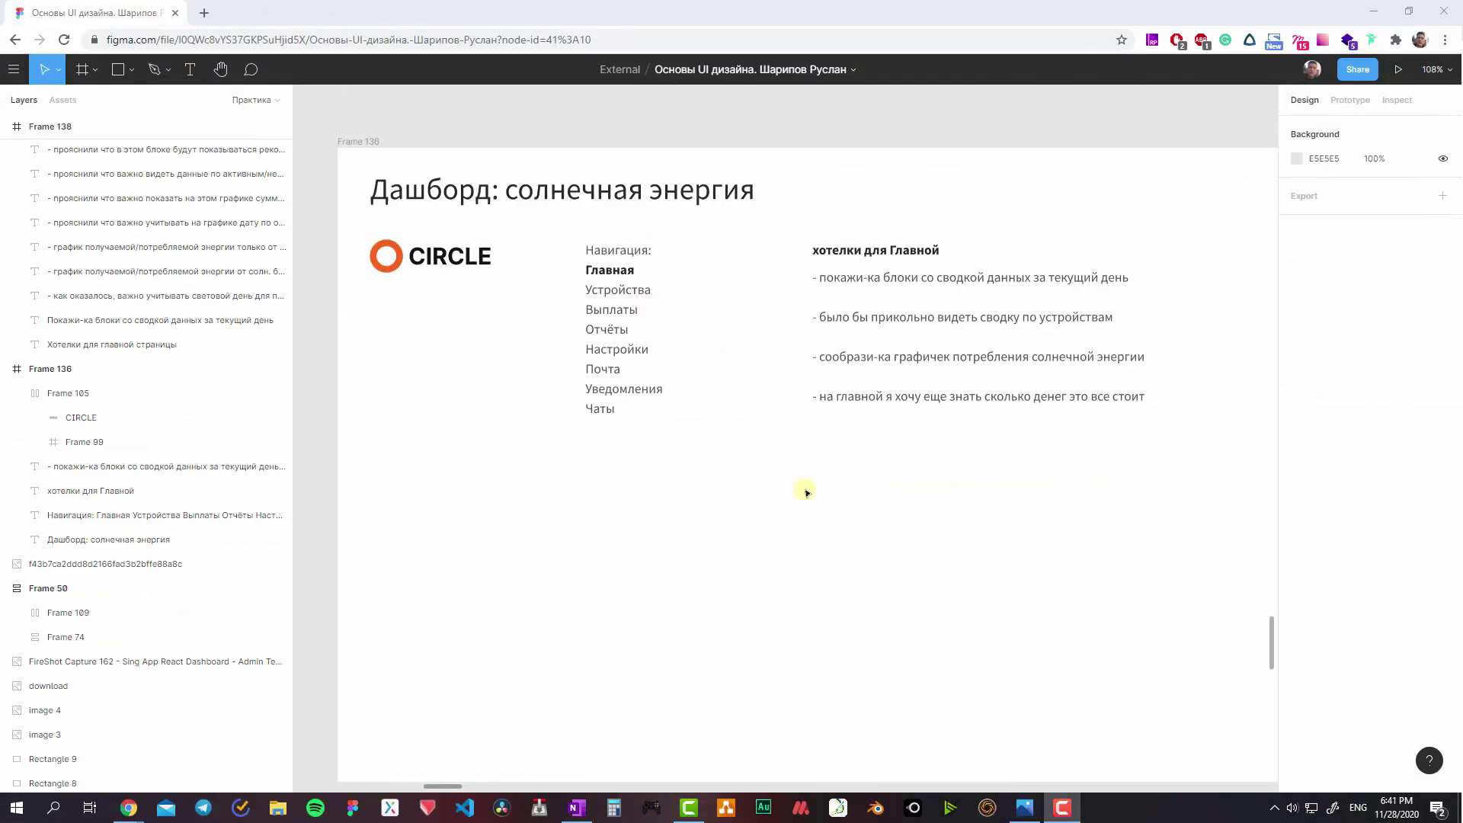
# - Select the dashboard title heading and shift the view of the dashboard frame
pyautogui.click(551, 195)
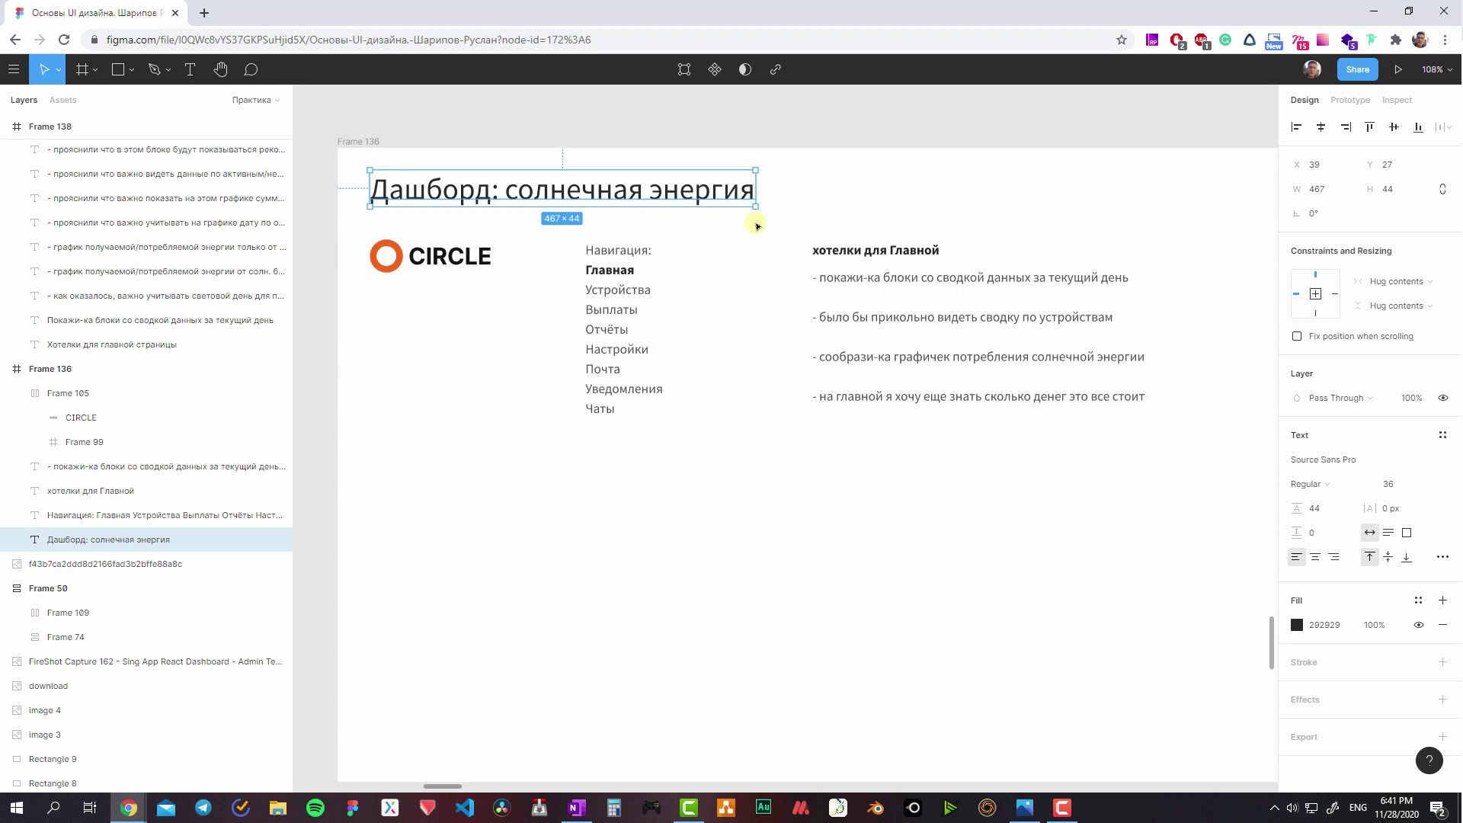
pyautogui.click(730, 239)
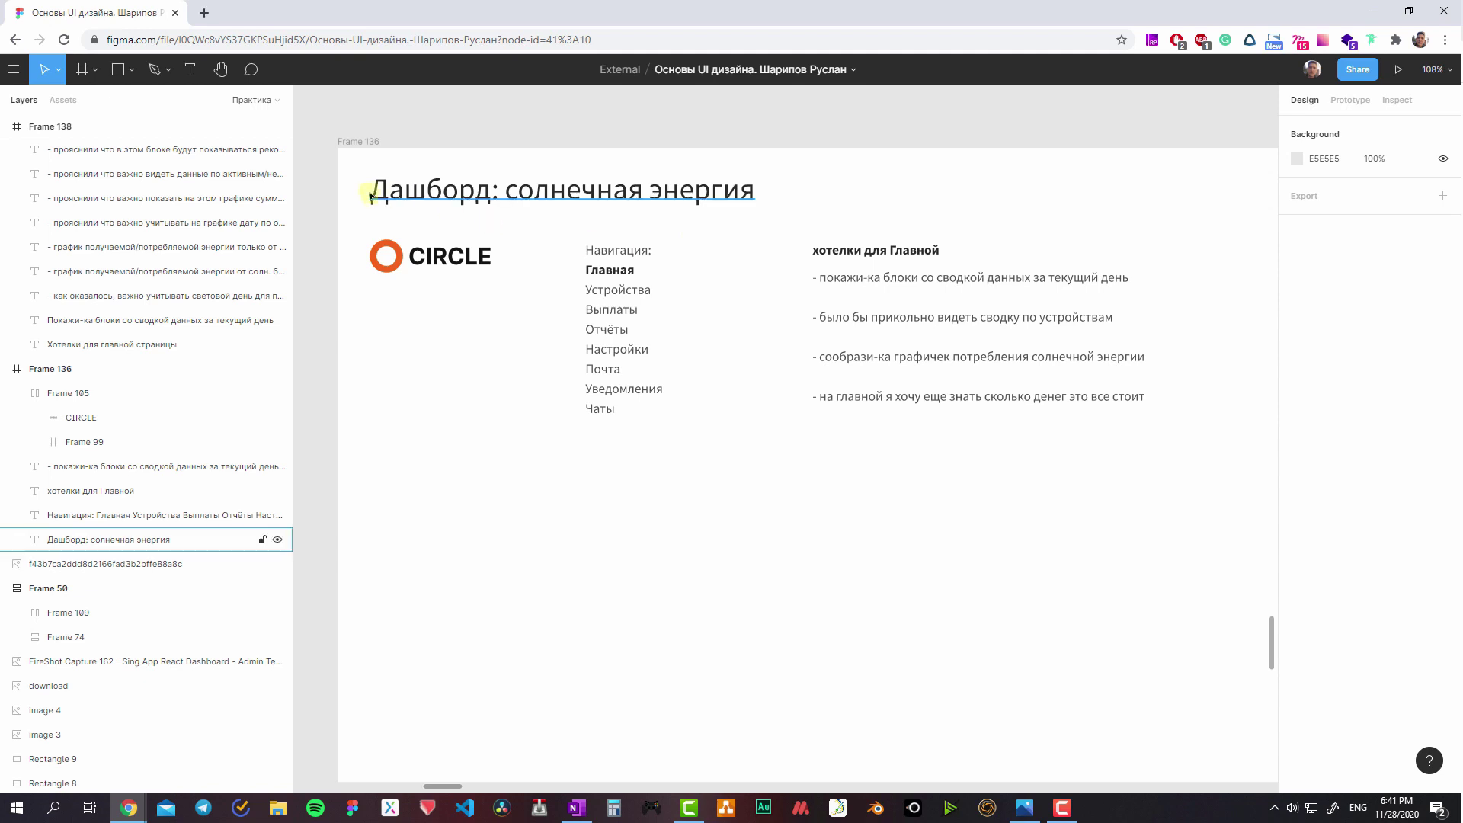
pyautogui.moveTo(352, 164)
pyautogui.mouseDown()
pyautogui.moveTo(788, 217)
pyautogui.moveTo(773, 220)
pyautogui.mouseUp()
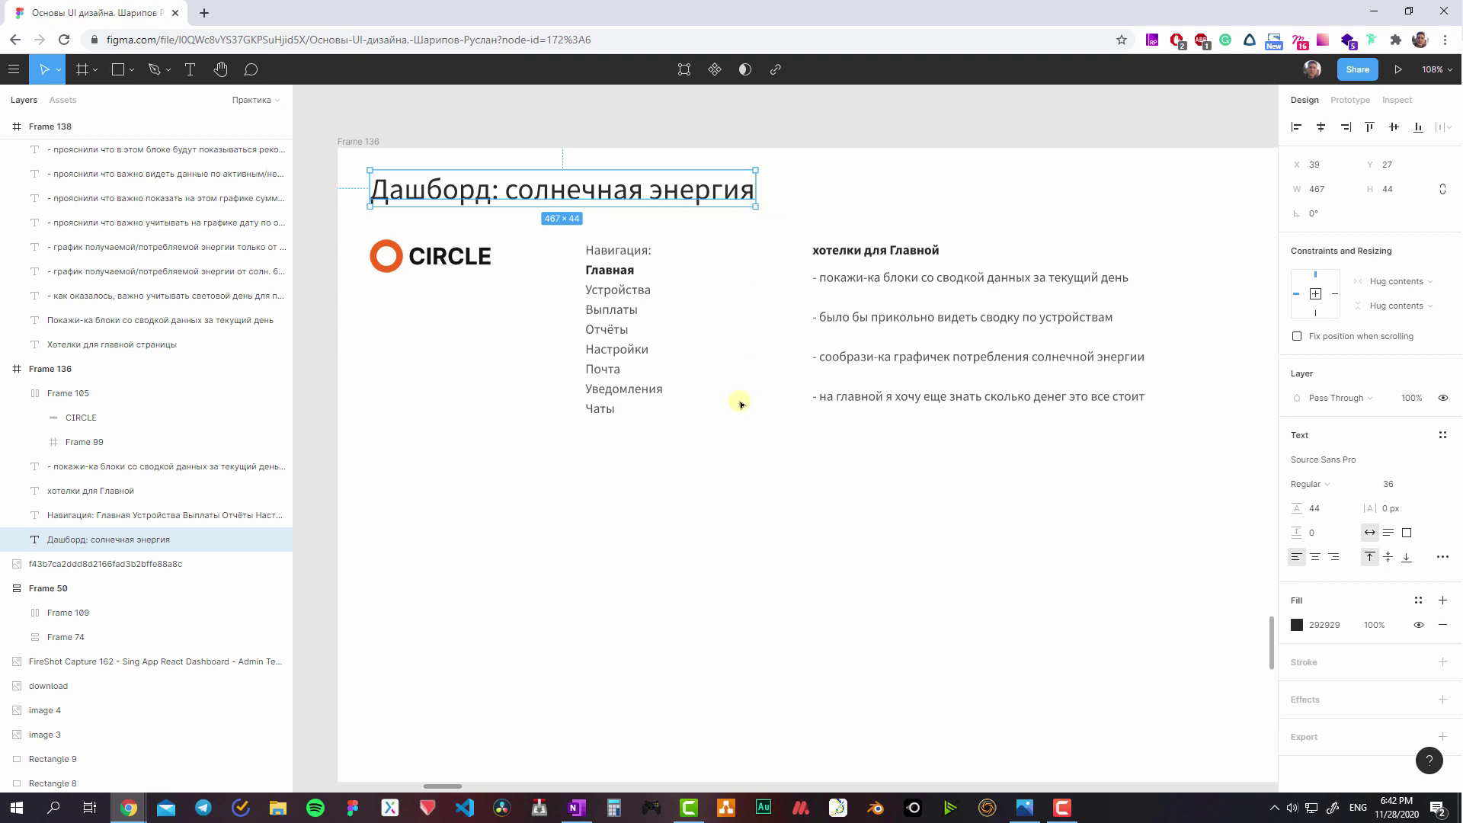
pyautogui.moveTo(731, 441); pyautogui.dragTo(757, 478)
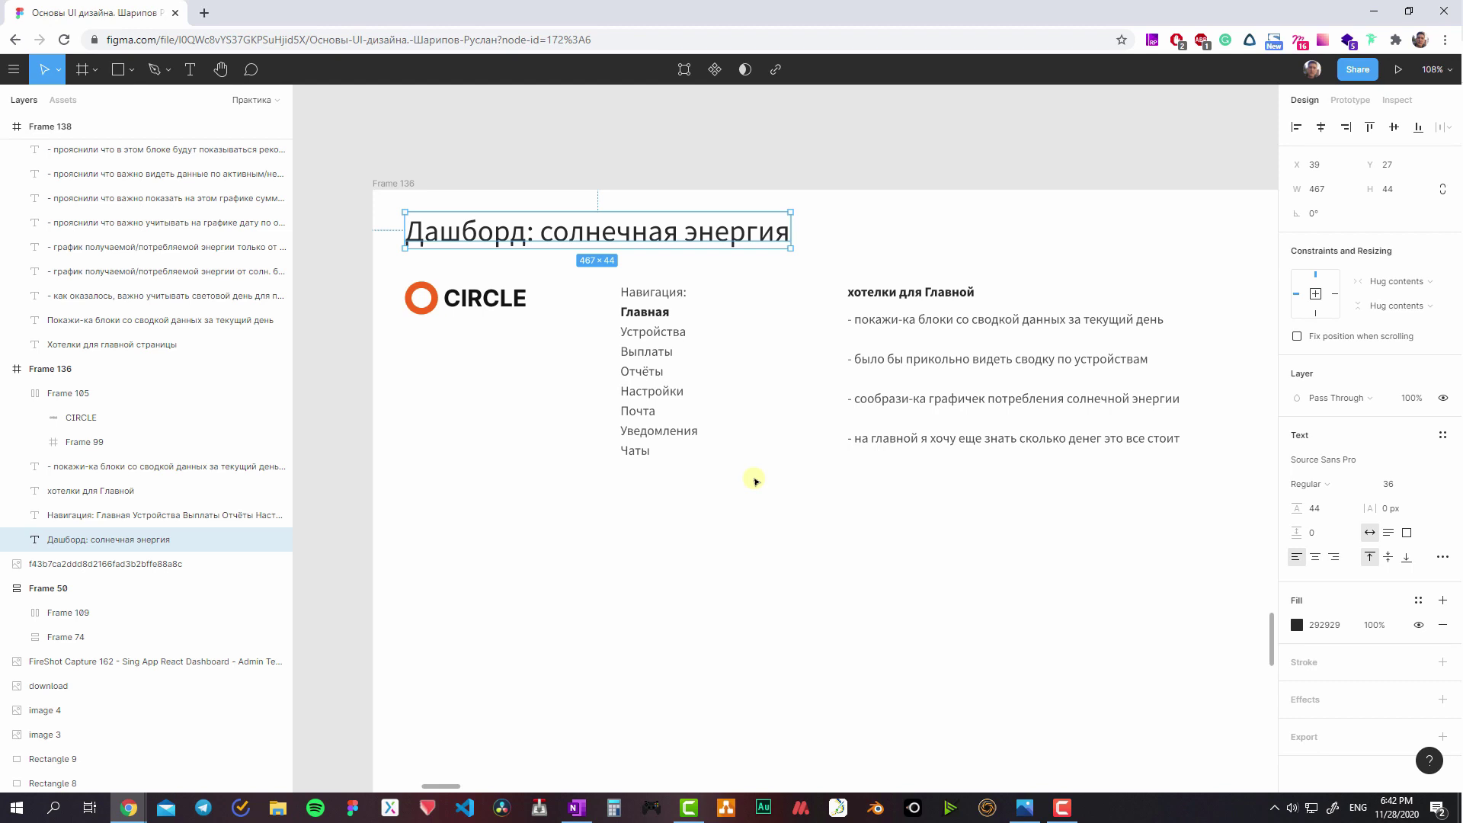
# - Zoom in, undo an accidental nudge of the CIRCLE logo, then select the logo and title
pyautogui.keyDown('ctrl'); pyautogui.scroll(2, 663, 448); pyautogui.keyUp('ctrl')
pyautogui.scroll(1, 572, 241)
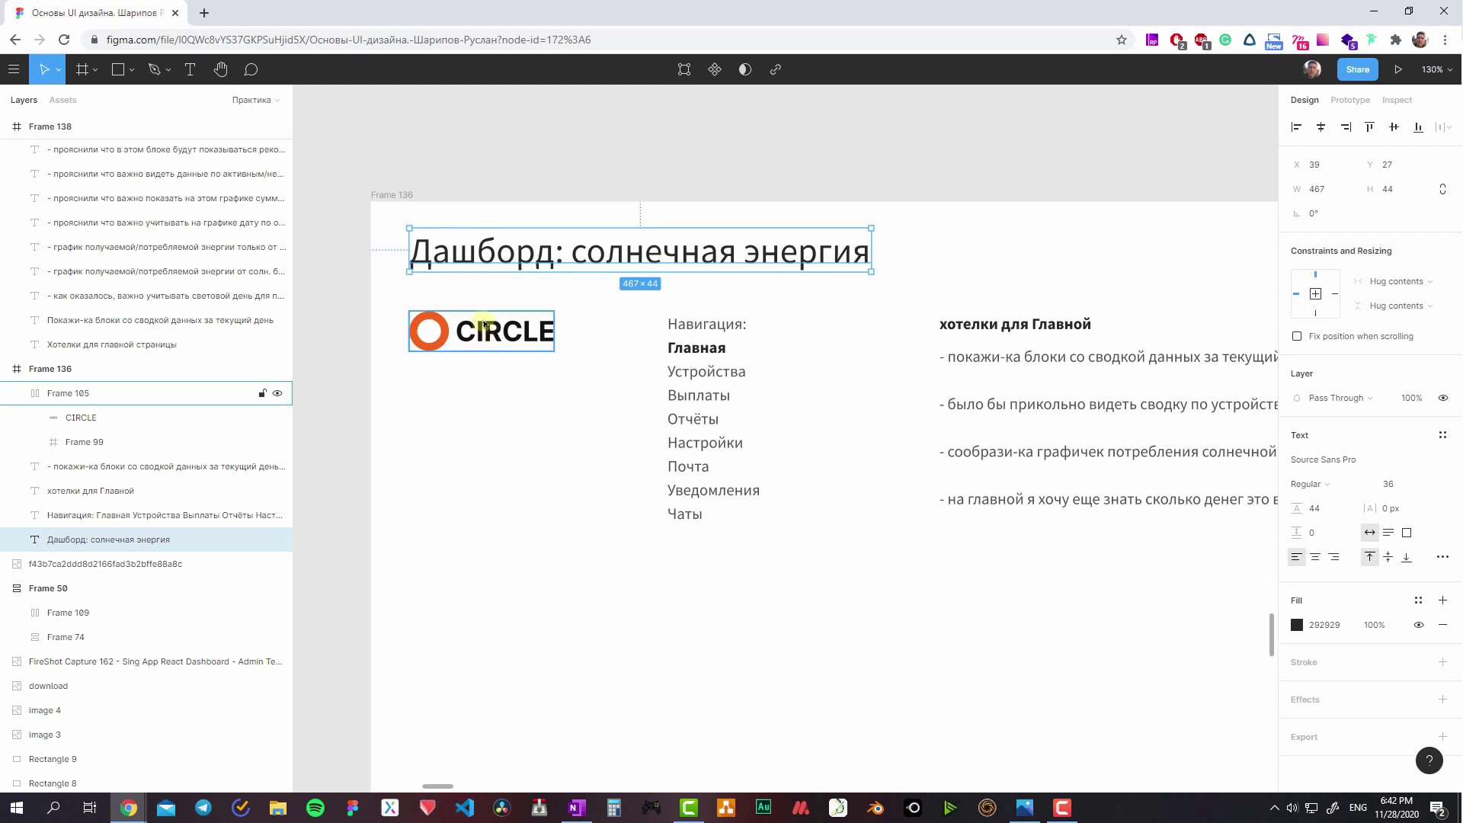
pyautogui.moveTo(484, 323); pyautogui.dragTo(499, 358)
pyautogui.hotkey('ctrl', 'z')
pyautogui.click(442, 323)
pyautogui.doubleClick(618, 263)
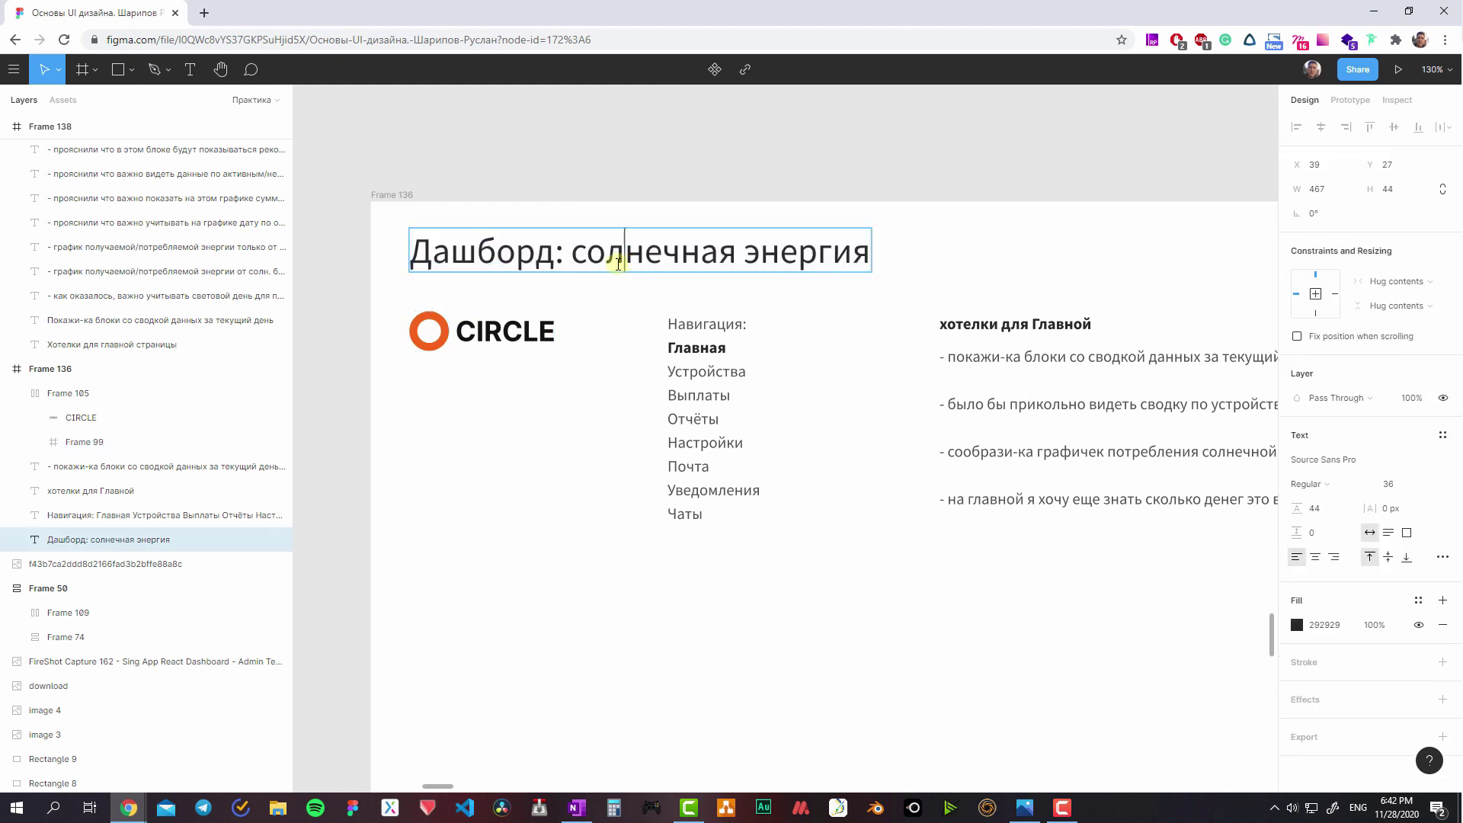
pyautogui.press('Escape')
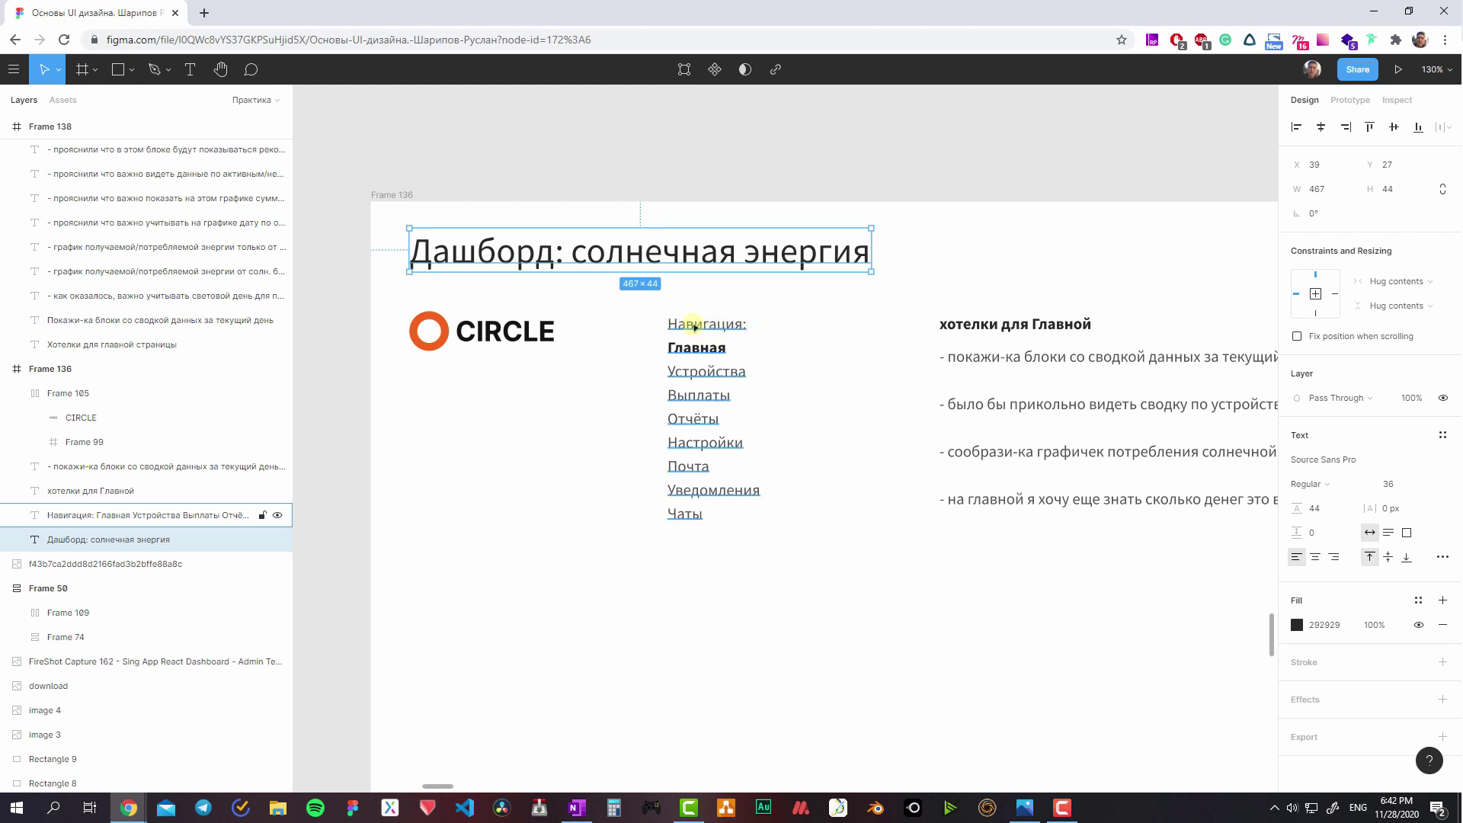
# - Marquee-select the wishlist text and place the cursor after its first bullet
pyautogui.hscroll(5, 813, 352)
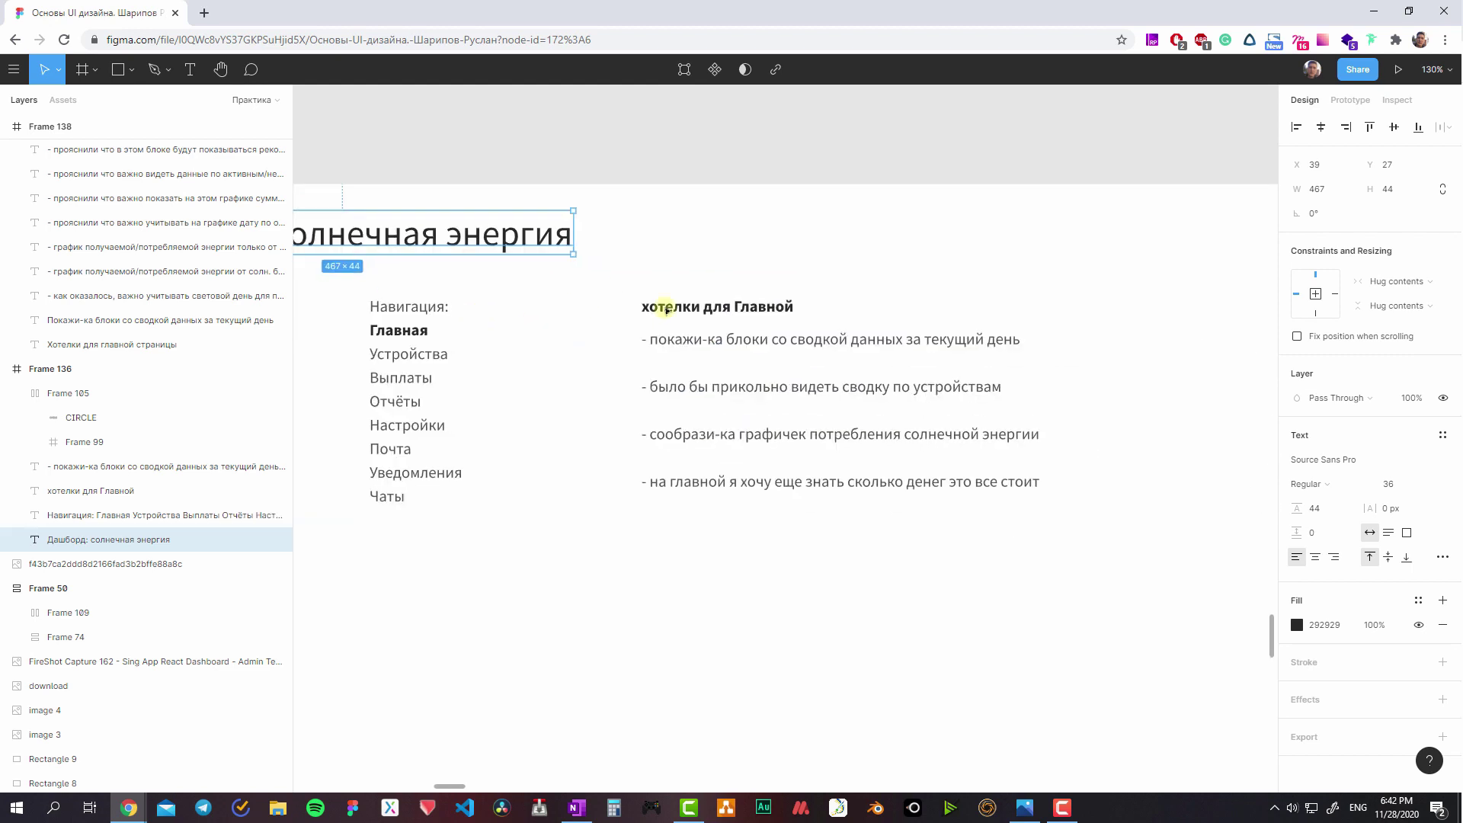
pyautogui.moveTo(623, 291); pyautogui.dragTo(1067, 518)
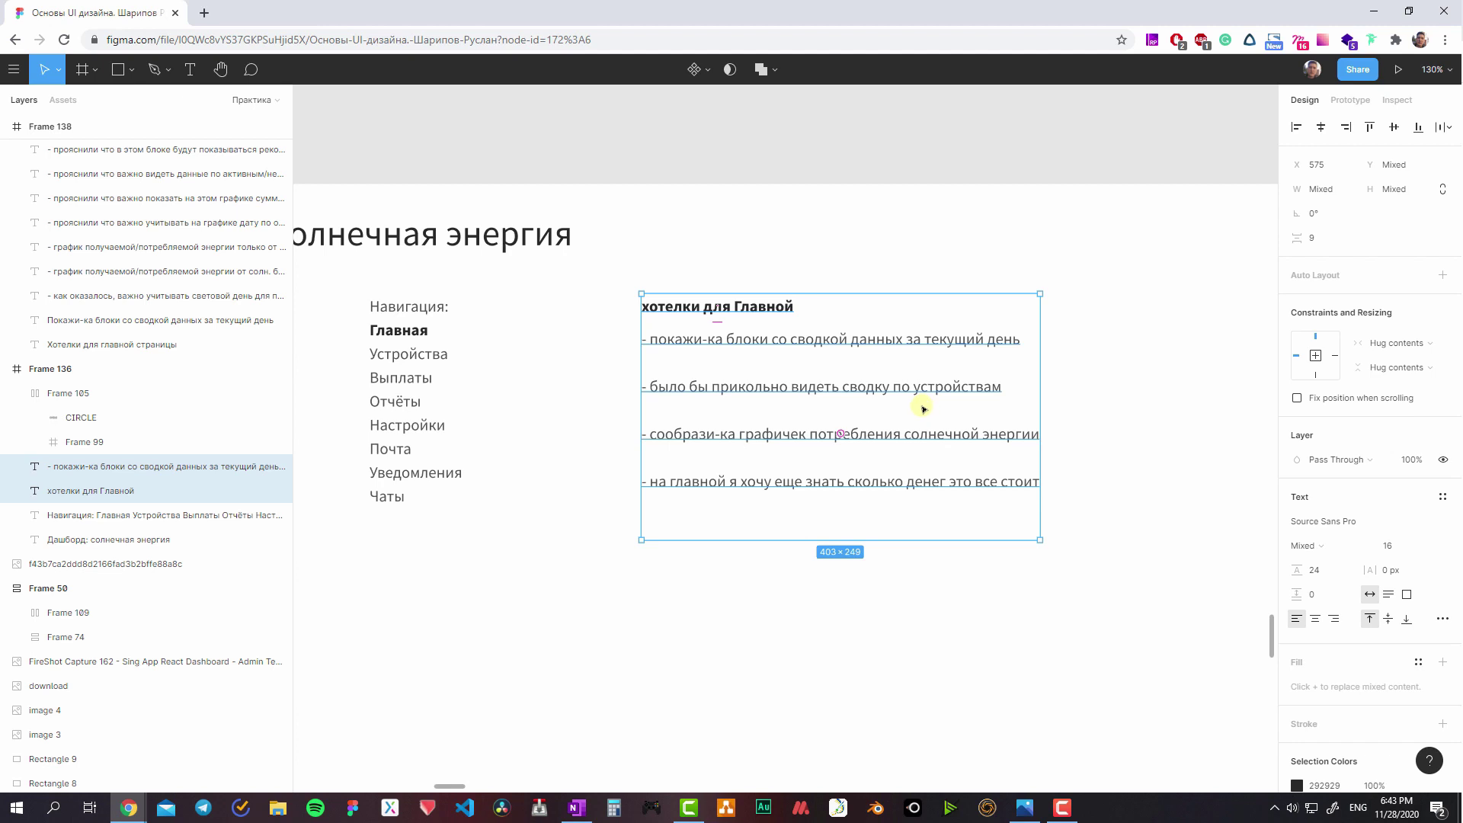
pyautogui.doubleClick(866, 369)
pyautogui.click(845, 362)
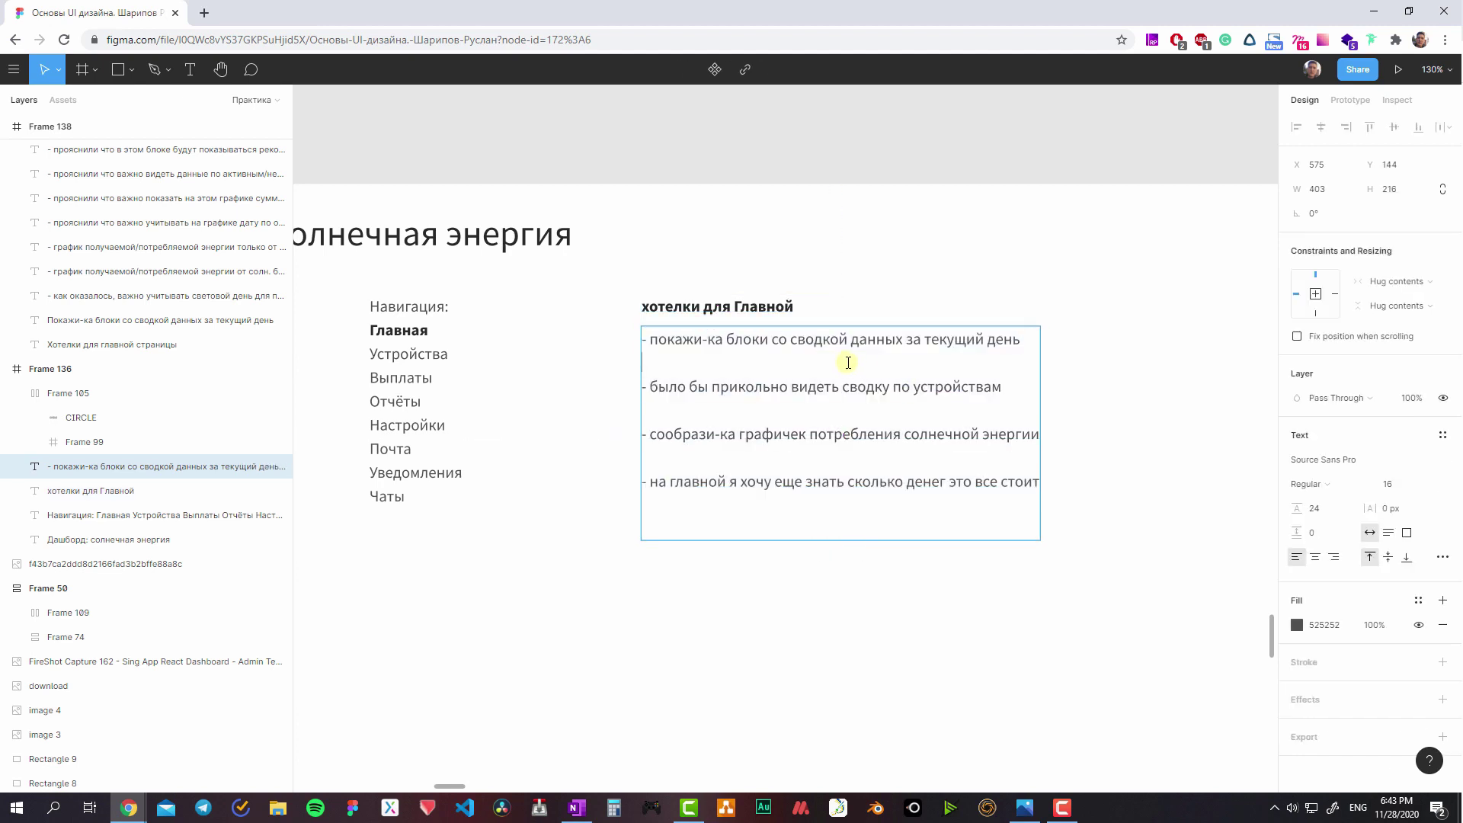
pyautogui.hscroll(-2, 909, 384)
pyautogui.scroll(1, 909, 383)
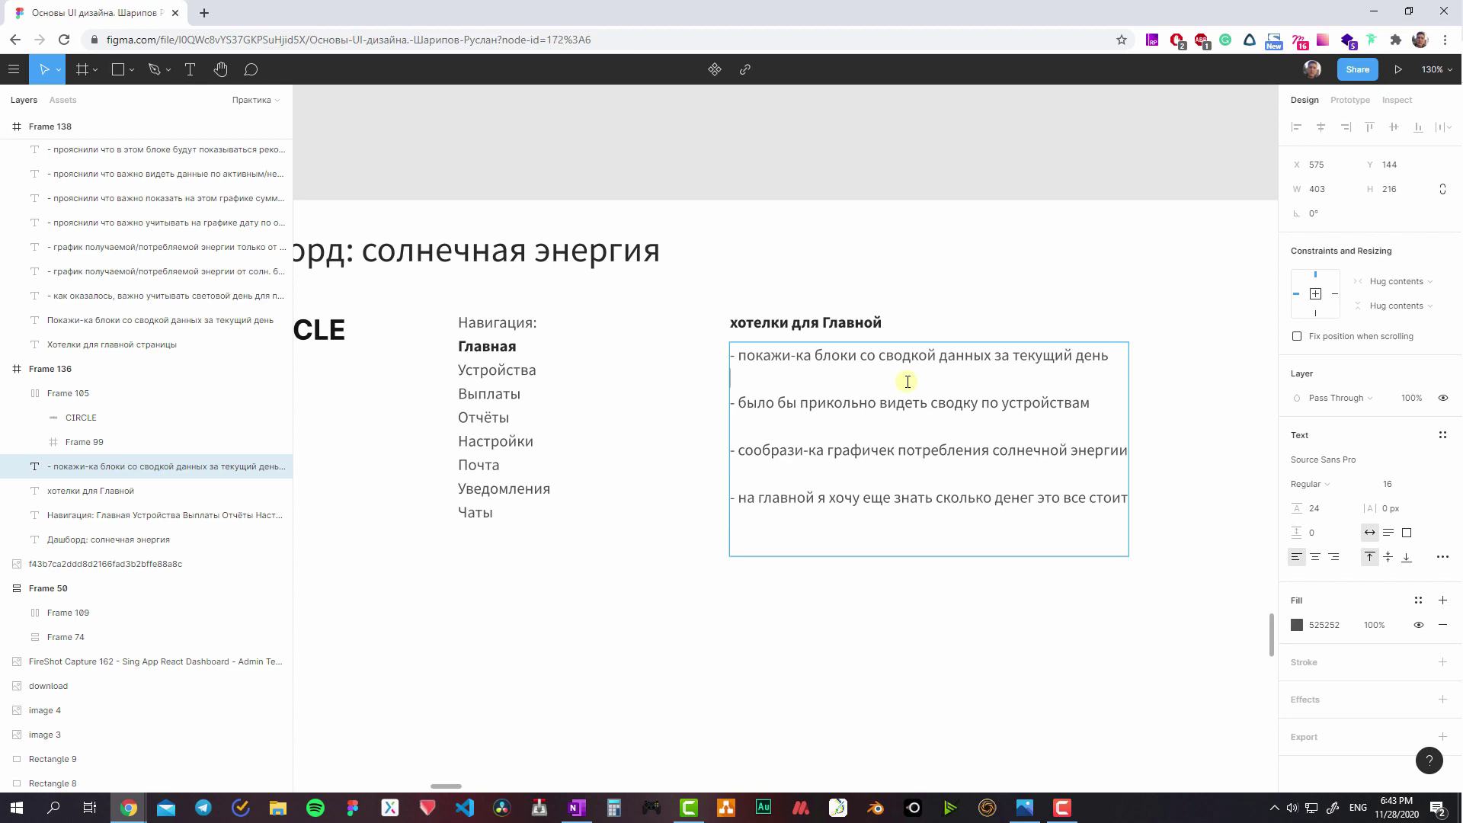
# - Under the first wish, add in Russian 'что это за блоки должны быть? блоки с какой информацией?'
pyautogui.press('Return')
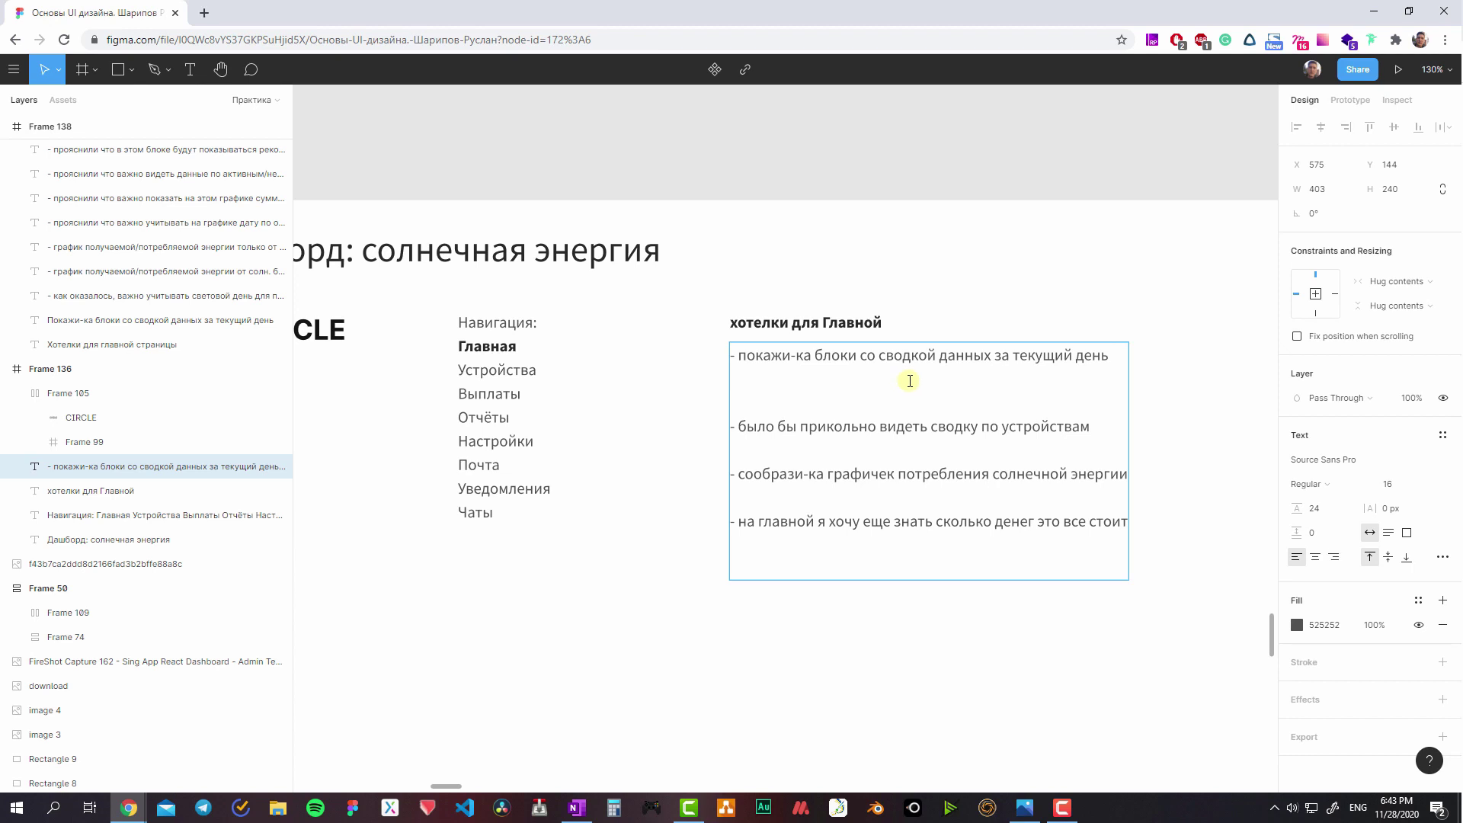
pyautogui.write('- xn')
pyautogui.press('BackSpace')
pyautogui.press('BackSpace')
pyautogui.hotkey('alt', 'shift')
pyautogui.write('что ')
pyautogui.write('это за блоки до')
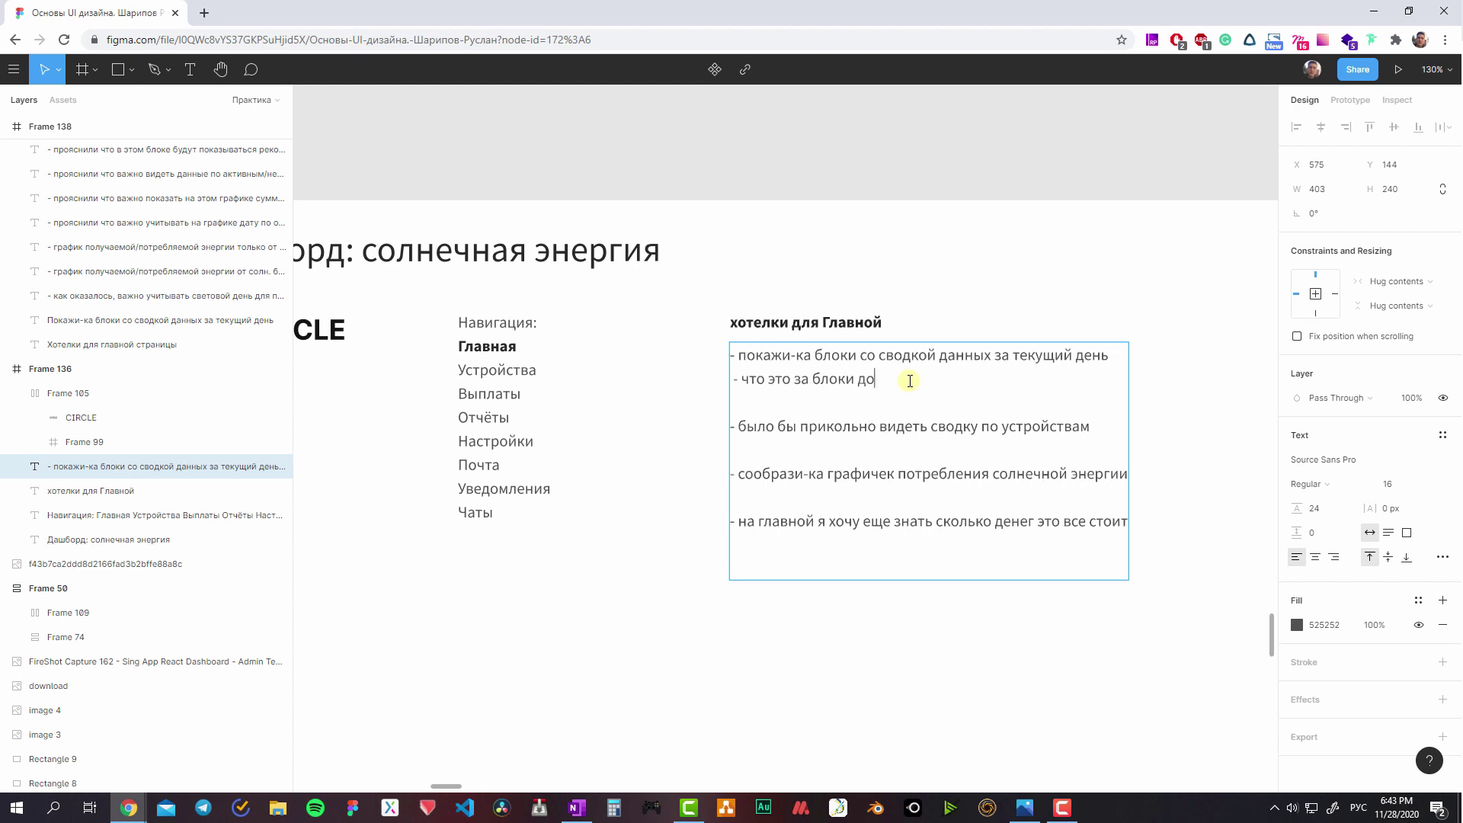
pyautogui.write('лжны быть? ')
pyautogui.write('блок')
pyautogui.press('BackSpace')
pyautogui.press('BackSpace')
pyautogui.press('BackSpace')
pyautogui.write('блок')
pyautogui.write('и с какой информа')
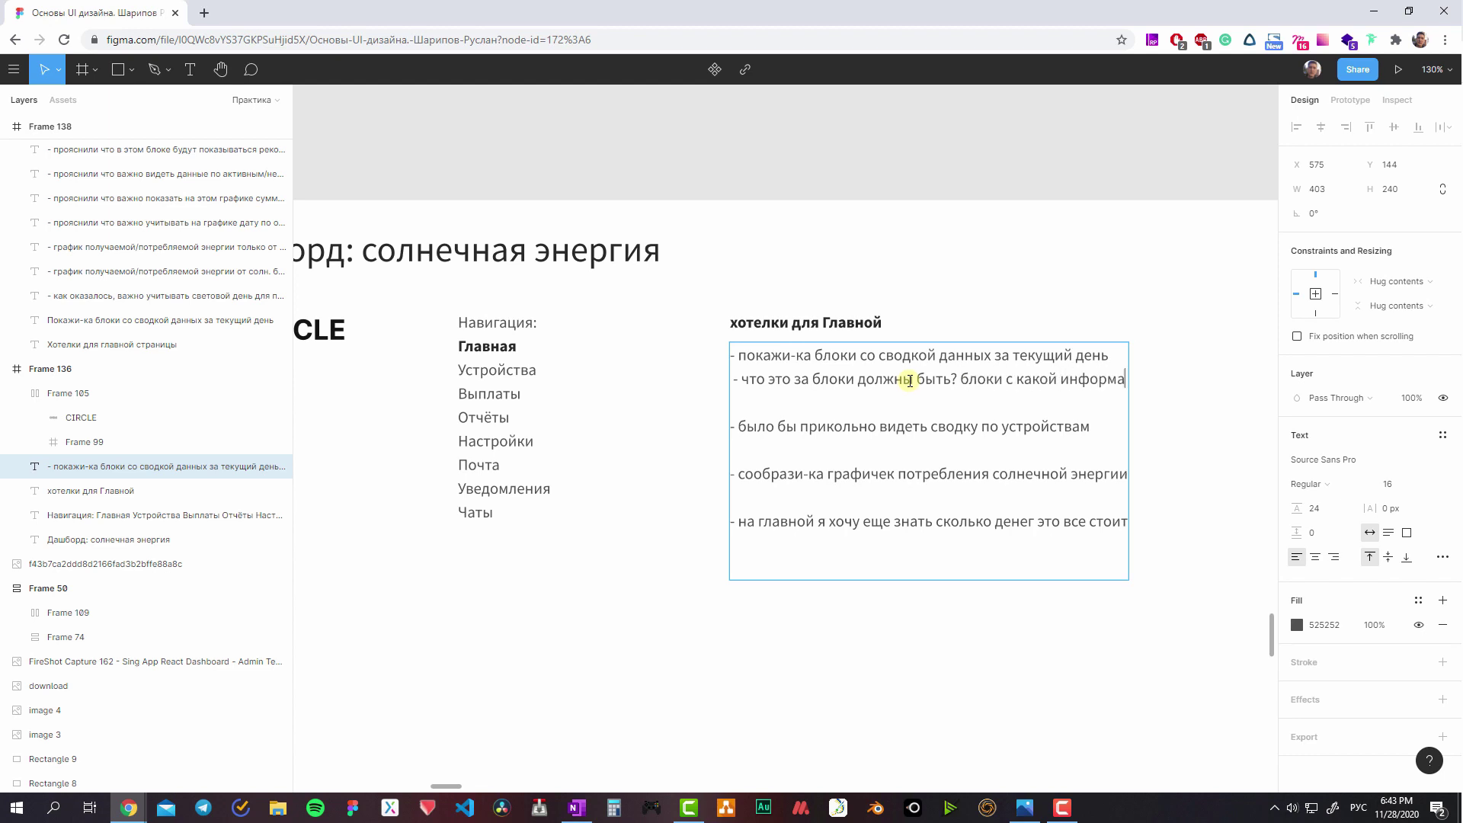
pyautogui.write('цией?')
# - Add the follow-up 'а почему только за текущий день? можно ли выбрать период времени?'
pyautogui.press('Return')
pyautogui.write('- ')
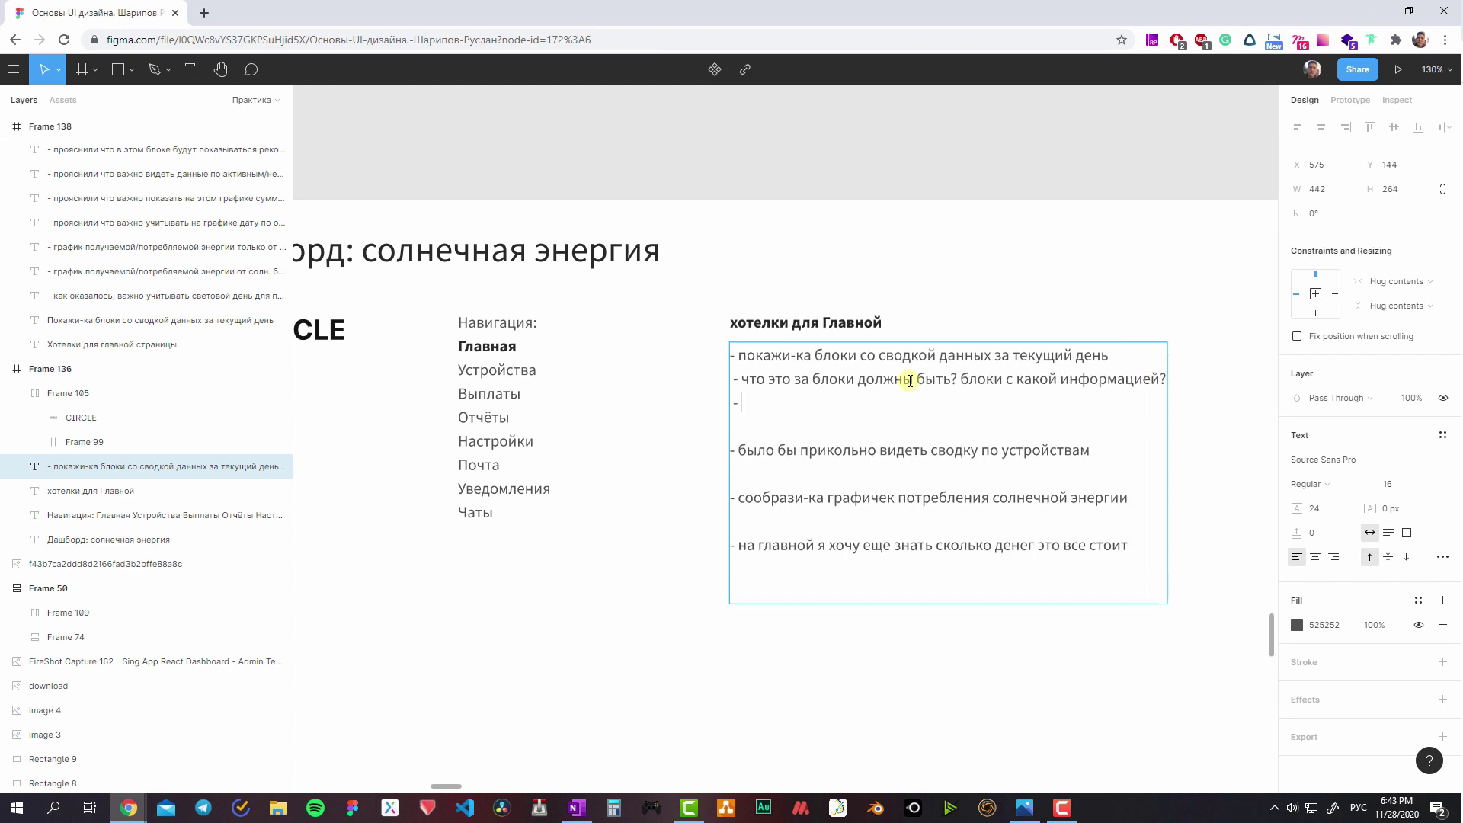
pyautogui.write('а почему')
pyautogui.write(' только за текущи')
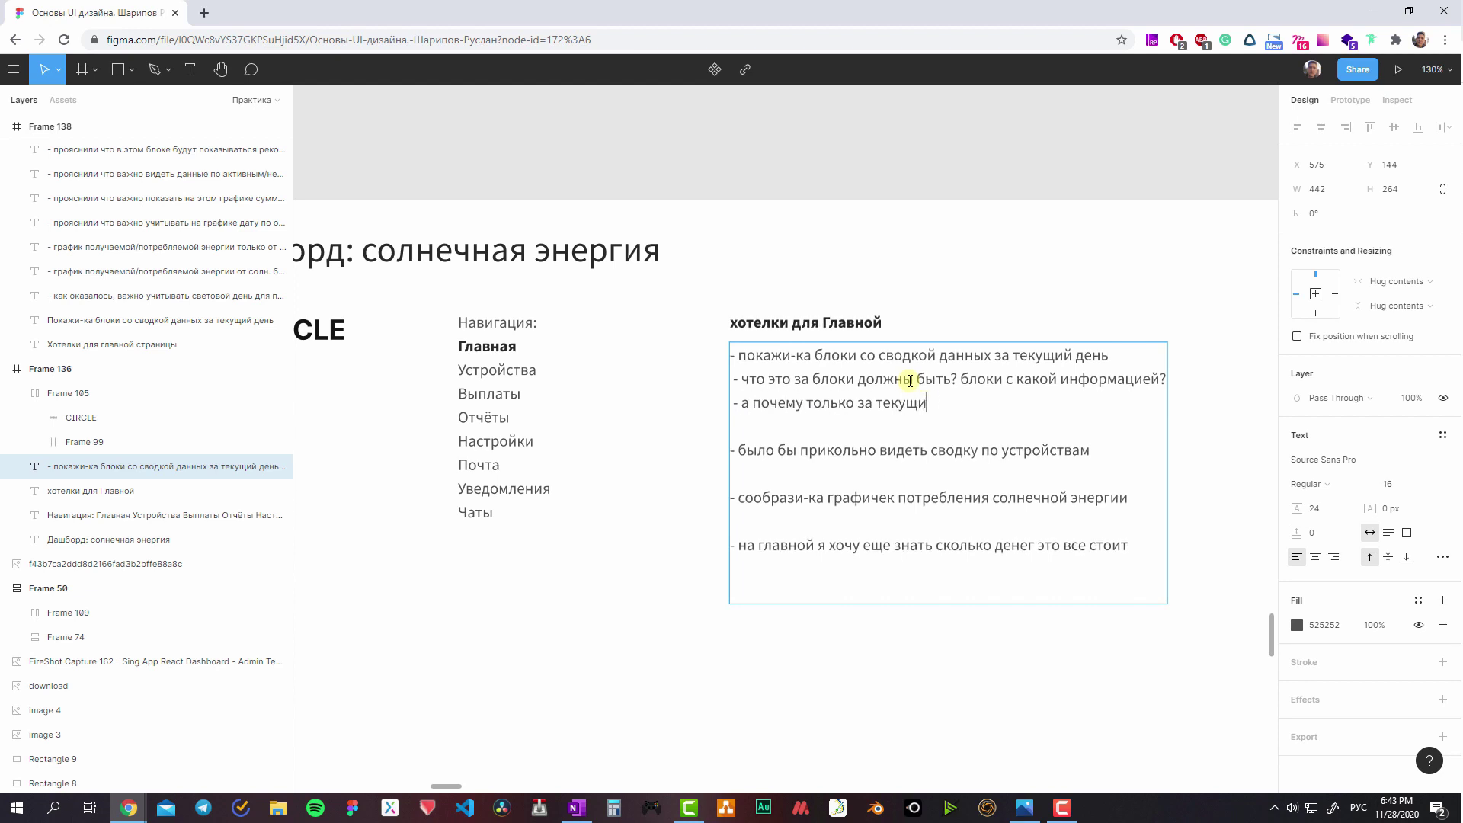
pyautogui.write('й день? м')
pyautogui.write('ожн')
pyautogui.press('BackSpace')
pyautogui.press('BackSpace')
pyautogui.write('жно ли выбра')
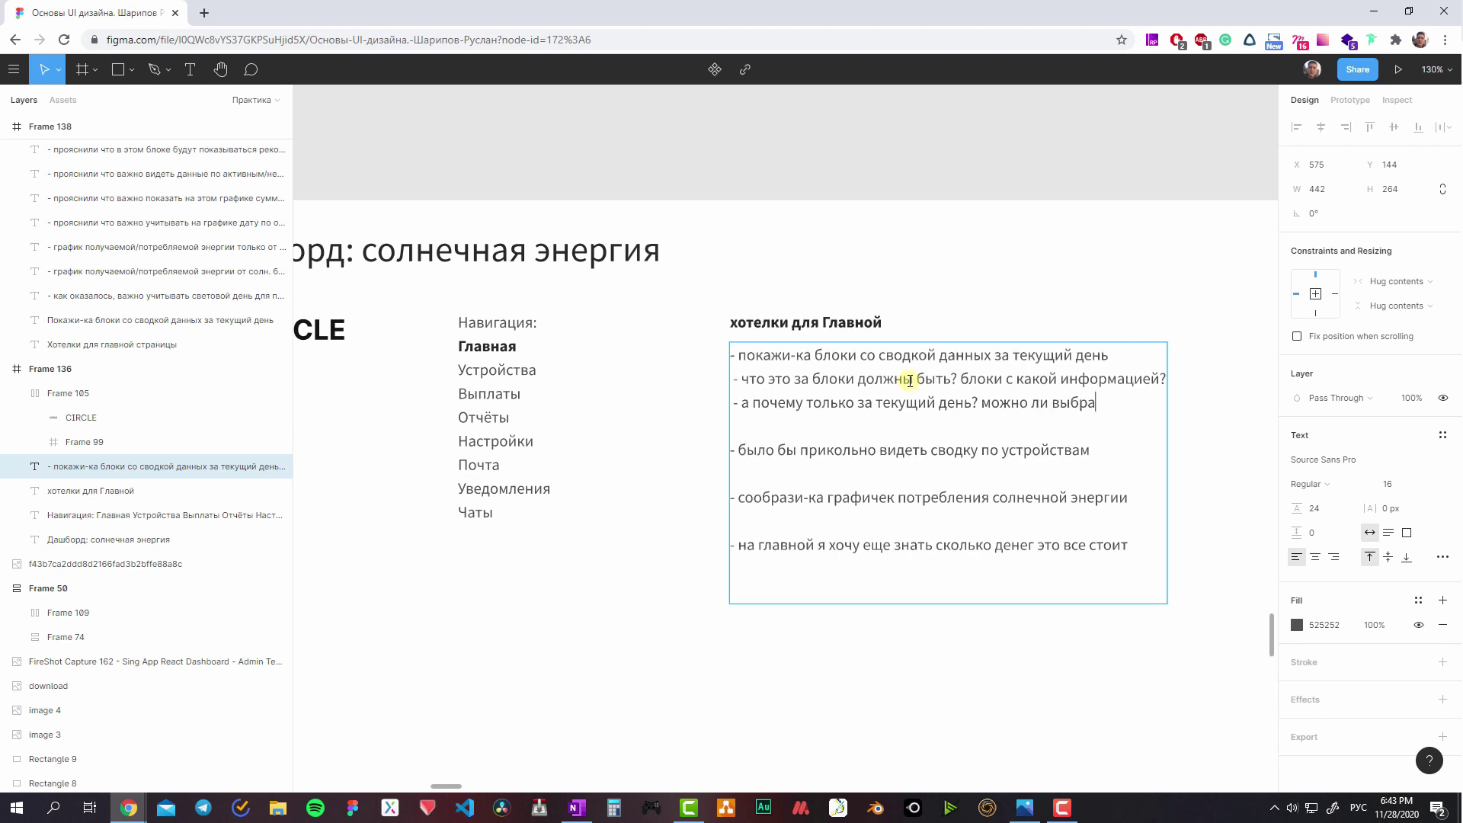
pyautogui.write('ть п-перио')
pyautogui.write('д времени?')
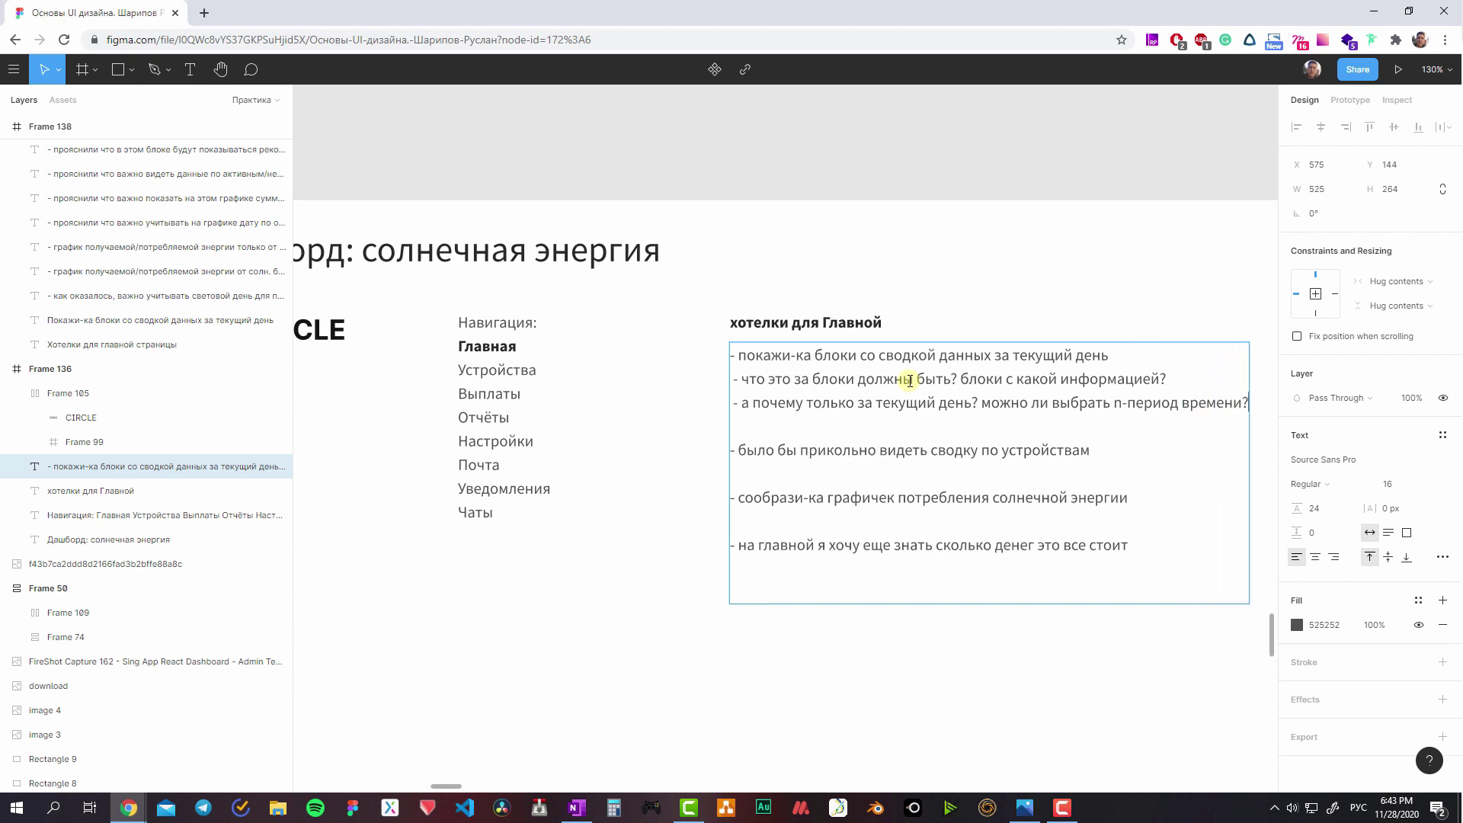
# - Under the devices bullet, add 'по каким конкретно устройствам? если по всем, то какой статус отобразить?'
pyautogui.click(1117, 450)
pyautogui.press('Return')
pyautogui.write('- п')
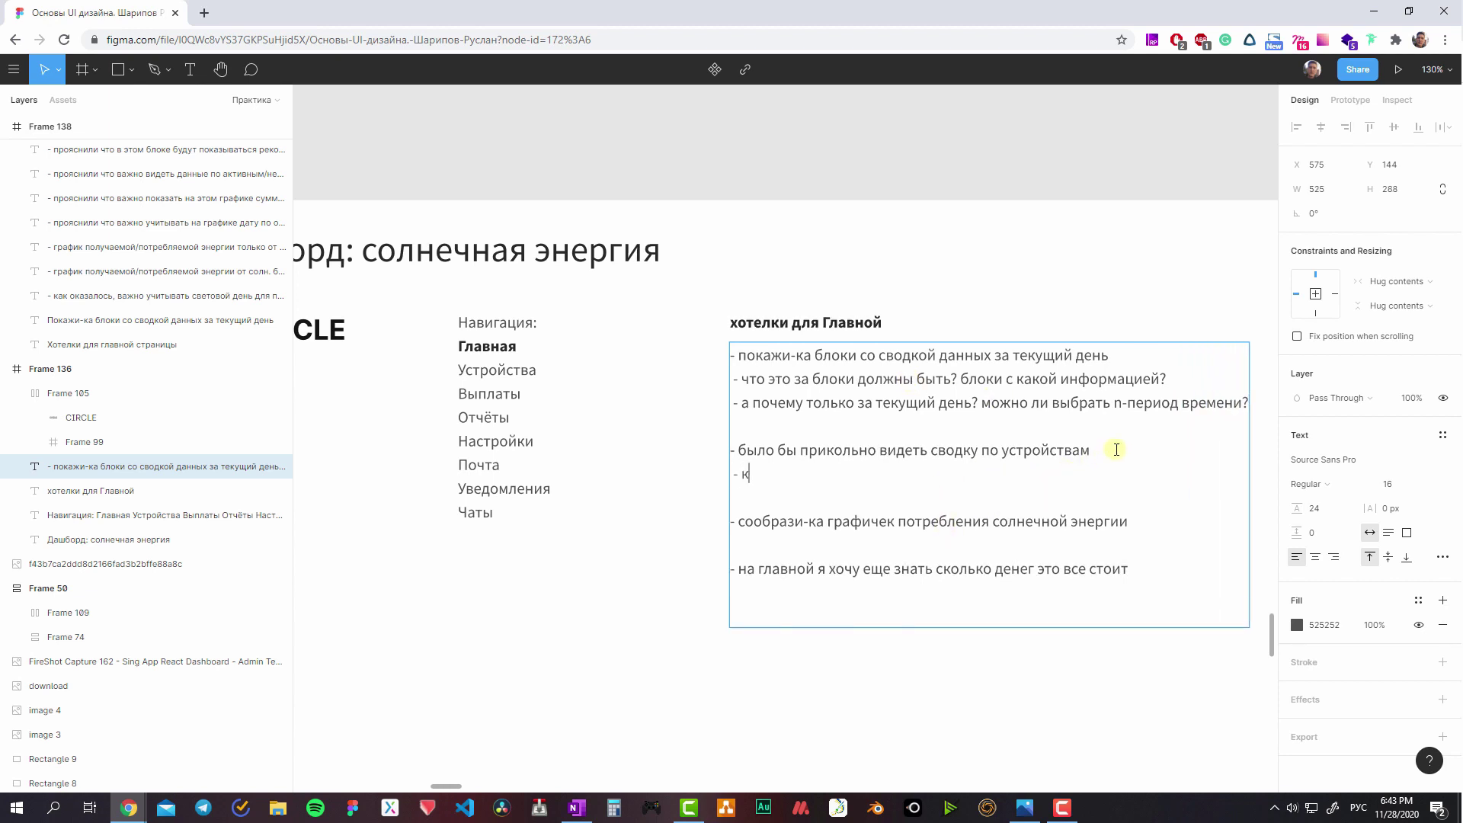
pyautogui.write('о каким кон')
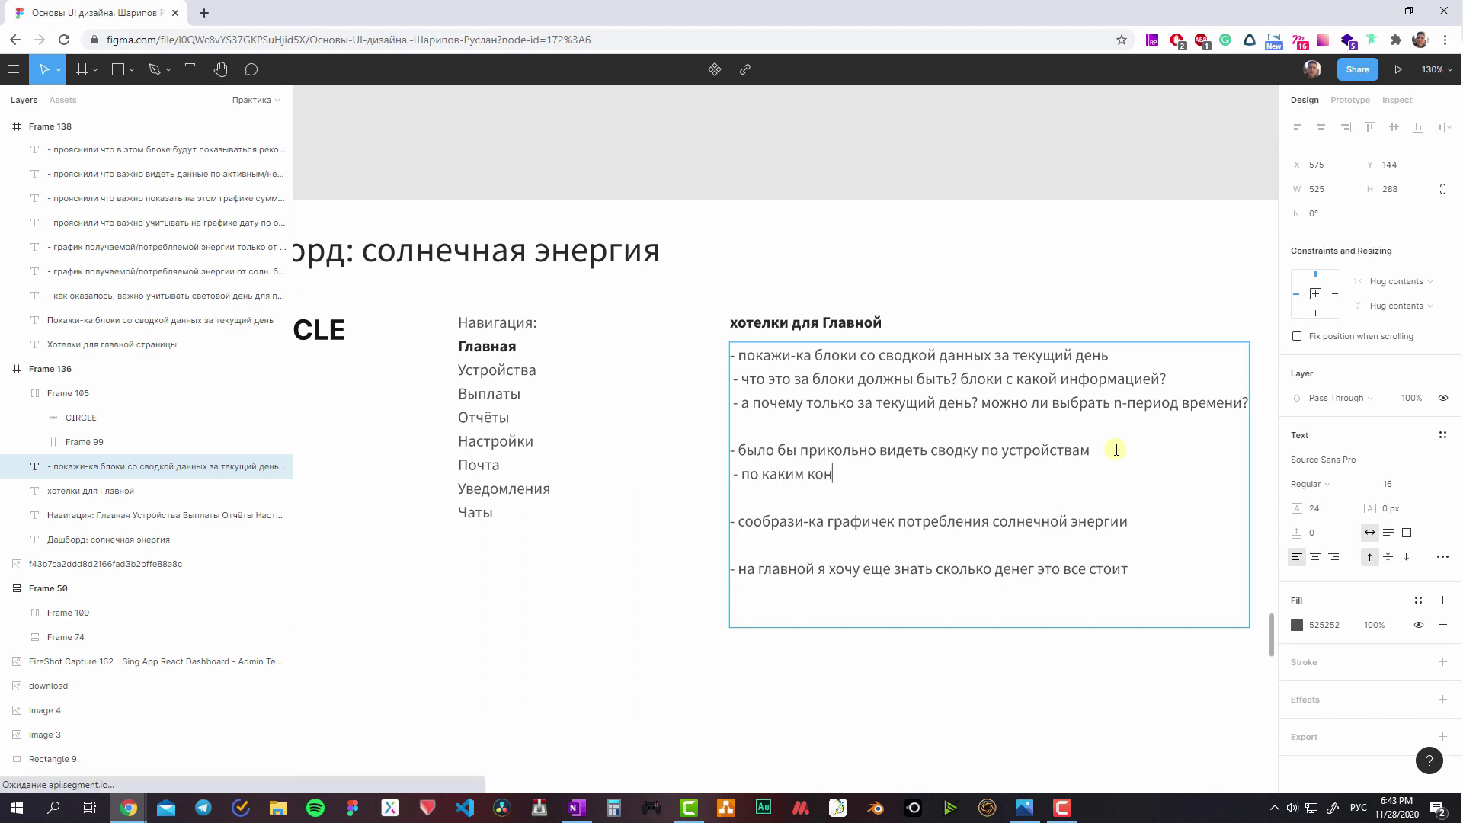
pyautogui.write('кретно устройст')
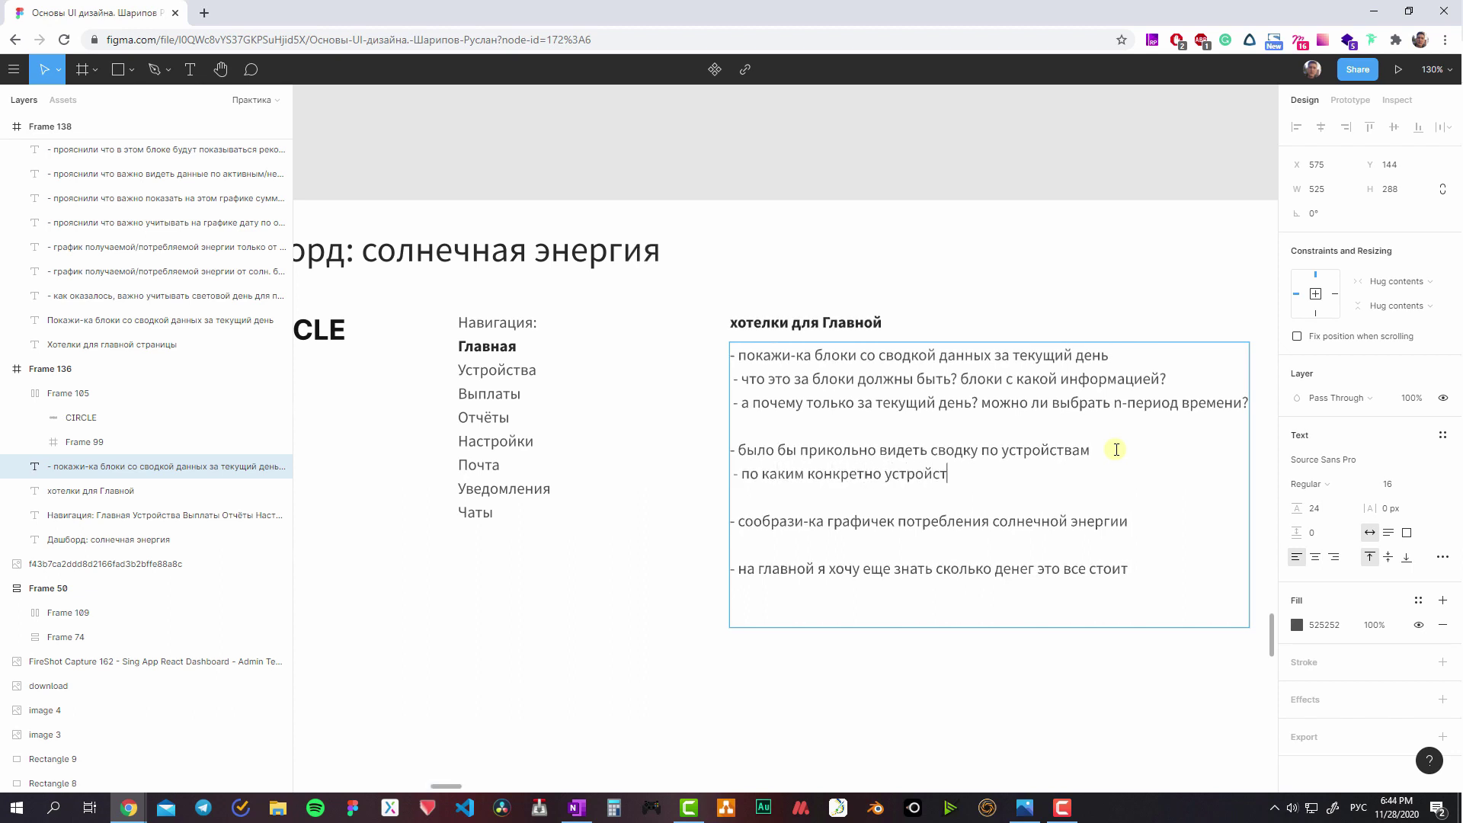
pyautogui.write('вам? е')
pyautogui.write('сли по всем, то к')
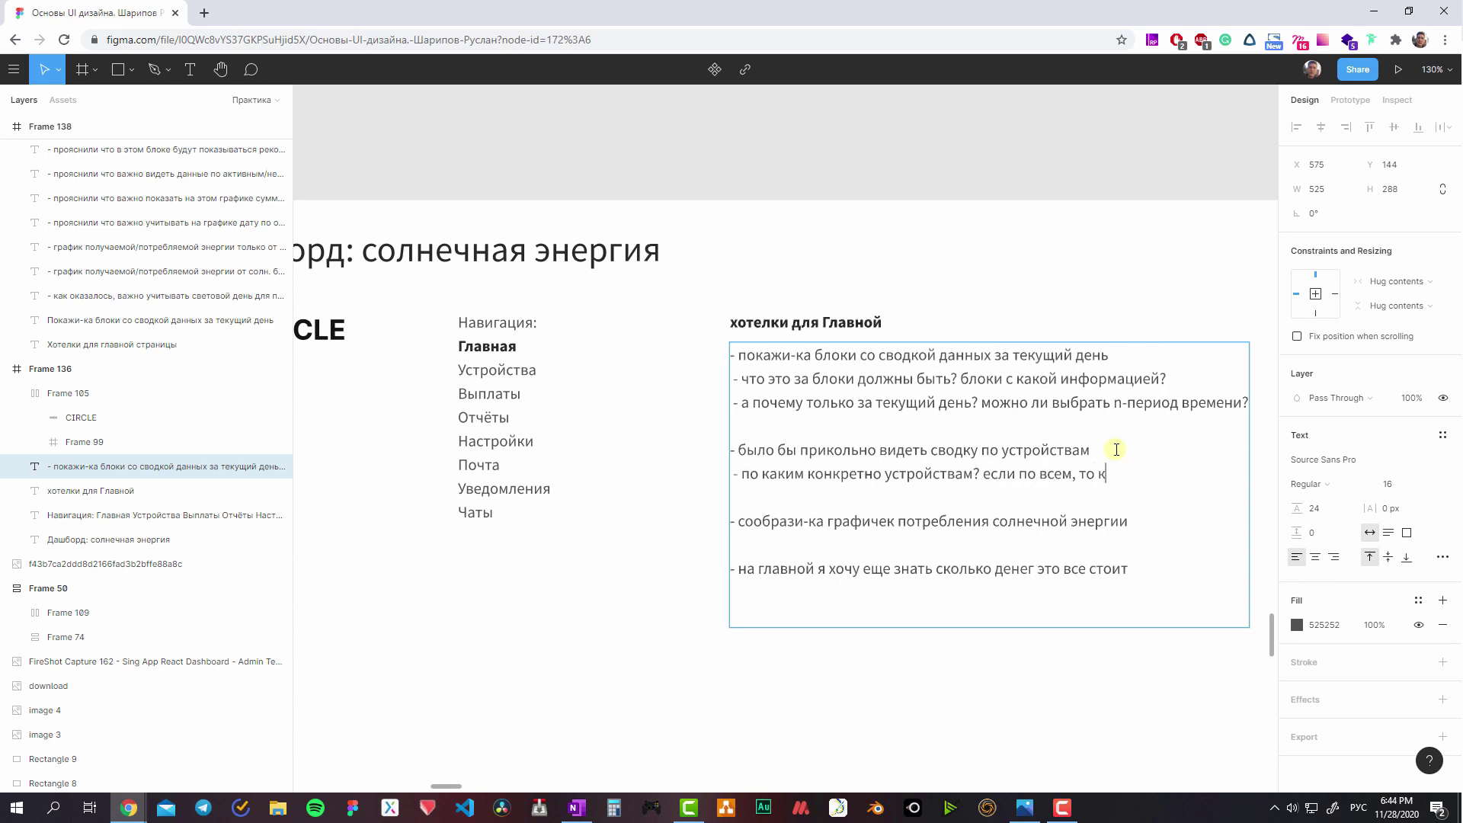
pyautogui.write('акой статус о')
pyautogui.write('тобразить?')
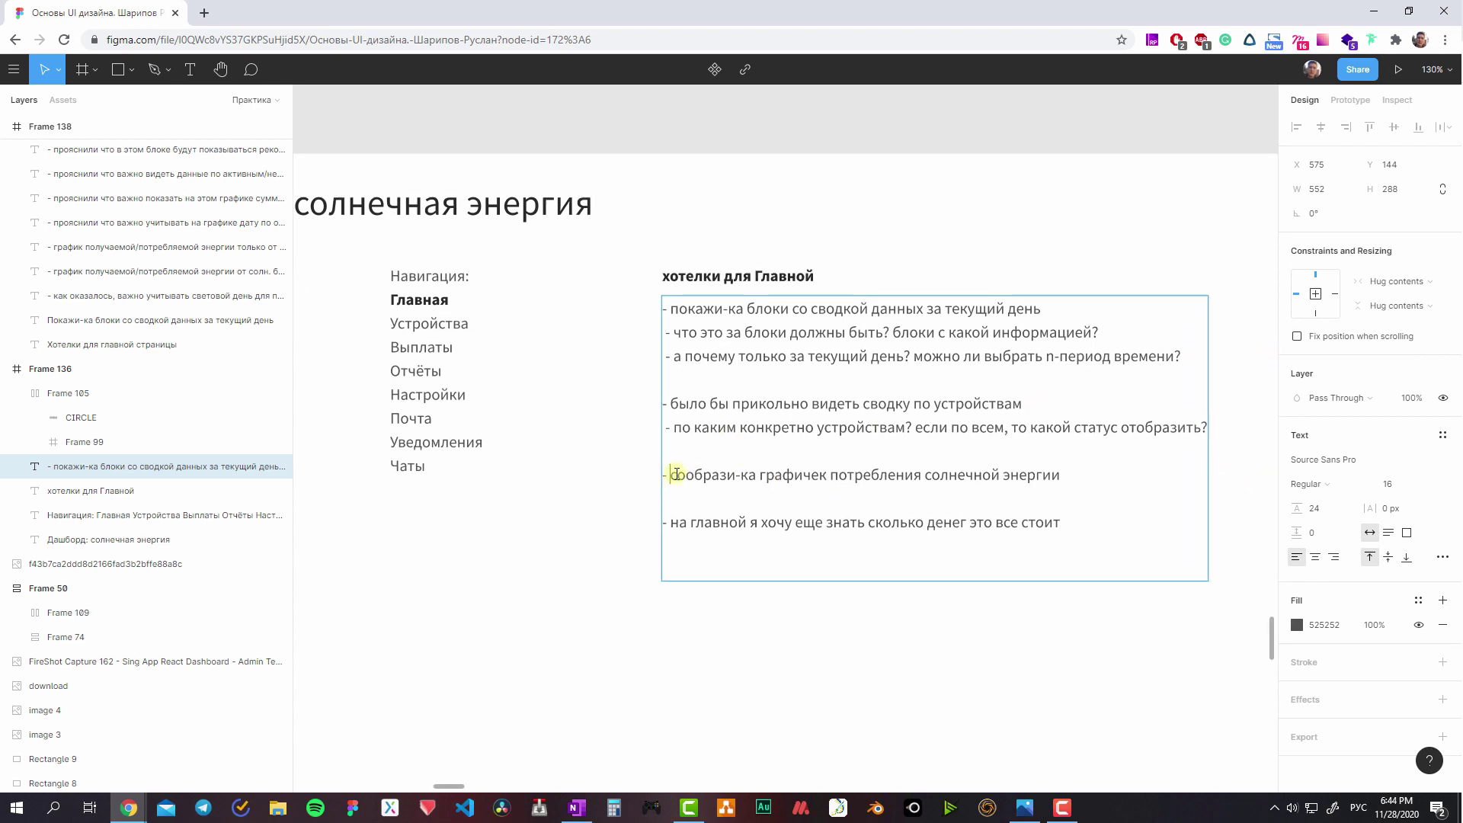
pyautogui.moveTo(670, 474); pyautogui.dragTo(1178, 478)
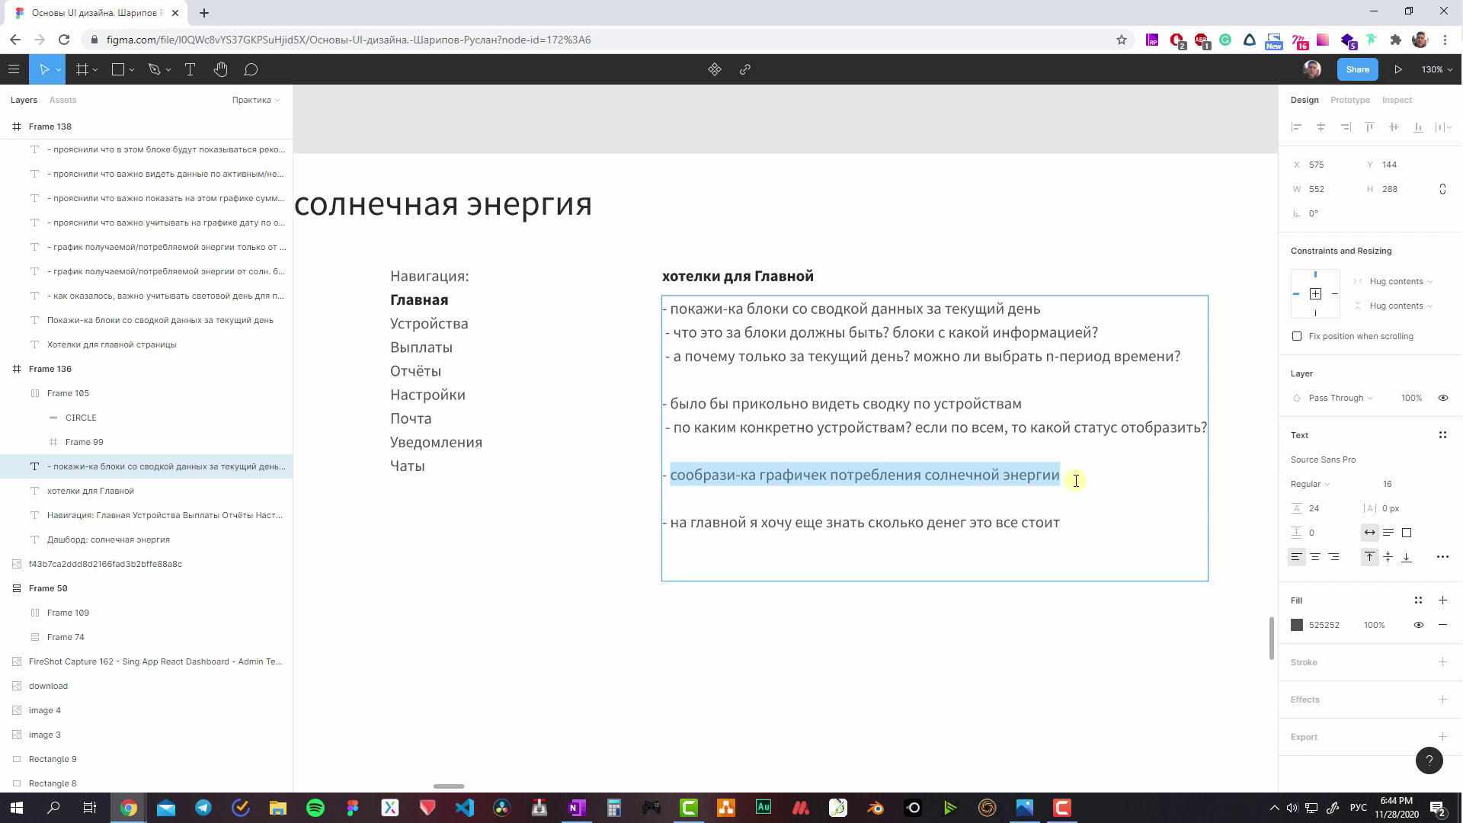
pyautogui.click(1075, 480)
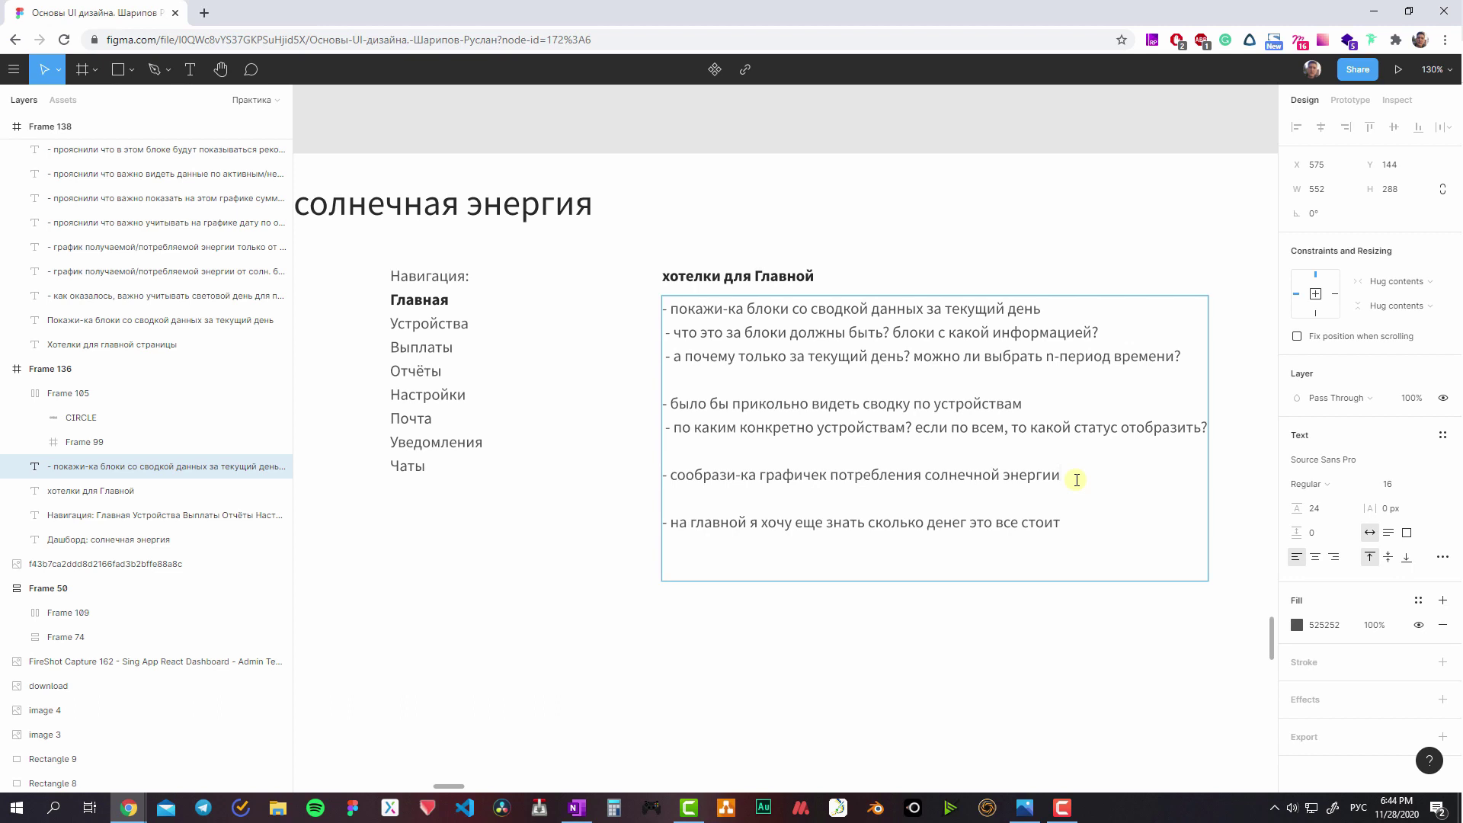
pyautogui.moveTo(989, 530); pyautogui.dragTo(745, 427)
pyautogui.press('Escape')
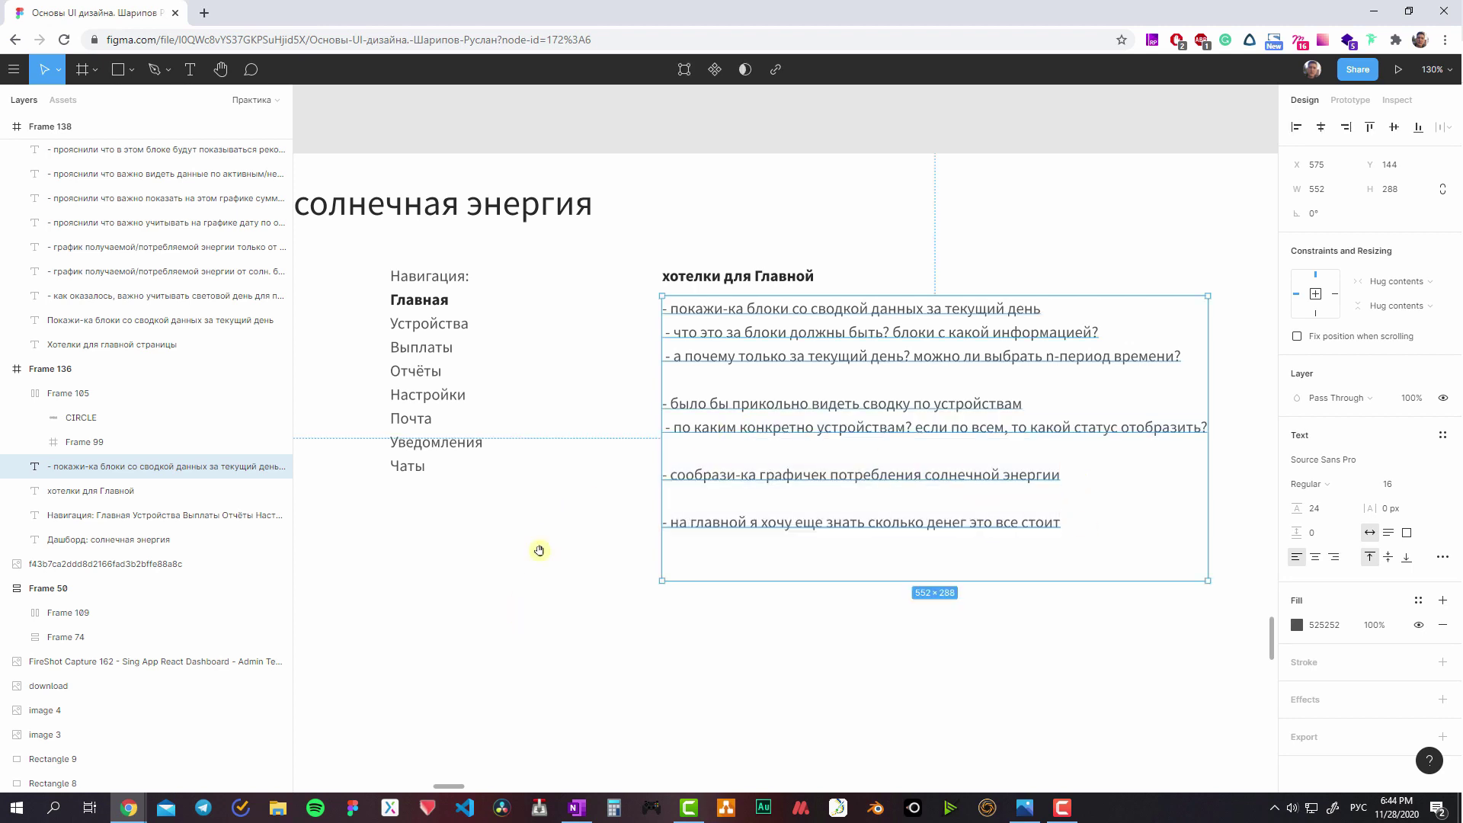
pyautogui.scroll(-2, 533, 388)
pyautogui.hscroll(-3, 716, 347)
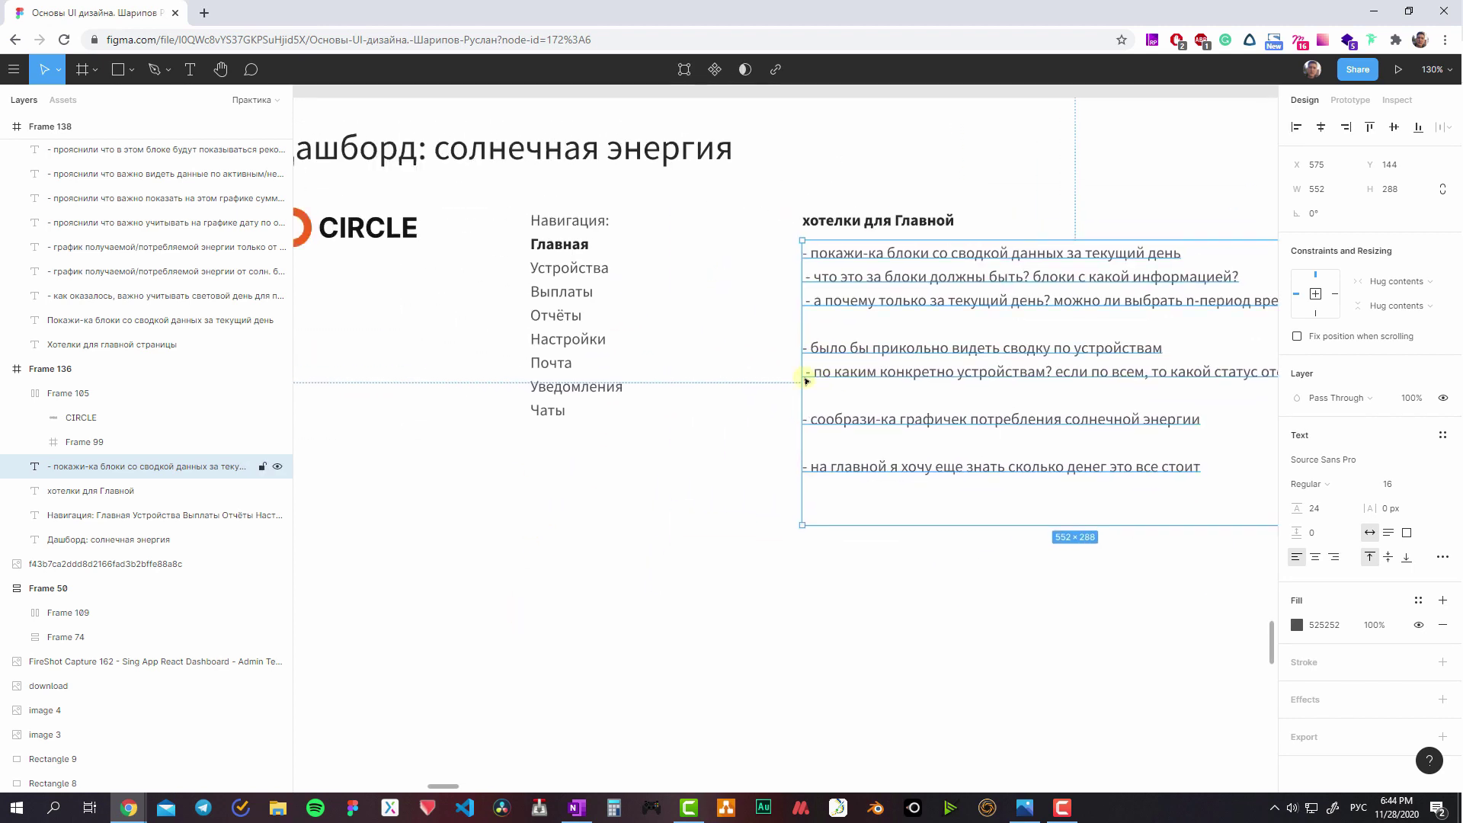
pyautogui.scroll(1, 800, 377)
pyautogui.hscroll(-5, 864, 433)
pyautogui.scroll(2, 864, 433)
pyautogui.moveTo(706, 272); pyautogui.dragTo(876, 513)
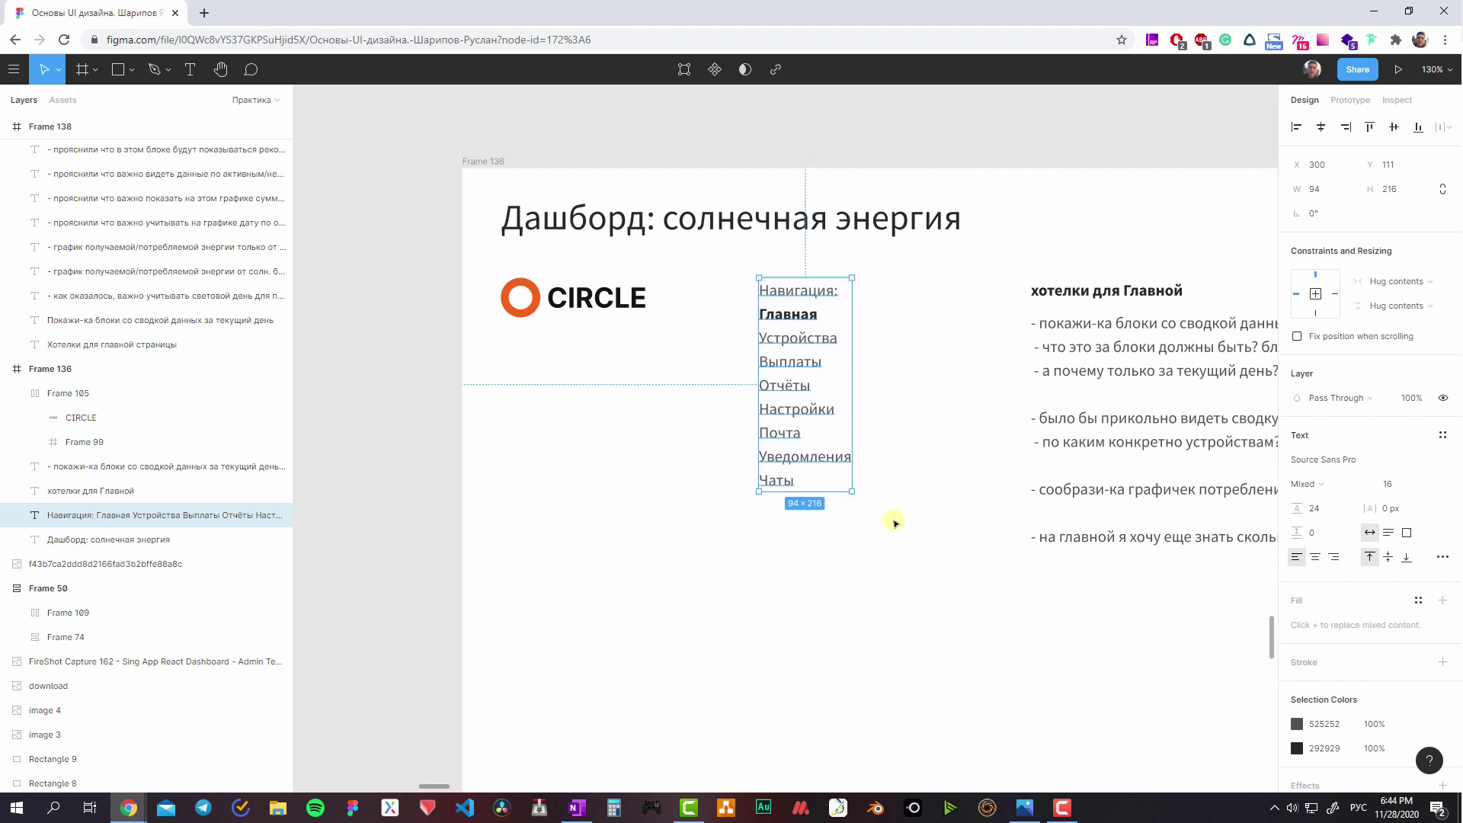
pyautogui.click(613, 297)
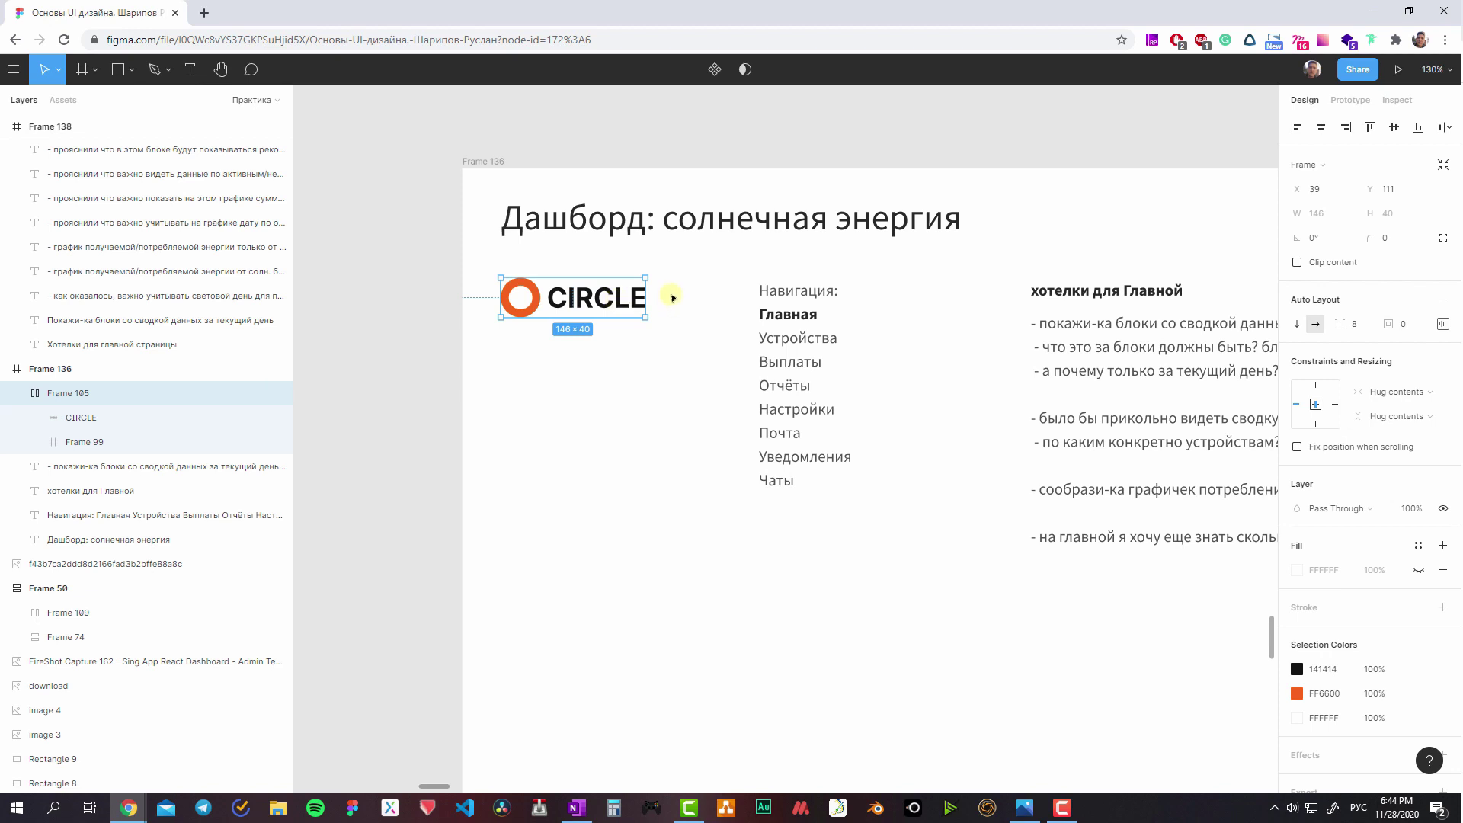
# - Scroll to the Хотелки notes frame and select the 'Покажи-ка блоки' heading
pyautogui.click(952, 506)
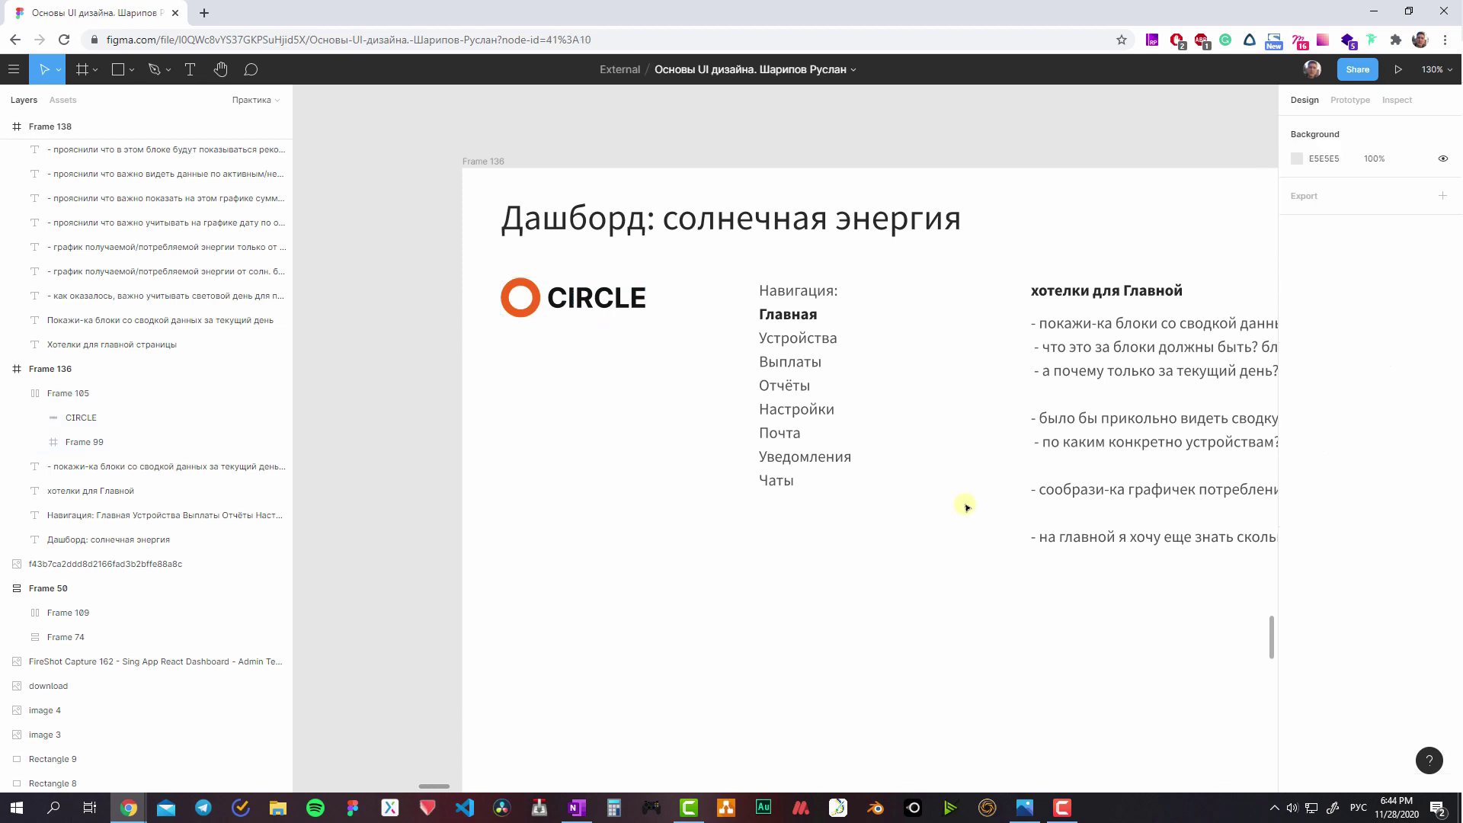
pyautogui.scroll(-5, 914, 381)
pyautogui.hscroll(3, 915, 381)
pyautogui.scroll(-5, 838, 366)
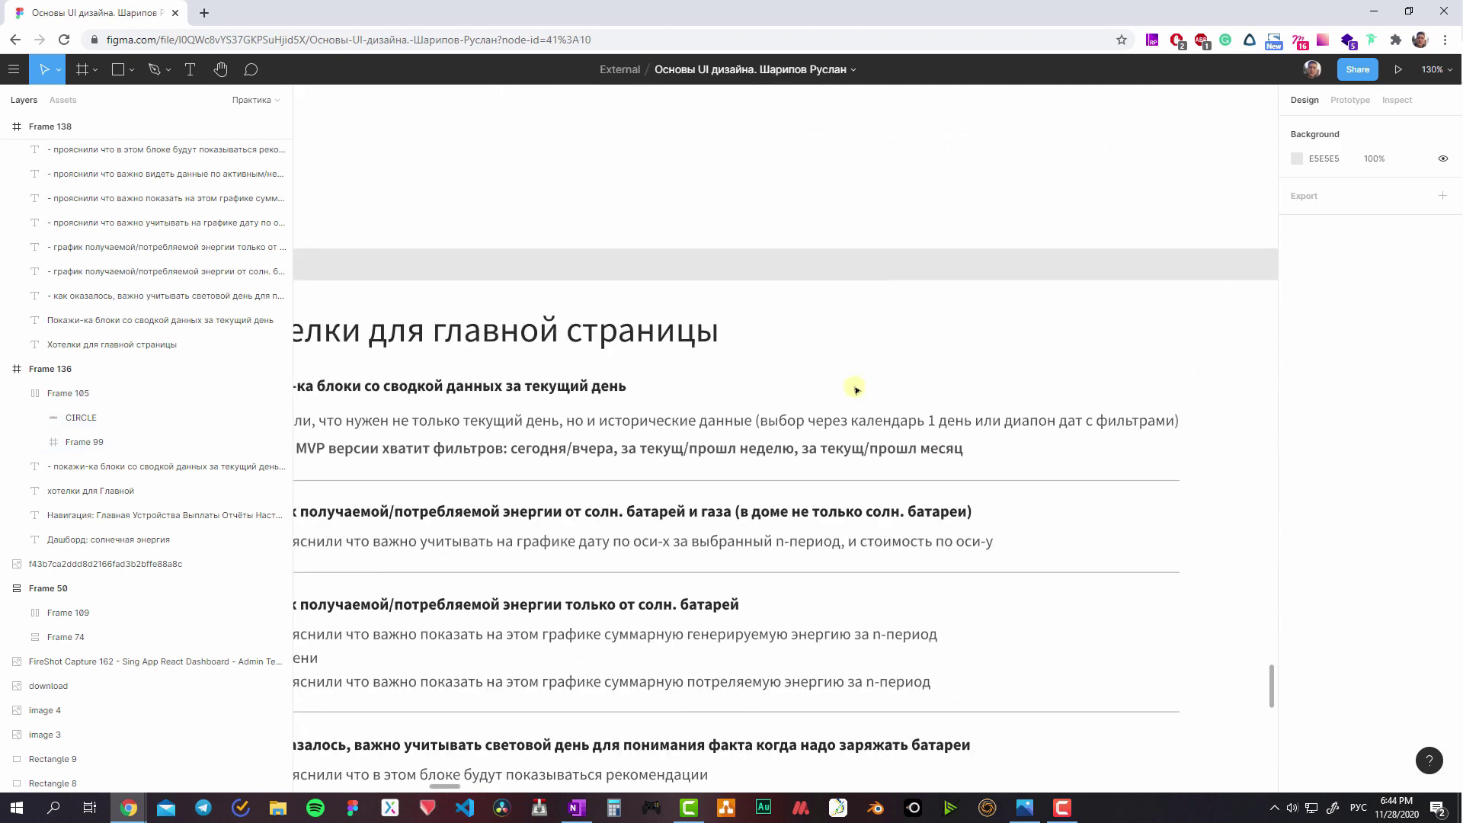
pyautogui.scroll(-2, 762, 305)
pyautogui.hscroll(-2, 762, 304)
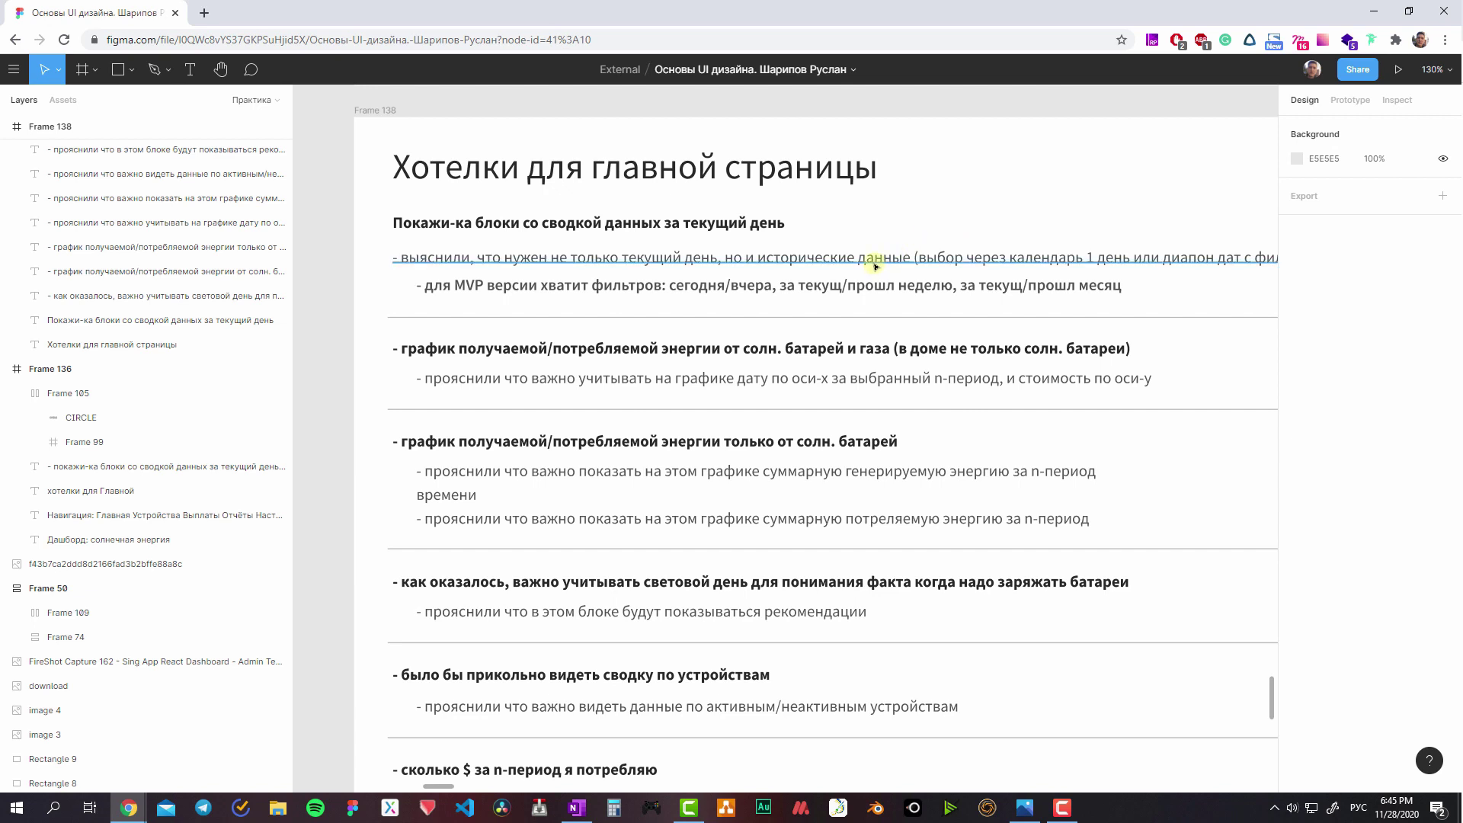
pyautogui.moveTo(879, 266); pyautogui.dragTo(903, 266)
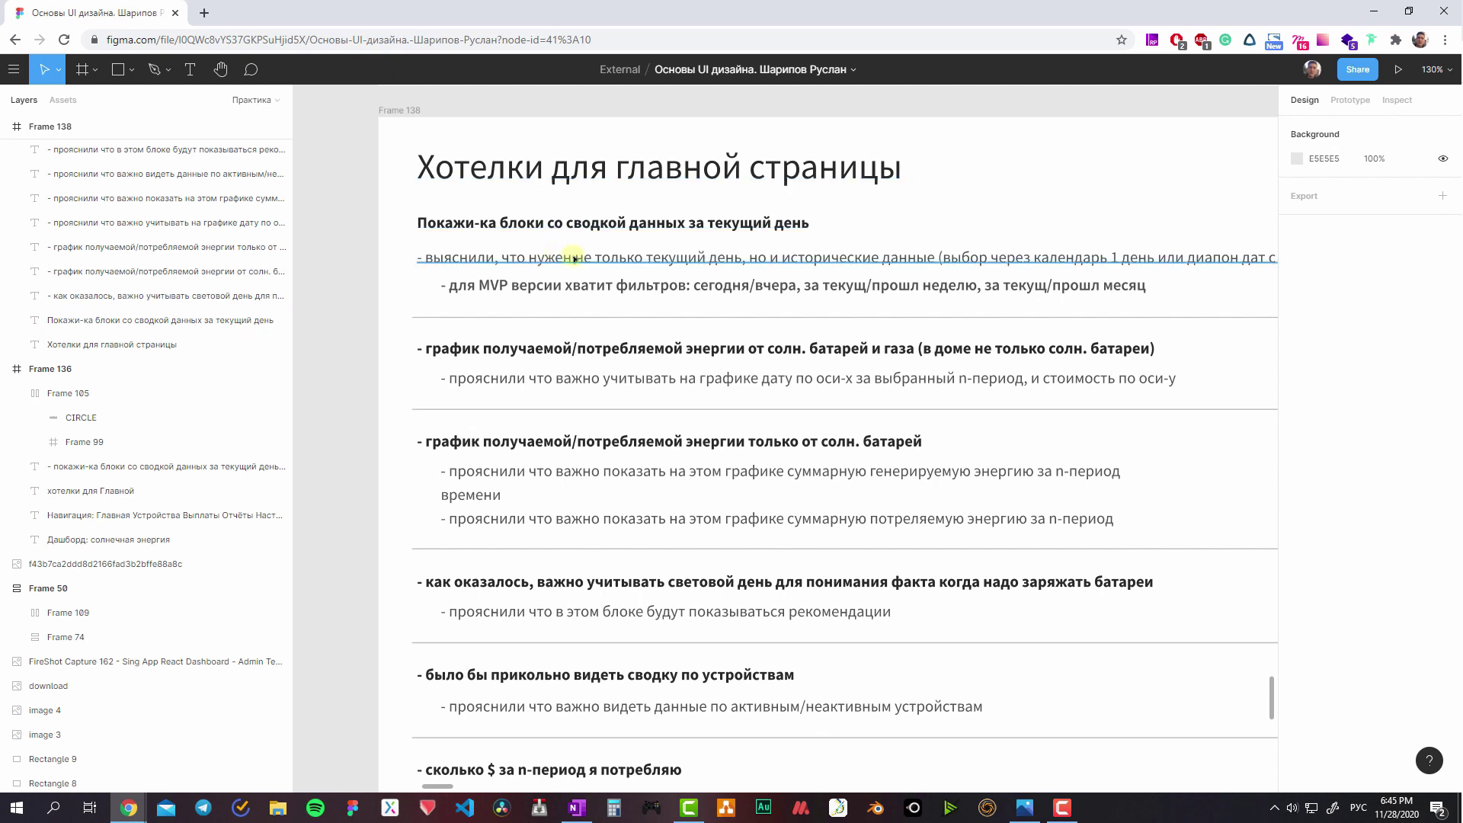
pyautogui.click(596, 227)
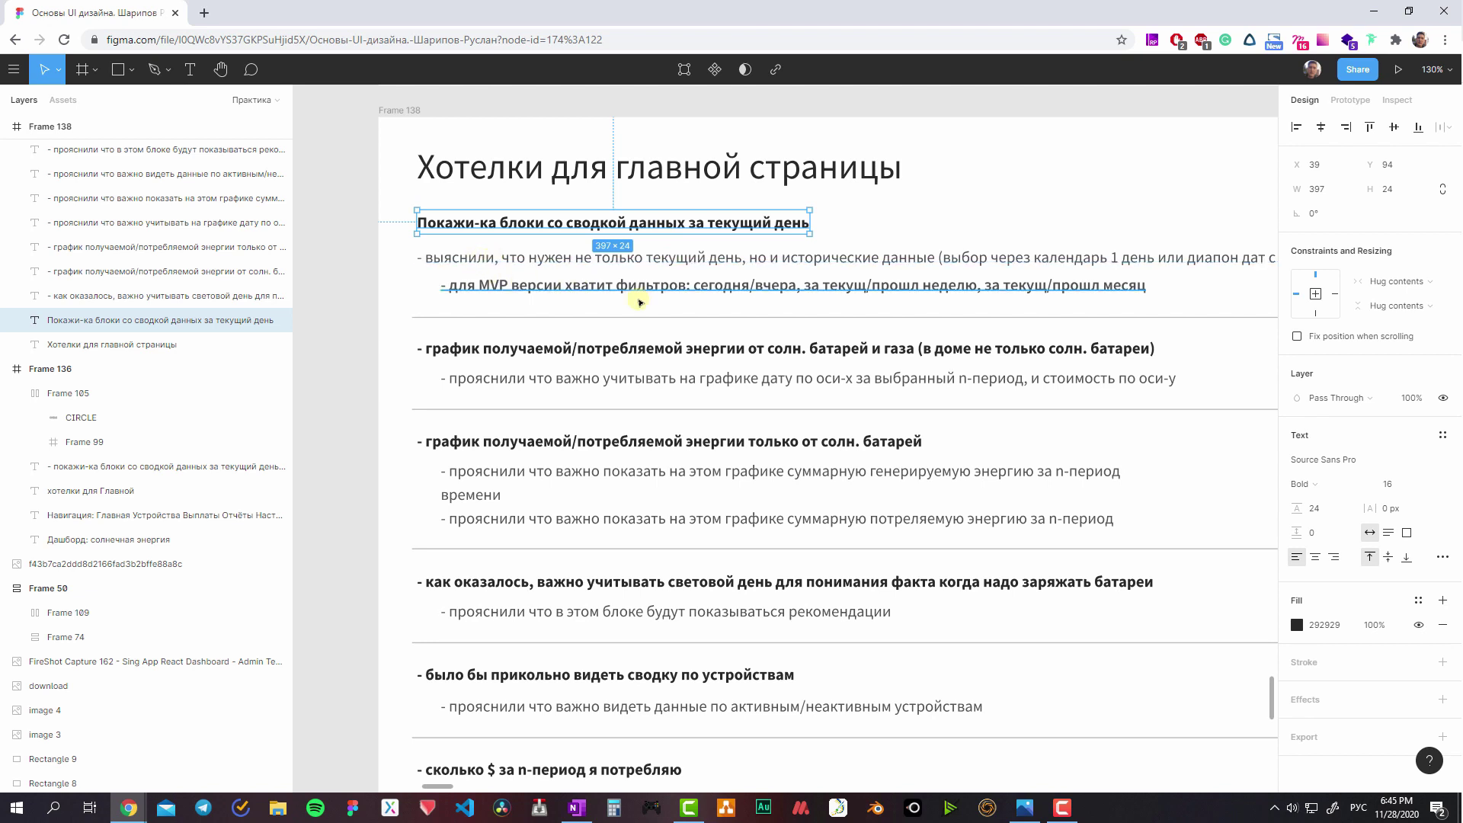
# - Highlight the filter options in the MVP filters sub-point
pyautogui.hscroll(2, 640, 302)
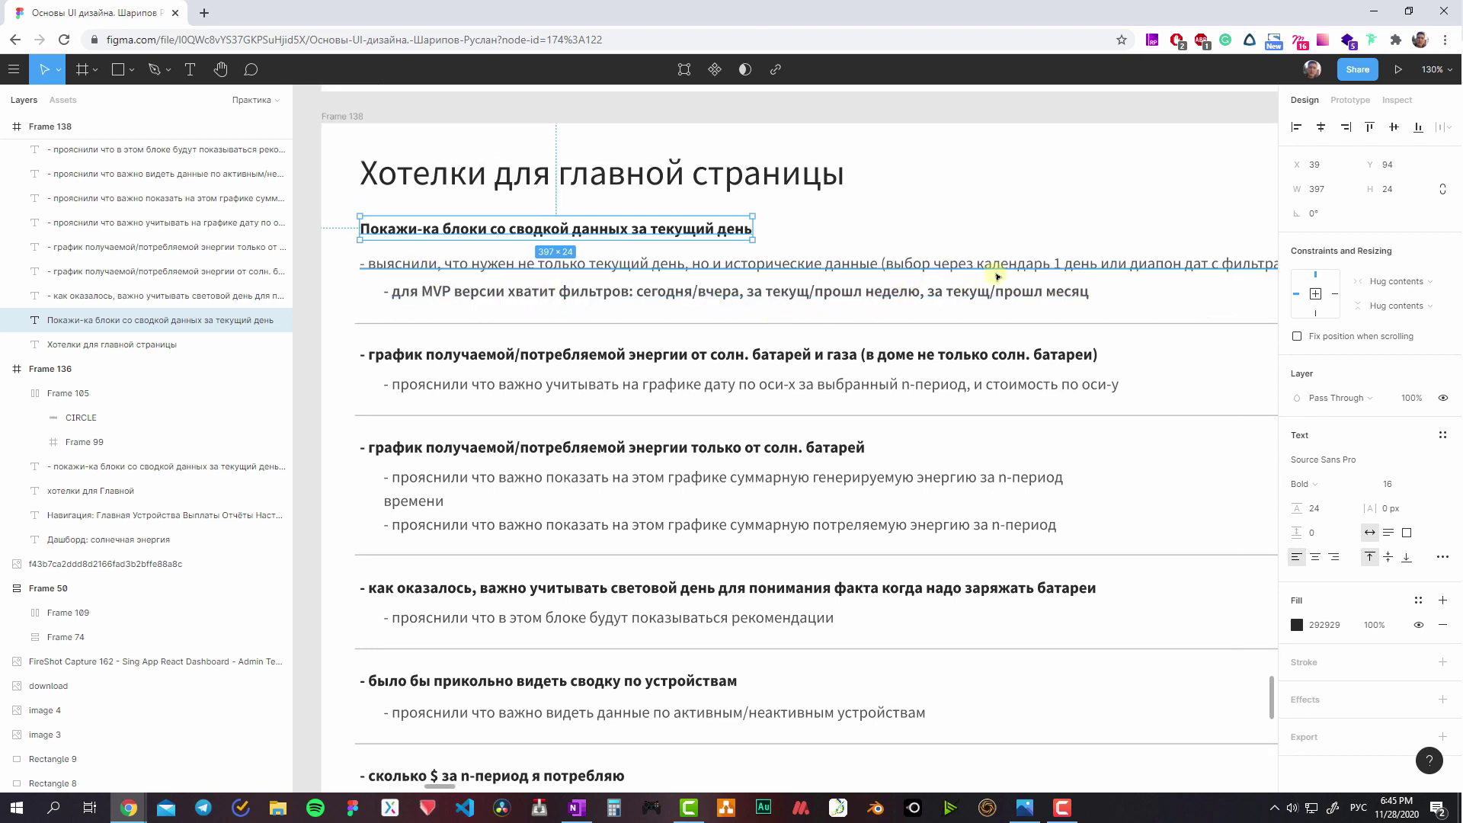
pyautogui.hscroll(3, 960, 259)
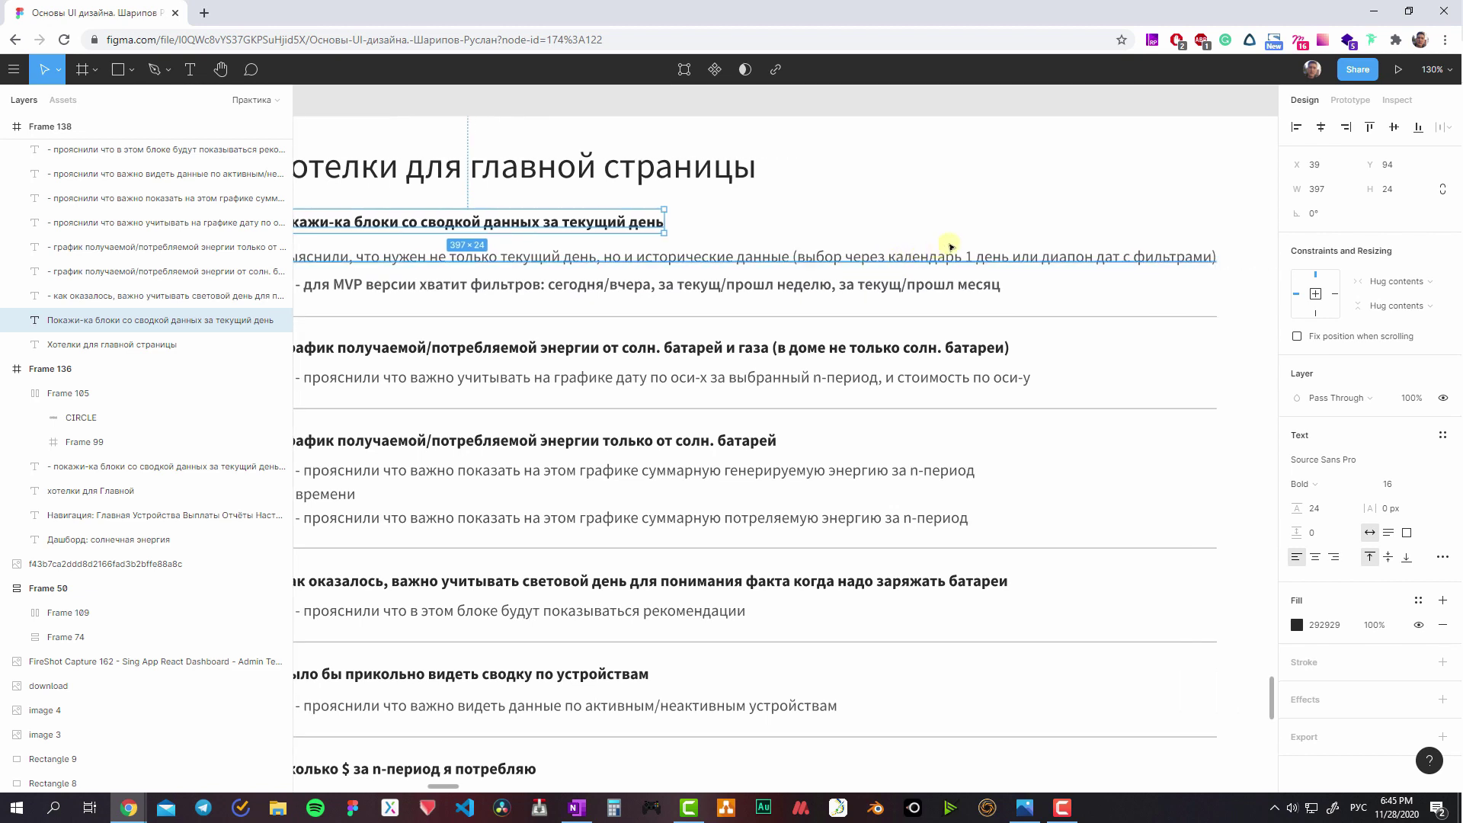
pyautogui.hscroll(-4, 950, 246)
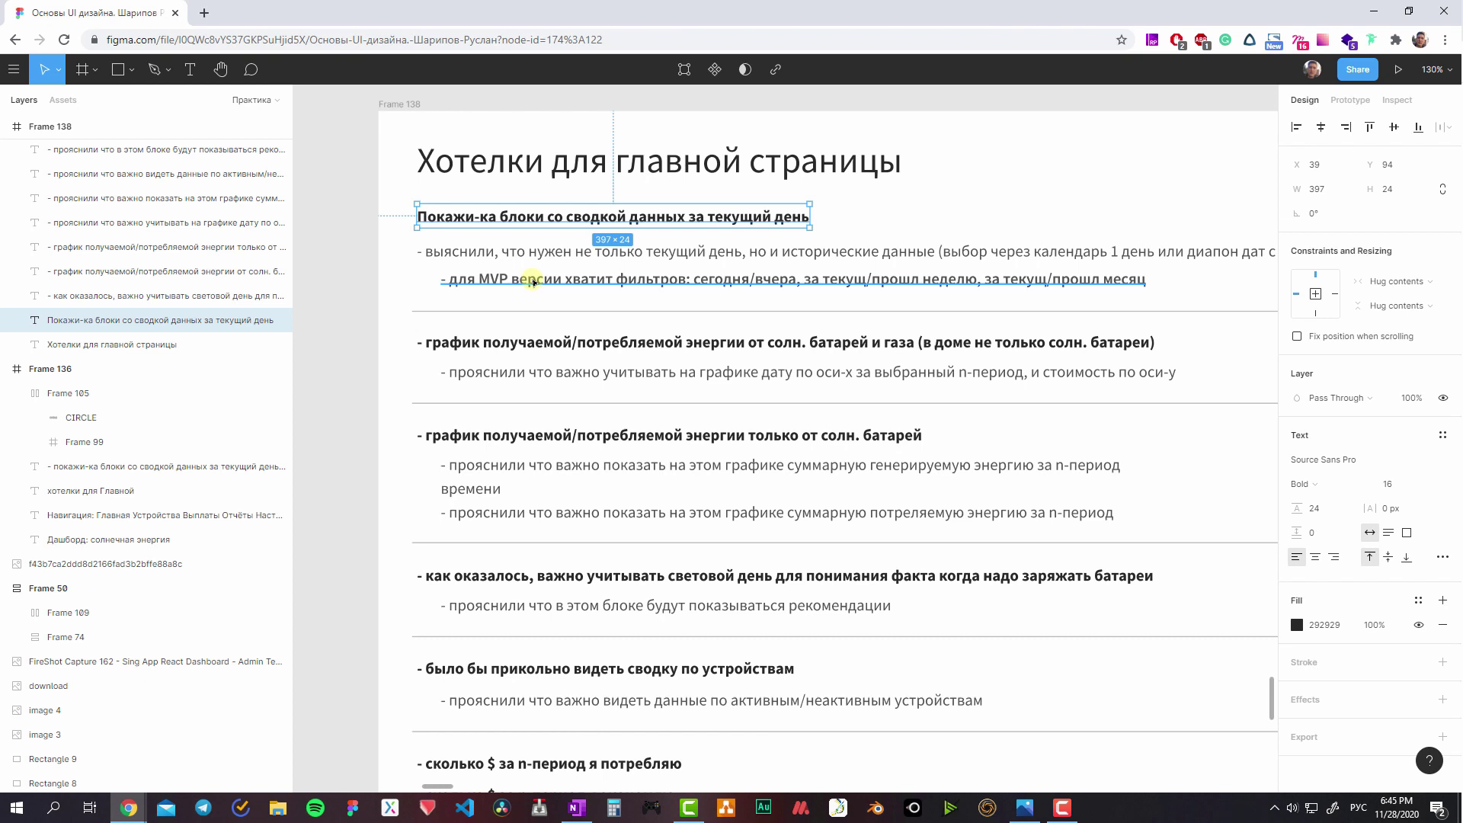
pyautogui.doubleClick(579, 282)
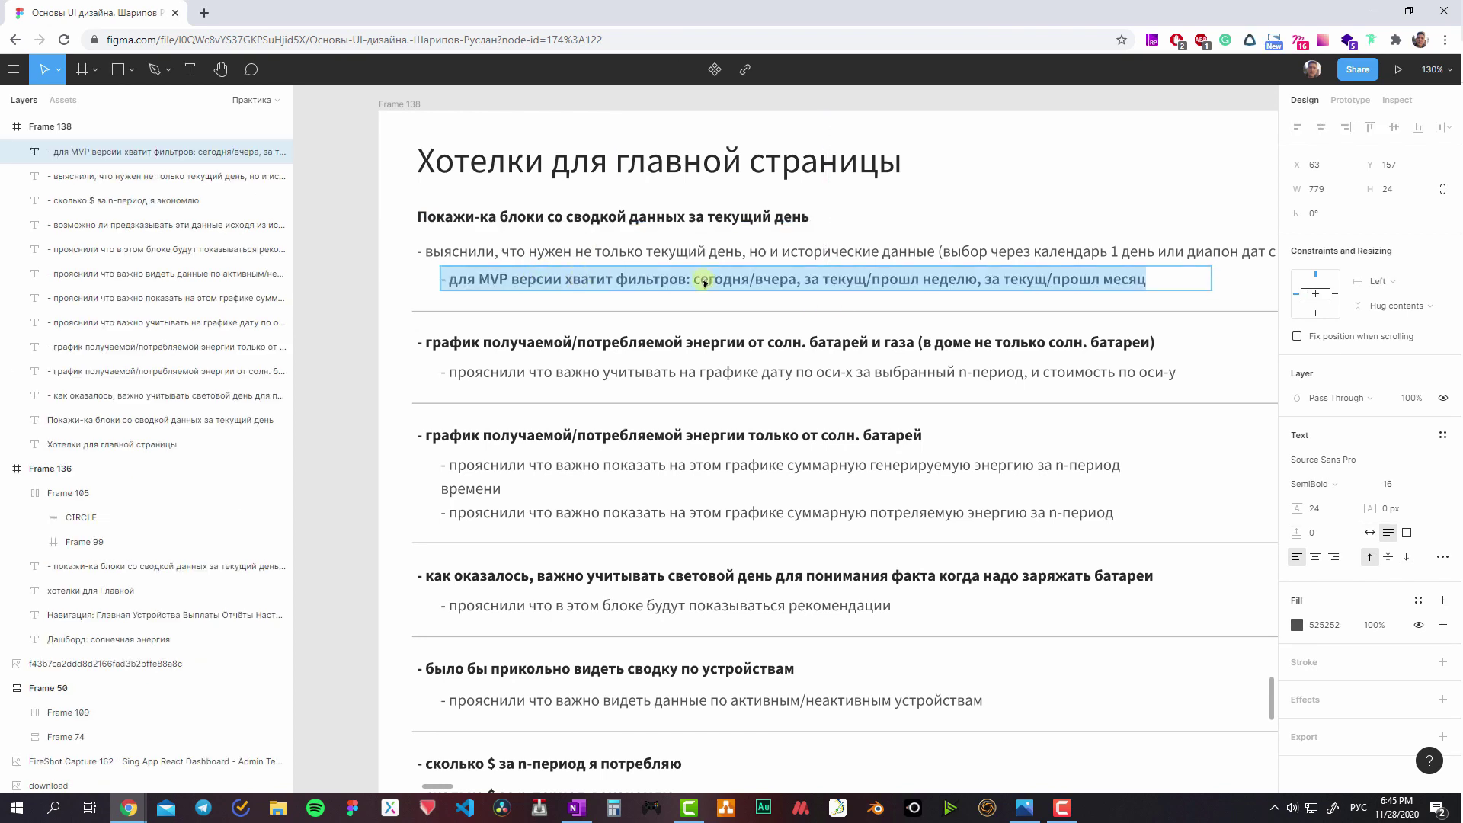
pyautogui.moveTo(696, 283); pyautogui.dragTo(1155, 279)
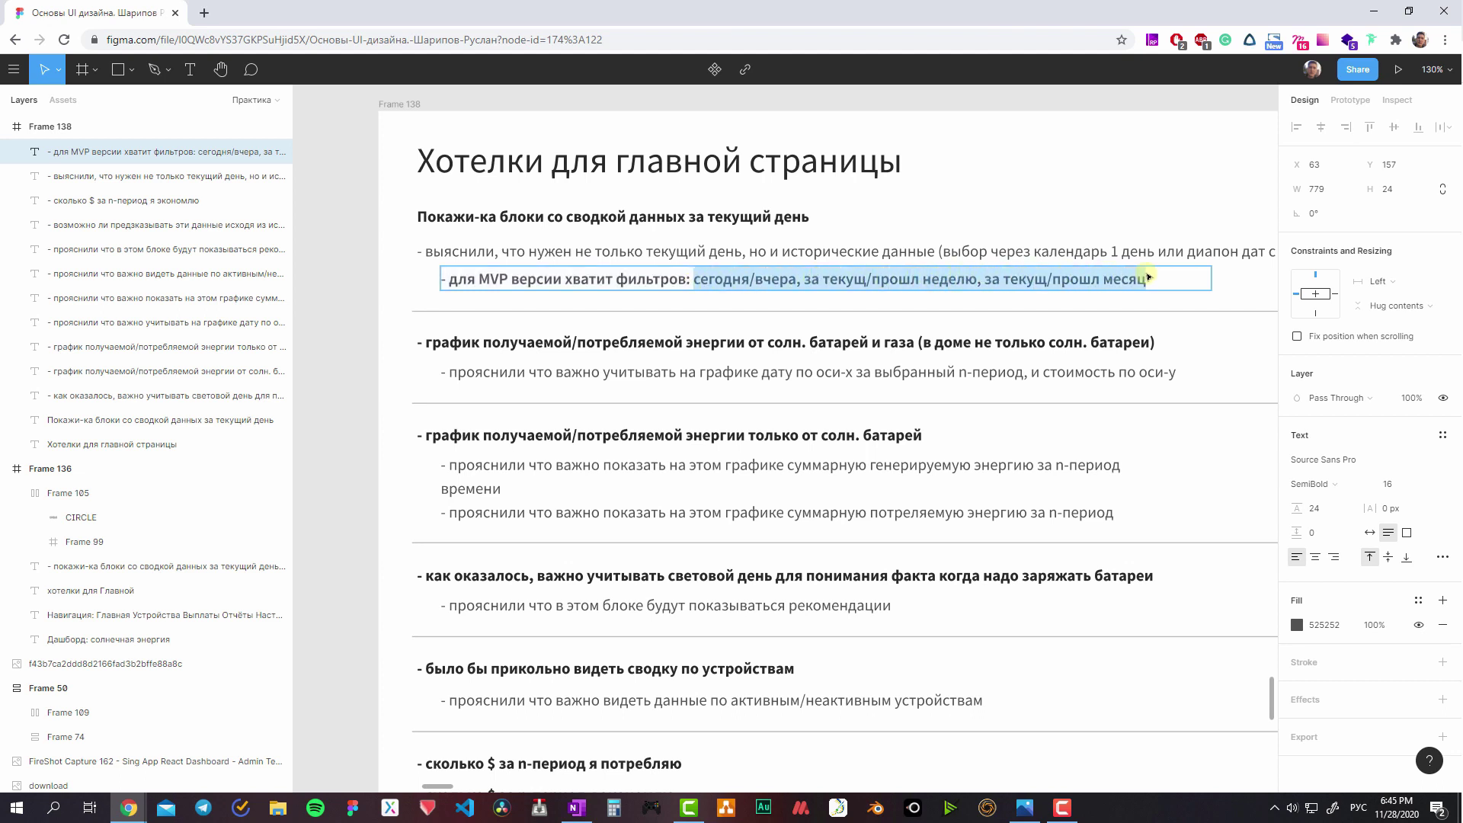
# - Highlight the bracketed ending and explanation of the solar-and-gas chart heading
pyautogui.click(470, 345)
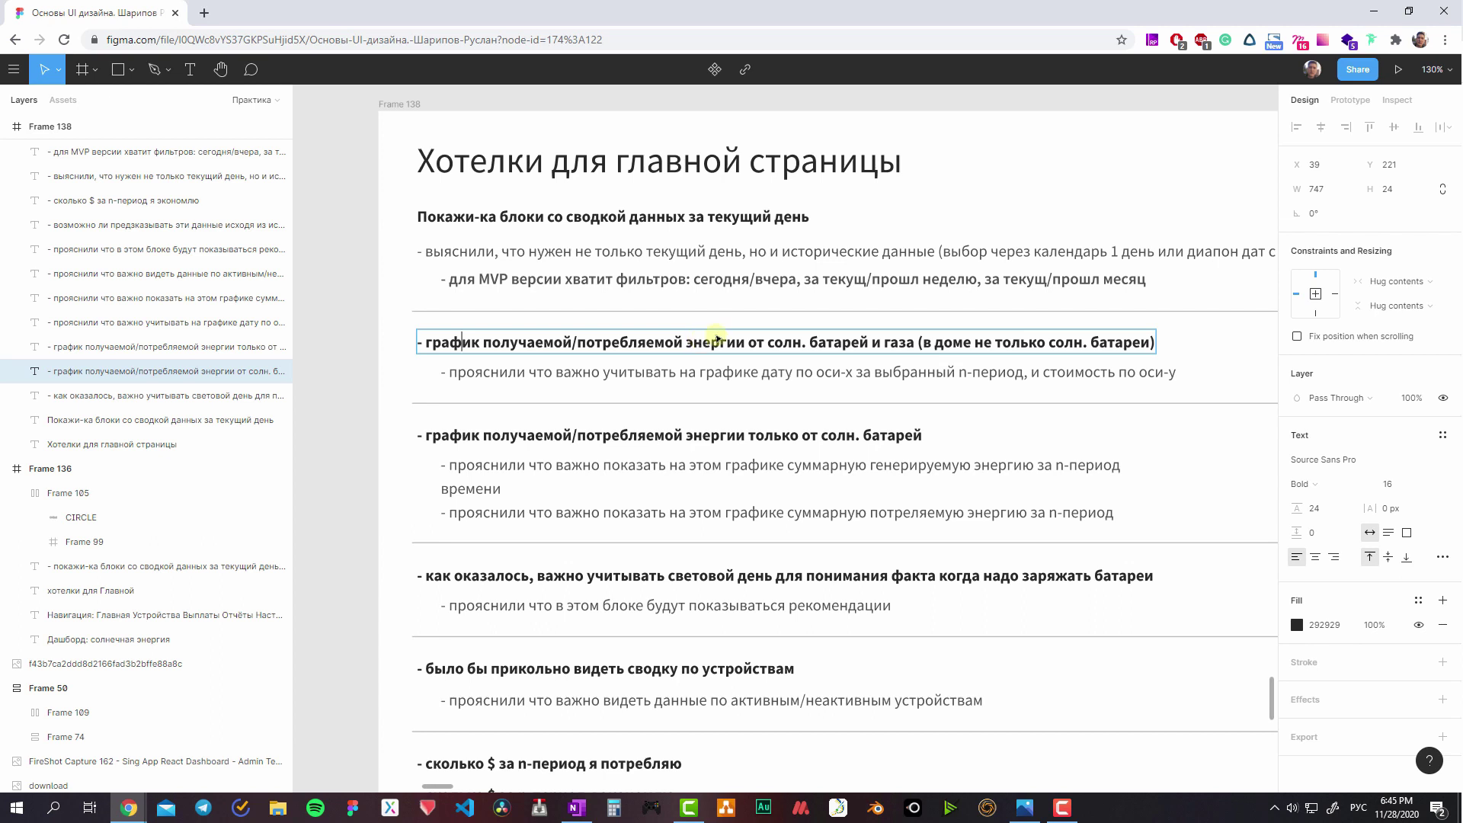
pyautogui.click(944, 343)
pyautogui.hotkey('shift', 'End')
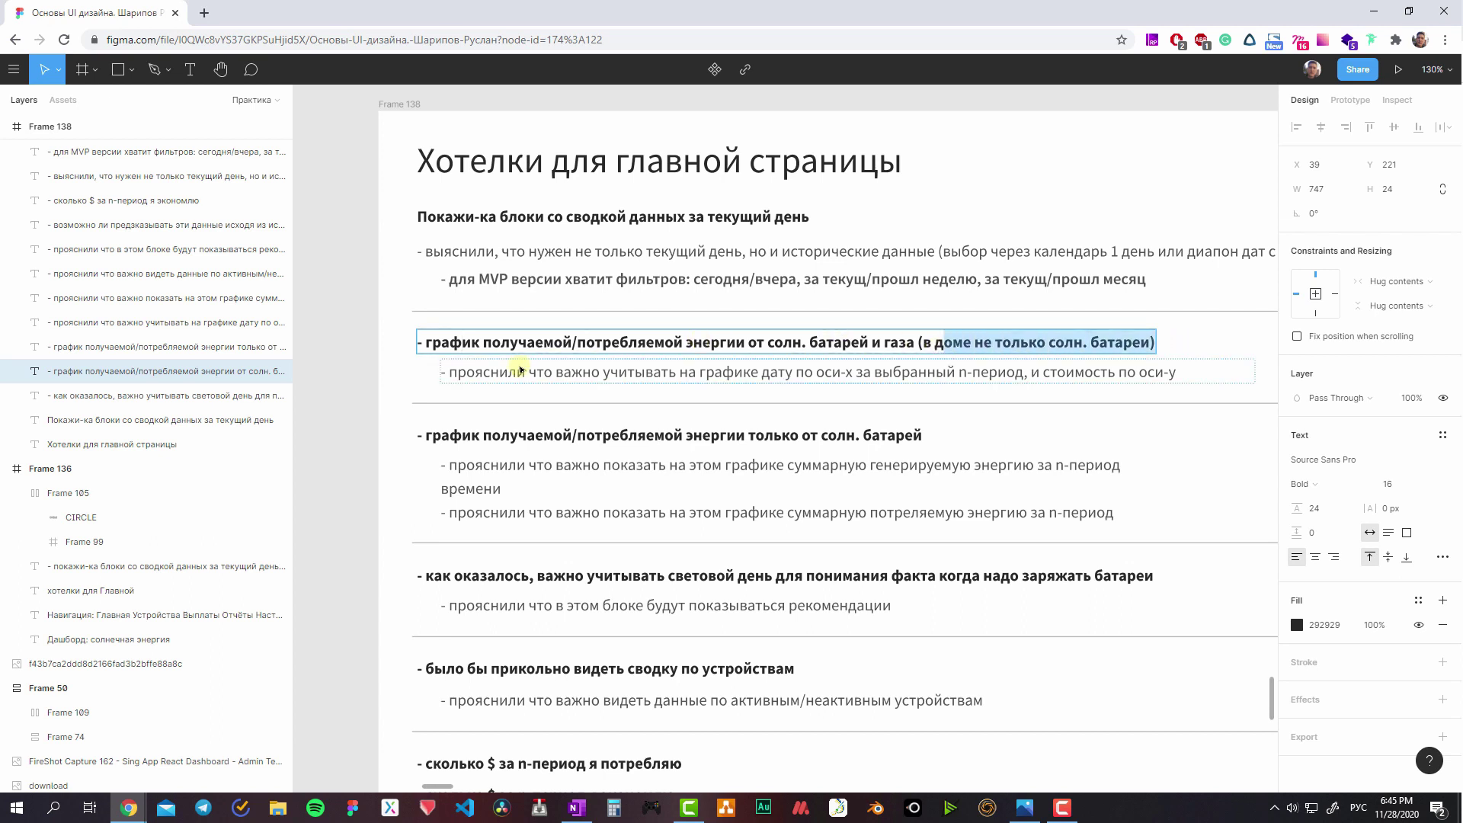
pyautogui.moveTo(526, 372); pyautogui.dragTo(1177, 372)
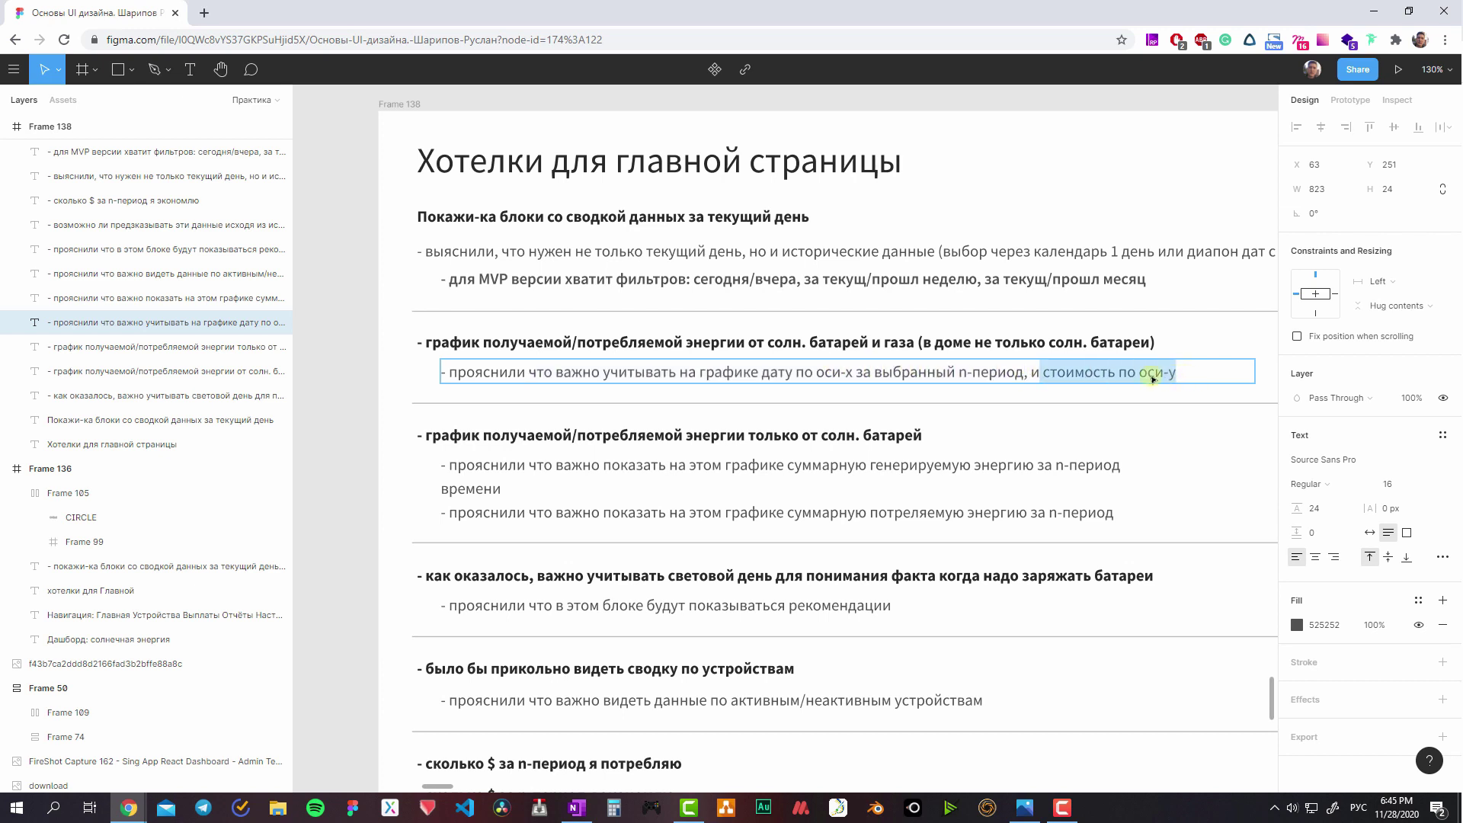
# - Highlight the energy words and explanation lines of the solar-only heading
pyautogui.scroll(-2, 738, 331)
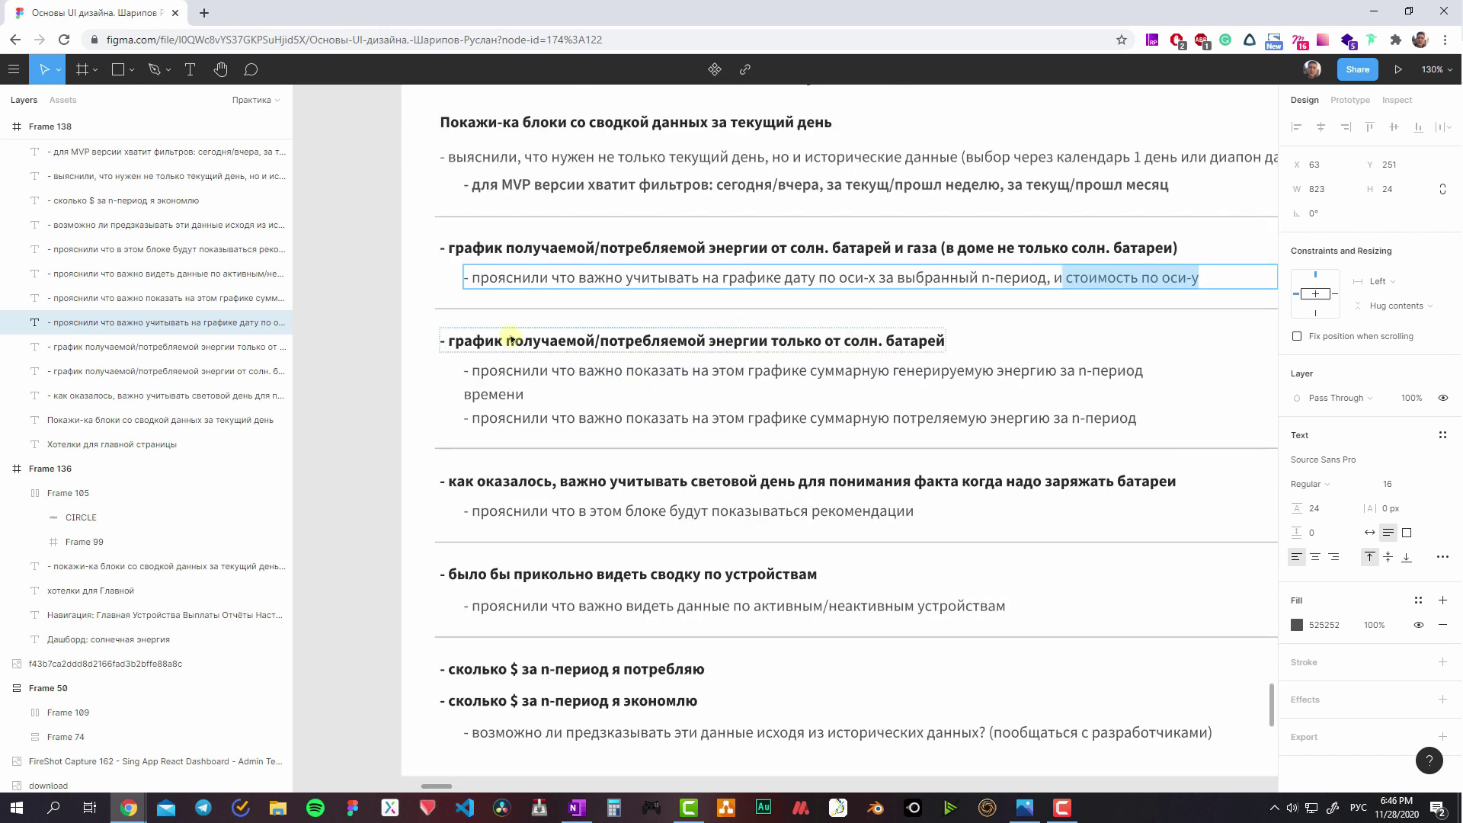
pyautogui.moveTo(506, 343); pyautogui.dragTo(758, 351)
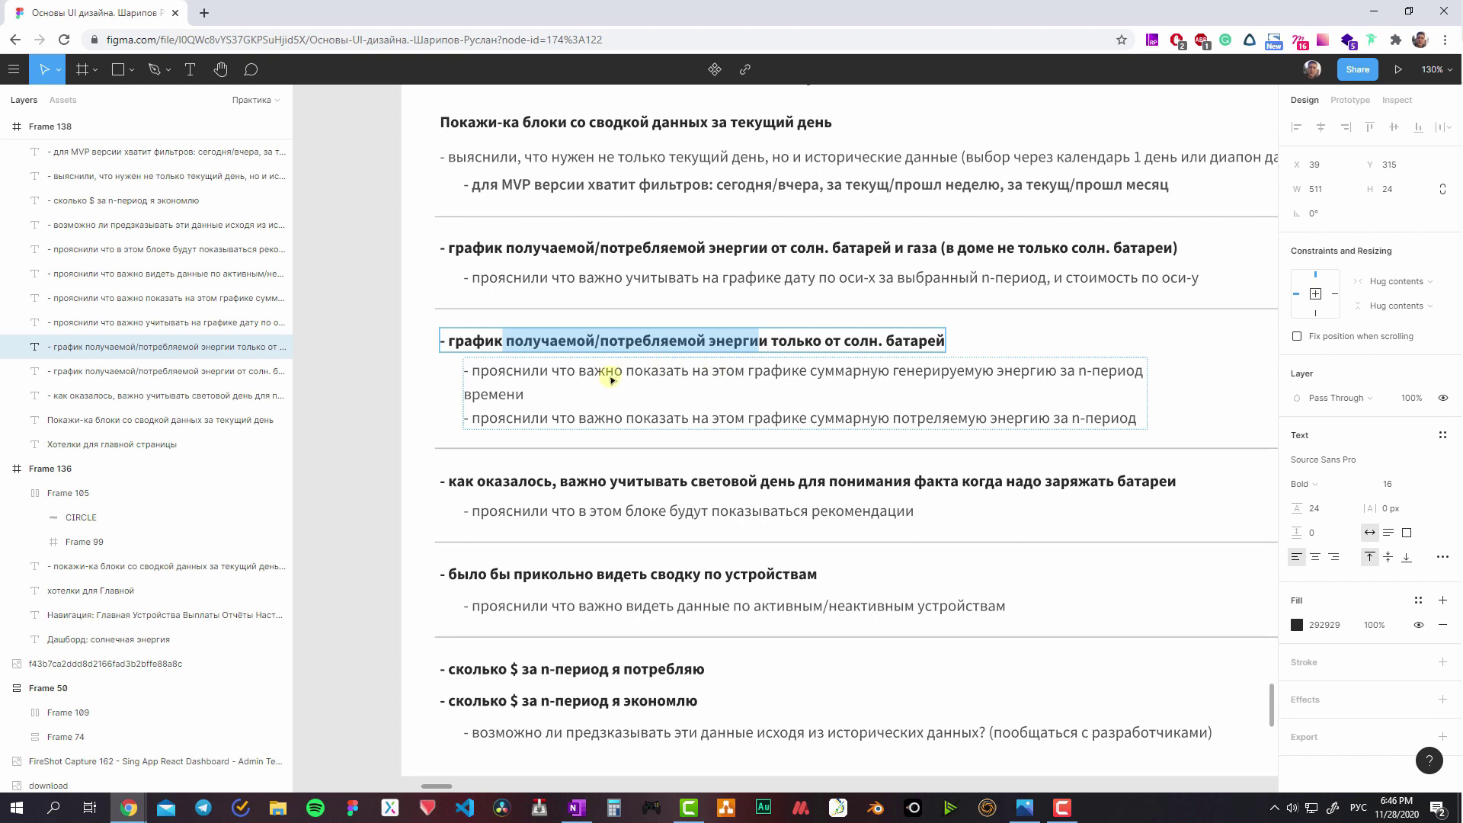
pyautogui.click(612, 380)
pyautogui.hscroll(1, 709, 389)
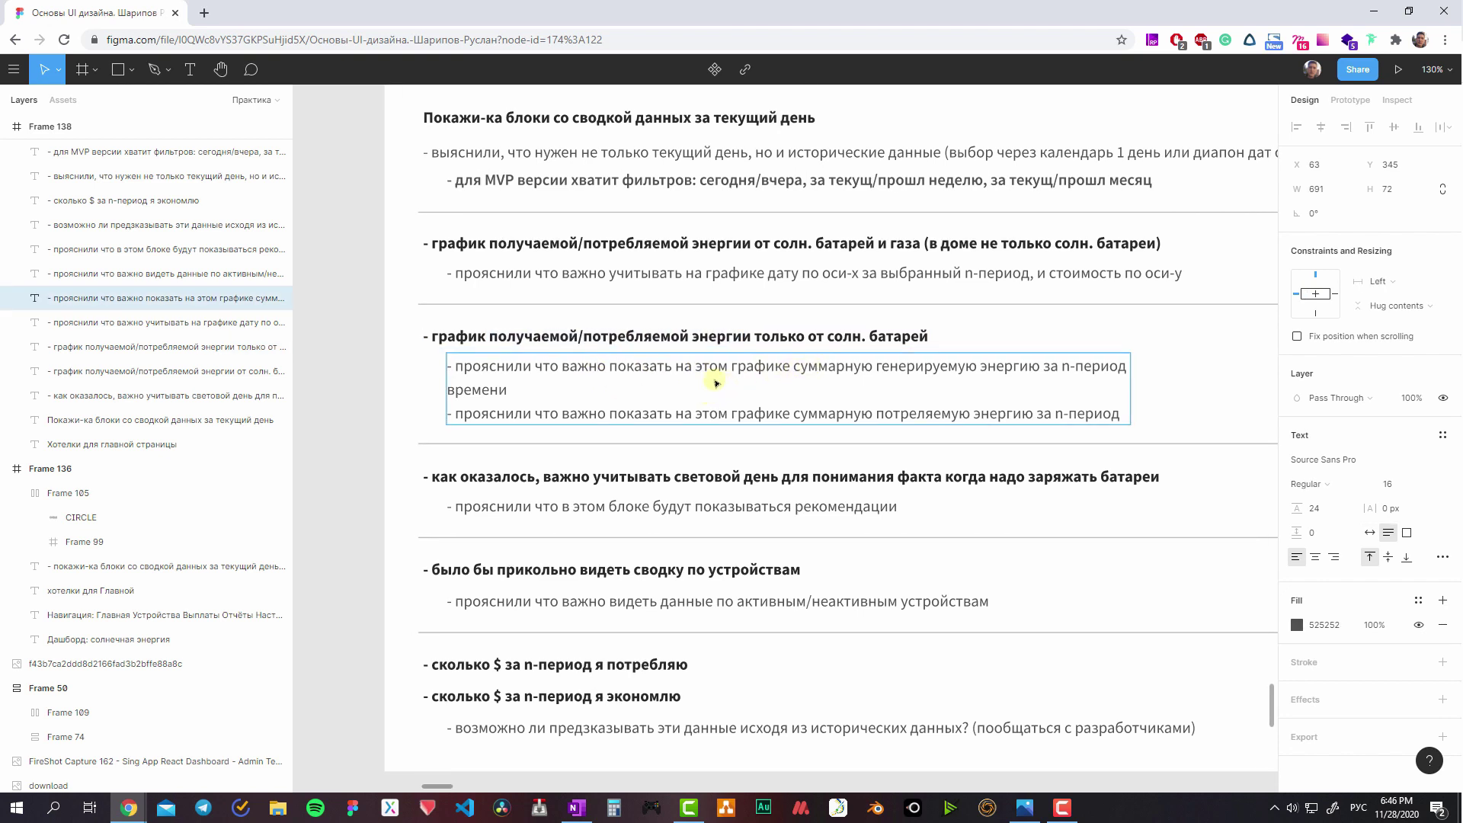
pyautogui.moveTo(807, 413); pyautogui.dragTo(1120, 413)
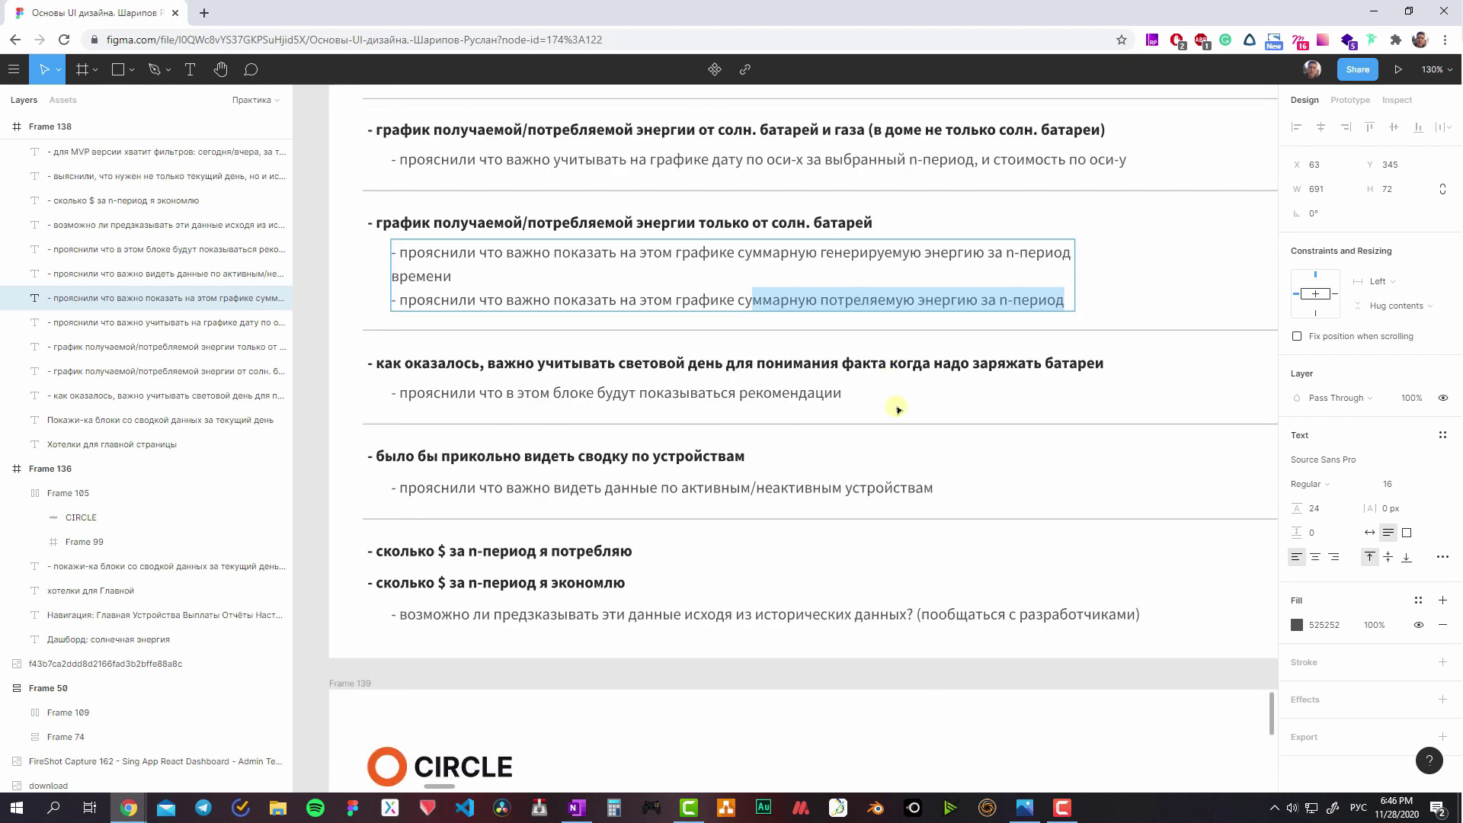
# - Highlight the daylight, battery-charging and recommendations phrases under the battery heading
pyautogui.scroll(-3, 897, 409)
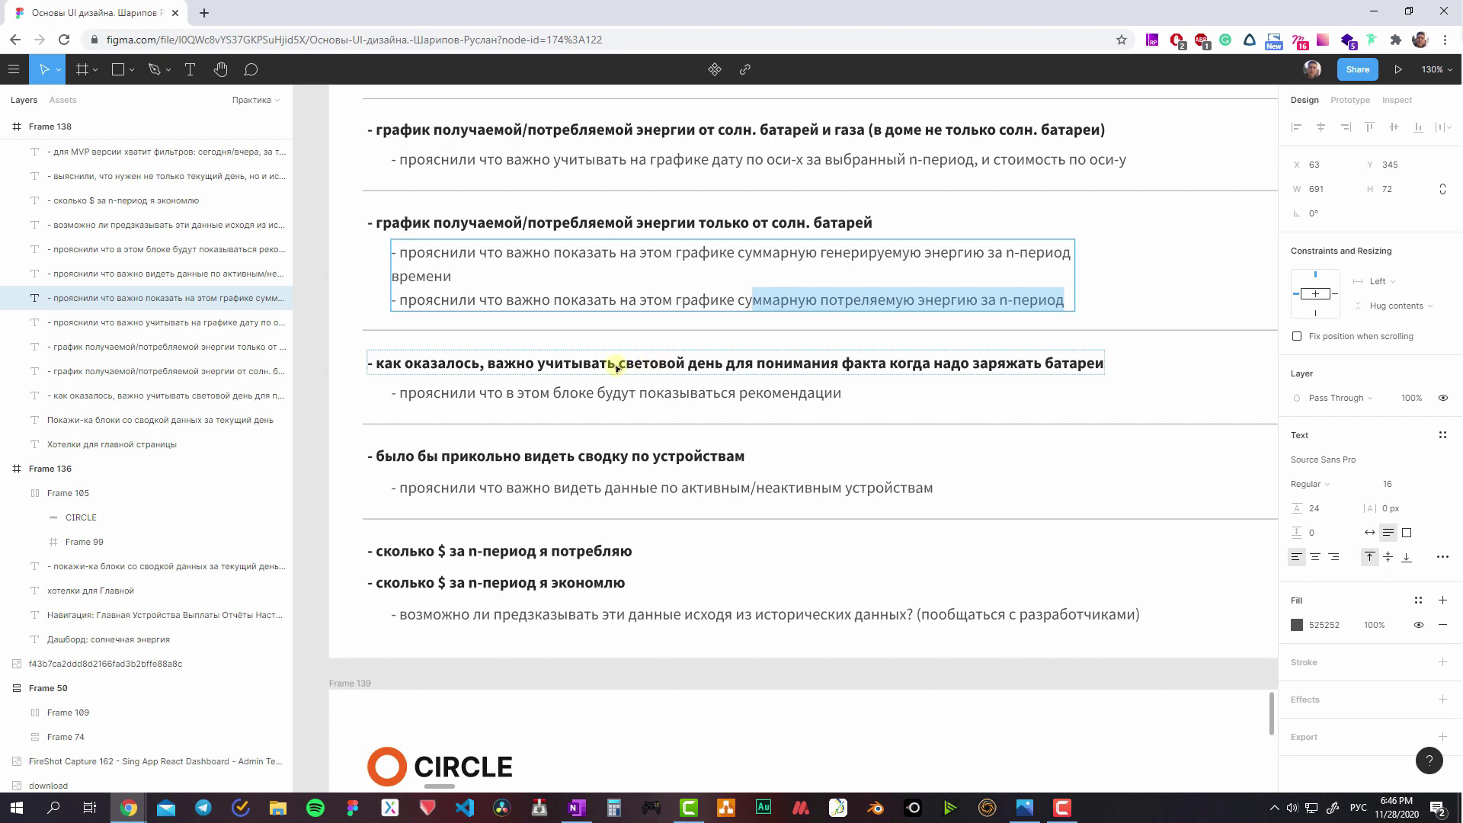
pyautogui.moveTo(617, 363); pyautogui.dragTo(743, 370)
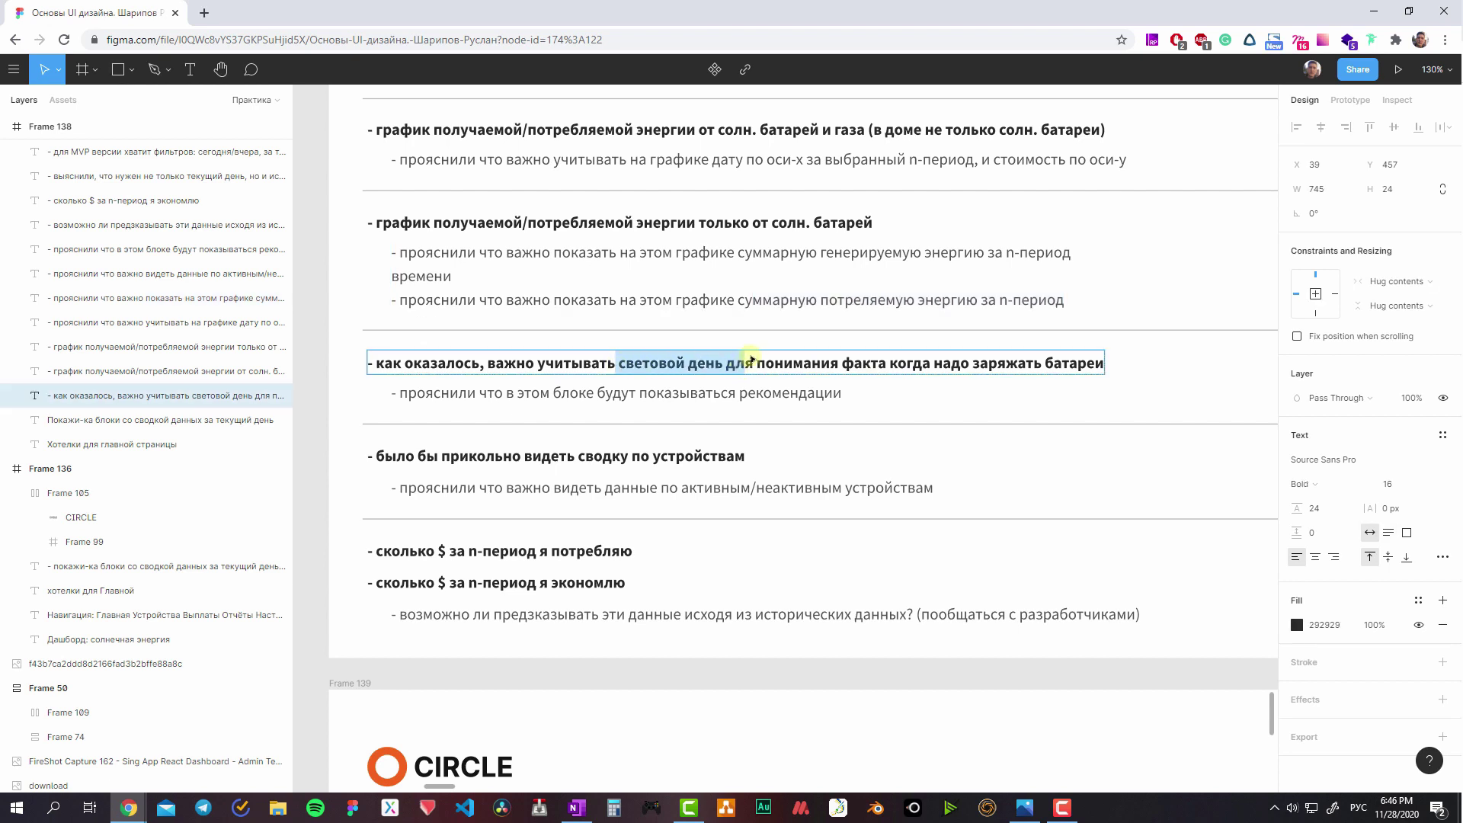
pyautogui.moveTo(842, 363); pyautogui.dragTo(1069, 393)
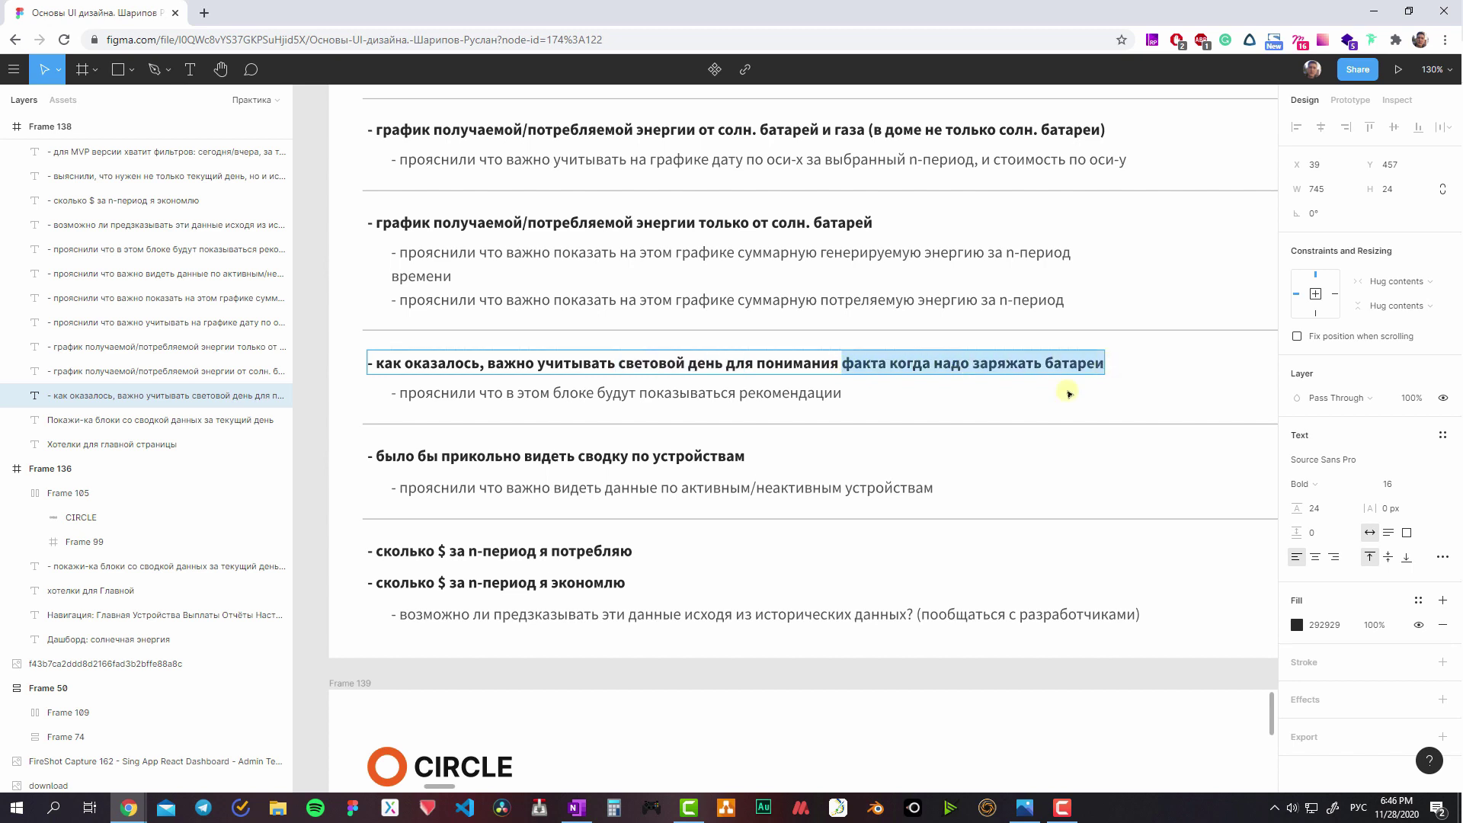
pyautogui.doubleClick(758, 392)
pyautogui.moveTo(502, 393); pyautogui.dragTo(761, 431)
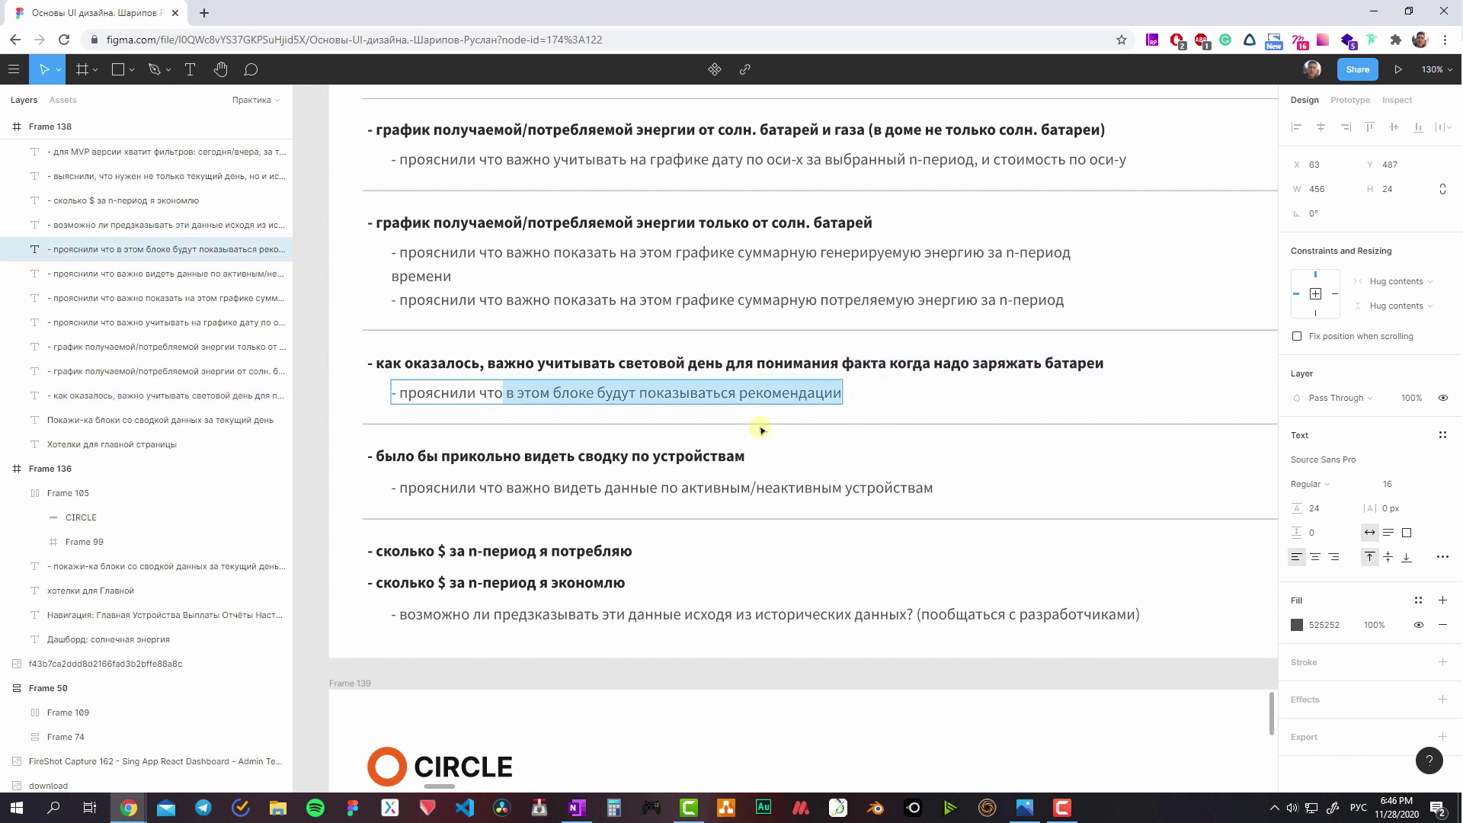
pyautogui.scroll(-1, 693, 450)
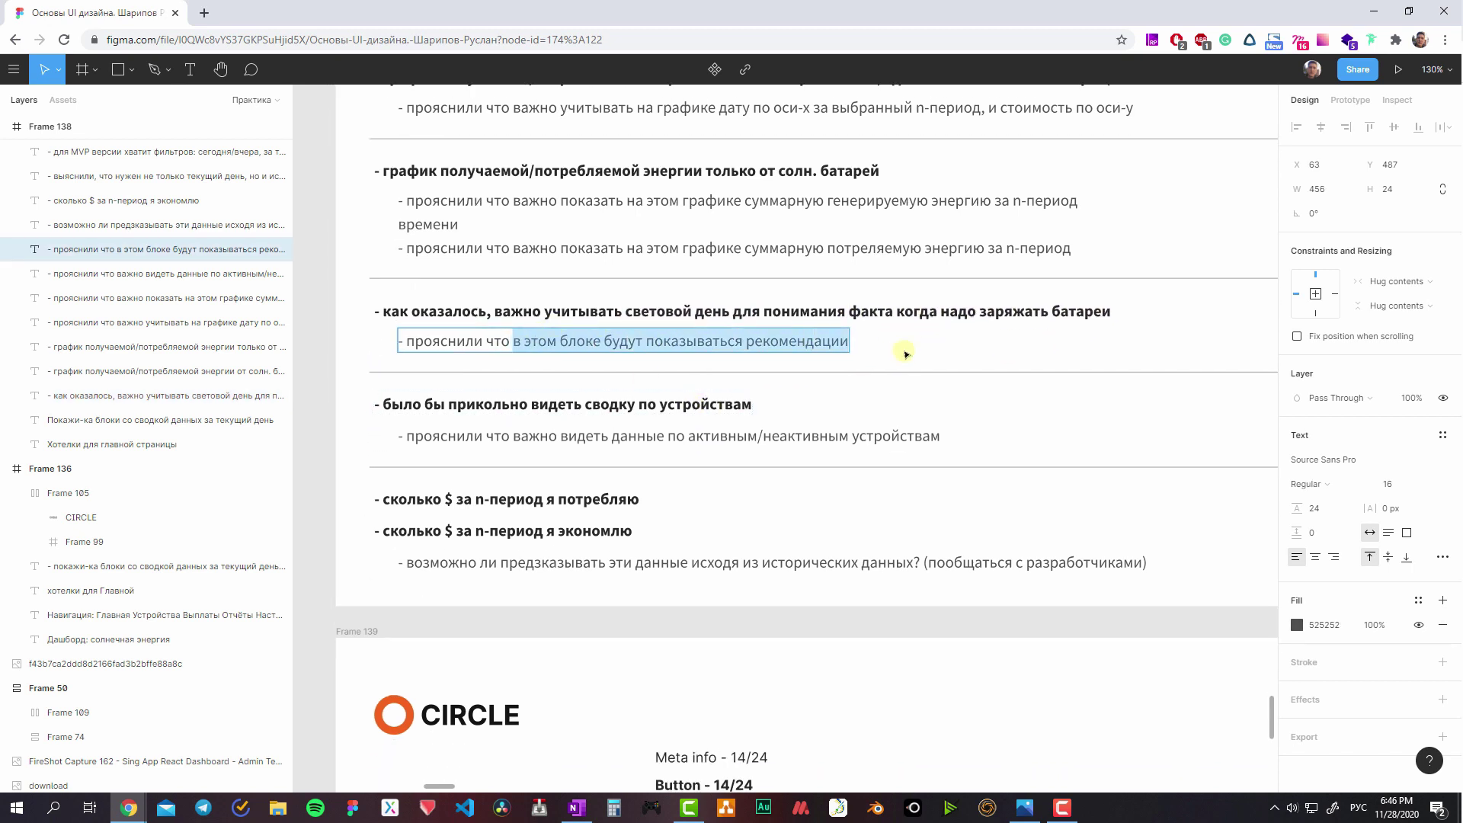
pyautogui.click(586, 342)
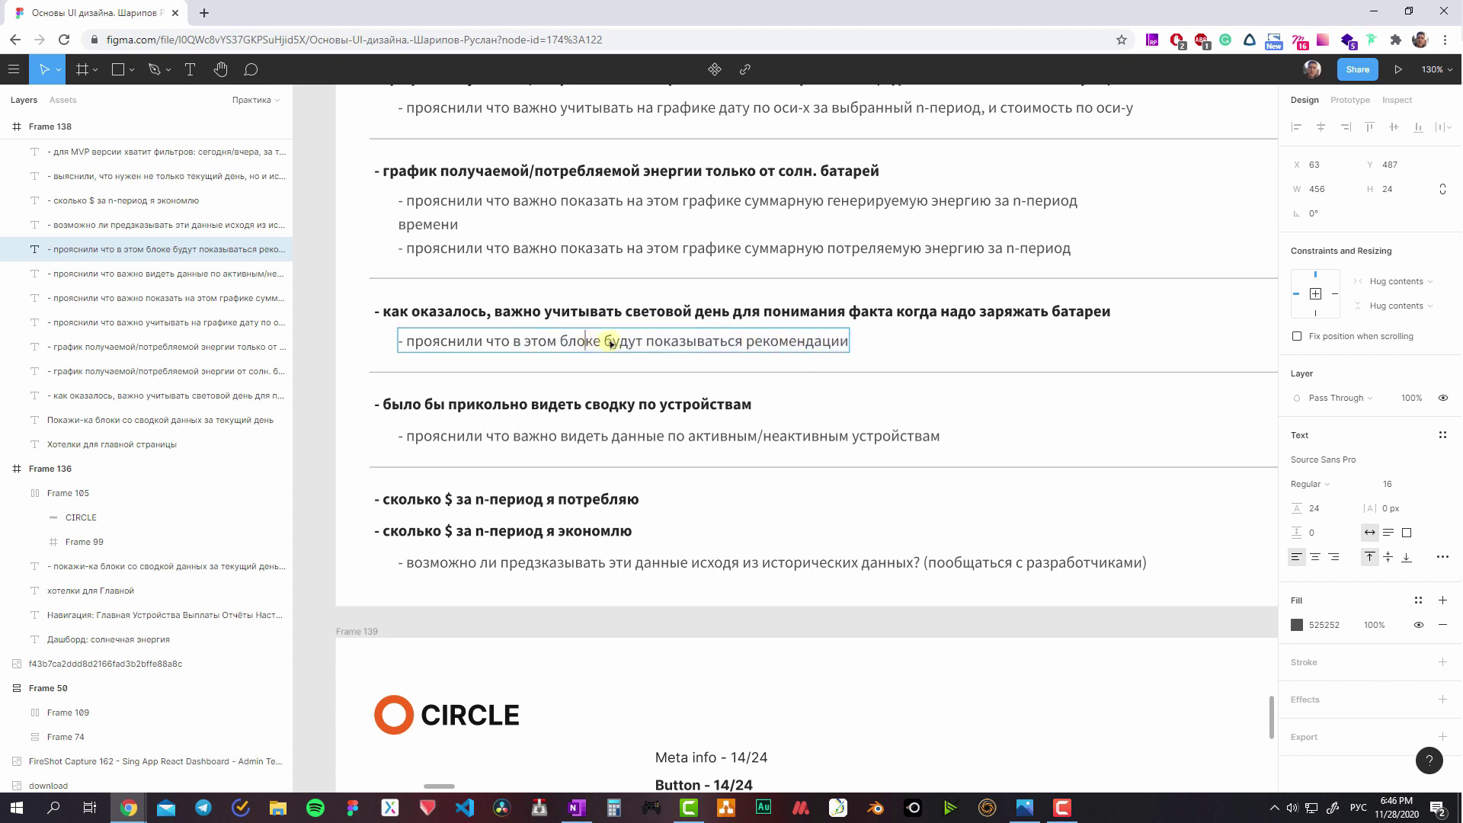
pyautogui.moveTo(610, 343); pyautogui.dragTo(889, 340)
pyautogui.press('Escape')
pyautogui.click(907, 340)
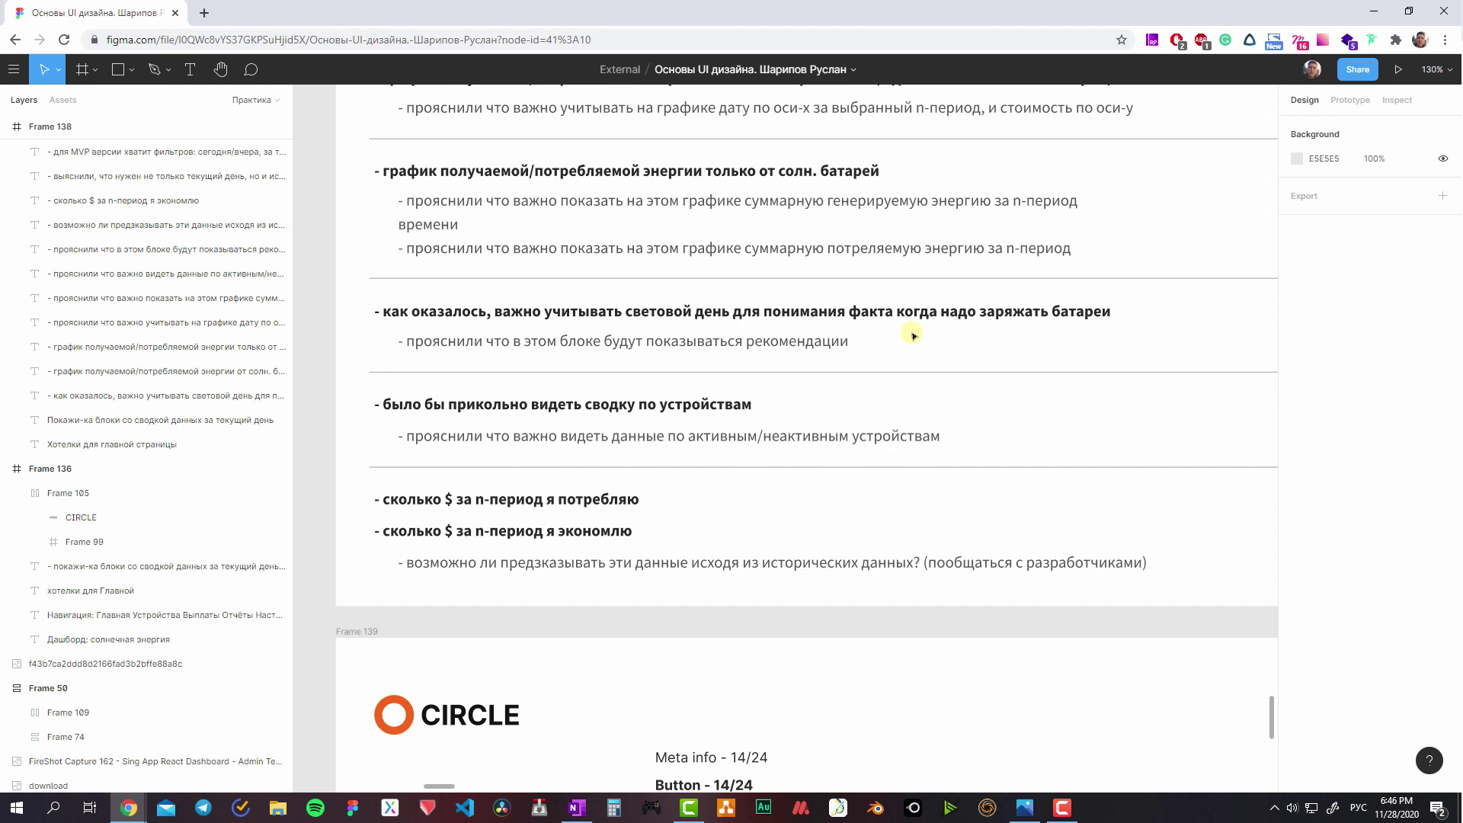
# - Review the active/inactive devices line and the two 'сколько $' lines
pyautogui.click(602, 404)
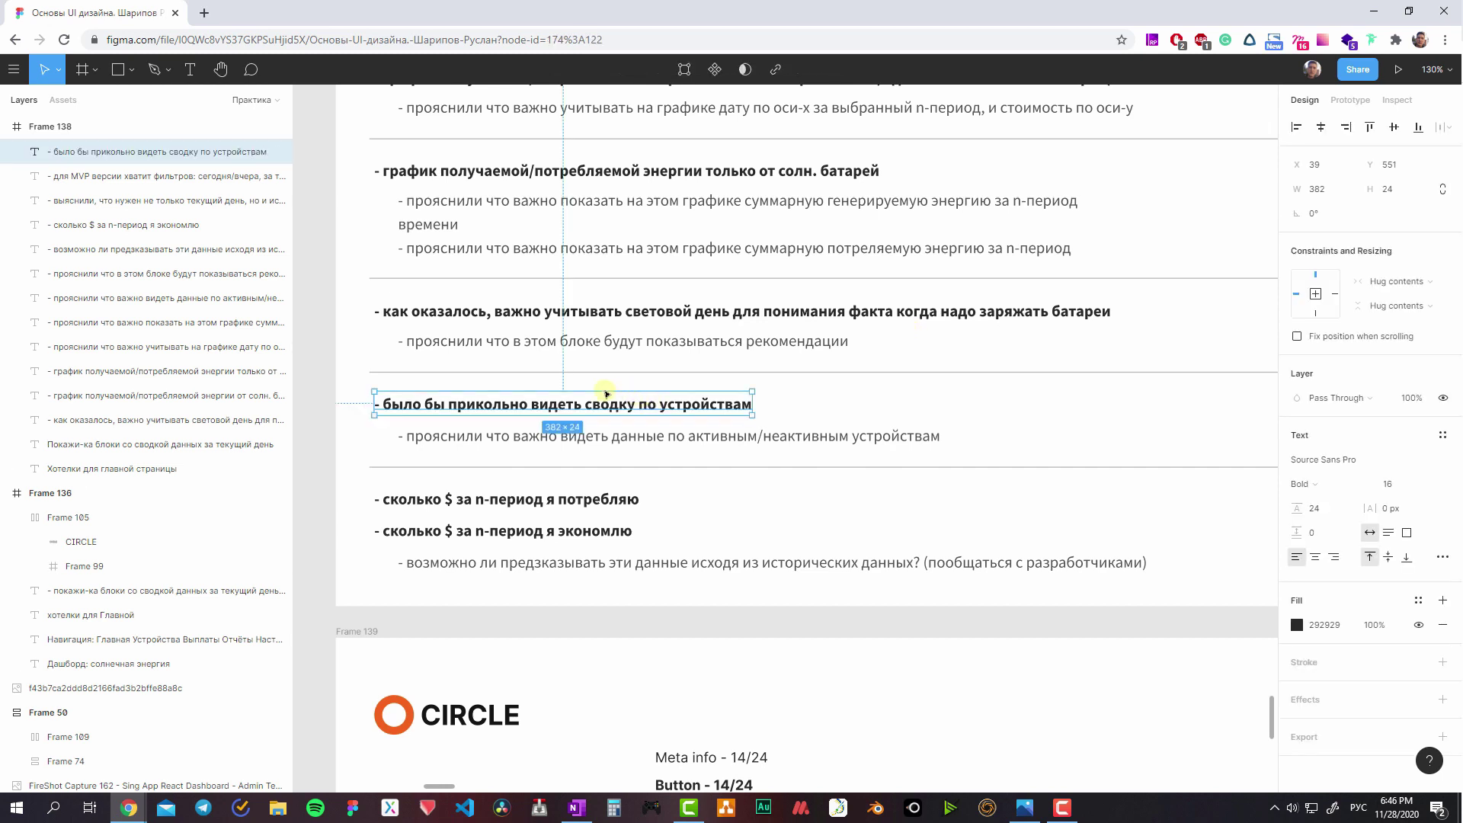
pyautogui.hscroll(-1, 579, 407)
pyautogui.moveTo(563, 404)
pyautogui.moveTo(690, 409)
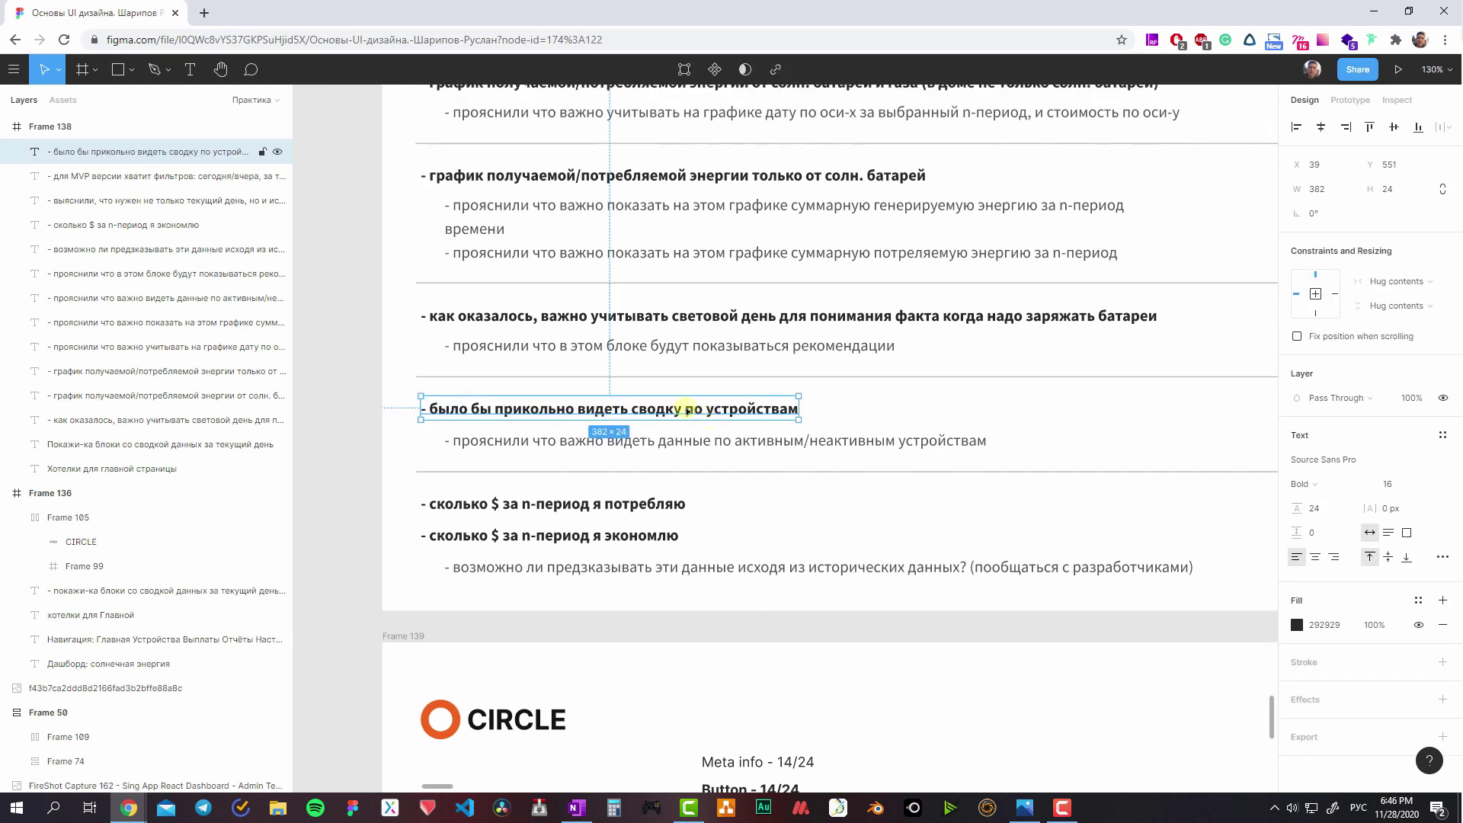
pyautogui.click(651, 445)
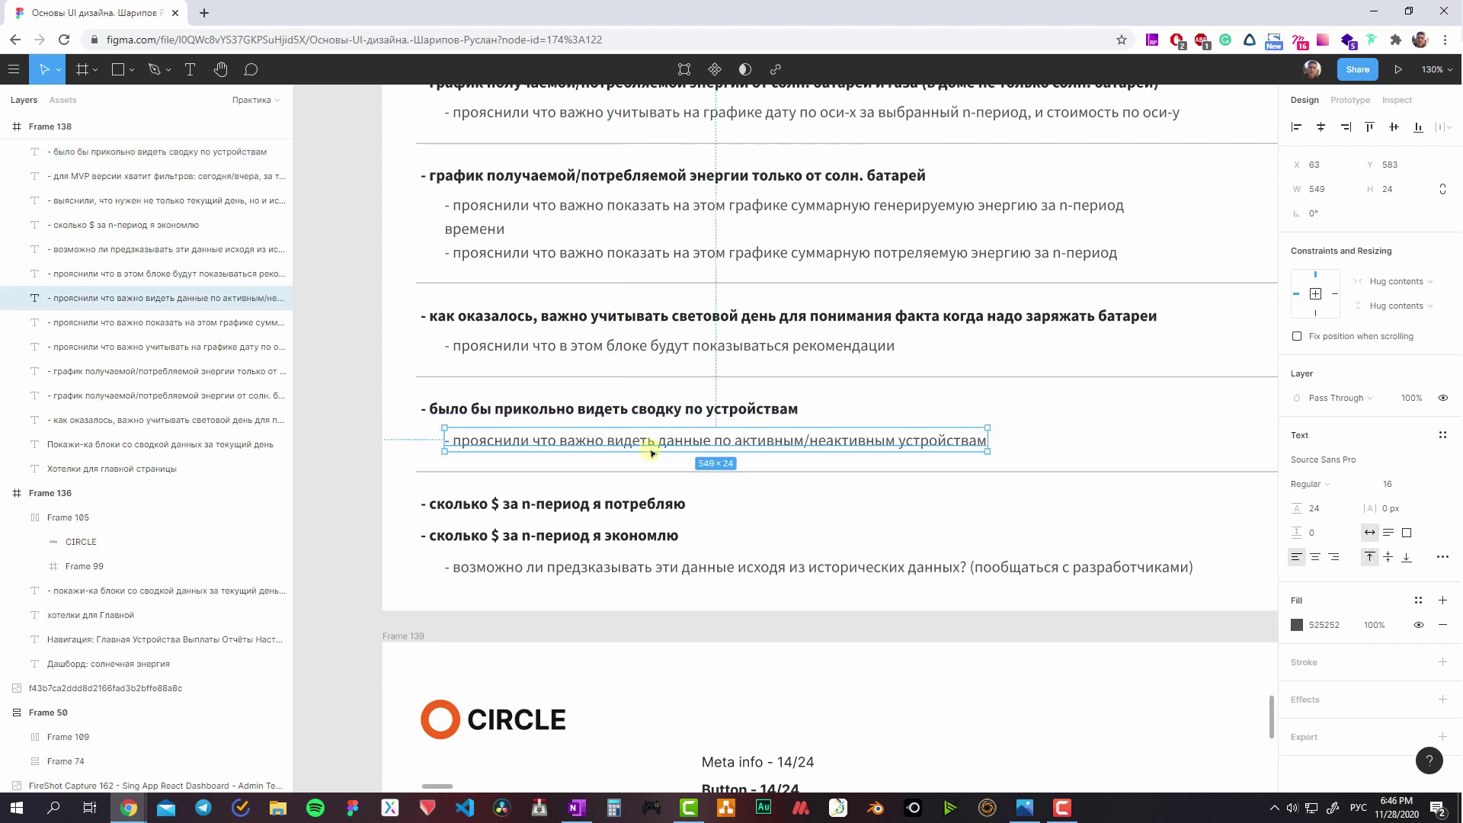
pyautogui.doubleClick(738, 445)
pyautogui.moveTo(838, 445); pyautogui.dragTo(908, 445)
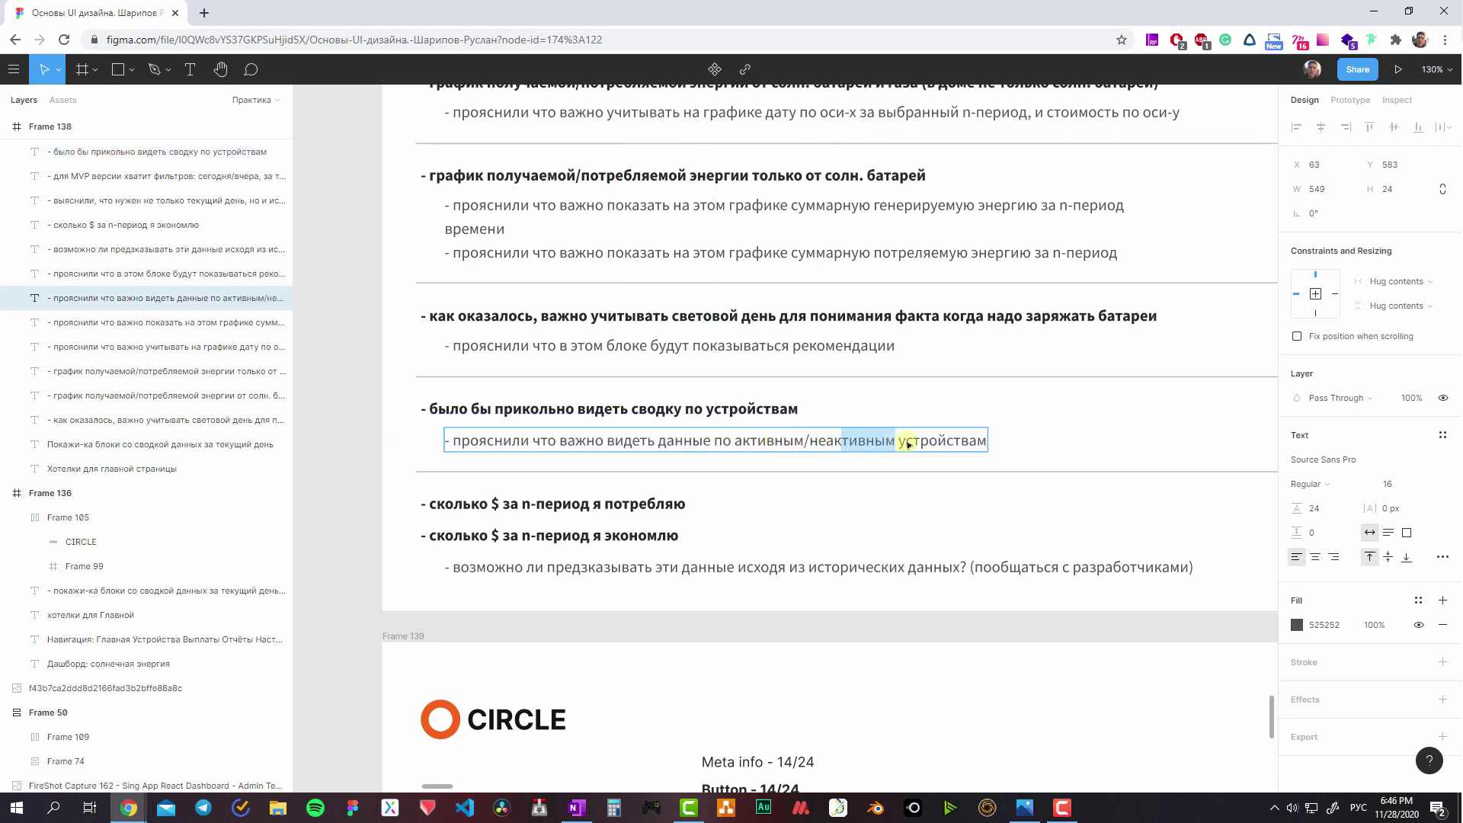
pyautogui.scroll(-1, 838, 466)
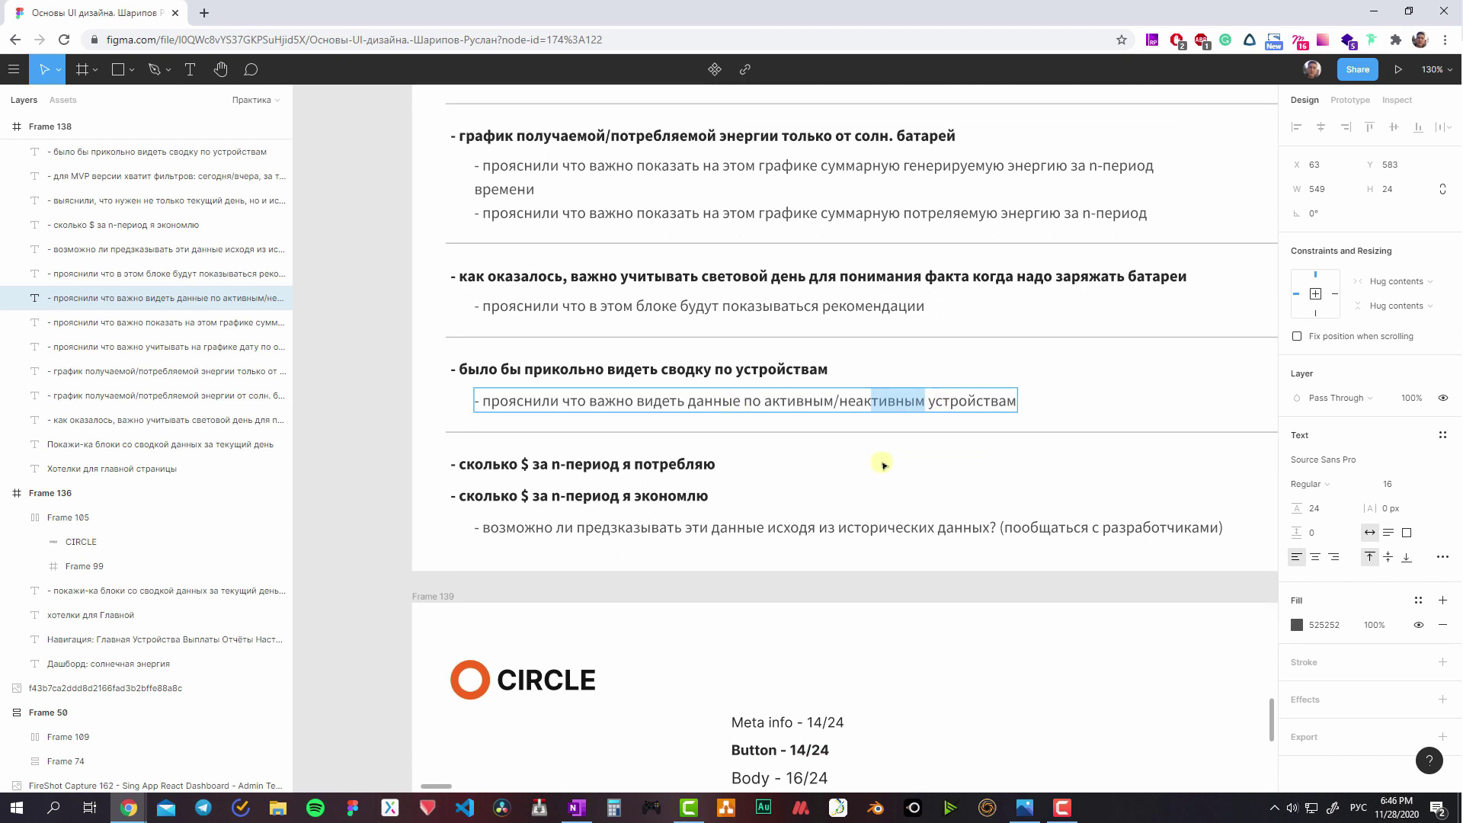
pyautogui.press('Escape')
pyautogui.press('Escape')
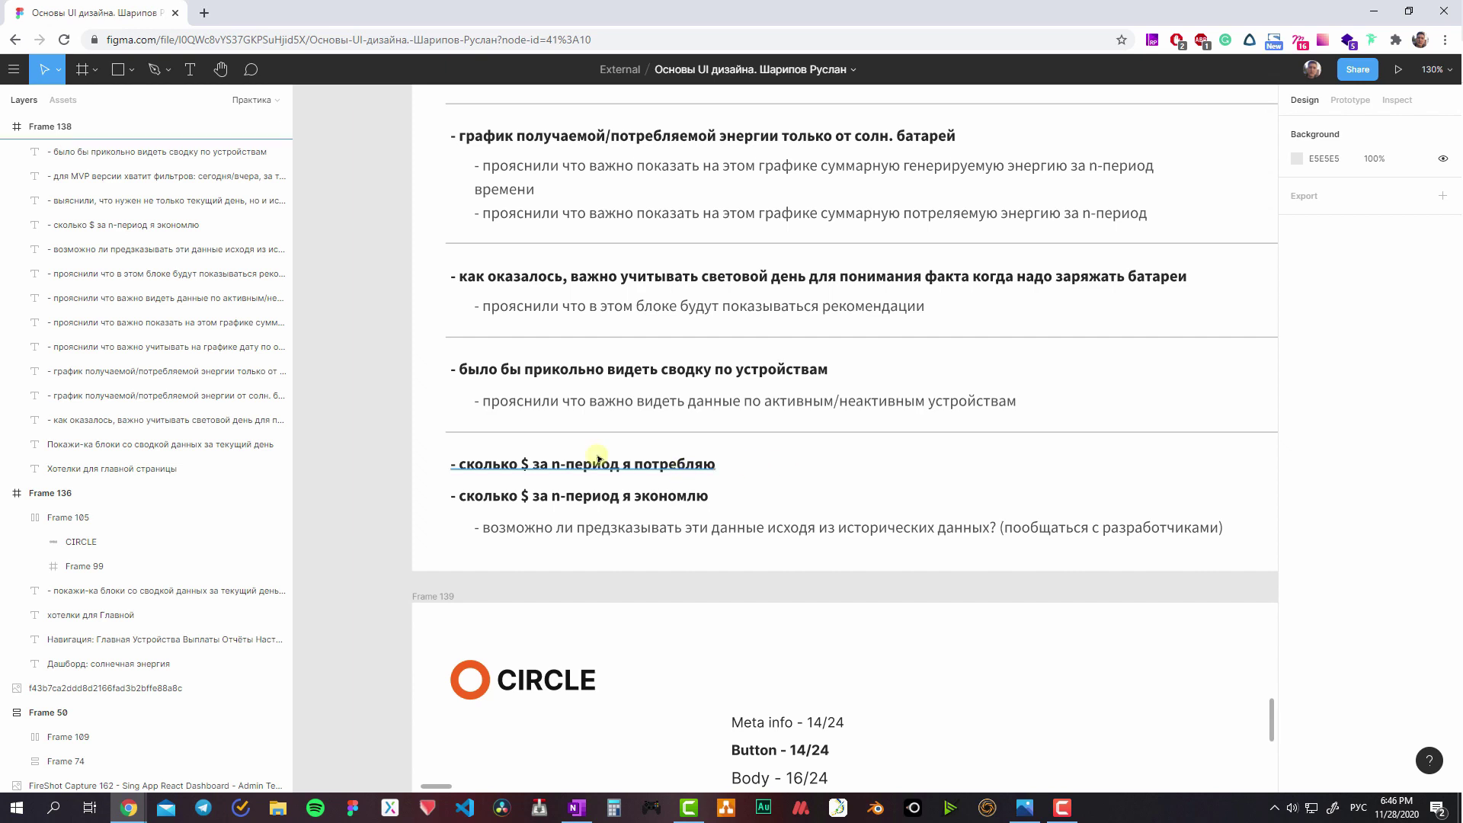
pyautogui.moveTo(435, 459)
pyautogui.mouseDown()
pyautogui.moveTo(864, 524)
pyautogui.moveTo(733, 503)
pyautogui.mouseUp()
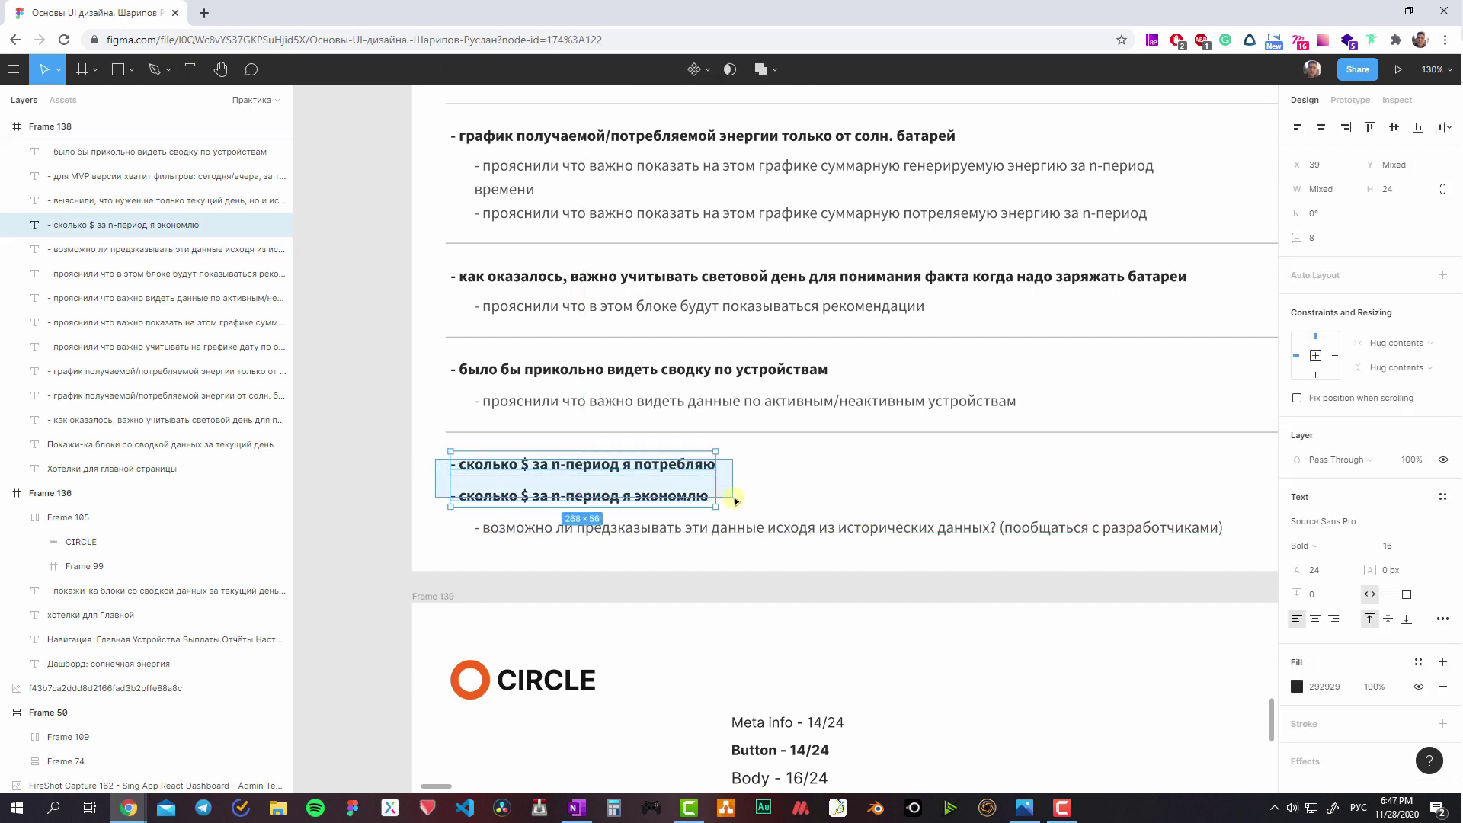
pyautogui.moveTo(735, 500); pyautogui.dragTo(759, 501)
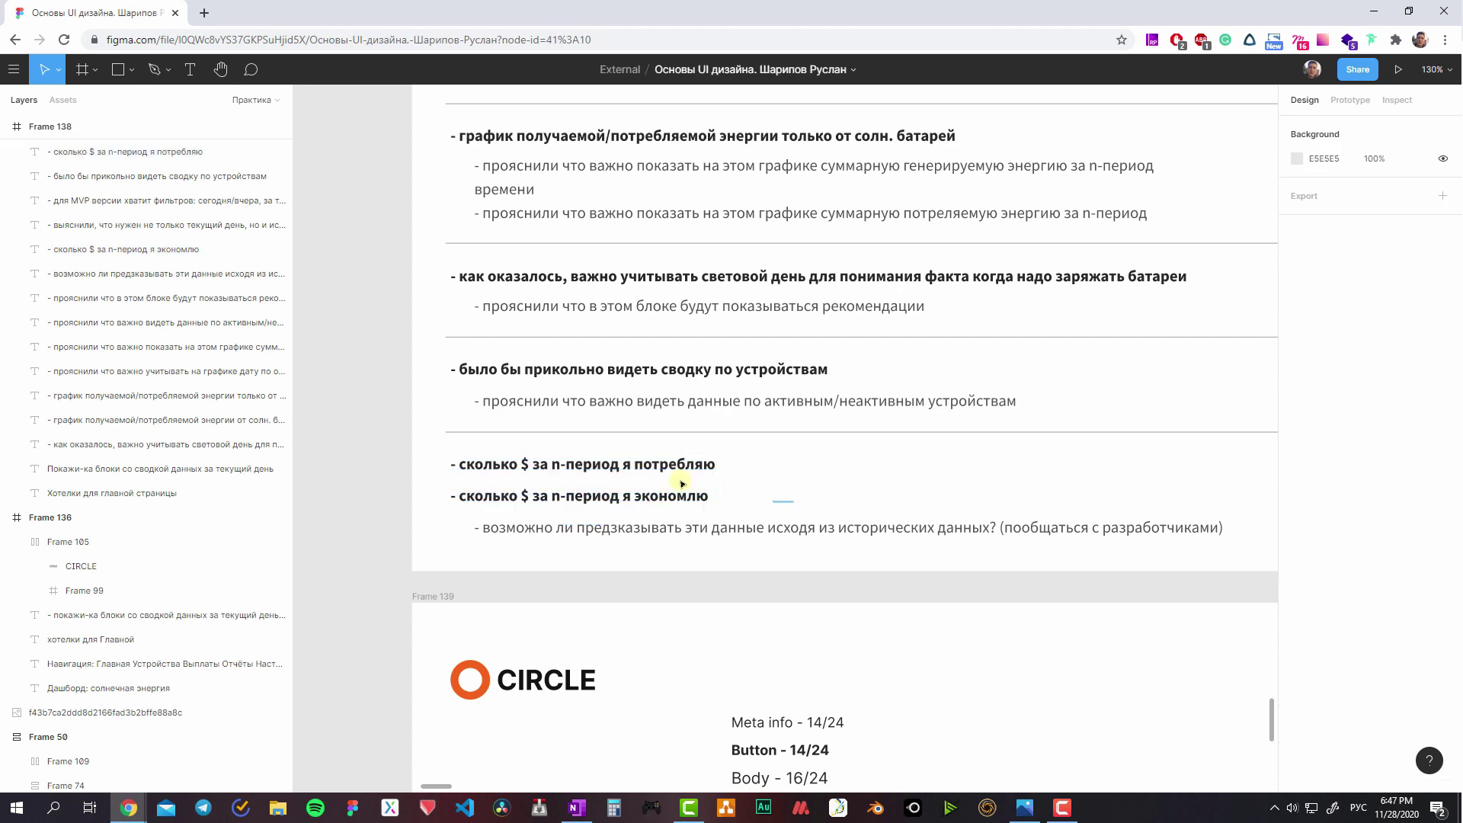
pyautogui.click(832, 485)
# - Adjust the historical-data note's parenthetical reminder to consult developers
pyautogui.doubleClick(969, 524)
pyautogui.moveTo(921, 525); pyautogui.dragTo(1200, 527)
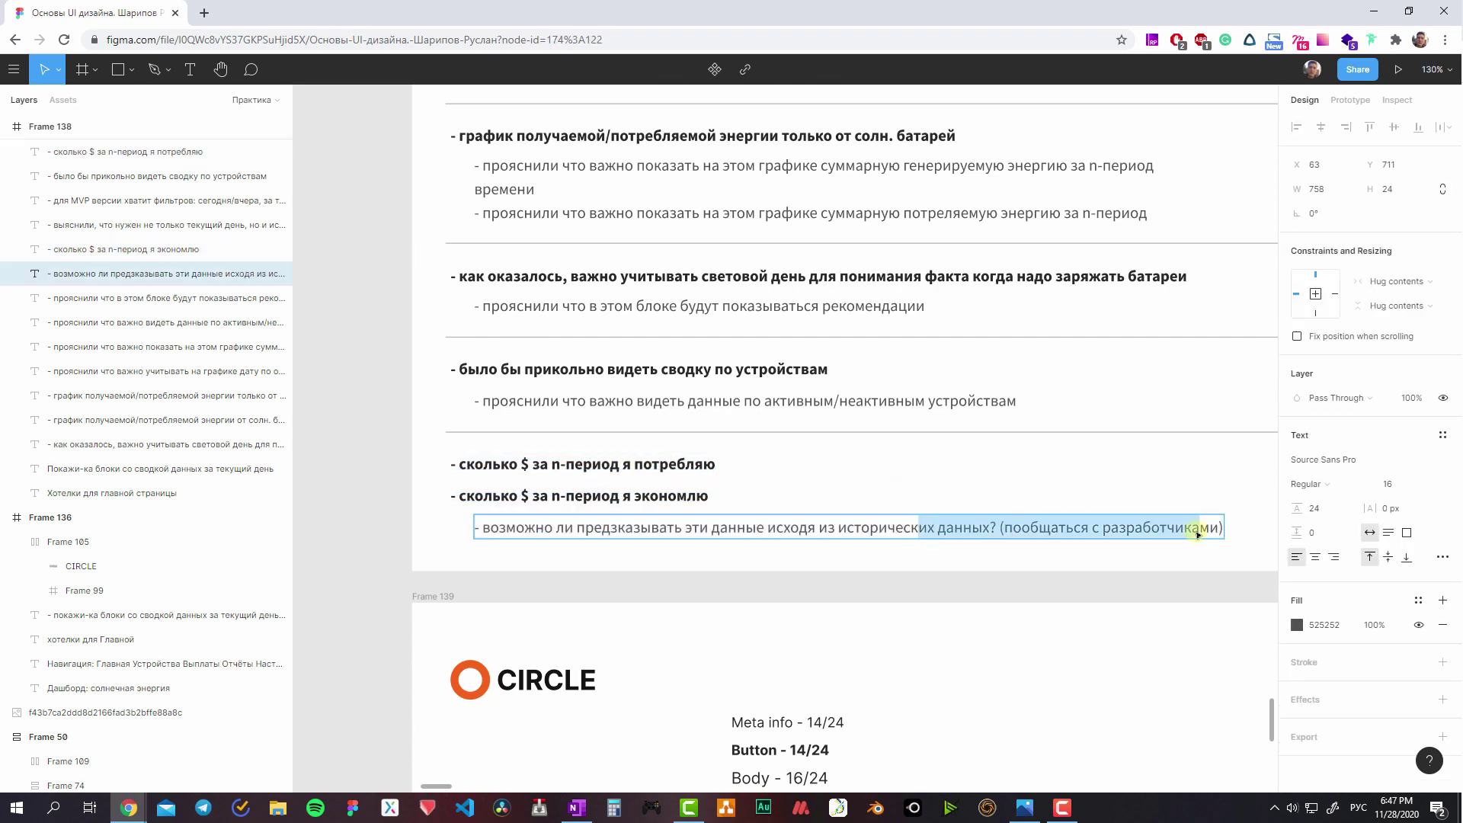
pyautogui.click(1004, 526)
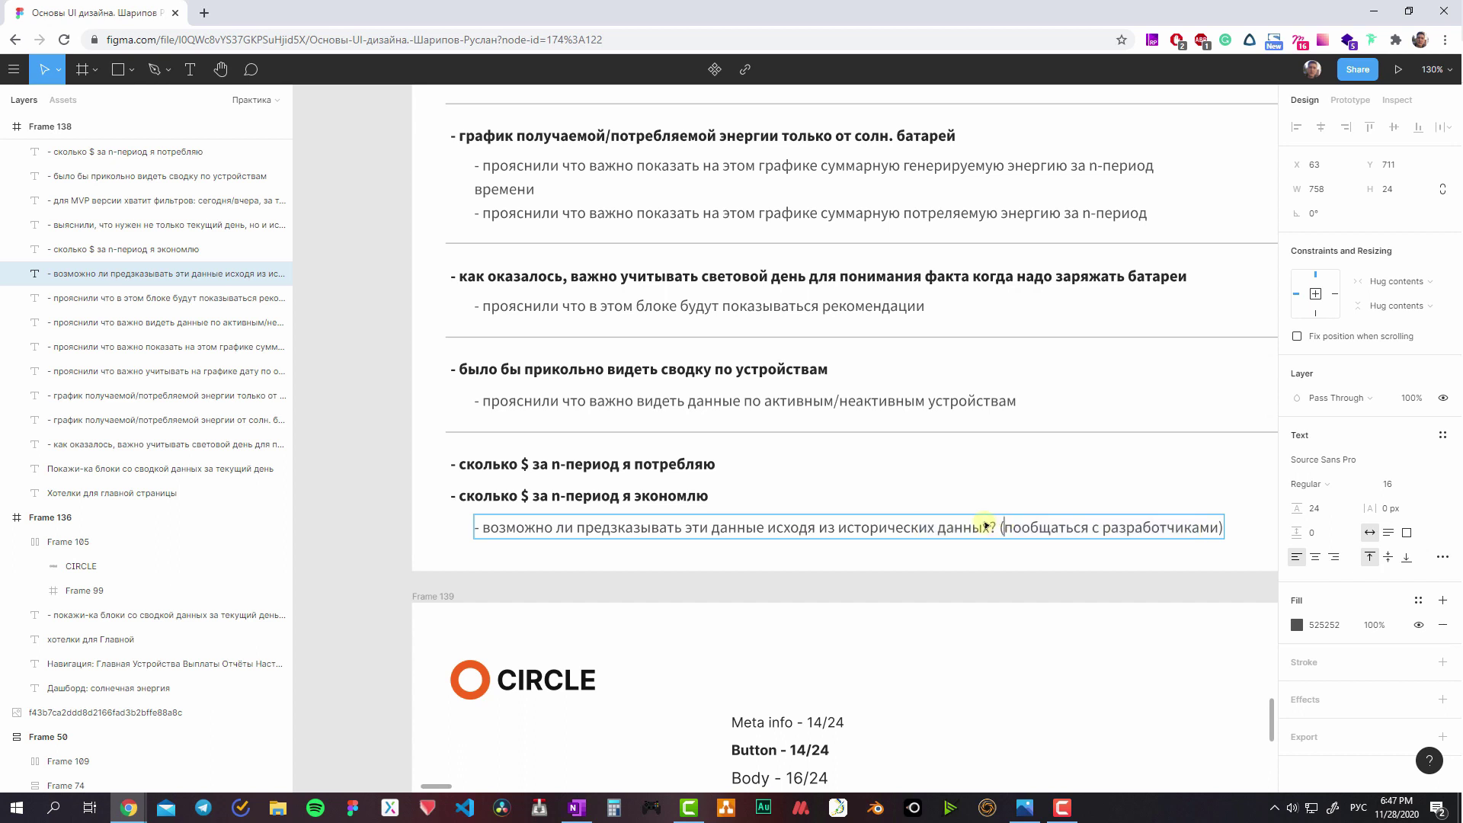
pyautogui.hscroll(4, 1003, 528)
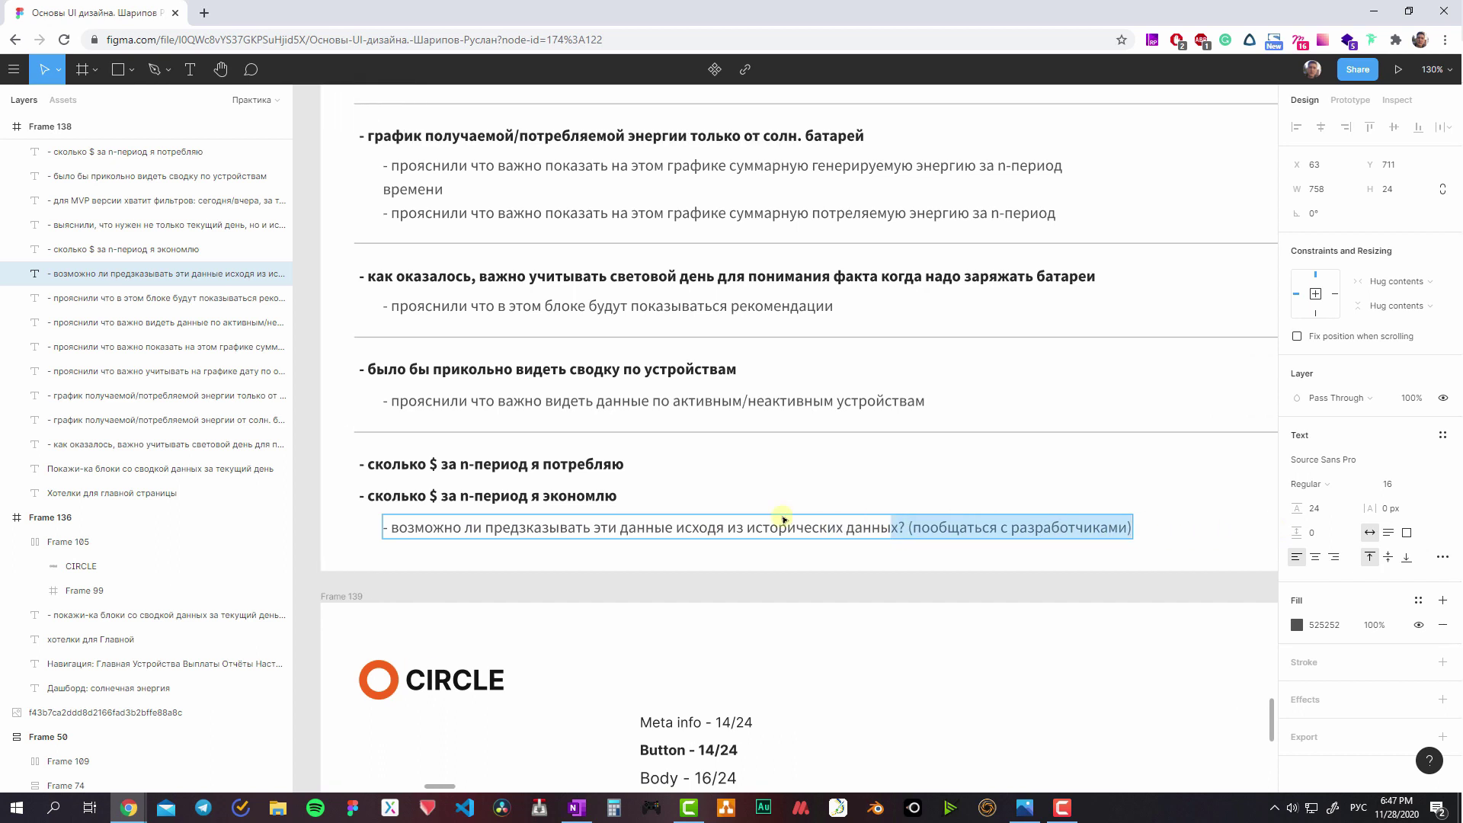
pyautogui.moveTo(907, 527); pyautogui.dragTo(1166, 528)
pyautogui.press('Escape')
# - Scroll down to the CIRCLE style-guide frame, select the type scale group and zoom to 190%
pyautogui.click(773, 561)
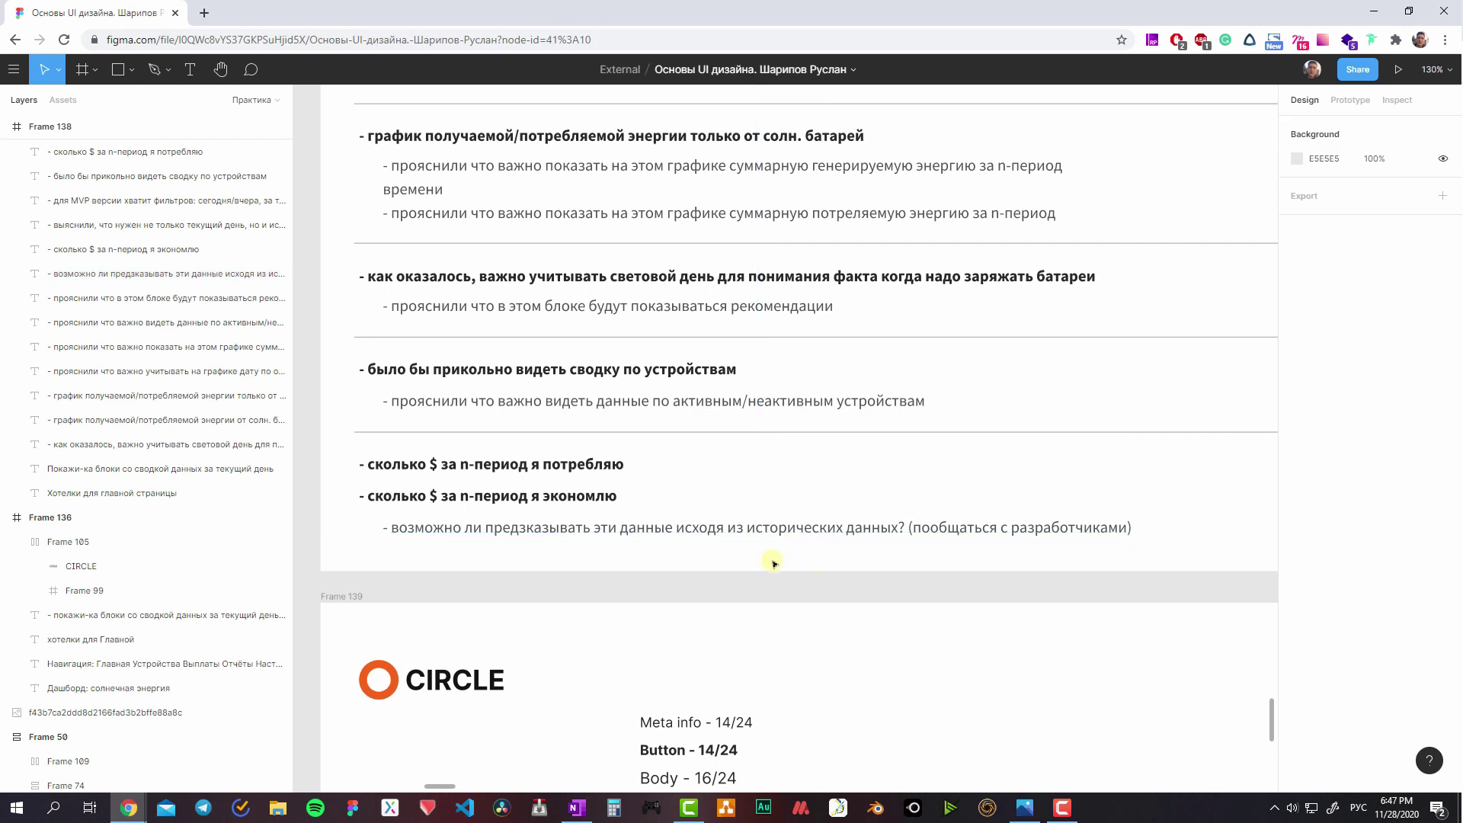
pyautogui.scroll(-4, 957, 516)
pyautogui.hscroll(-2, 957, 516)
pyautogui.scroll(-2, 945, 480)
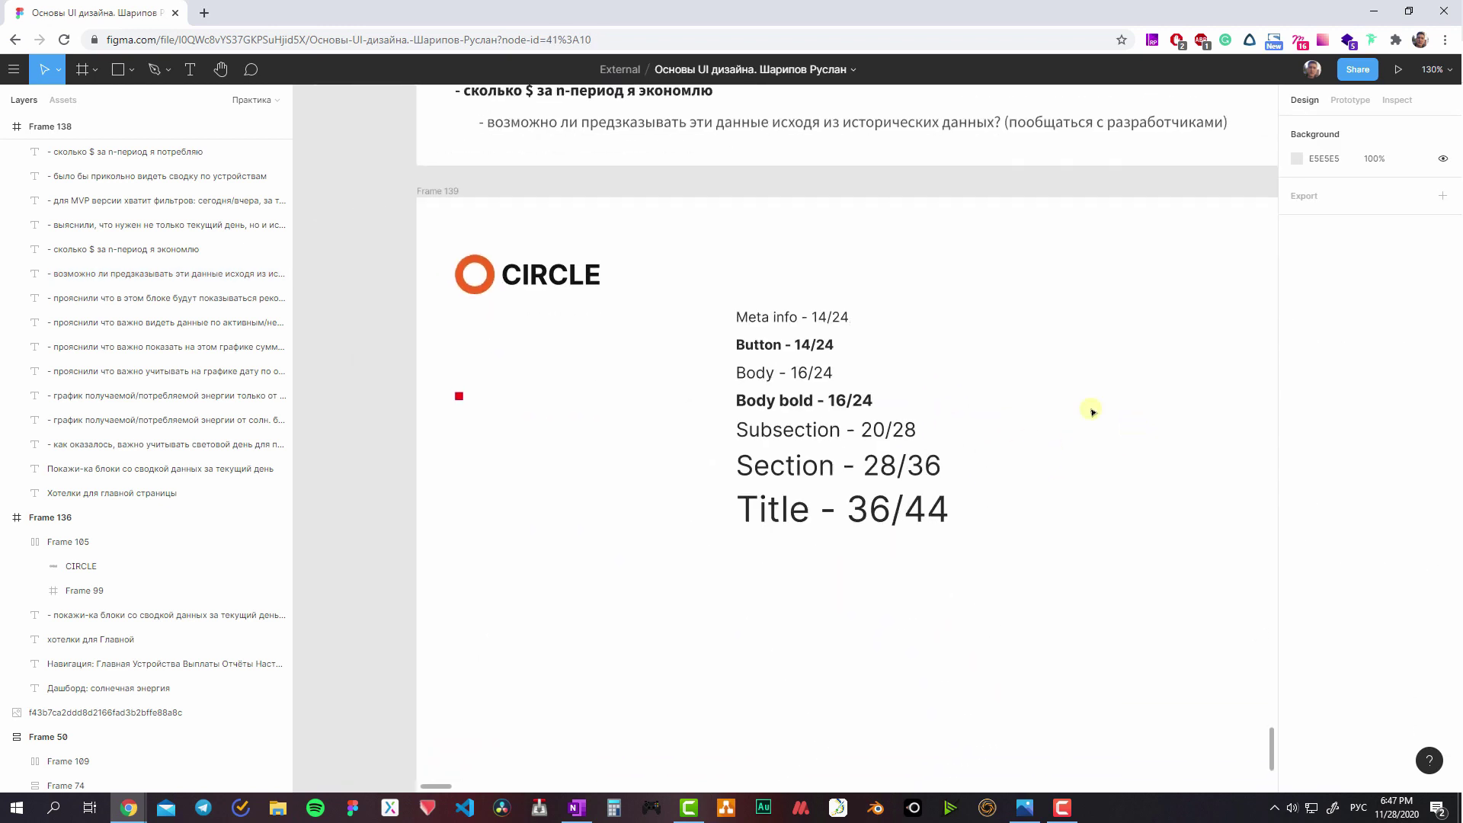
pyautogui.scroll(2, 837, 461)
pyautogui.hscroll(-3, 837, 461)
pyautogui.scroll(5, 769, 381)
pyautogui.scroll(7, 769, 382)
pyautogui.hscroll(-1, 838, 495)
pyautogui.scroll(5, 693, 438)
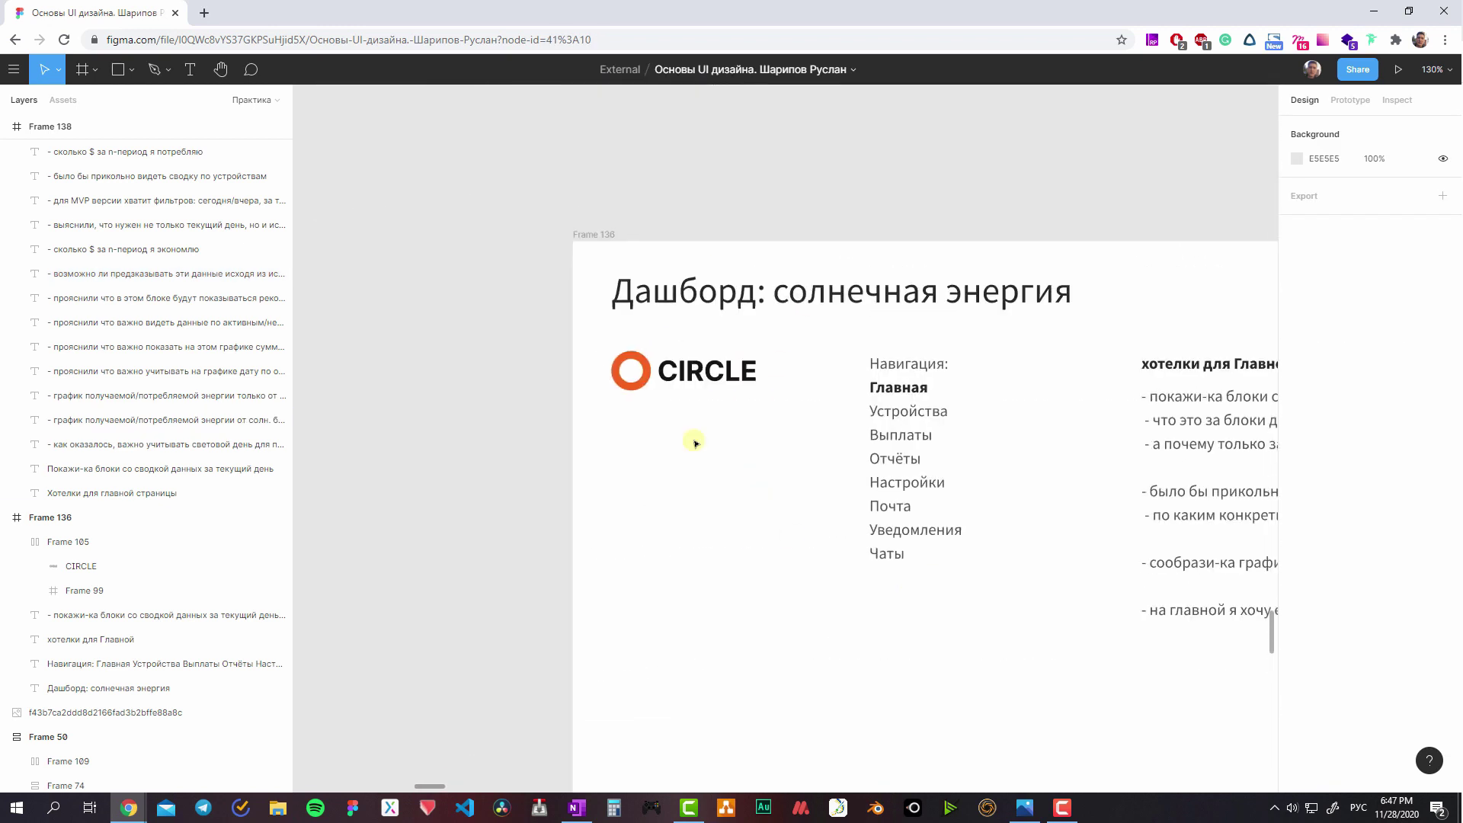
pyautogui.scroll(1, 648, 415)
pyautogui.hscroll(1, 648, 415)
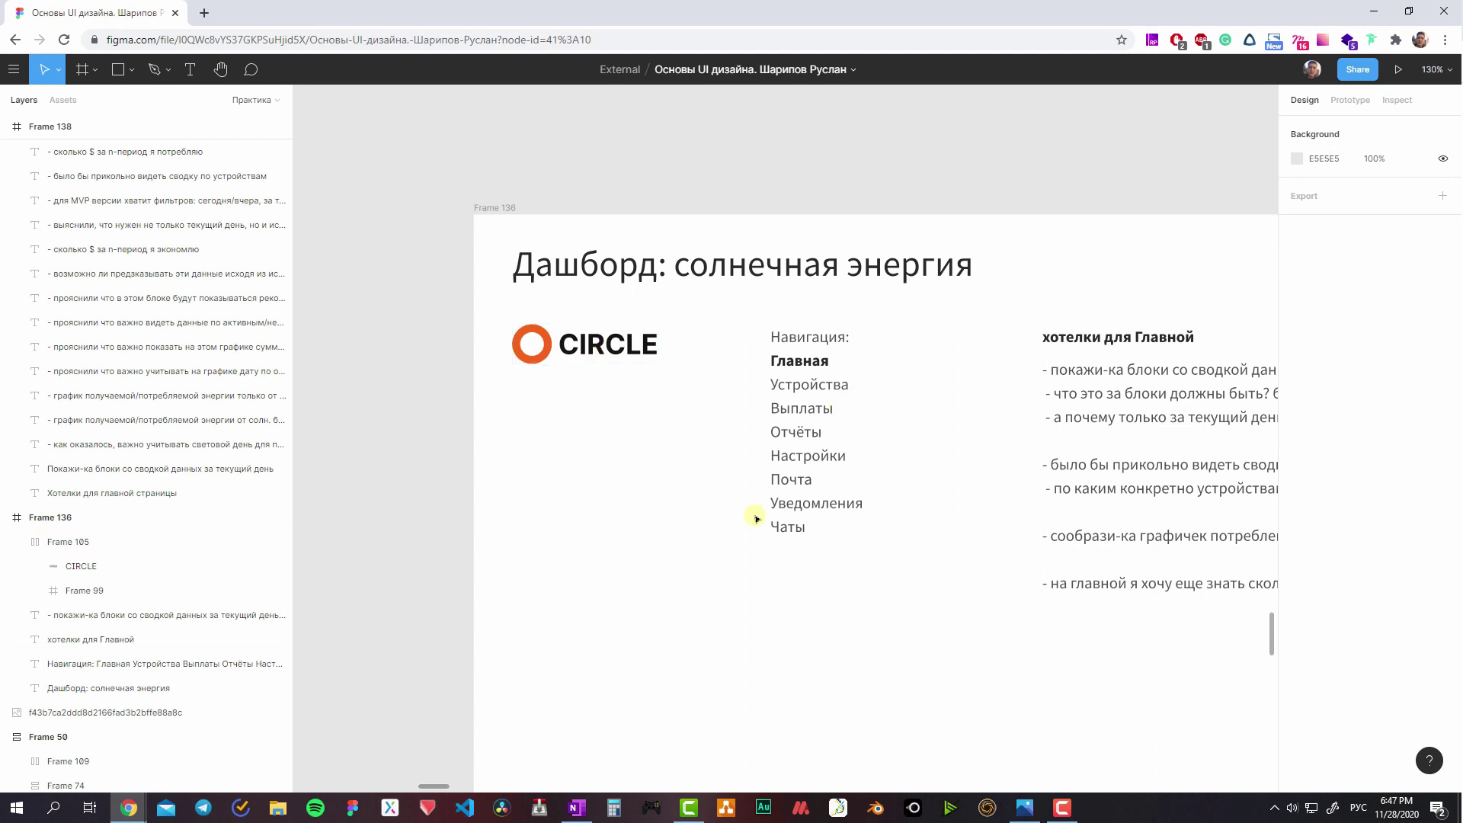
pyautogui.hscroll(1, 750, 366)
pyautogui.scroll(-5, 760, 499)
pyautogui.hscroll(1, 759, 499)
pyautogui.scroll(2, 754, 365)
pyautogui.hscroll(2, 751, 232)
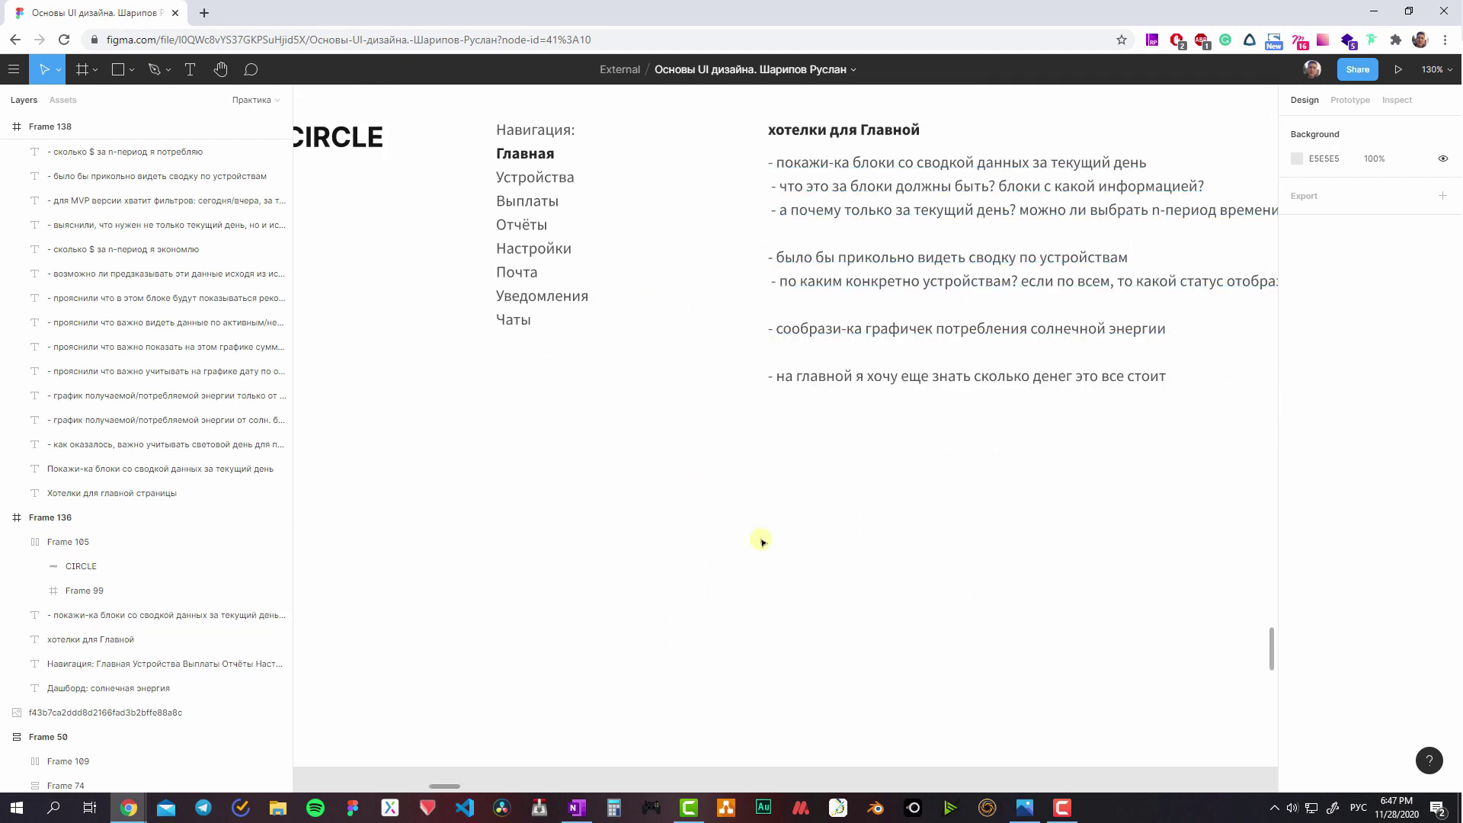
pyautogui.scroll(-4, 777, 542)
pyautogui.scroll(-6, 793, 546)
pyautogui.scroll(-8, 686, 495)
pyautogui.scroll(-2, 623, 389)
pyautogui.hscroll(-2, 623, 388)
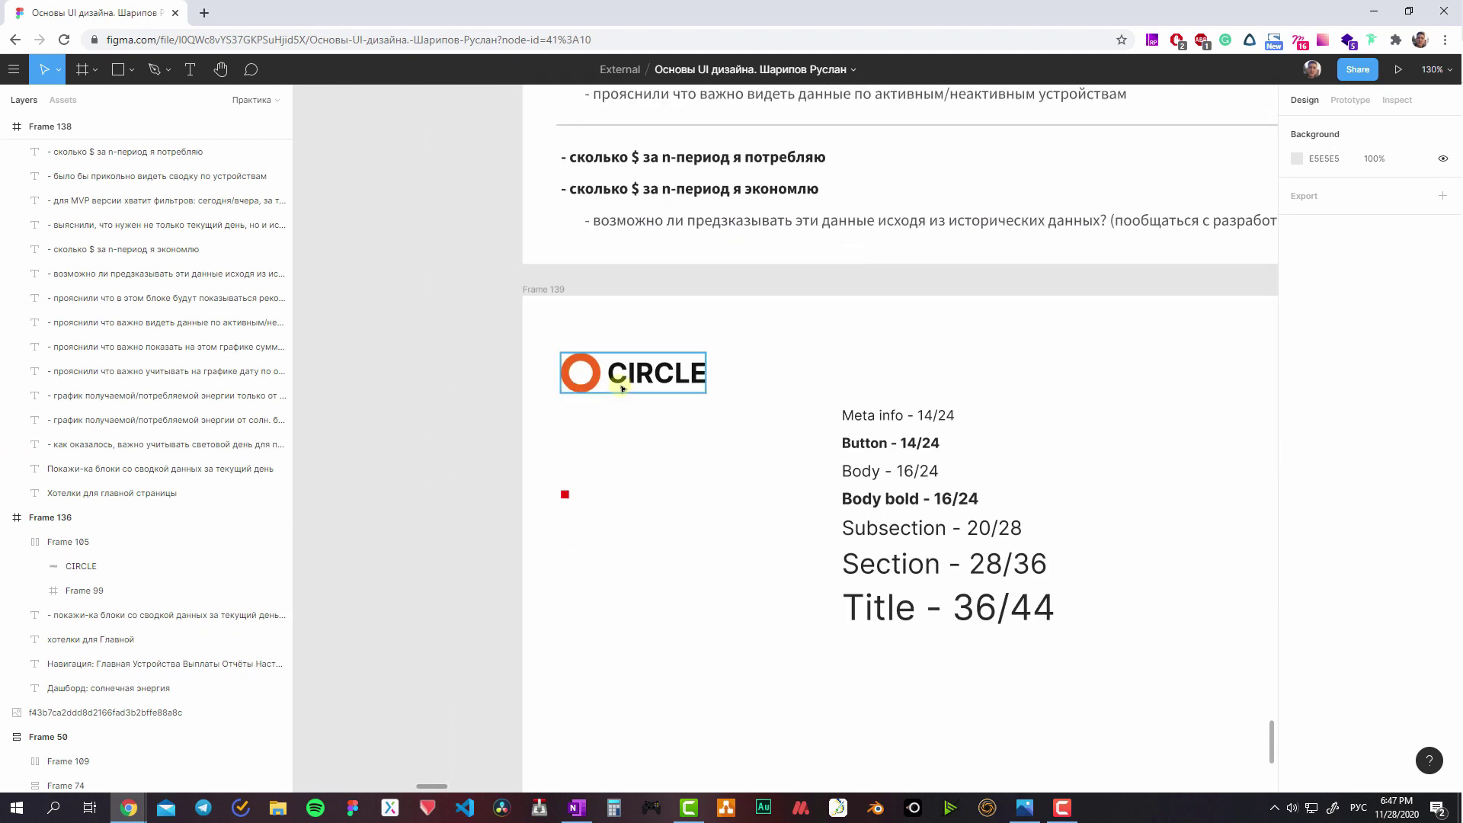
pyautogui.scroll(-1, 686, 342)
pyautogui.hscroll(1, 686, 343)
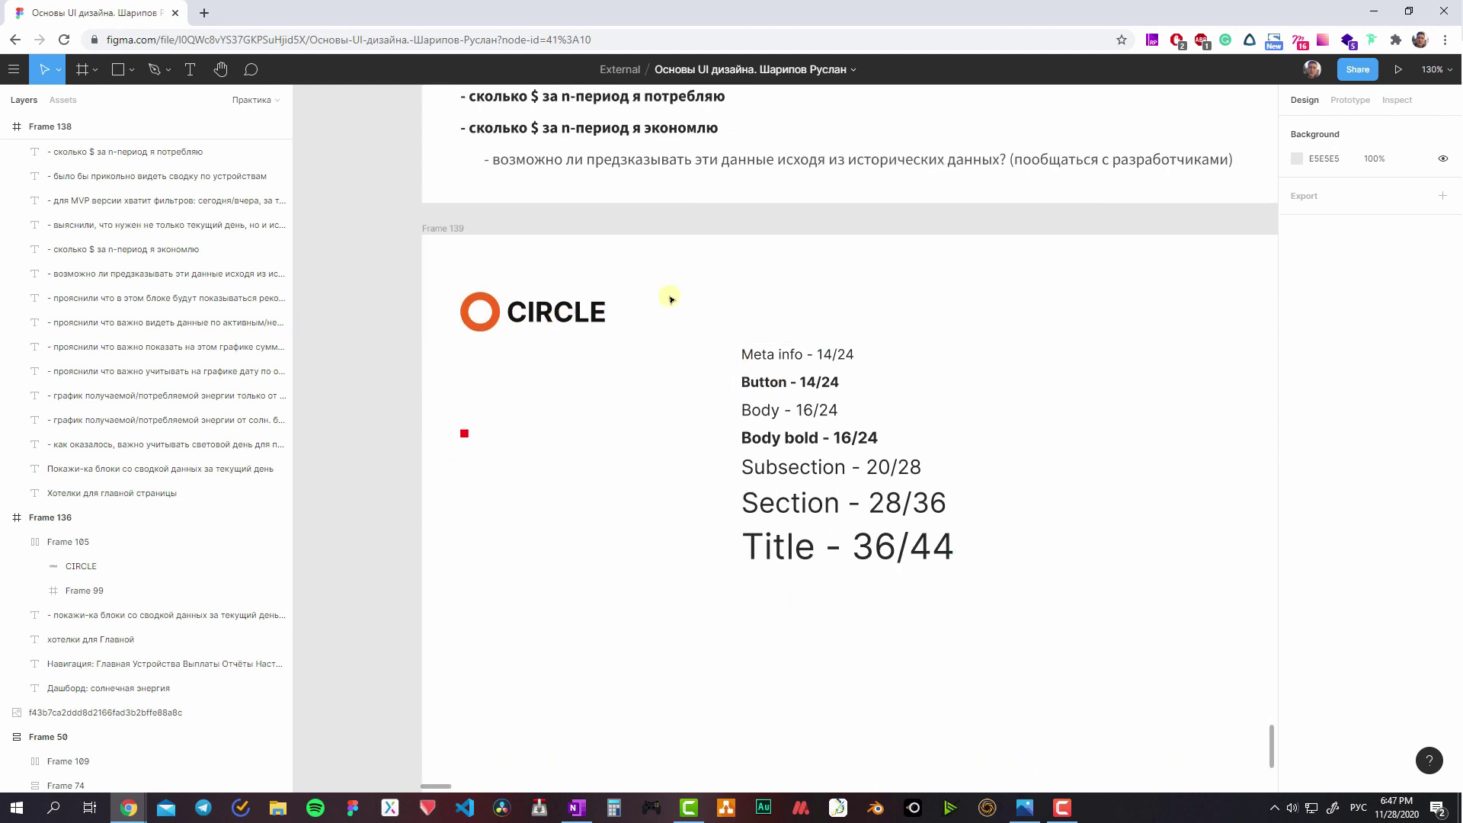
pyautogui.click(748, 500)
pyautogui.scroll(2, 607, 467)
pyautogui.scroll(2, 693, 457)
pyautogui.scroll(2, 699, 464)
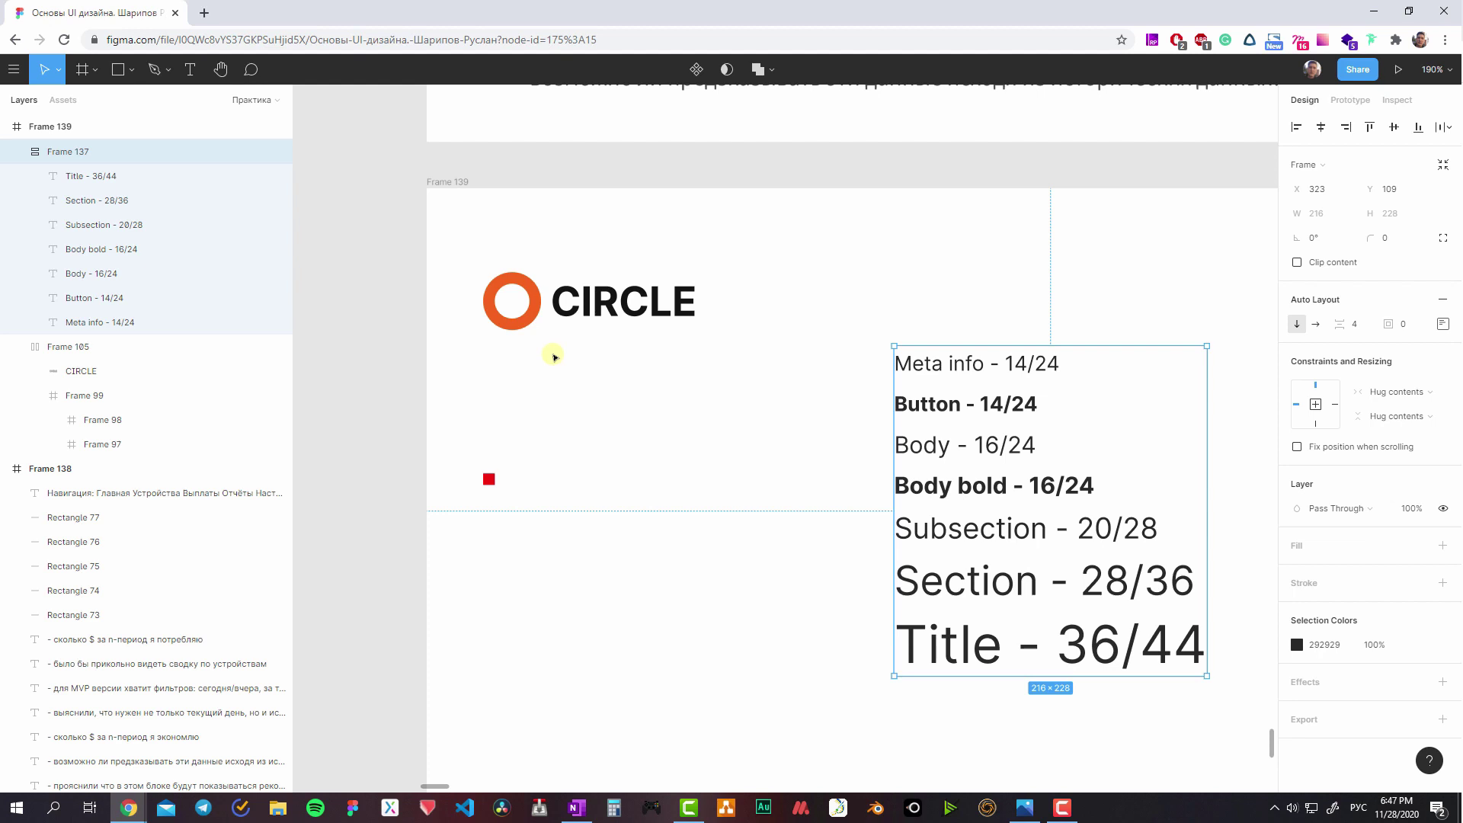
pyautogui.doubleClick(600, 305)
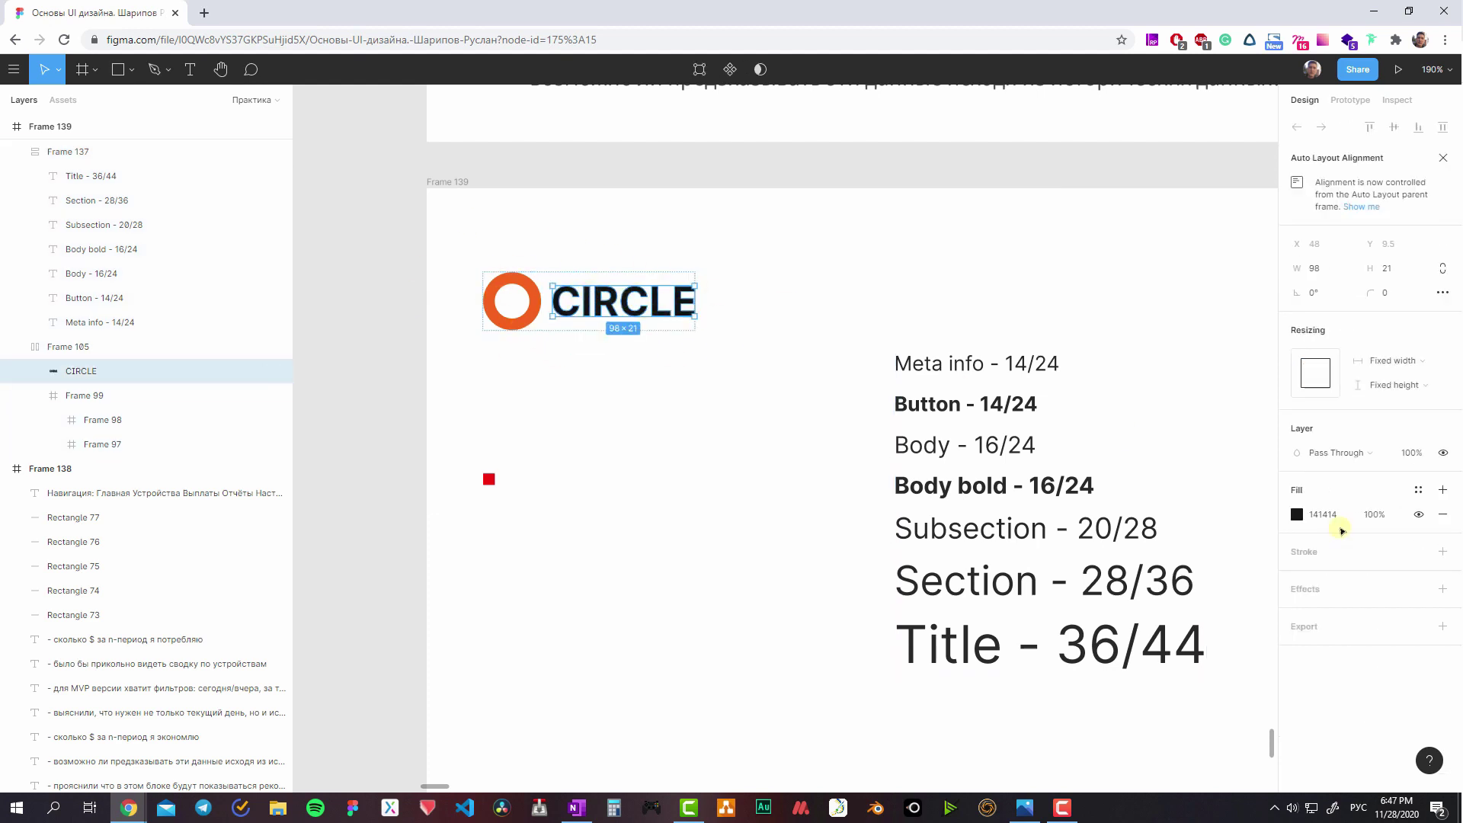
pyautogui.click(1296, 514)
pyautogui.click(493, 279)
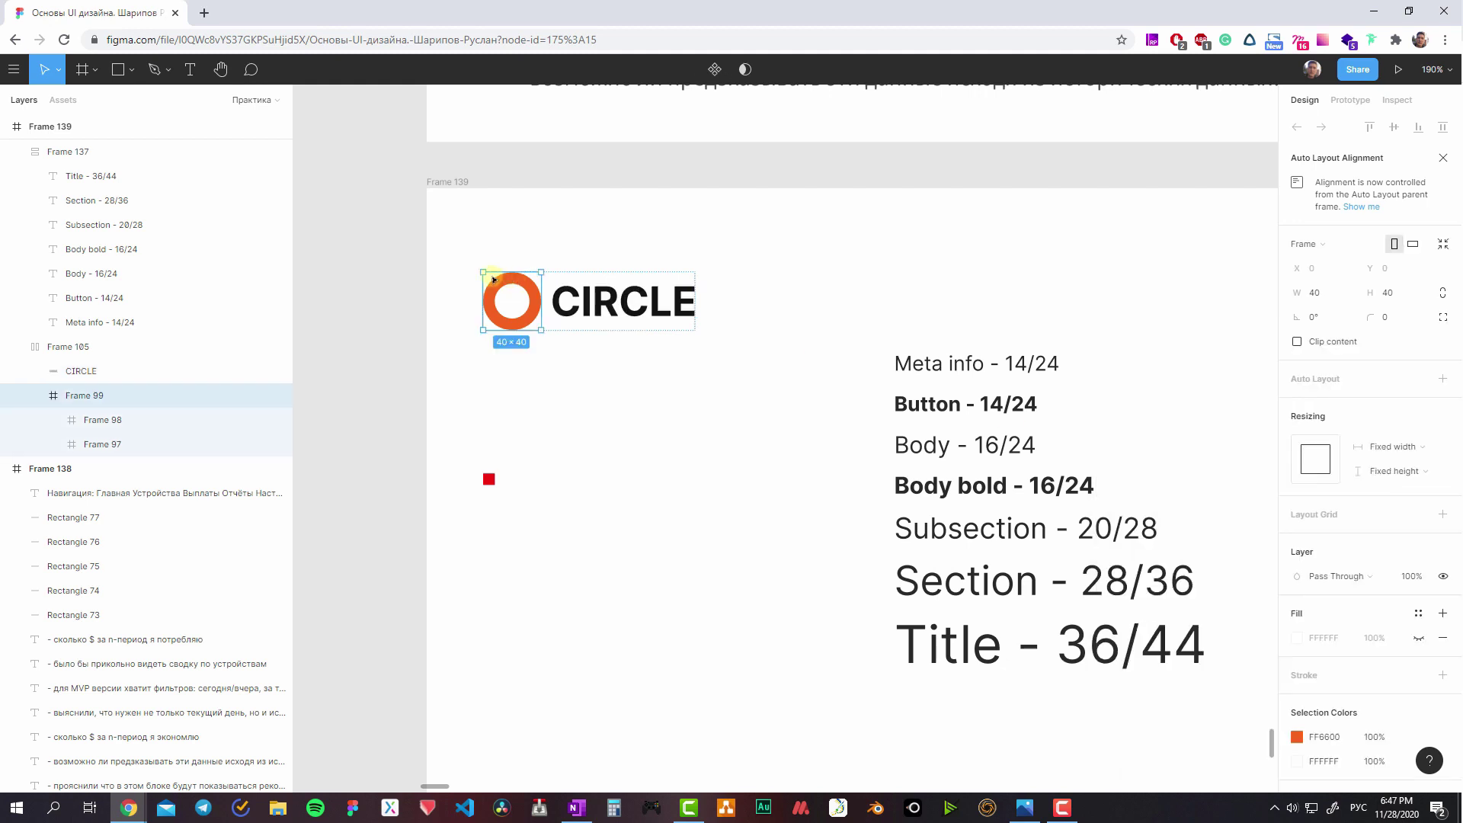
pyautogui.press('Tab')
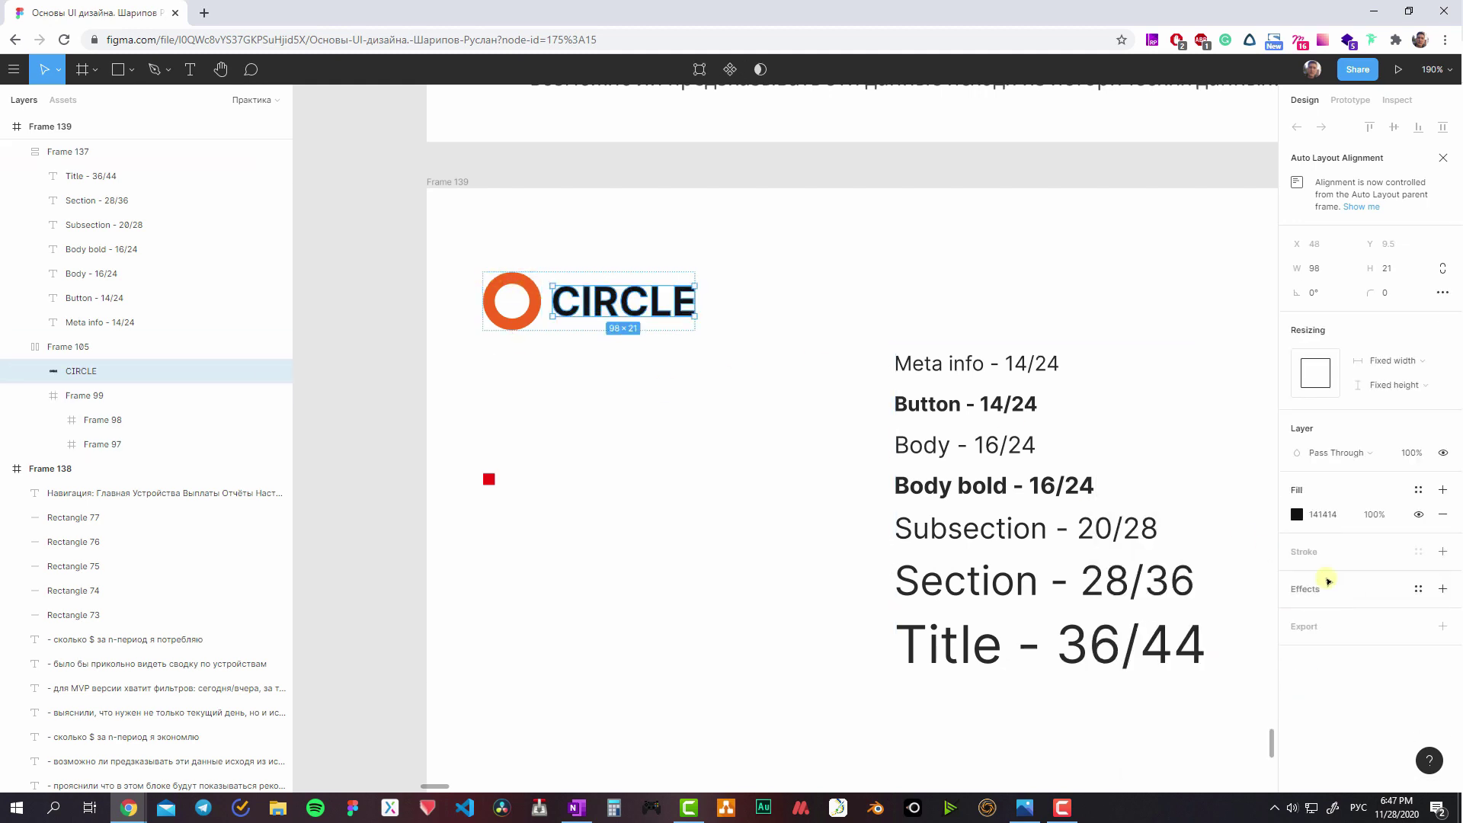
pyautogui.click(1329, 514)
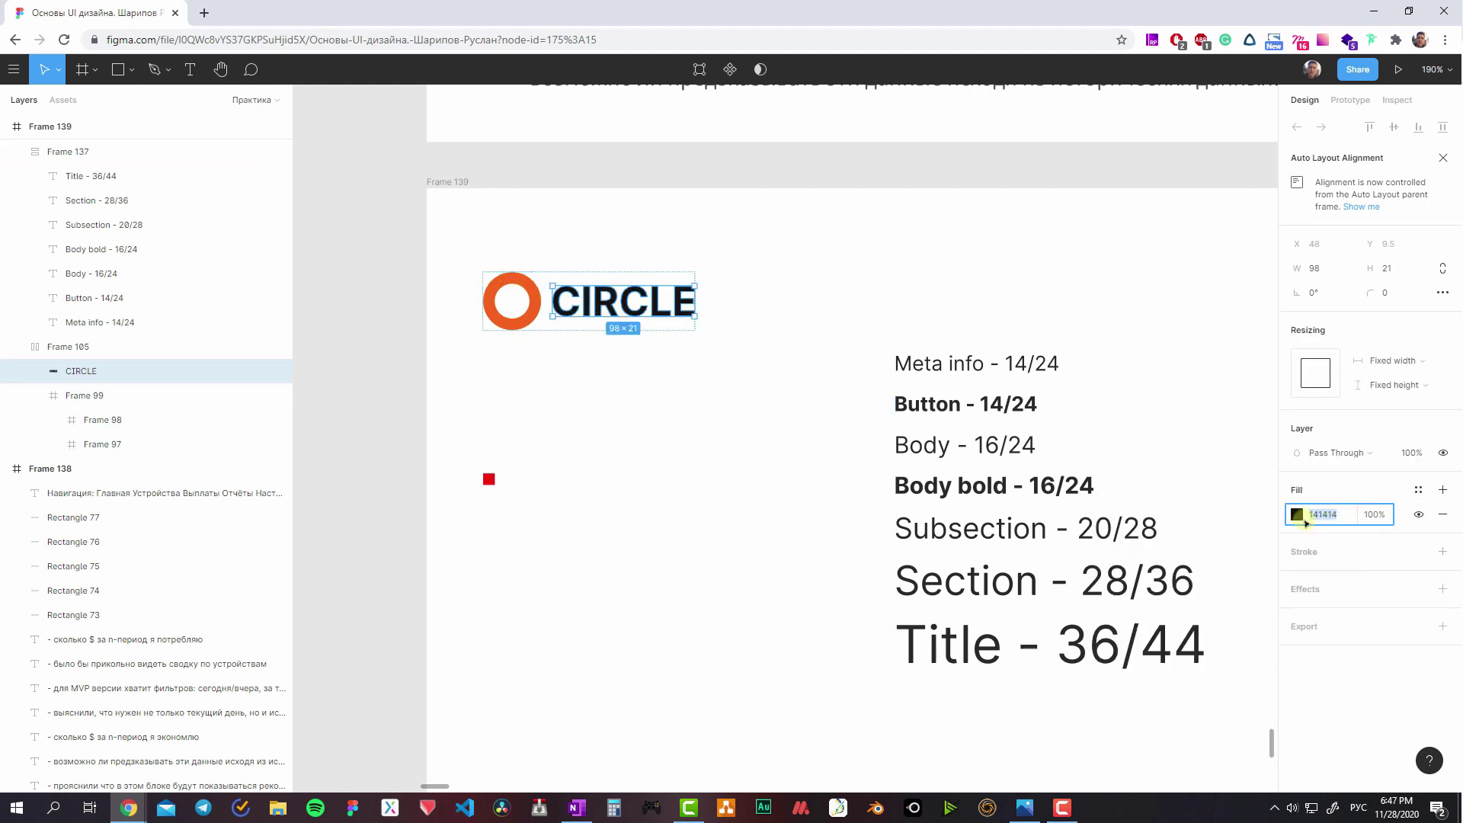
pyautogui.click(945, 458)
pyautogui.click(507, 299)
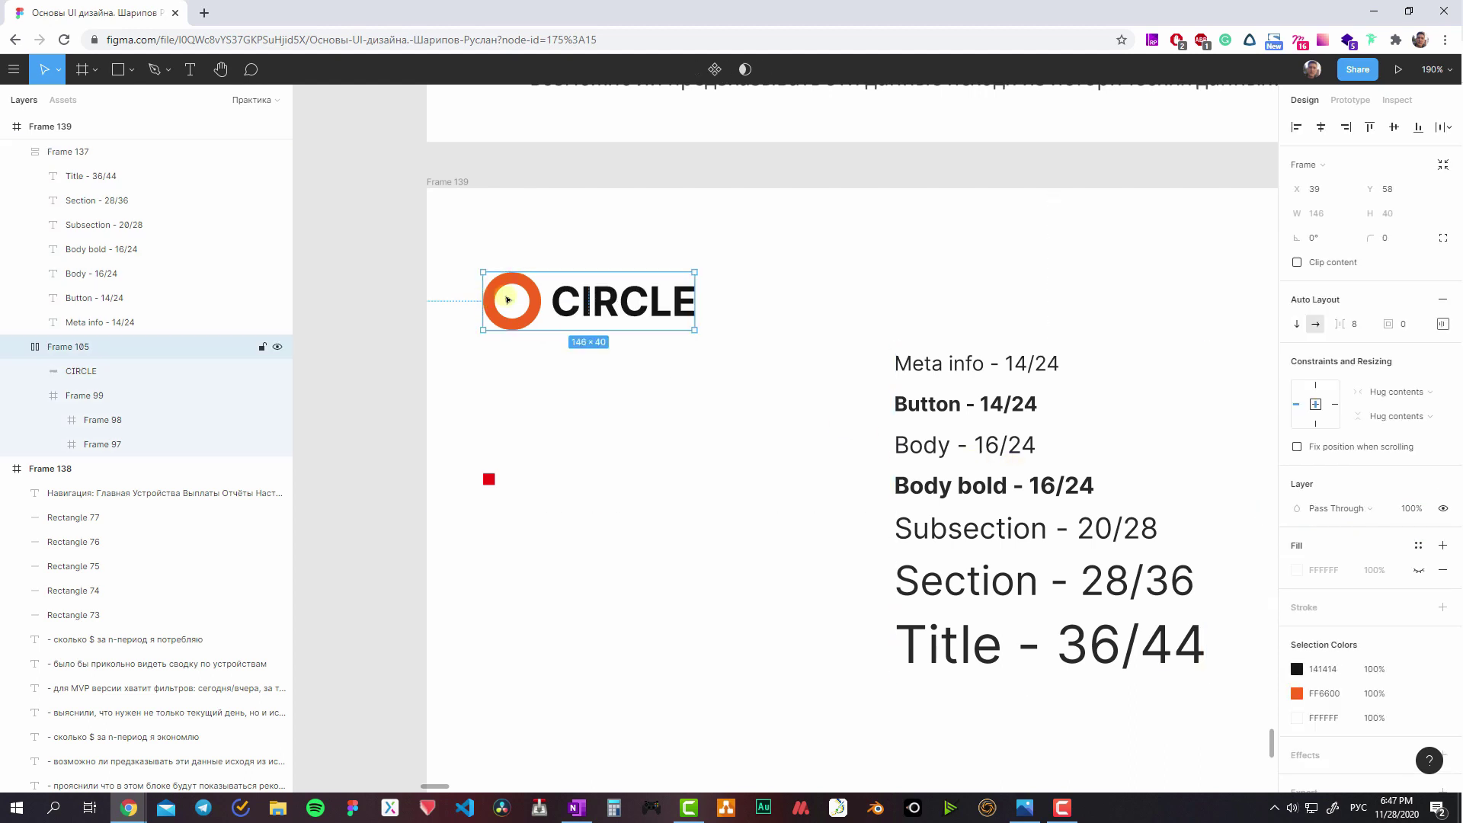
pyautogui.click(689, 359)
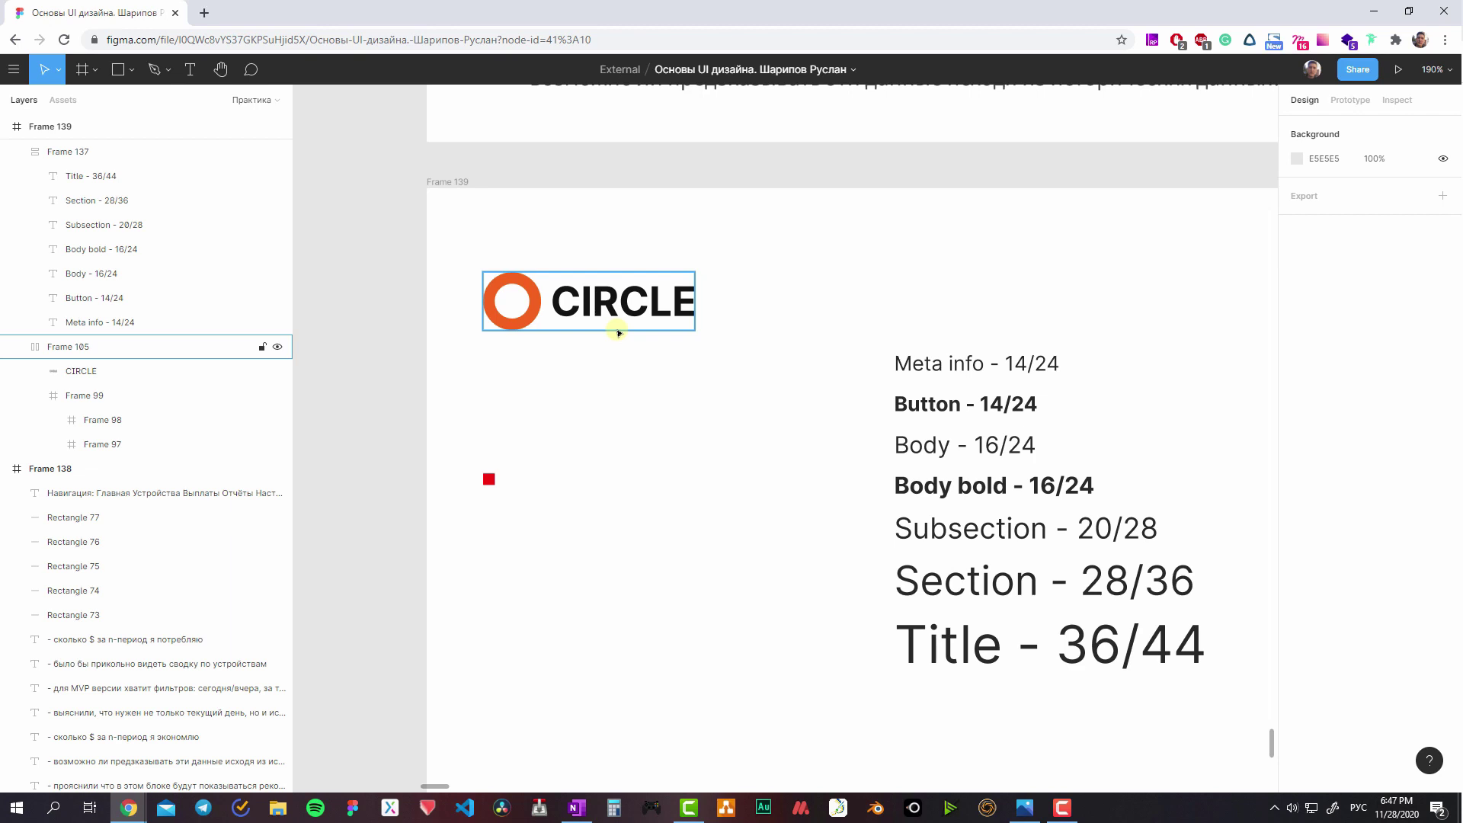
pyautogui.hscroll(2, 807, 371)
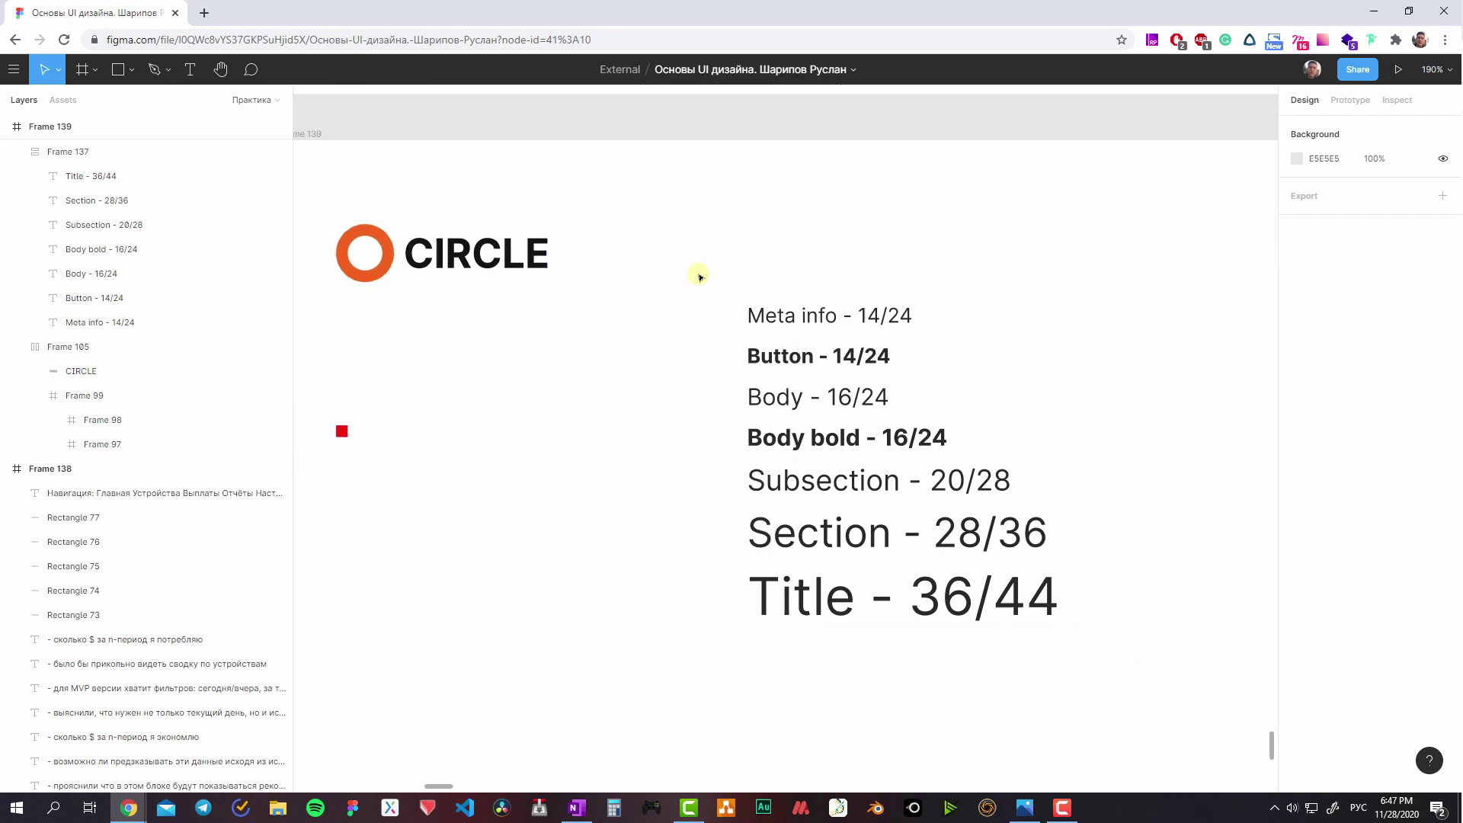
pyautogui.moveTo(696, 270); pyautogui.dragTo(1133, 676)
pyautogui.click(876, 438)
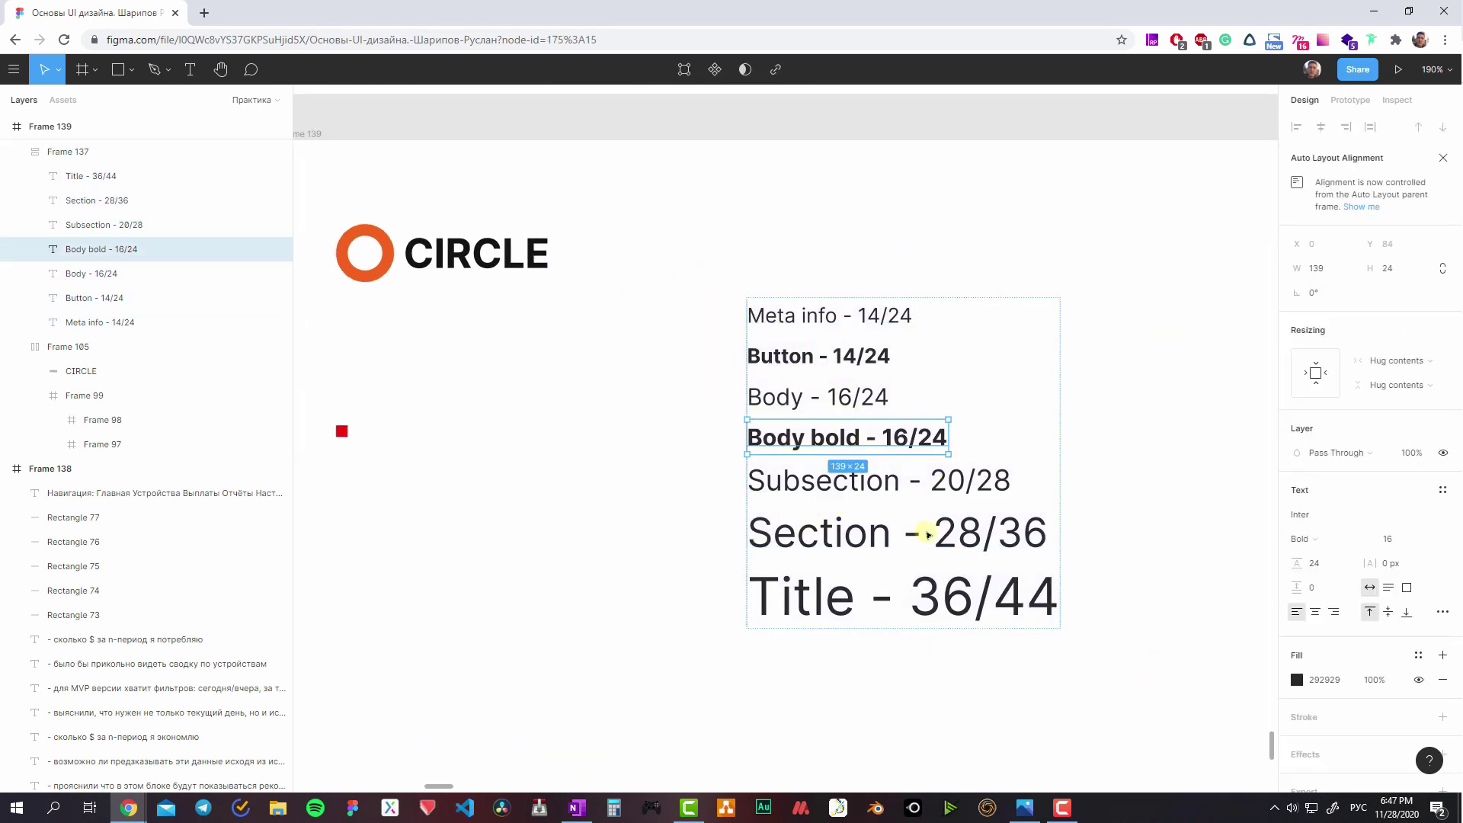
pyautogui.click(844, 355)
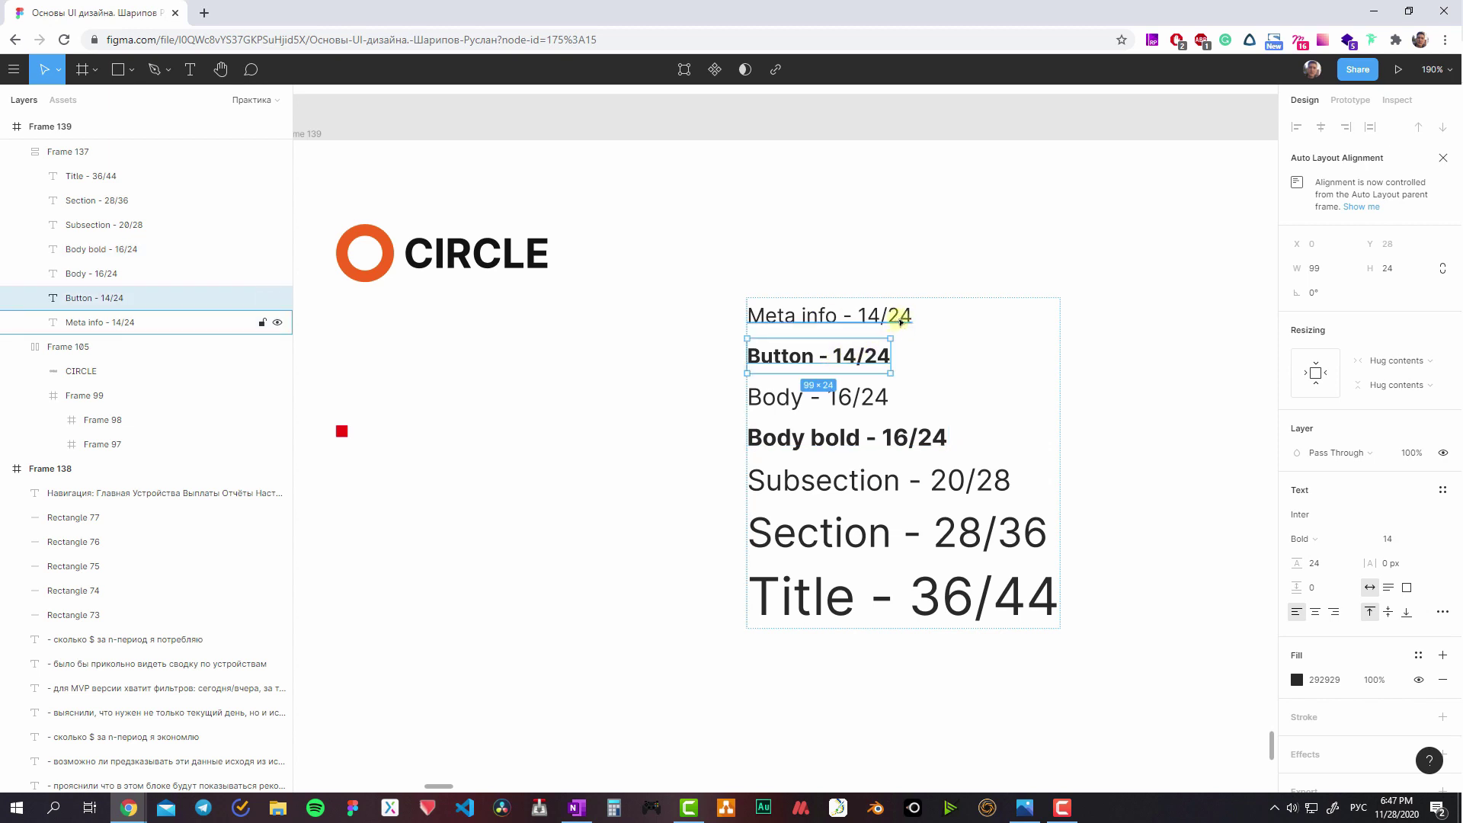
pyautogui.click(839, 319)
pyautogui.press('Return')
pyautogui.doubleClick(769, 356)
pyautogui.doubleClick(771, 396)
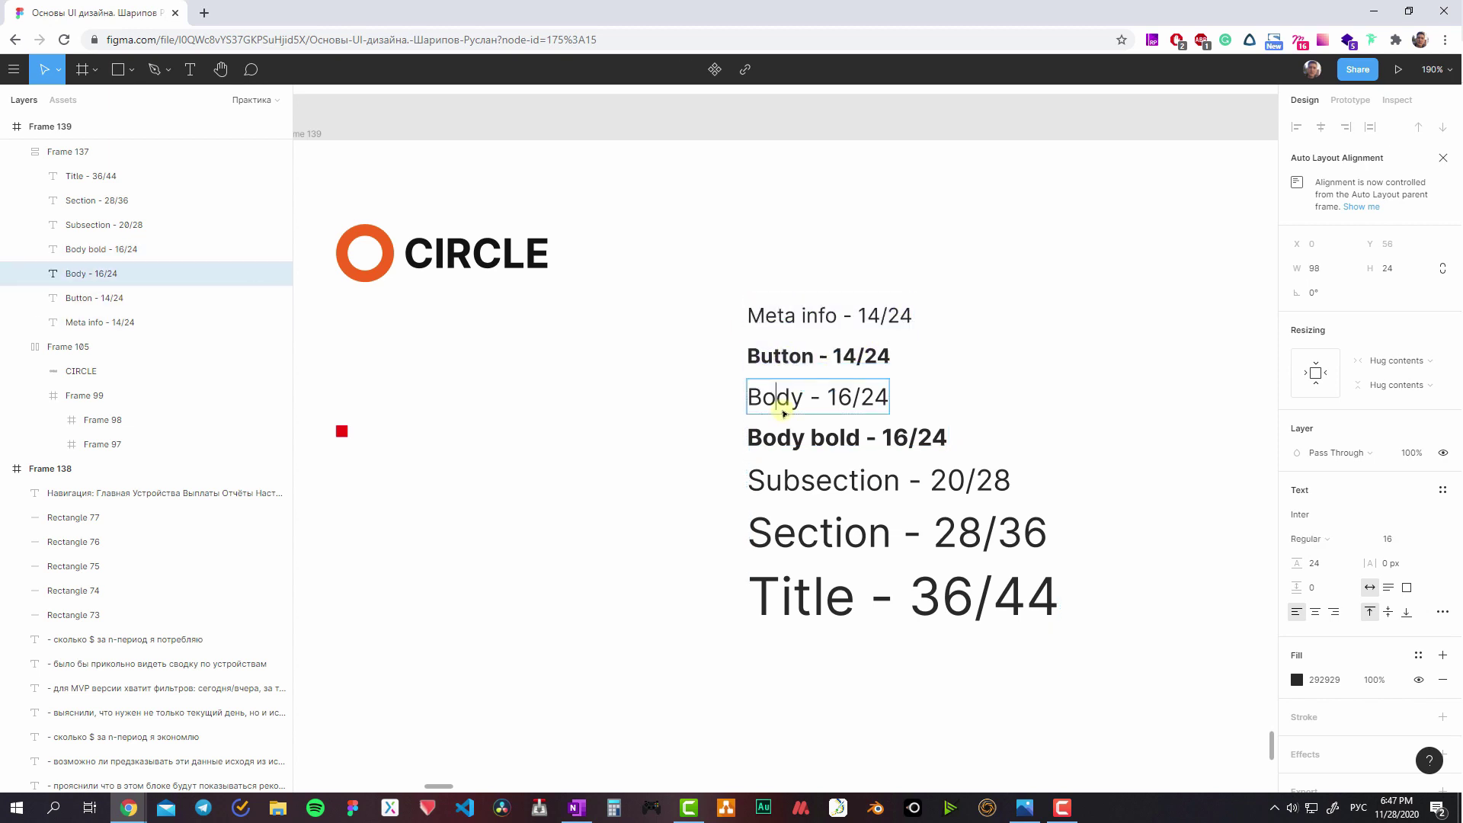
pyautogui.doubleClick(787, 441)
pyautogui.press('Escape')
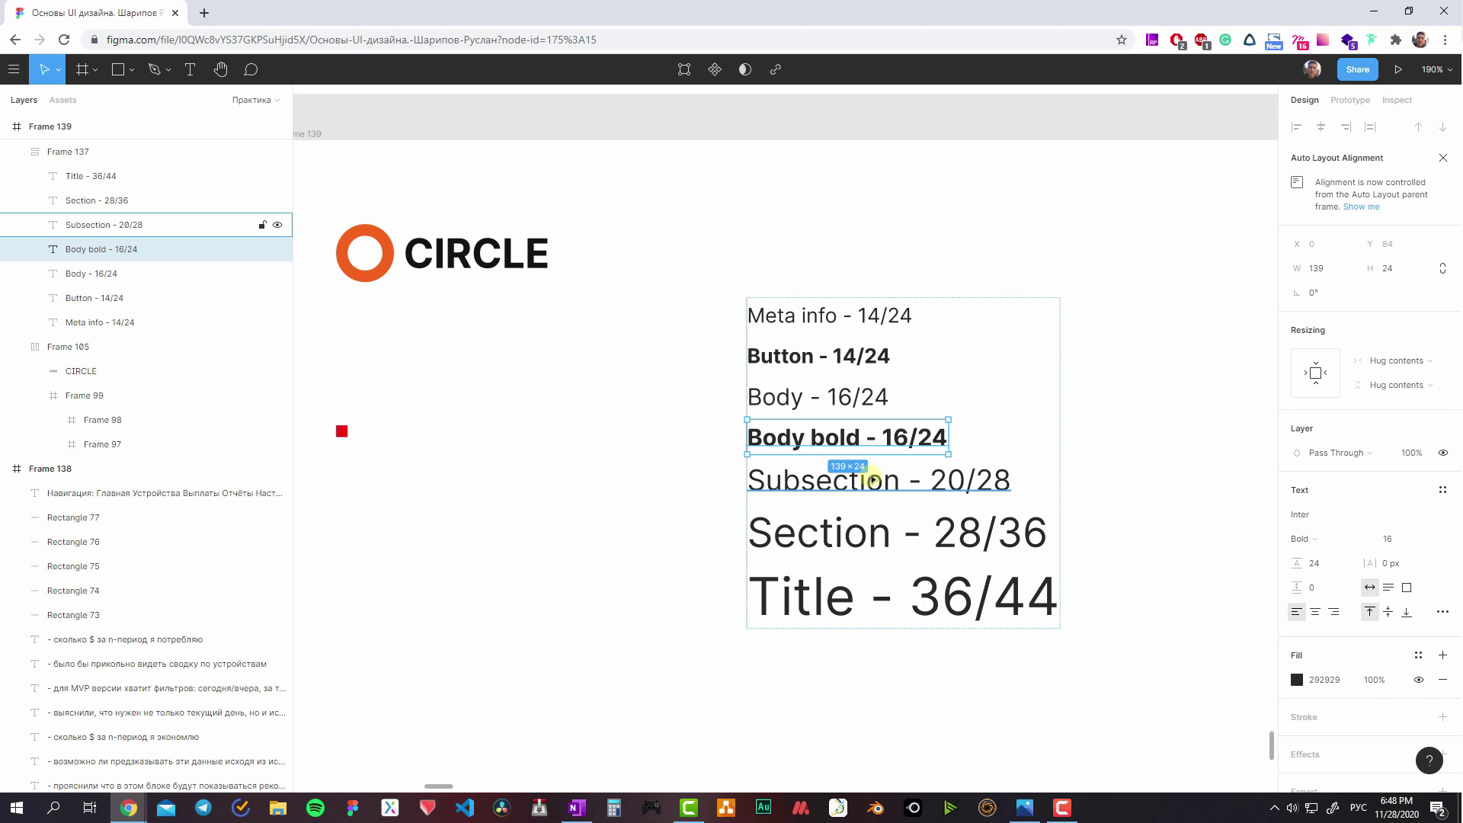
pyautogui.moveTo(676, 388); pyautogui.dragTo(812, 393)
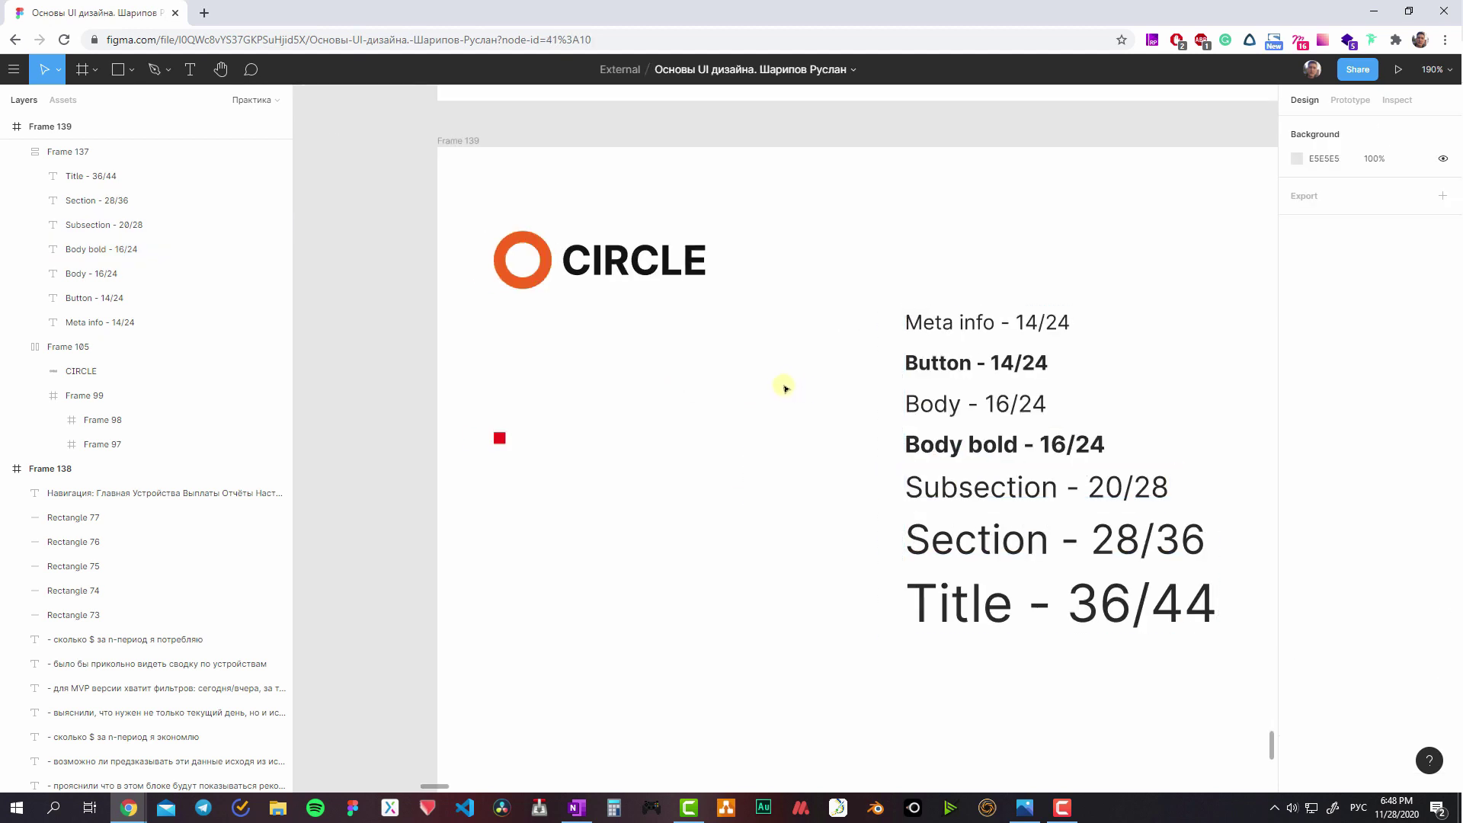
pyautogui.moveTo(544, 427)
pyautogui.mouseDown()
pyautogui.moveTo(594, 454)
pyautogui.moveTo(557, 447)
pyautogui.mouseUp()
pyautogui.press('Escape')
pyautogui.hotkey('ctrl', 'z')
pyautogui.click(512, 442)
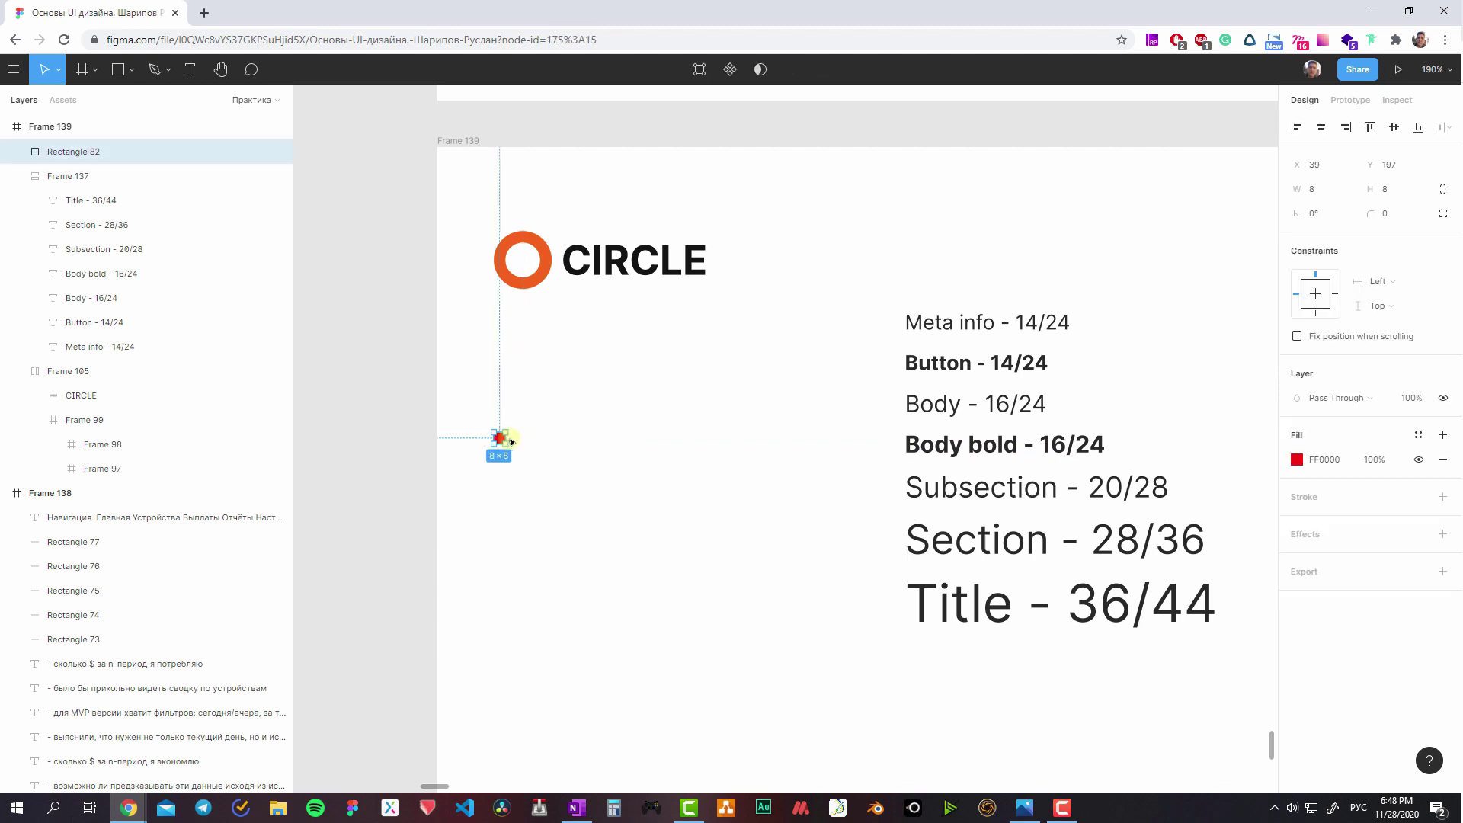
pyautogui.click(543, 450)
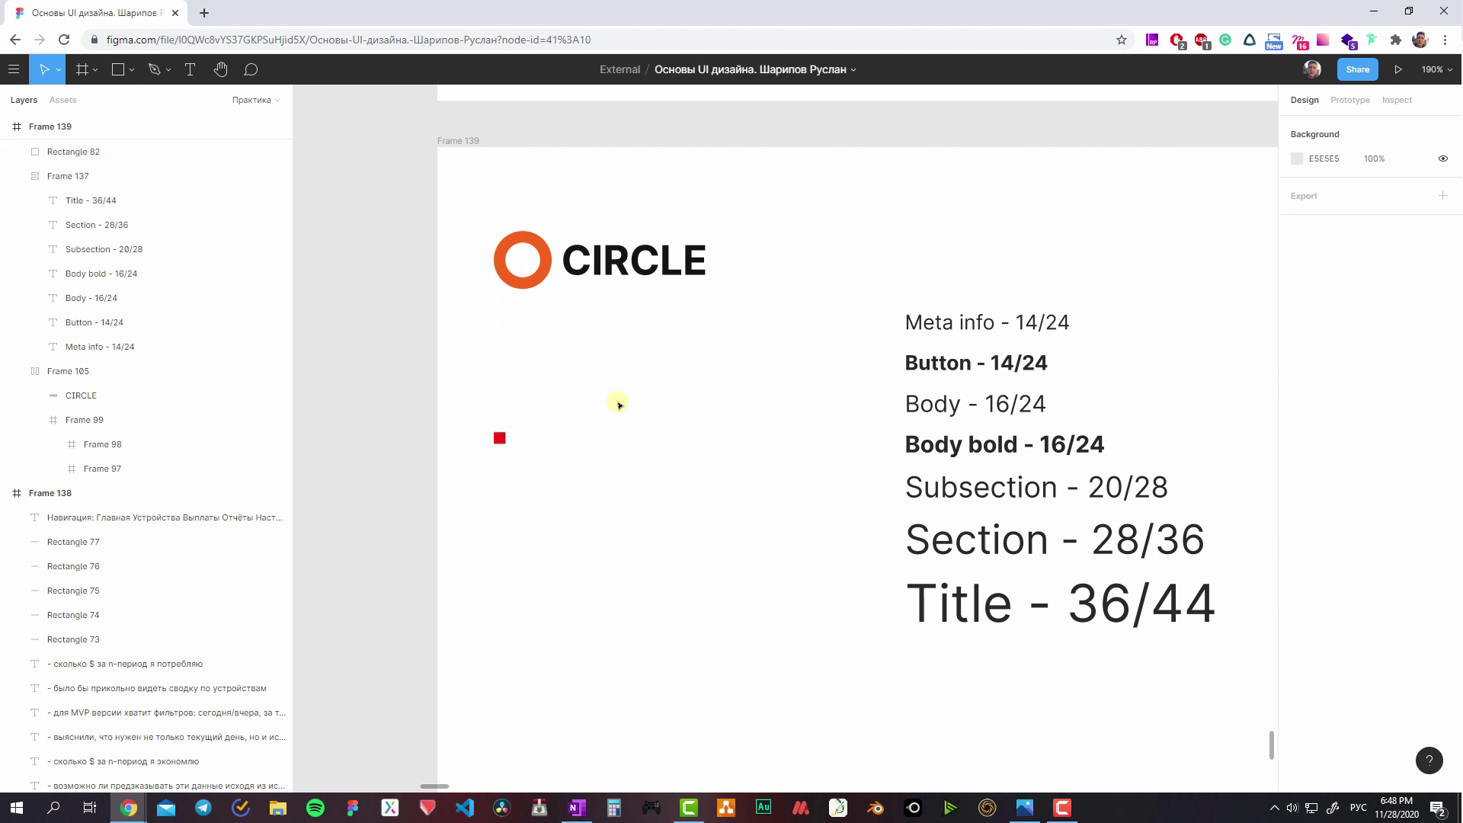
pyautogui.scroll(1, 617, 405)
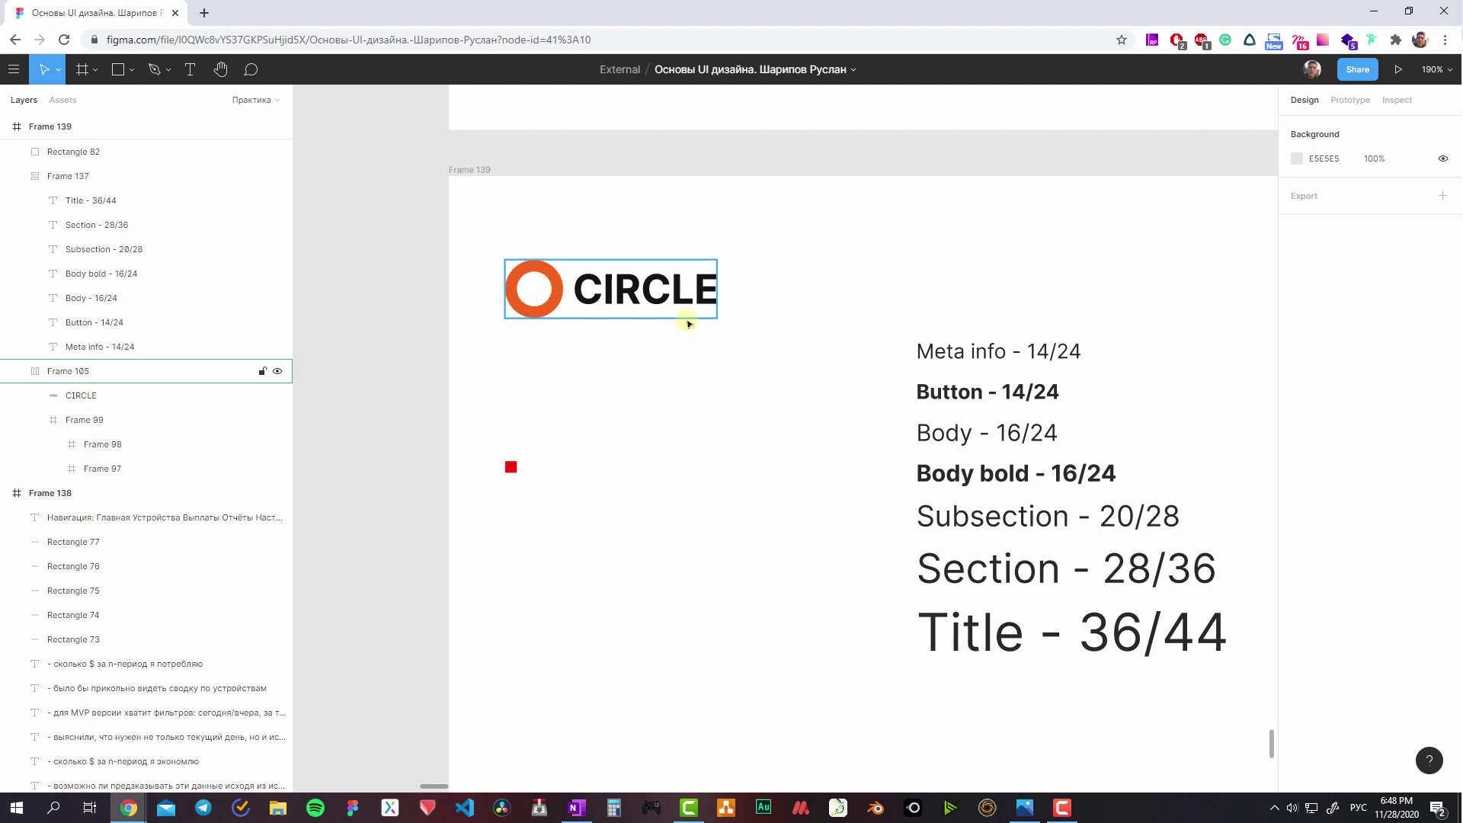
pyautogui.scroll(3, 427, 434)
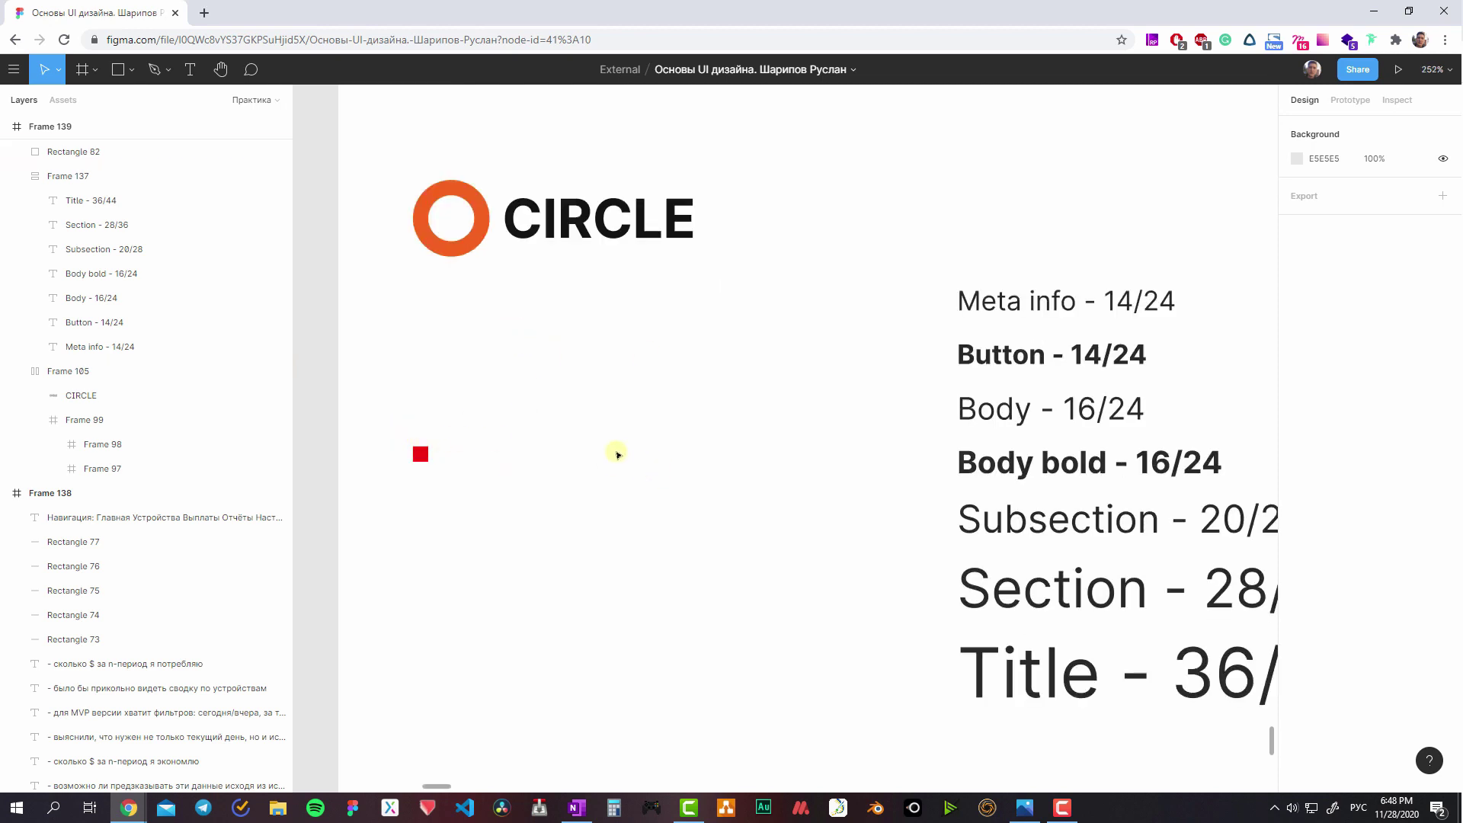
pyautogui.moveTo(564, 433); pyautogui.dragTo(601, 433)
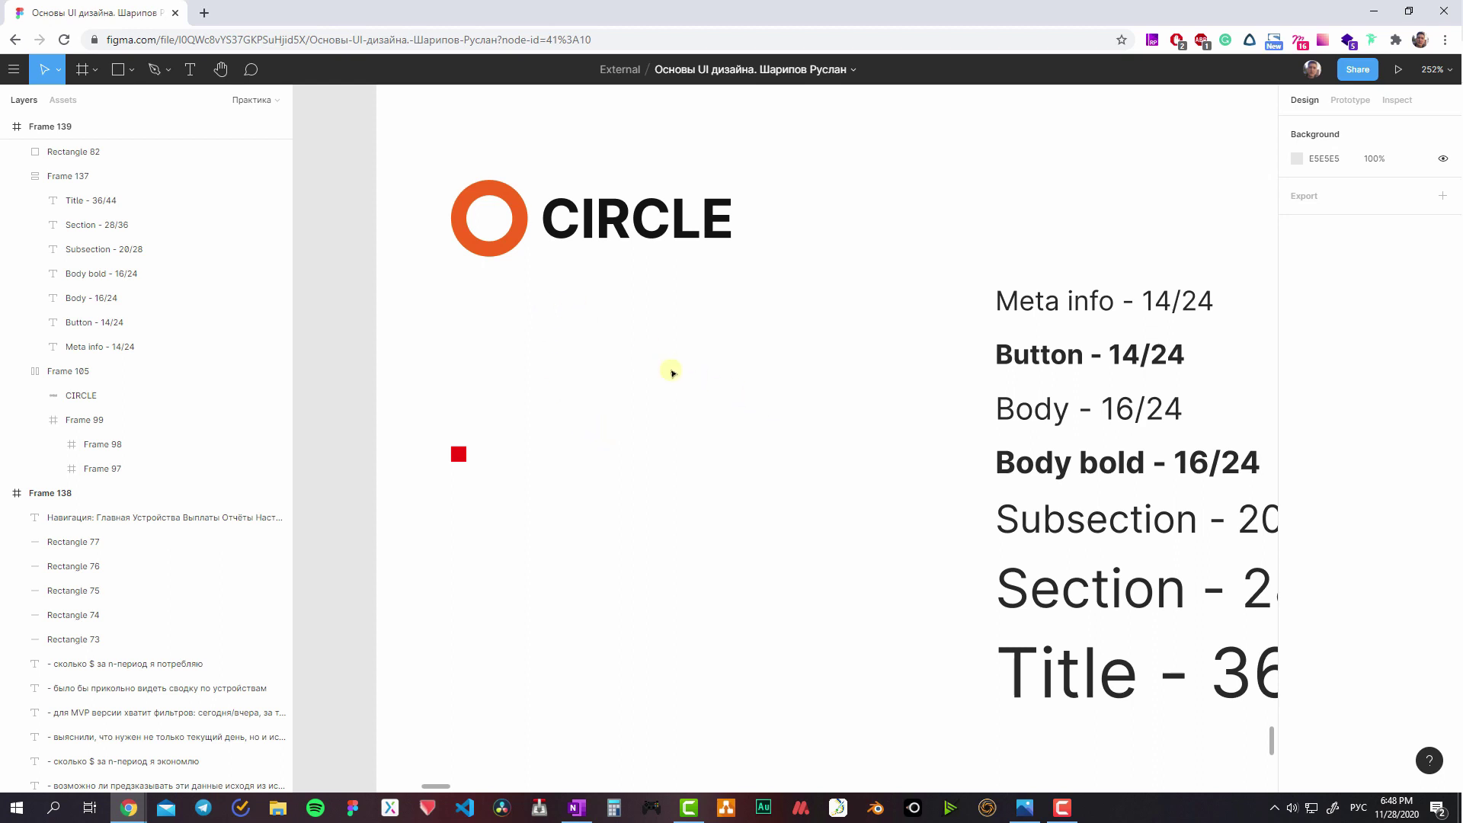
pyautogui.hscroll(5, 602, 351)
pyautogui.hscroll(2, 618, 305)
pyautogui.click(705, 266)
pyautogui.hscroll(-5, 800, 343)
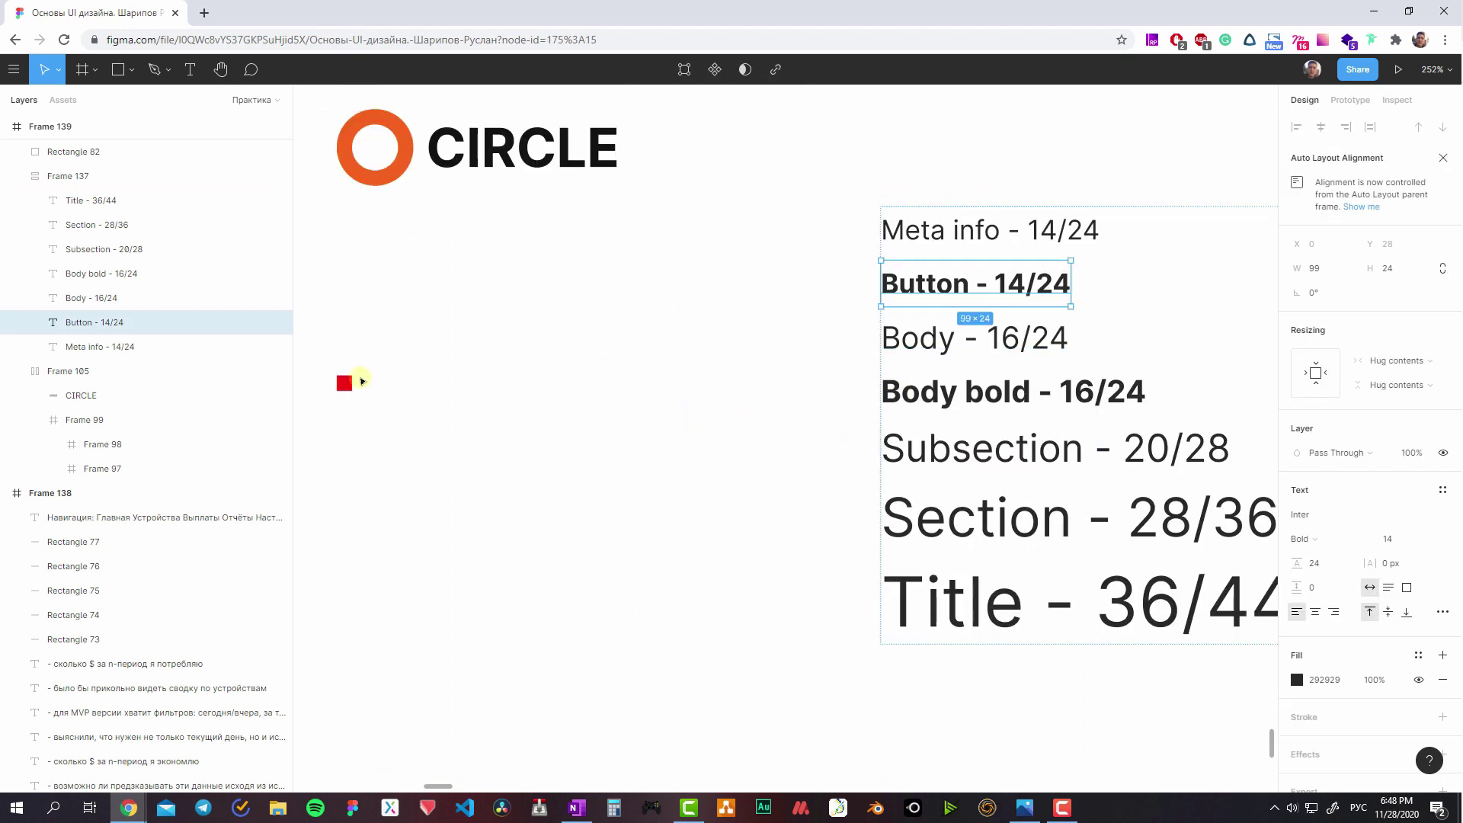
# - Select and inspect the Subsection 20/28 sample text
pyautogui.click(362, 381)
pyautogui.hscroll(5, 650, 415)
pyautogui.click(924, 434)
pyautogui.doubleClick(900, 444)
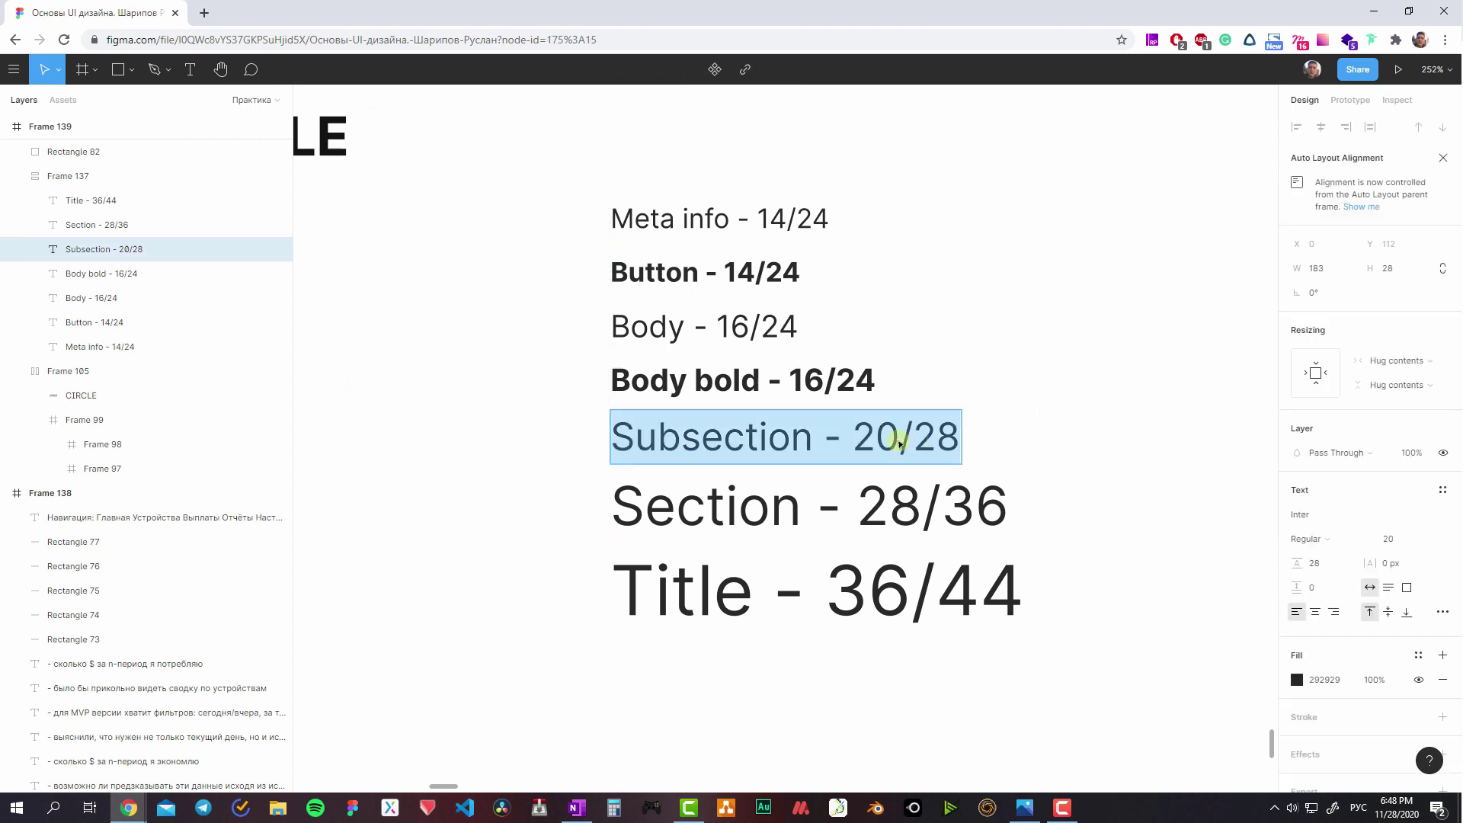
pyautogui.moveTo(899, 444)
pyautogui.mouseDown()
pyautogui.moveTo(865, 483)
pyautogui.moveTo(792, 456)
pyautogui.mouseUp()
pyautogui.press('Escape')
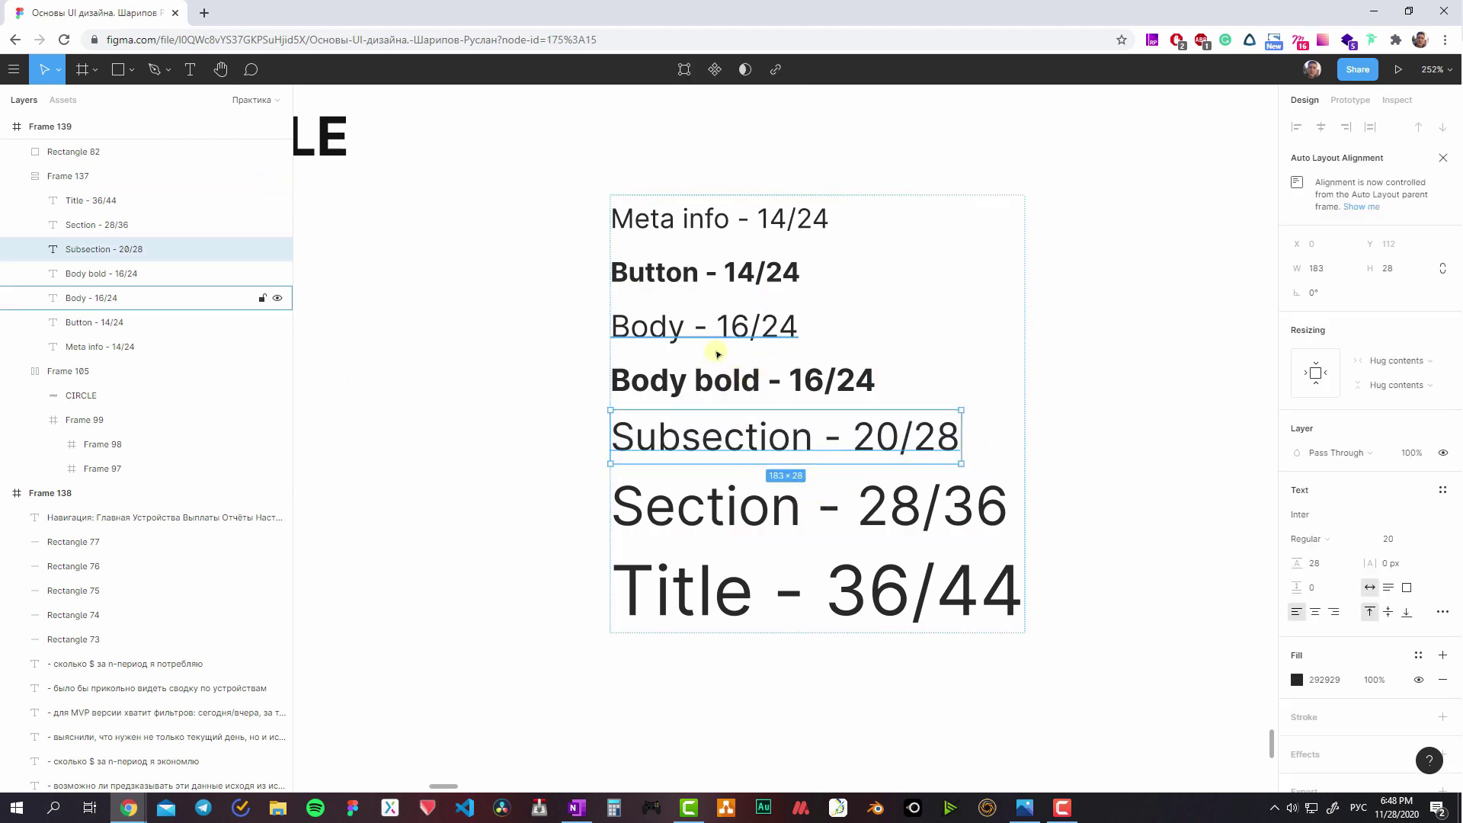
# - Try new Subsection and Section values, then restore them to 20/28 and 28/36
pyautogui.click(769, 384)
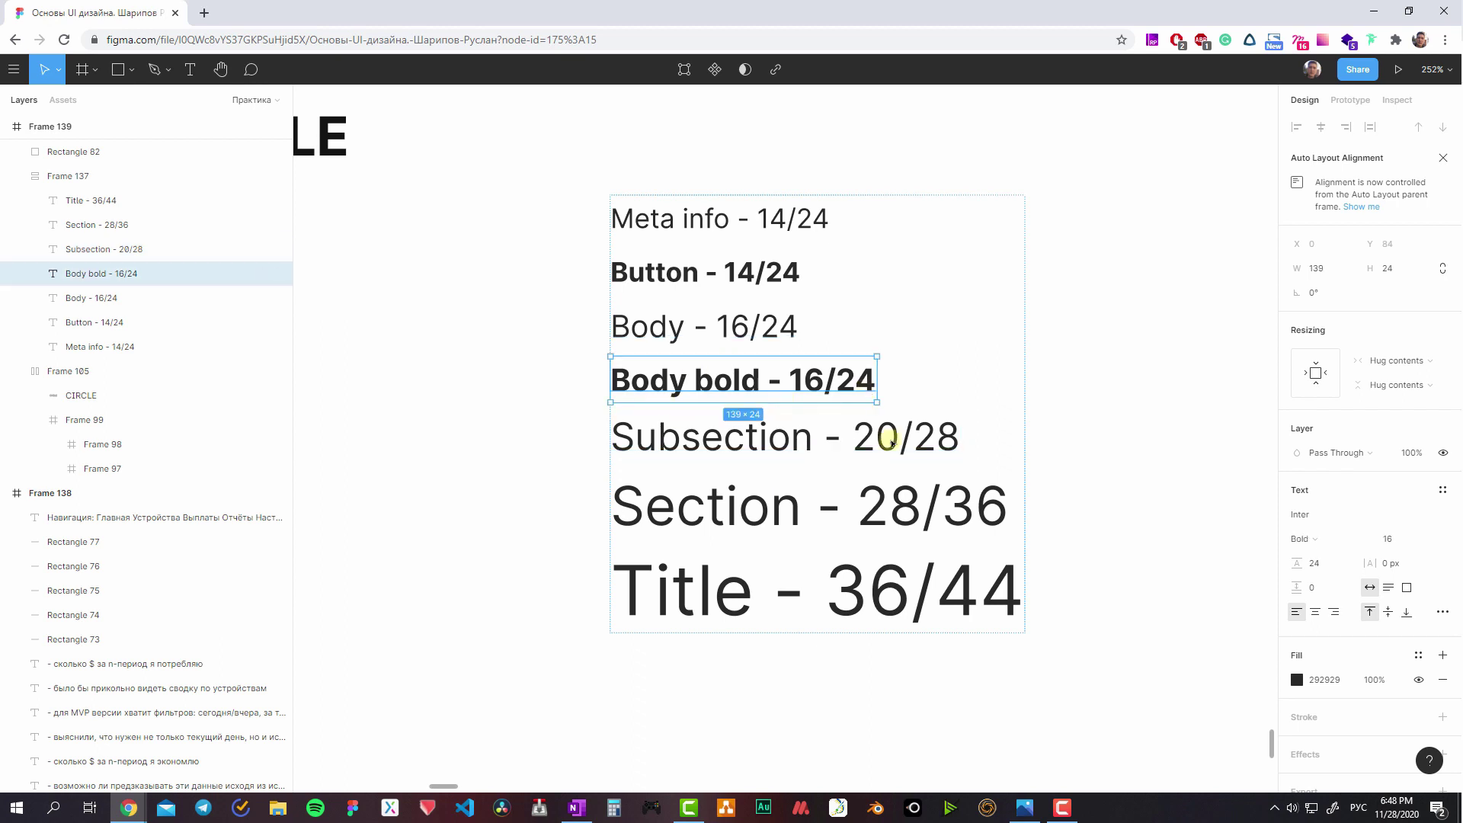
pyautogui.click(907, 446)
pyautogui.doubleClick(912, 448)
pyautogui.moveTo(912, 448); pyautogui.dragTo(978, 444)
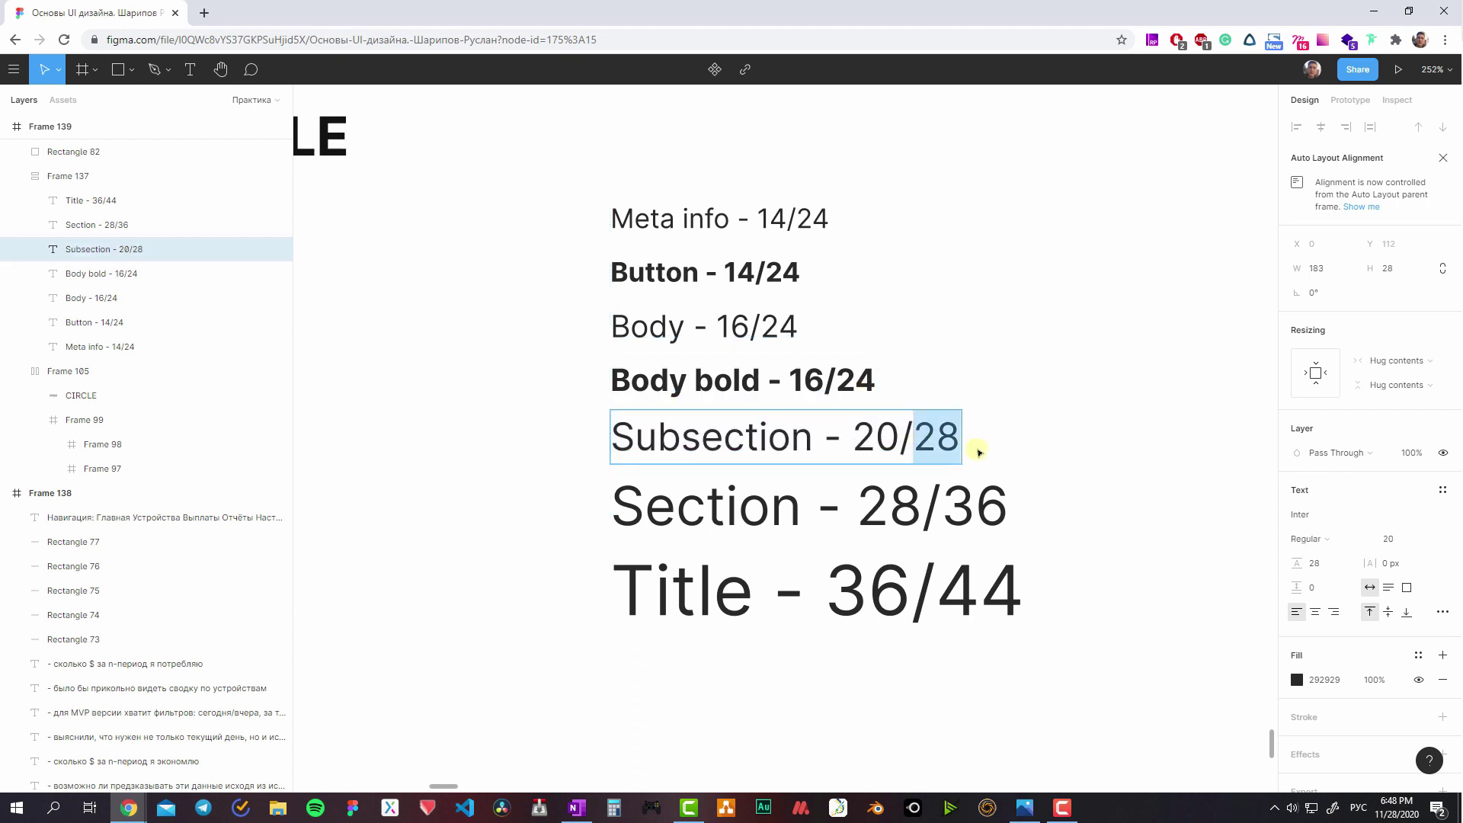
pyautogui.write('1432')
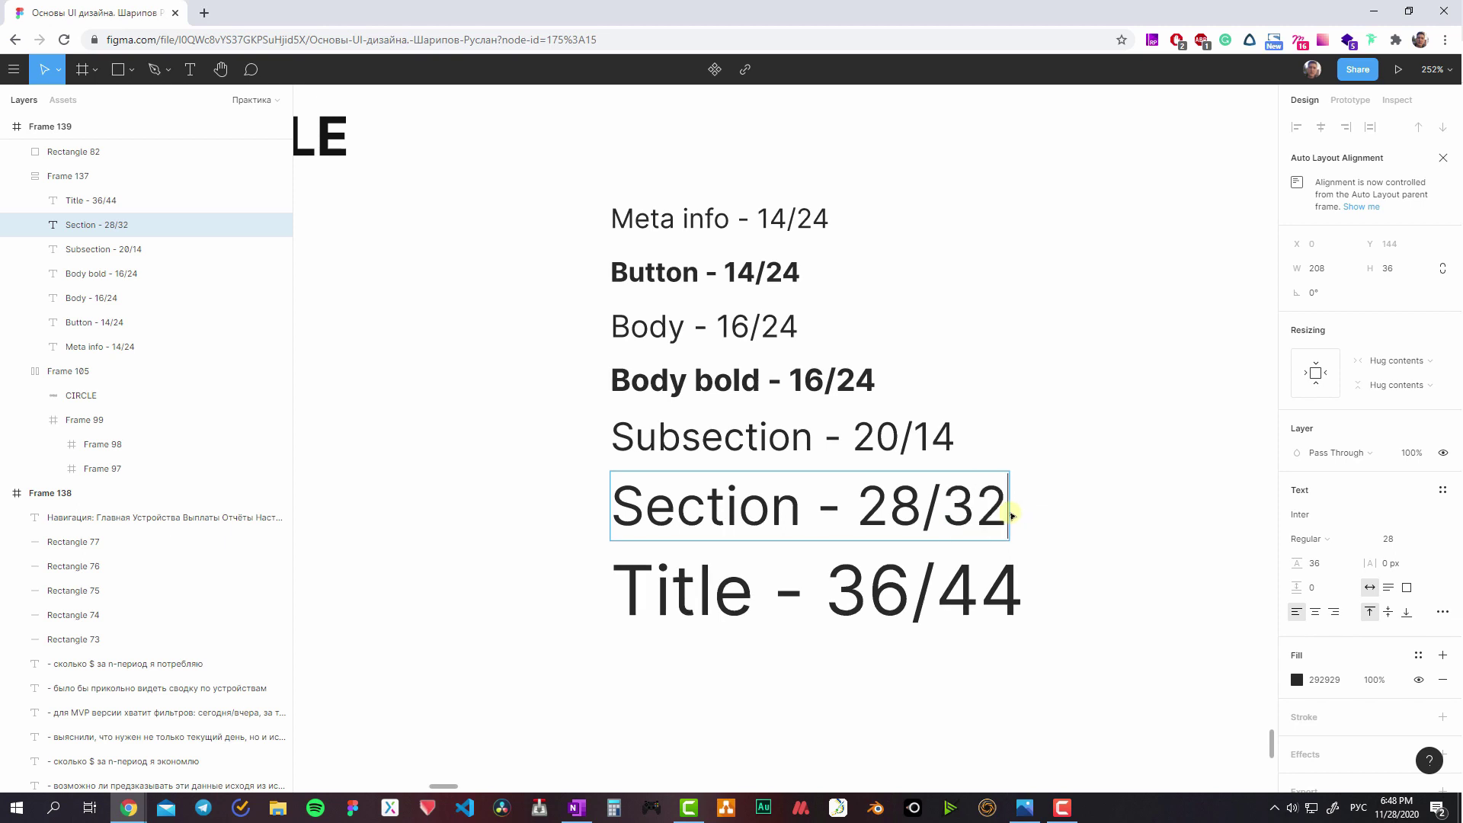
pyautogui.moveTo(914, 448); pyautogui.dragTo(936, 453)
pyautogui.write('2')
pyautogui.moveTo(943, 518); pyautogui.dragTo(1014, 517)
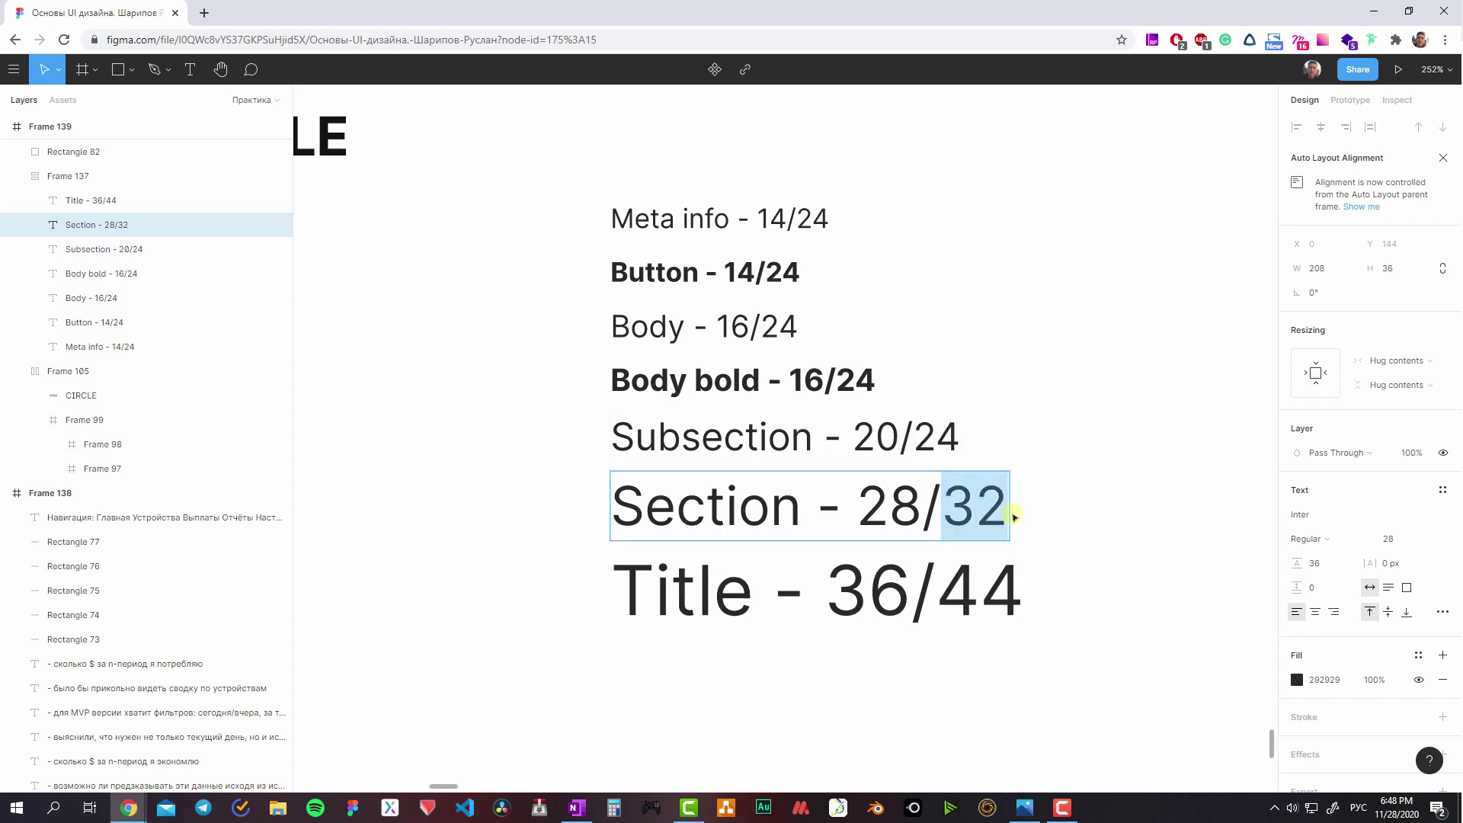
pyautogui.write('40')
pyautogui.hotkey('ctrl', 'z')
pyautogui.hotkey('ctrl', 'z')
pyautogui.hotkey('ctrl', 'z')
pyautogui.hotkey('ctrl', 'z')
pyautogui.doubleClick(968, 437)
pyautogui.write('28')
pyautogui.press('Escape')
pyautogui.press('Escape')
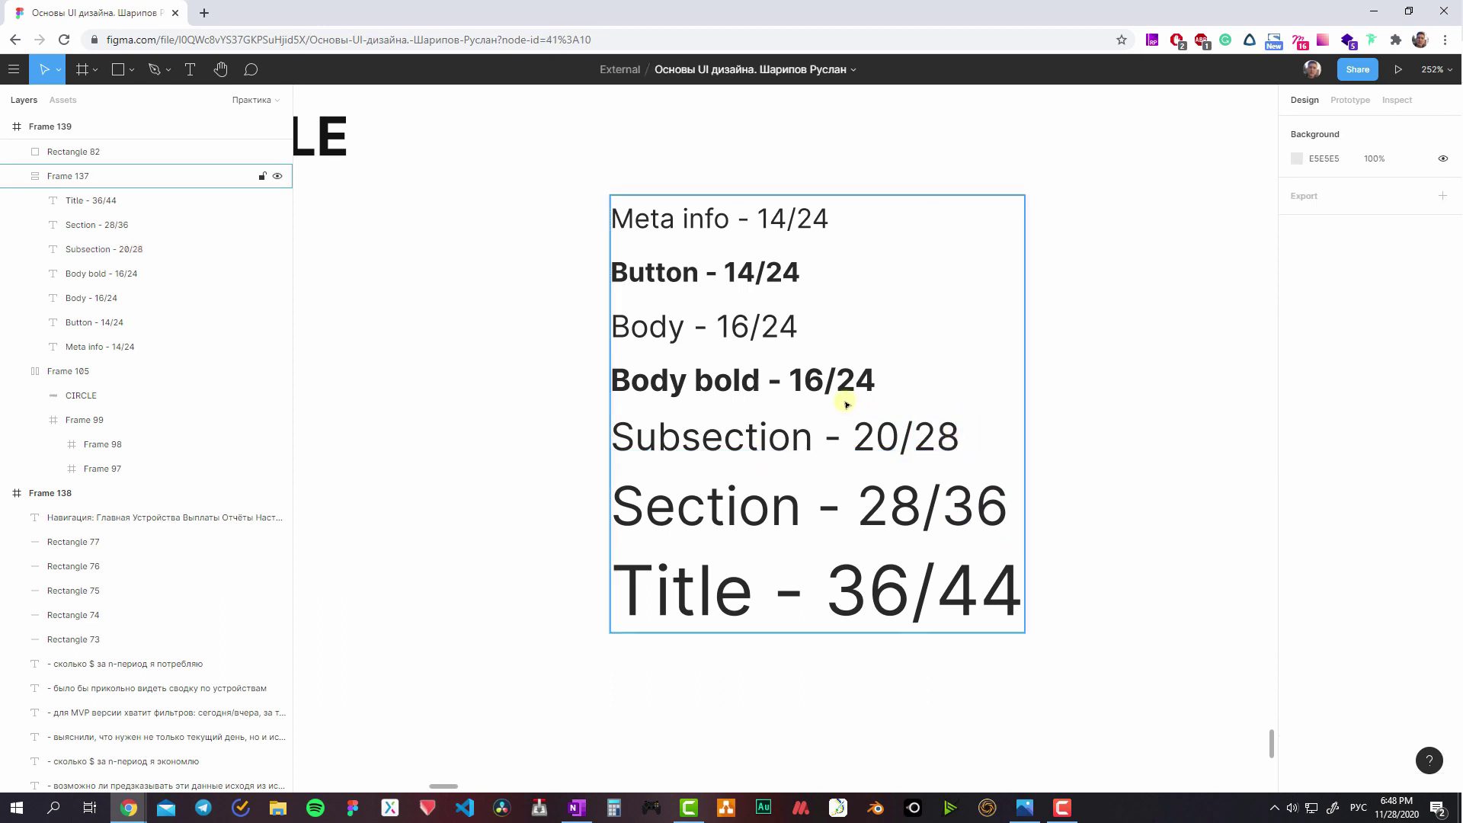
# - Change the Body sample from 16/24 to 17/21
pyautogui.doubleClick(731, 327)
pyautogui.moveTo(750, 328); pyautogui.dragTo(732, 330)
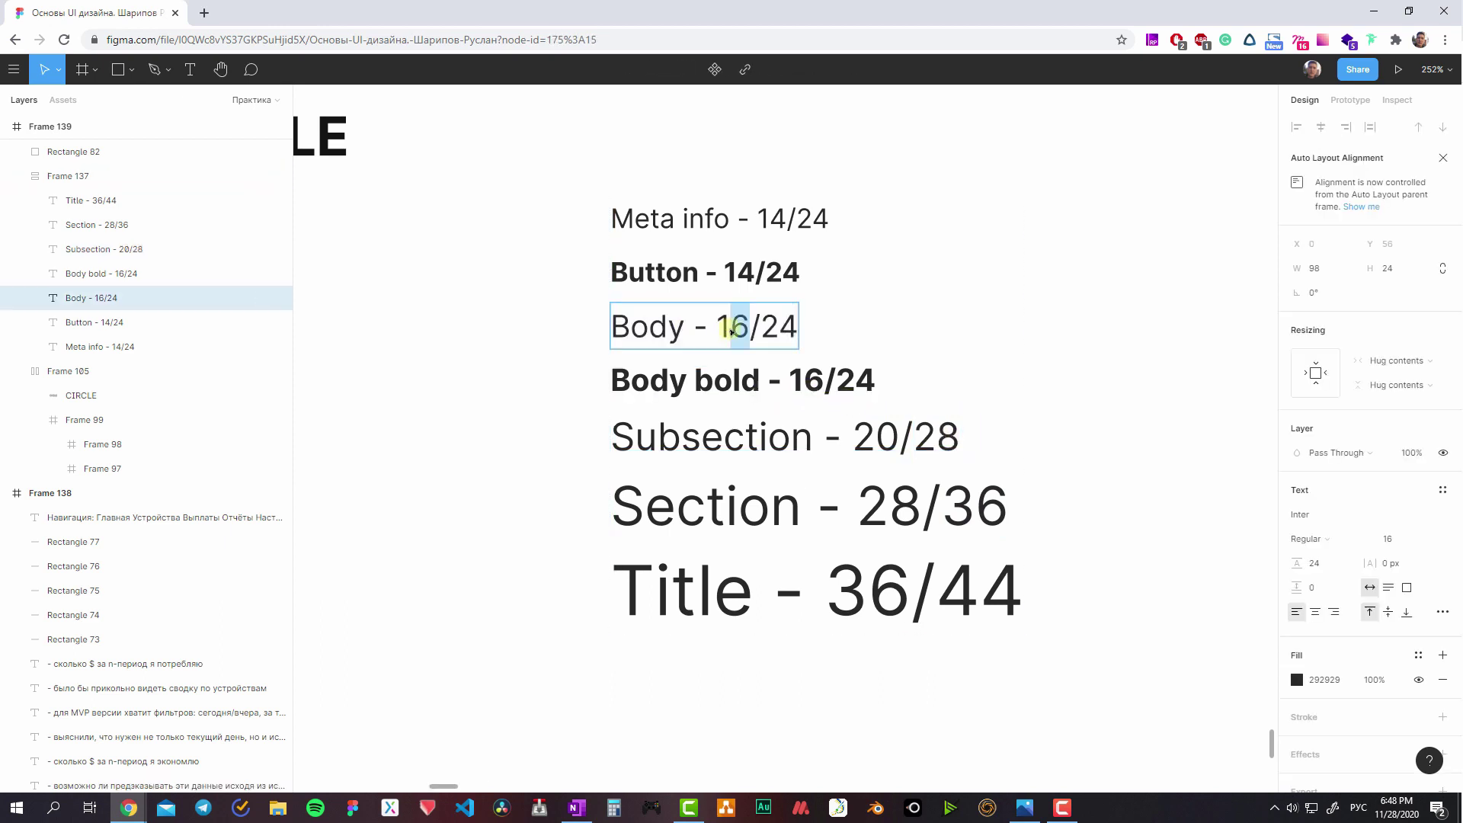
pyautogui.write('7')
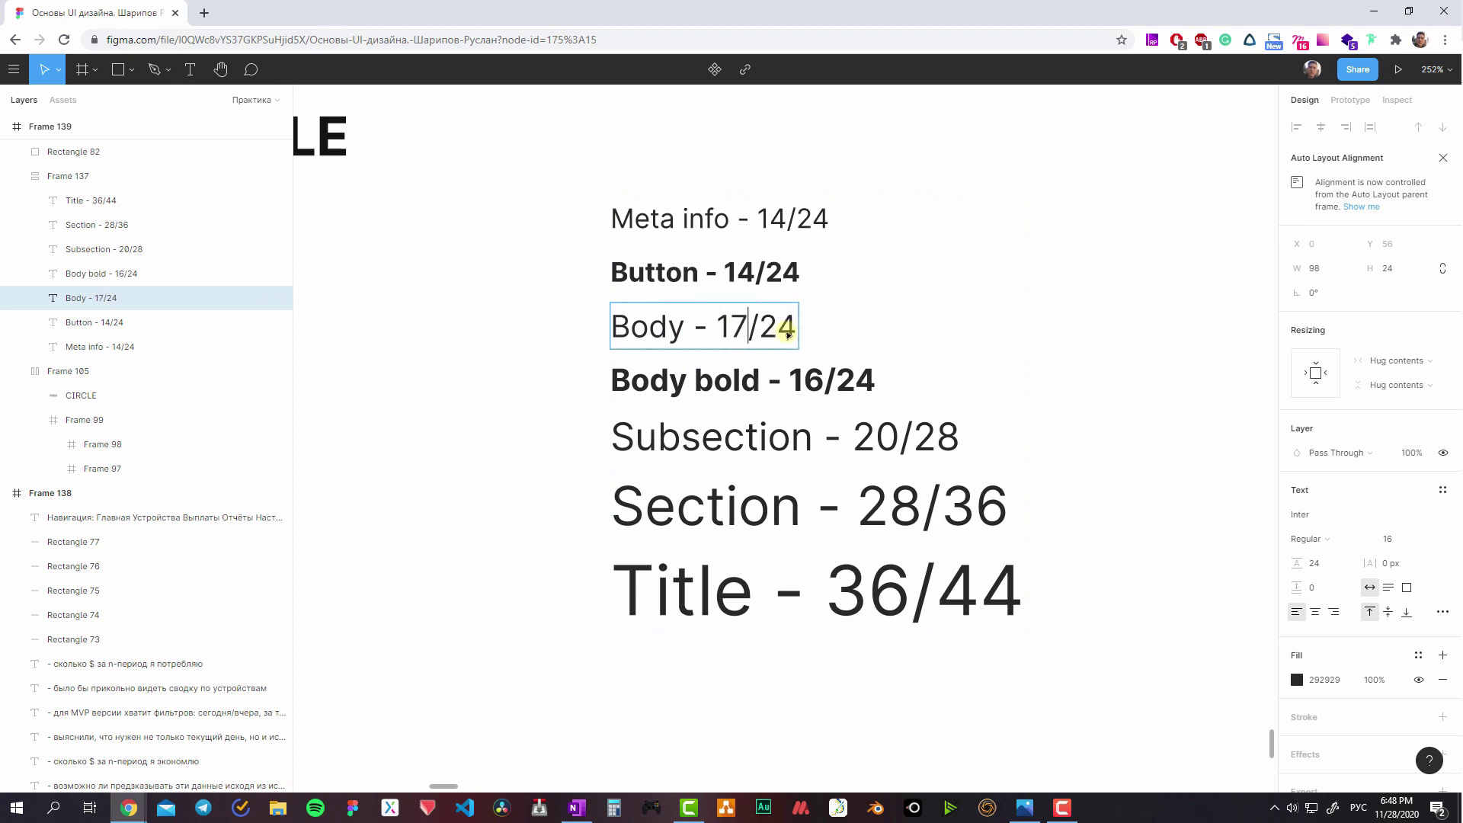
pyautogui.moveTo(765, 329); pyautogui.dragTo(842, 335)
pyautogui.write('2')
pyautogui.write('1')
pyautogui.press('Escape')
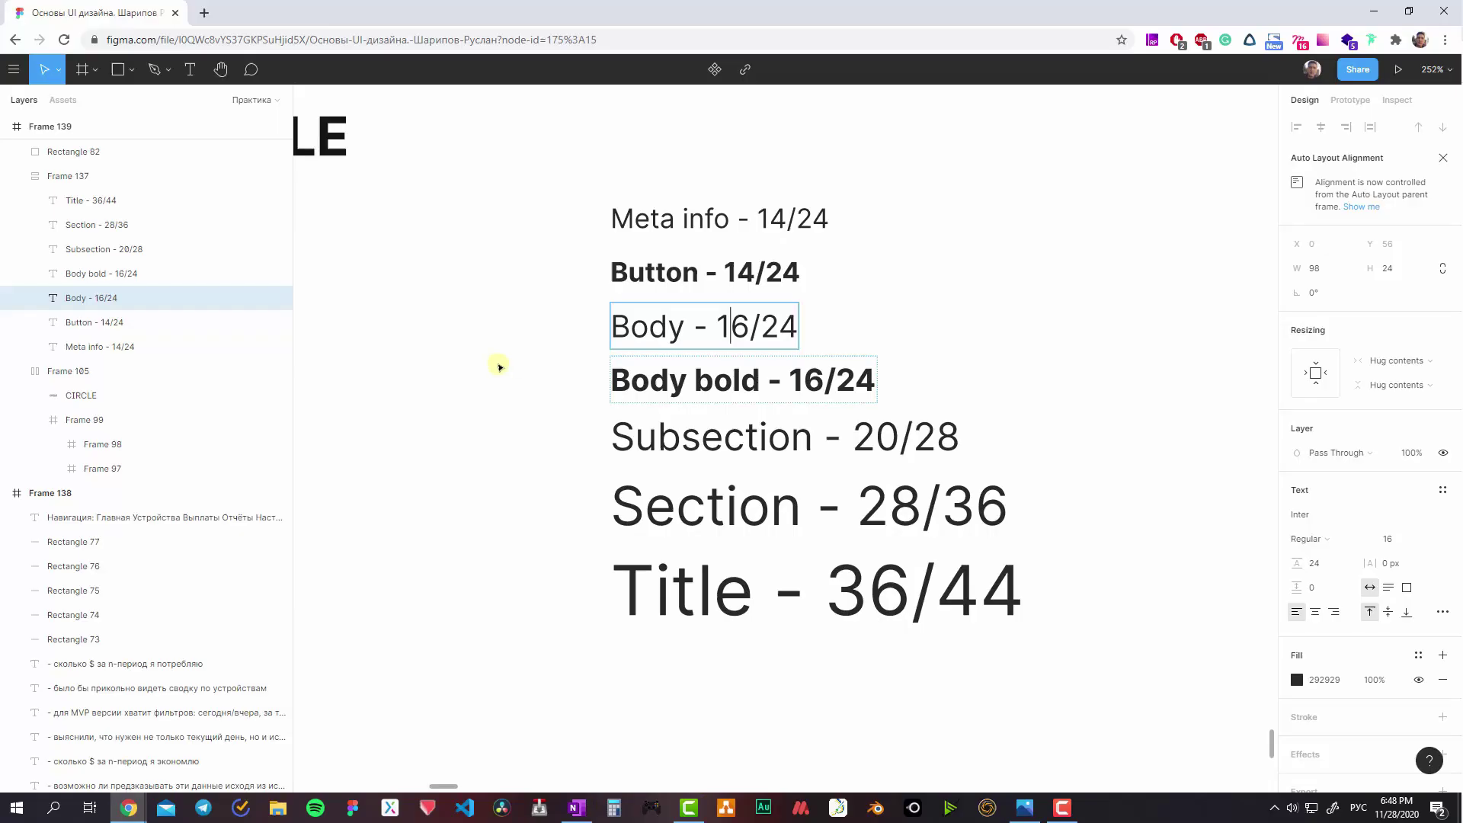
# - Check the Body - 16/24 line in the type-scale frame, including its font family
pyautogui.click(513, 376)
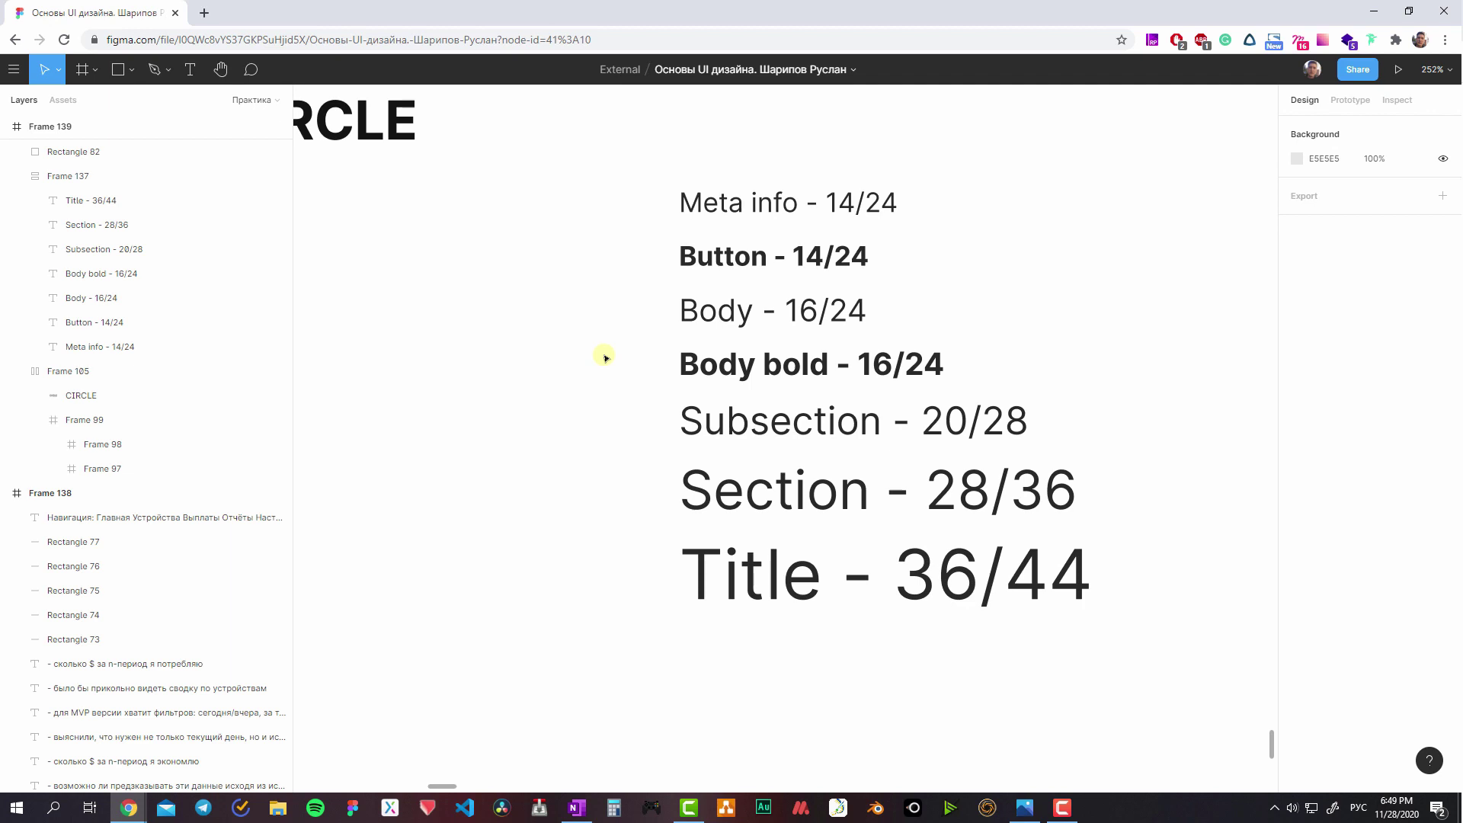
pyautogui.click(777, 415)
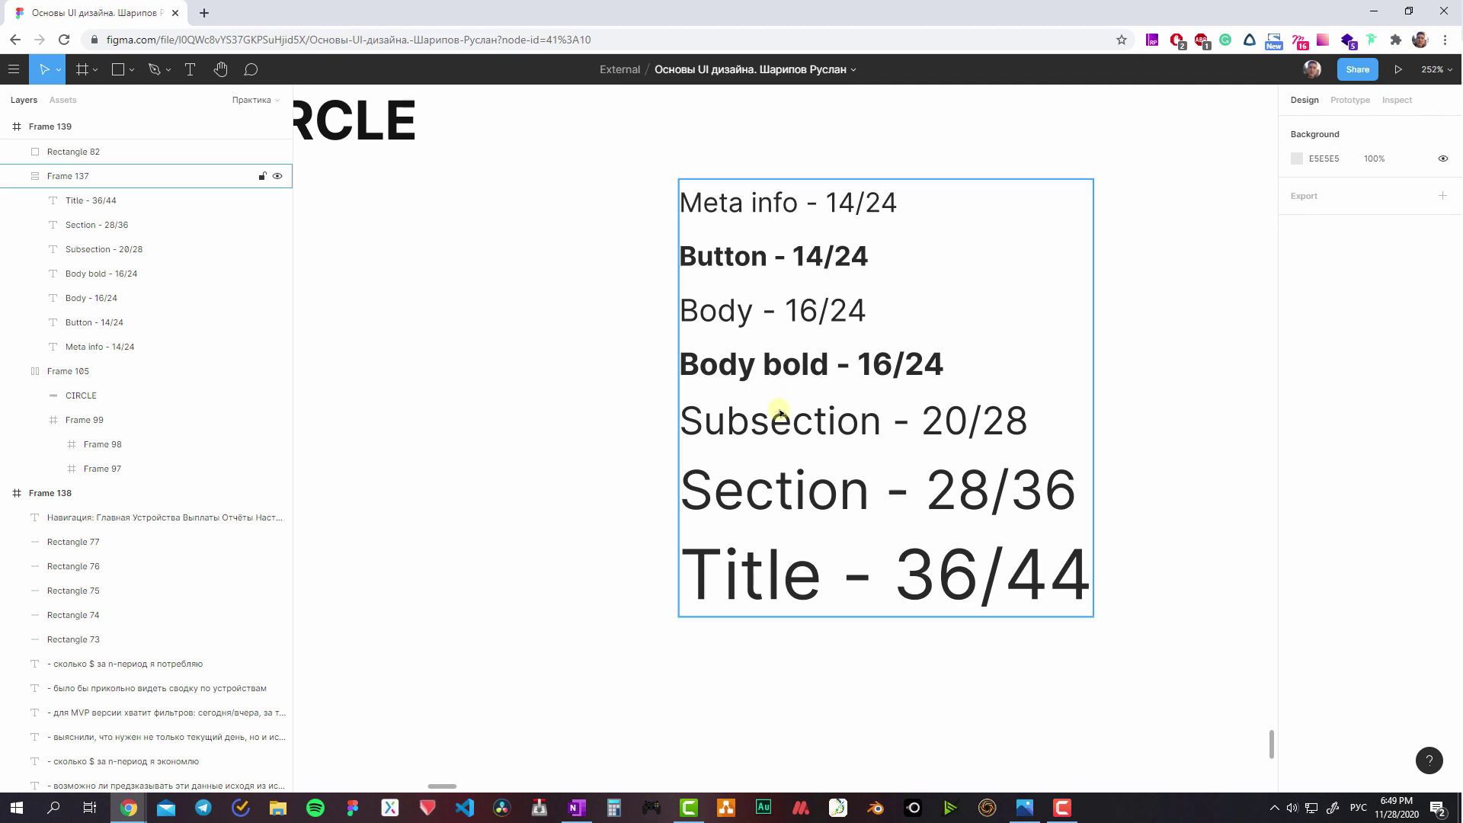
pyautogui.hscroll(-3, 838, 351)
pyautogui.click(930, 327)
pyautogui.click(1311, 514)
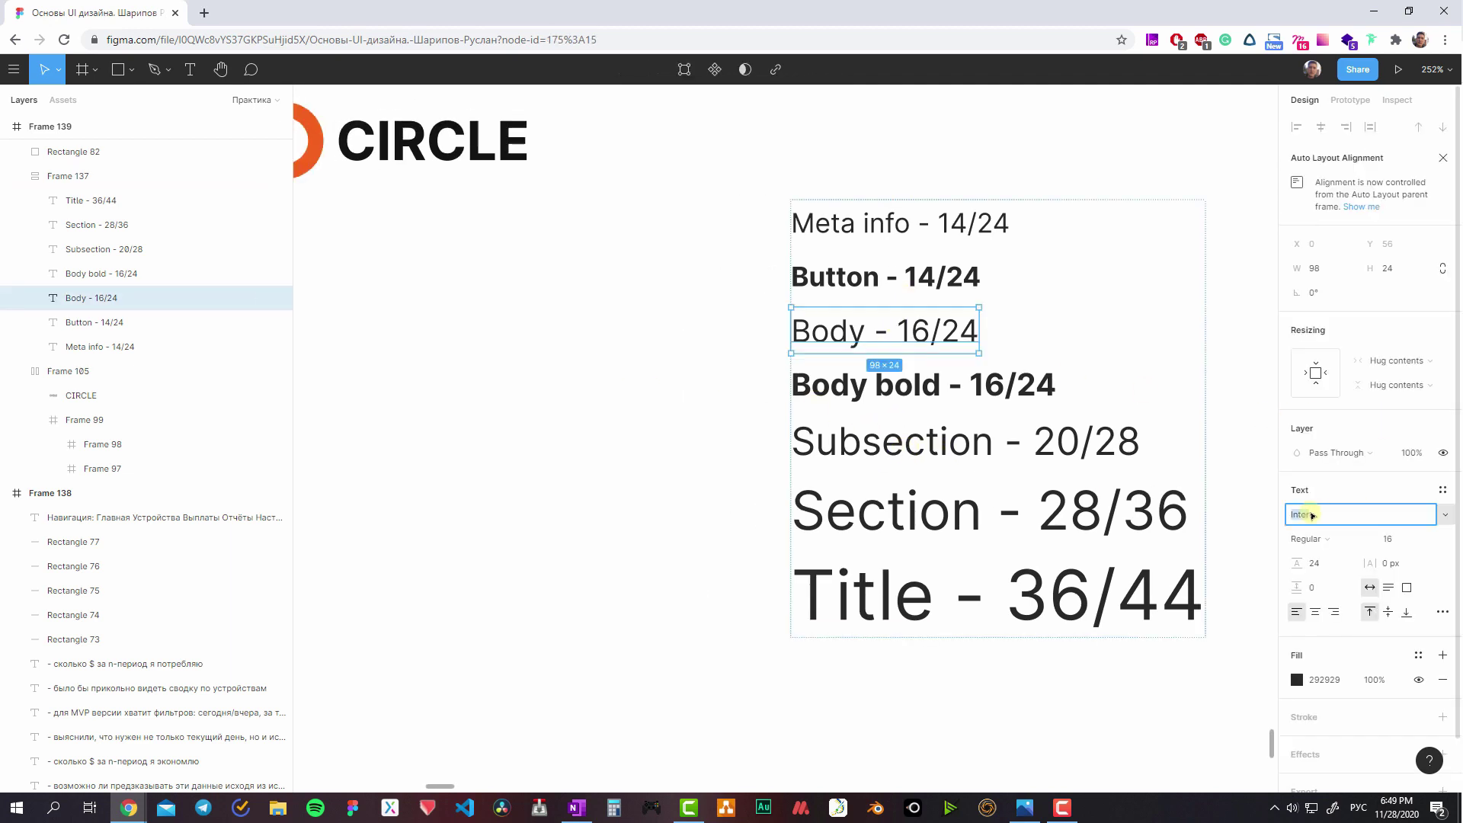
pyautogui.click(607, 346)
# - Pan up to the CIRCLE logo and red square area, leaving nothing selected
pyautogui.hscroll(-3, 766, 362)
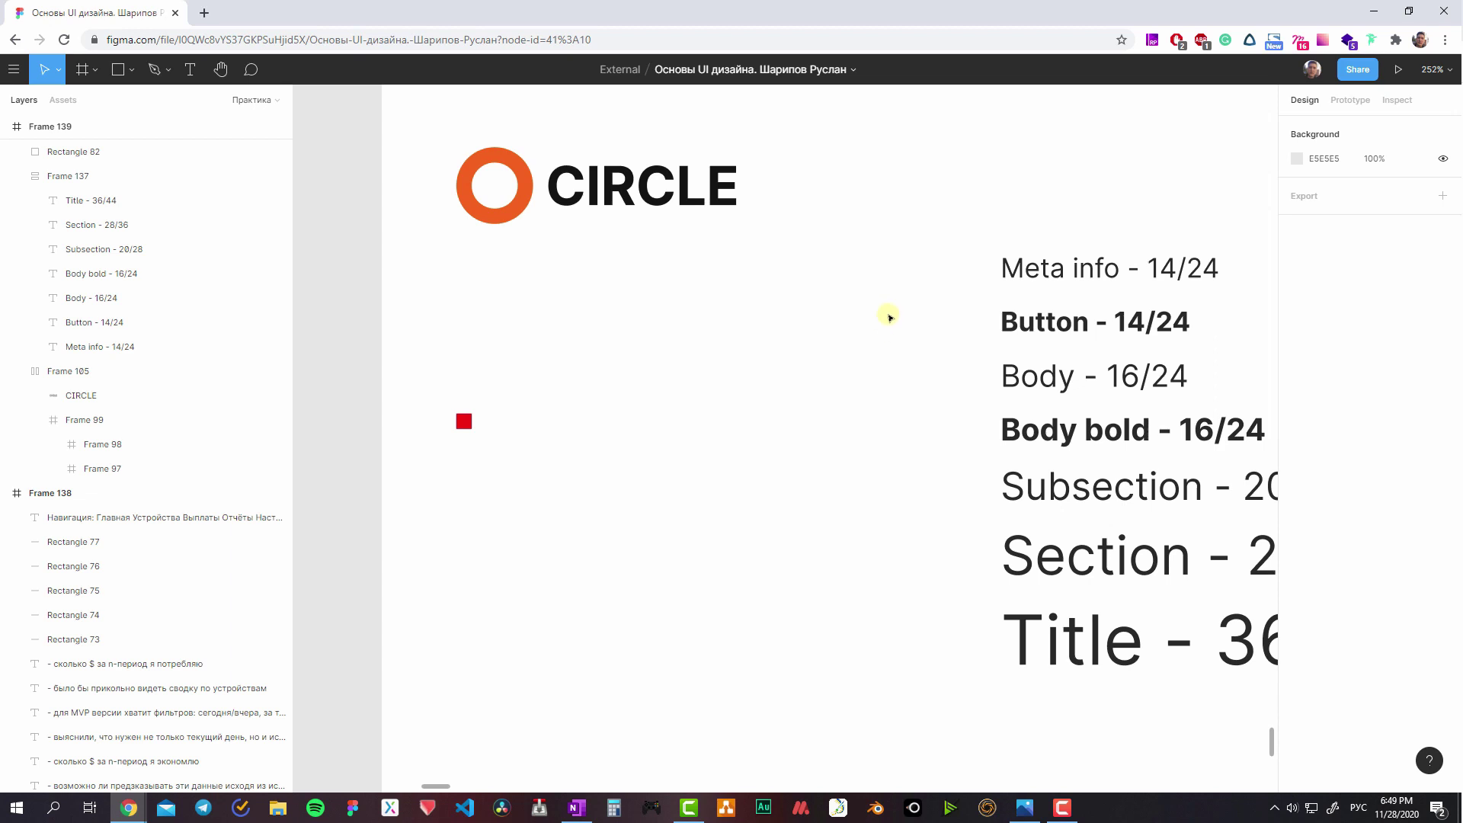
pyautogui.scroll(1, 762, 328)
pyautogui.scroll(2, 493, 343)
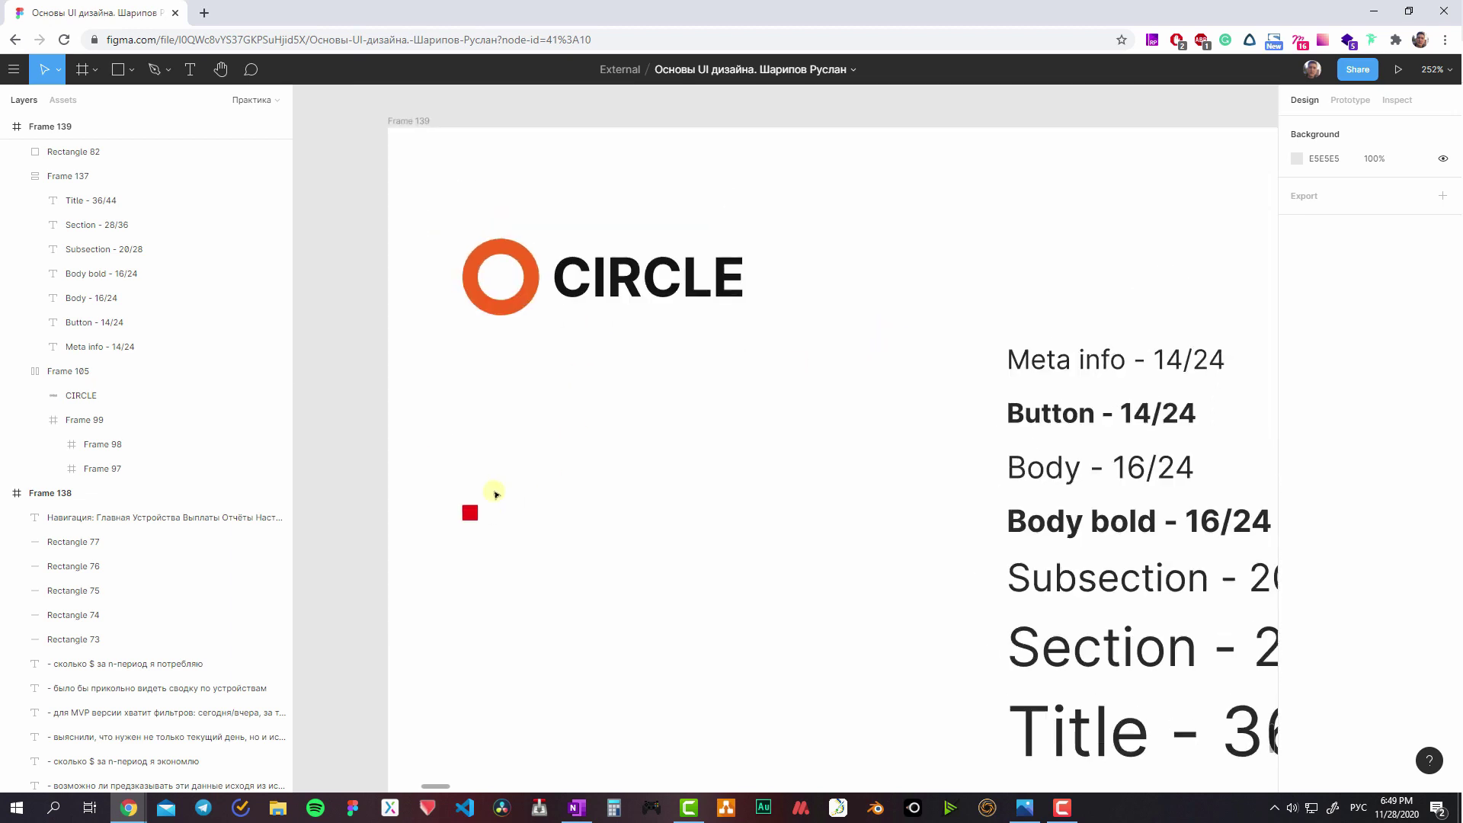
pyautogui.click(470, 510)
pyautogui.click(476, 411)
# - Draw a 60×60 circle below the CIRCLE logo and cut a duplicate into a pie slice
pyautogui.press('o')
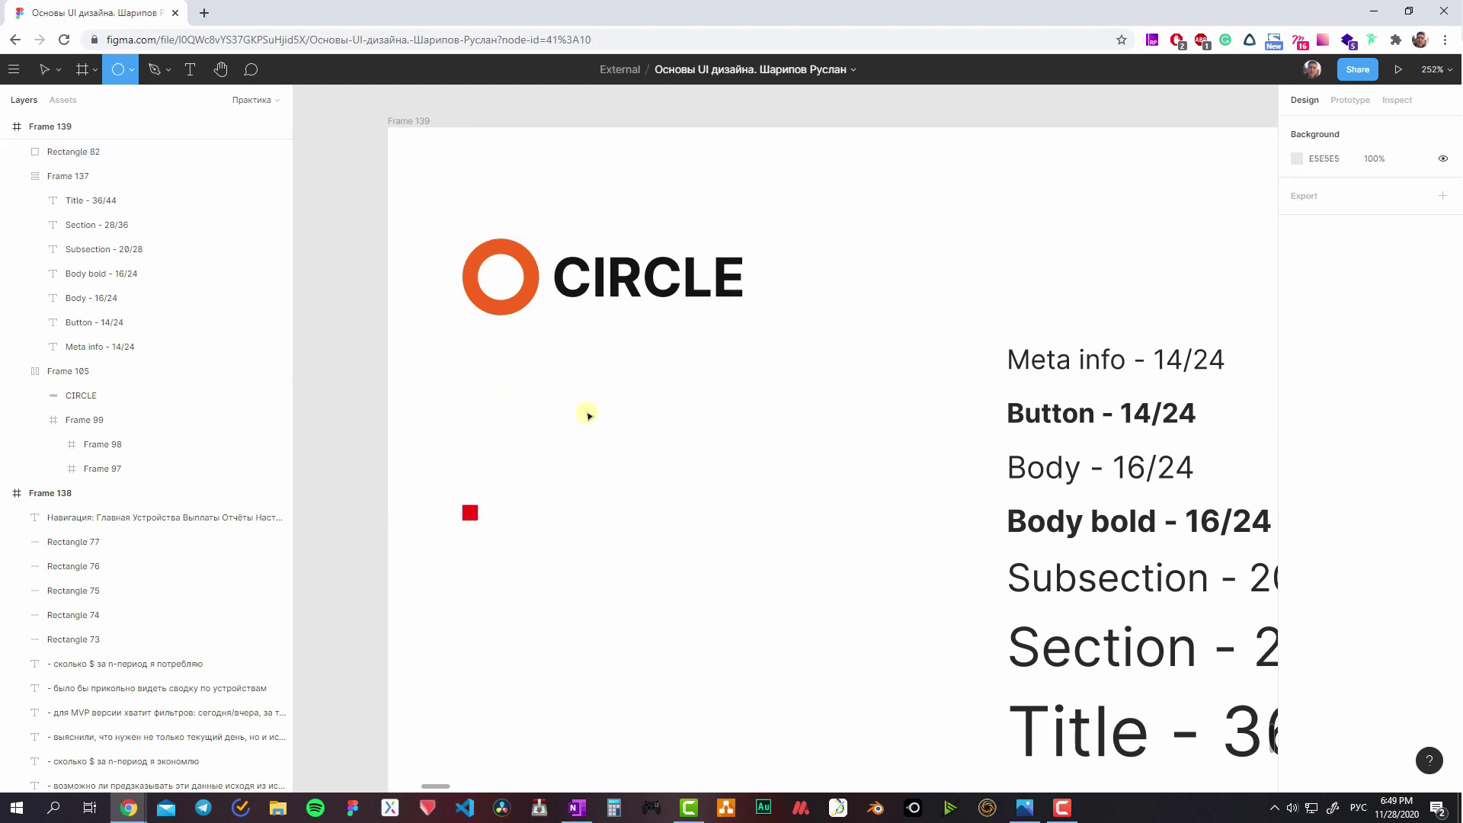
pyautogui.moveTo(556, 378); pyautogui.dragTo(671, 493)
pyautogui.hotkey('ctrl', 'c')
pyautogui.hotkey('ctrl', 'v')
pyautogui.moveTo(672, 436); pyautogui.dragTo(625, 465)
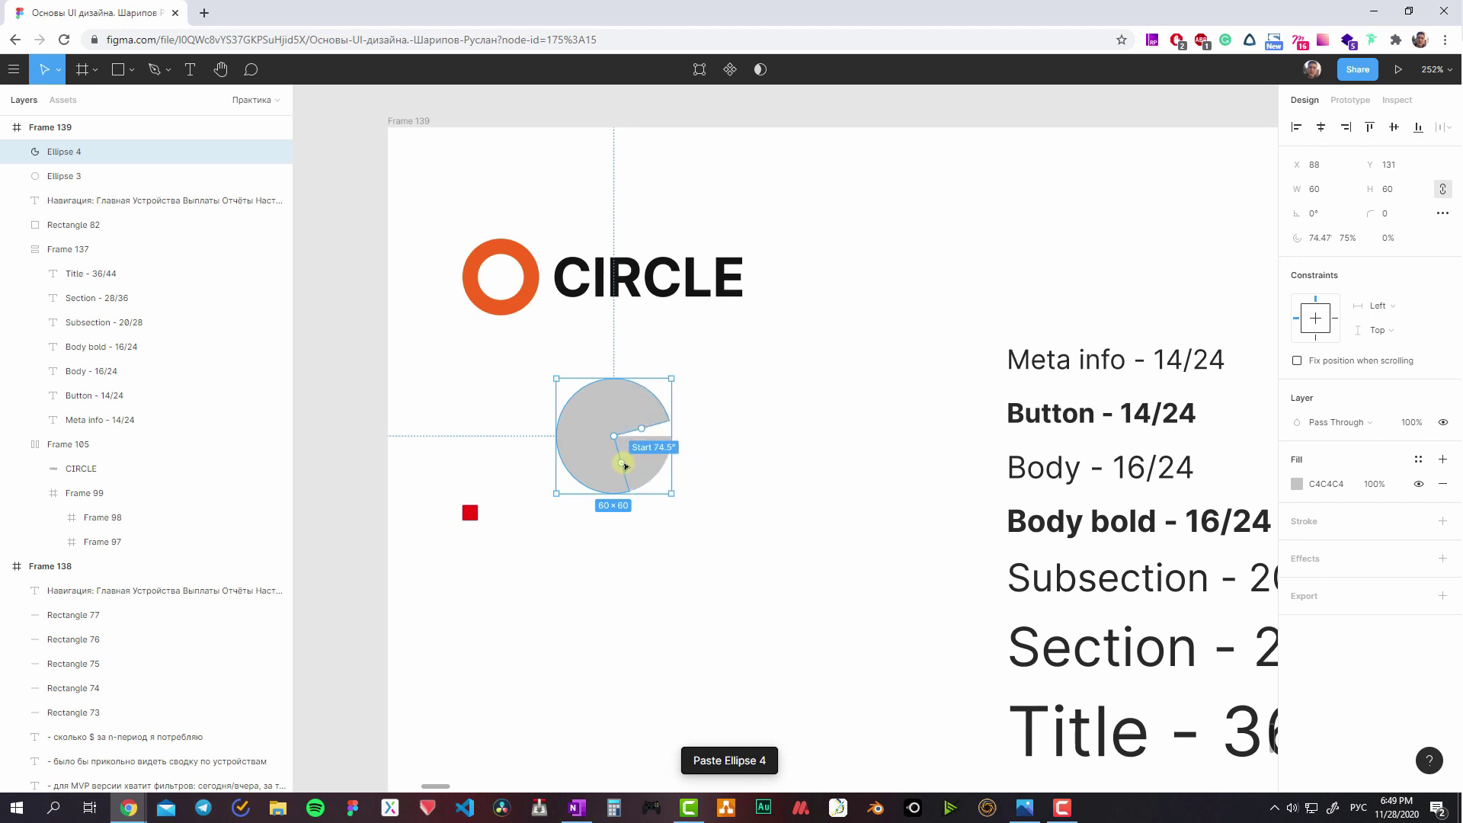
# - Add a second slice starting at 90° and layer both slices behind the full circle
pyautogui.hotkey('ctrl', 'c')
pyautogui.hotkey('ctrl', 'v')
pyautogui.moveTo(625, 465); pyautogui.dragTo(614, 467)
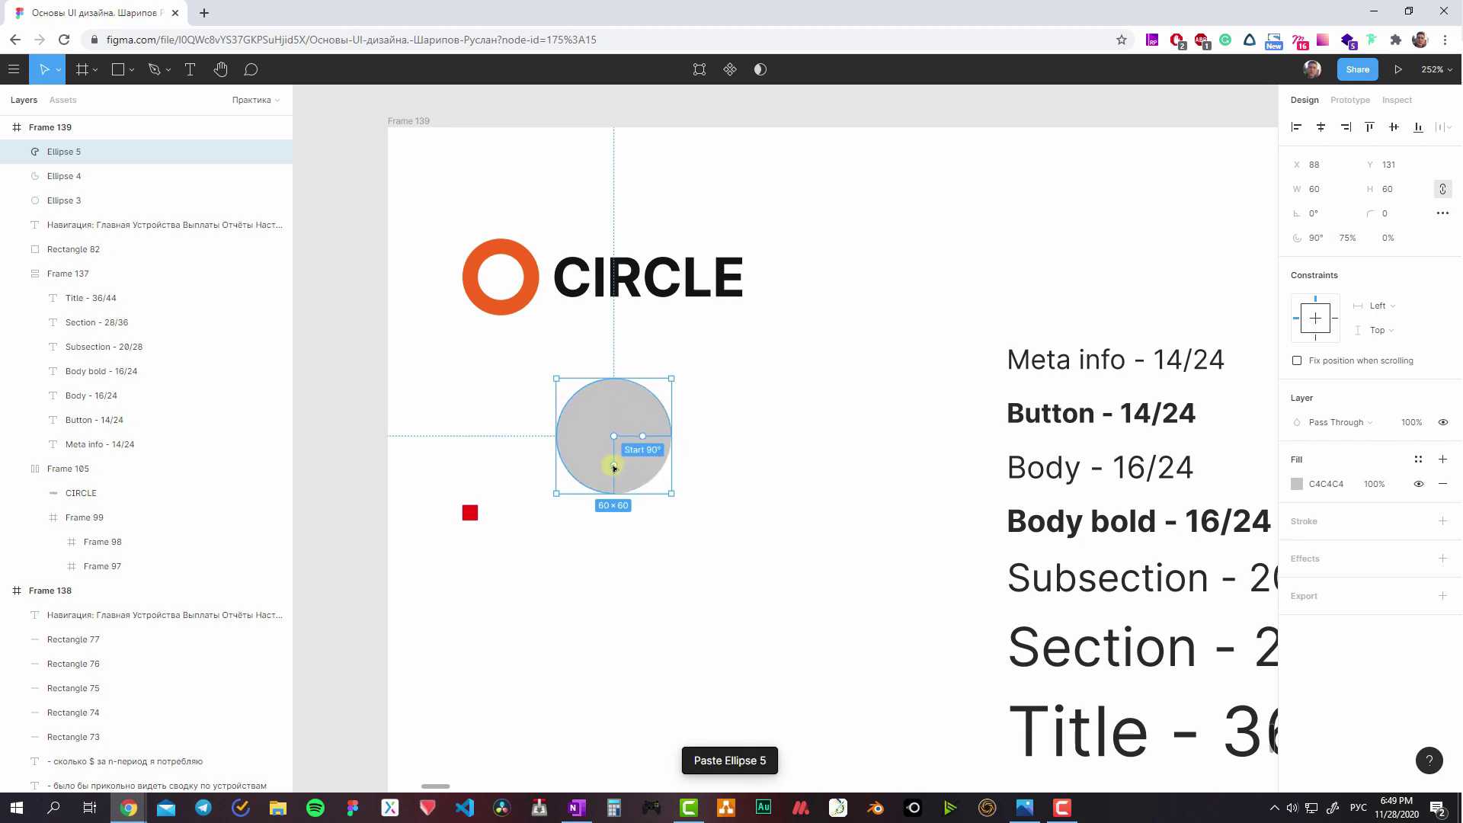
pyautogui.hotkey('ctrl', 'shift', '[')
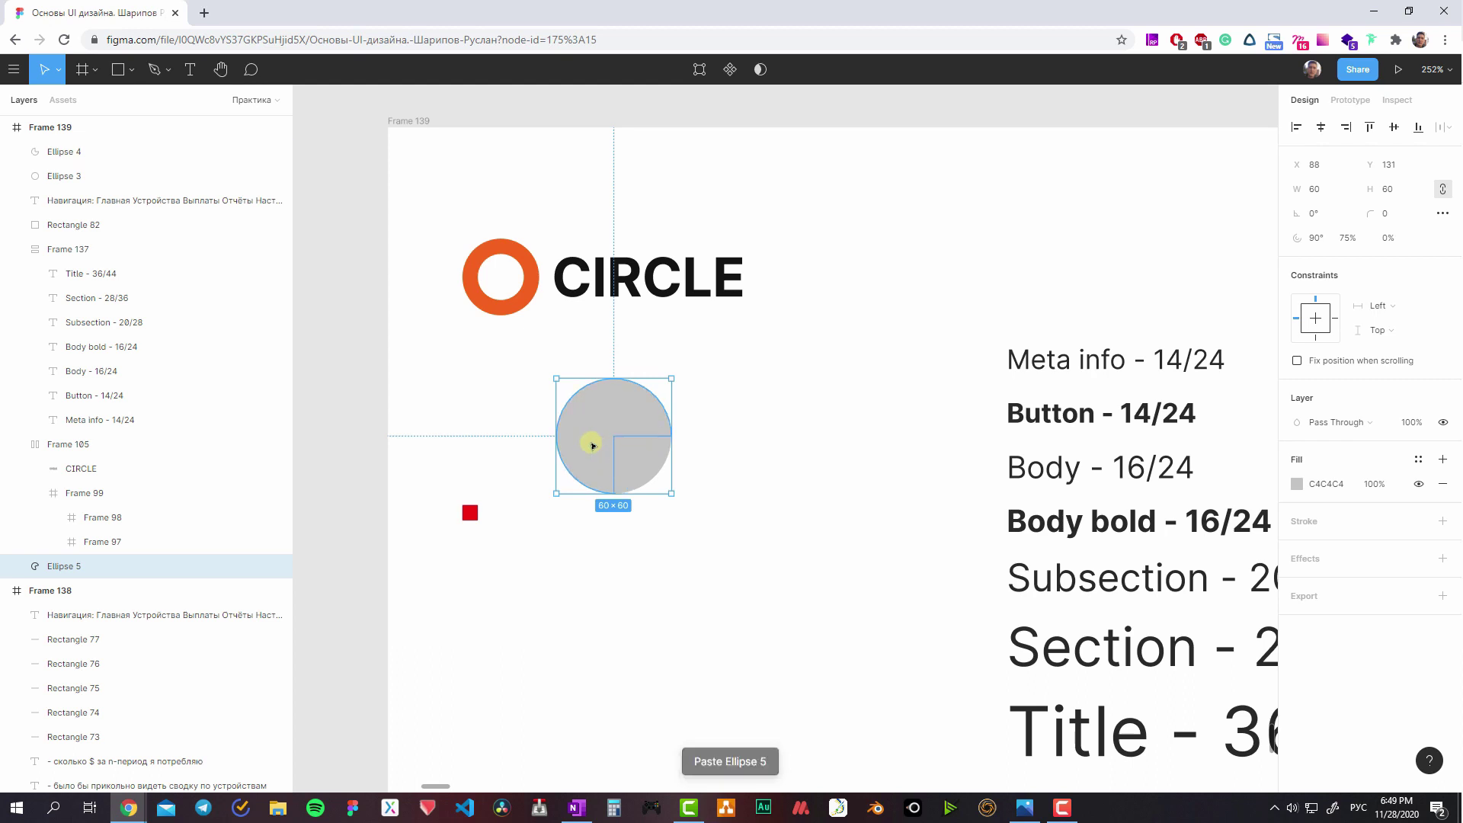
pyautogui.click(593, 446)
pyautogui.hotkey('ctrl', '[')
# - Turn the full circle into a grey outline, undoing an added red fill
pyautogui.click(594, 446)
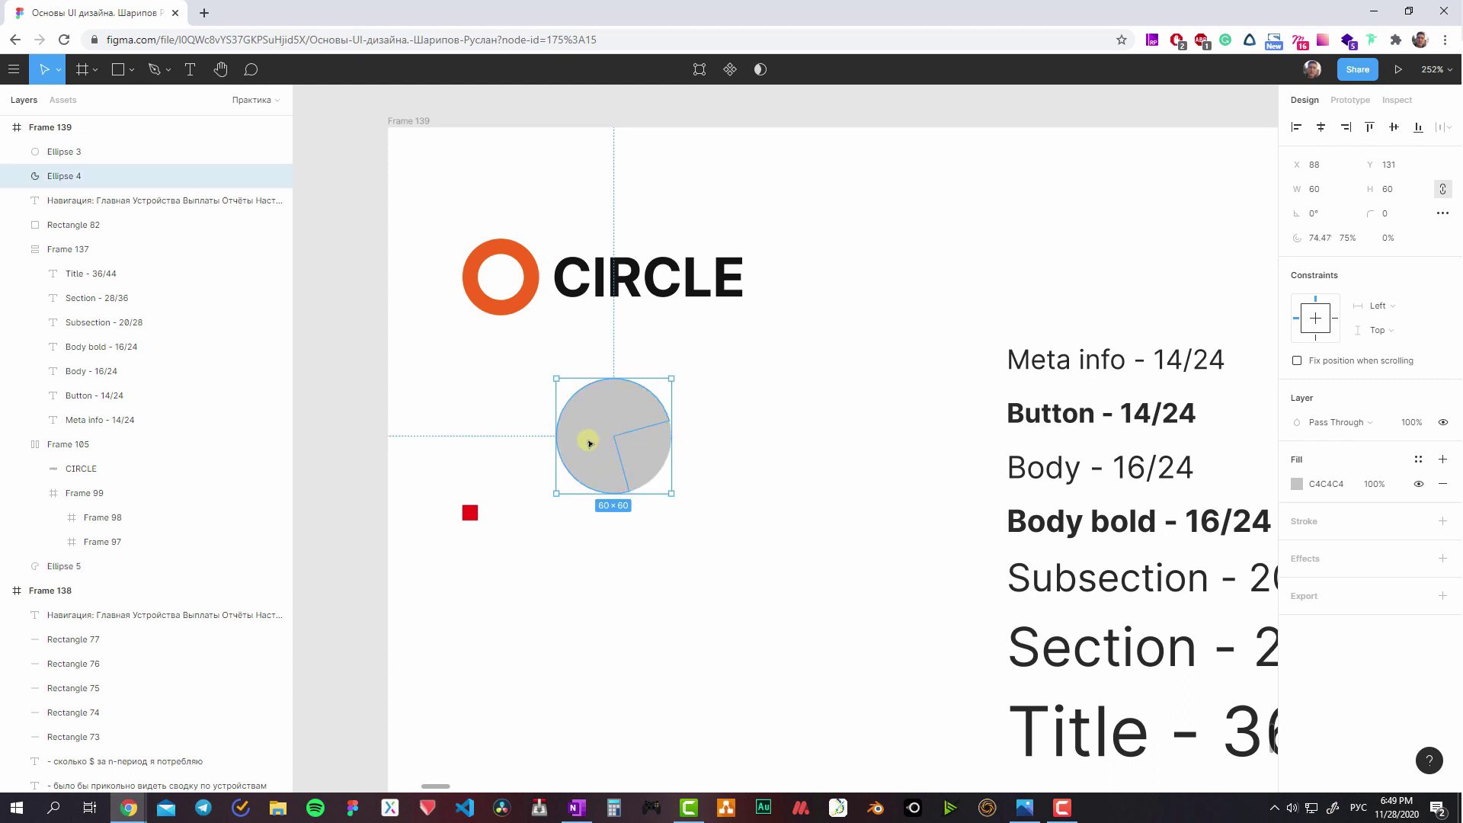
pyautogui.hotkey('shift', 'x')
pyautogui.click(1442, 460)
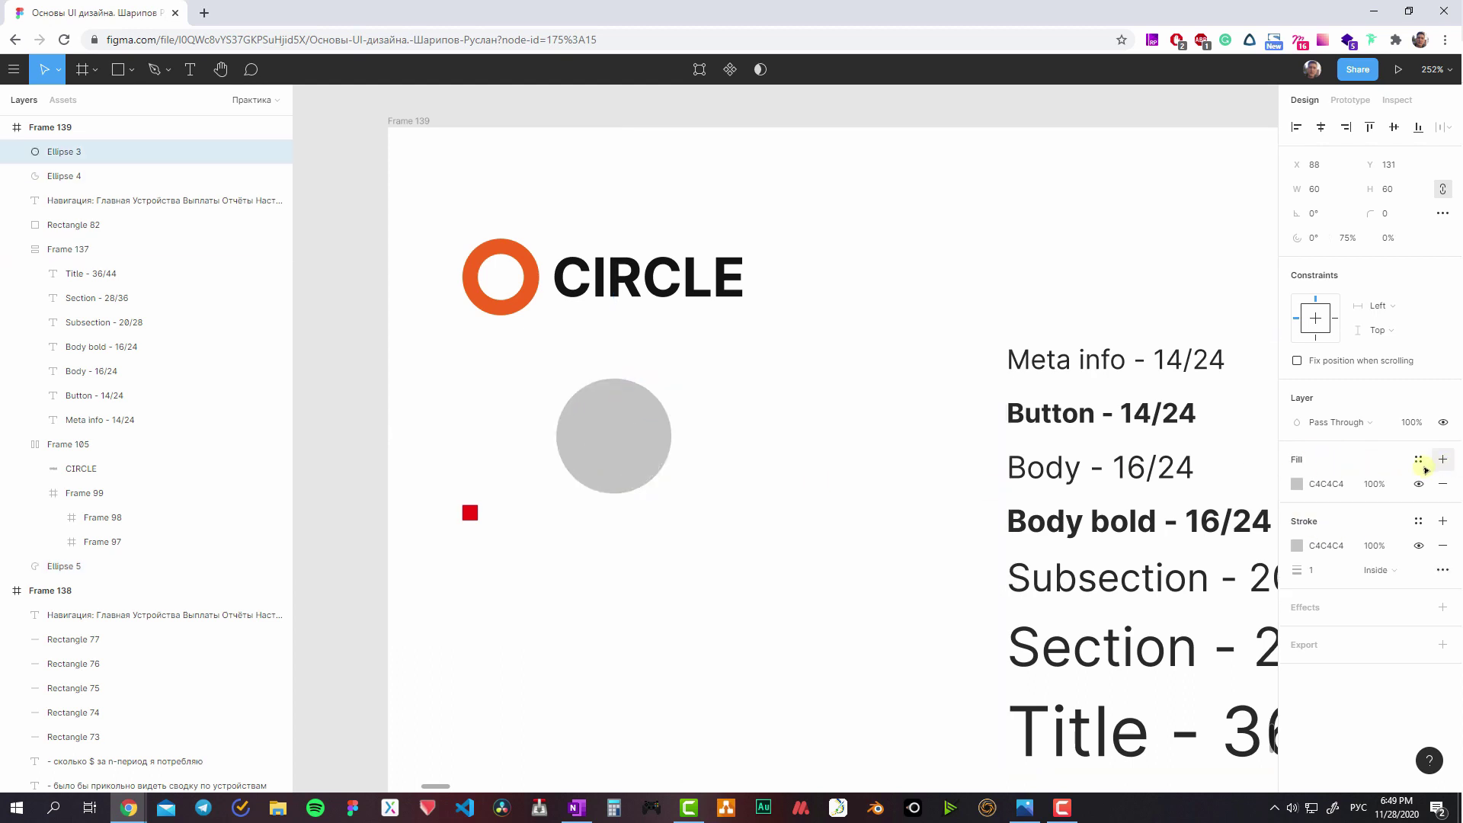
pyautogui.click(1297, 484)
pyautogui.click(1213, 490)
pyautogui.hotkey('ctrl', 'z')
# - Eyedrop the logo's black into the larger slice and its orange into the thin slice
pyautogui.click(630, 425)
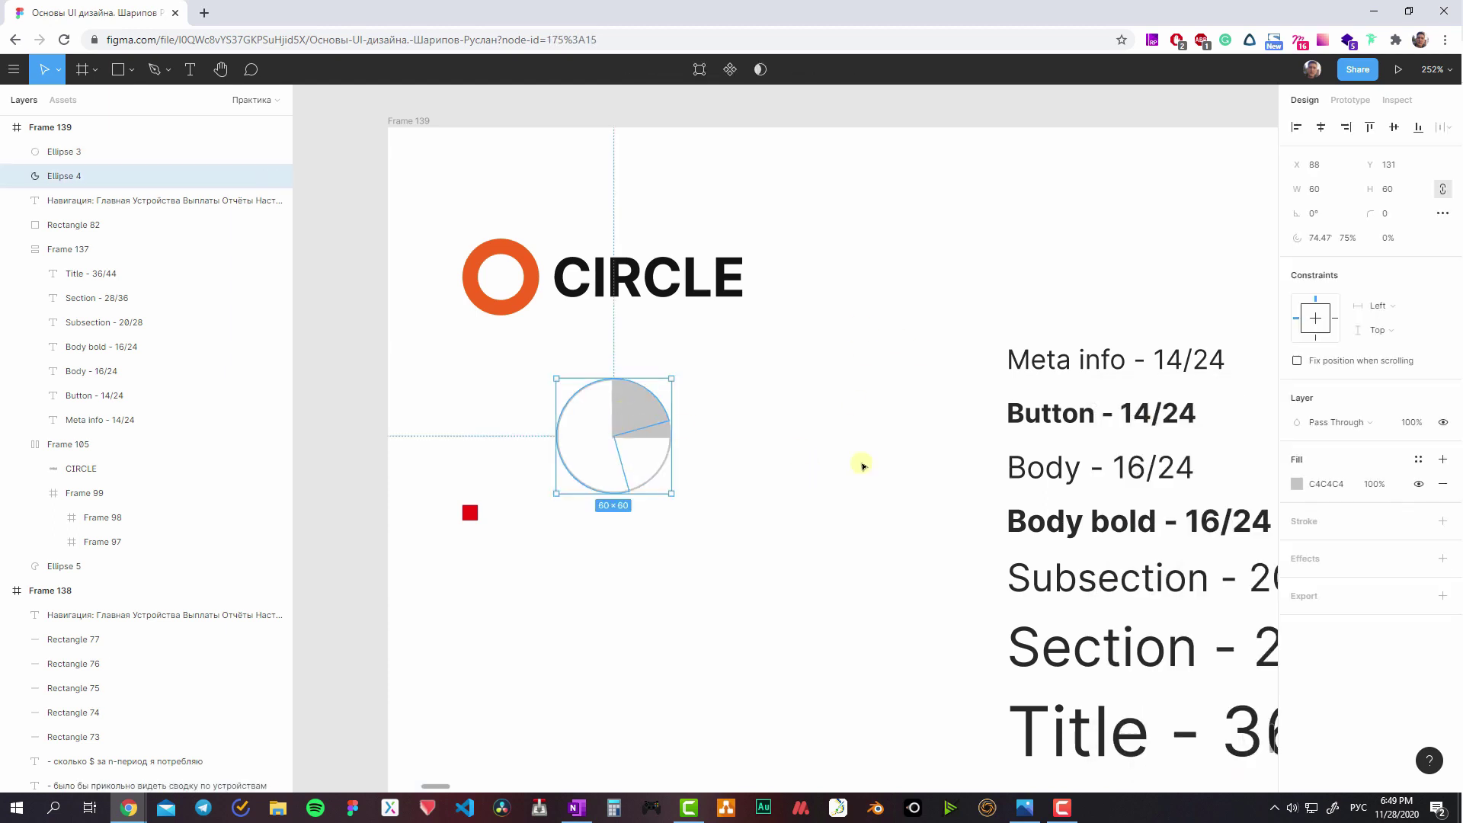
pyautogui.press('i')
pyautogui.click(627, 274)
pyautogui.press('Escape')
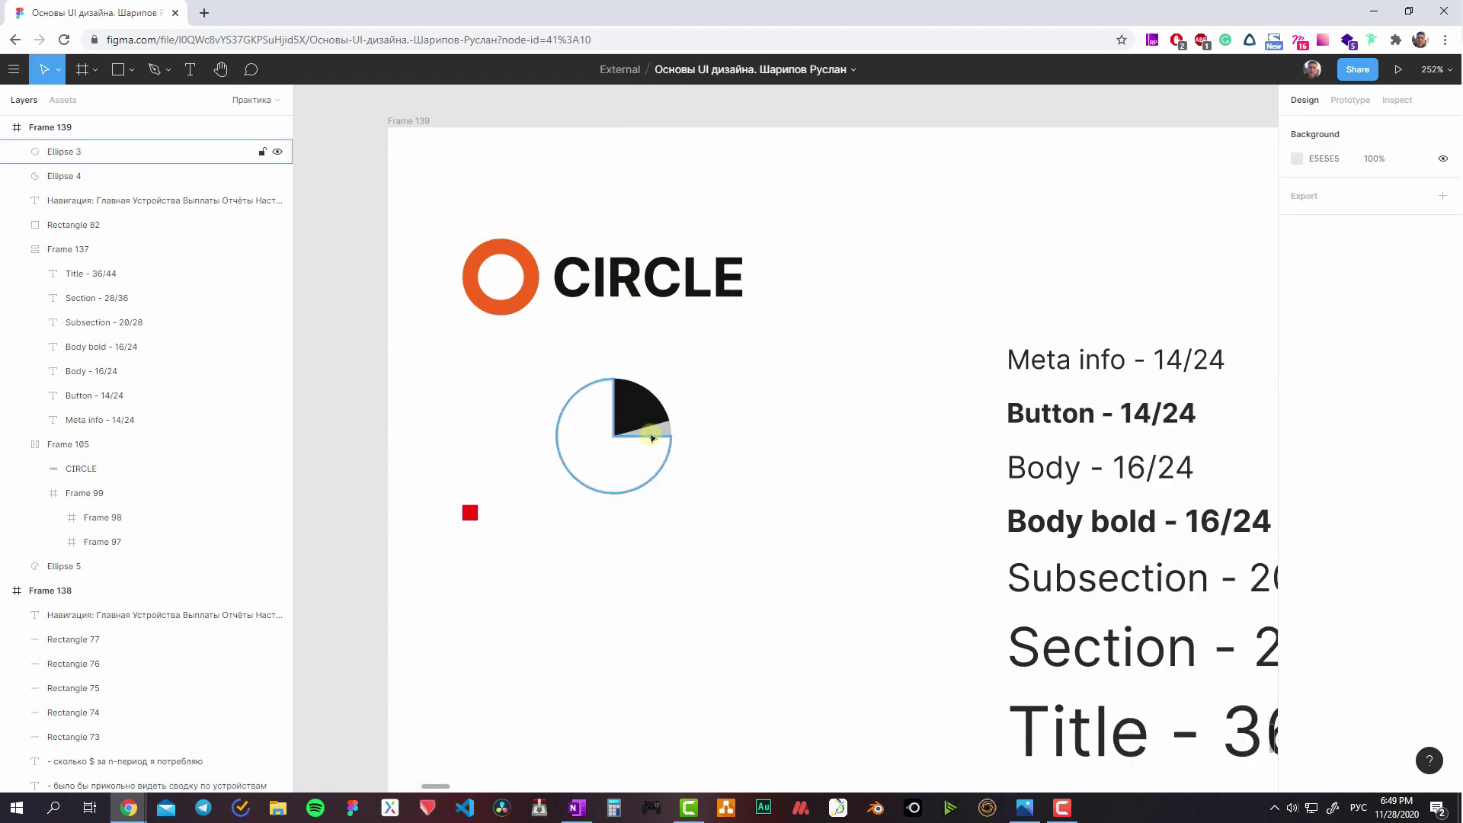
pyautogui.click(648, 427)
pyautogui.press('i')
pyautogui.click(525, 292)
pyautogui.press('Escape')
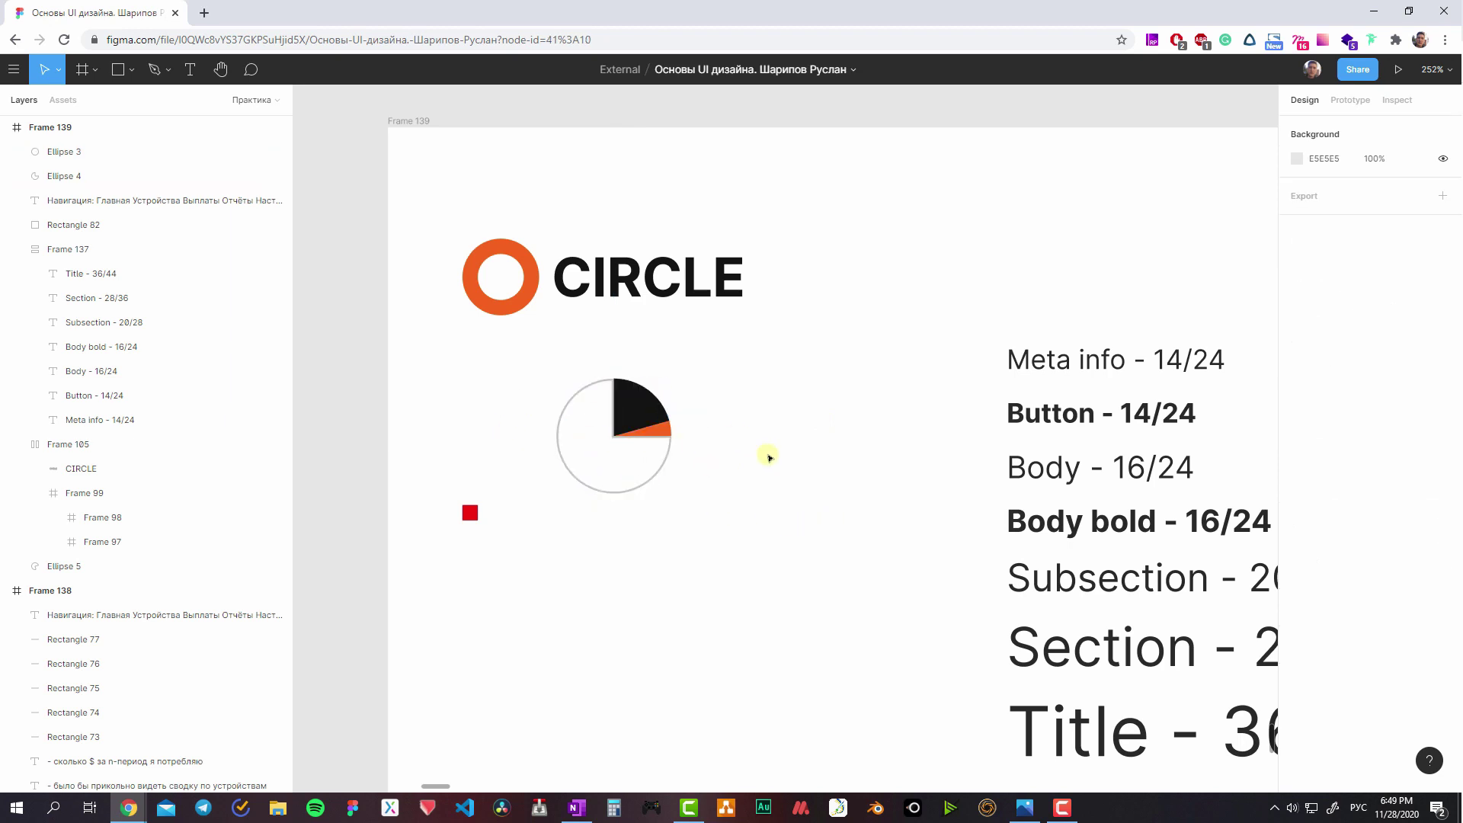
# - Pan around the canvas and marquee-select the three pie-chart pieces
pyautogui.scroll(3, 610, 436)
pyautogui.hscroll(-2, 686, 465)
pyautogui.hscroll(3, 724, 442)
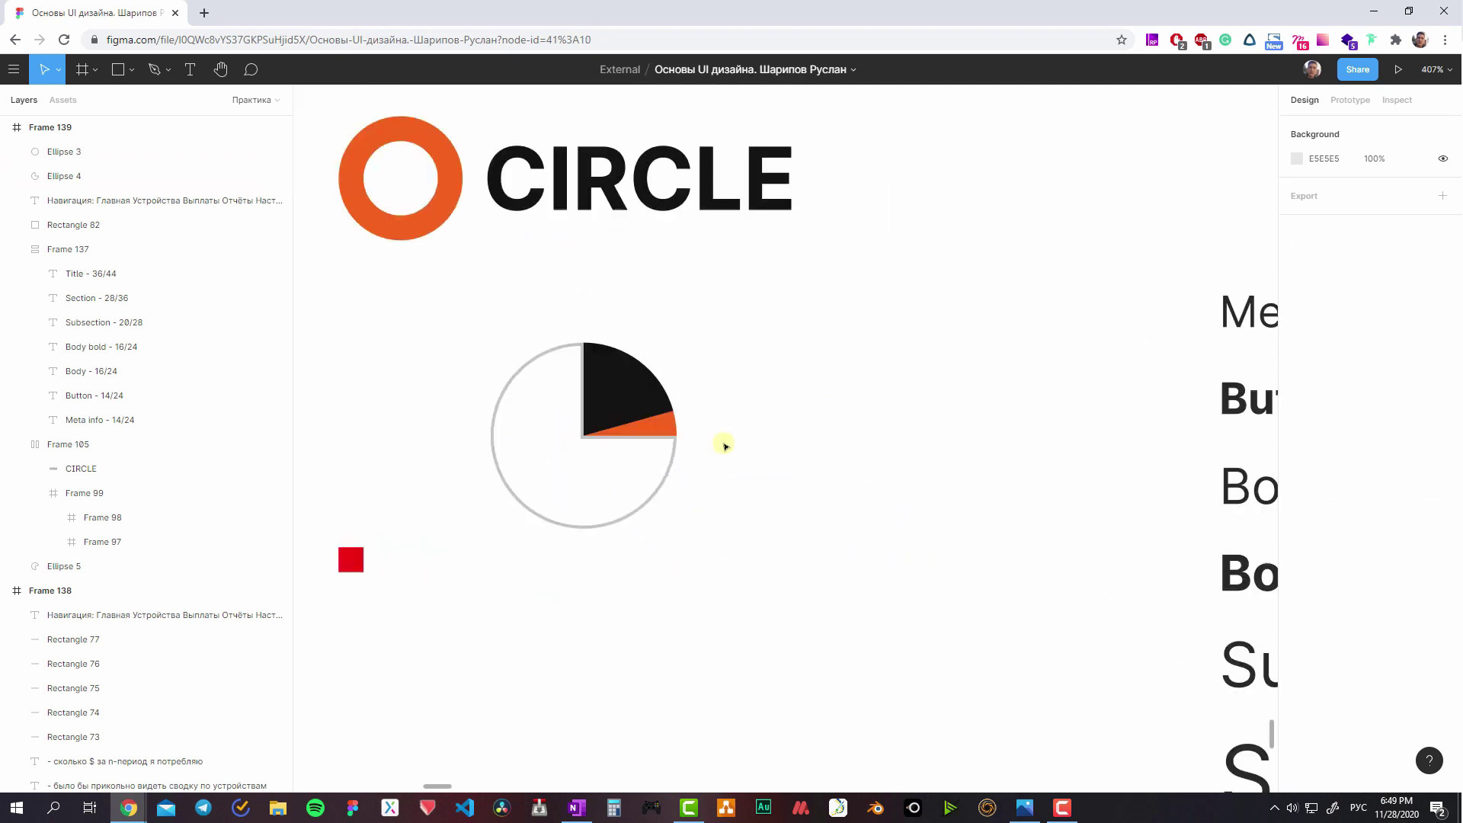
pyautogui.scroll(-4, 775, 431)
pyautogui.scroll(-3, 775, 430)
pyautogui.scroll(1, 859, 486)
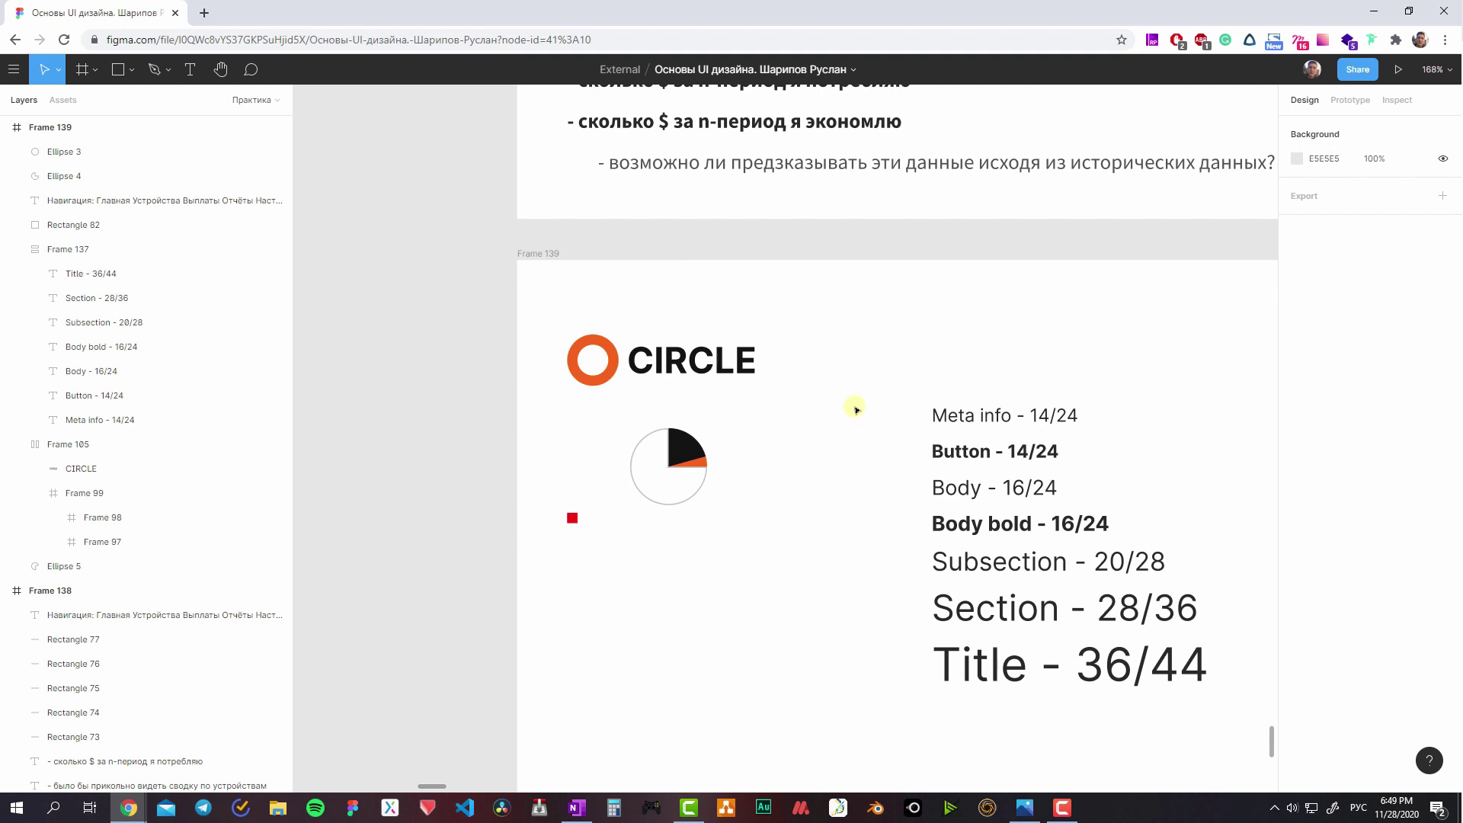
pyautogui.scroll(2, 846, 458)
pyautogui.scroll(3, 751, 451)
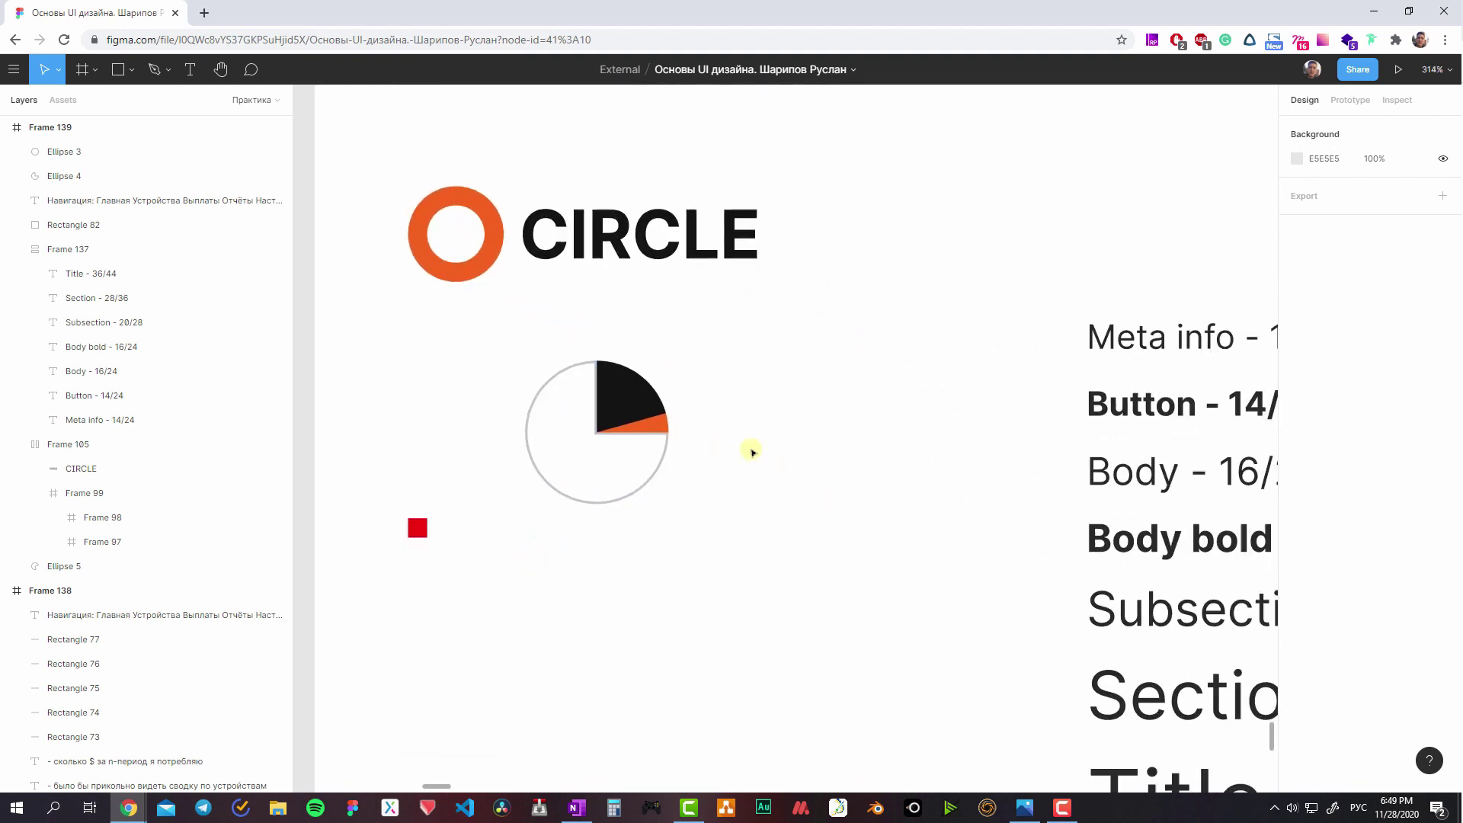
pyautogui.hscroll(3, 792, 438)
pyautogui.scroll(-1, 692, 398)
pyautogui.hscroll(-2, 924, 363)
pyautogui.hscroll(-3, 930, 369)
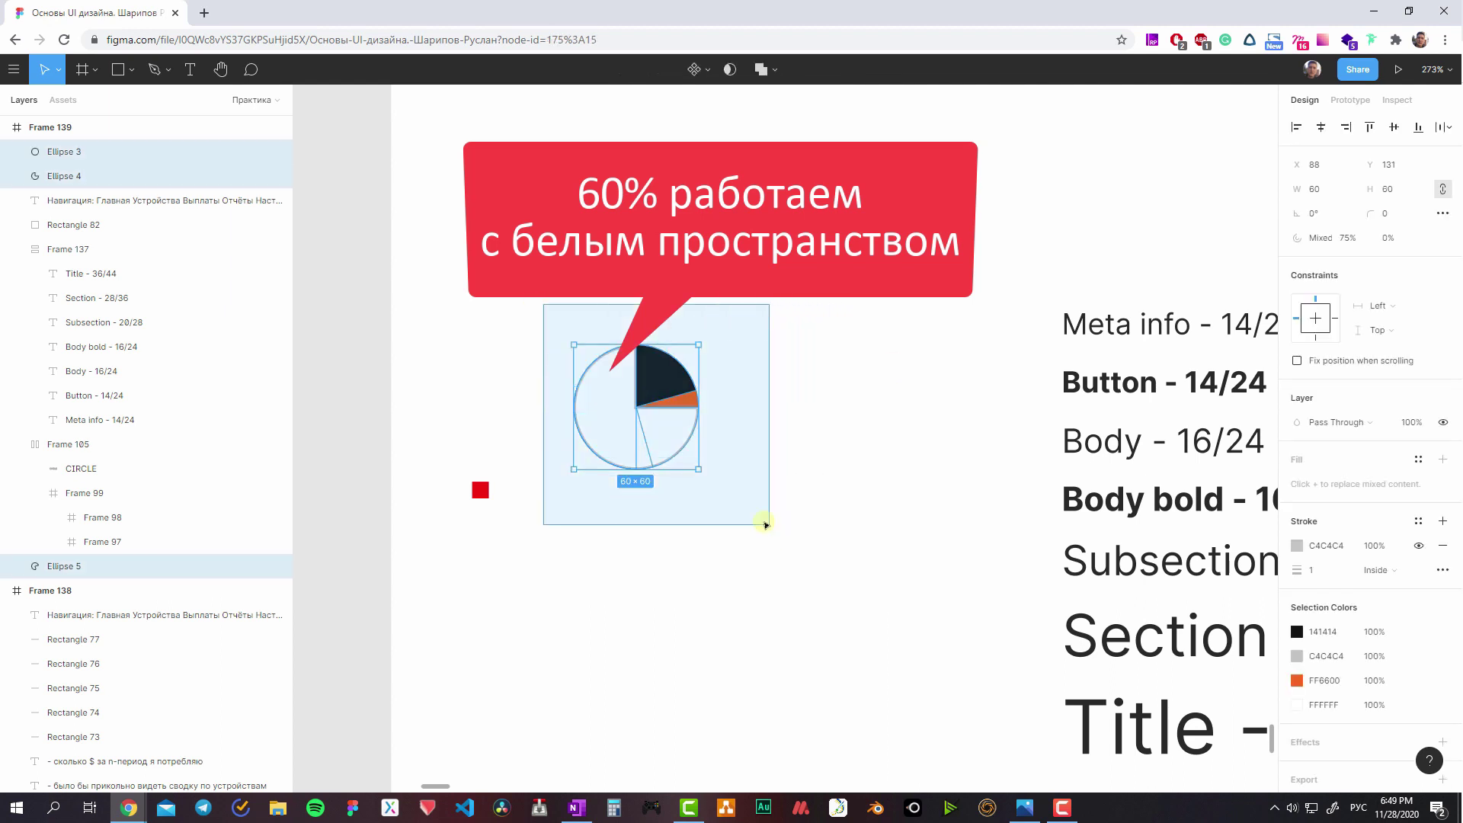
pyautogui.moveTo(547, 307); pyautogui.dragTo(768, 523)
# - Select the black and orange slices individually, then marquee the pie-chart ellipses again
pyautogui.scroll(2, 771, 474)
pyautogui.click(751, 405)
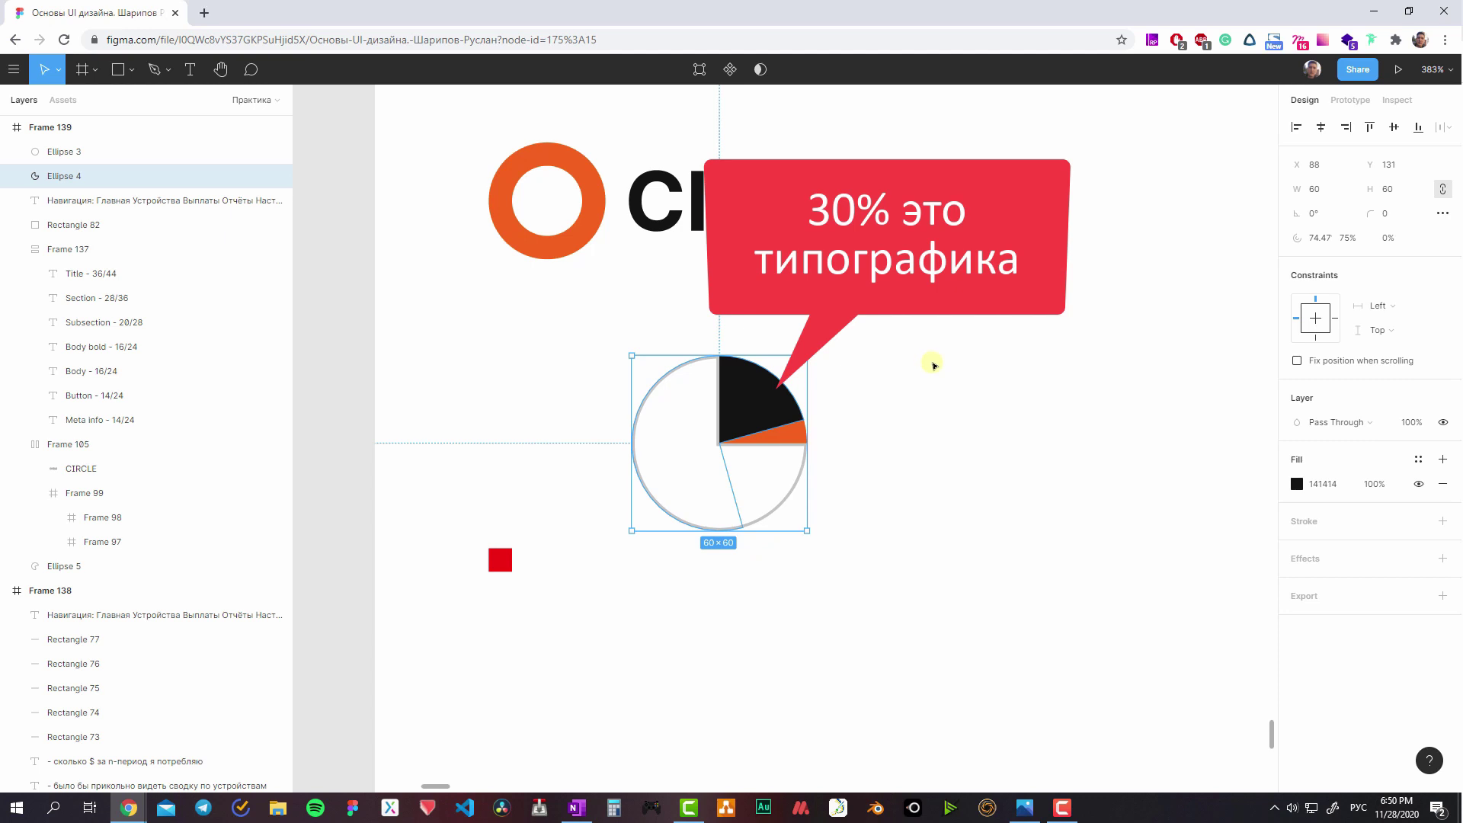
pyautogui.press('Escape')
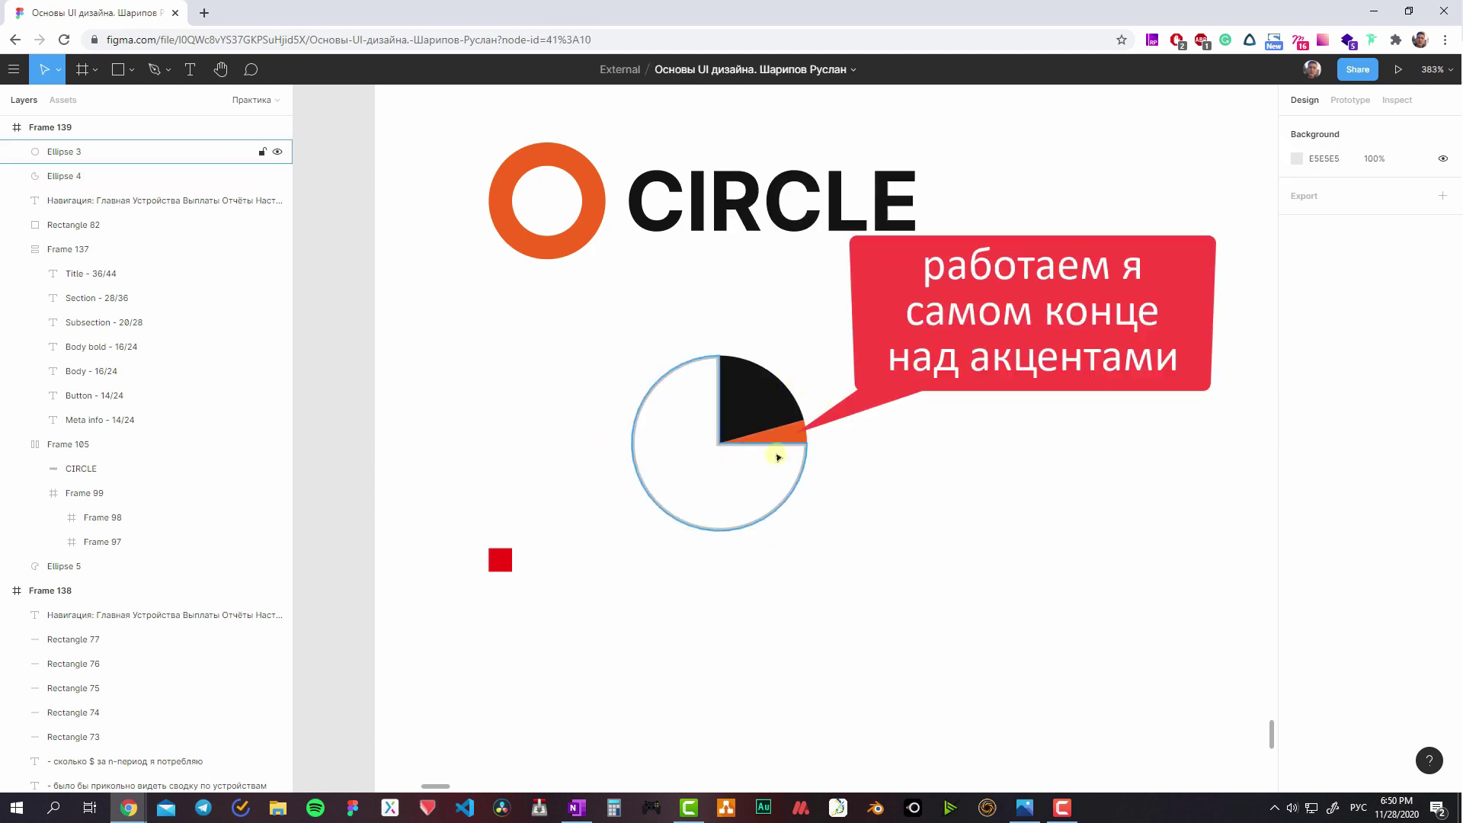
pyautogui.click(787, 431)
pyautogui.click(915, 429)
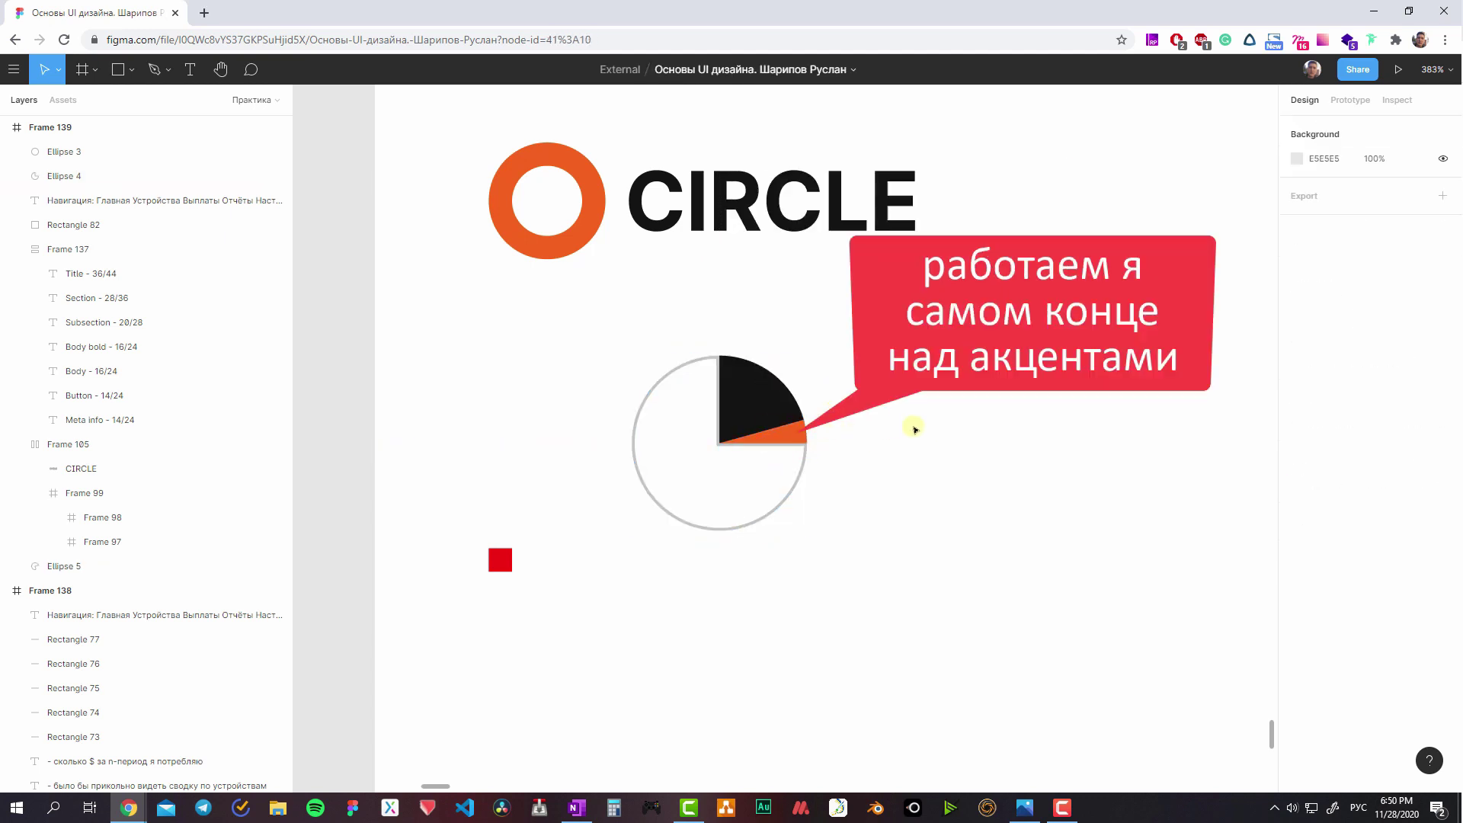
pyautogui.moveTo(564, 339); pyautogui.dragTo(962, 610)
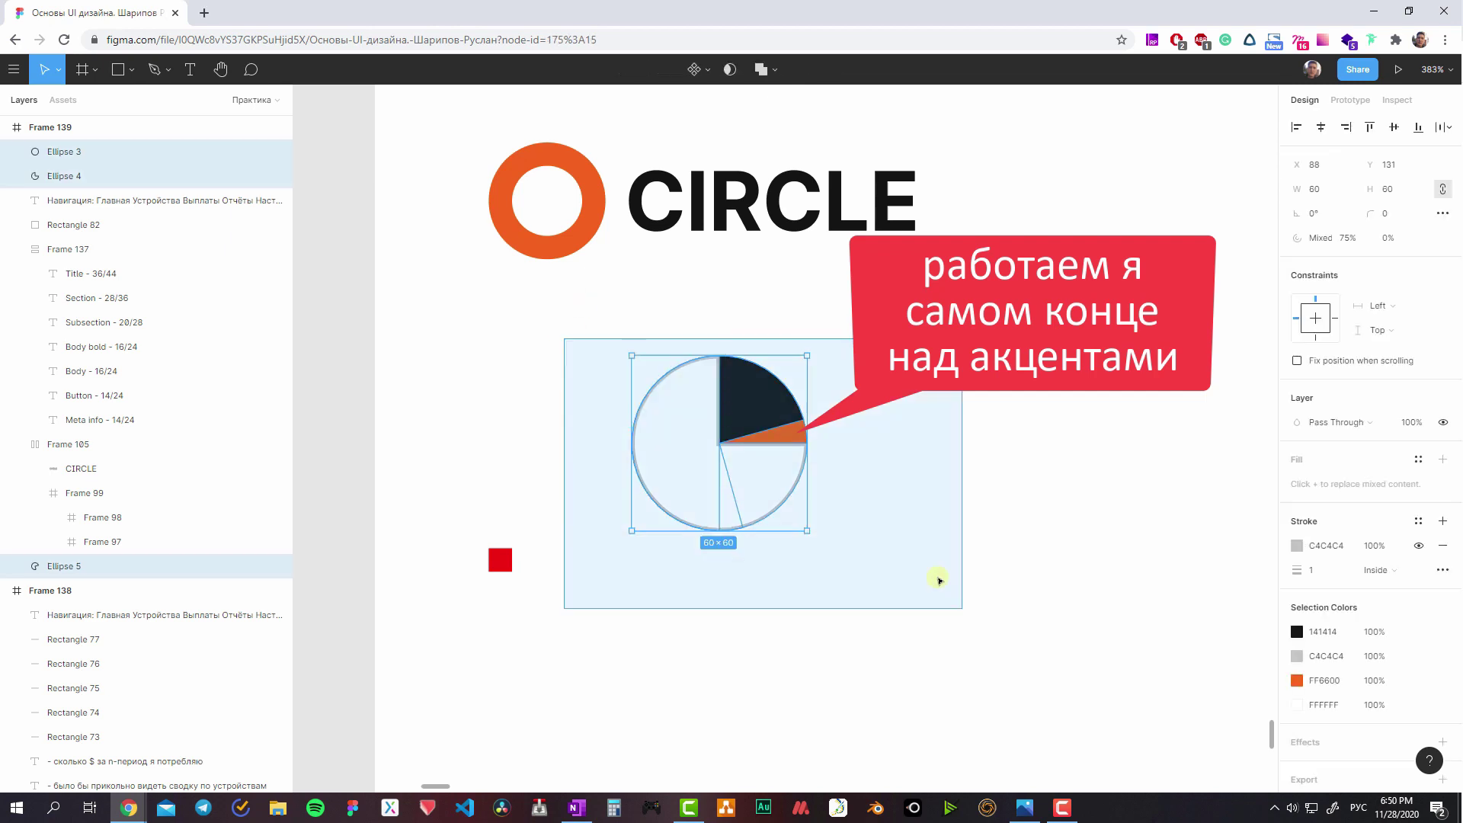
pyautogui.moveTo(562, 322); pyautogui.dragTo(1017, 584)
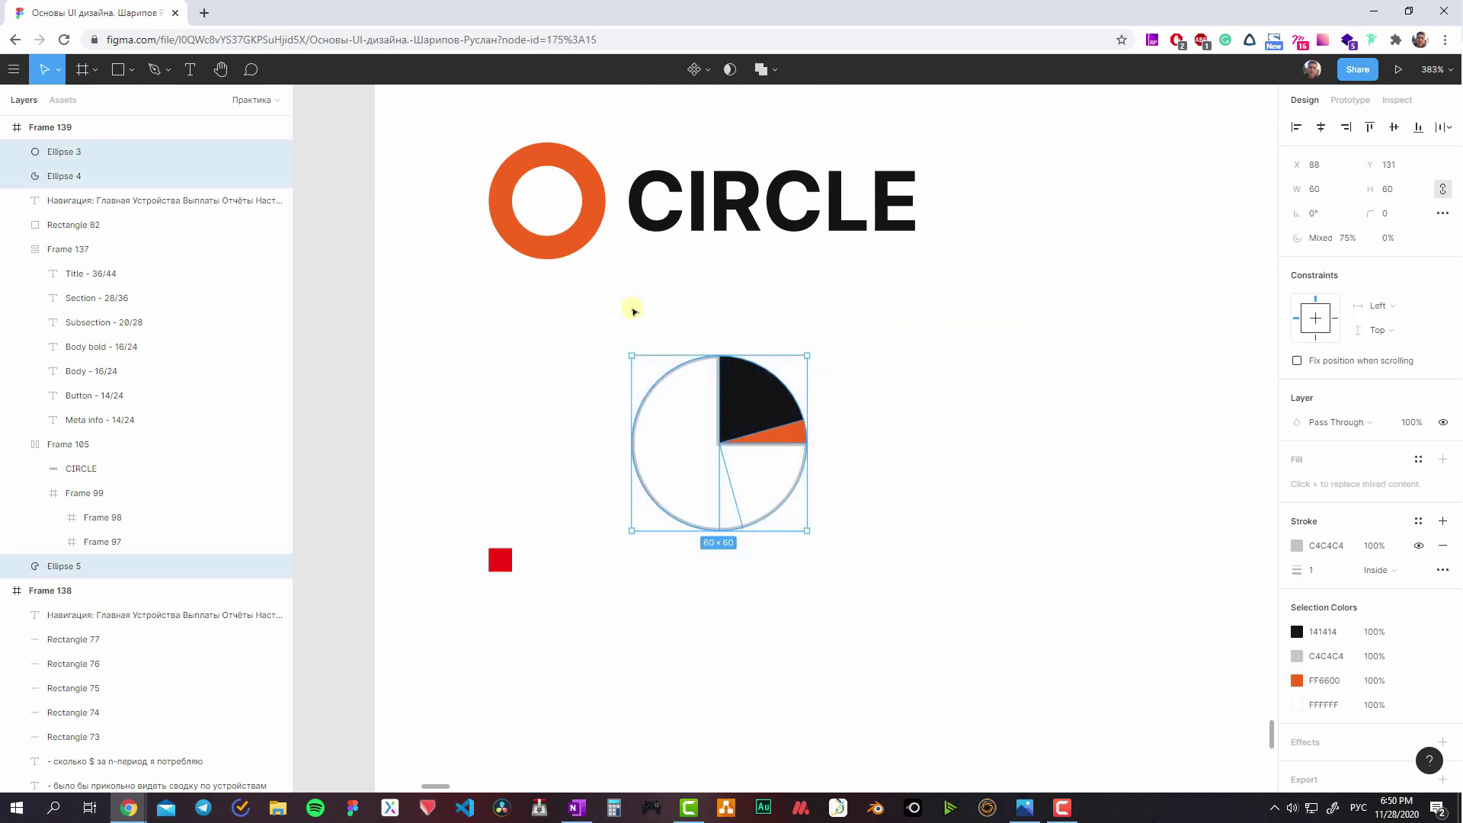
pyautogui.moveTo(567, 318); pyautogui.dragTo(919, 592)
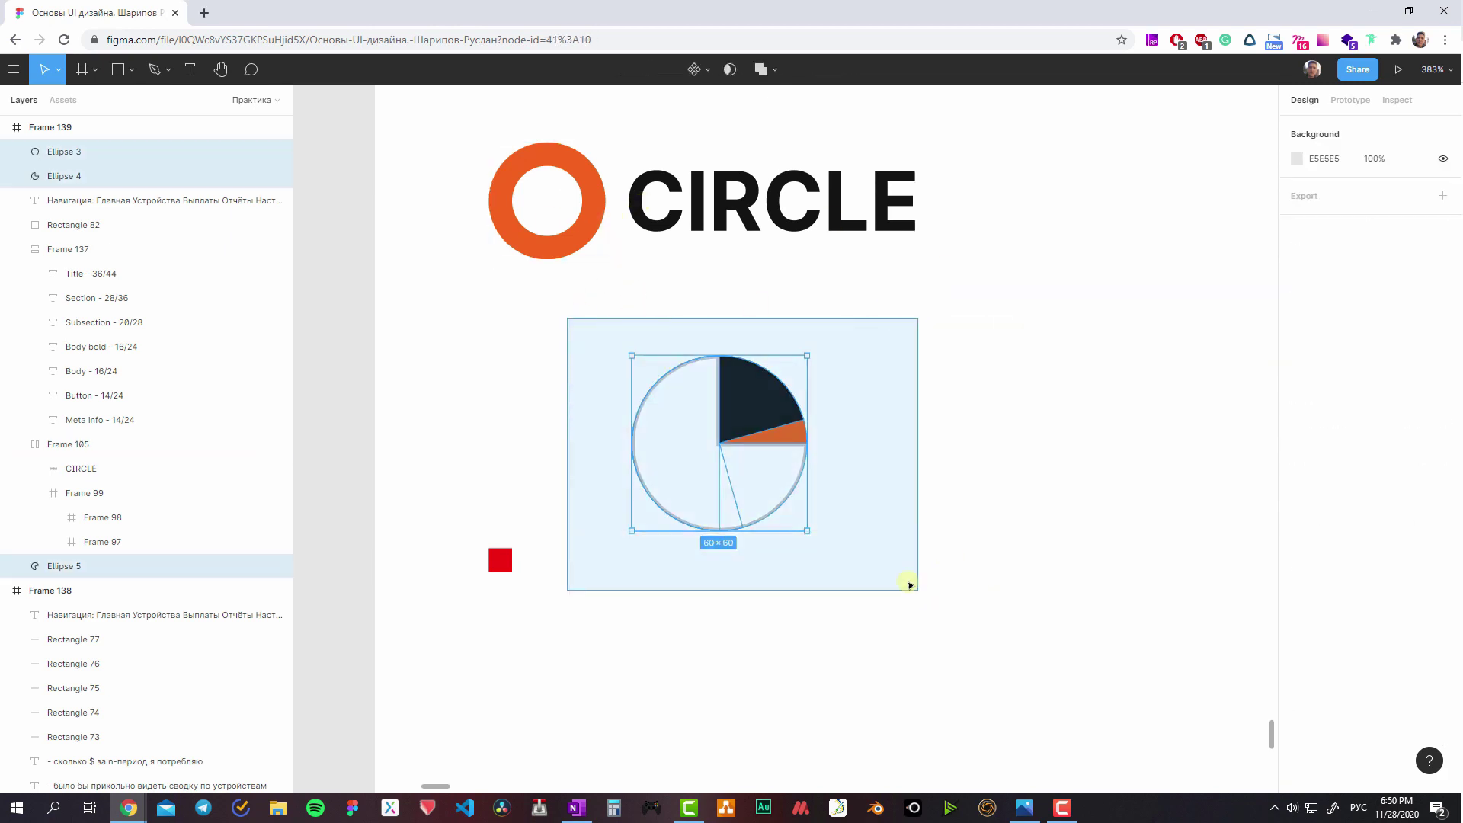
pyautogui.scroll(-3, 784, 430)
# - Select all seven text style layers and inspect their font family
pyautogui.moveTo(656, 278); pyautogui.dragTo(1074, 694)
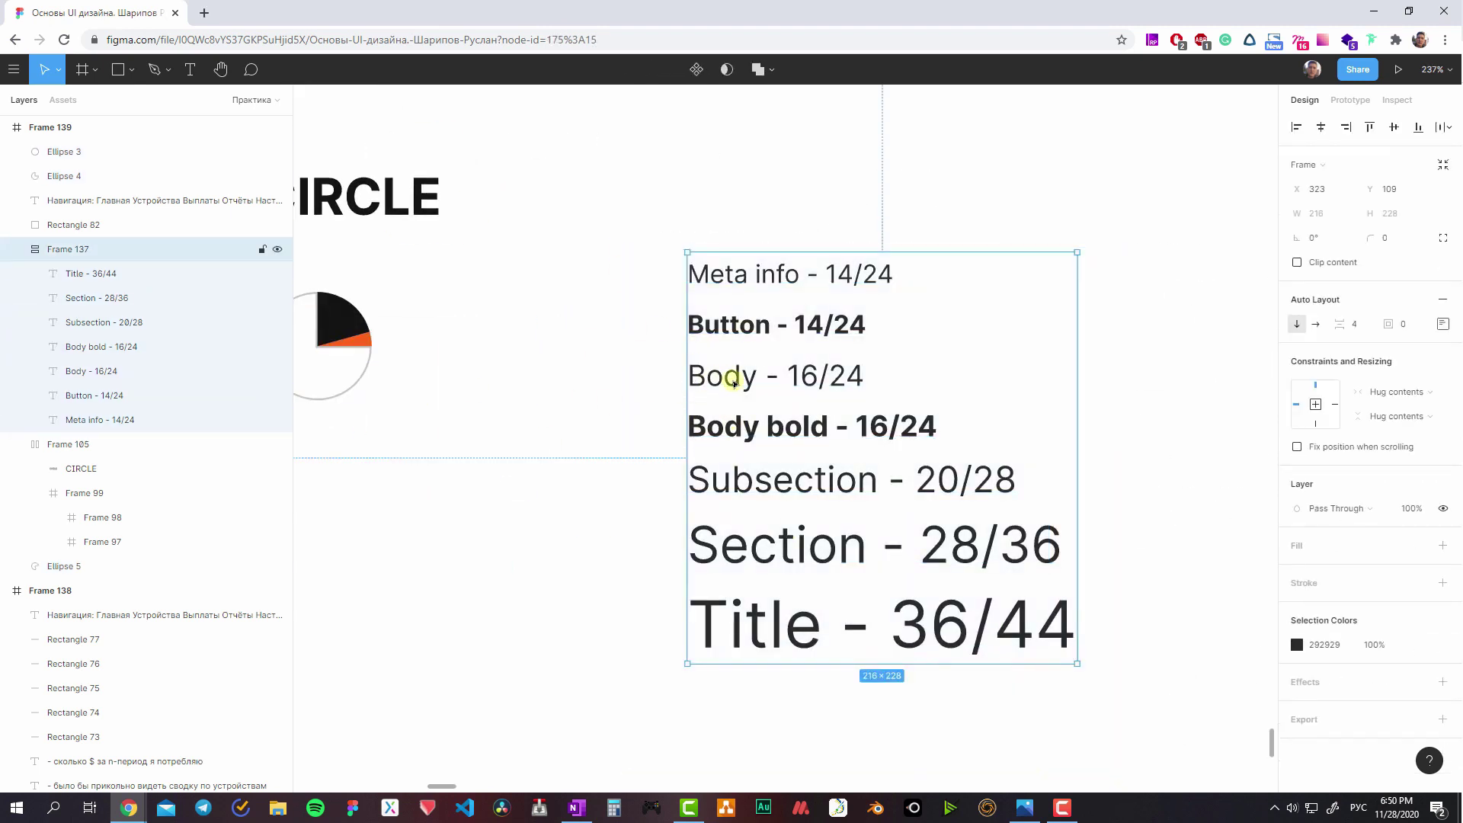
pyautogui.doubleClick(734, 384)
pyautogui.hotkey('ctrl', 'a')
pyautogui.click(1287, 514)
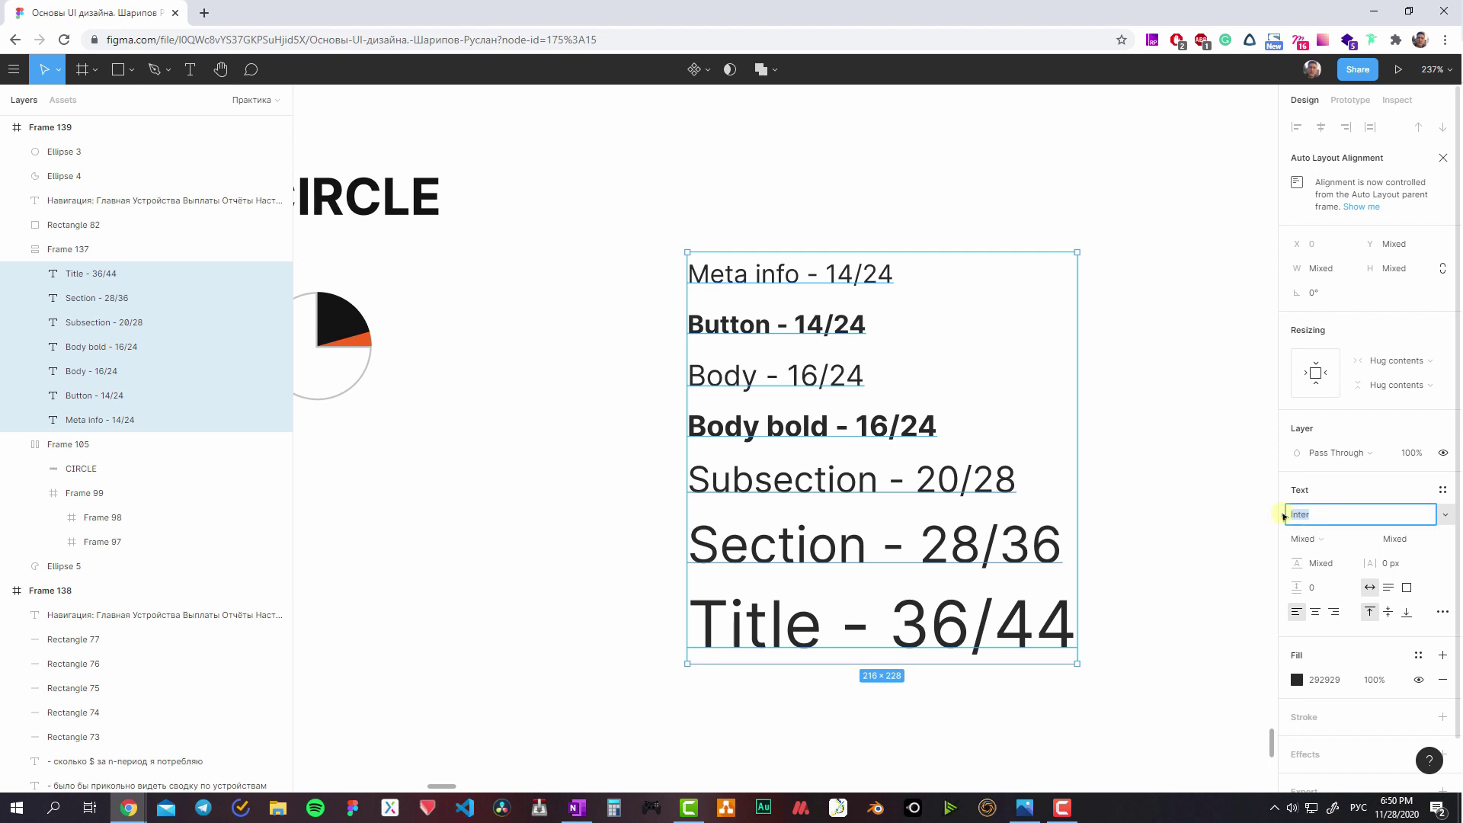
# - Marquee-select all the pie-chart ellipses once more
pyautogui.hscroll(-5, 892, 434)
pyautogui.scroll(2, 891, 434)
pyautogui.moveTo(562, 320); pyautogui.dragTo(936, 522)
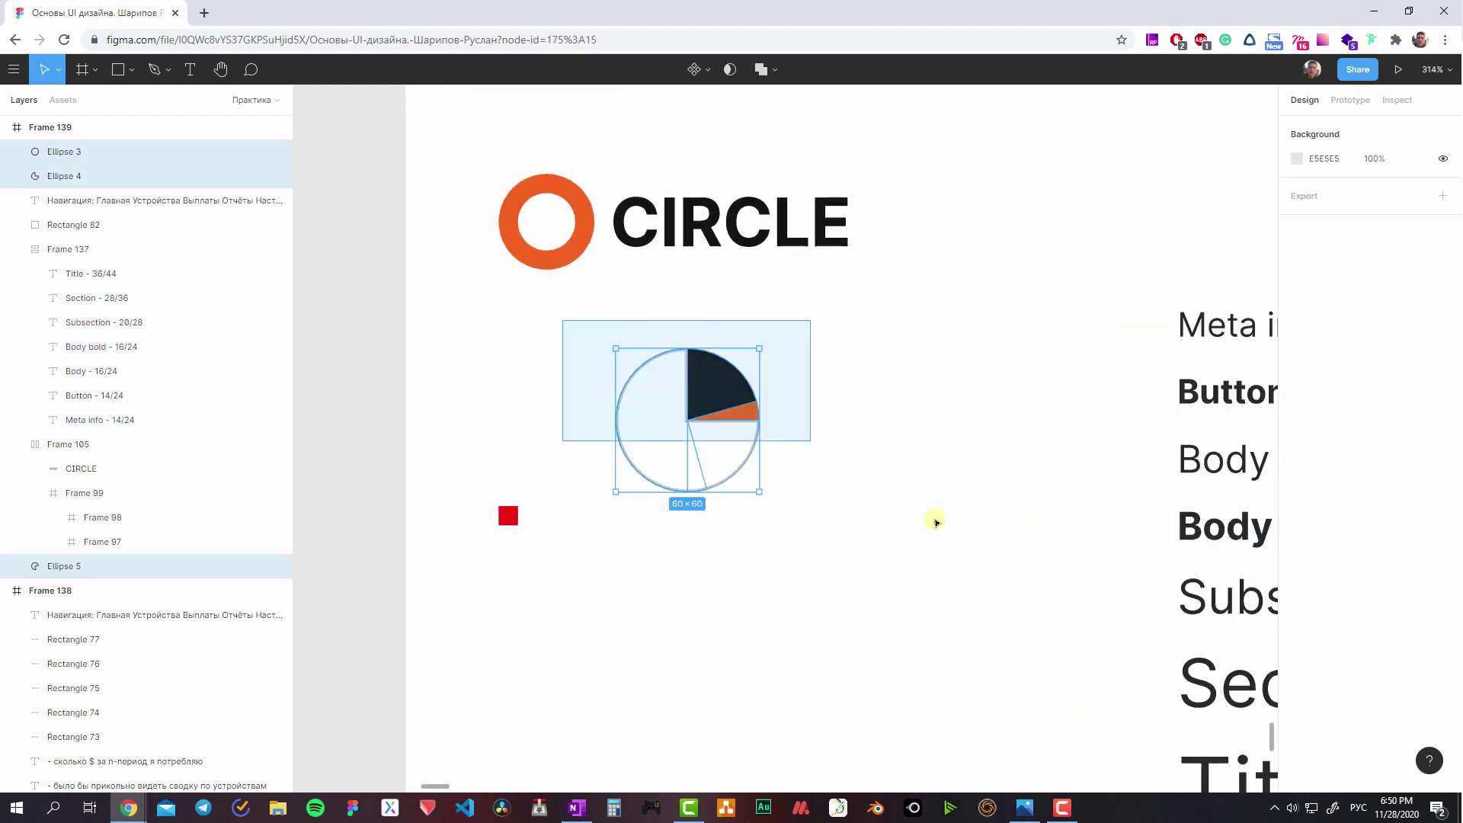
pyautogui.scroll(3, 856, 460)
pyautogui.hscroll(-2, 844, 427)
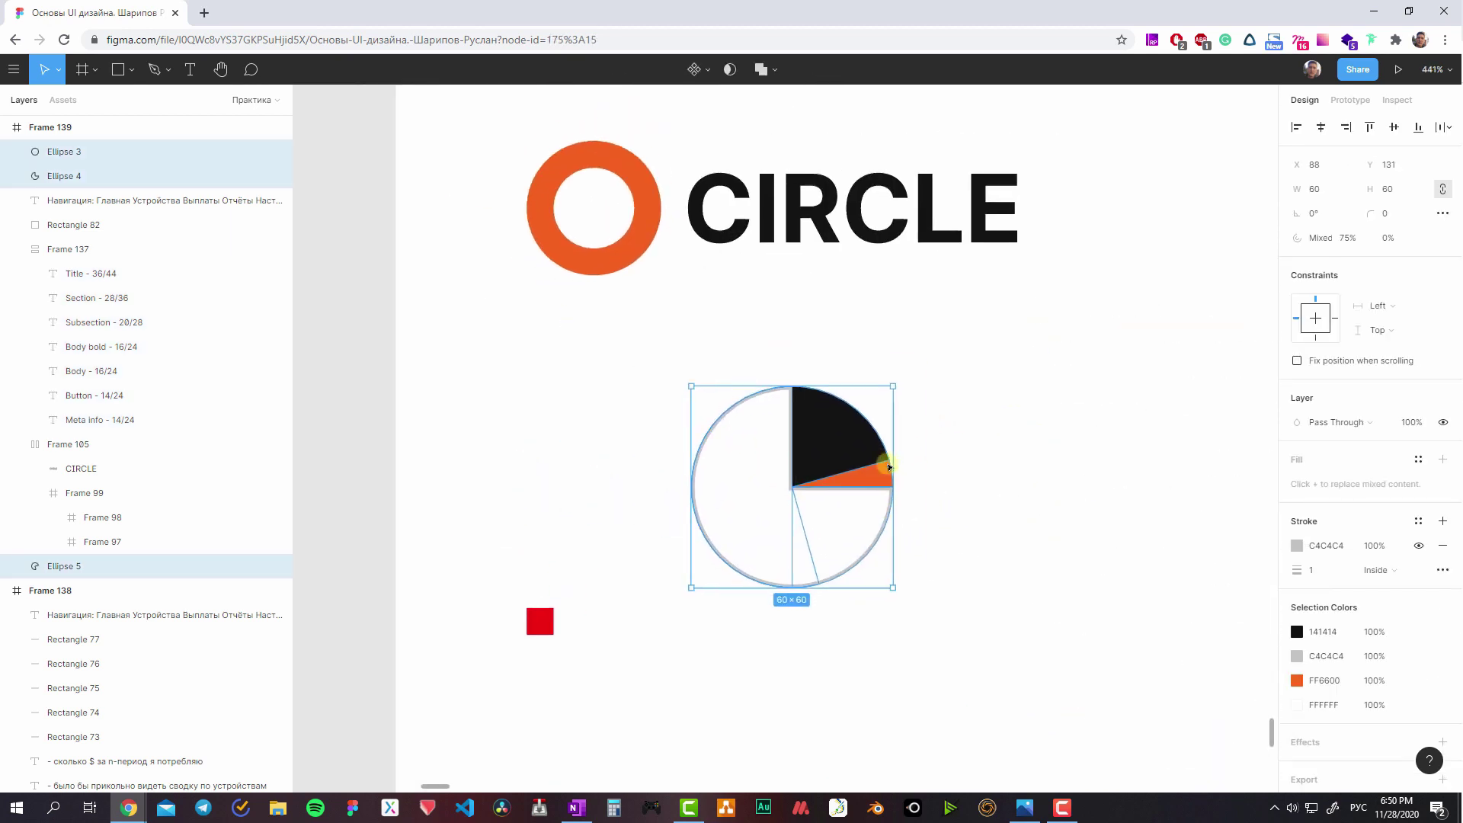
pyautogui.click(1061, 474)
pyautogui.moveTo(669, 368); pyautogui.dragTo(1051, 636)
# - Delete the pie-chart ellipses and add a 24×24 rectangle
pyautogui.press('Delete')
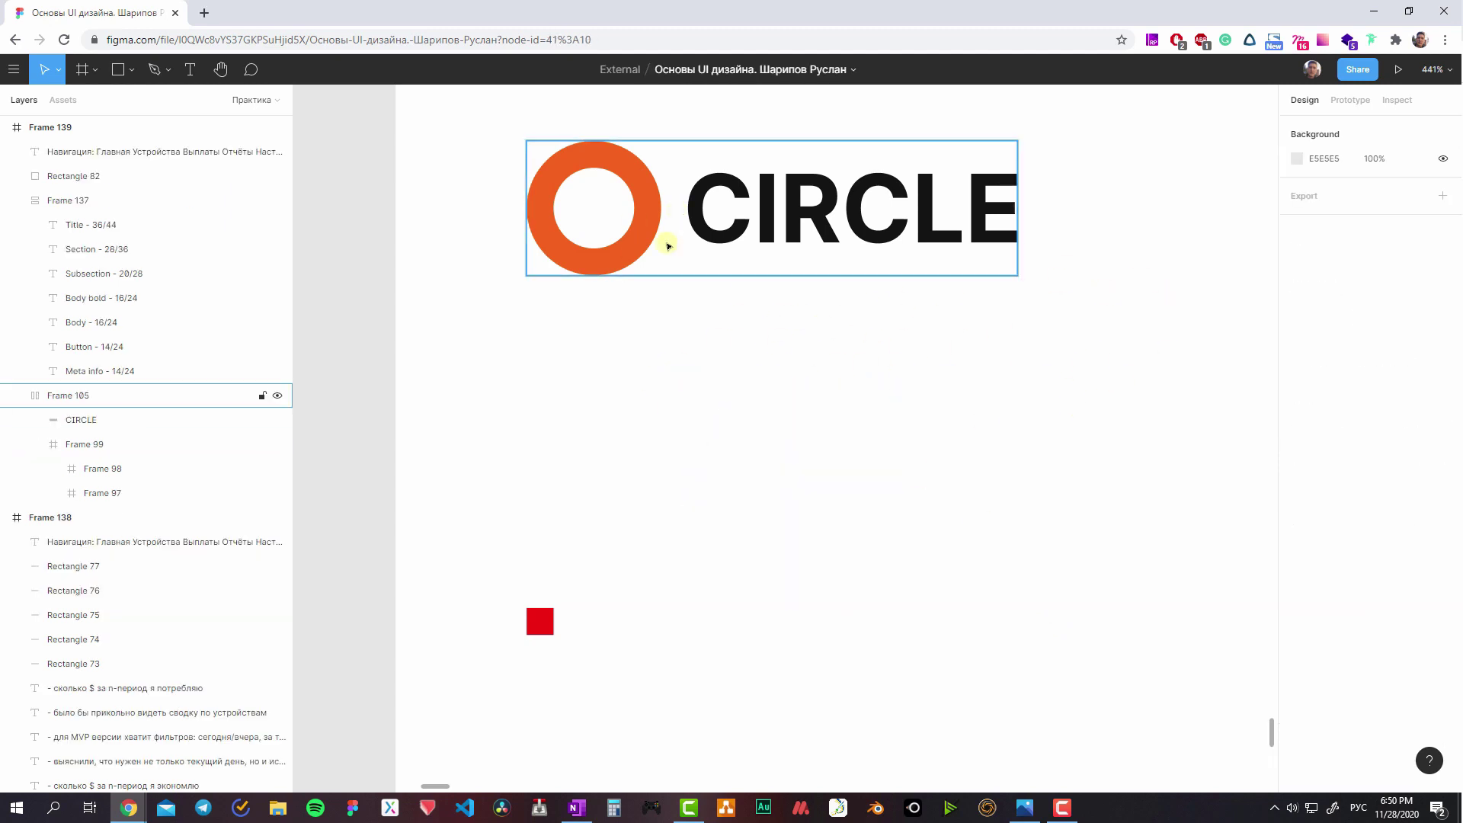
pyautogui.press('r')
pyautogui.click(598, 359)
pyautogui.click(1321, 197)
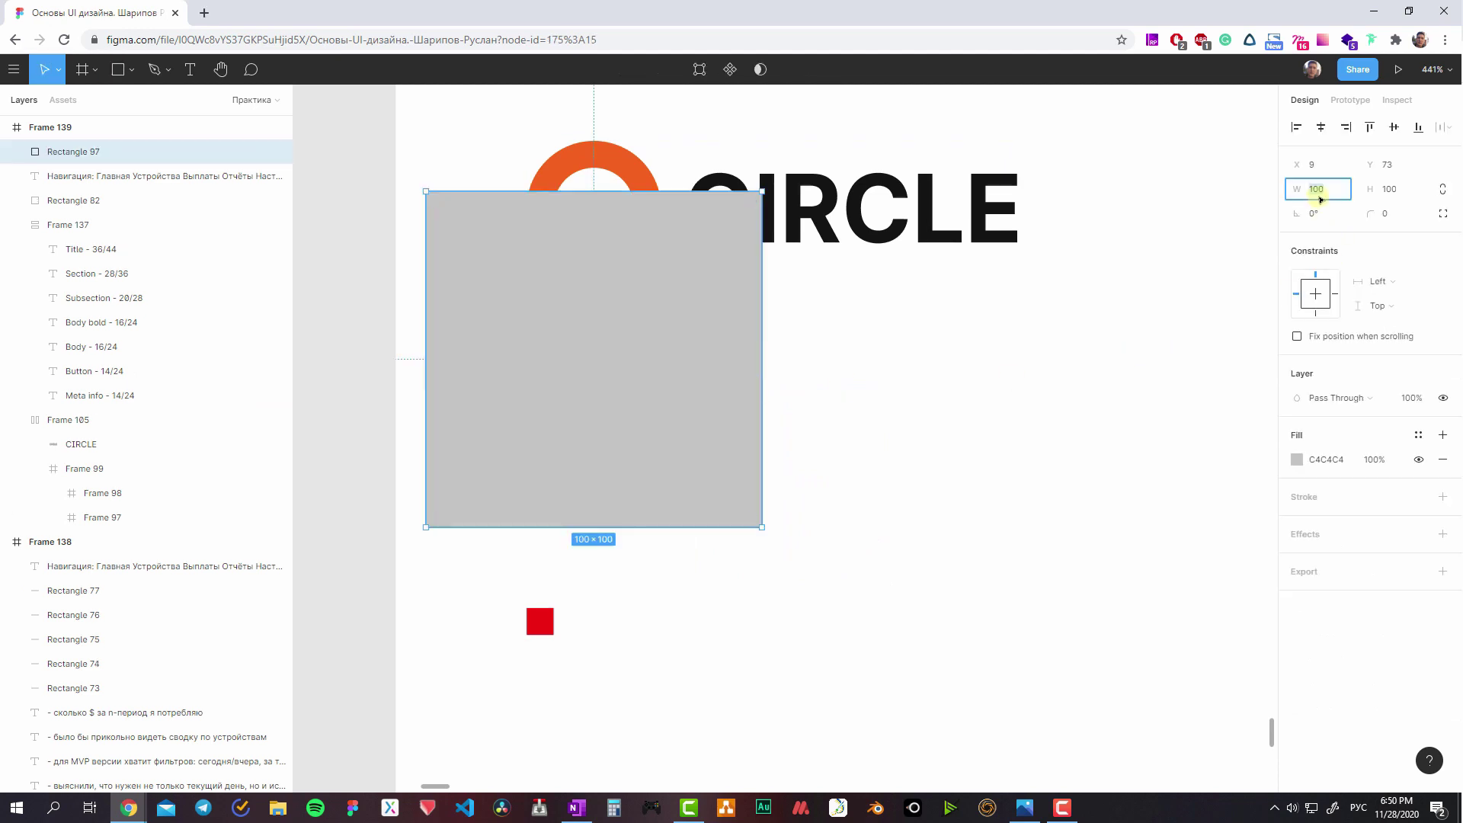
pyautogui.write('4')
pyautogui.press('Tab')
pyautogui.write('24')
pyautogui.press('Return')
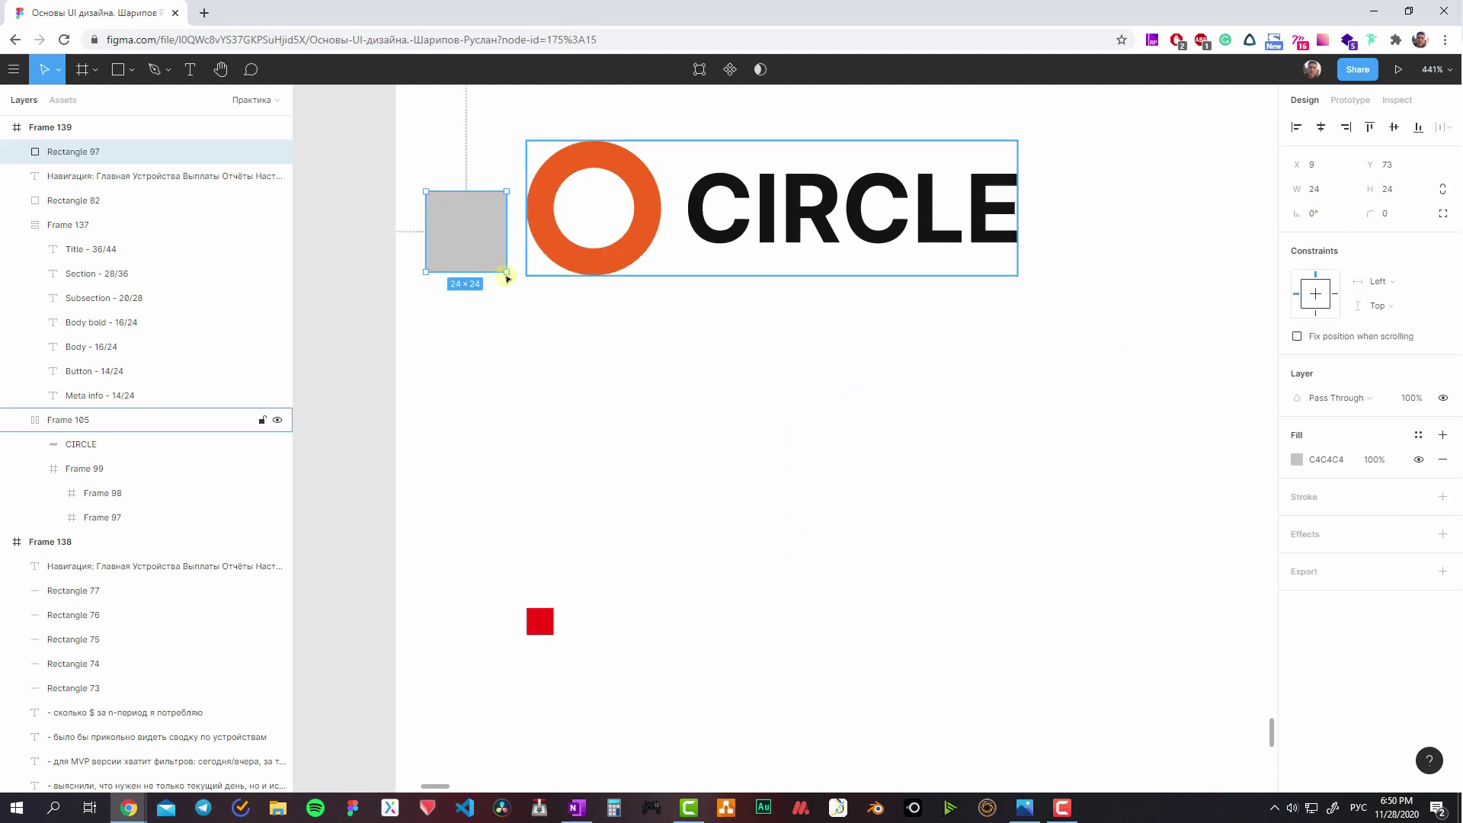
# - Place the square under the logo ring in its orange, with a black square below it
pyautogui.moveTo(497, 244)
pyautogui.mouseDown()
pyautogui.moveTo(694, 493)
pyautogui.moveTo(720, 491)
pyautogui.moveTo(682, 561)
pyautogui.mouseUp()
pyautogui.press('i')
pyautogui.click(621, 255)
pyautogui.press('Up')
pyautogui.press('Up')
pyautogui.press('Up')
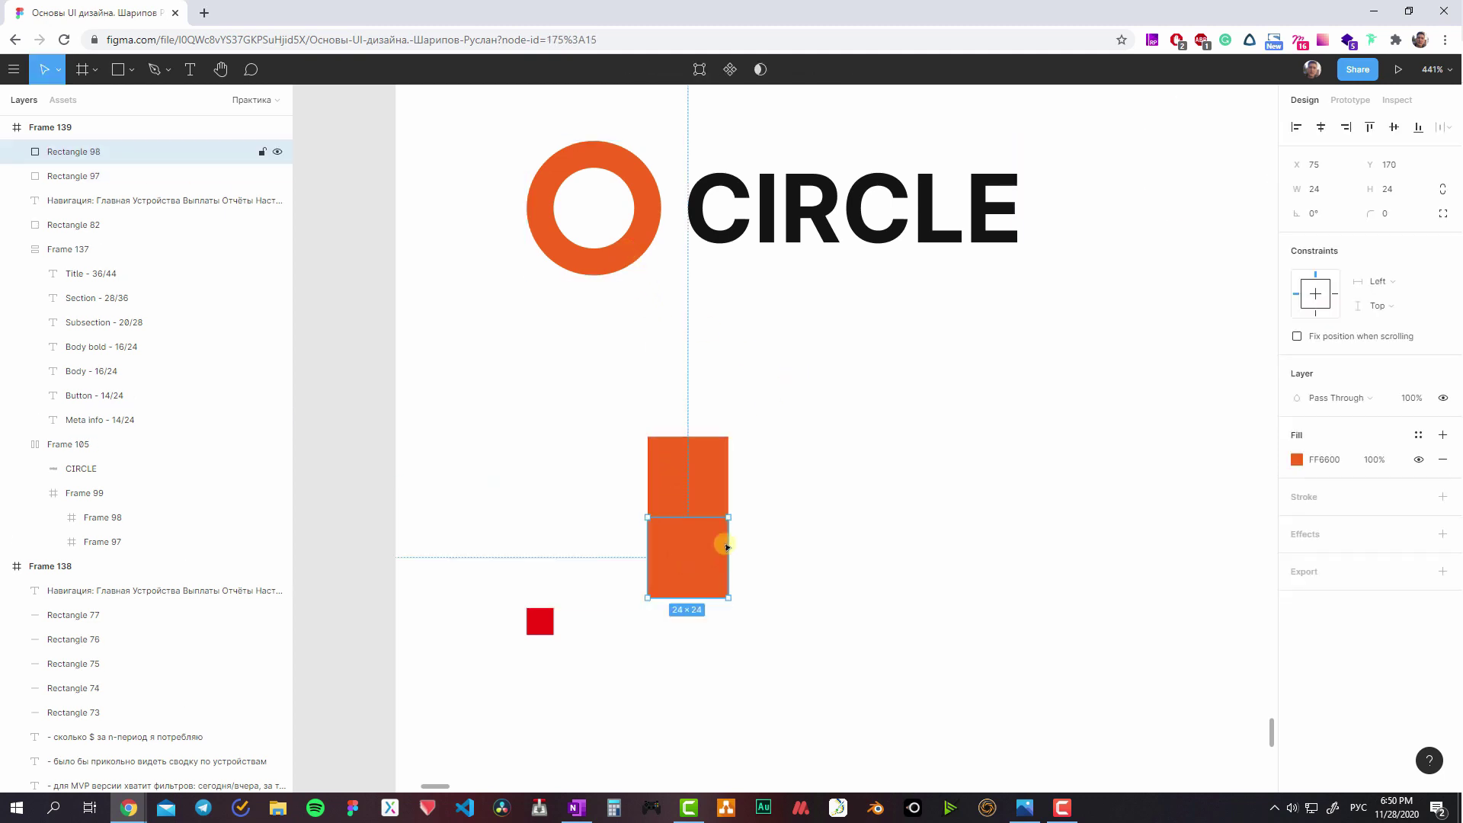
pyautogui.press('i')
pyautogui.click(814, 229)
pyautogui.press('Escape')
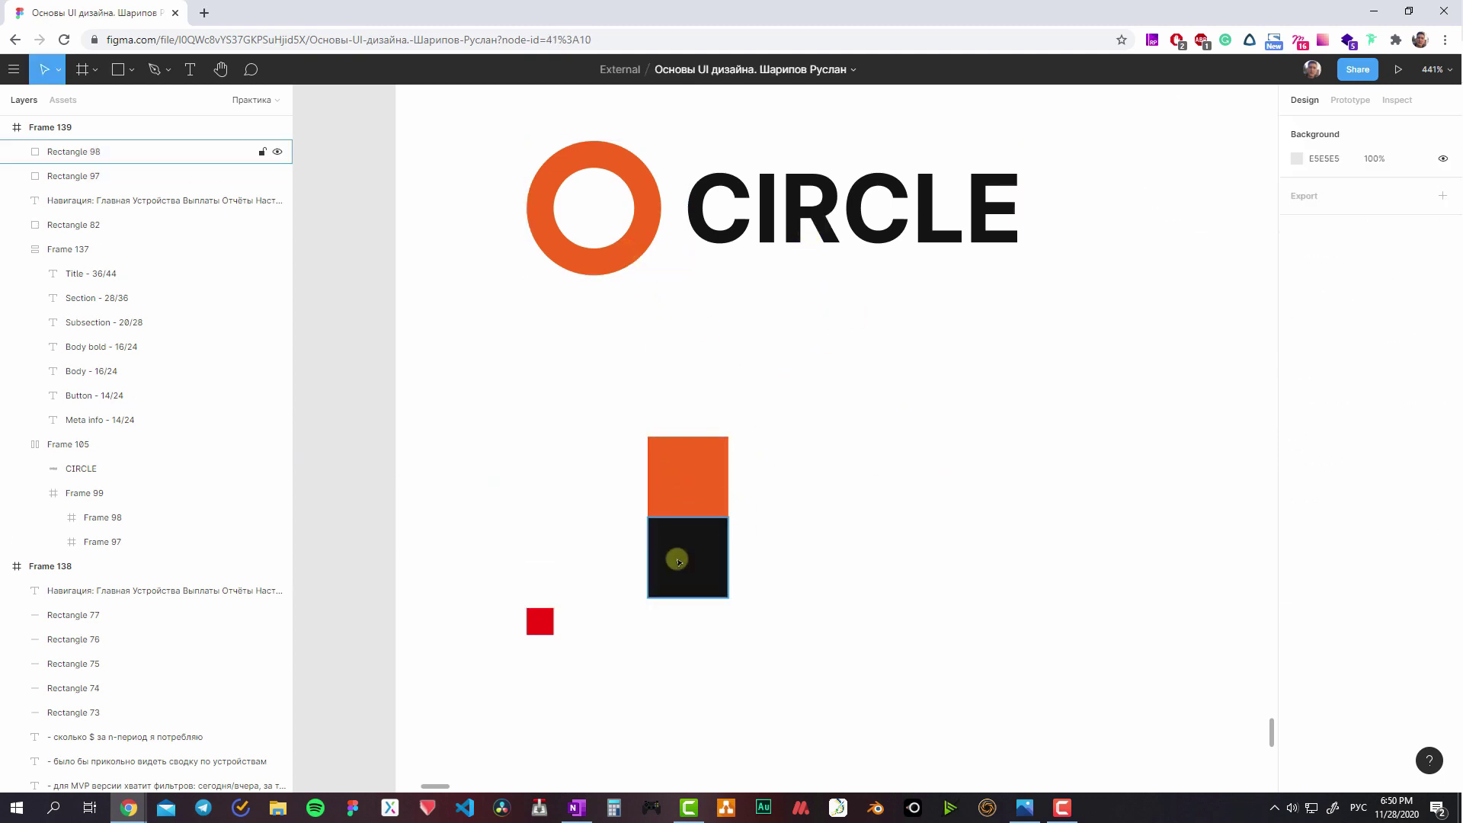
pyautogui.click(677, 558)
pyautogui.click(1296, 459)
pyautogui.click(1117, 662)
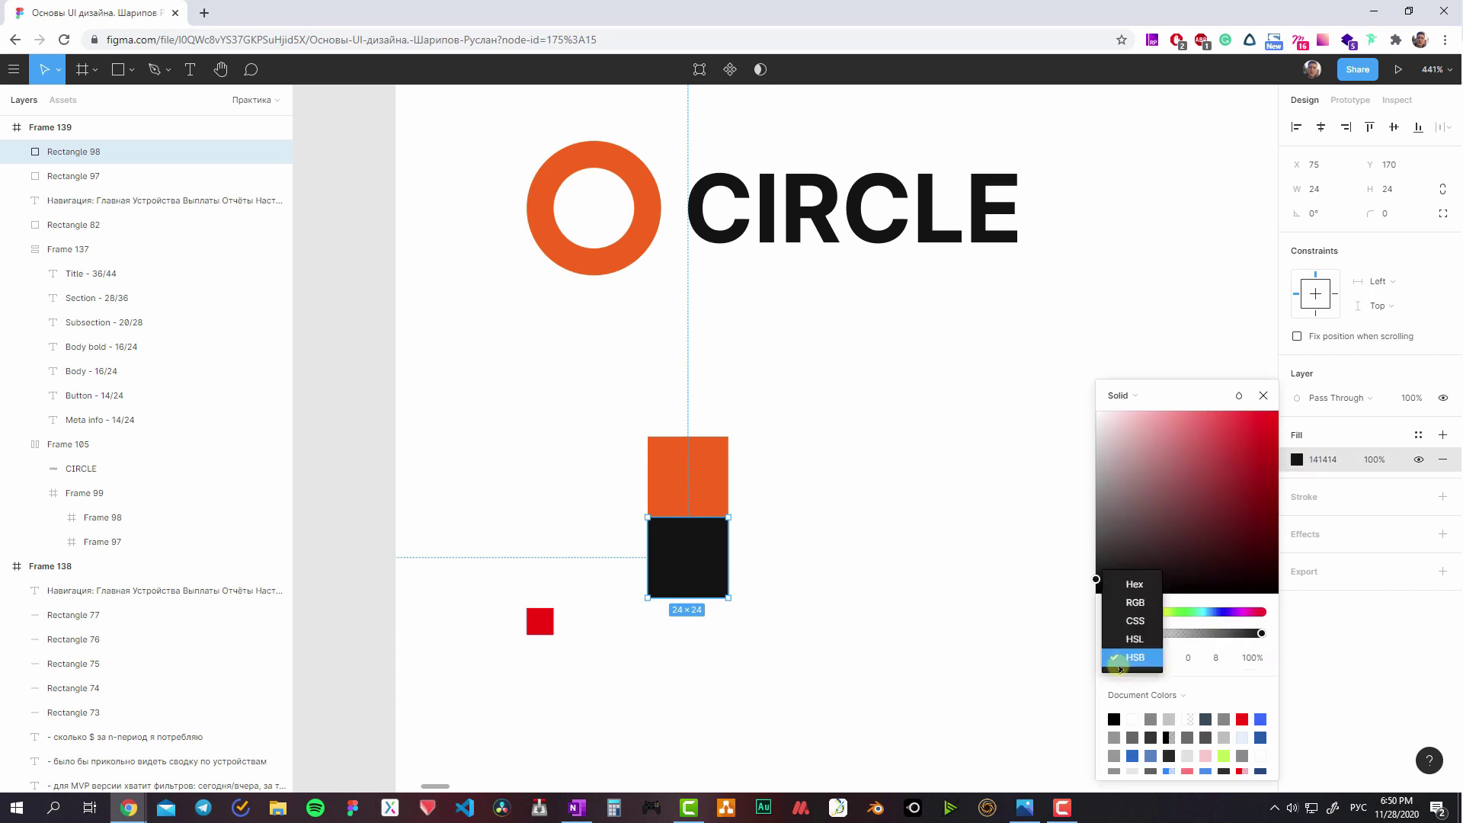
pyautogui.click(1136, 657)
# - Move the red square lower-left and copy the orange-black pair beside the original
pyautogui.click(924, 598)
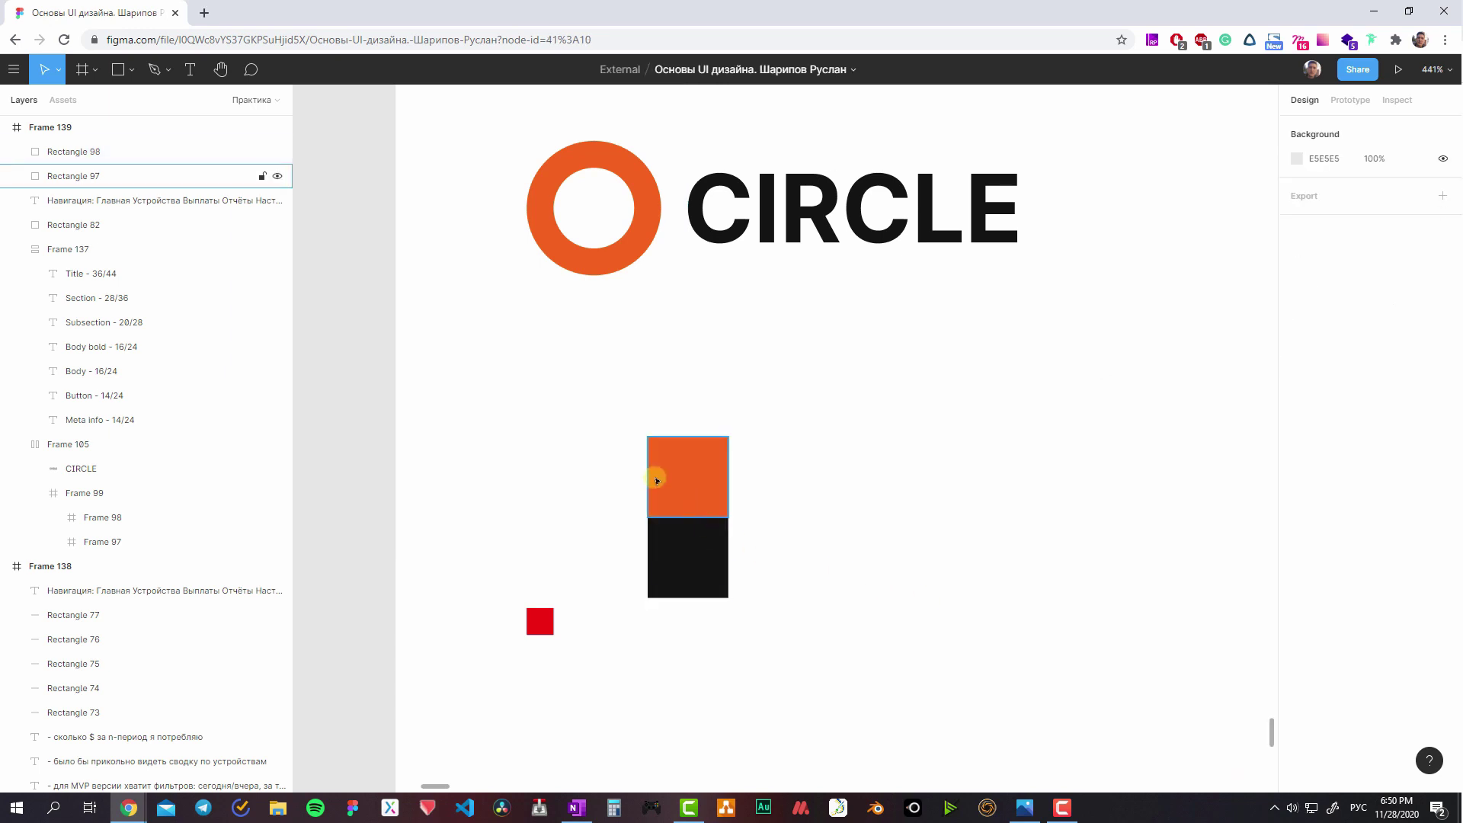
pyautogui.moveTo(533, 613); pyautogui.dragTo(495, 675)
pyautogui.moveTo(581, 490); pyautogui.dragTo(685, 539)
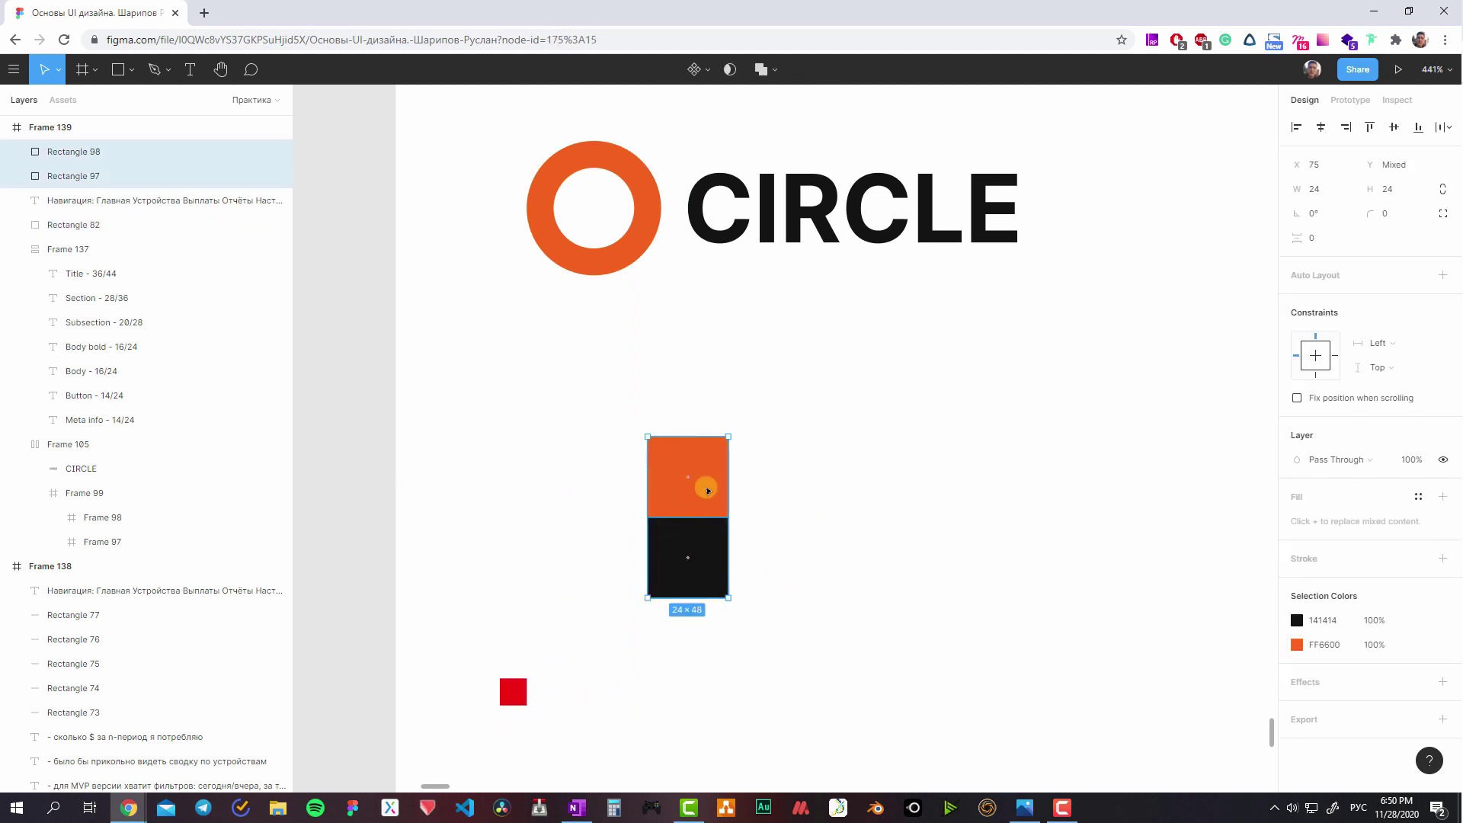
pyautogui.moveTo(705, 483); pyautogui.dragTo(749, 504)
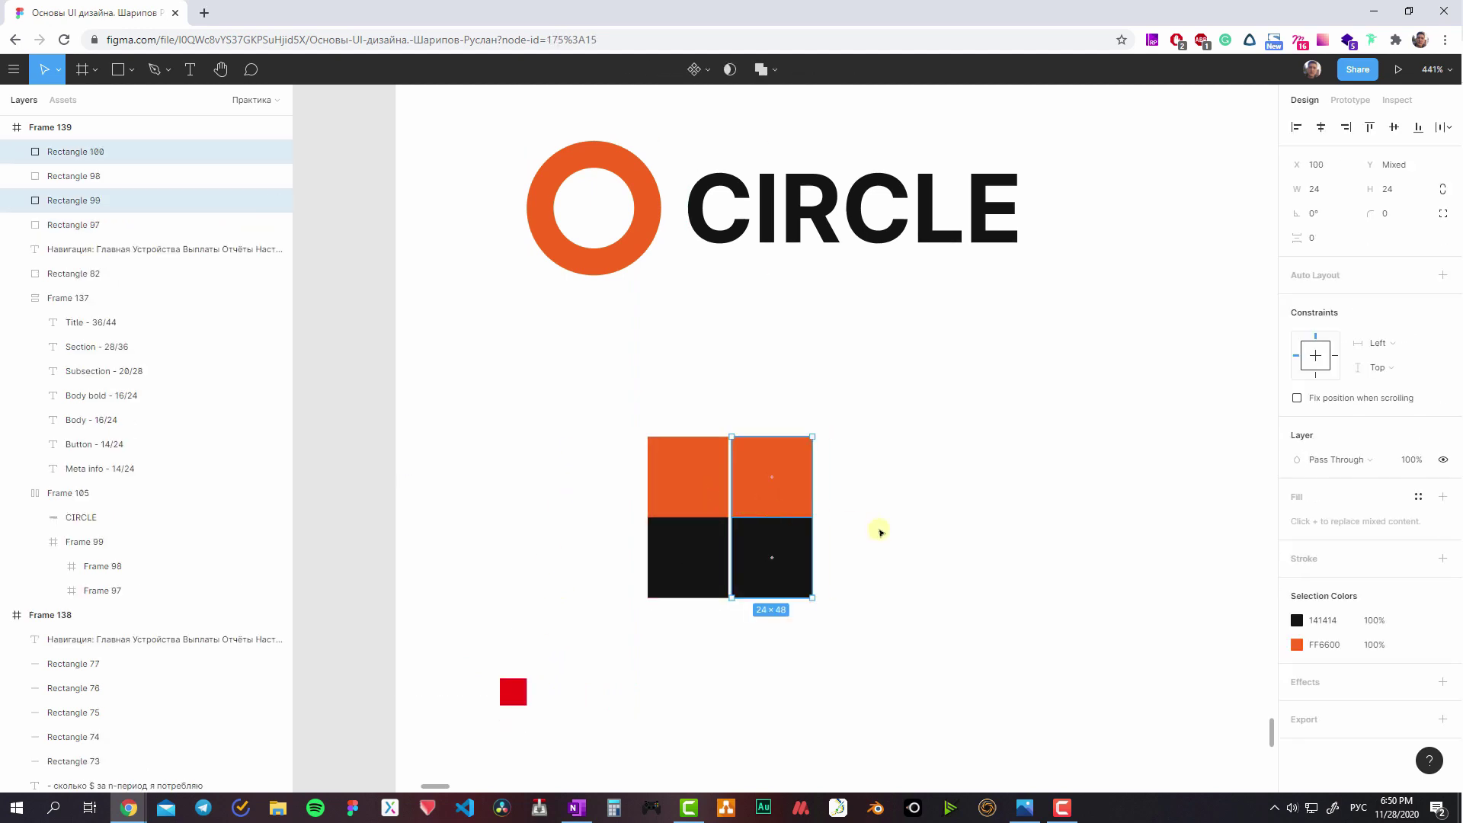
# - Duplicate the orange-black pair into more columns and darken the first orange square to C04D00
pyautogui.hotkey('ctrl', 'd')
pyautogui.hotkey('ctrl', 'd')
pyautogui.hotkey('ctrl', 'd')
pyautogui.hotkey('ctrl', 'd')
pyautogui.press('Escape')
pyautogui.click(694, 456)
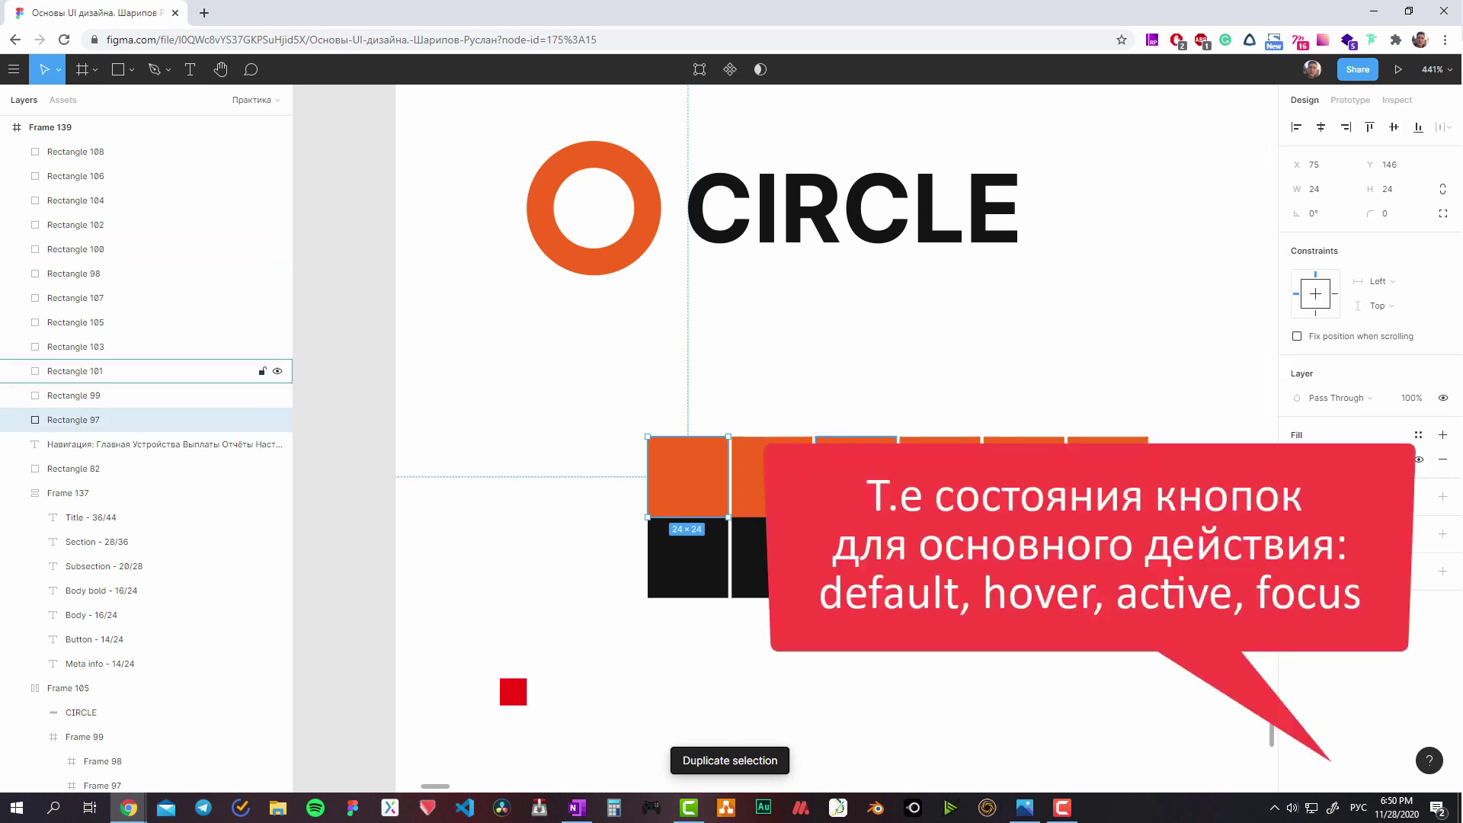
pyautogui.click(1296, 460)
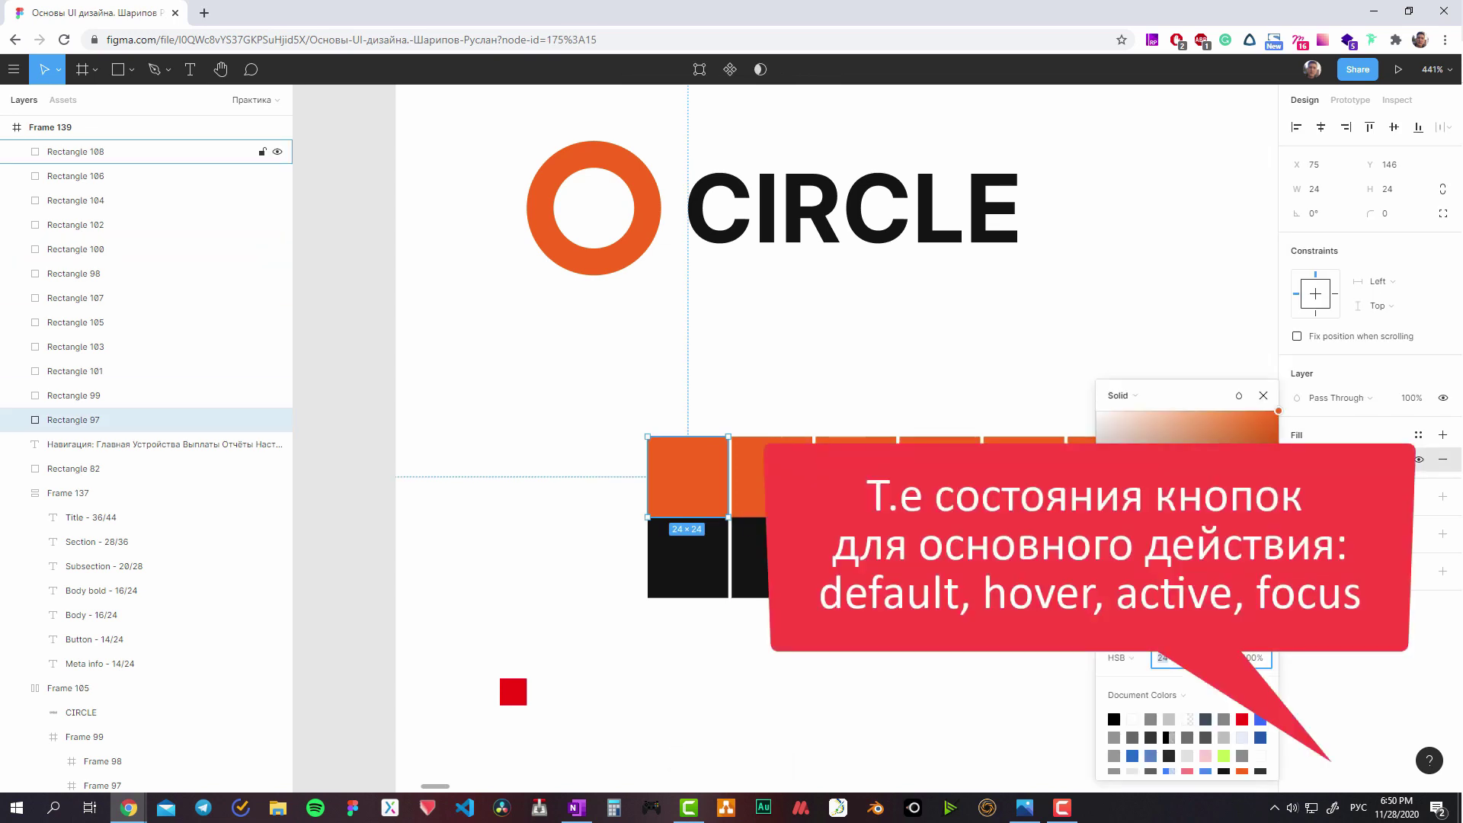
pyautogui.click(715, 468)
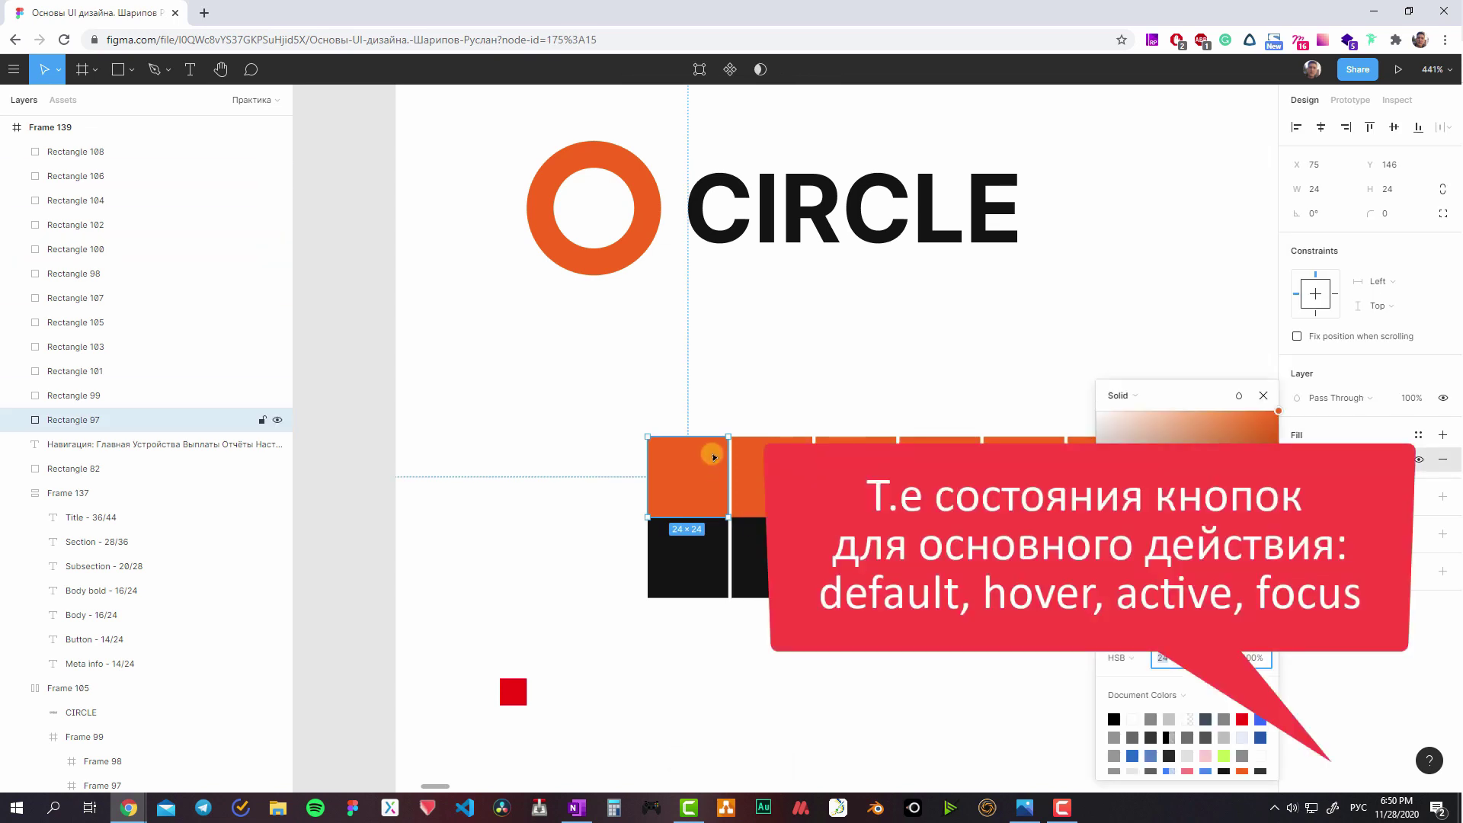
pyautogui.hscroll(2, 629, 393)
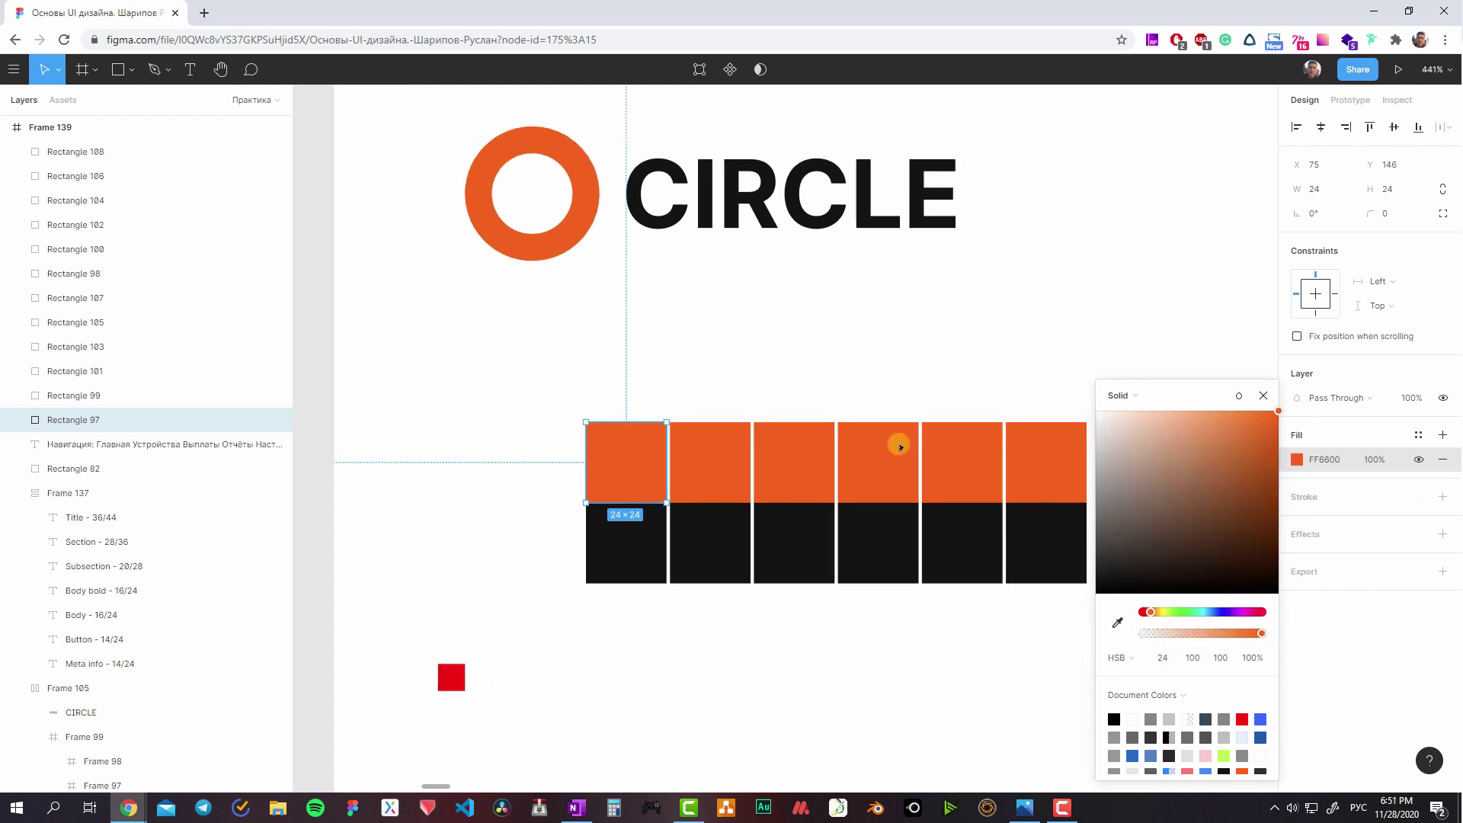
pyautogui.moveTo(1279, 411); pyautogui.dragTo(1307, 457)
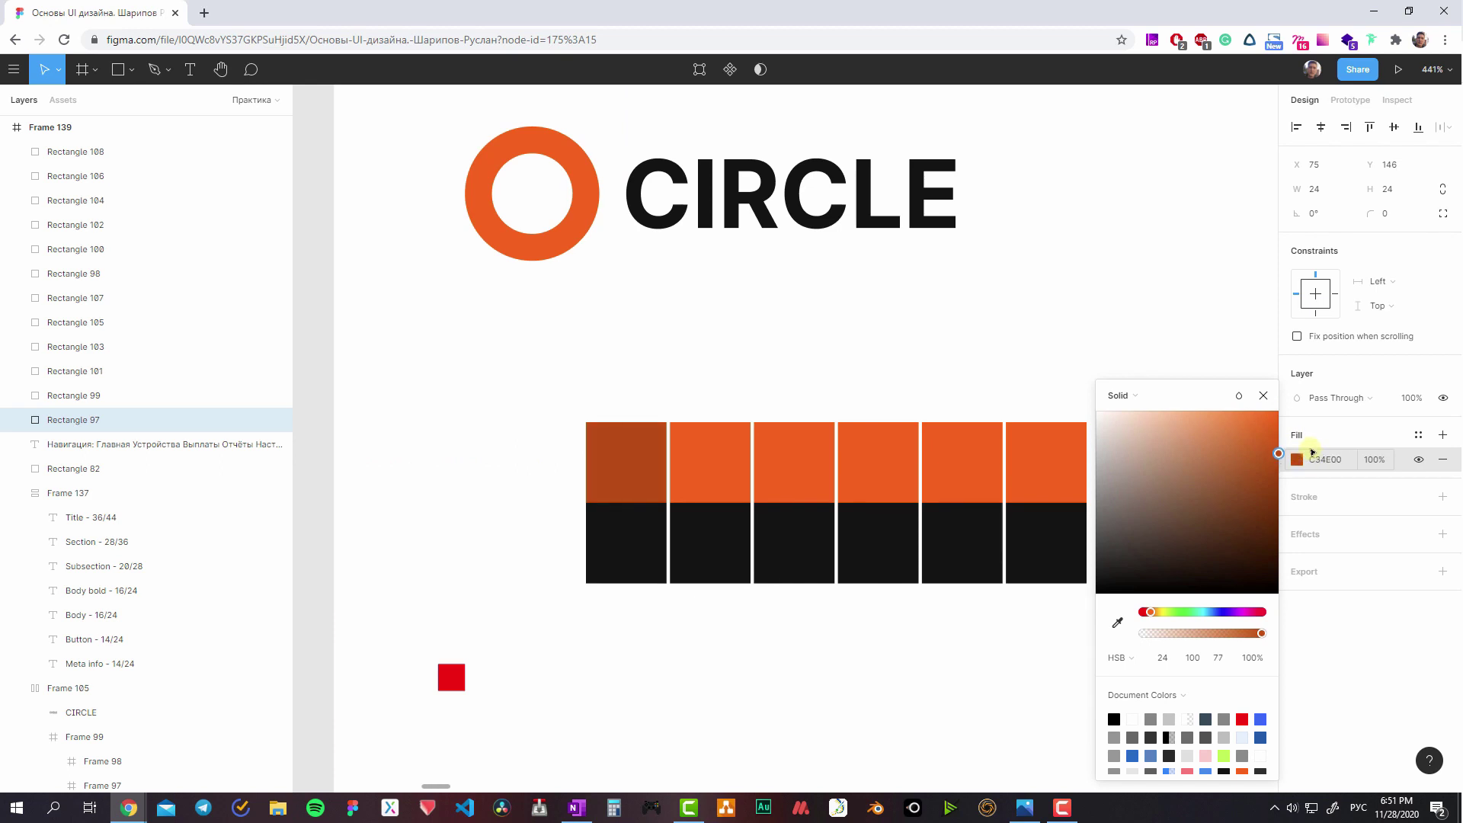
# - Set the selected orange swatch's HSB brightness to 80
pyautogui.click(1221, 653)
pyautogui.write('2')
pyautogui.press('Return')
pyautogui.click(1222, 656)
pyautogui.write('80')
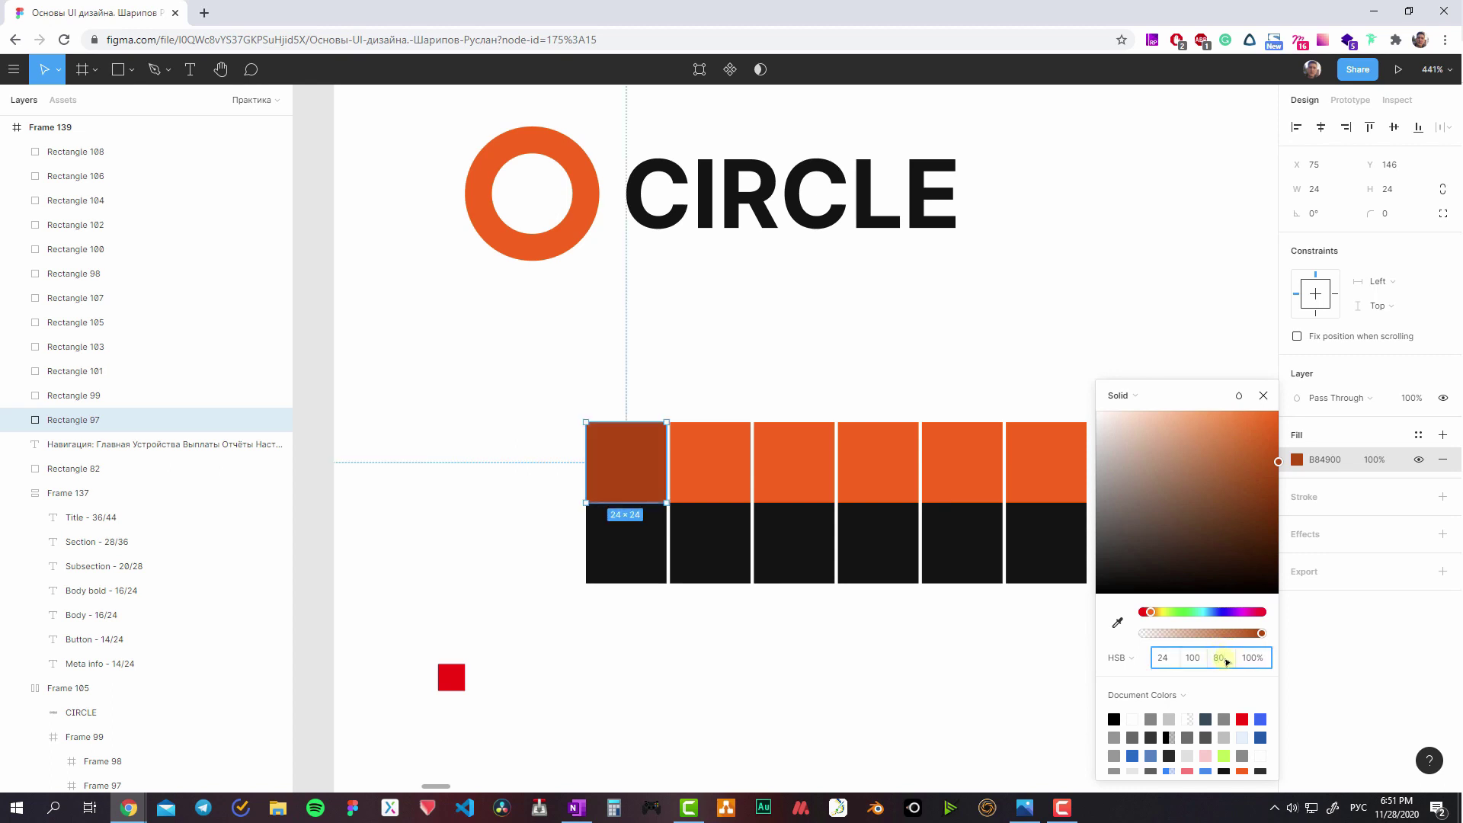
pyautogui.press('Return')
# - Marquee-select the black bottom row of swatches, then clear the selection
pyautogui.hscroll(1, 631, 597)
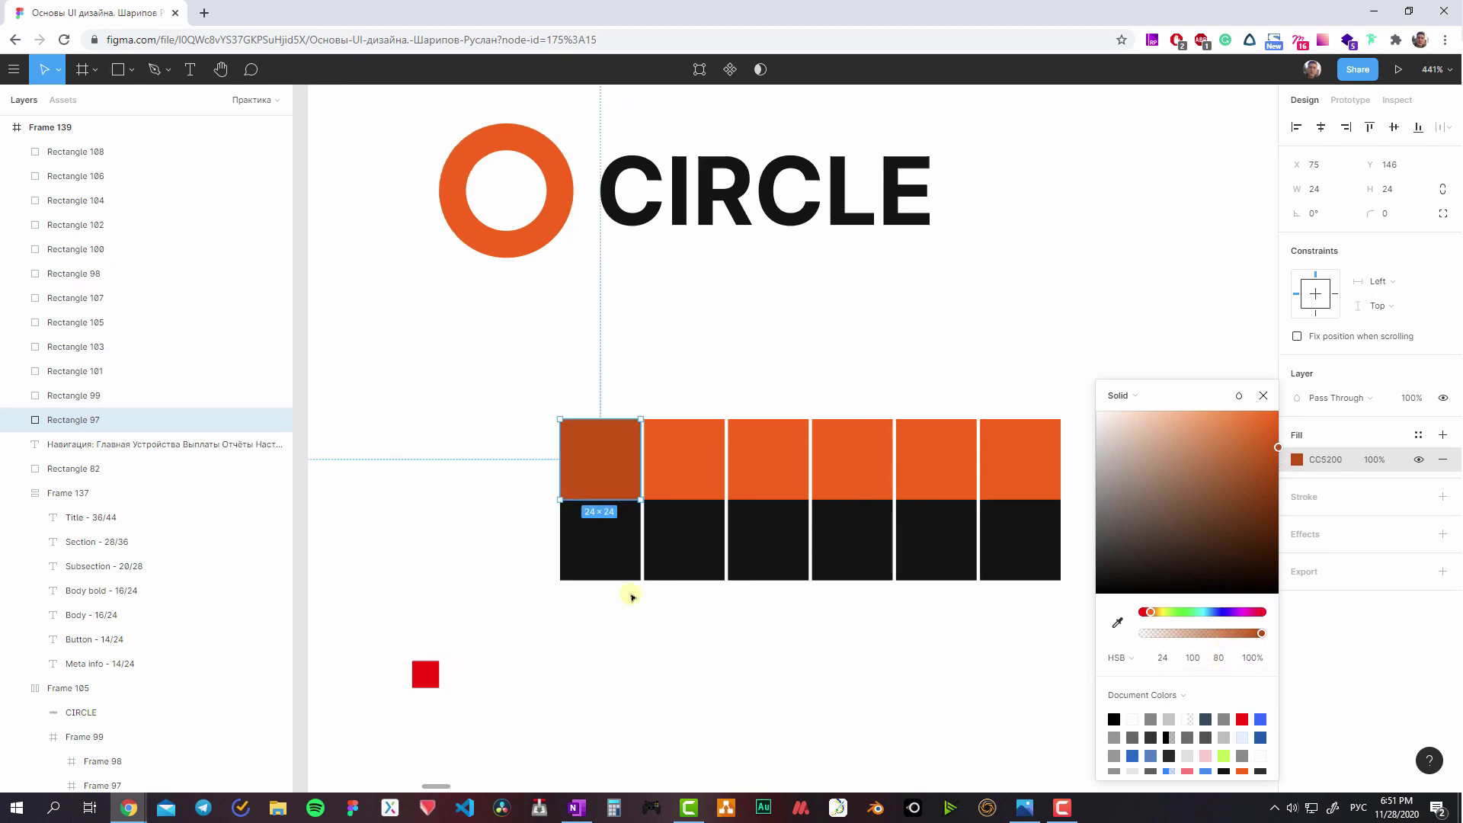
pyautogui.hscroll(3, 631, 596)
pyautogui.moveTo(417, 597); pyautogui.dragTo(885, 529)
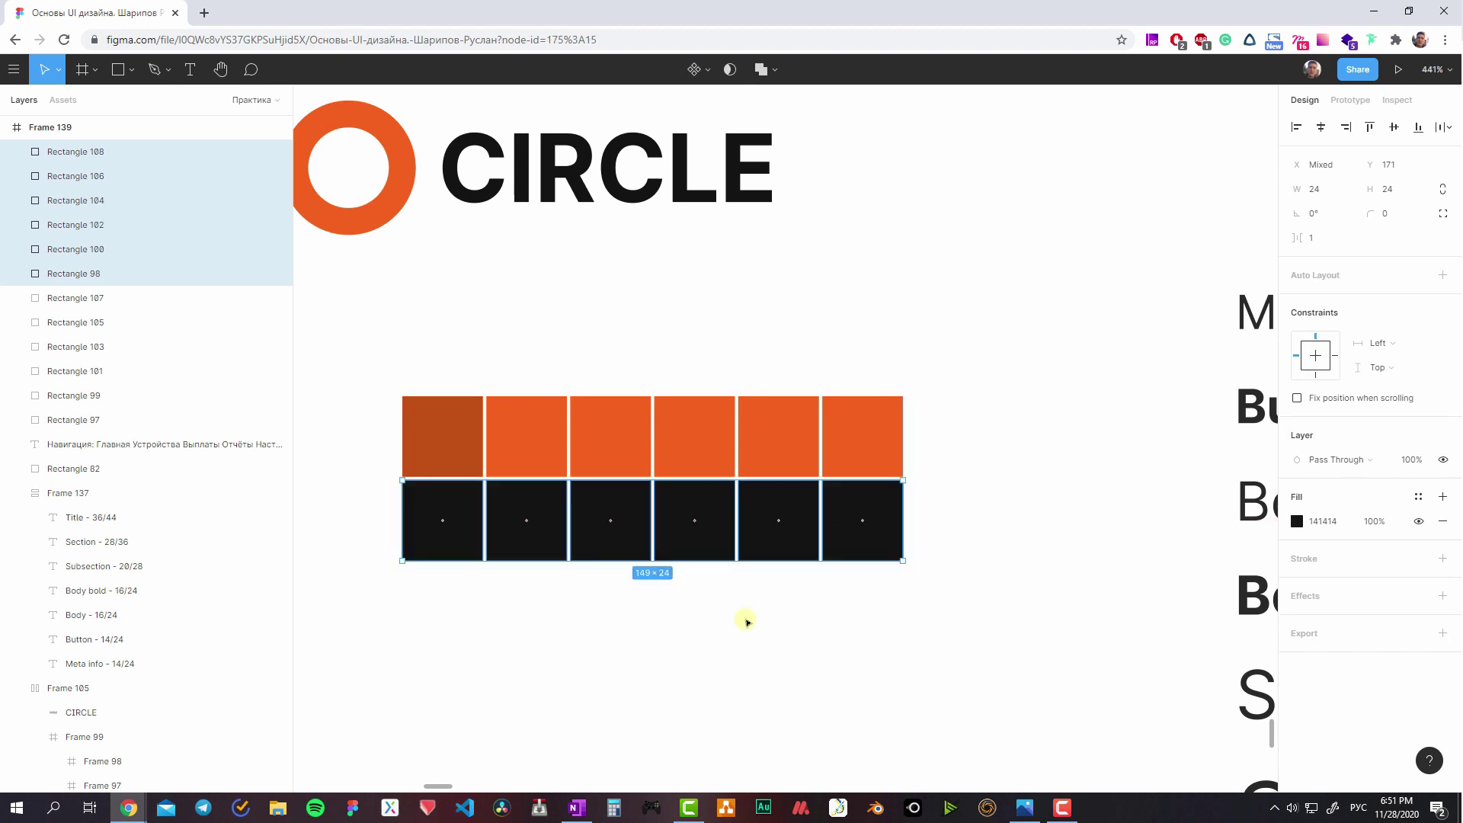
pyautogui.click(746, 622)
pyautogui.hscroll(-3, 806, 614)
# - Compare the orange squares' fills and lighten the third square with lower saturation
pyautogui.click(667, 442)
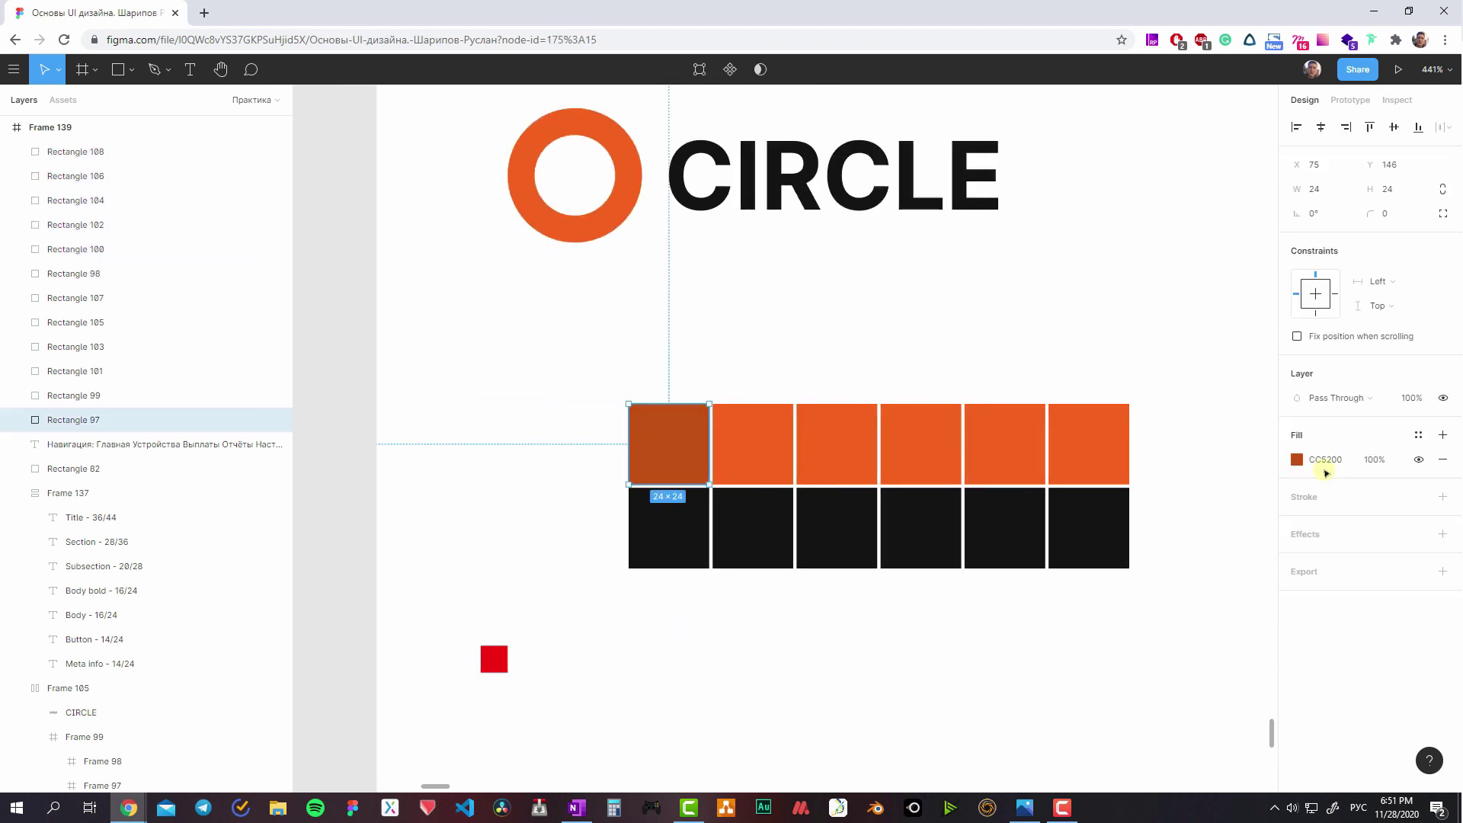
pyautogui.click(1296, 459)
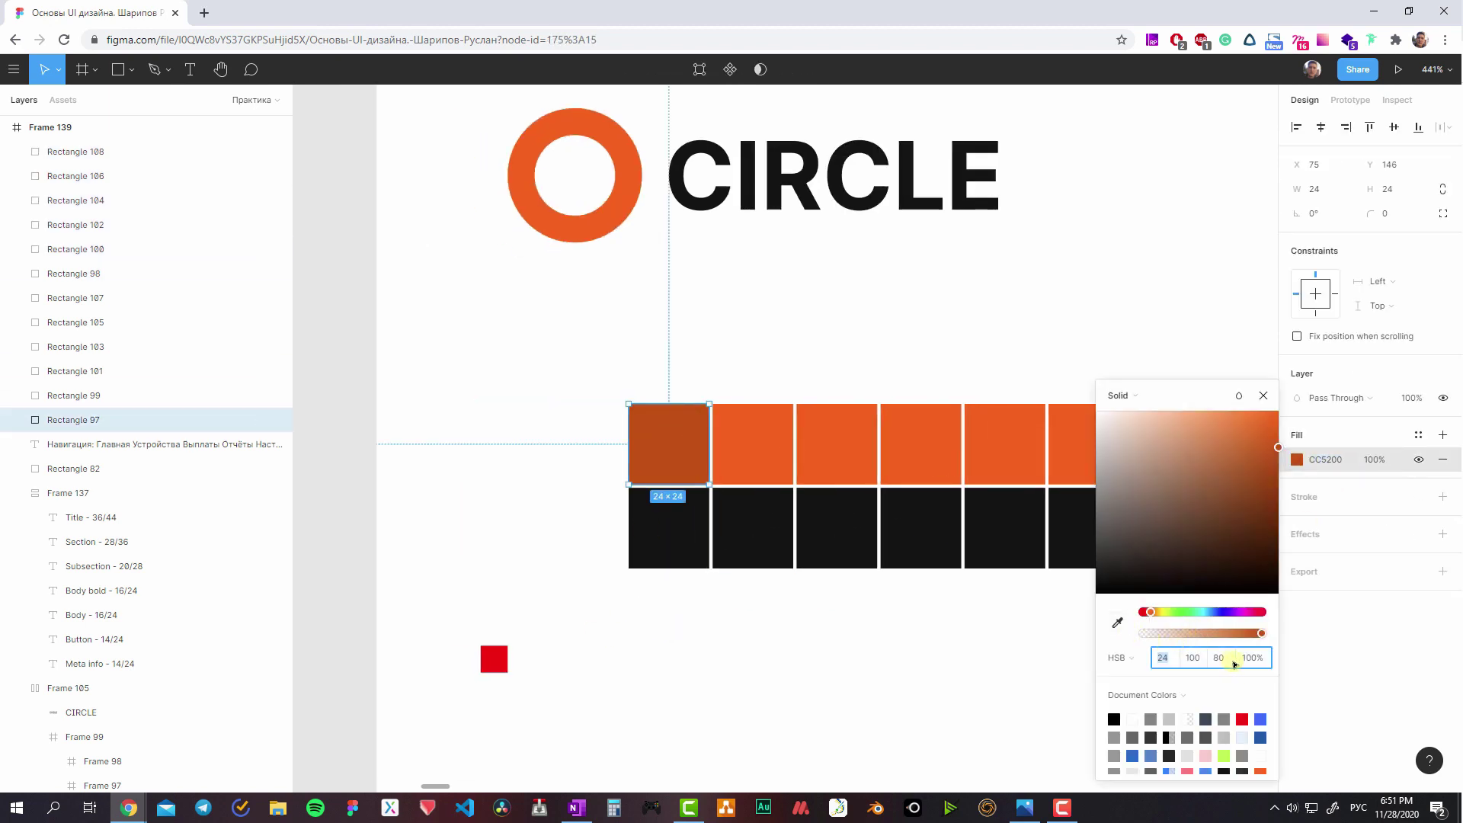
pyautogui.click(774, 433)
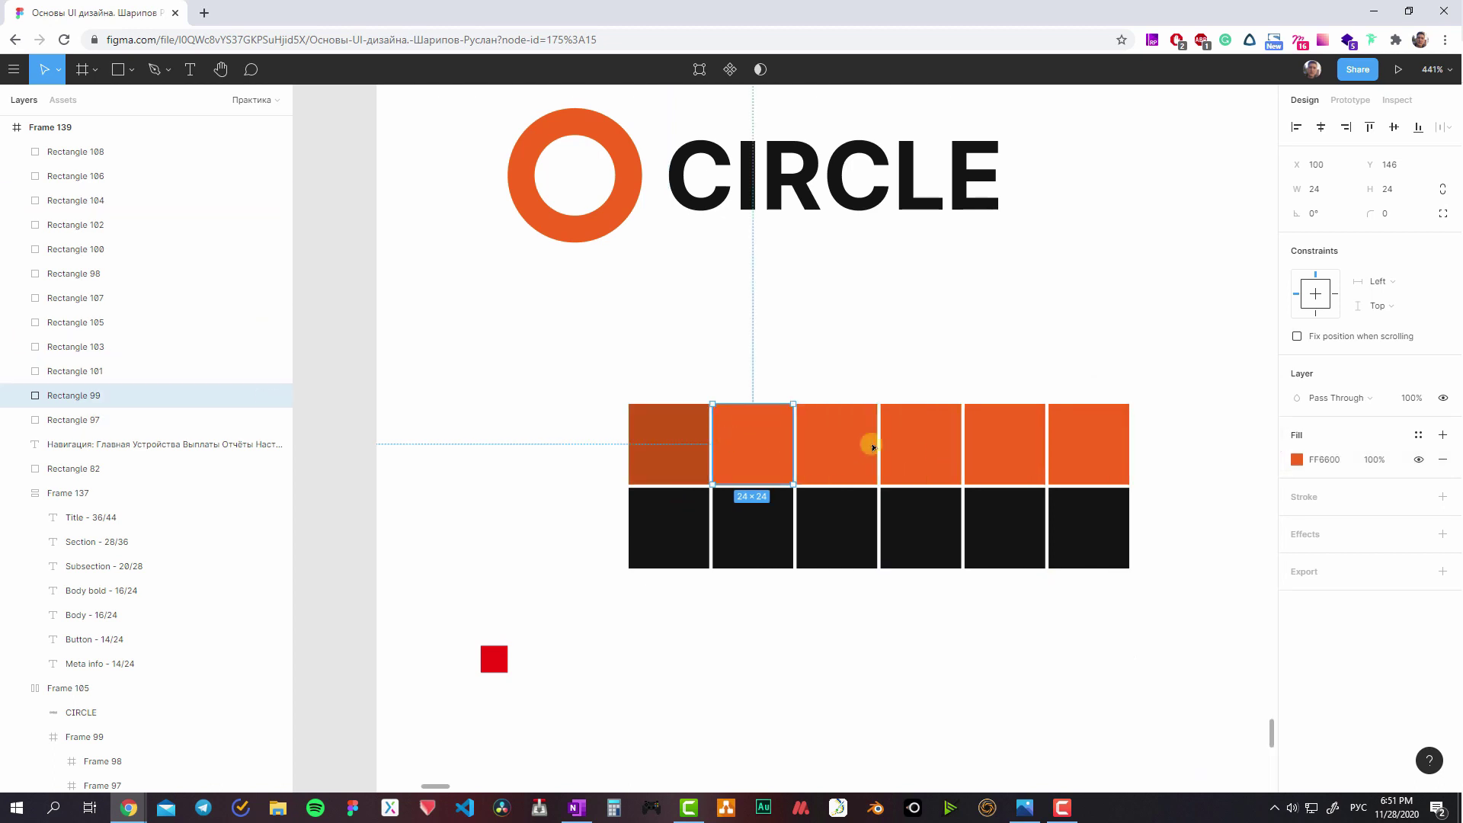
pyautogui.click(655, 434)
pyautogui.click(1296, 459)
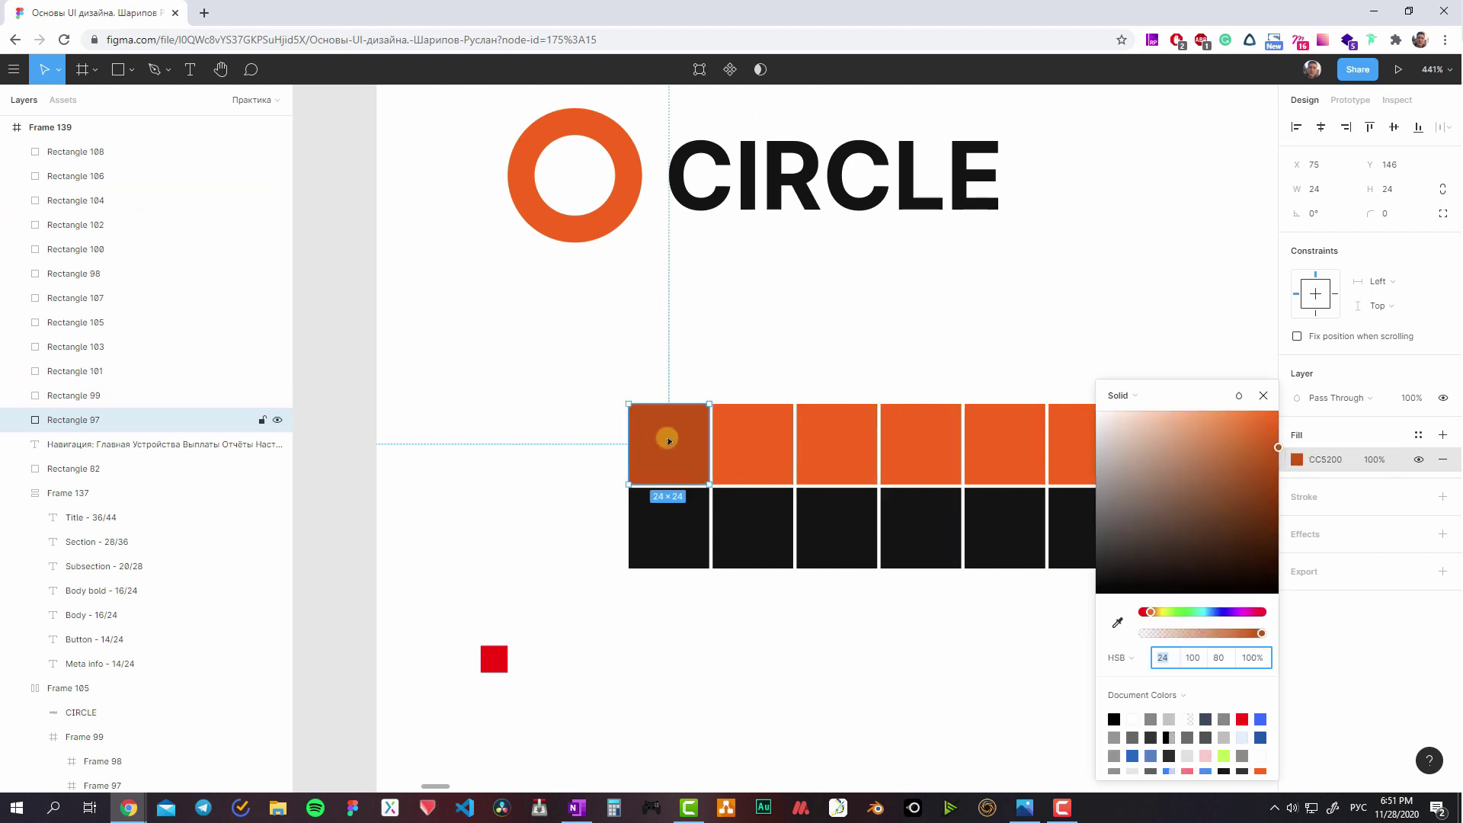
pyautogui.click(837, 441)
pyautogui.click(1296, 459)
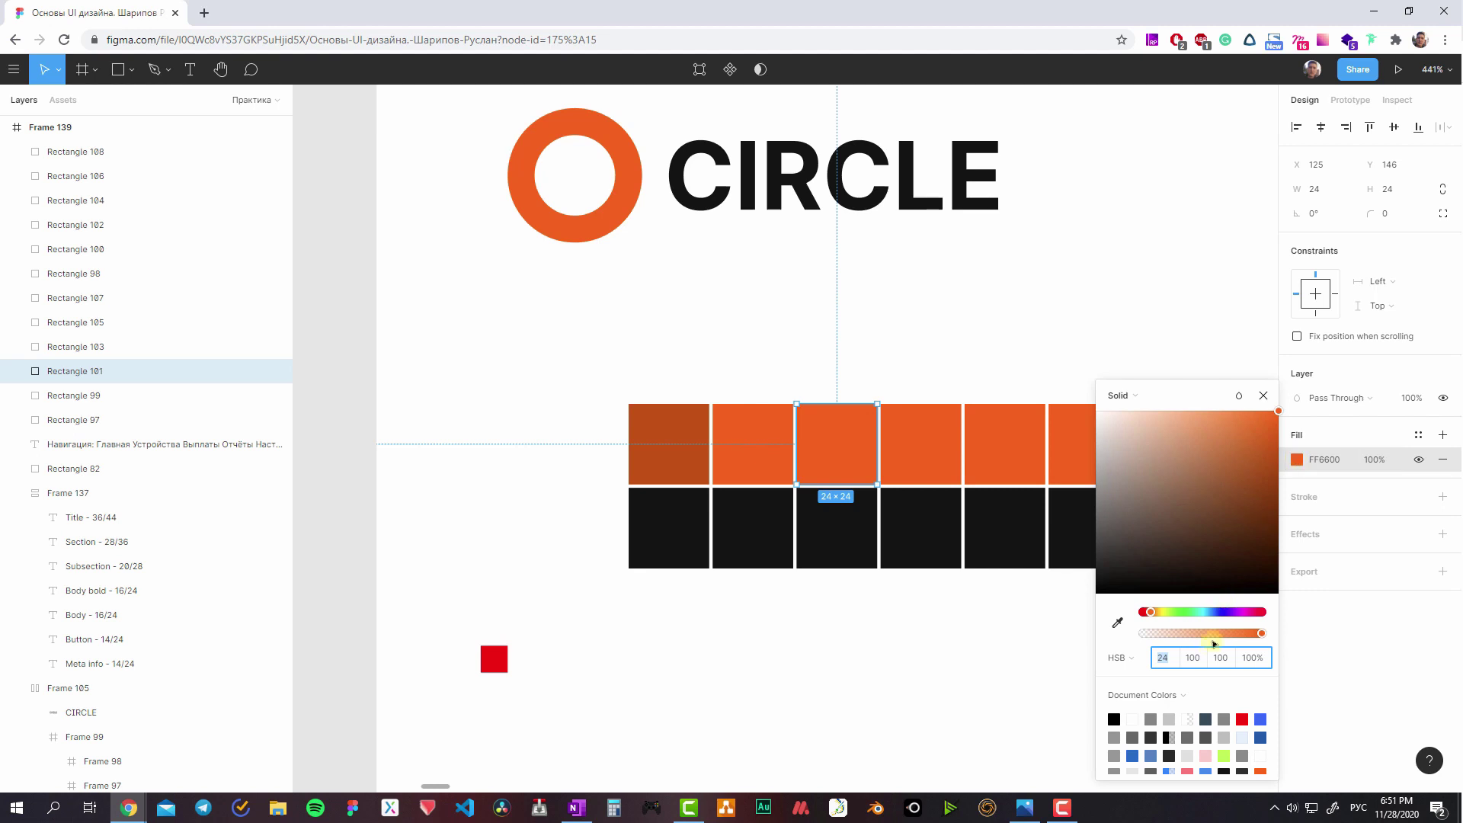
pyautogui.click(1193, 656)
pyautogui.write('80')
pyautogui.press('Return')
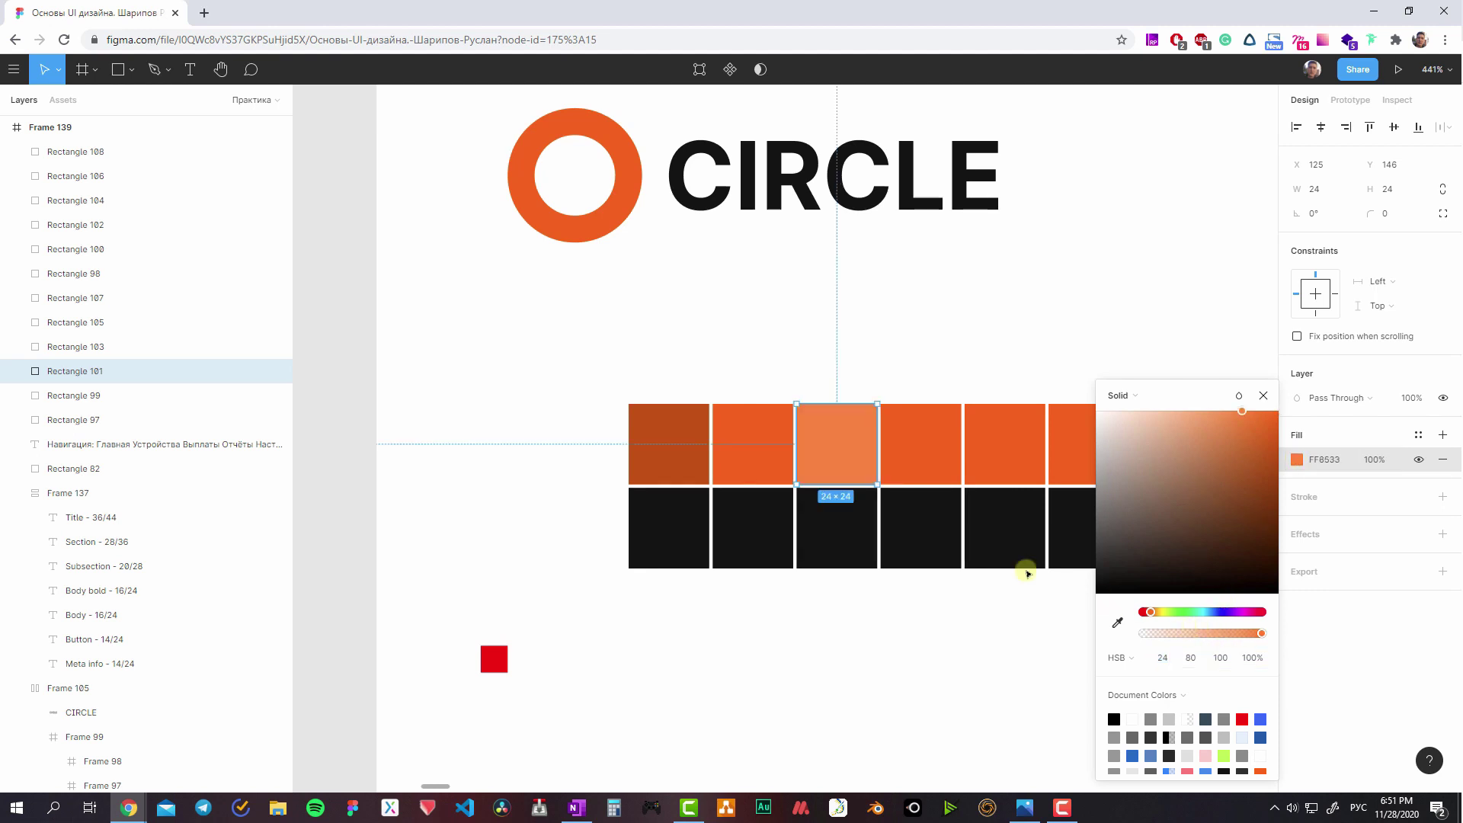
# - Give the fourth swatch a pale peach tint and delete the fifth and sixth orange swatches
pyautogui.click(915, 434)
pyautogui.click(1295, 459)
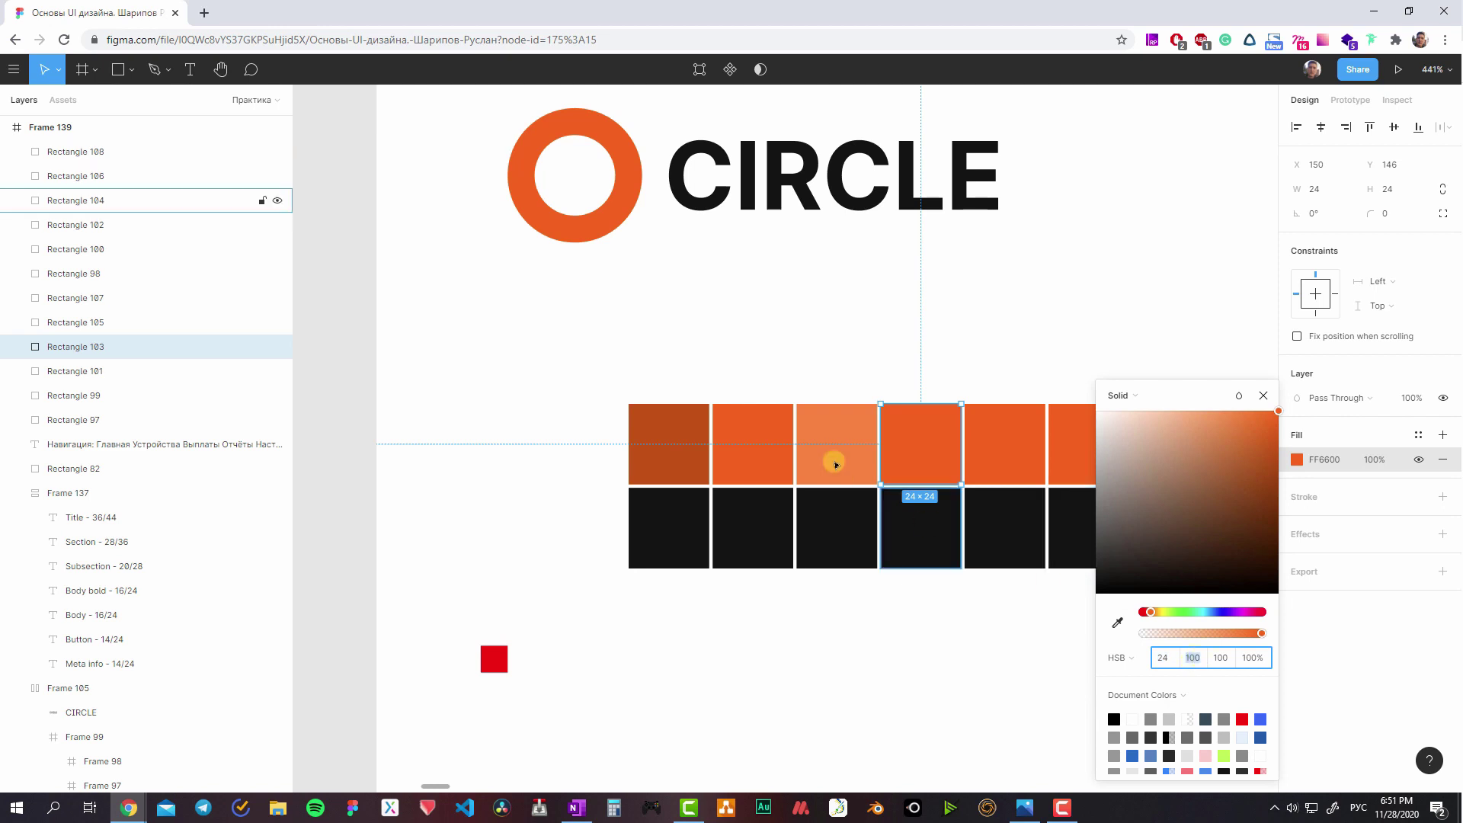
pyautogui.click(823, 453)
pyautogui.click(1296, 459)
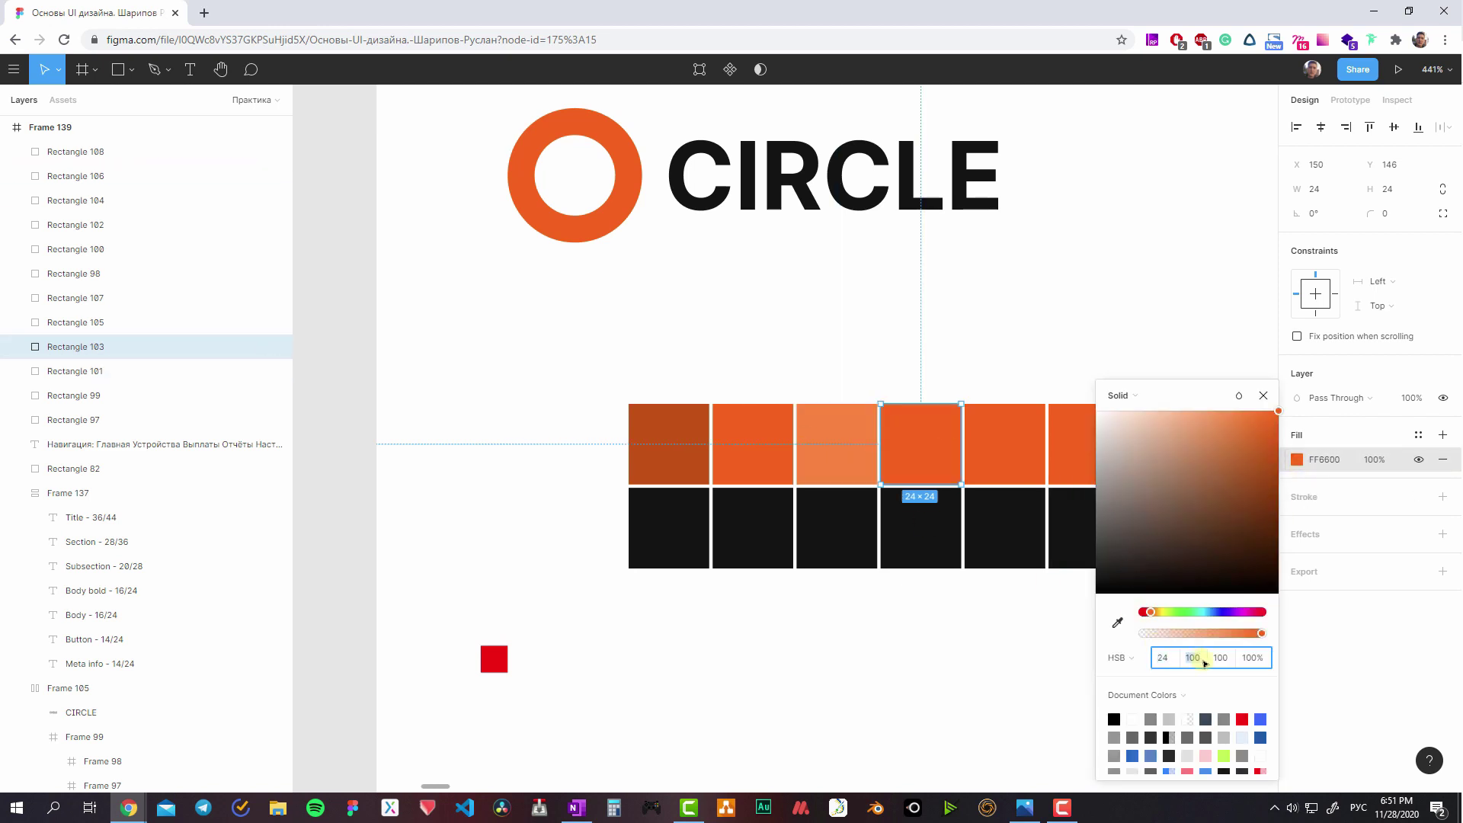
pyautogui.write('24')
pyautogui.press('Return')
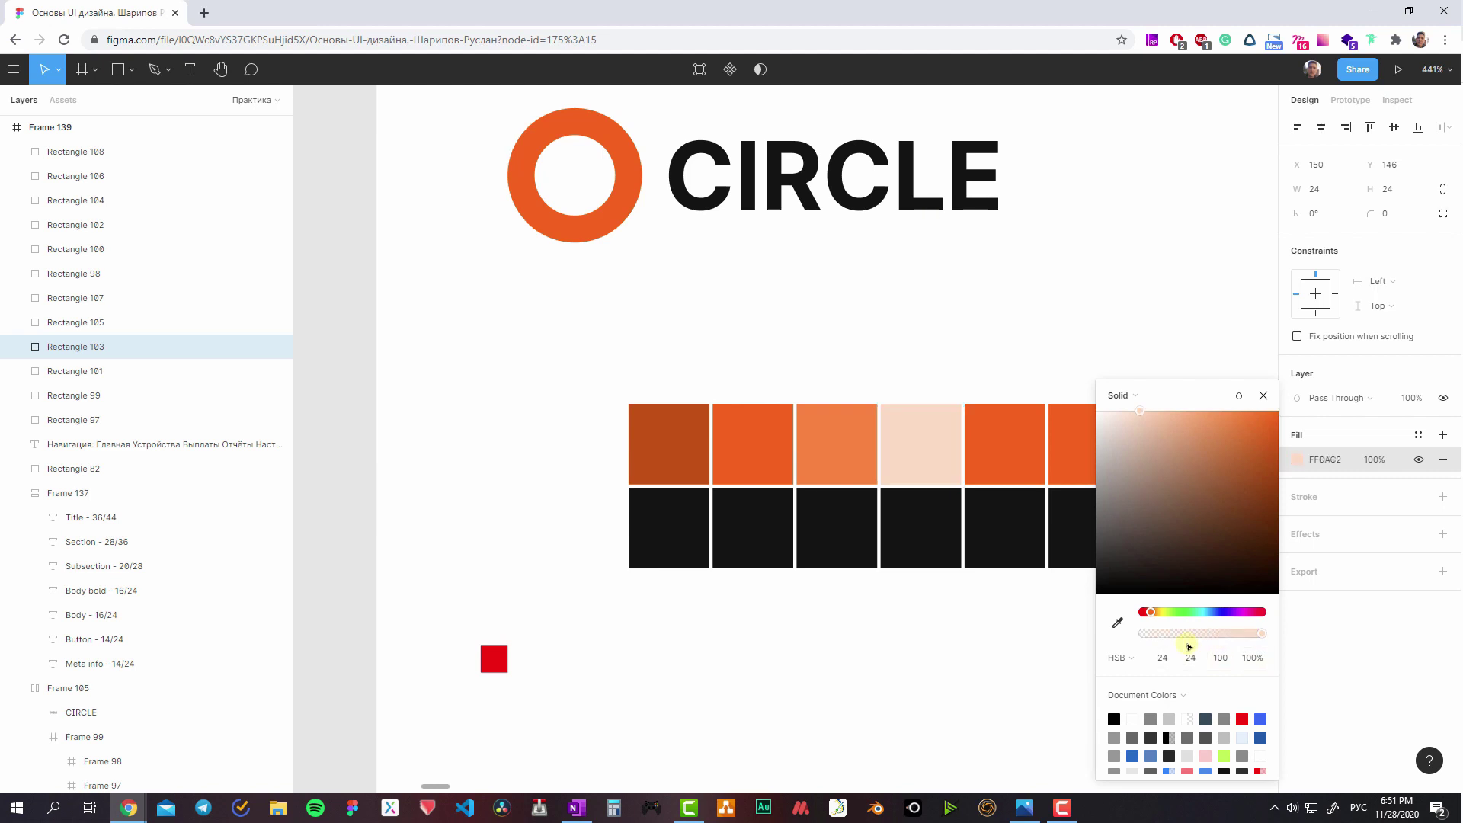
pyautogui.moveTo(1032, 379); pyautogui.dragTo(1166, 454)
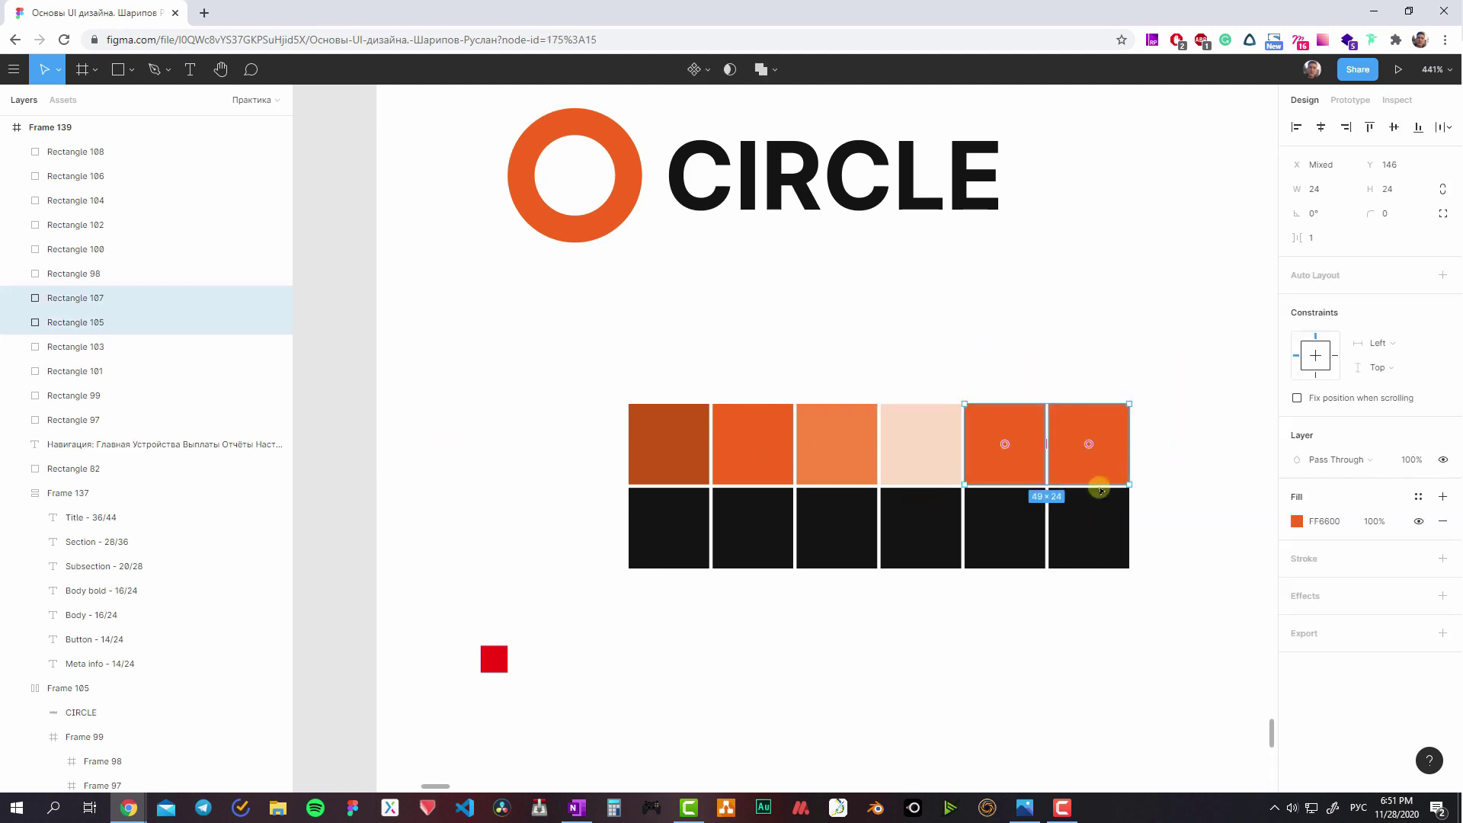
pyautogui.press('Delete')
# - Lighten the second black swatch to HSB brightness 12
pyautogui.hscroll(-3, 791, 432)
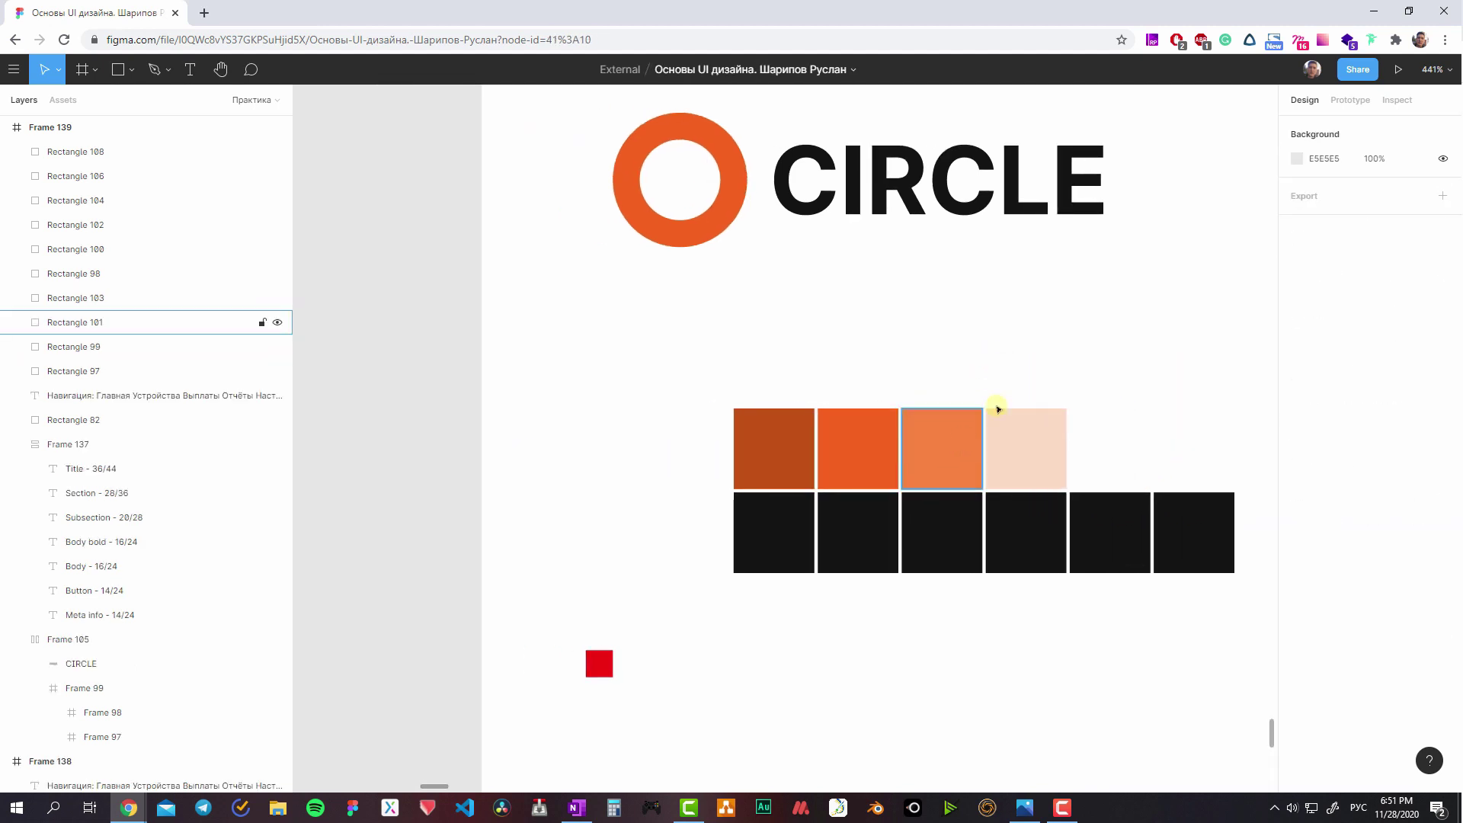
pyautogui.click(846, 430)
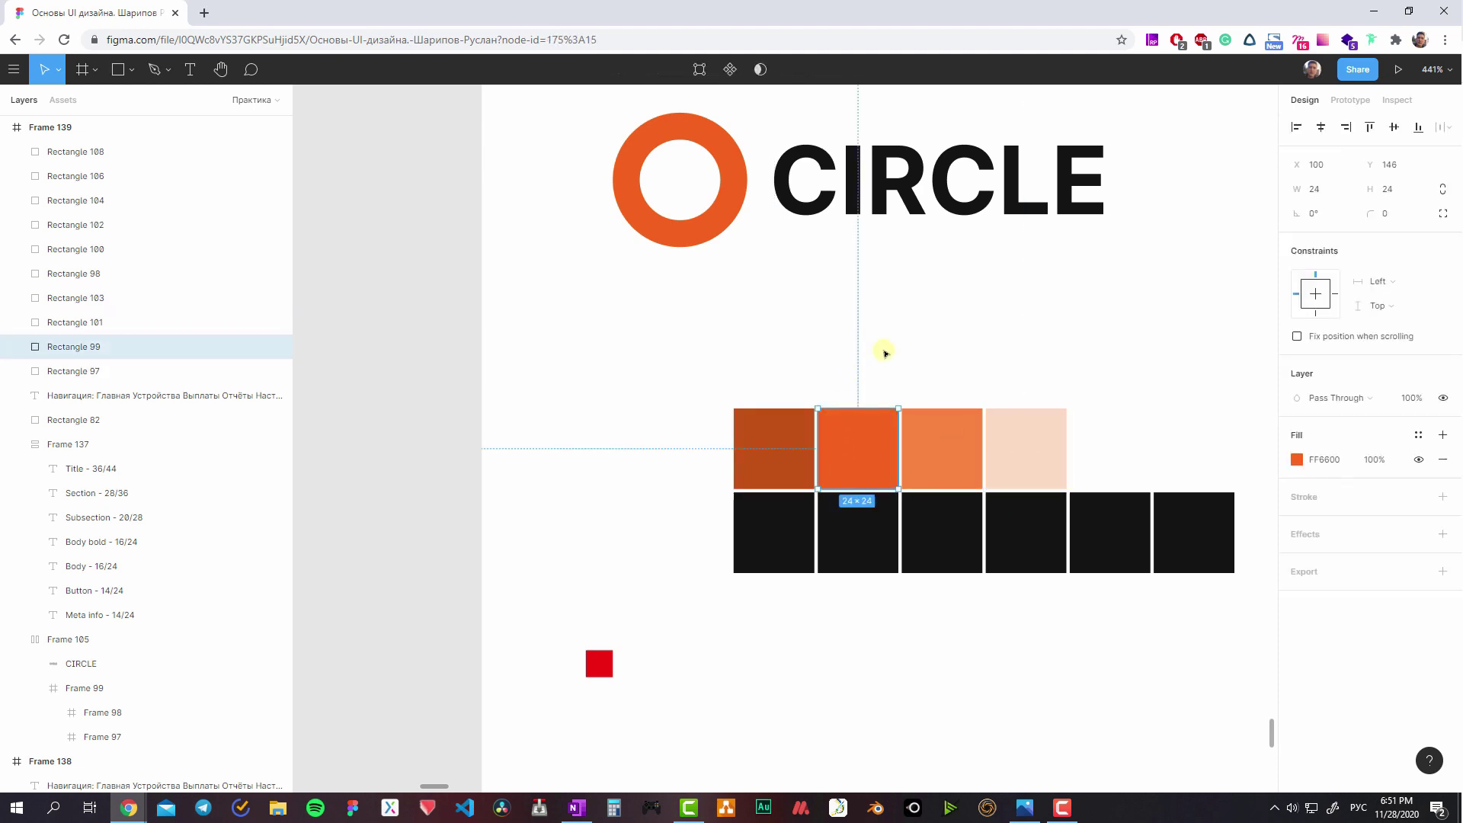
pyautogui.click(909, 467)
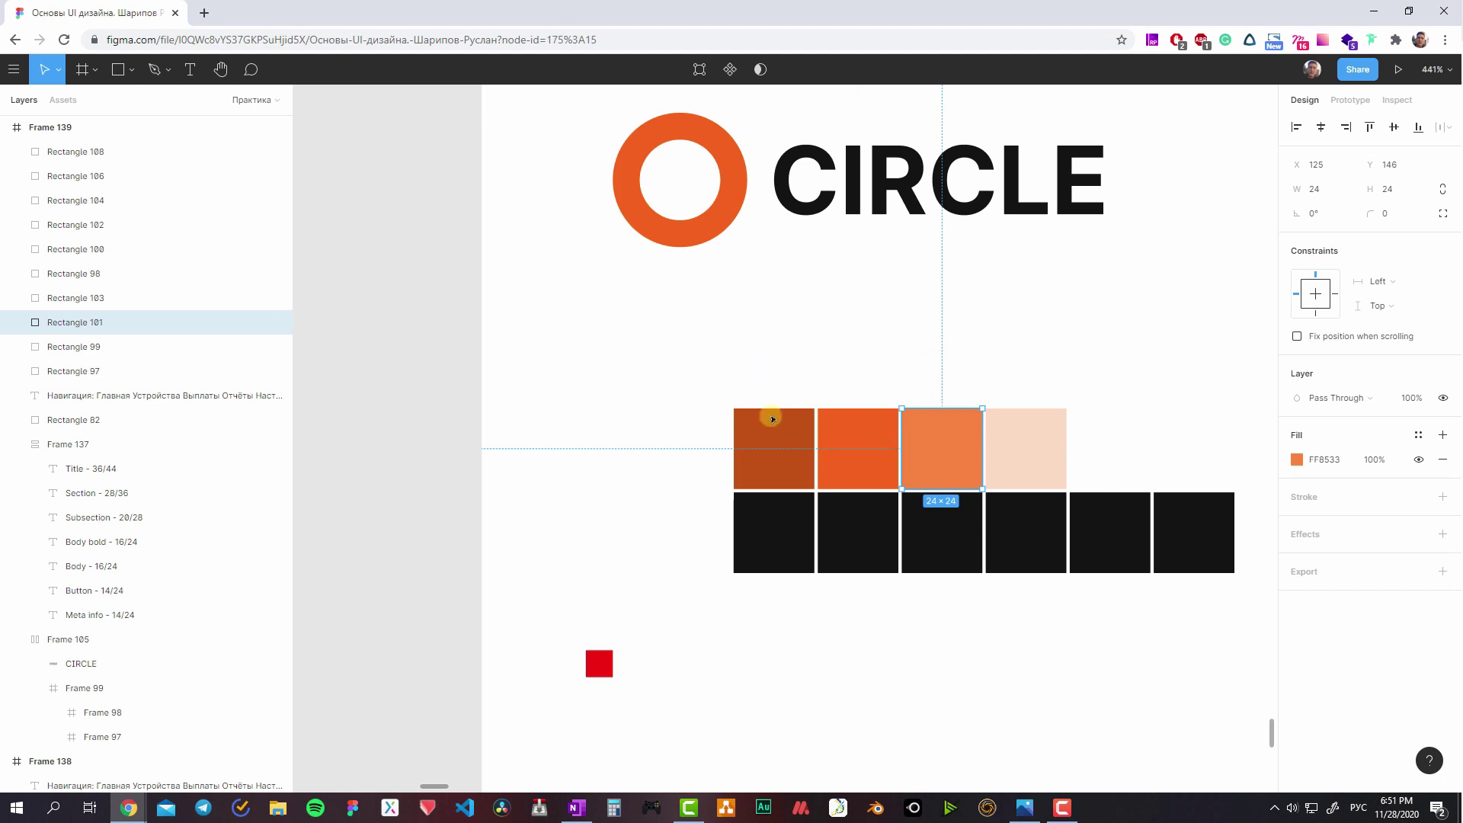
pyautogui.click(983, 376)
pyautogui.hscroll(3, 744, 581)
pyautogui.scroll(-1, 744, 582)
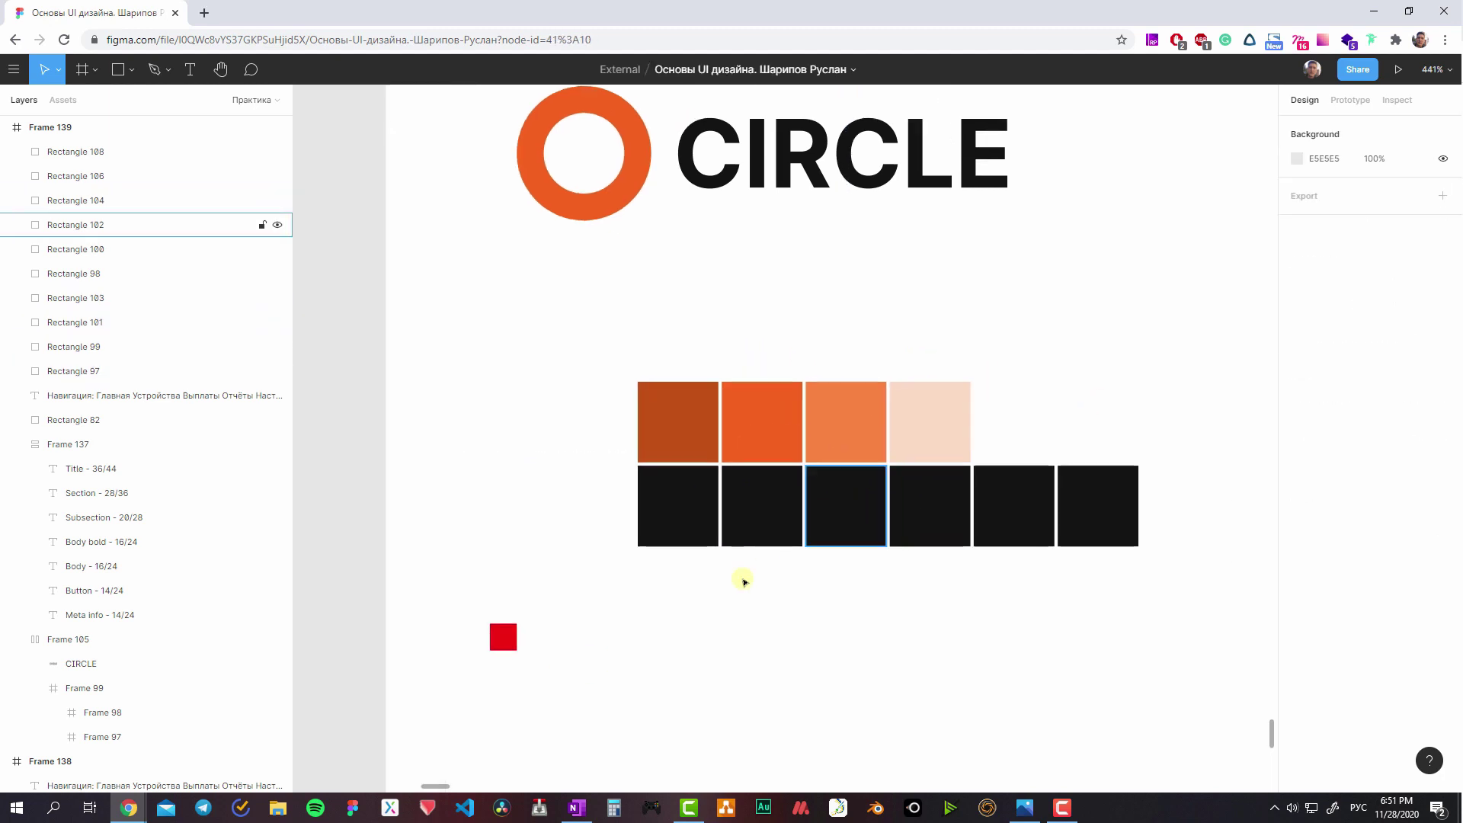
pyautogui.click(762, 526)
pyautogui.click(1297, 460)
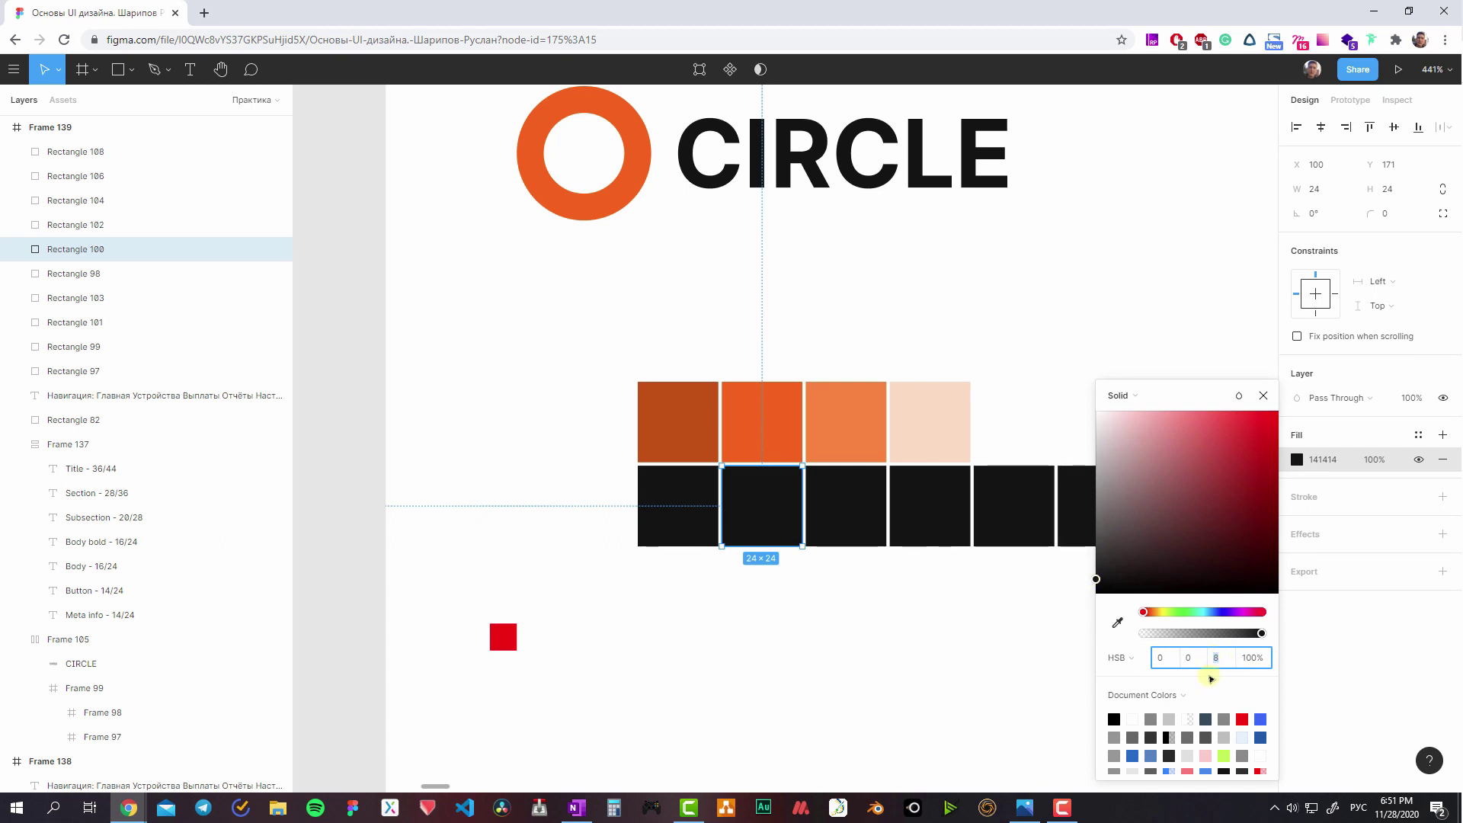
pyautogui.press('Return')
# - Lighten the third and fourth swatches to brightness 16 and 32
pyautogui.click(847, 521)
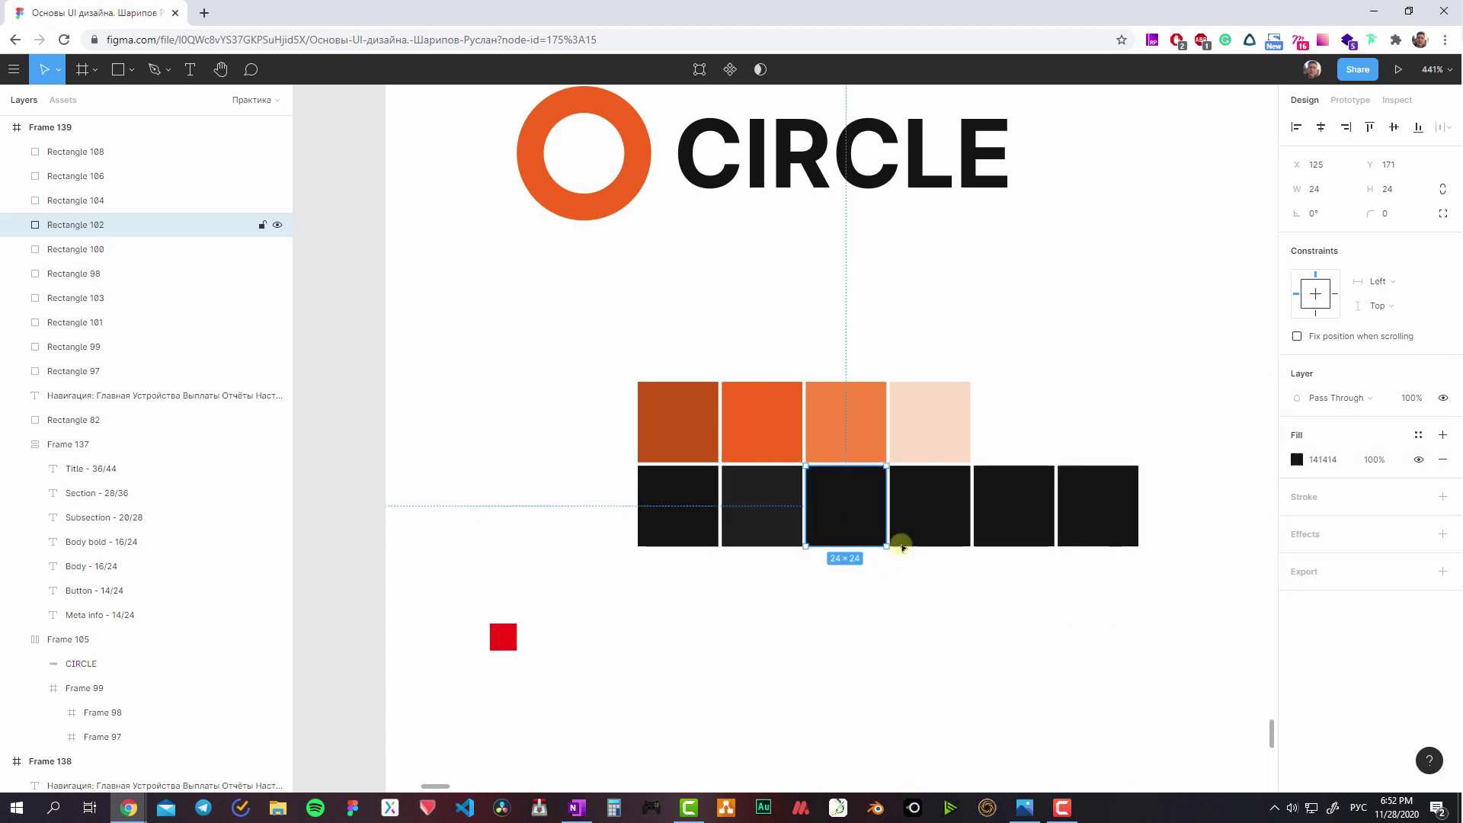
pyautogui.click(1296, 459)
pyautogui.write('16')
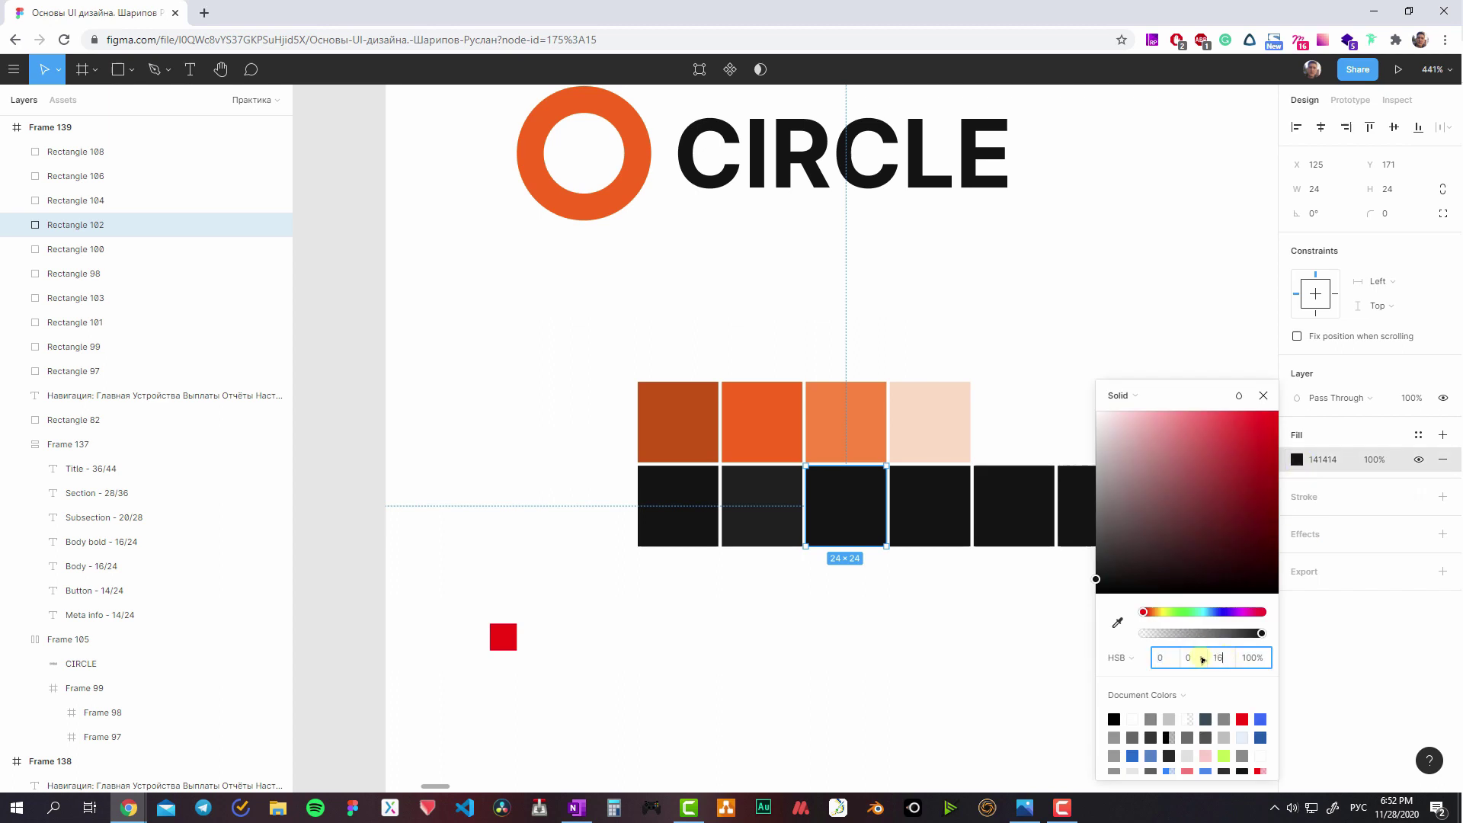
pyautogui.press('Return')
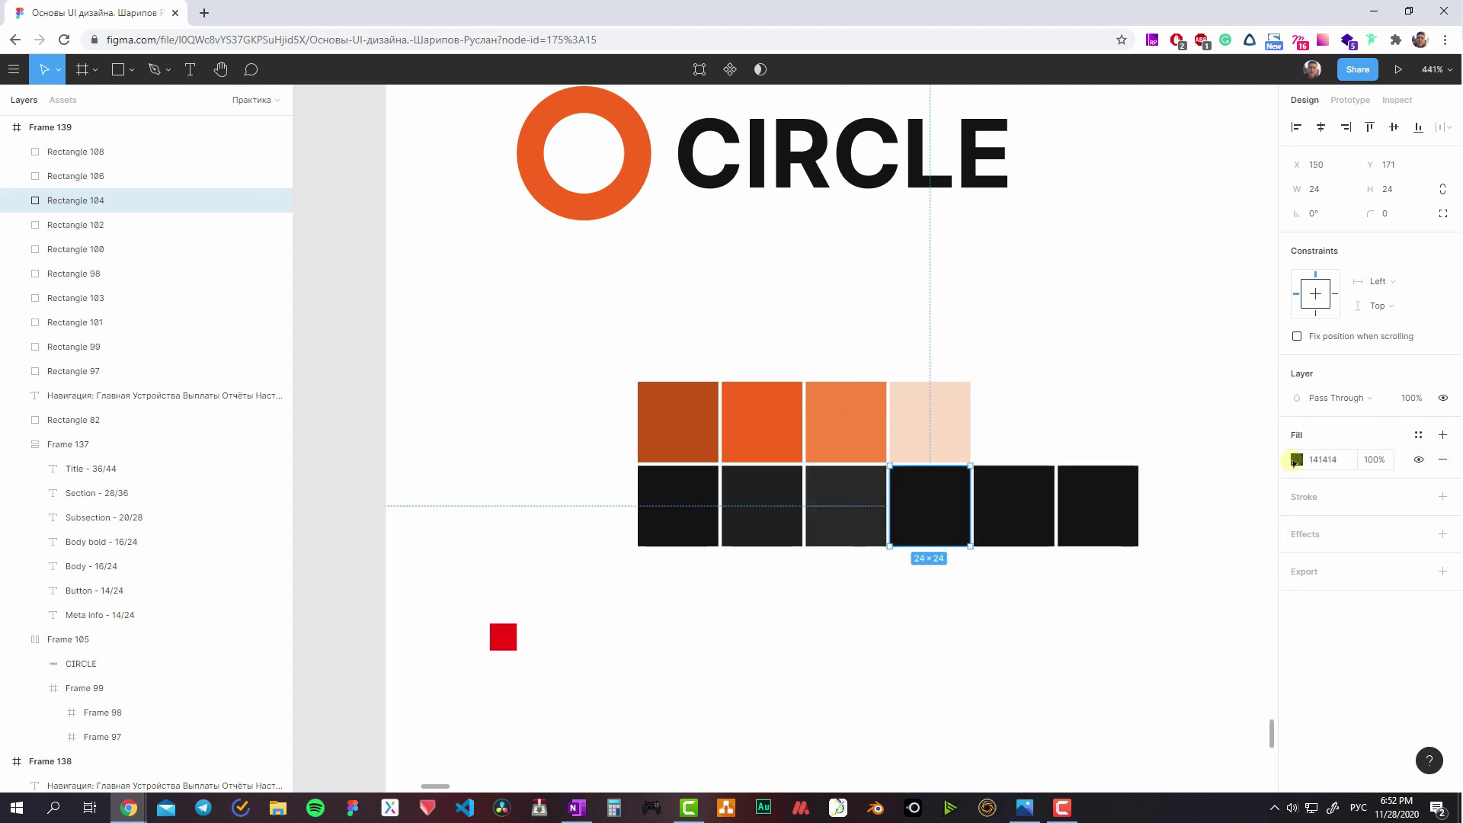
pyautogui.click(1293, 461)
pyautogui.click(1164, 658)
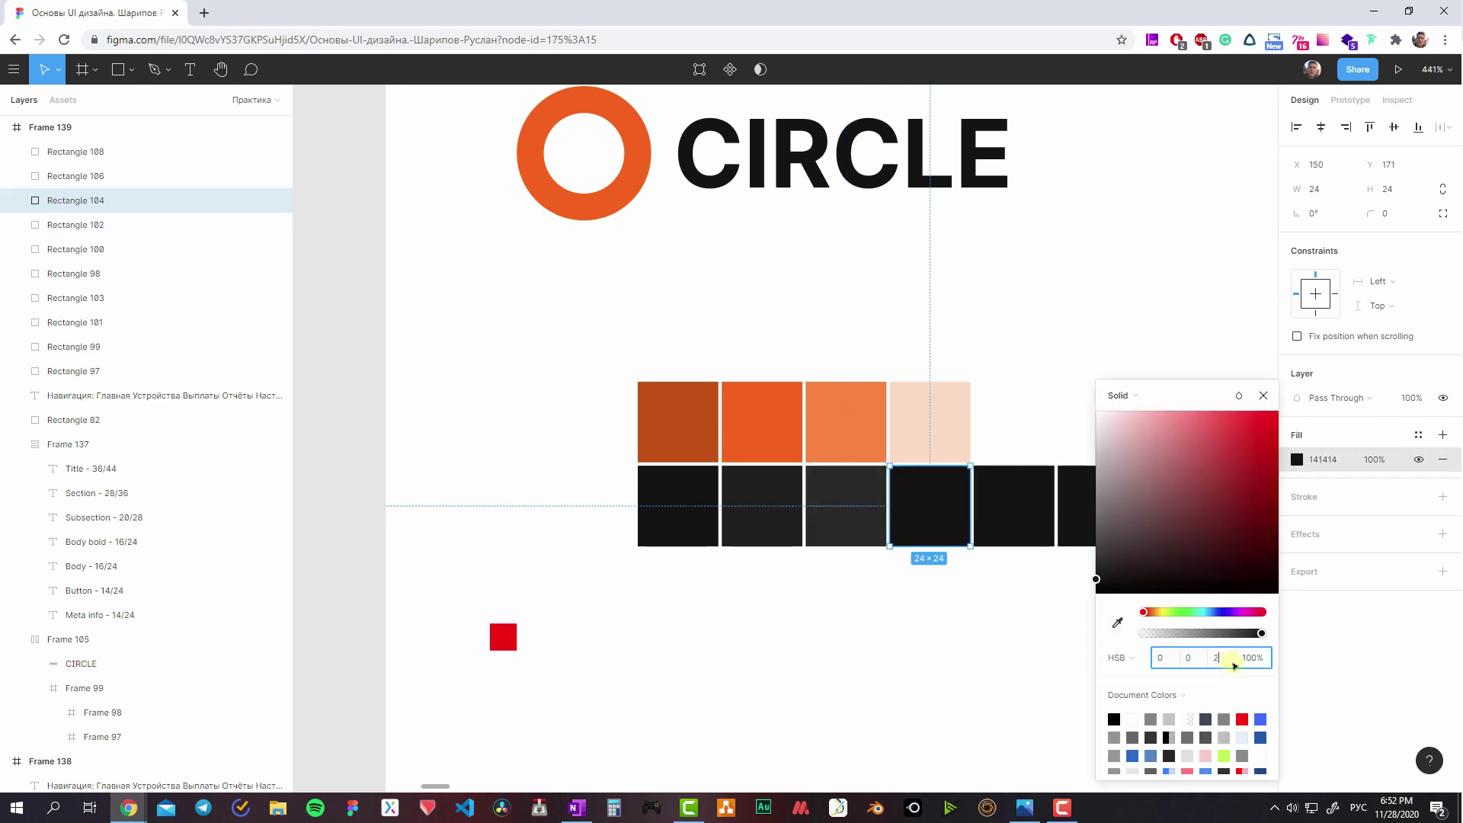
pyautogui.write('30')
pyautogui.press('Return')
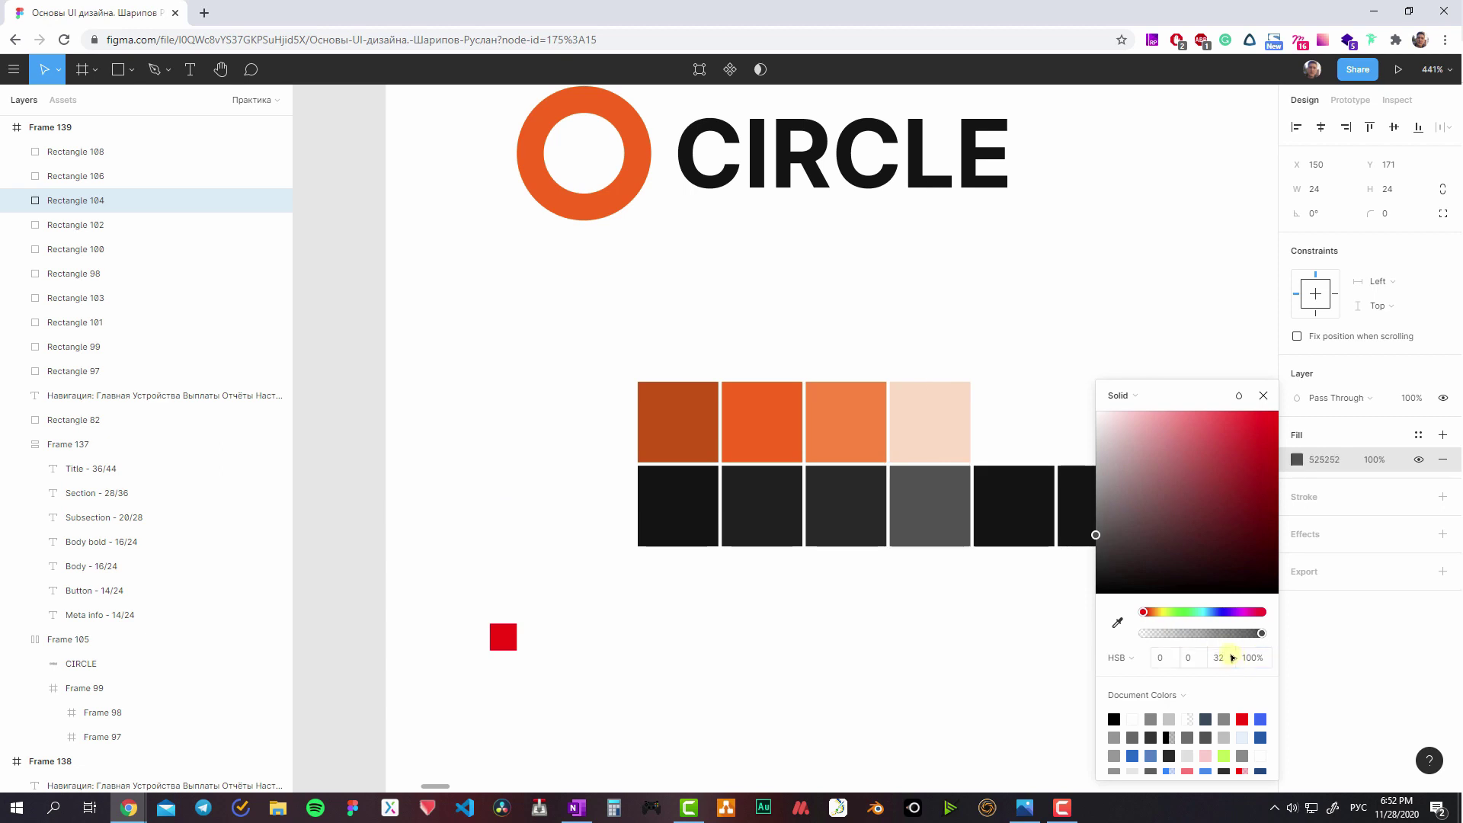
# - Lighten the fifth swatch to brightness 72 and verify its value
pyautogui.click(1013, 509)
pyautogui.hscroll(2, 1066, 503)
pyautogui.click(1296, 459)
pyautogui.write('72')
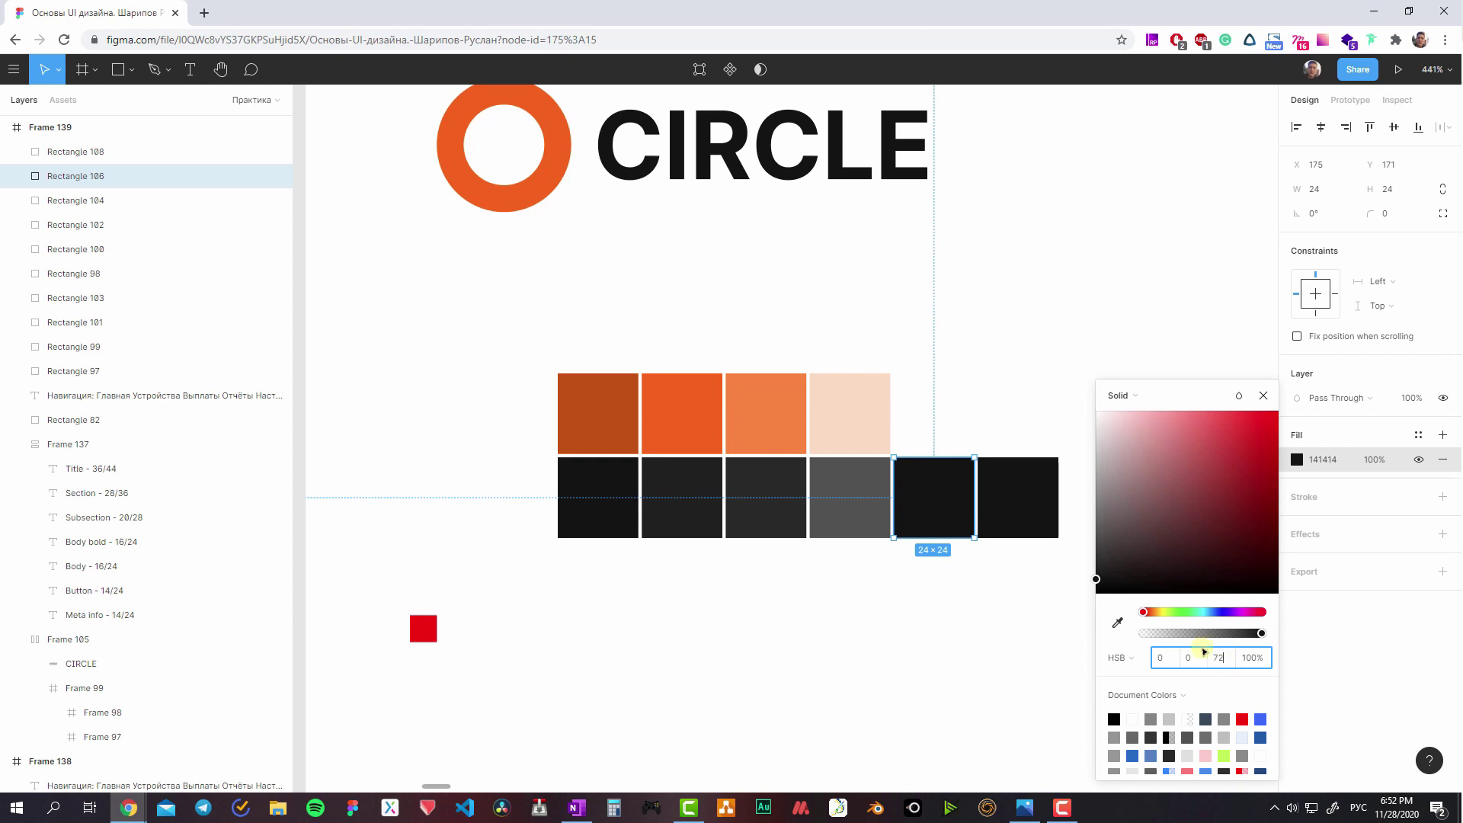
pyautogui.press('Return')
pyautogui.click(992, 522)
pyautogui.hscroll(2, 993, 523)
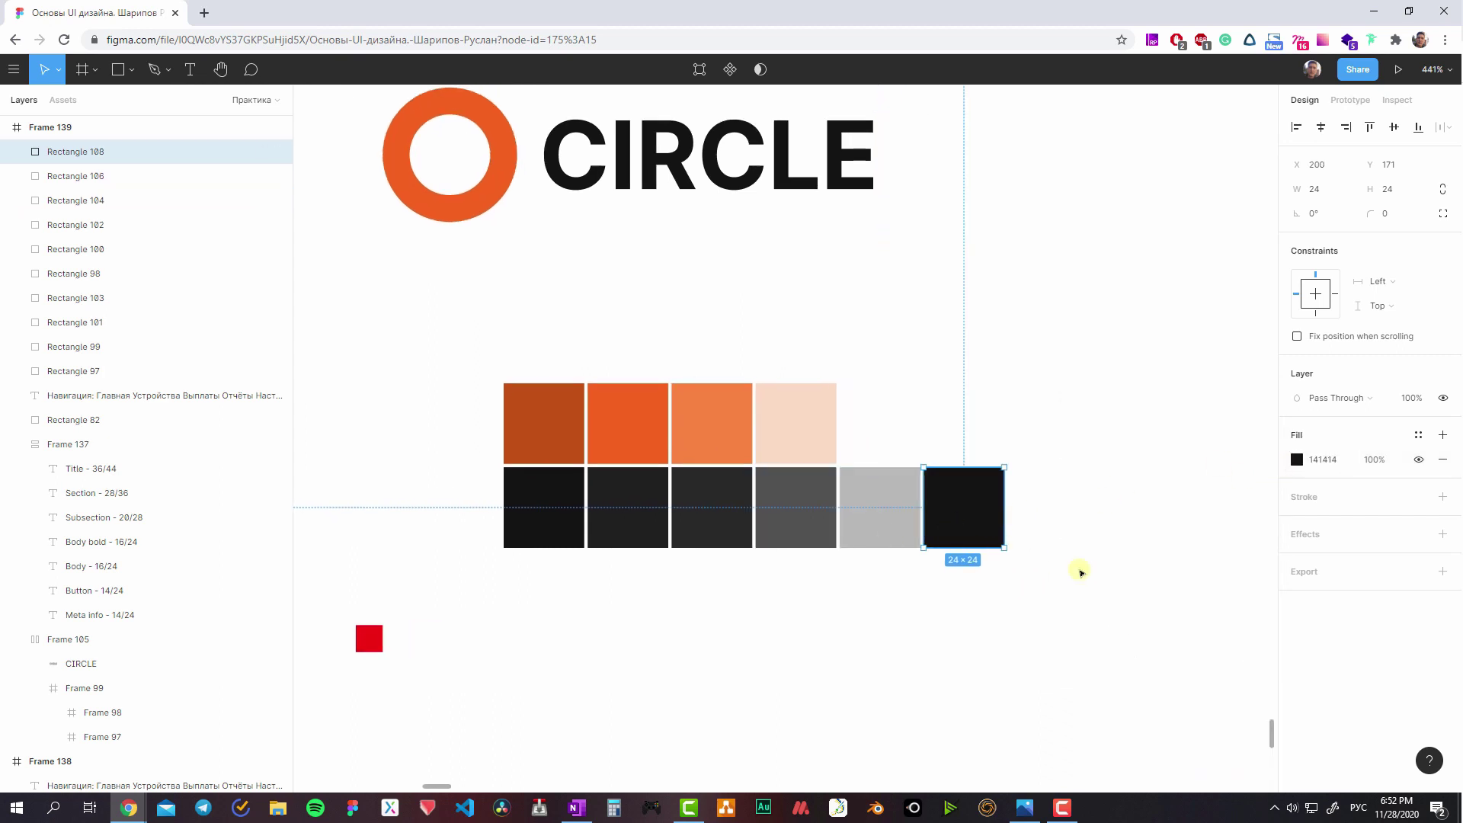
pyautogui.hscroll(5, 953, 419)
pyautogui.hscroll(-5, 793, 490)
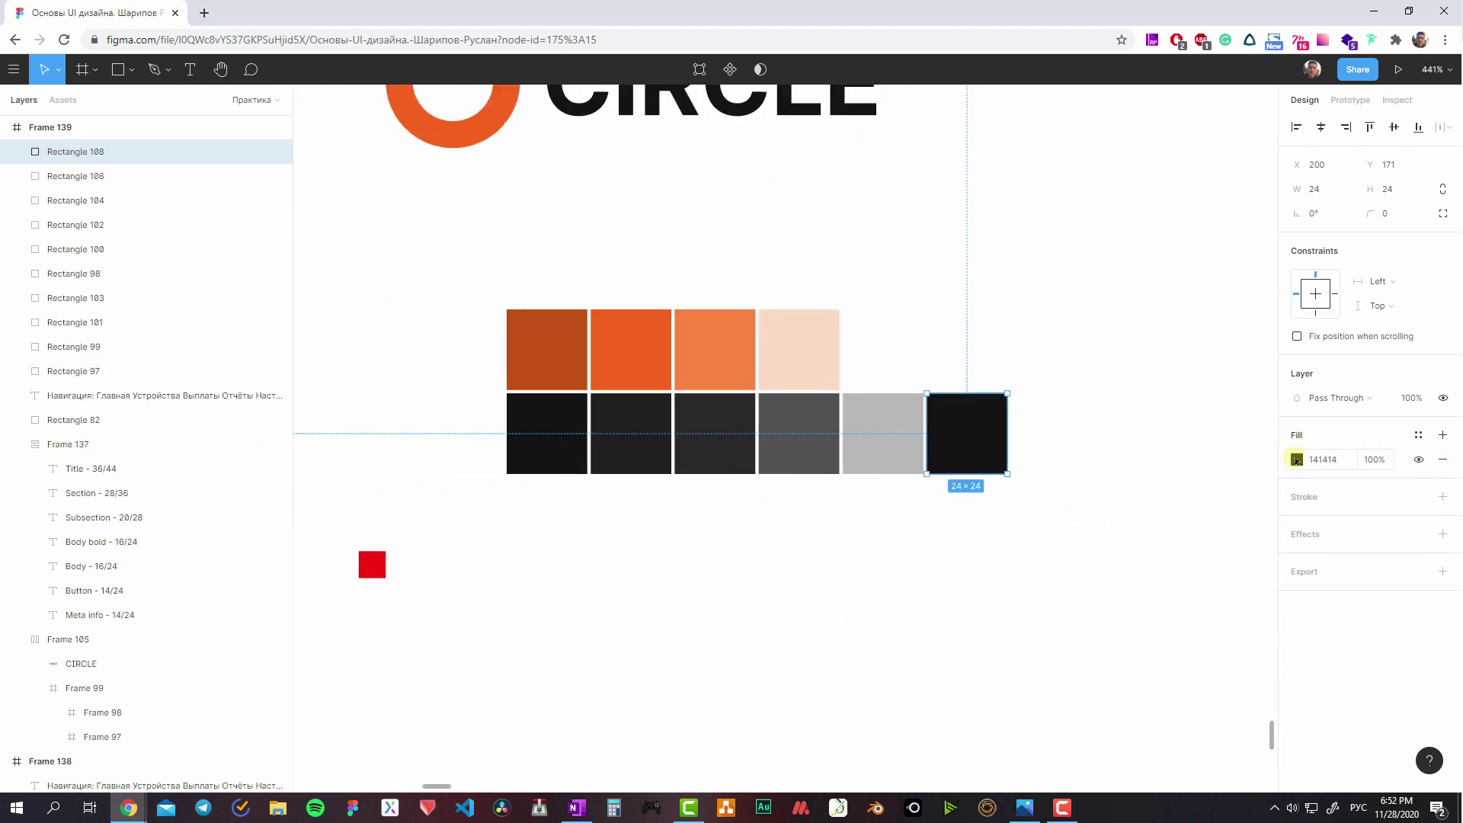
pyautogui.click(1296, 459)
pyautogui.click(882, 442)
pyautogui.click(1296, 459)
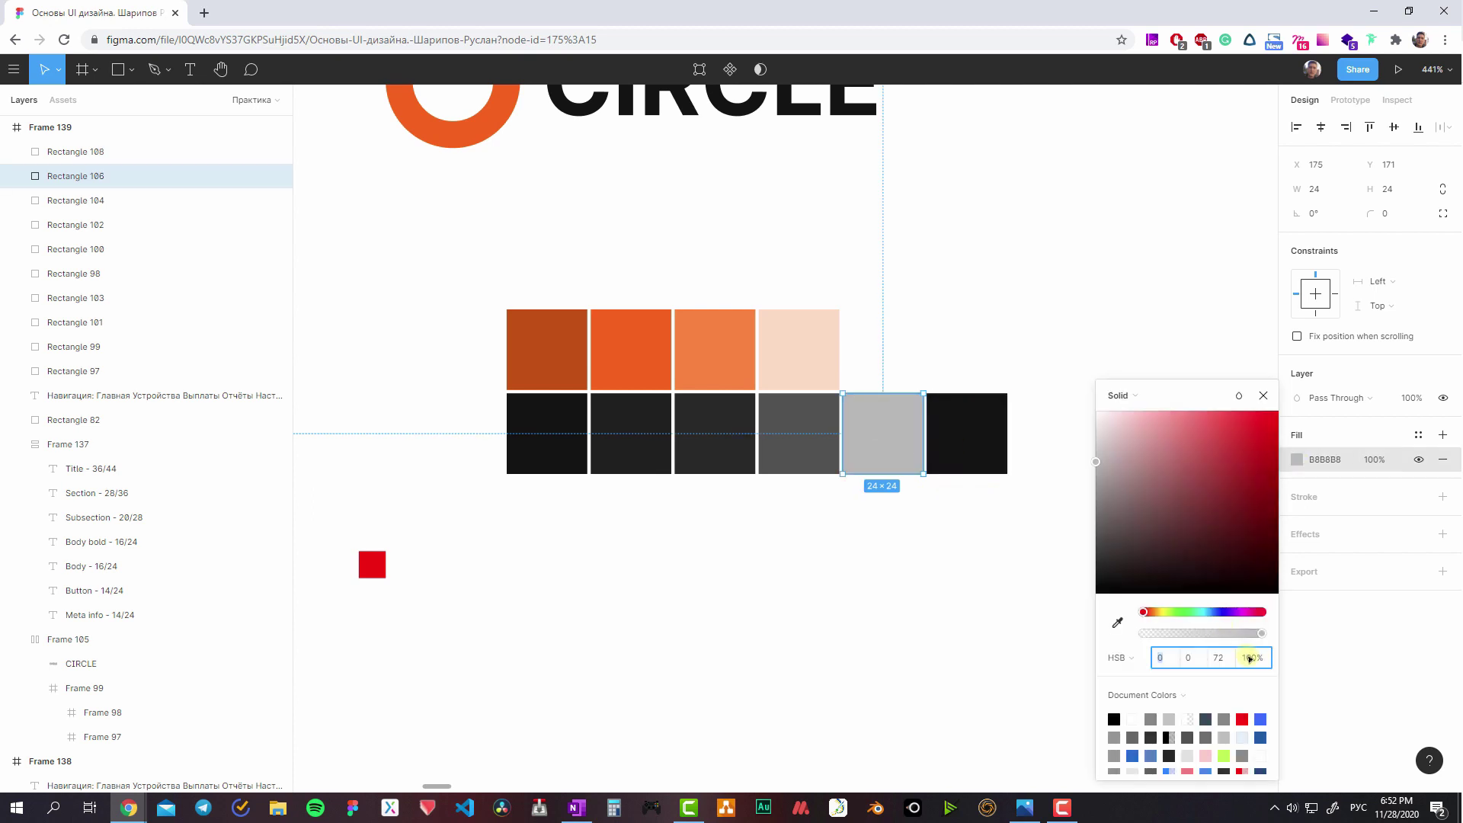
# - Set the sixth swatch to brightness 88 and Alt-drag a copy beside it as a seventh
pyautogui.click(1000, 461)
pyautogui.click(1296, 459)
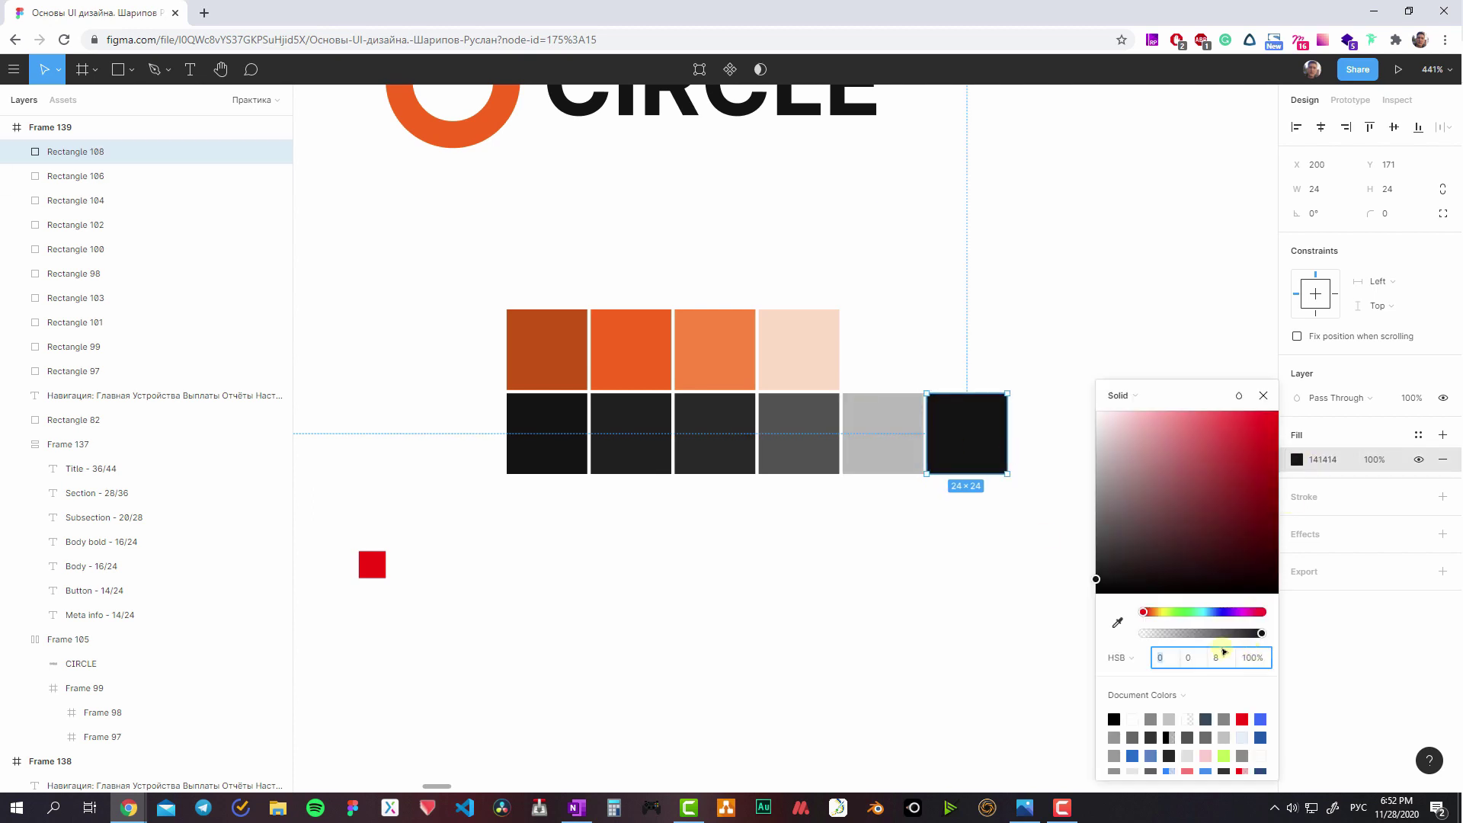
pyautogui.write('8')
pyautogui.press('Return')
pyautogui.click(927, 568)
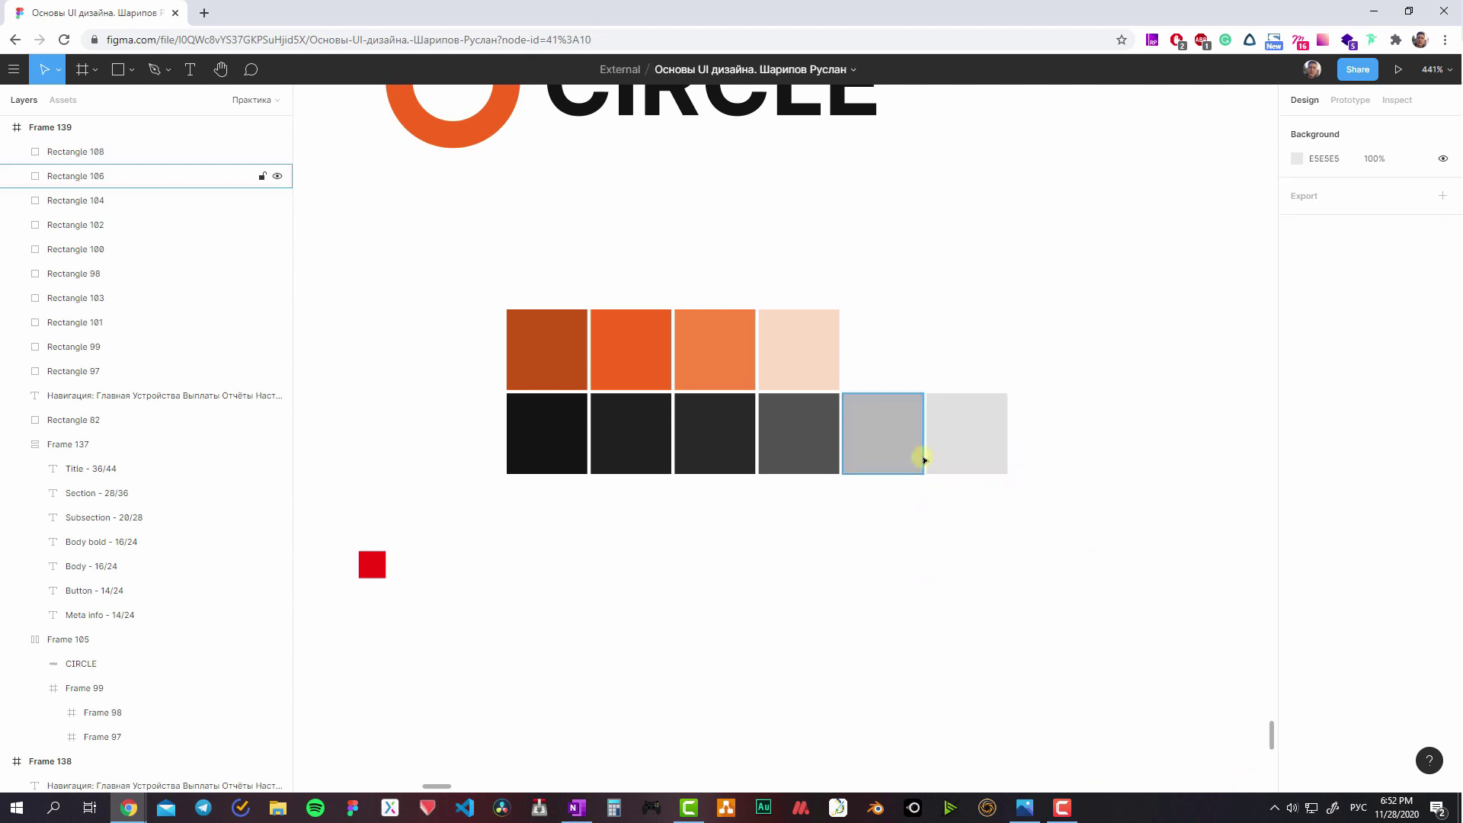
pyautogui.moveTo(961, 449)
pyautogui.keyDown('alt'); pyautogui.mouseDown()
pyautogui.moveTo(1051, 447)
pyautogui.moveTo(1038, 450)
pyautogui.mouseUp(); pyautogui.keyUp('alt')
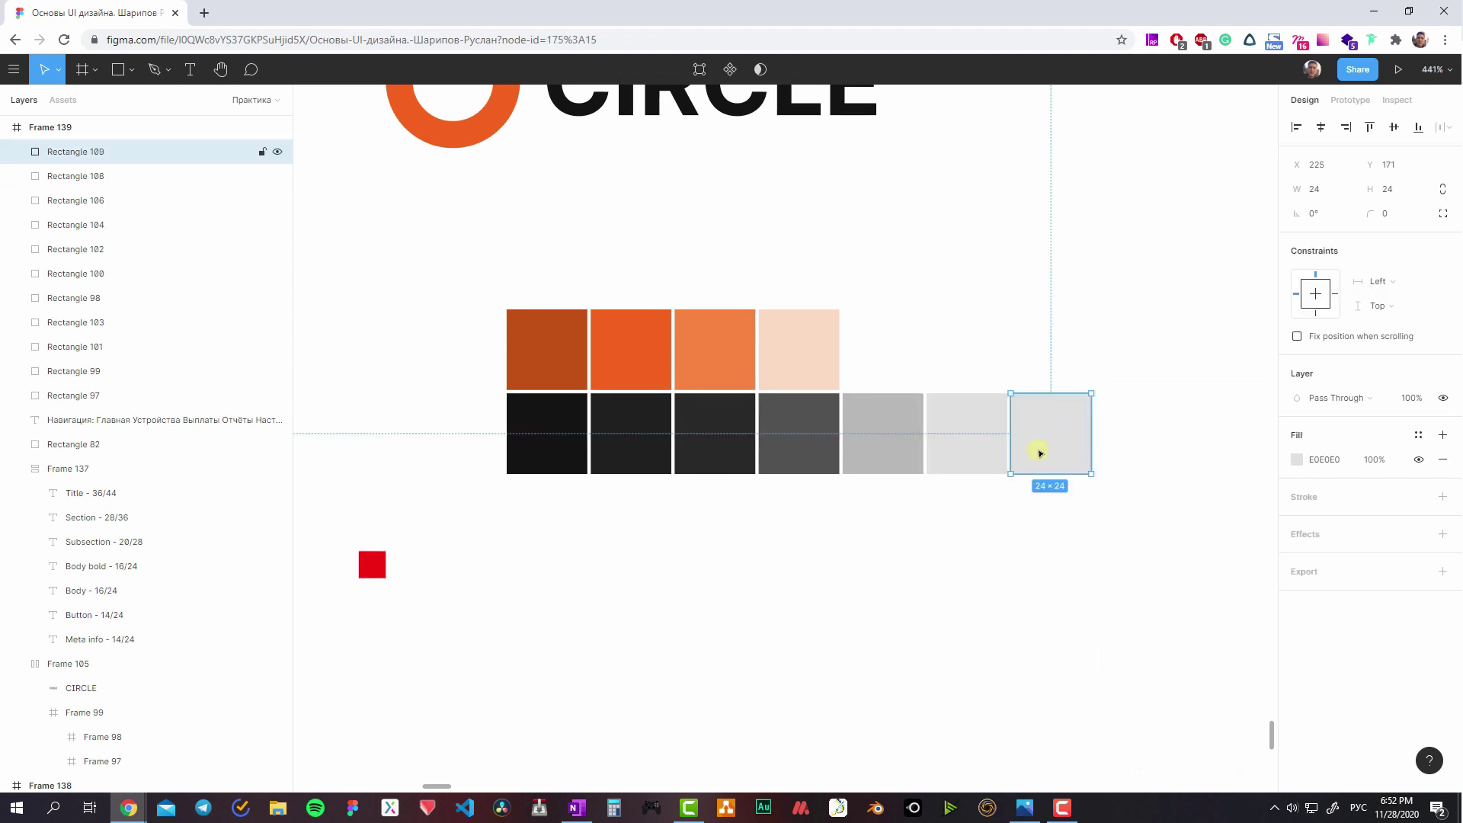
pyautogui.click(1074, 536)
# - Lighten the seventh swatch to a near-white grey at brightness 96
pyautogui.scroll(-5, 882, 483)
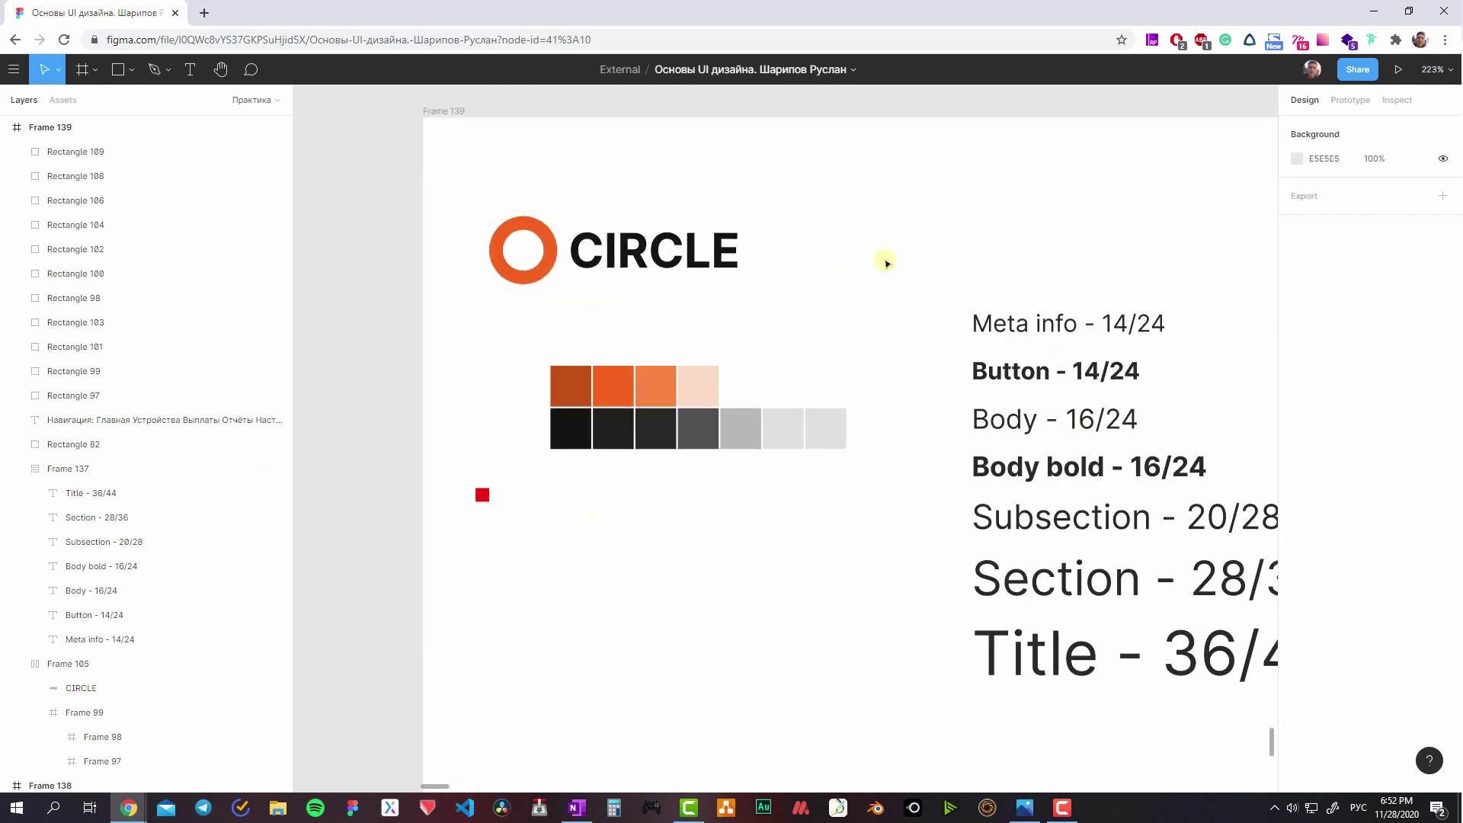
pyautogui.scroll(1, 884, 261)
pyautogui.click(857, 455)
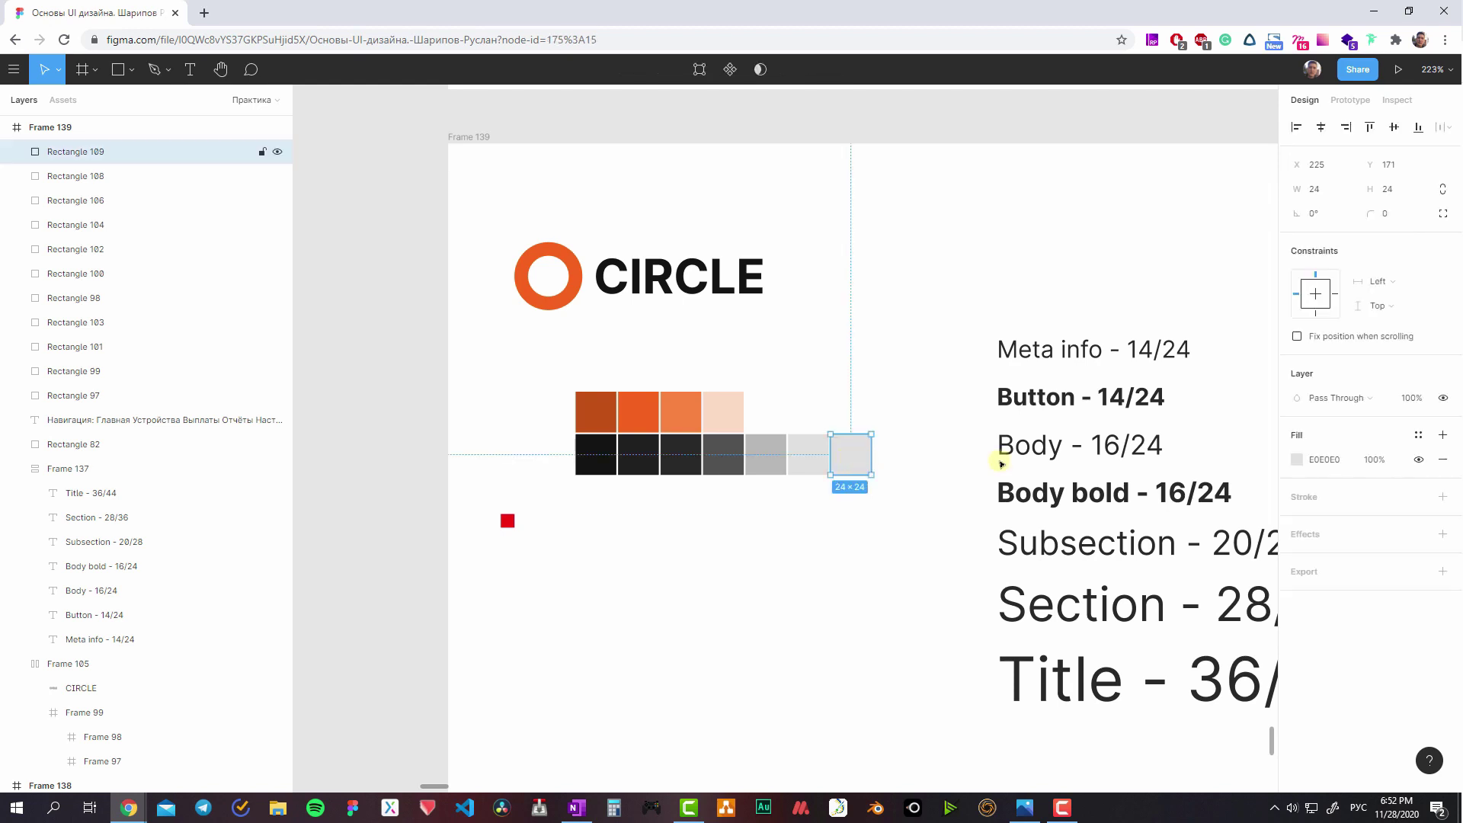
pyautogui.click(1297, 460)
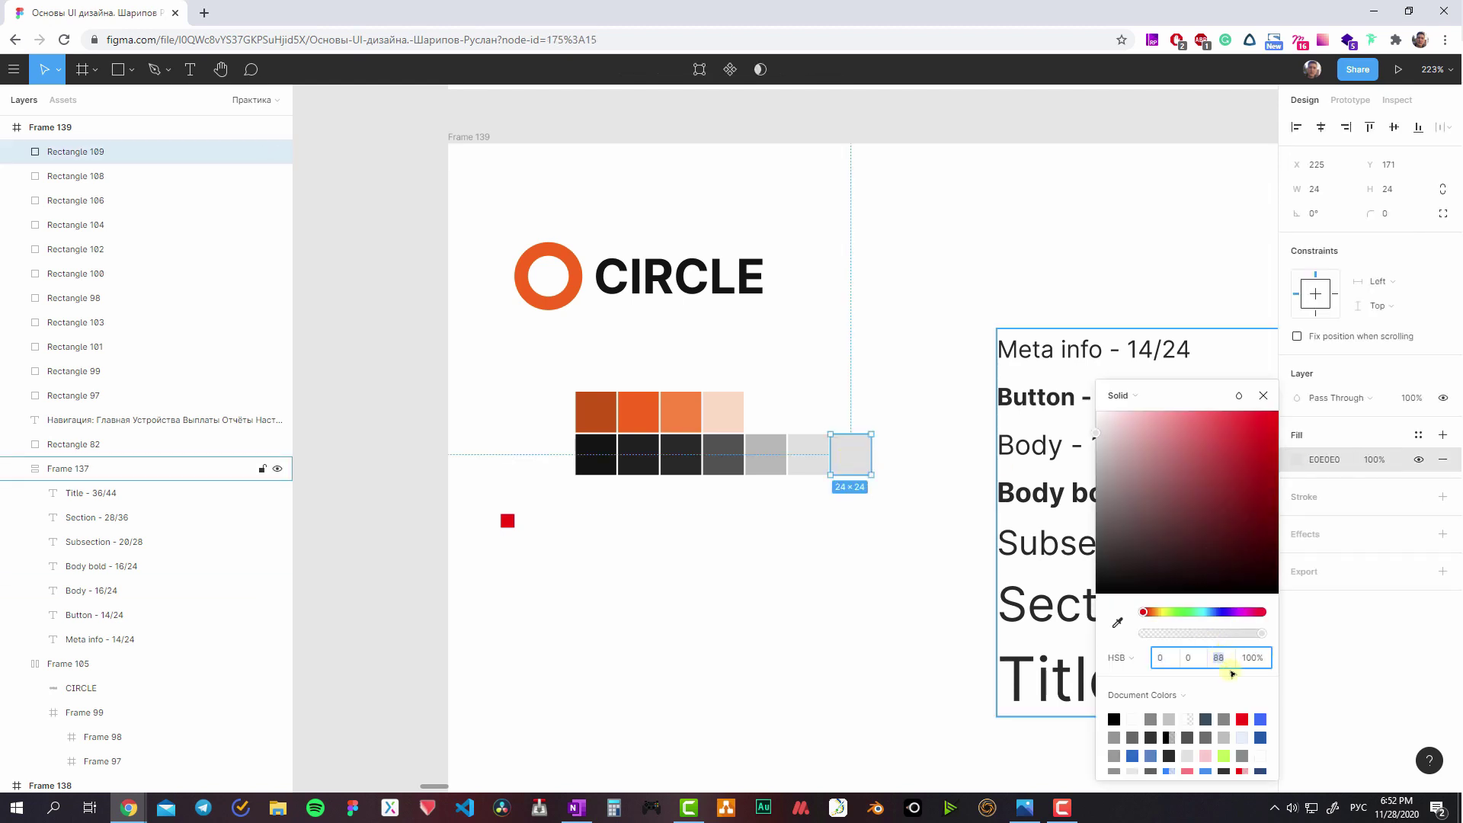
pyautogui.click(930, 518)
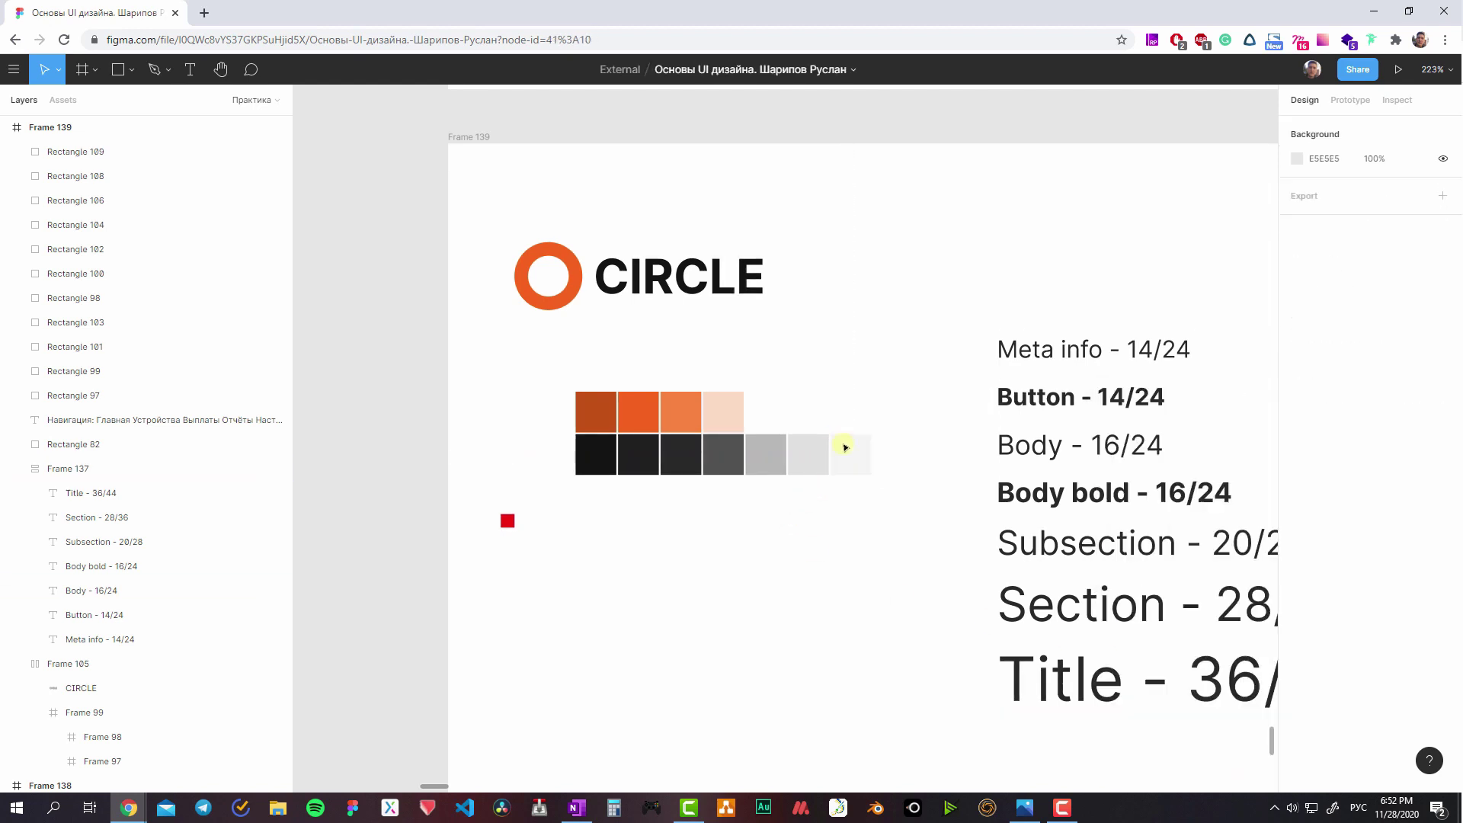
# - Review the Color, Effect and Text Styles lists, then close them
pyautogui.moveTo(875, 503); pyautogui.dragTo(567, 429)
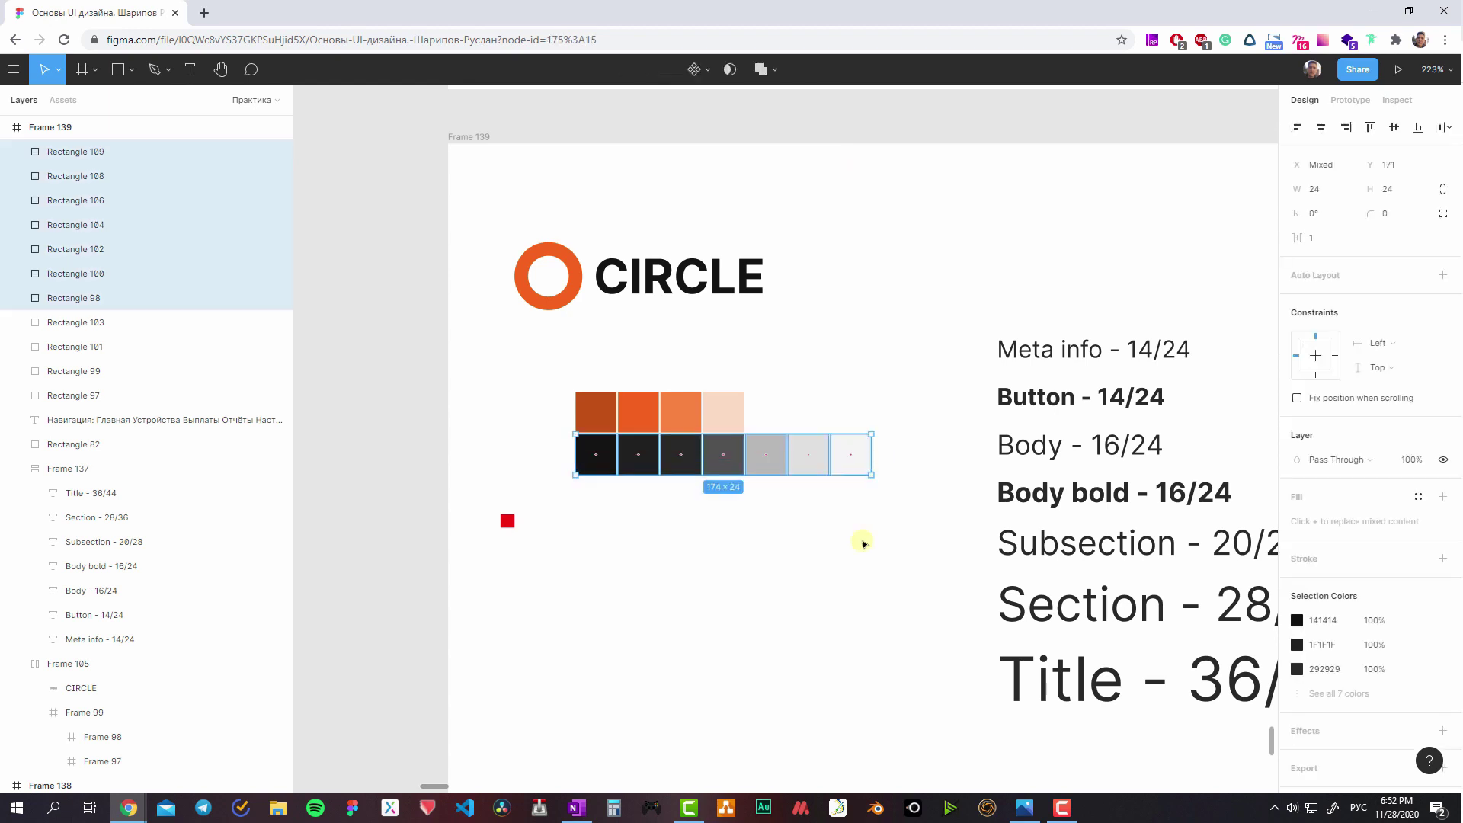
pyautogui.click(865, 542)
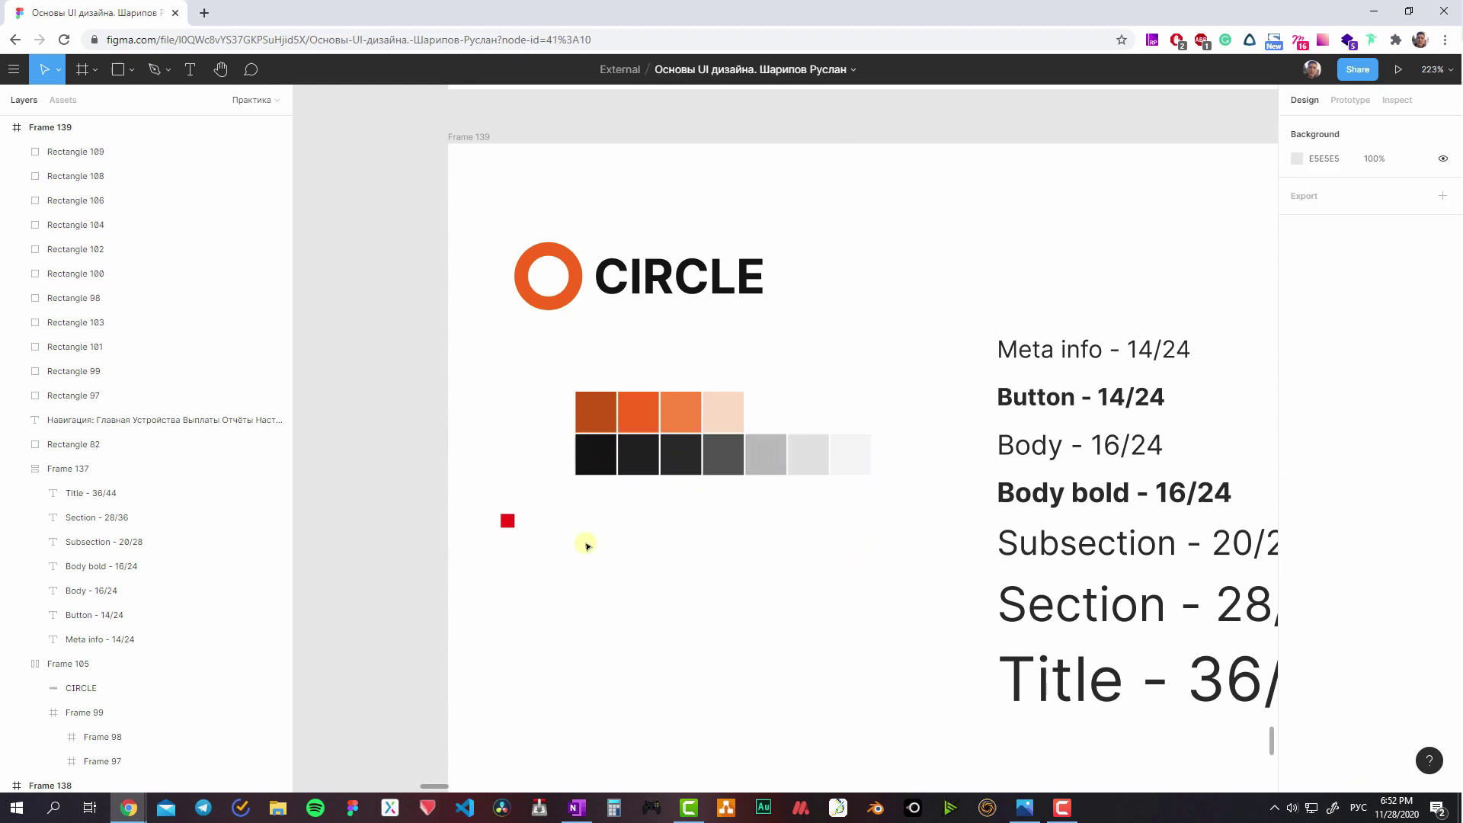
pyautogui.click(598, 413)
pyautogui.click(1418, 435)
pyautogui.click(1423, 378)
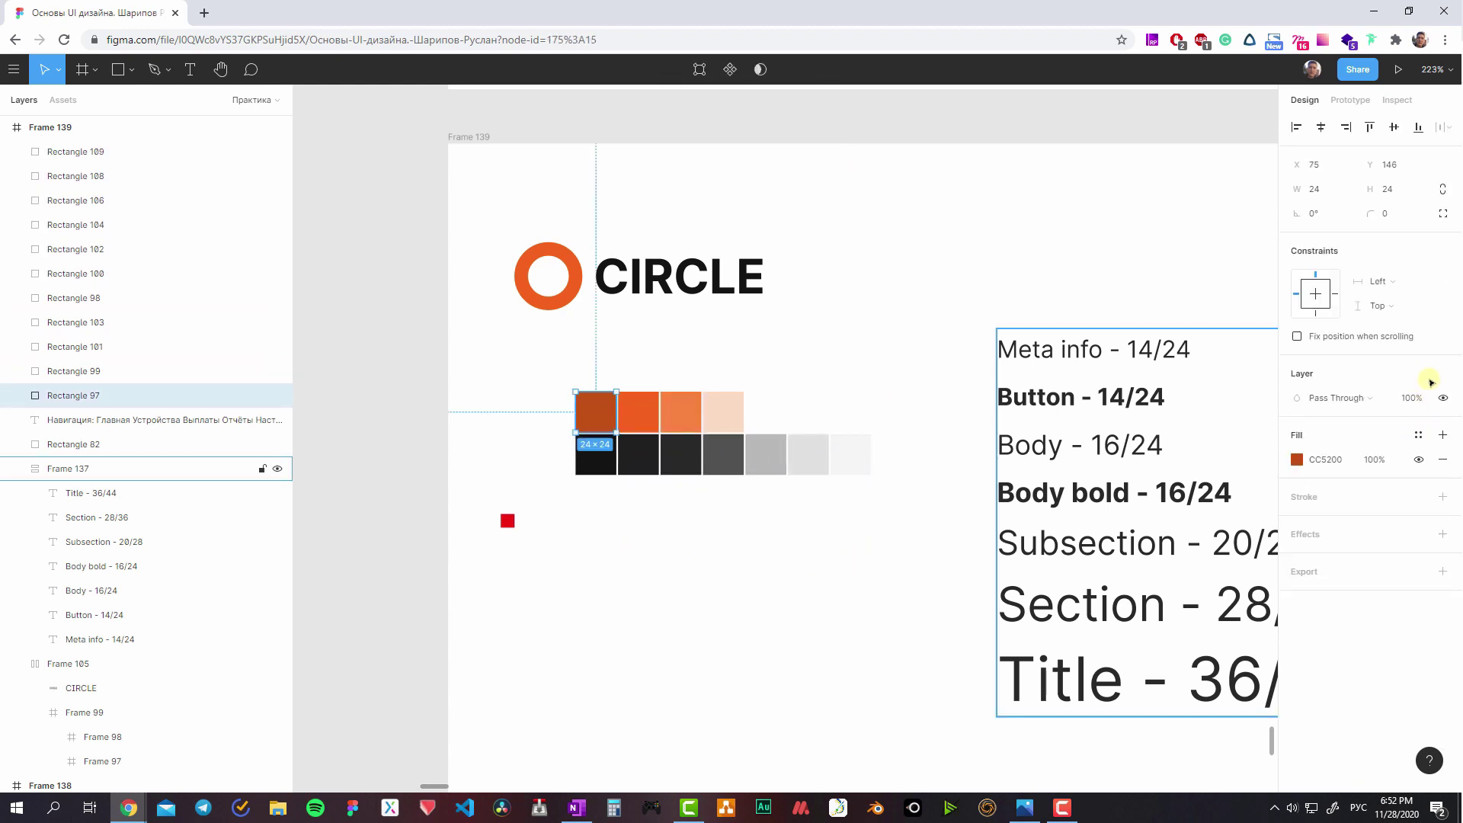
pyautogui.click(1418, 534)
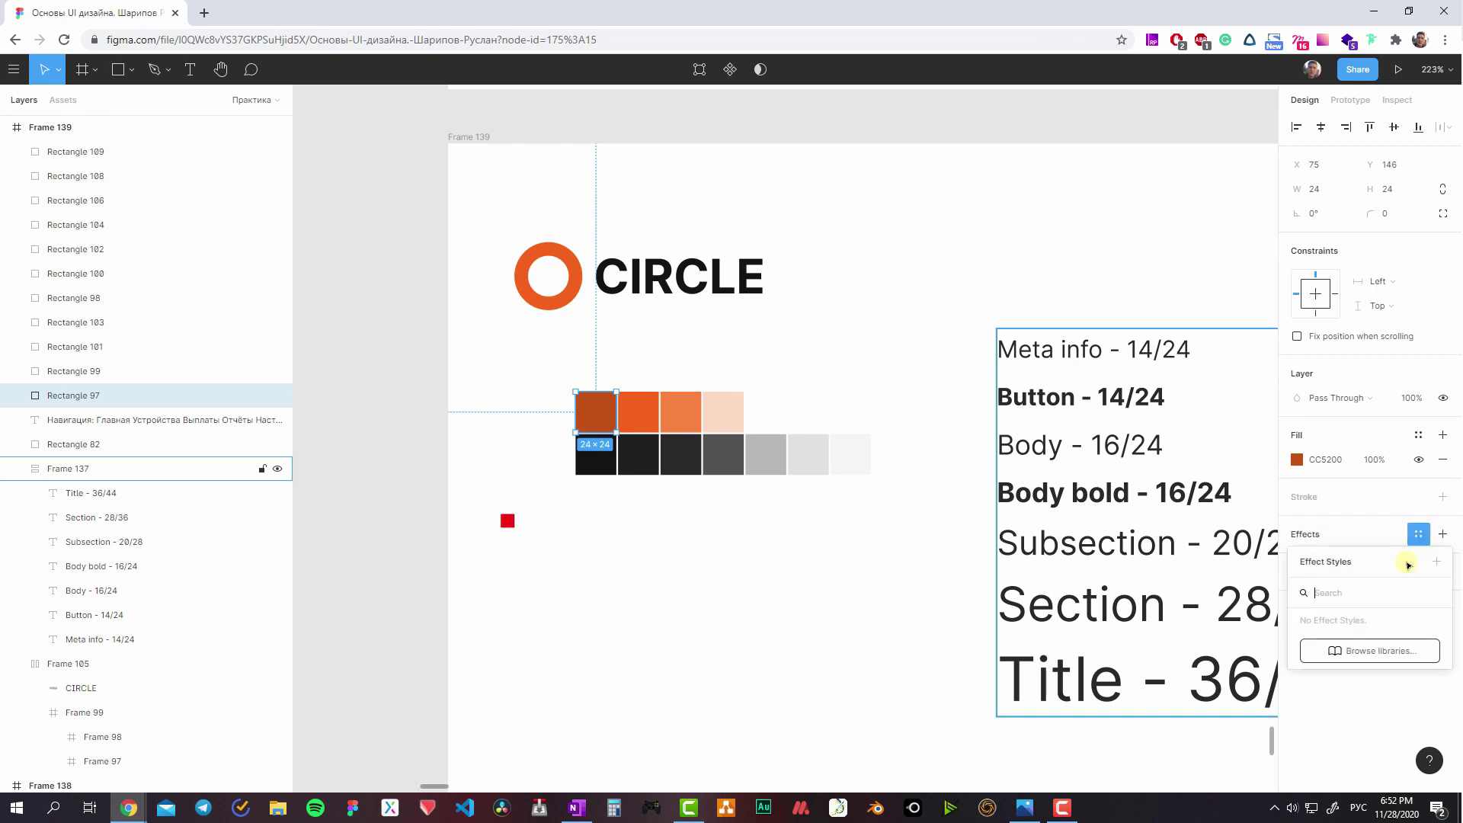
pyautogui.click(1419, 542)
pyautogui.doubleClick(1087, 491)
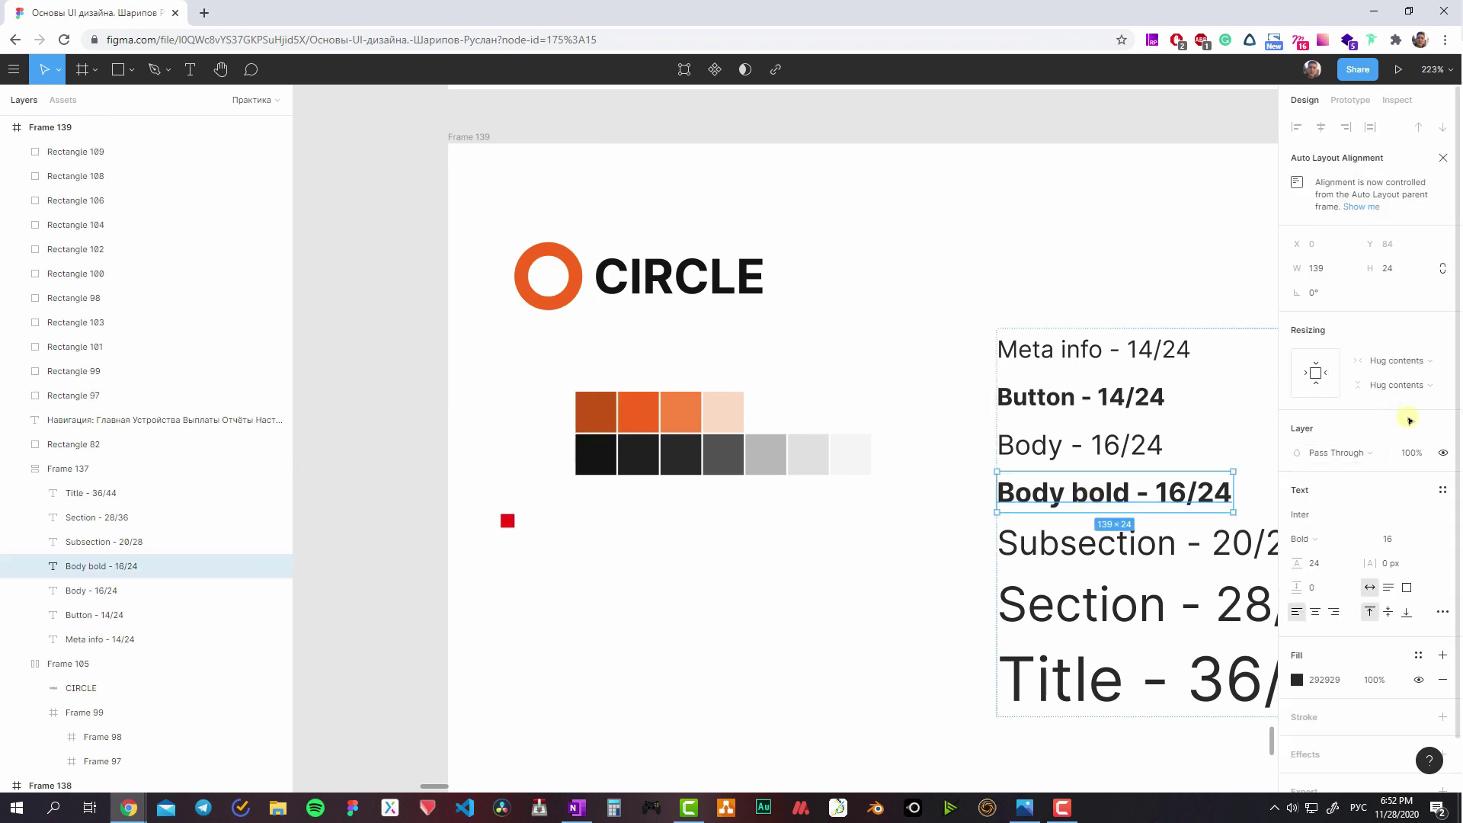
pyautogui.click(1442, 491)
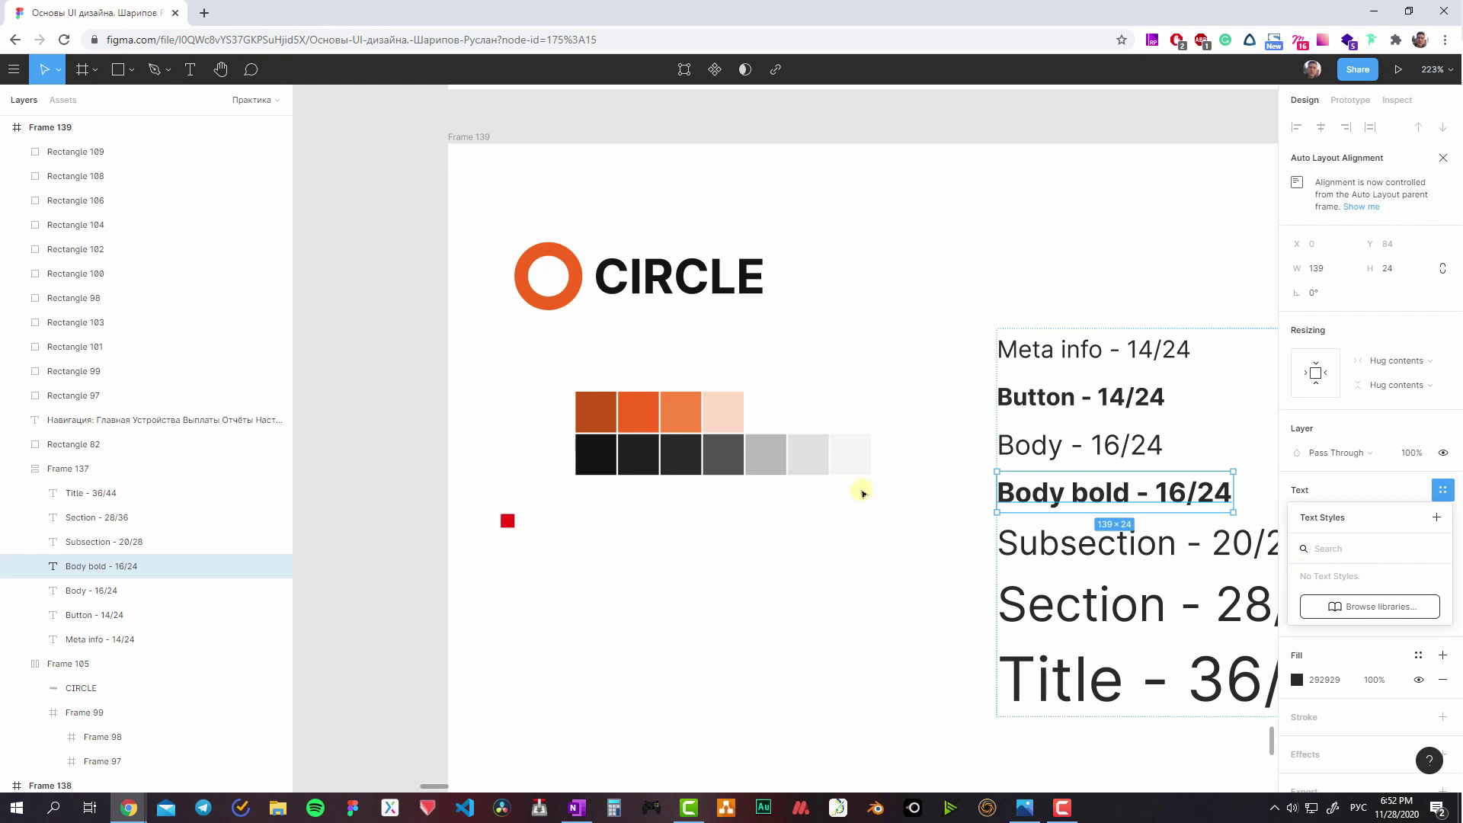
pyautogui.click(862, 493)
pyautogui.scroll(-3, 861, 434)
pyautogui.scroll(-2, 898, 440)
# - Replace Frame 140 with a new 1366×768 frame placed beside the navigation frame
pyautogui.scroll(-3, 918, 434)
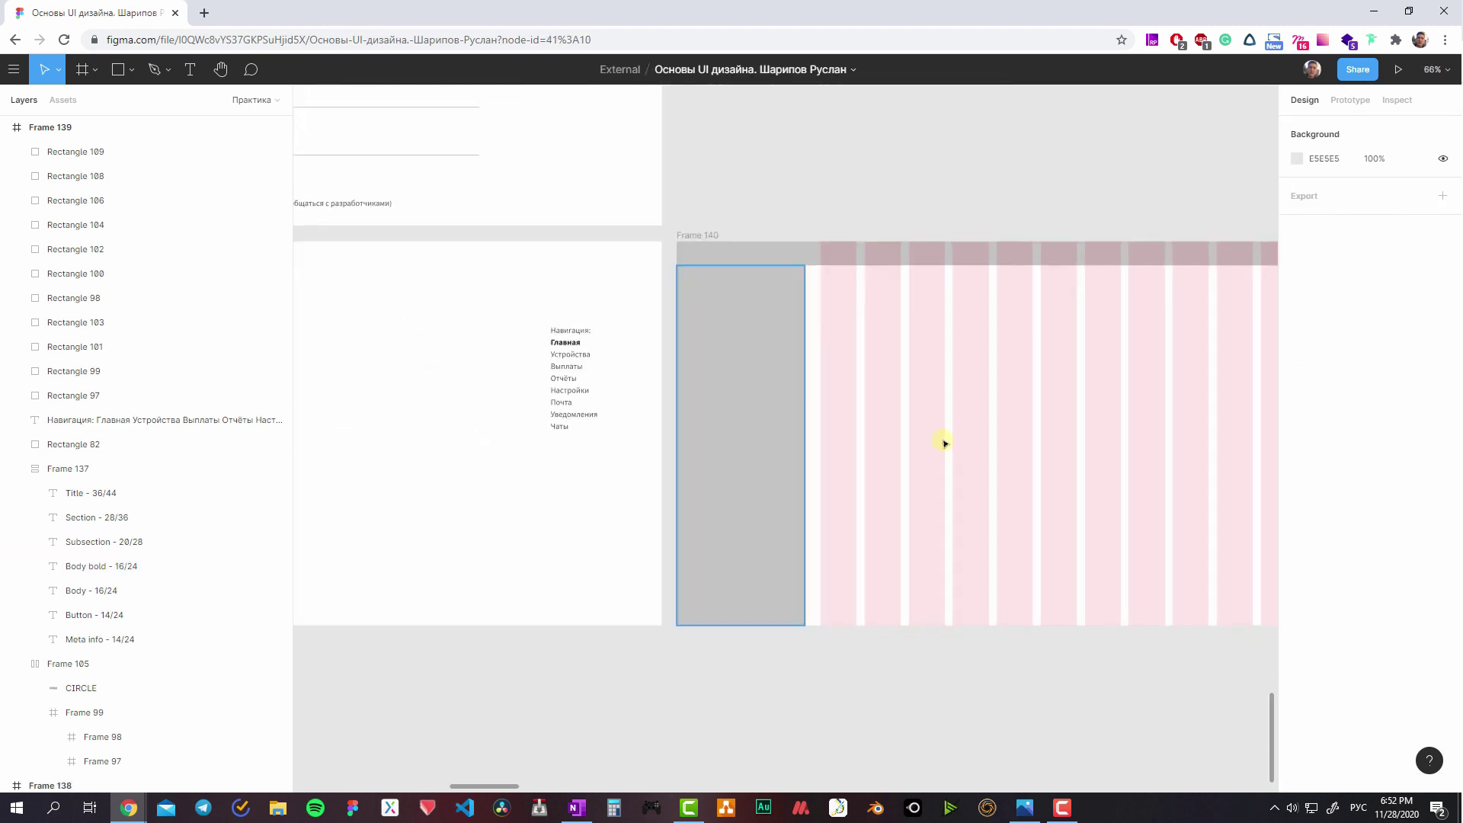
pyautogui.hscroll(-3, 941, 441)
pyautogui.click(581, 246)
pyautogui.press('Delete')
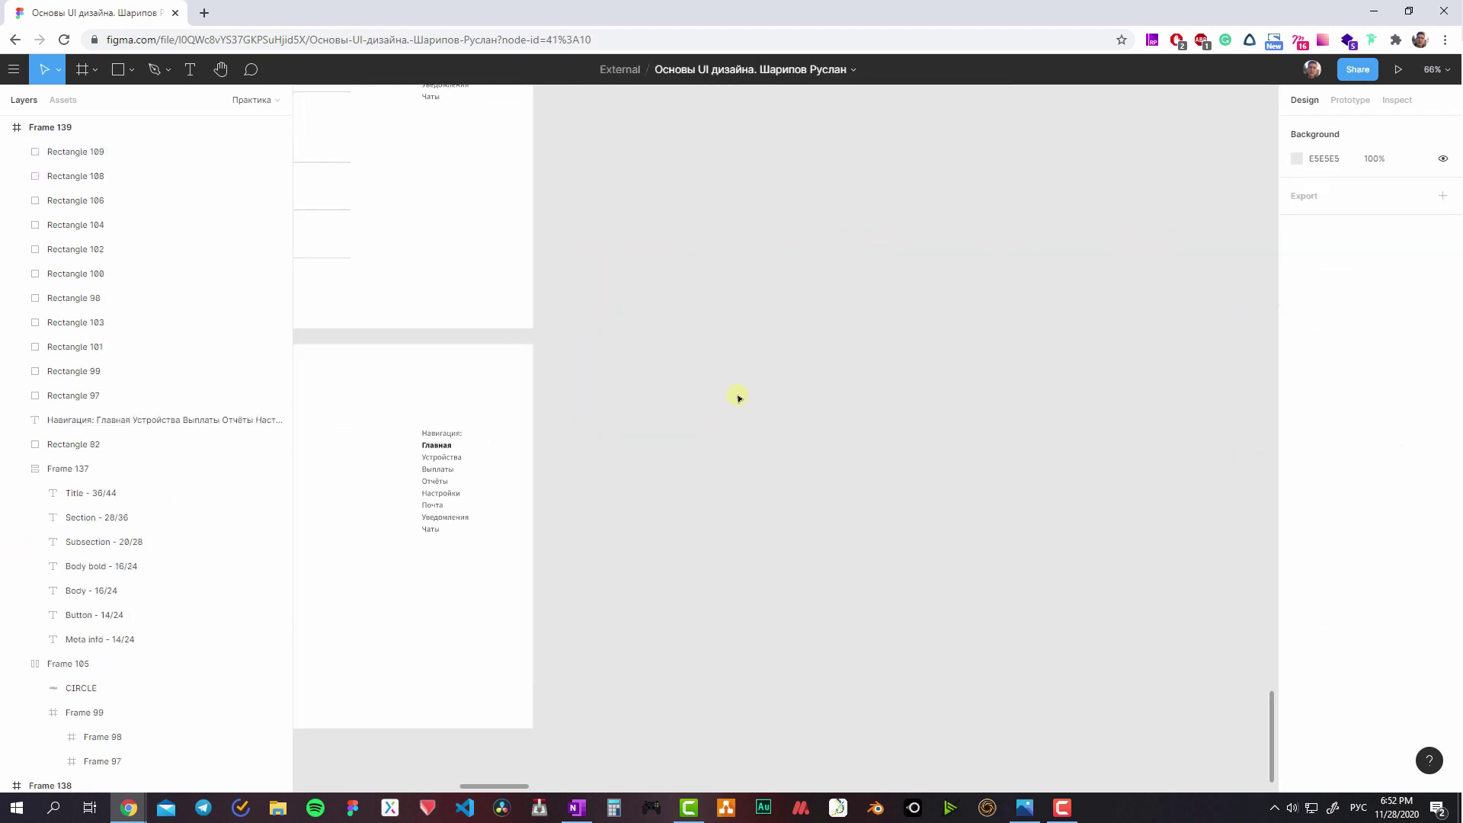
pyautogui.scroll(-2, 762, 365)
pyautogui.hscroll(-2, 762, 366)
pyautogui.press('f')
pyautogui.click(720, 240)
pyautogui.write('1366')
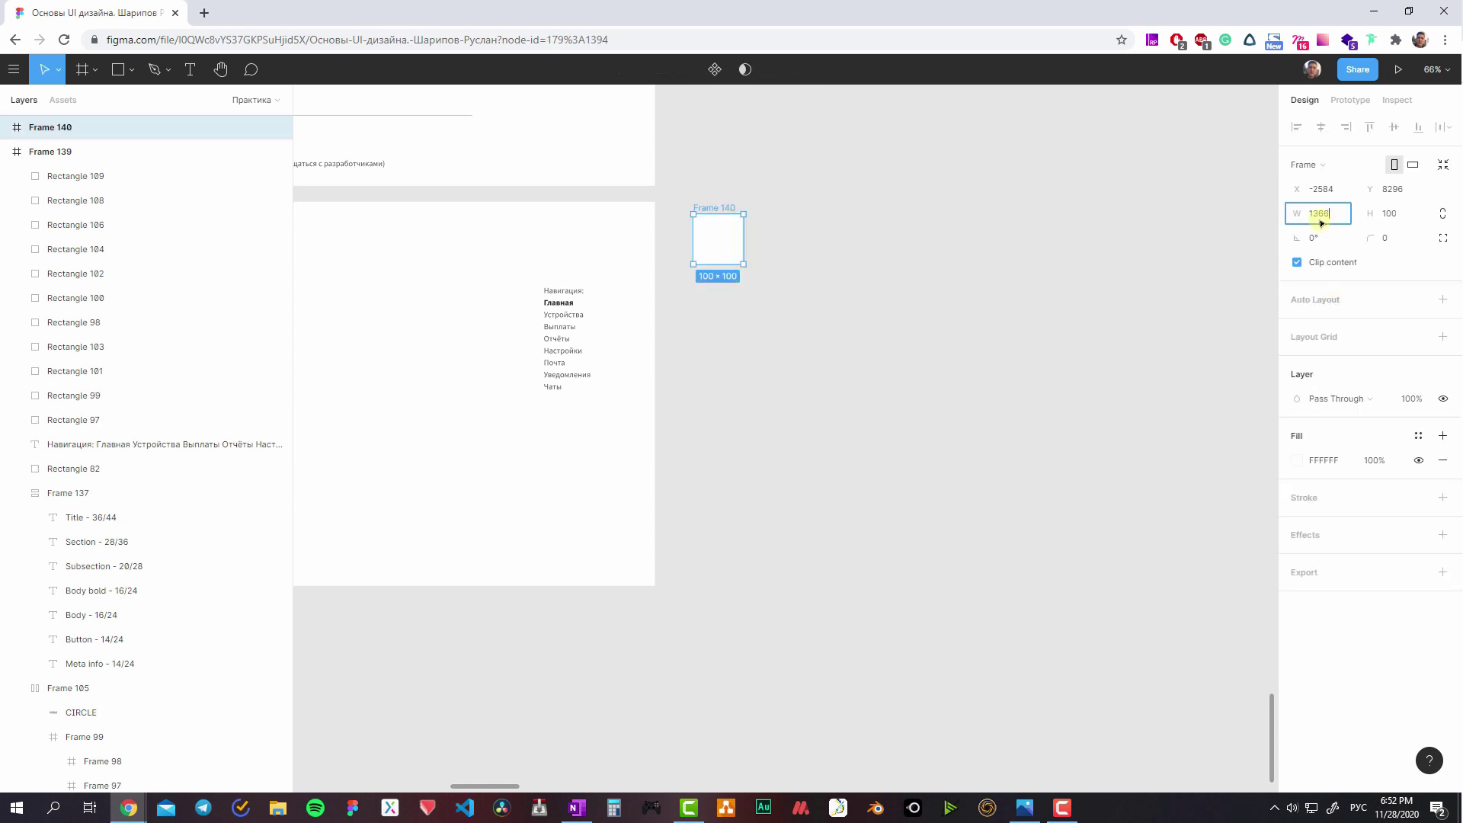
pyautogui.press('Tab')
pyautogui.write('768')
pyautogui.press('Return')
pyautogui.moveTo(871, 278); pyautogui.dragTo(849, 266)
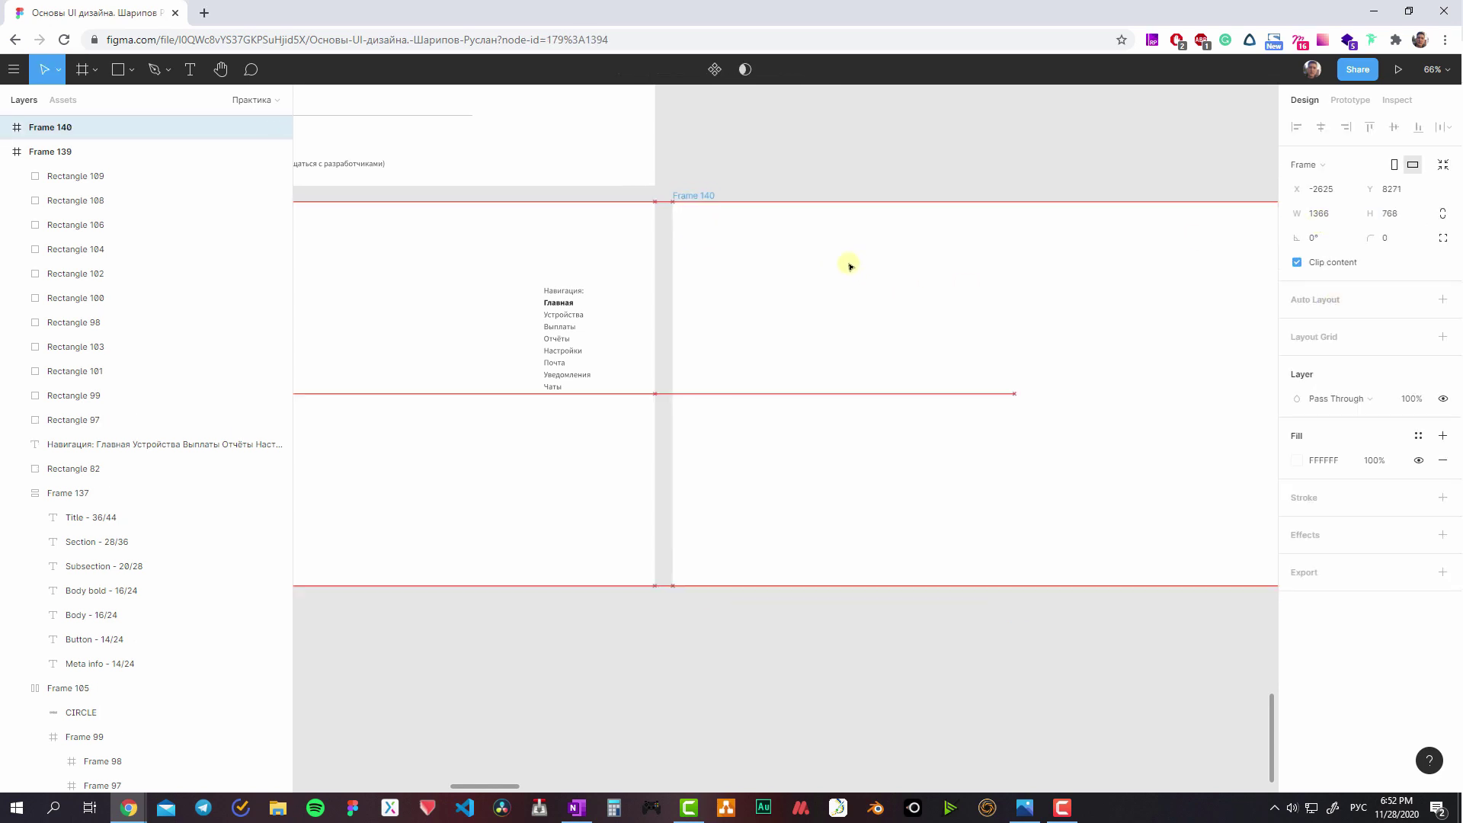
# - Enter editing on the Навигация text and select the items Главная through Чаты
pyautogui.scroll(3, 735, 265)
pyautogui.click(613, 260)
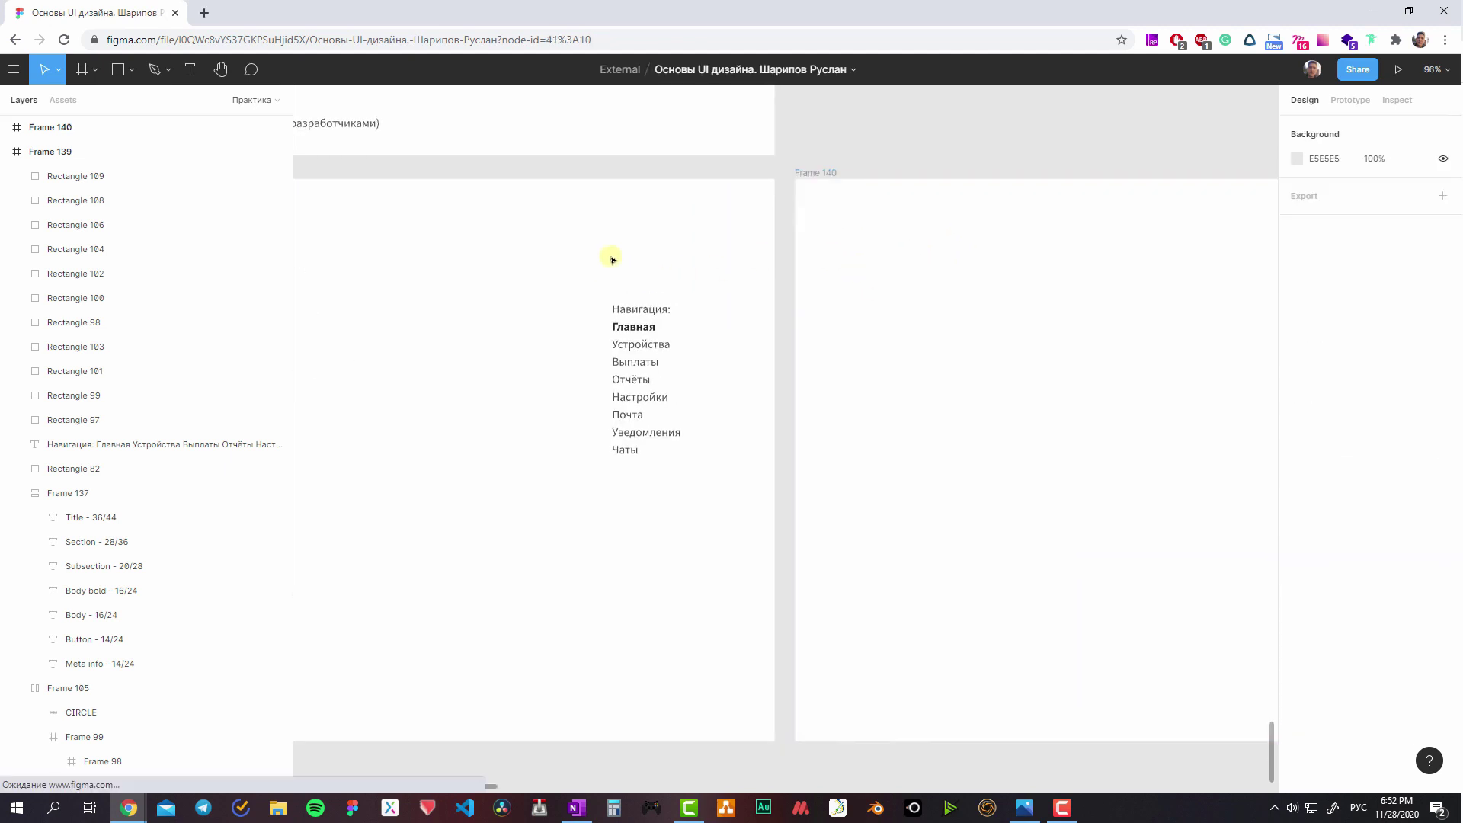
pyautogui.scroll(-2, 612, 259)
pyautogui.click(817, 253)
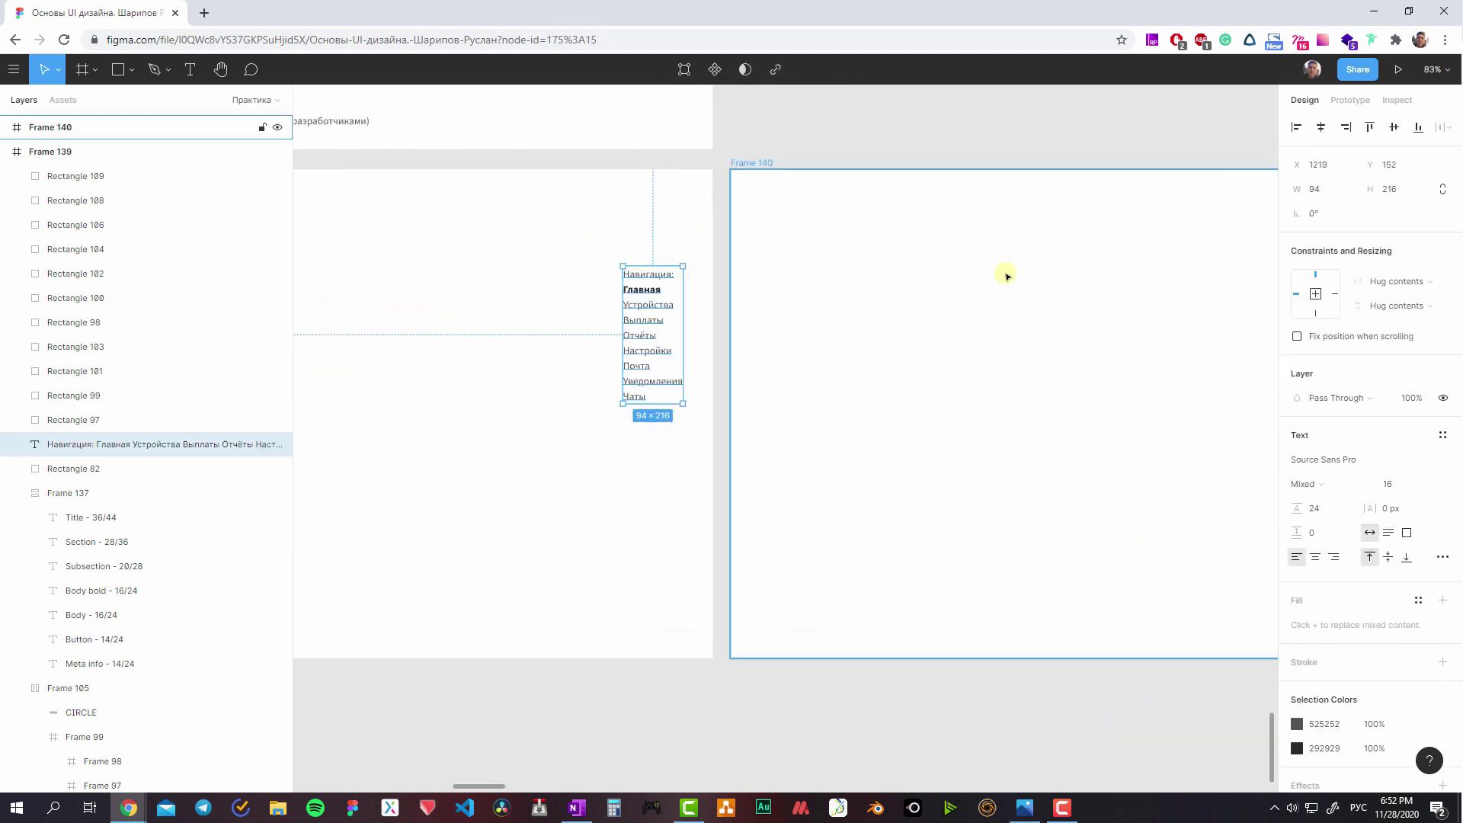
pyautogui.hscroll(2, 894, 305)
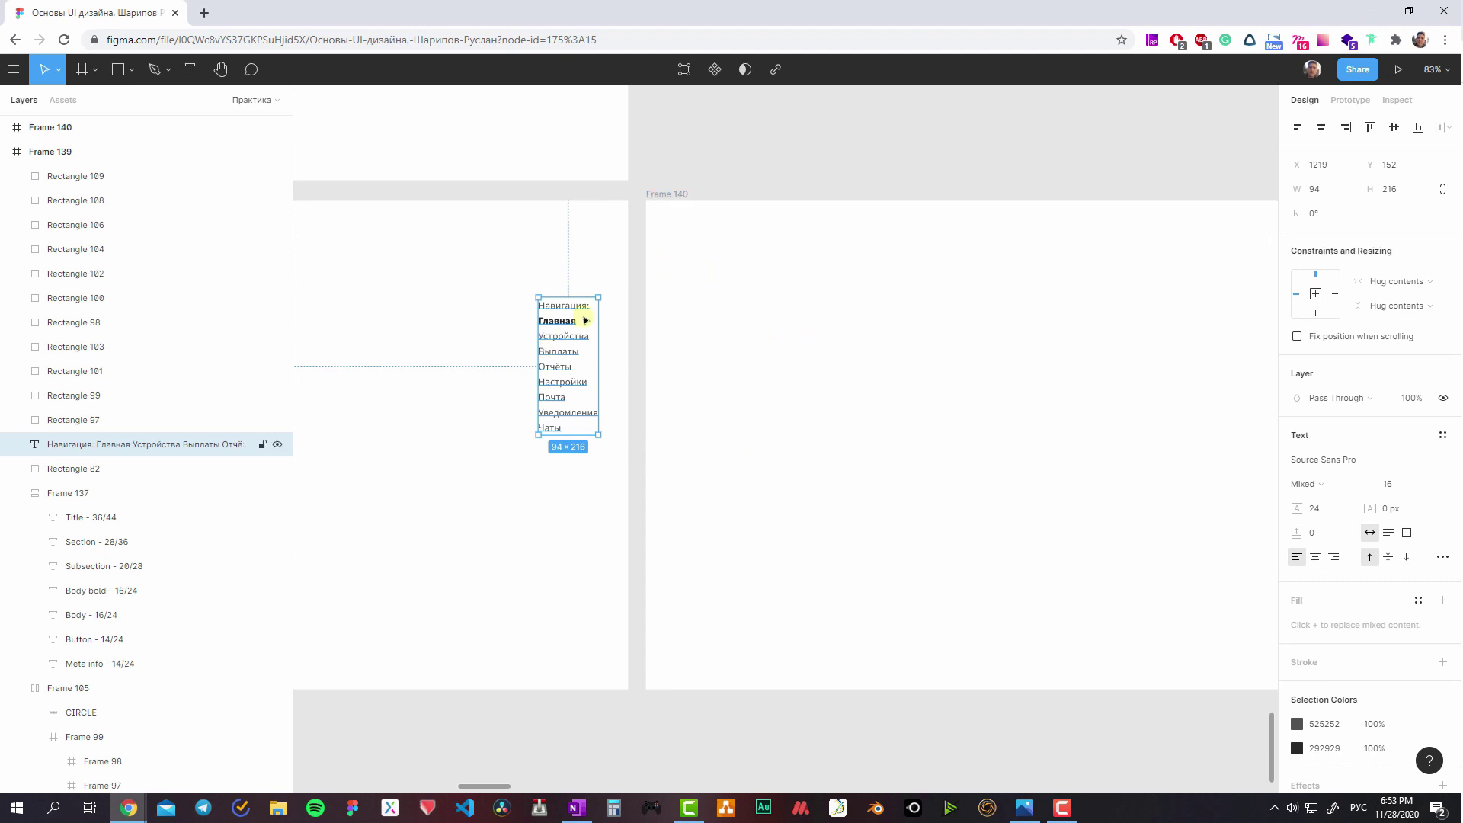
pyautogui.scroll(3, 557, 365)
pyautogui.scroll(-4, 663, 424)
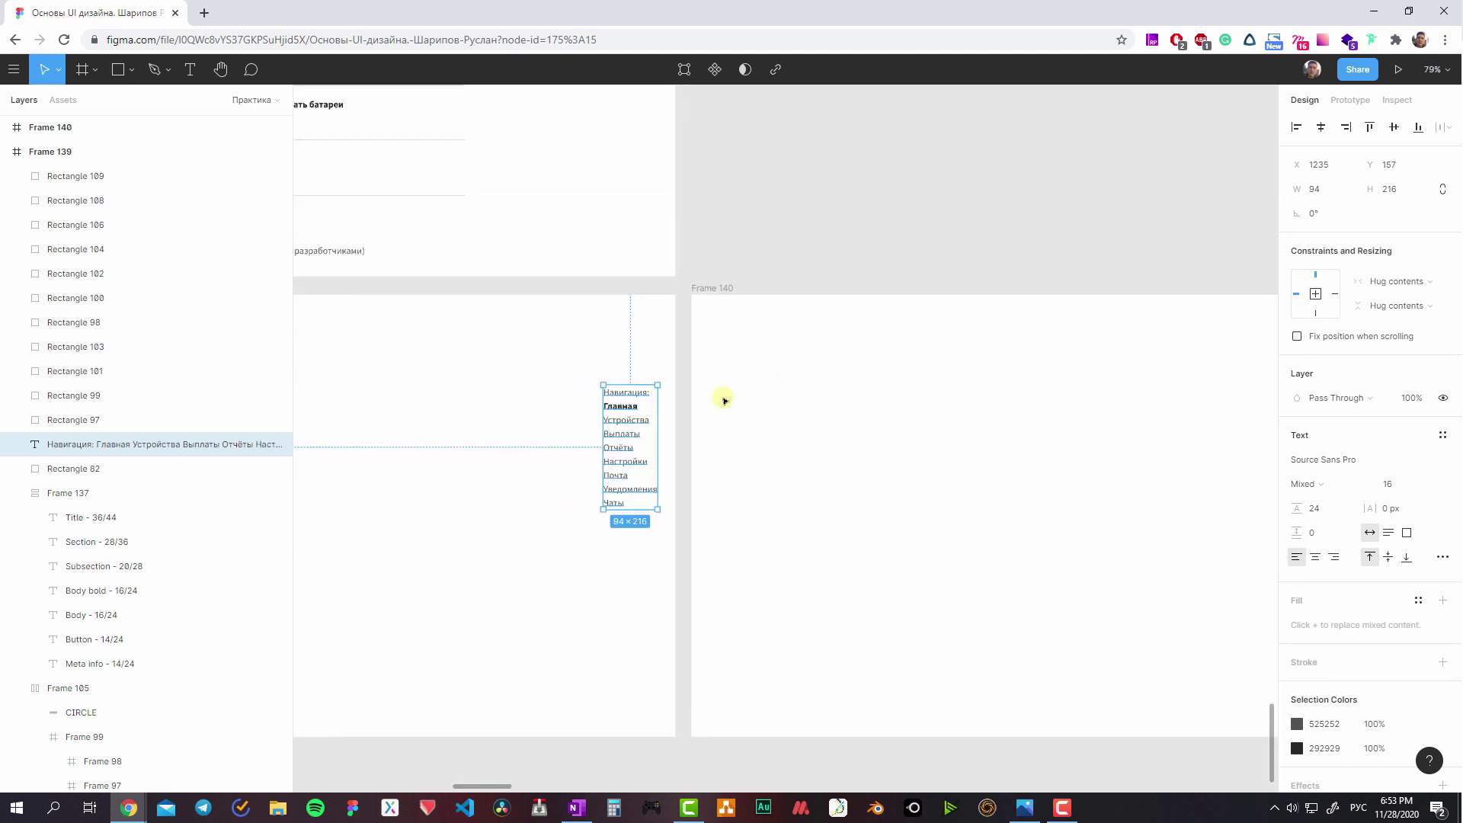
pyautogui.click(744, 211)
pyautogui.scroll(-3, 689, 203)
pyautogui.scroll(2, 604, 300)
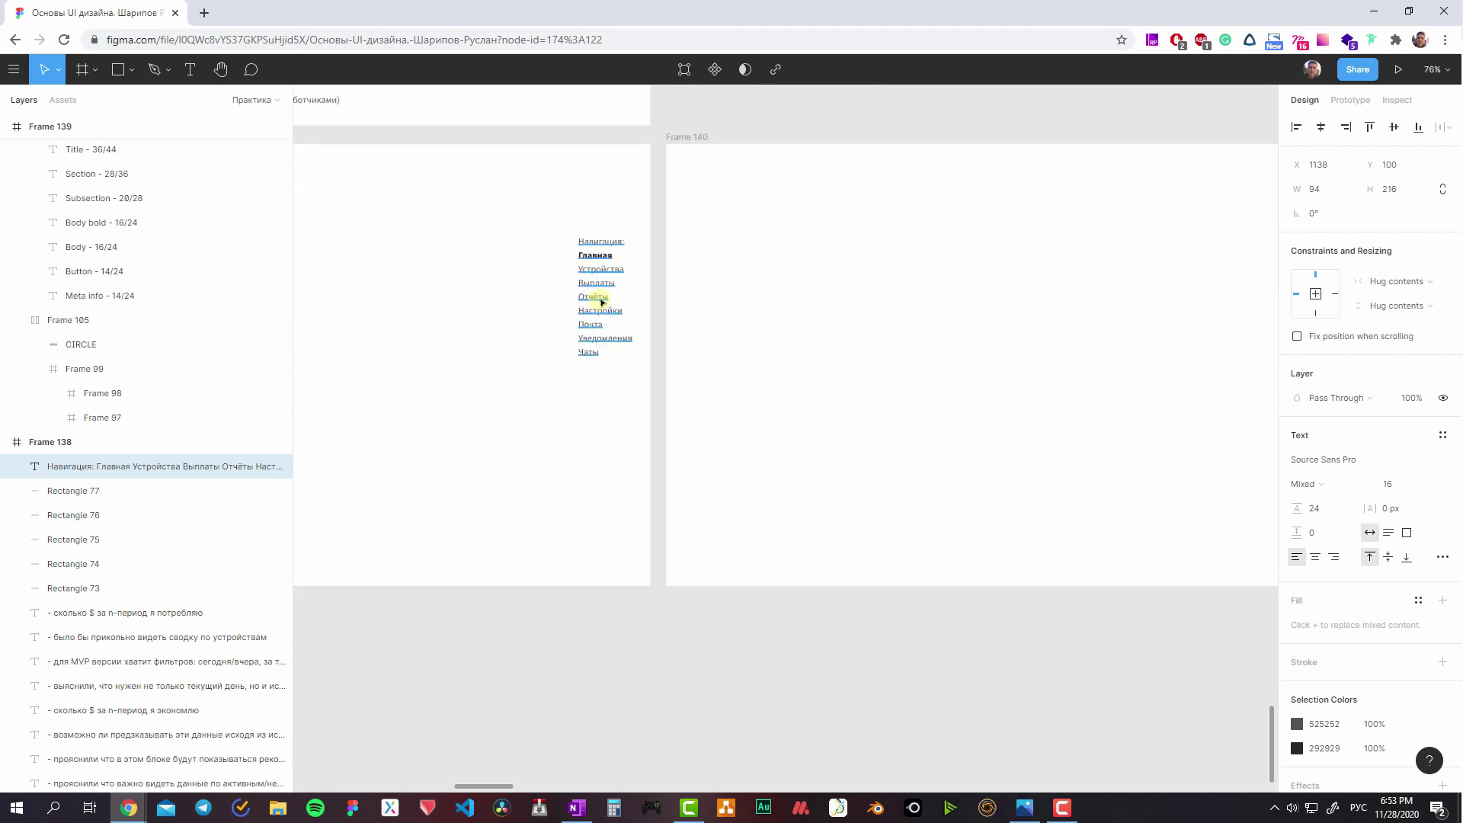
pyautogui.scroll(3, 605, 300)
pyautogui.scroll(1, 715, 408)
pyautogui.click(531, 321)
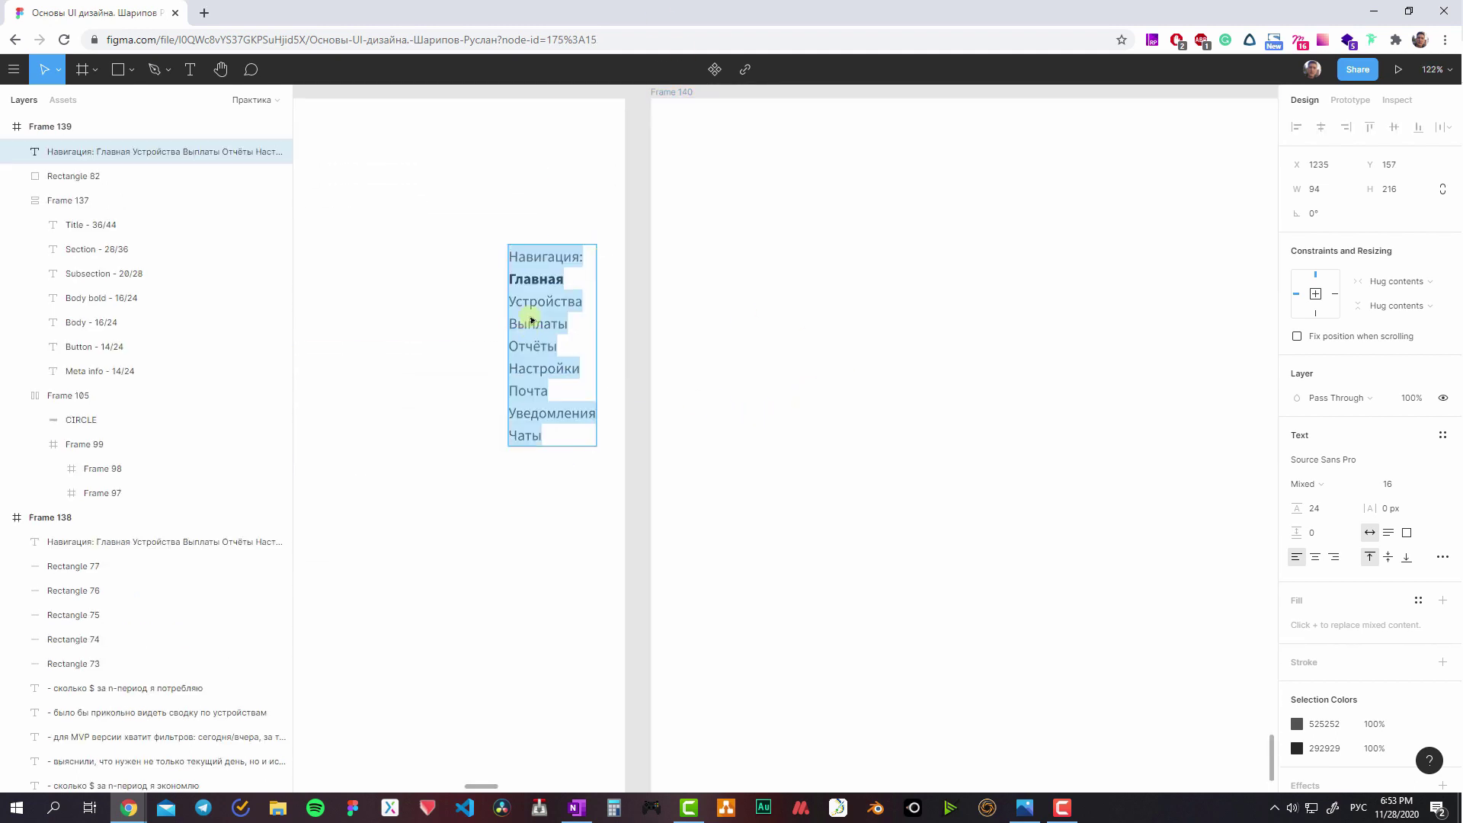
pyautogui.moveTo(560, 445)
pyautogui.mouseDown()
pyautogui.moveTo(509, 385)
pyautogui.moveTo(483, 281)
pyautogui.mouseUp()
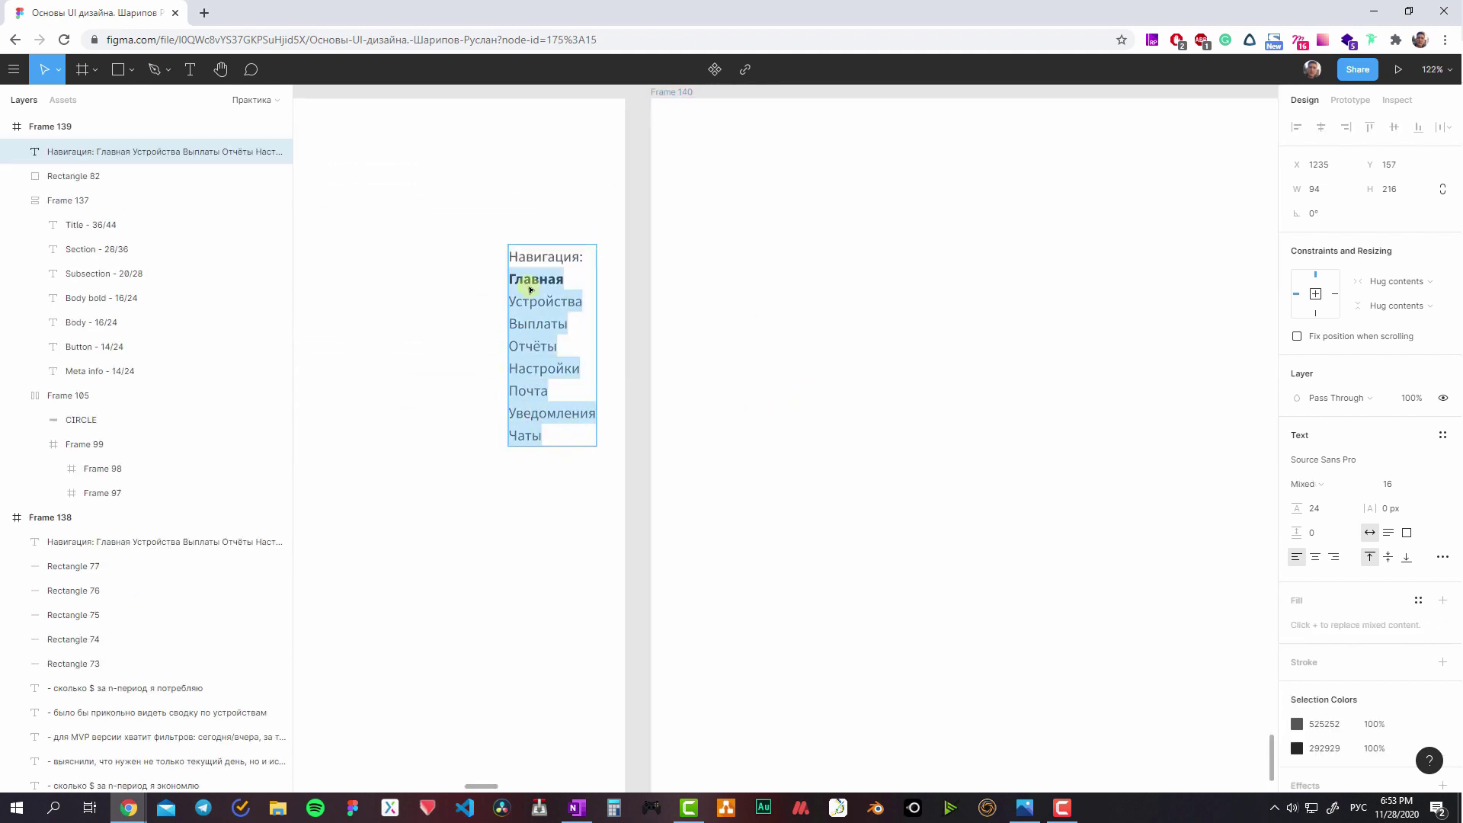
pyautogui.moveTo(547, 434); pyautogui.dragTo(506, 317)
# - Draw a grey rectangle atop Frame 140 and duplicate it into a row
pyautogui.press('Escape')
pyautogui.scroll(3, 768, 424)
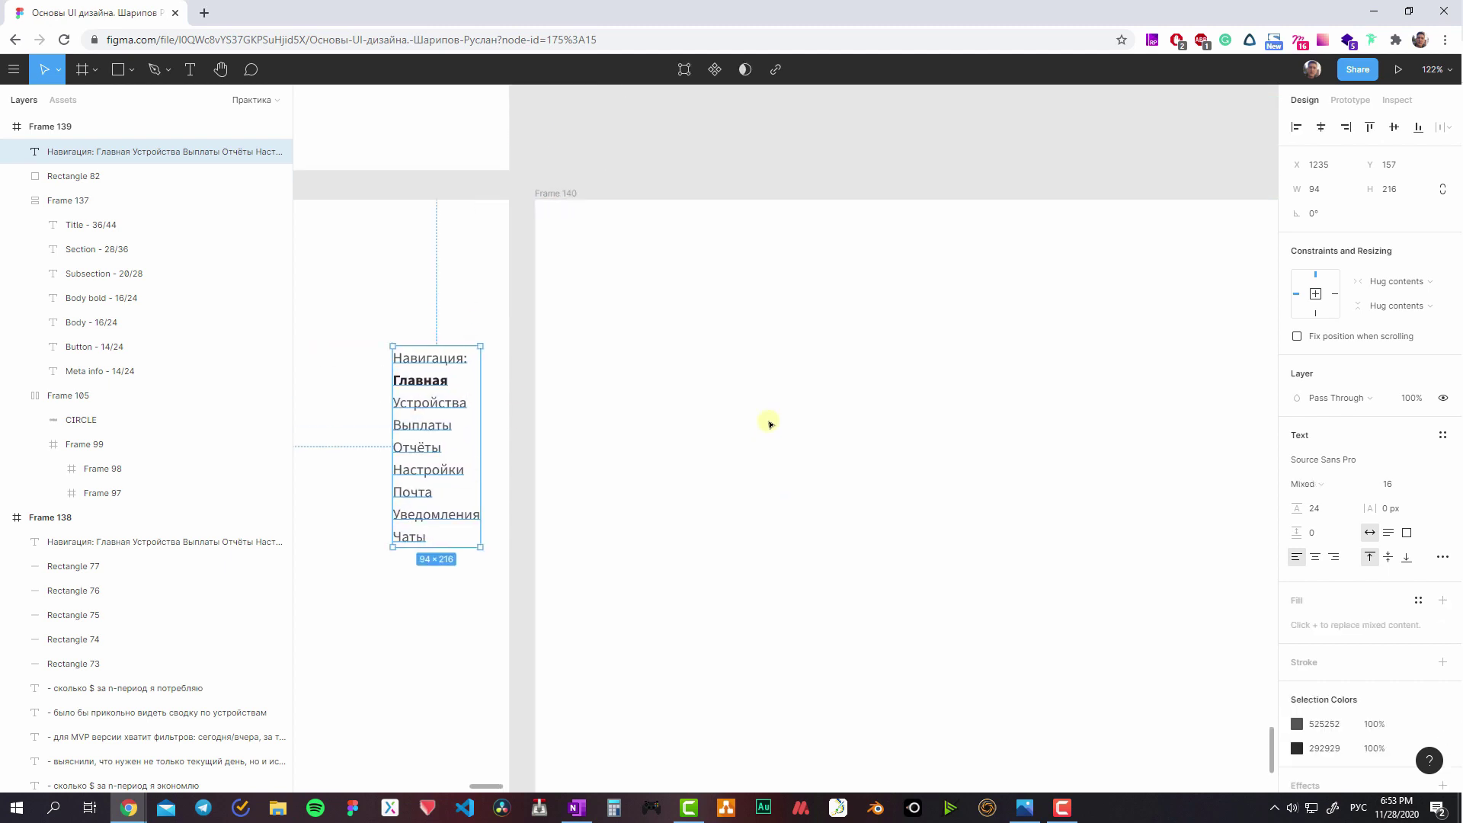
pyautogui.press('r')
pyautogui.moveTo(660, 238)
pyautogui.mouseDown()
pyautogui.moveTo(748, 268)
pyautogui.moveTo(847, 251)
pyautogui.mouseUp()
pyautogui.hscroll(5, 869, 363)
pyautogui.hotkey('ctrl', 'd')
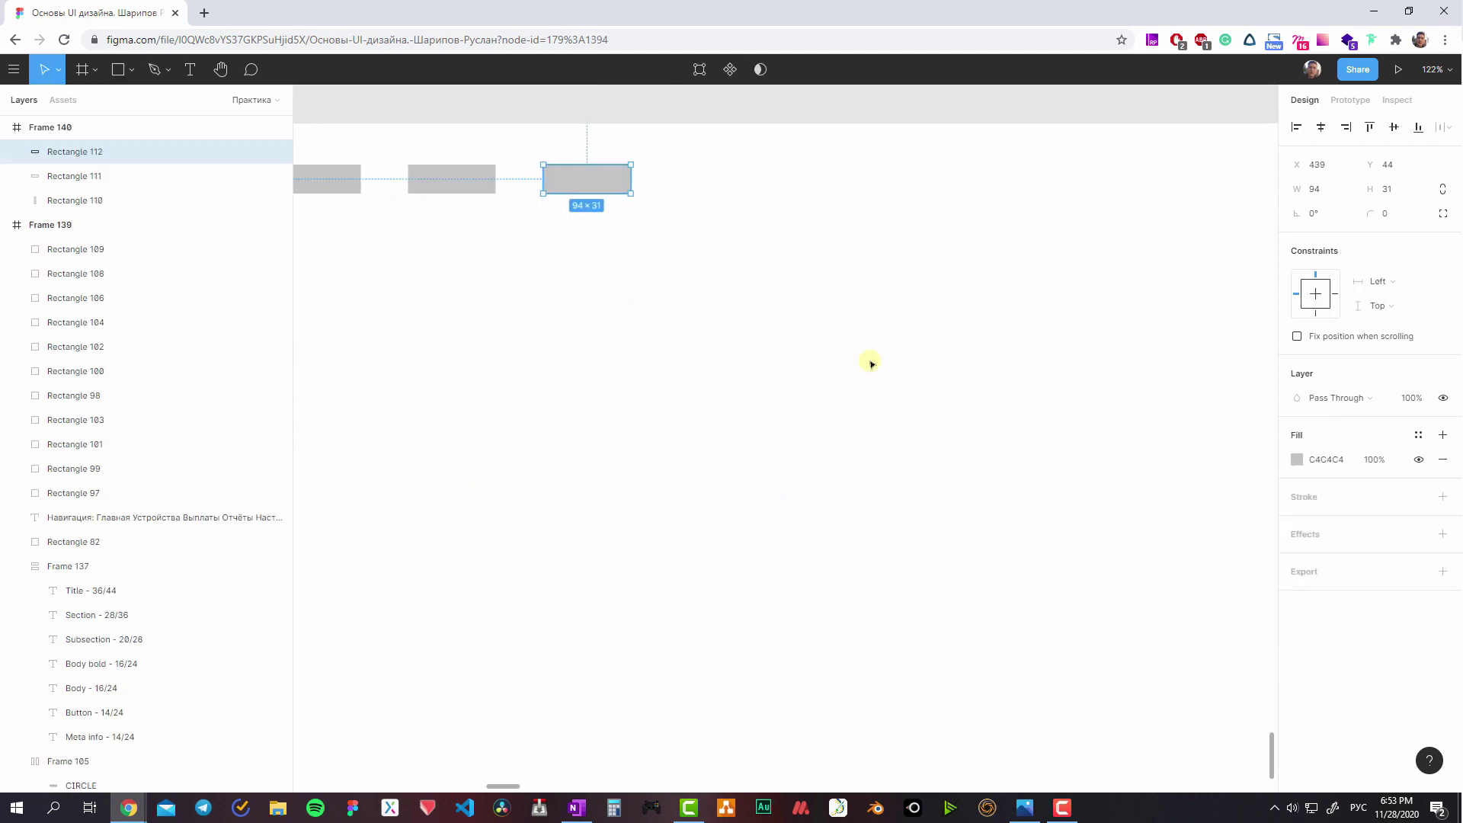
pyautogui.hotkey('ctrl', 'd')
pyautogui.hotkey('ctrl', 'd')
pyautogui.hotkey('ctrl', 'd')
pyautogui.keyDown('ctrl'); pyautogui.scroll(-5, 980, 381); pyautogui.keyUp('ctrl')
pyautogui.hotkey('ctrl', 'd')
pyautogui.hotkey('ctrl', 'd')
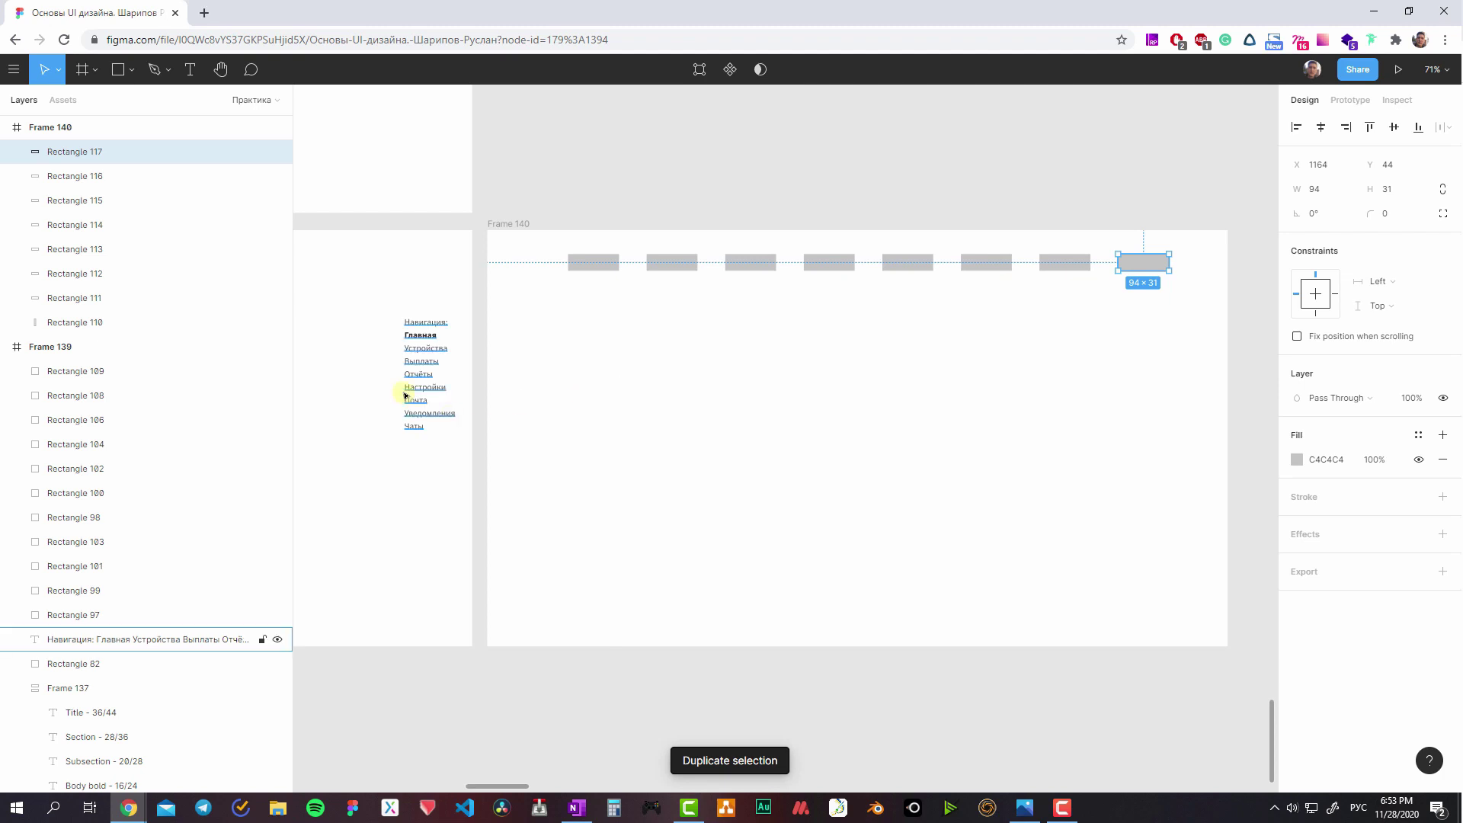
pyautogui.click(411, 394)
pyautogui.moveTo(611, 330); pyautogui.dragTo(1120, 262)
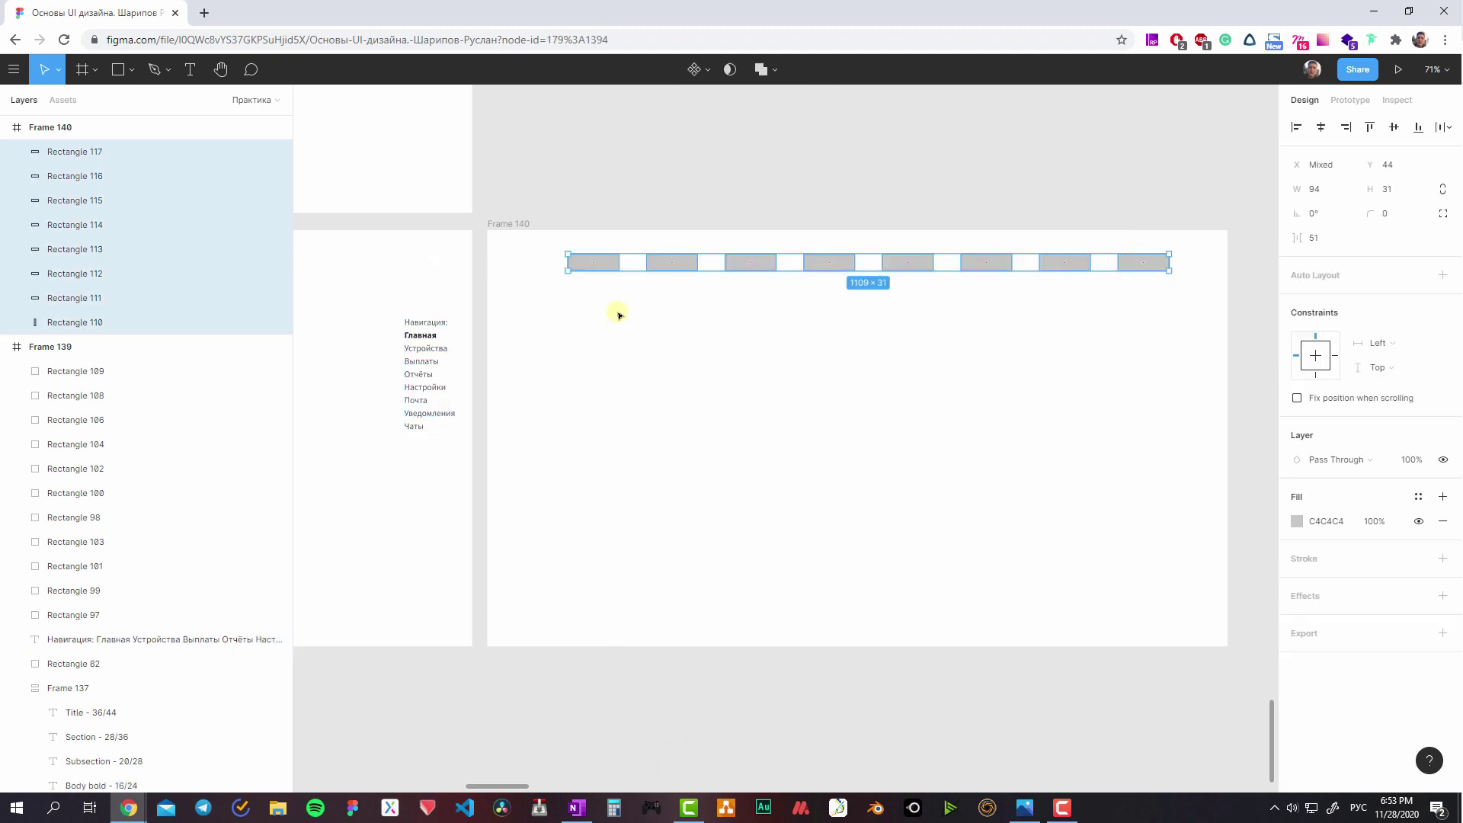
pyautogui.keyDown('ctrl'); pyautogui.scroll(3, 568, 326); pyautogui.keyUp('ctrl')
pyautogui.keyDown('ctrl'); pyautogui.scroll(2, 777, 356); pyautogui.keyUp('ctrl')
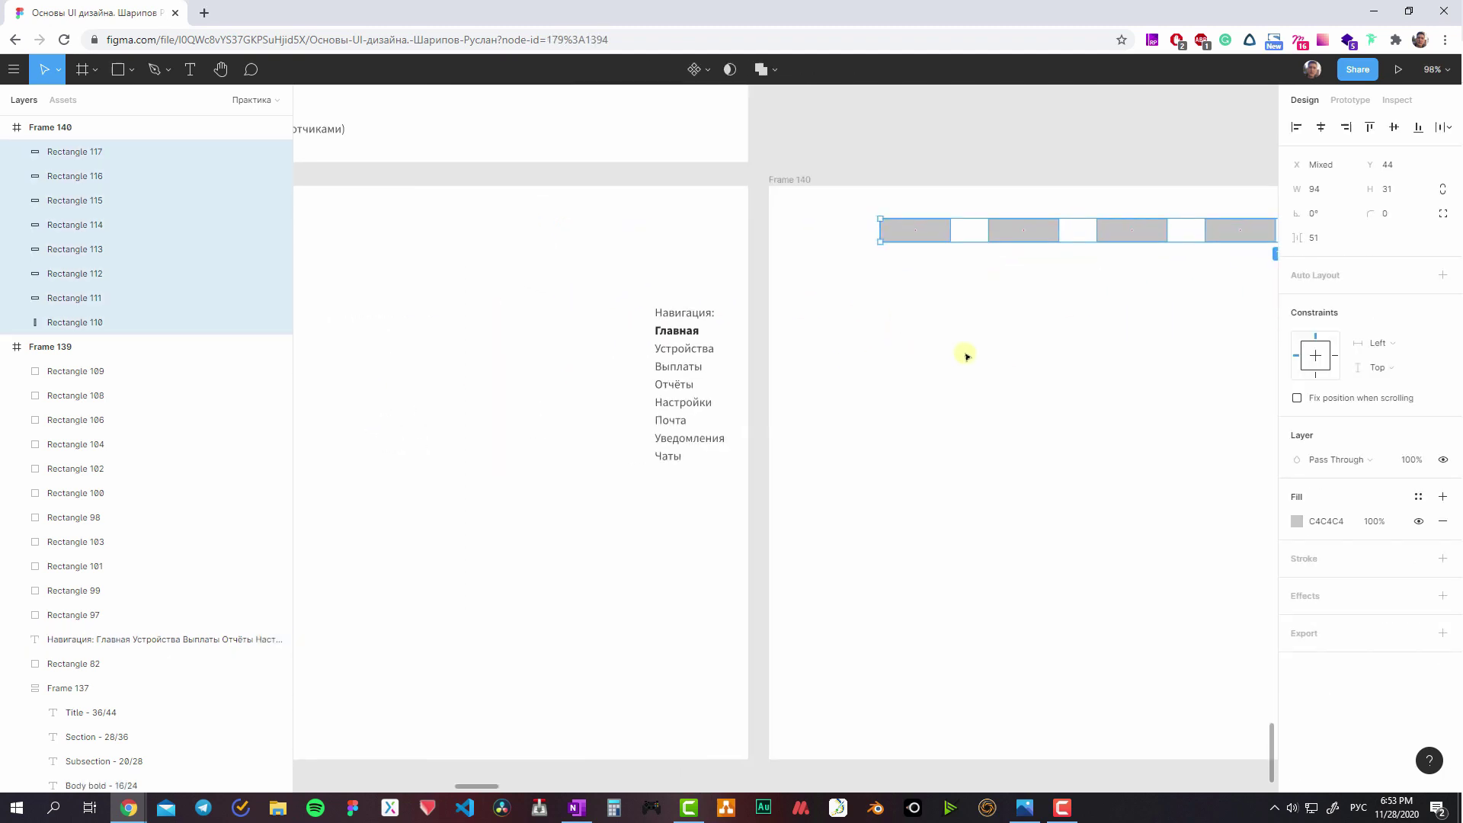
pyautogui.click(902, 351)
# - Inspect the text styles of Главная and Выплаты in the navigation list
pyautogui.keyDown('ctrl'); pyautogui.scroll(3, 902, 350); pyautogui.keyUp('ctrl')
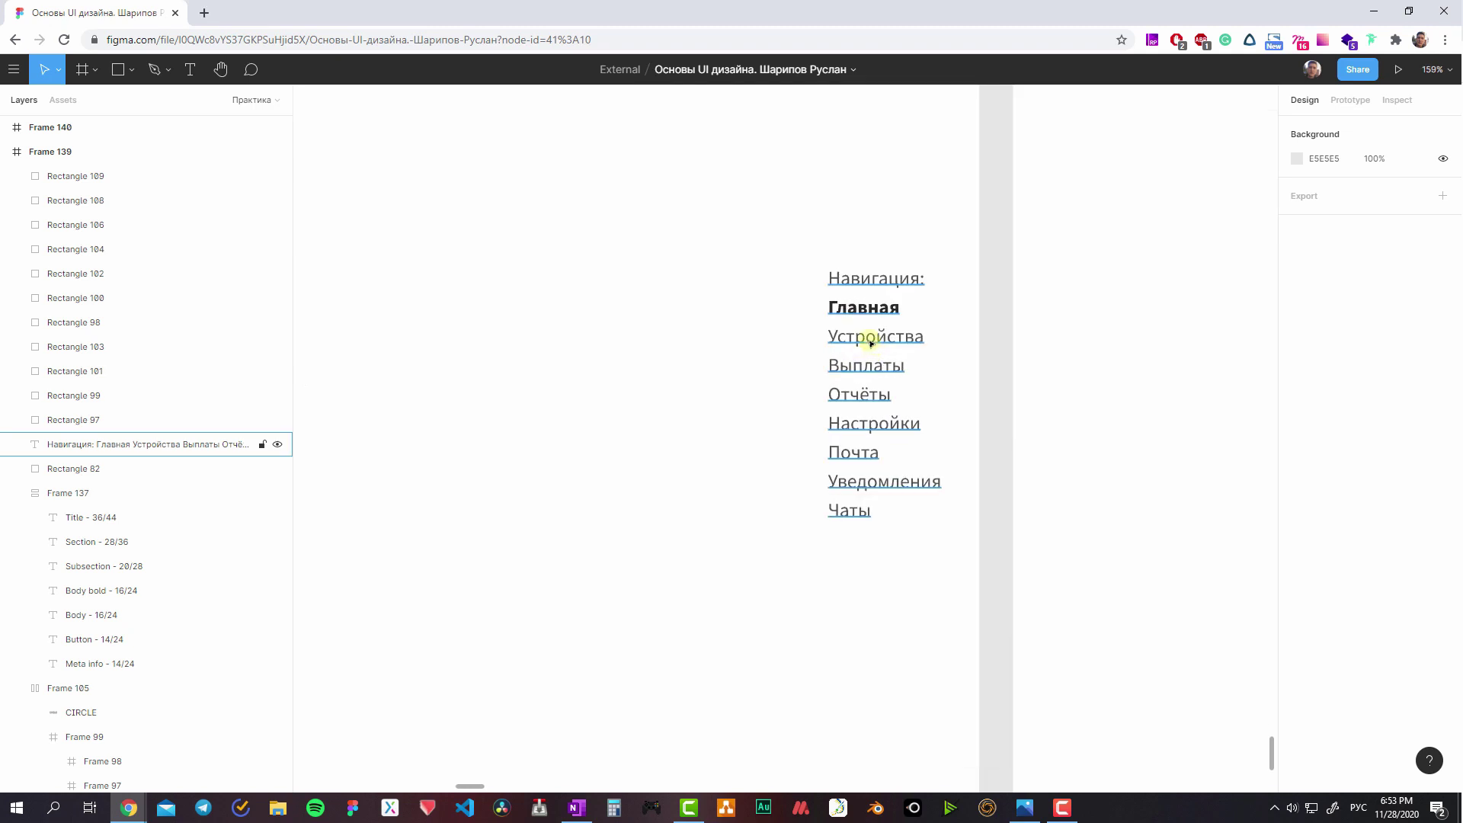
pyautogui.click(871, 343)
pyautogui.doubleClick(885, 323)
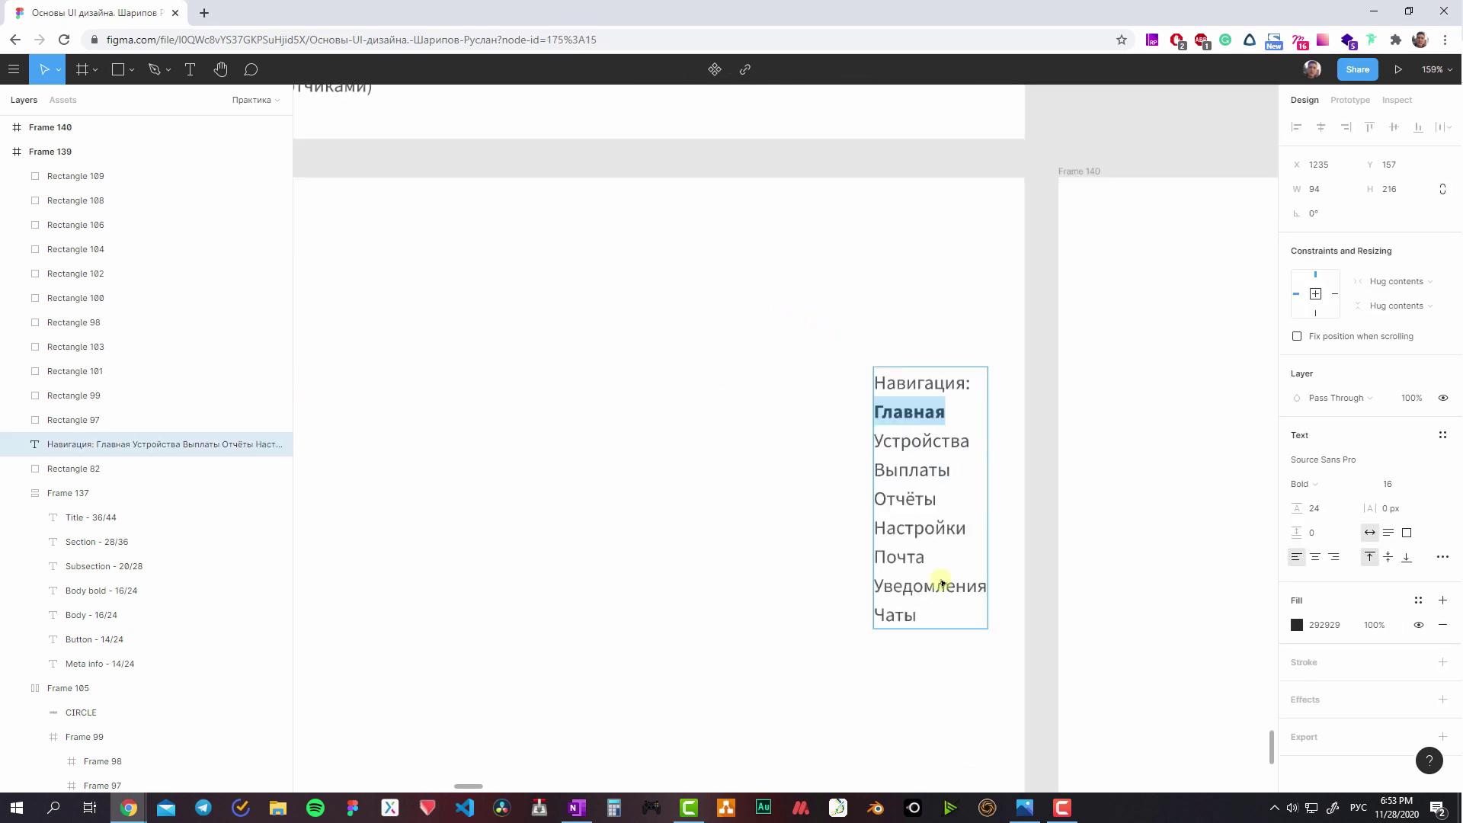
pyautogui.scroll(5, 938, 583)
pyautogui.scroll(-5, 522, 182)
pyautogui.scroll(-1, 838, 229)
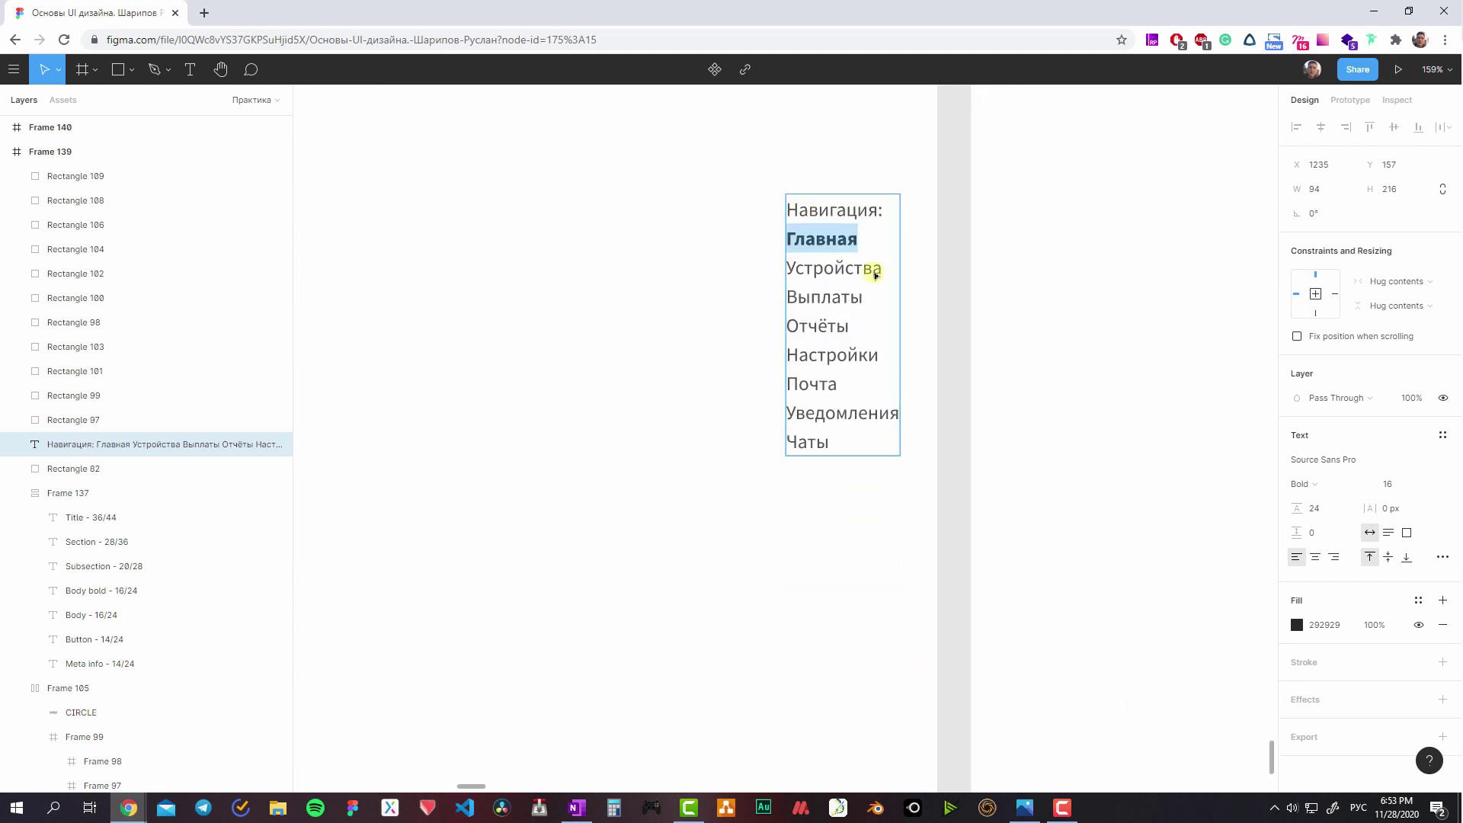
pyautogui.moveTo(882, 269); pyautogui.dragTo(786, 268)
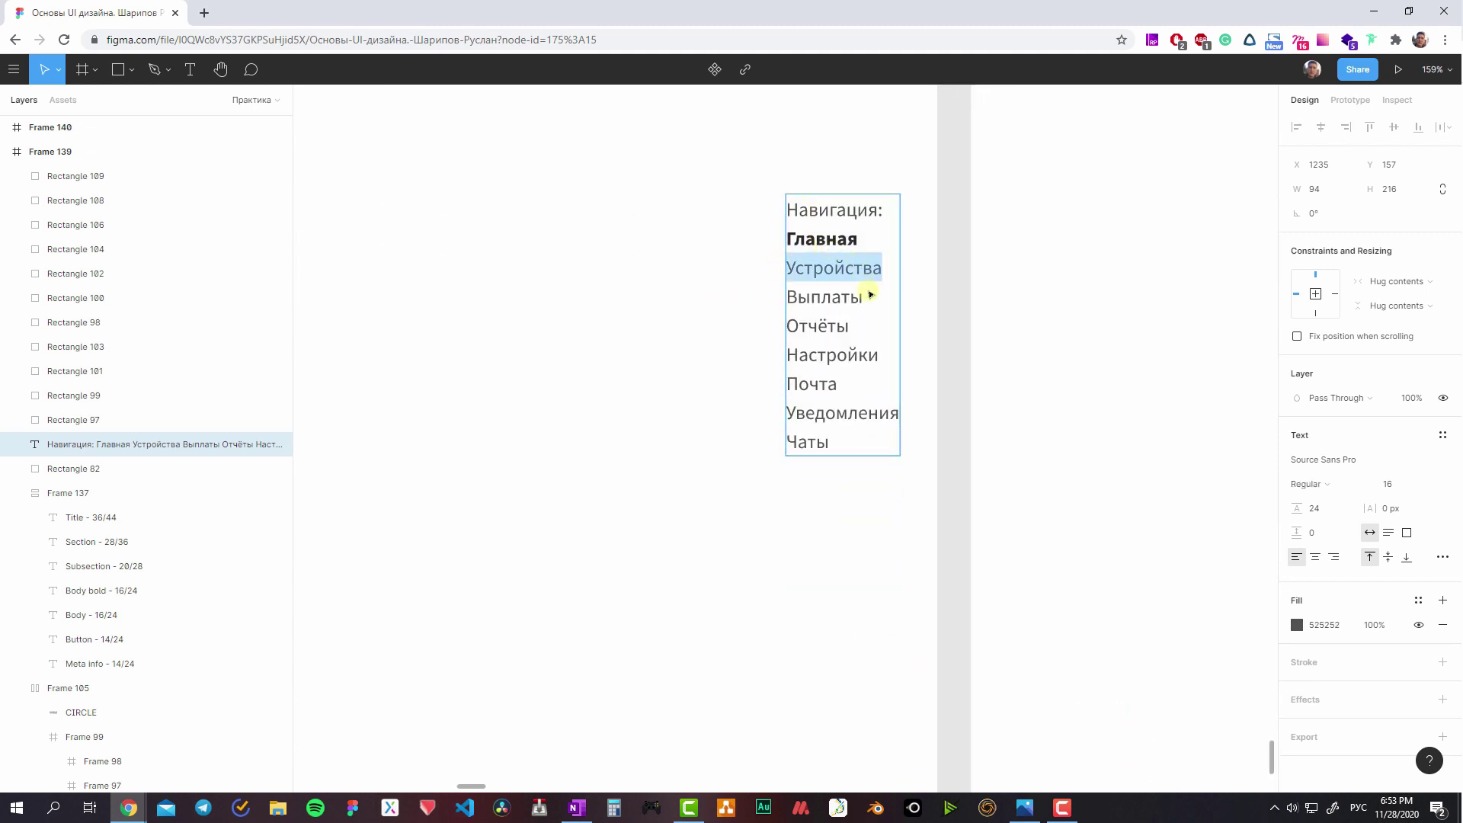
pyautogui.moveTo(870, 294)
pyautogui.mouseDown()
pyautogui.moveTo(801, 297)
pyautogui.moveTo(827, 299)
pyautogui.moveTo(794, 325)
pyautogui.moveTo(798, 345)
pyautogui.mouseUp()
# - Insert a blank line after Настройки, separating Почта, Уведомления and Чаты, then fit the frame
pyautogui.click(850, 325)
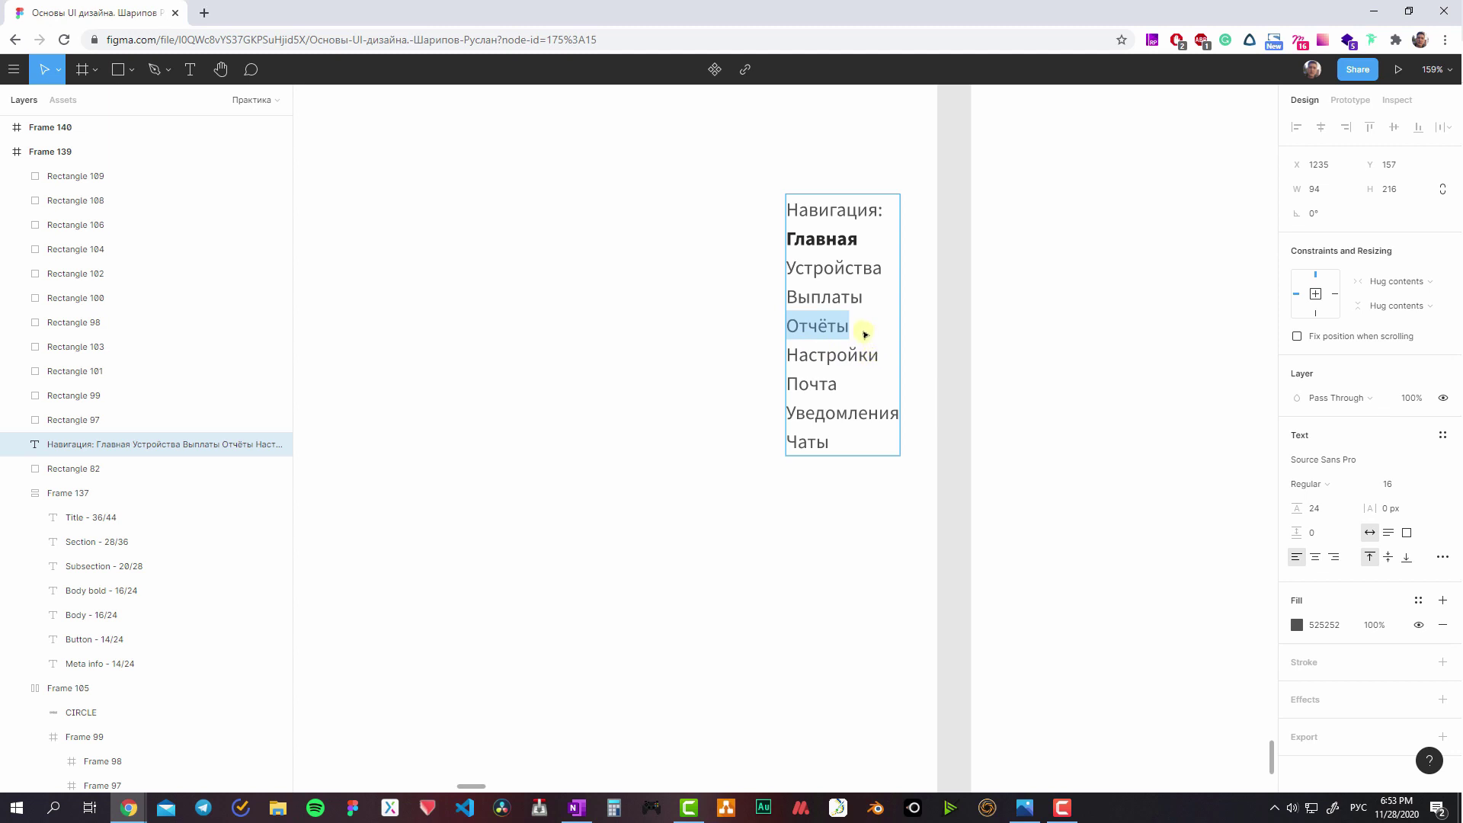
pyautogui.moveTo(813, 349)
pyautogui.mouseDown()
pyautogui.moveTo(768, 338)
pyautogui.moveTo(782, 349)
pyautogui.mouseUp()
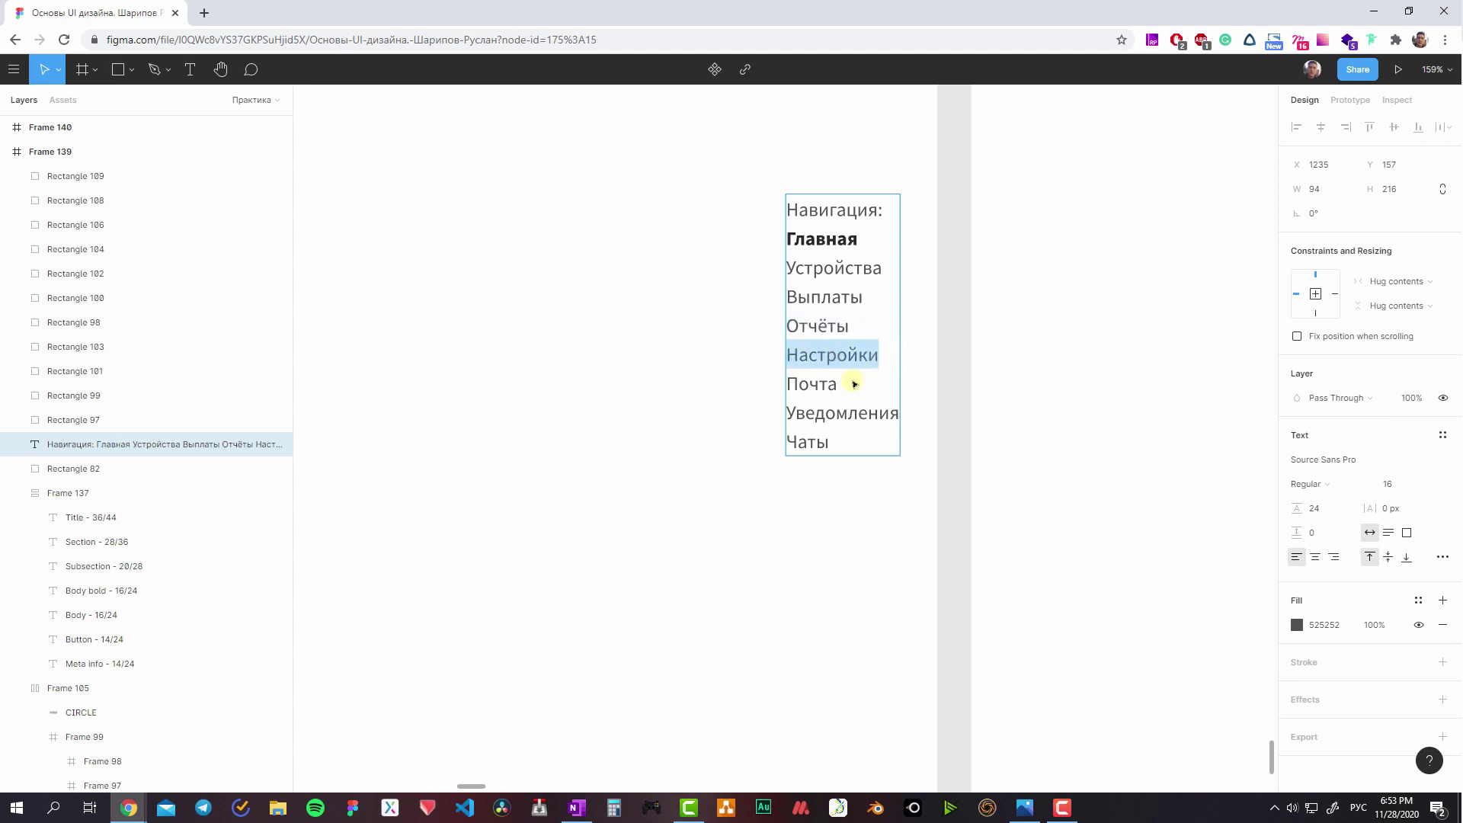
pyautogui.moveTo(822, 429)
pyautogui.mouseDown()
pyautogui.moveTo(755, 385)
pyautogui.moveTo(819, 441)
pyautogui.moveTo(766, 394)
pyautogui.mouseUp()
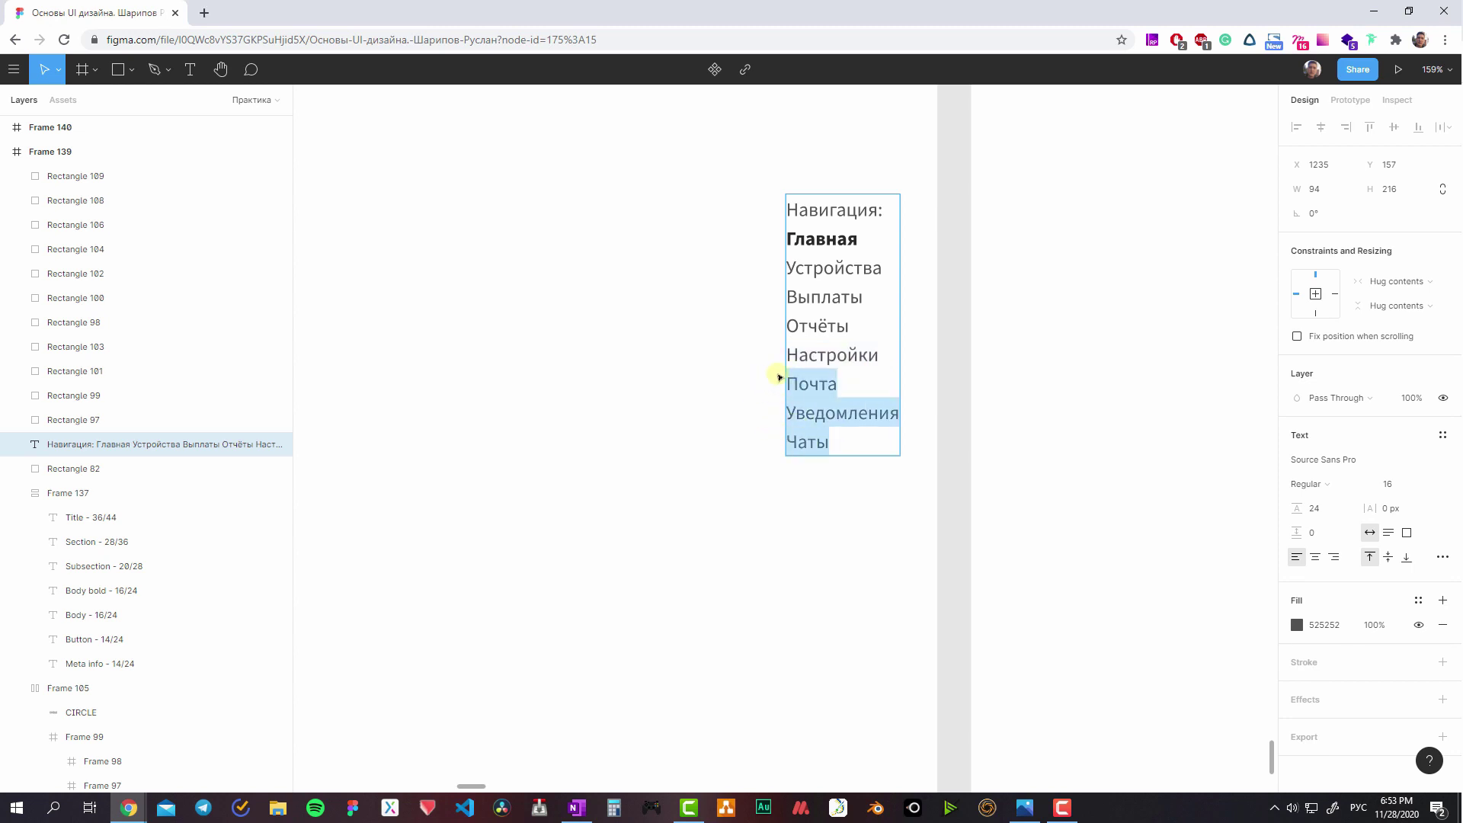
pyautogui.click(880, 366)
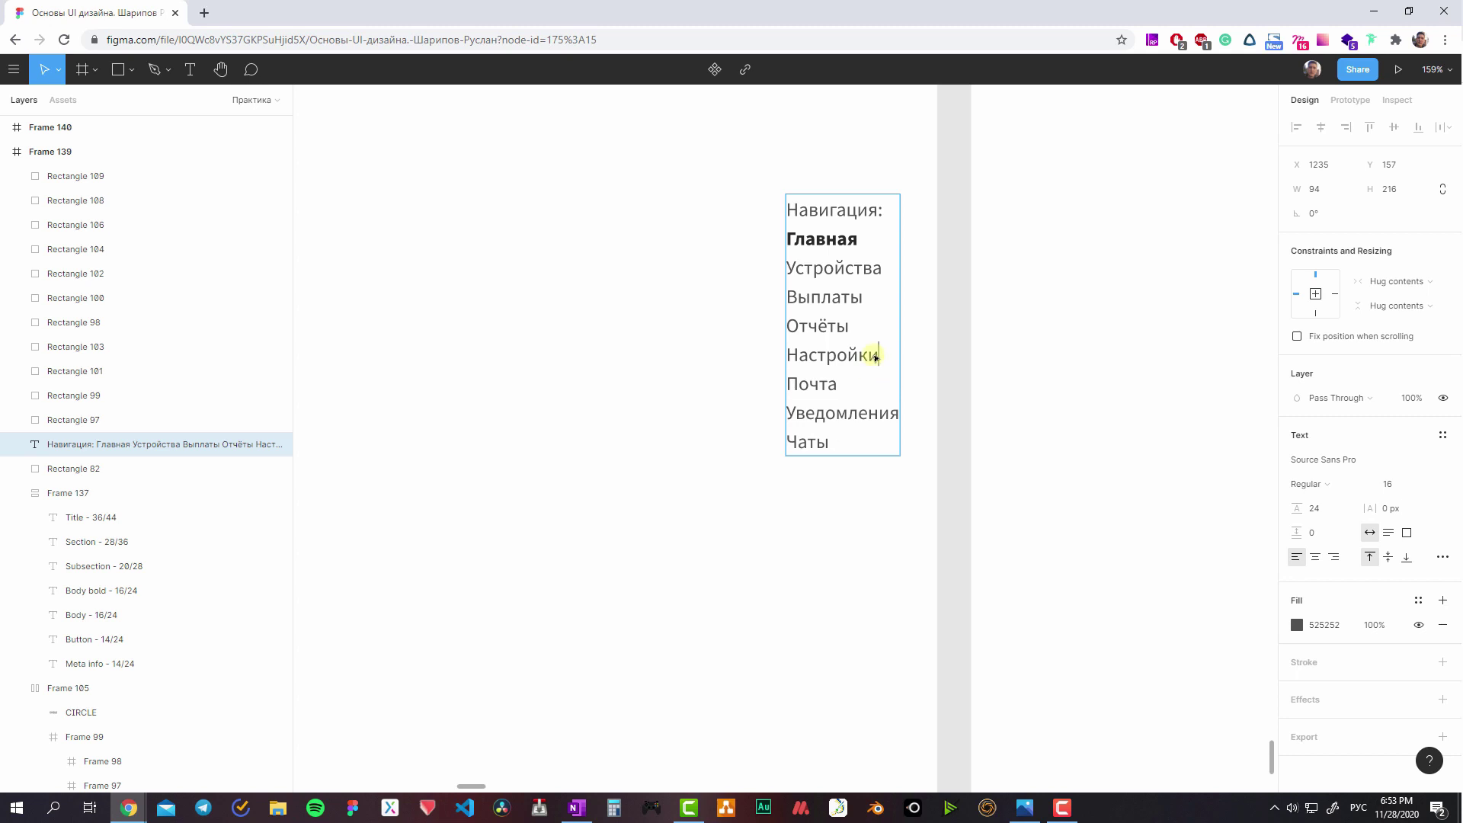
pyautogui.press('Return')
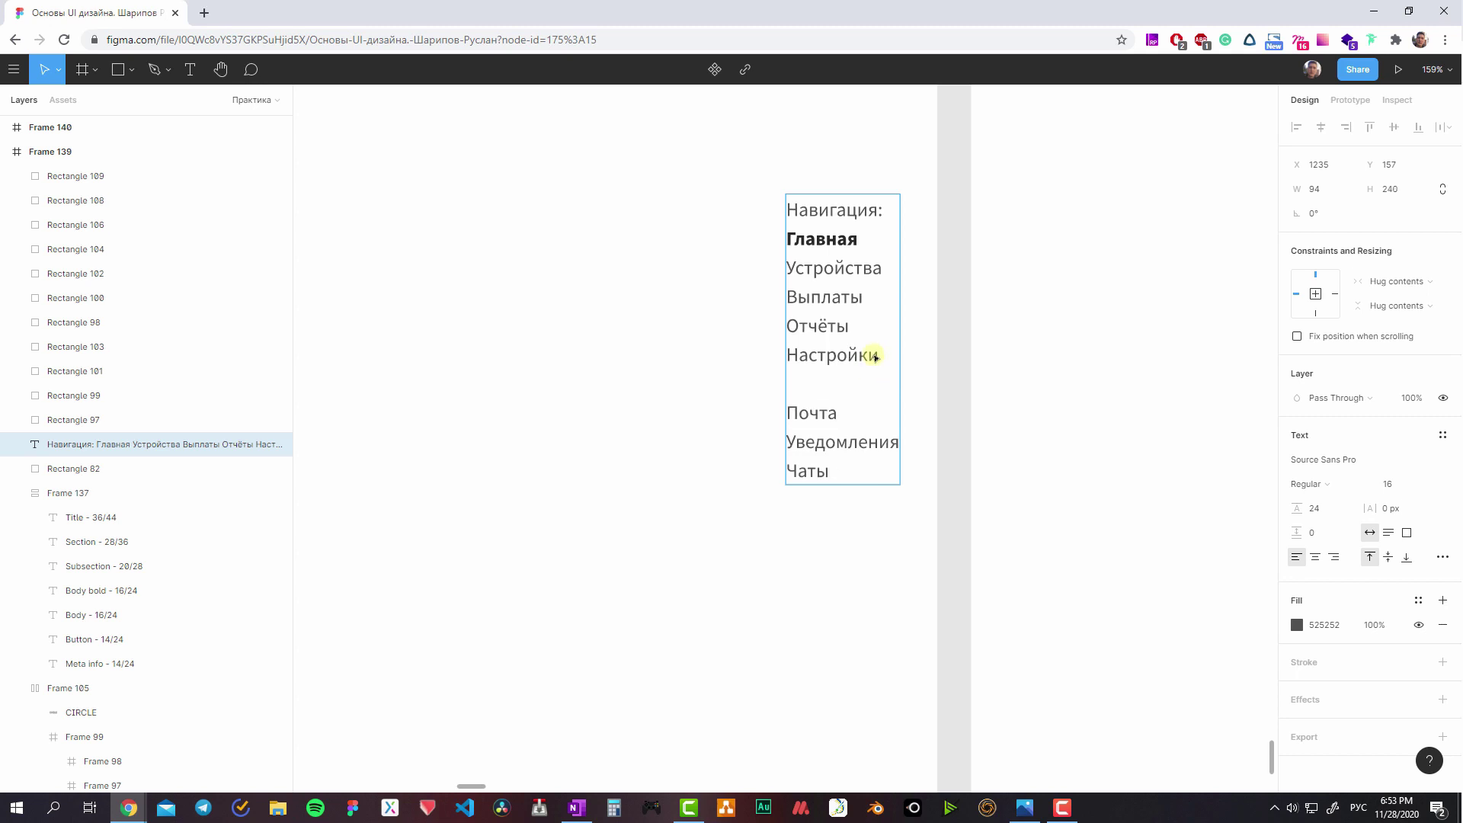
pyautogui.press('Escape')
pyautogui.hotkey('shift', '1')
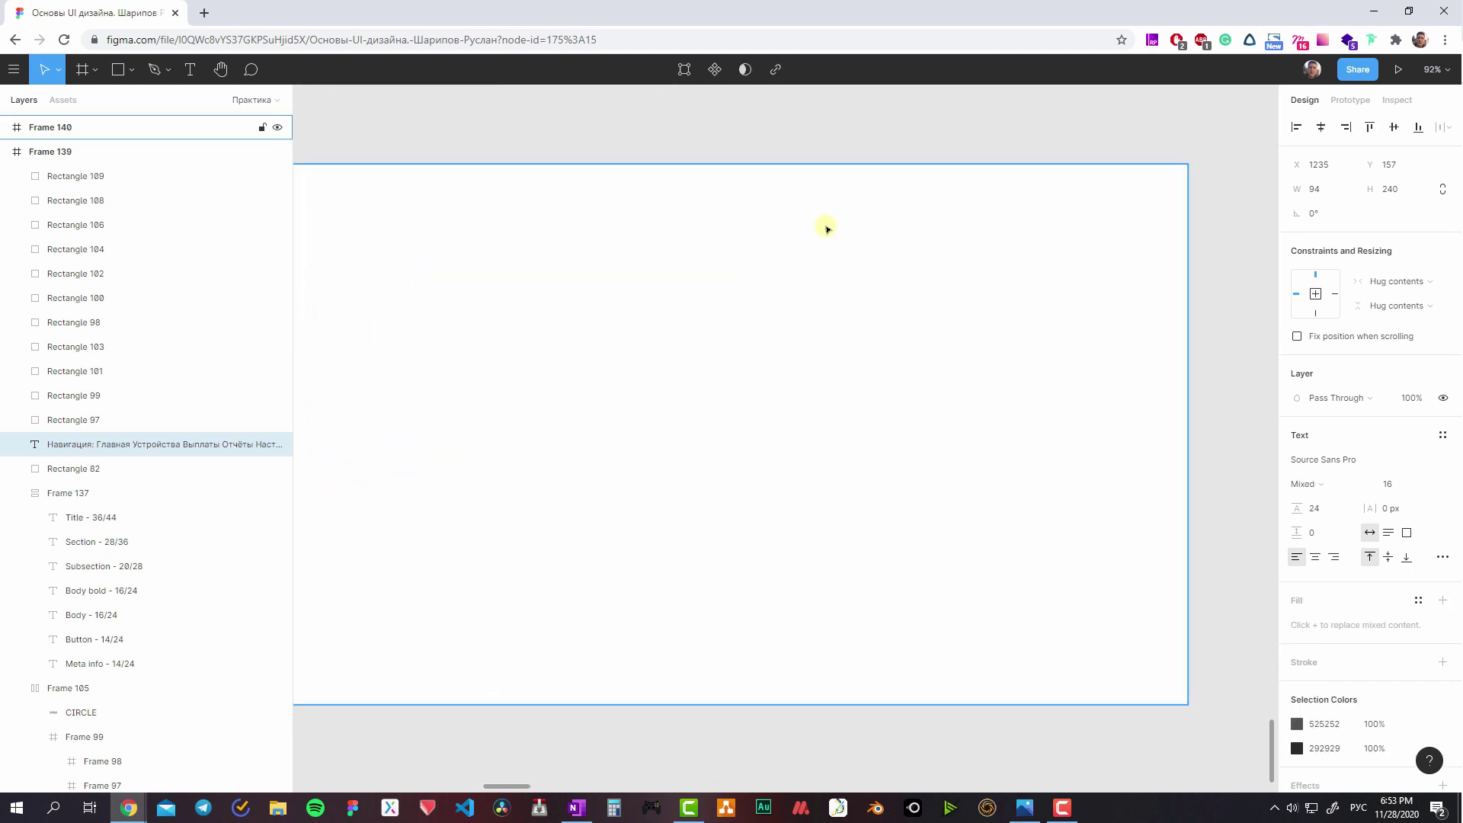
# - Add a grey header rectangle at Frame 140's top-left, stretched across its full width
pyautogui.click(815, 255)
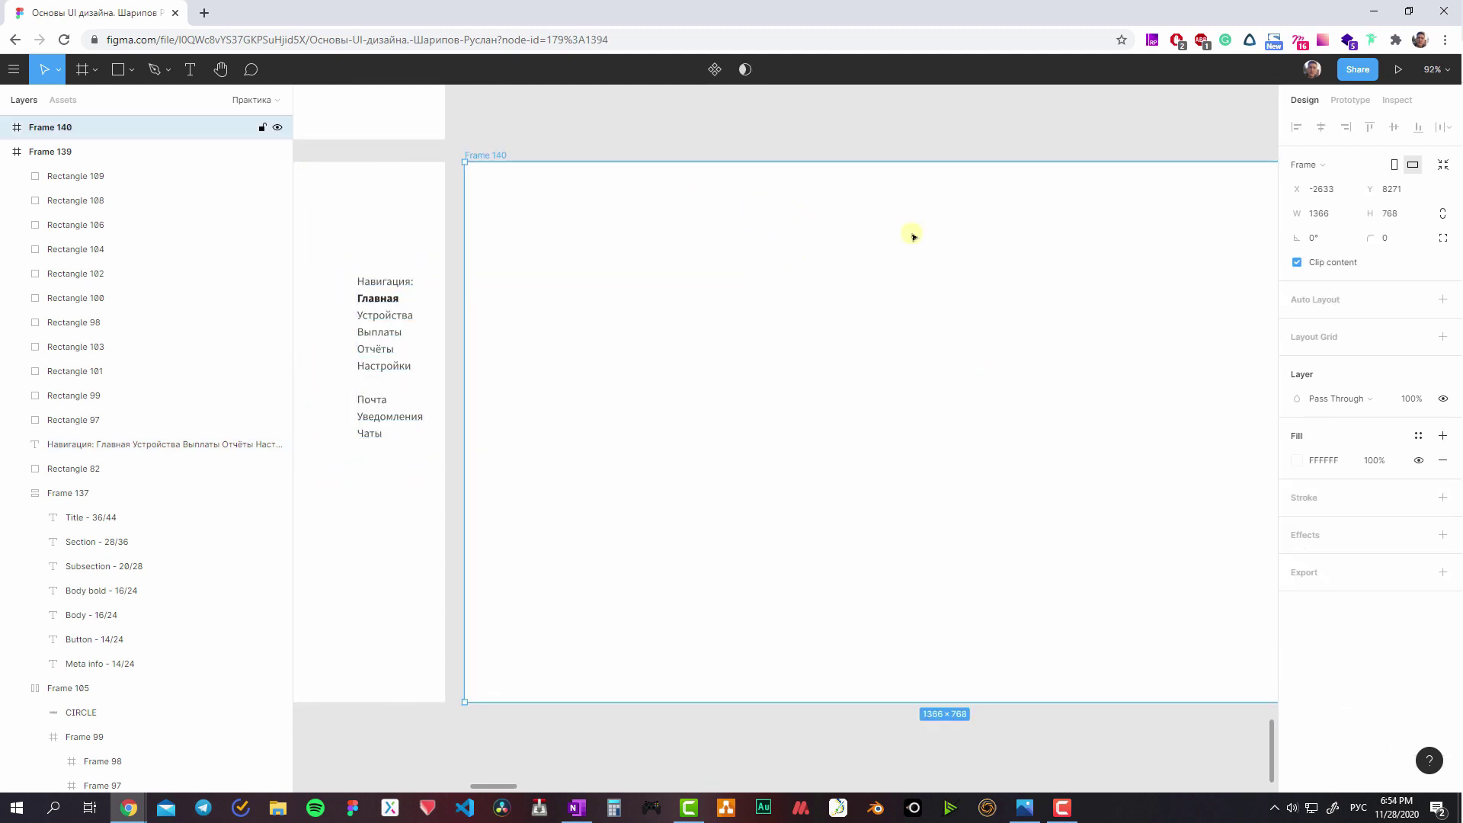
pyautogui.hscroll(5, 913, 237)
pyautogui.hscroll(-5, 861, 186)
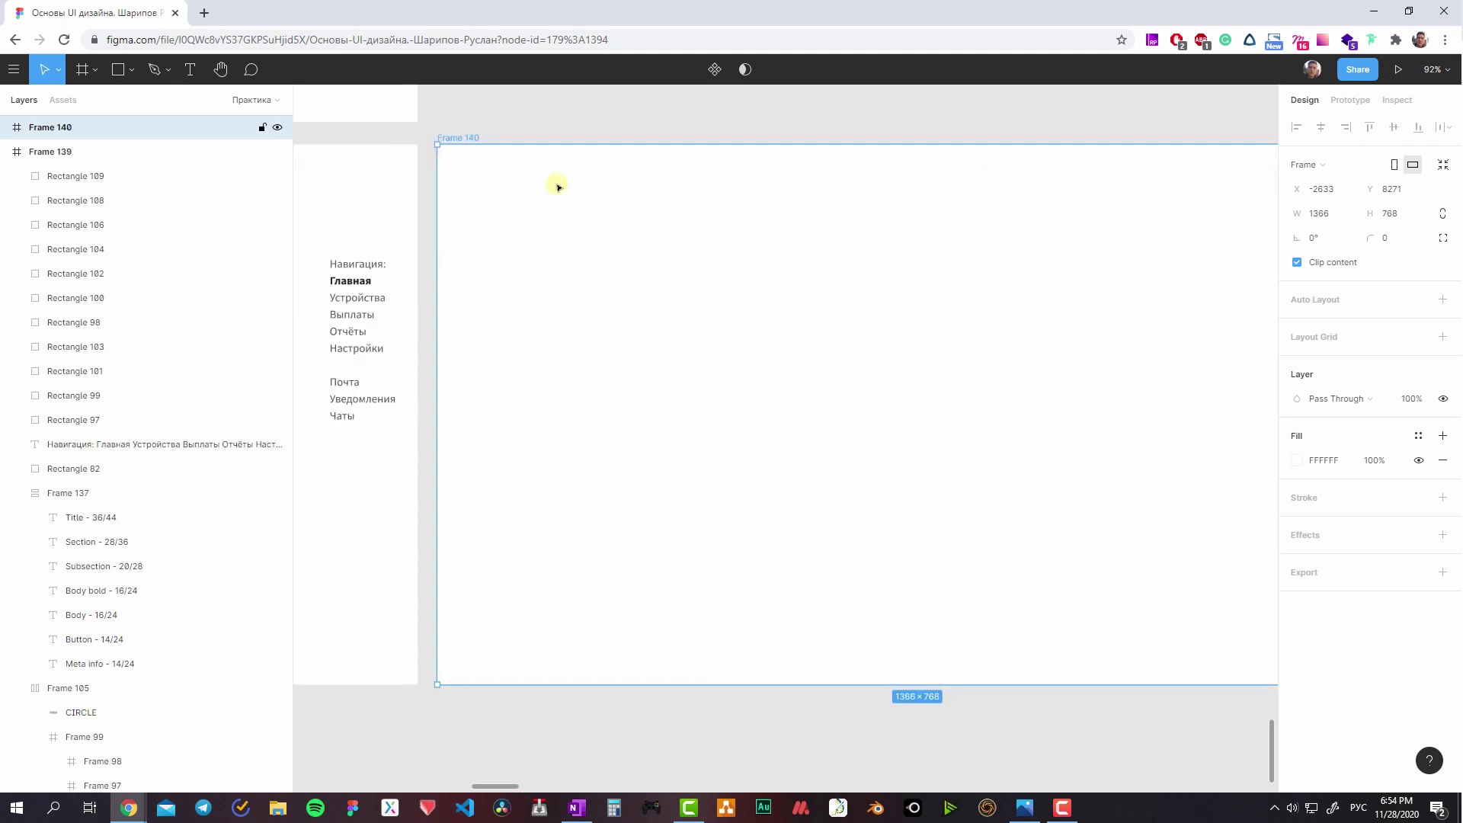
pyautogui.hscroll(-5, 558, 187)
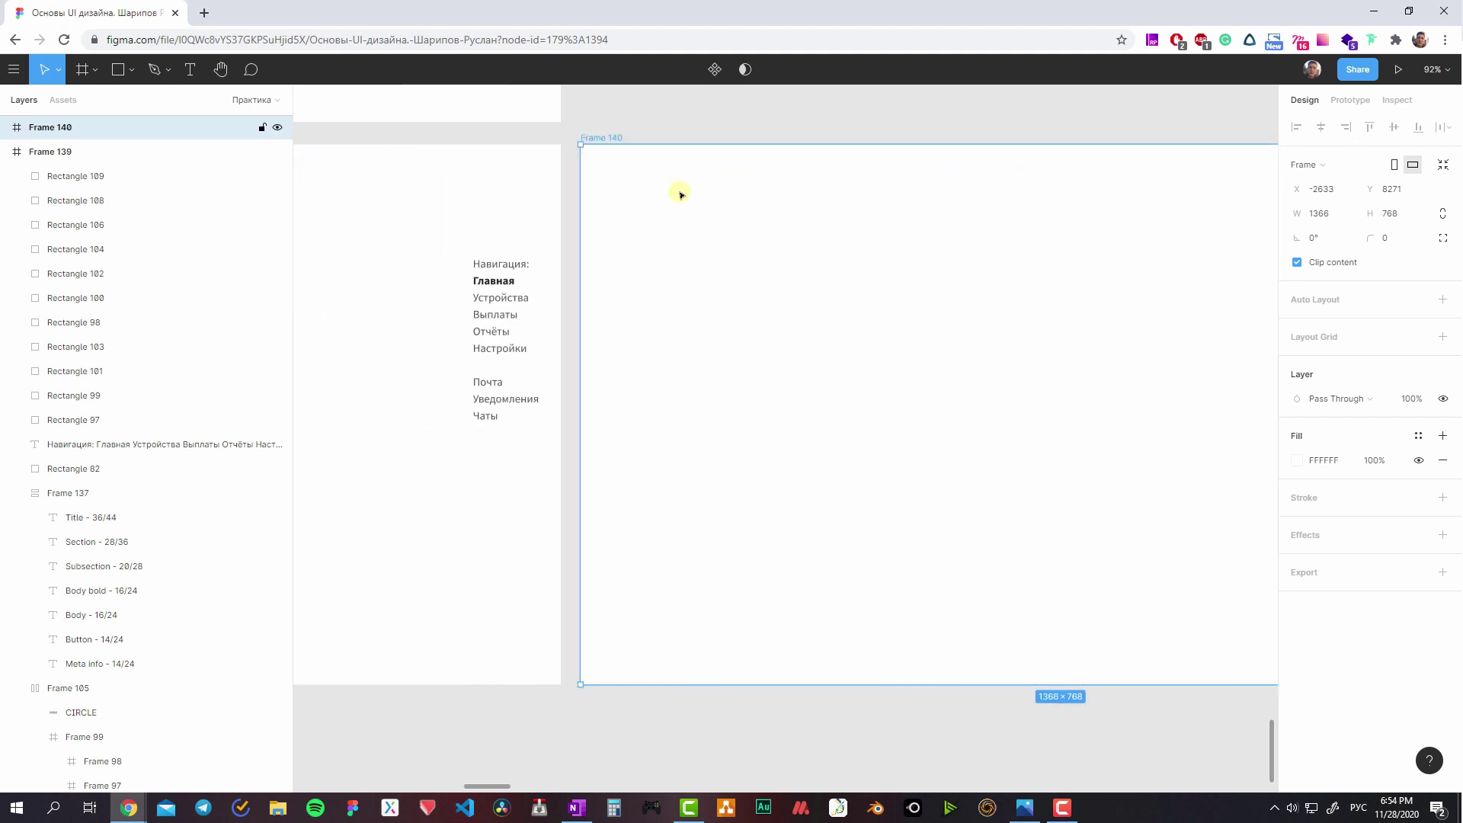
pyautogui.press('r')
pyautogui.click(637, 191)
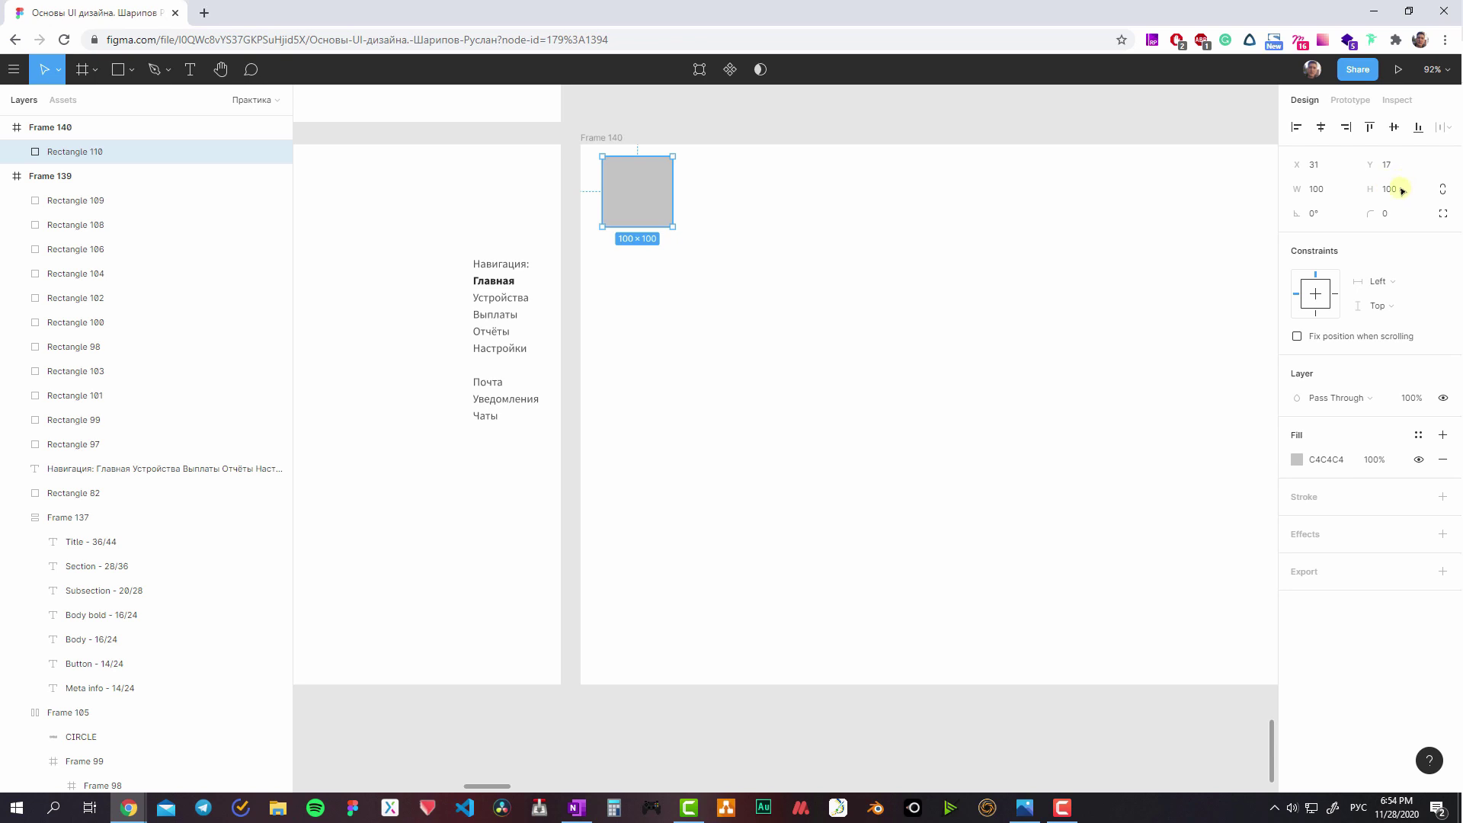
pyautogui.write('40')
pyautogui.press('Return')
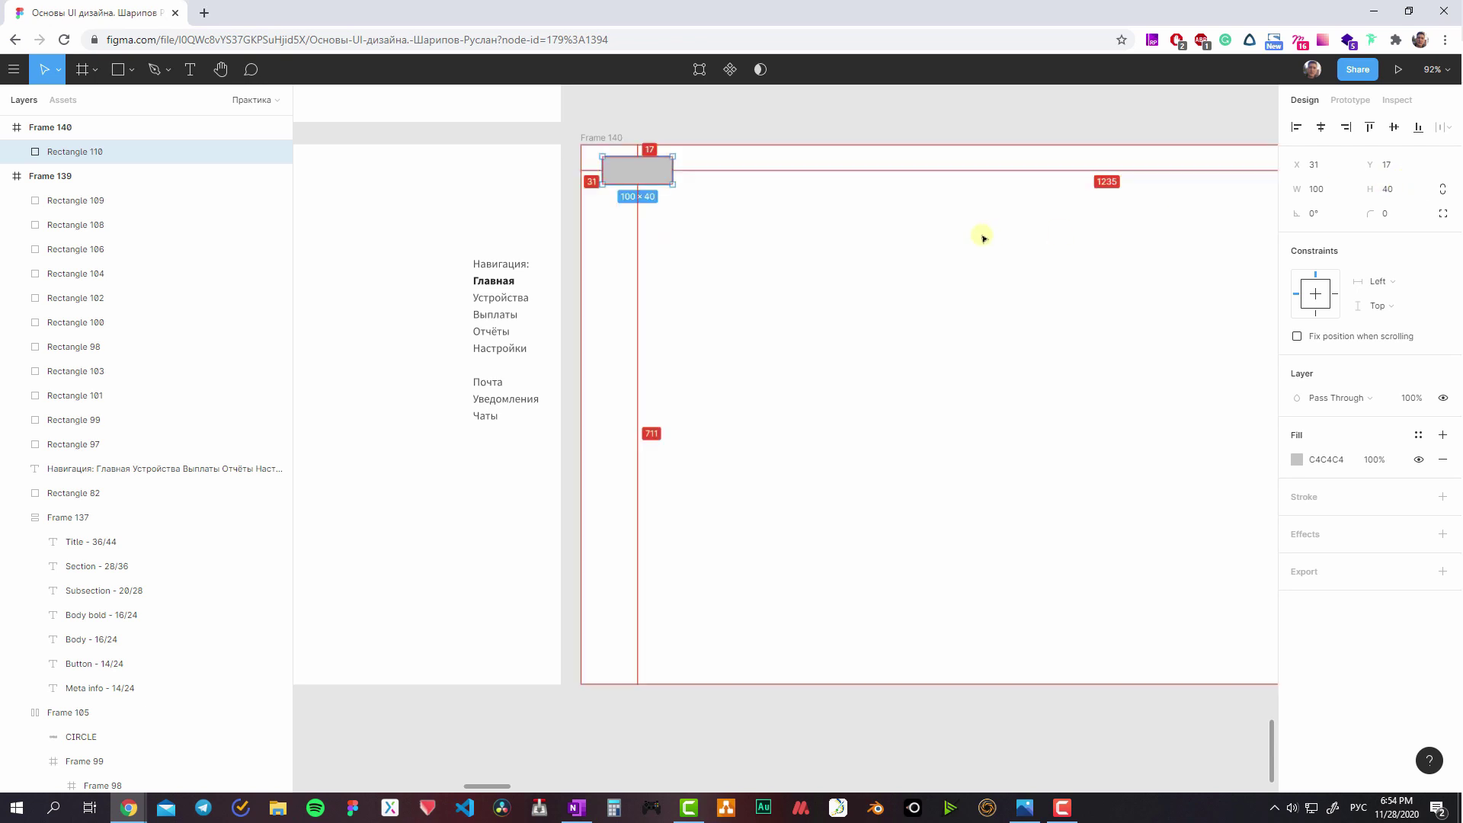
pyautogui.hotkey('alt', 'a')
pyautogui.hotkey('alt', 'w')
pyautogui.hscroll(5, 980, 245)
pyautogui.moveTo(431, 165); pyautogui.dragTo(1164, 170)
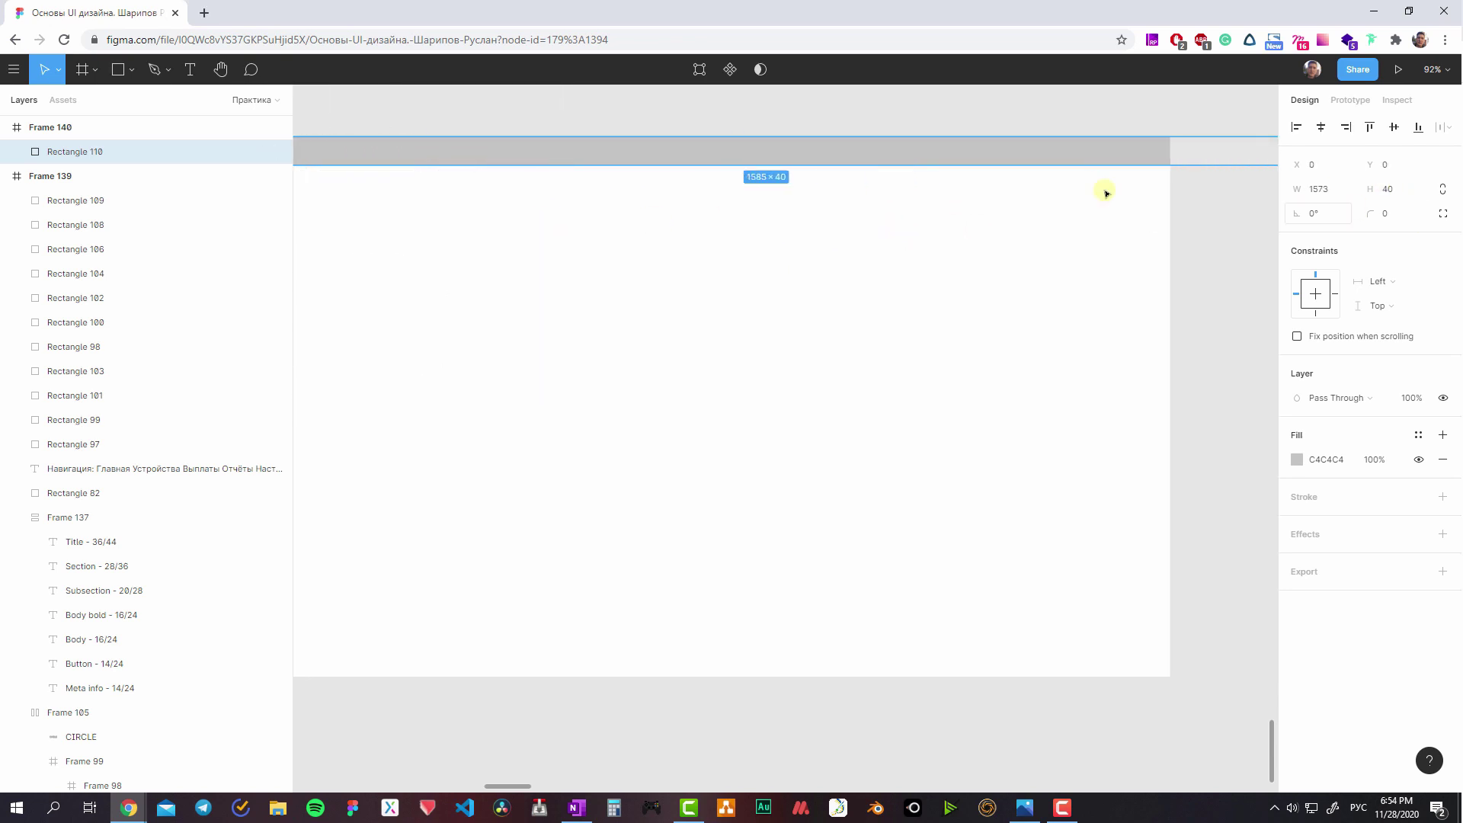
# - Drag the CIRCLE logo from the style guide onto the header's left end
pyautogui.hscroll(-3, 856, 187)
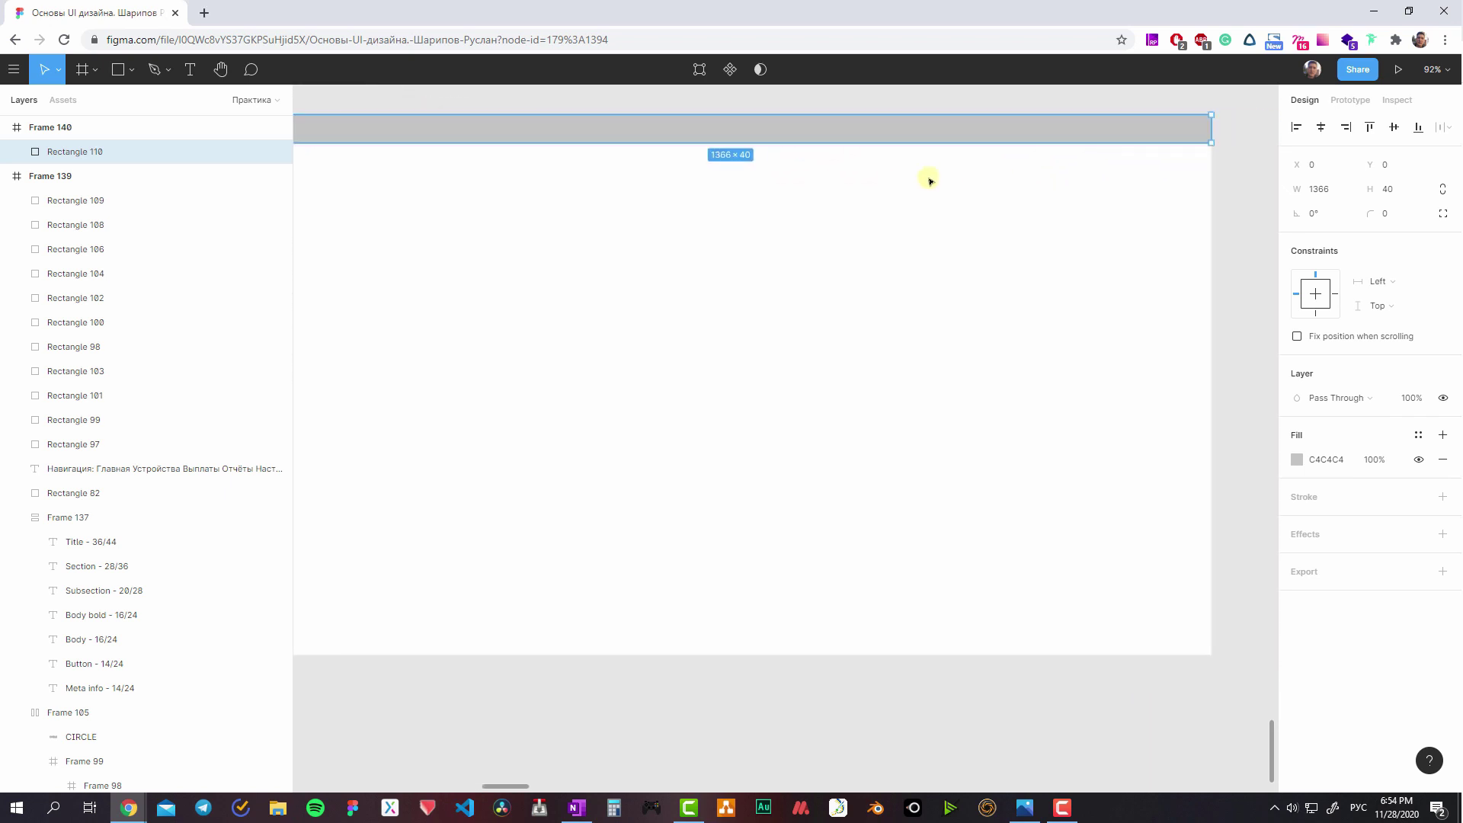
pyautogui.hscroll(-1, 983, 229)
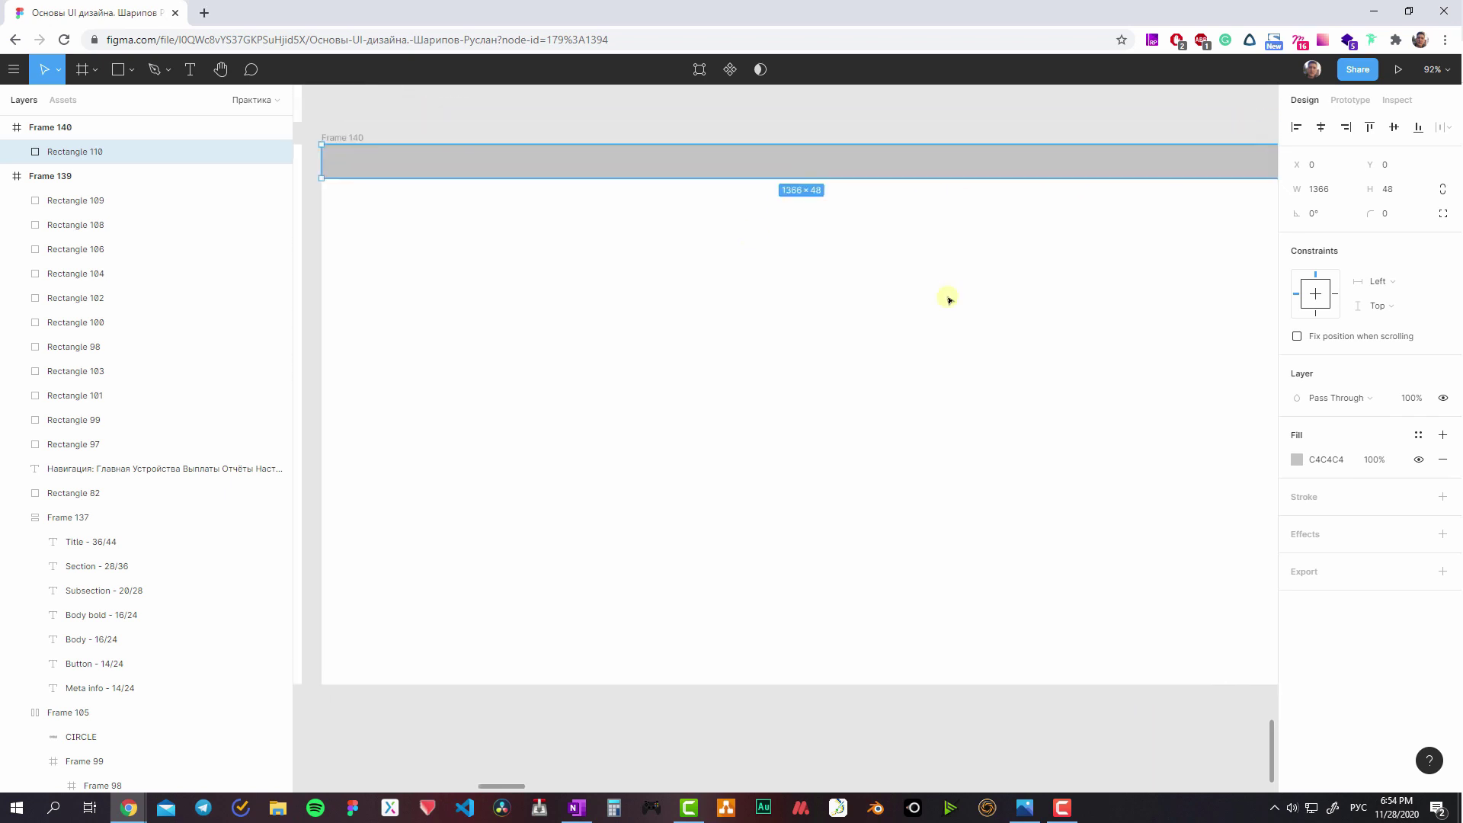
pyautogui.hscroll(-5, 945, 290)
pyautogui.hscroll(-5, 762, 229)
pyautogui.moveTo(402, 229)
pyautogui.mouseDown()
pyautogui.moveTo(867, 222)
pyautogui.moveTo(866, 209)
pyautogui.mouseUp()
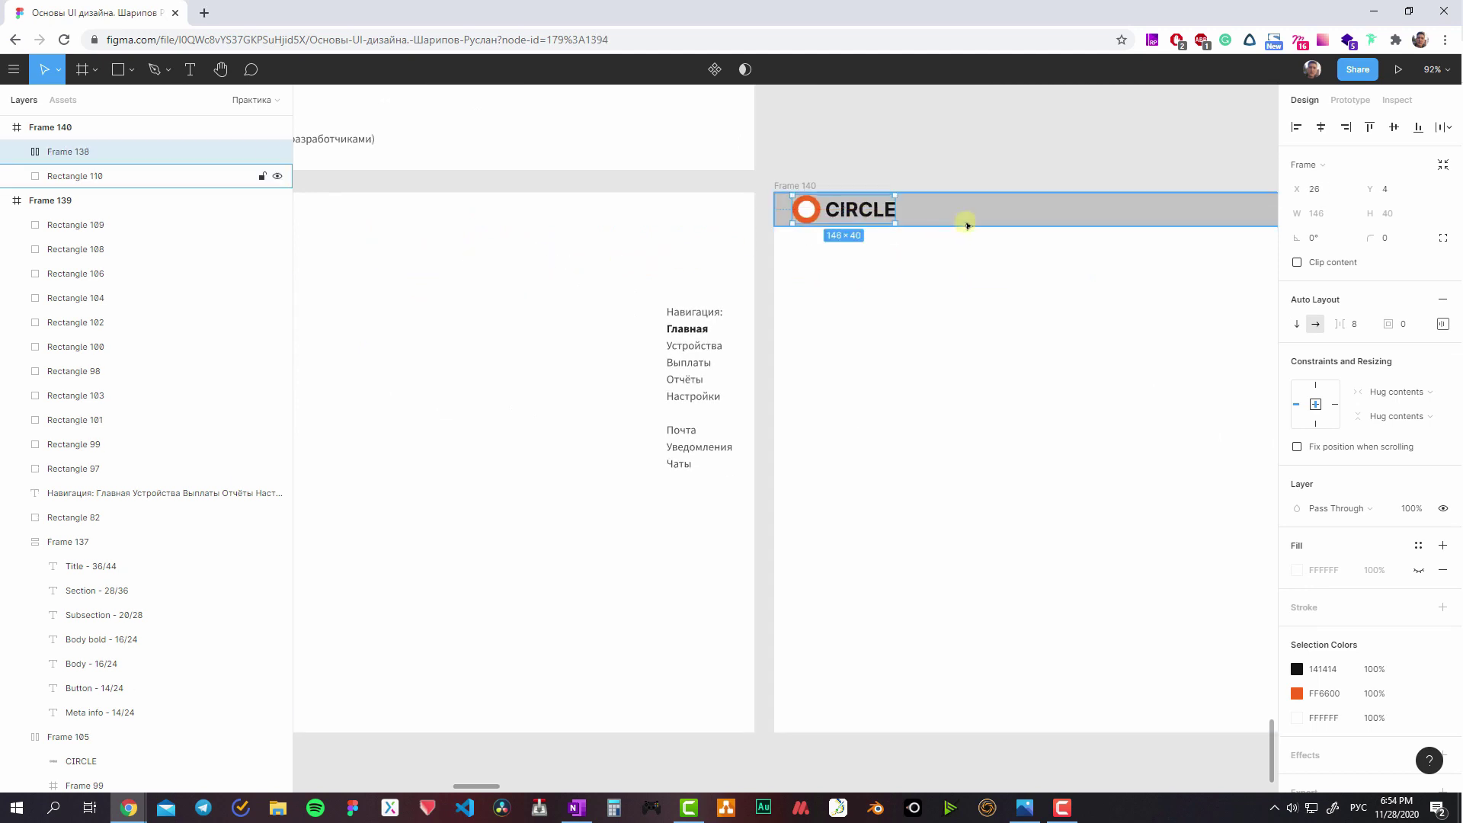
pyautogui.hscroll(5, 762, 236)
pyautogui.hscroll(3, 686, 240)
pyautogui.hotkey('ctrl', 'v')
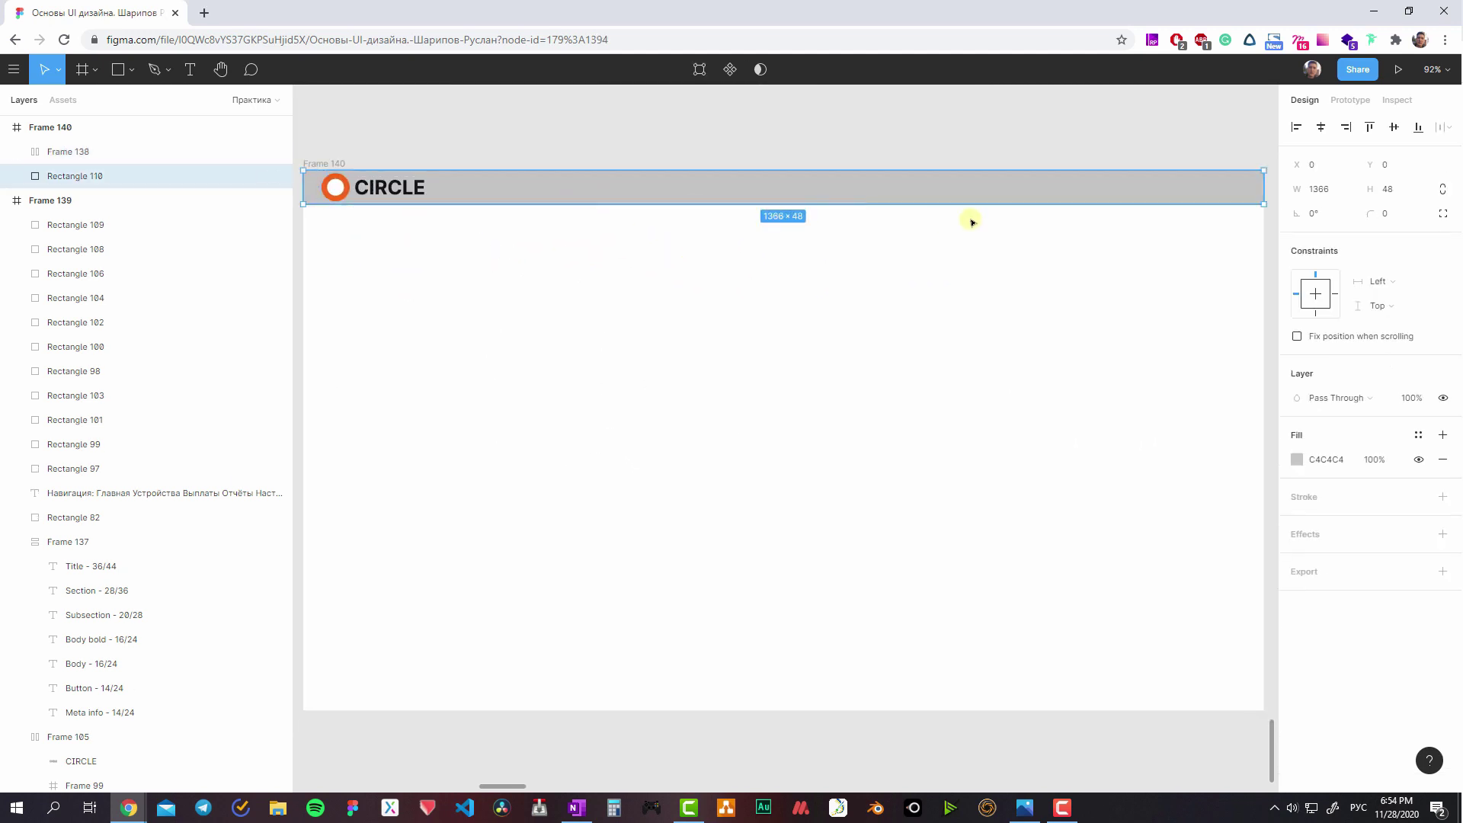
# - Resize the copied bar to 676×40 and fill it dark grey 3C3C3C
pyautogui.moveTo(1175, 193); pyautogui.dragTo(941, 173)
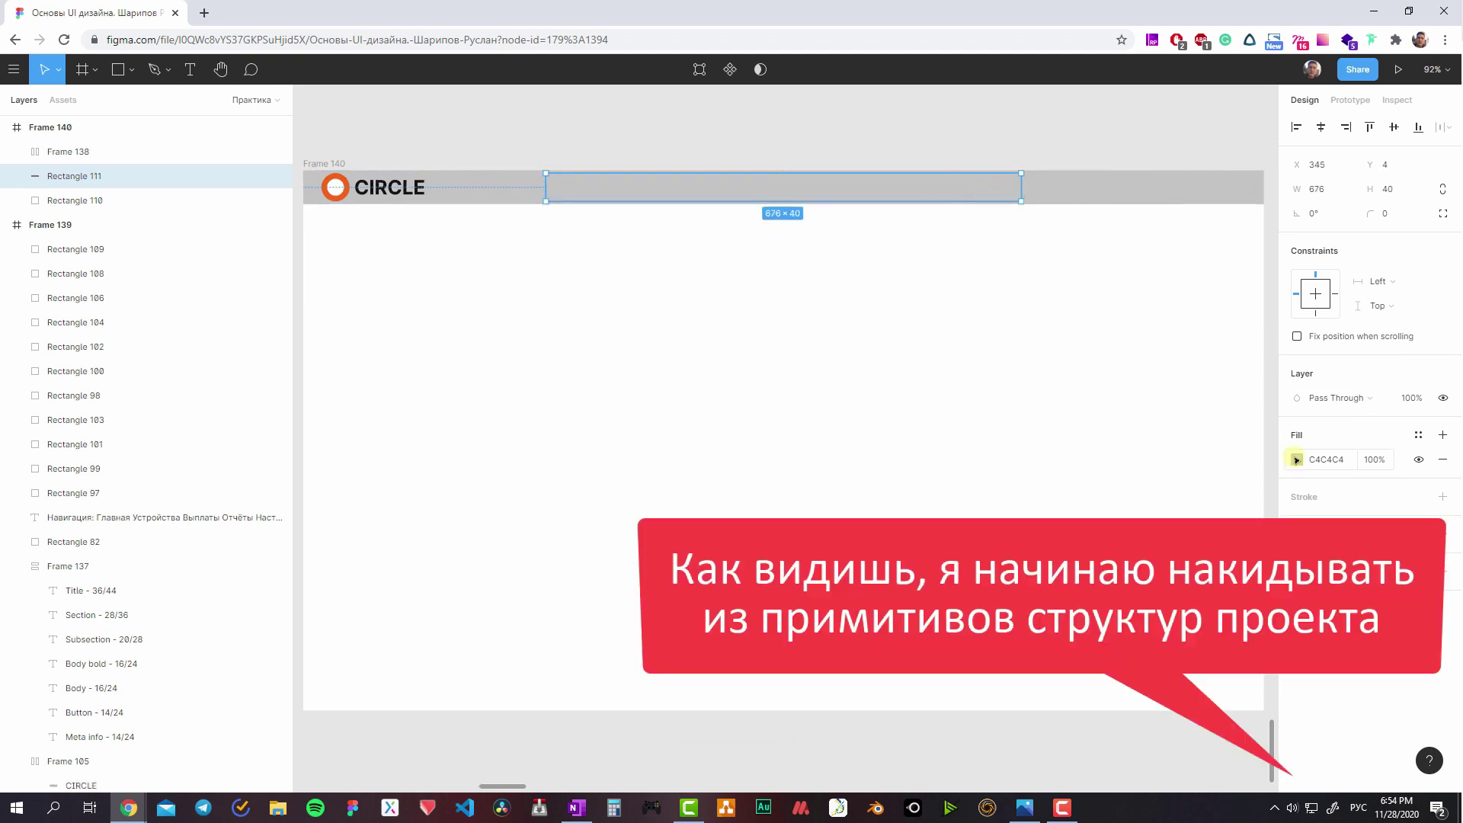
pyautogui.click(1296, 459)
pyautogui.click(1150, 736)
pyautogui.click(947, 404)
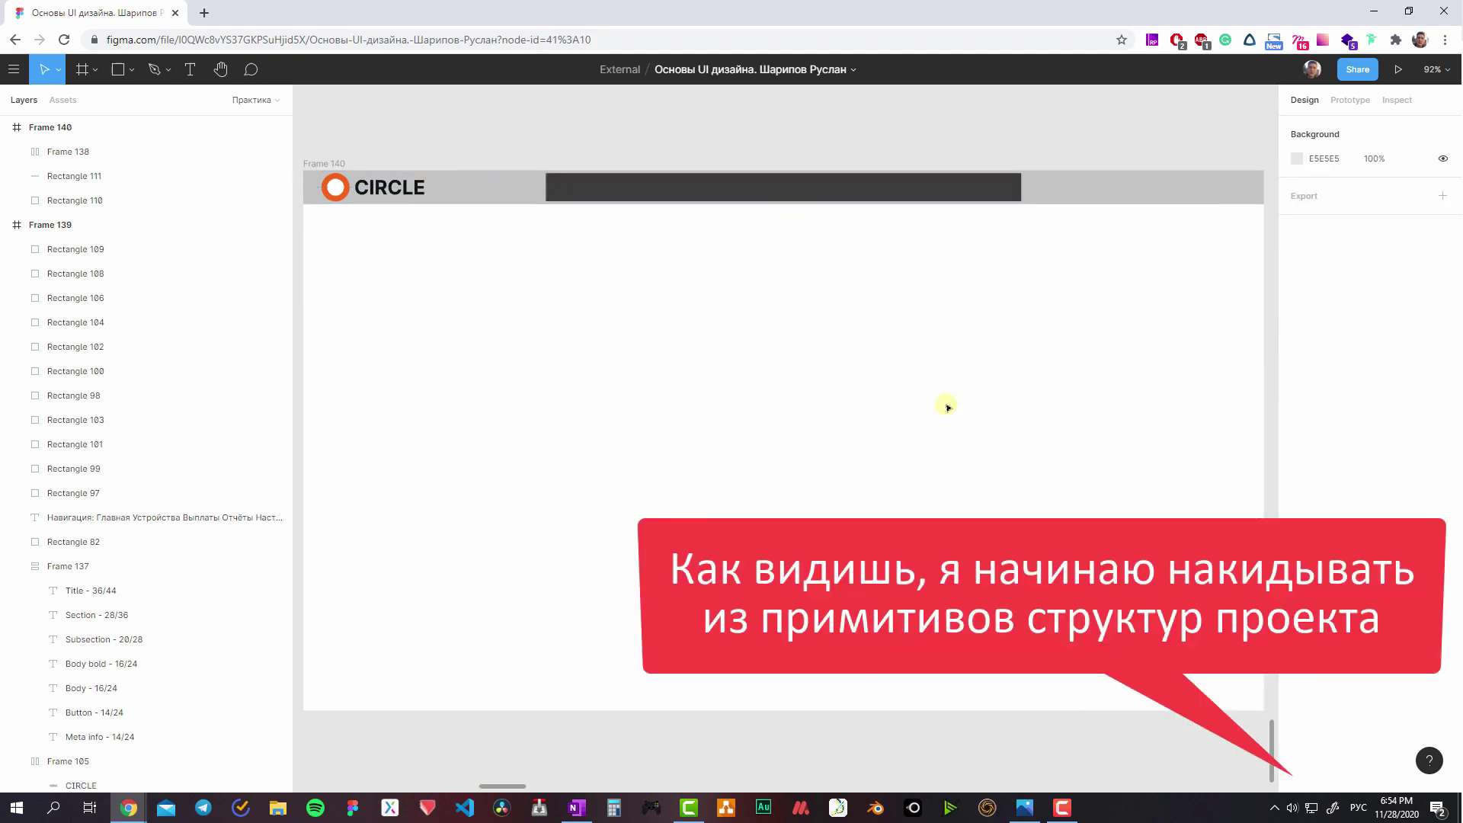
# - Adjust the gray header background's bottom edge so it is 64 tall
pyautogui.click(1104, 190)
pyautogui.hscroll(-3, 675, 279)
pyautogui.hscroll(3, 647, 245)
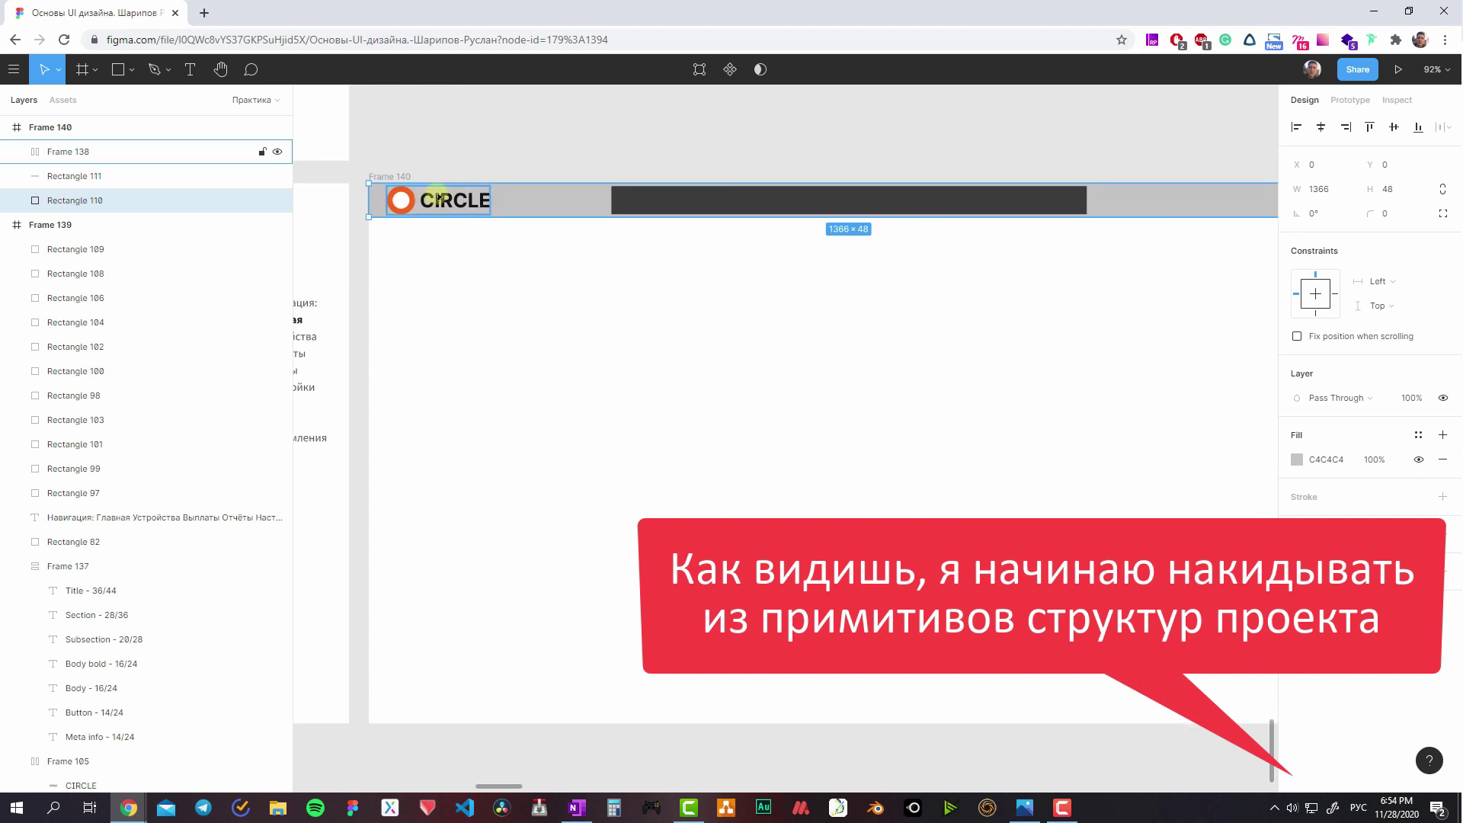
pyautogui.moveTo(607, 230); pyautogui.dragTo(604, 232)
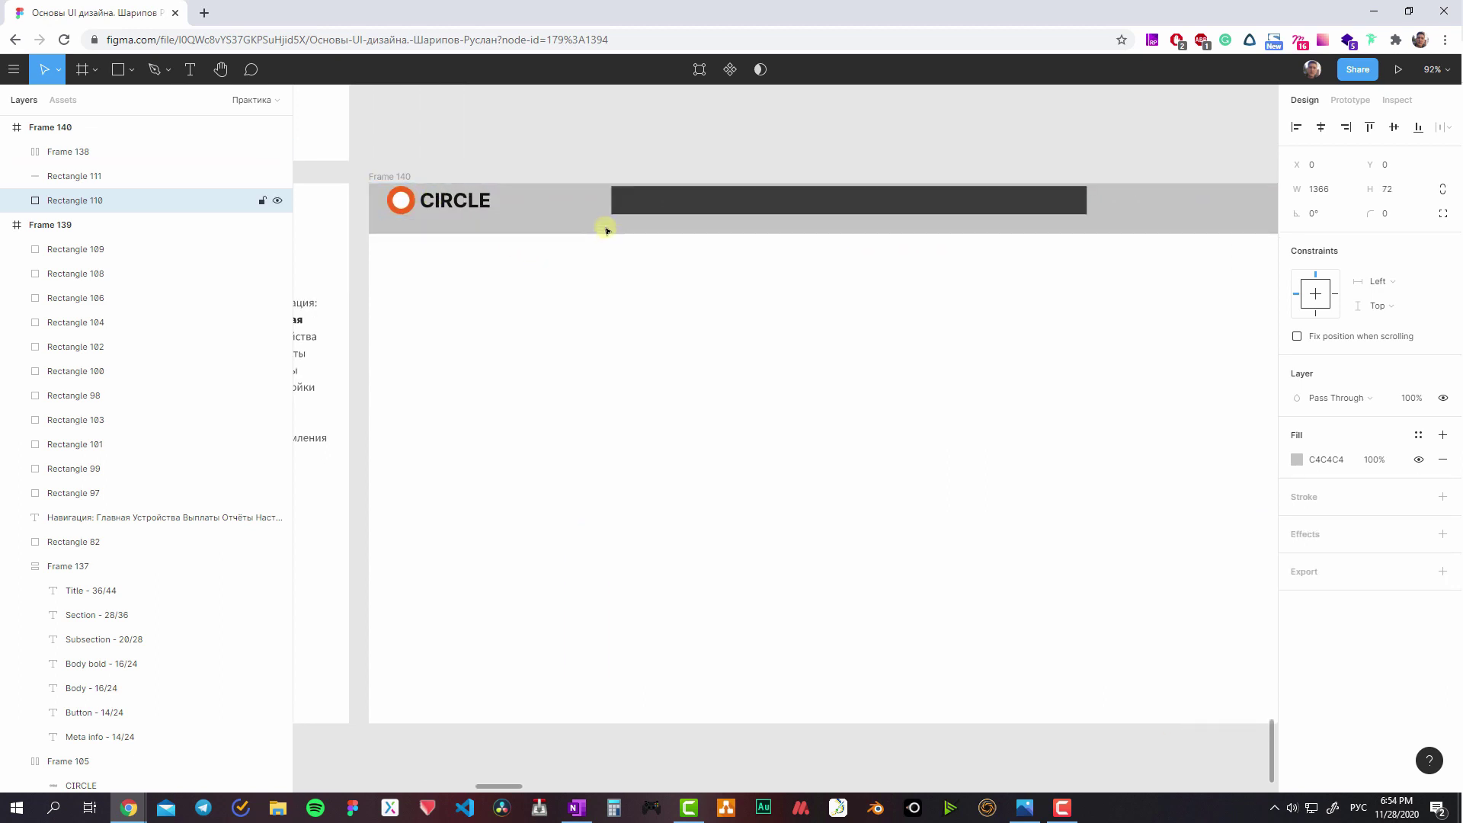
pyautogui.click(647, 207)
pyautogui.keyDown('shift'); pyautogui.click(488, 200); pyautogui.keyUp('shift')
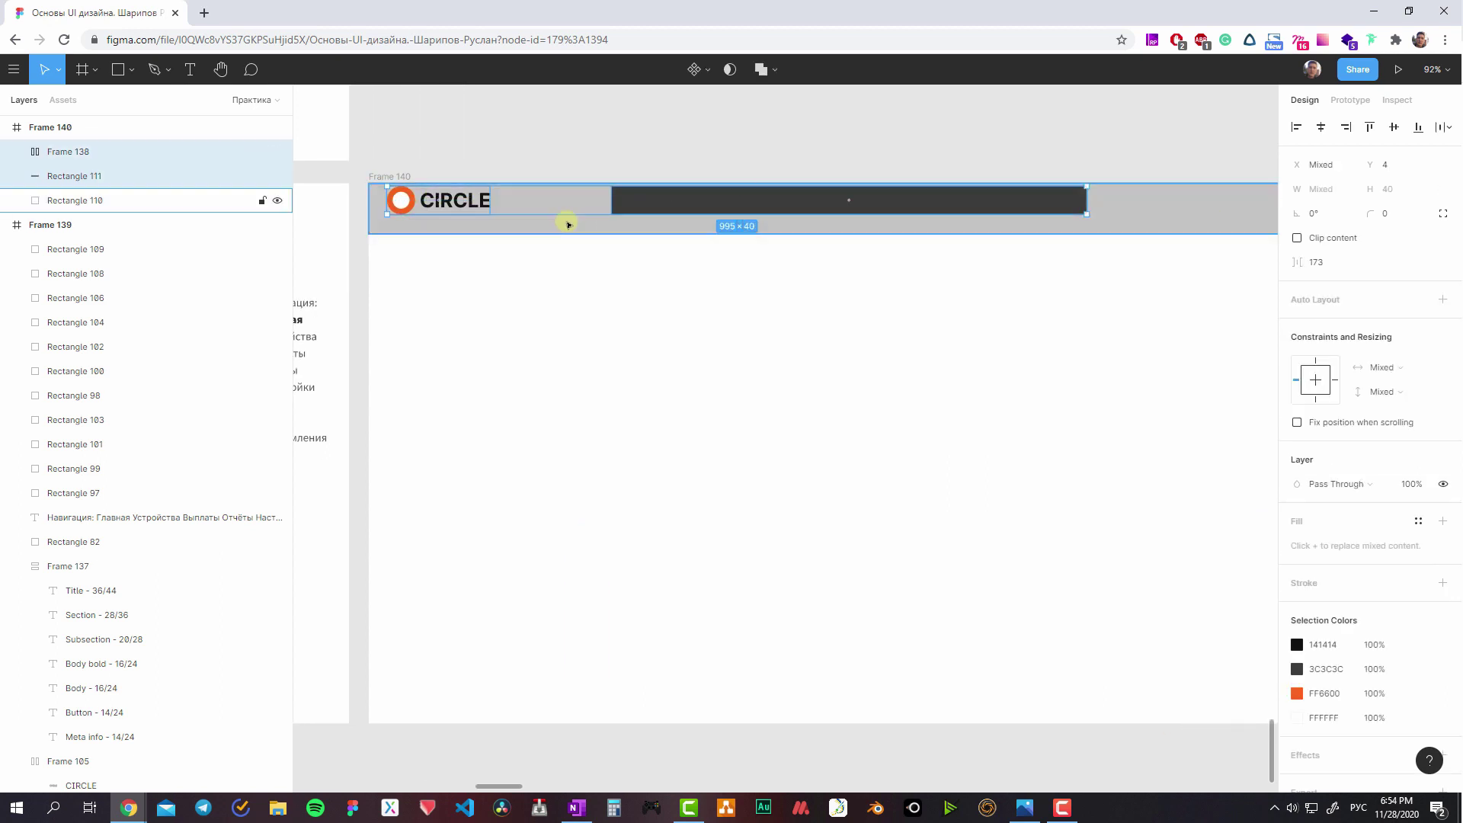
pyautogui.hotkey('alt', 'shift')
pyautogui.click(586, 230)
pyautogui.moveTo(588, 232); pyautogui.dragTo(588, 225)
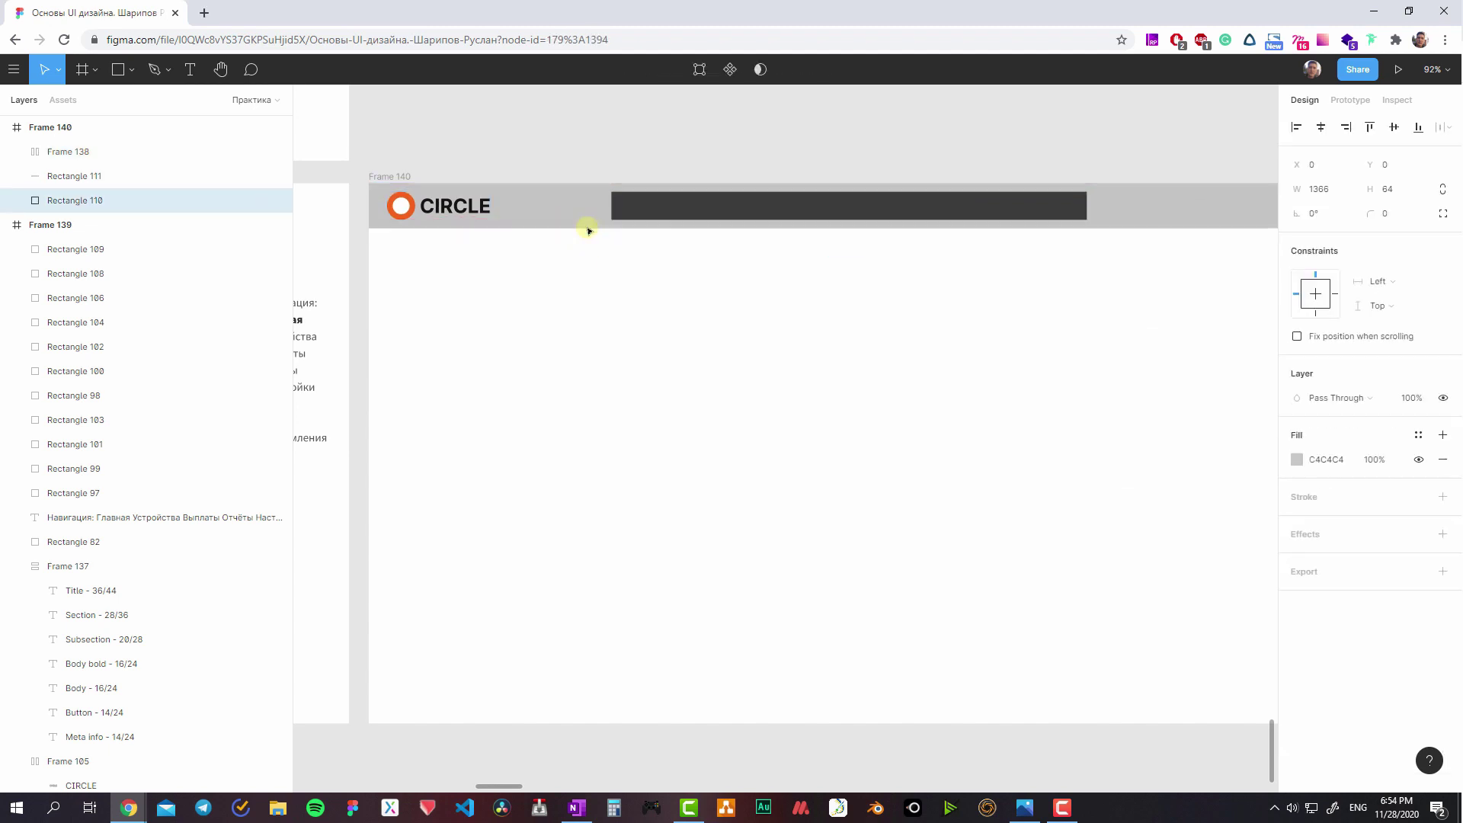
pyautogui.click(626, 293)
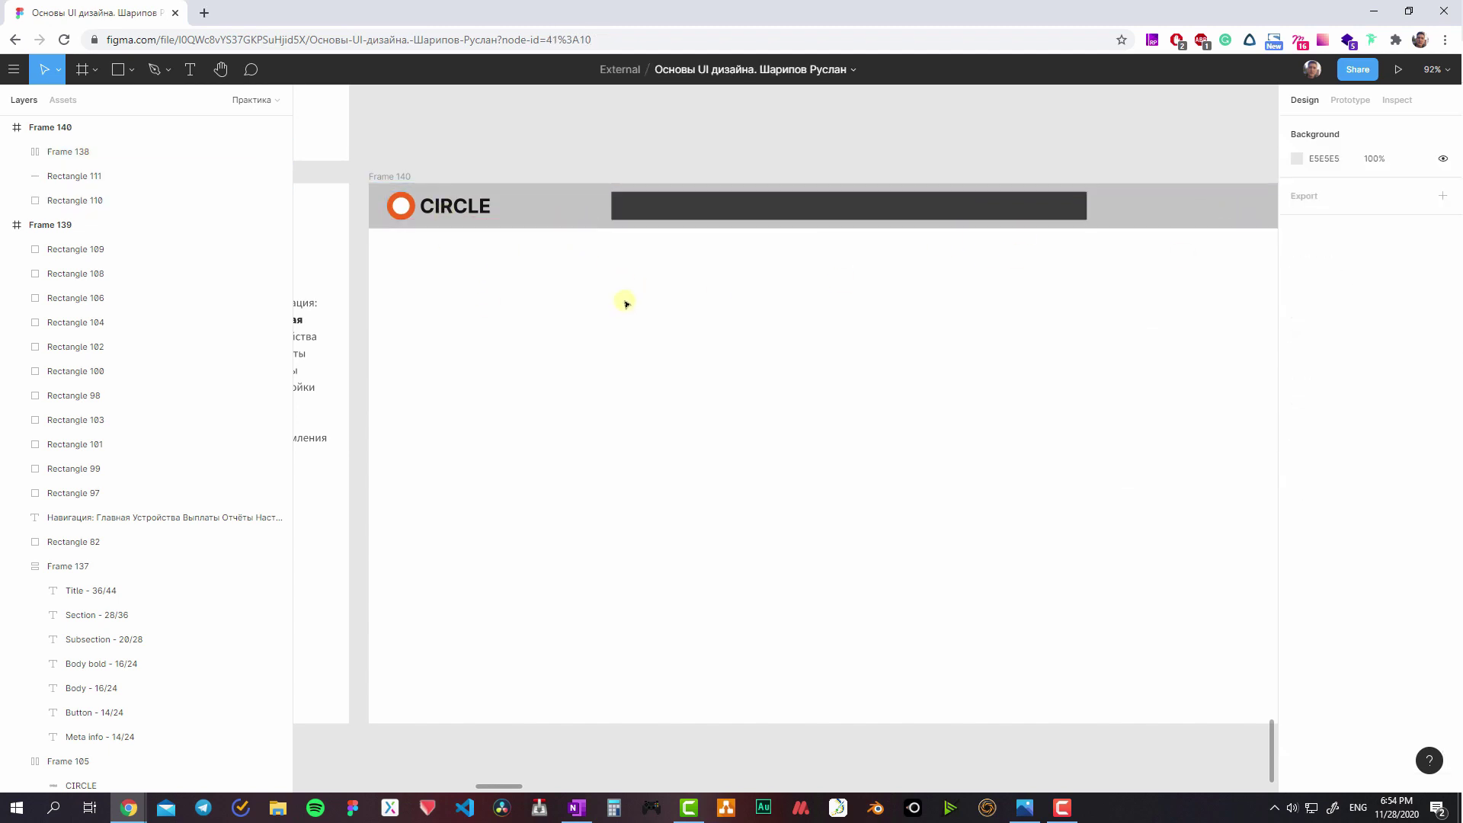
# - Select the search bar and the navigation text block, picking the word Выплаты
pyautogui.hscroll(3, 762, 312)
pyautogui.click(663, 229)
pyautogui.hscroll(-3, 899, 243)
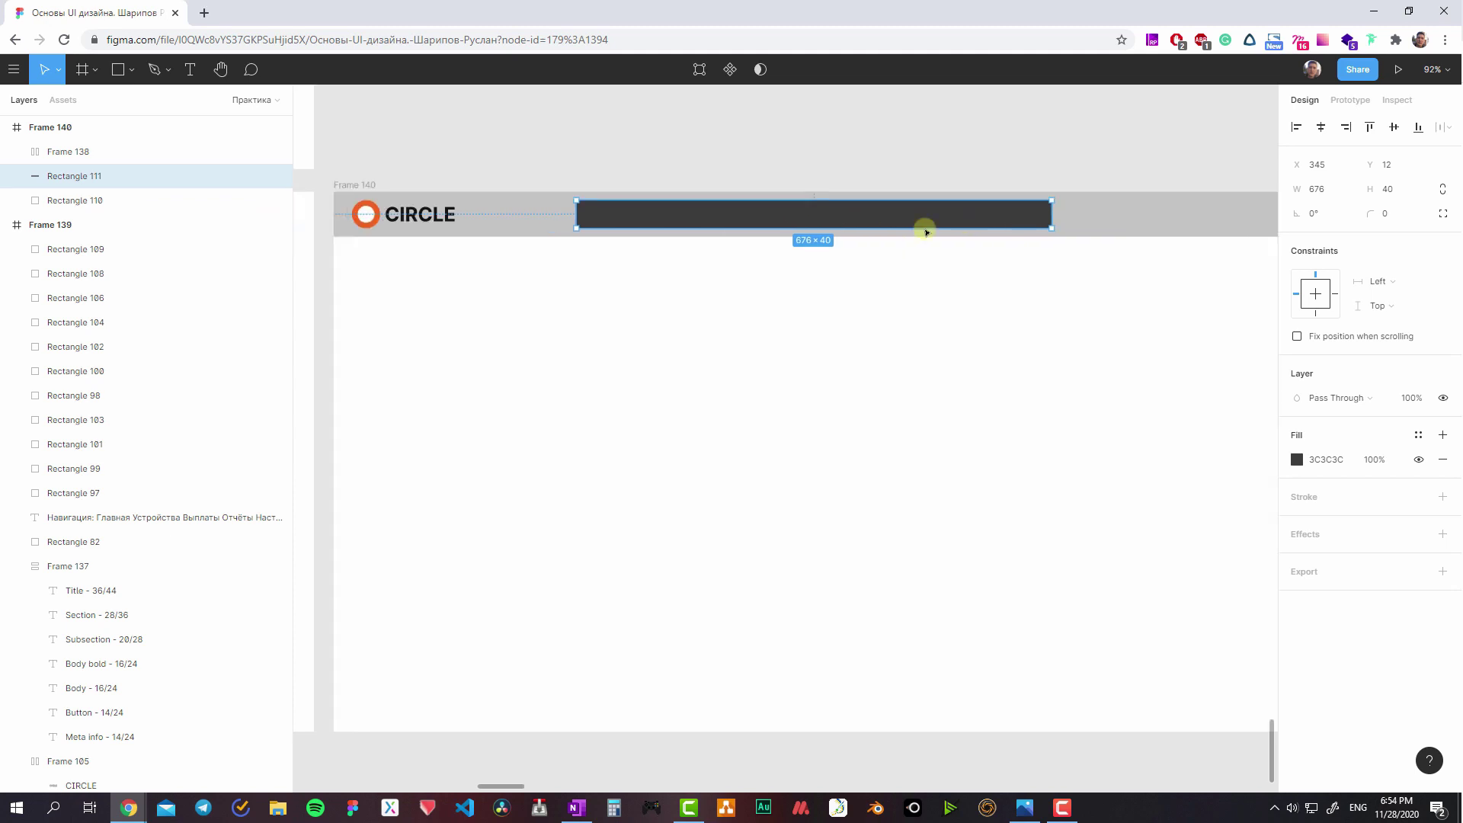
pyautogui.hscroll(-3, 826, 274)
pyautogui.scroll(3, 686, 343)
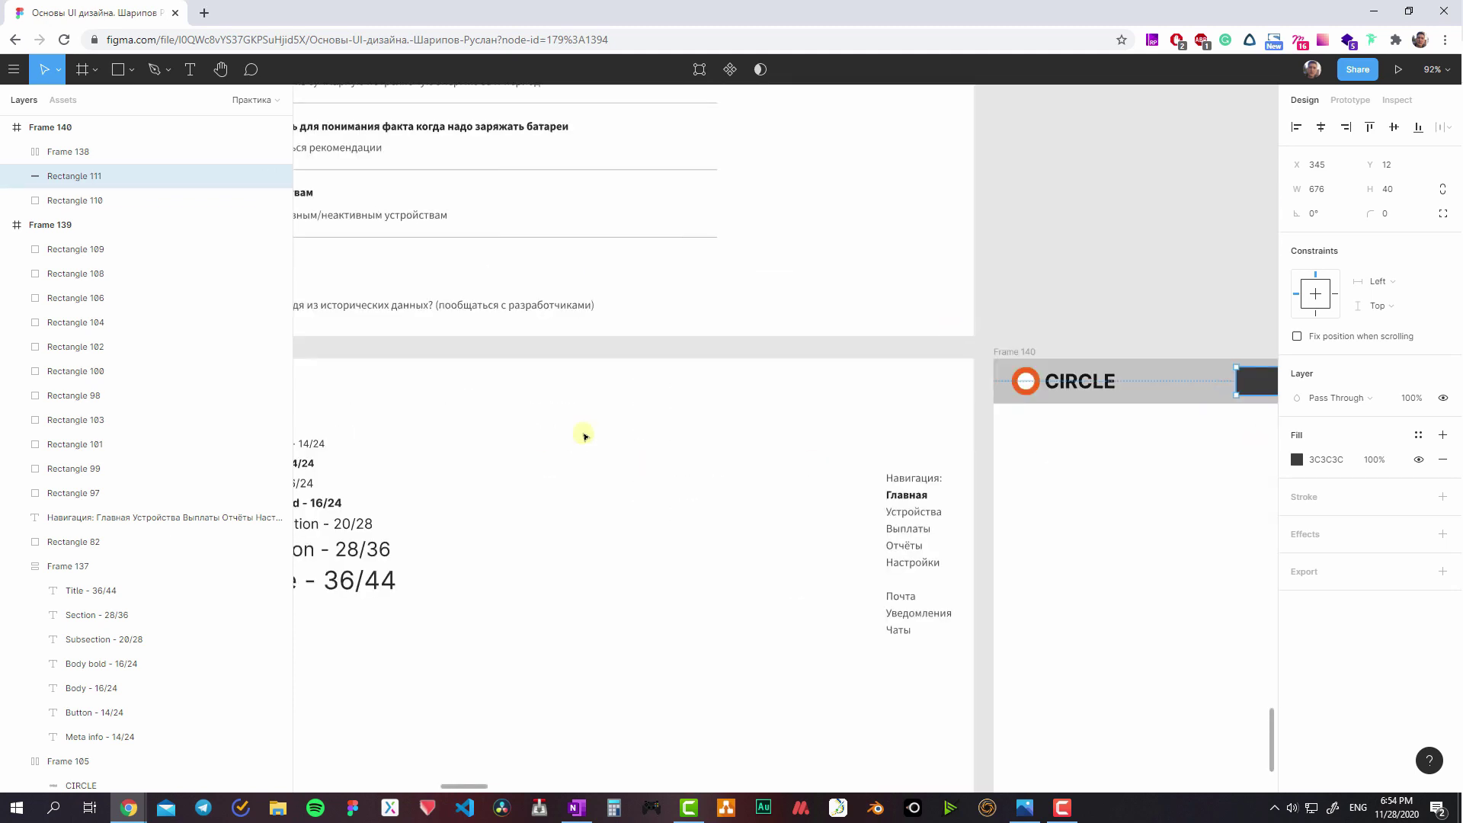
pyautogui.scroll(2, 965, 311)
pyautogui.click(891, 295)
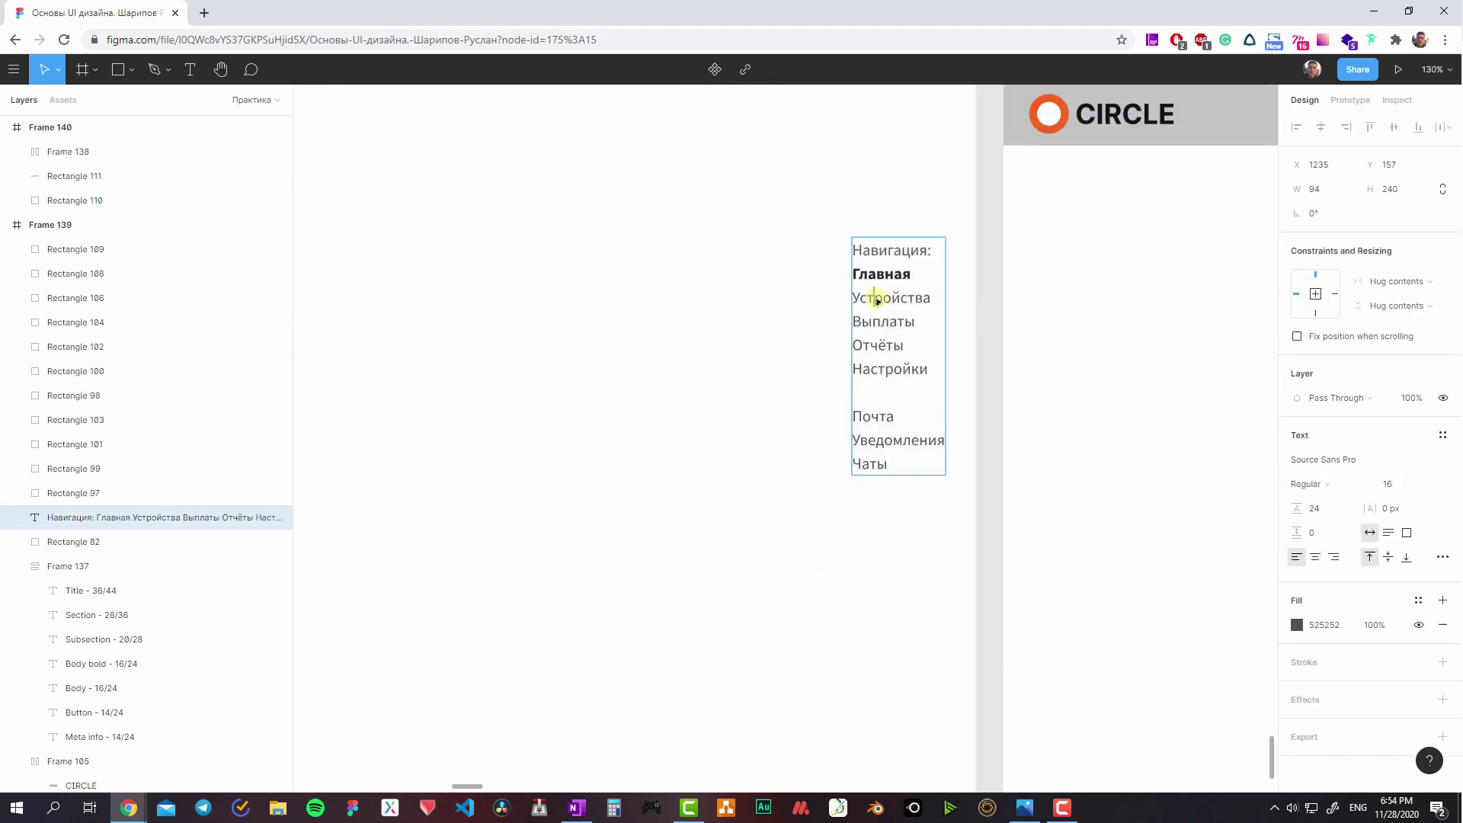
pyautogui.hscroll(4, 823, 327)
pyautogui.doubleClick(601, 360)
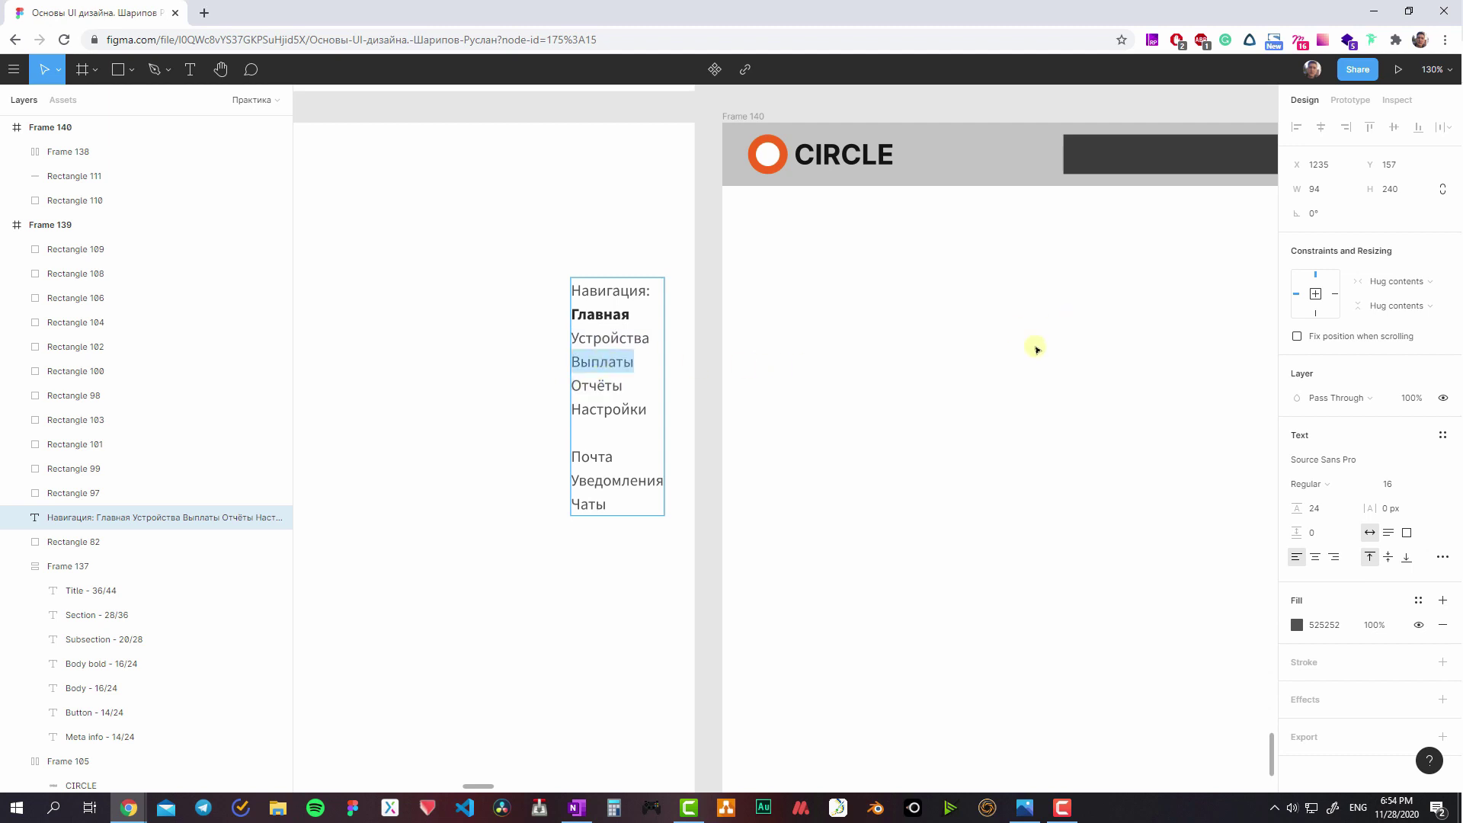
pyautogui.hscroll(5, 915, 305)
pyautogui.click(712, 278)
pyautogui.scroll(-3, 712, 278)
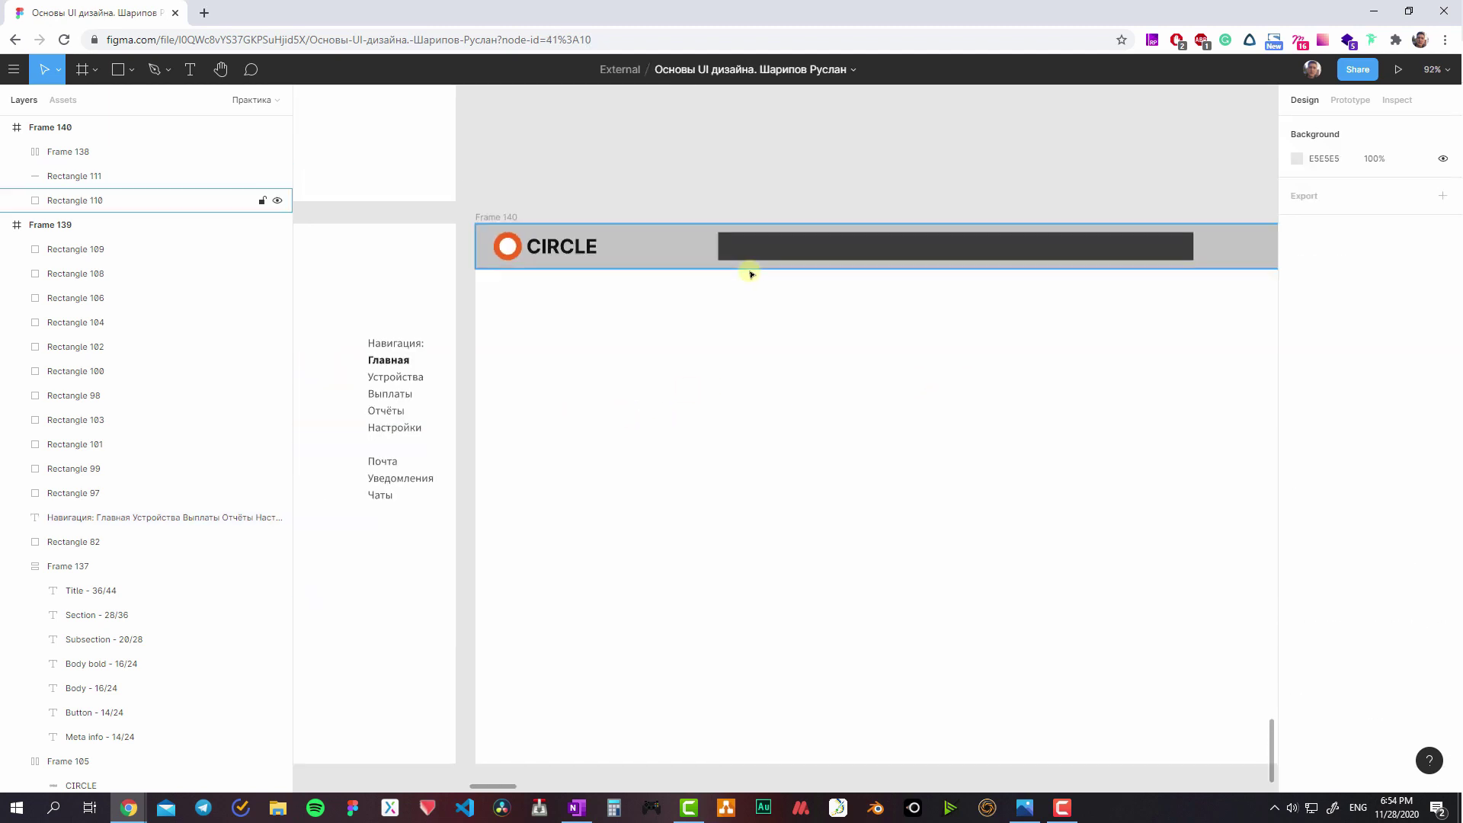
pyautogui.click(786, 248)
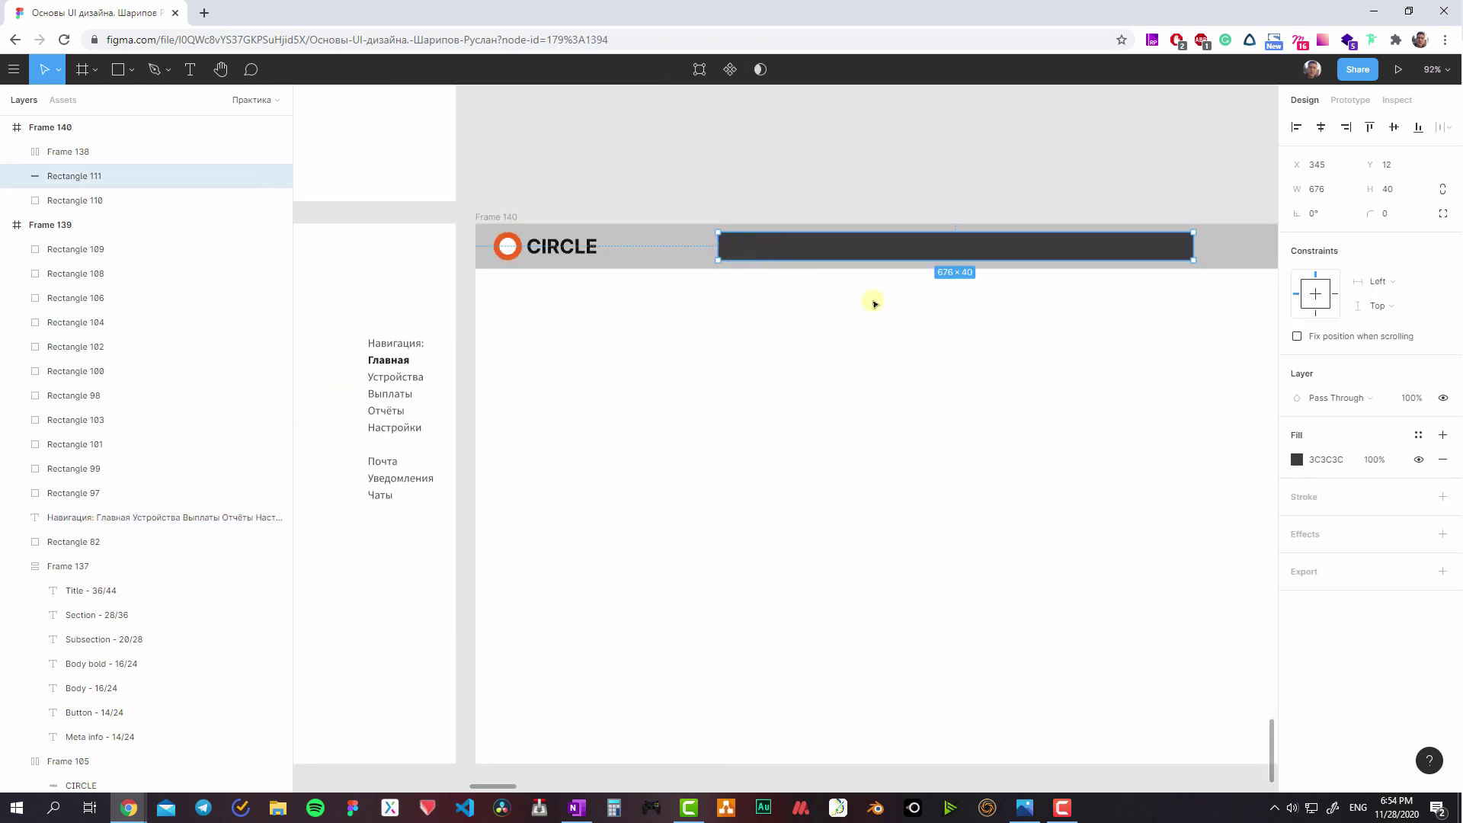
pyautogui.hscroll(2, 791, 328)
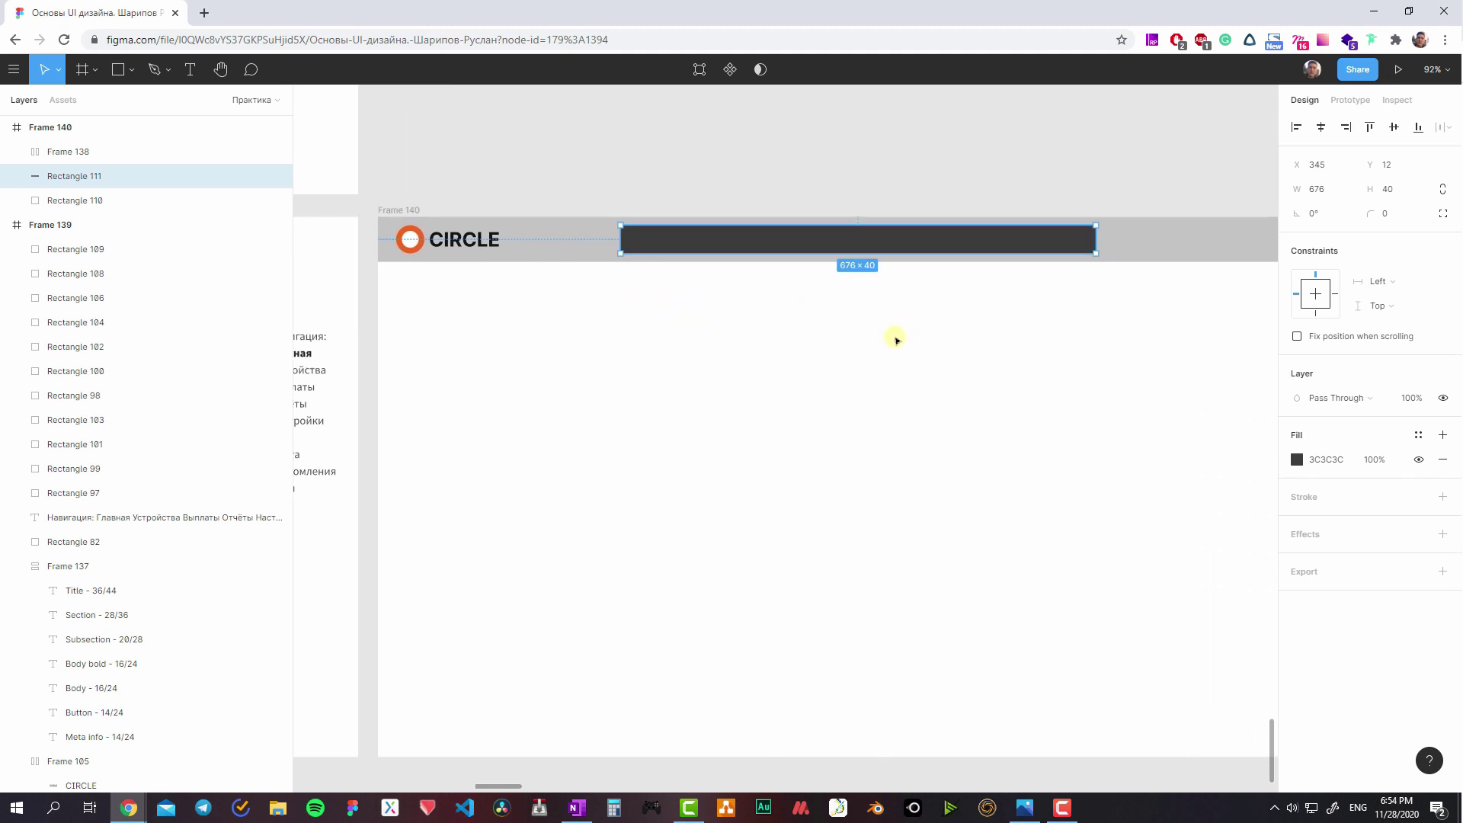
pyautogui.hscroll(5, 894, 336)
# - Add a 56×40 button at the header's right end with the search bar's dark fill
pyautogui.hscroll(1, 670, 330)
pyautogui.press('r')
pyautogui.moveTo(1095, 230); pyautogui.dragTo(1055, 251)
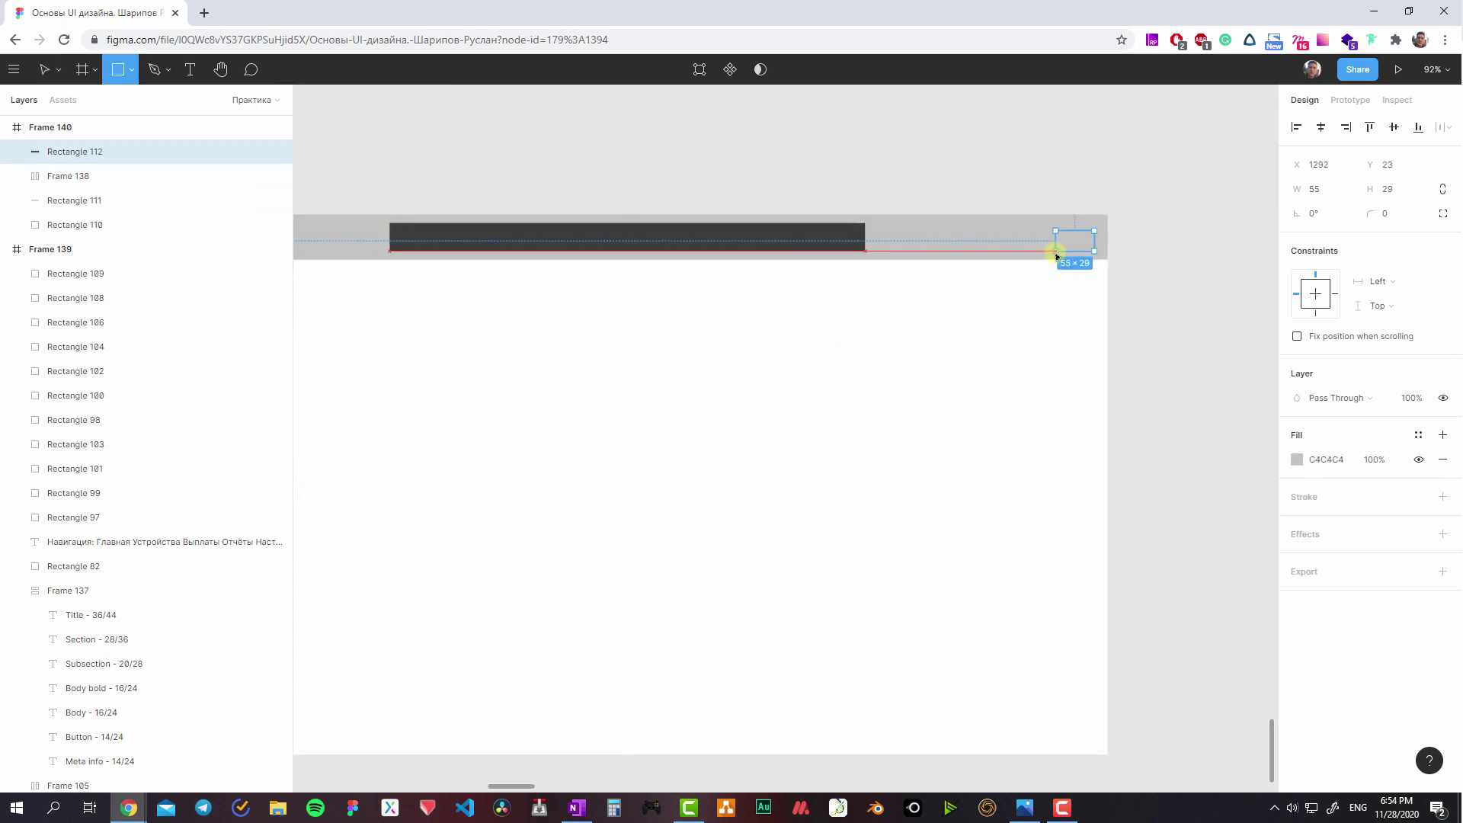
pyautogui.click(831, 239)
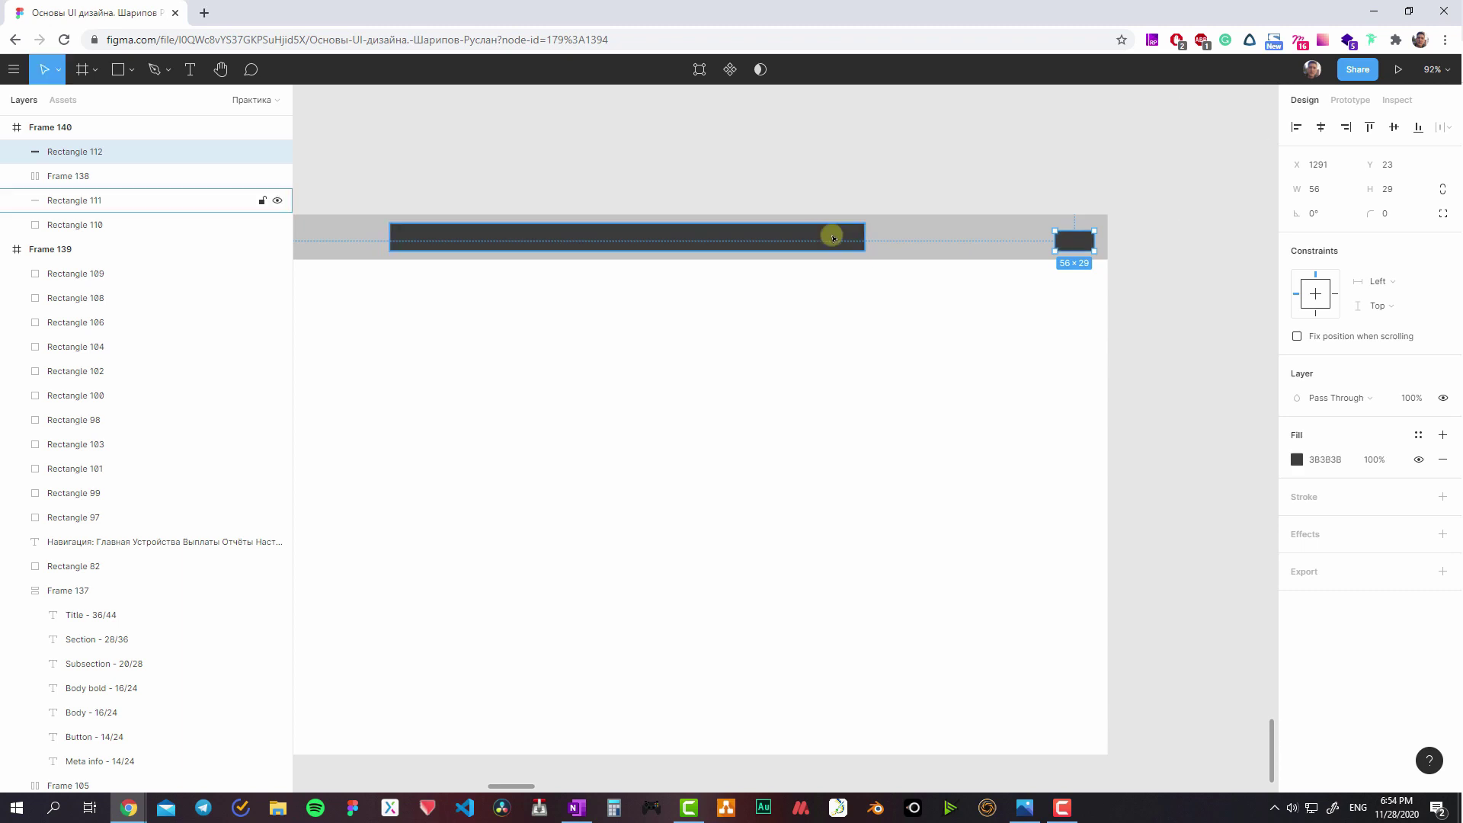
pyautogui.doubleClick(1069, 229)
pyautogui.press('Escape')
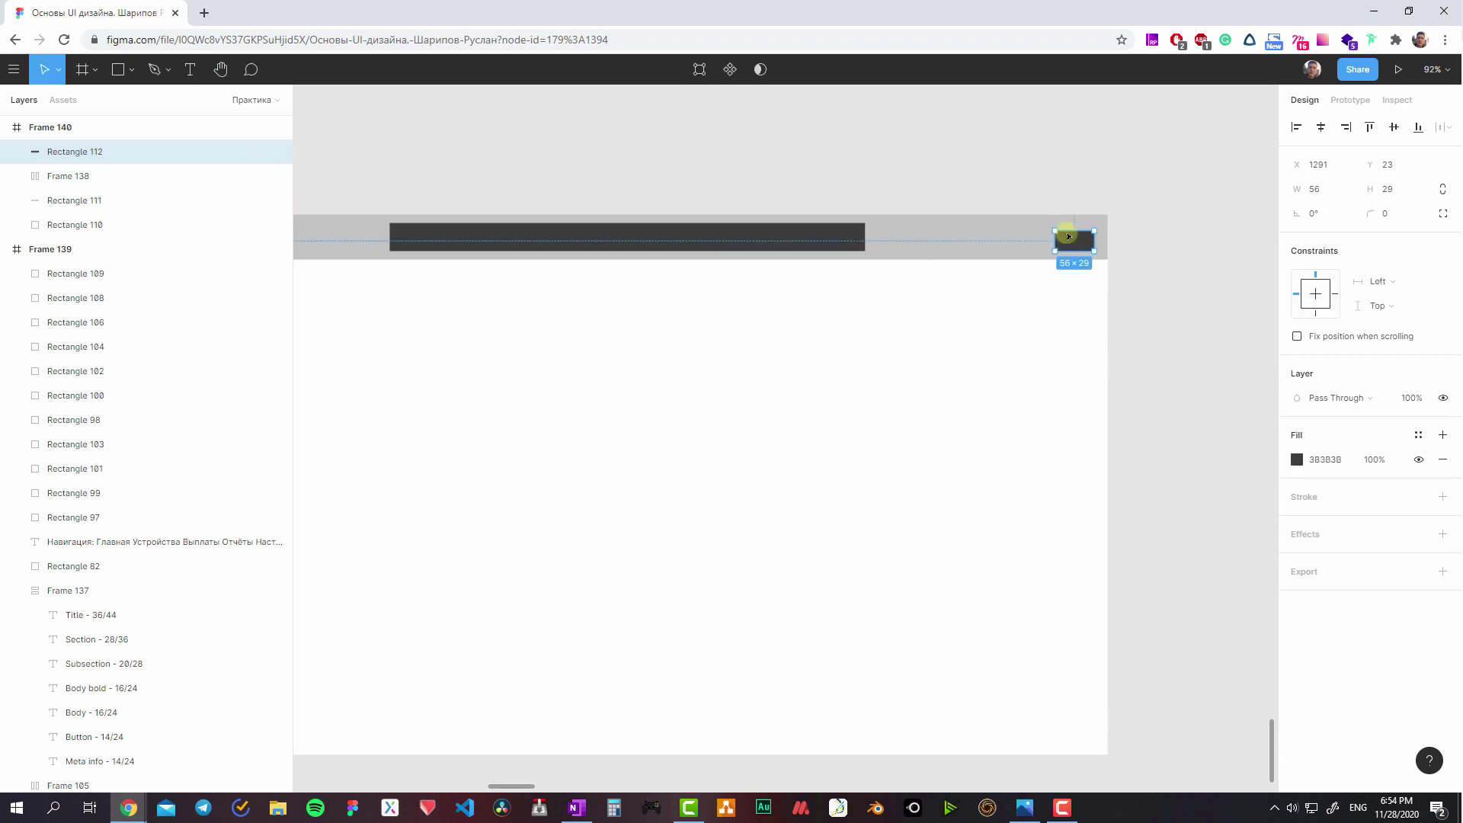
pyautogui.moveTo(1070, 231); pyautogui.dragTo(1070, 229)
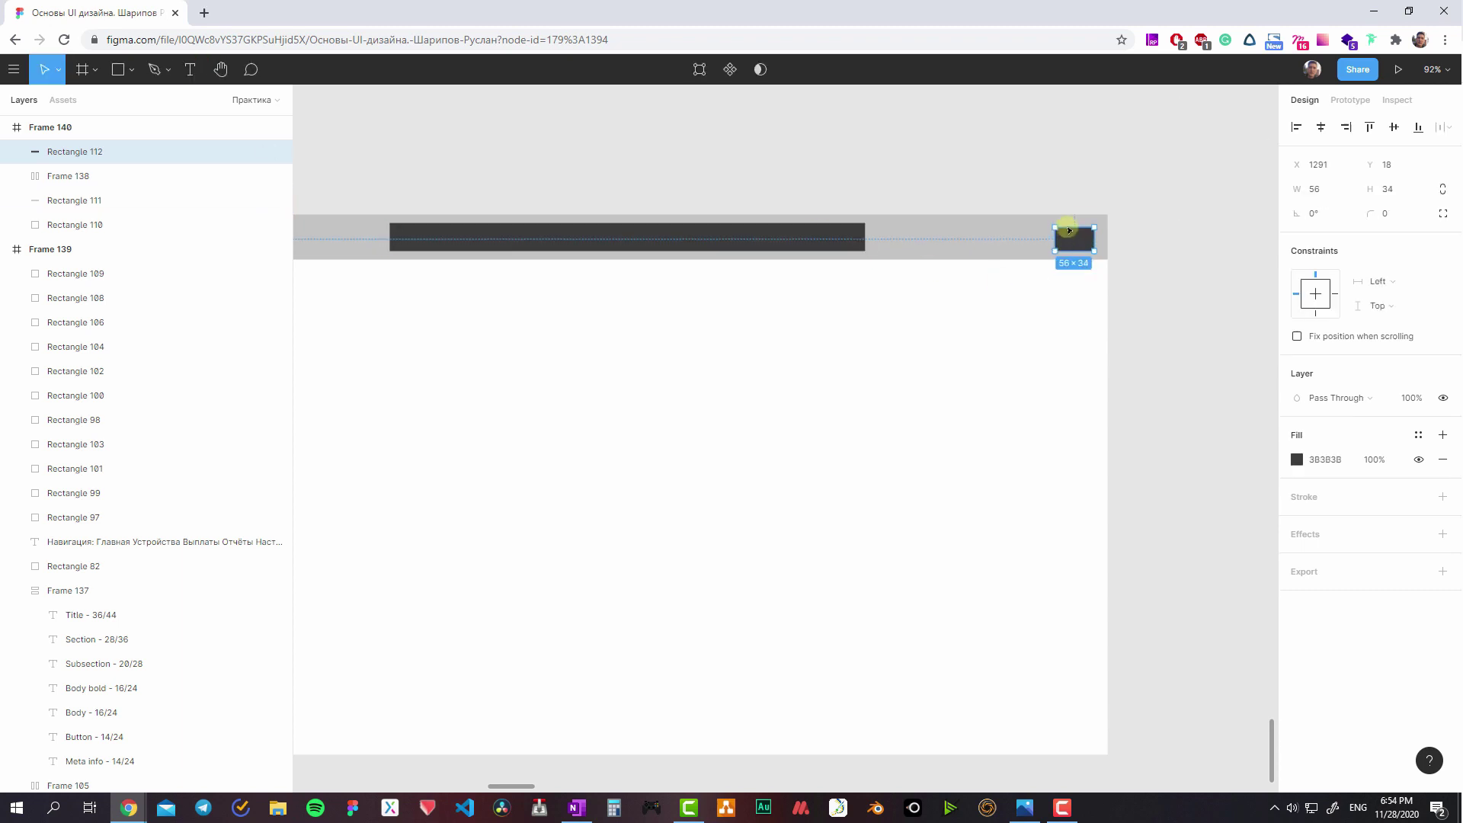
pyautogui.click(1025, 331)
# - Select the navigation text block, then clear the selection
pyautogui.hscroll(-5, 1044, 304)
pyautogui.hscroll(-3, 709, 267)
pyautogui.click(548, 304)
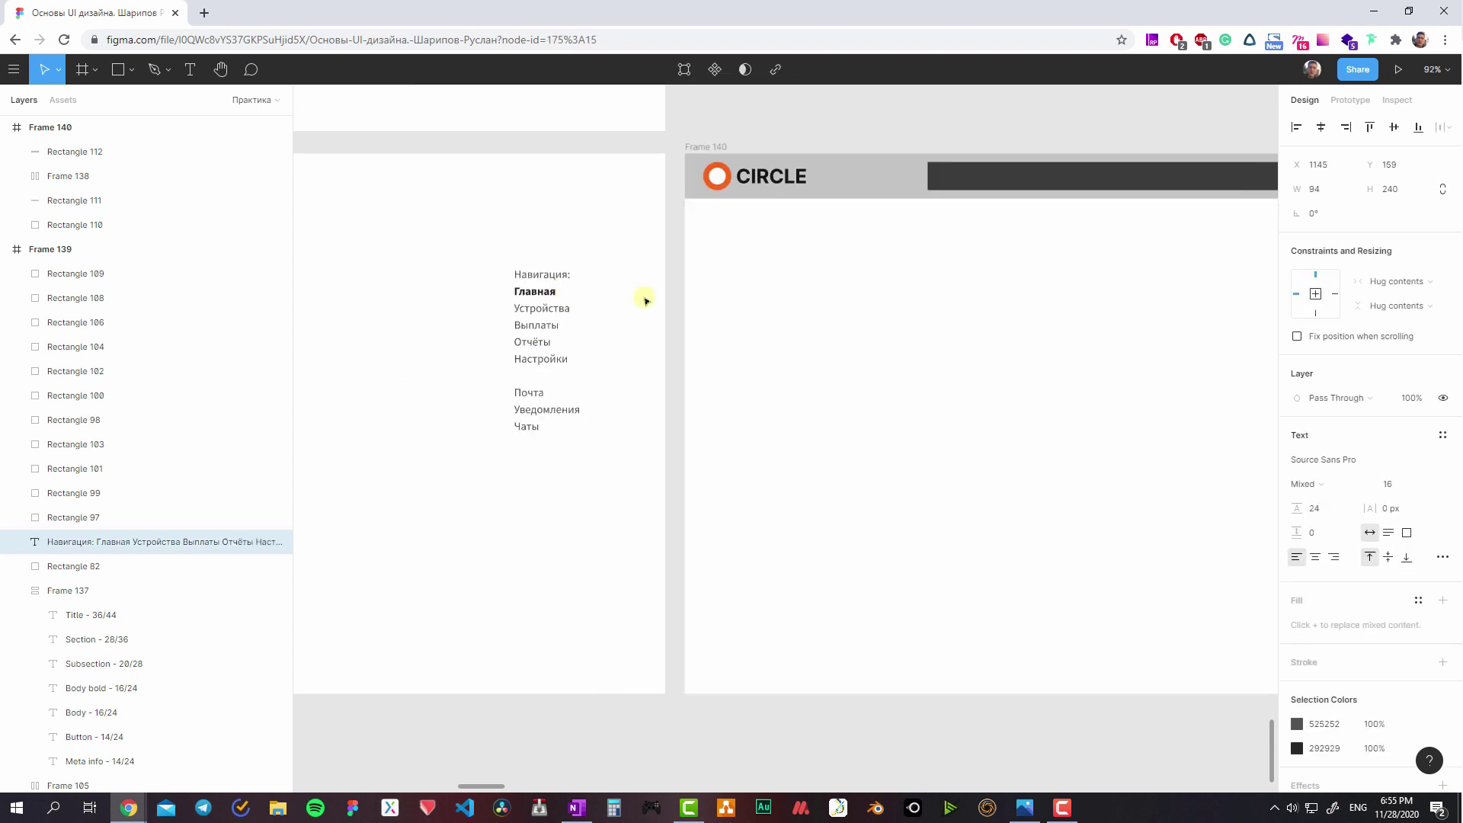
pyautogui.press('Escape')
pyautogui.hscroll(3, 762, 305)
# - Draw a 254-wide sidebar snapped under the header at the frame's left edge, stretched to the bottom
pyautogui.press('r')
pyautogui.moveTo(627, 221); pyautogui.dragTo(806, 473)
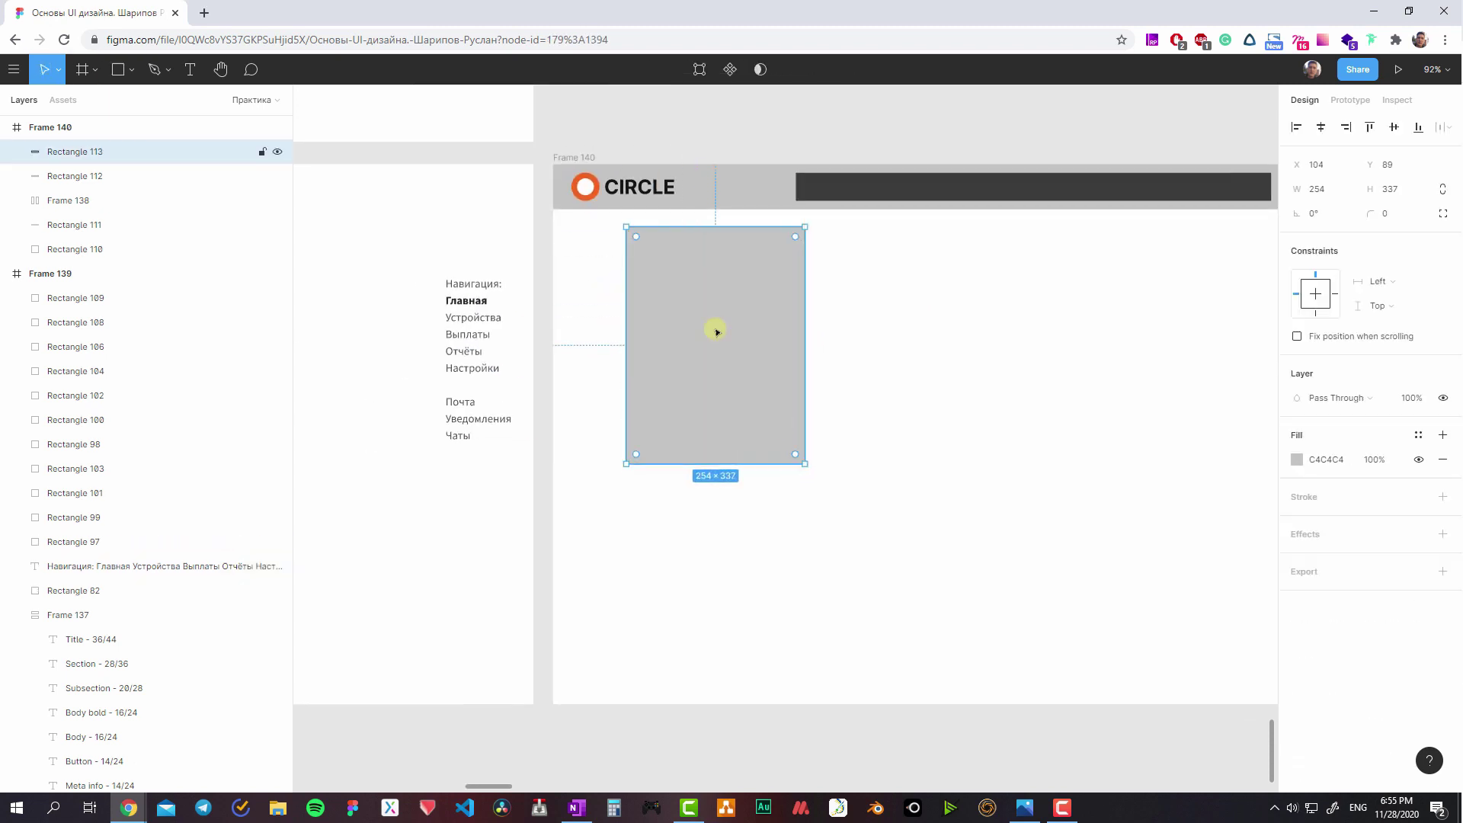
pyautogui.moveTo(712, 326); pyautogui.dragTo(655, 305)
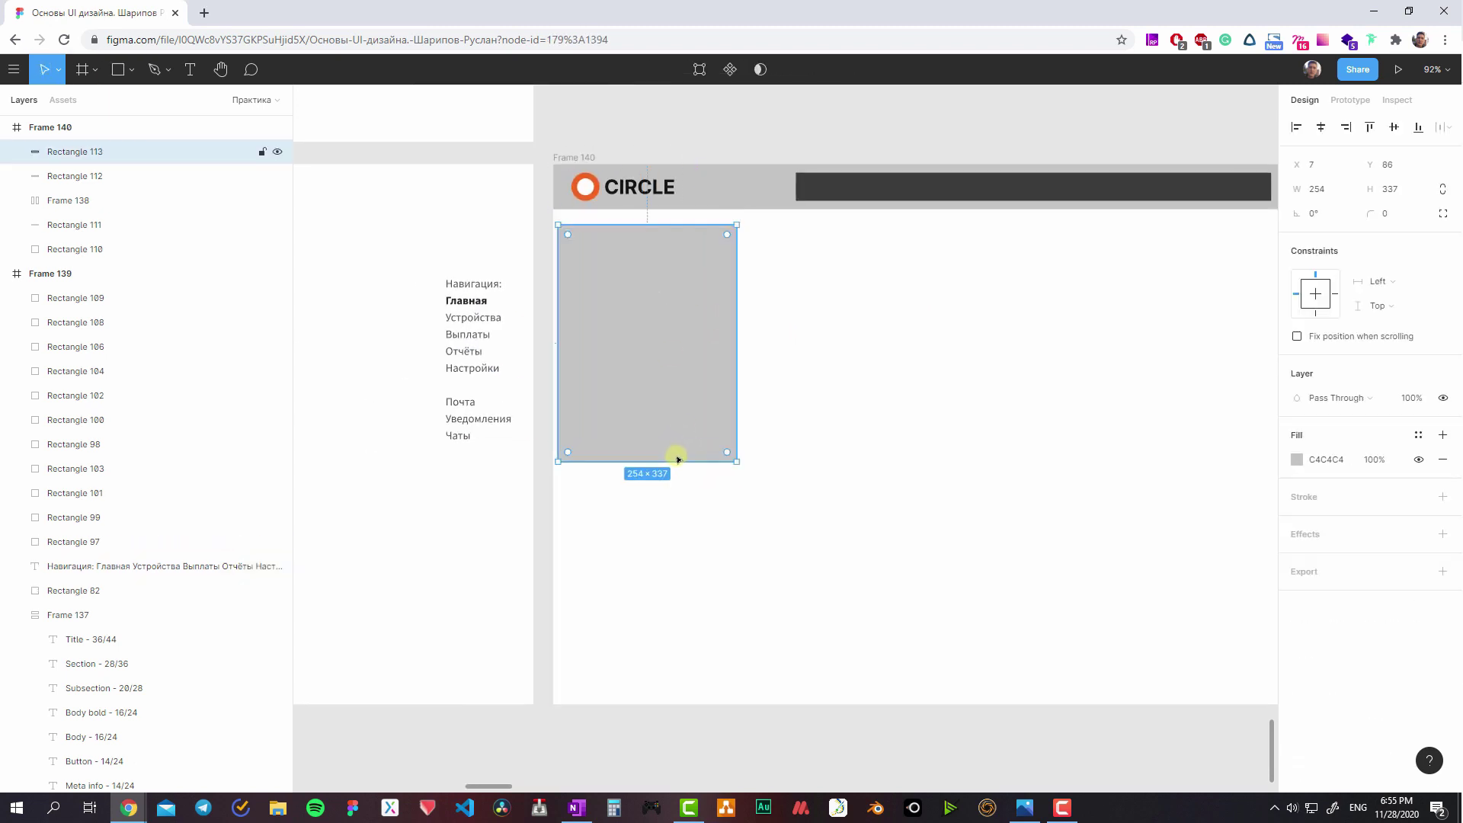
pyautogui.moveTo(613, 434); pyautogui.dragTo(640, 704)
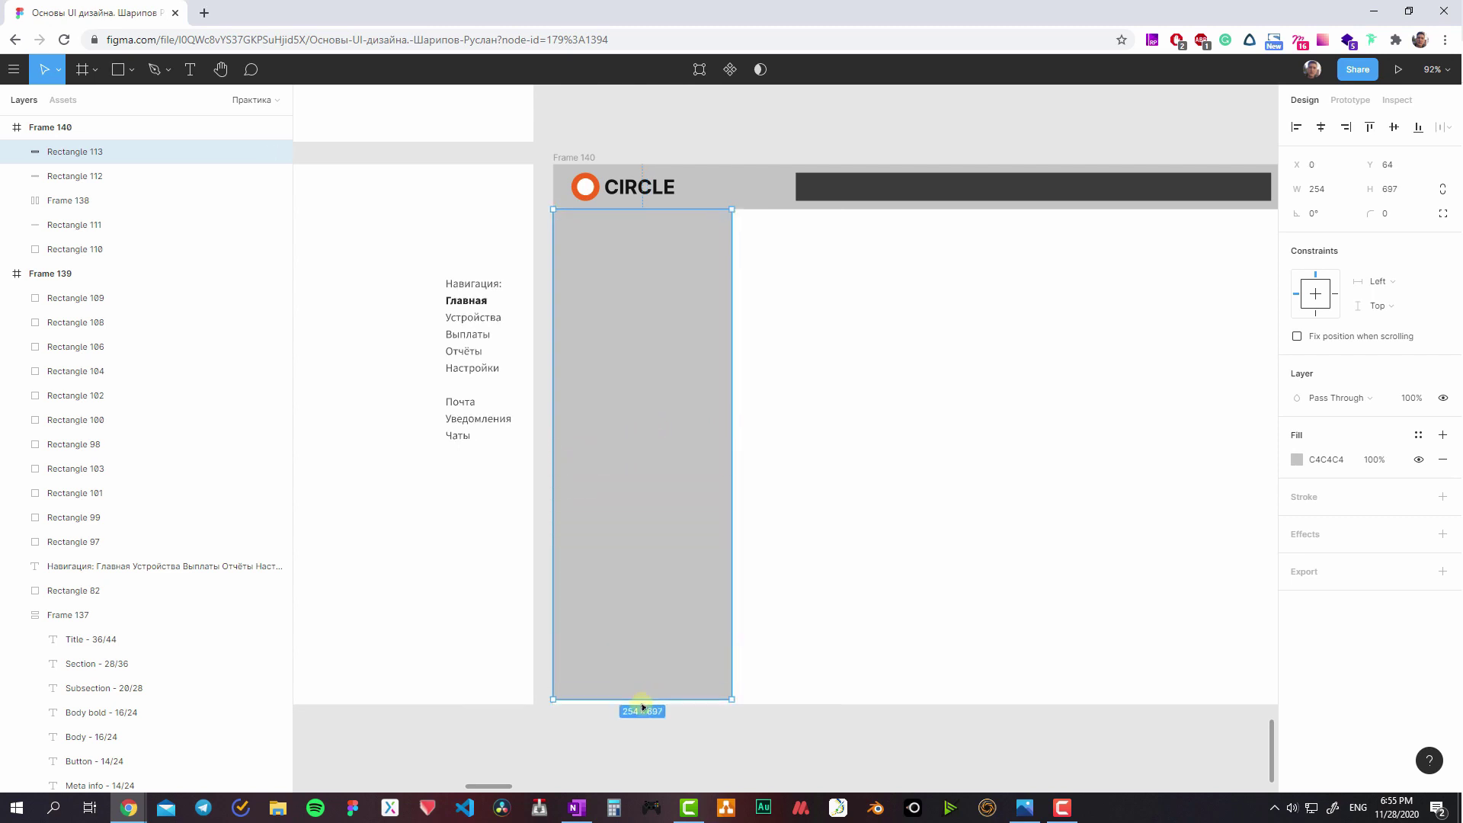
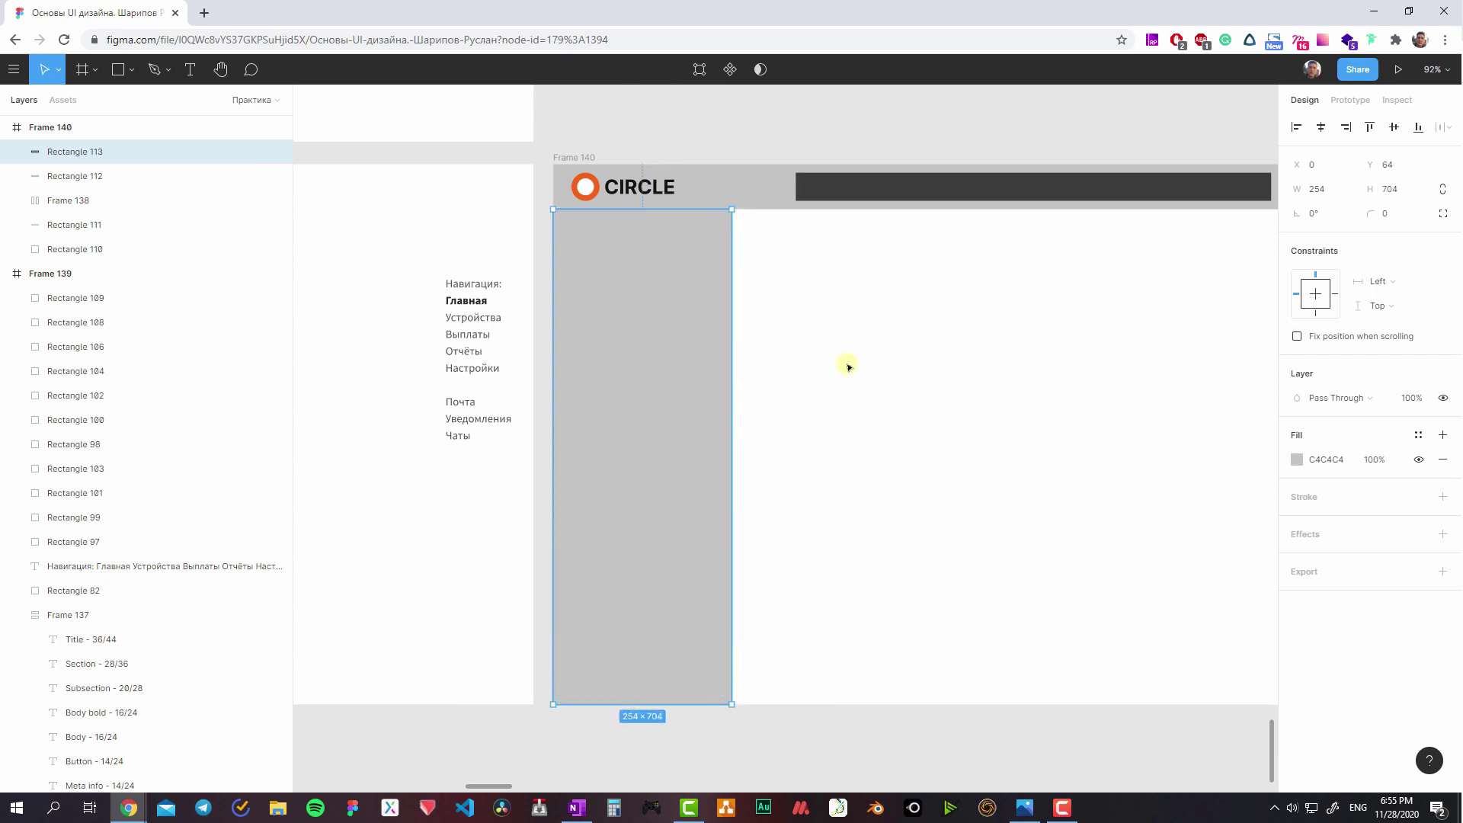
# - Draw a wide placeholder block in Frame 140 and duplicate it into stacked and side-by-side blocks
pyautogui.hscroll(3, 848, 366)
pyautogui.press('r')
pyautogui.moveTo(515, 194); pyautogui.dragTo(1234, 299)
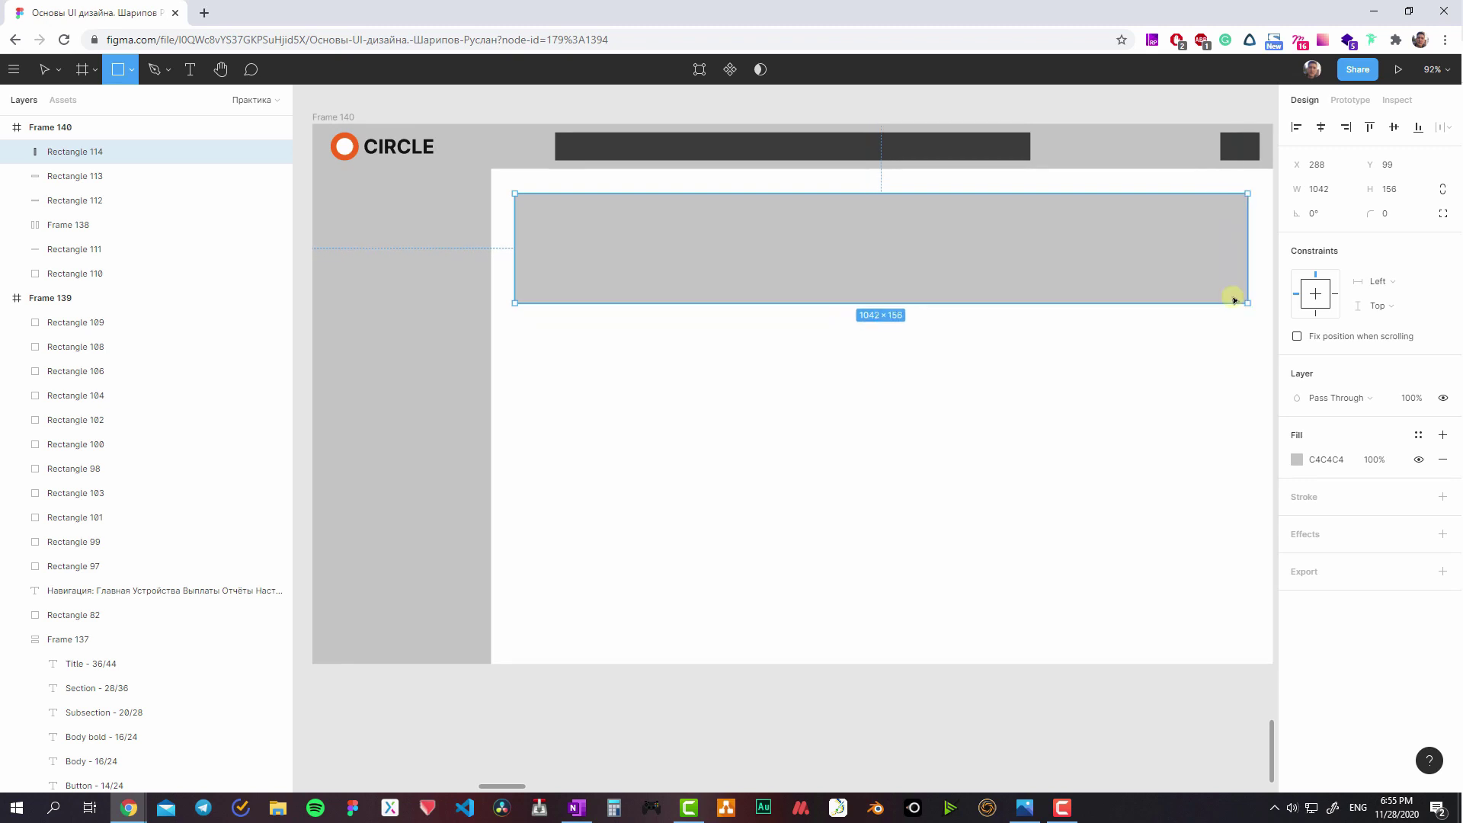
pyautogui.hotkey('ctrl', 'd')
pyautogui.moveTo(1051, 232); pyautogui.dragTo(1048, 353)
pyautogui.hotkey('ctrl', 'd')
pyautogui.hotkey('ctrl', 'd')
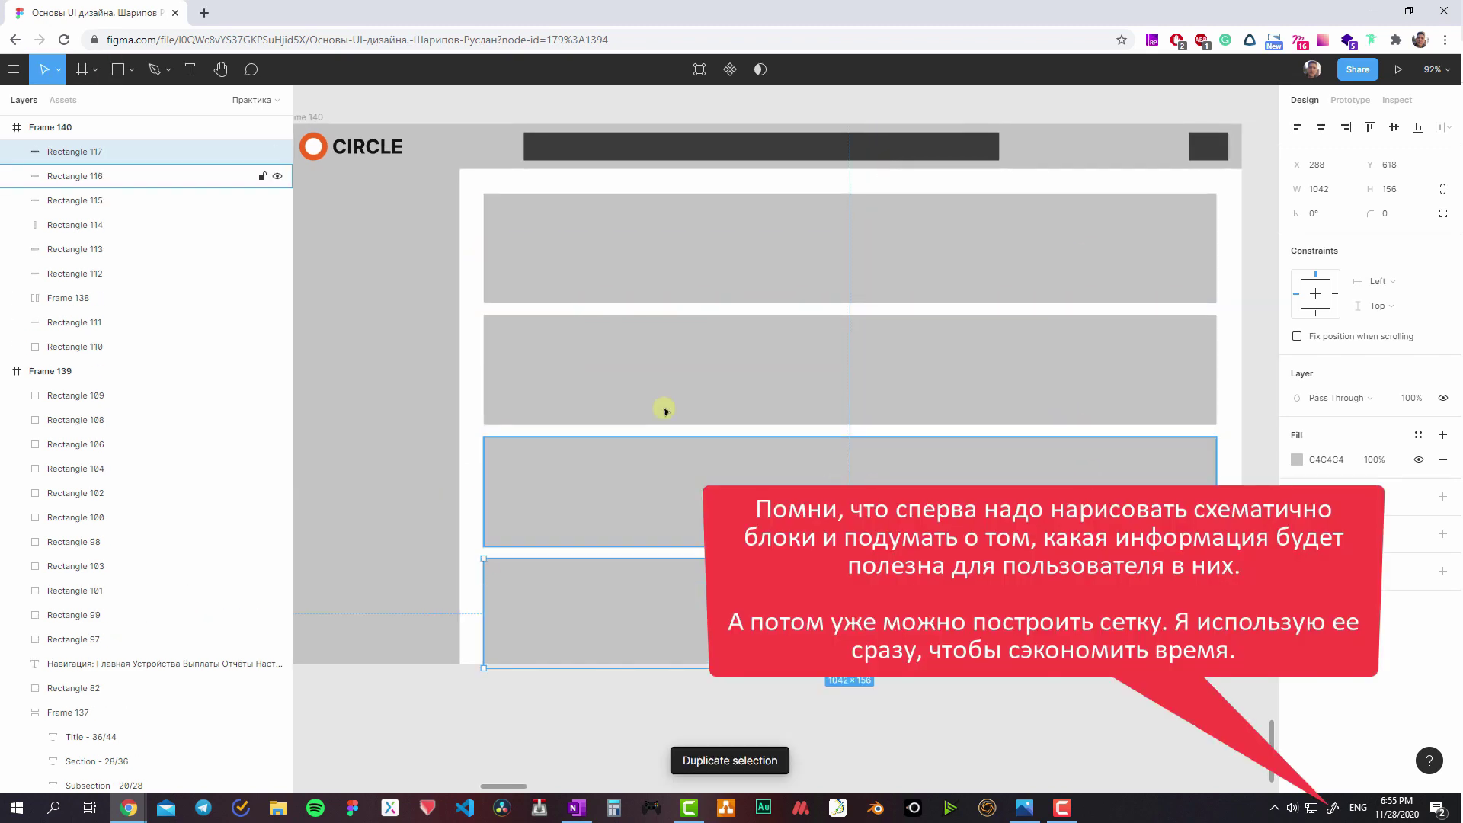
pyautogui.moveTo(1216, 613); pyautogui.dragTo(798, 614)
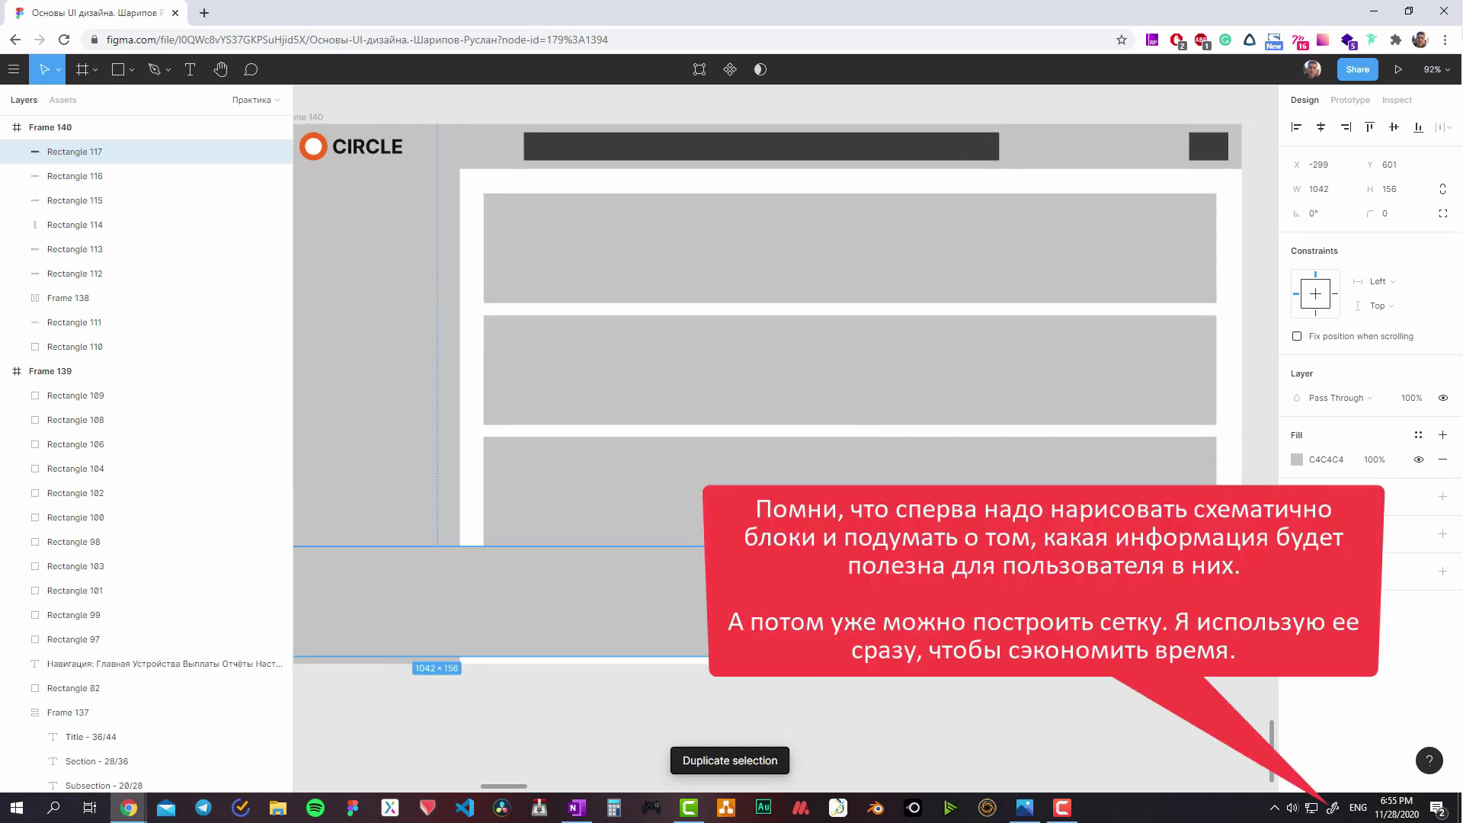
pyautogui.moveTo(594, 614); pyautogui.dragTo(932, 614)
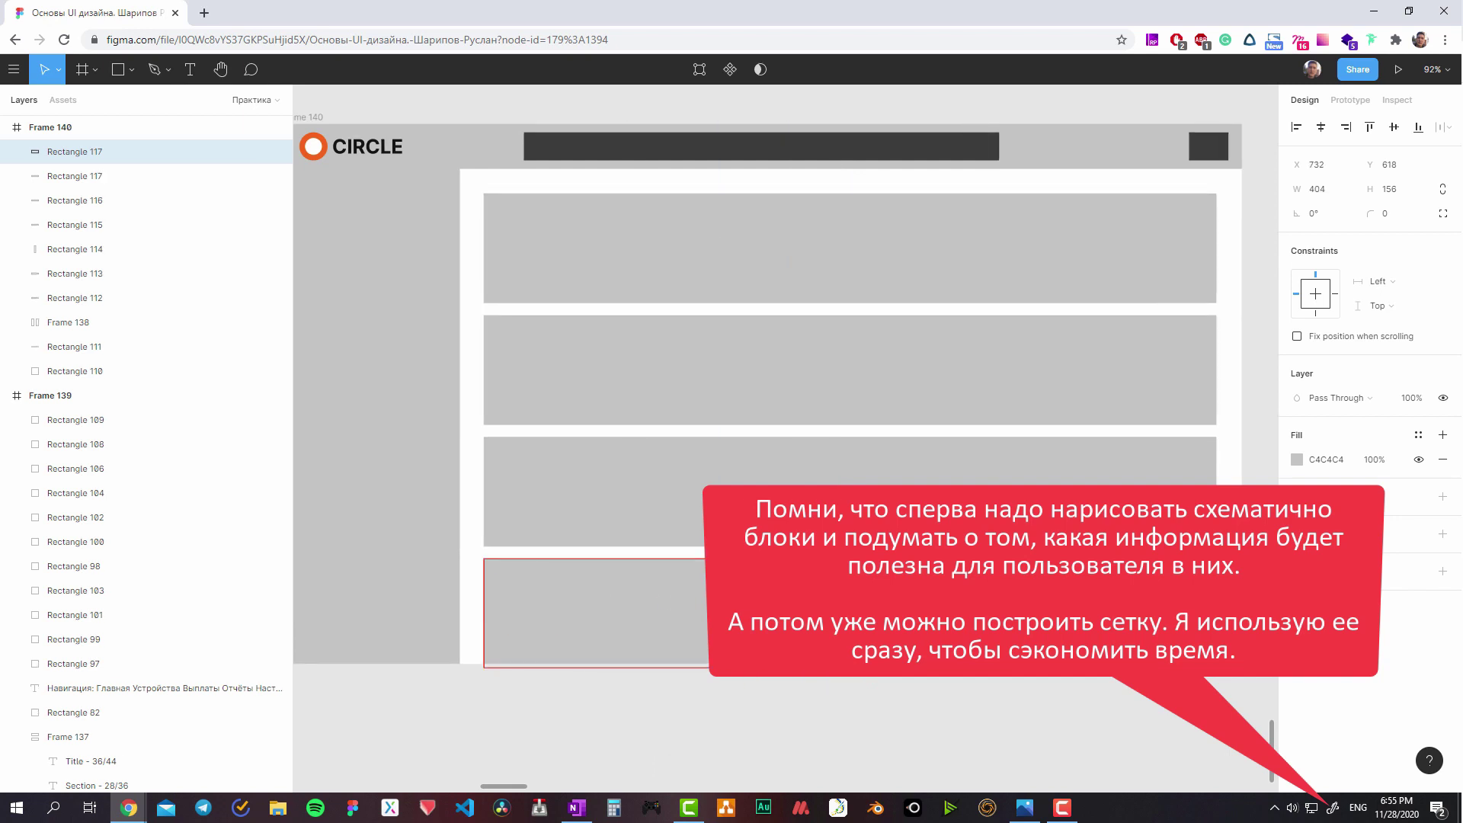
pyautogui.hscroll(2, 785, 426)
pyautogui.hotkey('ctrl', 'd')
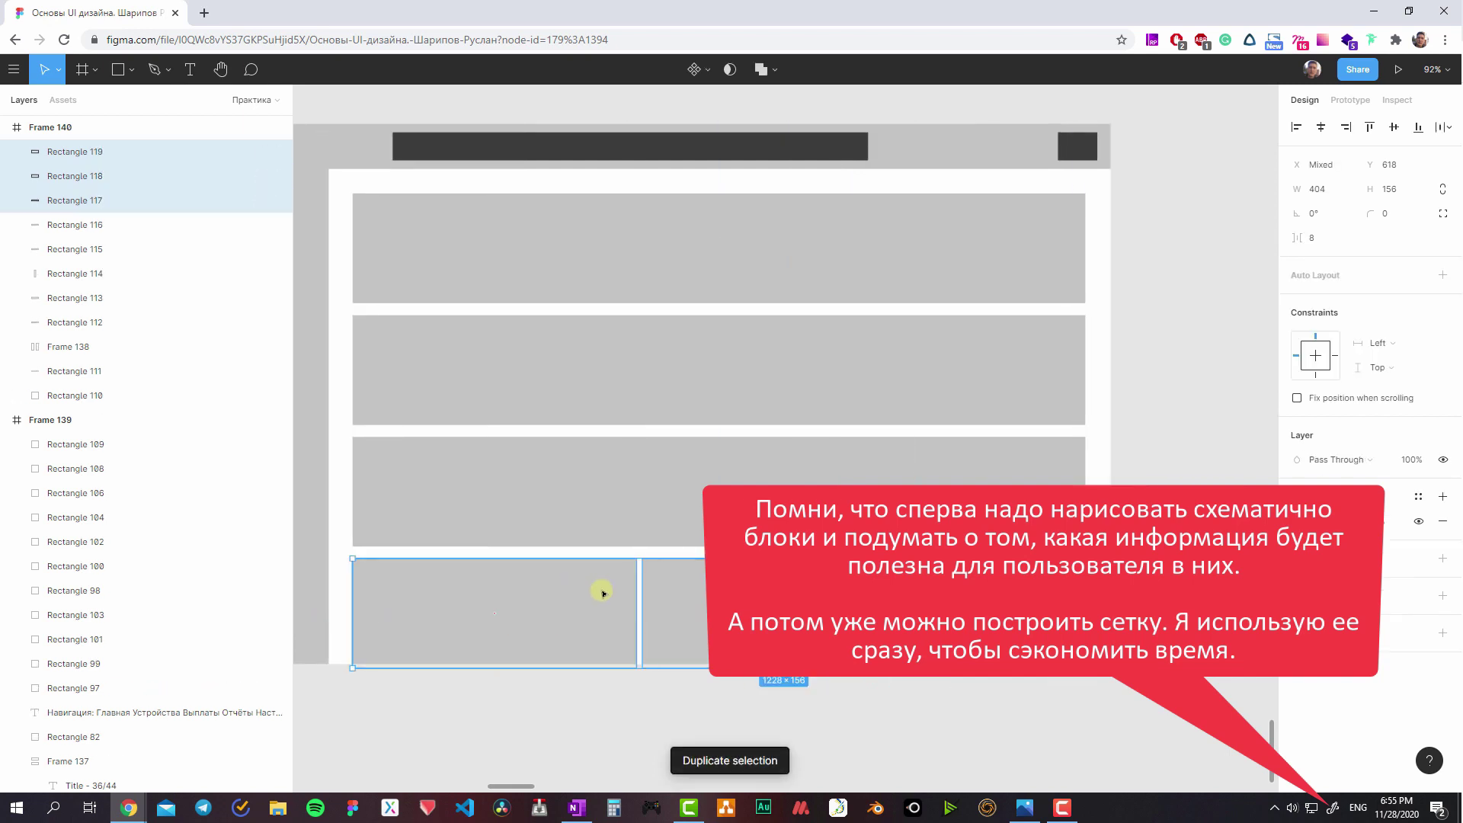
pyautogui.moveTo(1217, 608); pyautogui.dragTo(1077, 583)
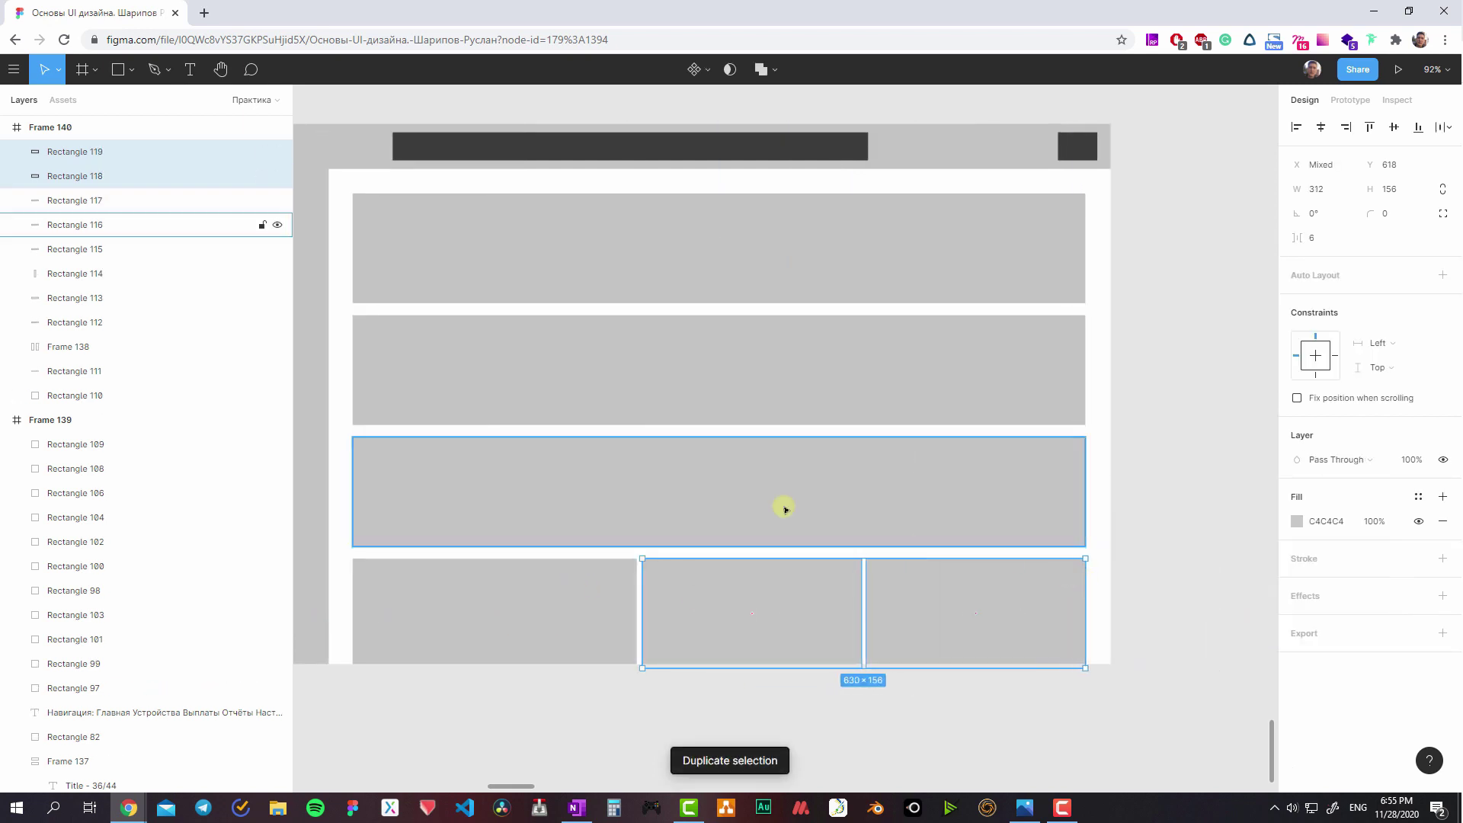
# - Undo the placeholder blocks one by one to clear them from Frame 140
pyautogui.hscroll(-3, 784, 506)
pyautogui.hotkey('ctrl', 'z')
pyautogui.hotkey('ctrl', 'z')
pyautogui.hotkey('ctrl', 'z')
pyautogui.scroll(2, 653, 297)
pyautogui.hscroll(-3, 653, 297)
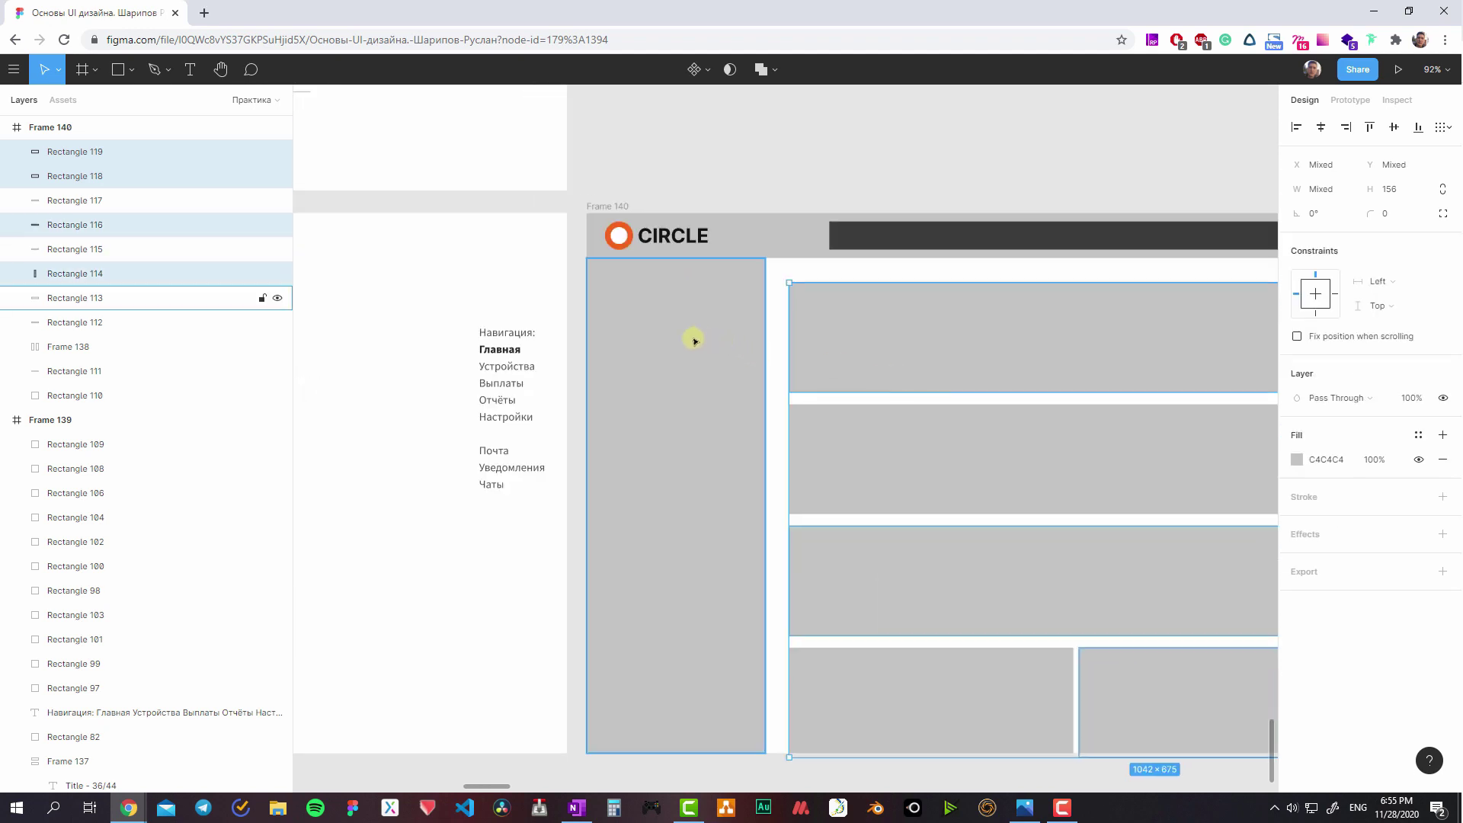
pyautogui.hotkey('ctrl', 'z')
pyautogui.hotkey('ctrl', 'z')
pyautogui.hotkey('ctrl', 'z')
pyautogui.hotkey('ctrl', 'z')
pyautogui.hscroll(-2, 856, 608)
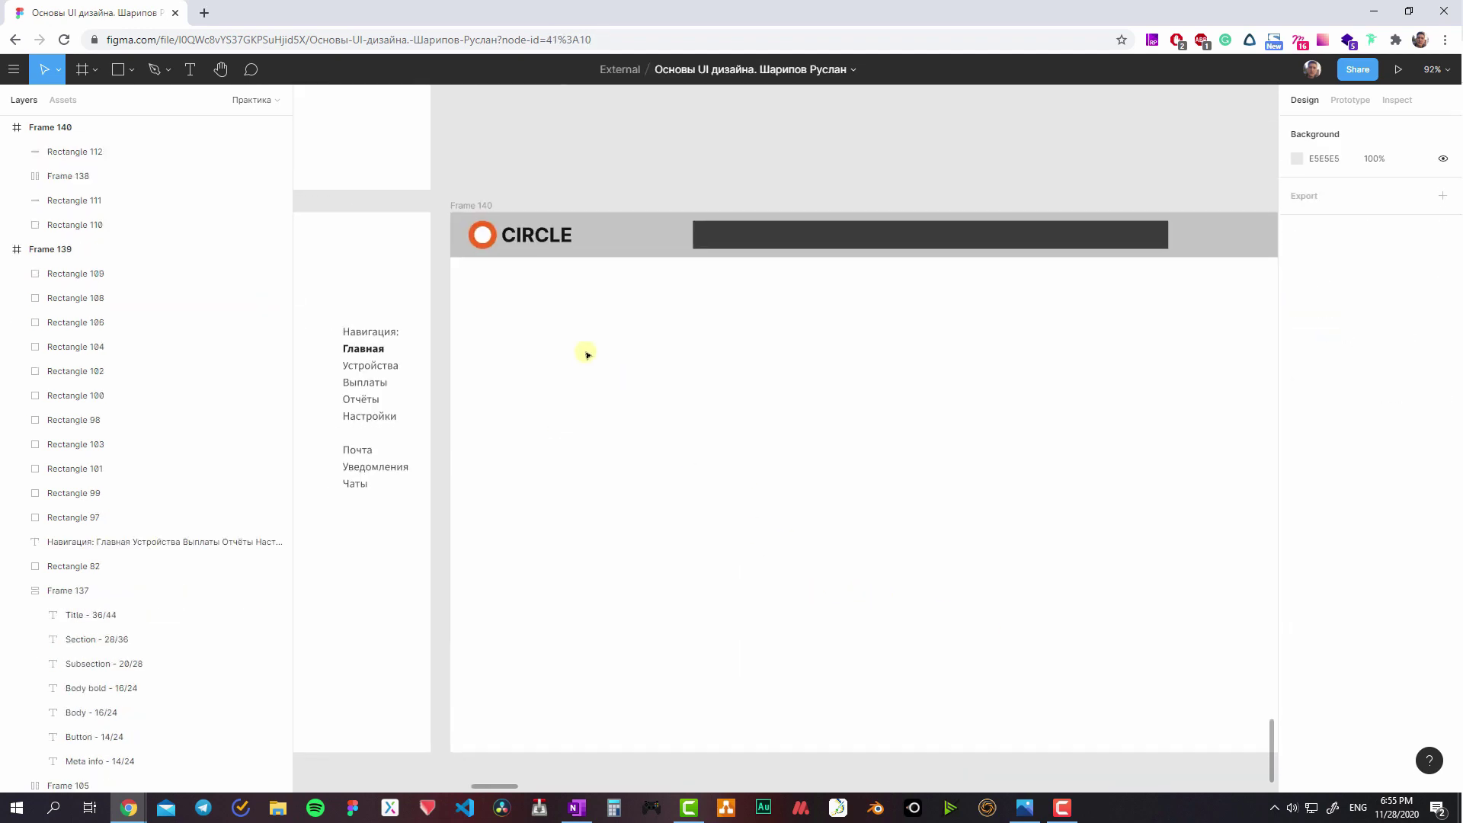
pyautogui.hotkey('ctrl', 'z')
pyautogui.hotkey('ctrl', 'z')
pyautogui.hscroll(3, 1031, 202)
# - Delete Frame 140's remaining contents and select the empty frame
pyautogui.press('Delete')
pyautogui.hscroll(-3, 762, 304)
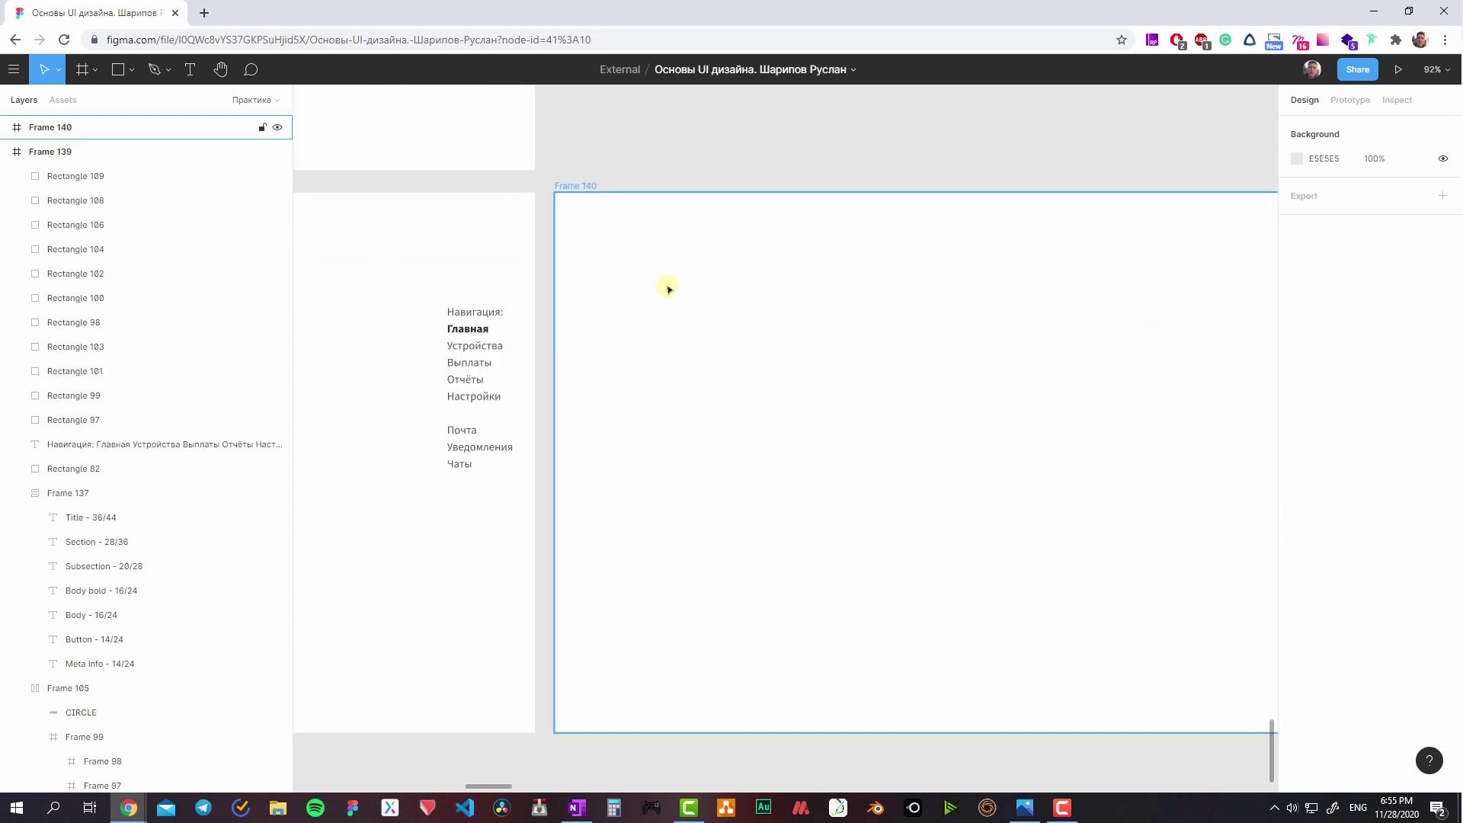
pyautogui.click(609, 228)
pyautogui.hscroll(-1, 914, 342)
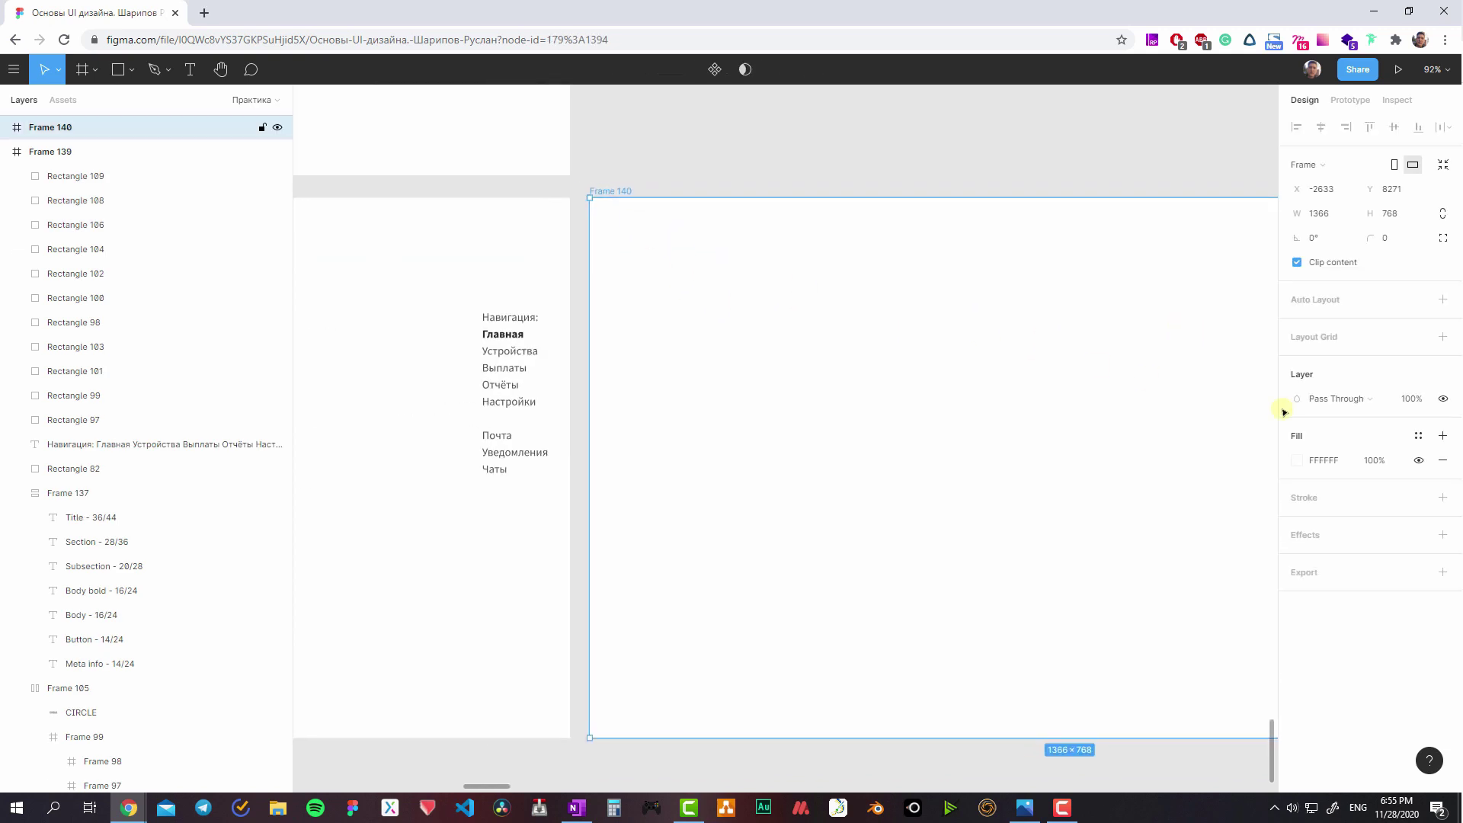
# - Add a left-aligned Columns layout grid with 12 columns to Frame 140
pyautogui.click(1438, 335)
pyautogui.click(1297, 361)
pyautogui.click(1129, 366)
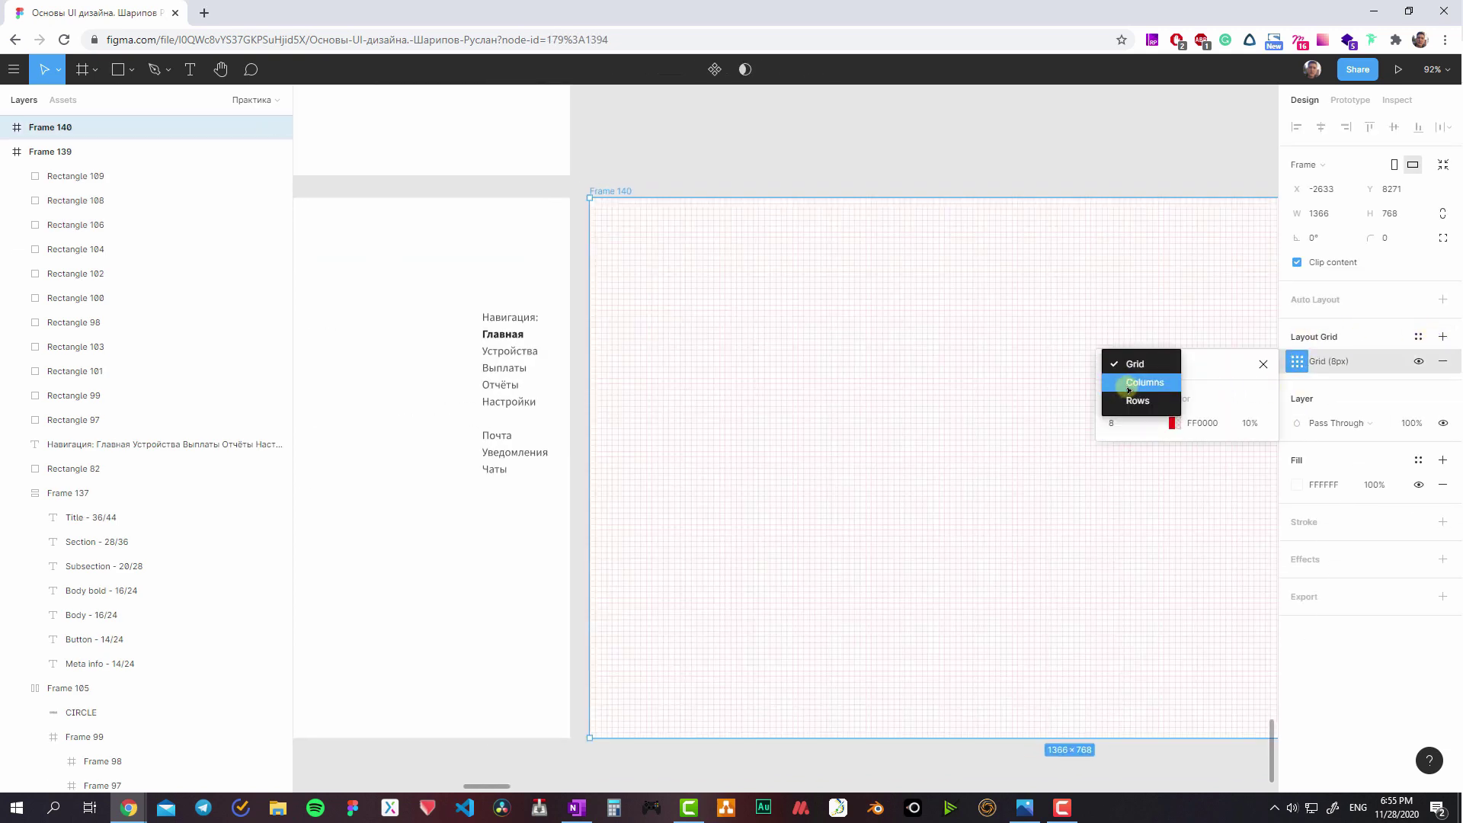
pyautogui.click(1129, 390)
pyautogui.click(1127, 425)
pyautogui.write('12')
pyautogui.press('Return')
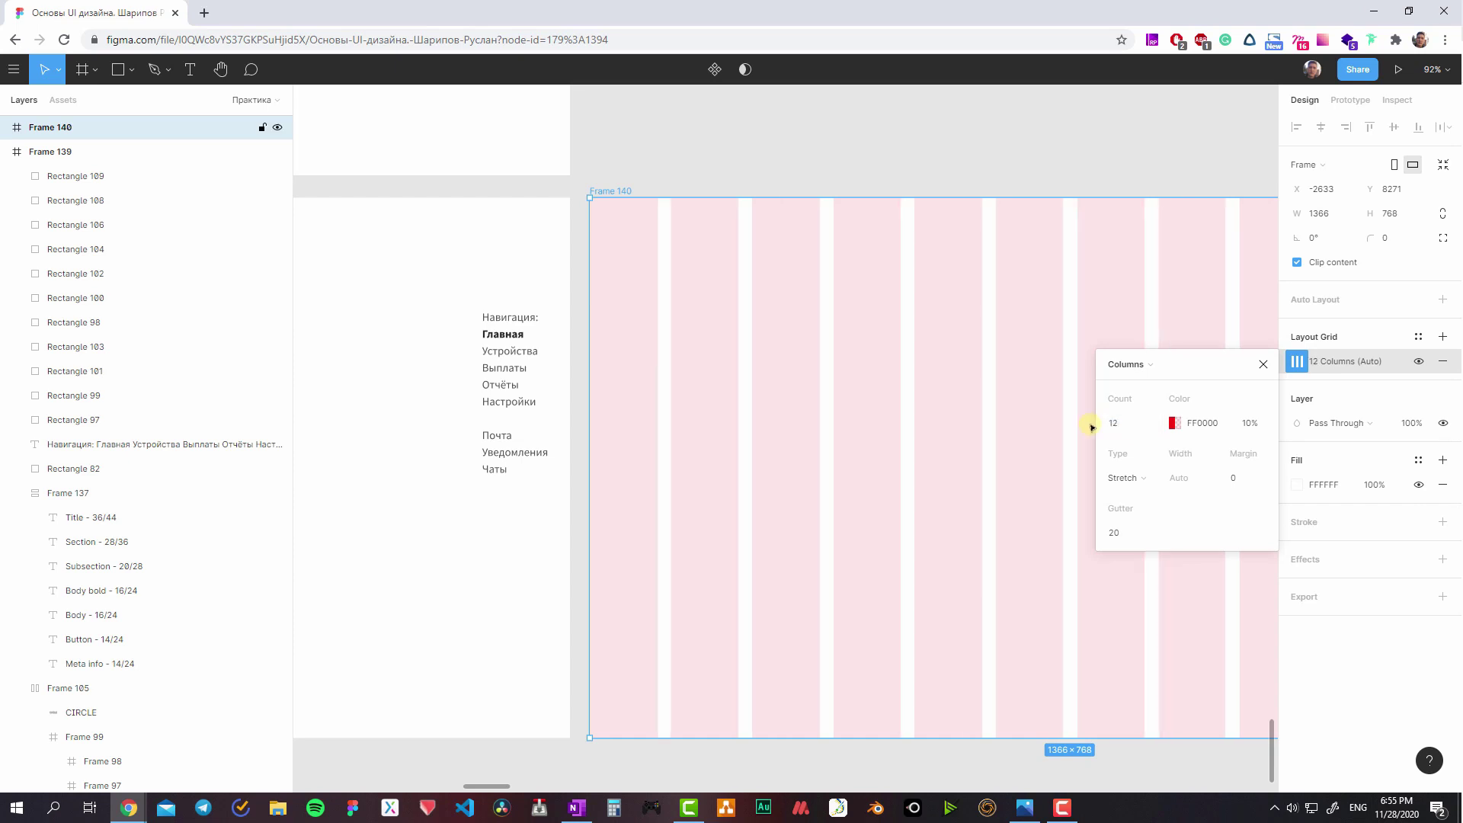
pyautogui.click(1134, 475)
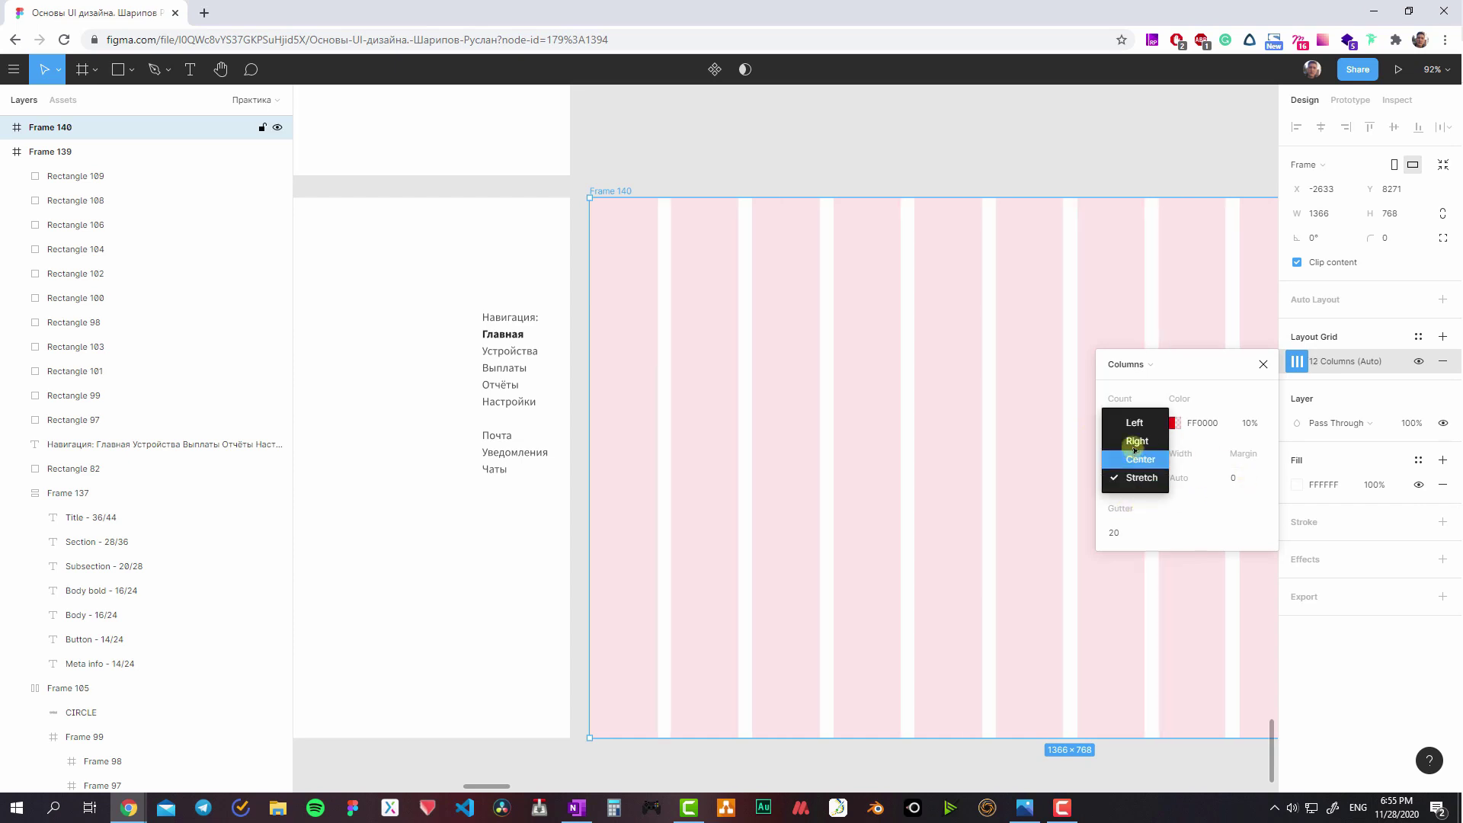
pyautogui.click(1128, 421)
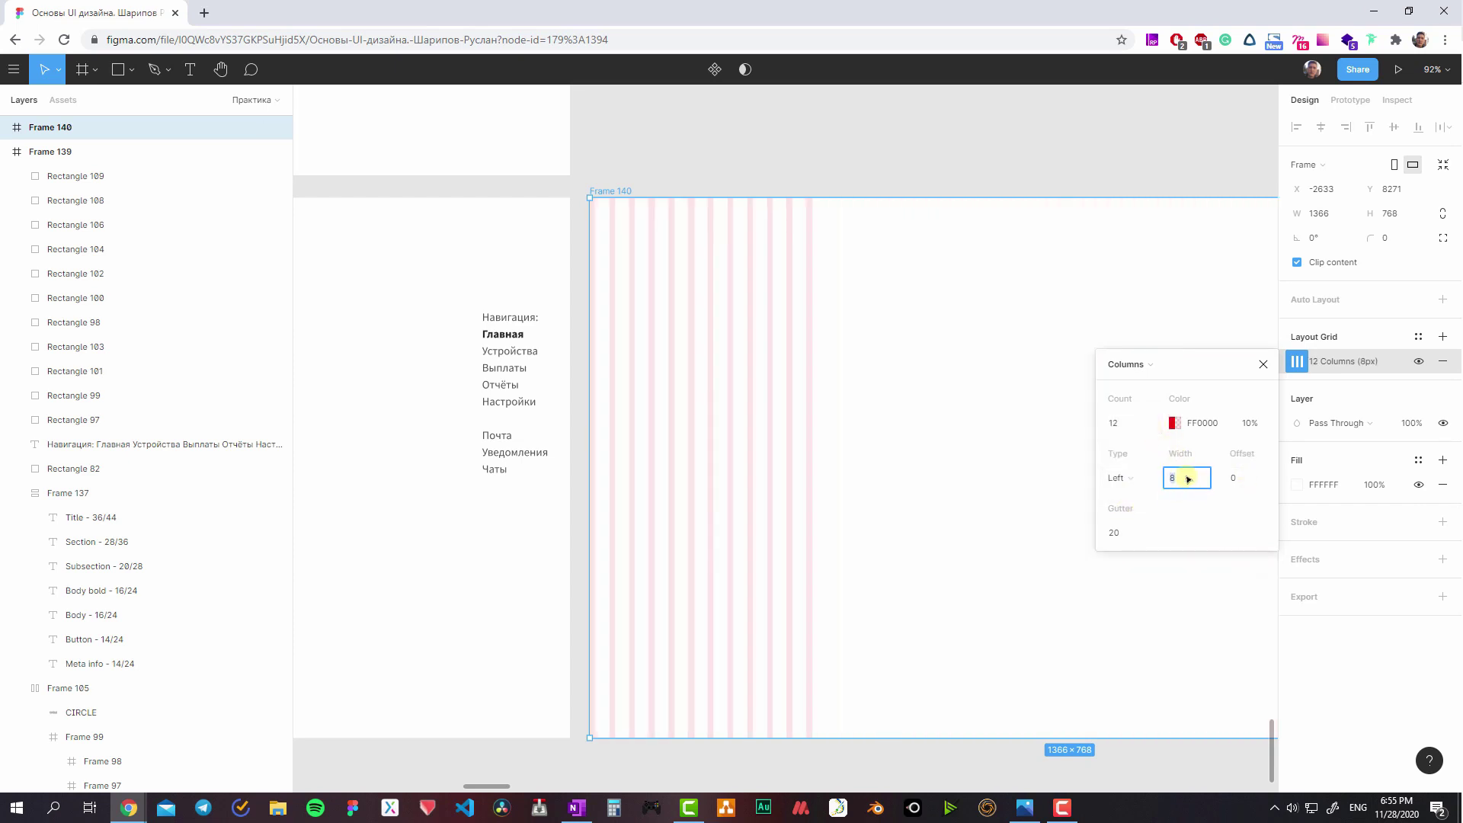
pyautogui.write('72')
# - Set the grid's column width to 72, gutter to 16 and offset to 152
pyautogui.press('Return')
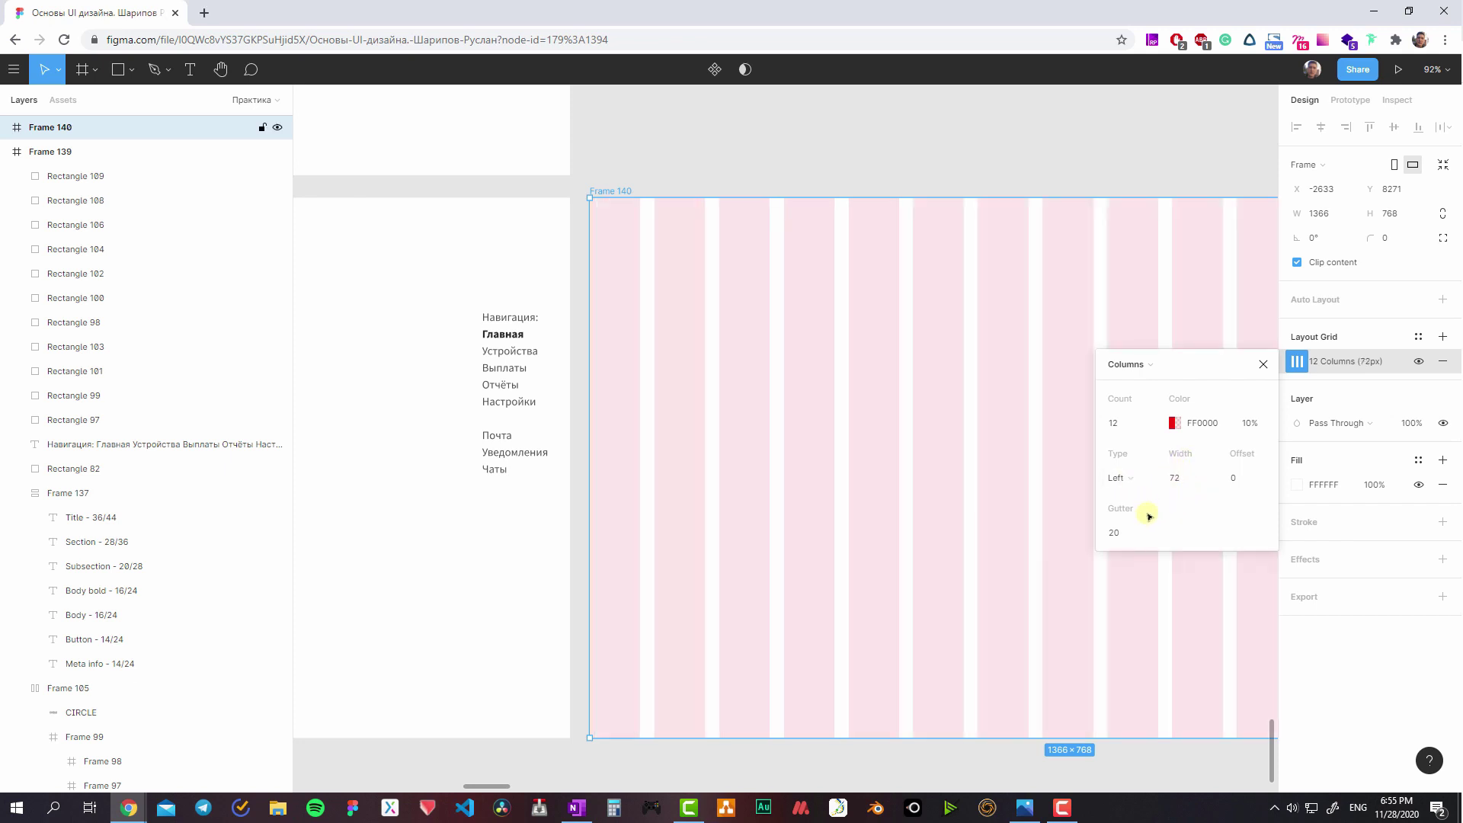
pyautogui.click(1134, 532)
pyautogui.write('16')
pyautogui.press('Return')
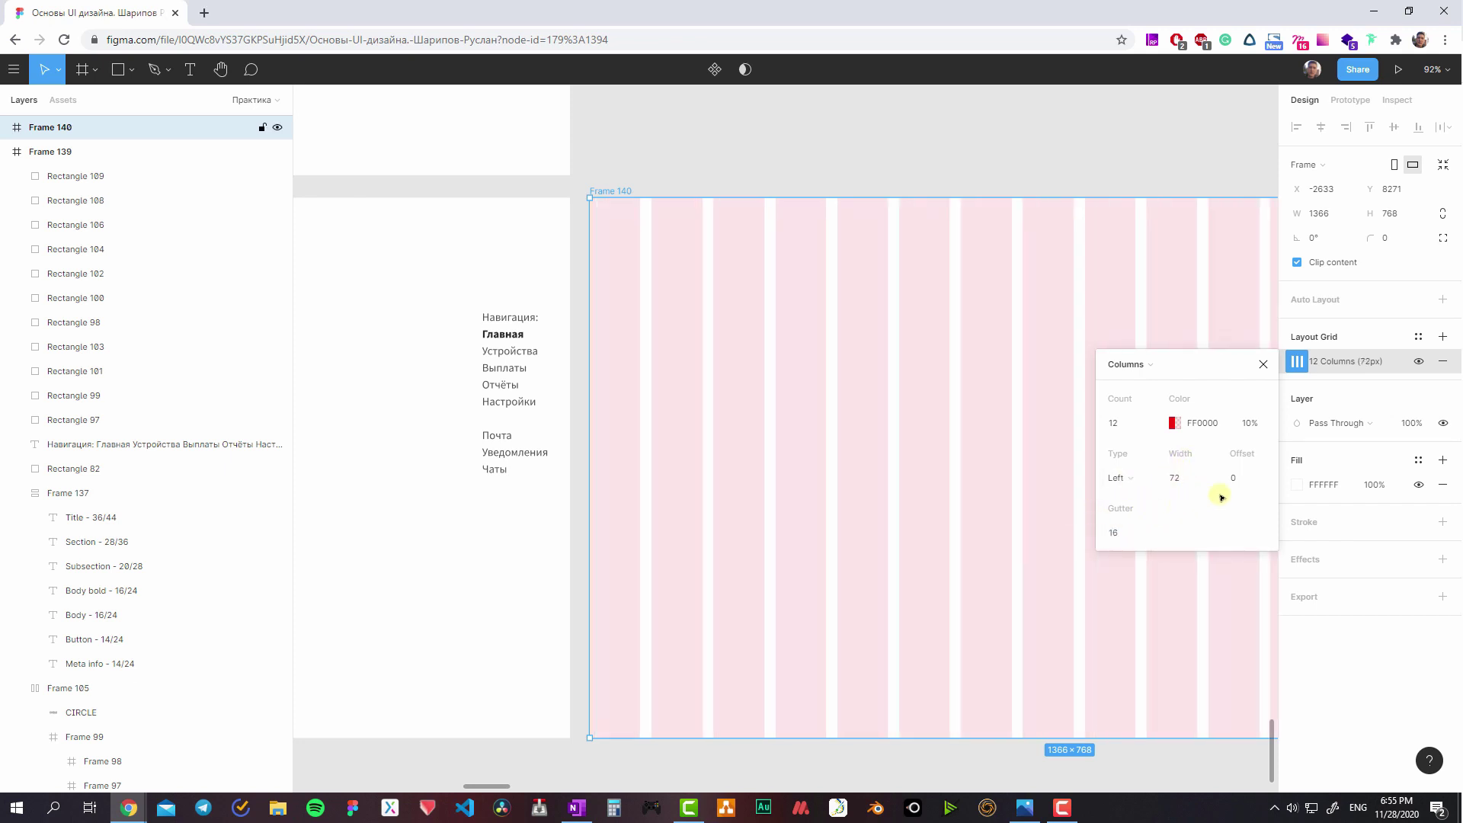
pyautogui.press('Tab')
pyautogui.hscroll(5, 801, 473)
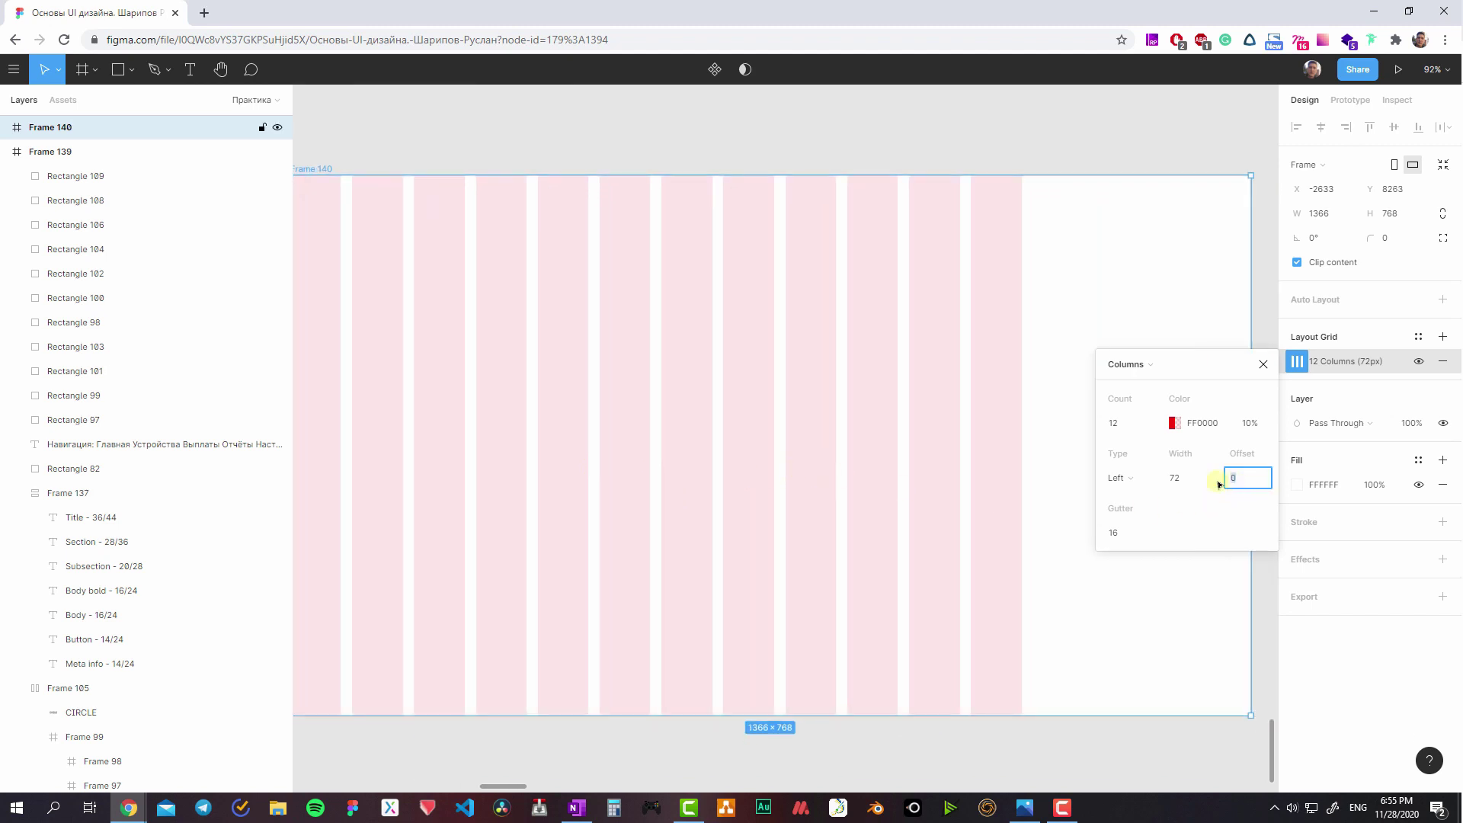
pyautogui.moveTo(1219, 484); pyautogui.dragTo(807, 454)
pyautogui.hscroll(-2, 993, 444)
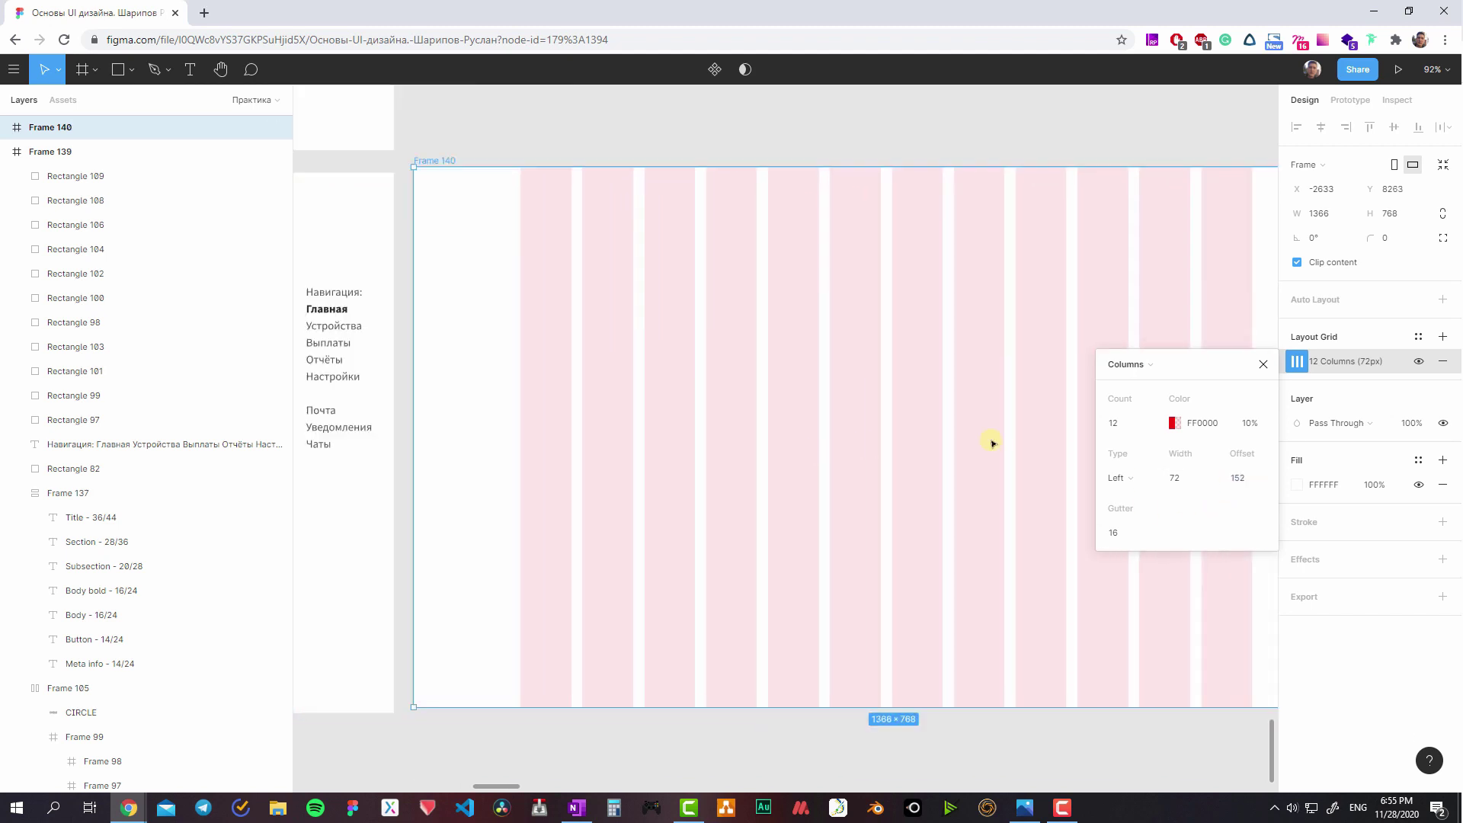
pyautogui.hscroll(2, 992, 443)
pyautogui.hscroll(-5, 783, 402)
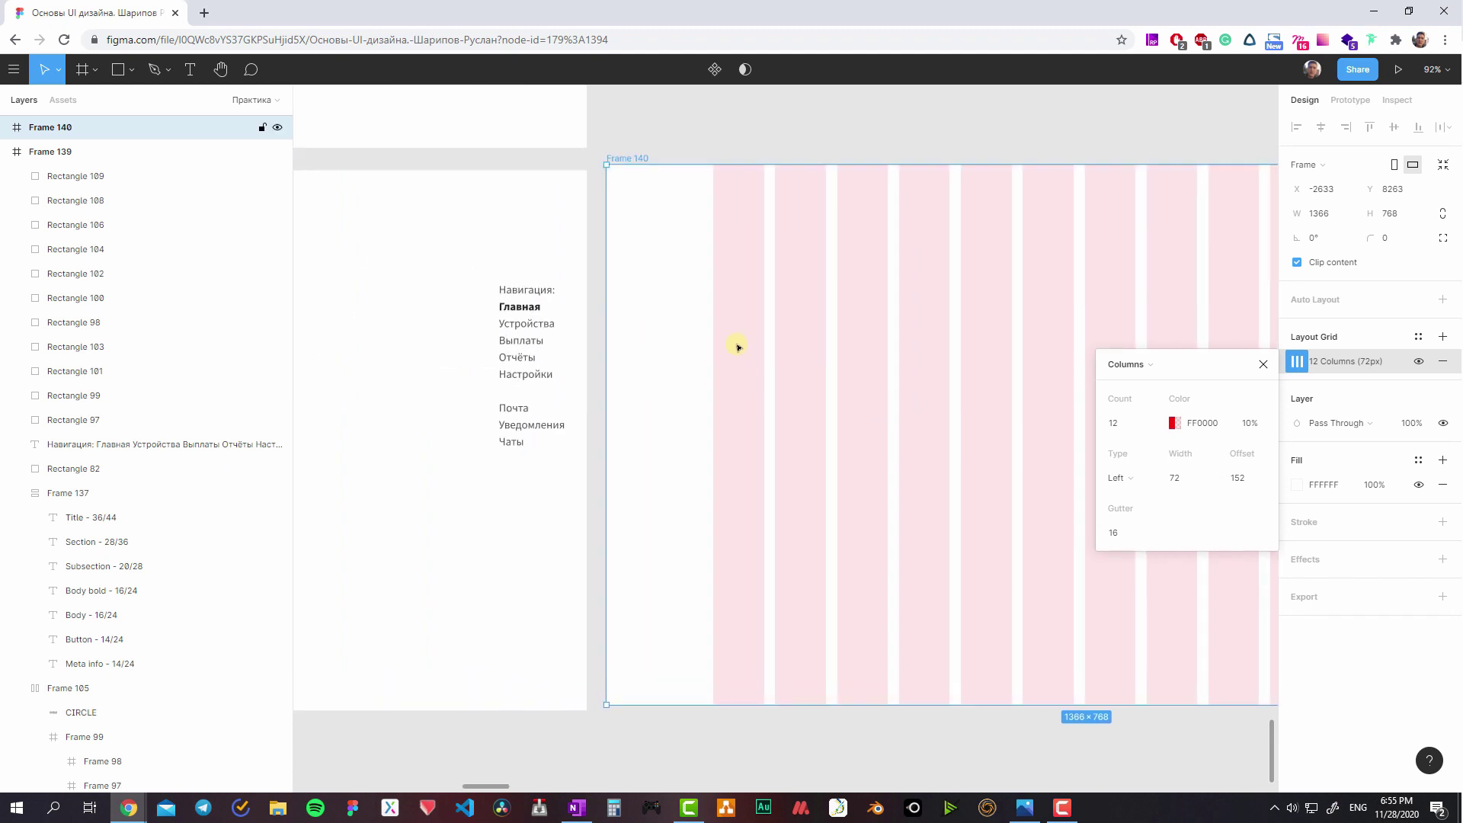
pyautogui.hscroll(-6, 643, 258)
pyautogui.hscroll(-5, 473, 327)
pyautogui.scroll(1, 473, 327)
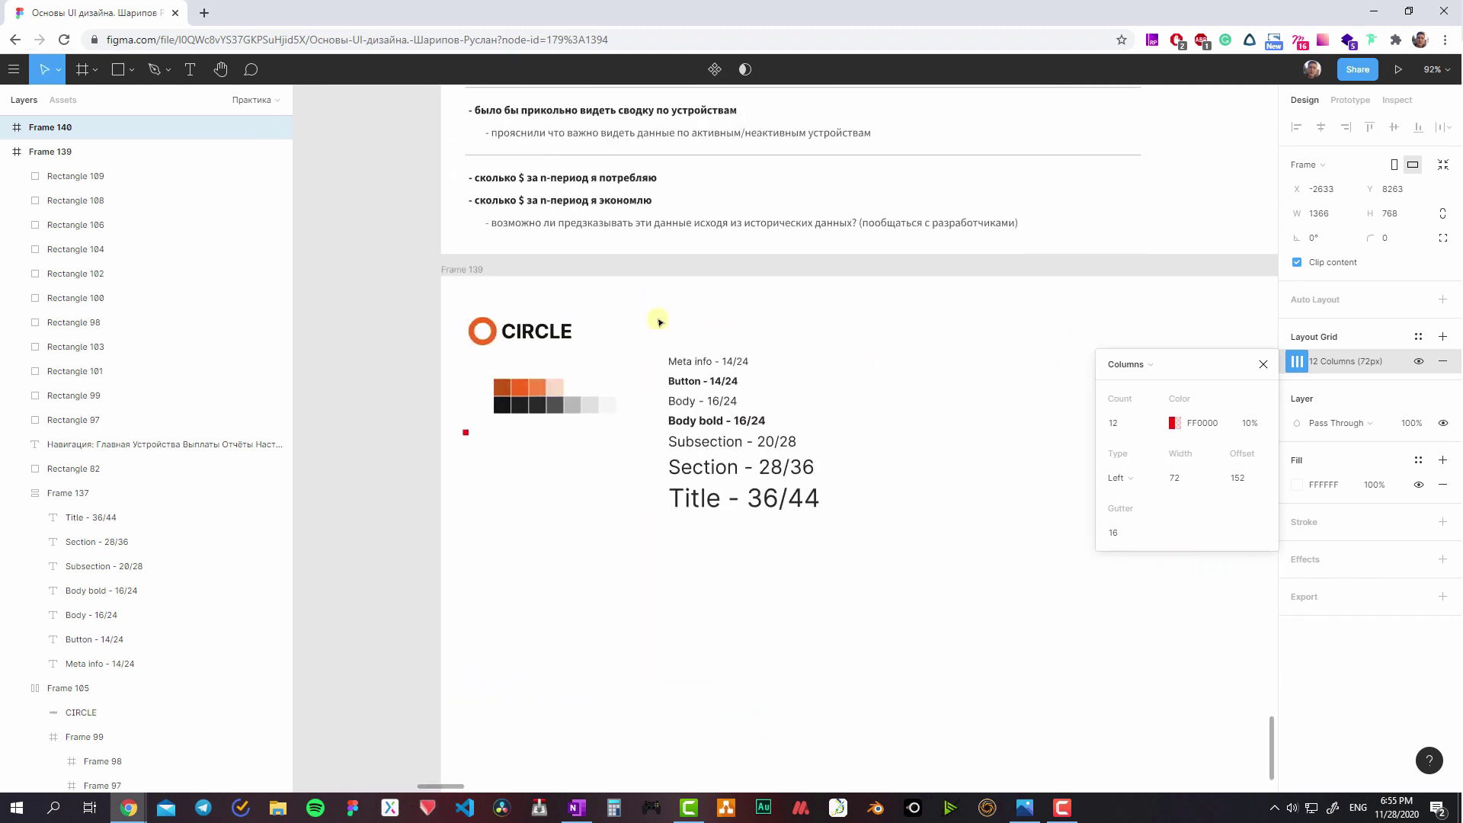
pyautogui.scroll(-1, 838, 335)
pyautogui.hscroll(6, 838, 335)
pyautogui.hscroll(8, 761, 290)
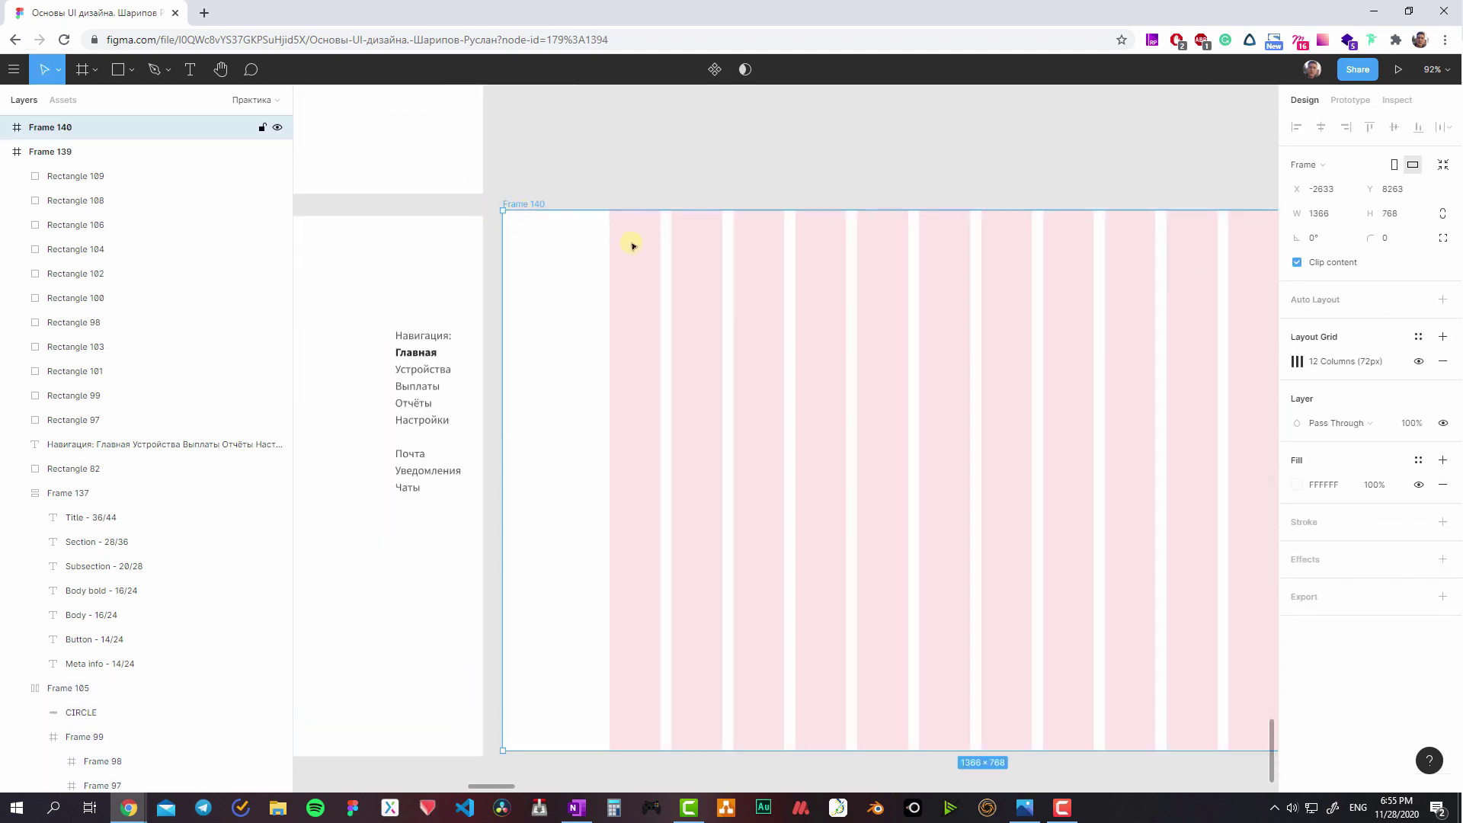
# - Paste the CIRCLE logo into Frame 140 and add a new frame at its top-left corner
pyautogui.hotkey('ctrl', 'v')
pyautogui.click(725, 277)
pyautogui.press('f')
pyautogui.click(701, 248)
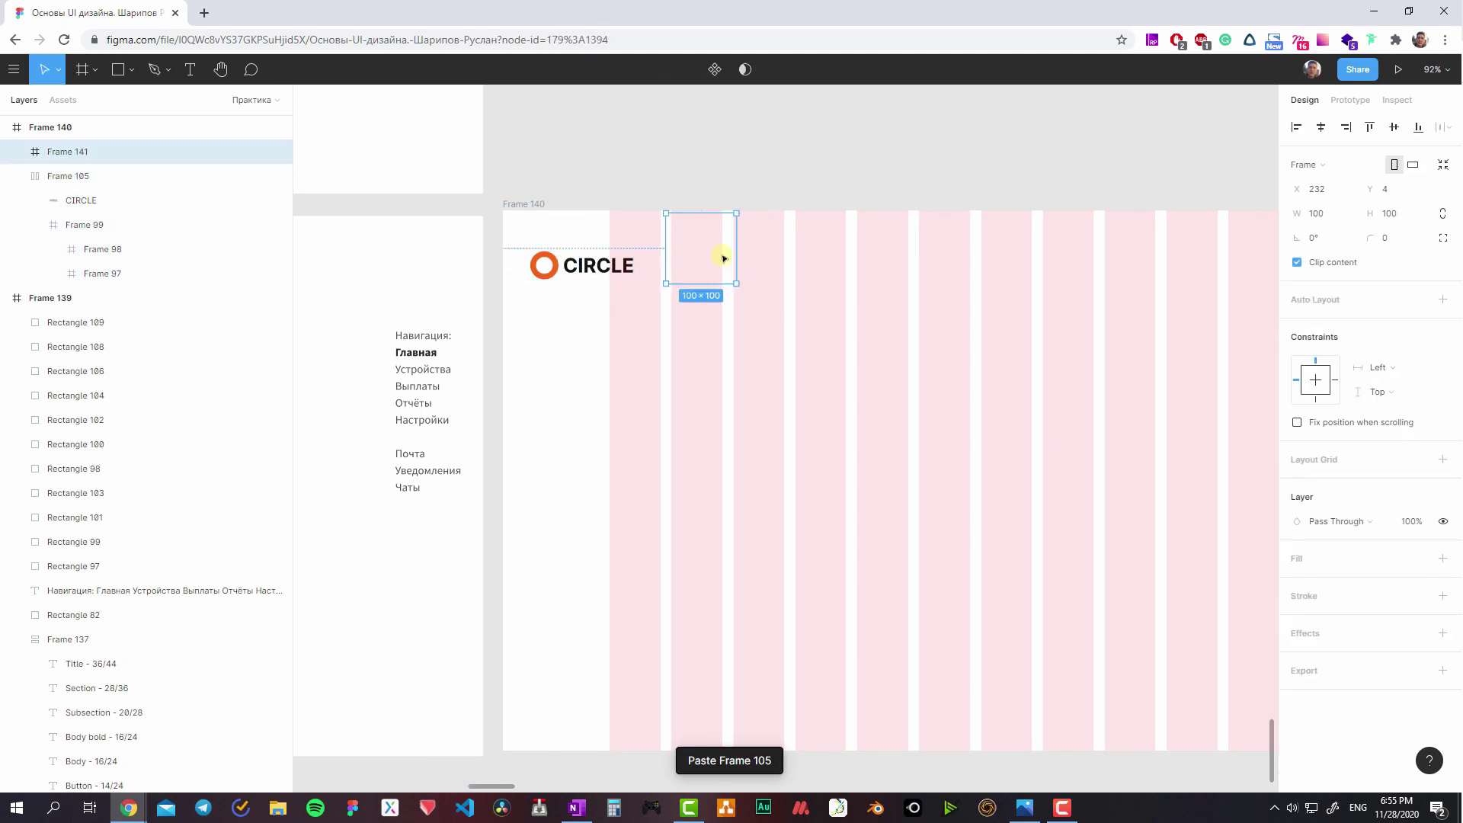
pyautogui.moveTo(724, 258); pyautogui.dragTo(561, 255)
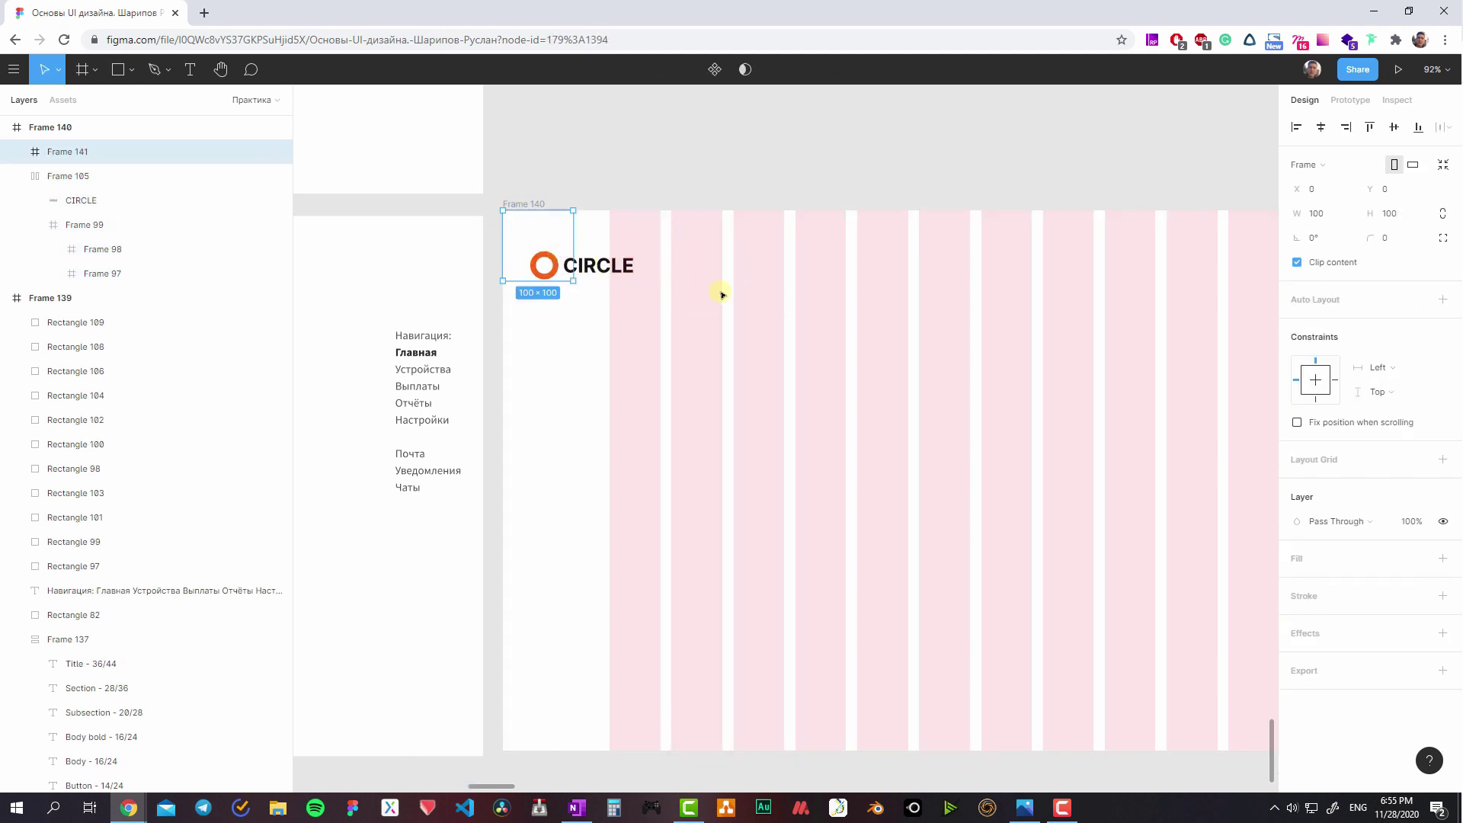
# - Make the new header frame 64 px tall and stretch it across Frame 140's full width
pyautogui.hscroll(6, 722, 294)
pyautogui.click(1399, 213)
pyautogui.write('64')
pyautogui.press('Return')
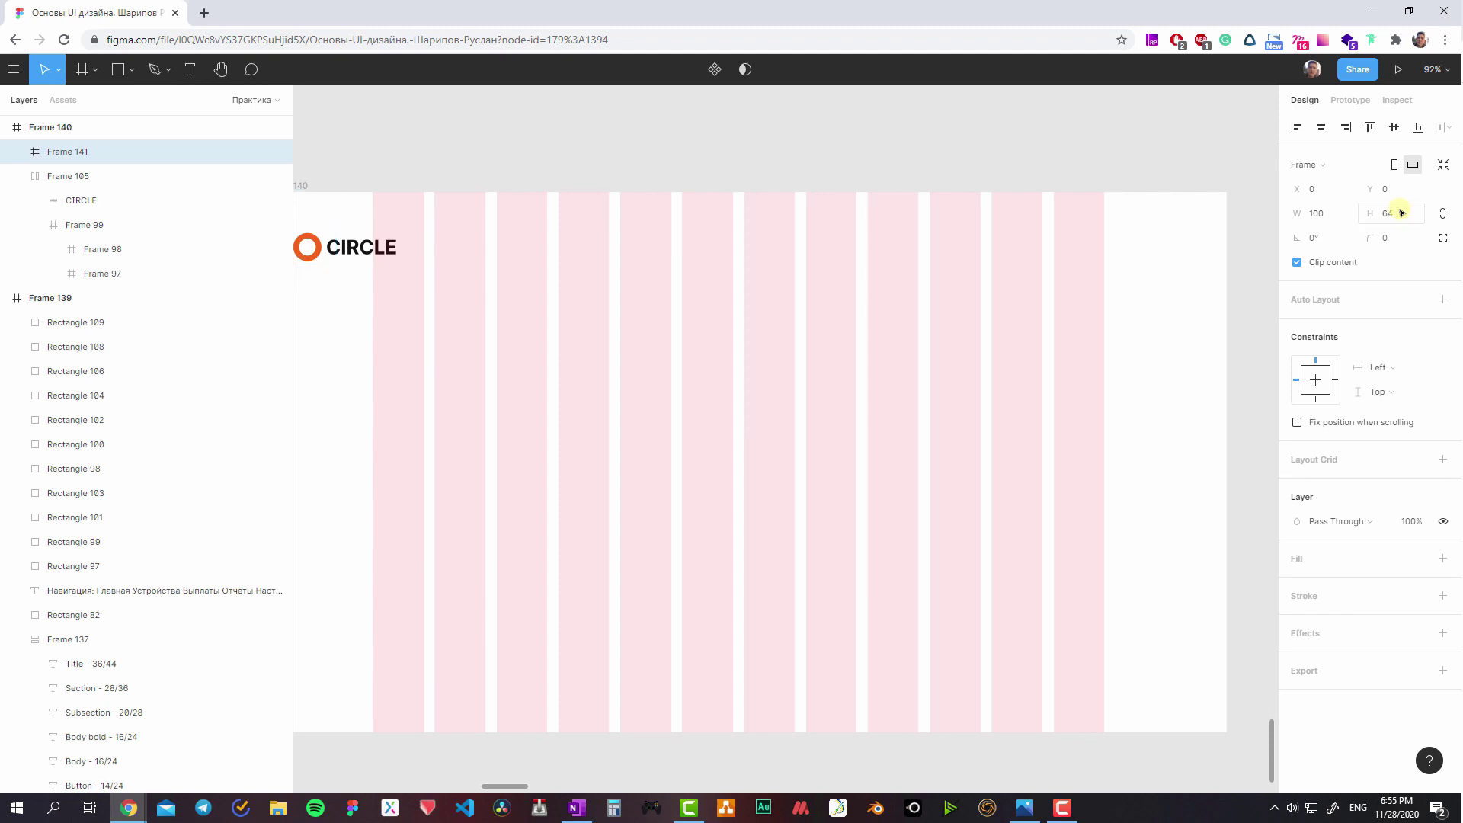
pyautogui.hscroll(-2, 1019, 223)
pyautogui.hscroll(-2, 564, 188)
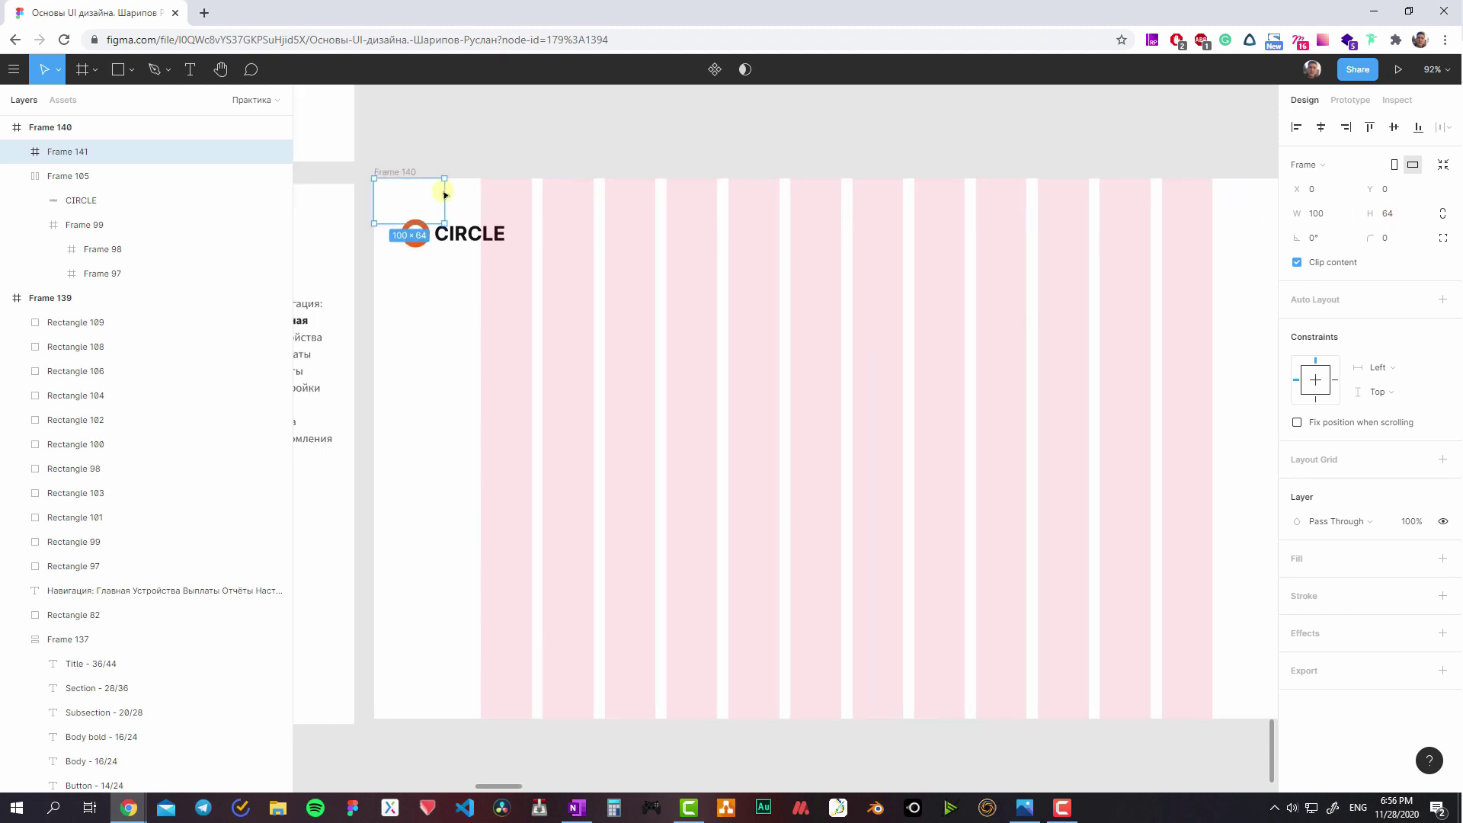
pyautogui.moveTo(444, 194); pyautogui.dragTo(1115, 200)
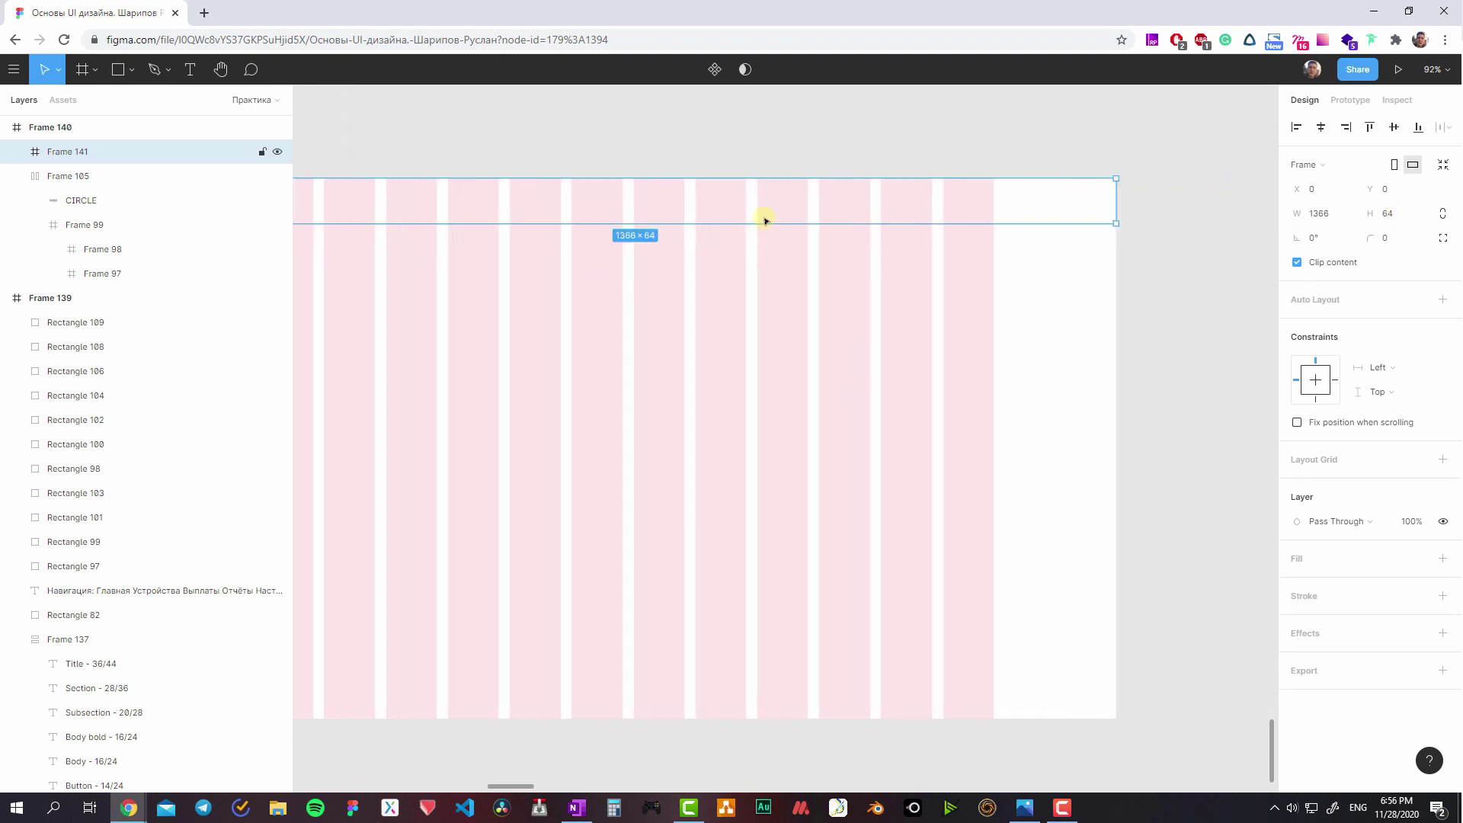
pyautogui.hscroll(-4, 765, 221)
# - Nudge the CIRCLE logo inside the header to position 16, 12 and check its edge spacing
pyautogui.press('Return')
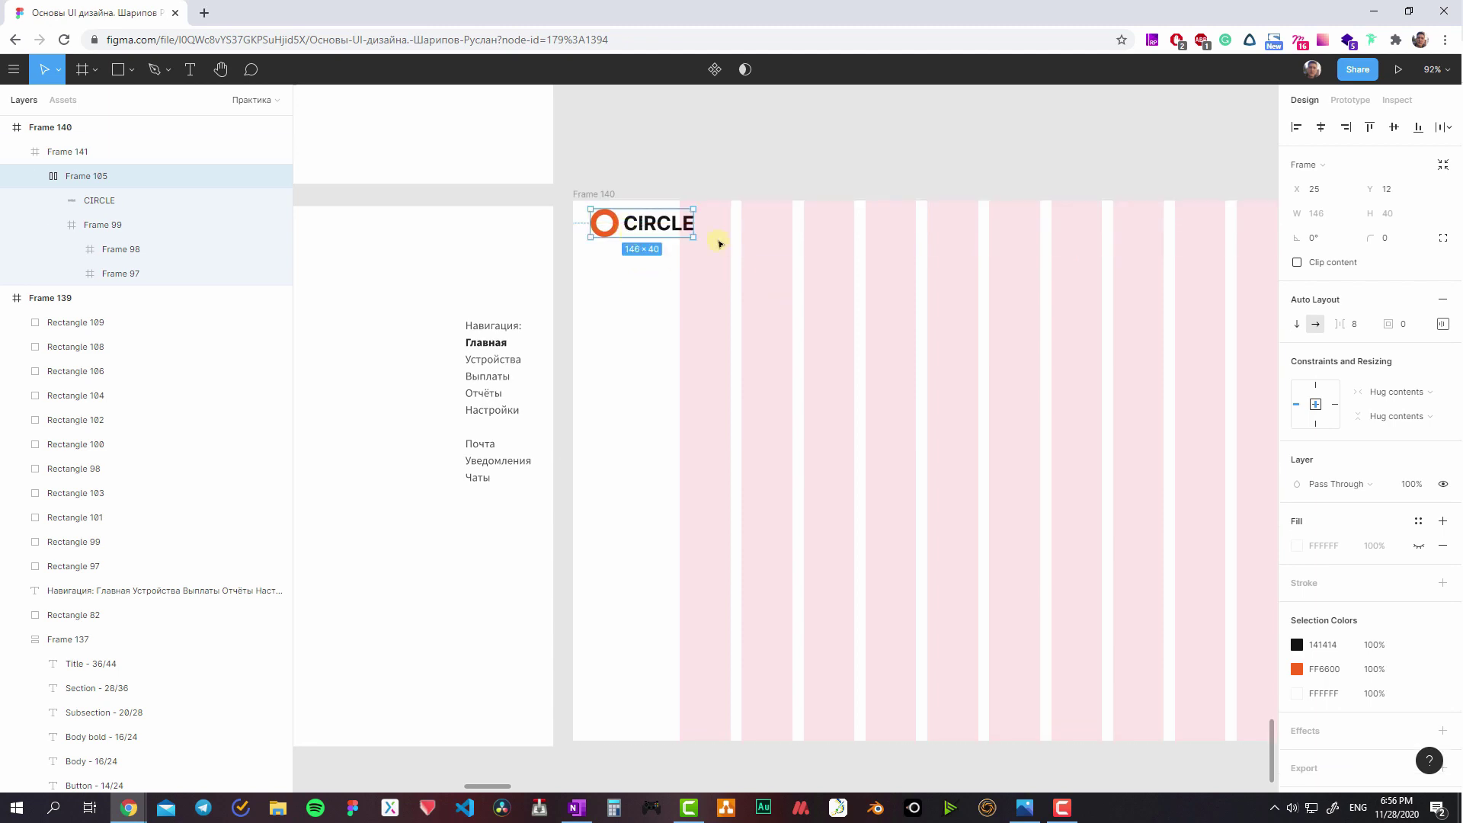
pyautogui.press('Left')
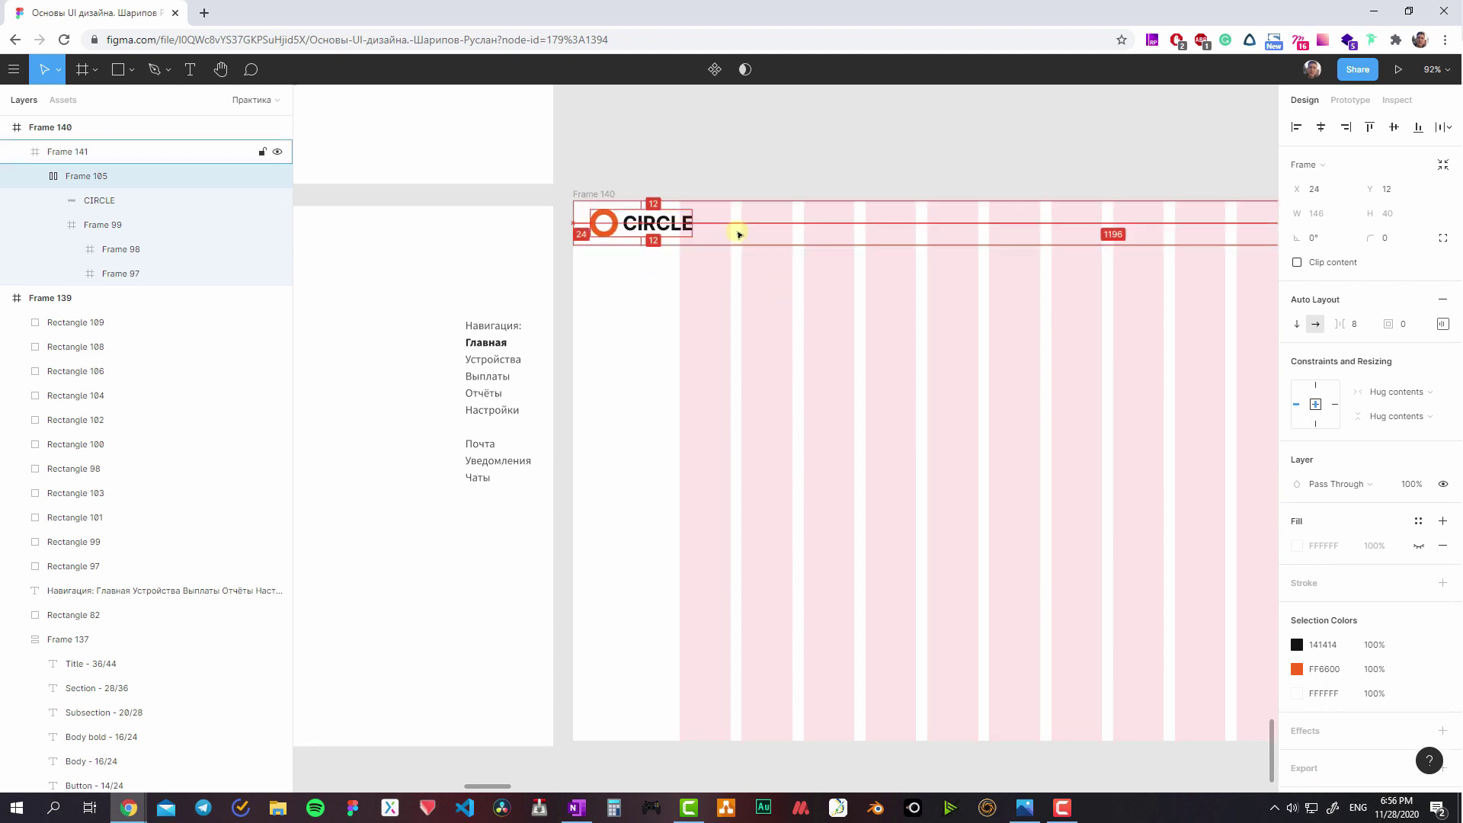
pyautogui.hotkey('alt', 'shift')
pyautogui.hotkey('shift', 'Left')
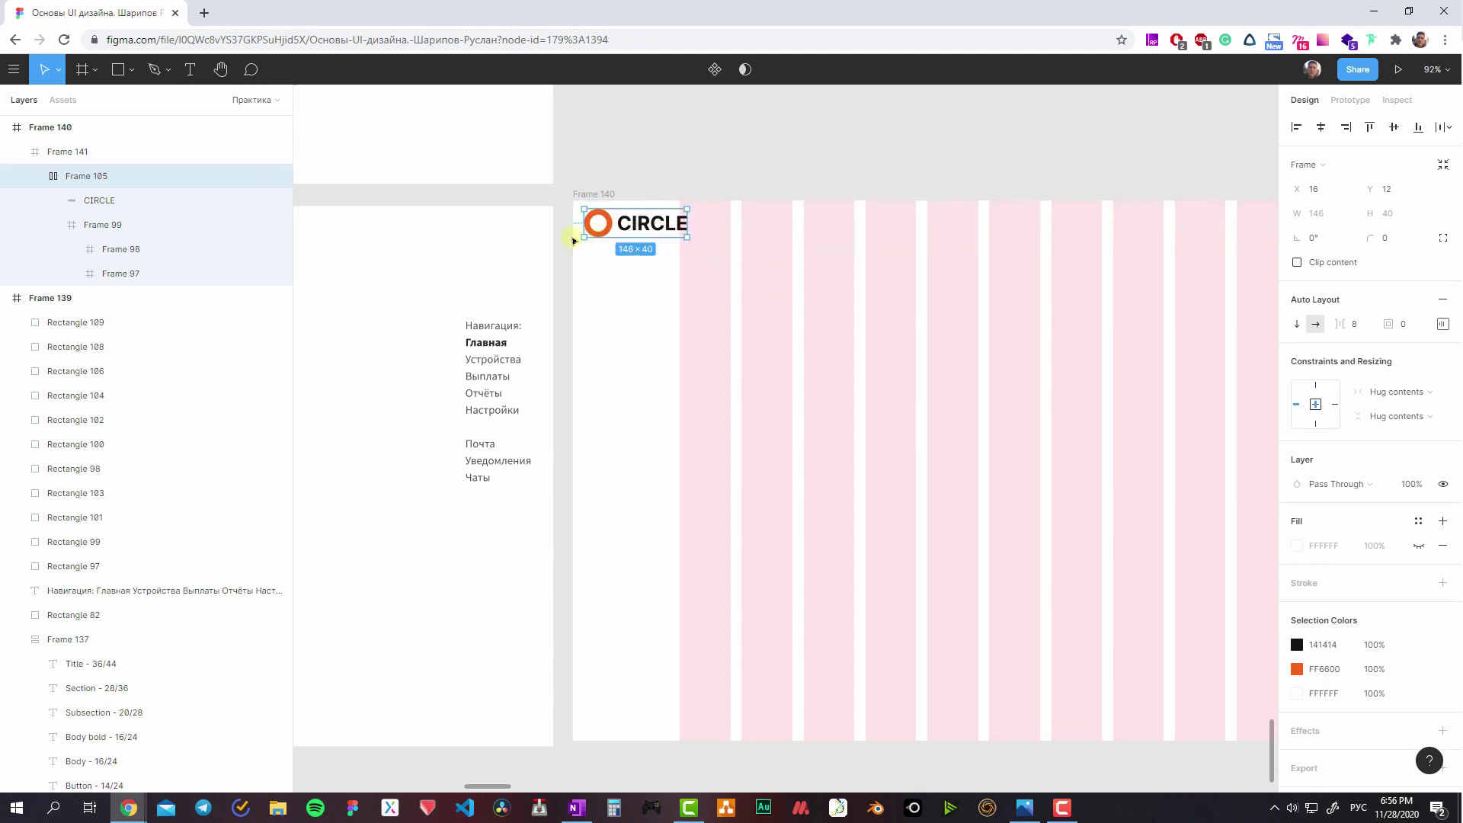
pyautogui.press('alt')
pyautogui.hscroll(3, 587, 221)
pyautogui.hscroll(3, 777, 258)
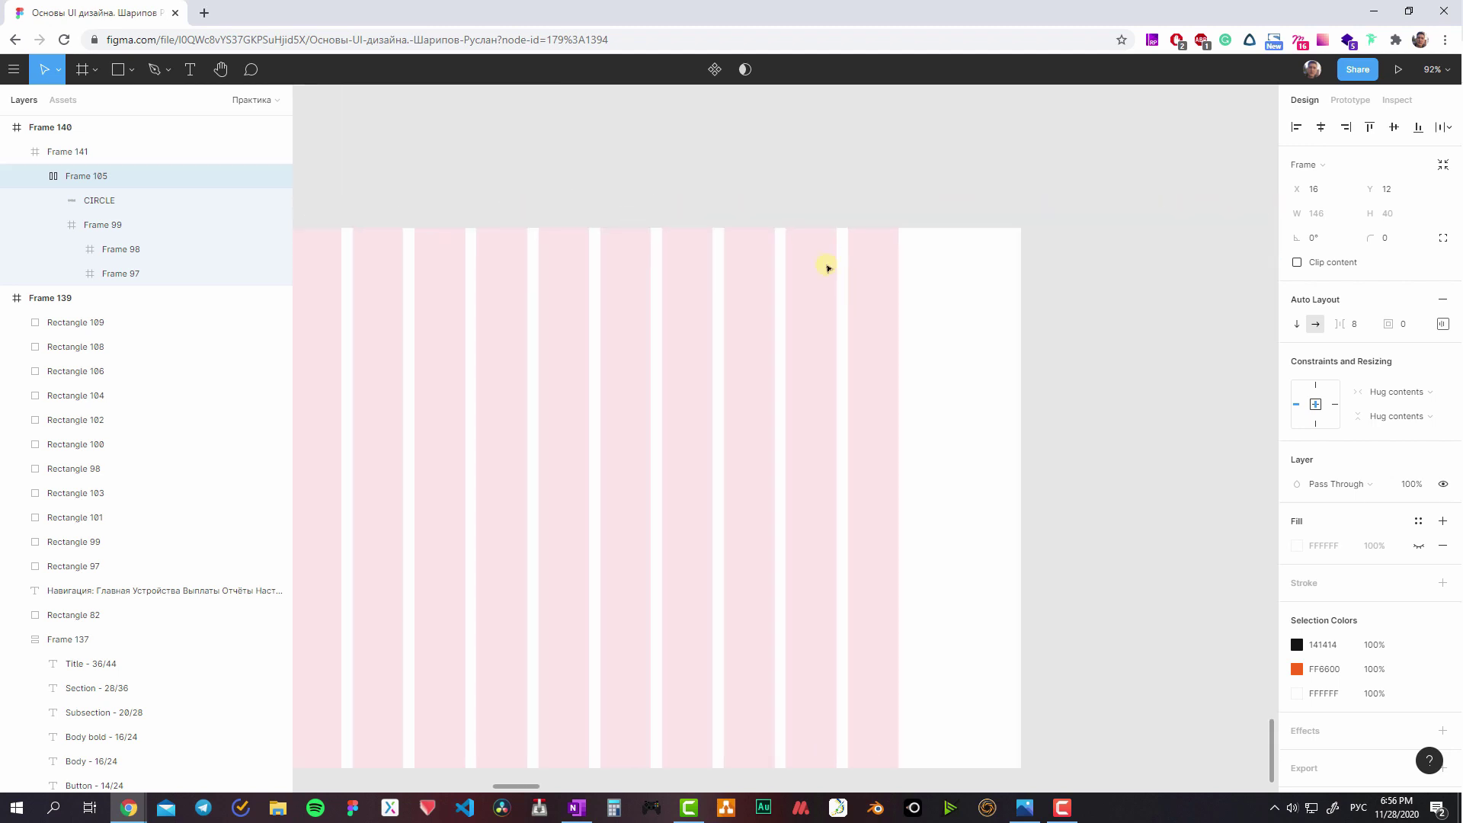
pyautogui.hscroll(-2, 826, 267)
pyautogui.hscroll(-1, 905, 232)
pyautogui.press('i')
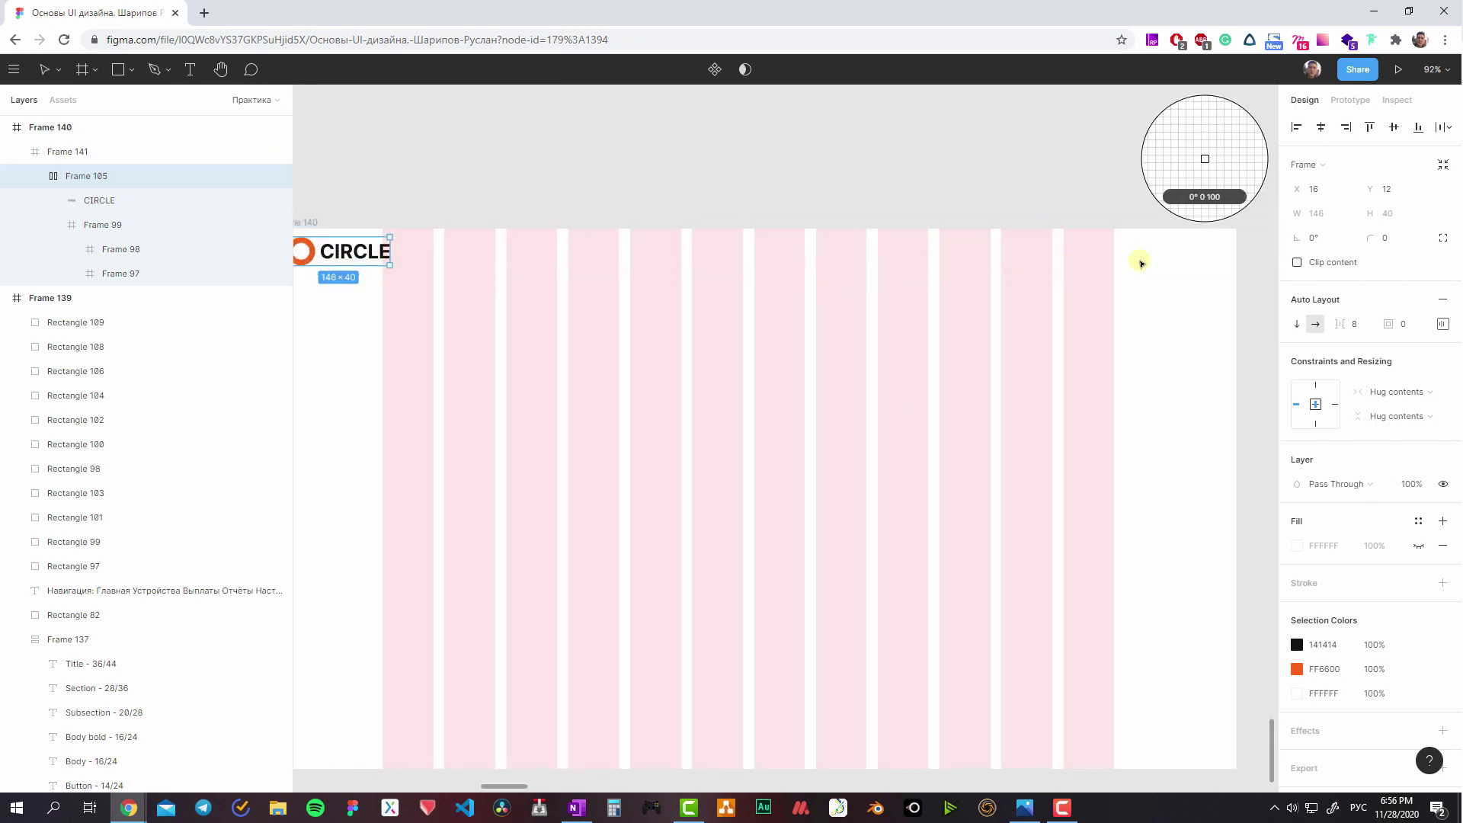
pyautogui.press('Escape')
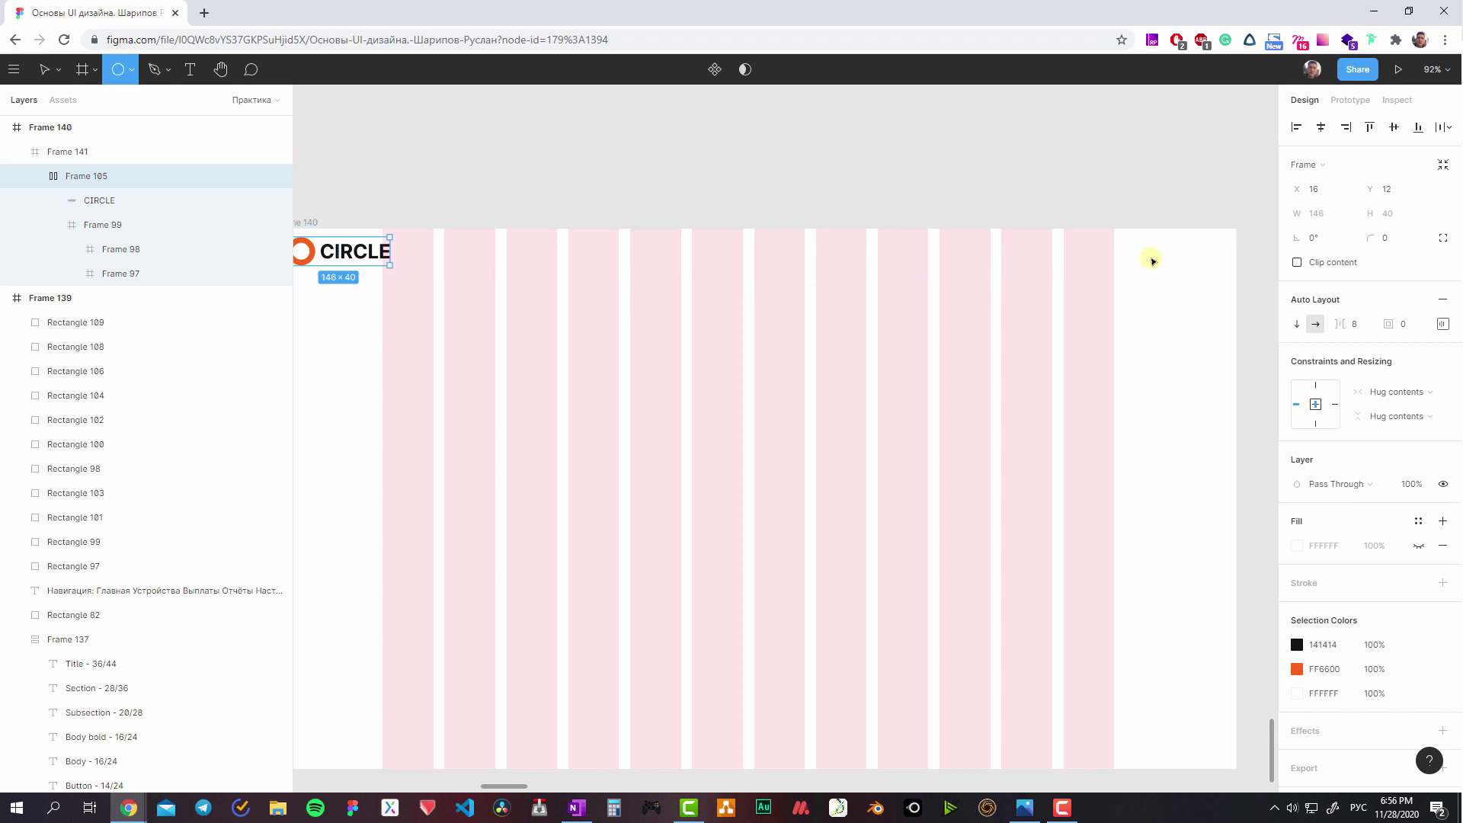
# - Add a 40×40 circle aligned to the header's right end
pyautogui.press('o')
pyautogui.click(1152, 257)
pyautogui.click(1328, 192)
pyautogui.write('40')
pyautogui.press('Tab')
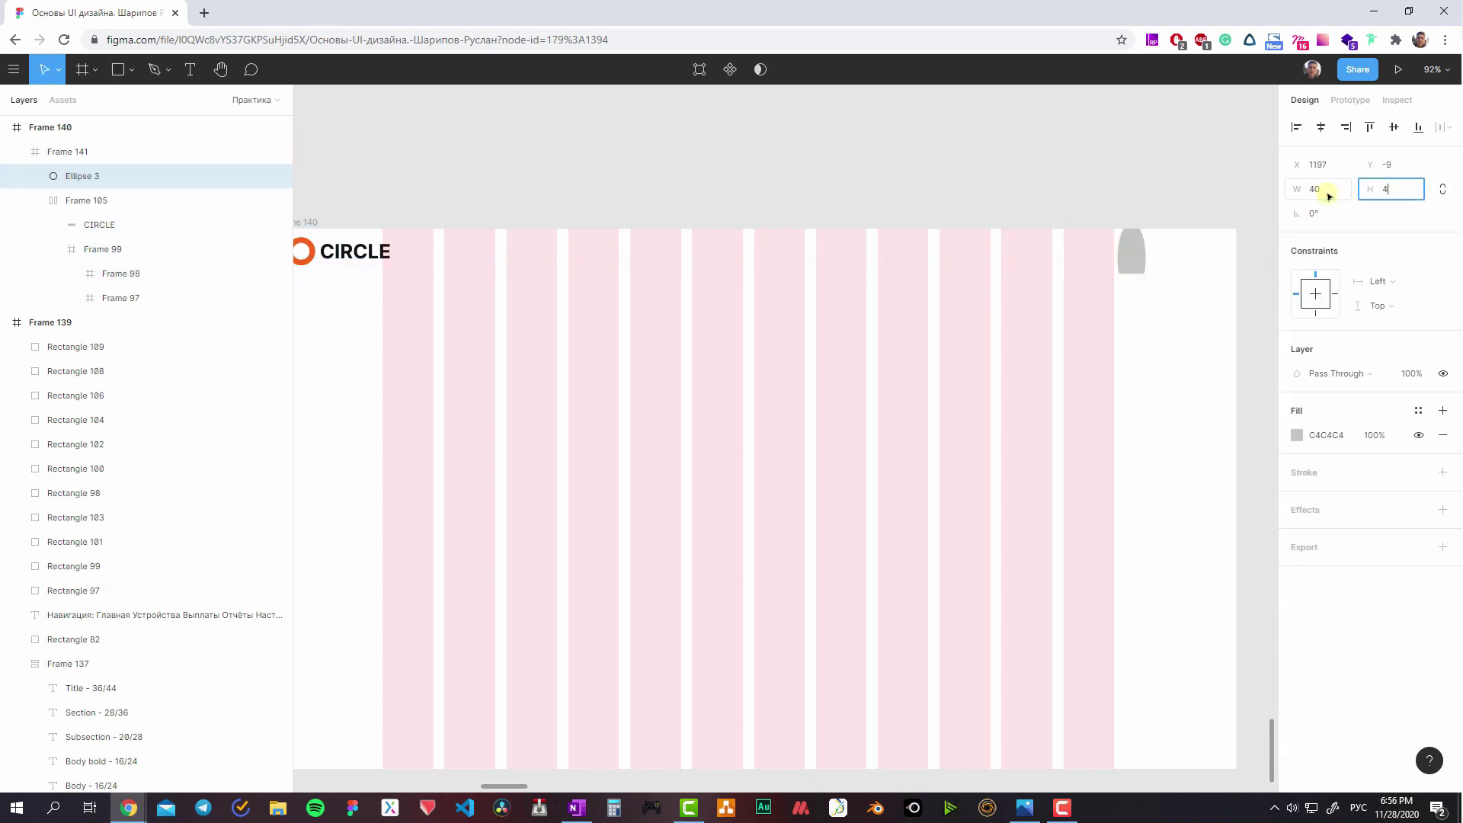
pyautogui.write('40')
pyautogui.press('Return')
pyautogui.hotkey('alt', 'v')
pyautogui.hotkey('alt', 'd')
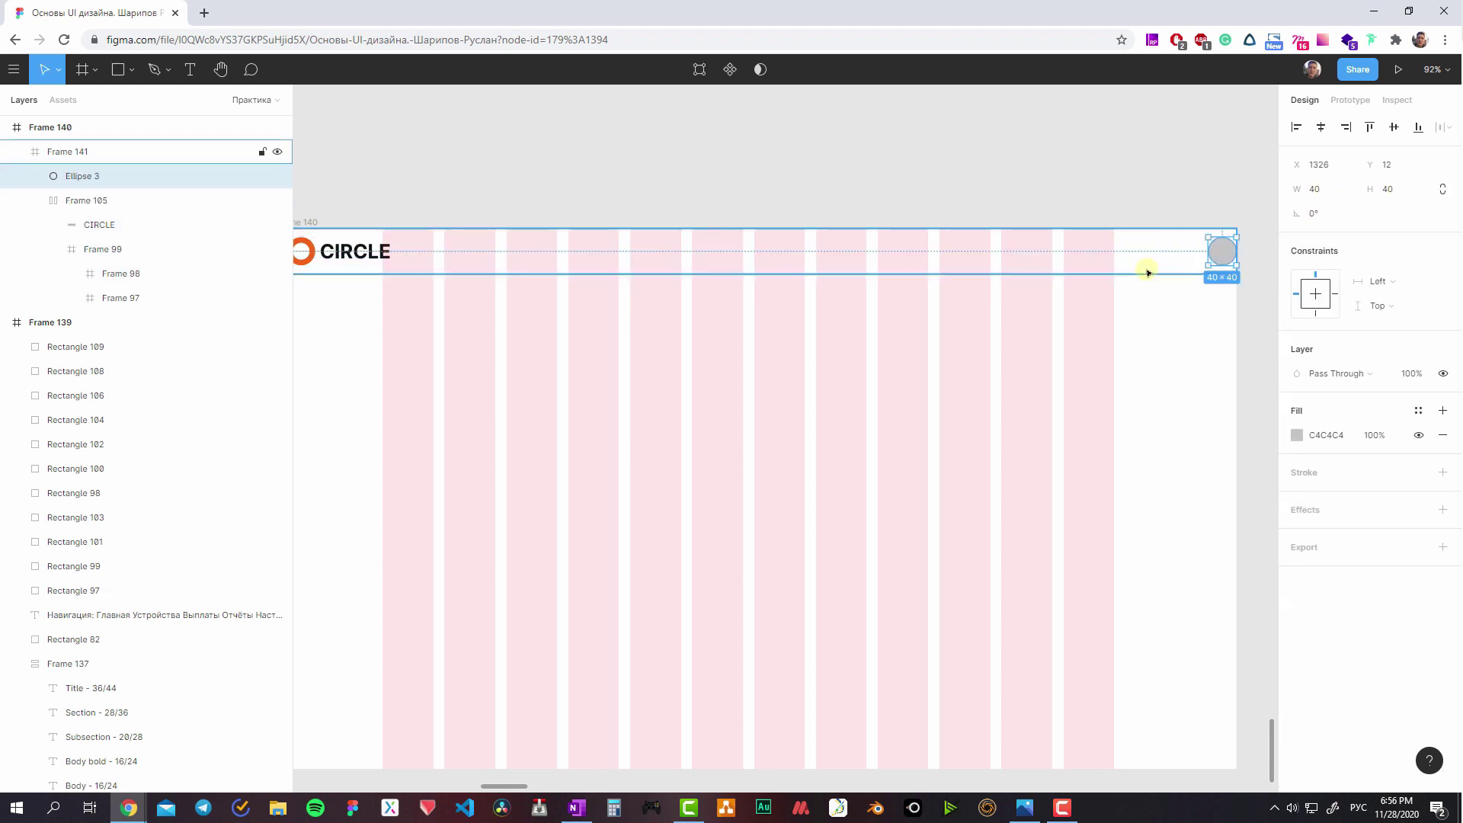
pyautogui.hotkey('shift', 'Left')
pyautogui.press('Left')
pyautogui.press('Left')
pyautogui.press('Left')
# - Give the header a Left & Right constraint and pin the circle to the right
pyautogui.press('Escape')
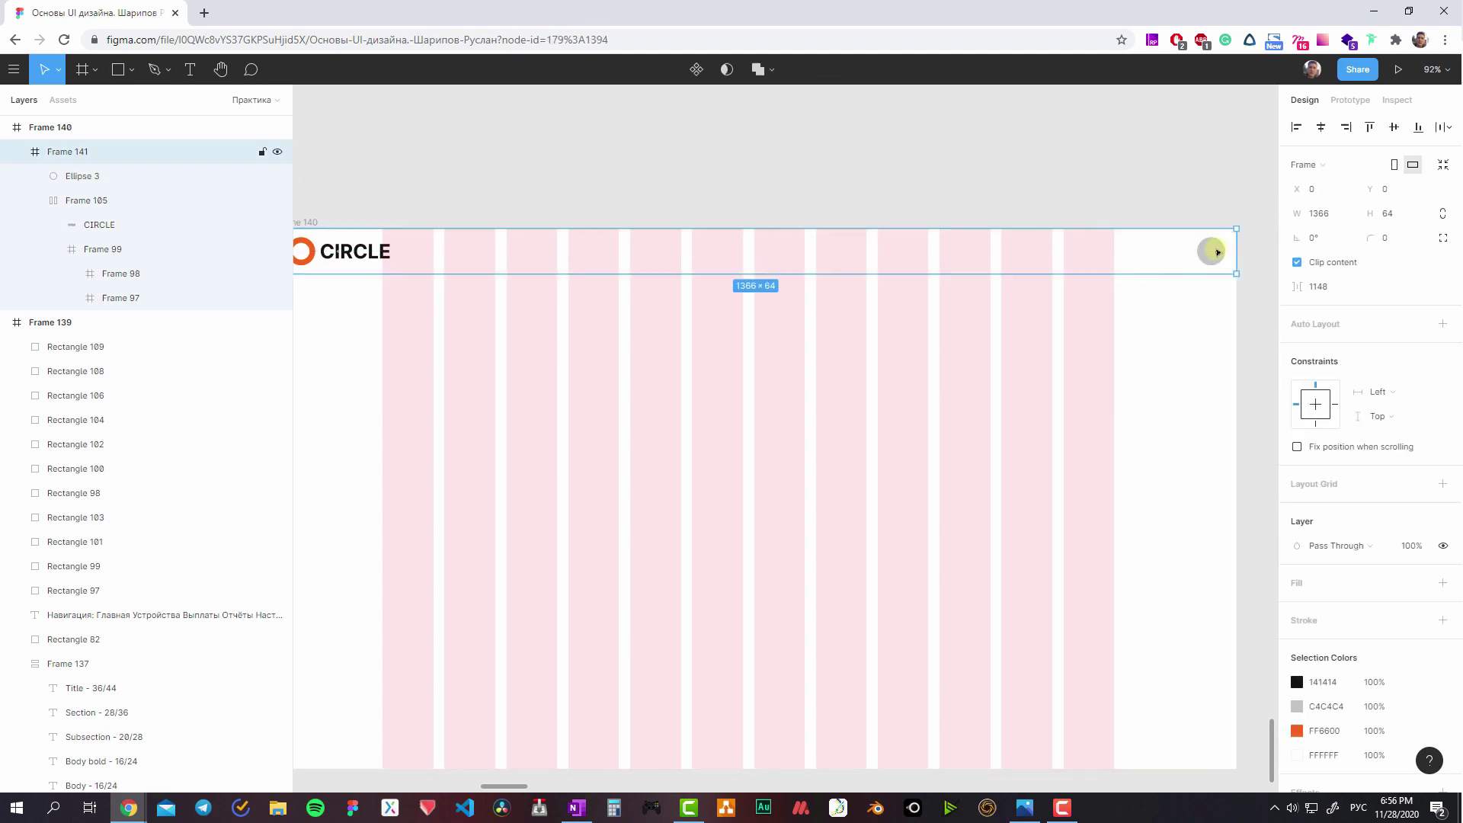
pyautogui.press('Return')
pyautogui.press('Escape')
pyautogui.click(1377, 391)
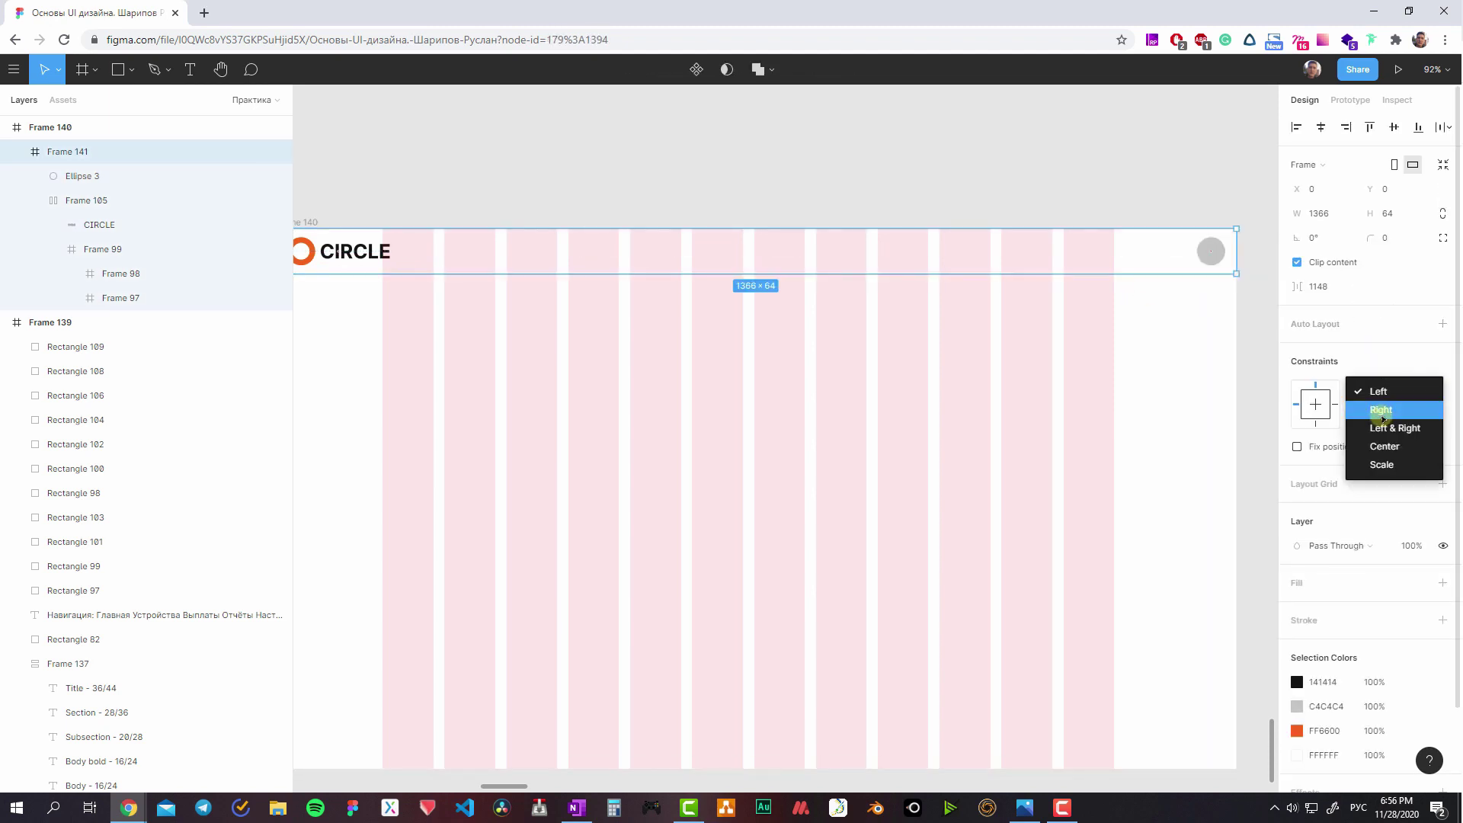
pyautogui.click(1384, 424)
pyautogui.click(1215, 259)
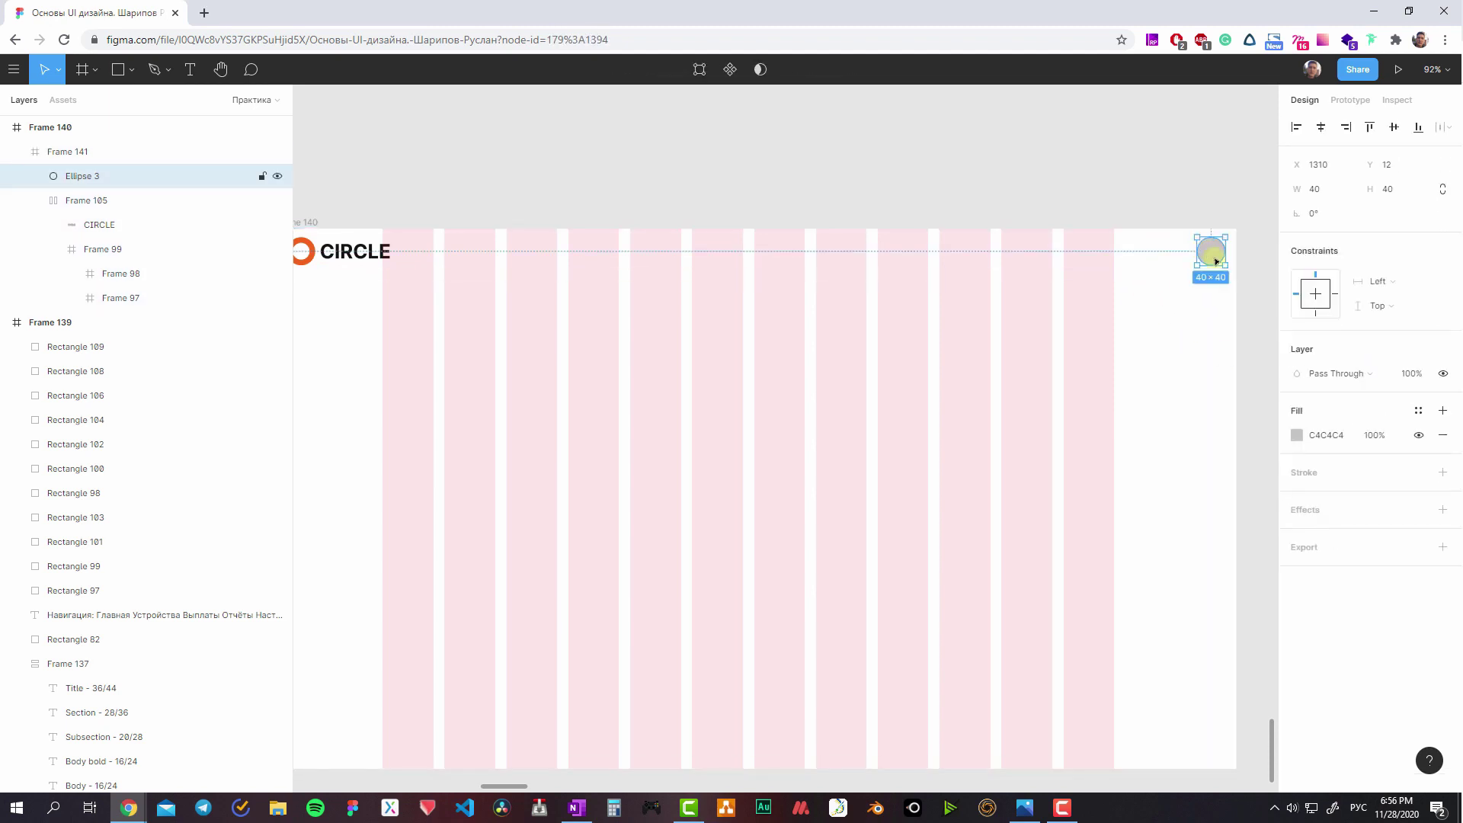
pyautogui.click(1336, 295)
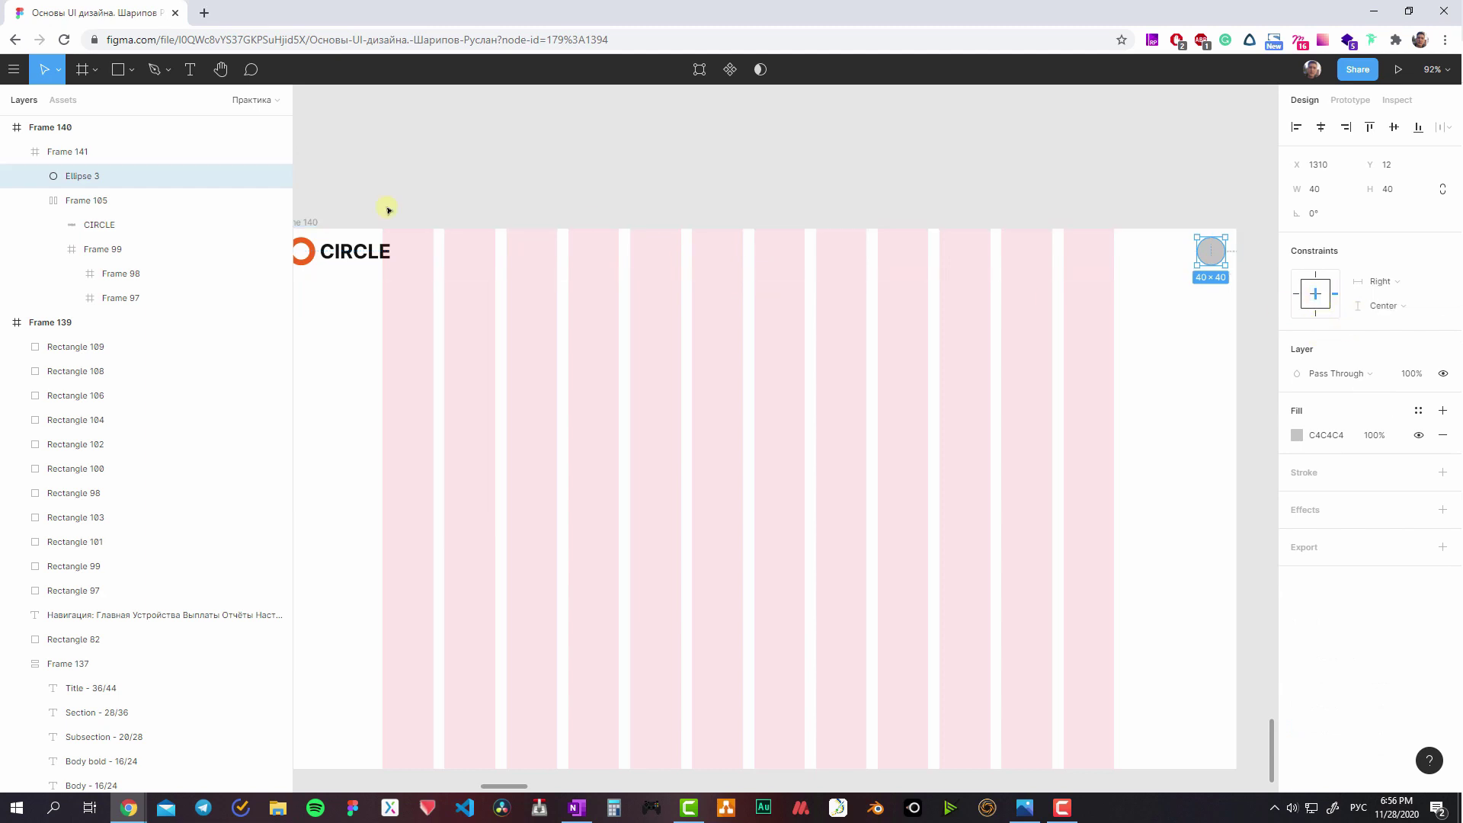
pyautogui.click(377, 251)
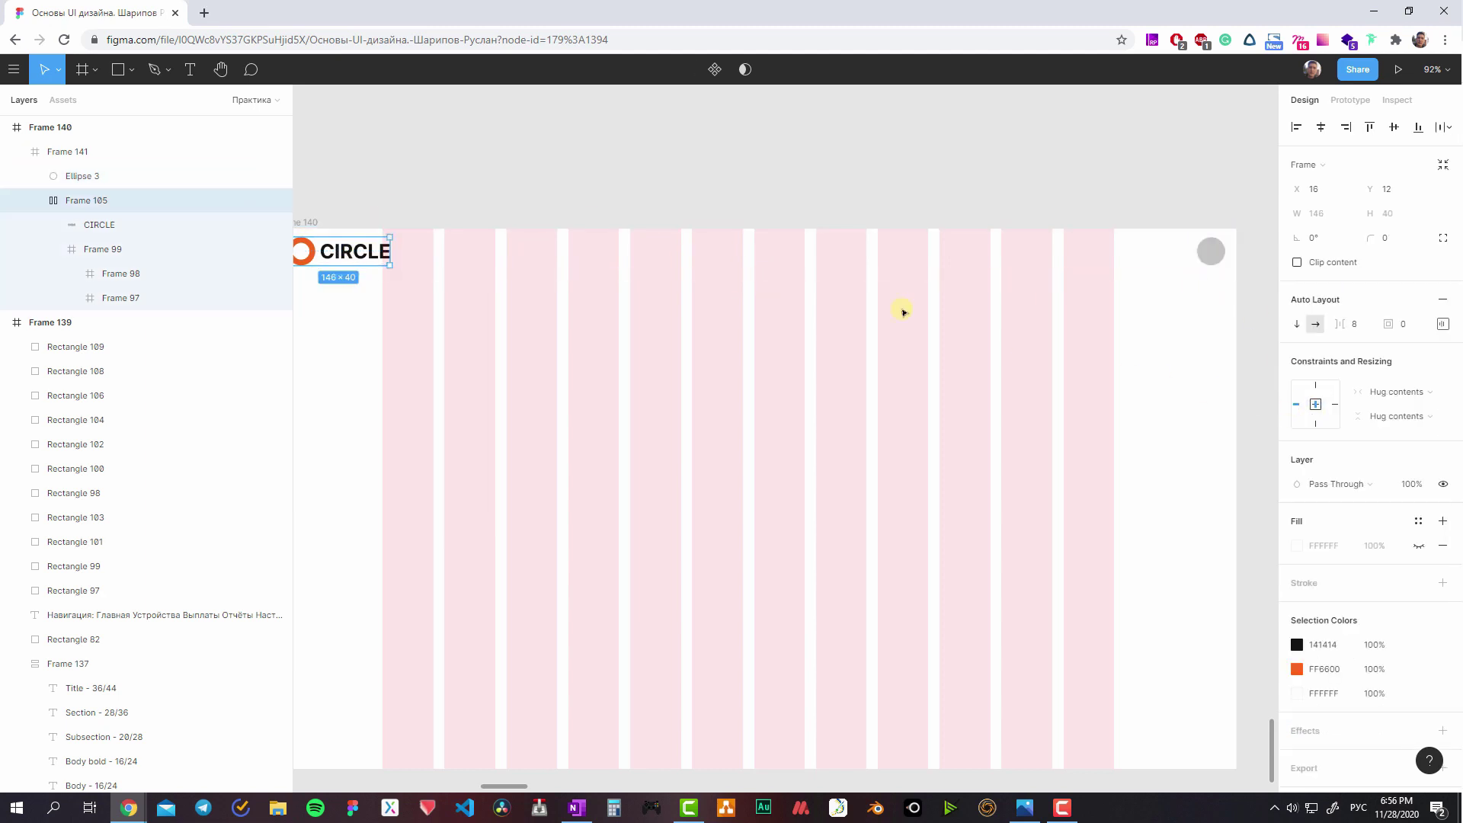
pyautogui.hscroll(-3, 774, 264)
pyautogui.hscroll(5, 1012, 251)
pyautogui.scroll(-1, 1012, 251)
pyautogui.click(1075, 204)
pyautogui.hscroll(-3, 997, 248)
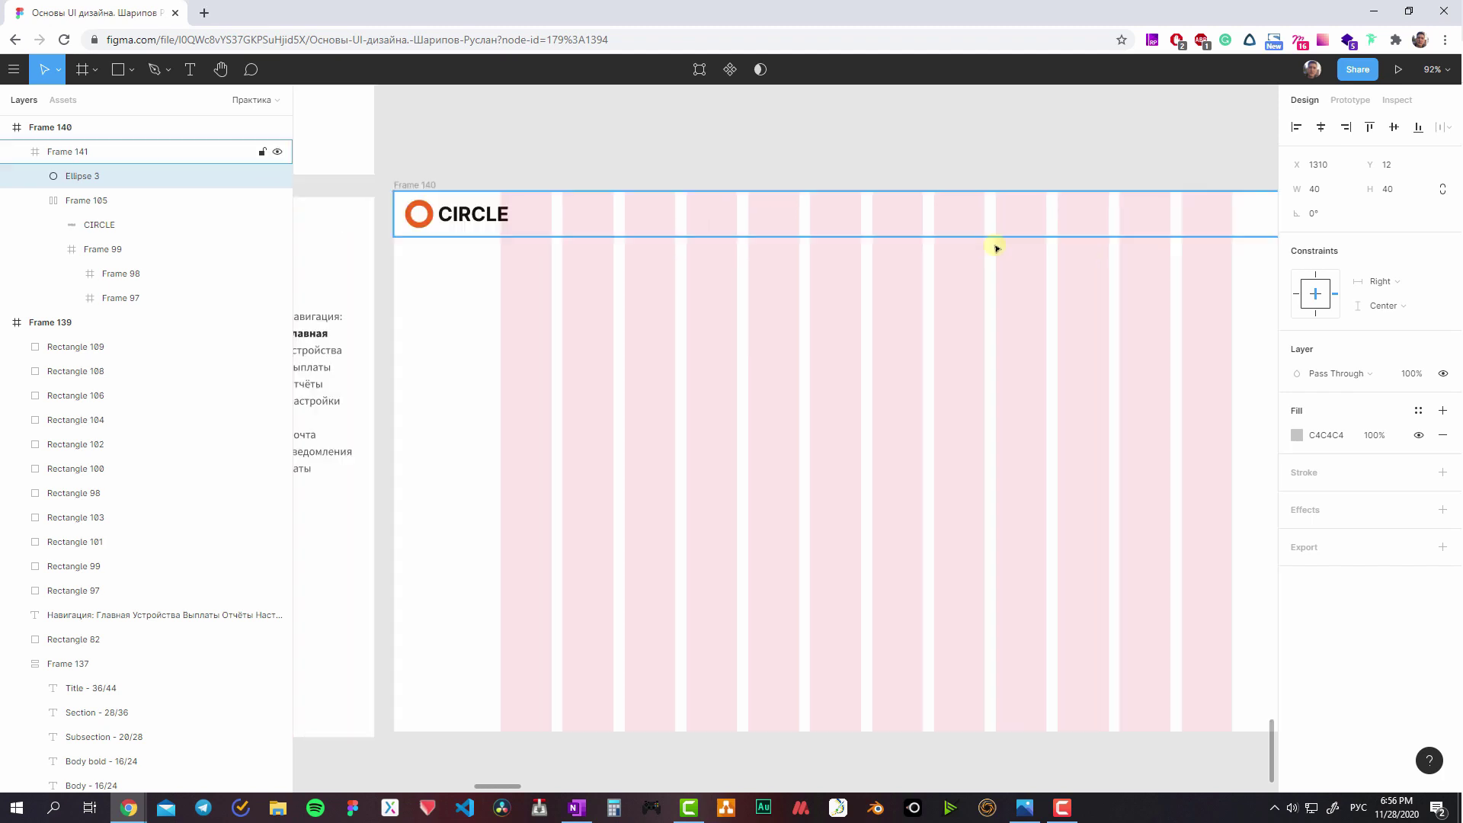
pyautogui.hscroll(5, 774, 274)
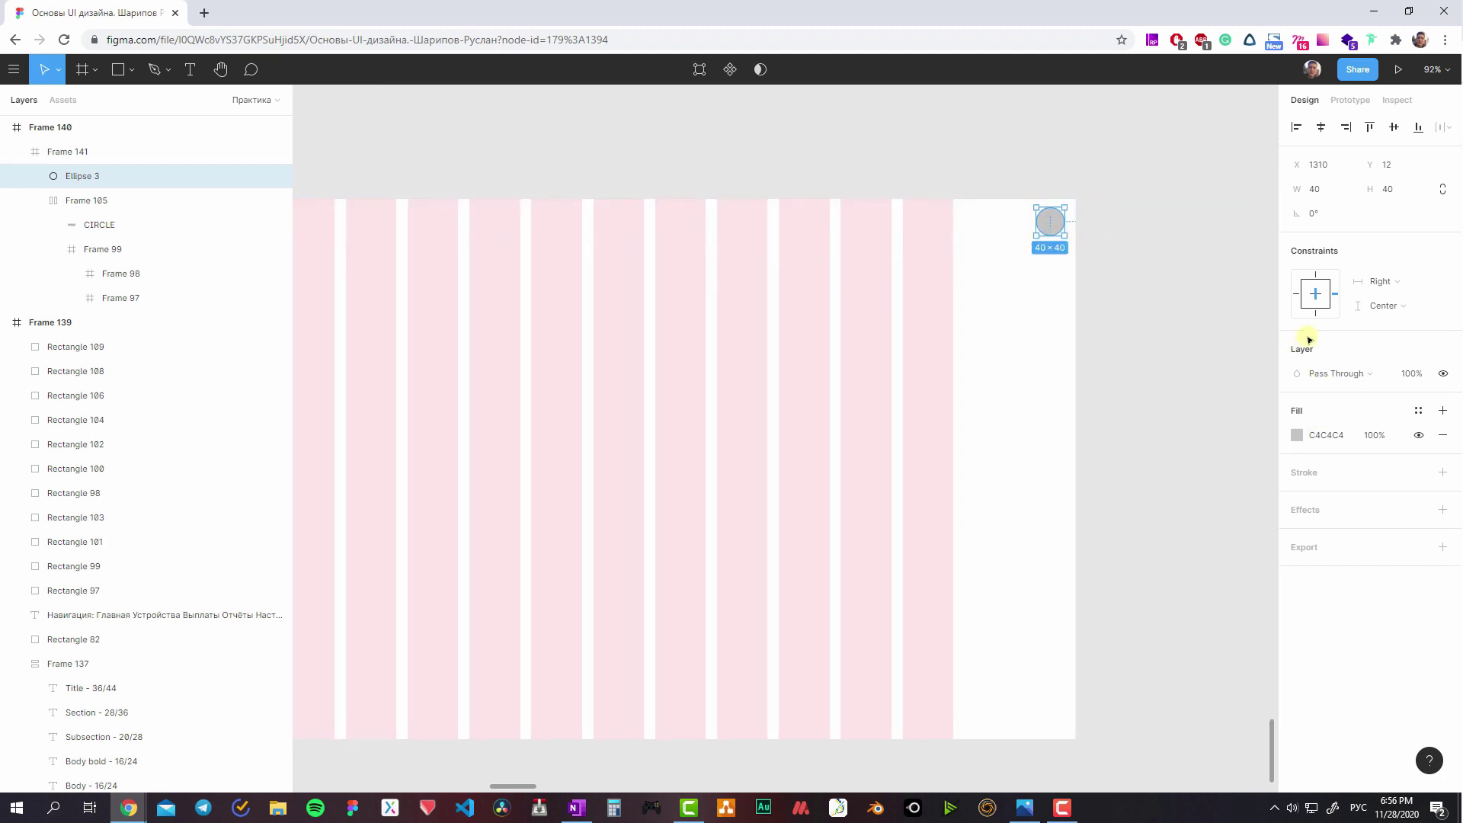
pyautogui.hscroll(-2, 983, 277)
pyautogui.hotkey('shift', 'Return')
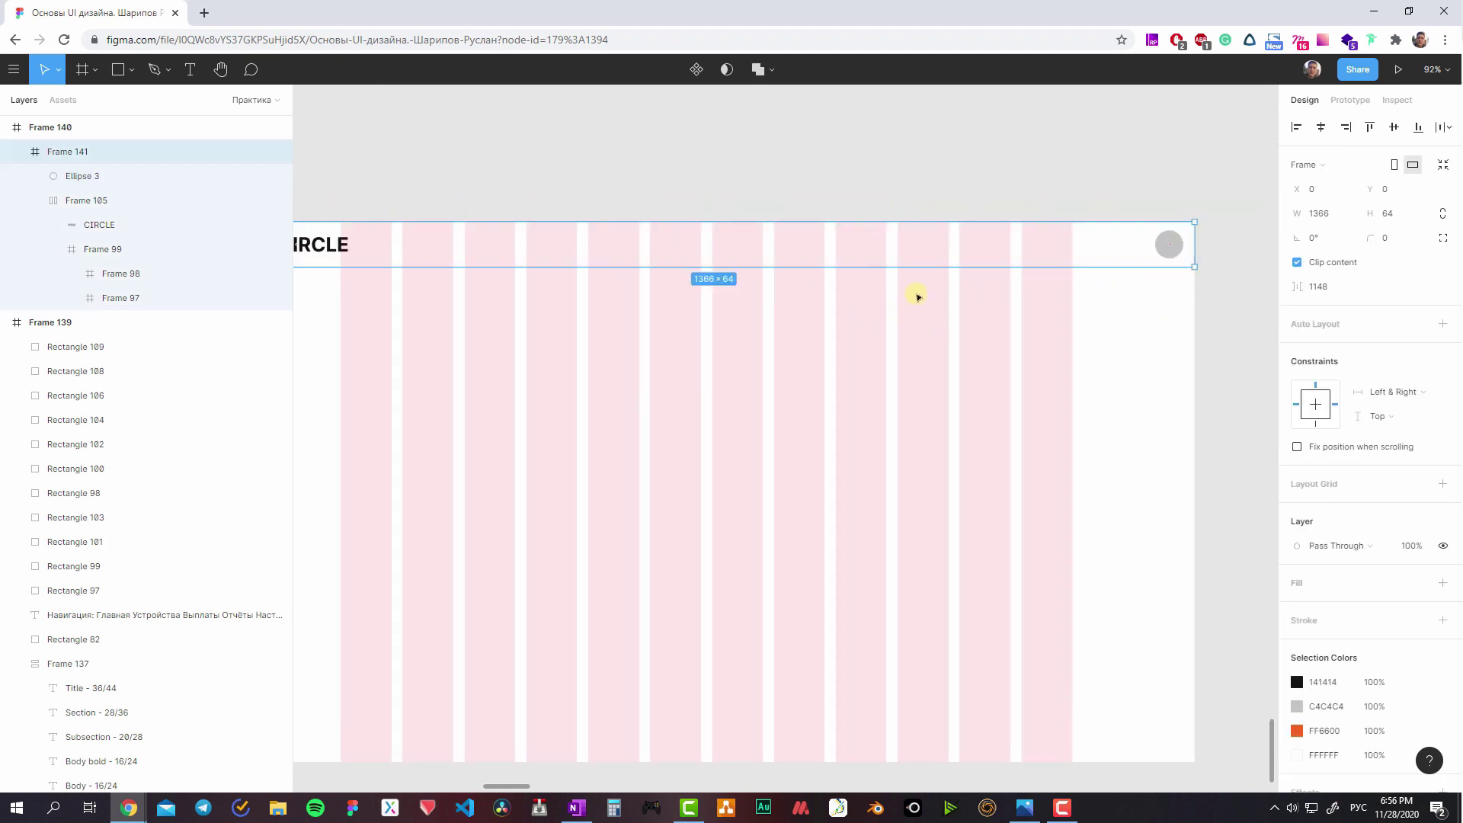
pyautogui.hscroll(-2, 917, 297)
pyautogui.hscroll(-1, 876, 333)
# - Draw a 40 px tall grey bar inside the header
pyautogui.press('r')
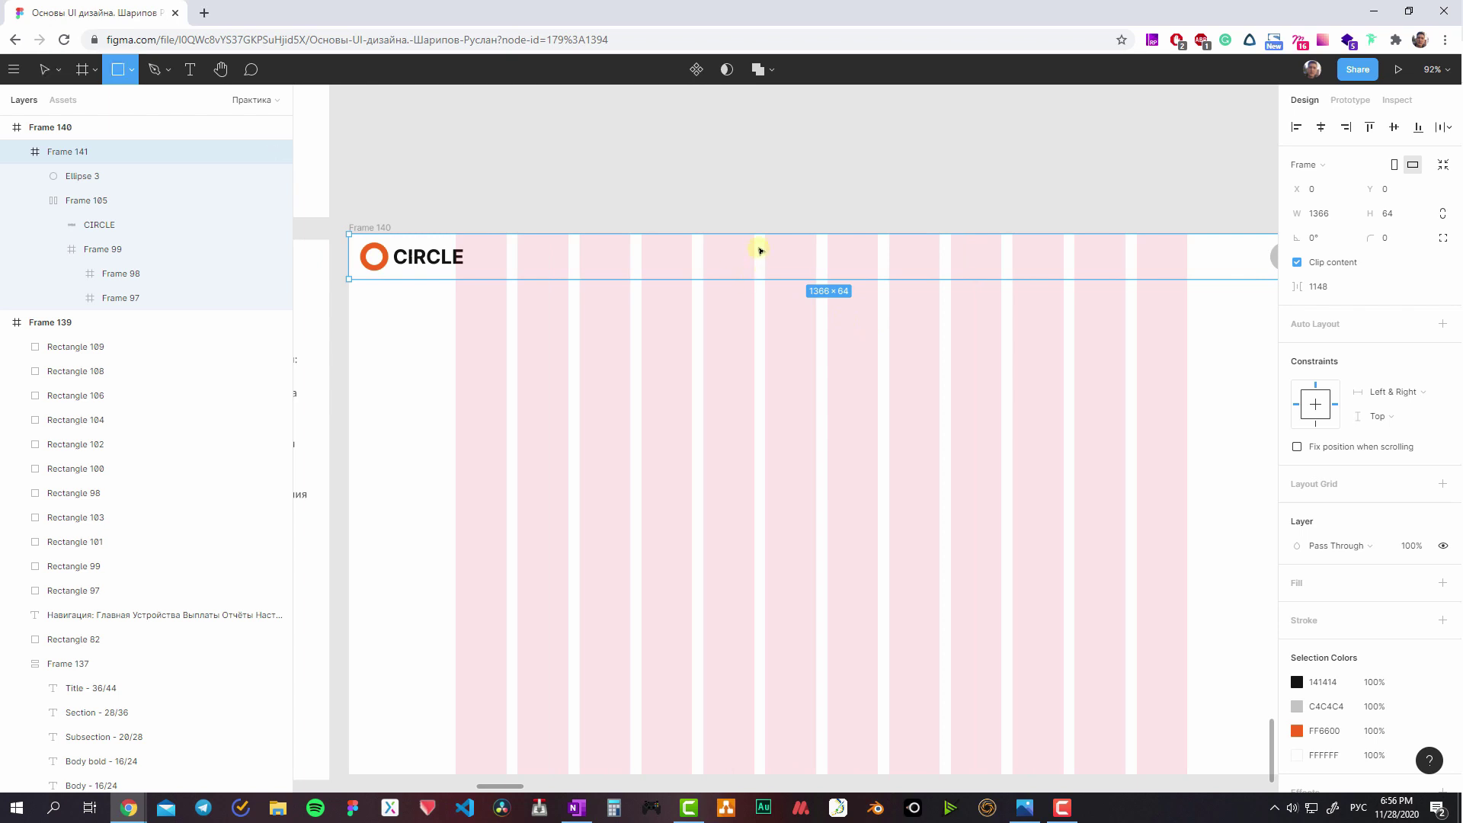
pyautogui.click(758, 247)
pyautogui.click(1397, 185)
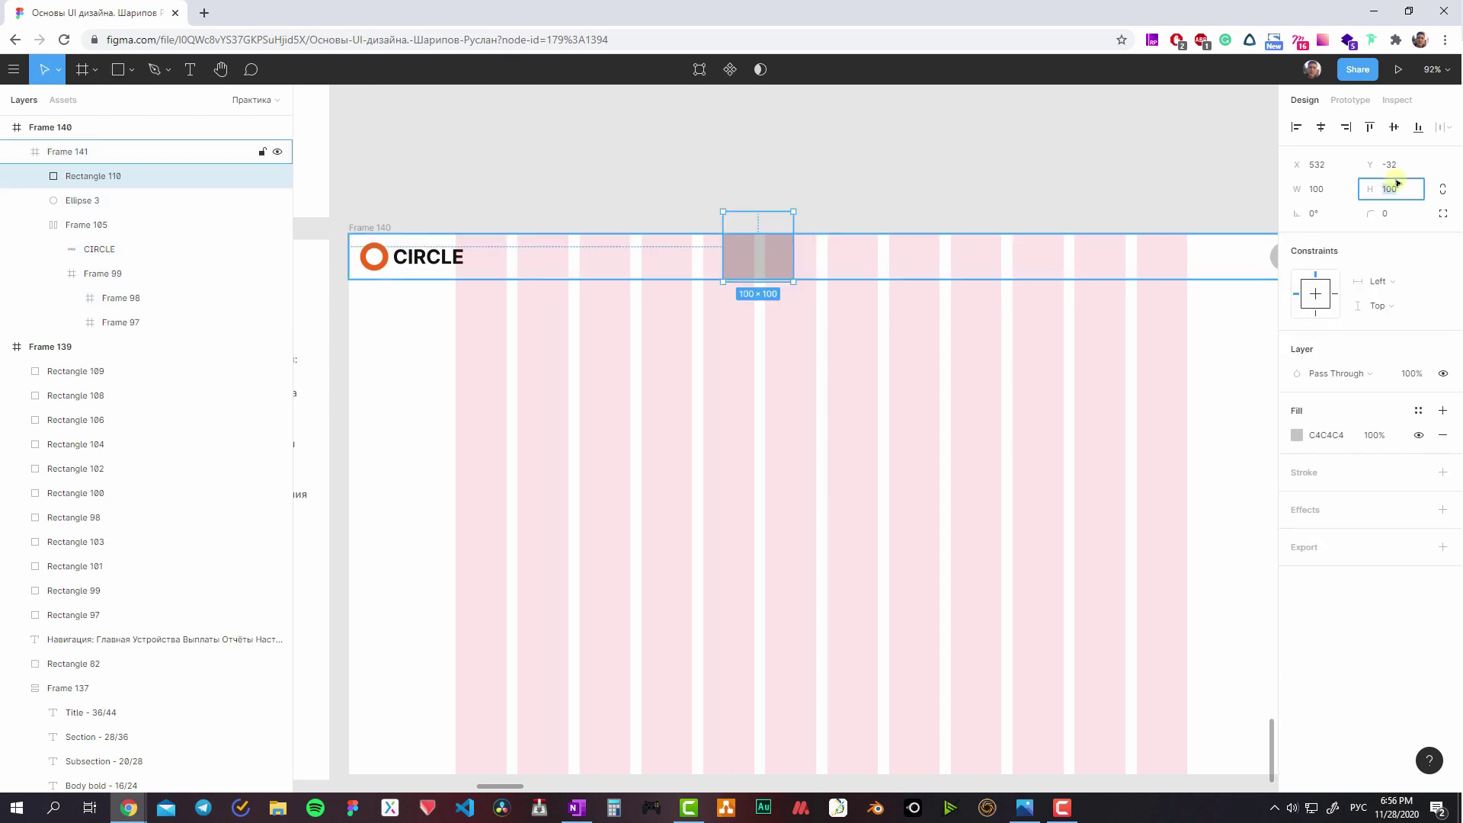
pyautogui.write('40')
pyautogui.press('Return')
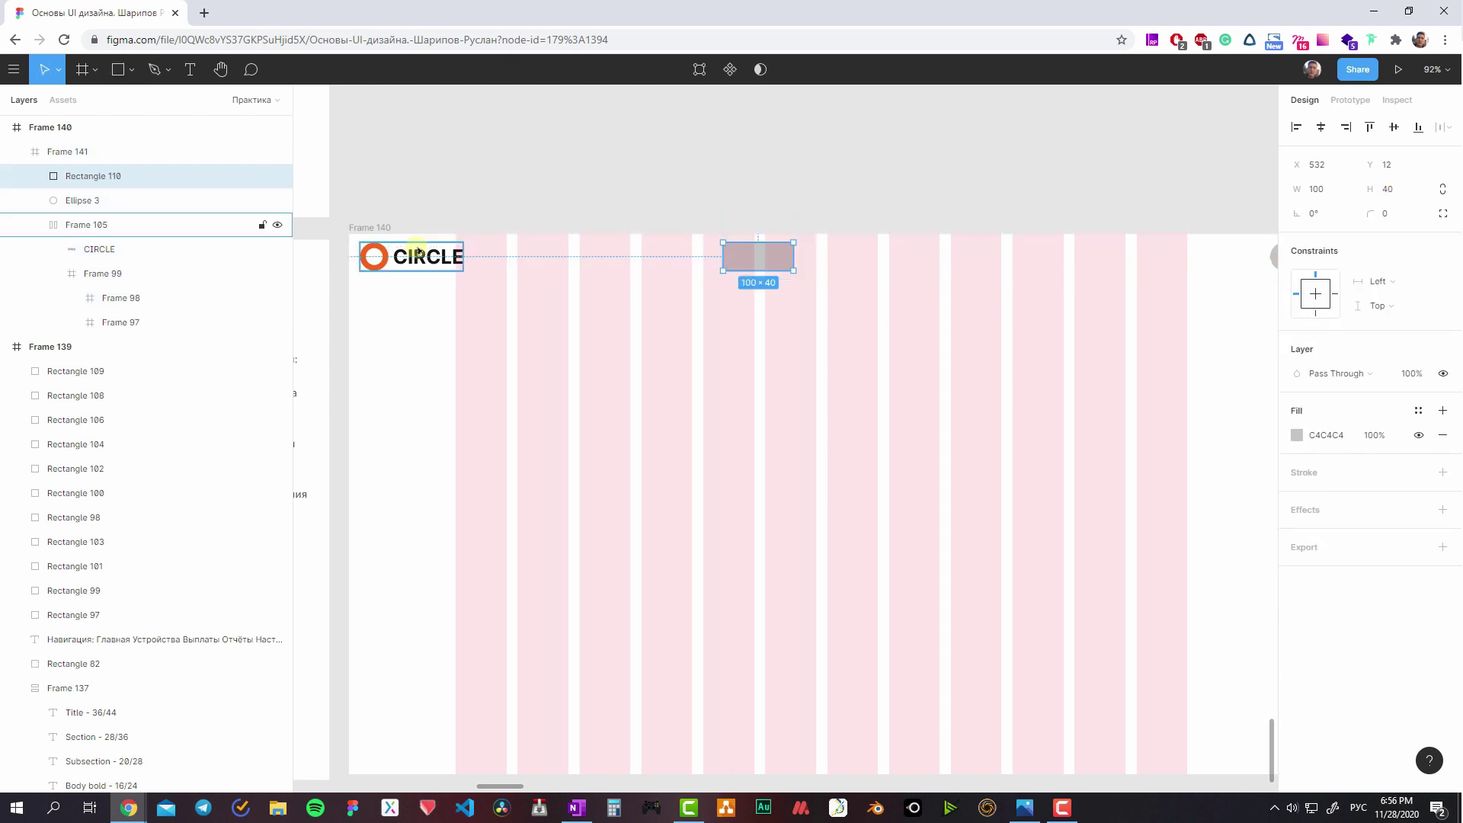
pyautogui.click(423, 257)
pyautogui.click(778, 259)
# - Widen the grey bar to both sides across the header and recheck it against the column grid
pyautogui.hscroll(5, 876, 274)
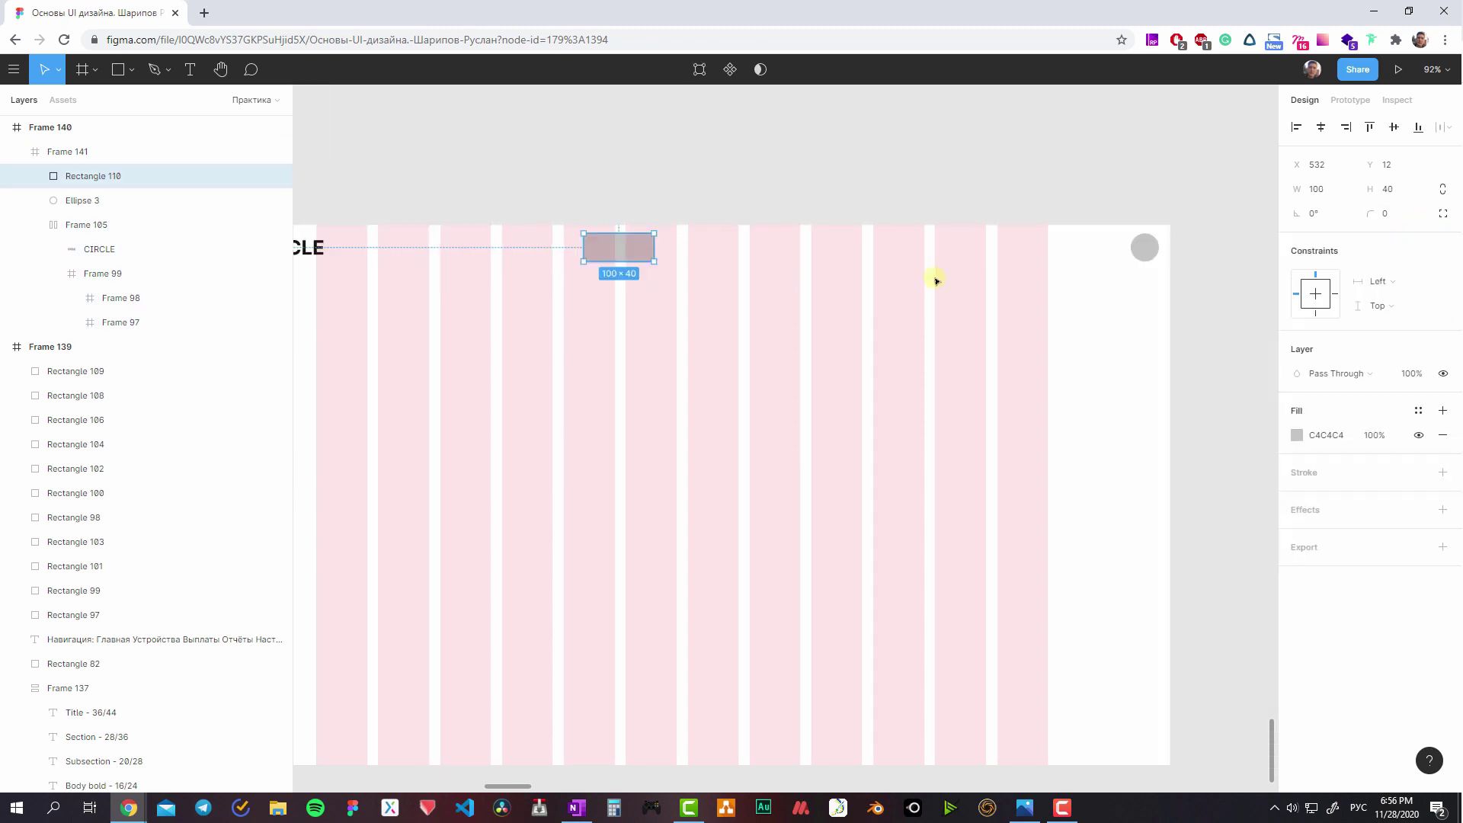
pyautogui.hscroll(-3, 1013, 244)
pyautogui.click(1200, 244)
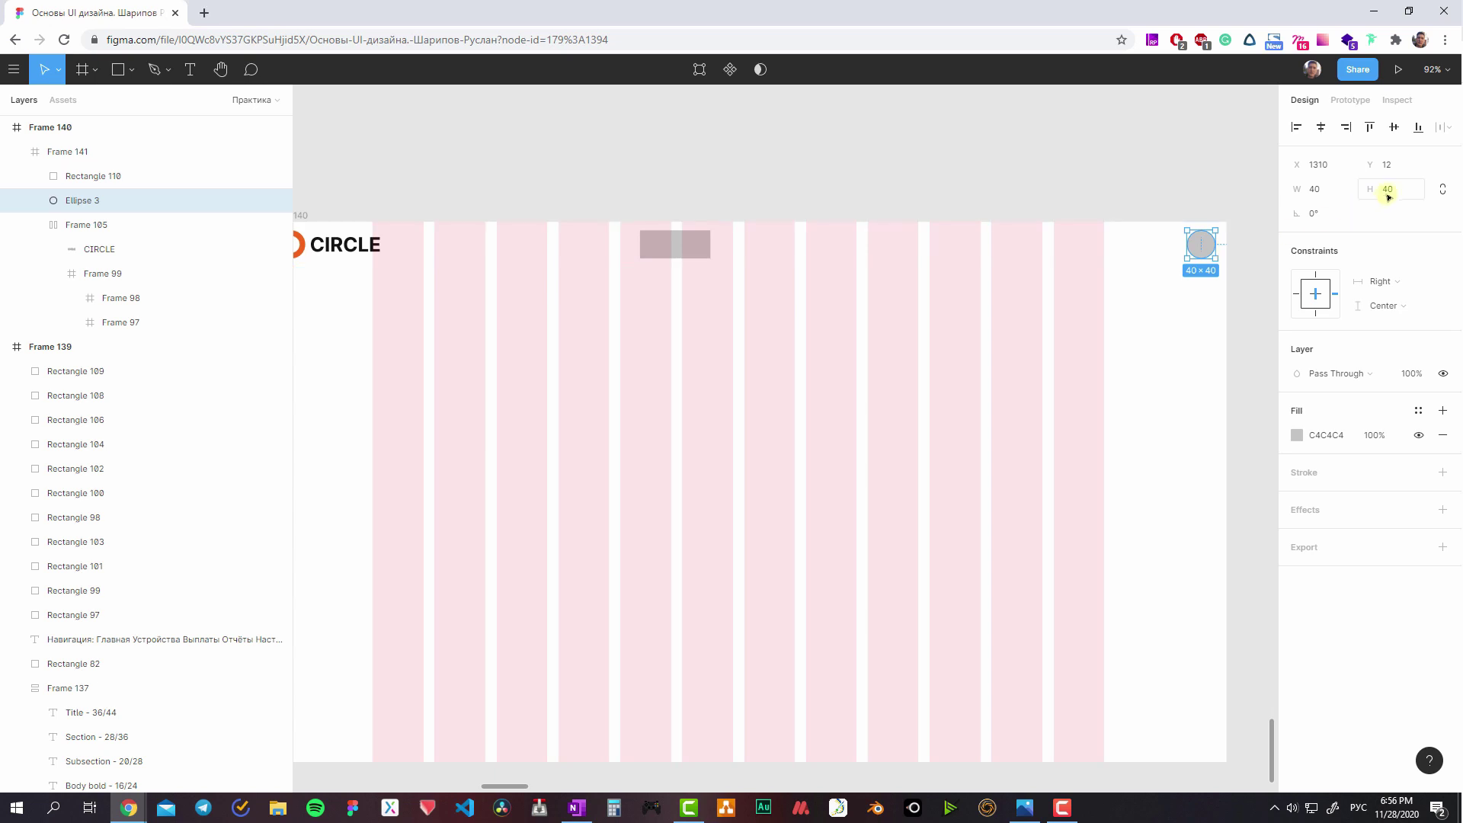
pyautogui.click(654, 242)
pyautogui.moveTo(711, 244); pyautogui.dragTo(856, 244)
pyautogui.hscroll(-3, 761, 245)
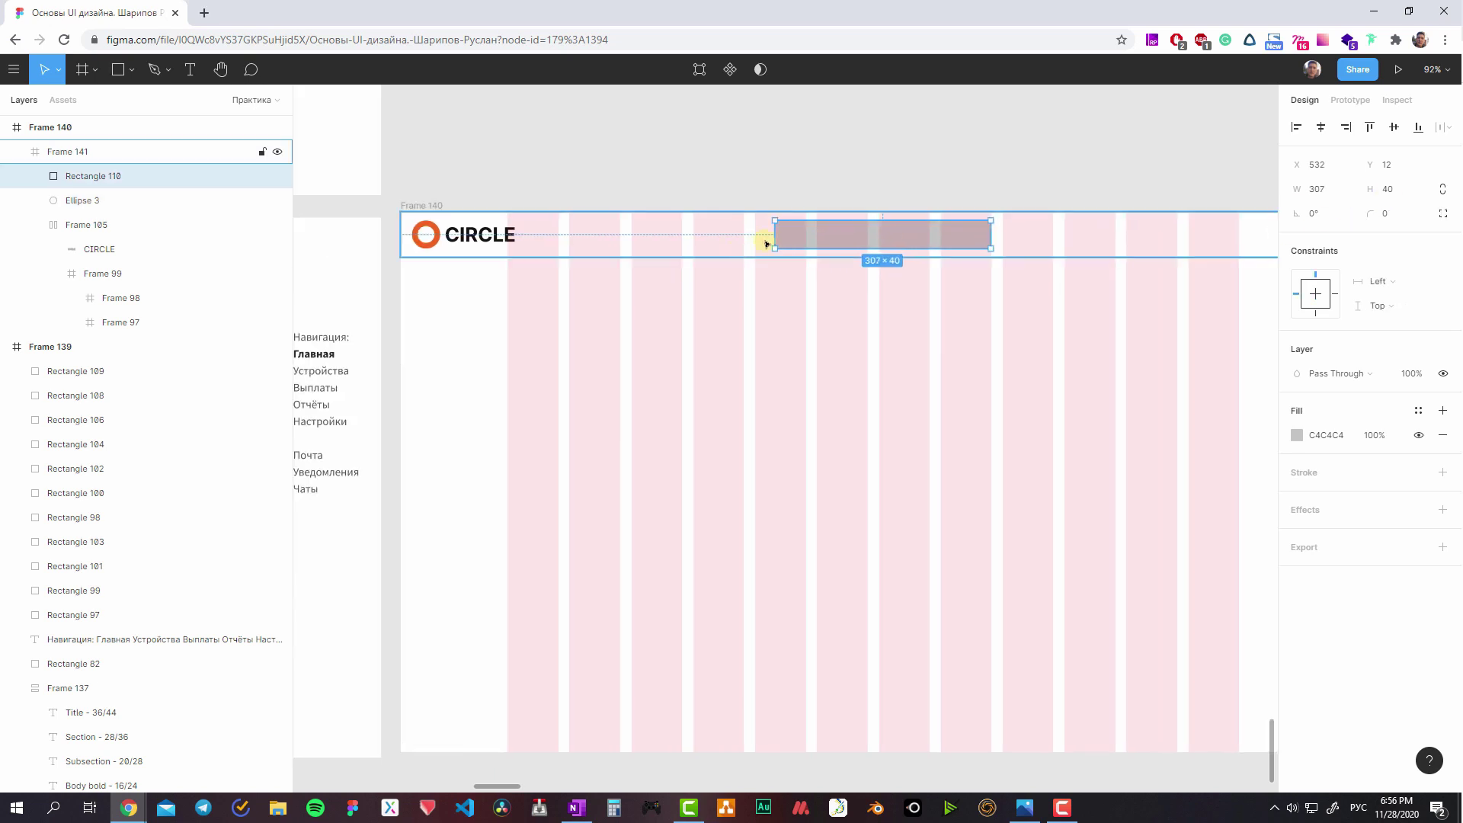
pyautogui.moveTo(749, 243); pyautogui.dragTo(606, 244)
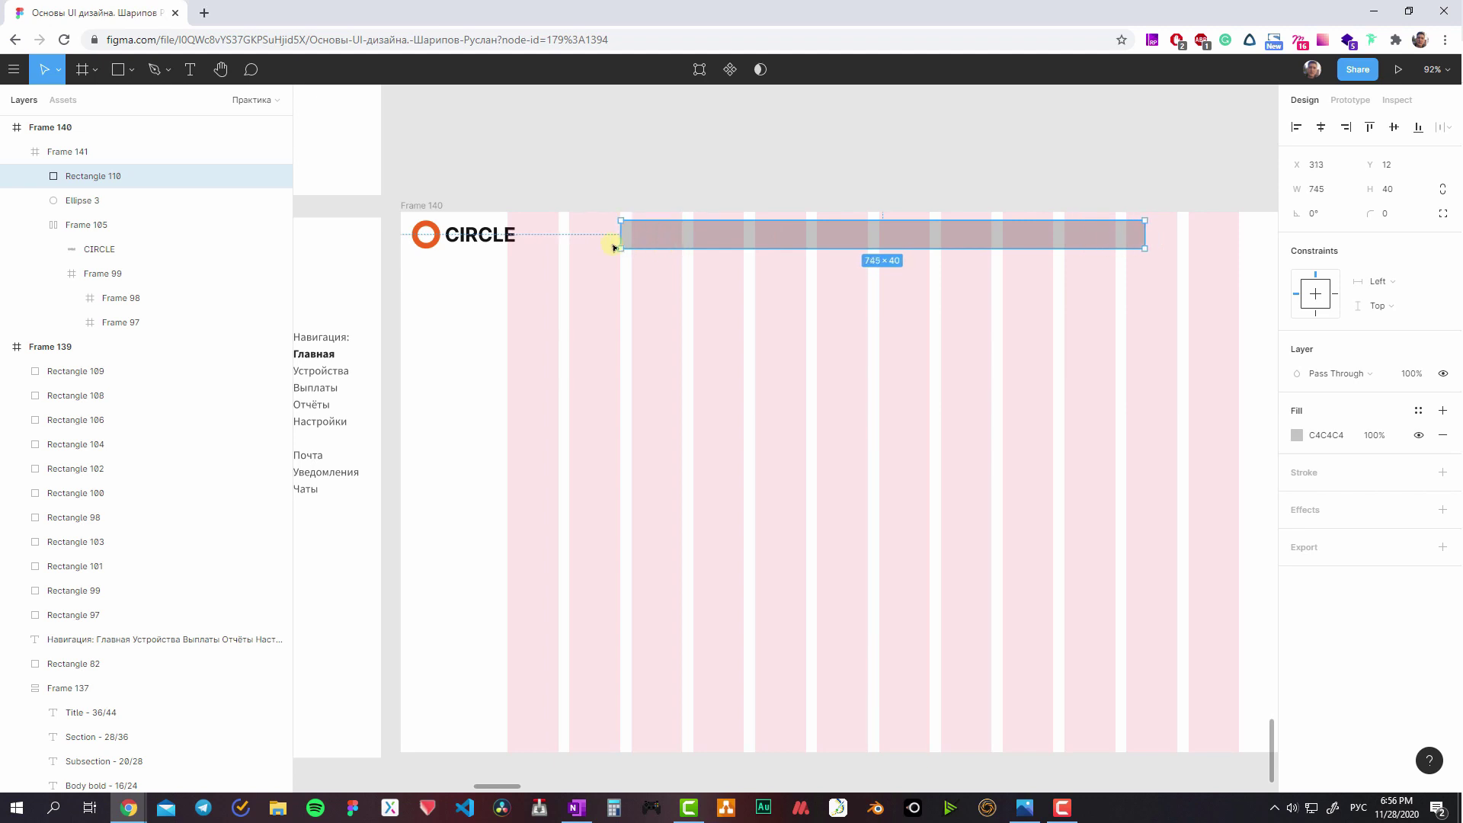
pyautogui.click(774, 290)
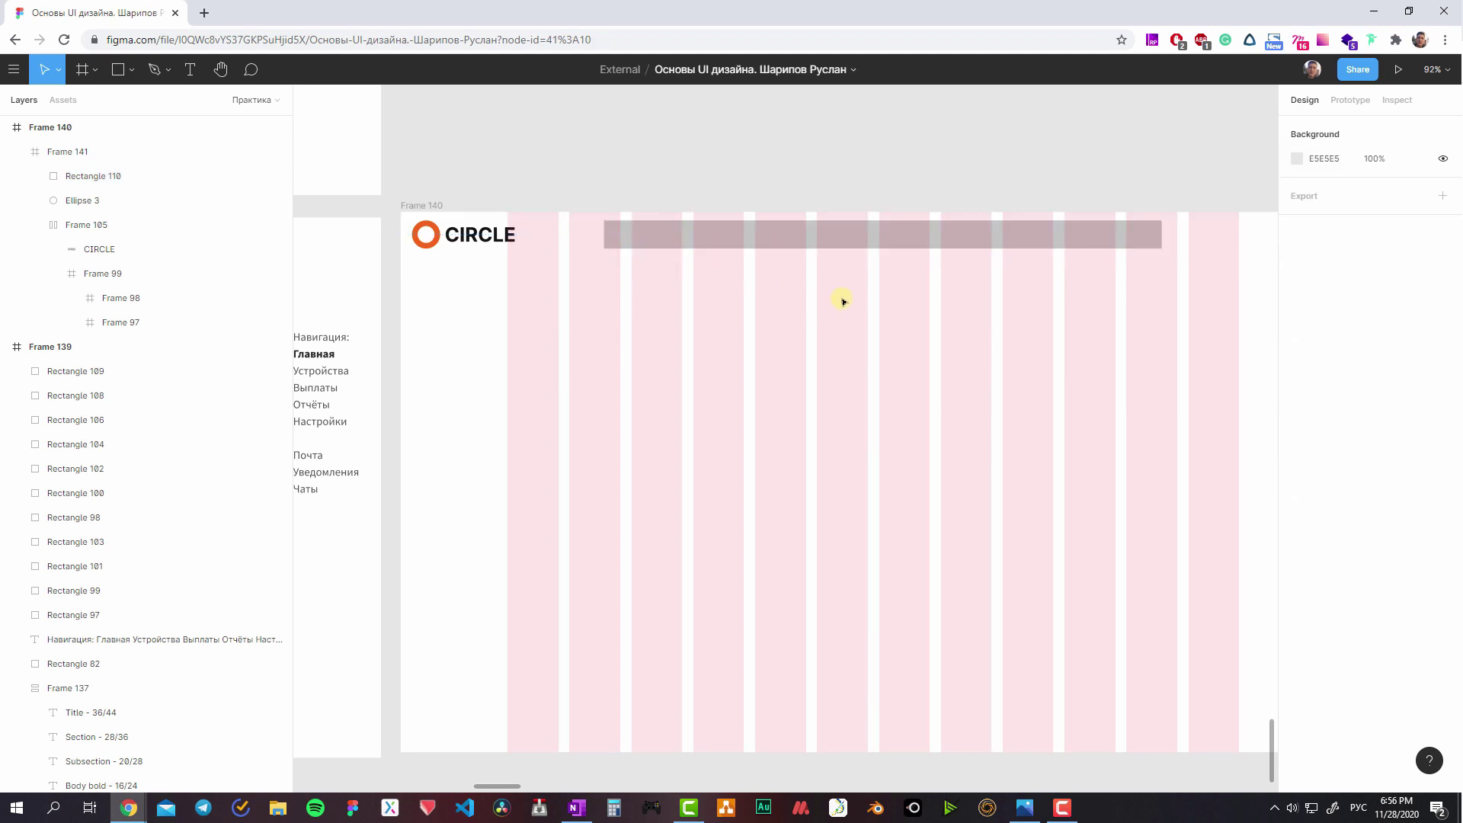
pyautogui.hotkey('ctrl', 'shift', '4')
pyautogui.hotkey('ctrl', 'shift', '4')
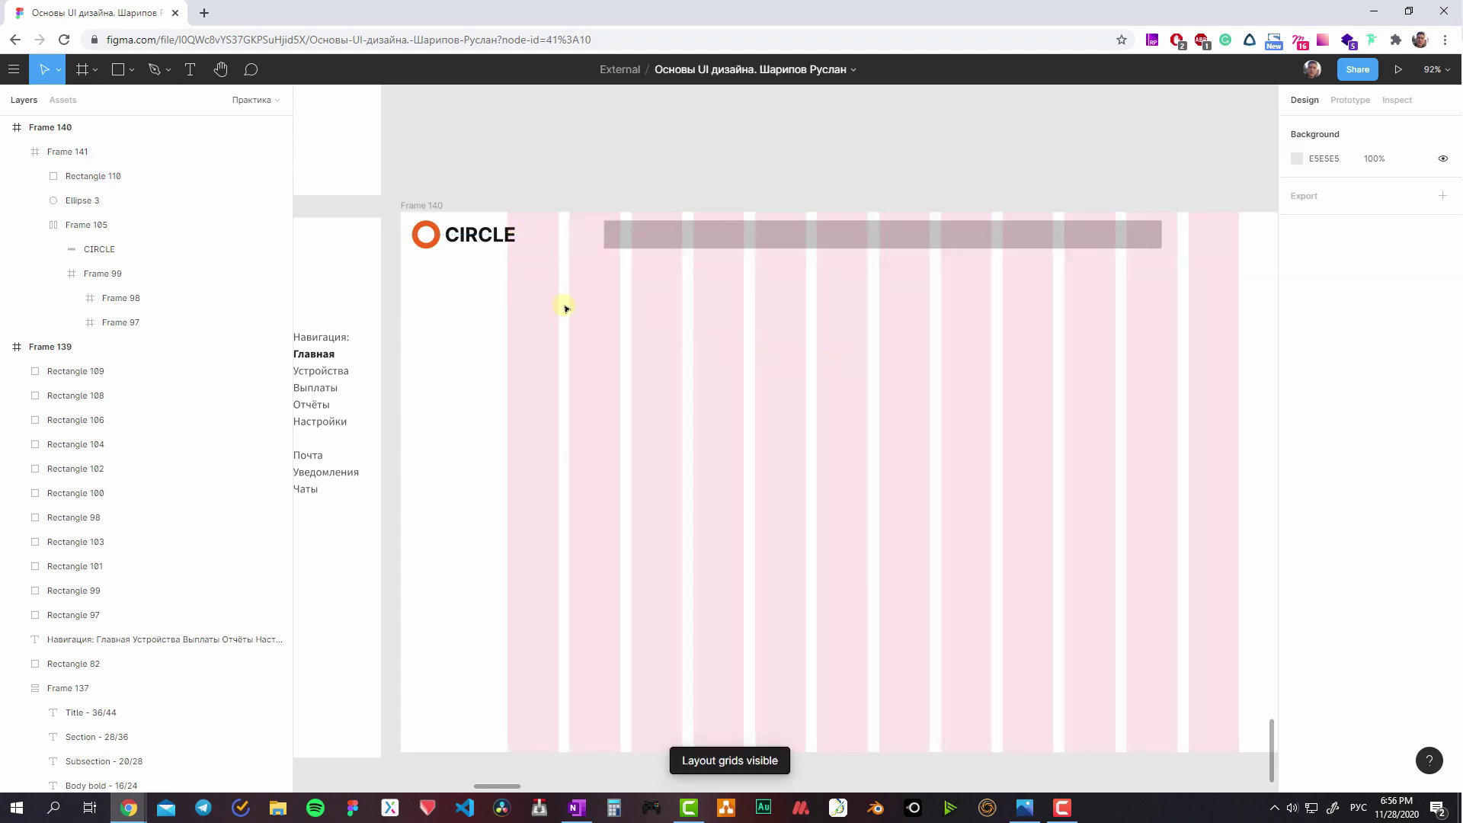
pyautogui.hscroll(-5, 610, 282)
# - Draw a rectangle at Frame 140's left edge running from below the header to the bottom
pyautogui.press('r')
pyautogui.moveTo(637, 238); pyautogui.dragTo(882, 415)
pyautogui.moveTo(748, 305); pyautogui.dragTo(686, 295)
pyautogui.moveTo(821, 394); pyautogui.dragTo(751, 711)
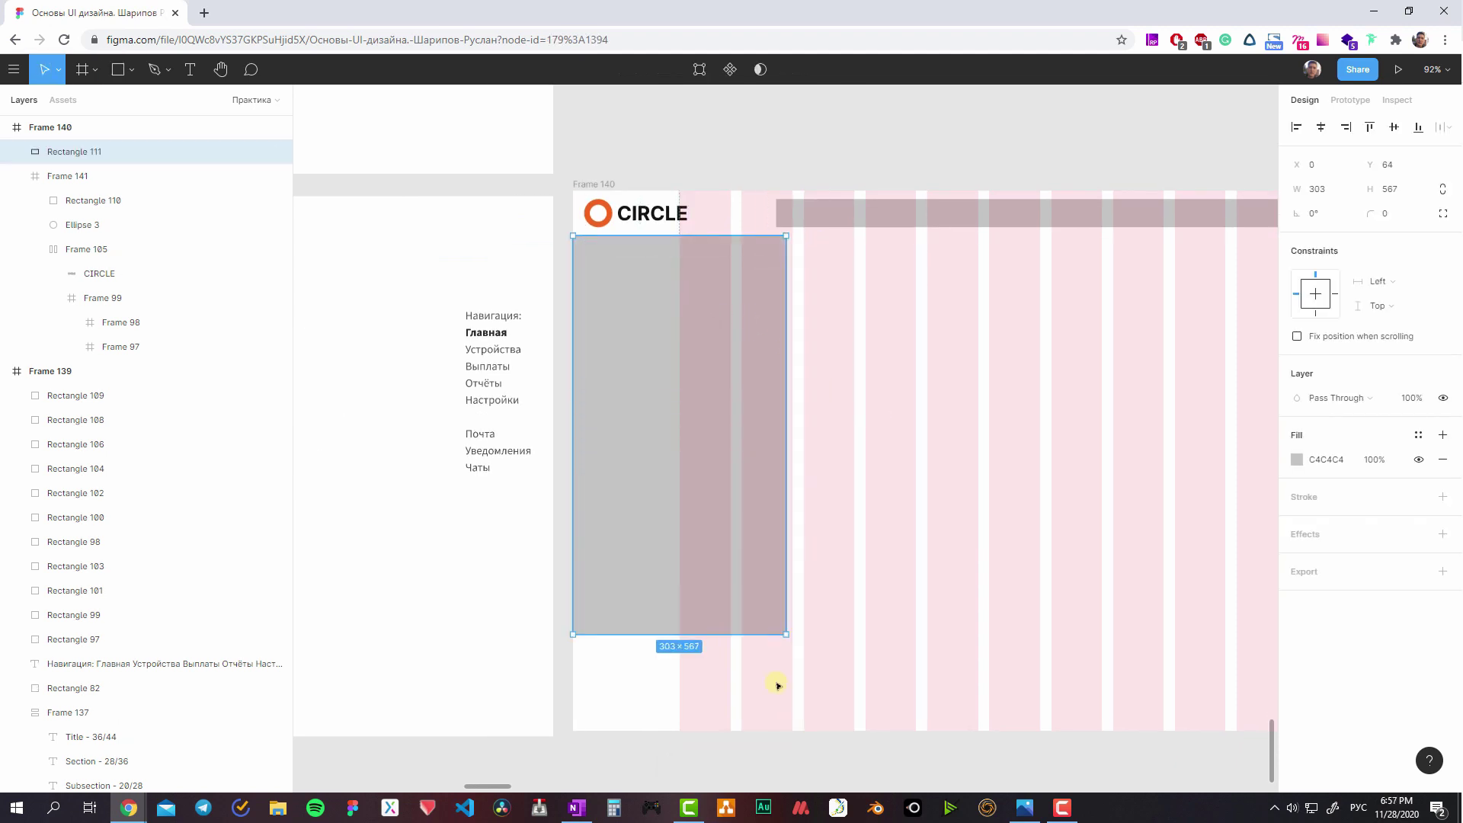
# - Set the sidebar rectangle's width to 256 px, trying 240 first
pyautogui.click(1344, 190)
pyautogui.write('120+2')
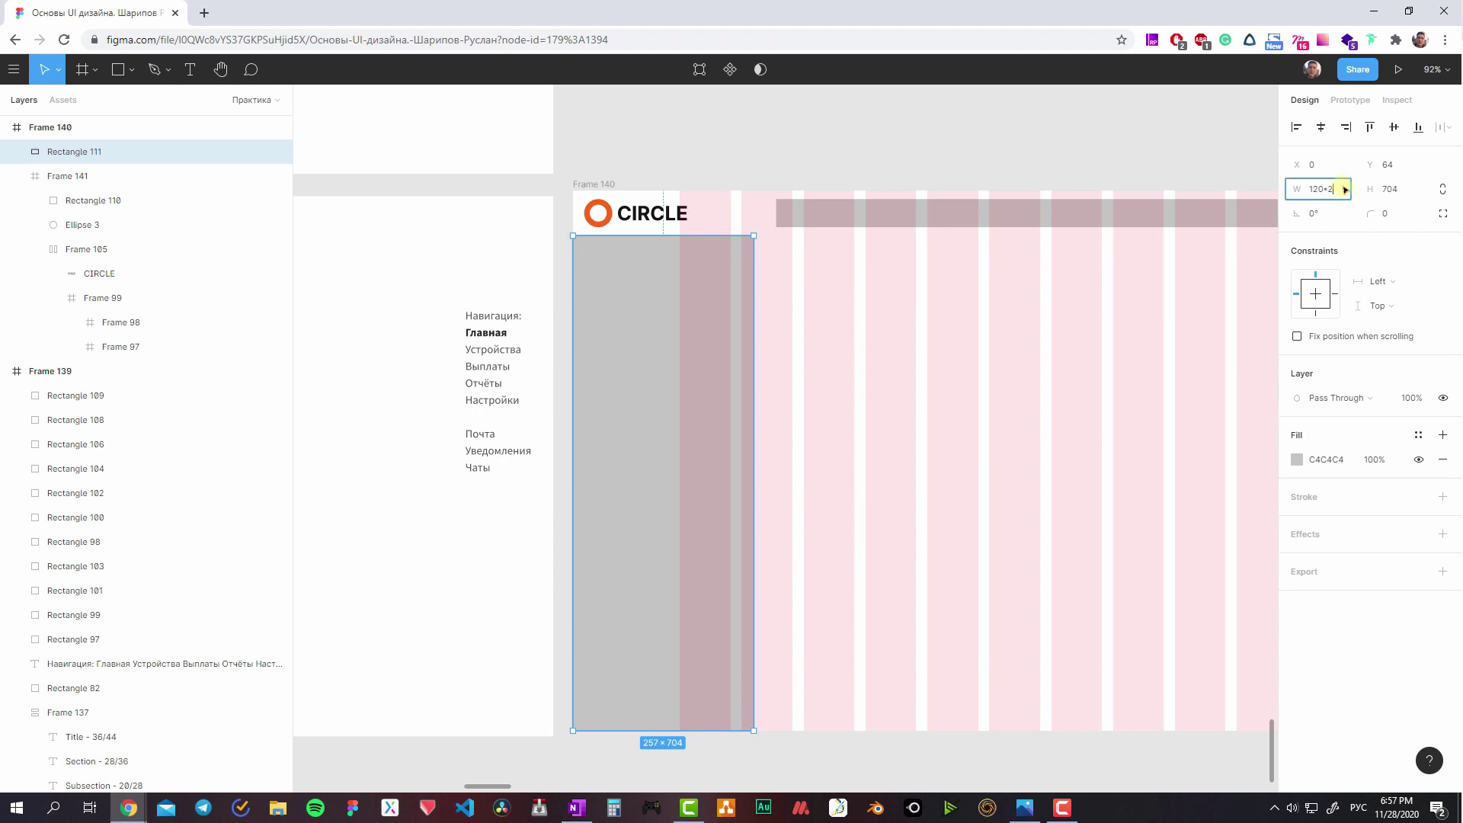
pyautogui.press('Return')
pyautogui.click(1348, 188)
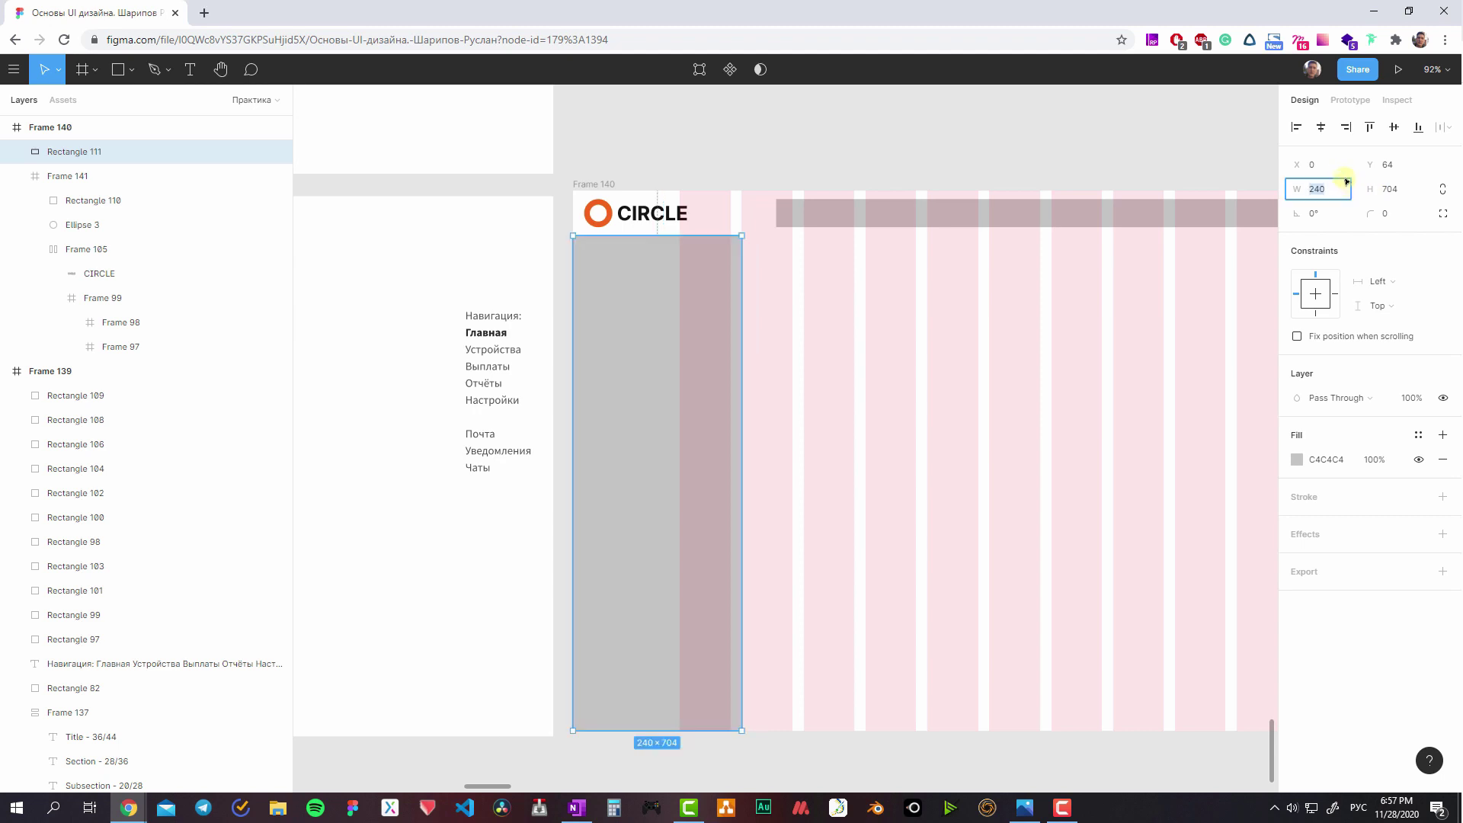
pyautogui.write('56')
pyautogui.press('Return')
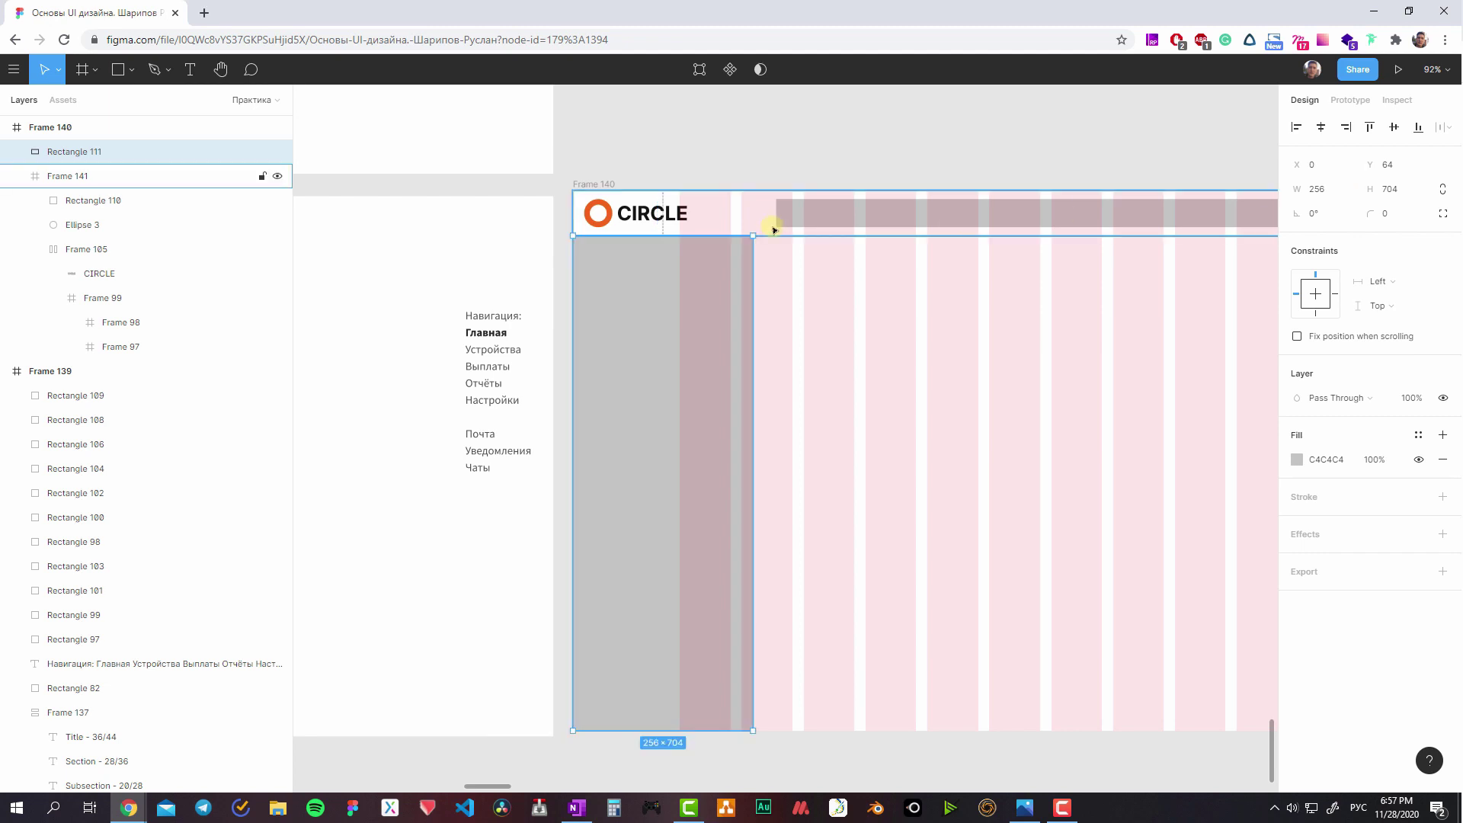
pyautogui.click(927, 317)
pyautogui.click(702, 269)
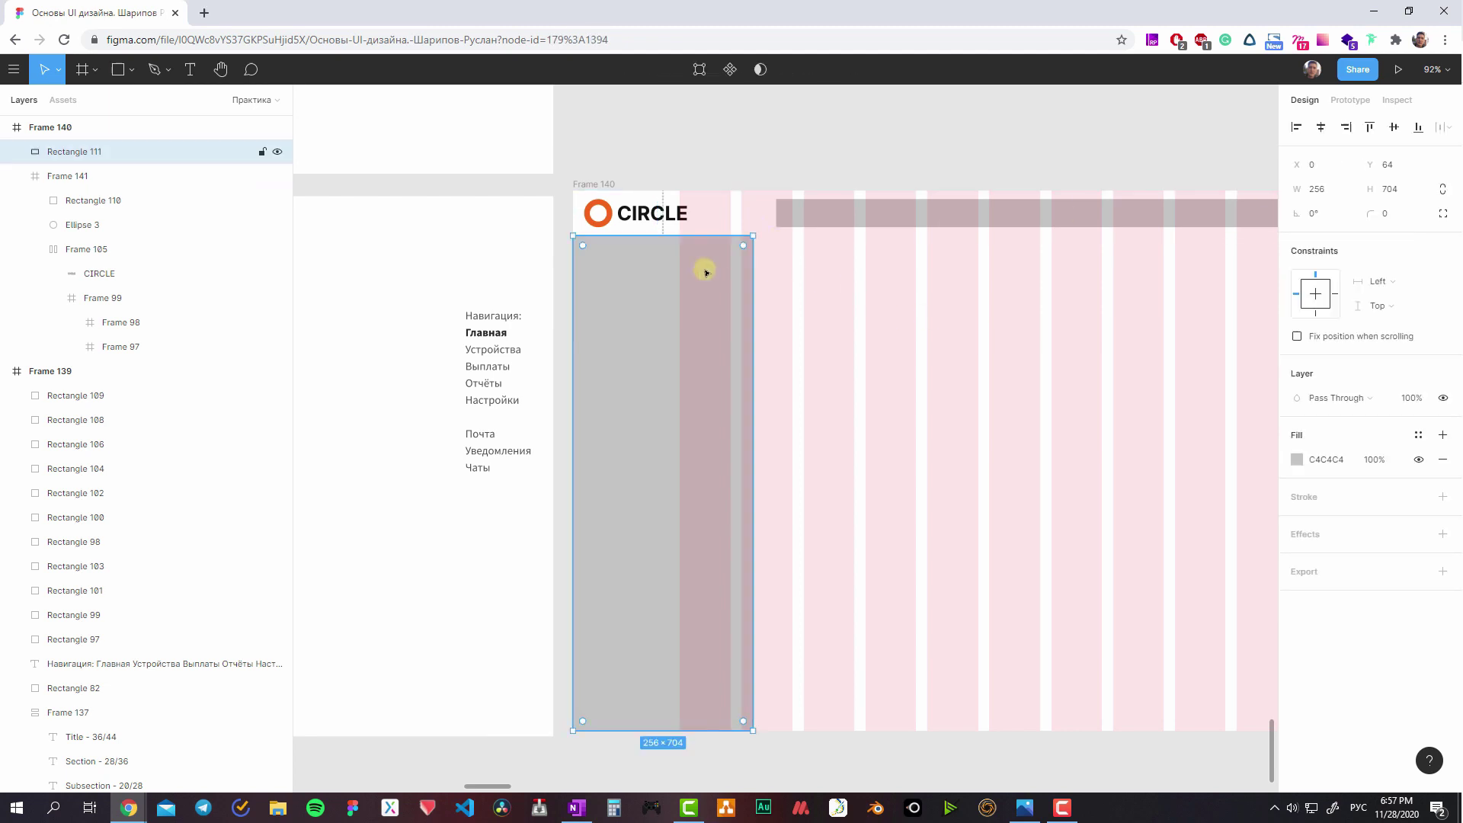
pyautogui.click(610, 184)
pyautogui.hscroll(5, 1074, 290)
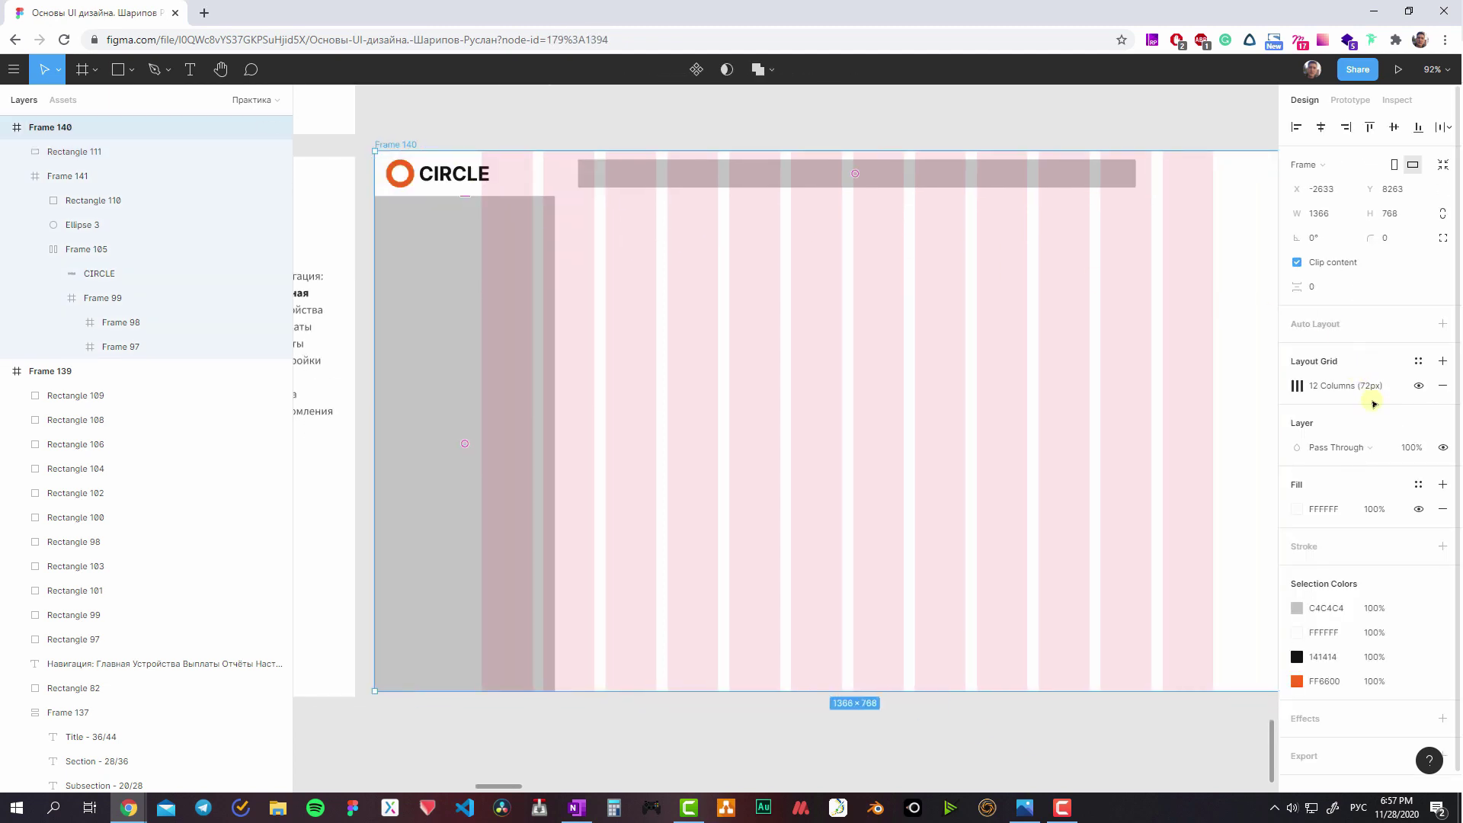
# - Set the pink column grid's offset to 288 px, trying 184 and 256 first
pyautogui.click(1296, 386)
pyautogui.click(1241, 502)
pyautogui.write('184')
pyautogui.press('Return')
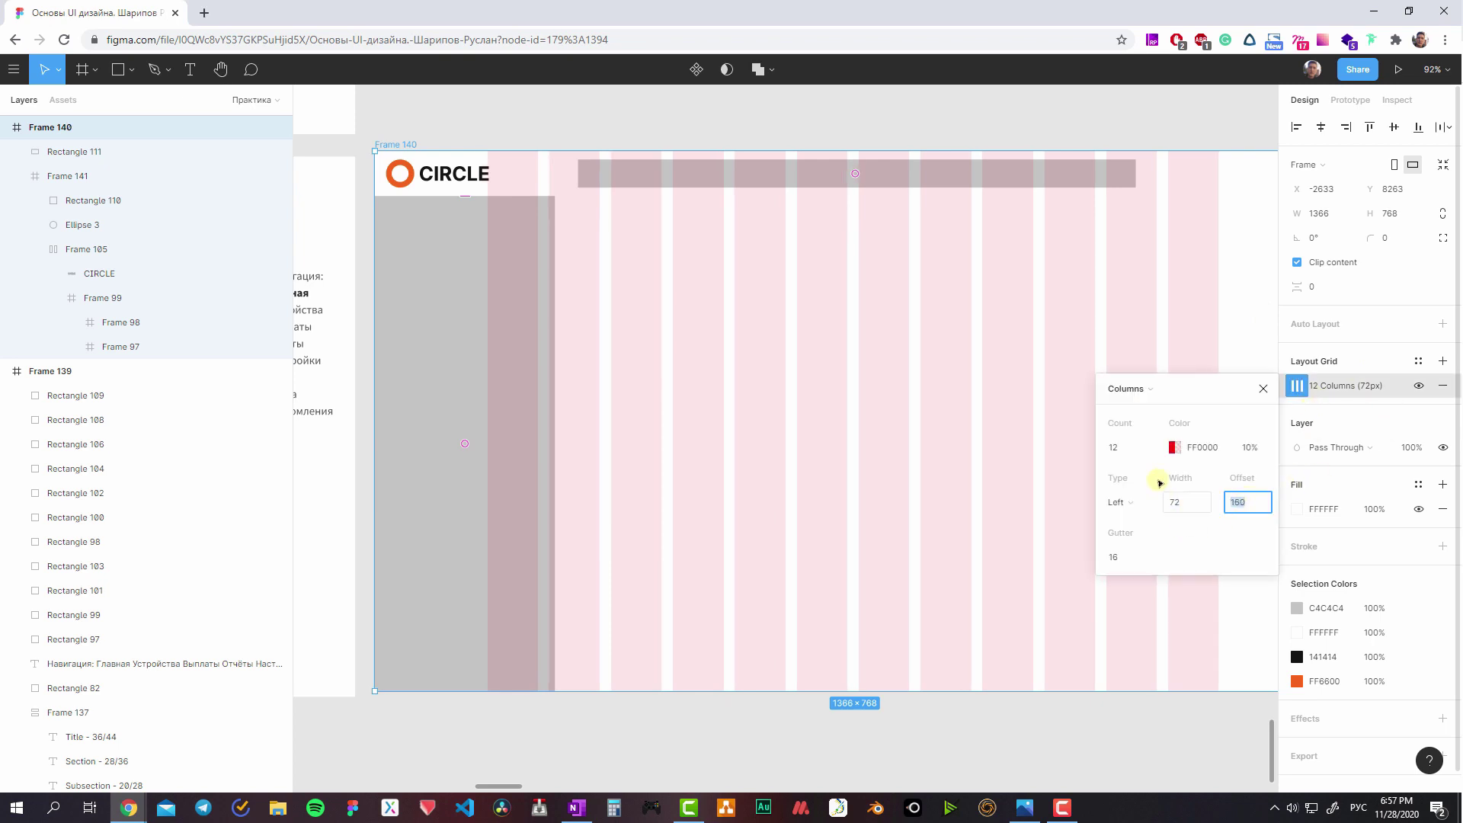
pyautogui.write('256')
pyautogui.press('Return')
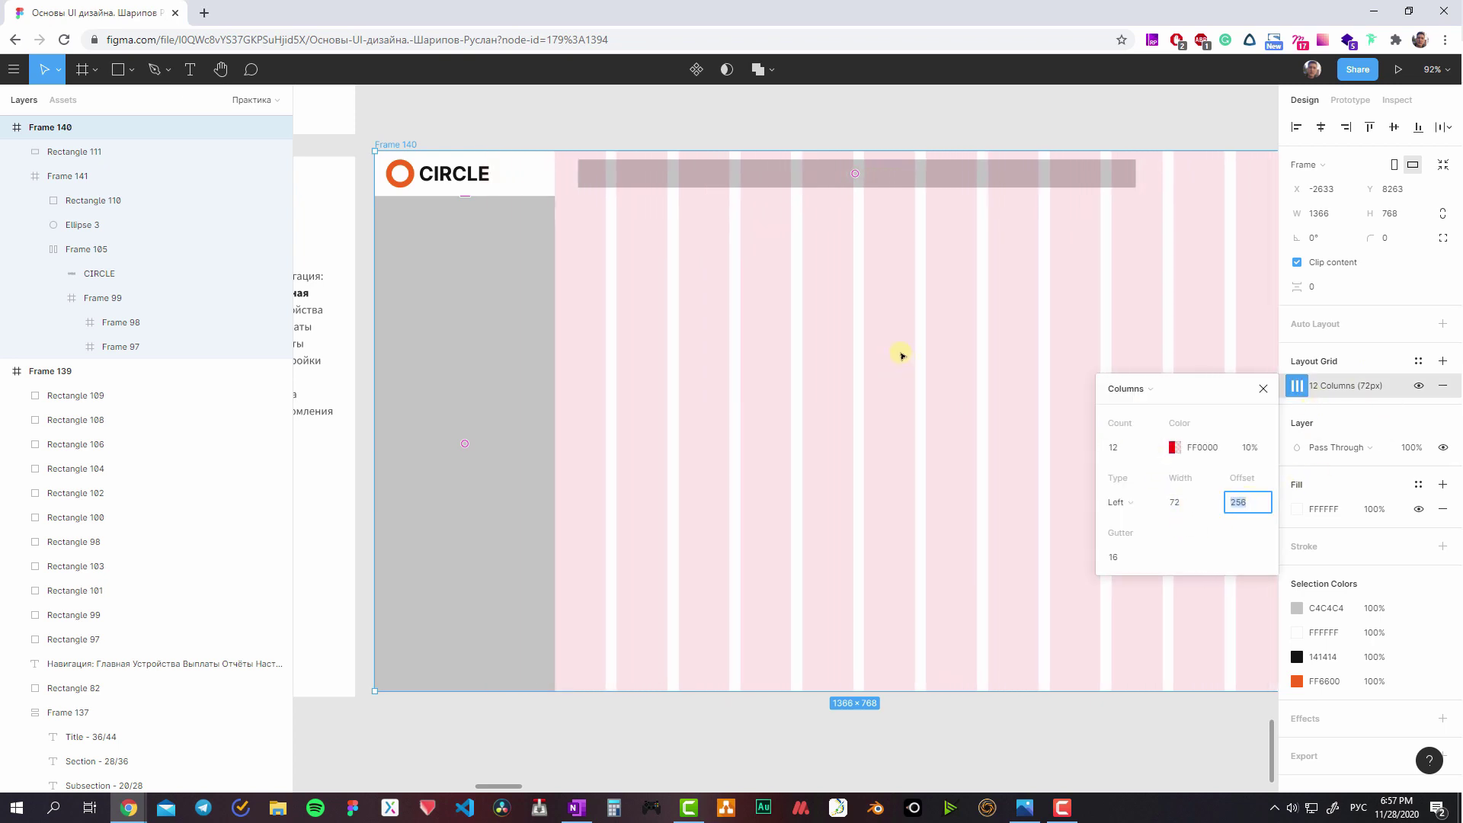
pyautogui.hotkey('shift', 'Up')
pyautogui.hotkey('shift', 'Up')
pyautogui.press('Up')
pyautogui.press('Up')
pyautogui.press('Up')
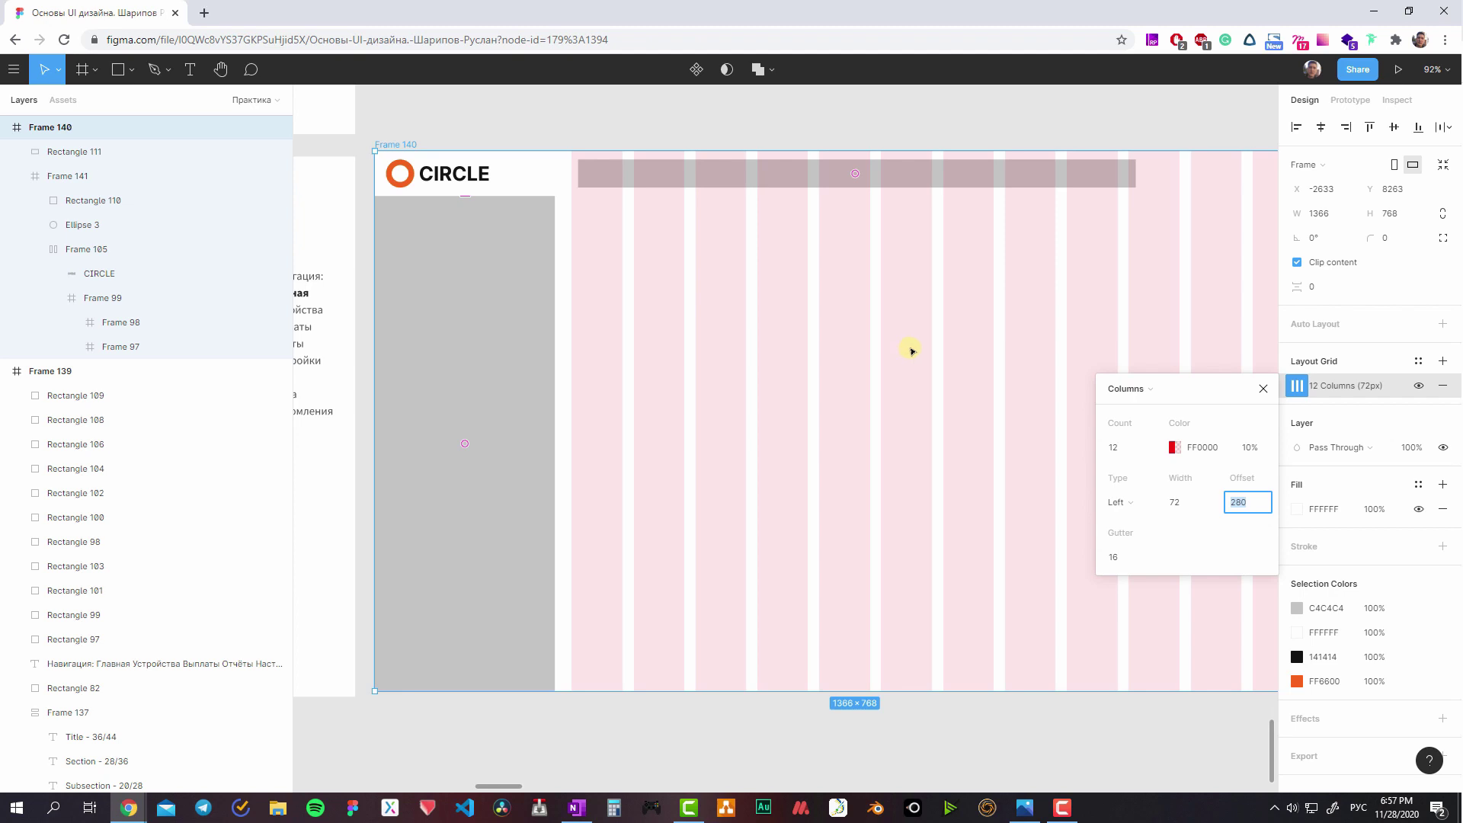
pyautogui.write('288')
pyautogui.press('Return')
# - Draw a small grey spacer block beside the sidebar and copy it to the grid's right edge
pyautogui.hscroll(5, 636, 308)
pyautogui.scroll(-1, 635, 308)
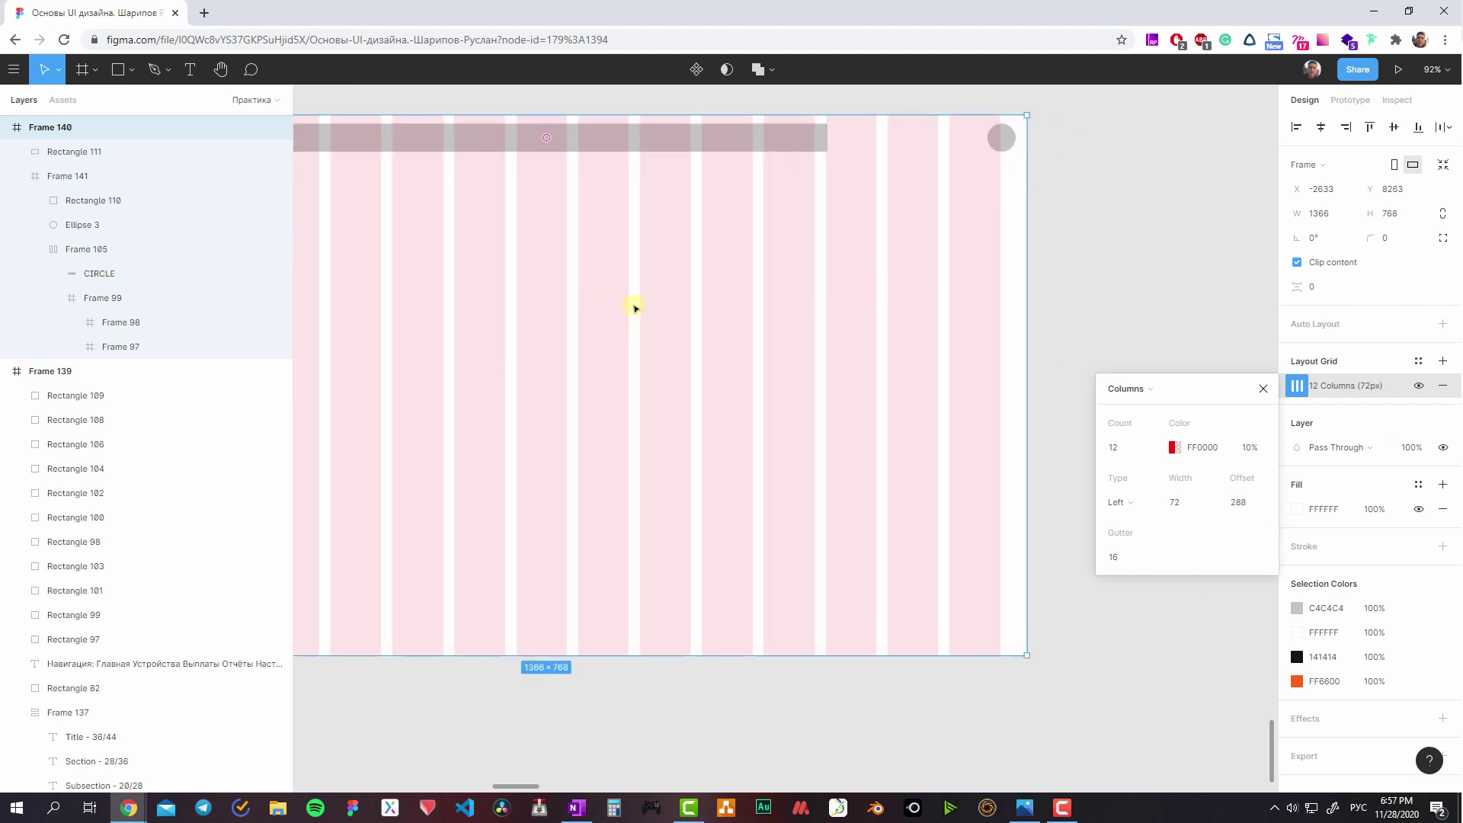
pyautogui.hscroll(-5, 635, 308)
pyautogui.press('r')
pyautogui.moveTo(477, 239)
pyautogui.mouseDown()
pyautogui.moveTo(500, 263)
pyautogui.moveTo(488, 295)
pyautogui.mouseUp()
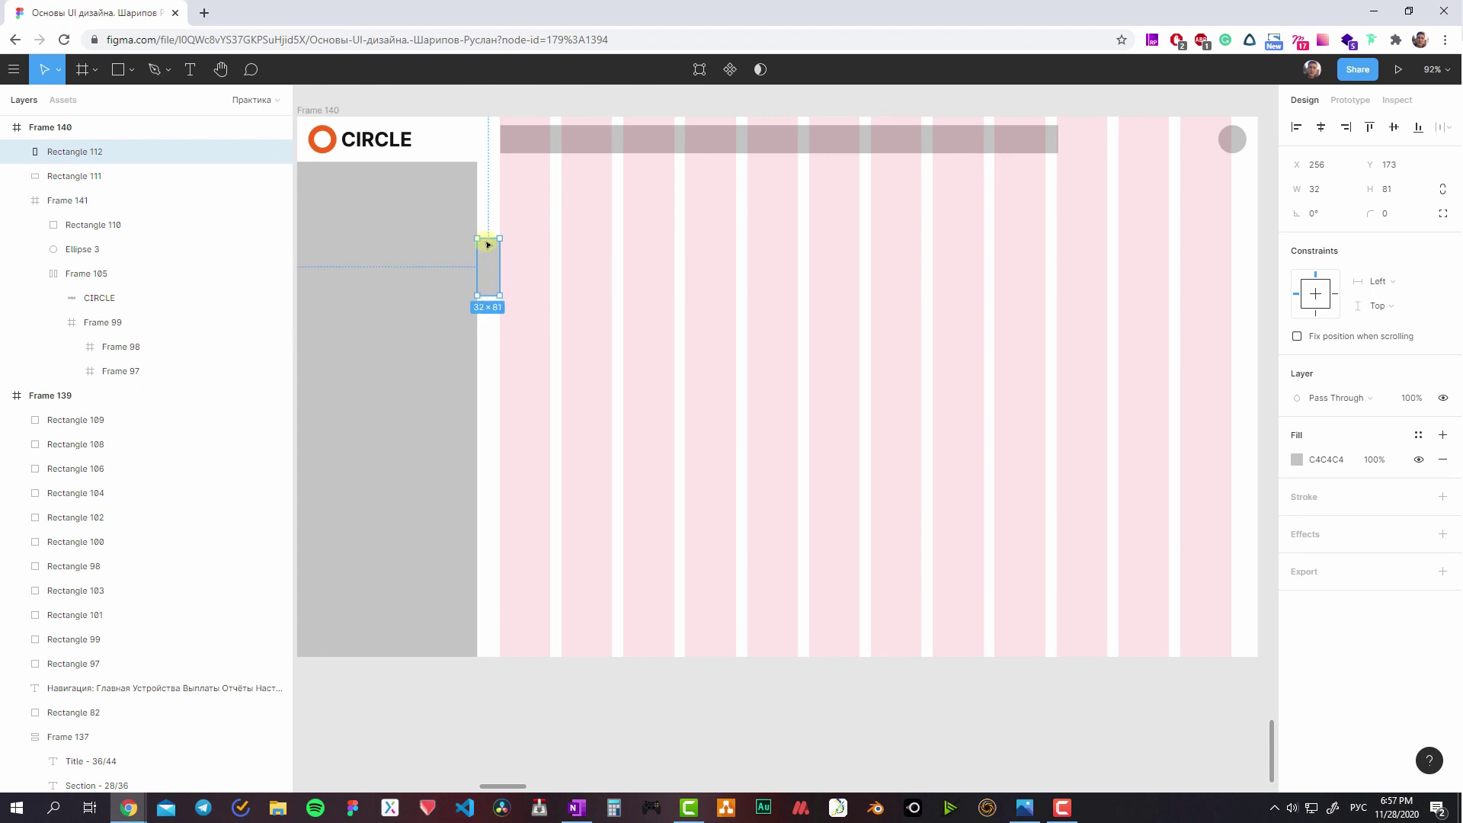
pyautogui.moveTo(488, 238); pyautogui.dragTo(495, 227)
pyautogui.hscroll(3, 427, 251)
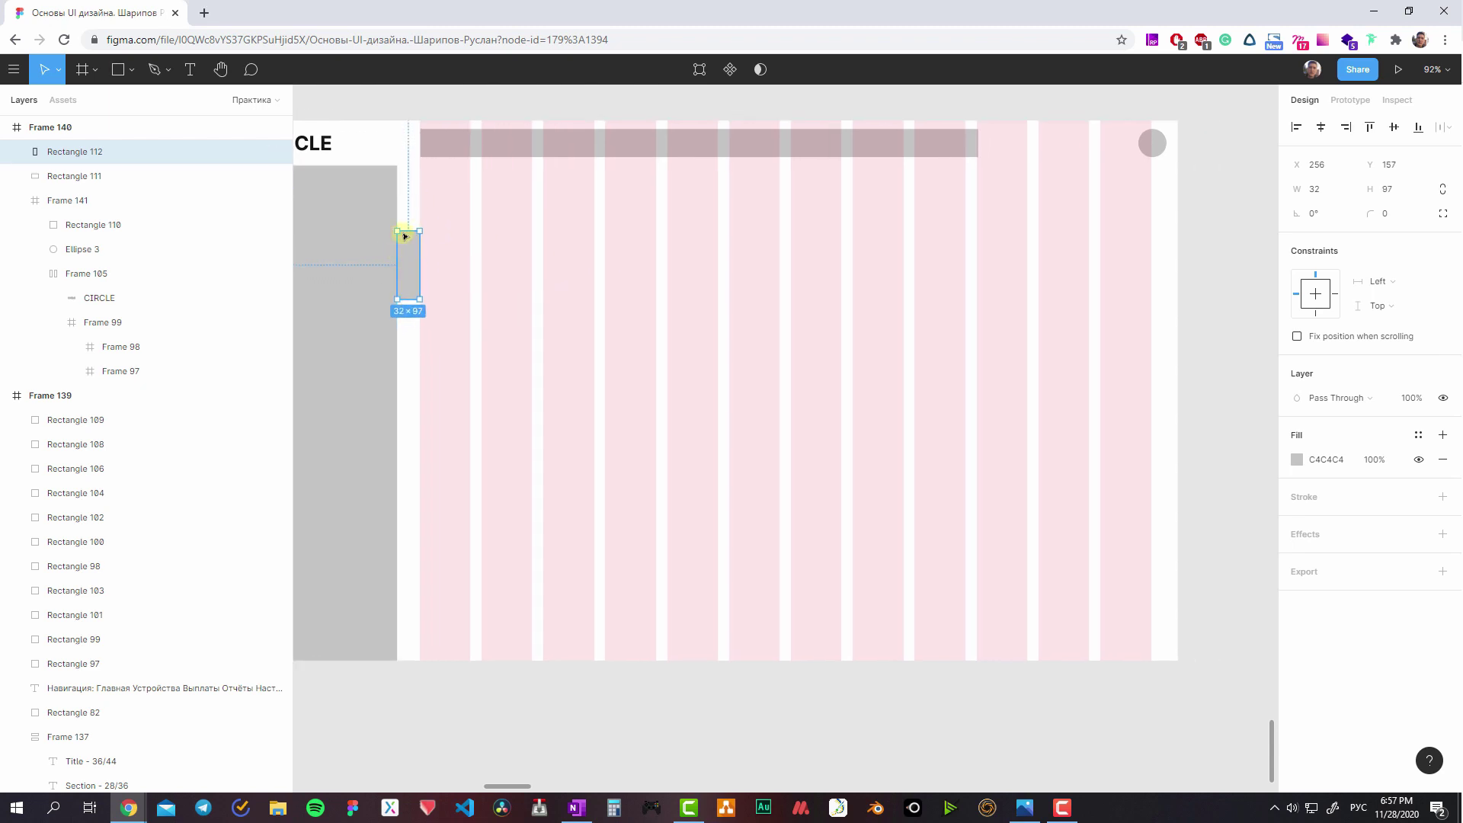
pyautogui.moveTo(405, 236); pyautogui.dragTo(1158, 276)
# - Raise the dashboard frame's column grid offset to 290, keeping the gutter at 16
pyautogui.keyDown('ctrl'); pyautogui.scroll(5, 1173, 276); pyautogui.keyUp('ctrl')
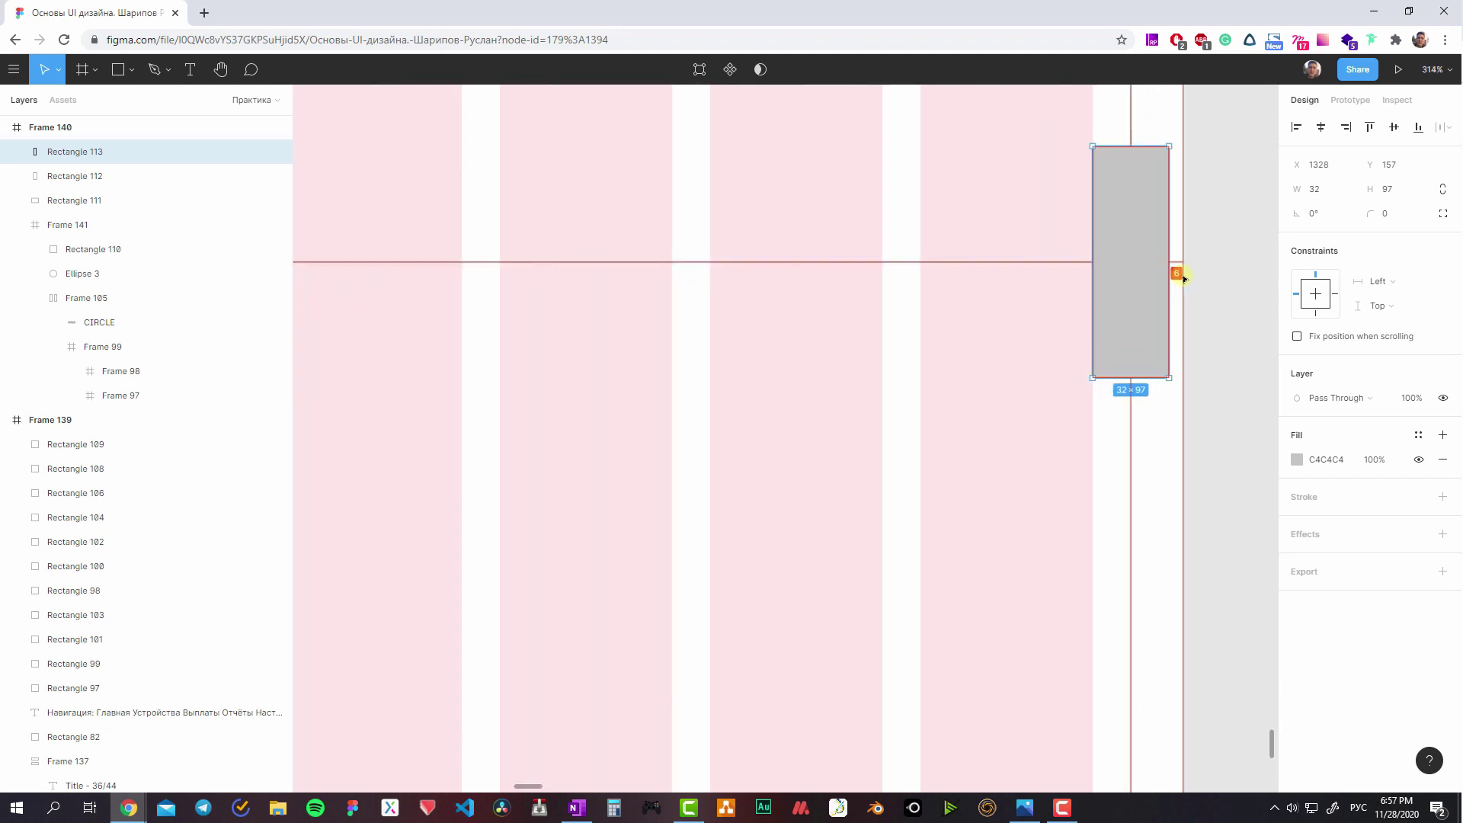
pyautogui.keyDown('ctrl'); pyautogui.scroll(-2, 1180, 274); pyautogui.keyUp('ctrl')
pyautogui.keyDown('ctrl'); pyautogui.scroll(-3, 1173, 268); pyautogui.keyUp('ctrl')
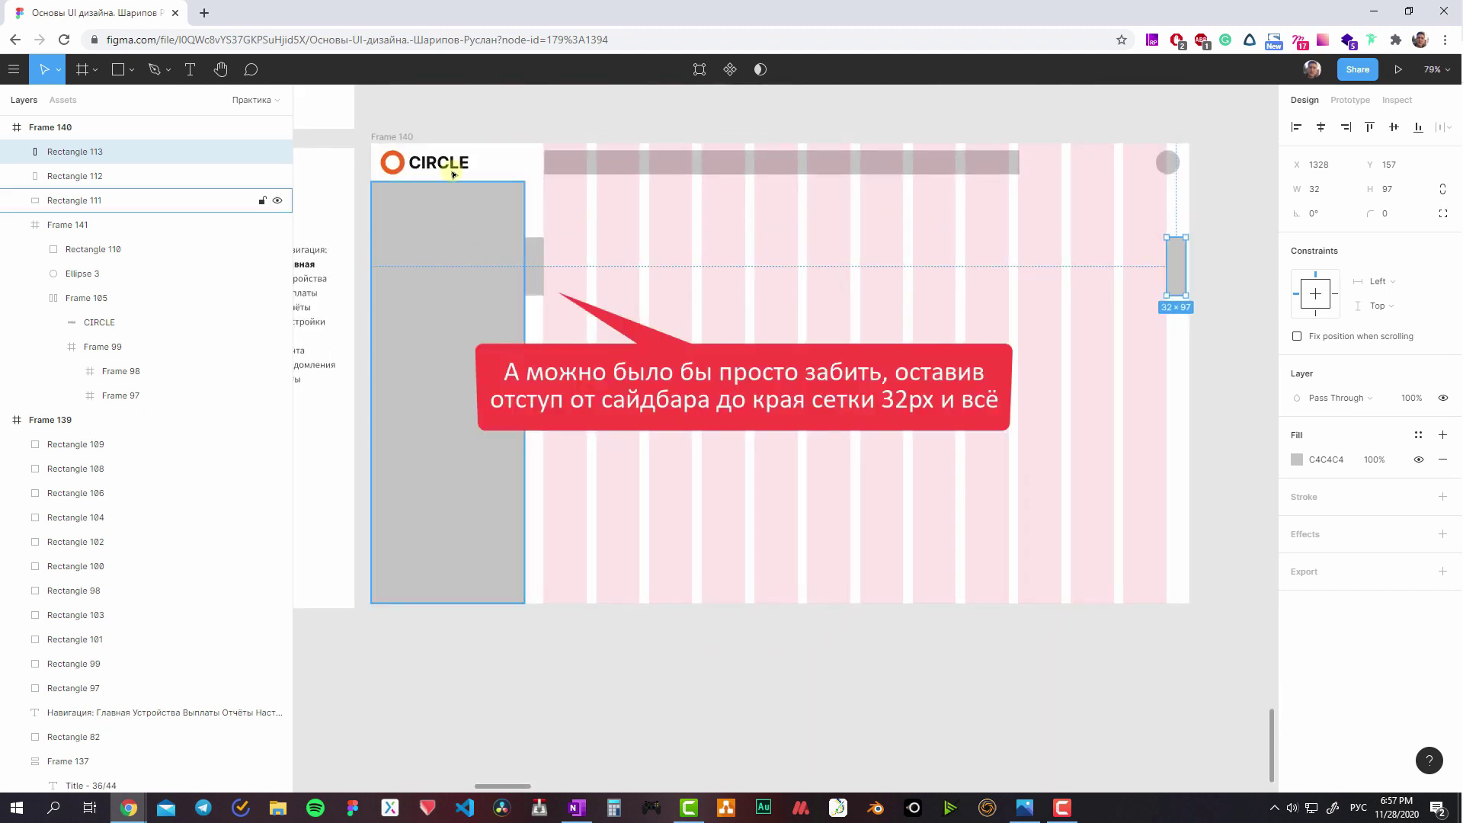
pyautogui.click(454, 174)
pyautogui.click(1299, 363)
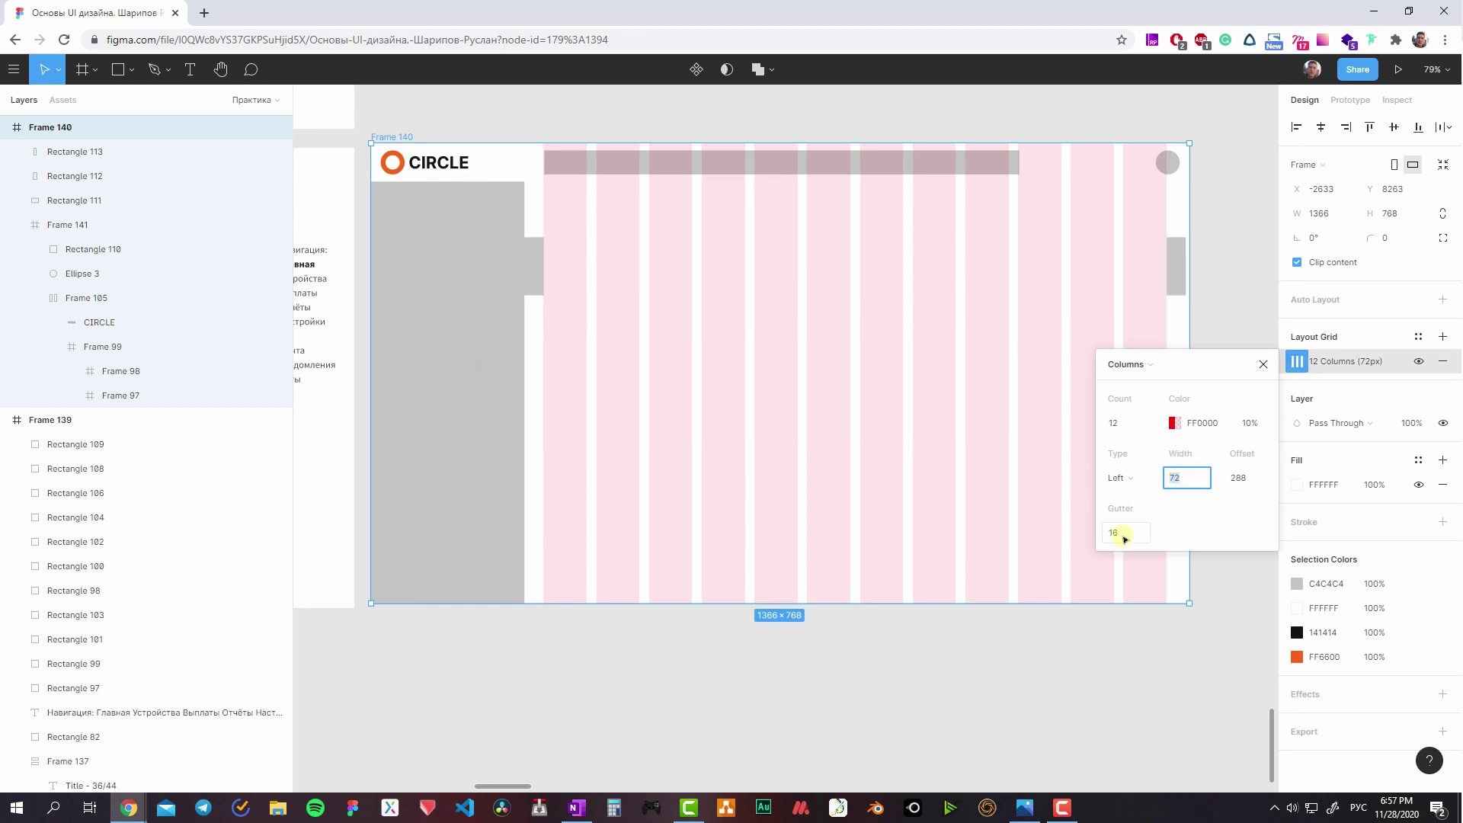
pyautogui.click(1111, 534)
pyautogui.press('Up')
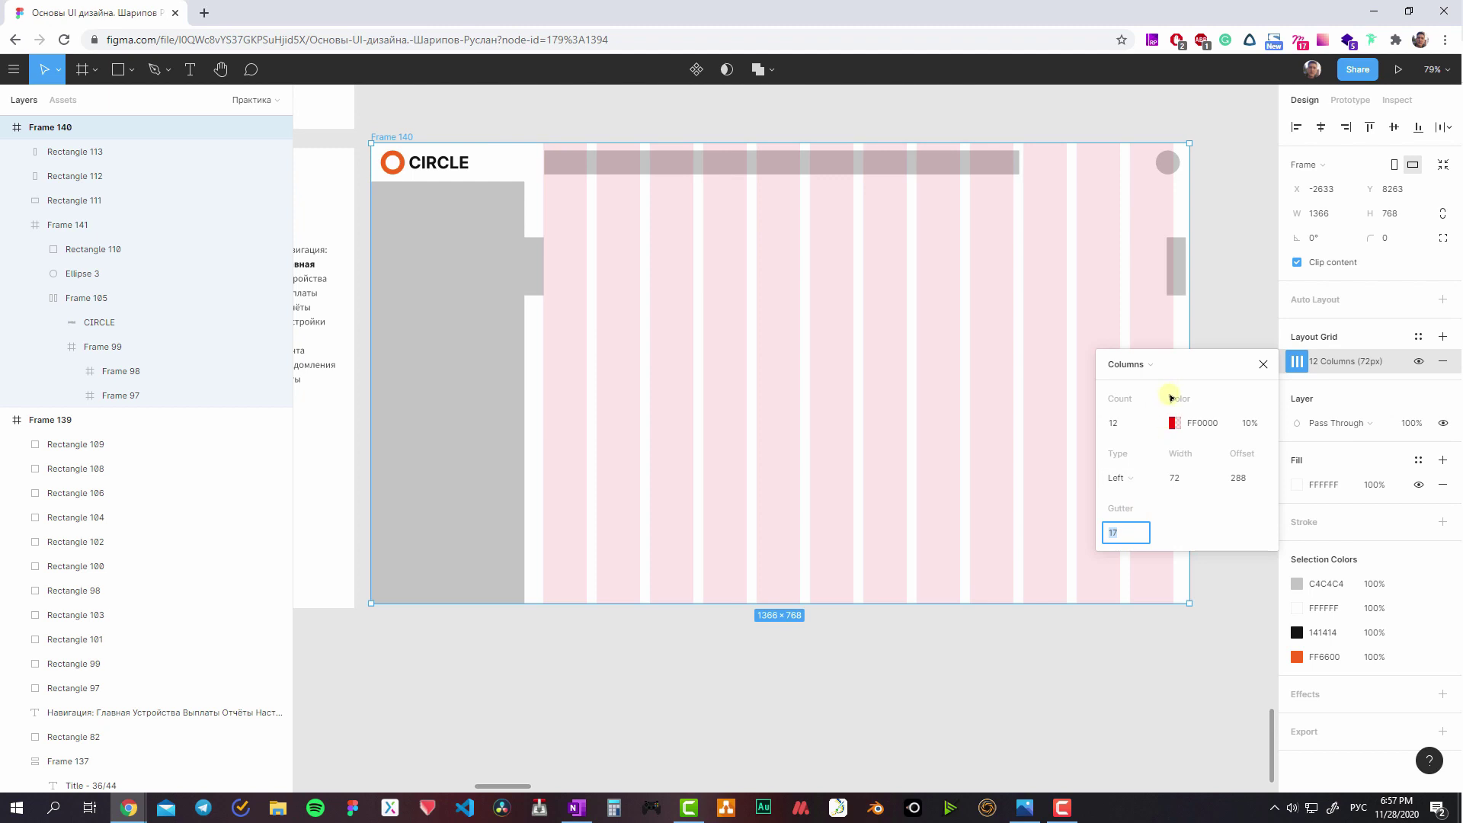
pyautogui.press('Down')
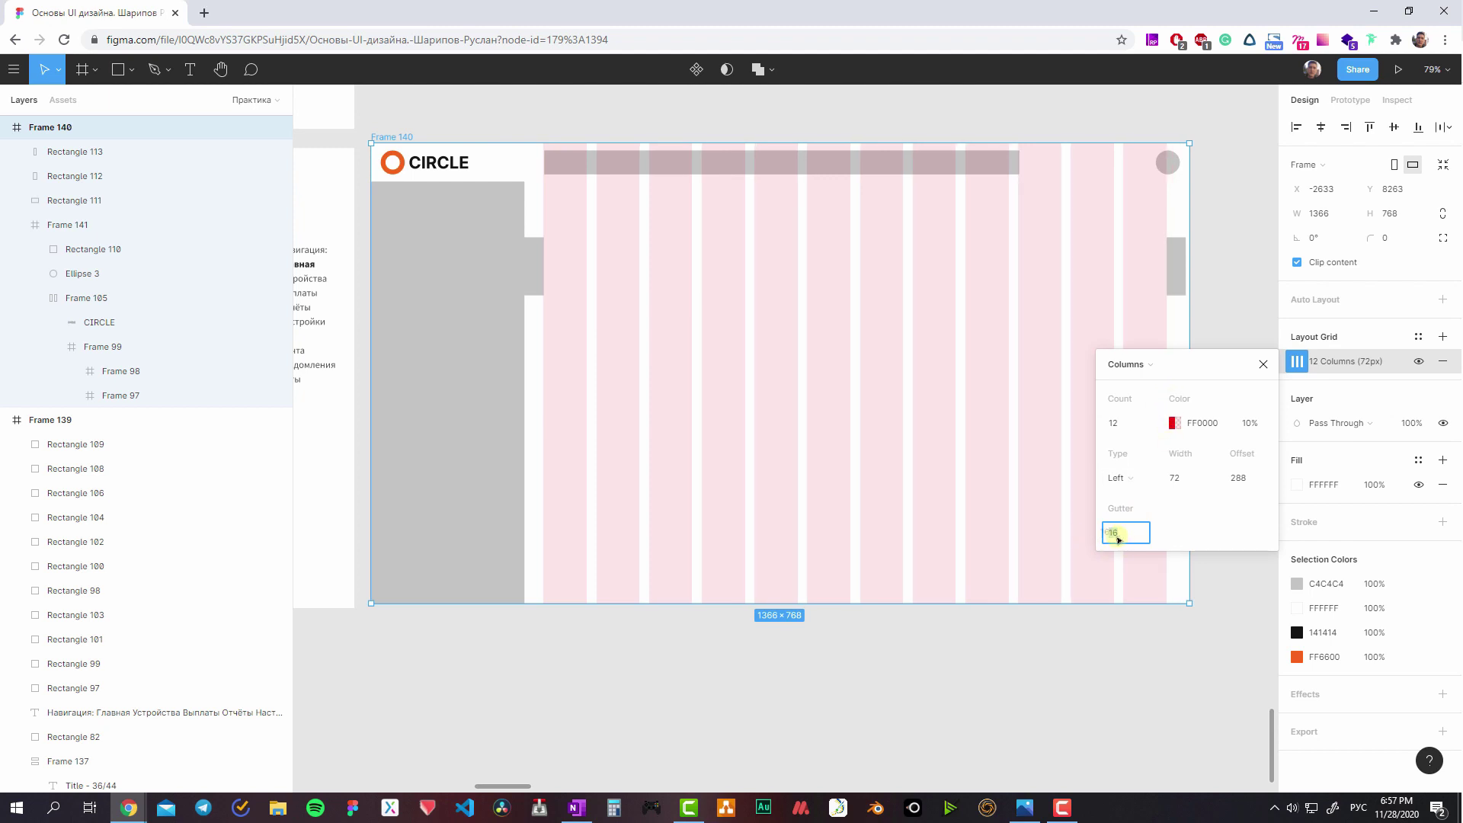
pyautogui.click(1244, 488)
pyautogui.press('Up')
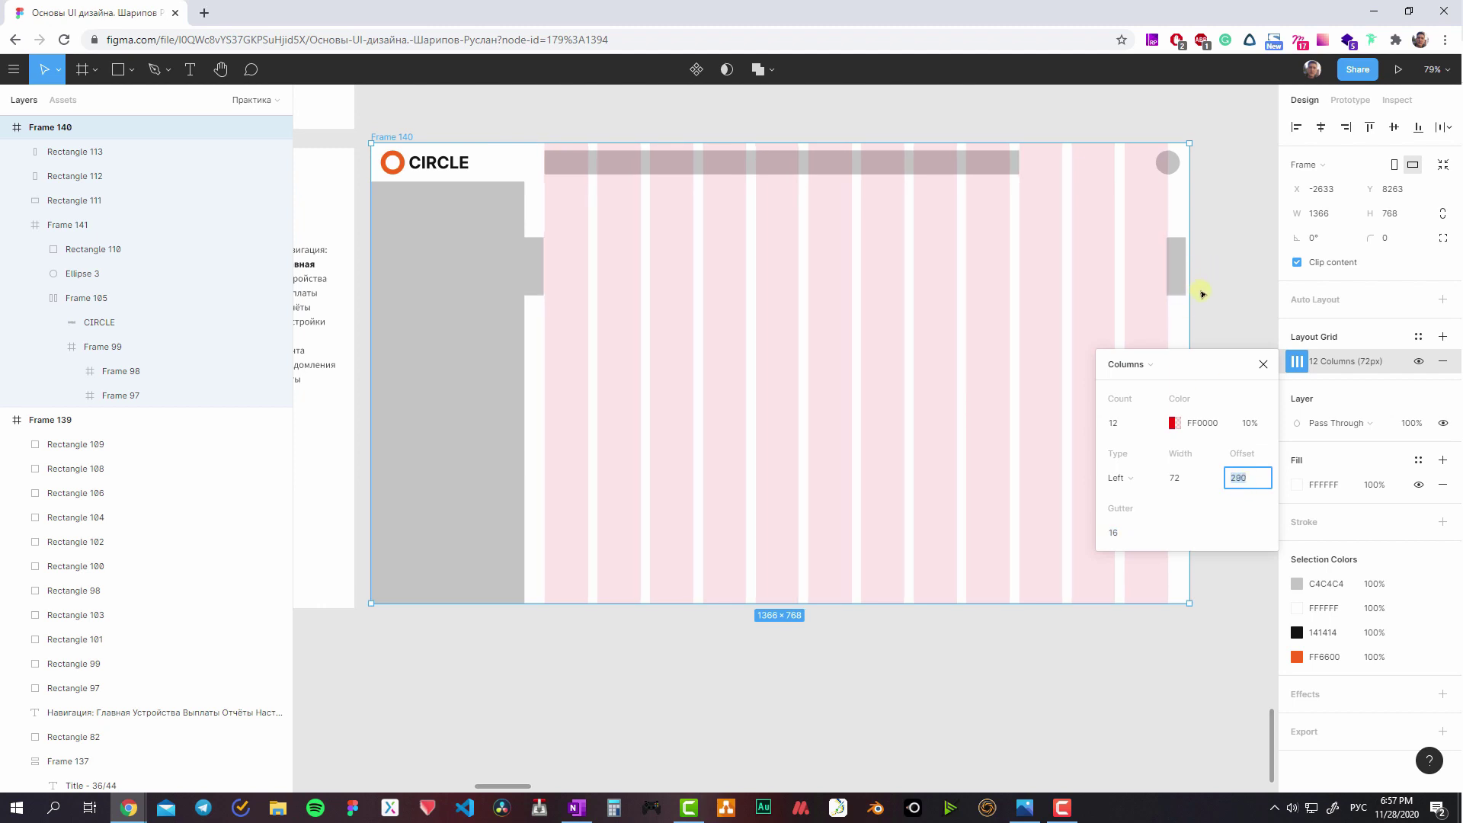
pyautogui.click(1183, 296)
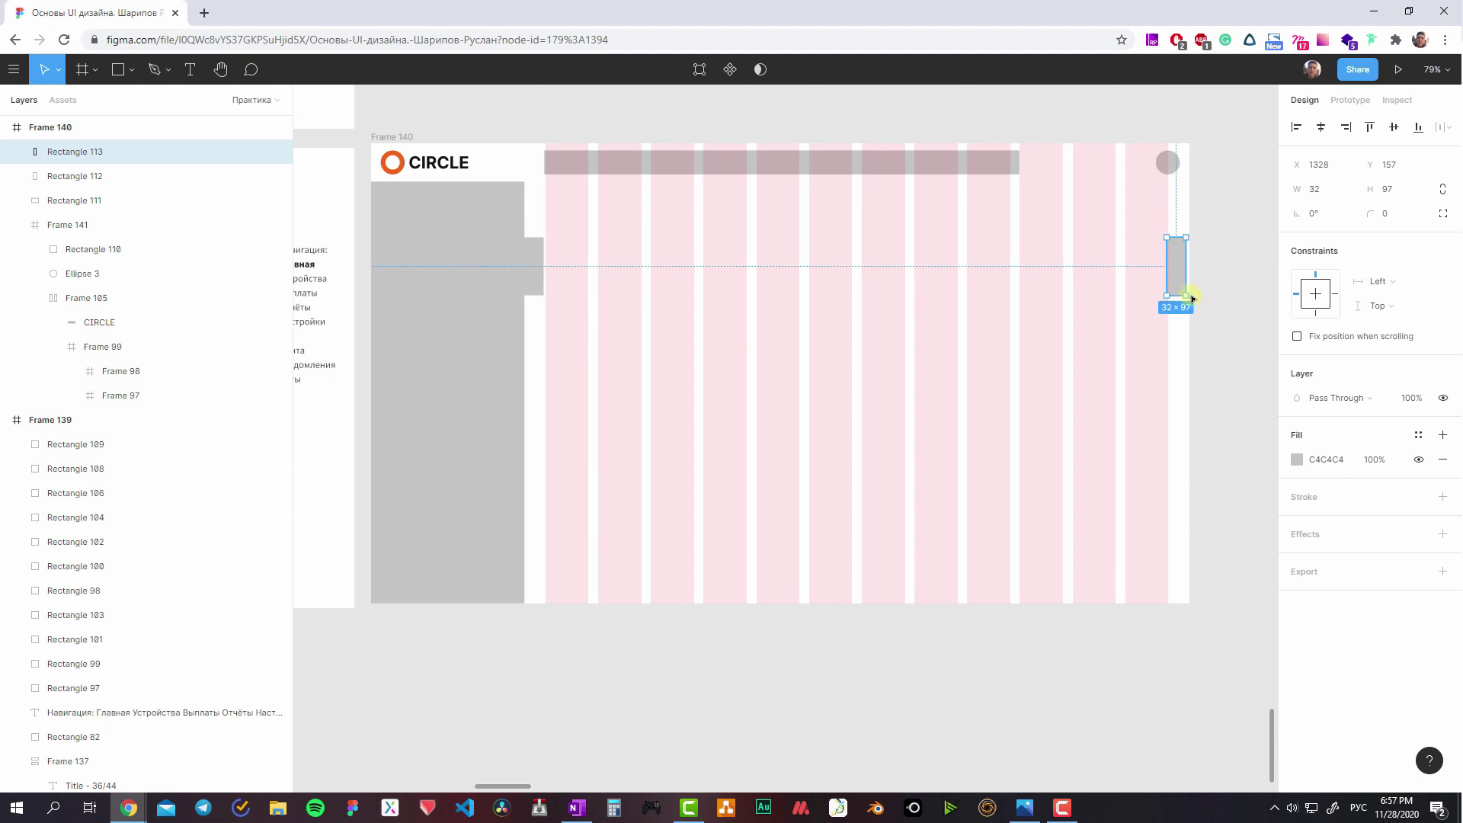
# - Adjust the two spacer blocks, widening the left one to 34 px and stretching both taller
pyautogui.moveTo(1193, 298); pyautogui.dragTo(1188, 309)
pyautogui.click(537, 246)
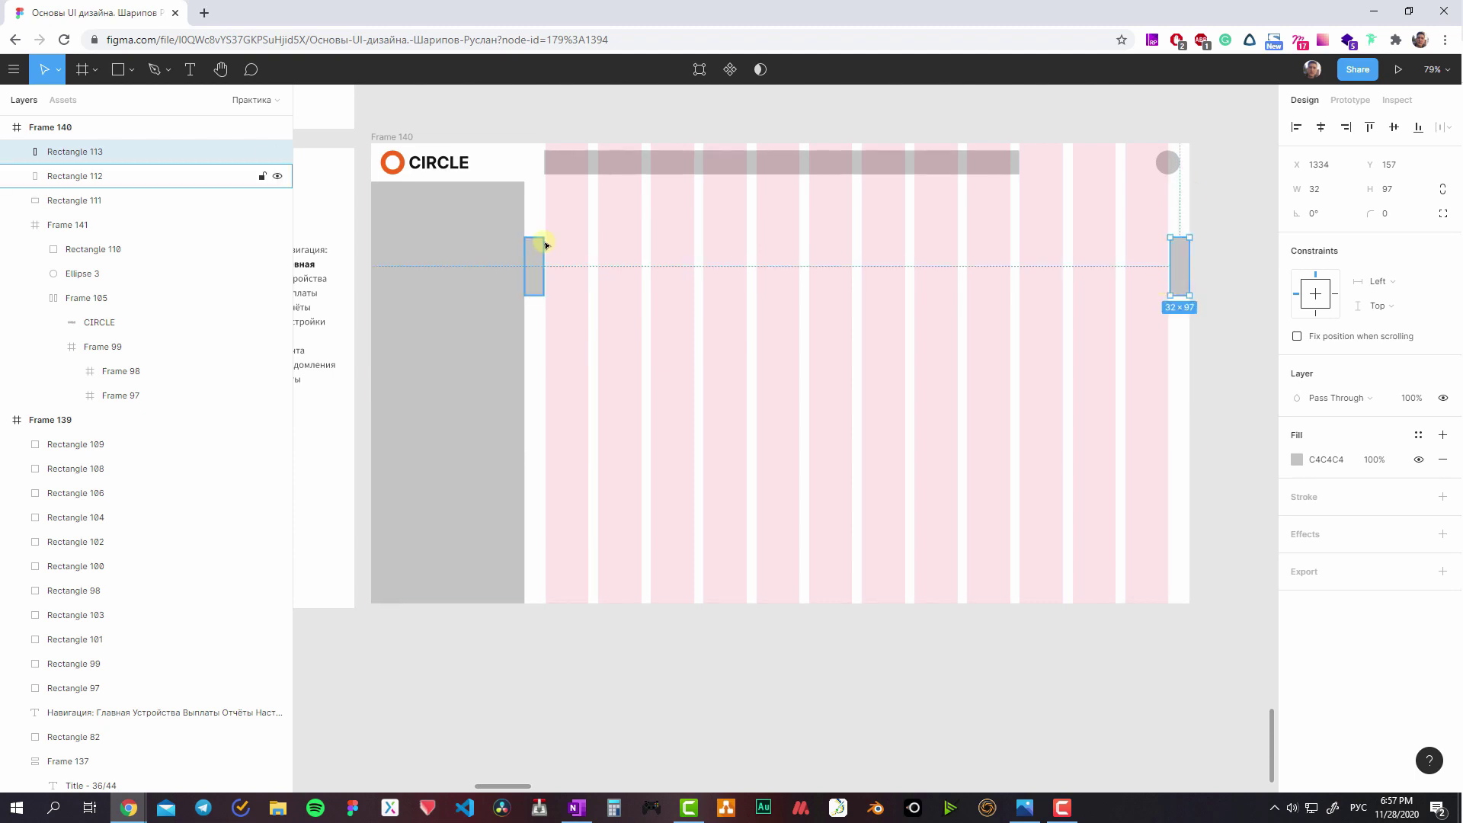
pyautogui.moveTo(550, 231); pyautogui.dragTo(551, 233)
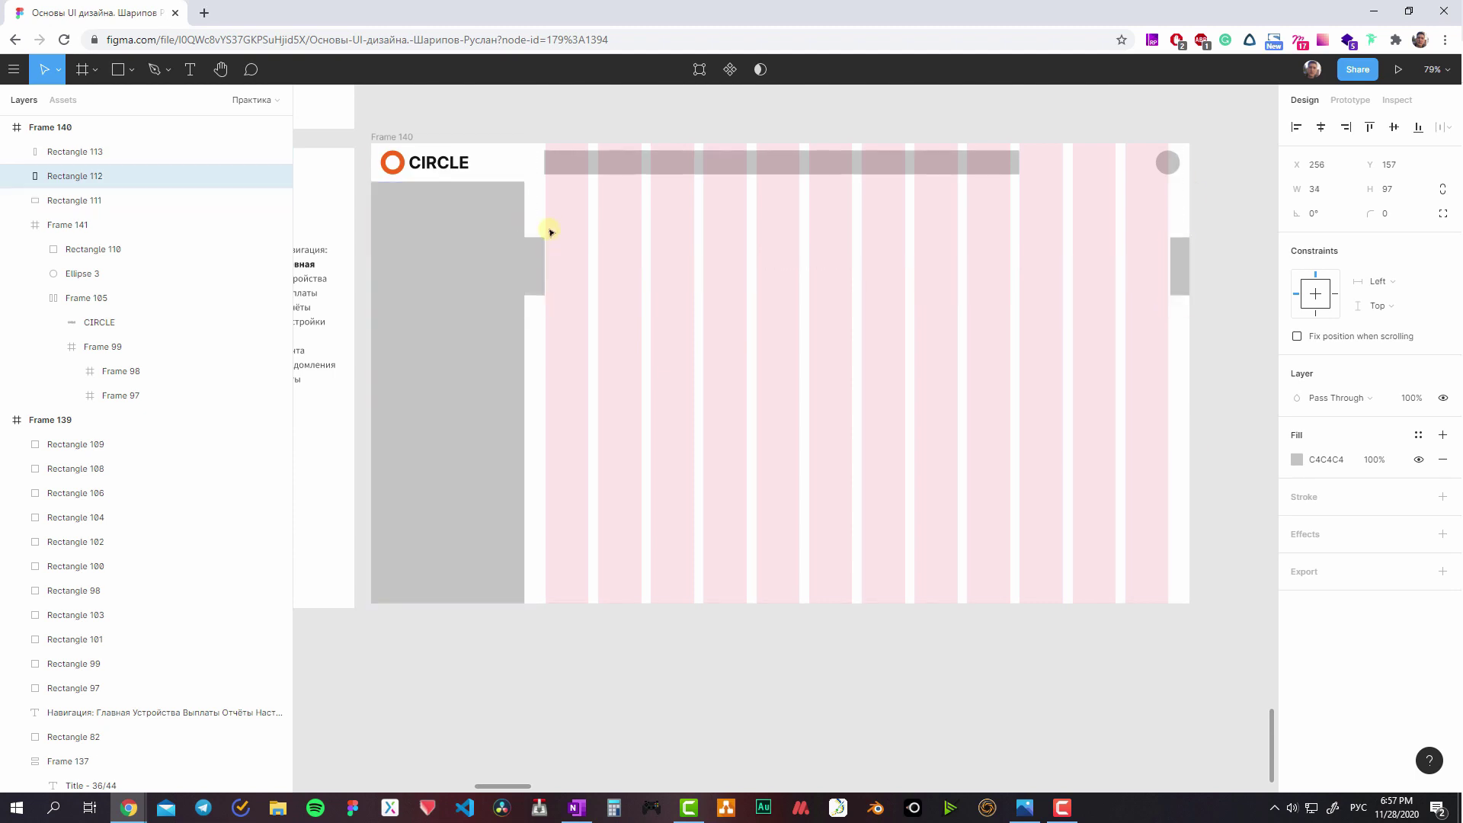
pyautogui.click(1171, 280)
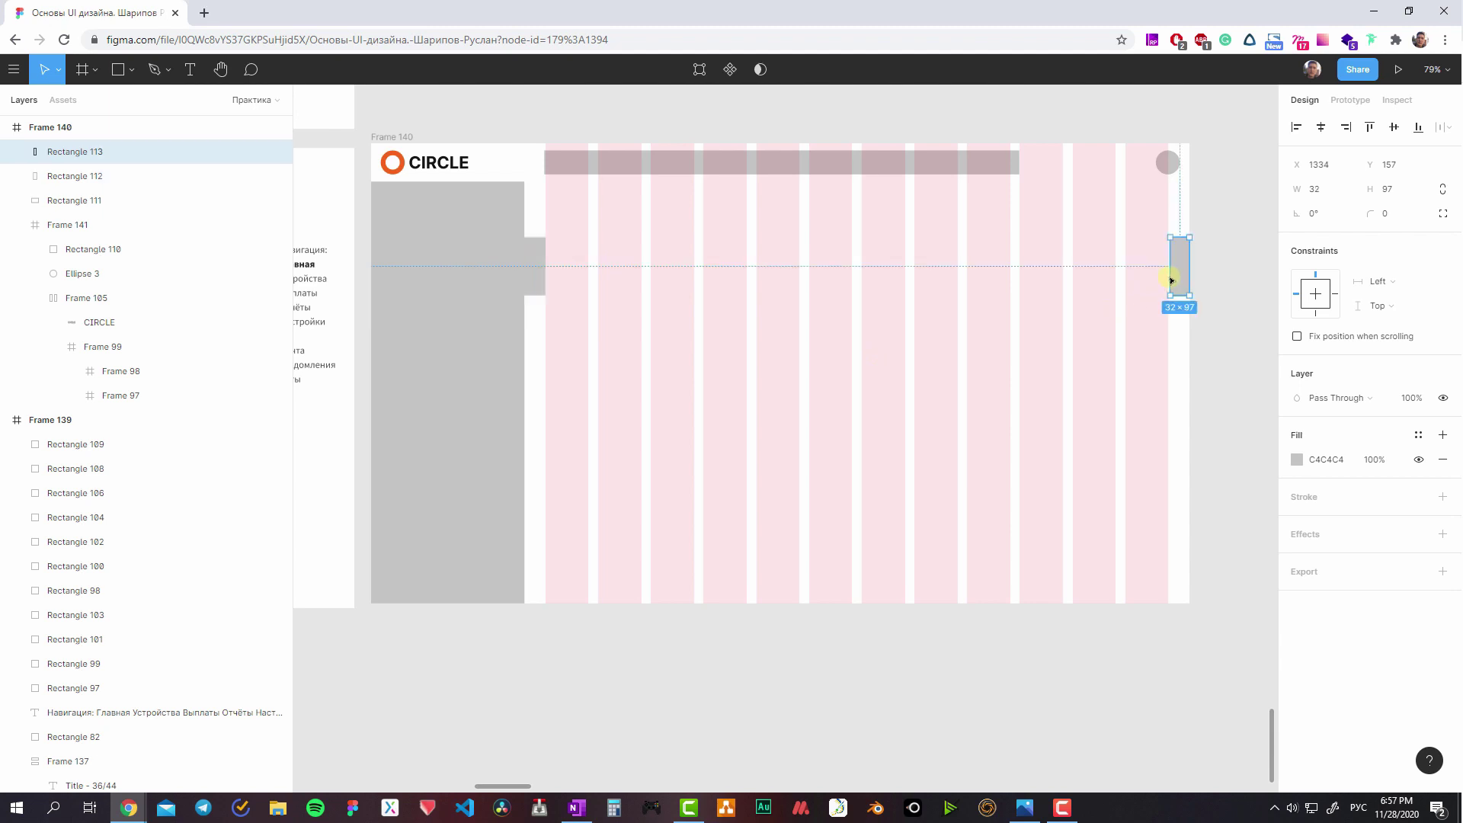
pyautogui.hotkey('ctrl', 'Right')
pyautogui.hotkey('ctrl', 'Right')
pyautogui.hotkey('ctrl', 'Right')
pyautogui.moveTo(1171, 280); pyautogui.dragTo(1154, 268)
pyautogui.keyDown('shift'); pyautogui.click(533, 265); pyautogui.keyUp('shift')
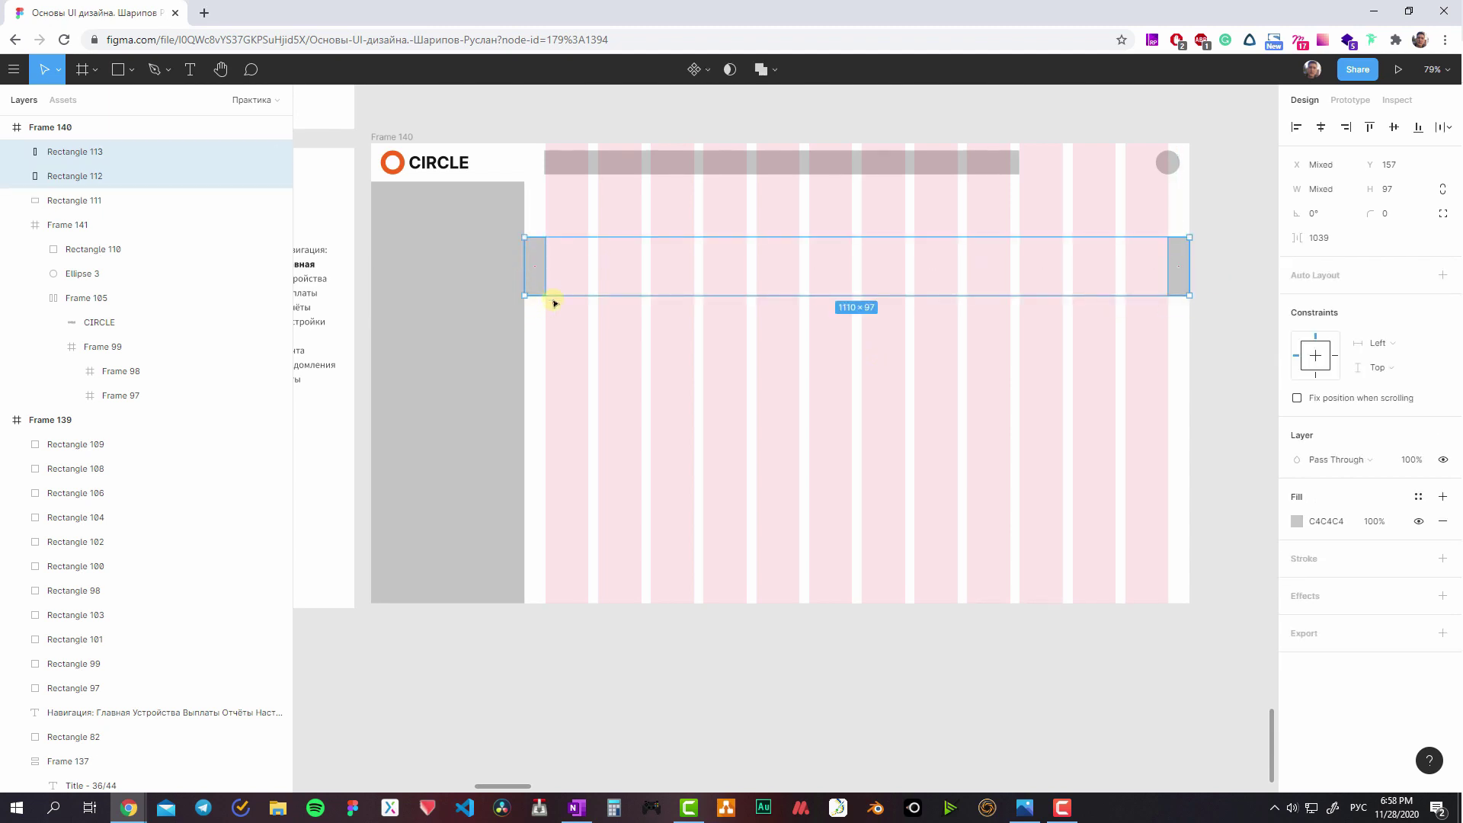
pyautogui.moveTo(554, 303); pyautogui.dragTo(559, 303)
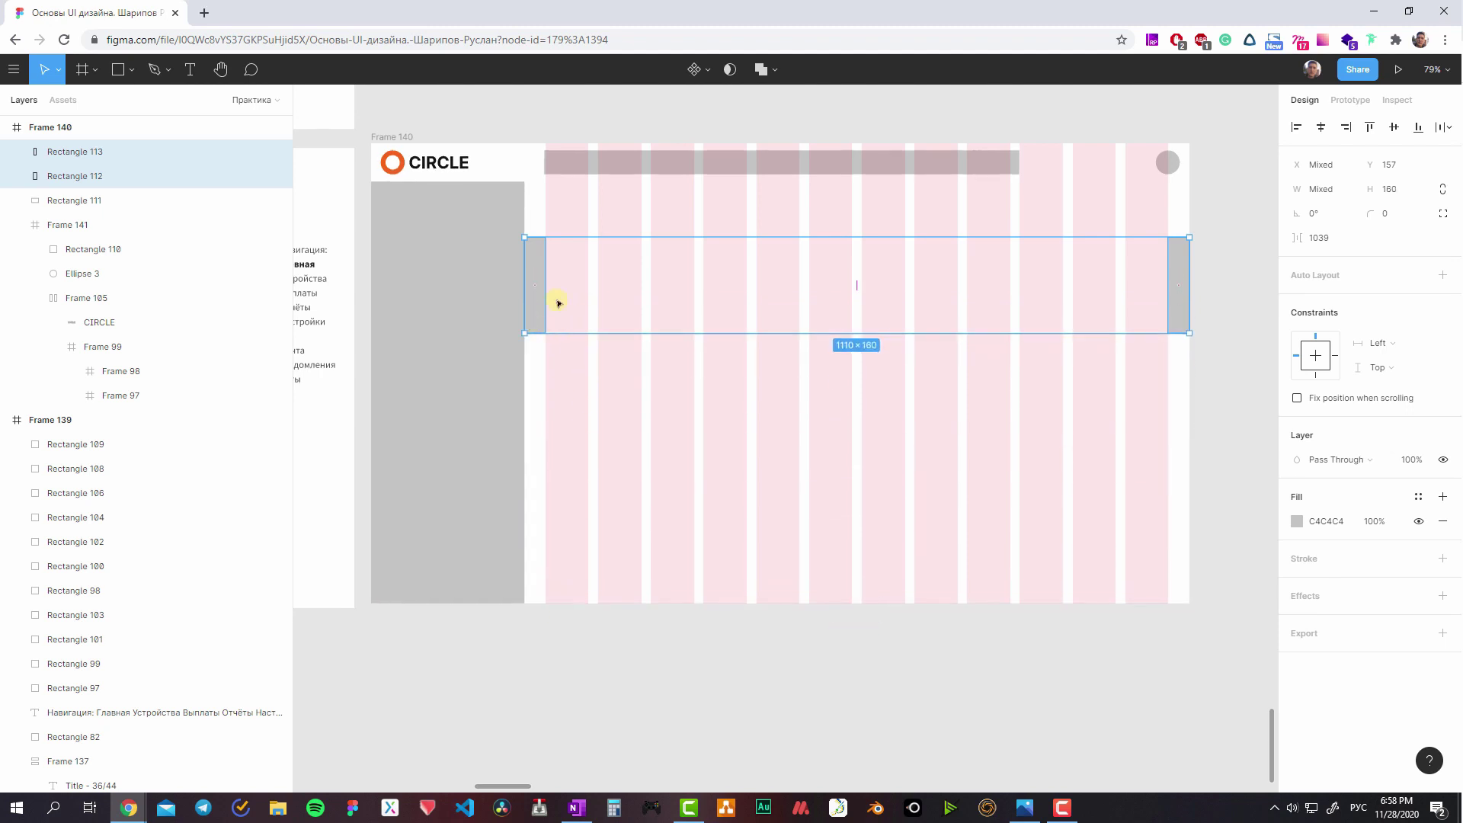
# - Delete both temporary spacer blocks
pyautogui.click(1170, 207)
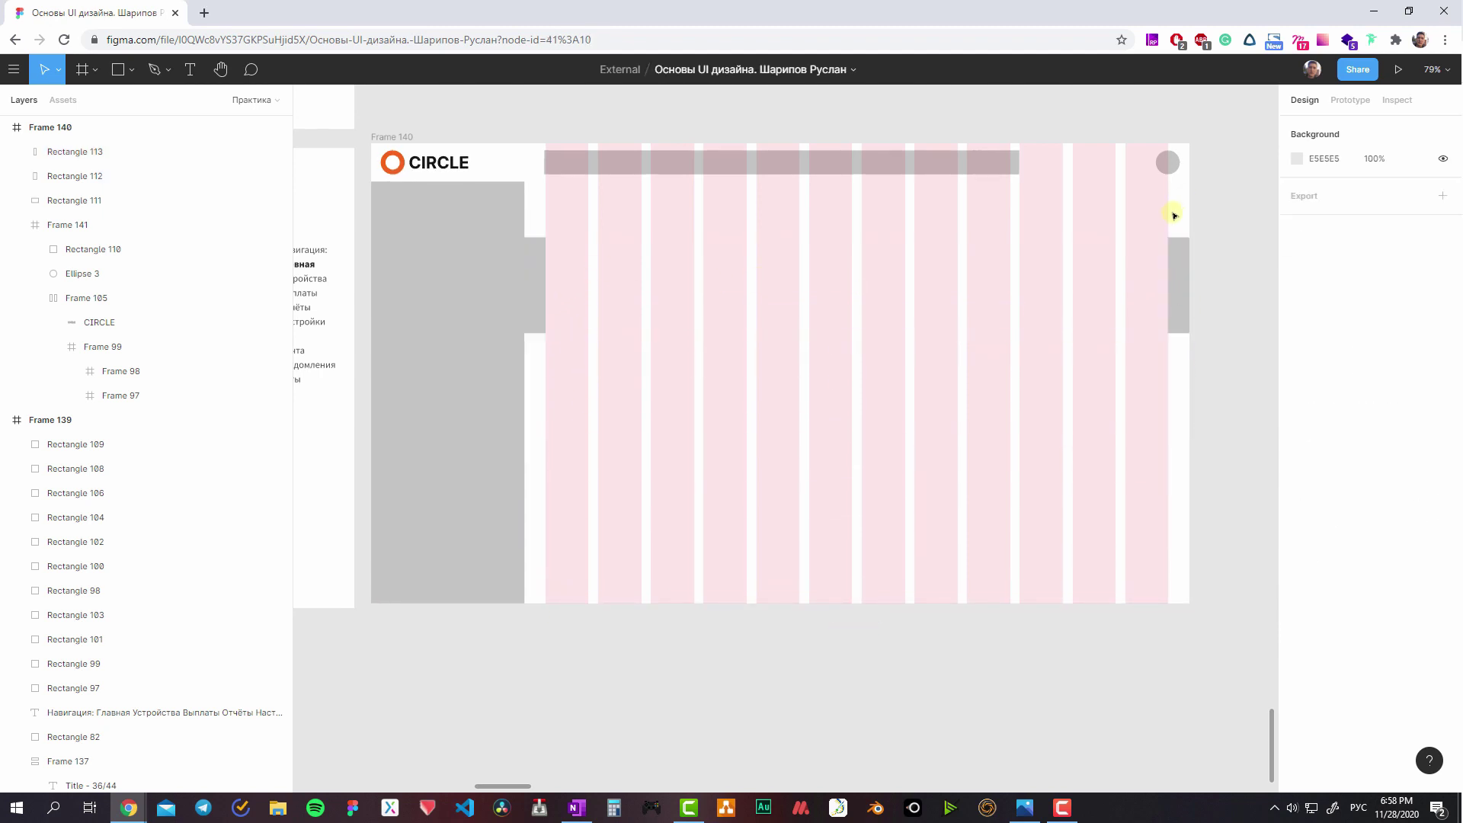
pyautogui.click(1178, 285)
pyautogui.press('Tab')
pyautogui.press('Delete')
pyautogui.moveTo(1092, 229); pyautogui.dragTo(1167, 339)
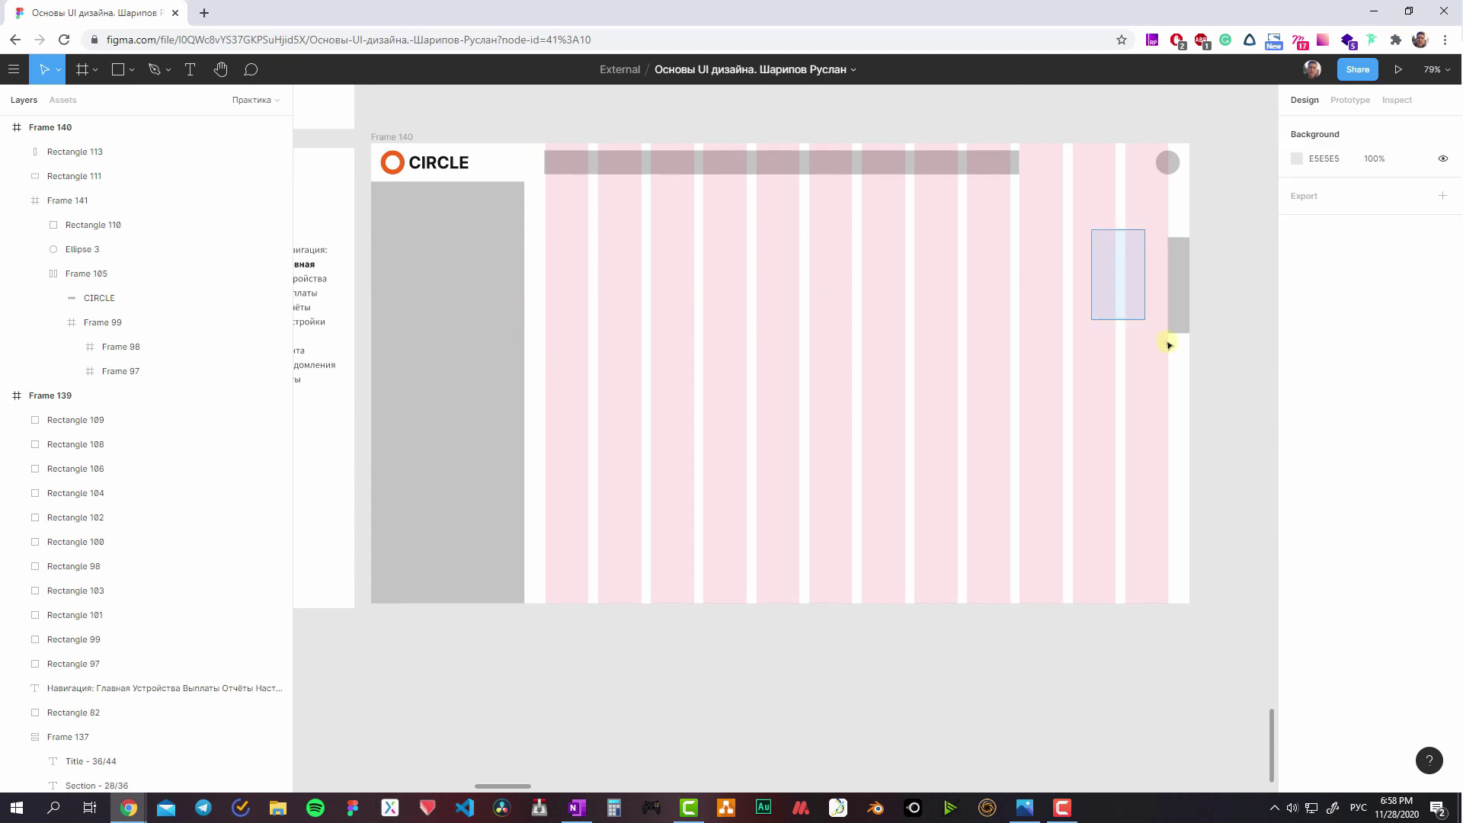
pyautogui.press('Delete')
# - Trim the grey header bar to start at X 291 and narrow it to 687×40
pyautogui.click(644, 160)
pyautogui.scroll(3, 643, 153)
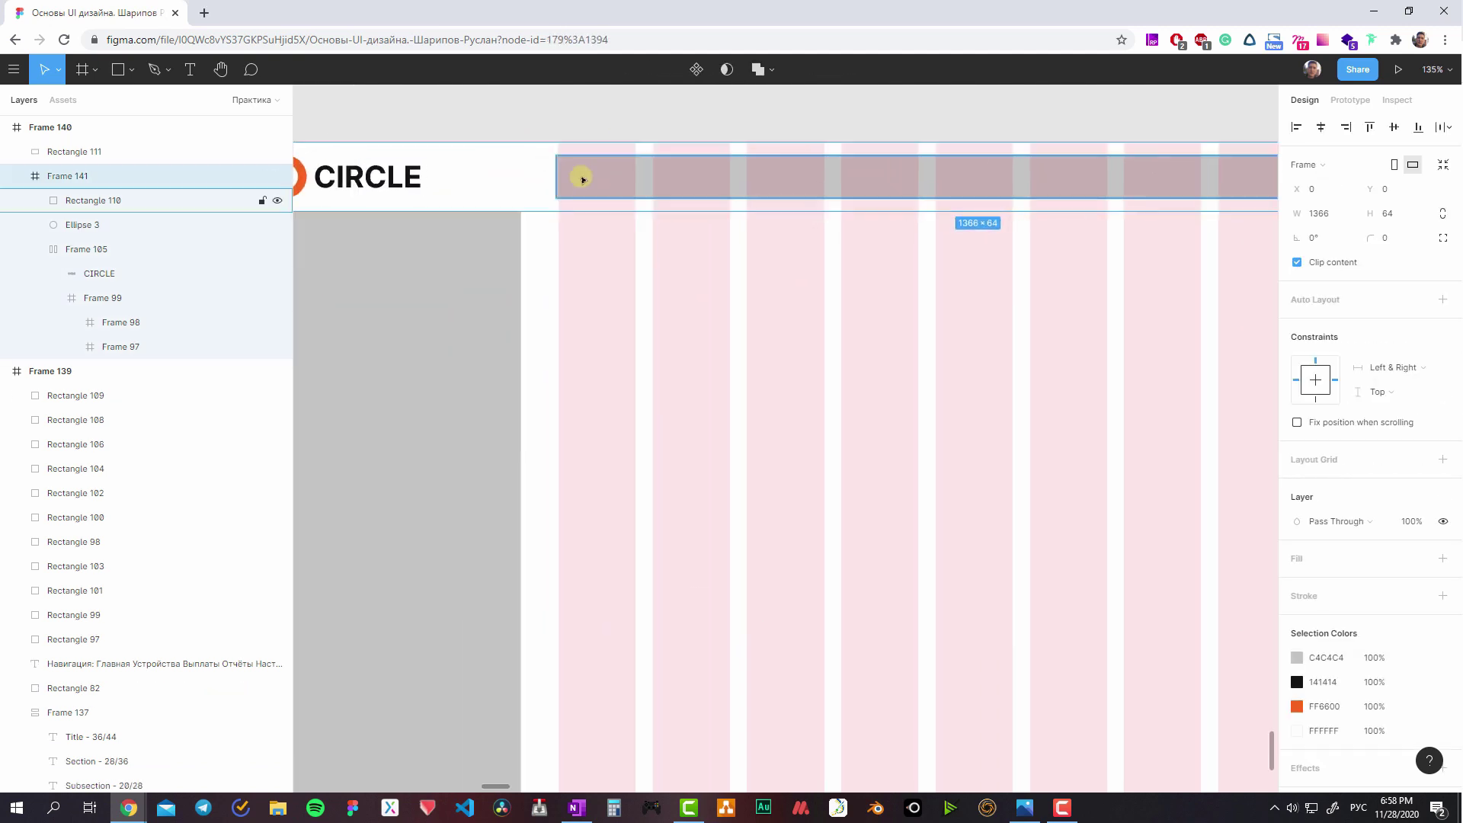
pyautogui.scroll(3, 581, 173)
pyautogui.scroll(3, 564, 180)
pyautogui.moveTo(547, 183); pyautogui.dragTo(555, 185)
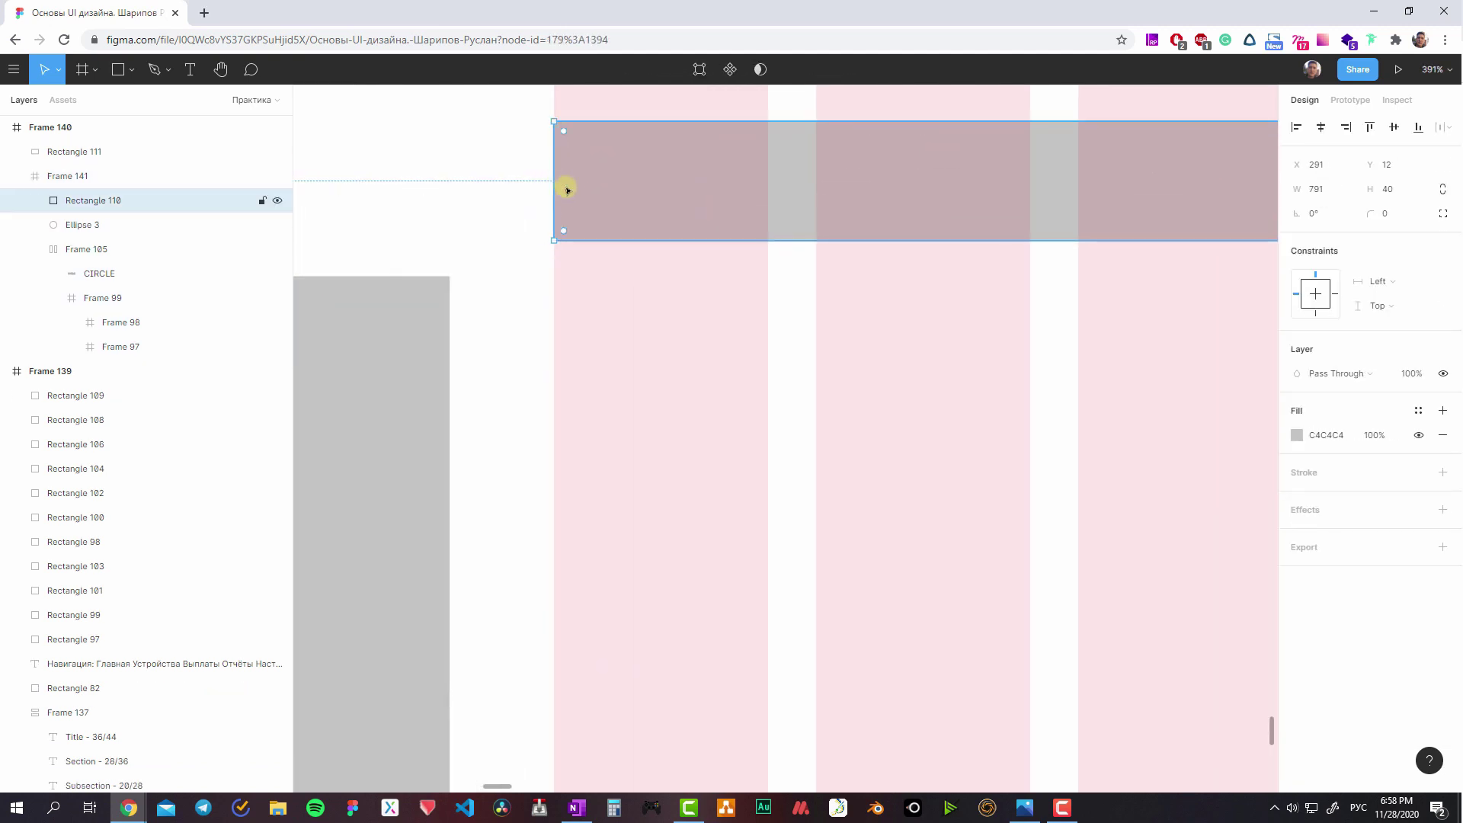
pyautogui.scroll(-5, 567, 190)
pyautogui.hscroll(3, 822, 251)
pyautogui.scroll(-1, 957, 153)
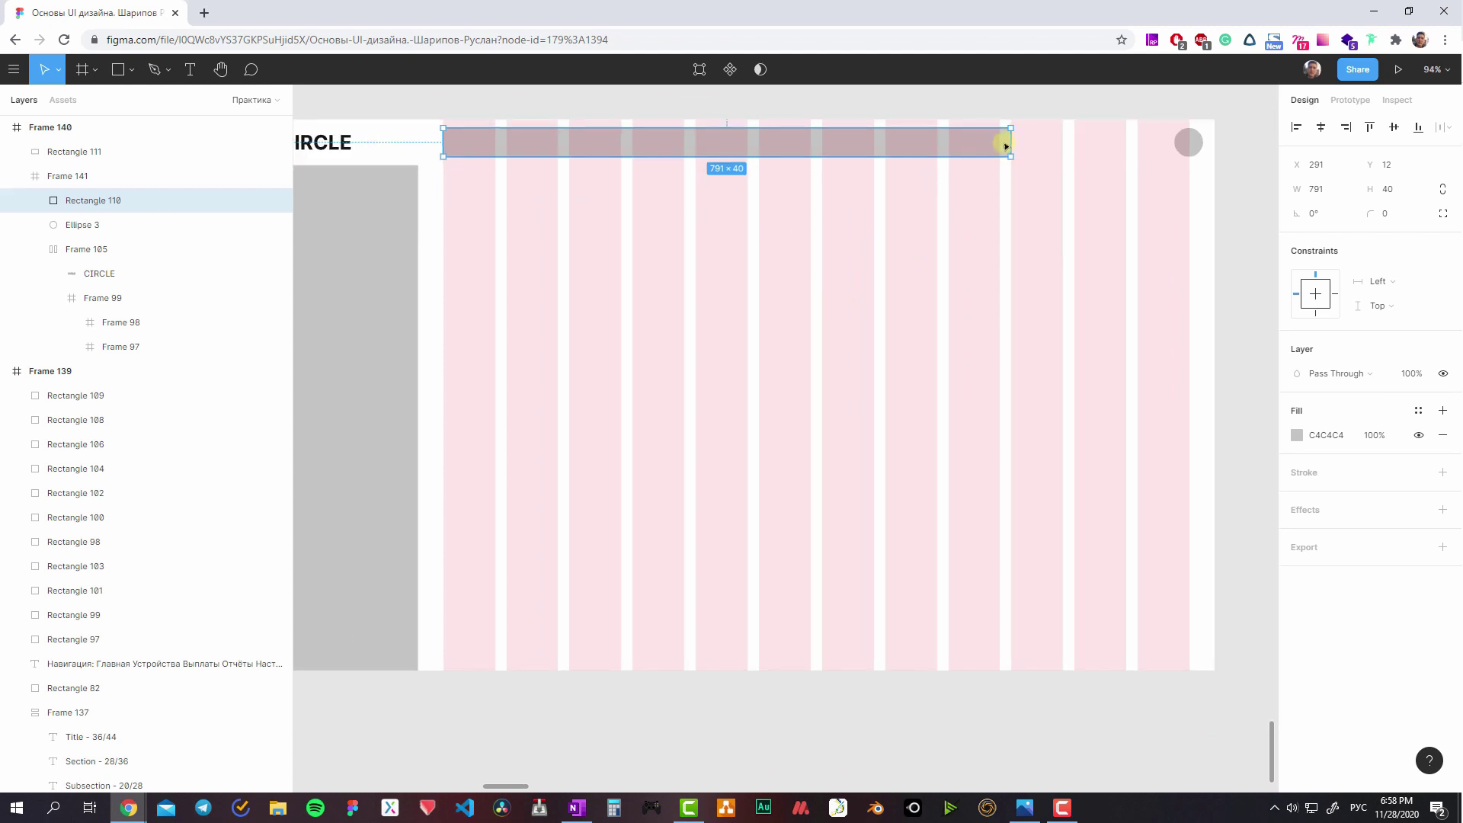
pyautogui.moveTo(1006, 146)
pyautogui.mouseDown()
pyautogui.moveTo(793, 142)
pyautogui.moveTo(1061, 142)
pyautogui.moveTo(839, 142)
pyautogui.moveTo(937, 146)
pyautogui.moveTo(931, 170)
pyautogui.mouseUp()
pyautogui.scroll(3, 938, 145)
pyautogui.scroll(3, 938, 149)
pyautogui.scroll(-10, 931, 170)
pyautogui.hotkey('shift', 'Tab')
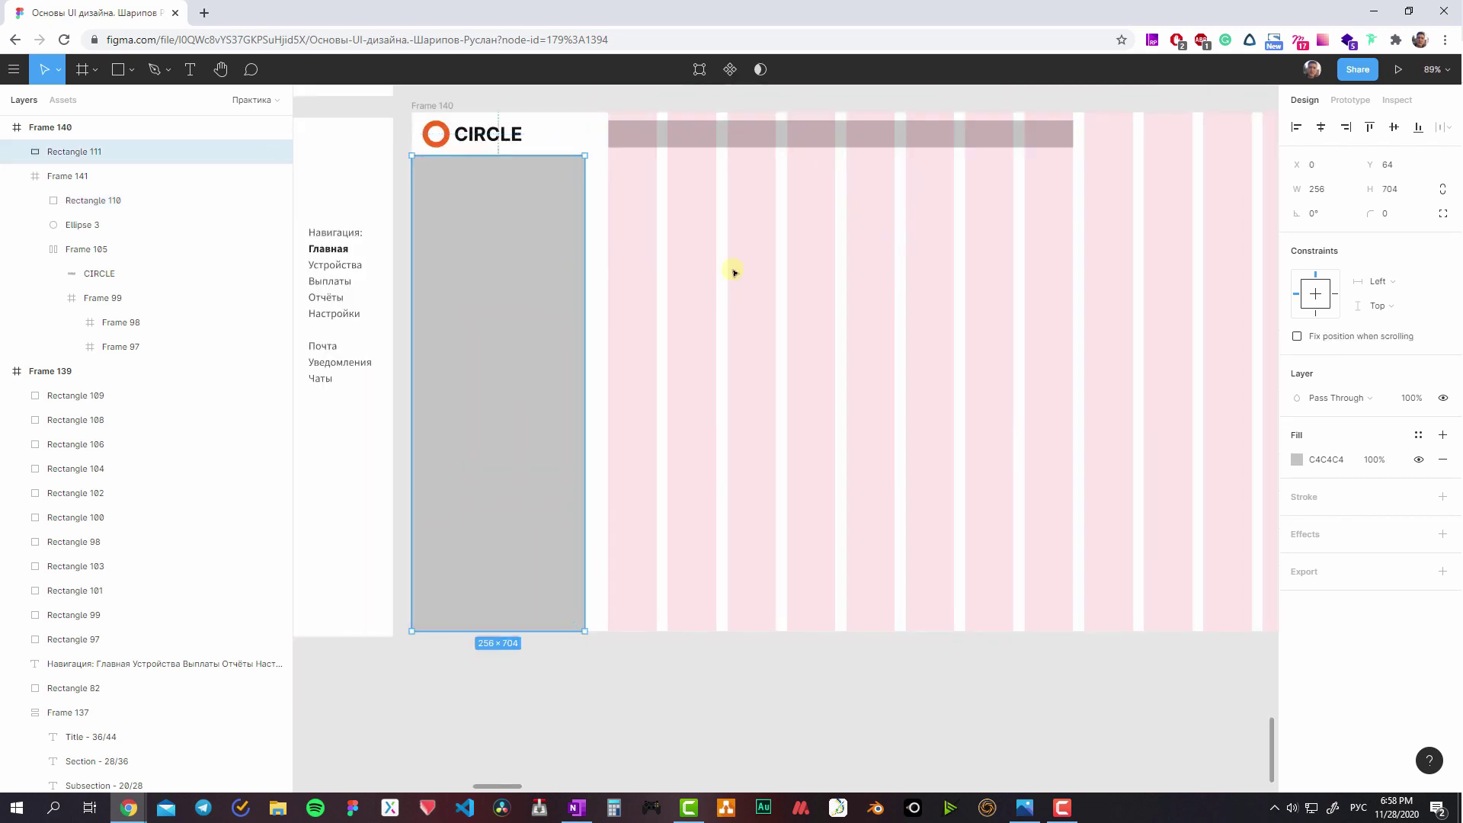
pyautogui.moveTo(734, 272); pyautogui.dragTo(900, 301)
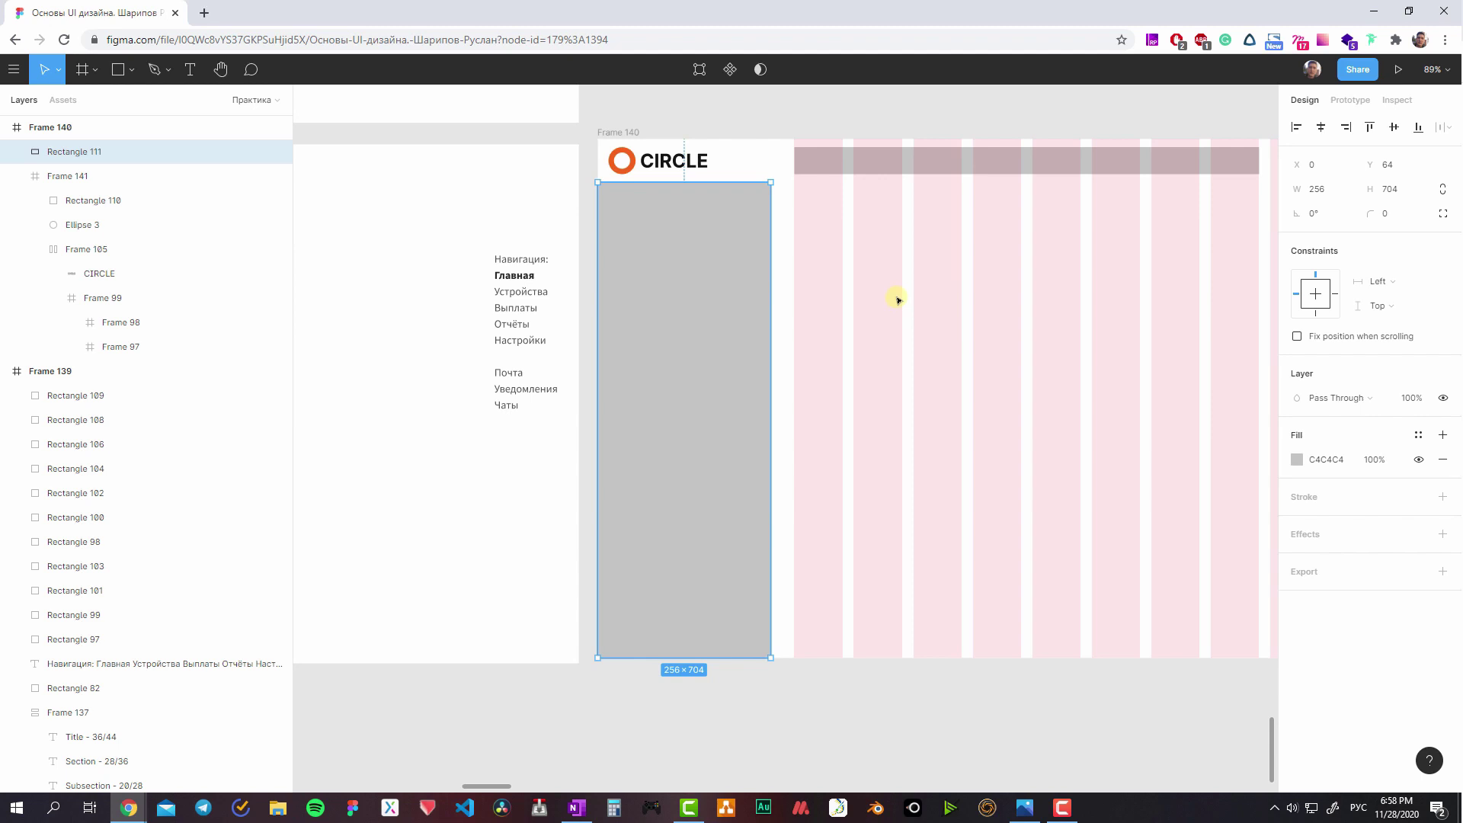
# - Copy the orange, peach and light grey palette squares into the dashboard and hide the layout grids
pyautogui.press('Escape')
pyautogui.hscroll(-15, 866, 291)
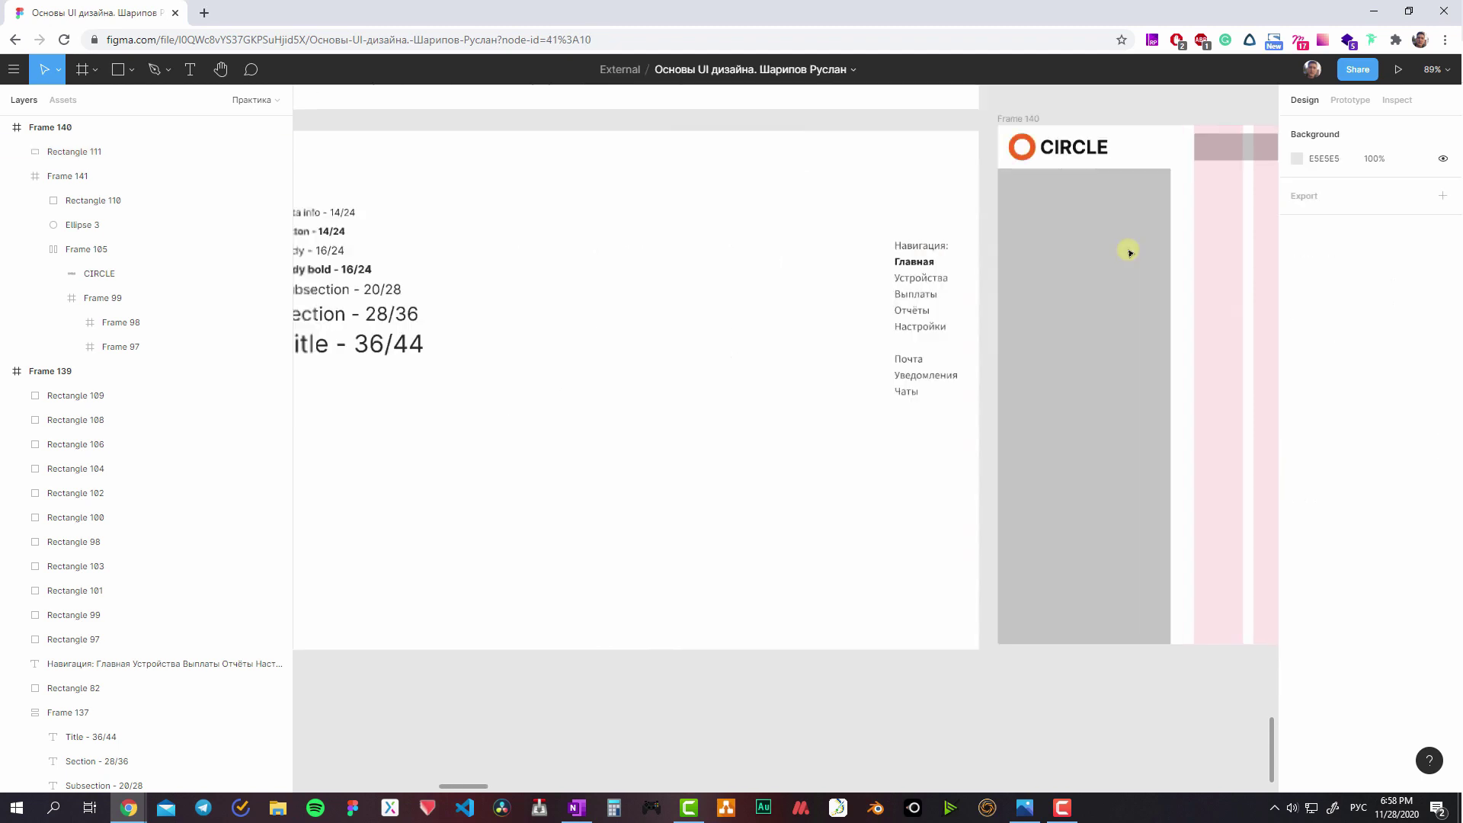
pyautogui.moveTo(713, 288); pyautogui.dragTo(616, 300)
pyautogui.click(645, 251)
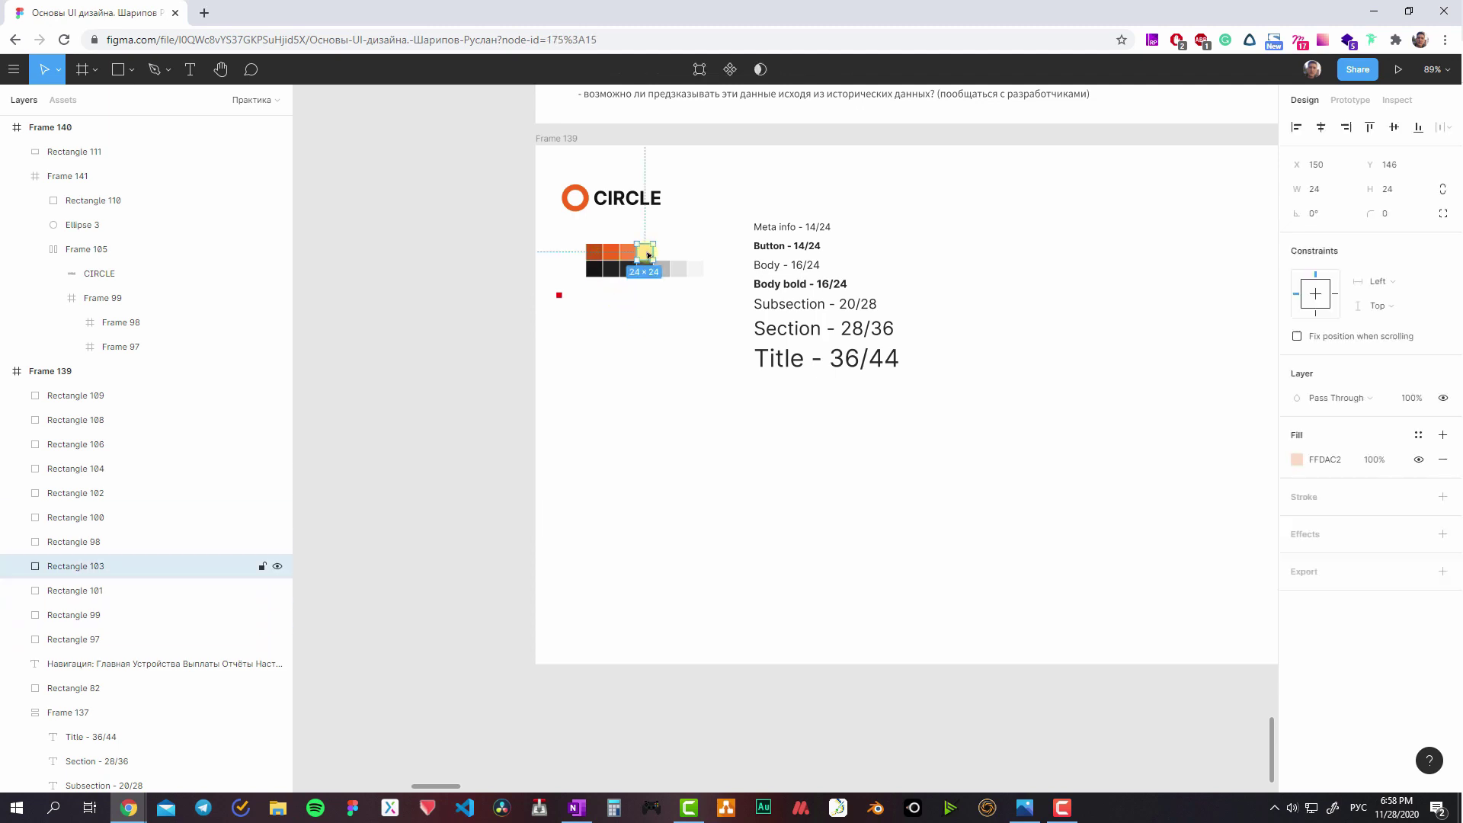
pyautogui.hscroll(10, 443, 311)
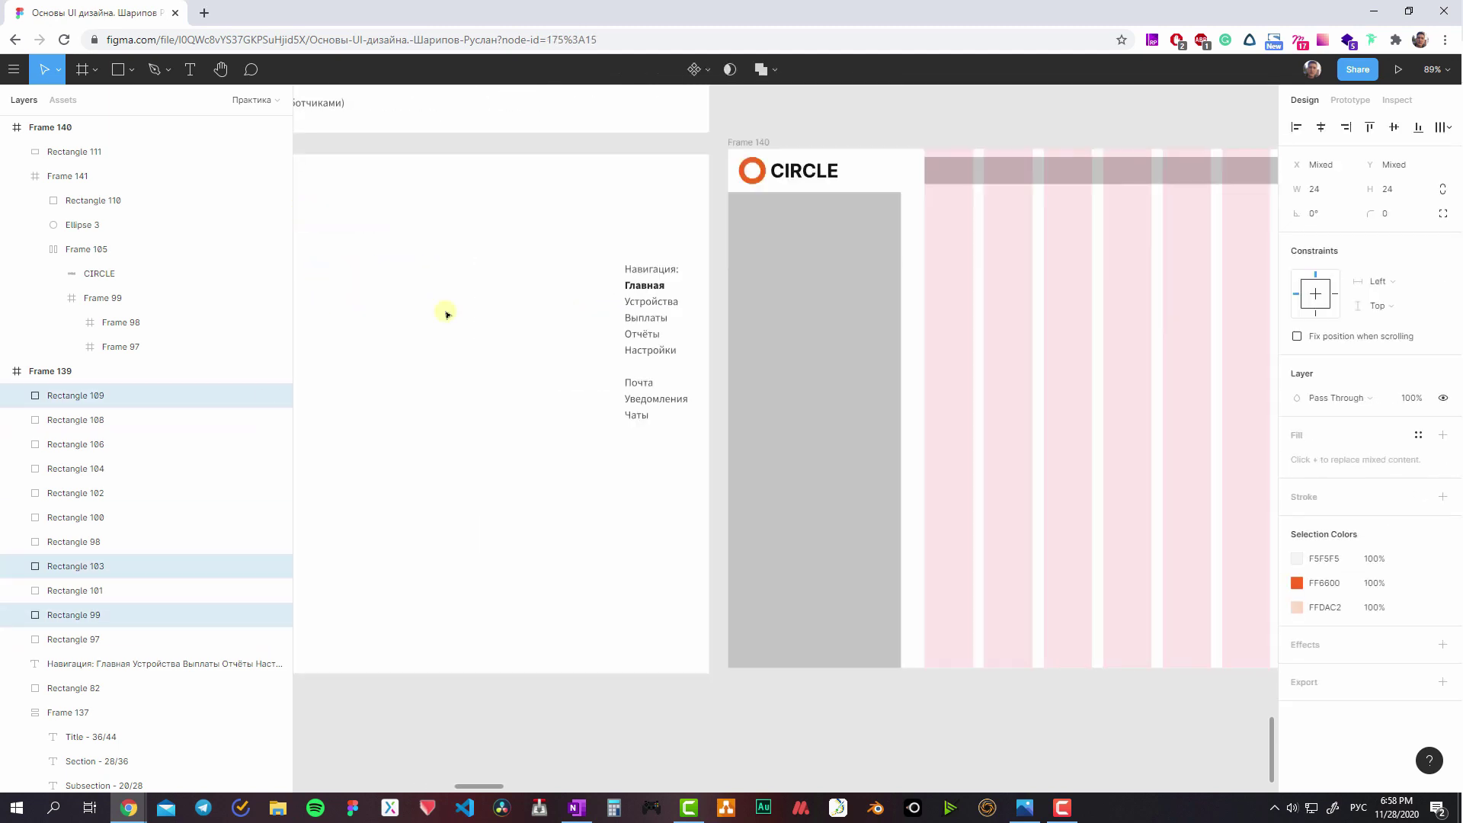
pyautogui.hotkey('ctrl', 'v')
pyautogui.press('Escape')
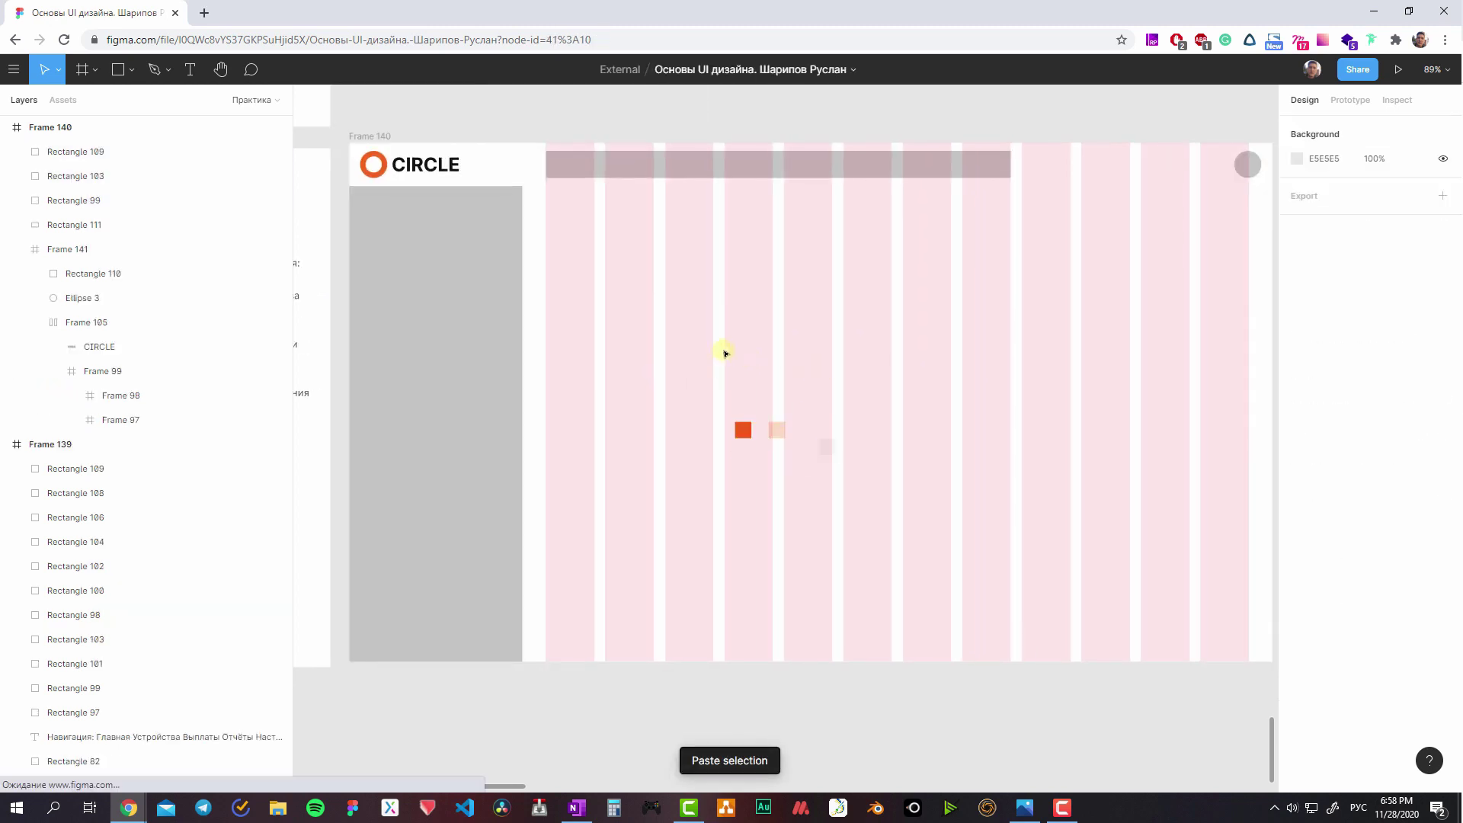
pyautogui.hotkey('ctrl', 'shift', '4')
# - Open the fill colour of the 24×24 light grey F5F5F5 square
pyautogui.hscroll(-3, 888, 411)
pyautogui.hscroll(4, 888, 411)
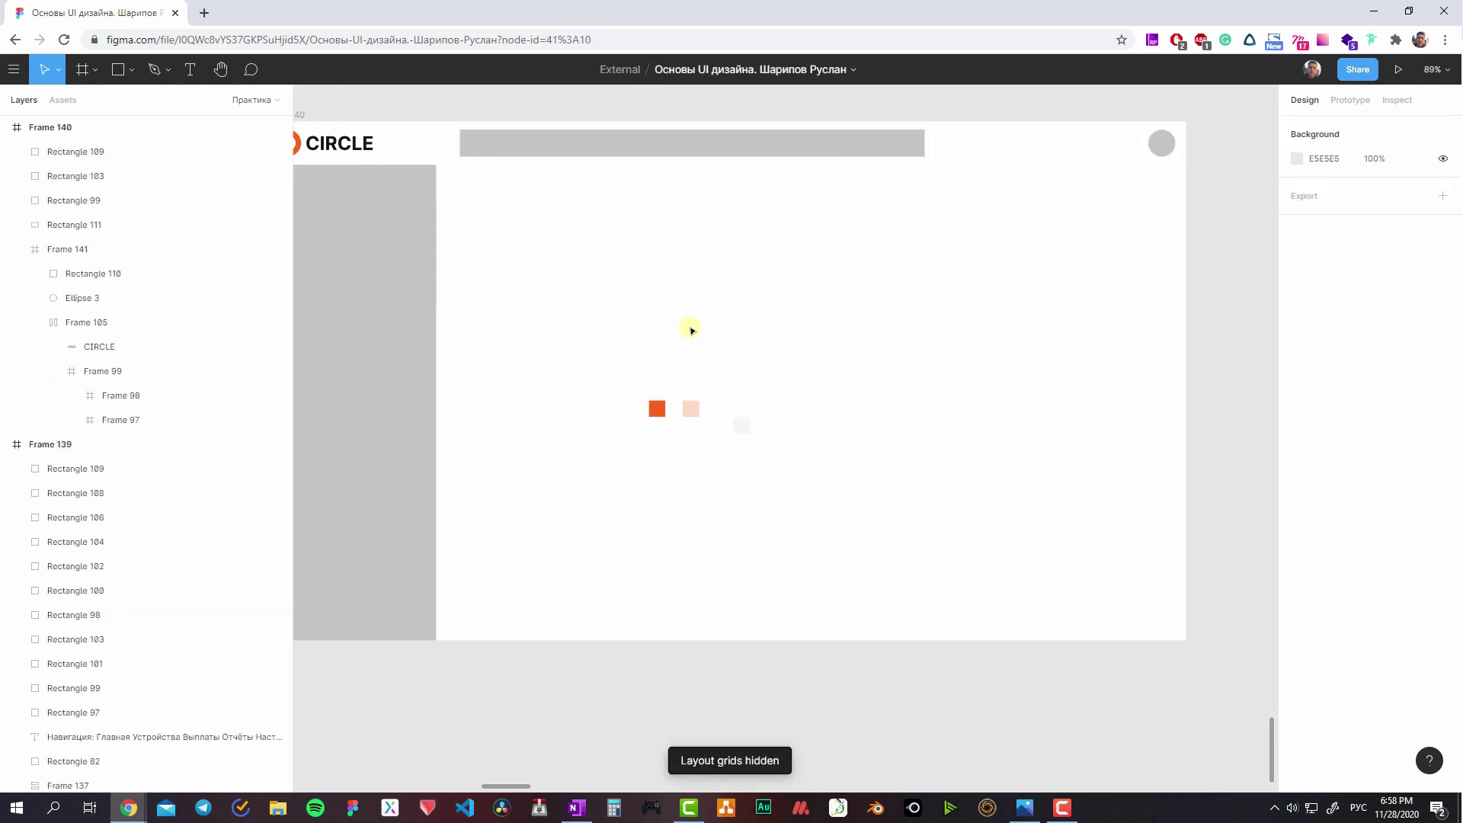
pyautogui.hscroll(-4, 689, 330)
pyautogui.scroll(2, 690, 330)
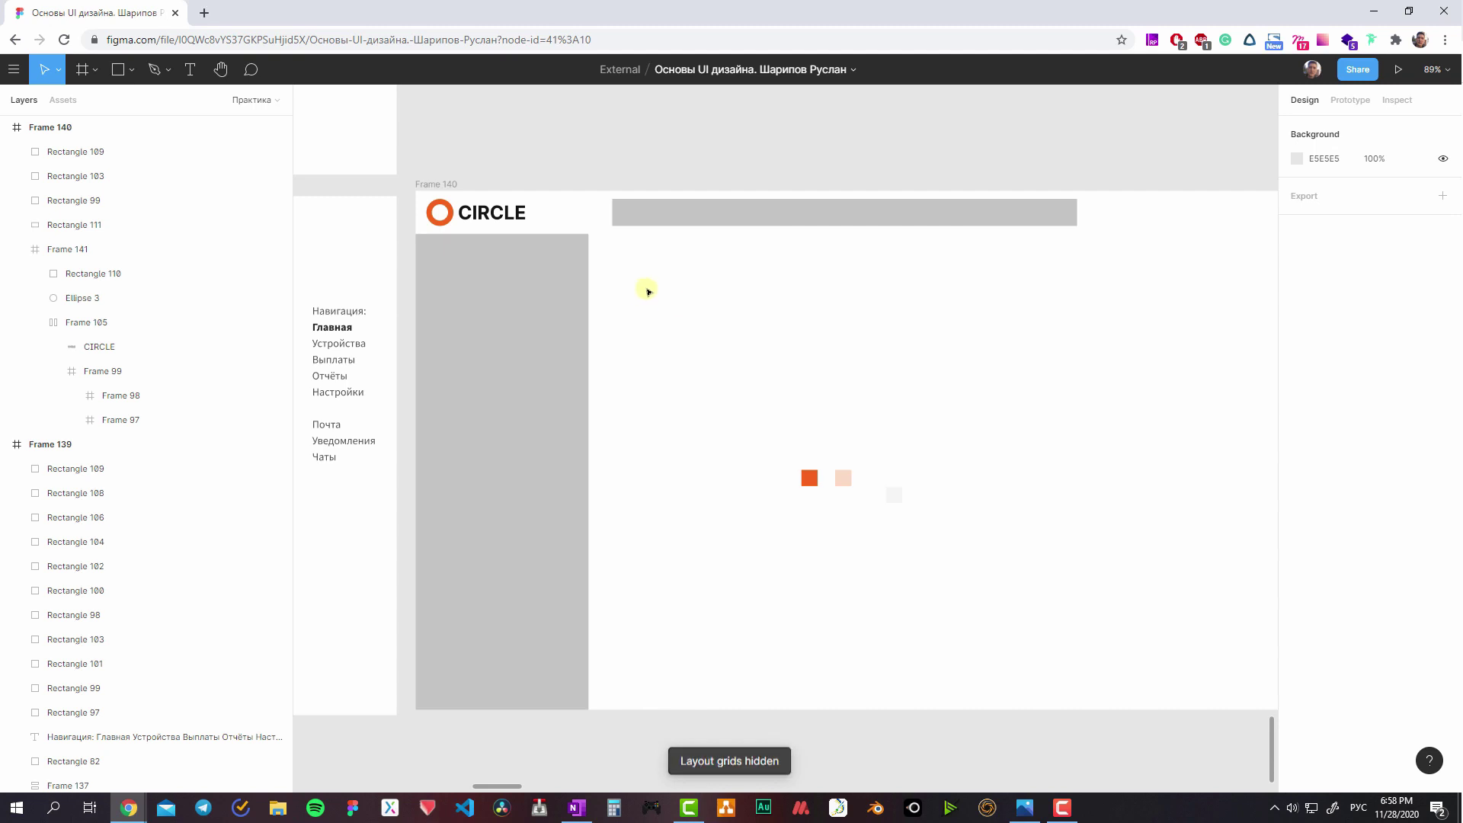
pyautogui.click(598, 227)
pyautogui.click(568, 282)
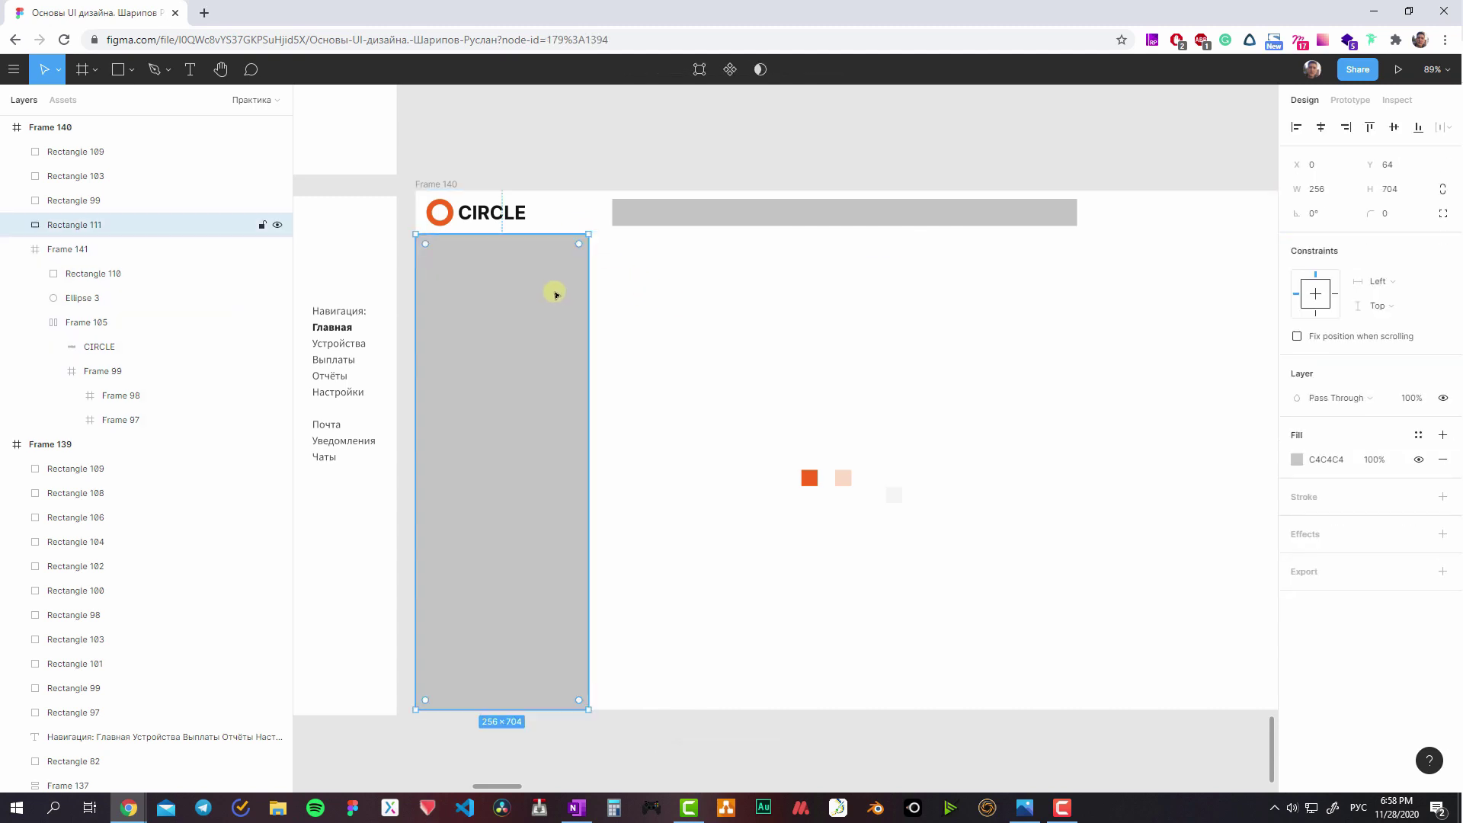
pyautogui.click(669, 305)
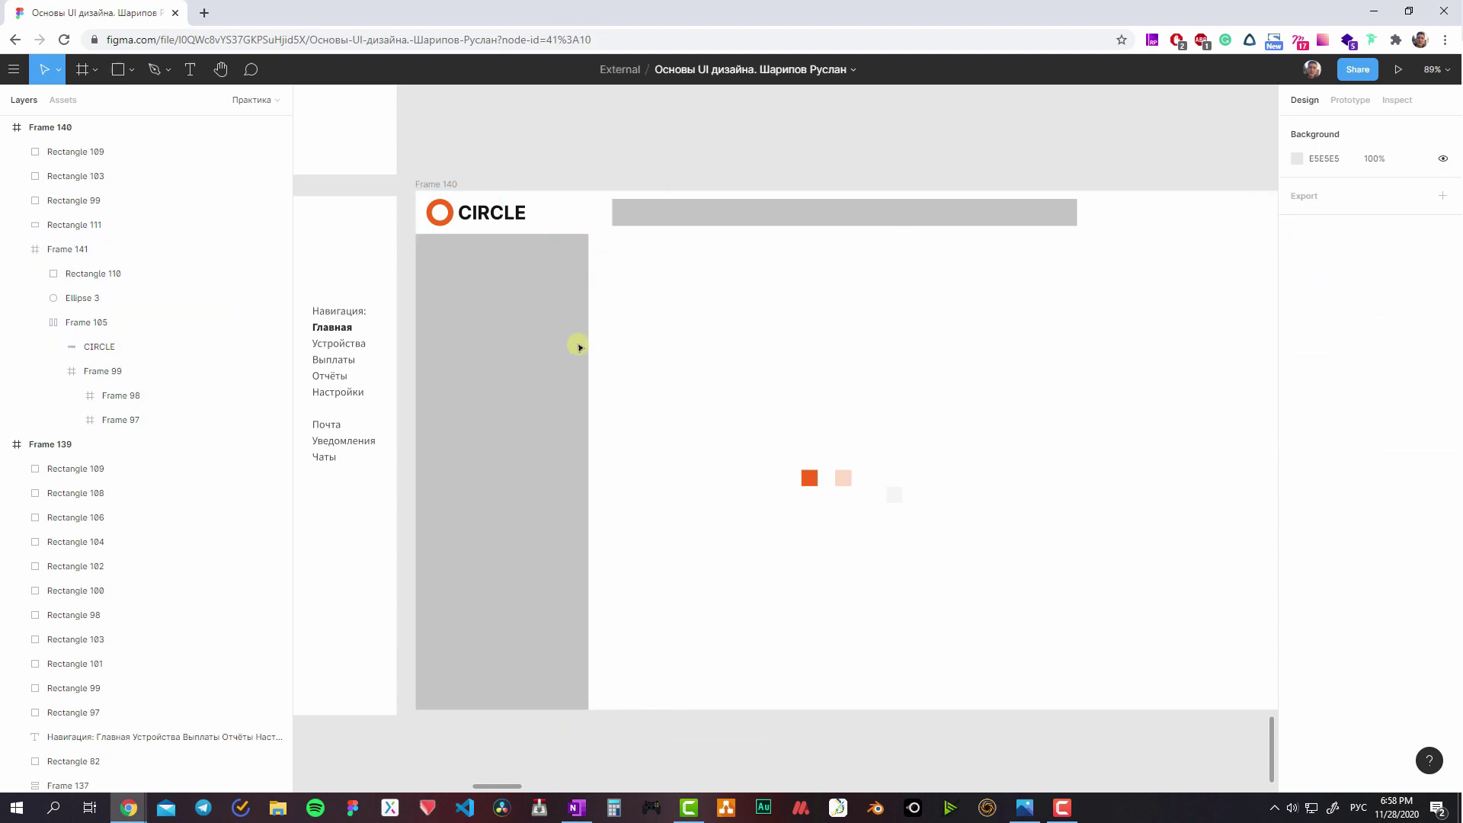
pyautogui.click(894, 494)
pyautogui.click(1003, 513)
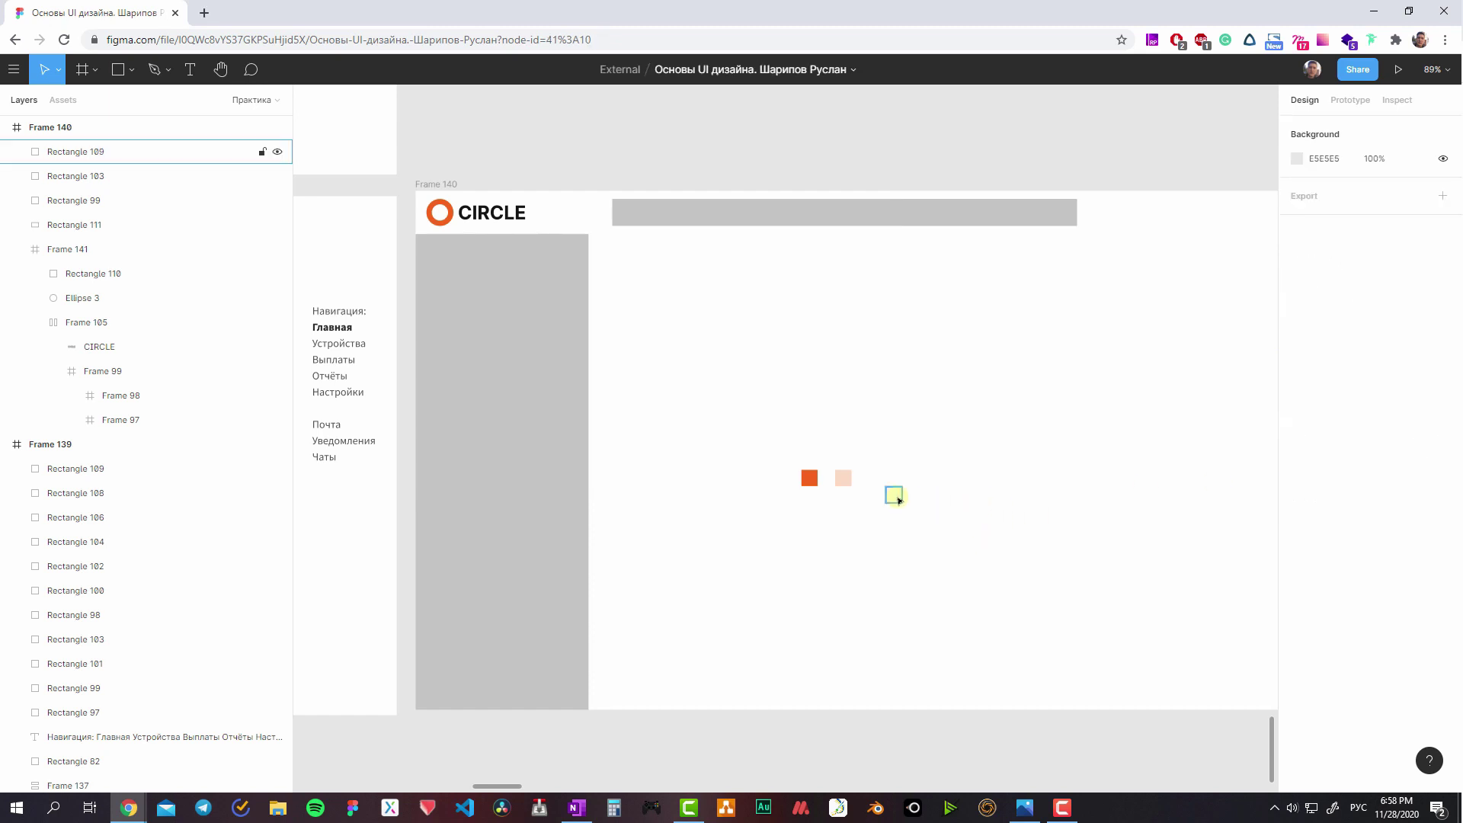
pyautogui.click(894, 495)
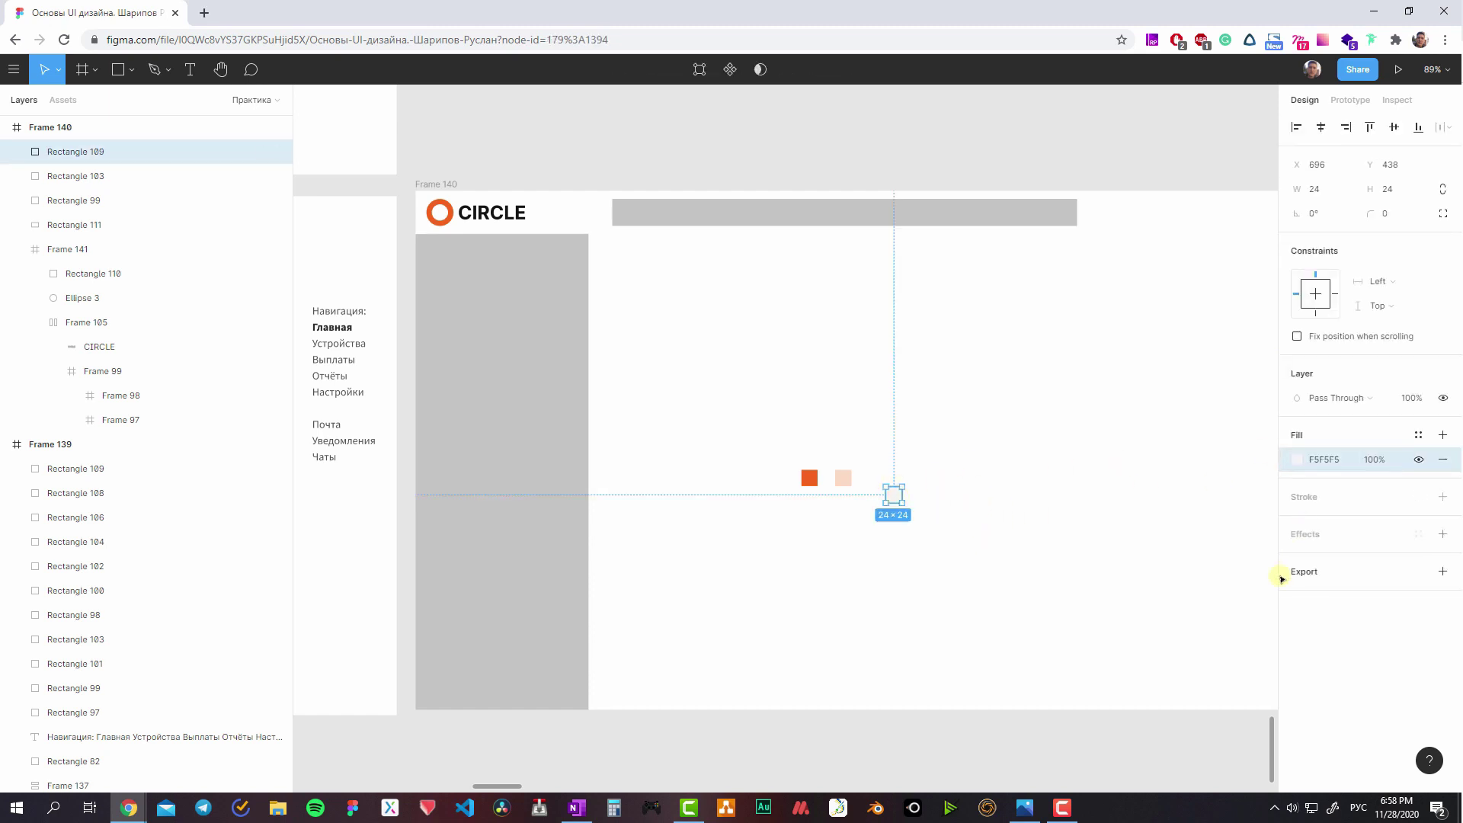
pyautogui.click(1296, 458)
pyautogui.click(1218, 657)
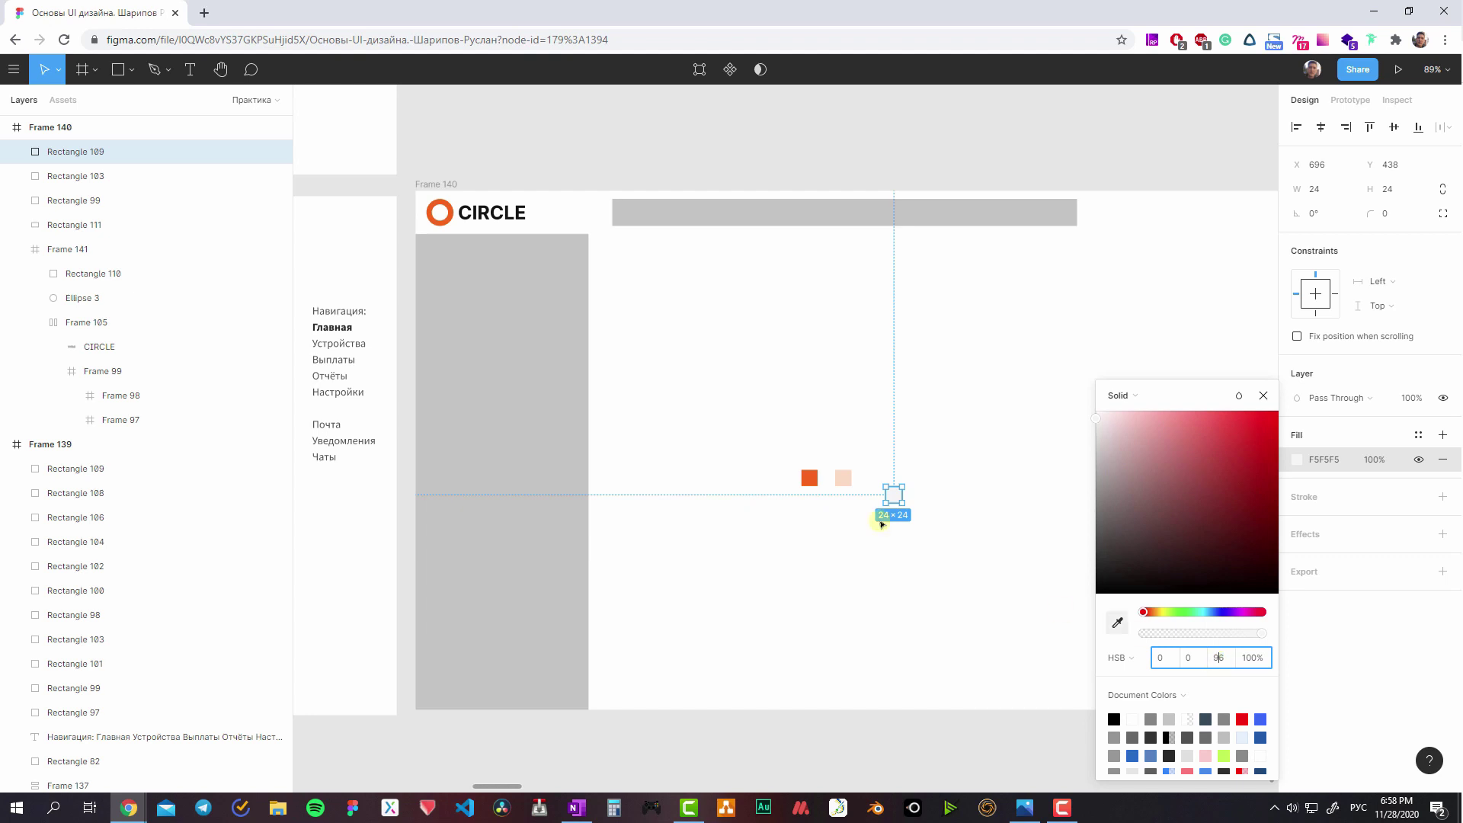
# - Give the dashboard frame a light grey F5F5F5 background
pyautogui.click(436, 194)
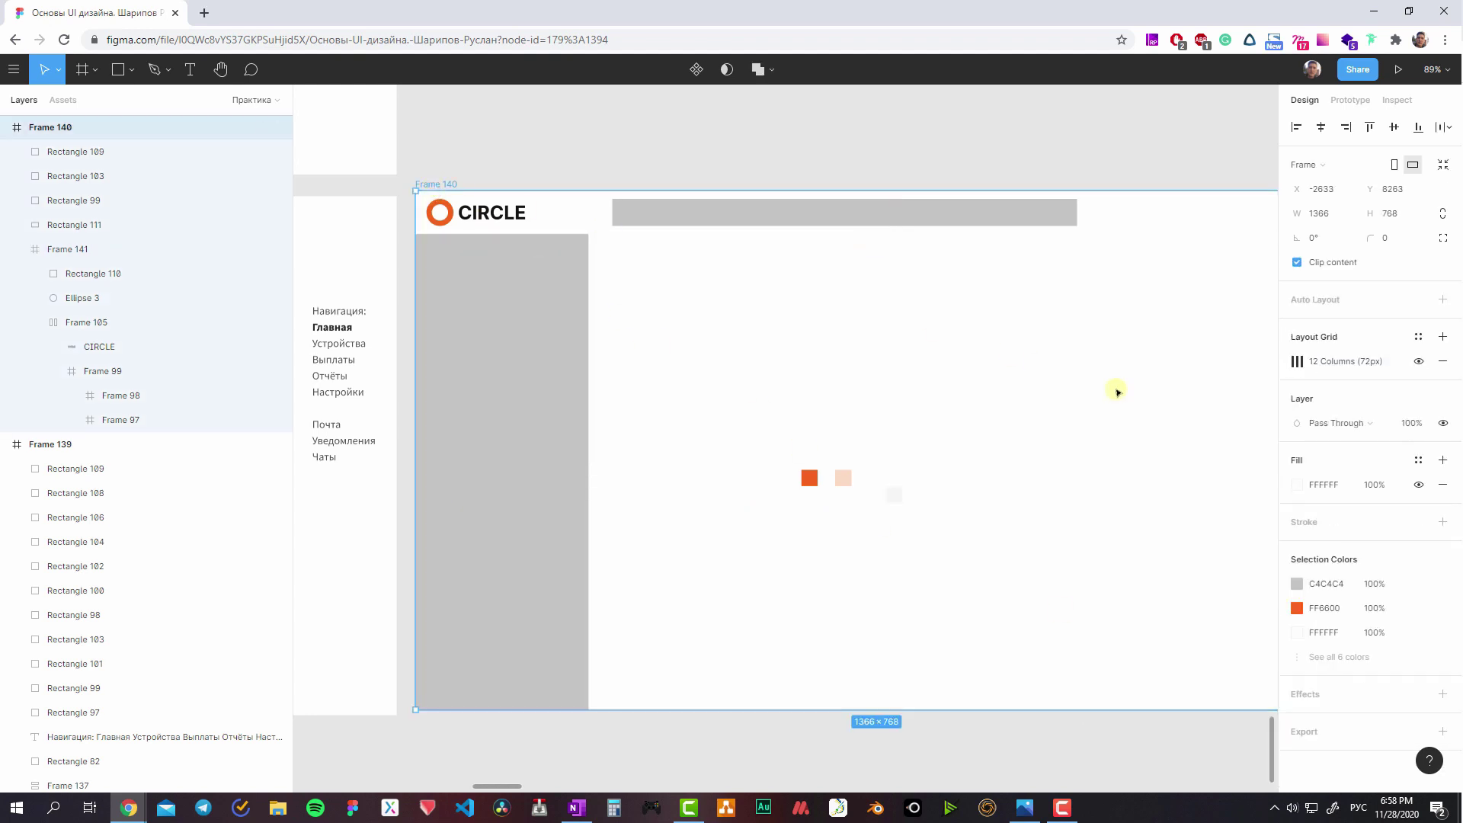
pyautogui.click(1345, 483)
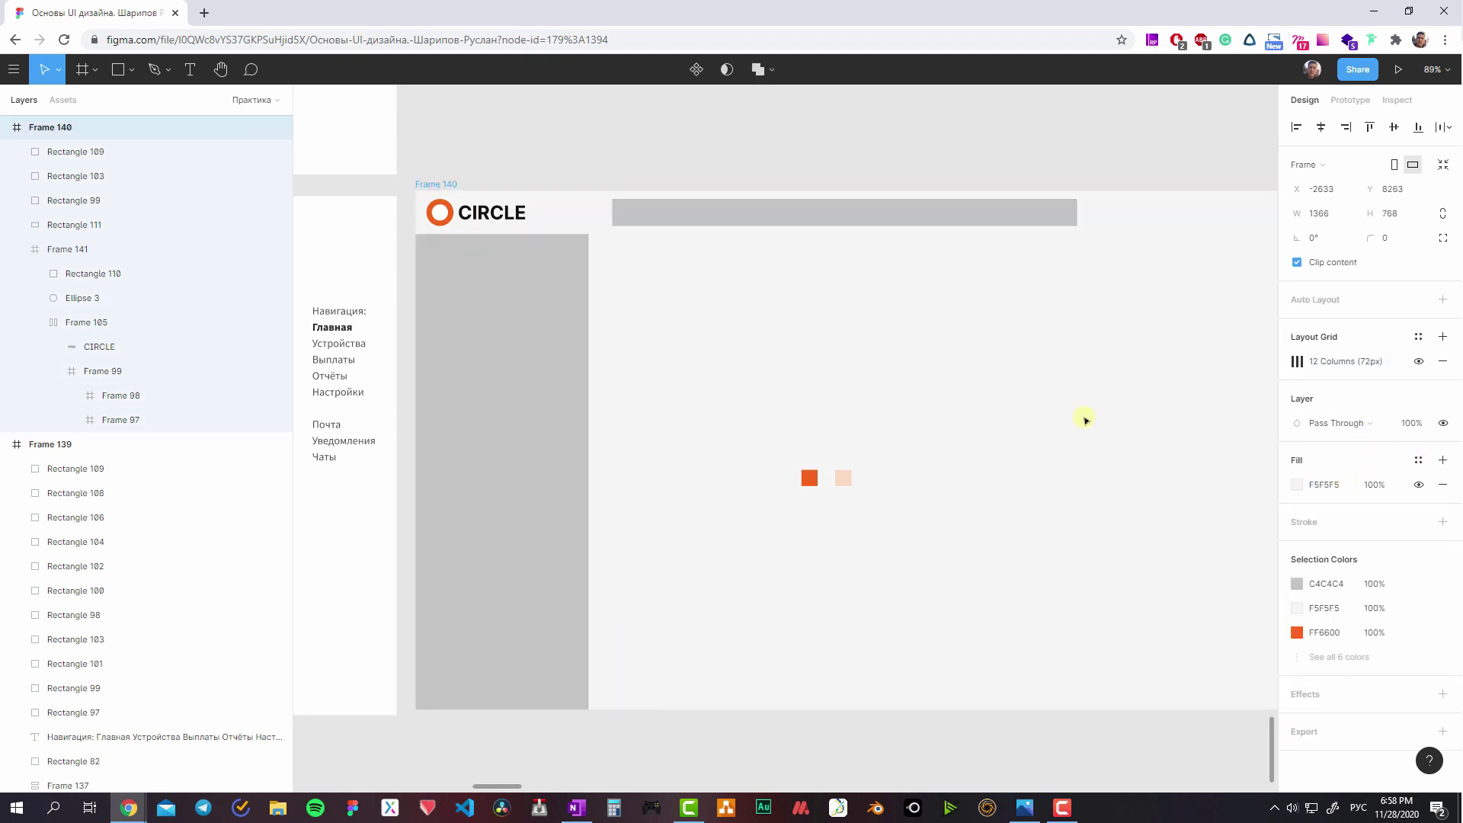
pyautogui.moveTo(899, 442)
pyautogui.mouseDown()
pyautogui.moveTo(808, 526)
pyautogui.moveTo(979, 549)
pyautogui.mouseUp()
# - Add a white FFFFFF fill to the CIRCLE header frame
pyautogui.hscroll(3, 800, 483)
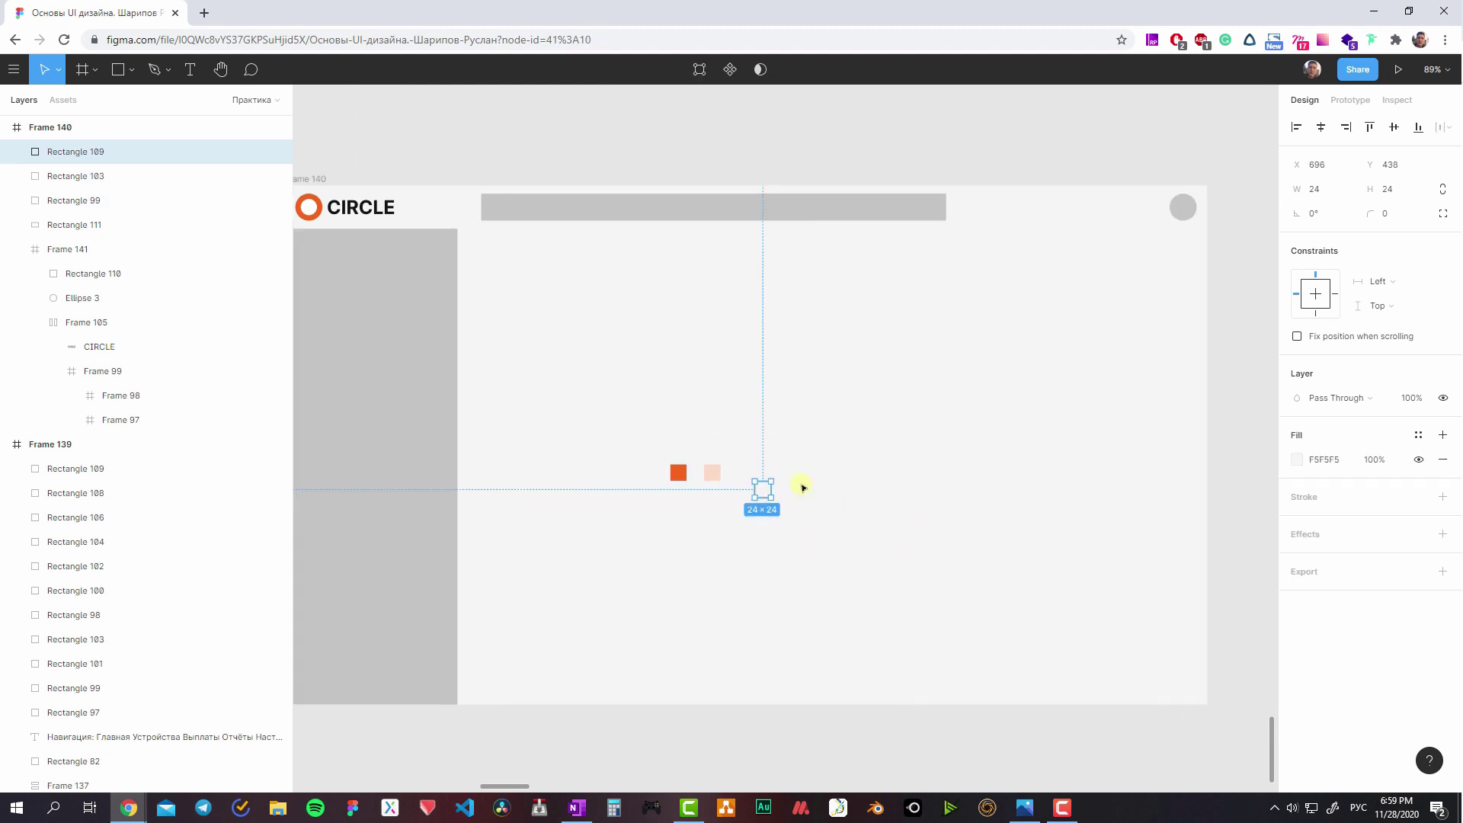
pyautogui.click(533, 219)
pyautogui.hscroll(-3, 608, 300)
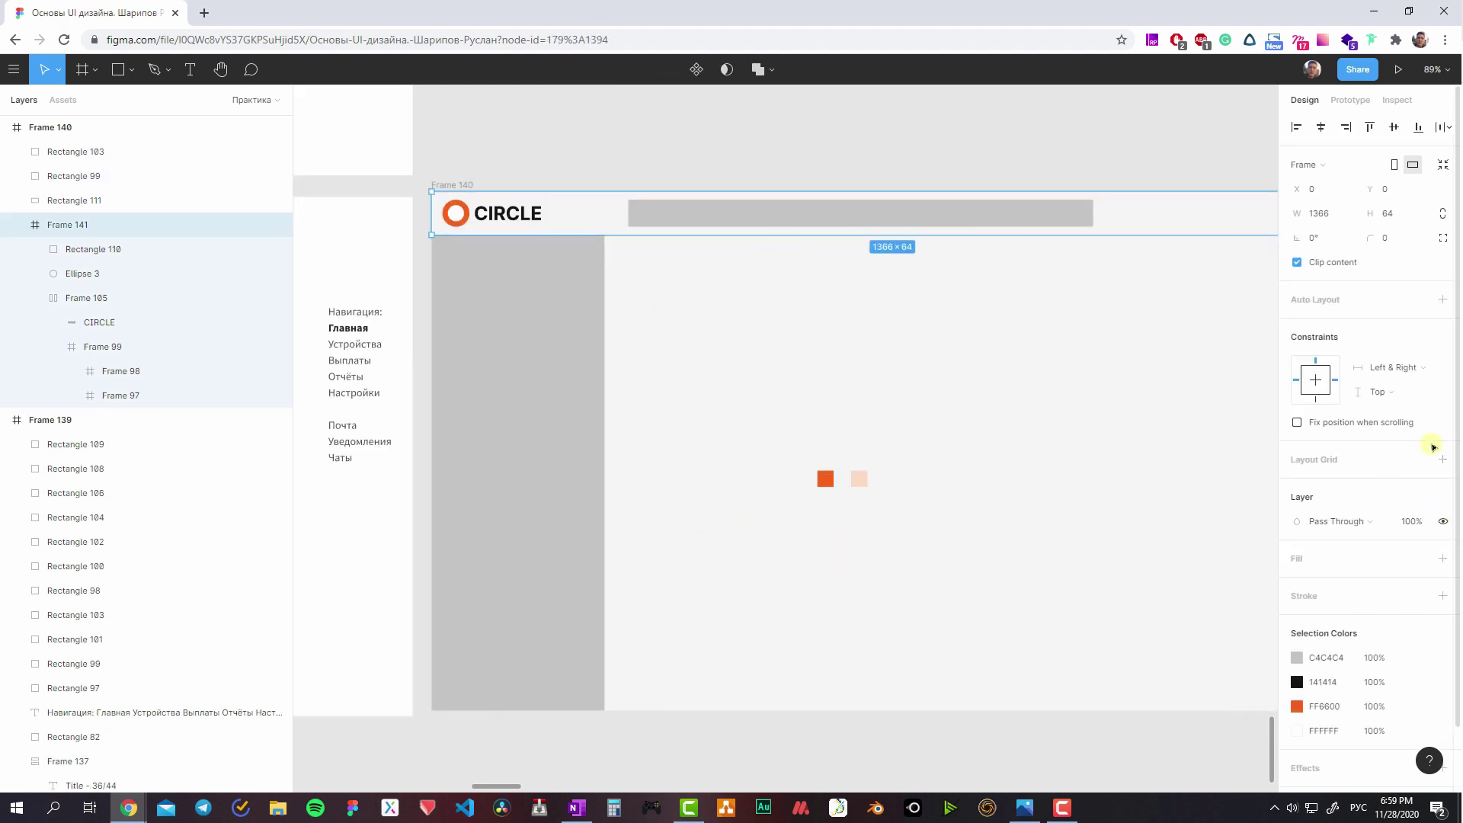
pyautogui.click(1442, 559)
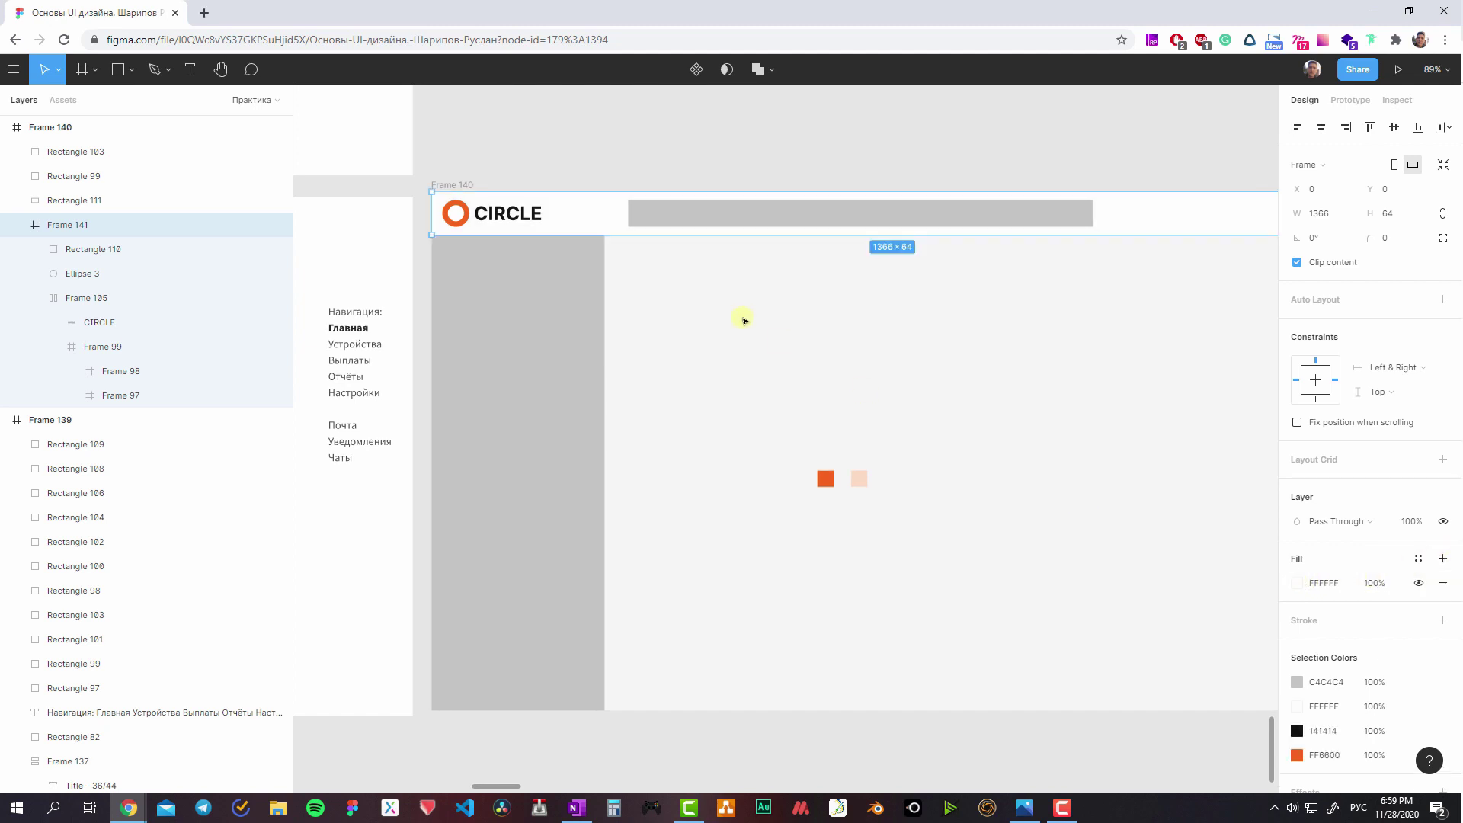
pyautogui.click(774, 362)
# - Place a new frame and delete the old grey sidebar rectangle
pyautogui.click(582, 328)
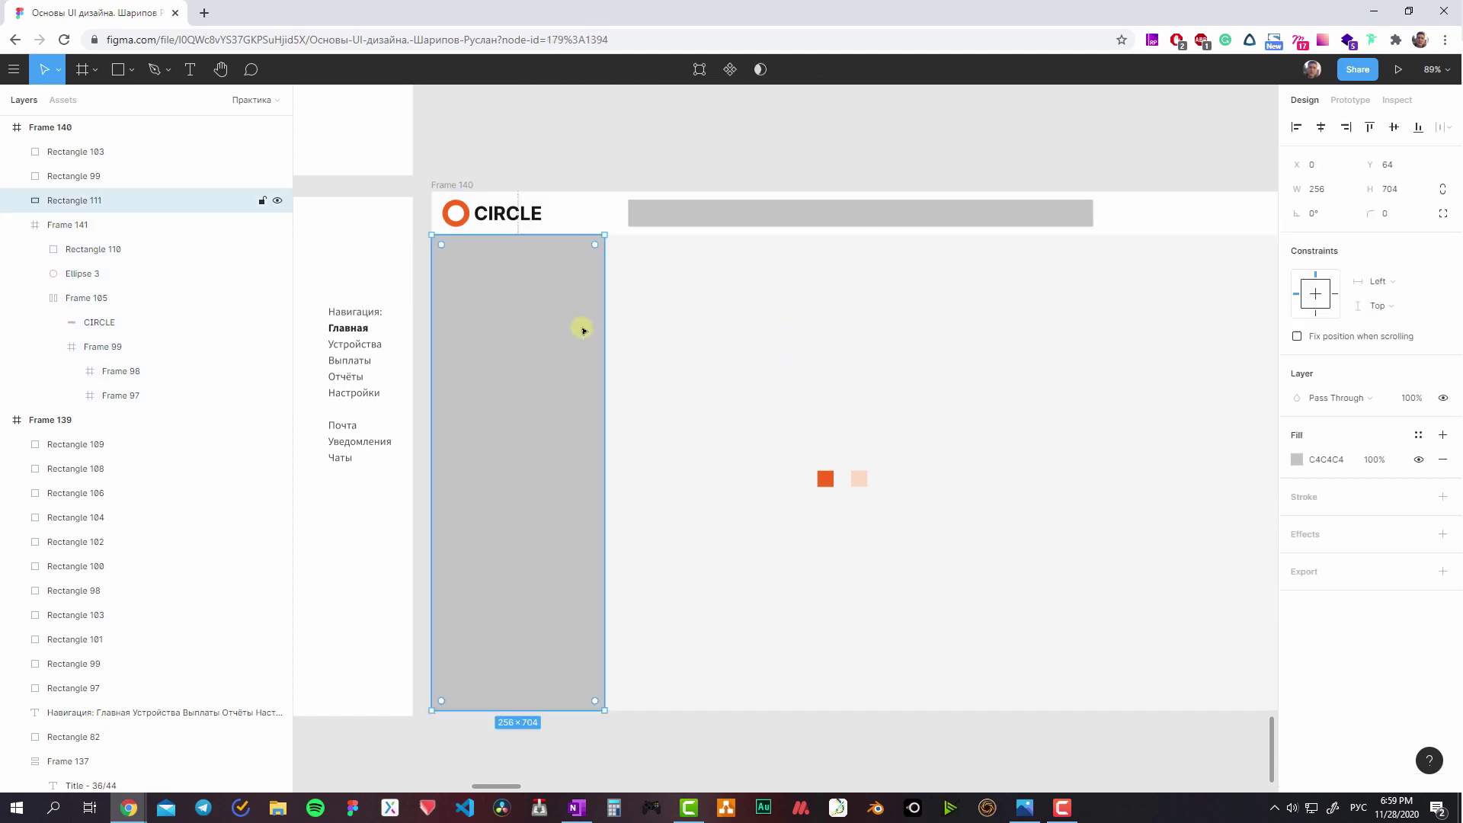
pyautogui.click(1289, 460)
pyautogui.click(838, 368)
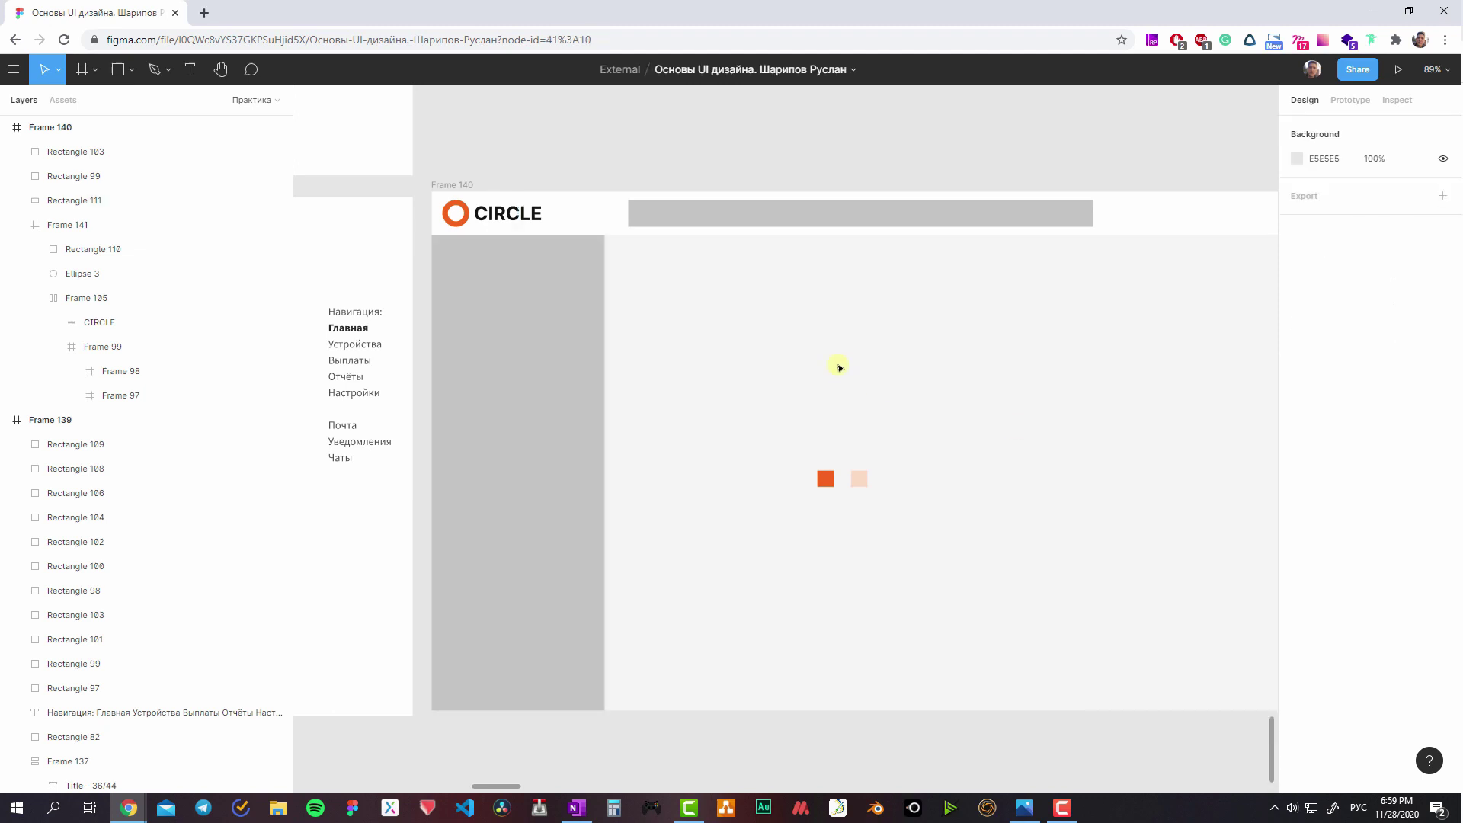
pyautogui.press('f')
pyautogui.click(686, 340)
pyautogui.click(520, 309)
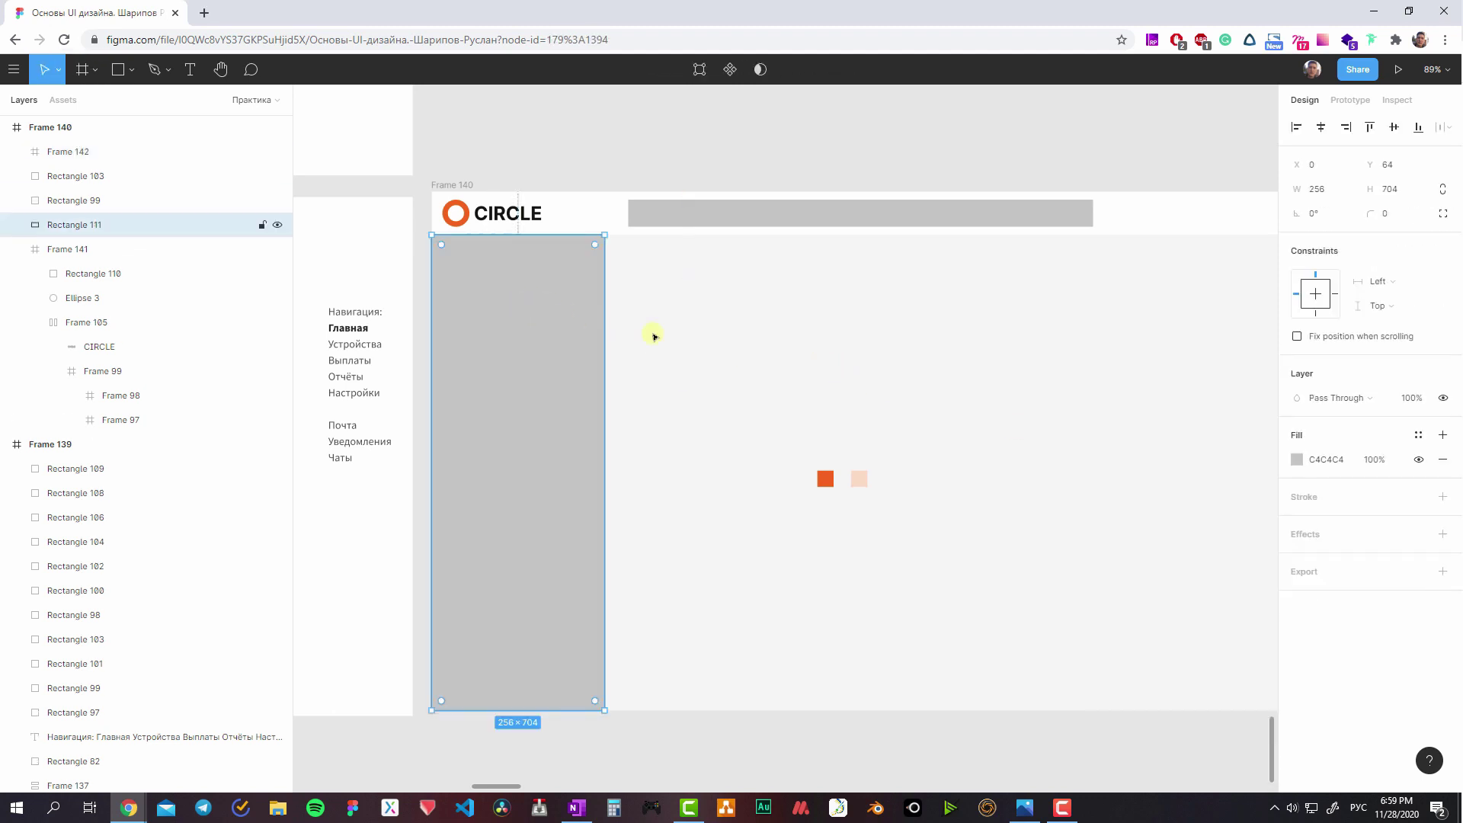
pyautogui.press('Delete')
# - Size the new frame 256 wide, move it to the left edge, and fill it white
pyautogui.click(696, 336)
pyautogui.click(1338, 214)
pyautogui.write('256')
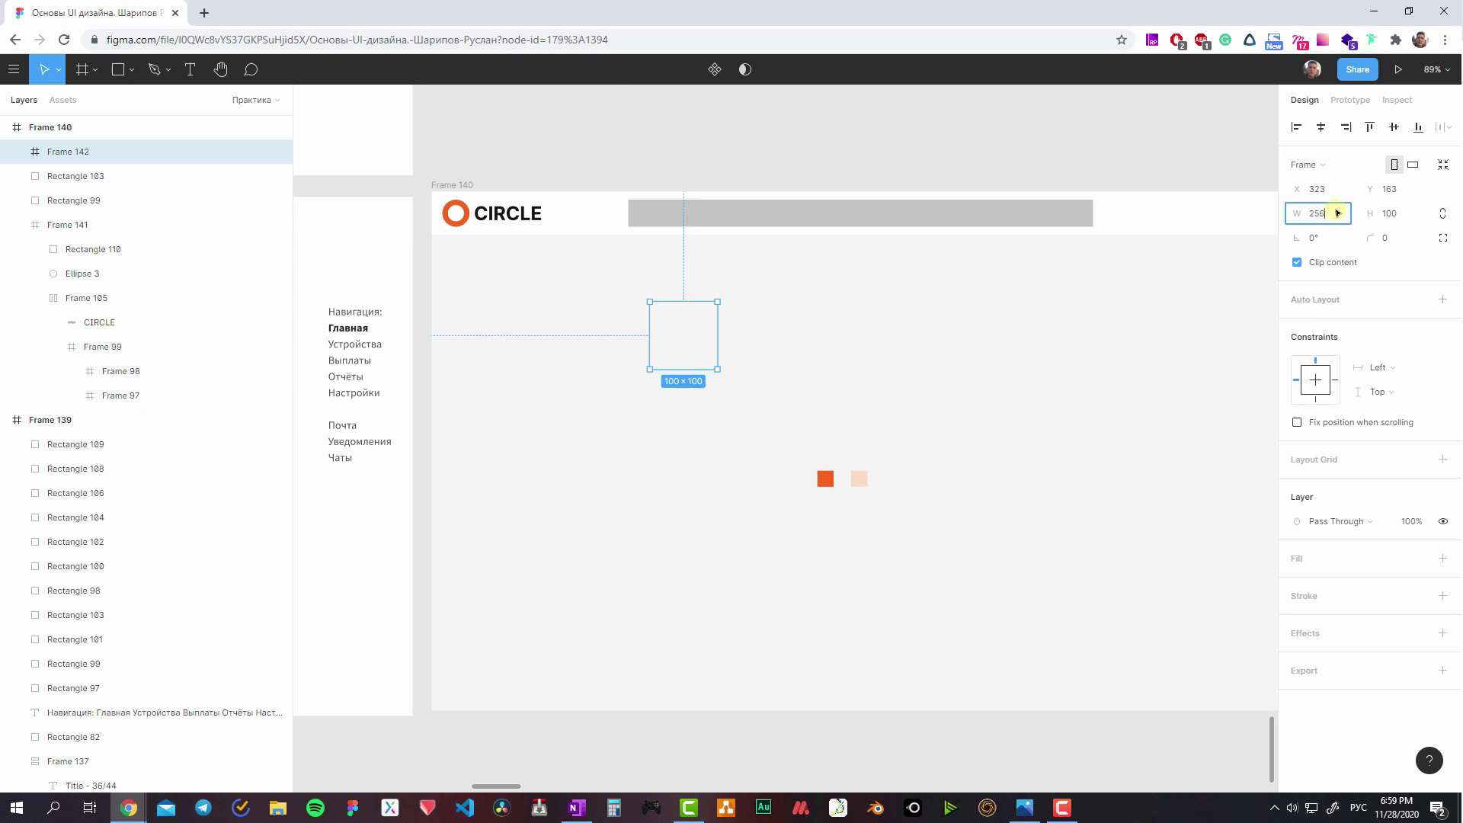
pyautogui.press('Tab')
pyautogui.write('76')
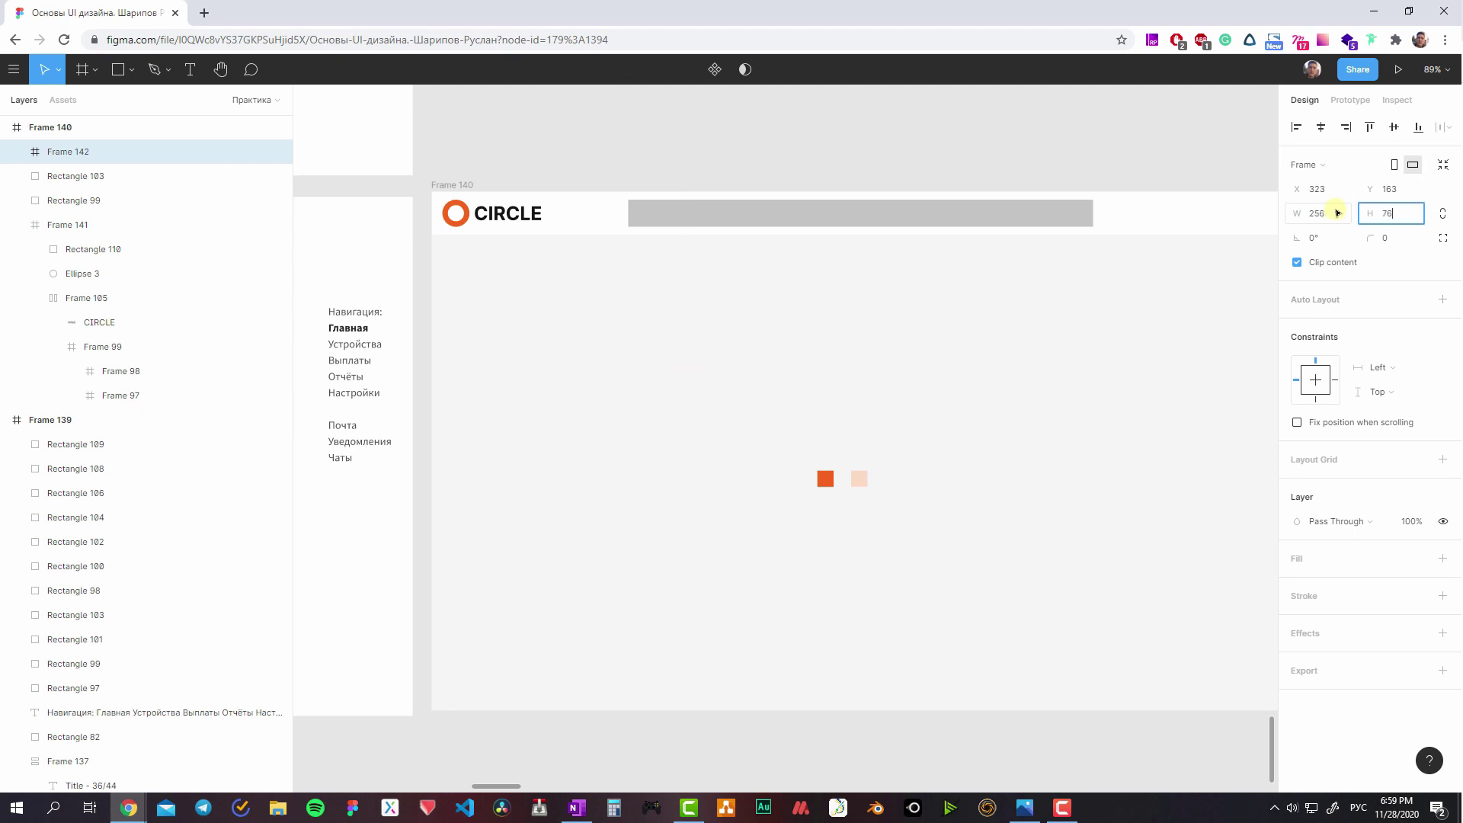
pyautogui.press('Return')
pyautogui.moveTo(777, 428)
pyautogui.mouseDown()
pyautogui.moveTo(555, 373)
pyautogui.moveTo(499, 382)
pyautogui.mouseUp()
pyautogui.click(1442, 559)
# - Check the header and the new 256×704 sidebar frame beneath it
pyautogui.scroll(-2, 587, 640)
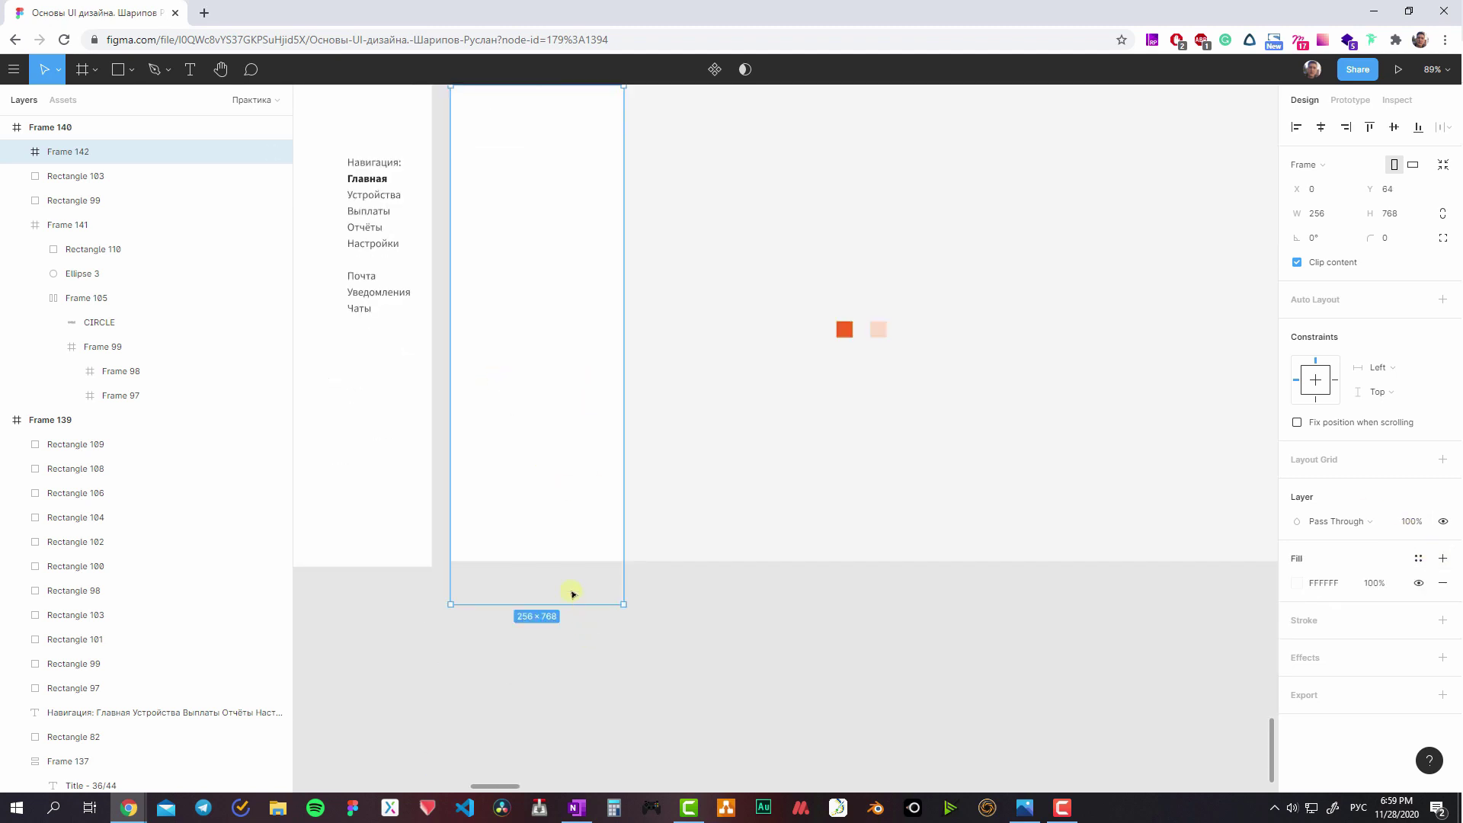
pyautogui.click(794, 477)
pyautogui.scroll(3, 838, 533)
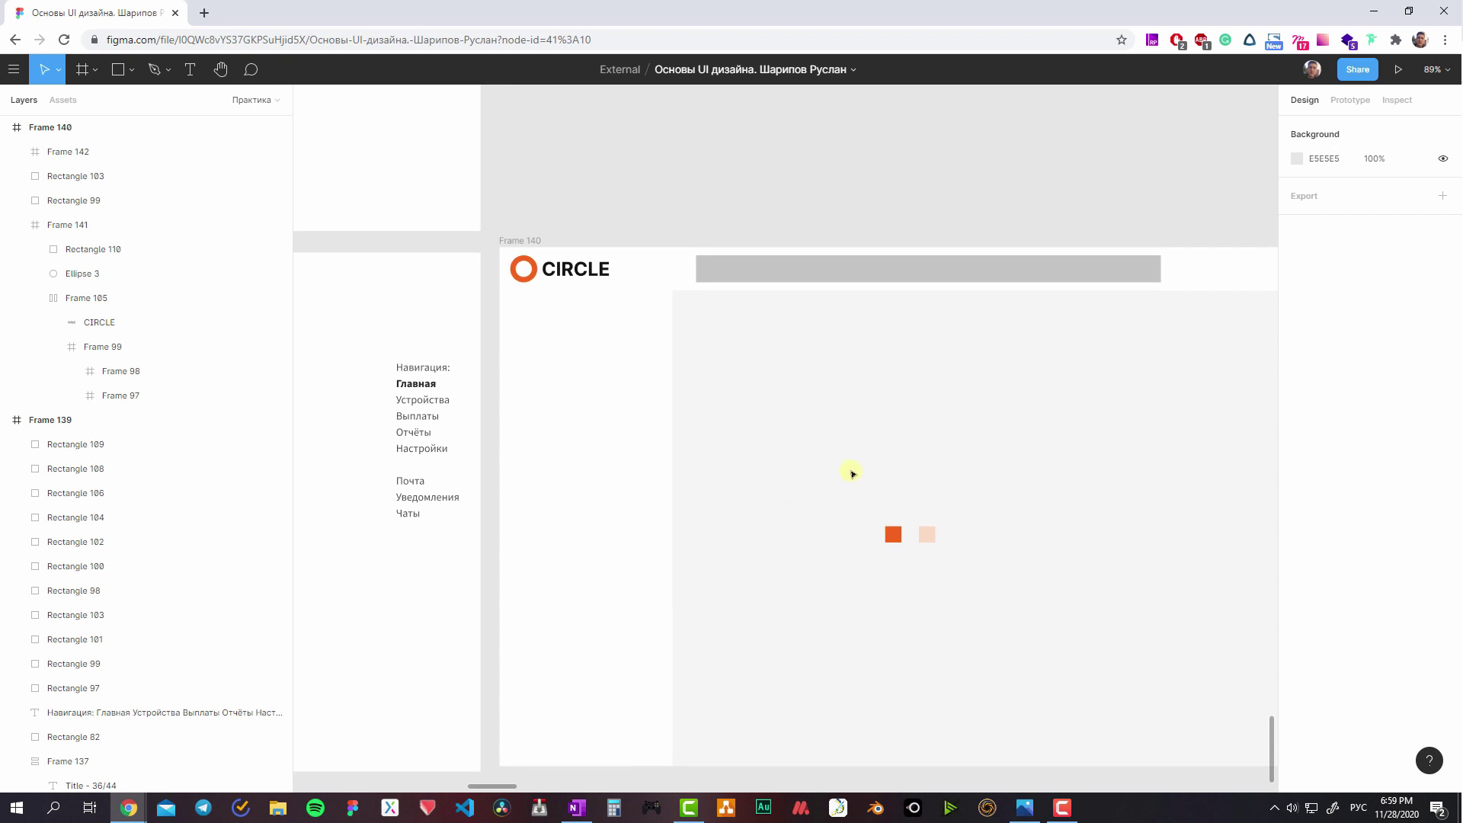
pyautogui.scroll(-1, 852, 473)
pyautogui.hscroll(2, 858, 403)
pyautogui.hscroll(1, 914, 385)
pyautogui.hscroll(-2, 871, 392)
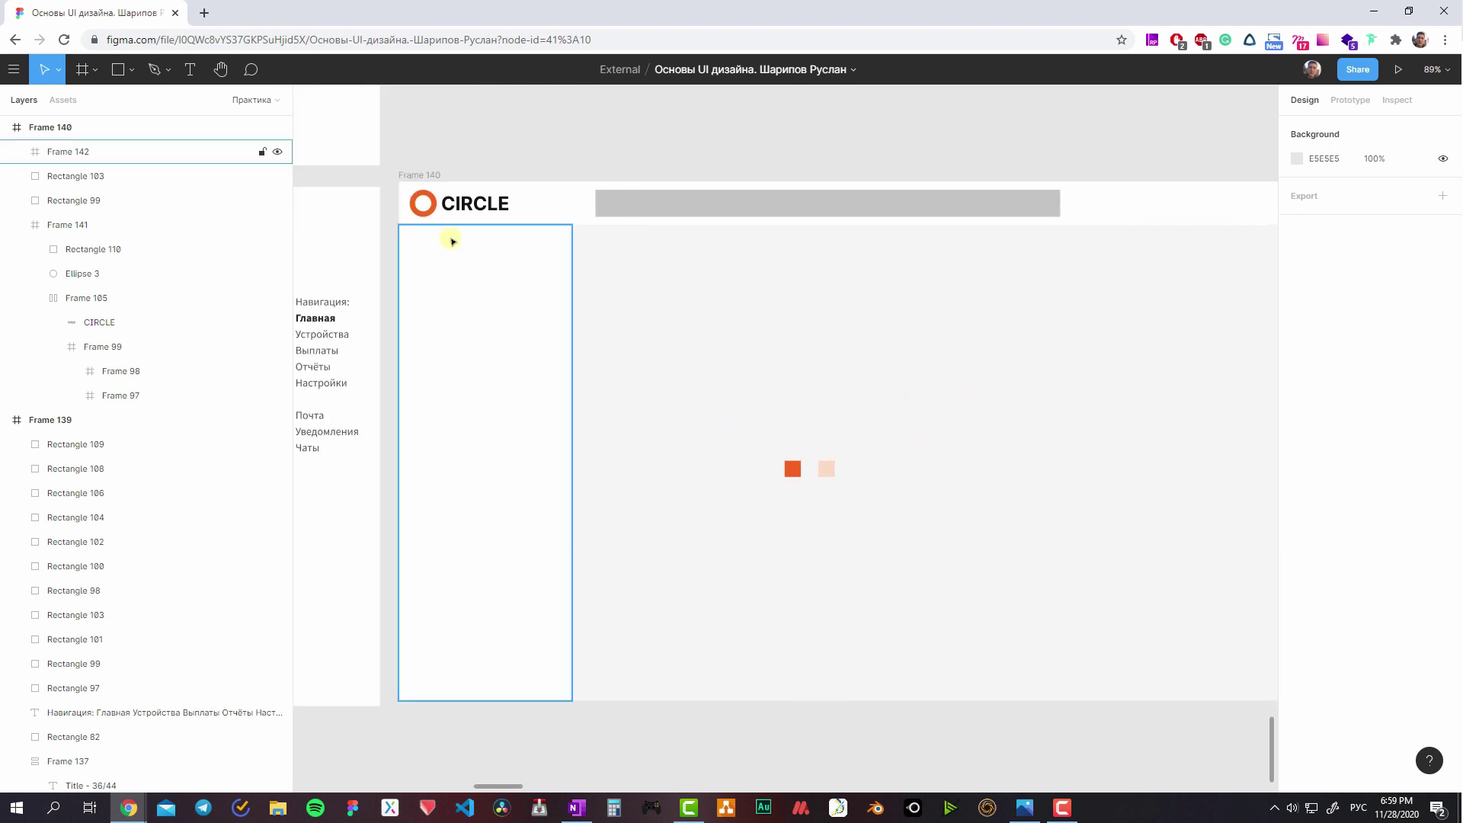
pyautogui.click(628, 228)
pyautogui.click(522, 282)
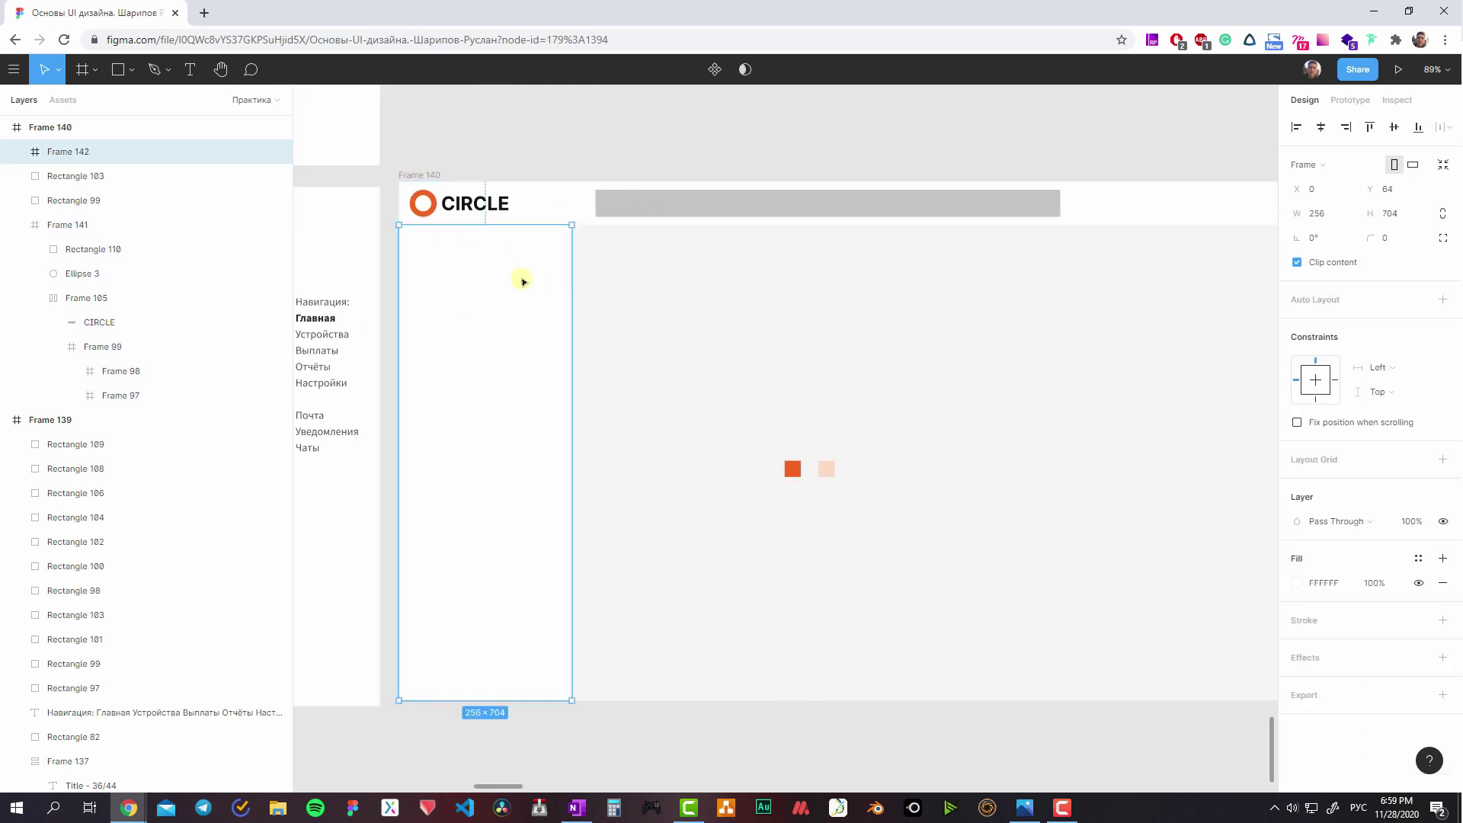
# - Add a new rectangle inside the sidebar frame
pyautogui.hotkey('ctrl', 'shift', '4')
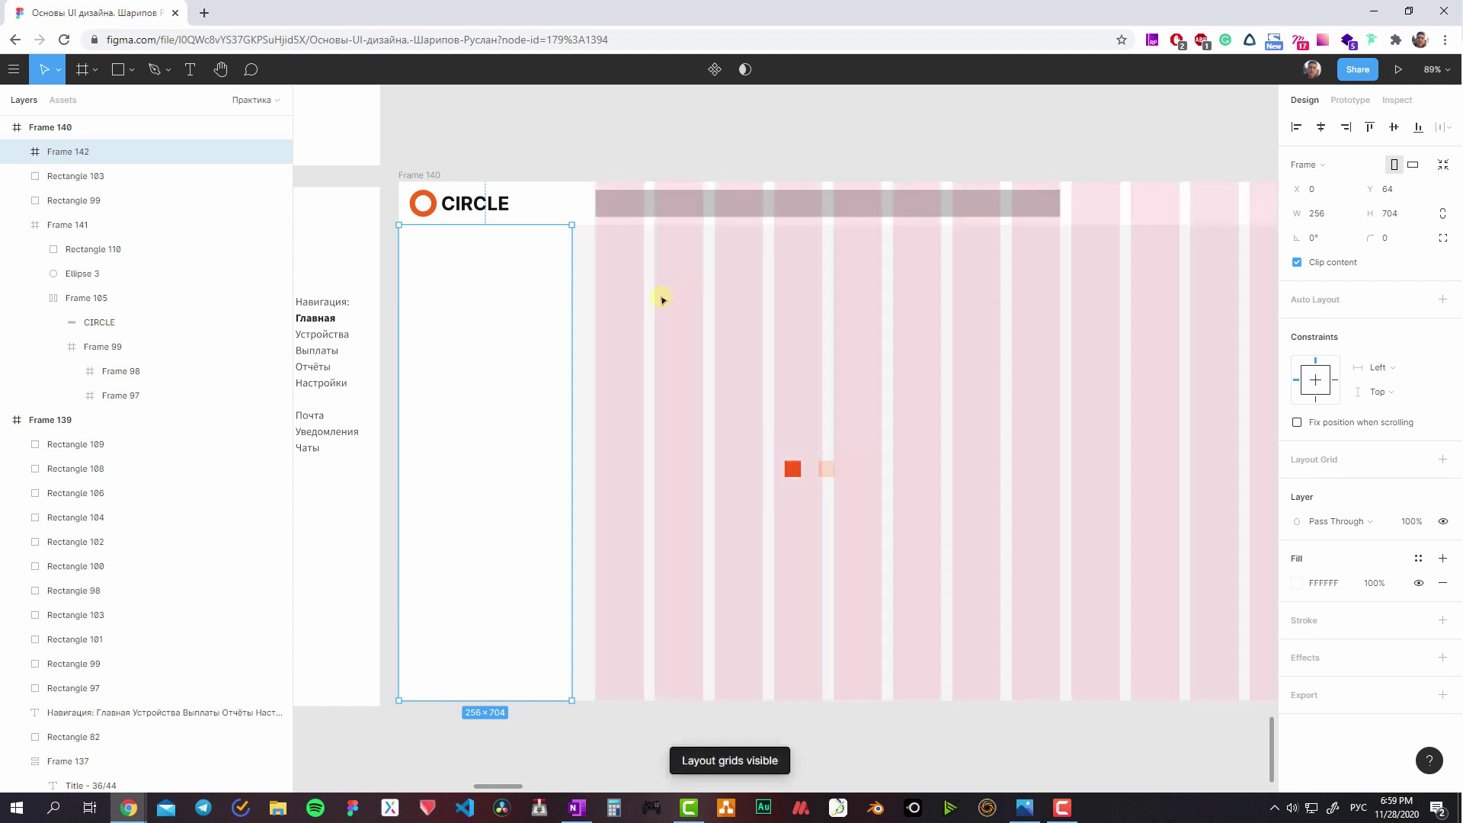
pyautogui.hotkey('ctrl', 'shift', '4')
pyautogui.click(637, 222)
pyautogui.scroll(-2, 1379, 534)
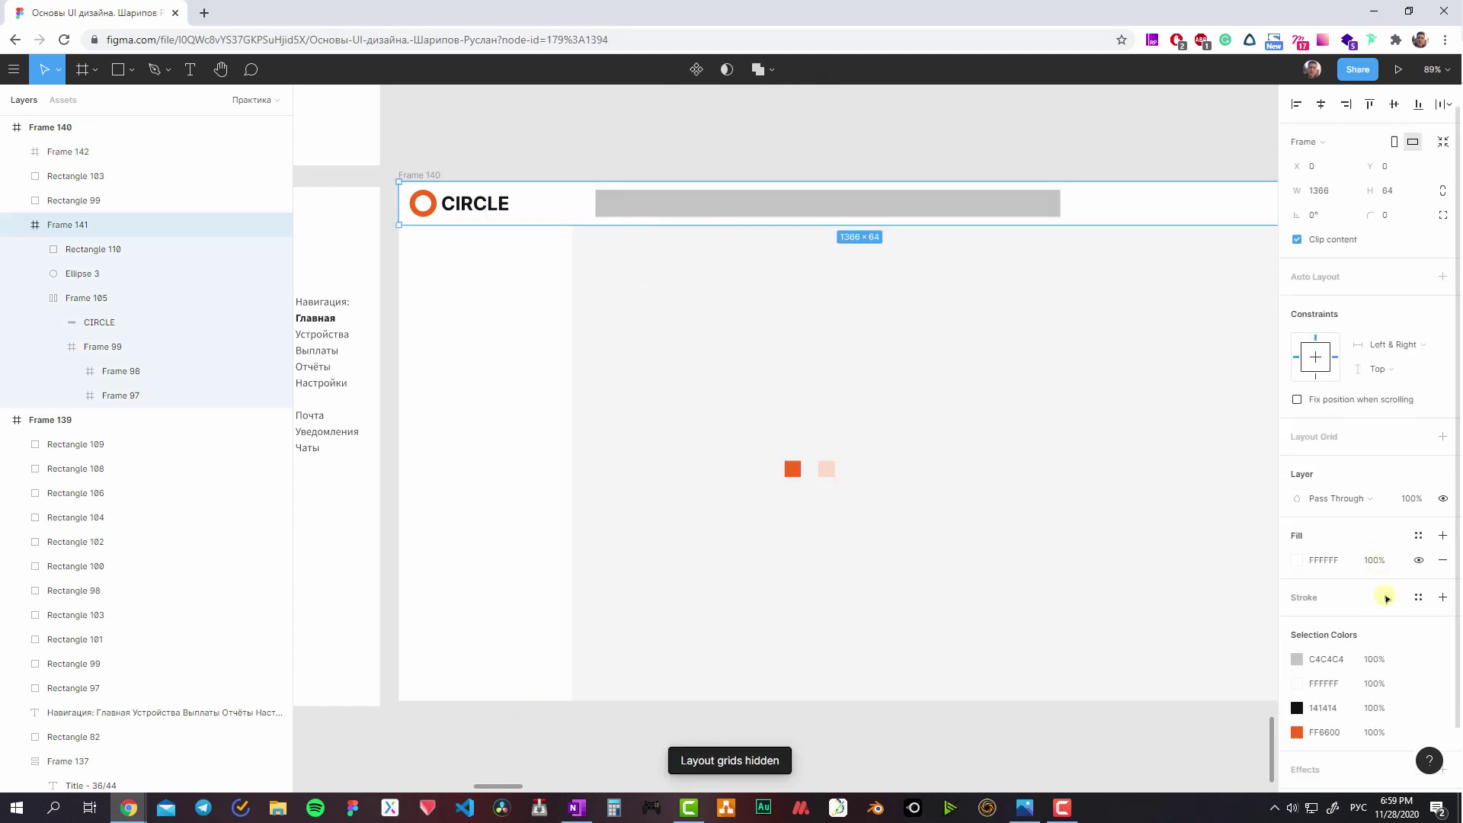
pyautogui.click(516, 333)
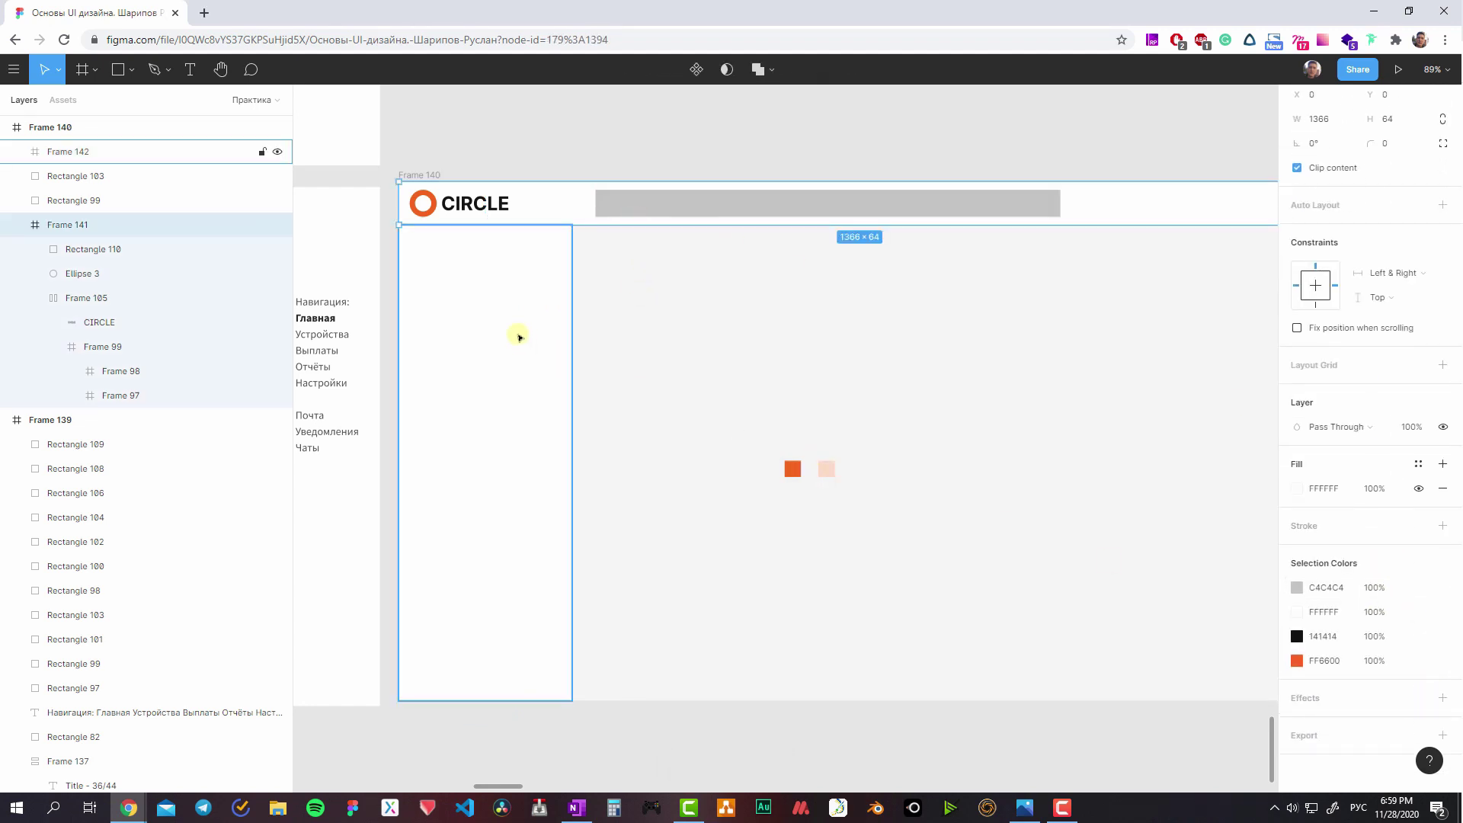
pyautogui.press('r')
pyautogui.click(491, 246)
# - Make the rectangle a 1×704 divider line along the sidebar's right edge from the top
pyautogui.click(1396, 196)
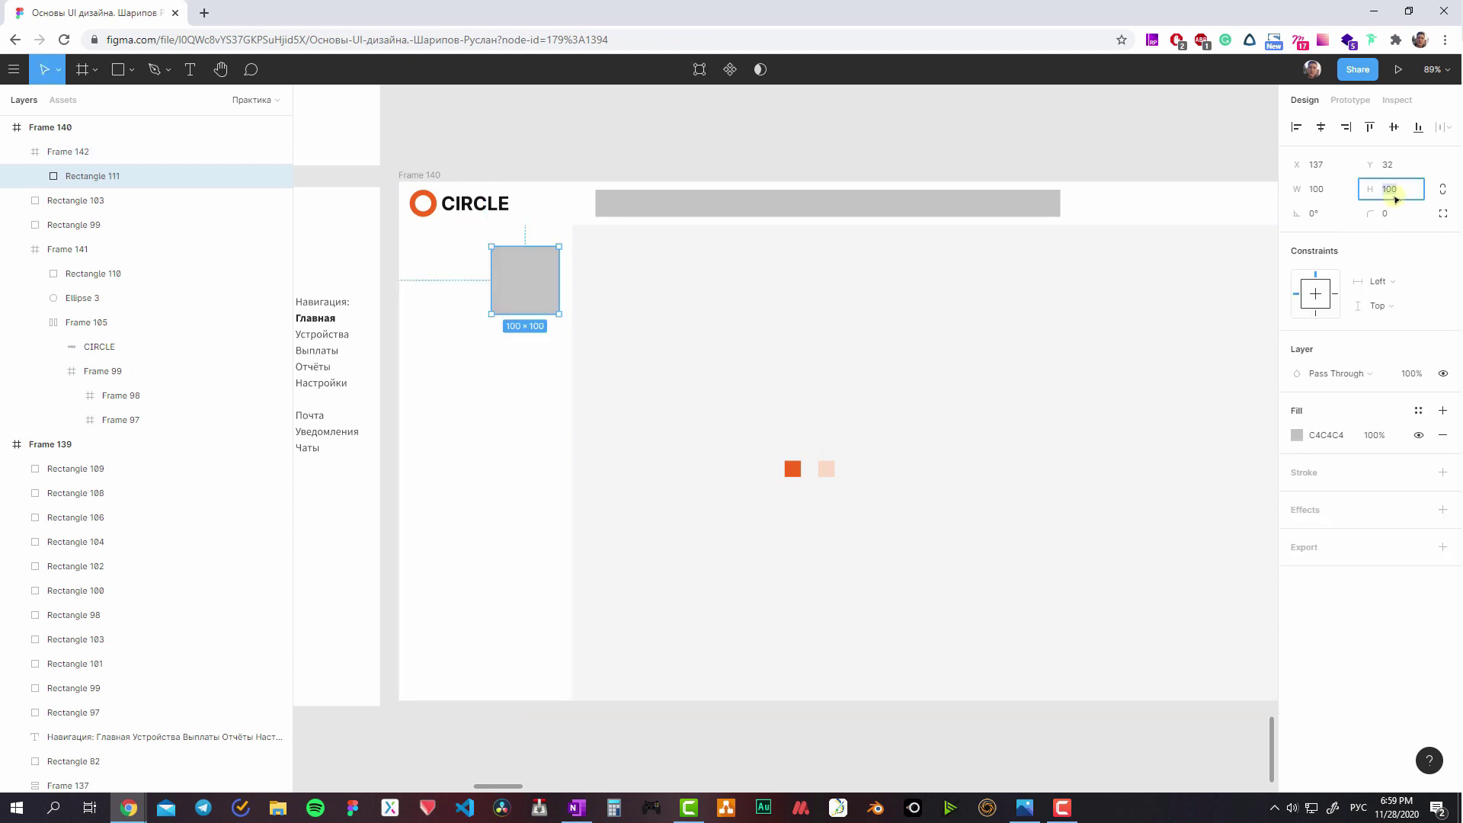
pyautogui.click(1318, 189)
pyautogui.write('1')
pyautogui.press('Return')
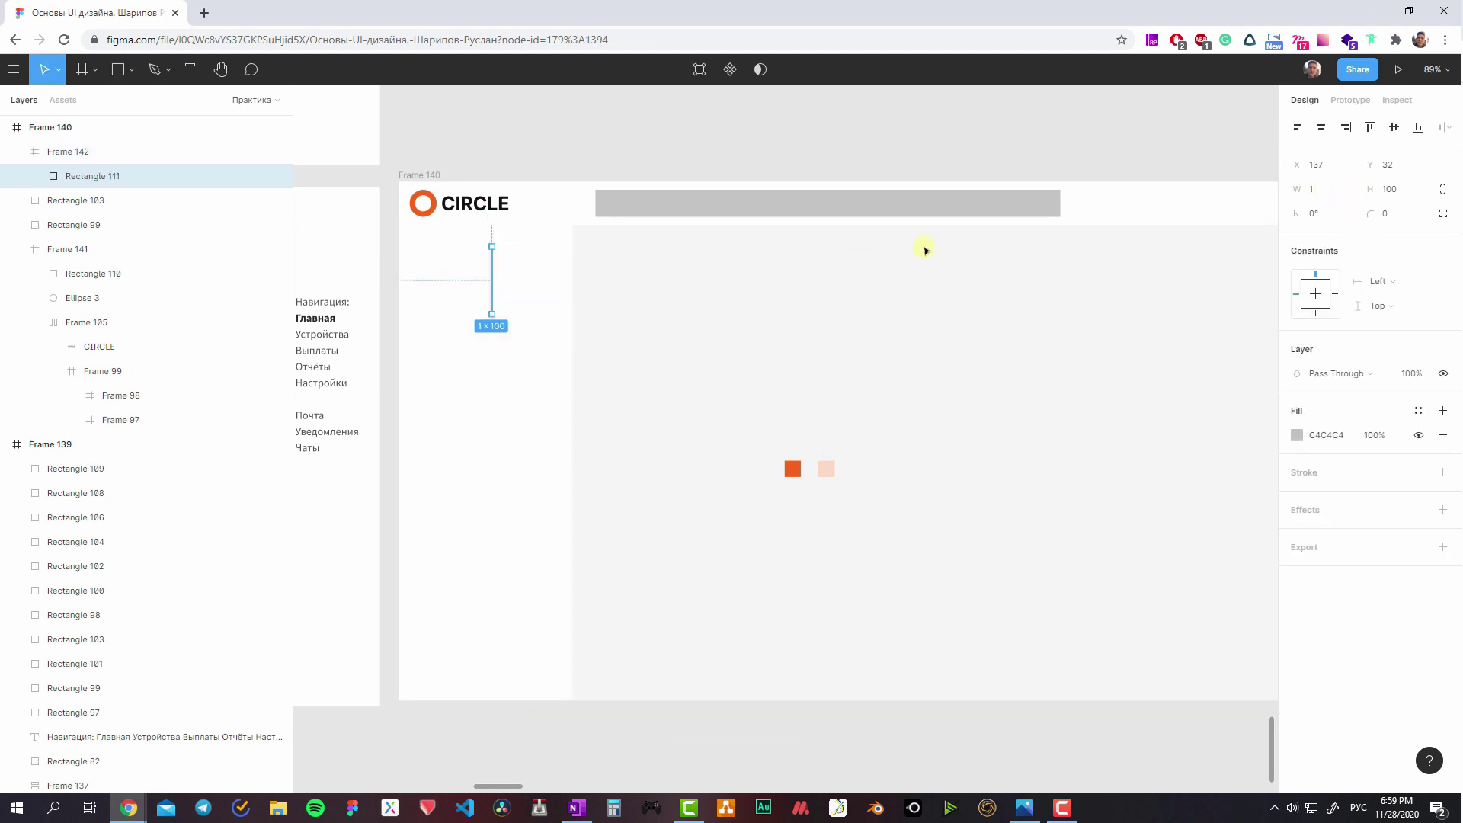
pyautogui.hotkey('shift', 'Up')
pyautogui.hotkey('shift', 'Up')
pyautogui.hotkey('shift', 'Up')
pyautogui.press('Up')
pyautogui.press('Up')
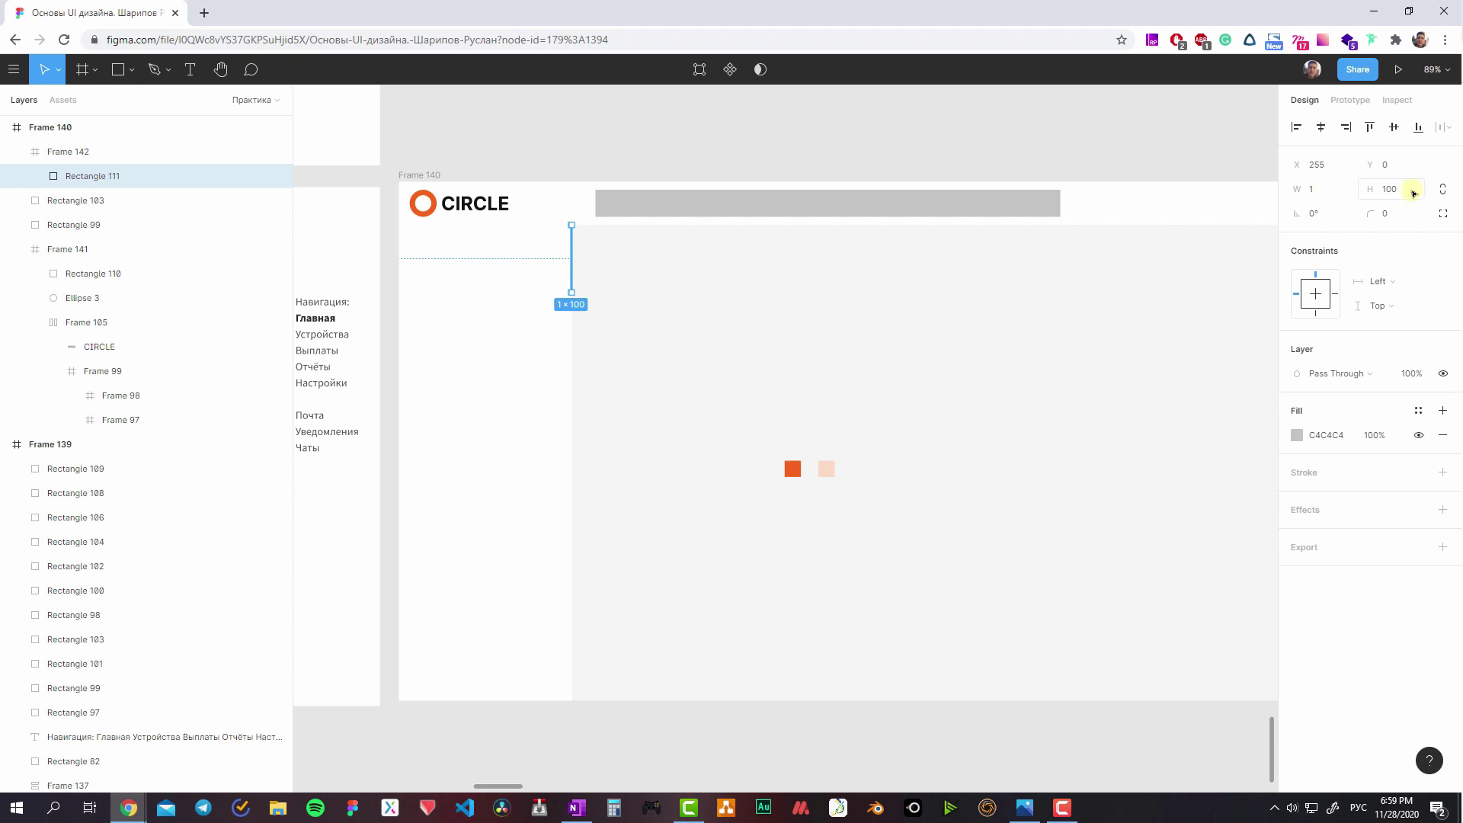
pyautogui.click(1413, 194)
pyautogui.write('704')
pyautogui.press('Return')
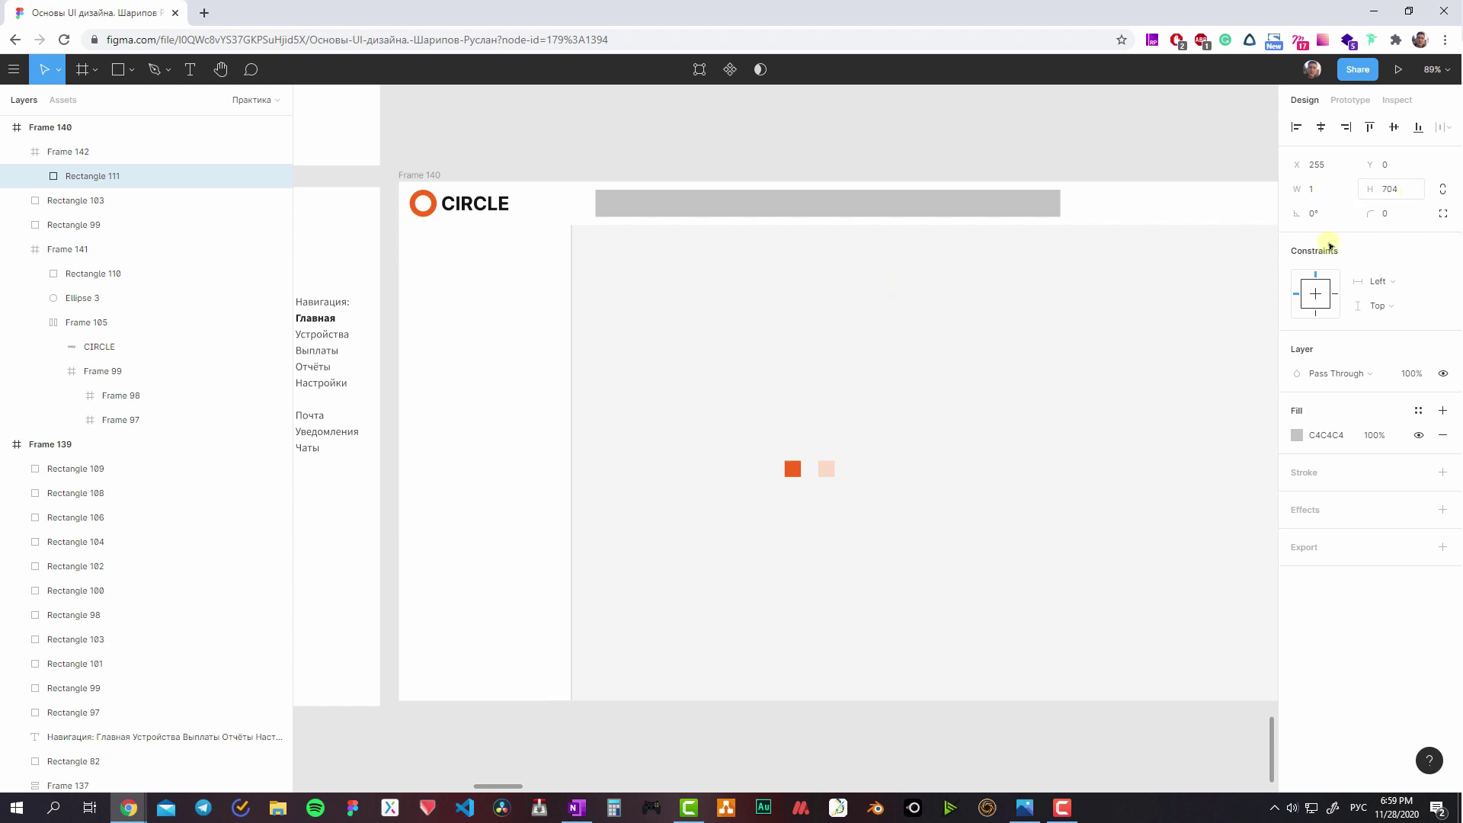
pyautogui.click(796, 339)
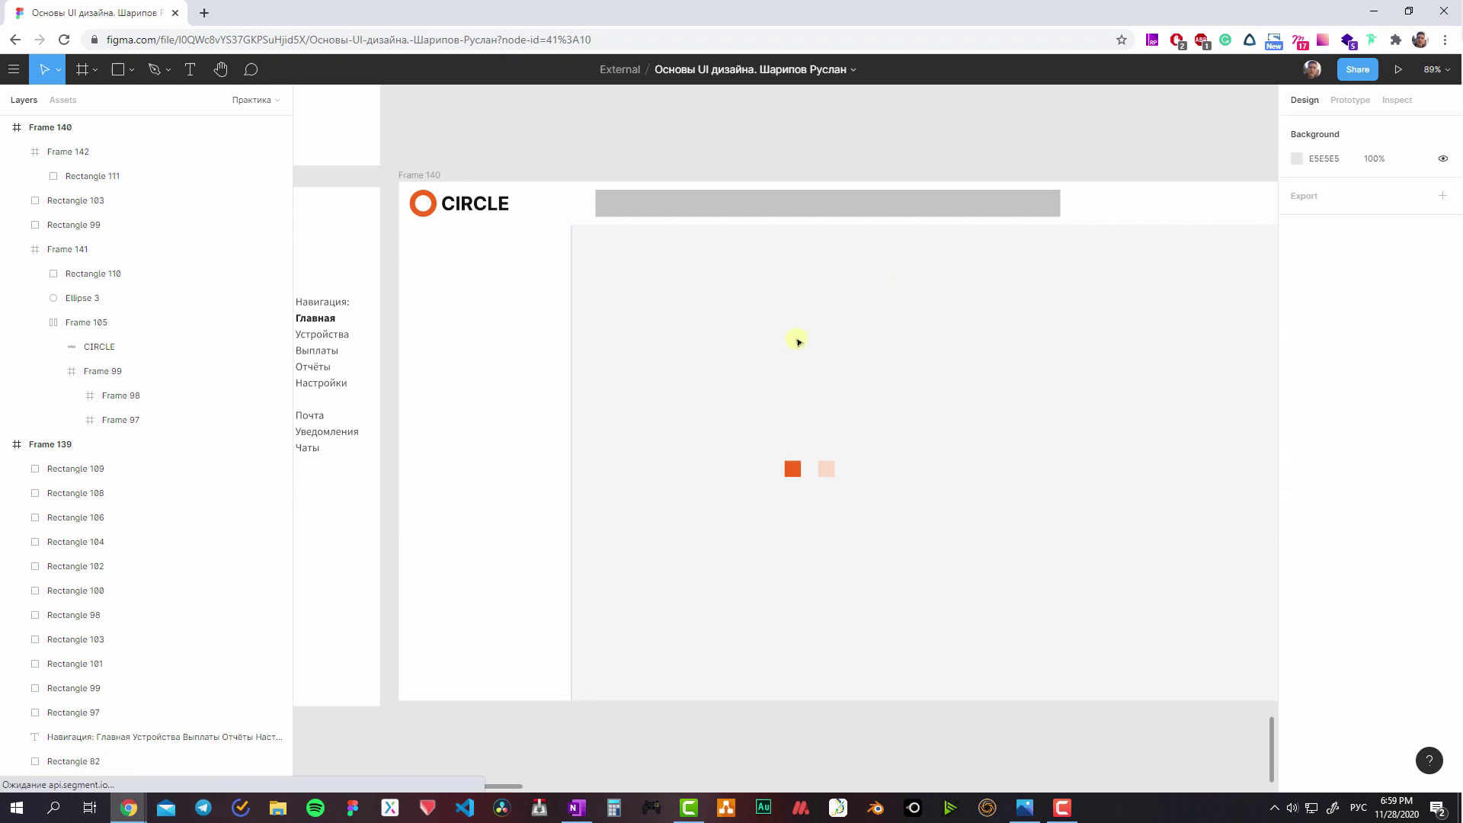
pyautogui.click(576, 366)
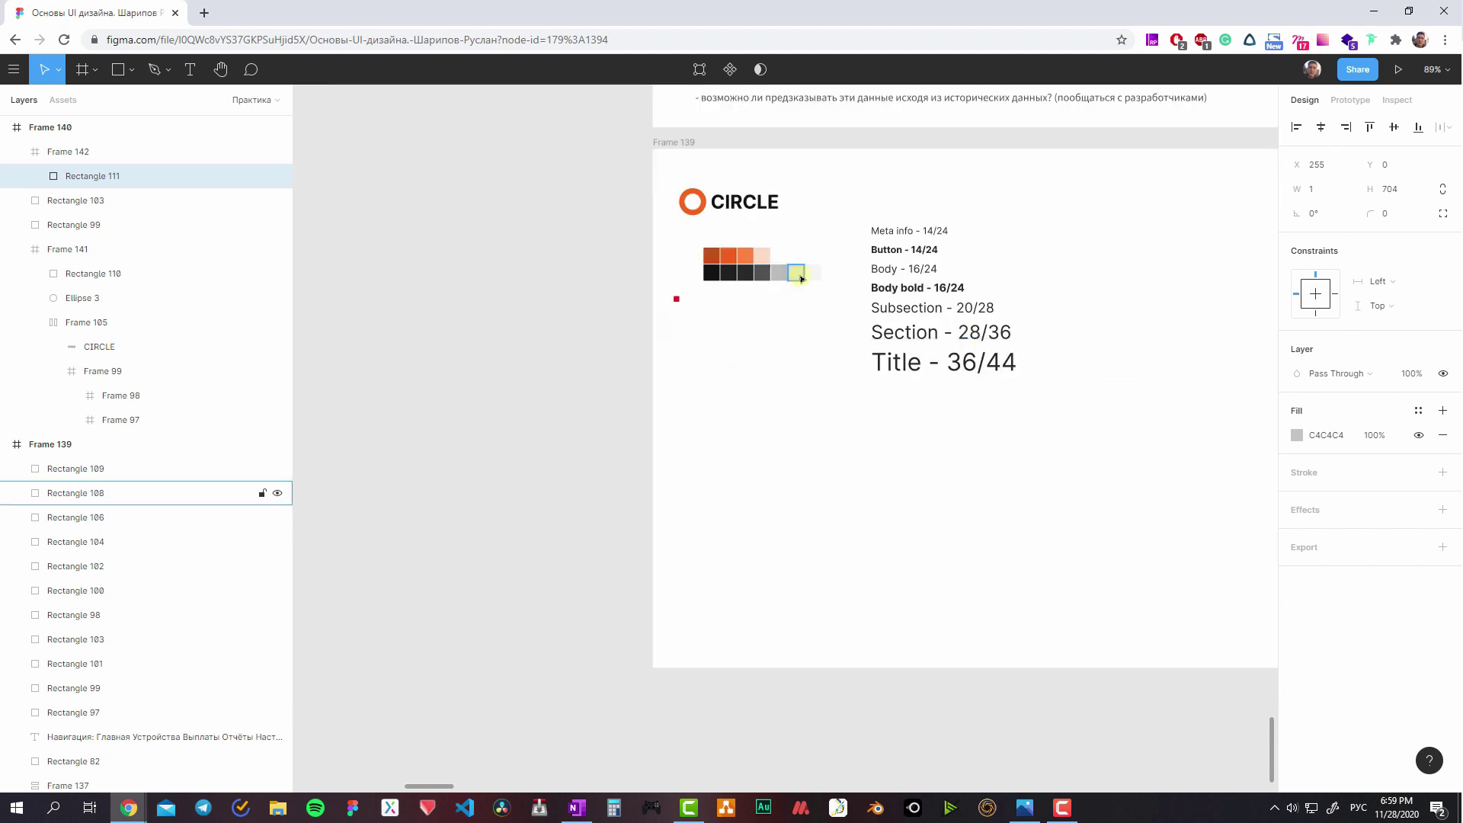
# - Pin the sidebar divider line to stretch Top & Bottom in its vertical constraints
pyautogui.hscroll(-5, 618, 323)
pyautogui.hscroll(3, 618, 323)
pyautogui.click(747, 299)
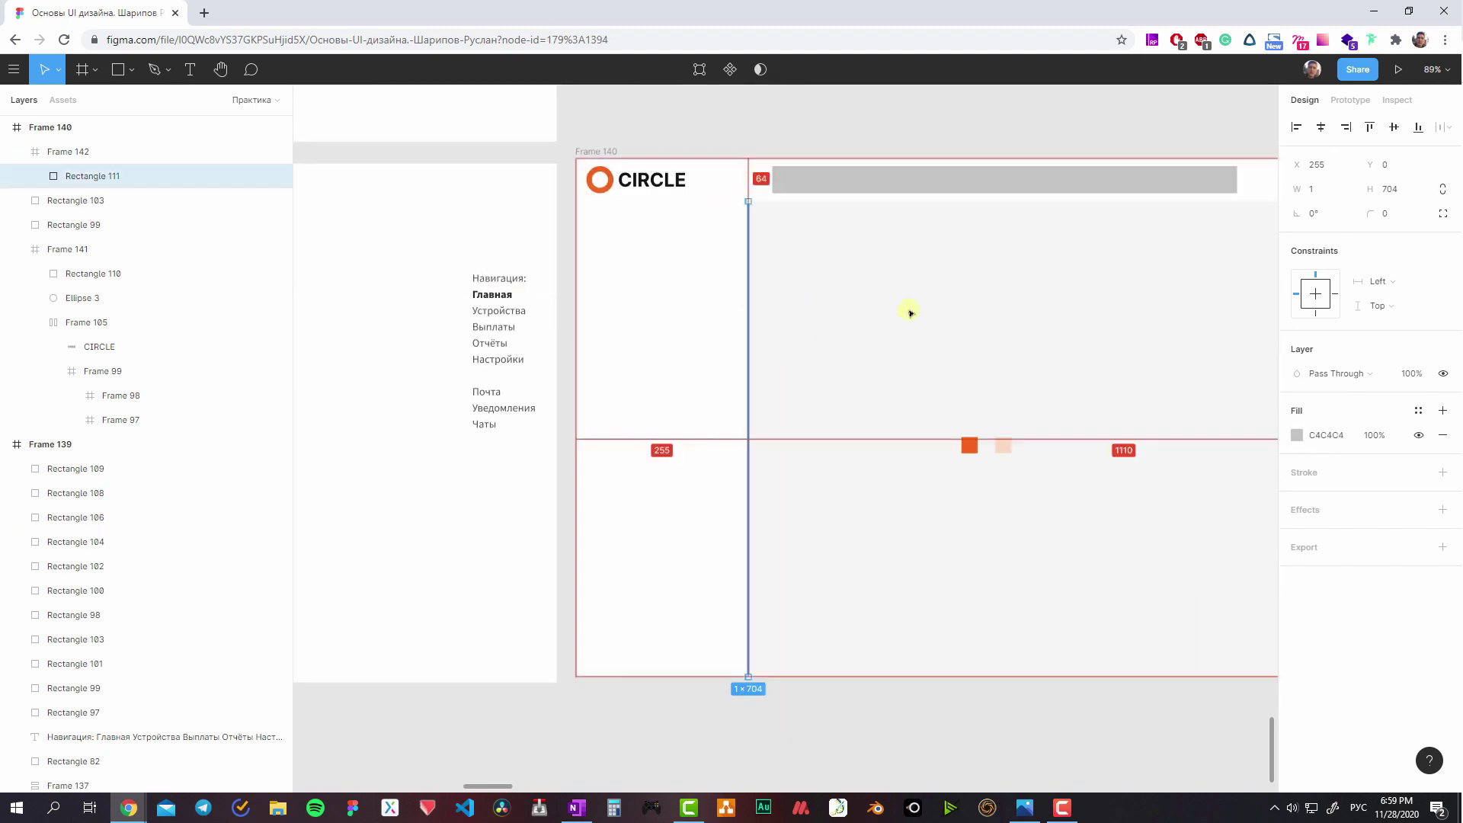
pyautogui.click(918, 306)
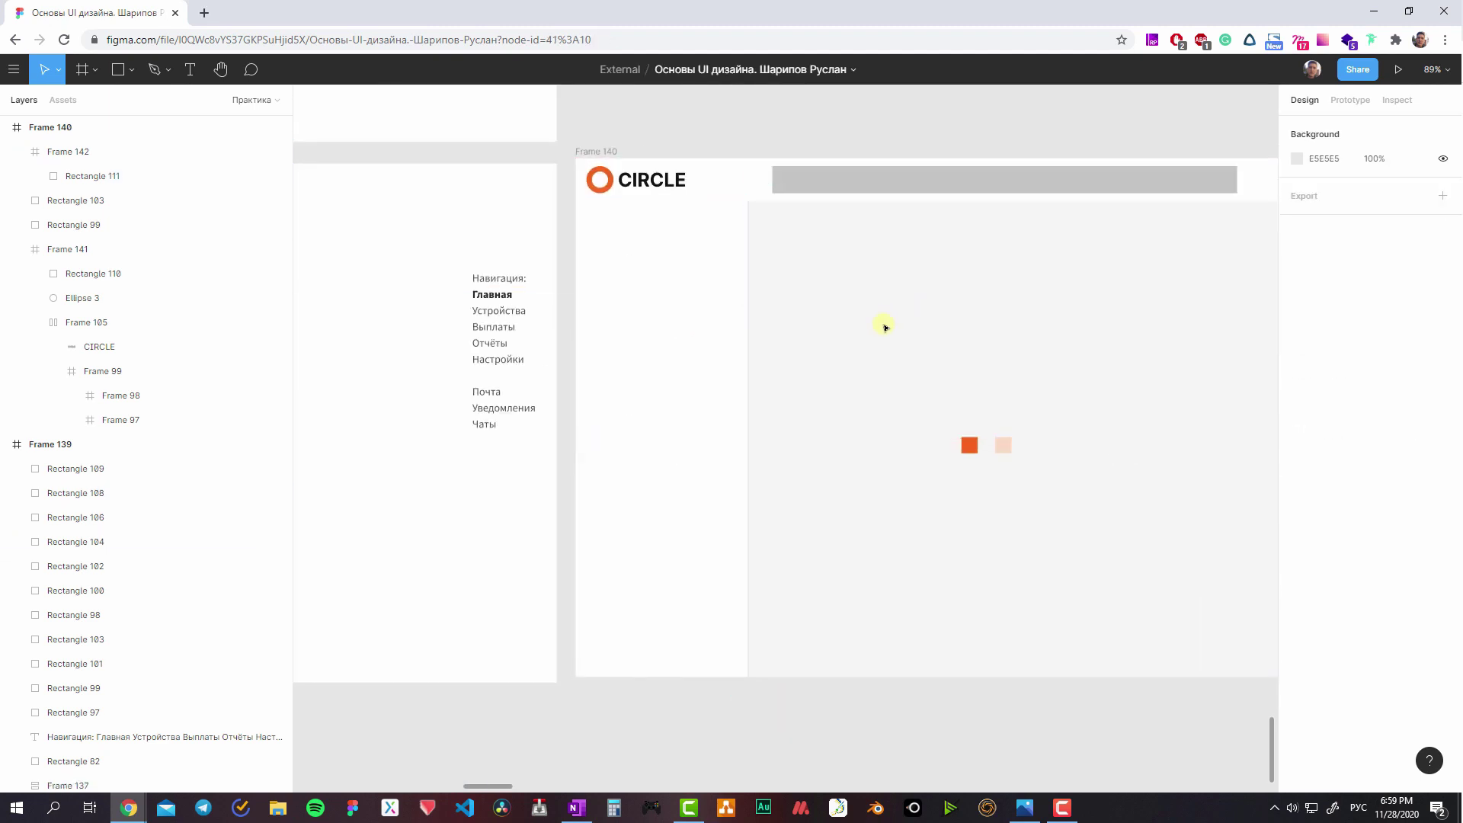
pyautogui.click(748, 290)
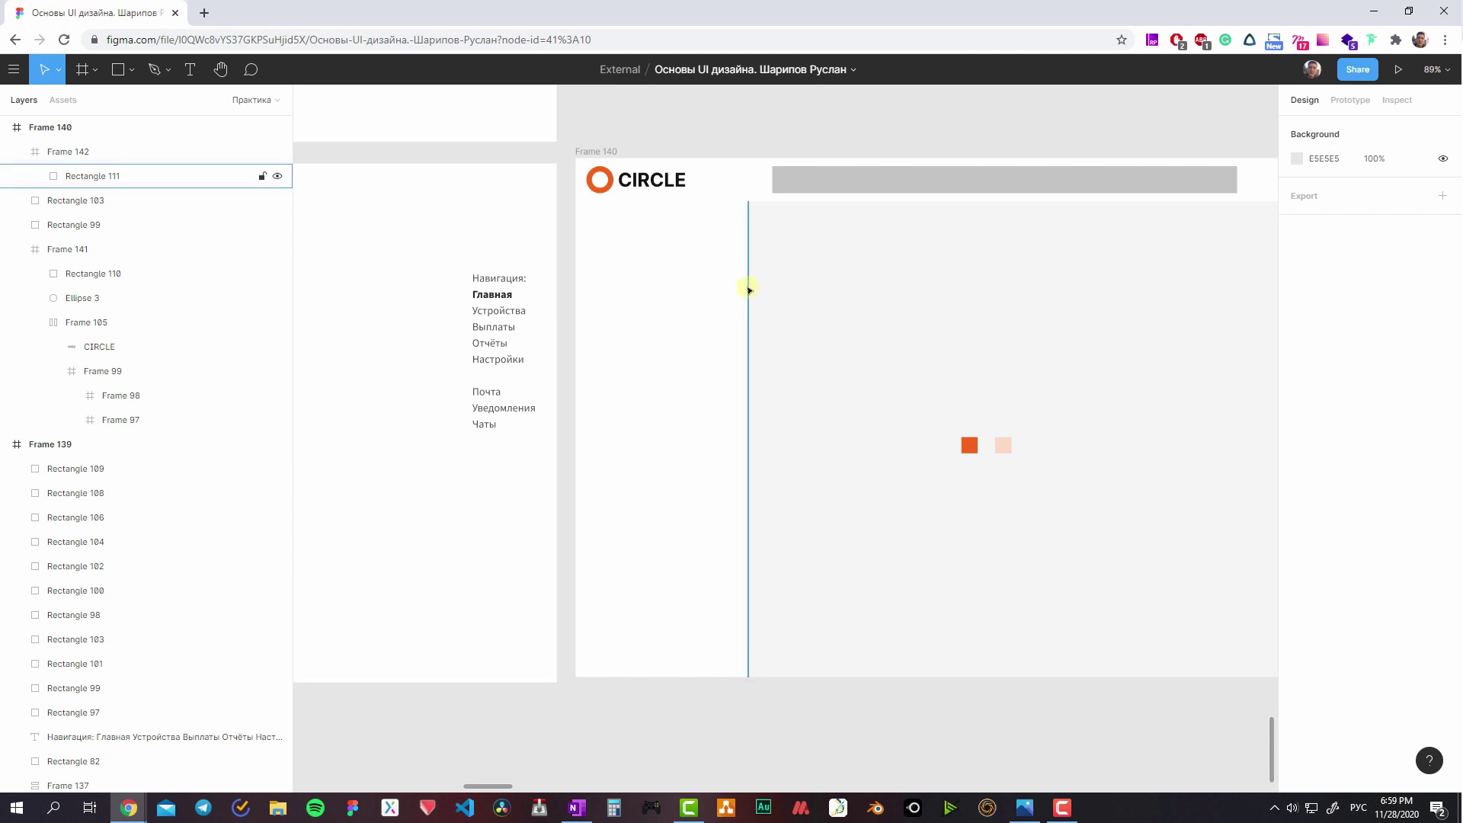
pyautogui.click(1379, 306)
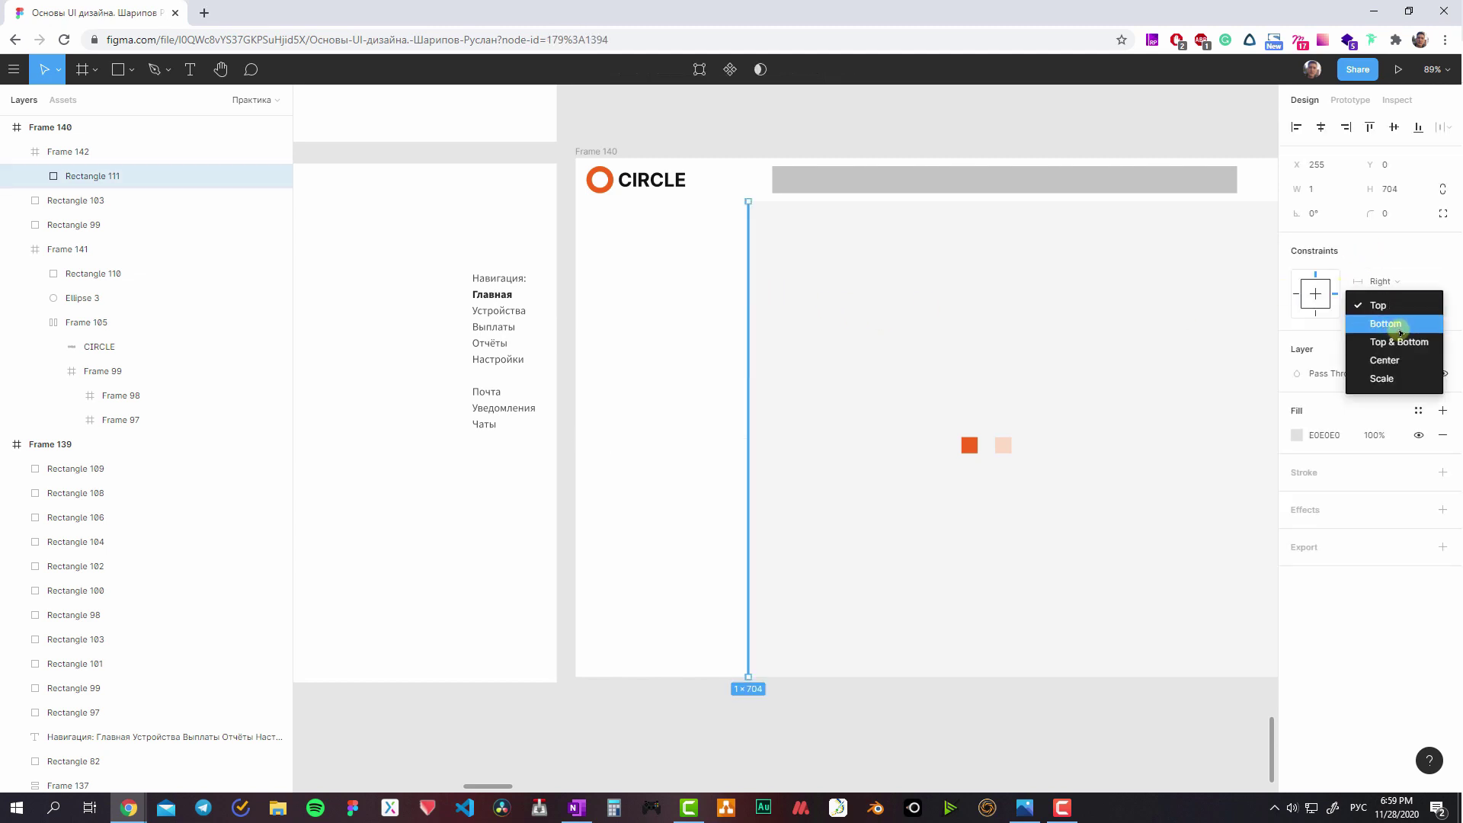
pyautogui.click(864, 270)
# - Resize sidebar Frame 142 to test that the divider follows, reselecting the line and frame
pyautogui.click(687, 263)
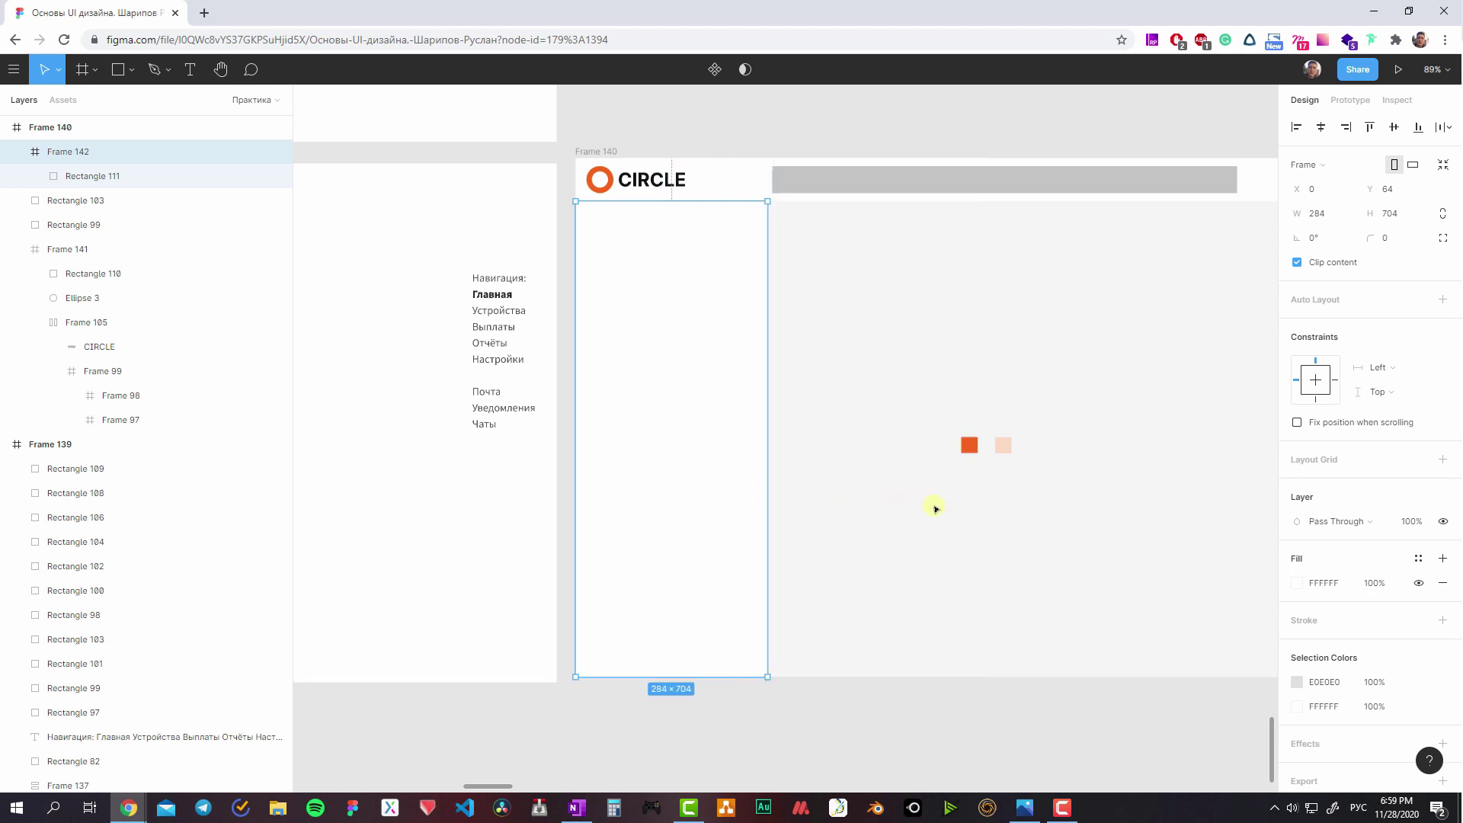
pyautogui.click(674, 687)
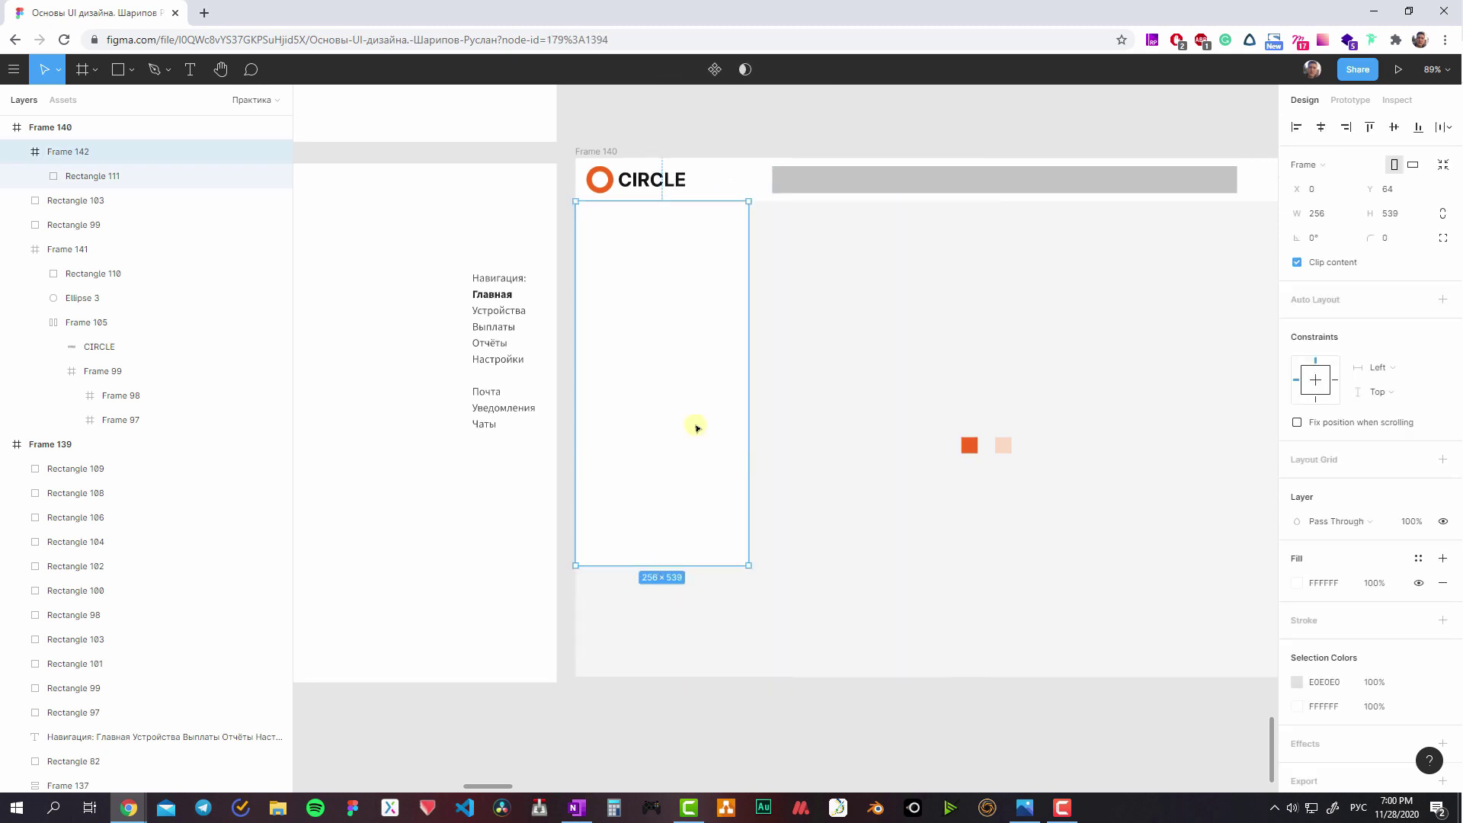
pyautogui.click(818, 470)
pyautogui.click(749, 446)
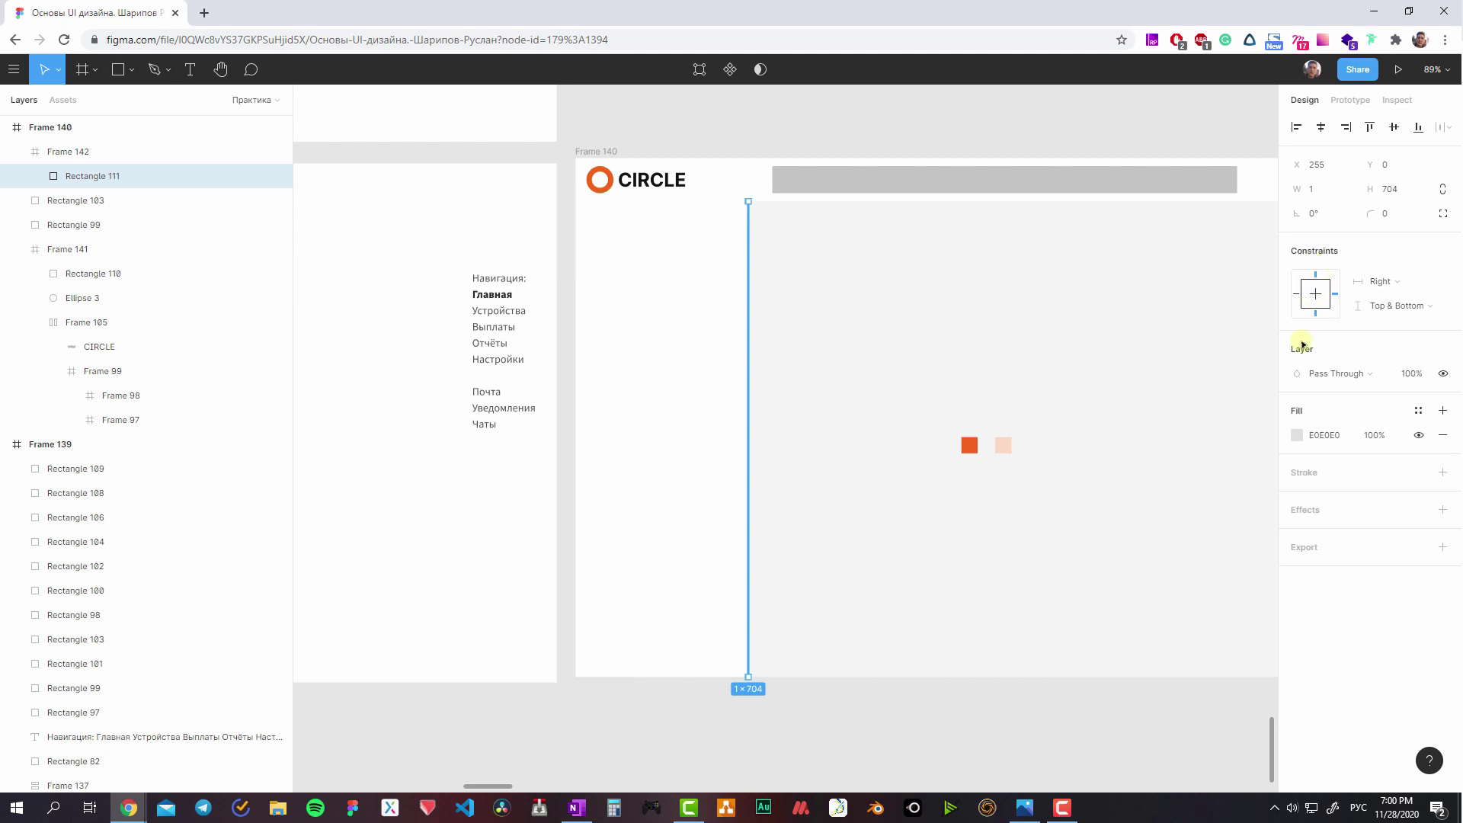
pyautogui.click(833, 368)
pyautogui.click(749, 353)
pyautogui.click(760, 350)
pyautogui.click(874, 349)
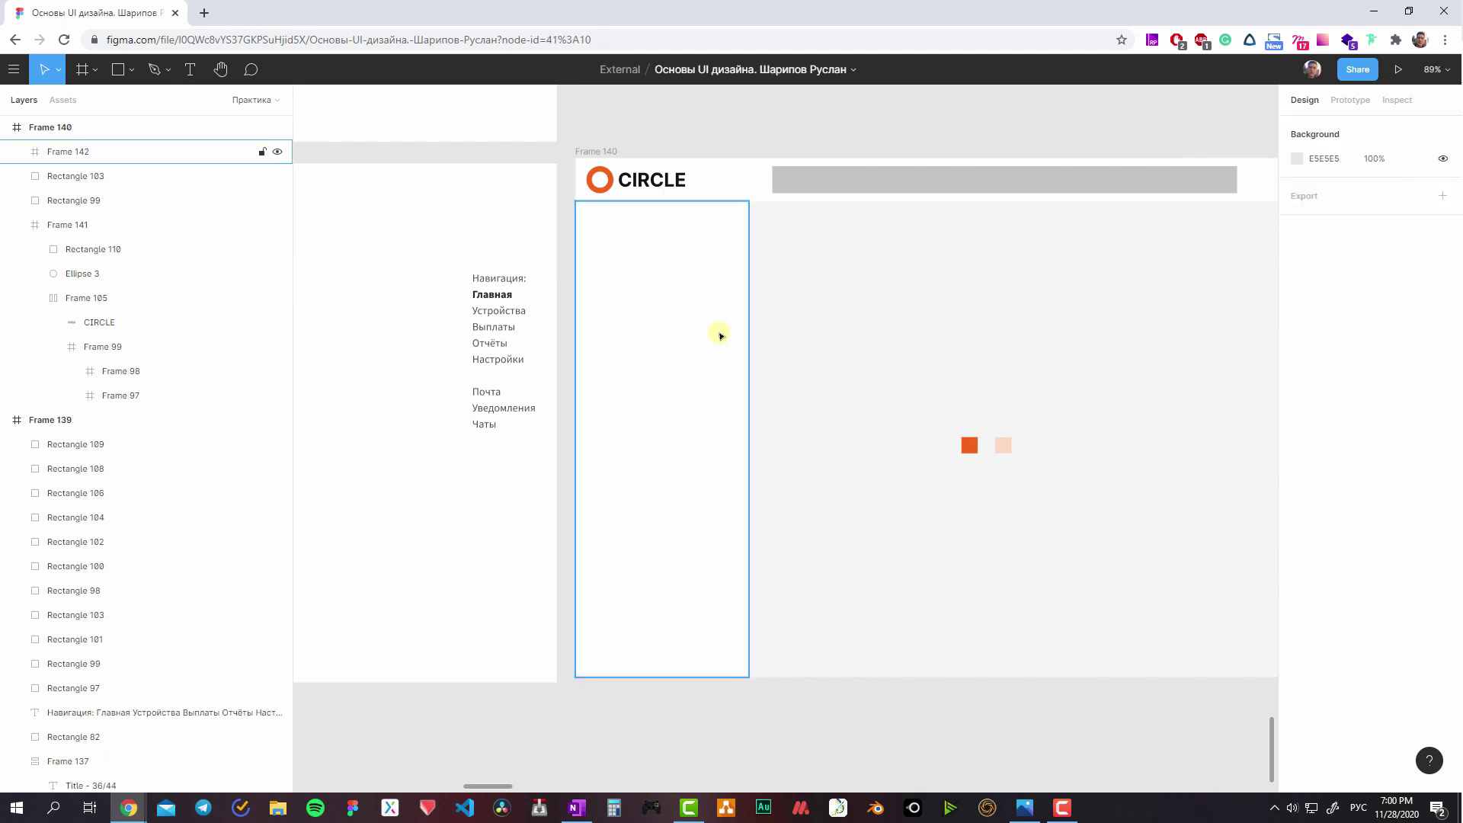
pyautogui.click(717, 333)
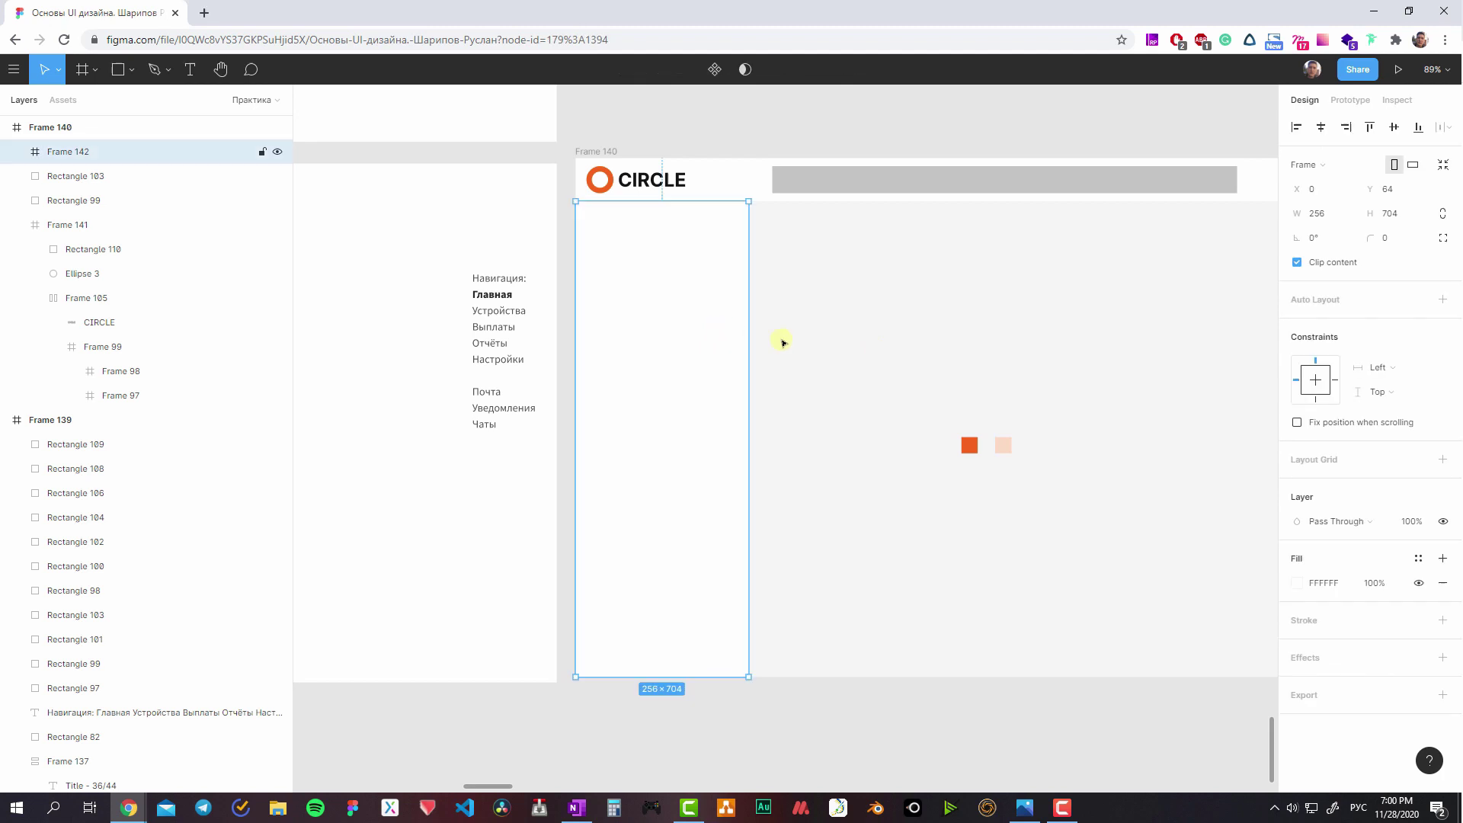
# - Add an inner shadow to the sidebar frame with X -1, Y 0 and blur 0
pyautogui.click(1441, 656)
pyautogui.click(1350, 683)
pyautogui.click(1296, 681)
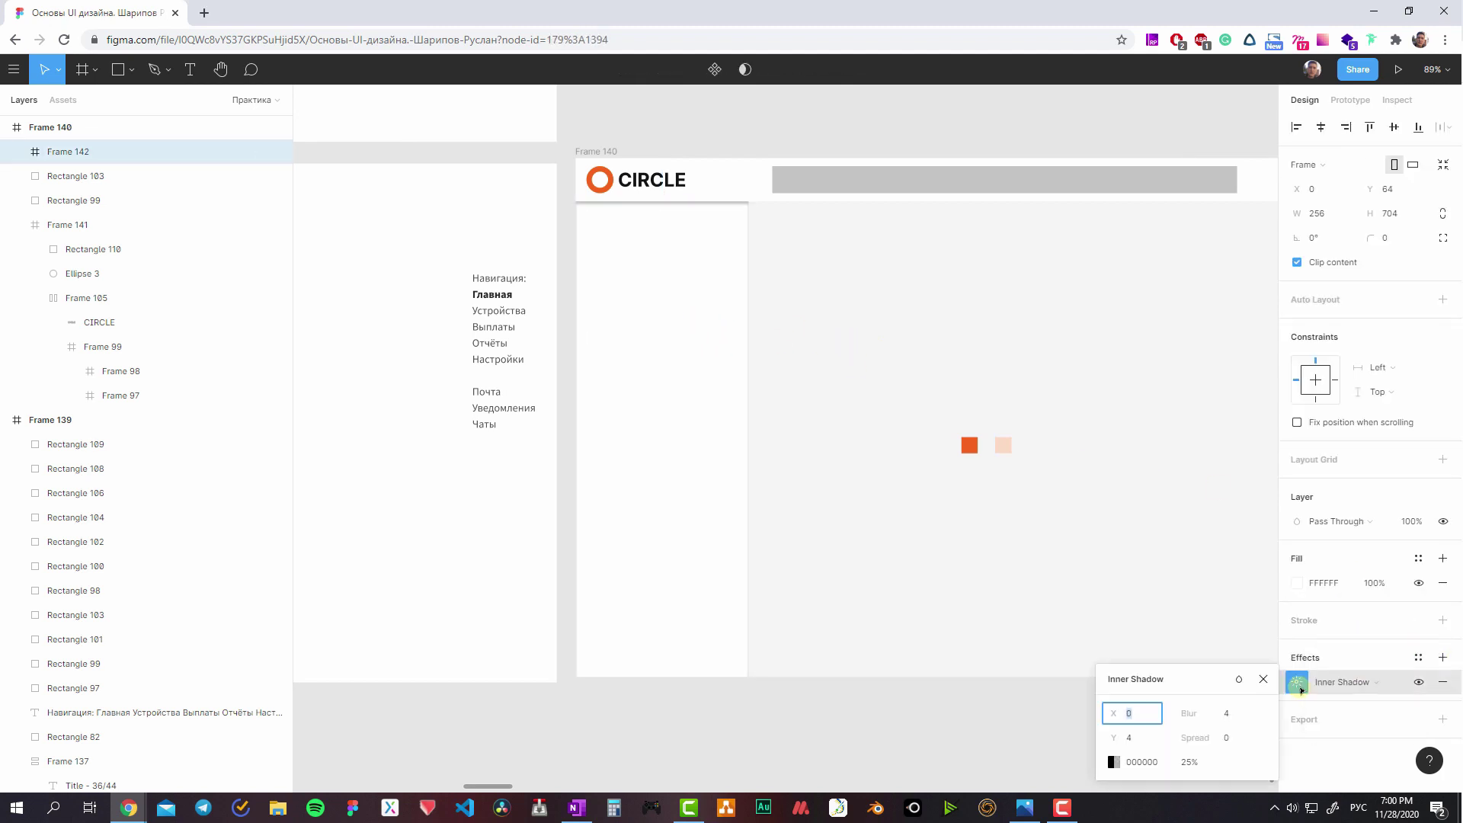
pyautogui.click(1152, 733)
pyautogui.write('0')
pyautogui.press('Return')
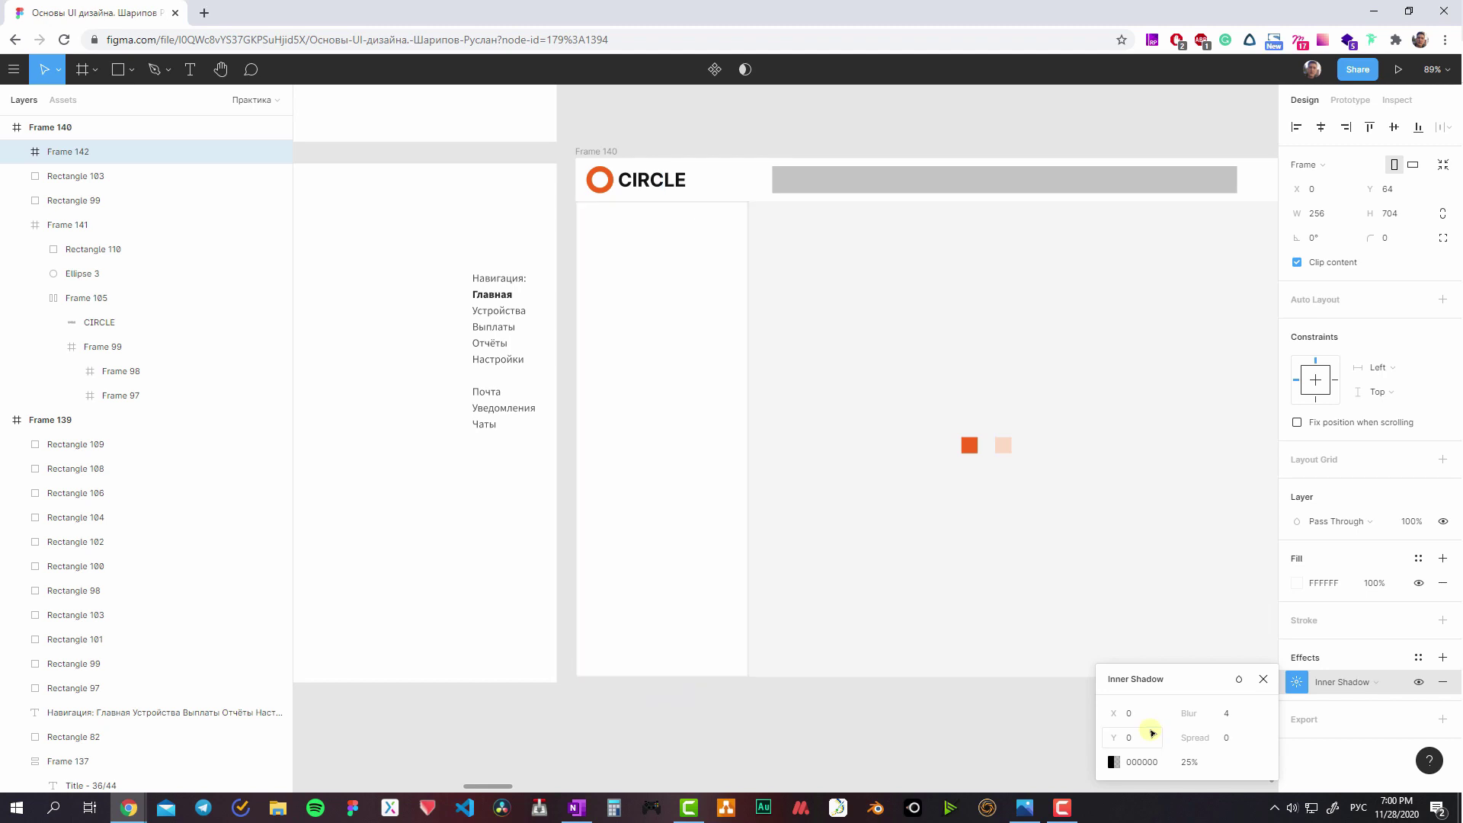
pyautogui.click(1139, 713)
pyautogui.write('1')
pyautogui.press('Return')
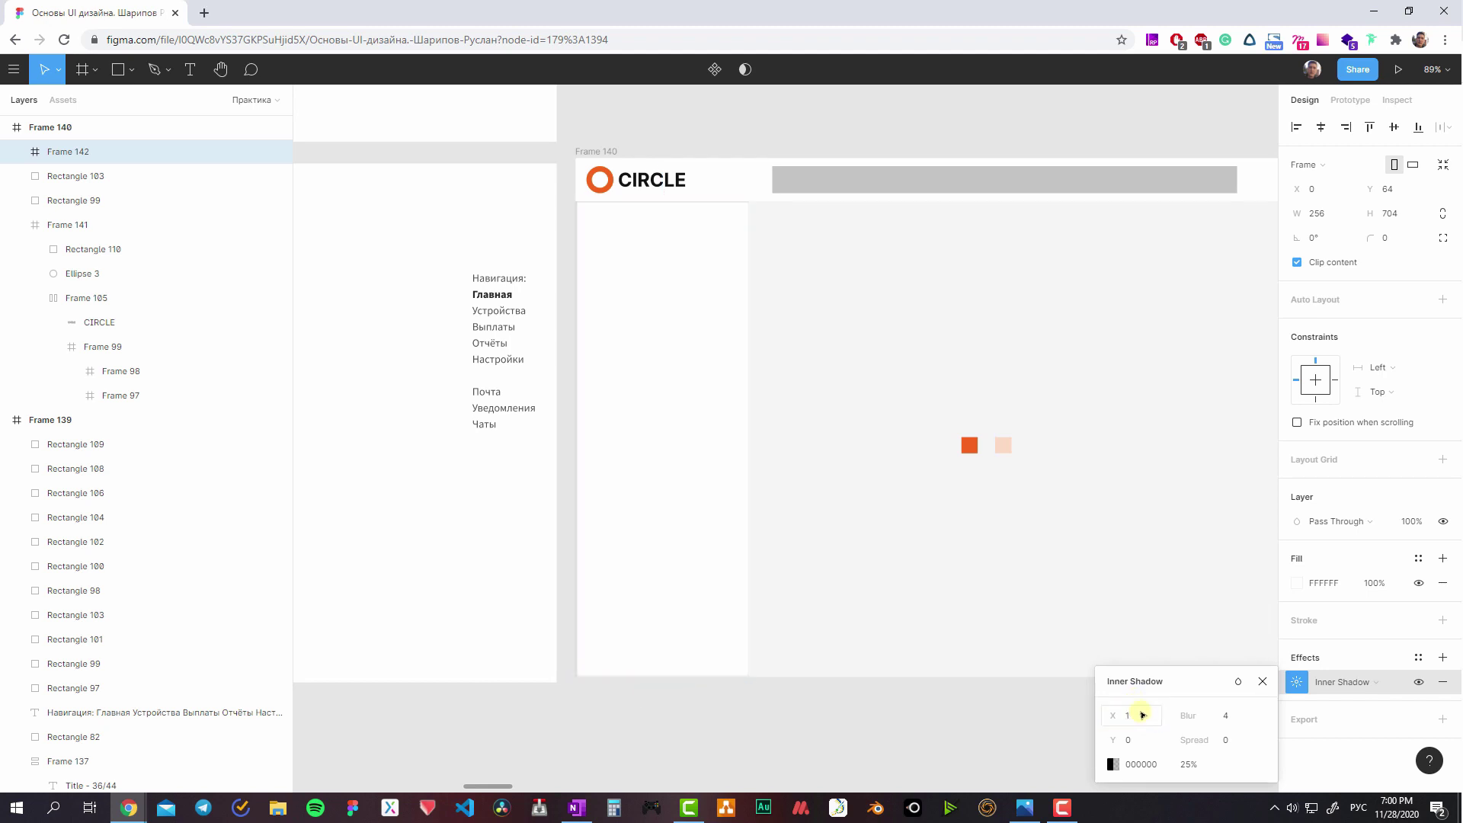
pyautogui.click(1134, 715)
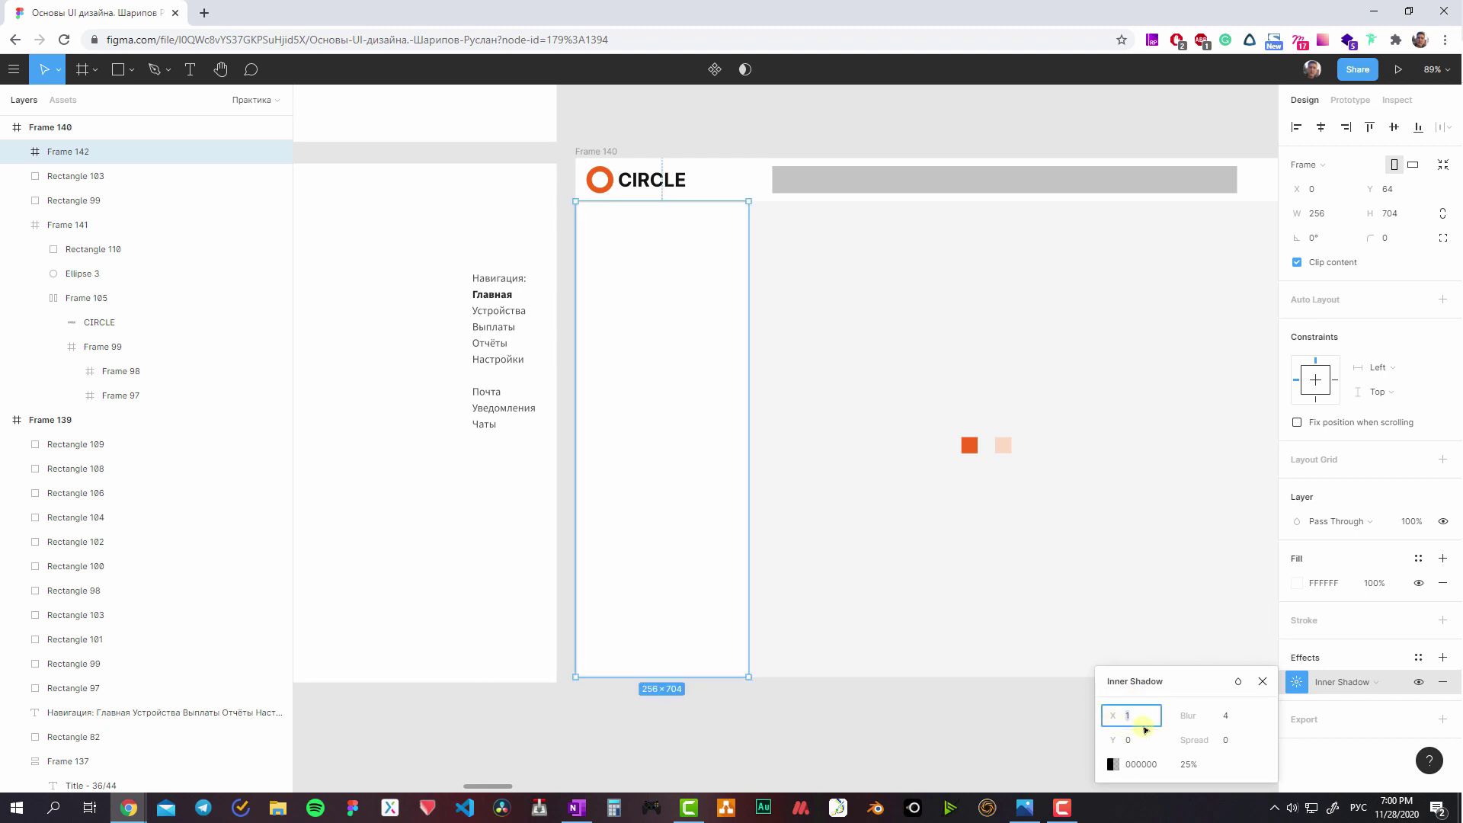
pyautogui.write('-1')
pyautogui.press('Return')
pyautogui.click(1228, 724)
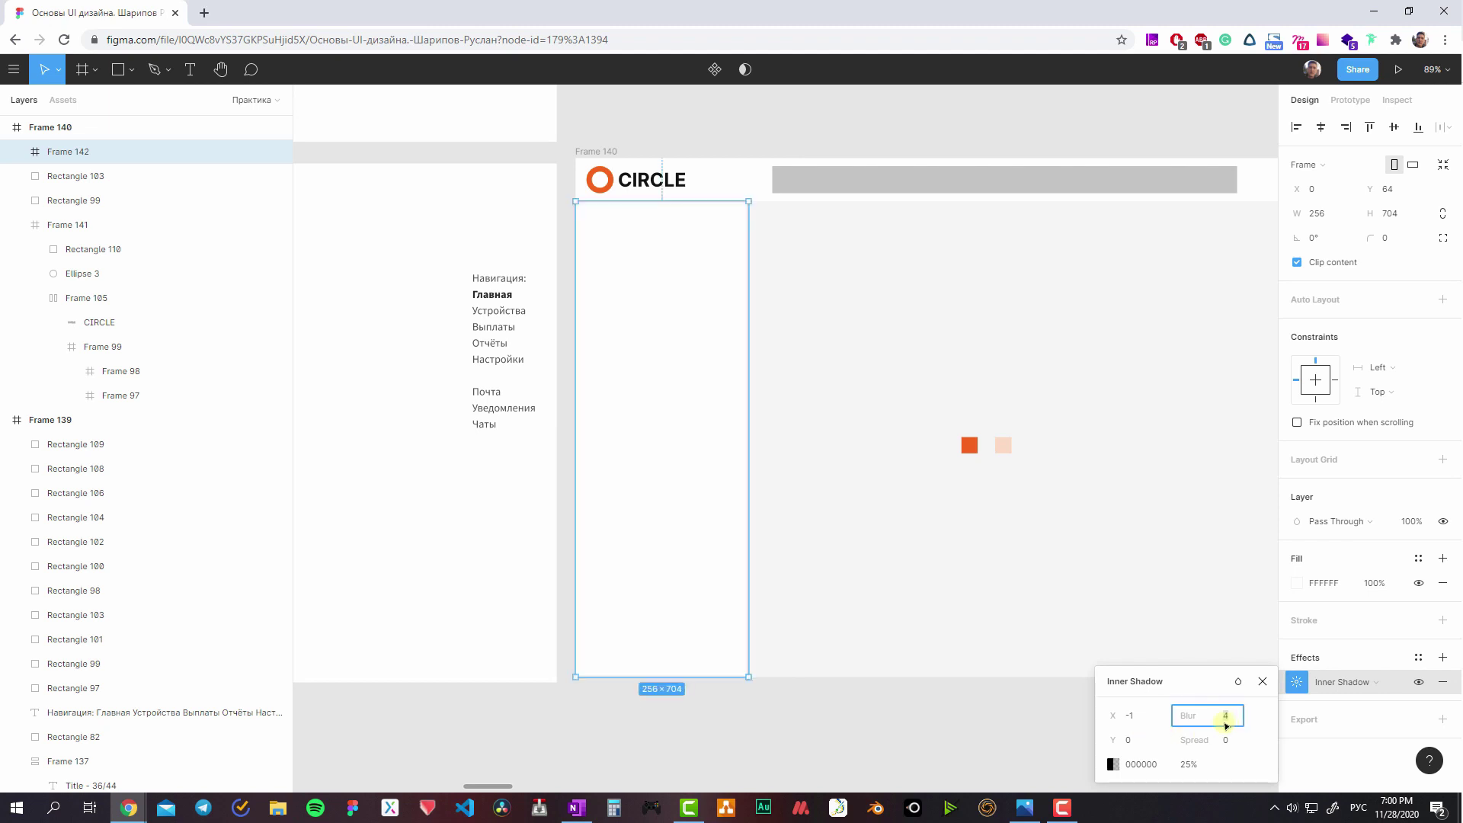
pyautogui.write('0')
pyautogui.press('Return')
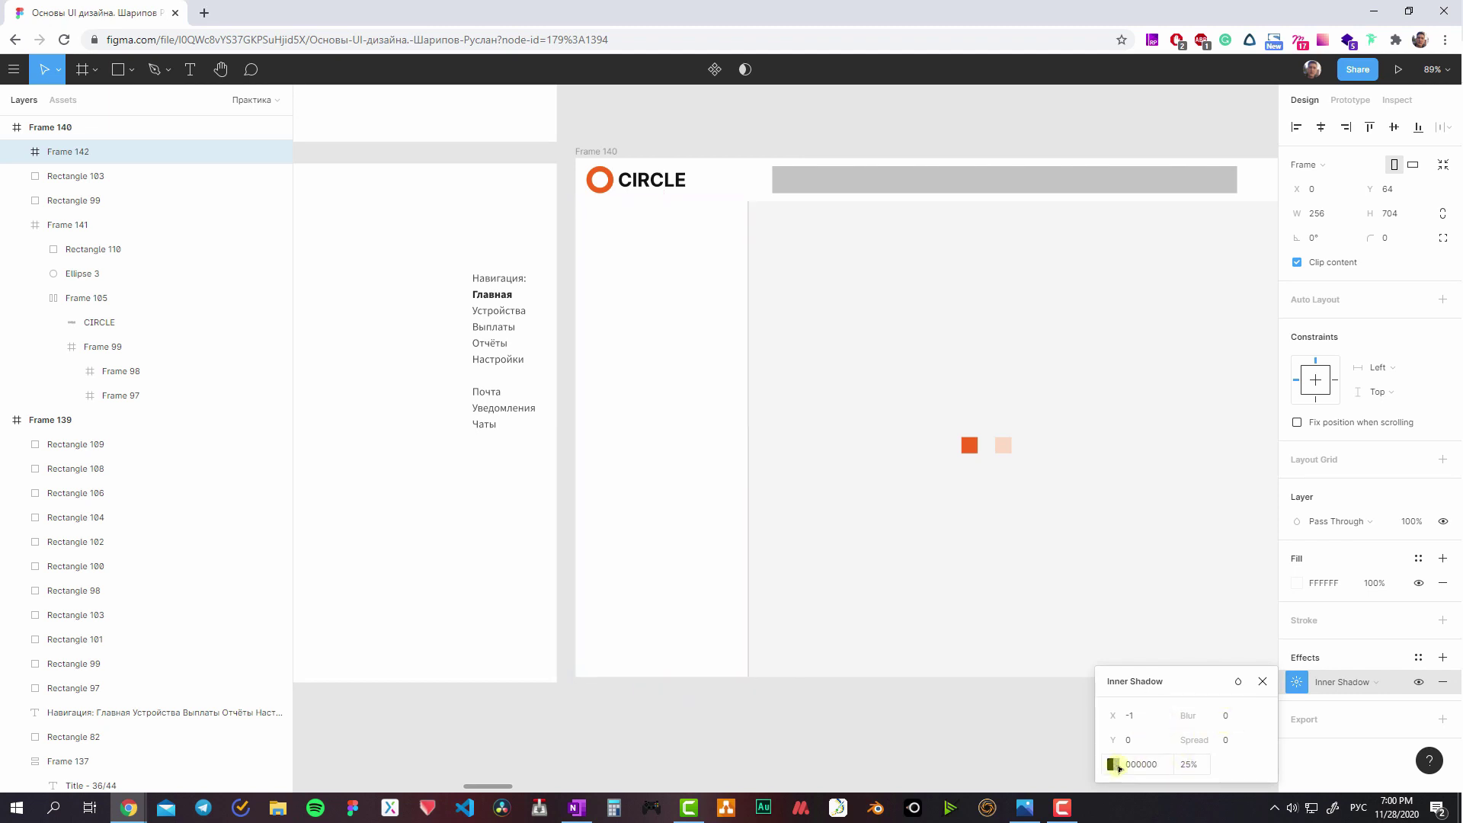
# - Eyedrop light grey E0E0E0 from the palette swatch as the sidebar shadow colour
pyautogui.click(1114, 765)
pyautogui.hscroll(-8, 731, 579)
pyautogui.scroll(2, 839, 609)
pyautogui.hscroll(-3, 838, 610)
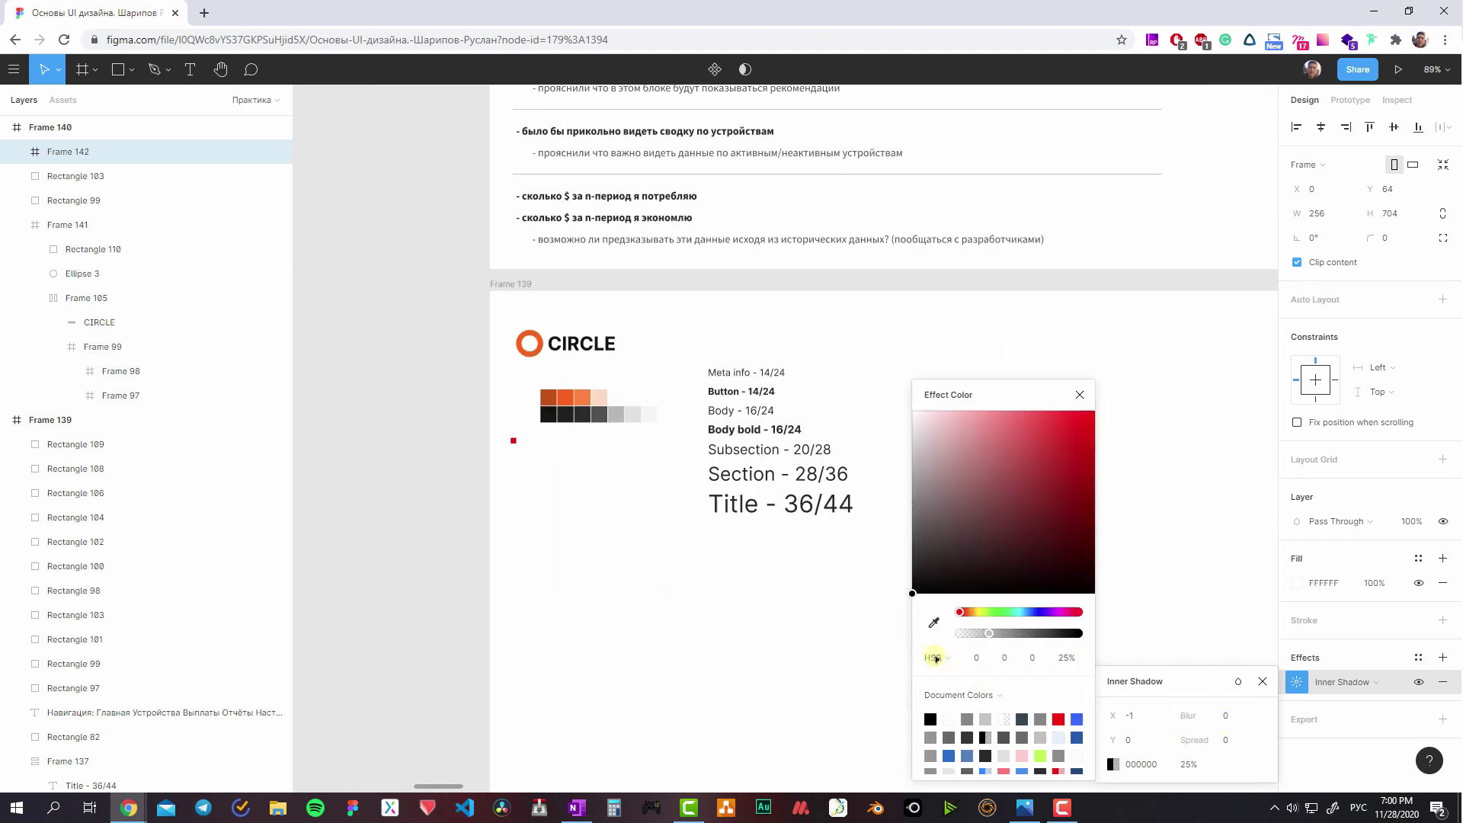
pyautogui.click(934, 622)
pyautogui.click(632, 414)
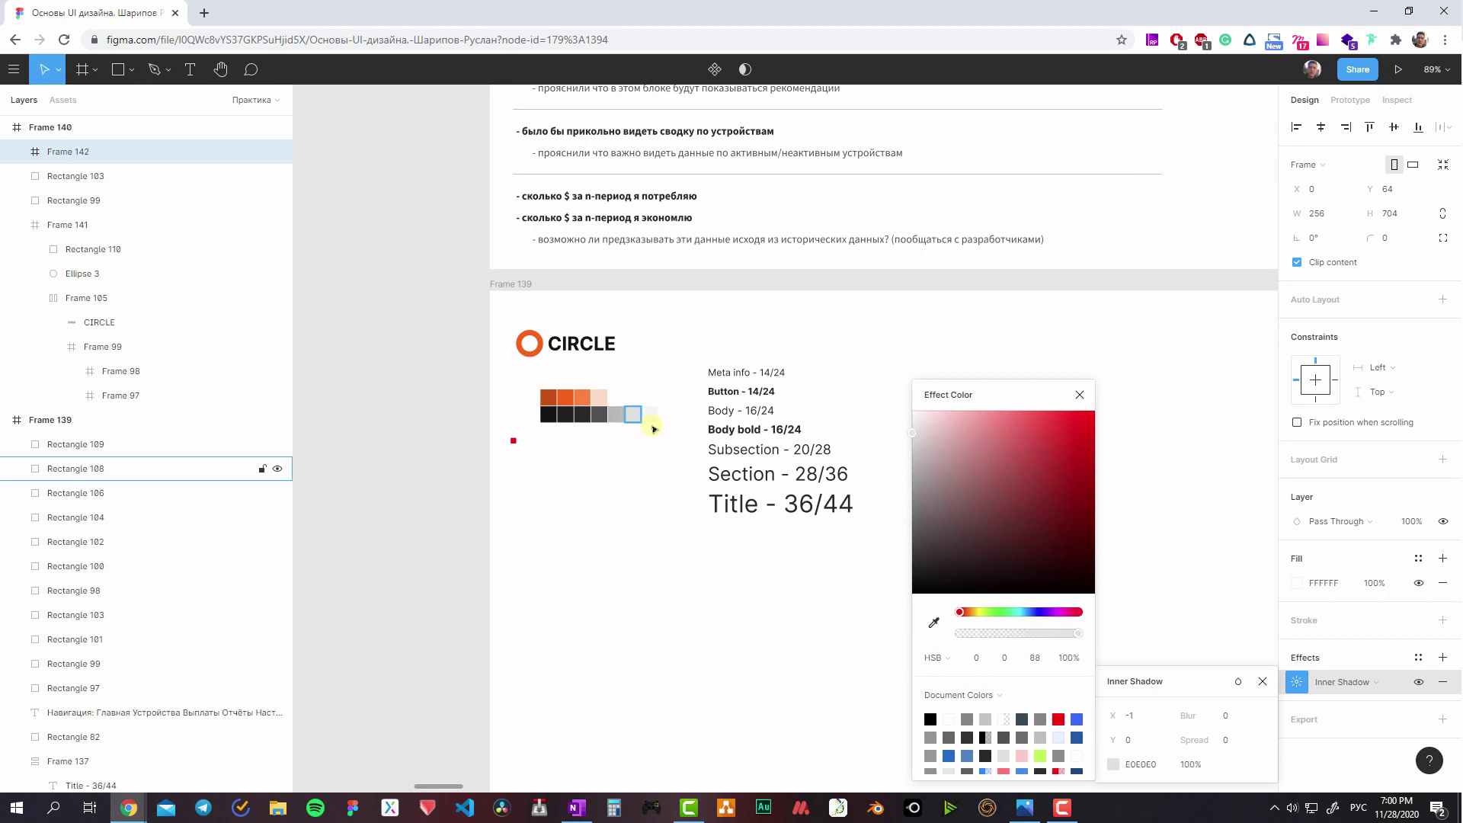
pyautogui.hscroll(5, 654, 429)
pyautogui.hscroll(4, 621, 490)
pyautogui.hscroll(2, 474, 477)
pyautogui.press('Escape')
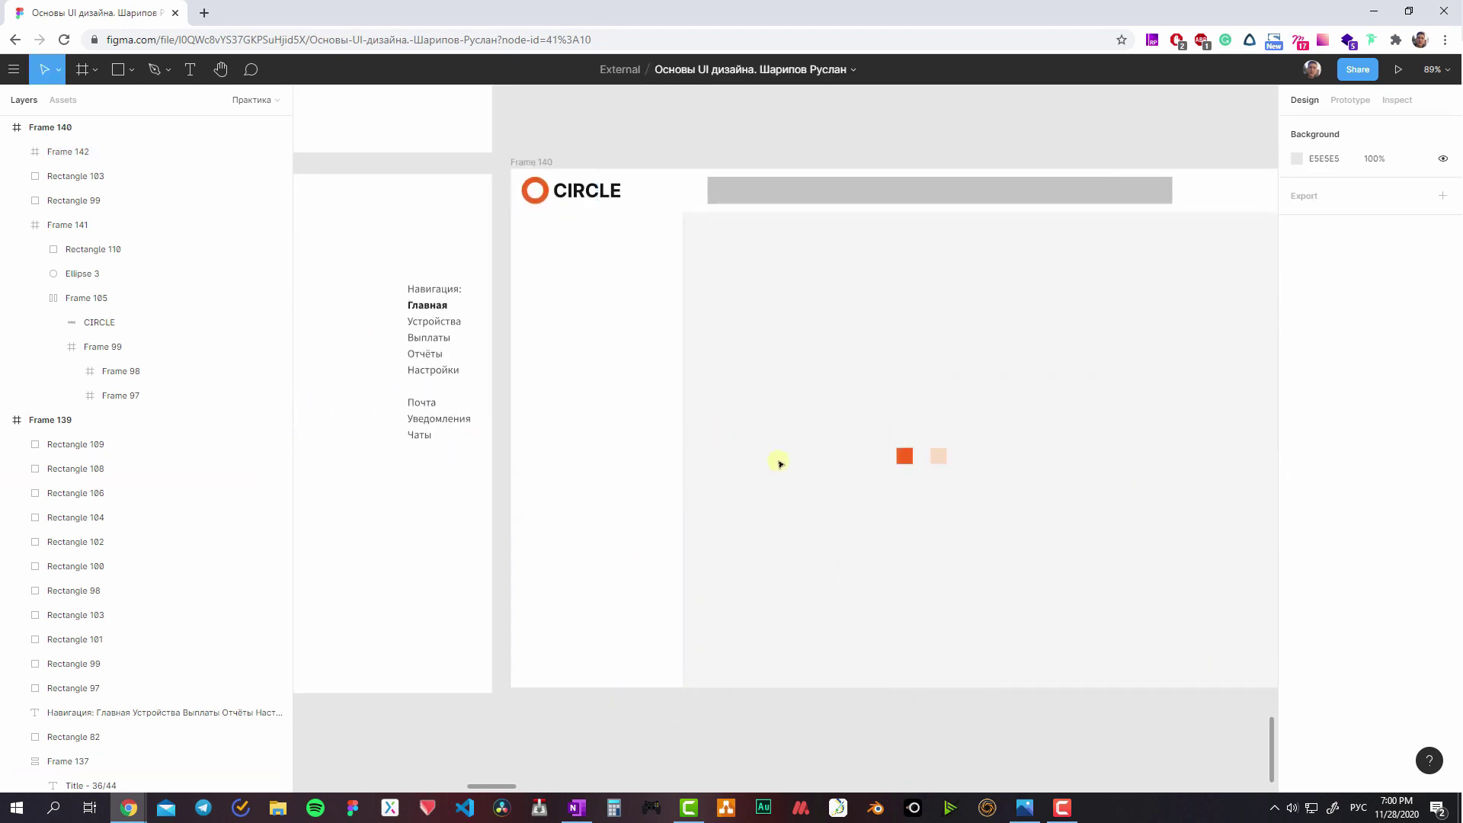
# - Copy the sidebar's inner shadow onto header Frame 141
pyautogui.click(695, 403)
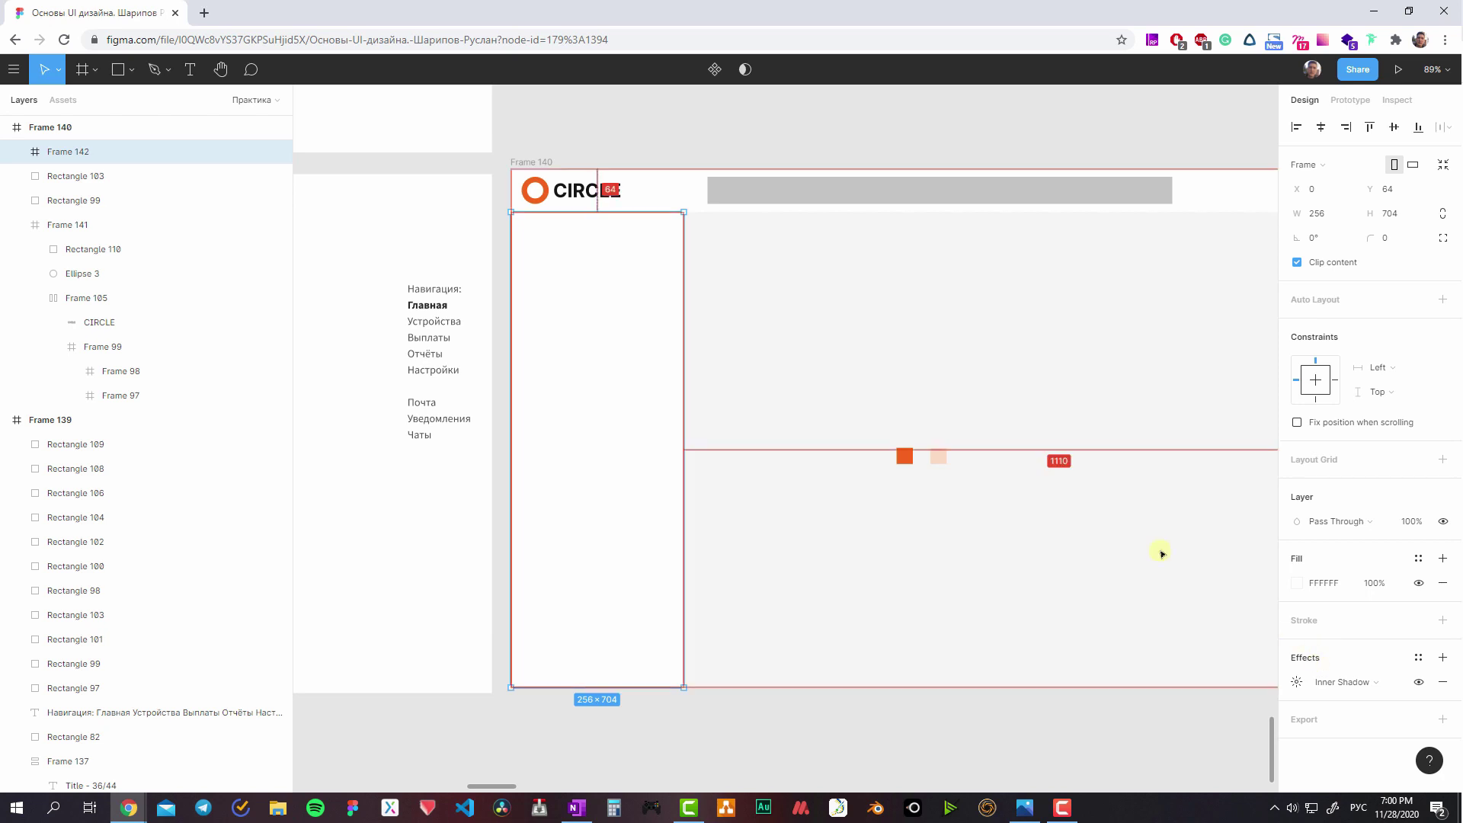
pyautogui.click(745, 206)
pyautogui.click(637, 326)
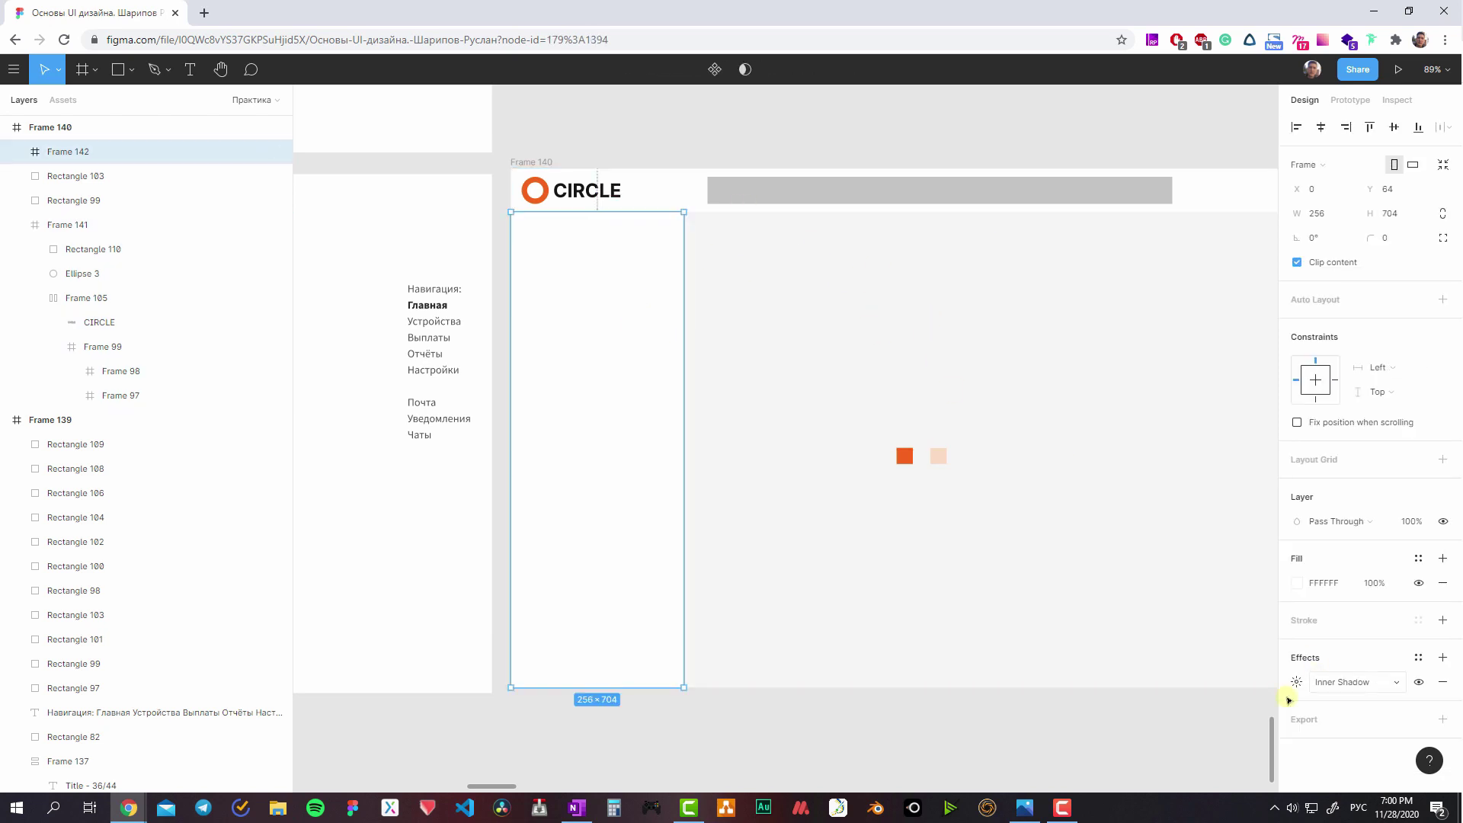
pyautogui.click(1285, 686)
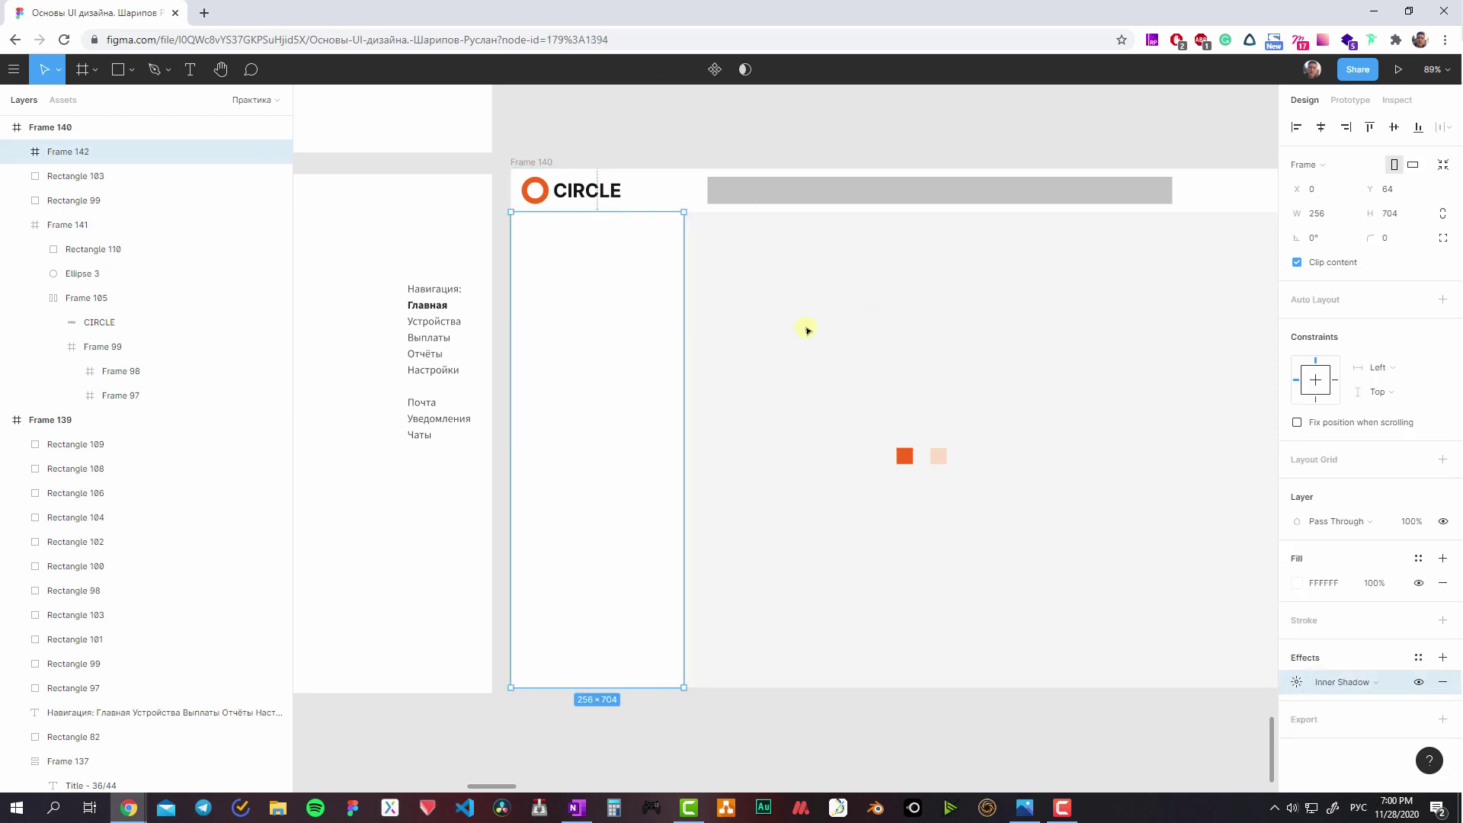
pyautogui.click(744, 207)
pyautogui.hscroll(3, 945, 343)
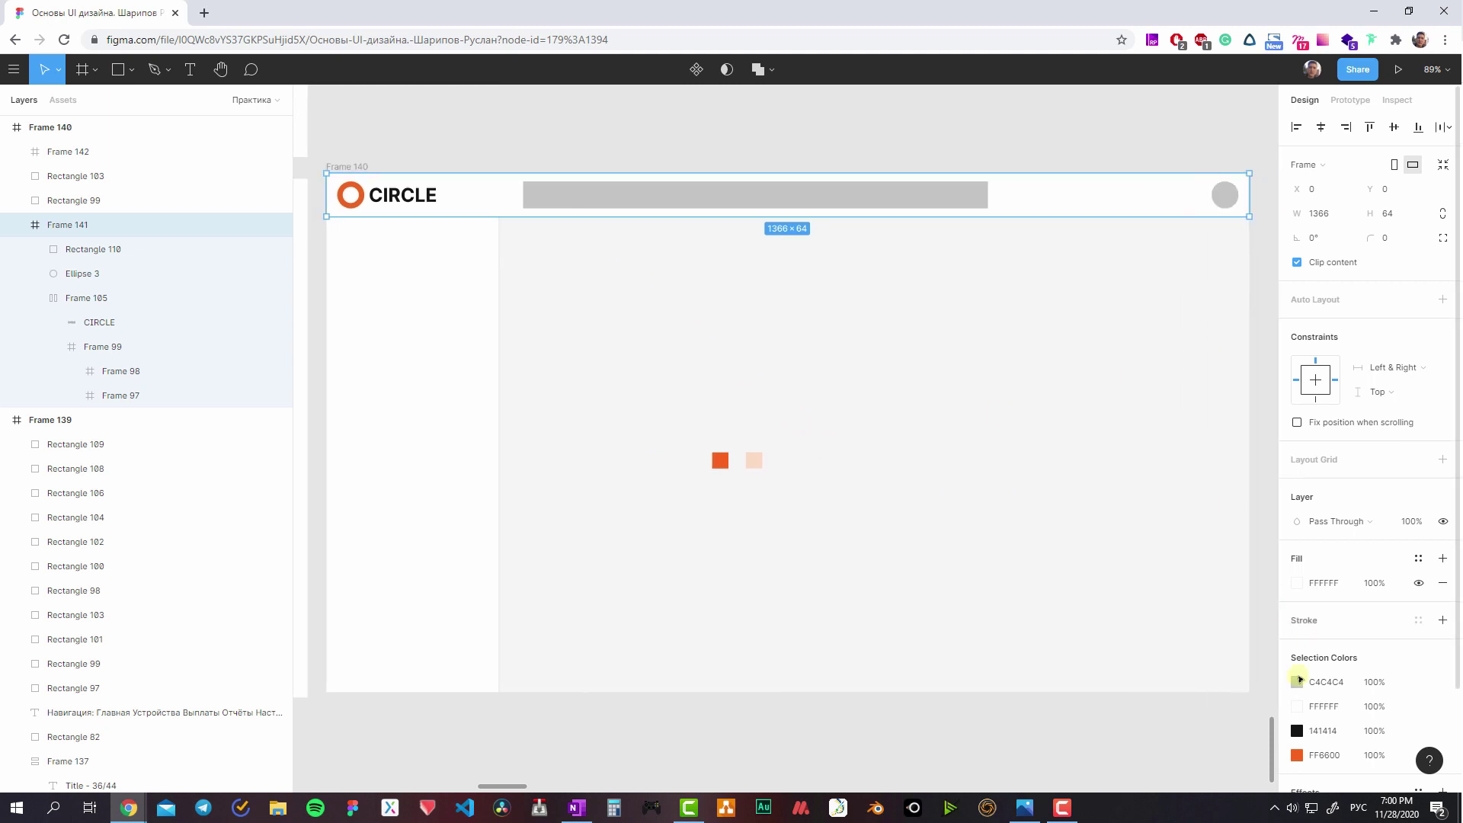
pyautogui.scroll(-2, 1300, 678)
pyautogui.scroll(-2, 1299, 682)
# - Set the header's inner shadow vertical offset to 1 so it lines the bottom edge
pyautogui.click(1297, 698)
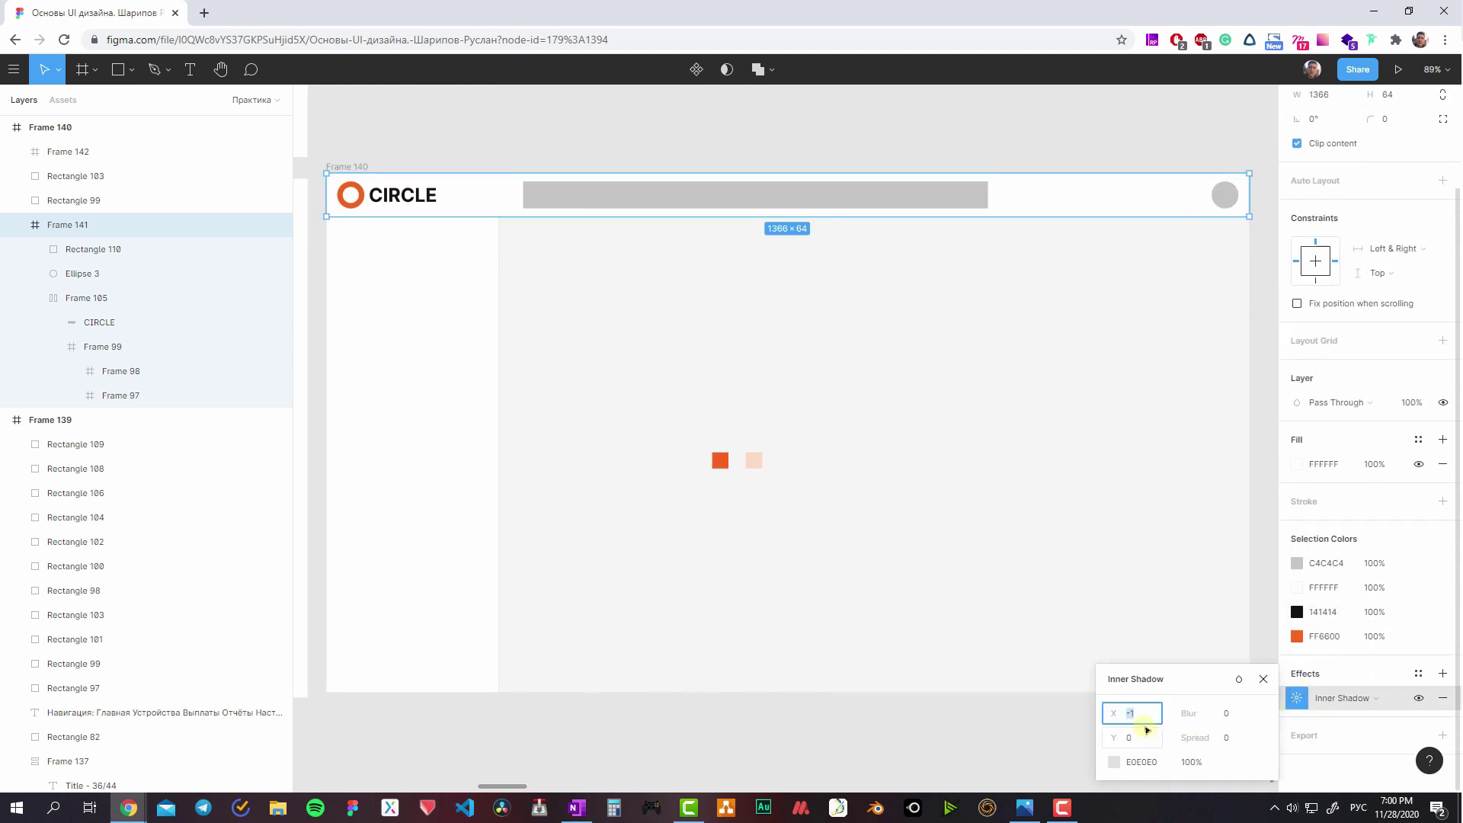
pyautogui.click(1154, 738)
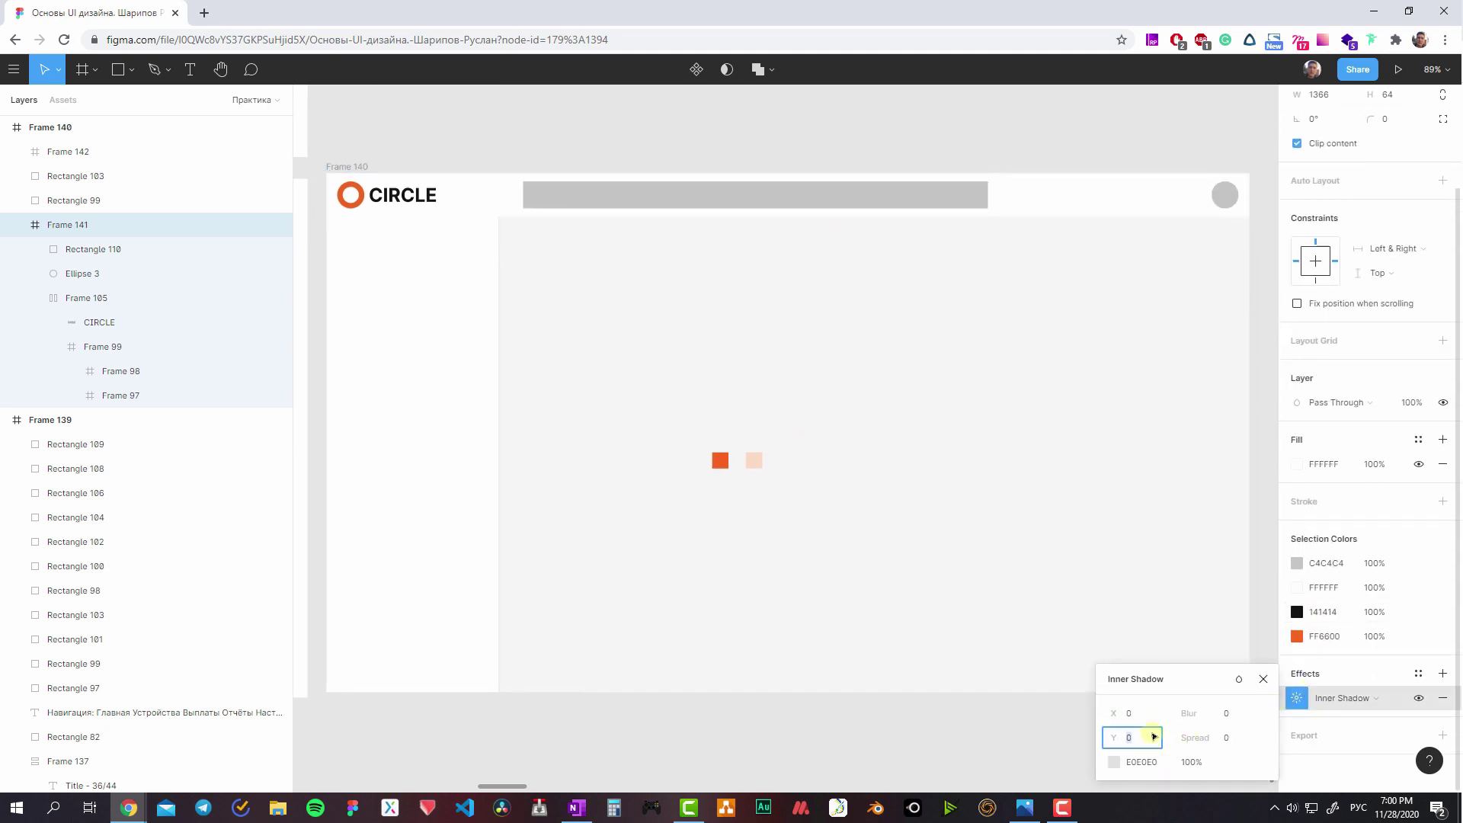
pyautogui.write('1')
pyautogui.press('Return')
pyautogui.keyDown('ctrl'); pyautogui.scroll(2, 1013, 153); pyautogui.keyUp('ctrl')
pyautogui.keyDown('ctrl'); pyautogui.scroll(3, 998, 191); pyautogui.keyUp('ctrl')
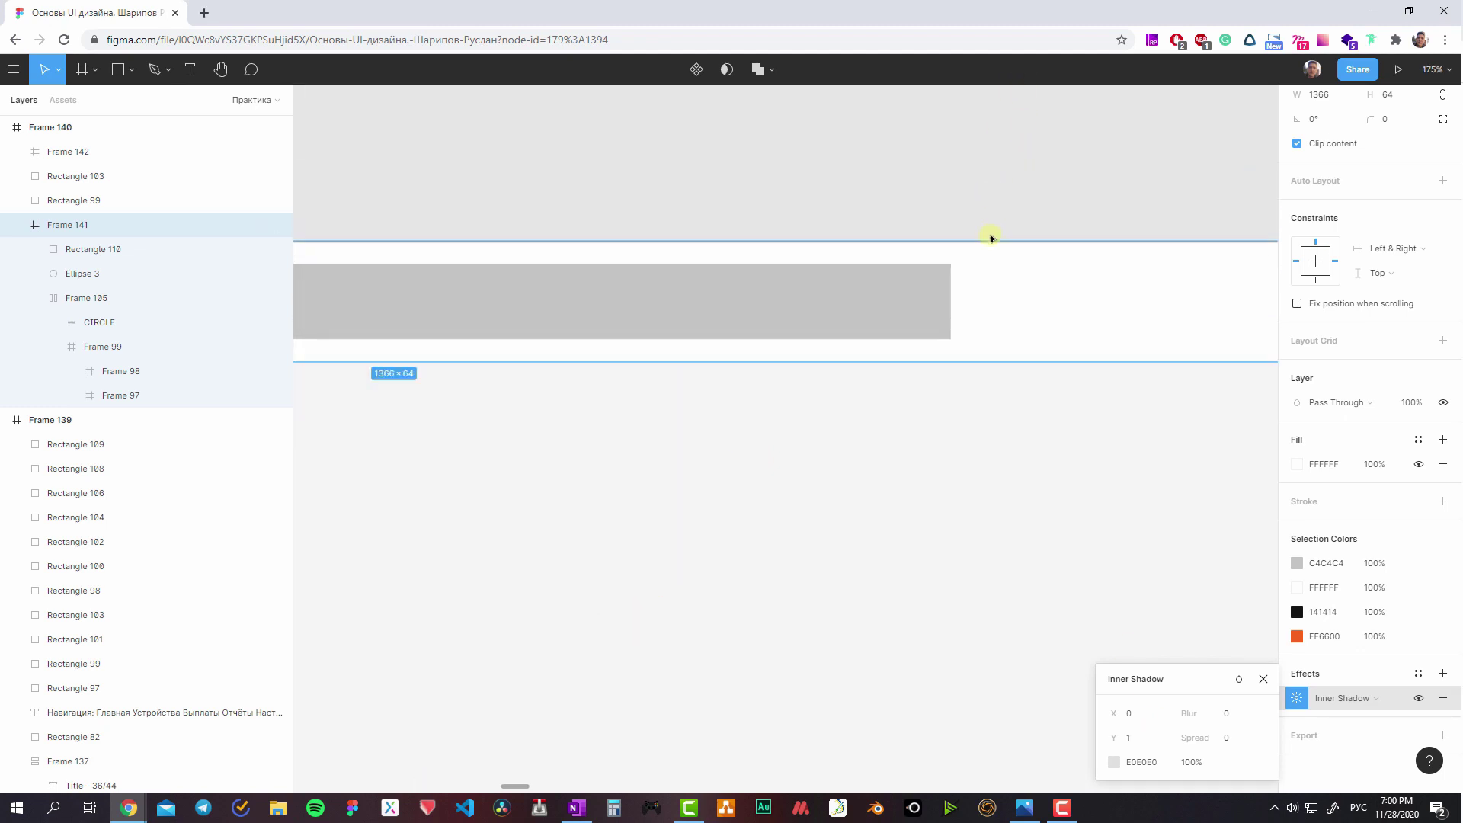
pyautogui.click(1151, 737)
pyautogui.write('-1')
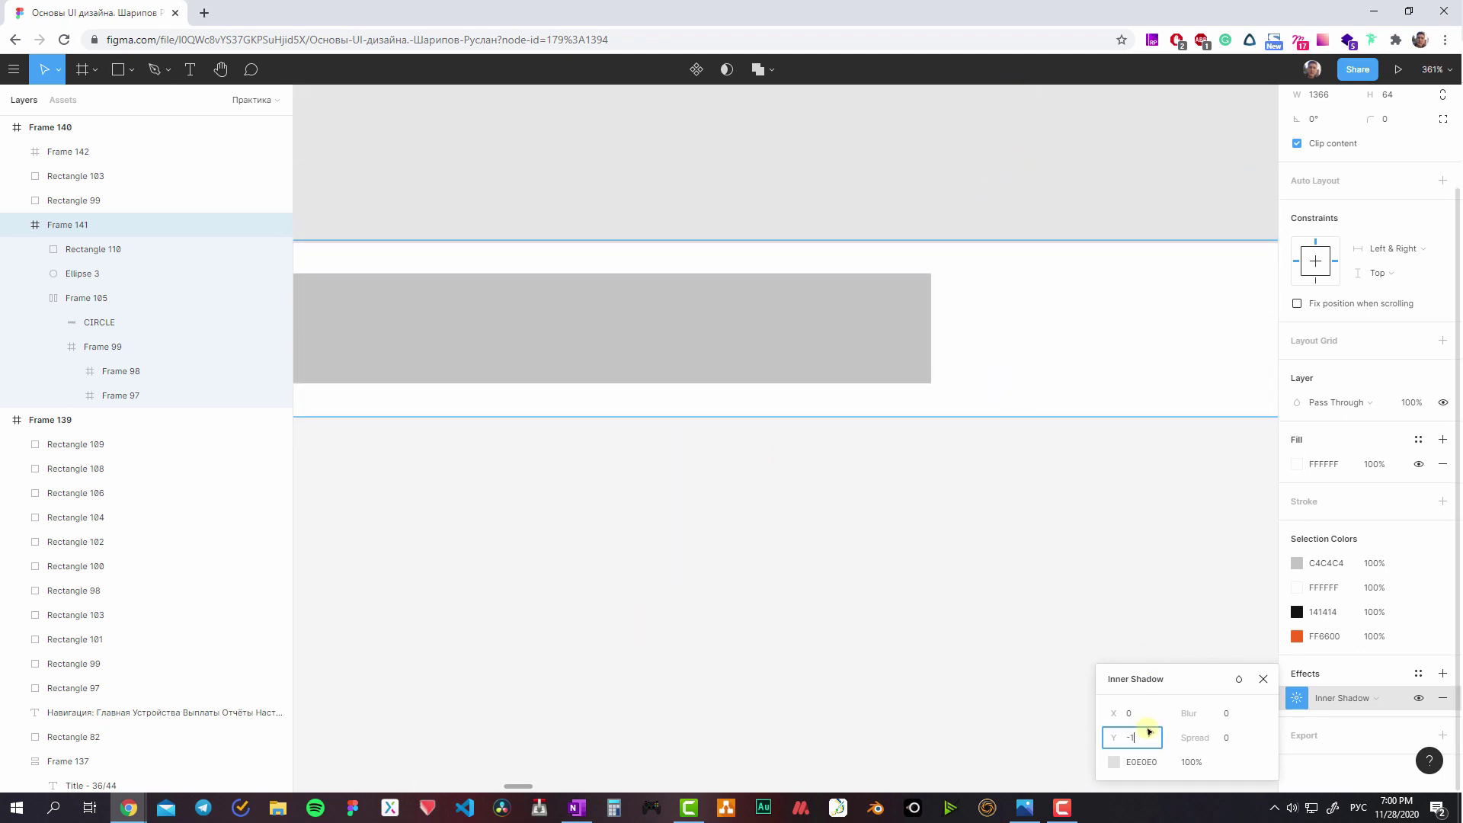
pyautogui.click(823, 486)
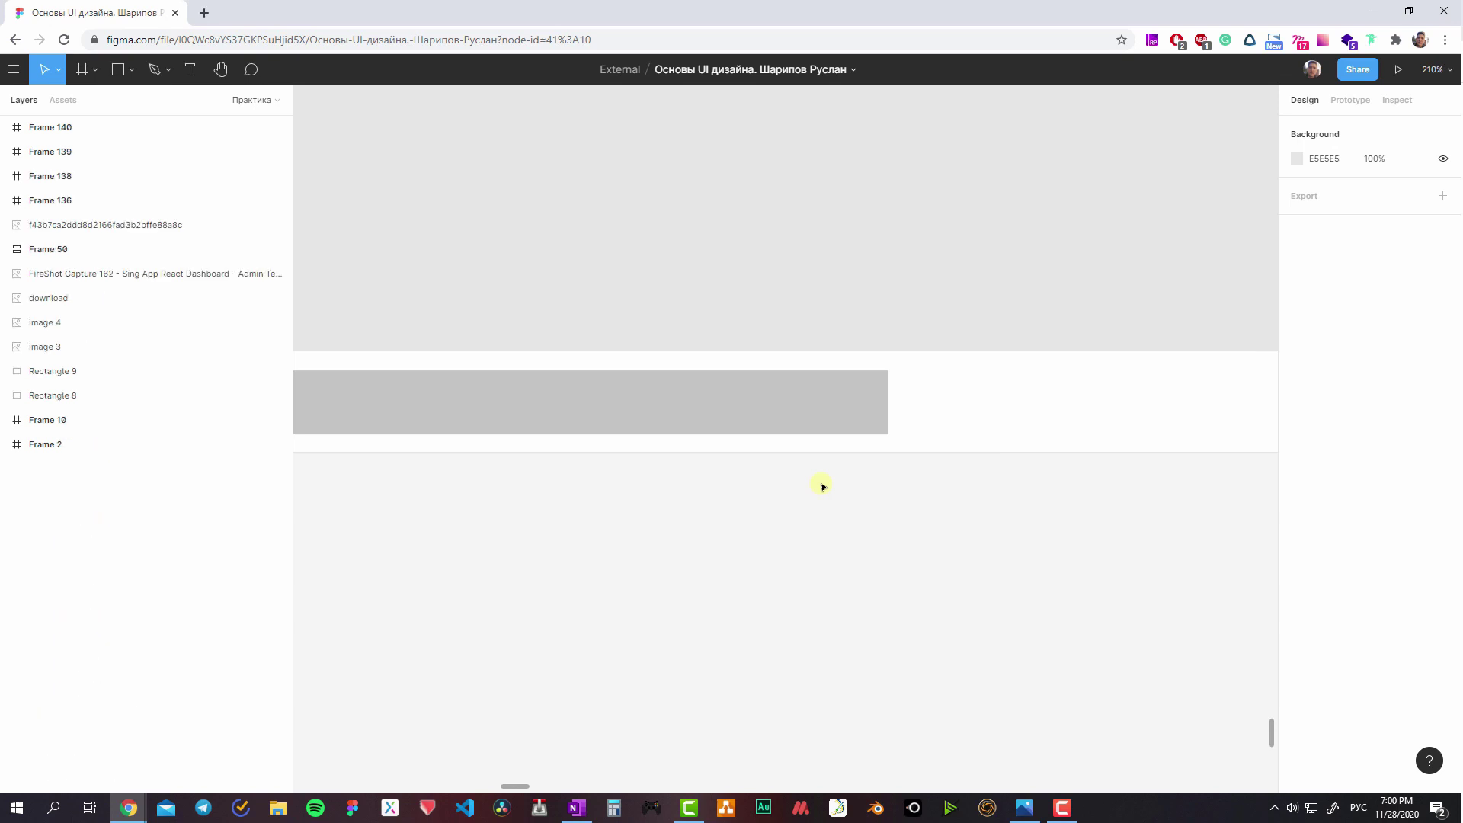
# - View the canvas at actual size and pan around to inspect the new divider lines
pyautogui.hotkey('shift', '0')
pyautogui.scroll(-3, 725, 534)
pyautogui.hscroll(-4, 894, 423)
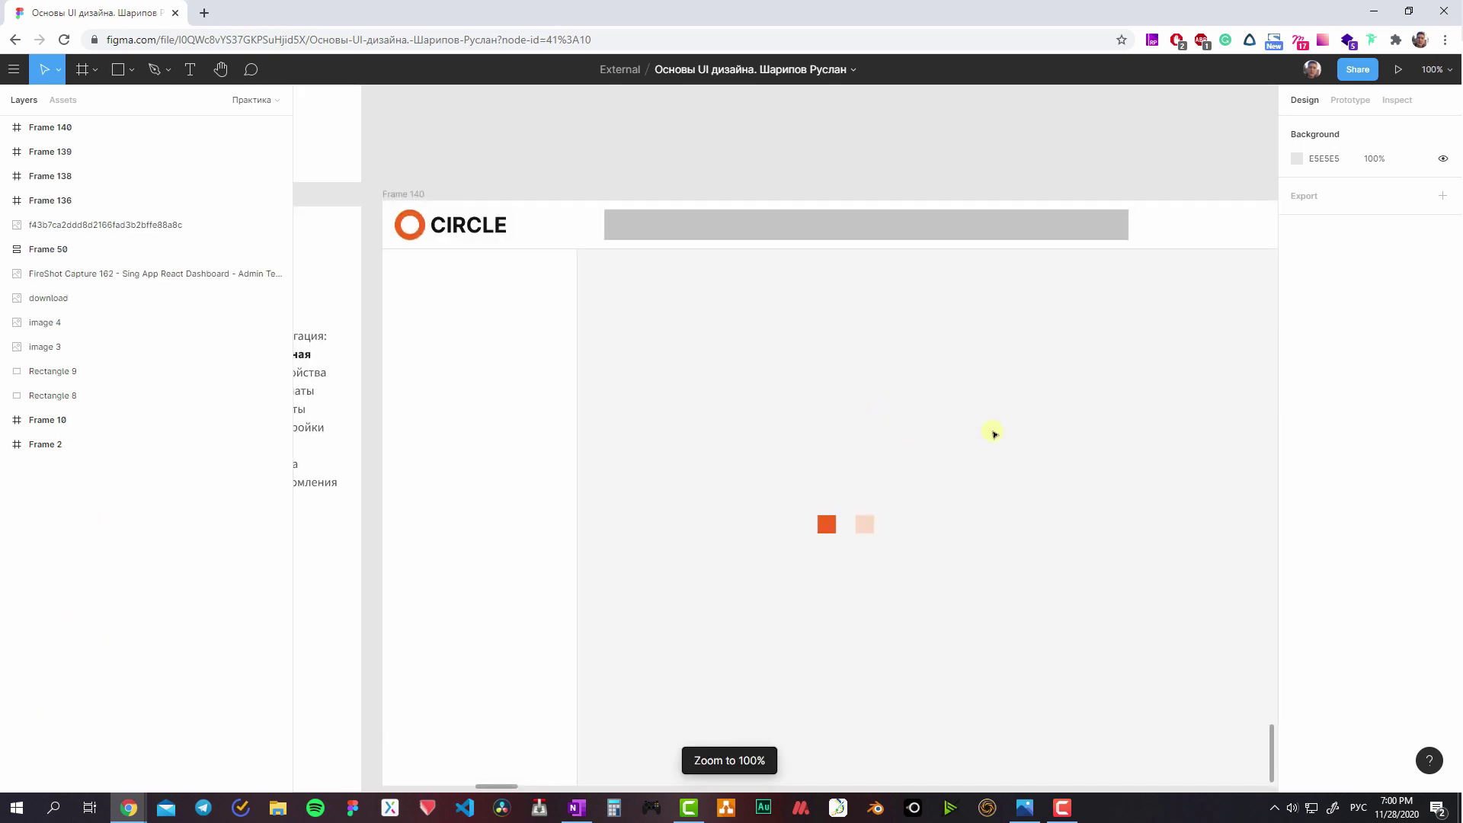
pyautogui.scroll(-2, 859, 362)
pyautogui.hscroll(3, 859, 363)
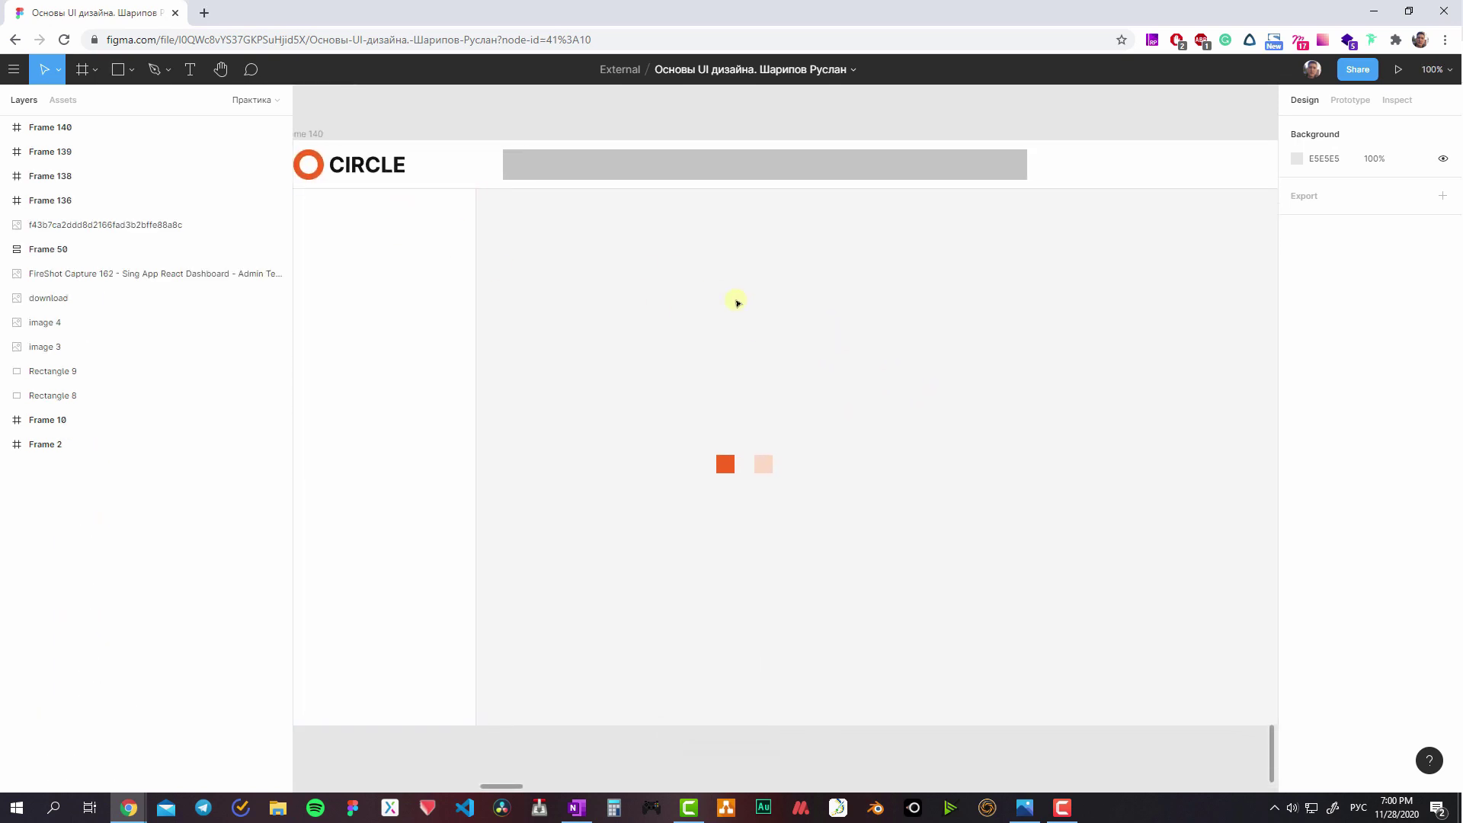
pyautogui.hscroll(-2, 425, 219)
pyautogui.hscroll(3, 1042, 239)
pyautogui.hscroll(-3, 999, 319)
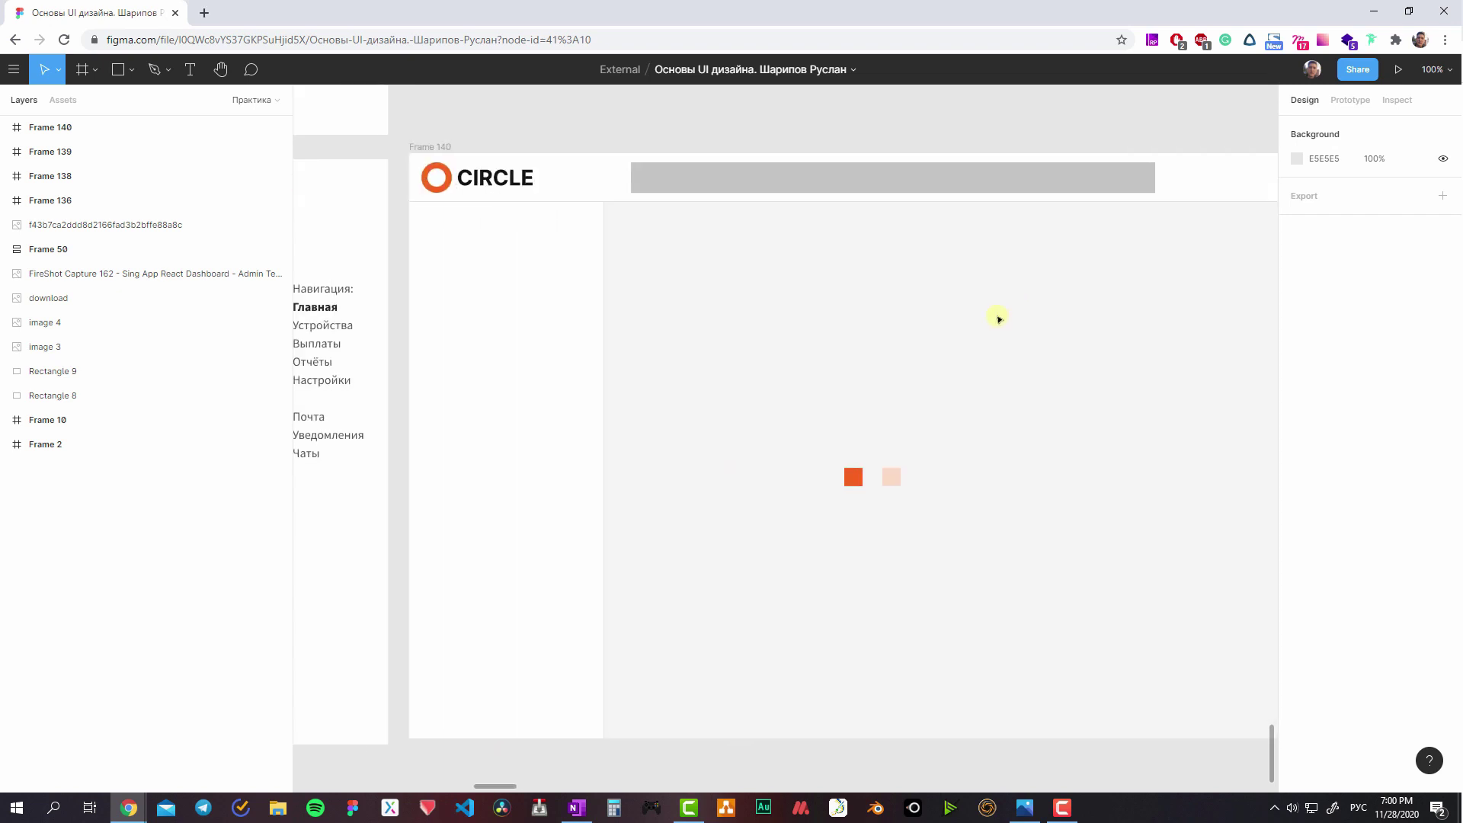
pyautogui.hscroll(-4, 915, 320)
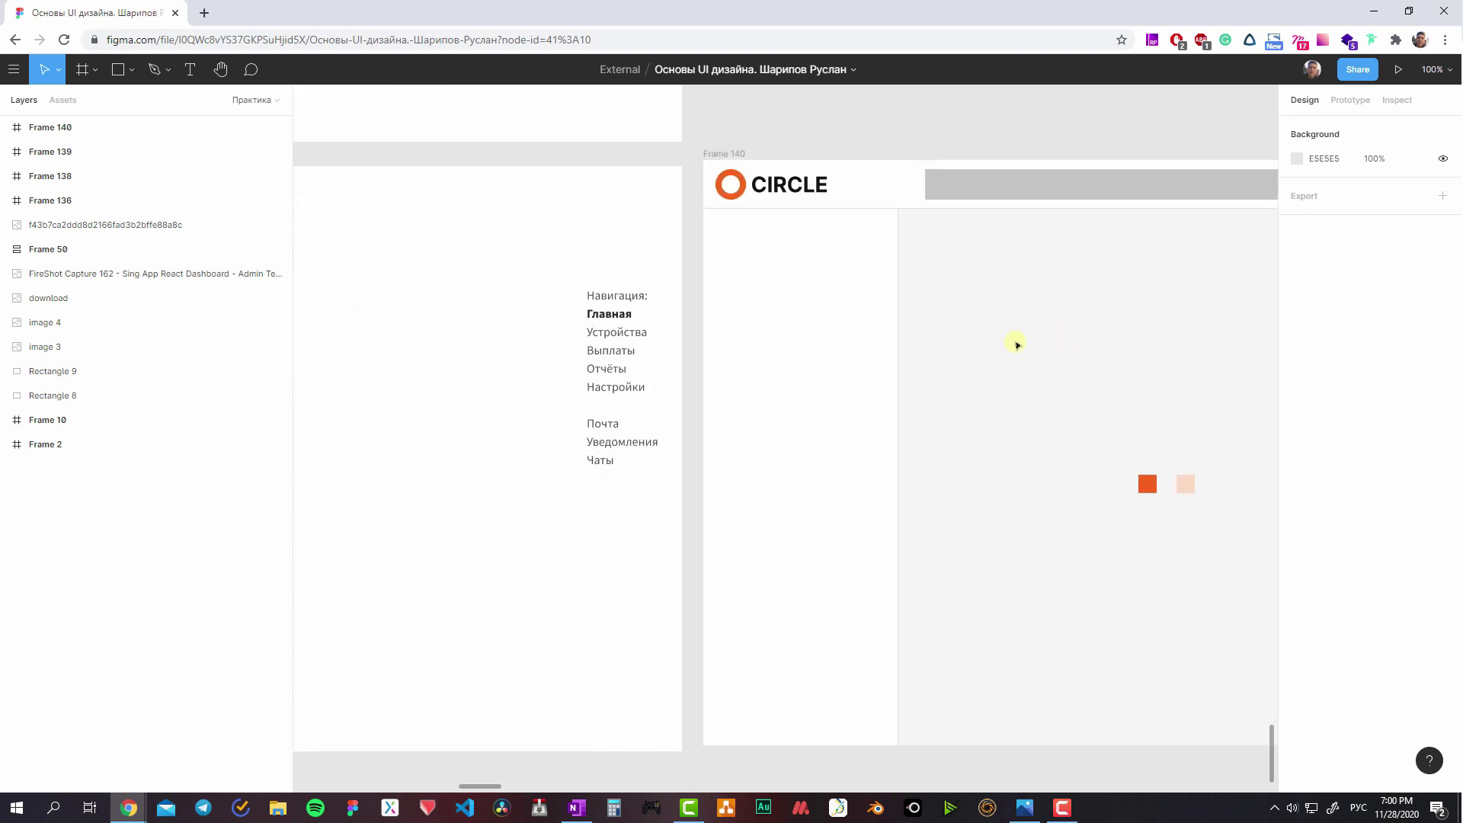
pyautogui.hscroll(-4, 1036, 342)
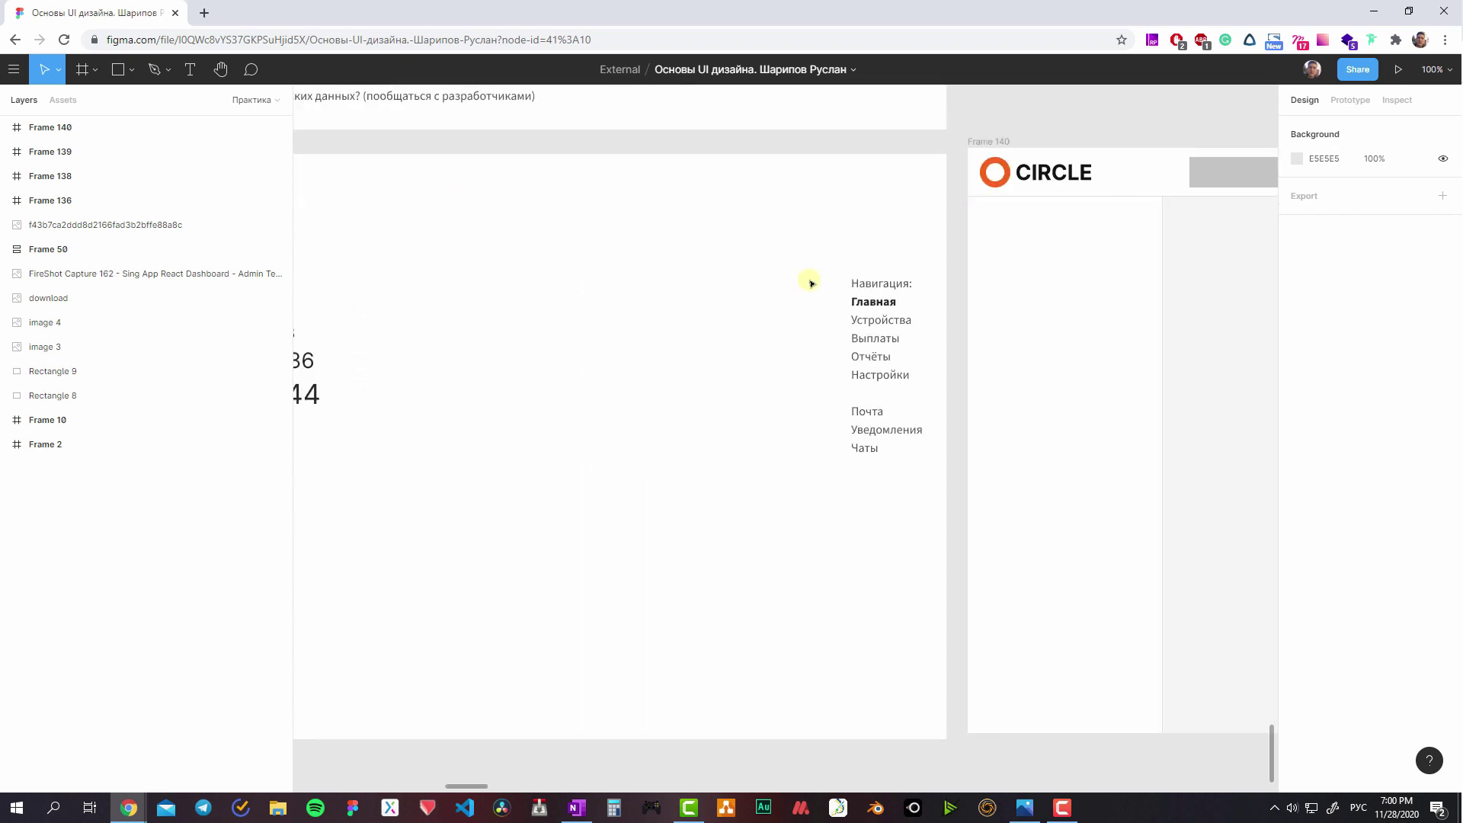
pyautogui.click(871, 302)
pyautogui.press('Escape')
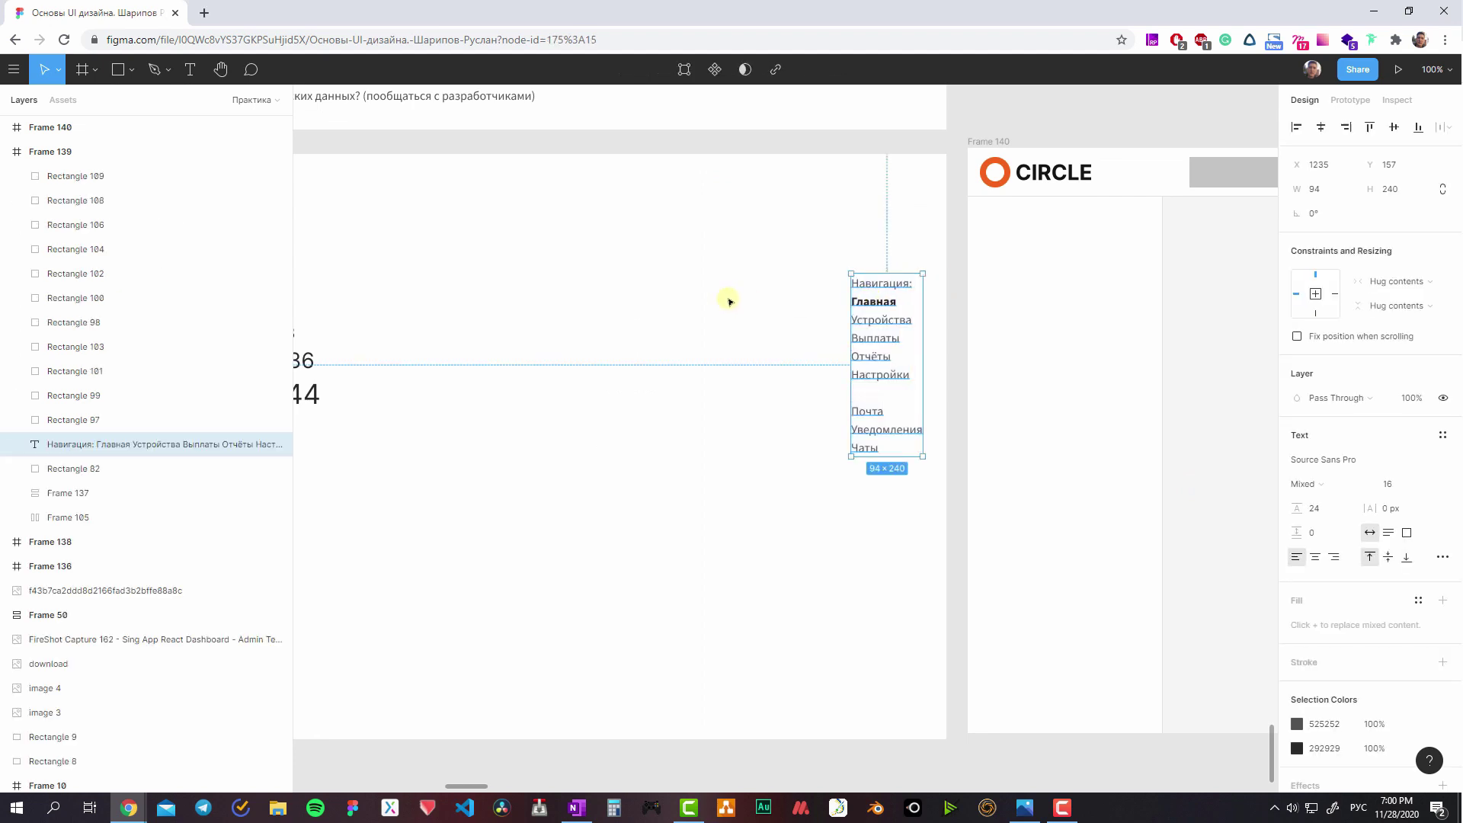
pyautogui.press('Escape')
pyautogui.hscroll(-1, 762, 297)
pyautogui.click(933, 314)
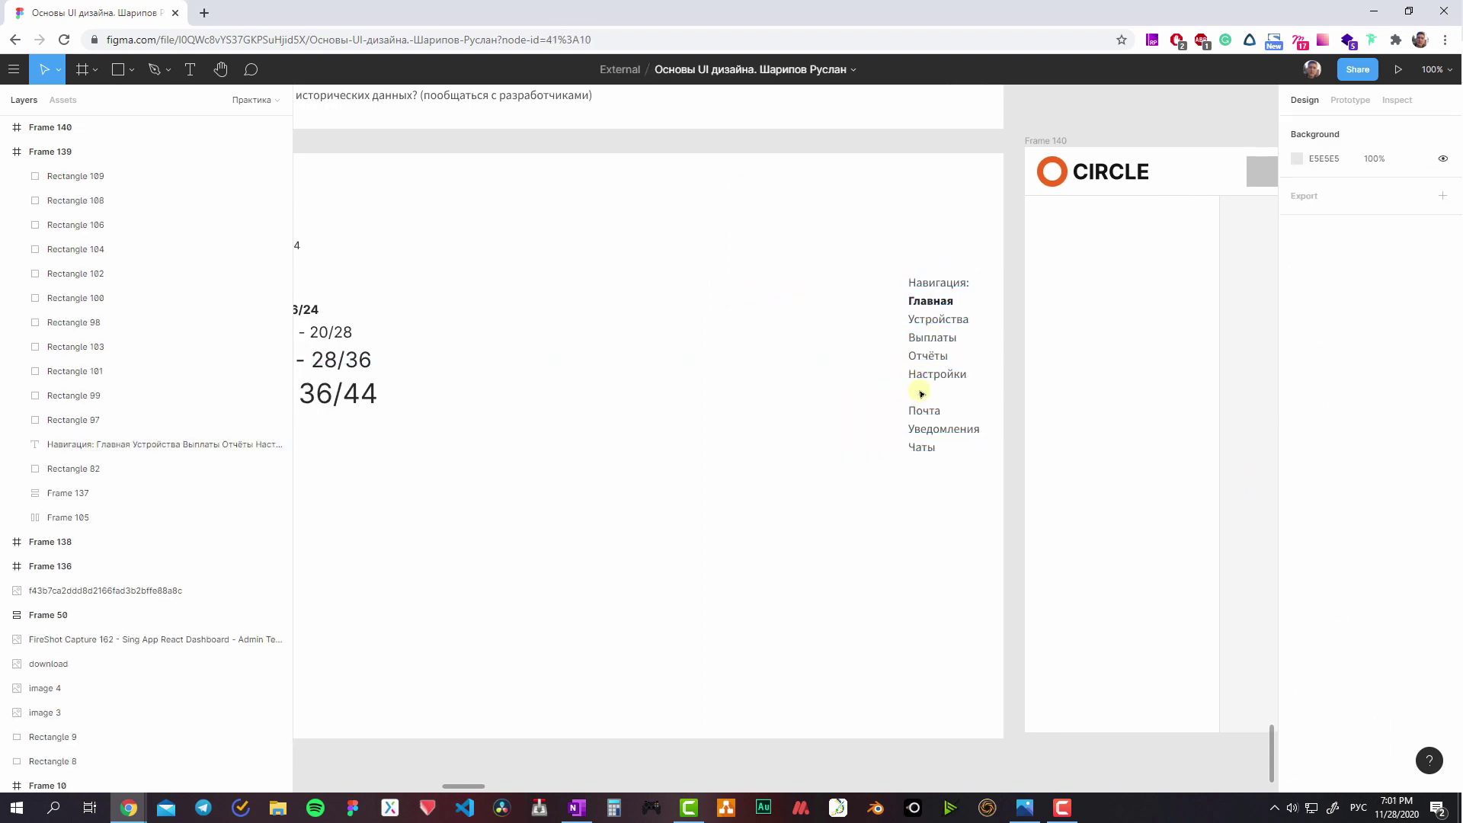
pyautogui.doubleClick(922, 366)
pyautogui.hscroll(3, 762, 385)
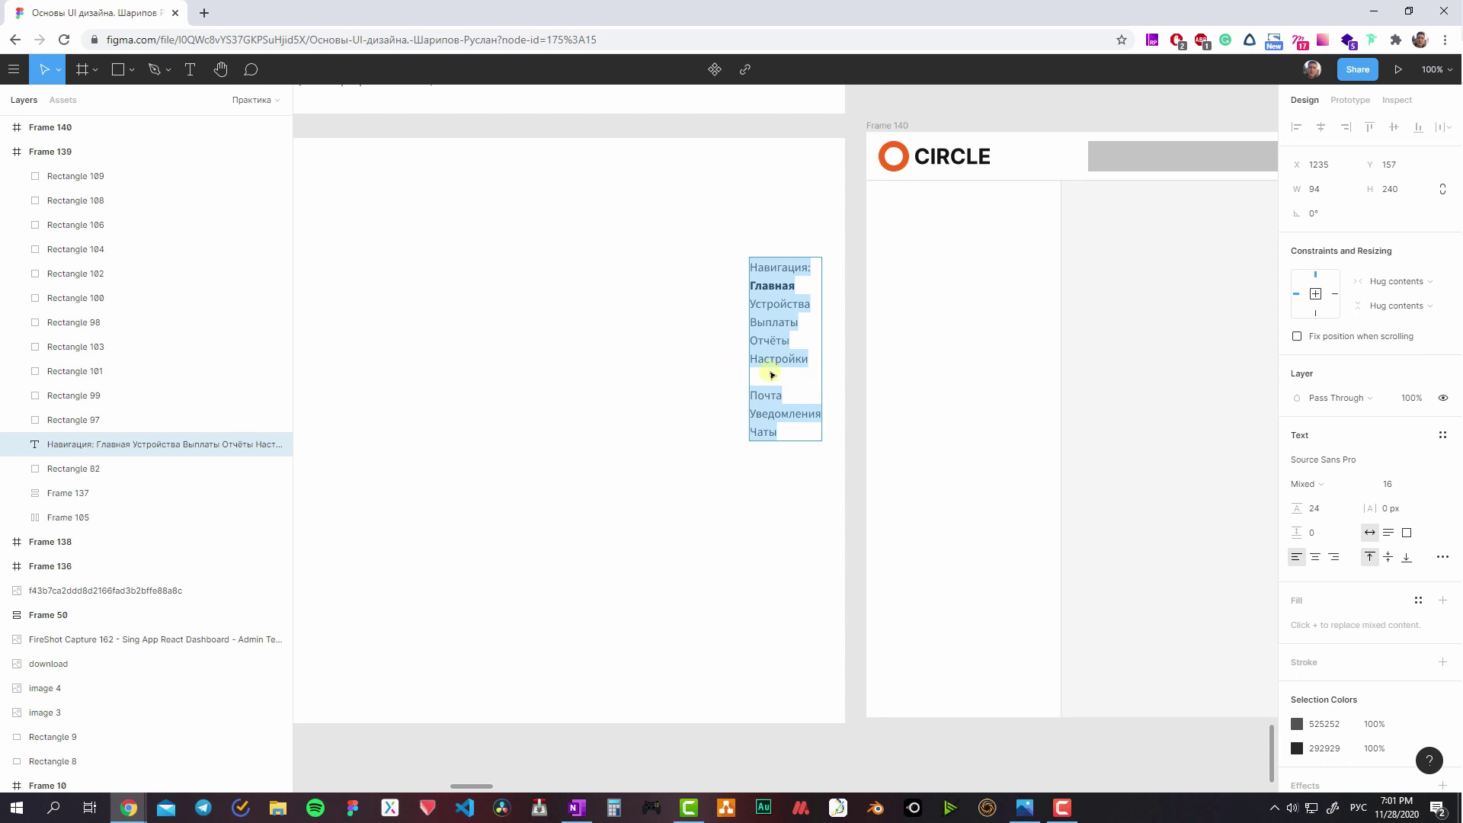
pyautogui.click(772, 374)
pyautogui.moveTo(781, 420); pyautogui.dragTo(757, 412)
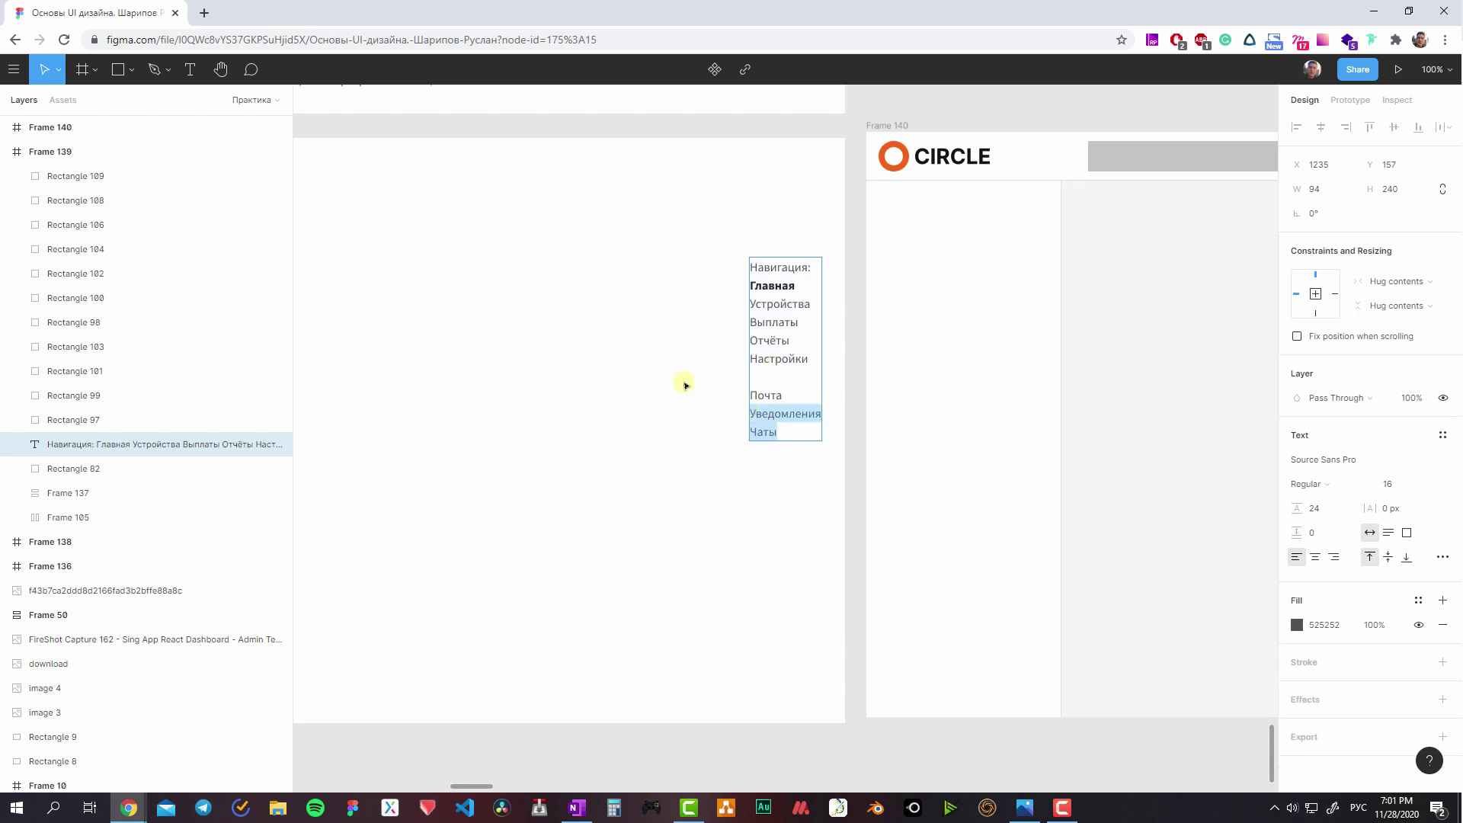
pyautogui.press('Escape')
pyautogui.hscroll(3, 670, 381)
pyautogui.hscroll(-5, 674, 304)
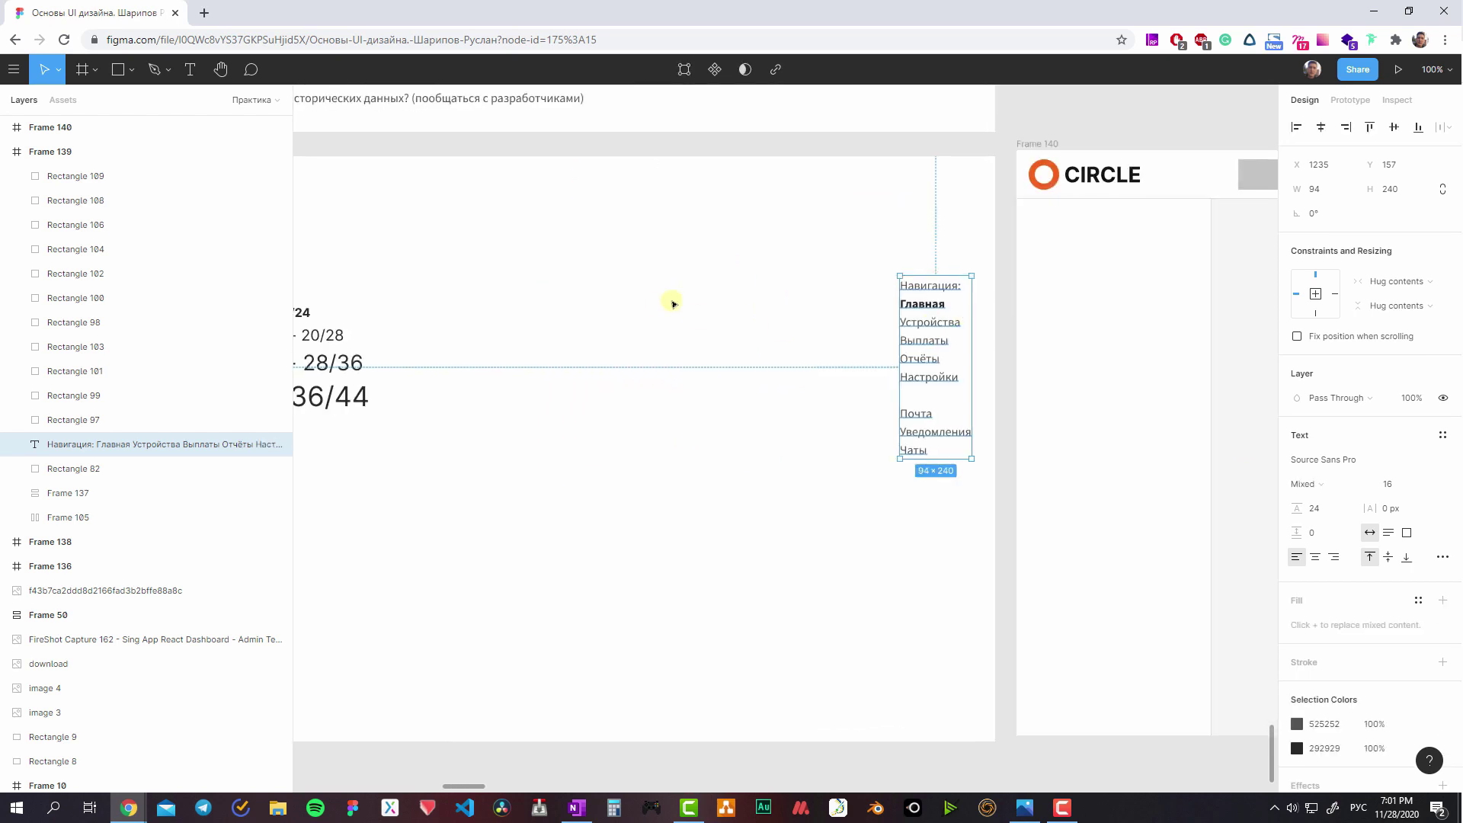
pyautogui.hscroll(-5, 569, 308)
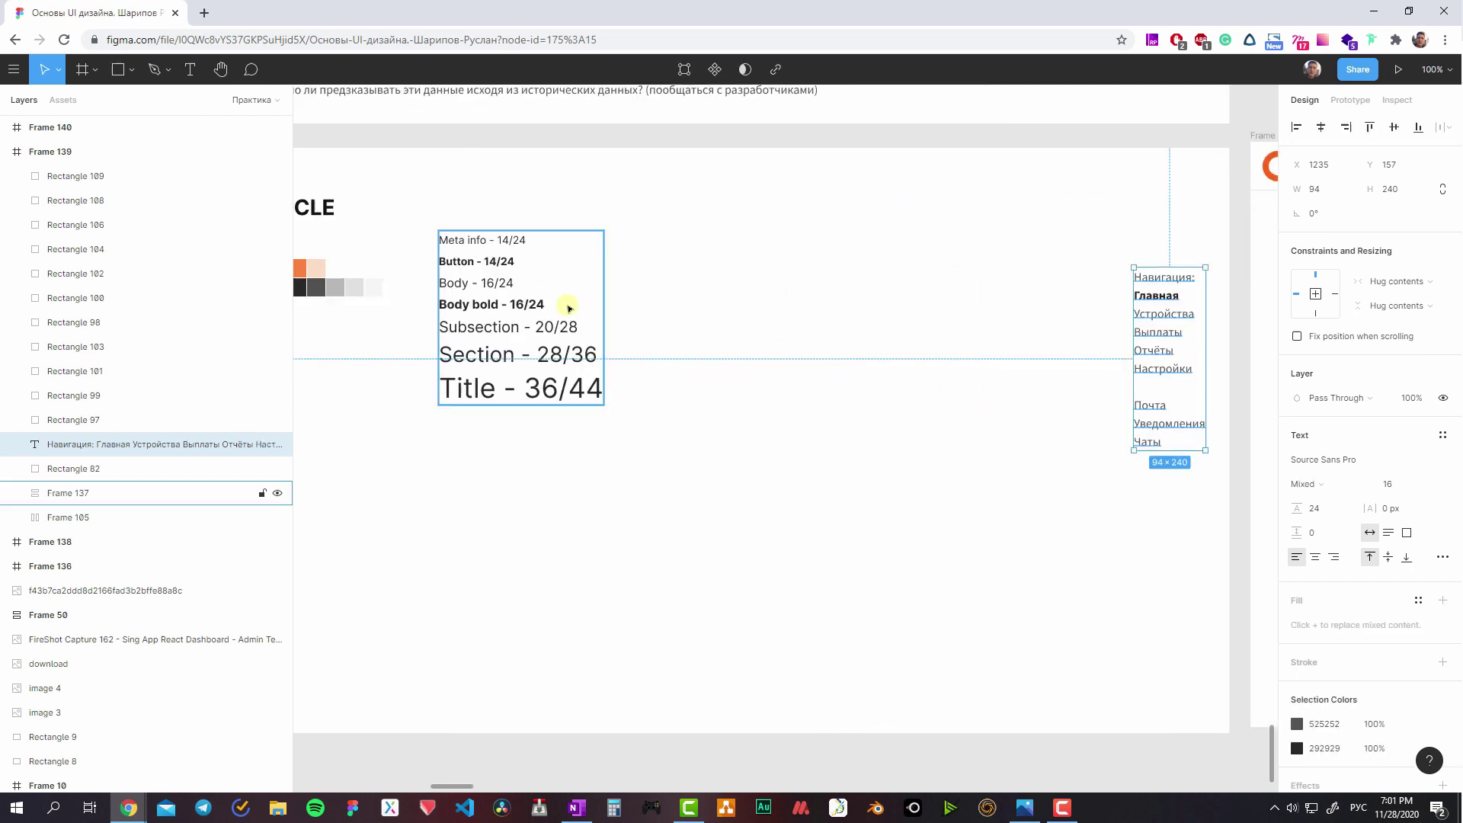
pyautogui.click(478, 267)
pyautogui.click(480, 242)
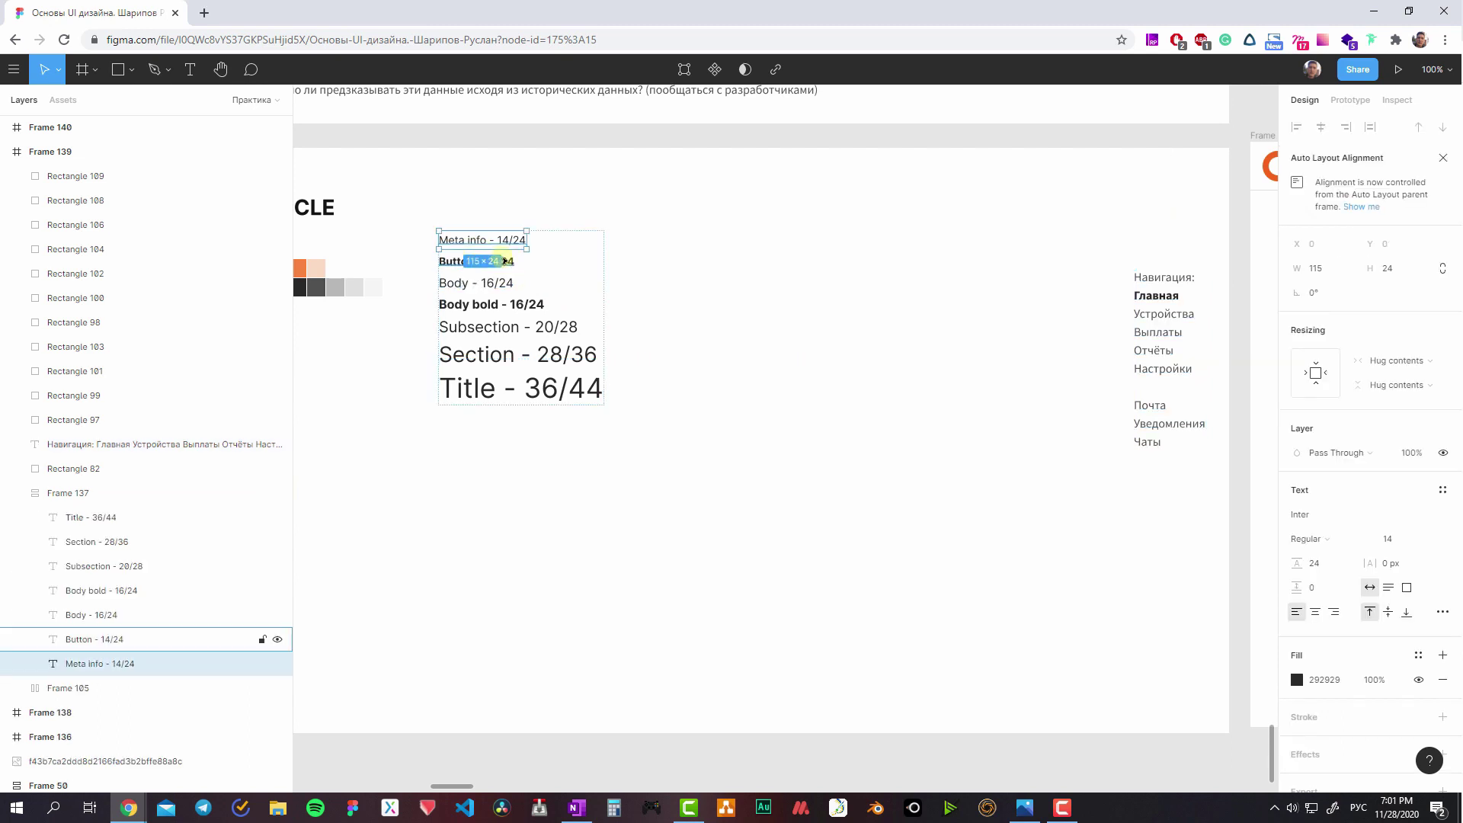
pyautogui.hscroll(6, 787, 320)
pyautogui.hscroll(2, 787, 320)
pyautogui.hotkey('ctrl', 'v')
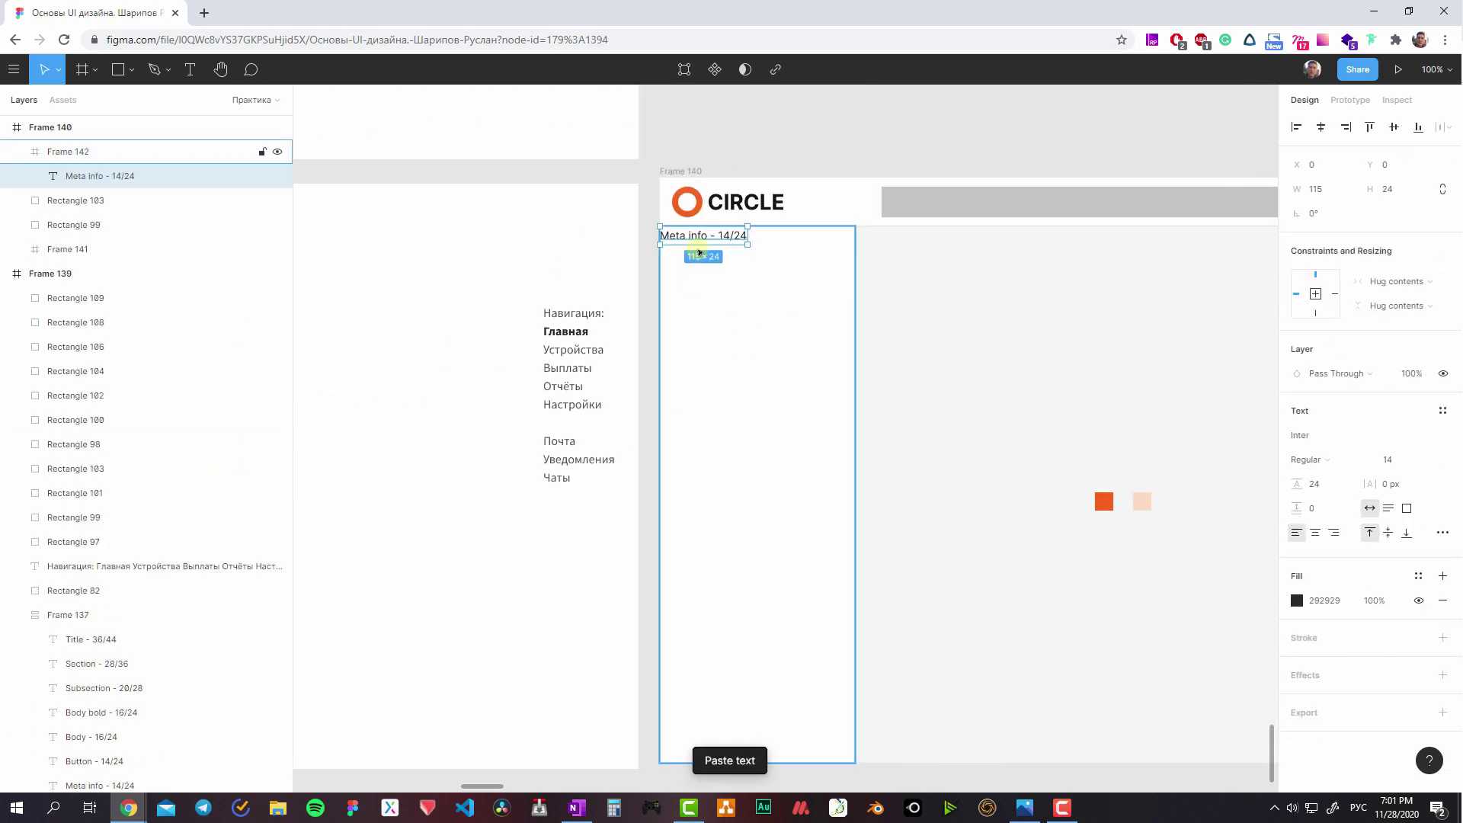
# - Retype the pasted text as 'Главная' and try a circle icon beside it, then undo it
pyautogui.doubleClick(713, 271)
pyautogui.write('Г')
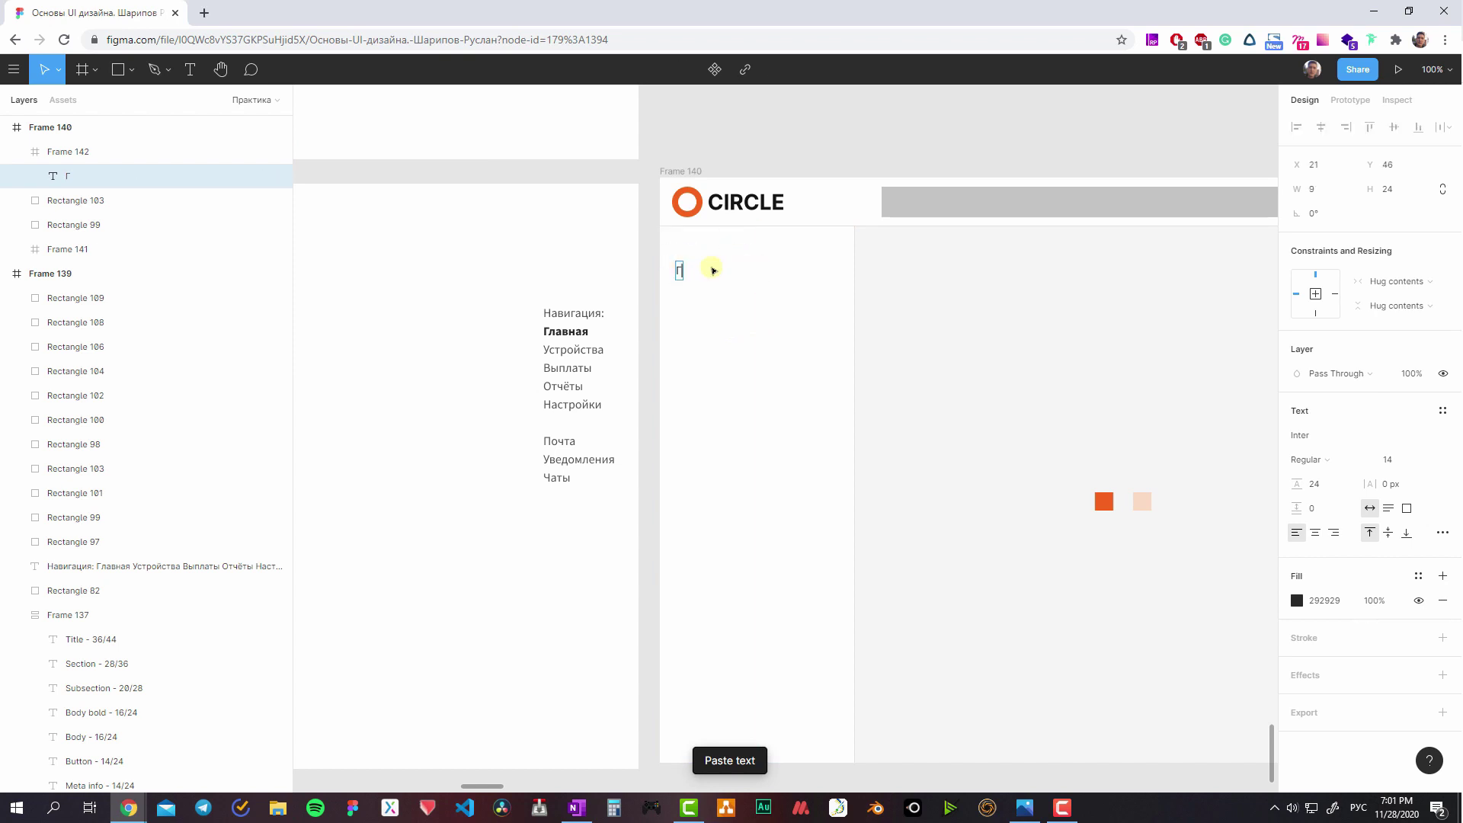
pyautogui.write('лавн')
pyautogui.write('ная')
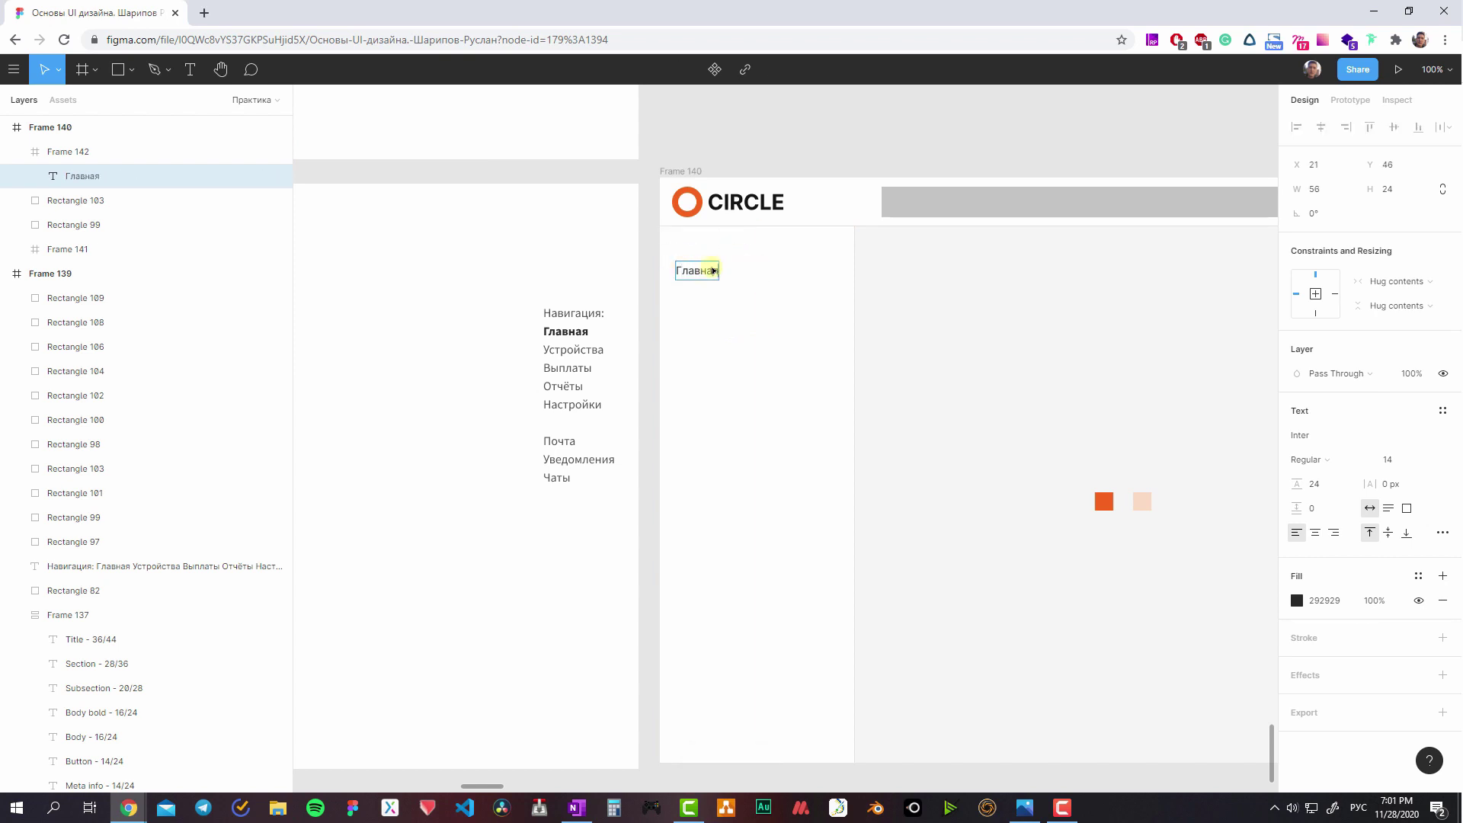
pyautogui.press('Escape')
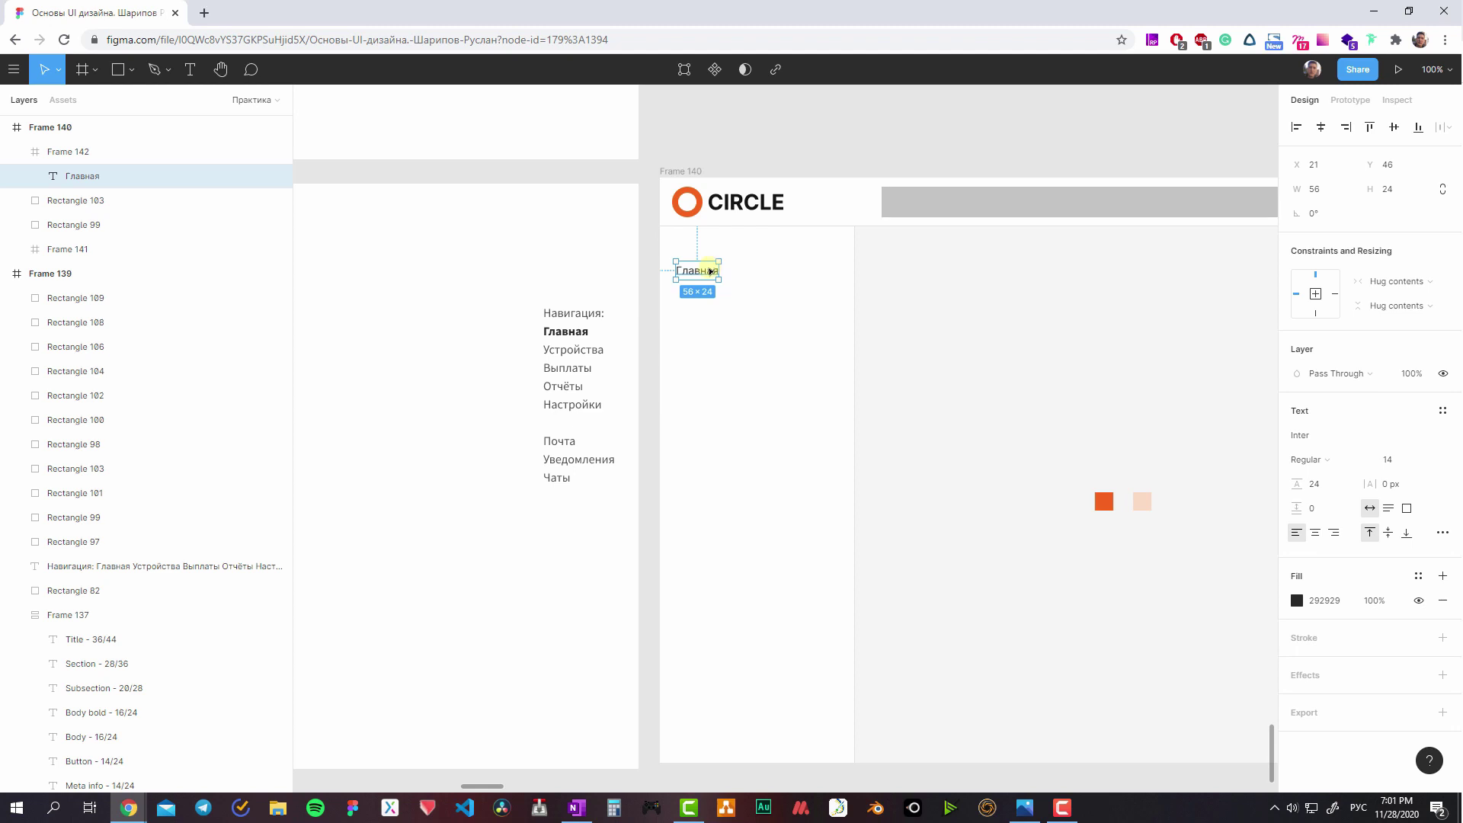
pyautogui.press('o')
pyautogui.moveTo(672, 266); pyautogui.dragTo(697, 292)
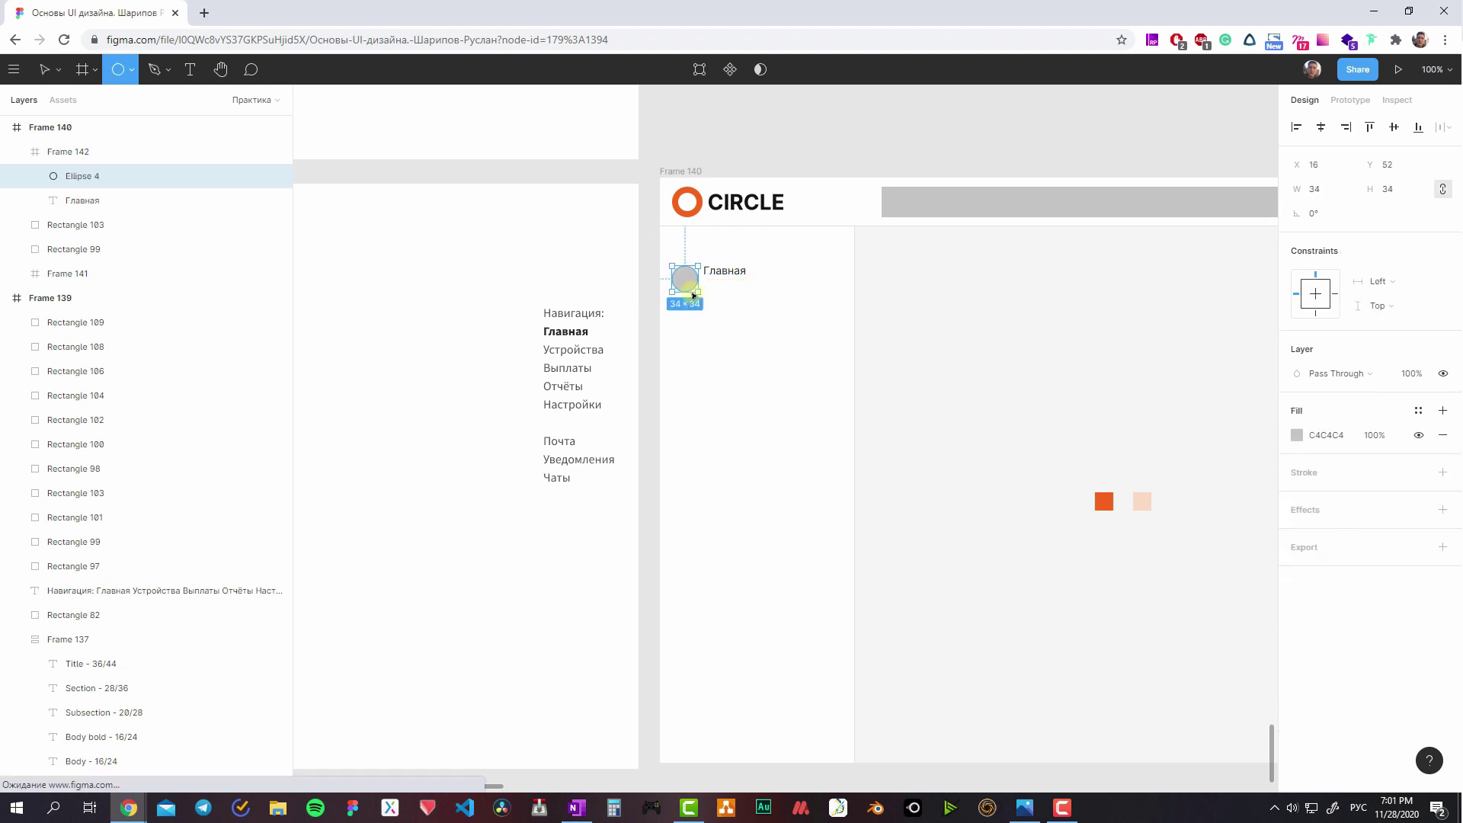
pyautogui.hotkey('ctrl', 'z')
pyautogui.press('r')
# - Add a square icon placeholder, size it to 20, and place it left of the Главная label
pyautogui.click(711, 294)
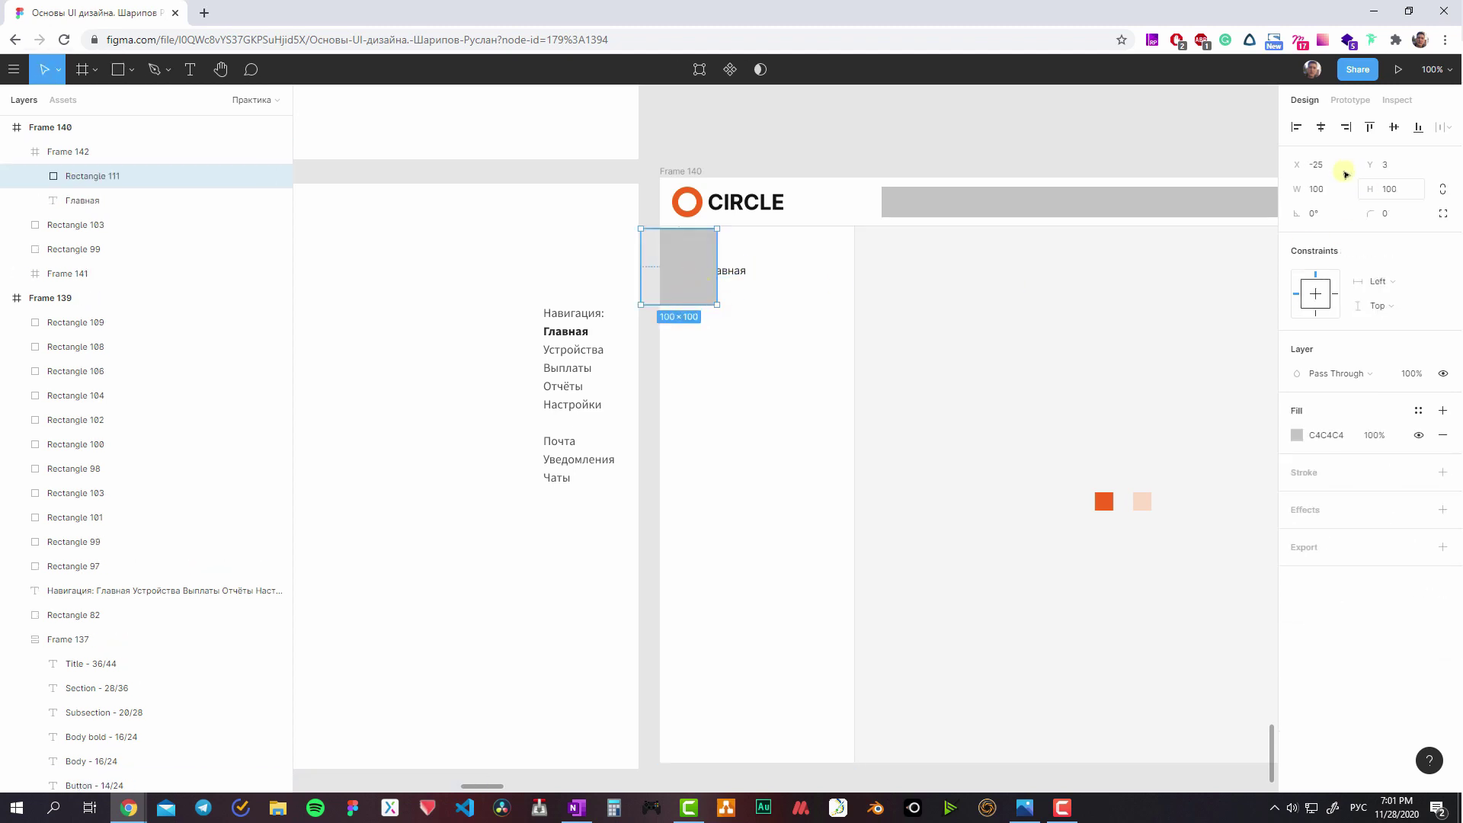
pyautogui.click(1316, 189)
pyautogui.write('20')
pyautogui.press('Return')
pyautogui.click(637, 284)
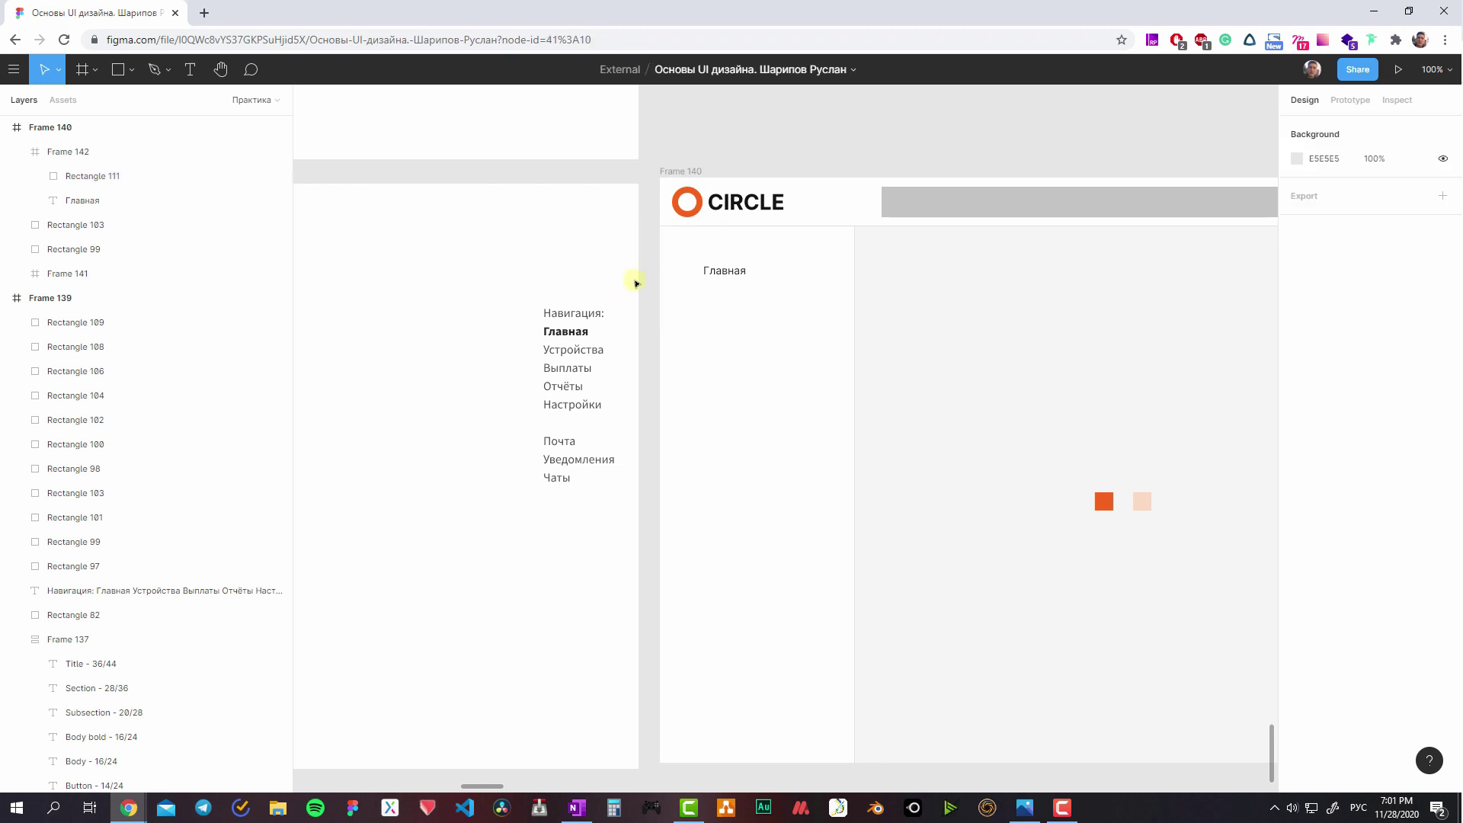
pyautogui.click(722, 277)
pyautogui.click(92, 177)
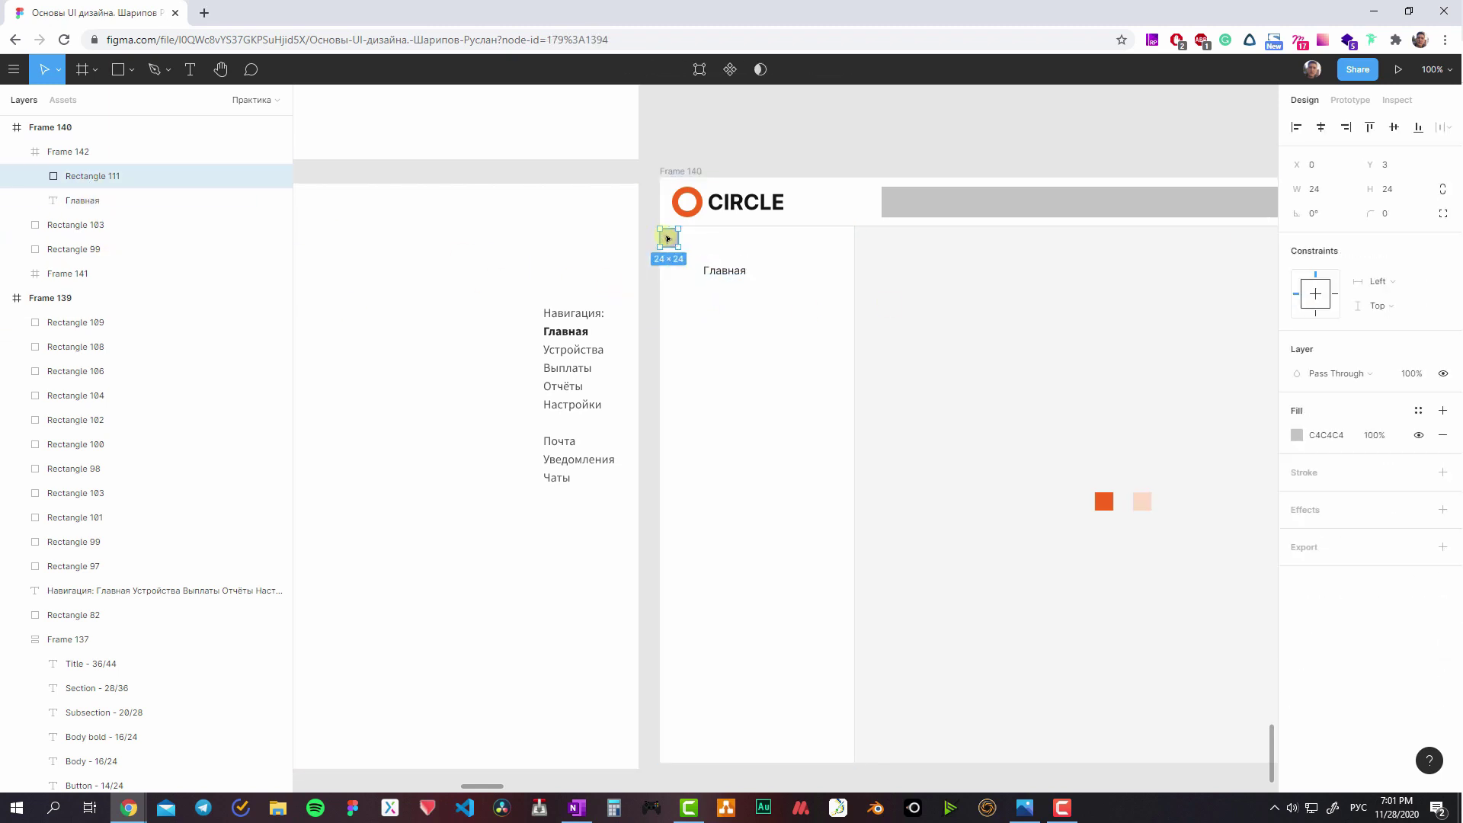
pyautogui.moveTo(669, 239)
pyautogui.mouseDown()
pyautogui.moveTo(684, 271)
pyautogui.moveTo(709, 272)
pyautogui.mouseUp()
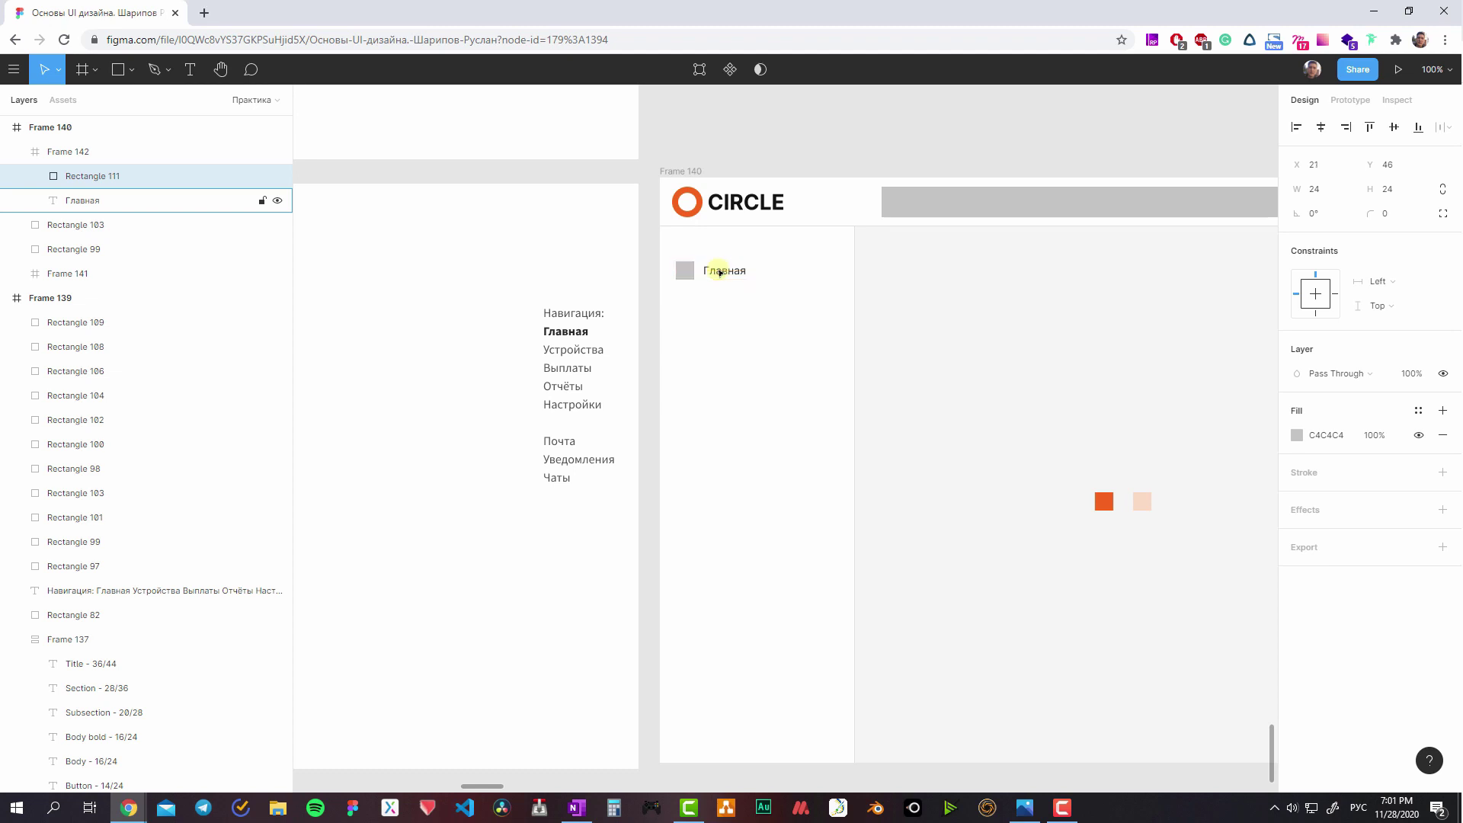
pyautogui.press('Left')
pyautogui.press('Left')
pyautogui.press('Left')
# - Wrap the square and Главная label in auto layout, left-middle aligned, with 16 side and 8 top/bottom padding
pyautogui.keyDown('shift'); pyautogui.click(720, 272); pyautogui.keyUp('shift')
pyautogui.hotkey('shift', 'a')
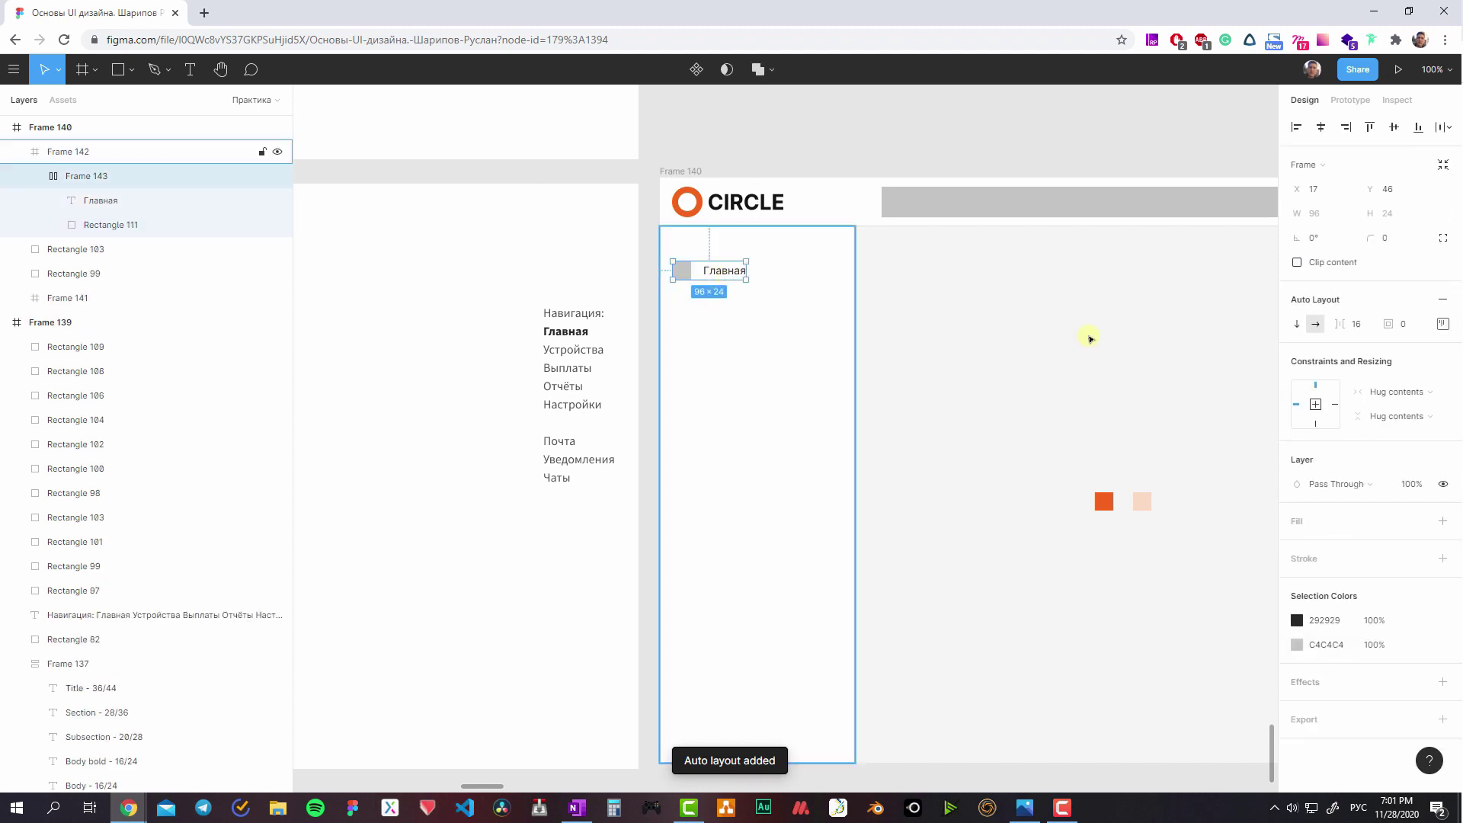
pyautogui.click(1442, 324)
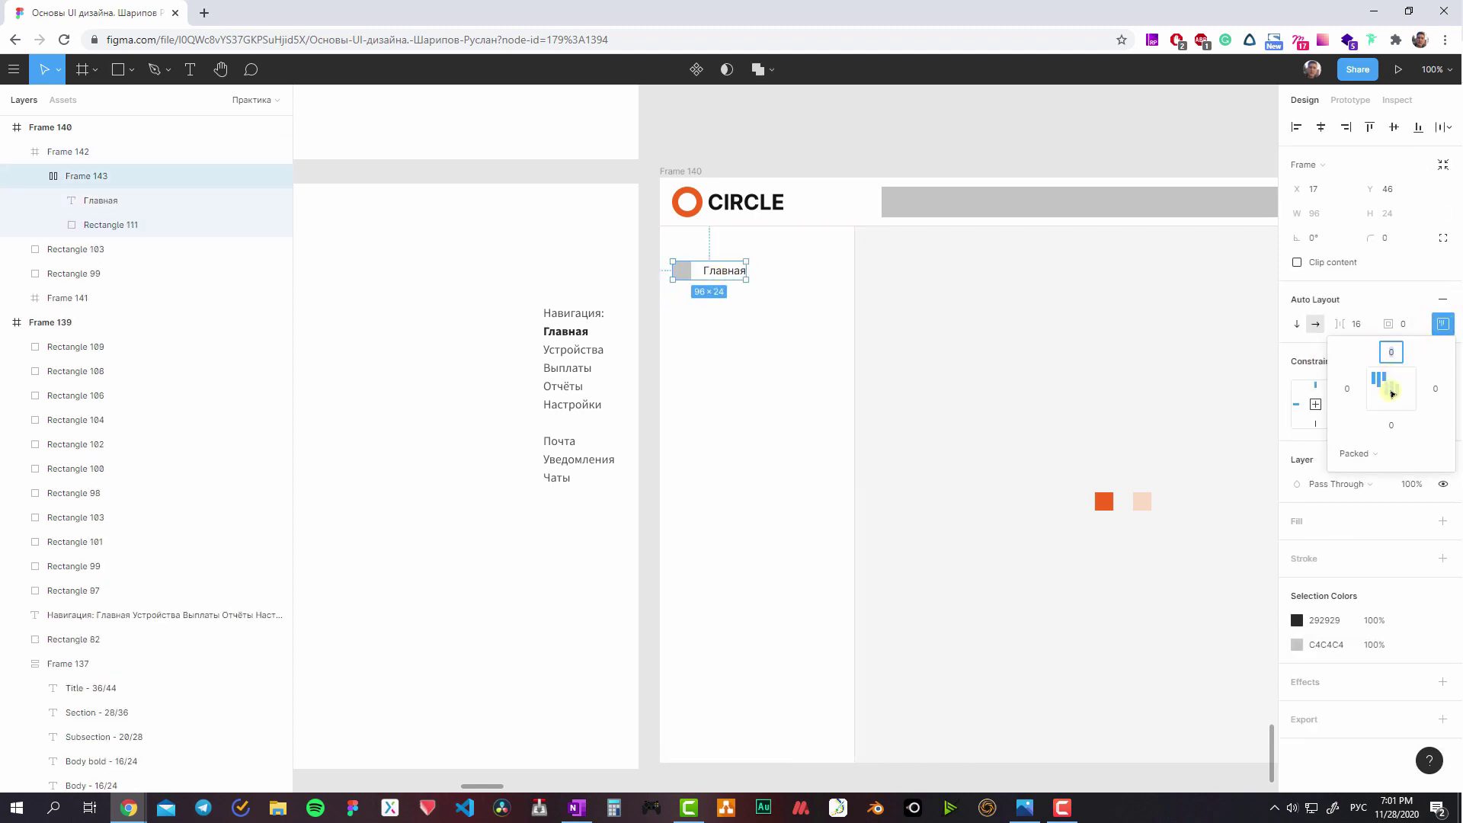
pyautogui.click(1374, 390)
pyautogui.write('16')
pyautogui.click(1435, 390)
pyautogui.write('16')
pyautogui.click(1394, 355)
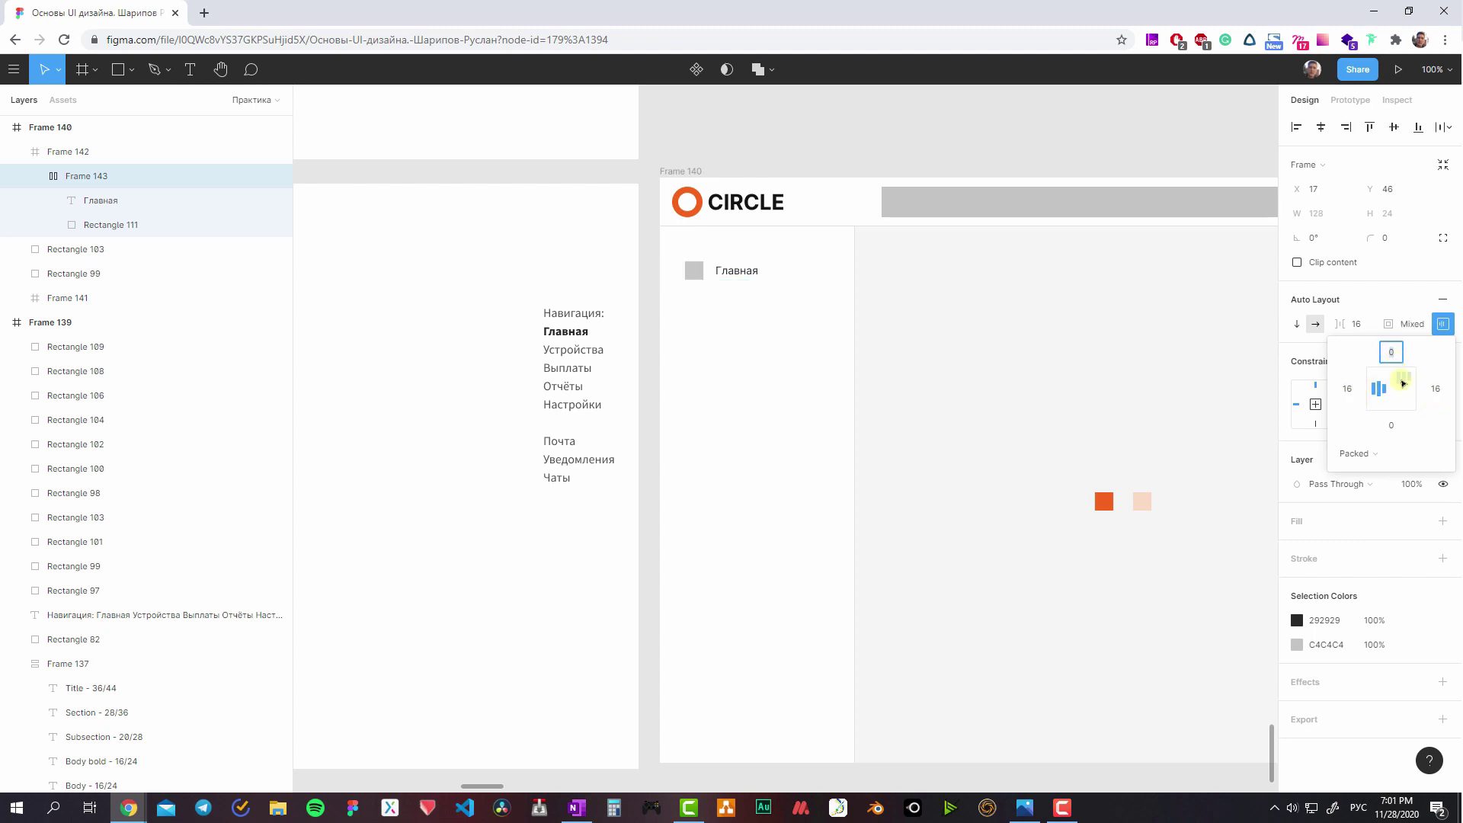
pyautogui.write('8')
pyautogui.click(1391, 426)
pyautogui.write('8')
pyautogui.press('Return')
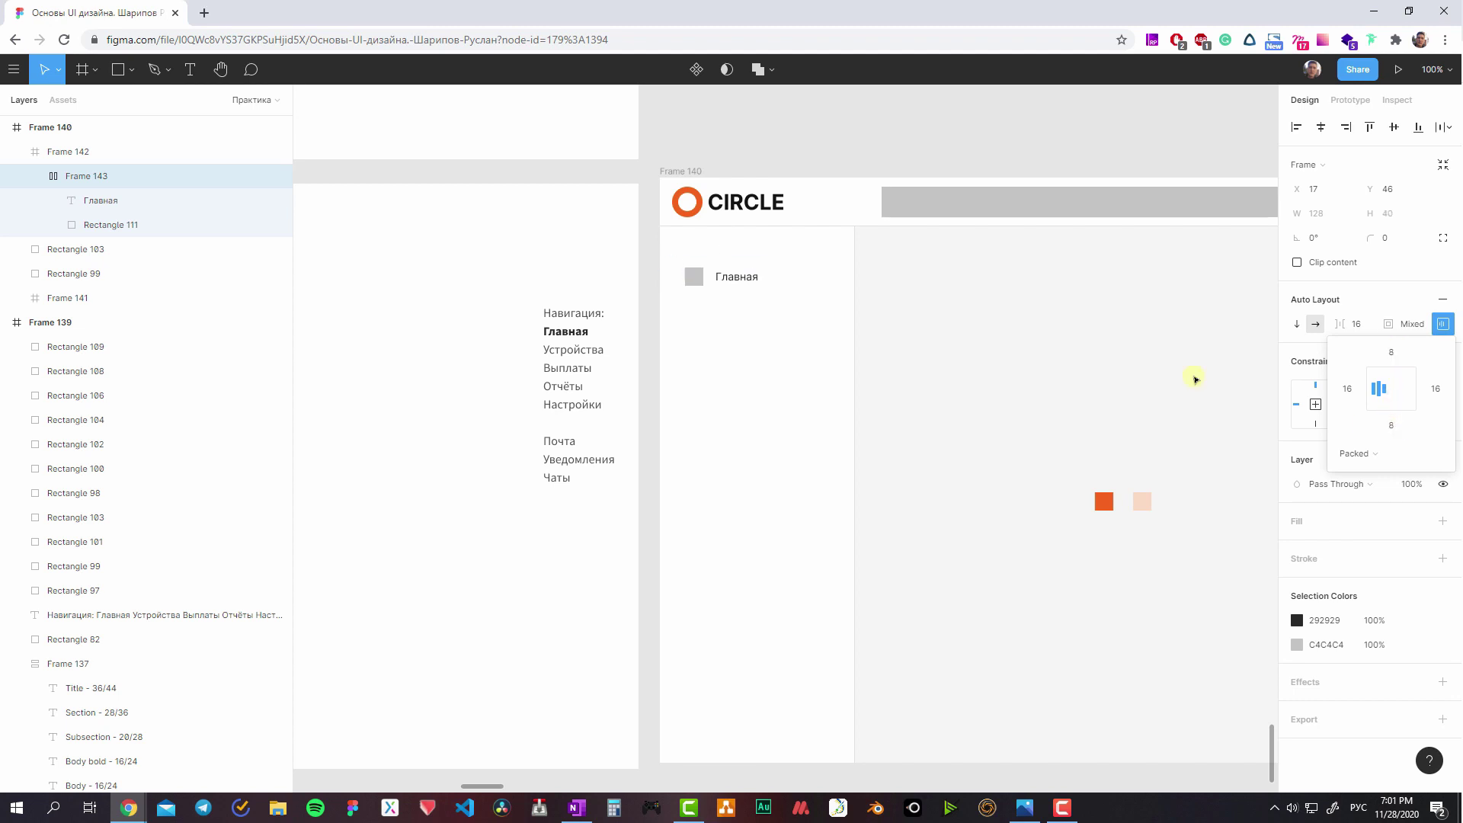
# - Nudge the Главная item to a 16,16 inset from the sidebar's top-left corner
pyautogui.moveTo(738, 284); pyautogui.dragTo(737, 266)
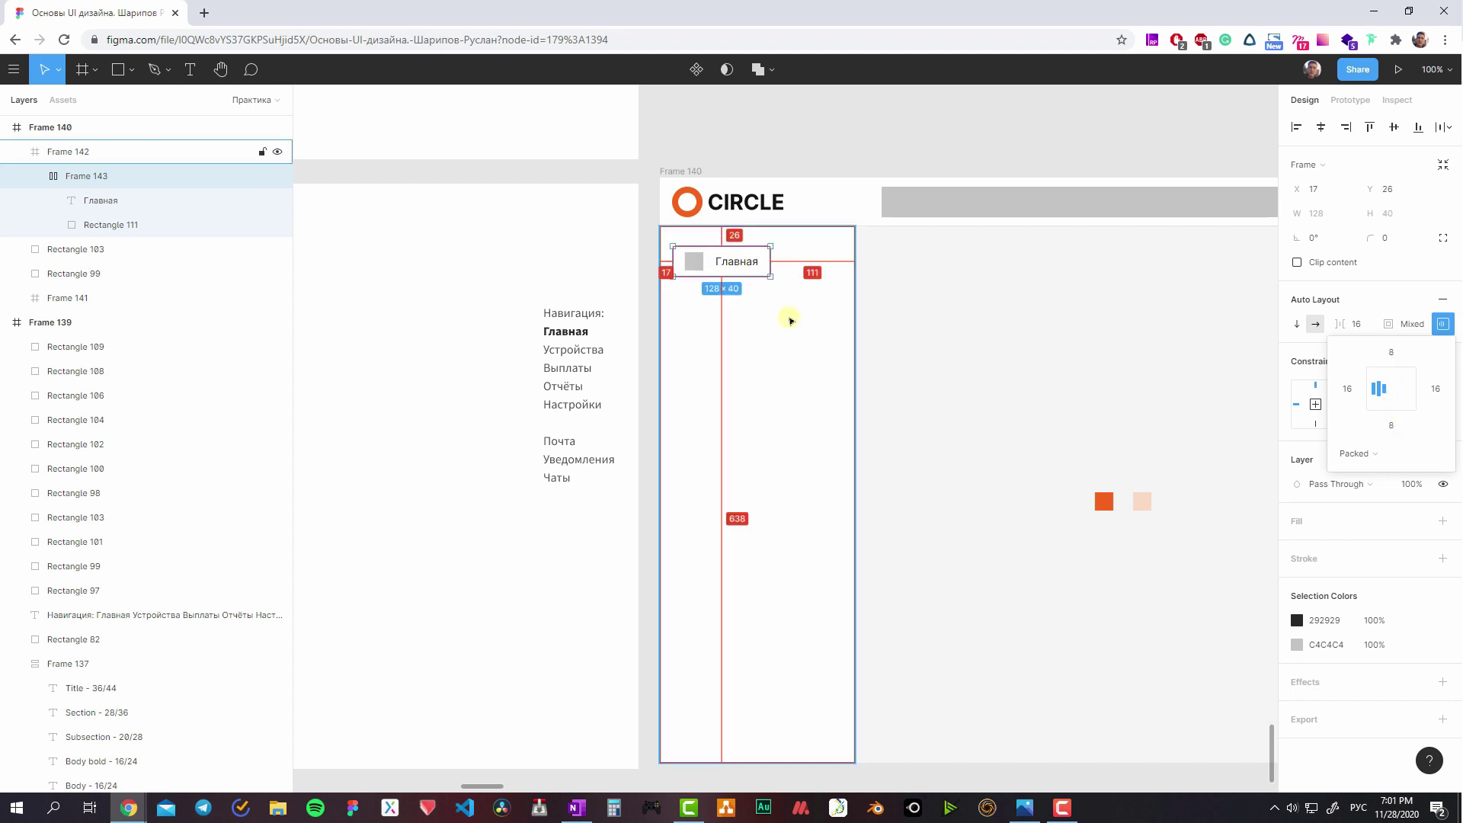
pyautogui.press('Up')
pyautogui.press('Up')
pyautogui.press('Up')
pyautogui.press('Up')
pyautogui.press('Up')
pyautogui.press('Up')
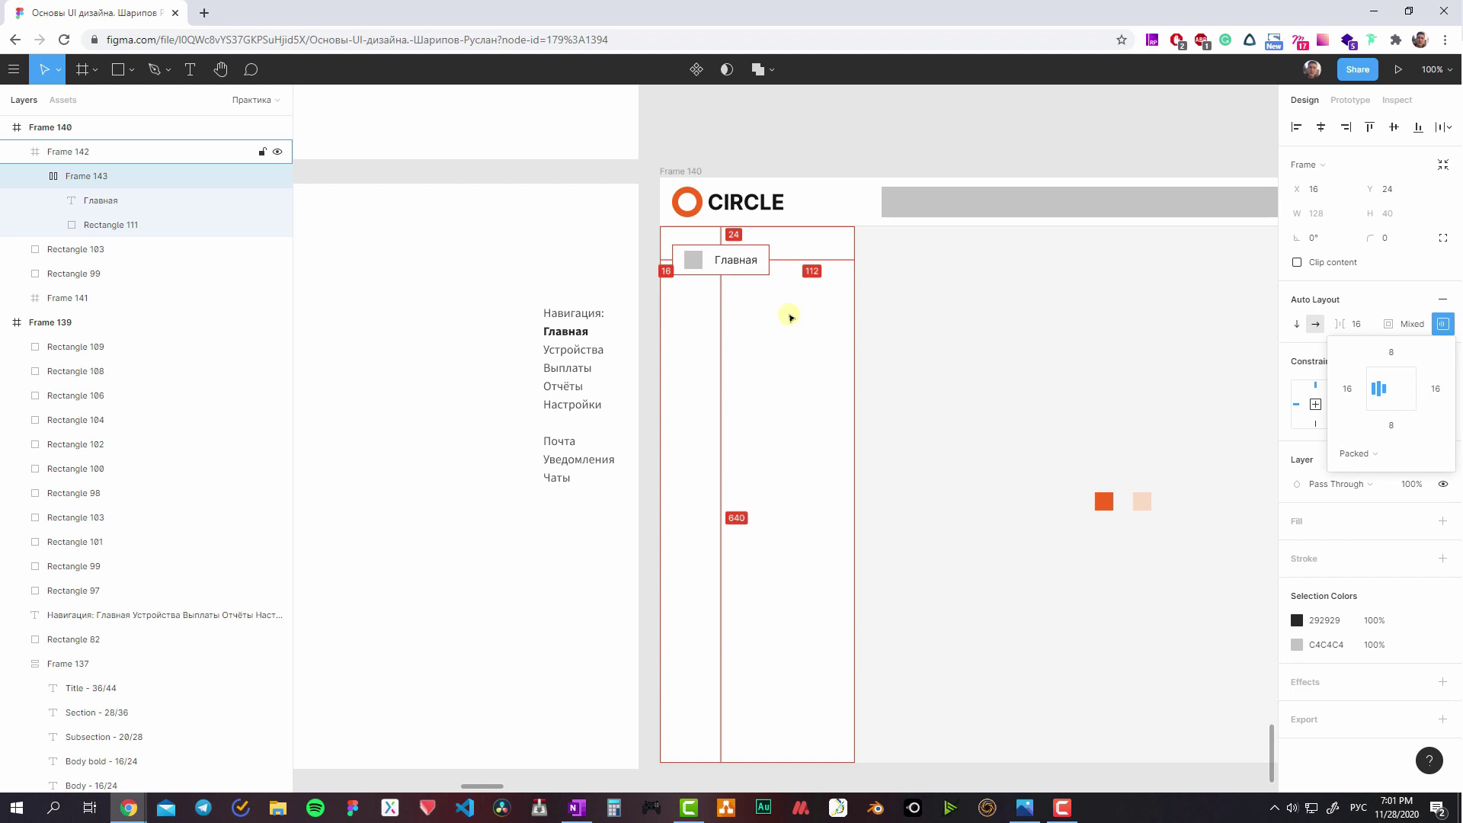
pyautogui.press('Up')
pyautogui.press('Up')
pyautogui.press('Up')
pyautogui.press('Left')
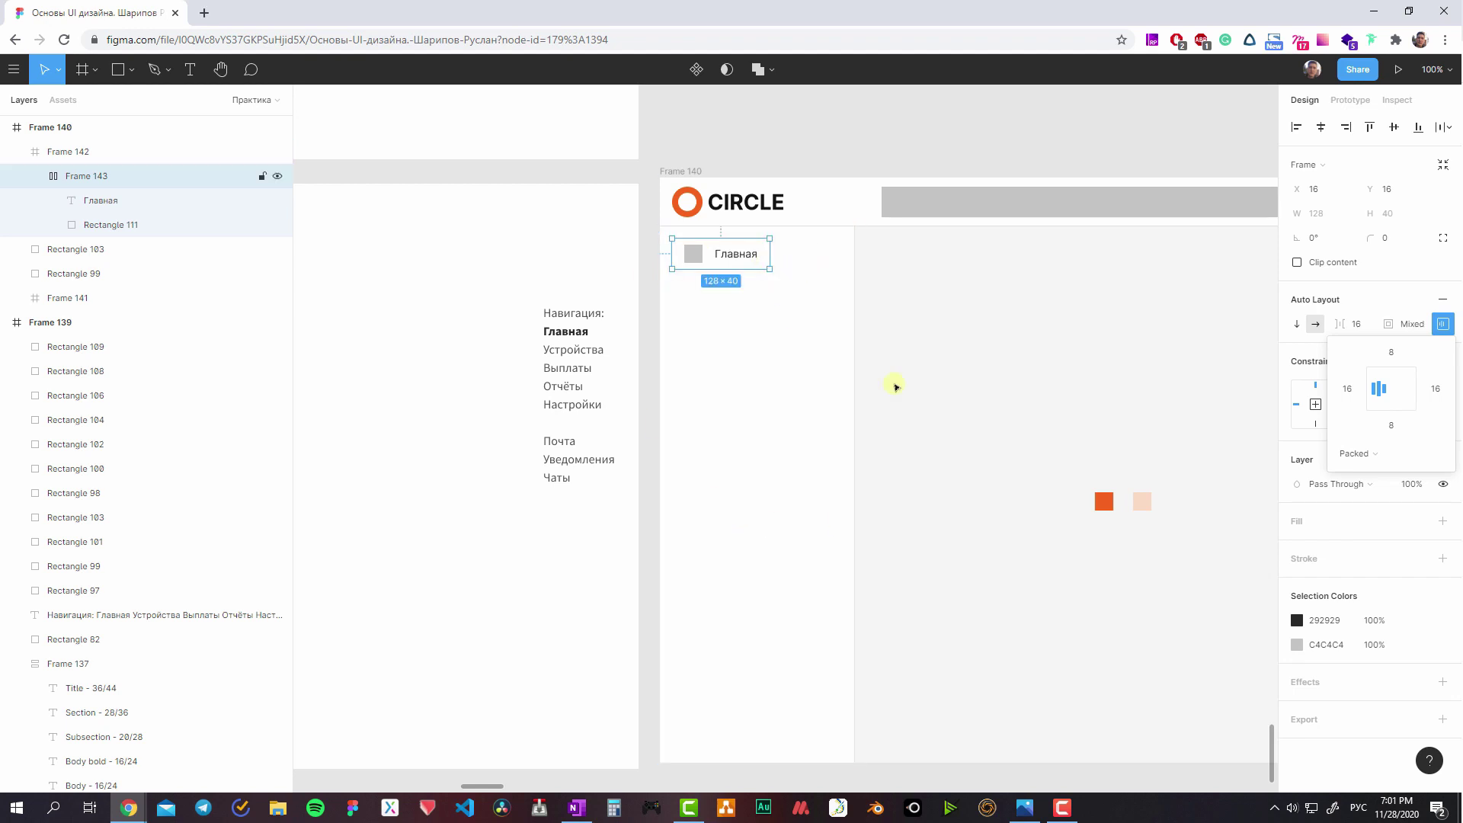
pyautogui.click(757, 372)
pyautogui.click(735, 267)
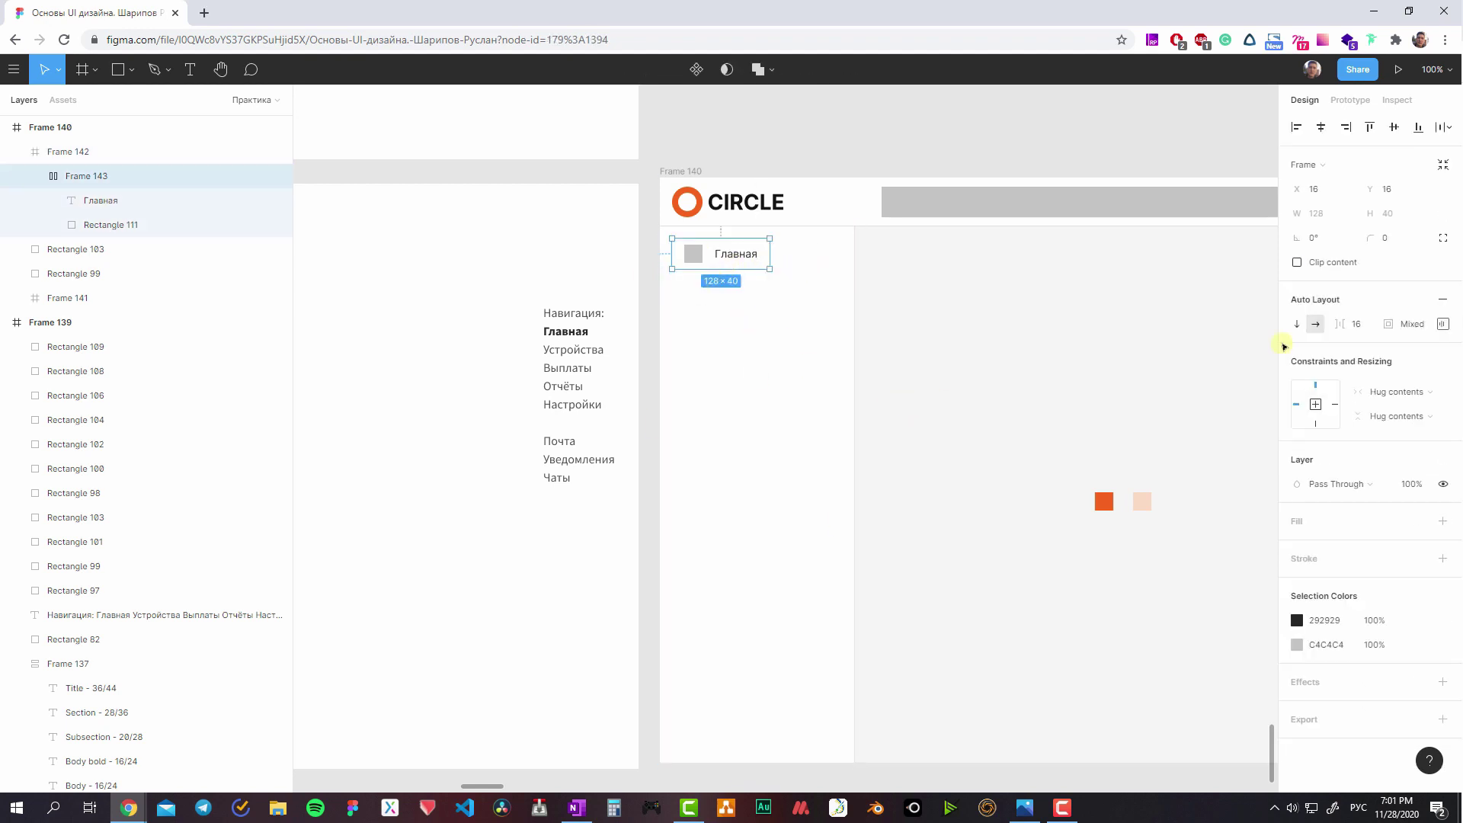
pyautogui.click(1390, 242)
# - Round the Главная item's corners to radius 8
pyautogui.press('Return')
pyautogui.hscroll(-4, 880, 333)
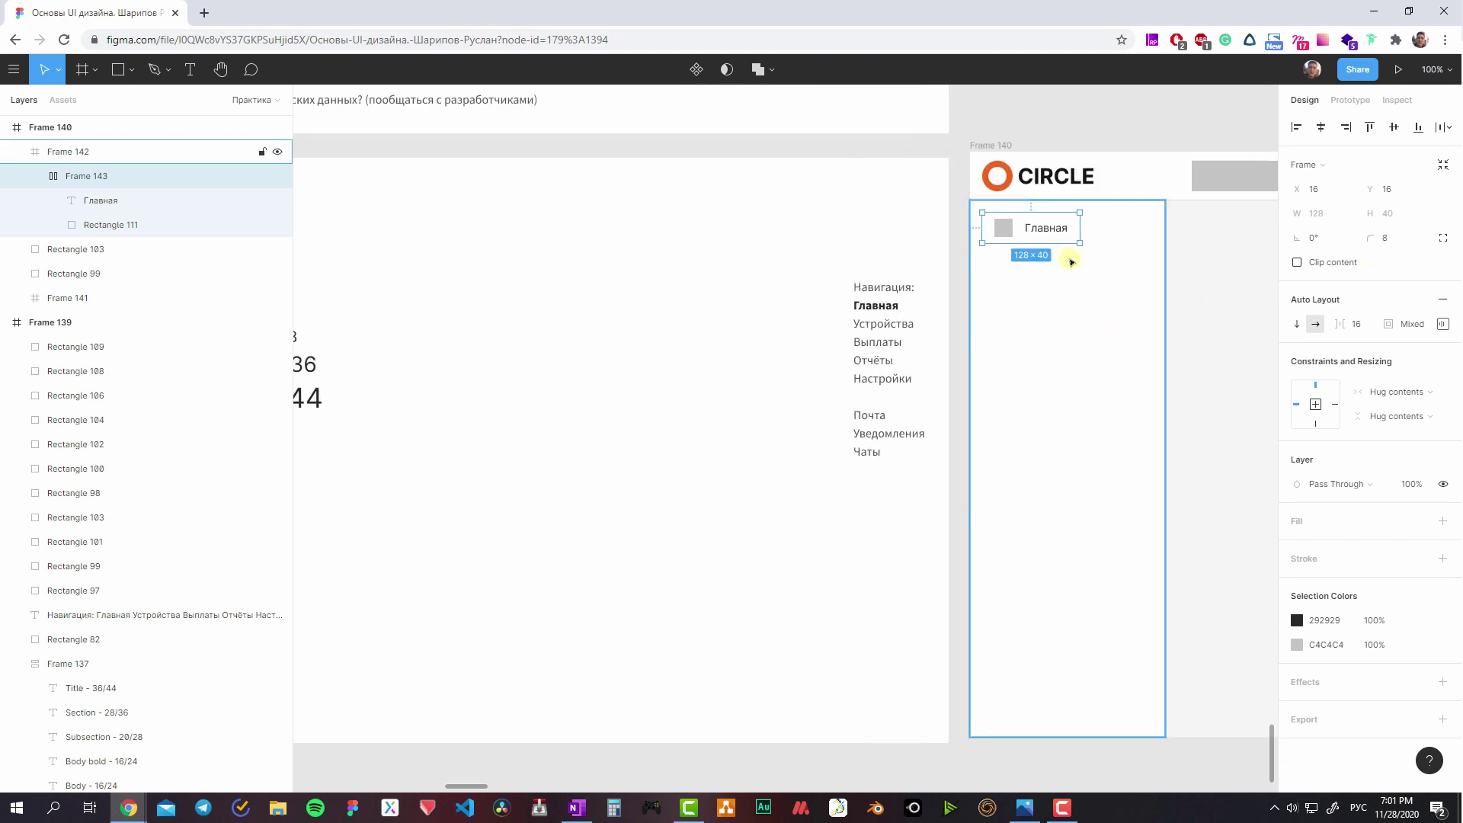
pyautogui.hscroll(5, 1068, 255)
pyautogui.scroll(2, 696, 323)
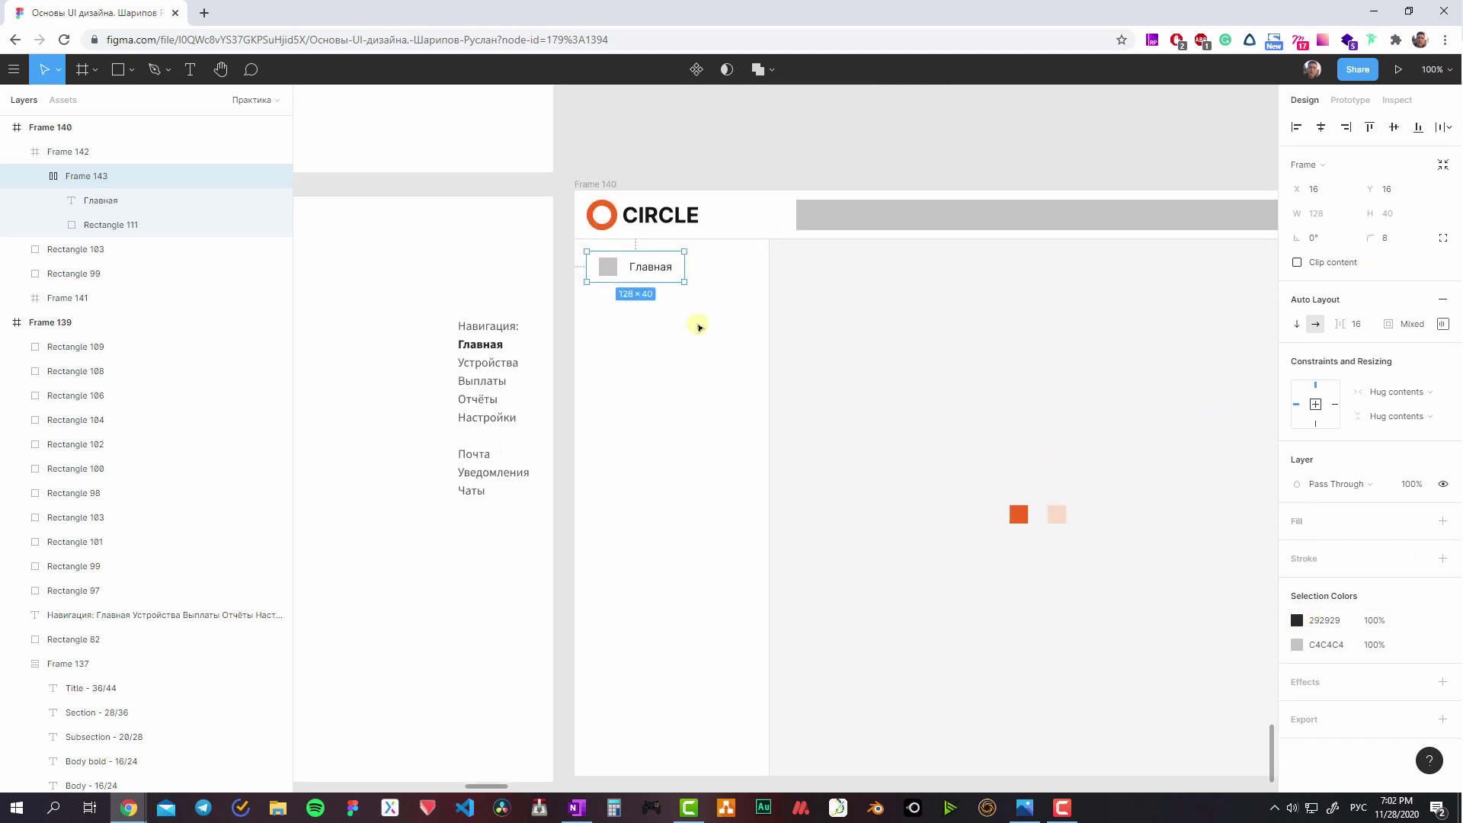
pyautogui.click(643, 265)
pyautogui.click(622, 267)
pyautogui.moveTo(684, 268); pyautogui.dragTo(745, 274)
# - Fill the Главная item with orange sampled from the colour swatch
pyautogui.click(1443, 521)
pyautogui.click(1301, 549)
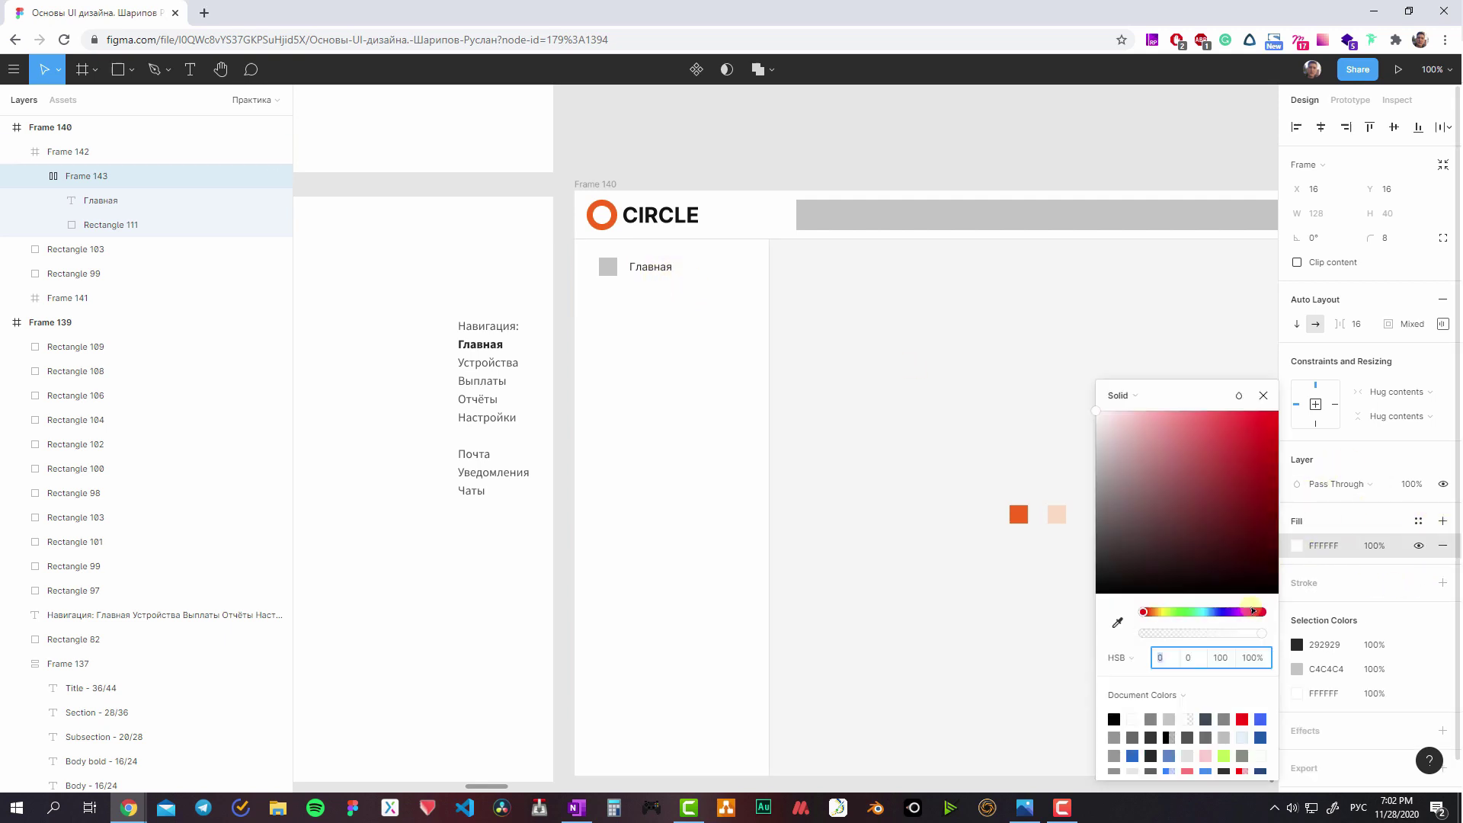
pyautogui.click(1116, 623)
pyautogui.click(1015, 509)
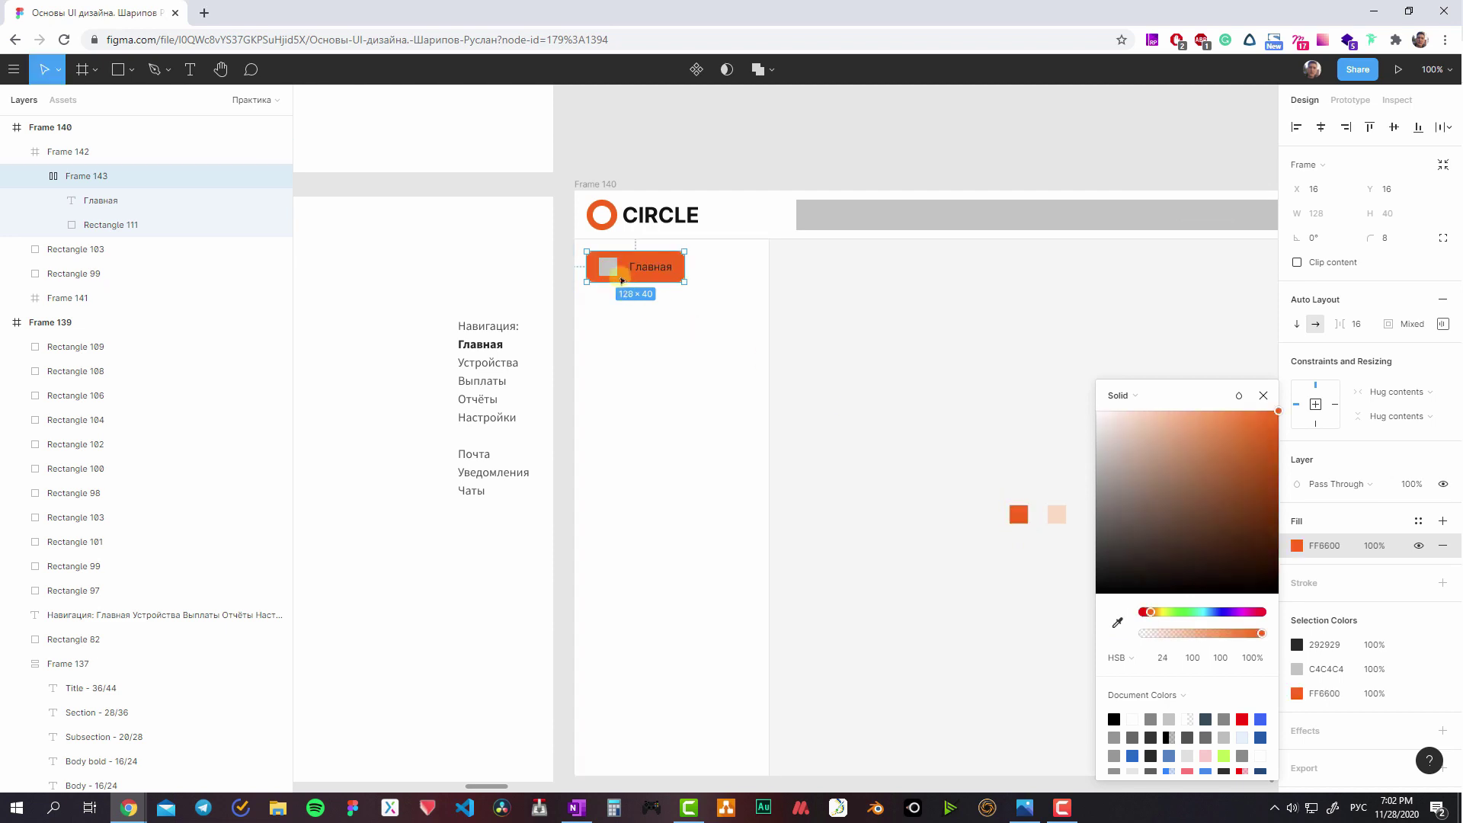
pyautogui.press('Return')
# - Turn the Главная label and icon square white, then view the whole sidebar
pyautogui.scroll(-2, 1325, 678)
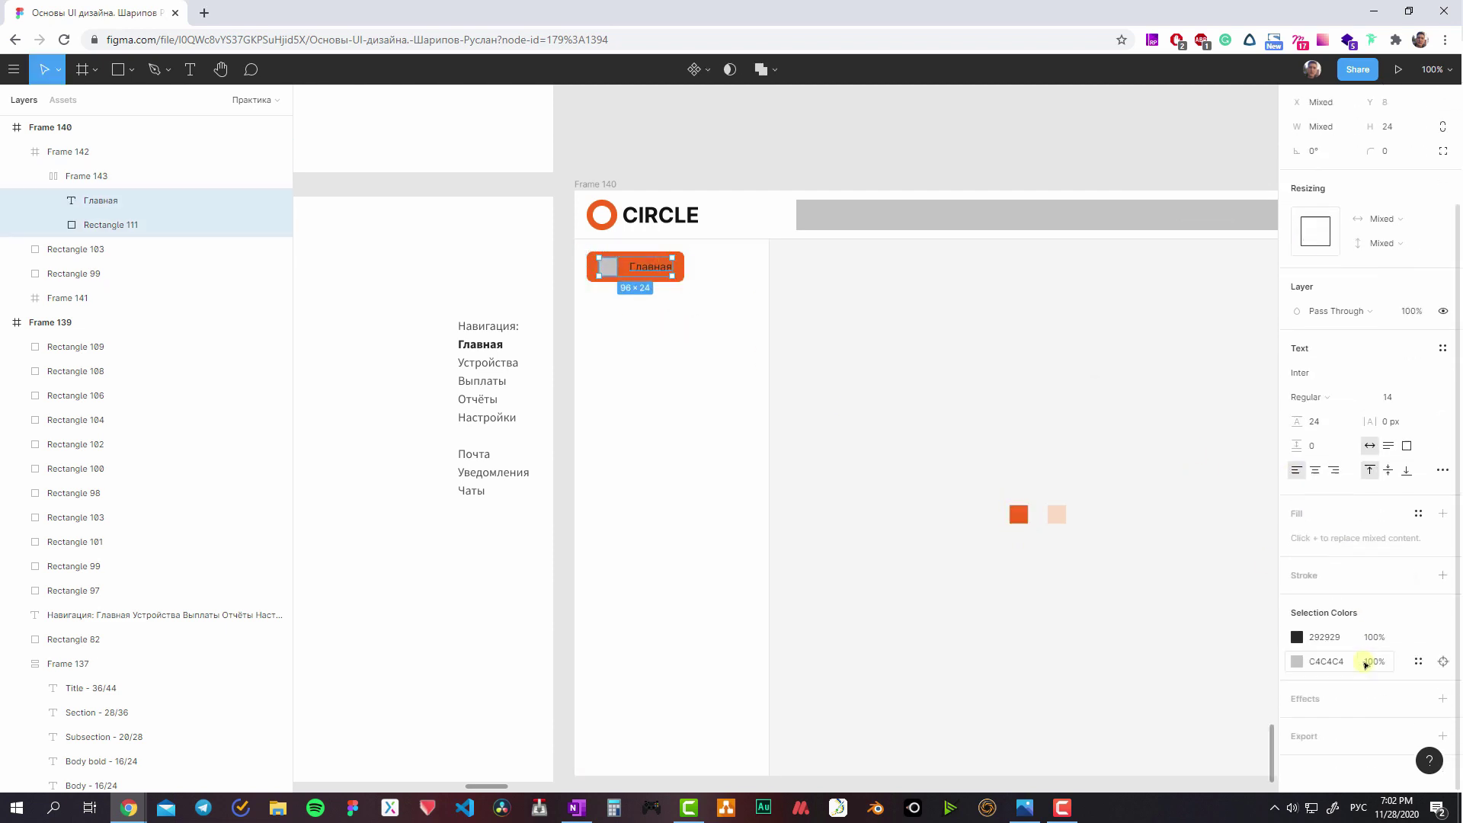
pyautogui.click(1298, 636)
pyautogui.click(1097, 413)
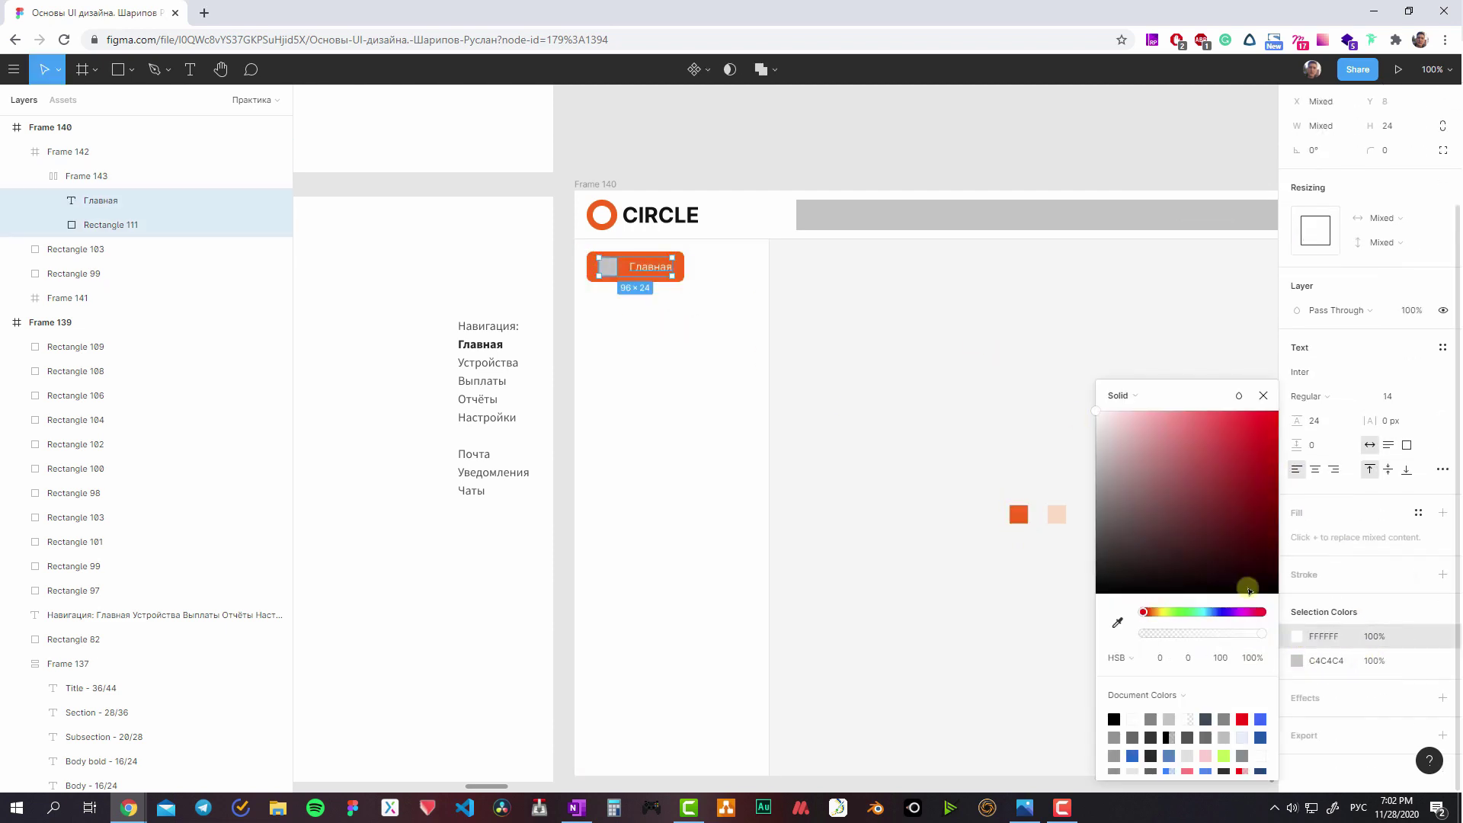
pyautogui.click(1331, 642)
pyautogui.scroll(2, 1326, 659)
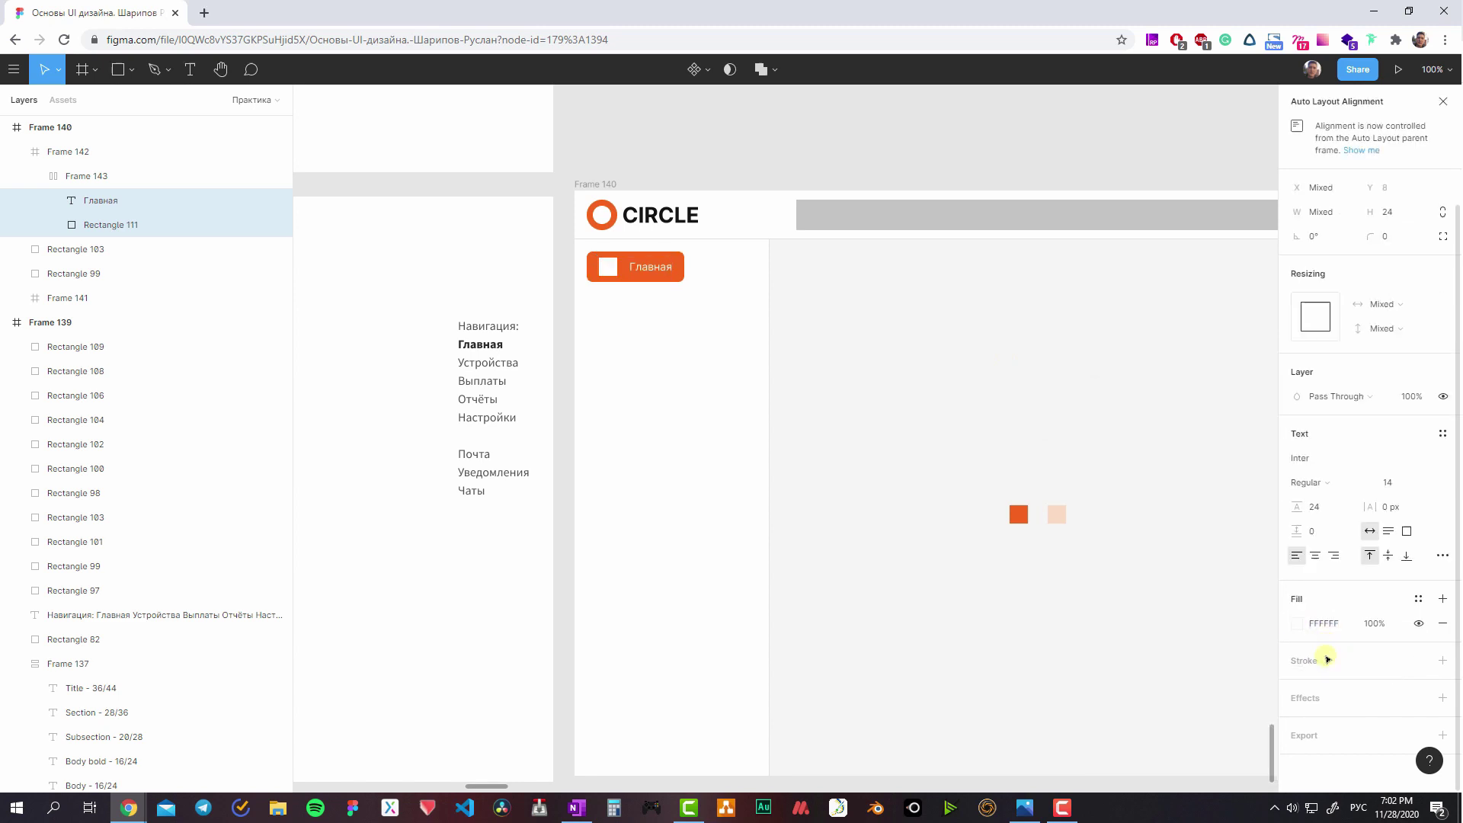
pyautogui.click(1104, 415)
pyautogui.click(663, 322)
pyautogui.click(841, 307)
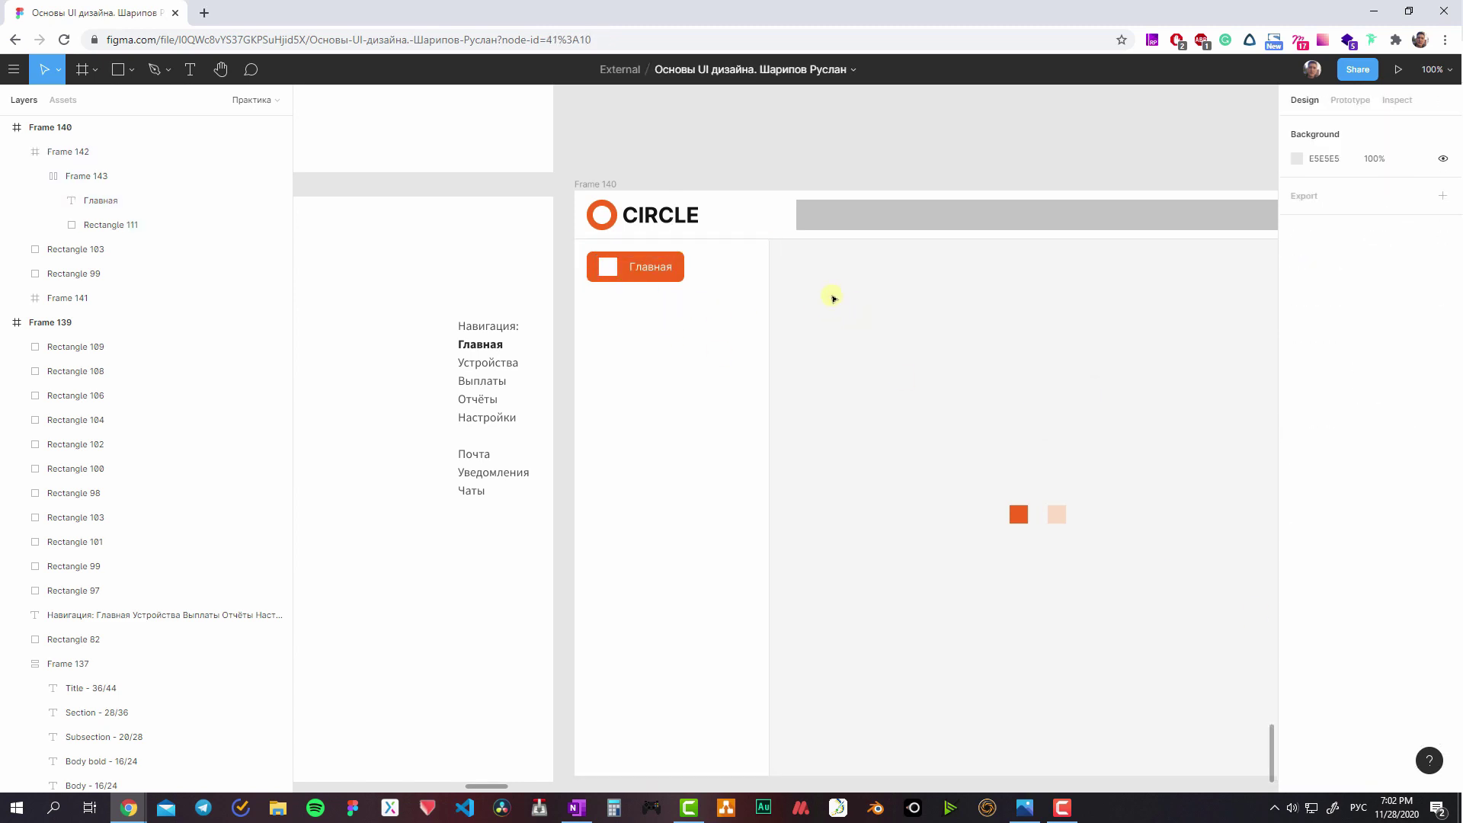
pyautogui.moveTo(960, 383); pyautogui.dragTo(864, 336)
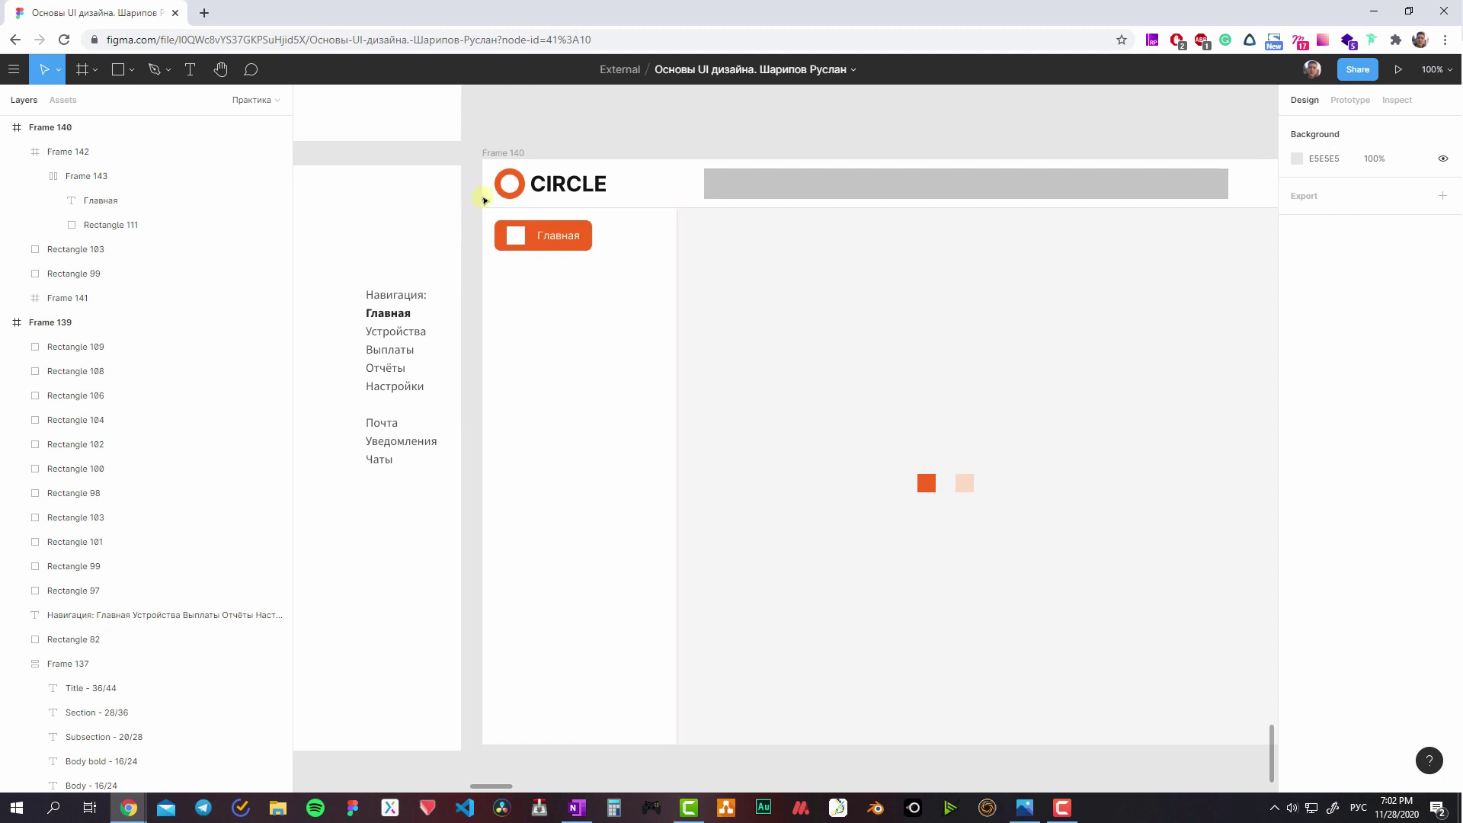
pyautogui.scroll(1, 480, 221)
pyautogui.hscroll(-4, 480, 238)
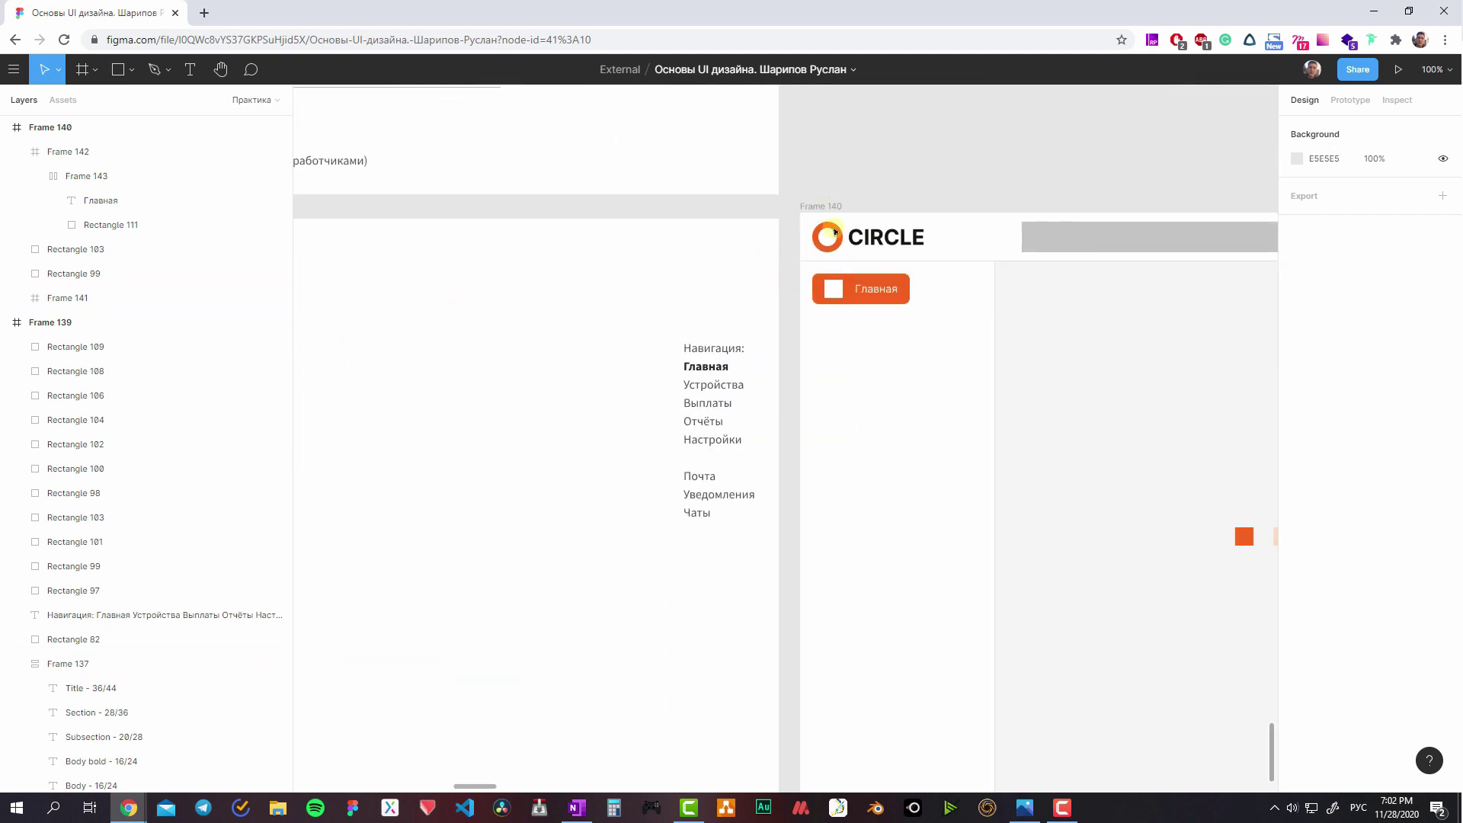
pyautogui.hscroll(-2, 906, 255)
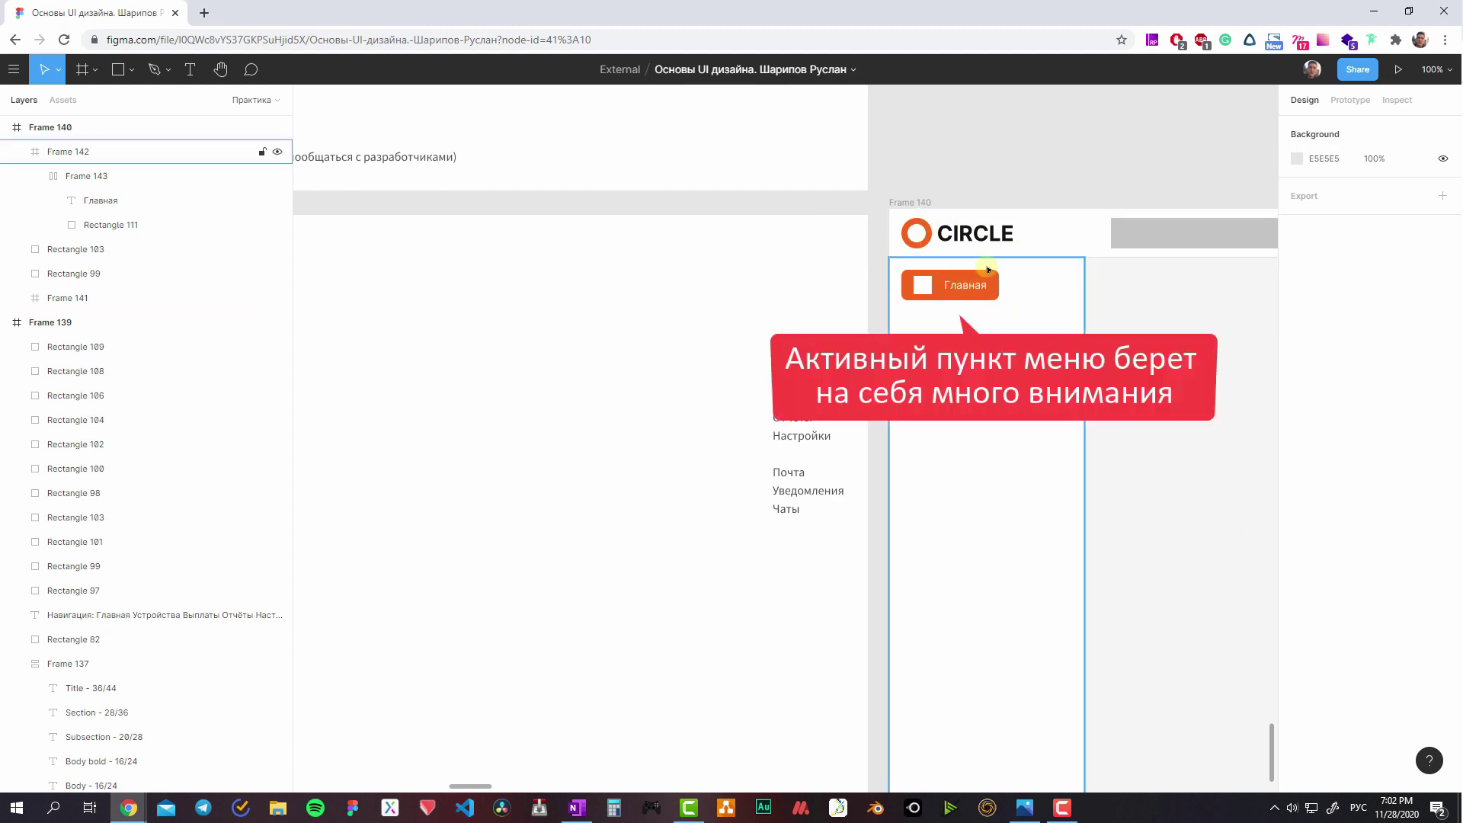
pyautogui.hscroll(2, 907, 282)
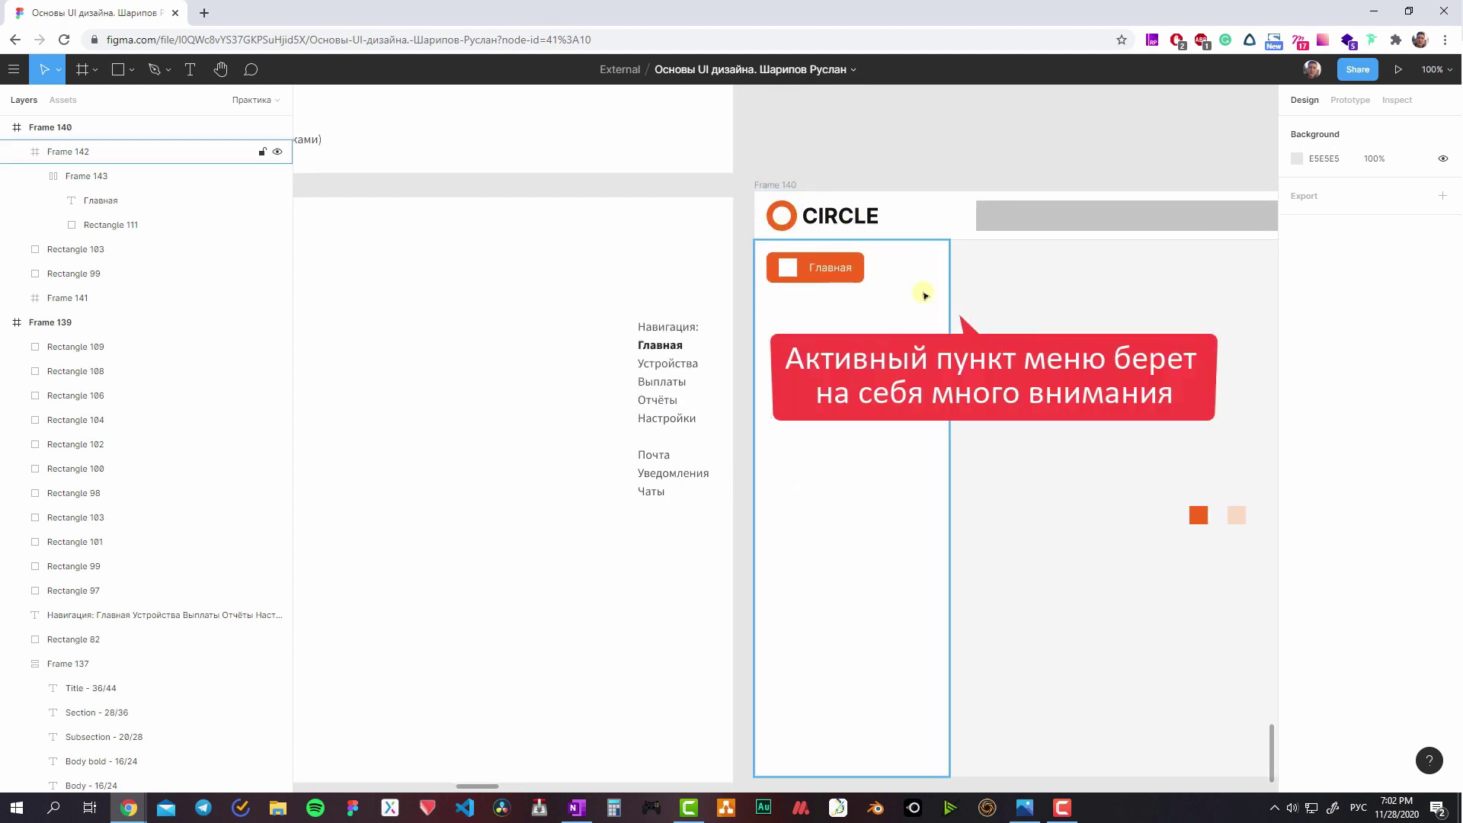
# - Give the Главная button frame a light peach fill sampled from the canvas swatch
pyautogui.hscroll(5, 818, 232)
pyautogui.doubleClick(522, 242)
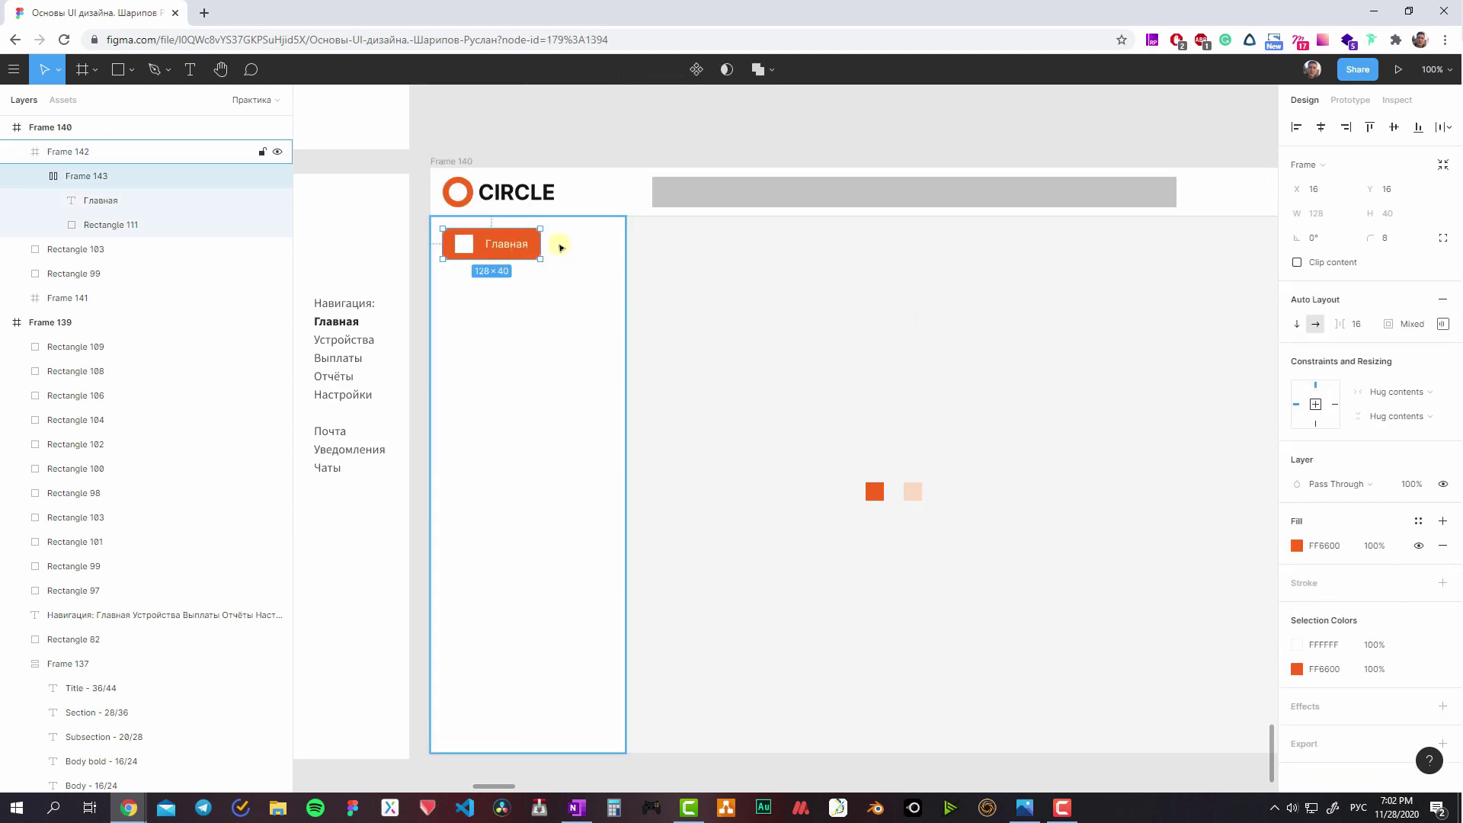
pyautogui.click(522, 286)
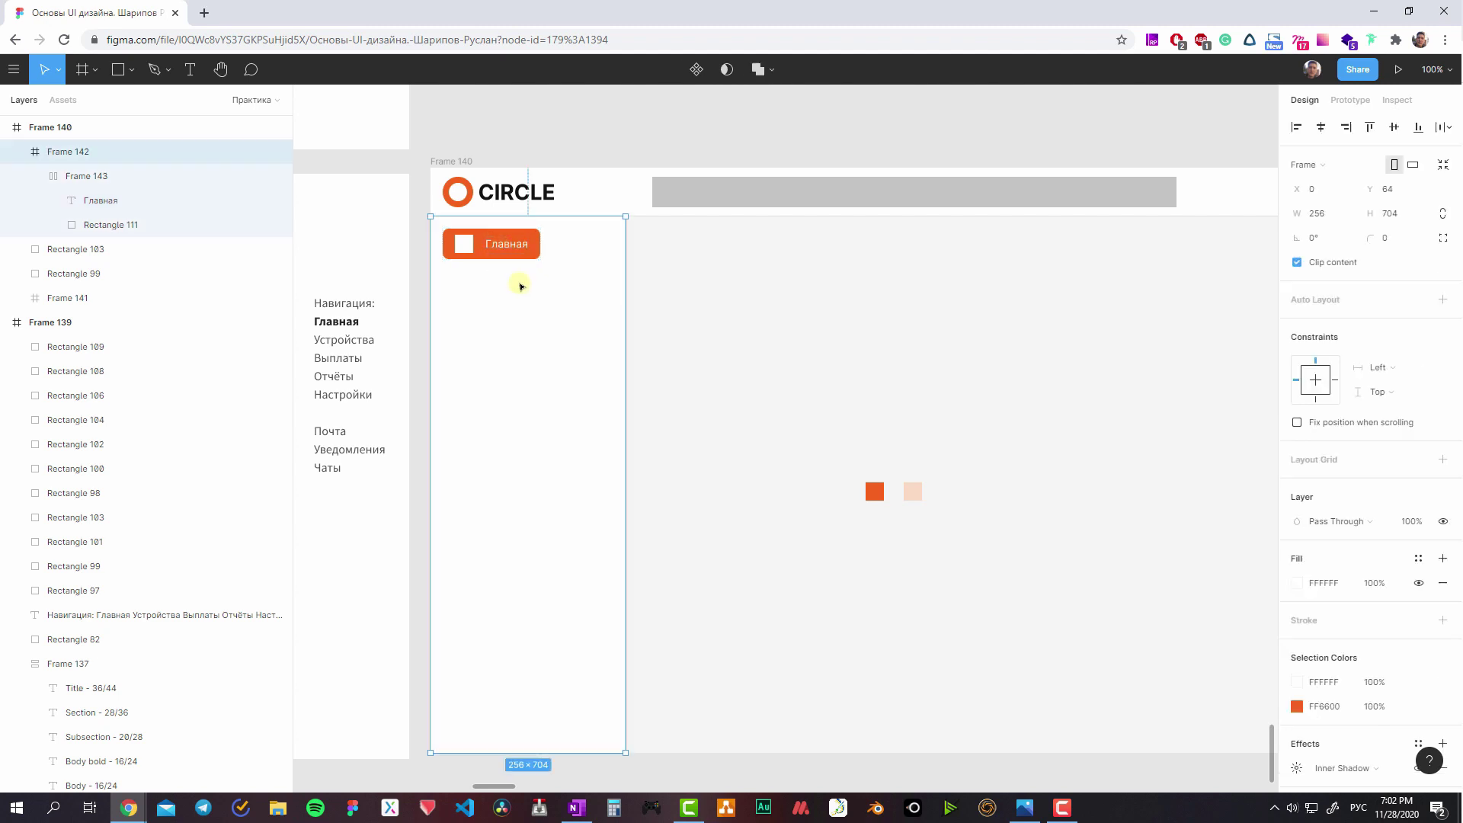
pyautogui.click(499, 257)
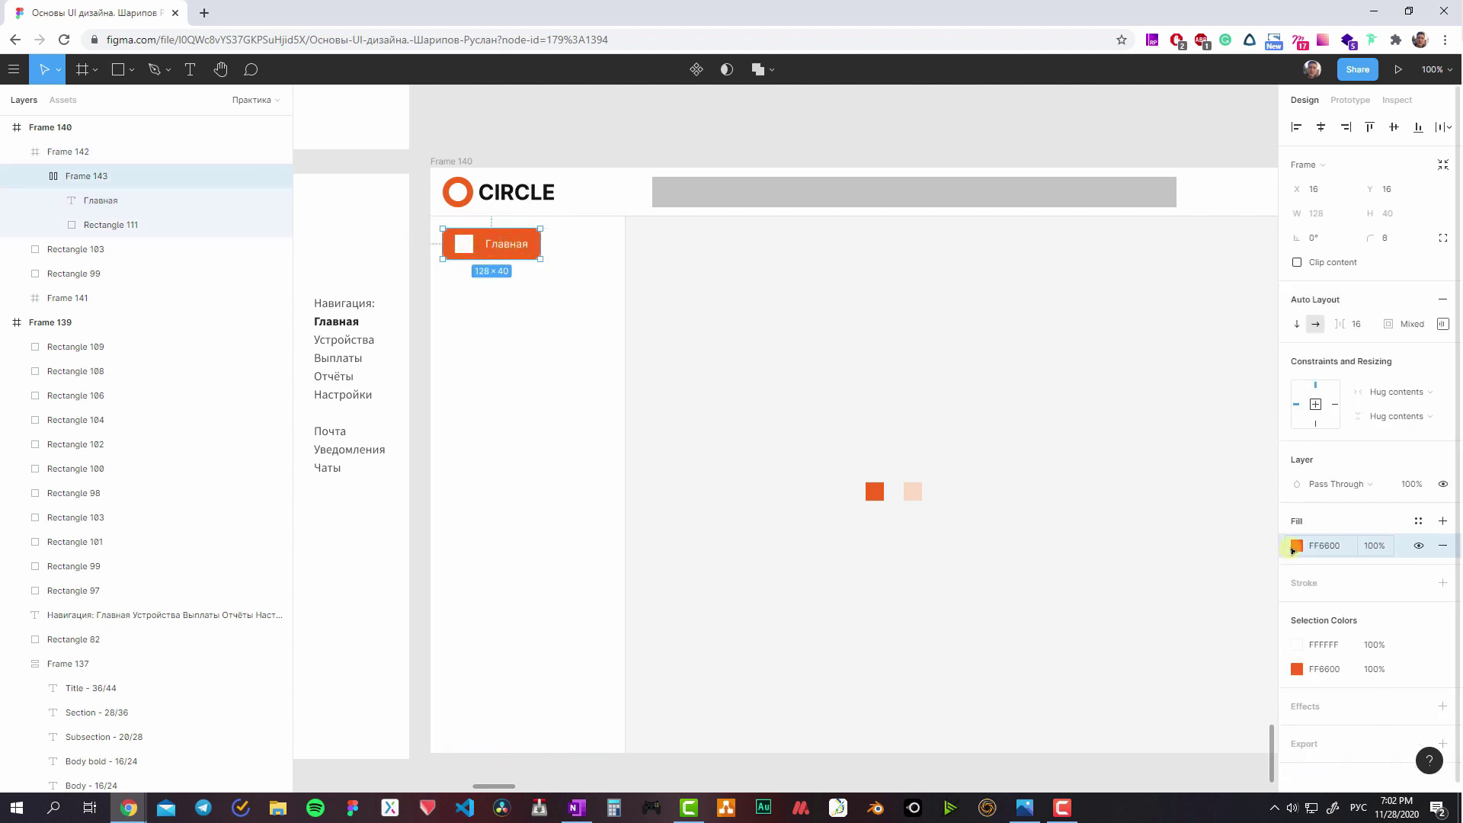
pyautogui.click(1296, 545)
pyautogui.click(1117, 622)
pyautogui.click(913, 493)
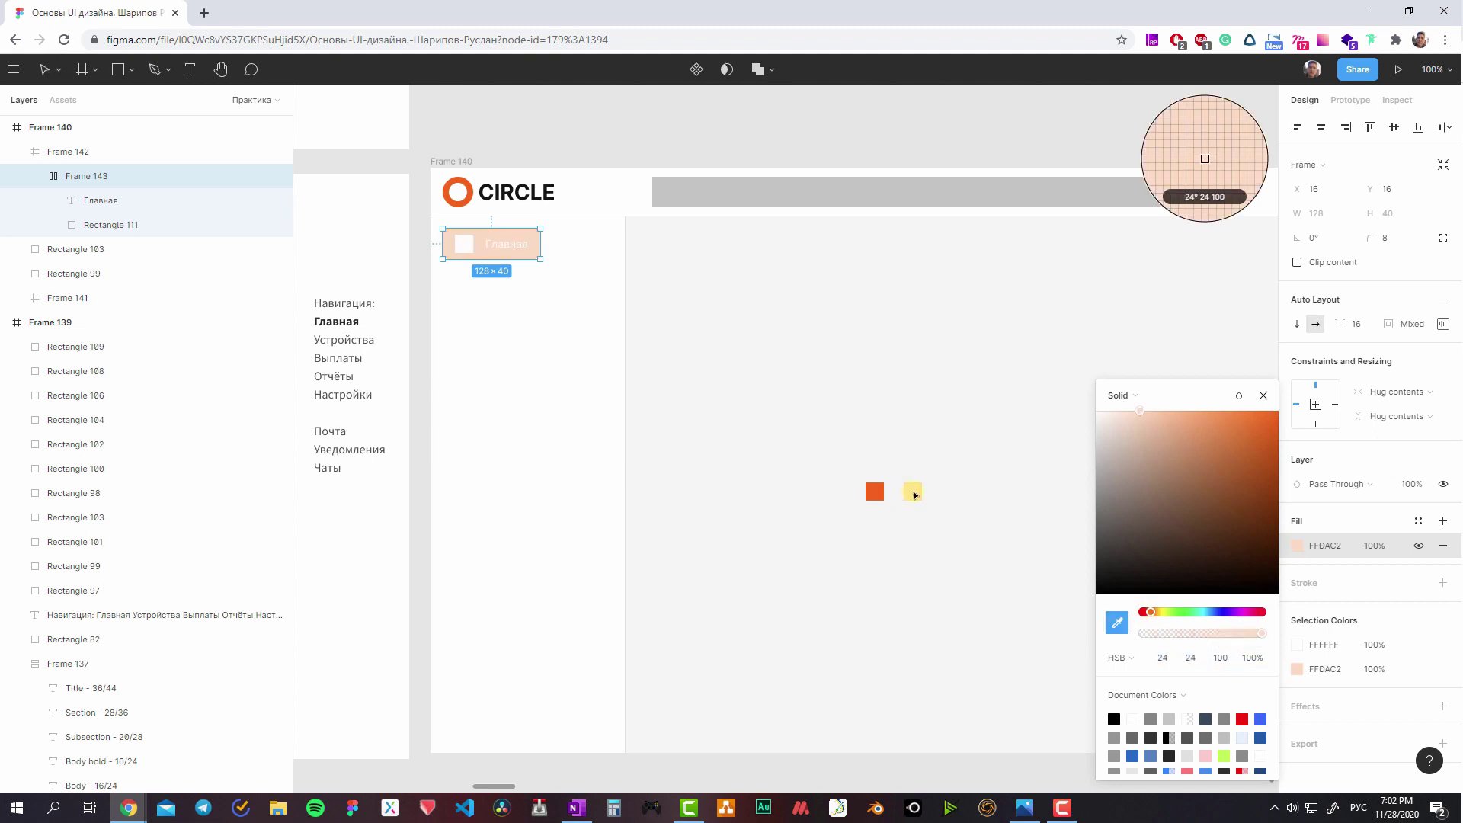
# - Make the button's square icon orange, sampled from the orange canvas swatch
pyautogui.click(1296, 668)
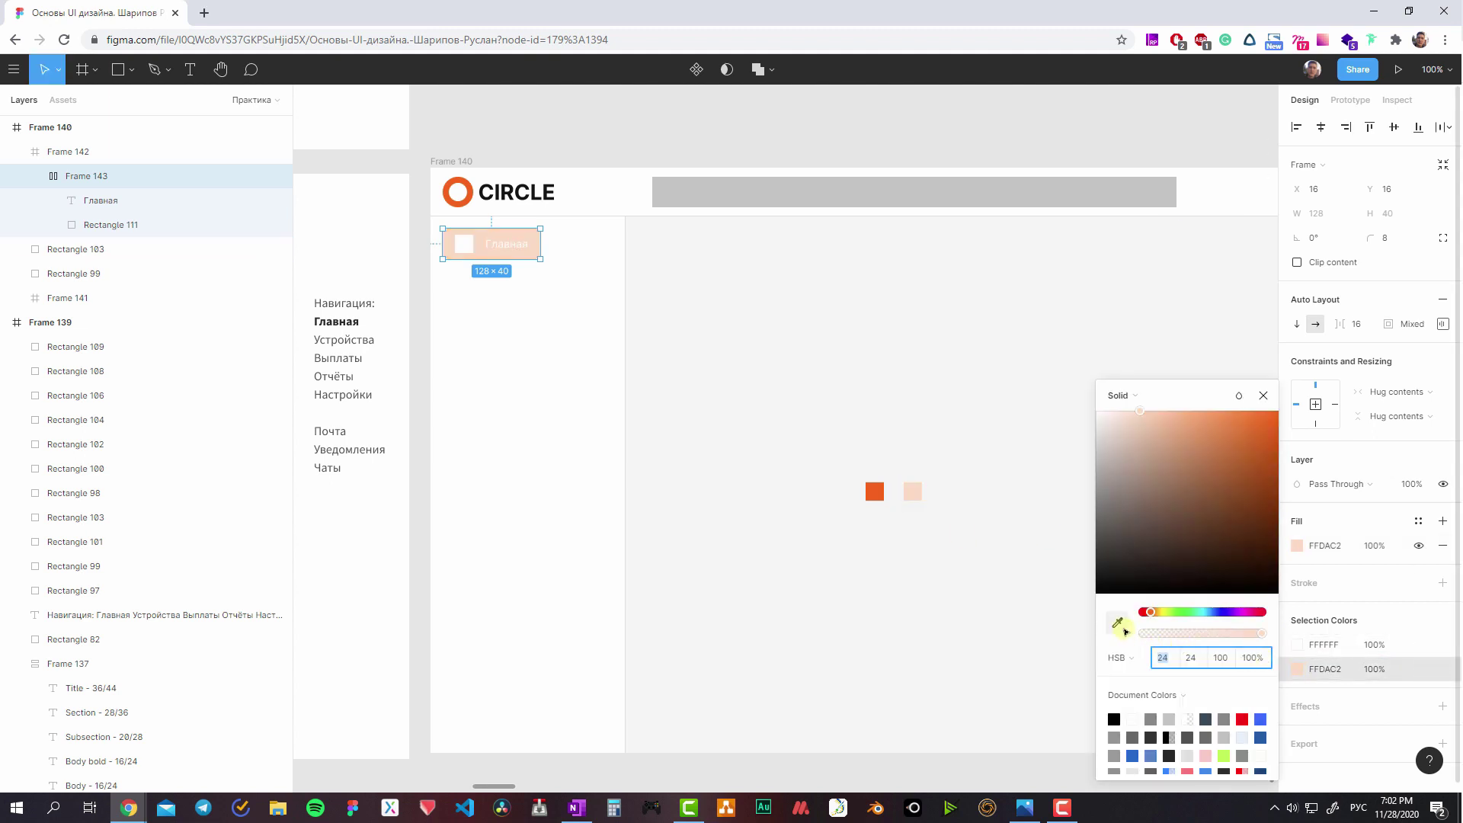
pyautogui.click(1123, 630)
pyautogui.click(875, 491)
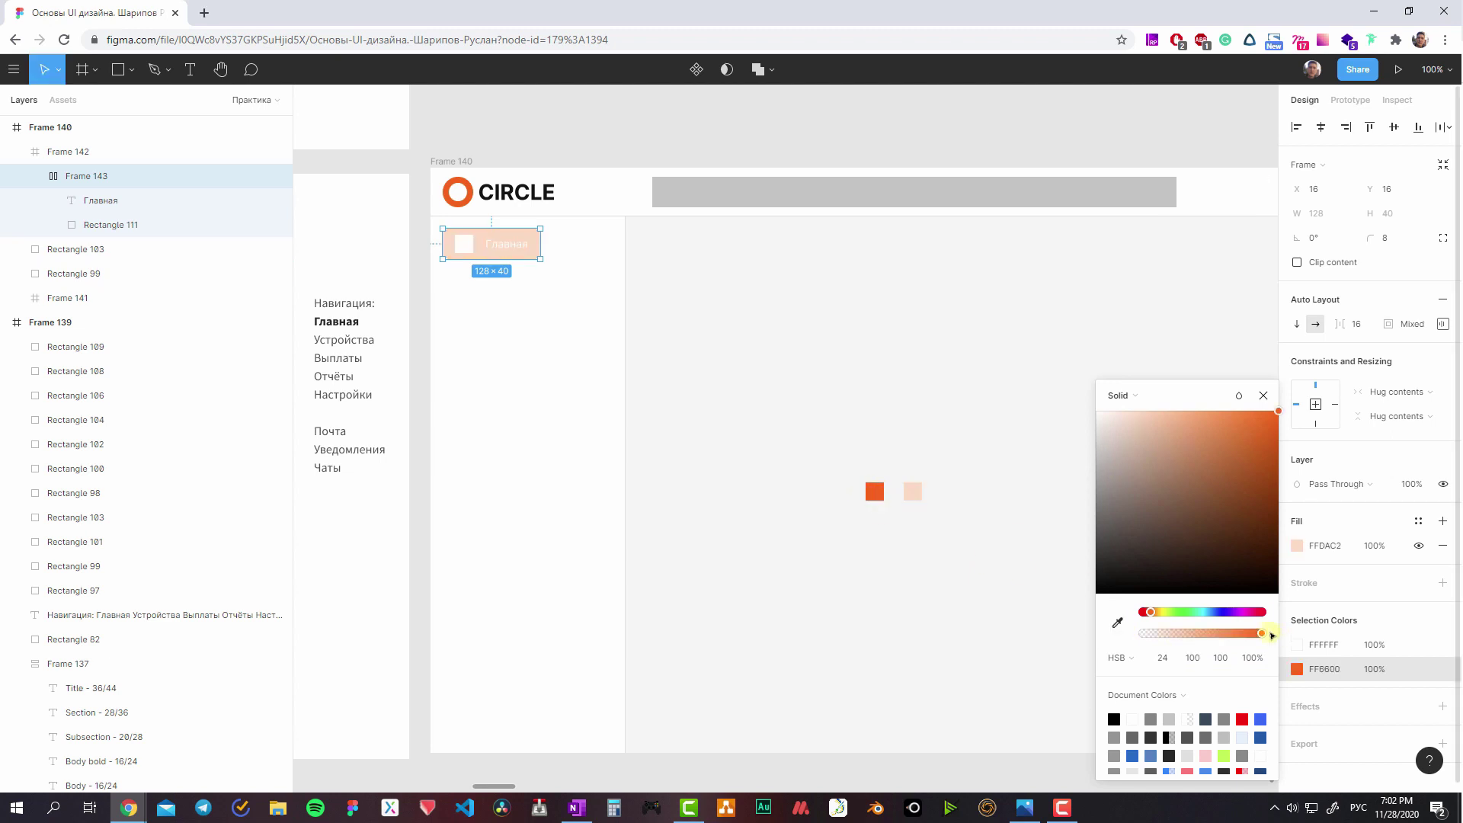
pyautogui.click(784, 467)
pyautogui.keyDown('ctrl'); pyautogui.click(467, 249); pyautogui.keyUp('ctrl')
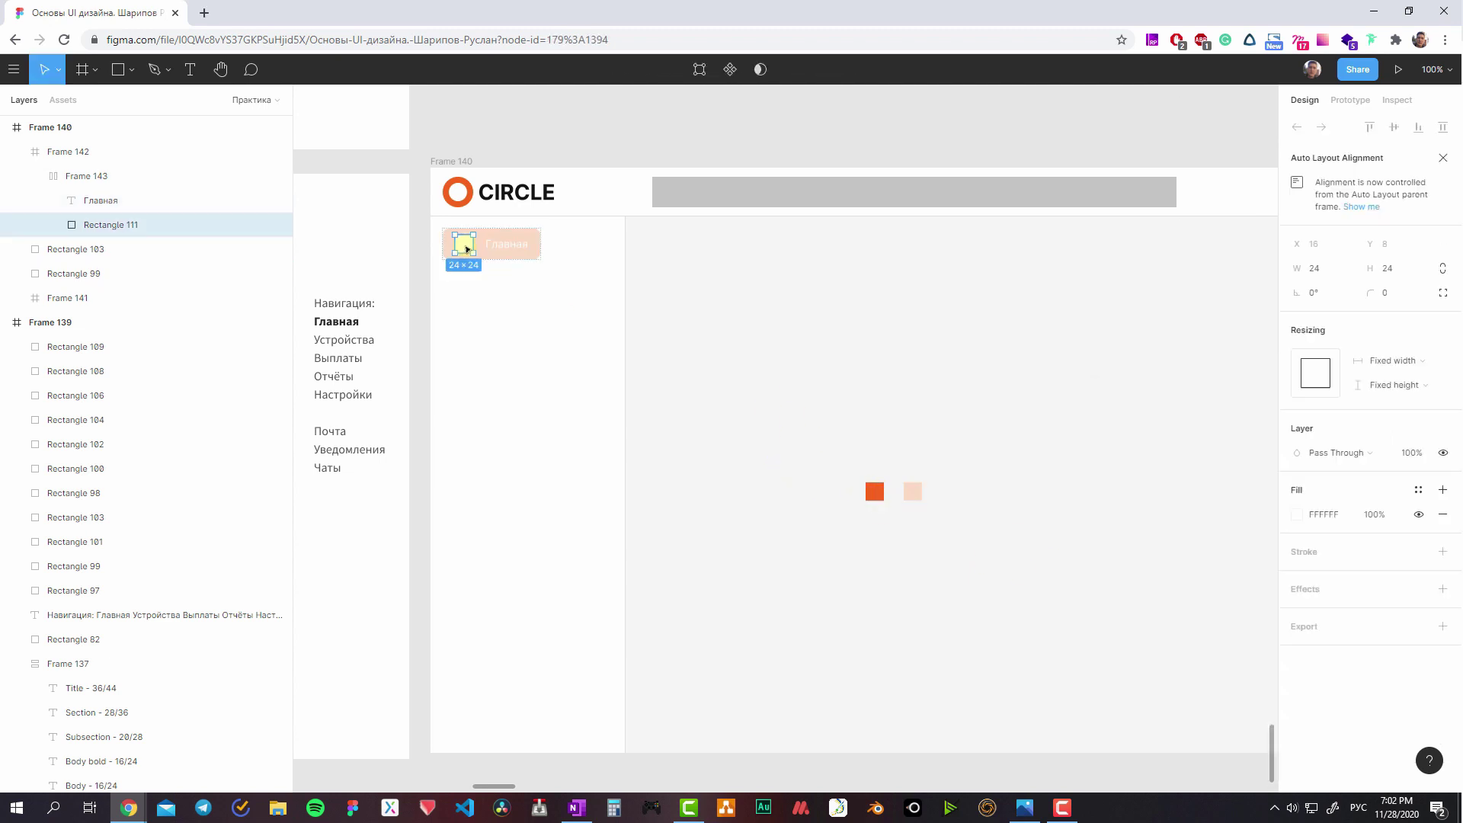
pyautogui.click(1295, 515)
pyautogui.click(1117, 623)
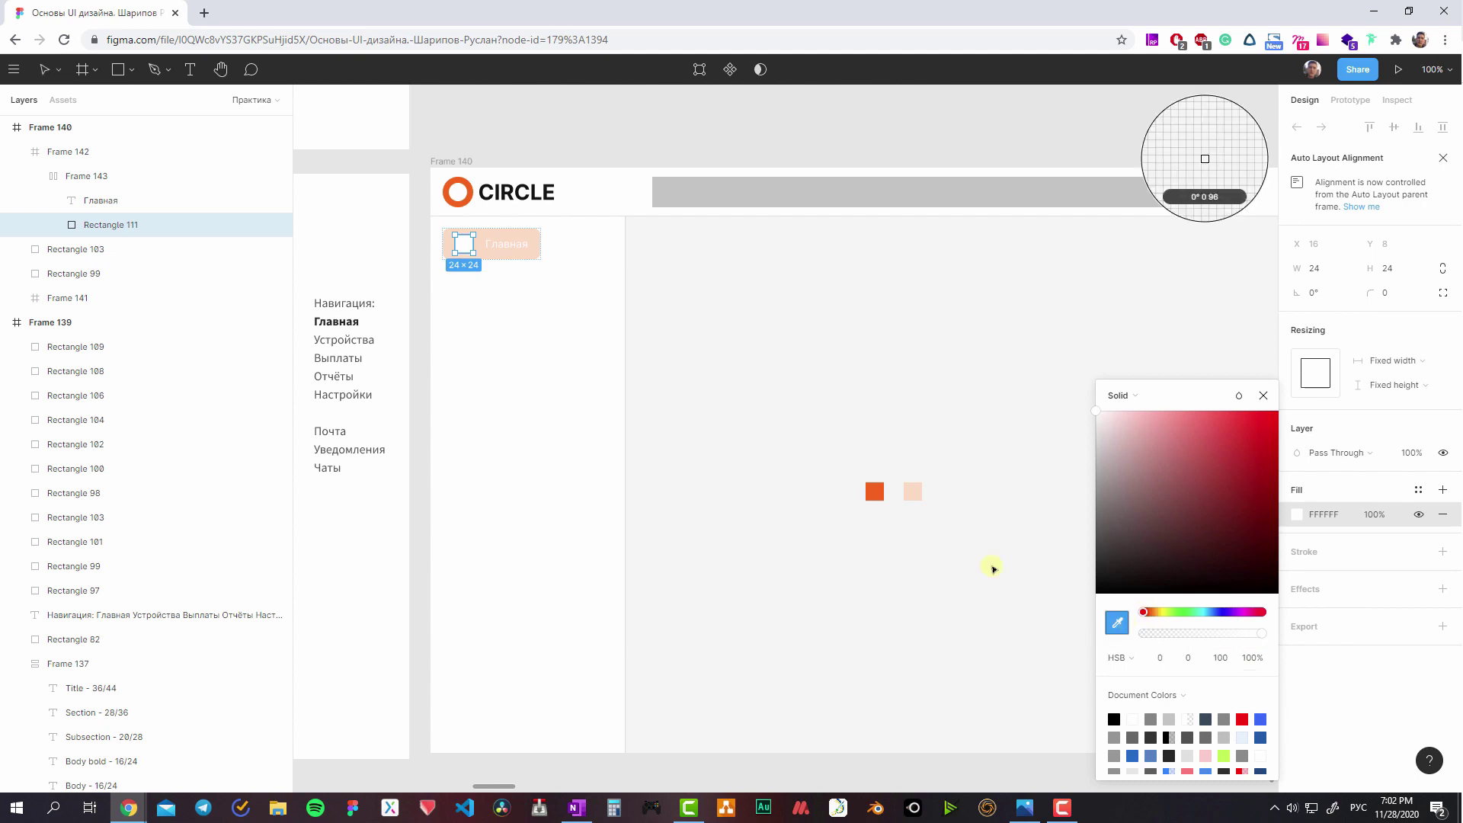
pyautogui.click(875, 491)
pyautogui.click(818, 429)
# - Set the Главная label's text fill to the dark 1F1F1F swatch
pyautogui.keyDown('ctrl'); pyautogui.click(1053, 283); pyautogui.keyUp('ctrl')
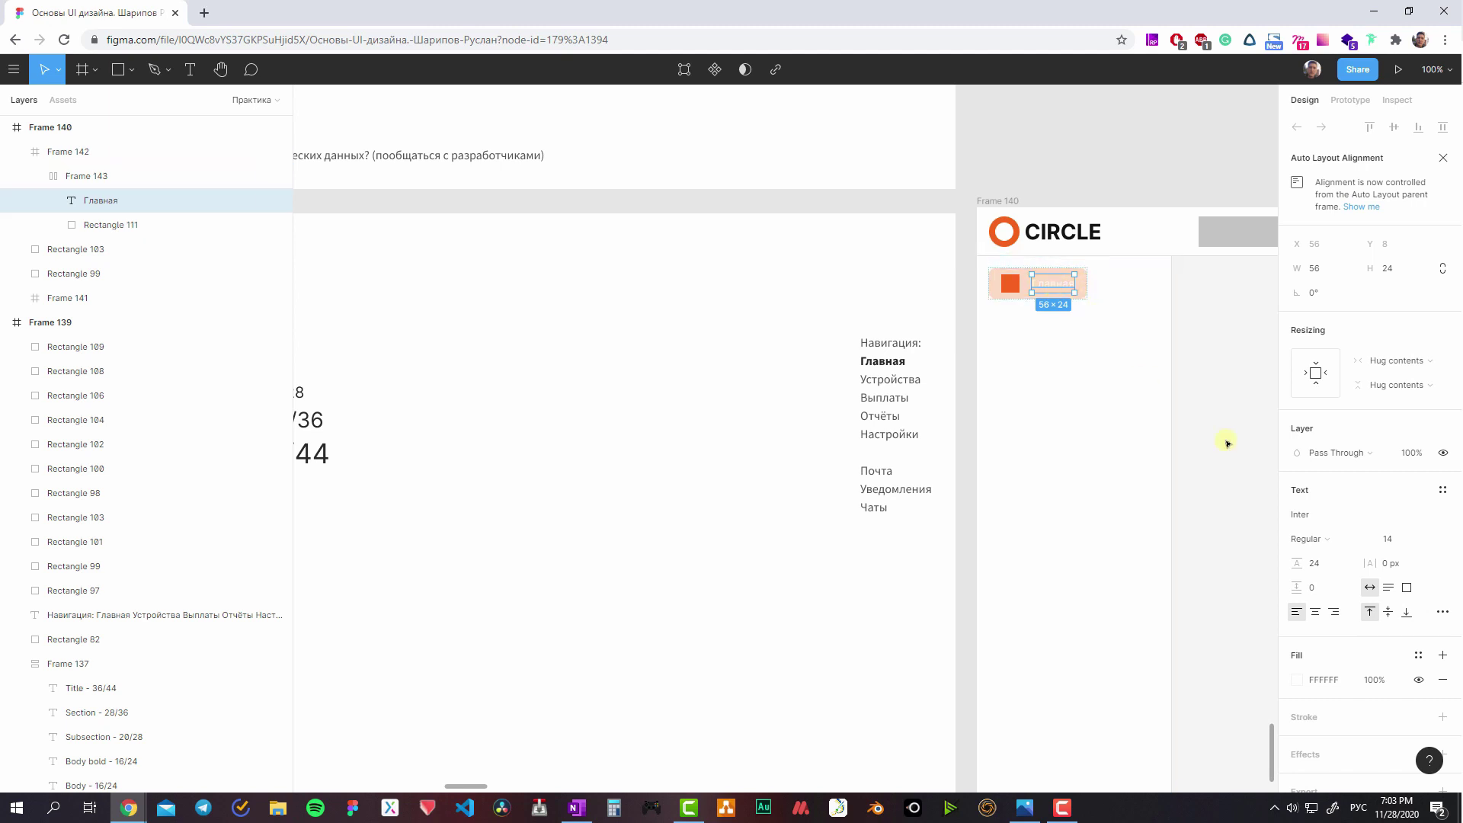
pyautogui.click(1296, 680)
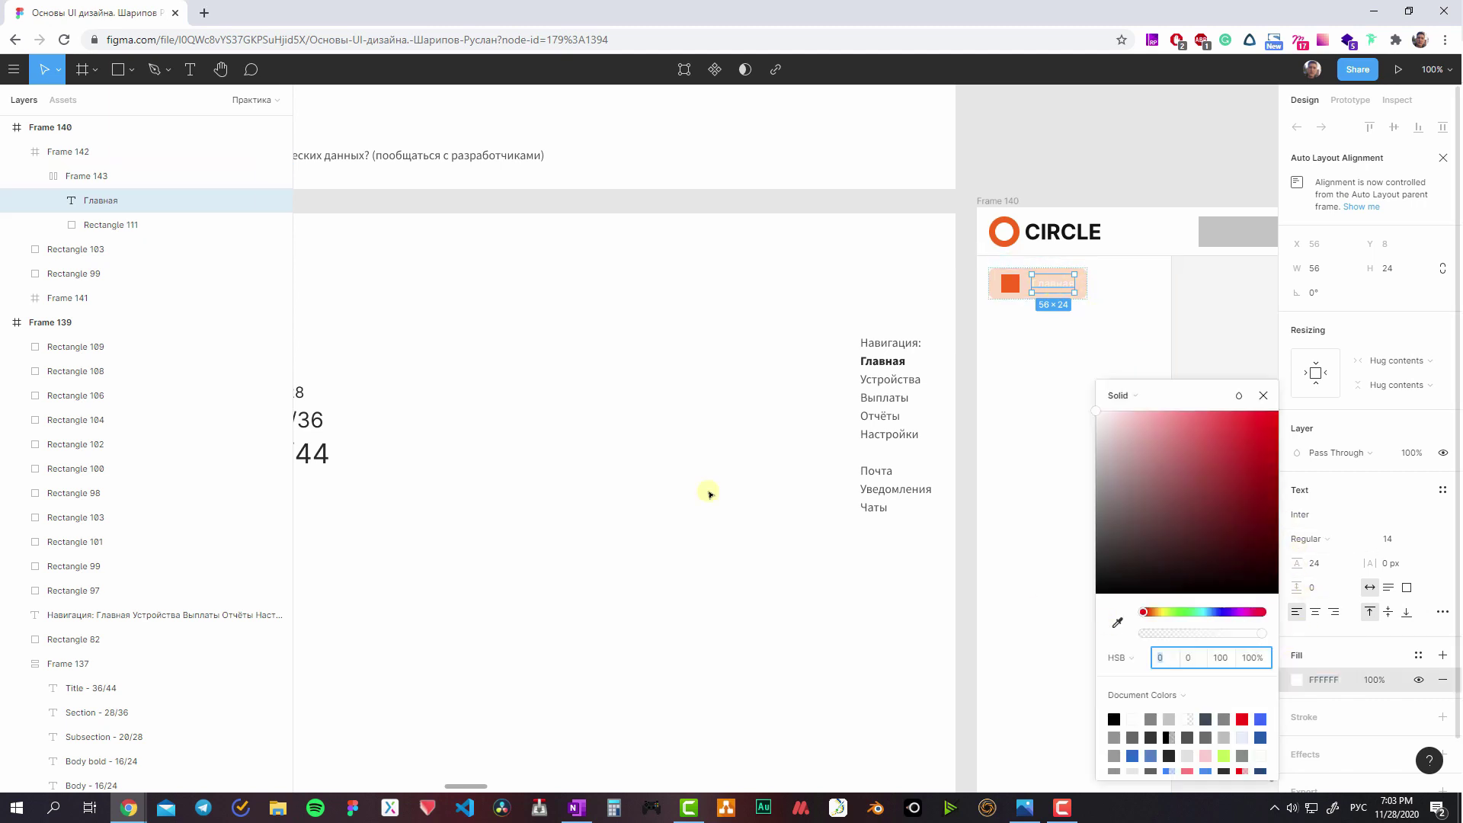
pyautogui.hscroll(-4, 709, 491)
pyautogui.scroll(1, 709, 490)
pyautogui.hscroll(-3, 1135, 640)
pyautogui.scroll(1, 1135, 640)
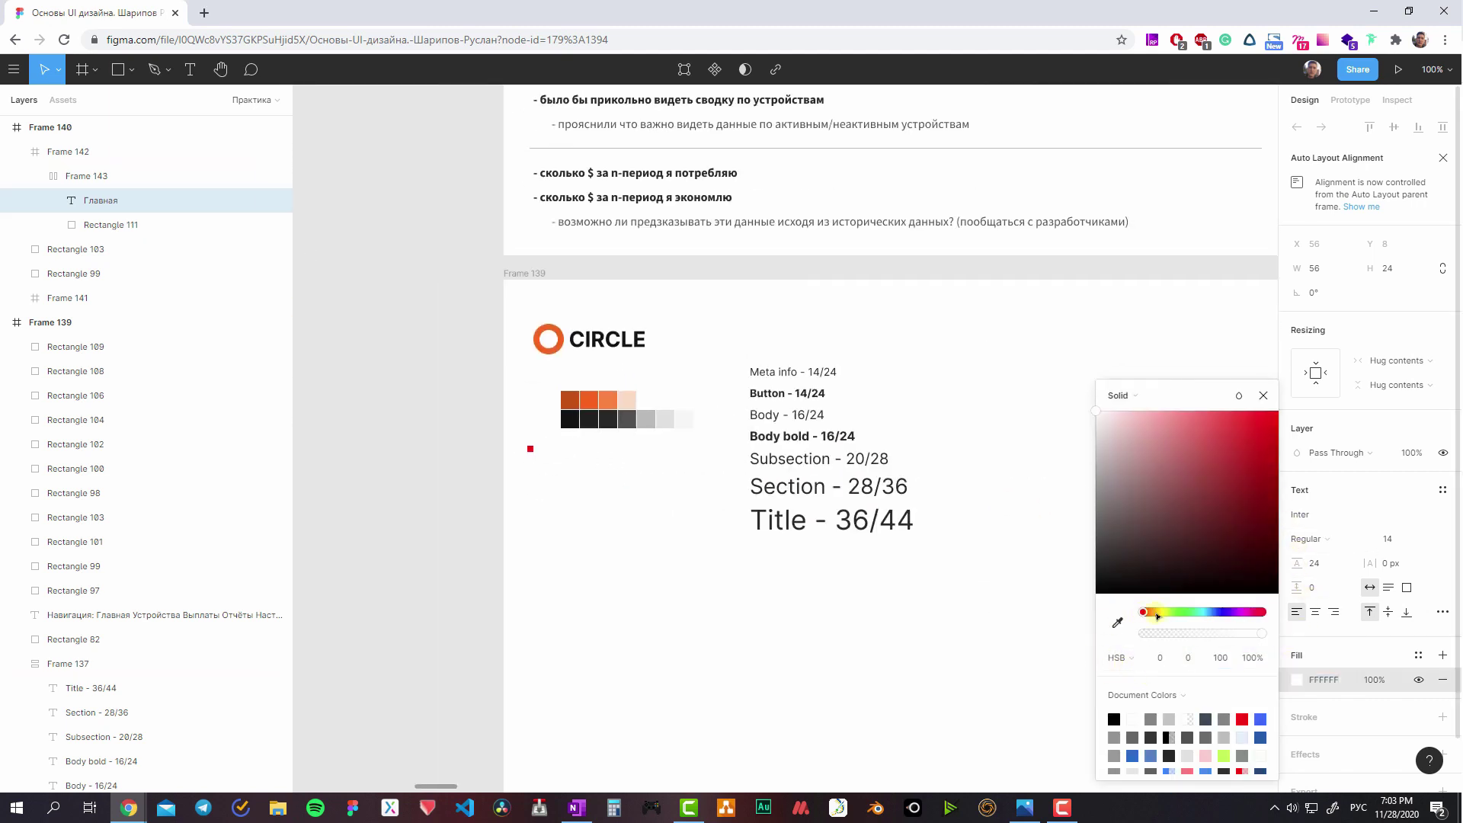
pyautogui.click(1117, 622)
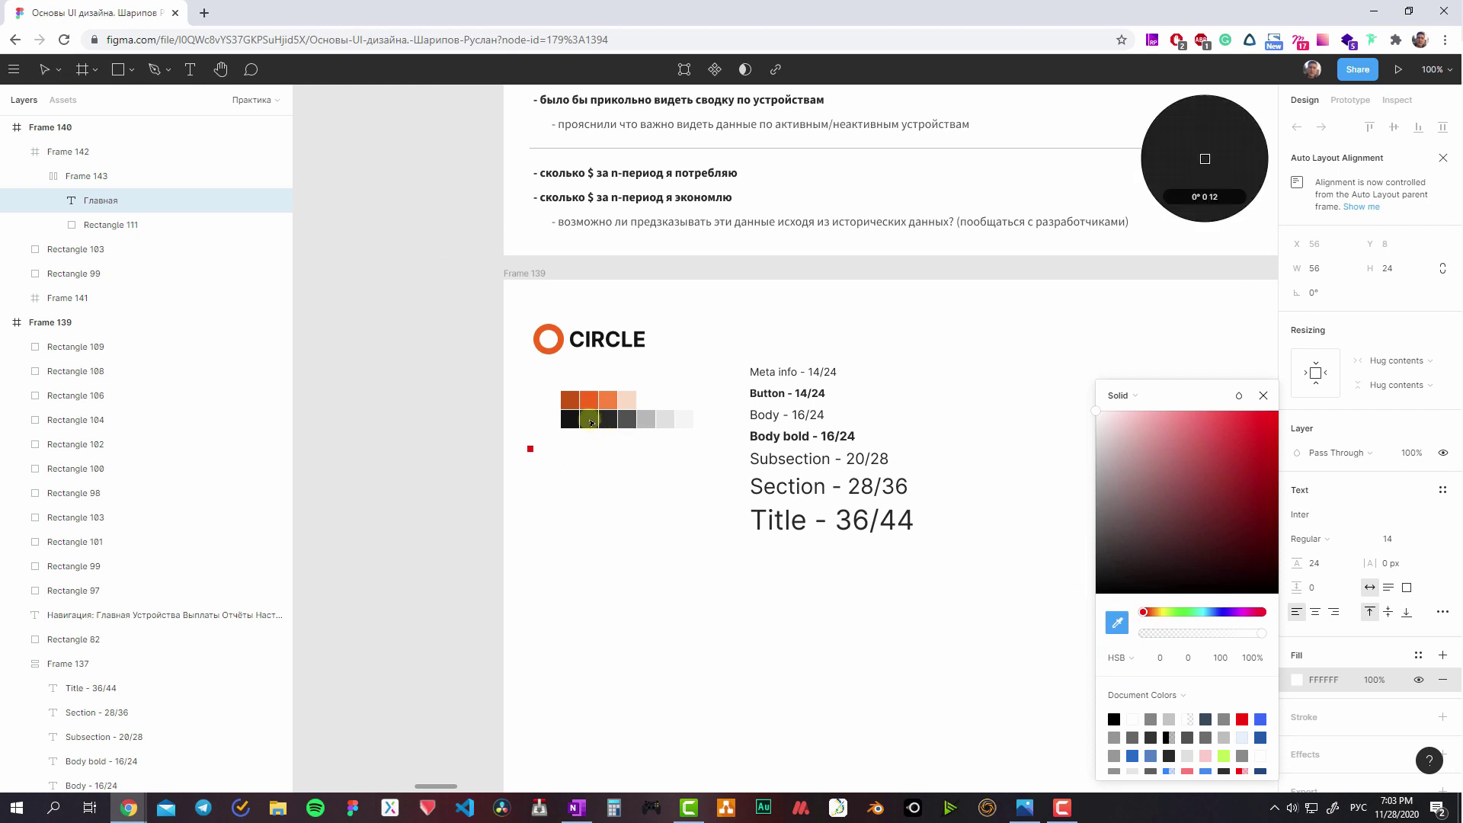
pyautogui.click(592, 423)
pyautogui.hscroll(5, 533, 411)
pyautogui.scroll(-1, 725, 405)
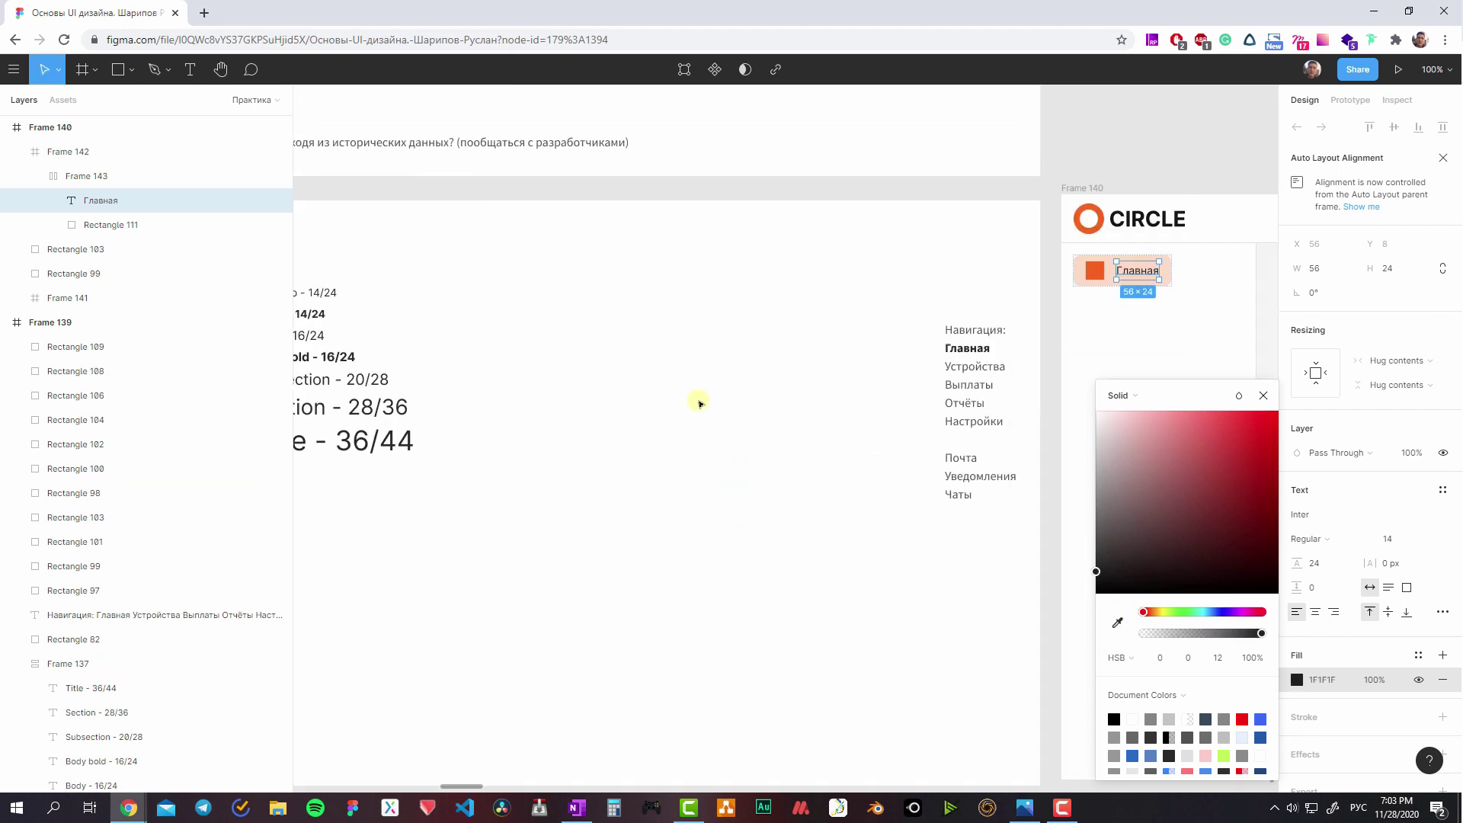
pyautogui.click(699, 403)
pyautogui.hscroll(5, 1026, 385)
pyautogui.hscroll(2, 914, 418)
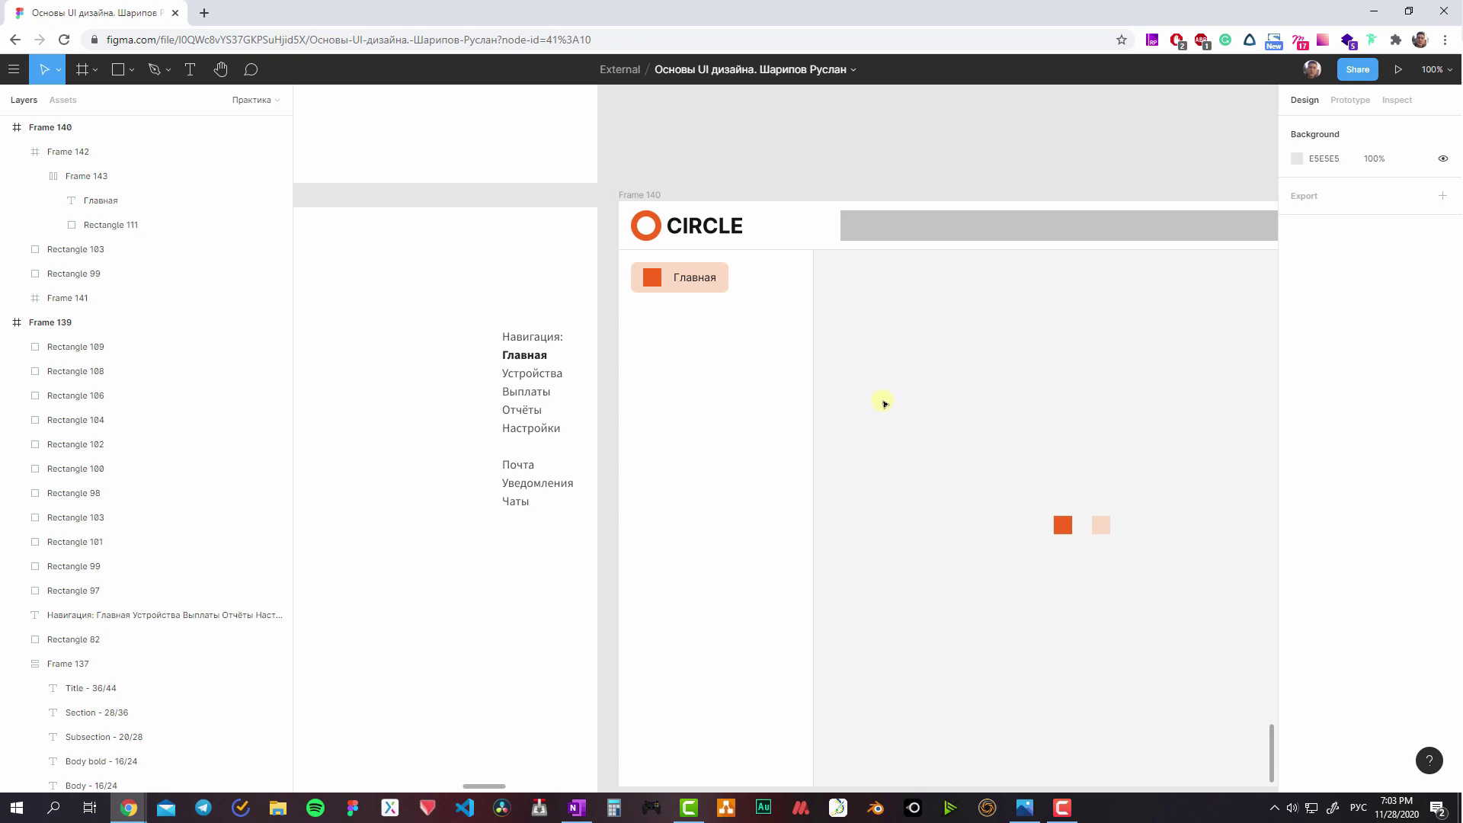
# - Resize the Главная button frame to 224 px wide
pyautogui.doubleClick(723, 287)
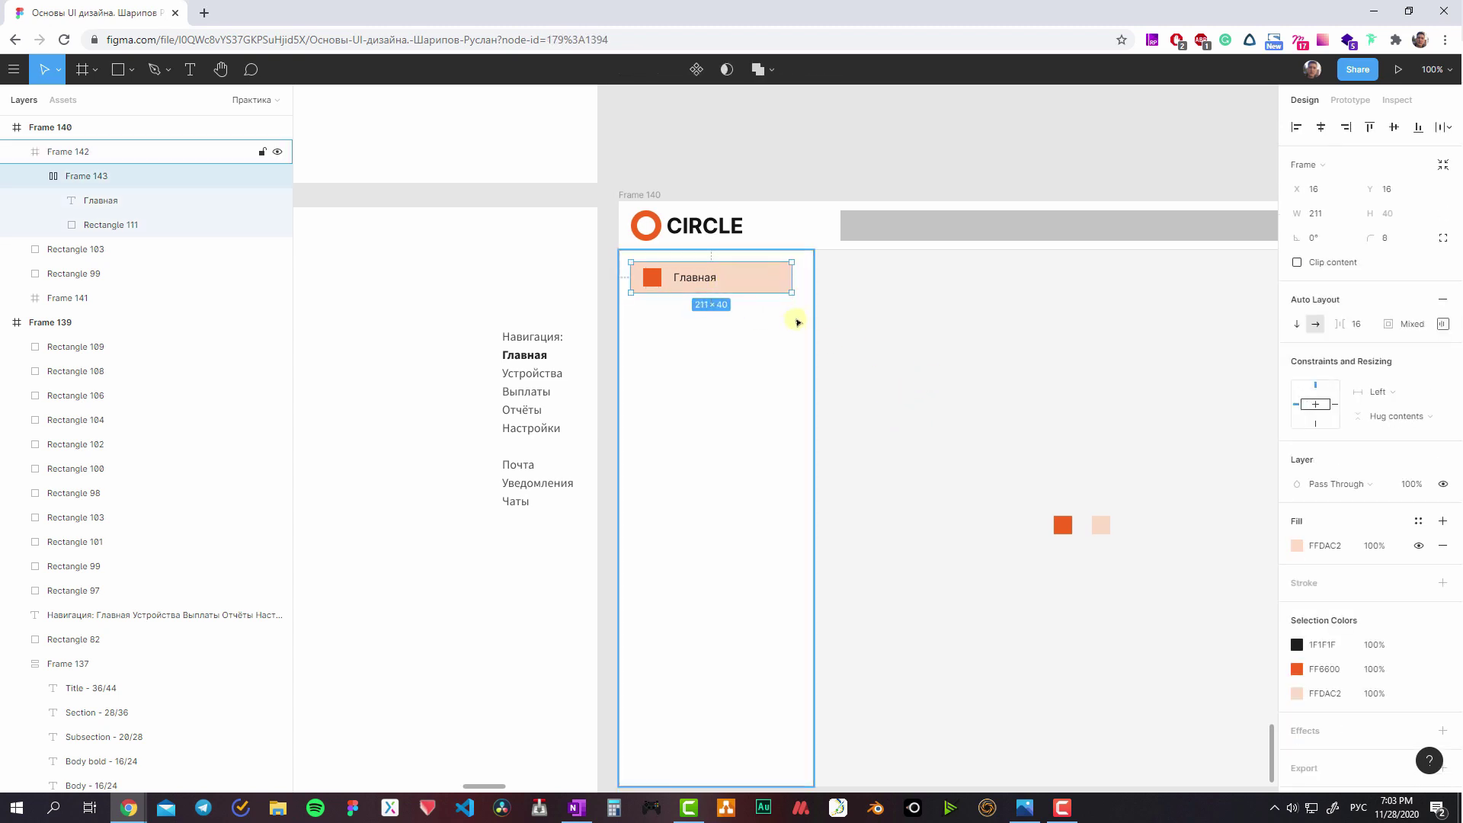
pyautogui.hotkey('ctrl', 'shift', 'Right')
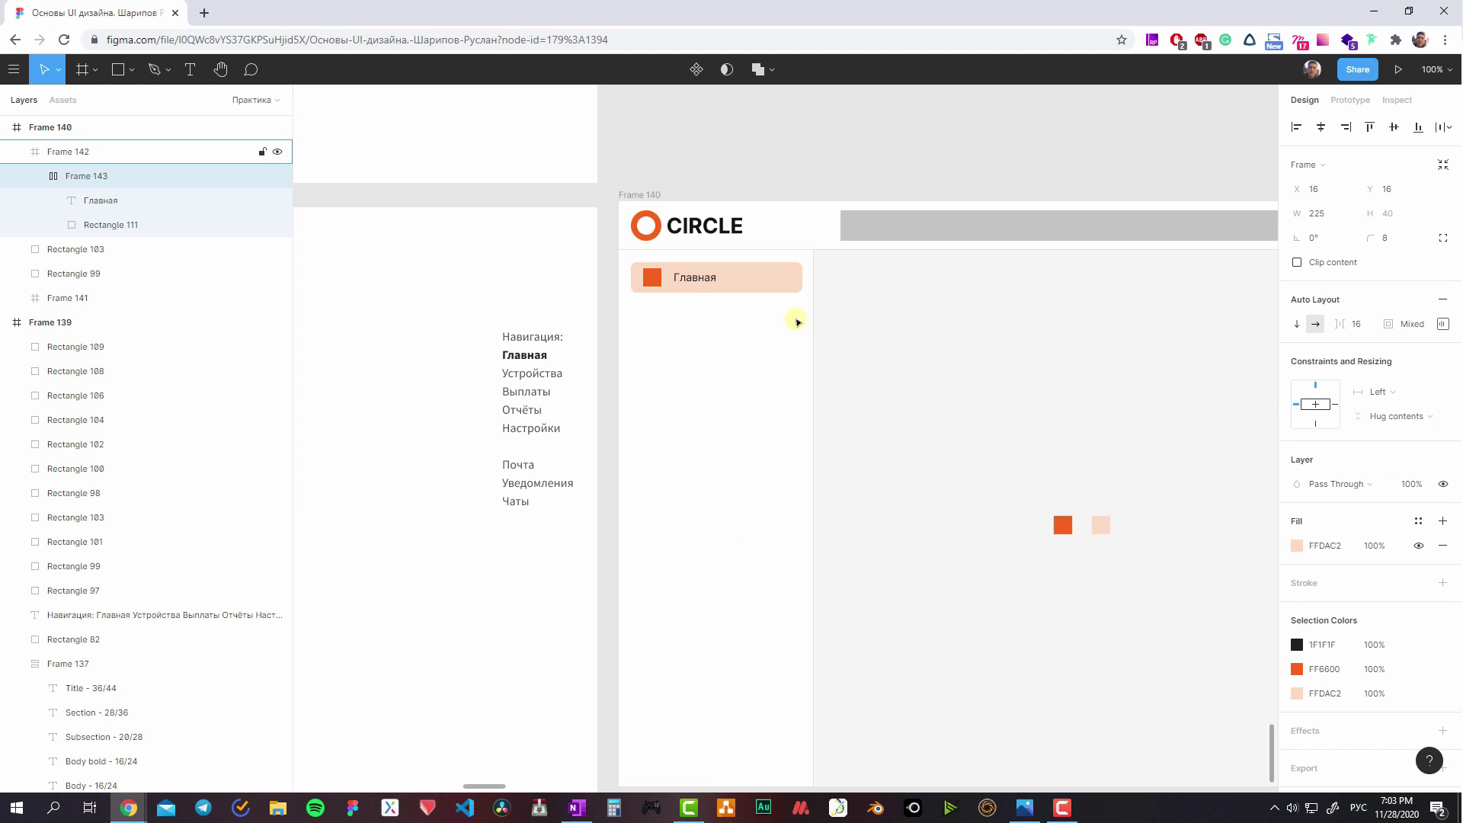
pyautogui.hotkey('ctrl', 'Left')
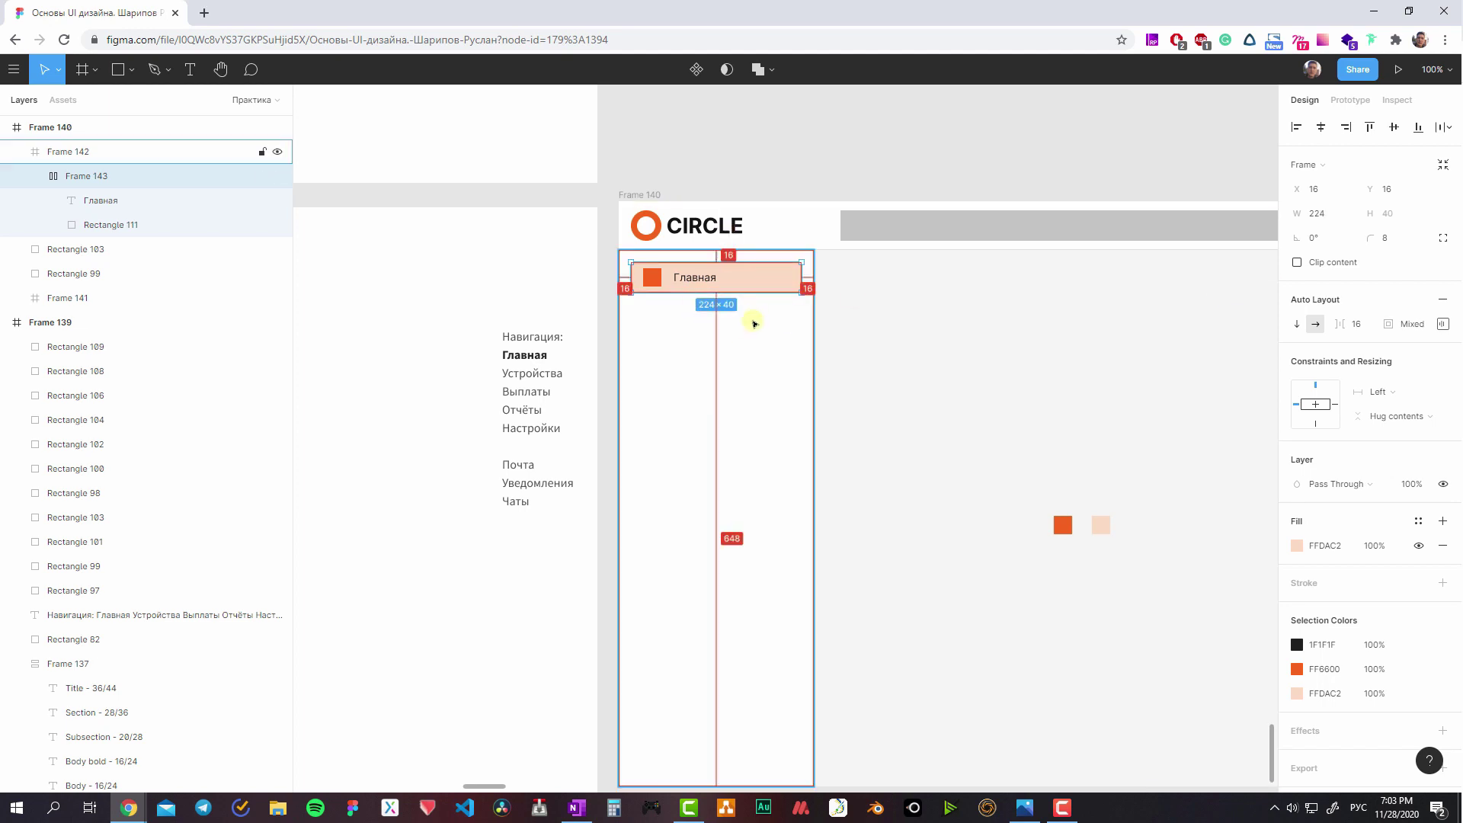
pyautogui.click(957, 330)
pyautogui.keyDown('ctrl'); pyautogui.click(653, 280); pyautogui.keyUp('ctrl')
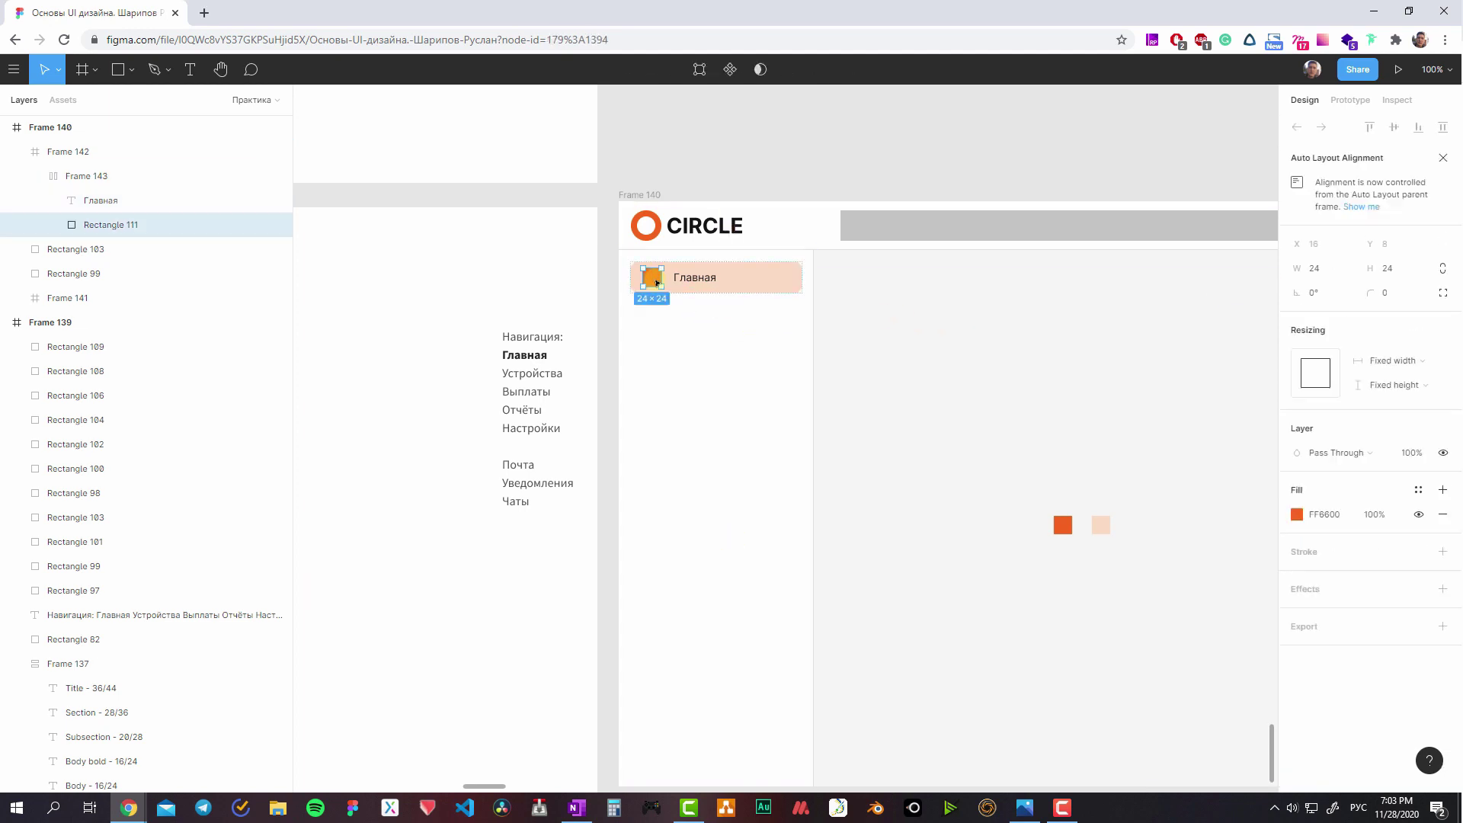
pyautogui.click(991, 352)
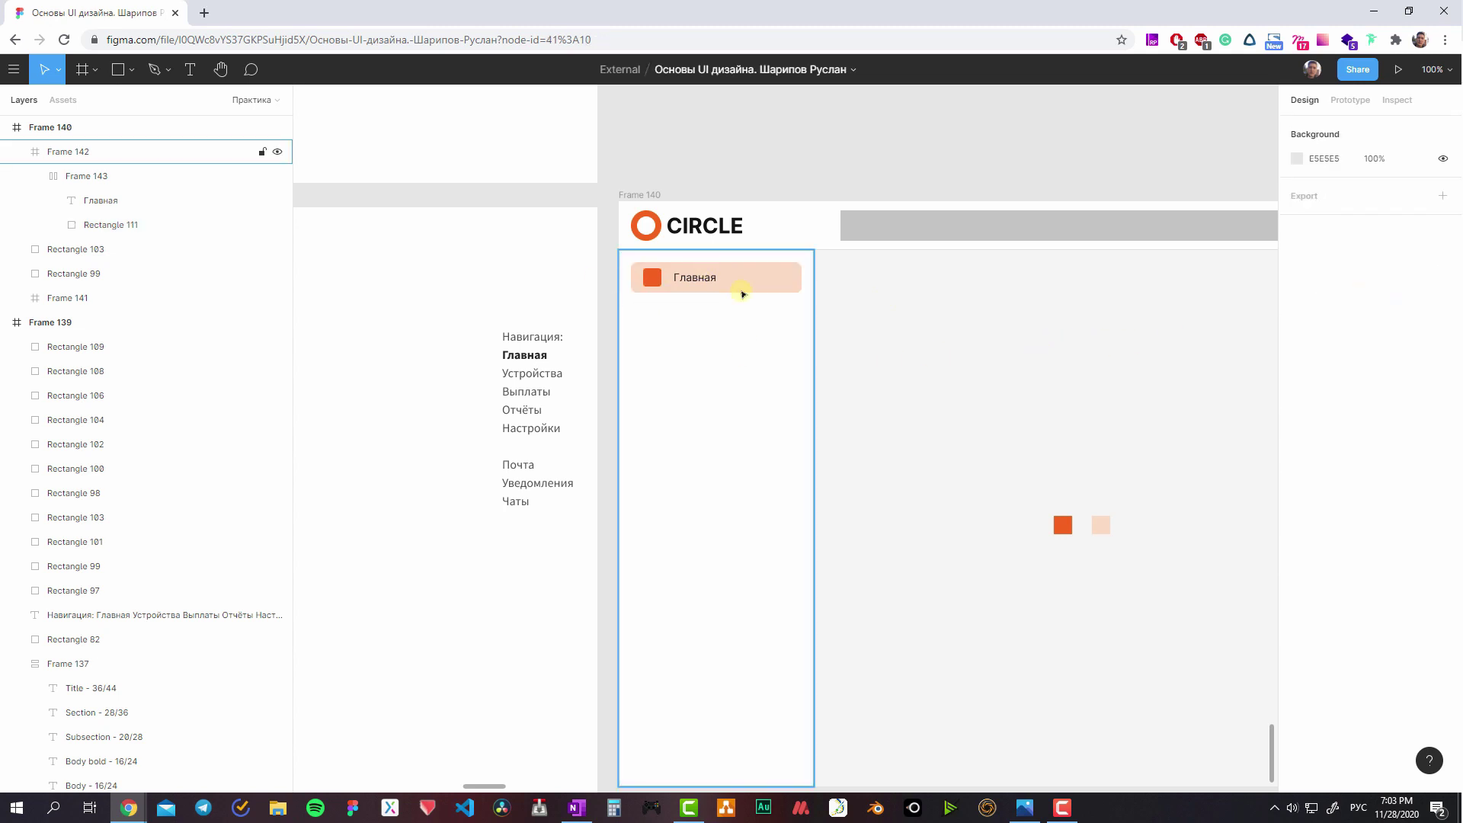
# - Make the Главная label Semi Bold
pyautogui.keyDown('ctrl'); pyautogui.click(698, 281); pyautogui.keyUp('ctrl')
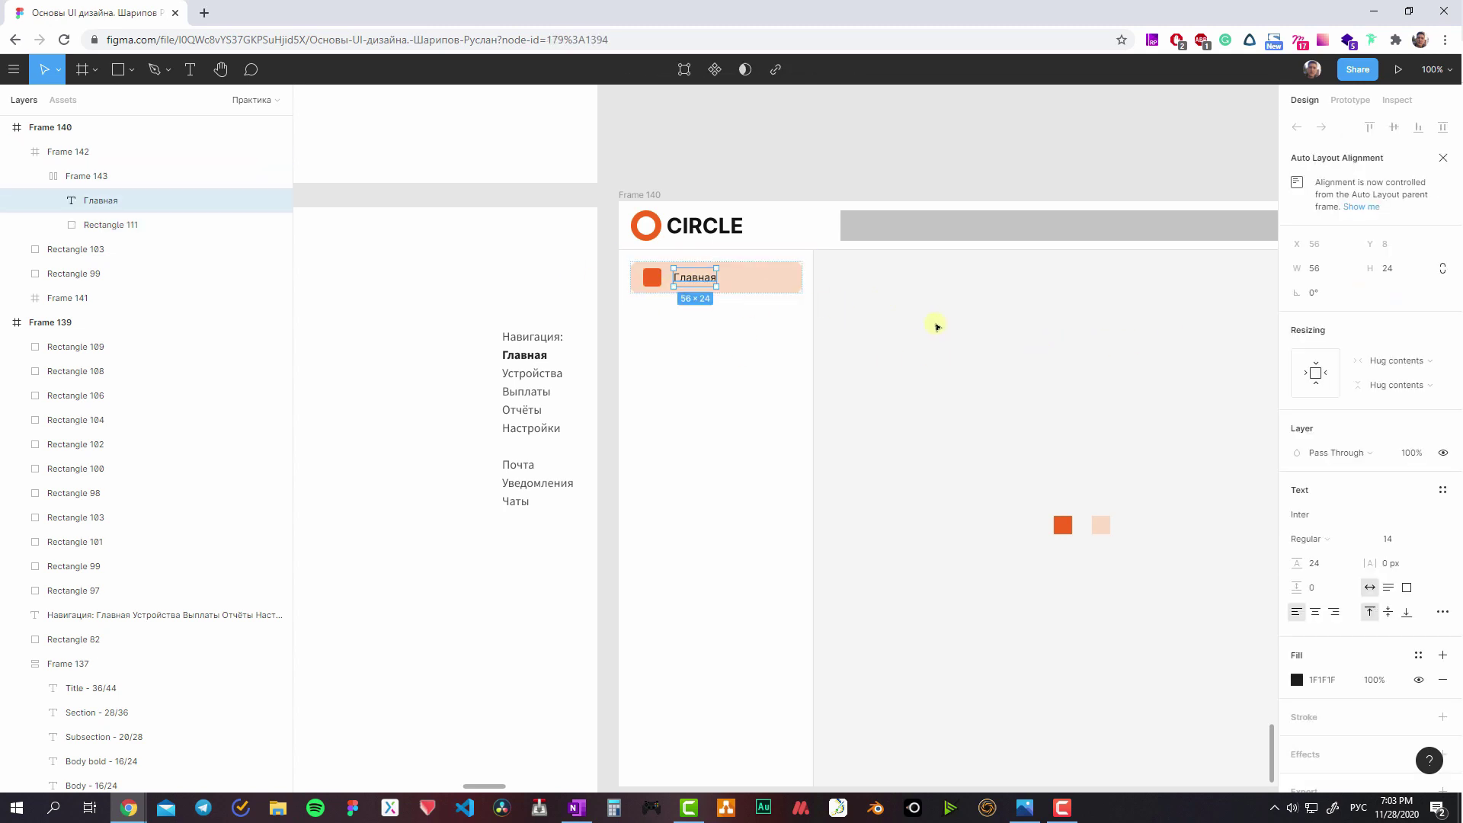
pyautogui.click(1306, 538)
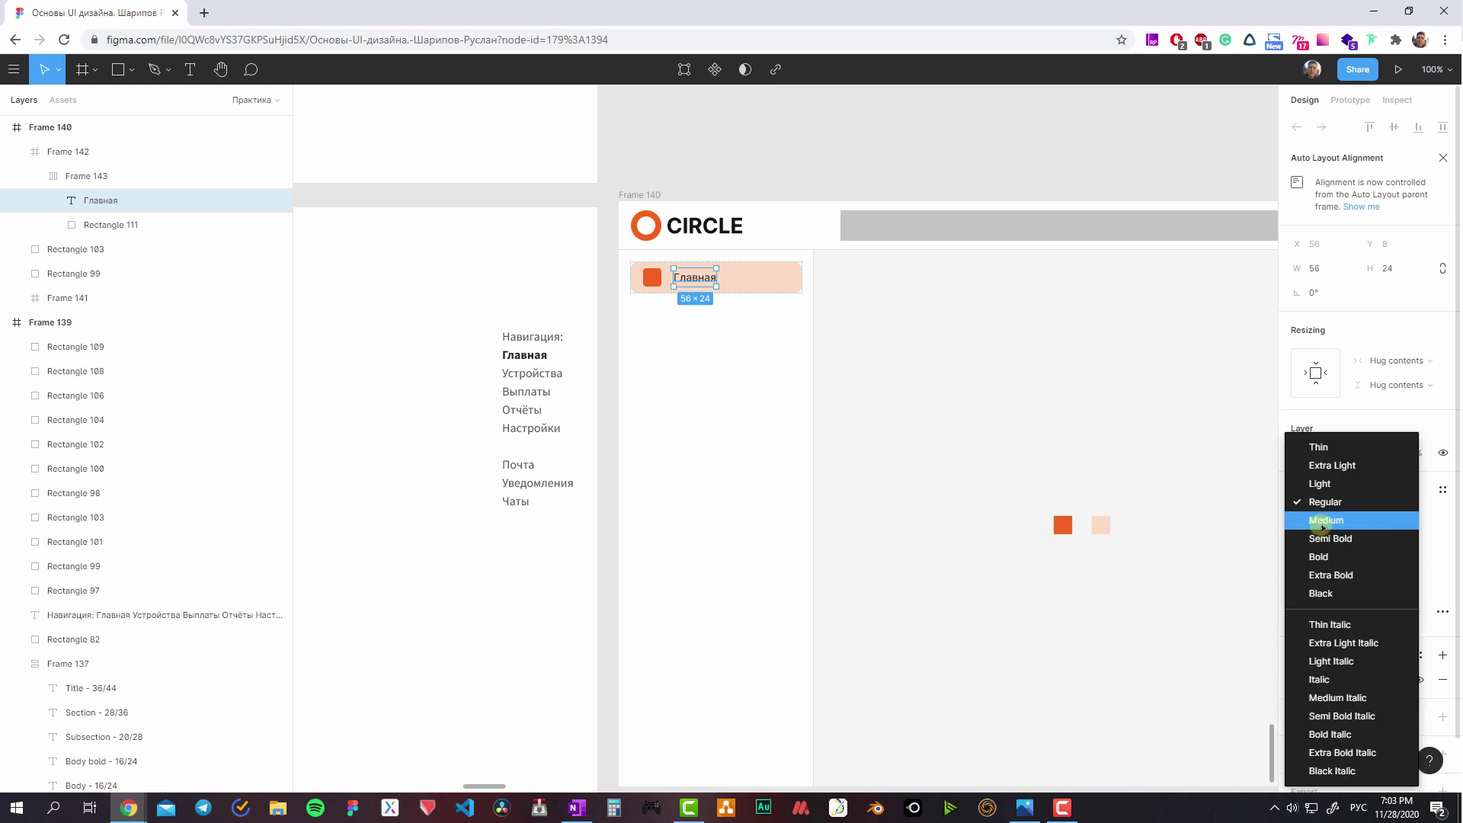
pyautogui.click(1322, 543)
pyautogui.click(975, 430)
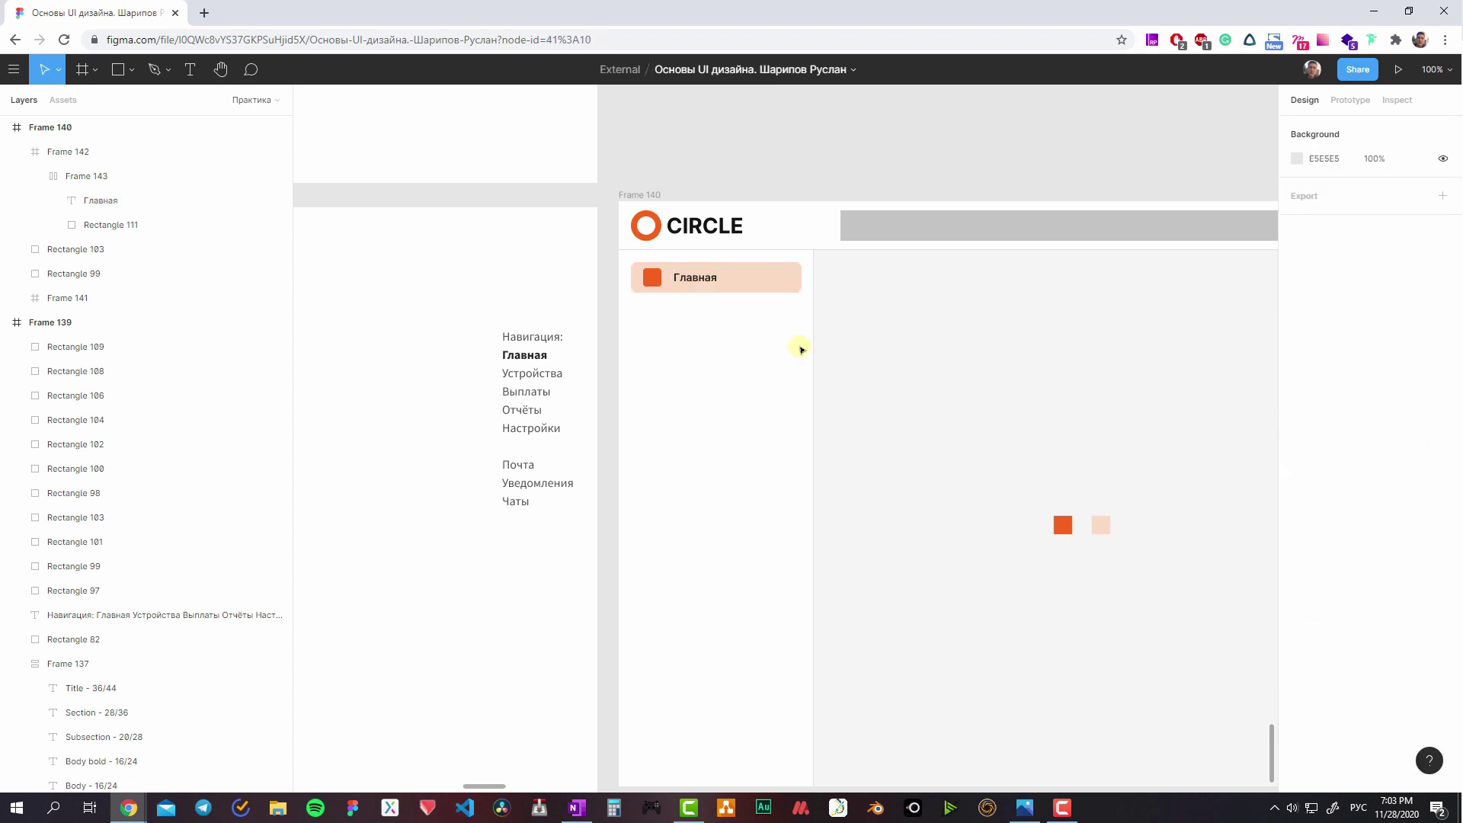
pyautogui.click(695, 277)
pyautogui.click(1313, 544)
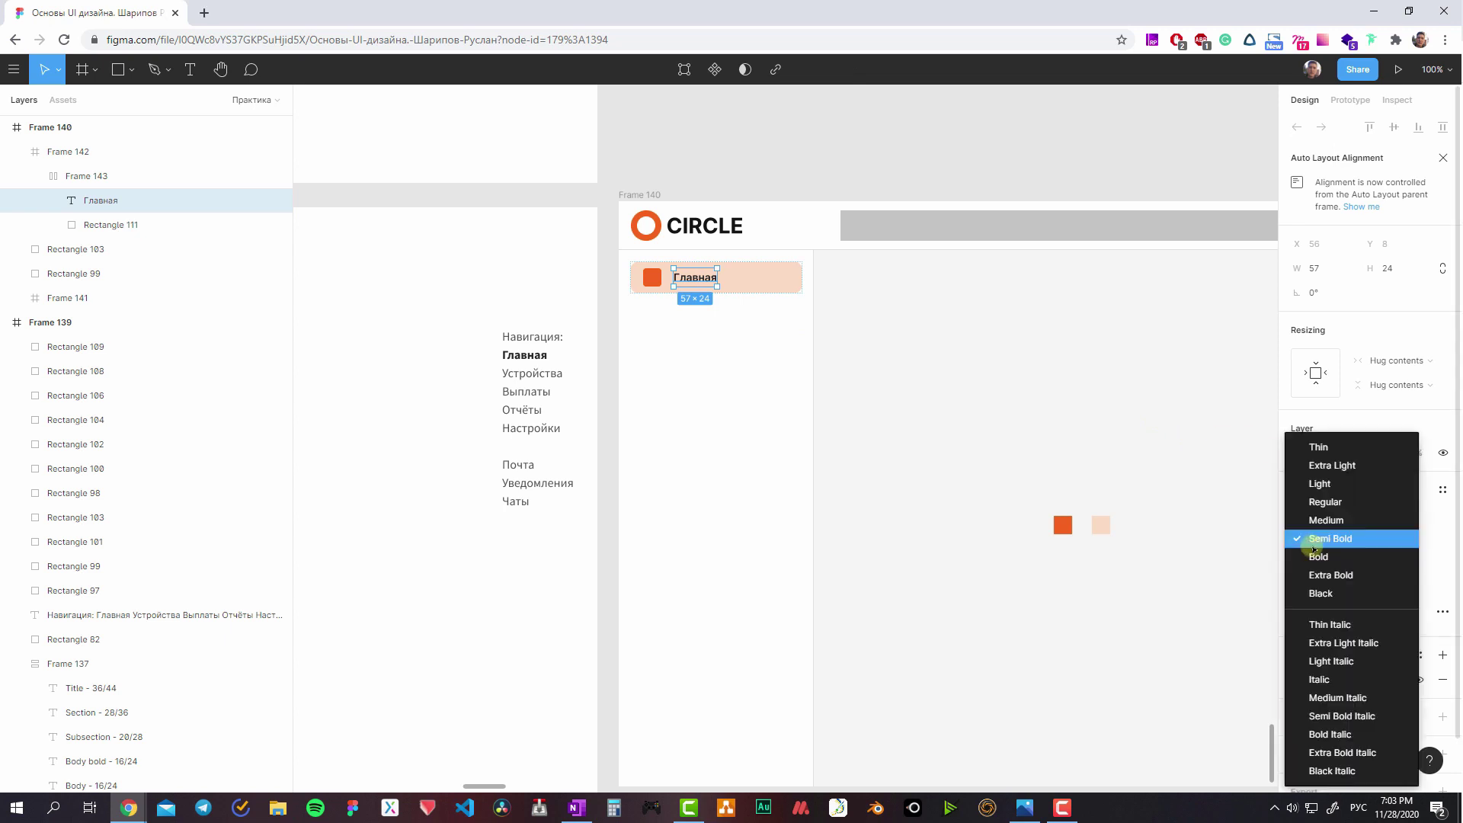
pyautogui.click(1018, 412)
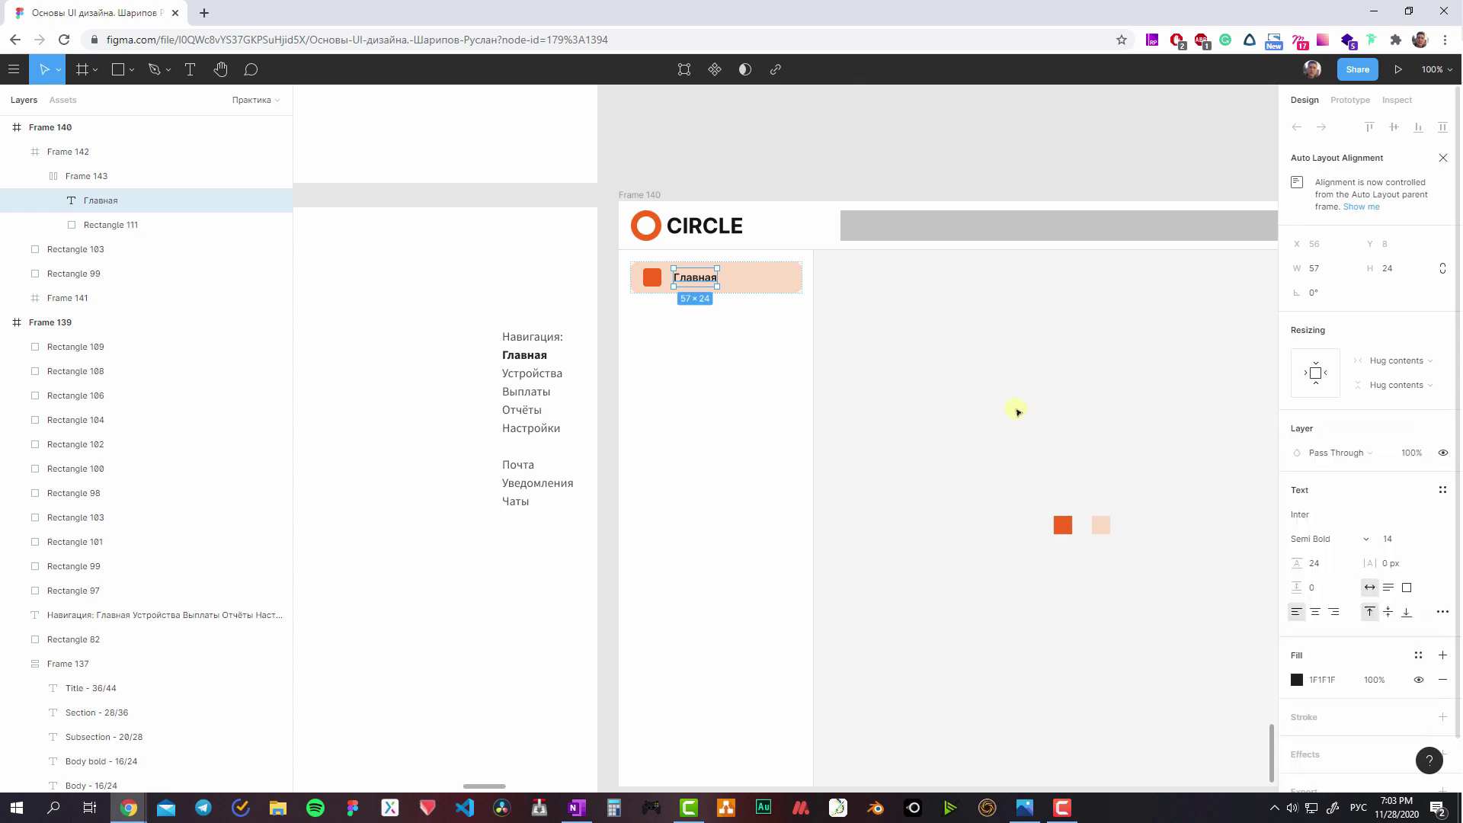
pyautogui.click(861, 353)
# - Set the label's horizontal resizing to Fill container so it spans the button
pyautogui.click(684, 273)
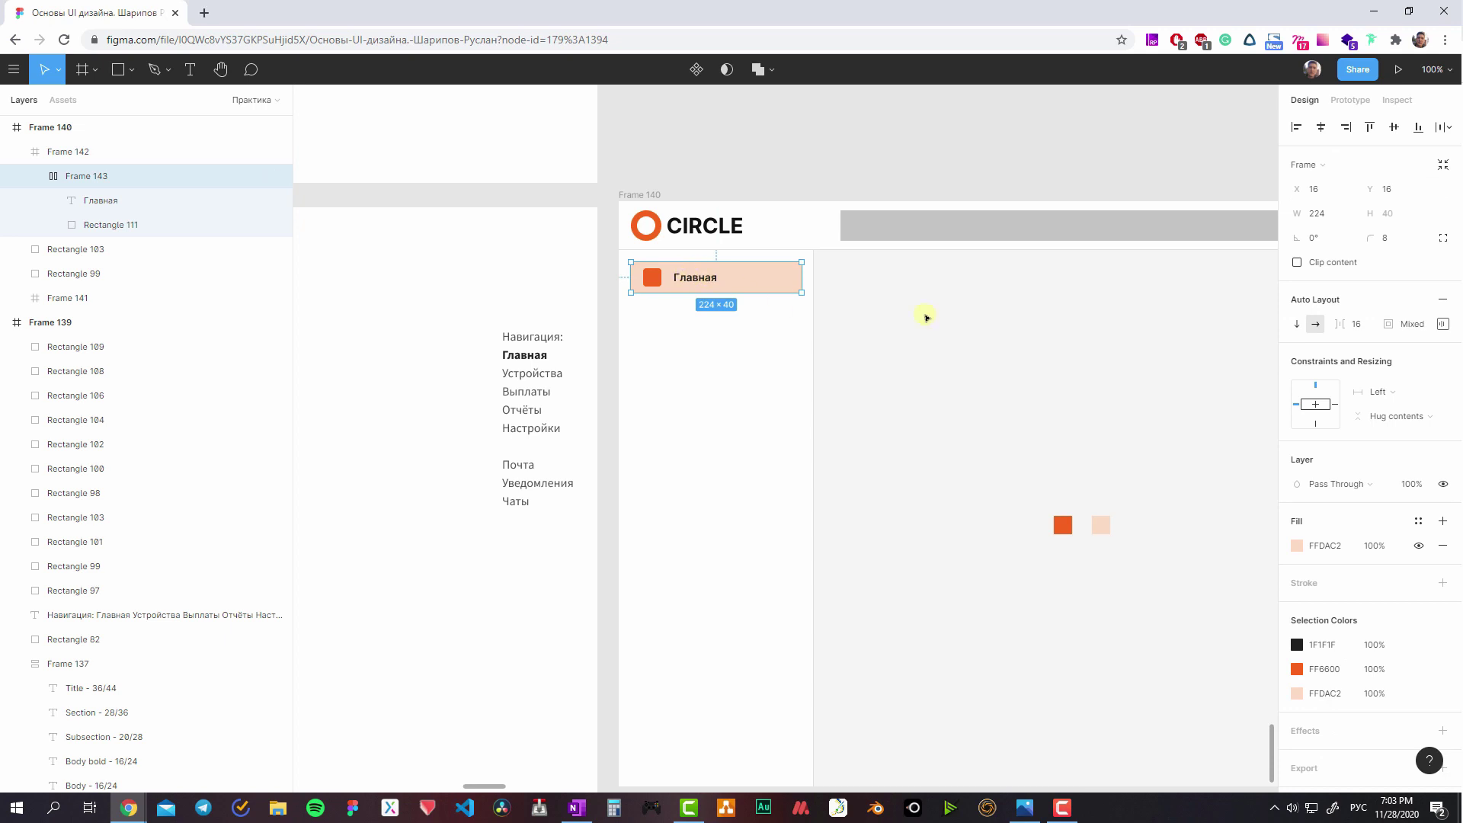
pyautogui.click(1006, 336)
pyautogui.keyDown('ctrl'); pyautogui.click(689, 282); pyautogui.keyUp('ctrl')
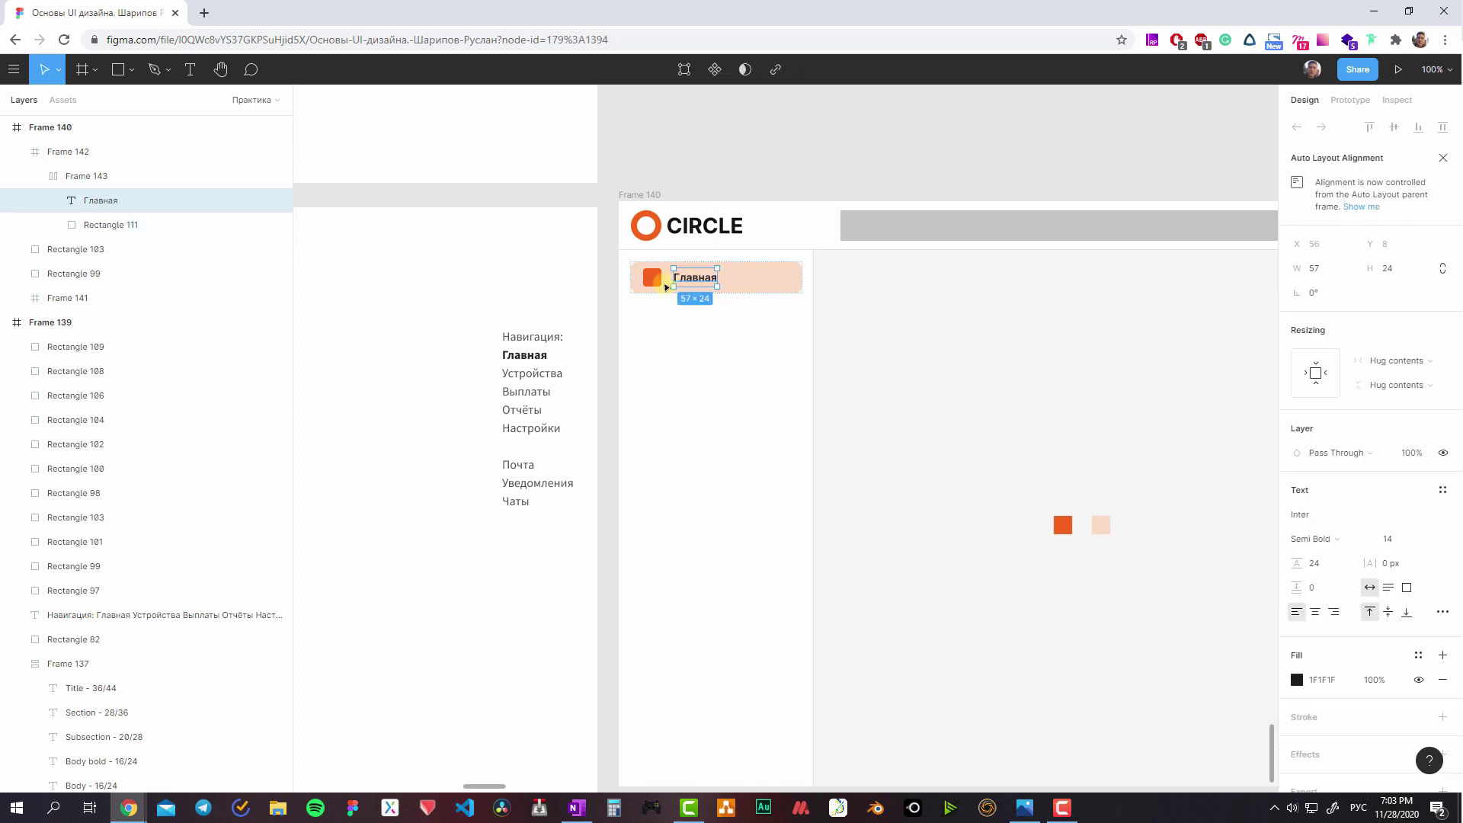
pyautogui.click(880, 316)
pyautogui.keyDown('ctrl'); pyautogui.click(690, 278); pyautogui.keyUp('ctrl')
pyautogui.keyDown('ctrl'); pyautogui.keyDown('shift'); pyautogui.click(653, 277); pyautogui.keyUp('shift'); pyautogui.keyUp('ctrl')
pyautogui.click(874, 310)
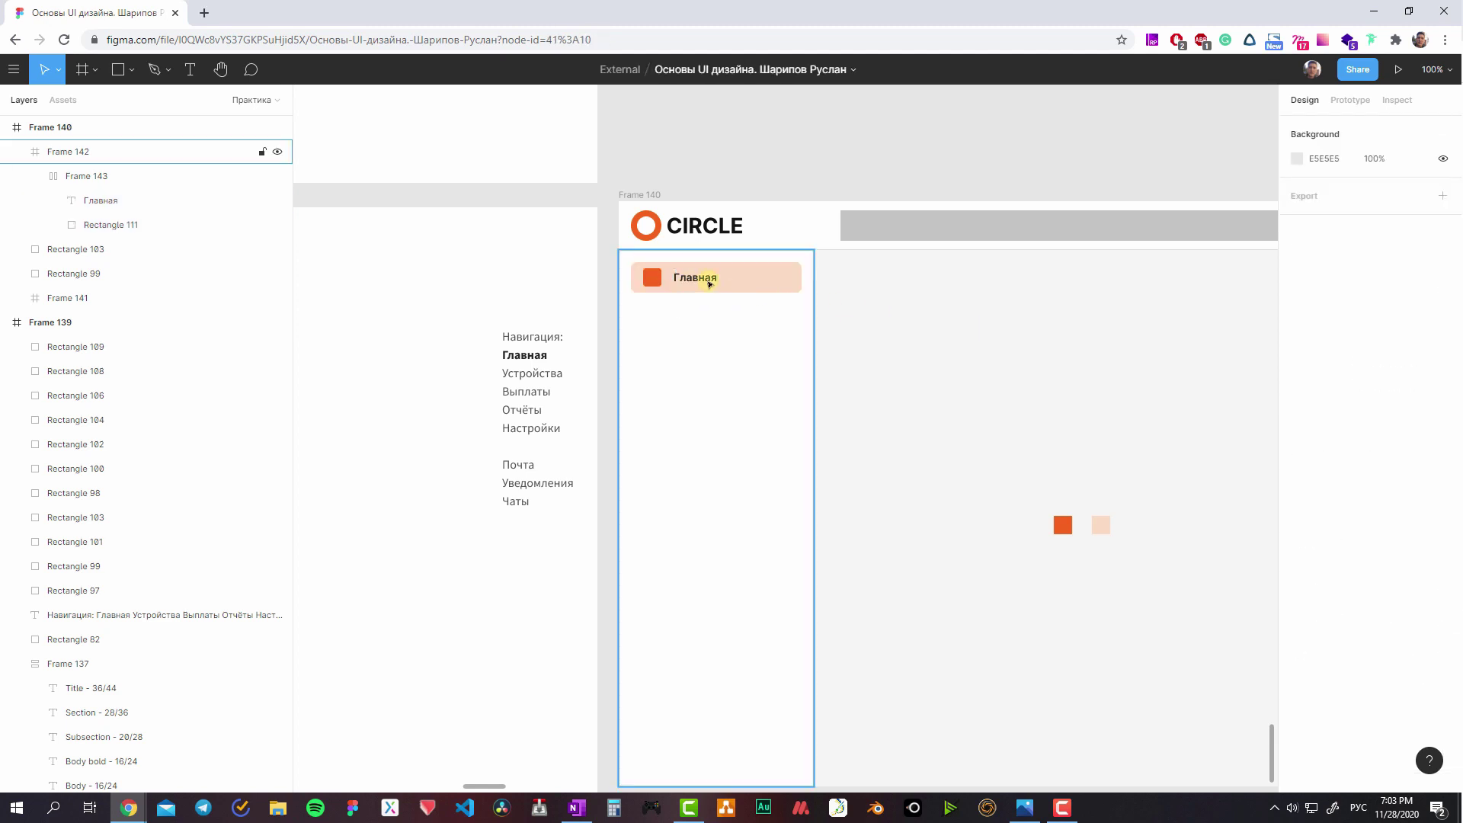
pyautogui.click(709, 283)
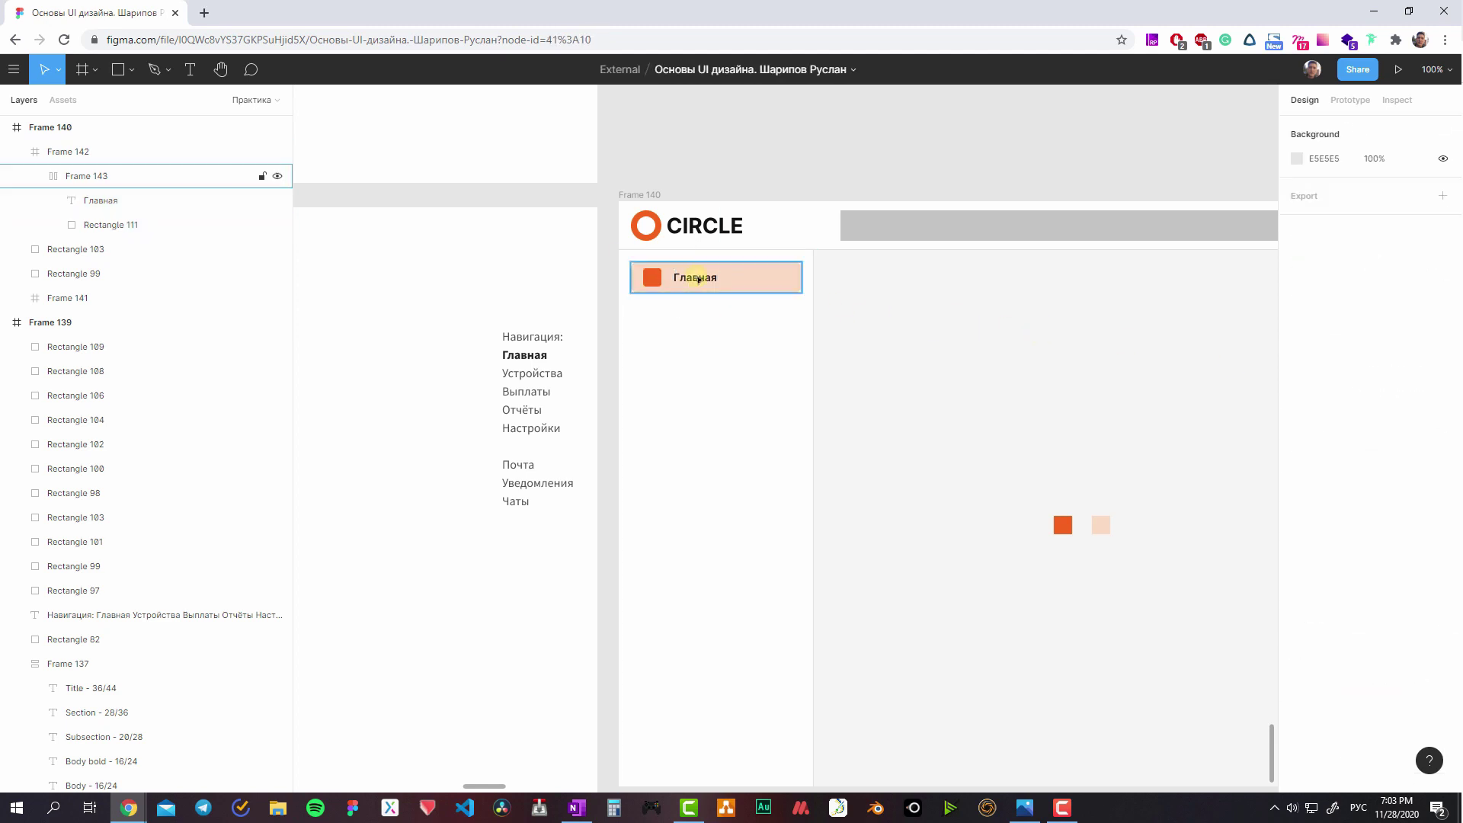
pyautogui.click(1399, 362)
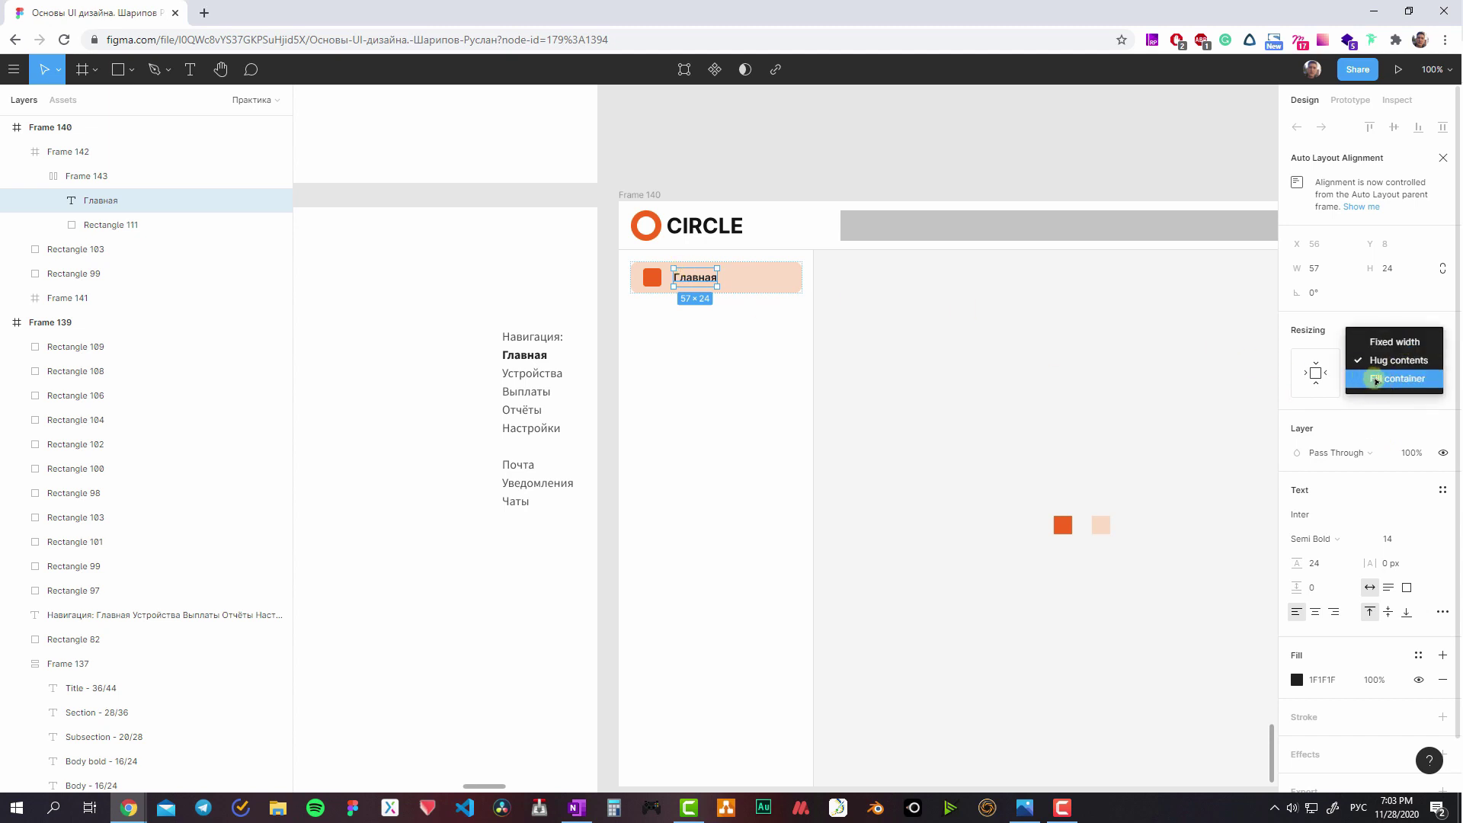
pyautogui.click(1376, 381)
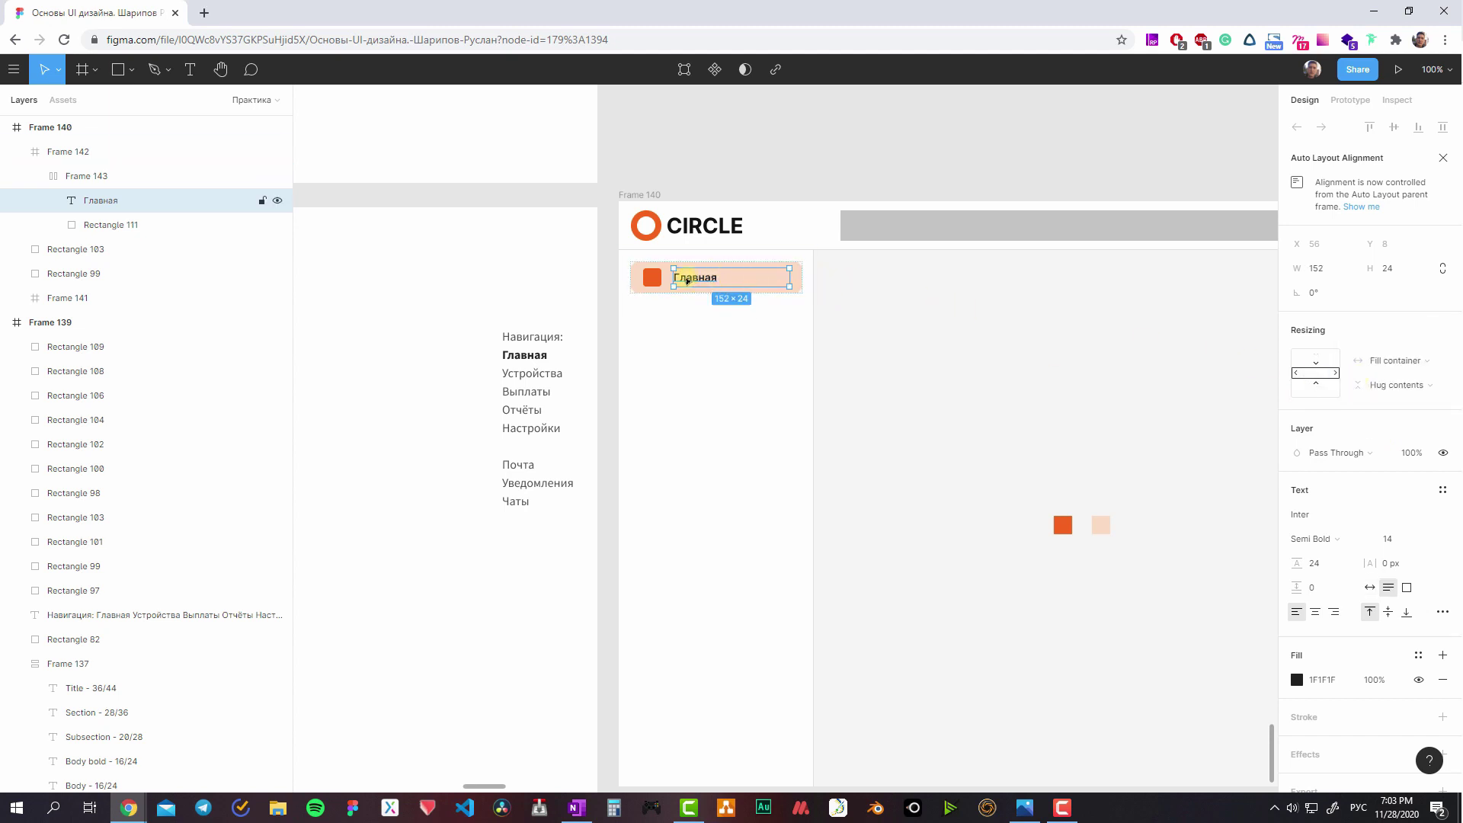
pyautogui.click(914, 301)
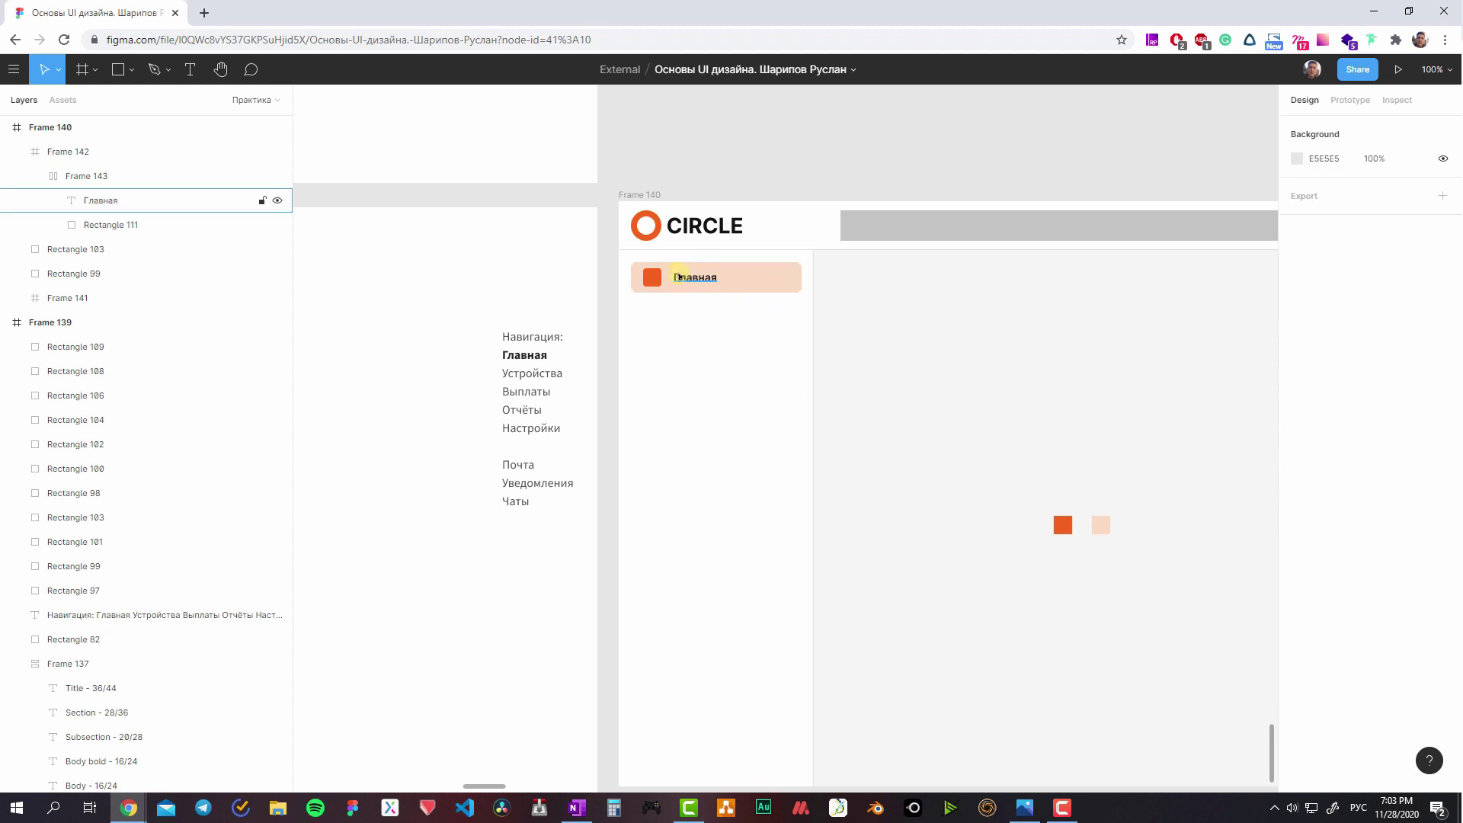
pyautogui.click(762, 286)
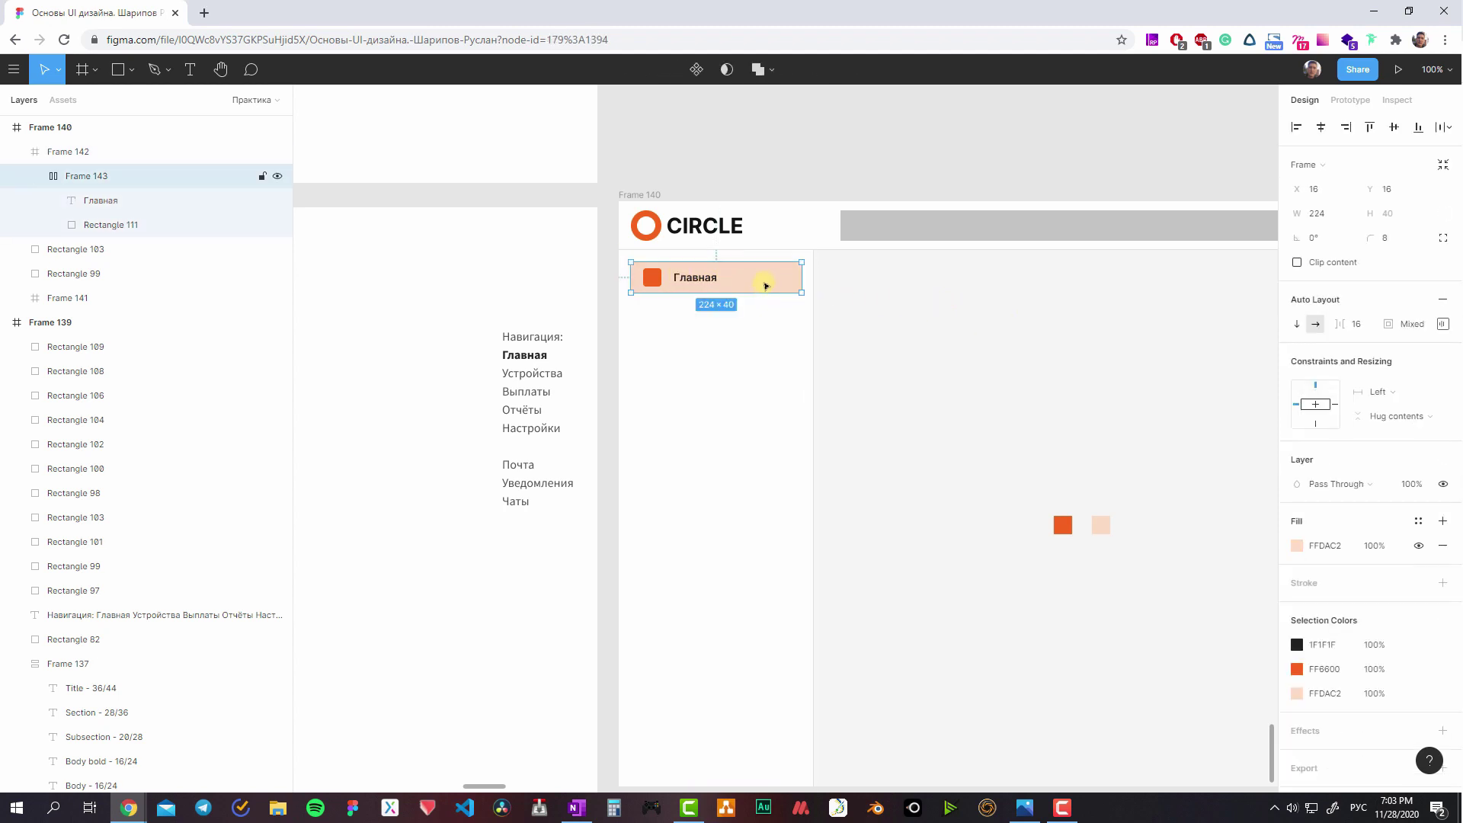
# - Add an unfilled Устройства copy below Главная and wrap both in auto layout
pyautogui.moveTo(766, 286); pyautogui.dragTo(762, 321)
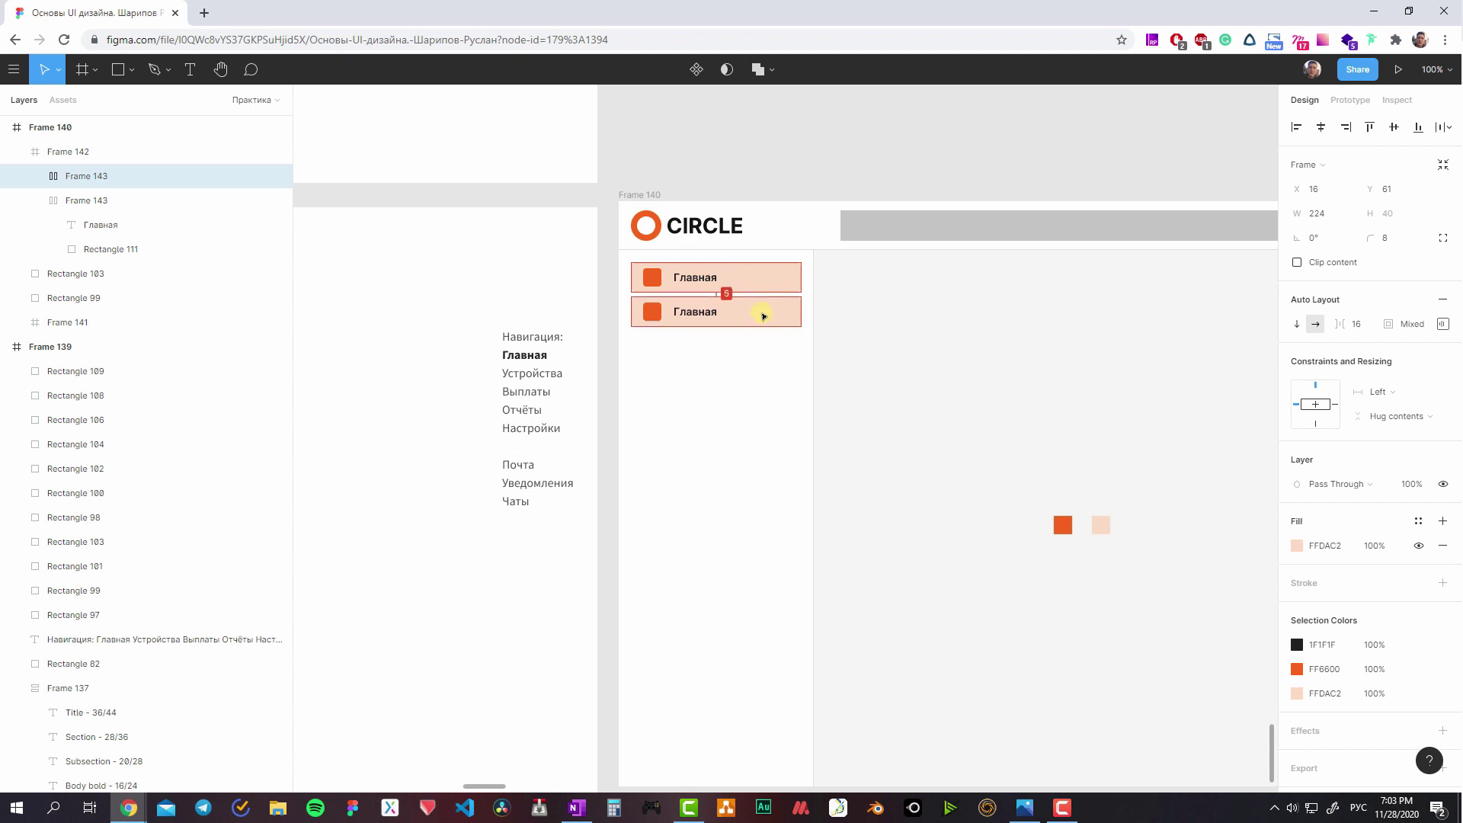
pyautogui.moveTo(762, 320); pyautogui.dragTo(762, 318)
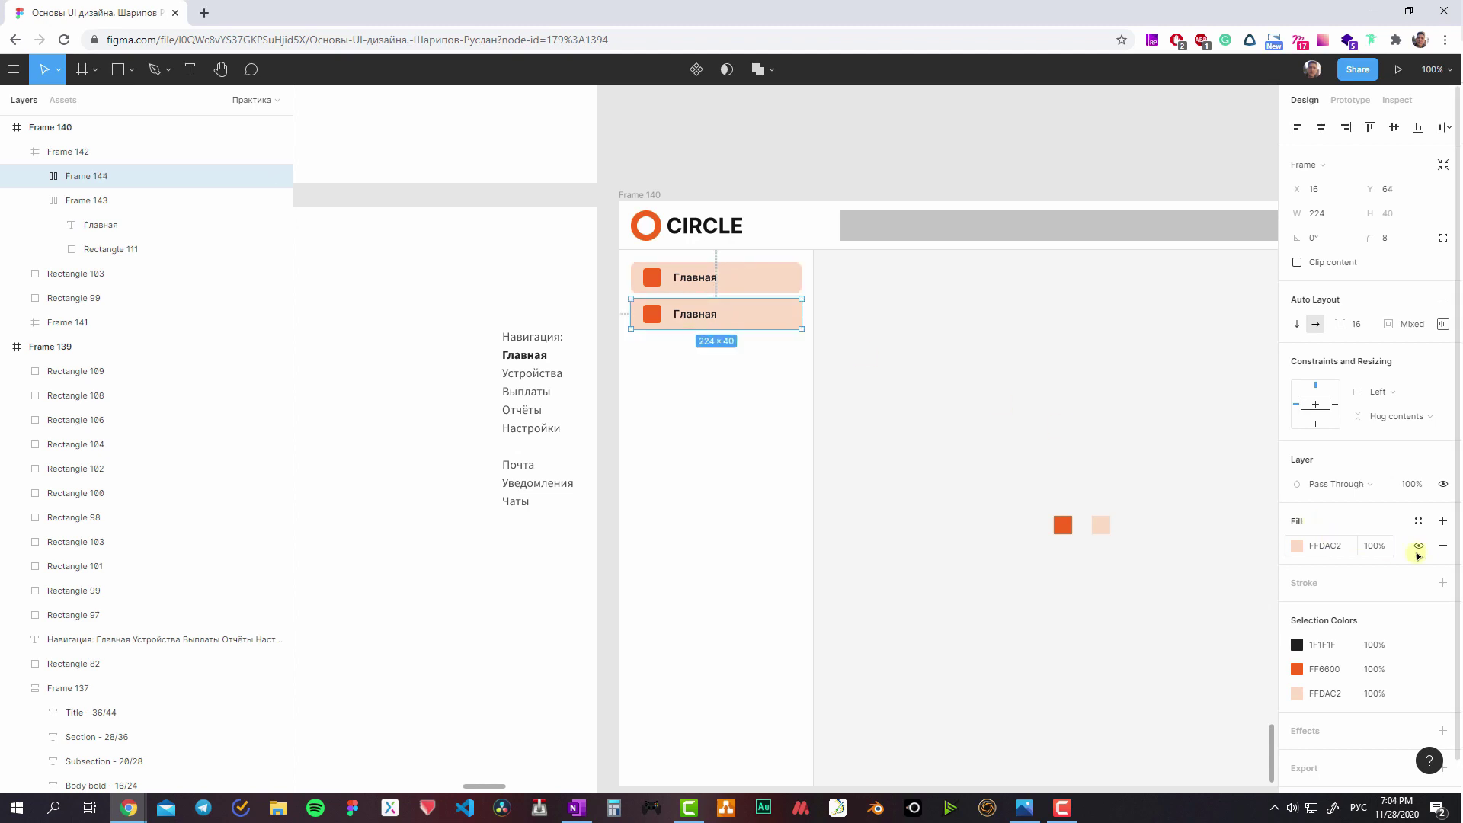
pyautogui.click(1442, 546)
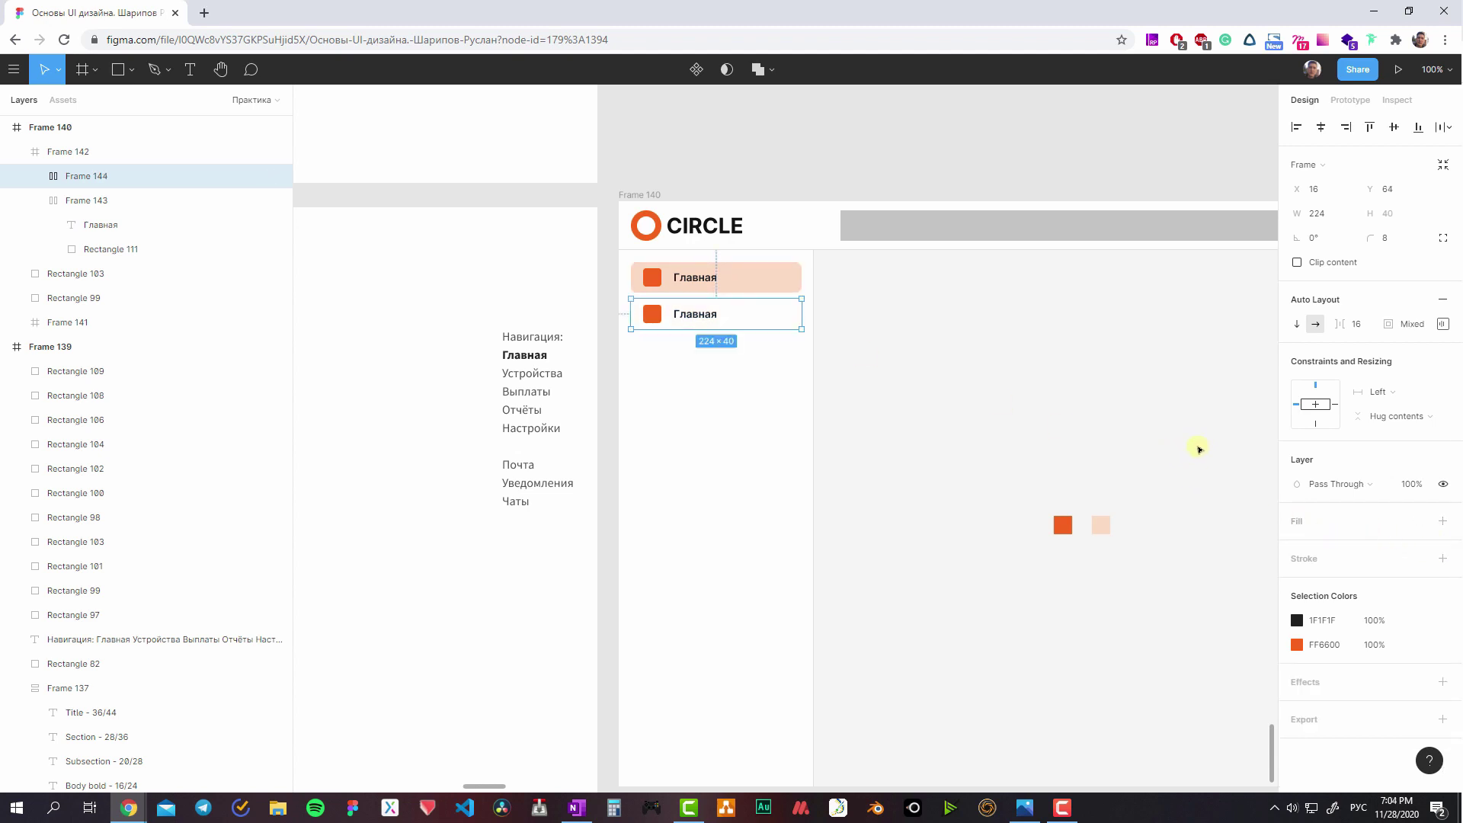
pyautogui.doubleClick(706, 314)
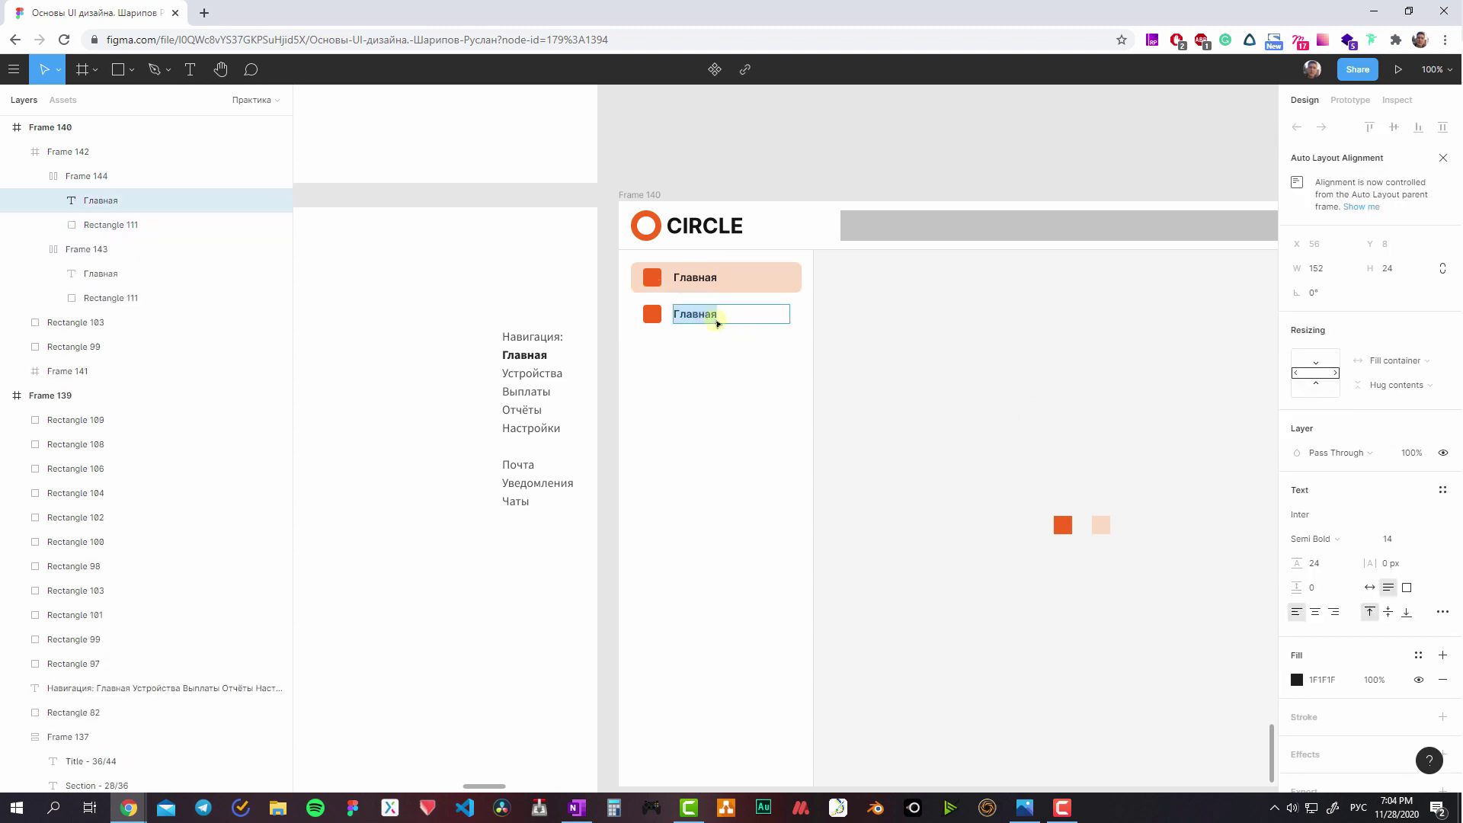
pyautogui.write('Устройст')
pyautogui.write('ва')
pyautogui.click(717, 290)
pyautogui.keyDown('shift'); pyautogui.click(717, 291); pyautogui.keyUp('shift')
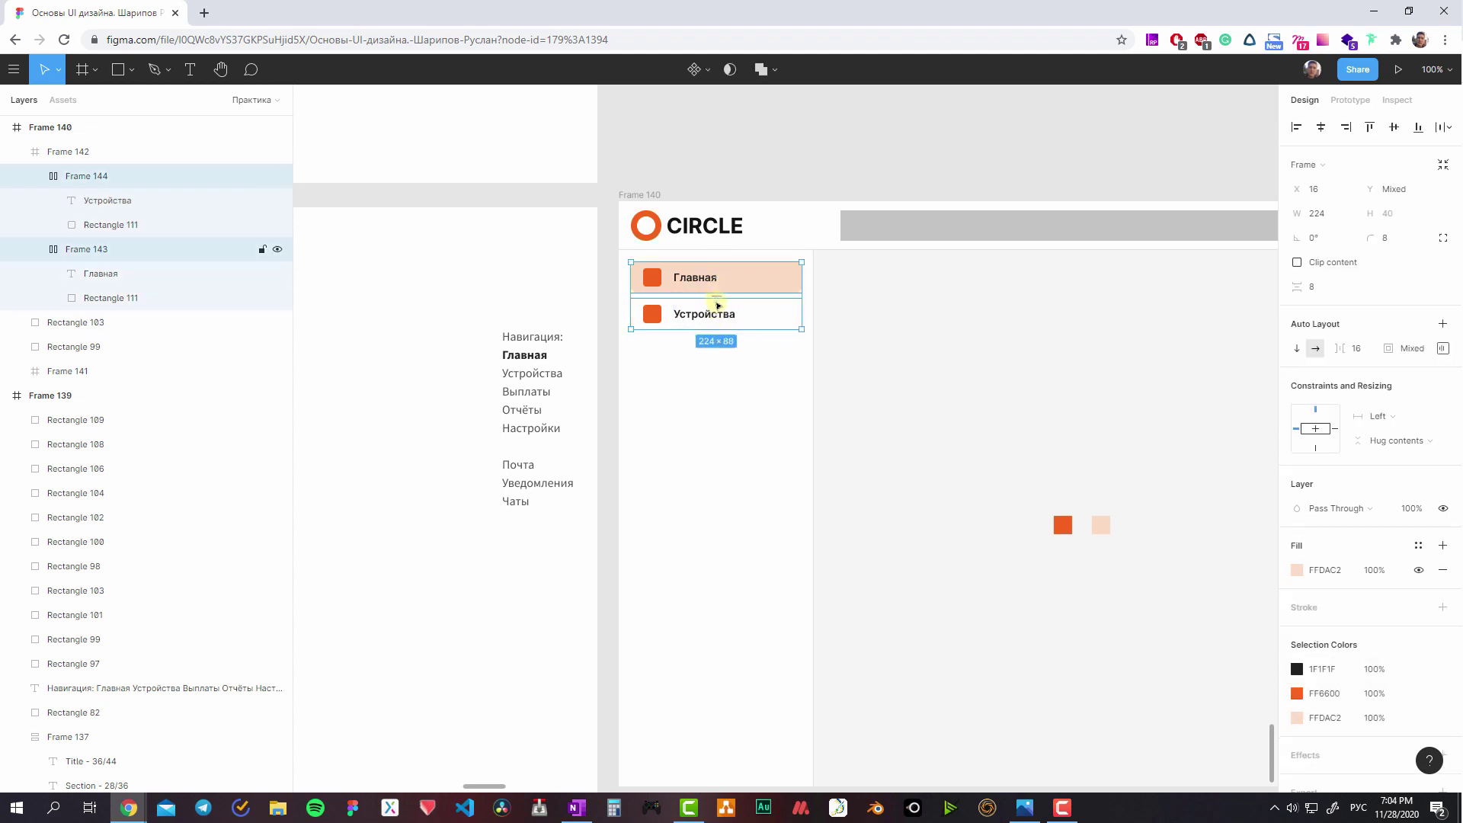
pyautogui.hotkey('shift', 'a')
# - Duplicate the nav row to add Выплаты and Отчёты items
pyautogui.click(718, 307)
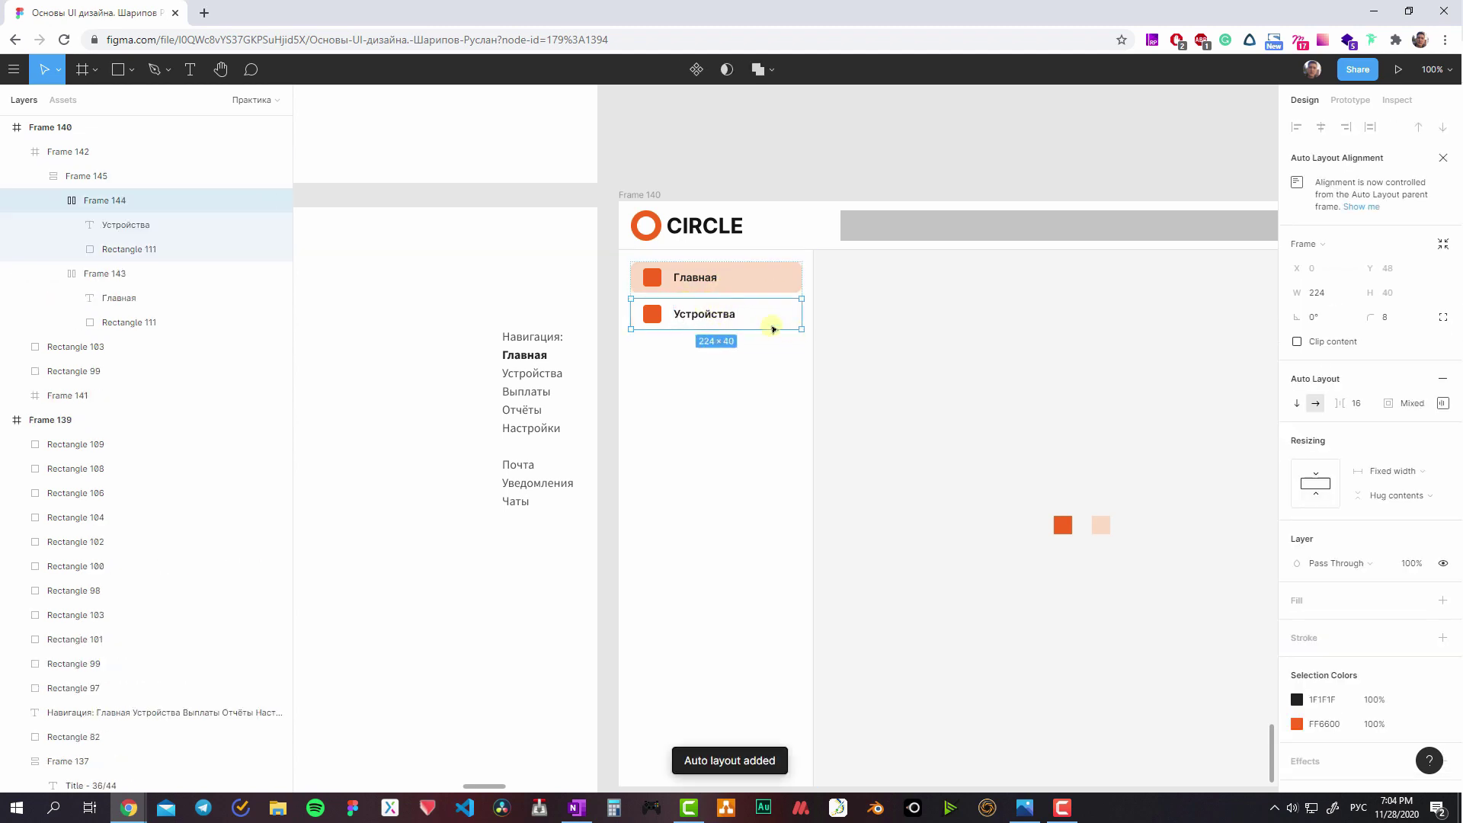
pyautogui.hotkey('ctrl', 'd')
pyautogui.doubleClick(695, 350)
pyautogui.write('Выпл')
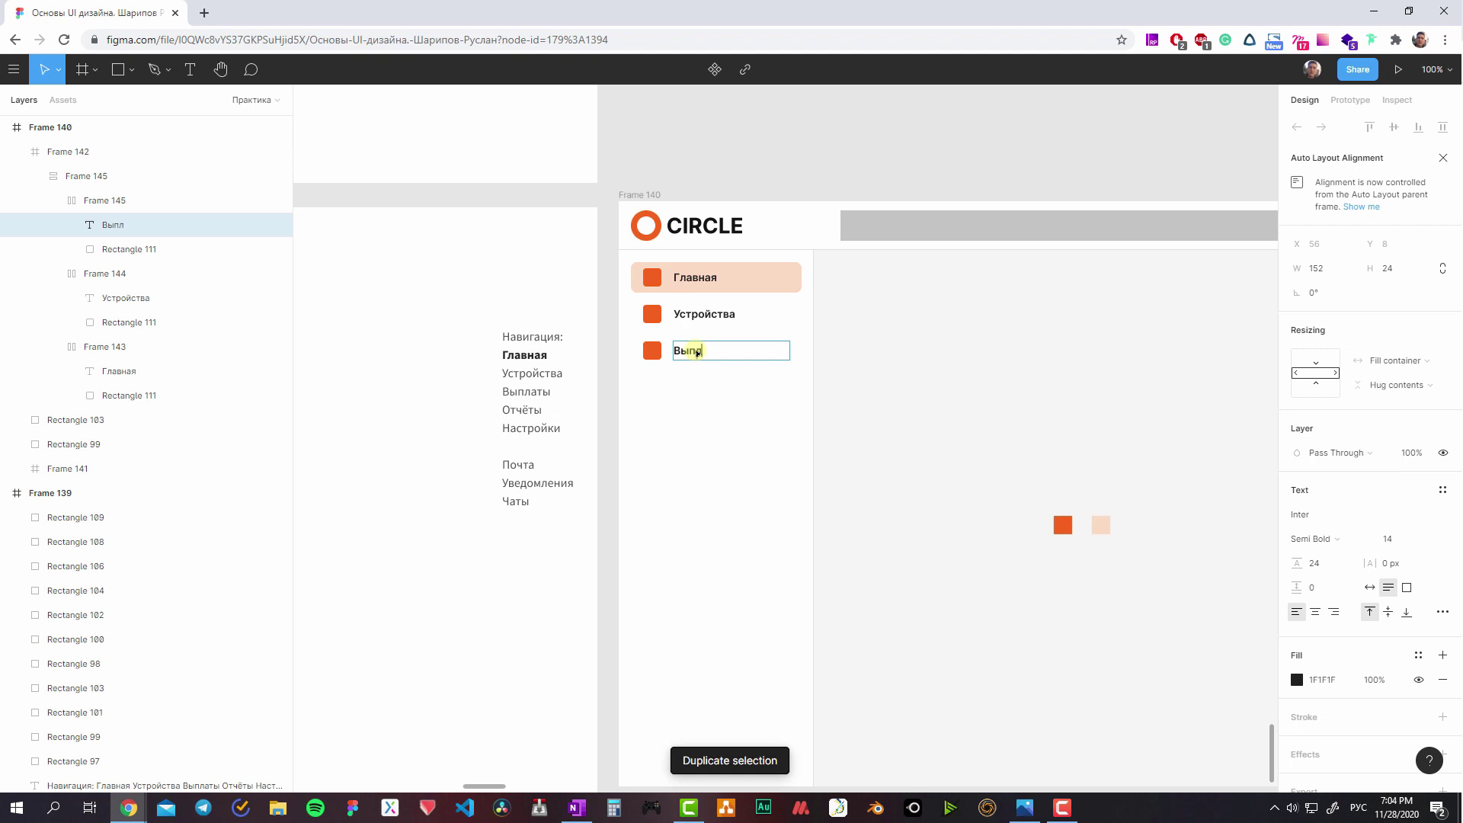
pyautogui.write('аты')
pyautogui.press('Escape')
pyautogui.press('Escape')
pyautogui.hotkey('ctrl', 'd')
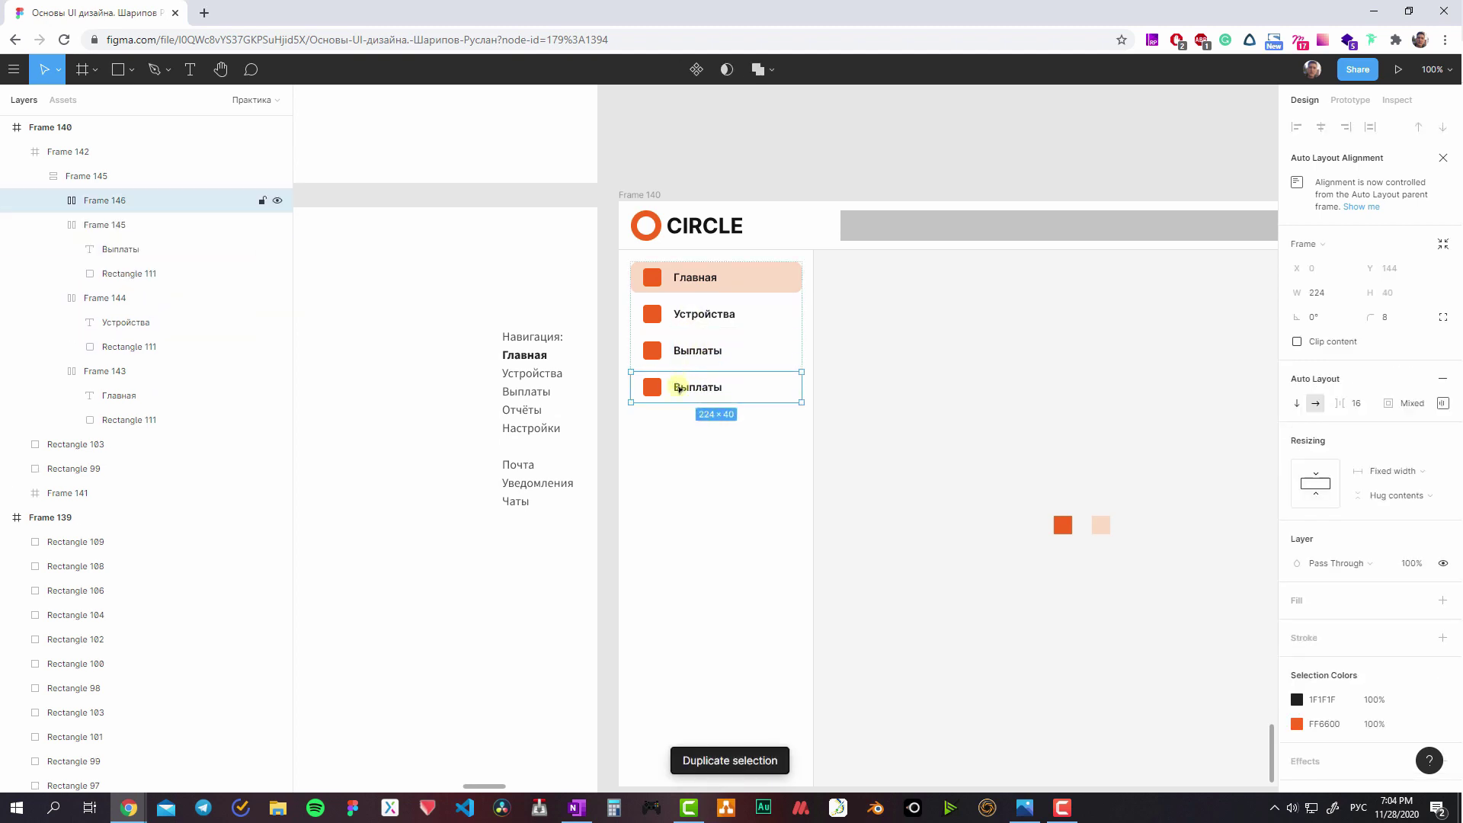
pyautogui.doubleClick(681, 389)
pyautogui.write('Отчёты')
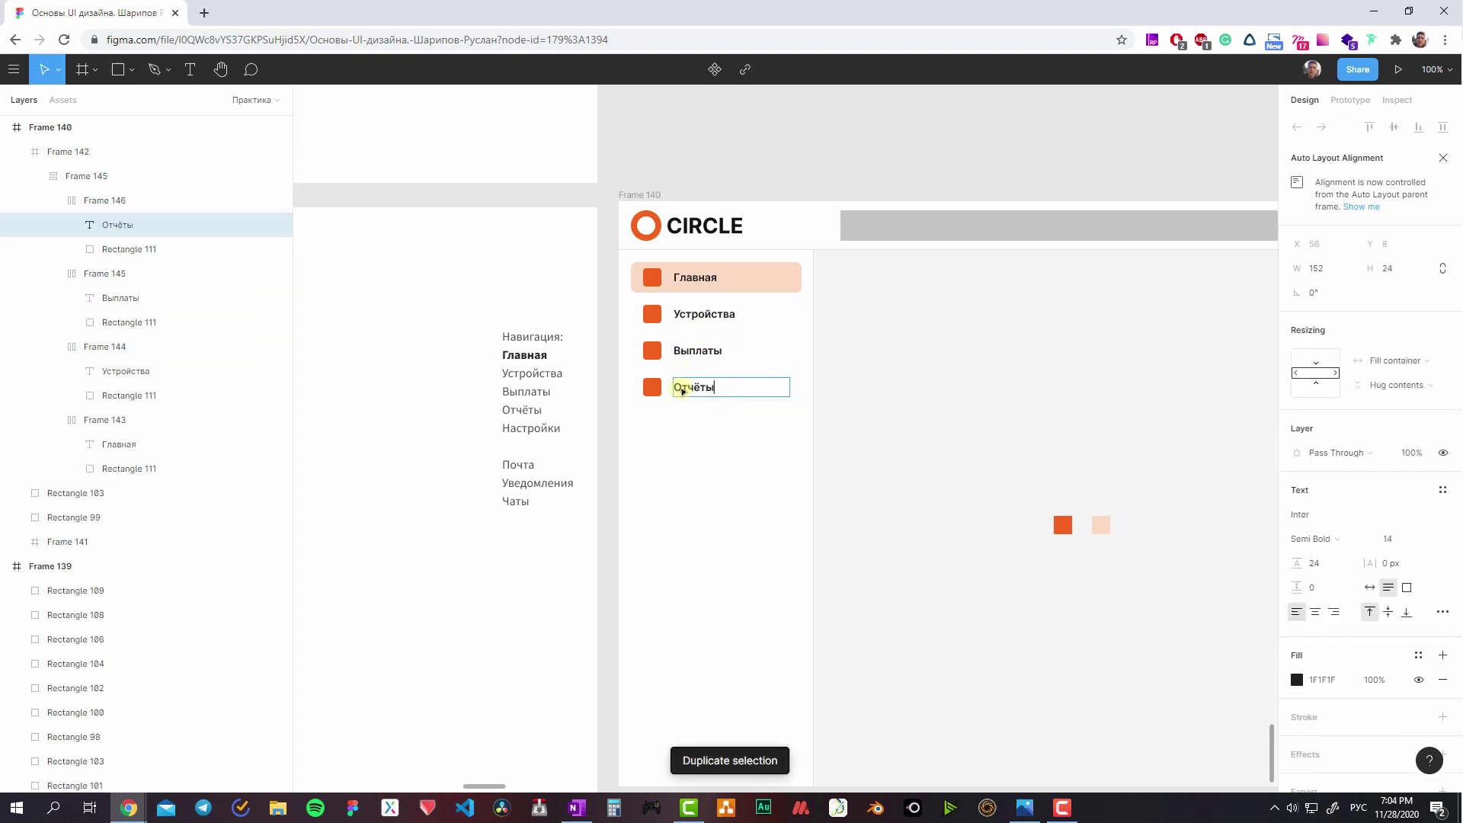
pyautogui.press('Escape')
pyautogui.press('Escape')
# - Add a Настройки item, then copy the five-item section below
pyautogui.hotkey('ctrl', 'd')
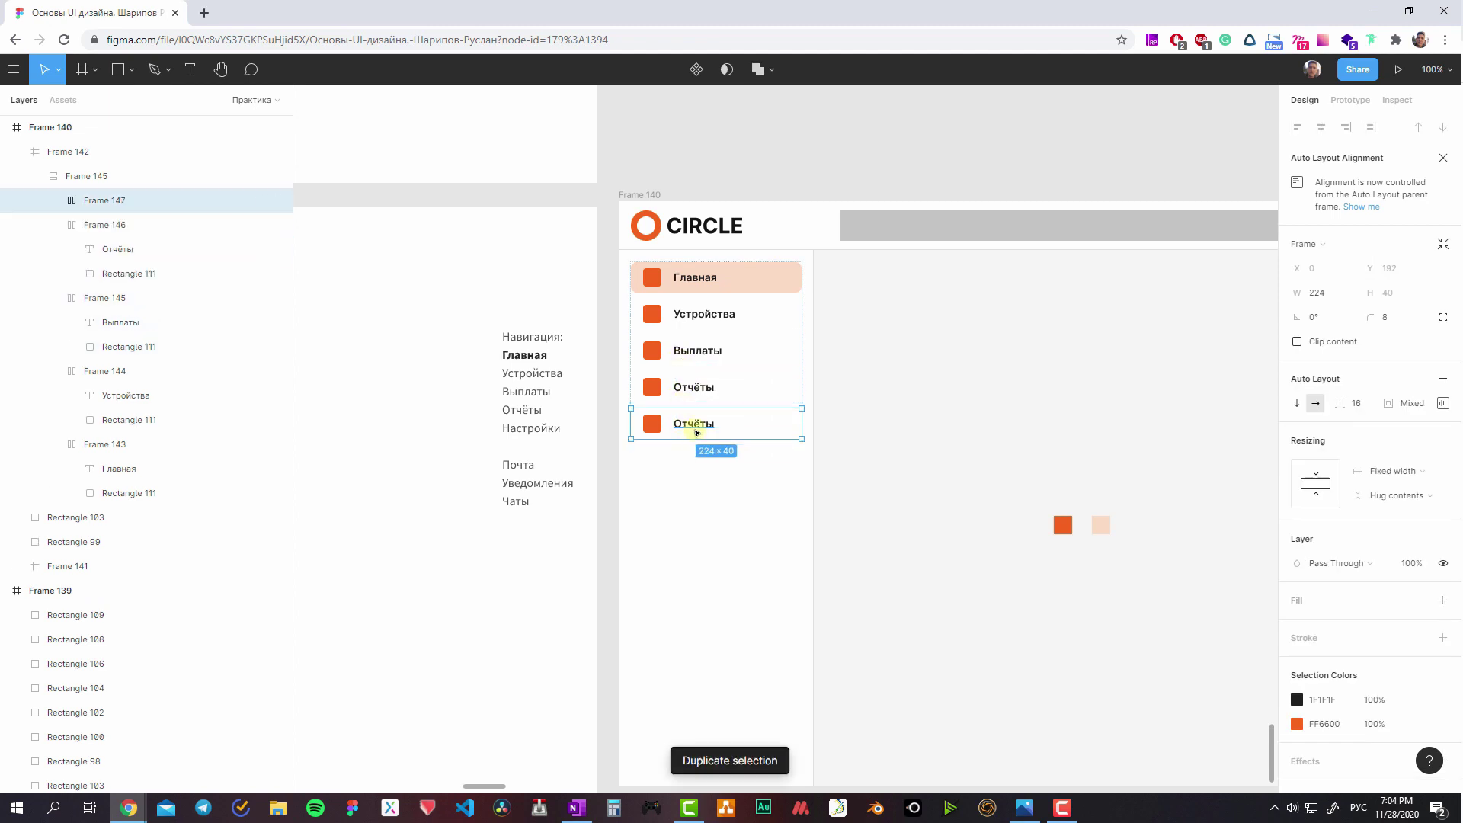
pyautogui.doubleClick(694, 425)
pyautogui.write('Настройк')
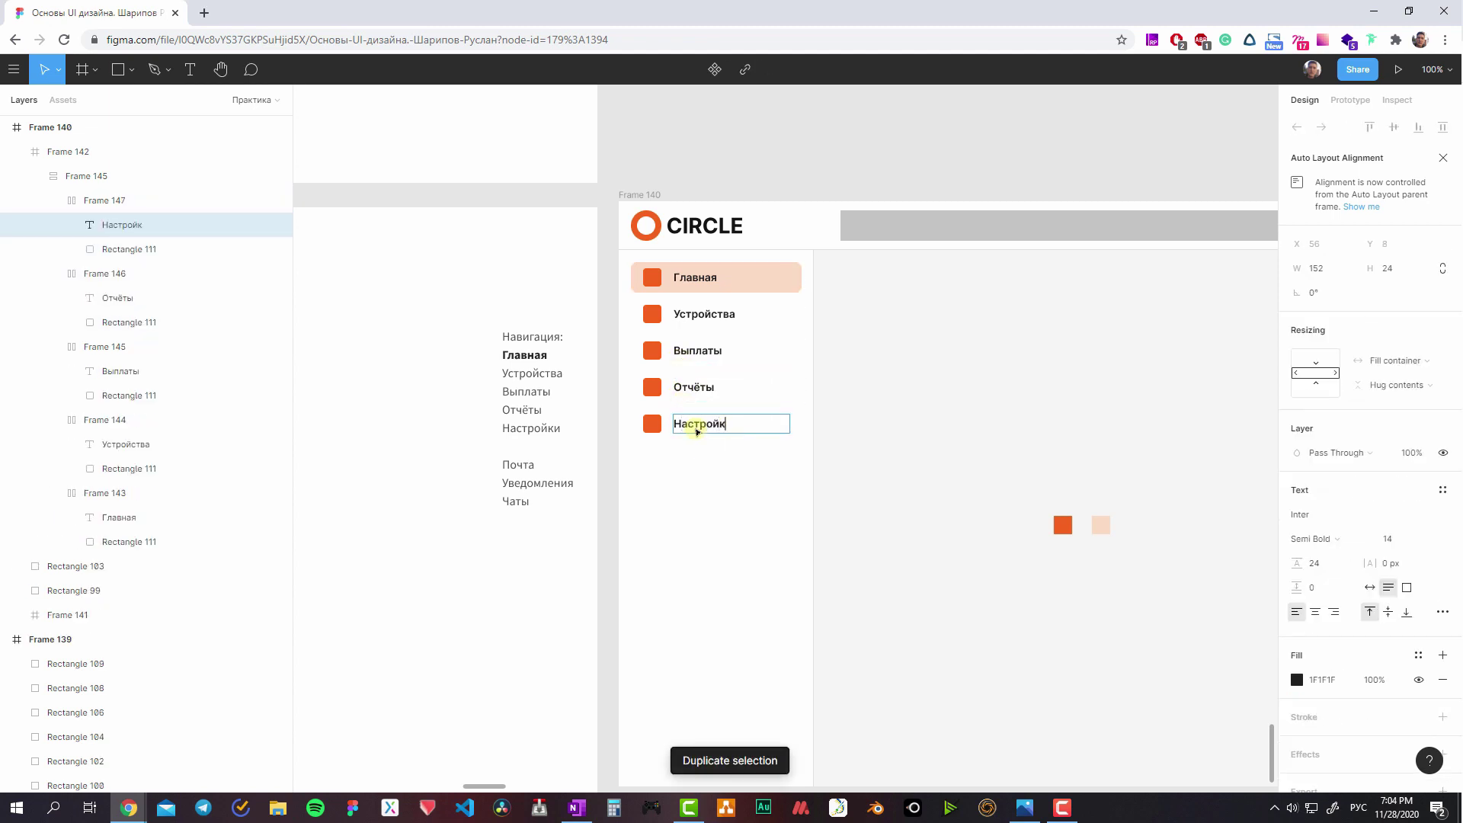
pyautogui.write('и')
pyautogui.press('Escape')
pyautogui.press('Escape')
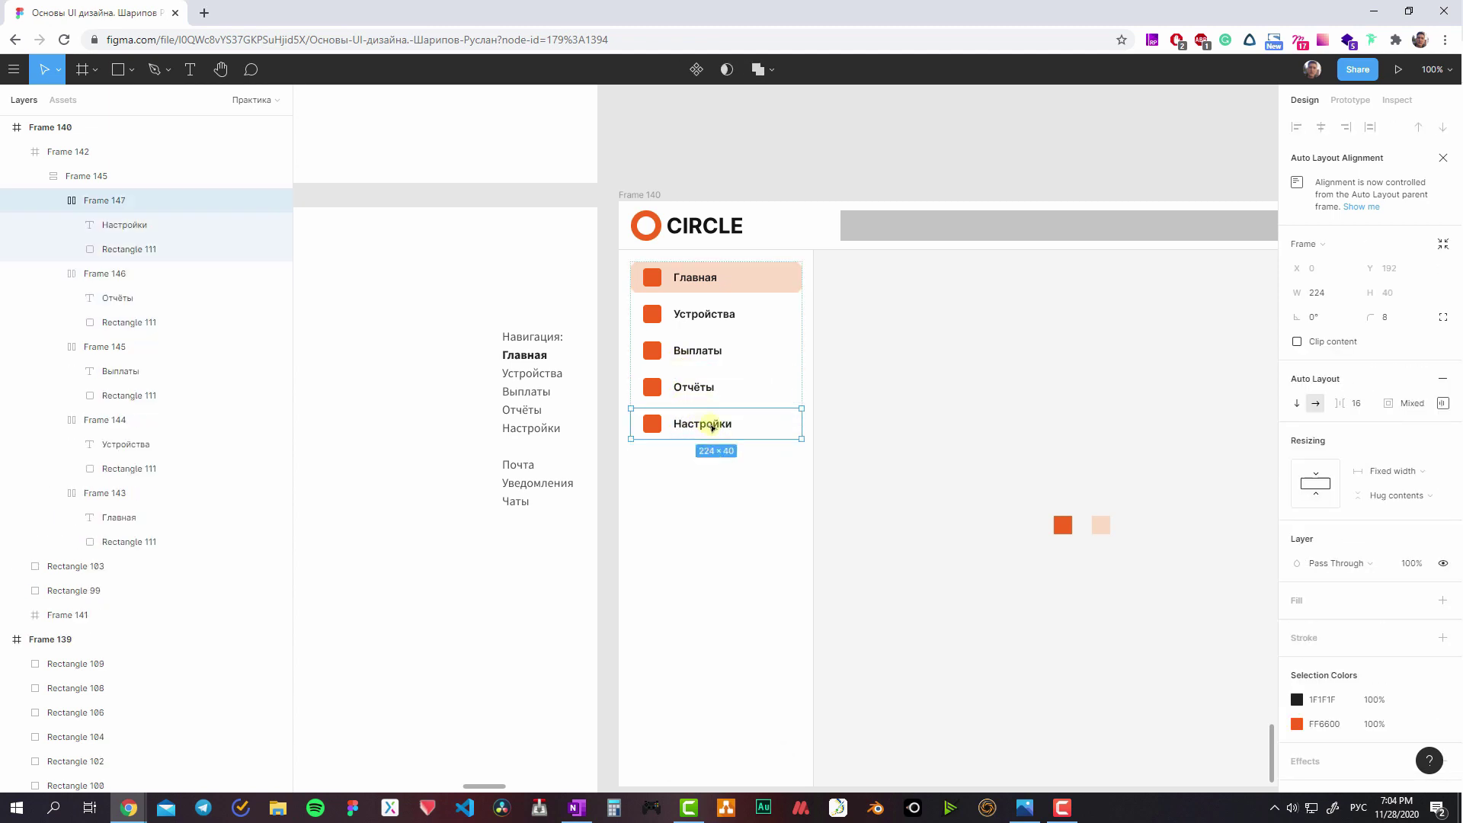
pyautogui.press('Escape')
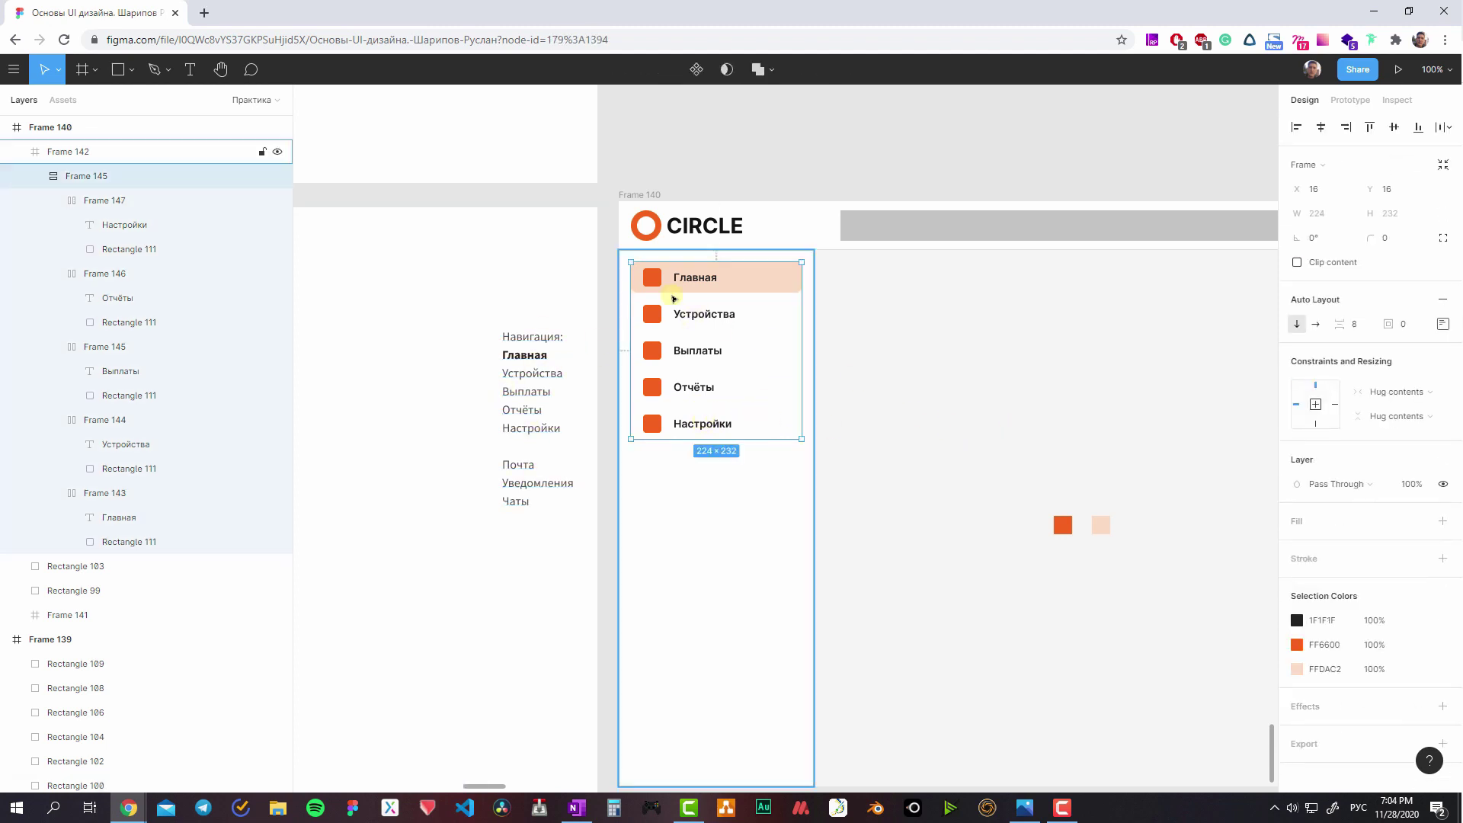
pyautogui.moveTo(676, 305); pyautogui.dragTo(676, 490)
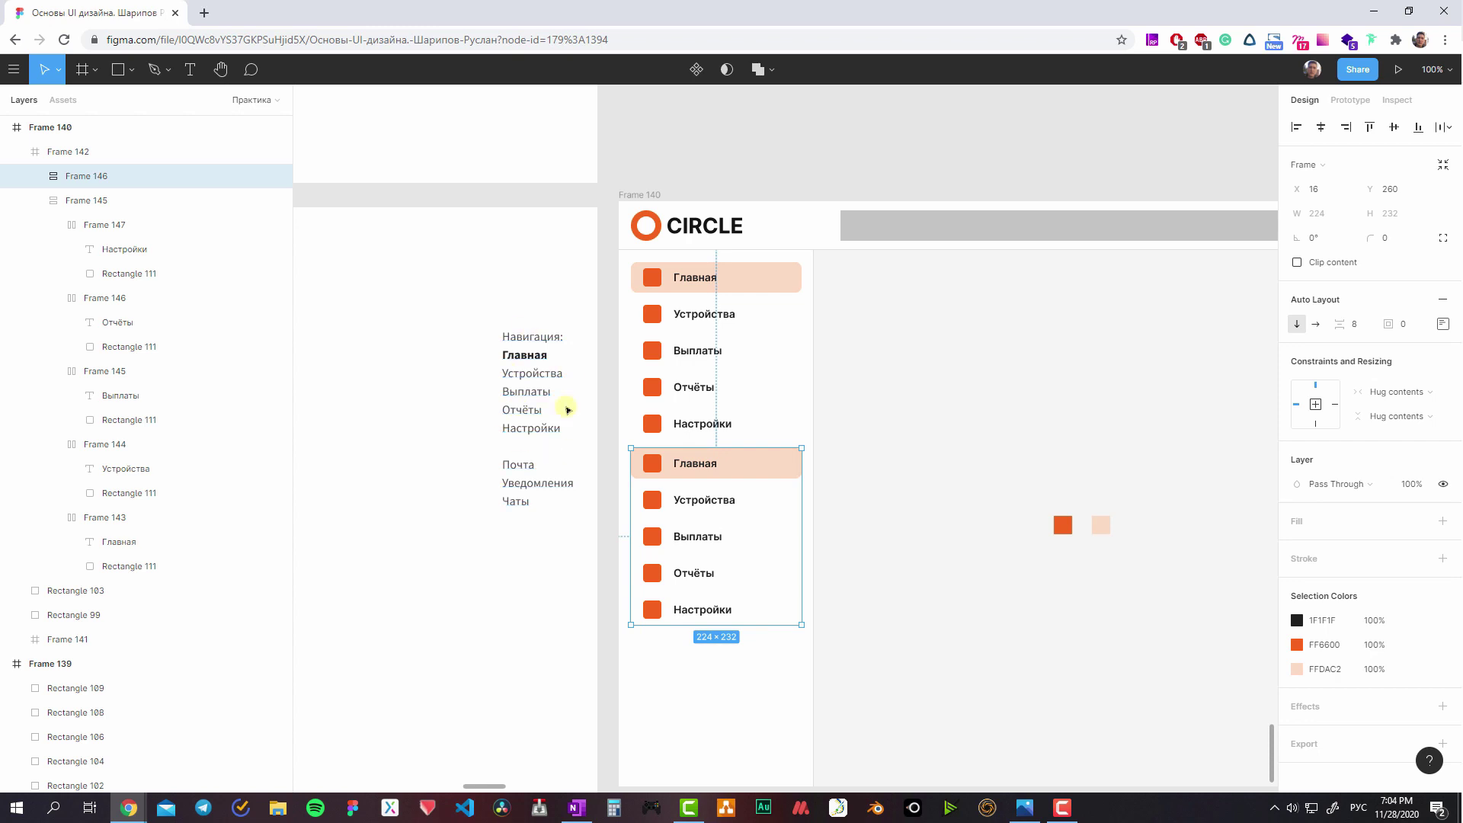
# - In the copied section, remove Главная's peach fill and delete Отчёты and Настройки
pyautogui.click(723, 458)
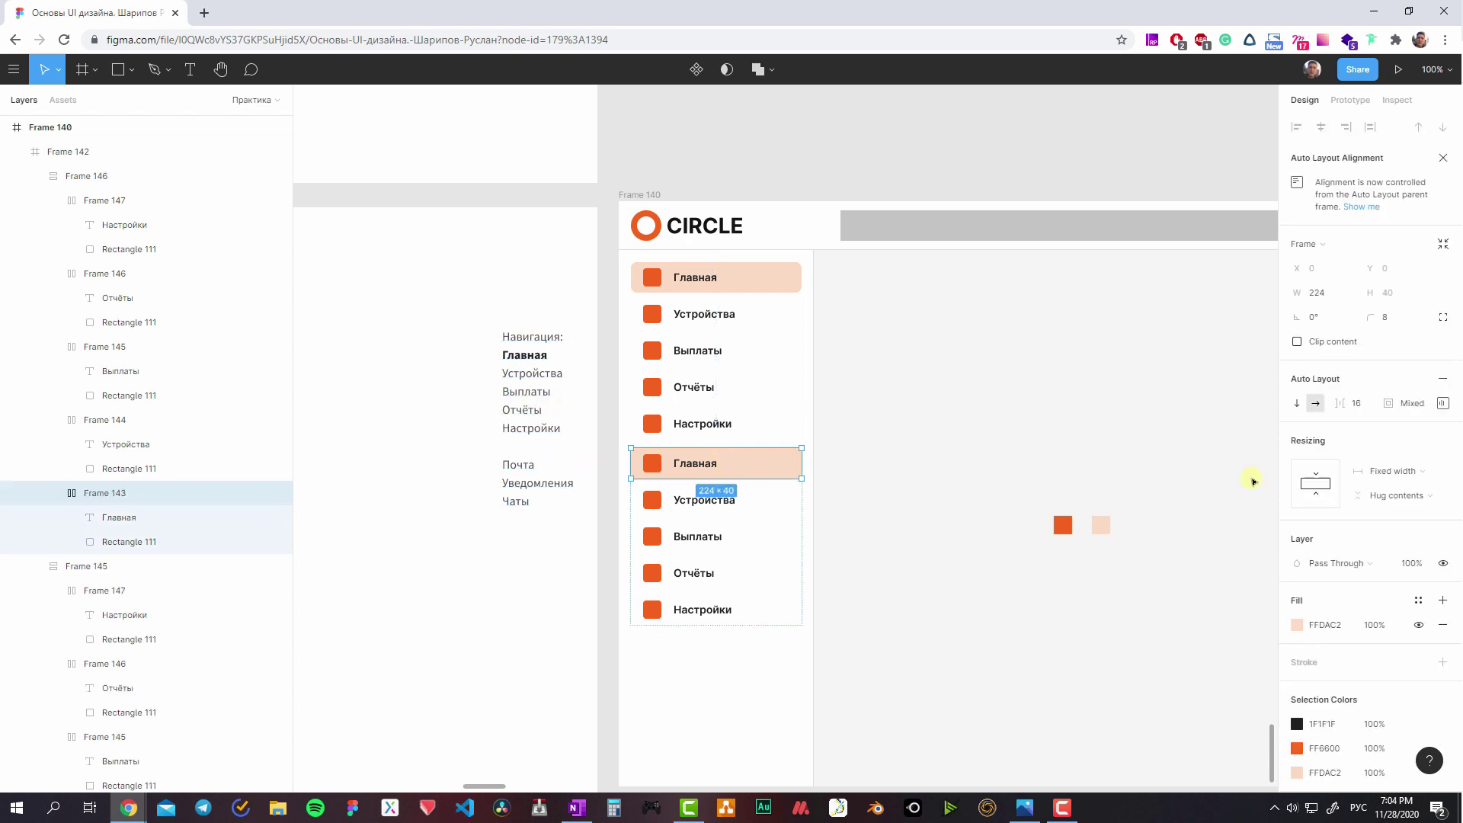
pyautogui.click(1444, 623)
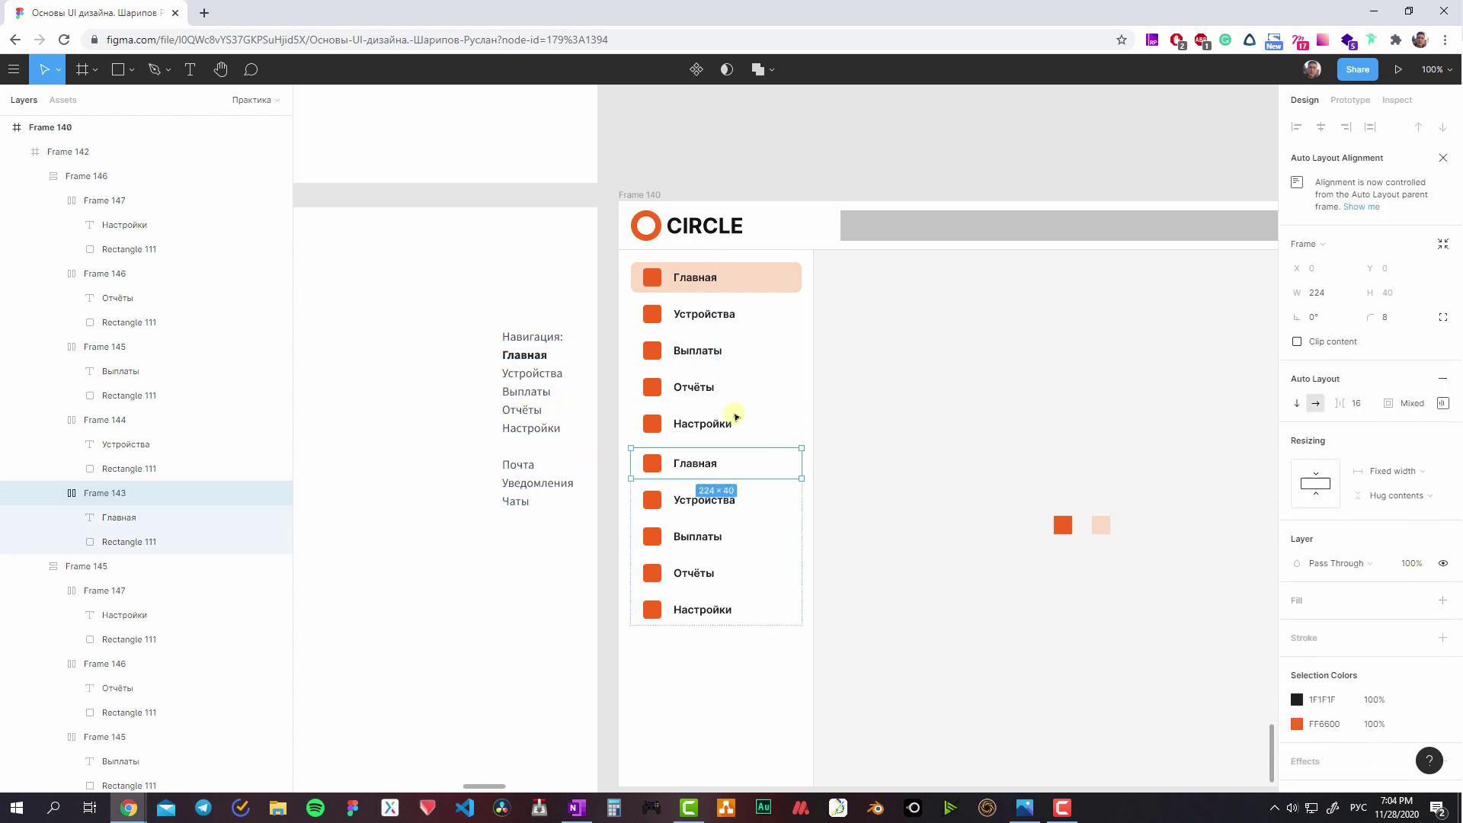
pyautogui.press('Escape')
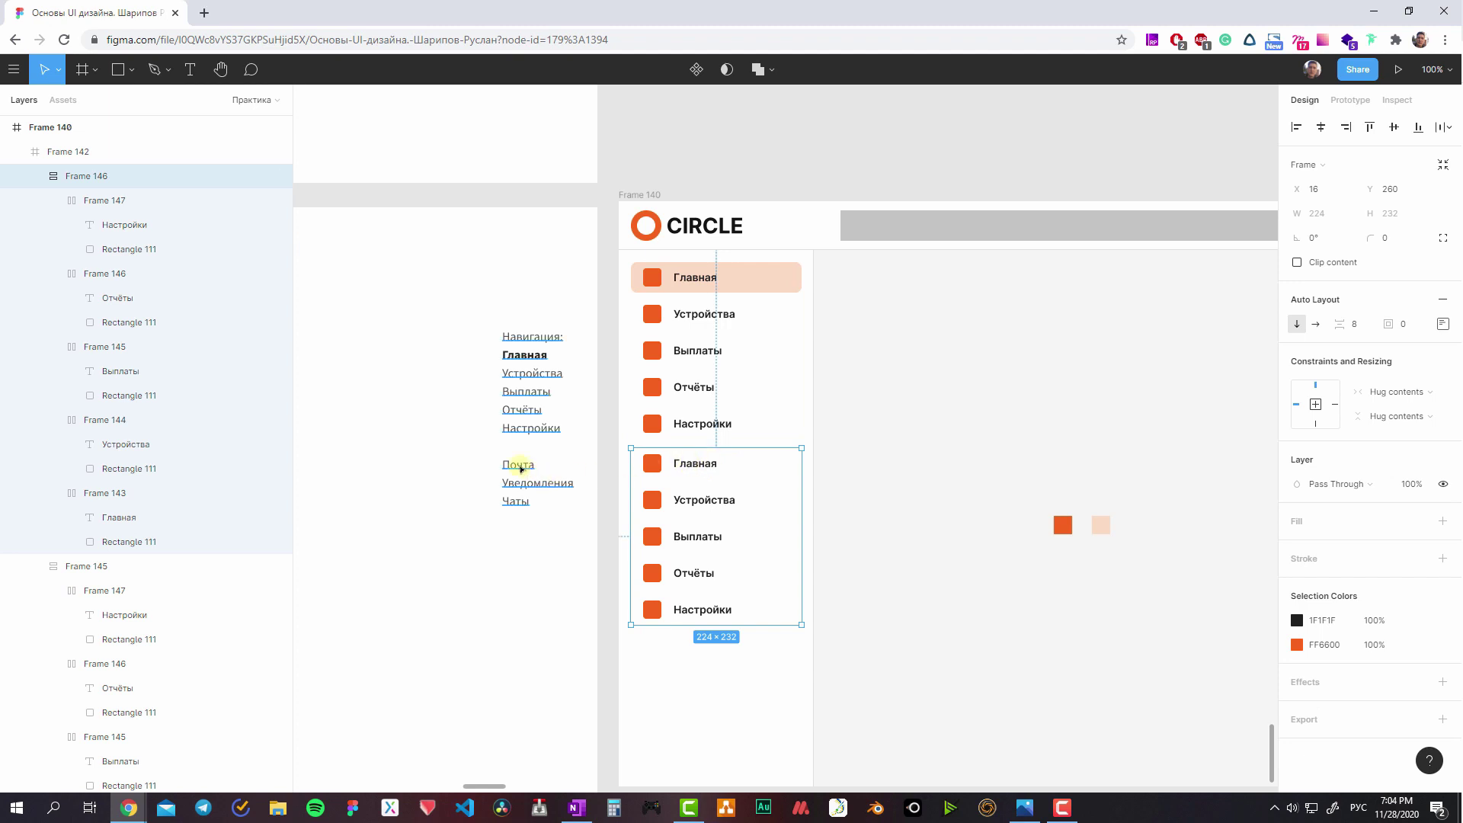
pyautogui.click(674, 538)
pyautogui.click(674, 573)
pyautogui.keyDown('shift'); pyautogui.click(680, 608); pyautogui.keyUp('shift')
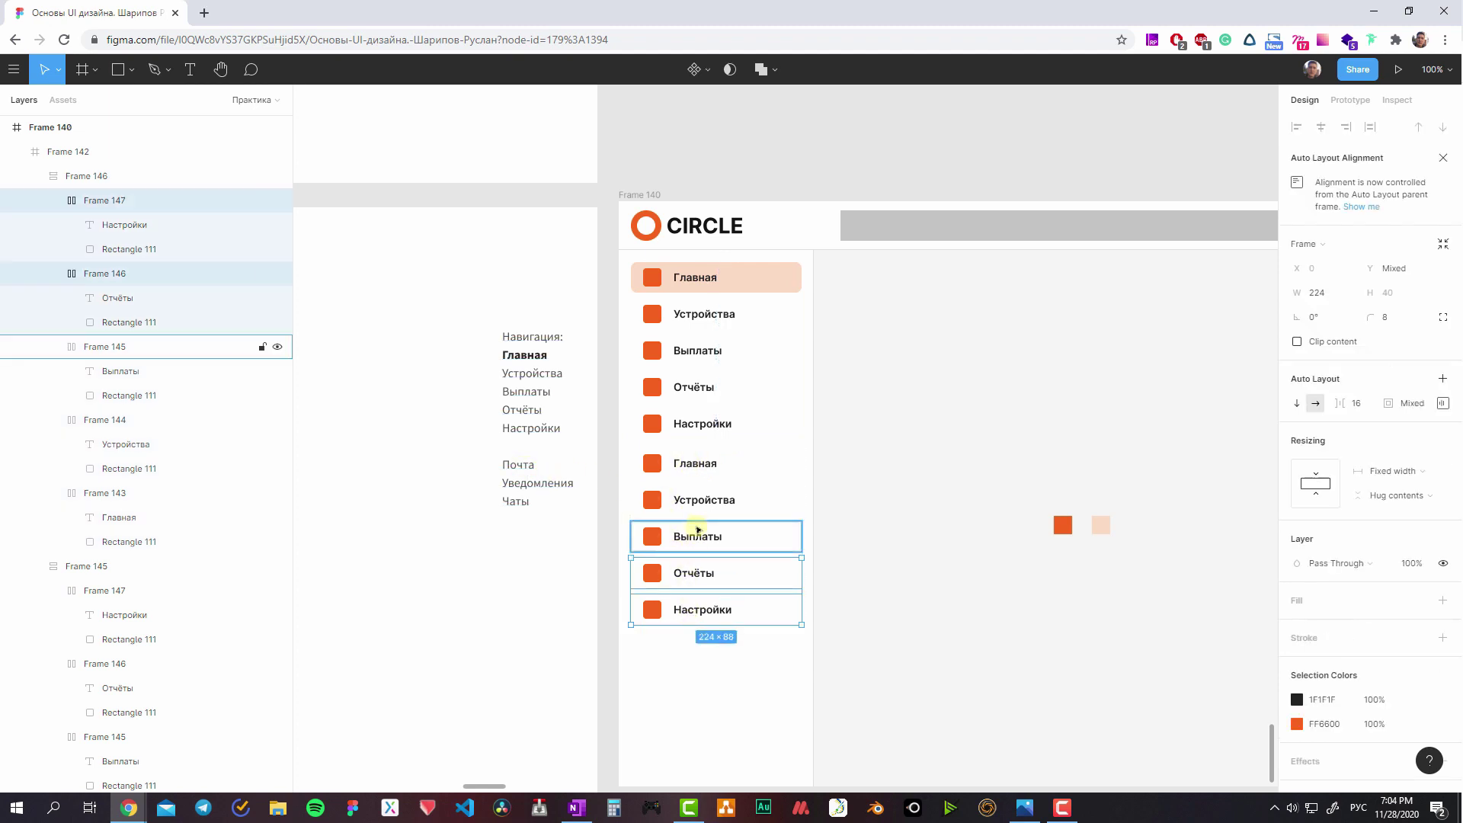
pyautogui.press('Delete')
# - Relabel the remaining items Почта, Уведомления and Чаты, and nudge the section down
pyautogui.doubleClick(706, 465)
pyautogui.write('Почта')
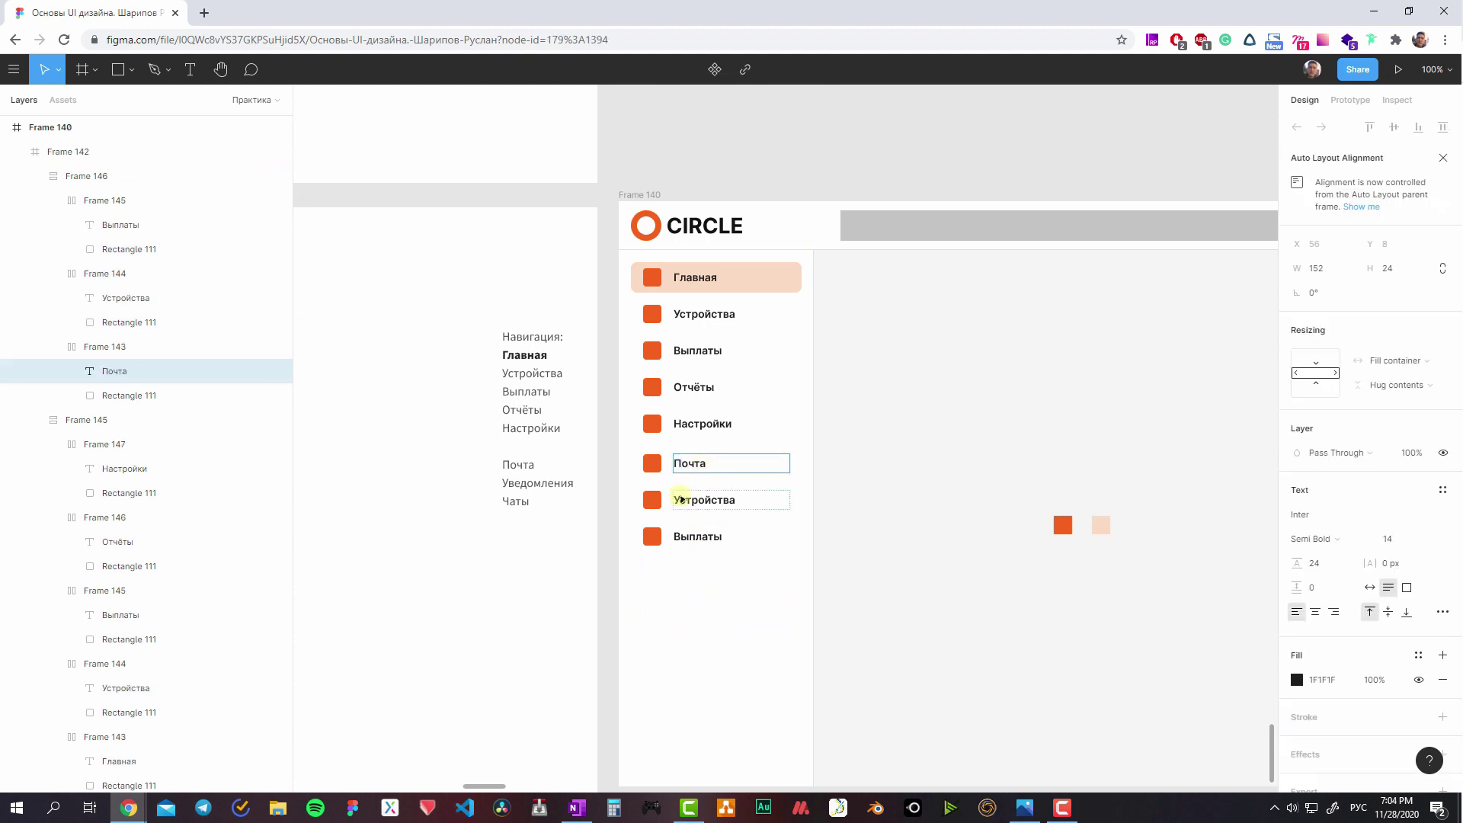
pyautogui.doubleClick(682, 499)
pyautogui.write('Уведомления')
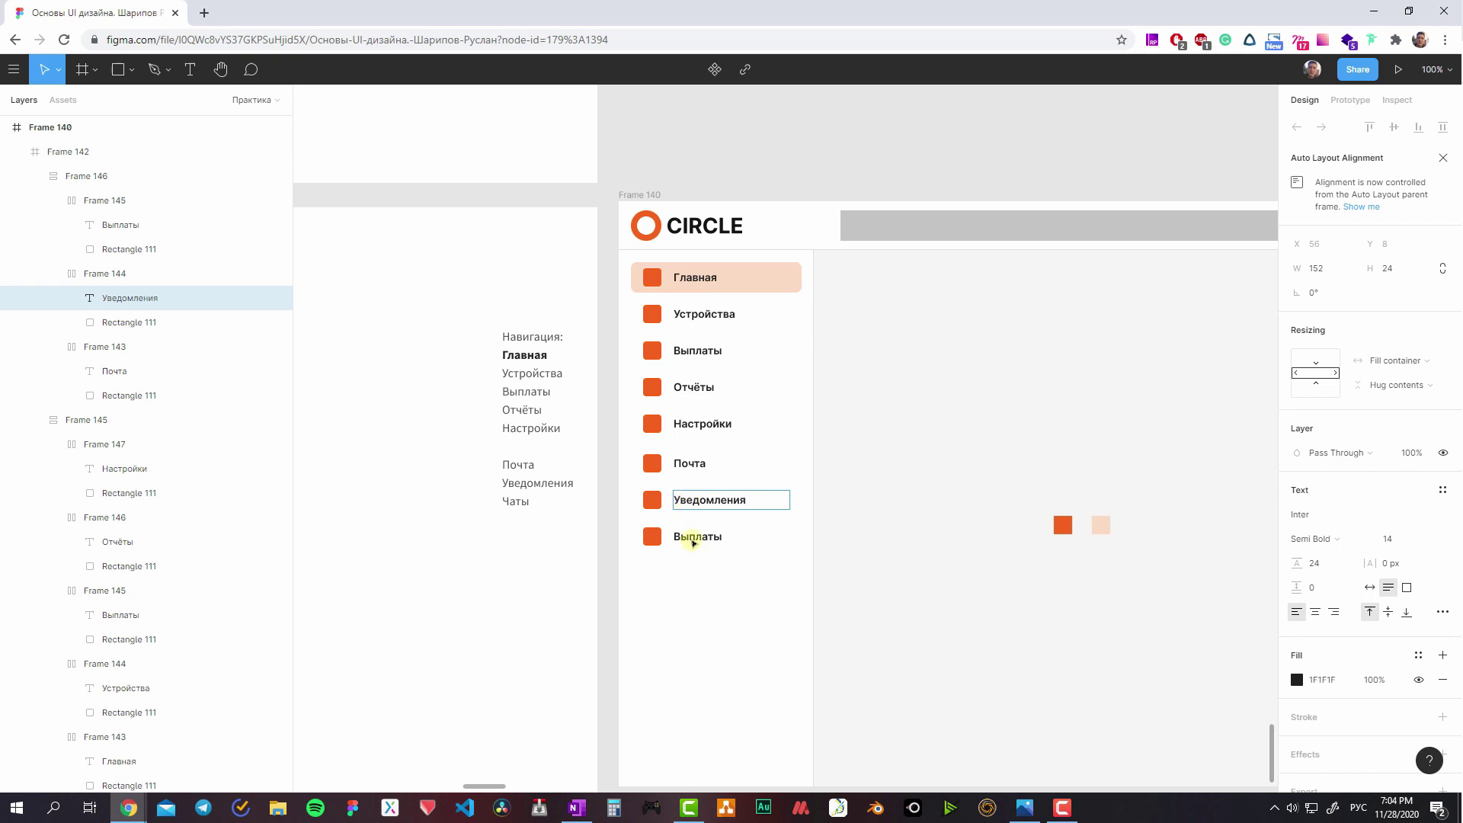
pyautogui.doubleClick(692, 537)
pyautogui.write('Ча')
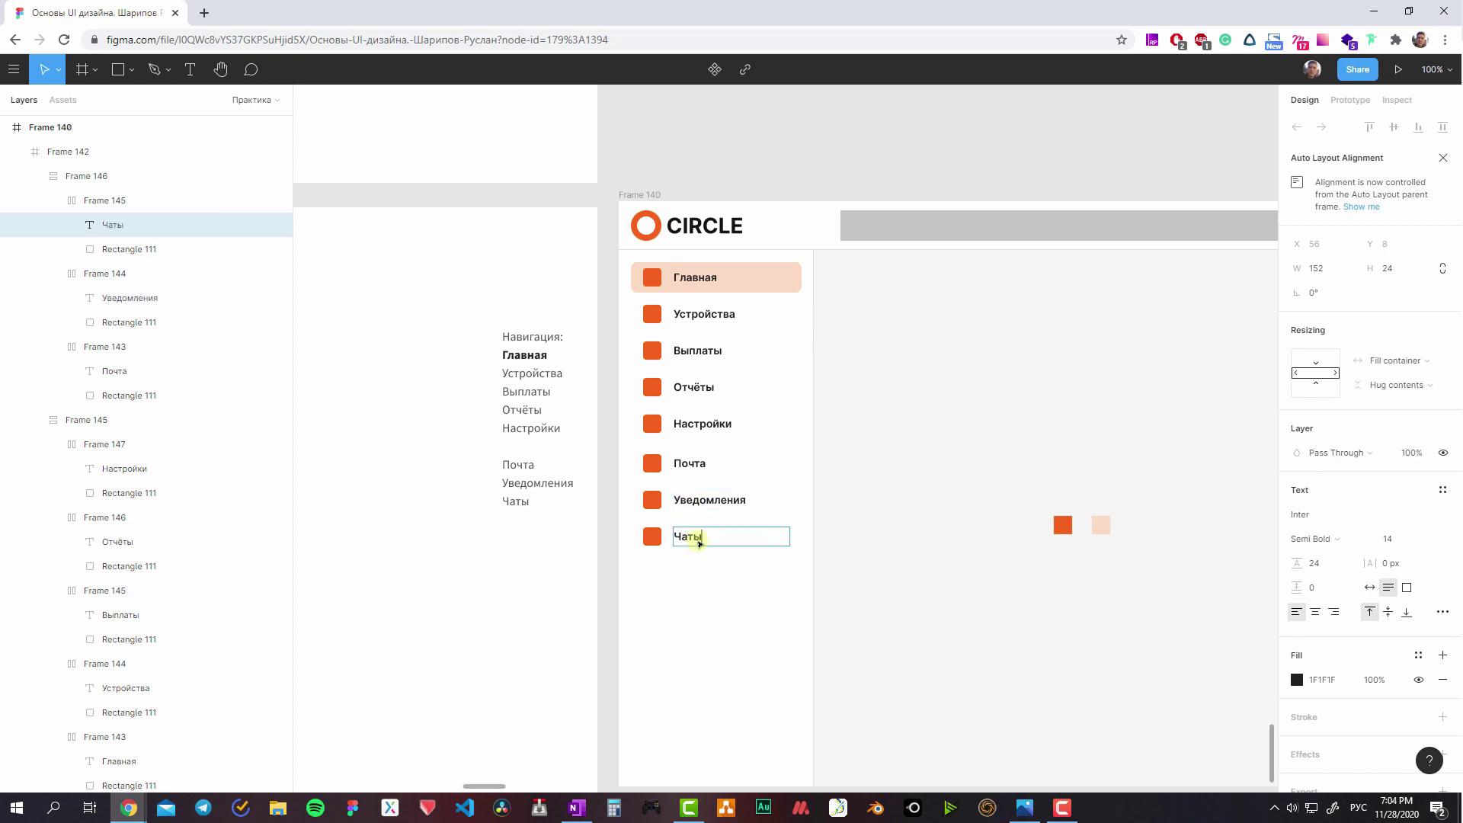
pyautogui.press('Escape')
pyautogui.click(697, 457)
pyautogui.doubleClick(695, 469)
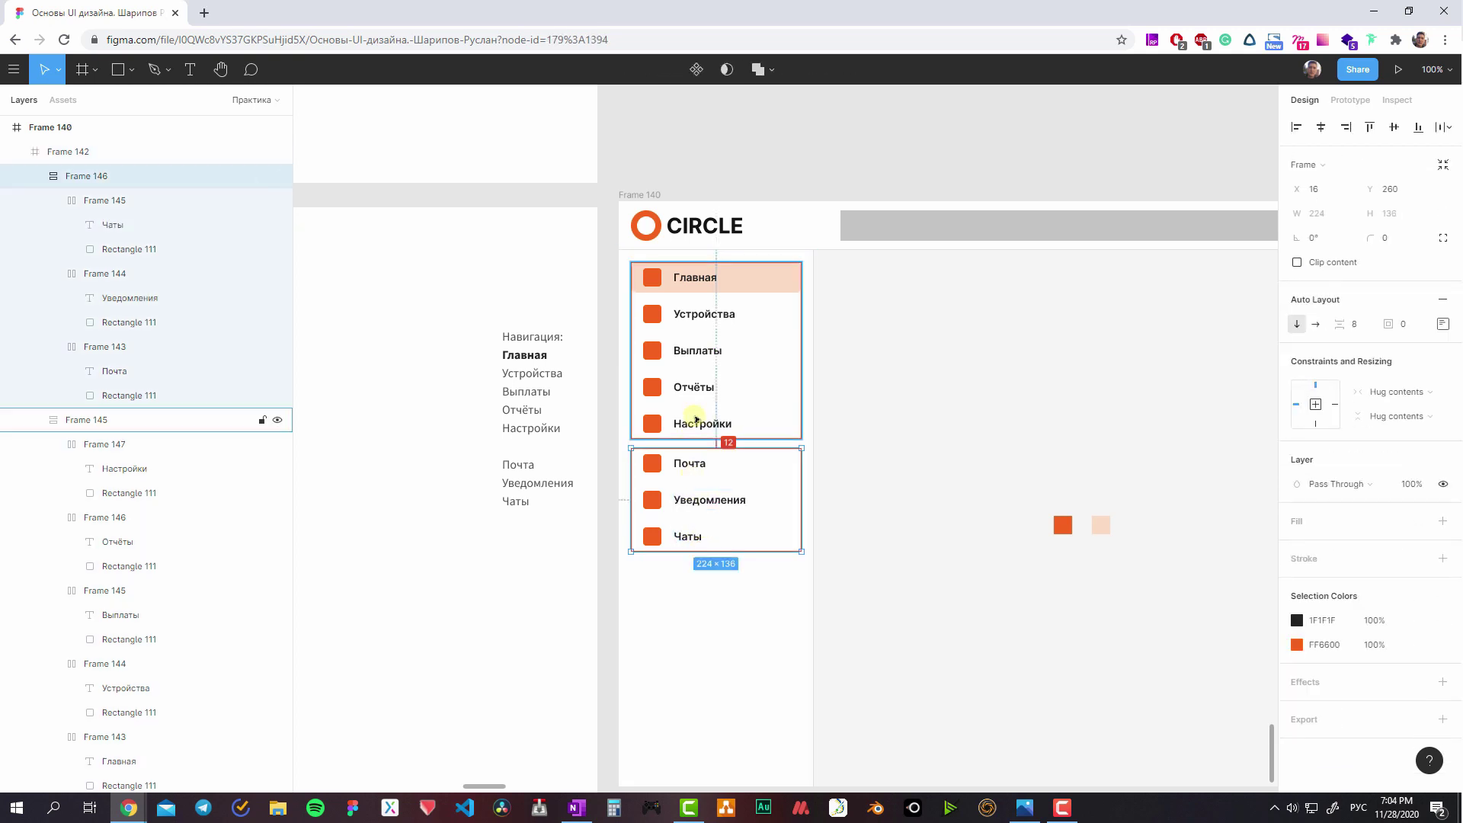
pyautogui.press('Down')
pyautogui.press('Down')
pyautogui.press('Down')
pyautogui.press('Down')
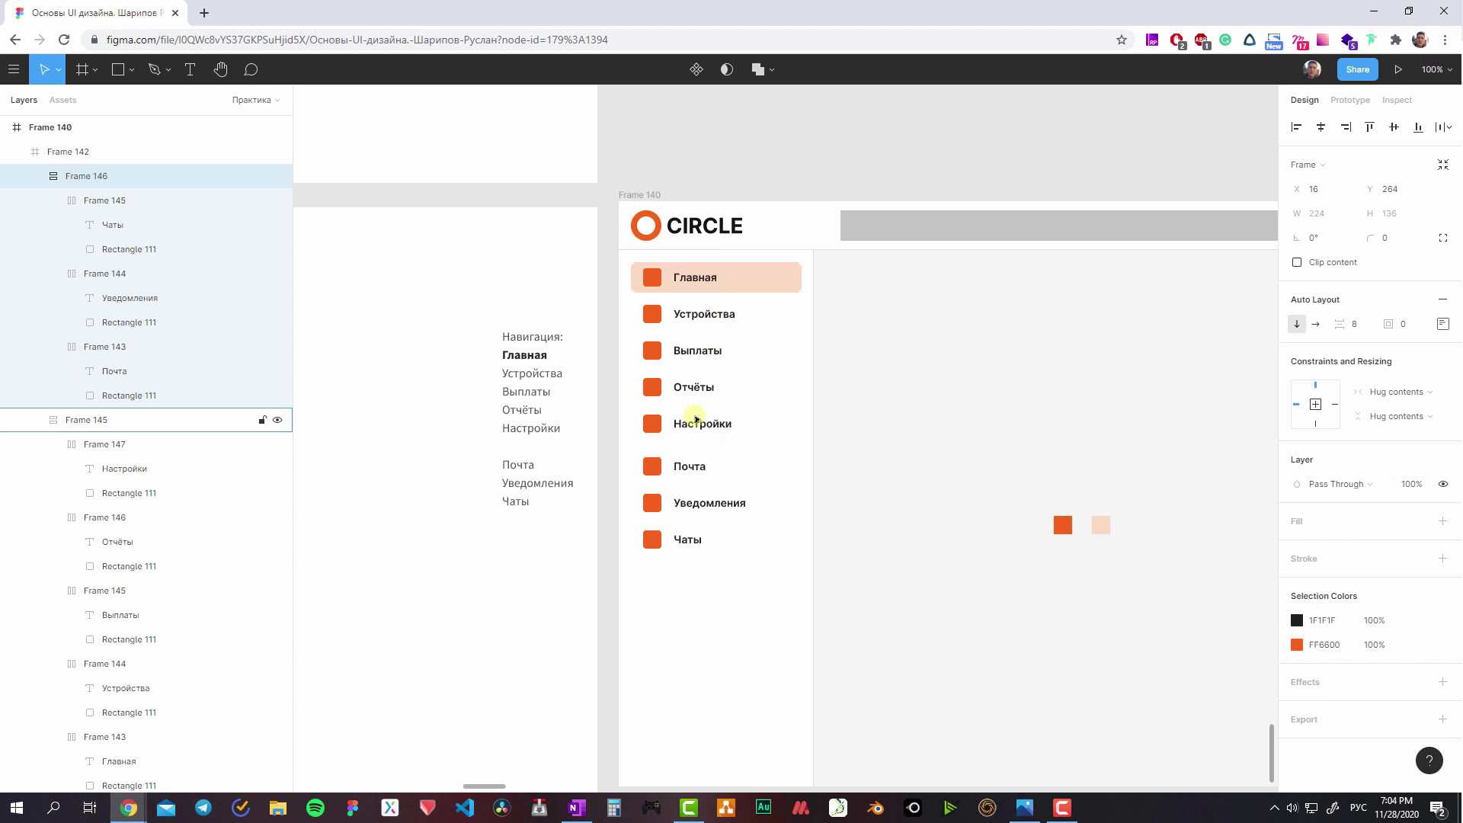
# - Move the Почта, Уведомления, Чаты section 40 px lower, then to the sidebar's bottom
pyautogui.click(842, 355)
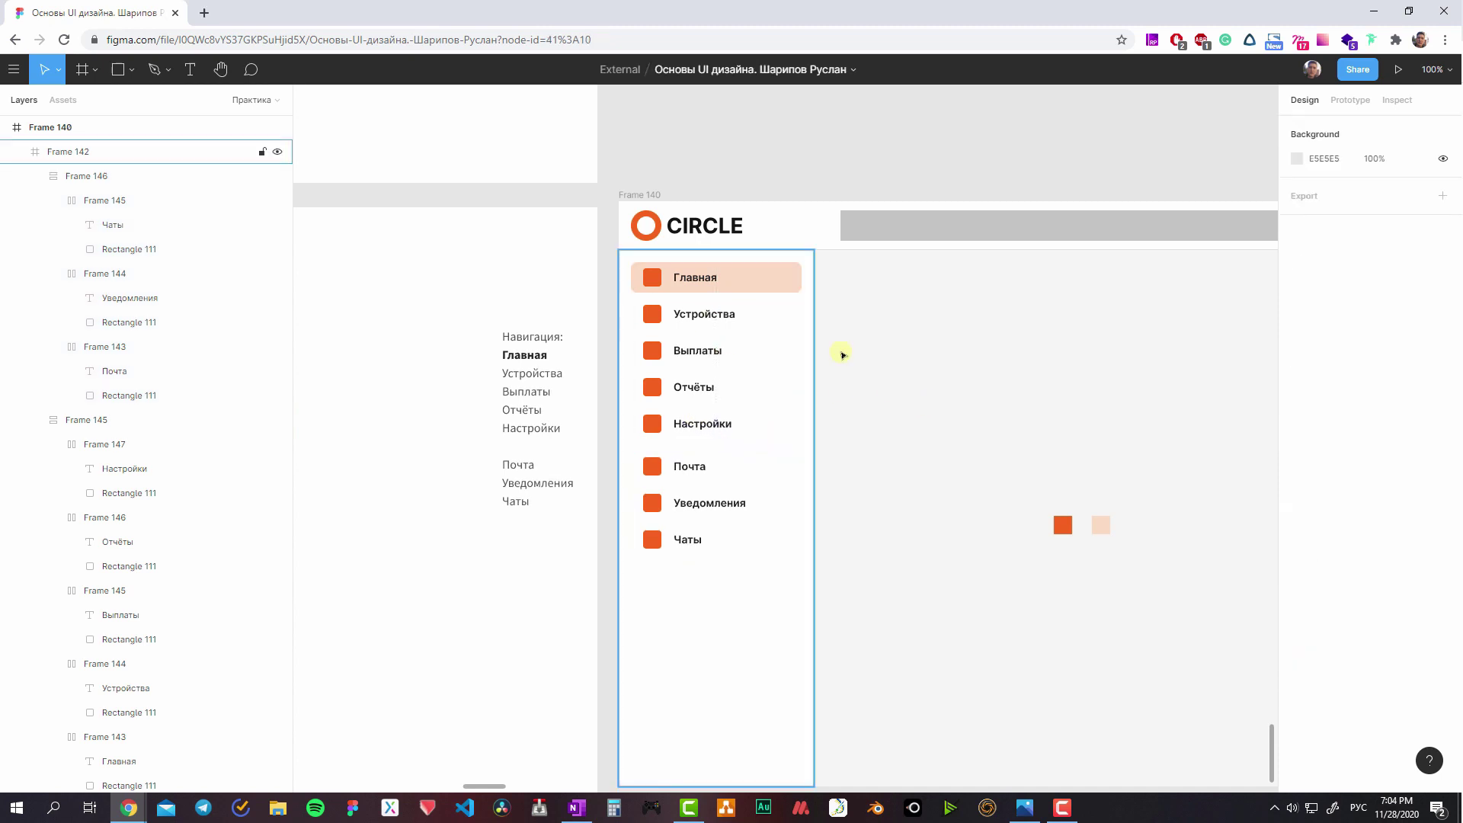
pyautogui.click(759, 318)
pyautogui.click(751, 461)
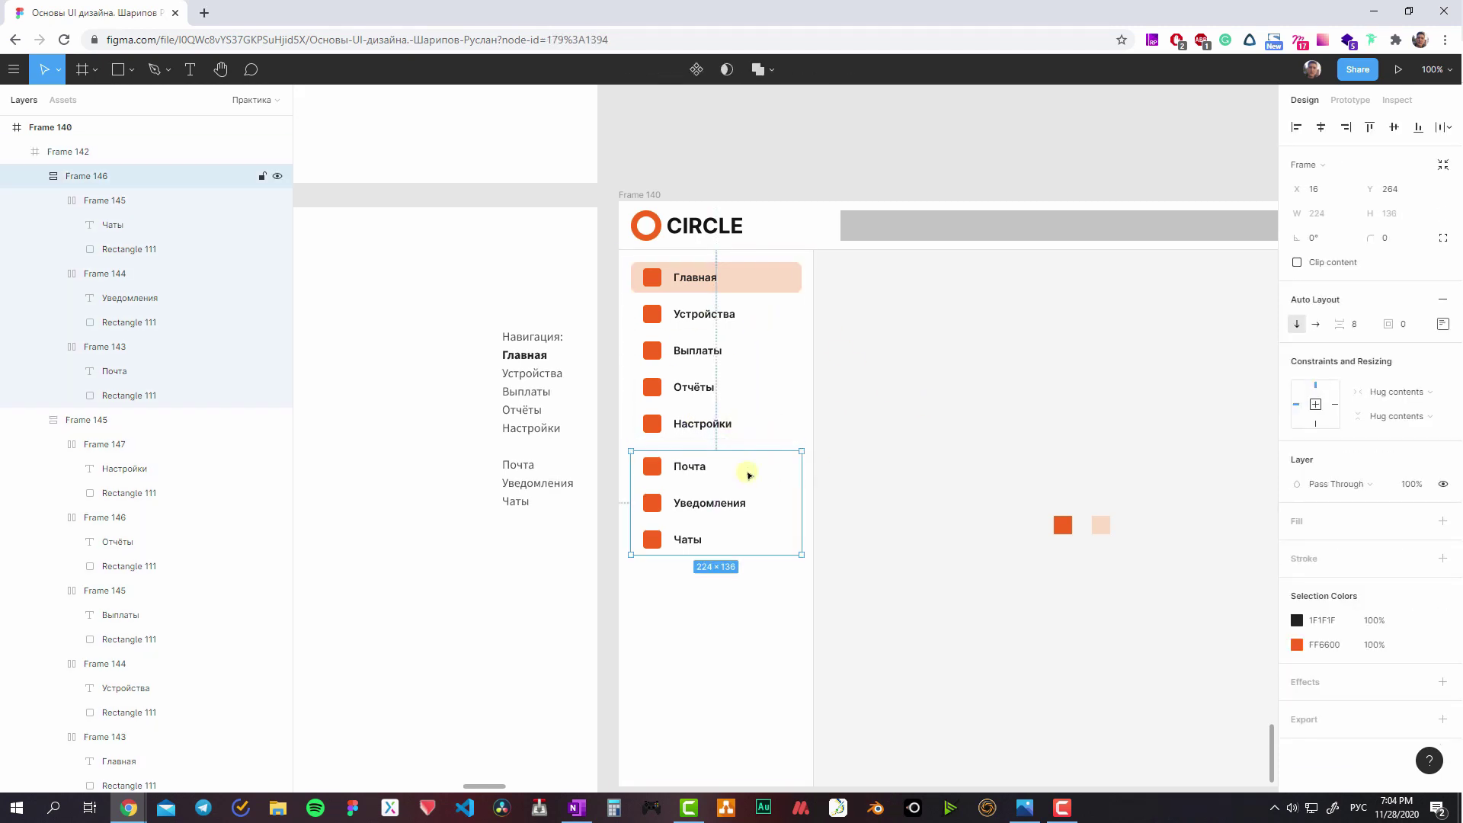
pyautogui.hotkey('shift', 'Down')
pyautogui.hotkey('shift', 'Down')
pyautogui.hotkey('shift', 'Down')
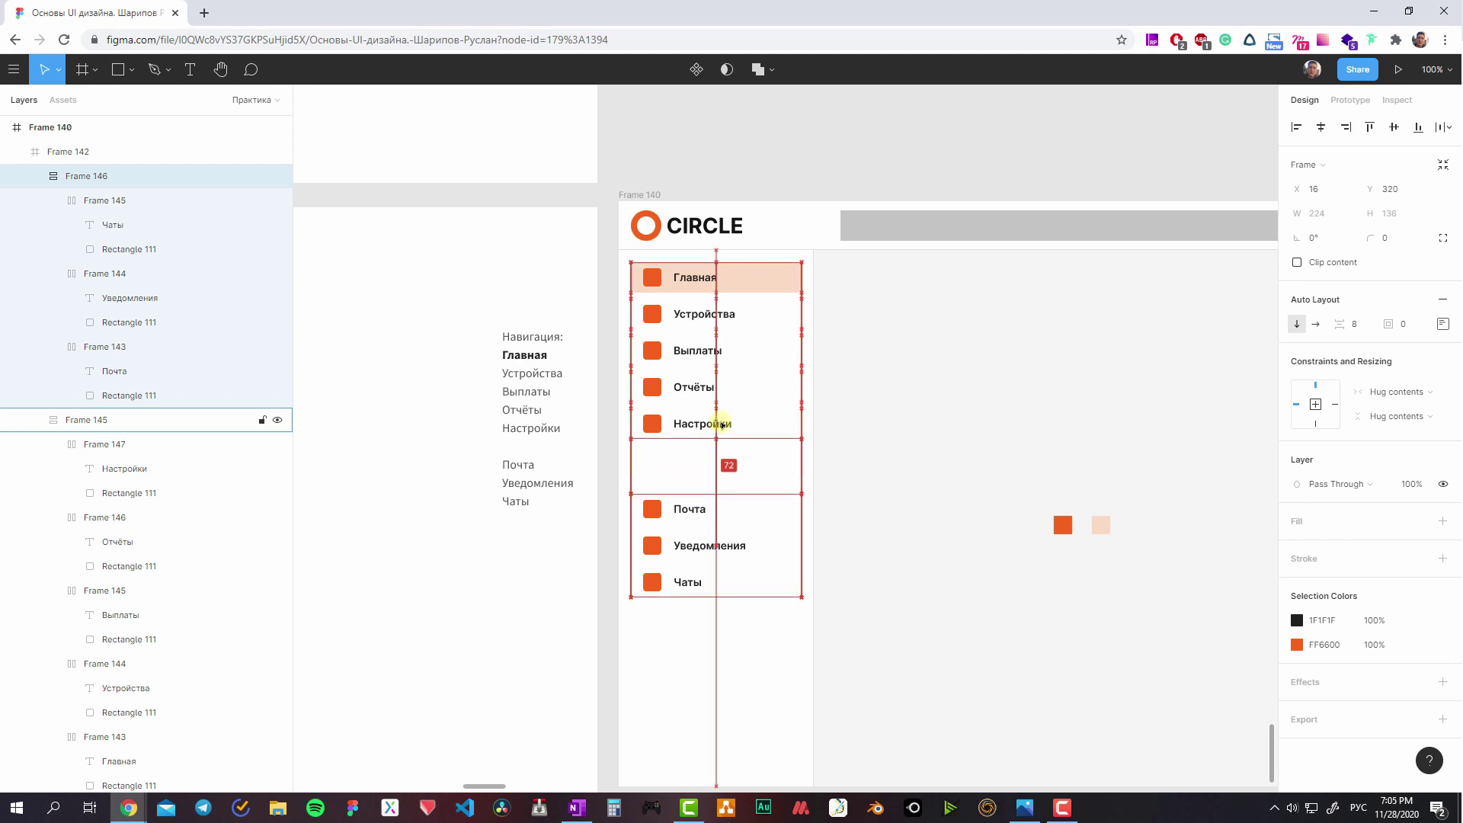
pyautogui.click(1005, 428)
pyautogui.hscroll(1, 670, 512)
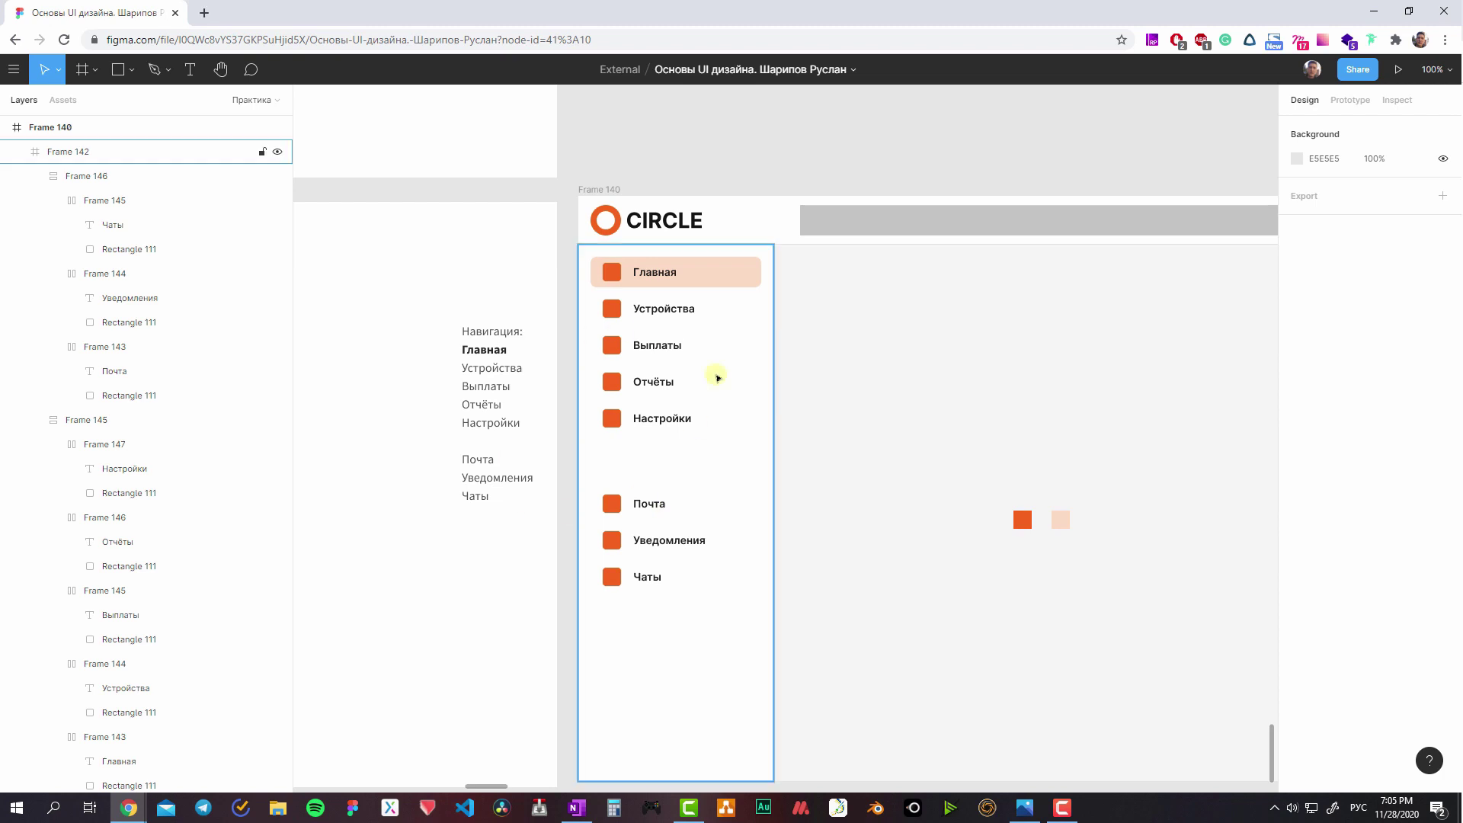
pyautogui.scroll(-3, 565, 345)
pyautogui.hscroll(1, 565, 345)
pyautogui.click(578, 333)
pyautogui.scroll(2, 672, 385)
pyautogui.hscroll(-1, 673, 385)
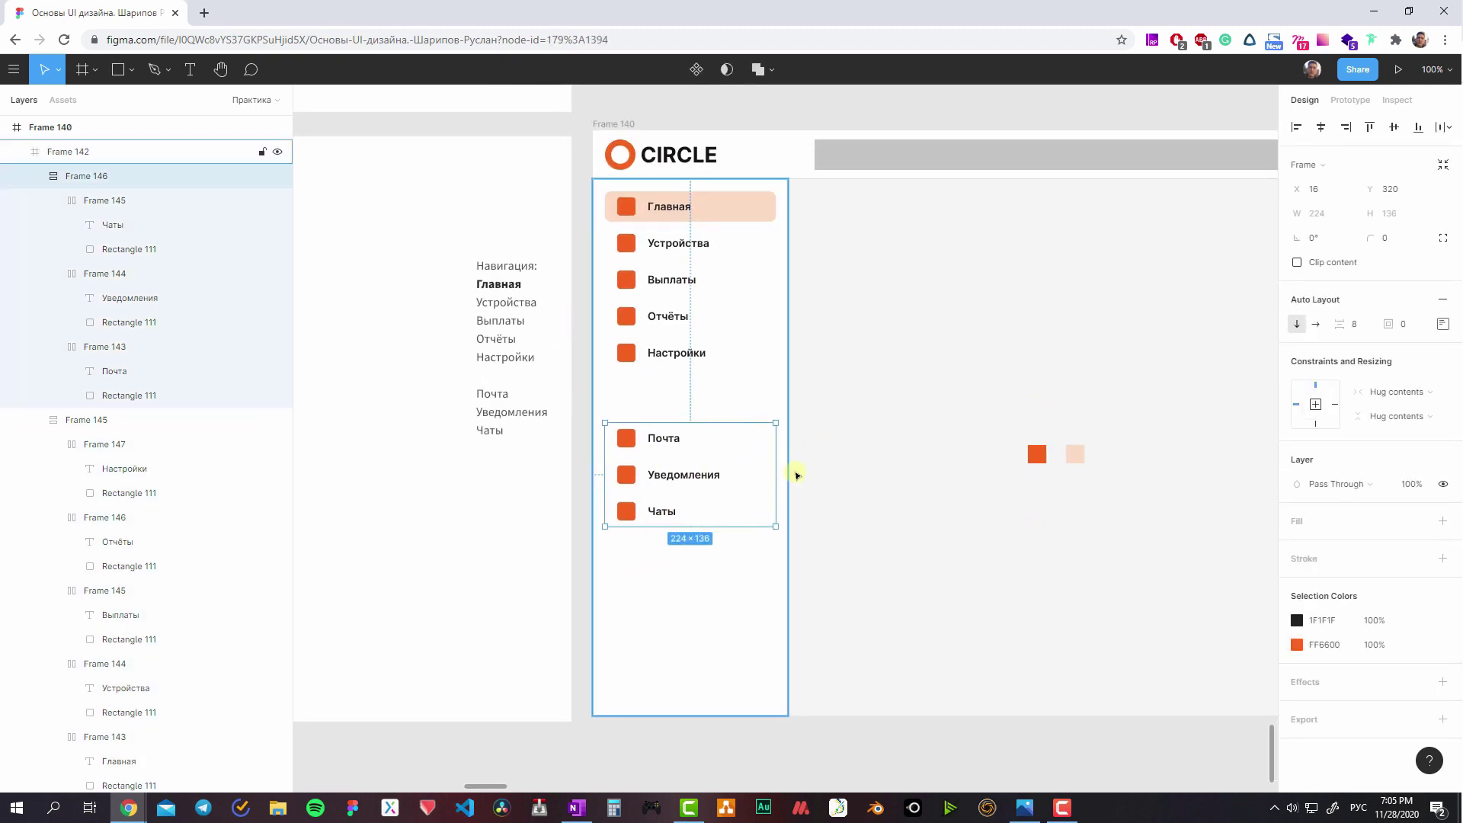
pyautogui.hotkey('alt', 's')
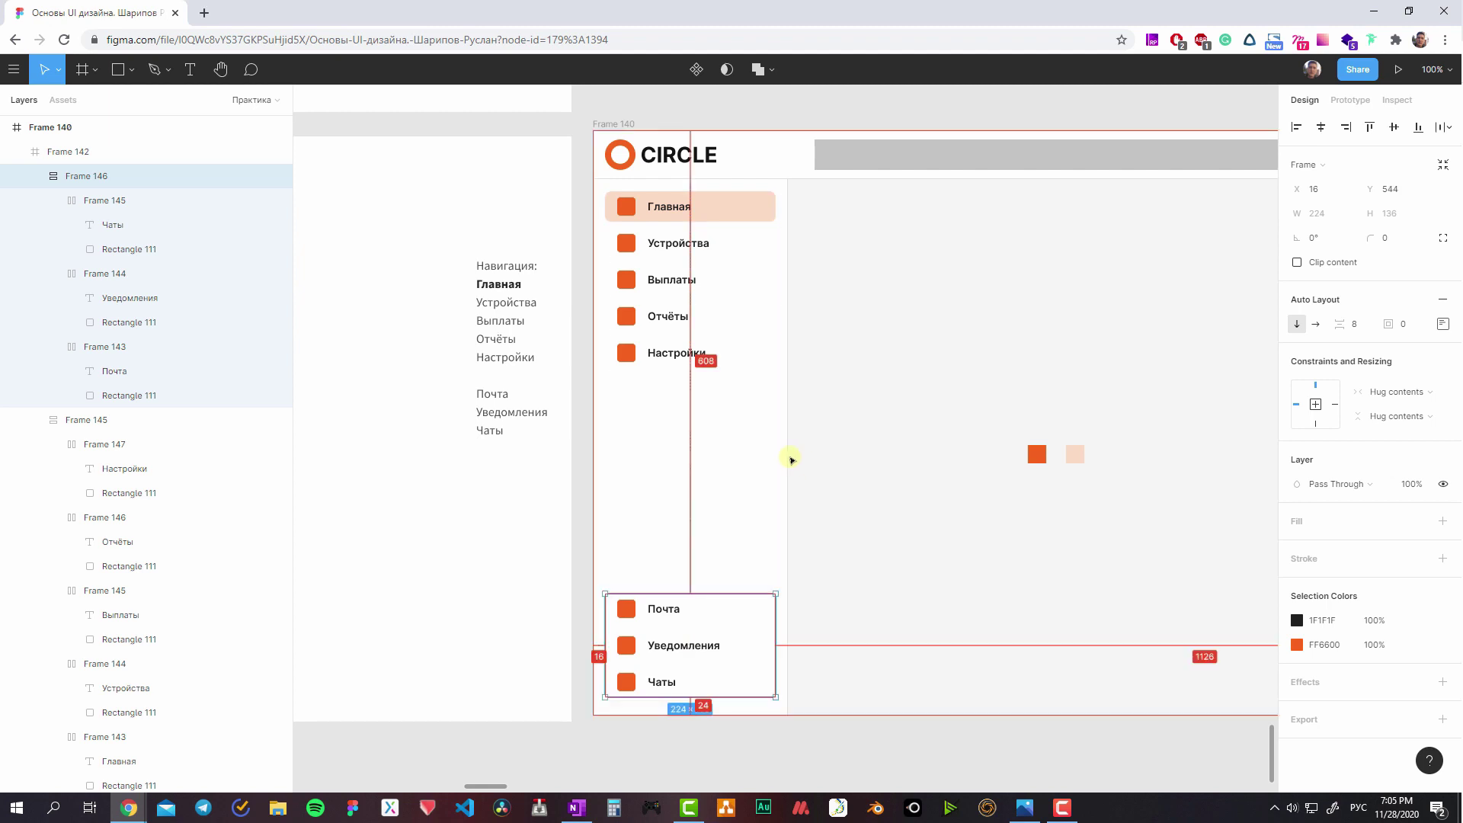
pyautogui.press('Down')
pyautogui.press('Down')
pyautogui.press('Down')
pyautogui.click(803, 523)
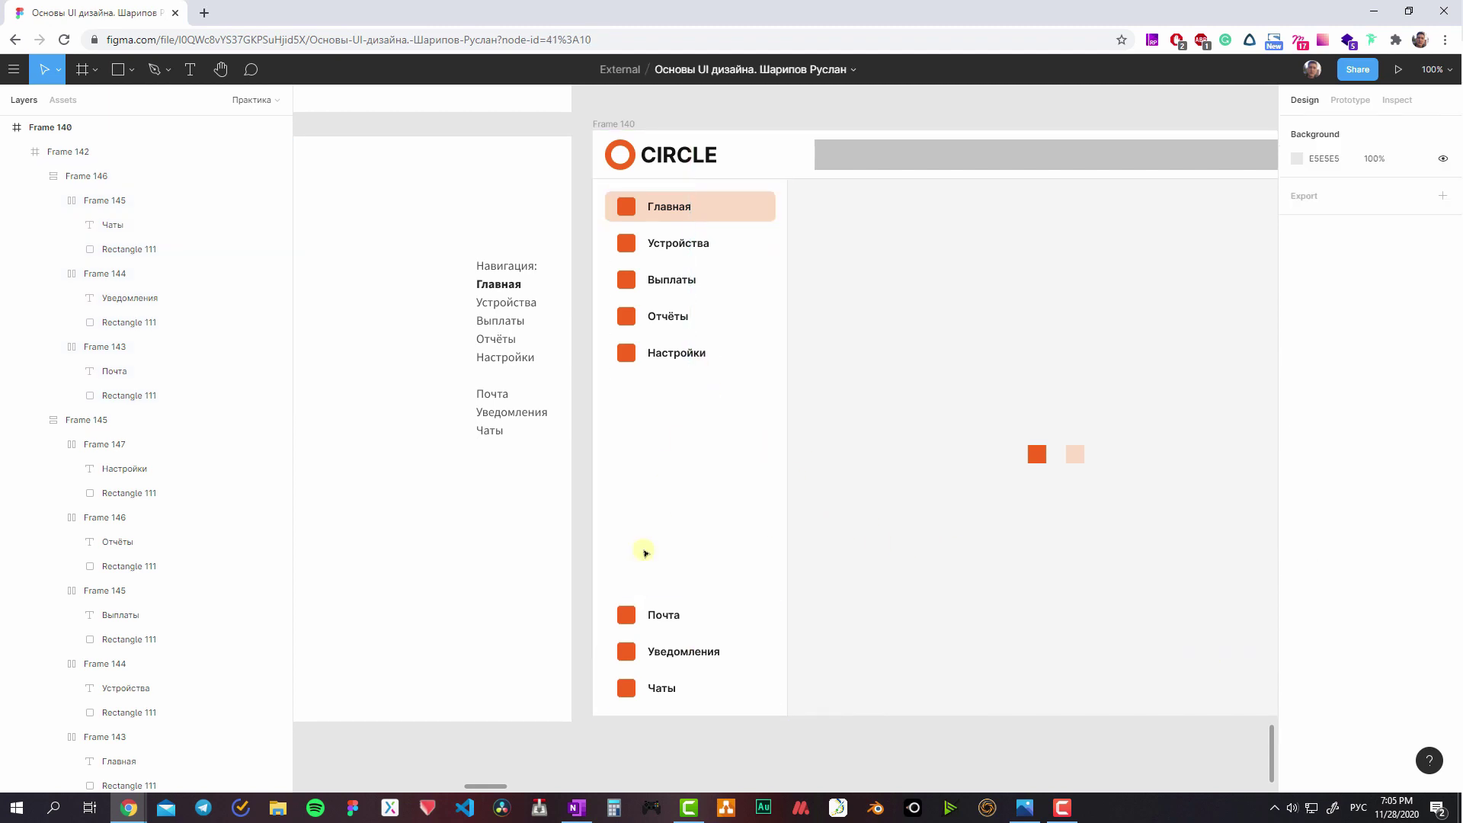
# - Try sampling the light peach swatch into the three bottom icons' fill
pyautogui.hscroll(1, 686, 579)
pyautogui.click(608, 616)
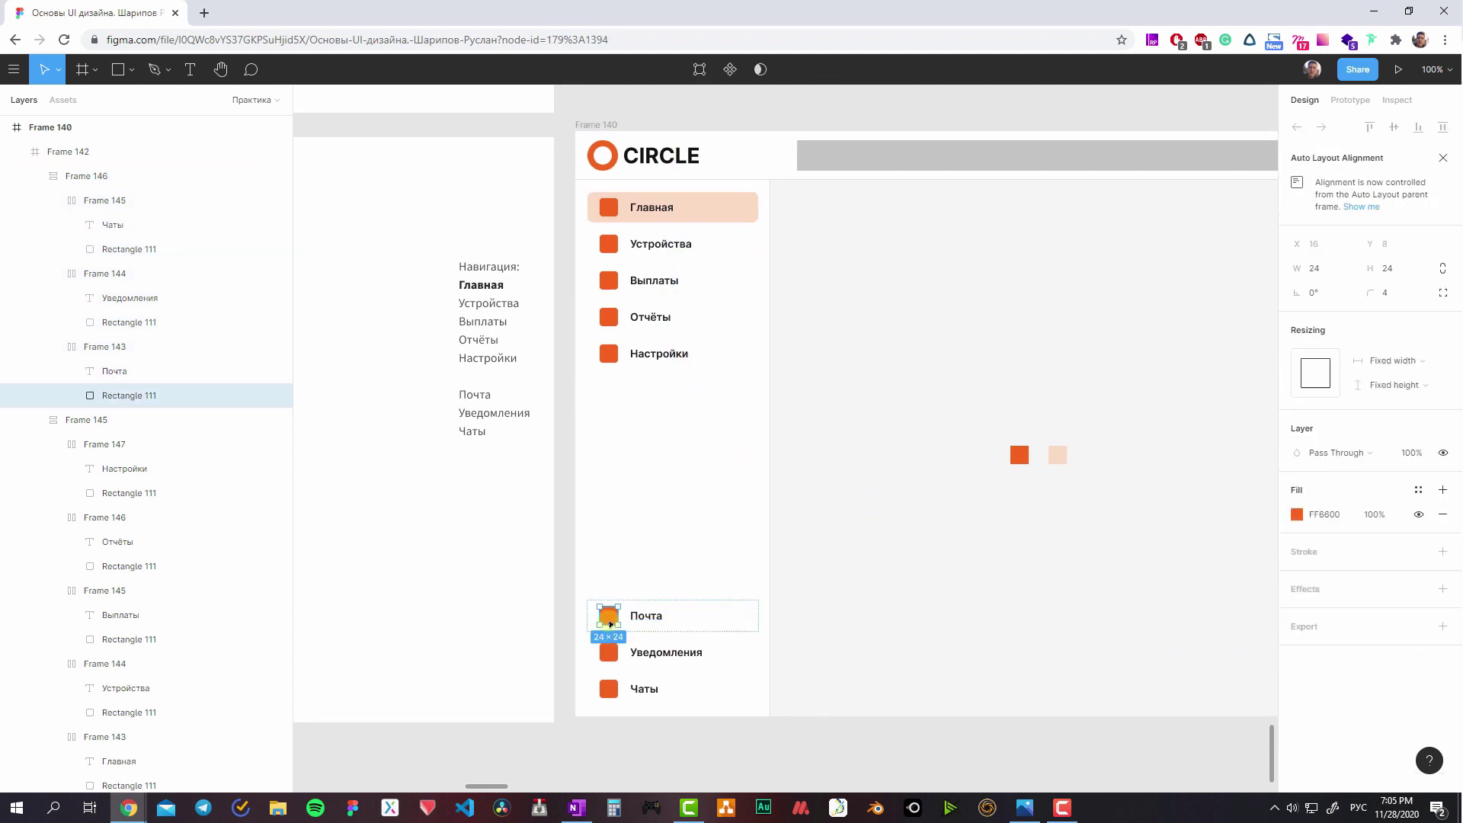
pyautogui.keyDown('shift'); pyautogui.click(609, 652); pyautogui.keyUp('shift')
pyautogui.keyDown('shift'); pyautogui.click(609, 689); pyautogui.keyUp('shift')
pyautogui.click(1306, 523)
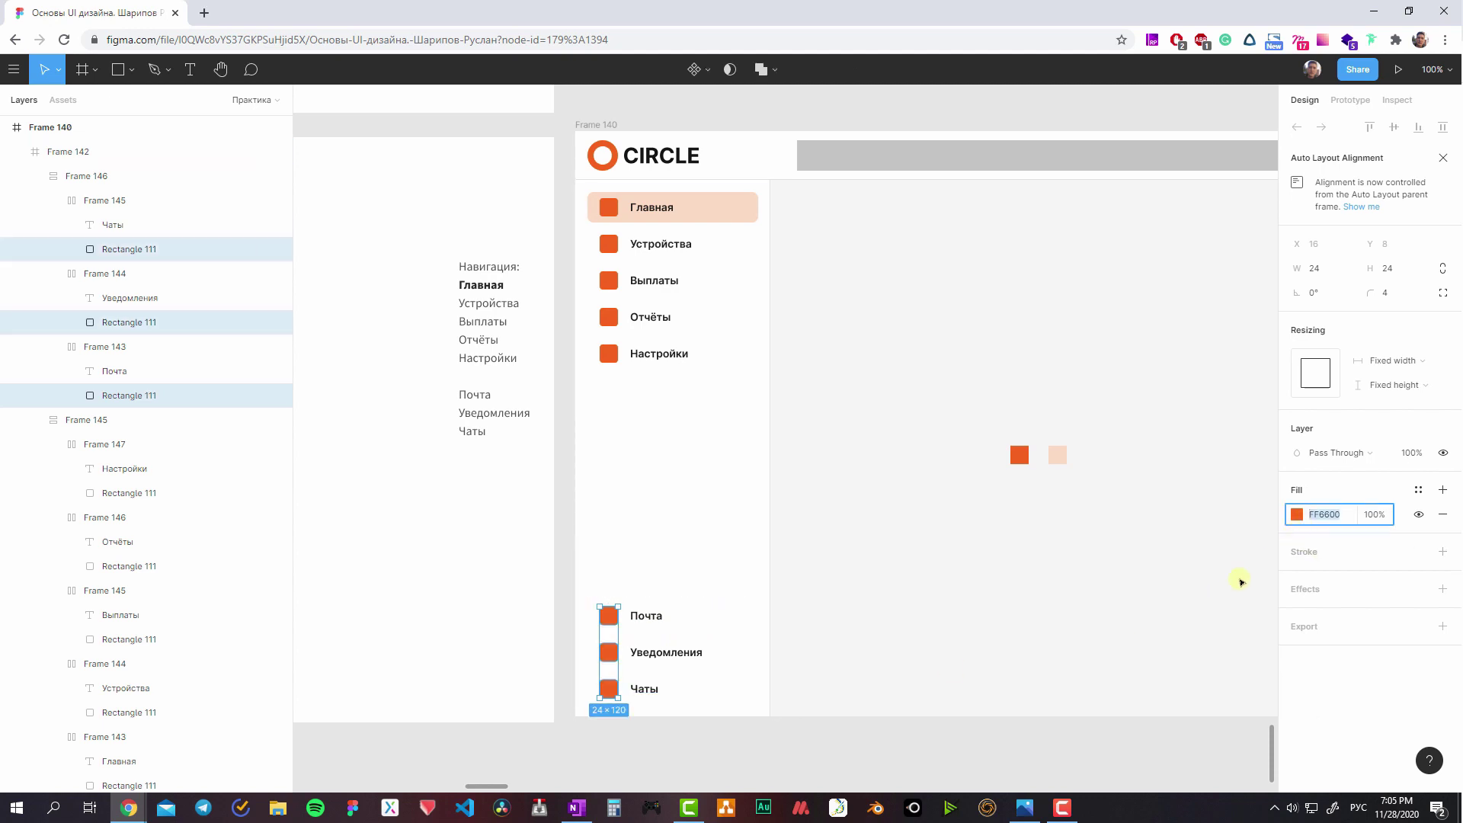
pyautogui.click(1295, 518)
pyautogui.click(1118, 623)
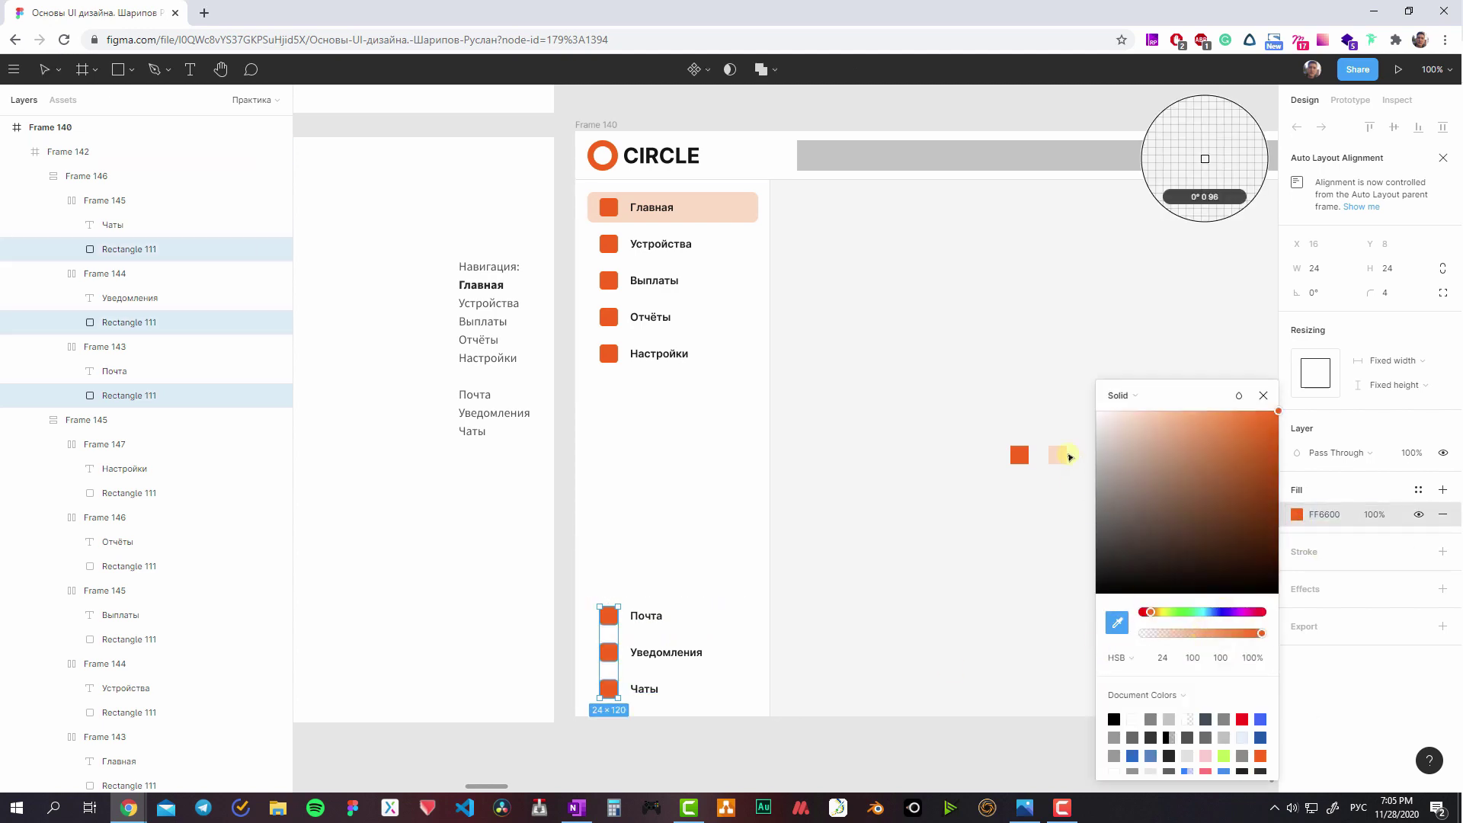
pyautogui.click(1057, 455)
pyautogui.click(971, 567)
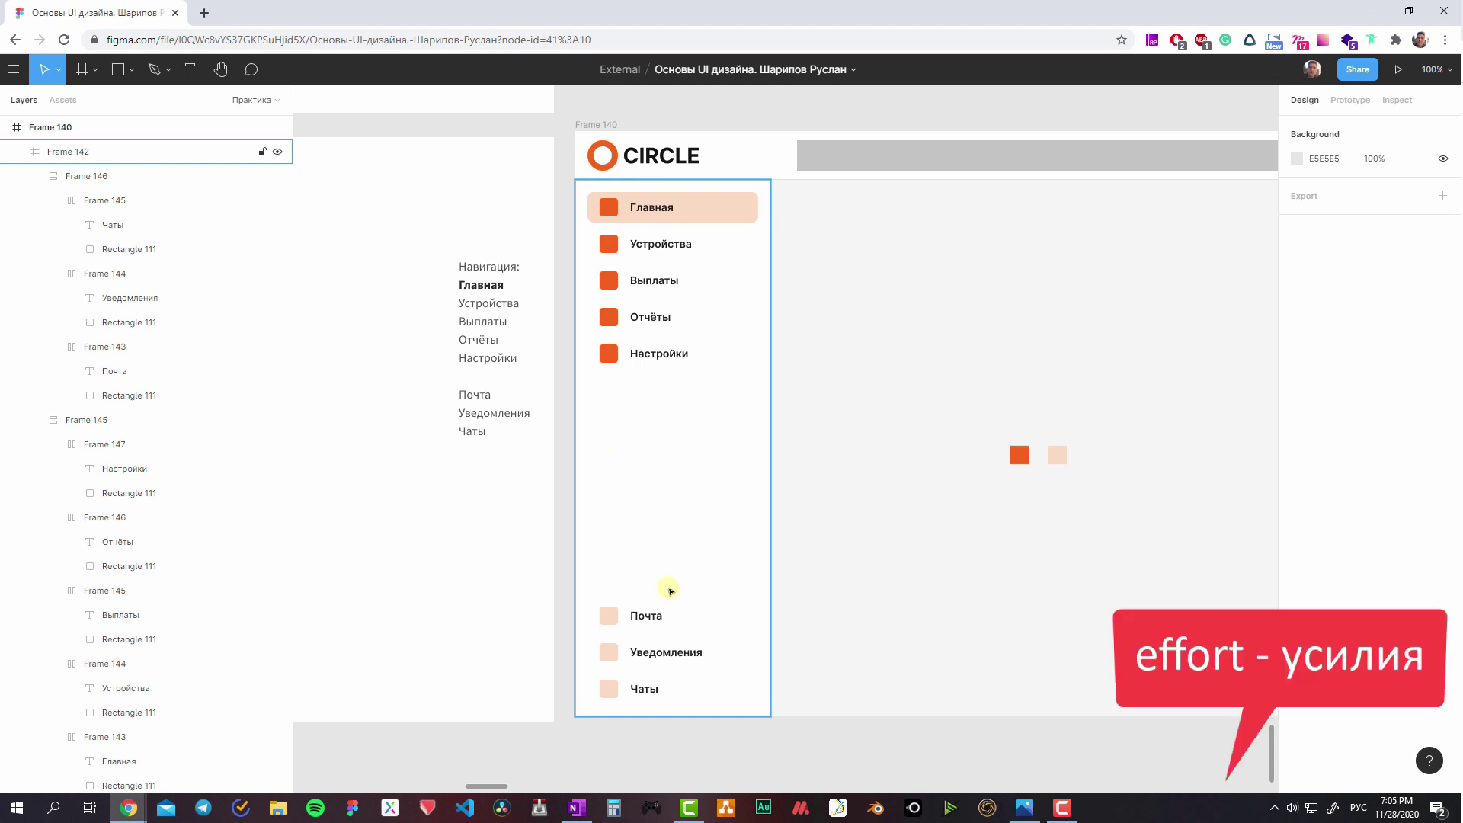
# - Move the Почта, Уведомления, Чаты group up beneath the main nav list
pyautogui.click(654, 606)
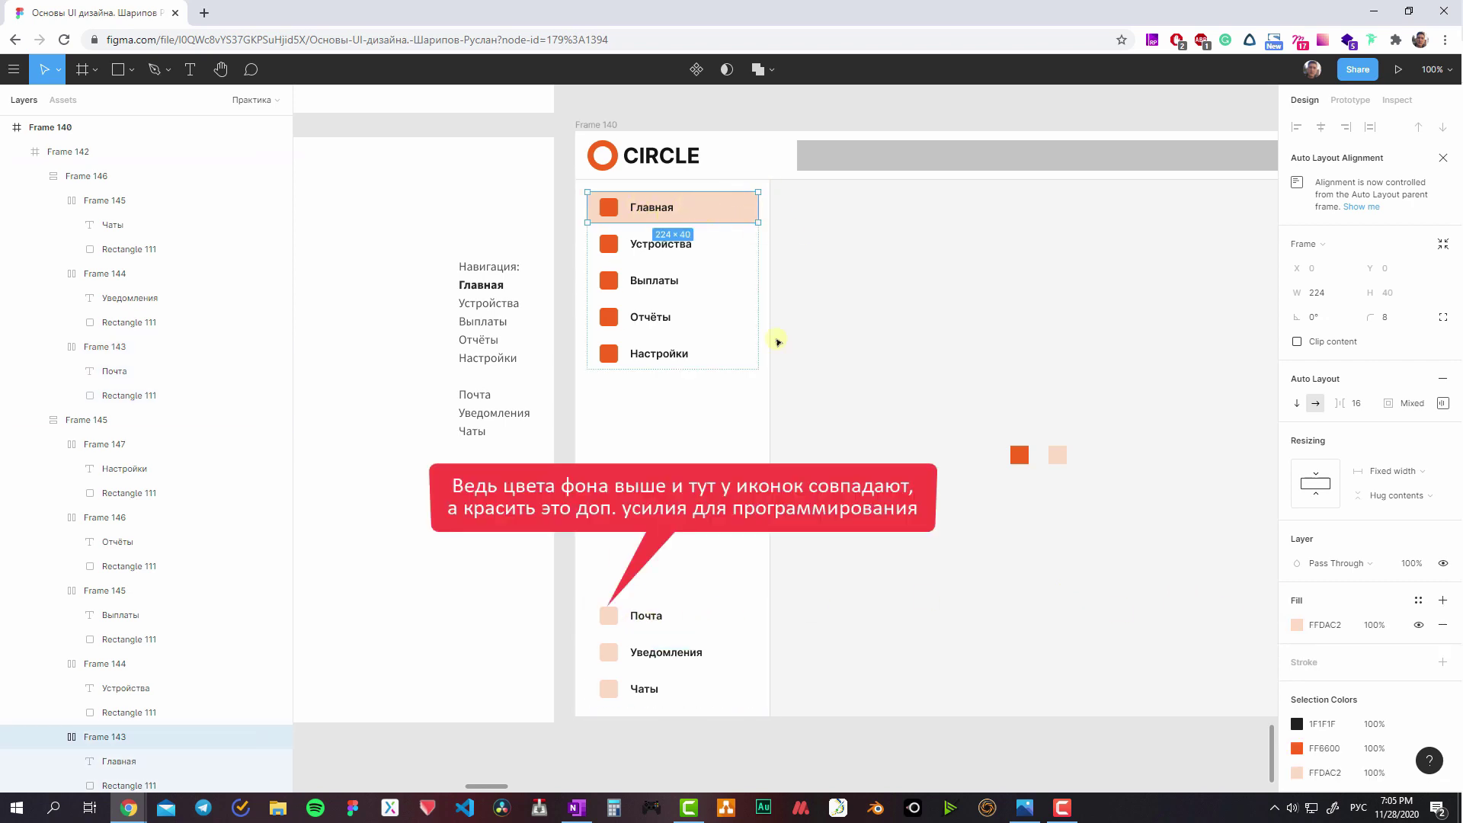
pyautogui.click(669, 613)
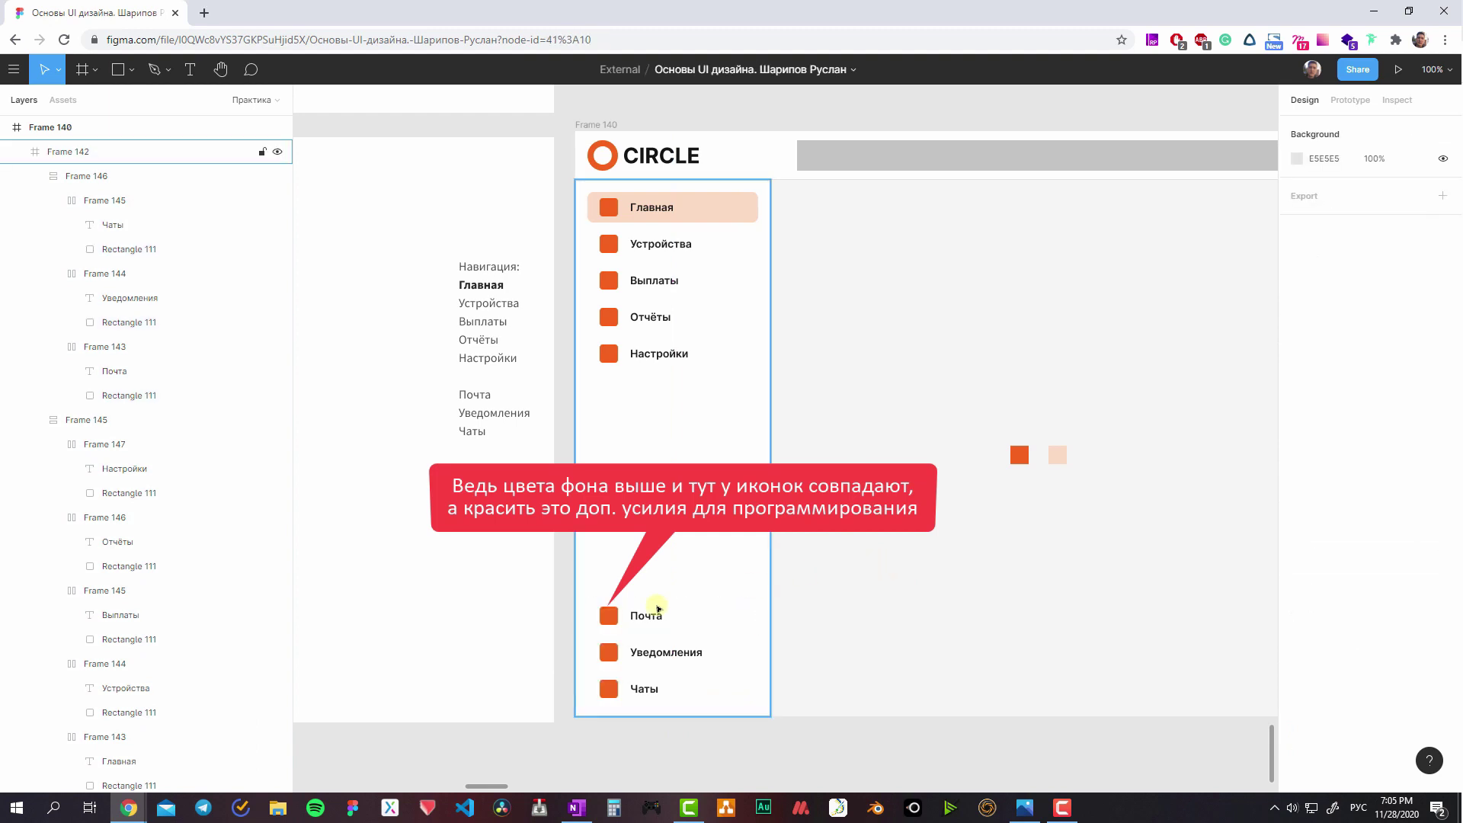
pyautogui.moveTo(644, 610); pyautogui.dragTo(670, 497)
pyautogui.scroll(2, 658, 439)
# - Paste a text label above the main nav list and turn it into the 'Управление' heading
pyautogui.click(683, 561)
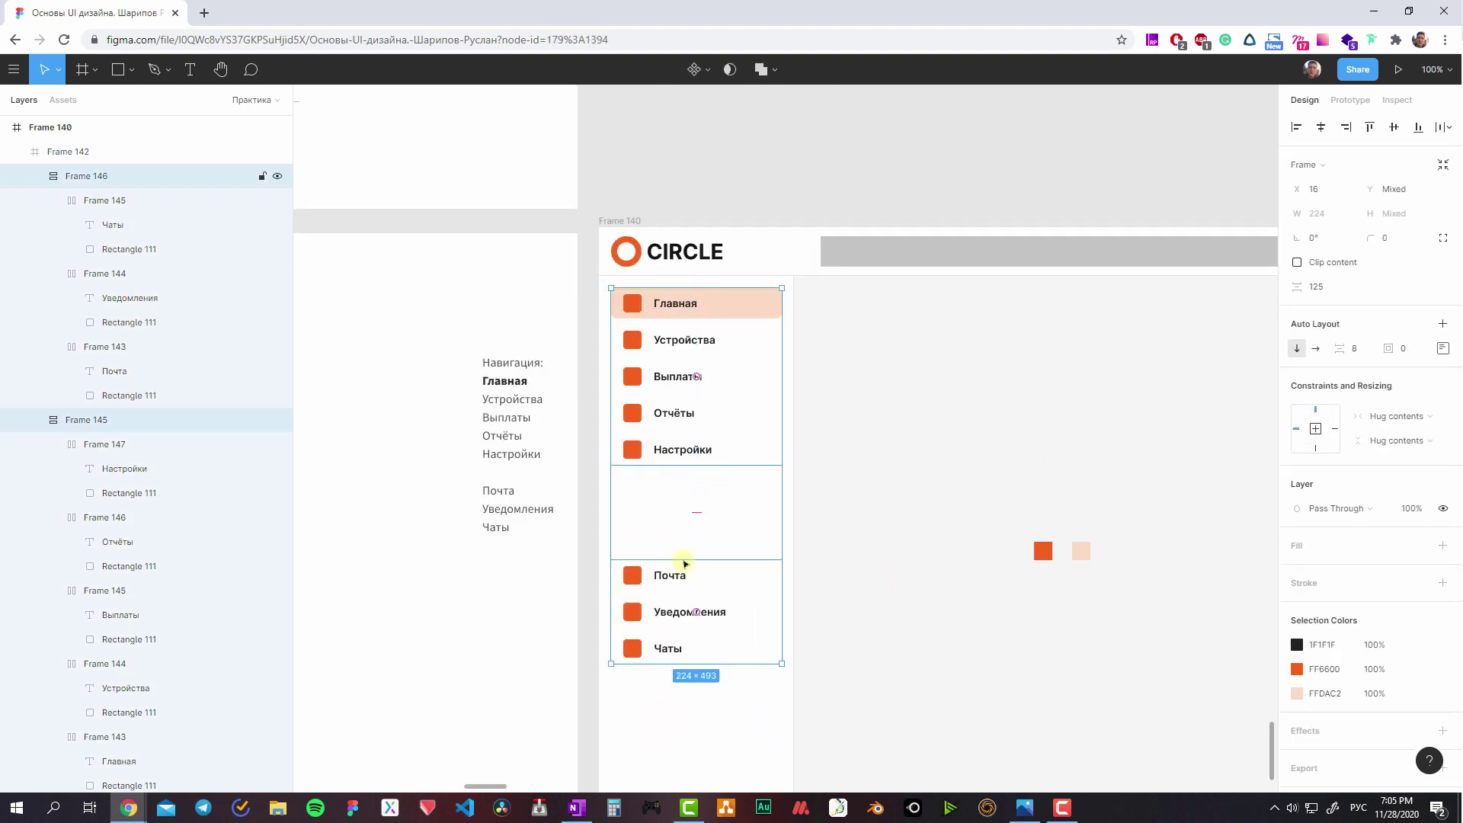
pyautogui.press('Escape')
pyautogui.click(725, 388)
pyautogui.write('Главная')
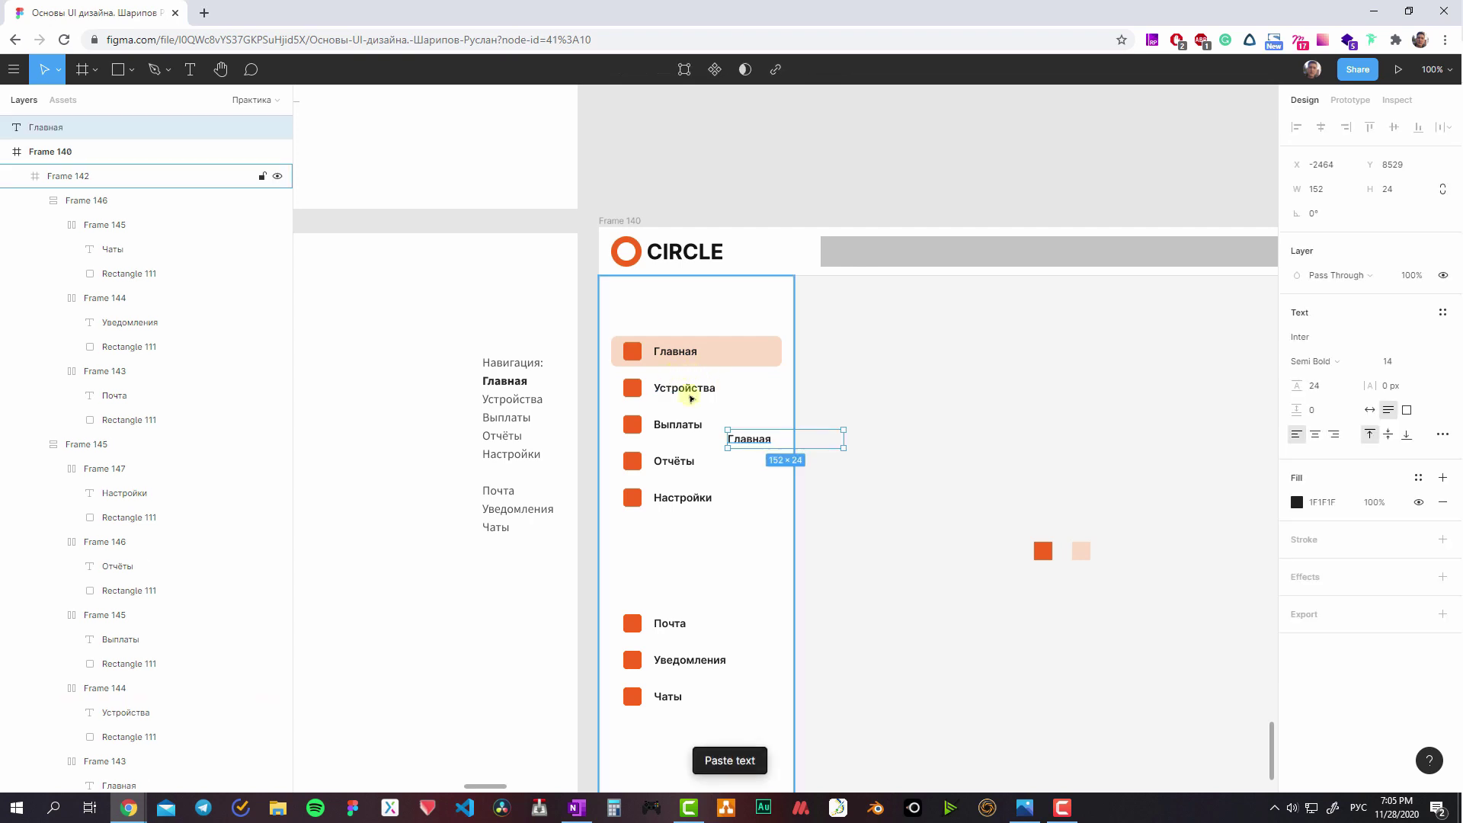
pyautogui.moveTo(733, 434)
pyautogui.mouseDown()
pyautogui.moveTo(648, 321)
pyautogui.moveTo(645, 370)
pyautogui.mouseUp()
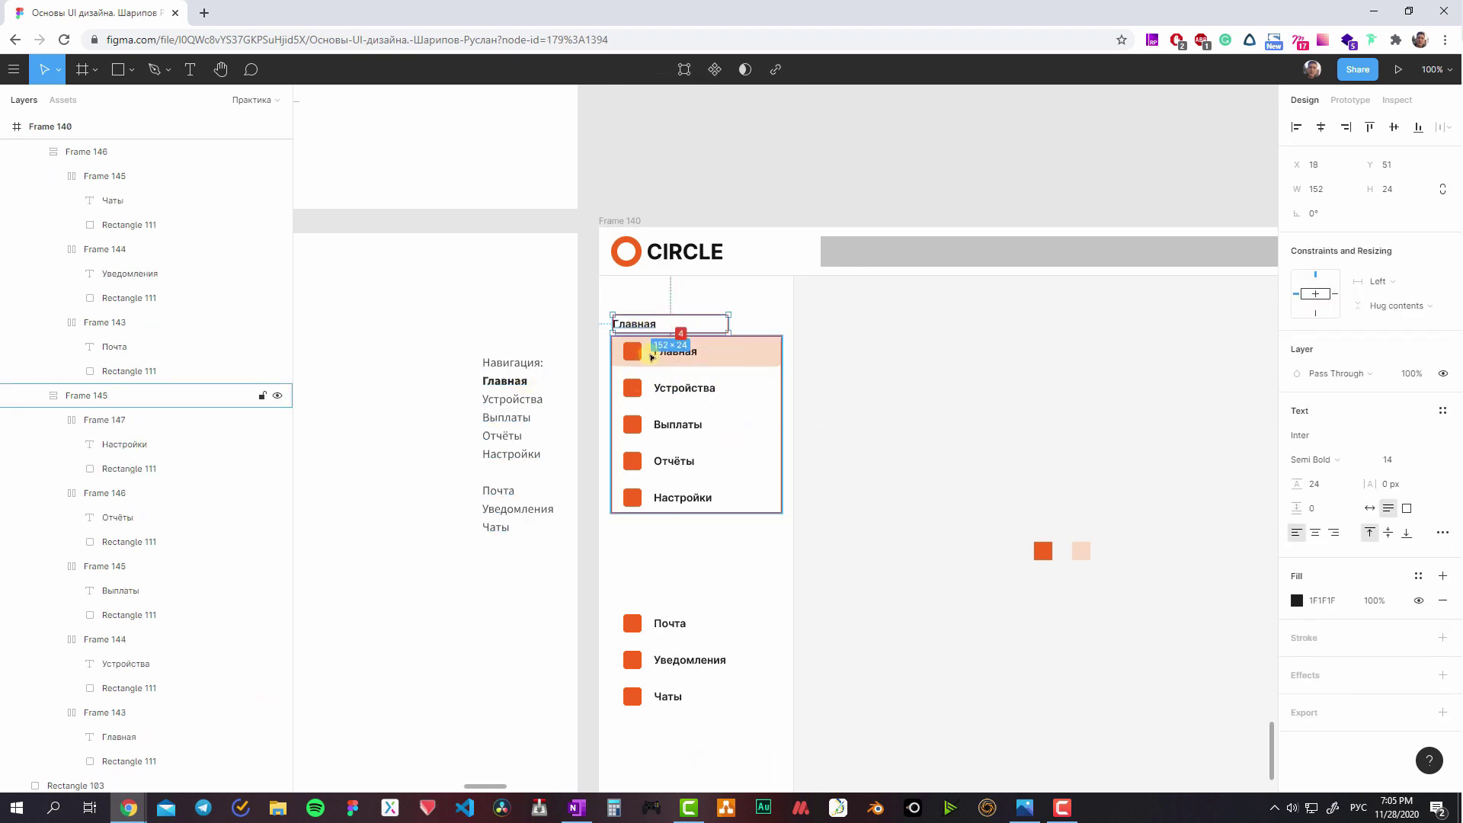
pyautogui.press('alt')
pyautogui.doubleClick(629, 330)
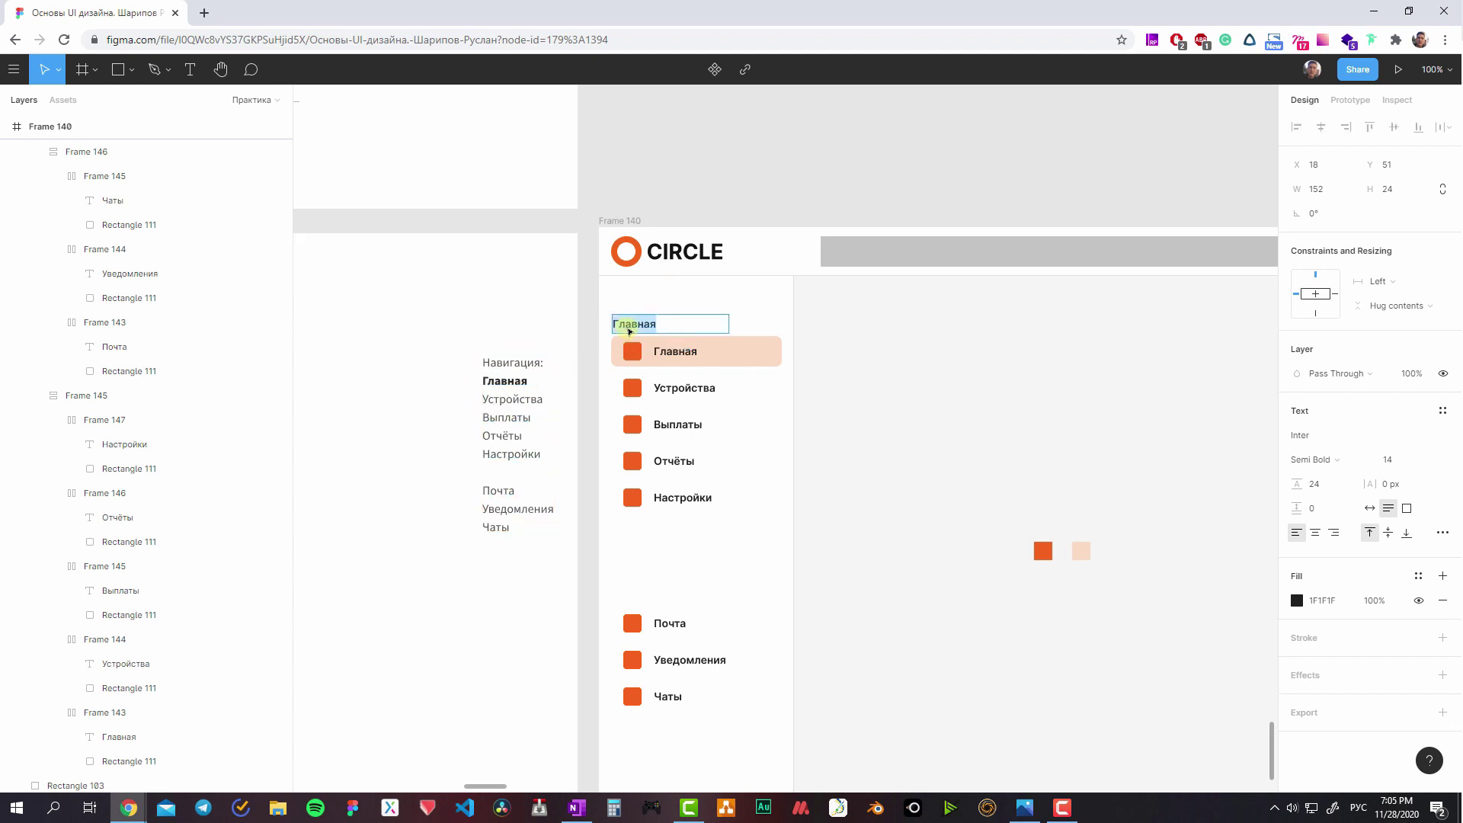
pyautogui.write('И')
pyautogui.press('Escape')
pyautogui.press('Up')
pyautogui.press('Up')
pyautogui.press('Up')
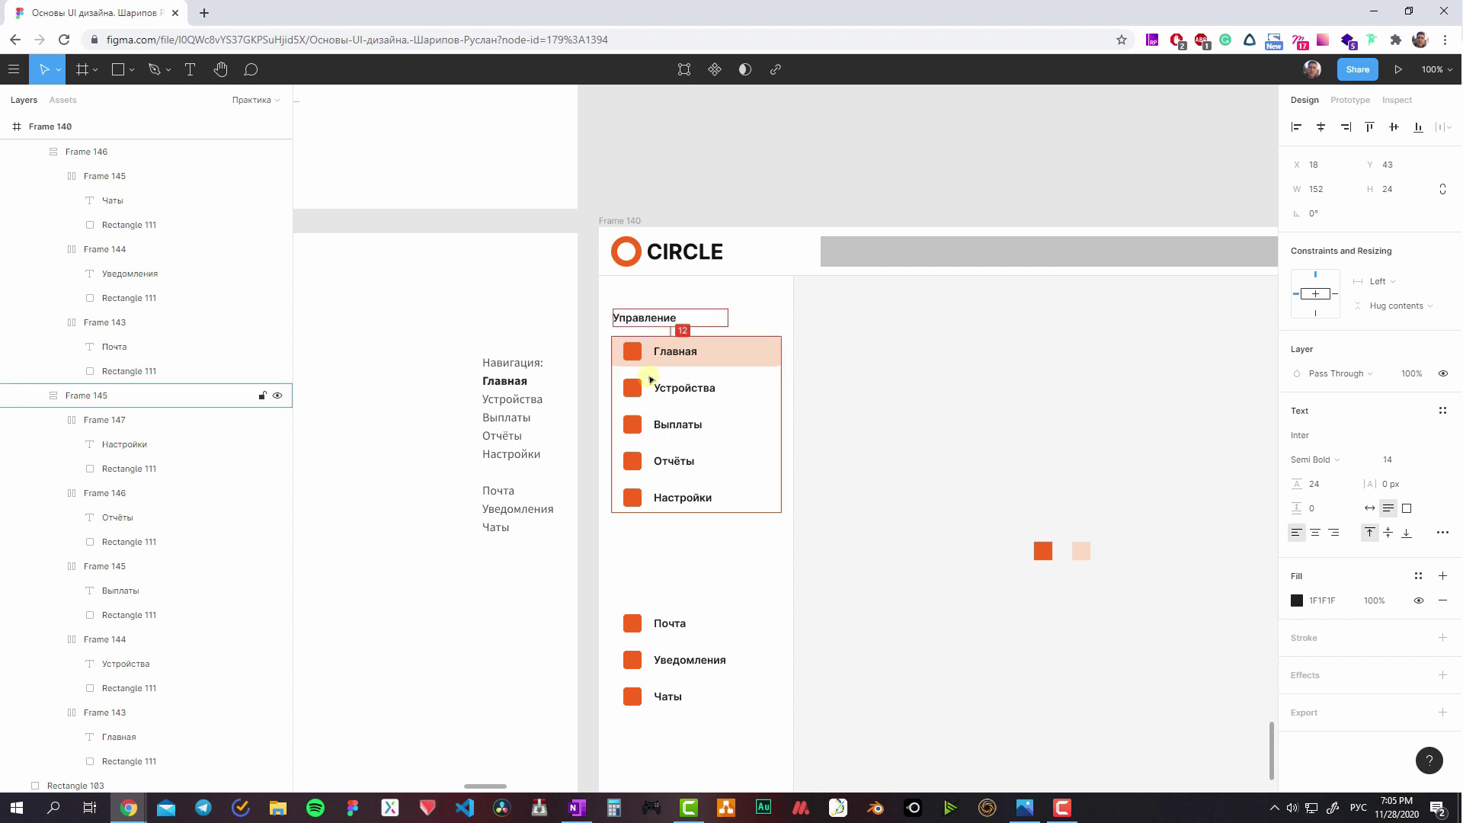
# - Copy the heading above the Почта group and retitle it 'Общение'
pyautogui.keyDown('shift'); pyautogui.click(650, 376); pyautogui.keyUp('shift')
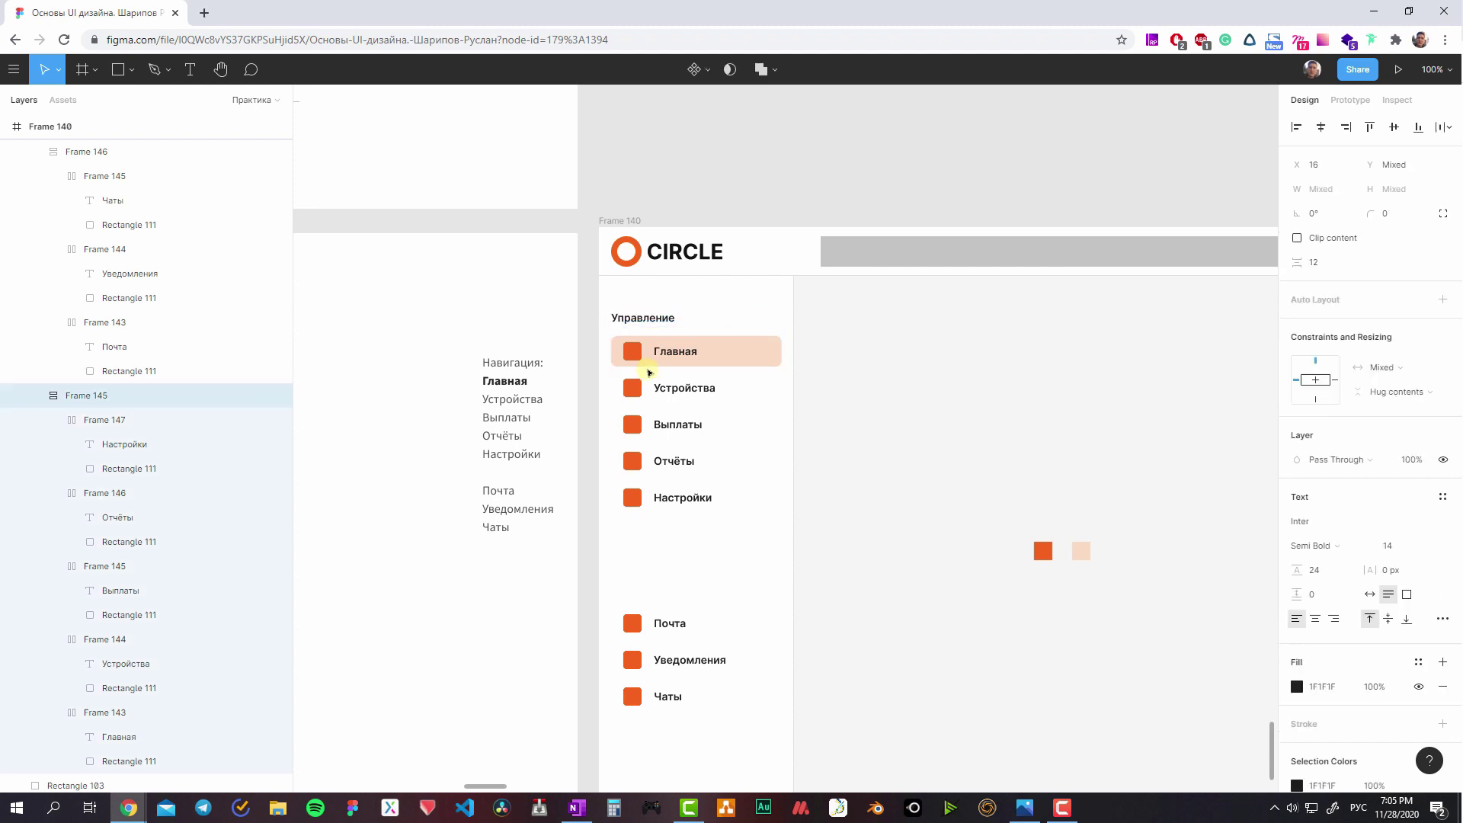
pyautogui.moveTo(638, 333); pyautogui.dragTo(648, 592)
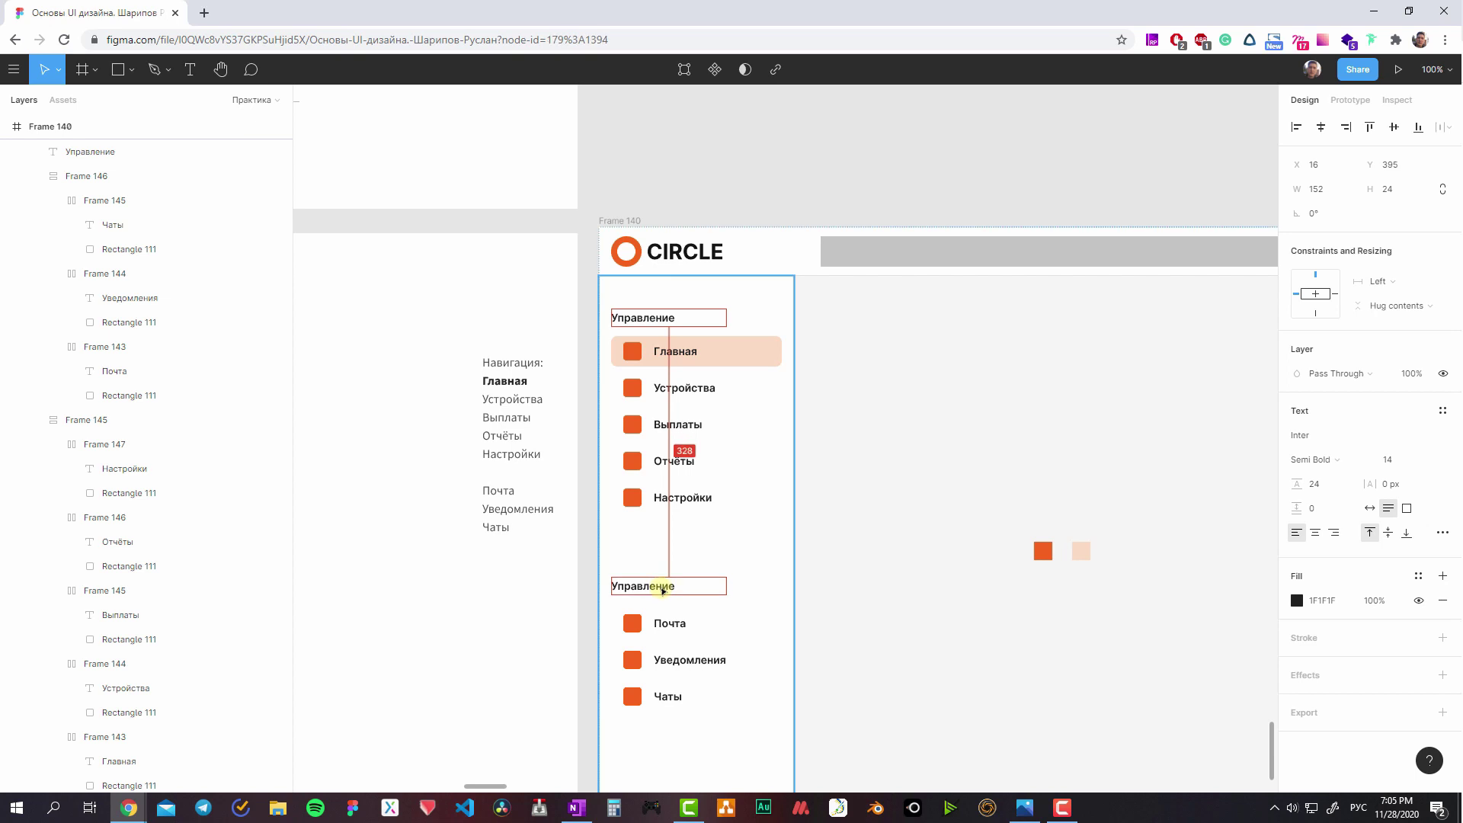
pyautogui.doubleClick(647, 591)
pyautogui.write('Коммуникация')
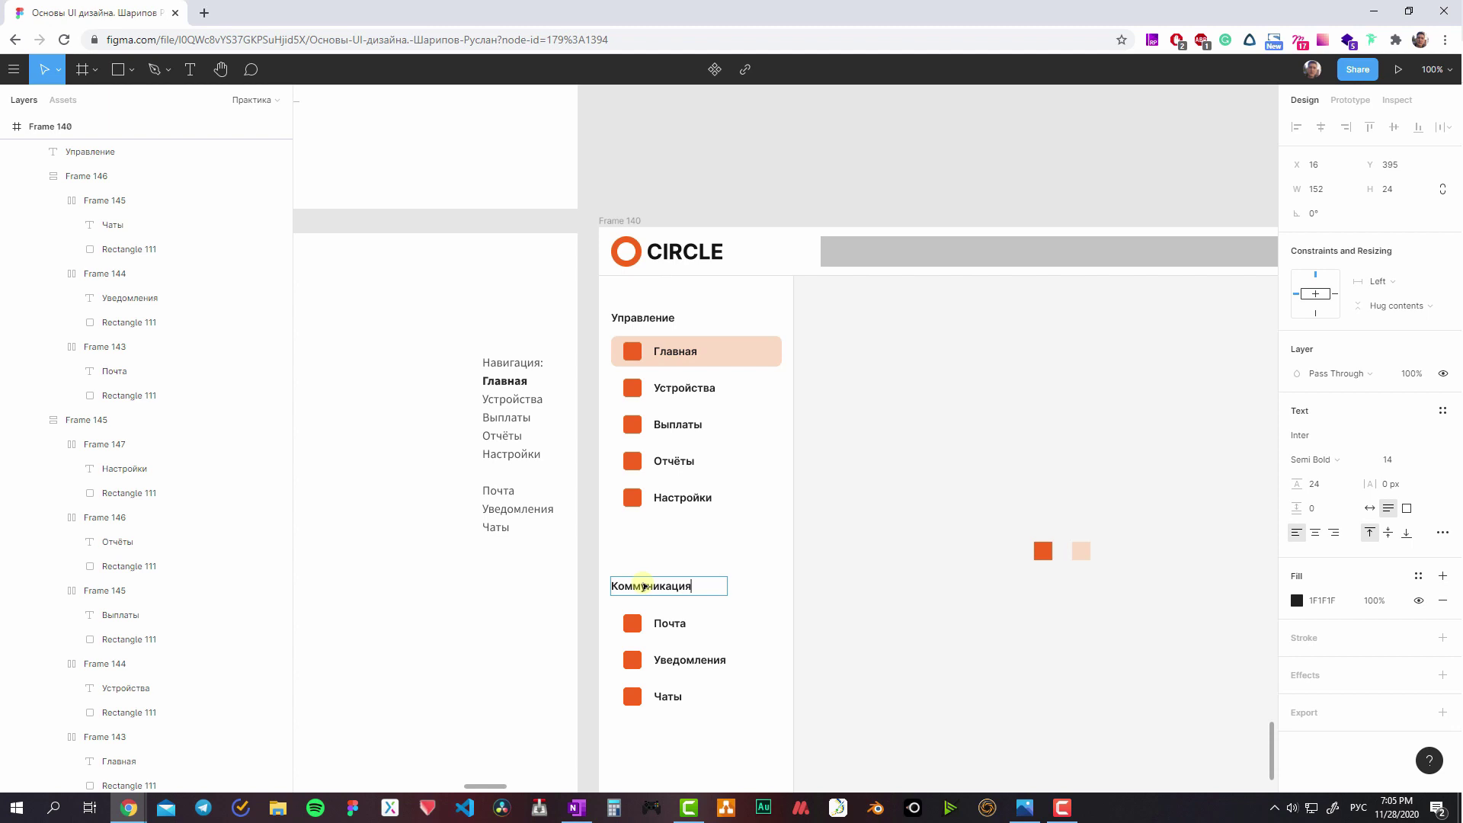
pyautogui.hotkey('ctrl', 'a')
pyautogui.write('Общ')
pyautogui.press('Escape')
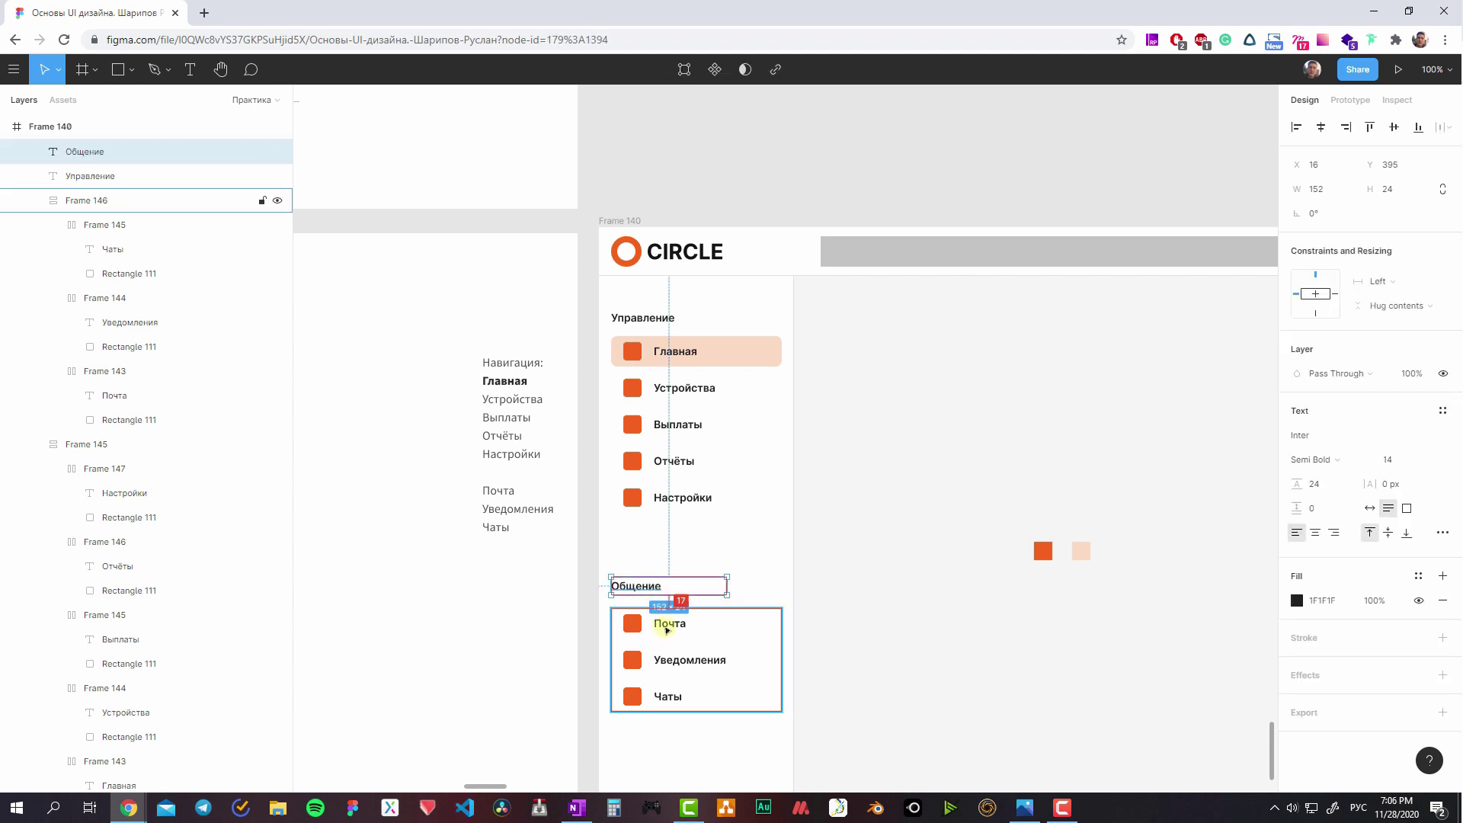
pyautogui.moveTo(645, 586); pyautogui.dragTo(667, 629)
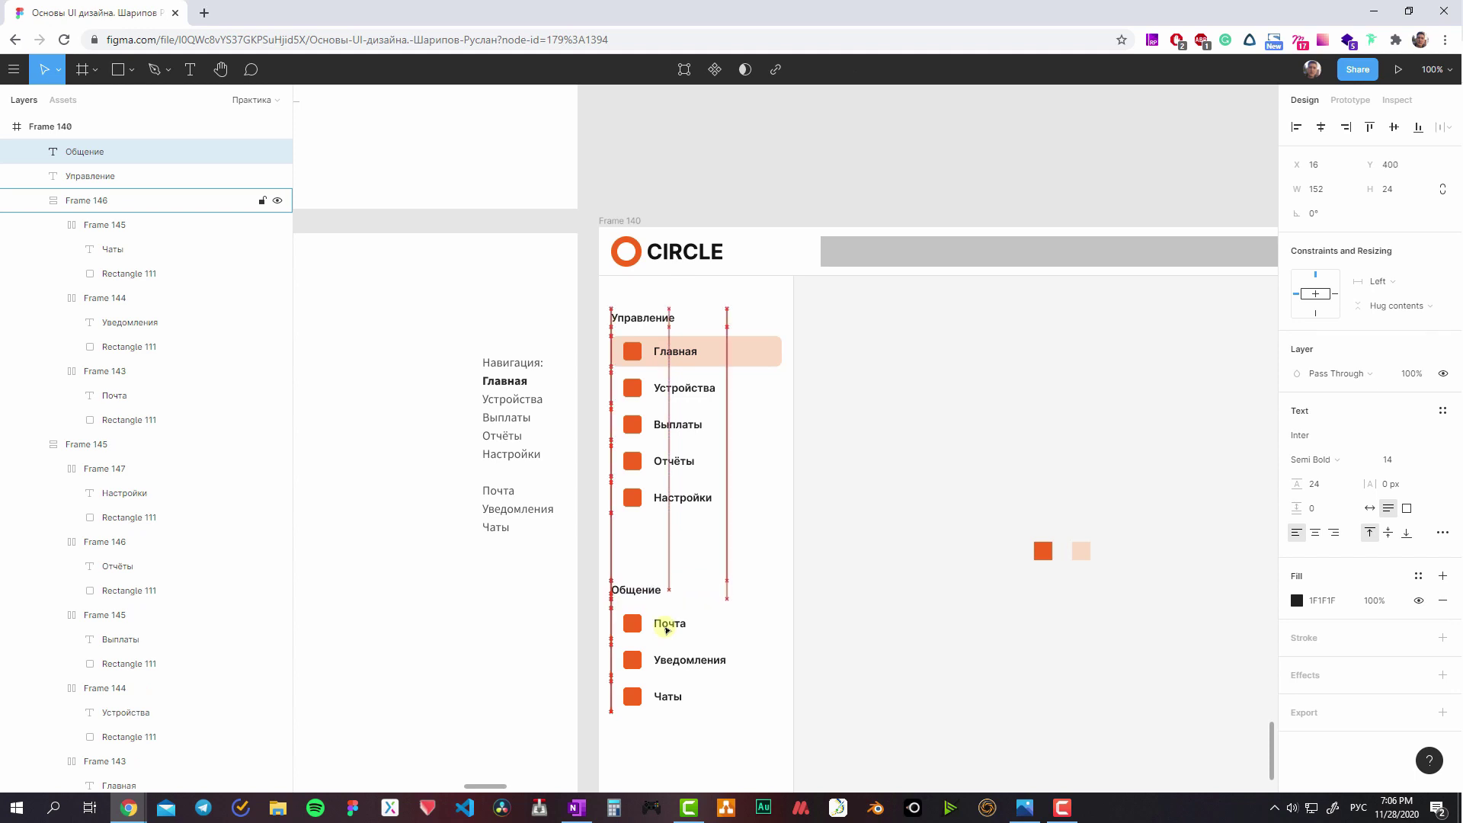
pyautogui.click(669, 623)
# - Wrap the Управление and Общение headings with their lists in auto layout
pyautogui.click(653, 317)
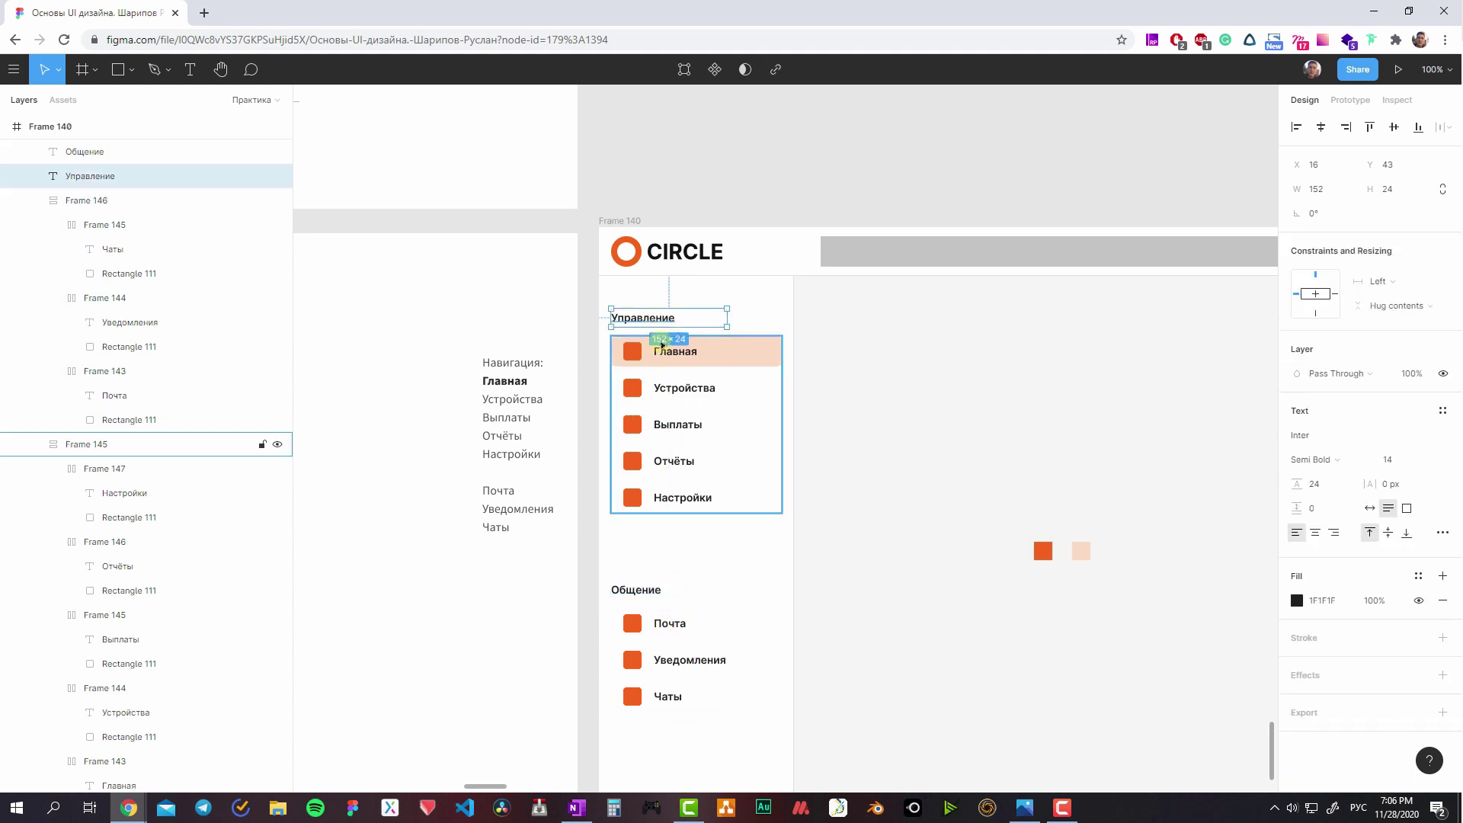
pyautogui.keyDown('shift'); pyautogui.click(661, 345); pyautogui.keyUp('shift')
pyautogui.hotkey('shift', 'a')
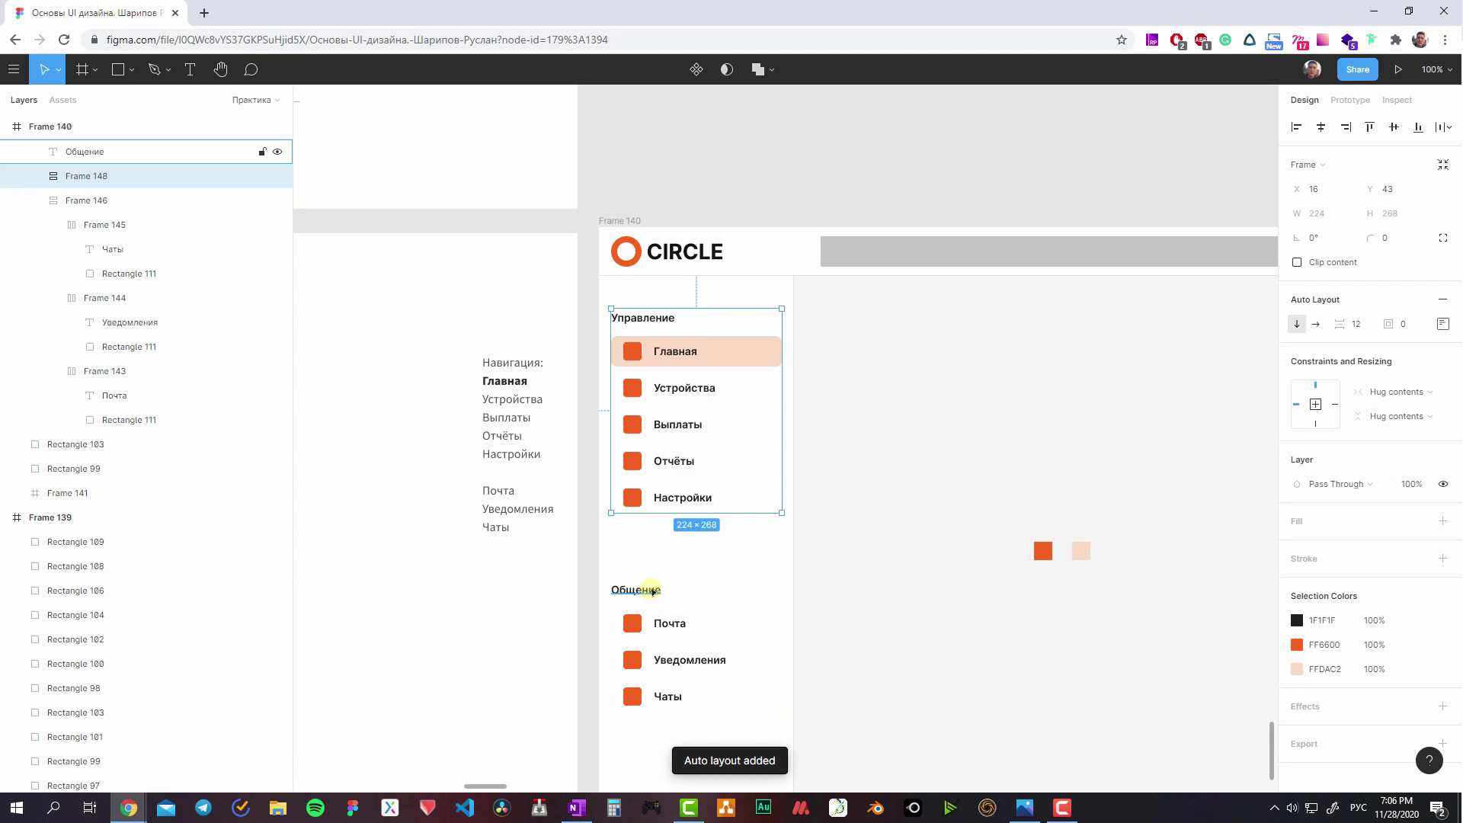
pyautogui.keyDown('shift'); pyautogui.click(669, 619); pyautogui.keyUp('shift')
pyautogui.hotkey('shift', 'a')
# - Set both section headings' width to Fill container
pyautogui.doubleClick(643, 590)
pyautogui.keyDown('shift'); pyautogui.click(630, 316); pyautogui.keyUp('shift')
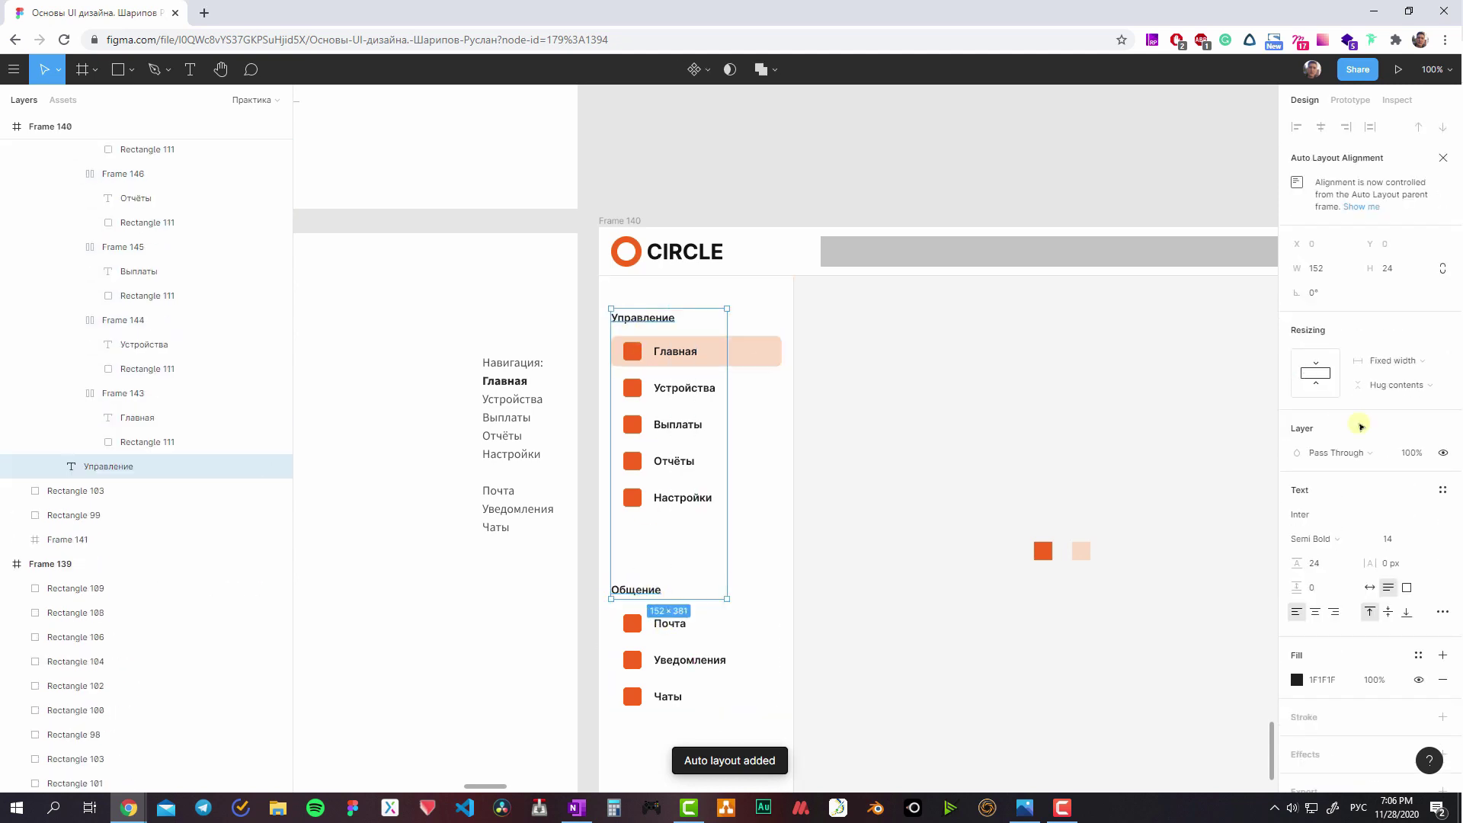
pyautogui.click(1404, 361)
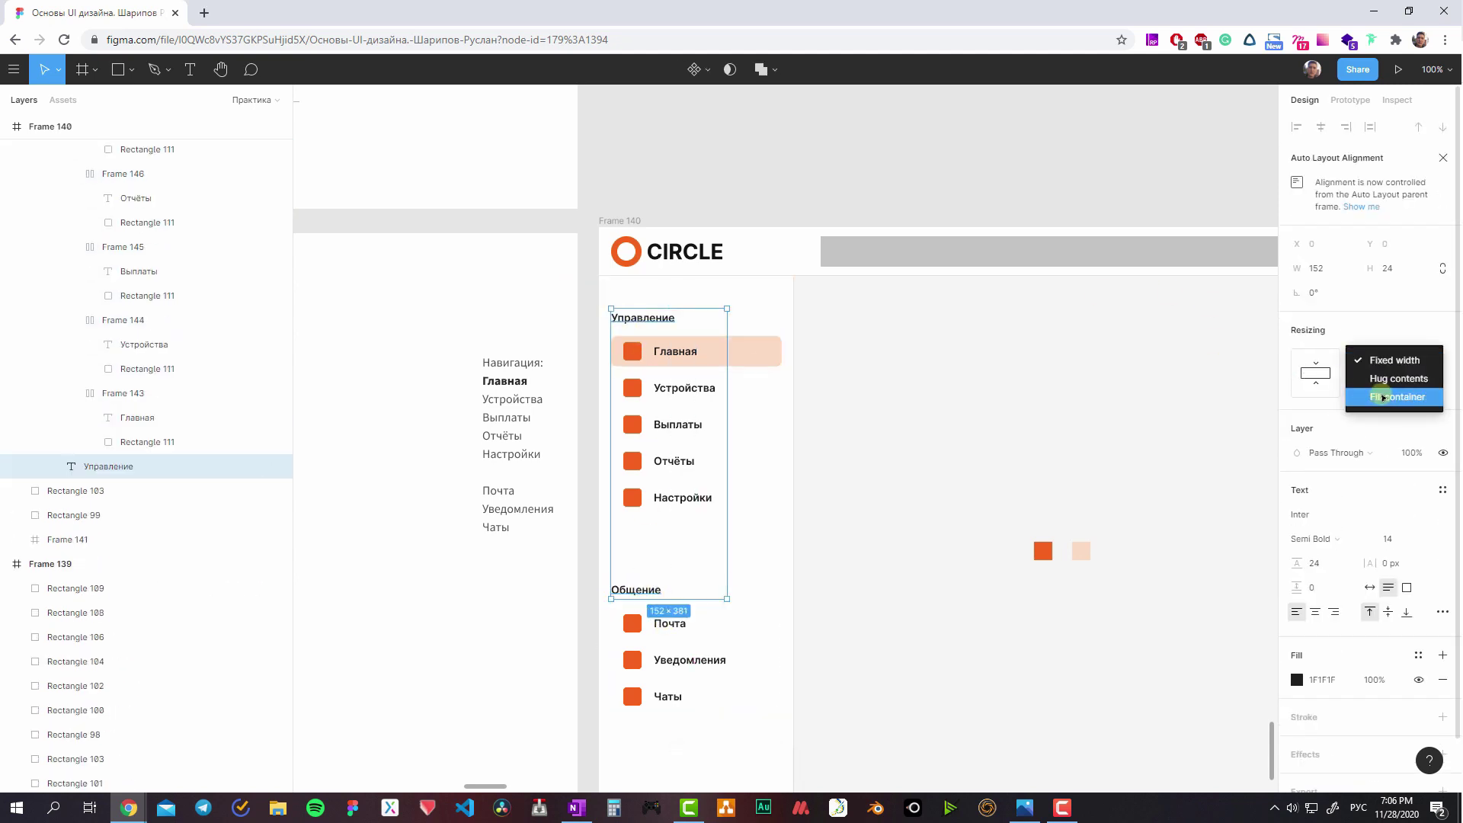
pyautogui.click(1394, 398)
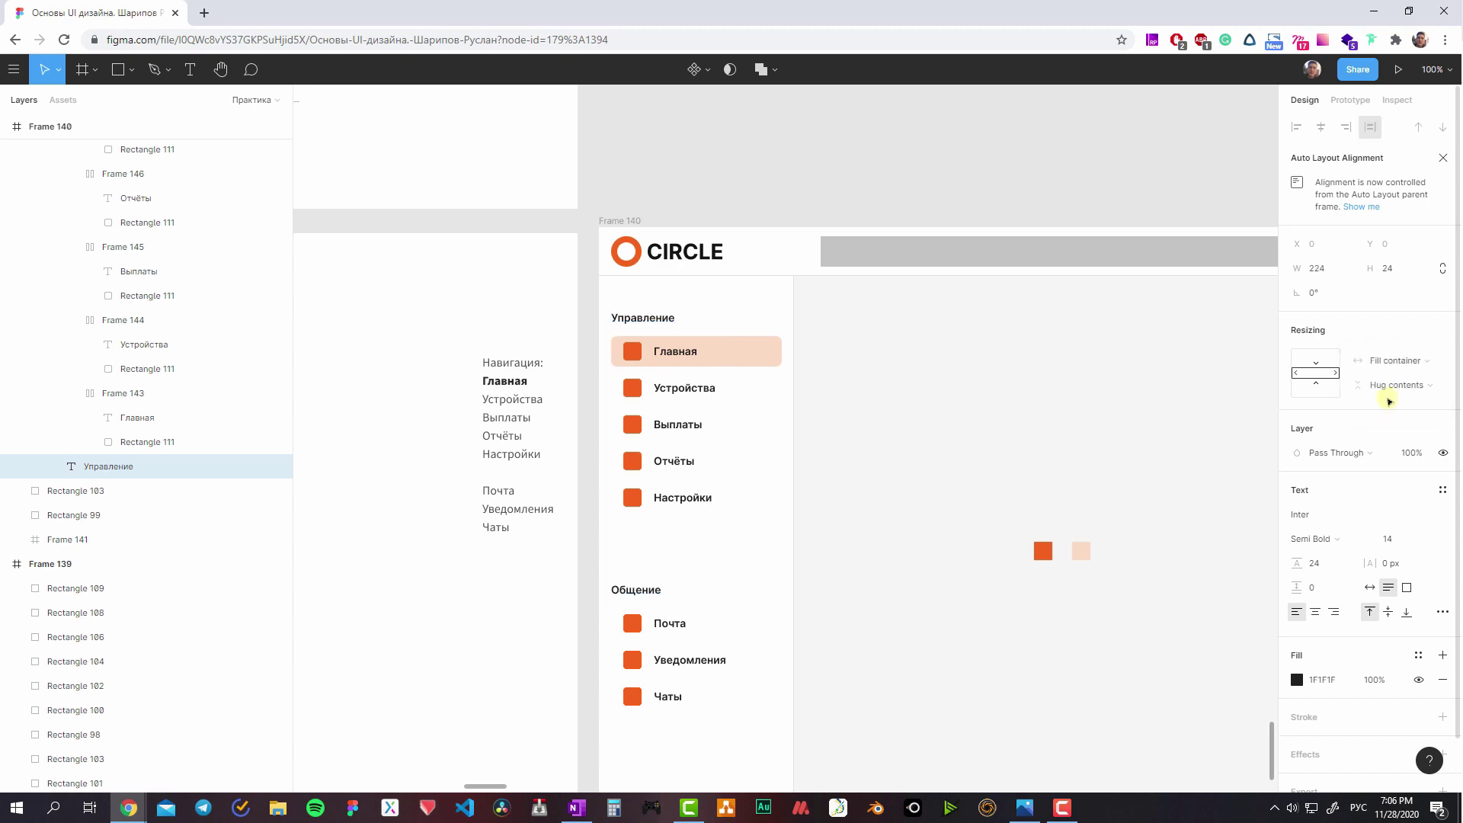
pyautogui.click(1388, 365)
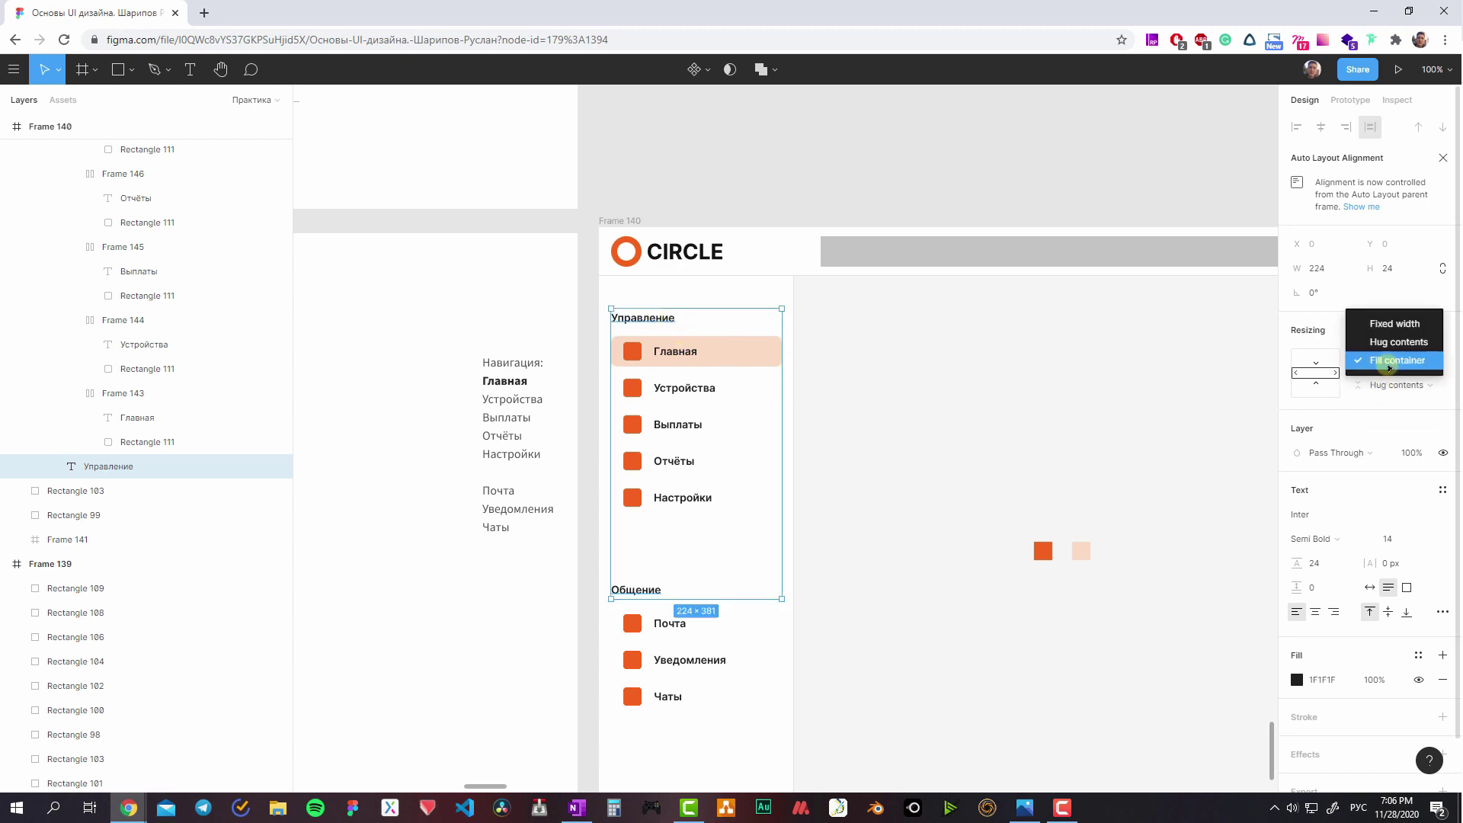
pyautogui.click(1386, 368)
# - Select both nav lists and review their width resizing options
pyautogui.click(725, 369)
pyautogui.click(922, 392)
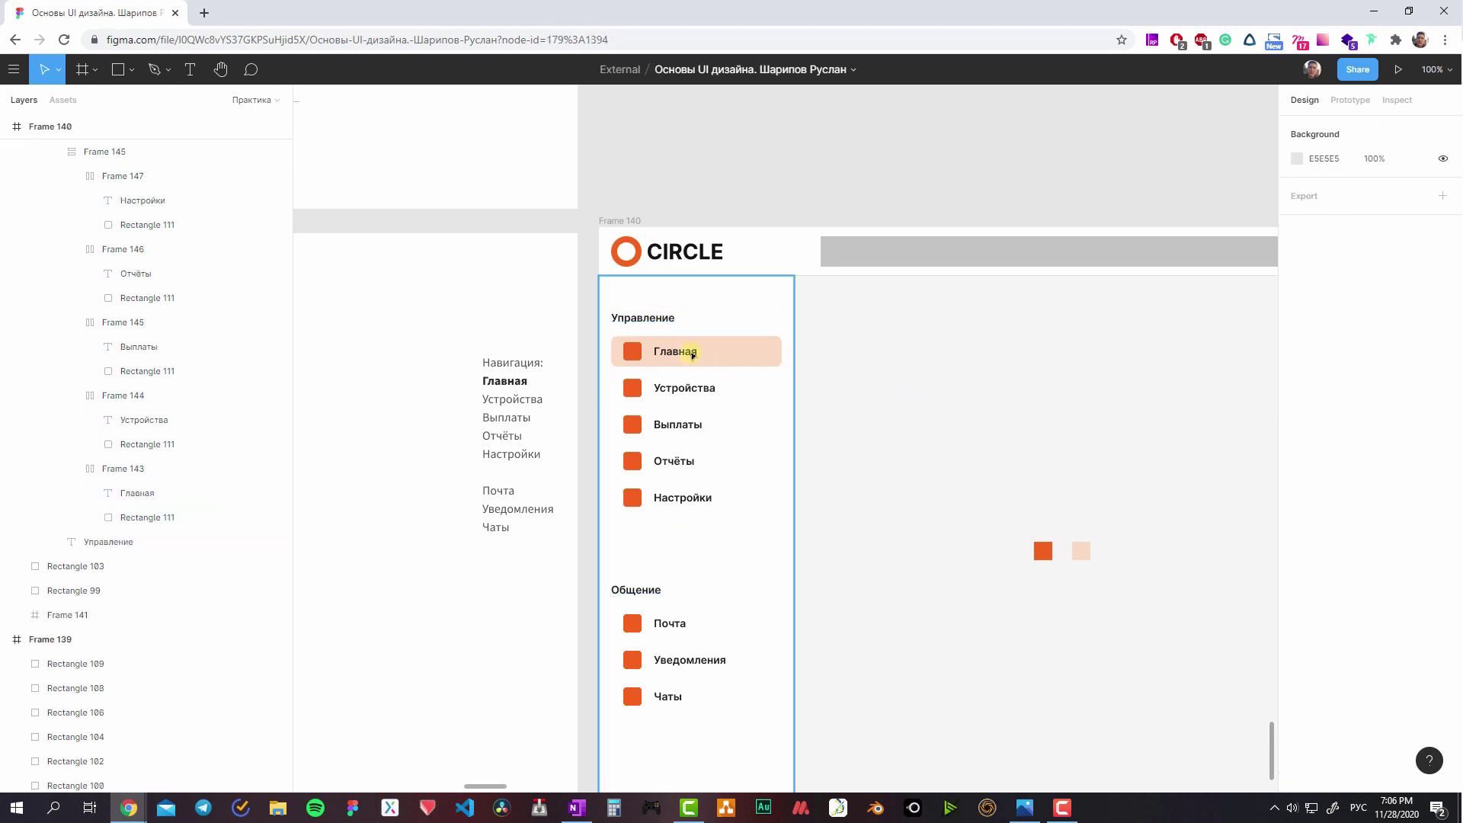
pyautogui.click(692, 355)
pyautogui.keyDown('shift'); pyautogui.click(661, 650); pyautogui.keyUp('shift')
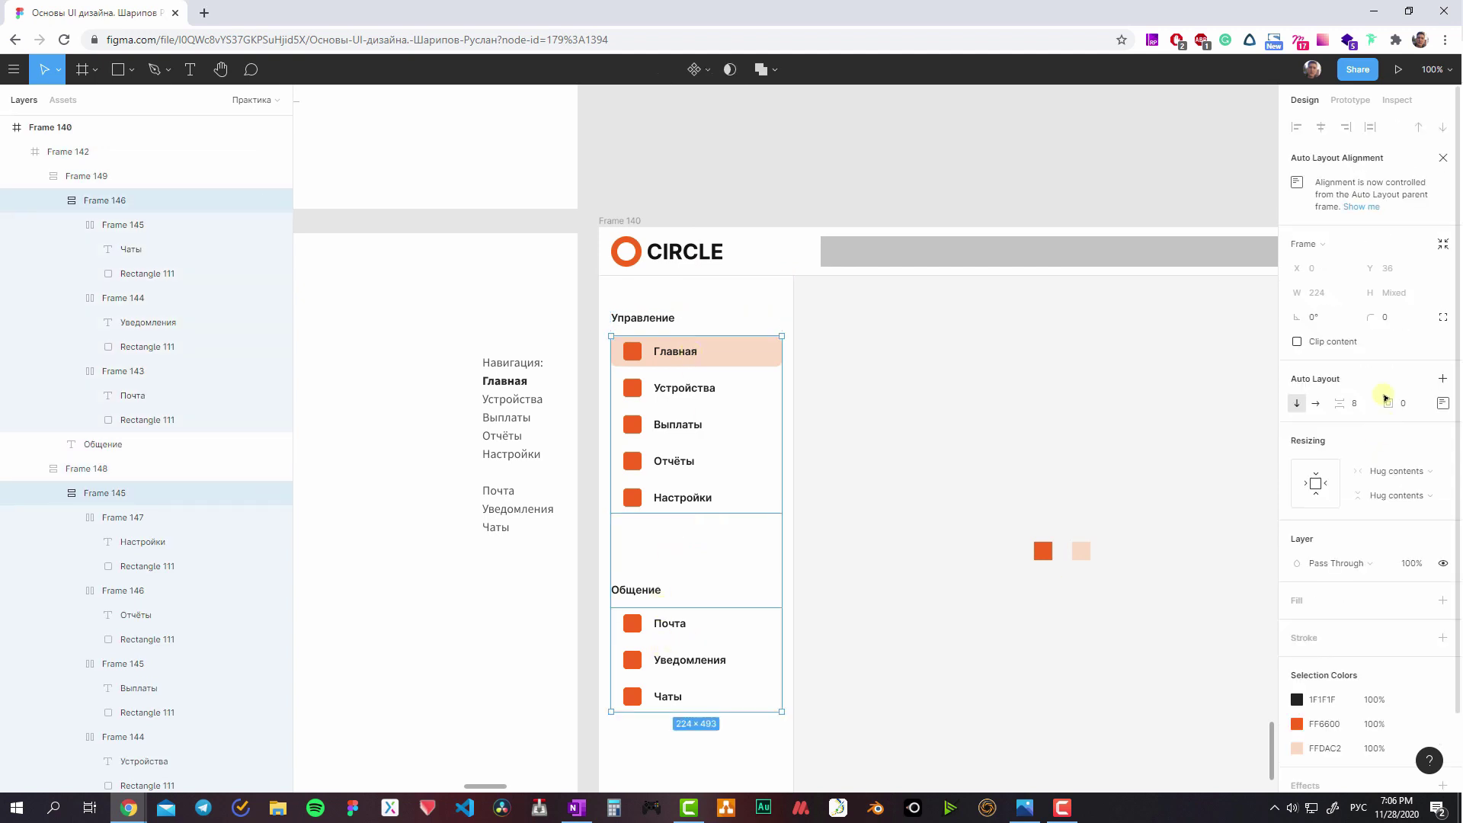
pyautogui.click(1414, 471)
pyautogui.press('Escape')
pyautogui.click(692, 428)
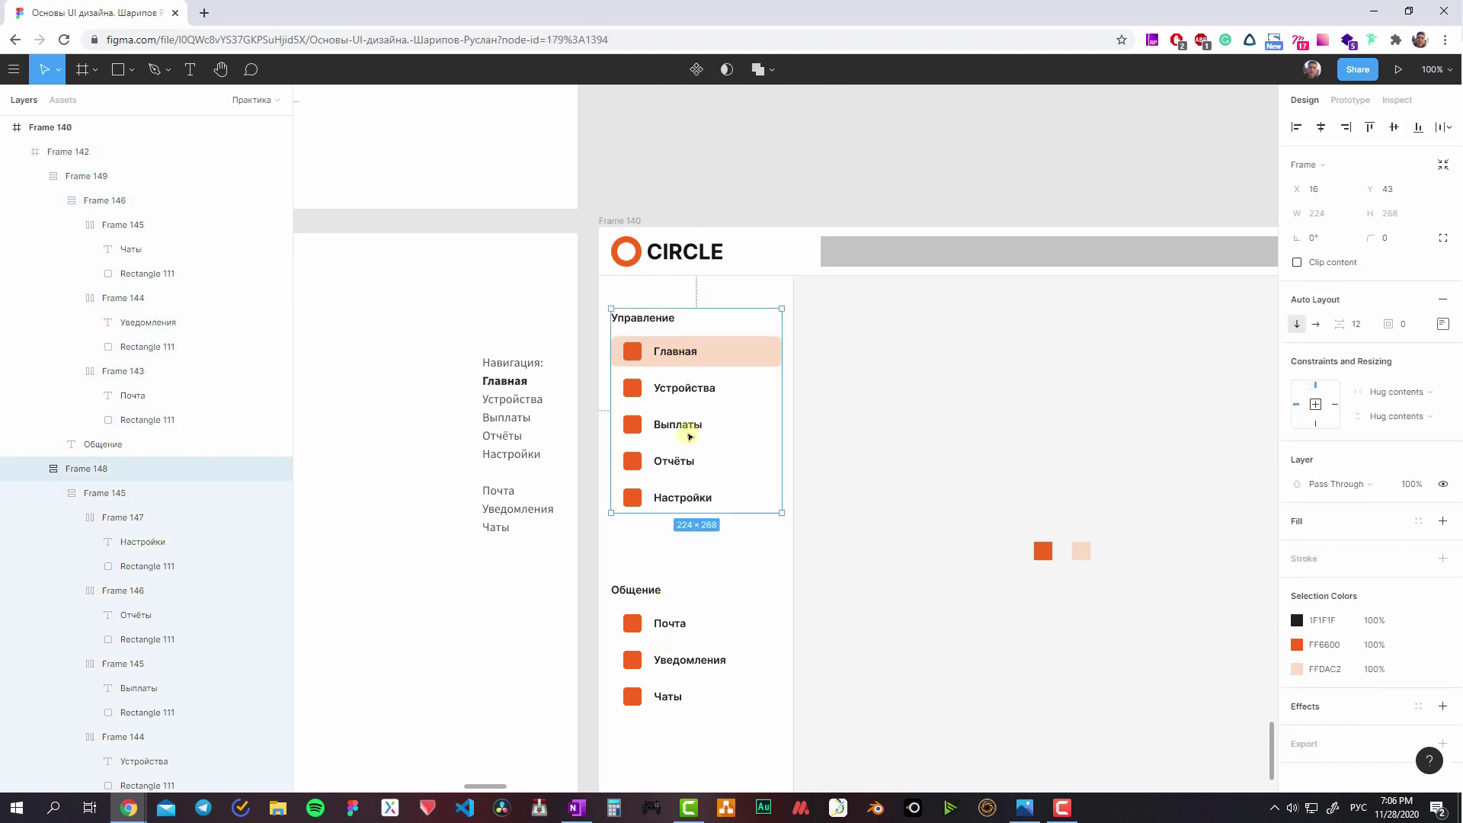
pyautogui.press('Escape')
# - Give the sidebar frame auto layout, 704 px height, and Top & Bottom constraint
pyautogui.click(793, 493)
pyautogui.scroll(-3, 686, 457)
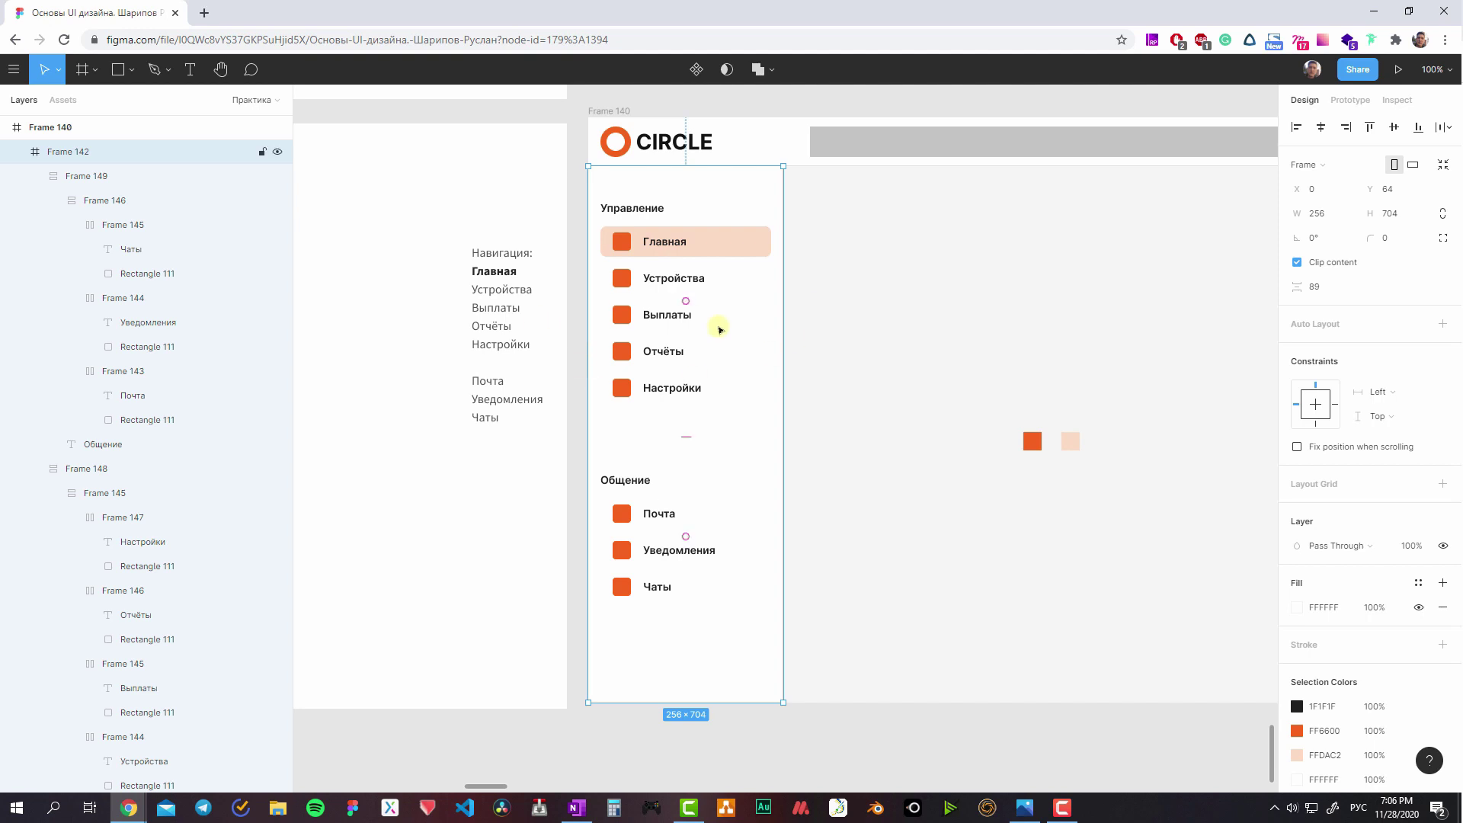
pyautogui.scroll(1, 720, 329)
pyautogui.hotkey('shift', 'a')
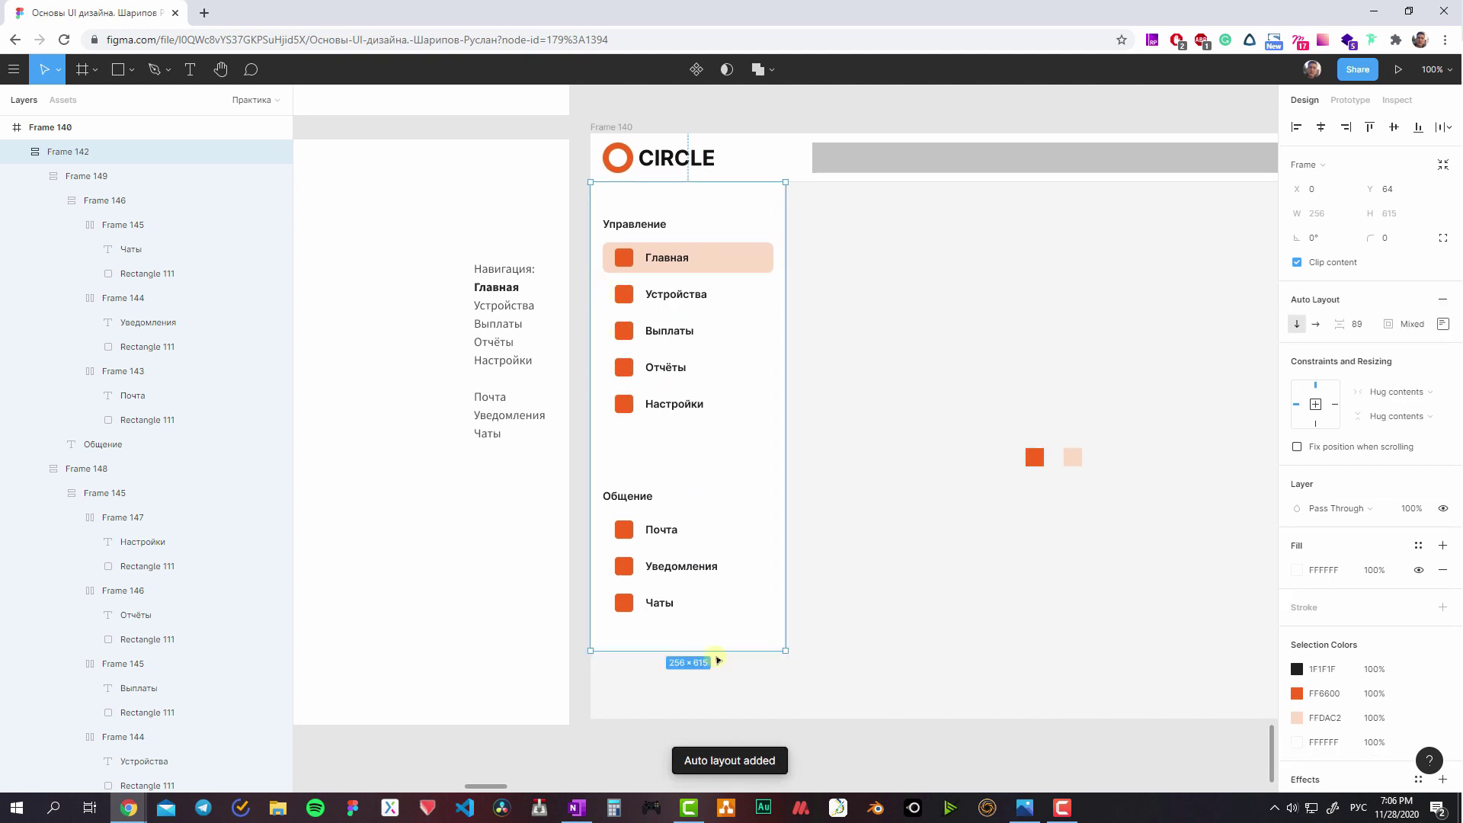
pyautogui.moveTo(765, 642); pyautogui.dragTo(762, 719)
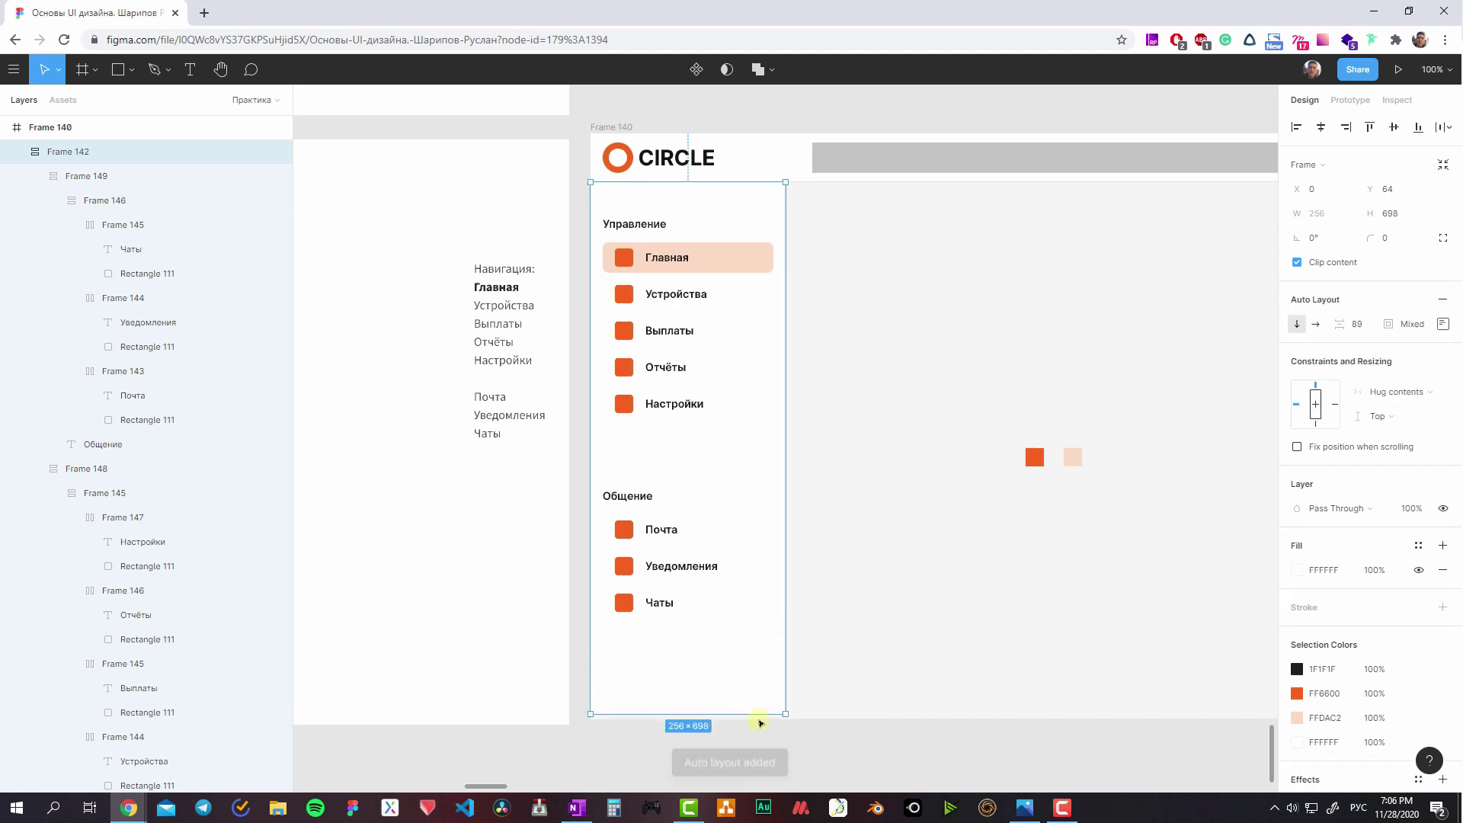
pyautogui.click(1397, 416)
pyautogui.click(1387, 451)
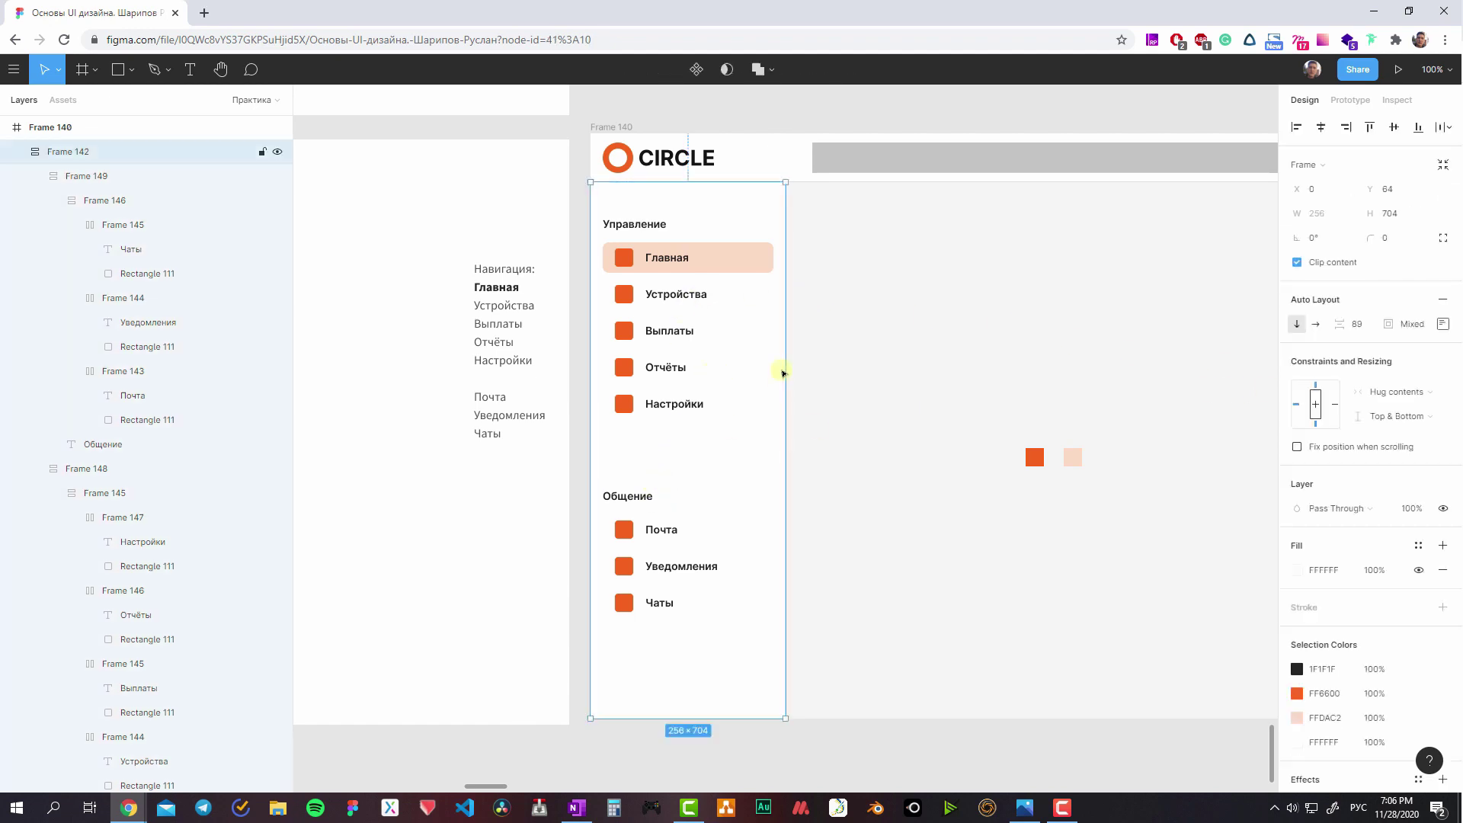
# - Reduce Frame 142's auto-layout spacing from 89 to 40
pyautogui.click(1359, 326)
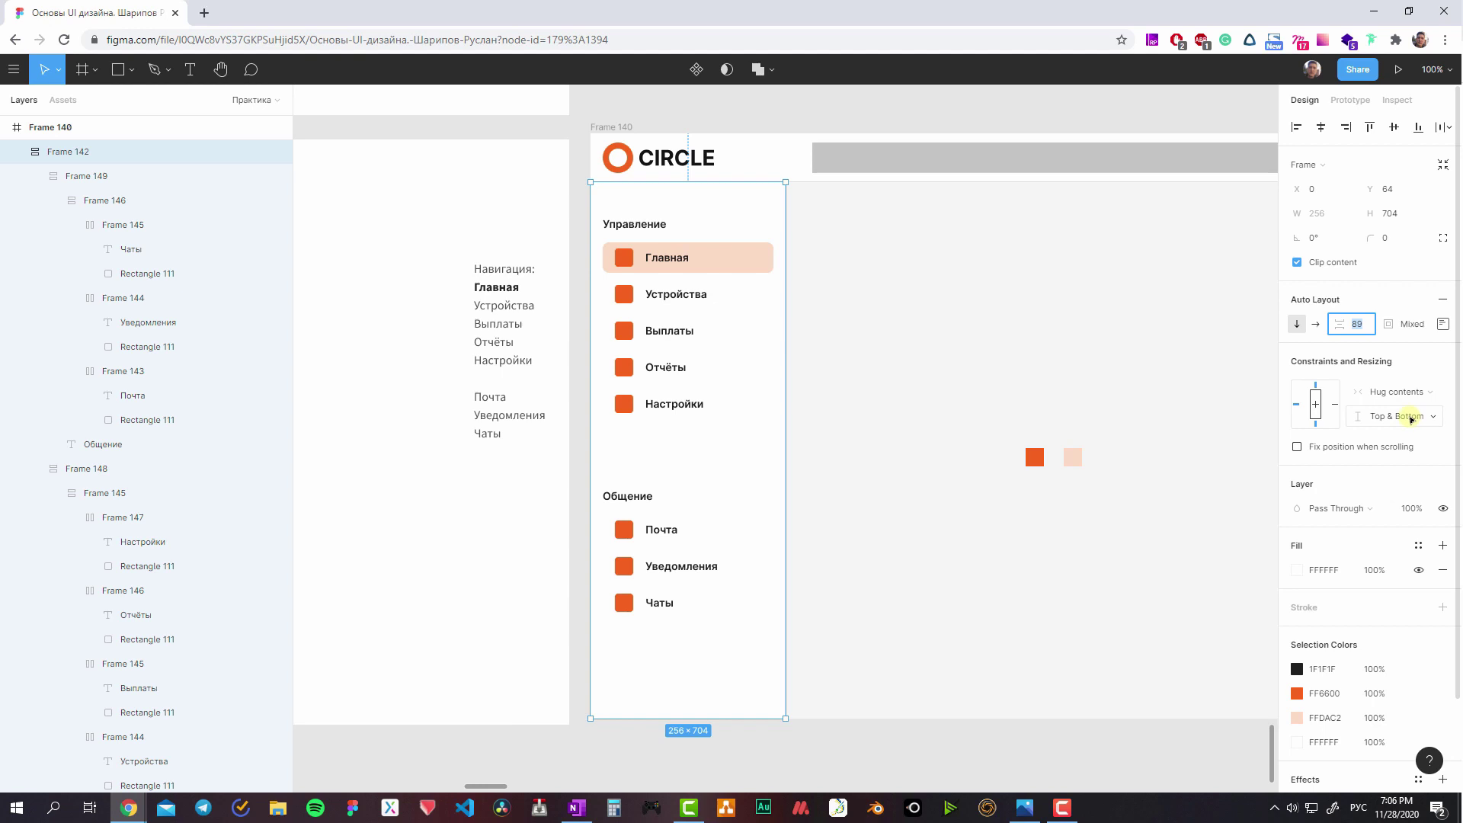
pyautogui.write('40')
pyautogui.press('Return')
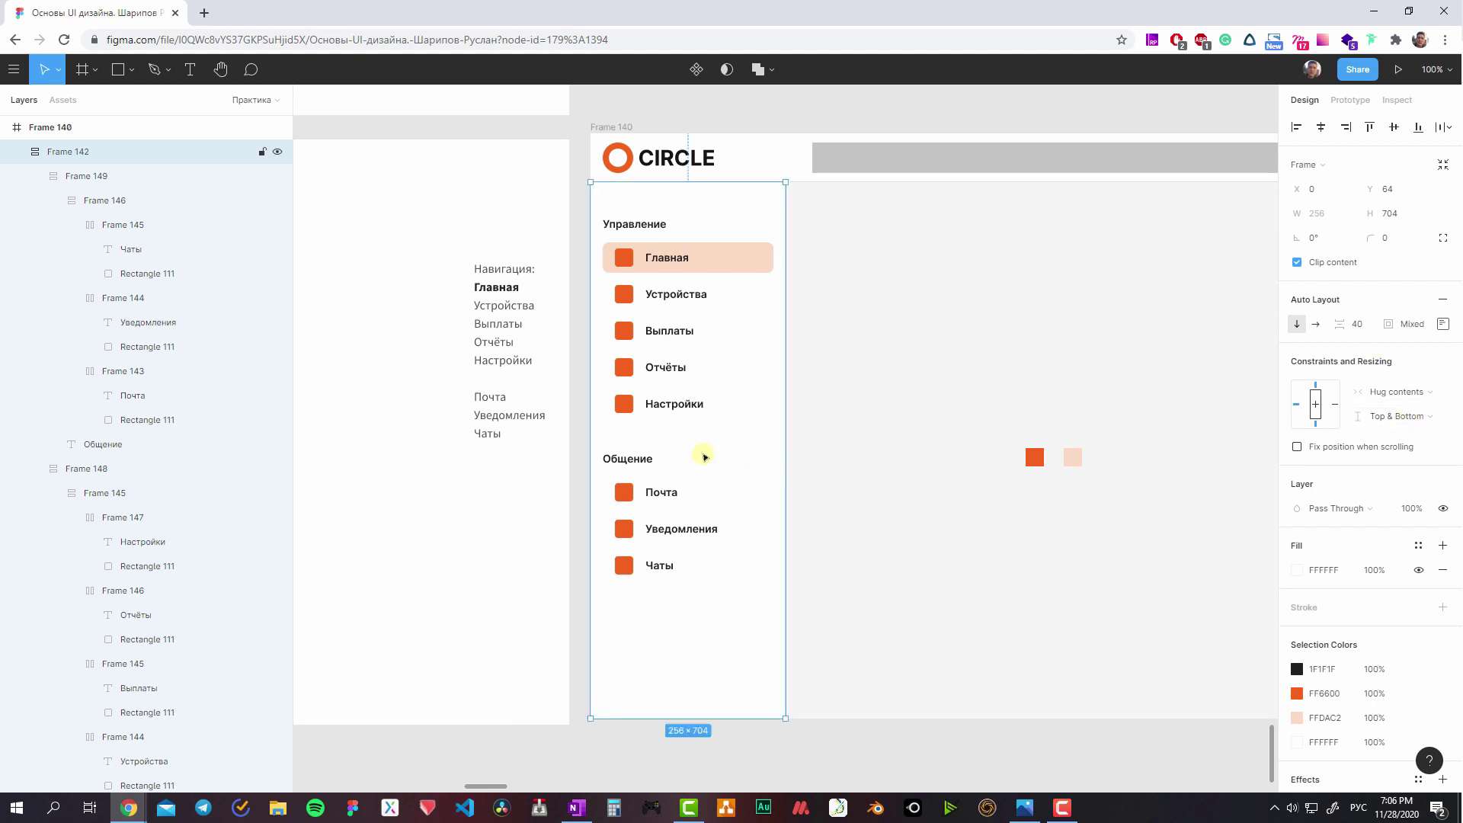
# - Select both the Управление and Общение section headings together
pyautogui.click(633, 459)
pyautogui.click(660, 226)
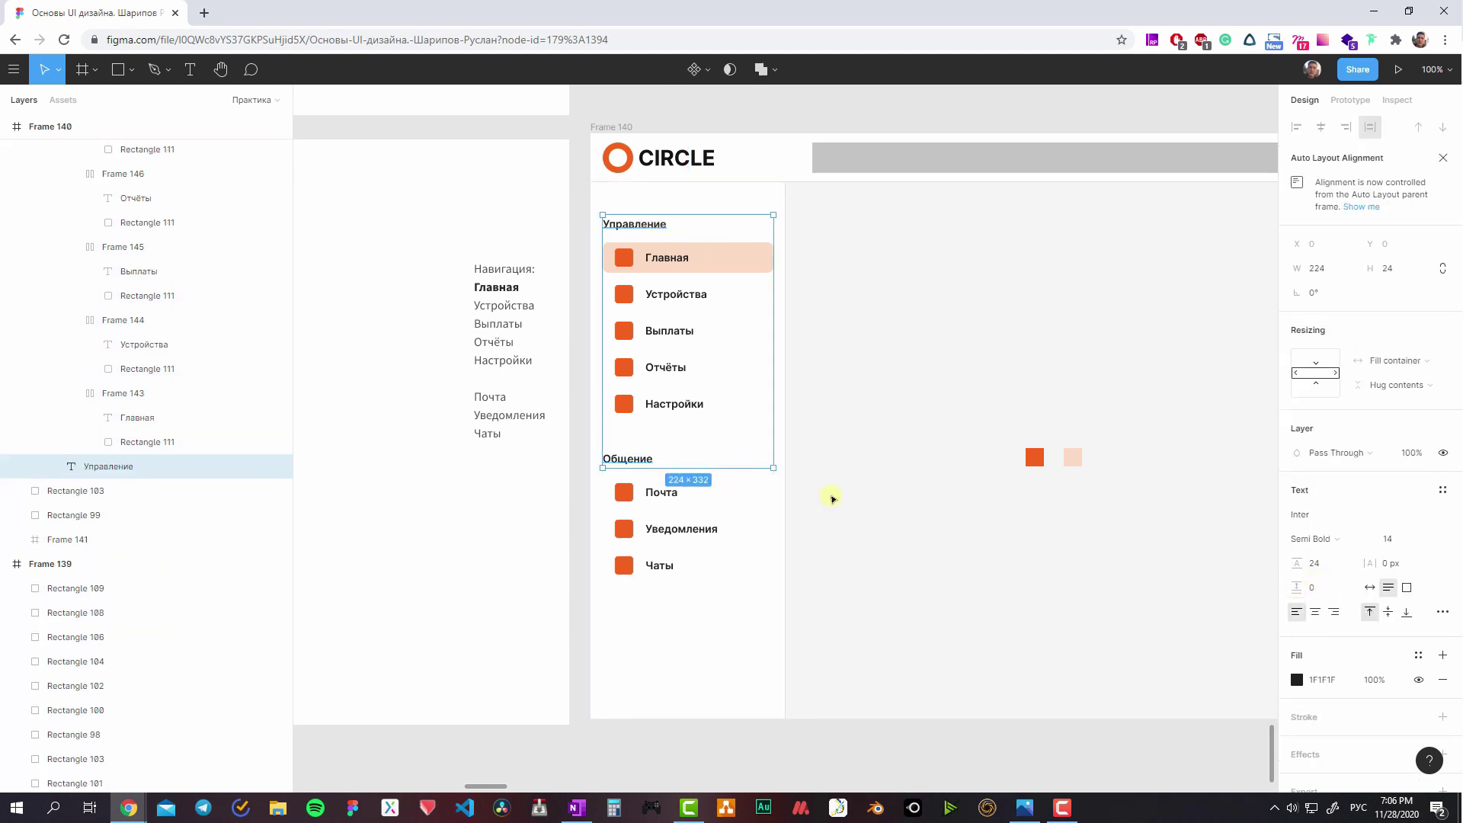
pyautogui.hscroll(-2, 833, 496)
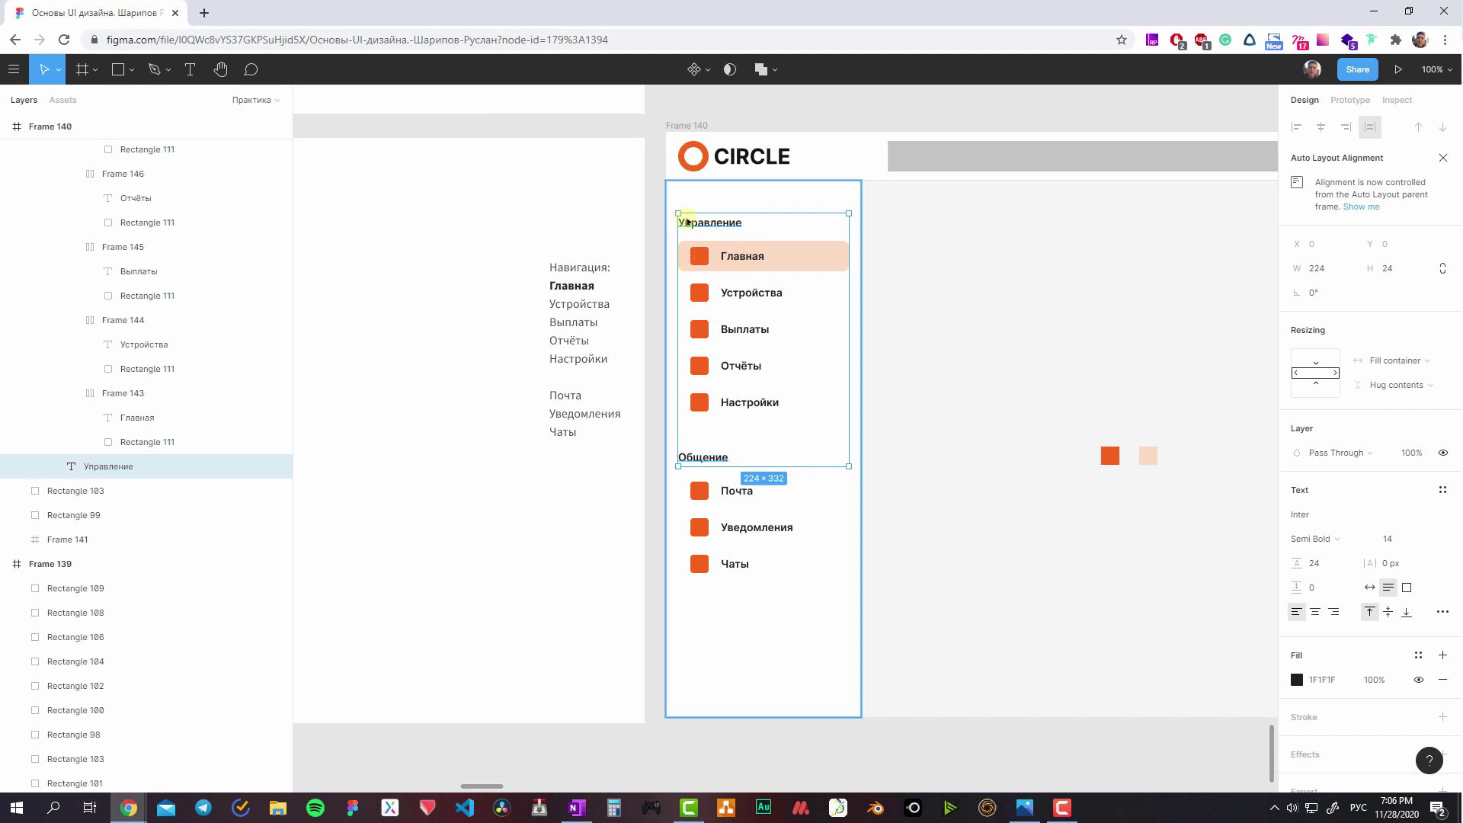
pyautogui.click(693, 227)
pyautogui.click(896, 290)
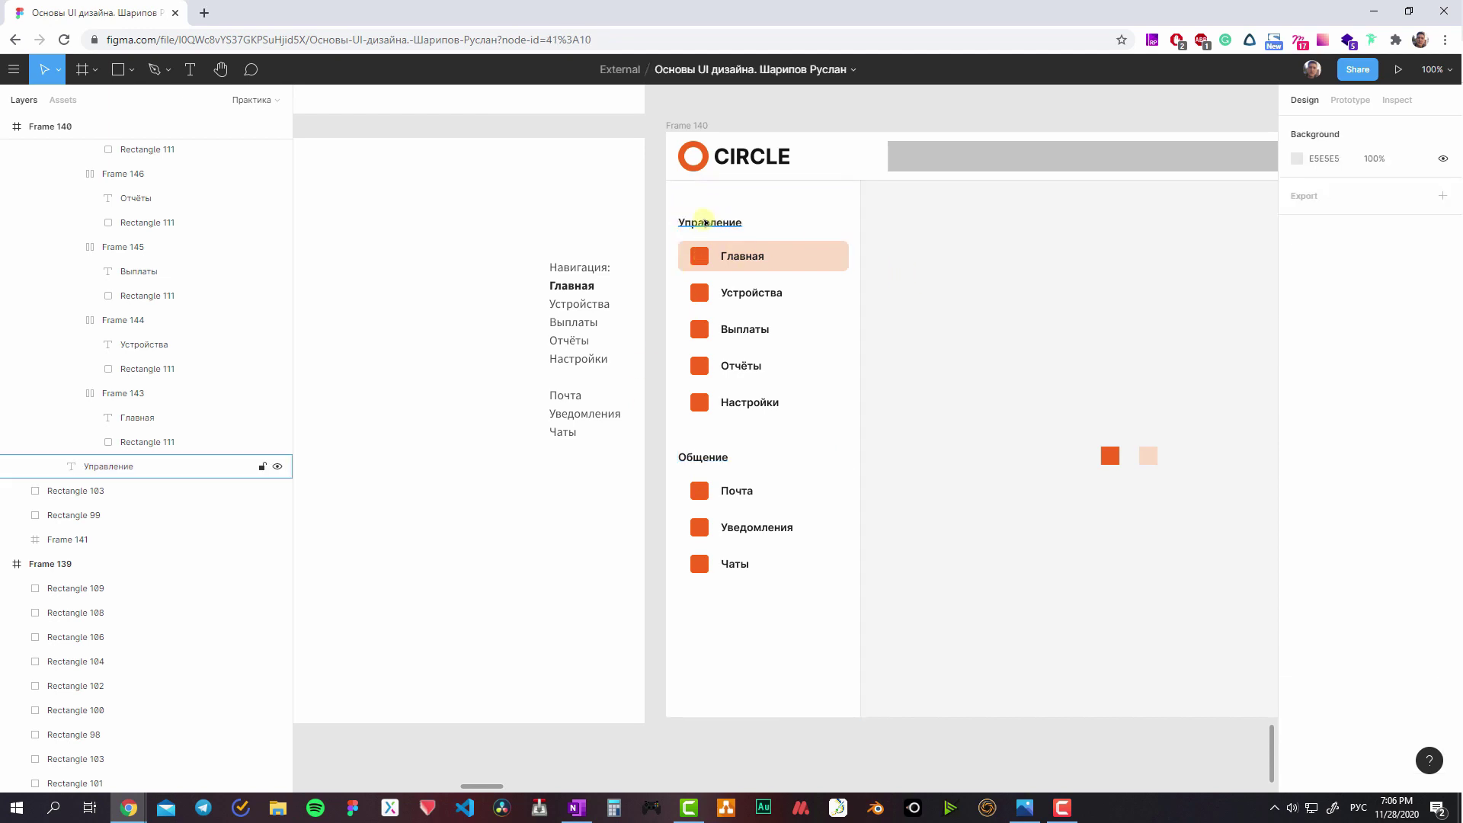
pyautogui.click(705, 223)
pyautogui.keyDown('shift'); pyautogui.click(711, 451); pyautogui.keyUp('shift')
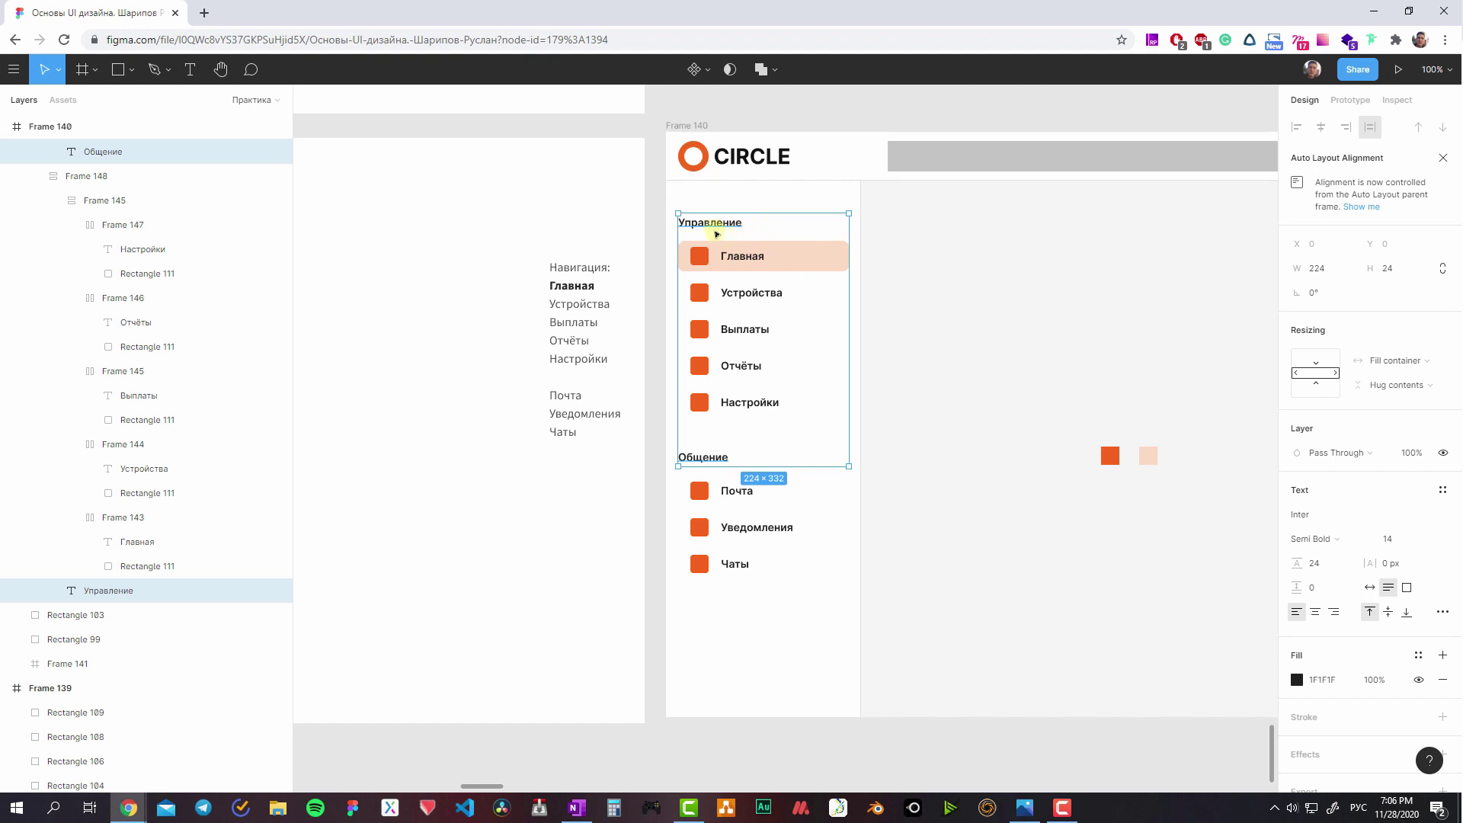
# - Set the headings' font size to 12 and line height to 16
pyautogui.click(1394, 539)
pyautogui.write('12')
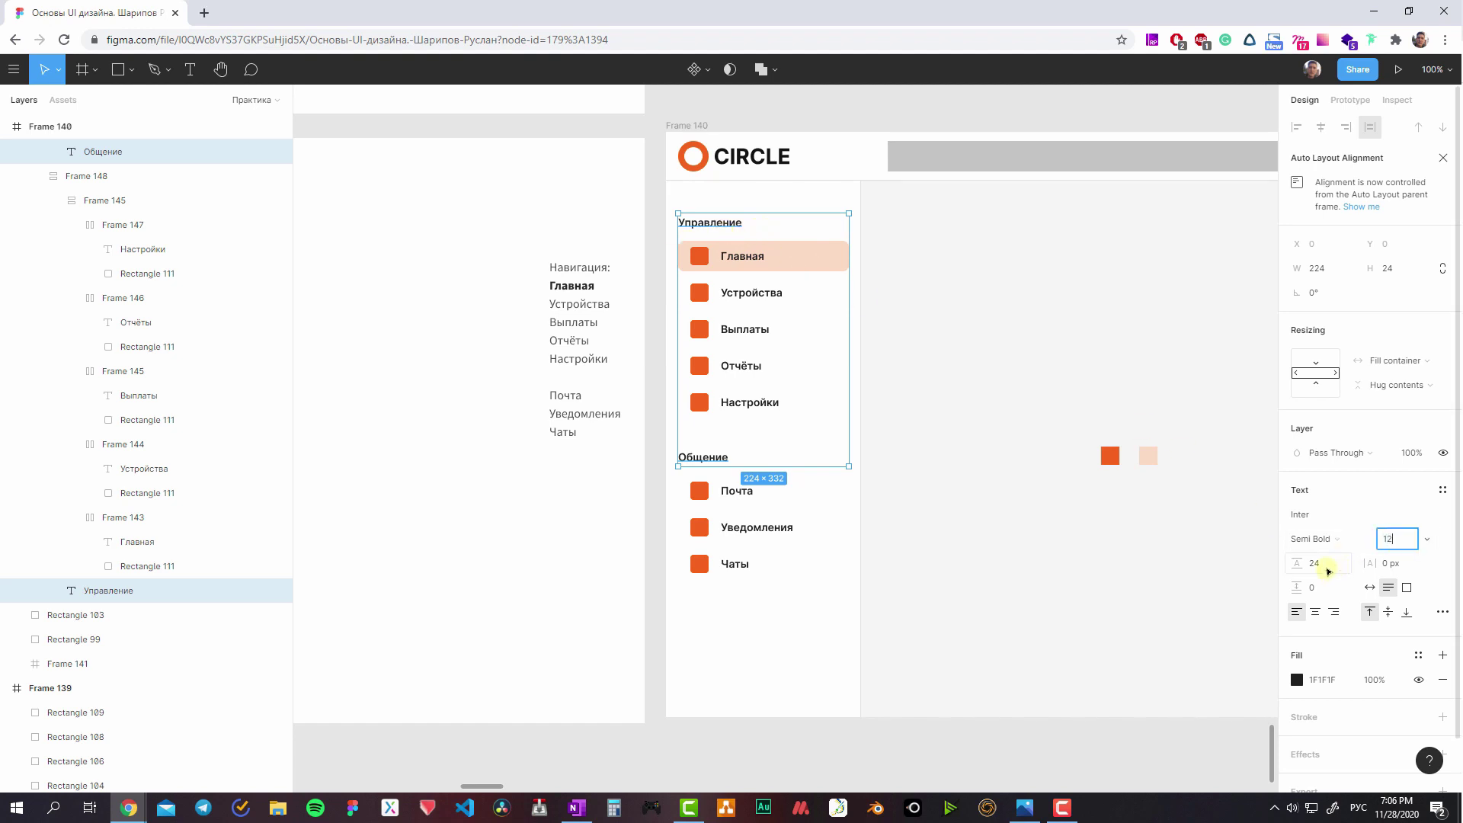
pyautogui.click(1324, 565)
pyautogui.write('16')
pyautogui.press('Return')
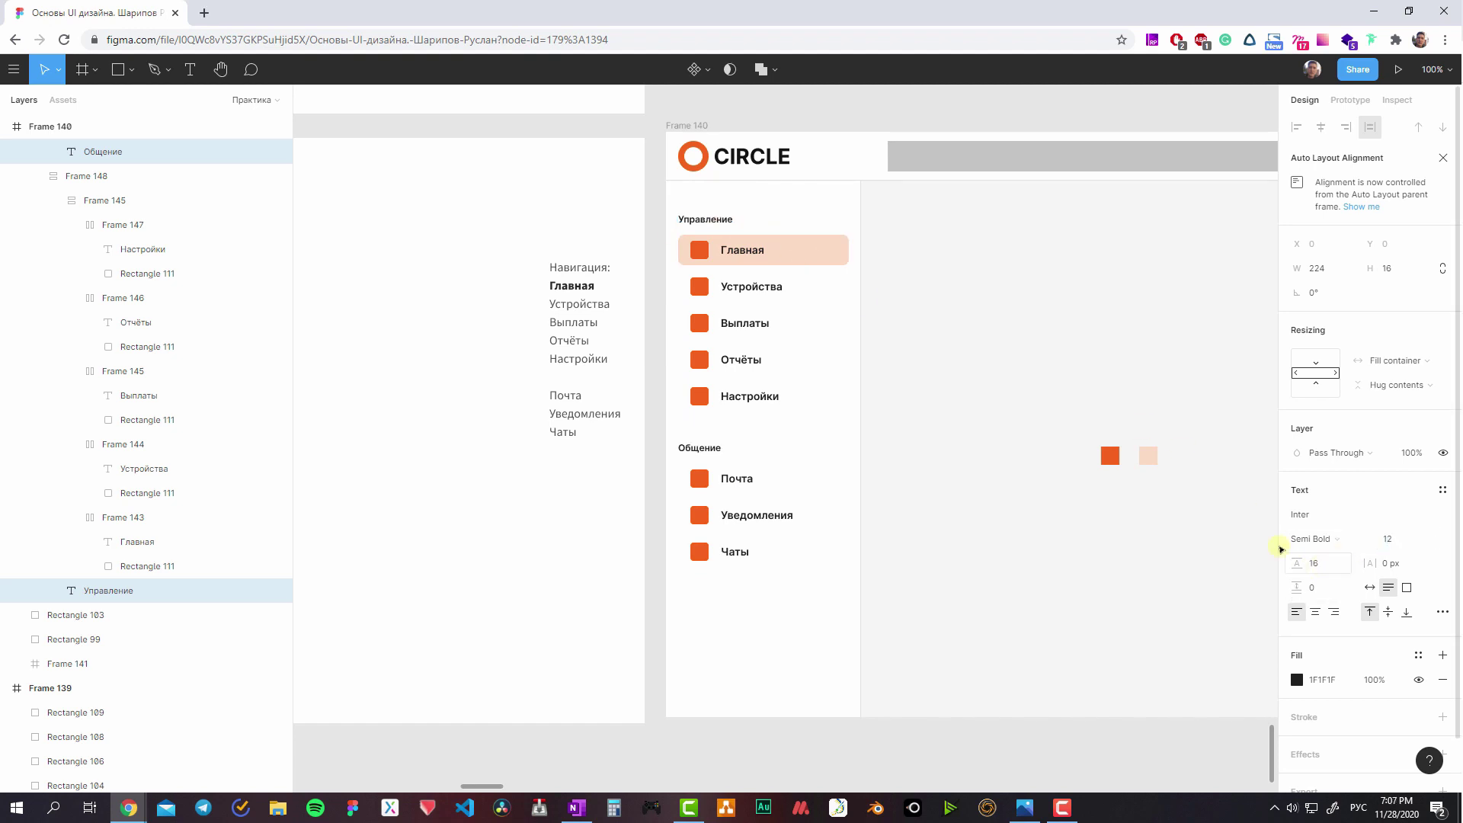
pyautogui.hscroll(-5, 1046, 498)
pyautogui.hscroll(-5, 1046, 497)
# - Sample grey 525252 from the canvas as the headings' fill colour
pyautogui.click(1297, 680)
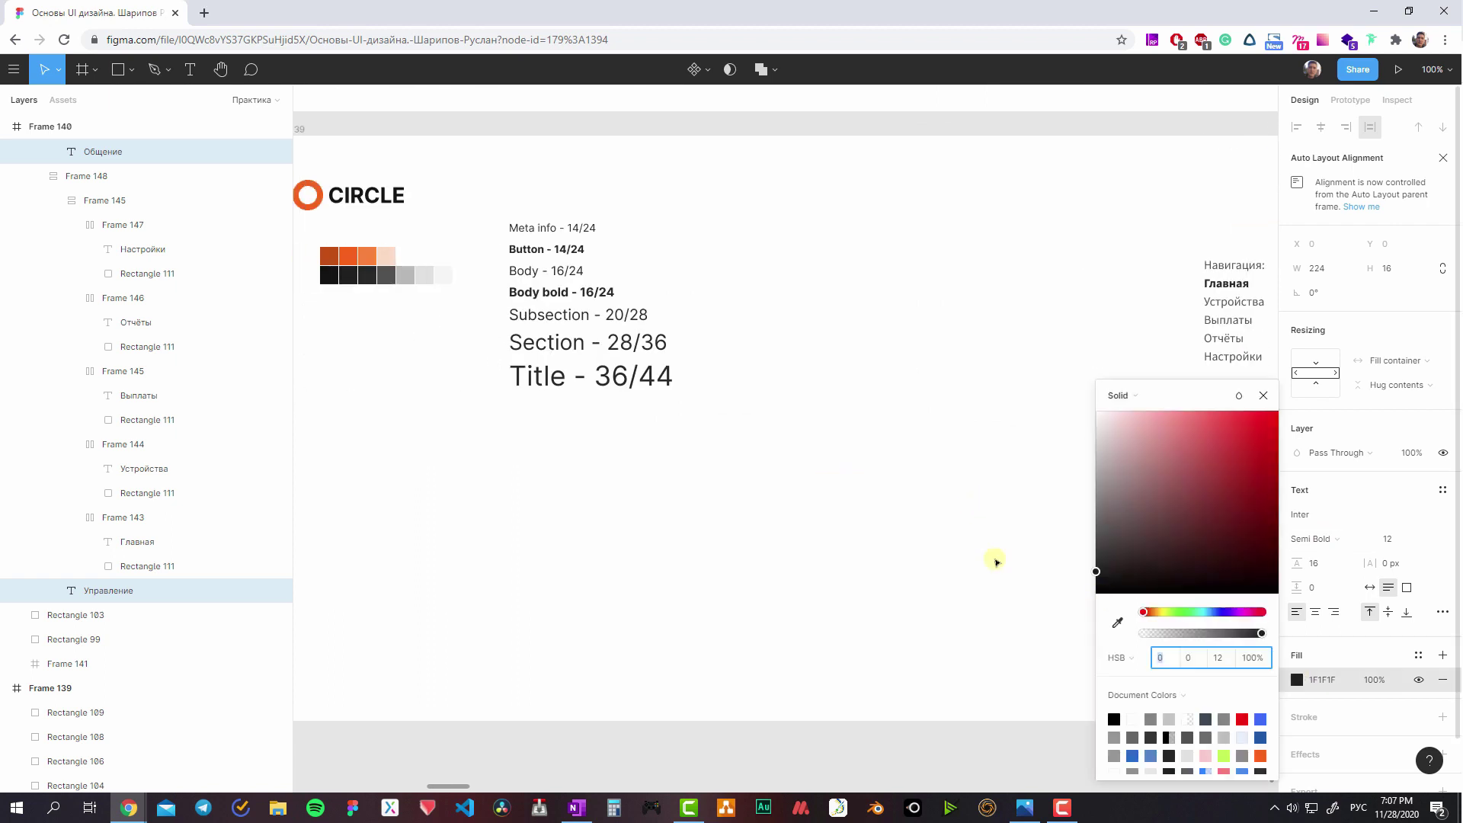
pyautogui.hscroll(-5, 817, 503)
pyautogui.scroll(2, 817, 503)
pyautogui.click(1117, 623)
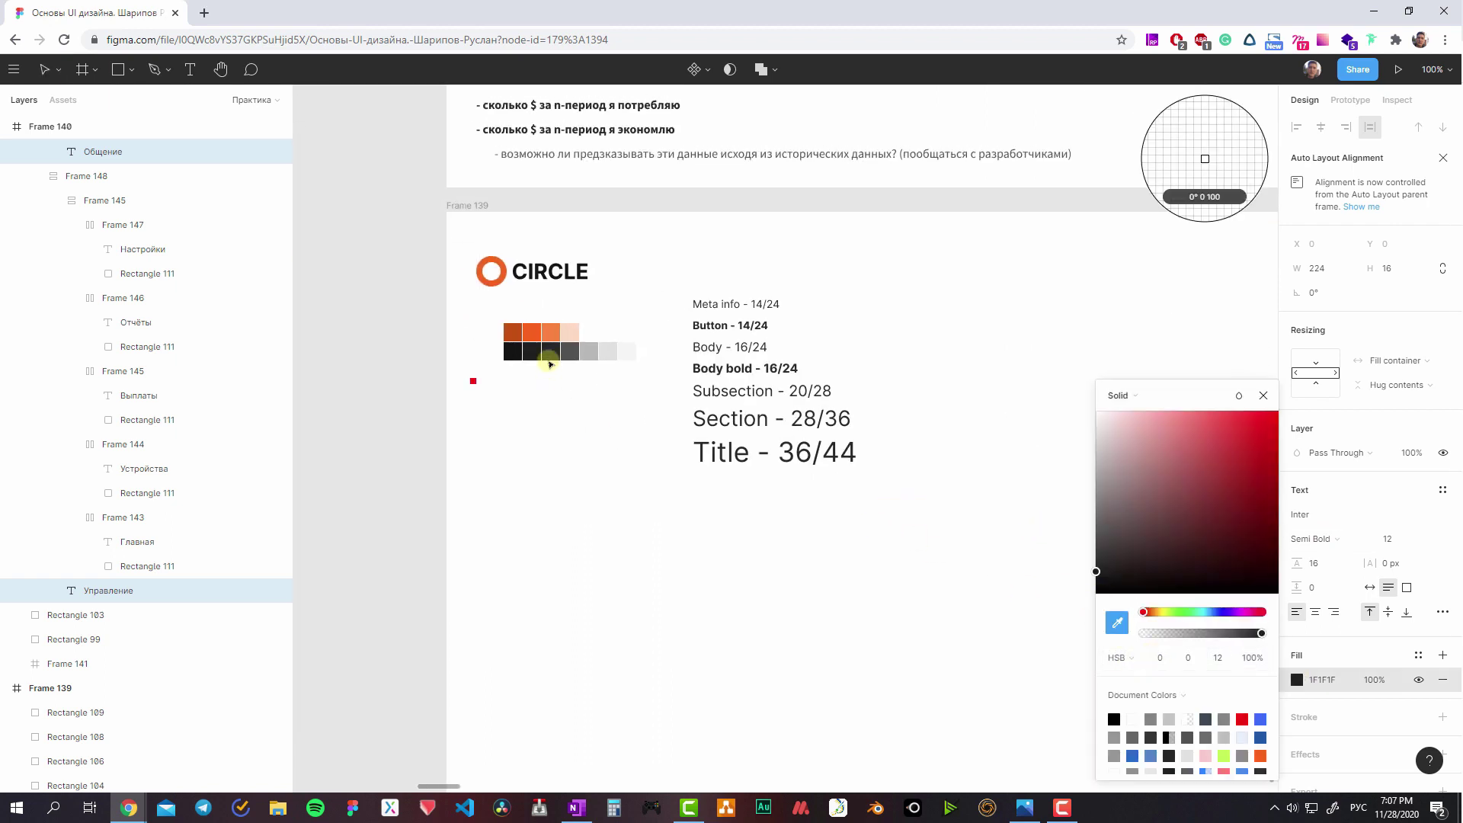
pyautogui.click(550, 354)
pyautogui.scroll(-5, 815, 442)
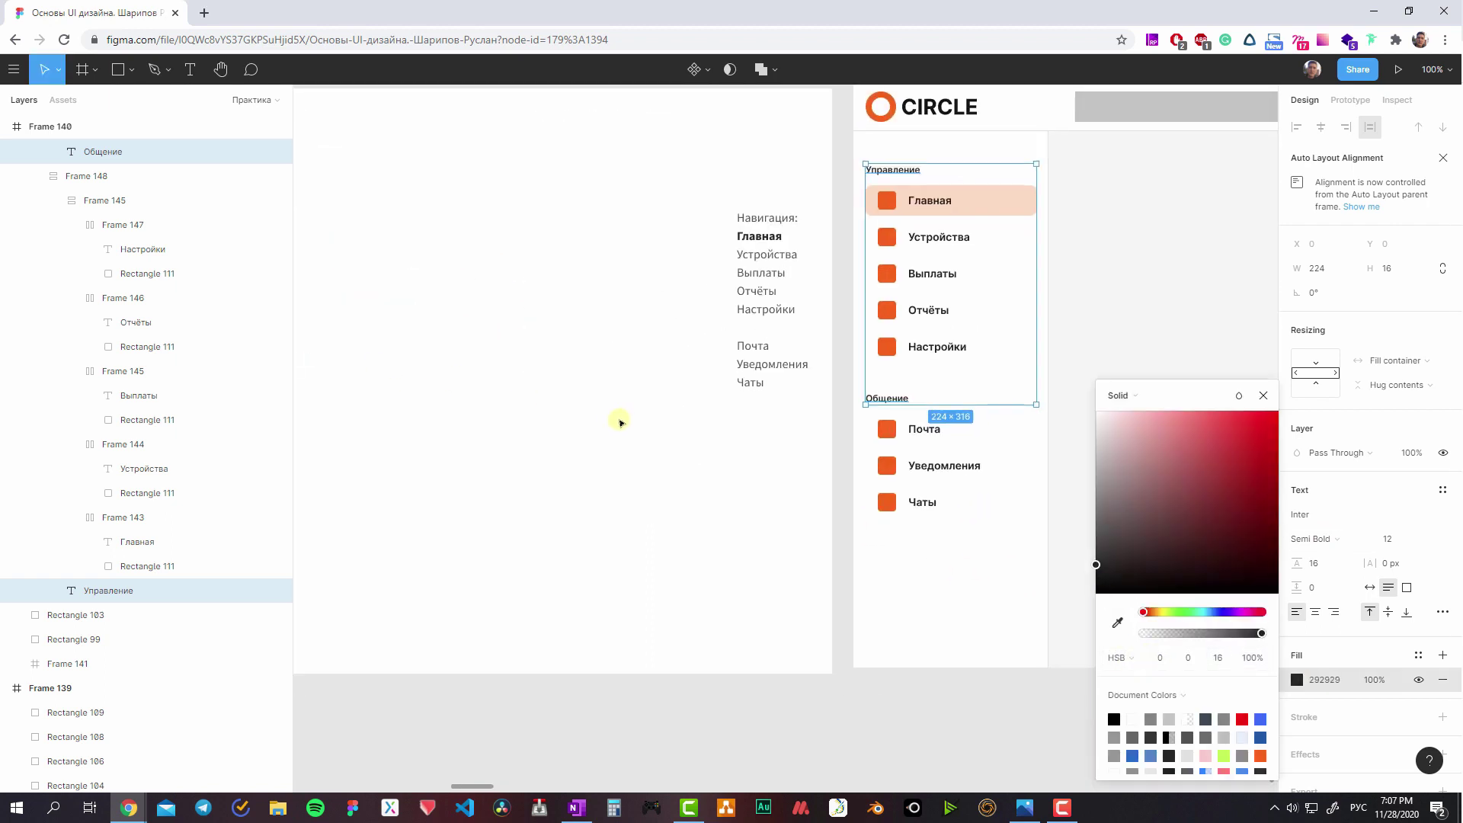
pyautogui.scroll(5, 577, 411)
pyautogui.click(1118, 622)
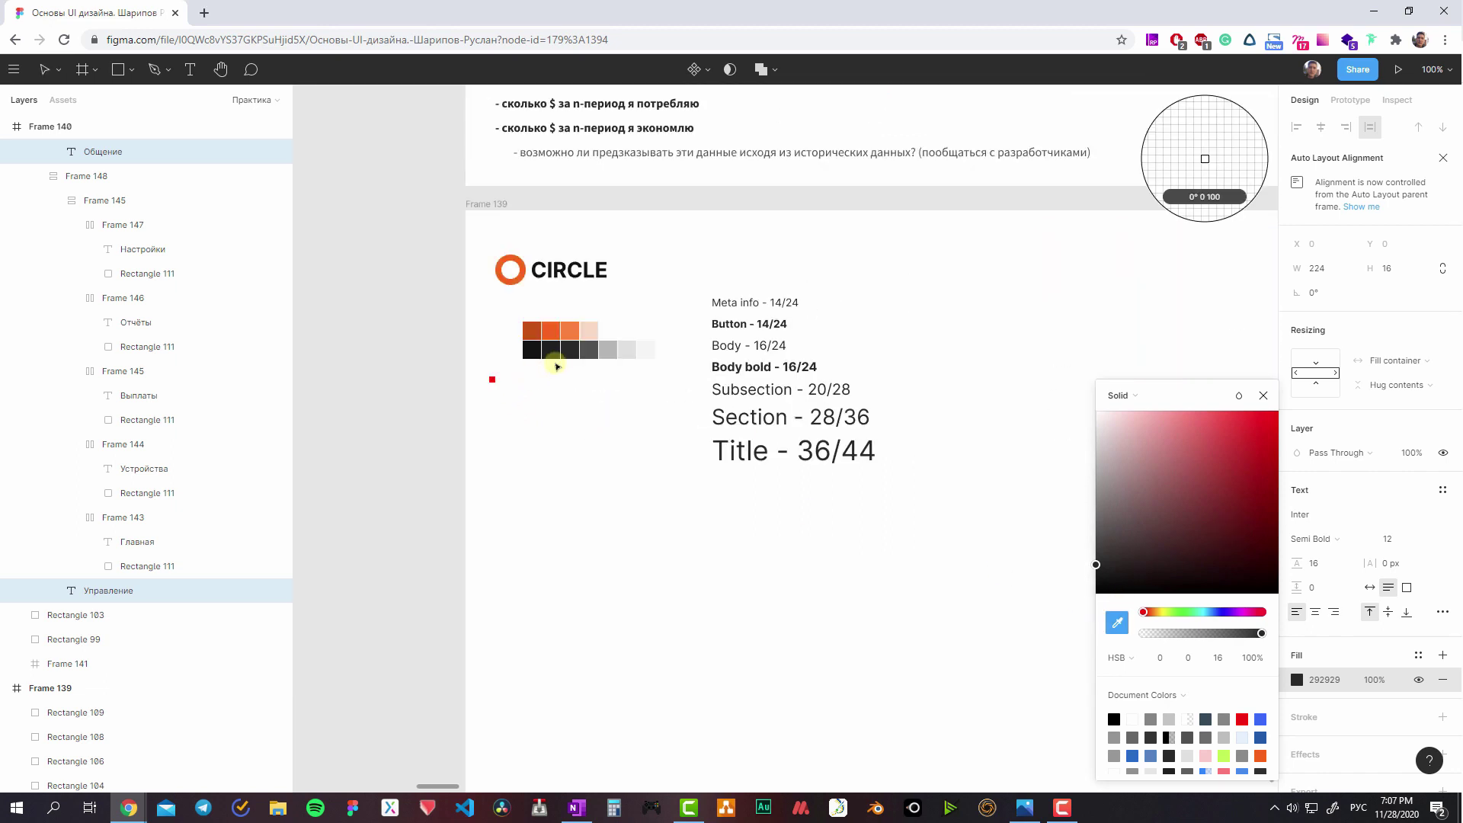
pyautogui.click(591, 358)
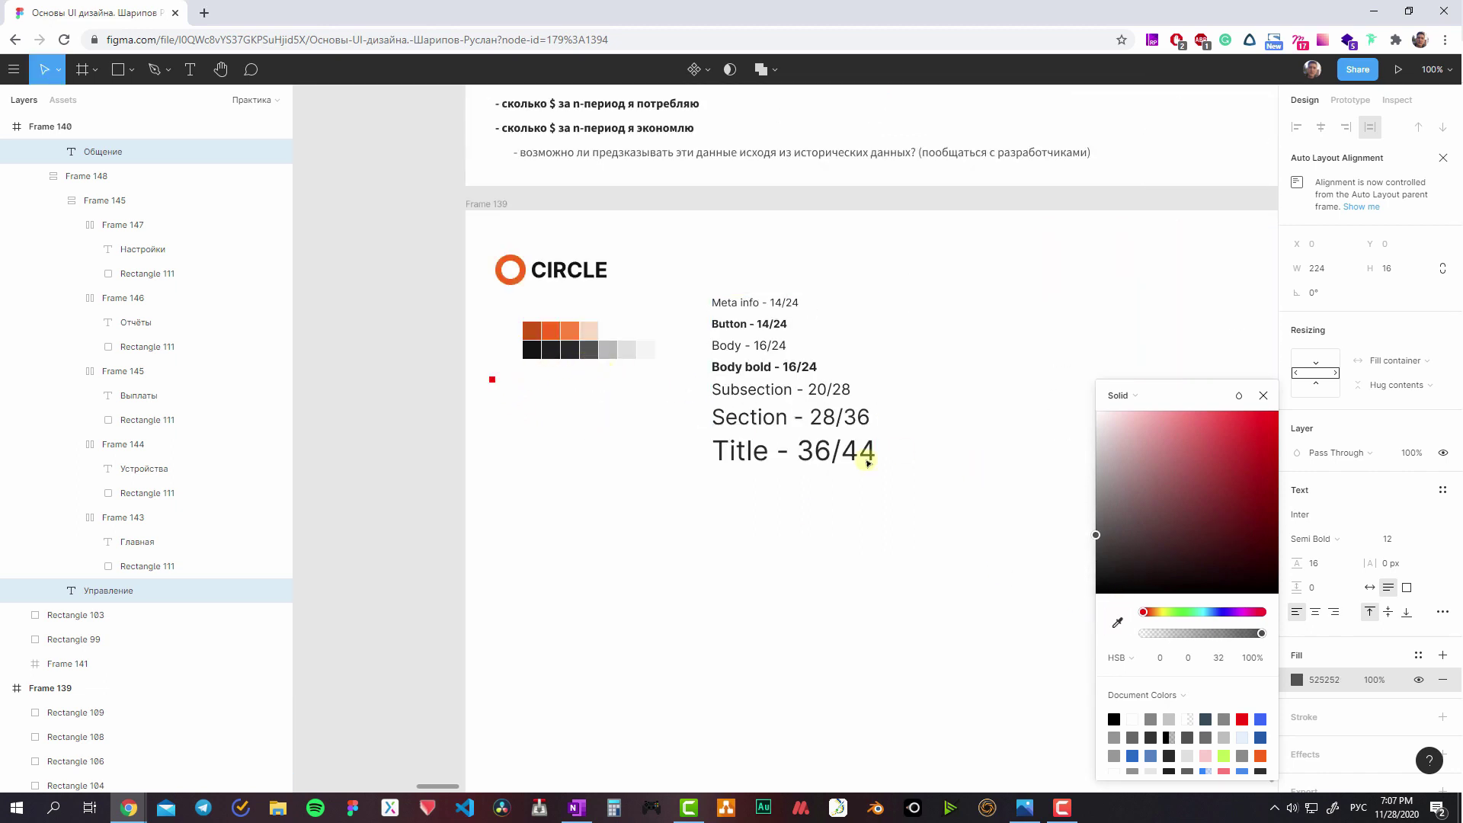
pyautogui.scroll(-5, 521, 412)
pyautogui.click(1011, 429)
pyautogui.click(872, 314)
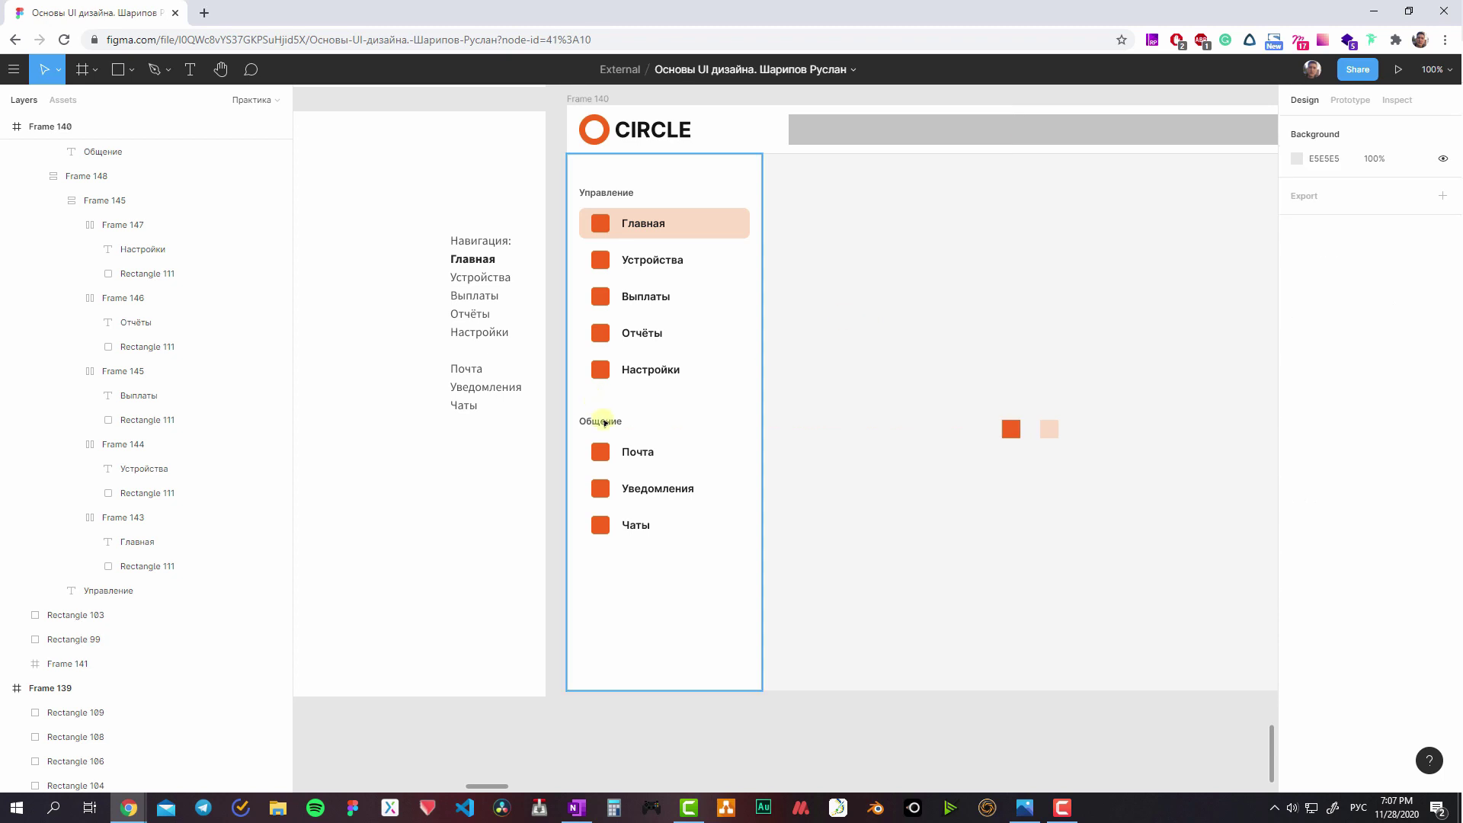
# - Make the Управление and Общение headings Regular weight
pyautogui.click(598, 419)
pyautogui.keyDown('shift'); pyautogui.click(587, 194); pyautogui.keyUp('shift')
pyautogui.click(1310, 539)
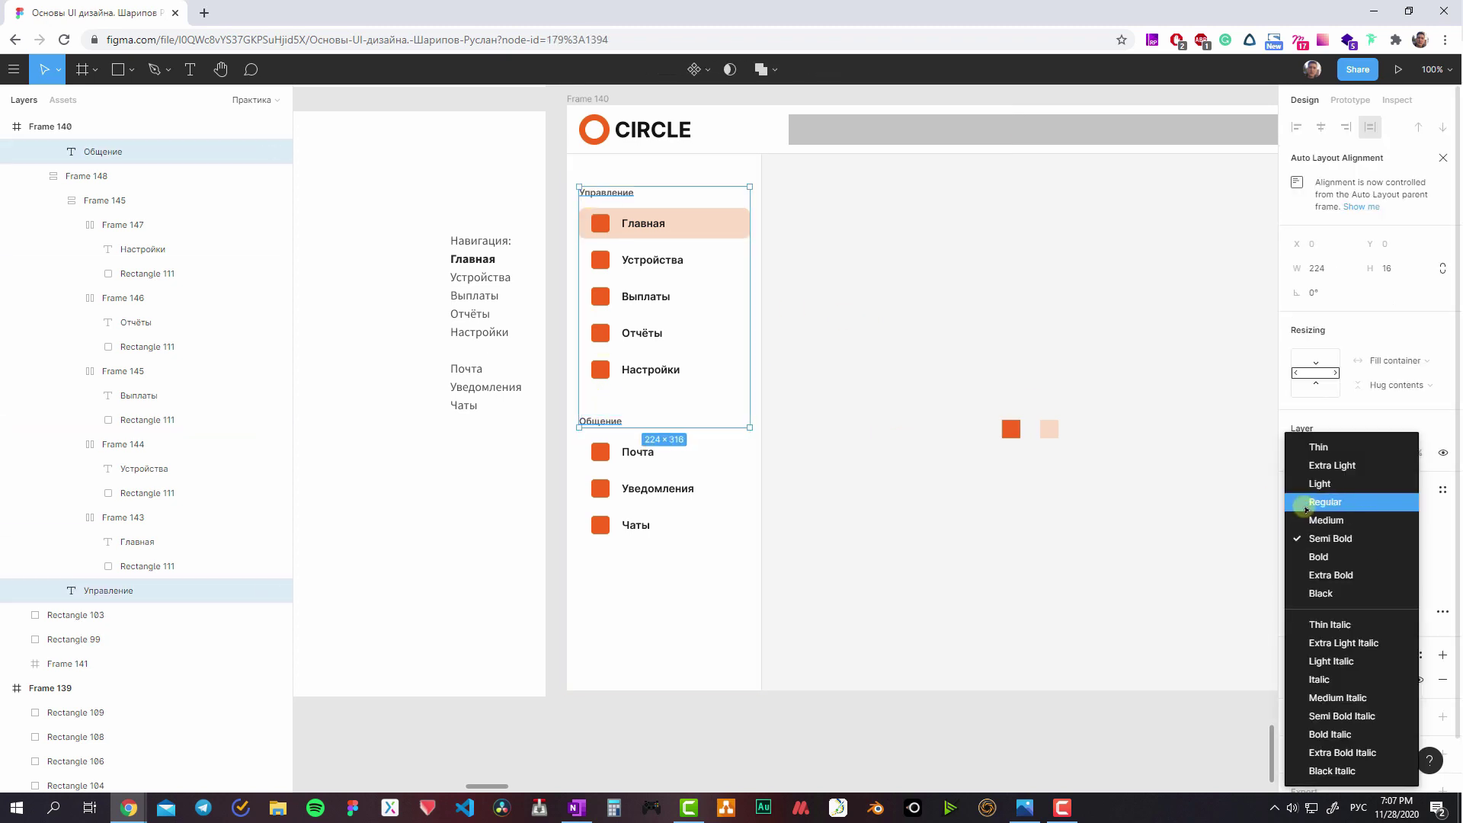
pyautogui.click(1306, 496)
pyautogui.click(1103, 405)
# - Zoom to 100% and bring the sidebar into the middle of the view
pyautogui.hotkey('shift', '0')
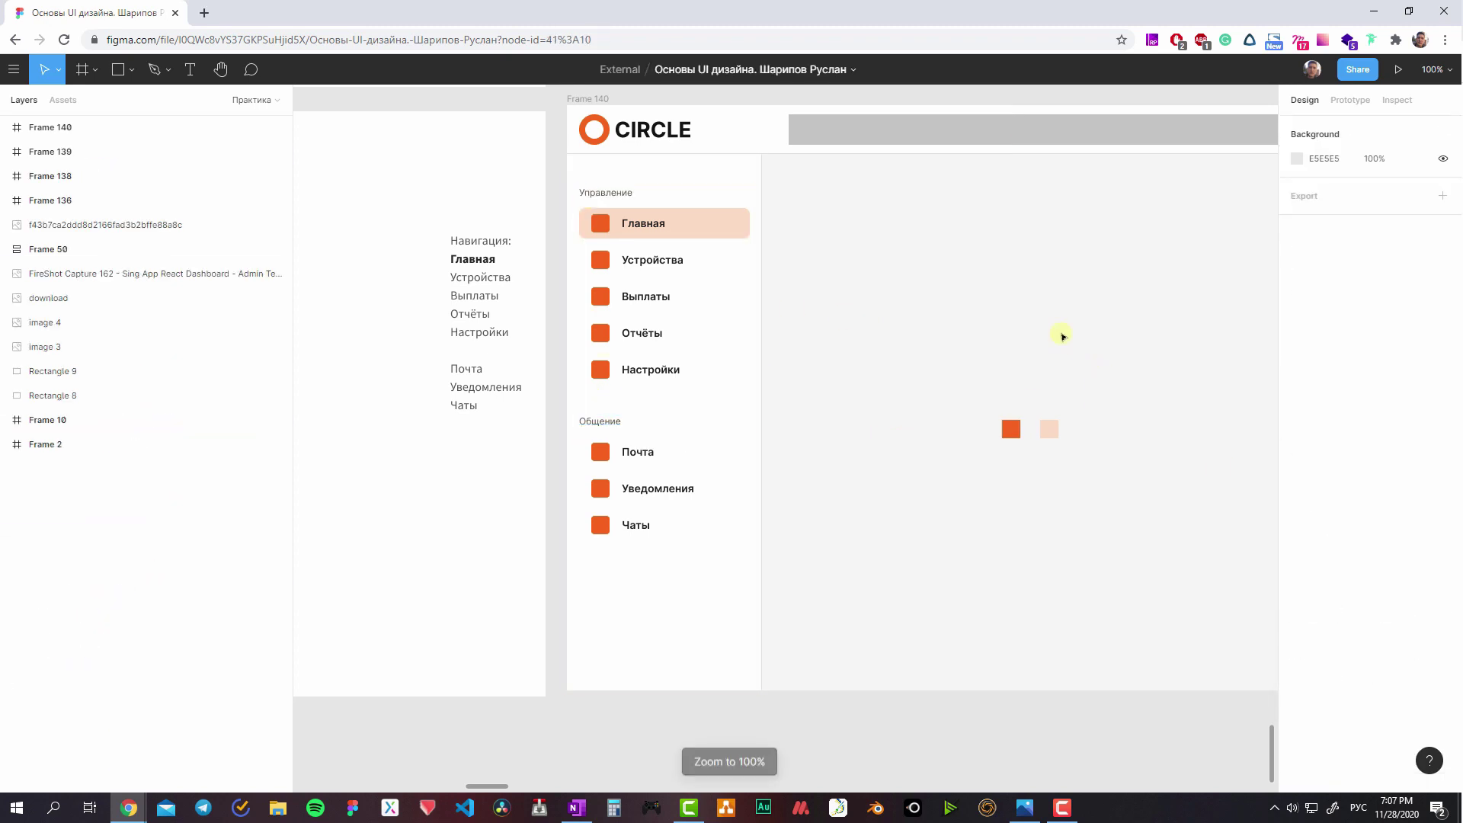
pyautogui.moveTo(1063, 336); pyautogui.dragTo(920, 367)
pyautogui.click(528, 408)
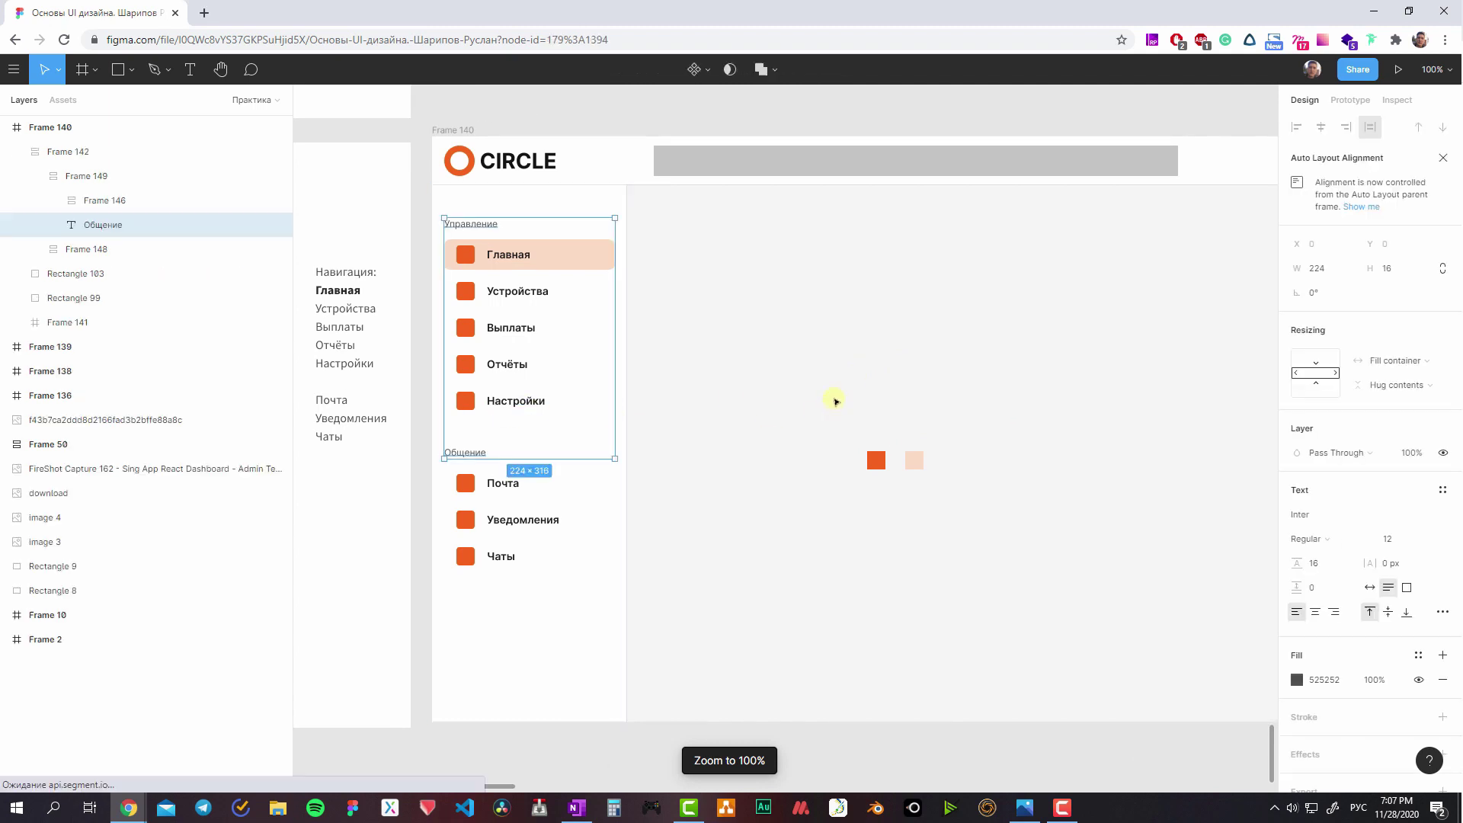
pyautogui.click(838, 395)
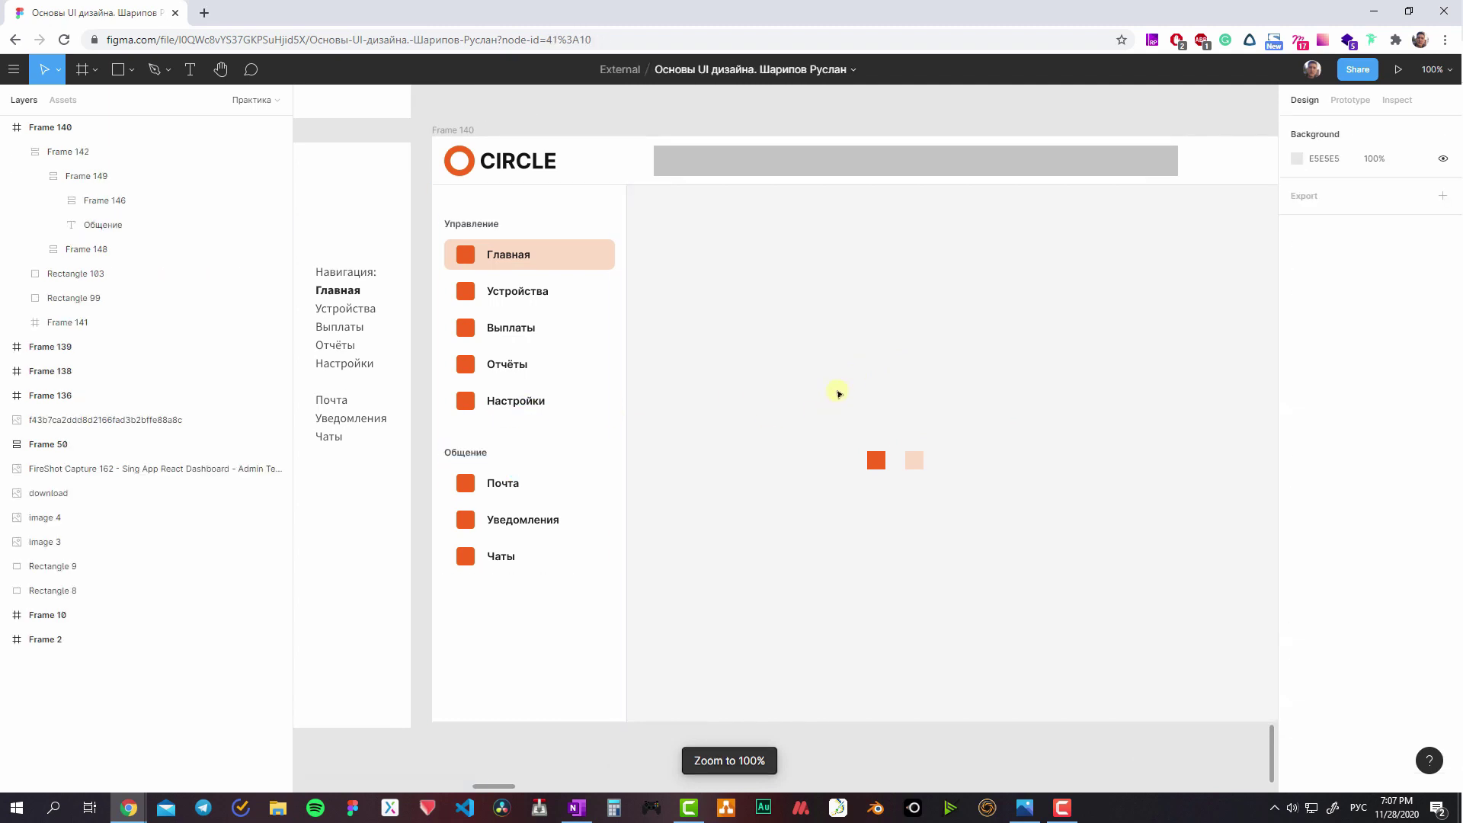
pyautogui.keyDown('ctrl'); pyautogui.click(464, 230); pyautogui.keyUp('ctrl')
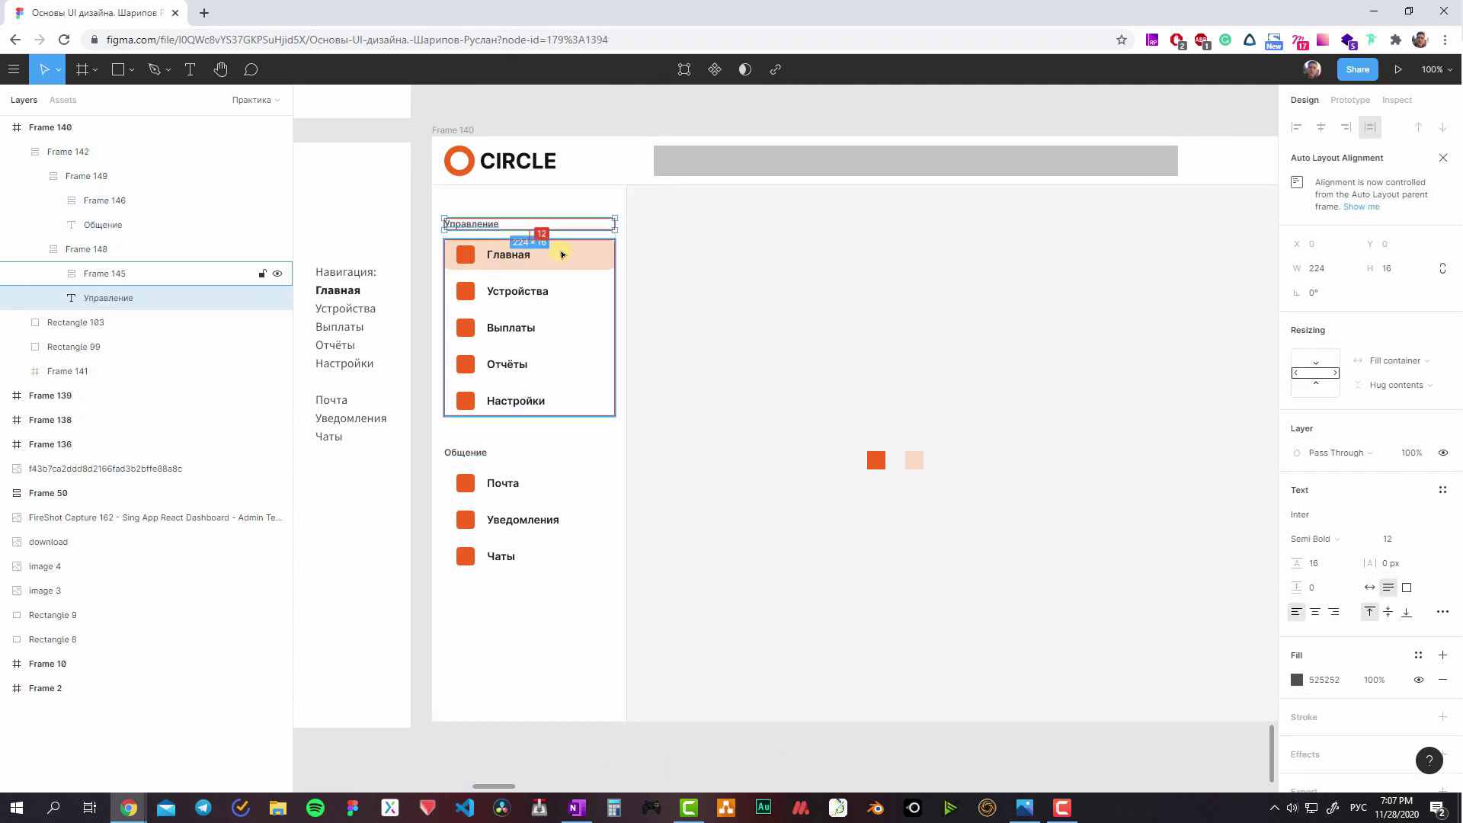
pyautogui.click(743, 280)
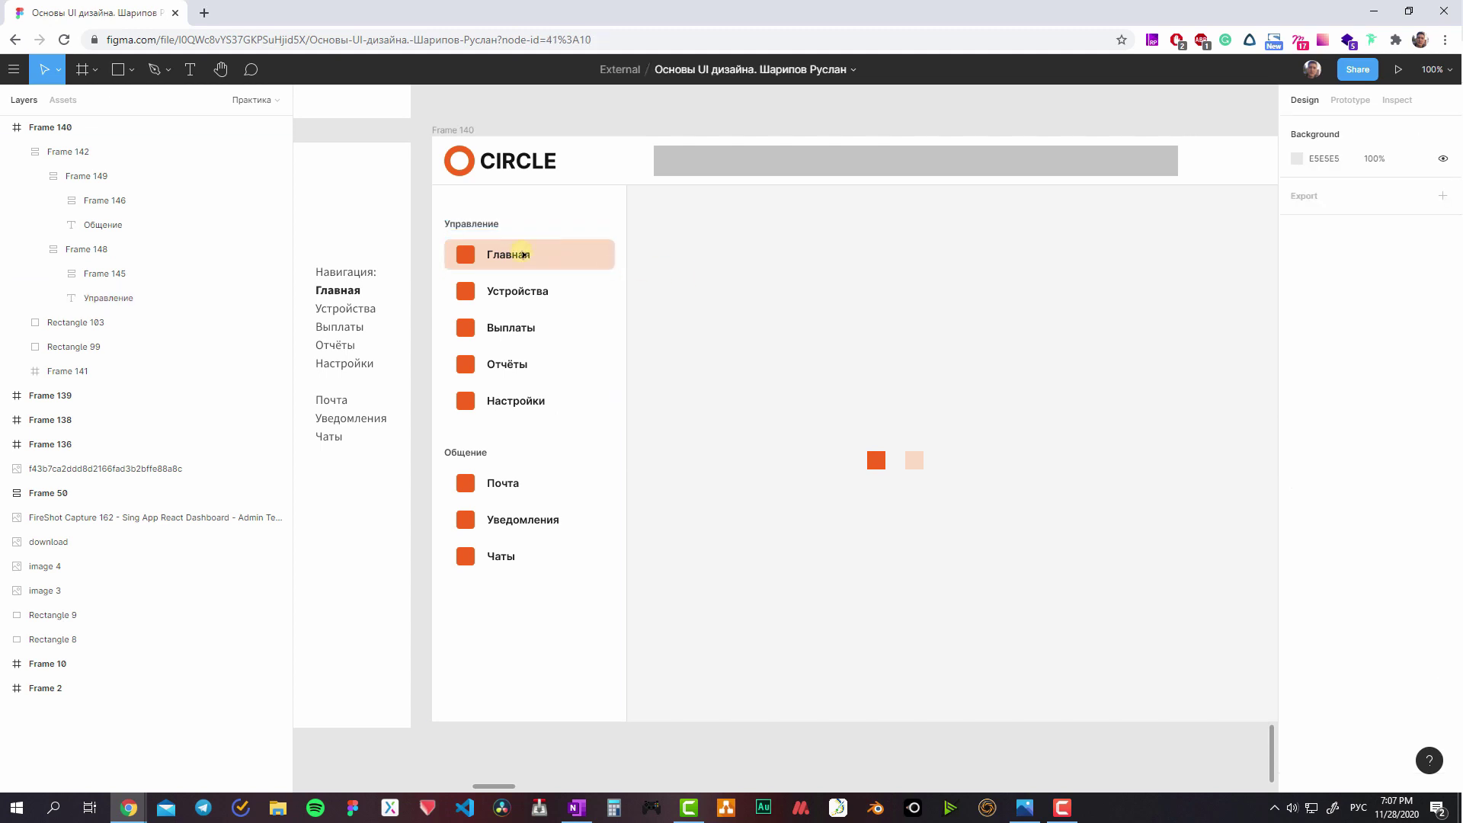
pyautogui.doubleClick(514, 416)
pyautogui.press('Escape')
pyautogui.click(536, 395)
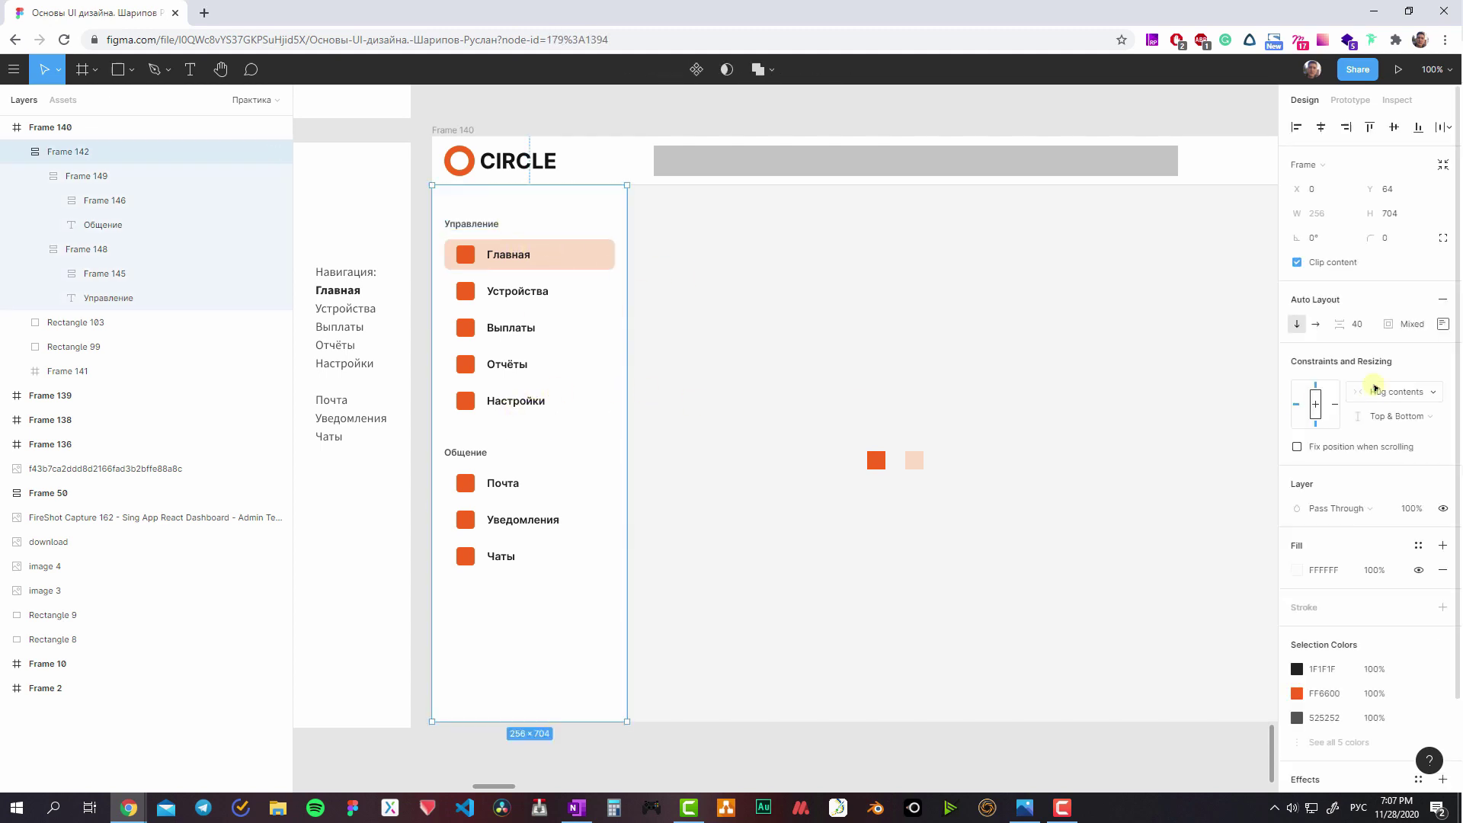
pyautogui.click(1365, 329)
pyautogui.write('16')
pyautogui.press('Return')
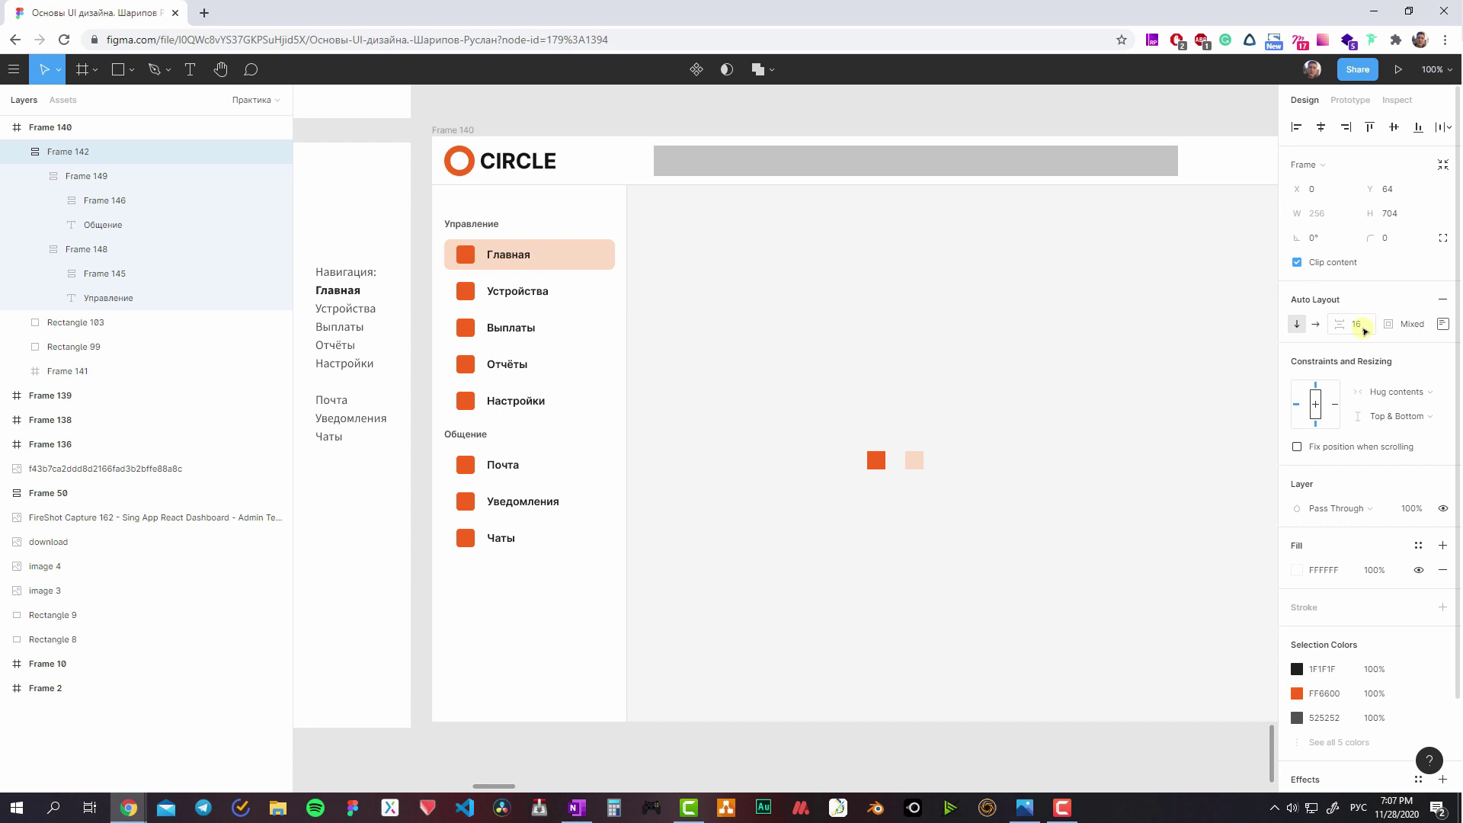
pyautogui.click(1365, 329)
pyautogui.write('24')
pyautogui.press('Return')
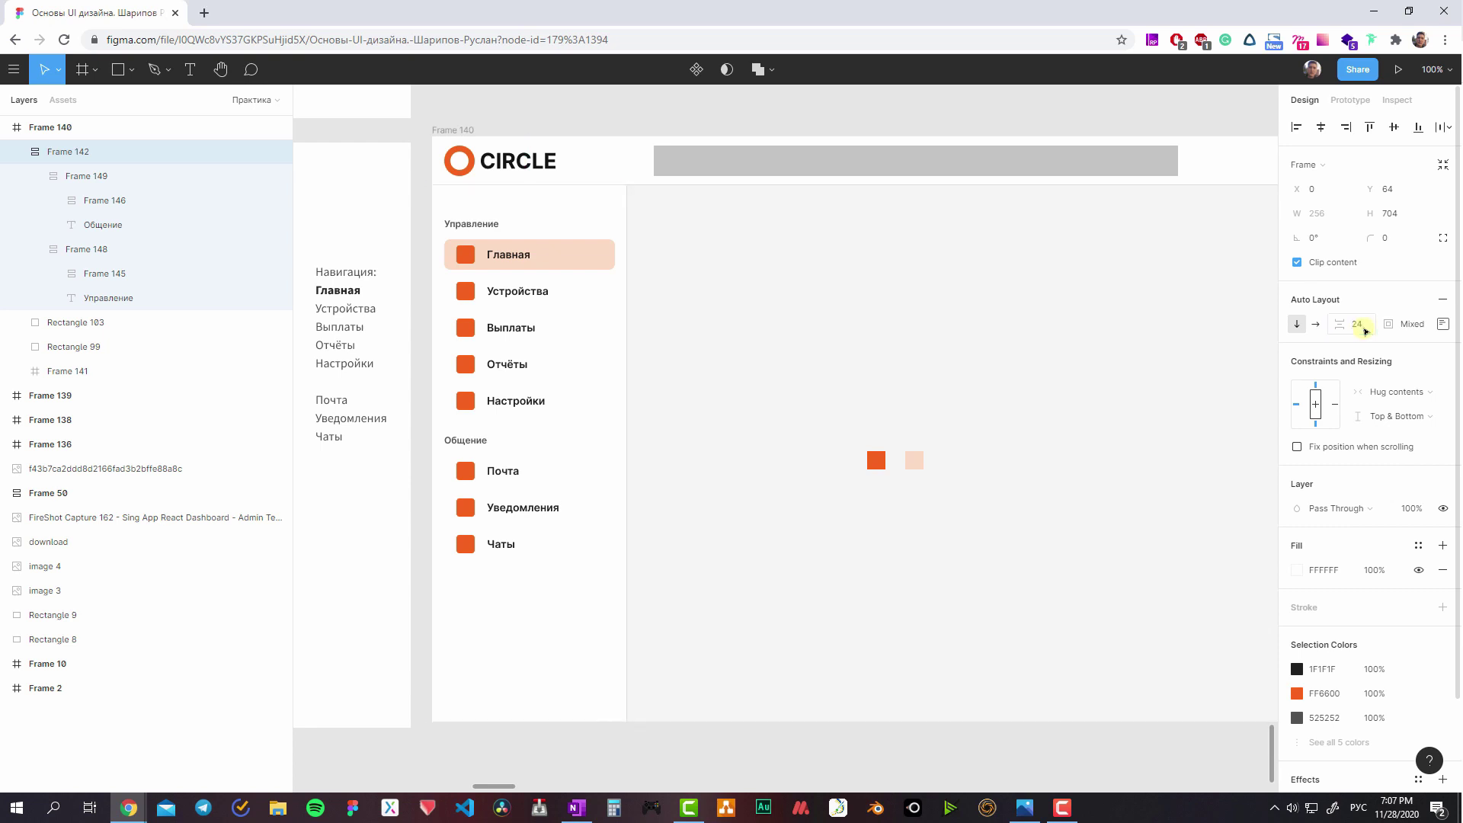
pyautogui.write('0')
pyautogui.press('Return')
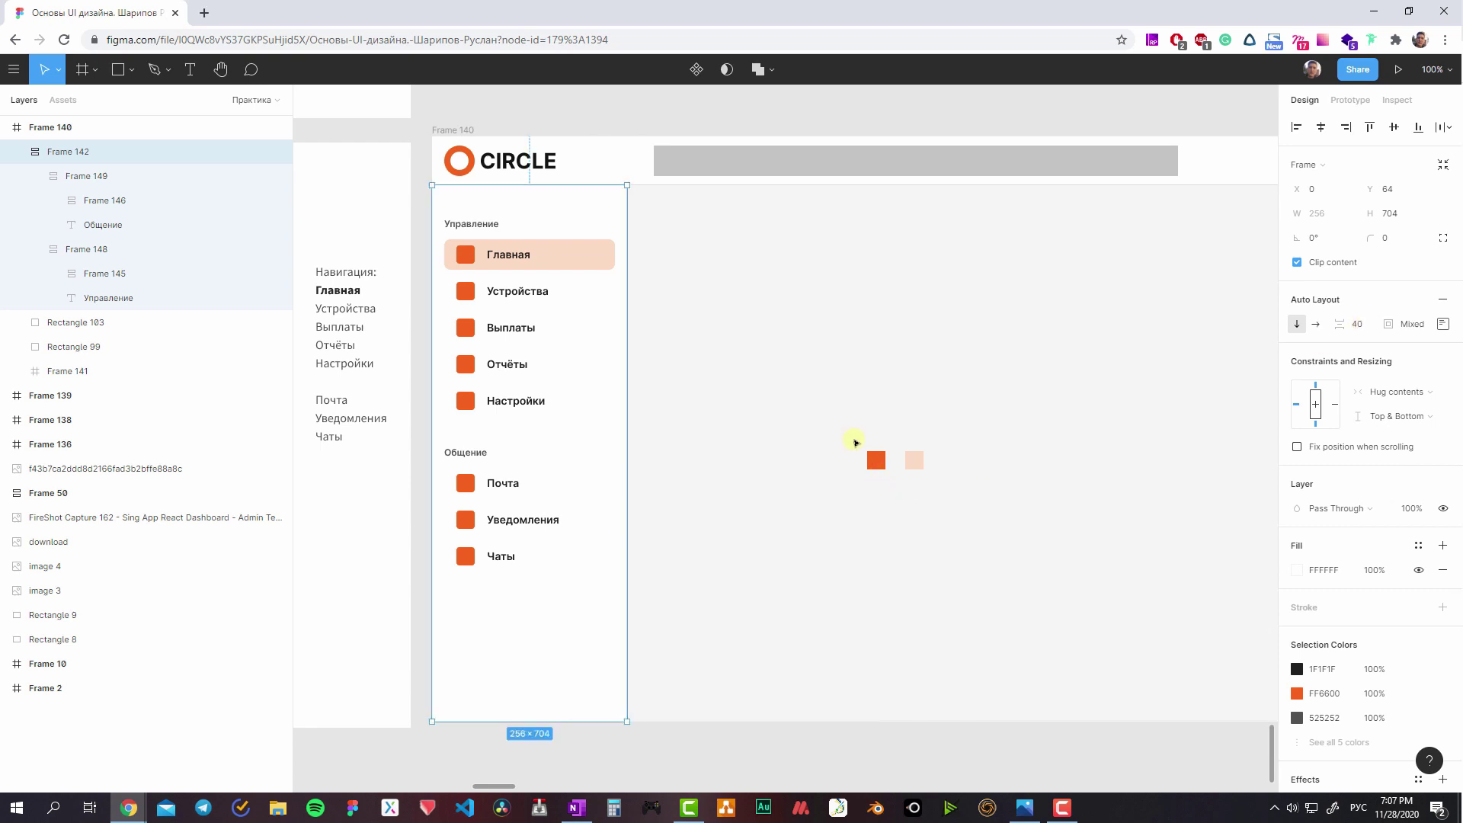
pyautogui.moveTo(853, 441); pyautogui.dragTo(982, 512)
pyautogui.click(929, 412)
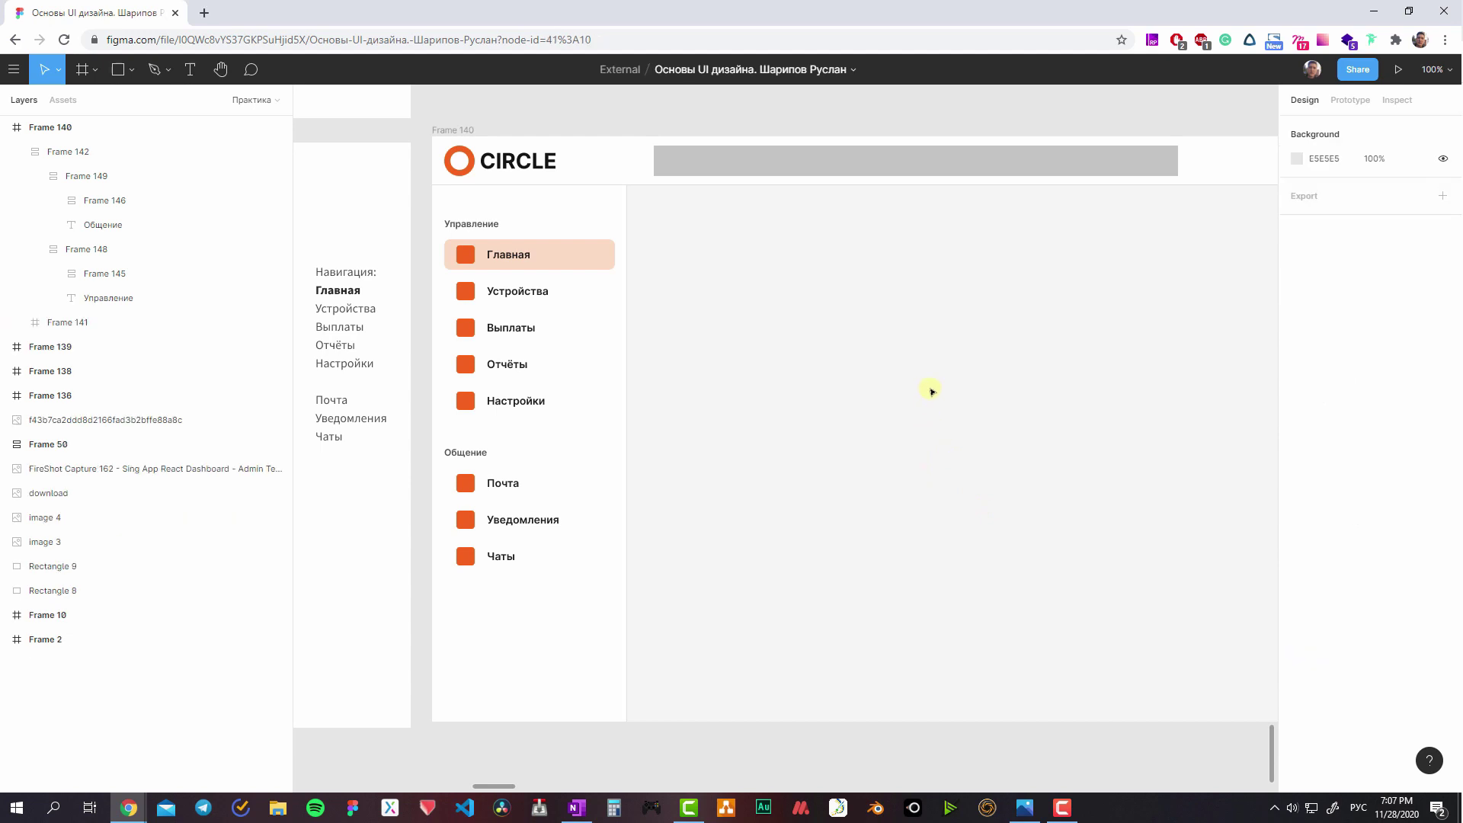
pyautogui.click(552, 267)
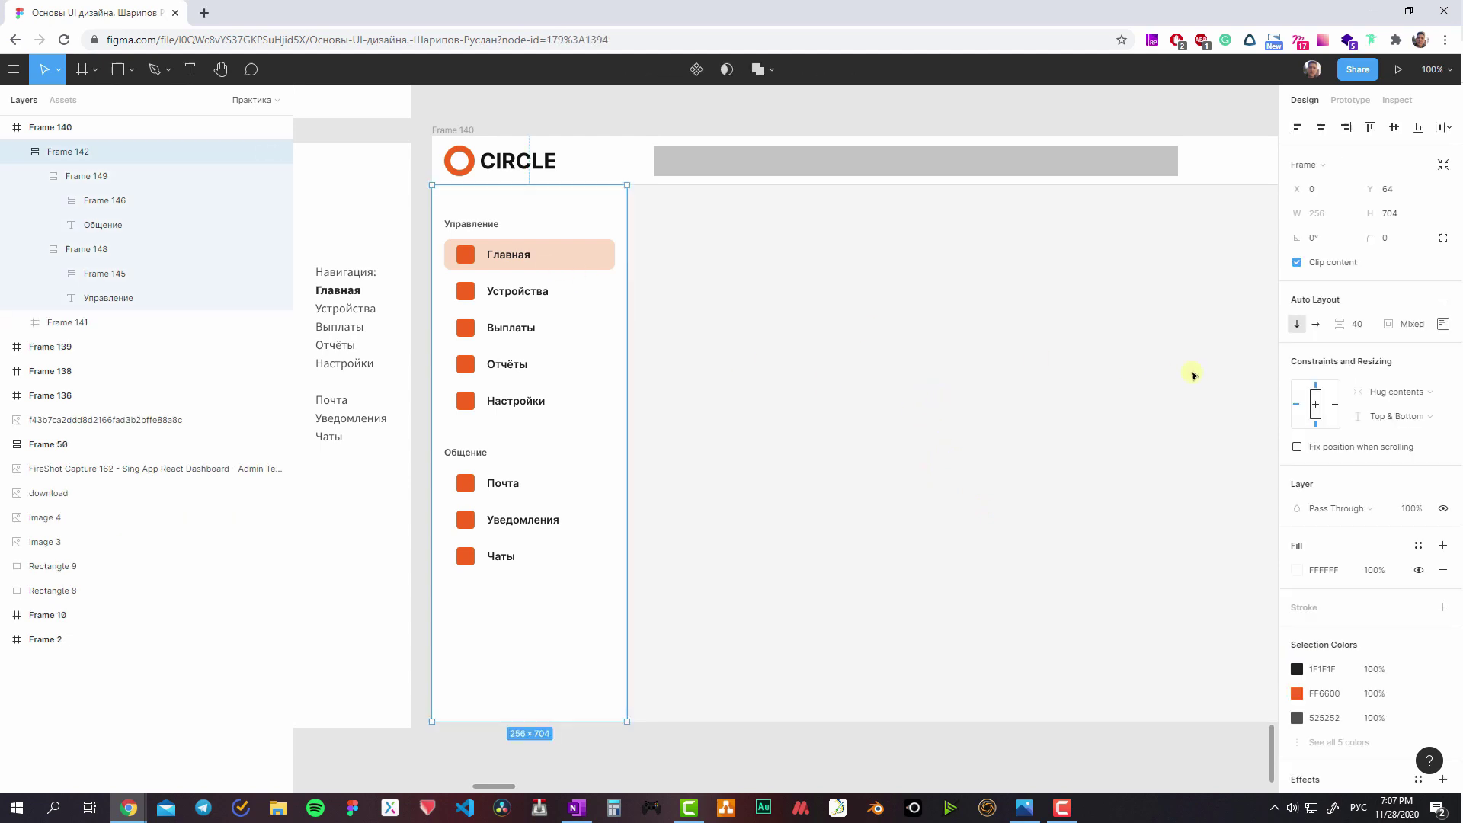
pyautogui.click(1442, 324)
pyautogui.click(817, 276)
pyautogui.doubleClick(538, 249)
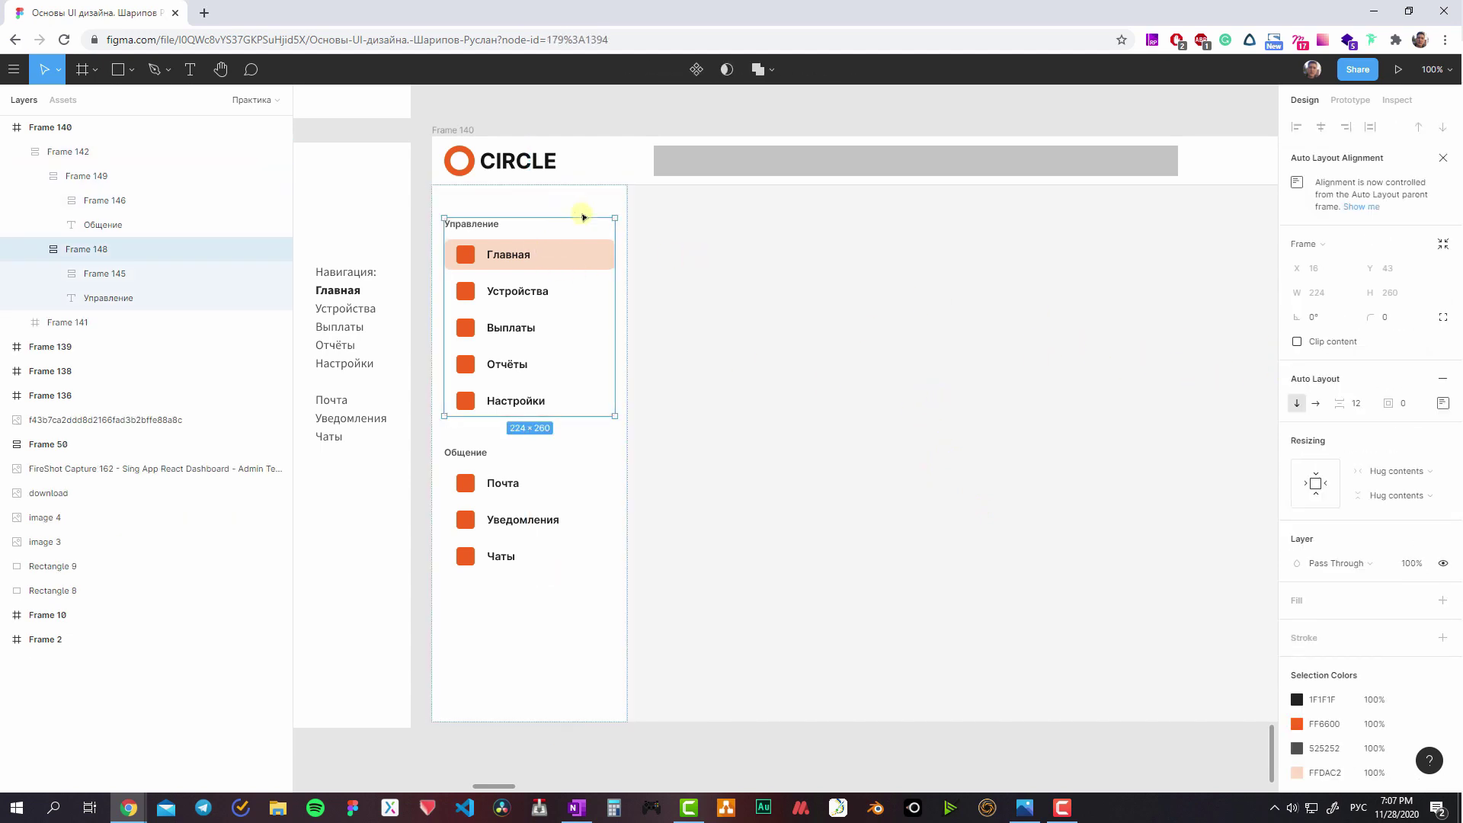
pyautogui.doubleClick(538, 253)
pyautogui.click(523, 516)
pyautogui.press('Escape')
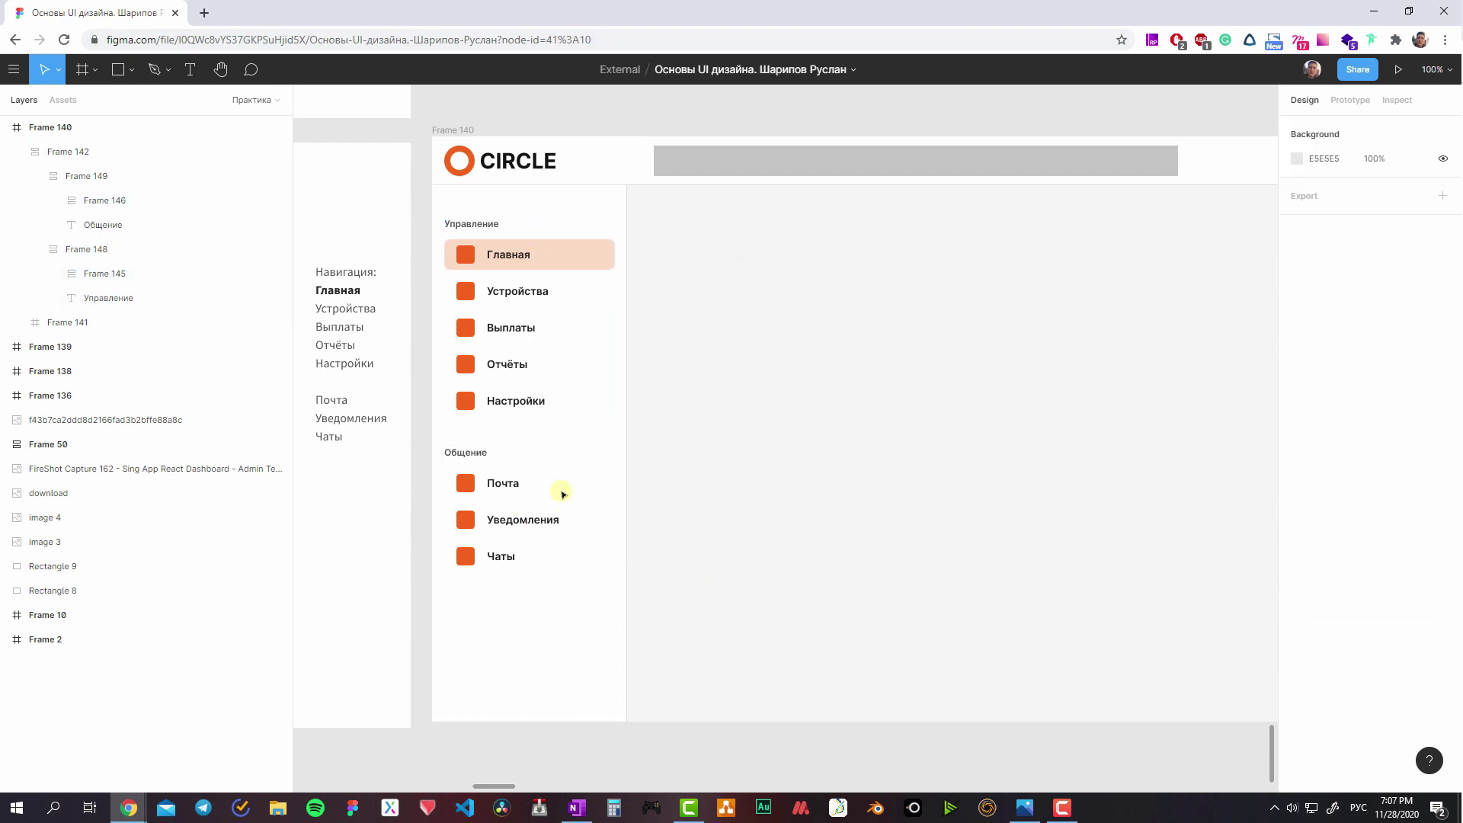
pyautogui.click(562, 490)
# - Set Frame 142's auto-layout padding to 16 on all sides, correcting a 24 top value
pyautogui.click(1442, 324)
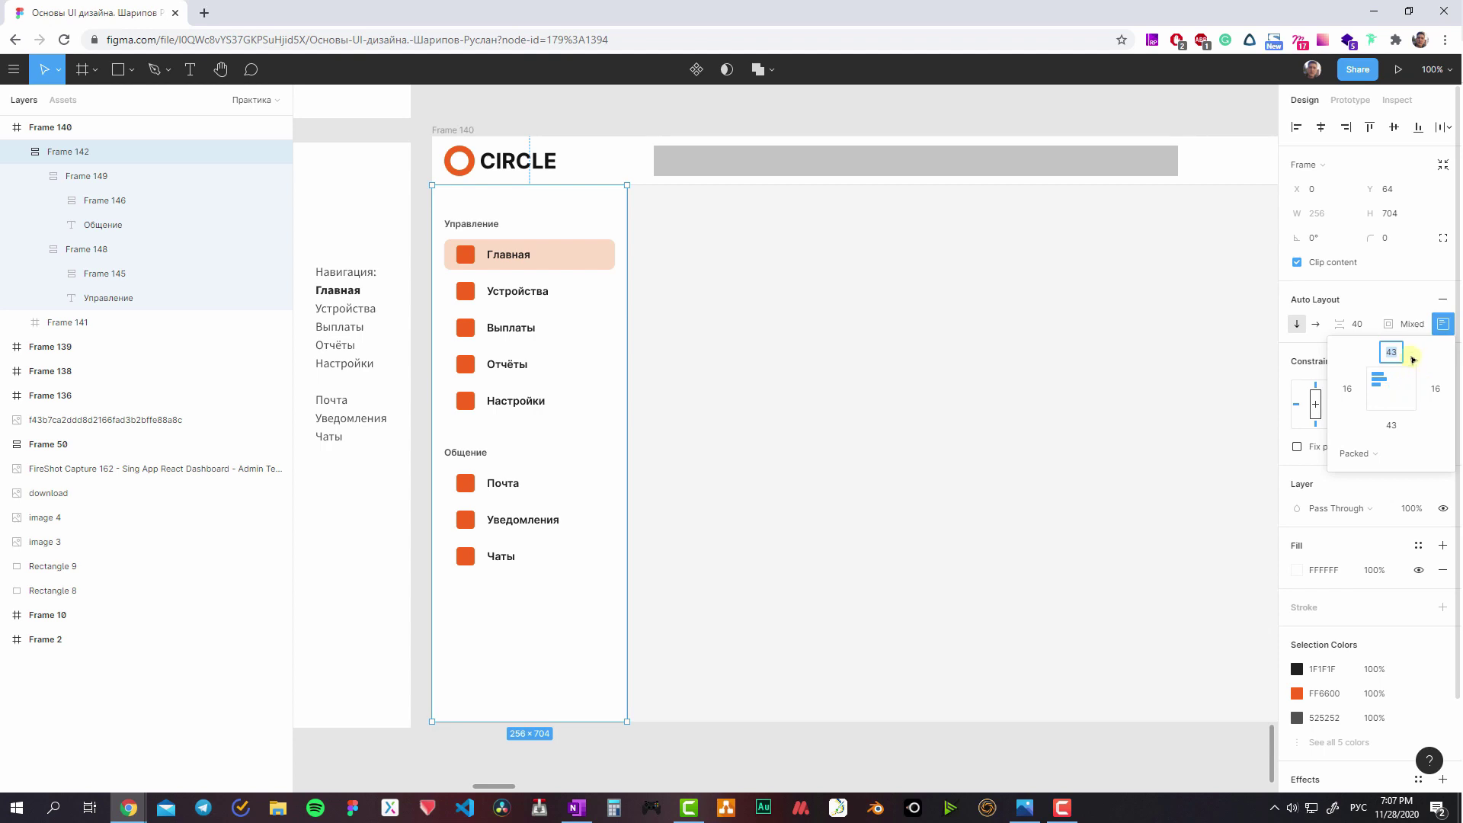
pyautogui.write('16')
pyautogui.press('Return')
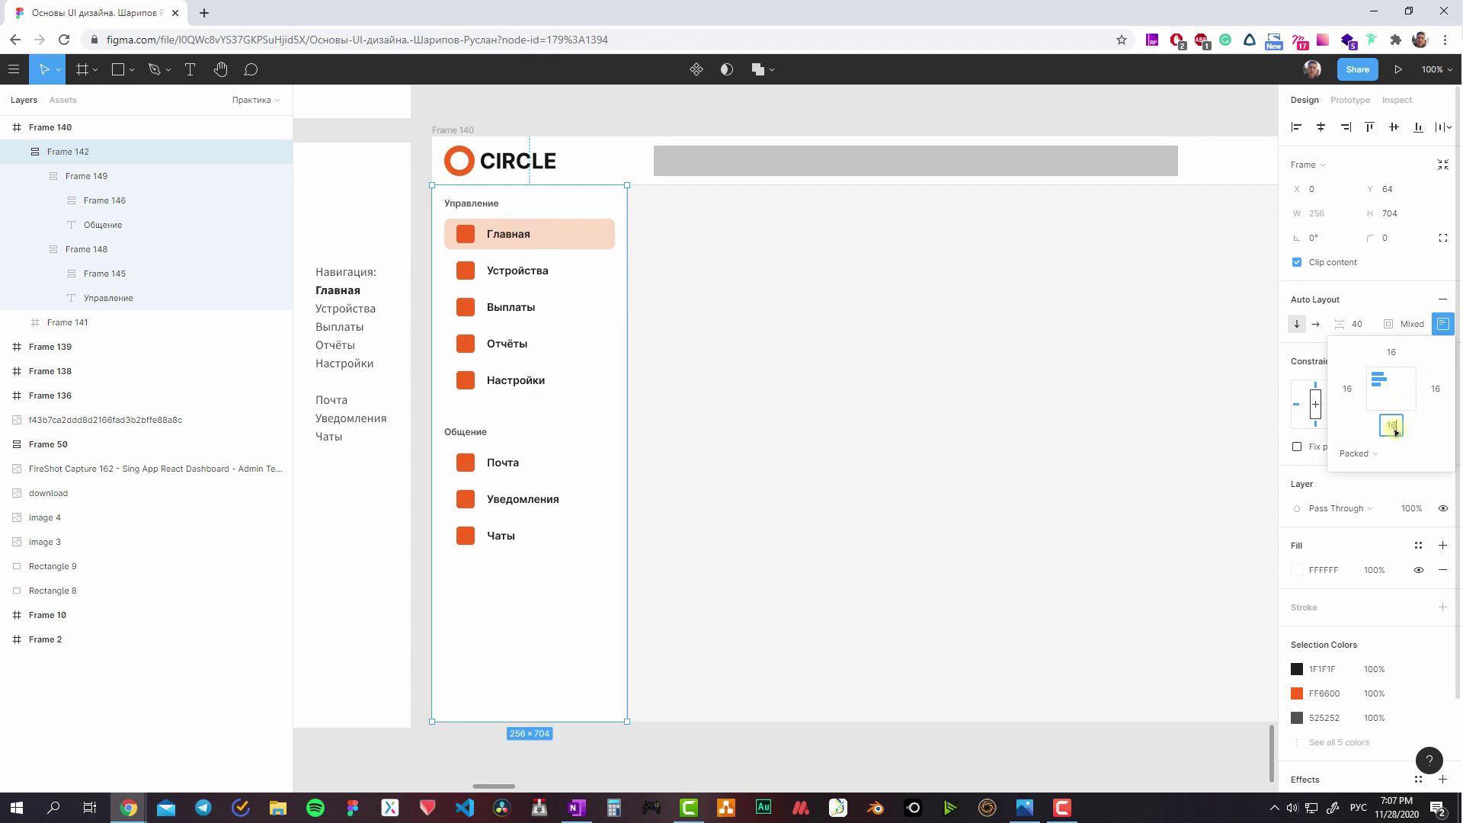
pyautogui.press('Return')
pyautogui.press('Return')
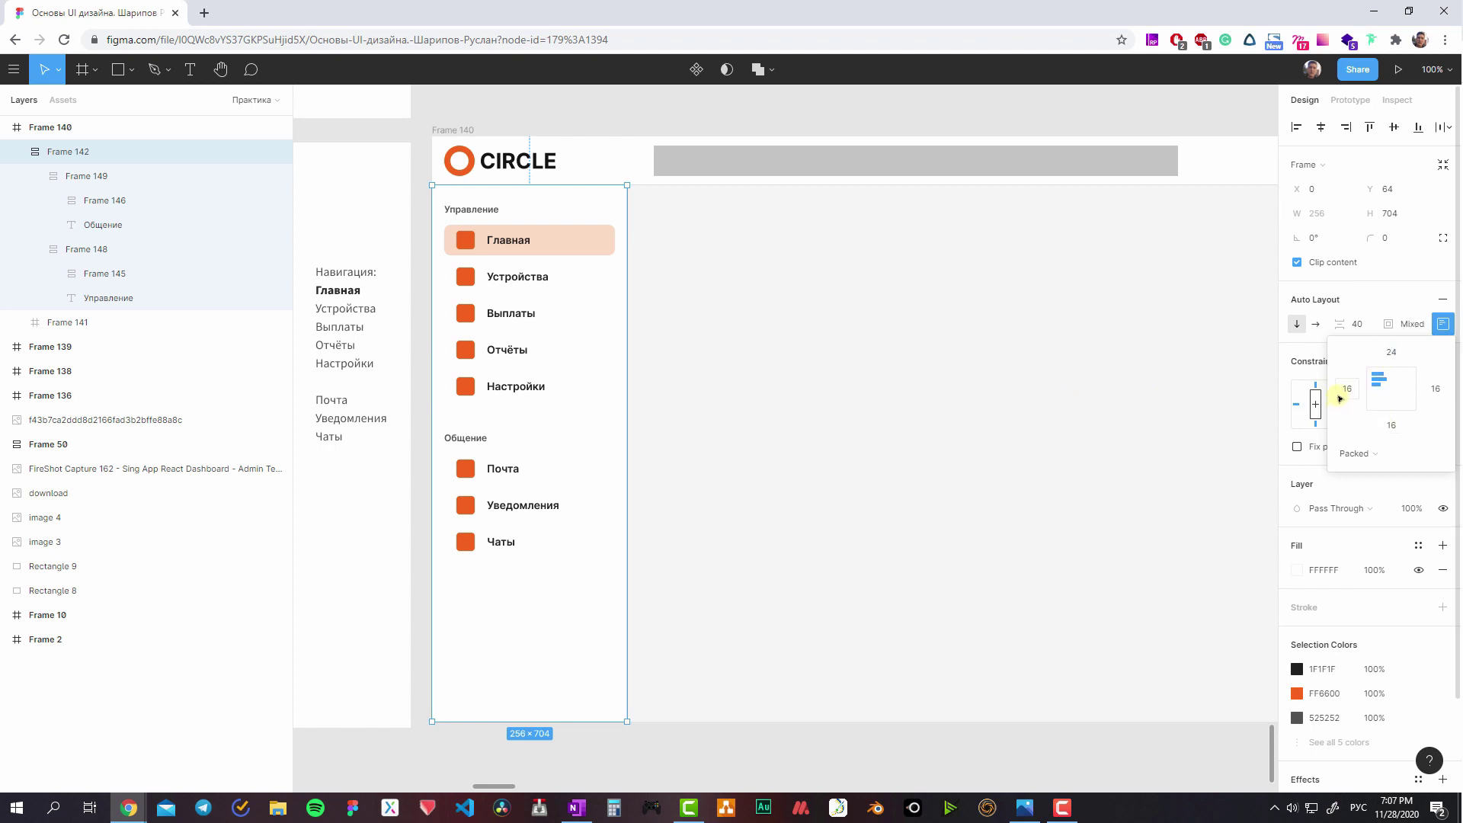
pyautogui.press('Return')
pyautogui.click(980, 363)
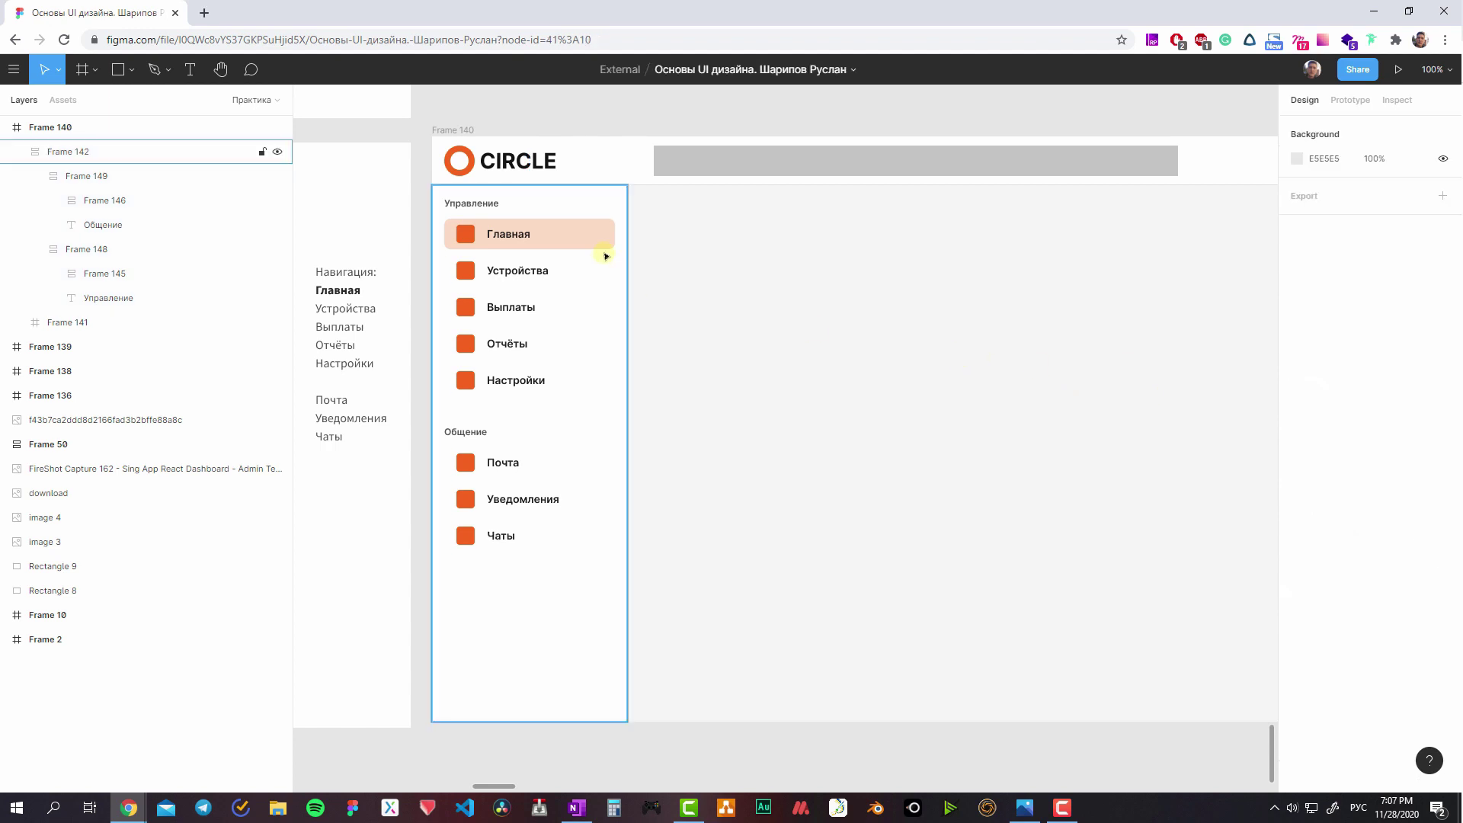
pyautogui.doubleClick(492, 241)
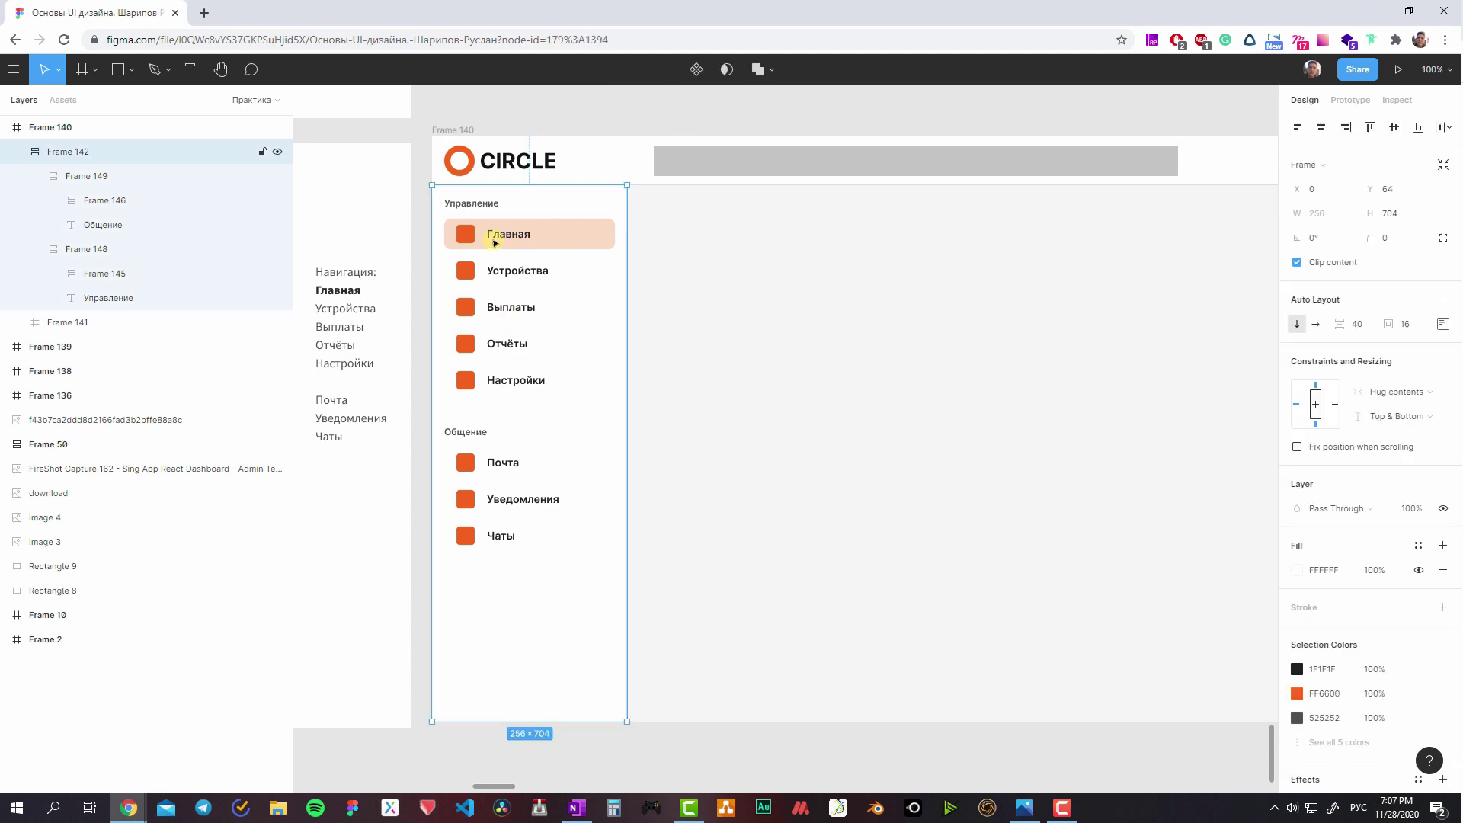
pyautogui.click(989, 401)
pyautogui.hscroll(5, 934, 398)
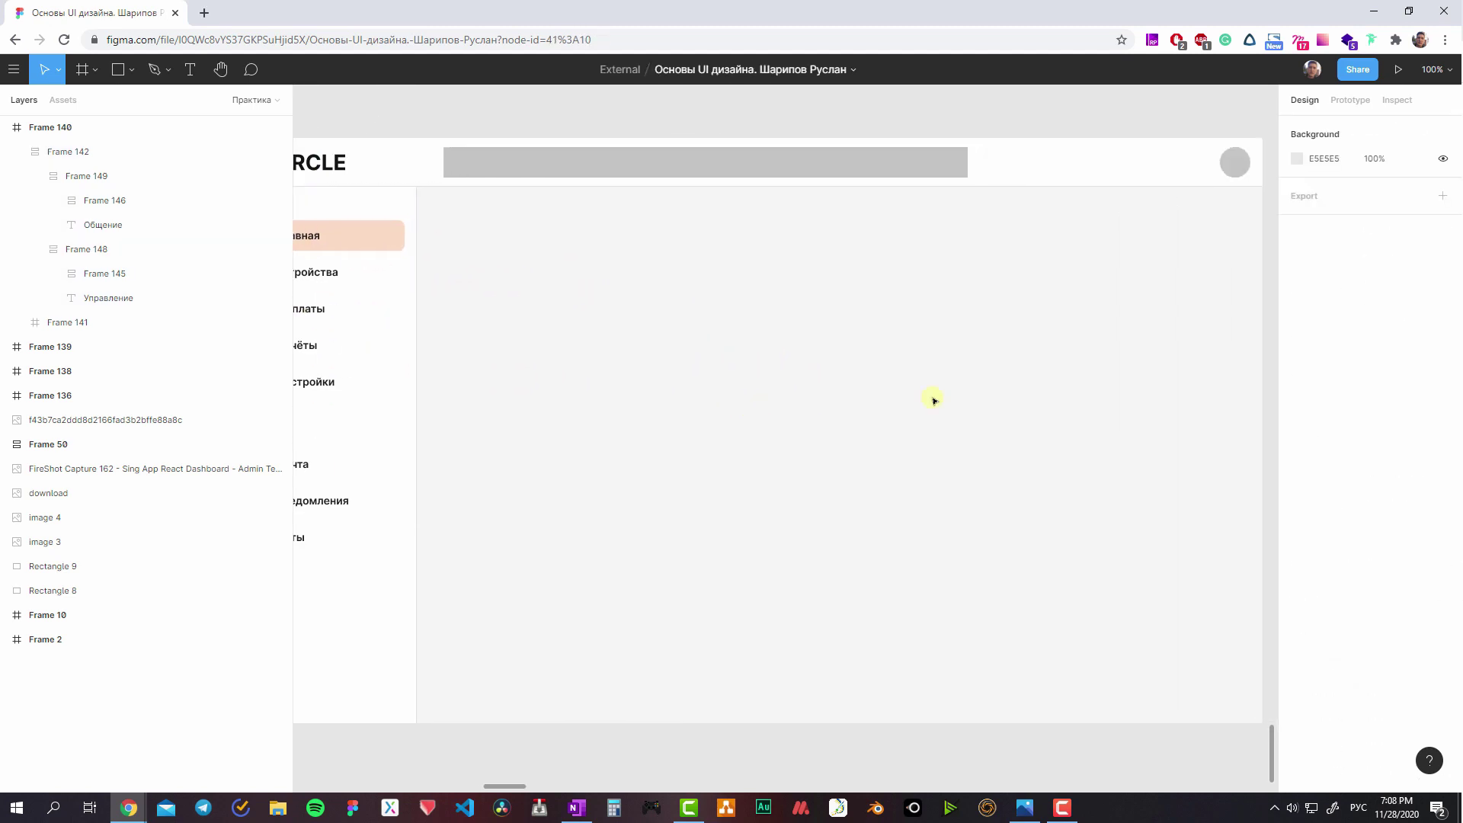
pyautogui.hscroll(-1, 892, 381)
pyautogui.hscroll(-5, 831, 364)
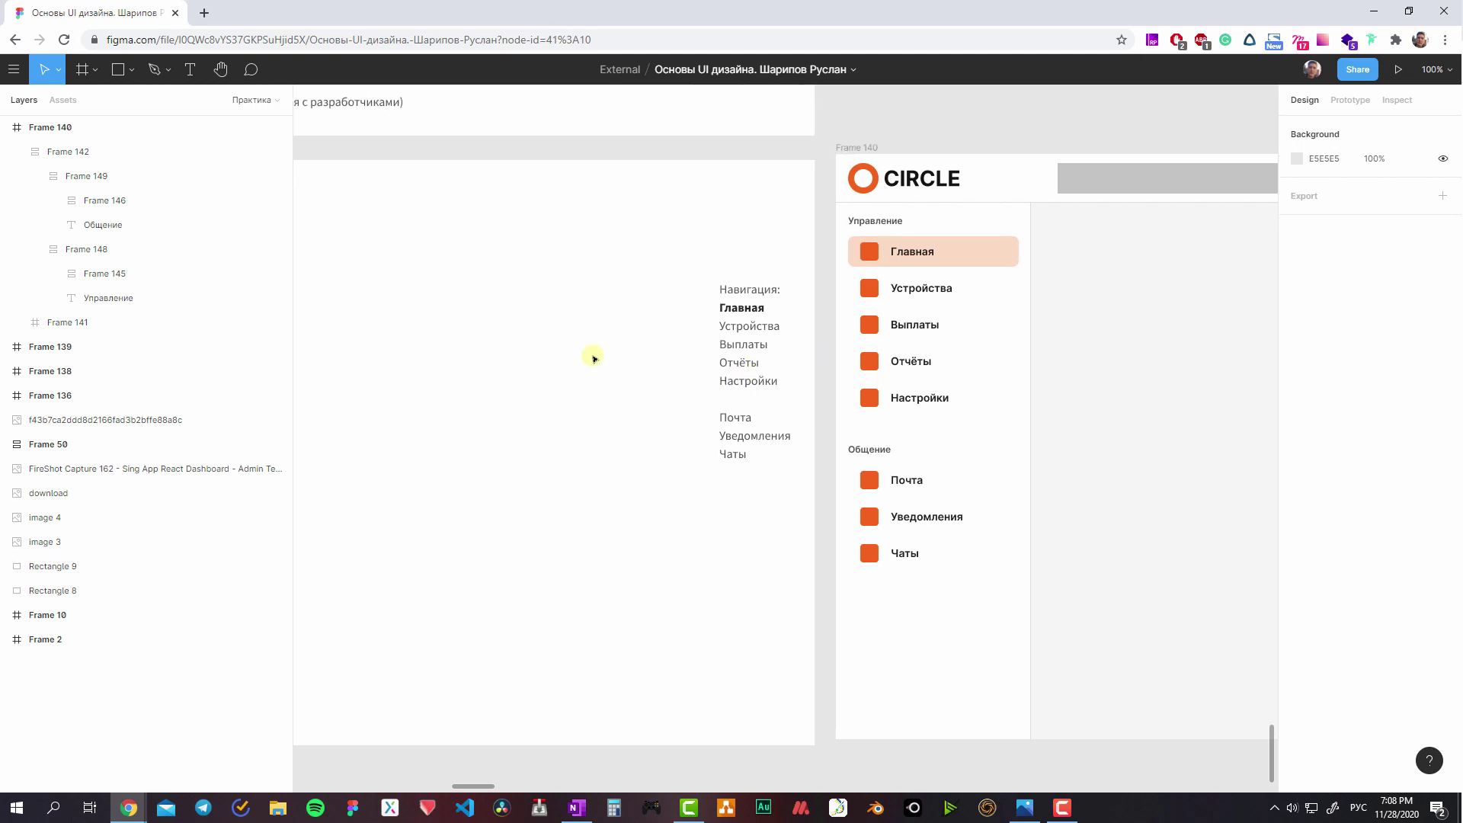
pyautogui.hscroll(-3, 592, 356)
pyautogui.click(637, 376)
pyautogui.moveTo(636, 377); pyautogui.dragTo(716, 355)
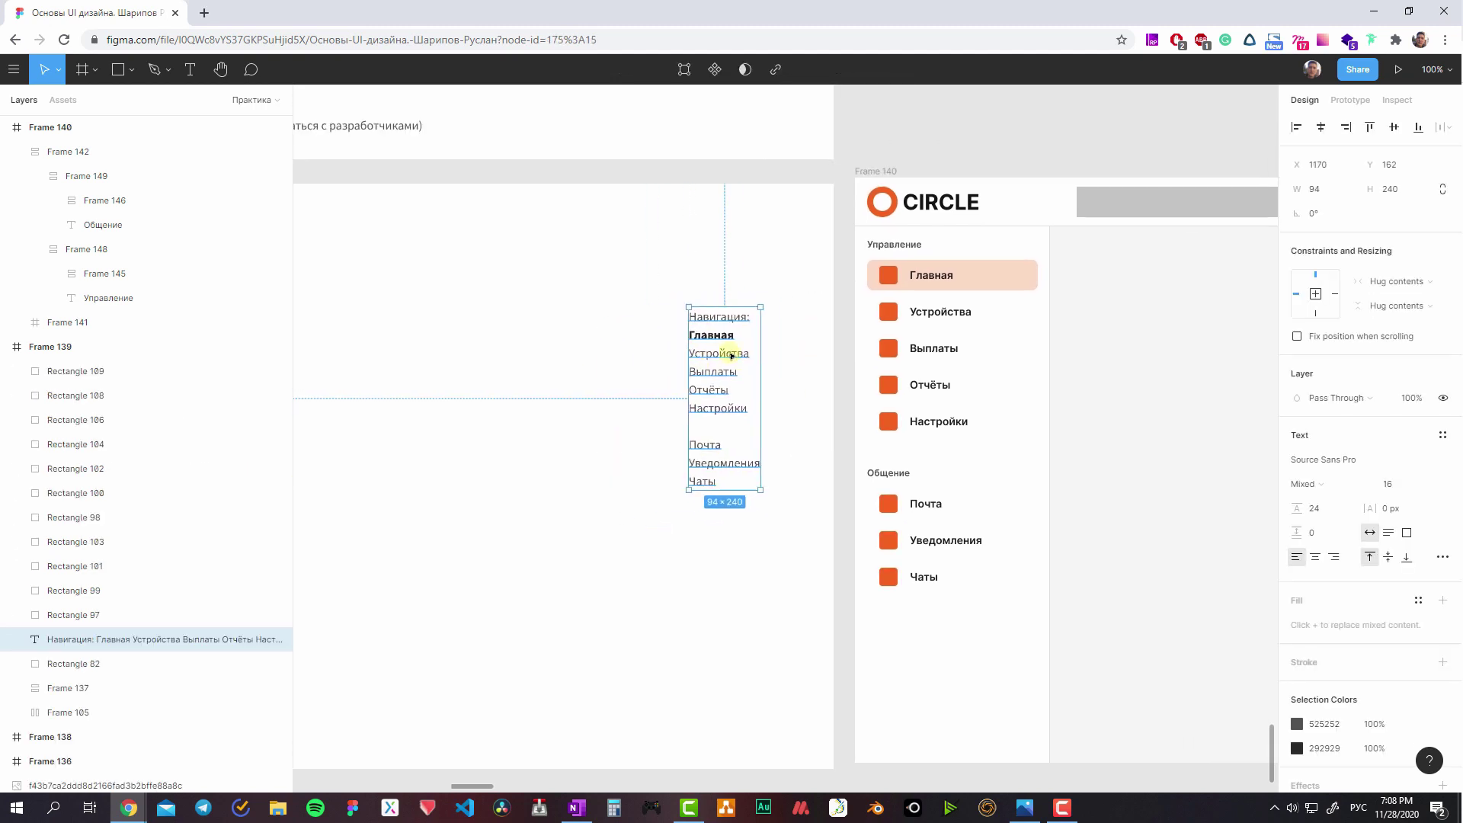
pyautogui.moveTo(633, 256); pyautogui.dragTo(798, 536)
pyautogui.click(685, 474)
pyautogui.hscroll(-2, 777, 594)
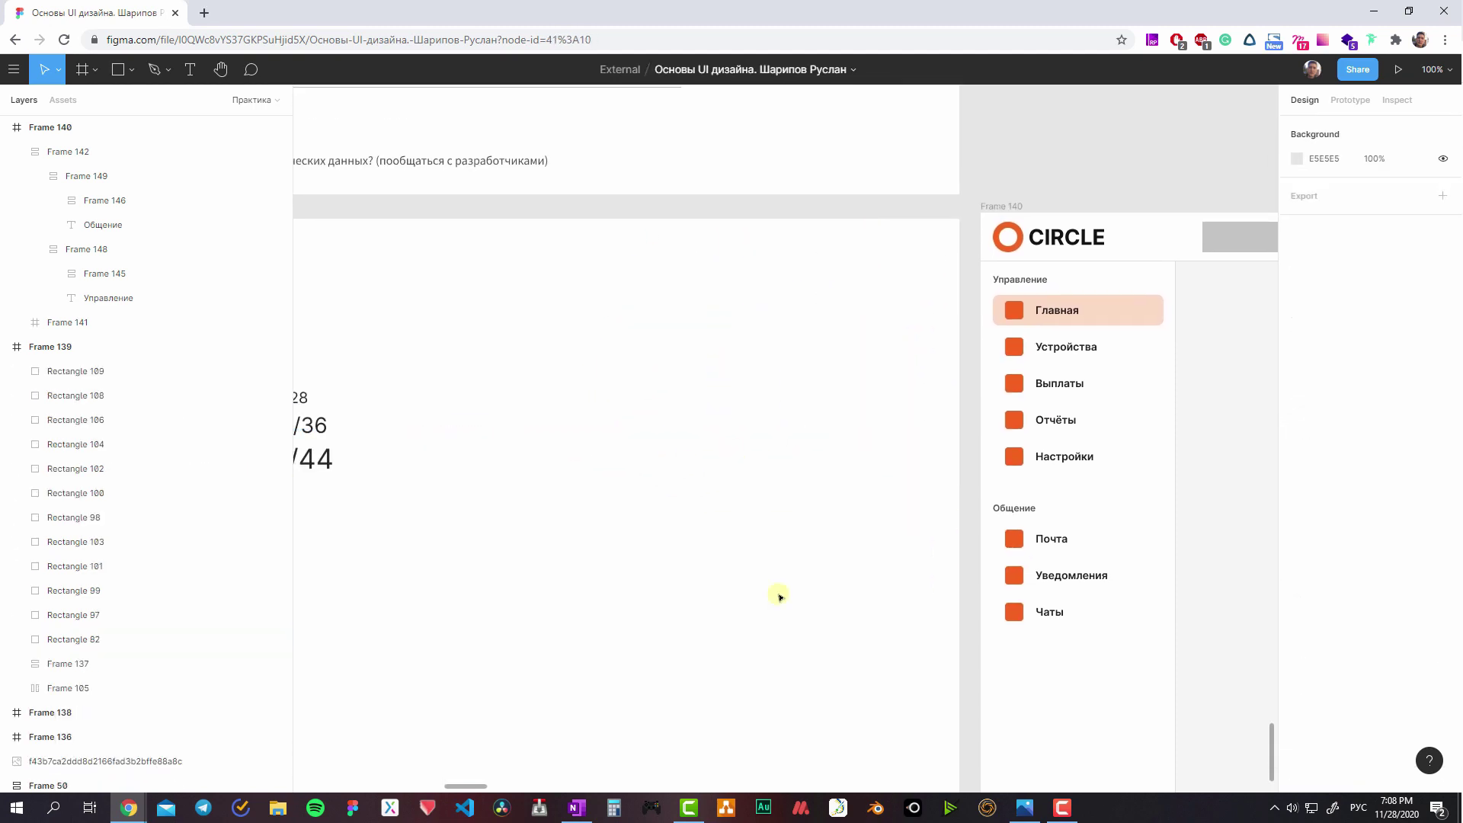
pyautogui.scroll(5, 778, 594)
pyautogui.hscroll(-5, 777, 594)
pyautogui.scroll(4, 823, 366)
pyautogui.hscroll(1, 822, 365)
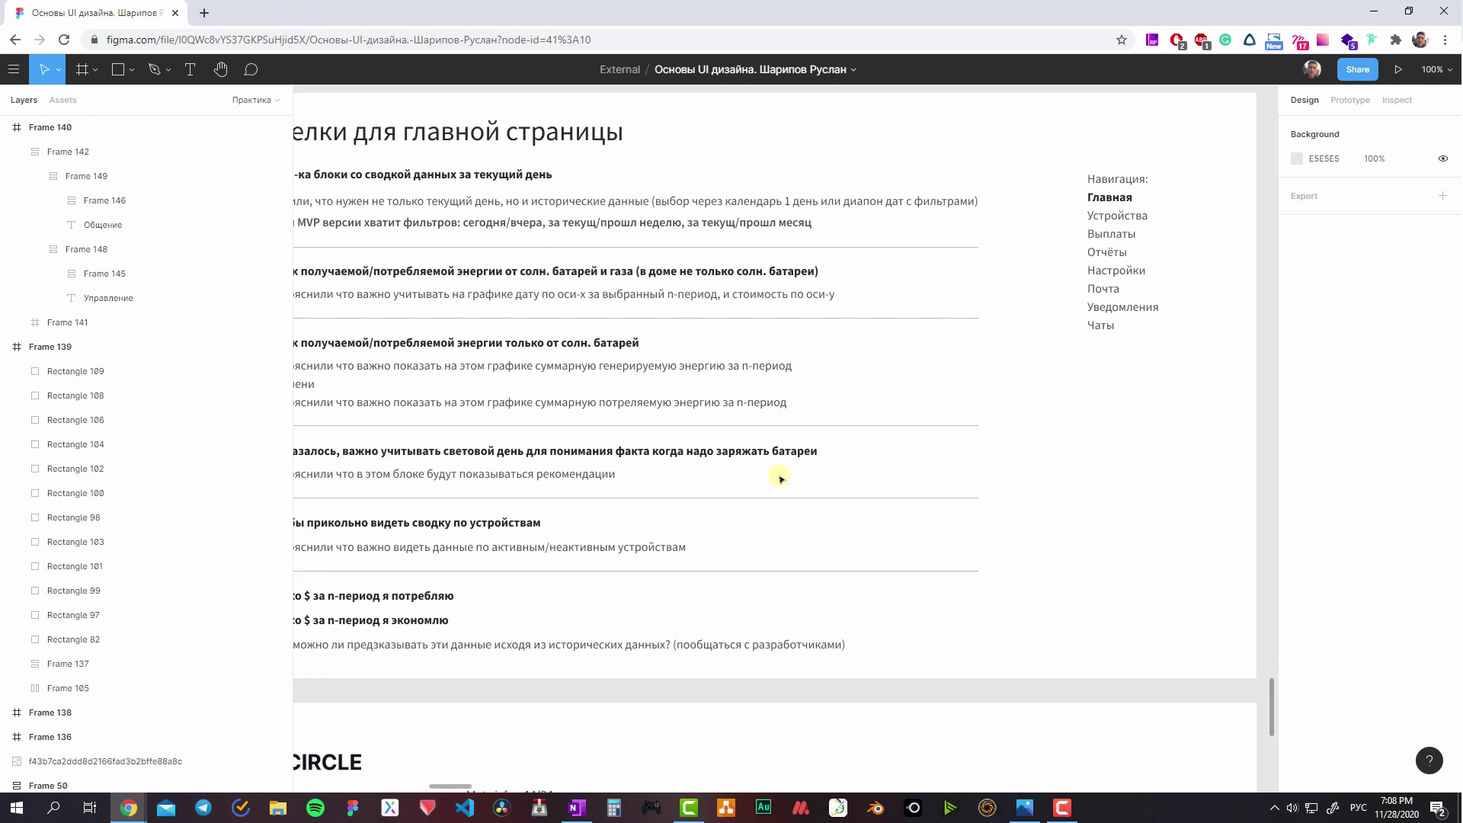
pyautogui.scroll(-5, 838, 381)
pyautogui.click(560, 499)
pyautogui.doubleClick(564, 480)
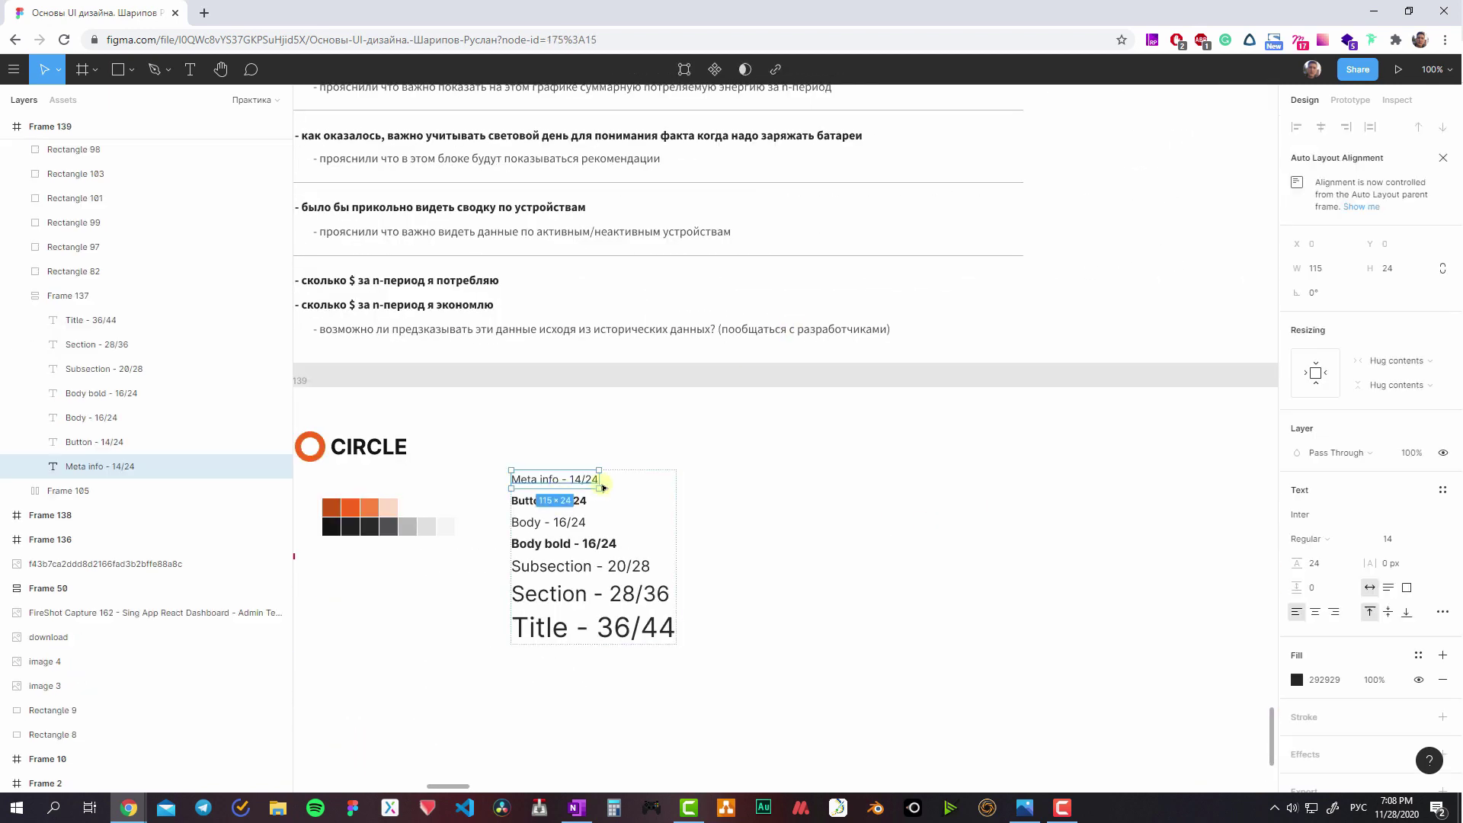
pyautogui.hscroll(6, 392, 381)
pyautogui.scroll(-2, 392, 382)
pyautogui.hscroll(2, 865, 345)
pyautogui.click(865, 342)
pyautogui.click(852, 564)
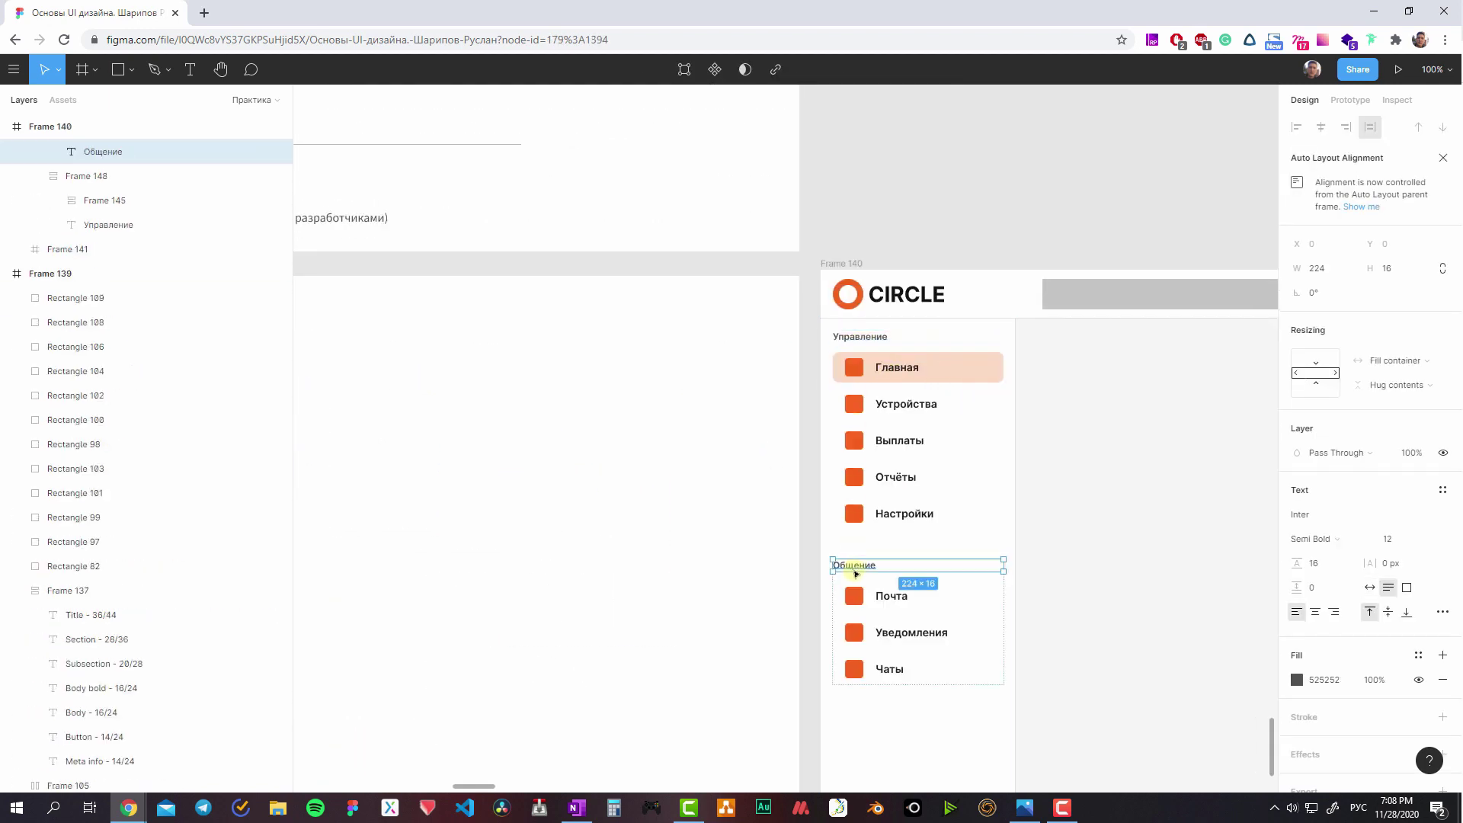
pyautogui.hscroll(-6, 1202, 458)
pyautogui.hscroll(-1, 914, 412)
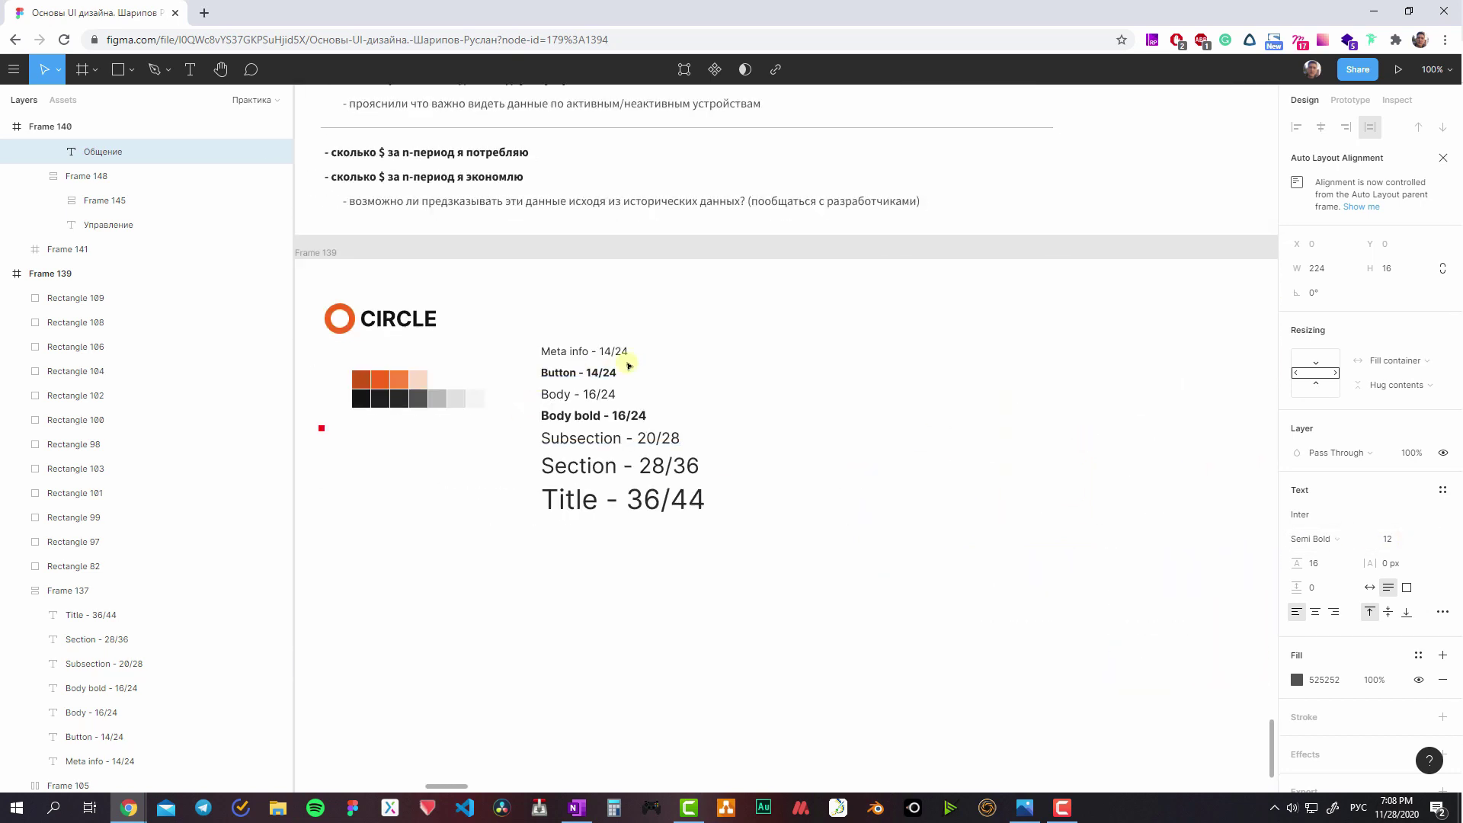
pyautogui.doubleClick(586, 351)
pyautogui.hscroll(1, 826, 463)
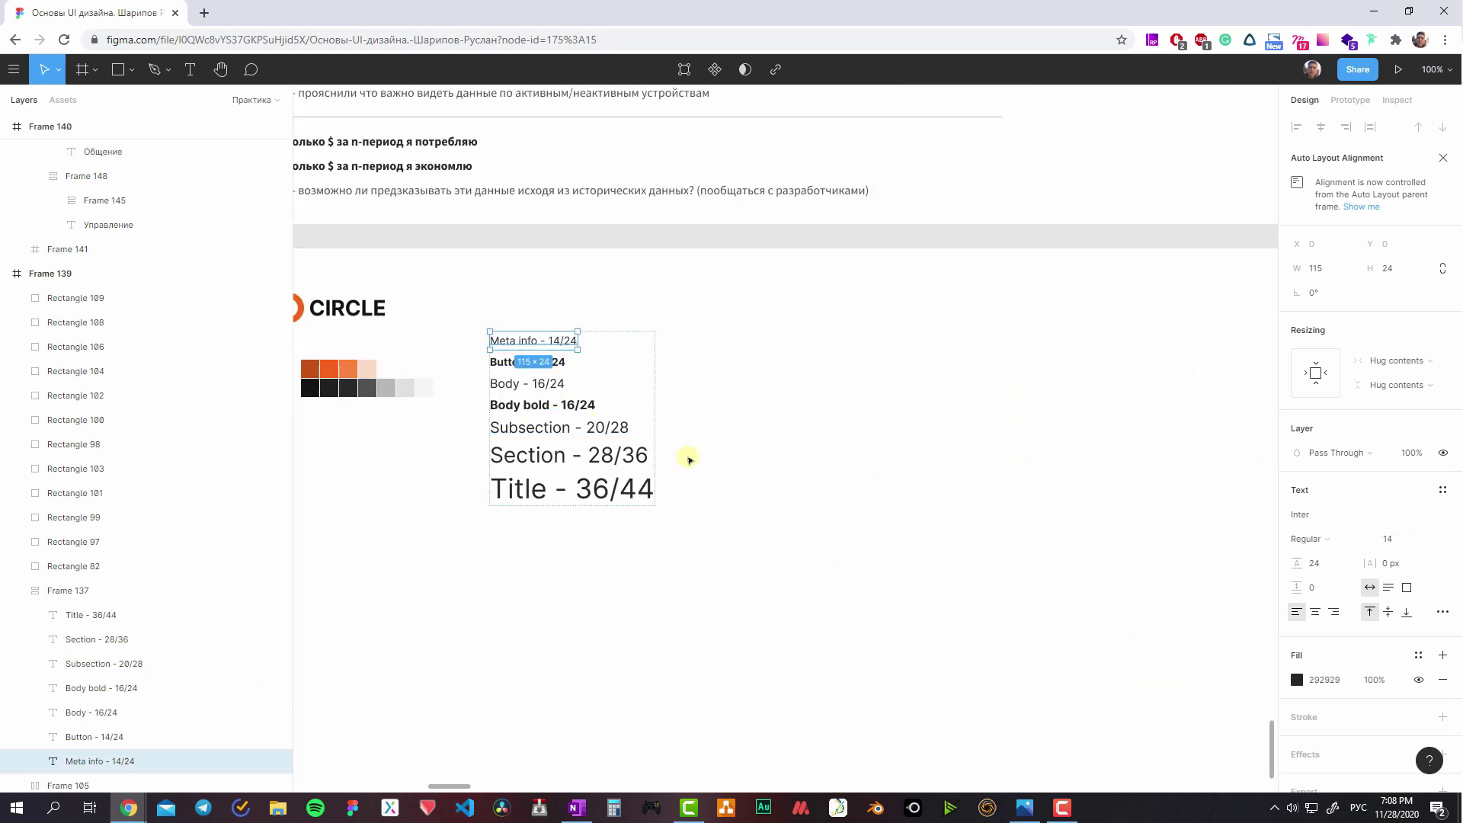
pyautogui.hscroll(6, 686, 457)
pyautogui.scroll(-1, 686, 457)
pyautogui.click(925, 261)
pyautogui.click(876, 250)
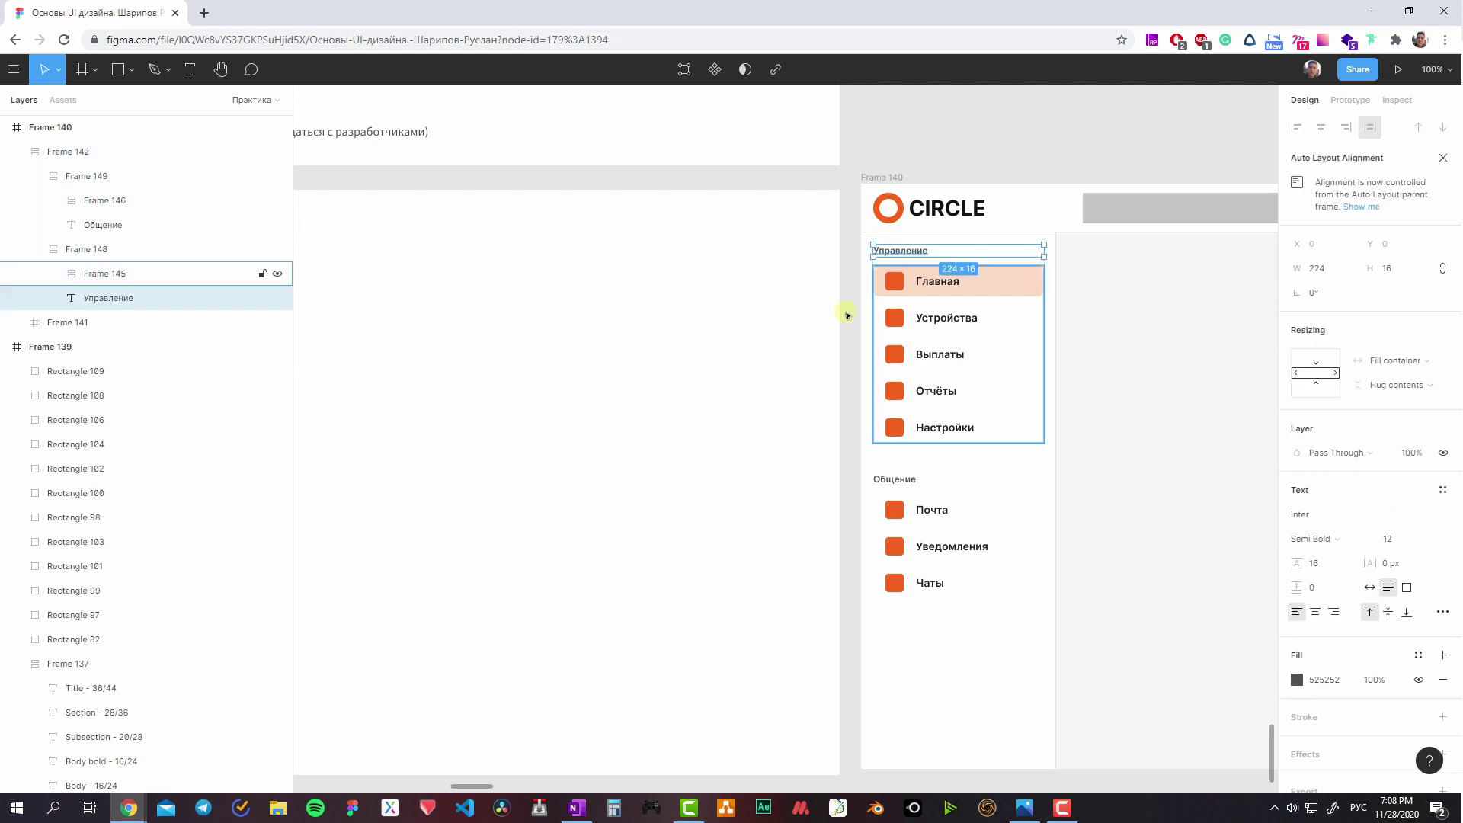
pyautogui.click(1442, 490)
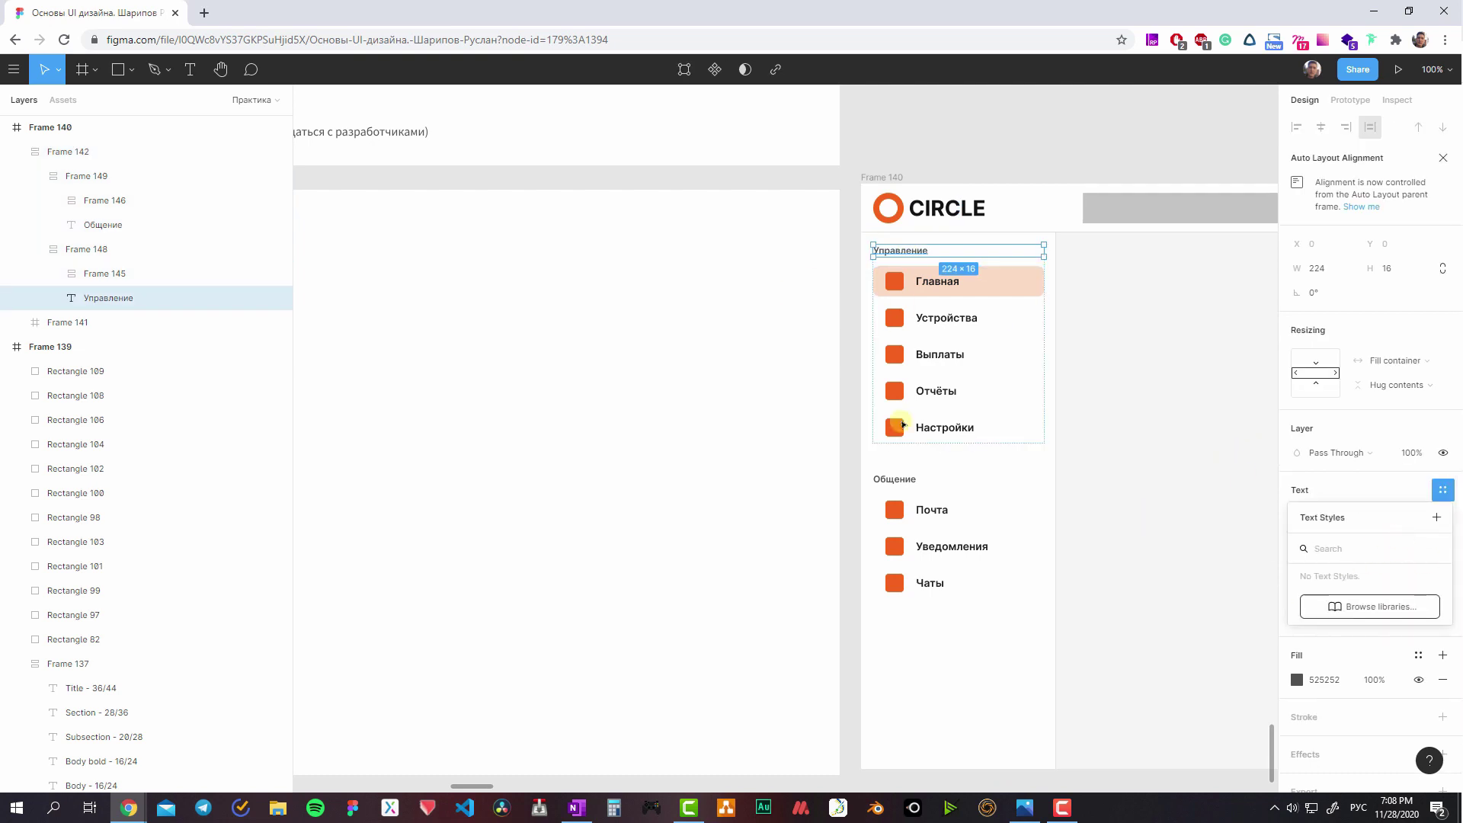
pyautogui.press('Escape')
pyautogui.press('Escape')
pyautogui.scroll(4, 560, 347)
pyautogui.hscroll(-4, 560, 348)
pyautogui.scroll(3, 560, 348)
pyautogui.hscroll(-5, 560, 347)
pyautogui.scroll(2, 762, 339)
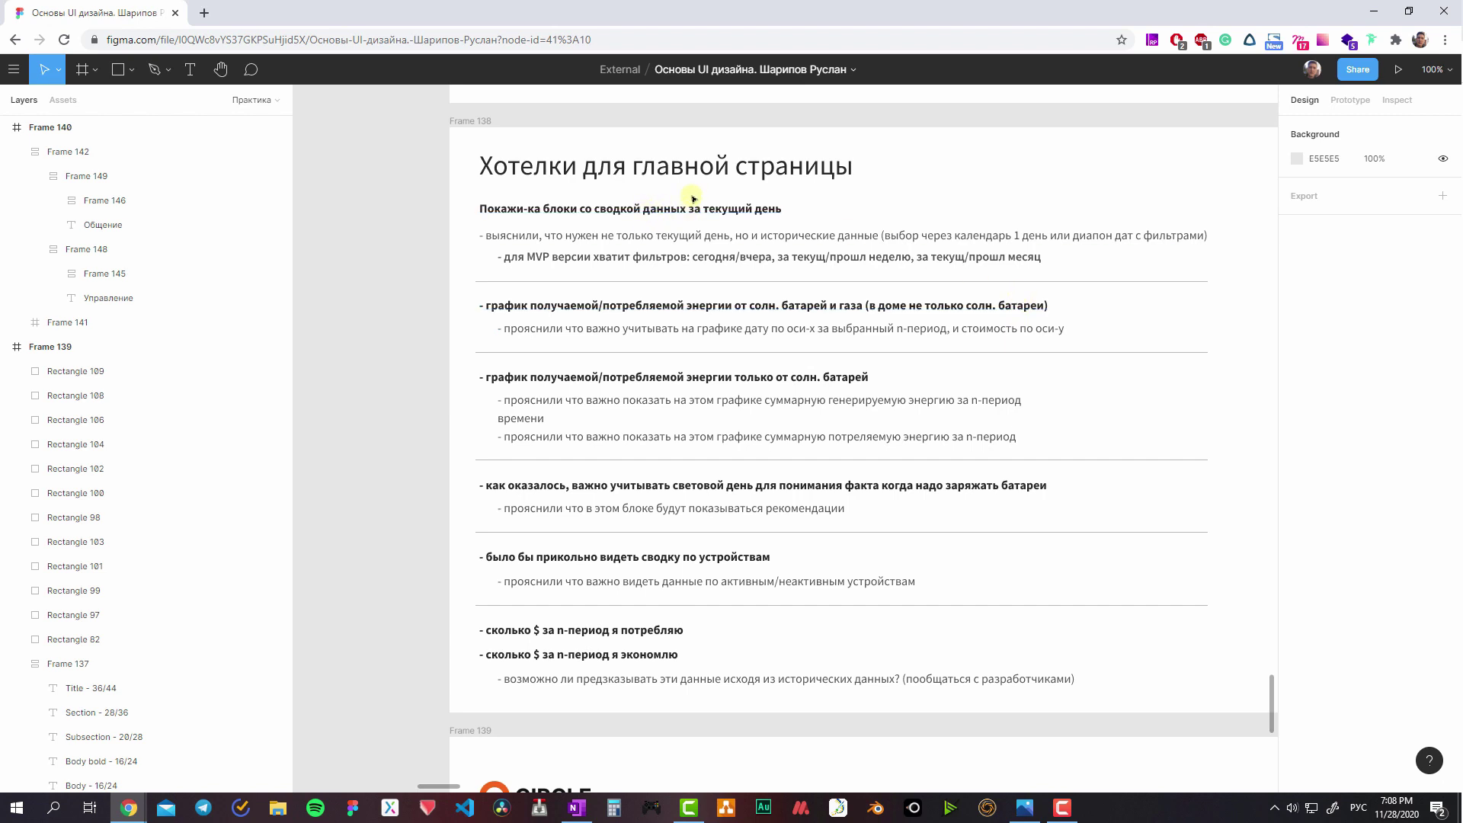
pyautogui.scroll(-1, 643, 276)
pyautogui.hscroll(2, 643, 276)
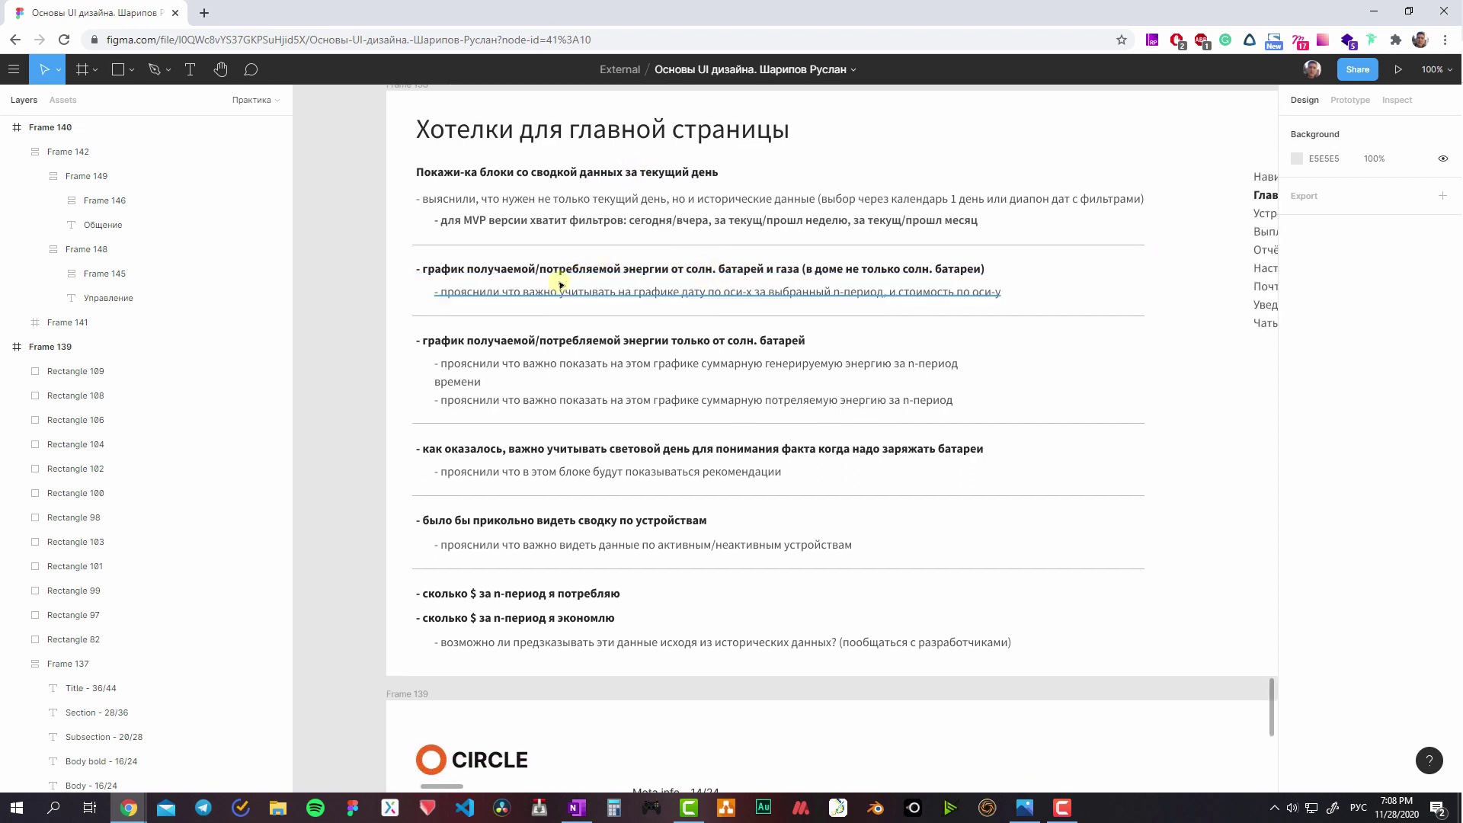
pyautogui.scroll(-1, 779, 345)
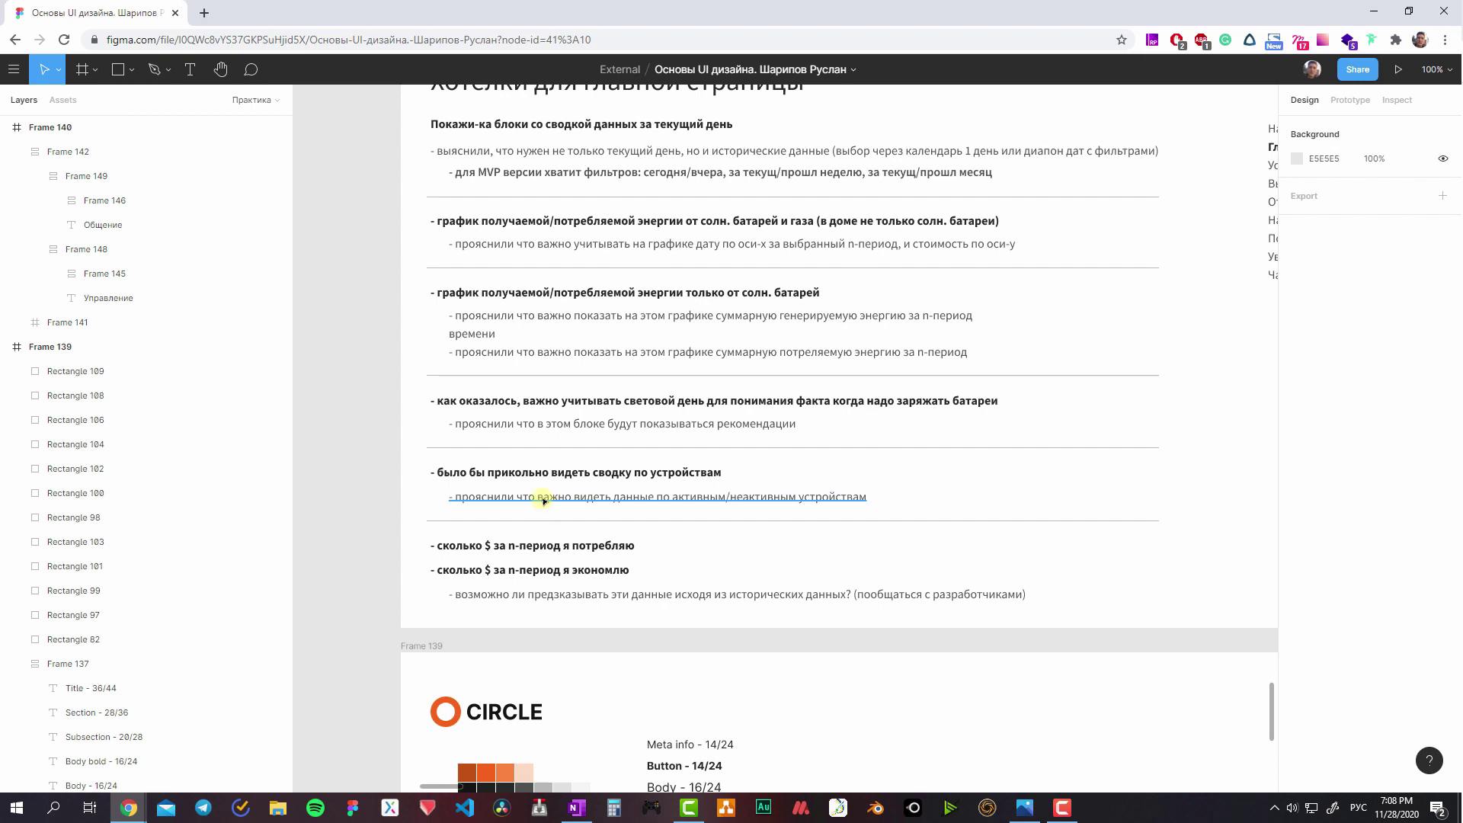
pyautogui.scroll(-3, 660, 549)
pyautogui.hscroll(-5, 660, 549)
pyautogui.scroll(-2, 871, 483)
pyautogui.hscroll(5, 872, 483)
# - Fill the grey header bar Rectangle 110 with light grey F5F5F5
pyautogui.scroll(-2, 660, 349)
pyautogui.hscroll(2, 660, 349)
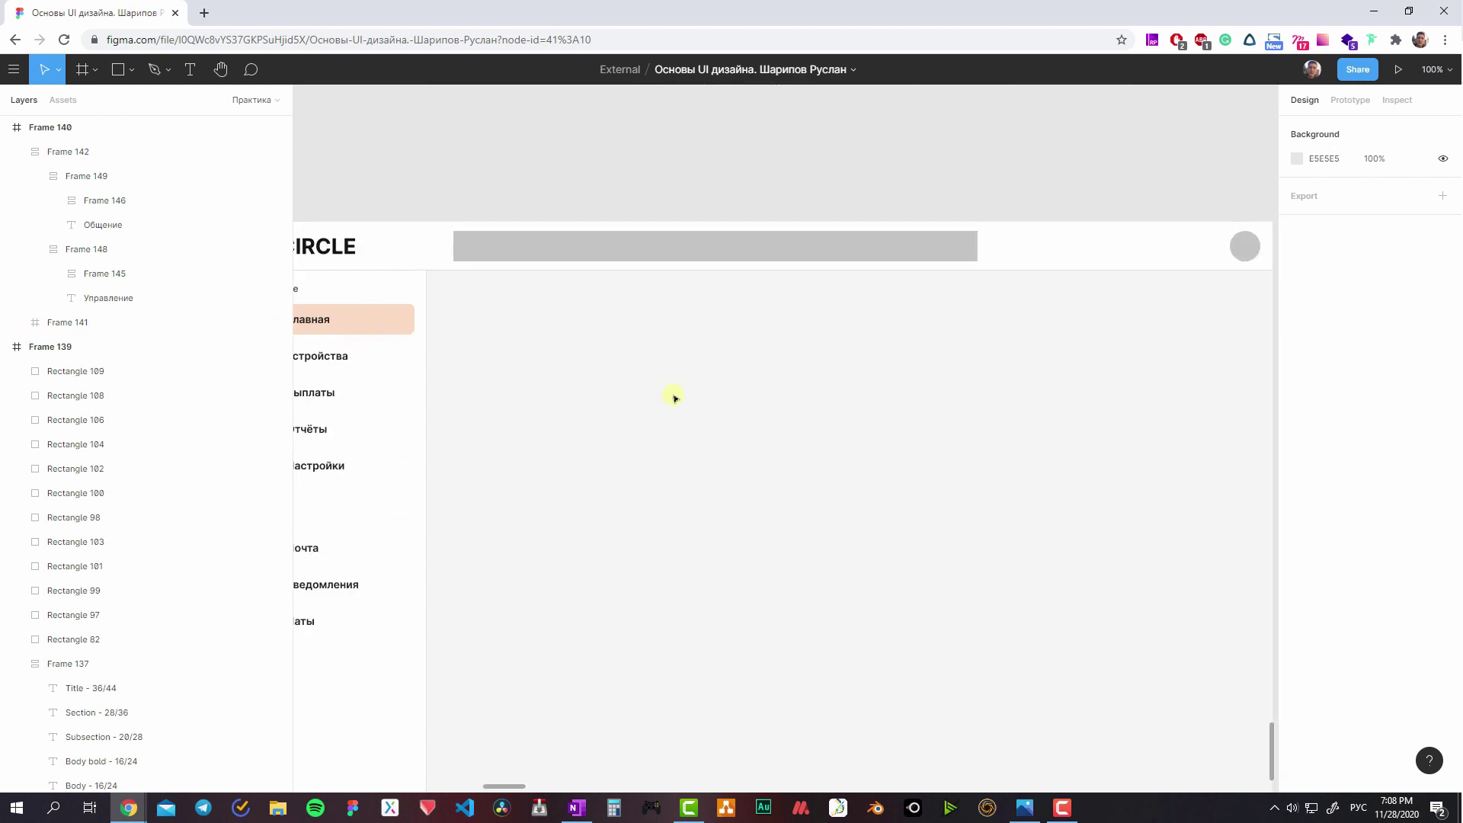
pyautogui.scroll(-2, 731, 374)
pyautogui.hscroll(-3, 732, 373)
pyautogui.hotkey('ctrl', 'shift', '4')
pyautogui.hscroll(3, 753, 285)
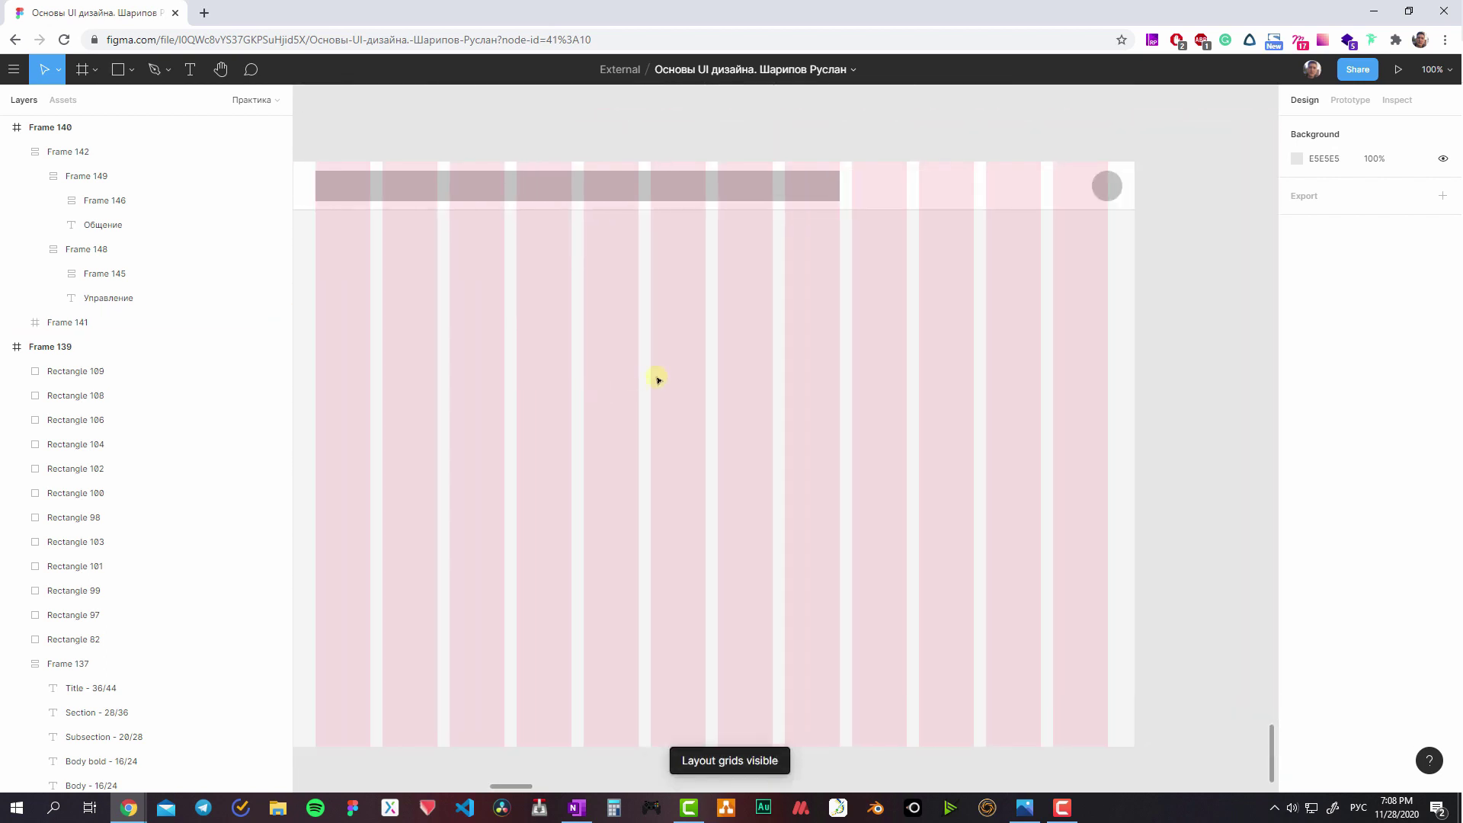
pyautogui.hotkey('ctrl', 'shift', '4')
pyautogui.hscroll(-5, 650, 350)
pyautogui.scroll(2, 650, 349)
pyautogui.click(792, 215)
pyautogui.hscroll(3, 883, 331)
pyautogui.scroll(1, 882, 331)
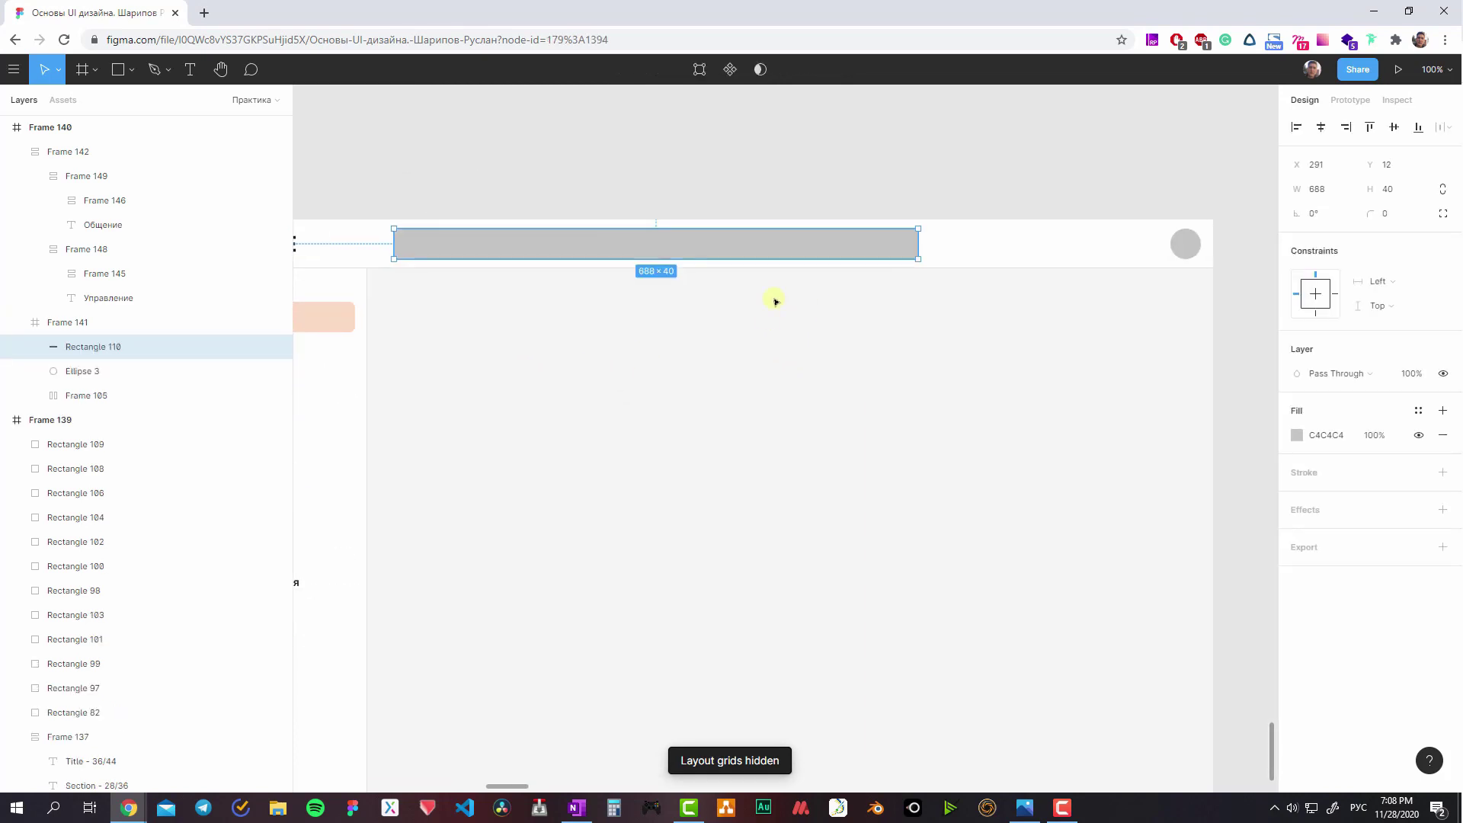
pyautogui.hscroll(-4, 892, 320)
pyautogui.hscroll(-2, 796, 305)
pyautogui.hscroll(-3, 796, 305)
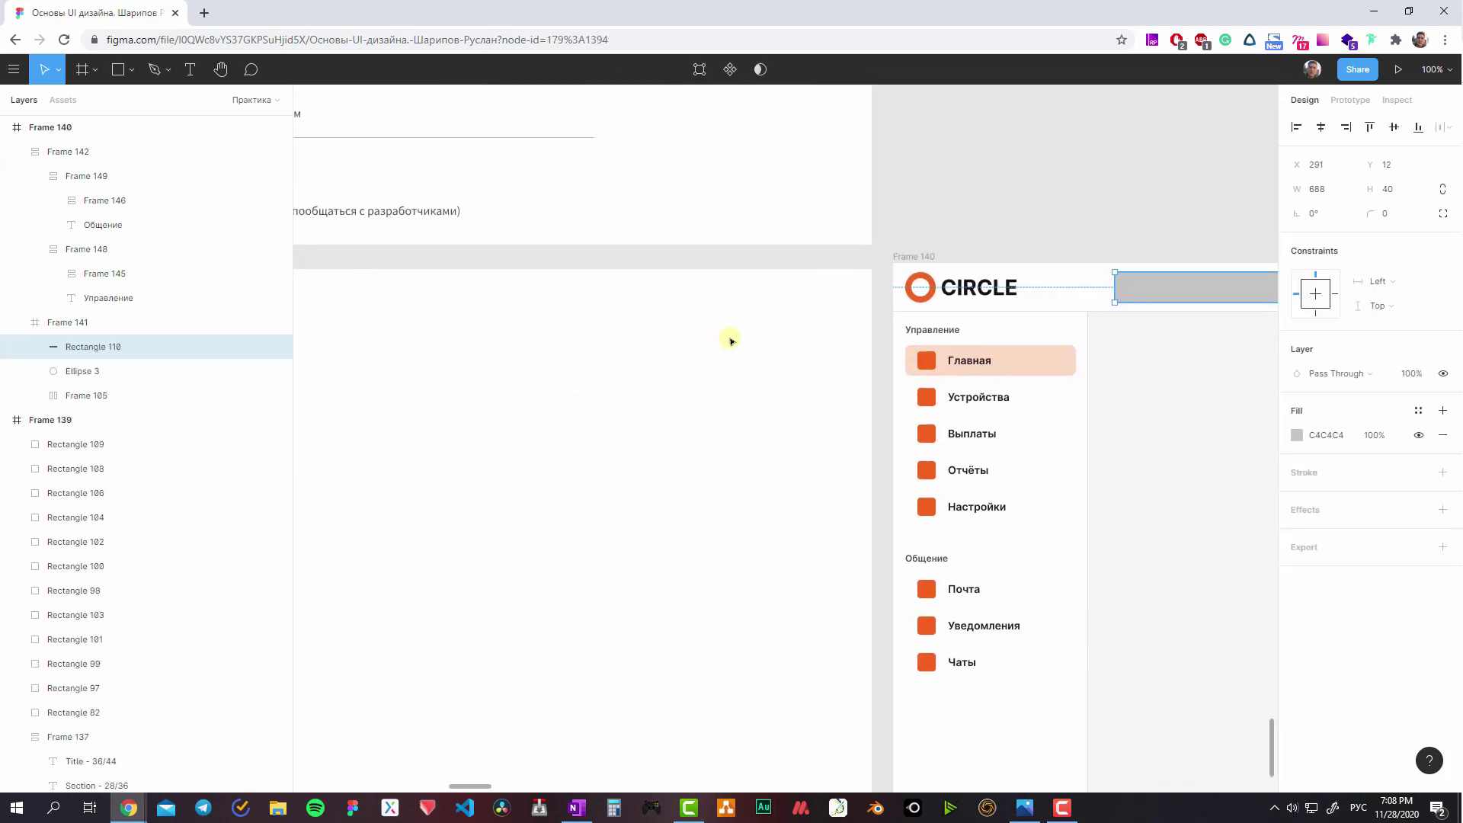
pyautogui.hscroll(3, 731, 336)
pyautogui.hscroll(-6, 545, 333)
pyautogui.hscroll(9, 1033, 385)
pyautogui.hscroll(-3, 924, 382)
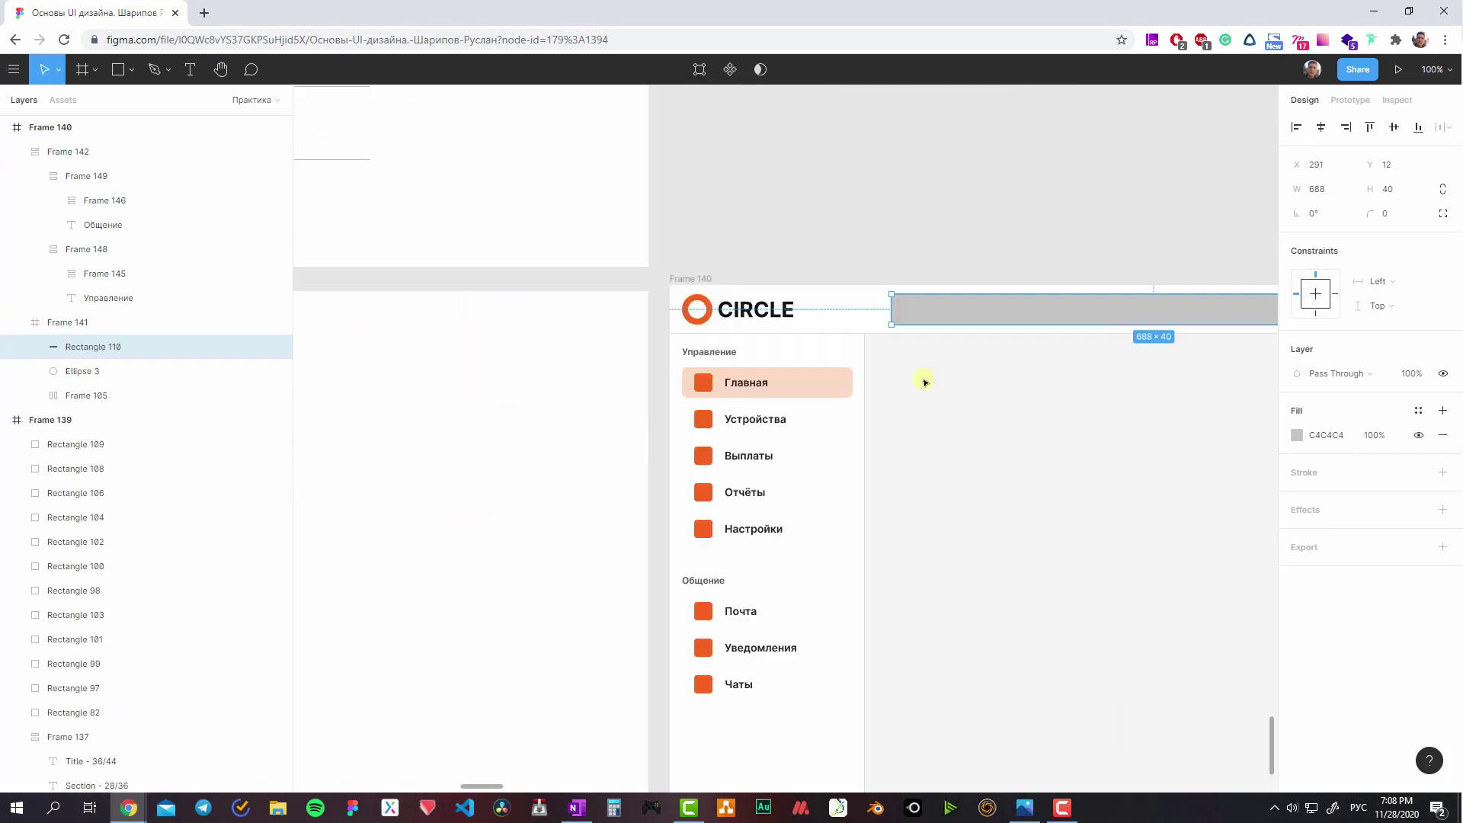
pyautogui.hscroll(-6, 669, 419)
pyautogui.hscroll(-4, 670, 418)
pyautogui.click(1296, 435)
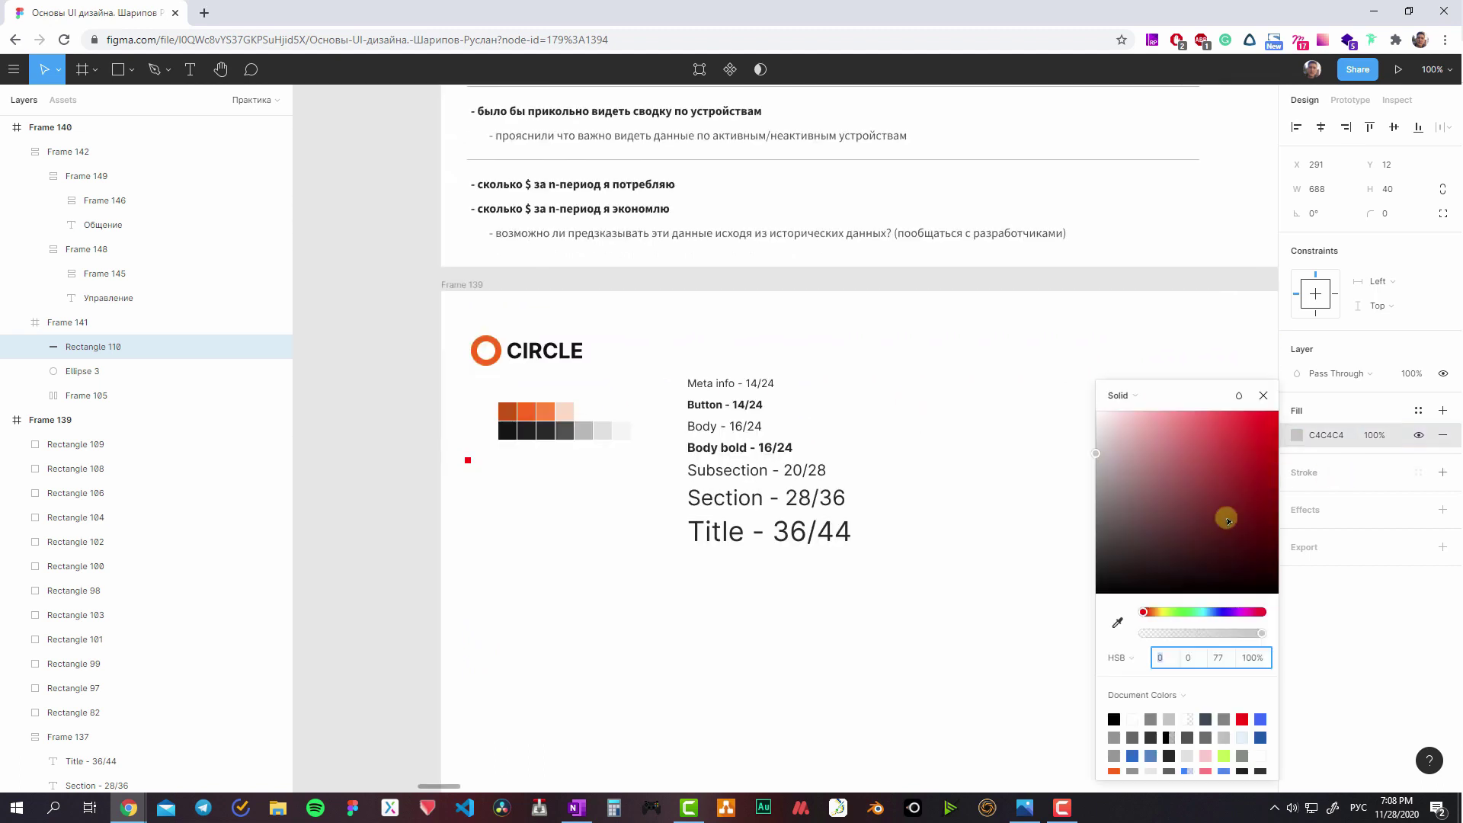
pyautogui.click(1117, 623)
pyautogui.click(760, 447)
pyautogui.hscroll(-5, 611, 422)
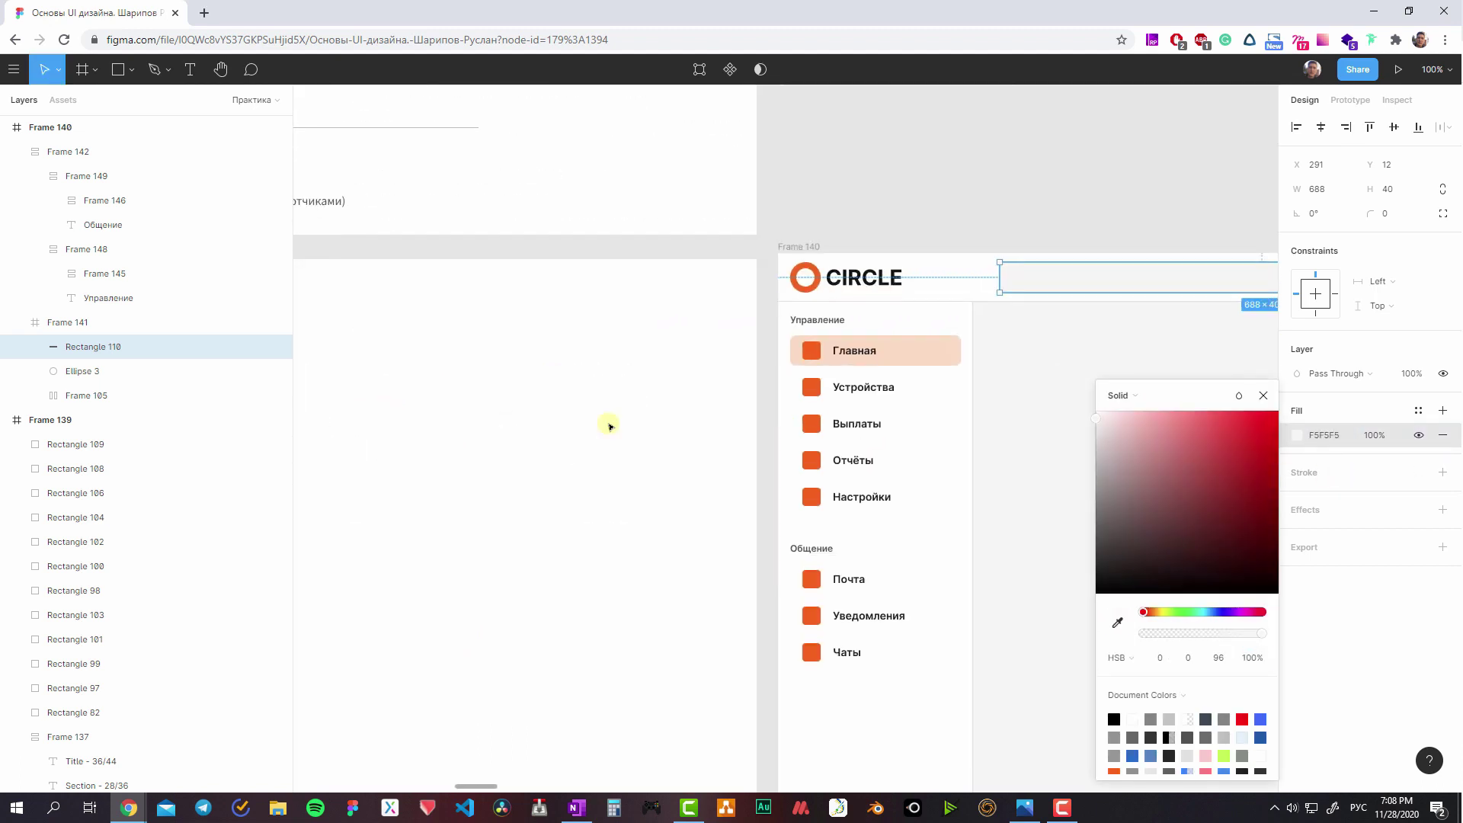
pyautogui.hscroll(5, 860, 386)
pyautogui.click(859, 385)
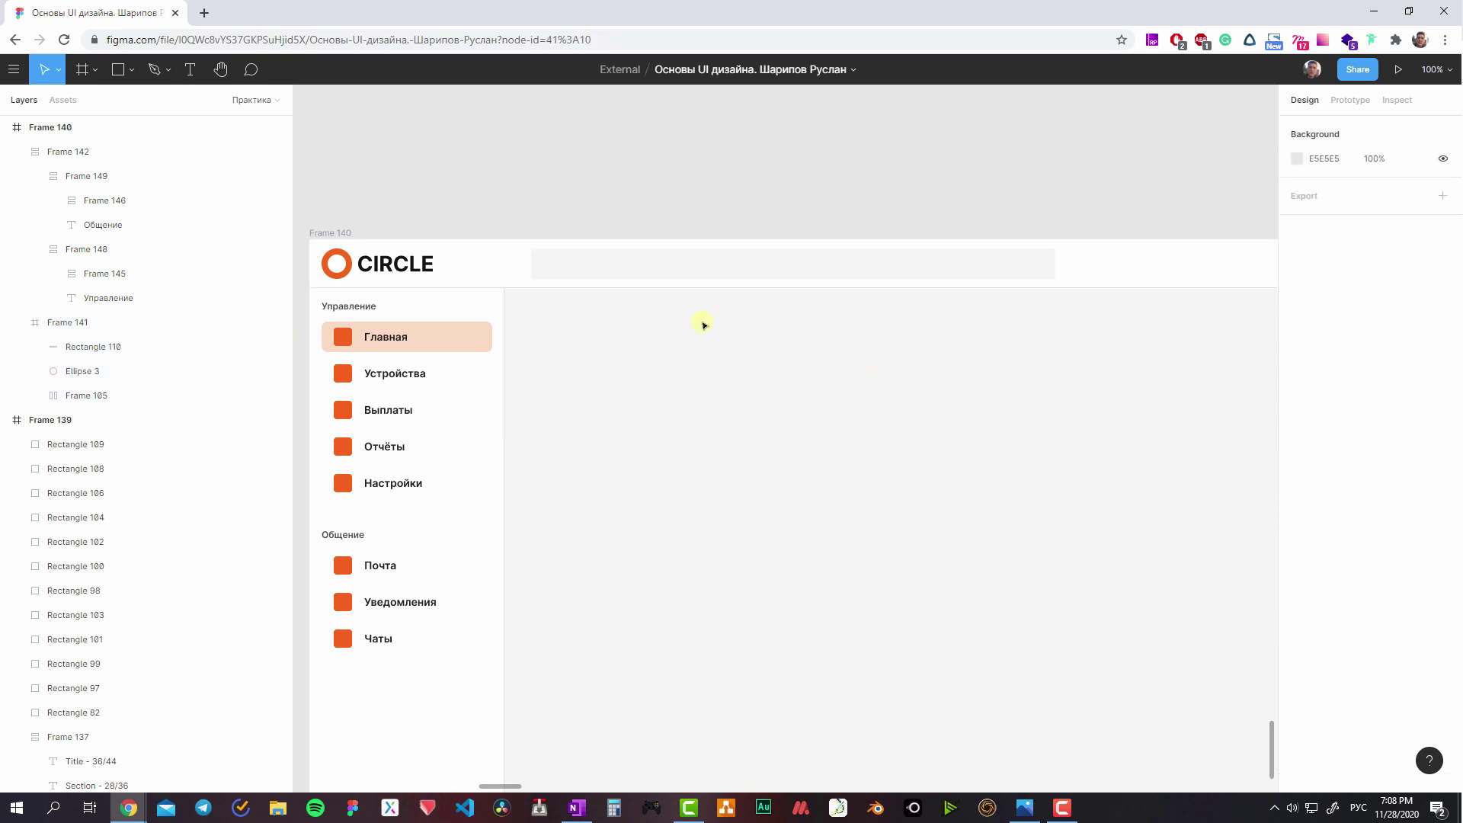
# - Round the search bar's corners to a radius of 8
pyautogui.hotkey('ctrl', 'shift', '4')
pyautogui.doubleClick(787, 269)
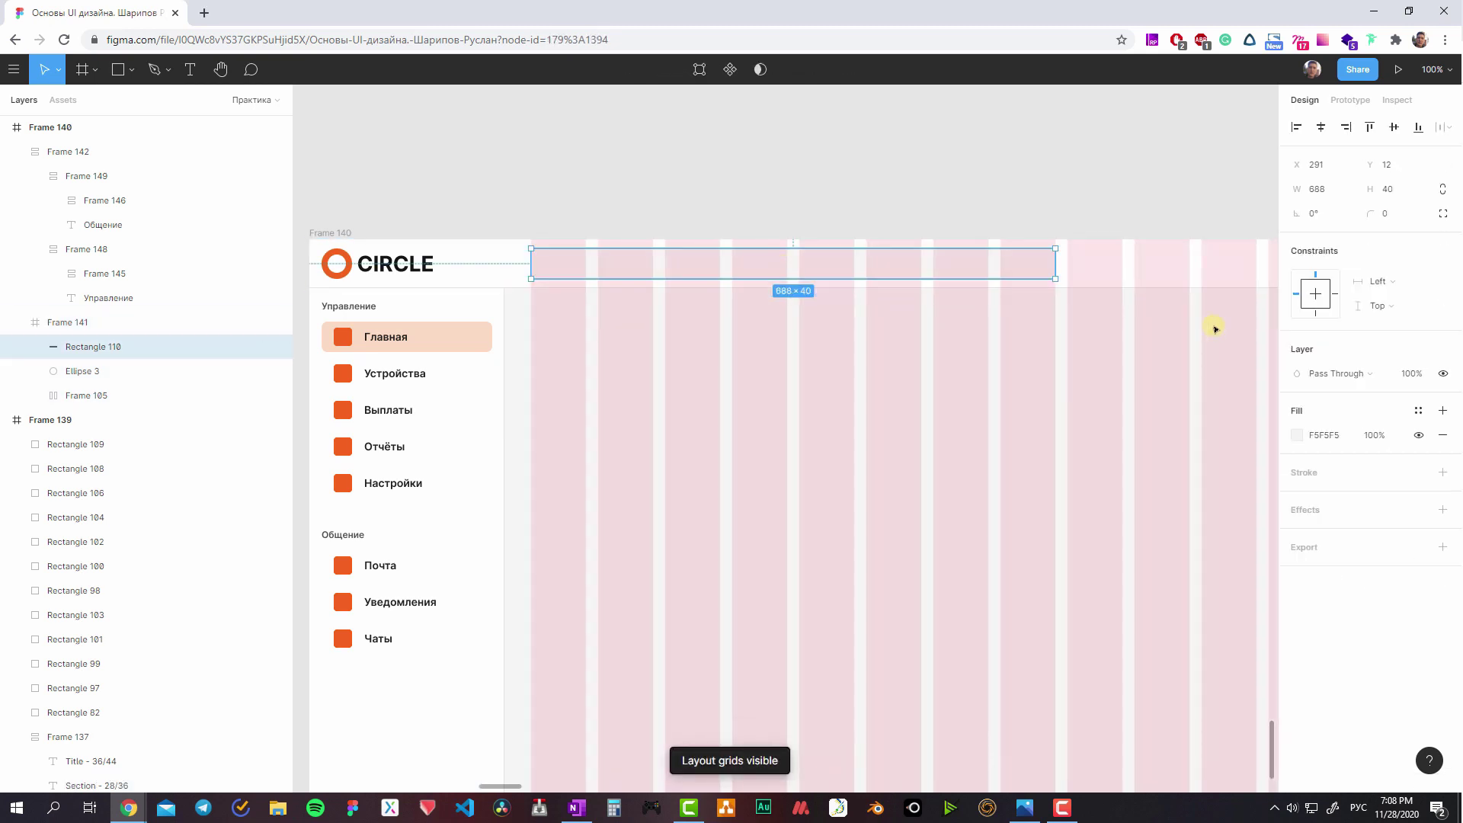
pyautogui.click(1384, 214)
pyautogui.write('8')
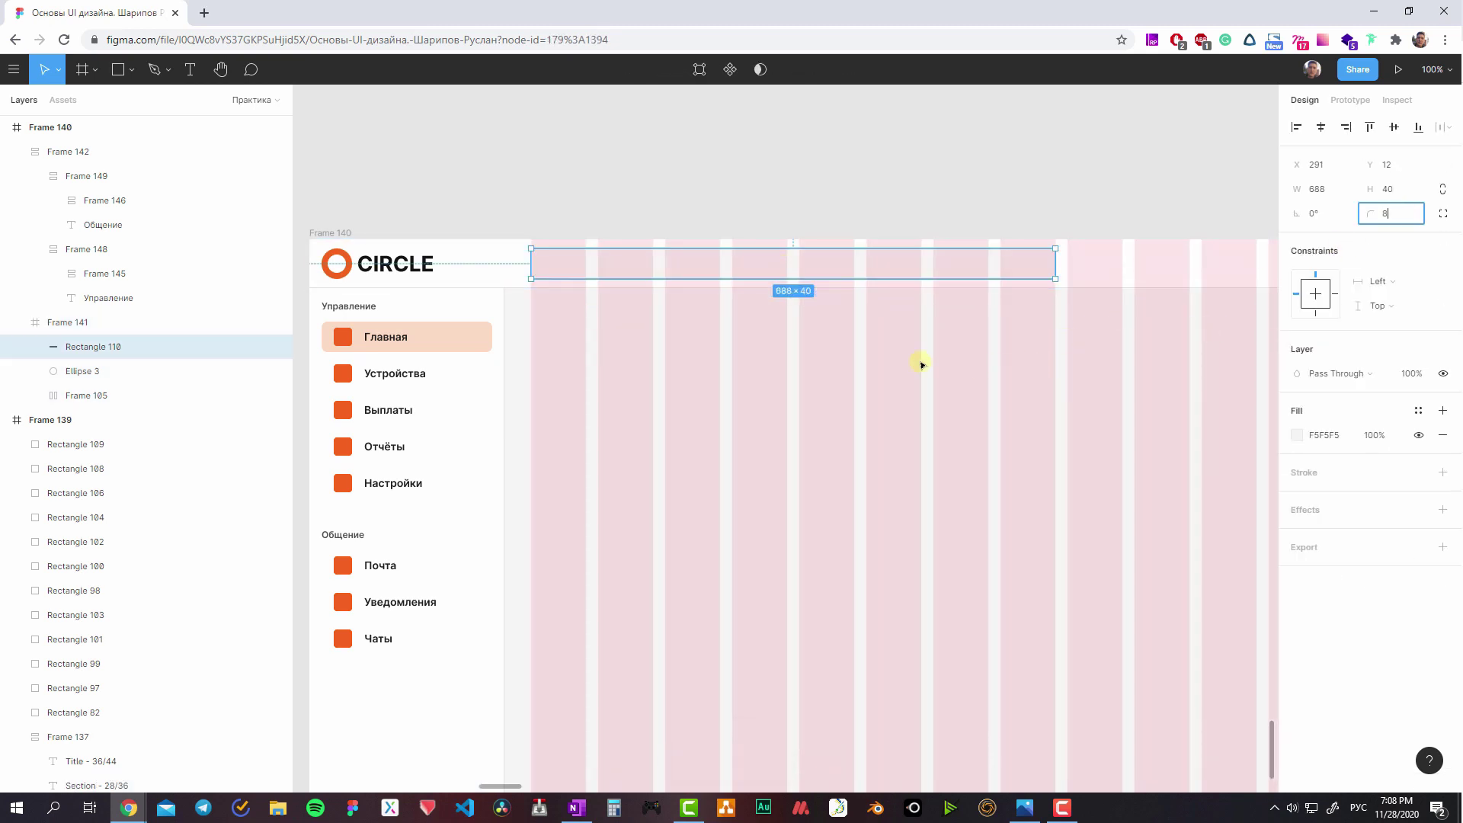
pyautogui.click(922, 363)
pyautogui.hotkey('ctrl', 'shift', '4')
pyautogui.click(481, 347)
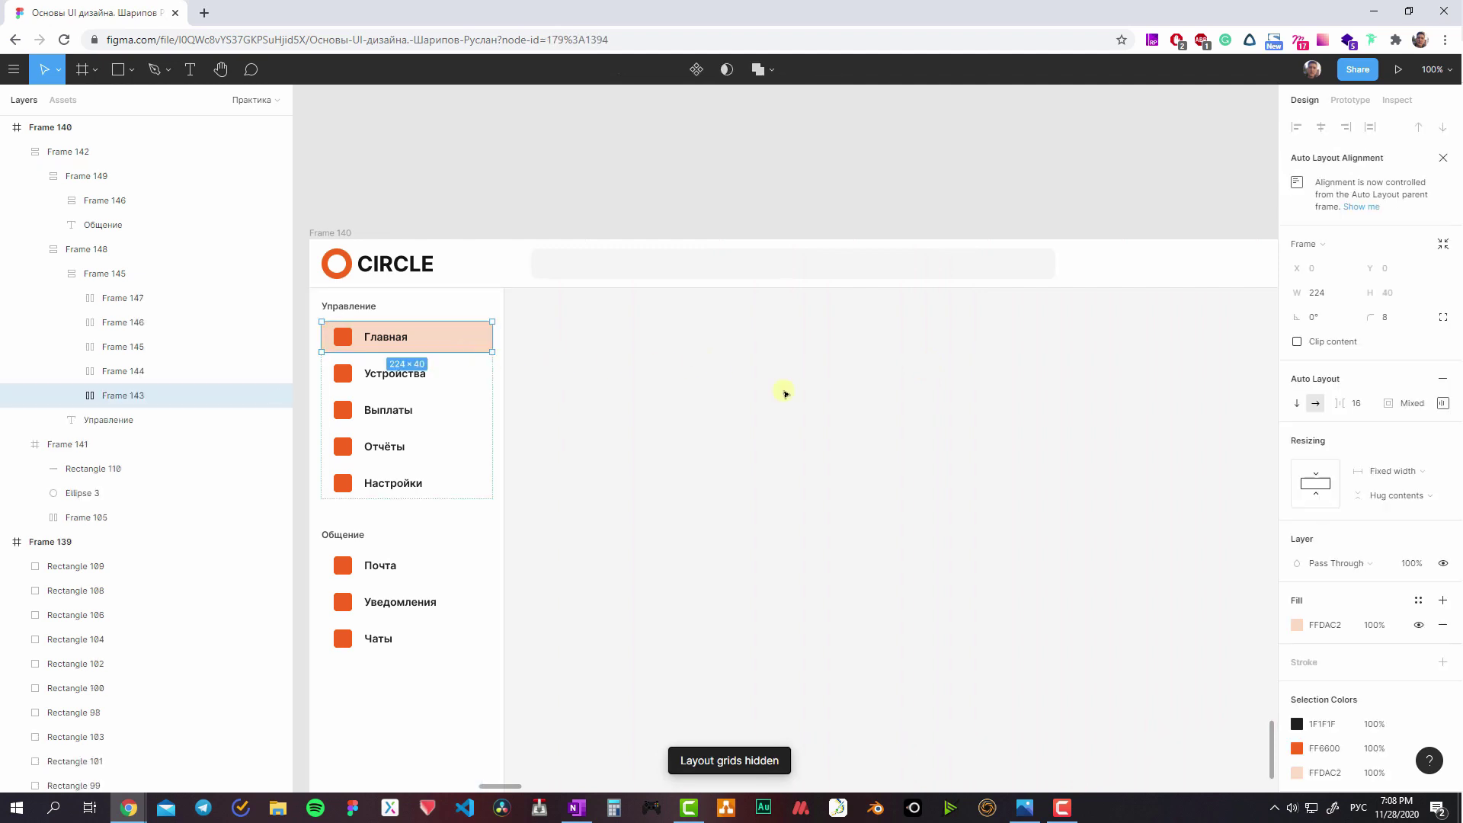
pyautogui.click(784, 392)
# - Add a Поиск... placeholder text inside the search bar and nudge it into place
pyautogui.doubleClick(570, 278)
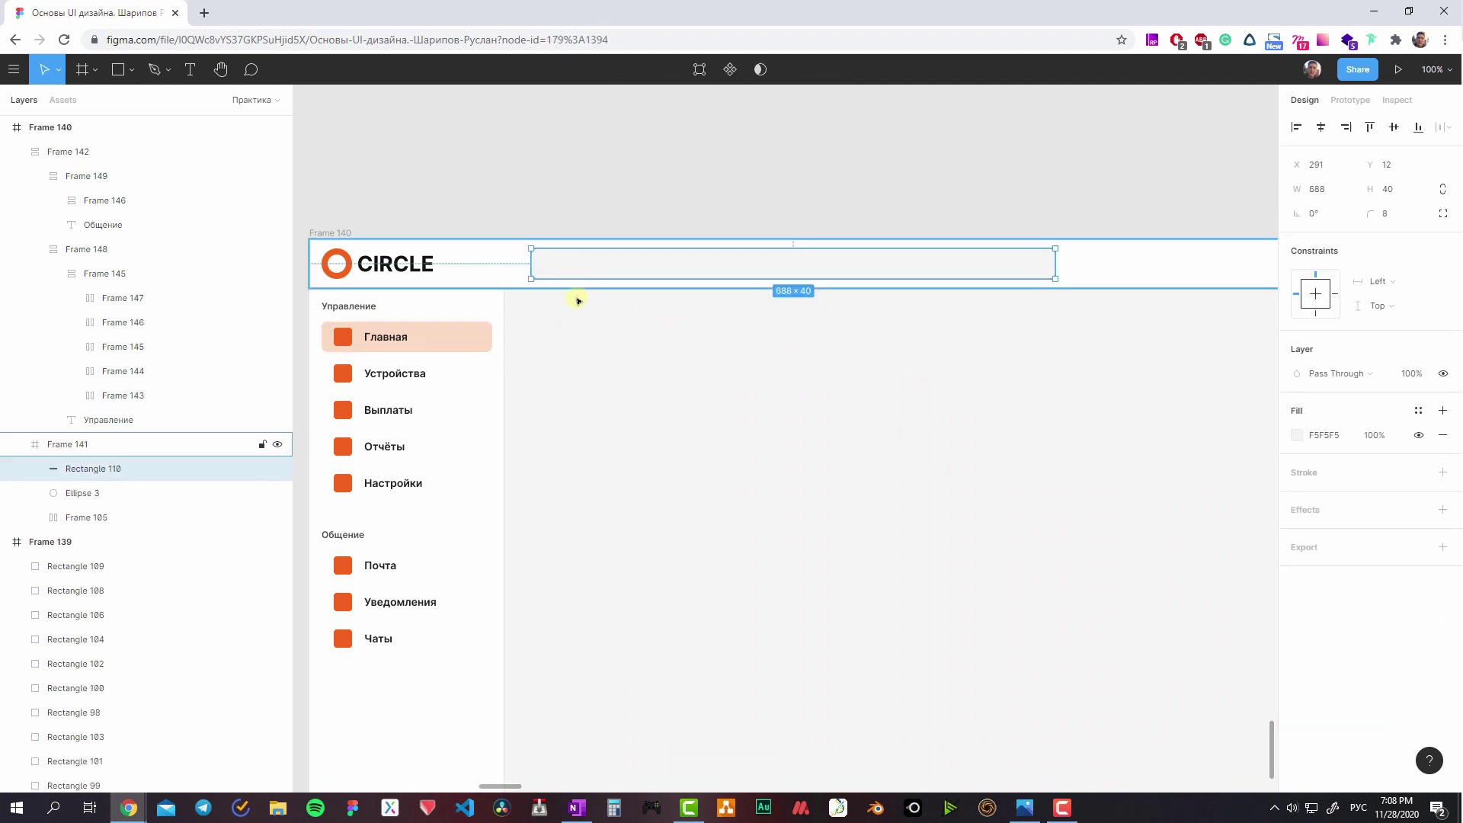
pyautogui.press('t')
pyautogui.click(557, 267)
pyautogui.write('Поиск...')
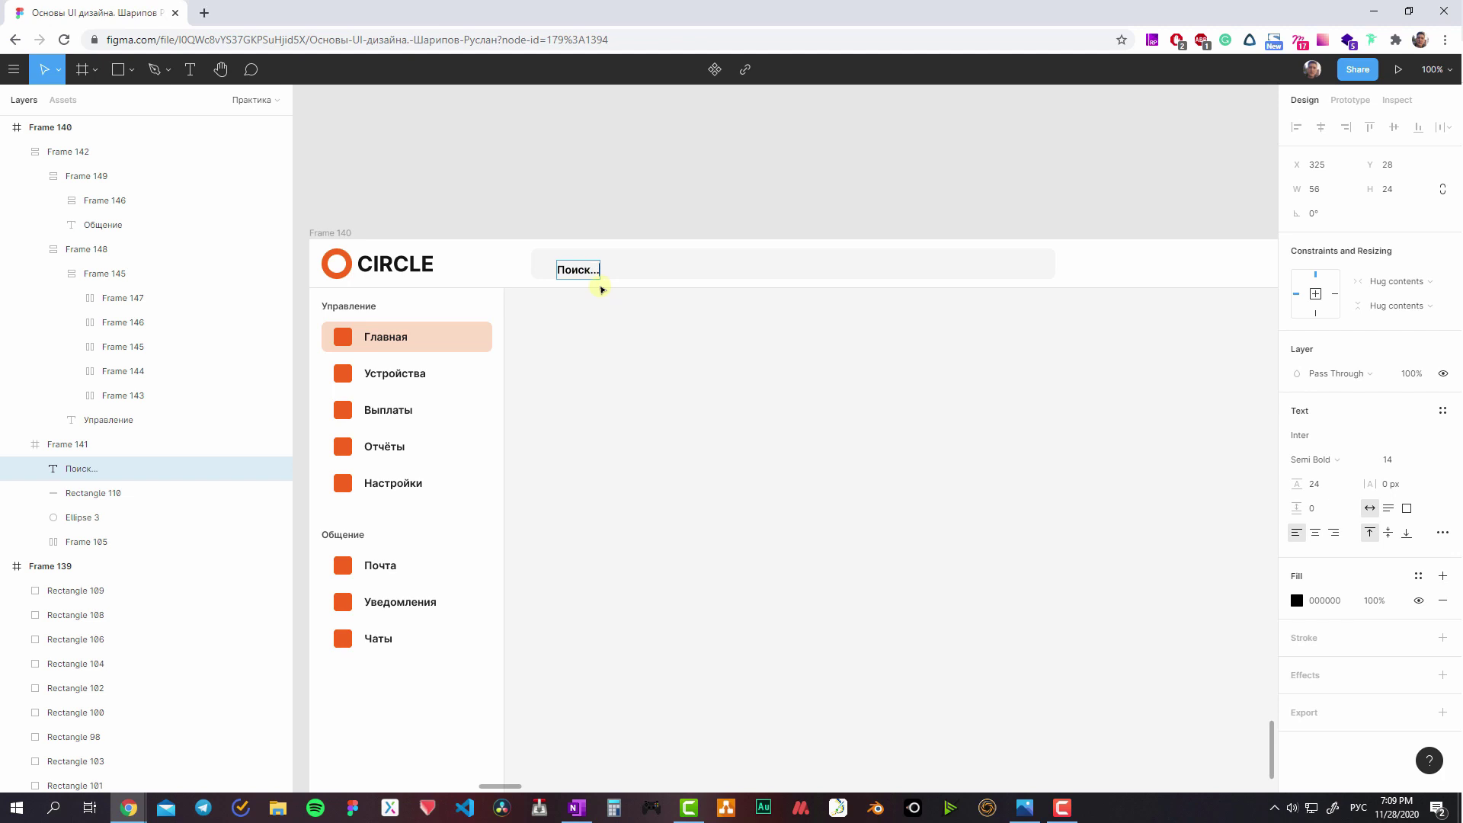
pyautogui.press('Escape')
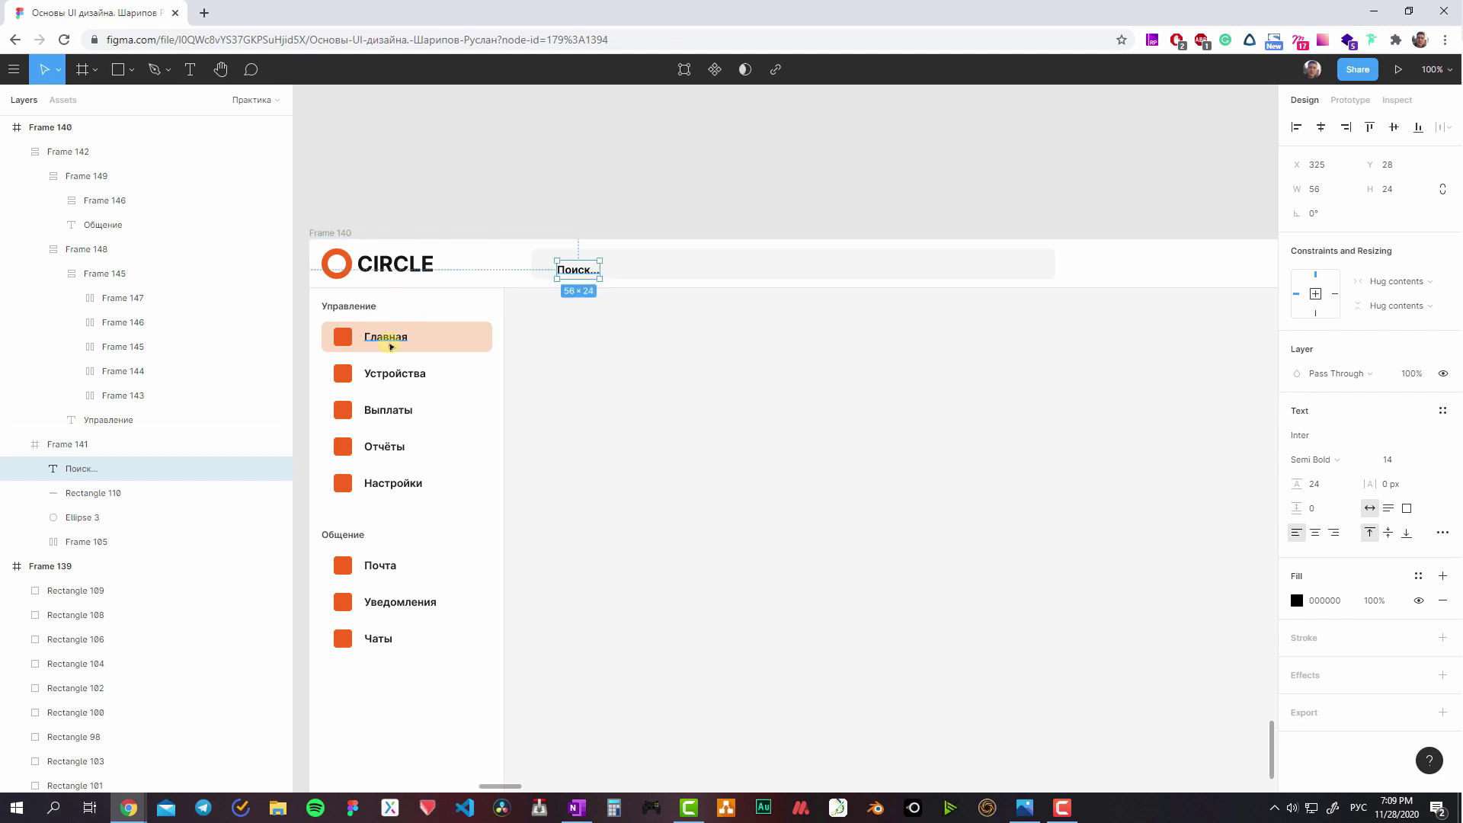
pyautogui.hotkey('ctrl', 'alt', 'v')
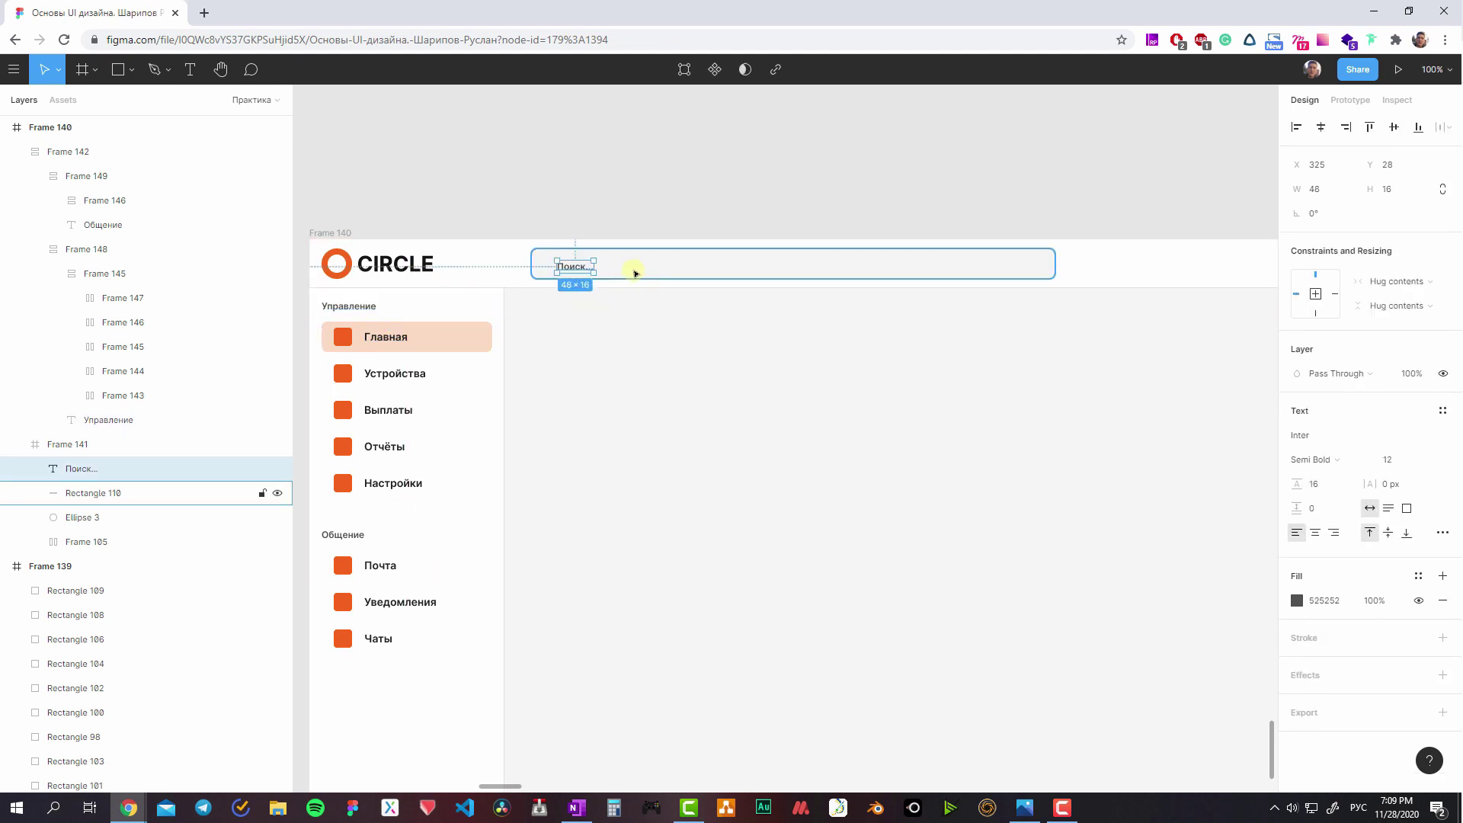
pyautogui.press('Up')
pyautogui.press('Up')
pyautogui.press('Up')
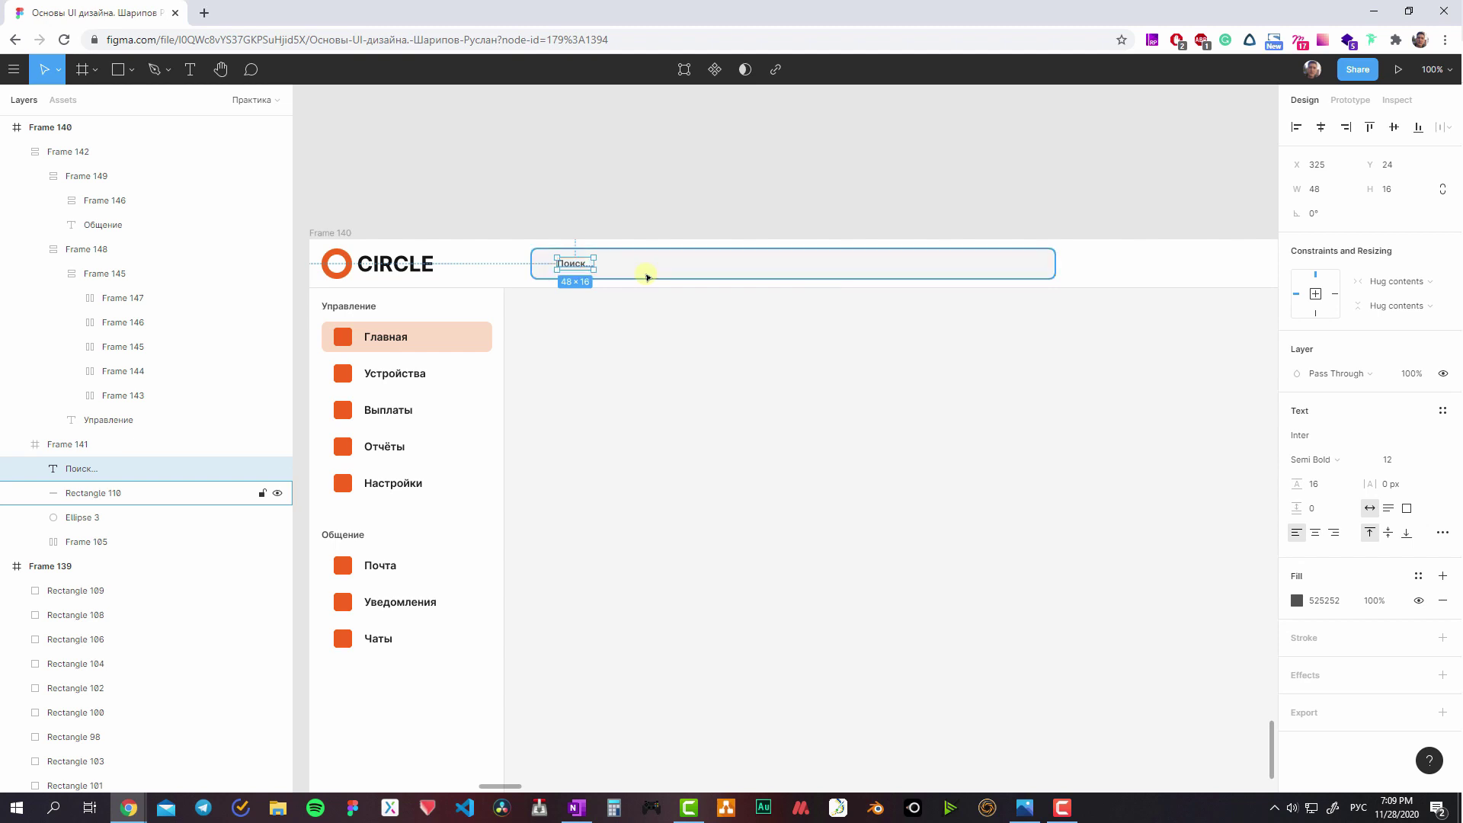
pyautogui.hotkey('shift', 'Left')
pyautogui.hotkey('alt', 'shift')
pyautogui.press('Escape')
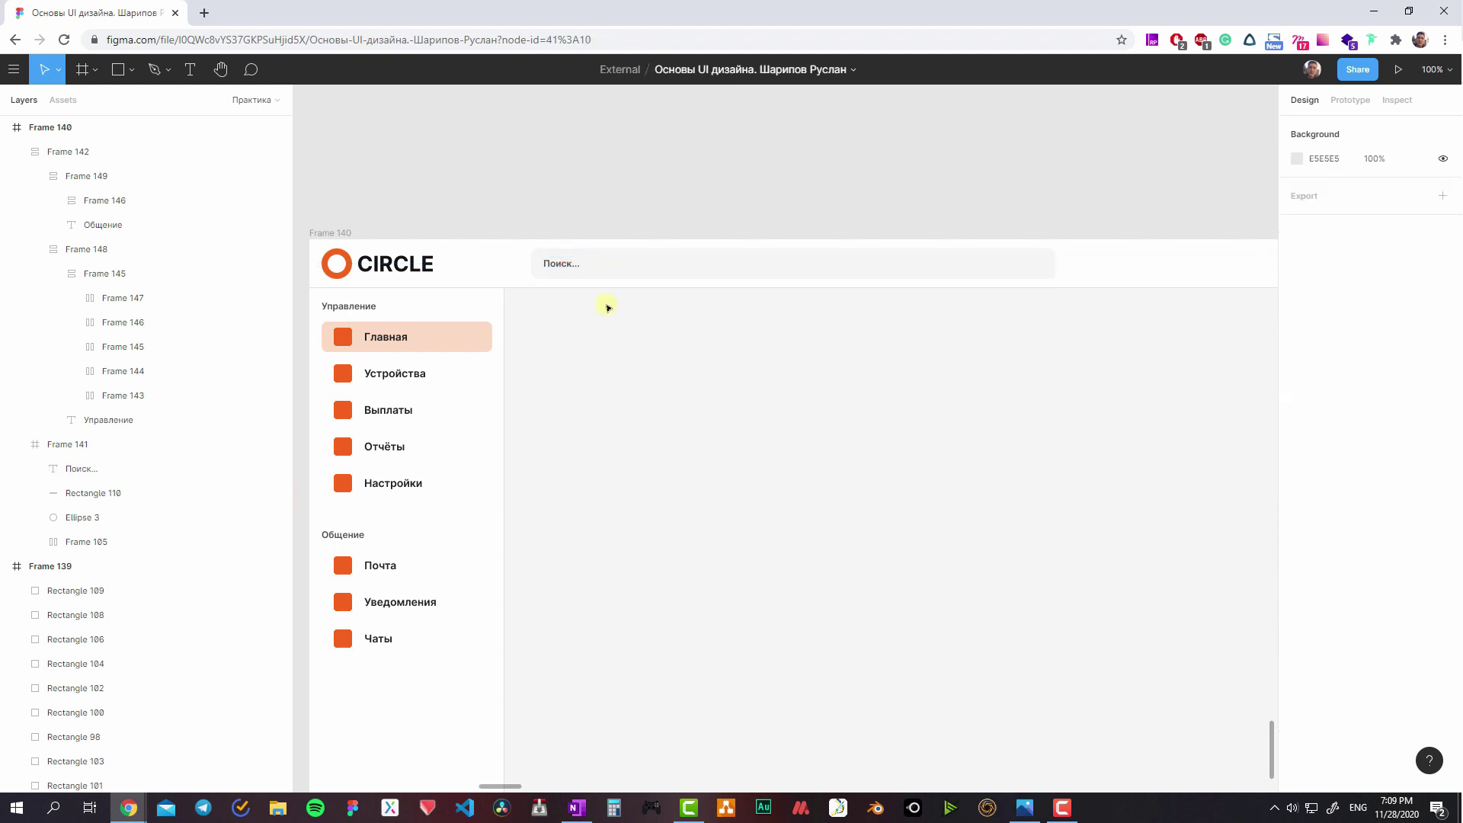
# - Paste the Главная label's text properties onto Поиск... and make it Regular weight
pyautogui.doubleClick(573, 263)
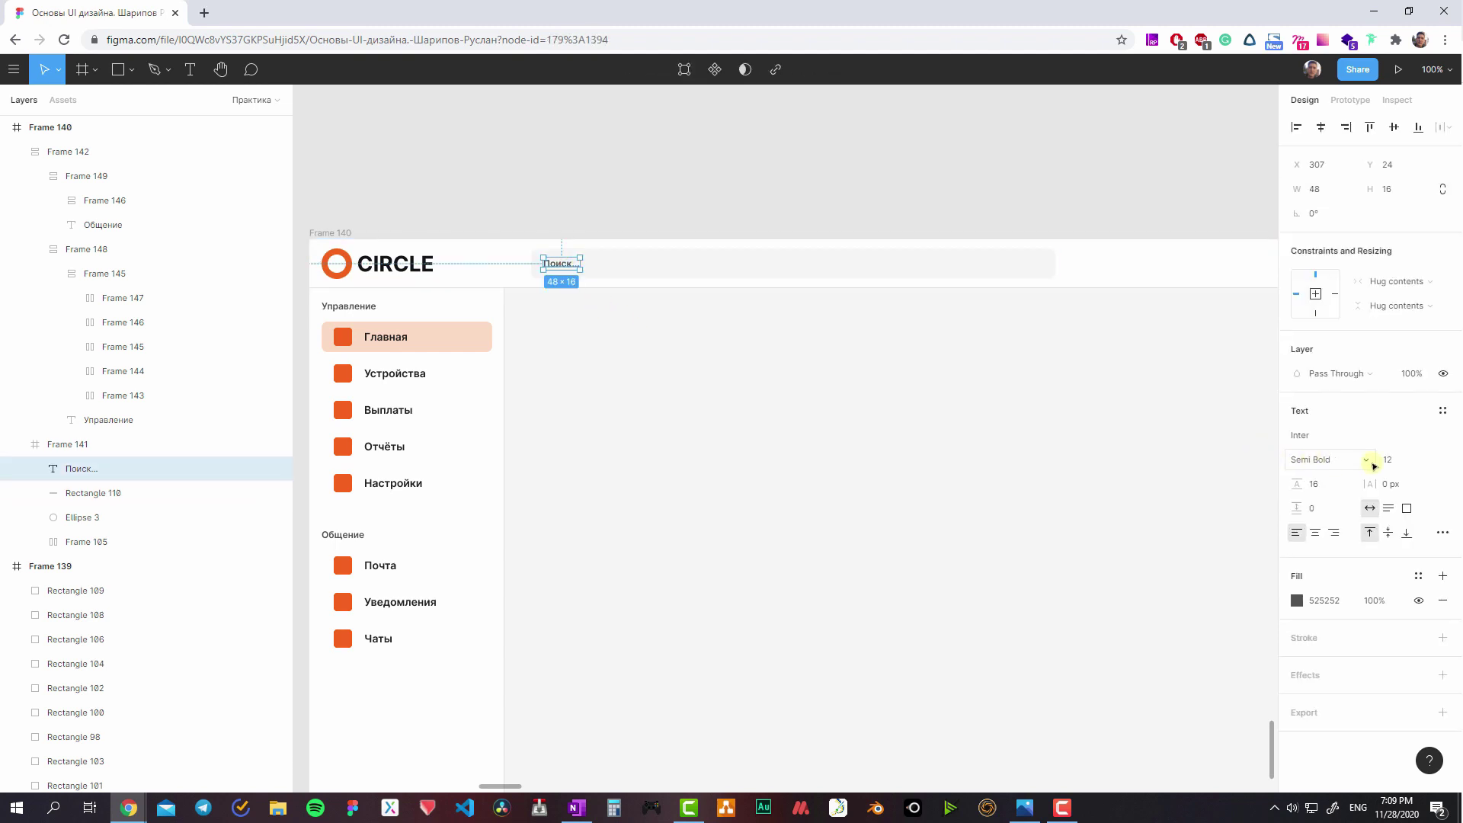
pyautogui.keyDown('ctrl'); pyautogui.click(373, 338); pyautogui.keyUp('ctrl')
pyautogui.hotkey('ctrl', 'alt', 'c')
pyautogui.keyDown('ctrl'); pyautogui.click(570, 263); pyautogui.keyUp('ctrl')
pyautogui.hotkey('ctrl', 'alt', 'v')
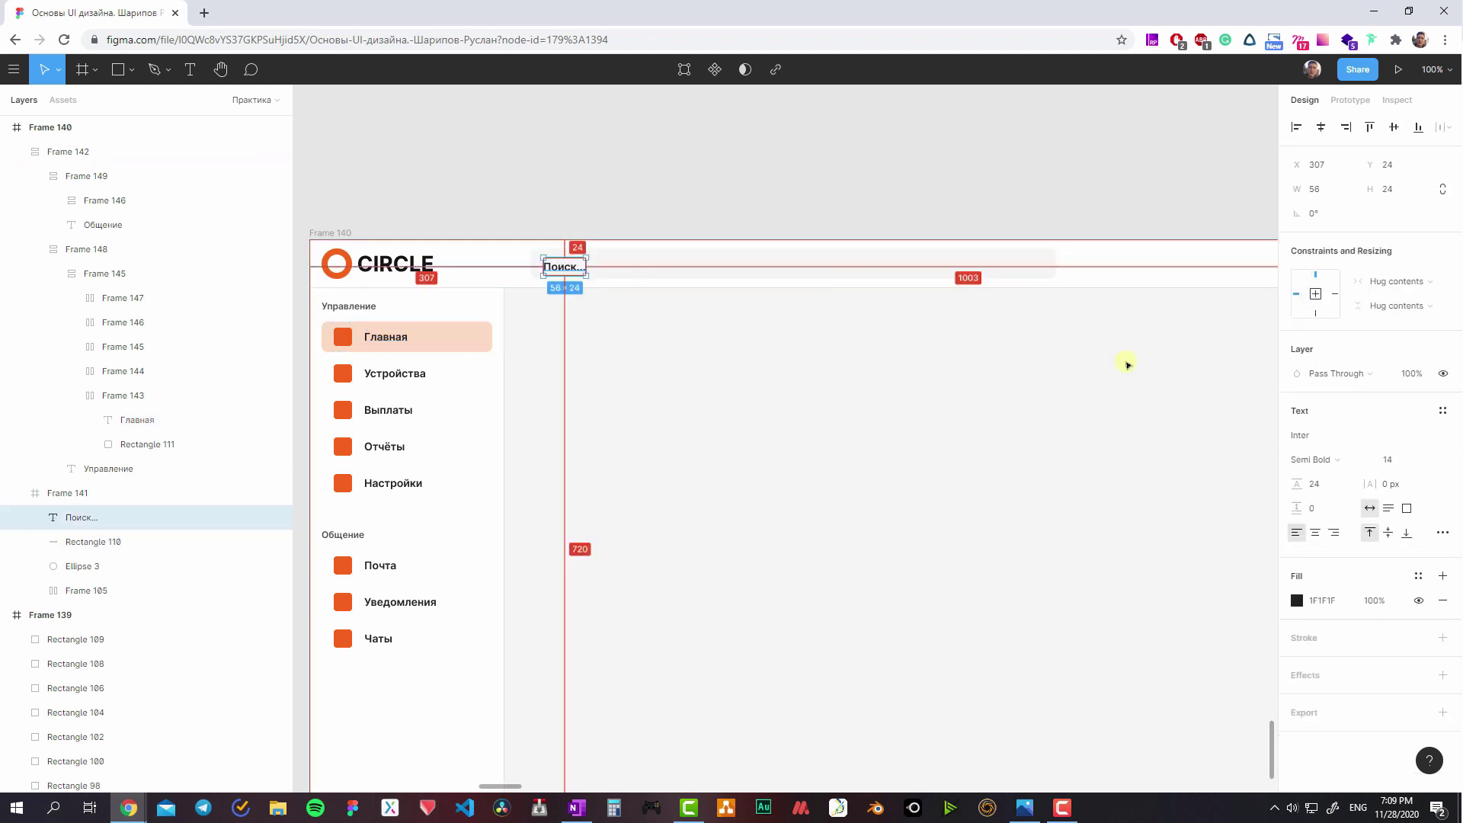
pyautogui.click(1341, 460)
pyautogui.click(1314, 418)
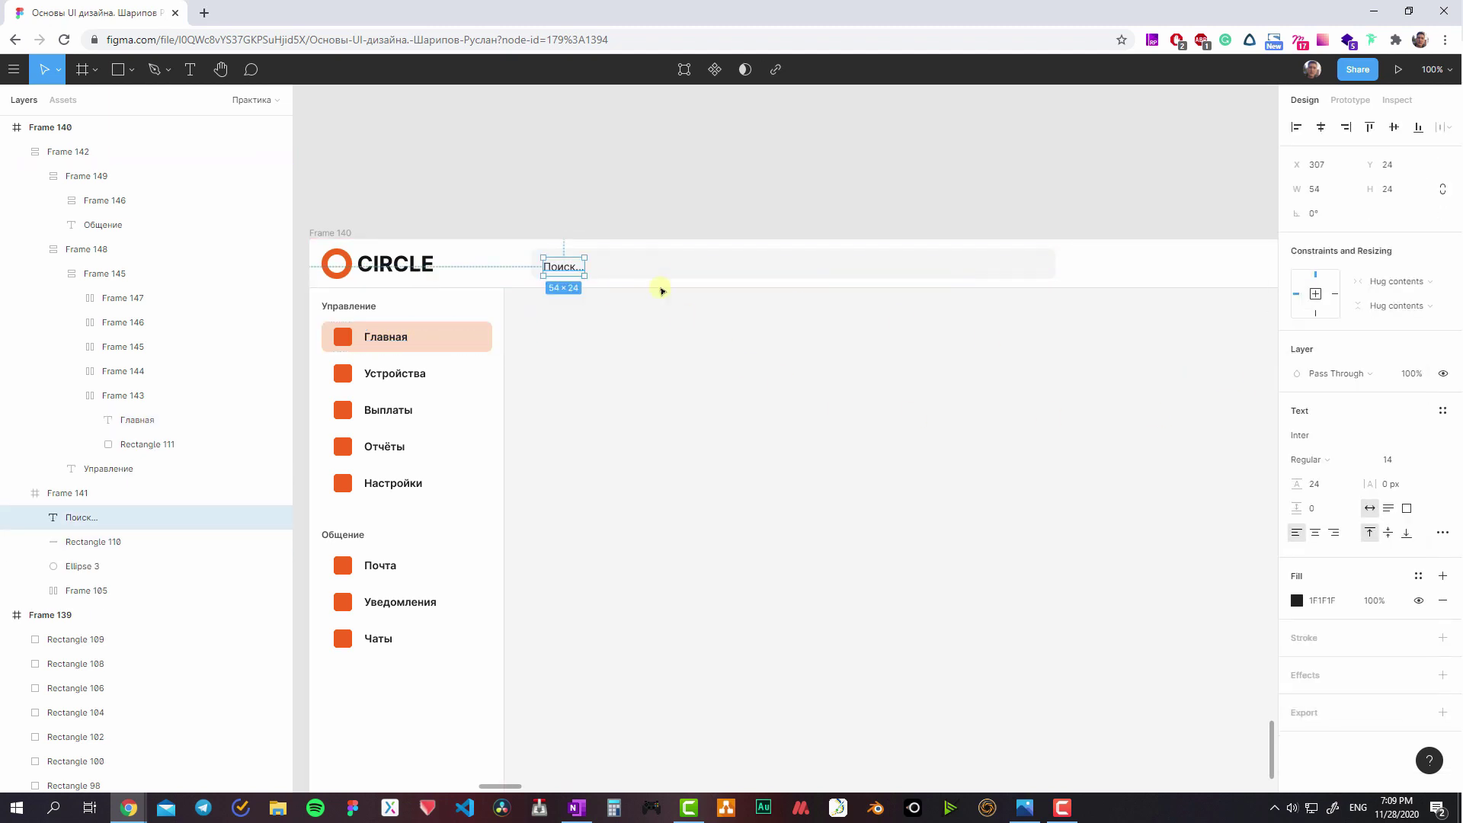
pyautogui.keyDown('shift'); pyautogui.click(663, 268); pyautogui.keyUp('shift')
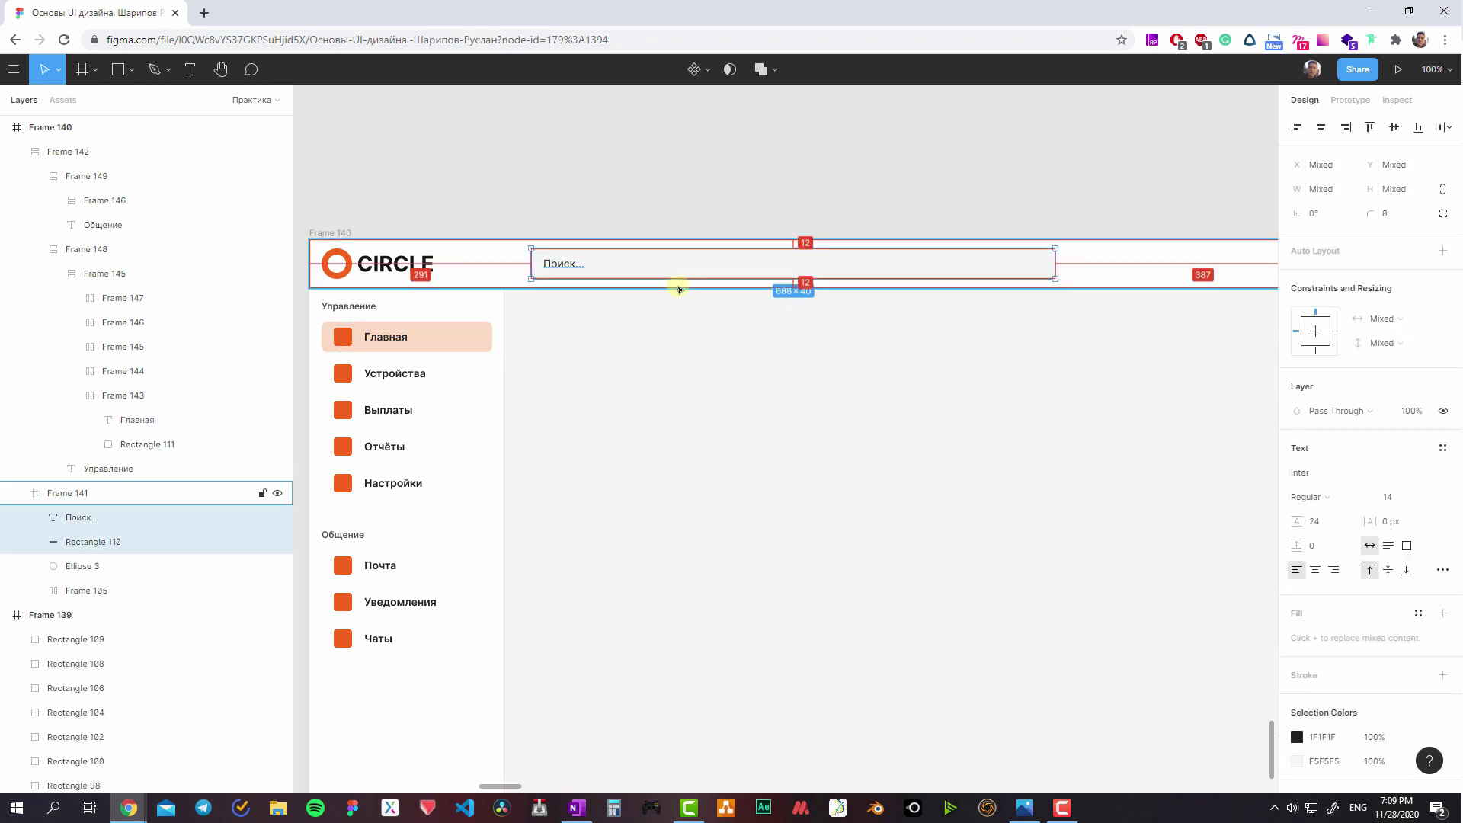
# - Wrap Поиск... and Rectangle 110 in an auto-layout frame widened to 688 px
pyautogui.hotkey('shift', 'a')
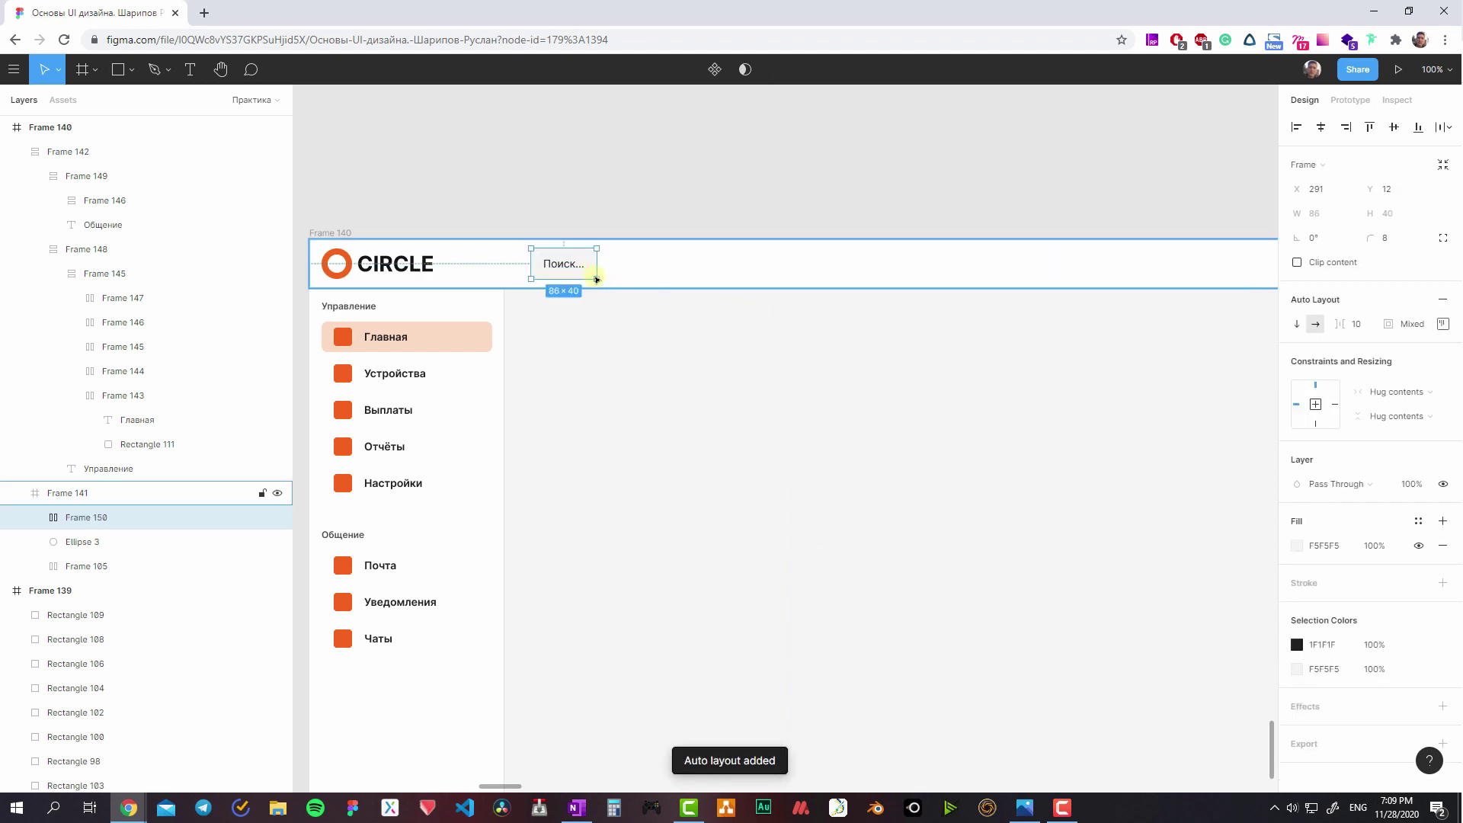
pyautogui.hotkey('ctrl', 'shift', '4')
pyautogui.moveTo(1008, 288); pyautogui.dragTo(1048, 274)
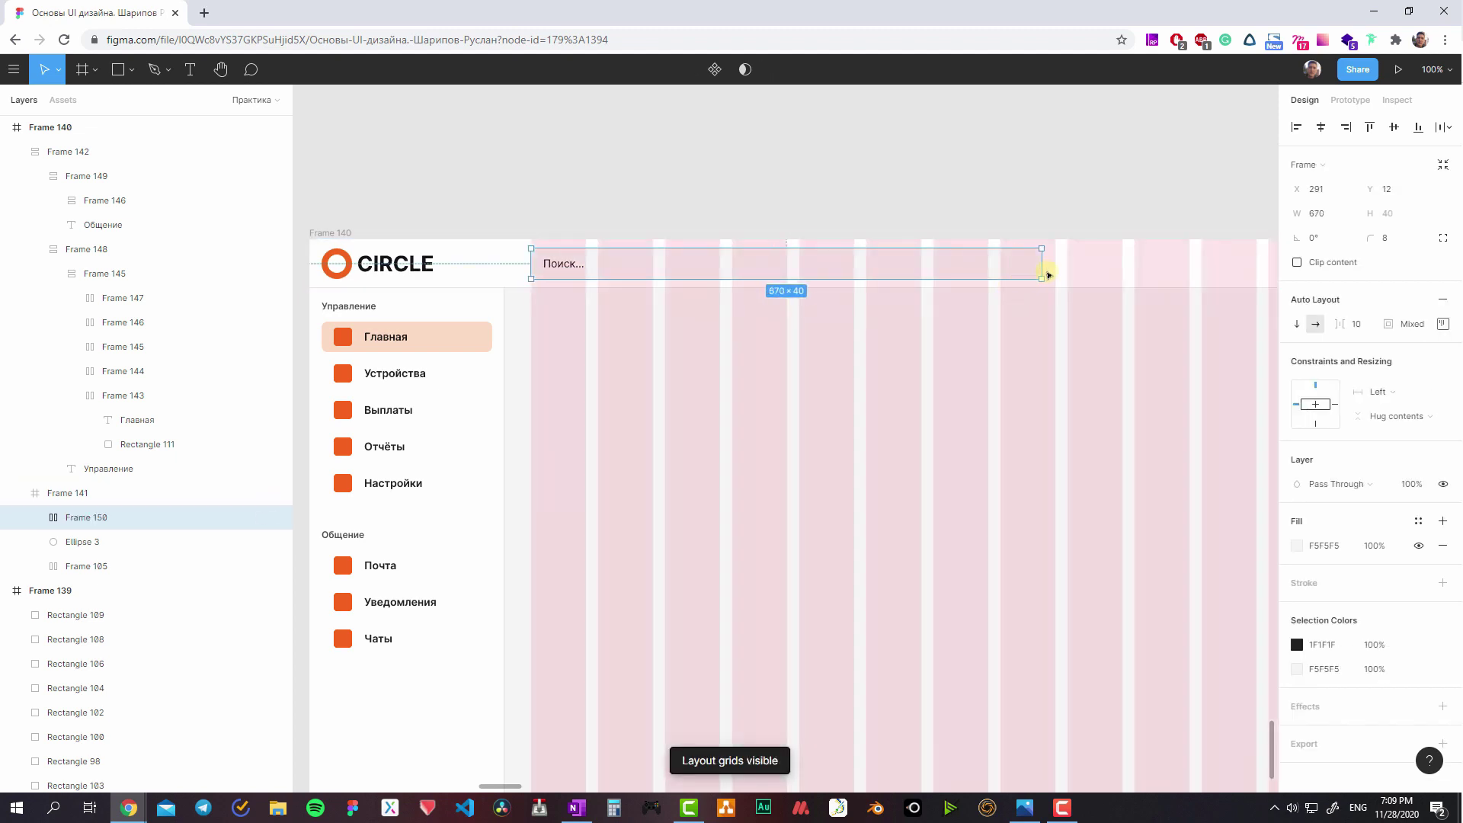
pyautogui.scroll(5, 1055, 276)
pyautogui.scroll(4, 1044, 275)
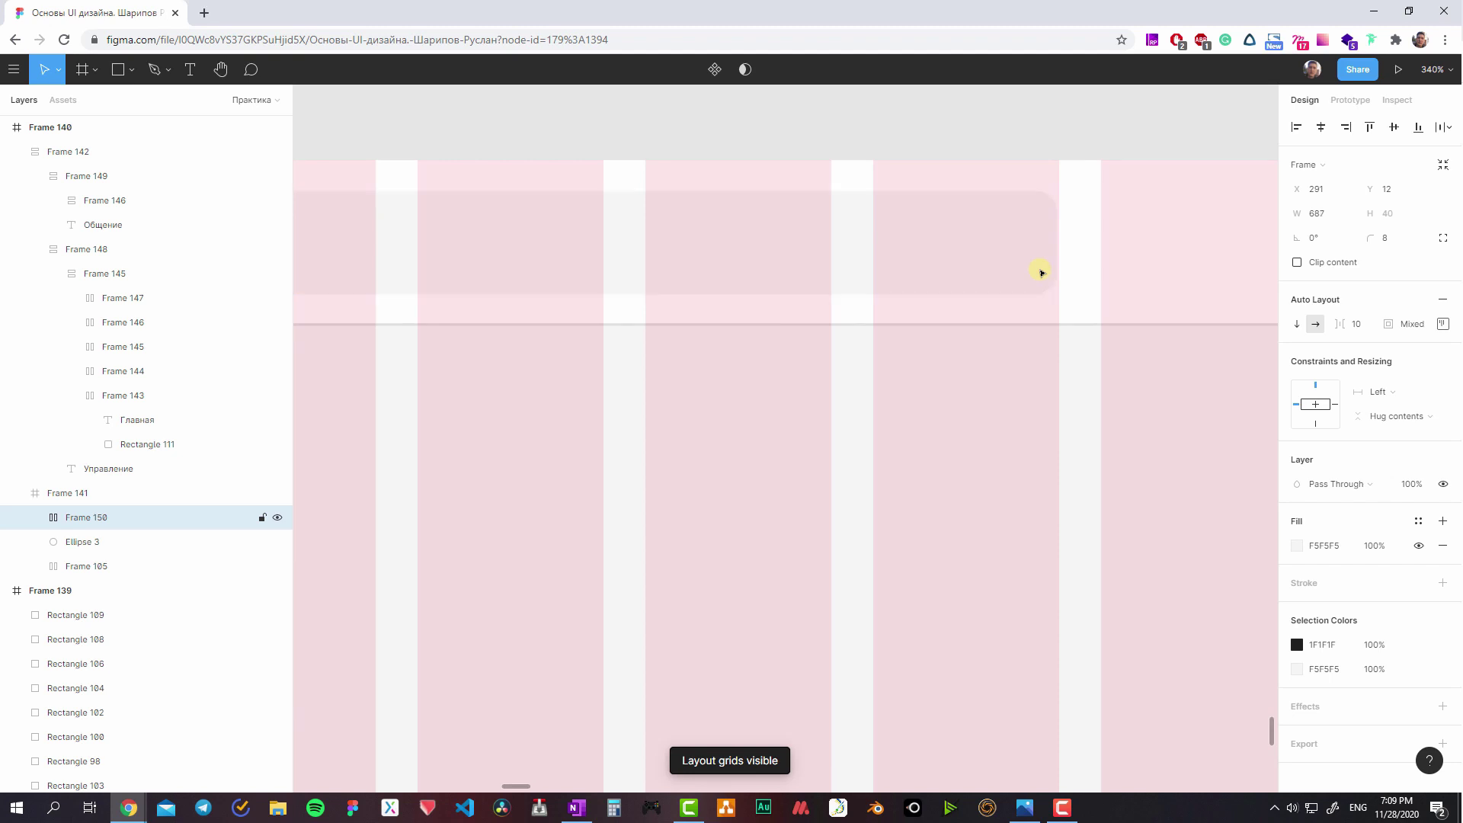
pyautogui.scroll(3, 1052, 245)
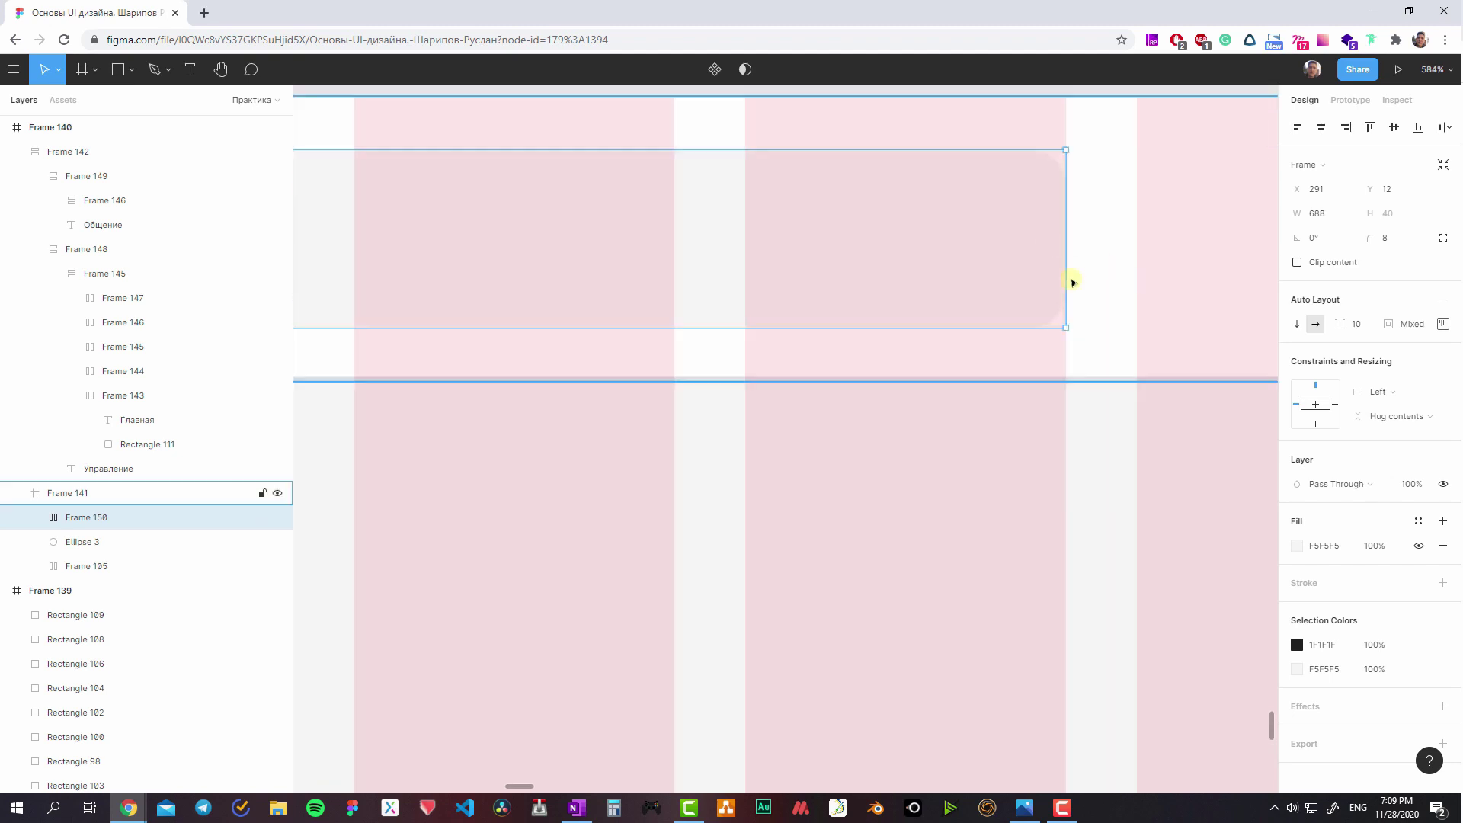
pyautogui.scroll(-6, 1072, 281)
pyautogui.scroll(-7, 1023, 271)
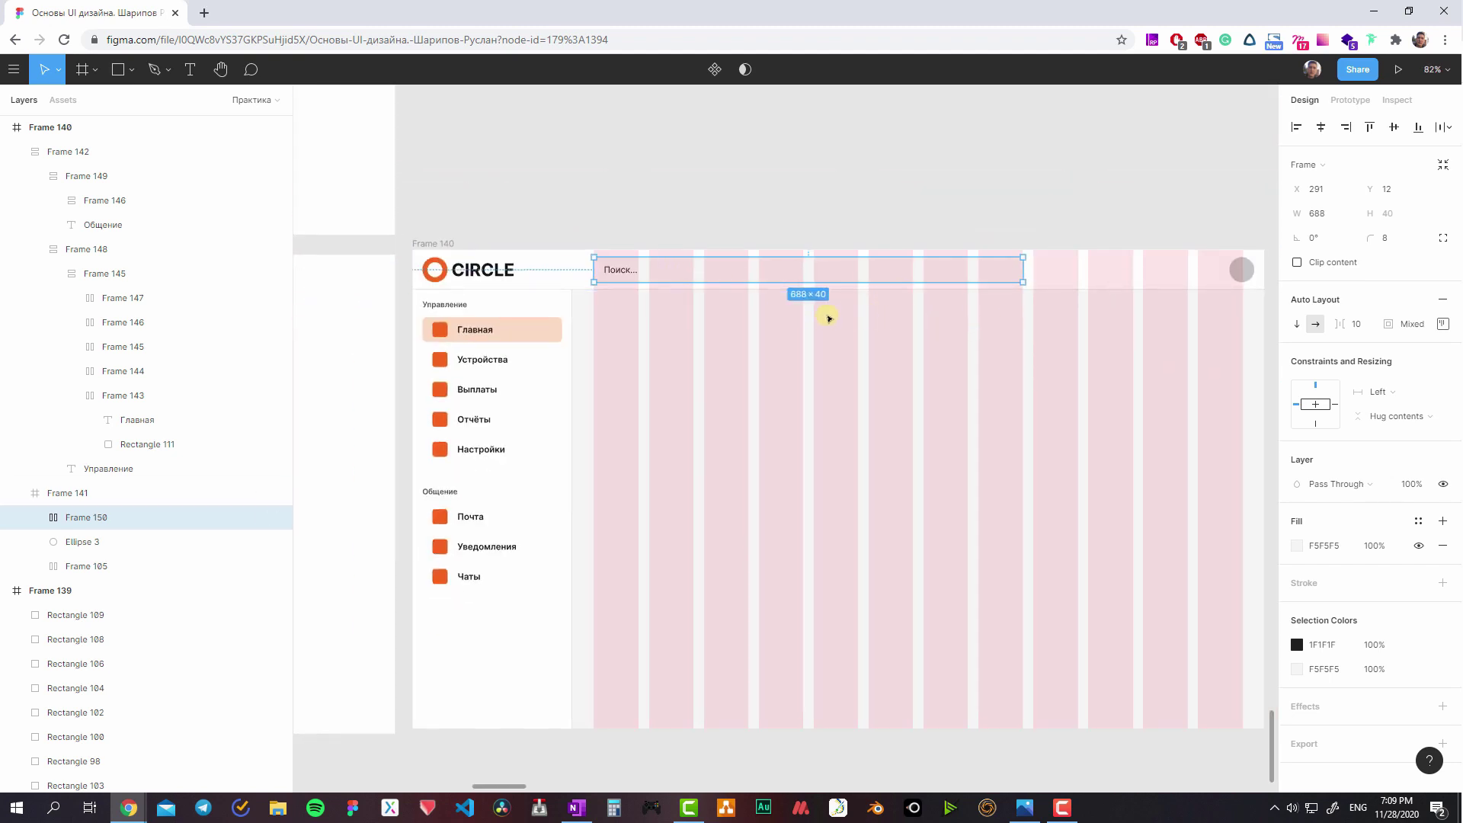
pyautogui.hotkey('ctrl', 'shift', '4')
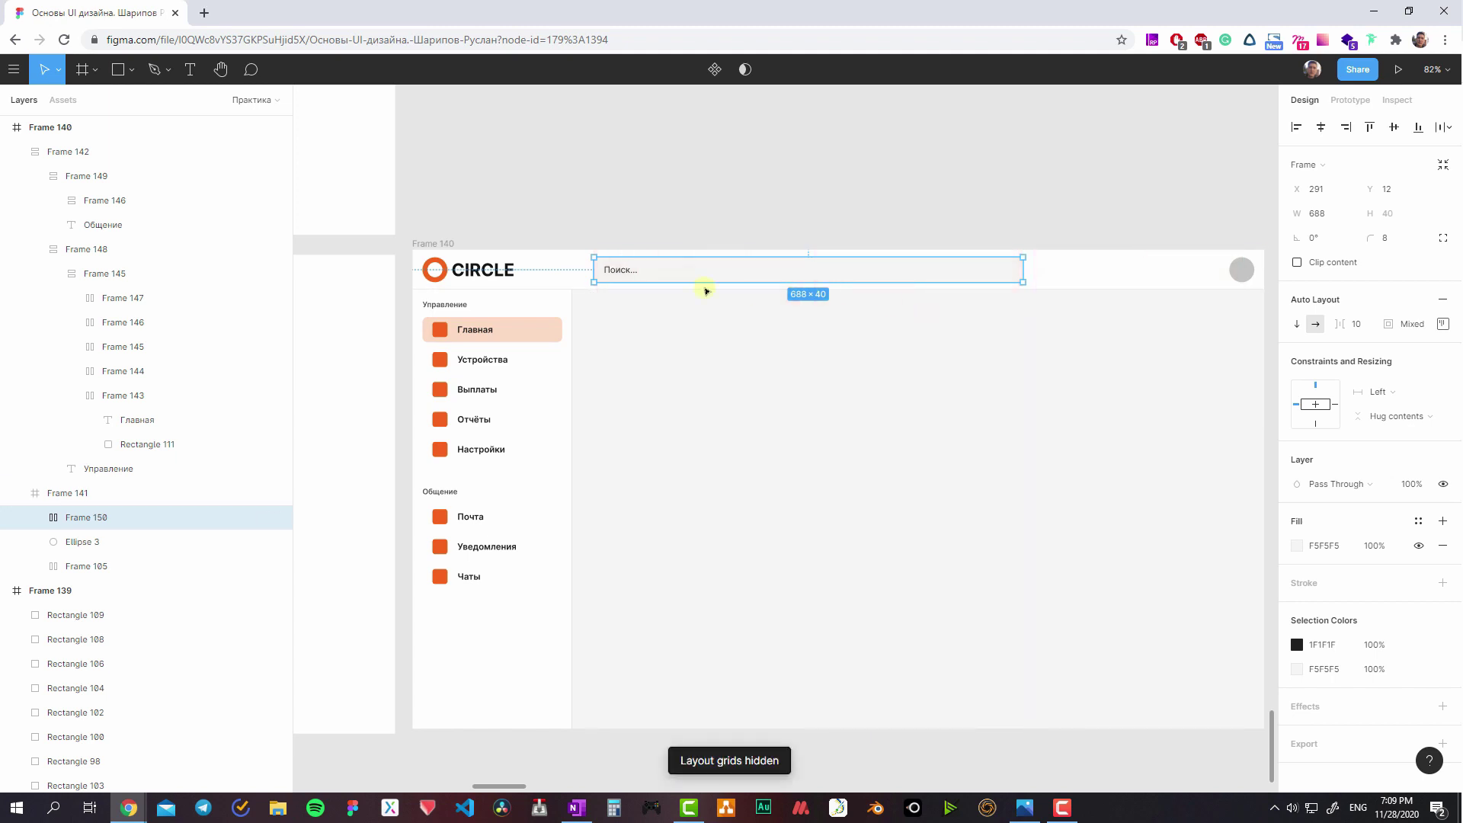
pyautogui.doubleClick(621, 270)
# - Colour the Поиск... placeholder with the grey style-guide swatch B8B8B8
pyautogui.hscroll(-10, 671, 304)
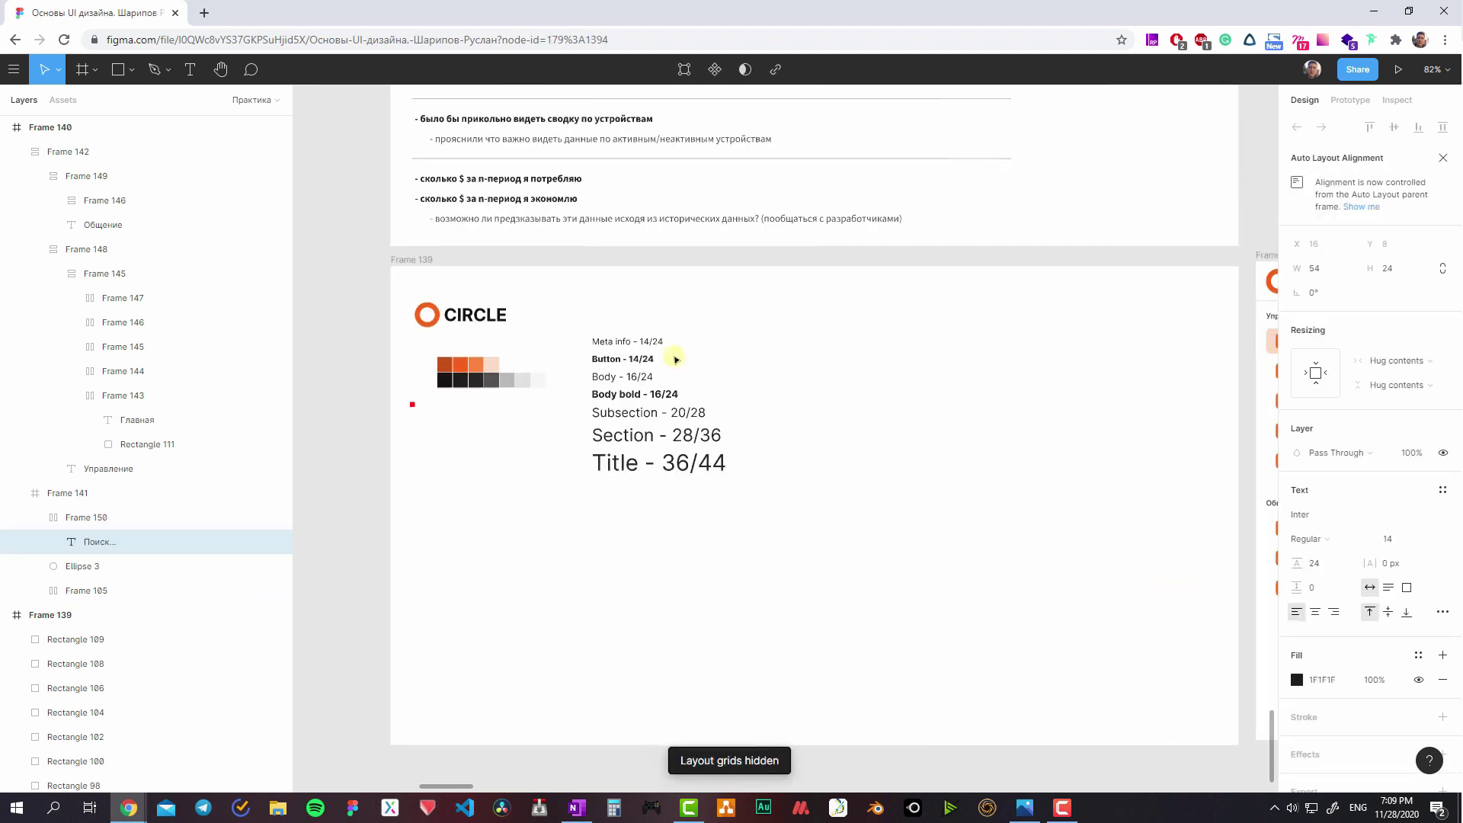
pyautogui.click(1297, 678)
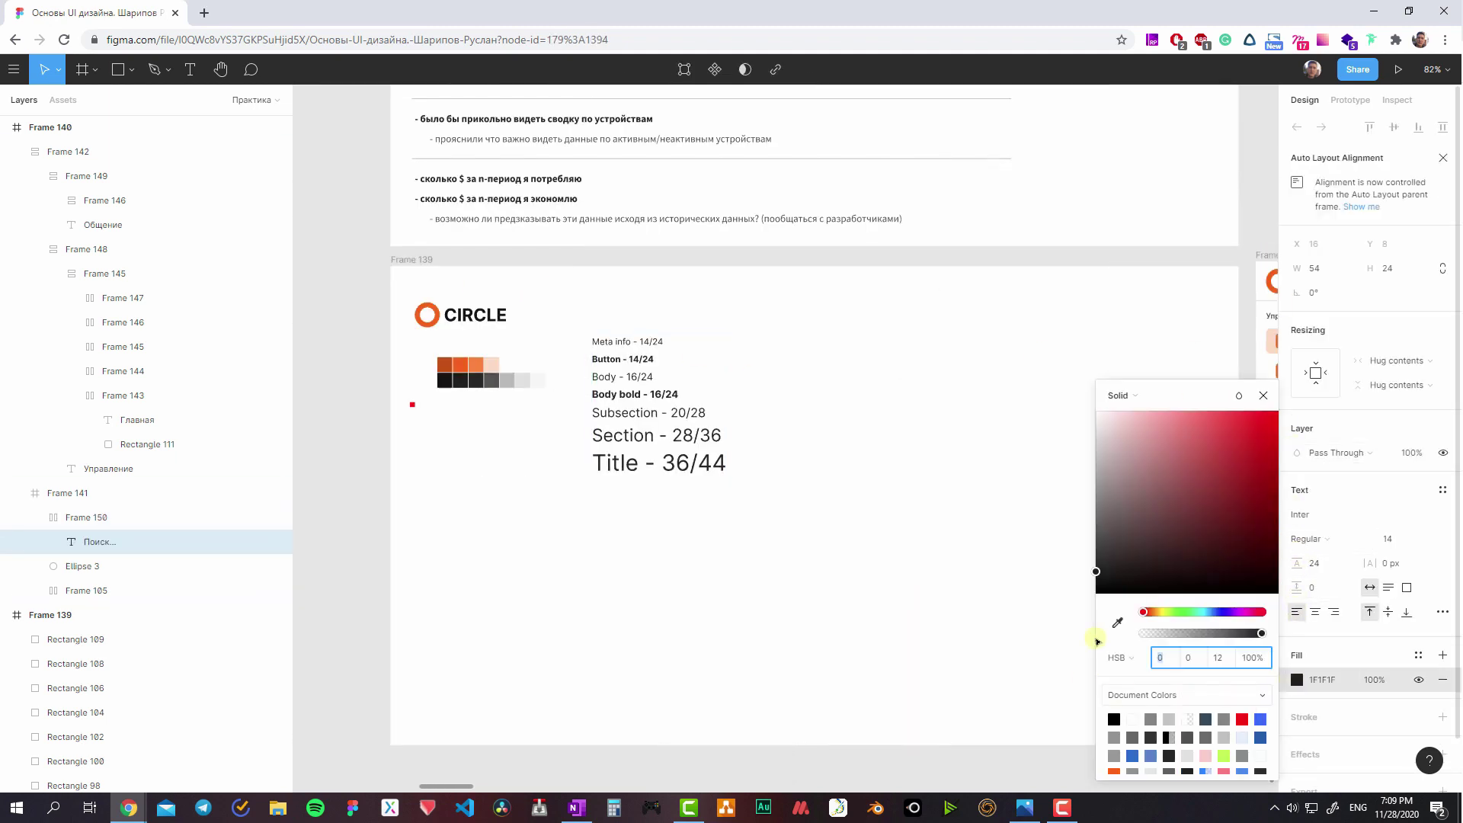
pyautogui.click(507, 381)
pyautogui.hscroll(10, 381, 366)
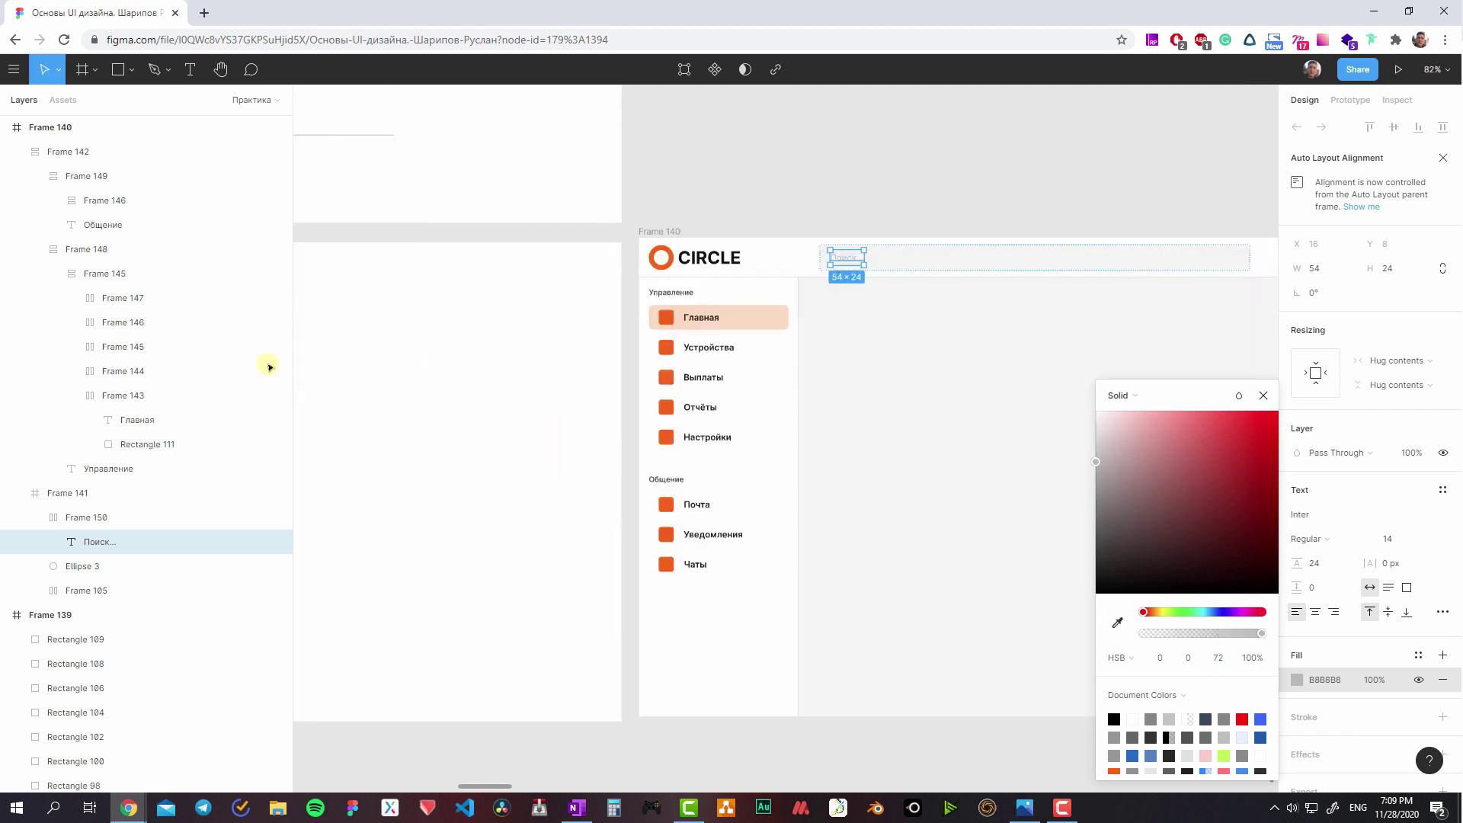
pyautogui.click(725, 361)
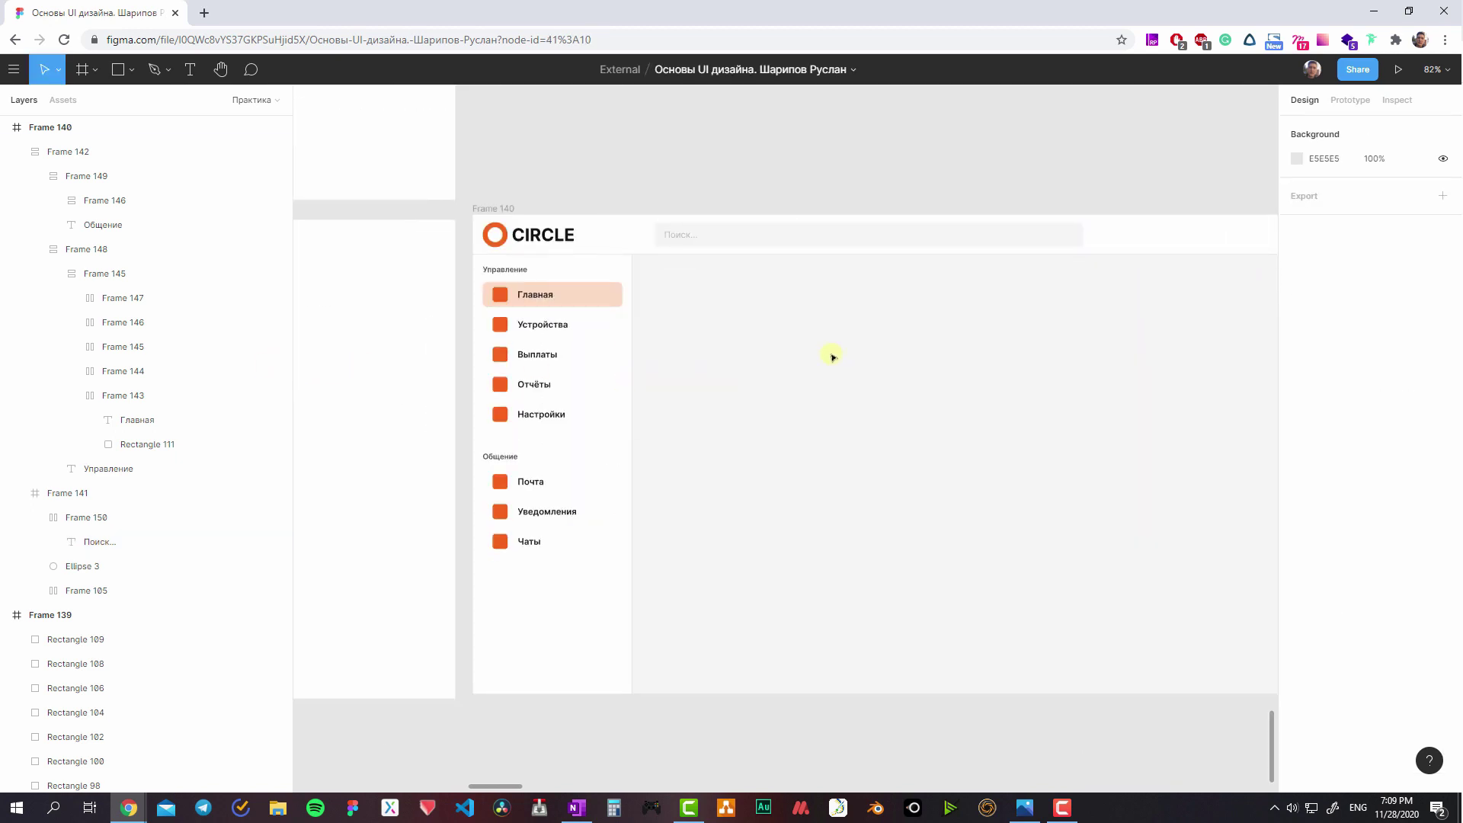
pyautogui.hotkey('shift', '0')
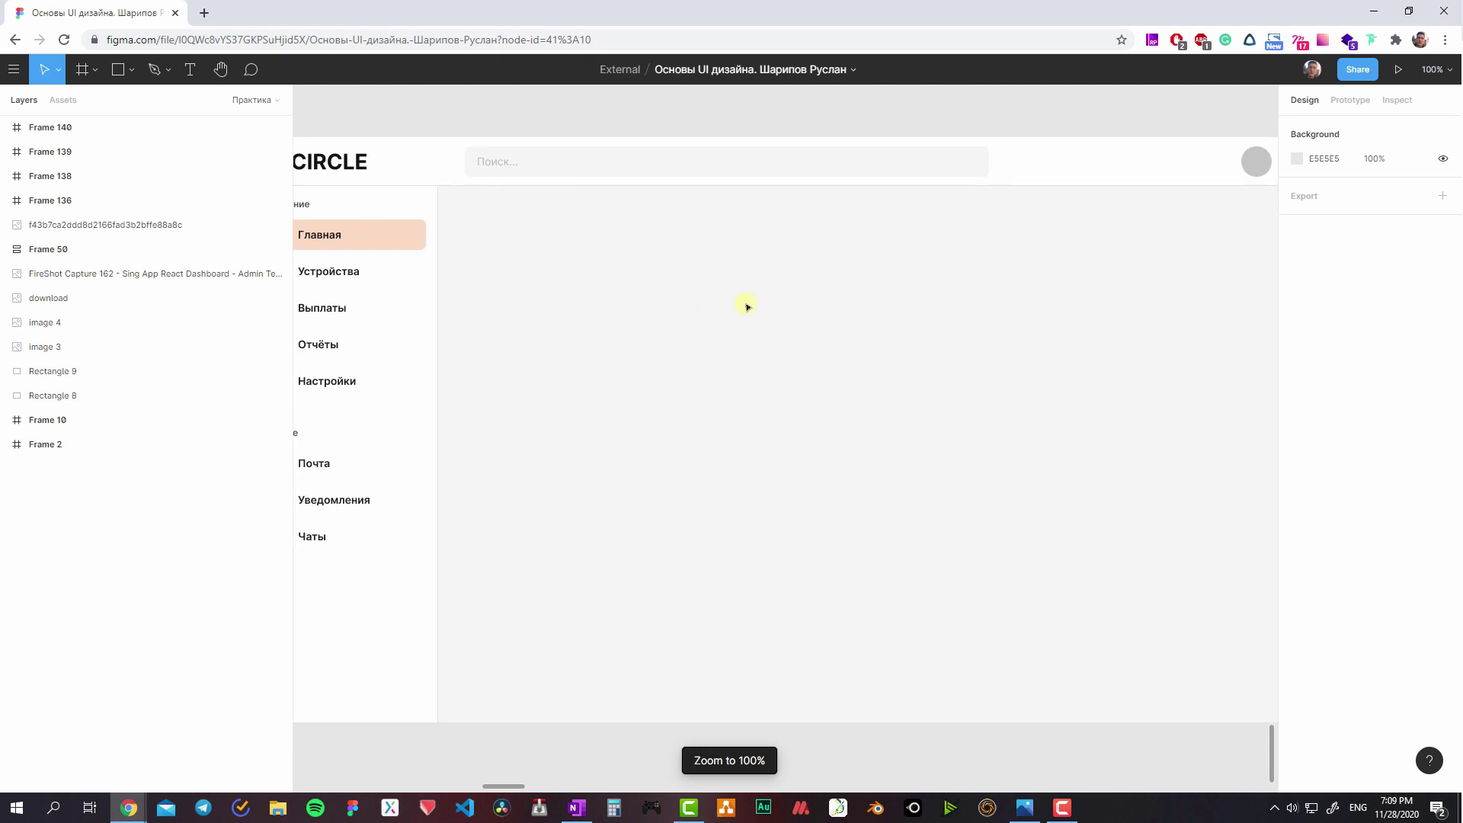
# - Sample a light grey fill for the avatar circle Ellipse 3
pyautogui.hscroll(5, 850, 295)
pyautogui.click(1098, 183)
pyautogui.hscroll(-4, 983, 304)
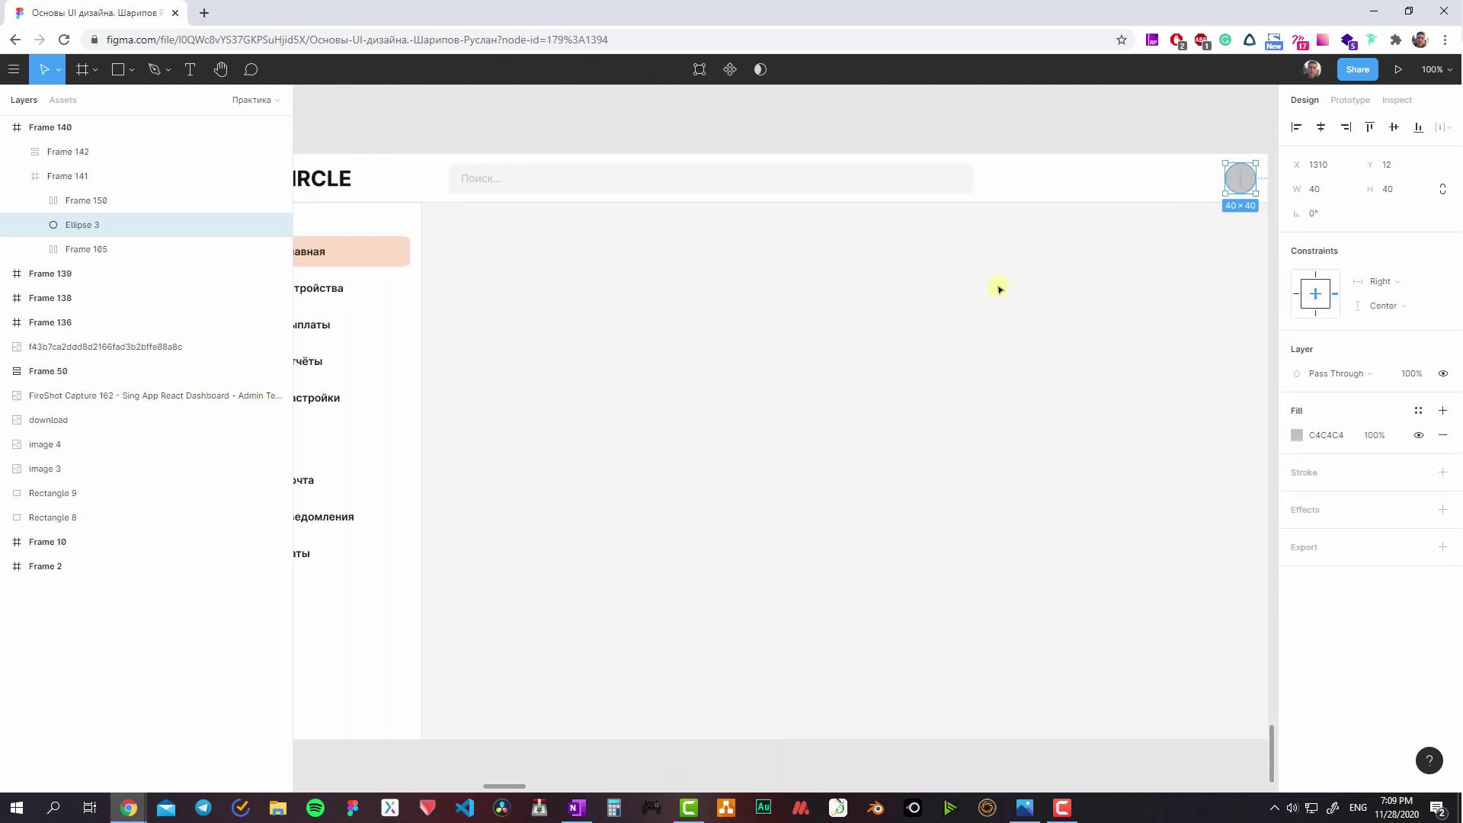
pyautogui.click(1297, 435)
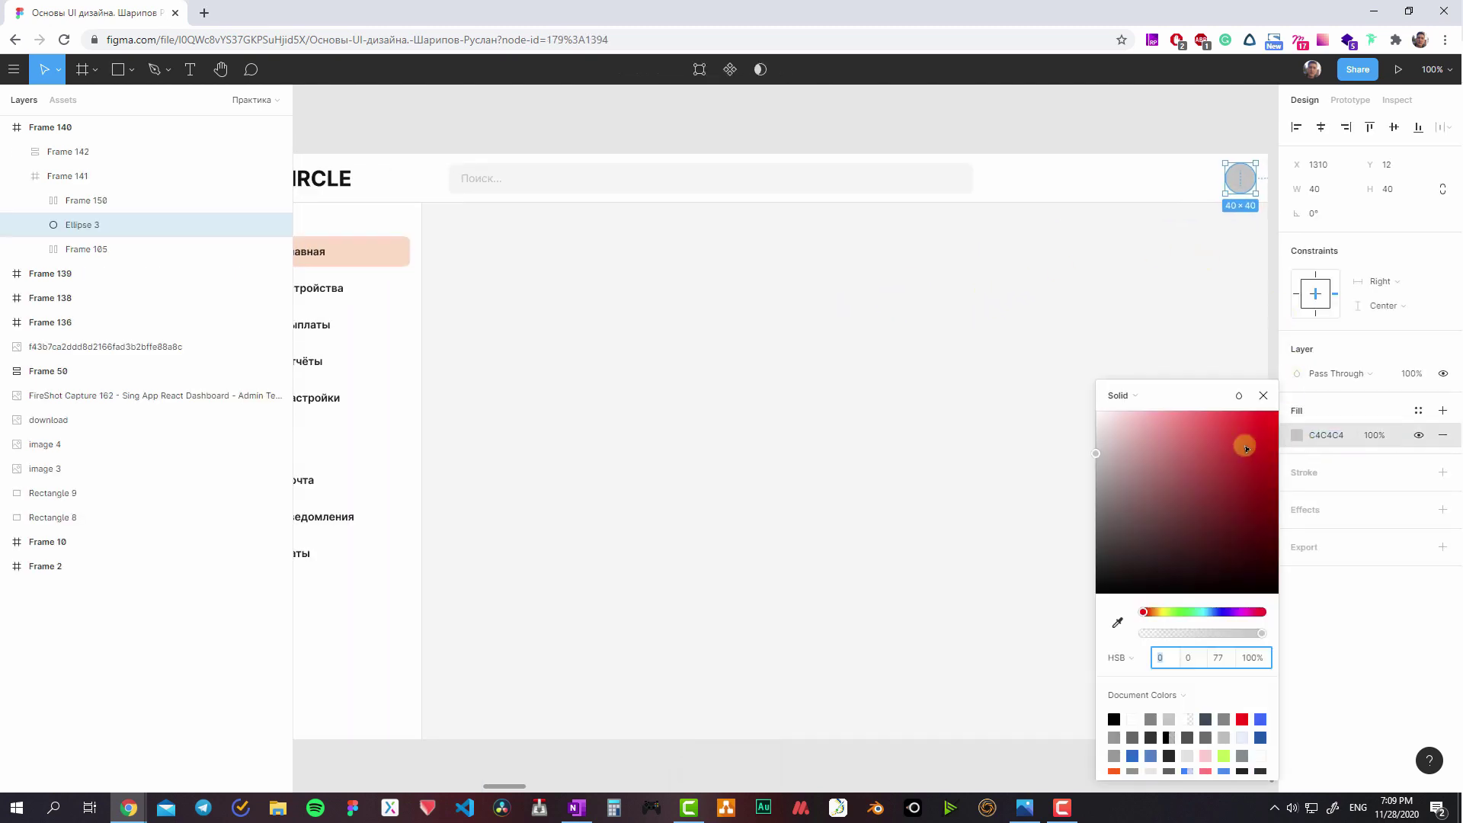
pyautogui.click(1118, 622)
pyautogui.click(761, 176)
pyautogui.hscroll(5, 898, 395)
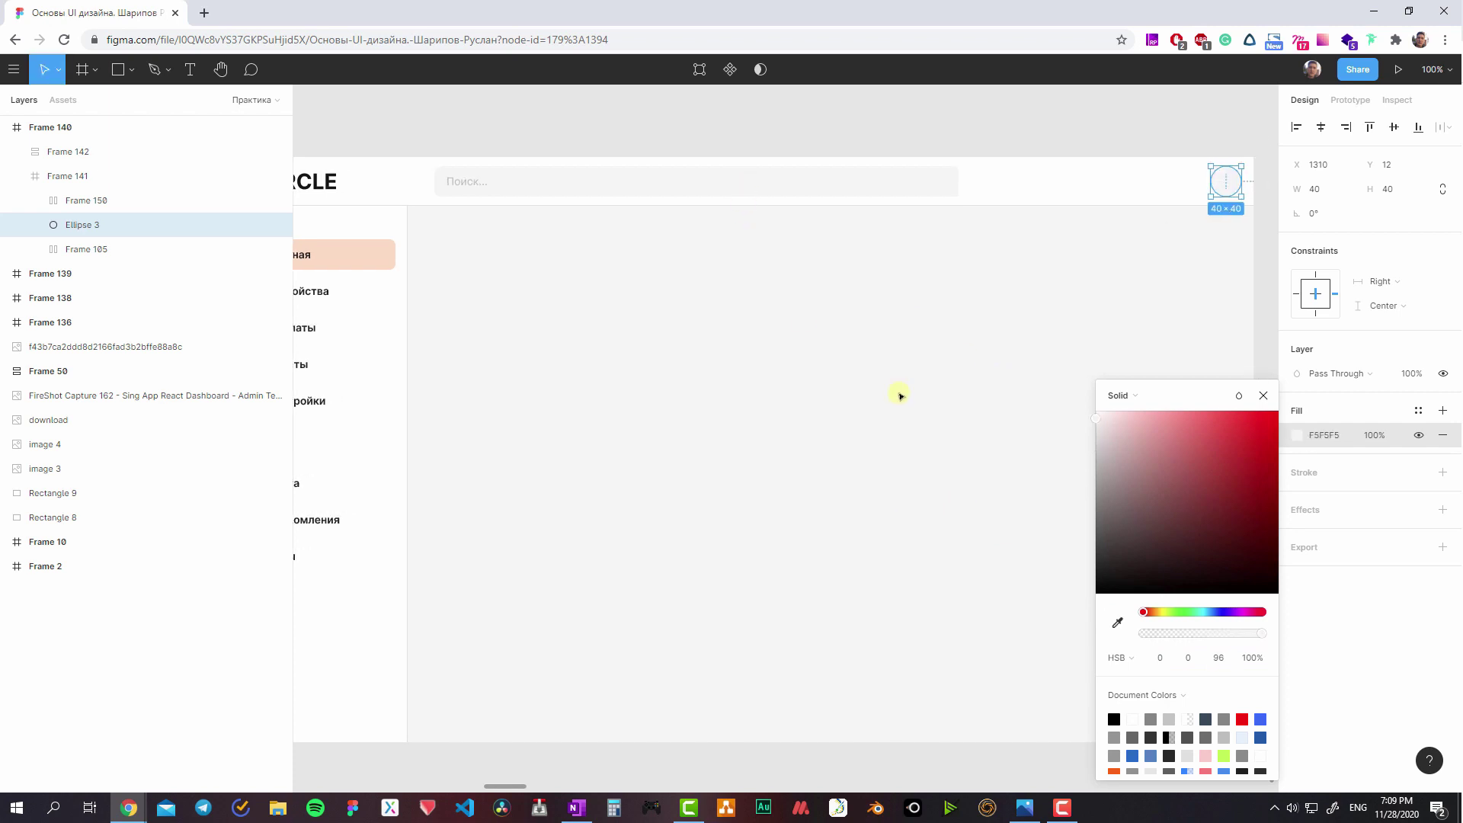
pyautogui.click(1053, 276)
# - Re-sample the avatar circle's fill as B8B8B8 from the style-guide swatch
pyautogui.click(1019, 217)
pyautogui.hscroll(-5, 752, 341)
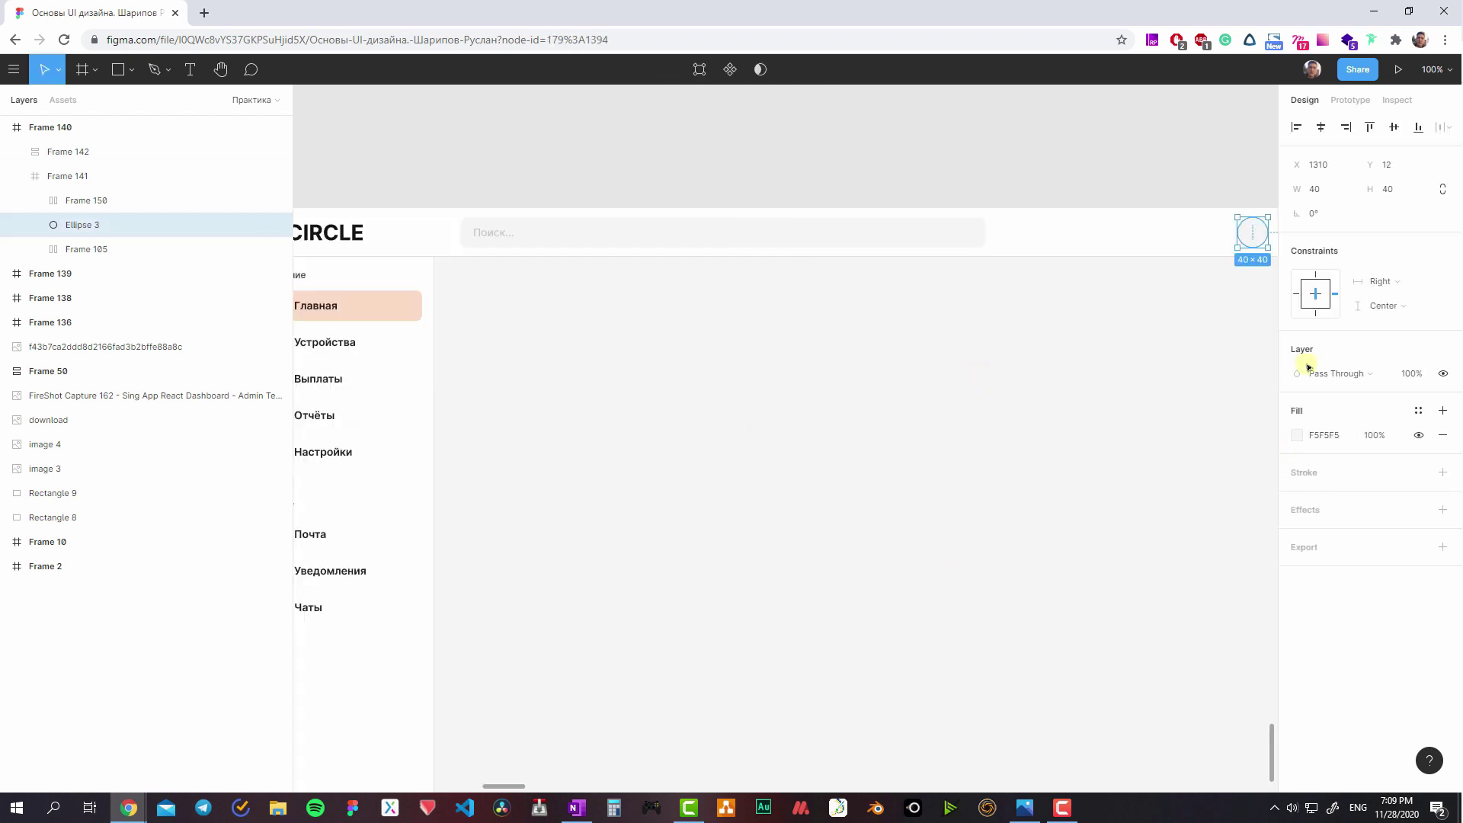
pyautogui.scroll(5, 752, 340)
pyautogui.click(1296, 435)
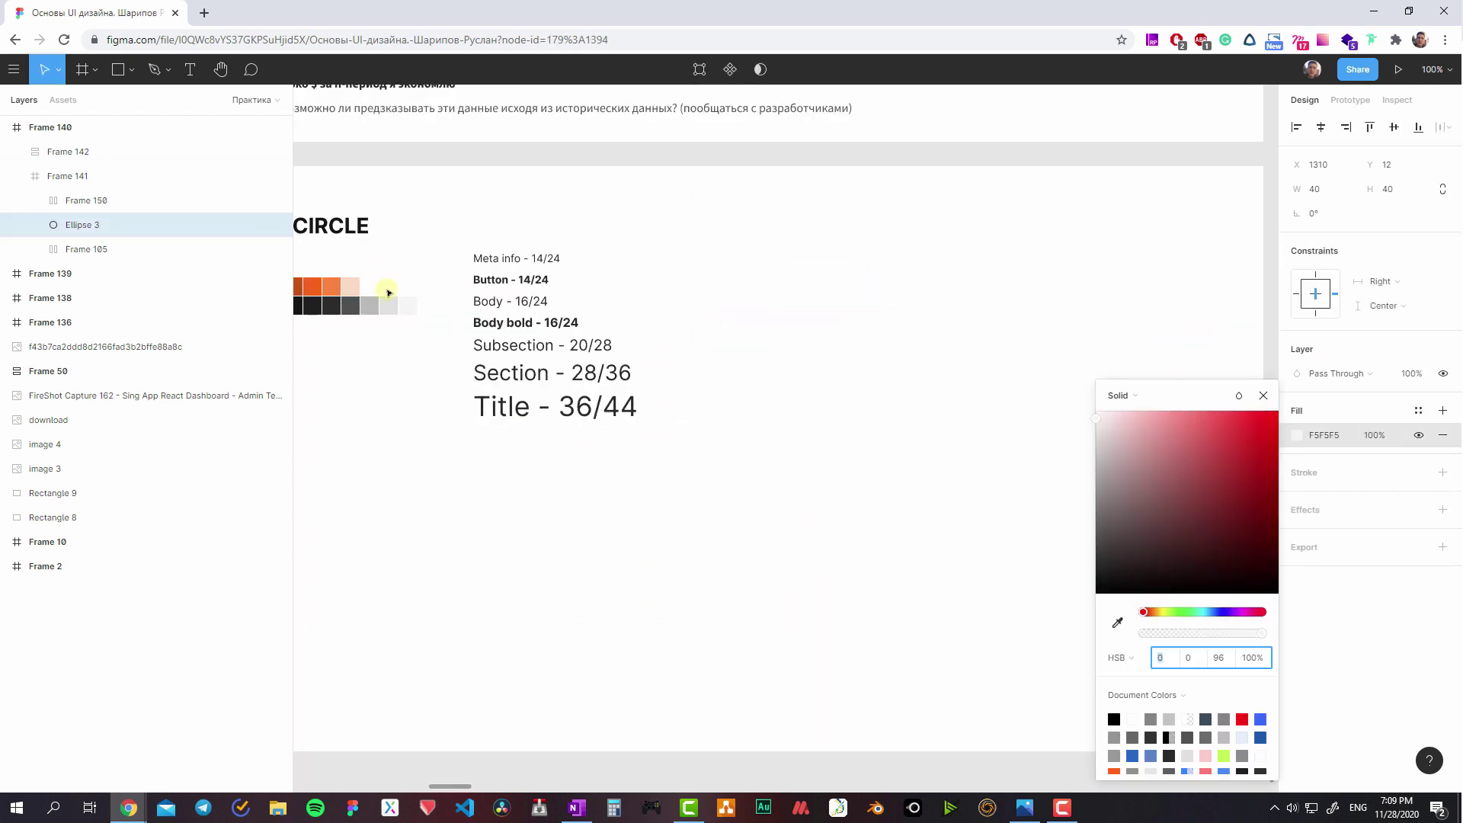
pyautogui.click(1114, 623)
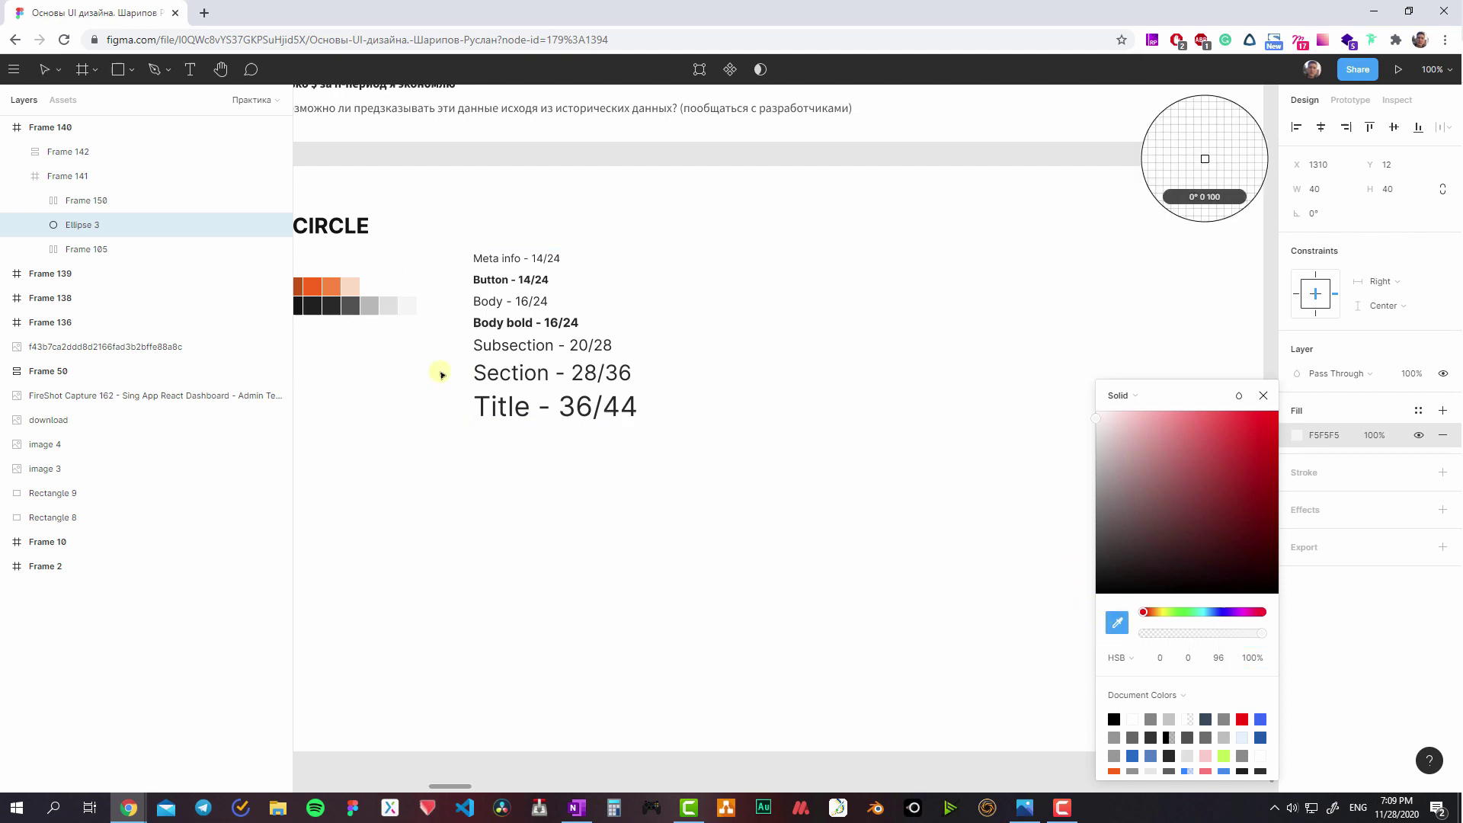
pyautogui.click(373, 309)
pyautogui.hscroll(5, 320, 343)
pyautogui.hscroll(10, 714, 339)
pyautogui.click(949, 288)
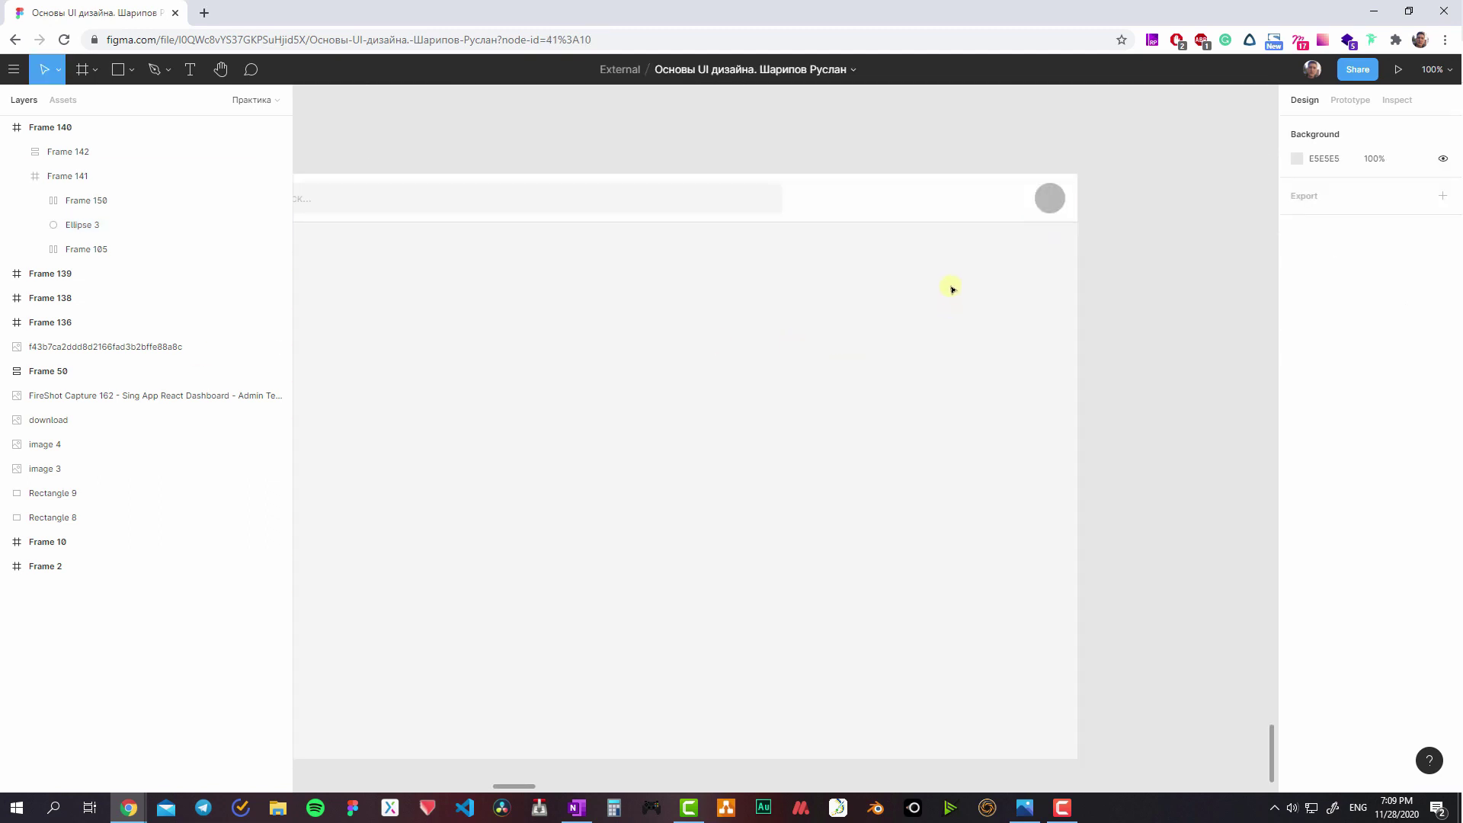
pyautogui.click(1049, 200)
pyautogui.click(1010, 242)
pyautogui.click(1049, 198)
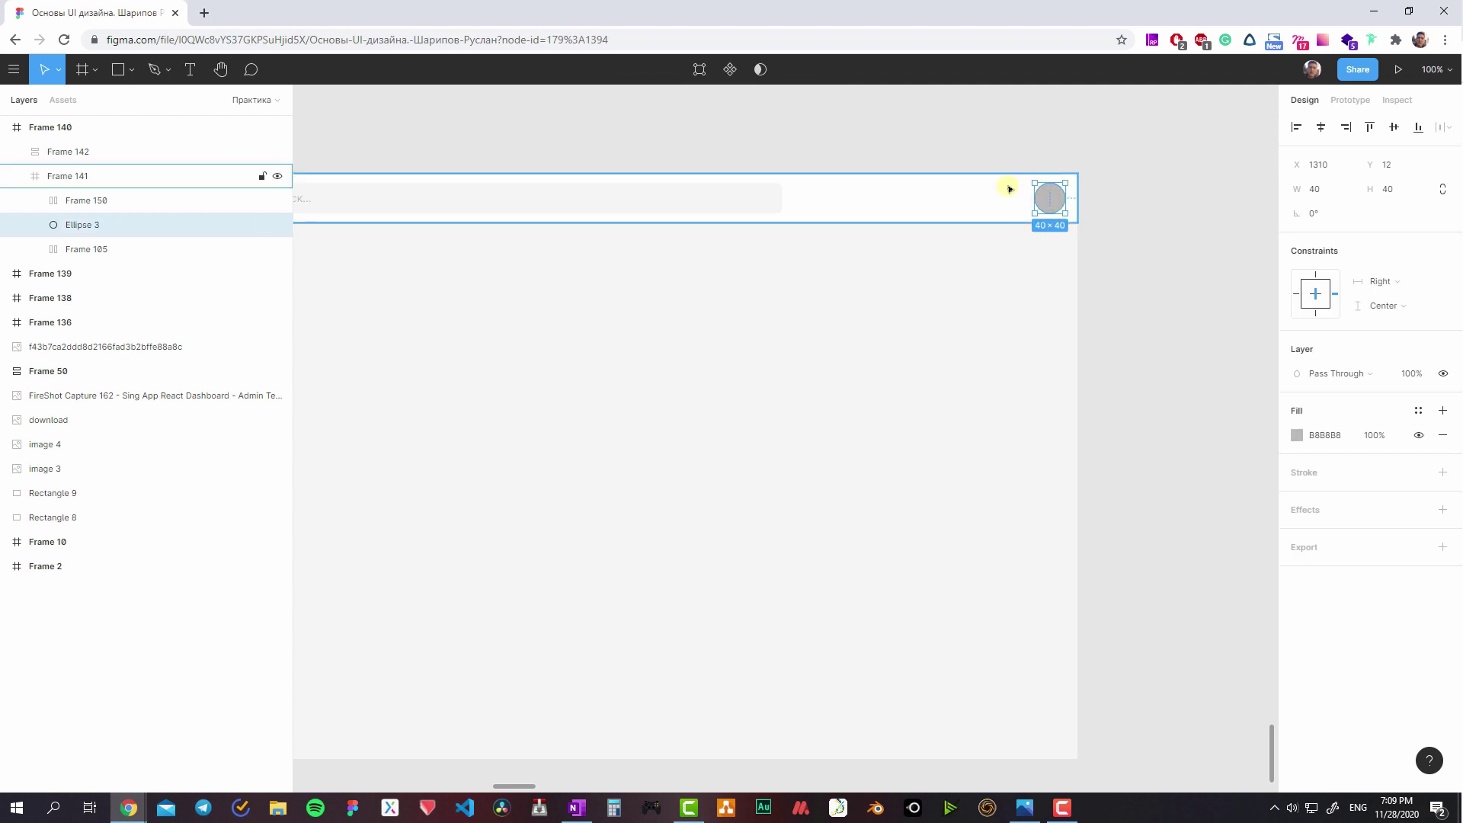
pyautogui.scroll(2, 970, 185)
pyautogui.scroll(3, 920, 271)
pyautogui.scroll(2, 996, 290)
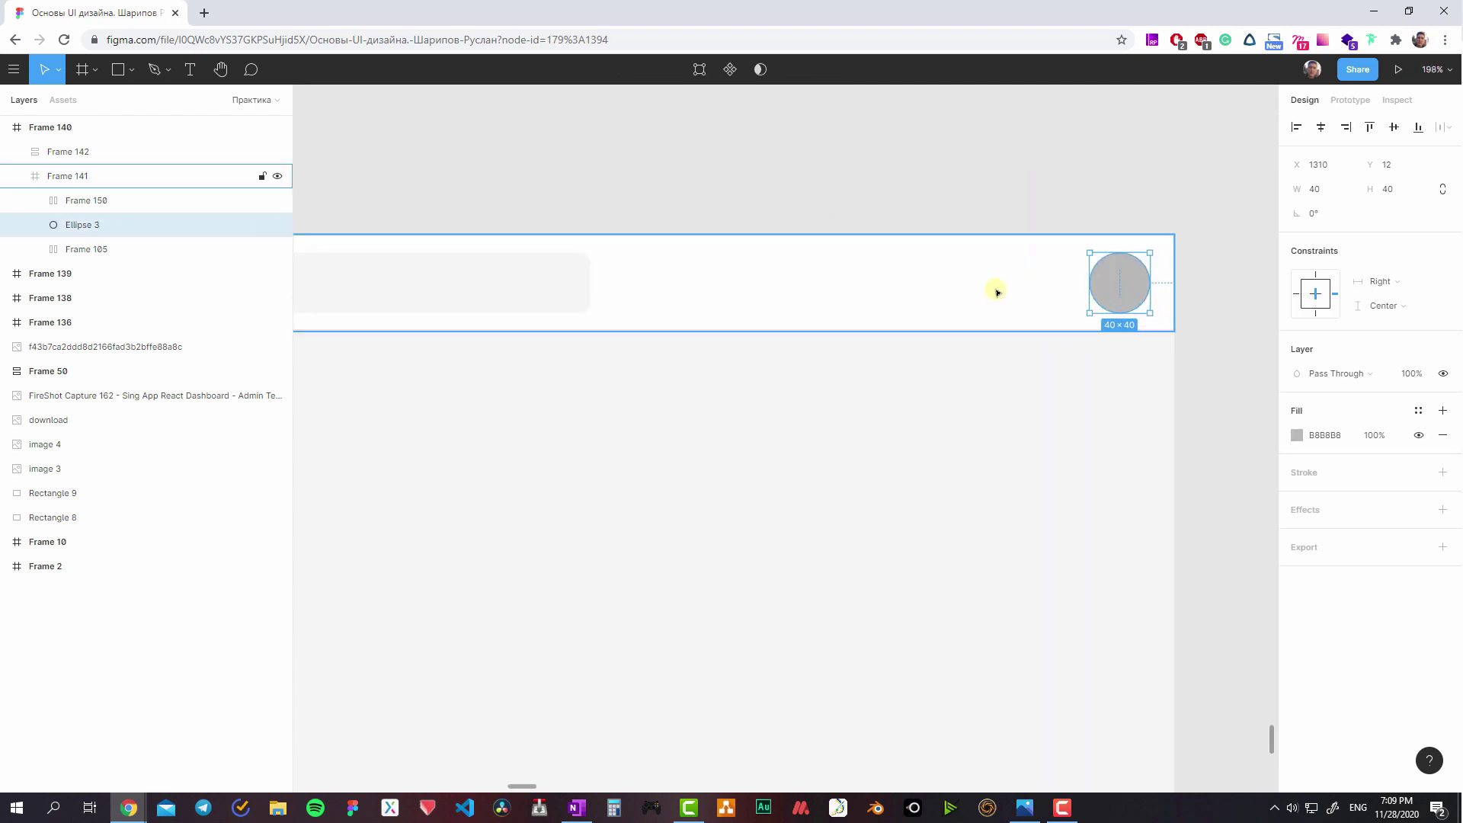
# - Position the user-name text just left of the grey avatar
pyautogui.press('t')
pyautogui.click(1006, 307)
pyautogui.write('Имя Фамилия пользователя')
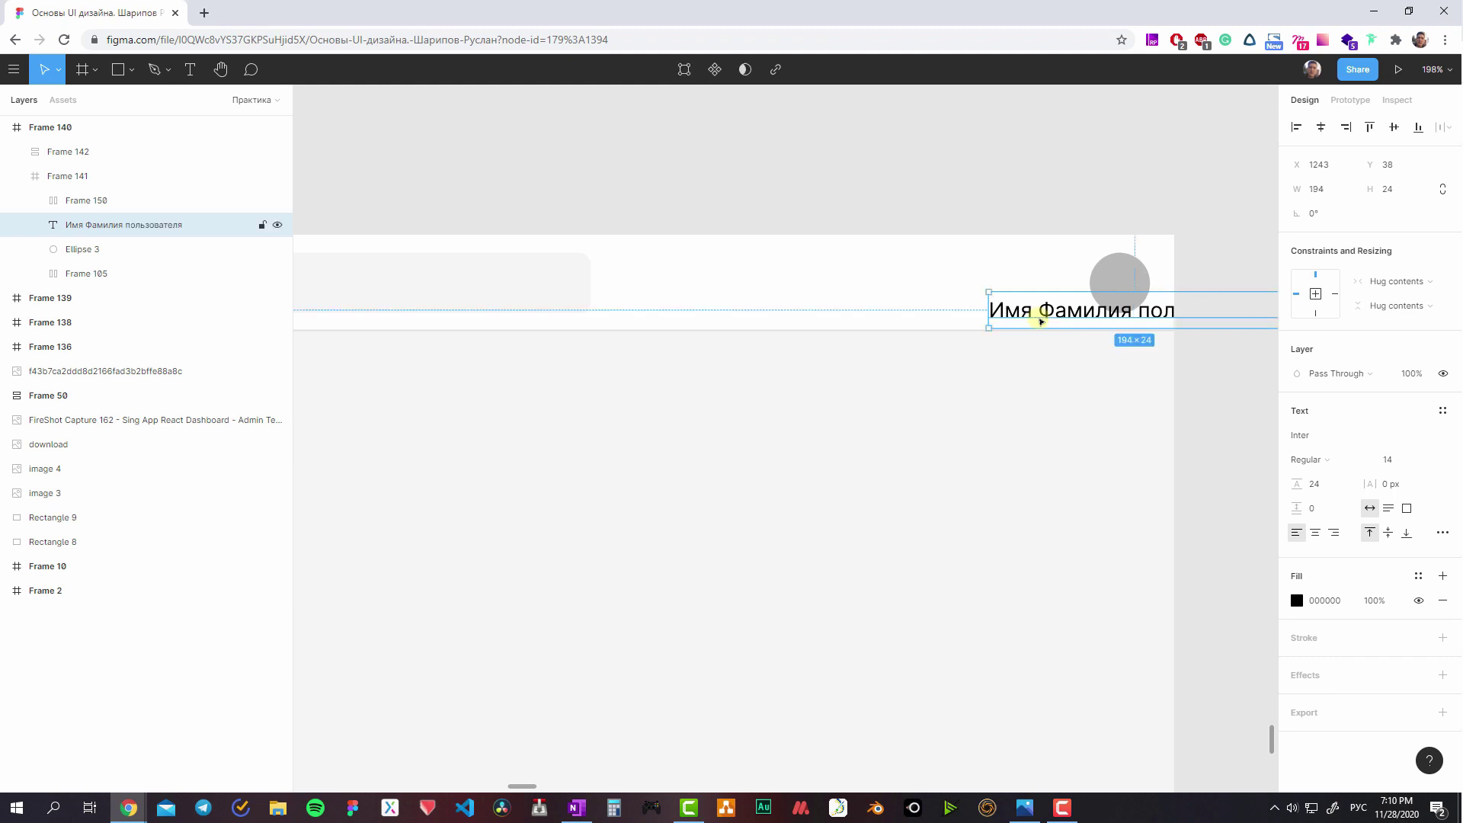
pyautogui.moveTo(1040, 320); pyautogui.dragTo(844, 298)
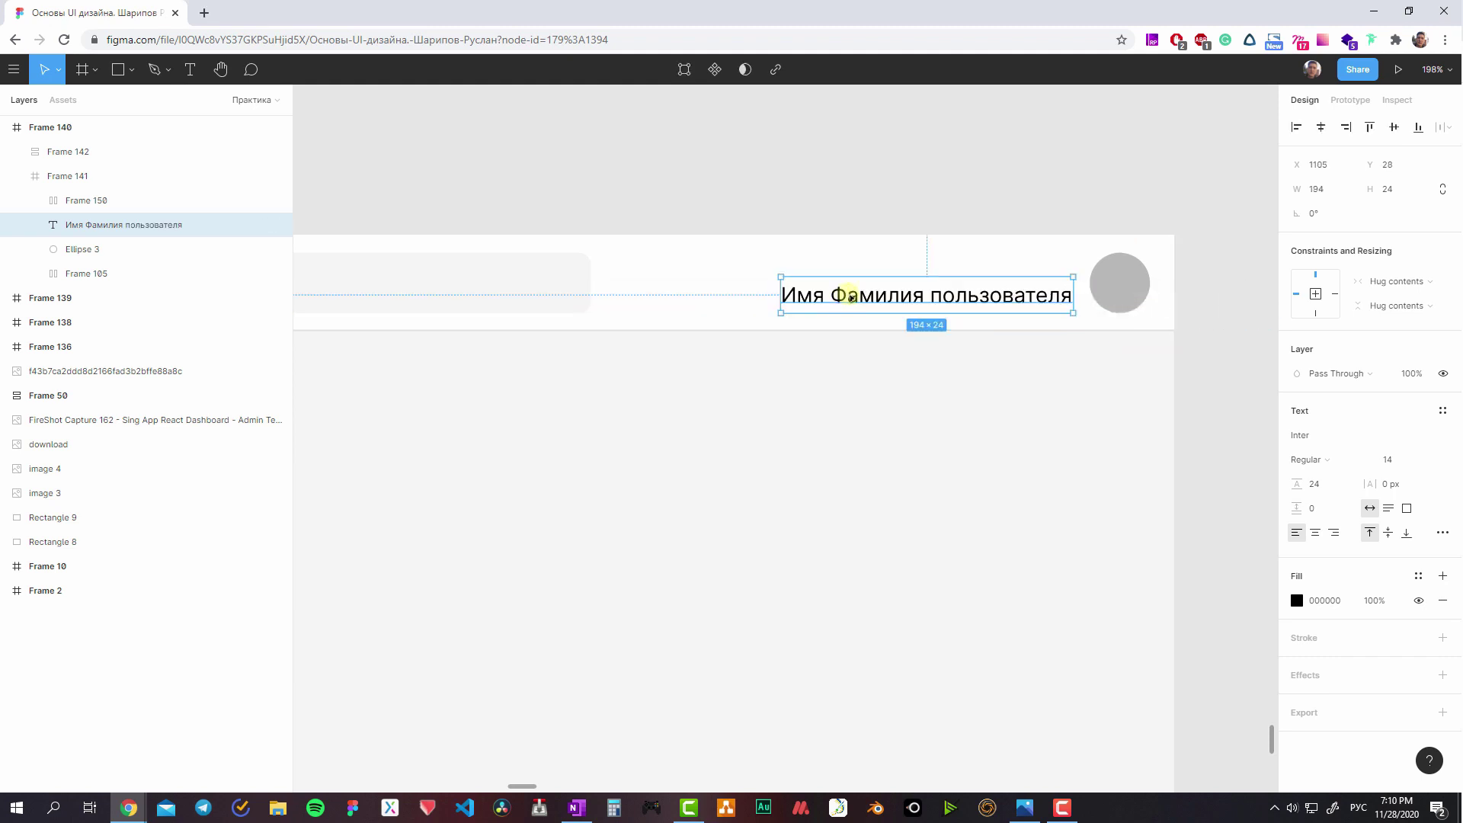
pyautogui.press('Right')
pyautogui.press('Right')
pyautogui.press('Right')
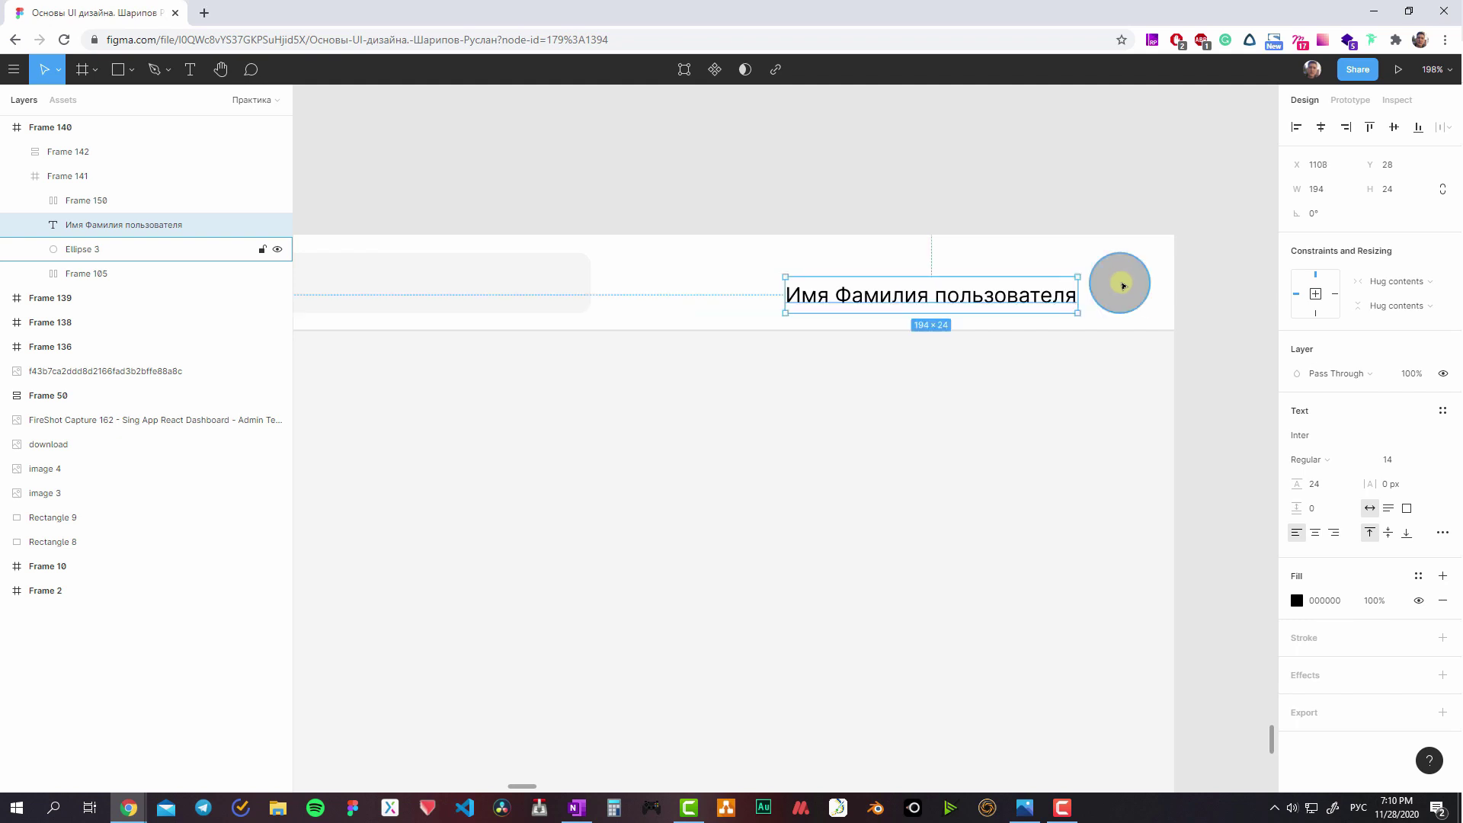
# - Duplicate the name above itself as a 12 px, line-height 16 'Добро пожаловать,' greeting
pyautogui.keyDown('alt'); pyautogui.moveTo(1023, 294); pyautogui.dragTo(1050, 275); pyautogui.keyUp('alt')
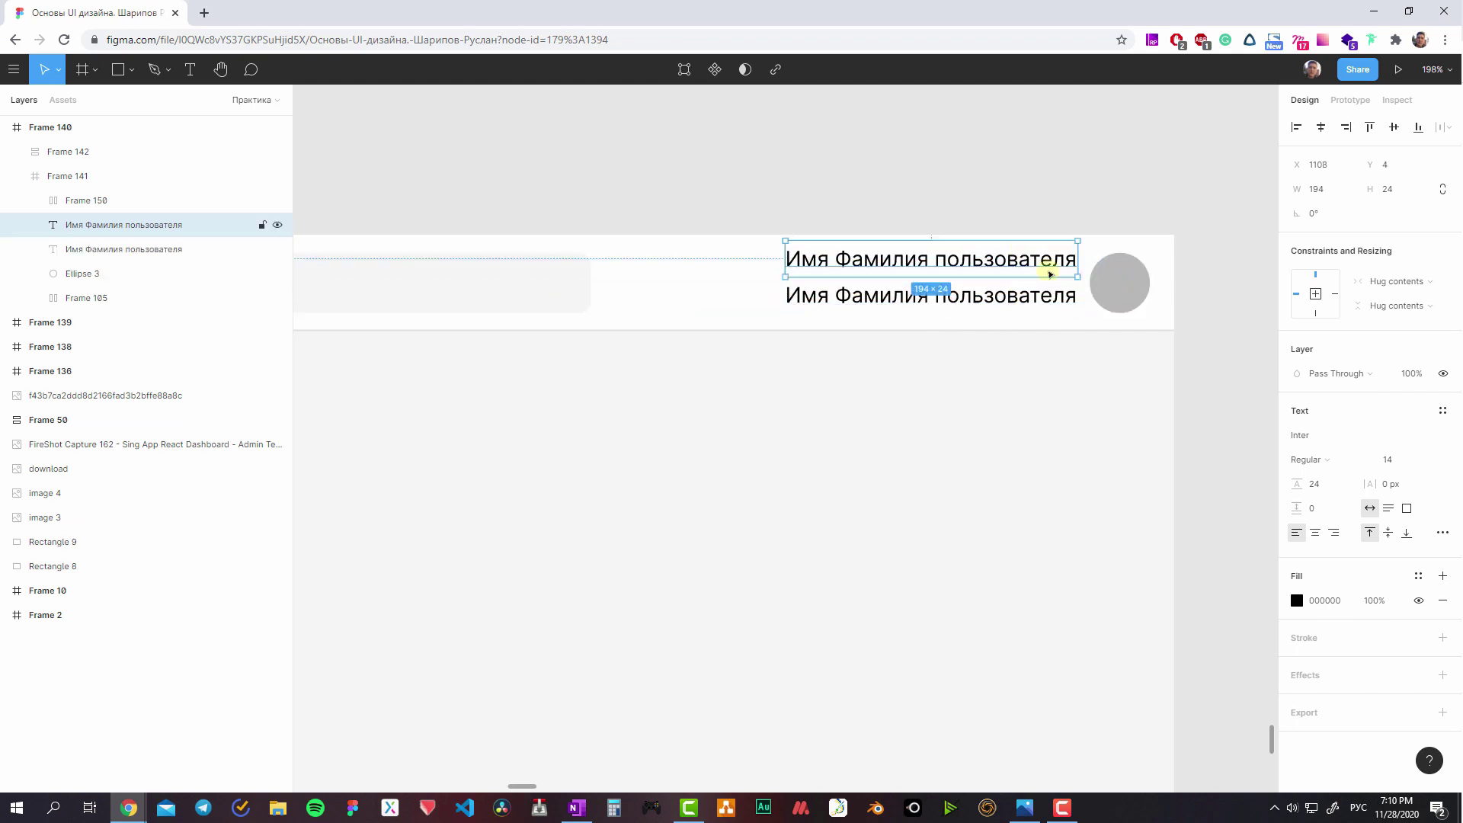
pyautogui.click(1397, 455)
pyautogui.write('12')
pyautogui.press('Tab')
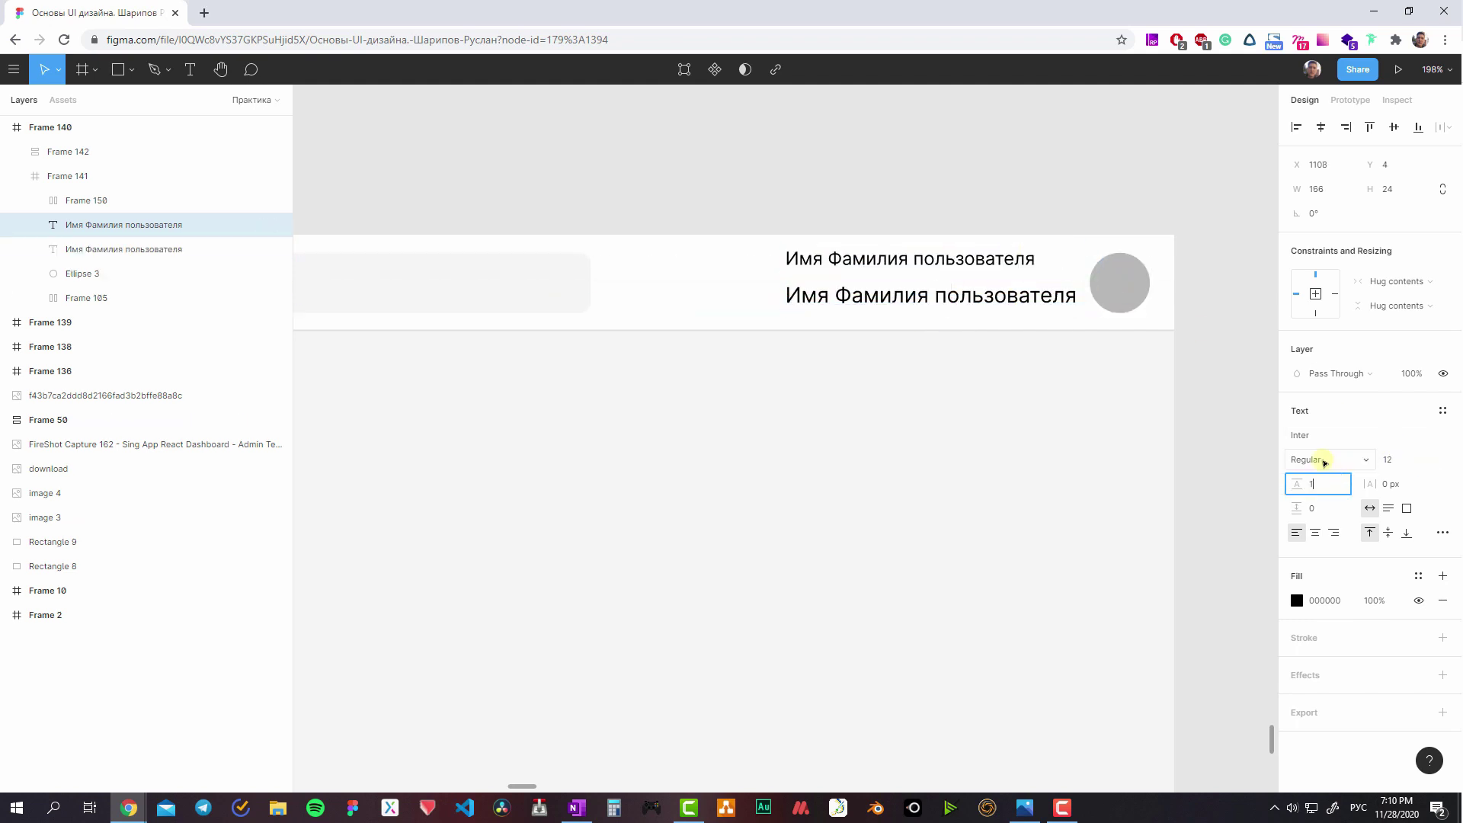
pyautogui.write('6')
pyautogui.press('Return')
pyautogui.press('Return')
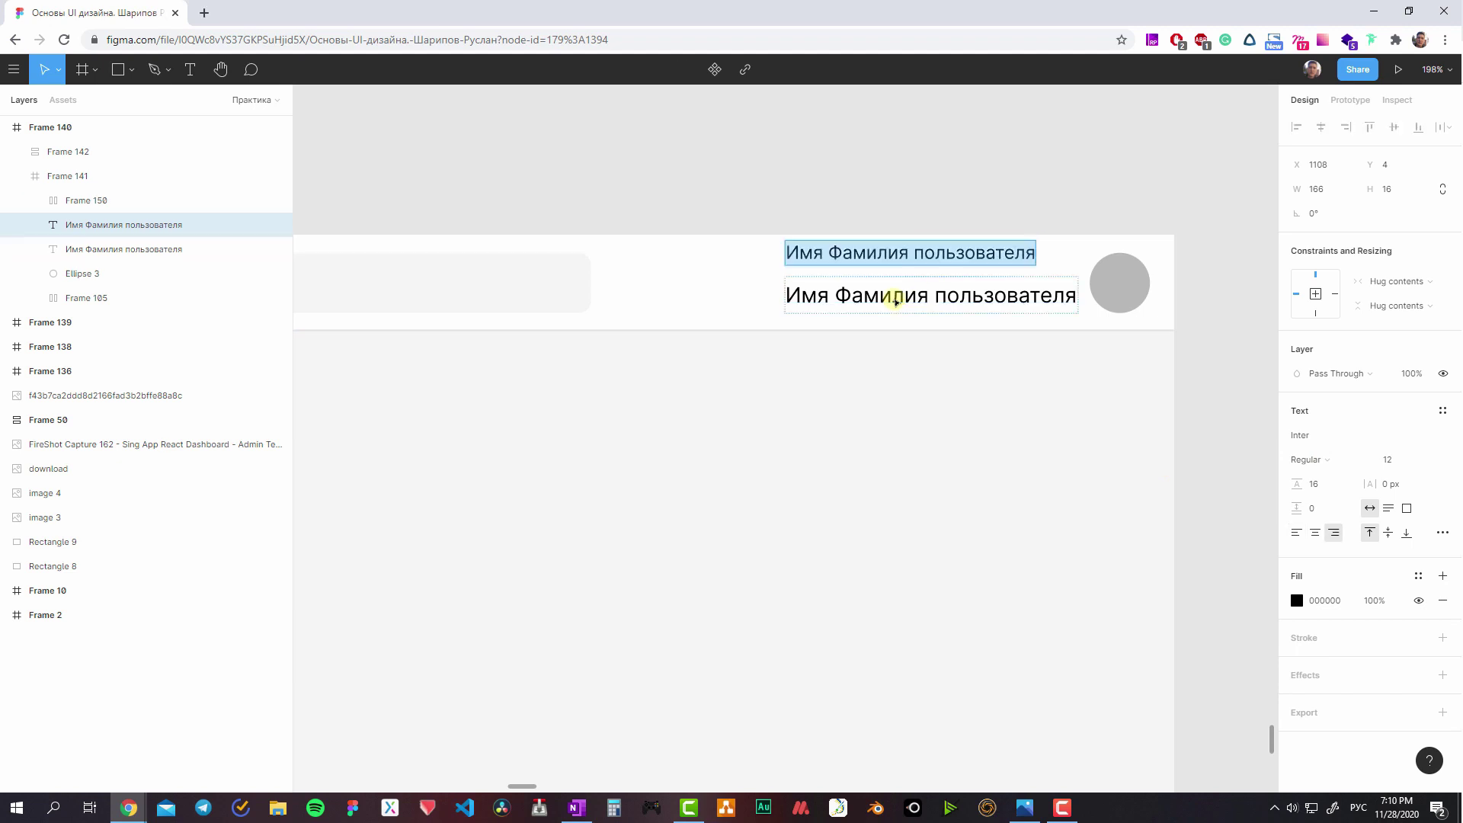
pyautogui.write('Добро пожало')
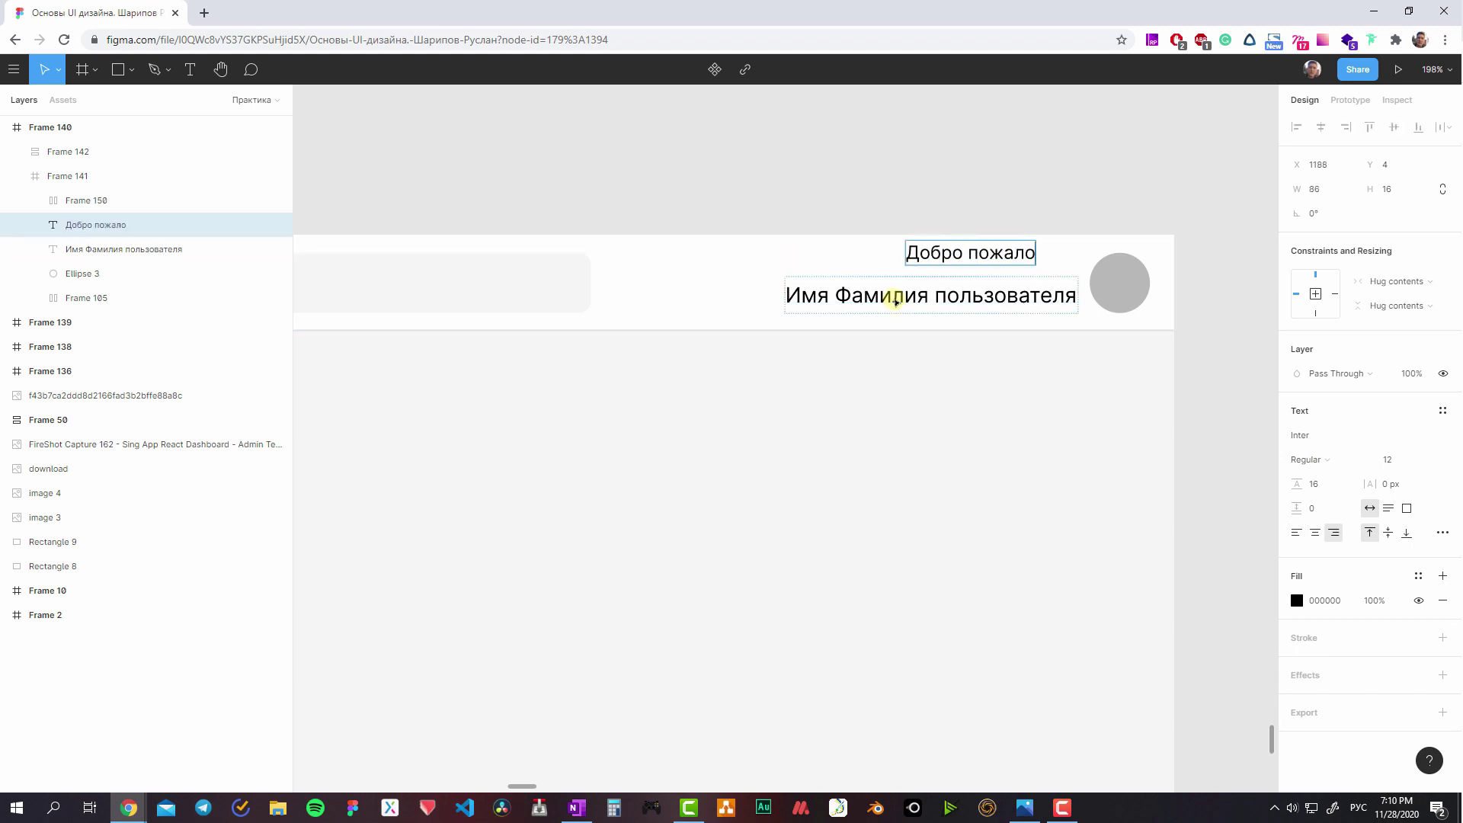
pyautogui.write('вать,')
pyautogui.press('Escape')
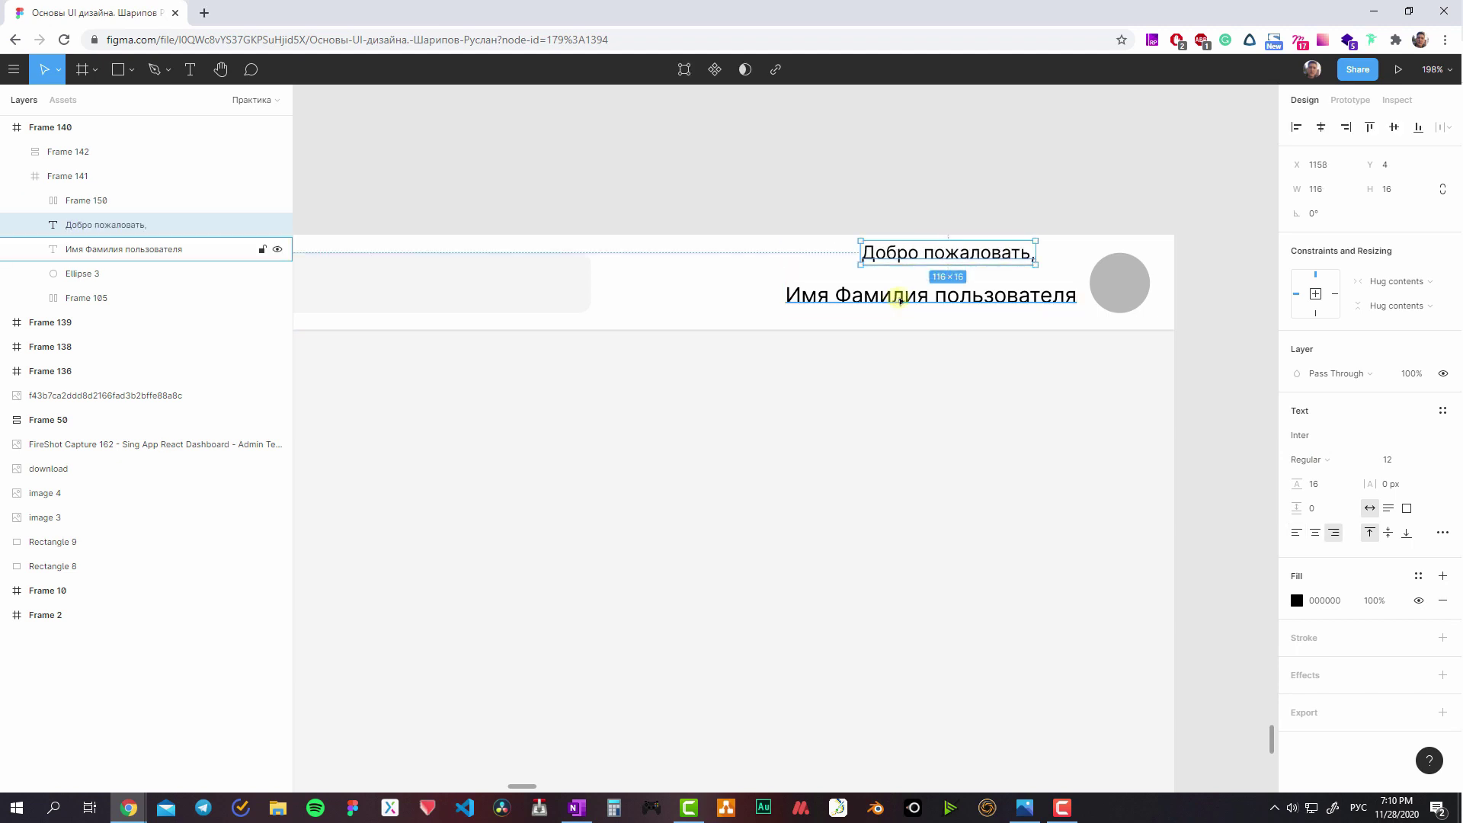
# - Move the greeting down to sit just above the user name, then zoom out
pyautogui.moveTo(914, 253); pyautogui.dragTo(957, 265)
pyautogui.keyDown('shift'); pyautogui.click(945, 291); pyautogui.keyUp('shift')
pyautogui.keyDown('shift'); pyautogui.click(945, 291); pyautogui.keyUp('shift')
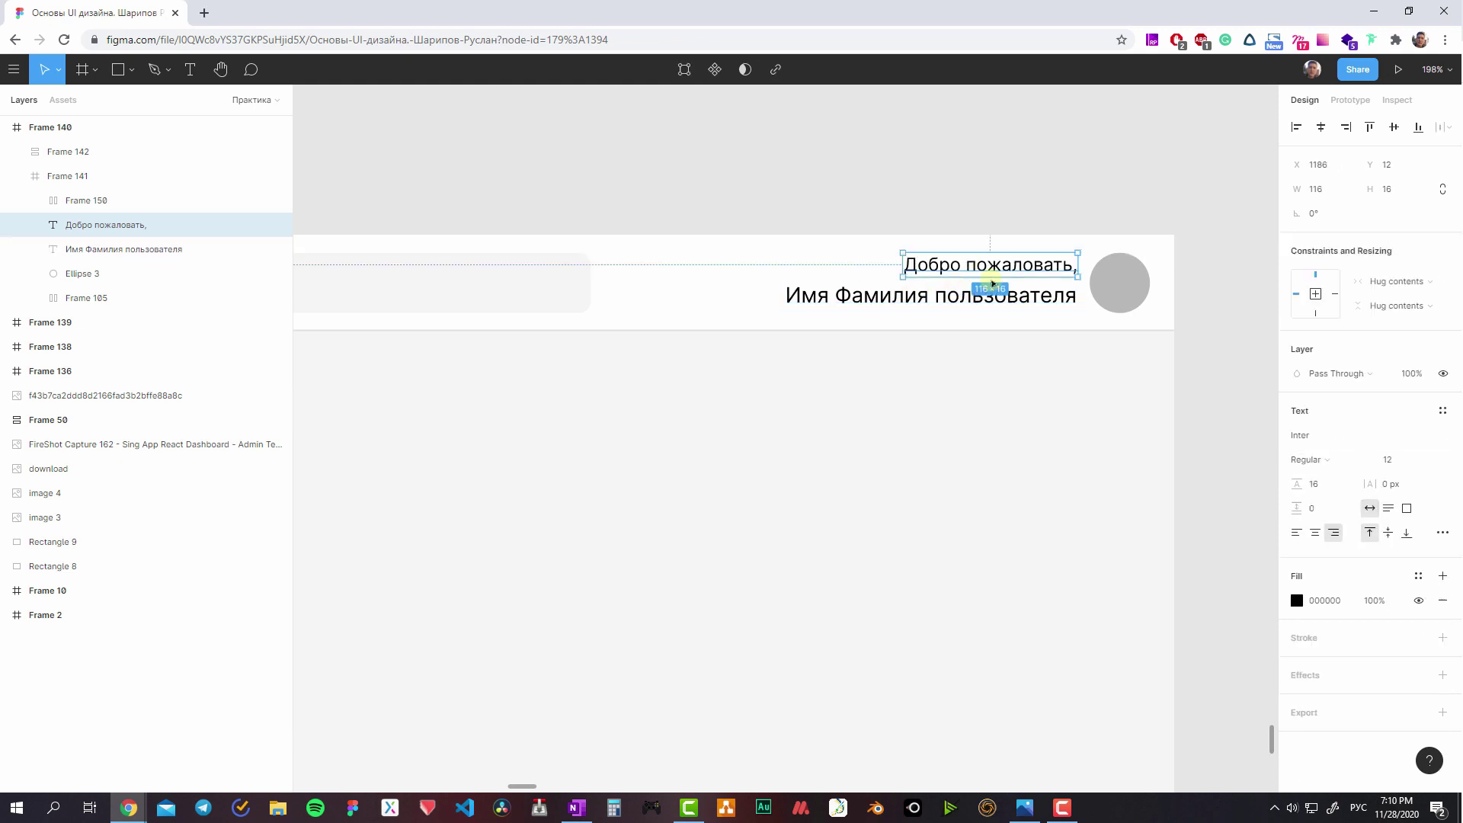
pyautogui.hscroll(-3, 708, 336)
pyautogui.scroll(-2, 893, 317)
pyautogui.scroll(-3, 893, 317)
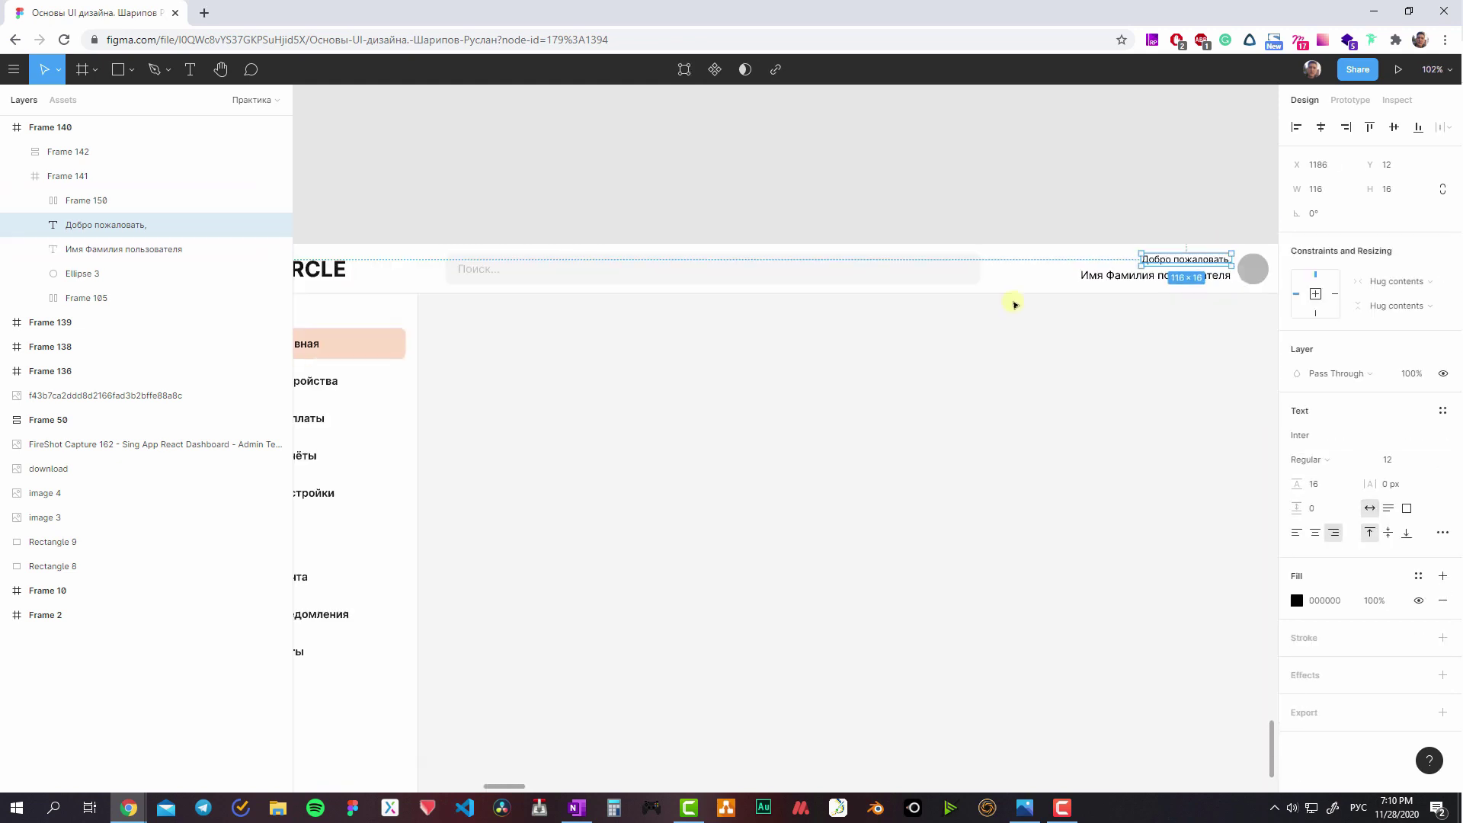
pyautogui.scroll(-3, 1012, 303)
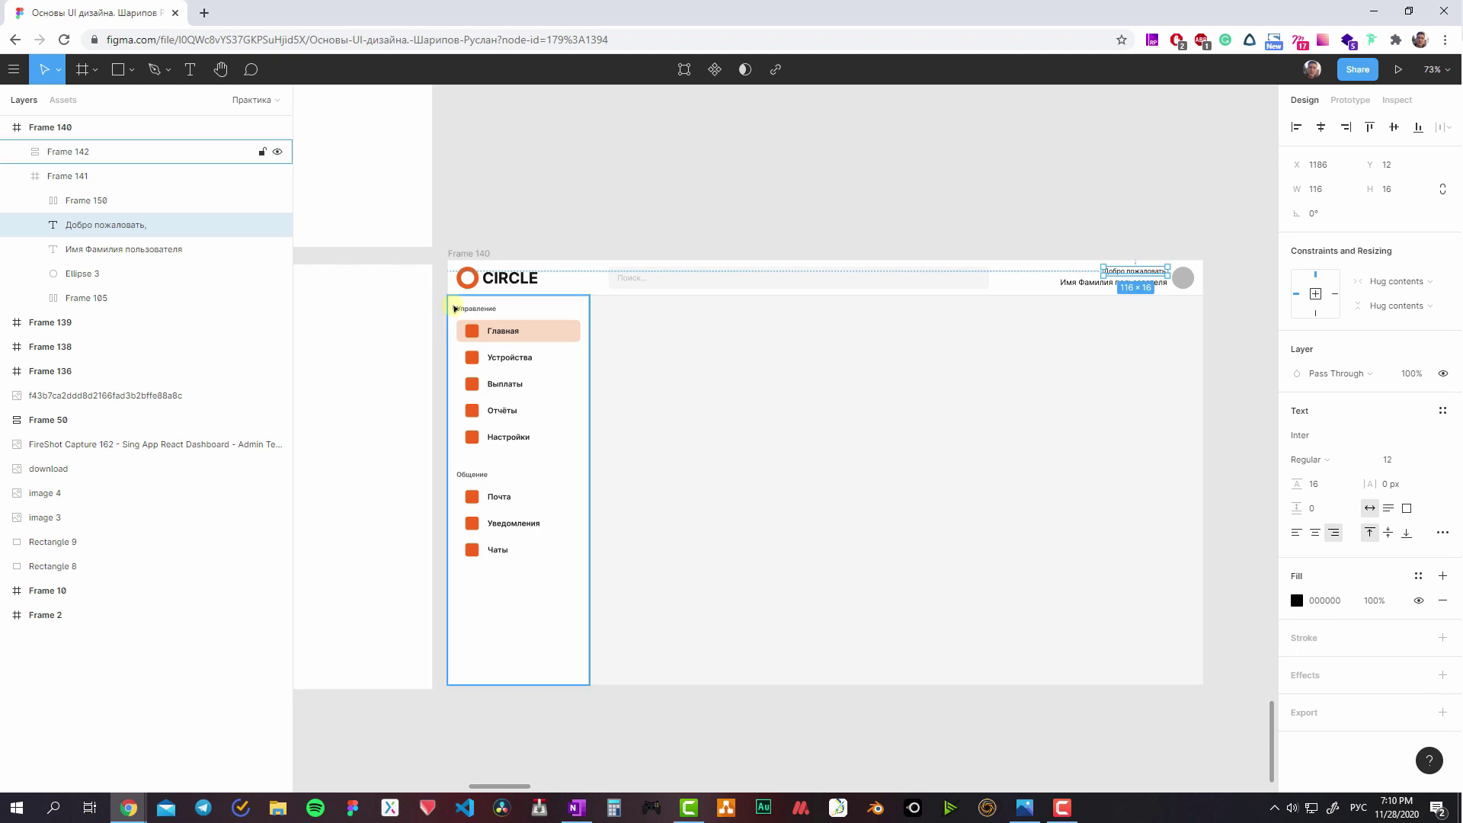
# - Compare the sidebar Управление label with the header greeting and user-name text
pyautogui.click(476, 309)
pyautogui.doubleClick(476, 308)
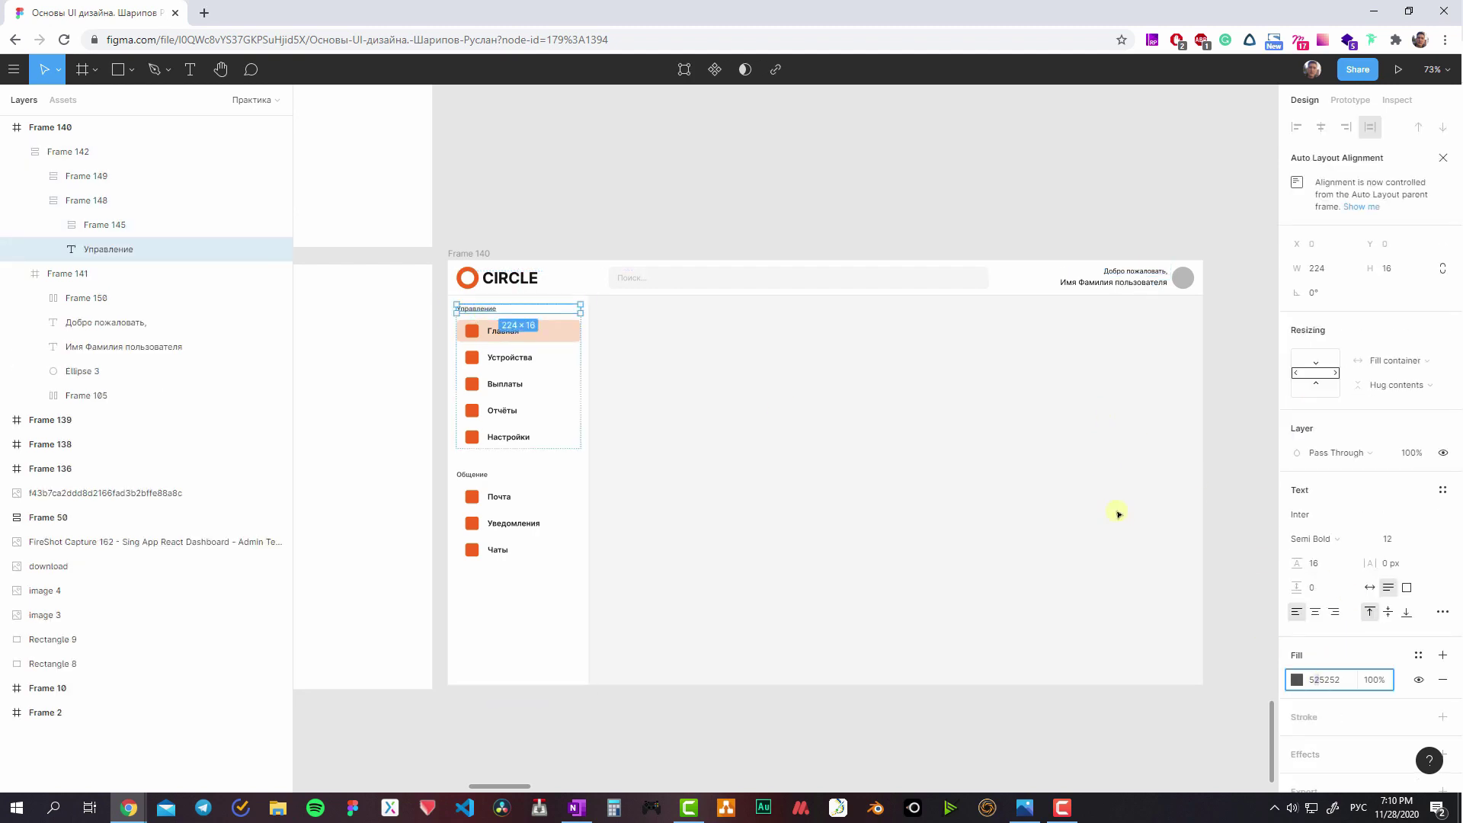
pyautogui.click(1112, 350)
pyautogui.click(1135, 271)
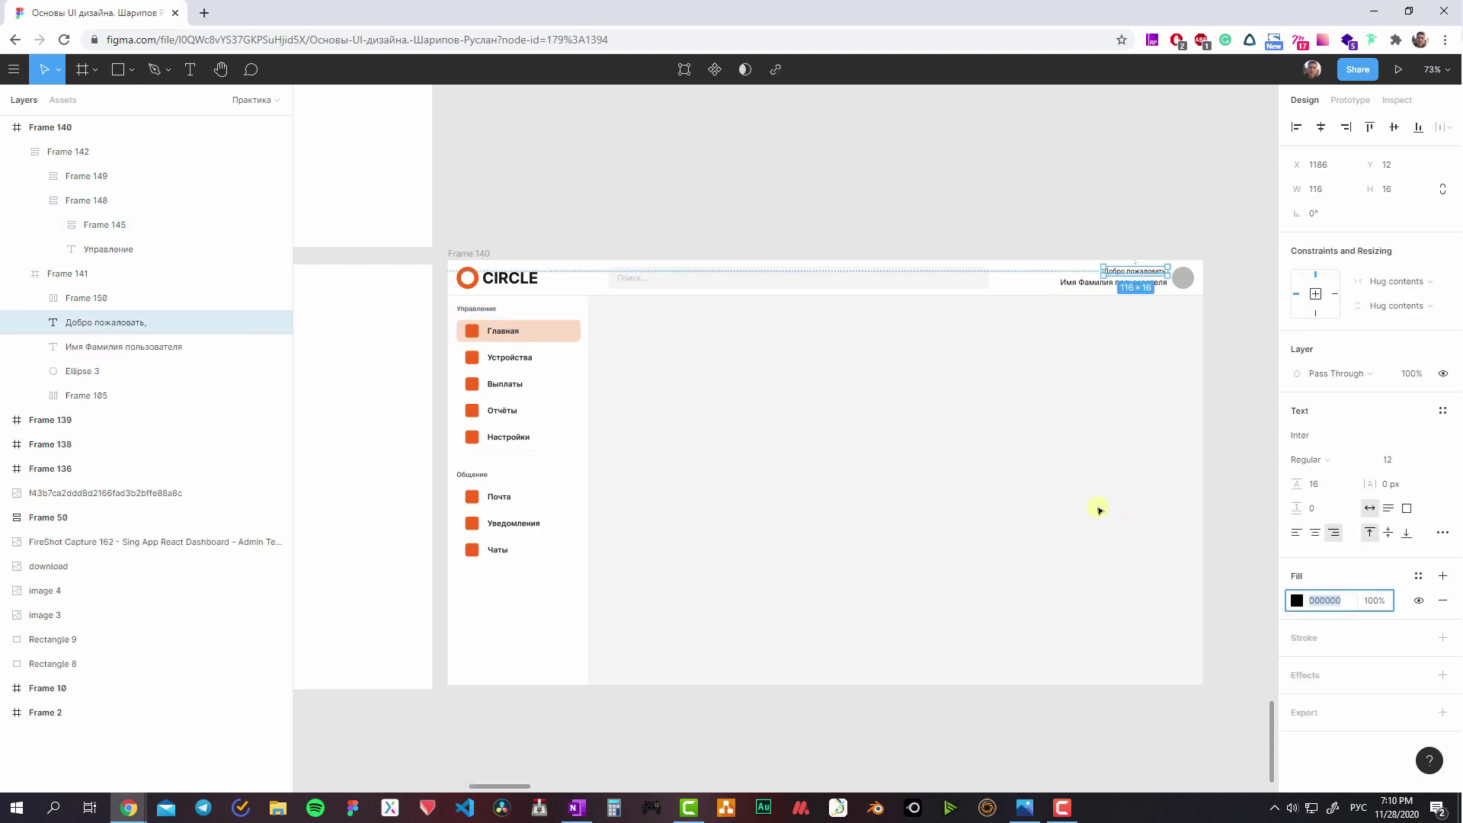
pyautogui.click(1078, 488)
pyautogui.click(1098, 283)
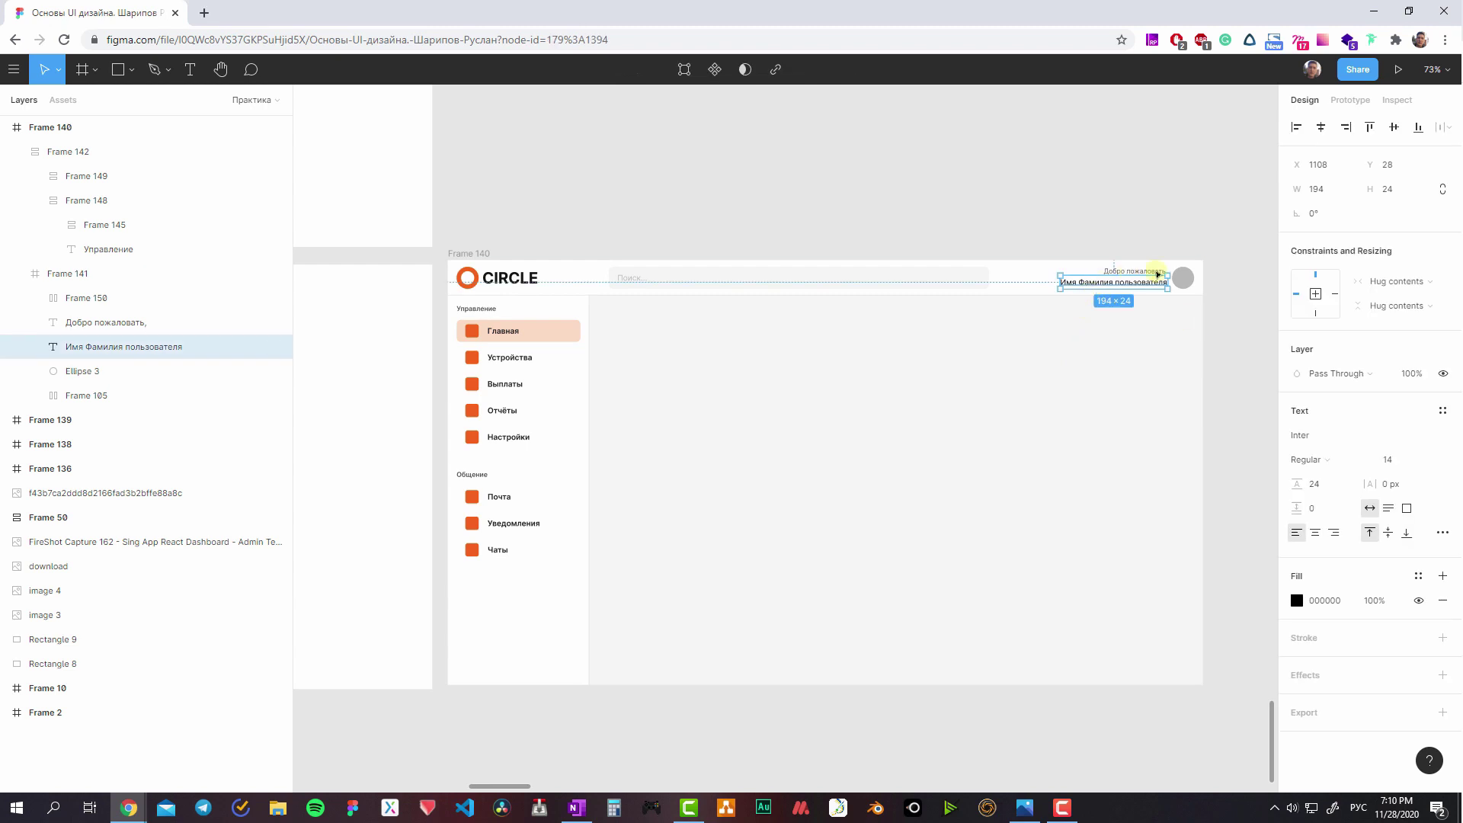
pyautogui.click(1156, 272)
# - Review the greeting's font weight and change the user name's font weight
pyautogui.click(1308, 460)
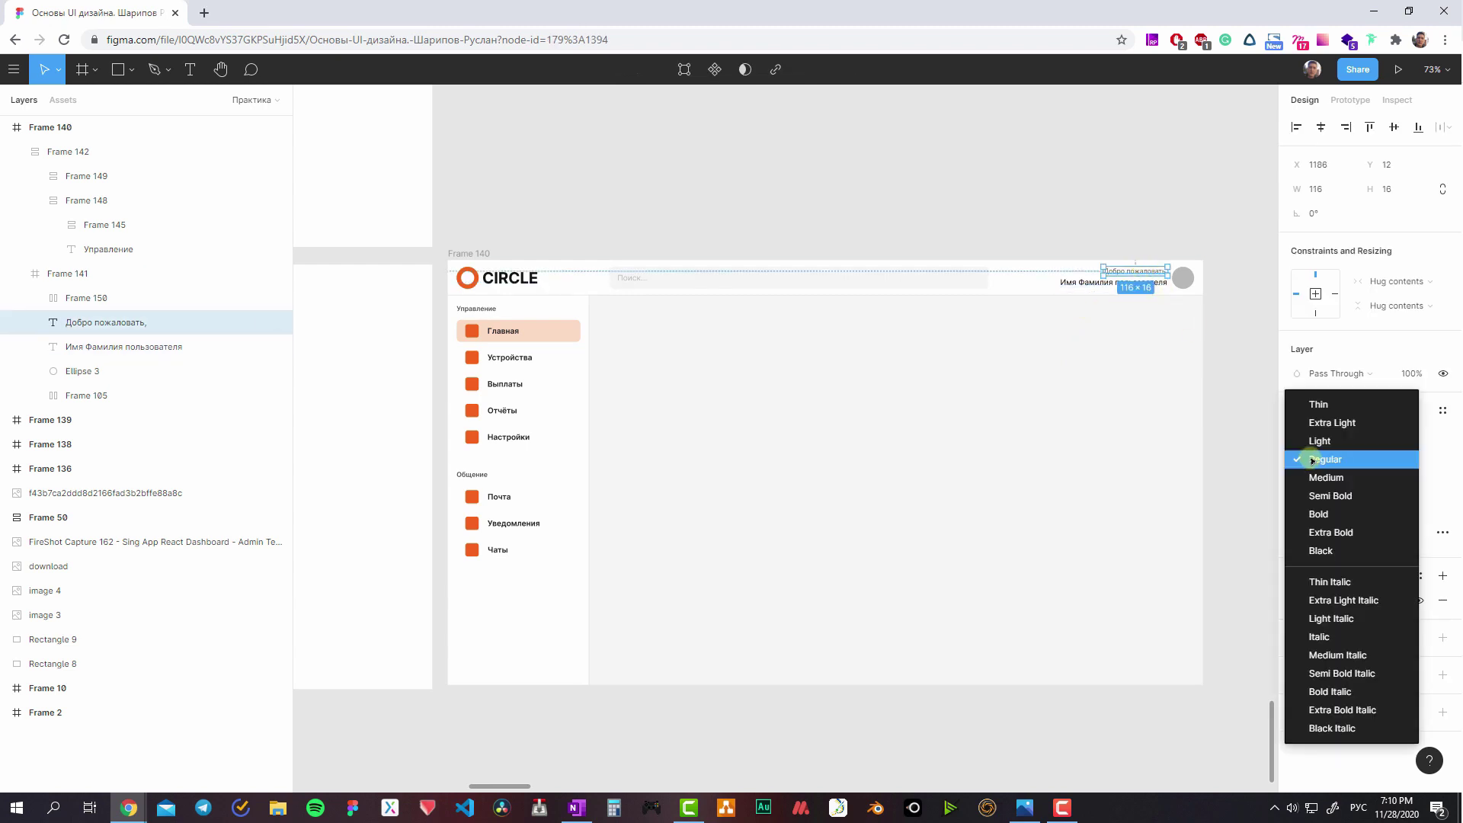
pyautogui.click(1101, 317)
pyautogui.click(1116, 282)
pyautogui.click(1307, 460)
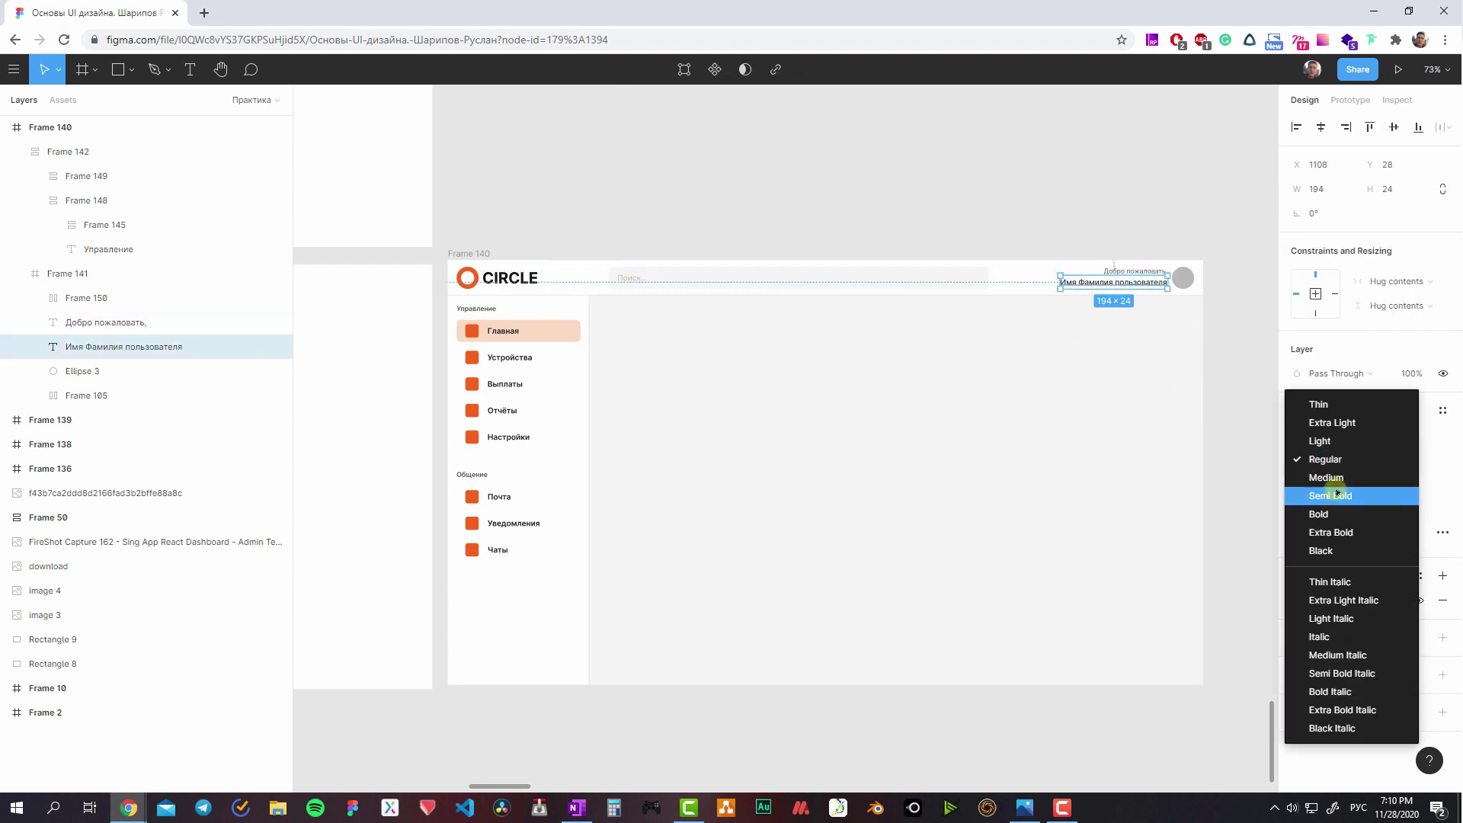
pyautogui.click(1333, 496)
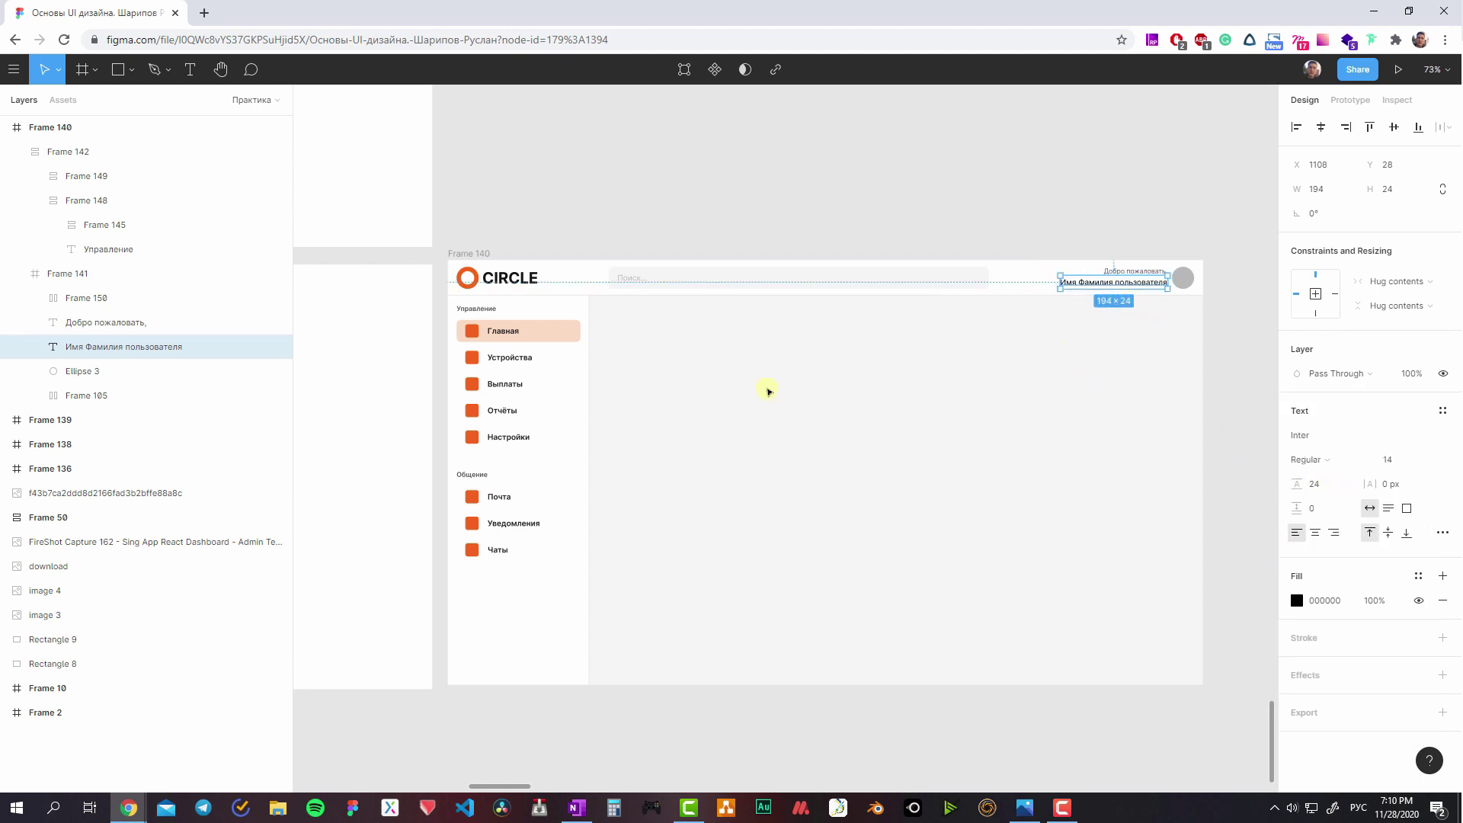
# - Compare the Устройства menu label with a swatch in the colour palette
pyautogui.keyDown('ctrl'); pyautogui.click(521, 354); pyautogui.keyUp('ctrl')
pyautogui.hscroll(-5, 730, 412)
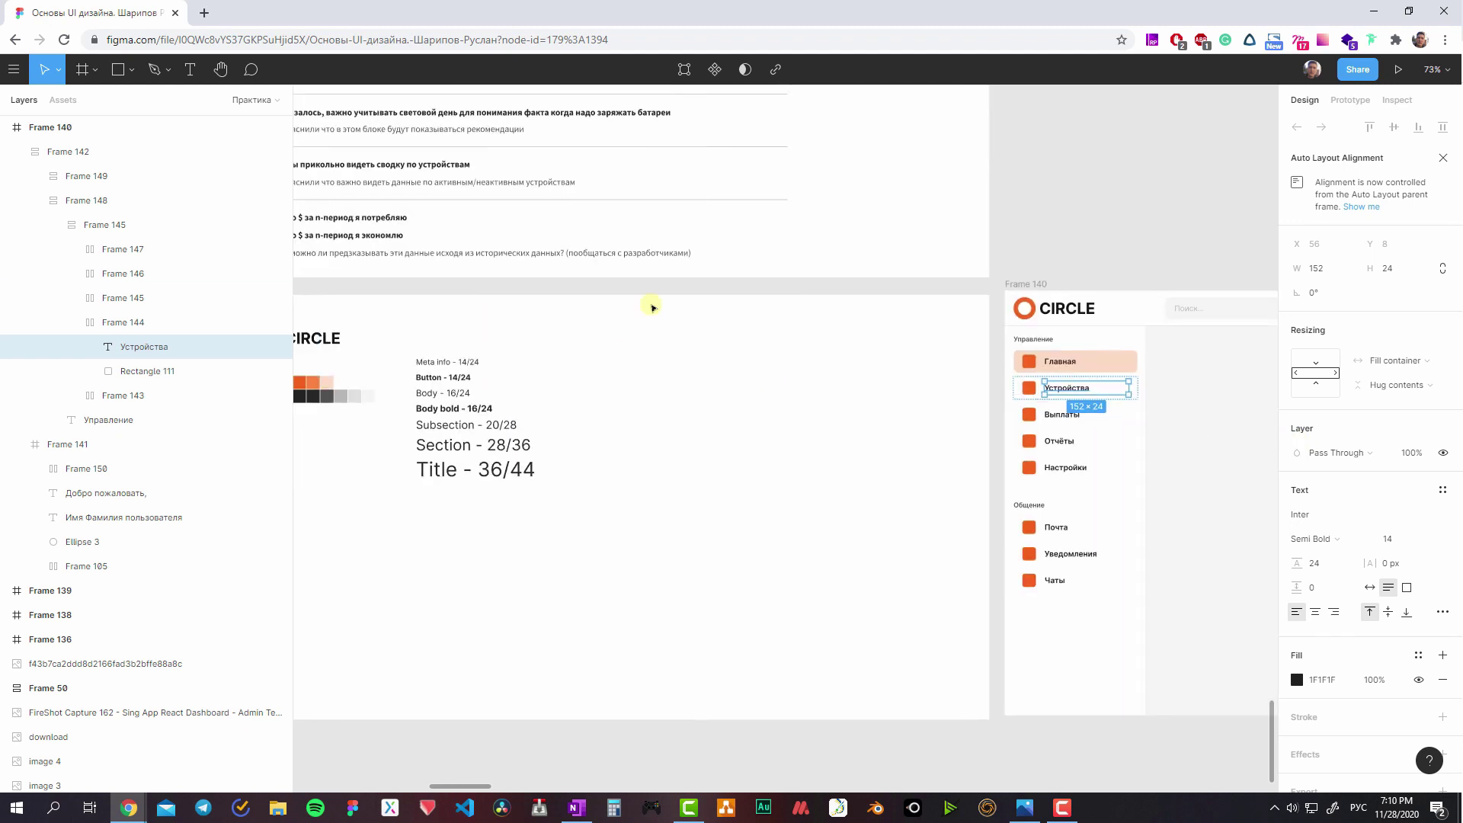
pyautogui.hscroll(-3, 655, 385)
pyautogui.click(697, 371)
pyautogui.hscroll(3, 818, 377)
pyautogui.hscroll(-3, 817, 378)
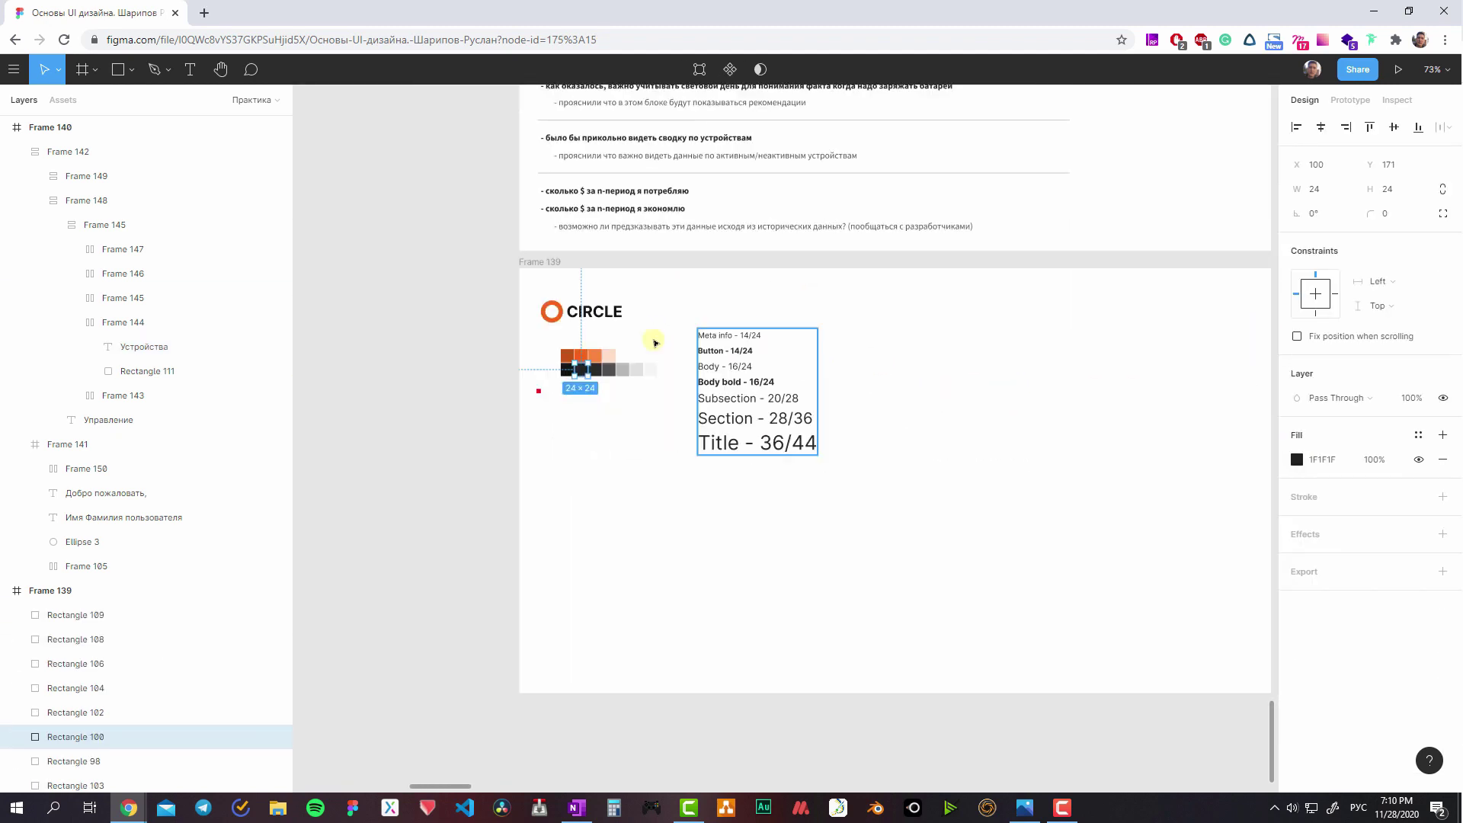
pyautogui.press('Escape')
# - Inspect the darker grey palette swatches, then reselect the header user name
pyautogui.click(602, 371)
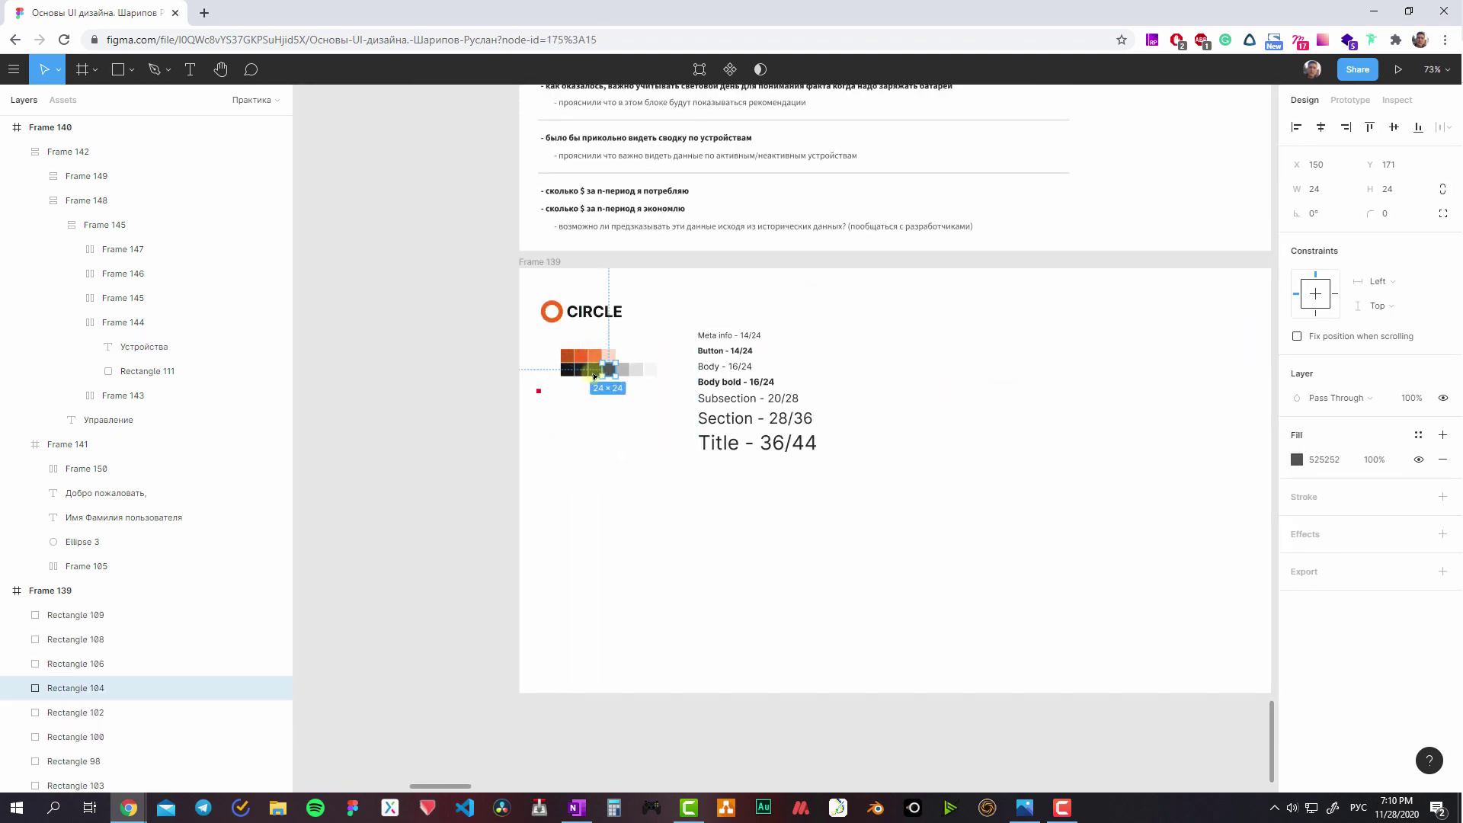
pyautogui.press('Escape')
pyautogui.click(599, 371)
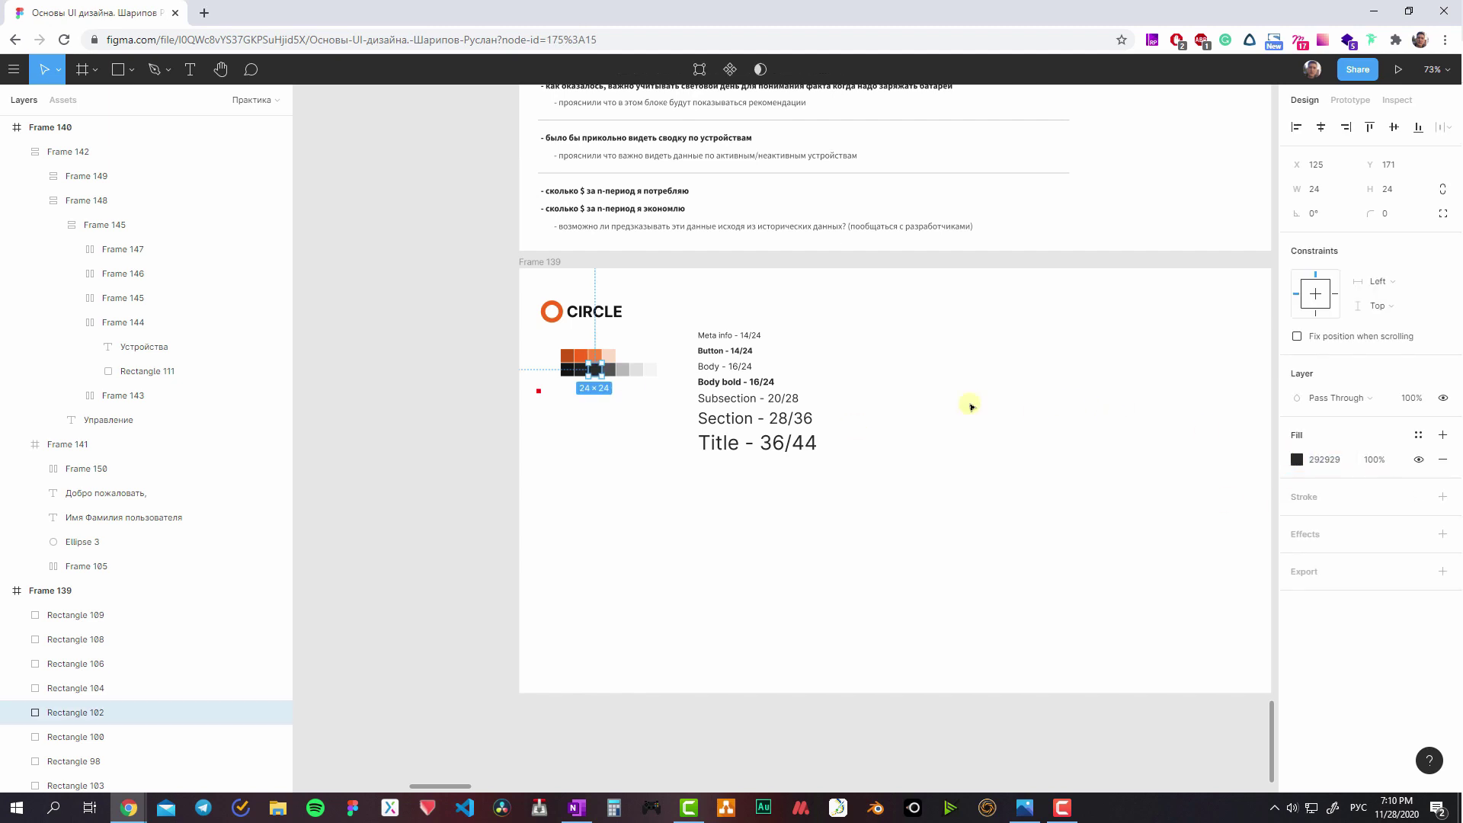
pyautogui.scroll(5, 970, 405)
pyautogui.hscroll(3, 1019, 376)
pyautogui.doubleClick(1097, 270)
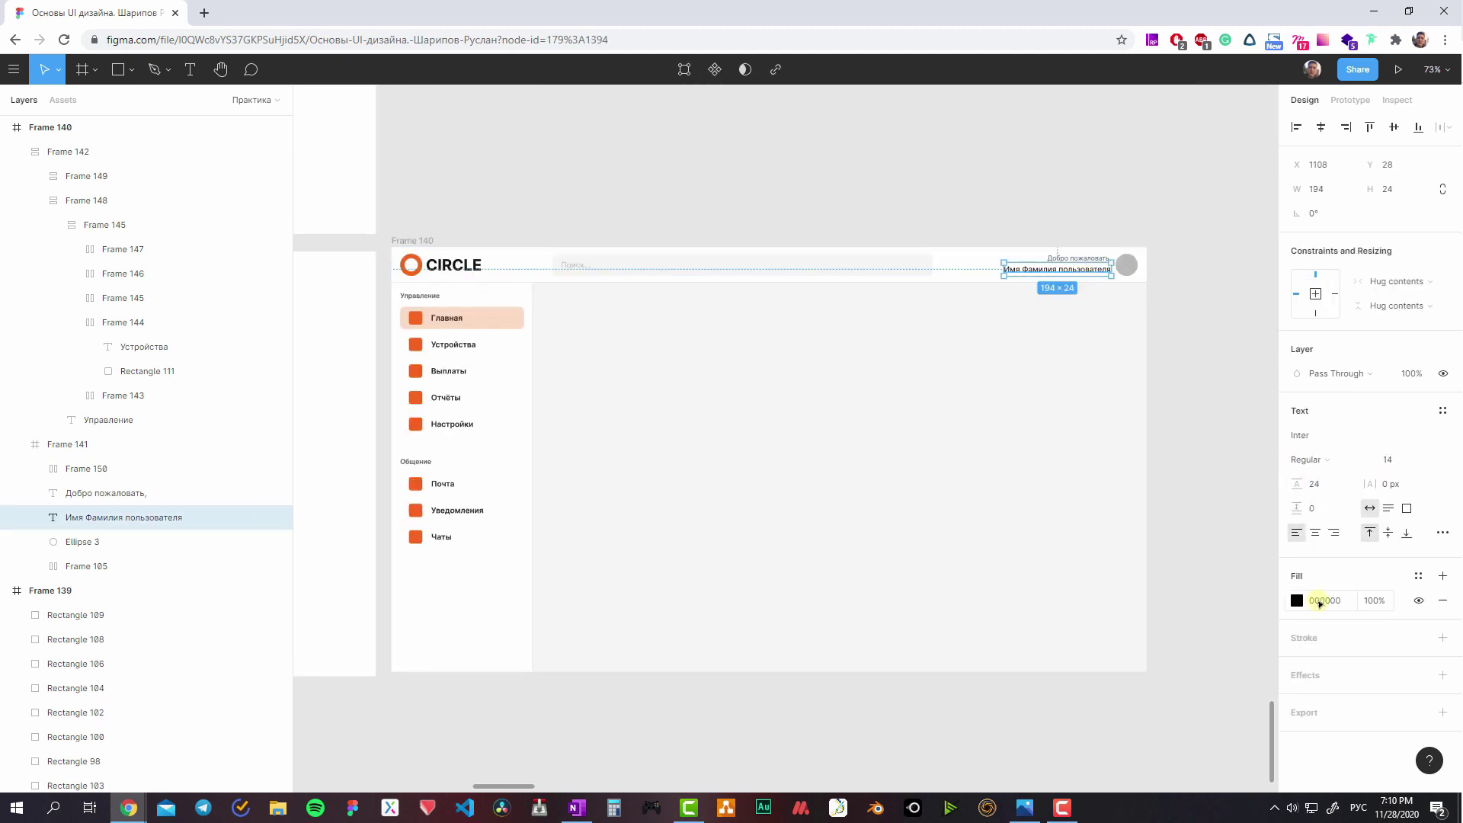
pyautogui.click(929, 440)
# - Stack the greeting and user name in a right-aligned auto layout
pyautogui.click(1070, 268)
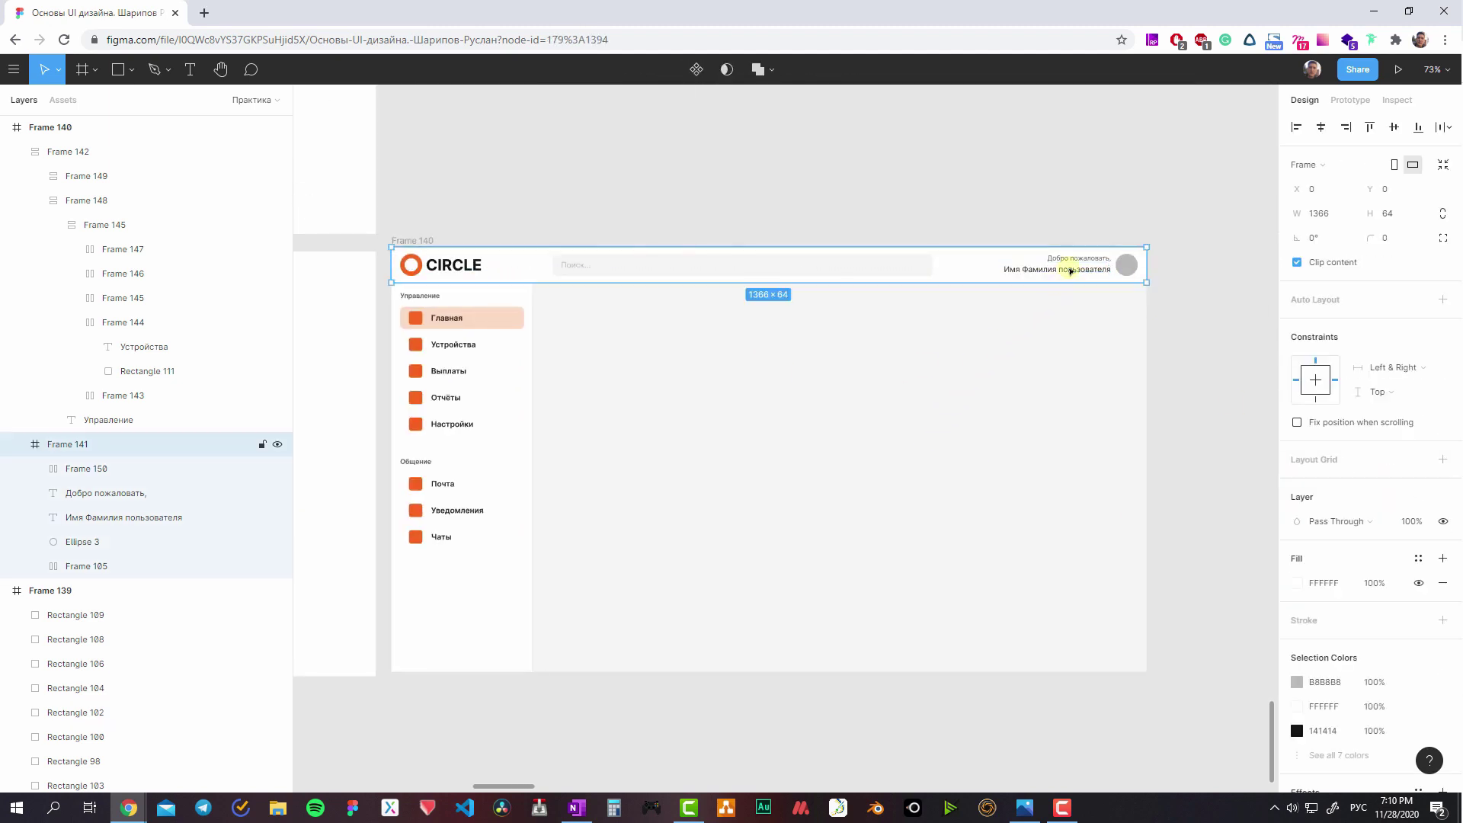
pyautogui.scroll(3, 1070, 267)
pyautogui.doubleClick(1034, 267)
pyautogui.keyDown('shift'); pyautogui.click(1092, 247); pyautogui.keyUp('shift')
pyautogui.hotkey('shift', 'a')
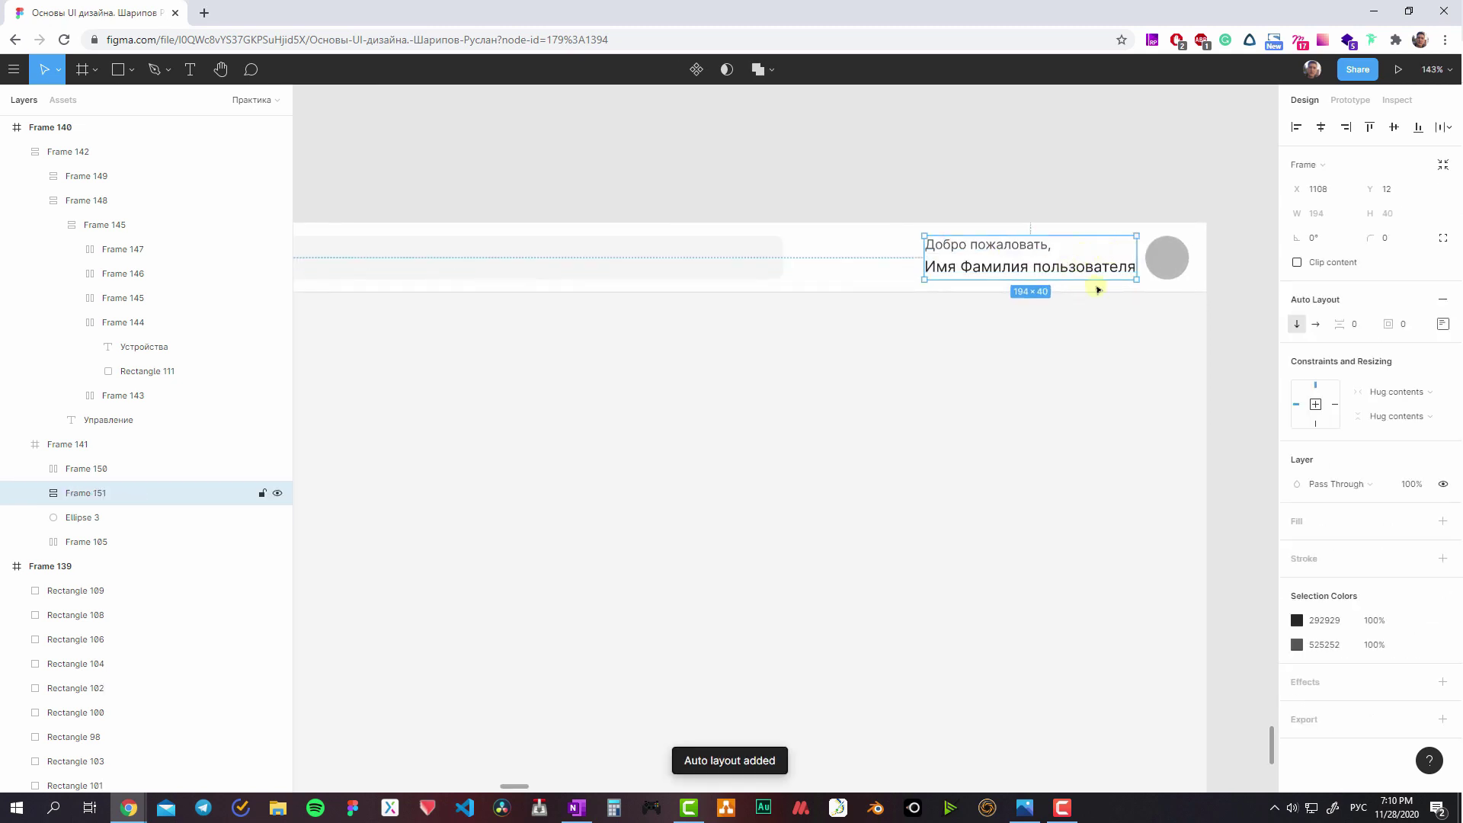
pyautogui.click(1442, 324)
pyautogui.click(1404, 374)
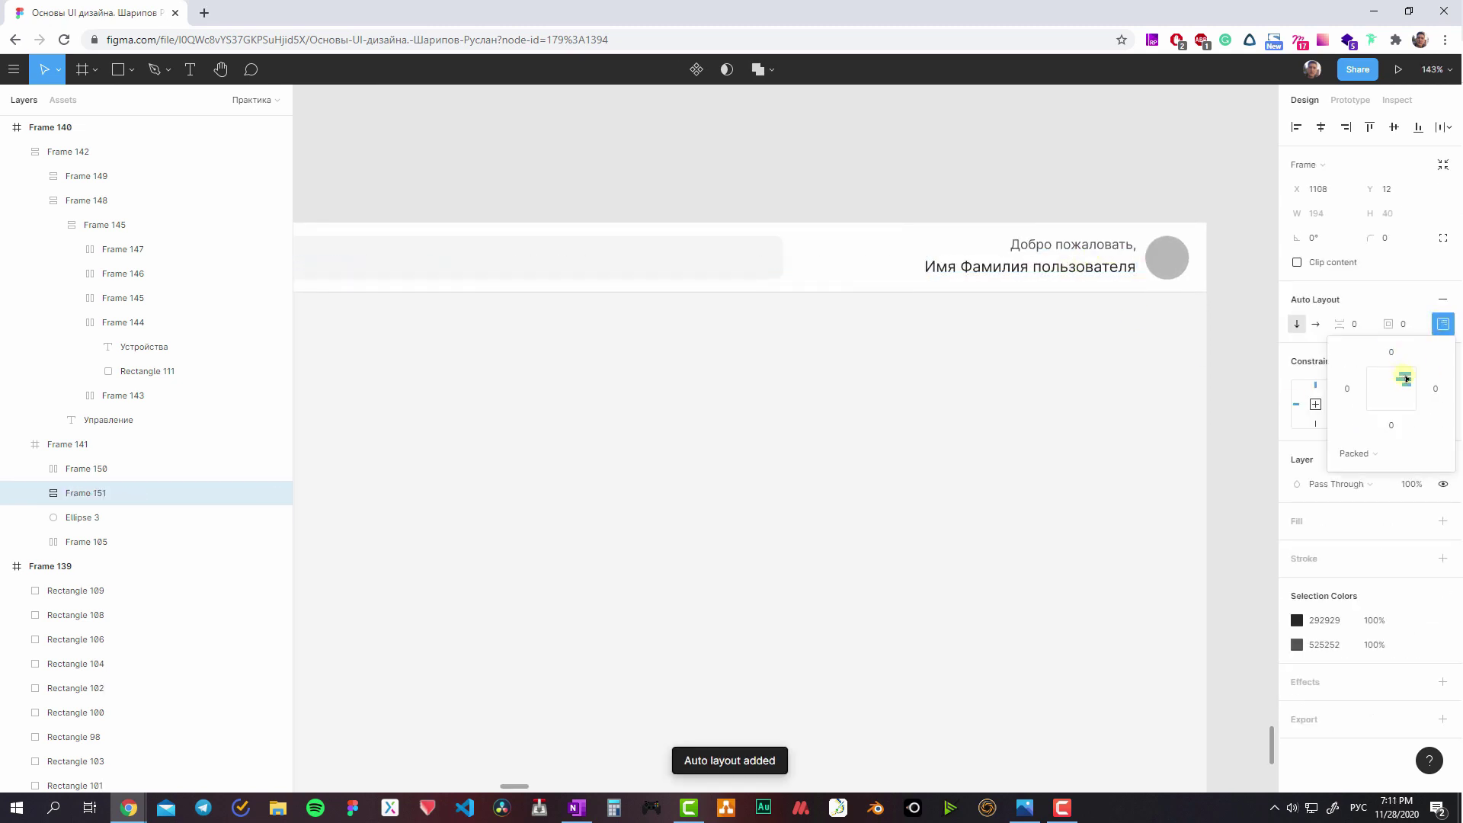
pyautogui.click(1238, 328)
# - Wrap the avatar and text stack into one auto layout row and adjust its gap
pyautogui.click(1152, 253)
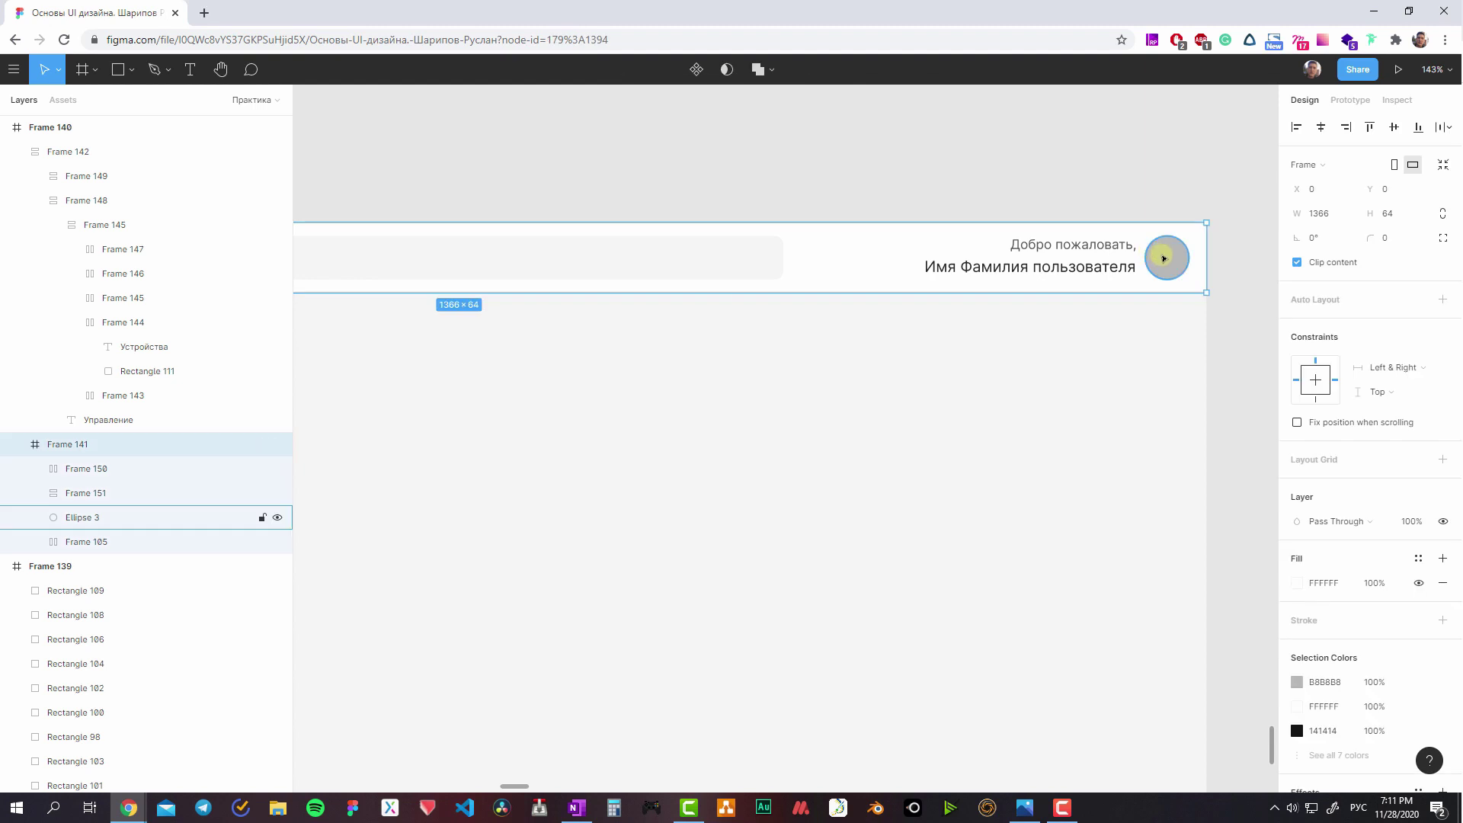
pyautogui.keyDown('shift'); pyautogui.click(1097, 259); pyautogui.keyUp('shift')
pyautogui.hotkey('shift', 'a')
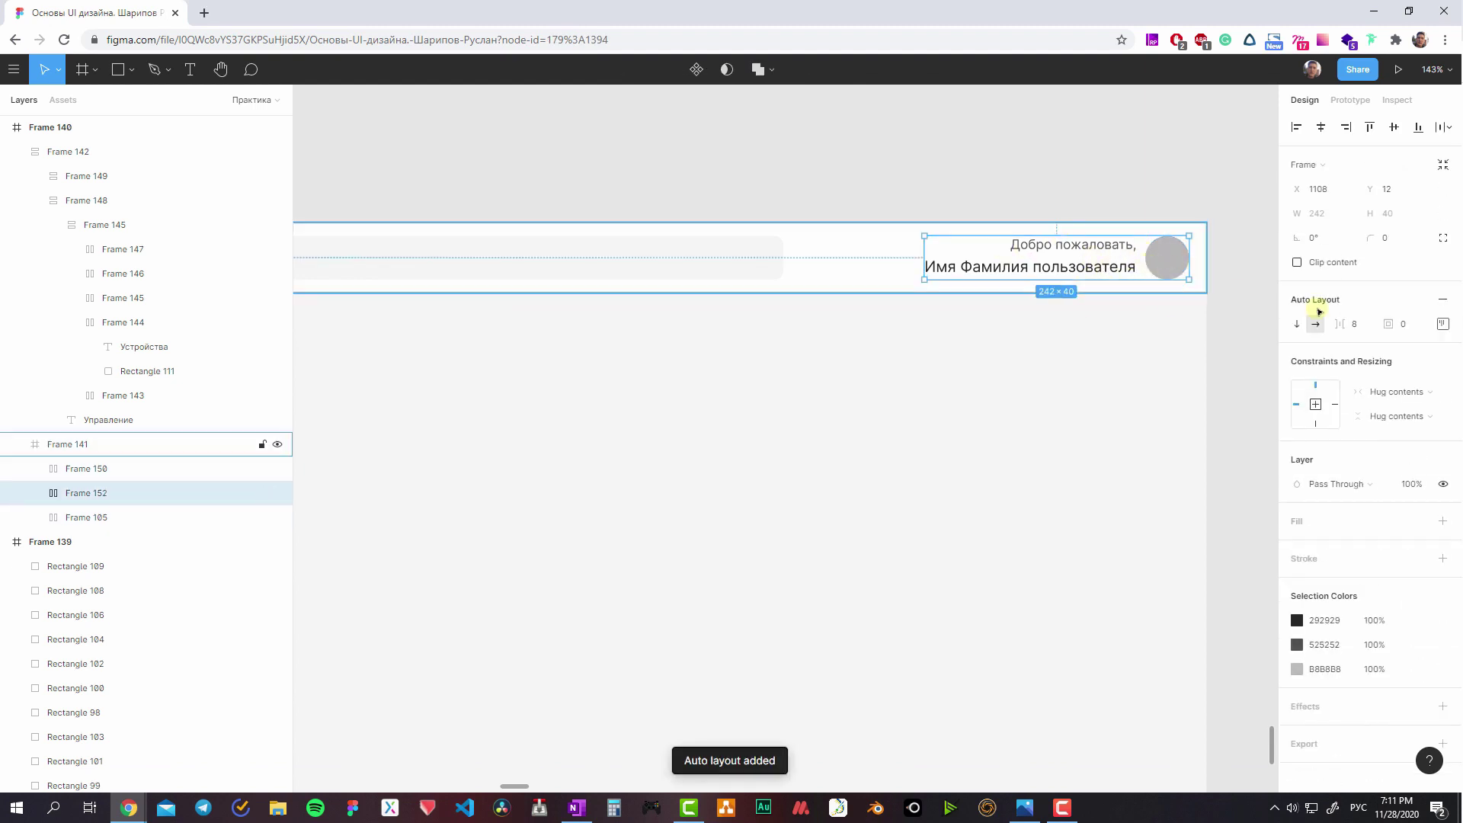
pyautogui.click(1364, 323)
pyautogui.click(1443, 326)
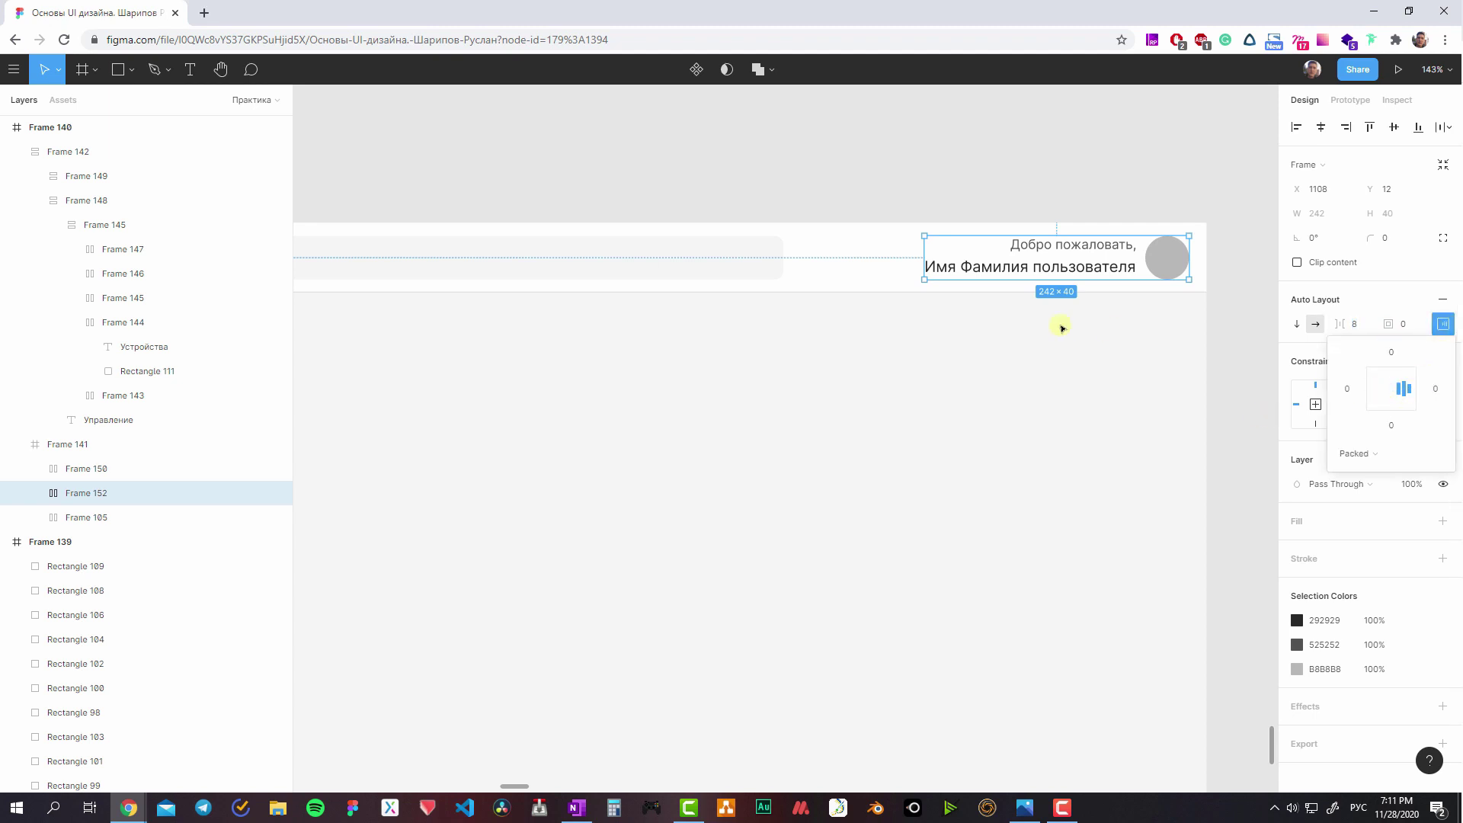
pyautogui.doubleClick(1114, 264)
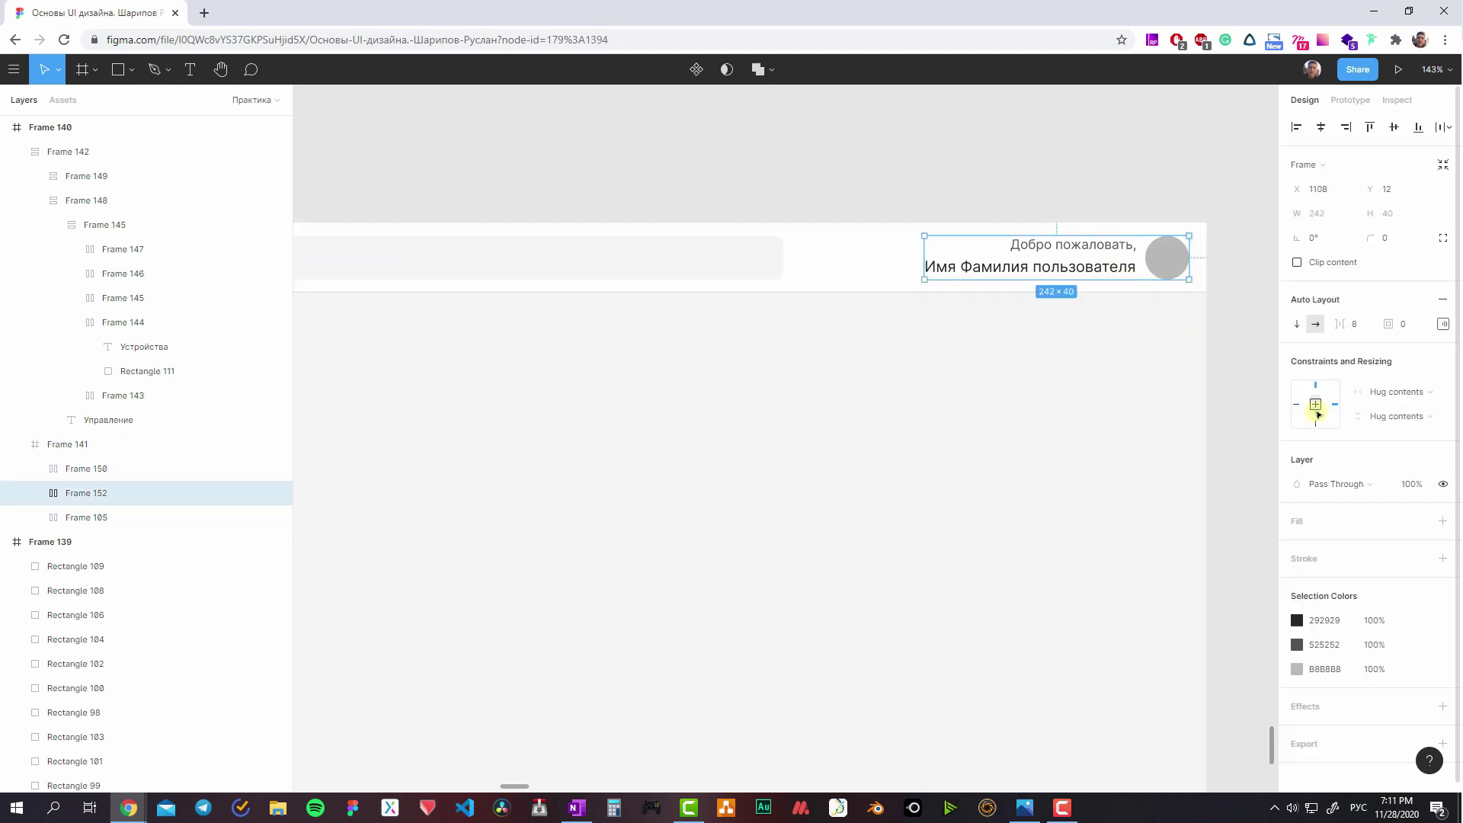
pyautogui.scroll(-5, 983, 345)
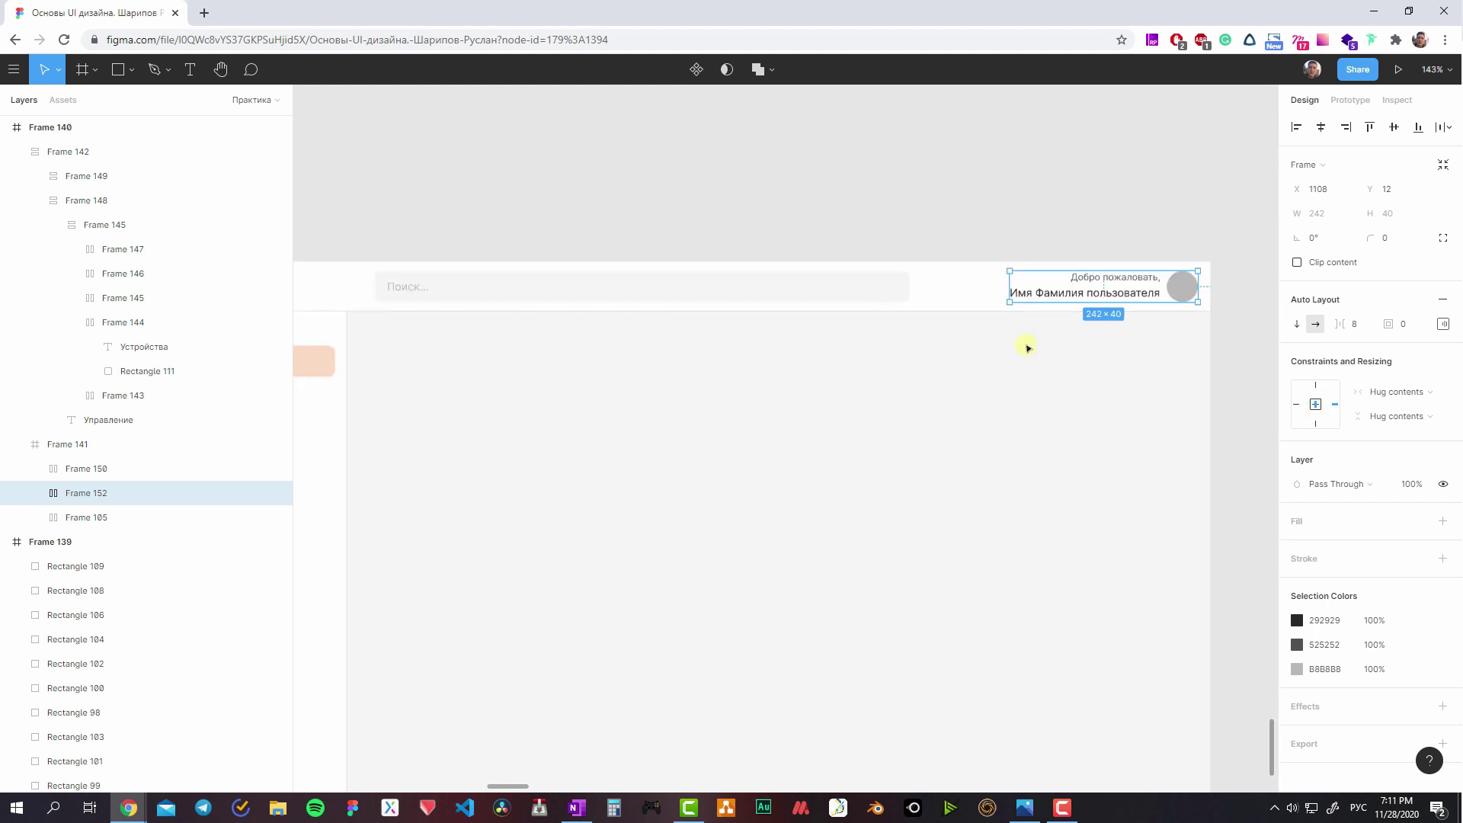
pyautogui.click(849, 381)
# - Set the search bar's horizontal constraint to Left & Right so it stretches
pyautogui.click(629, 310)
pyautogui.moveTo(1131, 311); pyautogui.dragTo(1090, 311)
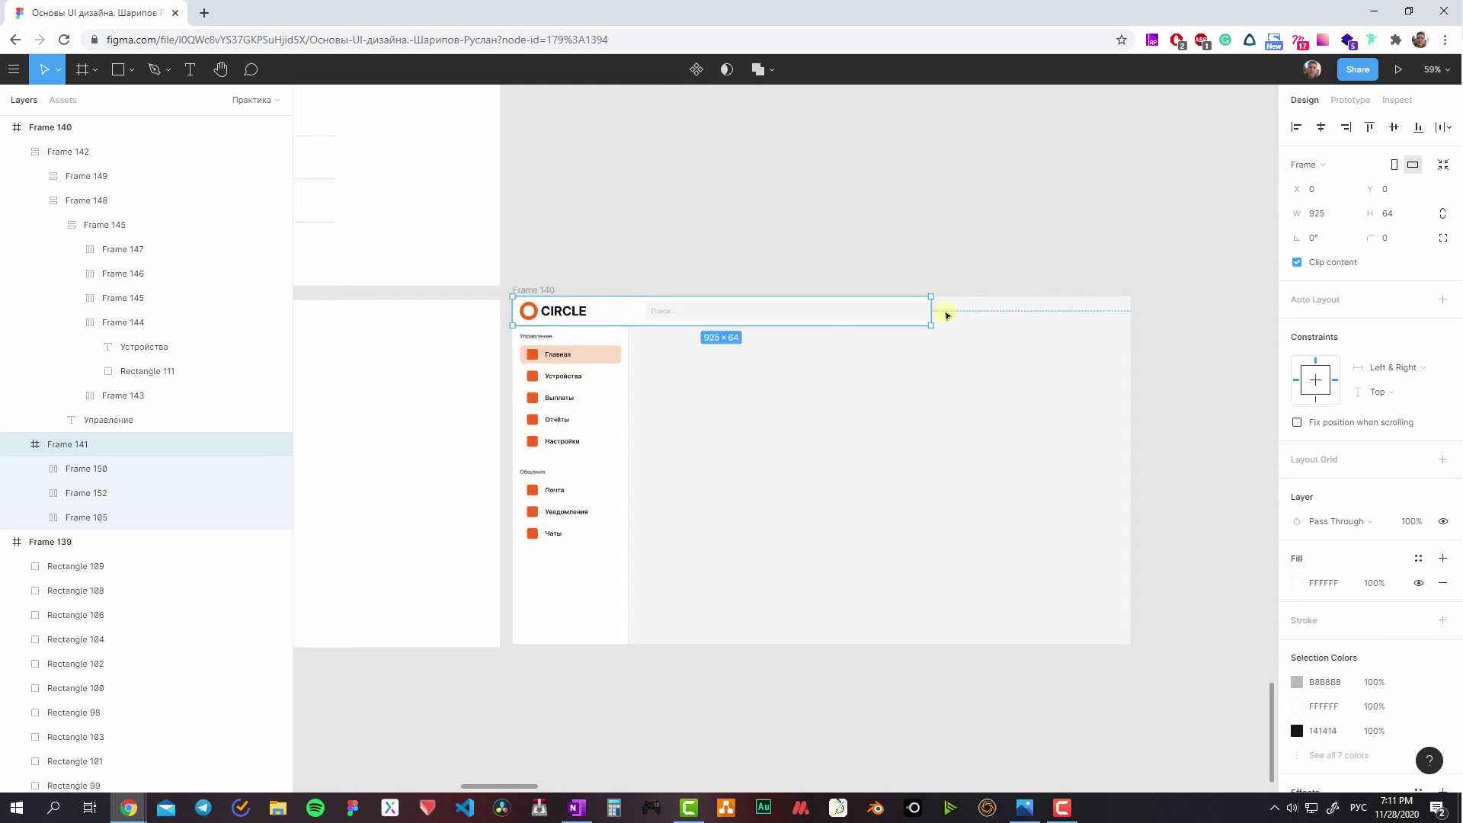
pyautogui.hotkey('ctrl', 'z')
pyautogui.click(910, 313)
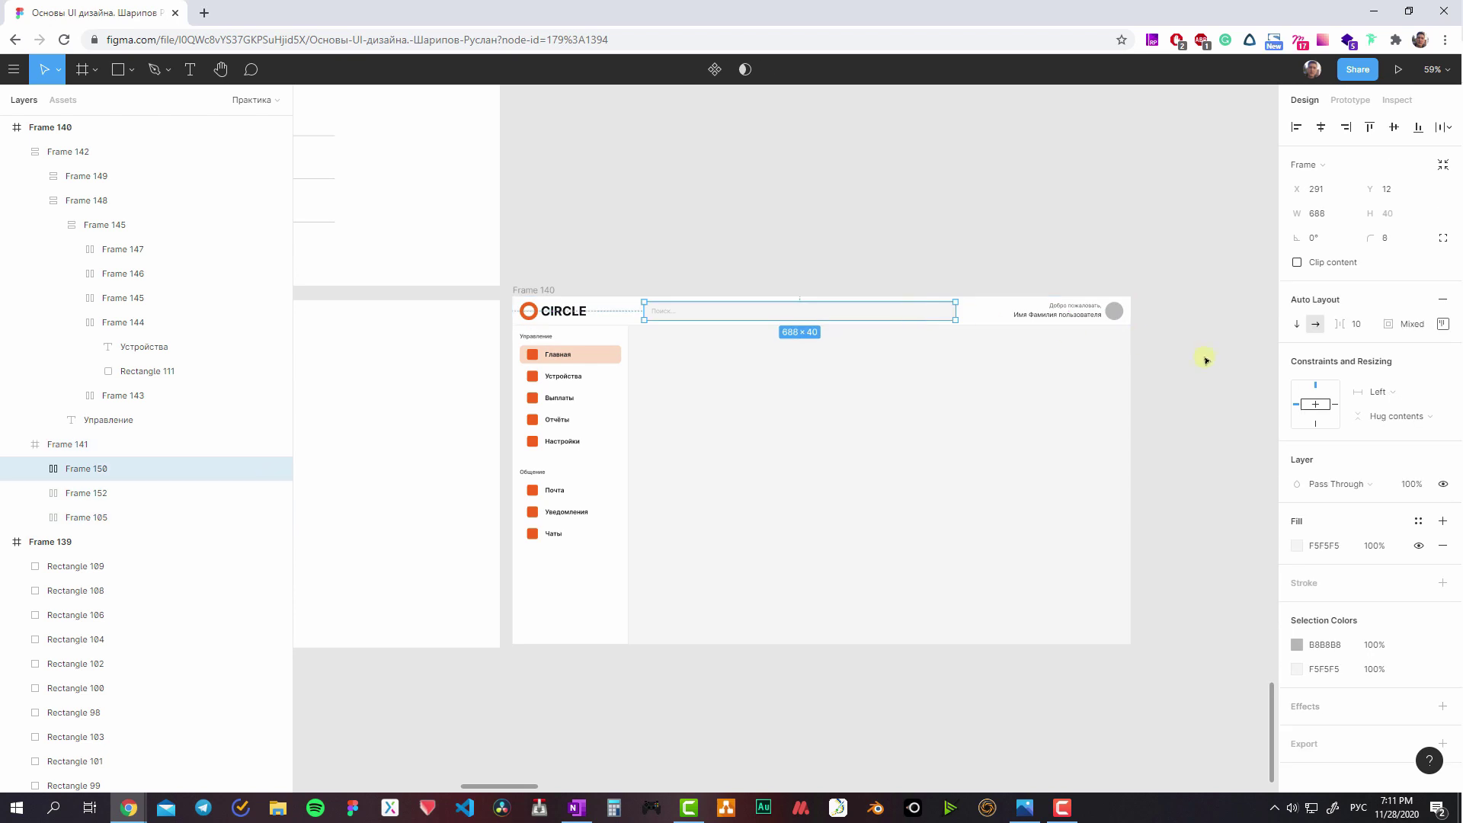
pyautogui.click(1383, 393)
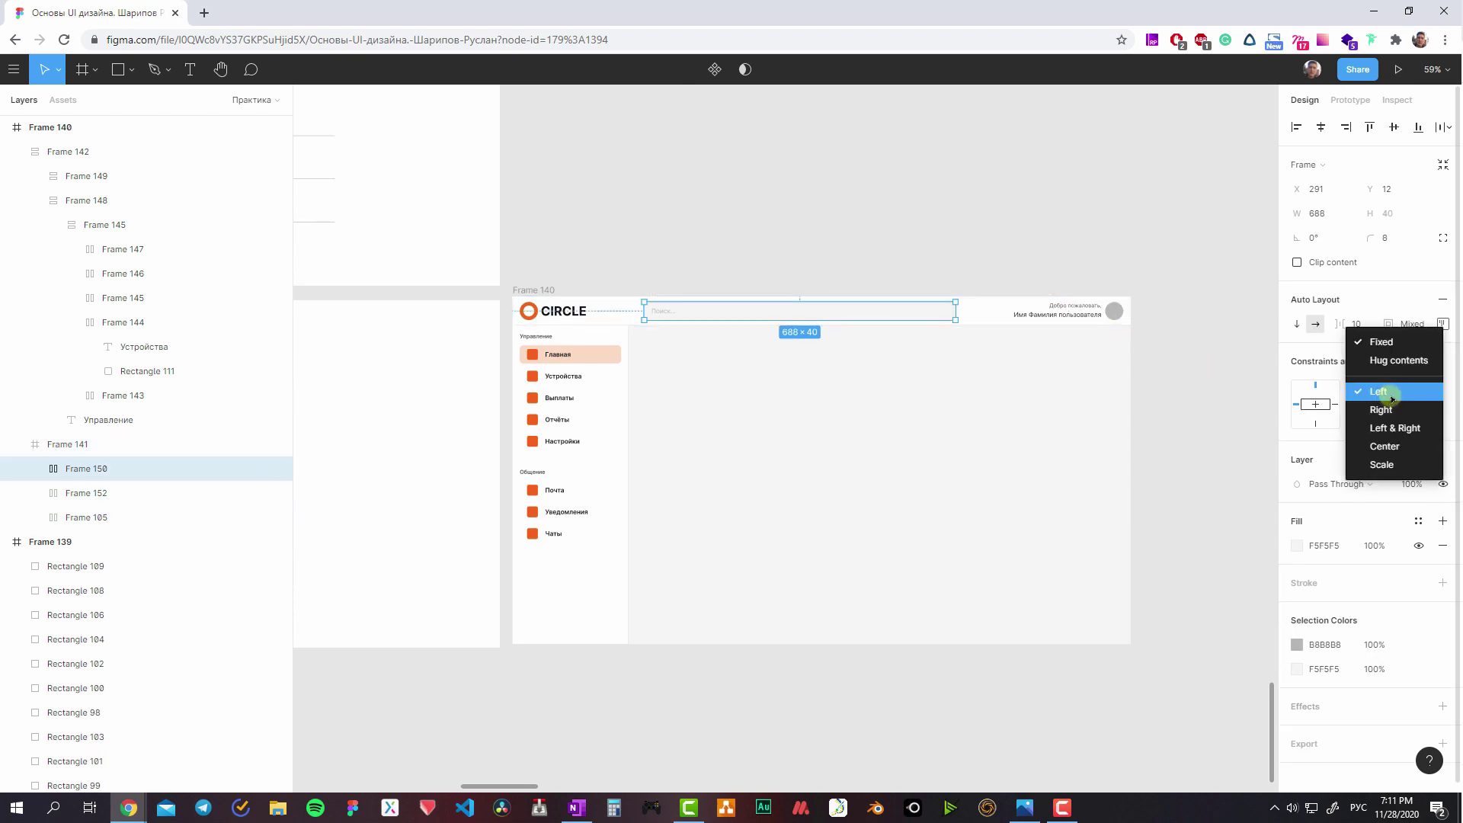
pyautogui.click(1374, 447)
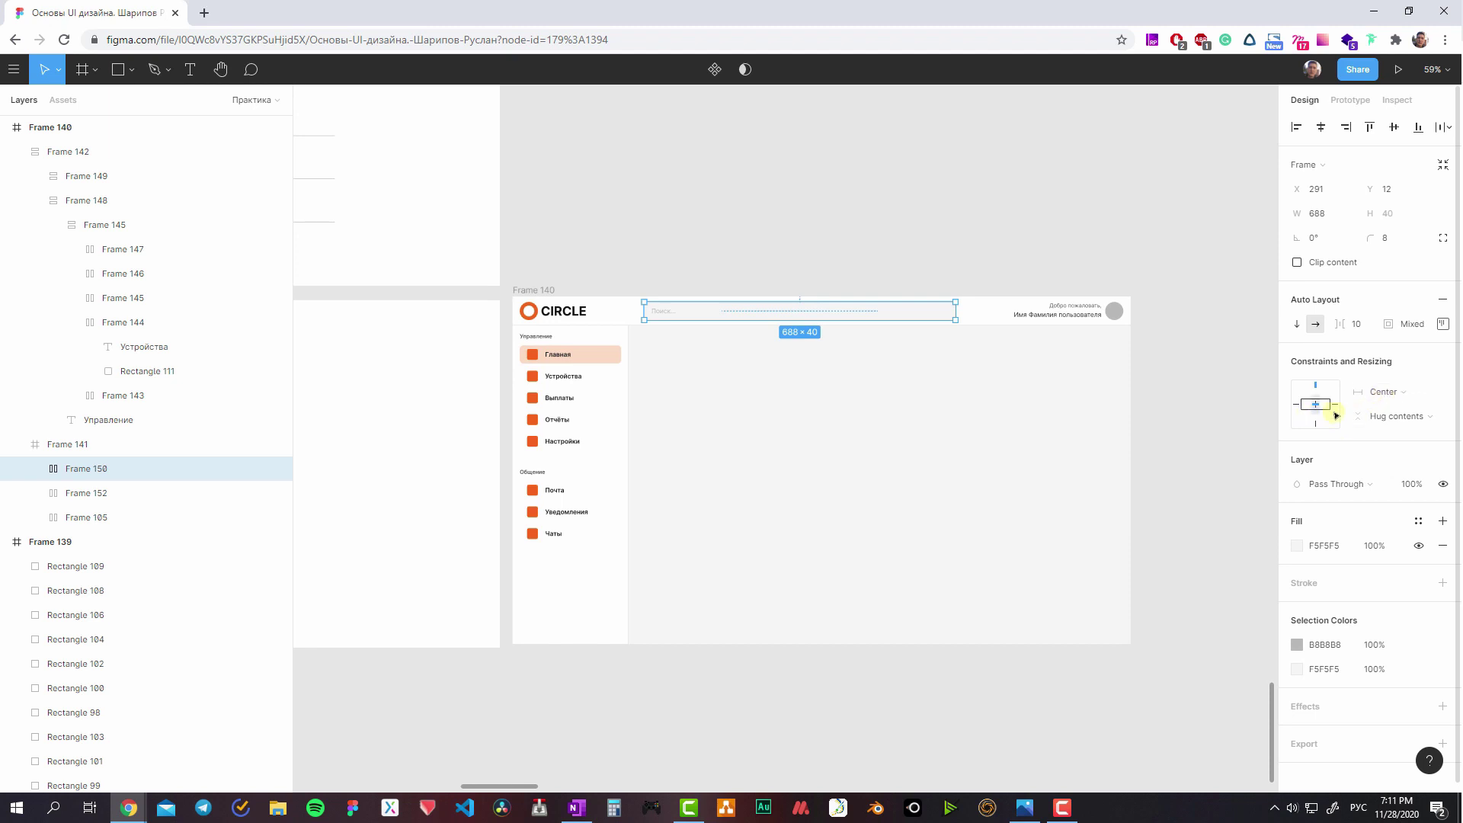
pyautogui.click(1385, 391)
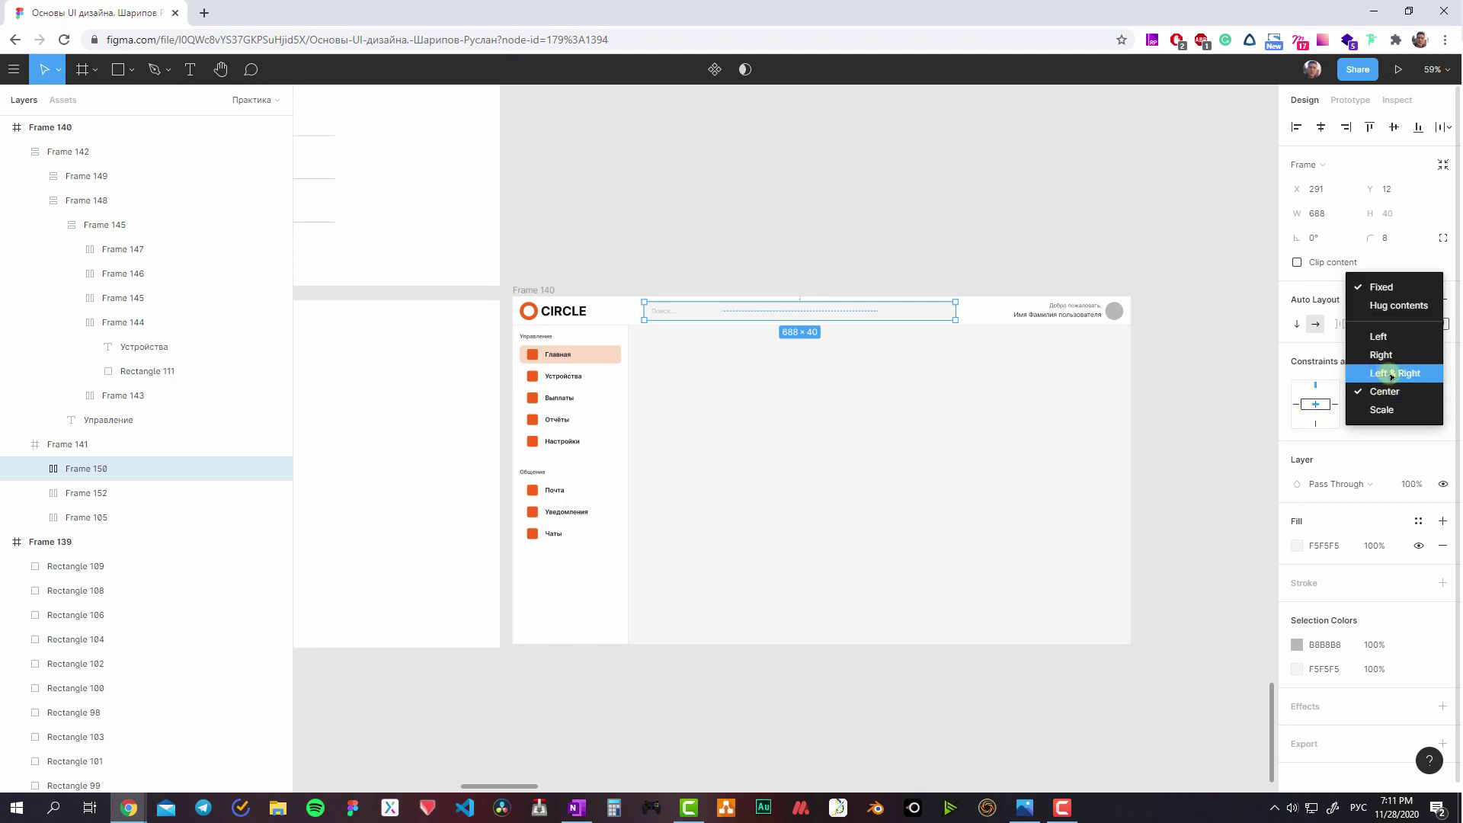
pyautogui.click(1393, 374)
# - Test the header reflow on a narrower frame, then widen the search bar across more grid columns
pyautogui.click(531, 282)
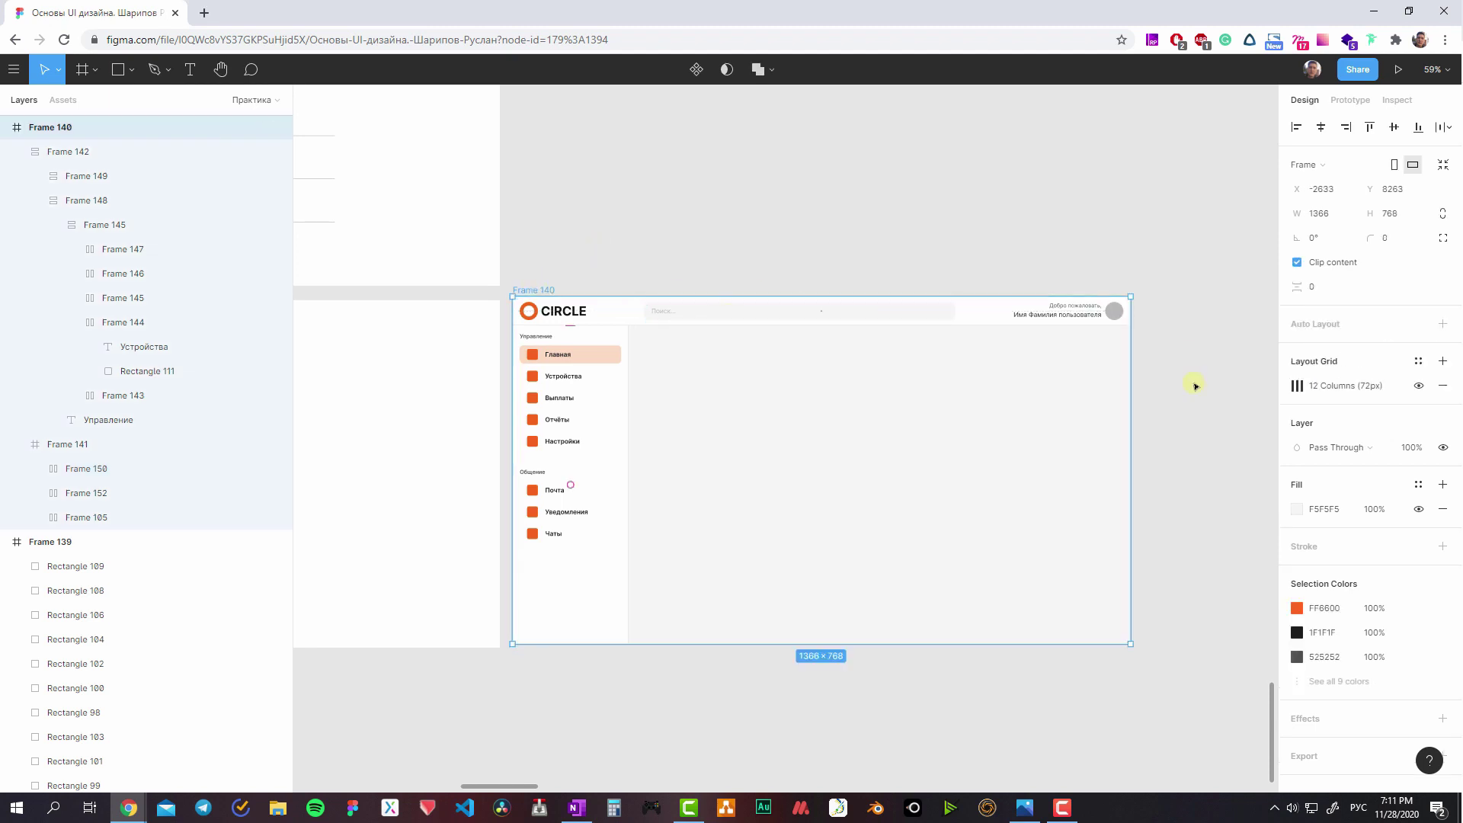
pyautogui.moveTo(1120, 390)
pyautogui.mouseDown()
pyautogui.moveTo(1193, 392)
pyautogui.moveTo(999, 365)
pyautogui.mouseUp()
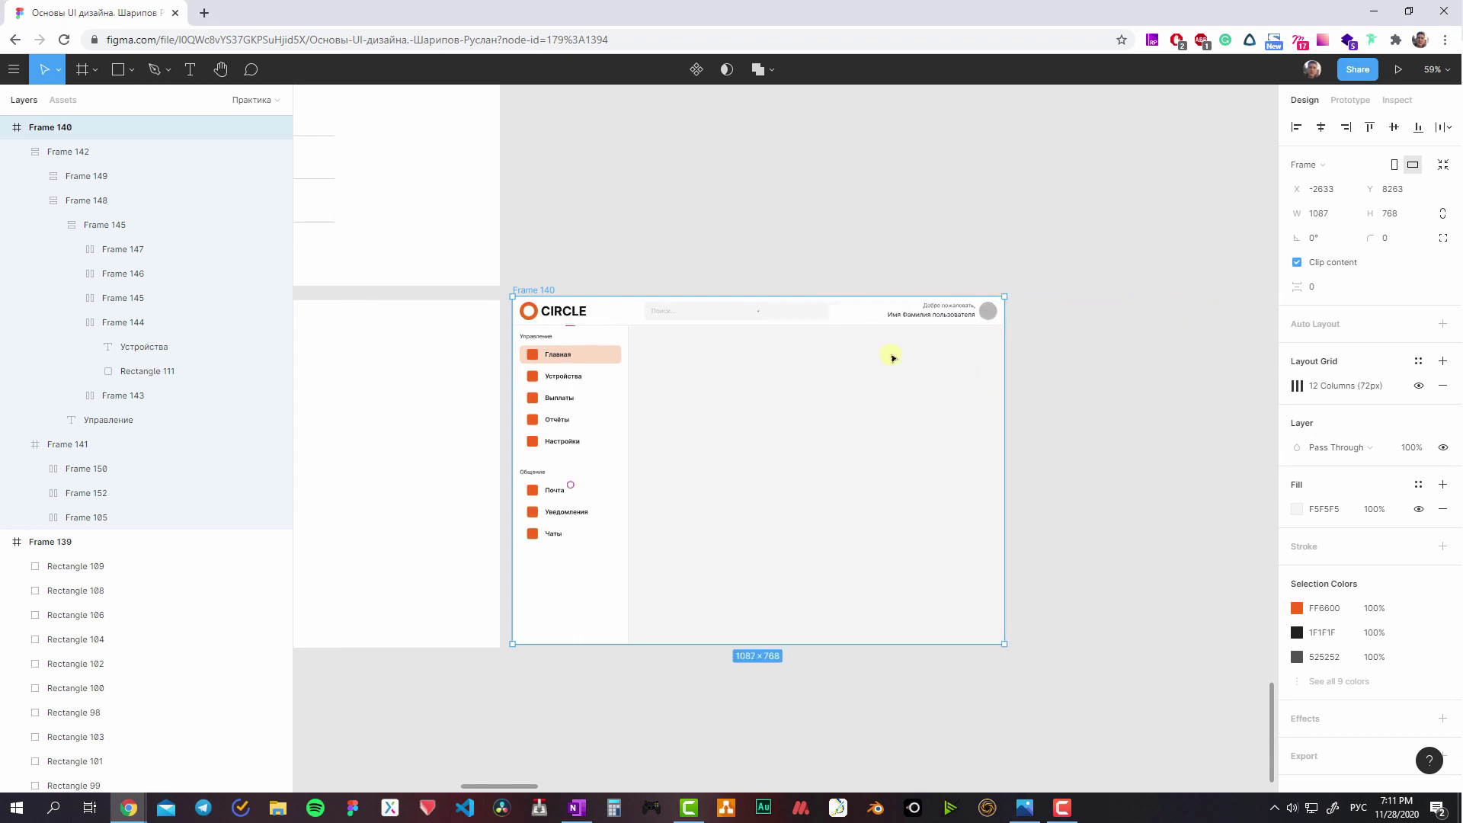
pyautogui.hotkey('ctrl', 'z')
pyautogui.hotkey('ctrl', 'shift', '4')
pyautogui.scroll(3, 938, 346)
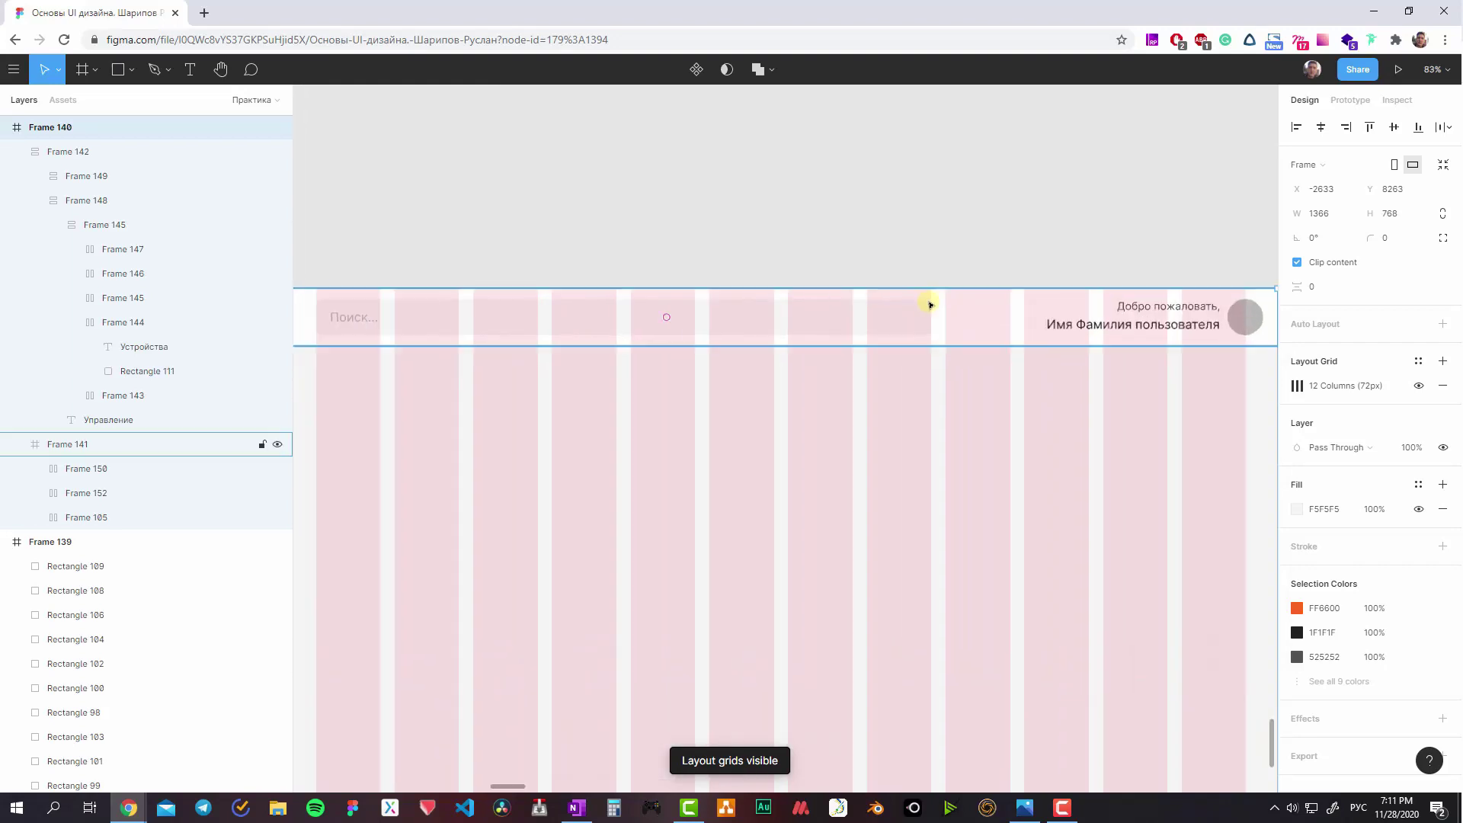
pyautogui.hotkey('ctrl', 'z')
pyautogui.moveTo(906, 318); pyautogui.dragTo(1017, 318)
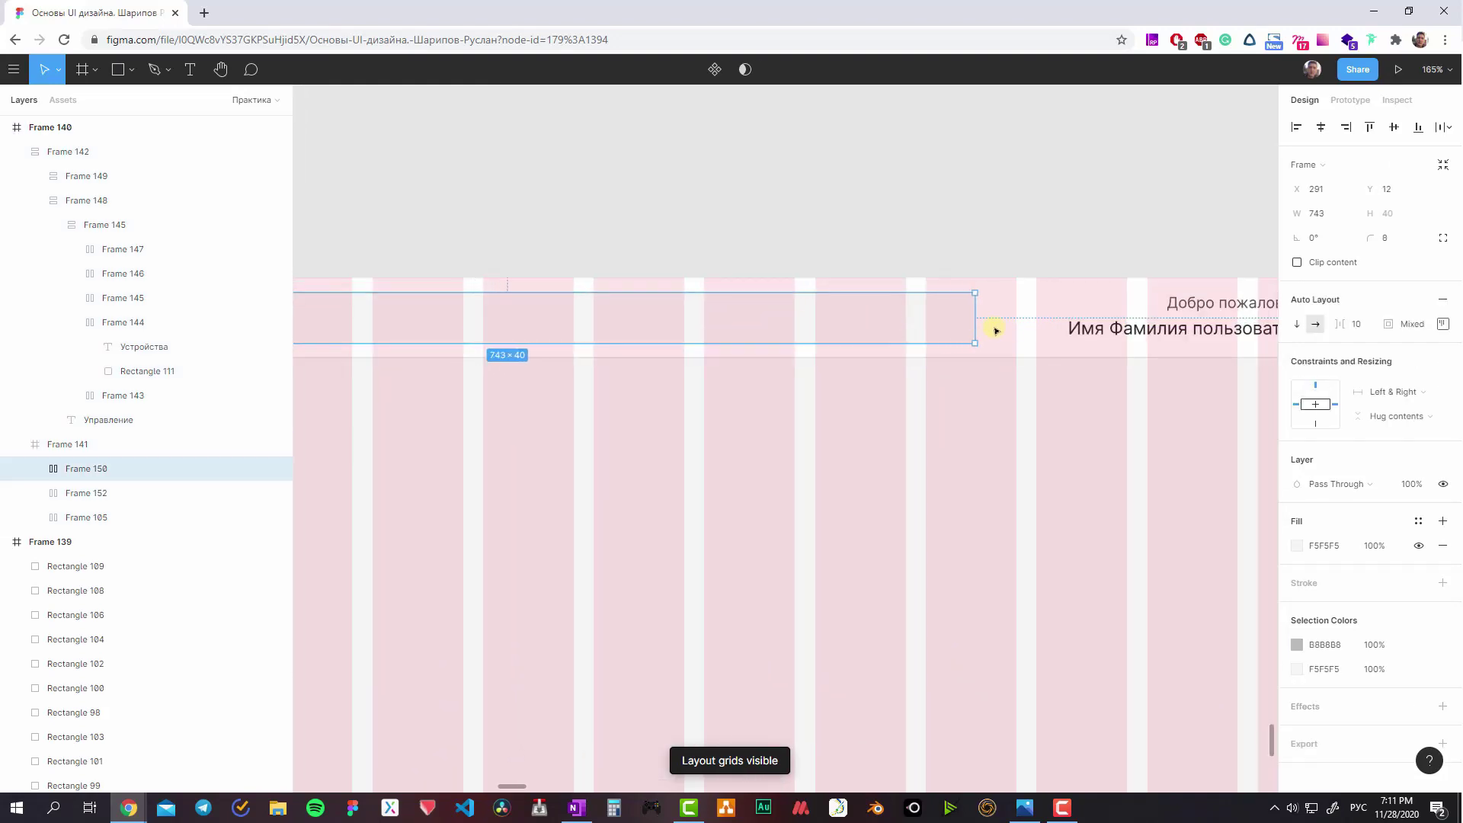
pyautogui.scroll(2, 1021, 319)
pyautogui.scroll(5, 1023, 318)
# - Extend the greeting block leftward to 267 wide, anchored to the header's right edge
pyautogui.click(1015, 326)
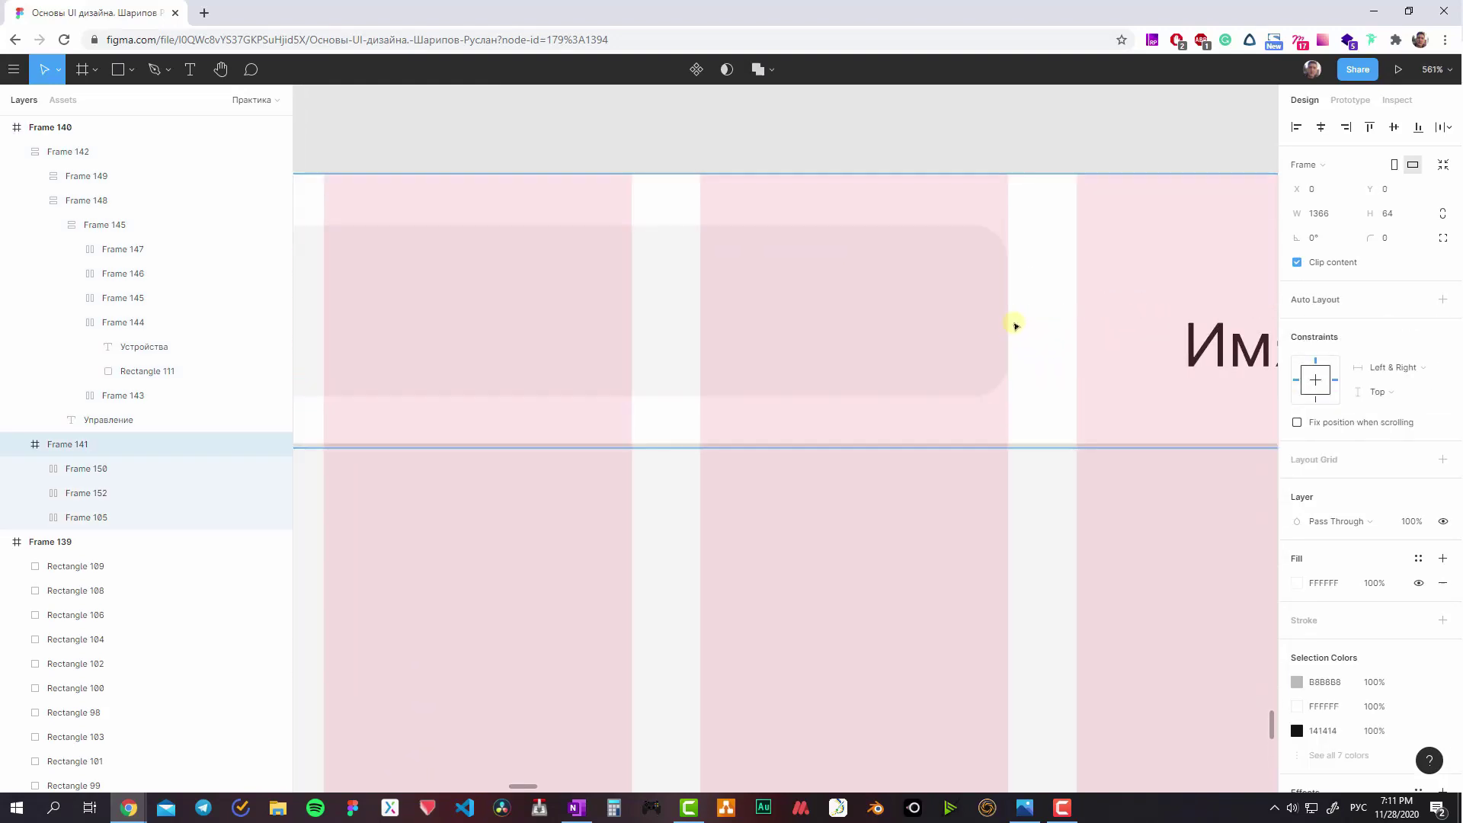
pyautogui.click(1001, 324)
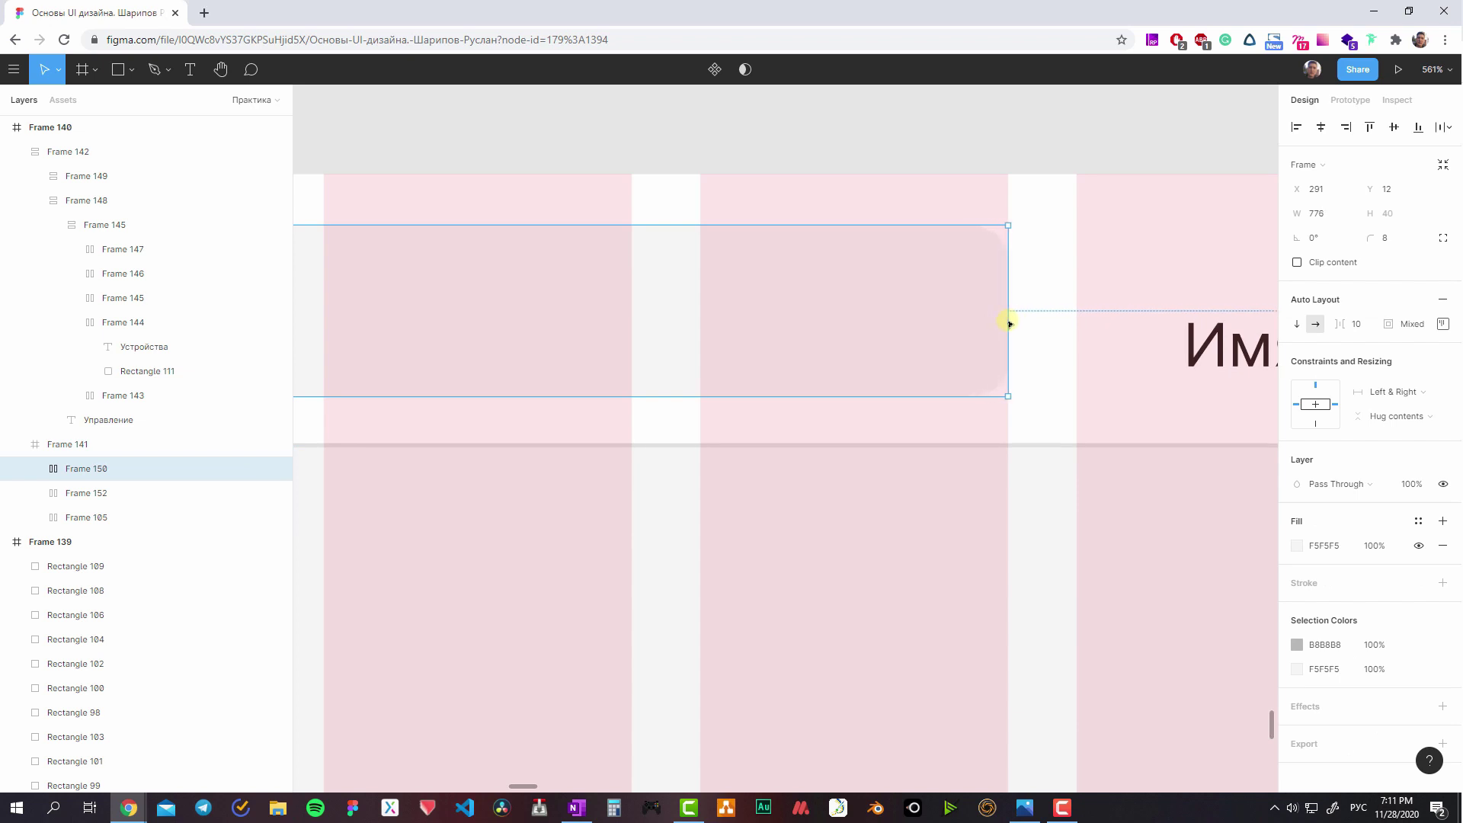
pyautogui.scroll(-2, 1093, 338)
pyautogui.press('Tab')
pyautogui.scroll(-2, 1061, 340)
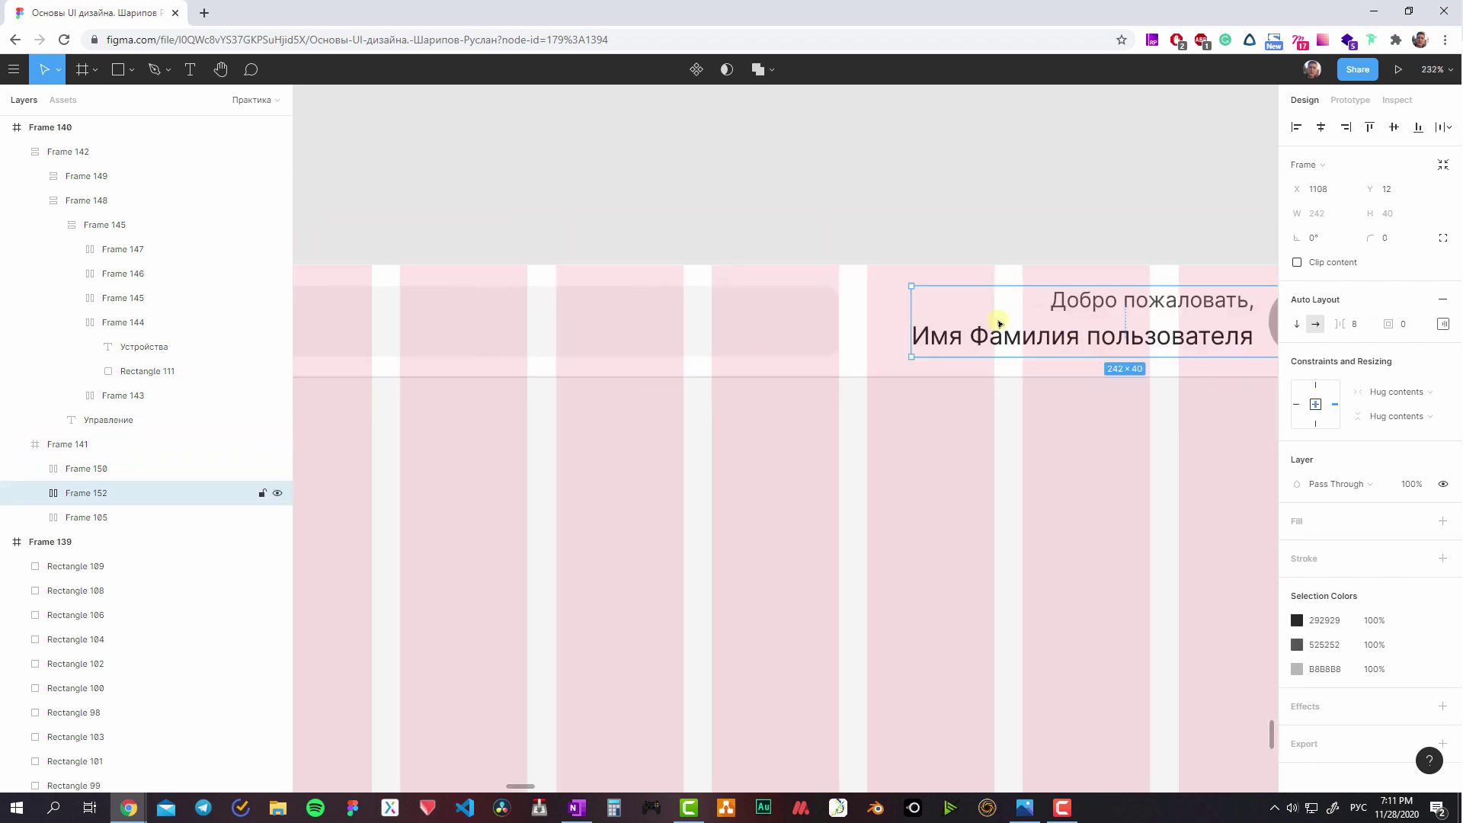
pyautogui.scroll(2, 618, 276)
pyautogui.scroll(1, 1003, 346)
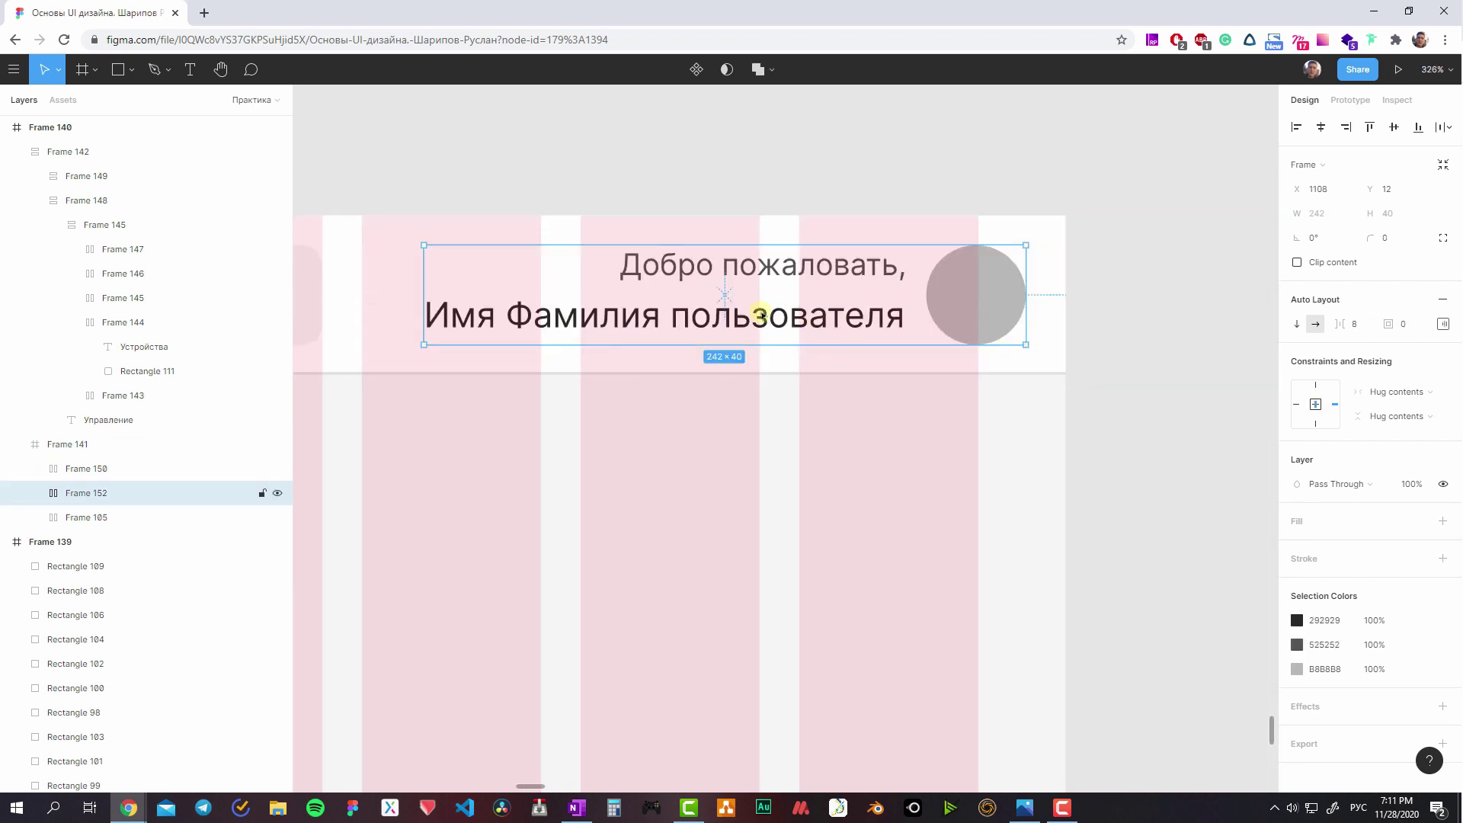
pyautogui.scroll(-1, 836, 309)
pyautogui.moveTo(835, 309); pyautogui.dragTo(771, 318)
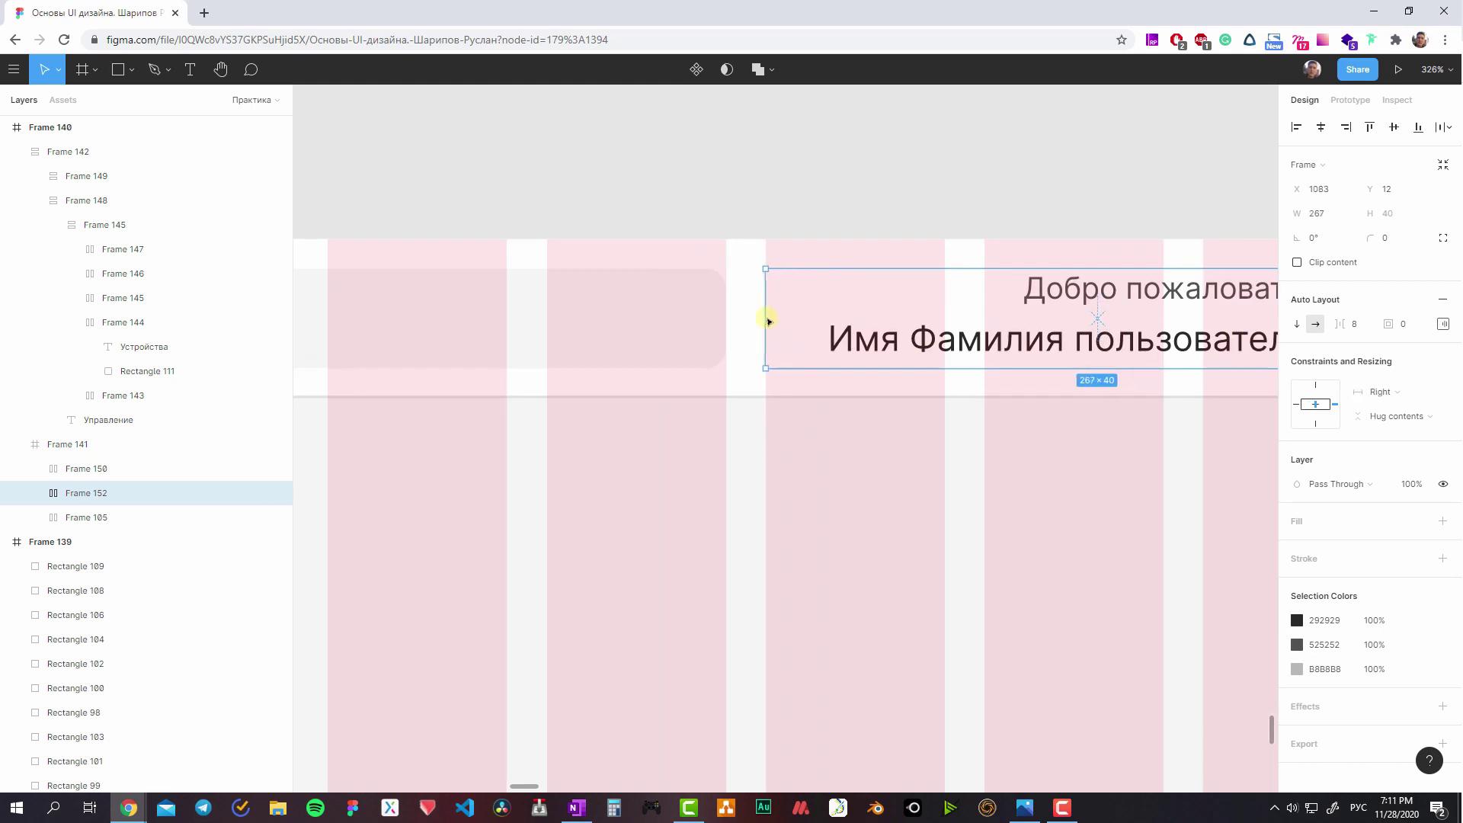
pyautogui.scroll(3, 774, 317)
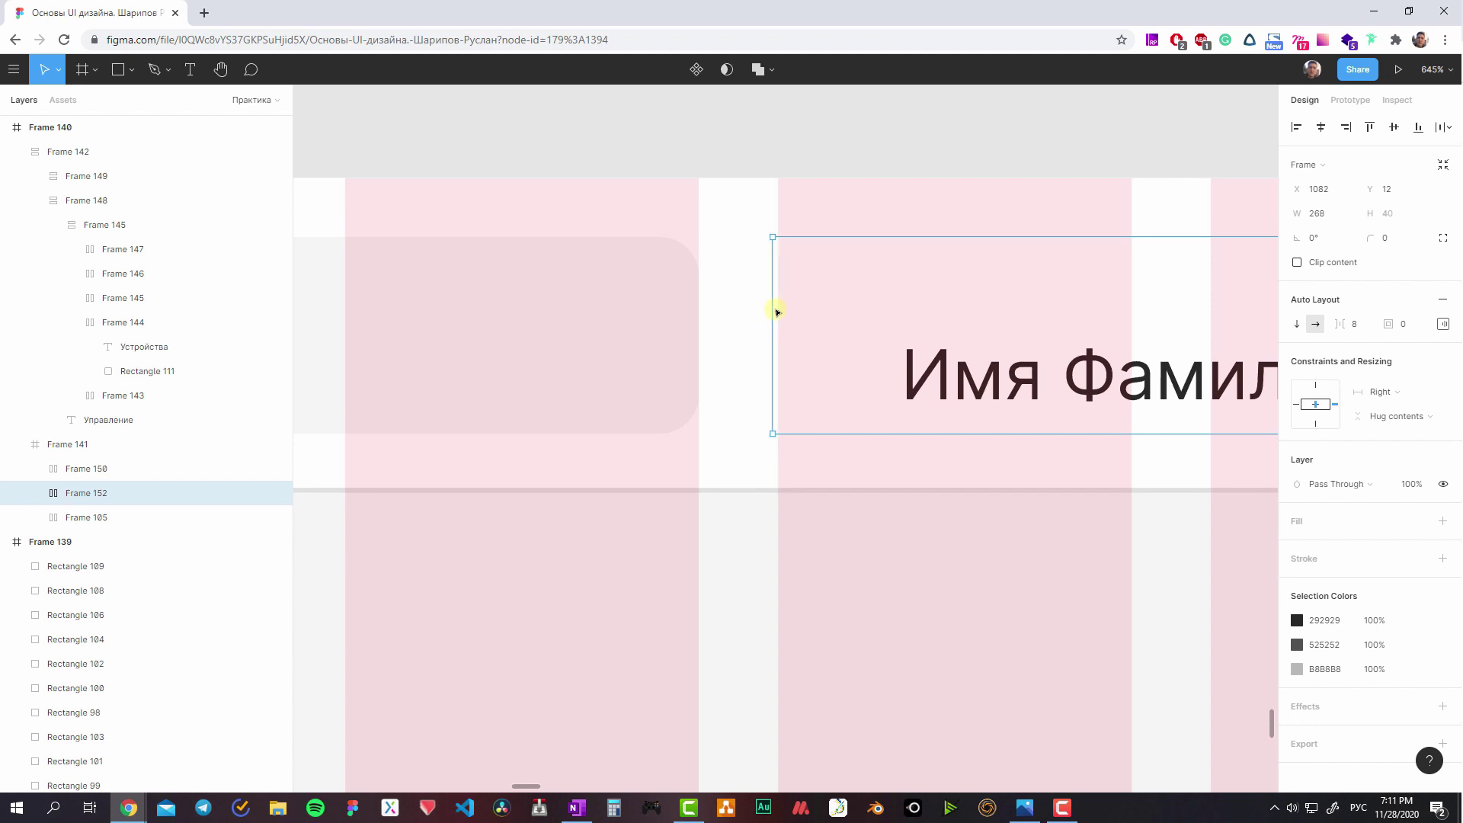
pyautogui.moveTo(777, 307); pyautogui.dragTo(787, 307)
pyautogui.scroll(1, 628, 294)
pyautogui.scroll(-1, 1045, 320)
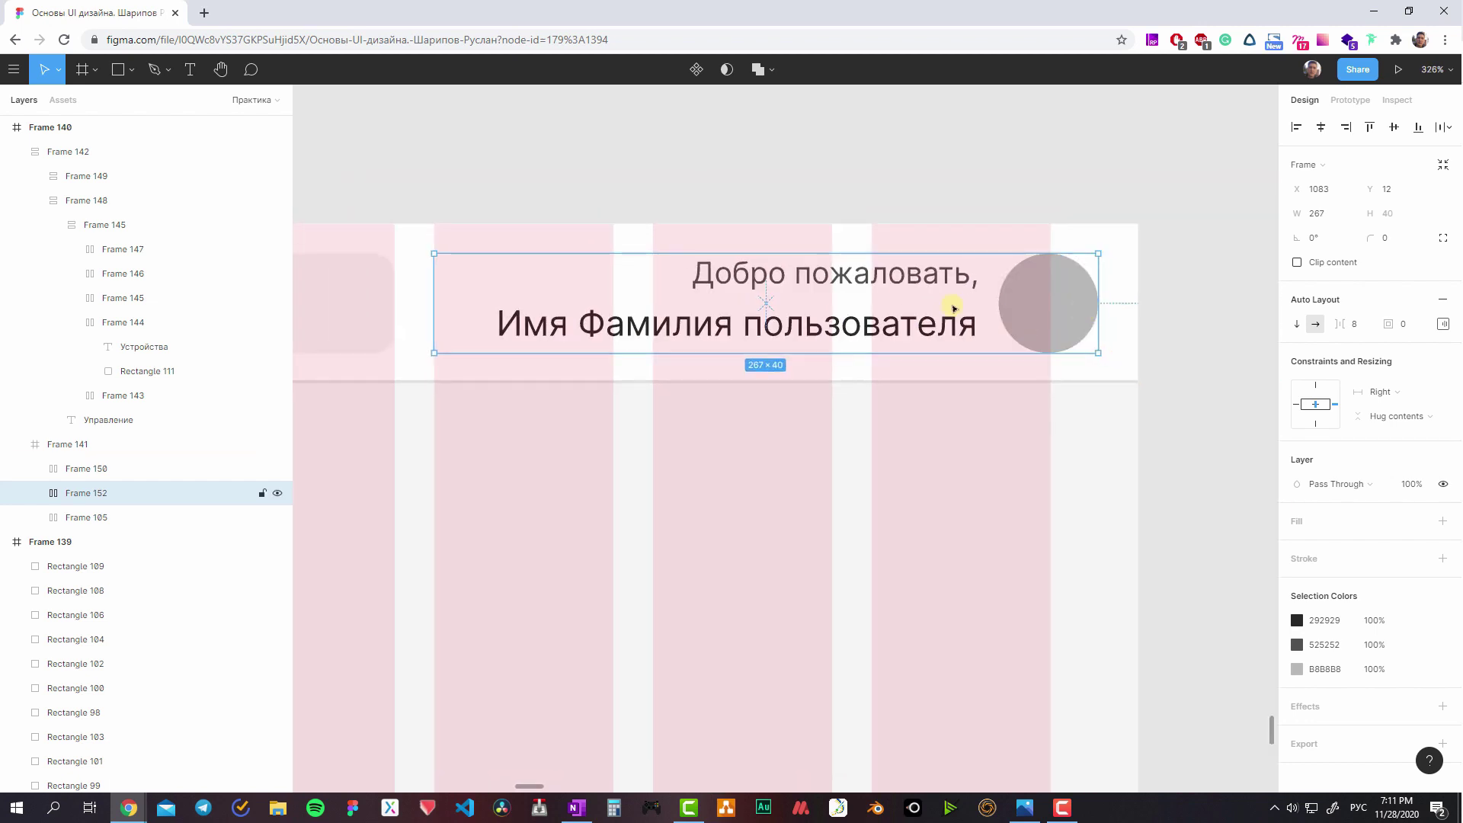
pyautogui.scroll(-5, 988, 264)
pyautogui.scroll(-3, 988, 264)
pyautogui.scroll(-2, 800, 277)
pyautogui.hscroll(3, 724, 252)
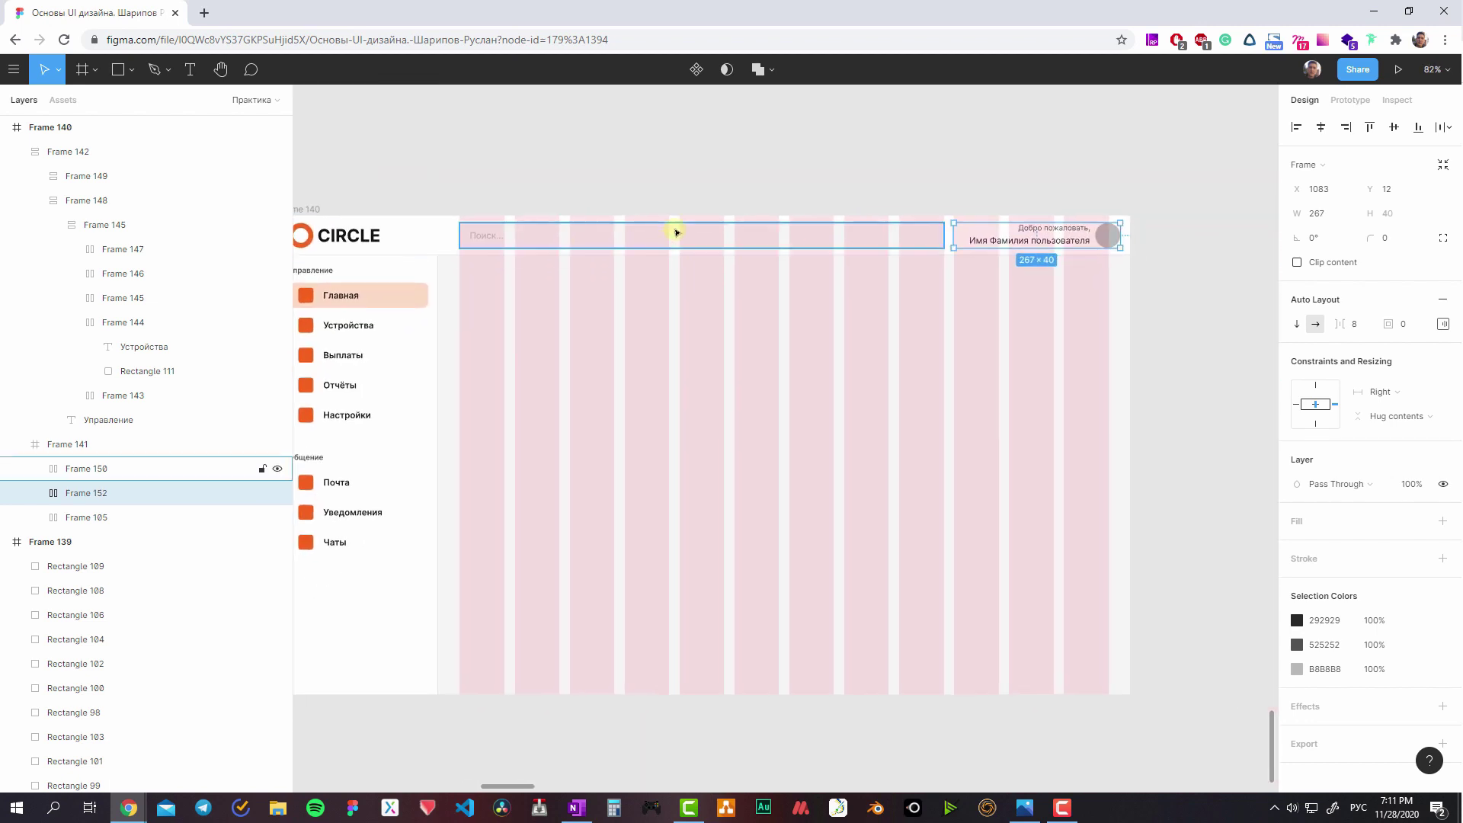
pyautogui.click(686, 232)
# - Toggle the layout grid columns while checking the search bar
pyautogui.press('Escape')
pyautogui.hotkey('ctrl', 'shift', '4')
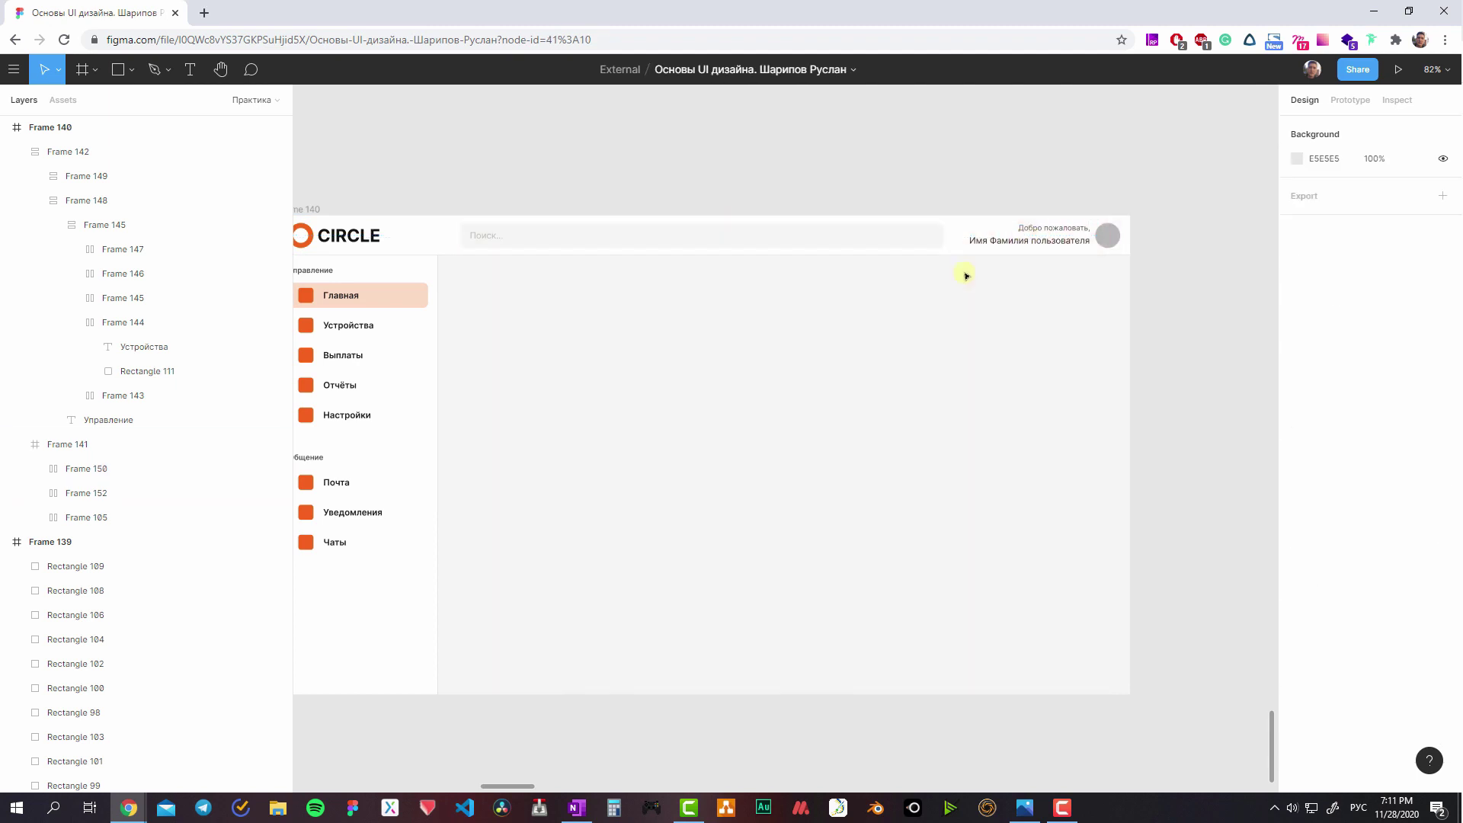
pyautogui.click(882, 235)
pyautogui.hscroll(-3, 686, 266)
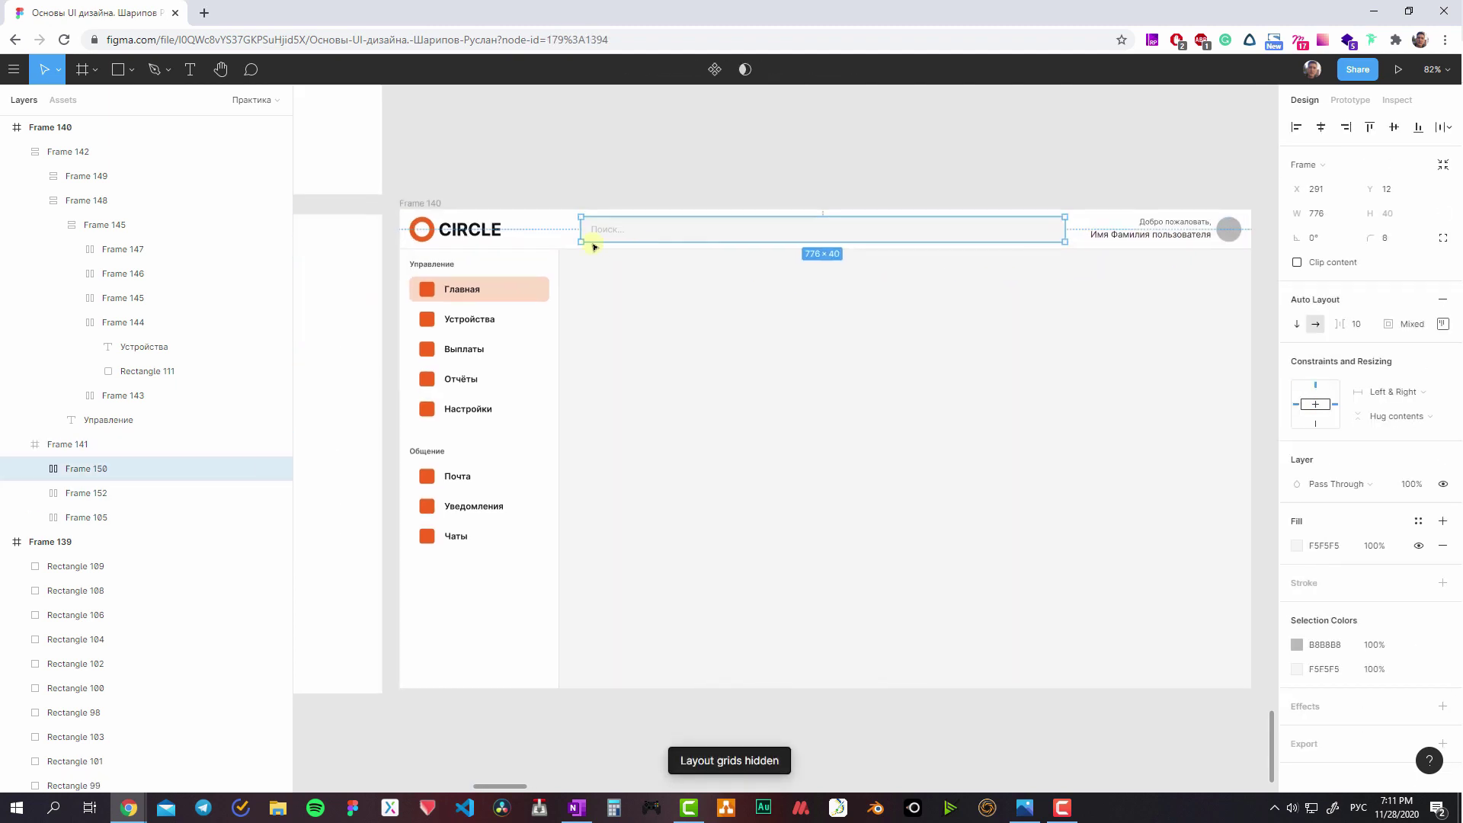
pyautogui.hotkey('ctrl', 'shift', '4')
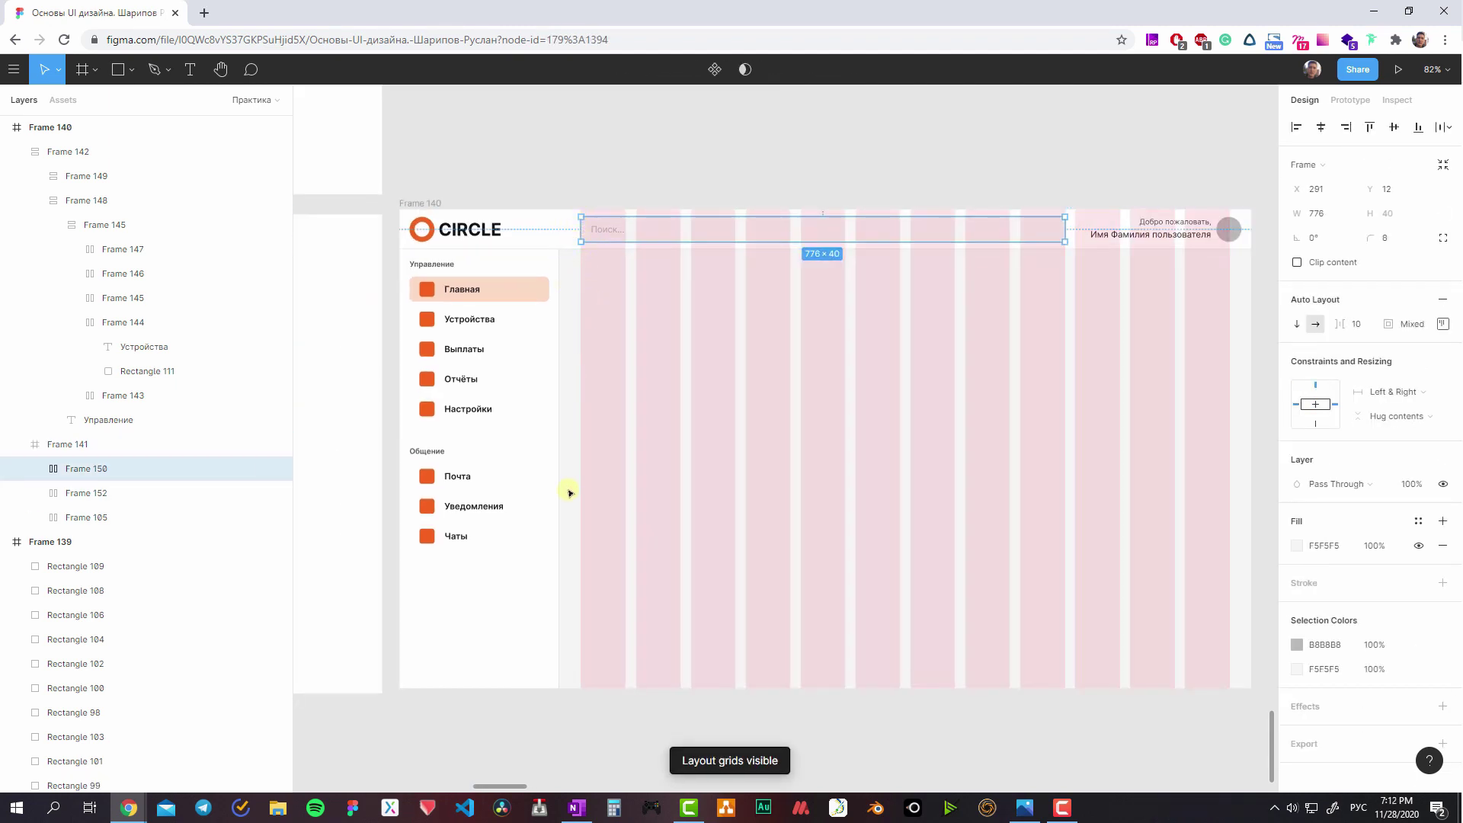
pyautogui.press('Escape')
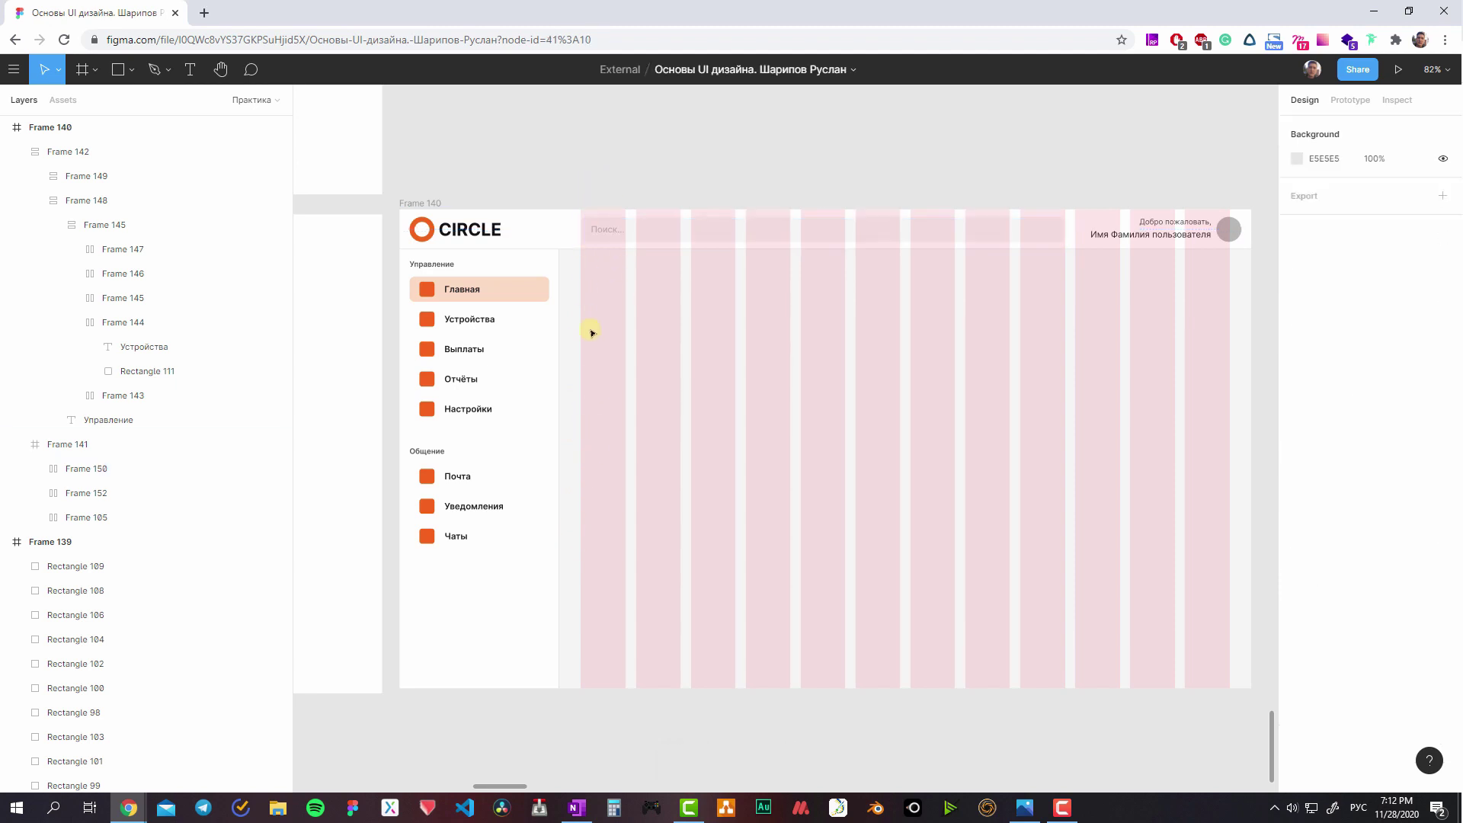
# - Draw grey placeholder blocks, enlarge one to 336×144, then delete them all
pyautogui.press('r')
pyautogui.moveTo(581, 260)
pyautogui.mouseDown()
pyautogui.moveTo(641, 294)
pyautogui.moveTo(607, 336)
pyautogui.mouseUp()
pyautogui.keyDown('ctrl'); pyautogui.click(462, 289); pyautogui.keyUp('ctrl')
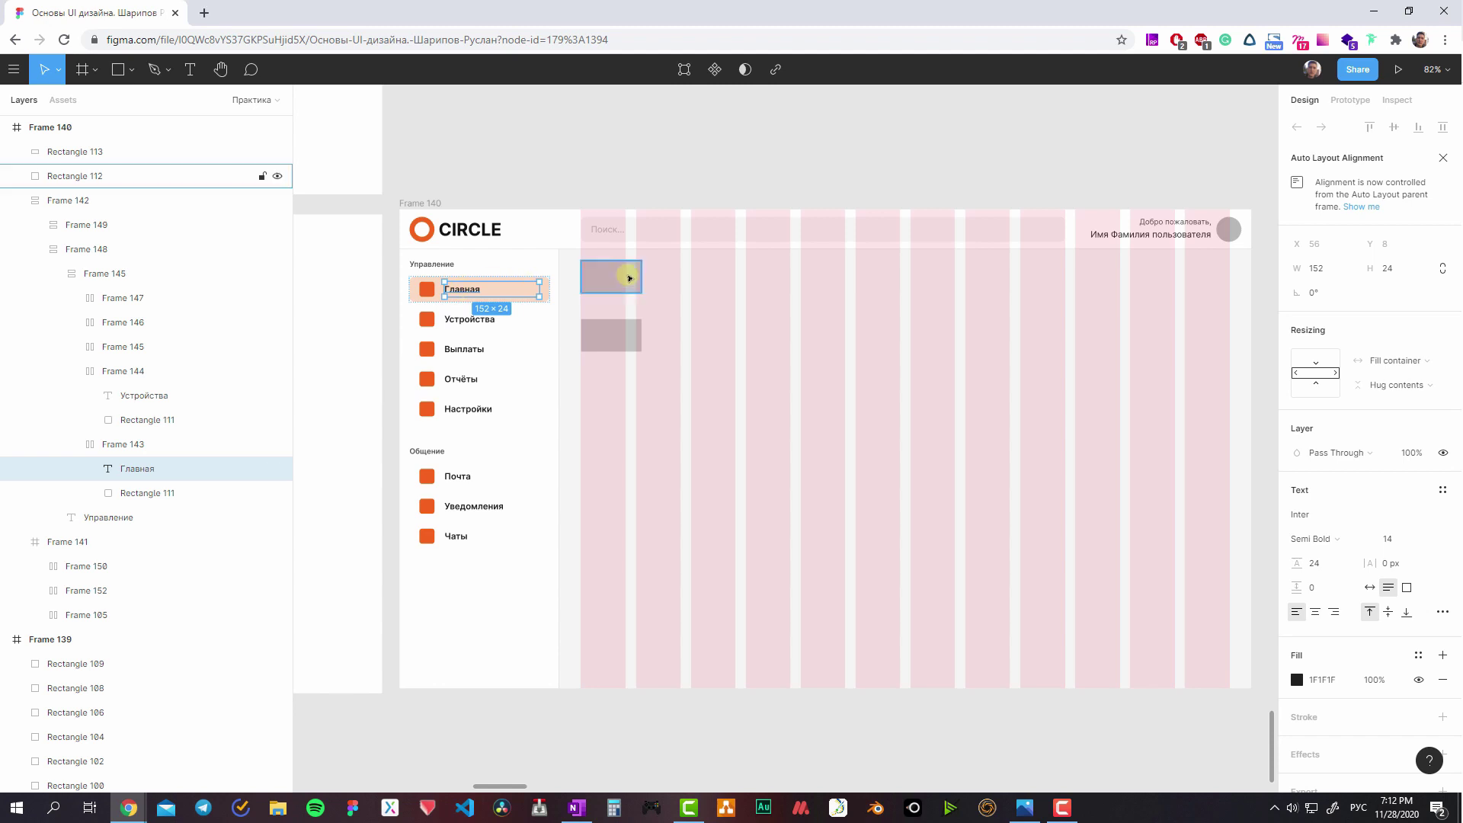
pyautogui.click(605, 326)
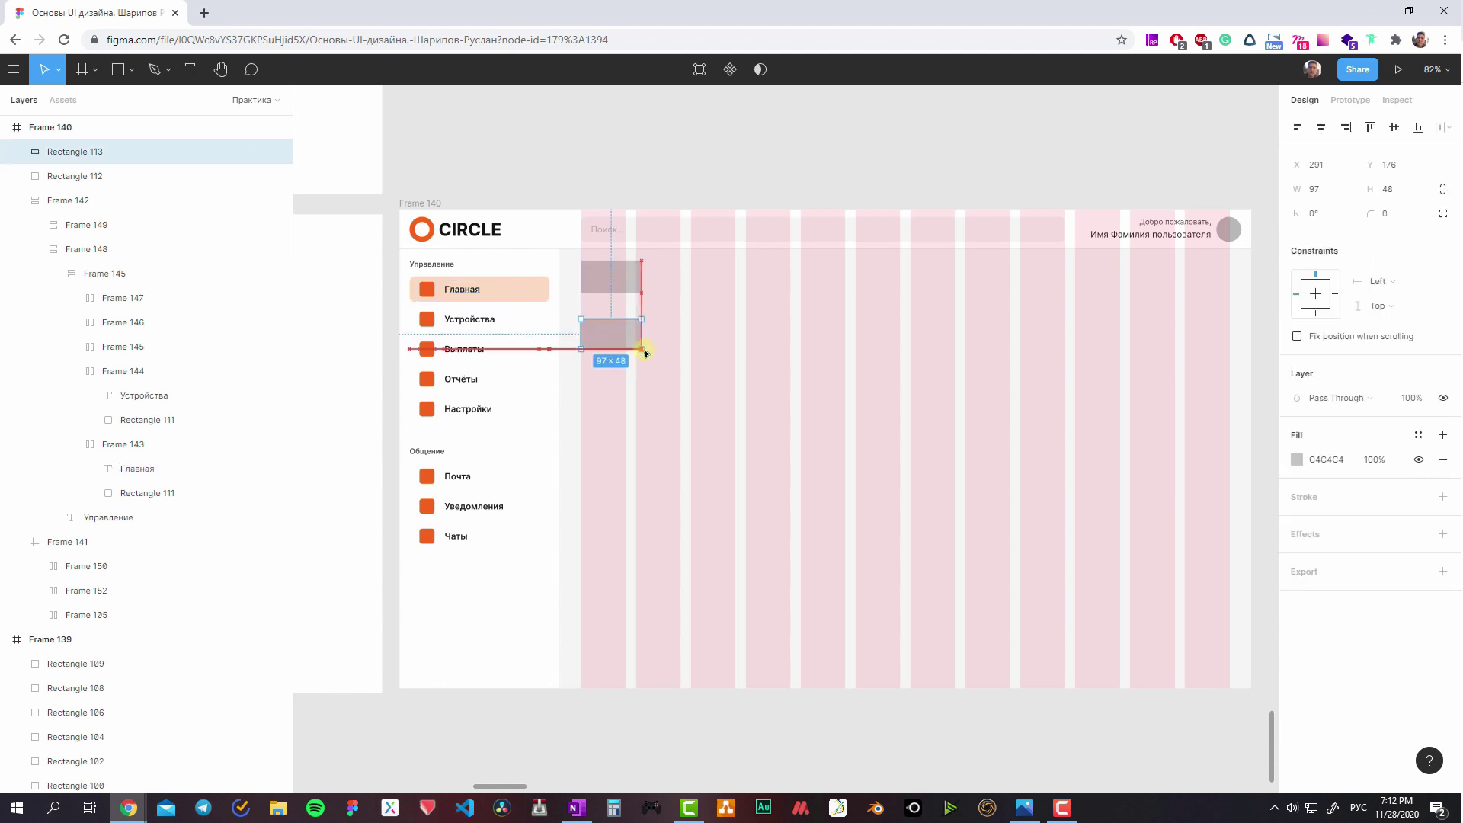
pyautogui.moveTo(638, 351); pyautogui.dragTo(790, 408)
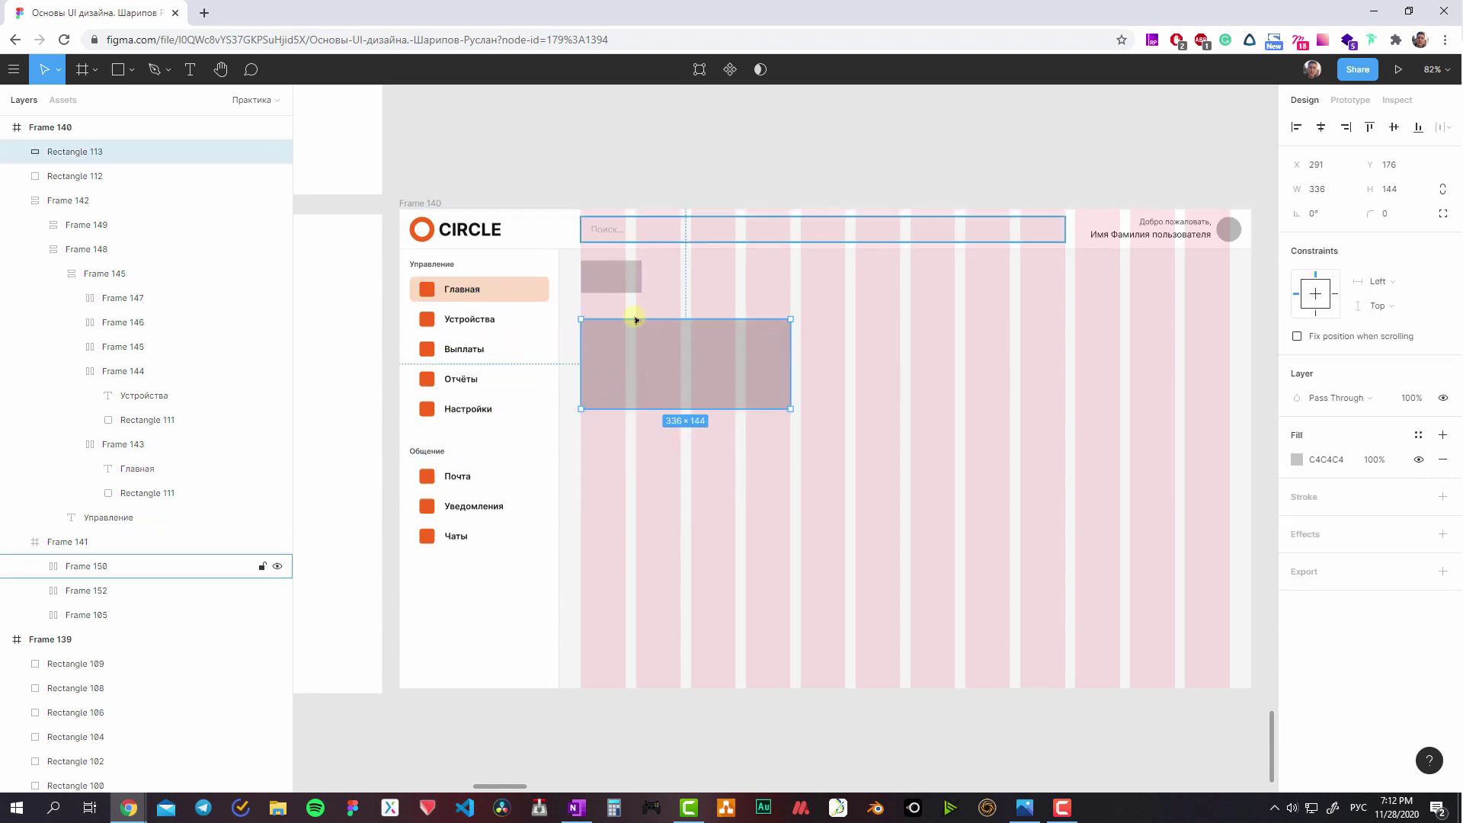
pyautogui.press('Delete')
pyautogui.click(633, 277)
pyautogui.hscroll(-1, 744, 336)
pyautogui.hotkey('ctrl', 'z')
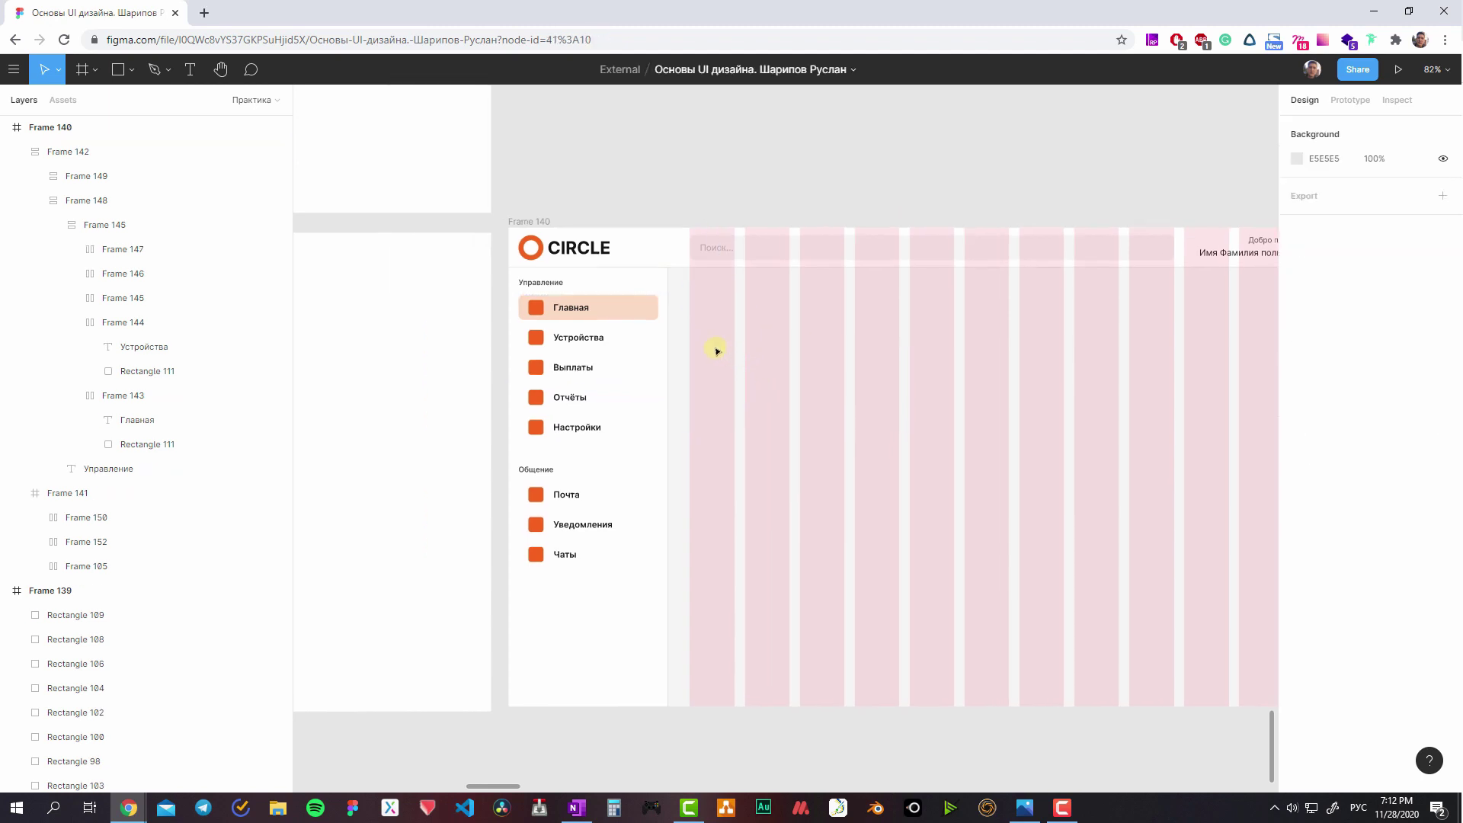
# - Copy the sidebar Главная label and paste it into the dashboard frame
pyautogui.hotkey('ctrl', 'z')
pyautogui.hotkey('ctrl', 'z')
pyautogui.click(746, 220)
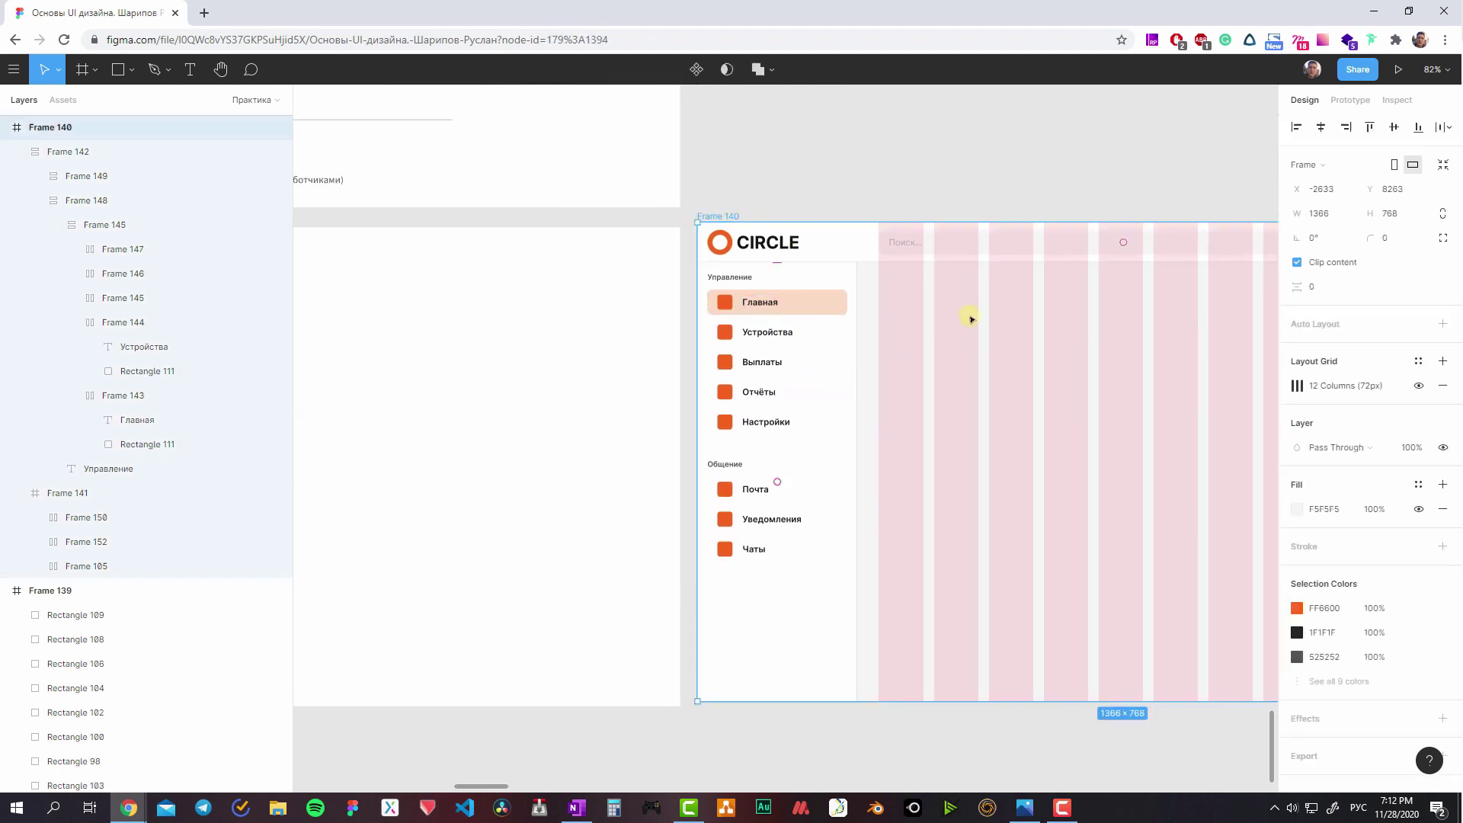
pyautogui.write('Главная')
# - Move the pasted Главная into the content area and apply the Title text style
pyautogui.moveTo(754, 242)
pyautogui.mouseDown()
pyautogui.moveTo(916, 289)
pyautogui.moveTo(888, 286)
pyautogui.mouseUp()
pyautogui.hscroll(-5, 948, 336)
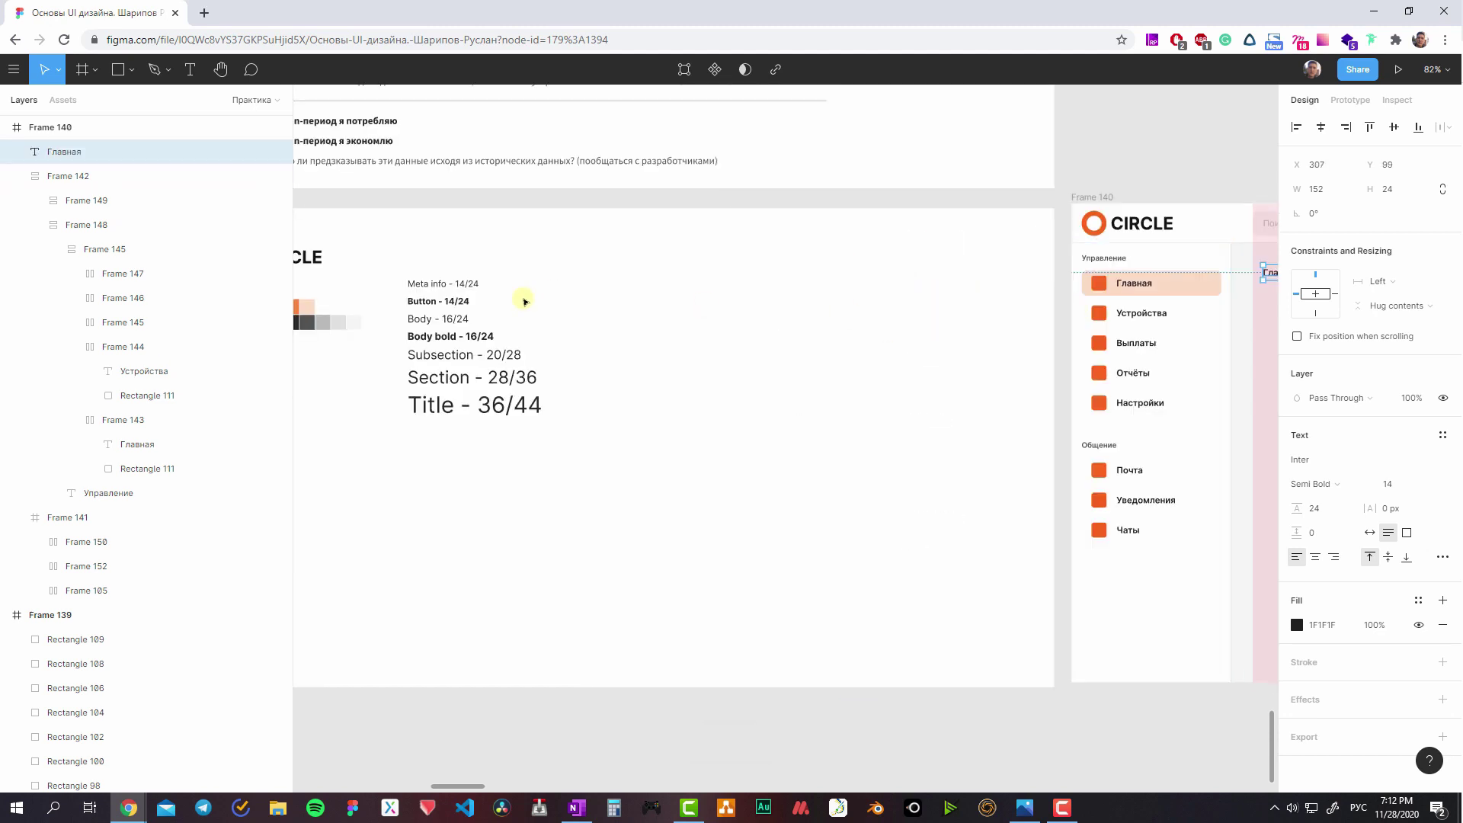
pyautogui.doubleClick(472, 378)
pyautogui.click(534, 404)
pyautogui.hotkey('ctrl', 'alt', 'c')
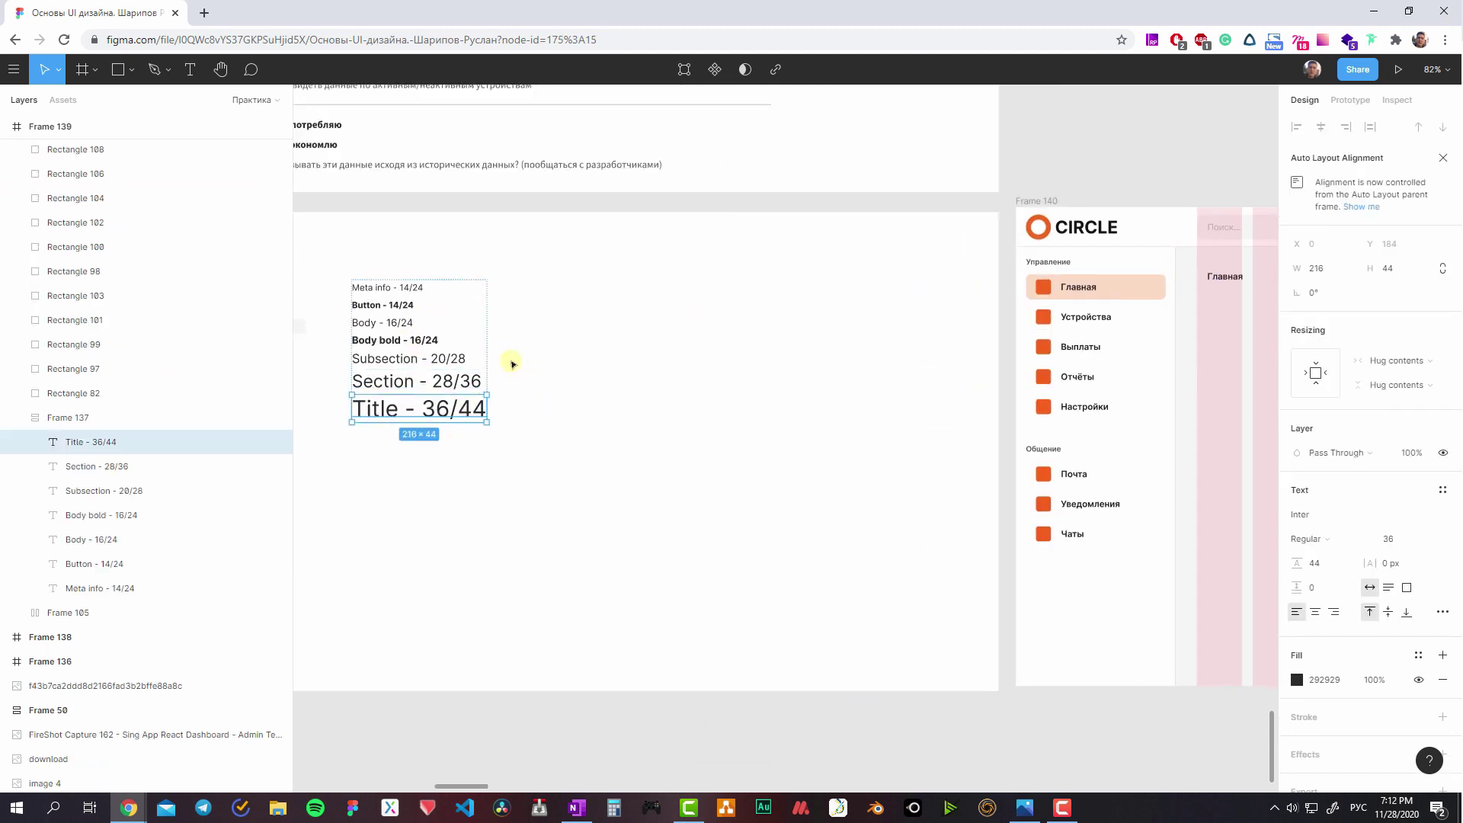
pyautogui.hscroll(5, 663, 305)
pyautogui.click(813, 242)
pyautogui.hotkey('ctrl', 'alt', 'v')
# - Restyle the Главная heading with the Section 28/36 text style instead
pyautogui.hscroll(-5, 773, 280)
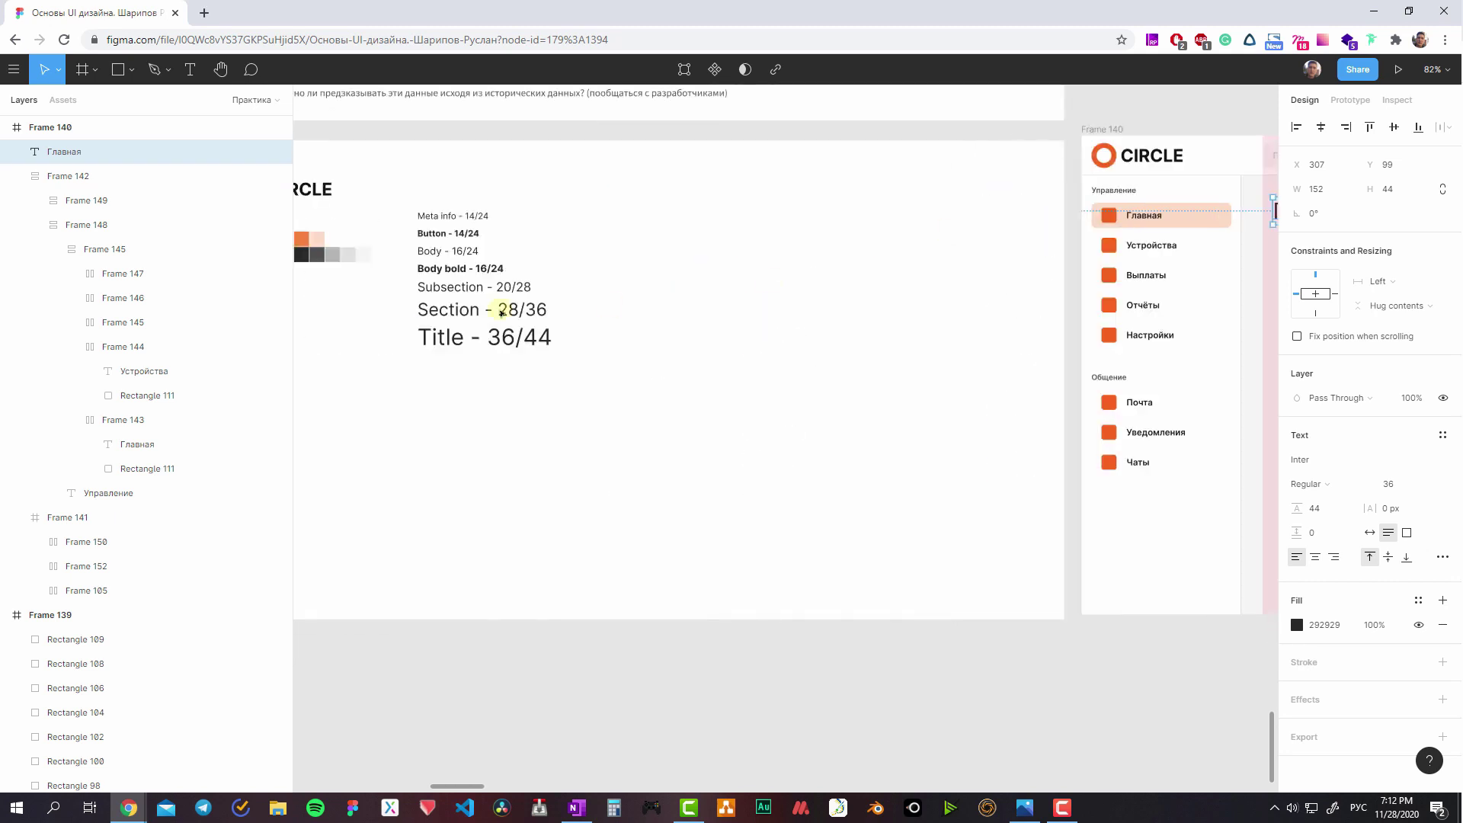
pyautogui.click(480, 311)
pyautogui.hotkey('ctrl', 'alt', 'c')
pyautogui.hscroll(5, 859, 320)
pyautogui.click(968, 216)
pyautogui.hotkey('ctrl', 'alt', 'v')
# - Make Главная hug its text and place it at the content area's top-left
pyautogui.hscroll(3, 860, 276)
pyautogui.scroll(1, 861, 276)
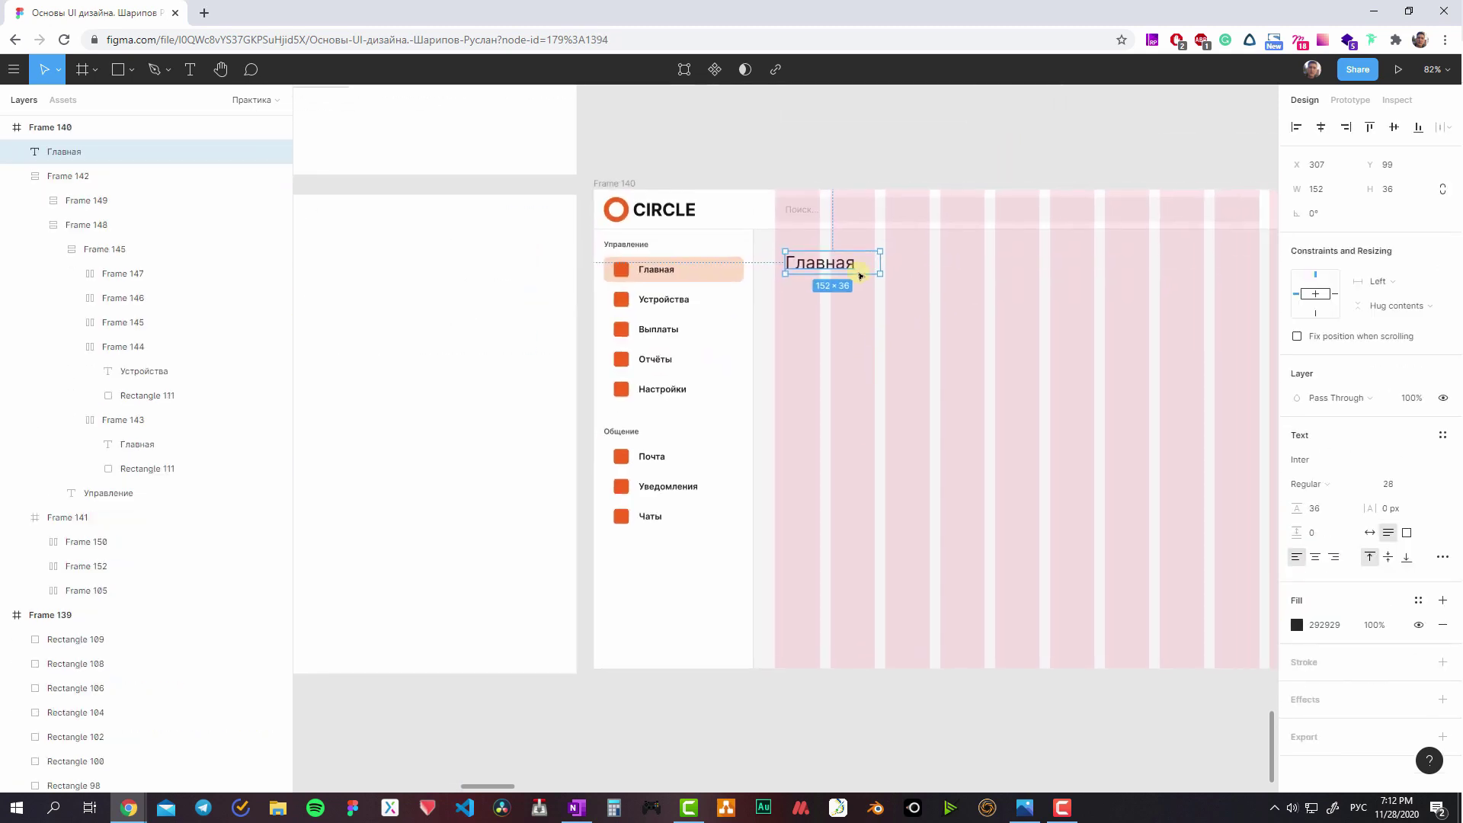
pyautogui.click(1369, 533)
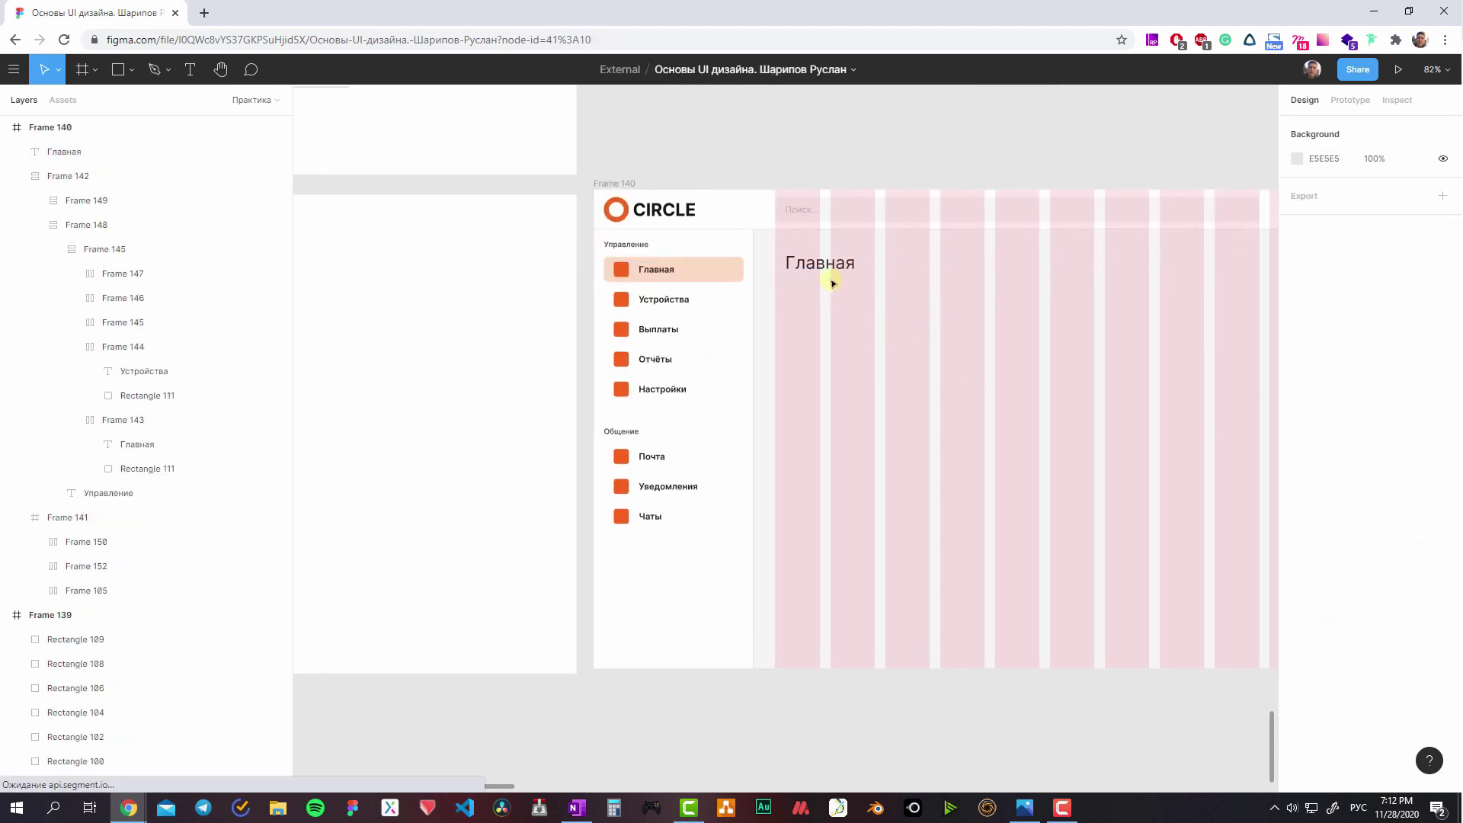
pyautogui.moveTo(814, 259); pyautogui.dragTo(831, 212)
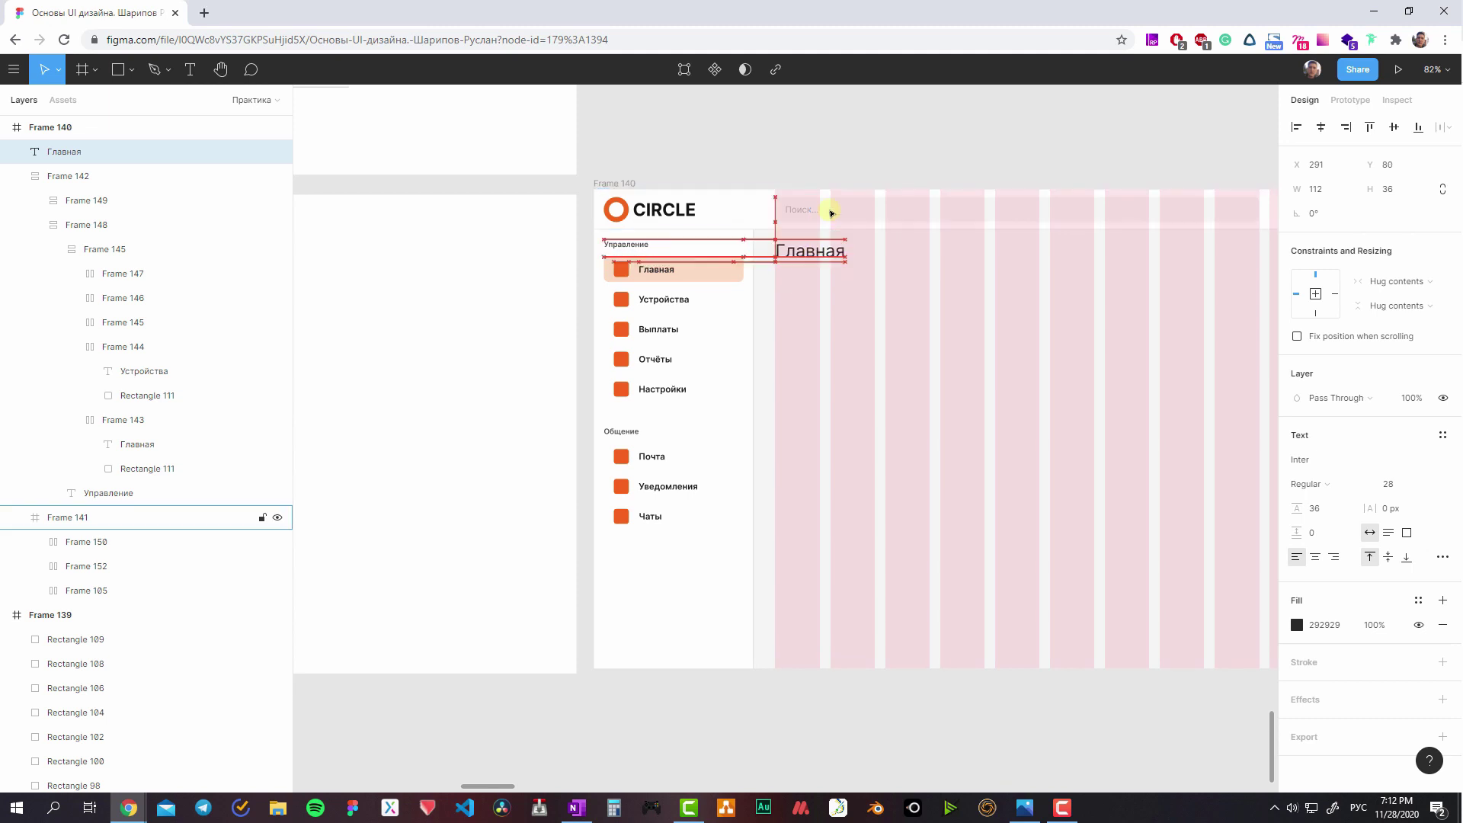
pyautogui.hscroll(3, 830, 209)
pyautogui.scroll(5, 636, 250)
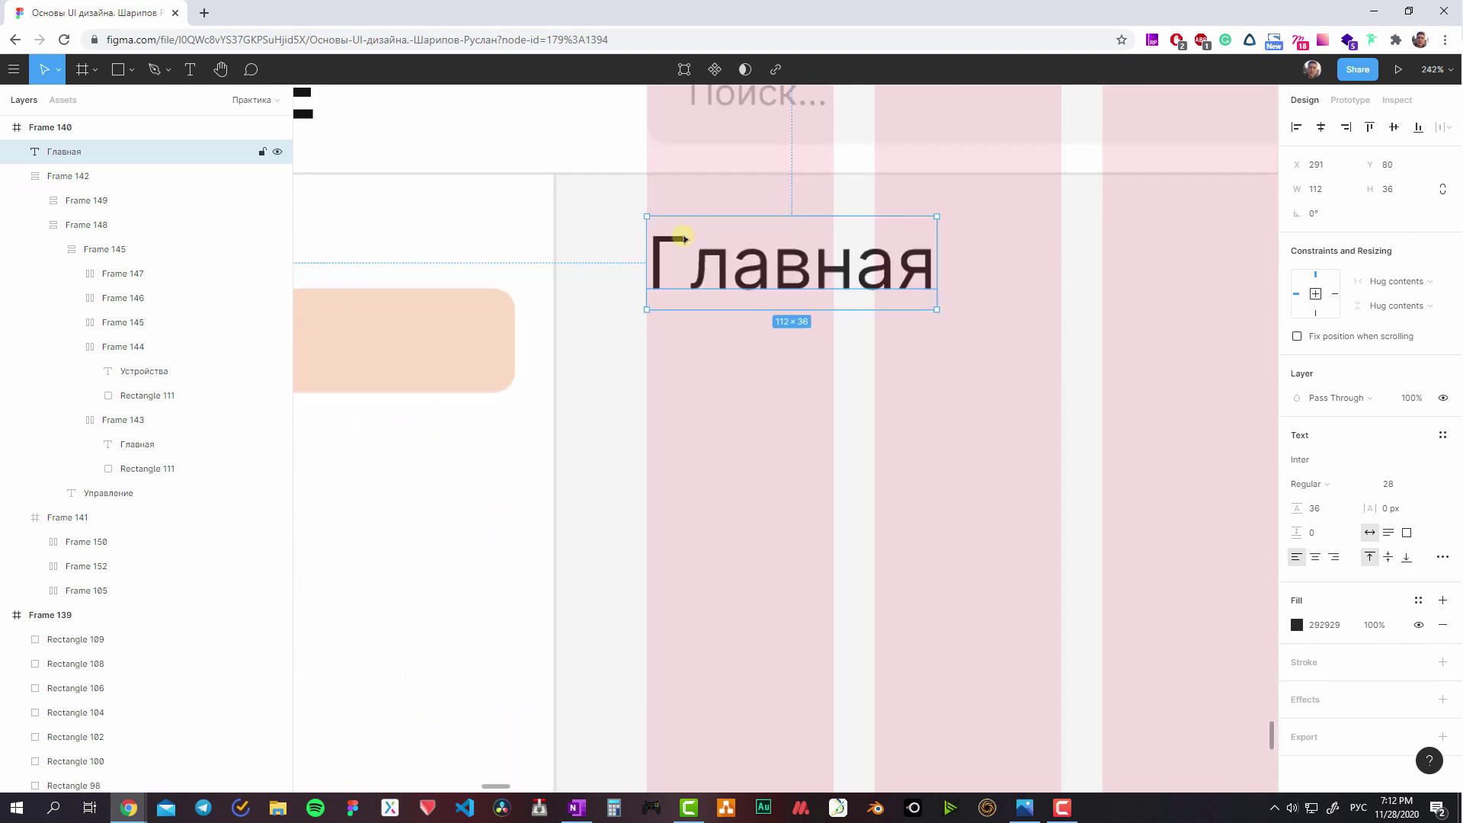
pyautogui.scroll(3, 653, 228)
pyautogui.scroll(-2, 640, 228)
pyautogui.scroll(-3, 653, 216)
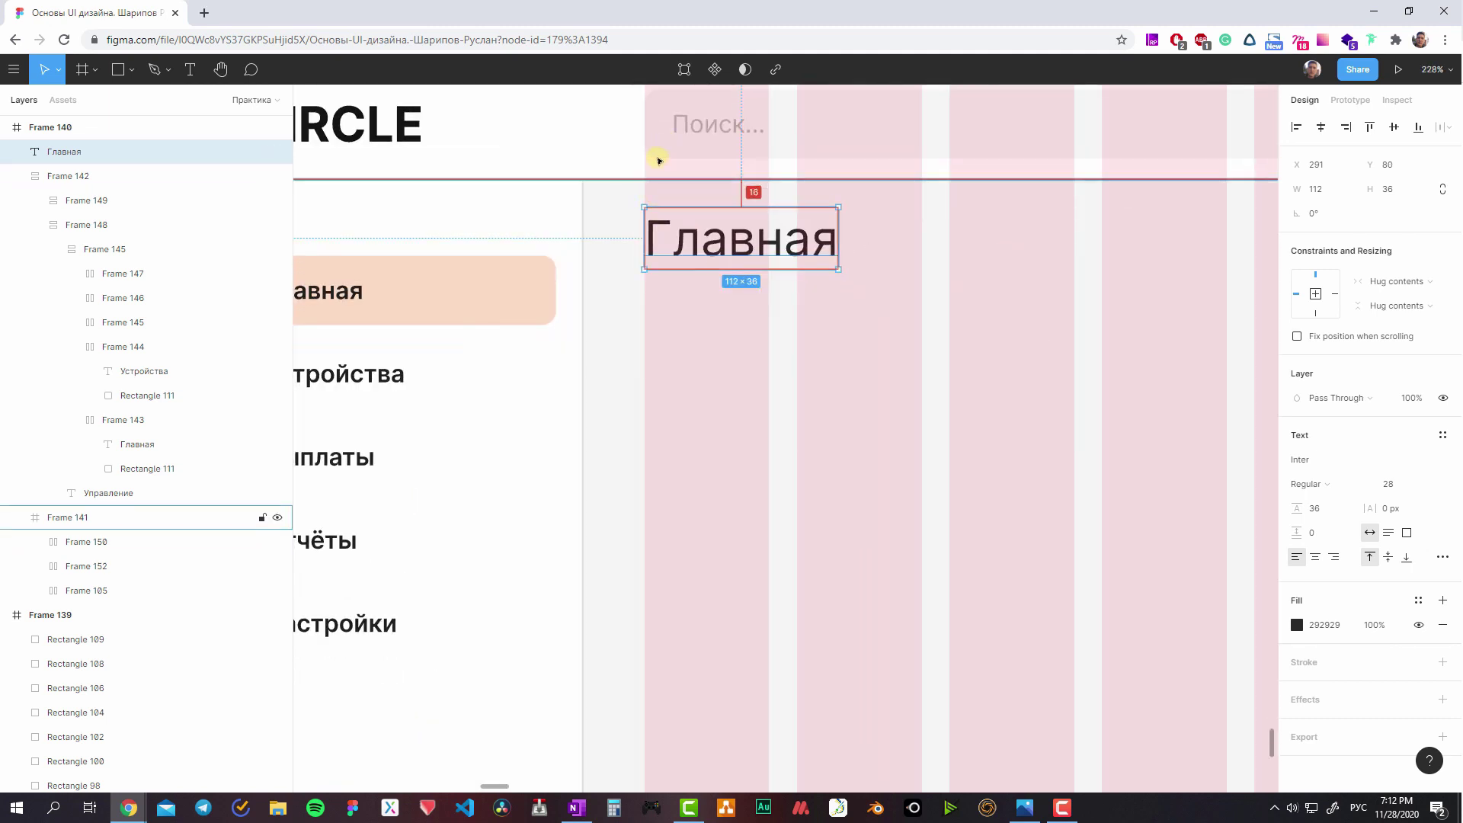
pyautogui.scroll(-3, 724, 289)
# - Deselect the heading and hide the layout grids with Ctrl+Shift+4
pyautogui.click(797, 322)
pyautogui.hscroll(2, 839, 323)
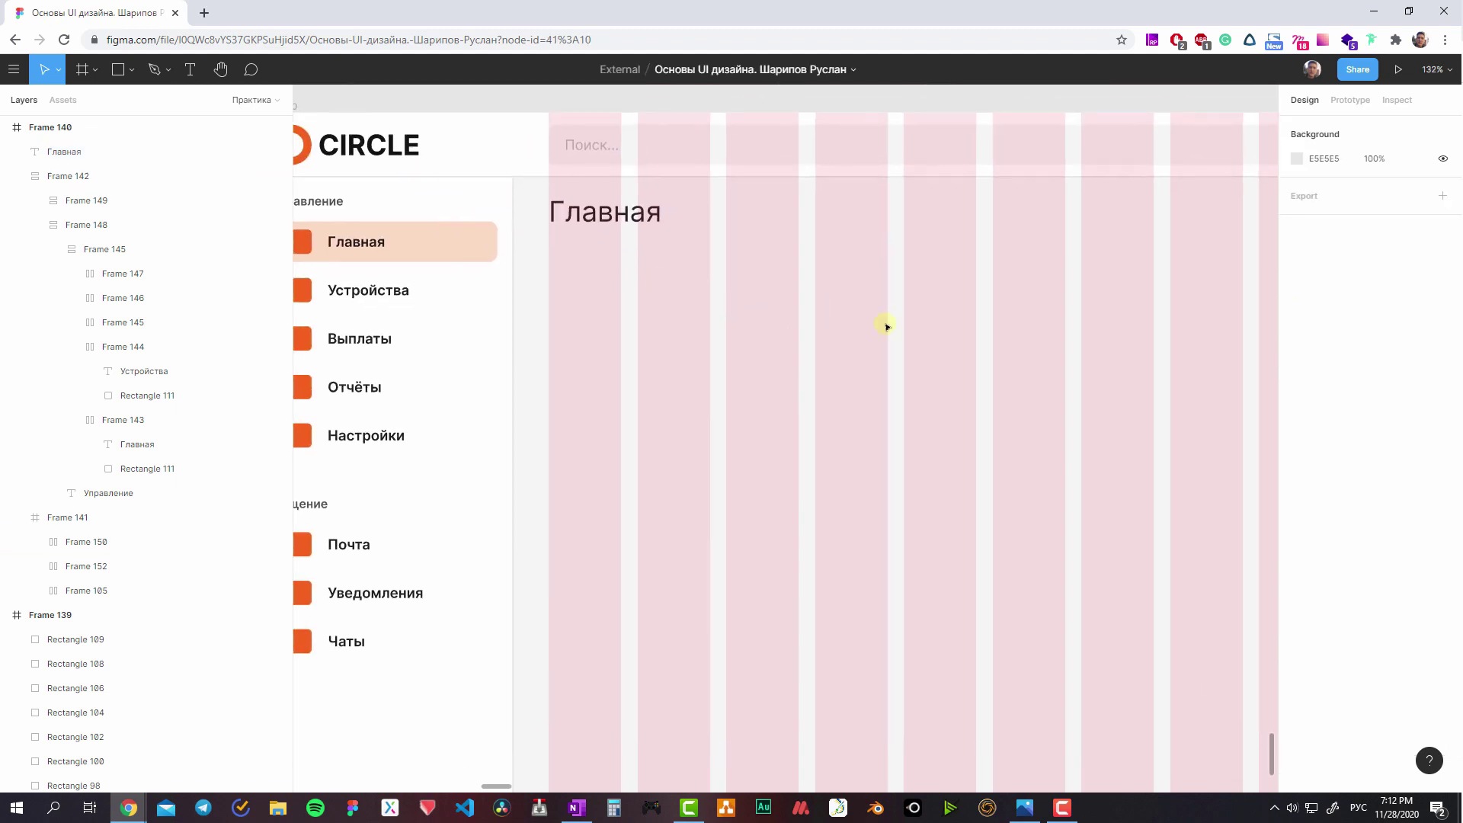
pyautogui.hscroll(3, 754, 275)
pyautogui.scroll(-1, 754, 274)
pyautogui.scroll(-1, 594, 198)
pyautogui.scroll(-2, 700, 225)
pyautogui.scroll(-3, 699, 225)
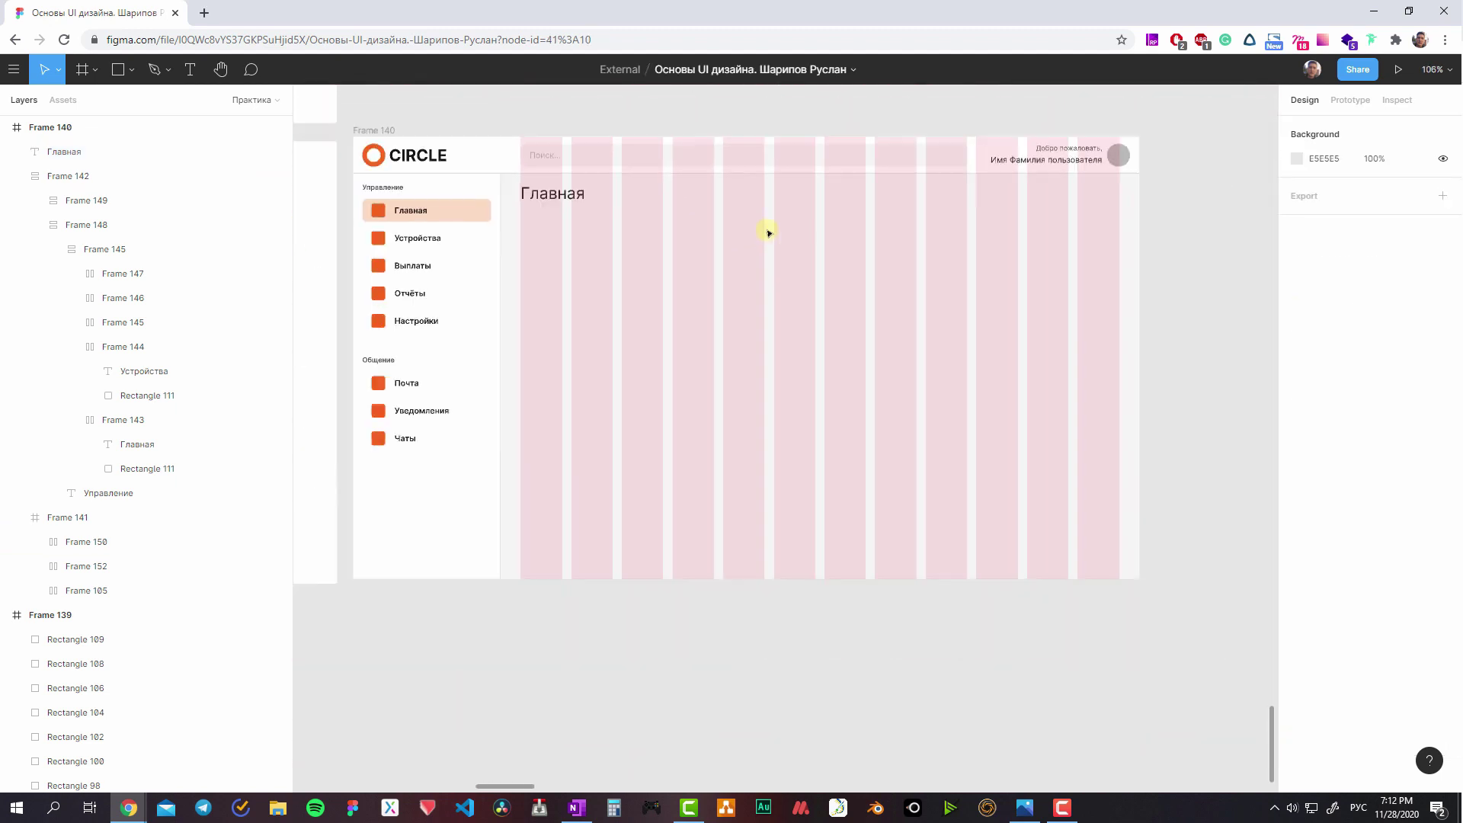
pyautogui.scroll(1, 782, 215)
pyautogui.hotkey('ctrl', 'shift', '4')
pyautogui.hscroll(-3, 807, 274)
pyautogui.scroll(1, 807, 274)
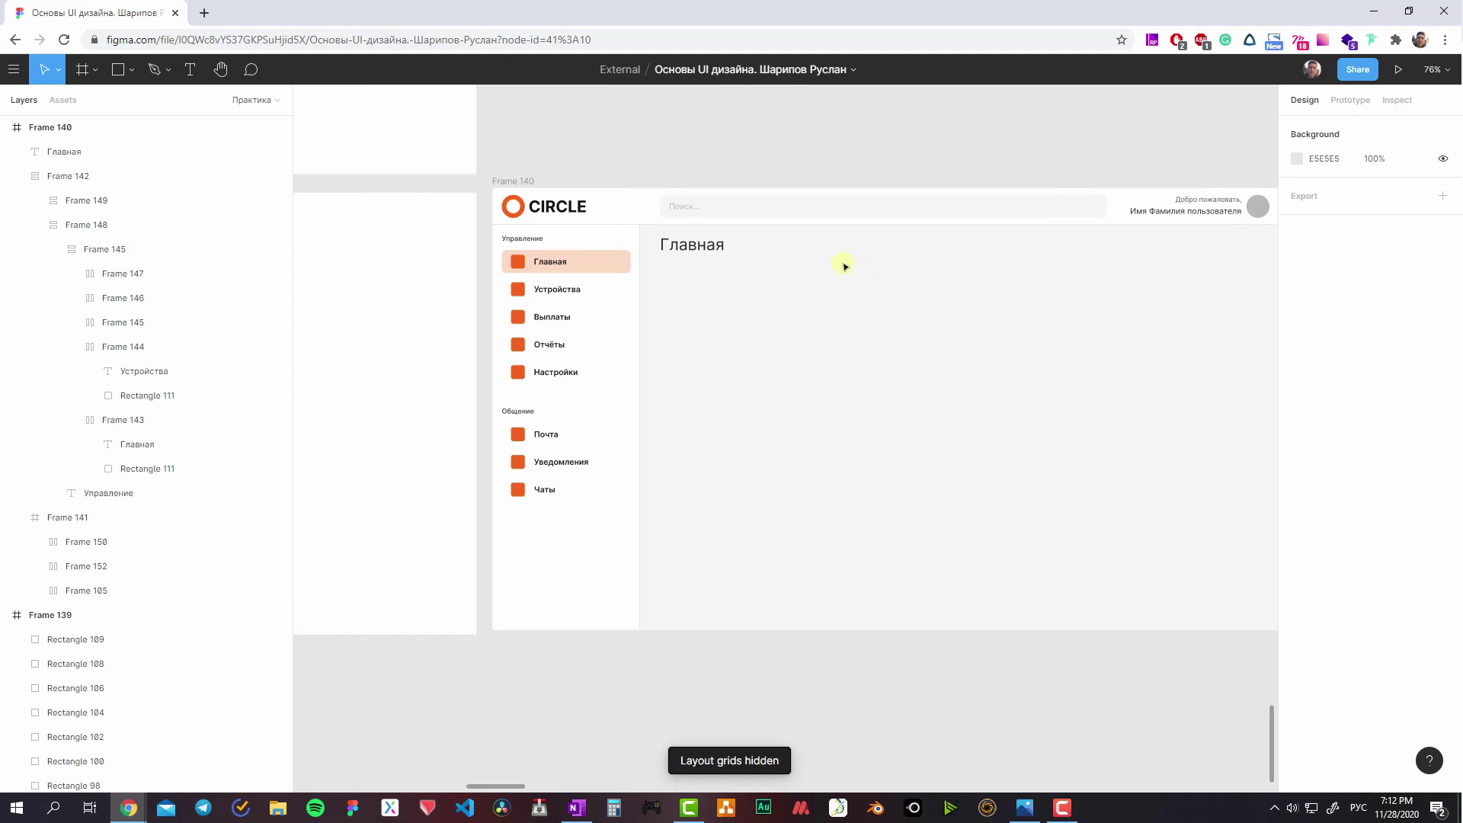
# - Compare the large Главная heading with the sidebar Главная label
pyautogui.click(705, 245)
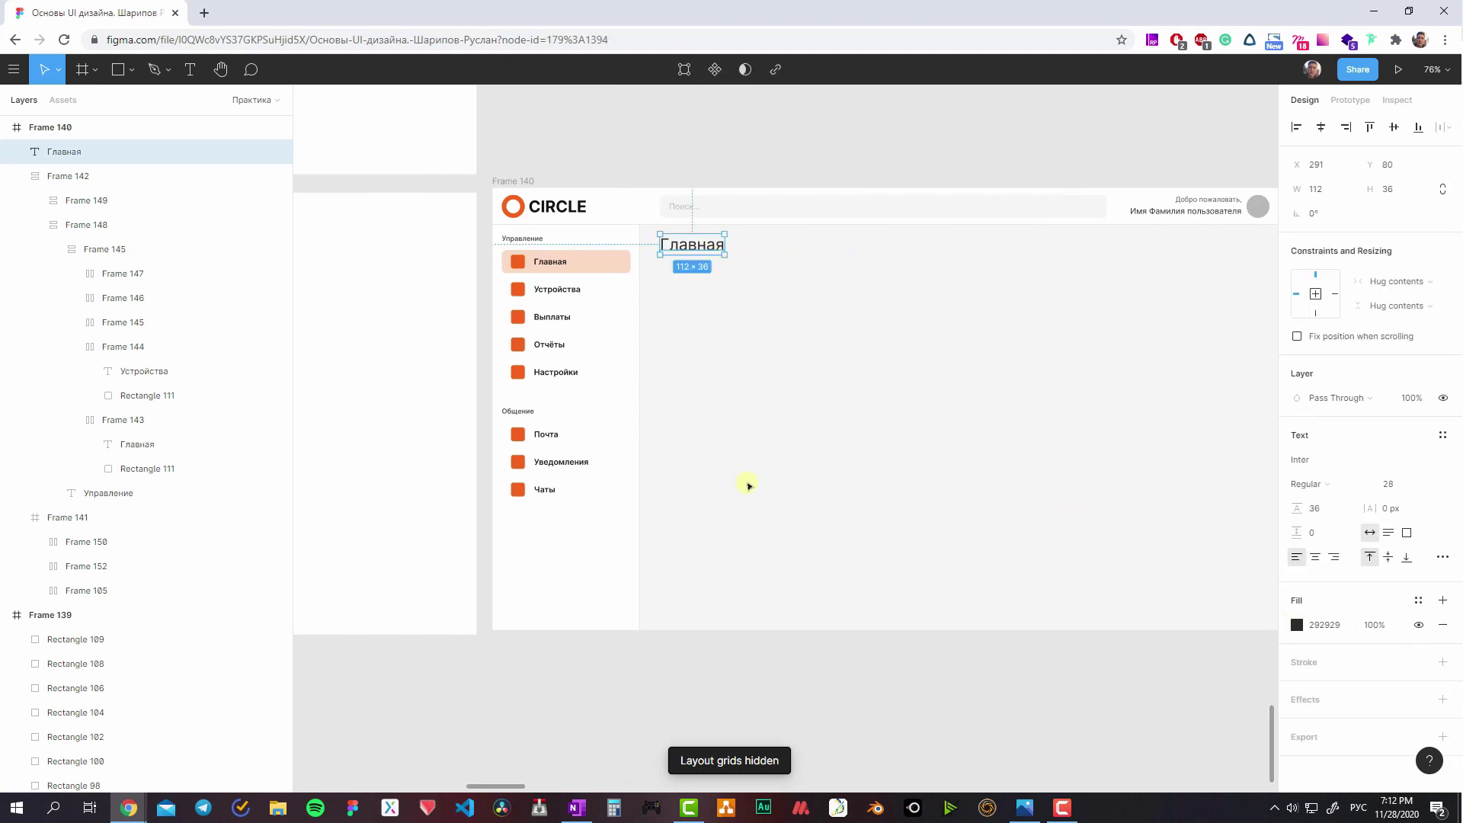
pyautogui.hscroll(-2, 792, 435)
pyautogui.scroll(1, 841, 385)
pyautogui.hscroll(2, 814, 443)
pyautogui.hscroll(1, 814, 443)
pyautogui.click(507, 303)
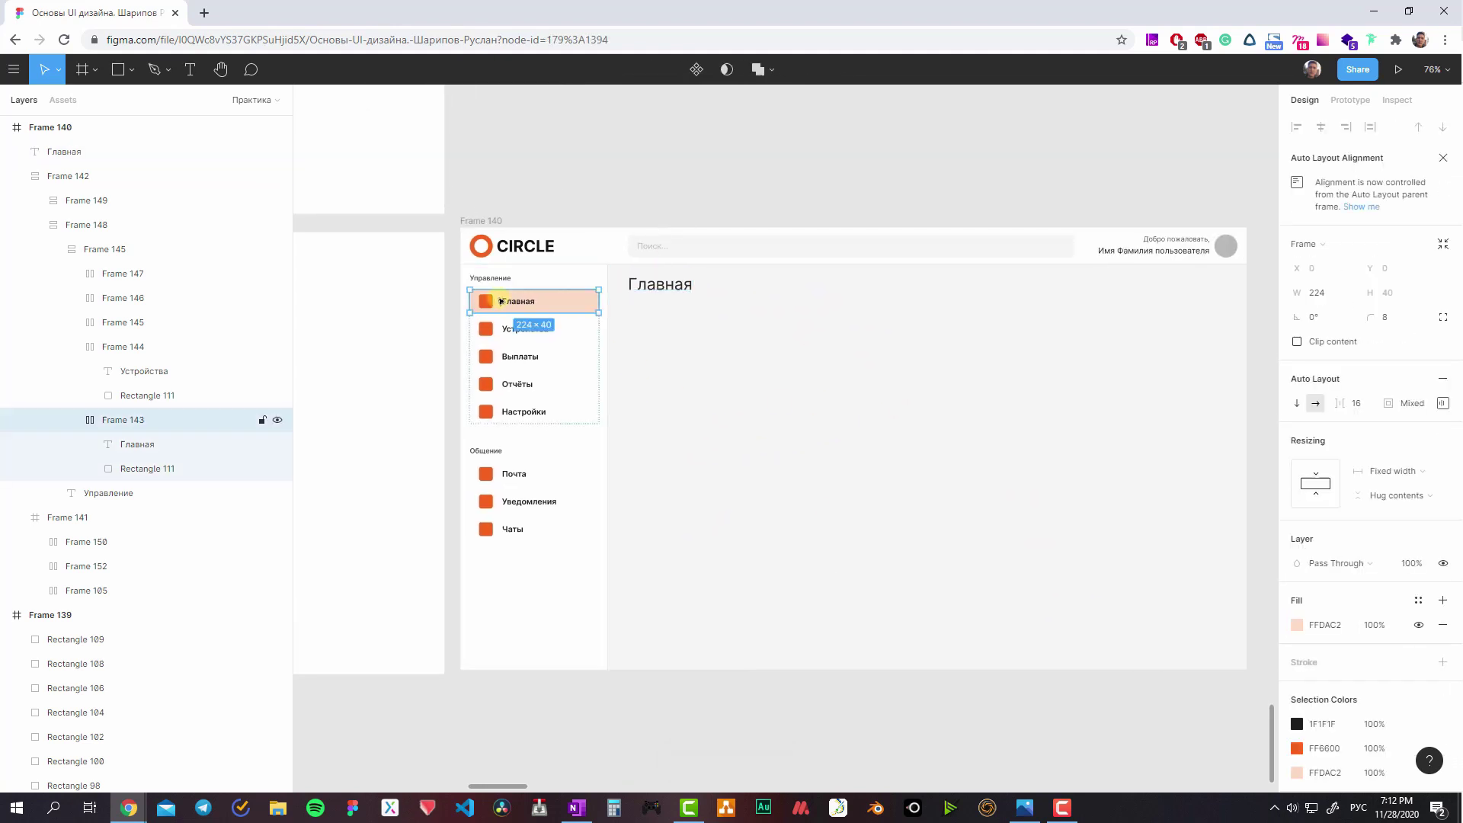
pyautogui.click(662, 288)
pyautogui.click(930, 506)
# - Pan around the frame and reselect Главная to check its text settings
pyautogui.scroll(2, 679, 396)
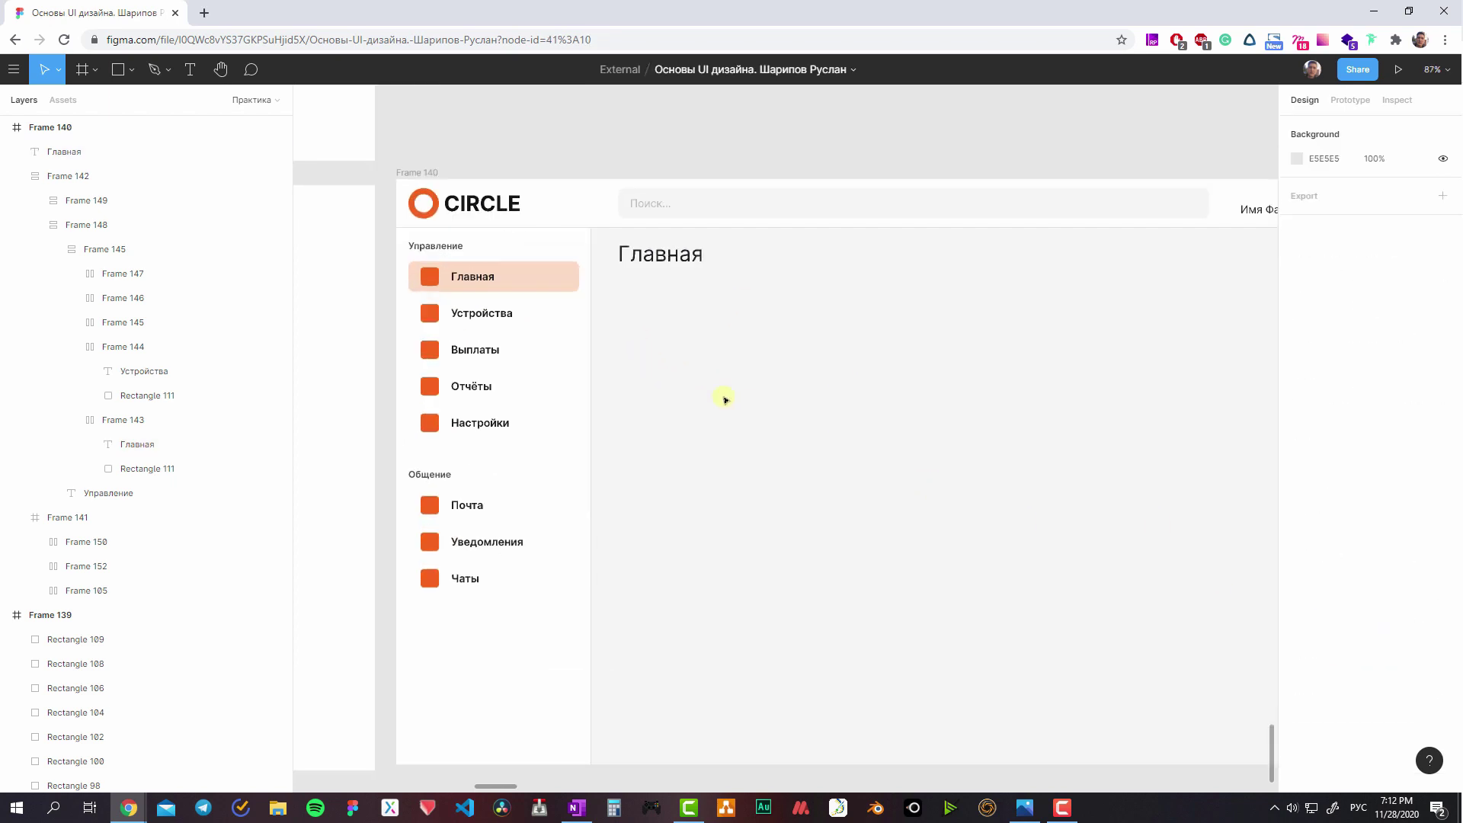
pyautogui.hscroll(3, 638, 319)
pyautogui.hscroll(5, 762, 381)
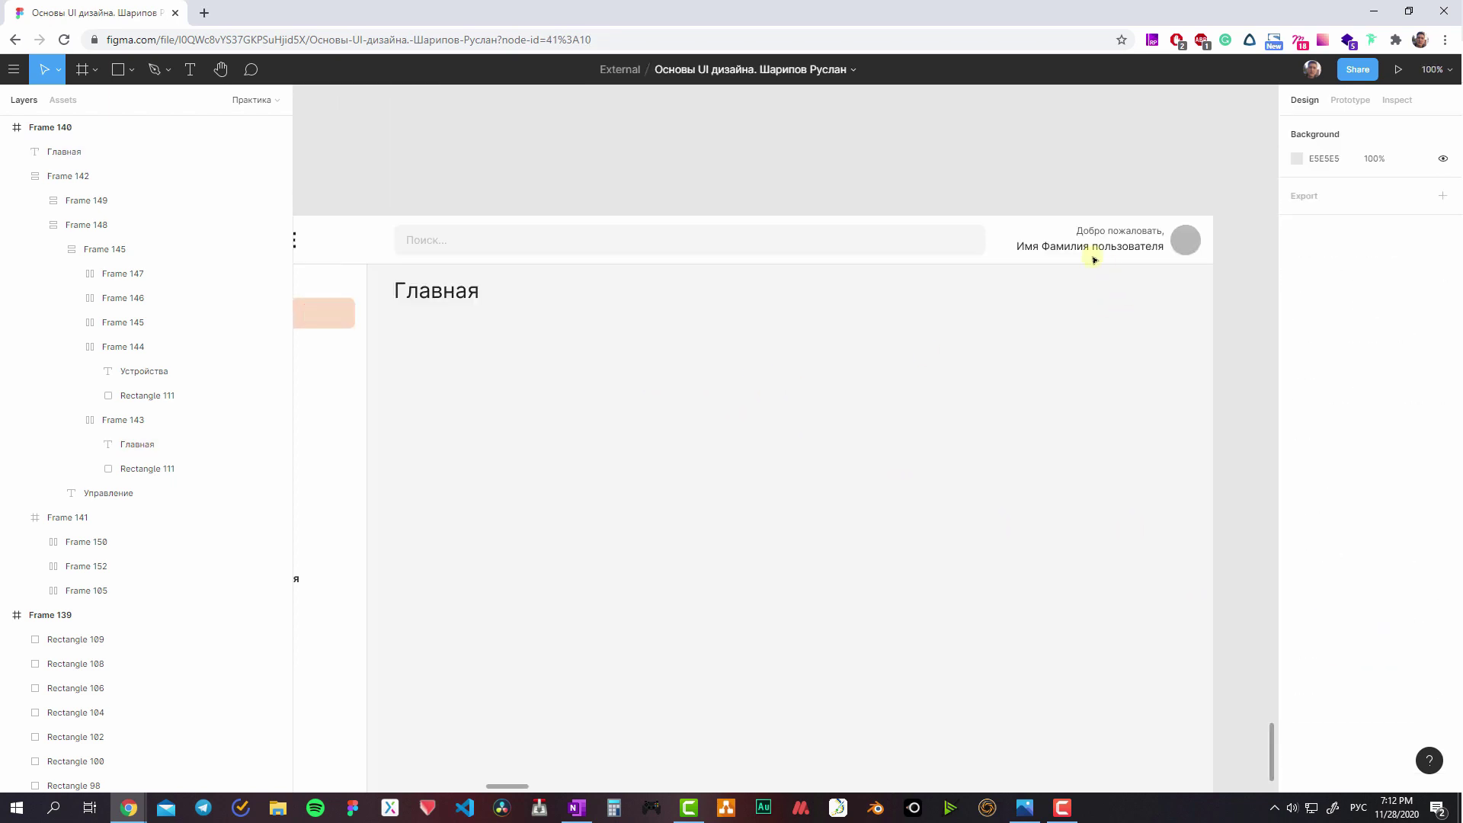
pyautogui.hscroll(-6, 889, 310)
pyautogui.hscroll(5, 836, 326)
pyautogui.hscroll(-2, 1082, 251)
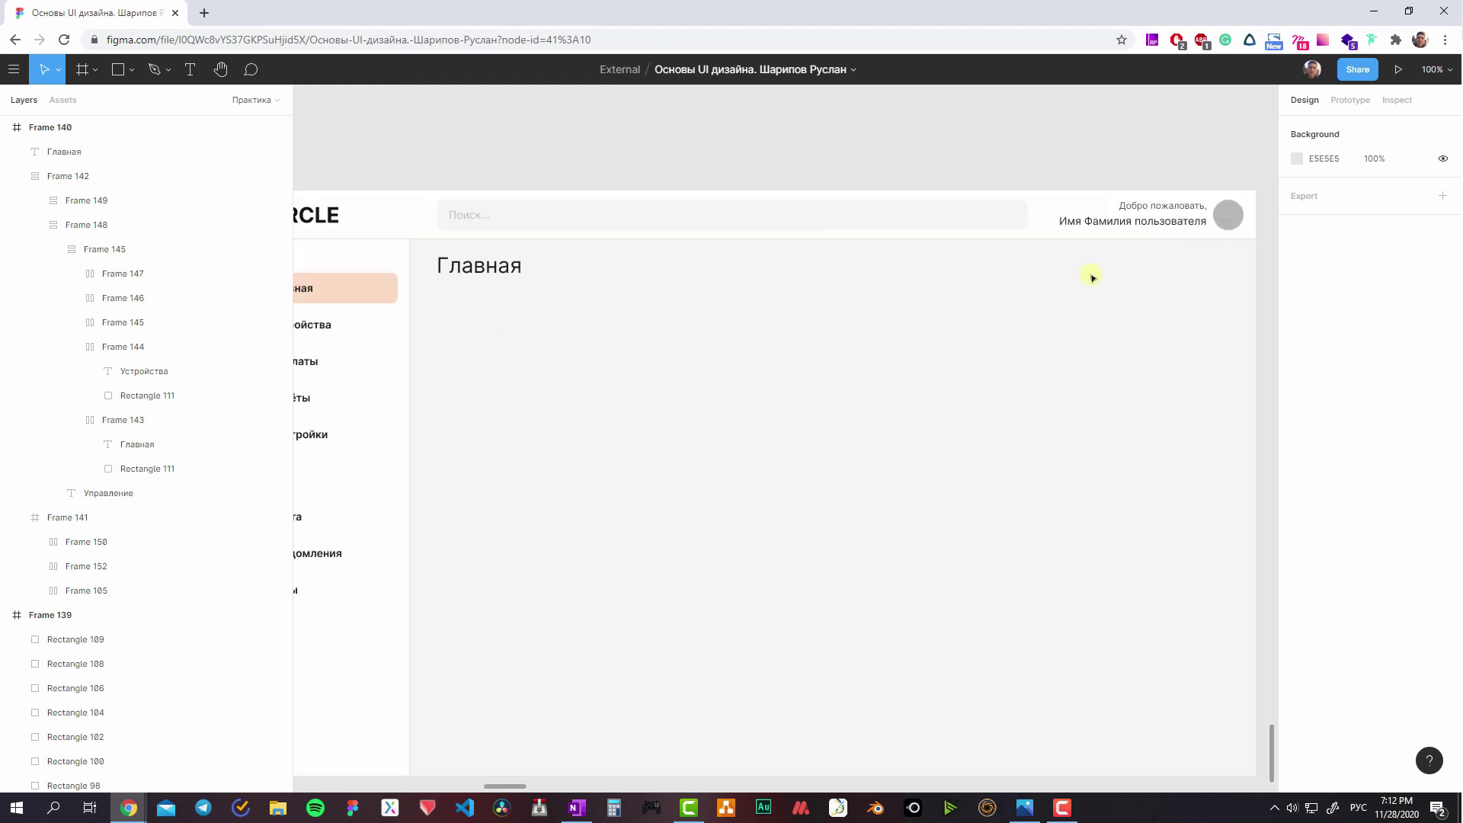
pyautogui.hscroll(-1, 889, 308)
pyautogui.hscroll(4, 762, 274)
pyautogui.hscroll(-5, 762, 242)
pyautogui.hscroll(-1, 845, 245)
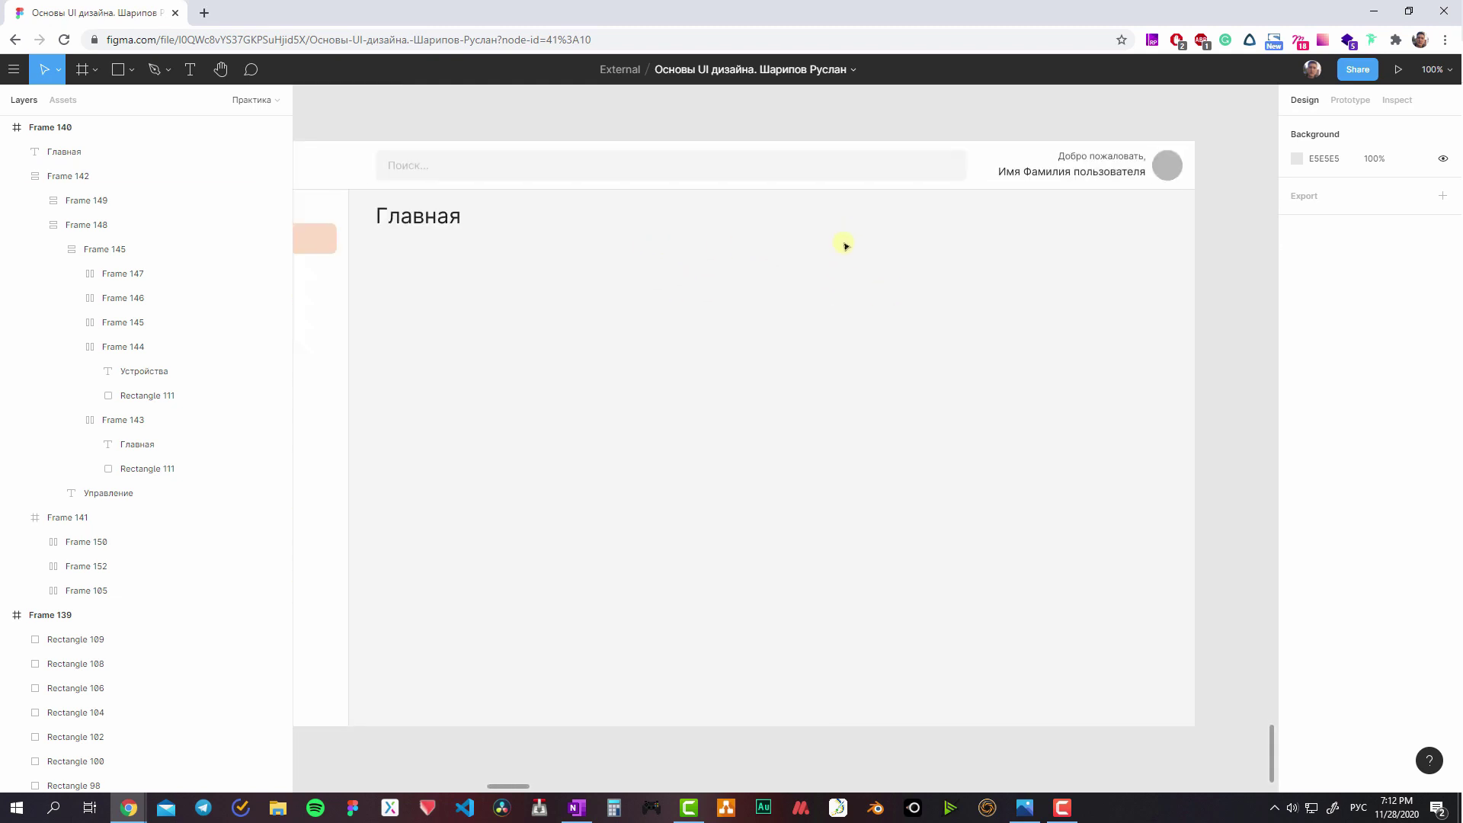
pyautogui.hscroll(-1, 647, 235)
pyautogui.hscroll(-6, 576, 252)
pyautogui.scroll(1, 577, 251)
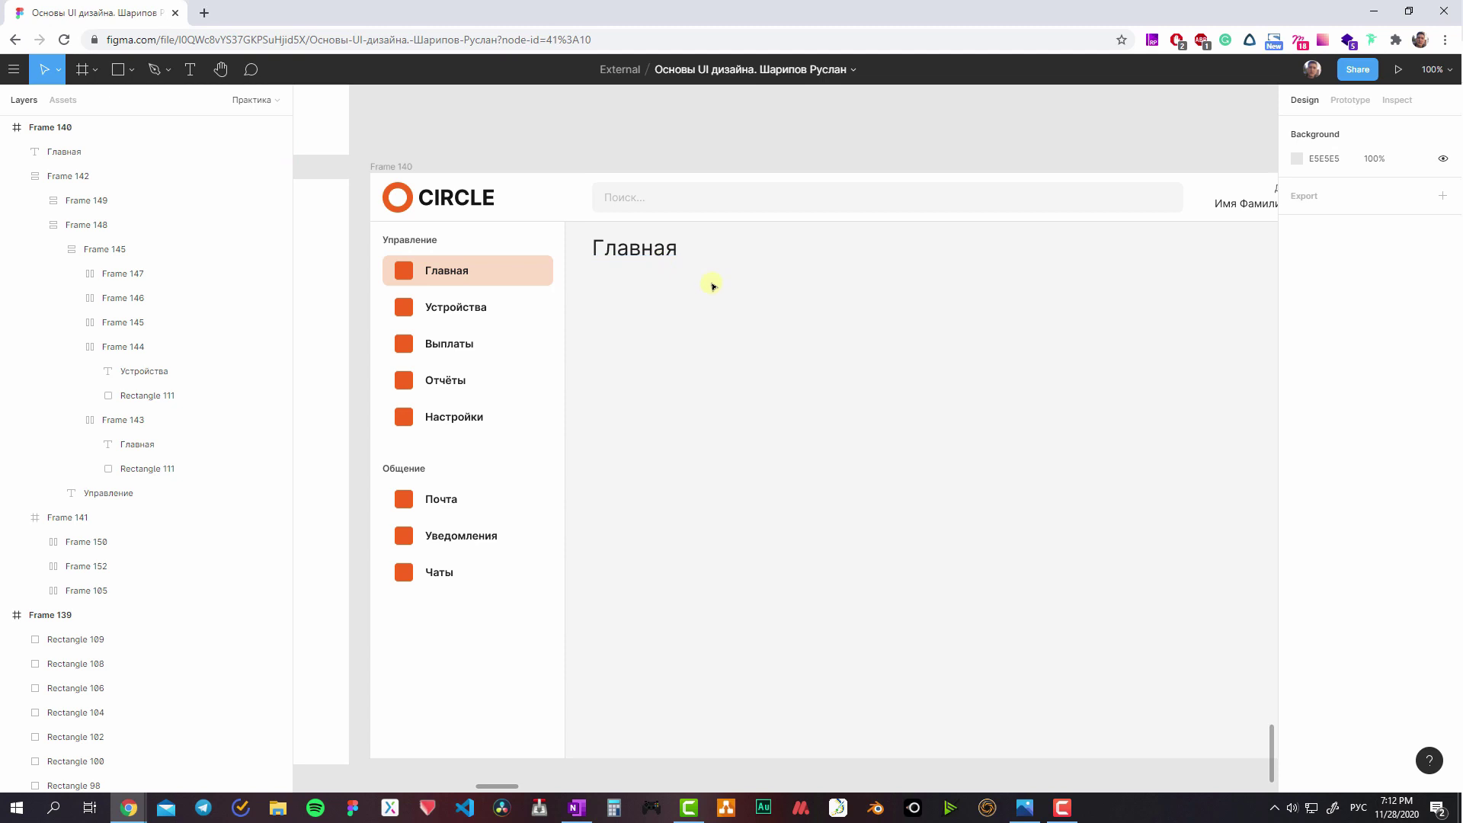
pyautogui.click(640, 248)
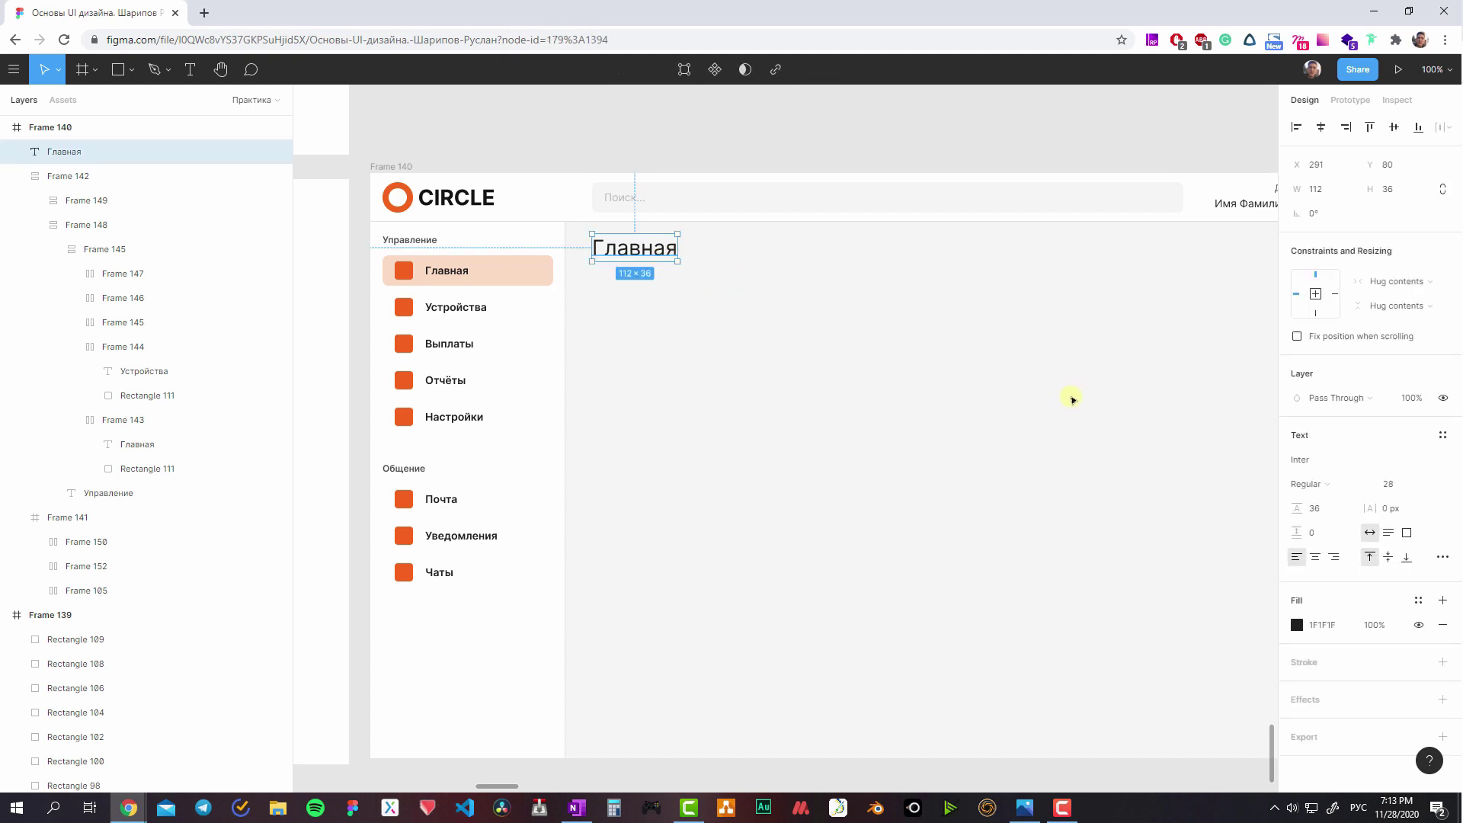
pyautogui.click(872, 223)
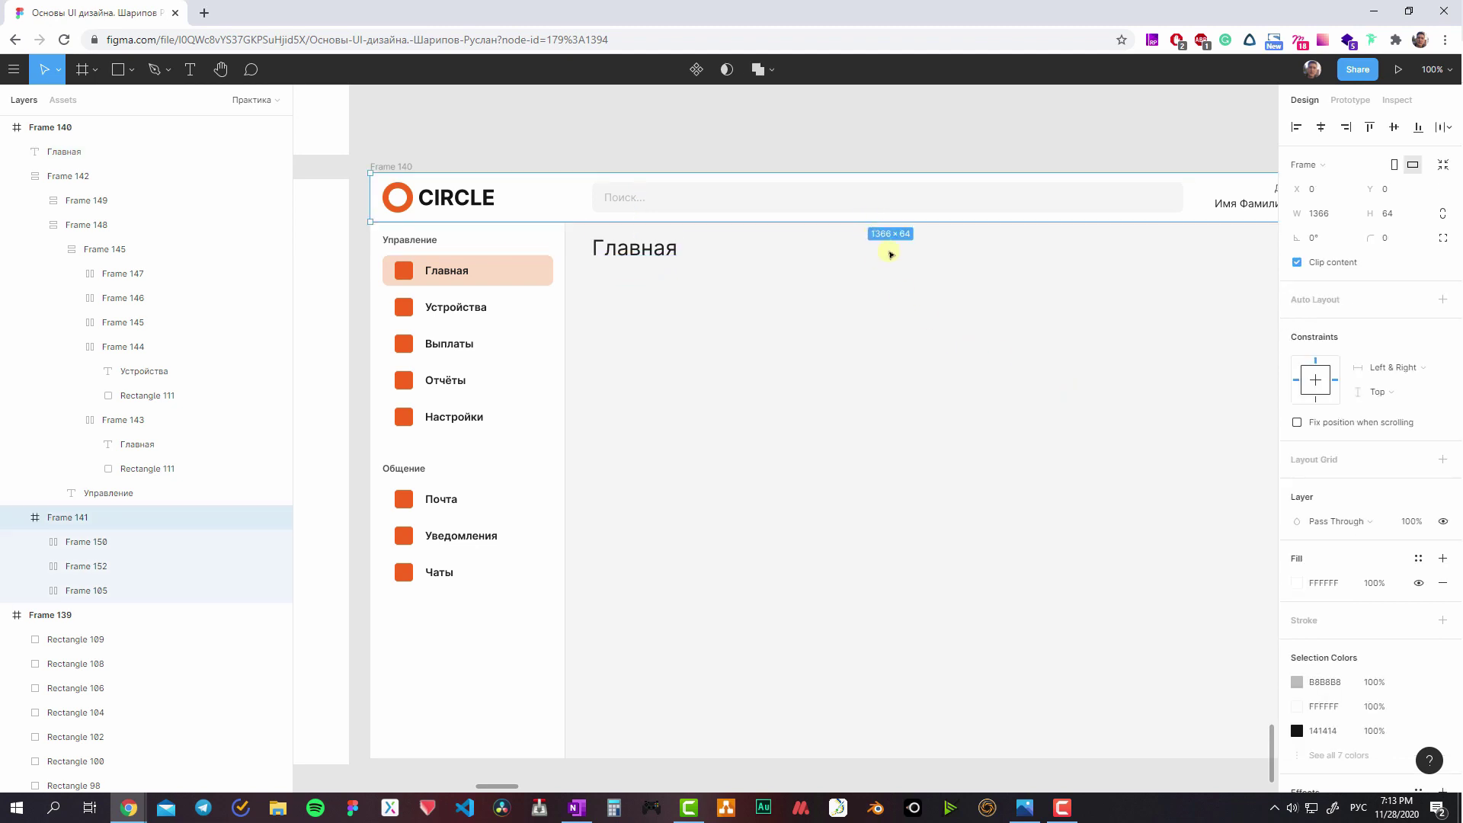
pyautogui.hscroll(4, 773, 300)
pyautogui.scroll(1, 773, 299)
pyautogui.click(643, 230)
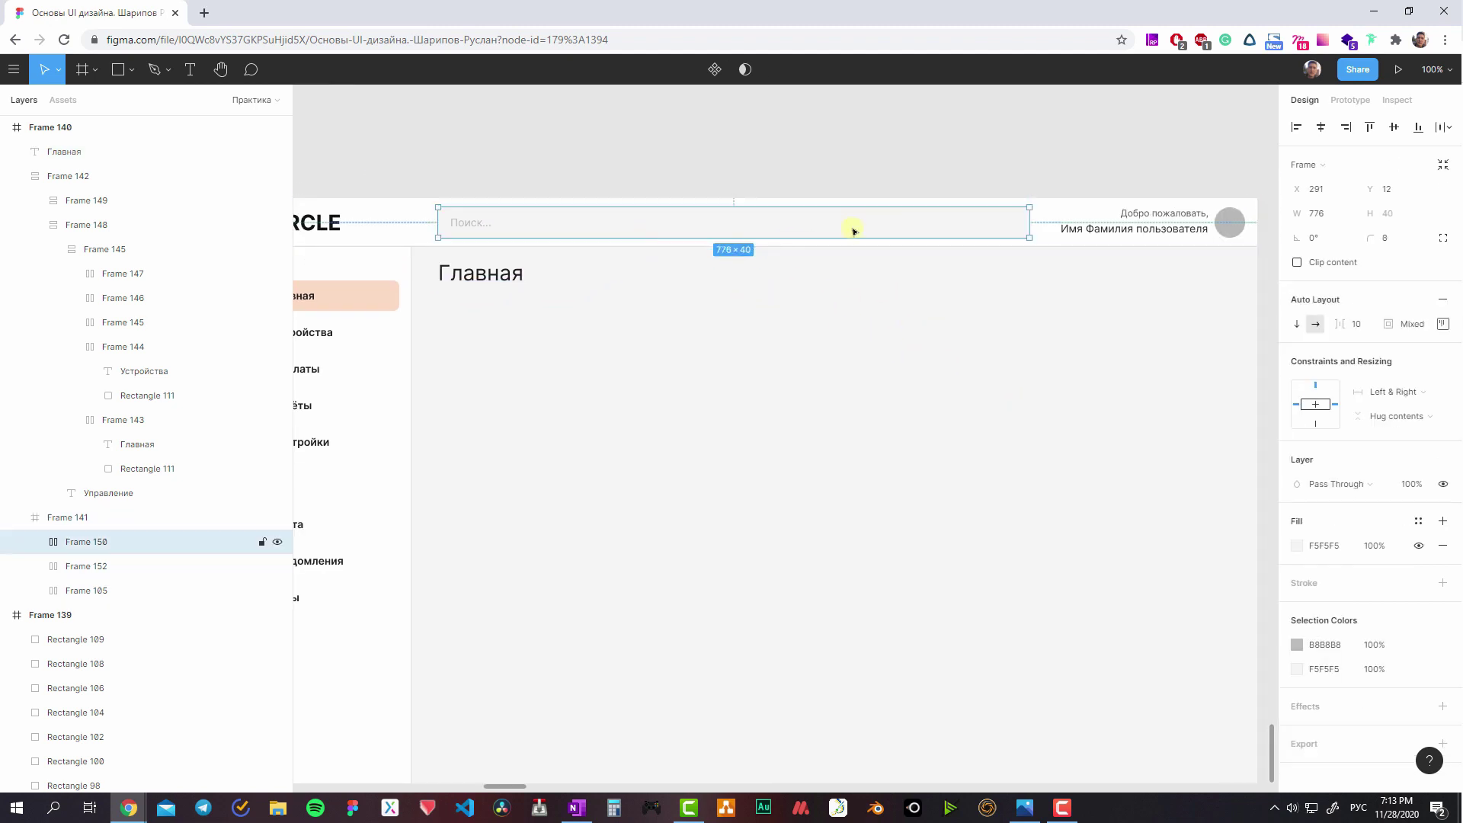
pyautogui.click(1155, 231)
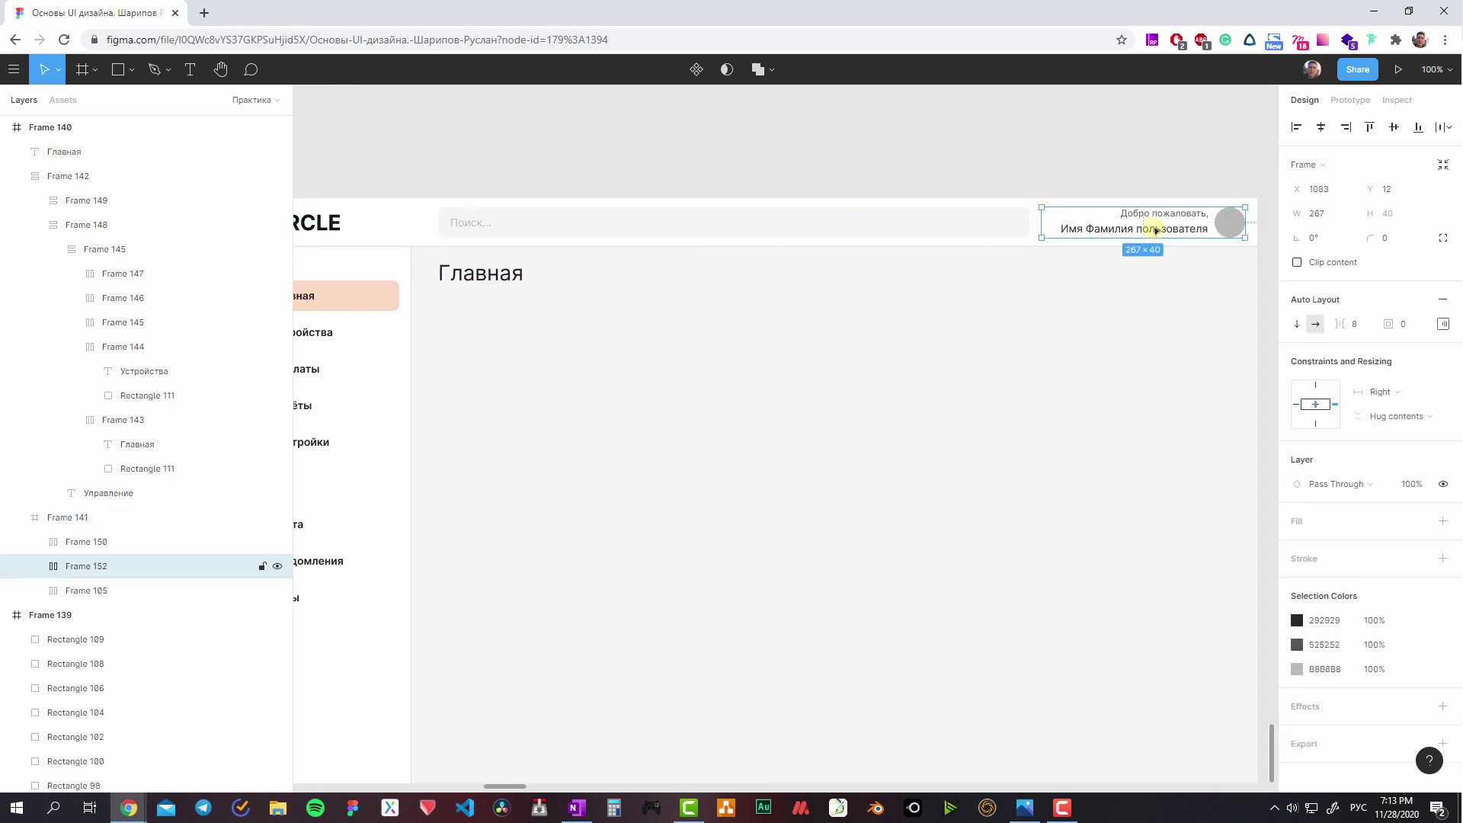
pyautogui.hscroll(-3, 896, 306)
pyautogui.scroll(-1, 896, 306)
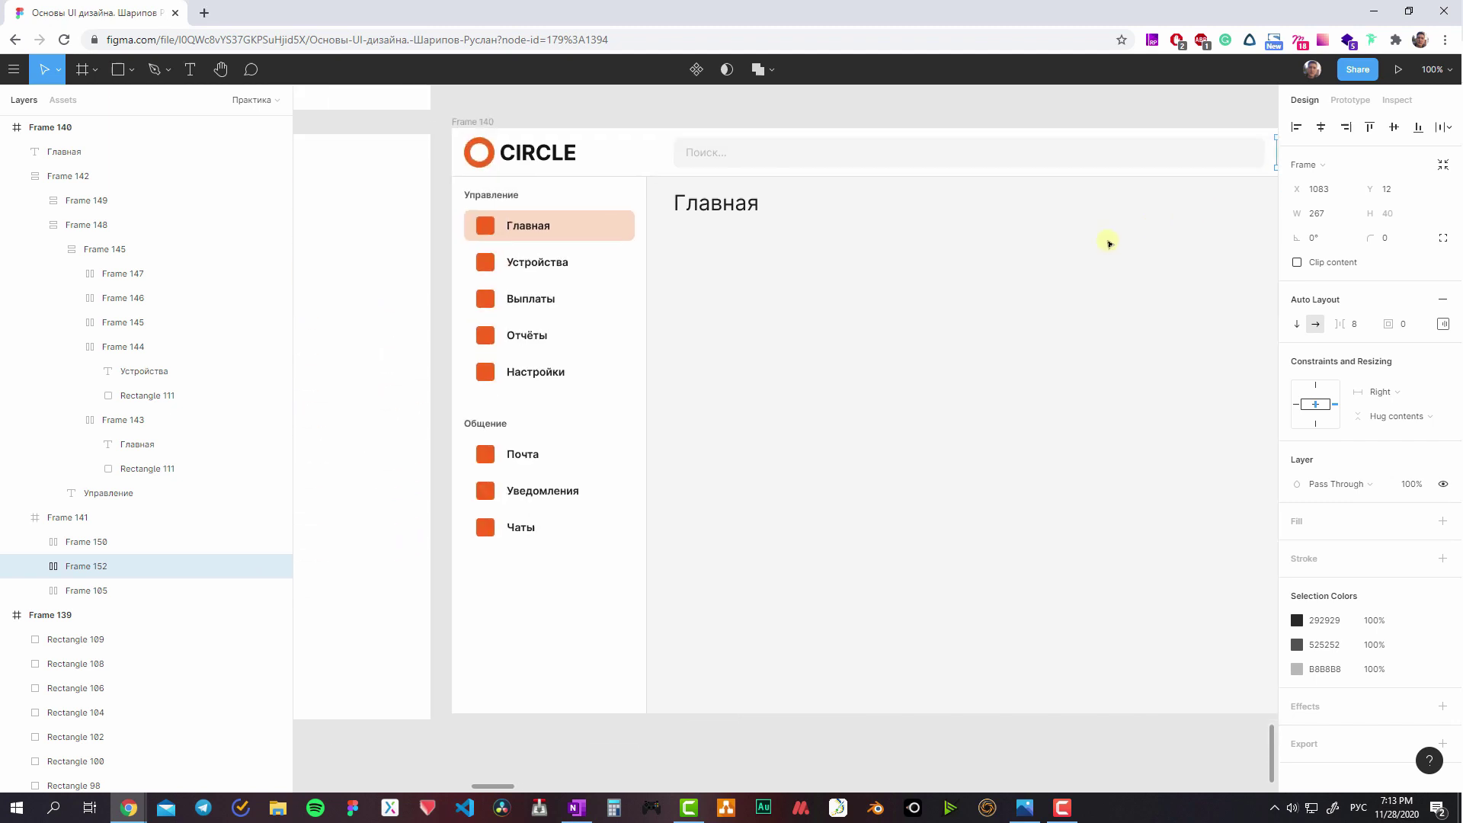
pyautogui.click(525, 241)
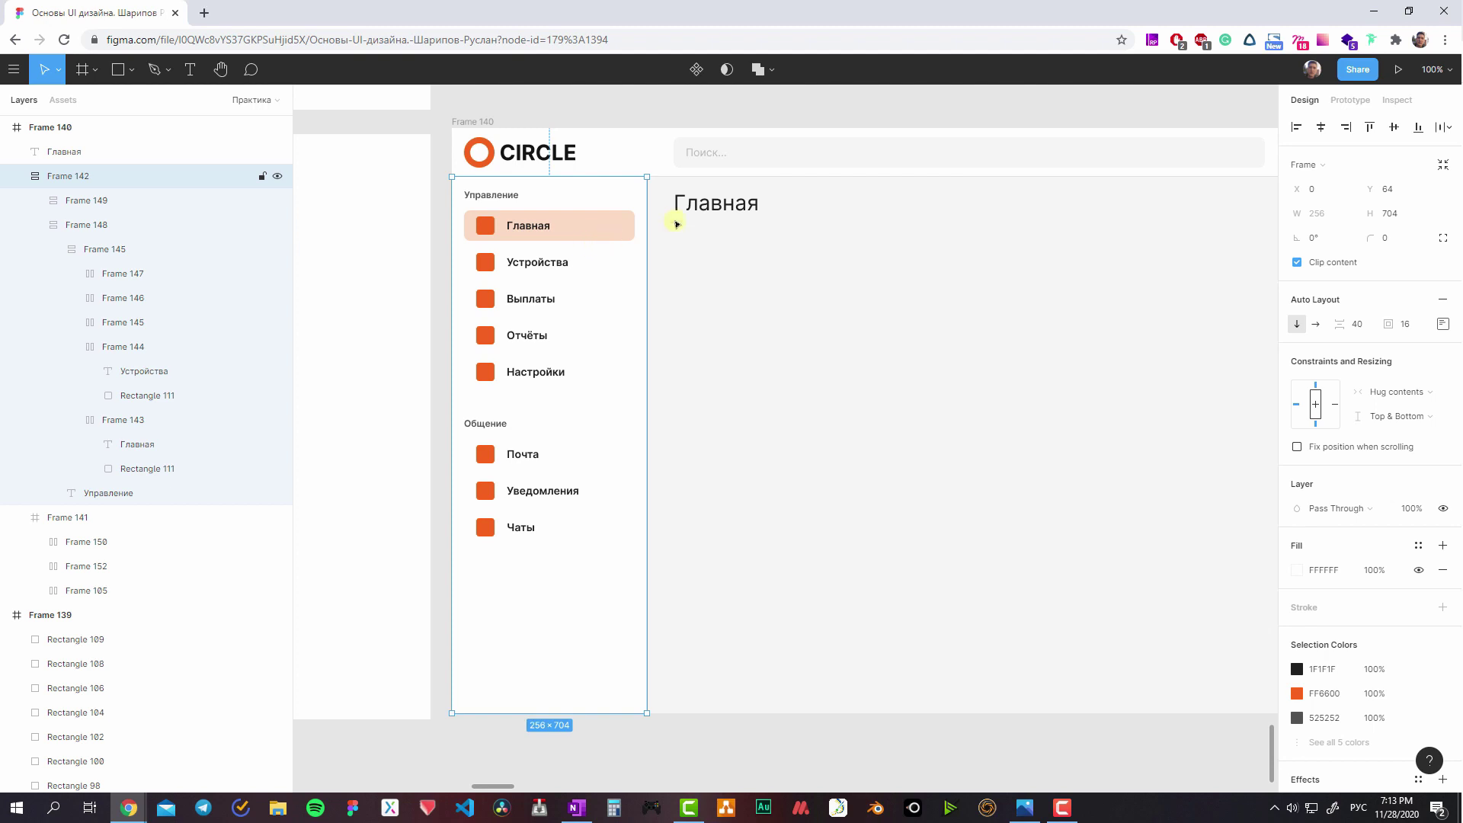
pyautogui.click(709, 217)
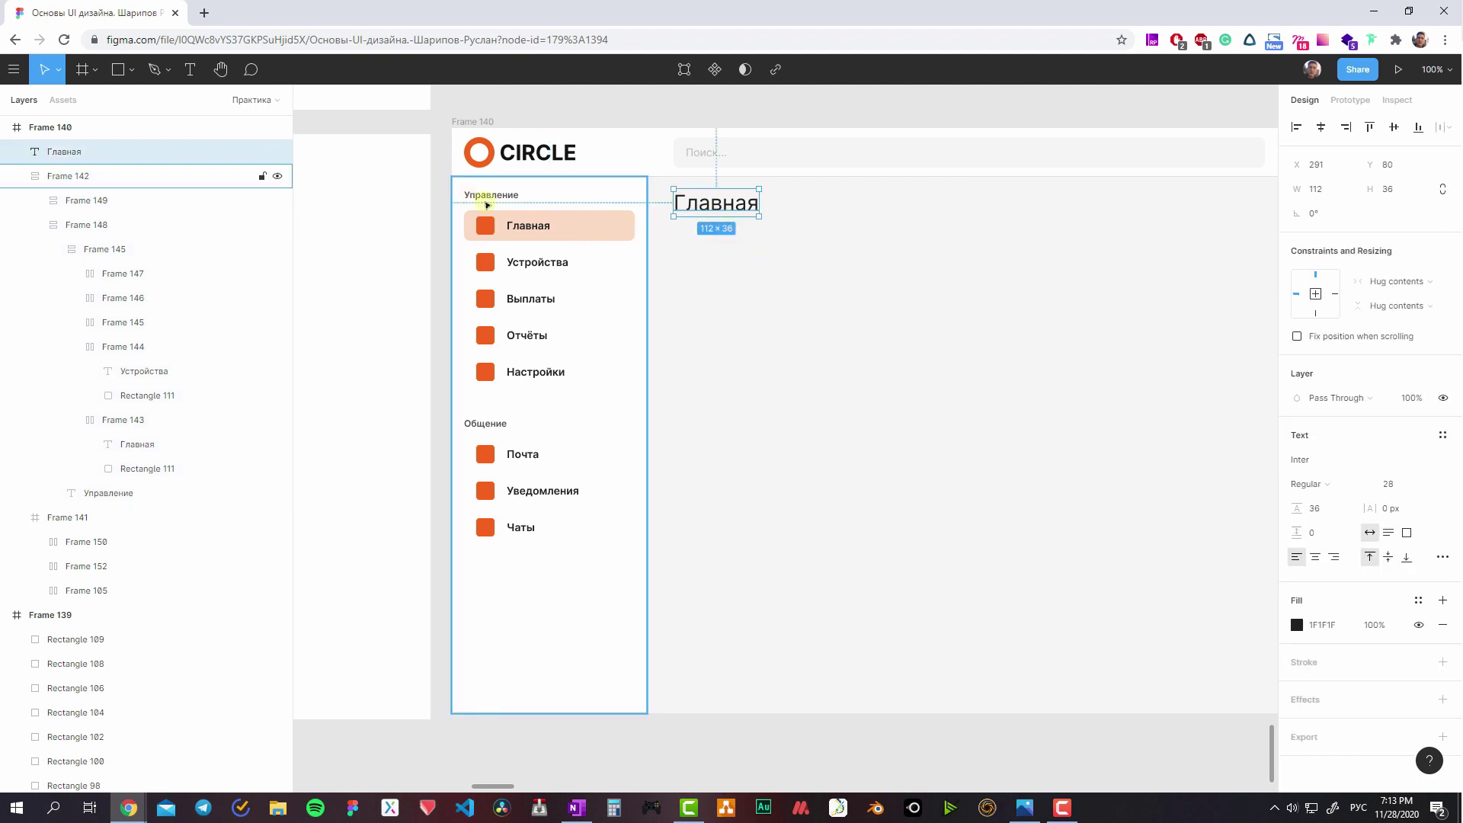
pyautogui.click(486, 204)
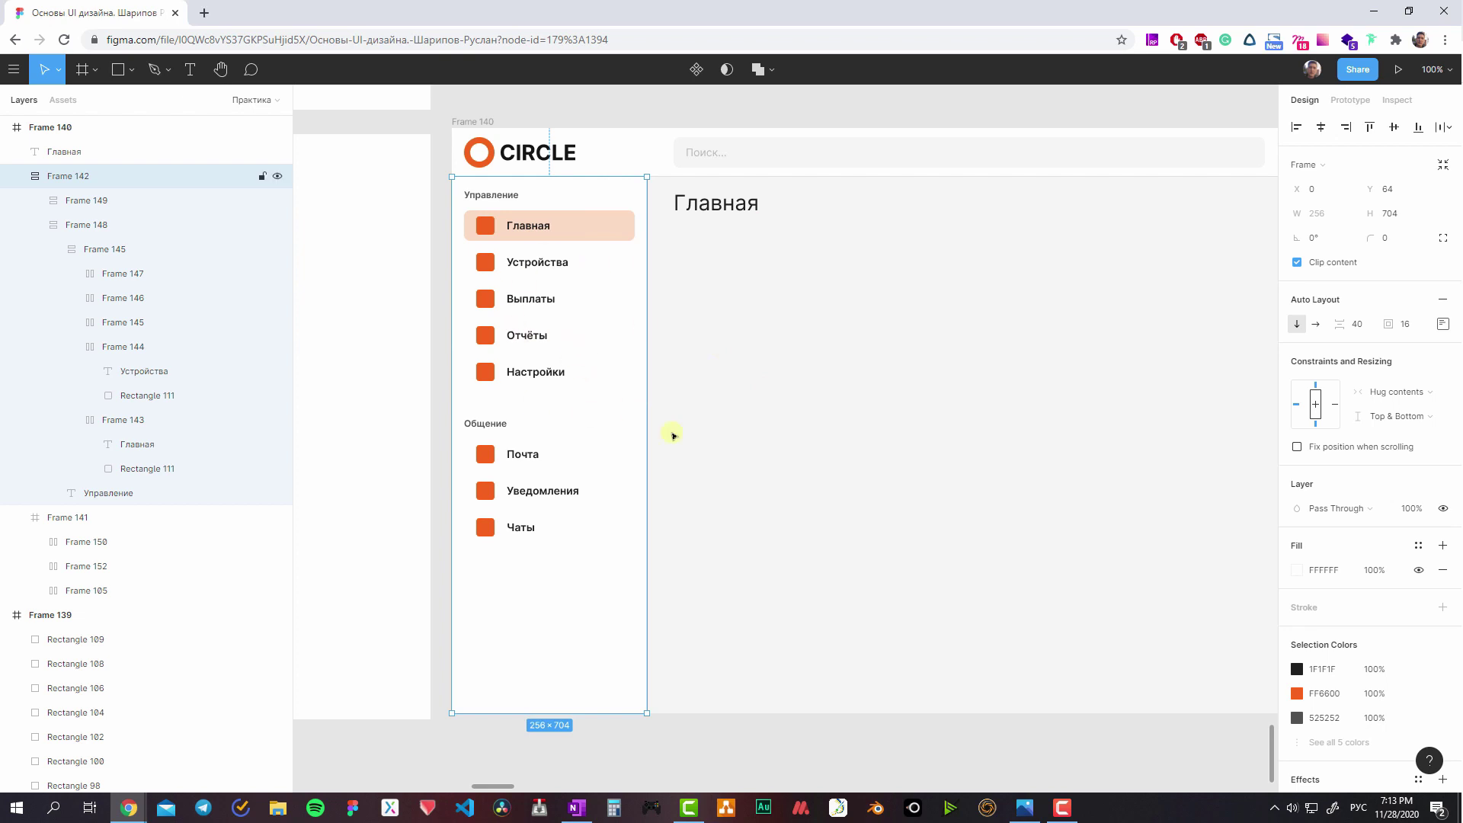
# - Select the Устройства through Чаты labels and paste a fill colour onto them
pyautogui.doubleClick(487, 425)
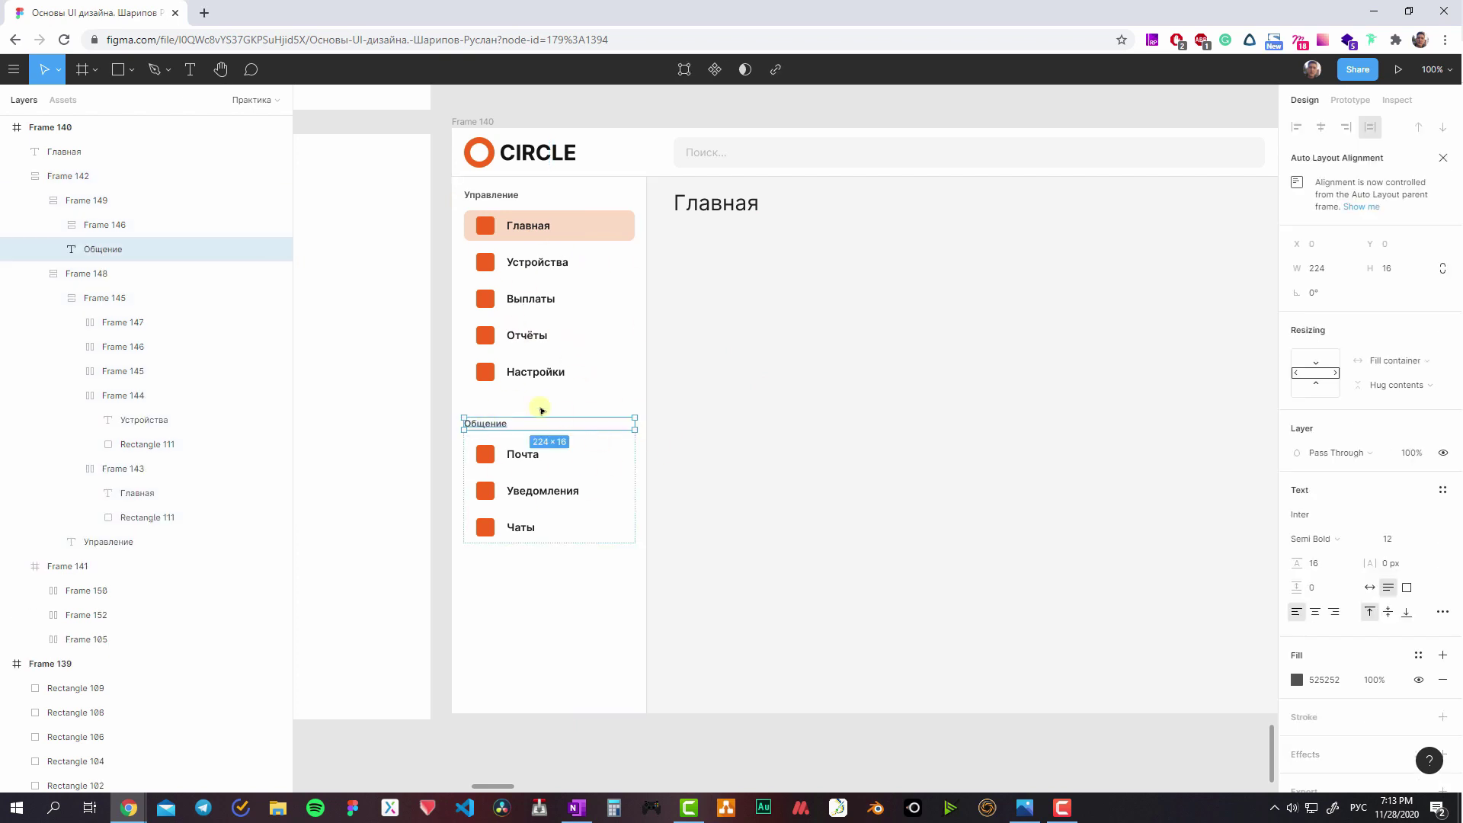
pyautogui.click(1326, 676)
pyautogui.moveTo(553, 395)
pyautogui.mouseDown()
pyautogui.moveTo(532, 330)
pyautogui.moveTo(533, 255)
pyautogui.mouseUp()
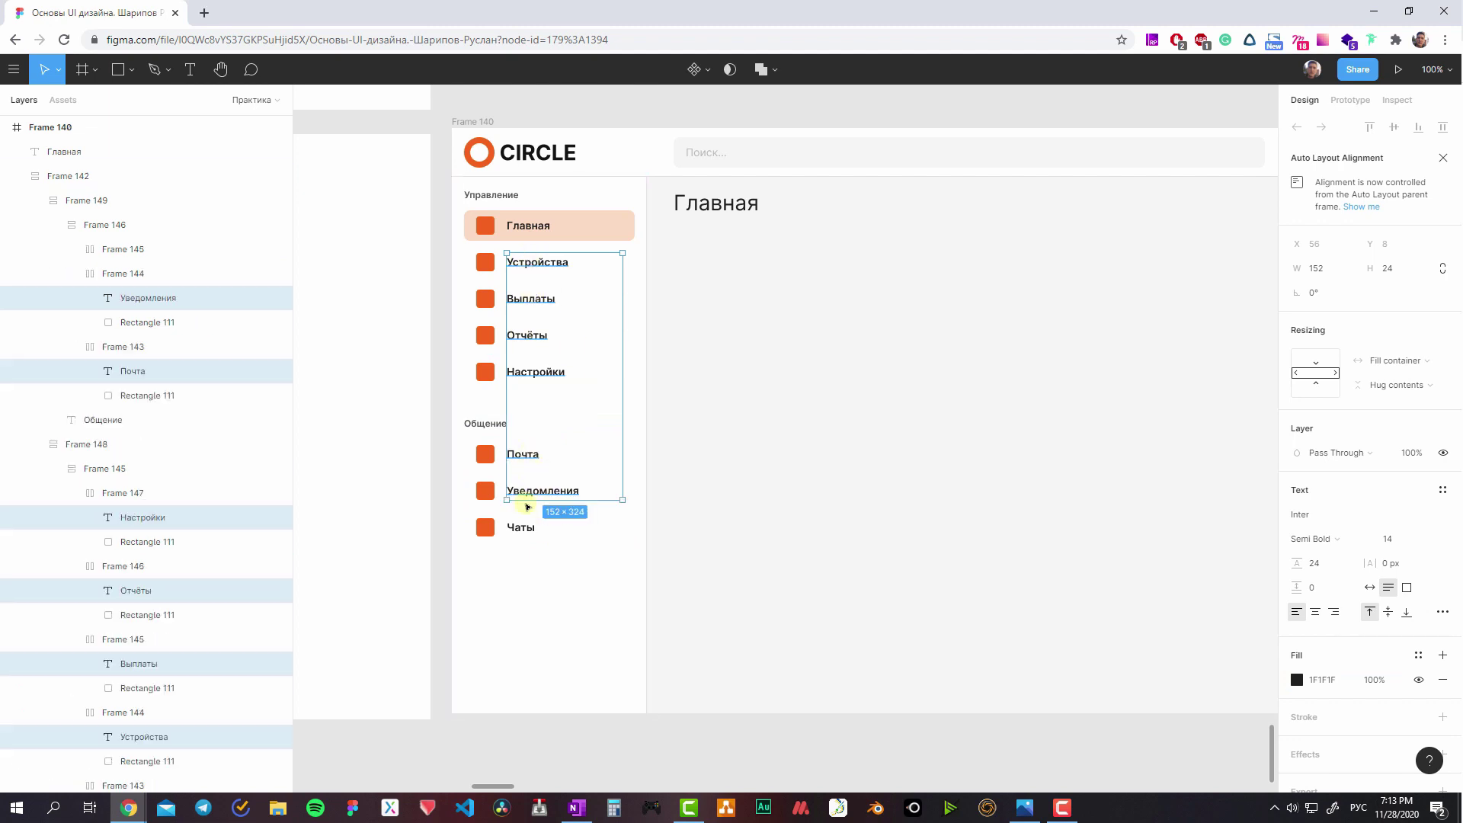
pyautogui.moveTo(530, 455); pyautogui.dragTo(521, 528)
pyautogui.click(1326, 679)
pyautogui.write('525252')
pyautogui.click(1021, 487)
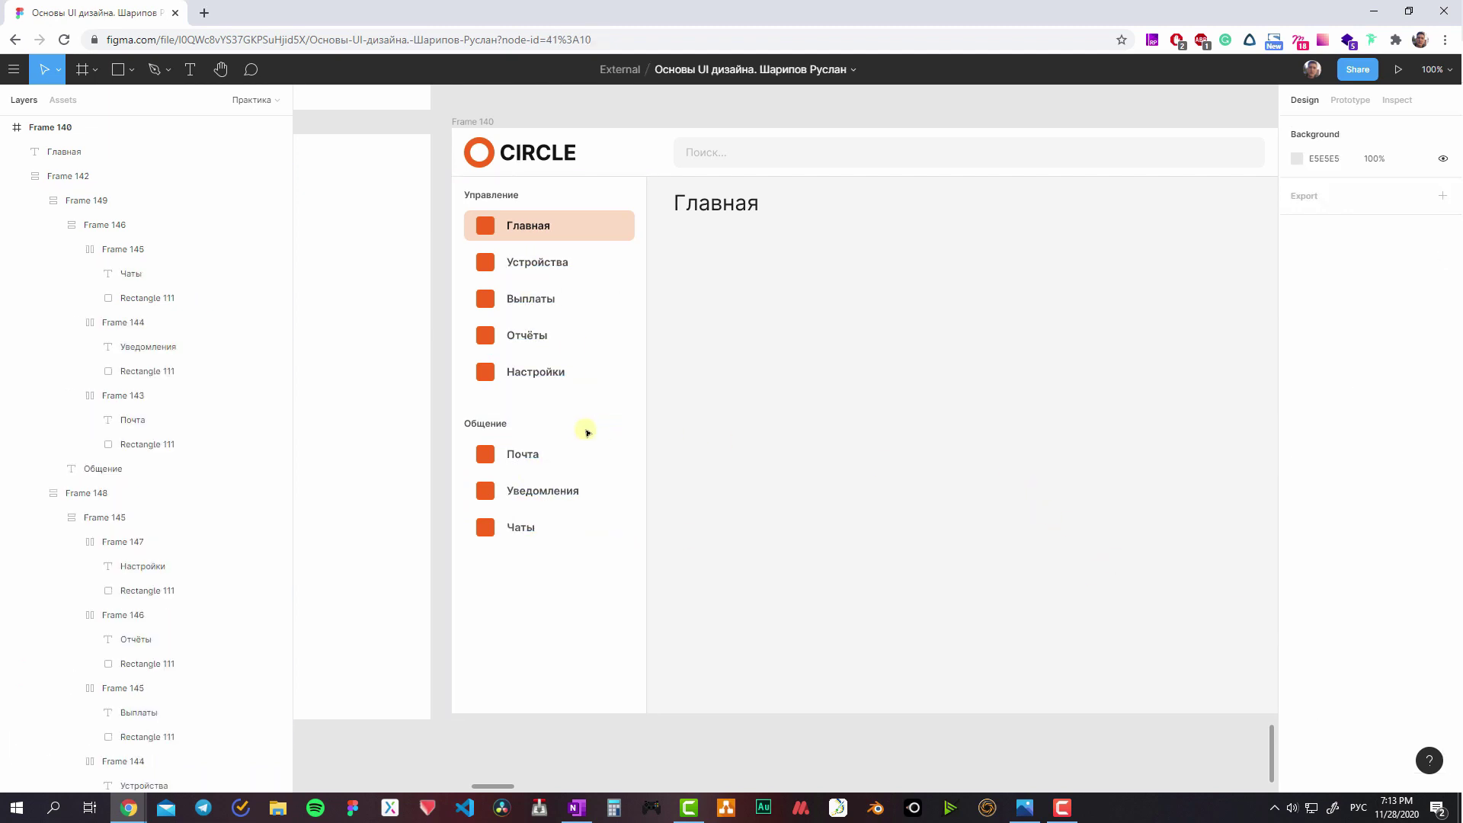
# - Inspect the fill colours of the Управление and Общение titles and the header user name
pyautogui.click(585, 431)
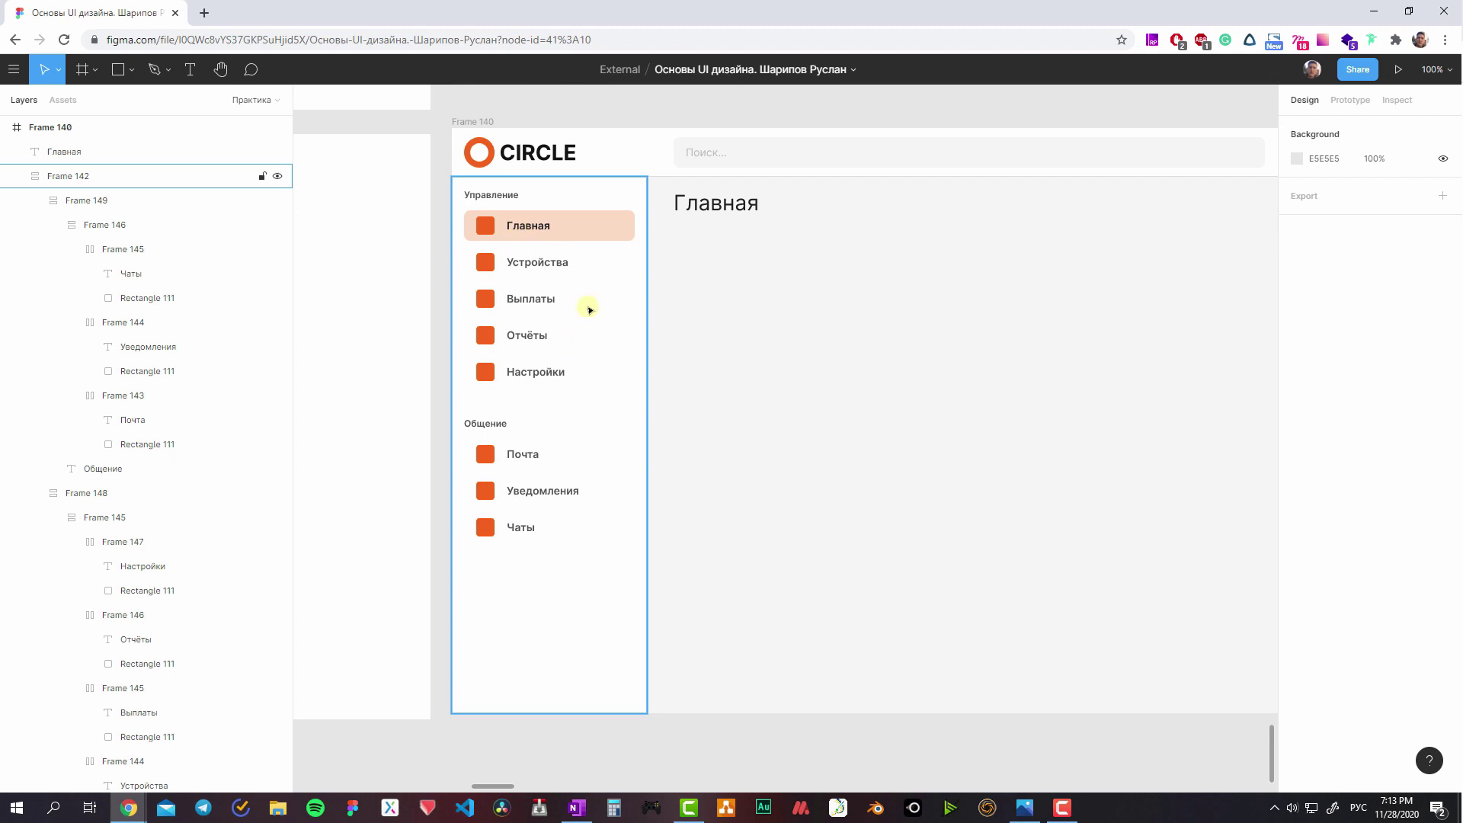
pyautogui.click(477, 194)
pyautogui.keyDown('shift'); pyautogui.click(485, 424); pyautogui.keyUp('shift')
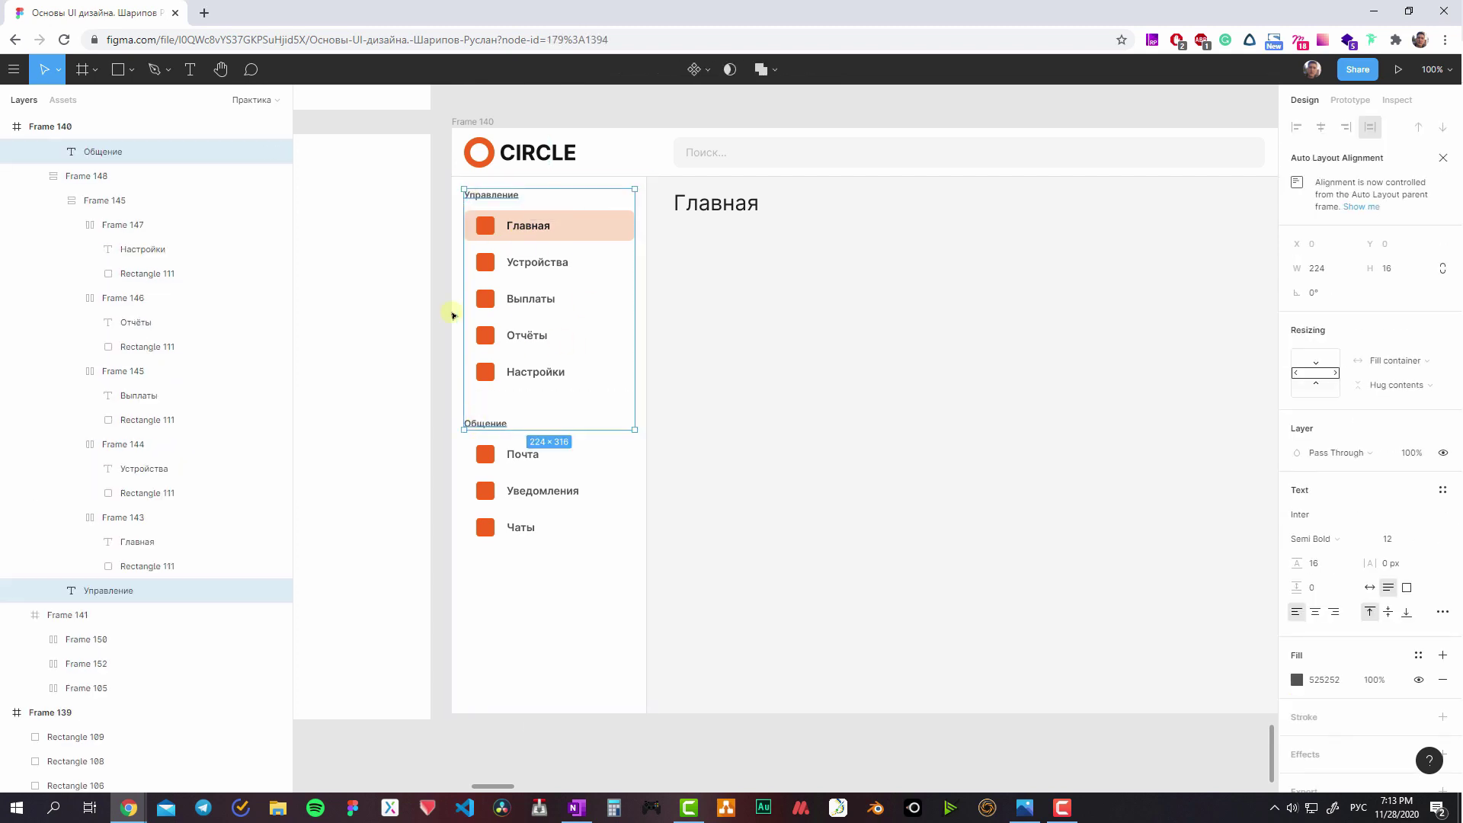
pyautogui.hscroll(5, 935, 348)
pyautogui.scroll(1, 935, 347)
pyautogui.click(1020, 226)
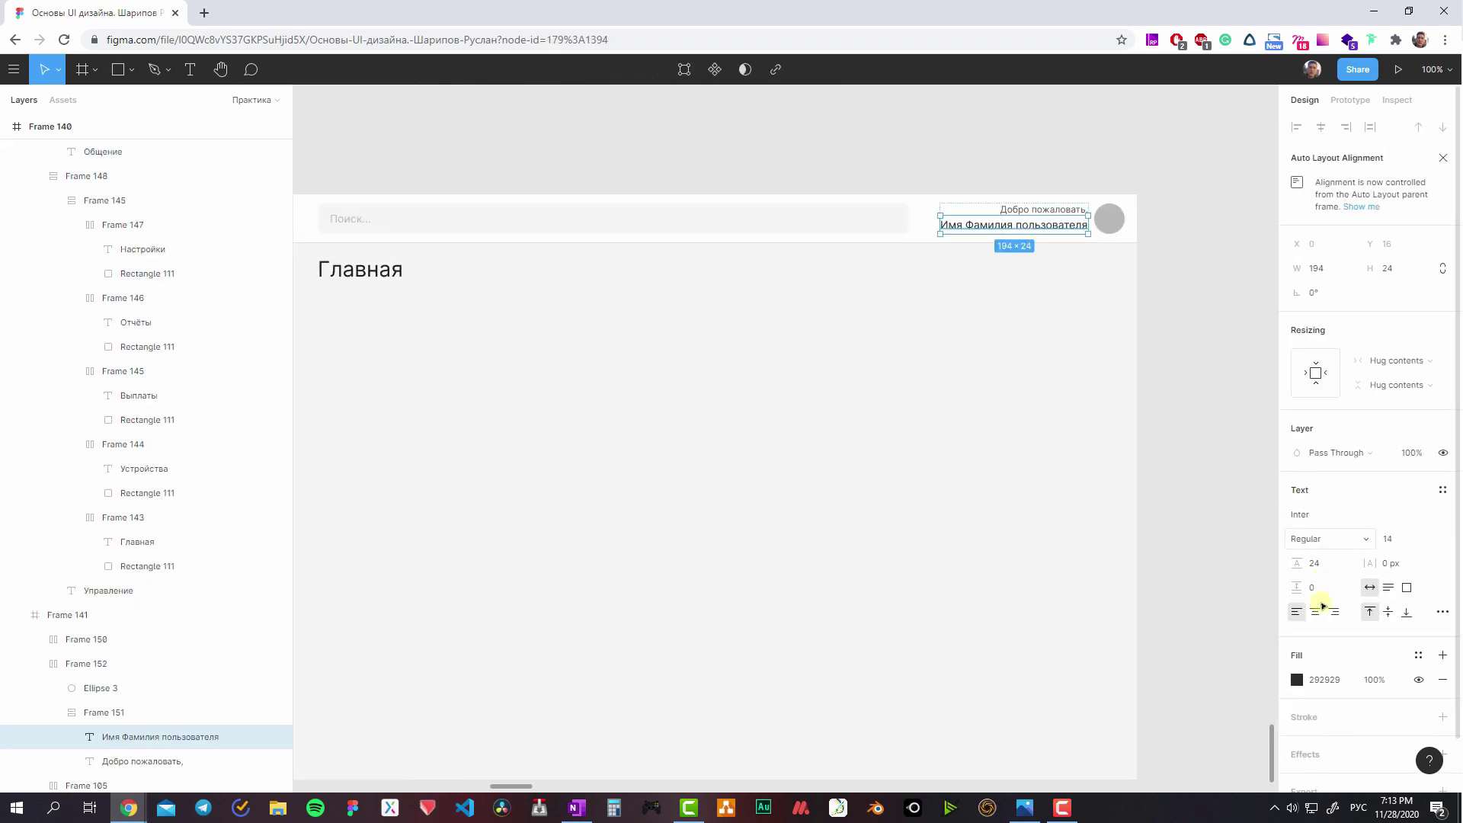
pyautogui.click(1315, 679)
pyautogui.hscroll(-7, 915, 381)
pyautogui.scroll(-1, 914, 381)
# - Select the seven menu labels, try a pasted fill, then undo it
pyautogui.click(750, 349)
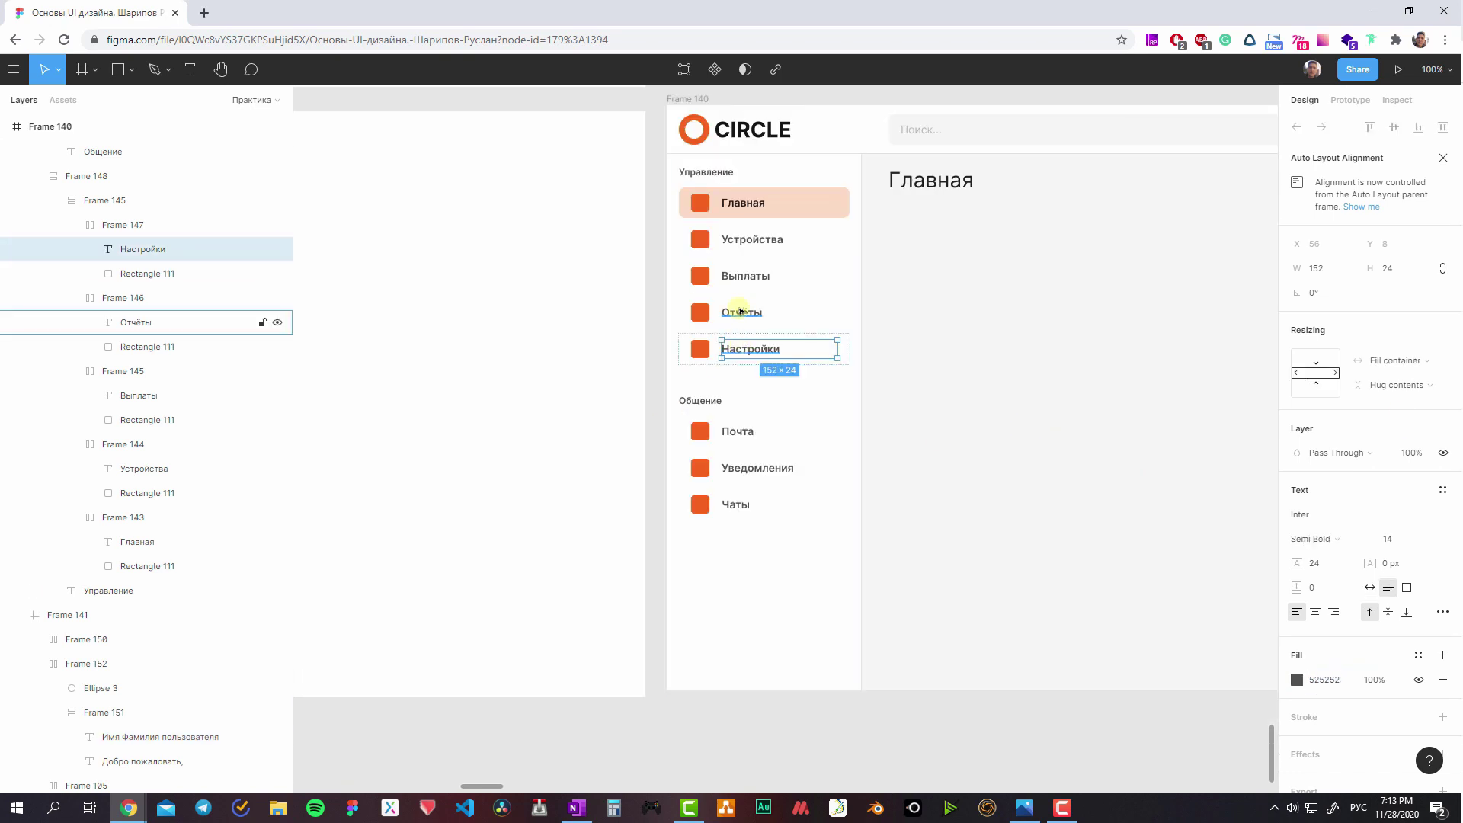
pyautogui.keyDown('shift'); pyautogui.click(741, 313); pyautogui.keyUp('shift')
pyautogui.keyDown('shift'); pyautogui.click(745, 276); pyautogui.keyUp('shift')
pyautogui.keyDown('shift'); pyautogui.click(745, 240); pyautogui.keyUp('shift')
pyautogui.keyDown('shift'); pyautogui.click(736, 431); pyautogui.keyUp('shift')
pyautogui.keyDown('shift'); pyautogui.click(754, 467); pyautogui.keyUp('shift')
pyautogui.keyDown('shift'); pyautogui.click(735, 504); pyautogui.keyUp('shift')
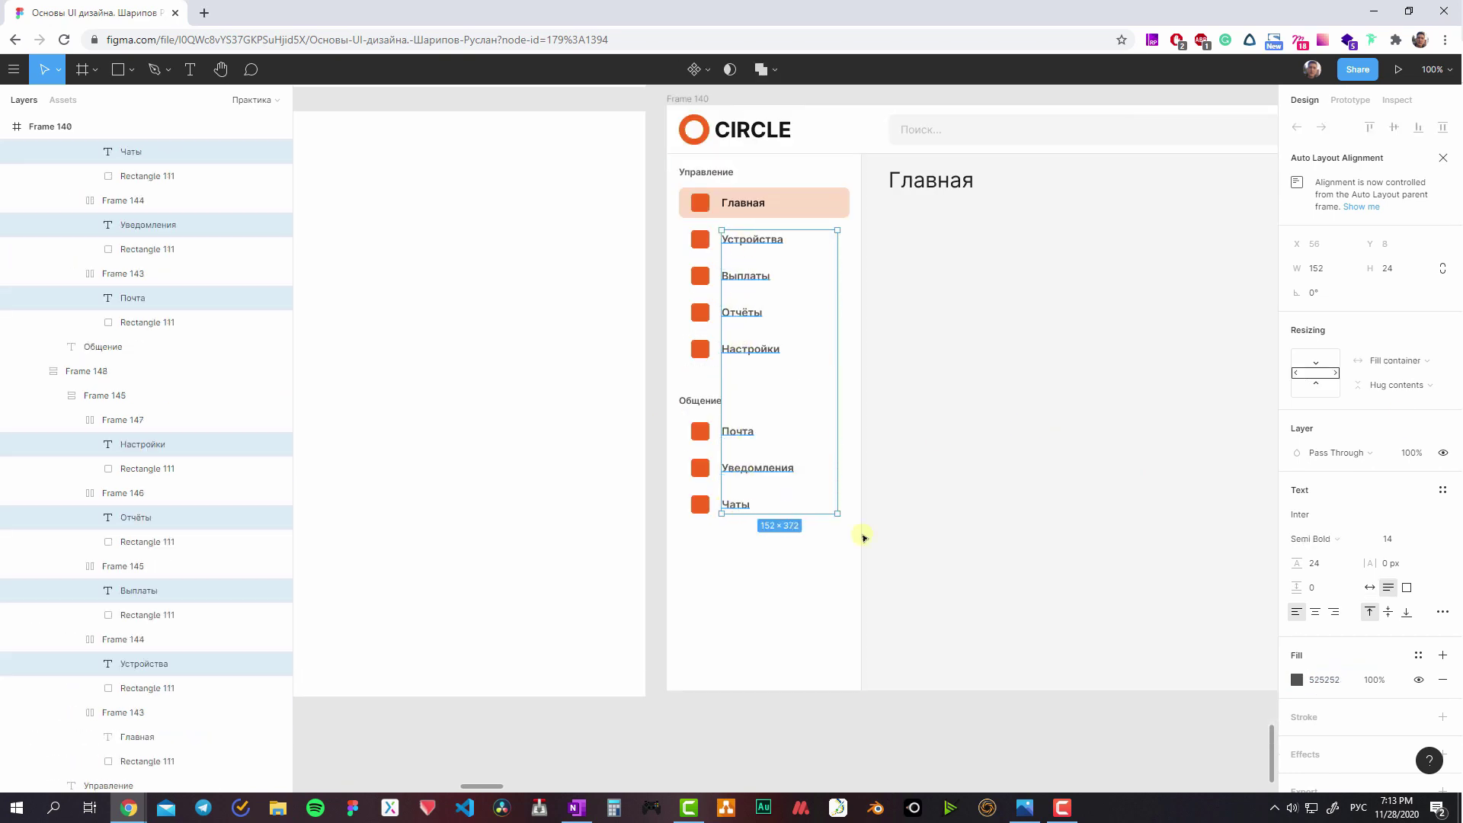
pyautogui.hotkey('ctrl', 'v')
pyautogui.click(1049, 454)
pyautogui.hotkey('ctrl', 'z')
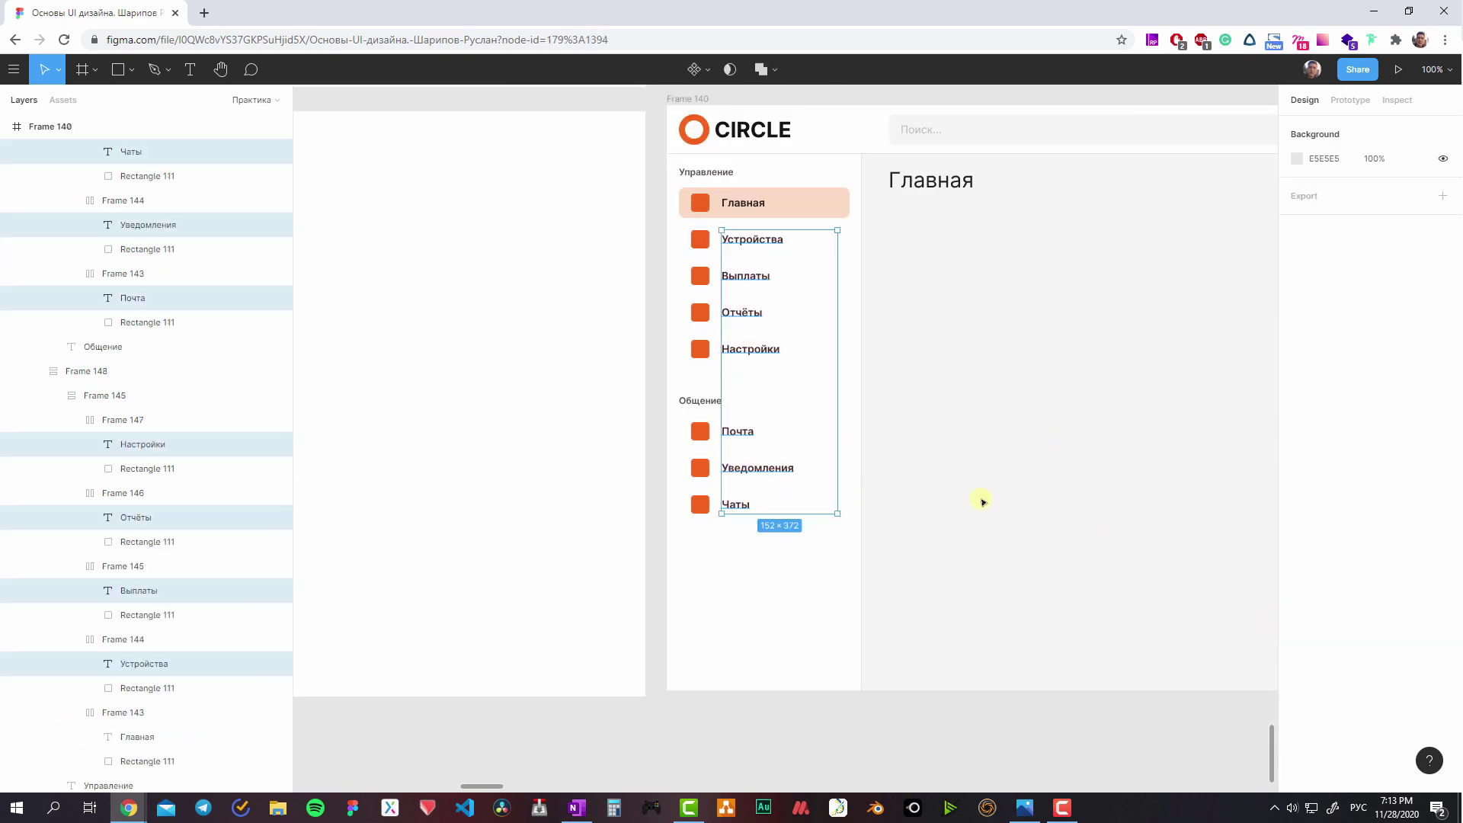
# - Set the selected labels' fill to 292929 and deselect them
pyautogui.click(1337, 679)
pyautogui.write('292929')
pyautogui.press('Return')
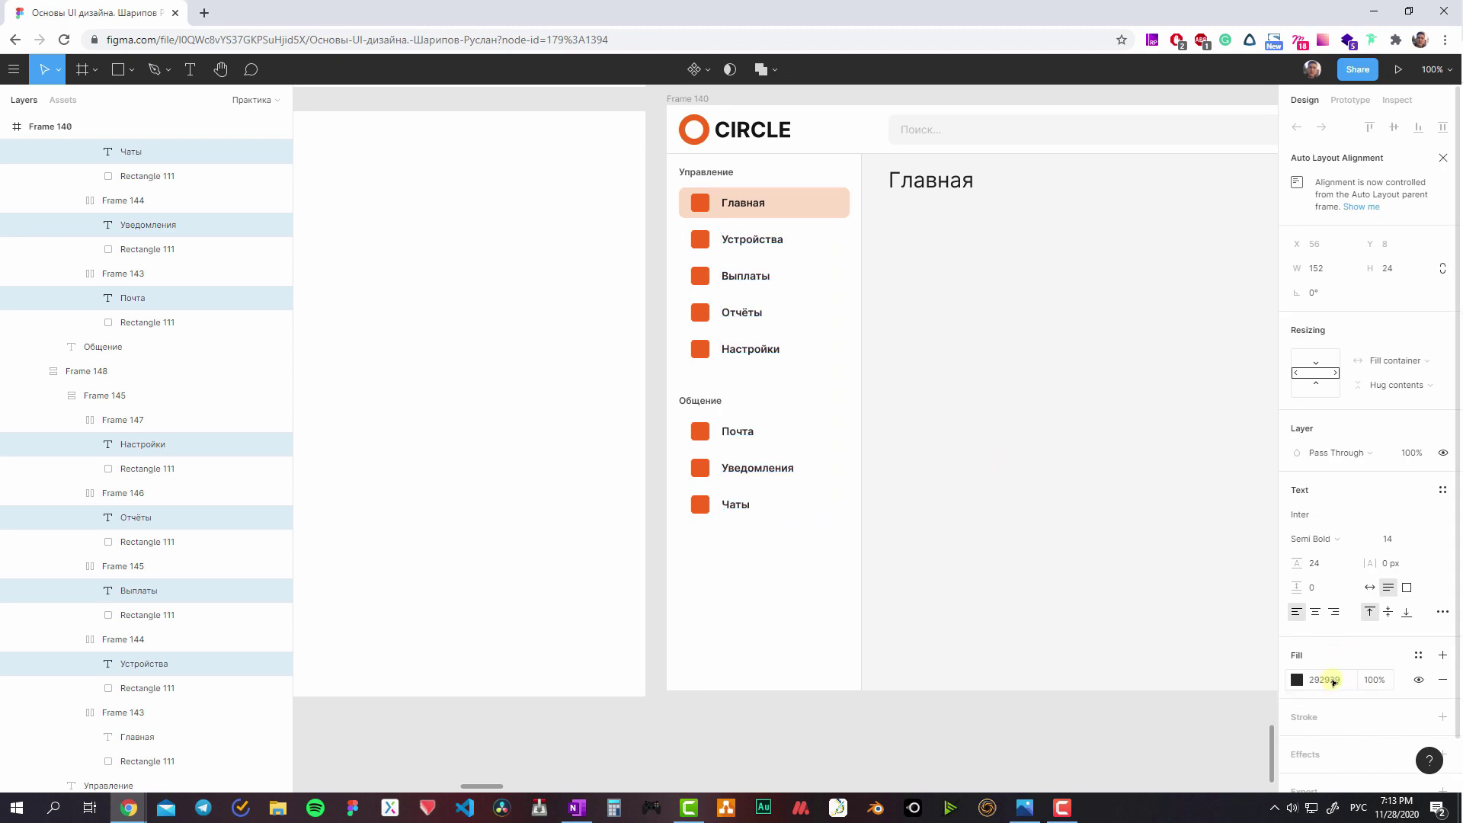
pyautogui.scroll(2, 1126, 488)
pyautogui.hscroll(3, 1066, 487)
pyautogui.click(918, 472)
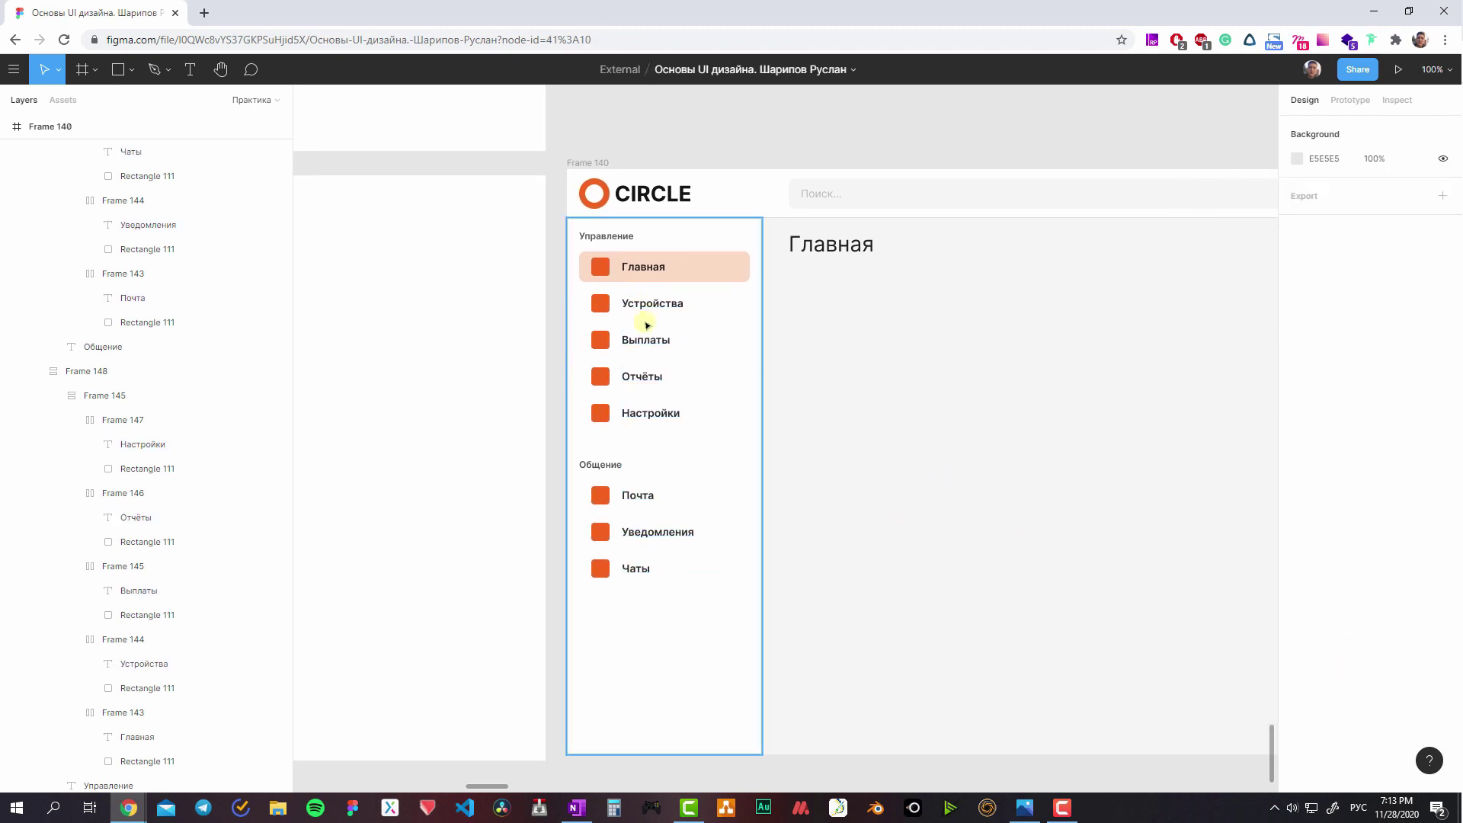
pyautogui.hotkey('ctrl', 'z')
pyautogui.click(963, 447)
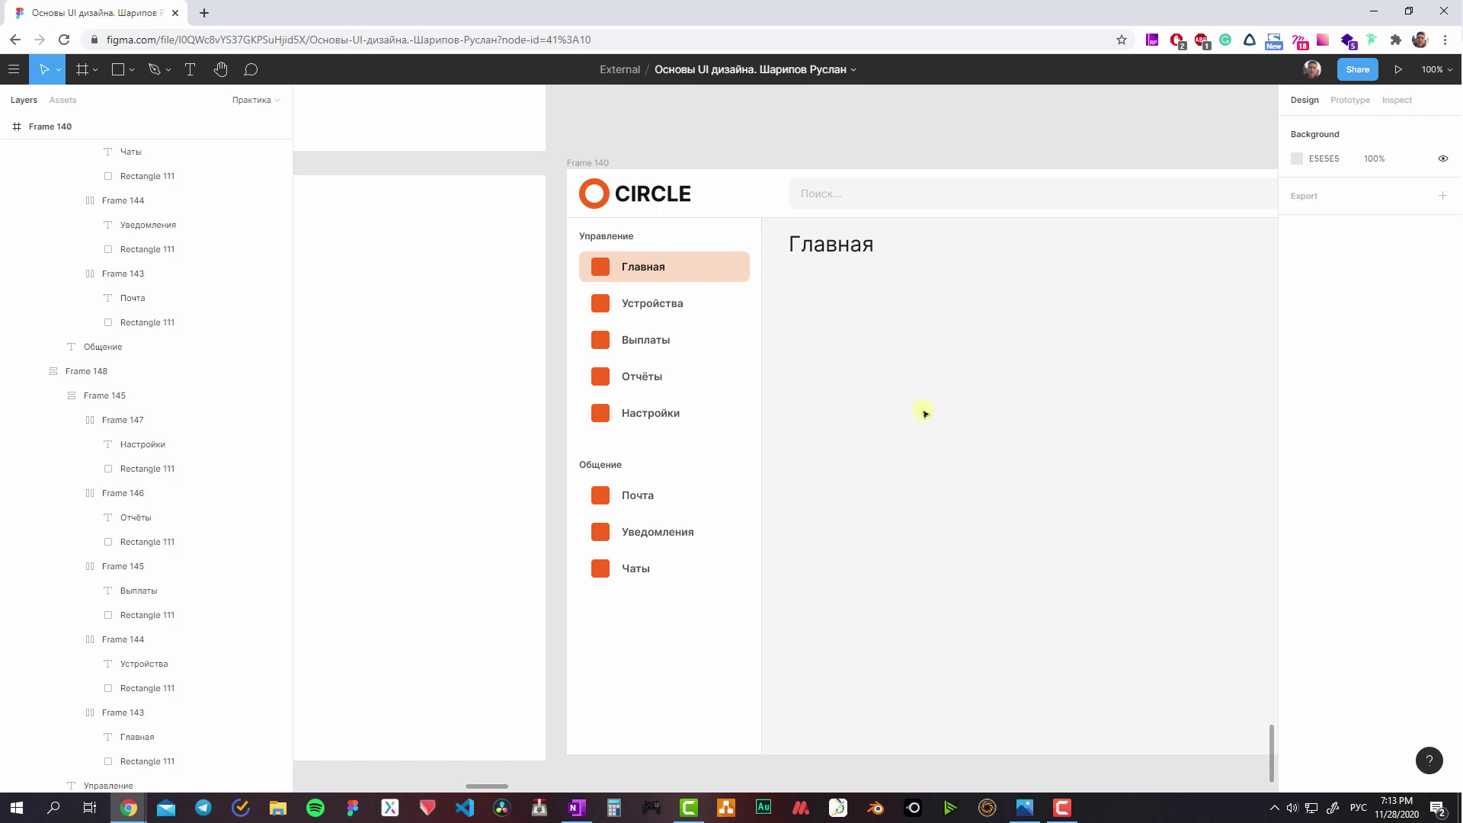
# - Give the Главная menu item an orange FF6600 background
pyautogui.click(695, 256)
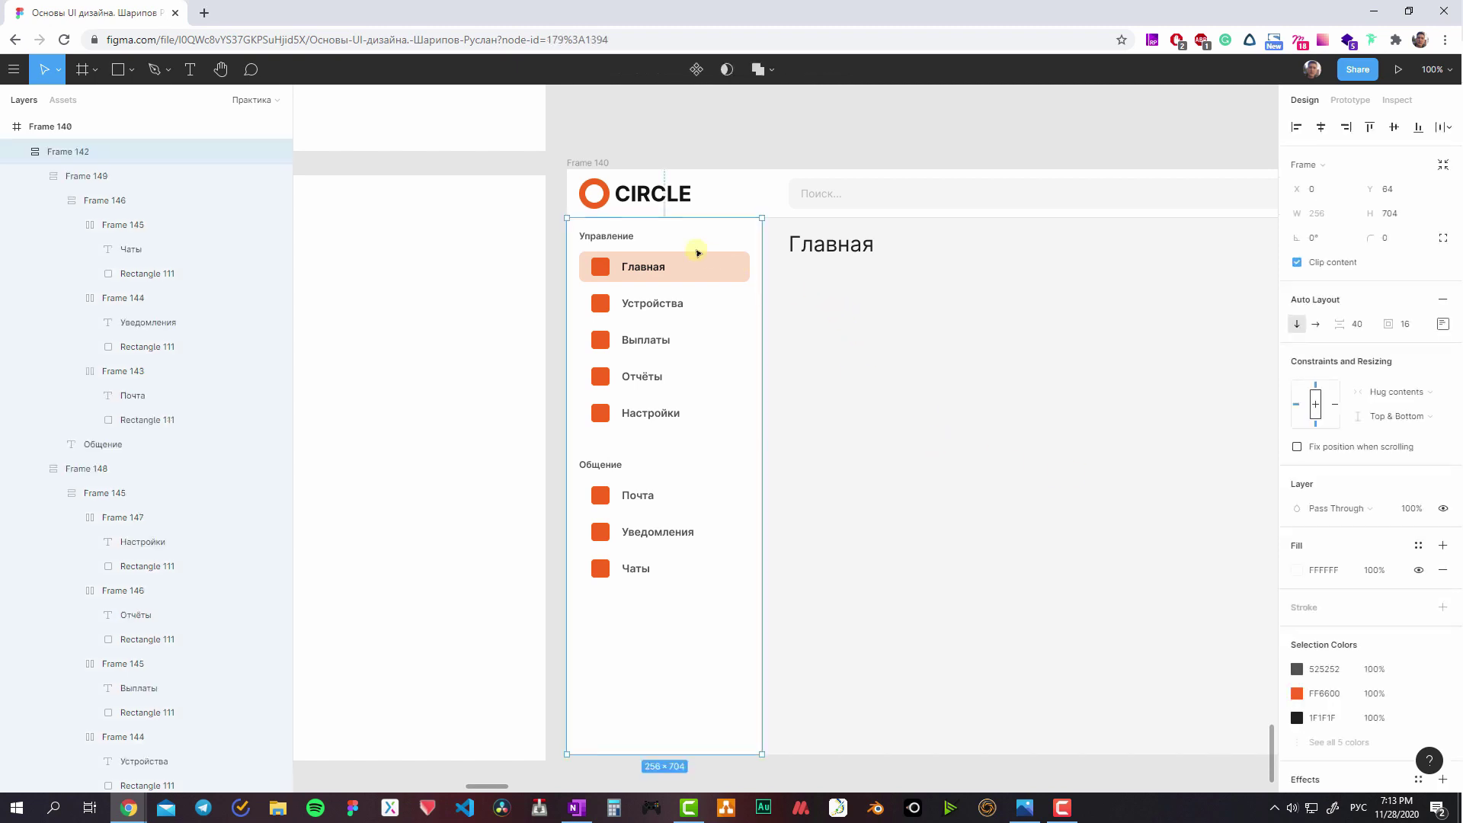
pyautogui.doubleClick(700, 262)
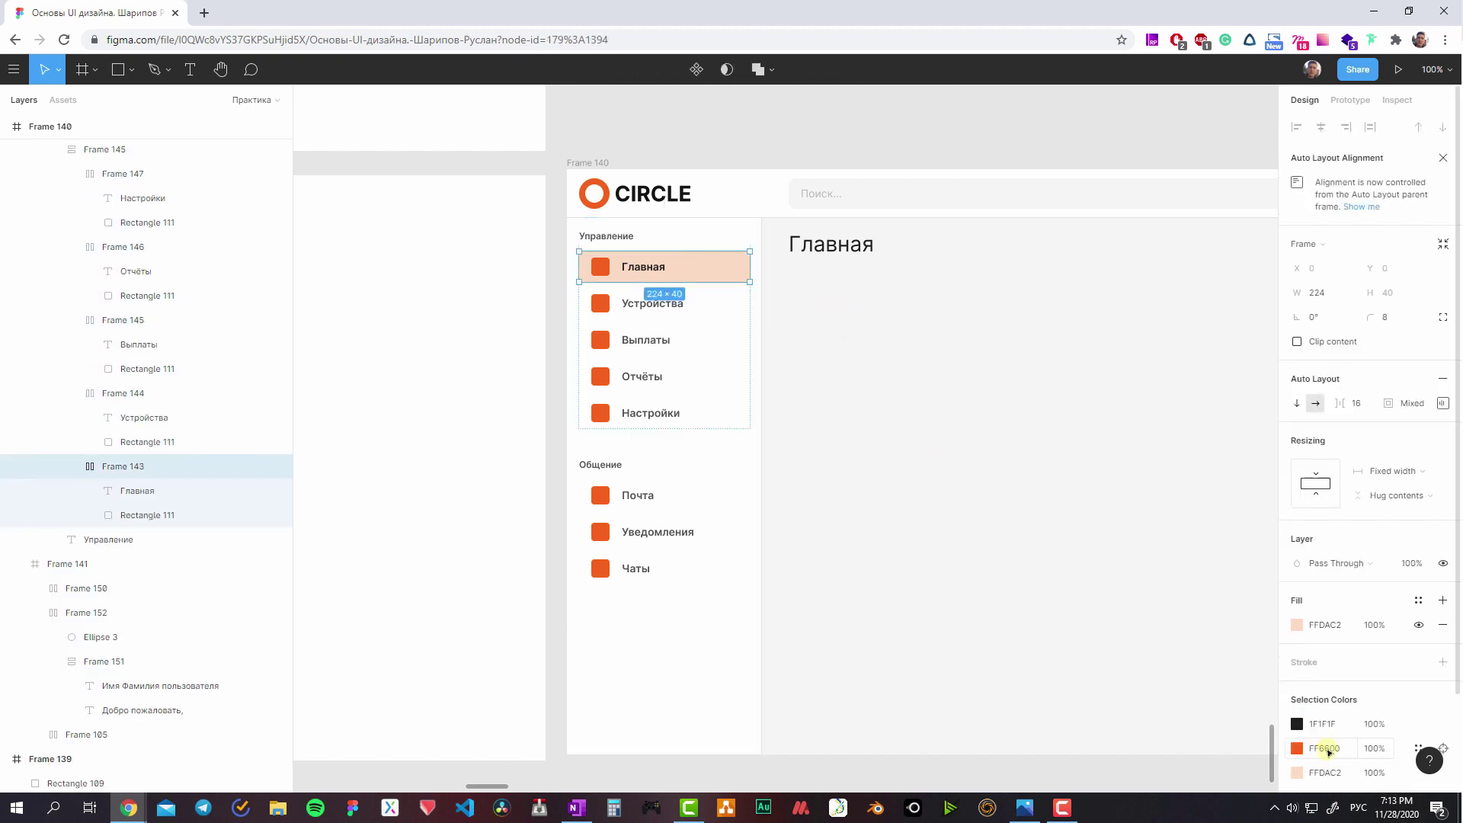
pyautogui.click(1326, 748)
pyautogui.click(1322, 624)
pyautogui.write('FF6600')
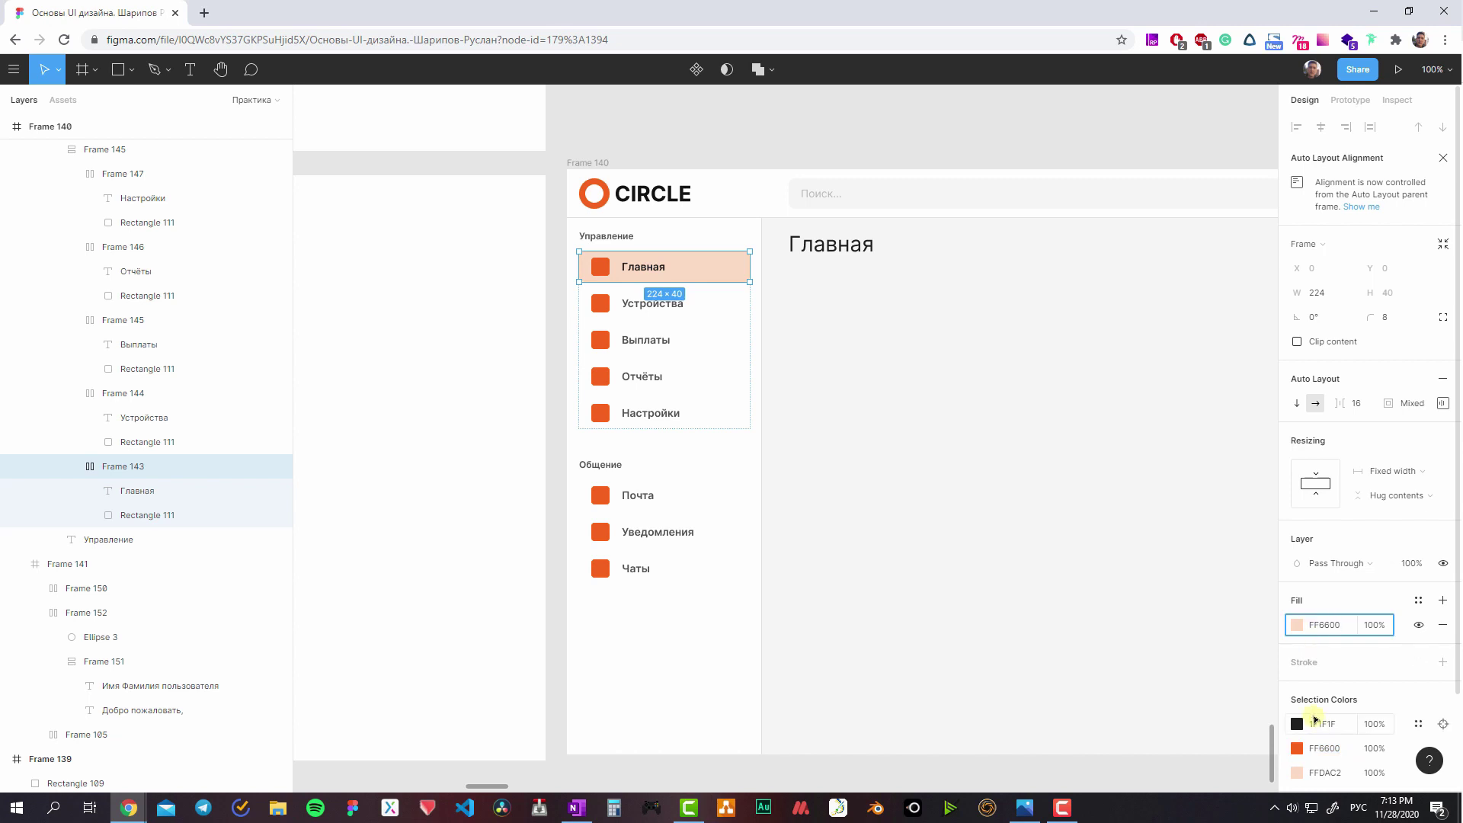
pyautogui.press('Return')
pyautogui.press('Return')
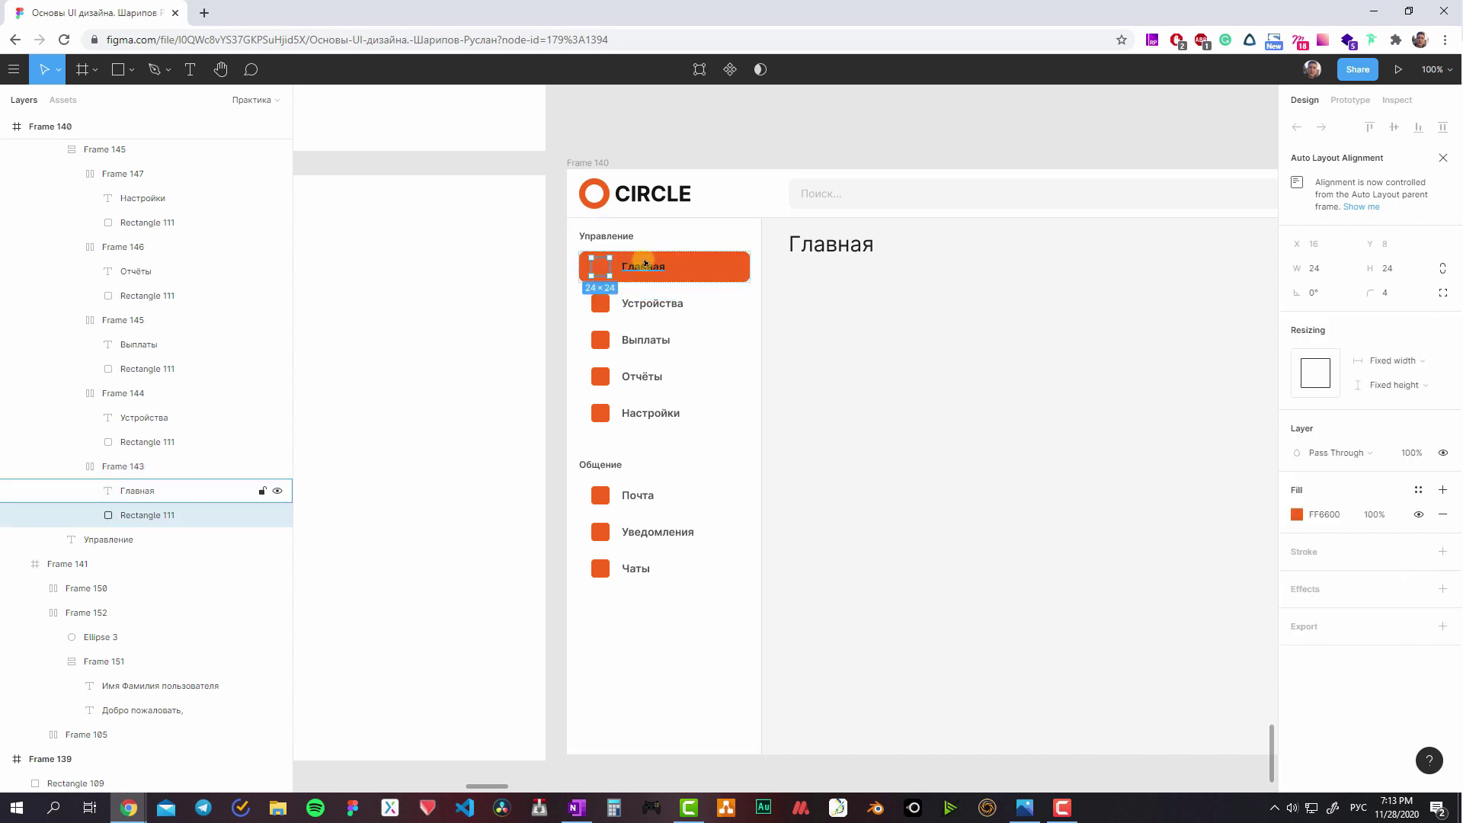
# - Change the selection colours to white, then undo back to the peach background
pyautogui.scroll(-2, 1295, 776)
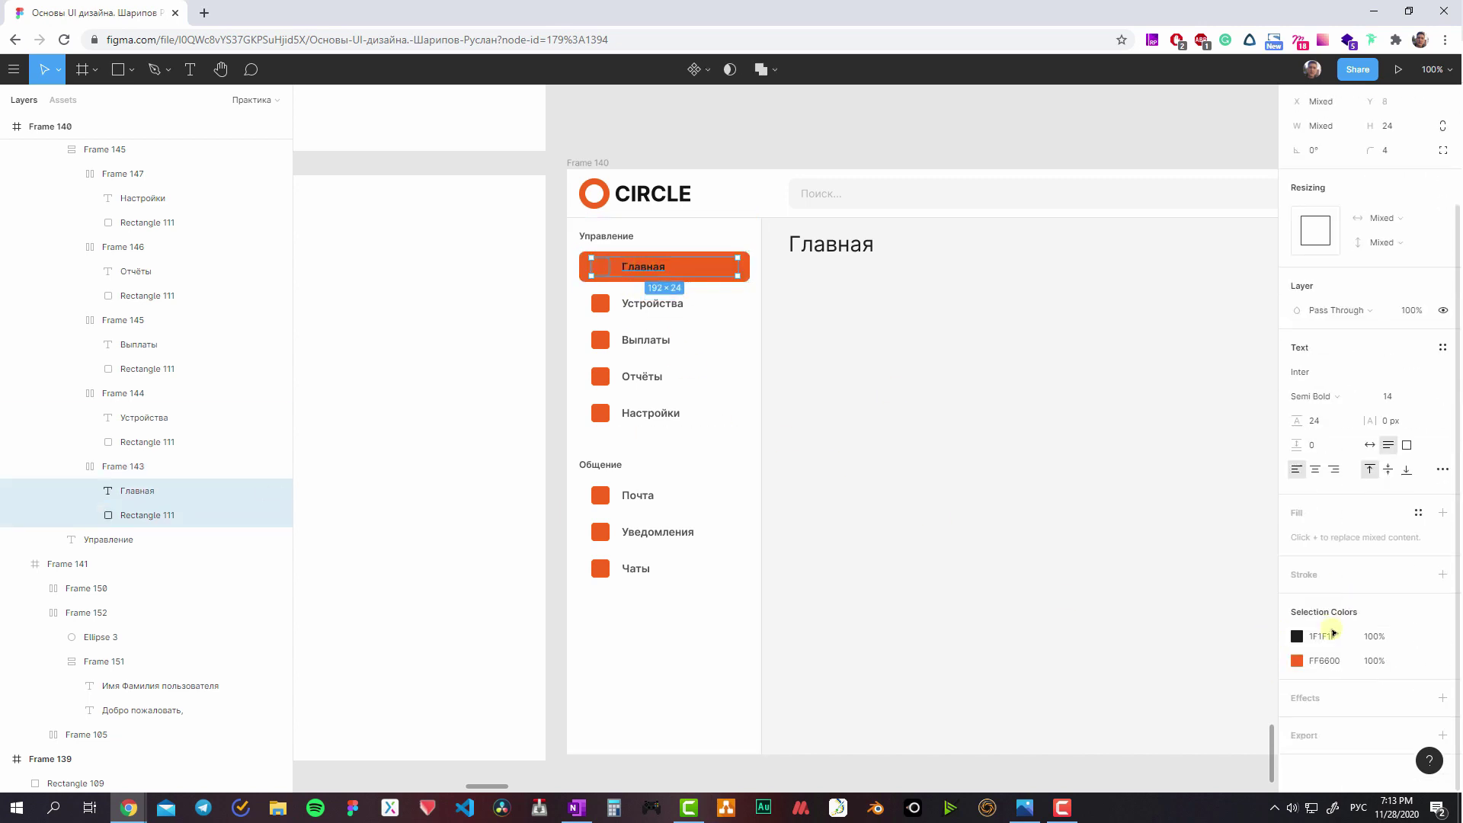
pyautogui.click(1322, 636)
pyautogui.write('aa')
pyautogui.click(1343, 656)
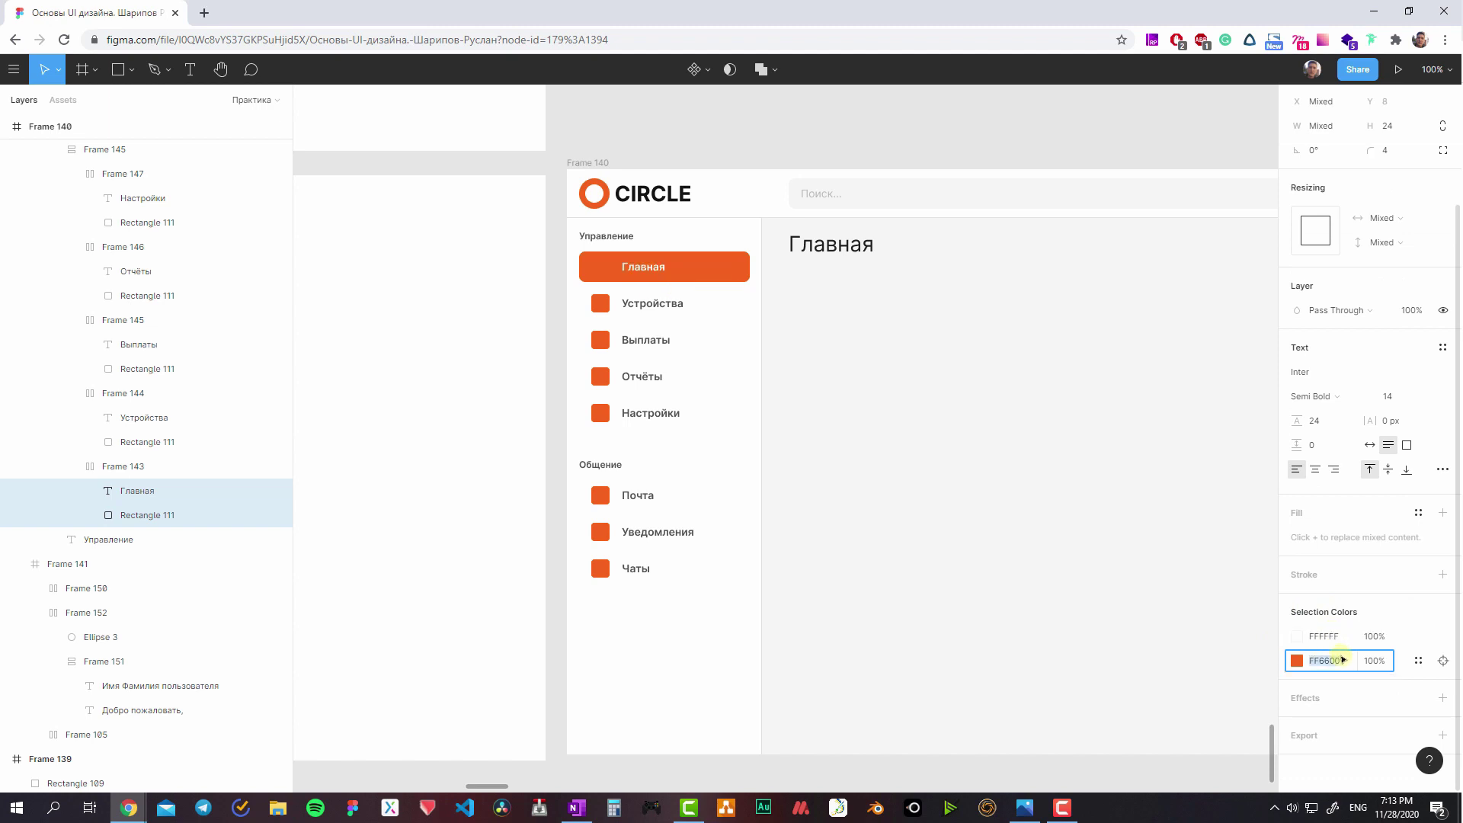
pyautogui.write('ffff')
pyautogui.click(1110, 562)
pyautogui.hscroll(3, 706, 447)
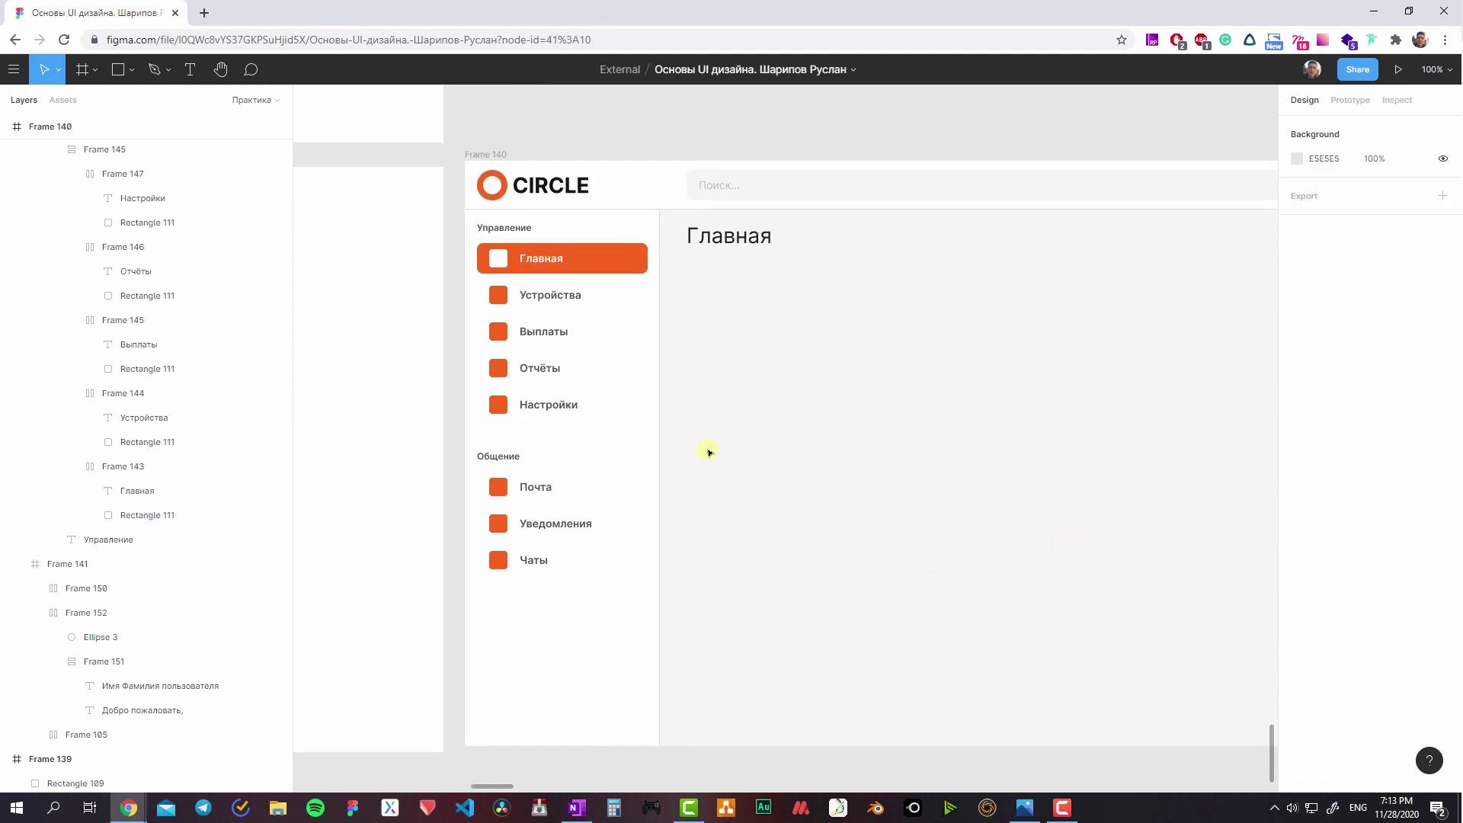
pyautogui.click(563, 272)
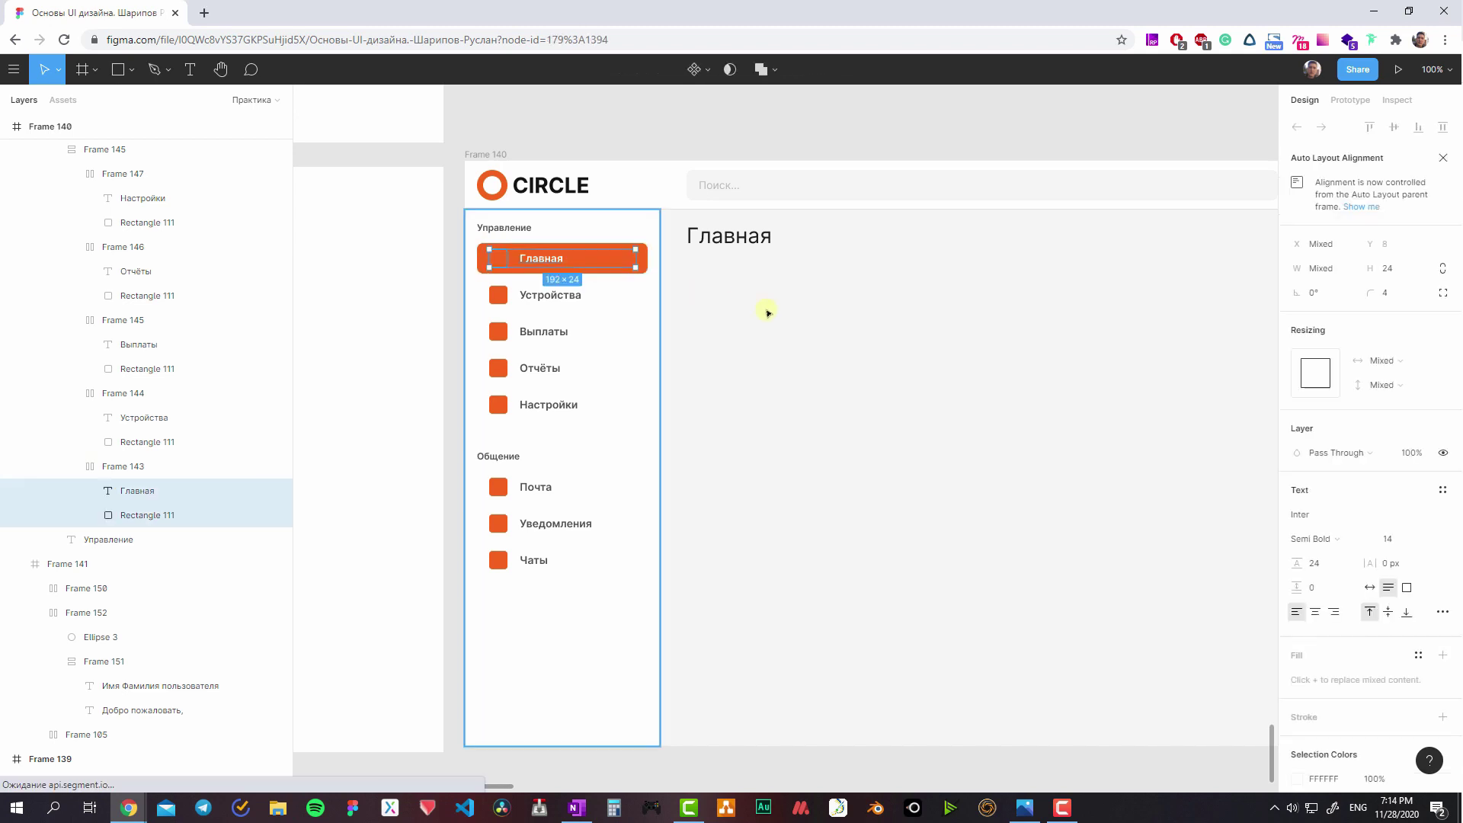
pyautogui.hotkey('ctrl', 'z')
pyautogui.hotkey('ctrl', 'z')
pyautogui.press('Escape')
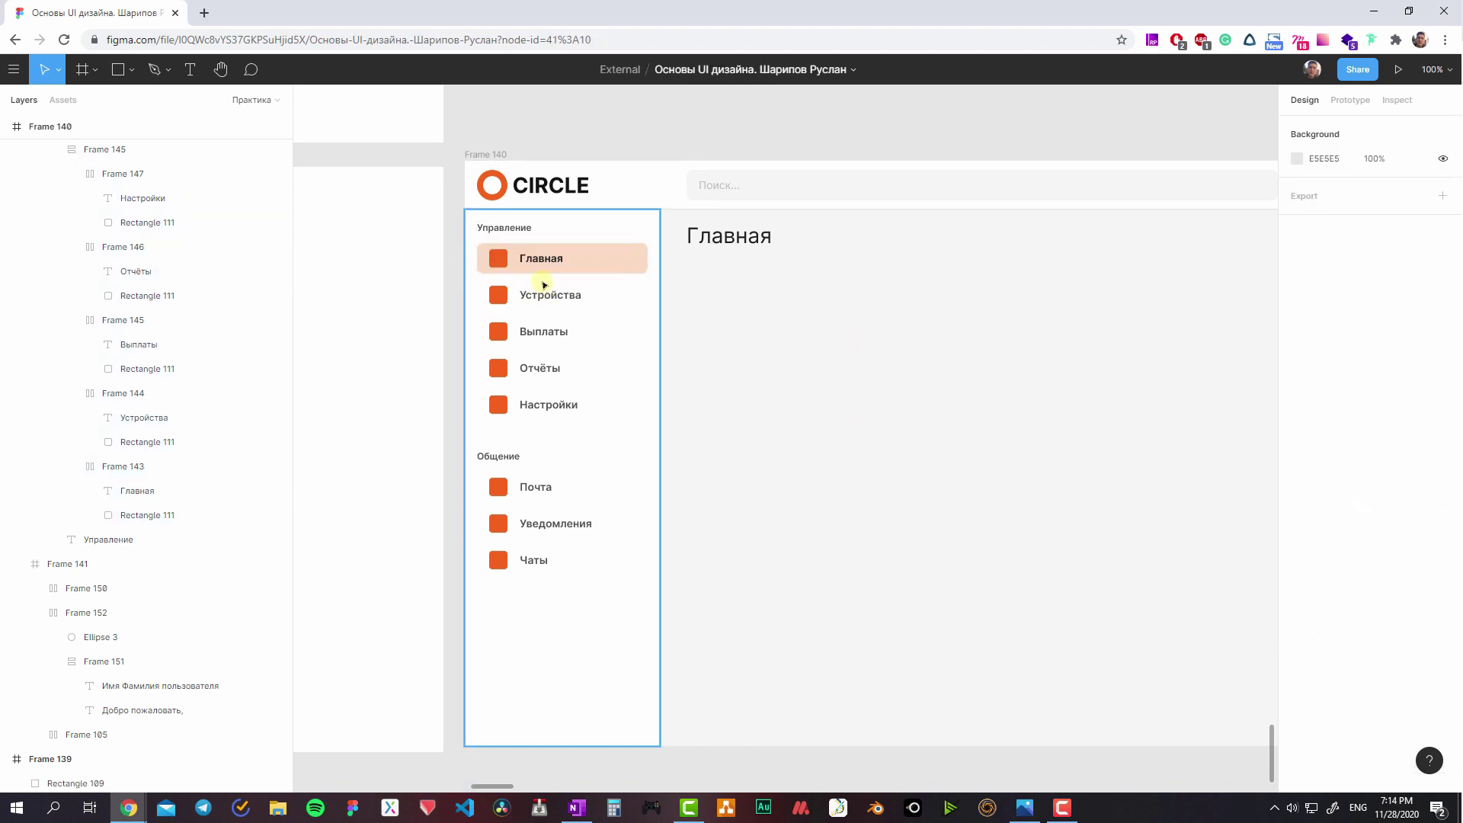
# - Eyedropper the peach colour onto the sidebar icon squares, then undo it
pyautogui.hscroll(2, 927, 352)
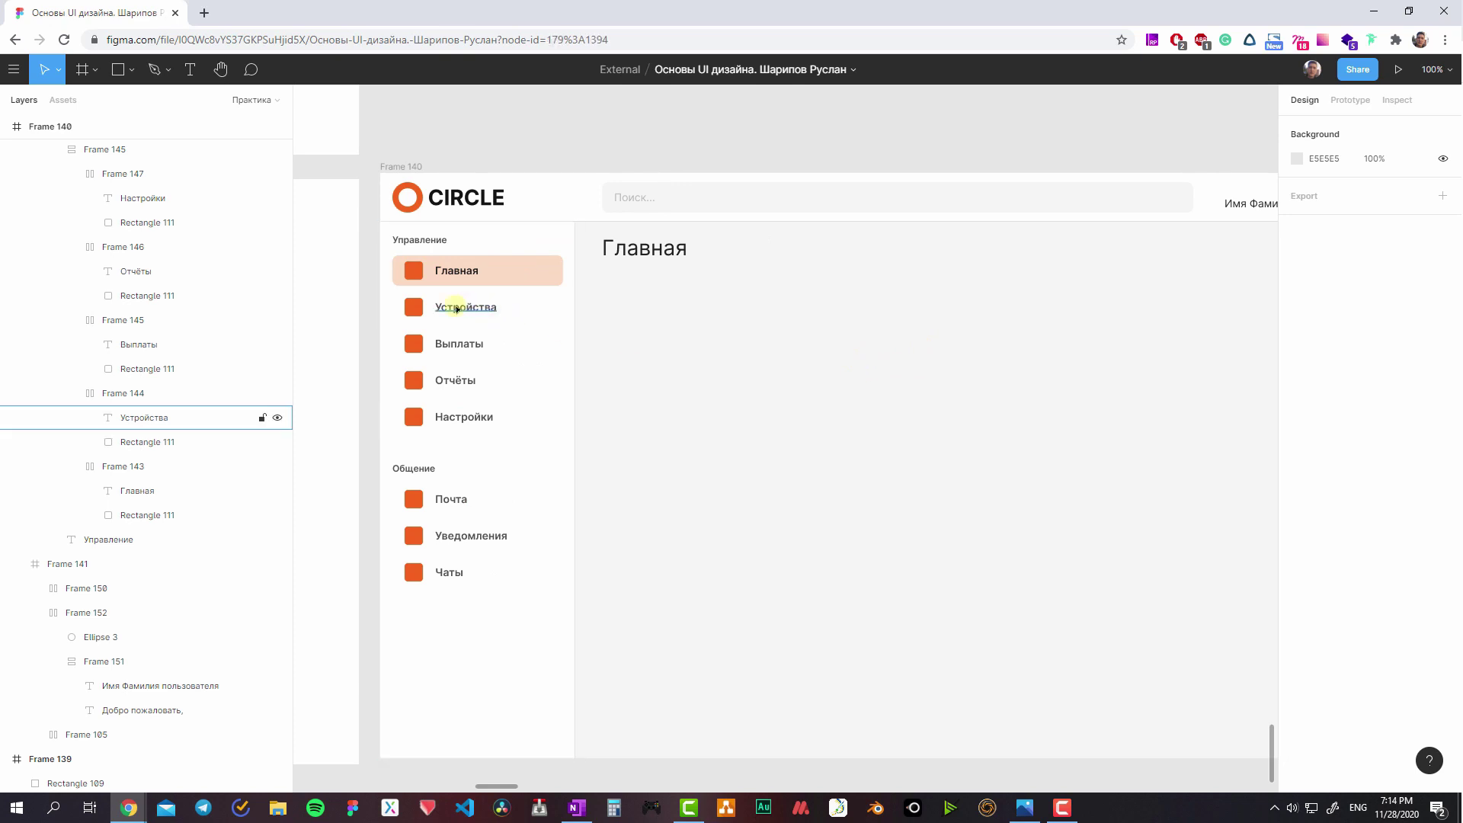
pyautogui.moveTo(427, 300); pyautogui.dragTo(415, 575)
pyautogui.hscroll(-15, 593, 435)
pyautogui.hscroll(7, 593, 435)
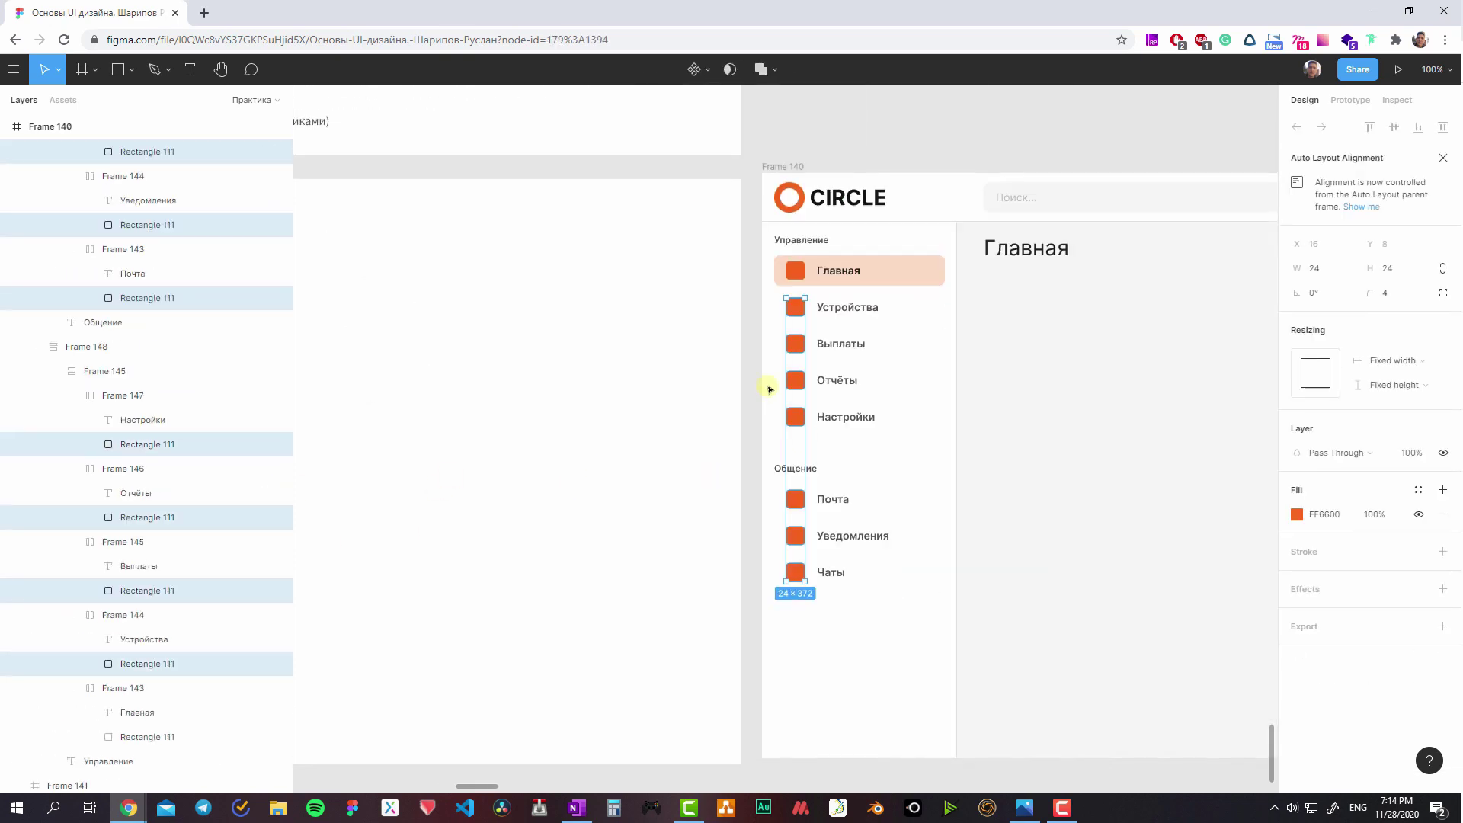
pyautogui.press('i')
pyautogui.click(901, 274)
pyautogui.press('Escape')
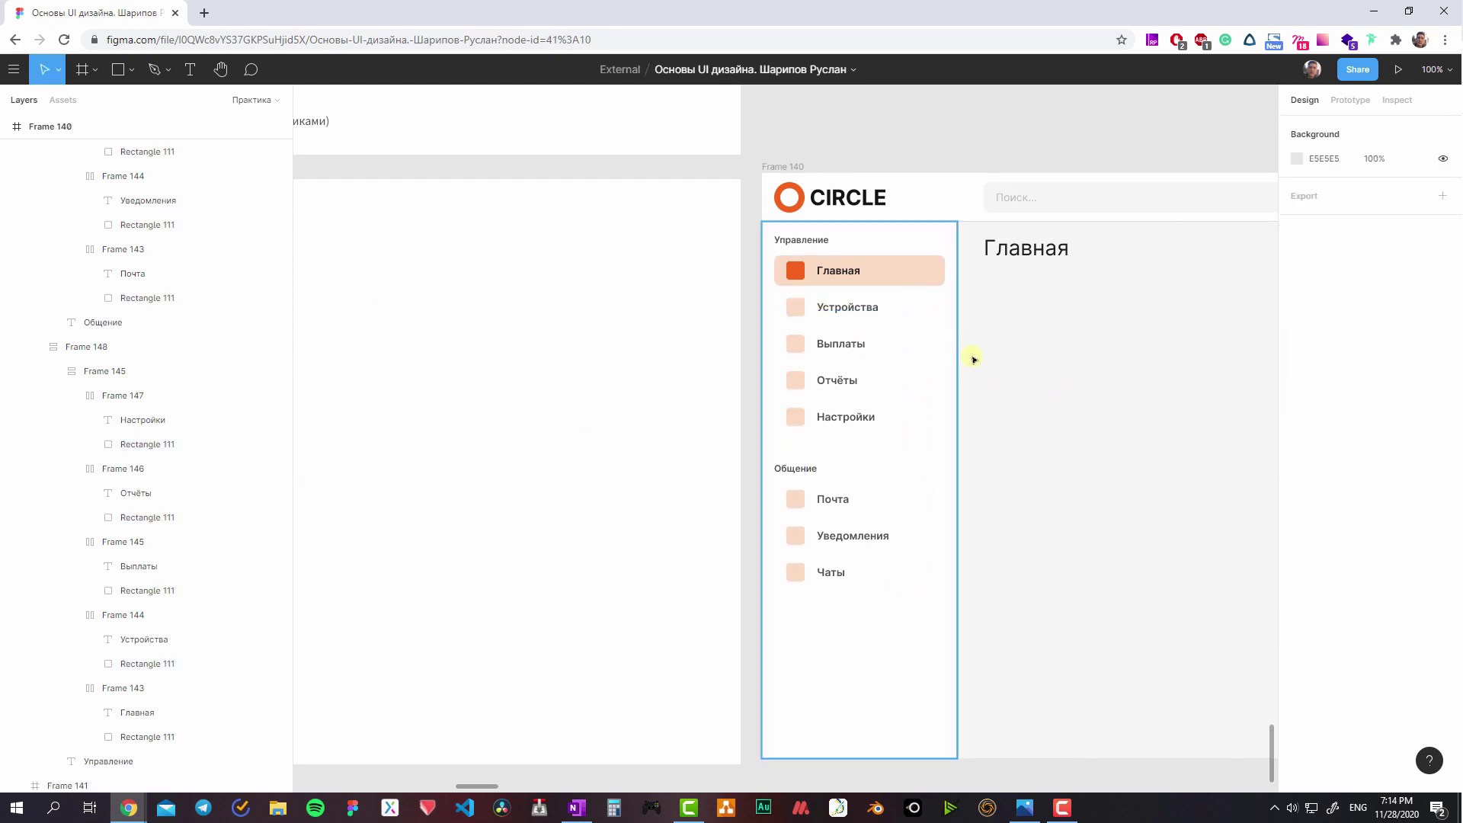
pyautogui.hotkey('ctrl', 'z')
pyautogui.hotkey('ctrl', 'z')
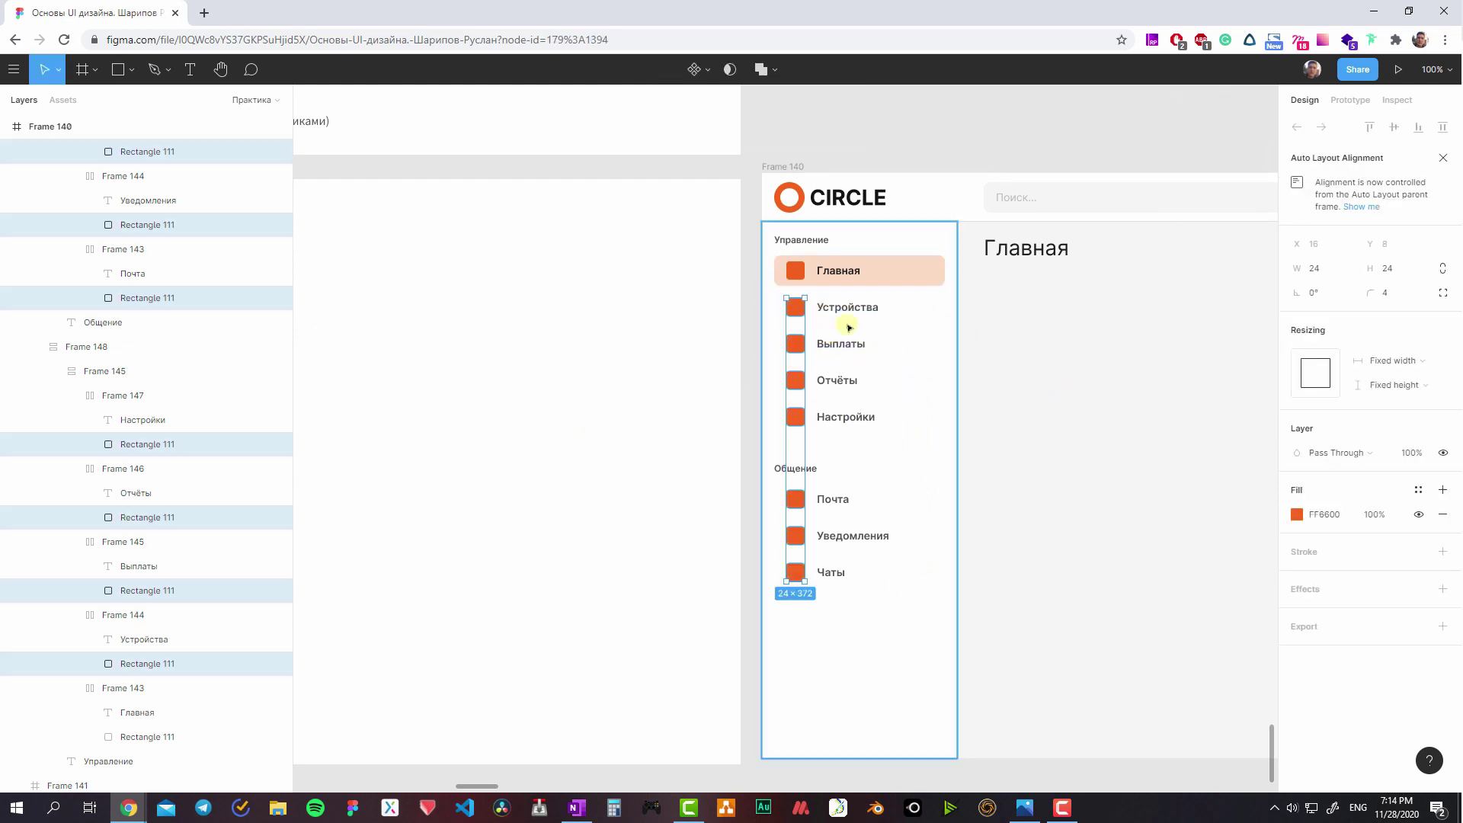
# - Select the Устройства and Главная labels and the Главная icon square to check them
pyautogui.click(848, 307)
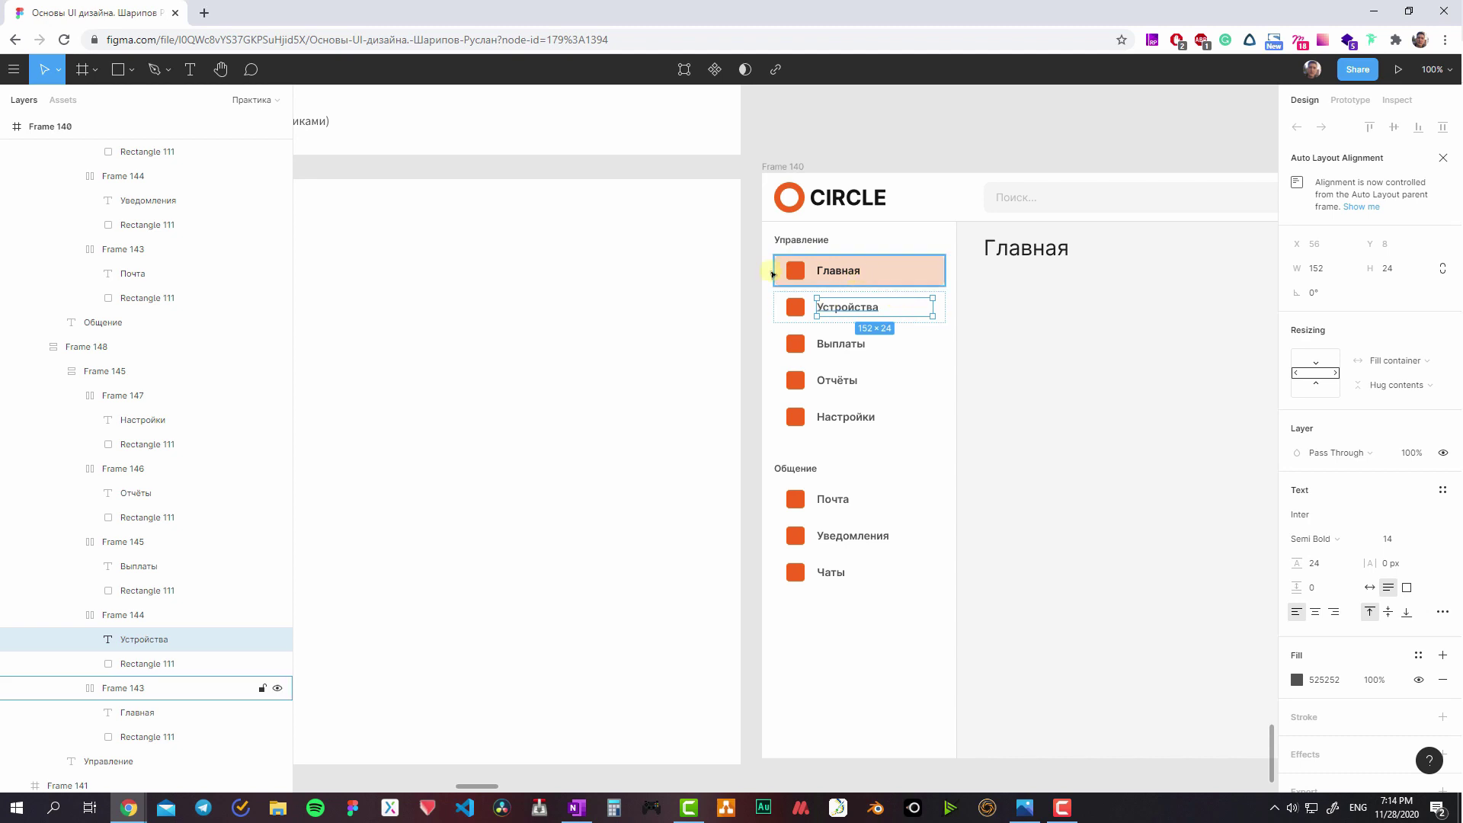
pyautogui.click(829, 271)
pyautogui.click(1133, 385)
# - Pan through the main-page requirements notes beside the dashboard
pyautogui.hscroll(3, 877, 375)
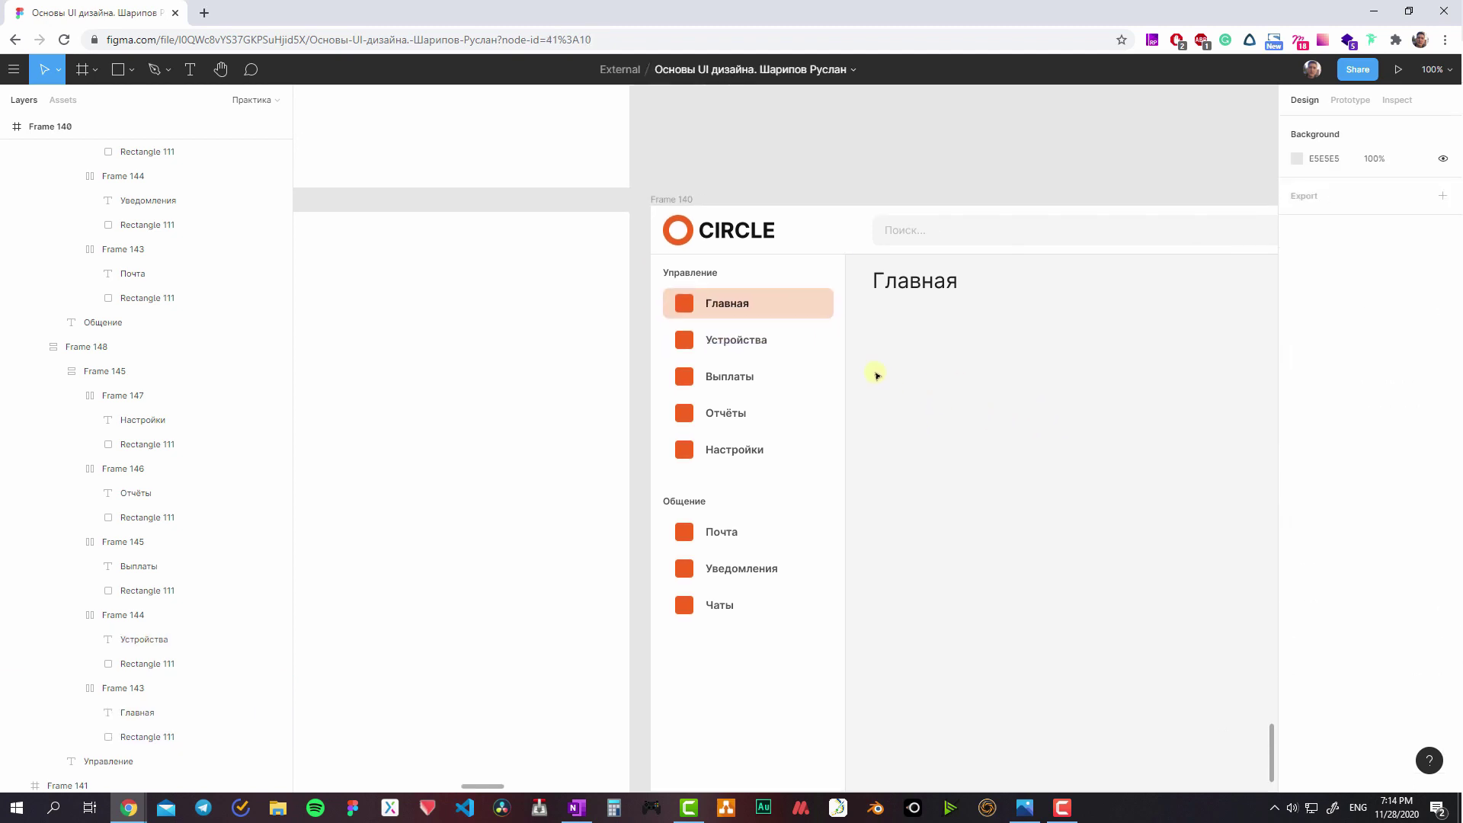
pyautogui.hscroll(5, 877, 375)
pyautogui.scroll(-1, 669, 346)
pyautogui.hscroll(-1, 755, 332)
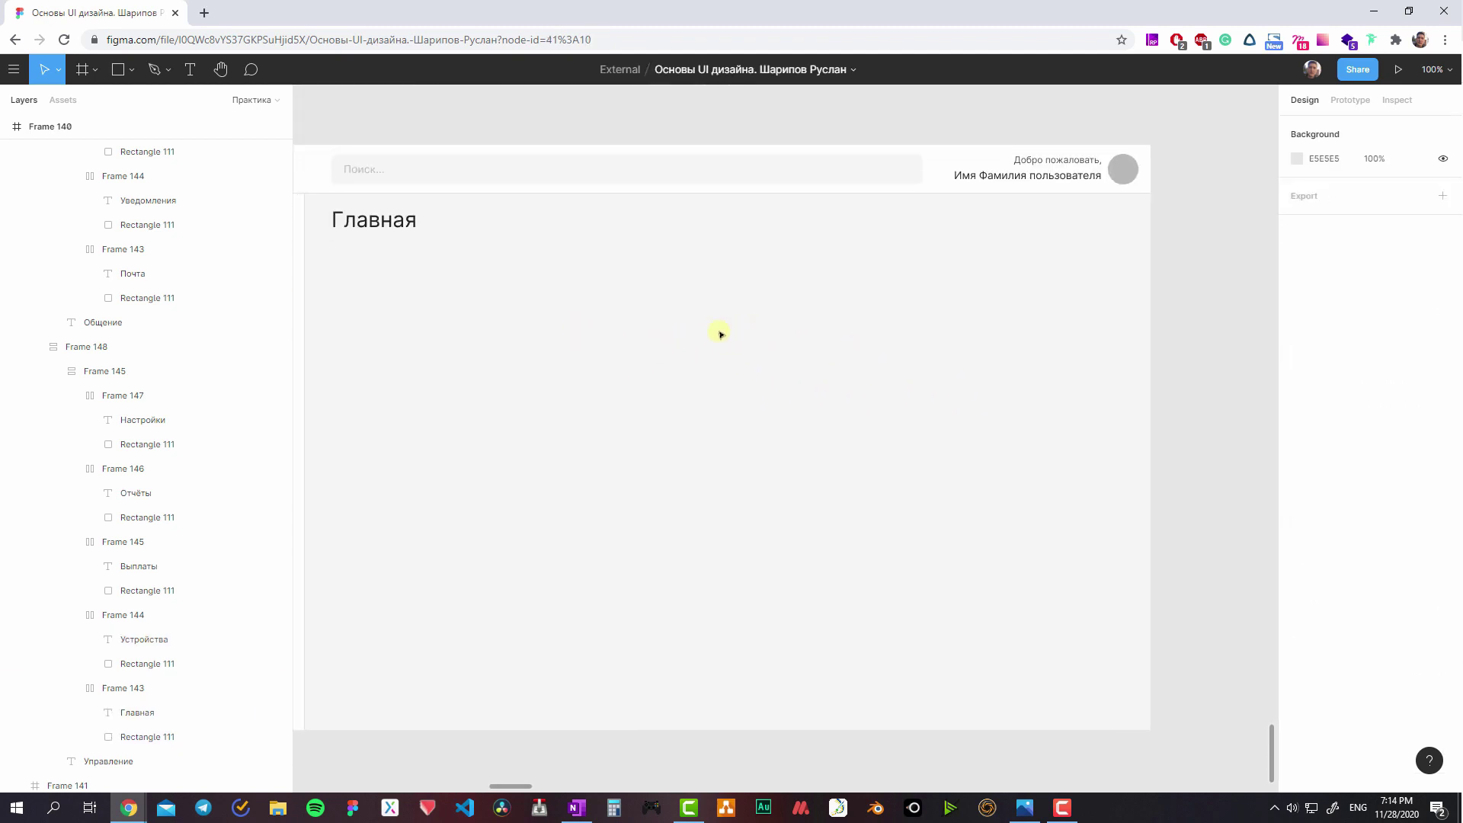
pyautogui.hscroll(-3, 770, 320)
pyautogui.scroll(-1, 828, 307)
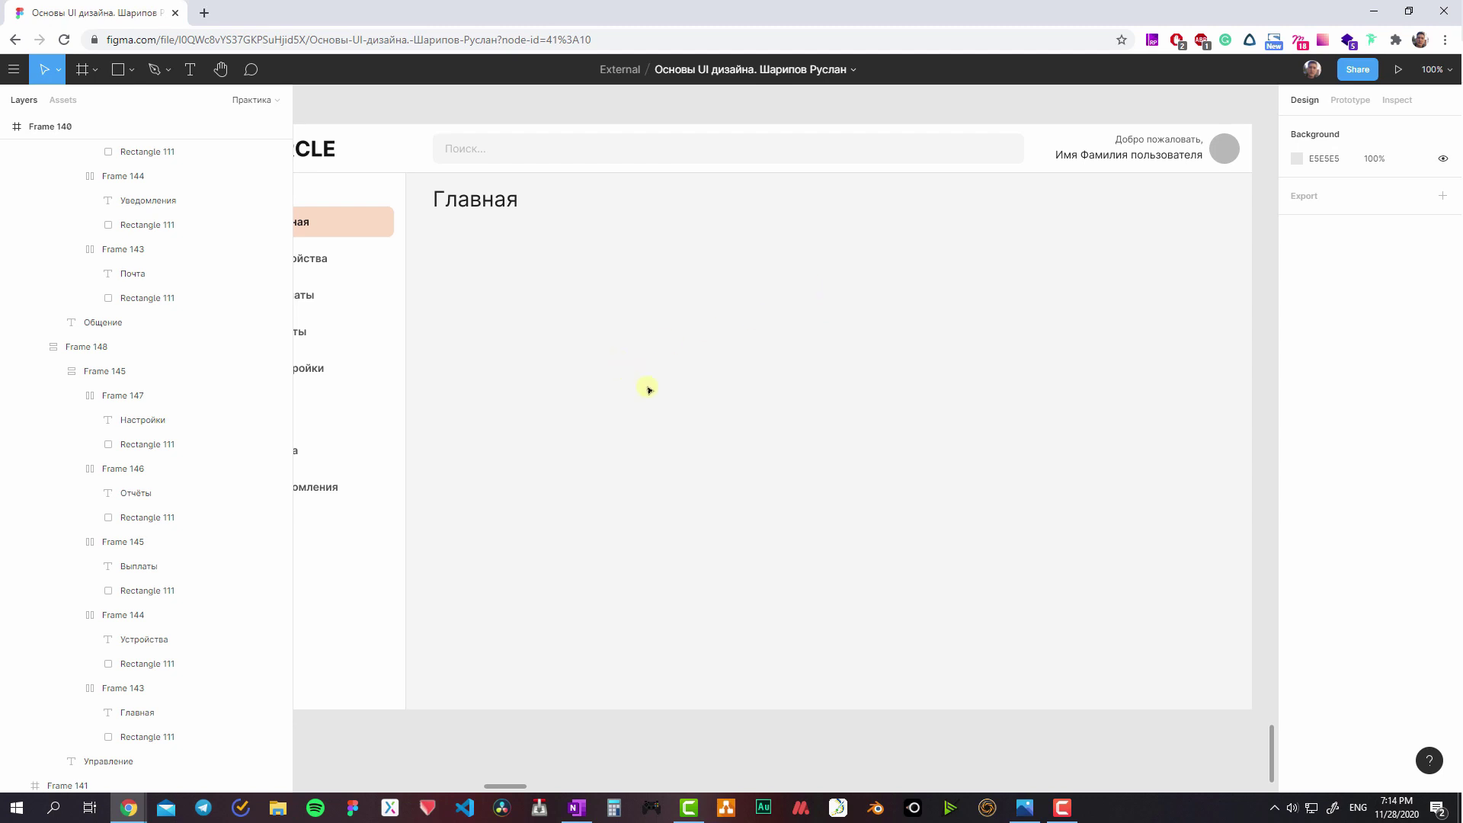
pyautogui.hscroll(-2, 649, 390)
pyautogui.scroll(5, 950, 362)
pyautogui.scroll(2, 963, 398)
pyautogui.scroll(3, 810, 147)
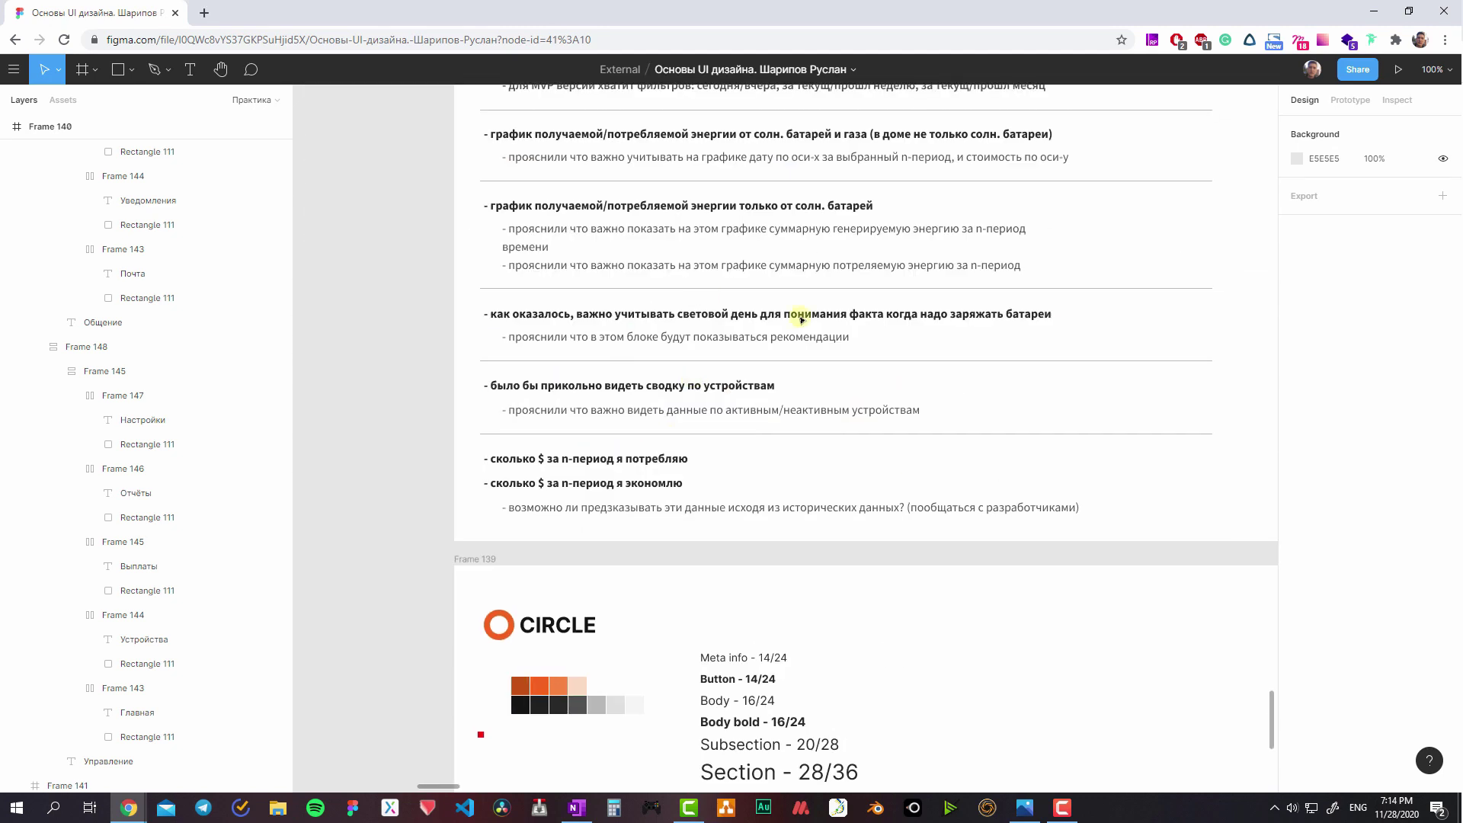
pyautogui.scroll(2, 800, 319)
pyautogui.hscroll(2, 801, 320)
pyautogui.scroll(2, 752, 313)
pyautogui.hscroll(1, 752, 314)
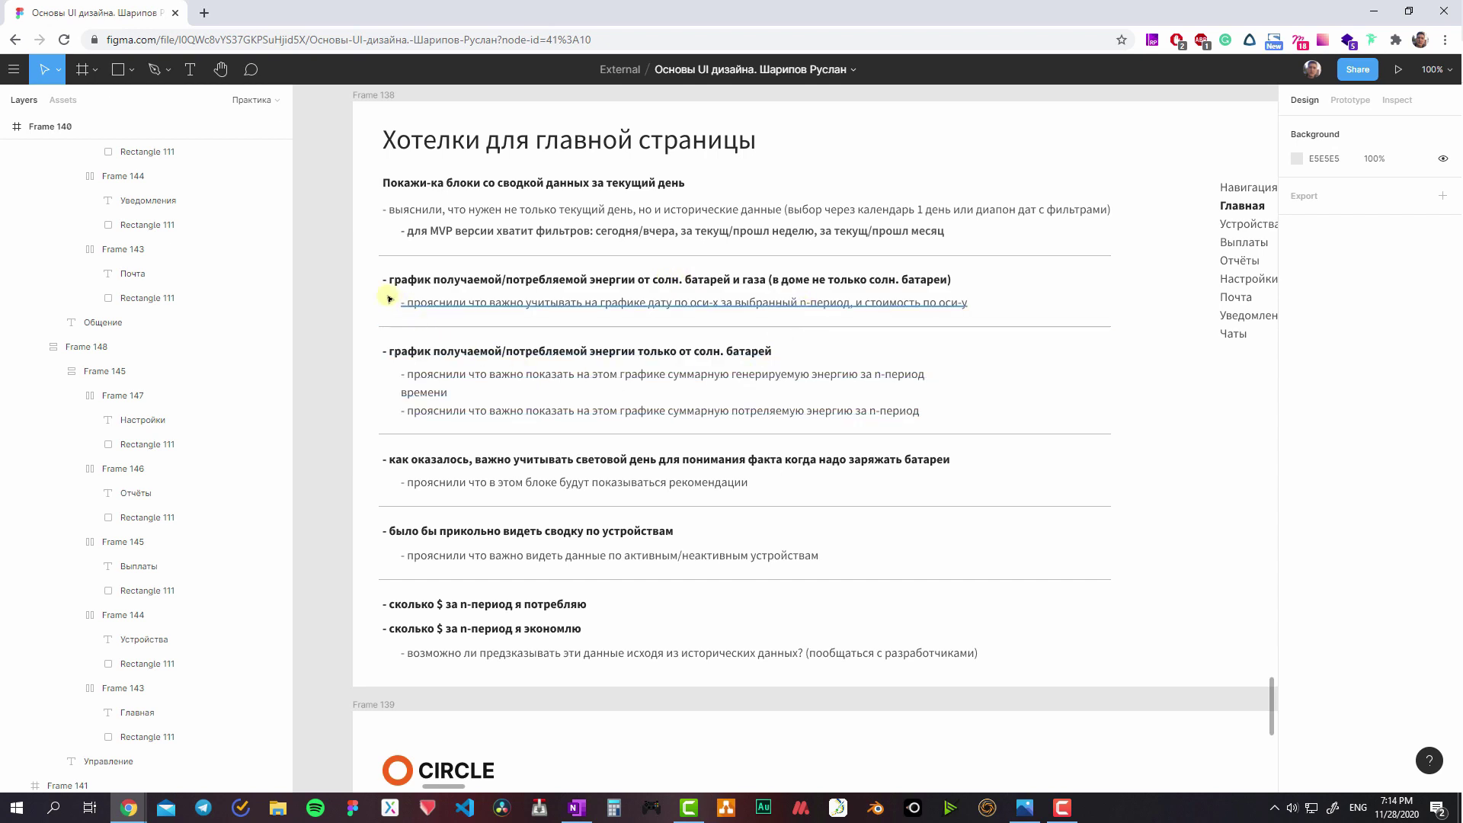
# - Highlight the solar and gas energy chart requirement, then return and show the column grid
pyautogui.moveTo(392, 278)
pyautogui.mouseDown()
pyautogui.moveTo(492, 274)
pyautogui.moveTo(392, 277)
pyautogui.mouseUp()
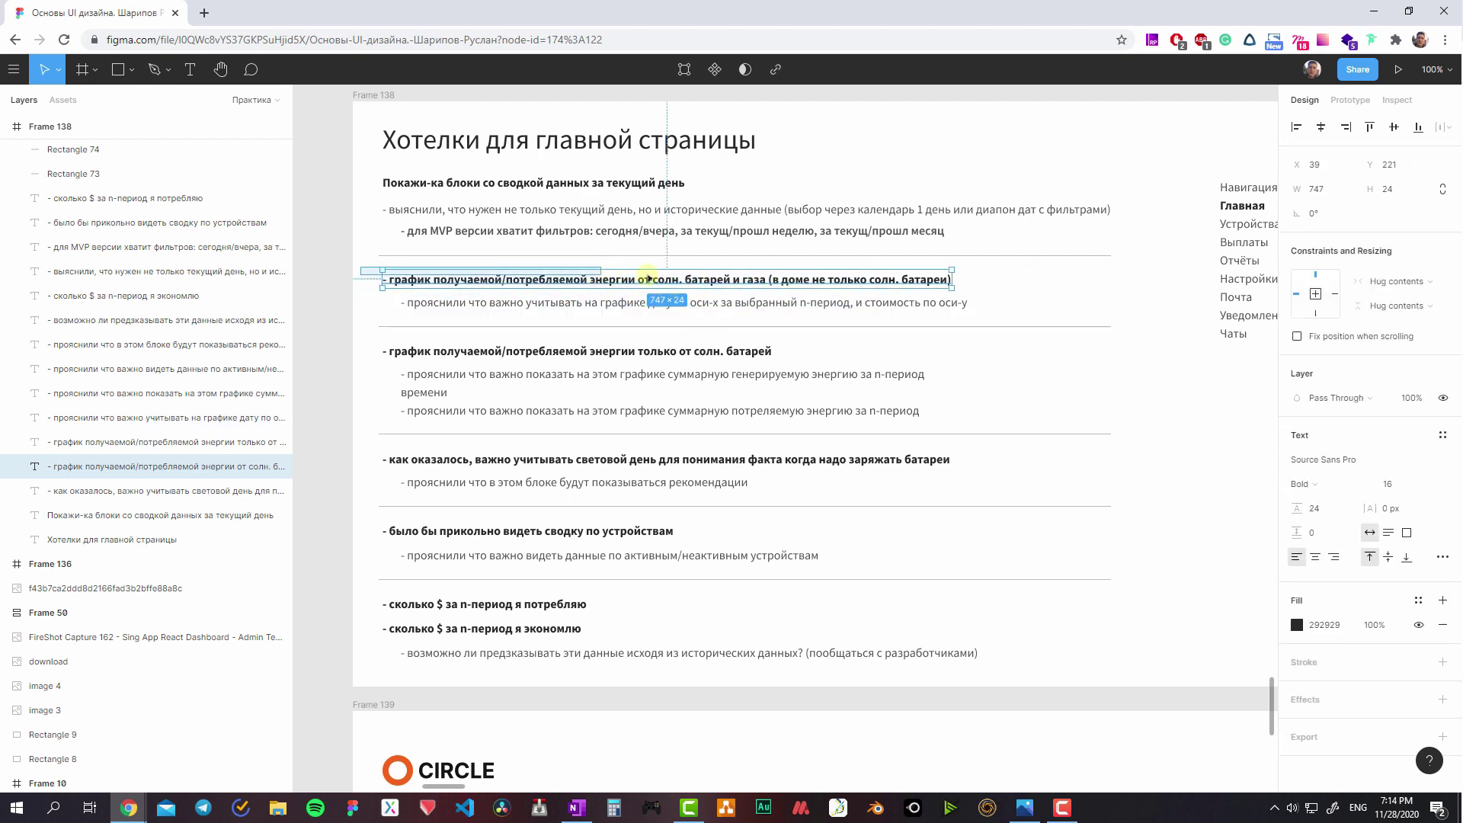
pyautogui.hscroll(2, 655, 320)
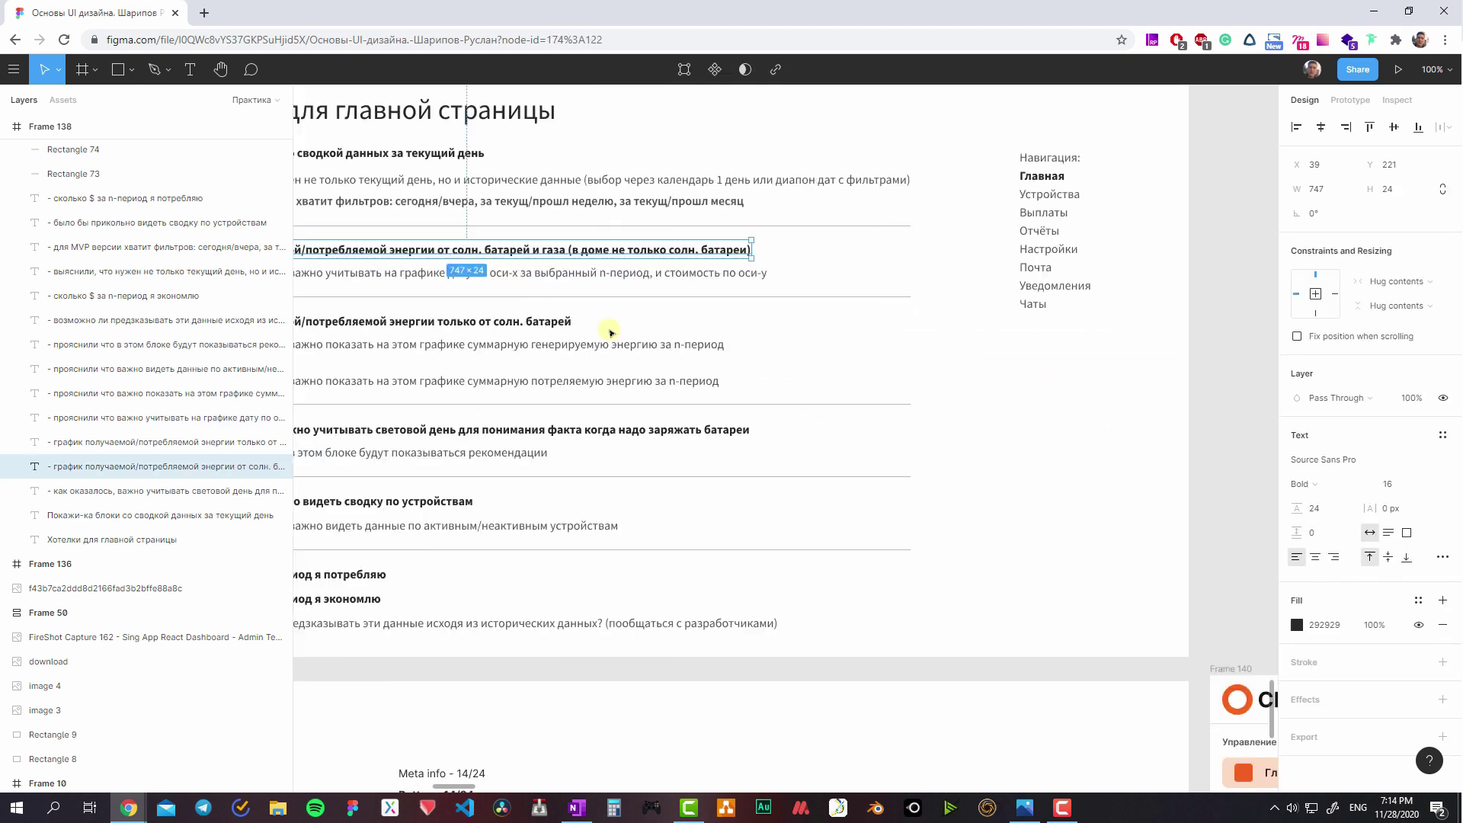
pyautogui.scroll(-5, 690, 366)
pyautogui.scroll(-3, 670, 381)
pyautogui.click(656, 366)
pyautogui.hotkey('ctrl', 'shift', '4')
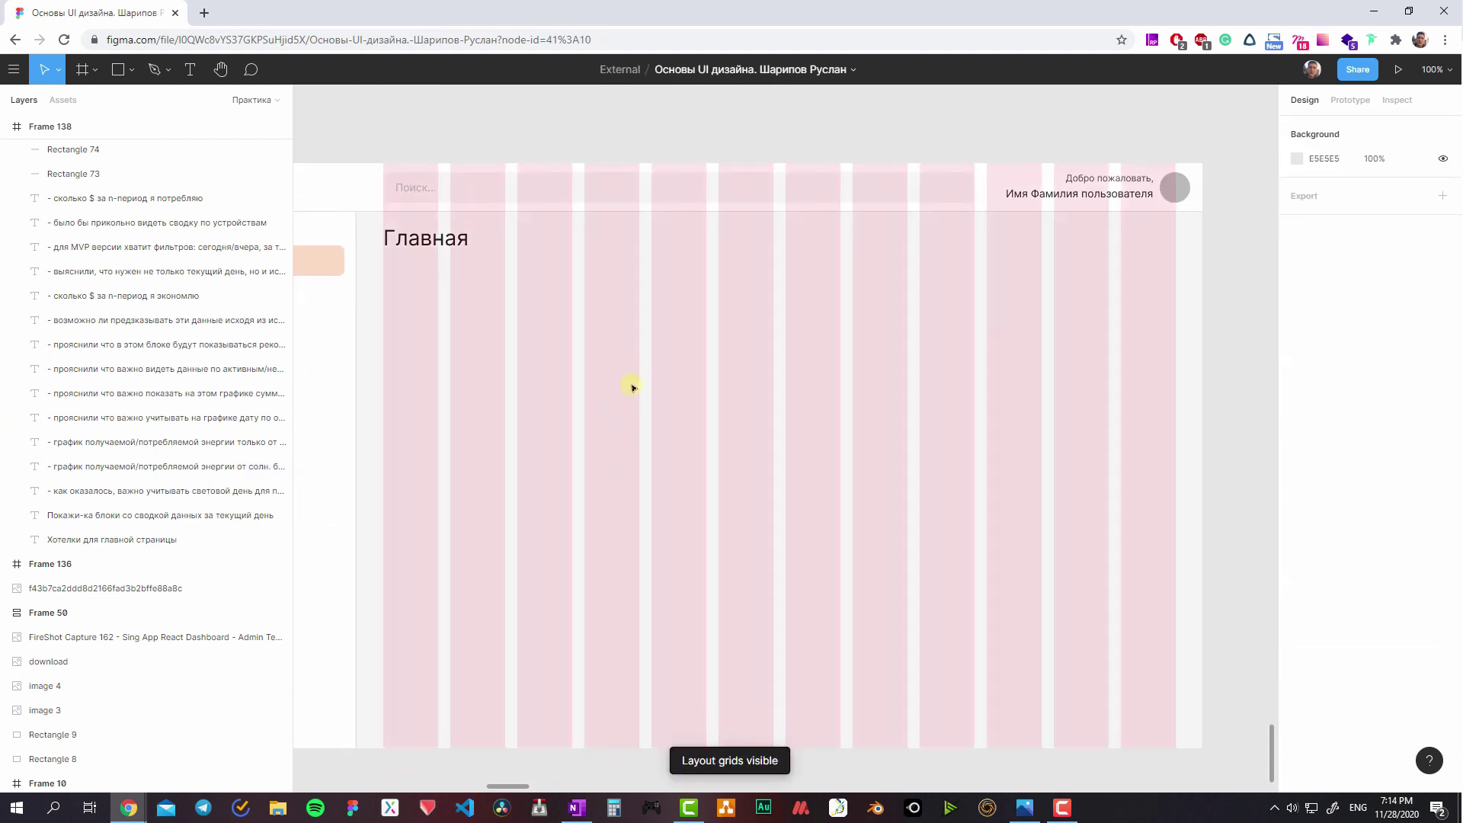
# - Draw a new frame below the Главная heading, widen it across the content area, and fill it white
pyautogui.click(441, 294)
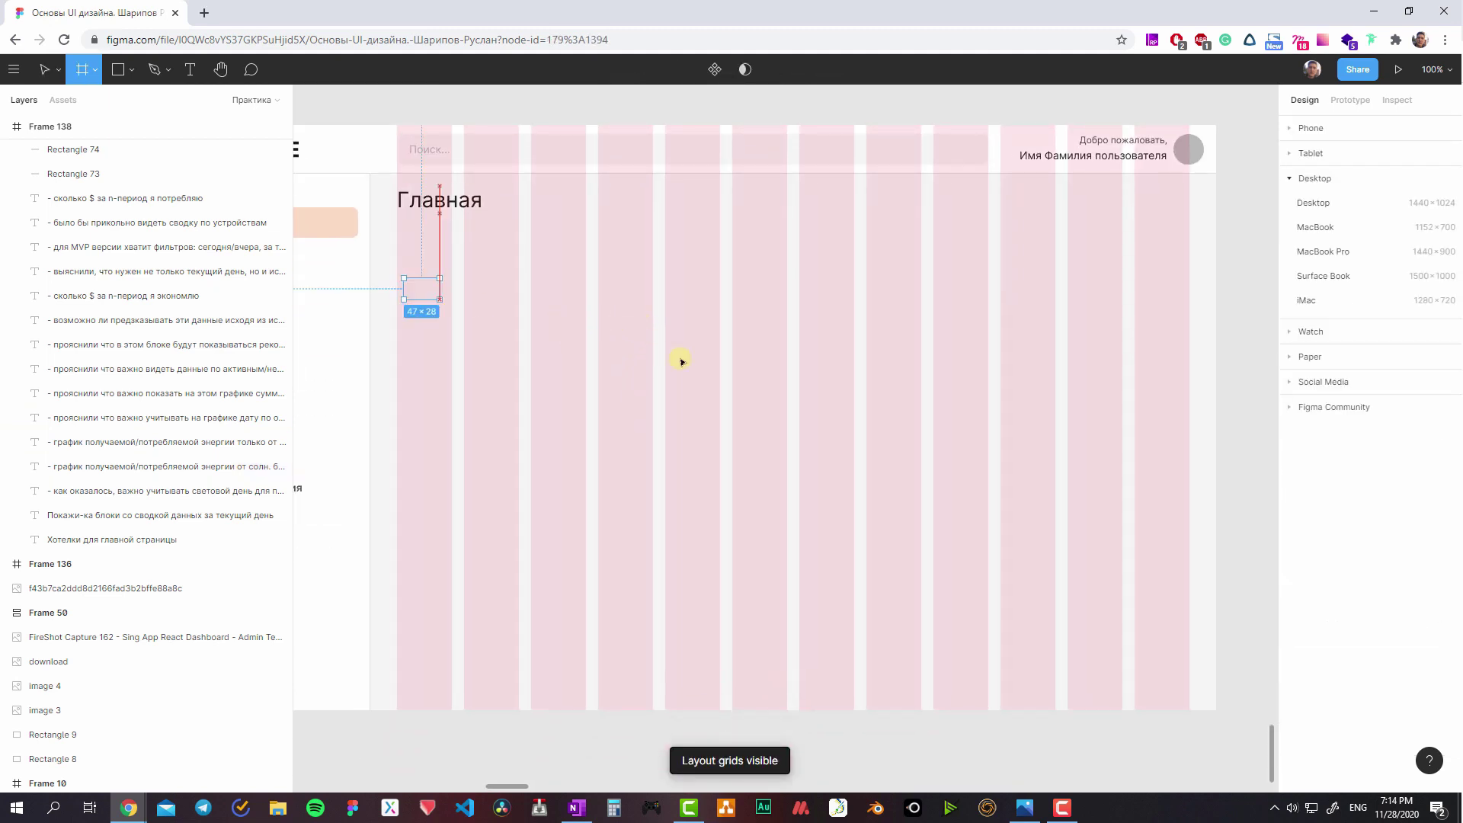
pyautogui.click(676, 359)
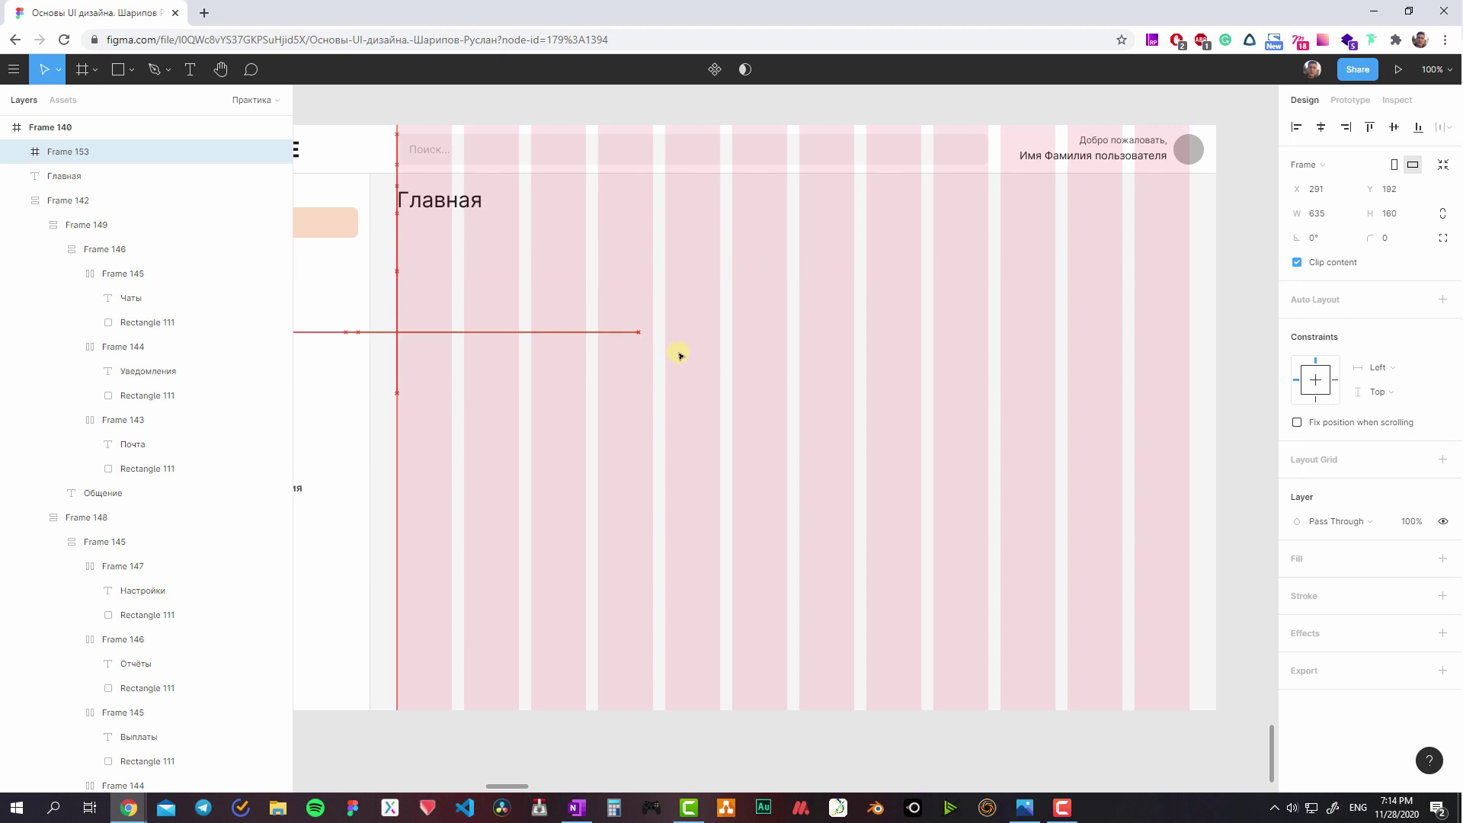
pyautogui.moveTo(673, 354); pyautogui.dragTo(677, 357)
pyautogui.moveTo(882, 393); pyautogui.dragTo(1190, 459)
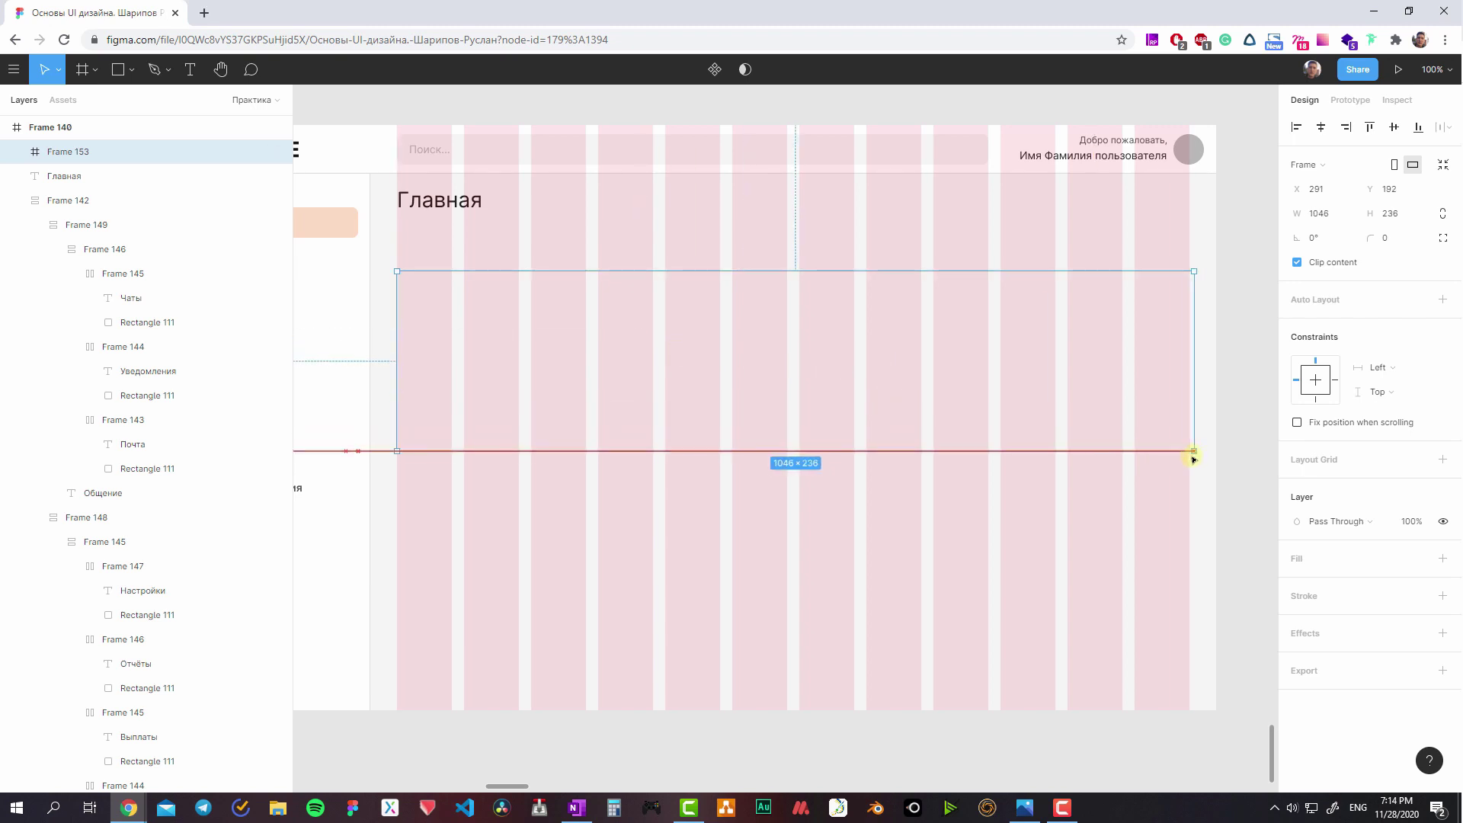
pyautogui.click(1442, 559)
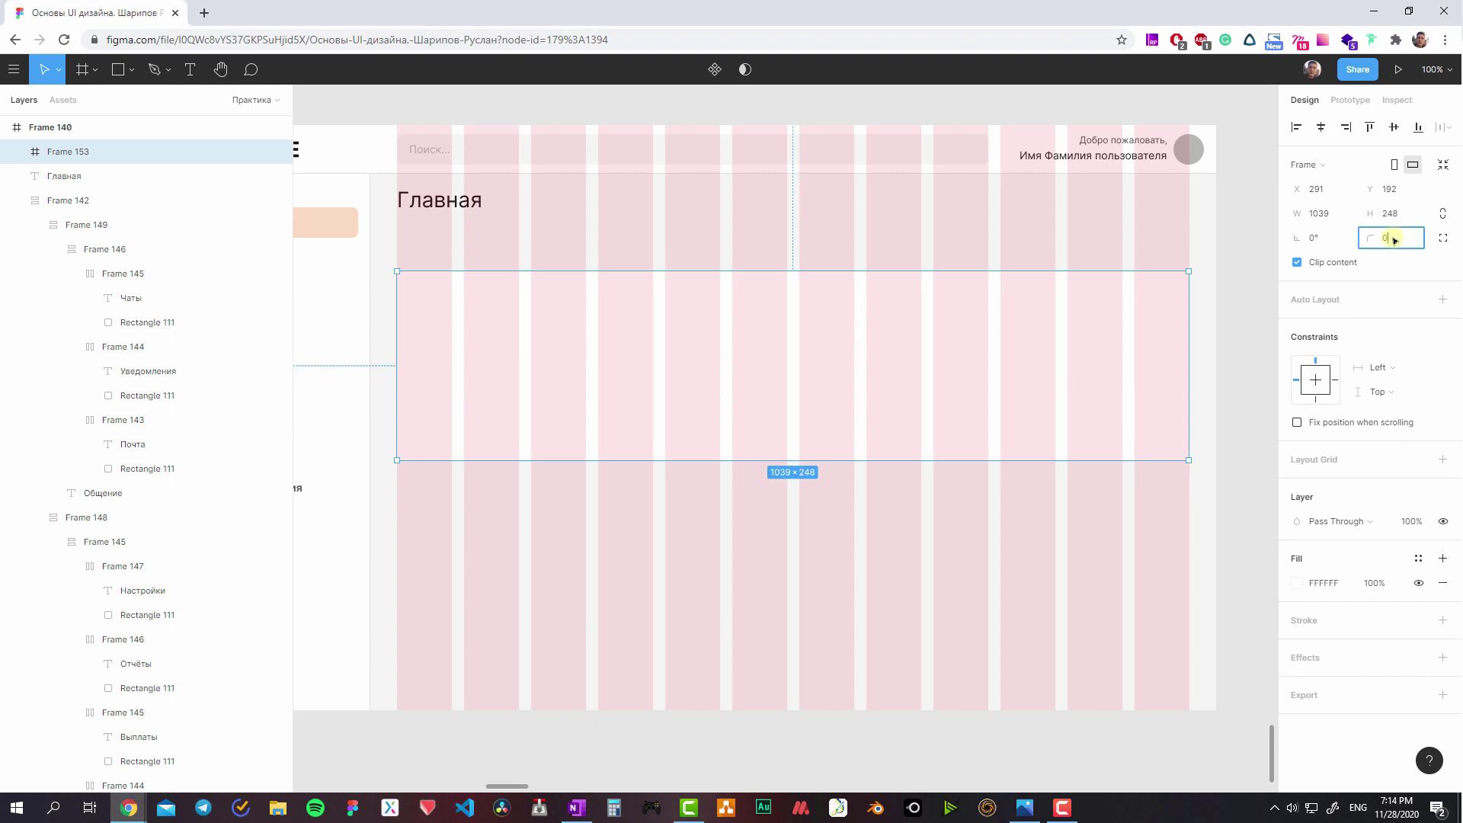
pyautogui.click(1390, 238)
pyautogui.write('8')
# - Hide the layout grids, make the white card 312 px tall, and move it up about 16 px
pyautogui.hotkey('ctrl', 'g')
pyautogui.click(688, 481)
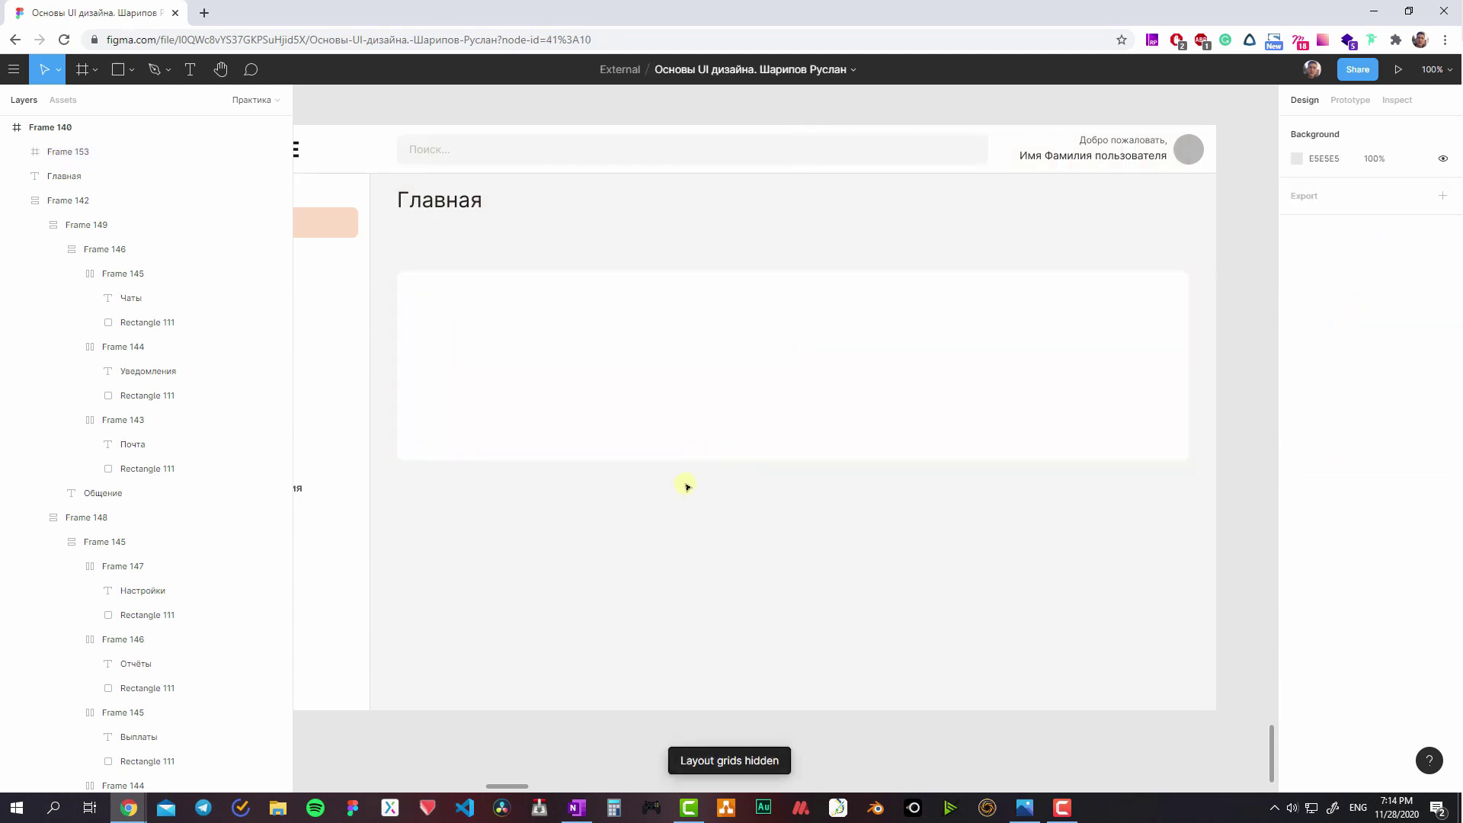
pyautogui.click(716, 376)
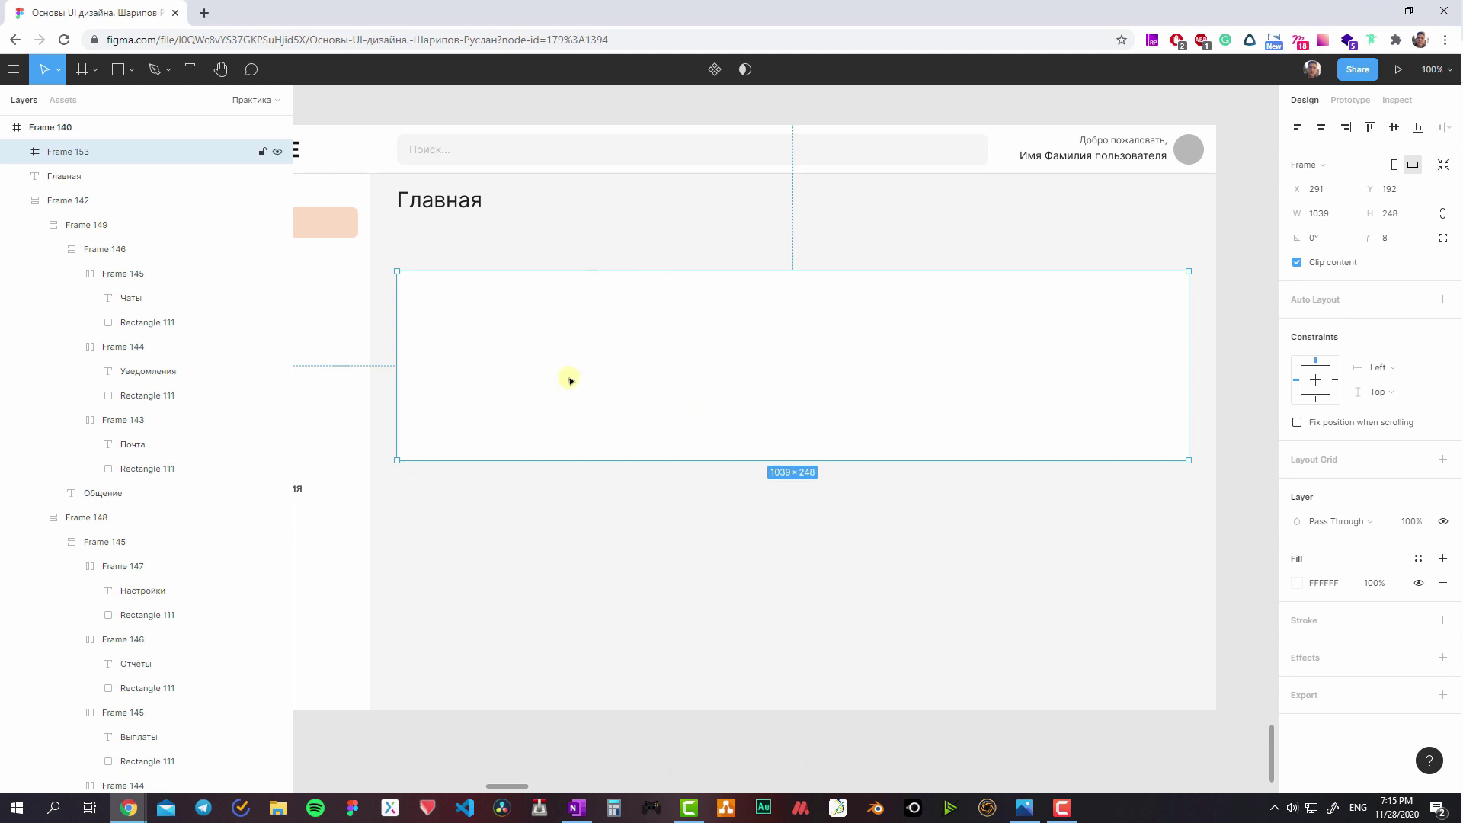
pyautogui.hotkey('ctrl', 'g')
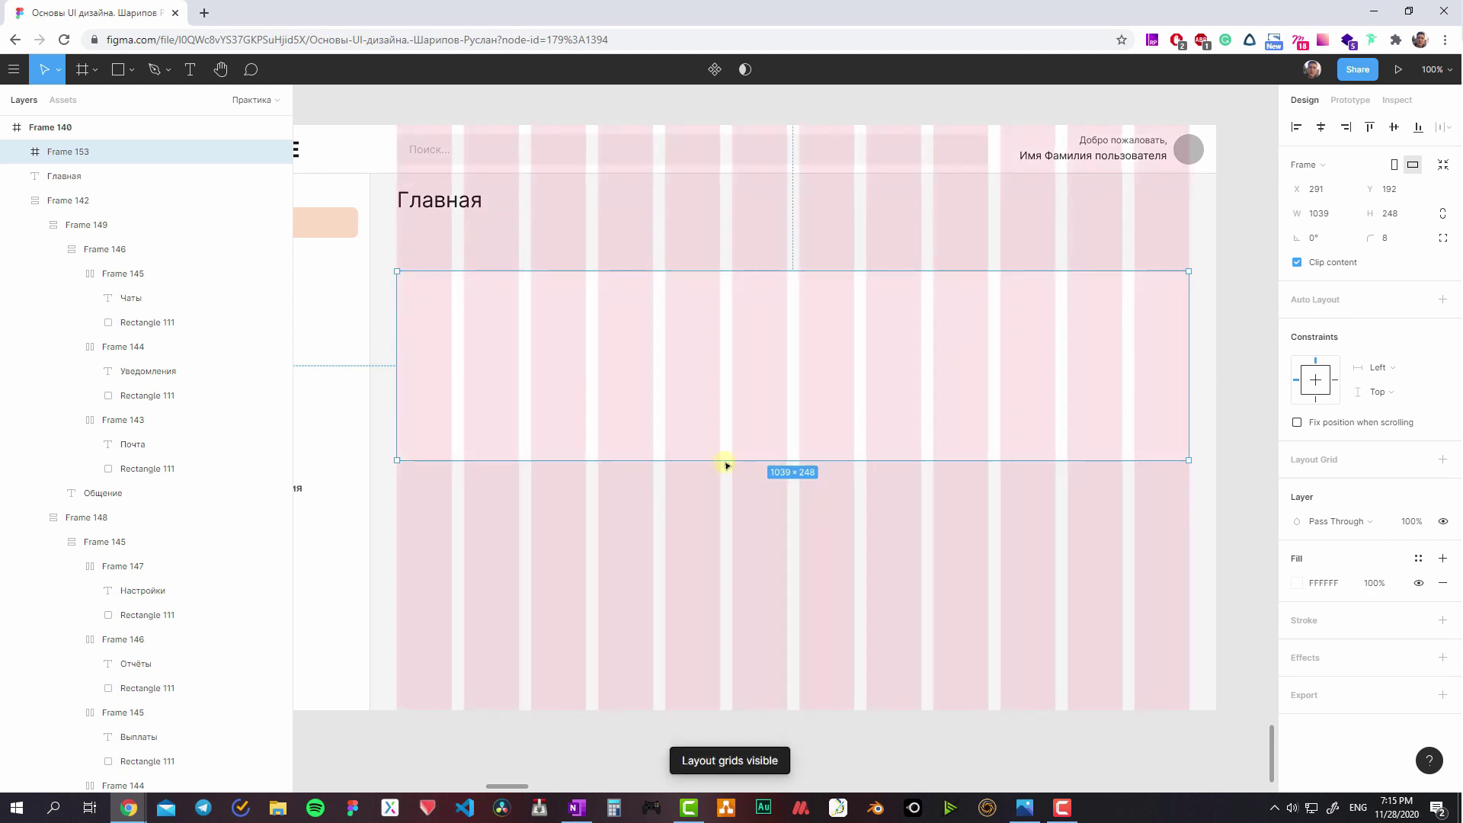
pyautogui.hotkey('ctrl', 'shift', '4')
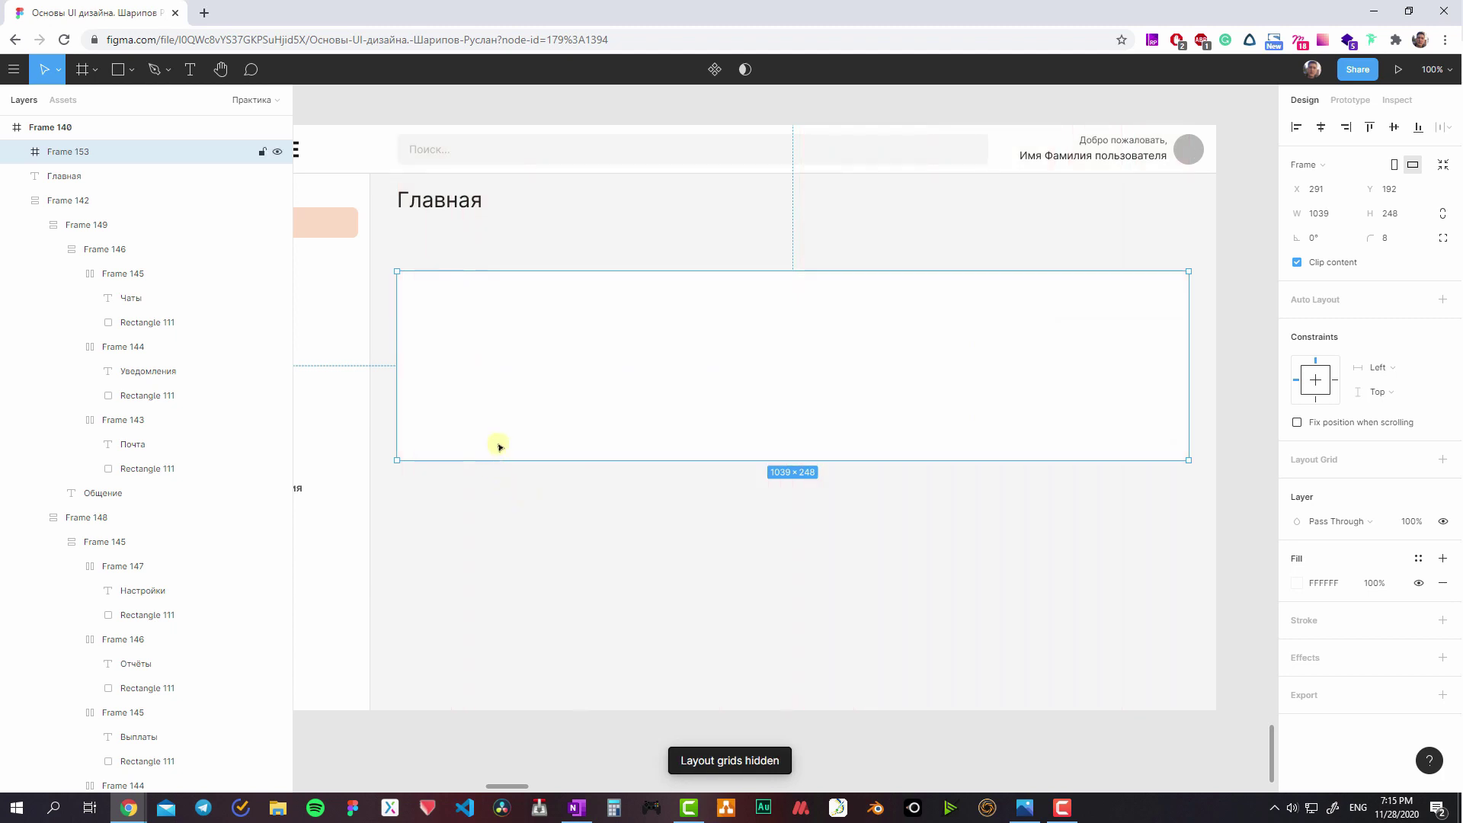
pyautogui.moveTo(507, 465); pyautogui.dragTo(588, 548)
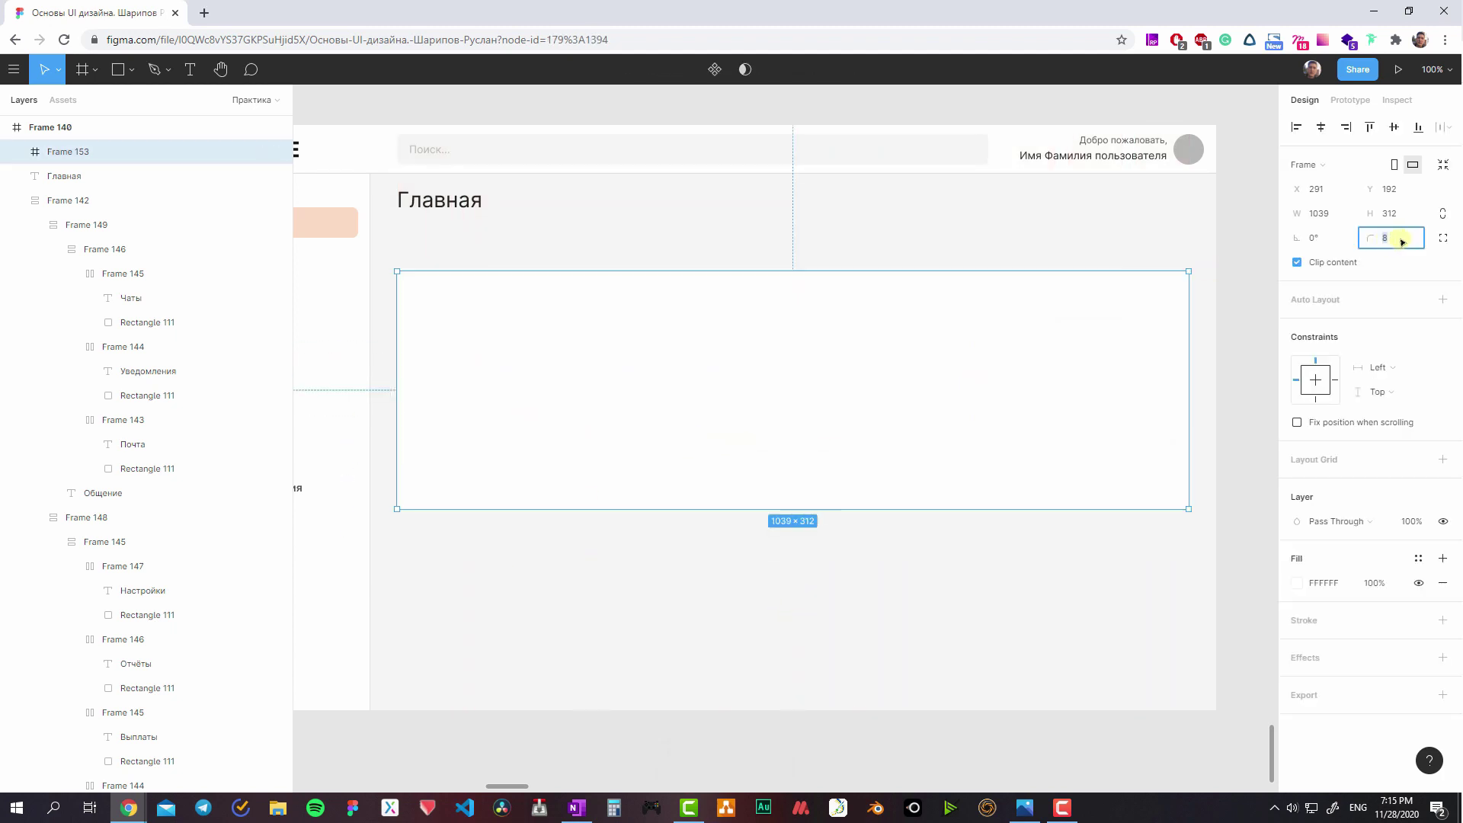
pyautogui.press('Escape')
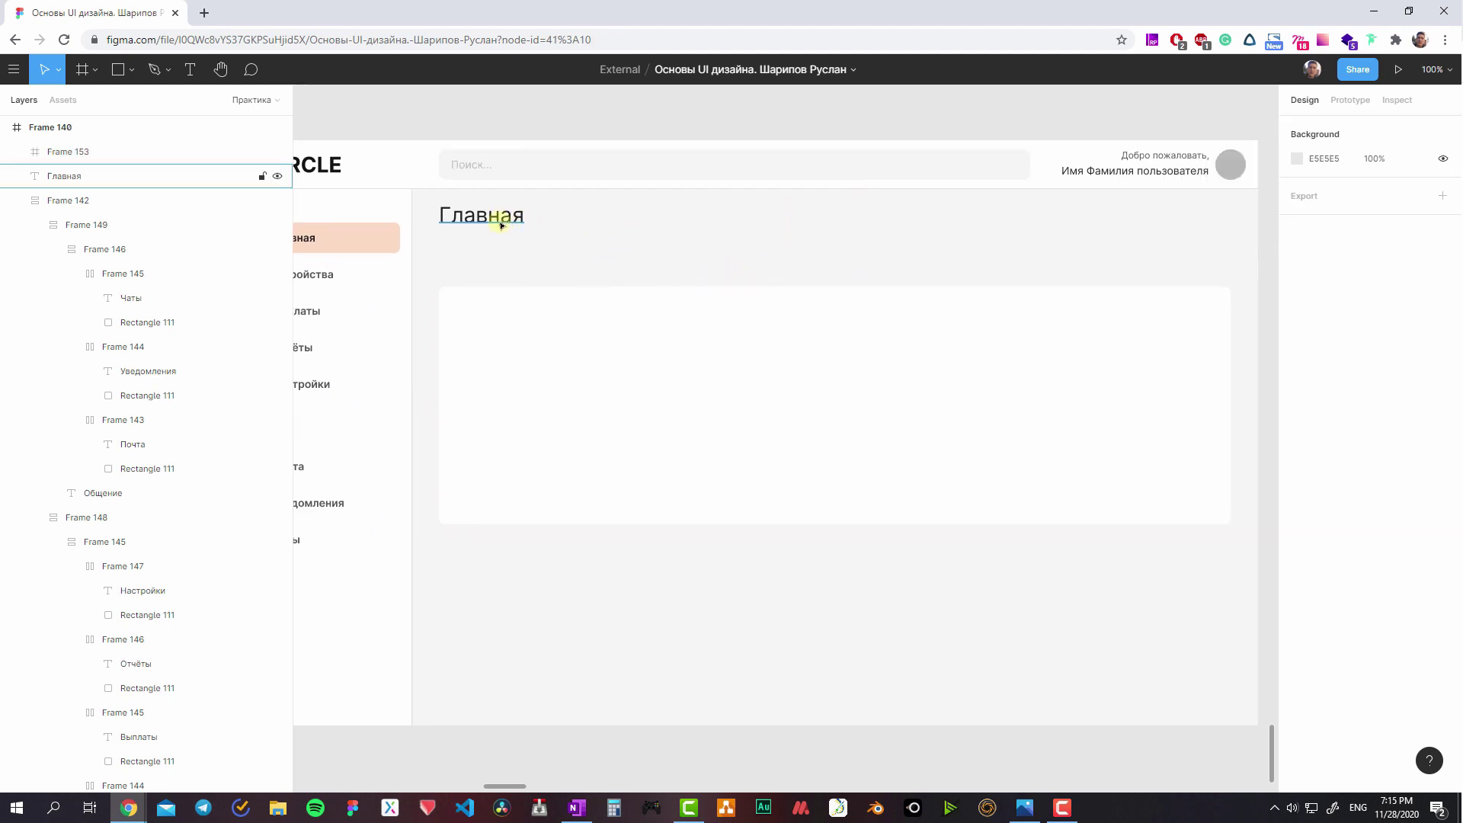
pyautogui.moveTo(495, 284); pyautogui.dragTo(490, 271)
pyautogui.press('Escape')
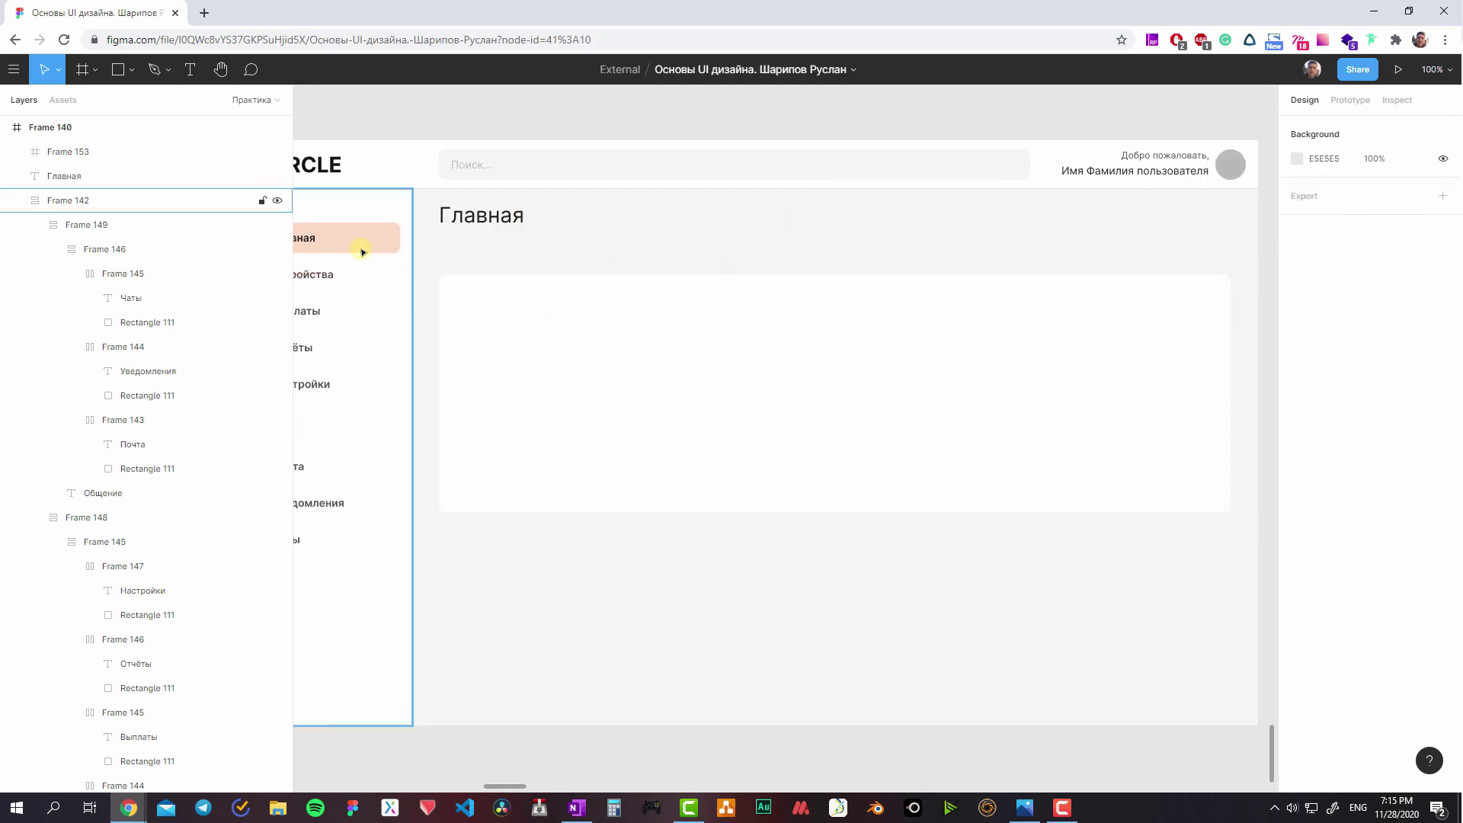
# - Select the Главная item in the Управление group, then select the white card
pyautogui.click(362, 251)
pyautogui.doubleClick(486, 220)
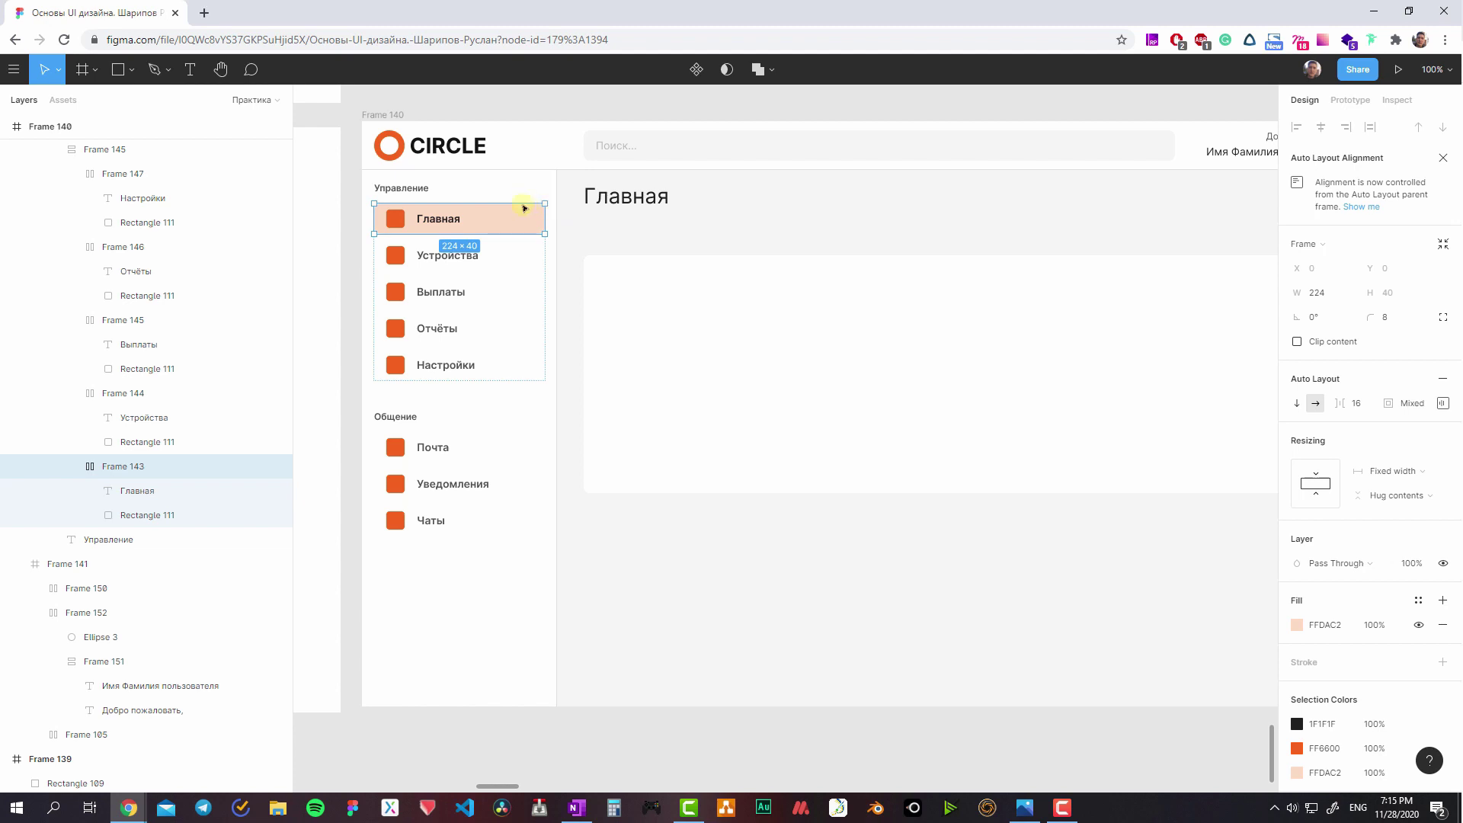
pyautogui.click(750, 337)
pyautogui.hscroll(3, 742, 339)
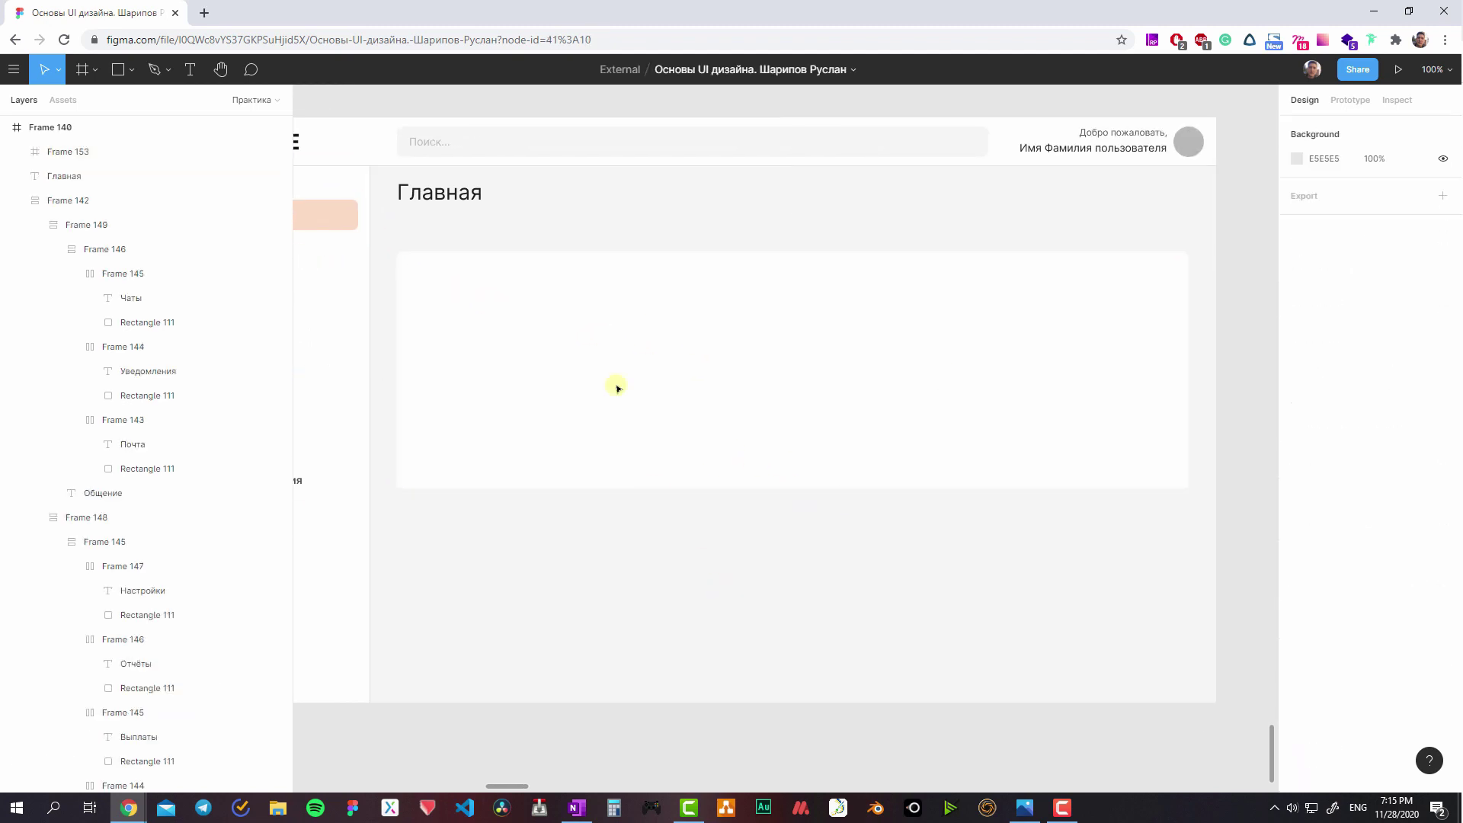
# - Try a smaller duplicate of the card, undo it, and reselect the original card
pyautogui.hotkey('ctrl', 'd')
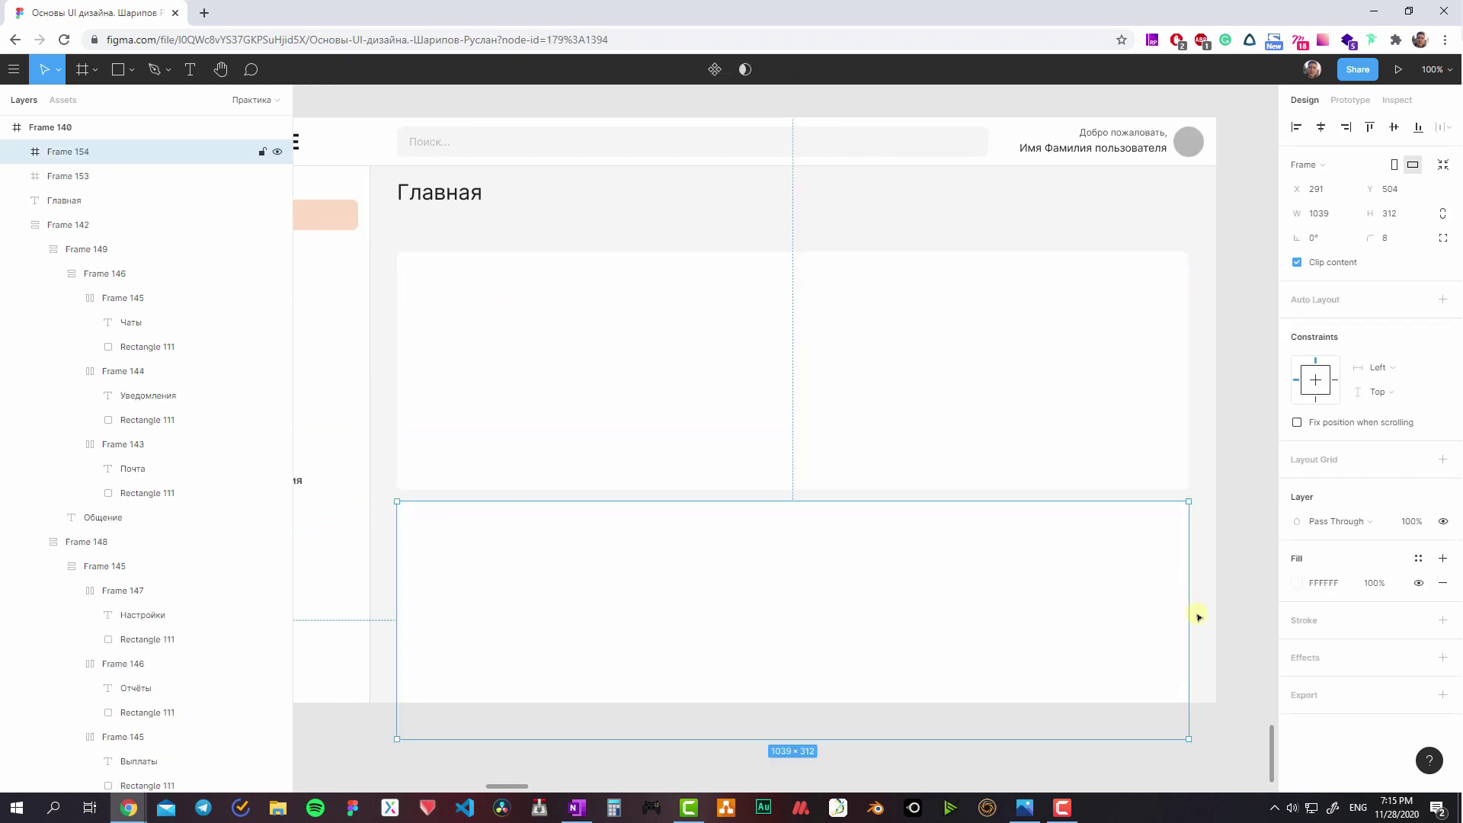
pyautogui.moveTo(1189, 611)
pyautogui.mouseDown()
pyautogui.moveTo(695, 601)
pyautogui.moveTo(978, 629)
pyautogui.mouseUp()
pyautogui.hotkey('ctrl', 'shift', '4')
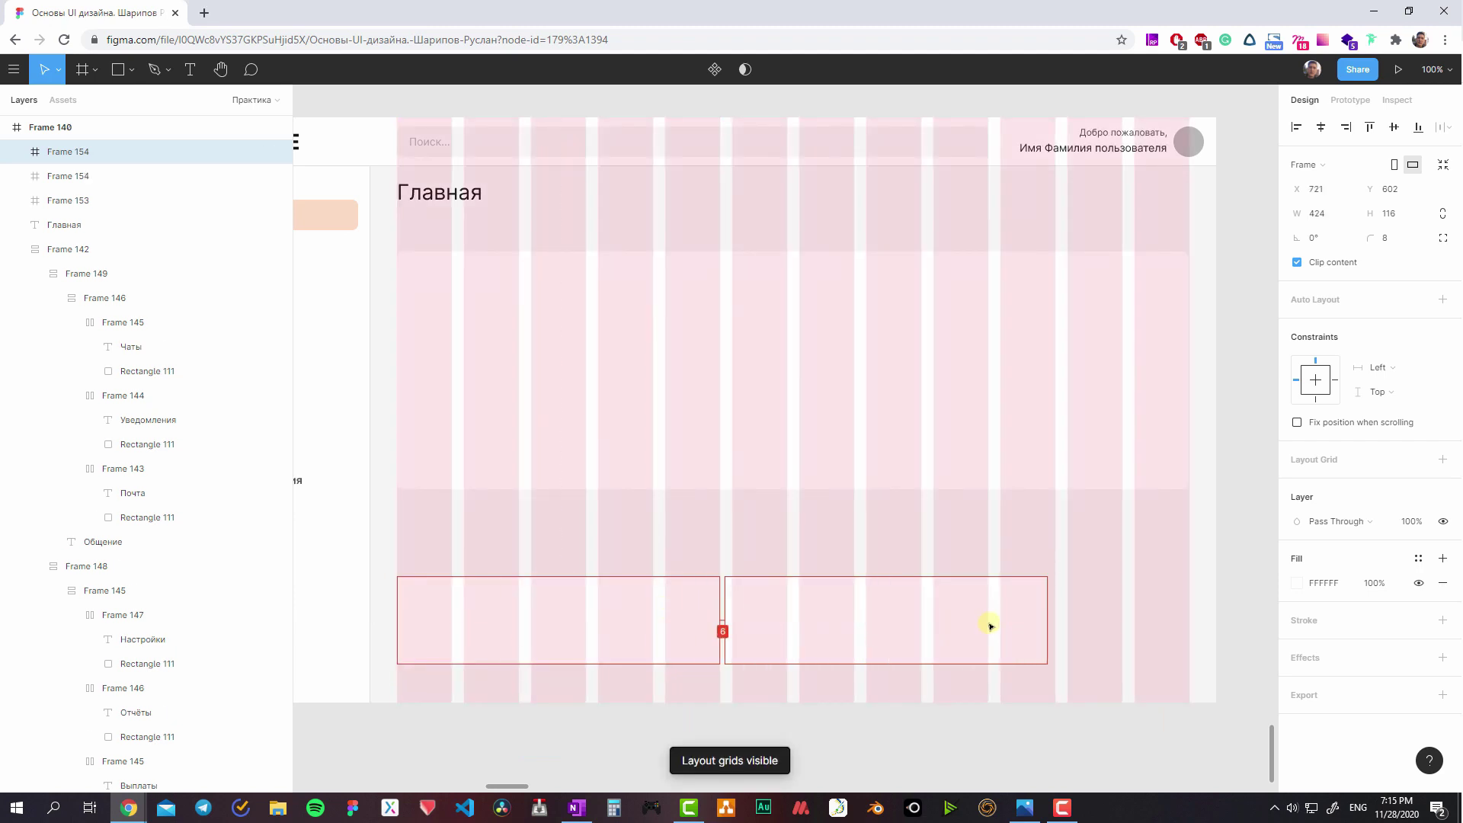
pyautogui.hotkey('ctrl', 'z')
pyautogui.hotkey('ctrl', 'z')
pyautogui.hotkey('ctrl', 'z')
pyautogui.hotkey('ctrl', 'shift', '4')
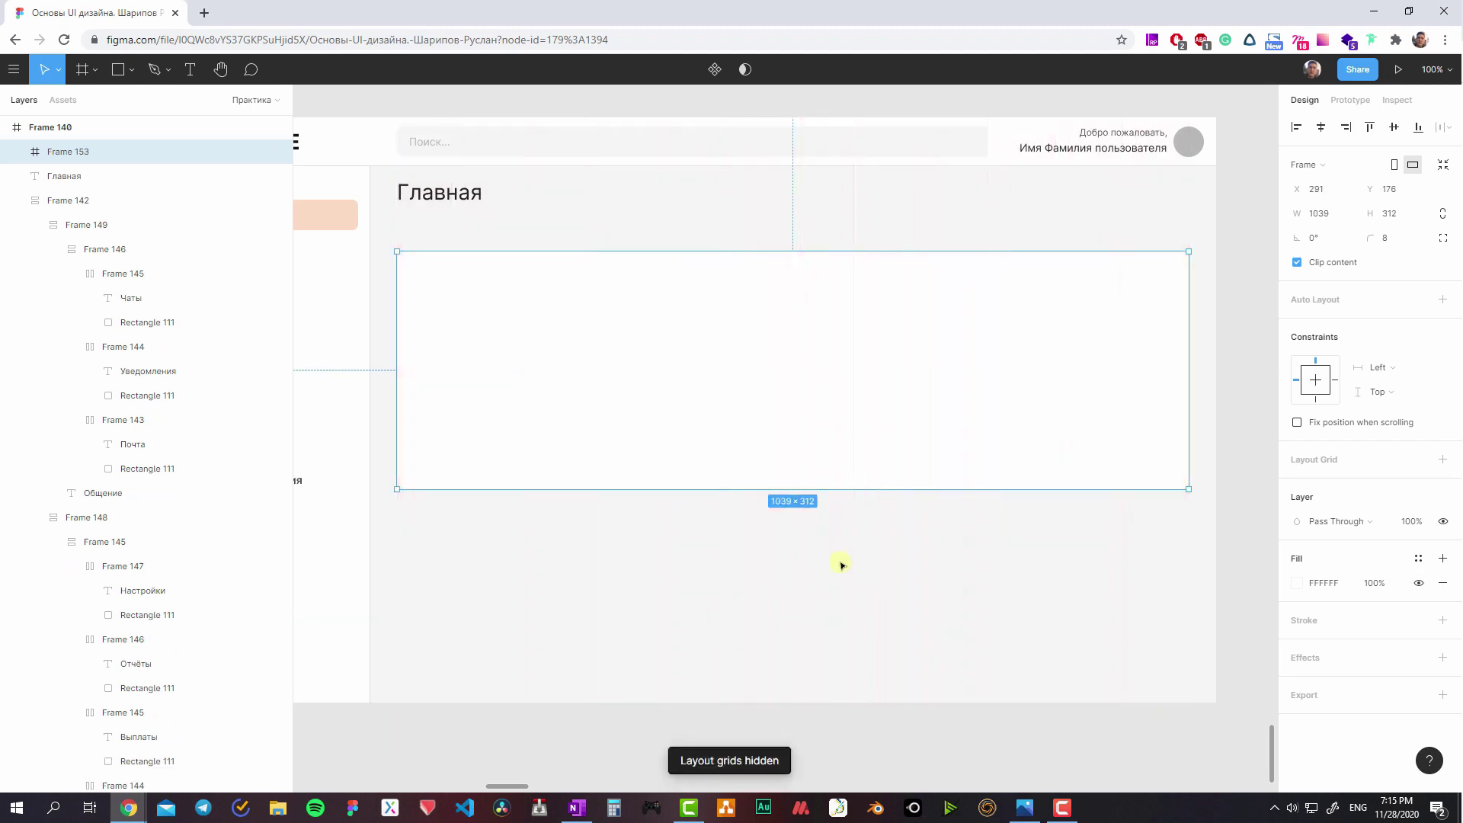
pyautogui.click(595, 536)
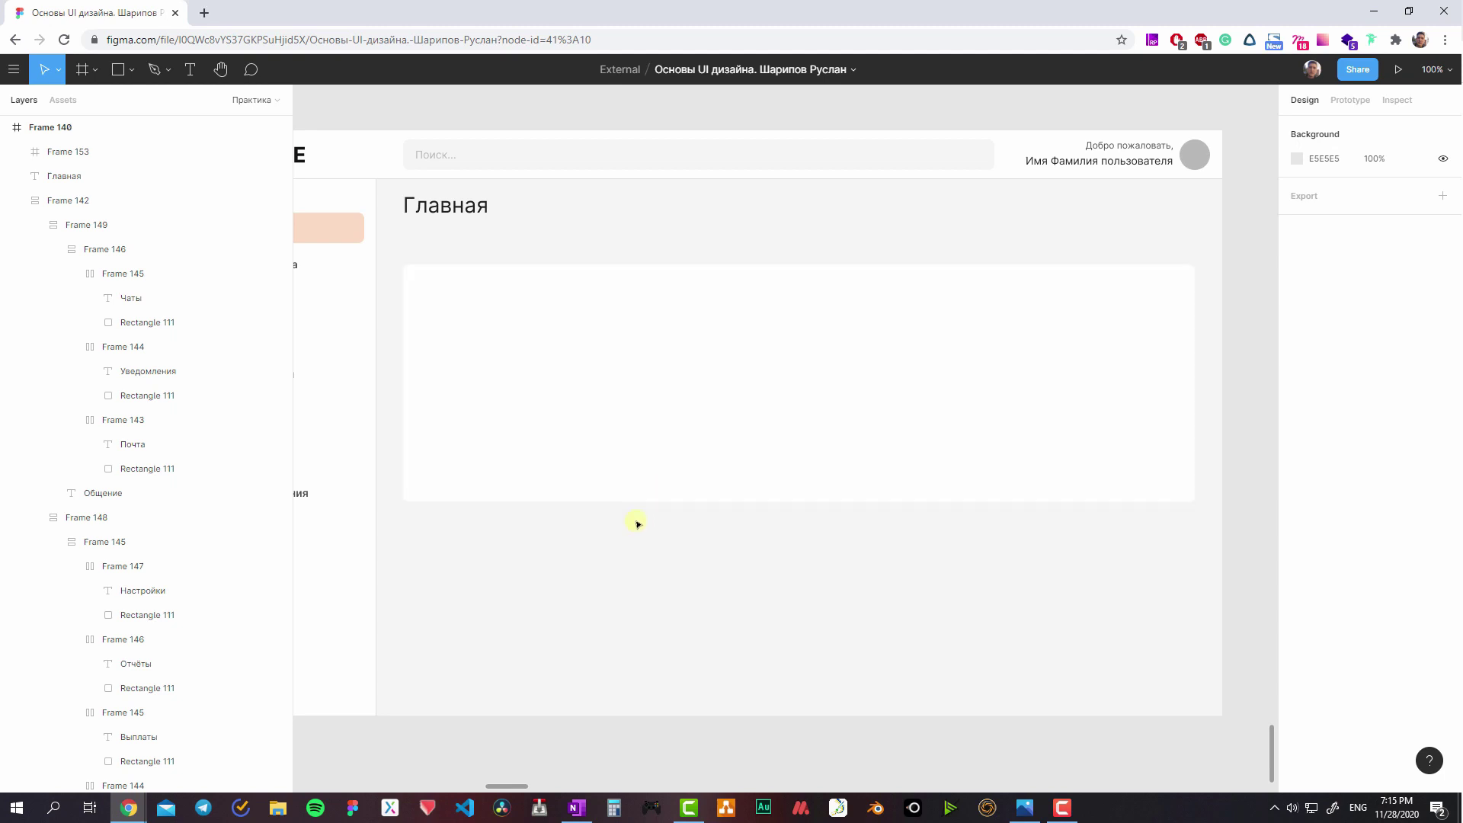
pyautogui.click(674, 463)
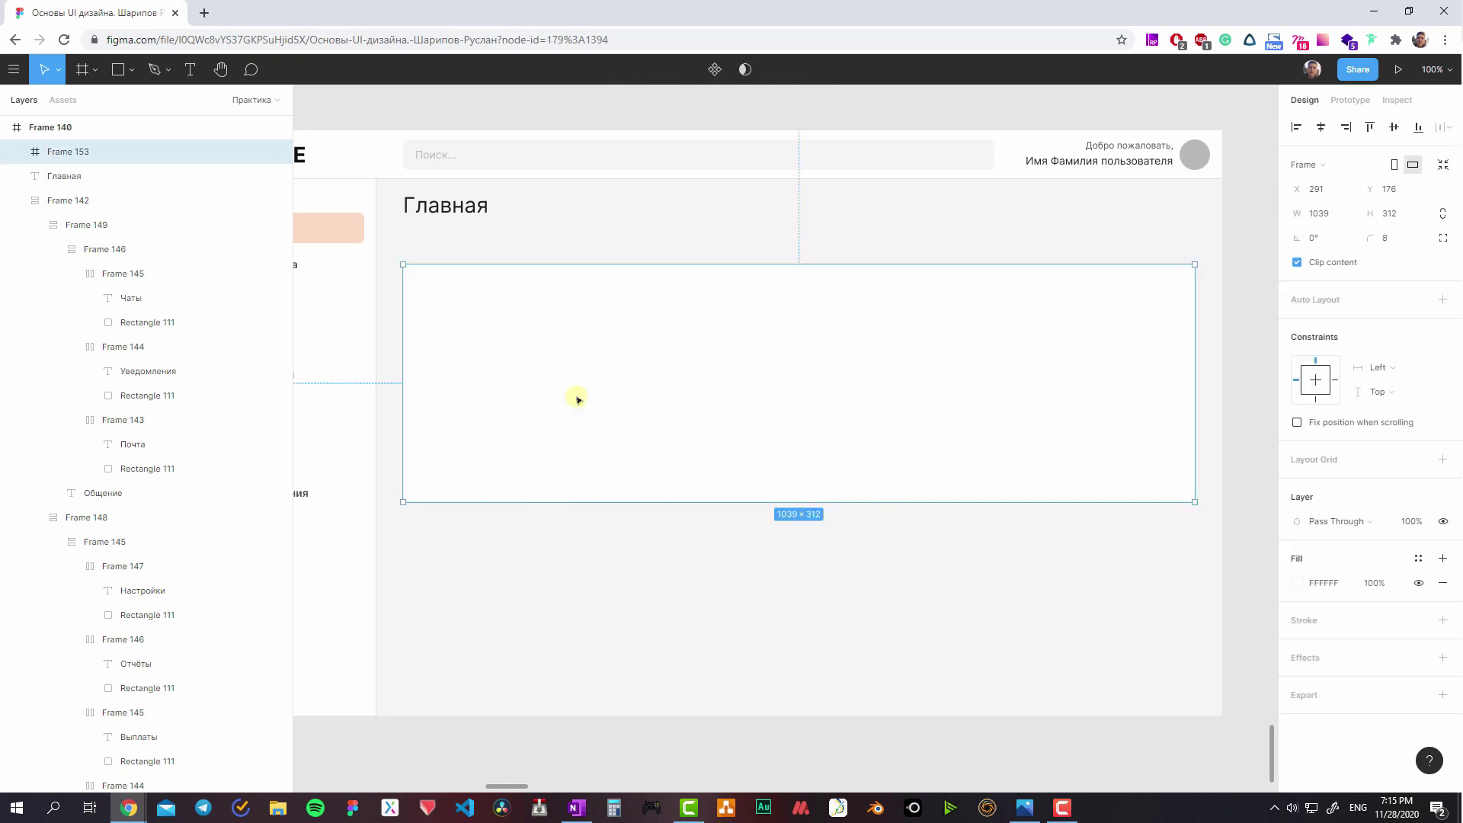
# - Add a drop shadow to the card with Y offset 2, blur 2 and 12% opacity
pyautogui.click(1440, 657)
pyautogui.click(1040, 564)
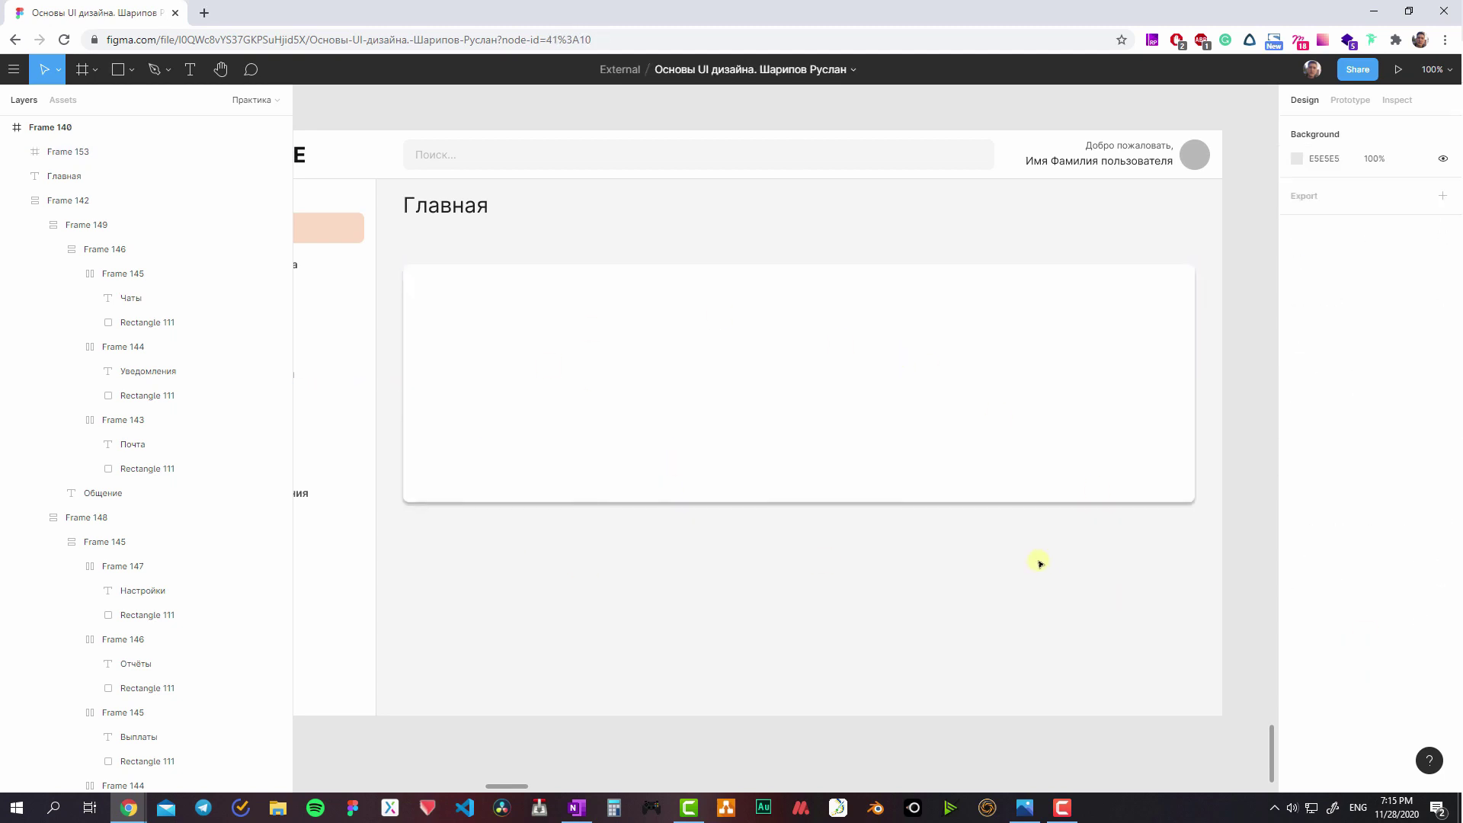
pyautogui.click(1021, 496)
pyautogui.click(1295, 681)
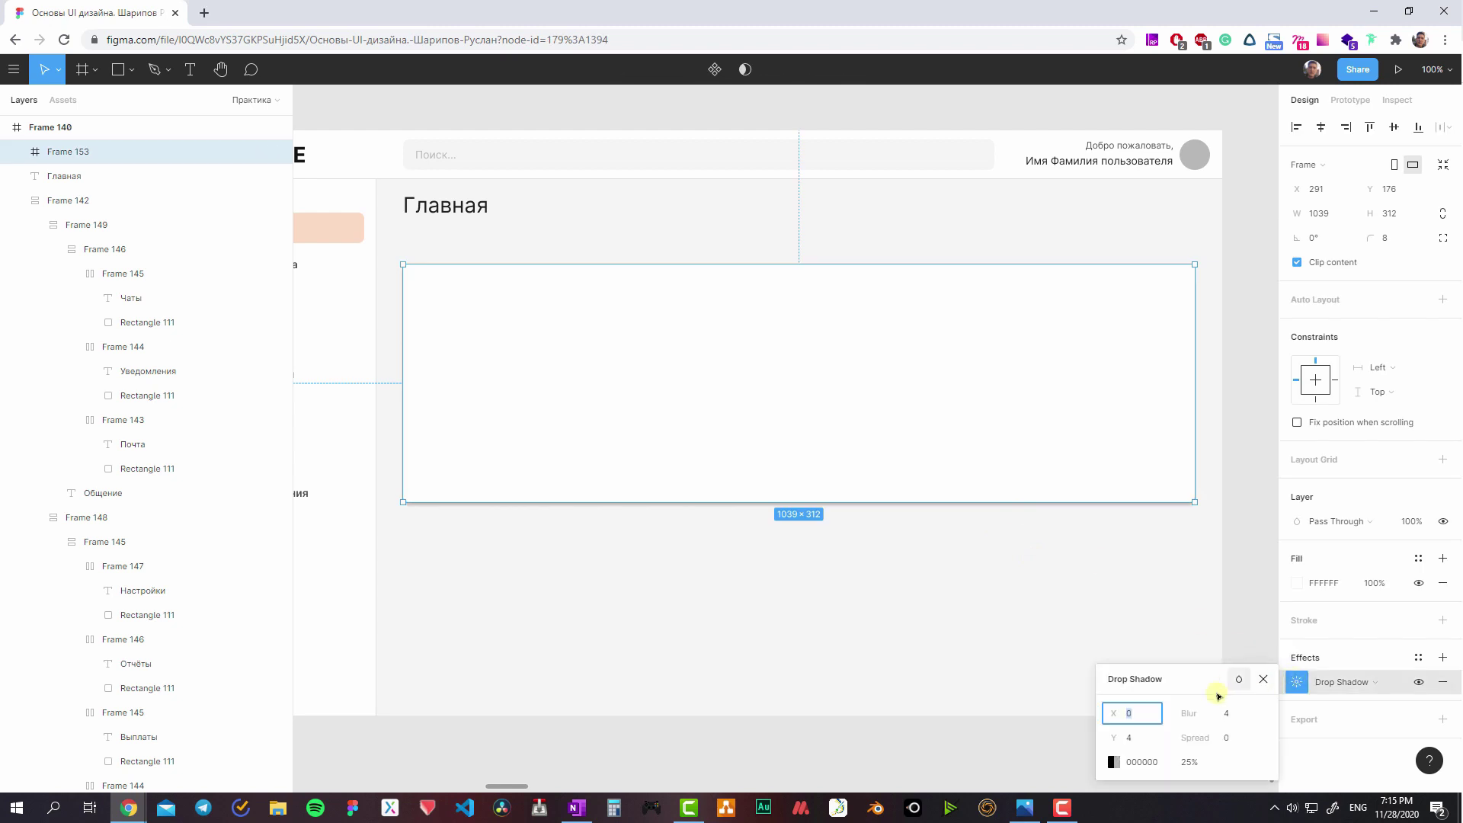
pyautogui.press('Tab')
pyautogui.write('2')
pyautogui.press('Tab')
pyautogui.write('2')
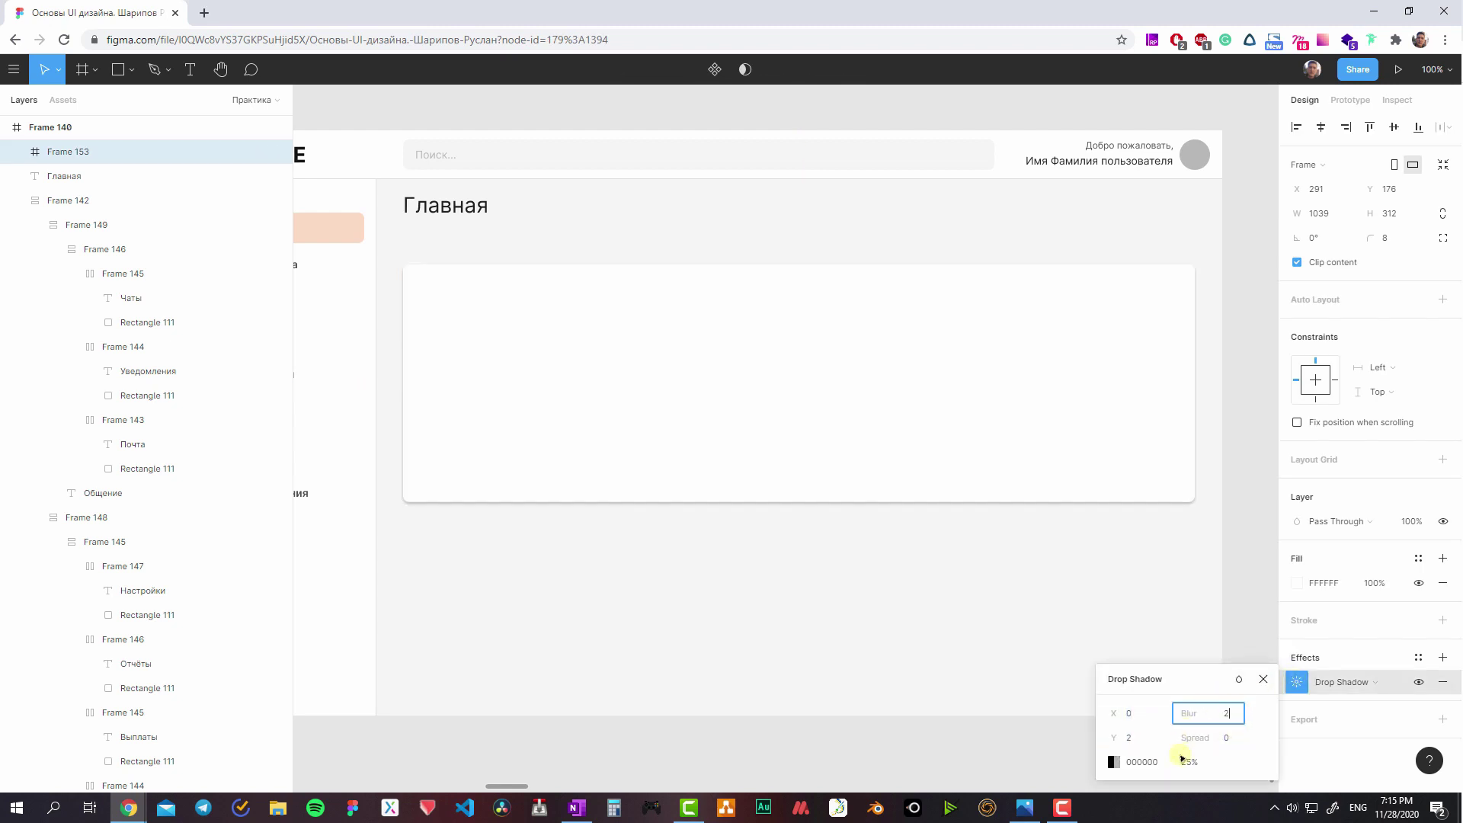
pyautogui.click(1207, 762)
pyautogui.write('12')
pyautogui.press('Return')
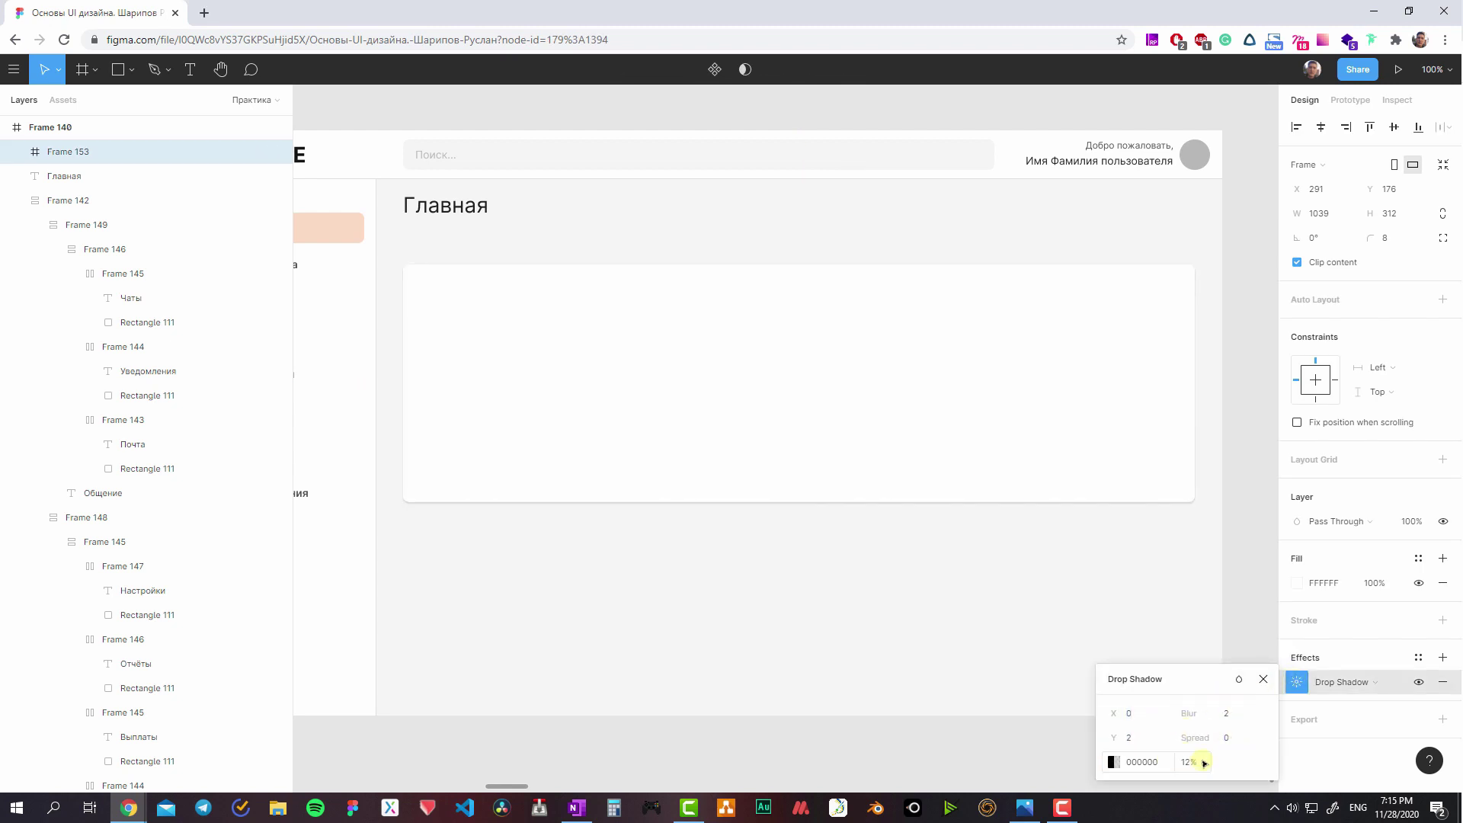
# - Lower the shadow opacity to 8% and recheck the shadow settings
pyautogui.click(1203, 766)
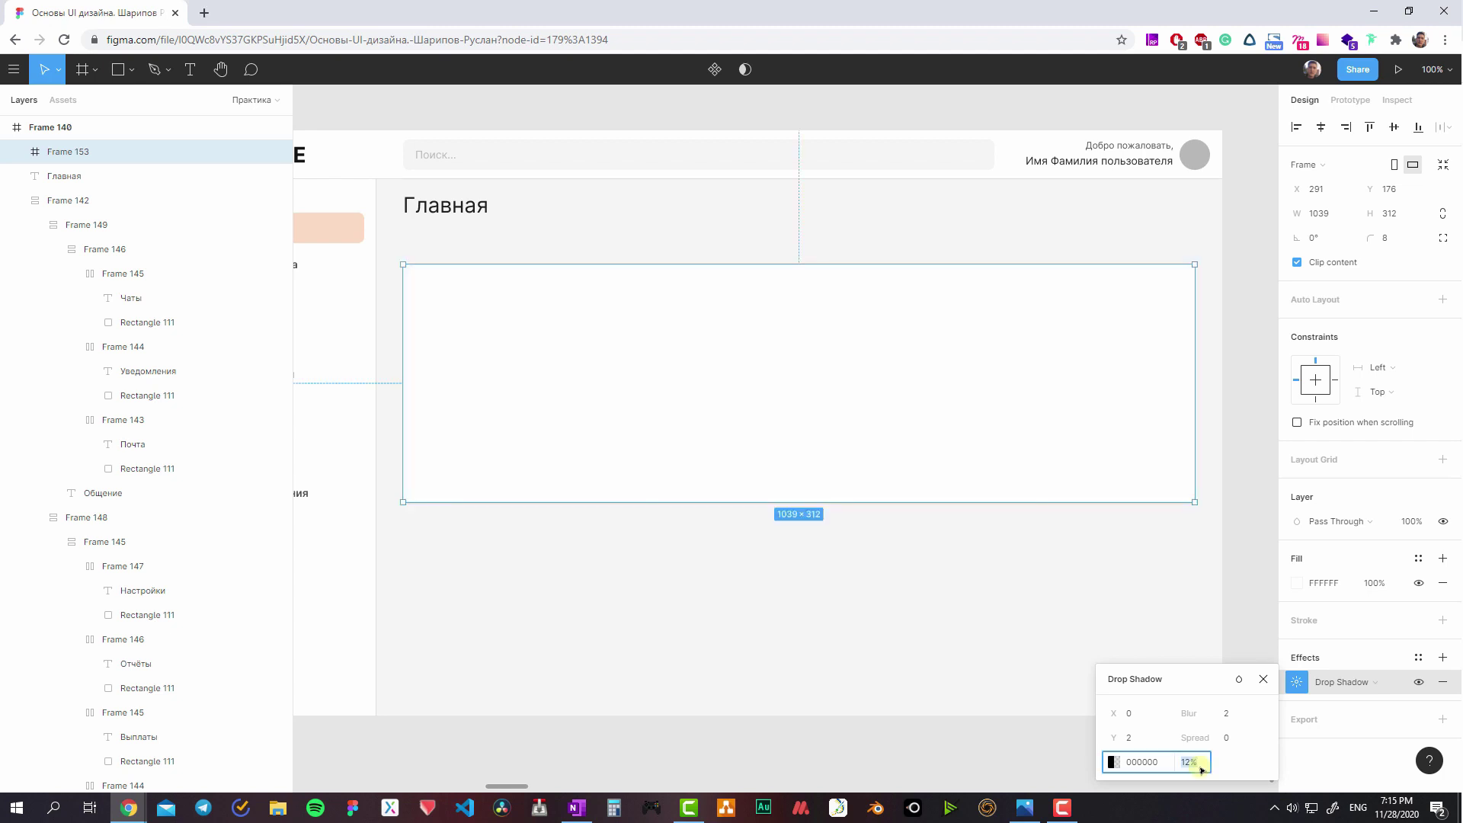
pyautogui.write('8')
pyautogui.press('Return')
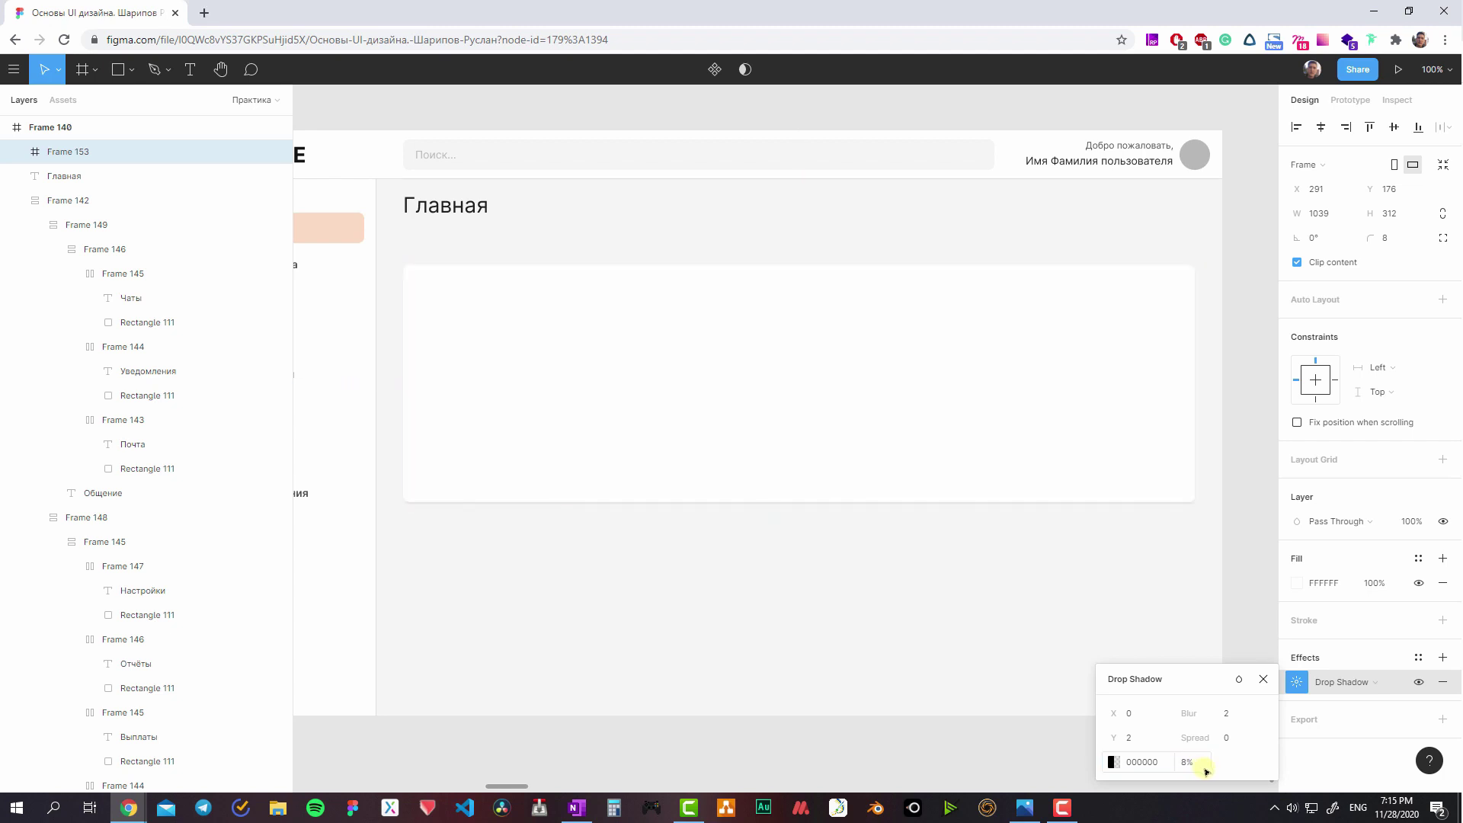
pyautogui.click(686, 549)
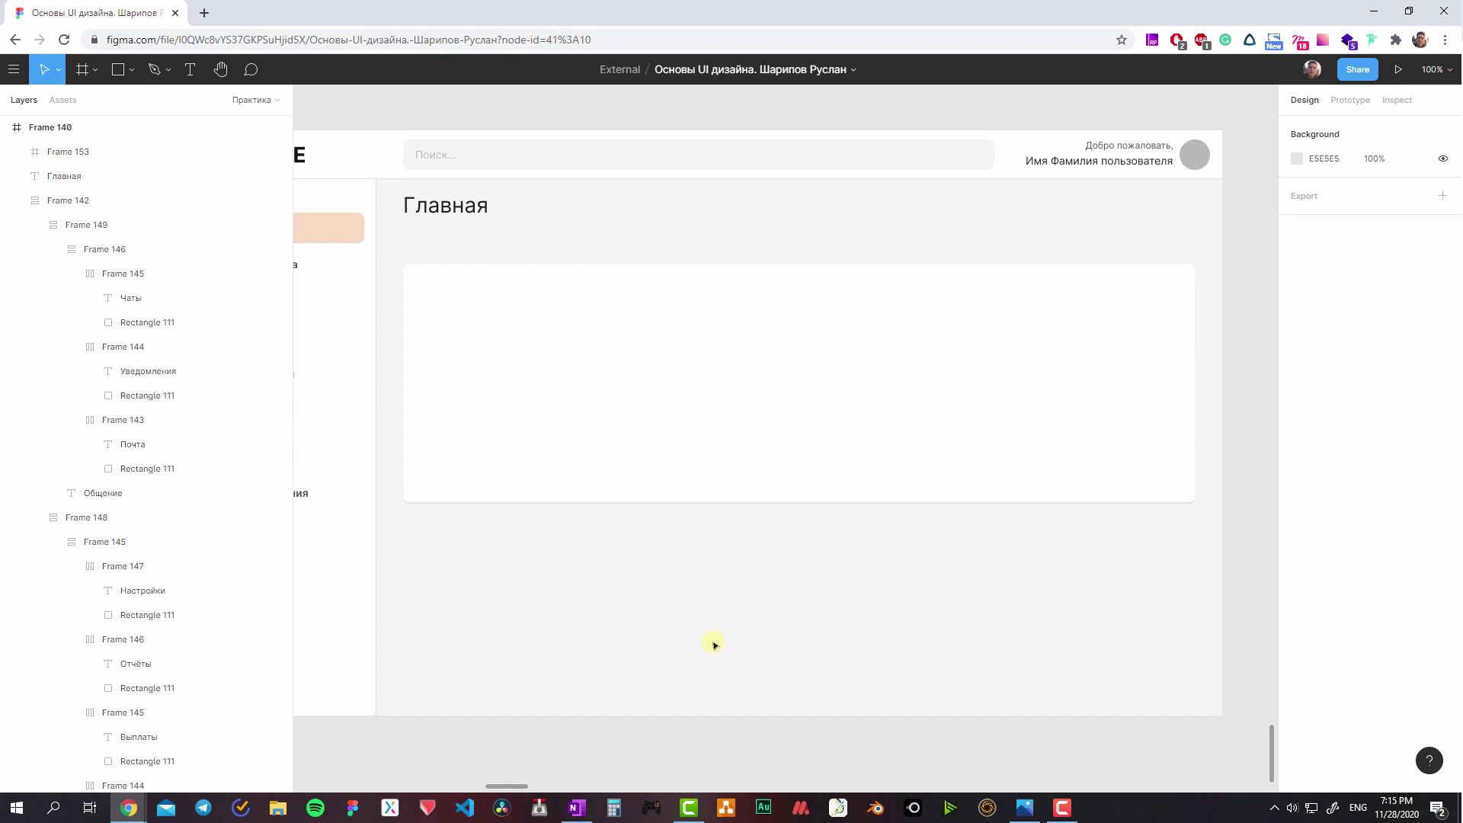
pyautogui.click(765, 440)
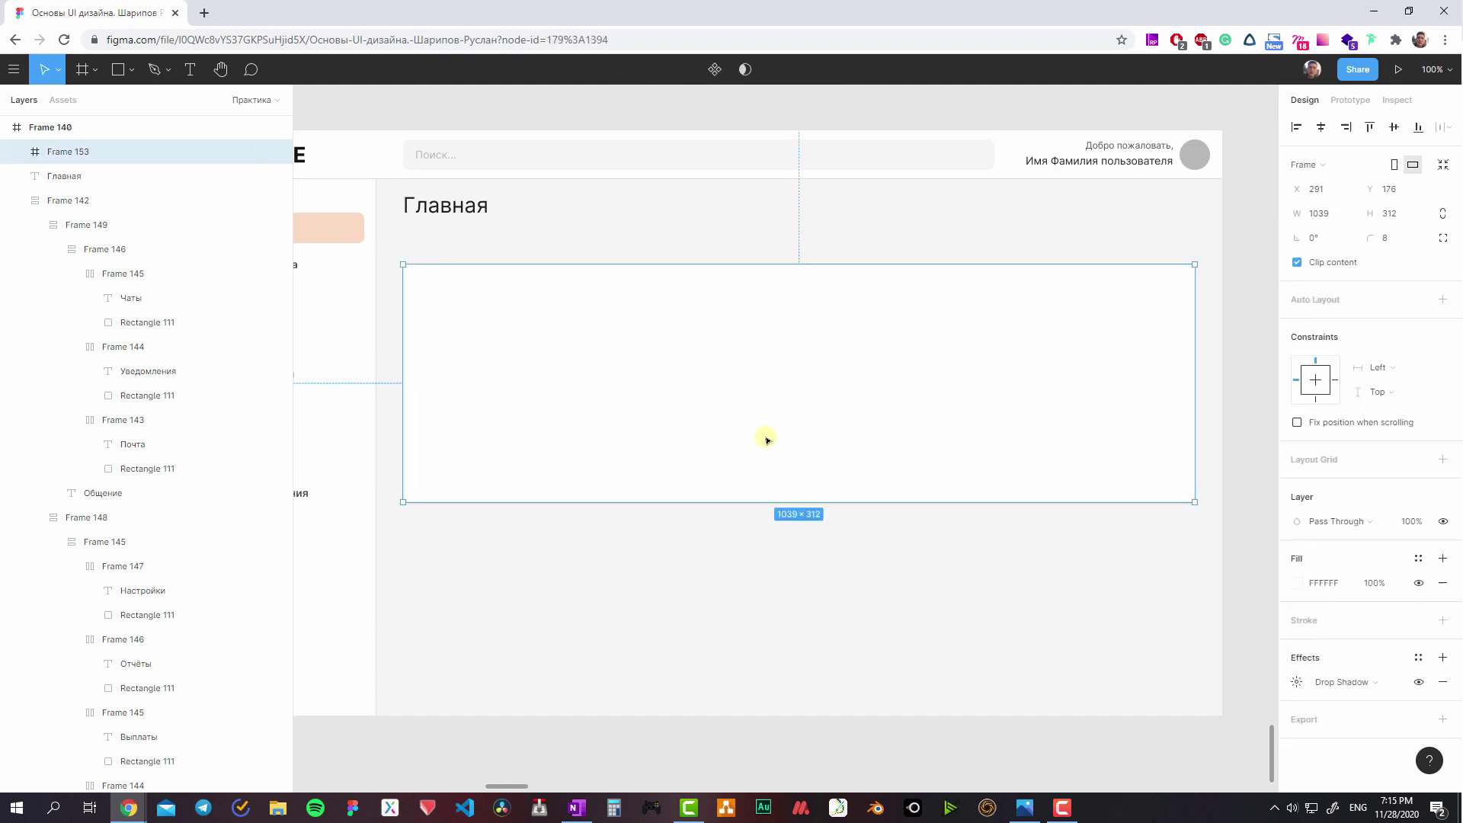
pyautogui.click(1296, 682)
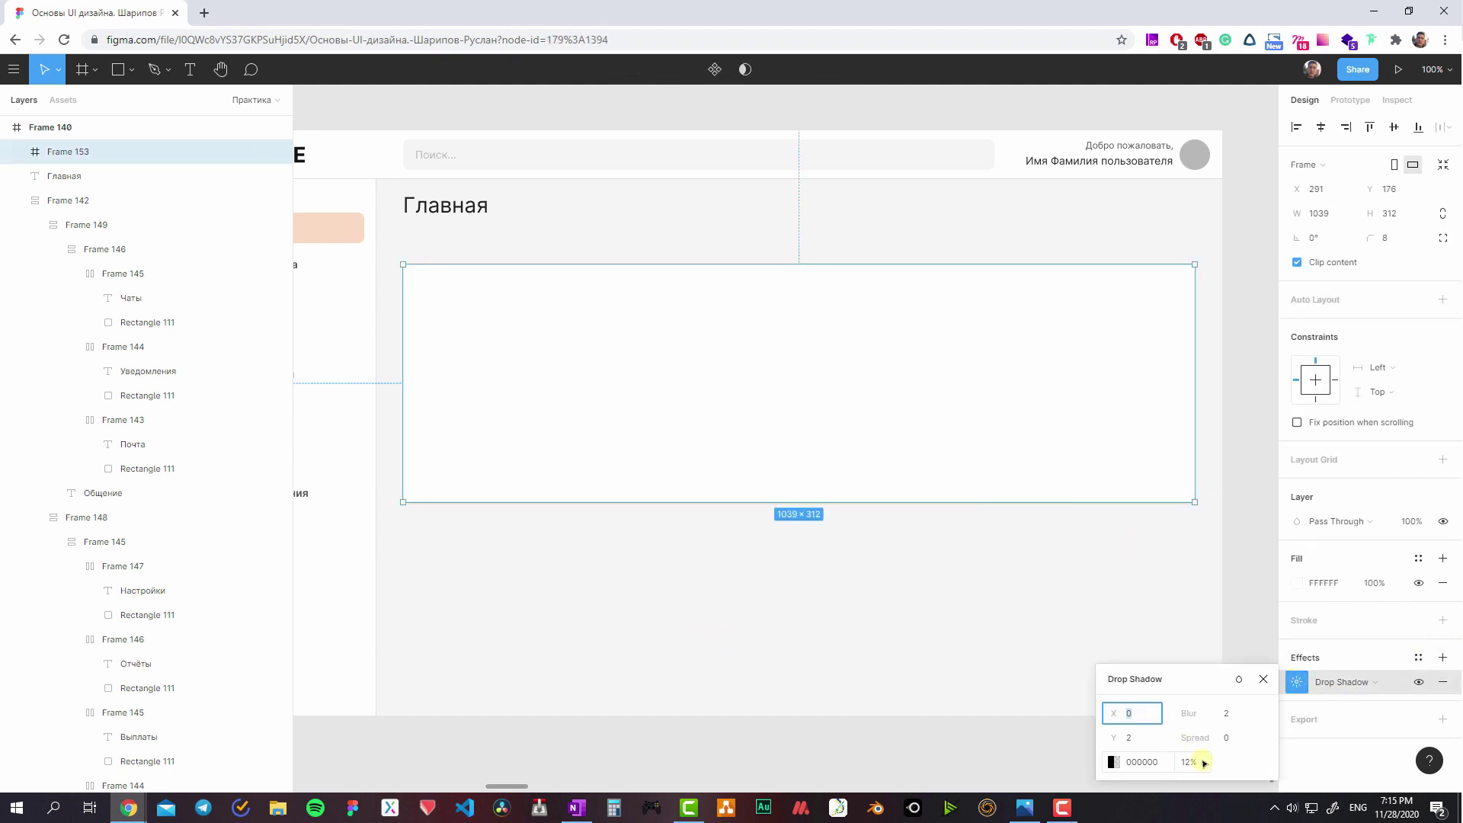
pyautogui.click(914, 584)
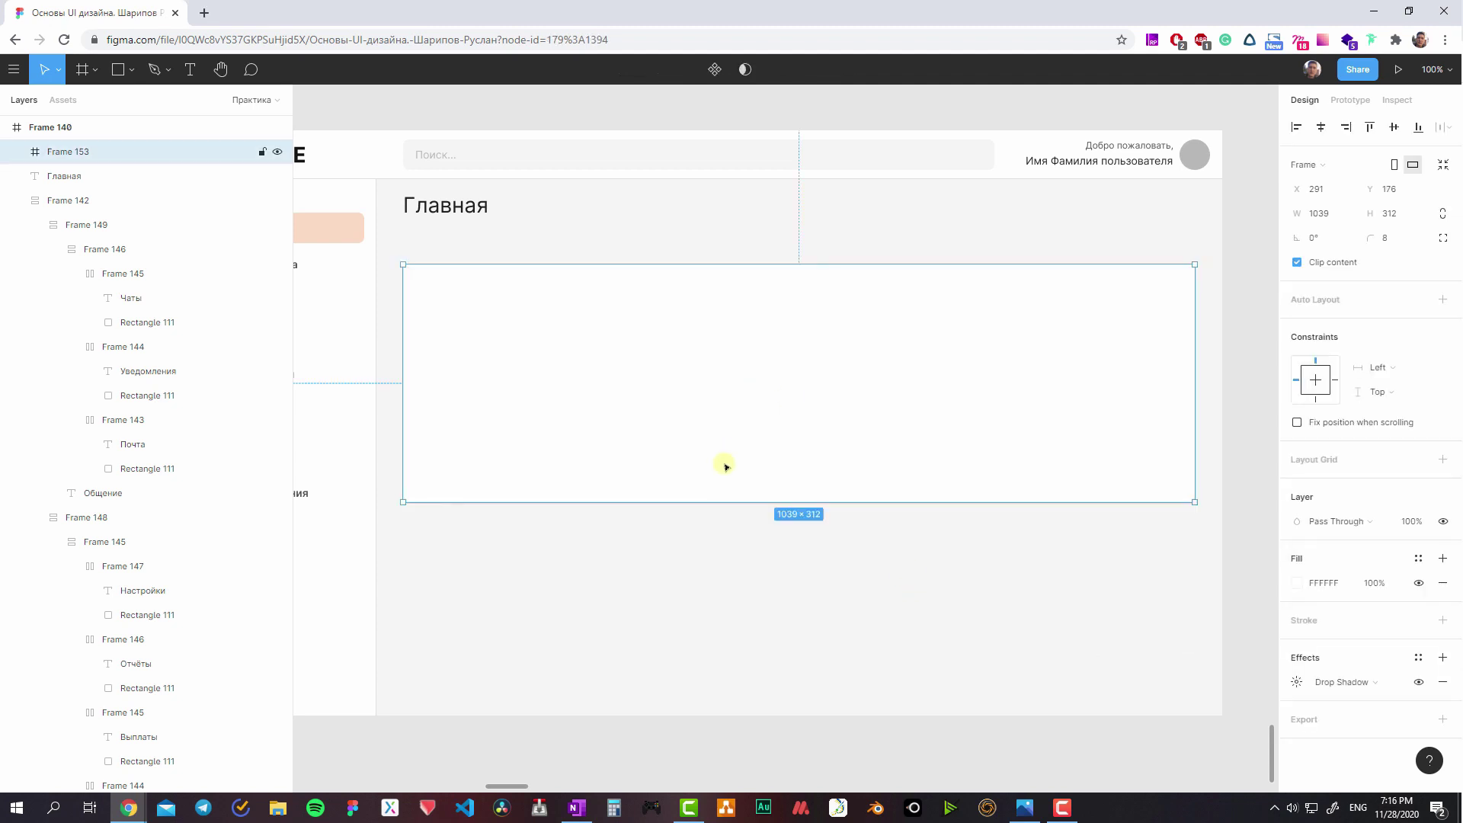
# - Move the white card up so it sits directly beneath the Главная heading
pyautogui.moveTo(724, 464)
pyautogui.mouseDown()
pyautogui.moveTo(728, 433)
pyautogui.moveTo(453, 221)
pyautogui.mouseUp()
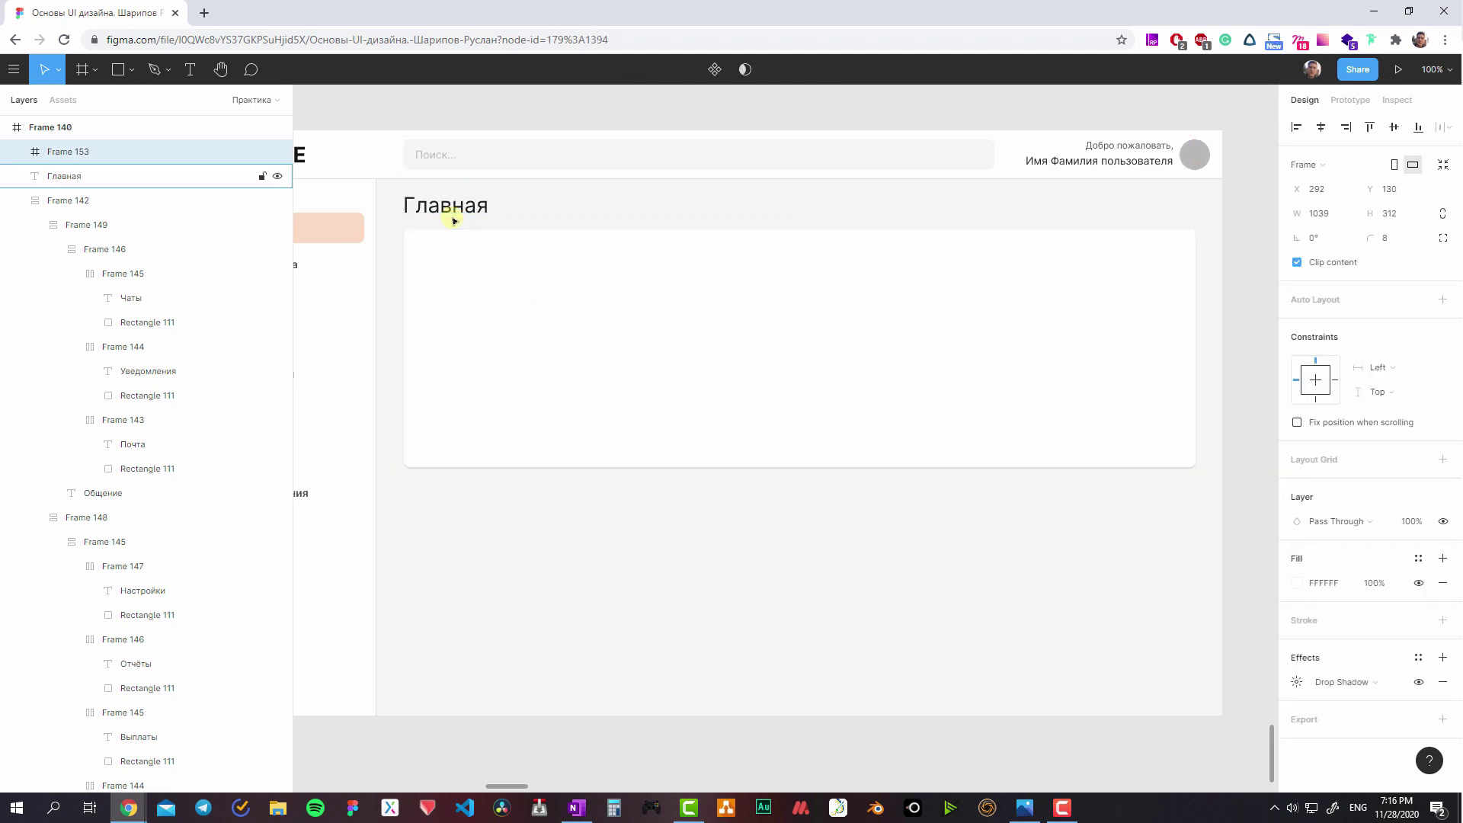
pyautogui.moveTo(454, 219); pyautogui.dragTo(454, 221)
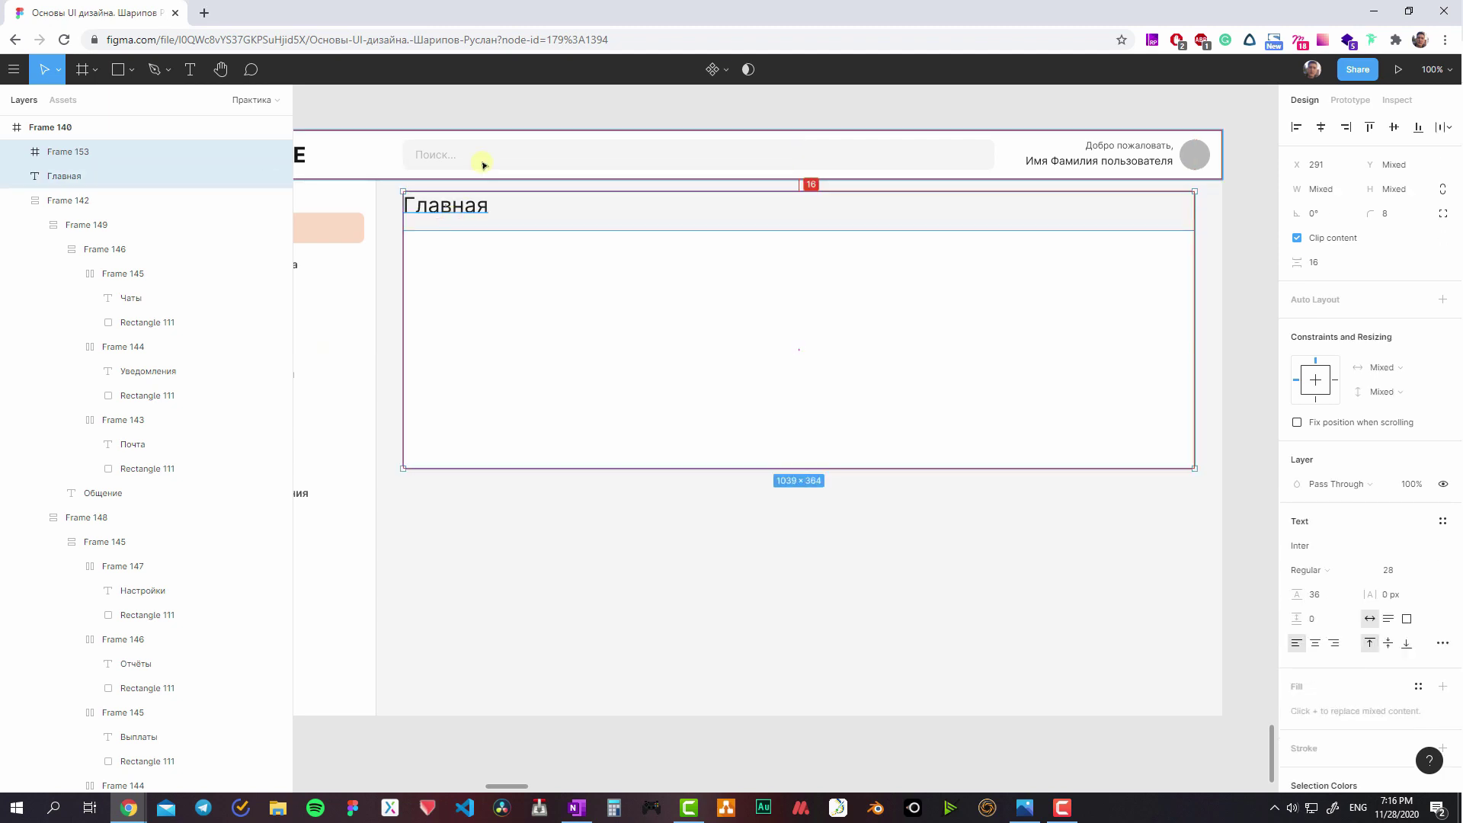
pyautogui.click(652, 474)
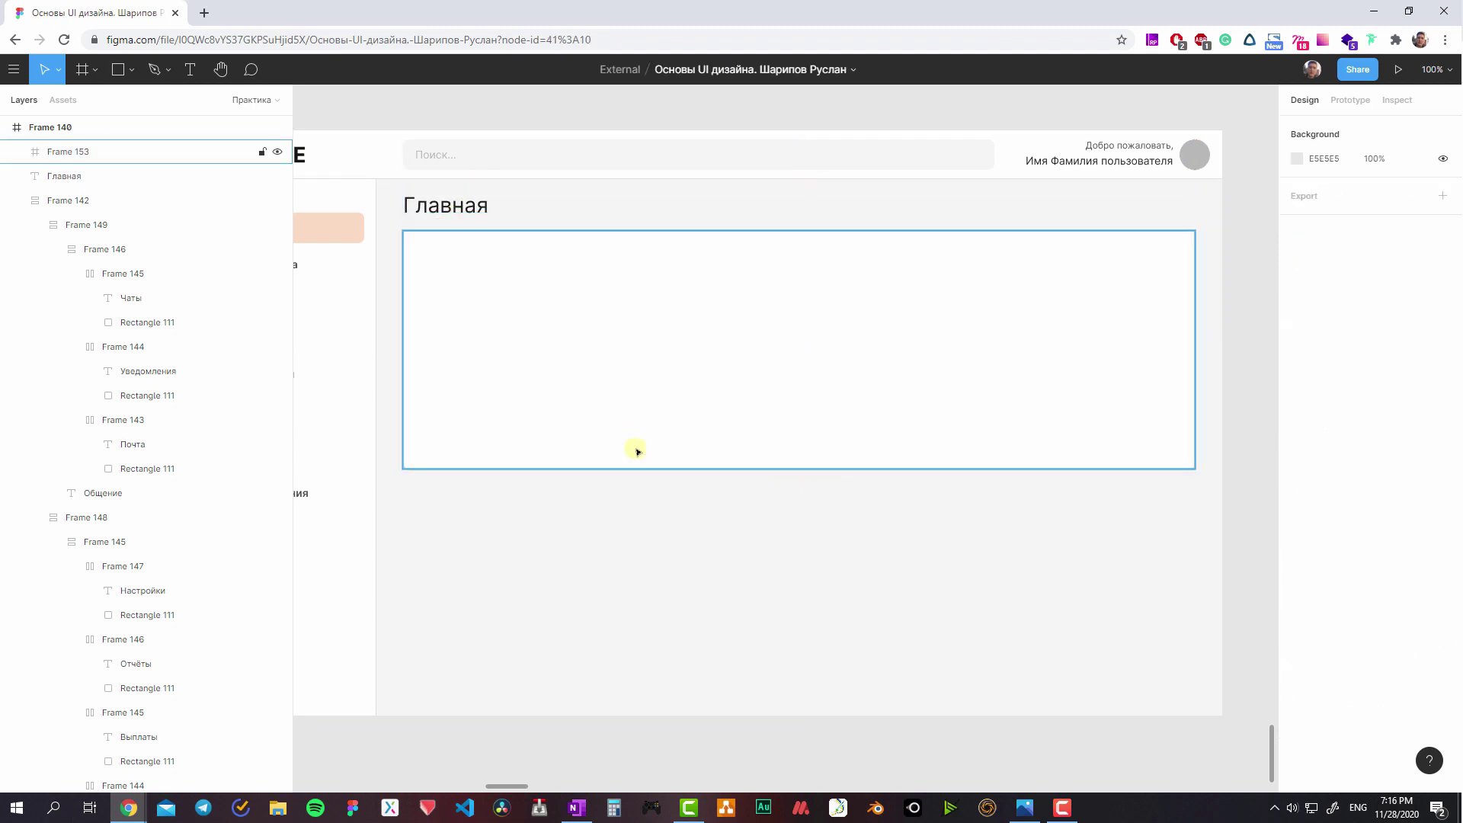
pyautogui.click(638, 452)
pyautogui.click(689, 545)
pyautogui.click(644, 429)
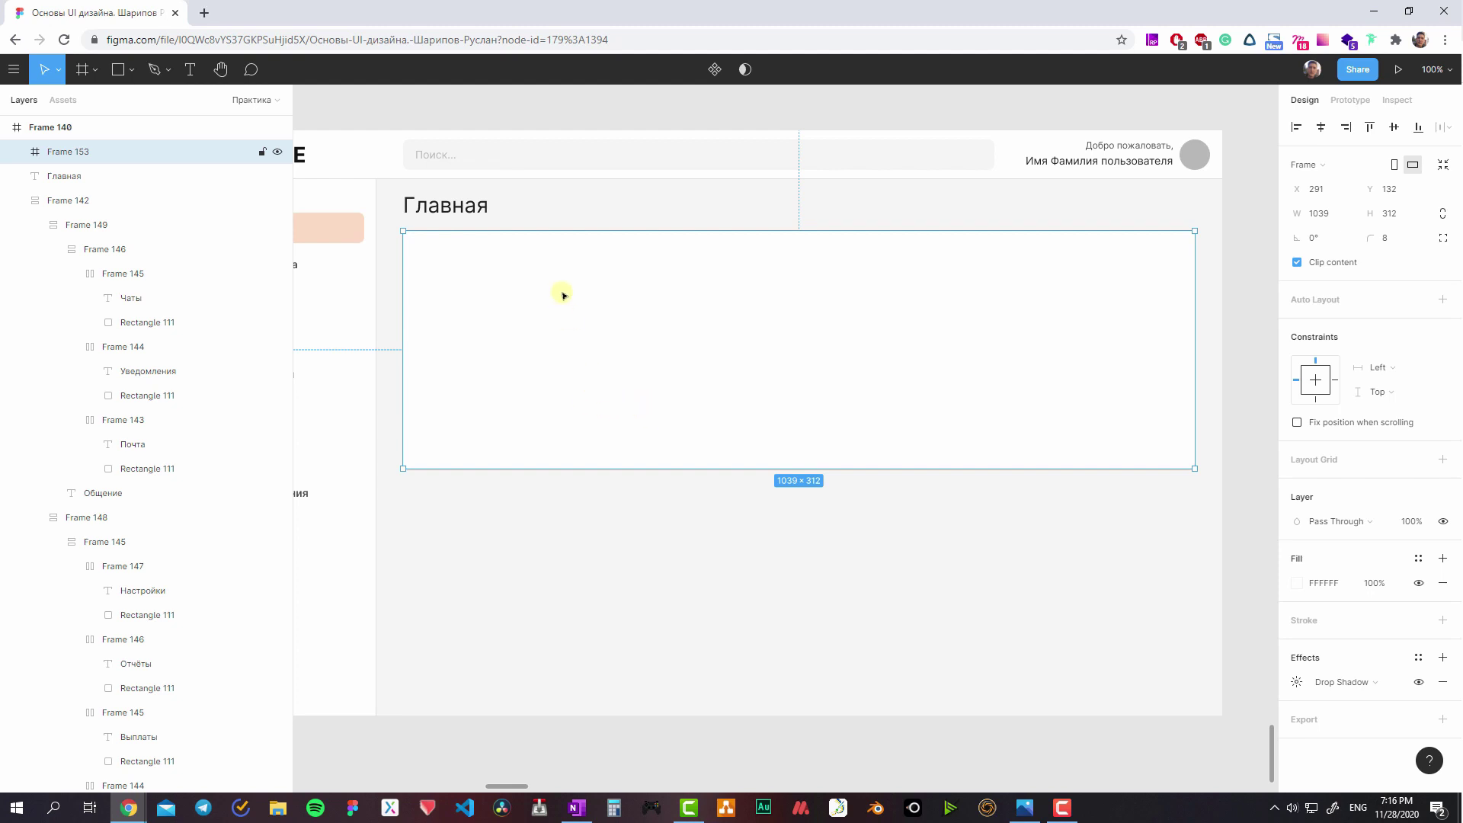
# - Paste a grey rectangle into the card and shape it into a thin vertical axis bar
pyautogui.hotkey('ctrl', 'v')
pyautogui.moveTo(647, 430); pyautogui.dragTo(618, 427)
pyautogui.moveTo(590, 364); pyautogui.dragTo(655, 351)
pyautogui.moveTo(637, 283)
pyautogui.mouseDown()
pyautogui.moveTo(637, 343)
pyautogui.moveTo(579, 384)
pyautogui.moveTo(835, 384)
pyautogui.moveTo(644, 372)
pyautogui.mouseUp()
pyautogui.click(836, 382)
pyautogui.click(641, 404)
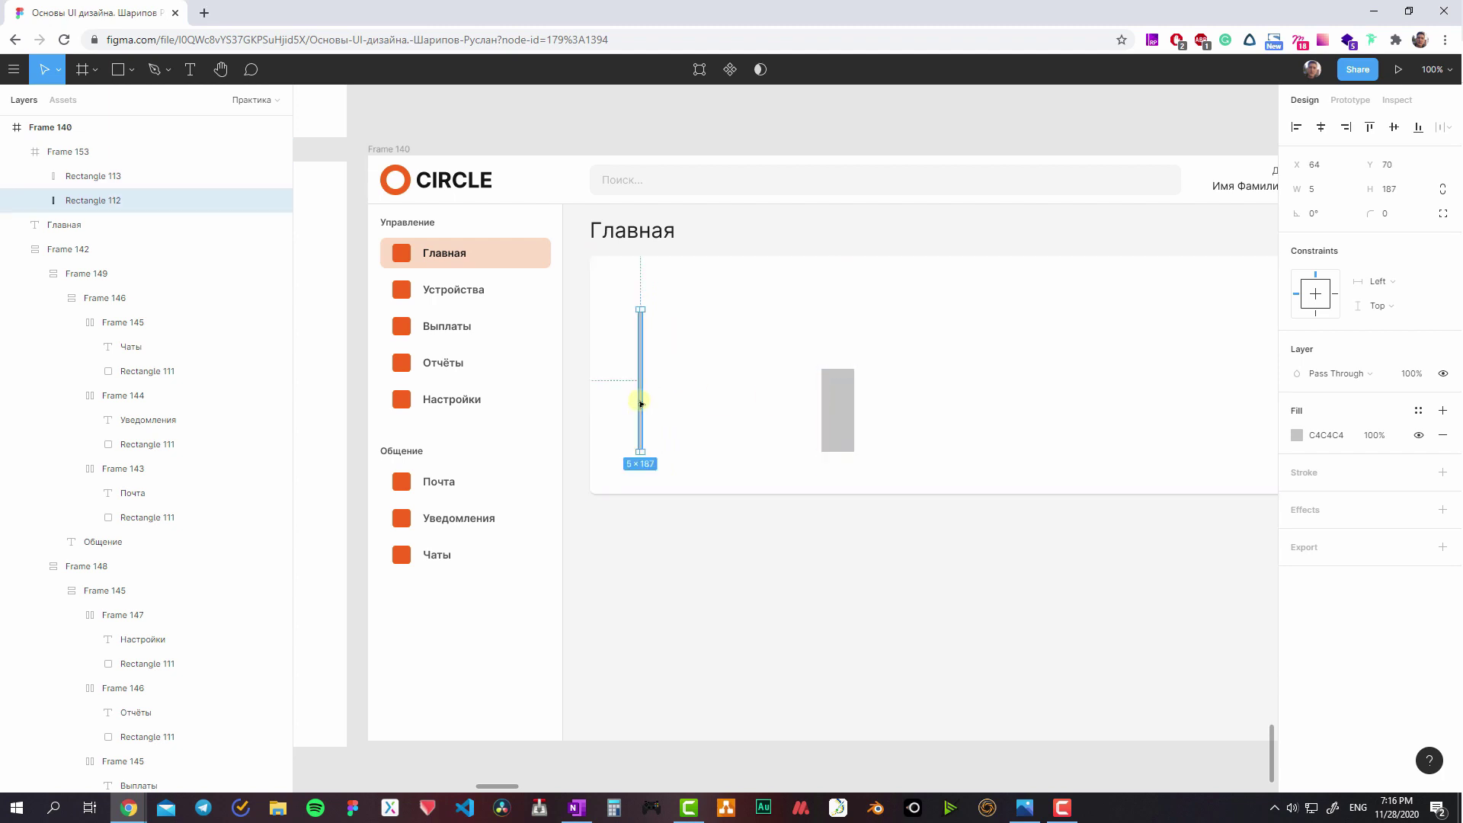
# - Paste another grey bar and stretch it into the horizontal bottom axis, discarding two freehand lines
pyautogui.hotkey('ctrl', 'v')
pyautogui.moveTo(650, 311); pyautogui.dragTo(1216, 451)
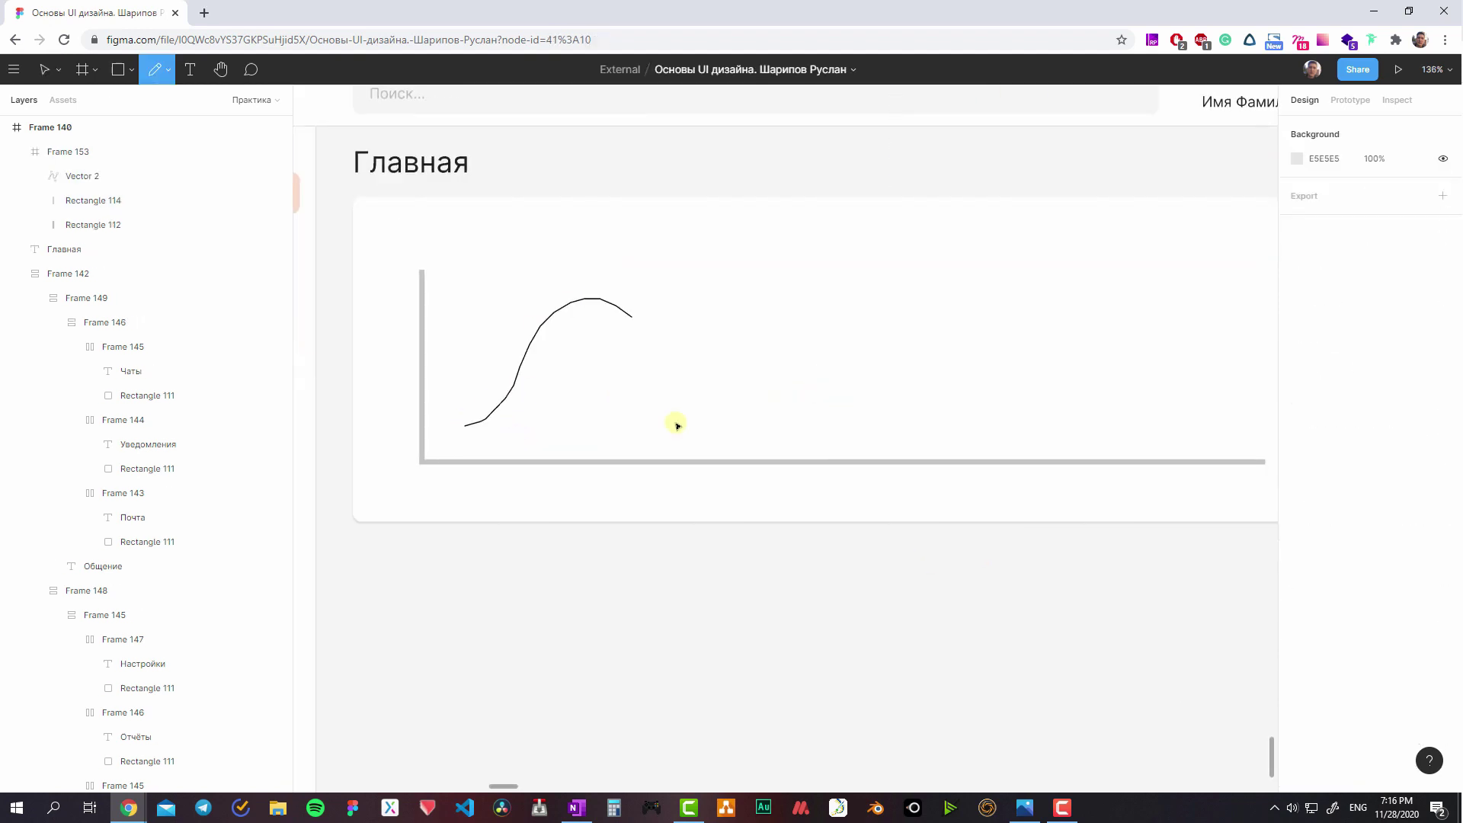
pyautogui.moveTo(676, 425)
pyautogui.mouseDown()
pyautogui.moveTo(996, 317)
pyautogui.moveTo(1232, 326)
pyautogui.mouseUp()
pyautogui.moveTo(476, 293)
pyautogui.mouseDown()
pyautogui.moveTo(562, 412)
pyautogui.moveTo(1098, 412)
pyautogui.moveTo(1238, 429)
pyautogui.mouseUp()
pyautogui.hotkey('ctrl', 'z')
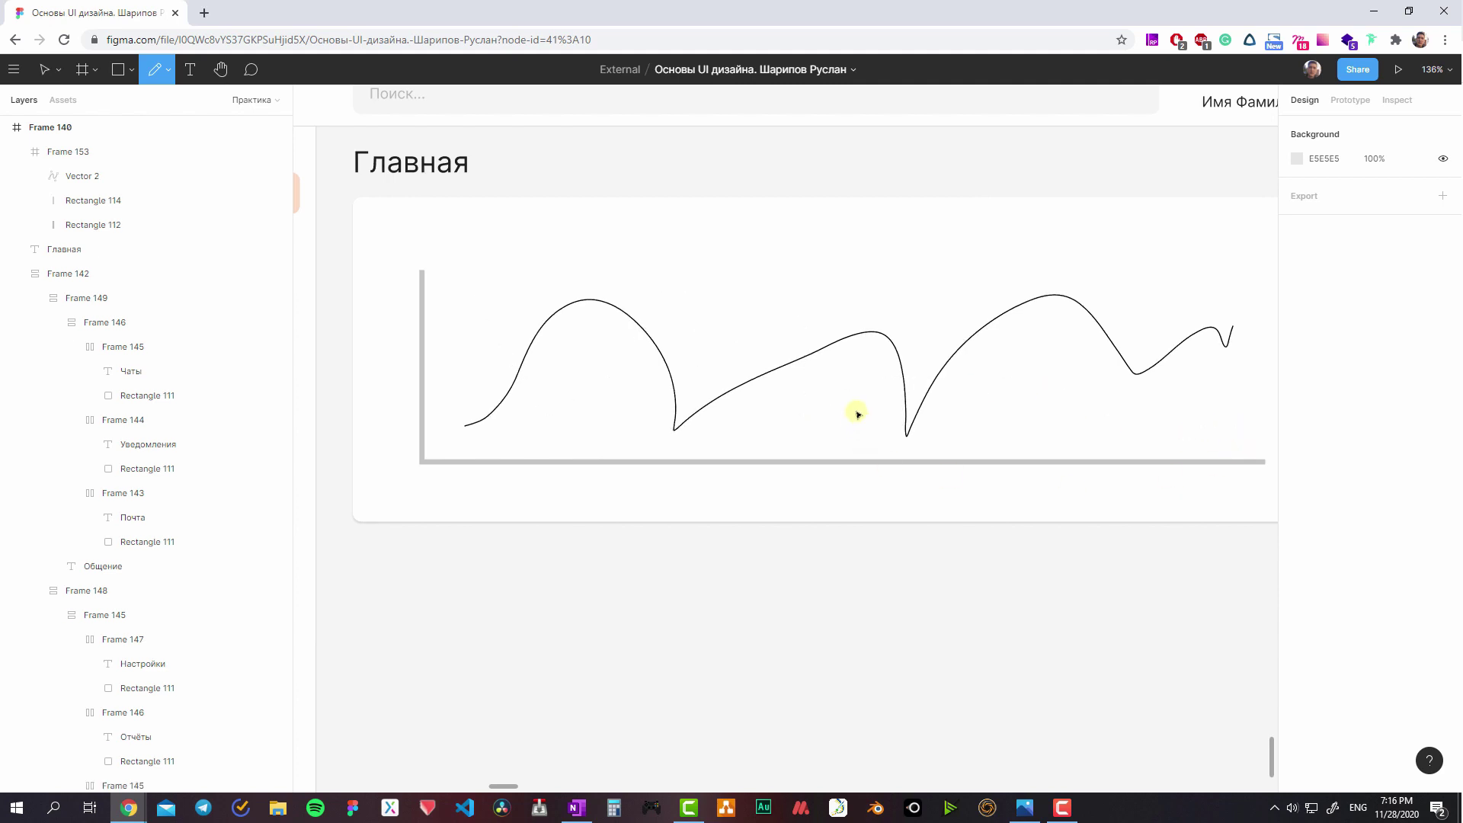
pyautogui.hotkey('ctrl', 'z')
pyautogui.press('Escape')
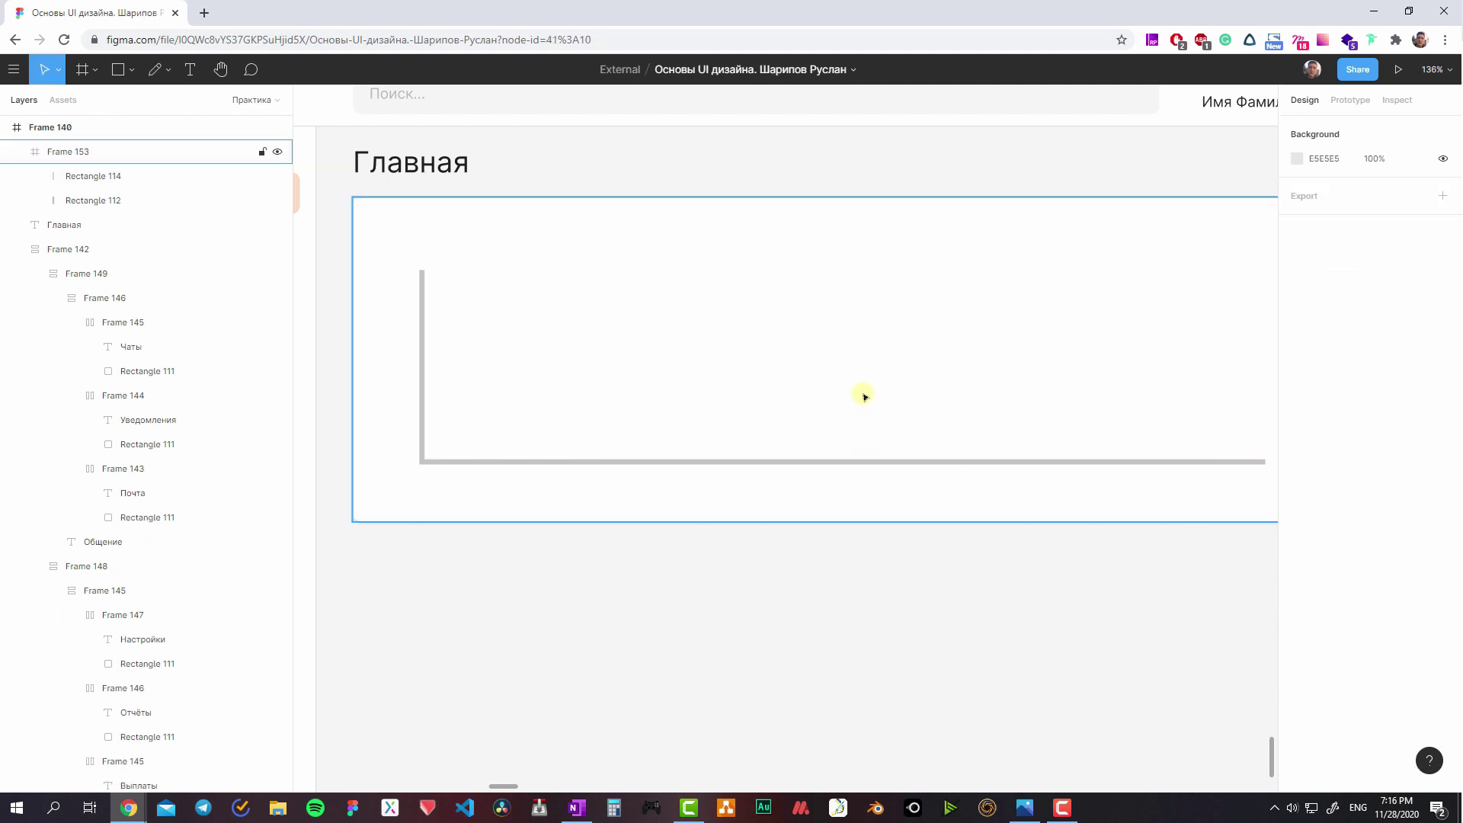
pyautogui.scroll(-1, 845, 358)
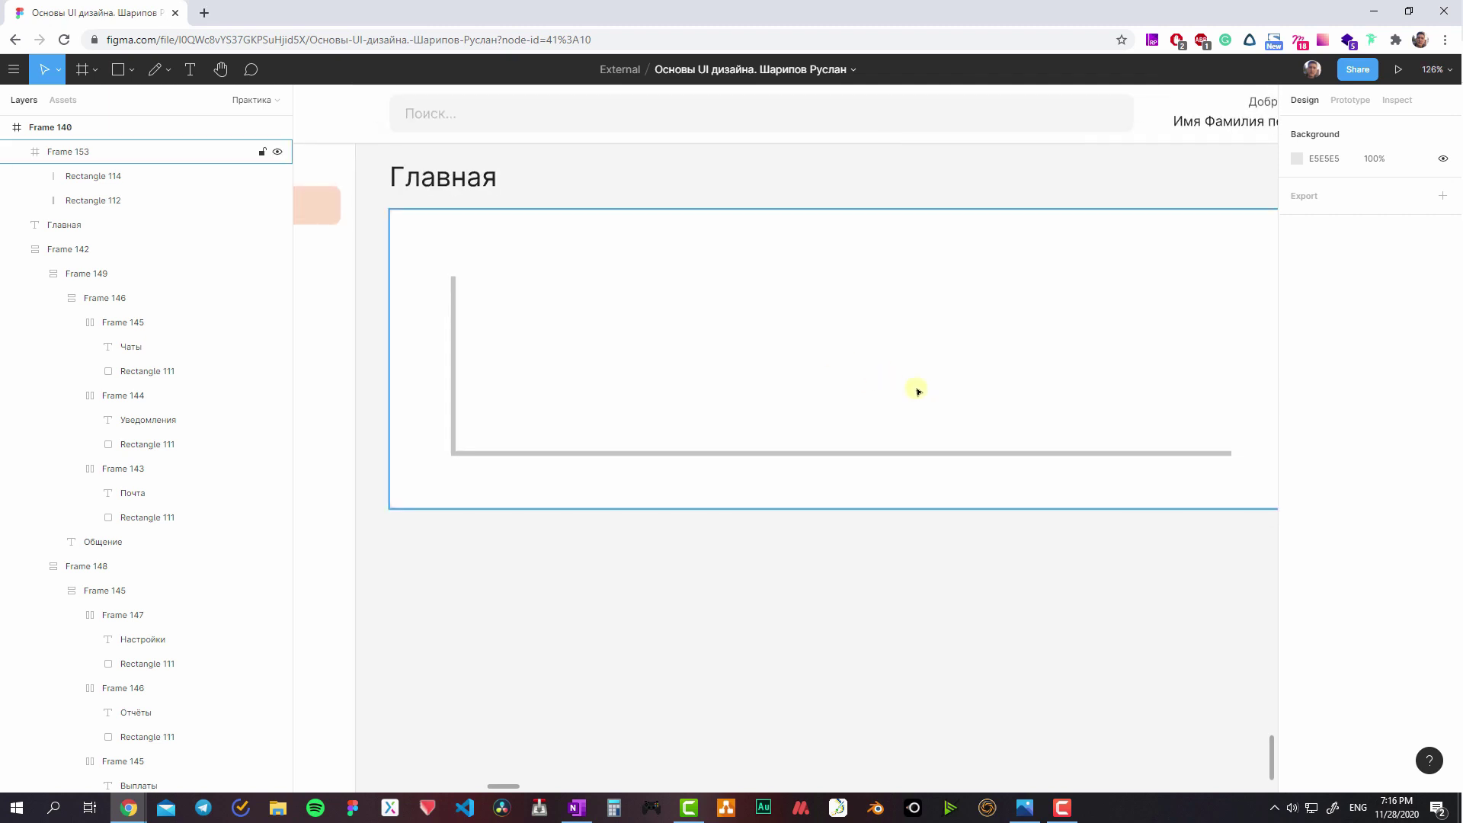
pyautogui.scroll(-1, 847, 374)
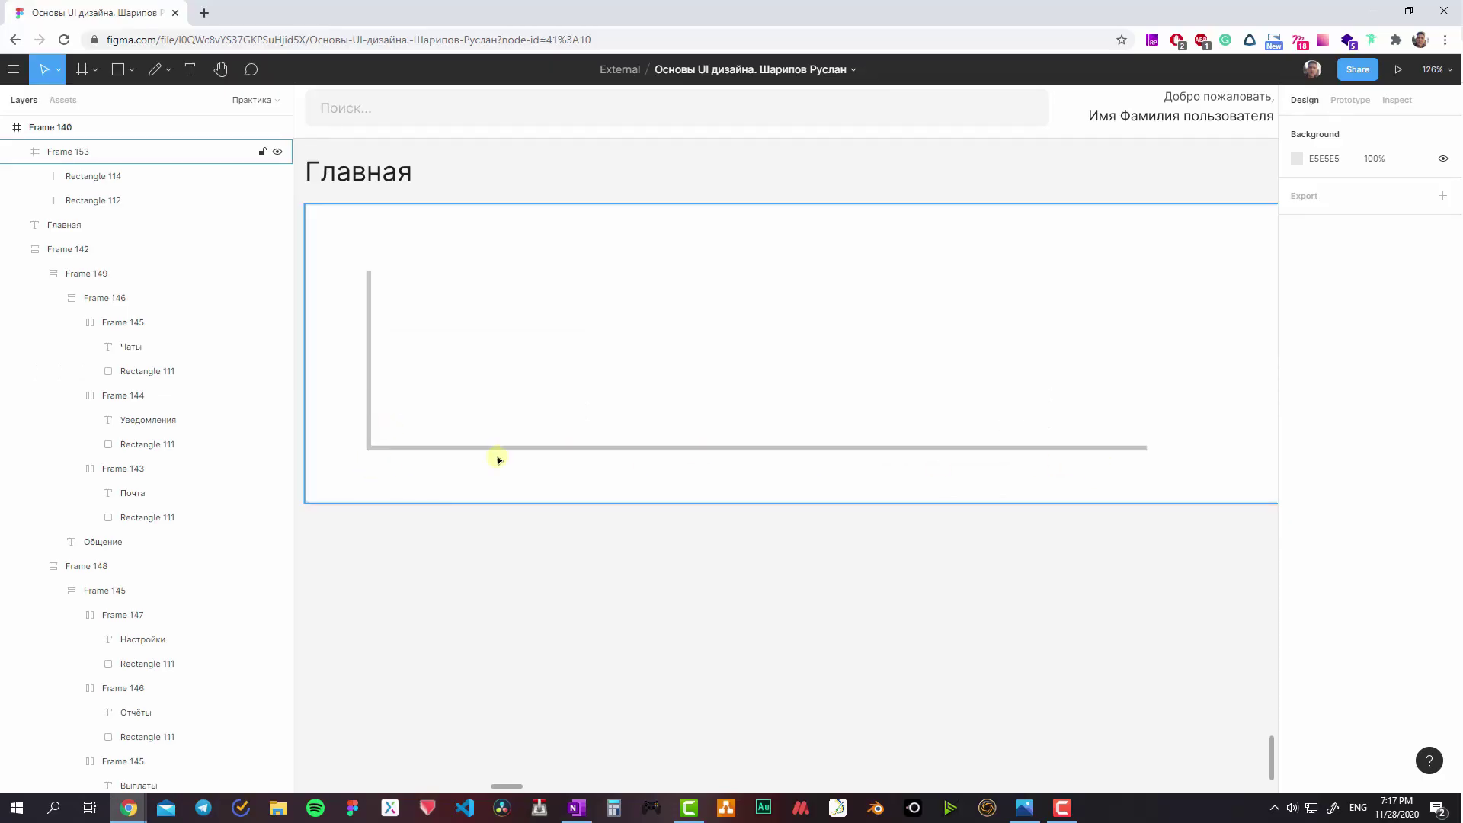
# - Draw a trial grey bar on the chart and a short tick on the vertical axis
pyautogui.press('r')
pyautogui.moveTo(532, 330); pyautogui.dragTo(564, 446)
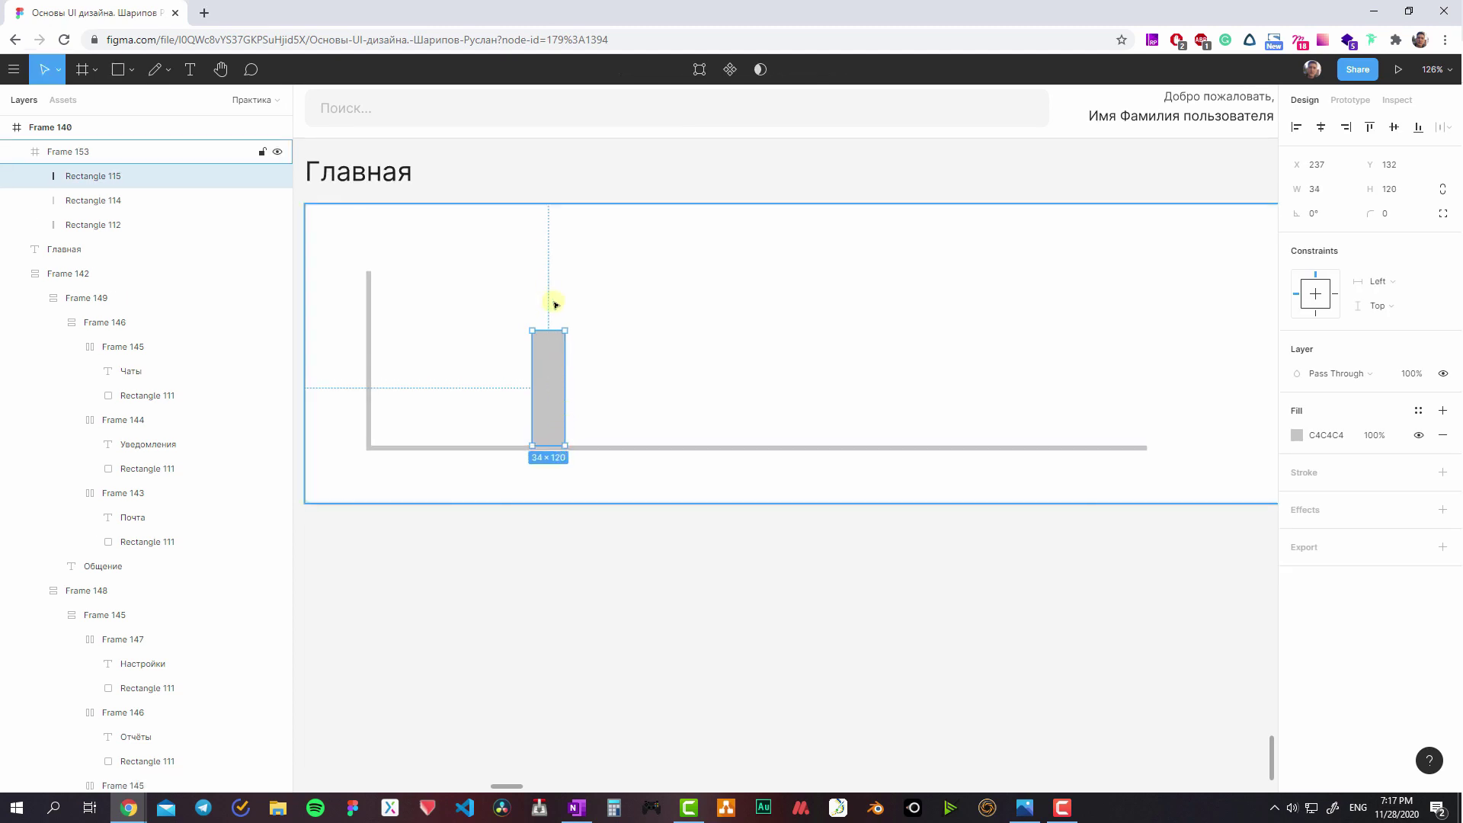
pyautogui.moveTo(556, 330)
pyautogui.mouseDown()
pyautogui.moveTo(556, 372)
pyautogui.moveTo(550, 360)
pyautogui.moveTo(583, 349)
pyautogui.moveTo(515, 369)
pyautogui.mouseUp()
pyautogui.press('r')
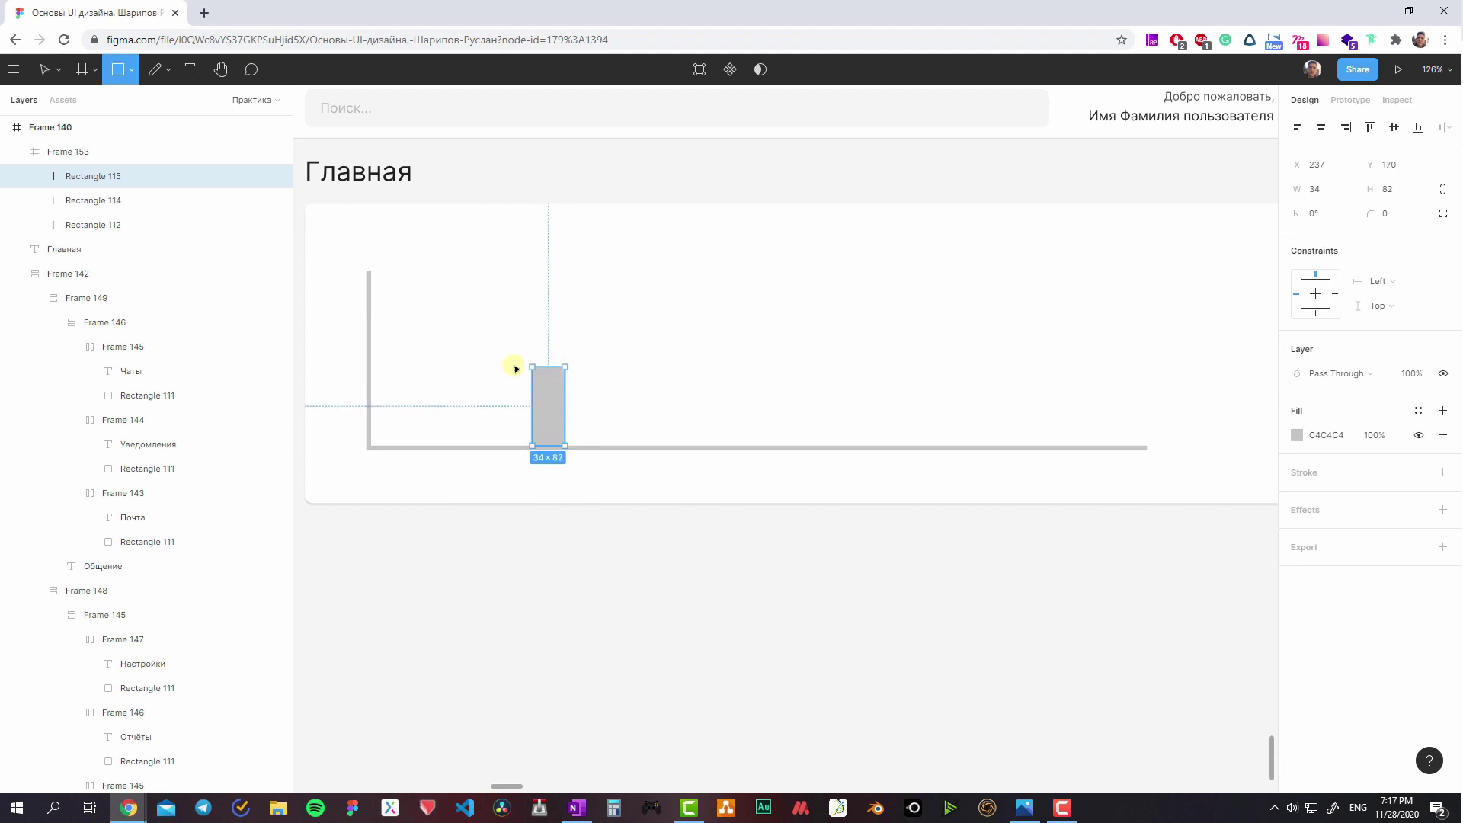
pyautogui.moveTo(369, 371); pyautogui.dragTo(402, 371)
pyautogui.click(539, 396)
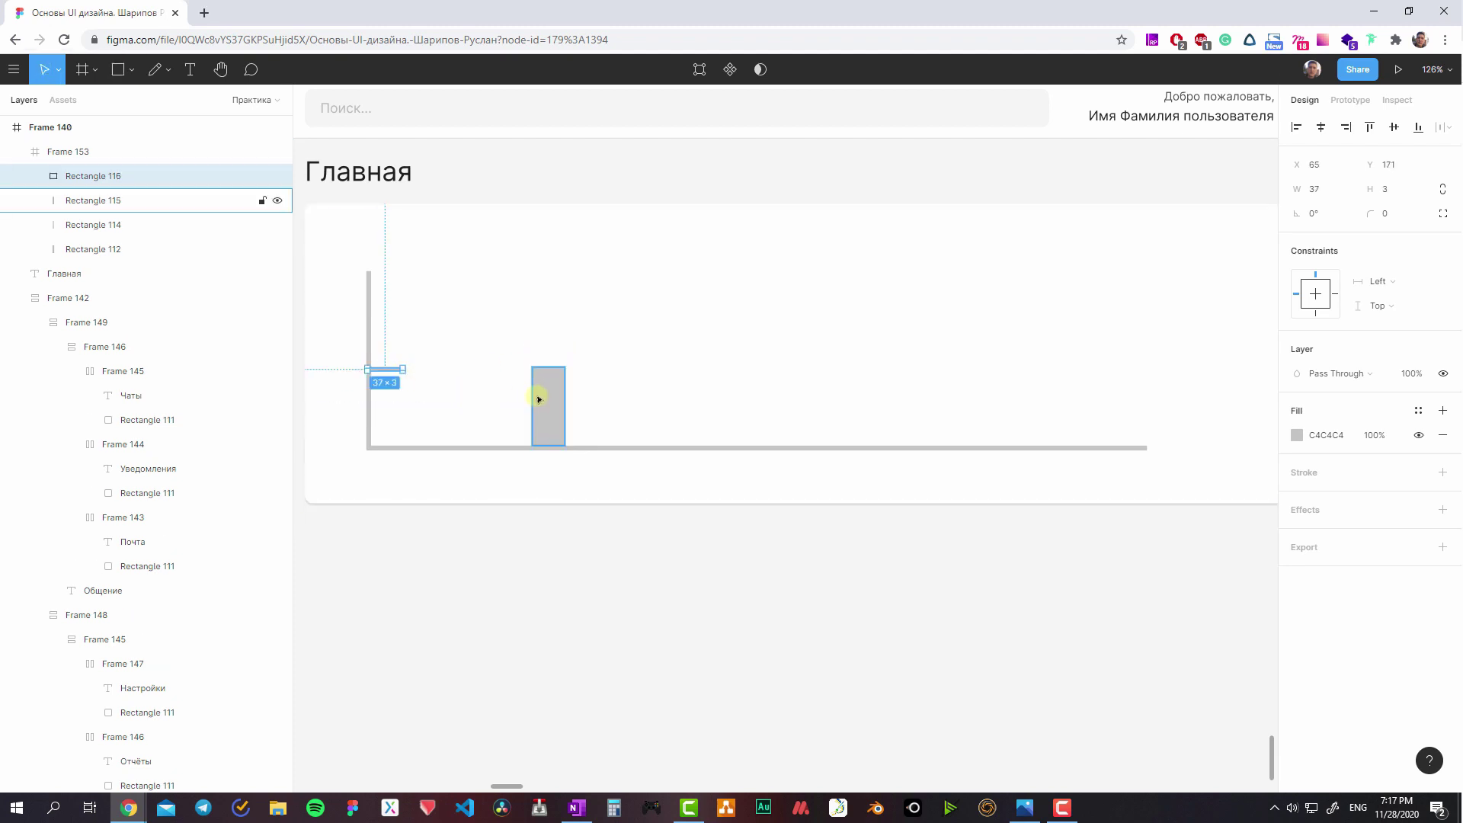
pyautogui.moveTo(542, 396)
pyautogui.mouseDown()
pyautogui.moveTo(559, 389)
pyautogui.moveTo(568, 309)
pyautogui.mouseUp()
# - Draw trial horizontal bars below the chart, duplicating one beneath the other
pyautogui.press('r')
pyautogui.scroll(-2, 562, 516)
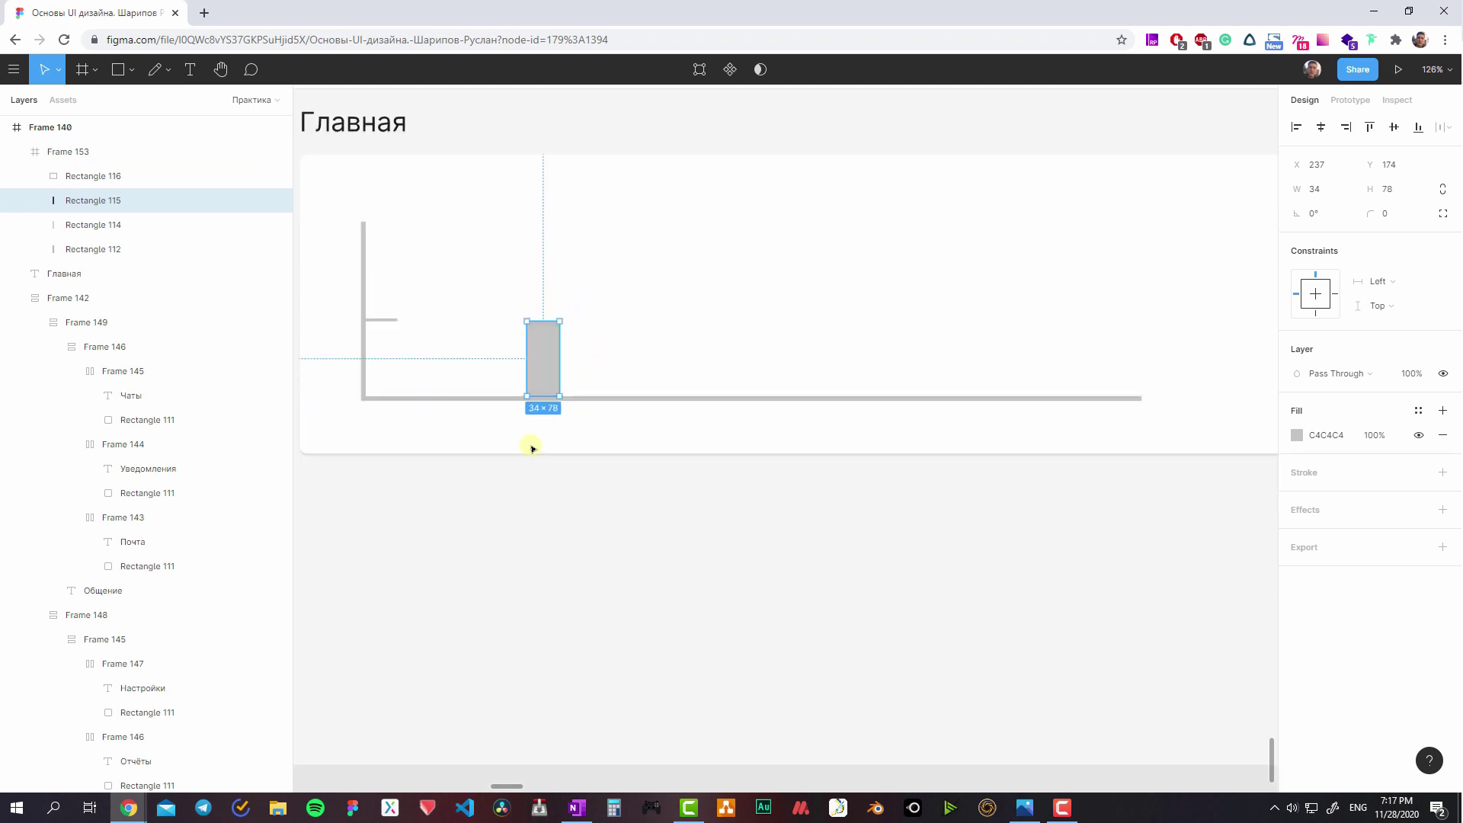
pyautogui.scroll(-1, 532, 447)
pyautogui.moveTo(449, 482)
pyautogui.mouseDown()
pyautogui.moveTo(613, 490)
pyautogui.moveTo(576, 523)
pyautogui.mouseUp()
pyautogui.moveTo(442, 514); pyautogui.dragTo(503, 515)
pyautogui.moveTo(609, 515)
pyautogui.mouseDown()
pyautogui.moveTo(537, 516)
pyautogui.moveTo(496, 545)
pyautogui.moveTo(495, 577)
pyautogui.moveTo(578, 577)
pyautogui.mouseUp()
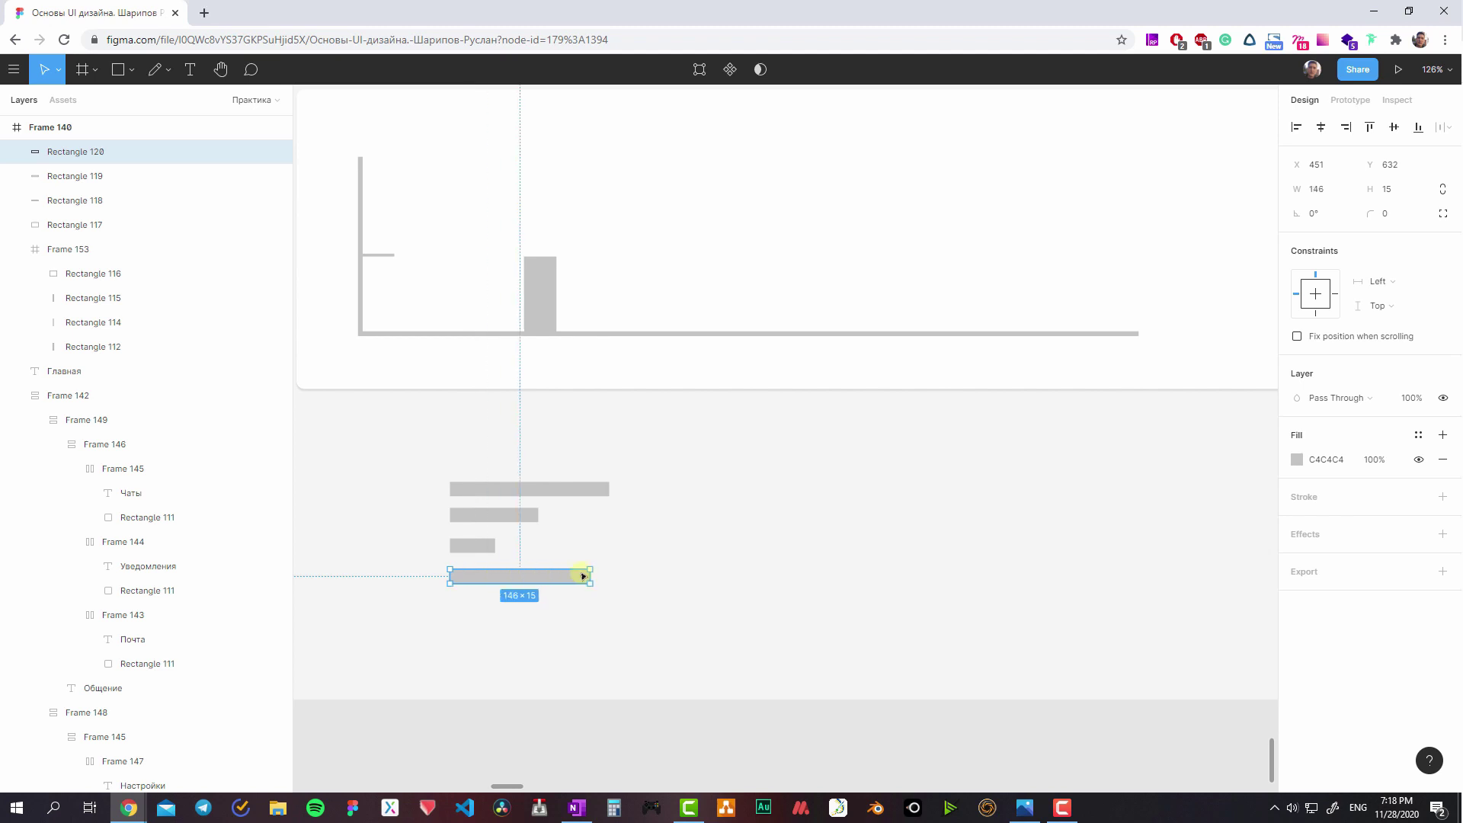
pyautogui.click(500, 390)
# - Delete all the trial bars, both the grey chart bars and the horizontal bars below
pyautogui.click(540, 289)
pyautogui.moveTo(541, 287)
pyautogui.mouseDown()
pyautogui.moveTo(643, 293)
pyautogui.moveTo(642, 257)
pyautogui.mouseUp()
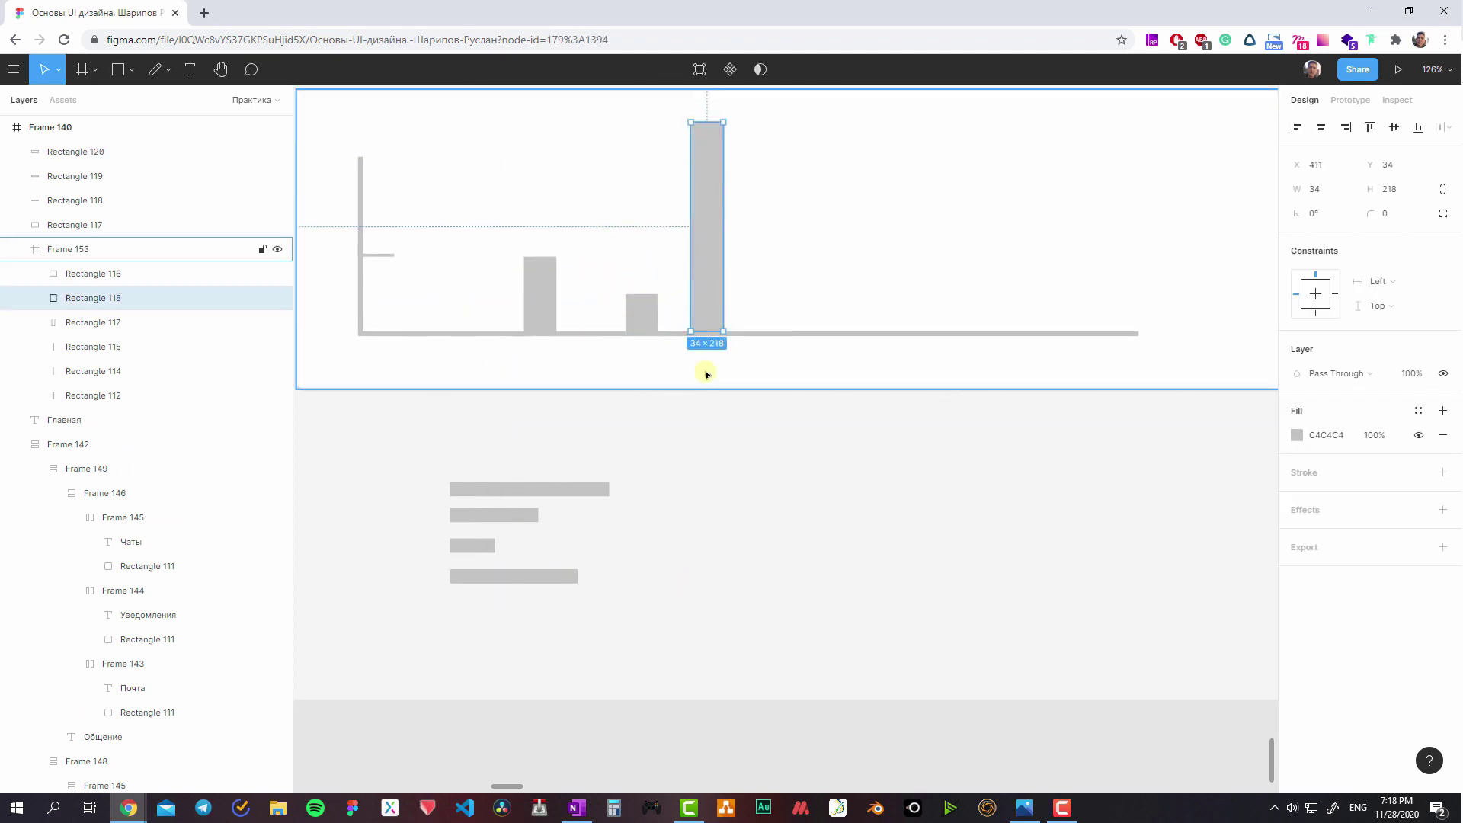
pyautogui.press('Delete')
pyautogui.moveTo(437, 479); pyautogui.dragTo(602, 579)
pyautogui.scroll(2, 680, 425)
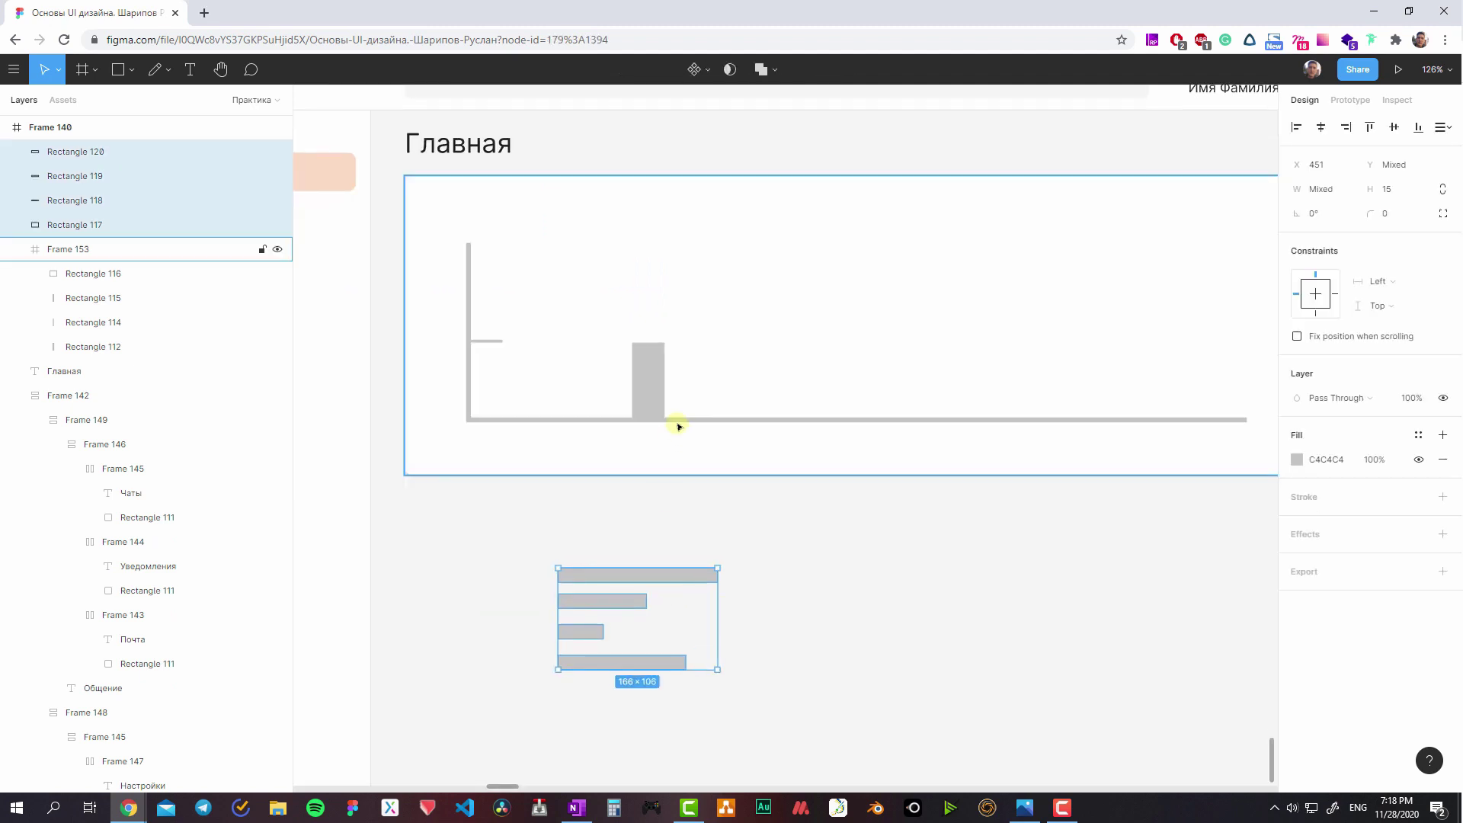
pyautogui.press('Delete')
pyautogui.click(651, 395)
pyautogui.press('Delete')
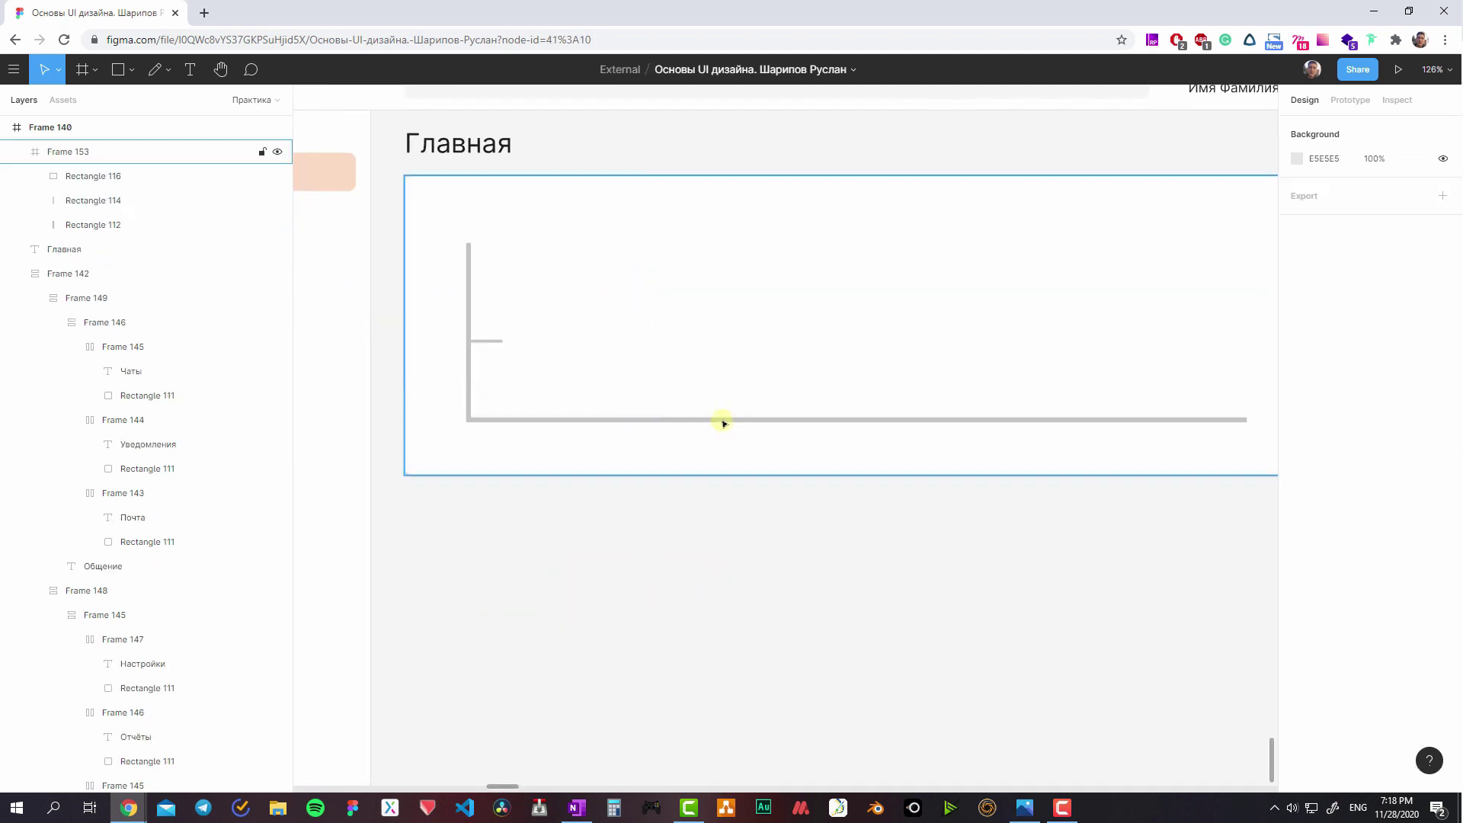
pyautogui.click(723, 421)
# - Set the horizontal axis line's thickness to 1 px
pyautogui.moveTo(754, 513); pyautogui.dragTo(655, 607)
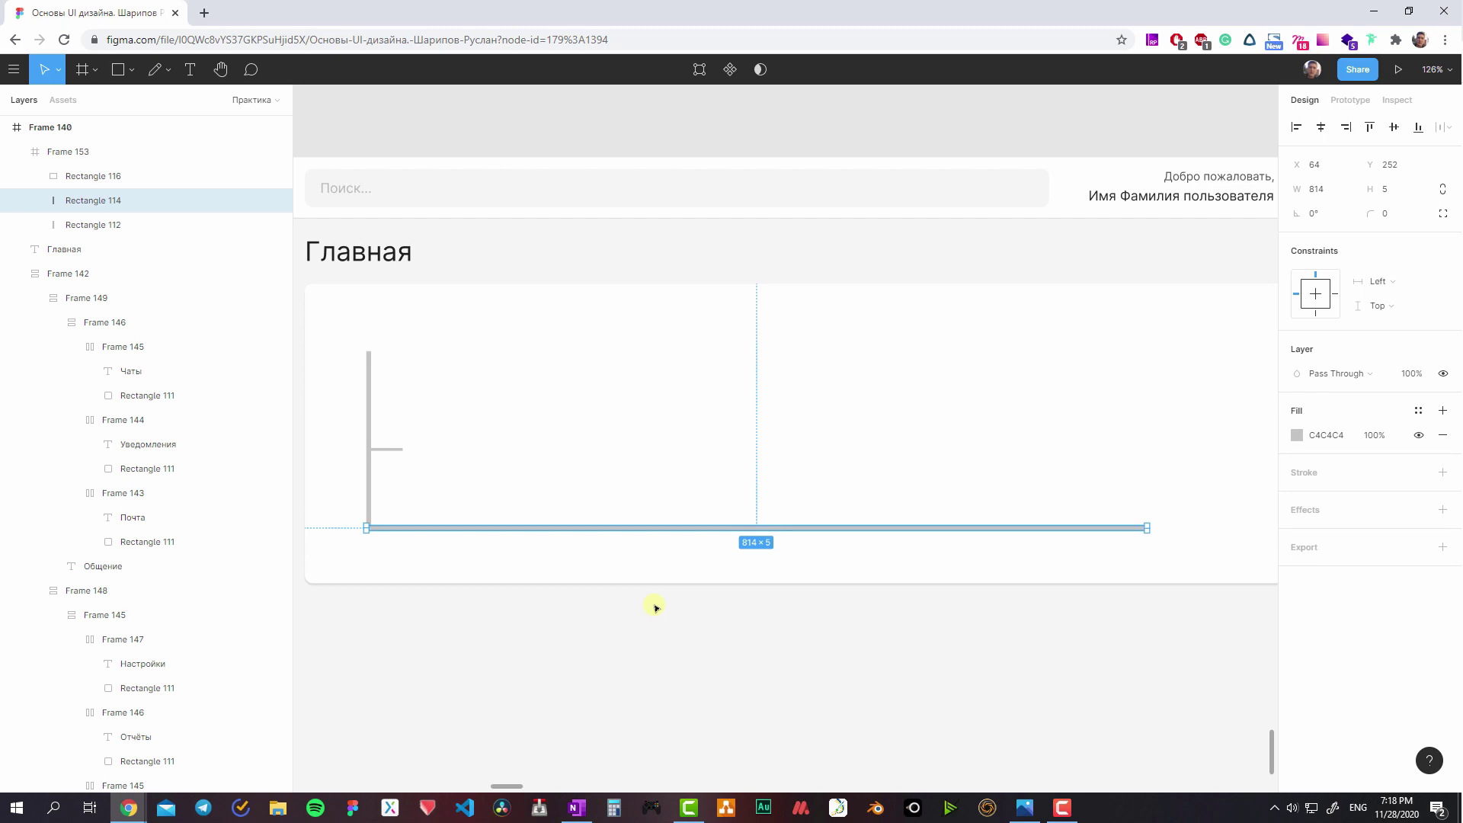
pyautogui.hscroll(-3, 597, 330)
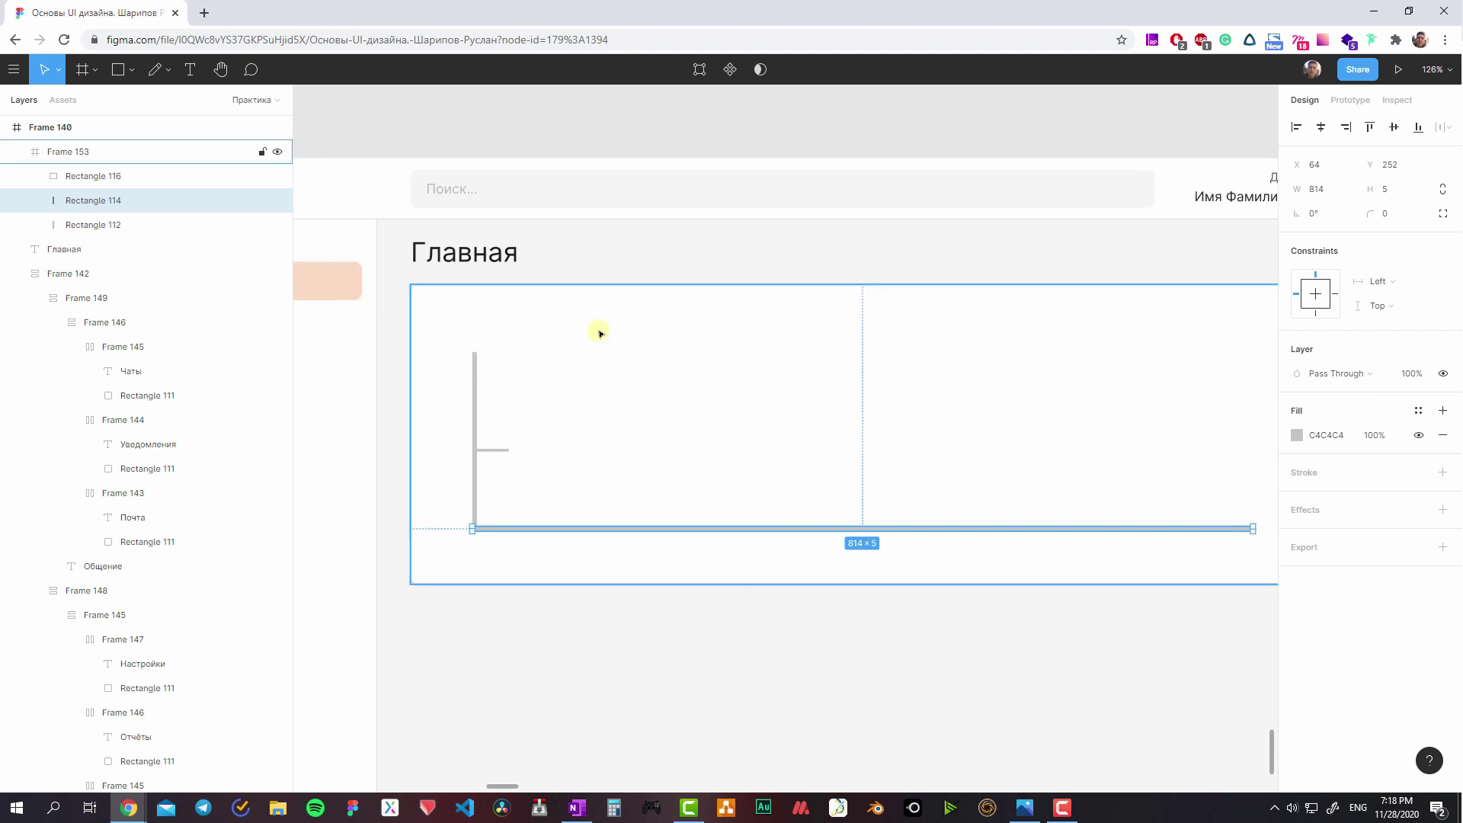
pyautogui.scroll(-2, 488, 335)
pyautogui.hscroll(1, 487, 335)
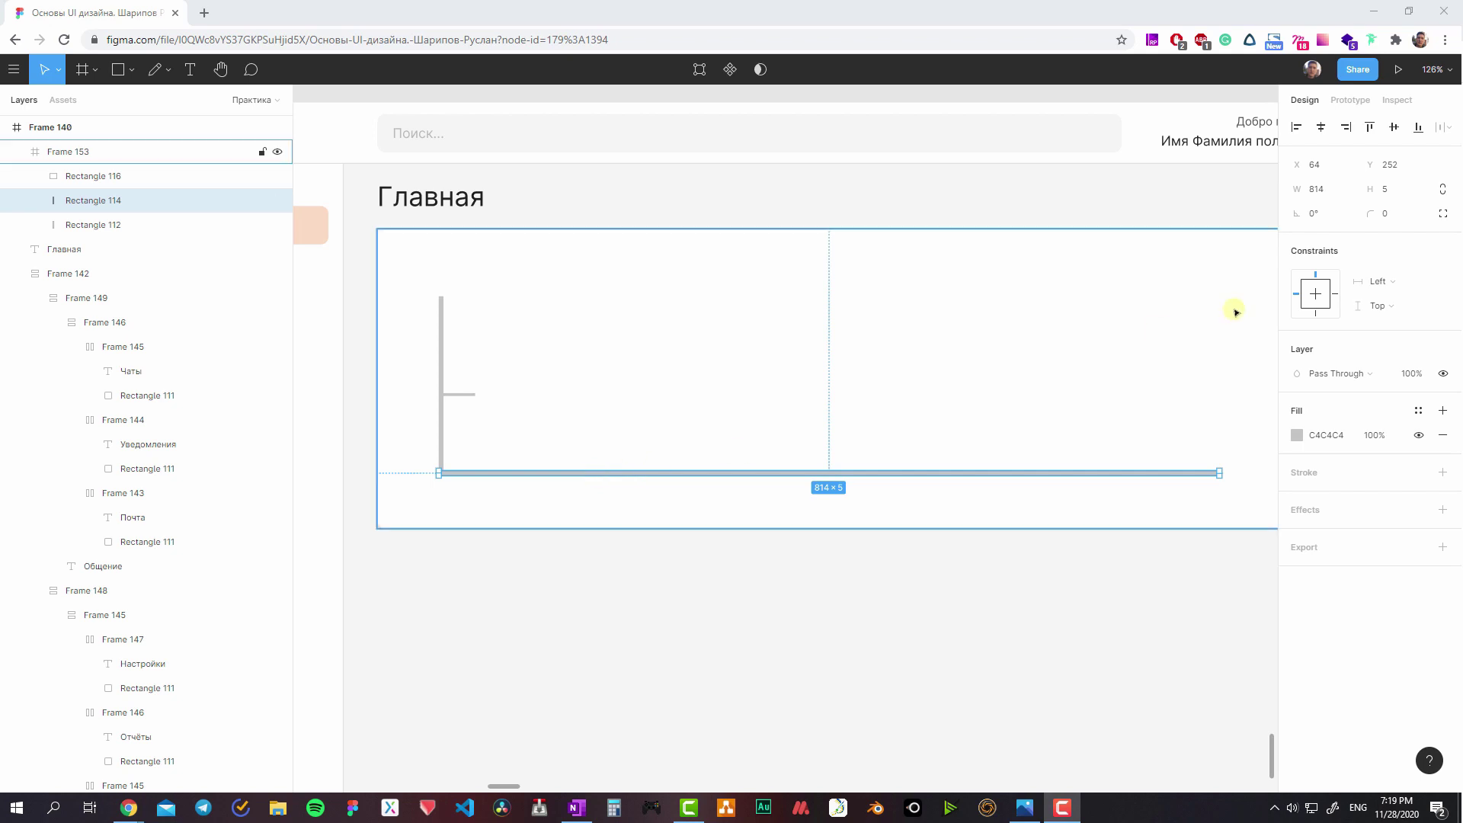
pyautogui.click(1395, 192)
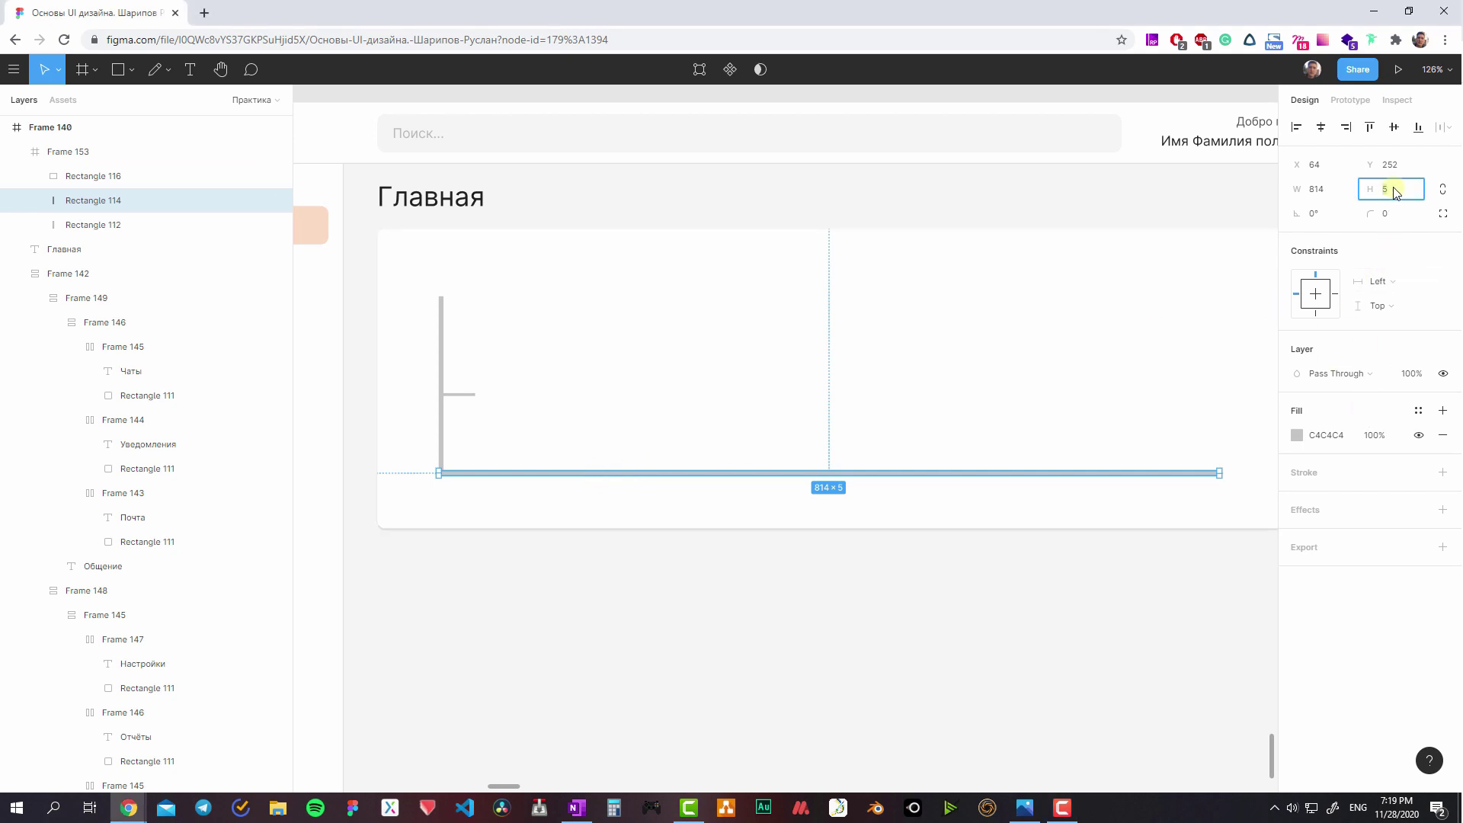
pyautogui.write('1')
pyautogui.press('Return')
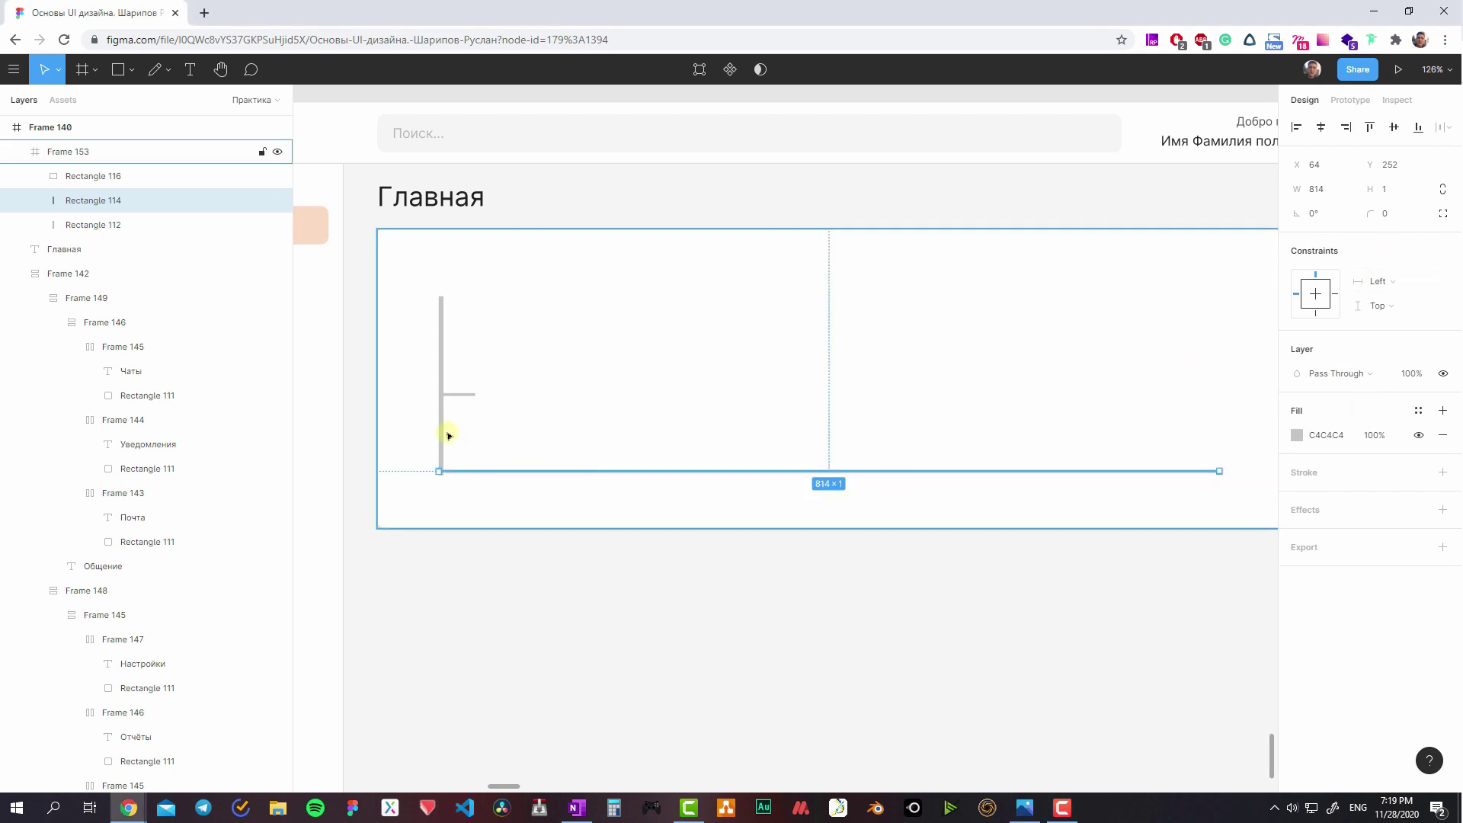
# - Set the vertical axis width to 1 px and delete the short tick mark
pyautogui.click(441, 436)
pyautogui.click(1325, 189)
pyautogui.write('1')
pyautogui.press('Return')
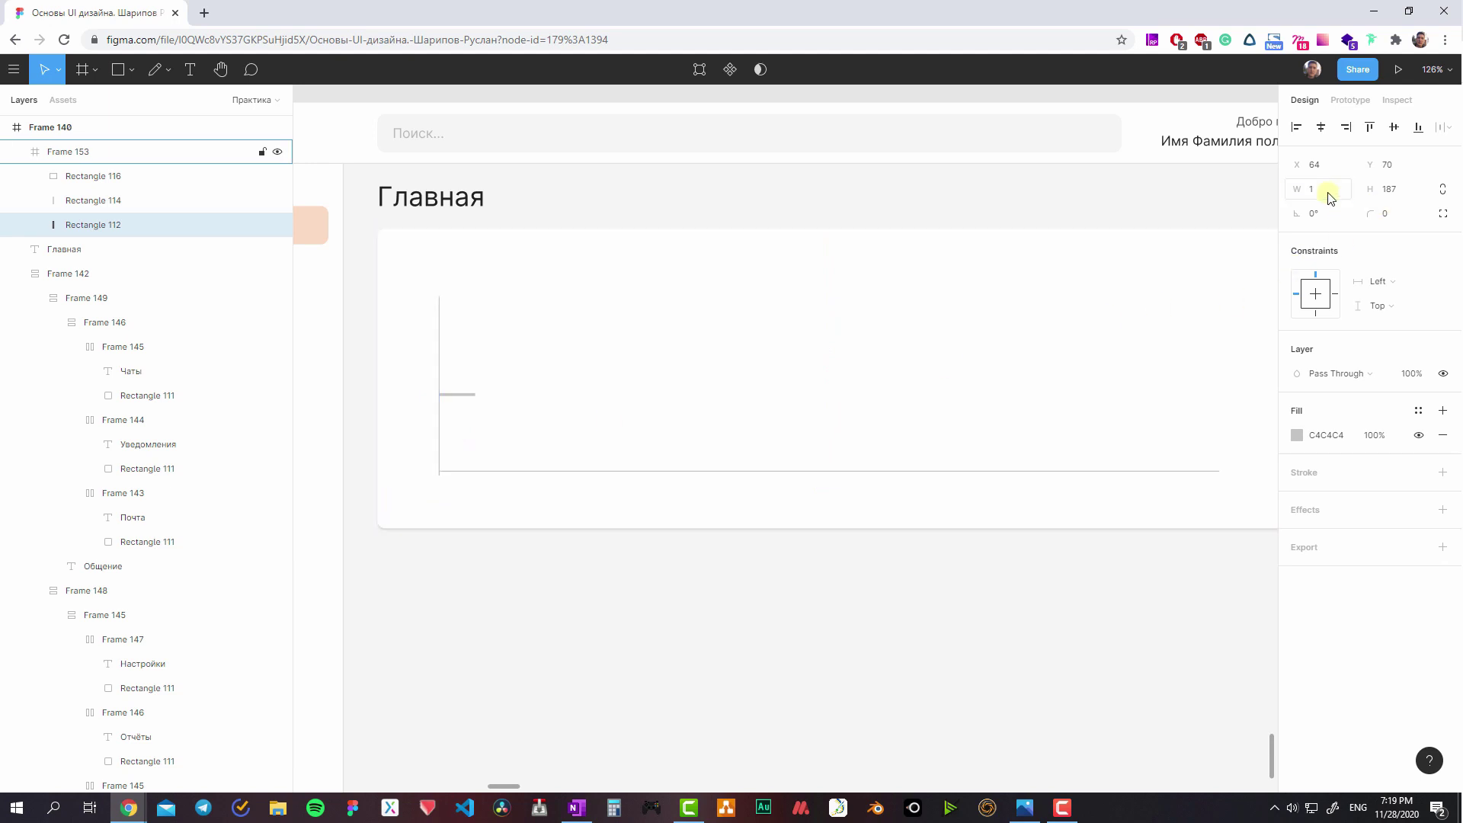
pyautogui.keyDown('shift'); pyautogui.click(477, 472); pyautogui.keyUp('shift')
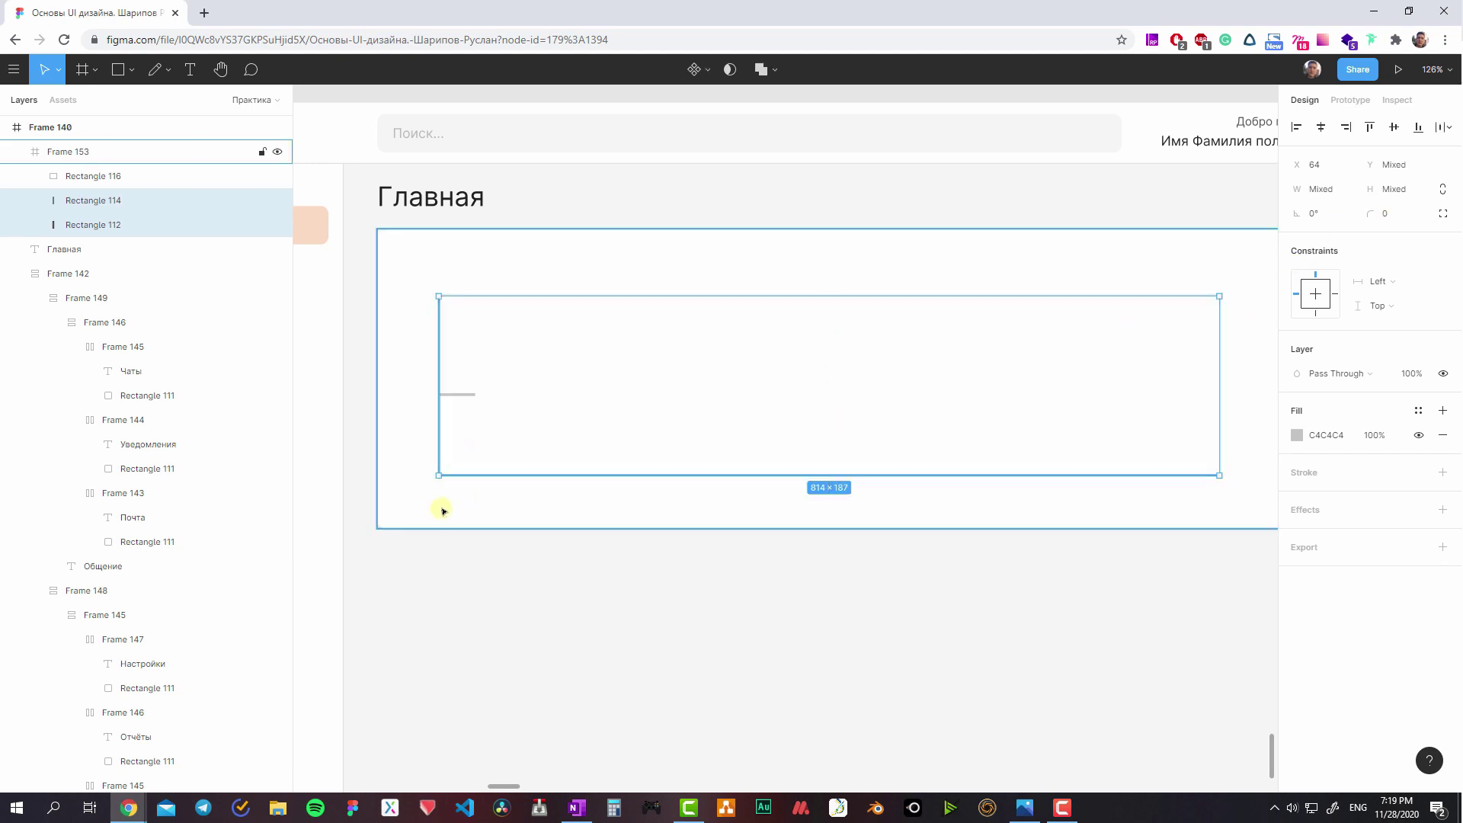
pyautogui.click(466, 395)
pyautogui.press('Delete')
pyautogui.click(464, 475)
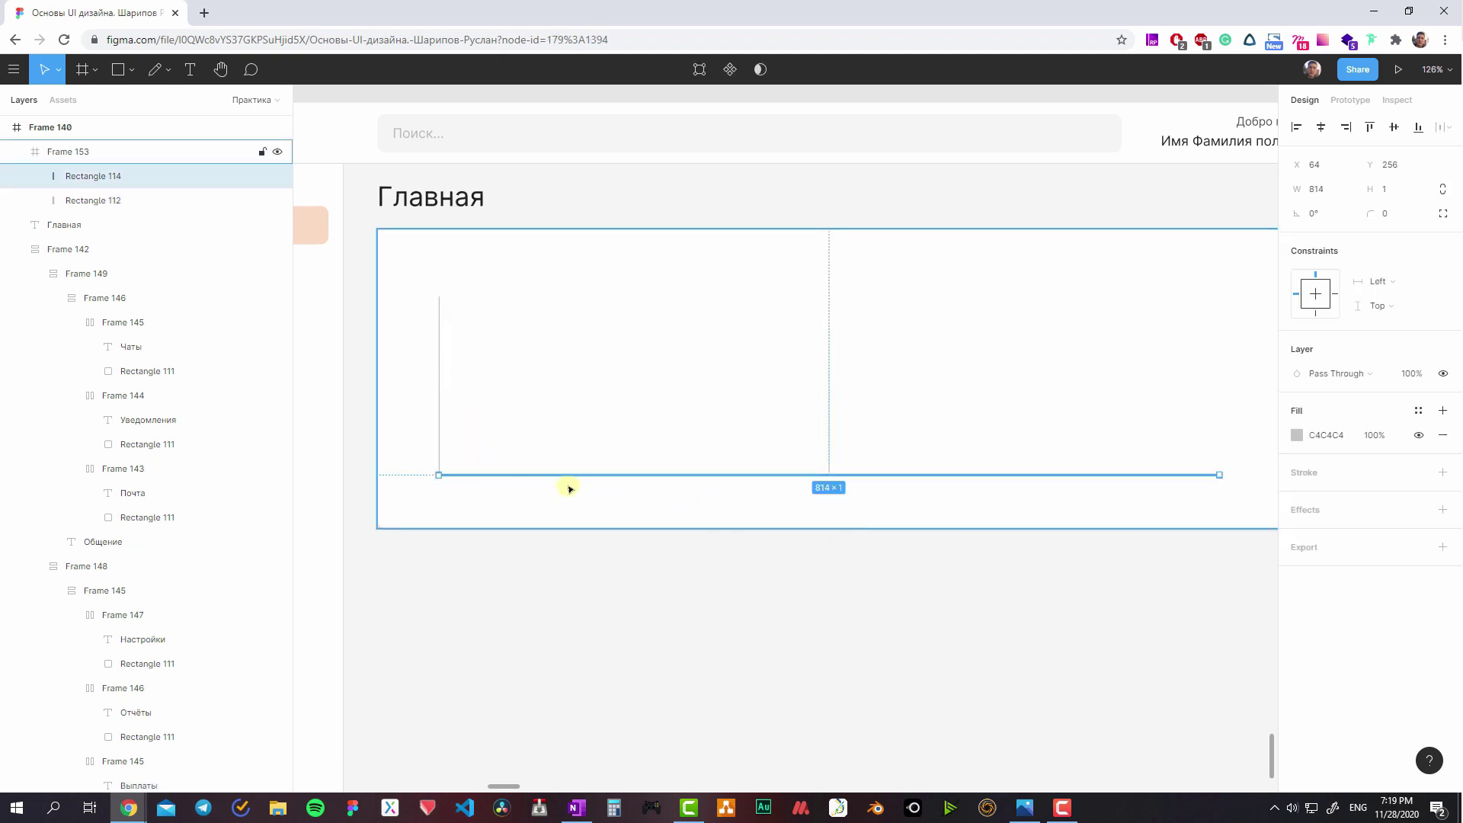
# - Draw a small grey tick 1 px high at the base of the vertical axis
pyautogui.hscroll(-5, 598, 438)
pyautogui.scroll(-5, 918, 474)
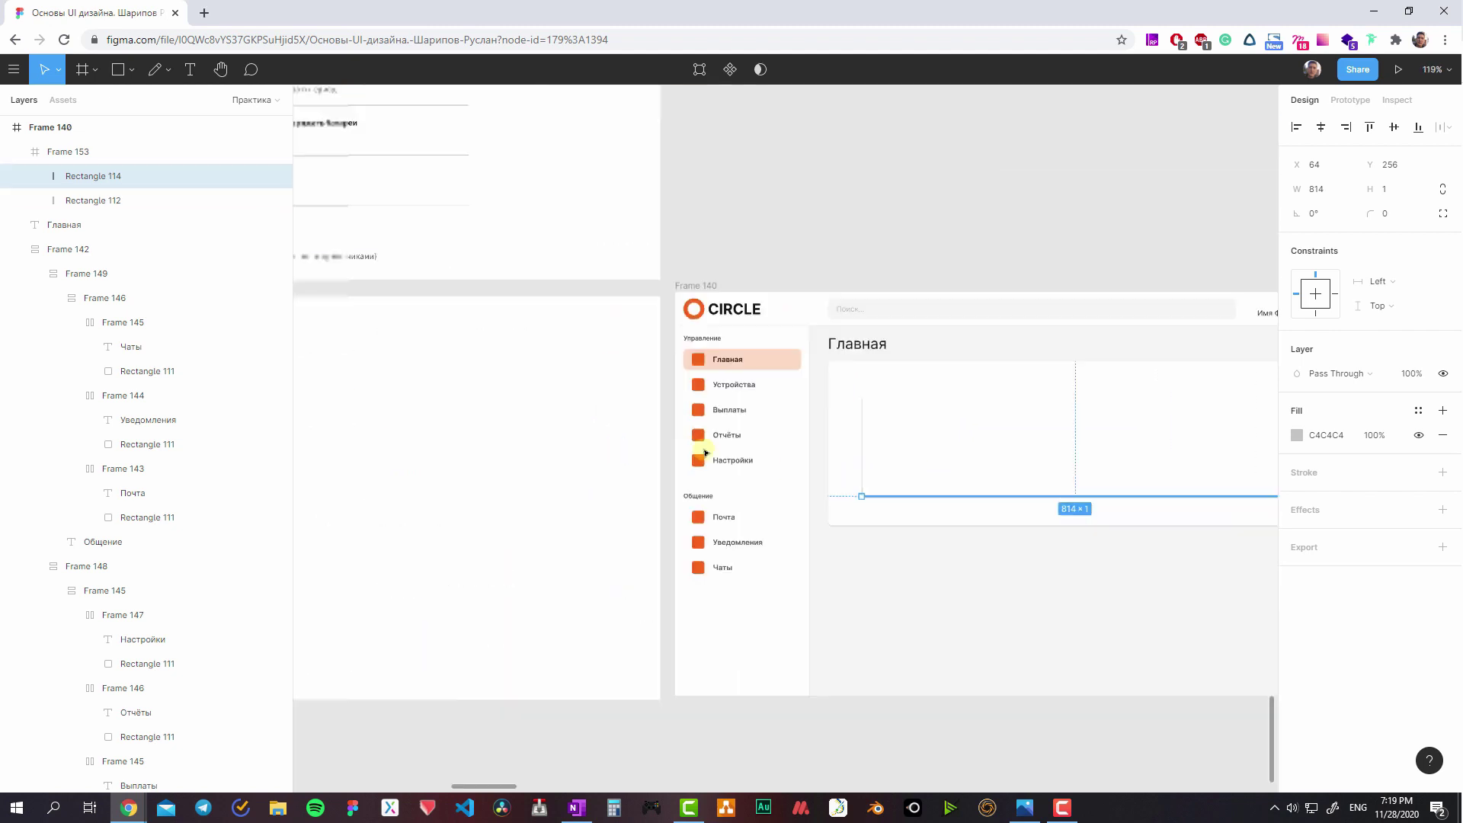
pyautogui.scroll(5, 705, 453)
pyautogui.hscroll(-5, 810, 445)
pyautogui.scroll(3, 810, 444)
pyautogui.keyDown('ctrl'); pyautogui.scroll(1, 907, 297); pyautogui.keyUp('ctrl')
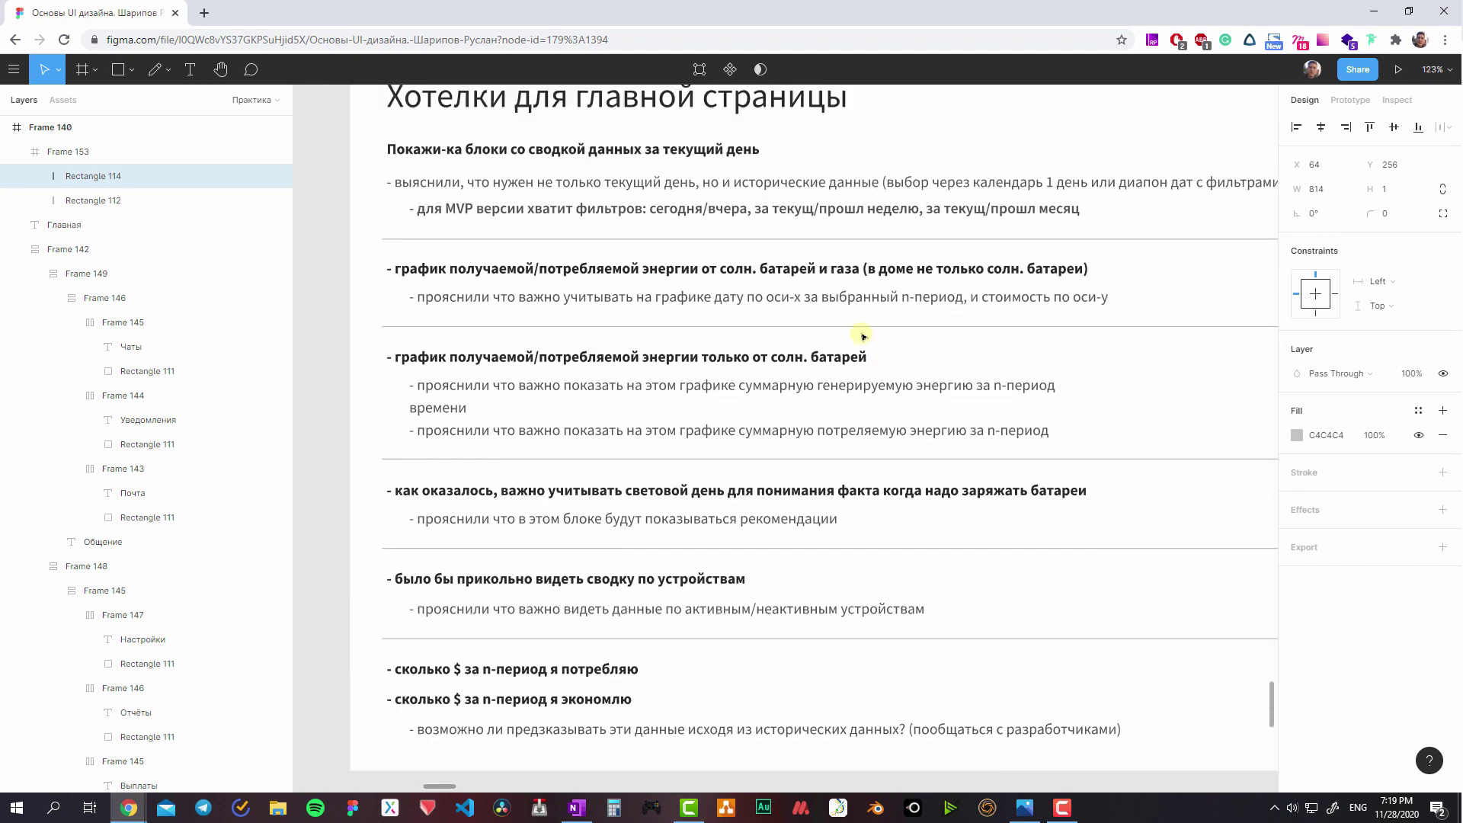
pyautogui.keyDown('ctrl'); pyautogui.scroll(-3, 484, 336); pyautogui.keyUp('ctrl')
pyautogui.scroll(-5, 747, 456)
pyautogui.hscroll(5, 747, 456)
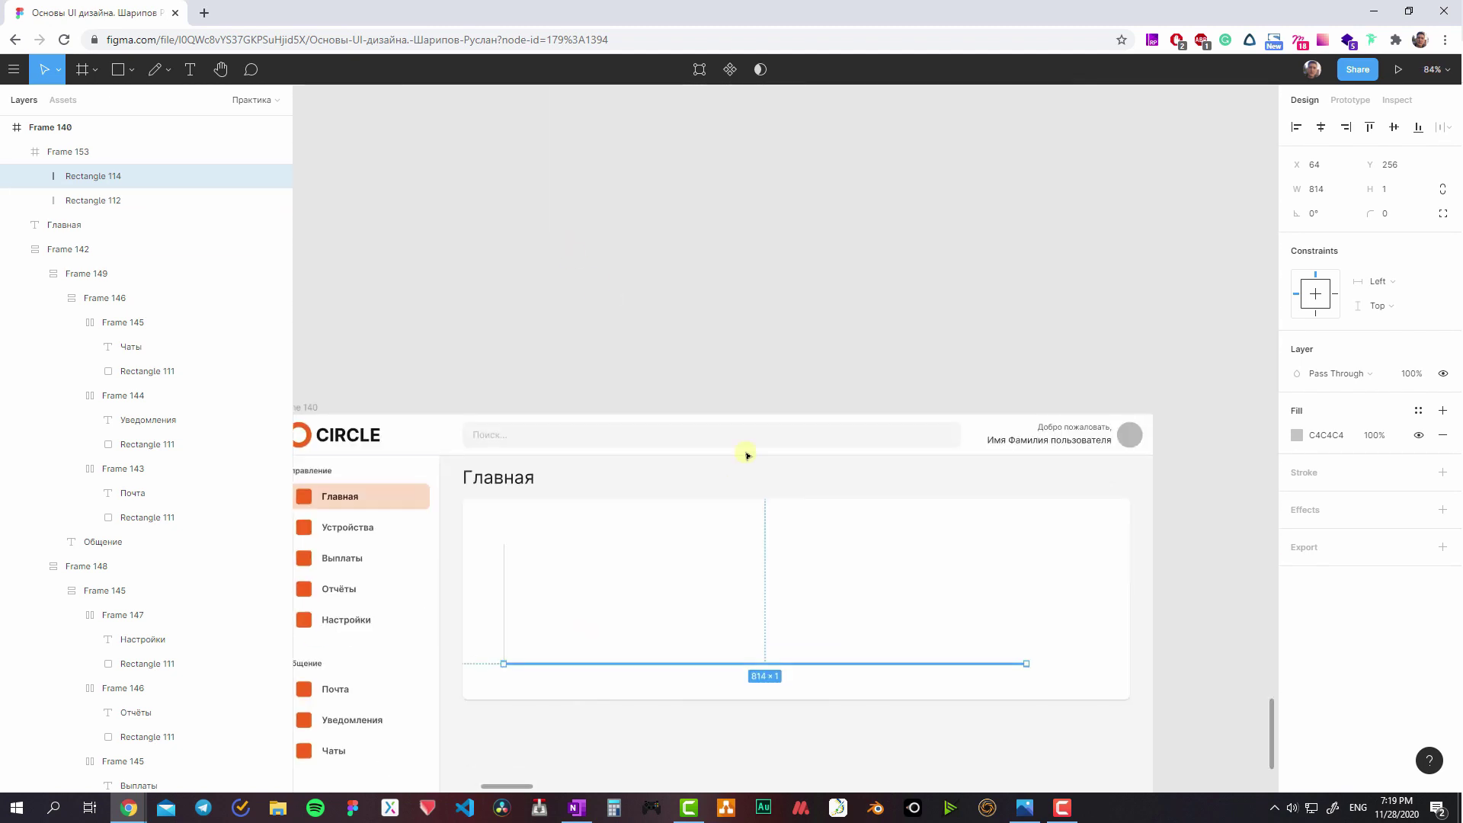
pyautogui.keyDown('ctrl'); pyautogui.scroll(3, 748, 455); pyautogui.keyUp('ctrl')
pyautogui.keyDown('ctrl'); pyautogui.scroll(3, 637, 506); pyautogui.keyUp('ctrl')
pyautogui.keyDown('ctrl'); pyautogui.scroll(2, 526, 513); pyautogui.keyUp('ctrl')
pyautogui.hscroll(3, 1156, 490)
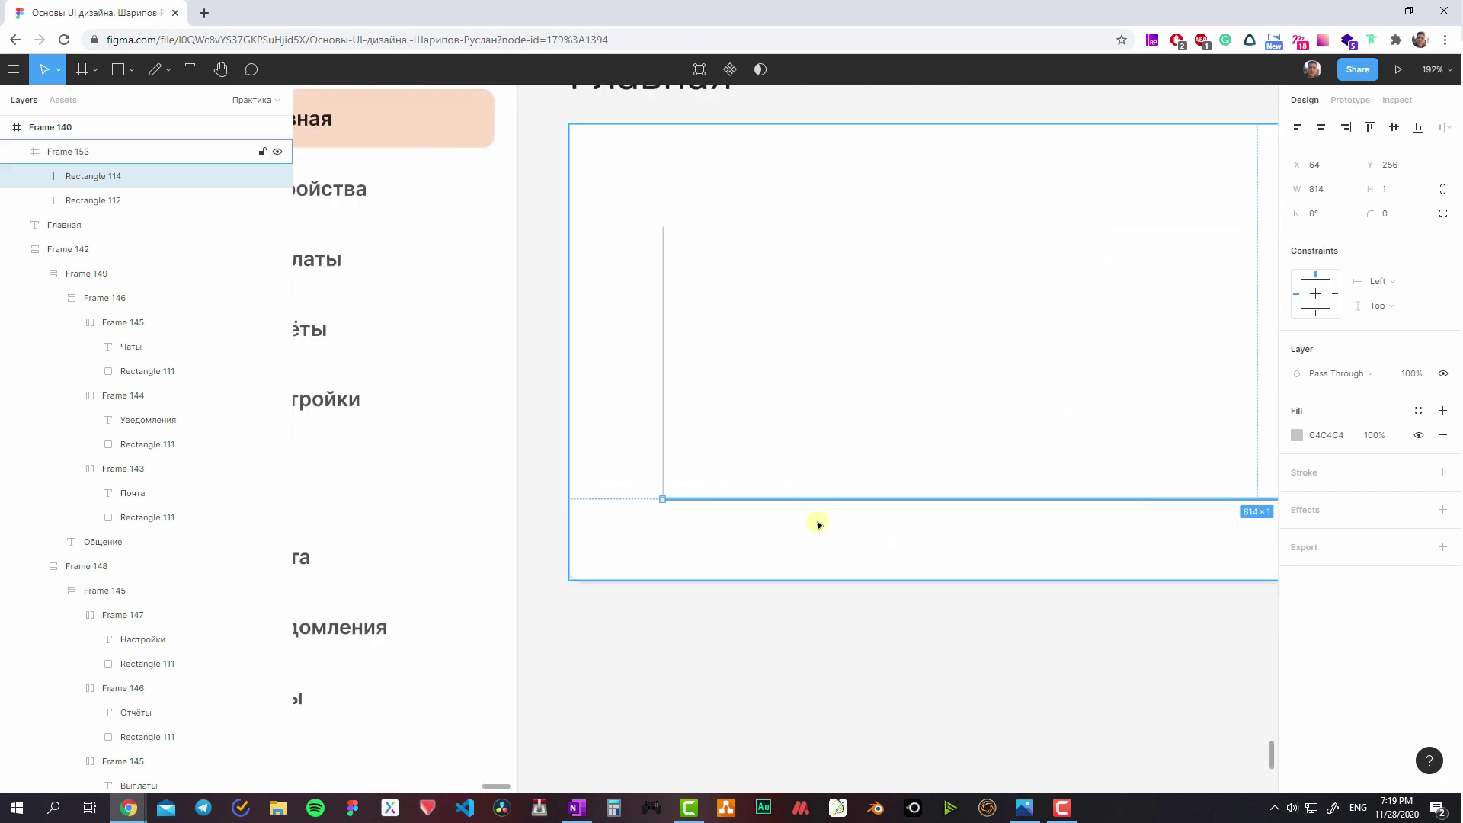
pyautogui.keyDown('ctrl'); pyautogui.scroll(3, 666, 486); pyautogui.keyUp('ctrl')
pyautogui.keyDown('ctrl'); pyautogui.scroll(2, 670, 487); pyautogui.keyUp('ctrl')
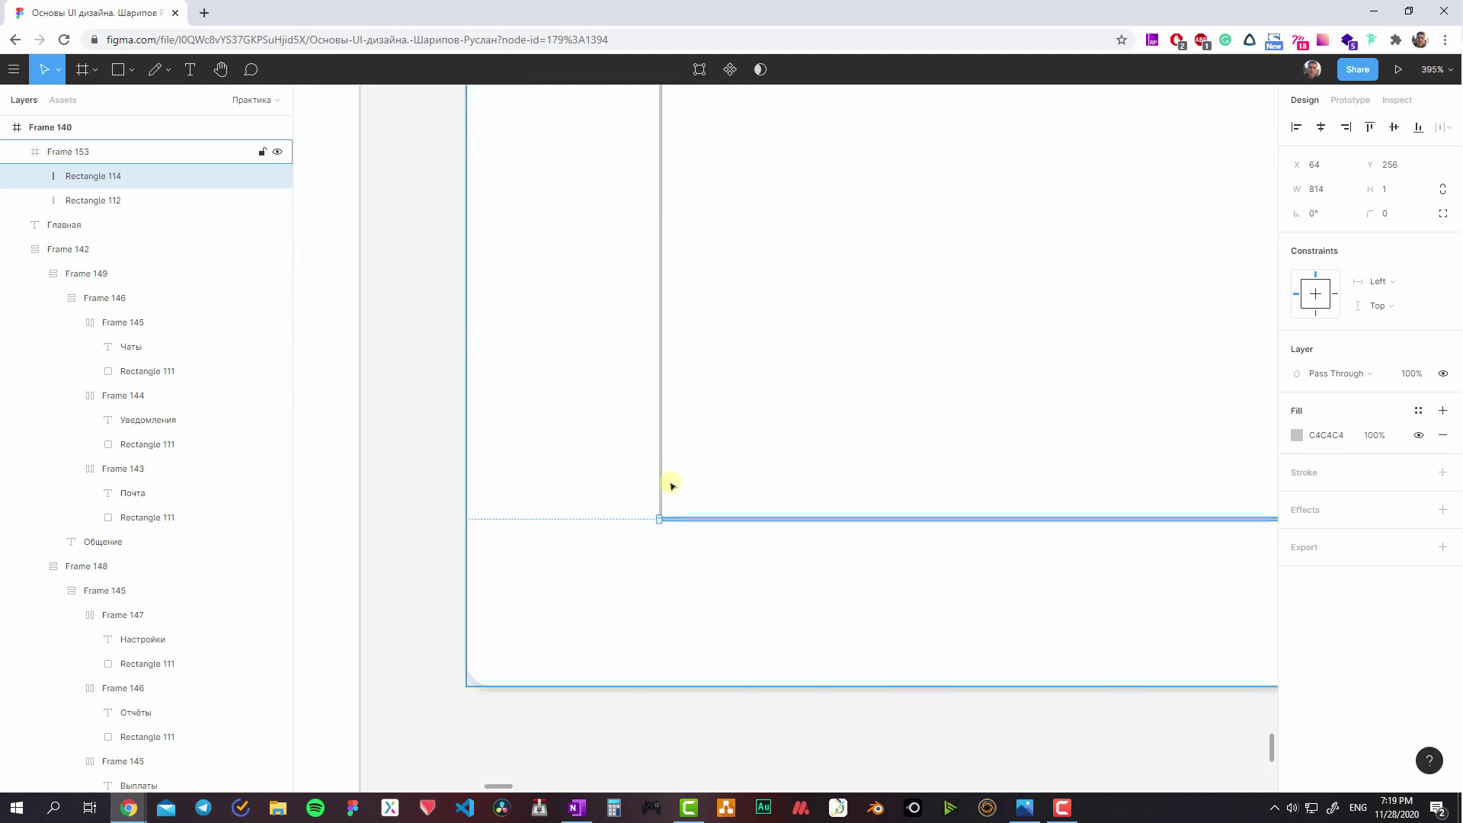
pyautogui.keyDown('ctrl'); pyautogui.scroll(2, 727, 542); pyautogui.keyUp('ctrl')
pyautogui.press('r')
pyautogui.moveTo(697, 552); pyautogui.dragTo(734, 563)
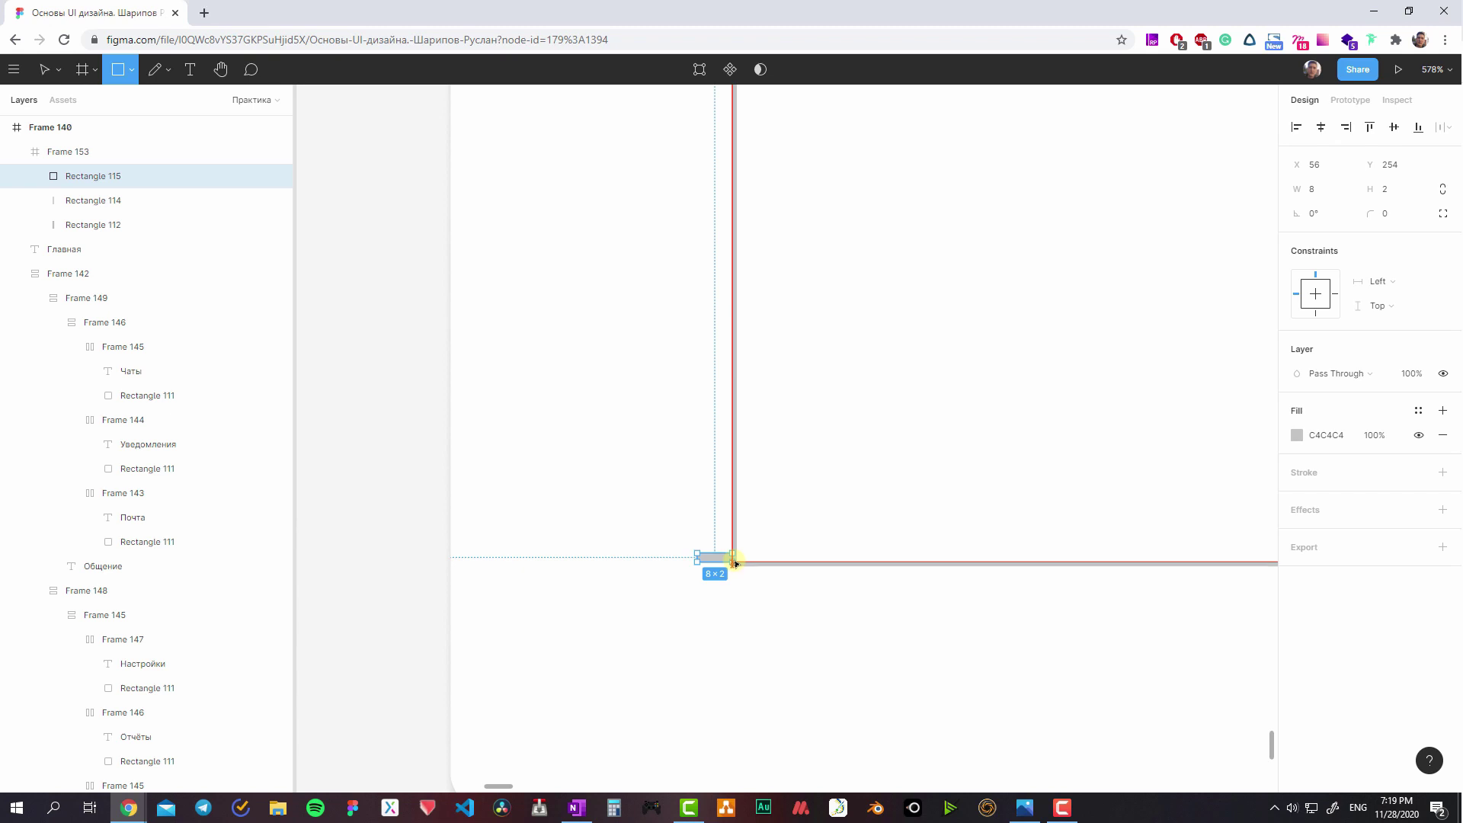
pyautogui.click(1387, 189)
pyautogui.write('1')
pyautogui.press('Return')
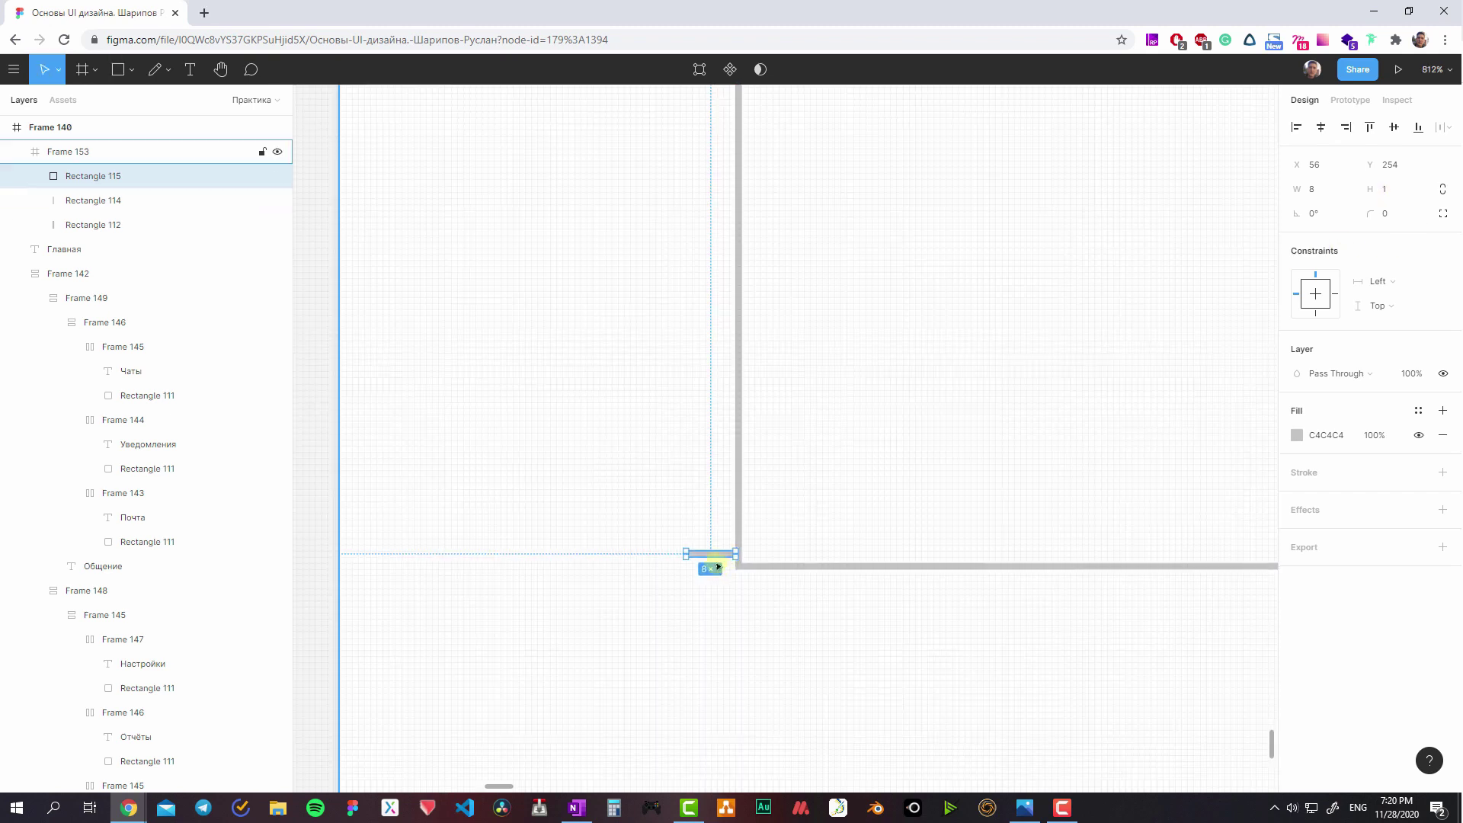
pyautogui.scroll(3, 733, 561)
pyautogui.moveTo(695, 553); pyautogui.dragTo(709, 406)
pyautogui.hotkey('ctrl', 'z')
# - Add a '0$' text label positioned just left of the tick
pyautogui.press('t')
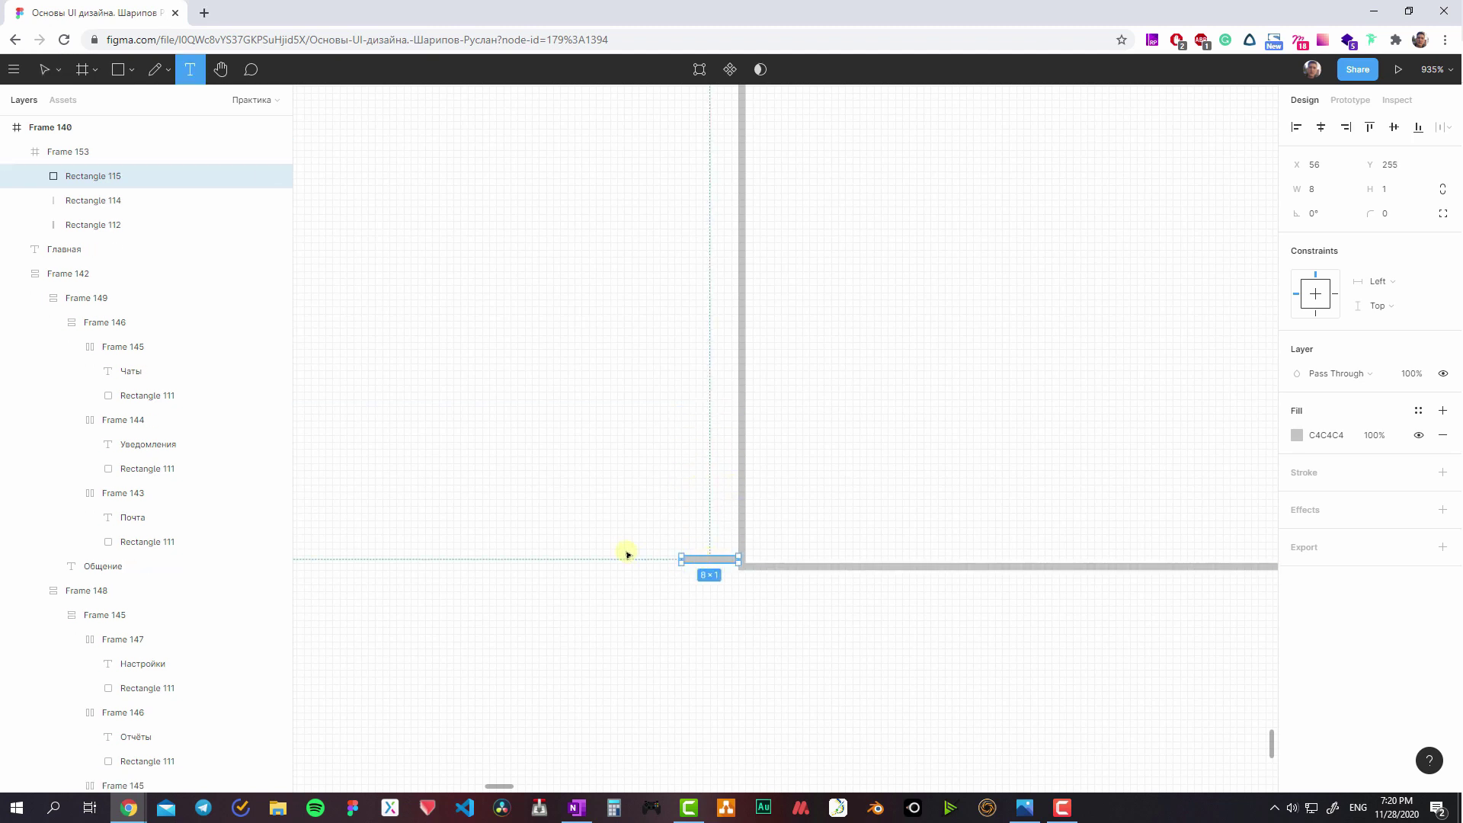
pyautogui.click(624, 555)
pyautogui.write('0')
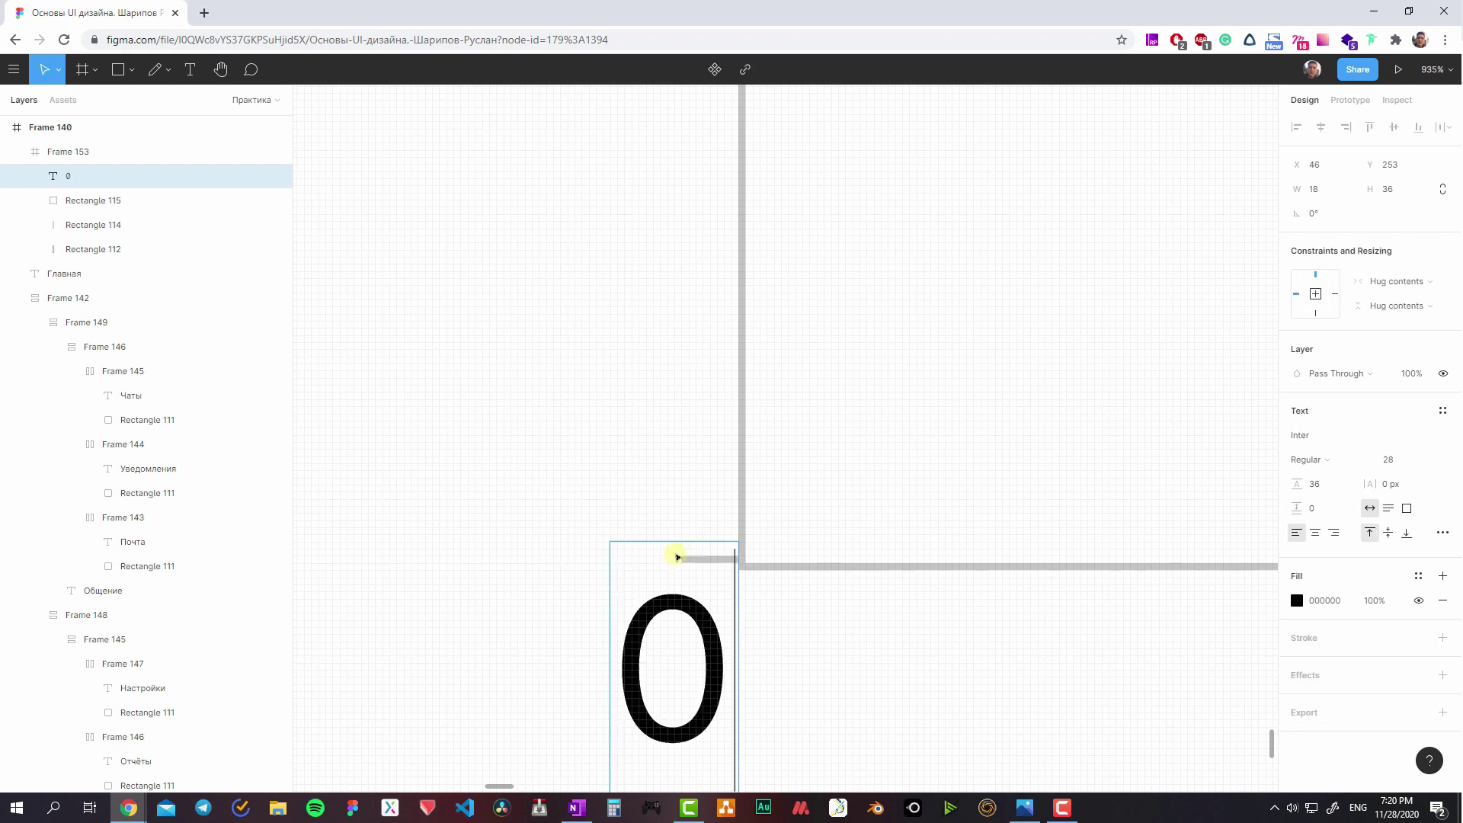
pyautogui.write('$')
pyautogui.press('Escape')
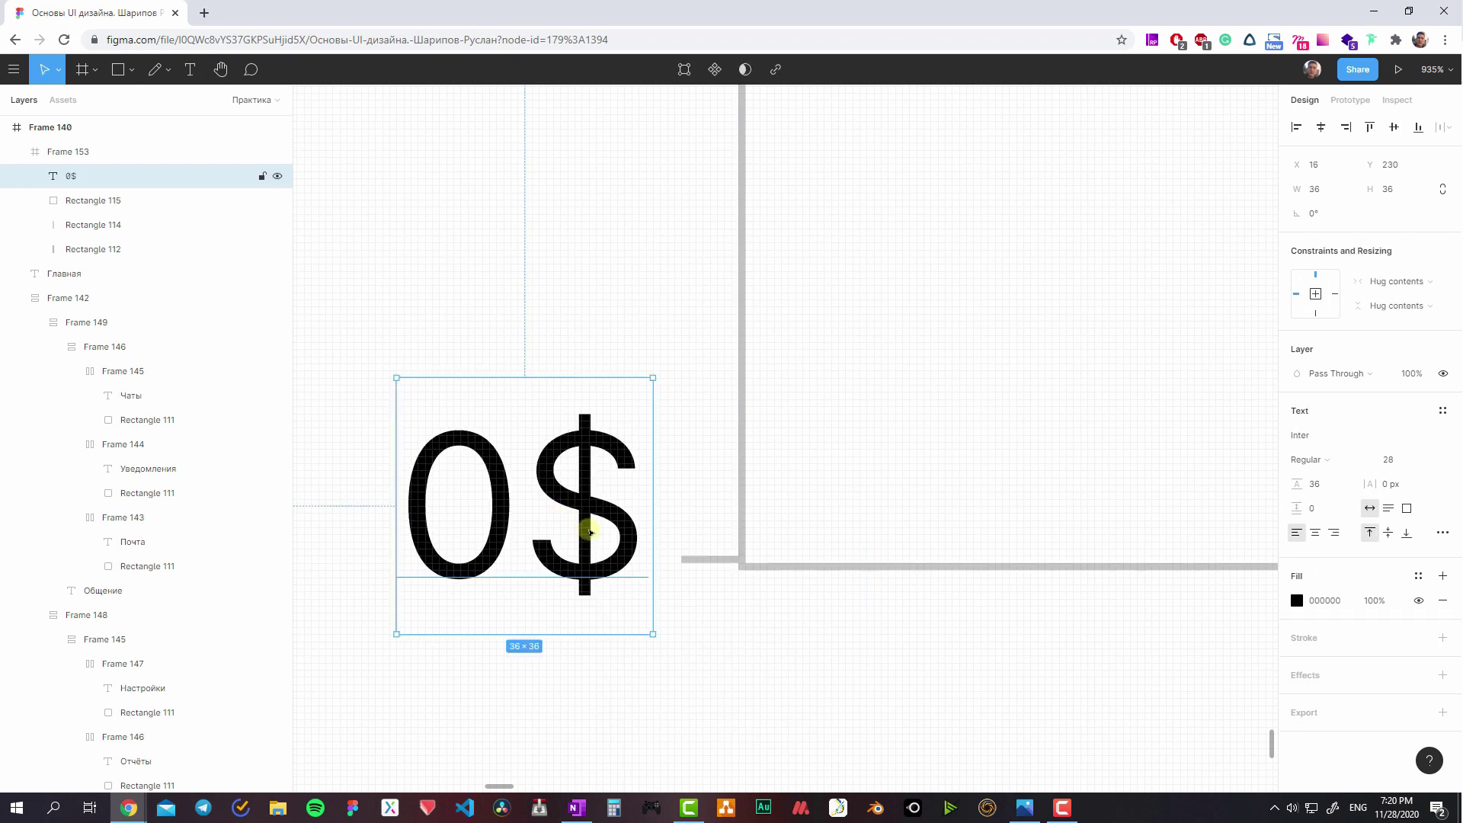
pyautogui.moveTo(587, 525); pyautogui.dragTo(608, 512)
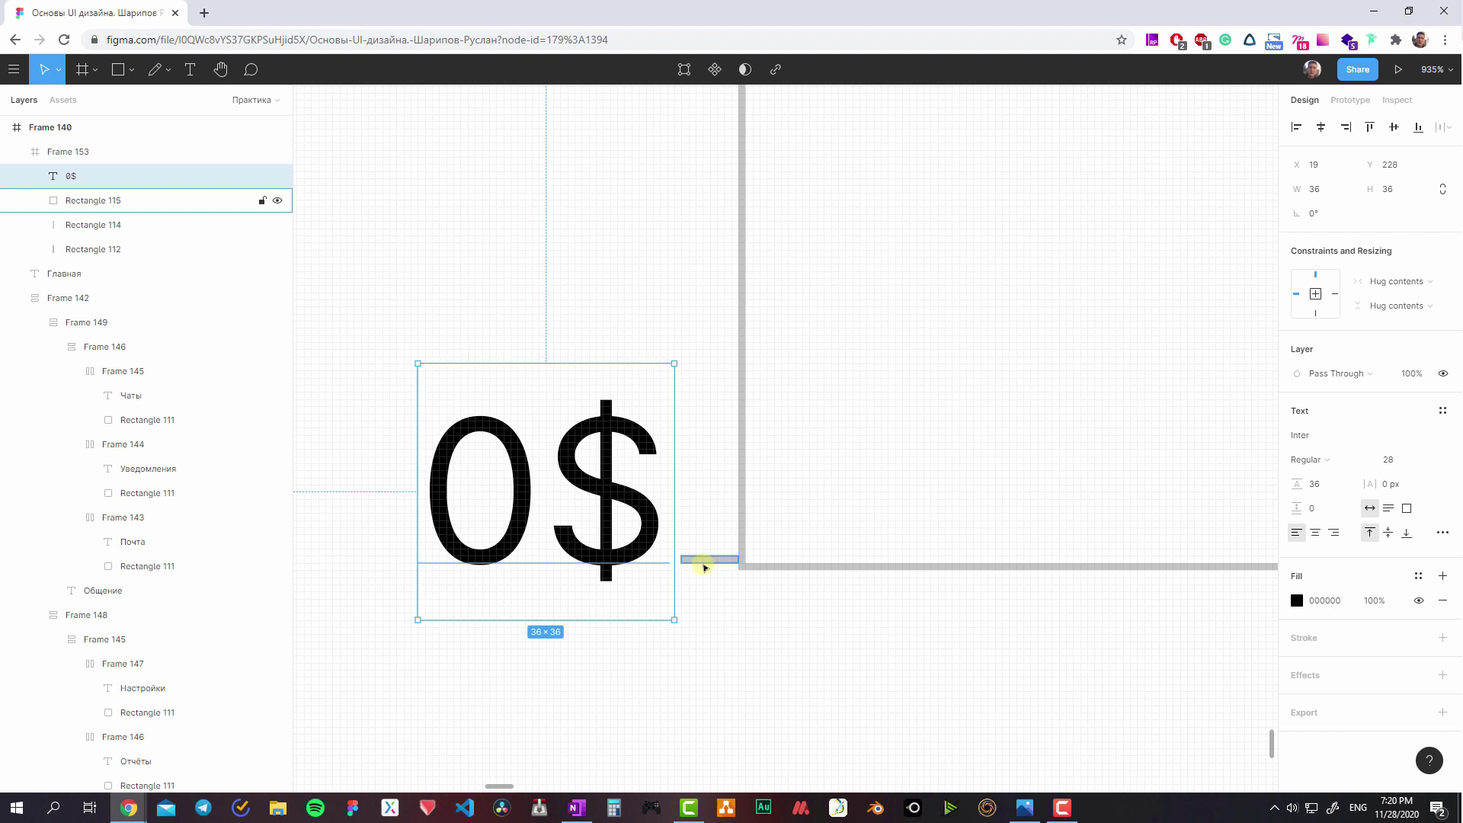
pyautogui.press('Left')
pyautogui.scroll(-5, 703, 562)
pyautogui.scroll(-3, 722, 542)
pyautogui.scroll(-3, 1140, 478)
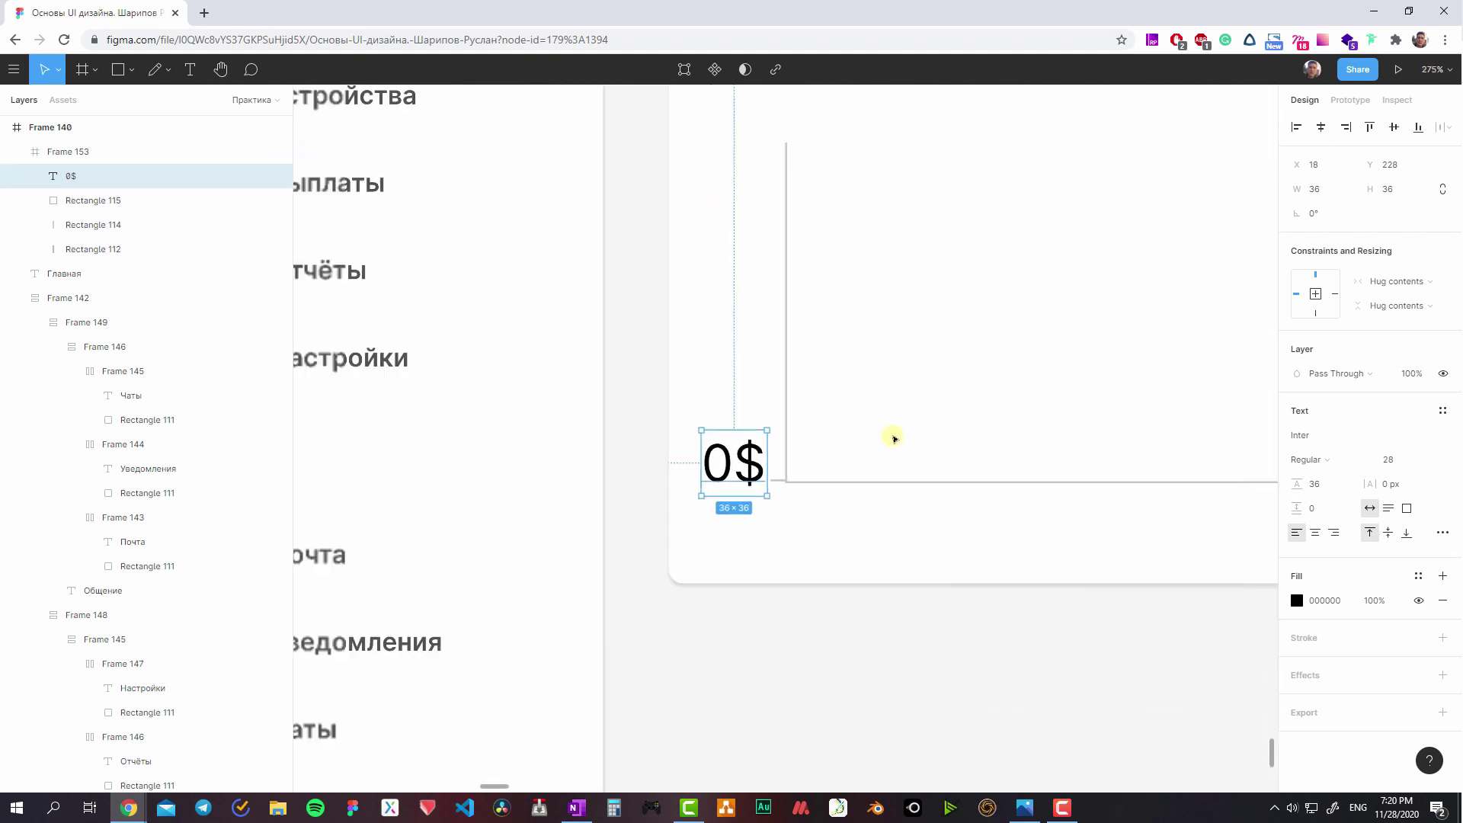
pyautogui.scroll(-2, 892, 434)
pyautogui.scroll(2, 528, 562)
pyautogui.hscroll(2, 789, 503)
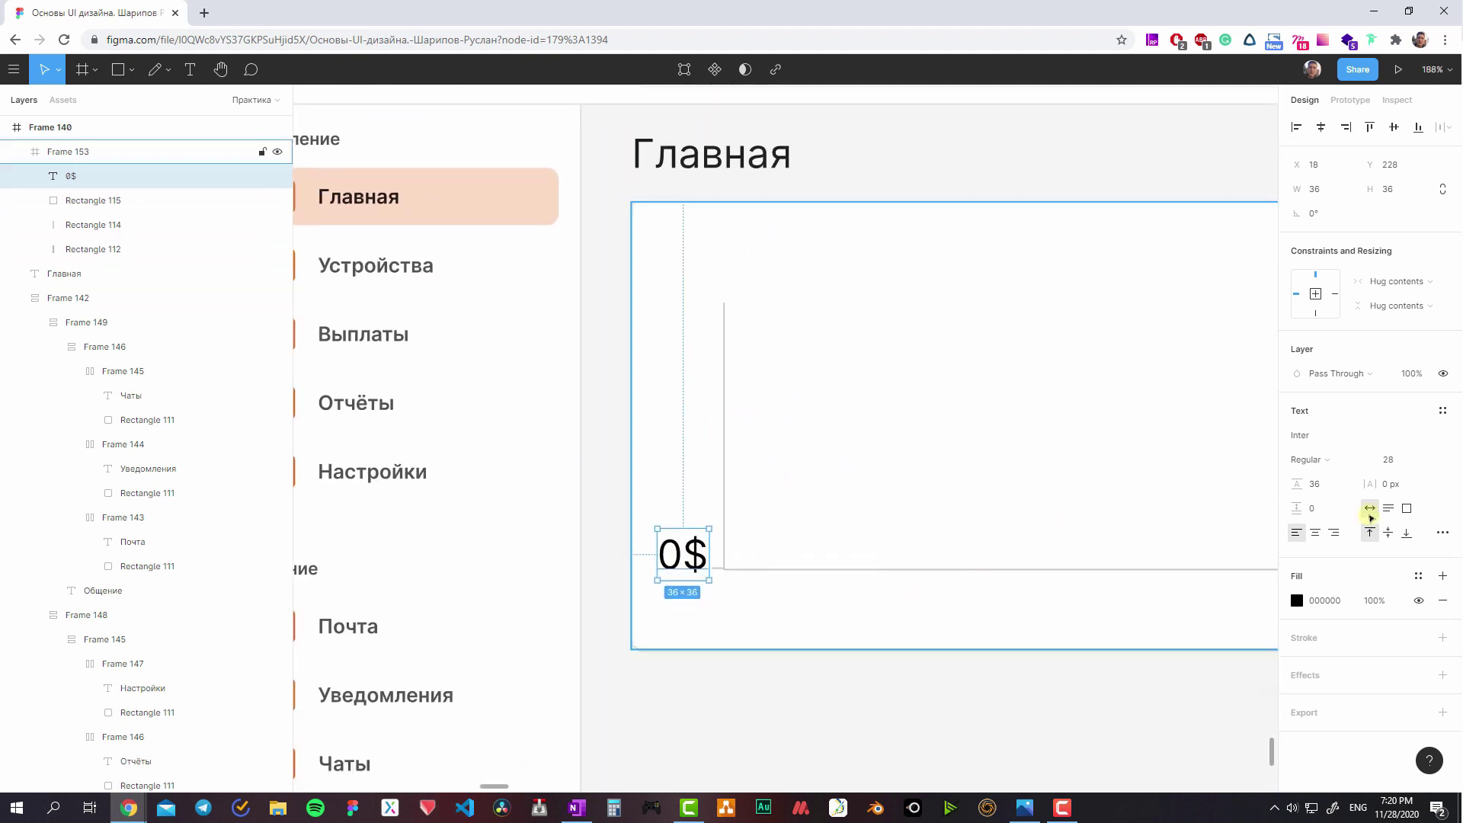
# - Give the 0$ label font size 12 and line height 12, aligned with the tick
pyautogui.click(1388, 459)
pyautogui.write('12')
pyautogui.click(1321, 485)
pyautogui.write('12')
pyautogui.press('Return')
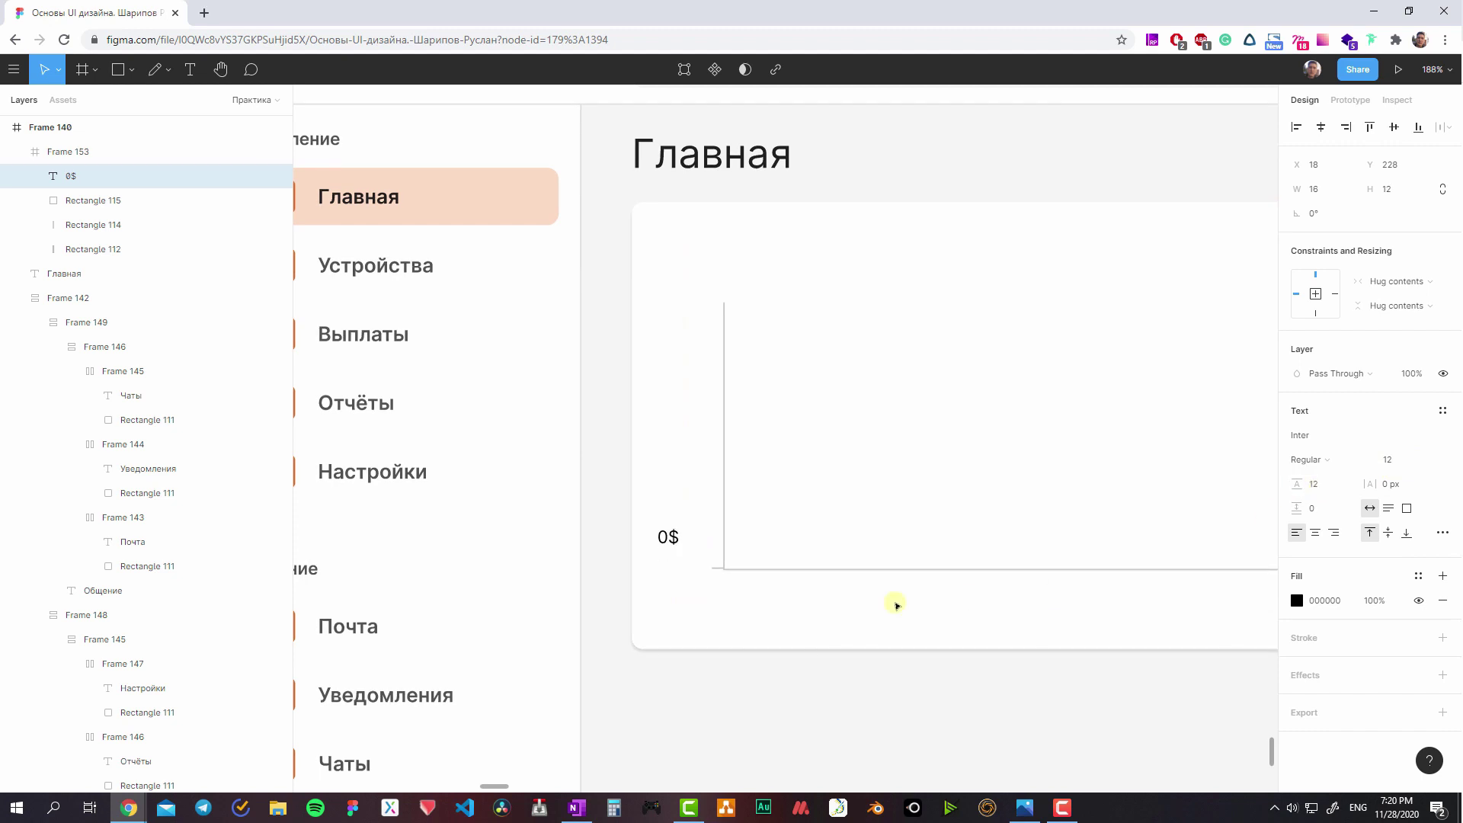
pyautogui.scroll(3, 671, 545)
pyautogui.scroll(2, 655, 506)
pyautogui.moveTo(723, 531); pyautogui.dragTo(762, 546)
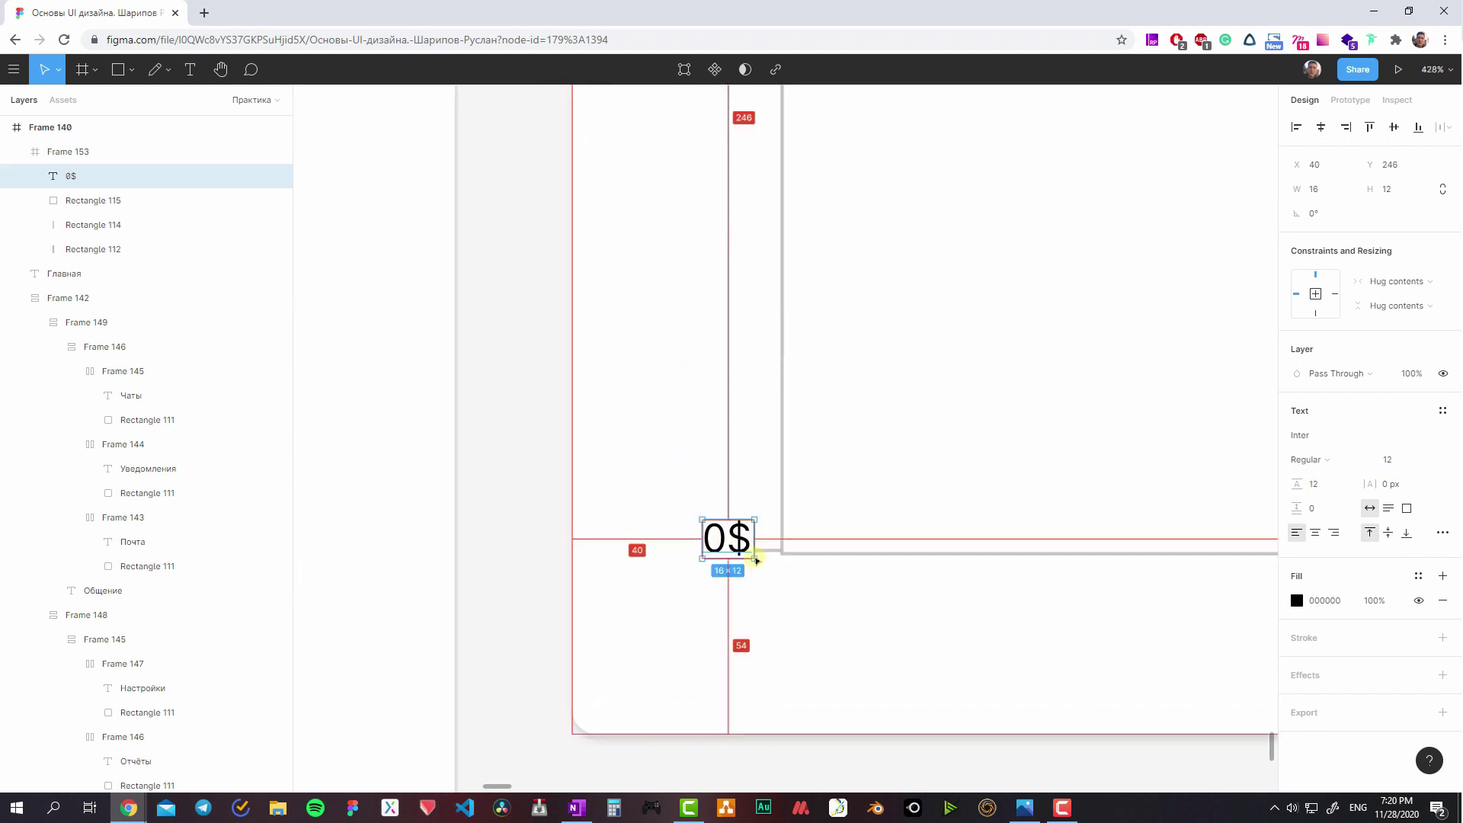
pyautogui.scroll(5, 756, 560)
pyautogui.click(800, 534)
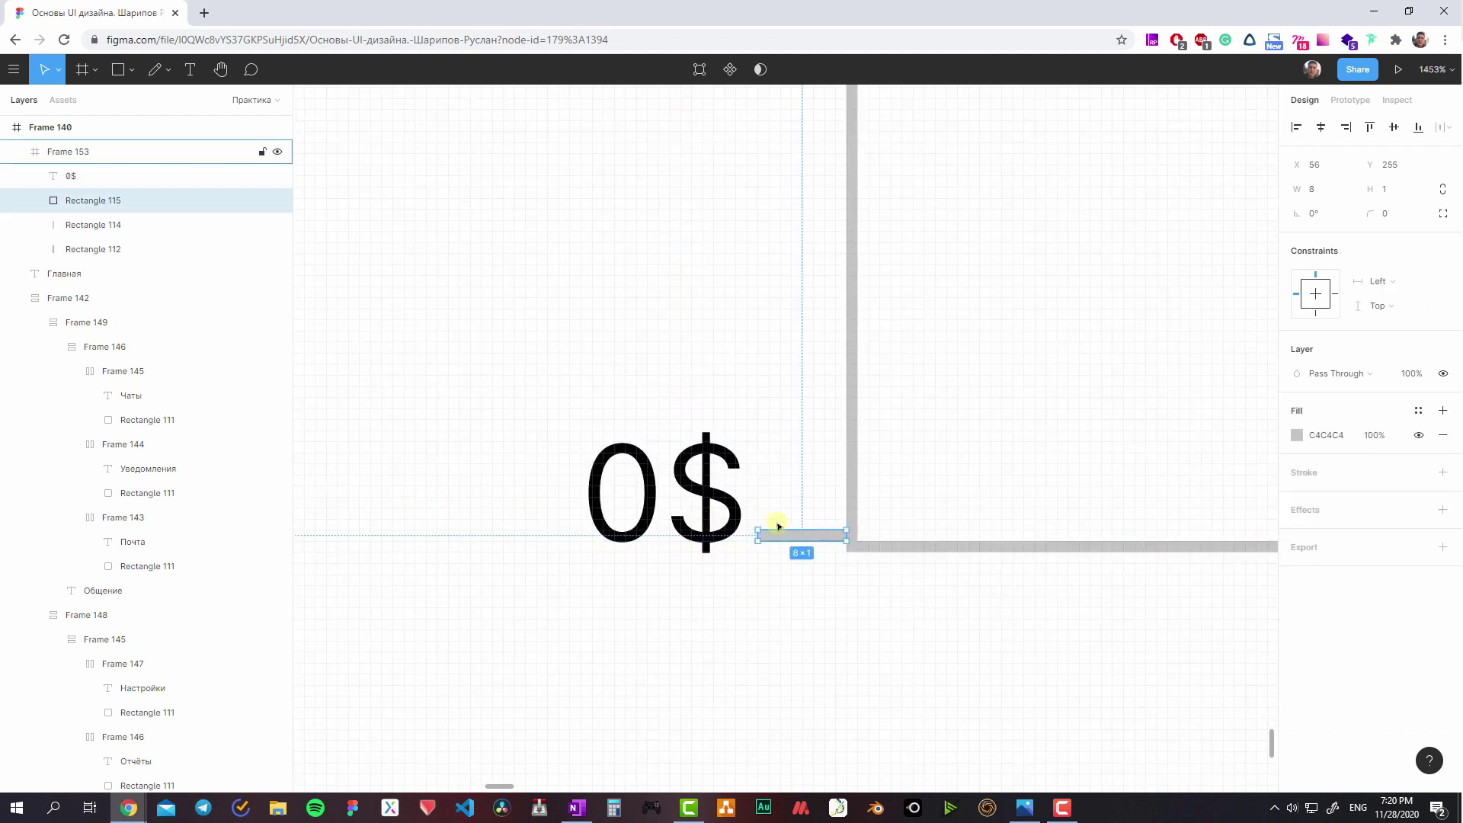
# - Line the 0$ label up with its tick, set it to size 10 and center its text
pyautogui.hotkey('shift', 'Tab')
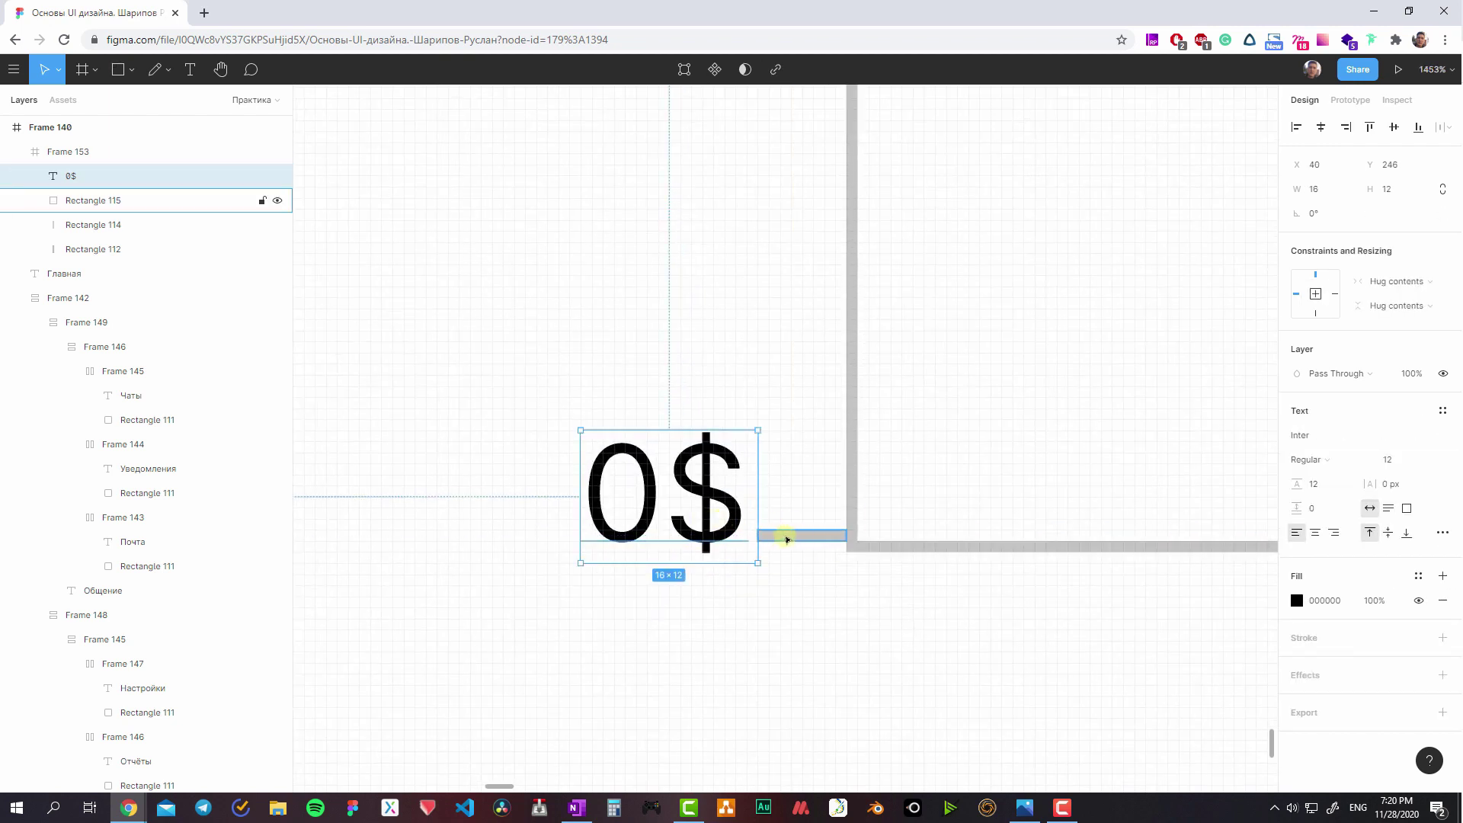
pyautogui.keyDown('shift'); pyautogui.click(785, 537); pyautogui.keyUp('shift')
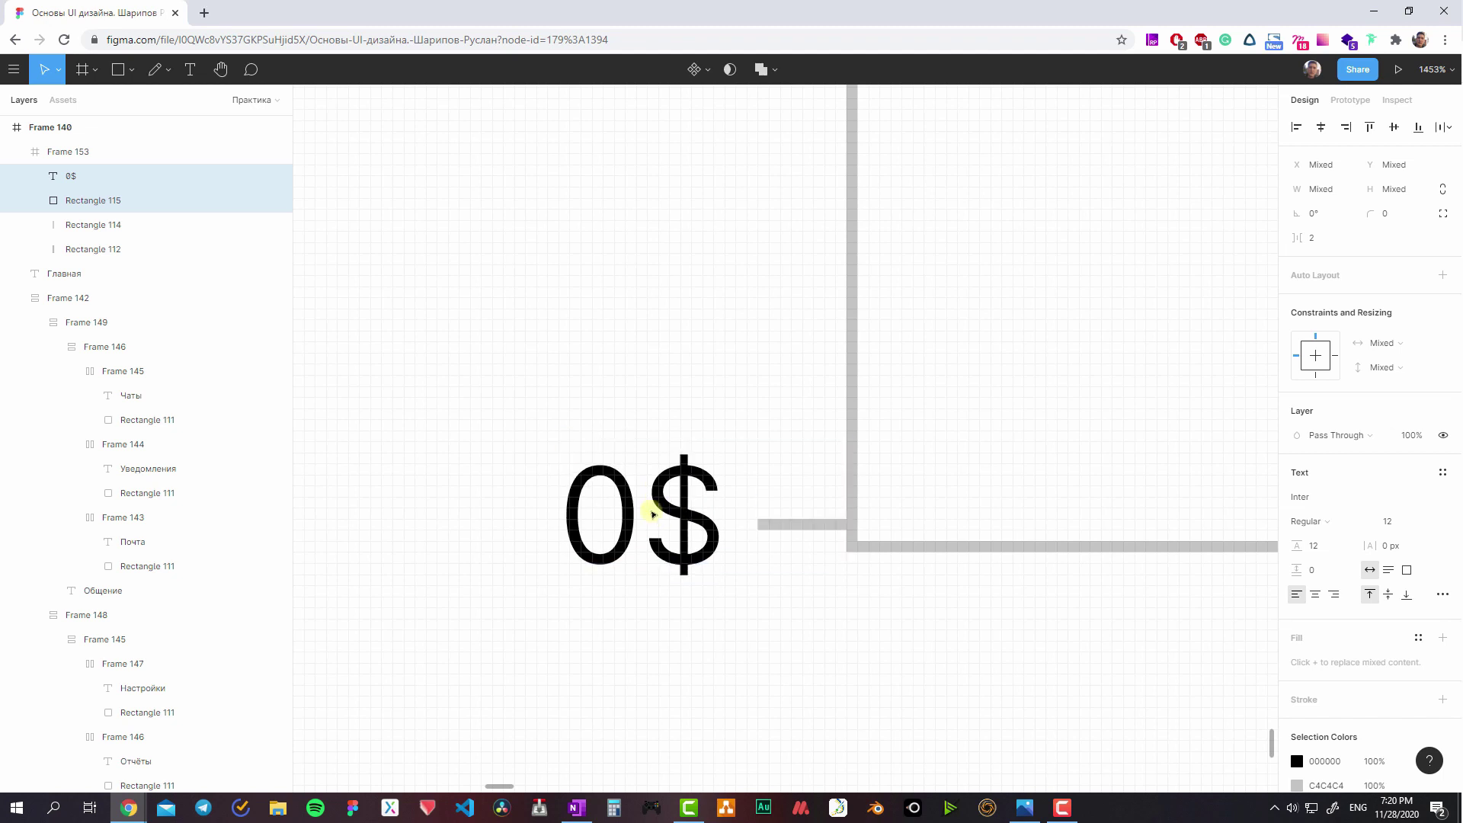
pyautogui.press('Down')
pyautogui.press('Up')
pyautogui.press('Up')
pyautogui.press('Up')
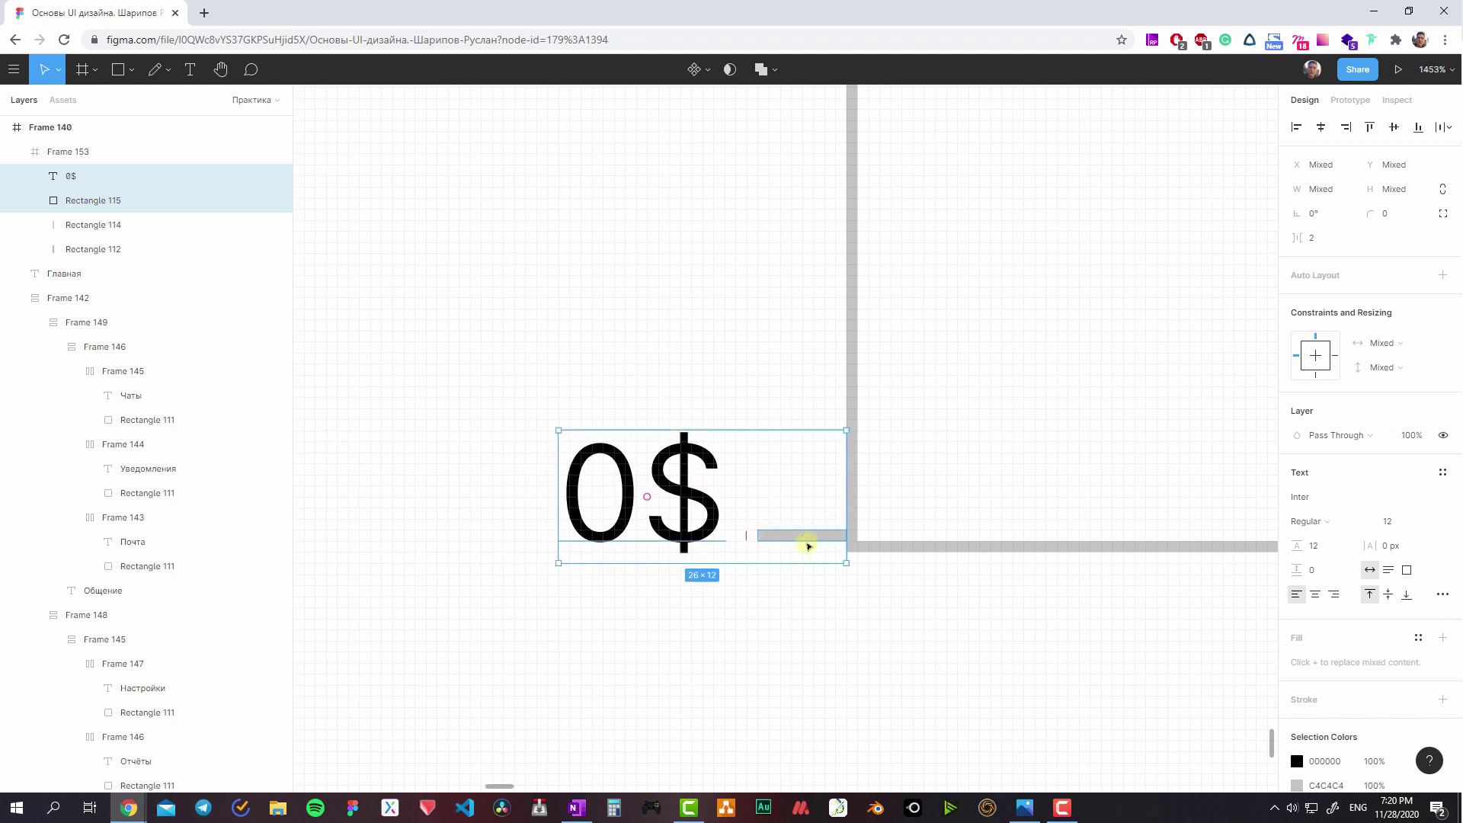
pyautogui.click(712, 524)
pyautogui.scroll(-2, 708, 533)
pyautogui.scroll(-2, 709, 541)
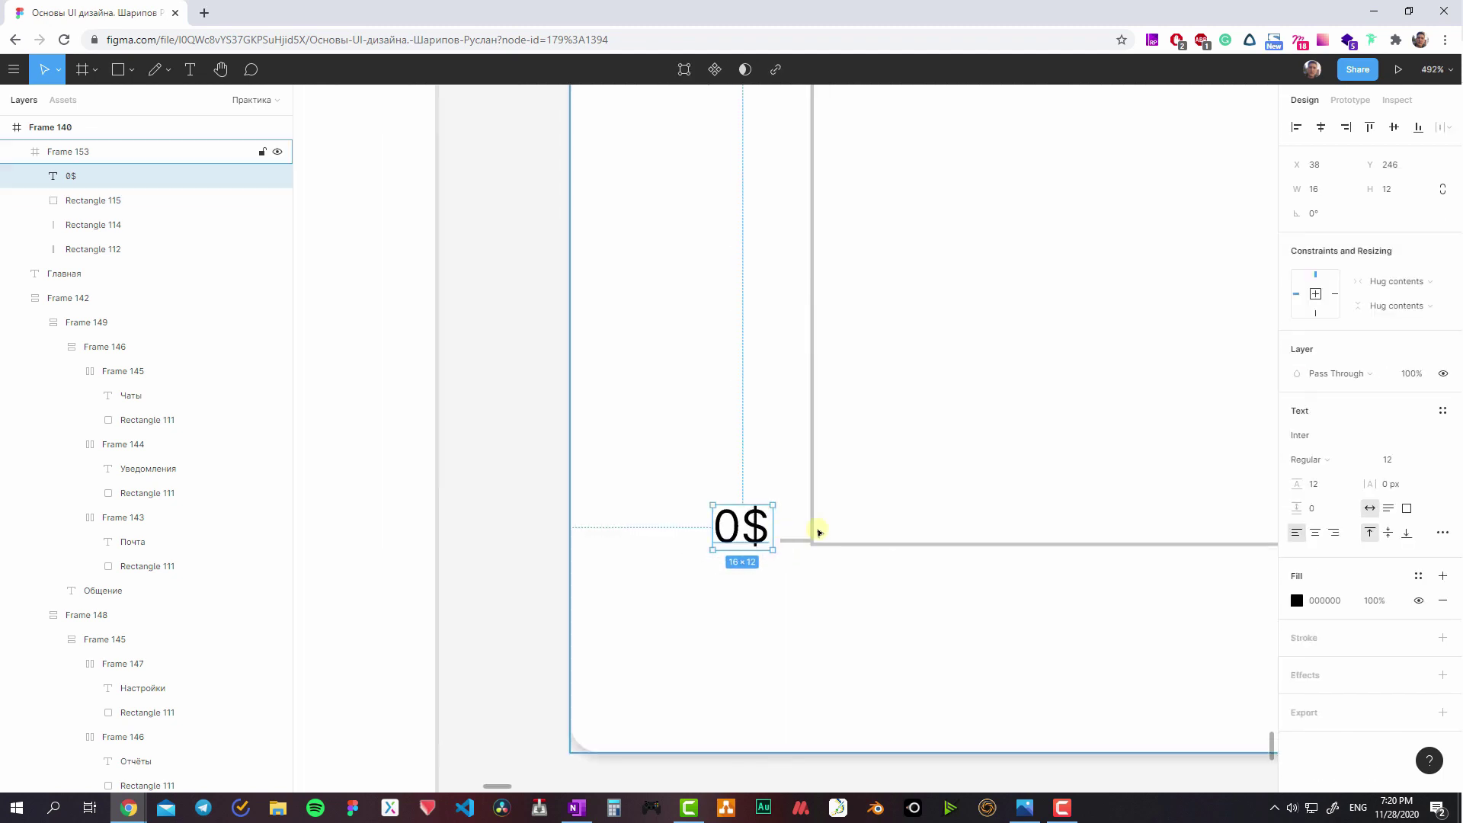
pyautogui.scroll(-1, 704, 550)
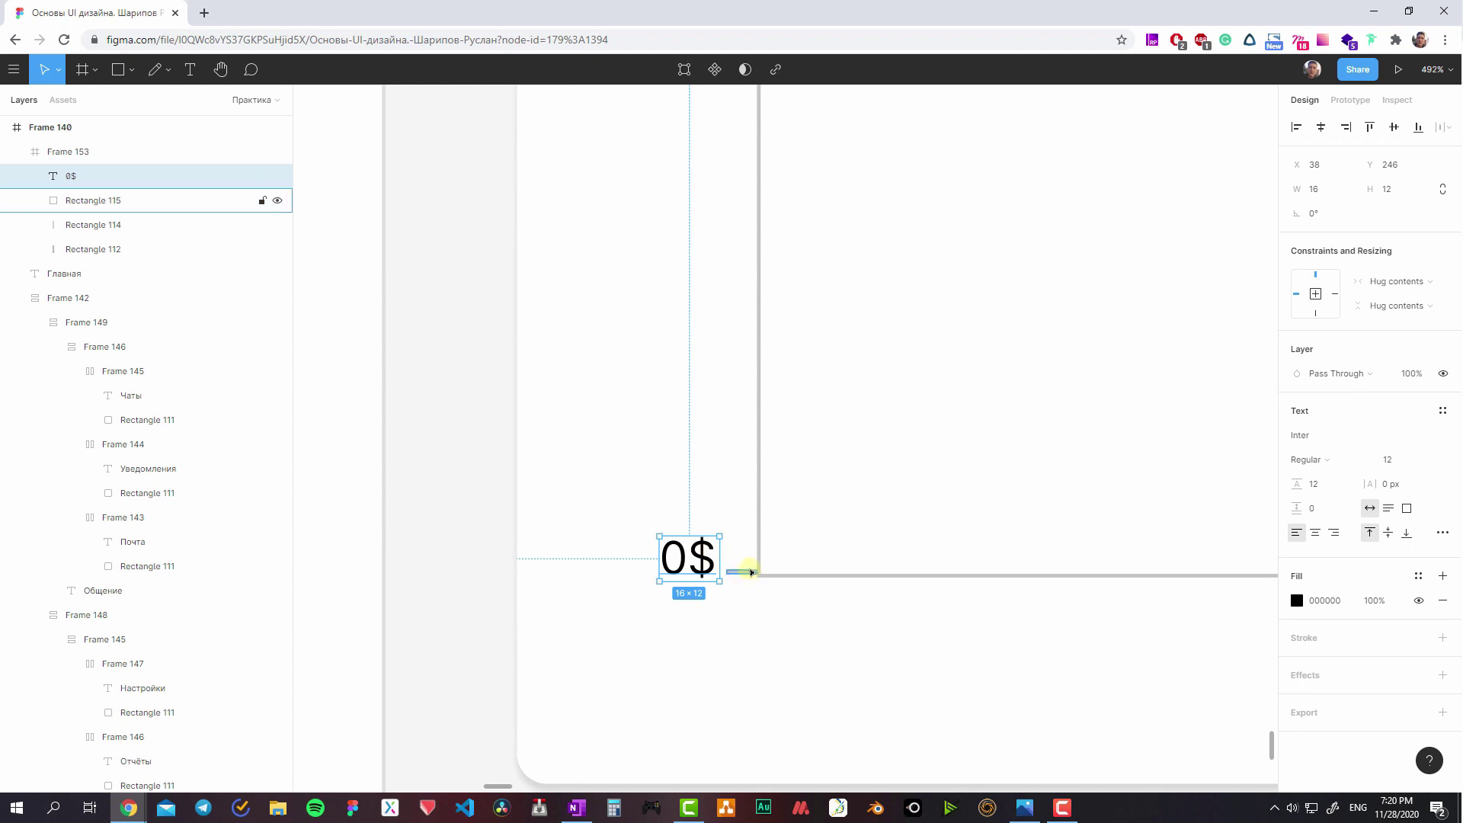
pyautogui.keyDown('shift'); pyautogui.click(751, 571); pyautogui.keyUp('shift')
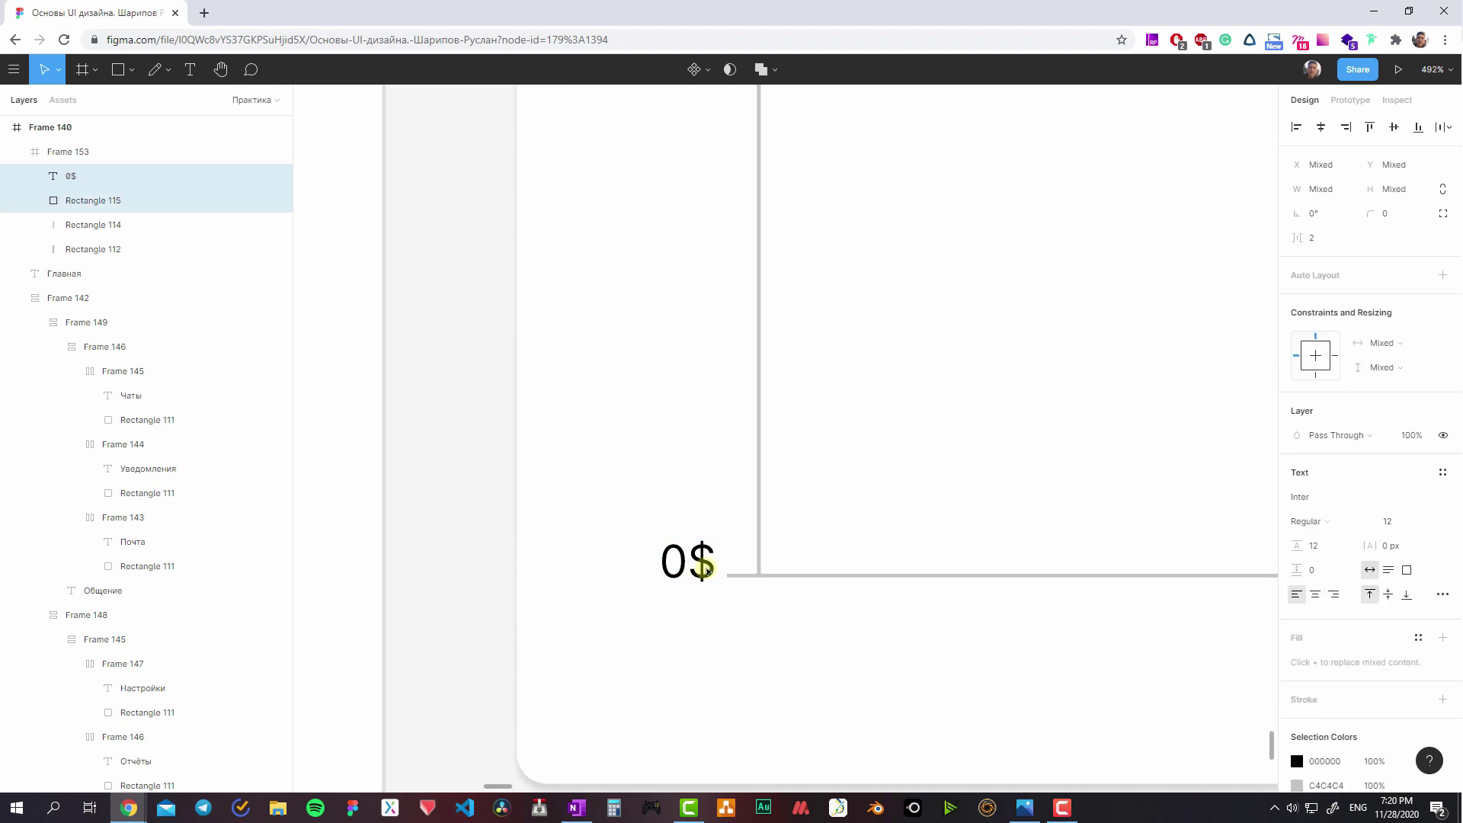
pyautogui.click(707, 569)
pyautogui.keyDown('ctrl'); pyautogui.scroll(-3, 992, 617); pyautogui.keyUp('ctrl')
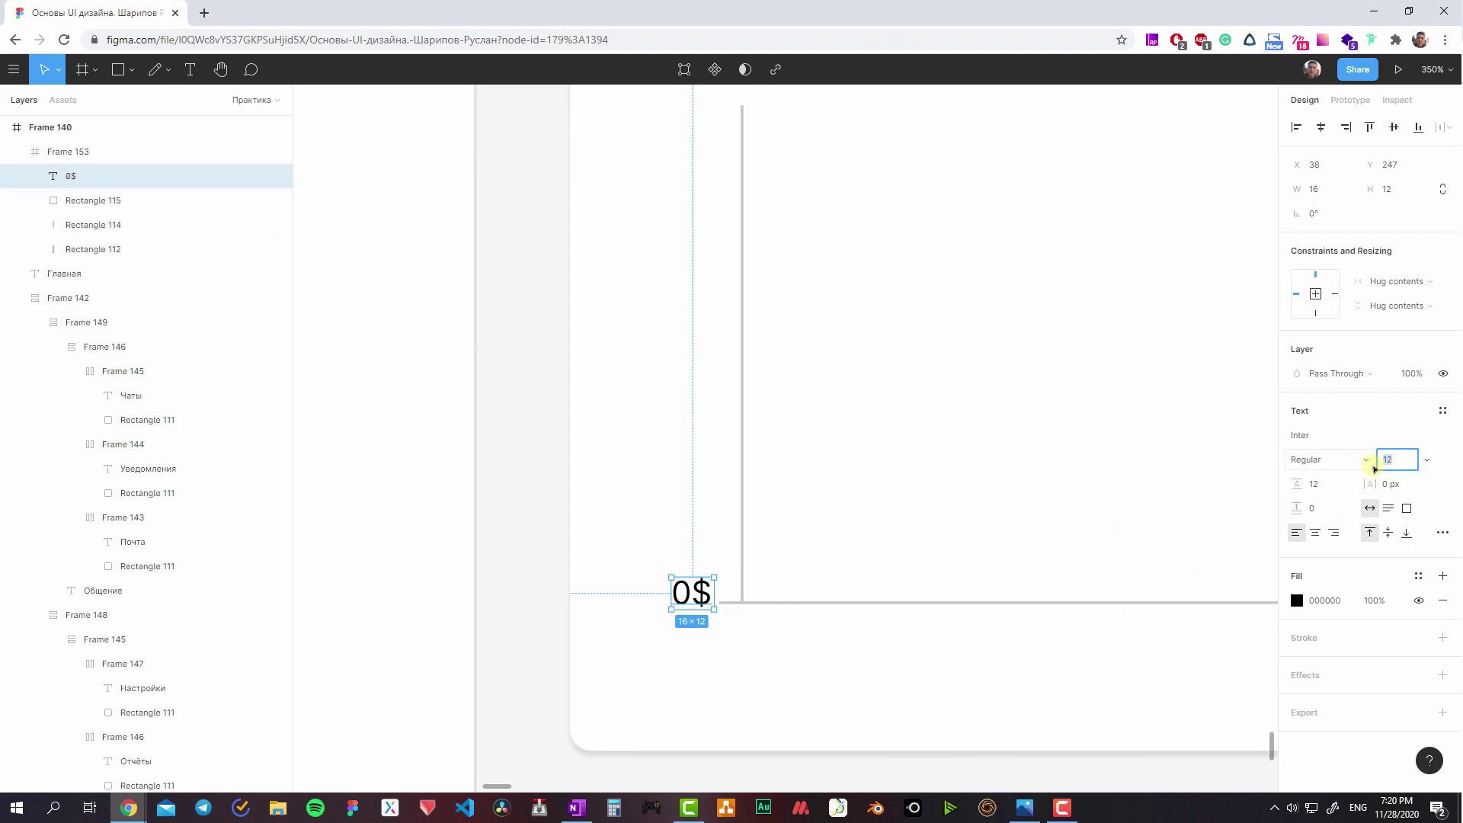
pyautogui.write('10')
pyautogui.press('Return')
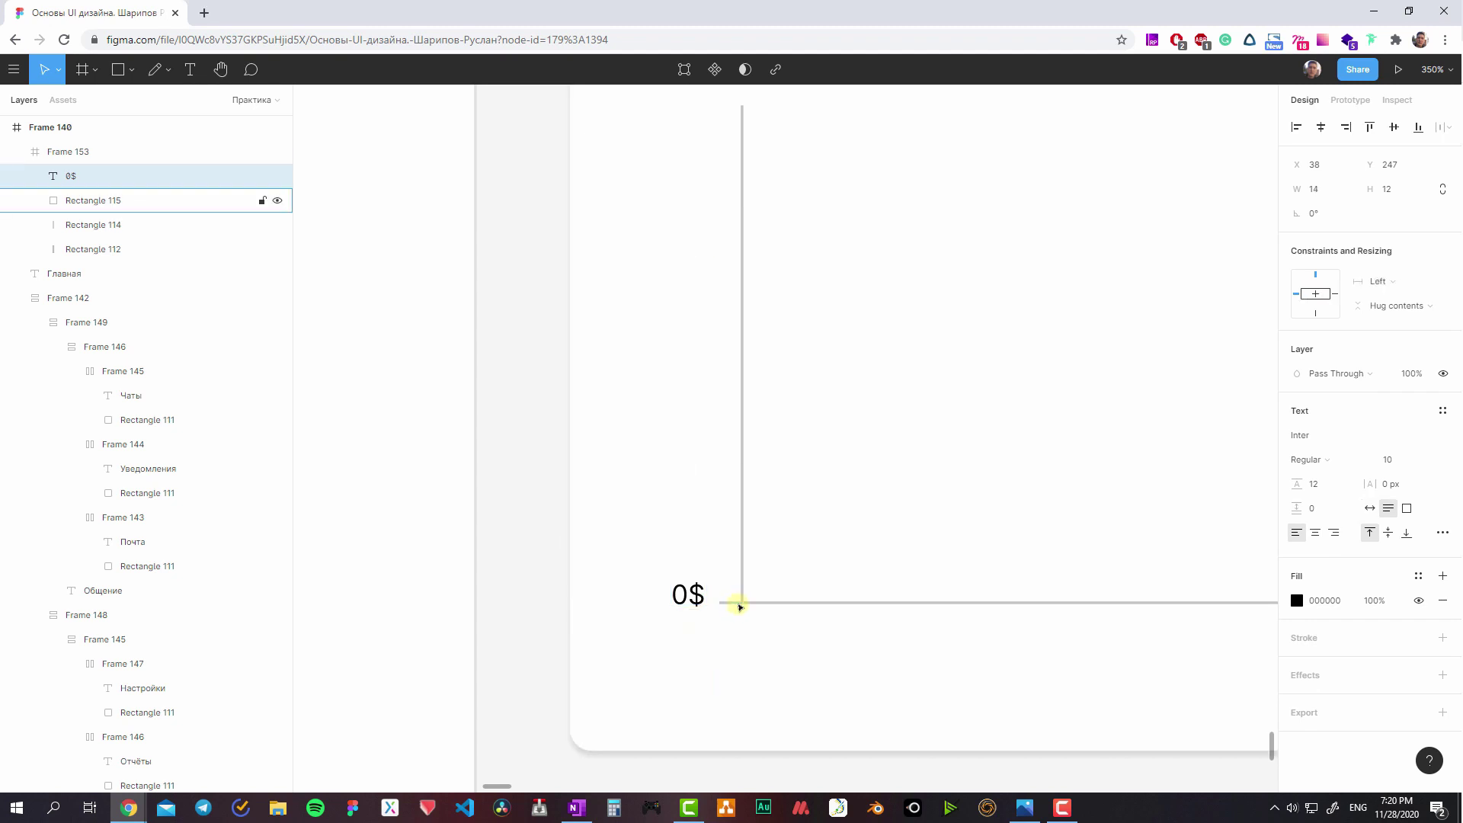
pyautogui.hotkey('ctrl', 'alt', 't')
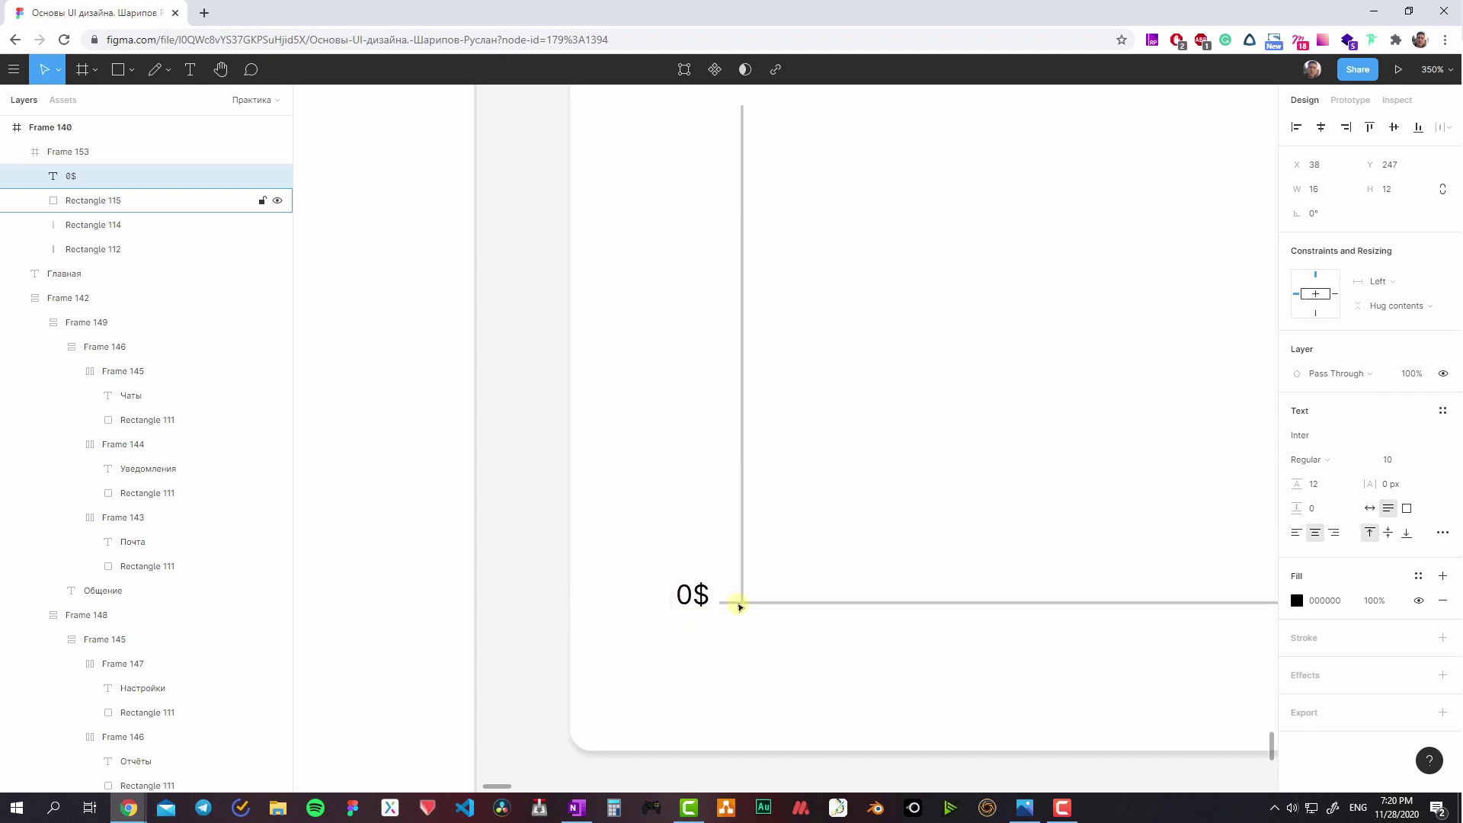
pyautogui.keyDown('shift'); pyautogui.click(736, 605); pyautogui.keyUp('shift')
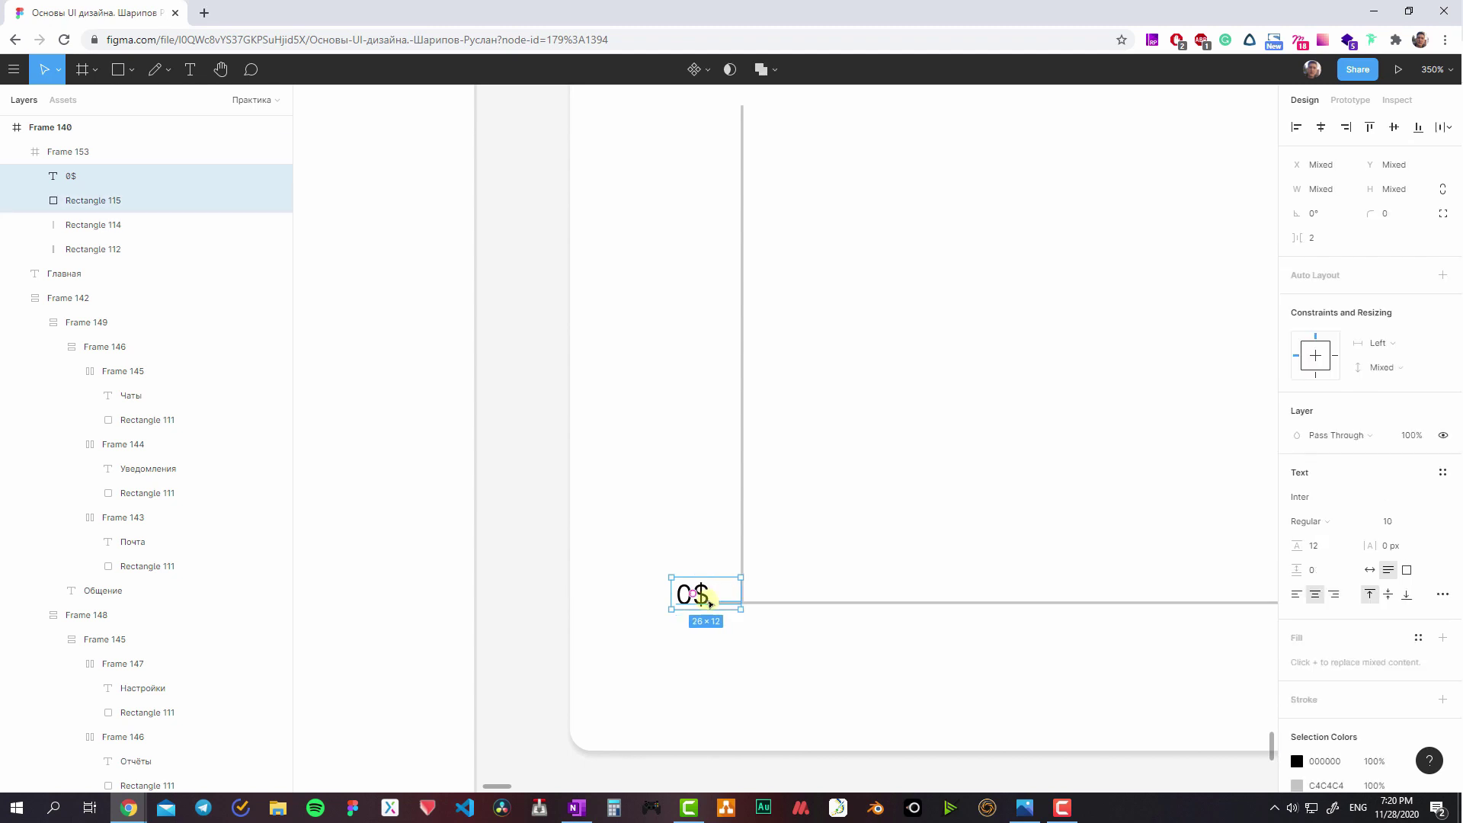
pyautogui.click(710, 602)
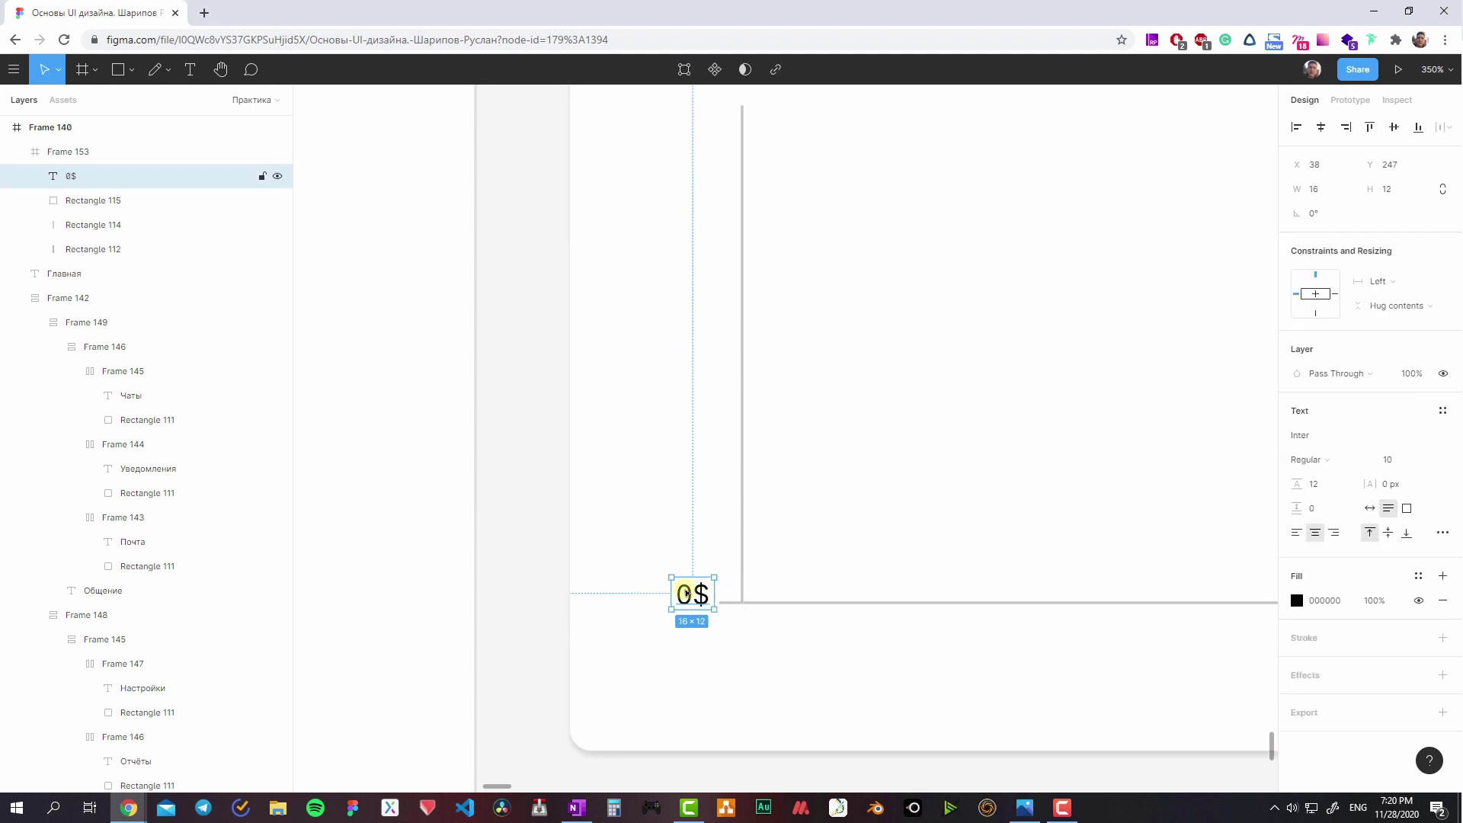
# - Duplicate the label and tick evenly up the axis, changing the second label to 5$
pyautogui.keyDown('shift'); pyautogui.click(739, 604); pyautogui.keyUp('shift')
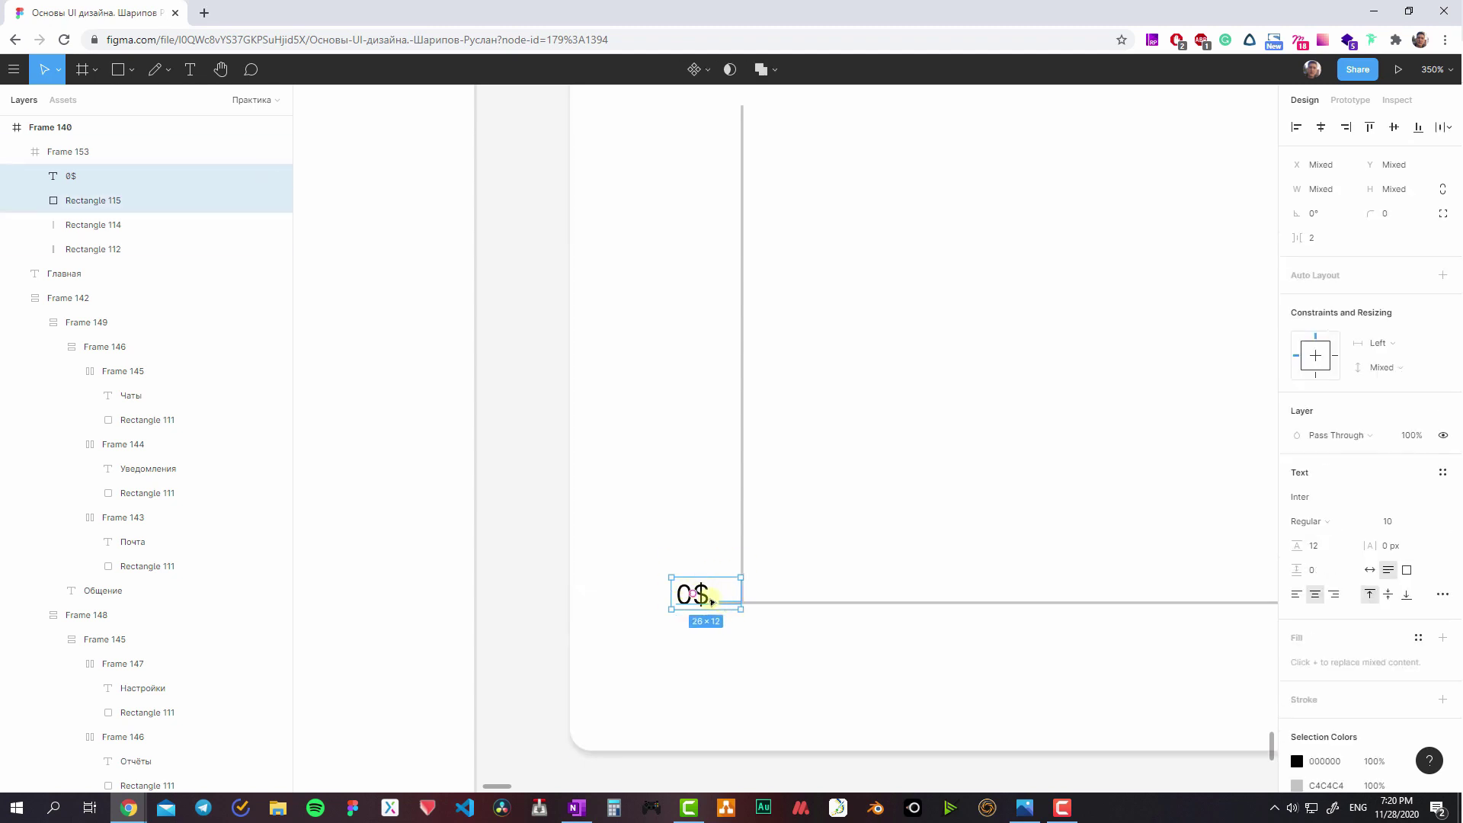
pyautogui.moveTo(710, 601); pyautogui.dragTo(707, 526)
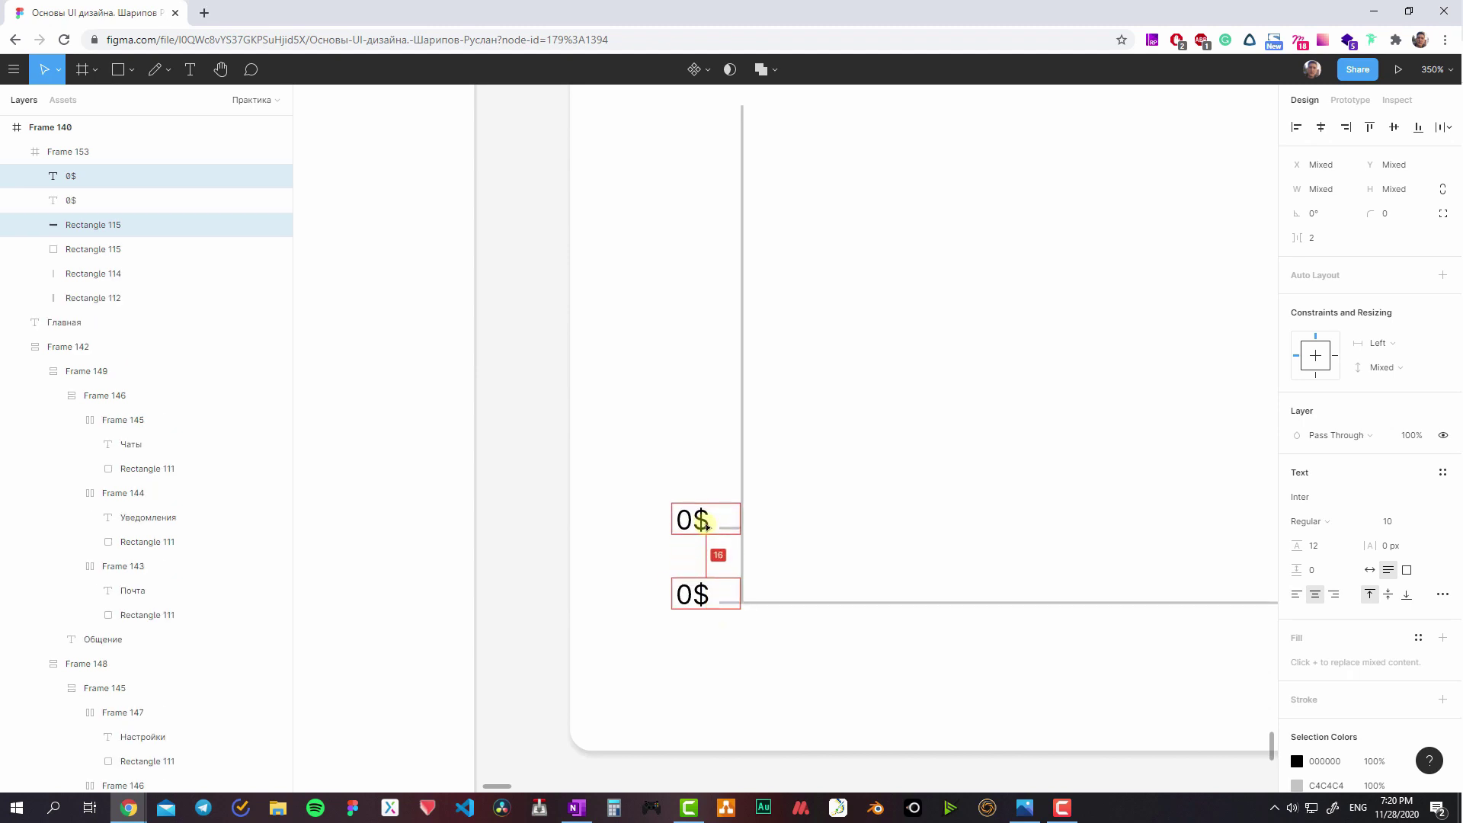
pyautogui.moveTo(707, 526); pyautogui.dragTo(708, 526)
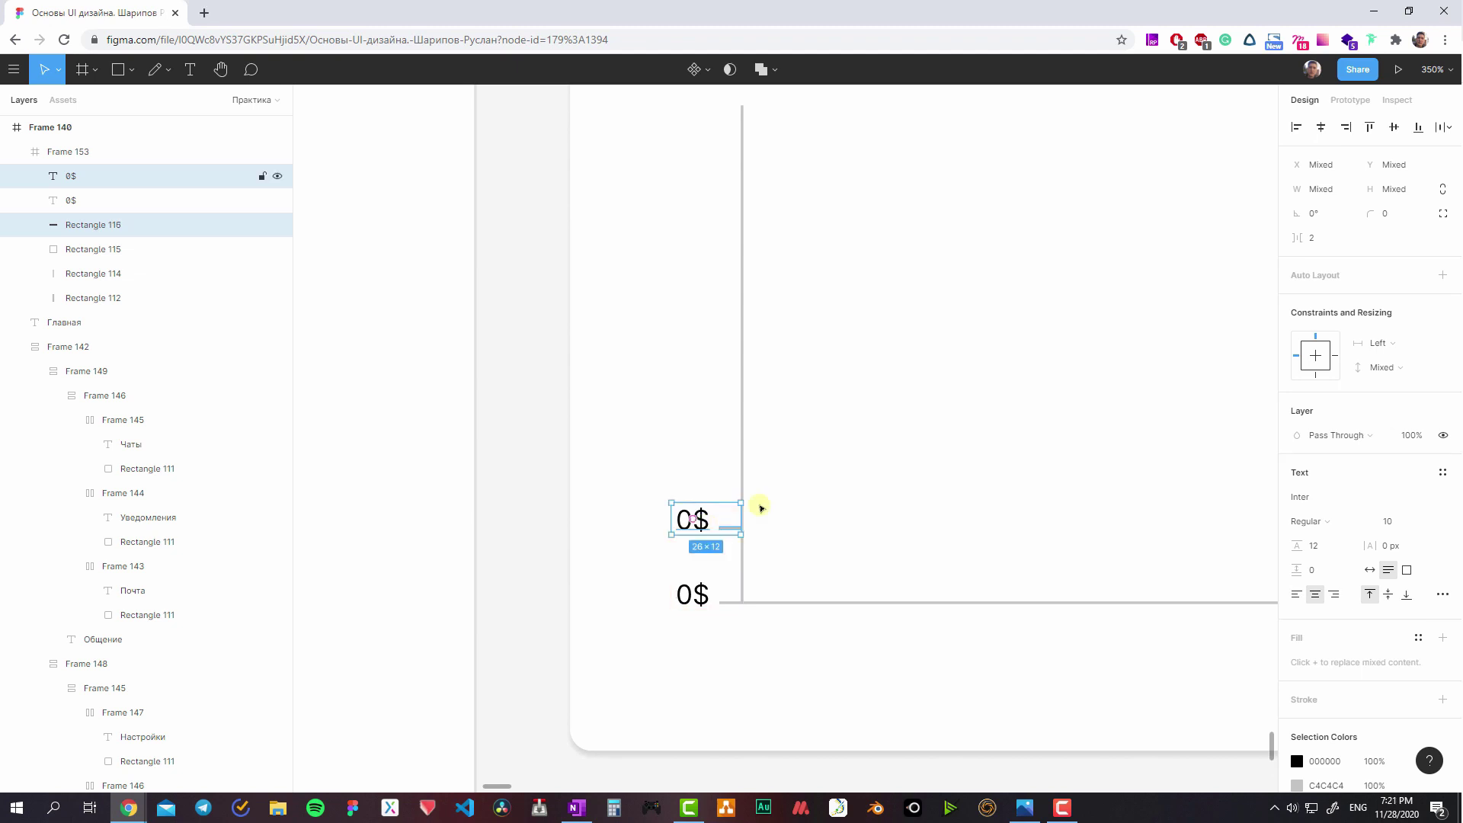
pyautogui.scroll(2, 757, 505)
pyautogui.hotkey('ctrl', 'd')
pyautogui.hotkey('ctrl', 'd')
pyautogui.hotkey('ctrl', 'd')
pyautogui.hotkey('ctrl', 'd')
pyautogui.hotkey('ctrl', 'd')
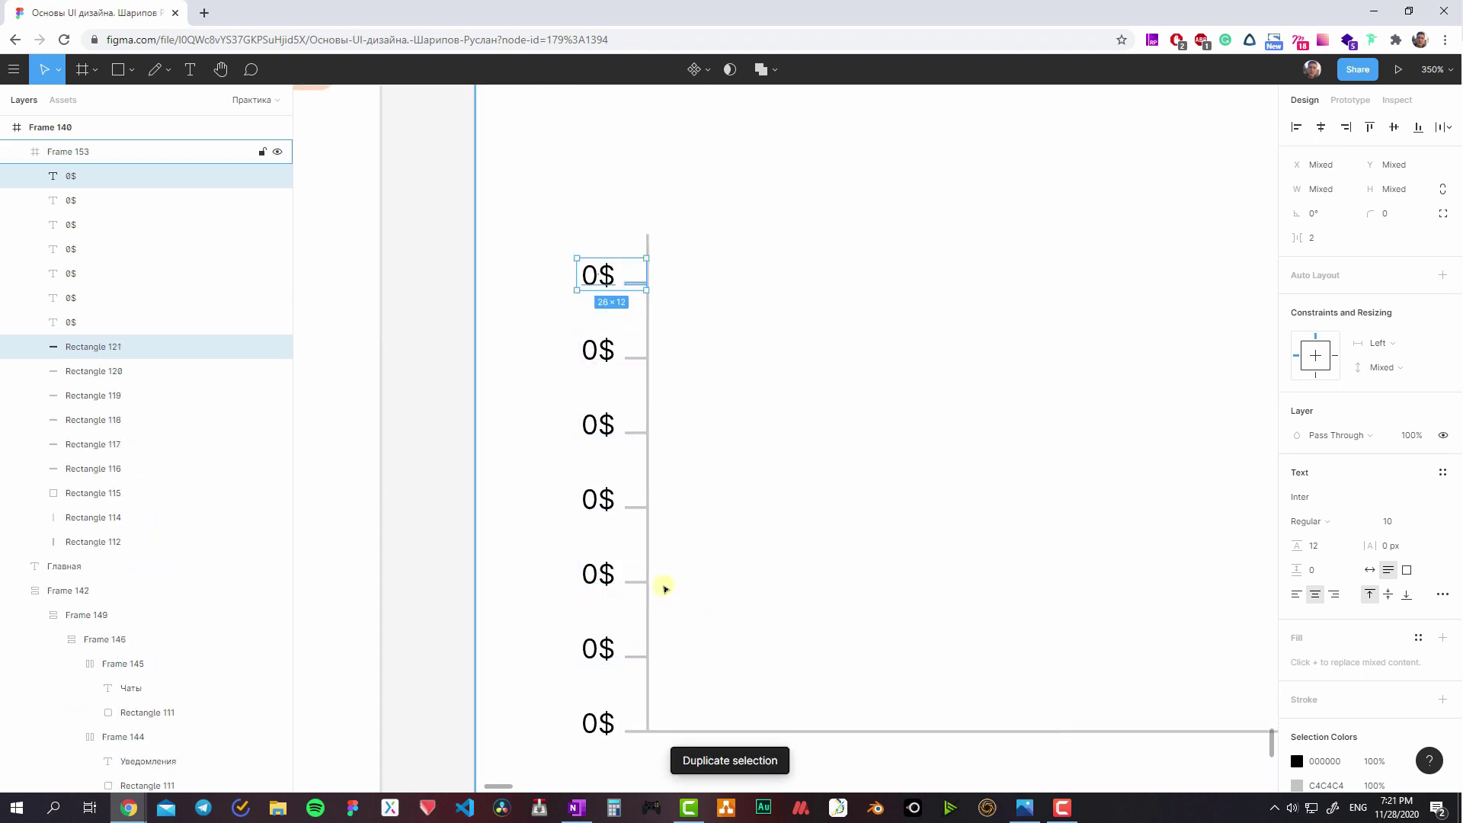
pyautogui.hotkey('ctrl', 'd')
pyautogui.scroll(-3, 671, 313)
pyautogui.scroll(-3, 705, 282)
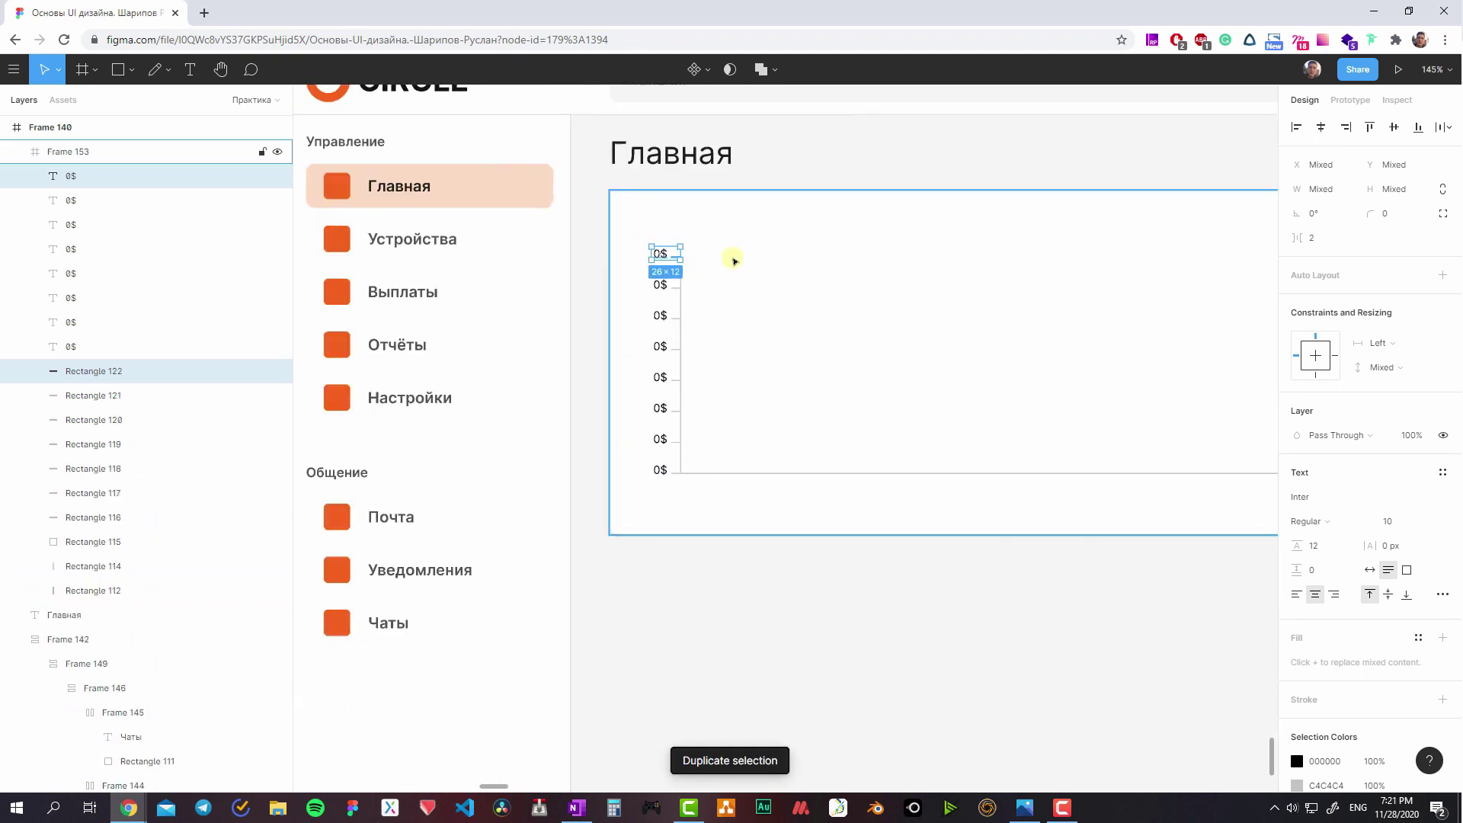
pyautogui.scroll(1, 724, 297)
pyautogui.scroll(3, 721, 326)
pyautogui.click(641, 580)
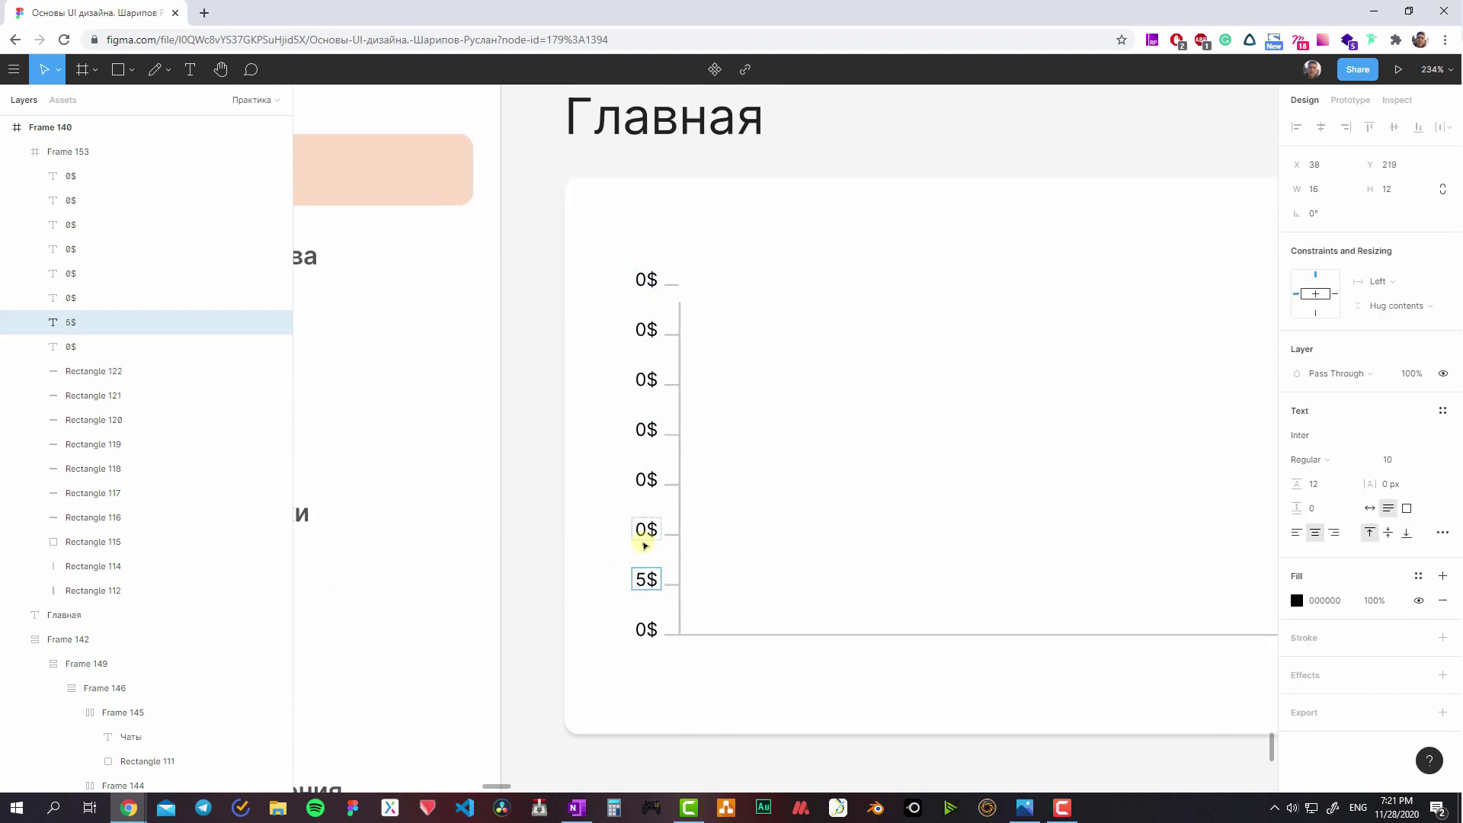
pyautogui.press('Escape')
# - Right-align all eight axis labels and nudge the label column slightly left
pyautogui.keyDown('shift'); pyautogui.click(644, 627); pyautogui.keyUp('shift')
pyautogui.keyDown('shift'); pyautogui.click(644, 526); pyautogui.keyUp('shift')
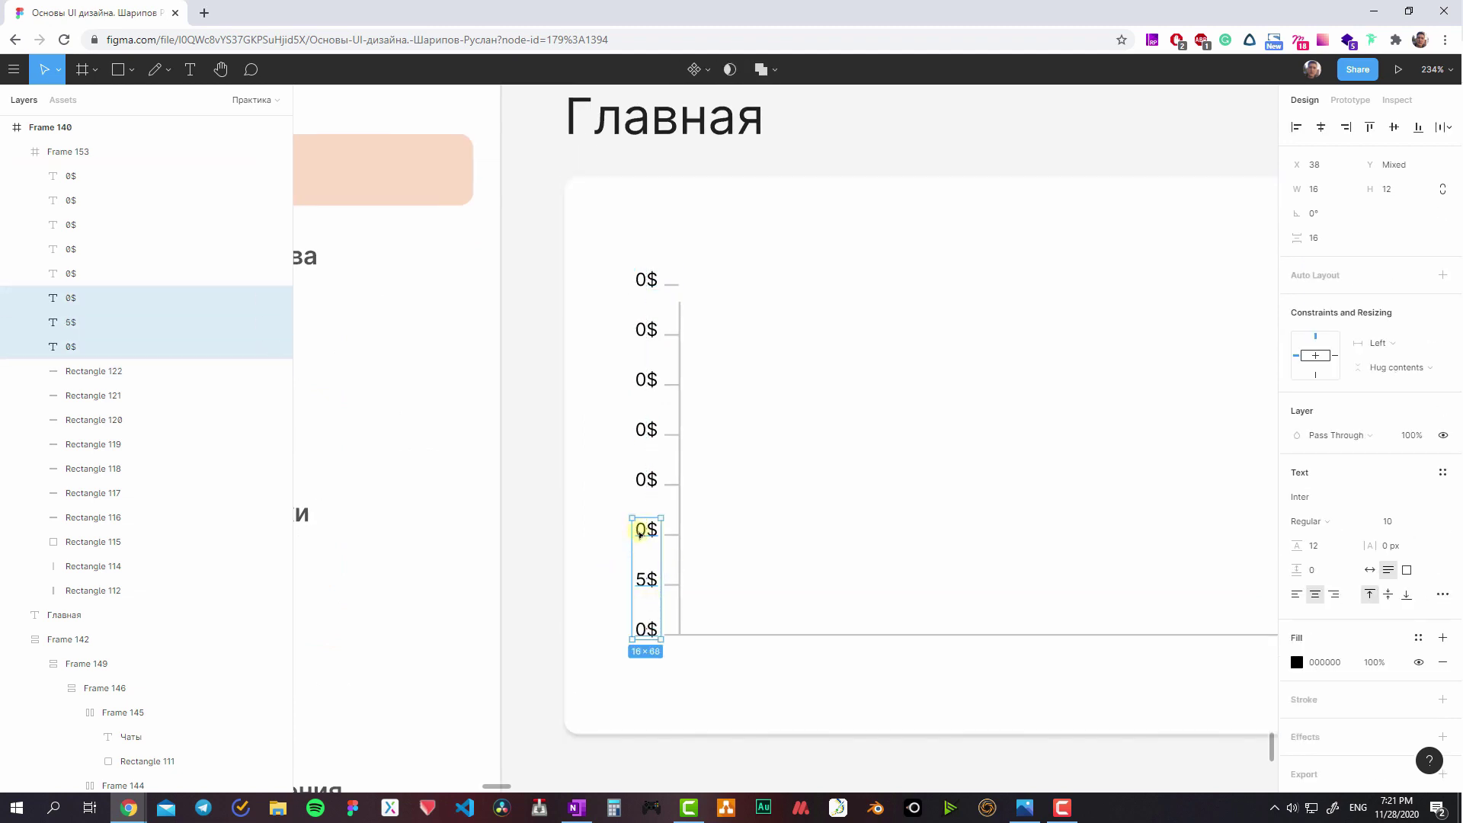
pyautogui.keyDown('shift'); pyautogui.click(645, 477); pyautogui.keyUp('shift')
pyautogui.click(644, 429)
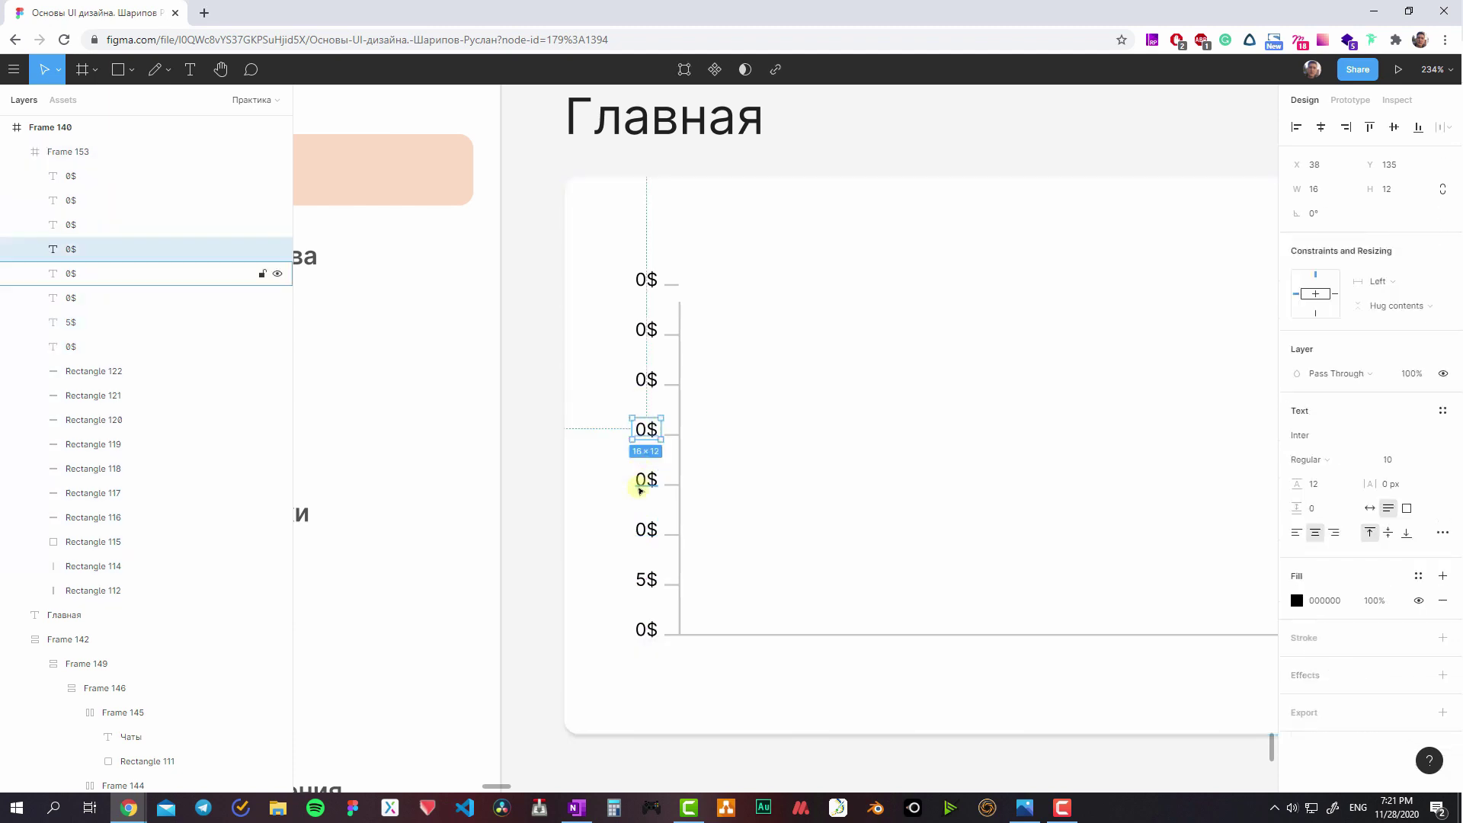
pyautogui.keyDown('shift'); pyautogui.click(644, 480); pyautogui.keyUp('shift')
pyautogui.keyDown('shift'); pyautogui.click(647, 531); pyautogui.keyUp('shift')
pyautogui.keyDown('shift'); pyautogui.click(646, 579); pyautogui.keyUp('shift')
pyautogui.keyDown('shift'); pyautogui.click(647, 629); pyautogui.keyUp('shift')
pyautogui.keyDown('shift'); pyautogui.click(644, 381); pyautogui.keyUp('shift')
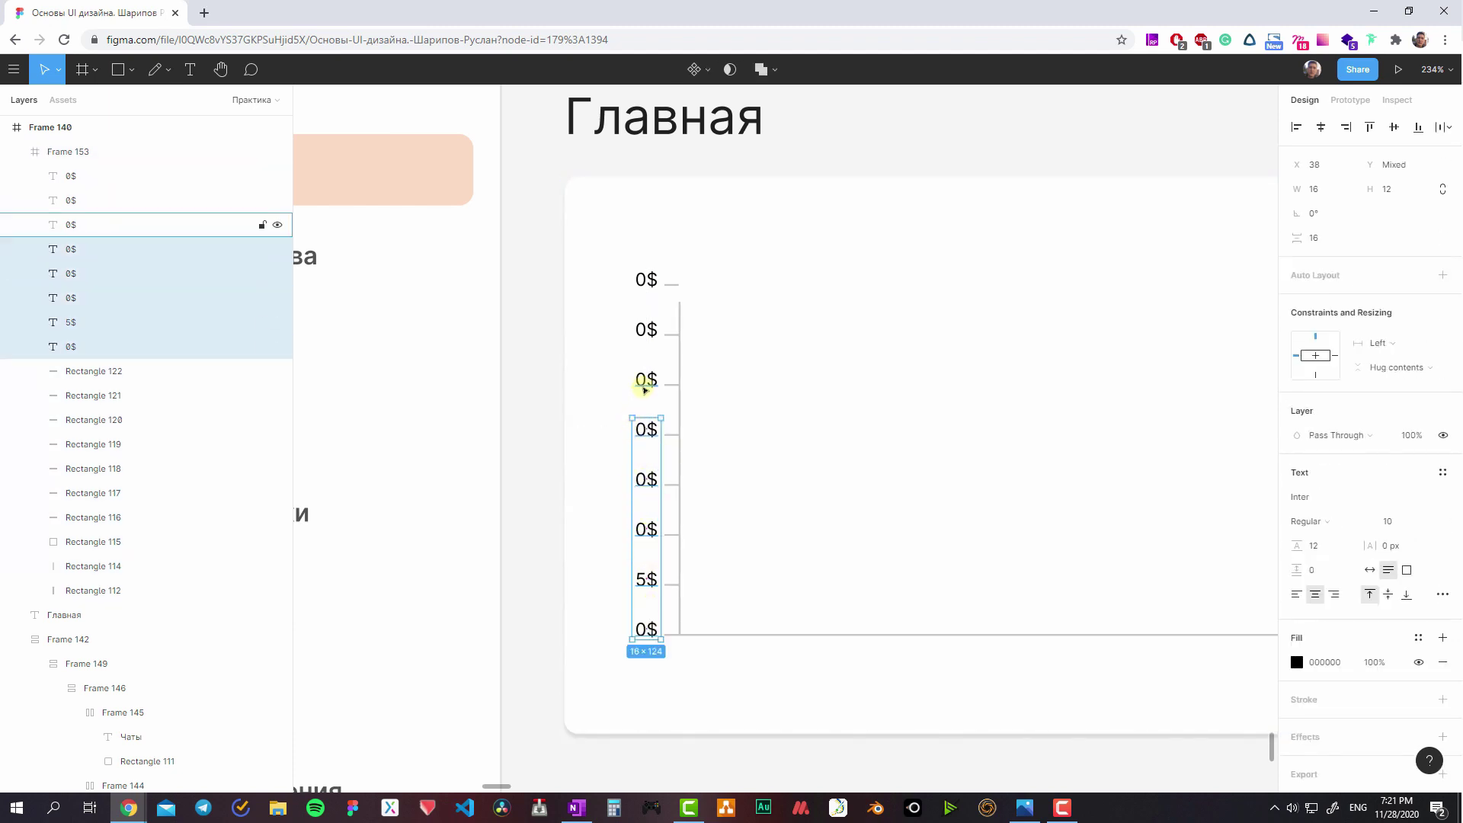
pyautogui.keyDown('shift'); pyautogui.click(644, 331); pyautogui.keyUp('shift')
pyautogui.keyDown('shift'); pyautogui.click(646, 279); pyautogui.keyUp('shift')
pyautogui.click(1333, 594)
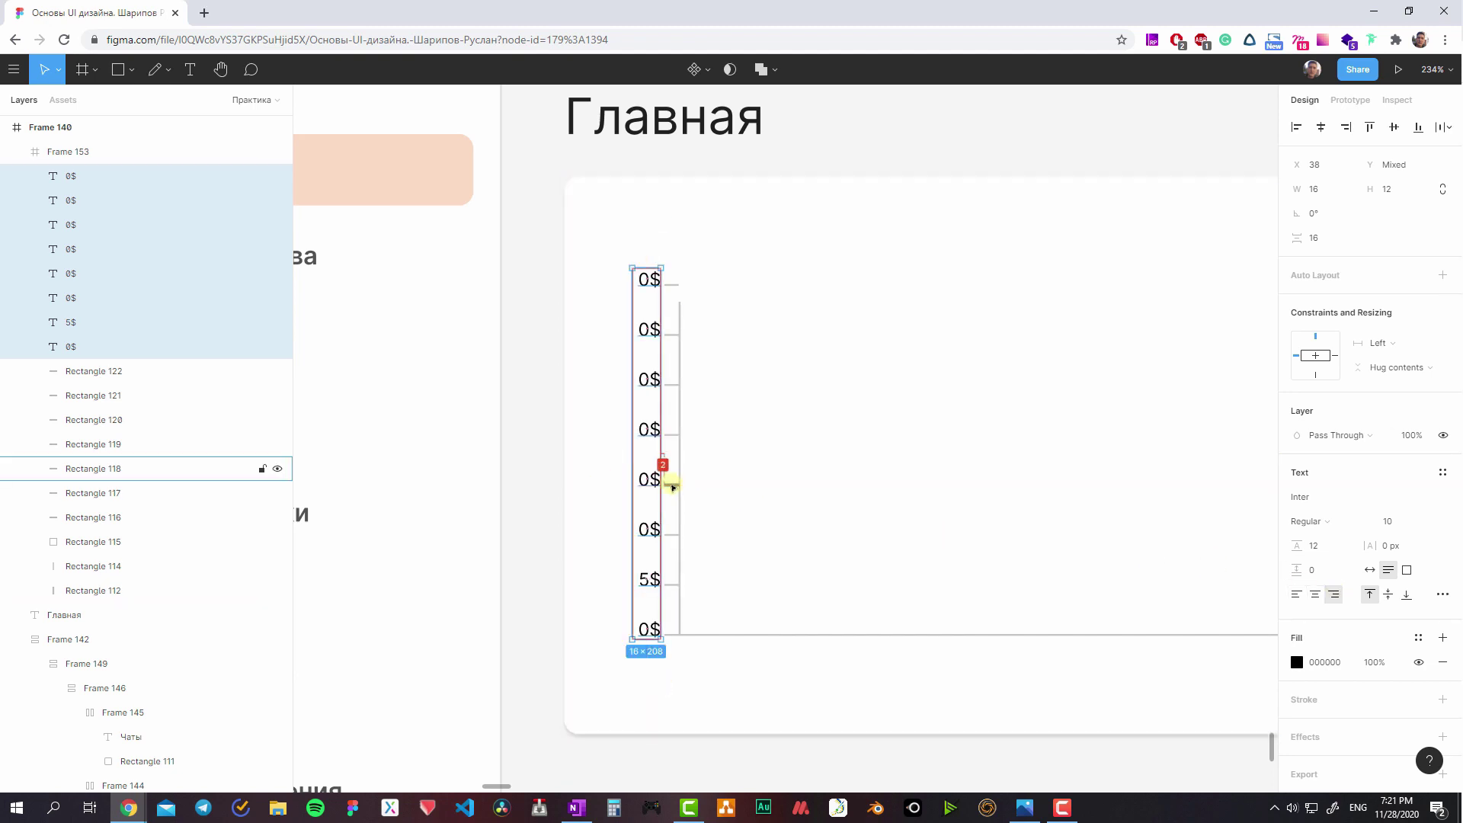
pyautogui.press('Left')
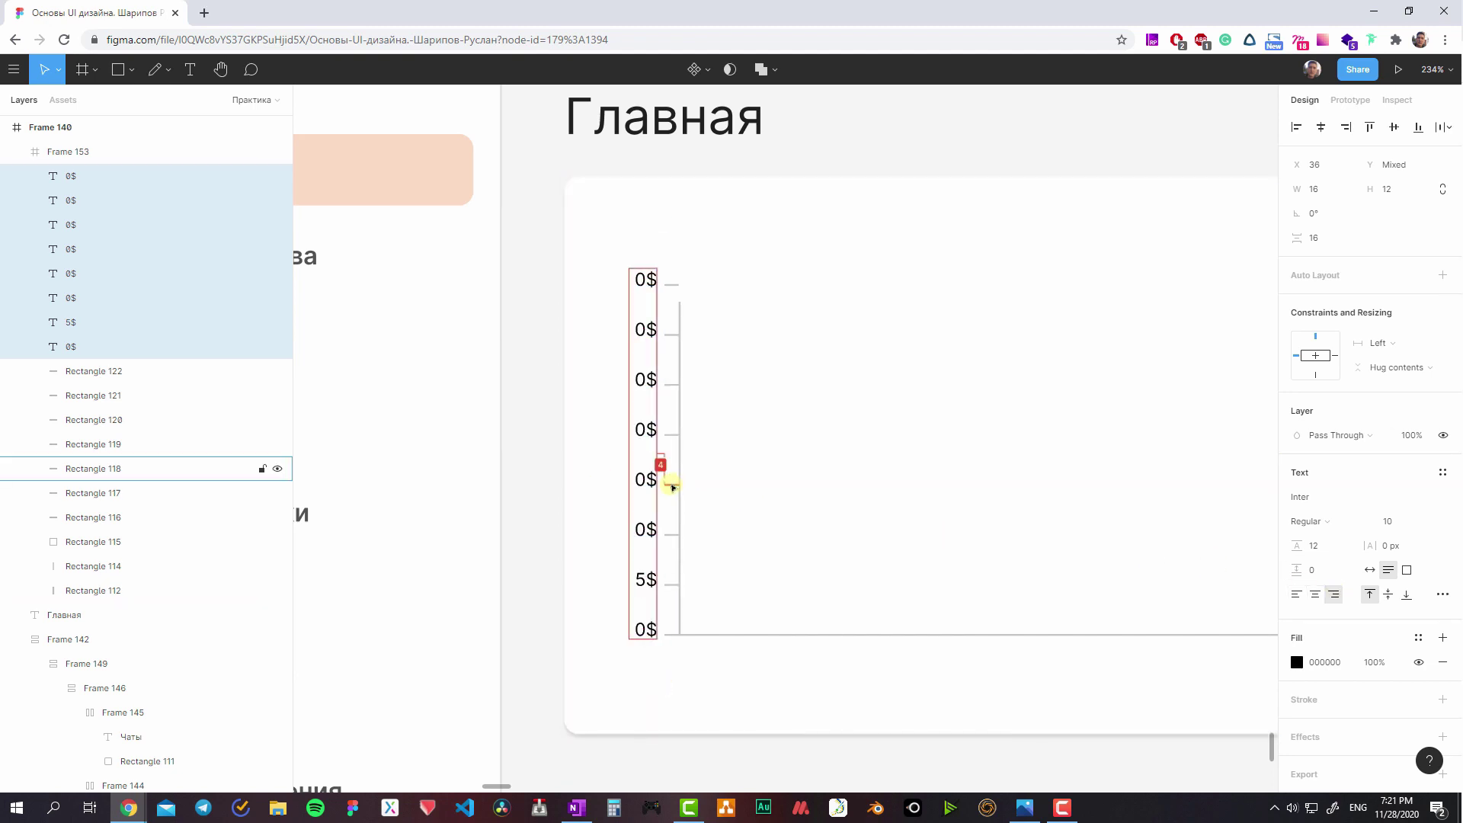
pyautogui.press('Left')
# - Select the whole column of y-axis labels and widen their boxes leftward for two-digit values
pyautogui.click(640, 328)
pyautogui.click(644, 279)
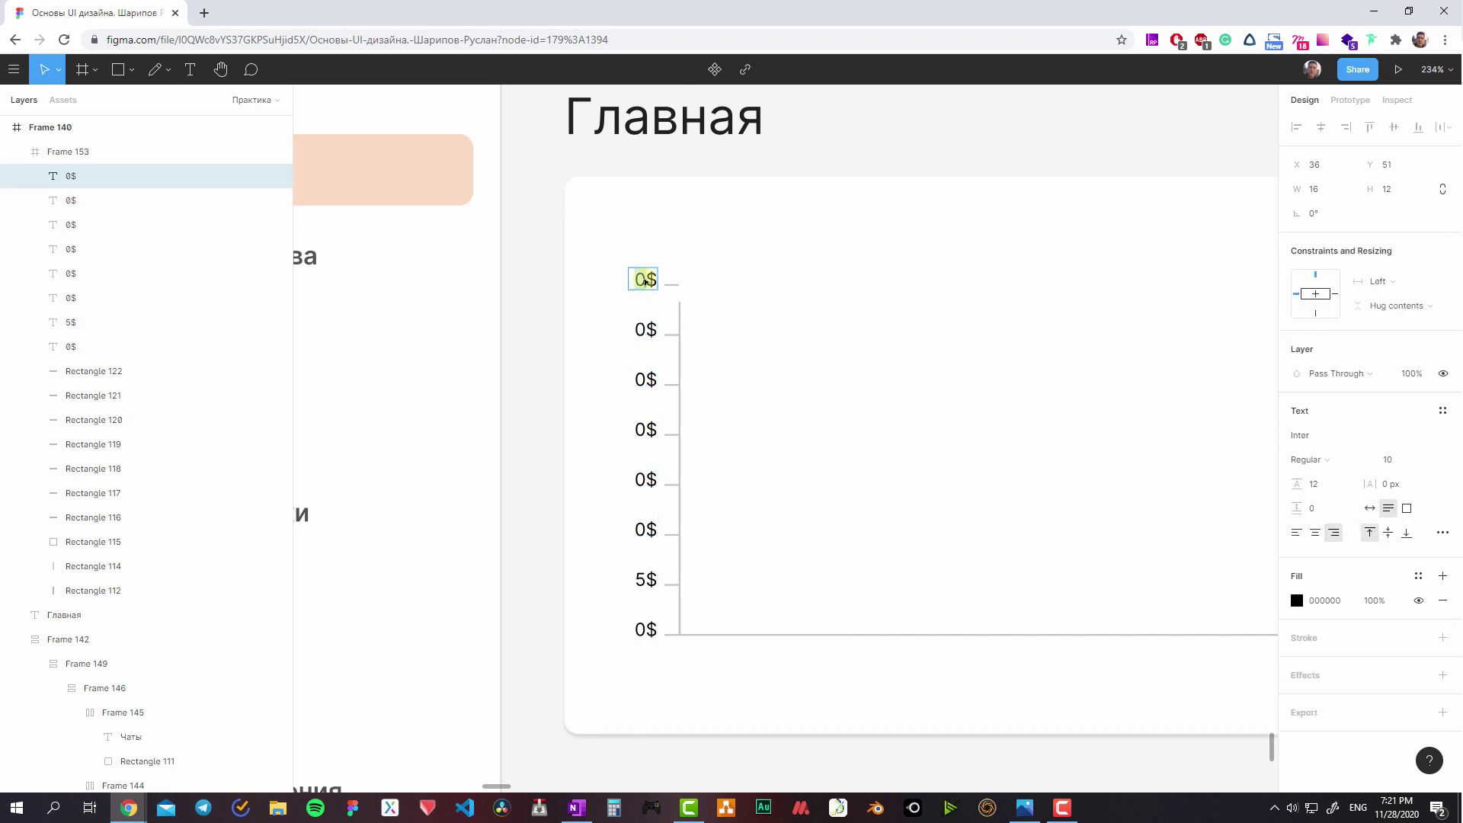
pyautogui.keyDown('shift'); pyautogui.click(652, 330); pyautogui.keyUp('shift')
pyautogui.keyDown('shift'); pyautogui.click(652, 378); pyautogui.keyUp('shift')
pyautogui.keyDown('shift'); pyautogui.click(652, 429); pyautogui.keyUp('shift')
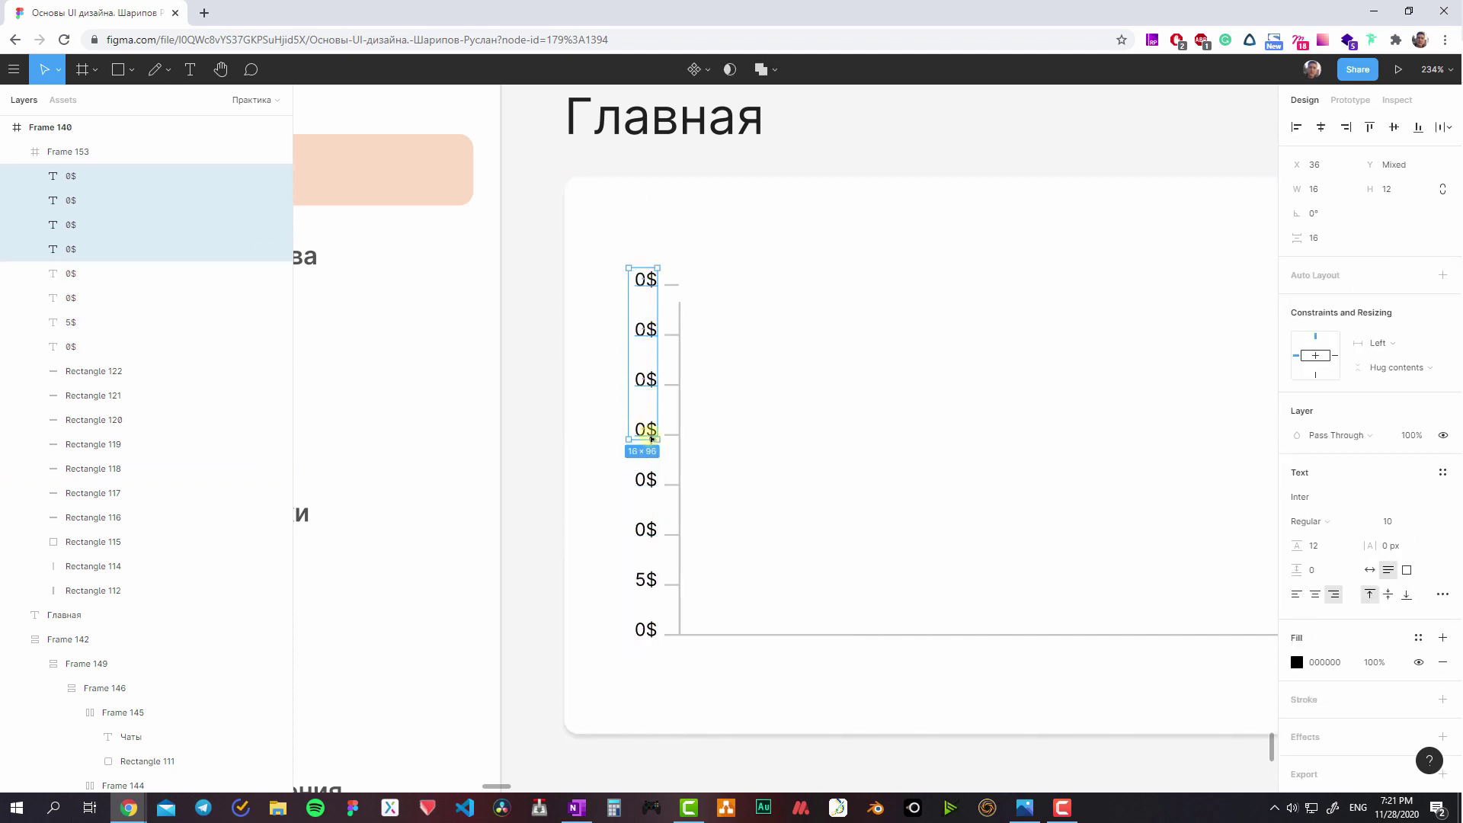
pyautogui.keyDown('shift'); pyautogui.click(652, 478); pyautogui.keyUp('shift')
pyautogui.keyDown('shift'); pyautogui.click(651, 529); pyautogui.keyUp('shift')
pyautogui.keyDown('shift'); pyautogui.click(651, 579); pyautogui.keyUp('shift')
pyautogui.keyDown('shift'); pyautogui.click(652, 626); pyautogui.keyUp('shift')
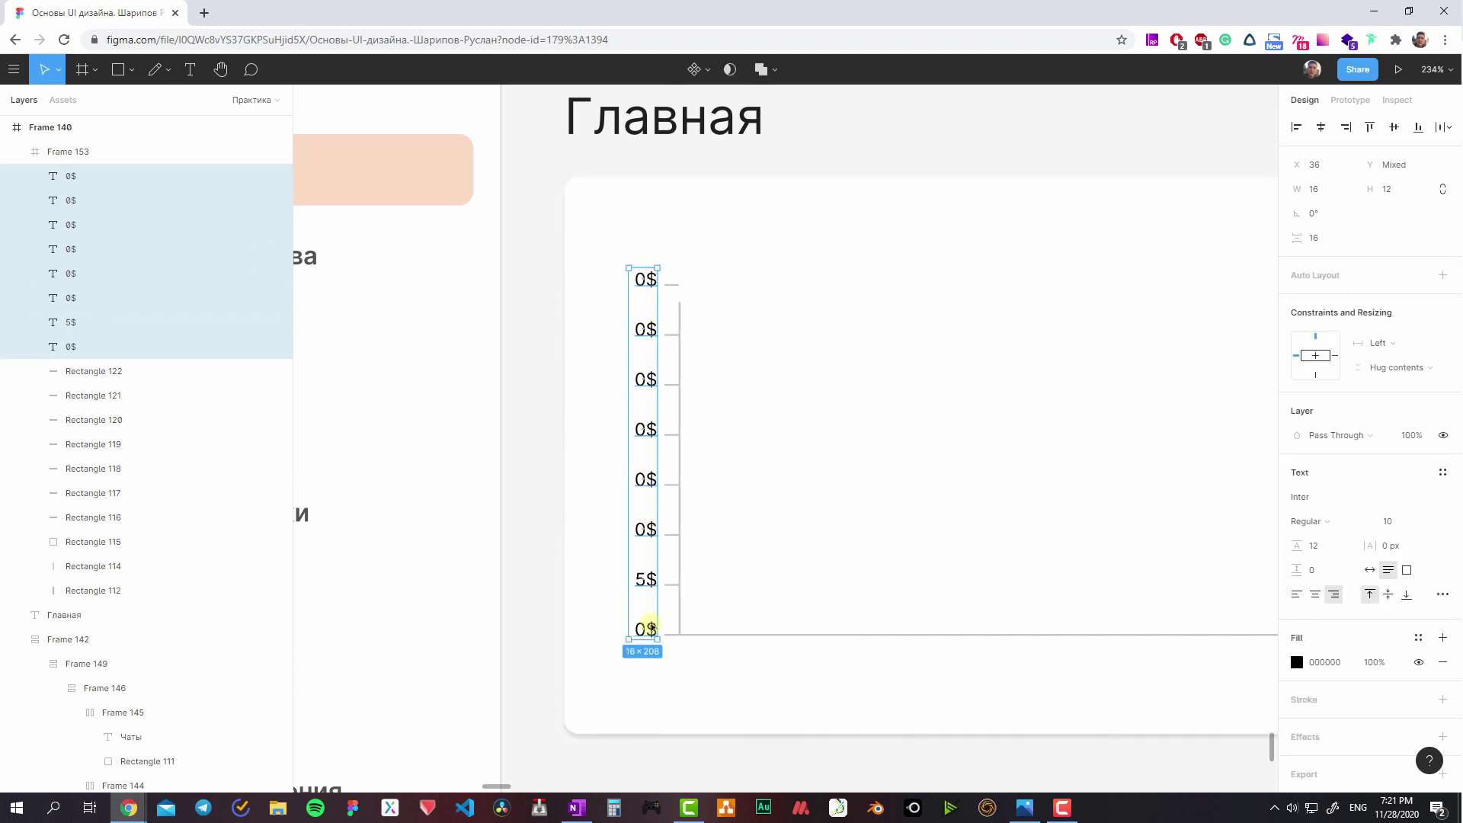
pyautogui.hotkey('ctrl', 'Left')
pyautogui.hotkey('ctrl', 'Left')
pyautogui.hotkey('ctrl', 'Left')
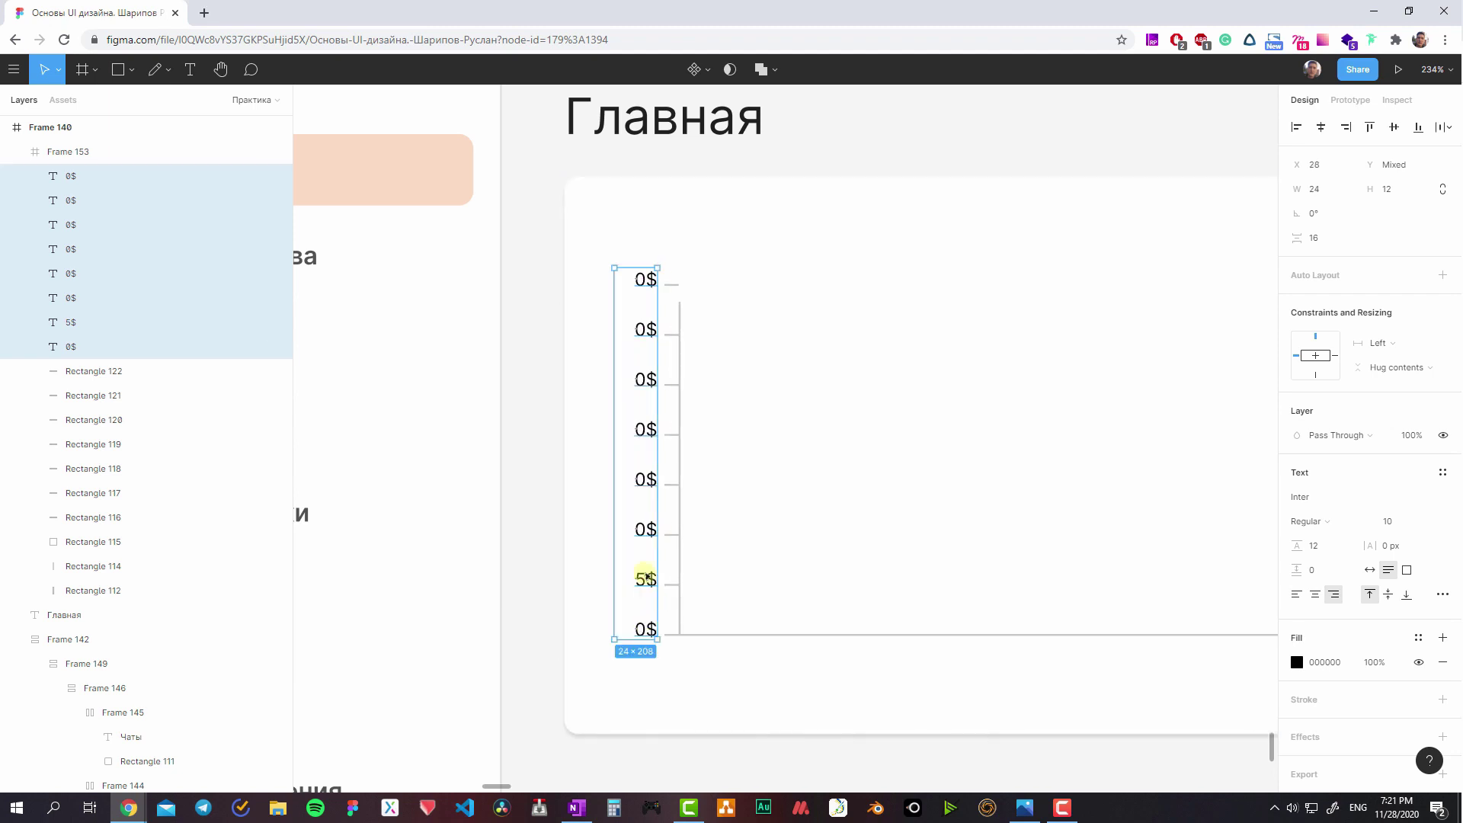
# - Retype the top three y-axis labels as 25$, 30$ and 35$
pyautogui.click(640, 532)
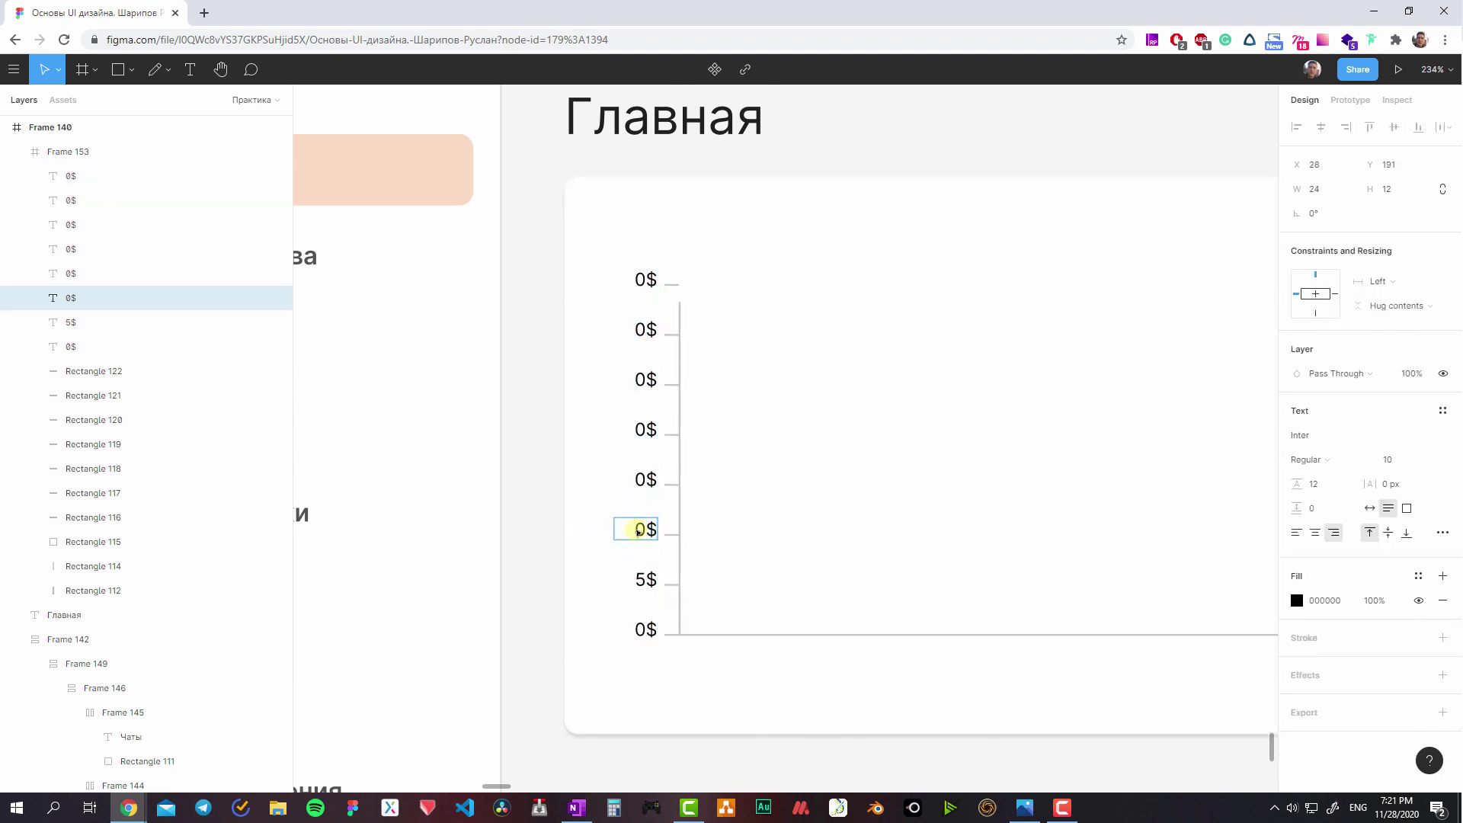
pyautogui.write('1')
pyautogui.doubleClick(640, 483)
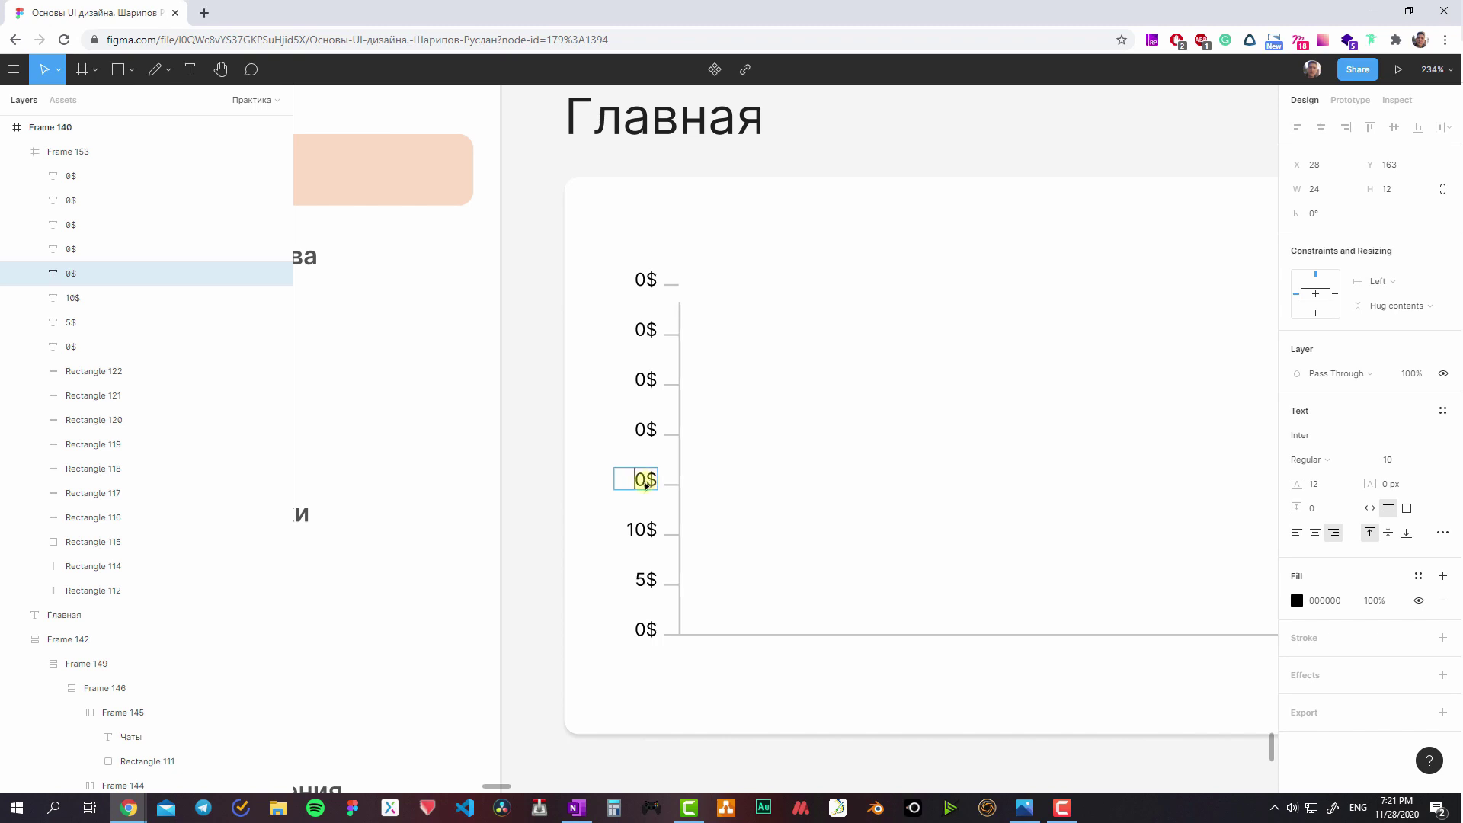
pyautogui.write('15')
pyautogui.doubleClick(643, 431)
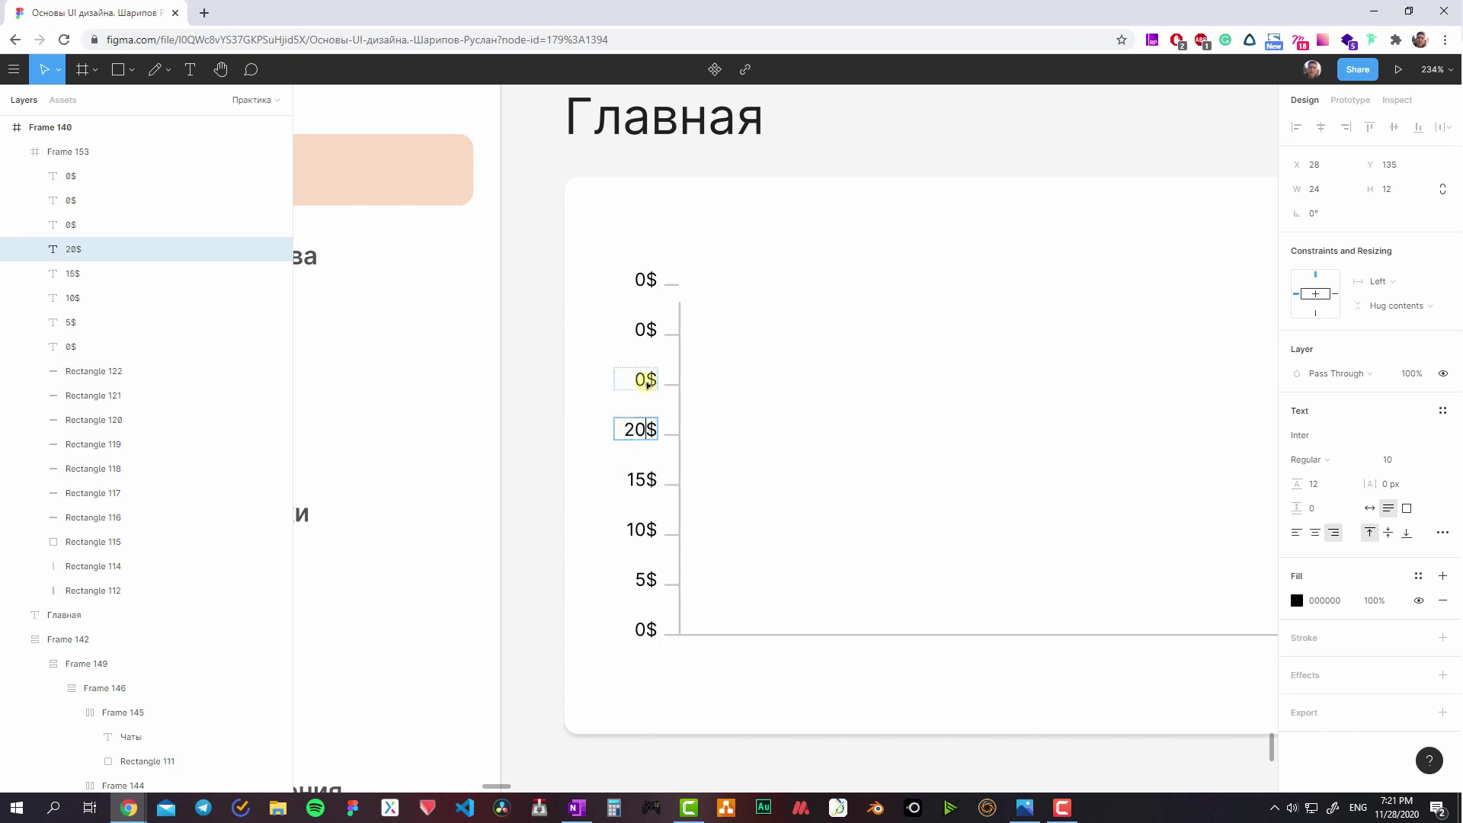
pyautogui.doubleClick(646, 384)
pyautogui.write('25')
pyautogui.doubleClick(635, 330)
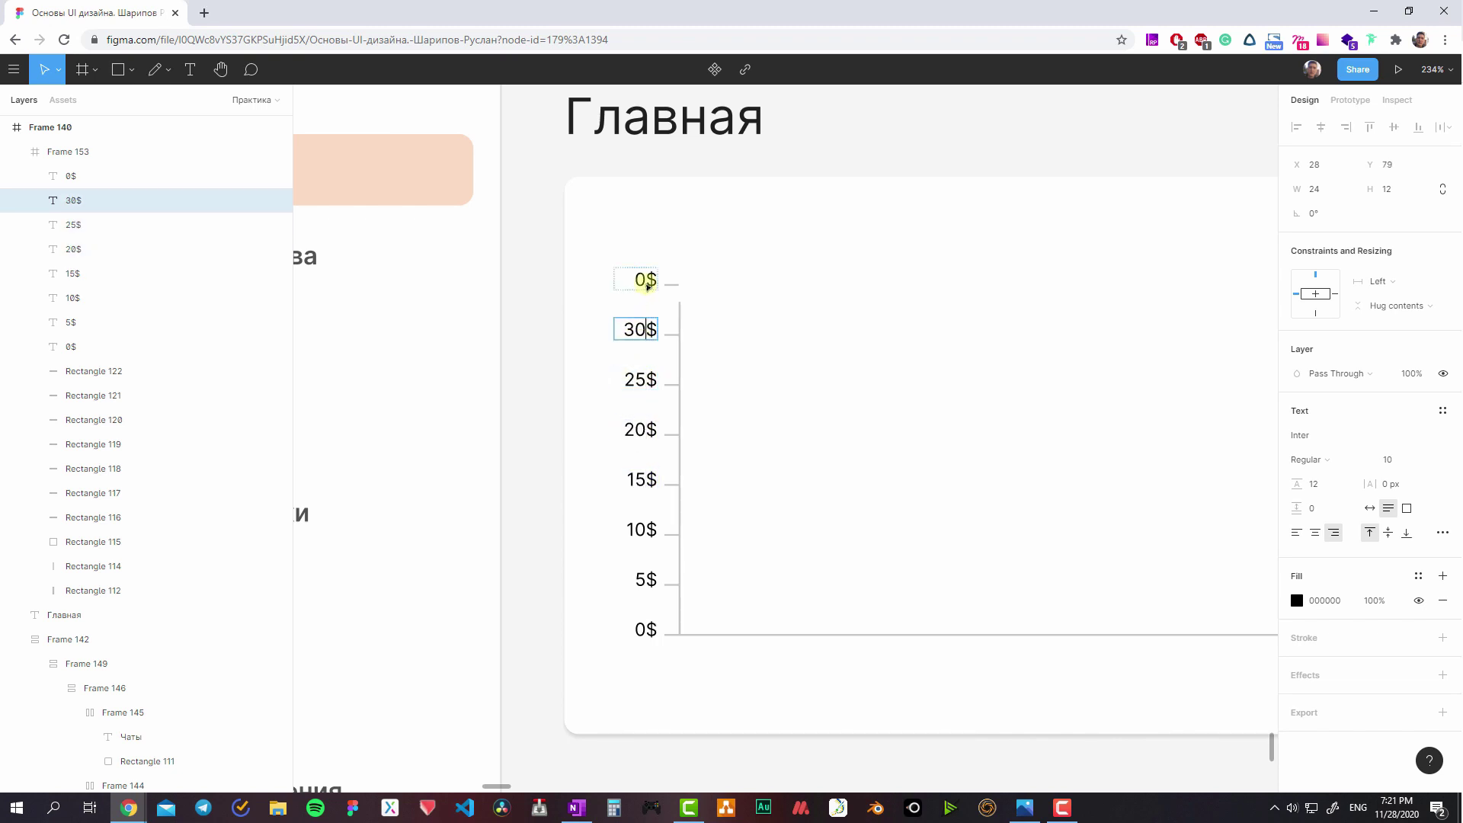
pyautogui.doubleClick(647, 284)
pyautogui.write('35')
pyautogui.press('Escape')
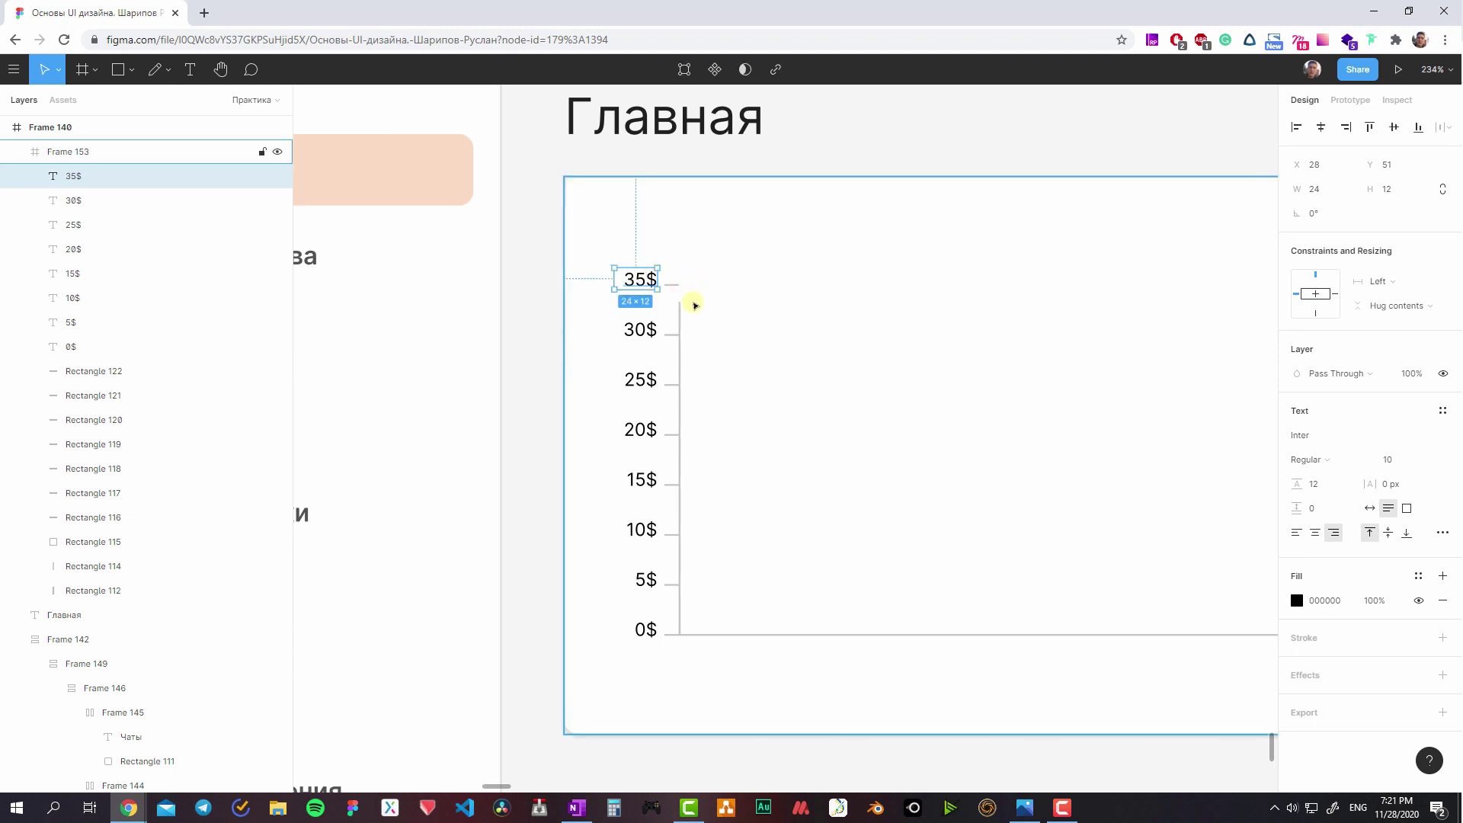
# - Select the 35$, 30$ and 25$ tick marks, then the vertical axis line
pyautogui.click(670, 284)
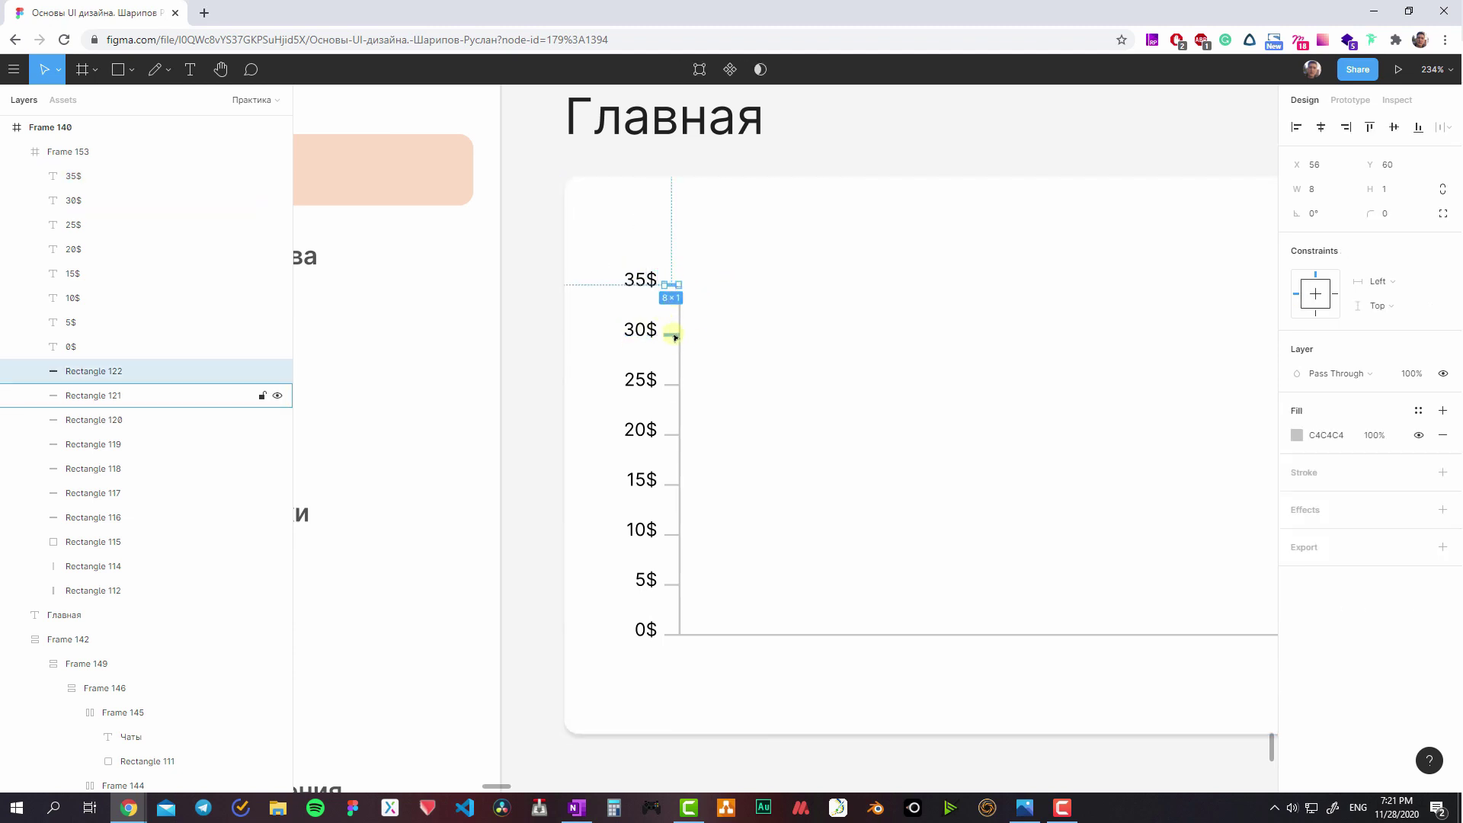
pyautogui.click(674, 337)
pyautogui.keyDown('shift'); pyautogui.click(671, 384); pyautogui.keyUp('shift')
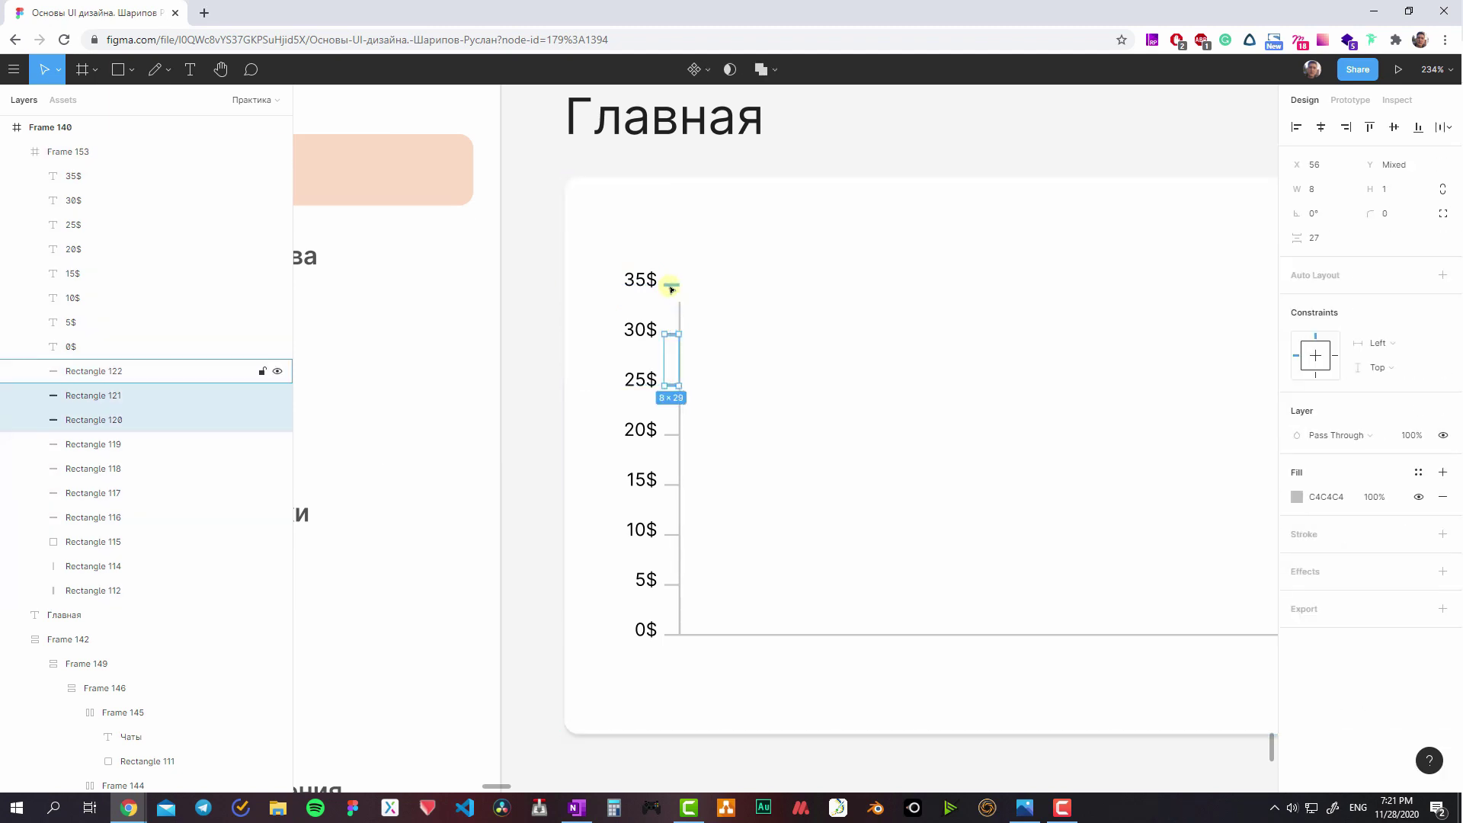
pyautogui.keyDown('shift'); pyautogui.click(672, 287); pyautogui.keyUp('shift')
pyautogui.keyDown('shift'); pyautogui.click(675, 434); pyautogui.keyUp('shift')
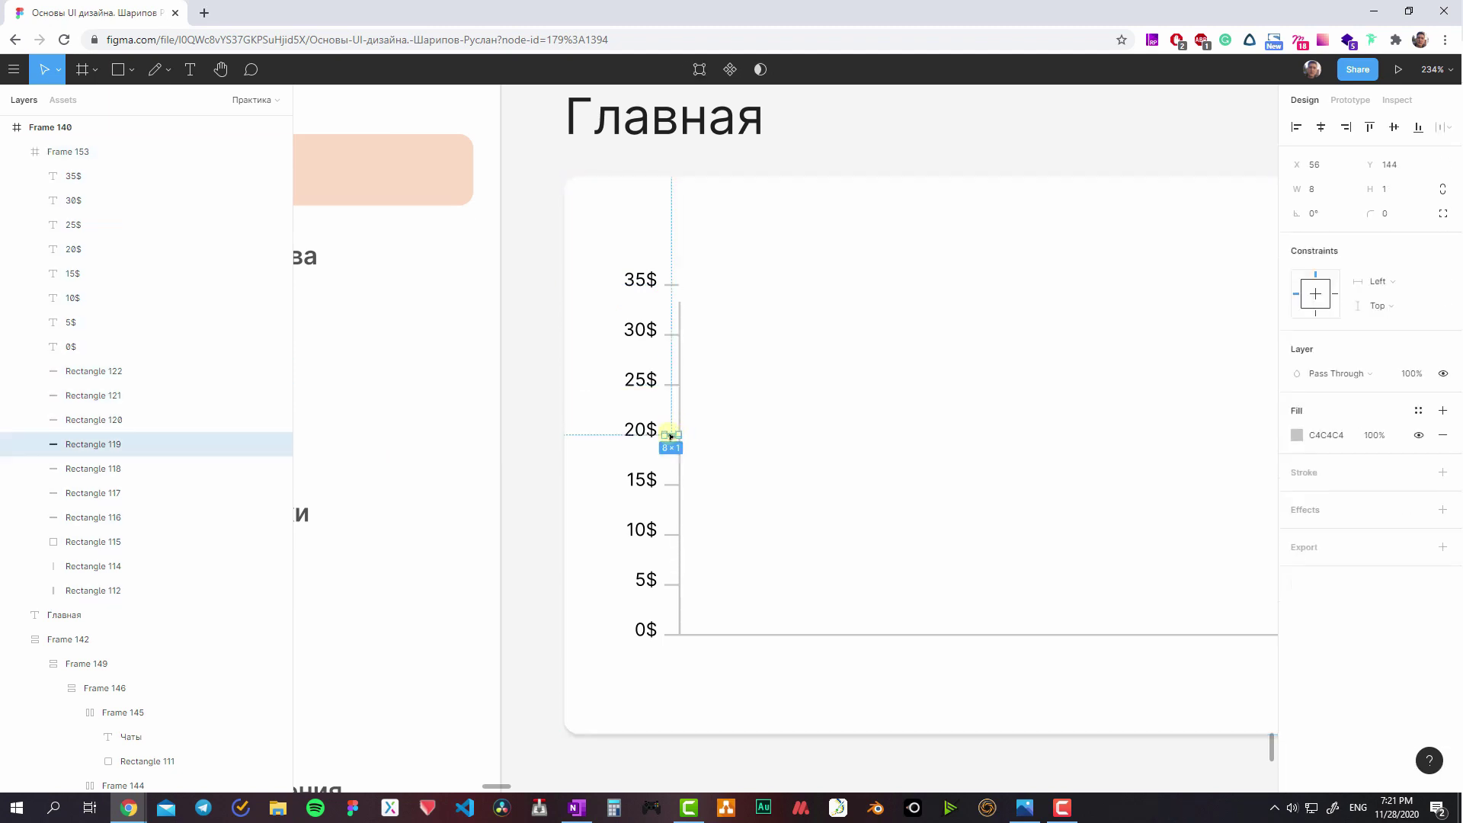
pyautogui.click(679, 427)
# - Drag the axis line's top end up to the 35$ tick, then deselect it
pyautogui.keyDown('ctrl'); pyautogui.scroll(5, 679, 305); pyautogui.keyUp('ctrl')
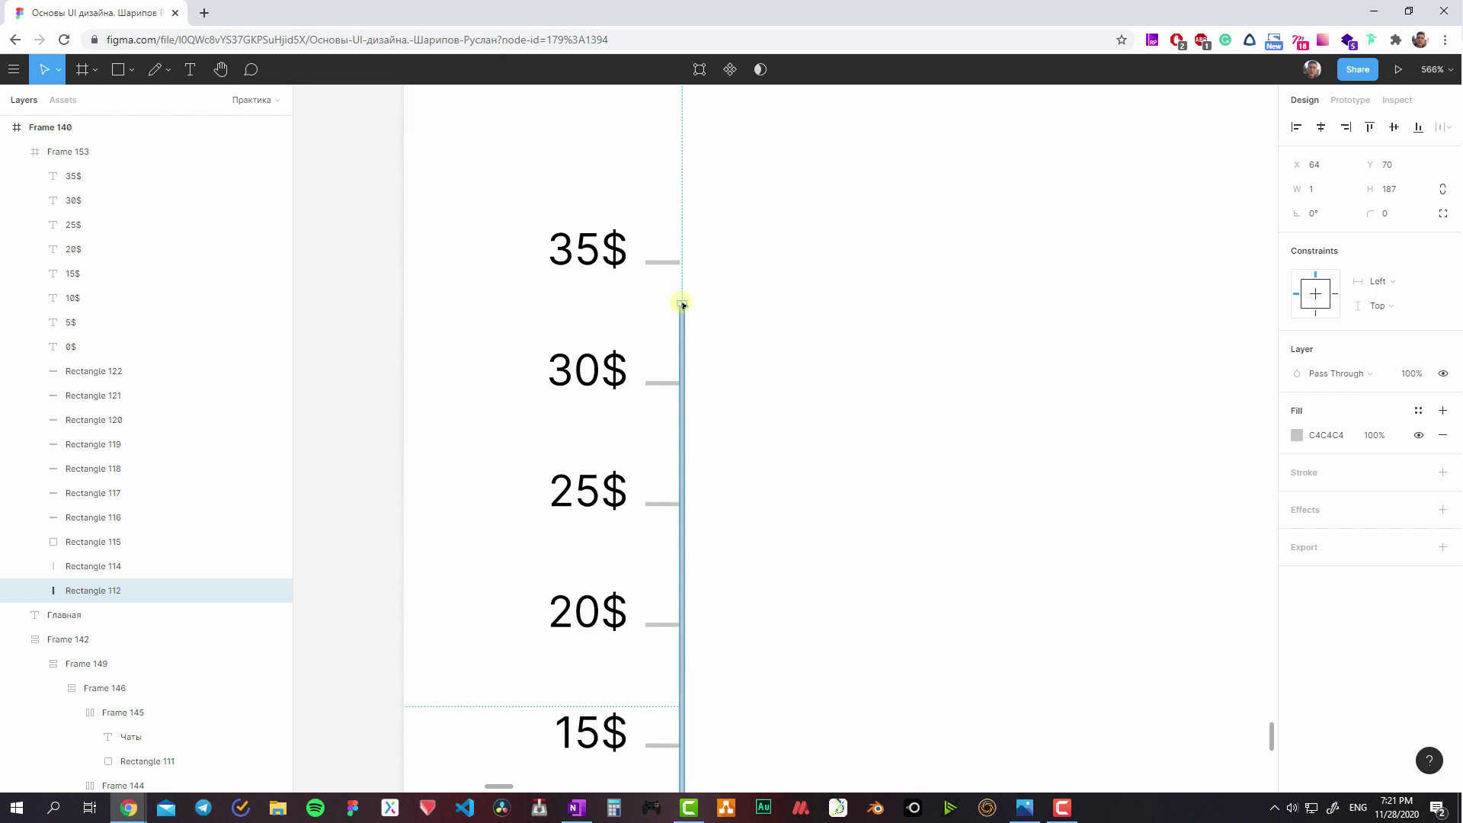
pyautogui.moveTo(679, 301); pyautogui.dragTo(687, 262)
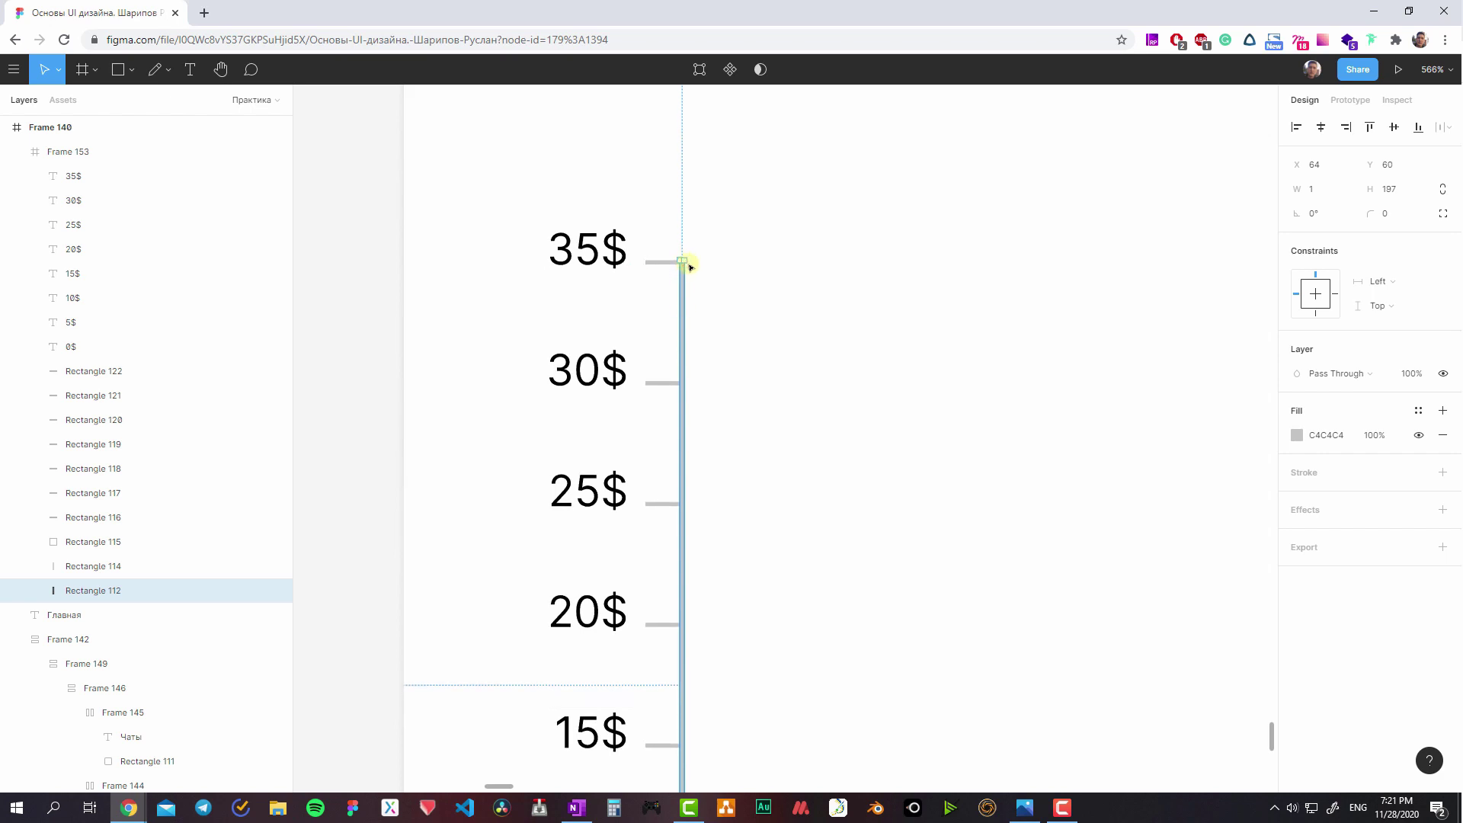
pyautogui.keyDown('ctrl'); pyautogui.scroll(-5, 689, 271); pyautogui.keyUp('ctrl')
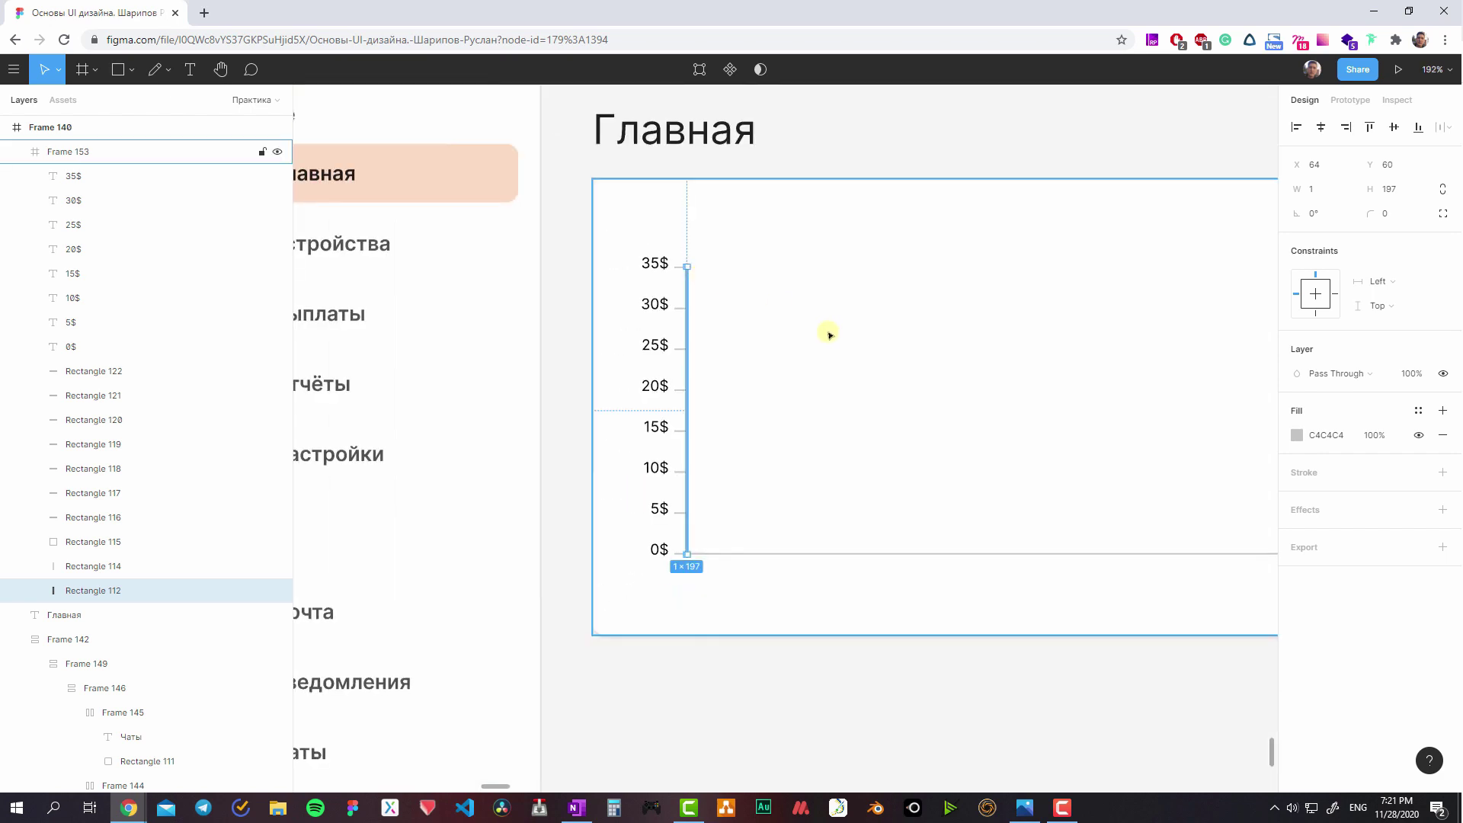
pyautogui.hscroll(3, 820, 342)
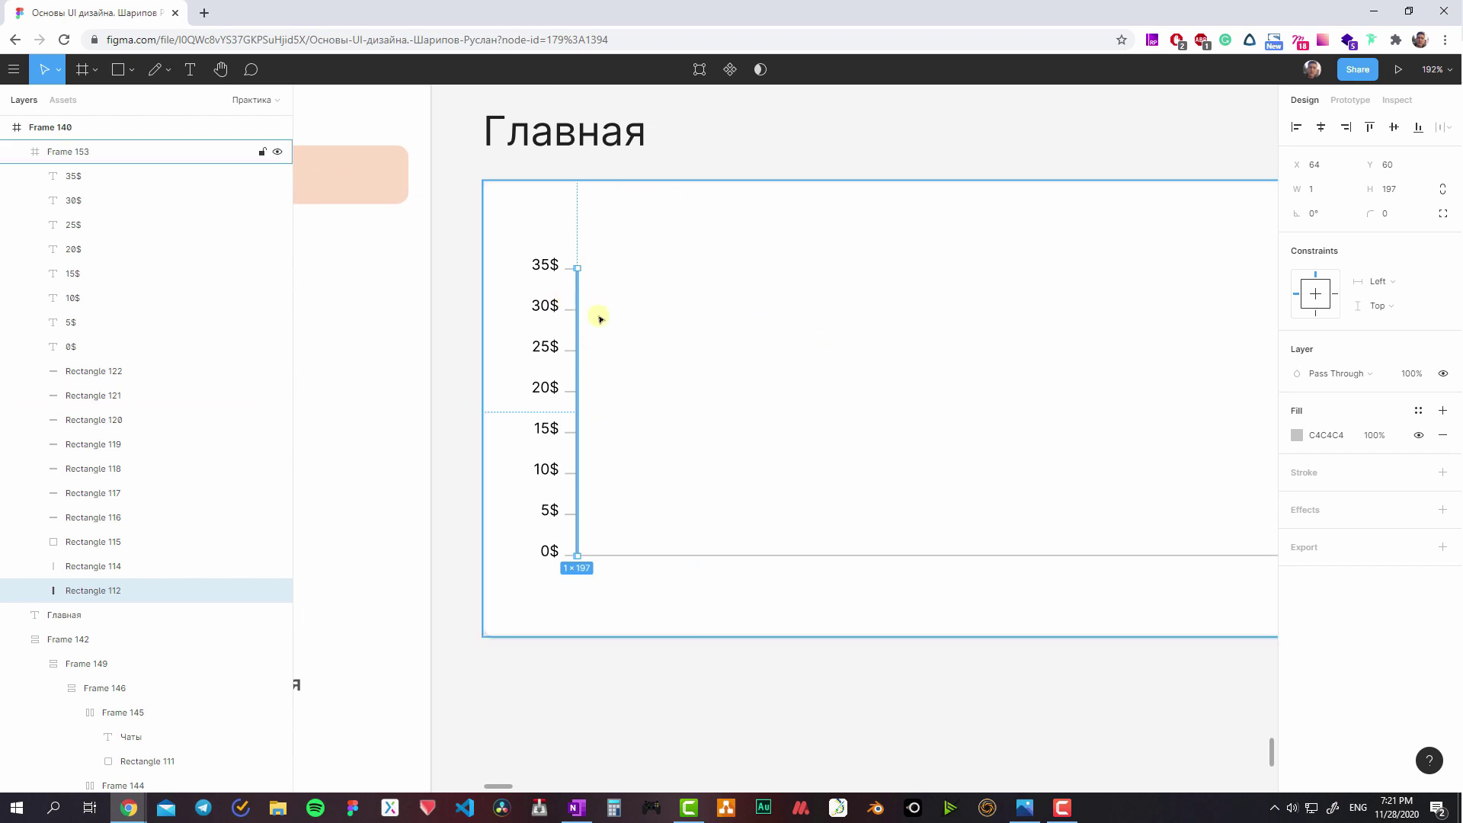
pyautogui.keyDown('ctrl'); pyautogui.scroll(-2, 601, 317); pyautogui.keyUp('ctrl')
pyautogui.keyDown('ctrl'); pyautogui.scroll(-3, 526, 349); pyautogui.keyUp('ctrl')
pyautogui.click(575, 553)
pyautogui.hscroll(-2, 477, 510)
pyautogui.scroll(1, 478, 510)
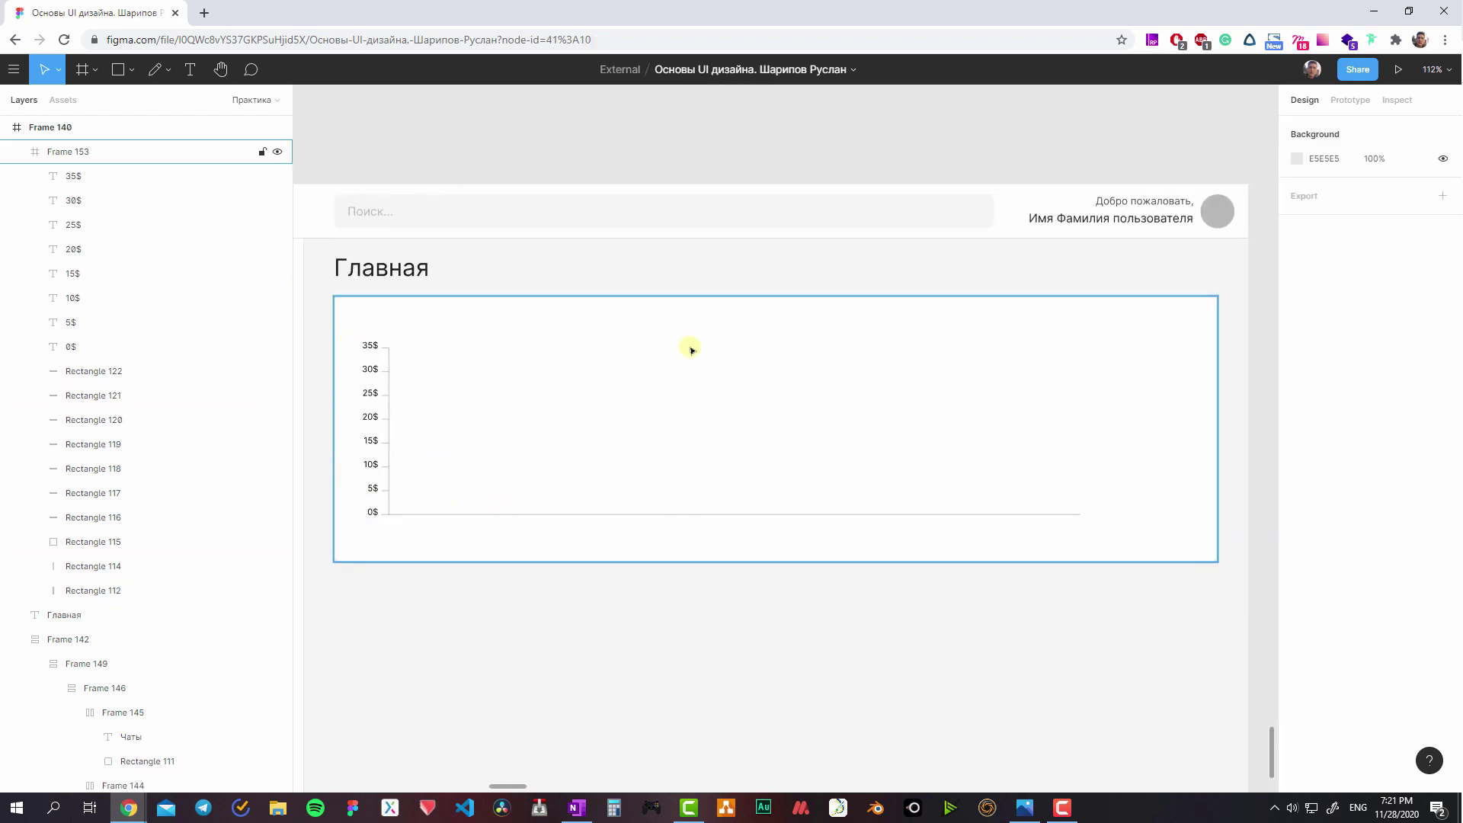
pyautogui.keyDown('ctrl'); pyautogui.scroll(5, 354, 382); pyautogui.keyUp('ctrl')
# - Select the tick marks from 35$ down to 5$
pyautogui.click(429, 362)
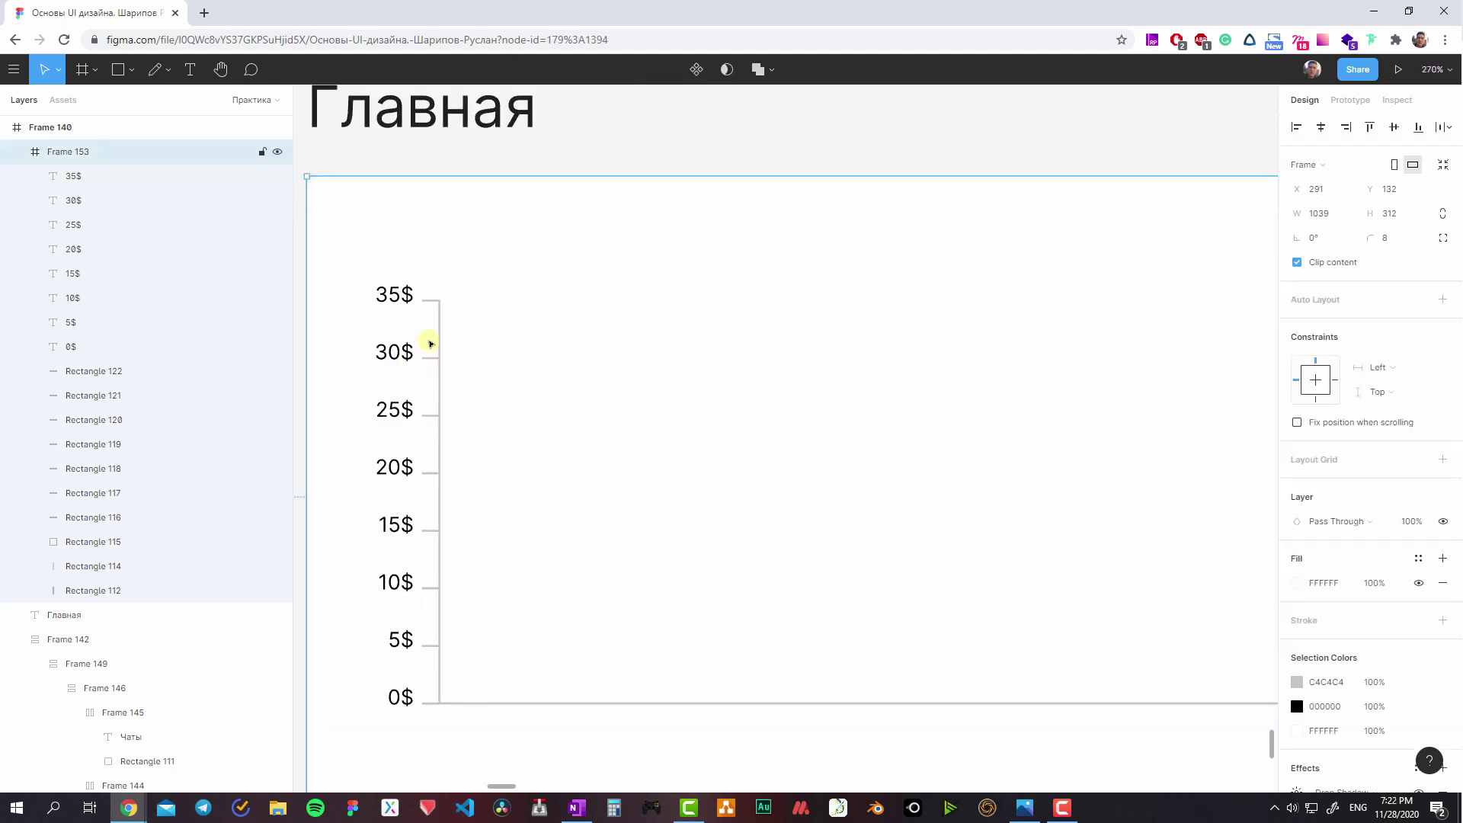
pyautogui.keyDown('shift'); pyautogui.click(429, 300); pyautogui.keyUp('shift')
pyautogui.keyDown('shift'); pyautogui.click(430, 416); pyautogui.keyUp('shift')
pyautogui.keyDown('shift'); pyautogui.click(429, 472); pyautogui.keyUp('shift')
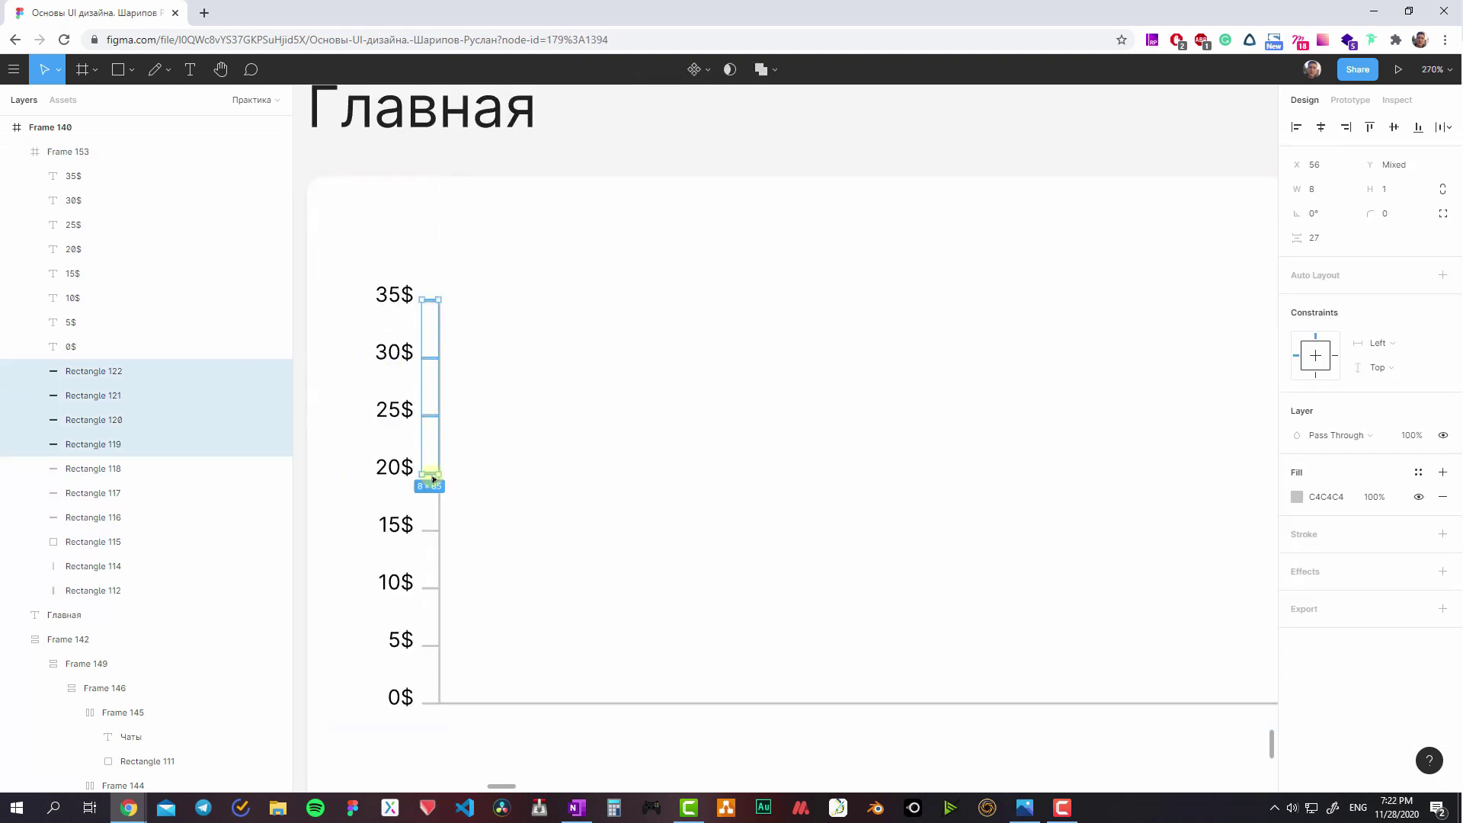
pyautogui.keyDown('shift'); pyautogui.click(429, 530); pyautogui.keyUp('shift')
pyautogui.keyDown('shift'); pyautogui.click(430, 587); pyautogui.keyUp('shift')
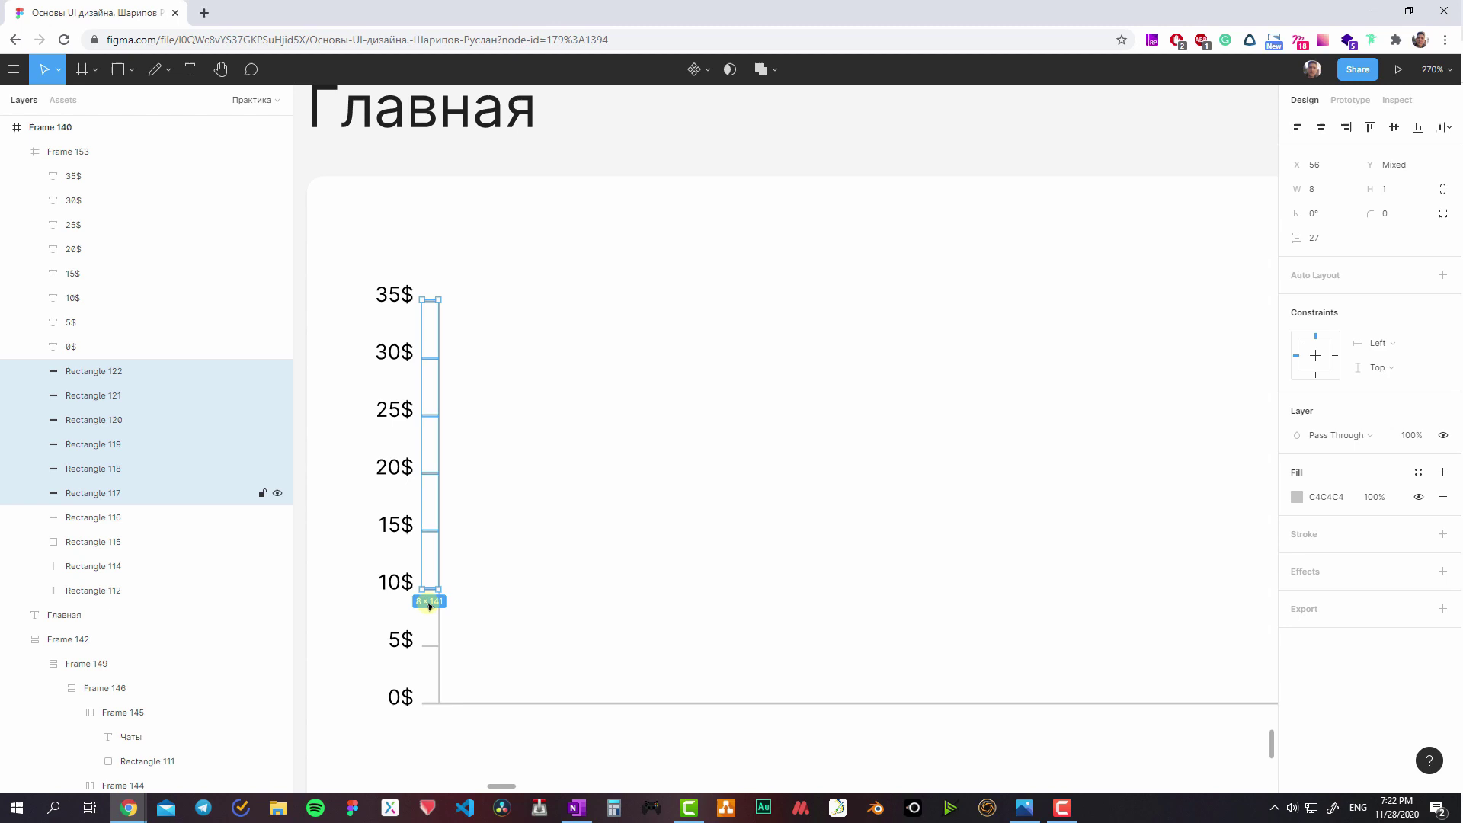
pyautogui.keyDown('shift'); pyautogui.click(429, 645); pyautogui.keyUp('shift')
pyautogui.scroll(-1, 571, 564)
pyautogui.hscroll(-2, 572, 564)
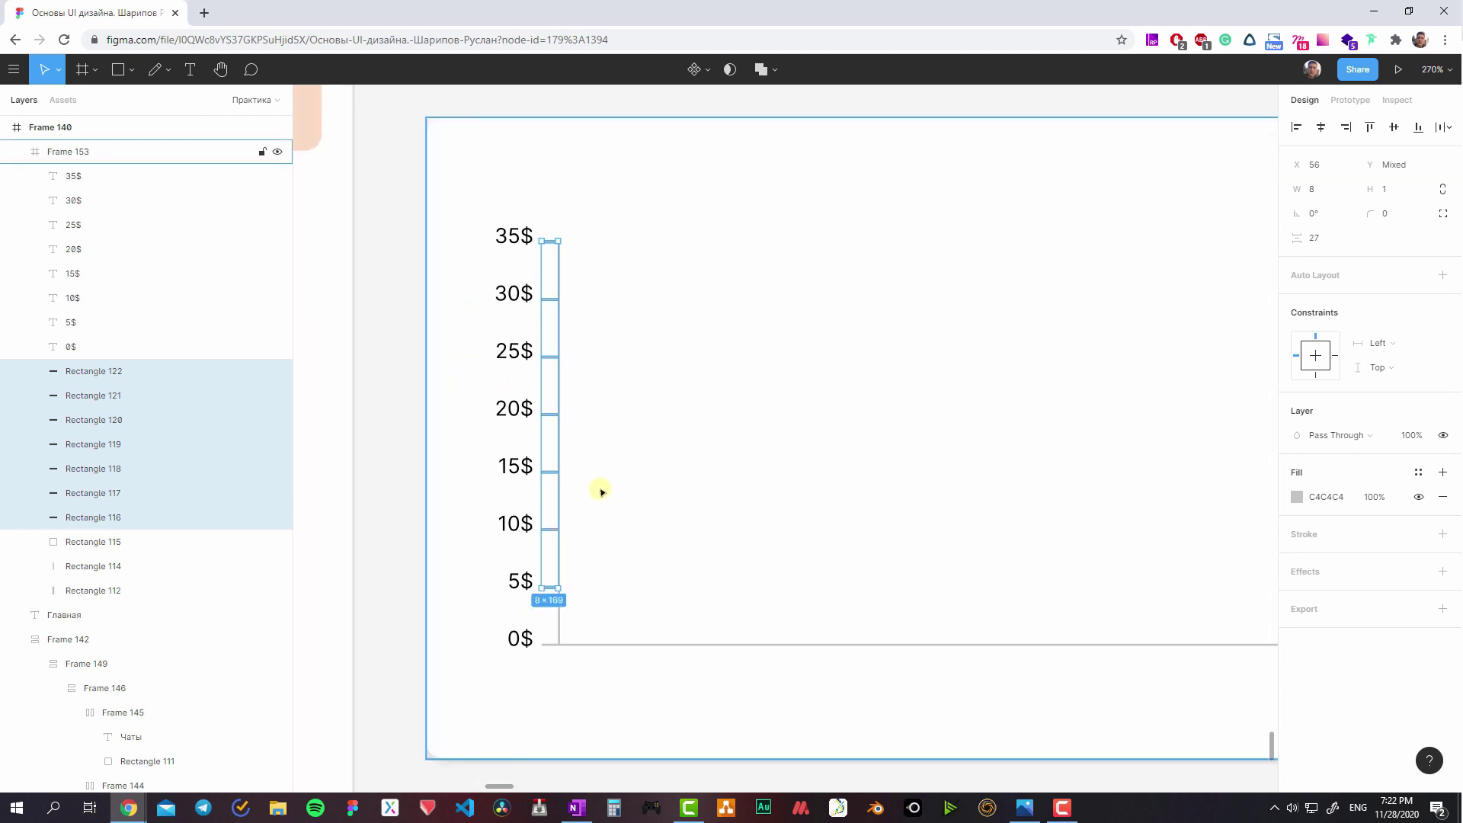
# - Duplicate the ticks, nudge them onto the axis and stretch them across the chart
pyautogui.hotkey('ctrl', 'c')
pyautogui.hotkey('ctrl', 'v')
pyautogui.press('Right')
pyautogui.press('Right')
pyautogui.press('Right')
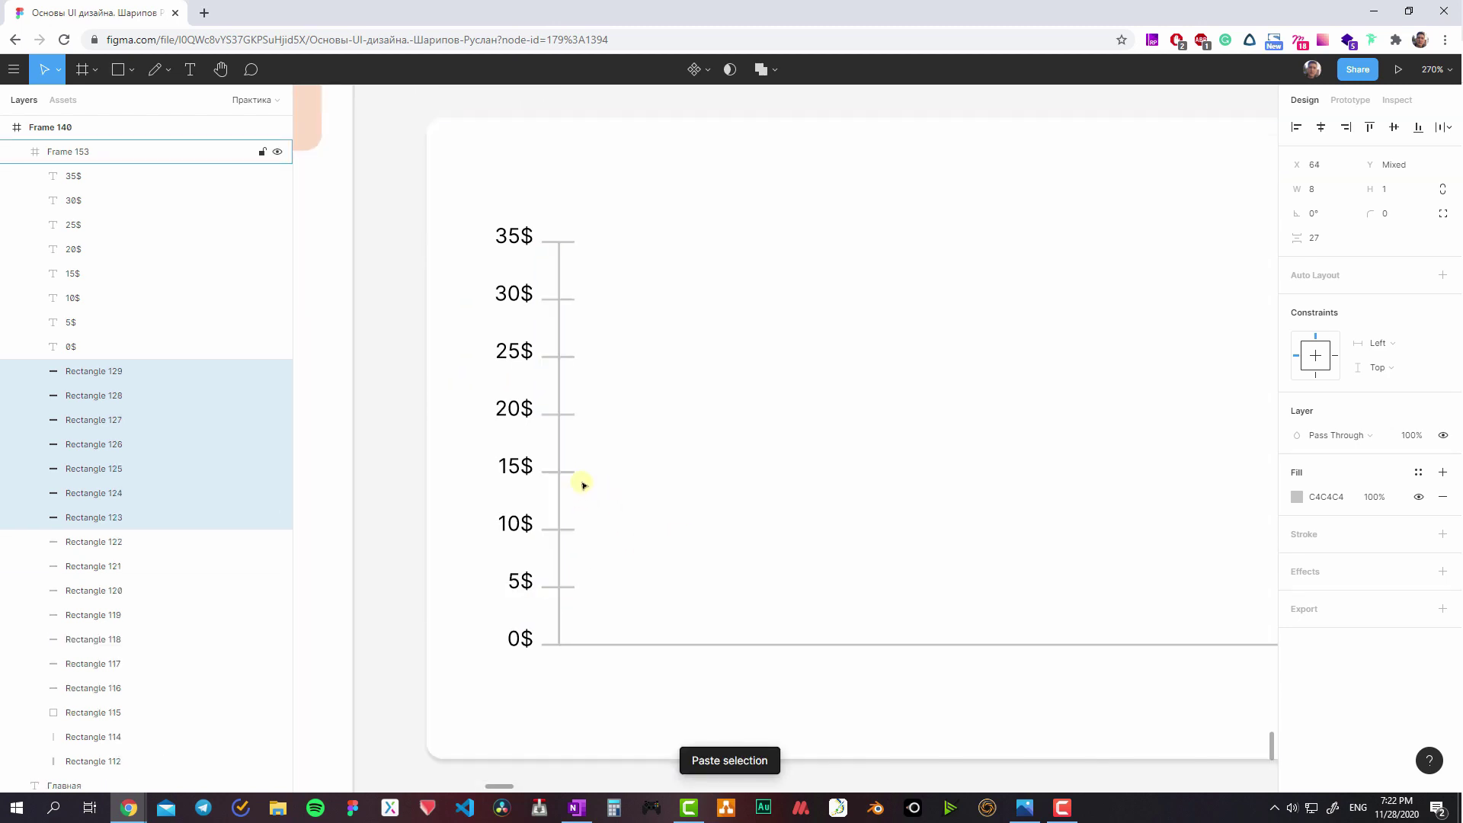
pyautogui.scroll(-2, 581, 484)
pyautogui.scroll(-3, 521, 510)
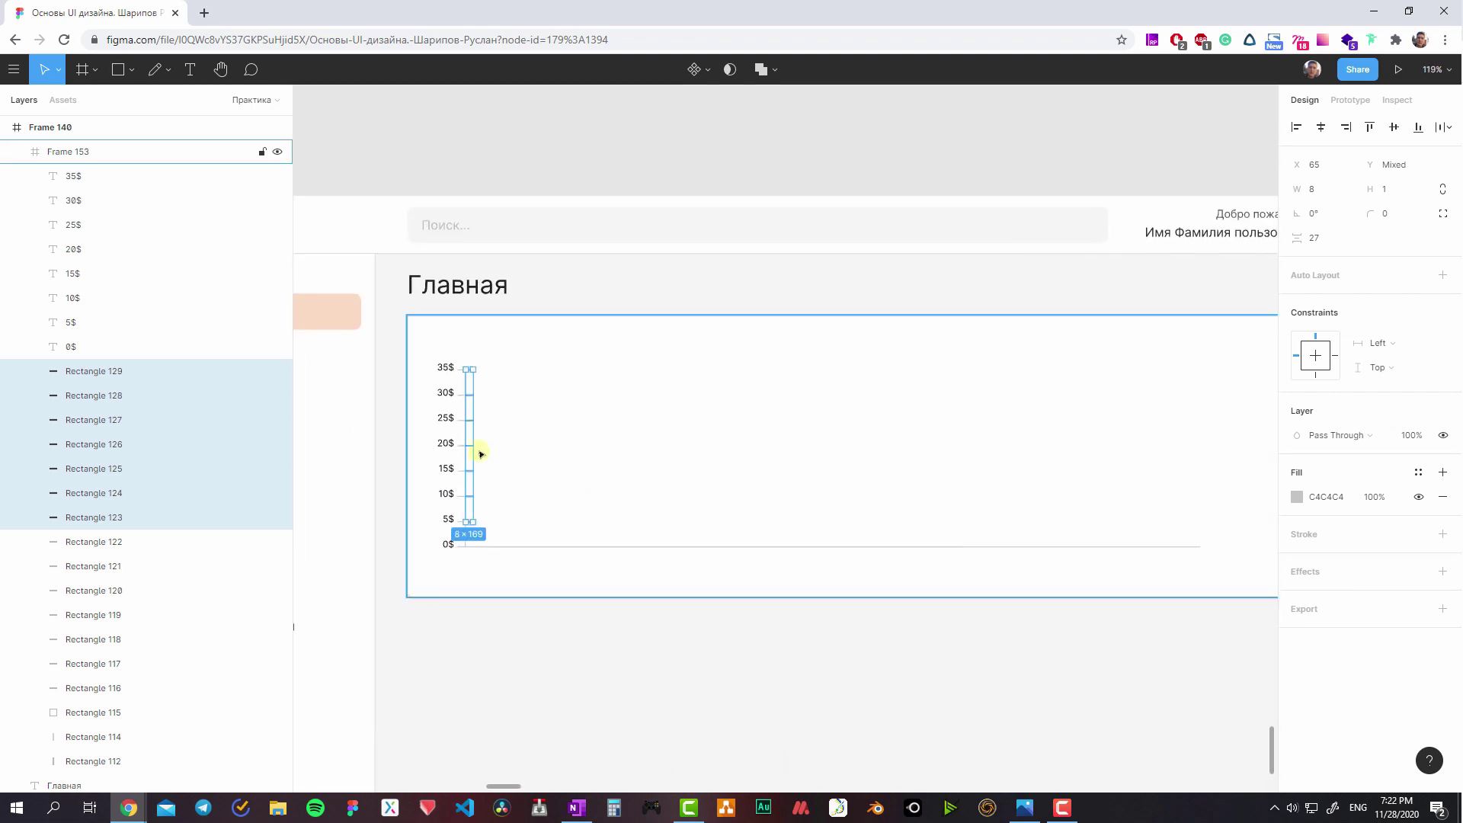
pyautogui.scroll(-2, 518, 463)
pyautogui.moveTo(391, 457); pyautogui.dragTo(1028, 489)
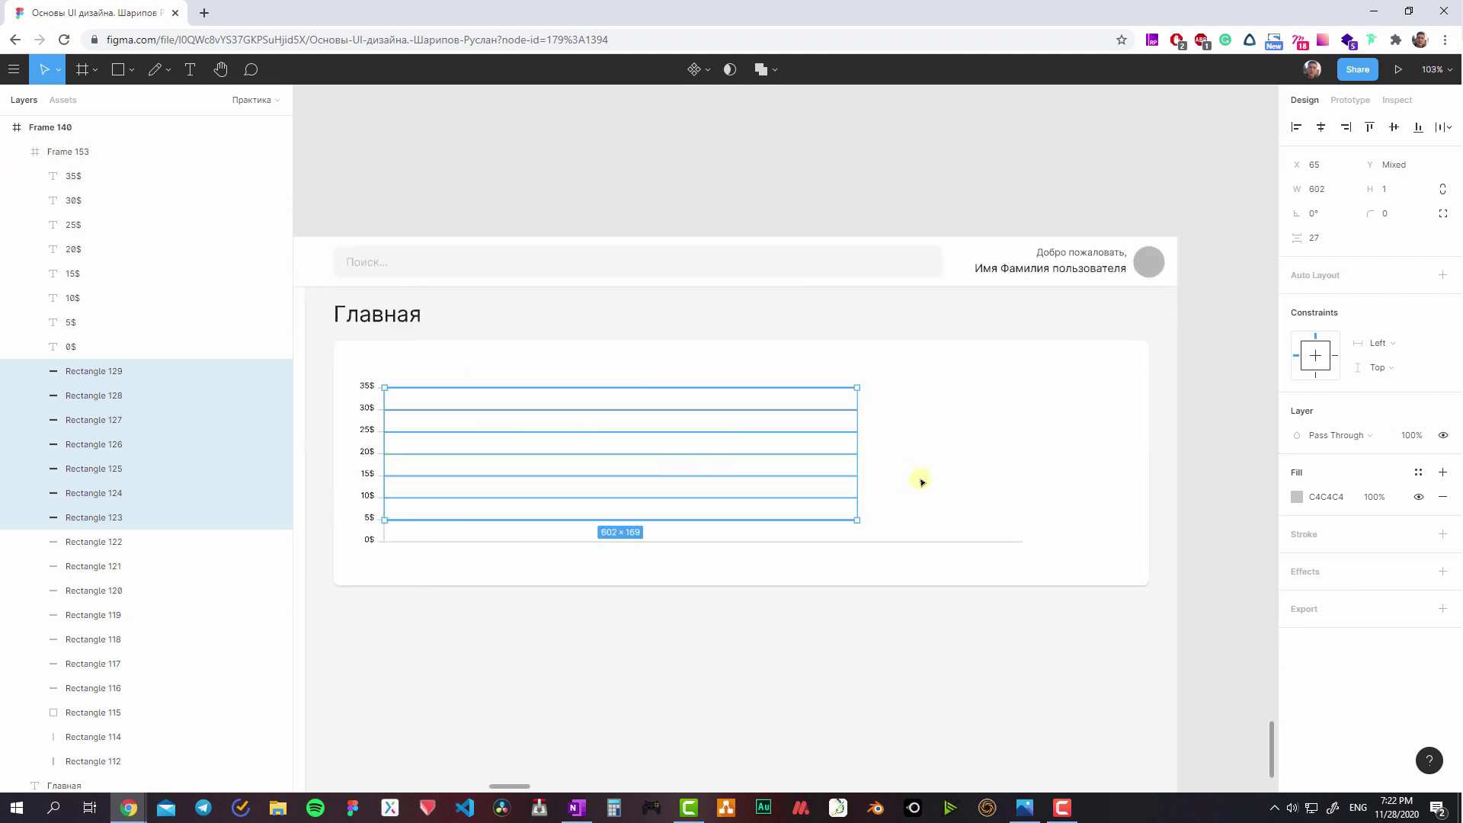
pyautogui.scroll(2, 617, 473)
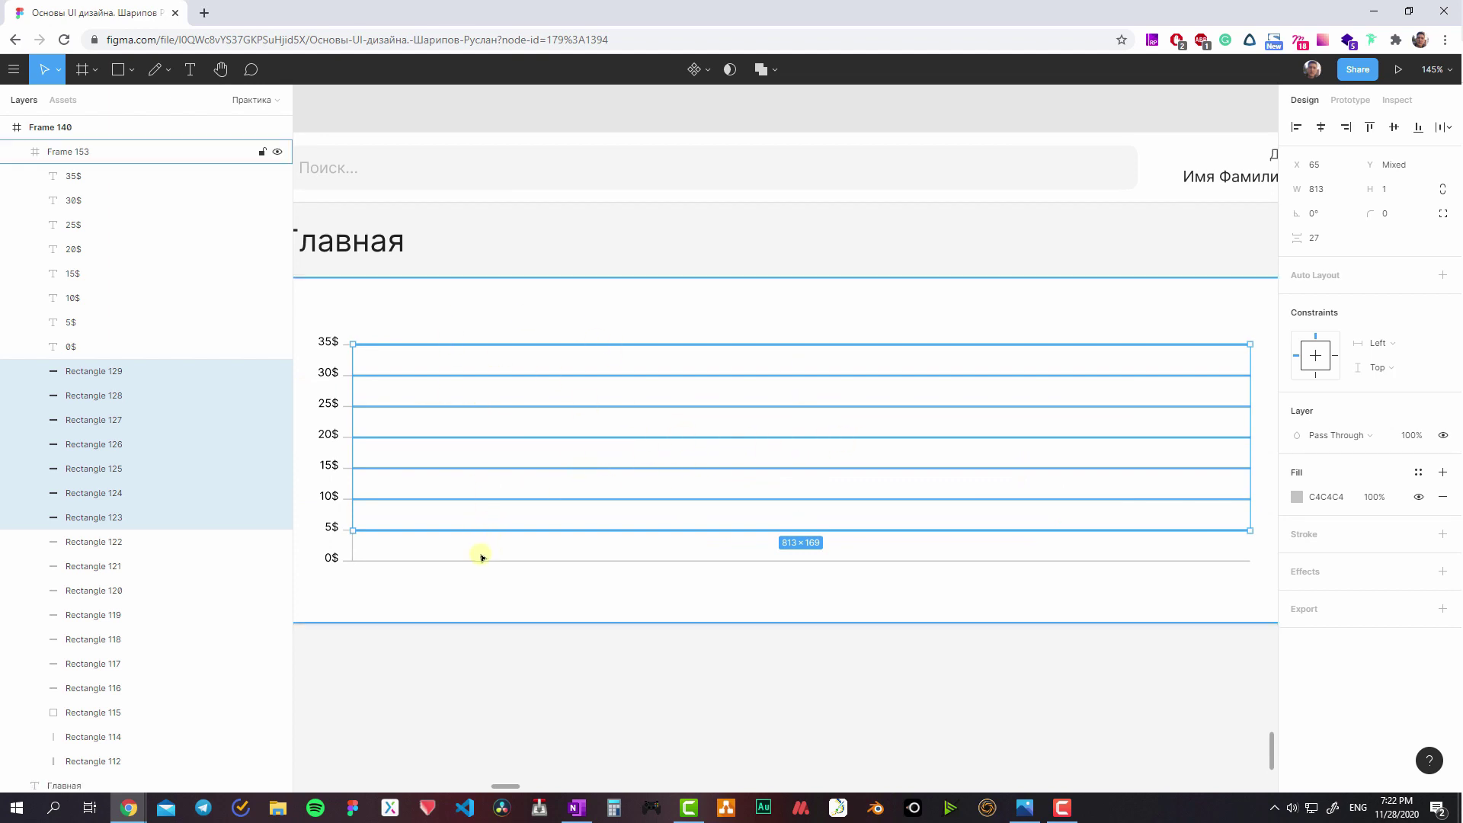
# - Draw a grey rectangle bar rising from the baseline to about 15$
pyautogui.press('r')
pyautogui.moveTo(423, 561)
pyautogui.mouseDown()
pyautogui.moveTo(467, 463)
pyautogui.moveTo(451, 492)
pyautogui.moveTo(504, 488)
pyautogui.moveTo(507, 405)
pyautogui.mouseUp()
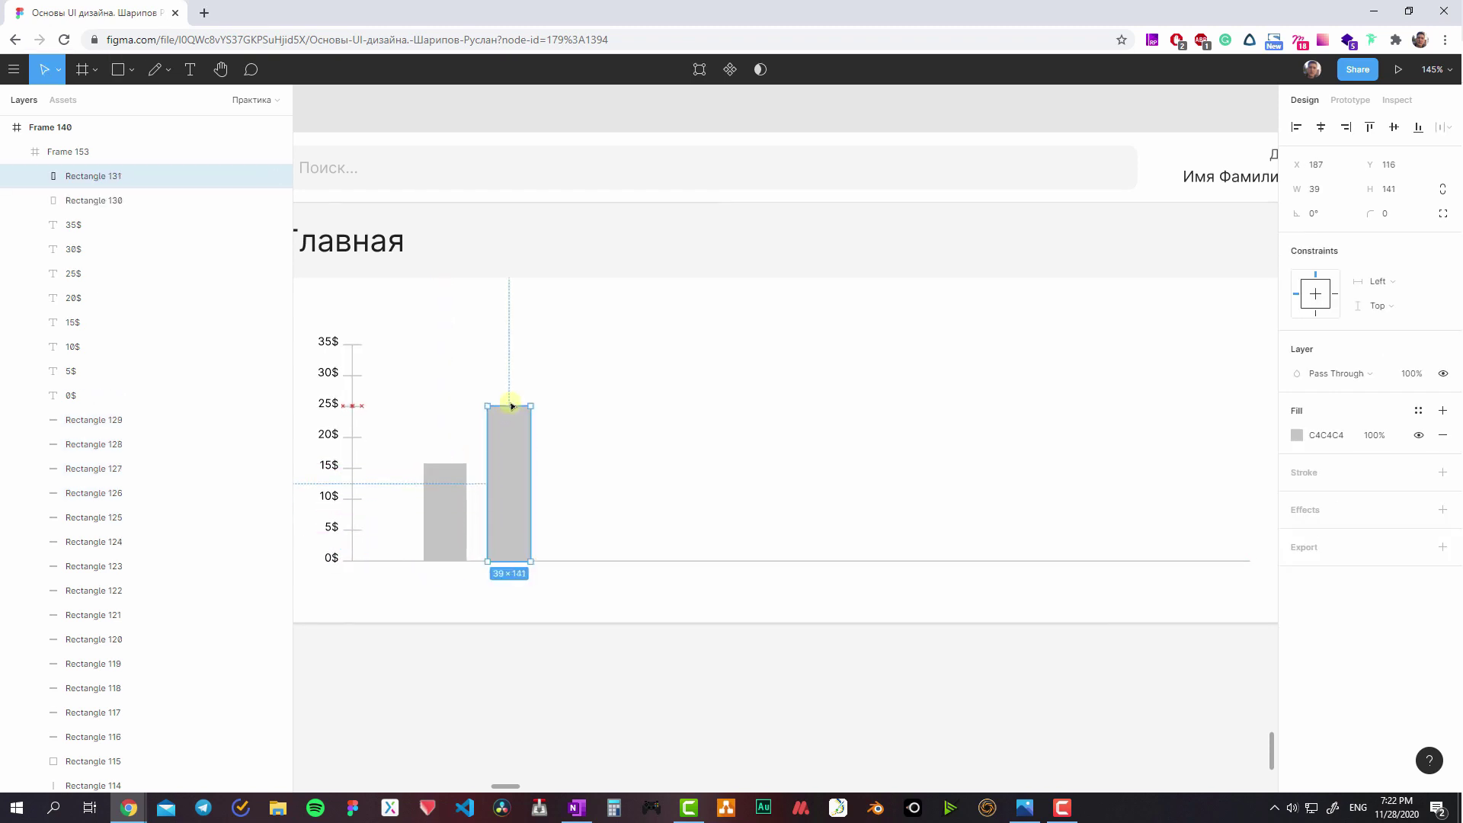
pyautogui.scroll(5, 548, 469)
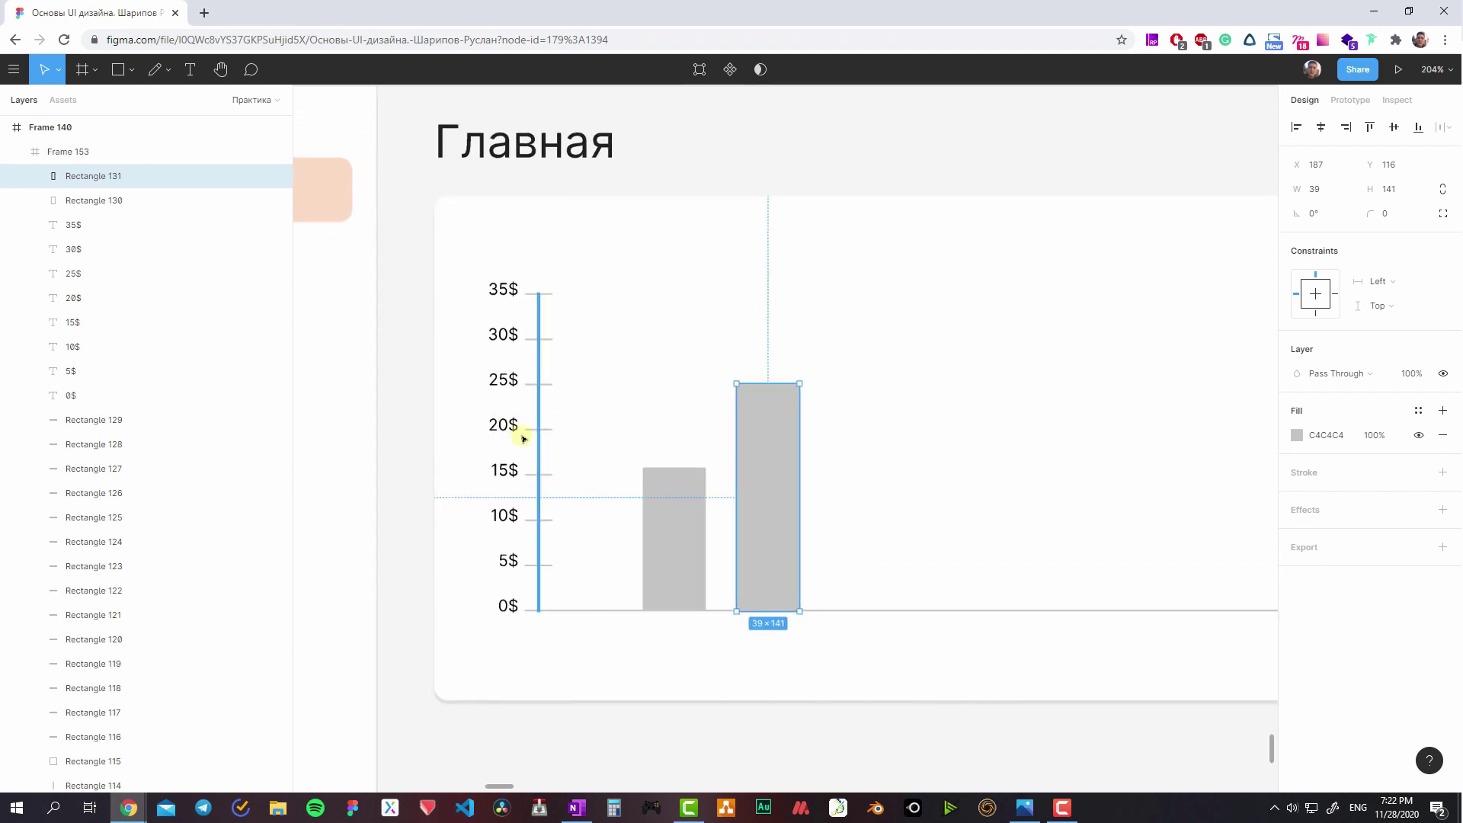
# - Stretch the copied 5$–35$ ticks into full-width gridlines across the chart
pyautogui.click(533, 424)
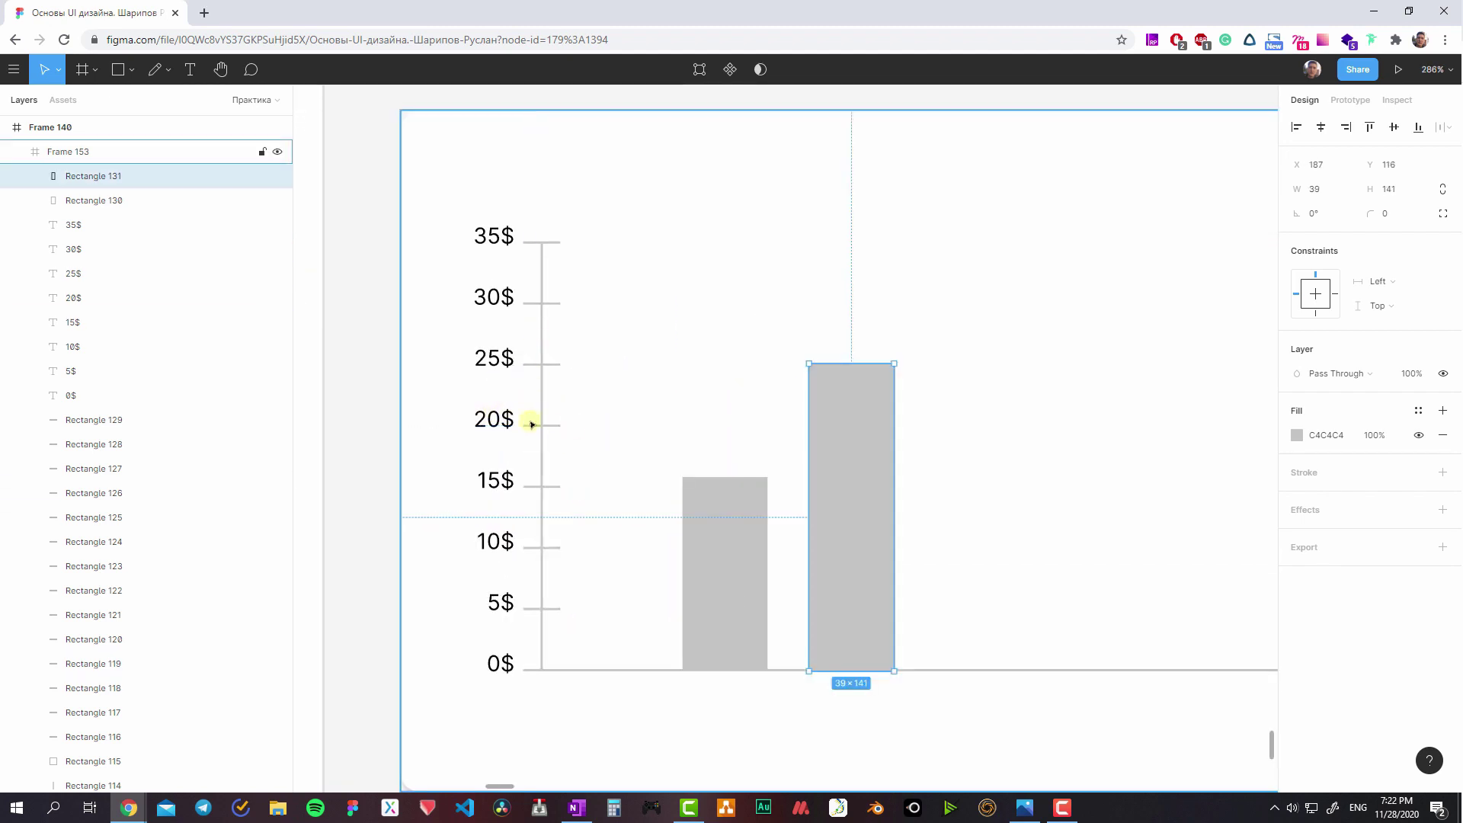
pyautogui.moveTo(529, 418)
pyautogui.mouseDown()
pyautogui.moveTo(556, 503)
pyautogui.moveTo(555, 601)
pyautogui.mouseUp()
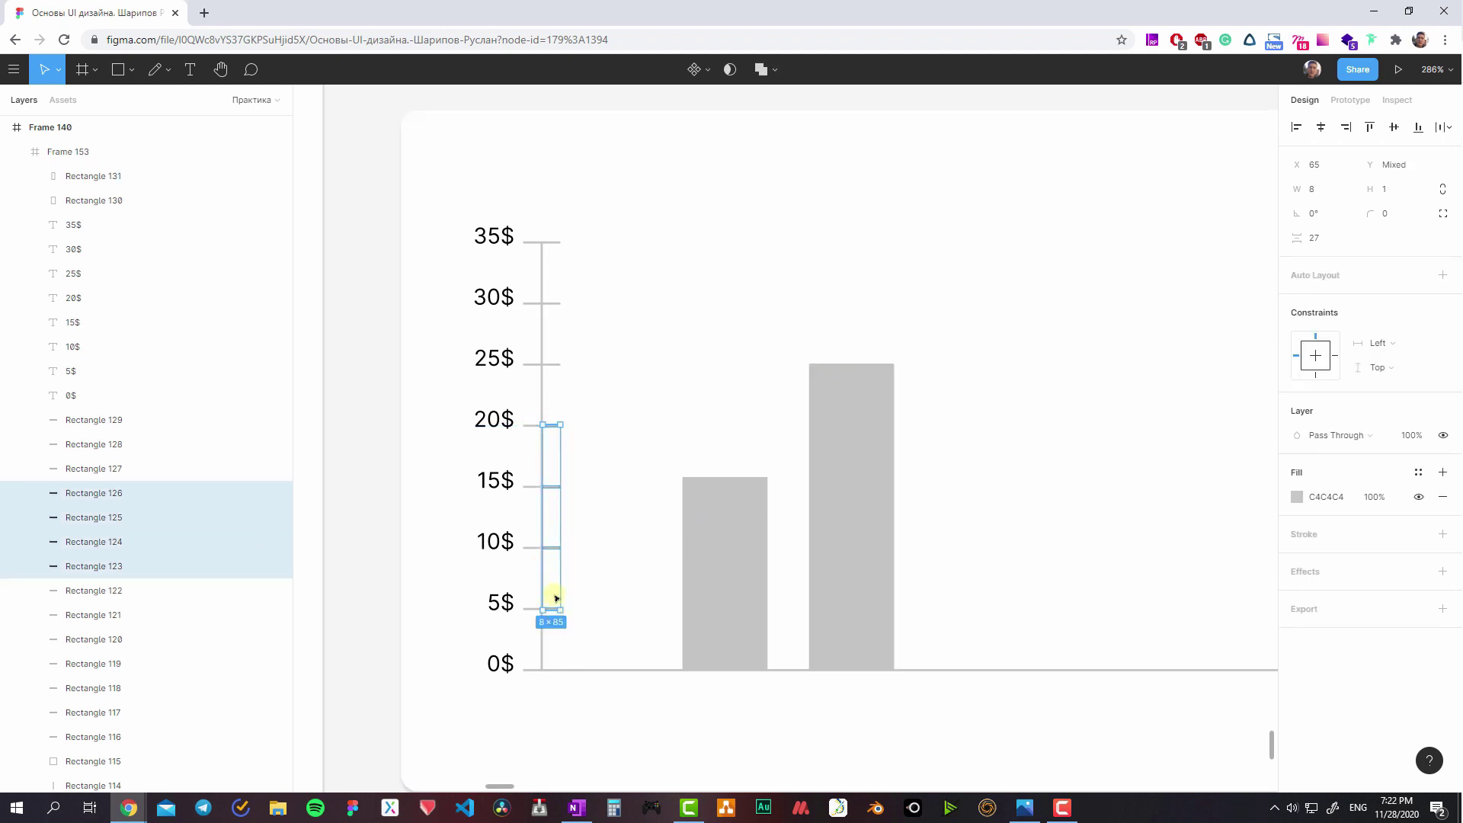
pyautogui.keyDown('shift'); pyautogui.click(556, 366); pyautogui.keyUp('shift')
pyautogui.keyDown('shift'); pyautogui.click(556, 304); pyautogui.keyUp('shift')
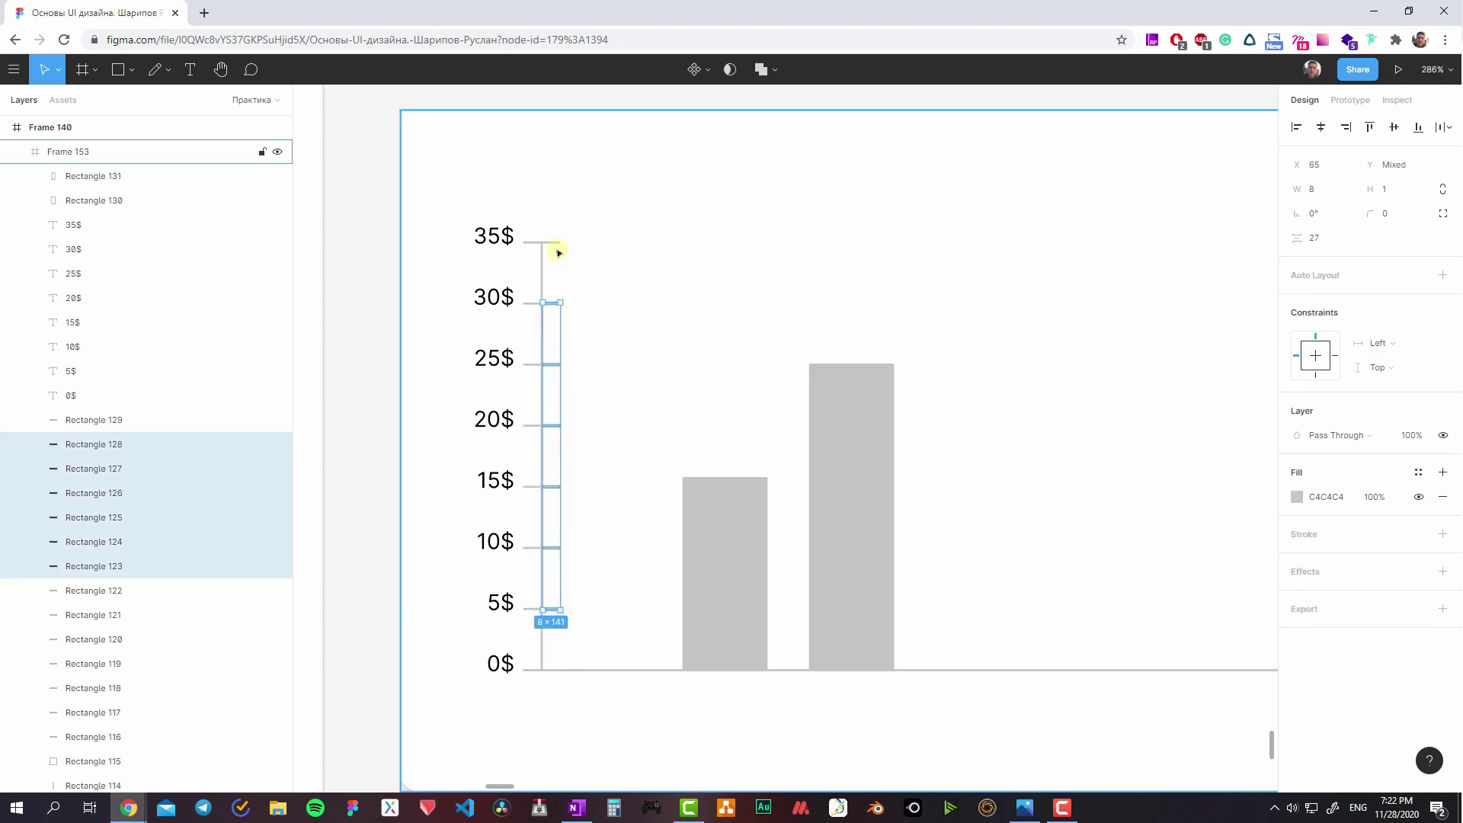
pyautogui.keyDown('shift'); pyautogui.click(557, 243); pyautogui.keyUp('shift')
pyautogui.scroll(-3, 434, 420)
pyautogui.scroll(-2, 434, 421)
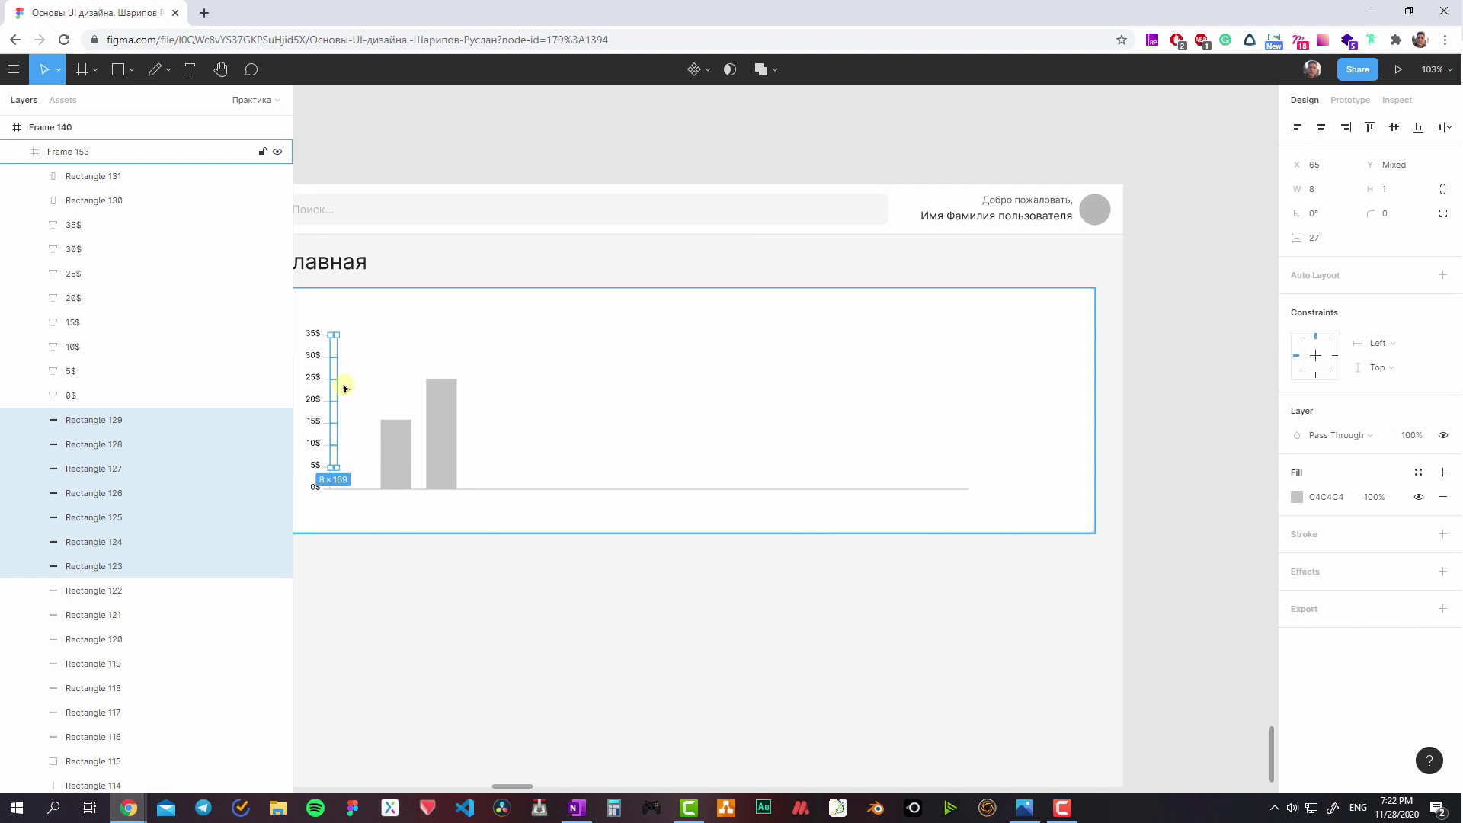
pyautogui.moveTo(345, 388); pyautogui.dragTo(973, 442)
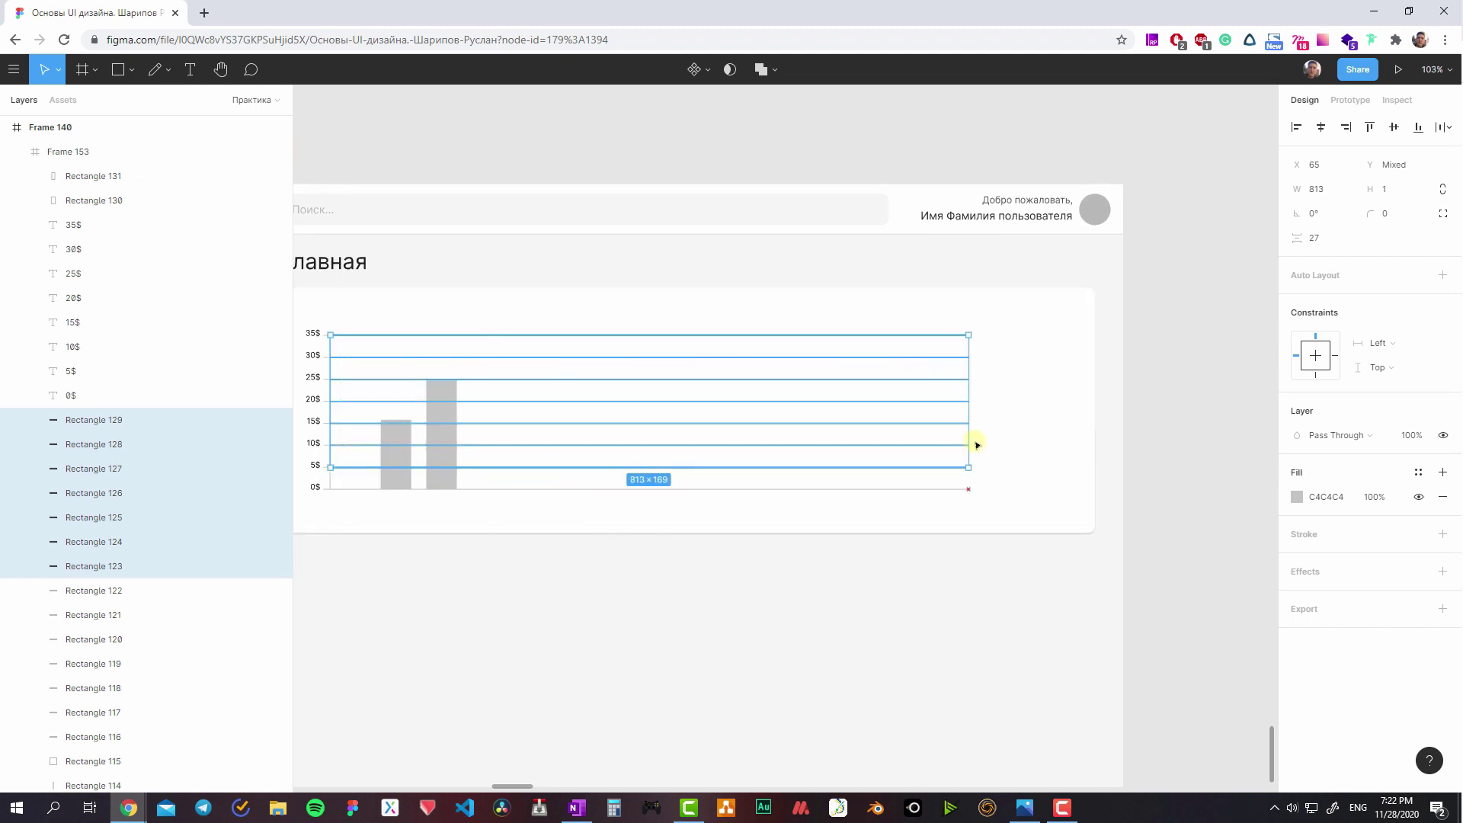
pyautogui.hscroll(-3, 810, 516)
pyautogui.click(548, 522)
pyautogui.click(541, 430)
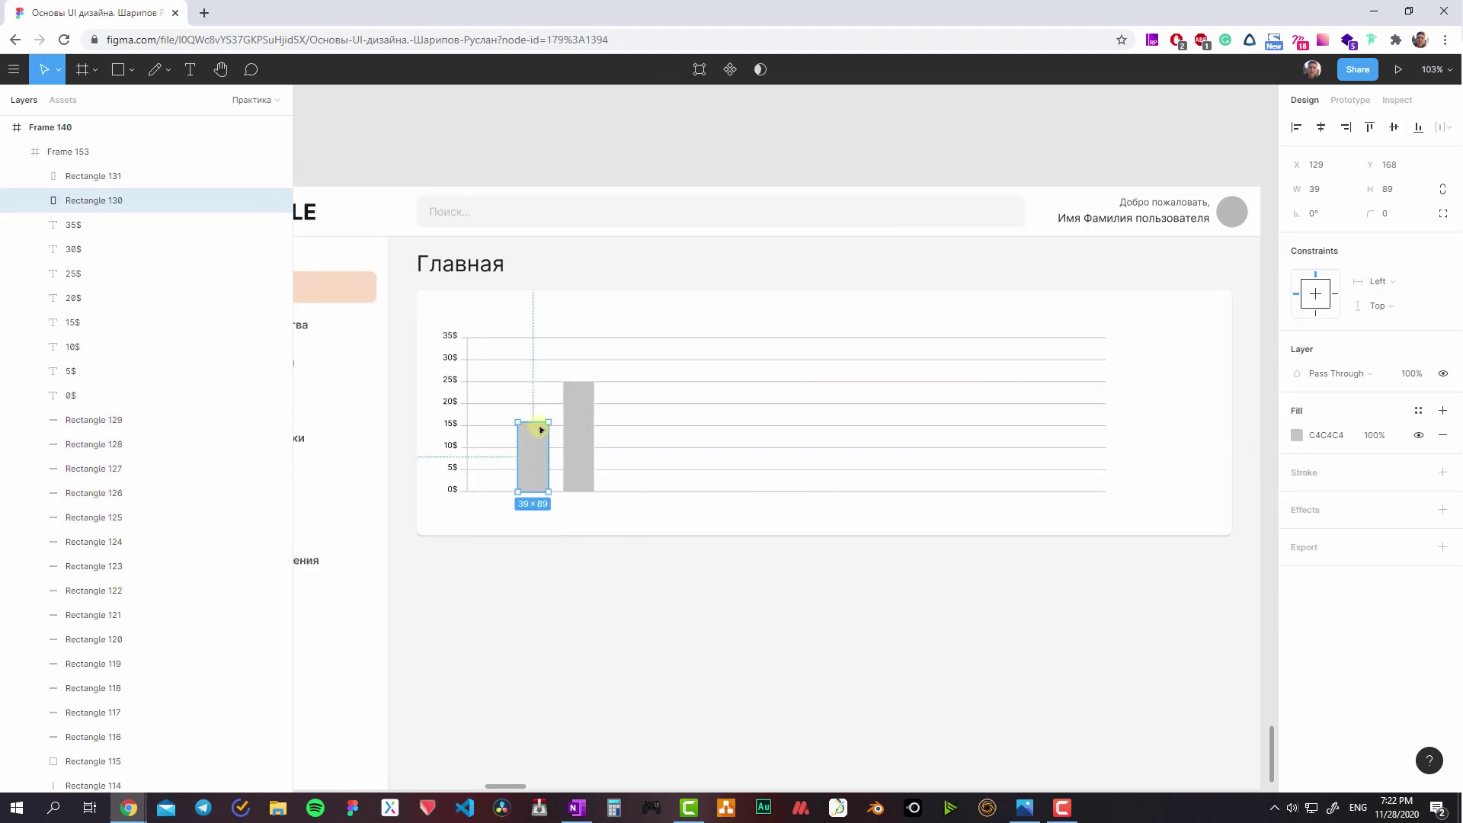
# - Delete the chart's vertical axis line
pyautogui.press('Escape')
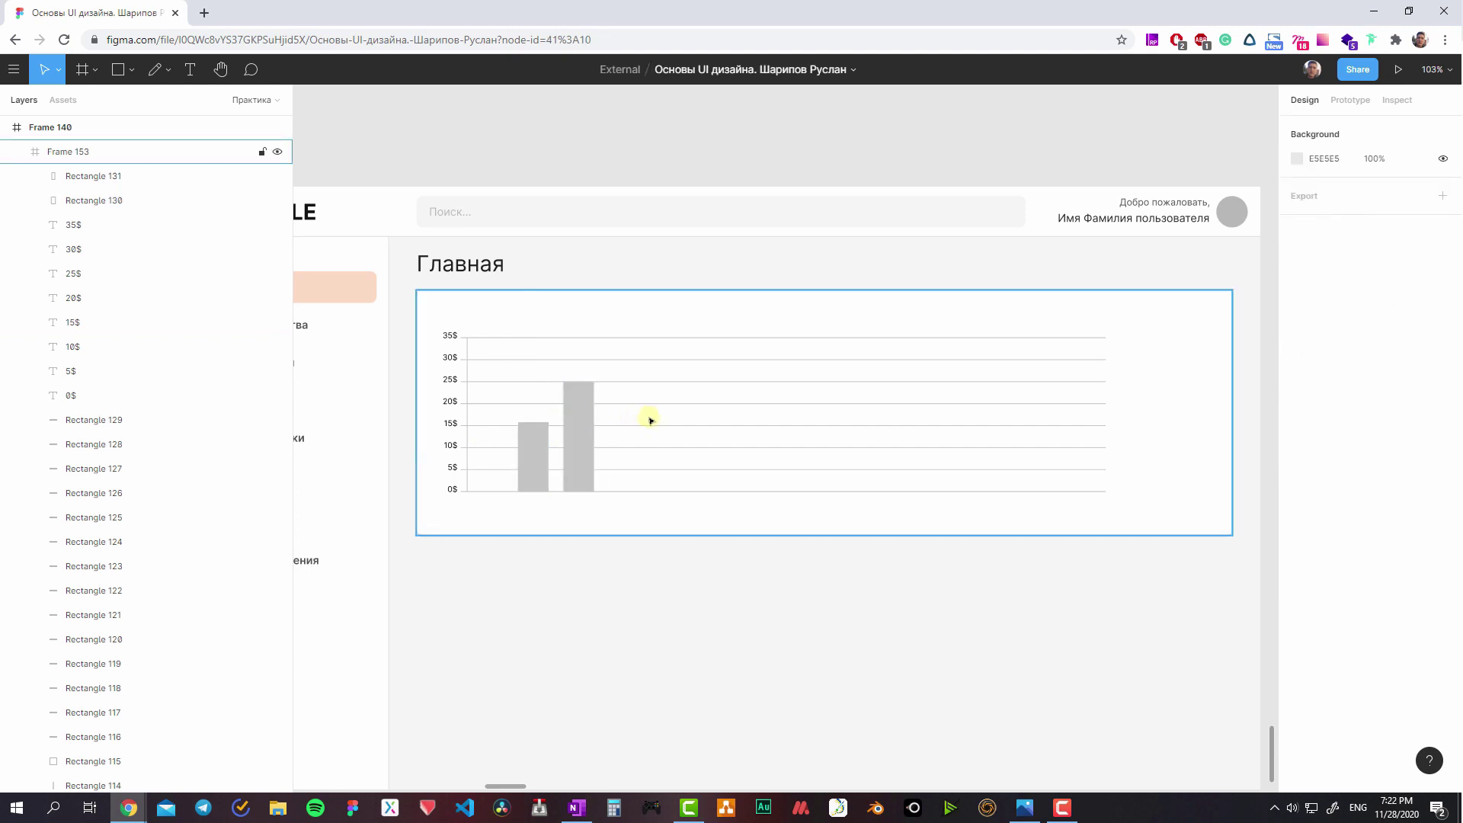
pyautogui.click(657, 469)
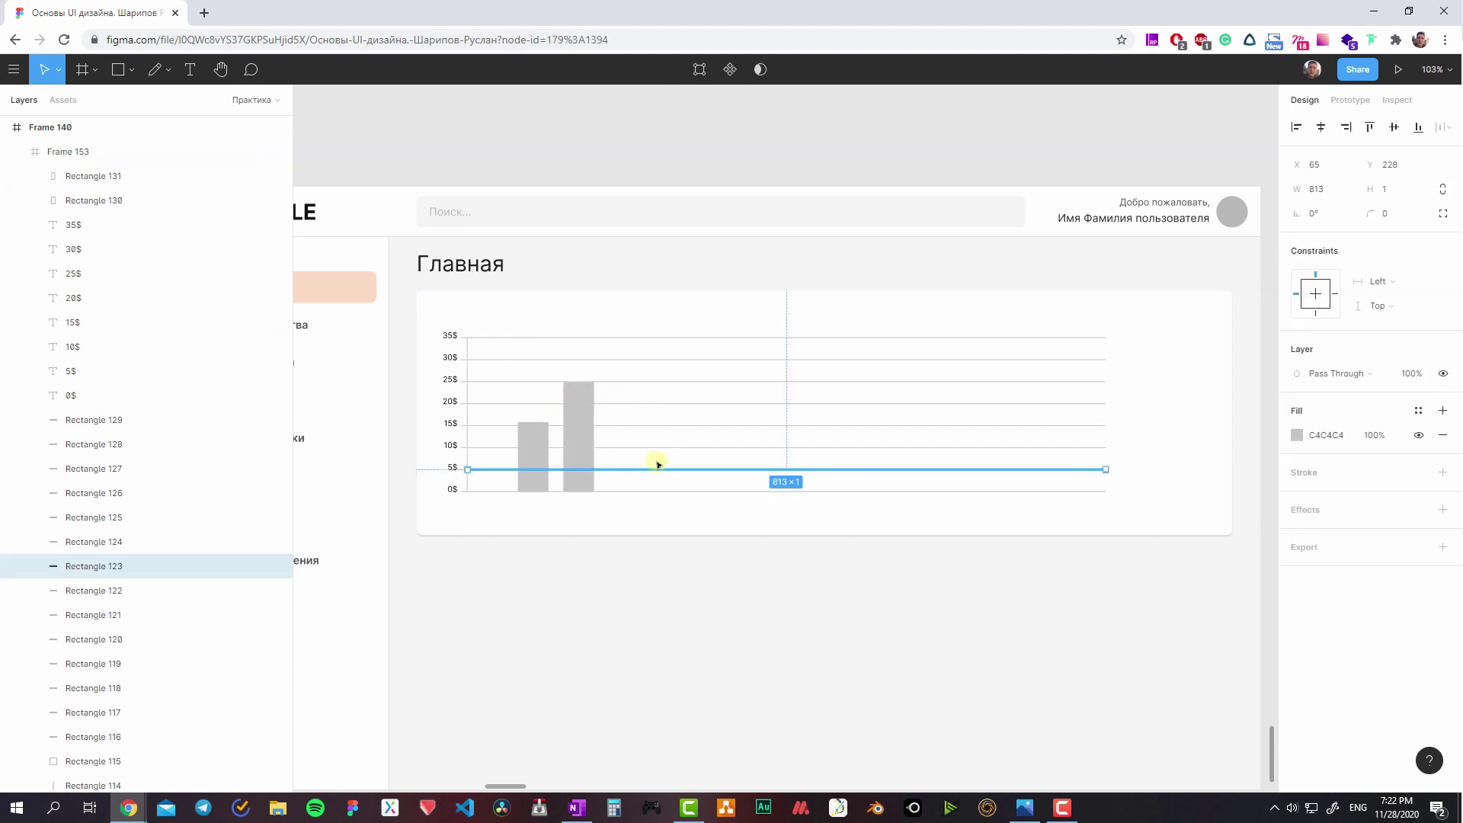
pyautogui.keyDown('shift'); pyautogui.click(649, 424); pyautogui.keyUp('shift')
pyautogui.keyDown('shift'); pyautogui.click(641, 403); pyautogui.keyUp('shift')
pyautogui.keyDown('shift'); pyautogui.click(640, 381); pyautogui.keyUp('shift')
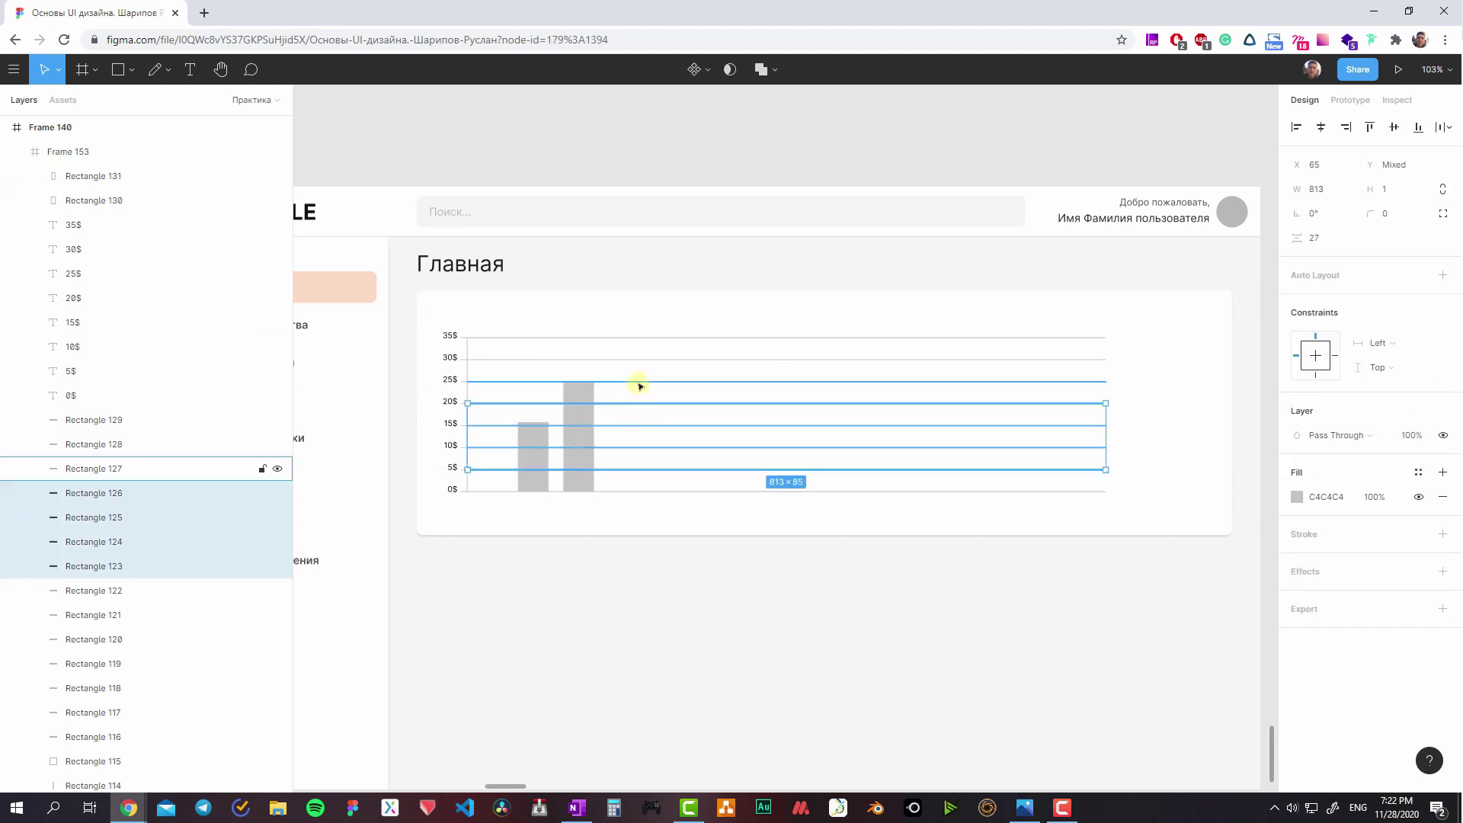
pyautogui.keyDown('shift'); pyautogui.click(613, 358); pyautogui.keyUp('shift')
pyautogui.keyDown('shift'); pyautogui.click(560, 337); pyautogui.keyUp('shift')
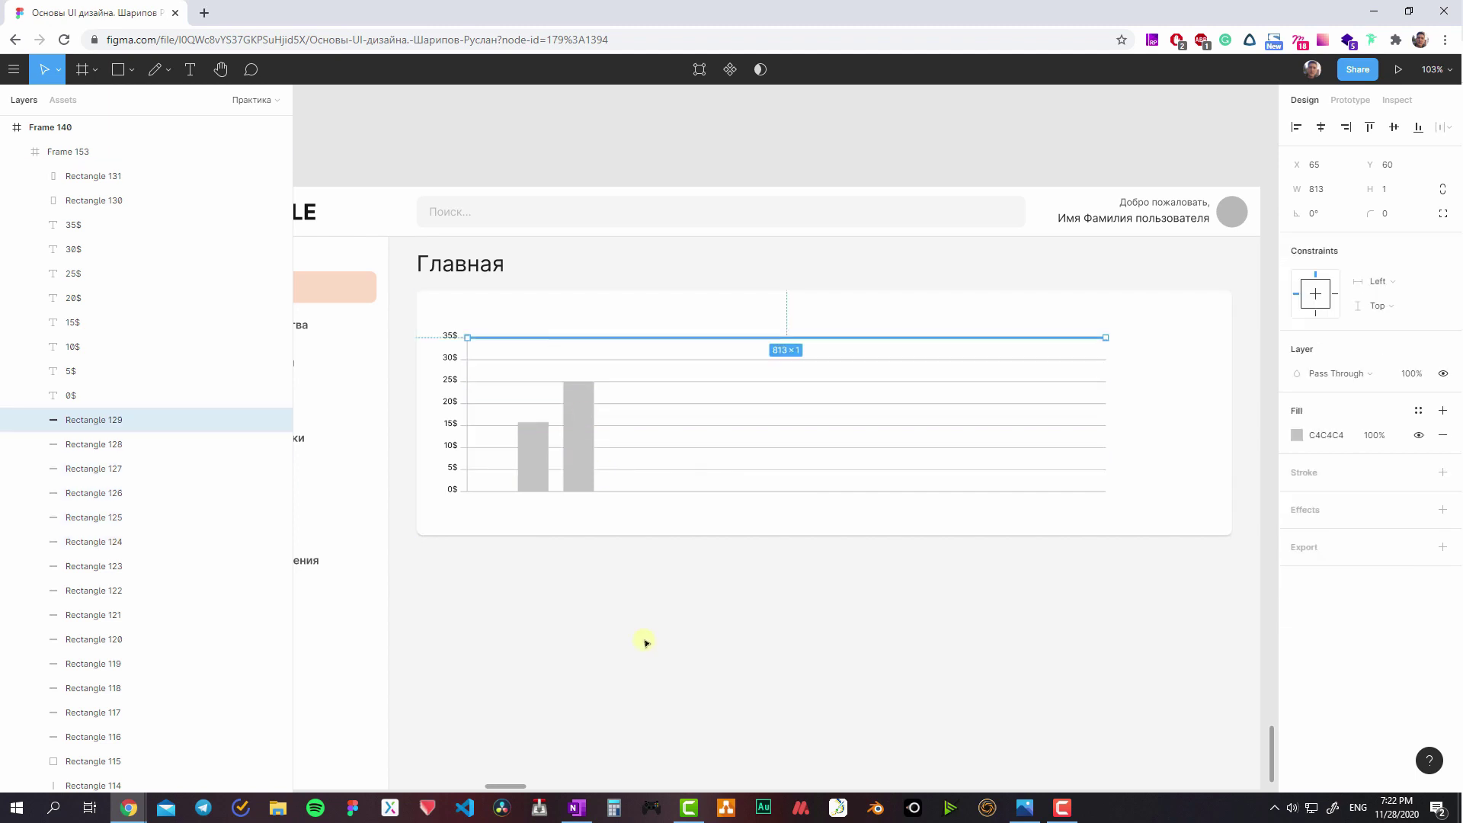
pyautogui.press('Escape')
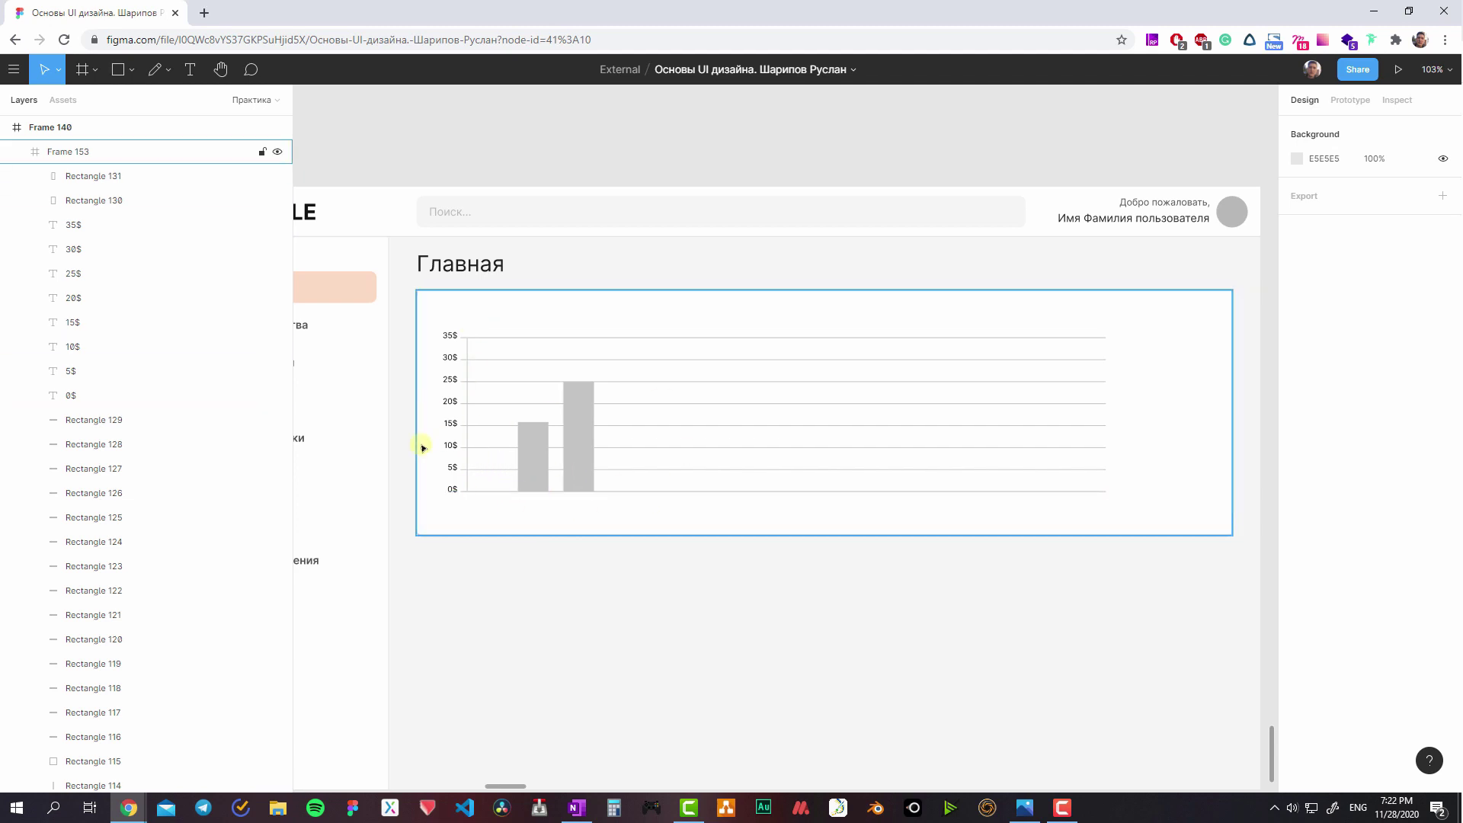
pyautogui.click(469, 456)
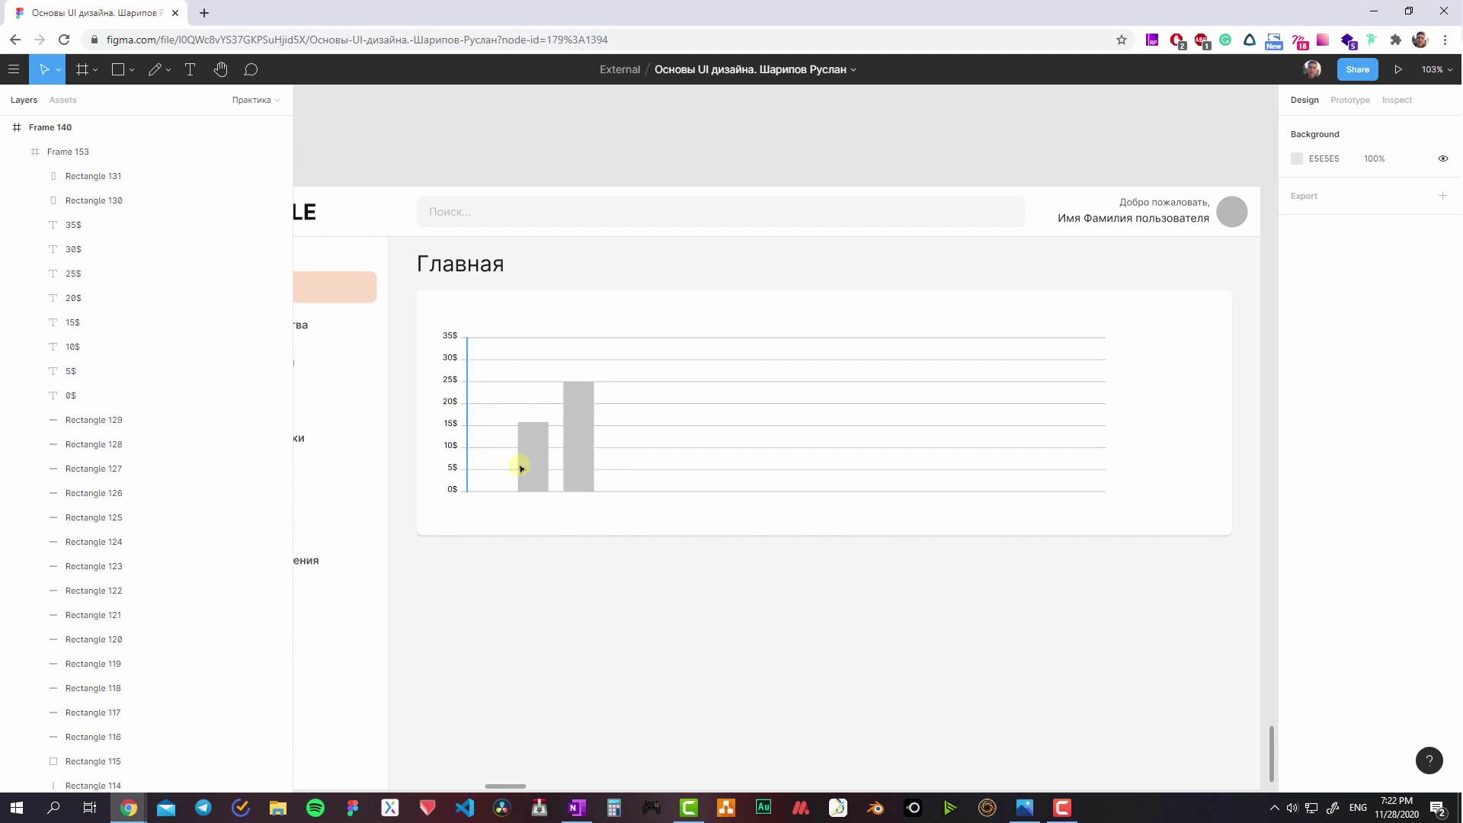
pyautogui.press('Delete')
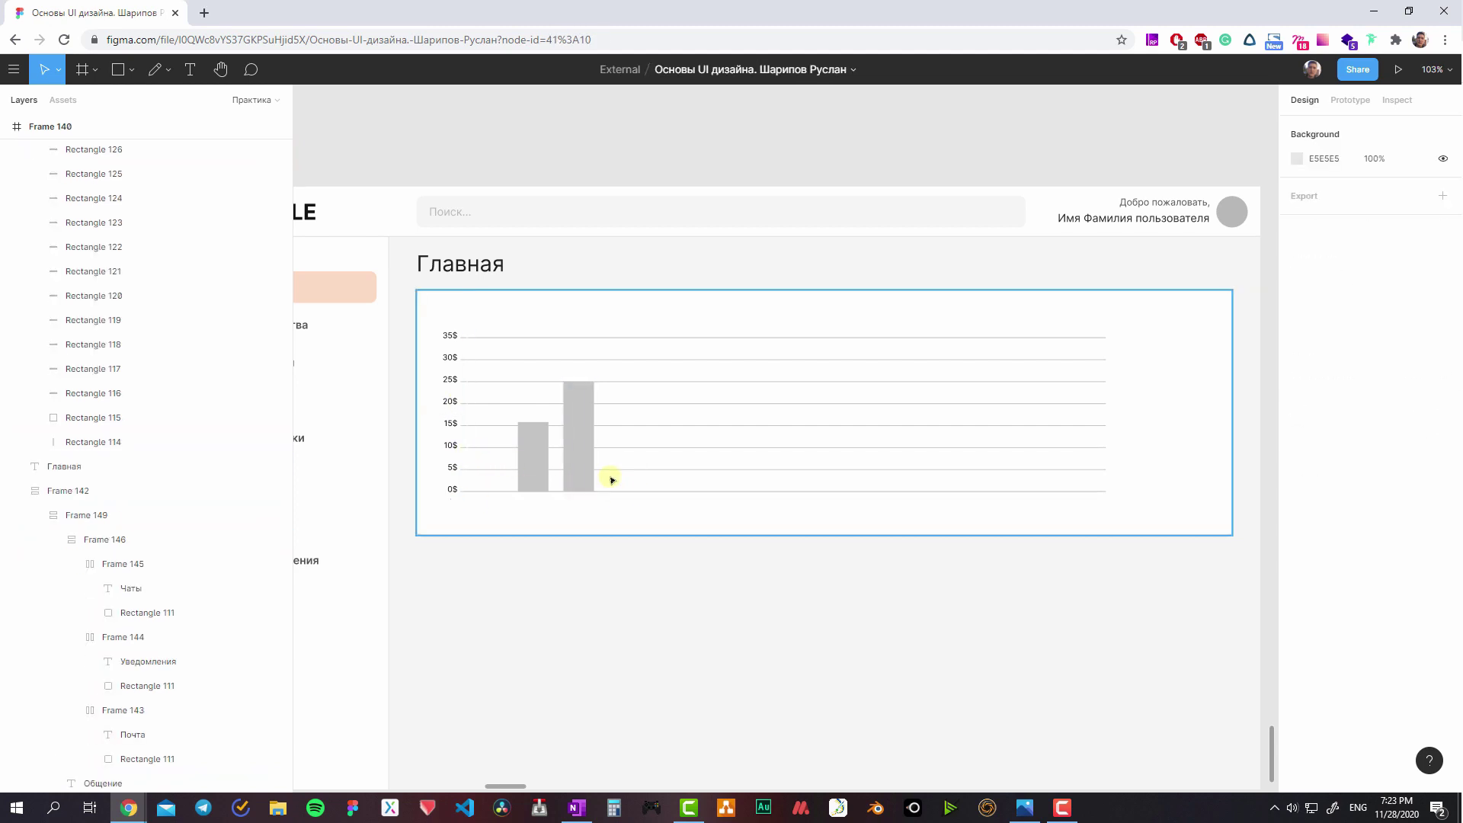
# - Select all the gridlines from 5$ up to 35$
pyautogui.click(491, 469)
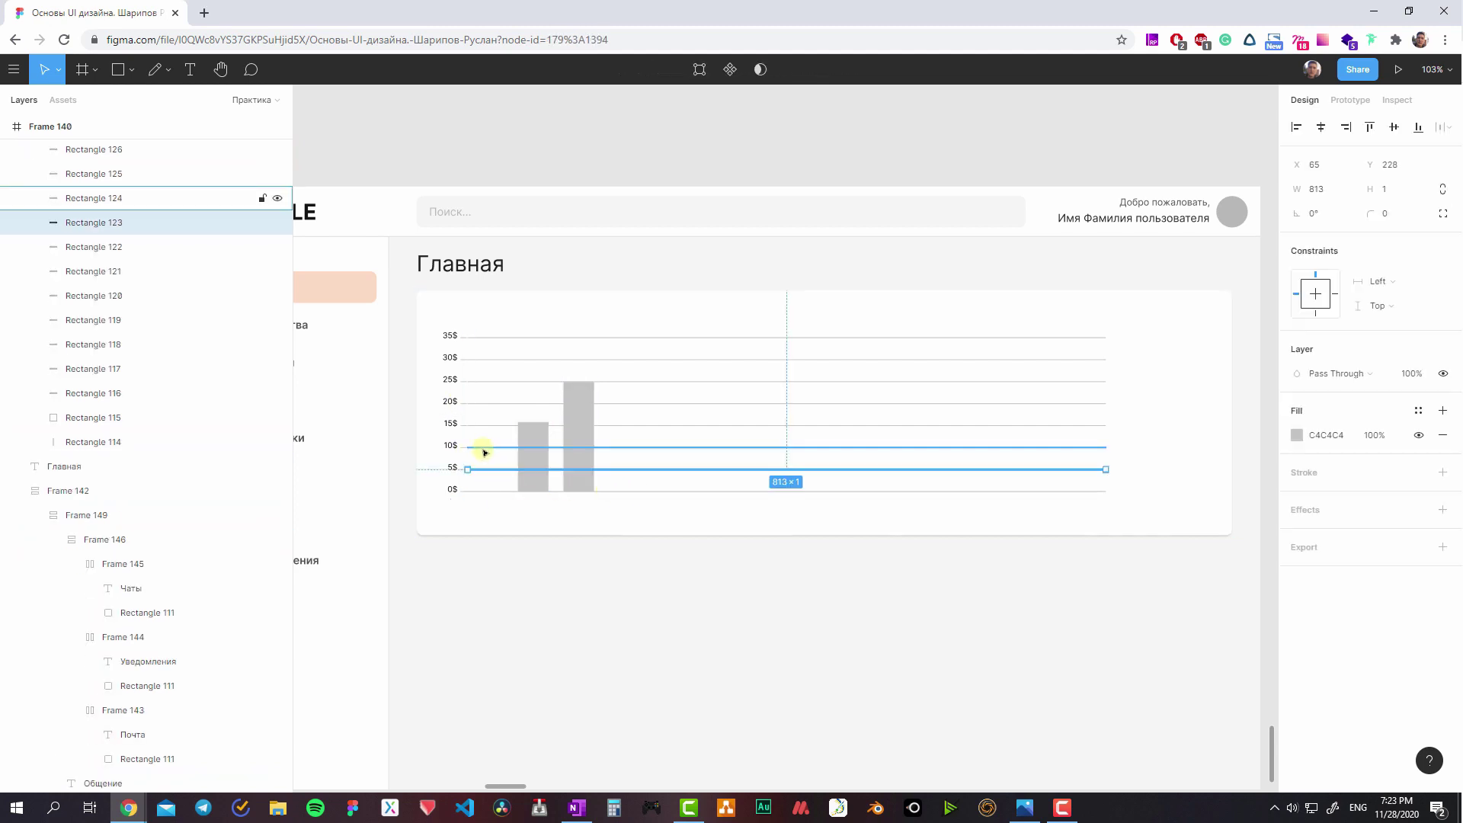
pyautogui.keyDown('ctrl'); pyautogui.scroll(5, 453, 408); pyautogui.keyUp('ctrl')
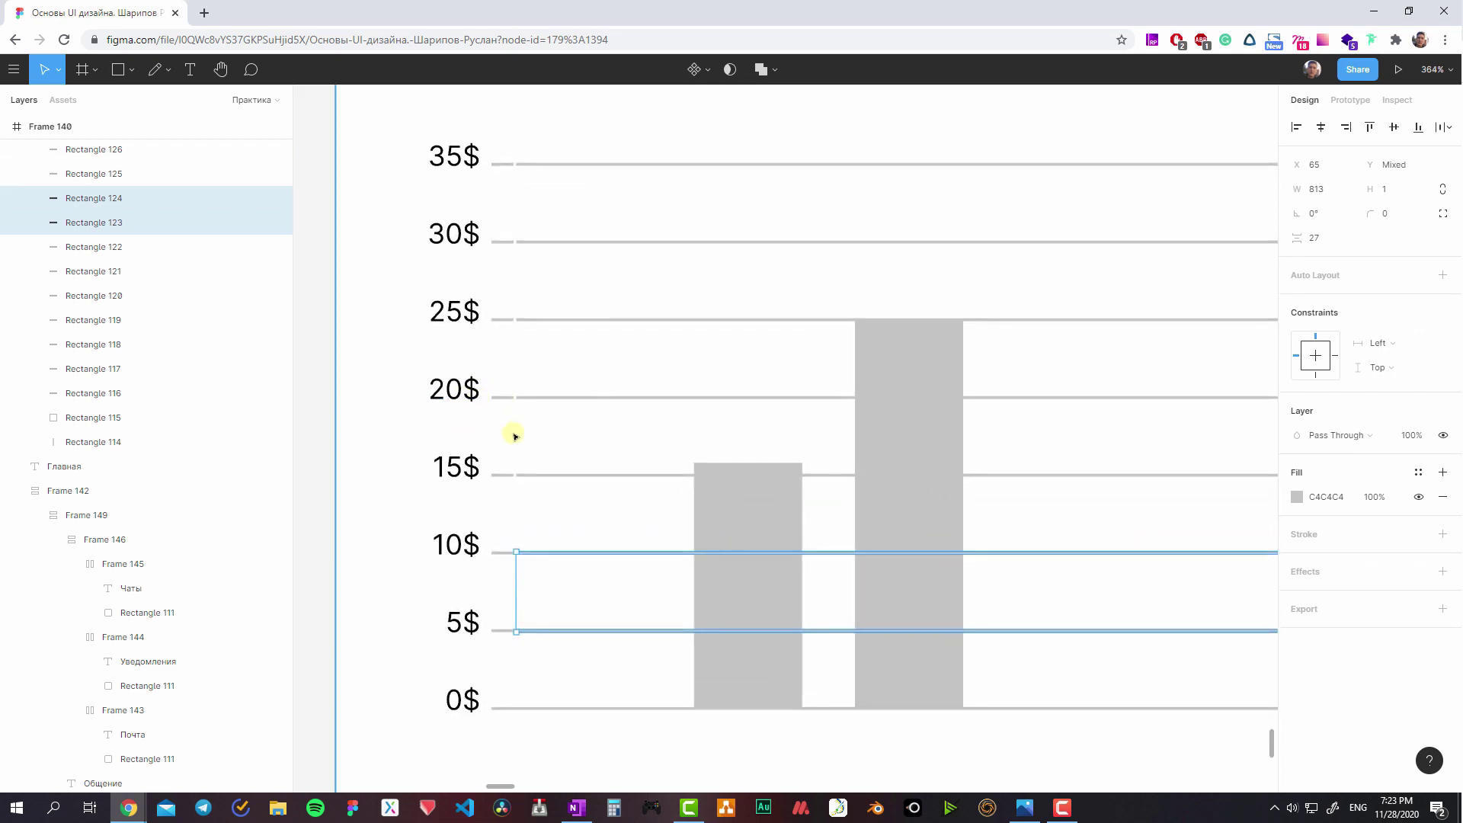
pyautogui.keyDown('shift'); pyautogui.click(516, 397); pyautogui.keyUp('shift')
pyautogui.keyDown('shift'); pyautogui.click(531, 473); pyautogui.keyUp('shift')
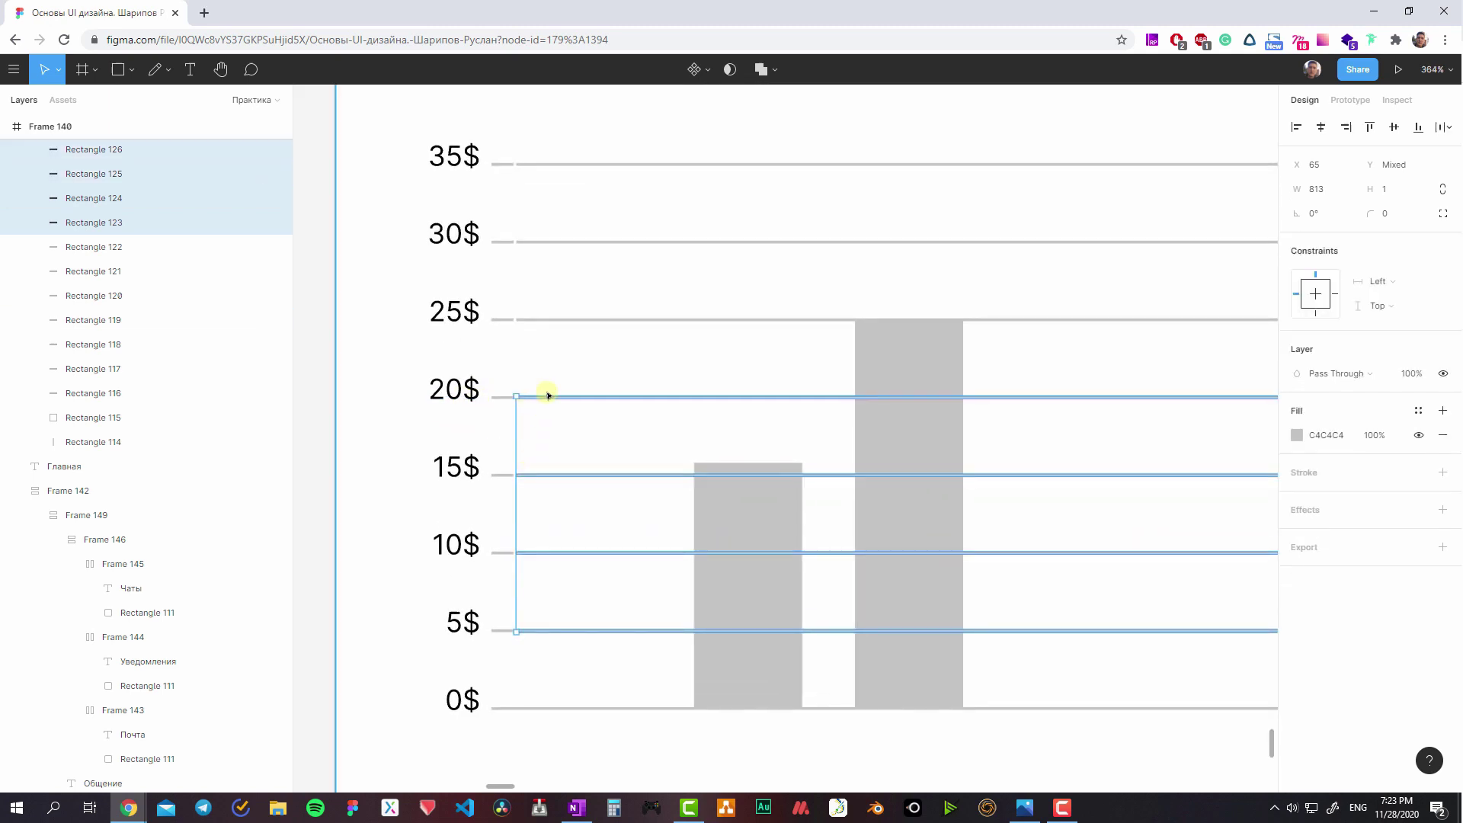
pyautogui.click(535, 304)
pyautogui.keyDown('shift'); pyautogui.click(536, 397); pyautogui.keyUp('shift')
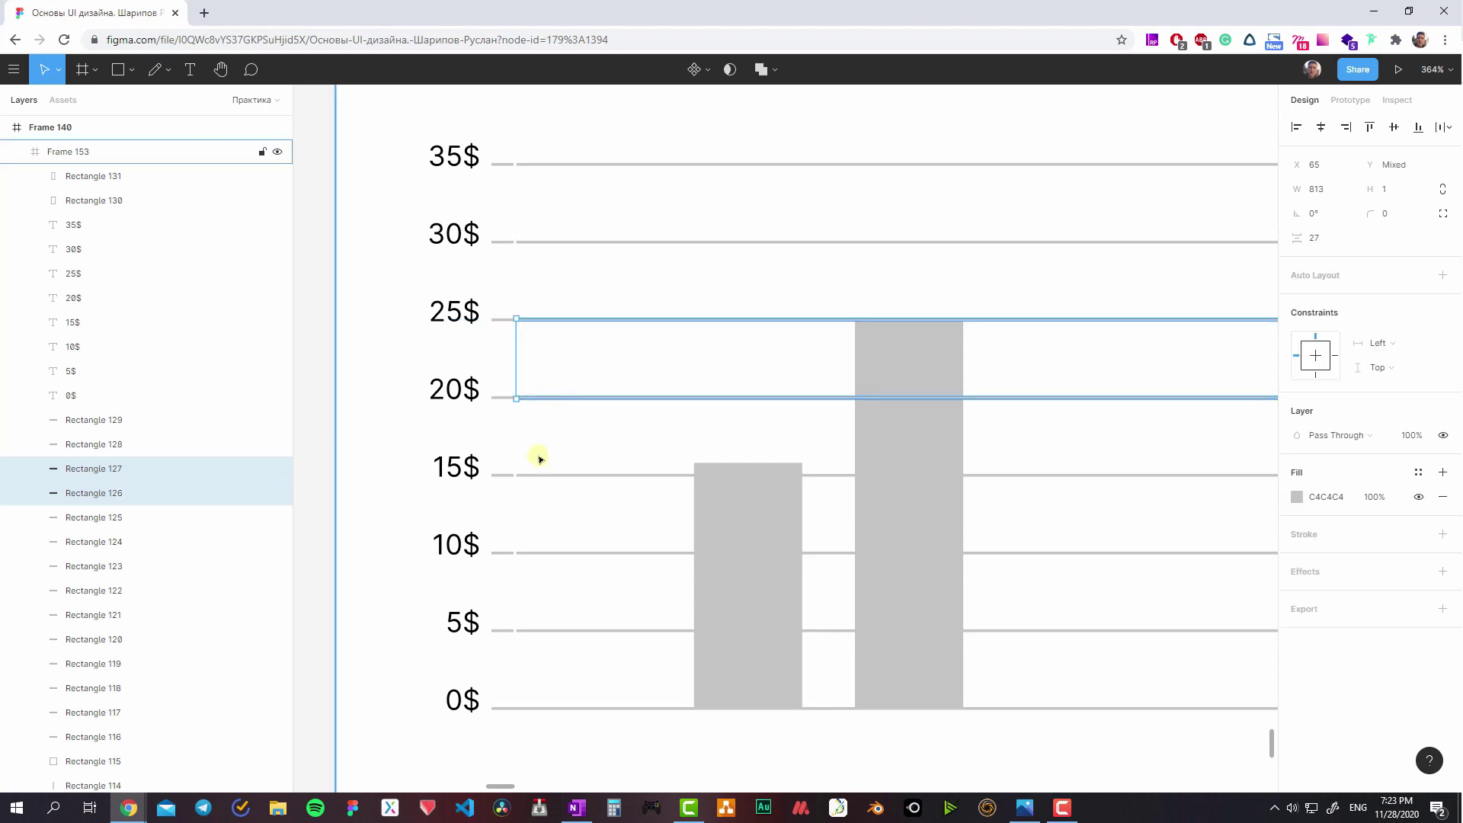
pyautogui.keyDown('shift'); pyautogui.click(539, 475); pyautogui.keyUp('shift')
pyautogui.keyDown('shift'); pyautogui.click(537, 554); pyautogui.keyUp('shift')
pyautogui.keyDown('shift'); pyautogui.click(549, 630); pyautogui.keyUp('shift')
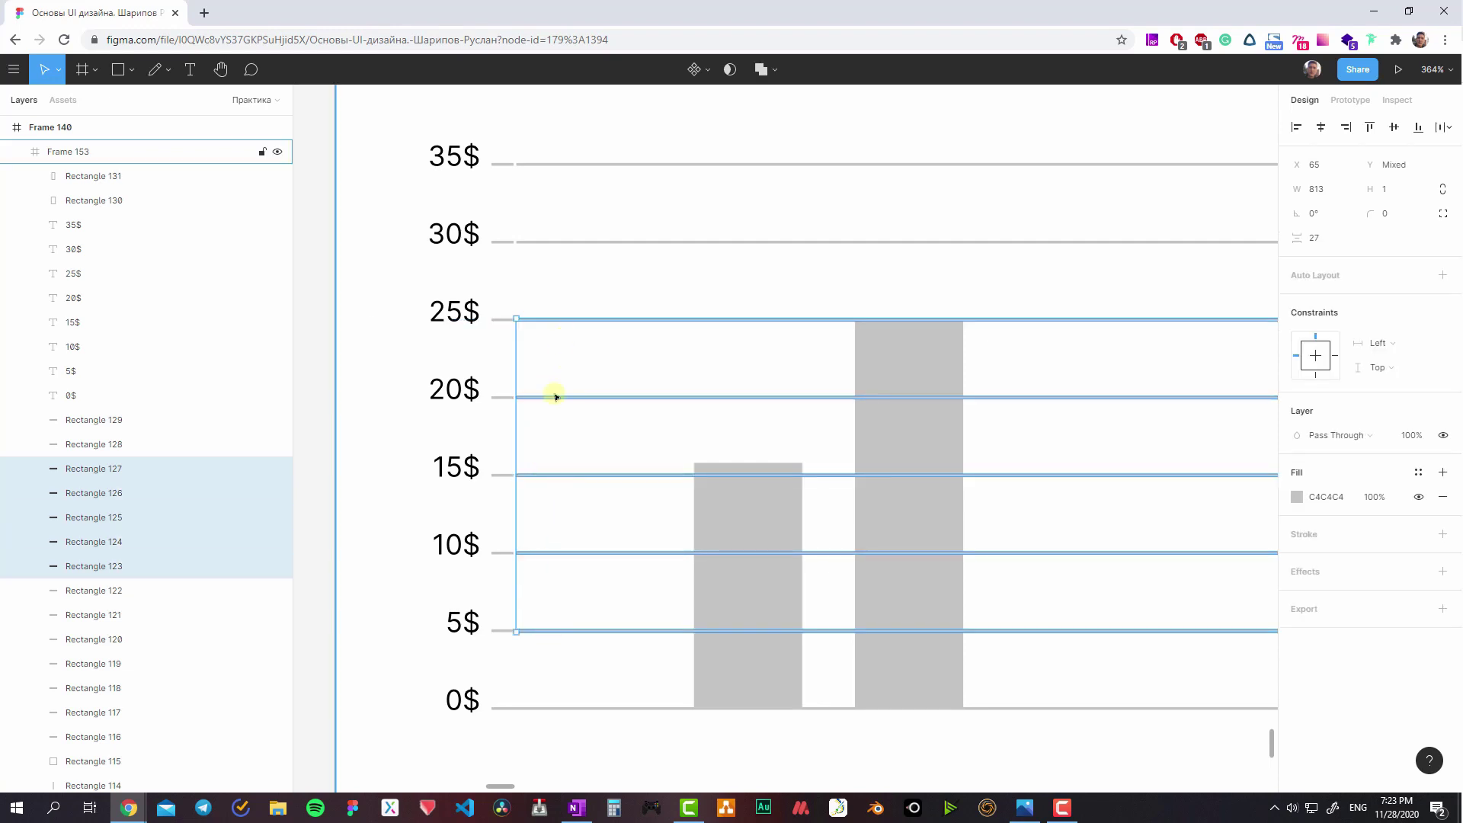
pyautogui.keyDown('shift'); pyautogui.click(533, 242); pyautogui.keyUp('shift')
pyautogui.keyDown('shift'); pyautogui.click(517, 163); pyautogui.keyUp('shift')
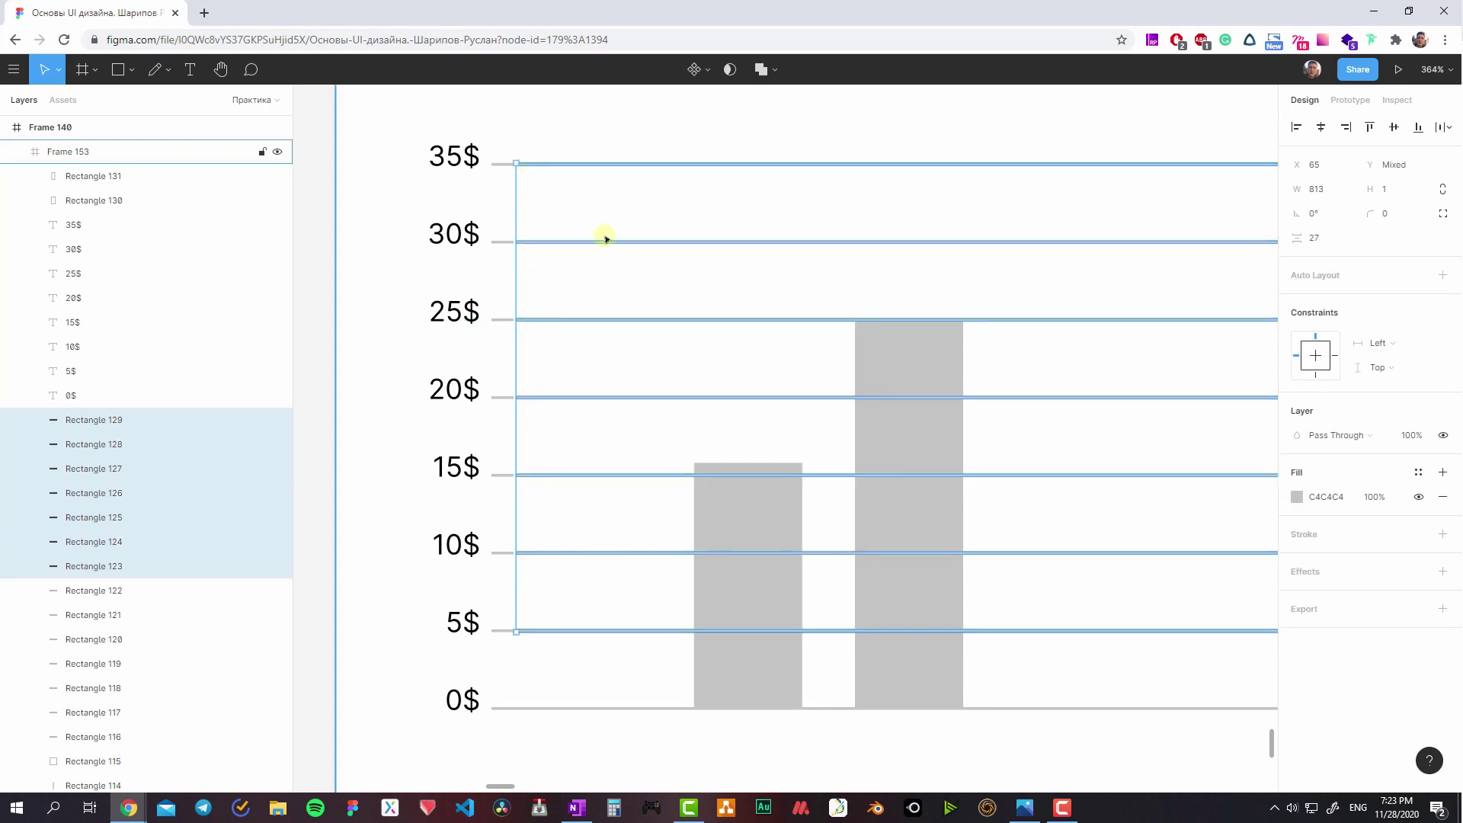
pyautogui.scroll(-5, 871, 333)
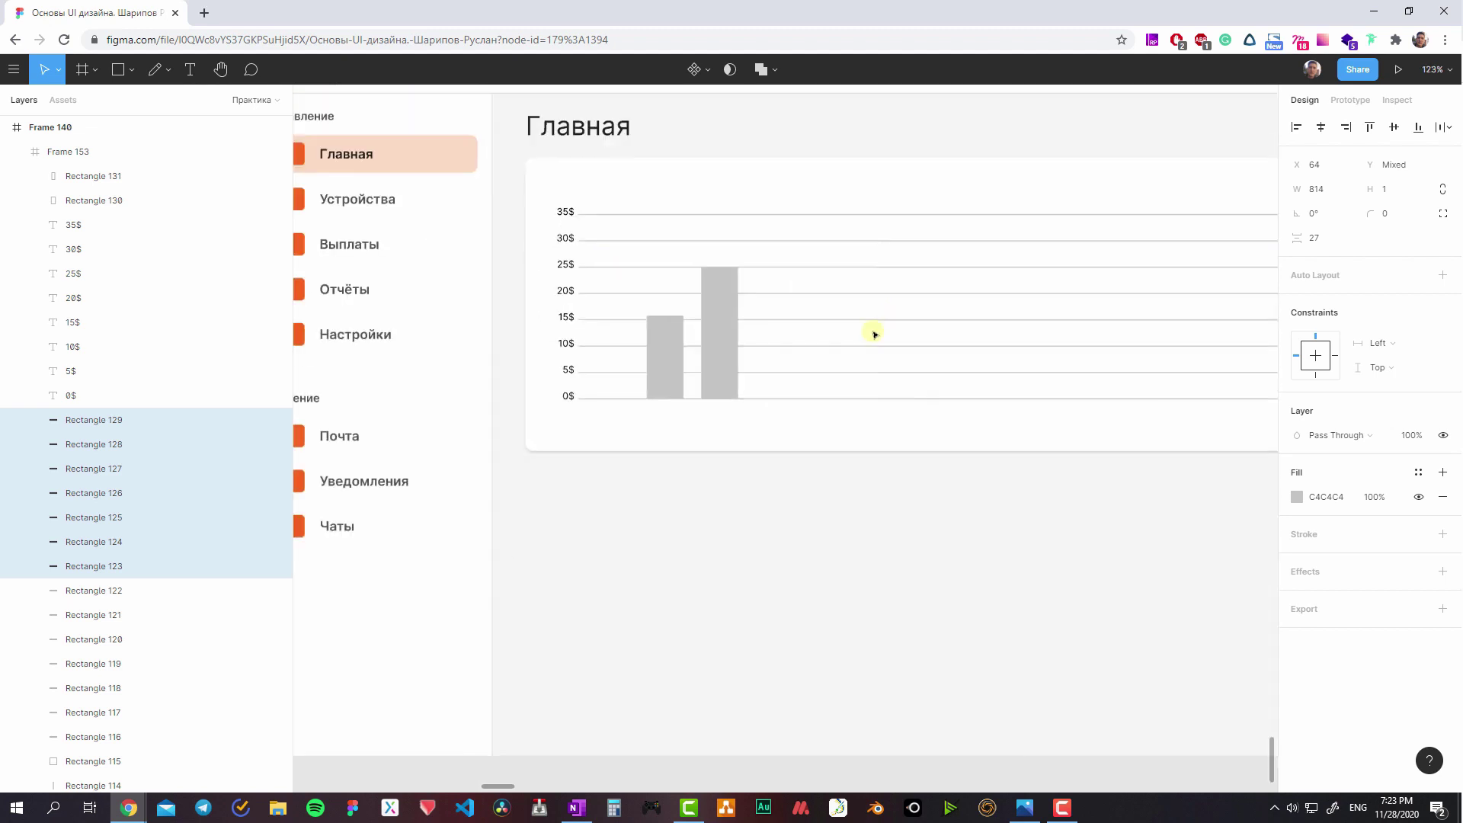
pyautogui.scroll(3, 848, 497)
# - Delete the taller grey bar, leaving the single 15$ bar
pyautogui.click(953, 517)
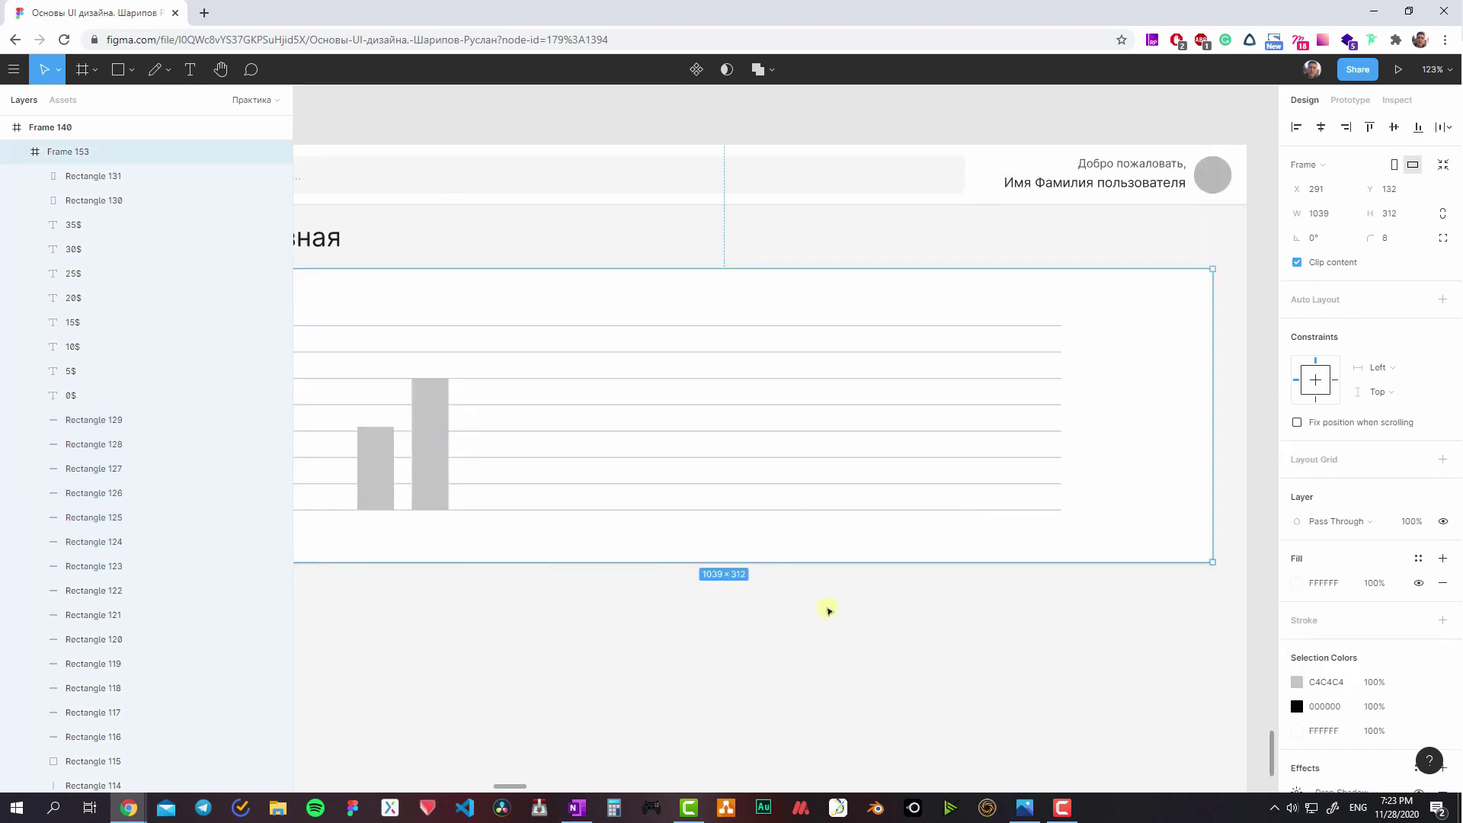
pyautogui.click(815, 606)
pyautogui.hscroll(-3, 762, 579)
pyautogui.click(671, 509)
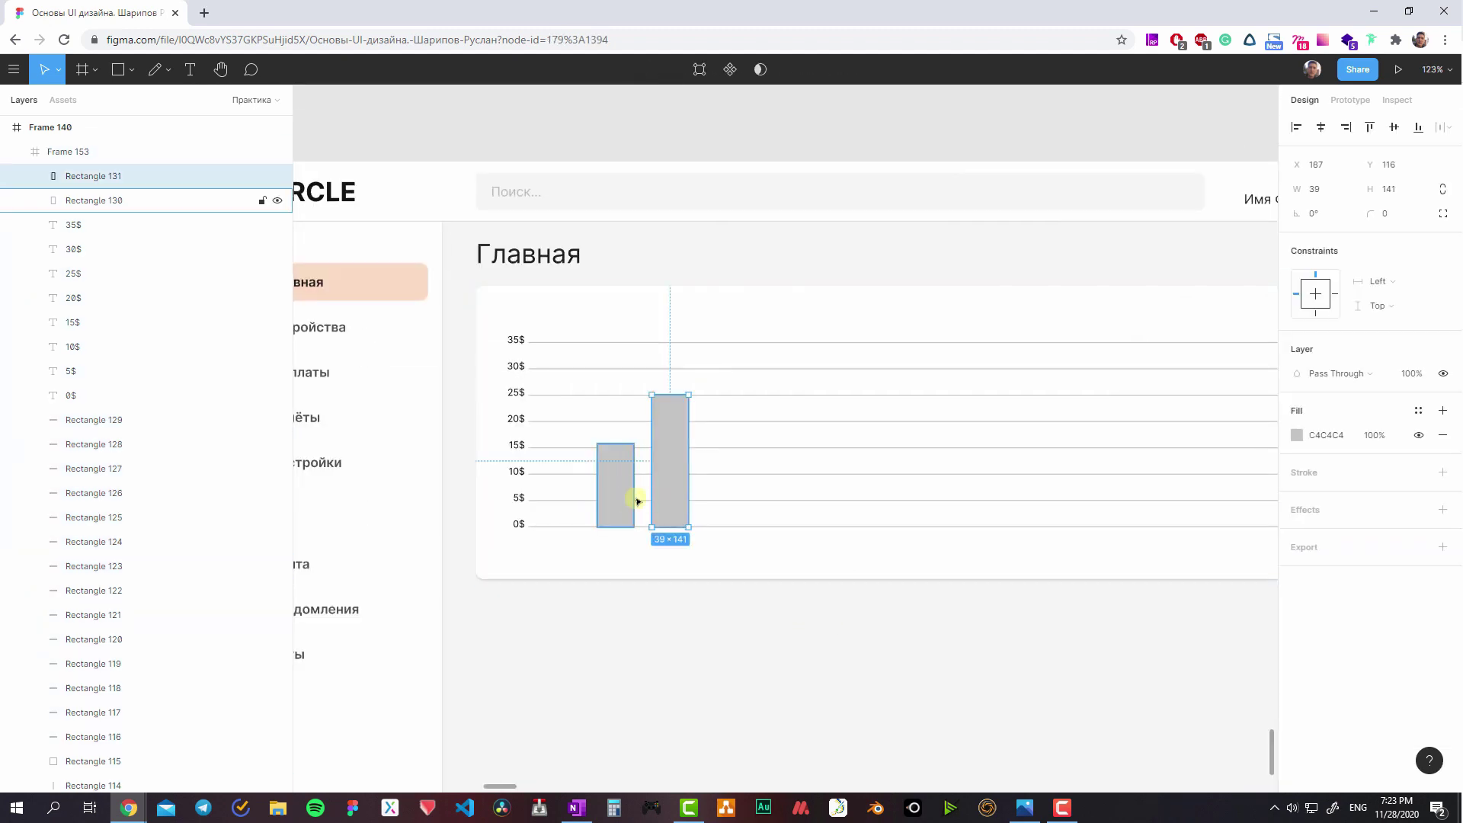
pyautogui.press('Delete')
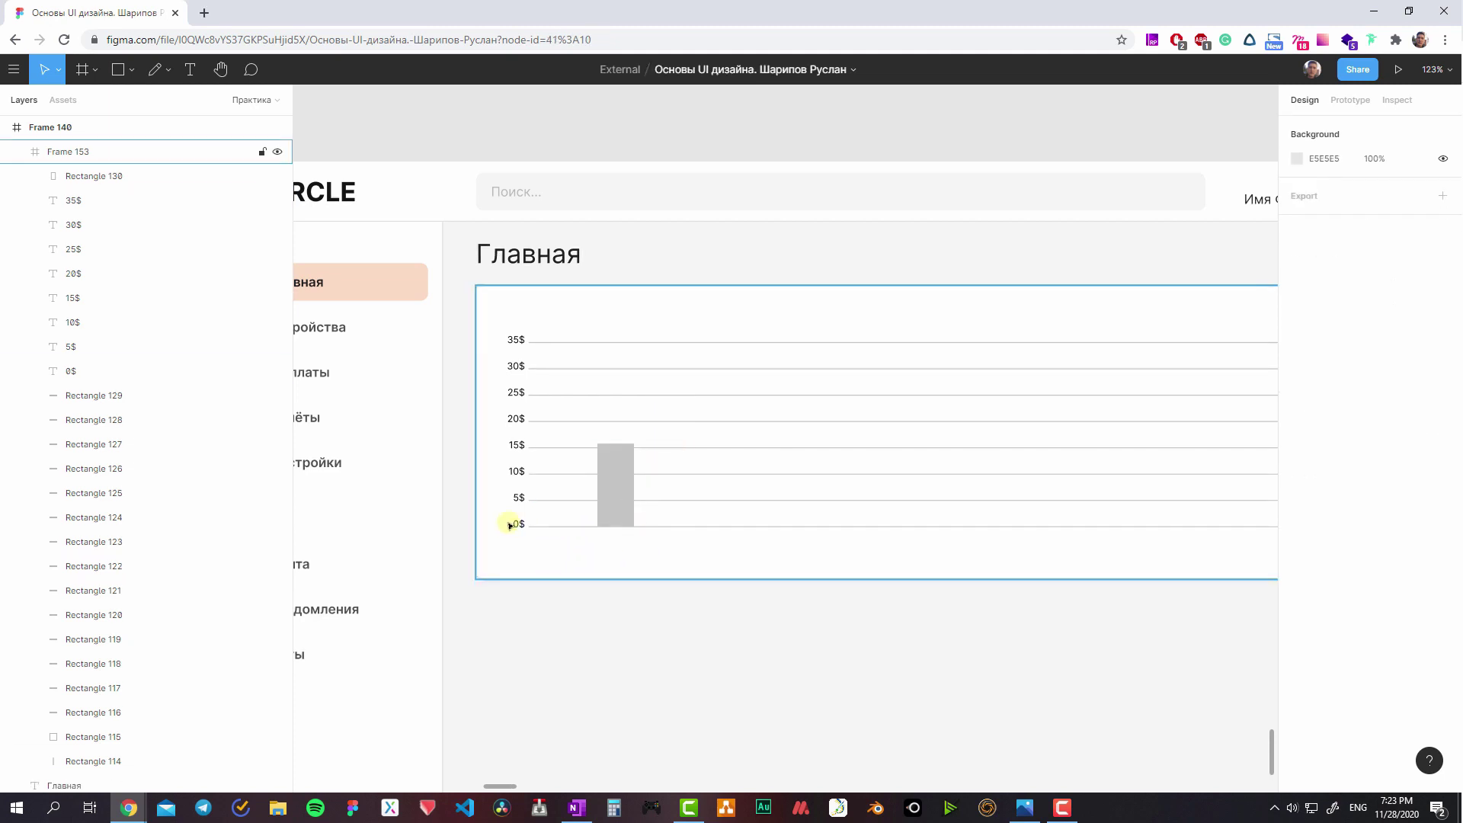
# - Draw a small rectangle tick just below the 0$ baseline
pyautogui.click(509, 525)
pyautogui.scroll(3, 555, 532)
pyautogui.scroll(3, 574, 297)
pyautogui.scroll(-1, 601, 229)
pyautogui.scroll(-1, 634, 483)
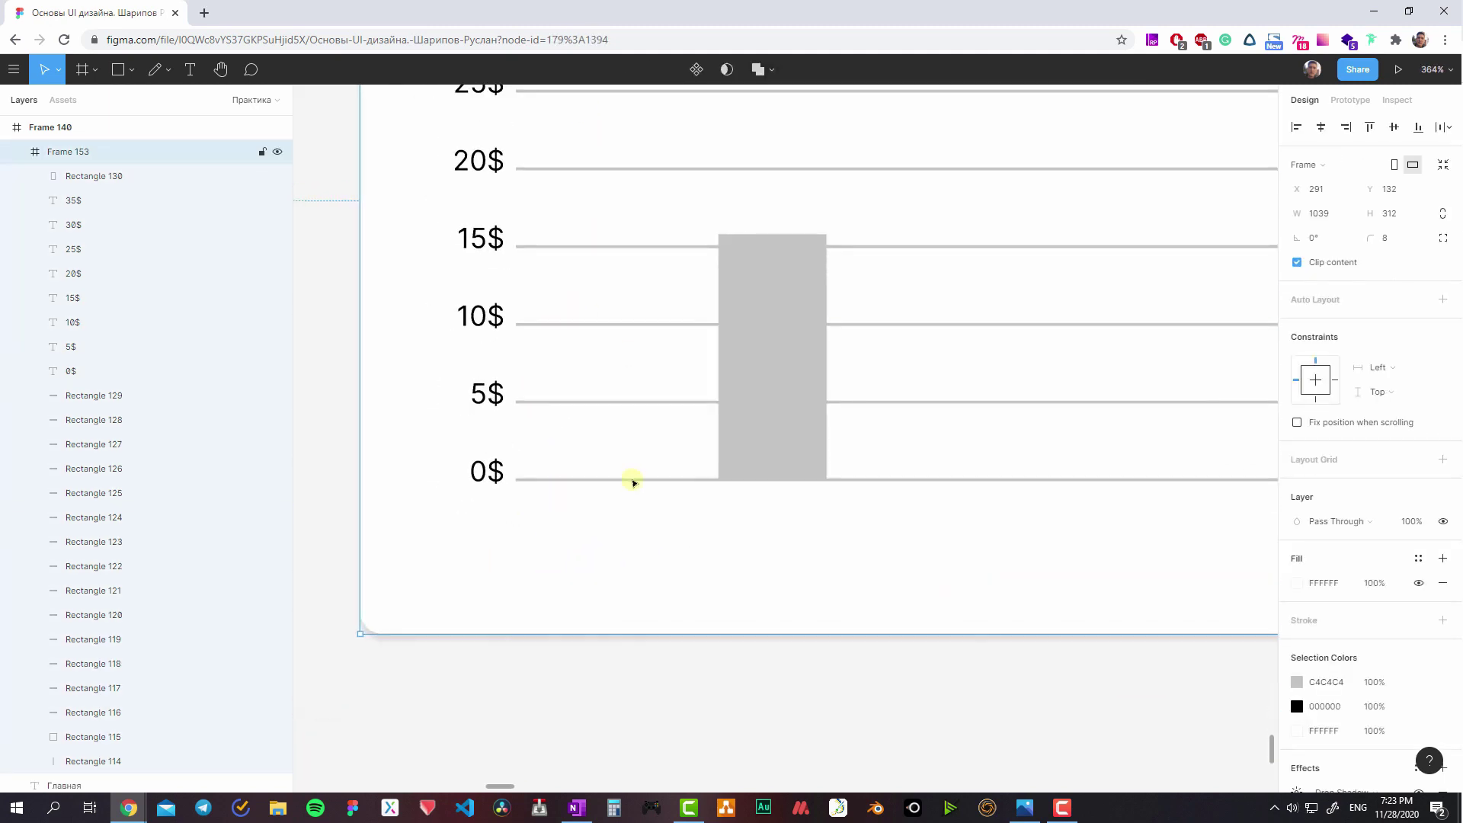
pyautogui.scroll(5, 555, 464)
pyautogui.press('r')
pyautogui.moveTo(563, 506); pyautogui.dragTo(576, 569)
# - Copy the 0$ label below the tick, retype it as '29 sep', auto width, centred
pyautogui.scroll(-3, 564, 549)
pyautogui.click(429, 495)
pyautogui.keyDown('alt'); pyautogui.moveTo(429, 495); pyautogui.dragTo(531, 574); pyautogui.keyUp('alt')
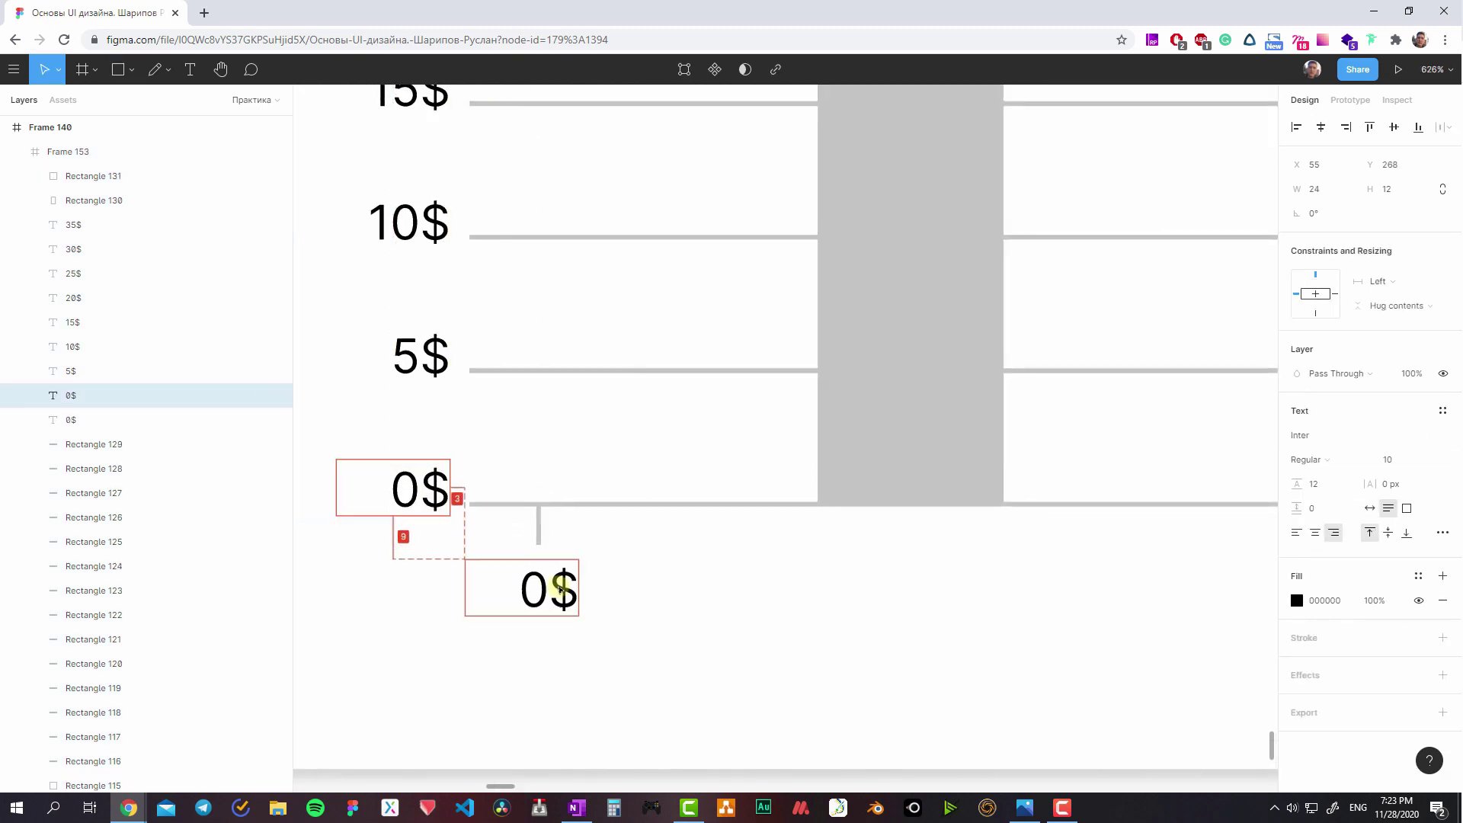
pyautogui.doubleClick(539, 563)
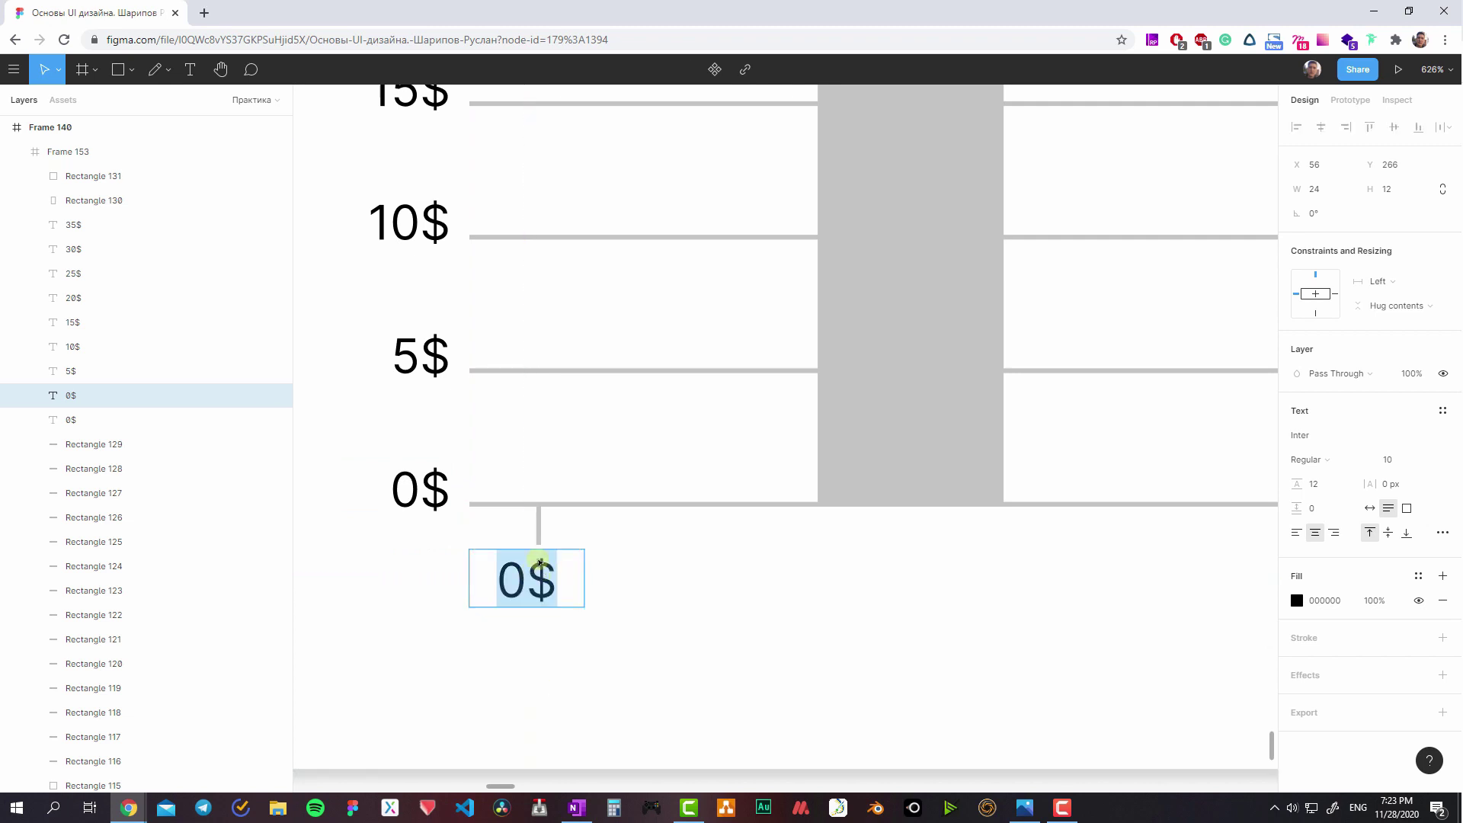
pyautogui.write('2')
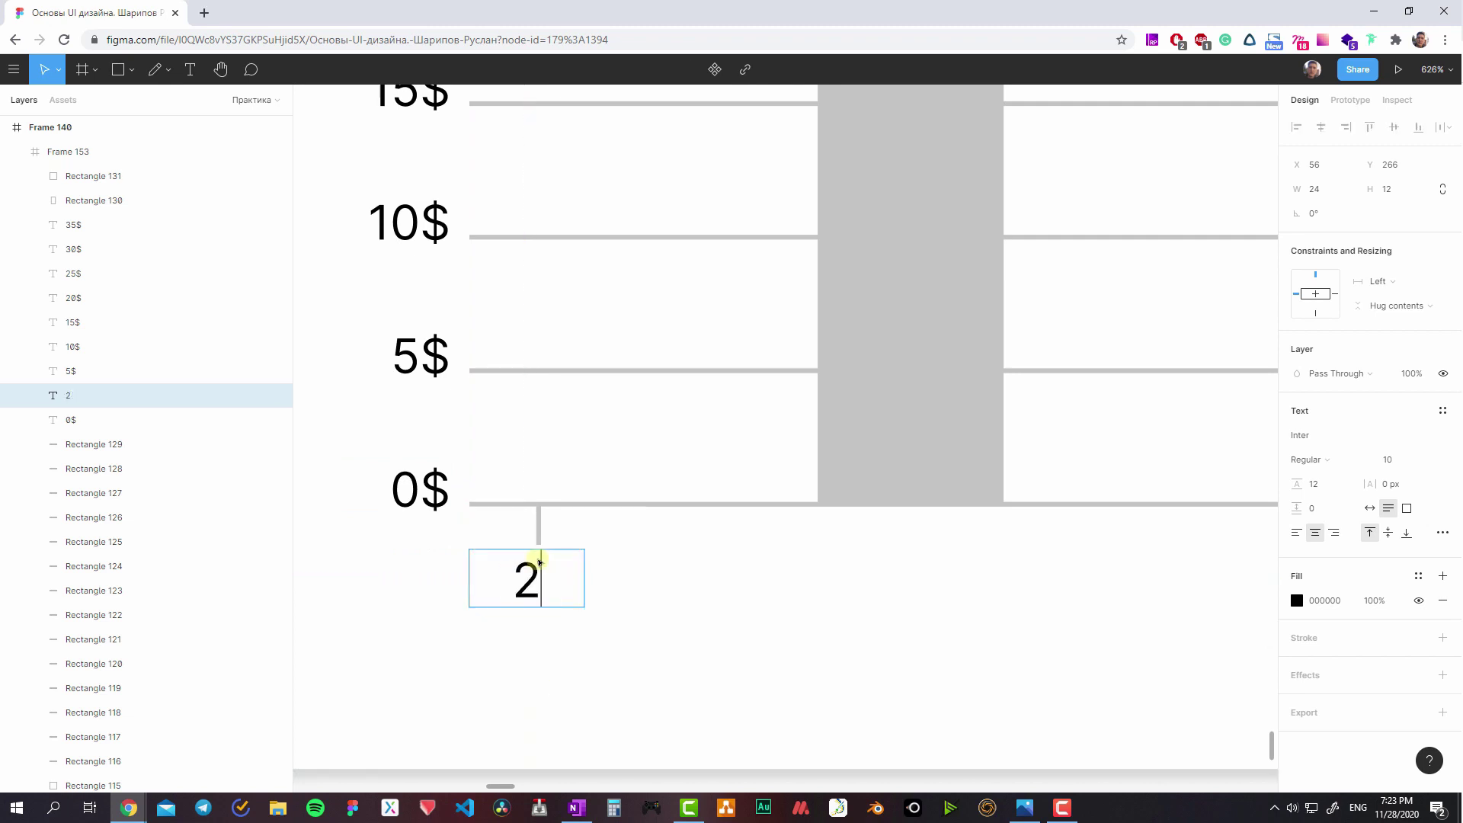
pyautogui.write('09 m')
pyautogui.press('BackSpace')
pyautogui.write('sep')
pyautogui.press('Escape')
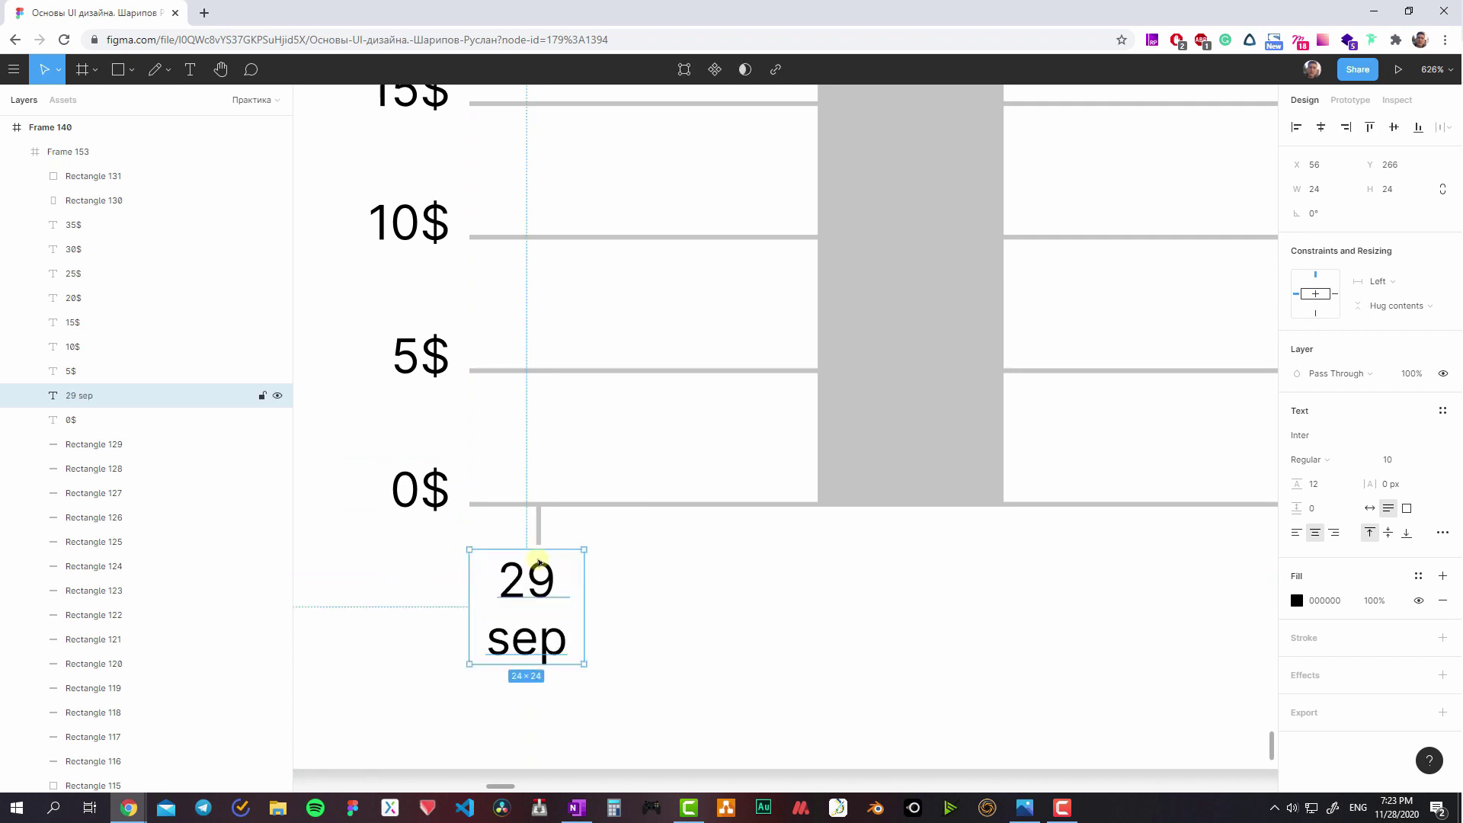
pyautogui.click(1369, 509)
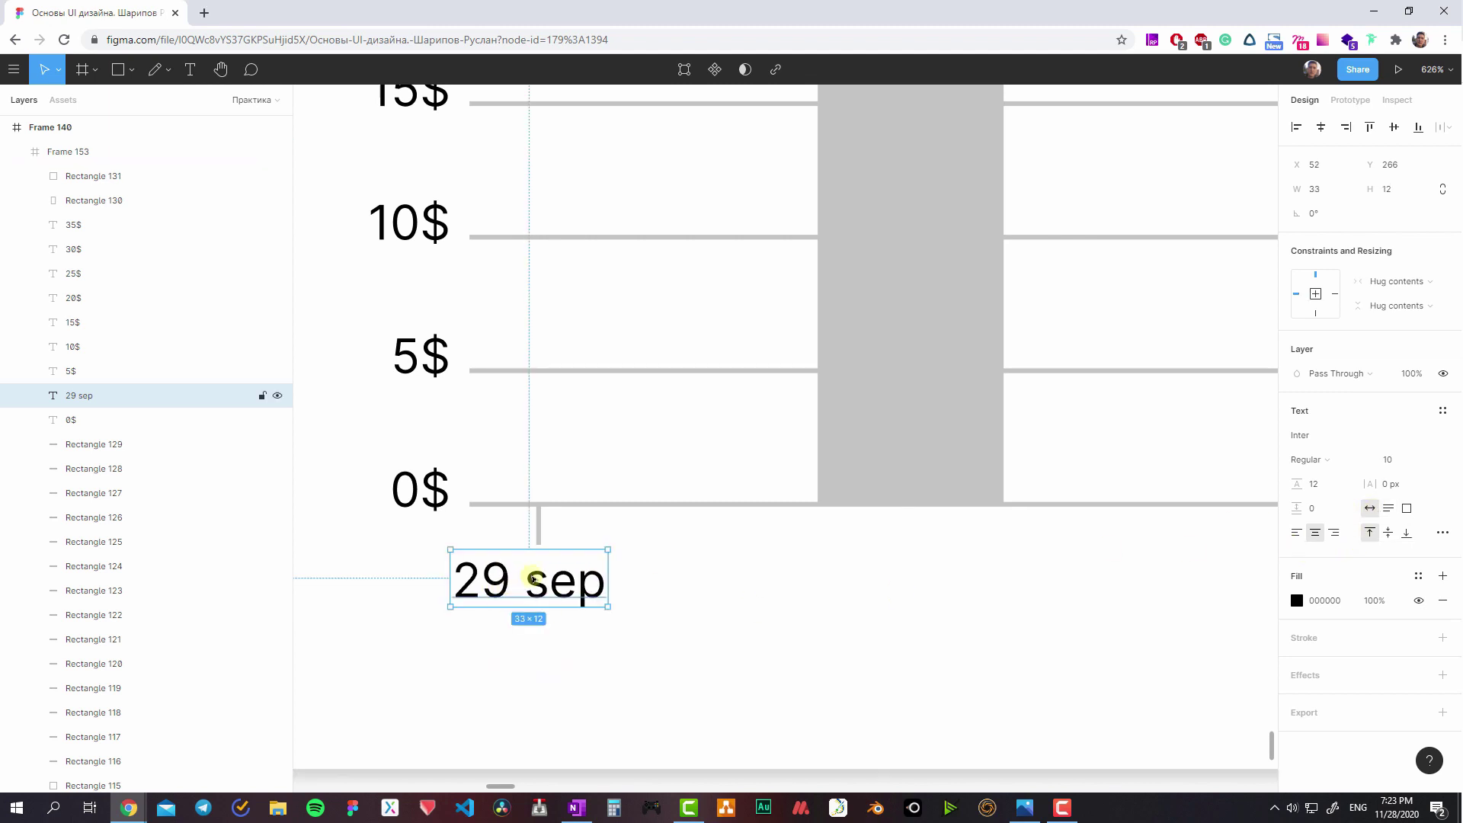
pyautogui.moveTo(525, 579); pyautogui.dragTo(538, 579)
# - Wrap the '29 sep' label and its tick into an auto-layout frame
pyautogui.keyDown('shift'); pyautogui.click(540, 532); pyautogui.keyUp('shift')
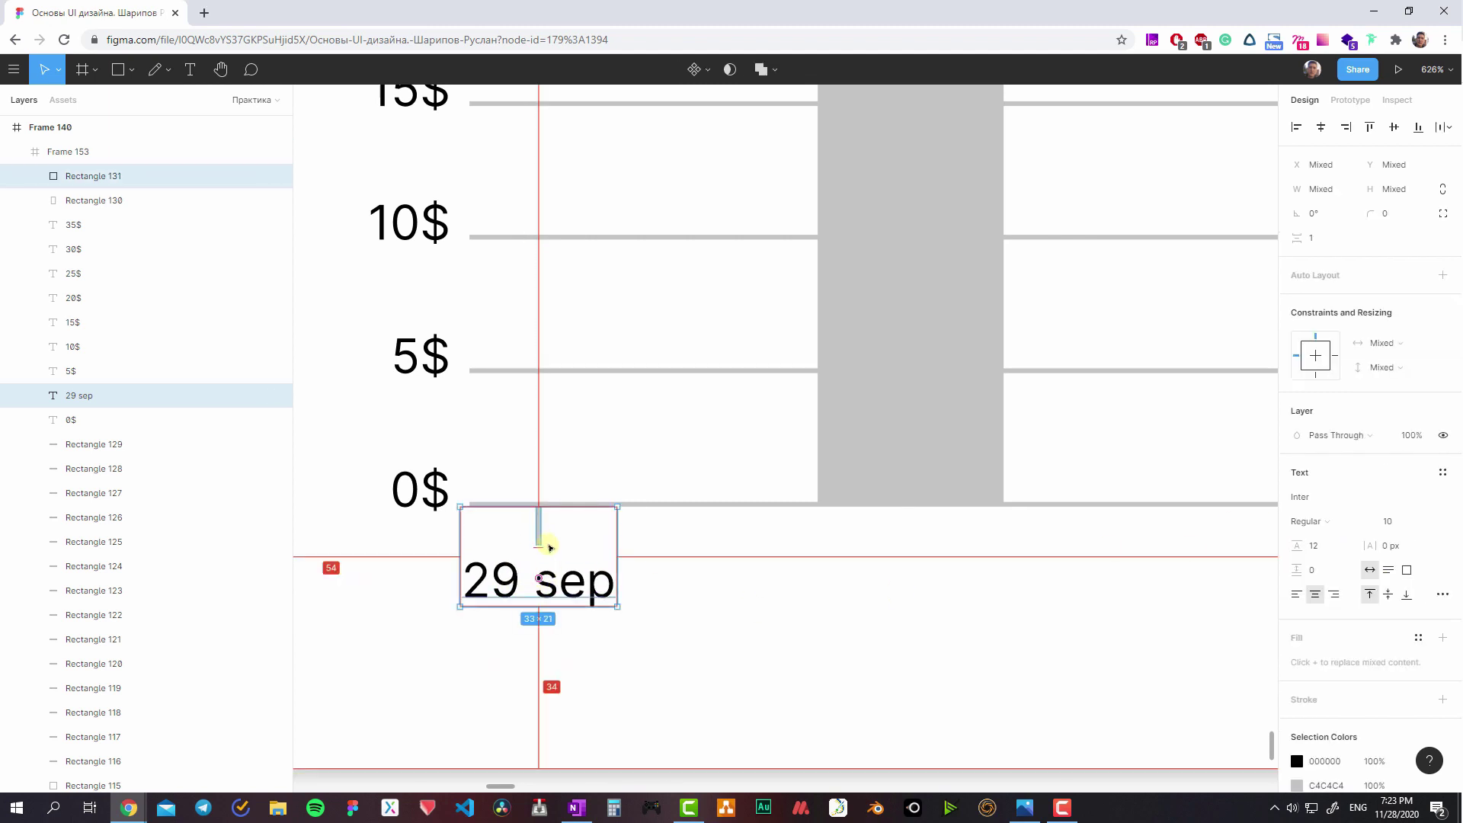
pyautogui.scroll(-5, 523, 587)
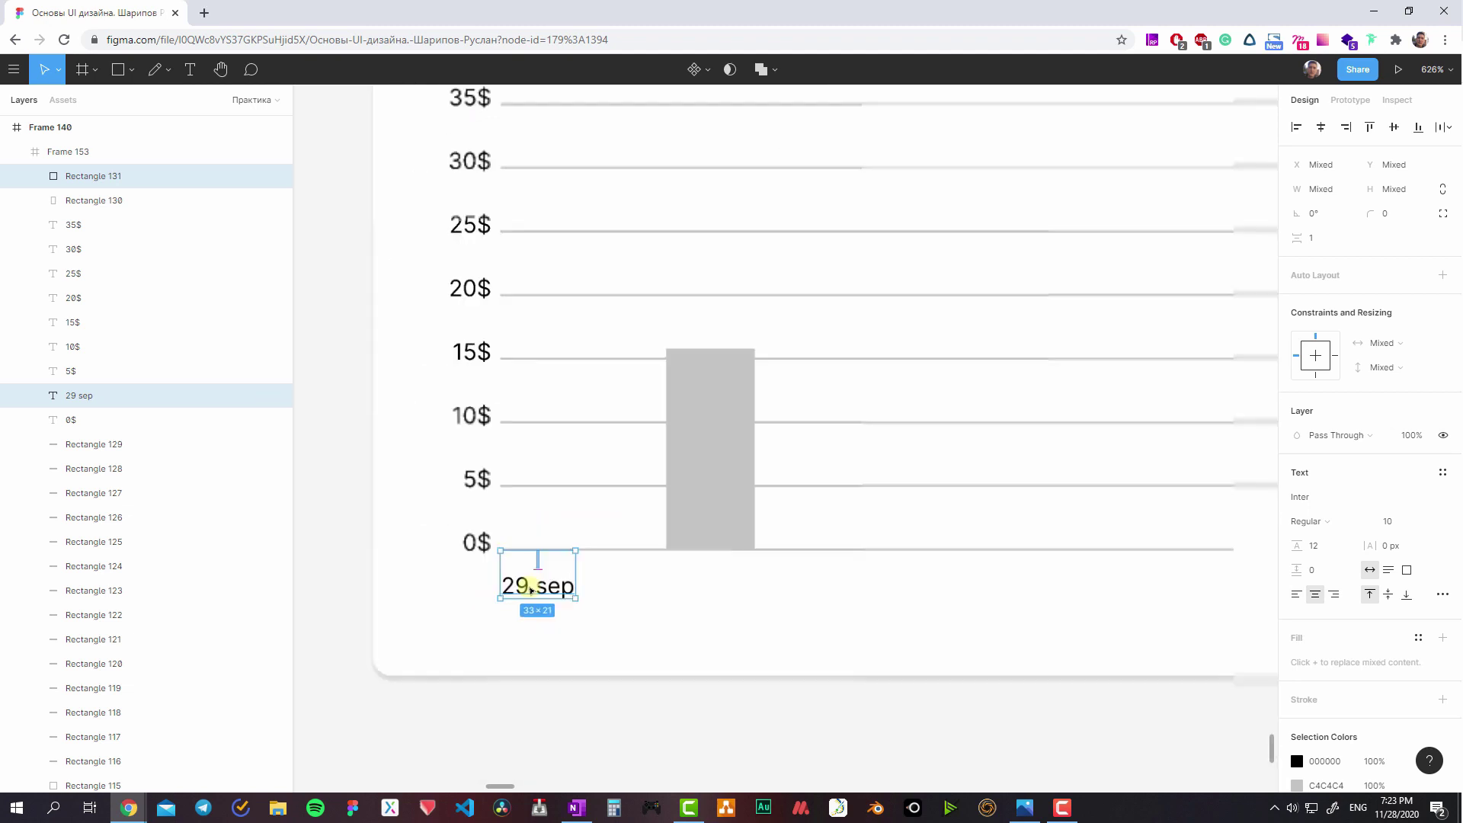
pyautogui.scroll(-3, 533, 579)
pyautogui.scroll(3, 462, 575)
pyautogui.scroll(2, 450, 564)
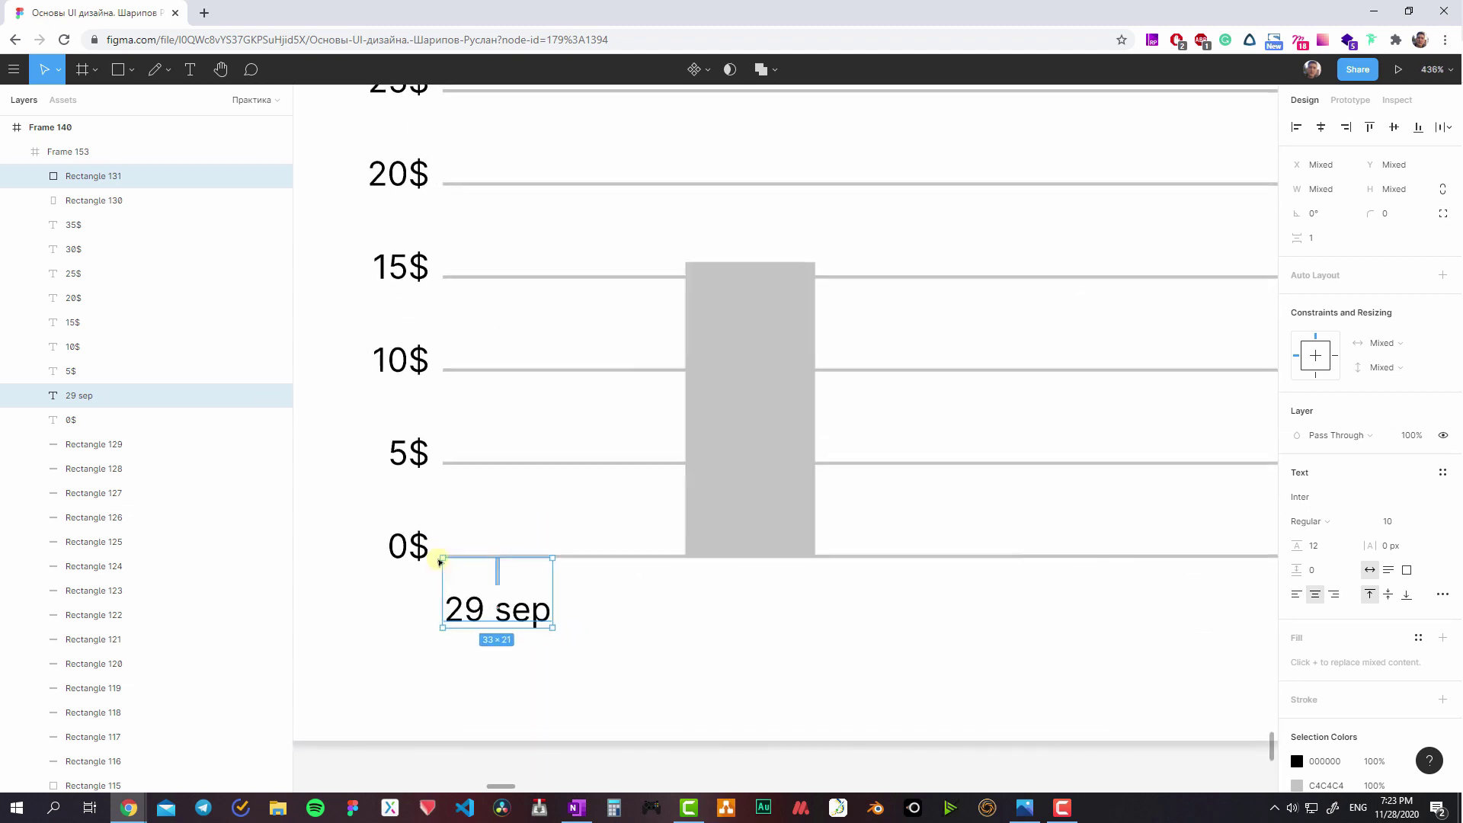
pyautogui.scroll(-6, 503, 582)
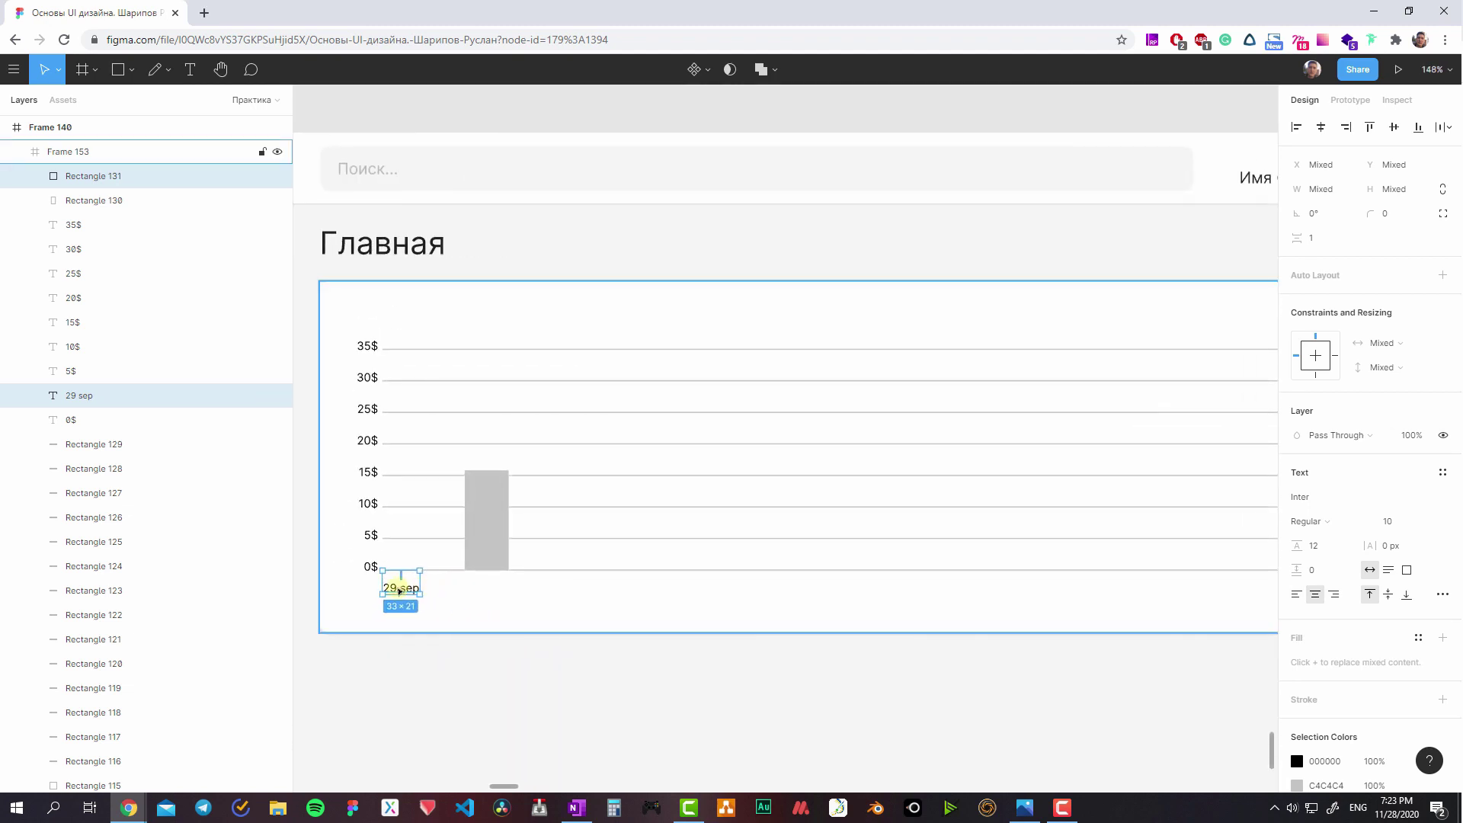
pyautogui.hotkey('shift', 'a')
pyautogui.scroll(2, 399, 591)
pyautogui.scroll(2, 399, 591)
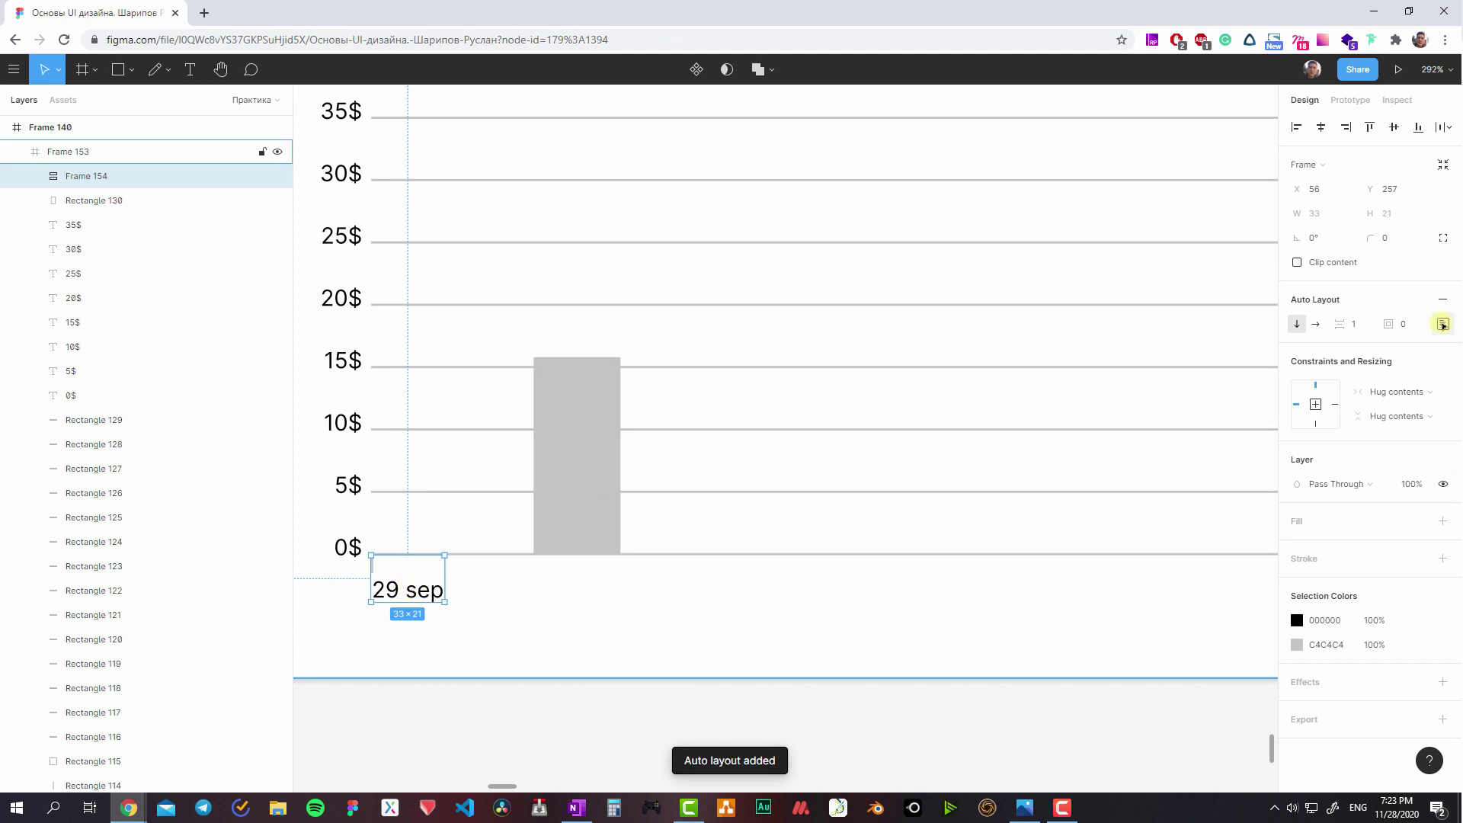
# - Set the auto-layout spacing between tick and label to 0
pyautogui.click(1442, 324)
pyautogui.click(1363, 328)
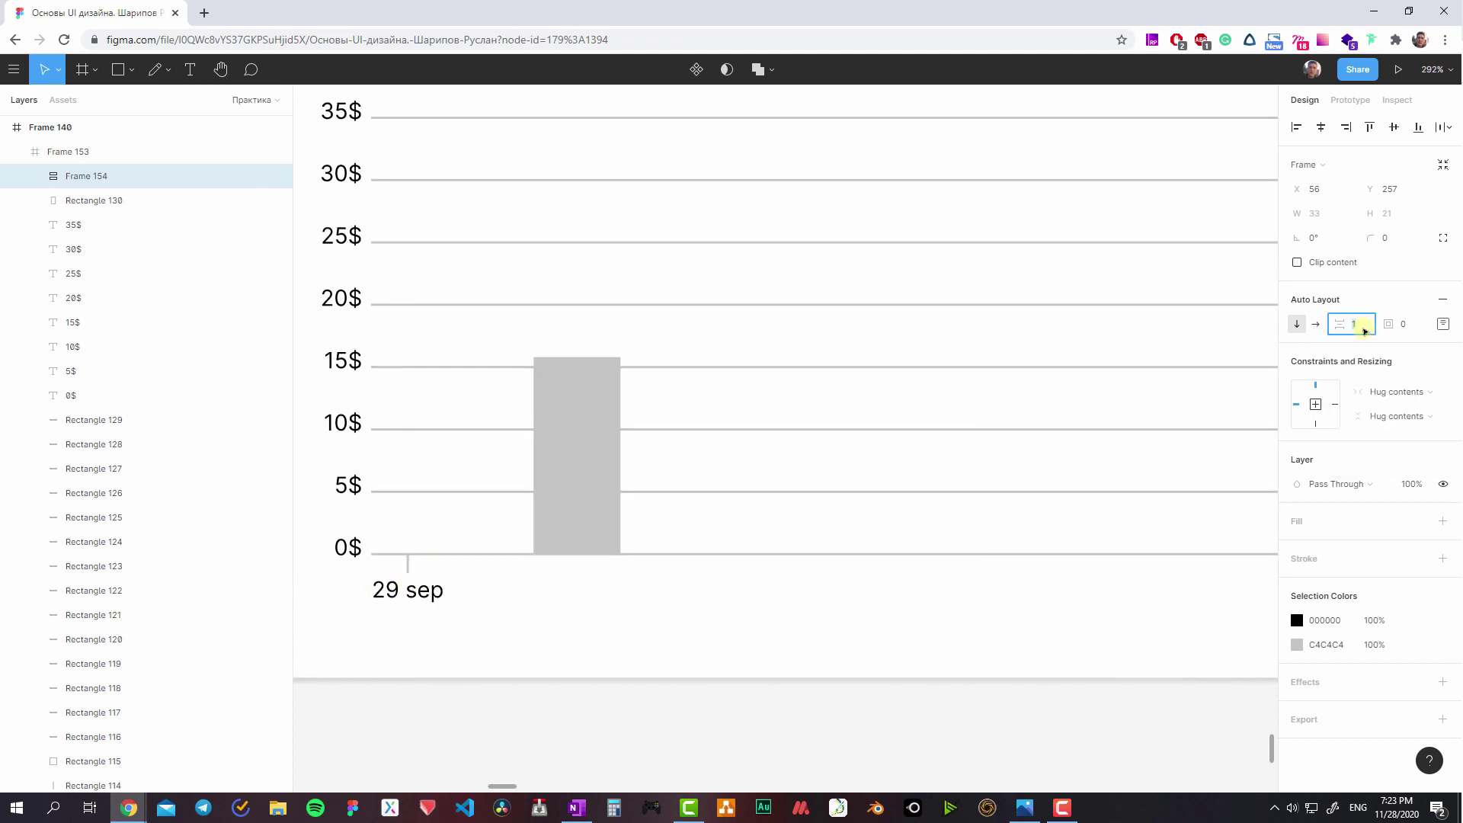
pyautogui.write('2')
pyautogui.press('Return')
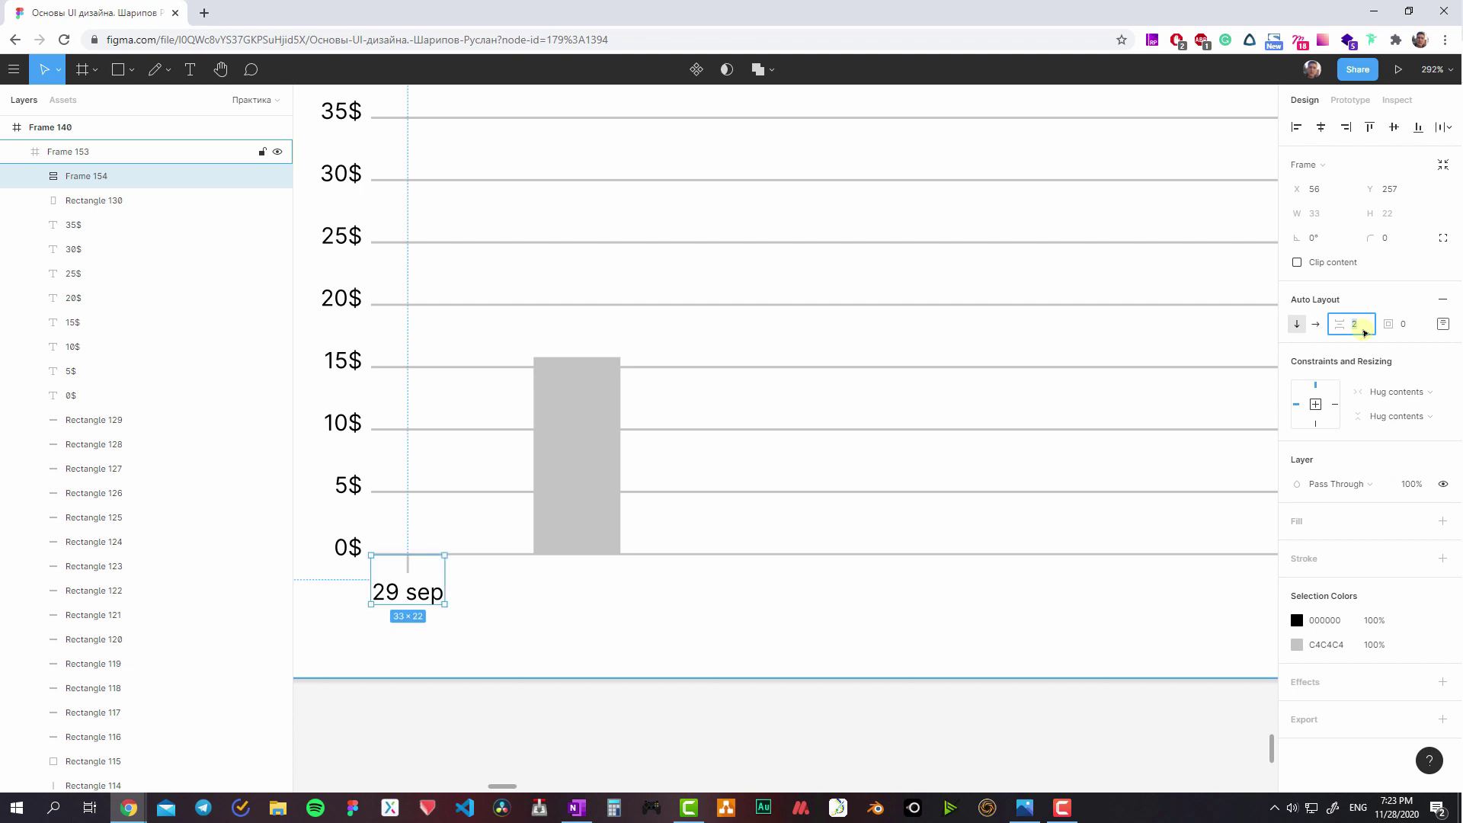
pyautogui.write('0')
pyautogui.press('Return')
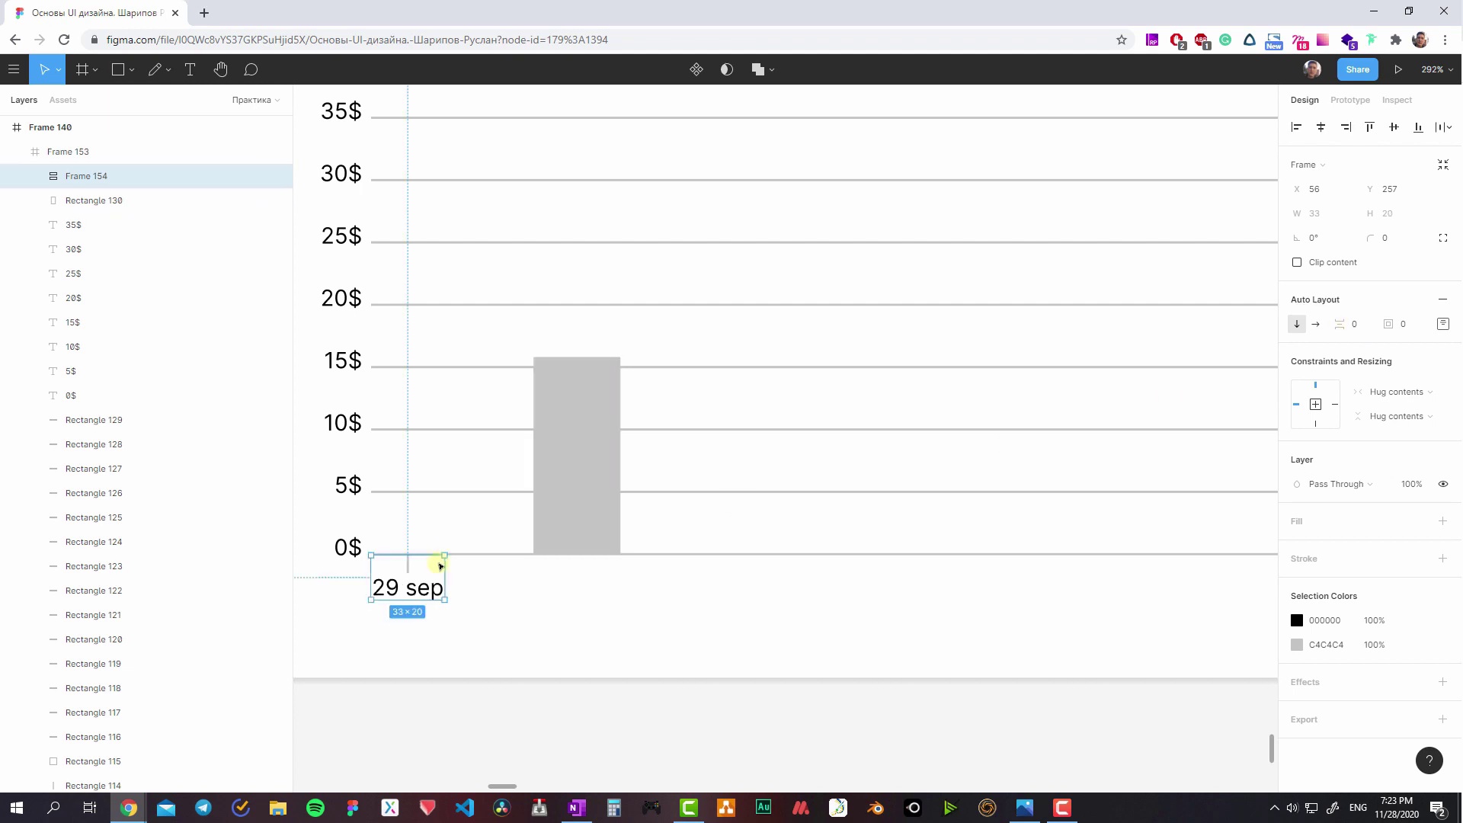
# - Check the '29 sep' group's placement against the tick and the 0$ baseline
pyautogui.doubleClick(410, 588)
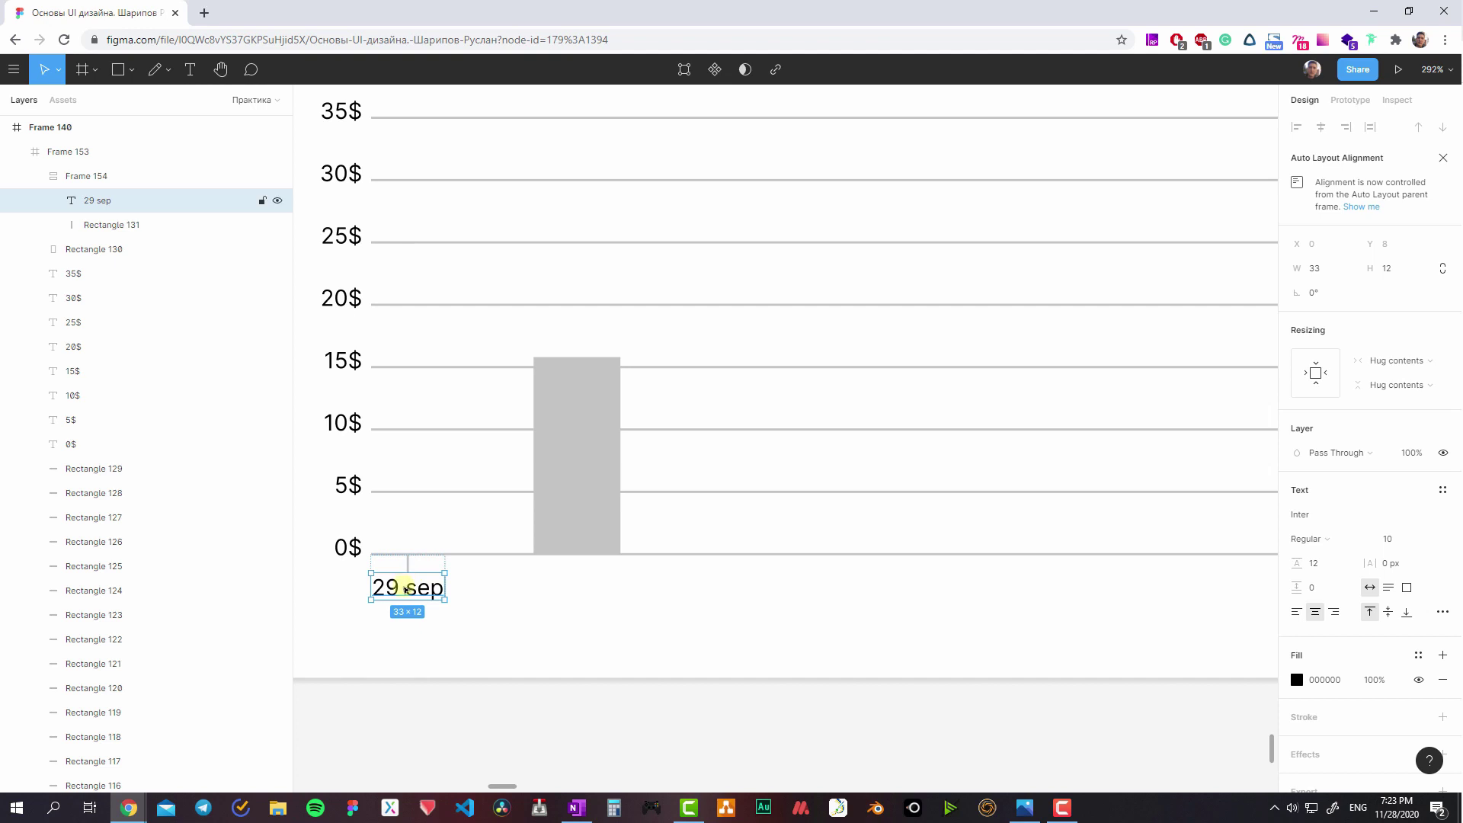
pyautogui.click(439, 554)
pyautogui.click(403, 582)
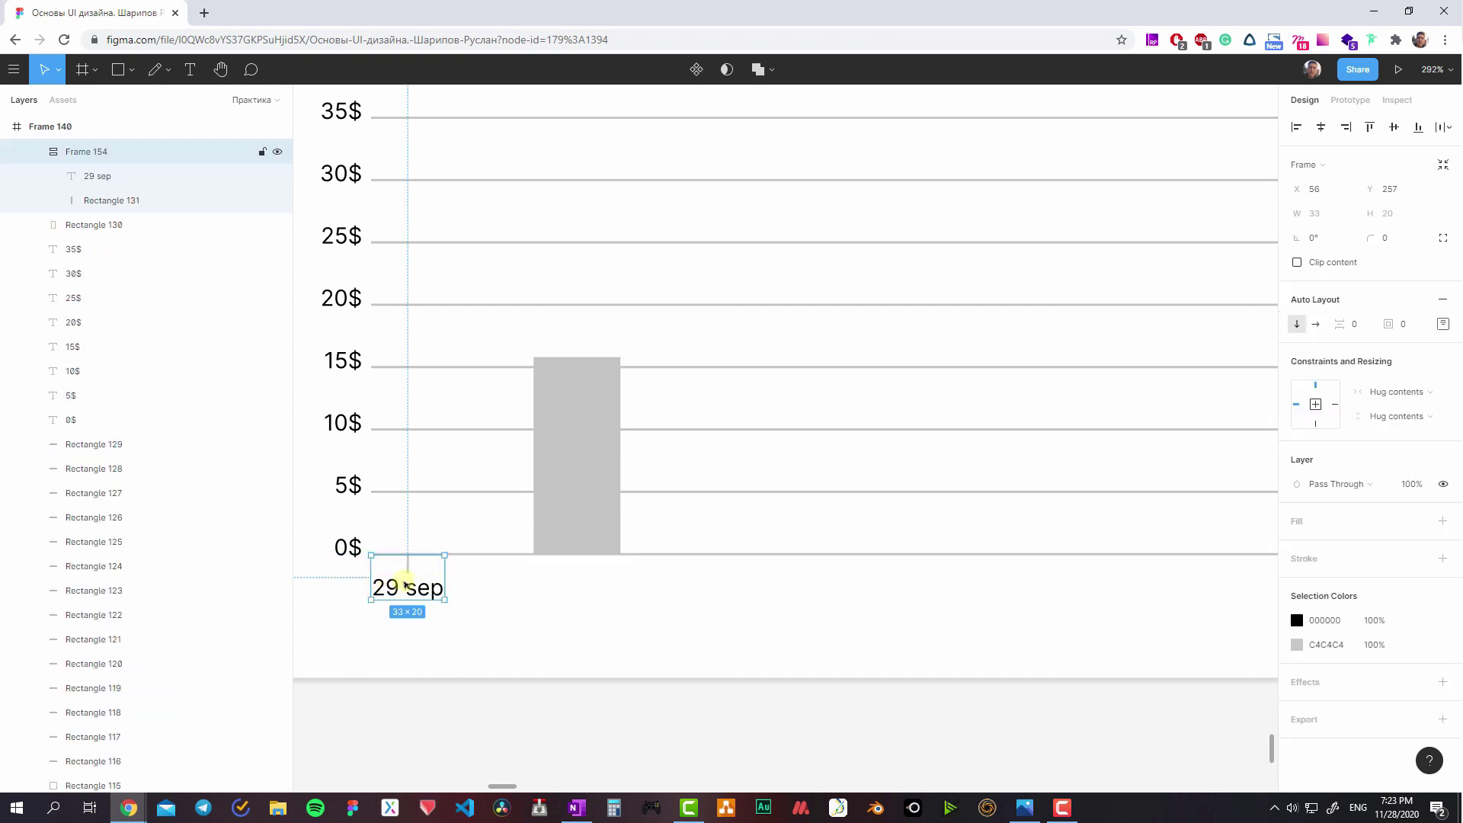
pyautogui.scroll(3, 398, 580)
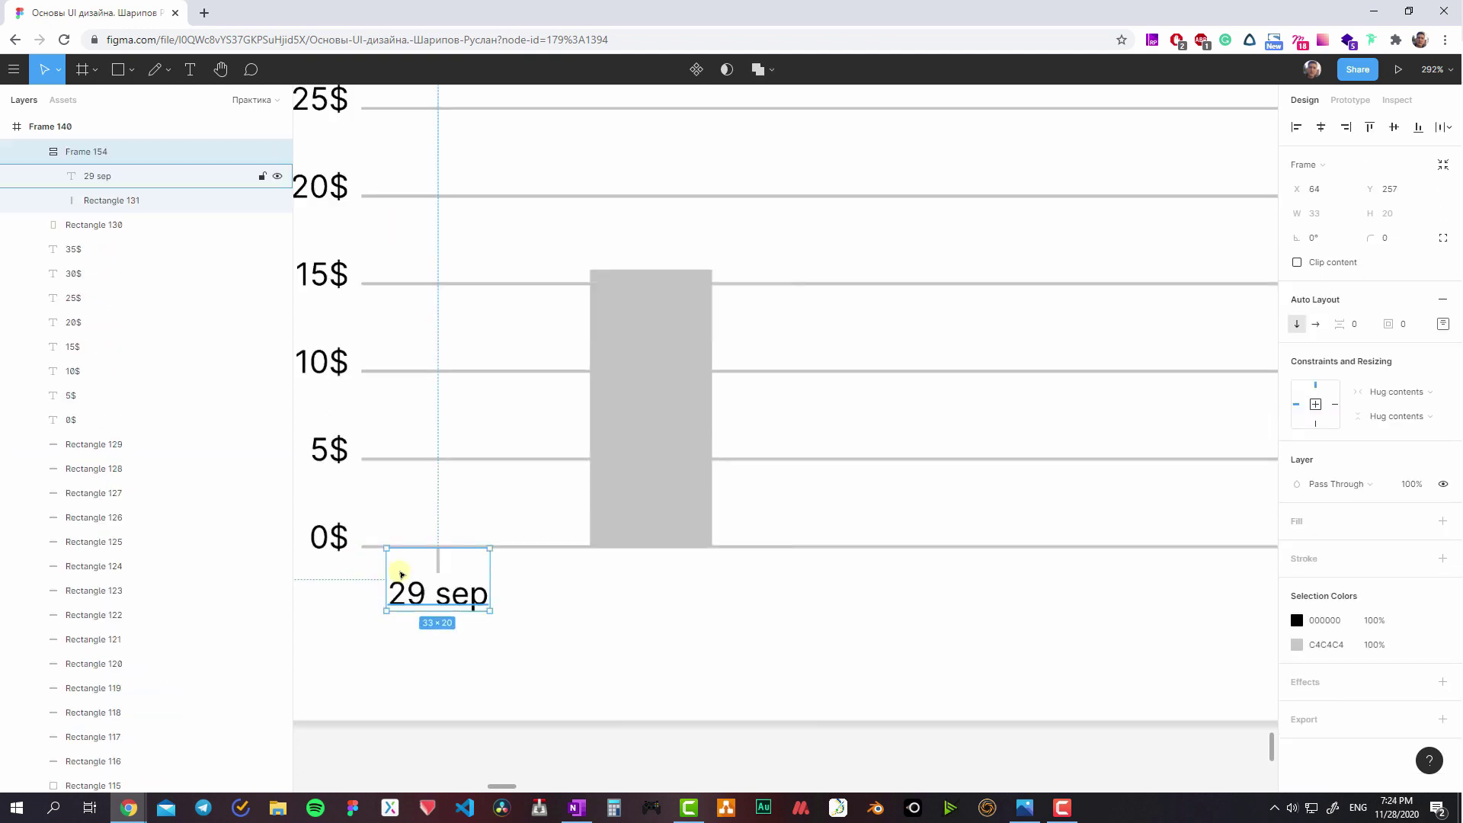
pyautogui.click(370, 550)
pyautogui.scroll(3, 371, 533)
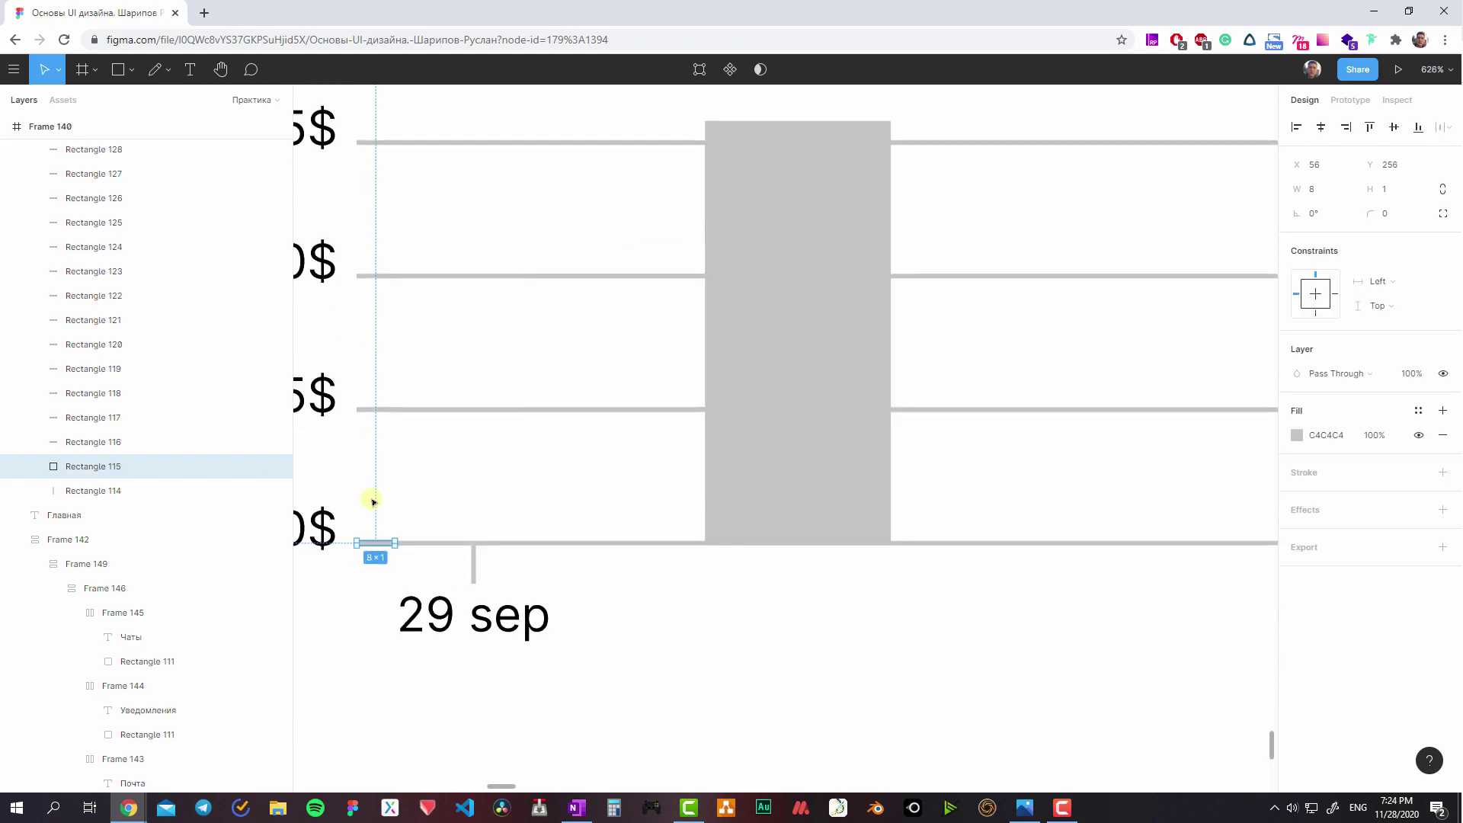
pyautogui.click(411, 543)
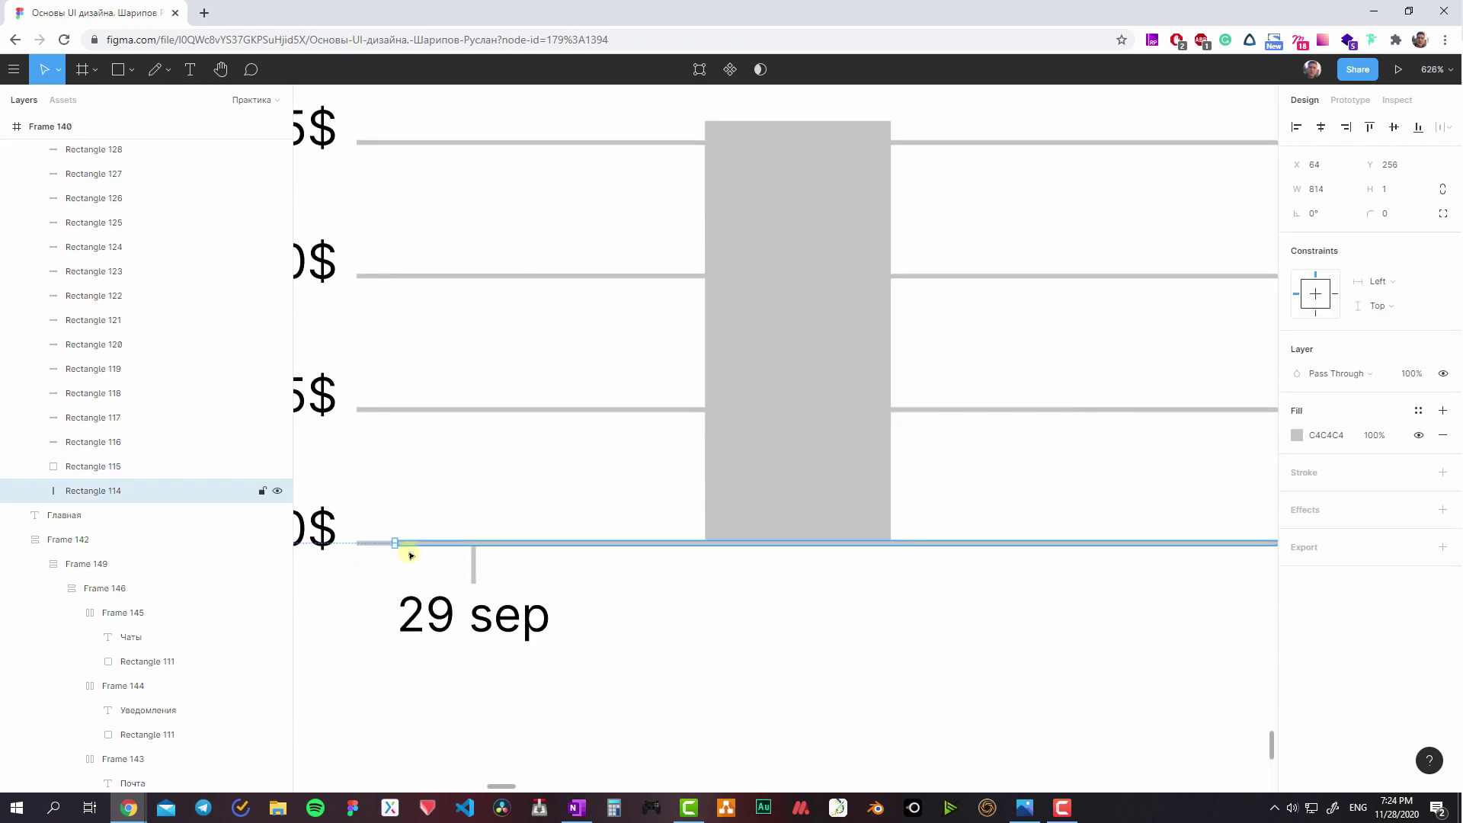
pyautogui.keyDown('shift'); pyautogui.click(425, 592); pyautogui.keyUp('shift')
pyautogui.click(371, 557)
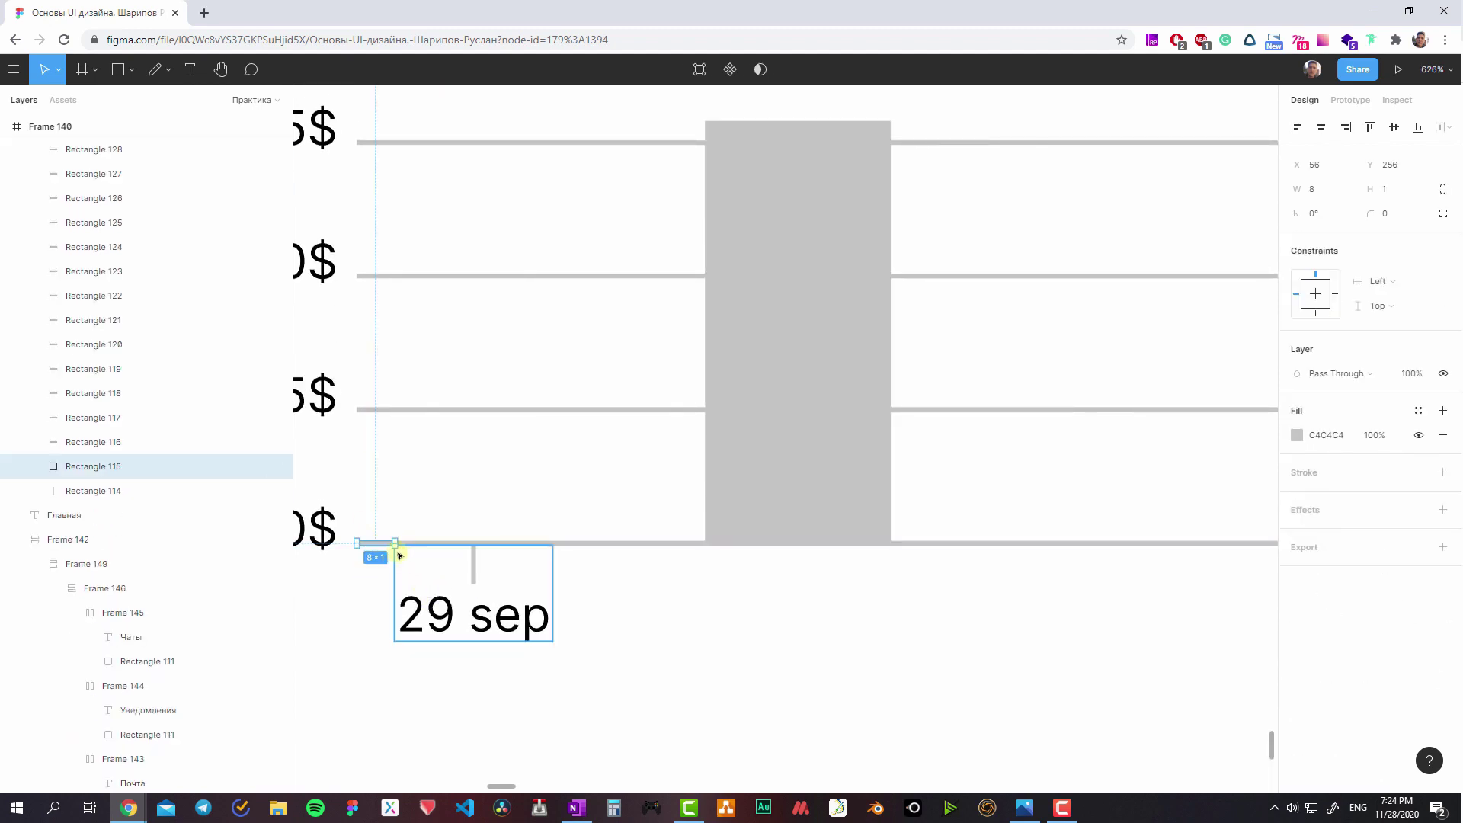
pyautogui.hscroll(-3, 457, 540)
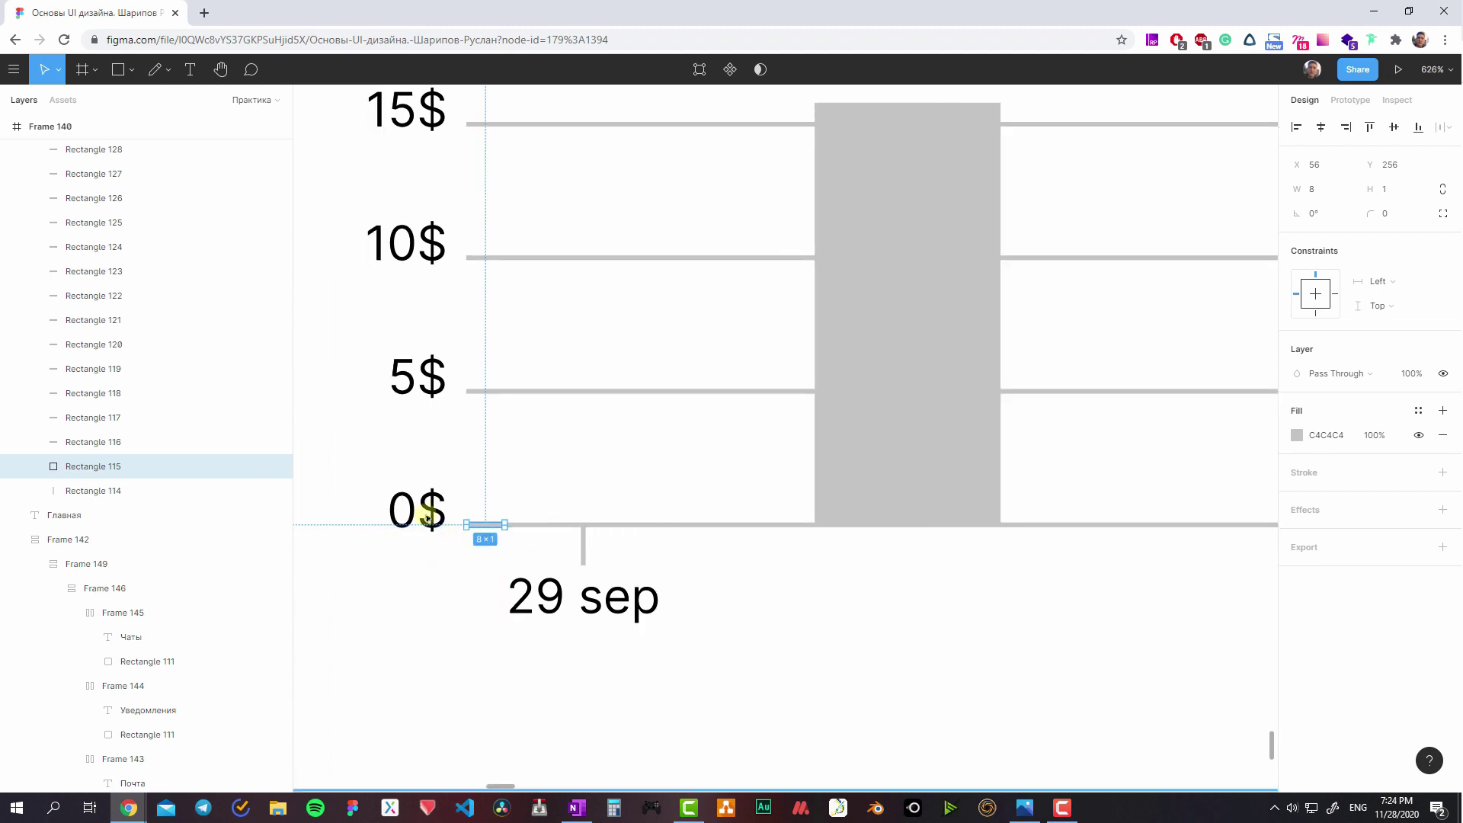
pyautogui.click(532, 577)
pyautogui.scroll(-5, 532, 568)
pyautogui.hscroll(5, 420, 580)
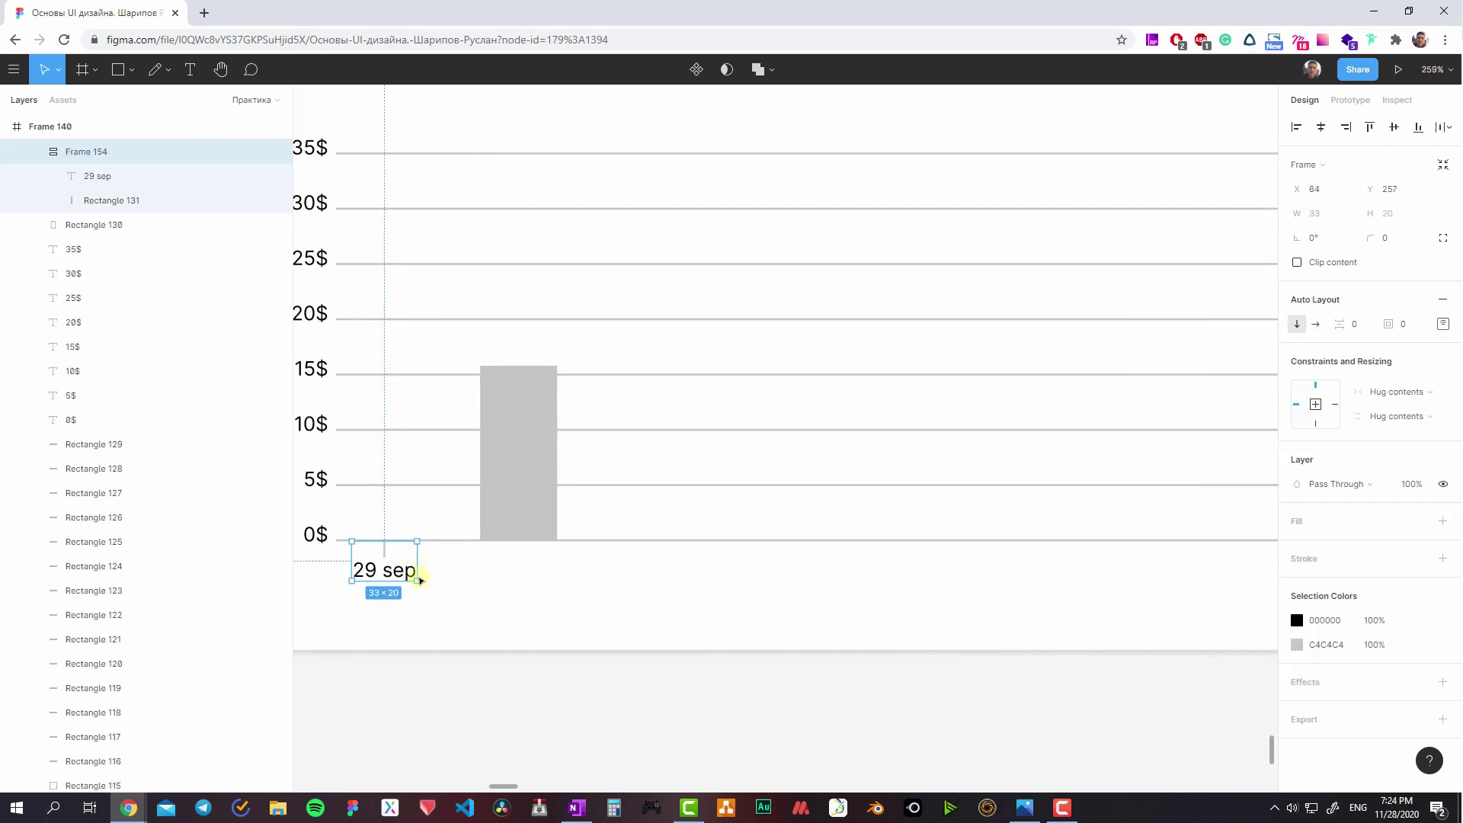
# - Copy the 29 sep date label and tick rightward, repeating it at equal spacing
pyautogui.moveTo(444, 577); pyautogui.dragTo(488, 581)
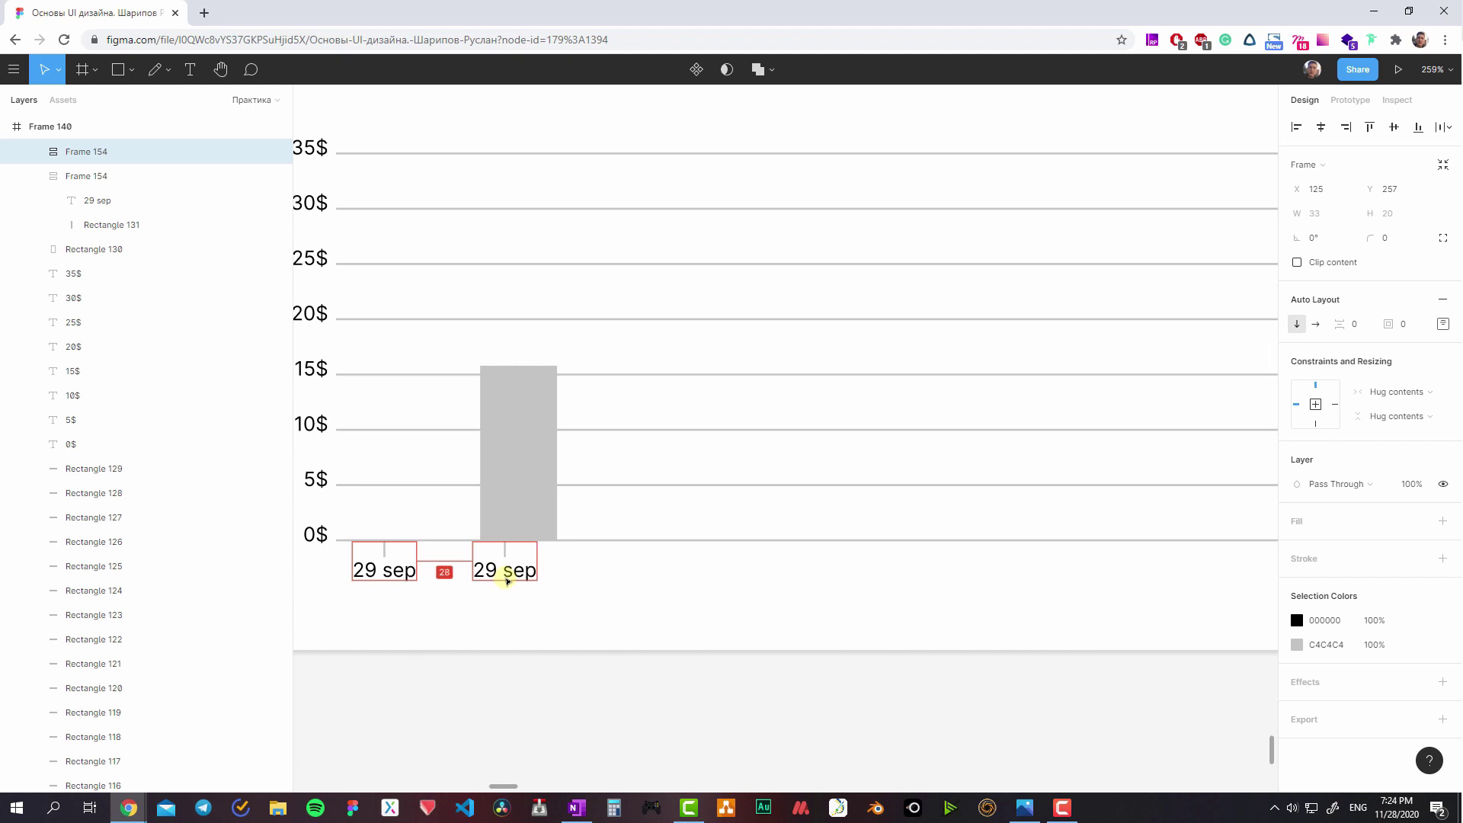
pyautogui.scroll(-3, 532, 573)
pyautogui.hotkey('ctrl', 'd')
pyautogui.hotkey('ctrl', 'd')
pyautogui.hotkey('ctrl', 'd')
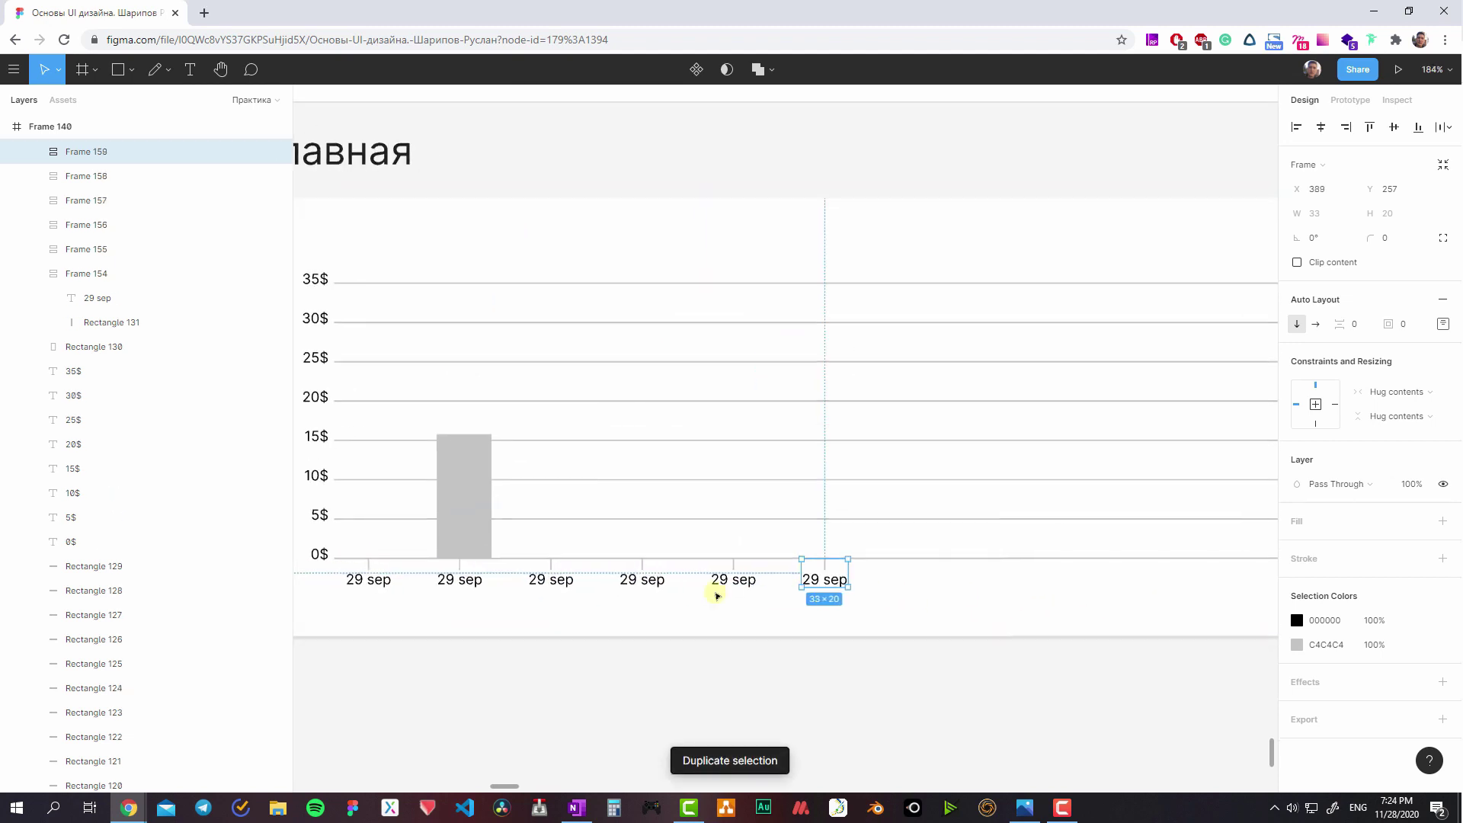
pyautogui.hscroll(5, 715, 592)
pyautogui.hotkey('ctrl', 'd')
pyautogui.hotkey('ctrl', 'd')
pyautogui.hotkey('ctrl', 'd')
pyautogui.hotkey('ctrl', 'd')
pyautogui.hotkey('ctrl', 'd')
pyautogui.hotkey('ctrl', 'd')
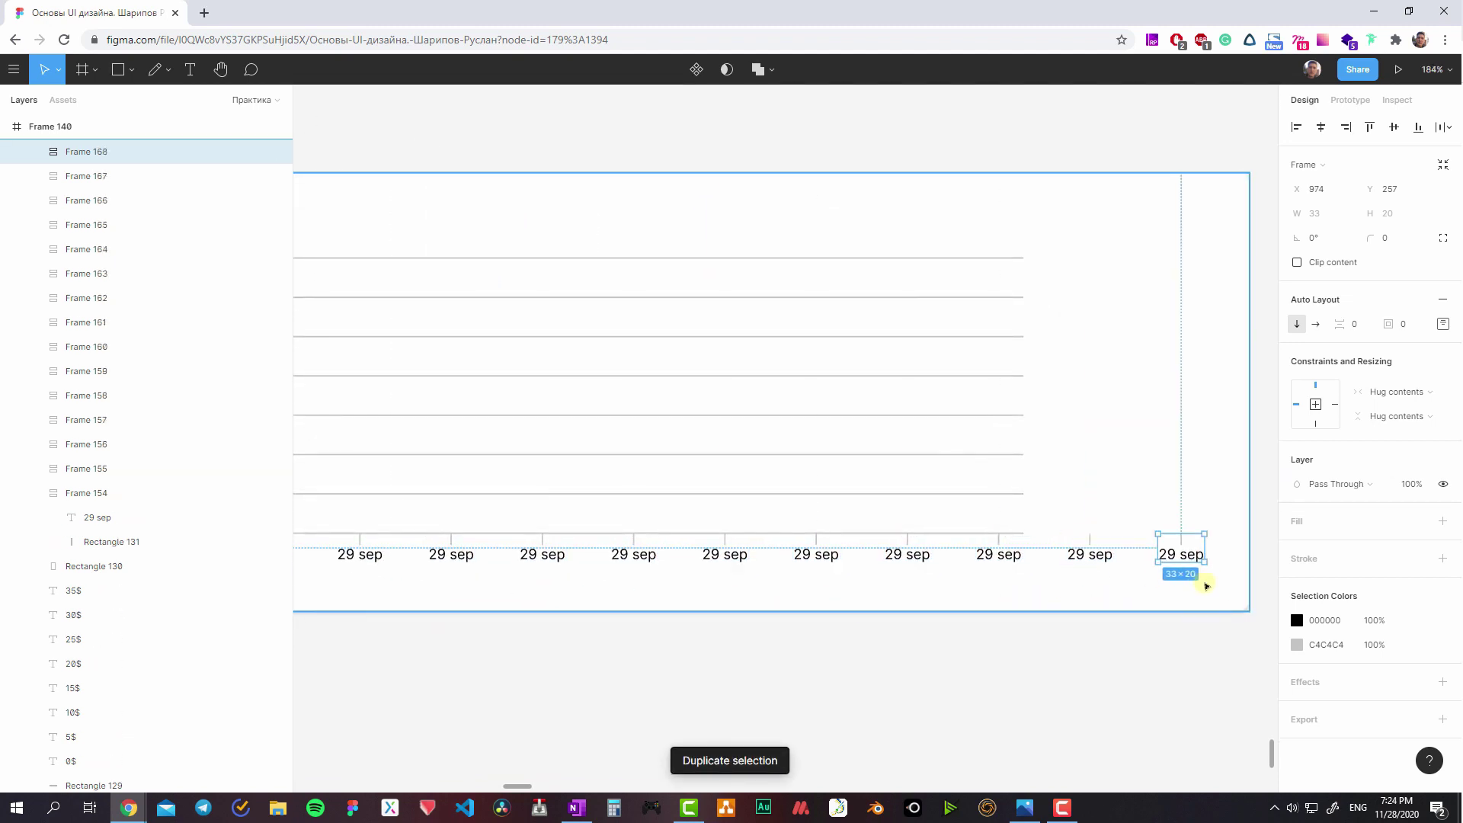
# - Select the 0$ label, the chart's lines and labels, and the chart card, then clear the selection
pyautogui.hscroll(-5, 839, 556)
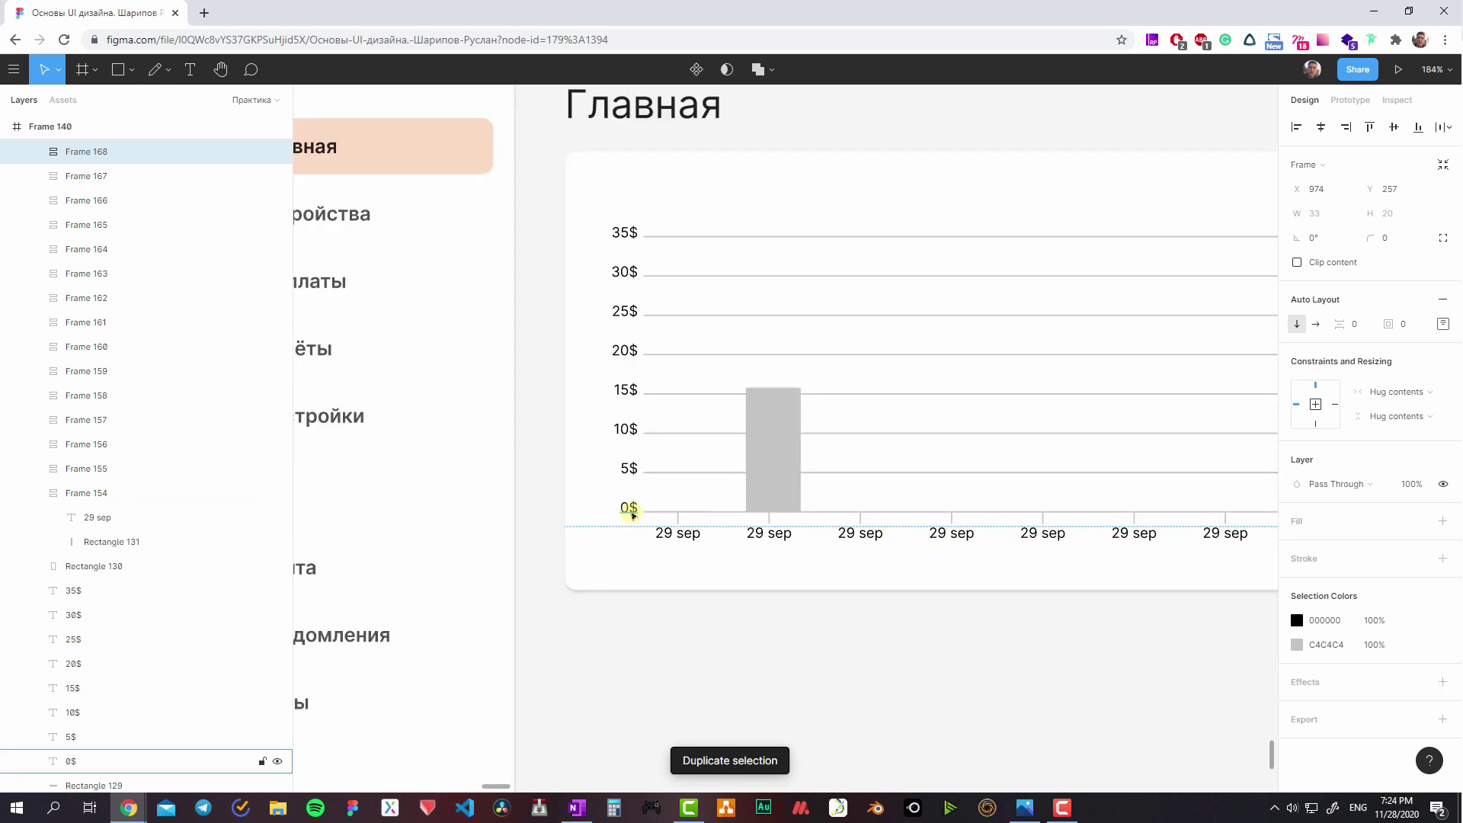
pyautogui.click(632, 516)
pyautogui.scroll(-3, 653, 539)
pyautogui.scroll(-3, 559, 564)
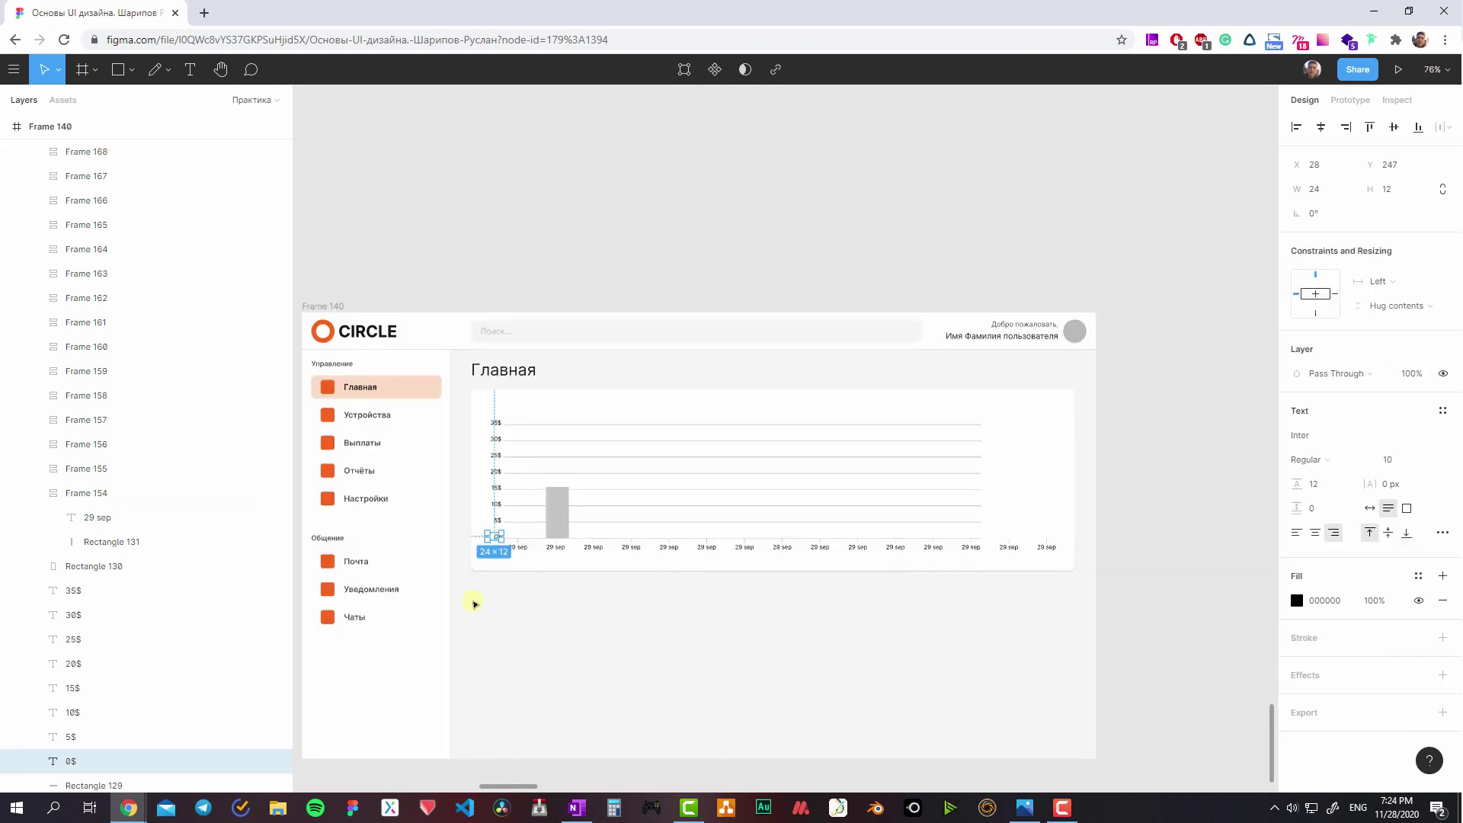
pyautogui.moveTo(476, 601); pyautogui.dragTo(1042, 420)
pyautogui.click(1039, 406)
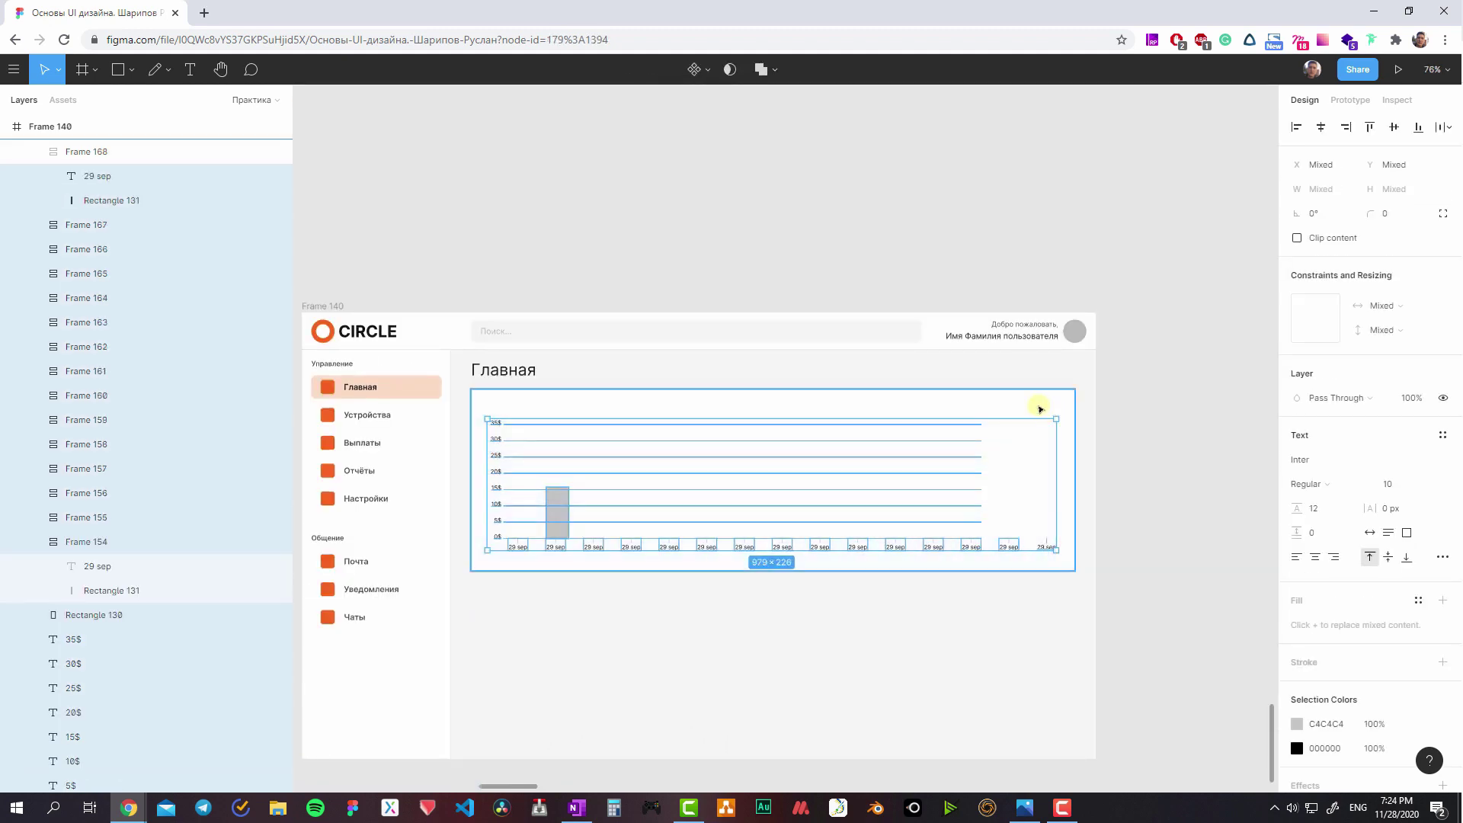
pyautogui.scroll(2, 478, 527)
pyautogui.press('Escape')
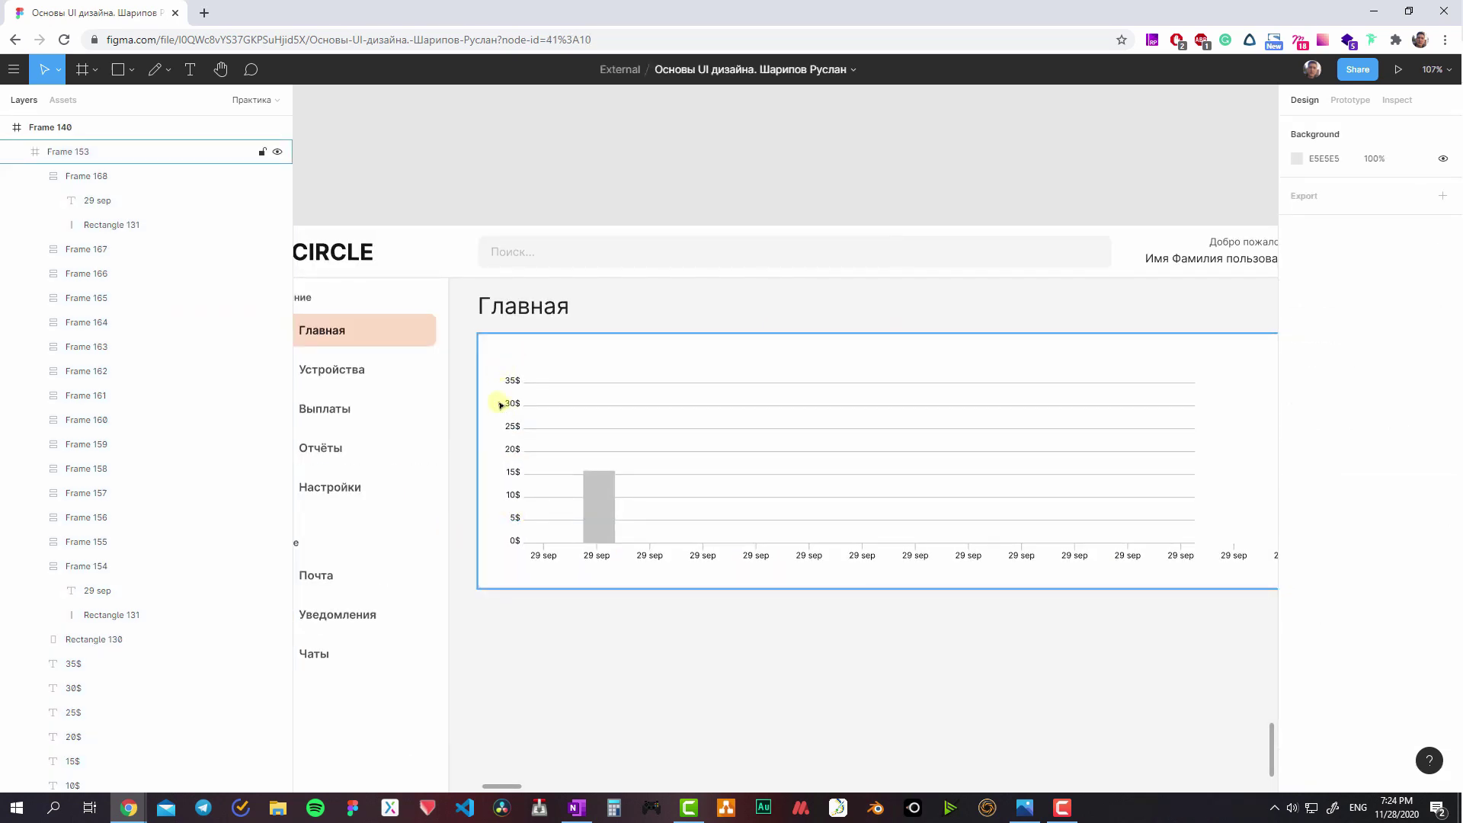
# - Select the chart's lines, ticks and labels and nudge them slightly left
pyautogui.scroll(-2, 418, 584)
pyautogui.scroll(-2, 379, 581)
pyautogui.moveTo(369, 584); pyautogui.dragTo(940, 397)
pyautogui.click(938, 408)
pyautogui.moveTo(949, 644); pyautogui.dragTo(368, 400)
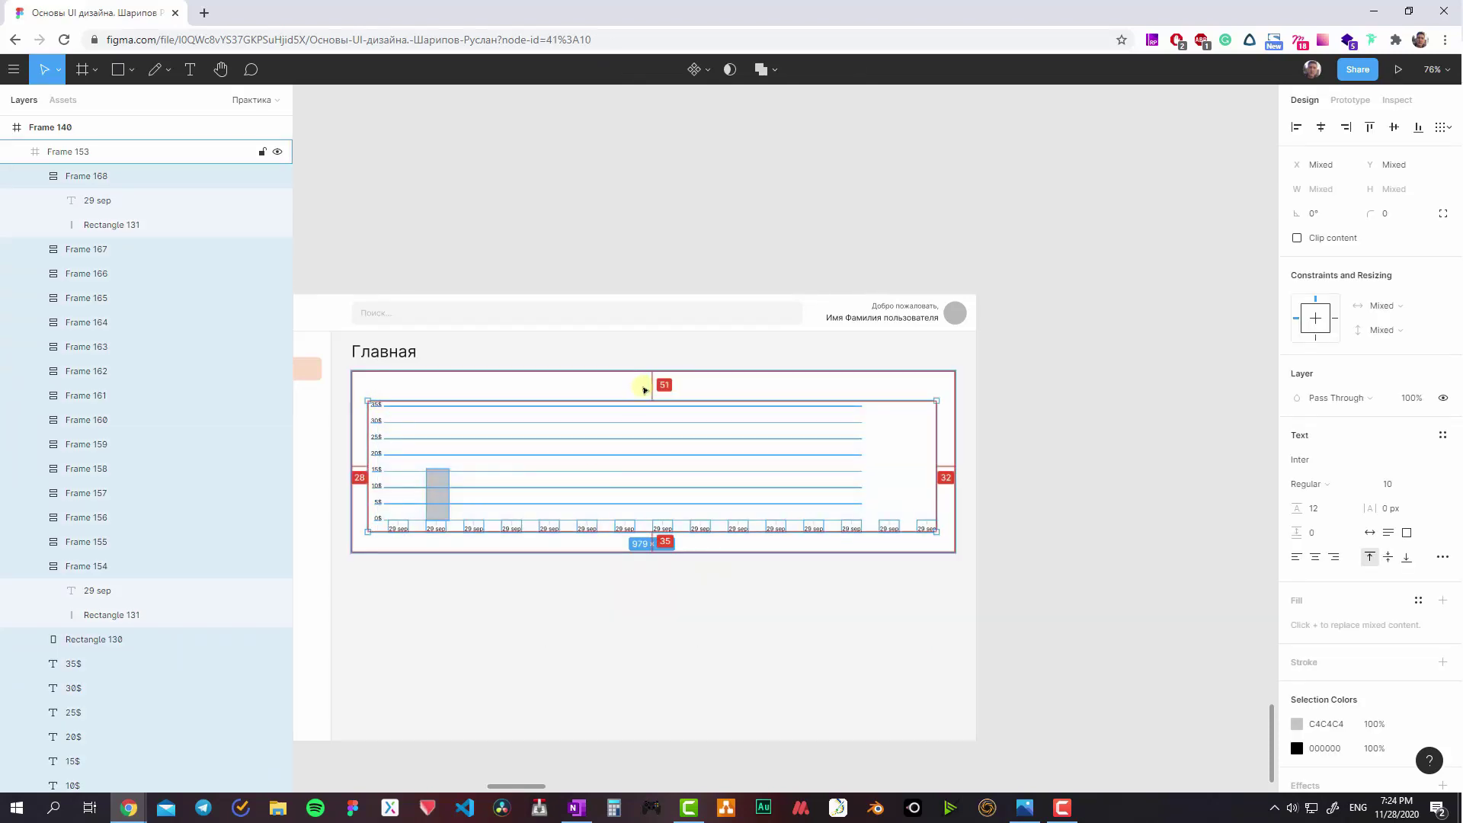
pyautogui.press('Left')
pyautogui.press('Left')
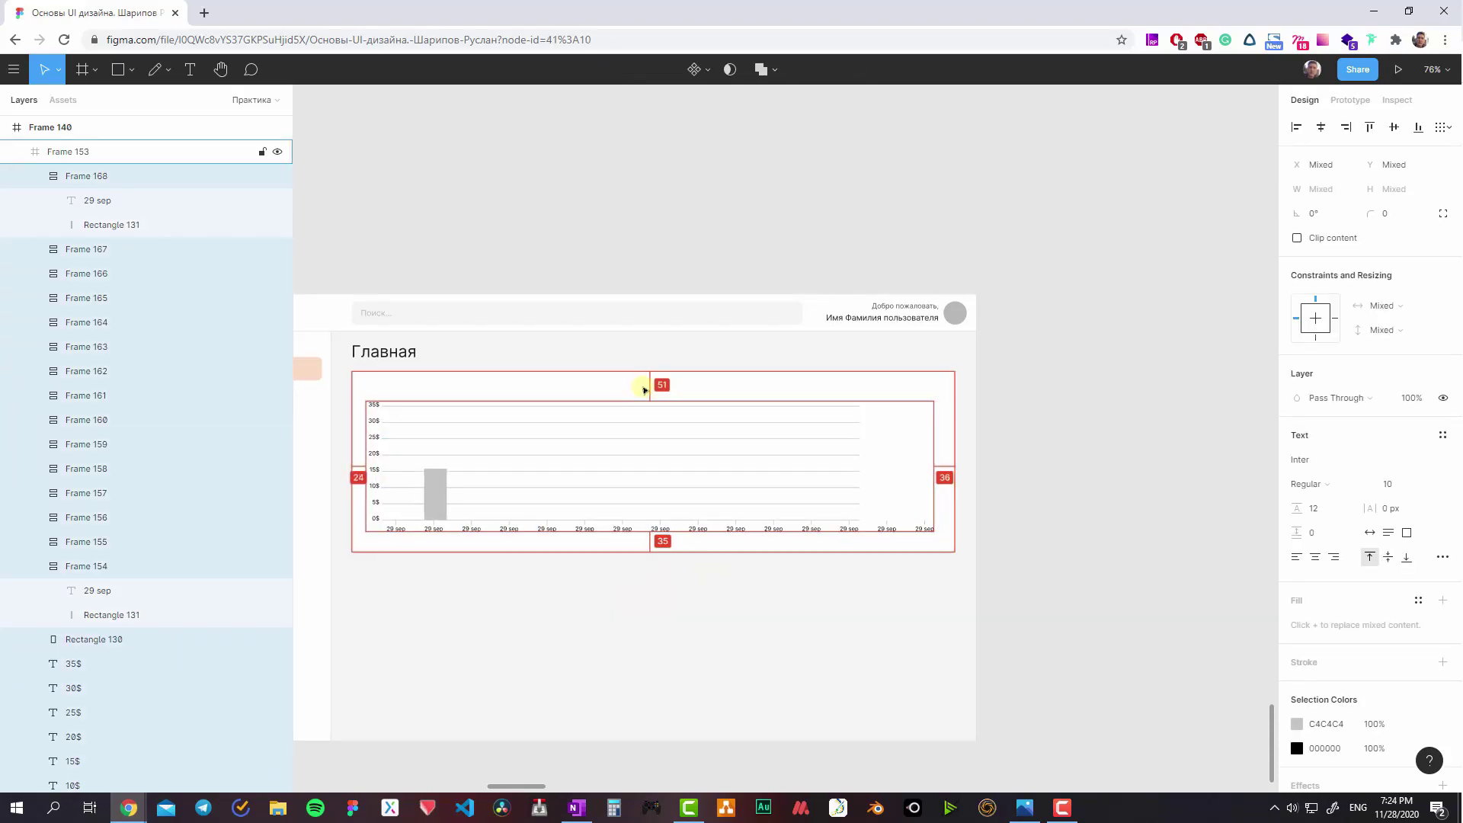
pyautogui.press('Escape')
# - Select the lower grid lines one by one, then clear the selection
pyautogui.keyDown('ctrl'); pyautogui.scroll(5, 914, 525); pyautogui.keyUp('ctrl')
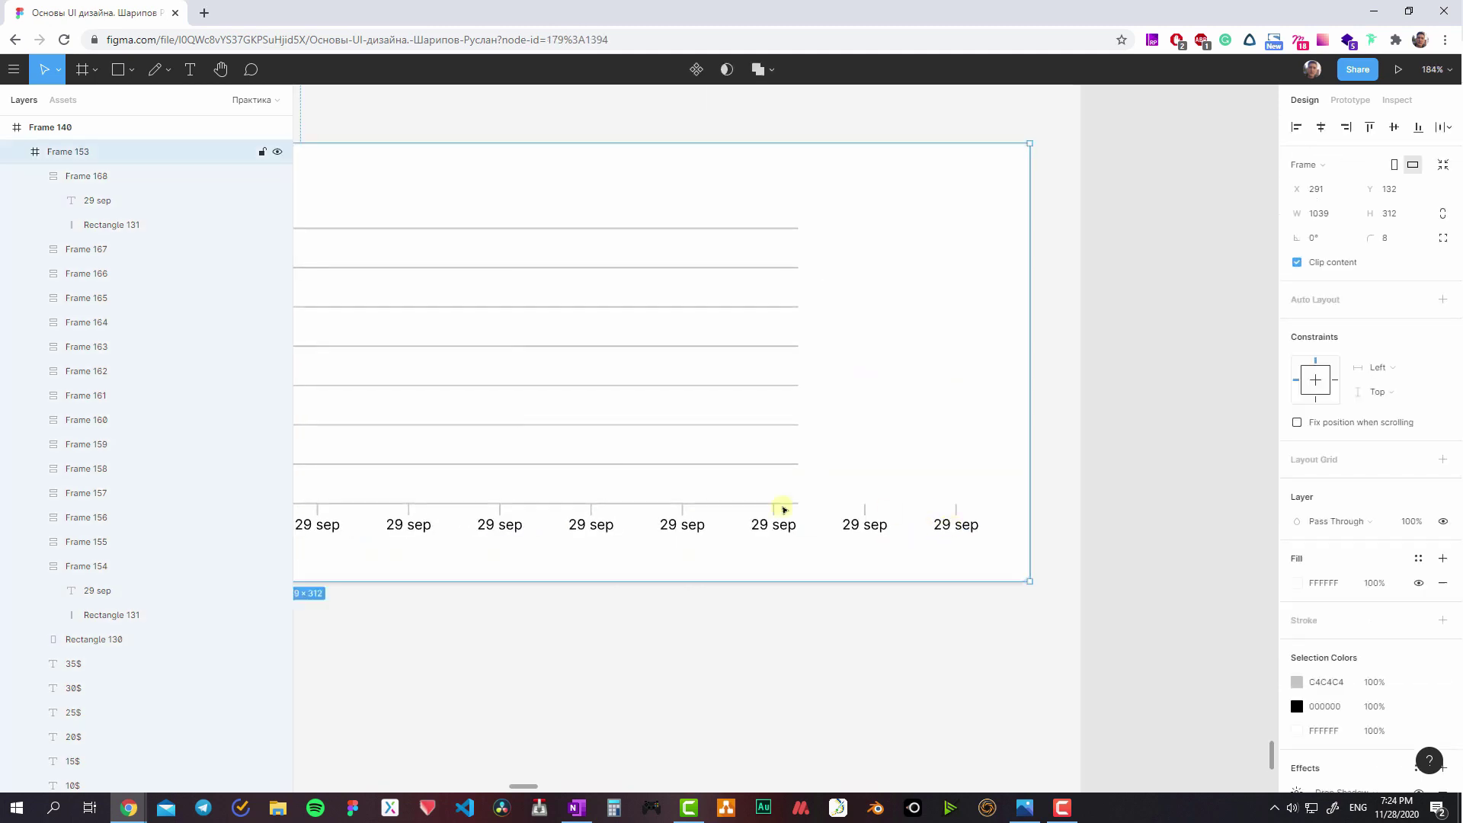
pyautogui.click(784, 503)
pyautogui.keyDown('shift'); pyautogui.click(745, 463); pyautogui.keyUp('shift')
pyautogui.keyDown('shift'); pyautogui.click(748, 424); pyautogui.keyUp('shift')
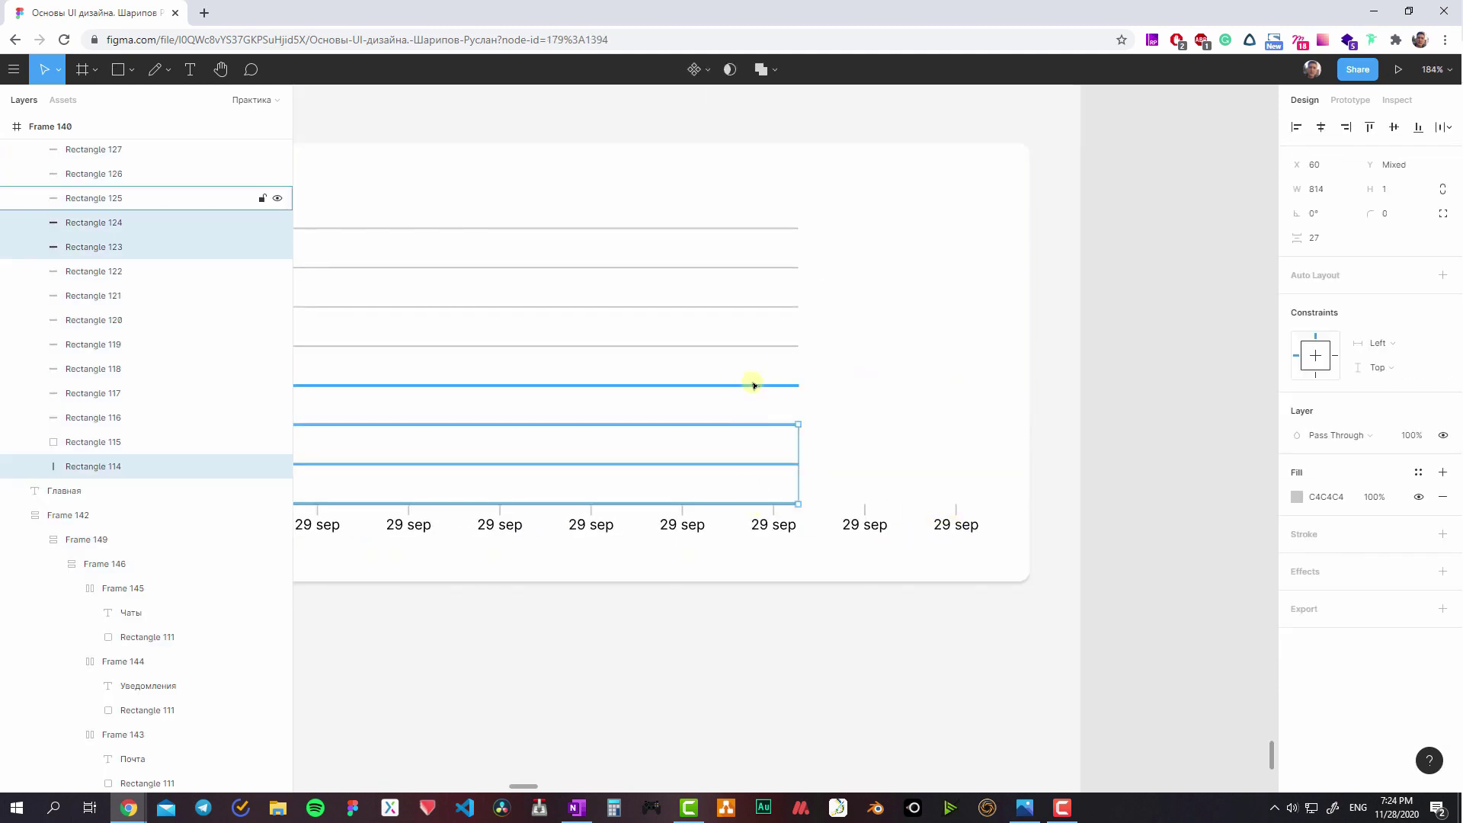
pyautogui.press('Escape')
pyautogui.click(757, 346)
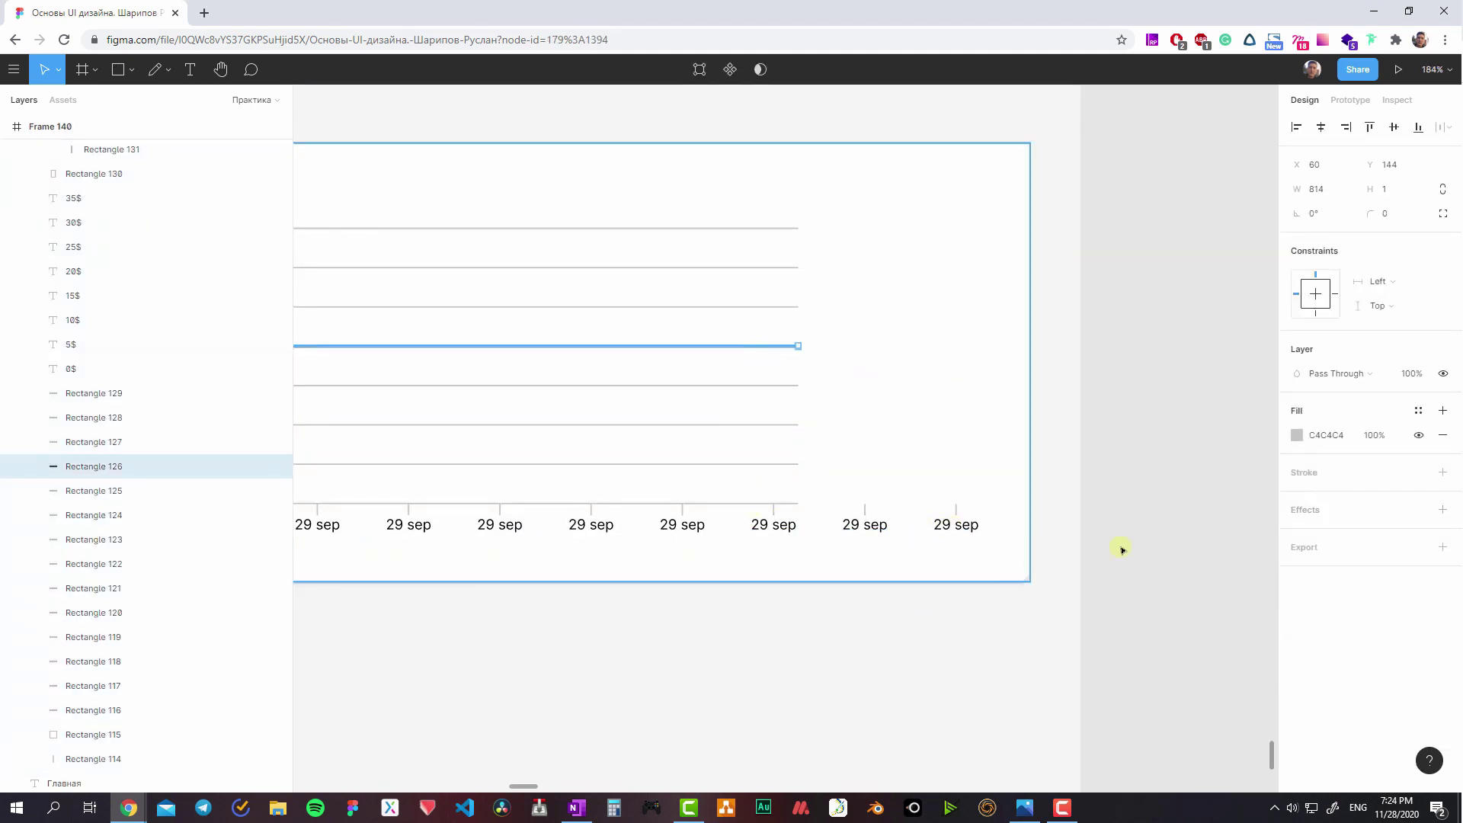
pyautogui.click(1081, 529)
# - Marquee-select the grid lines and ticks, then deselect the three date ticks
pyautogui.moveTo(980, 501); pyautogui.dragTo(673, 229)
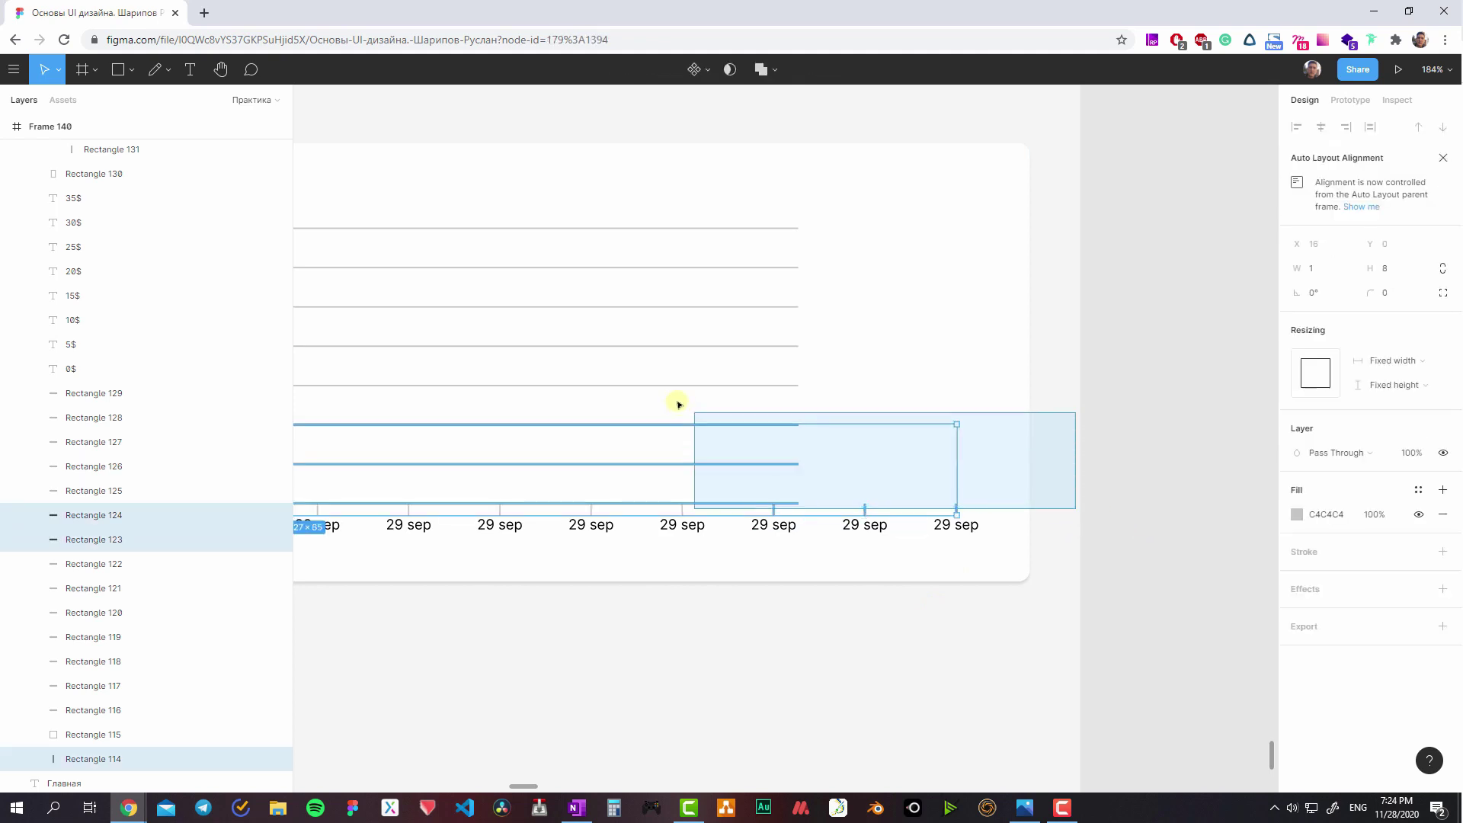
pyautogui.scroll(3, 703, 533)
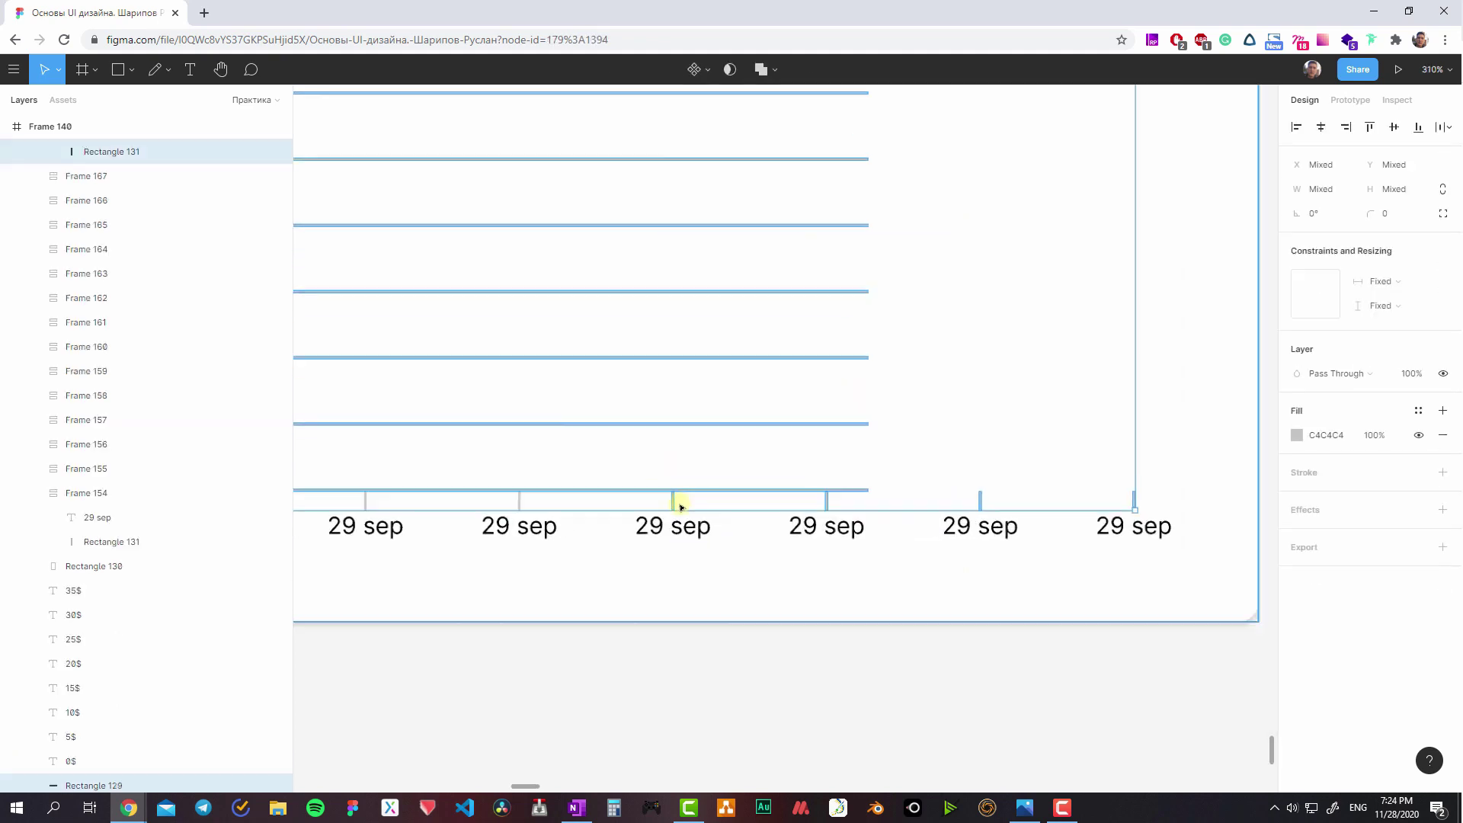
pyautogui.keyDown('shift'); pyautogui.click(674, 506); pyautogui.keyUp('shift')
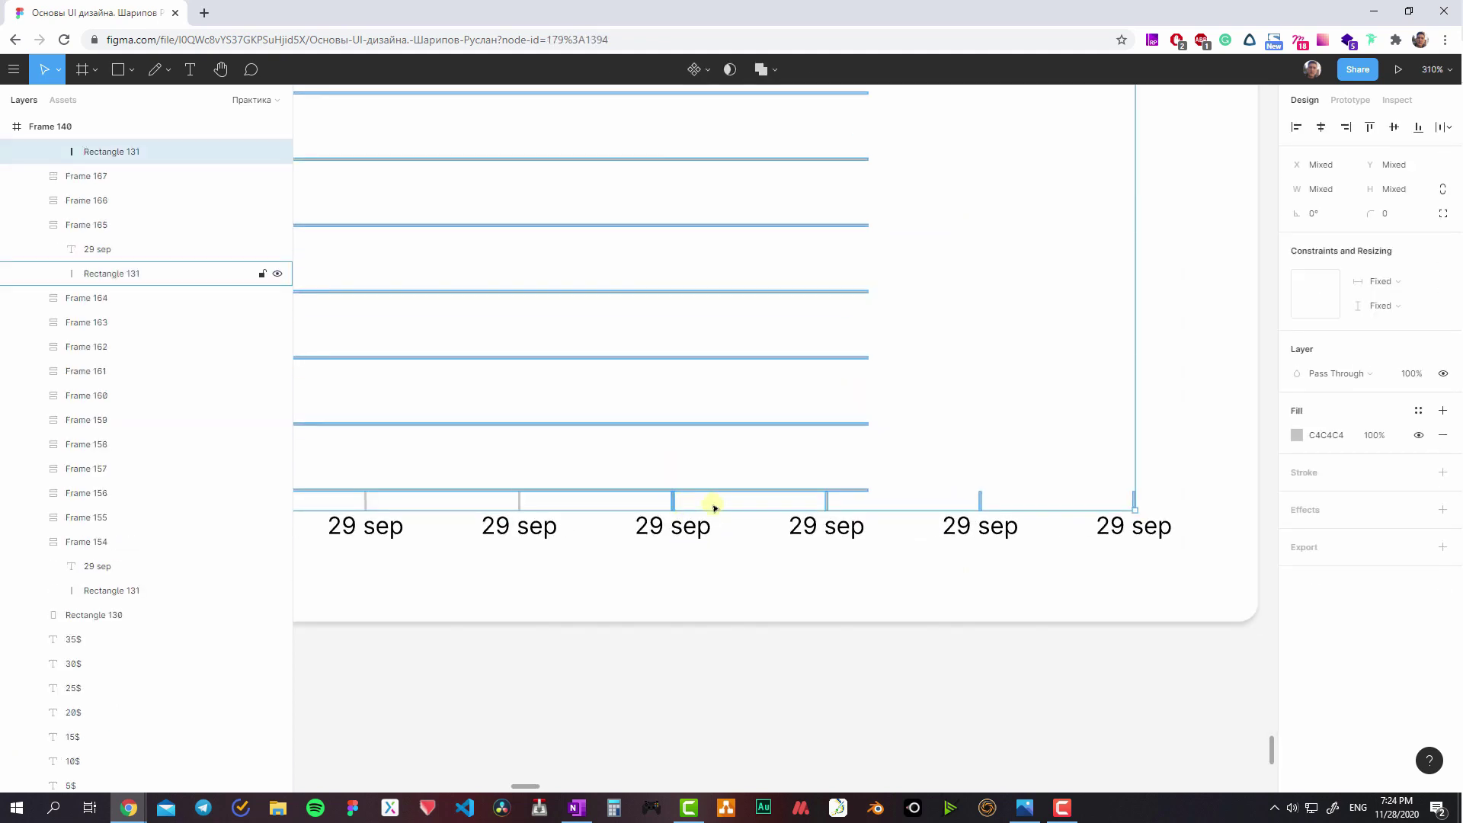
pyautogui.keyDown('shift'); pyautogui.click(828, 504); pyautogui.keyUp('shift')
pyautogui.keyDown('shift'); pyautogui.click(983, 506); pyautogui.keyUp('shift')
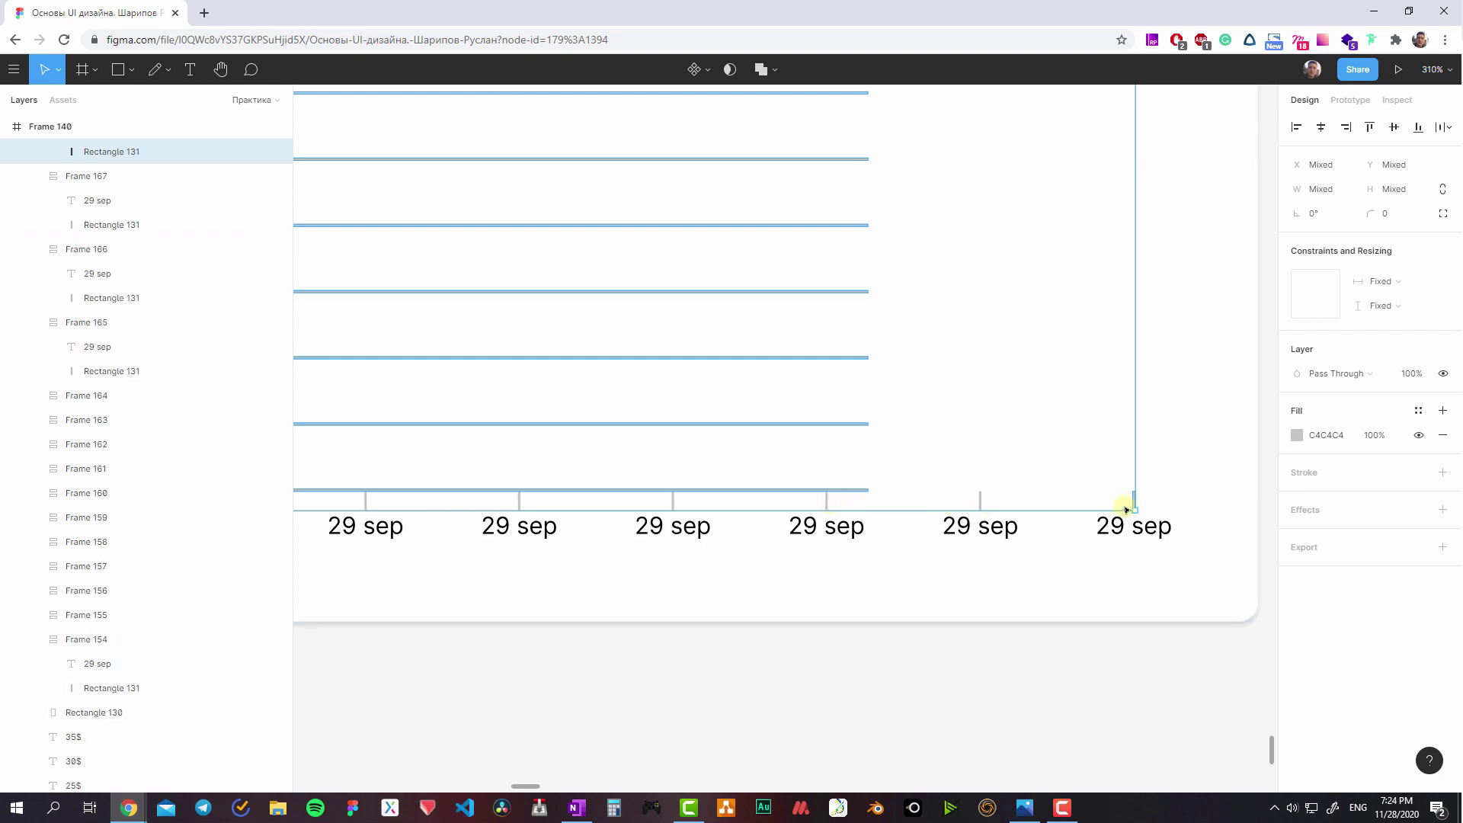
pyautogui.scroll(5, 1130, 504)
pyautogui.scroll(-2, 1135, 507)
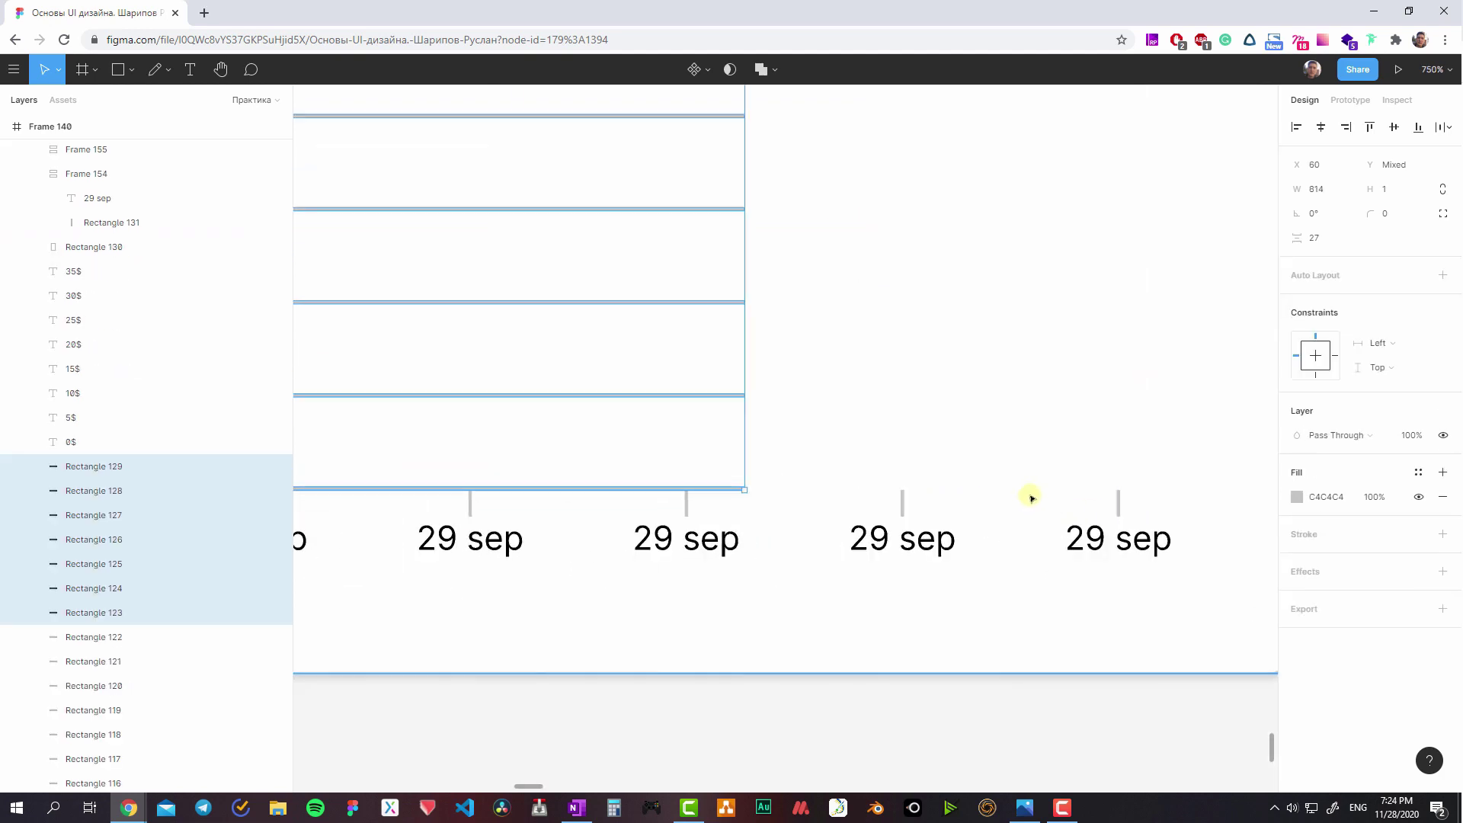
pyautogui.scroll(-8, 1031, 496)
pyautogui.scroll(-2, 915, 461)
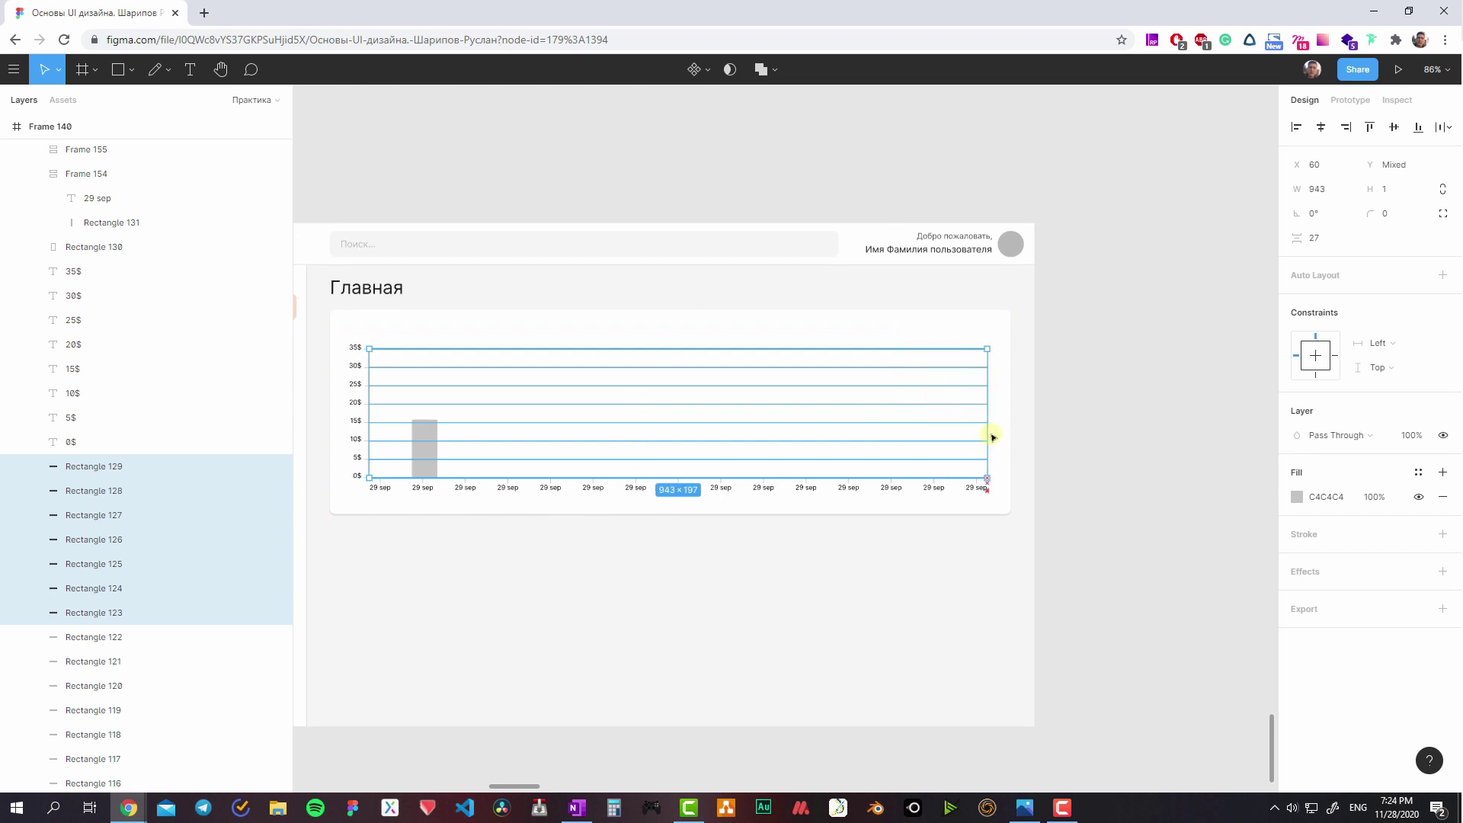
pyautogui.scroll(2, 993, 436)
pyautogui.scroll(3, 994, 438)
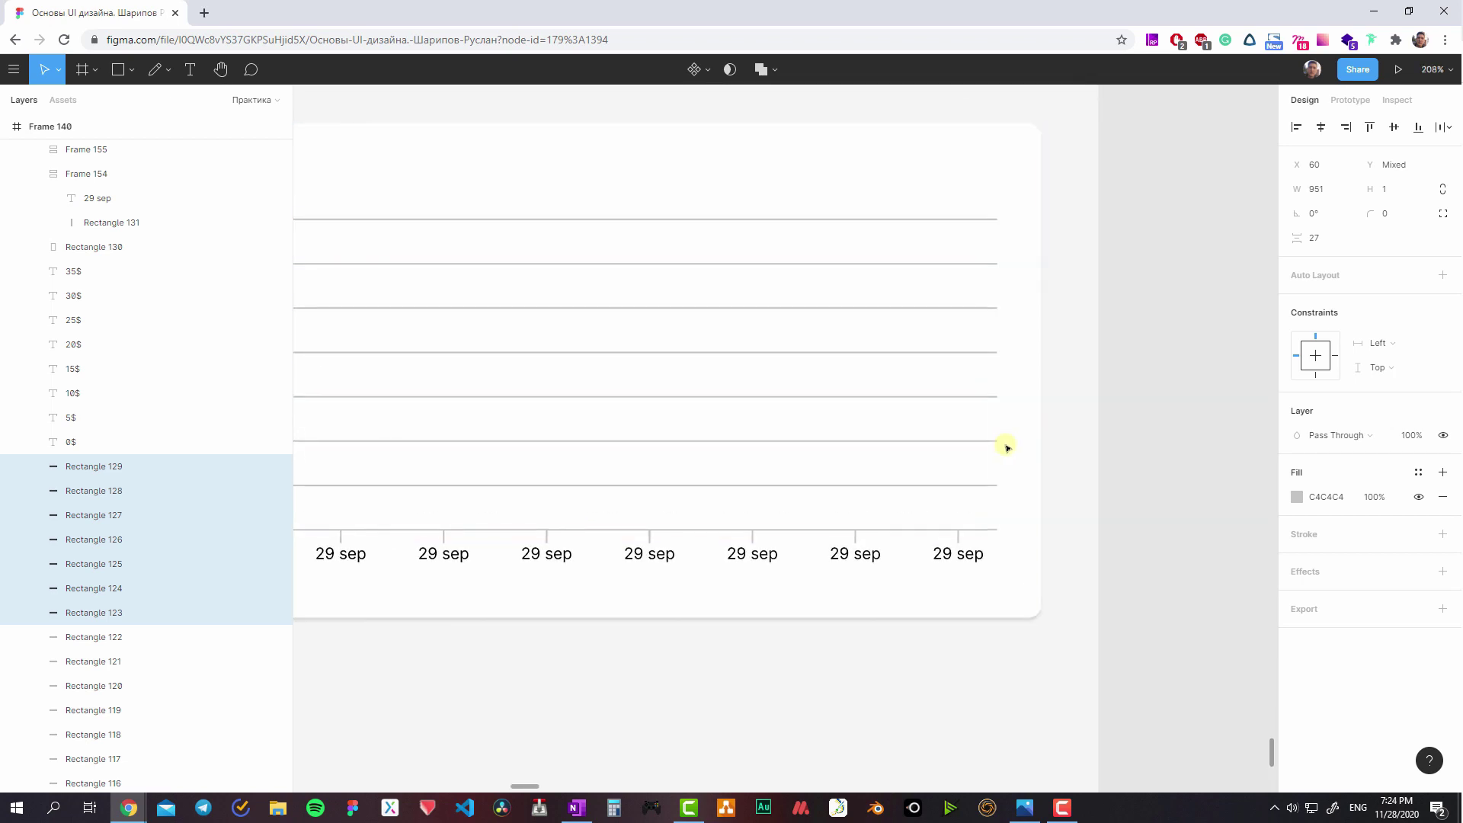
# - Adjust the grid lines' width to about 947 px so they end near the last date label
pyautogui.hotkey('ctrl', 'Right')
pyautogui.press('alt')
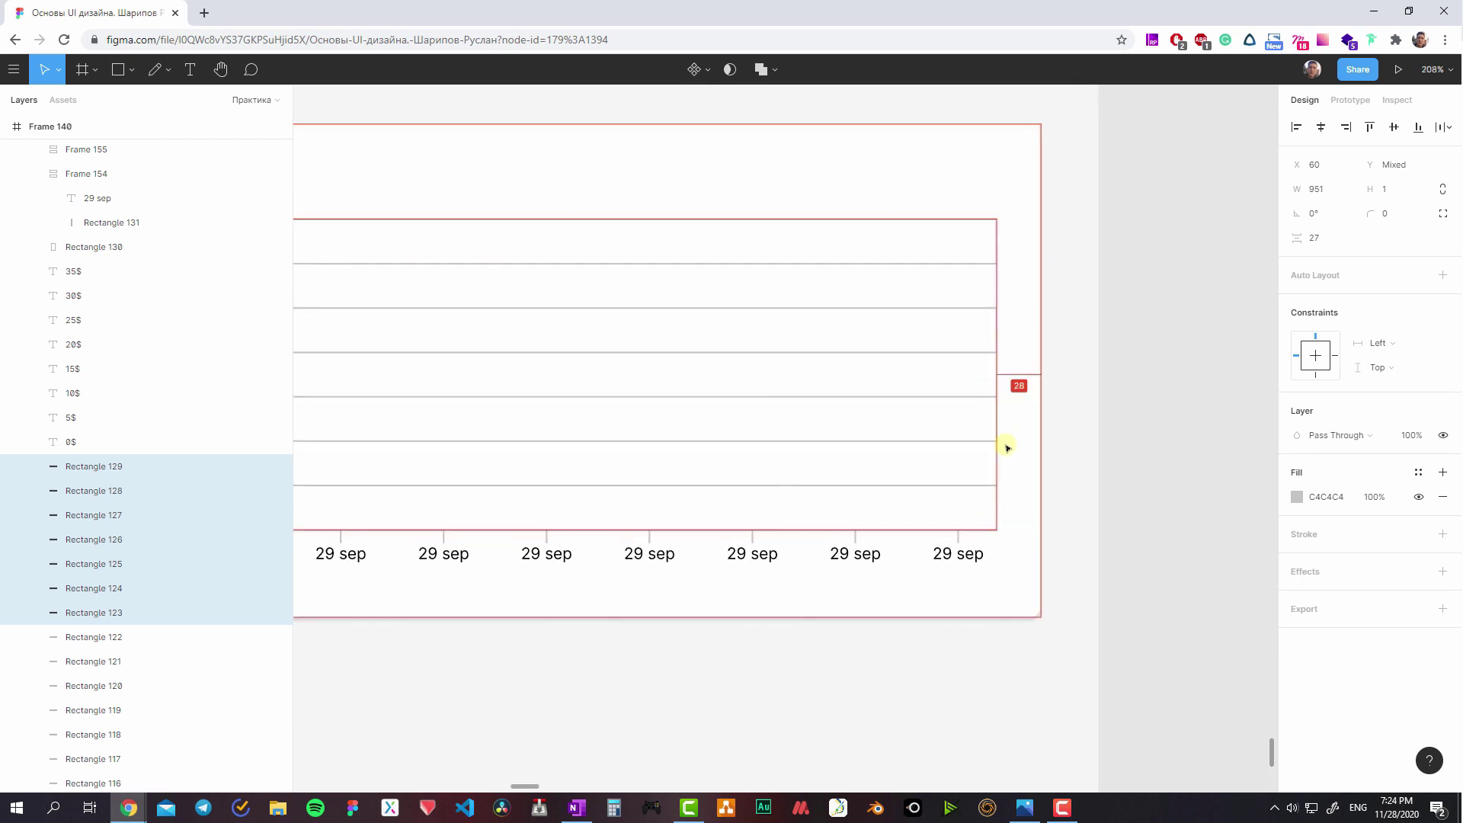
pyautogui.hscroll(-1, 1036, 441)
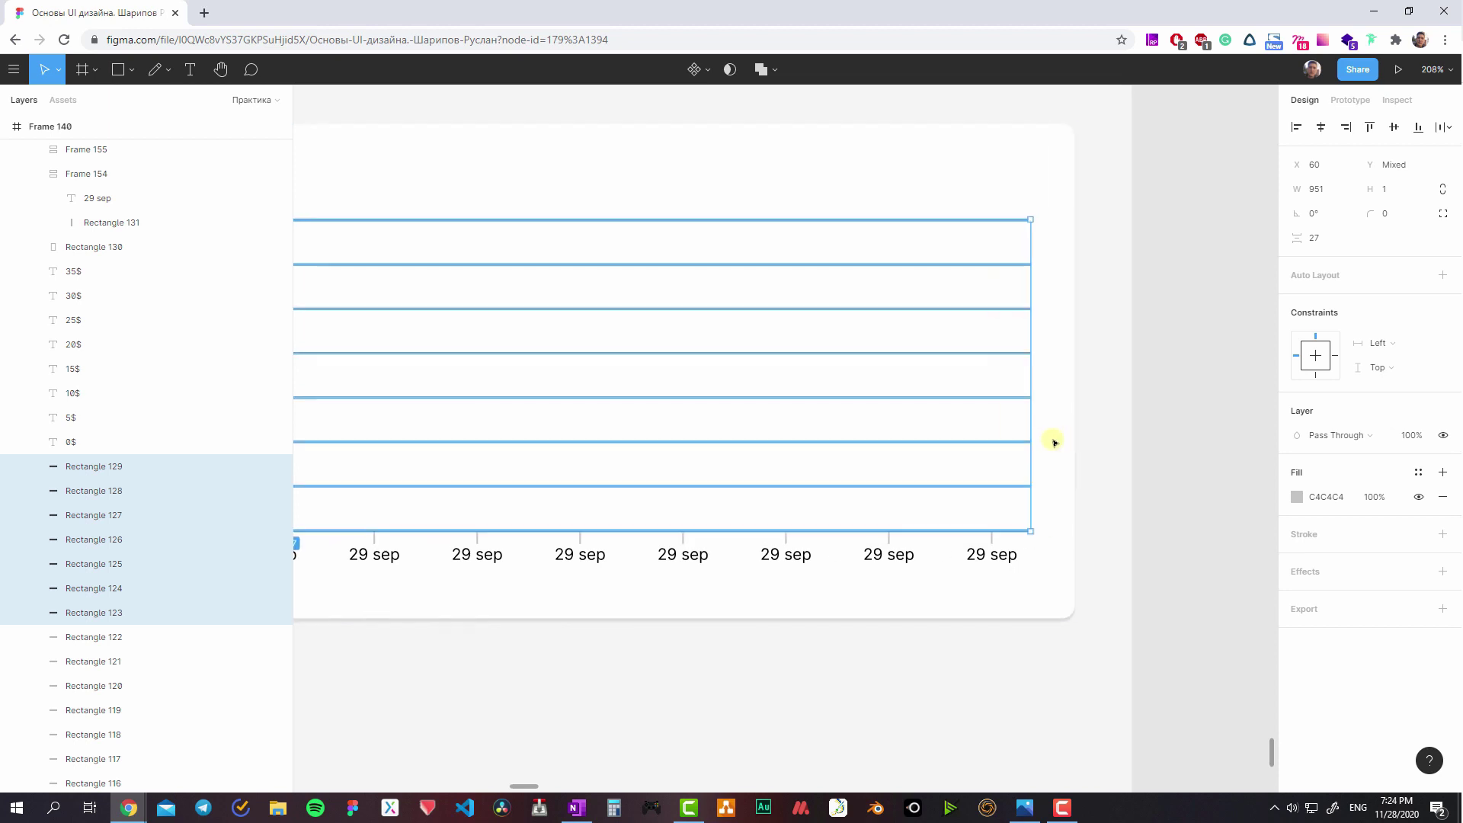
pyautogui.press('alt')
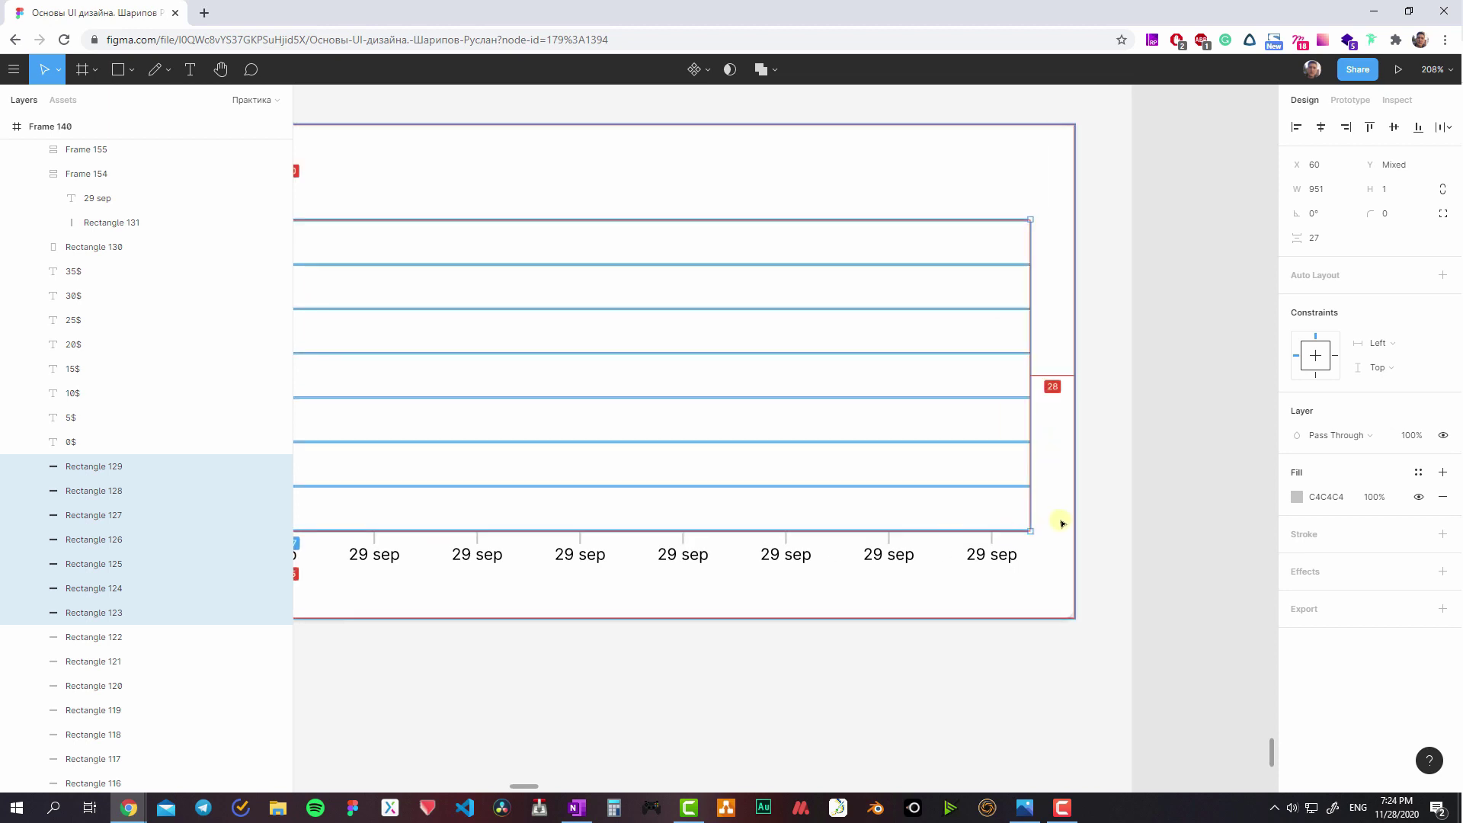
pyautogui.hotkey('ctrl', 'Left')
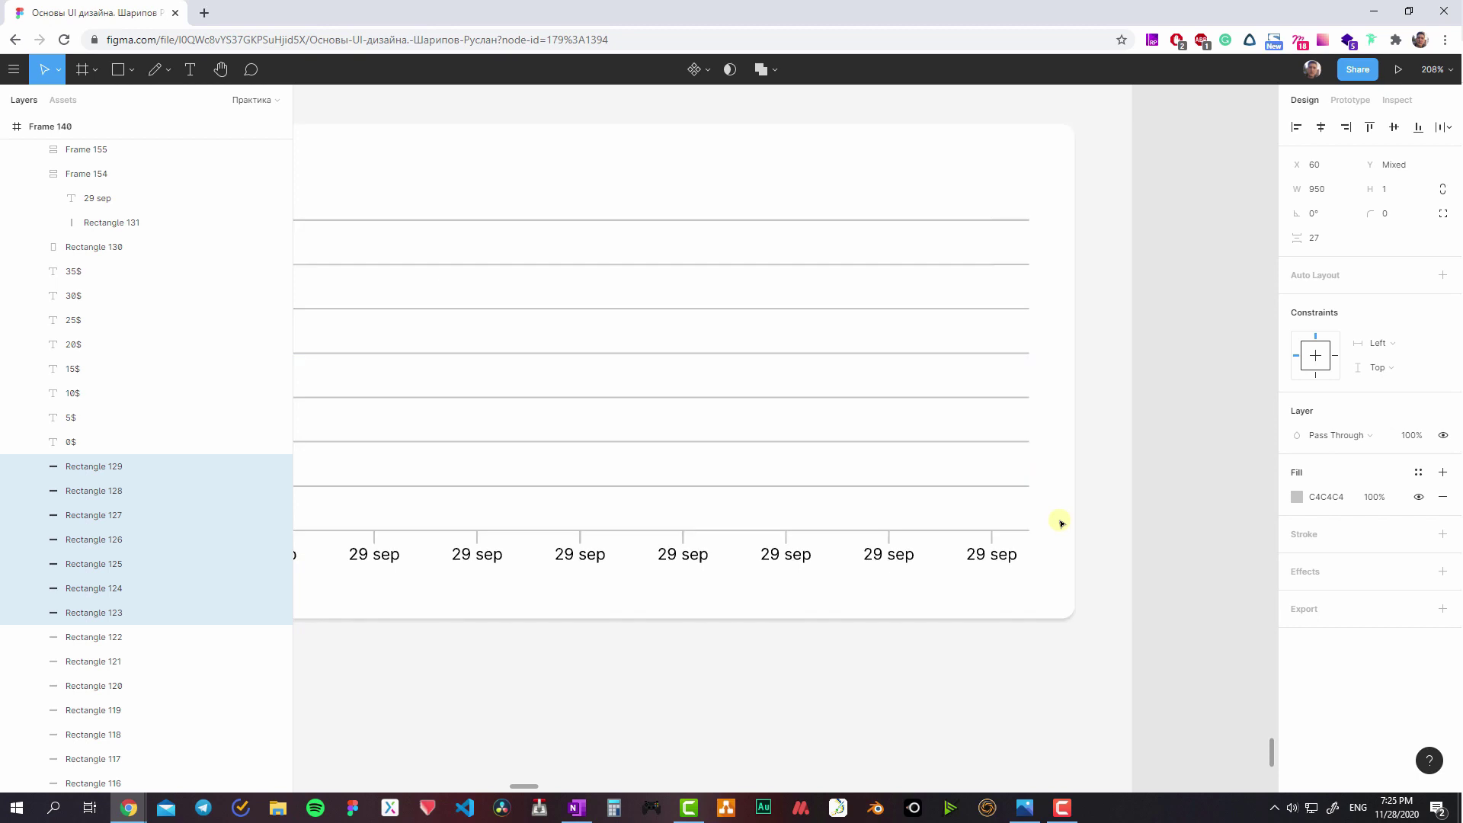
pyautogui.hotkey('ctrl', 'Left')
pyautogui.hotkey('ctrl', 'Left')
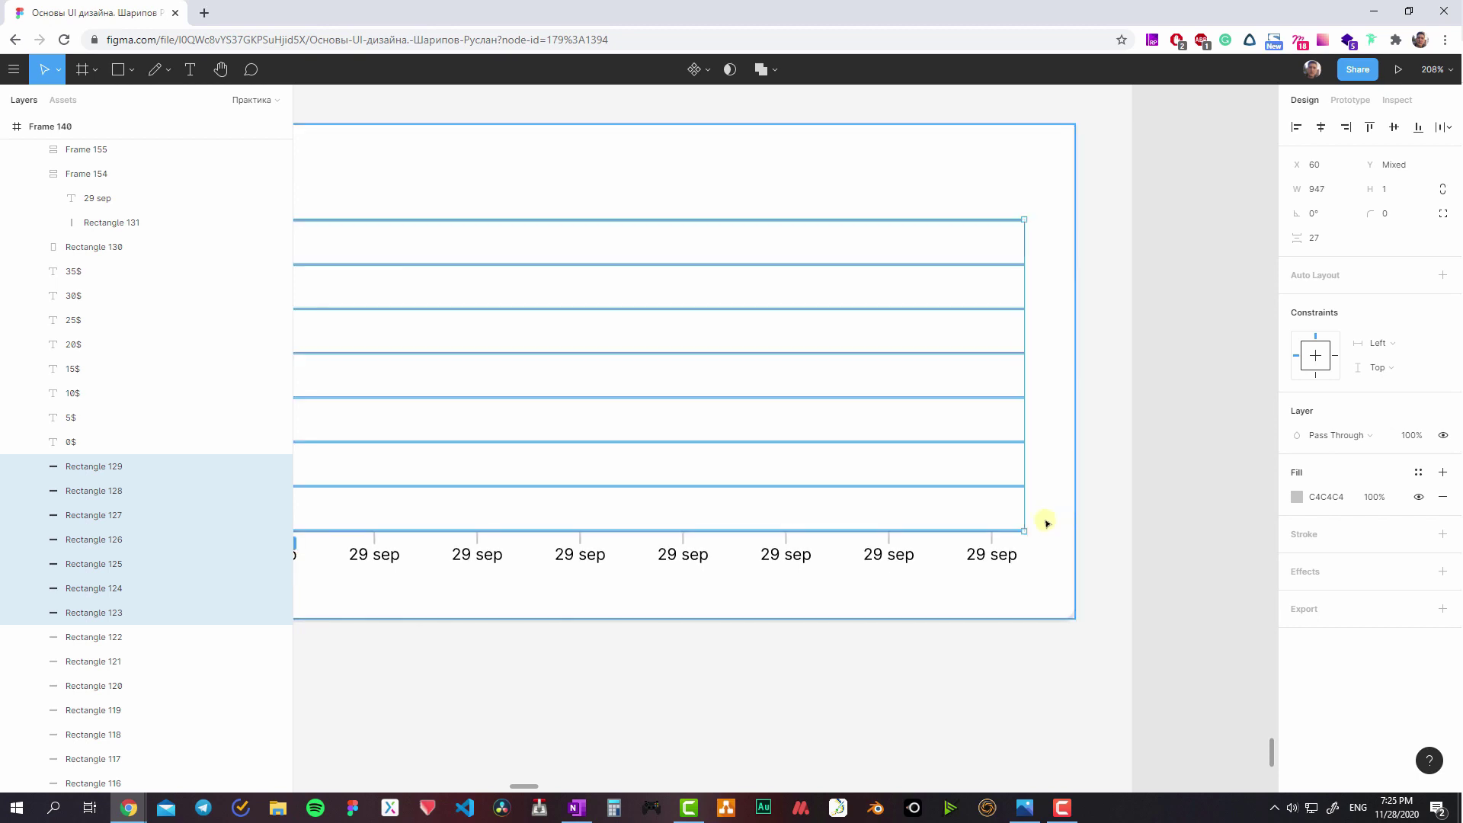
pyautogui.hscroll(-5, 1044, 519)
pyautogui.hscroll(-3, 730, 442)
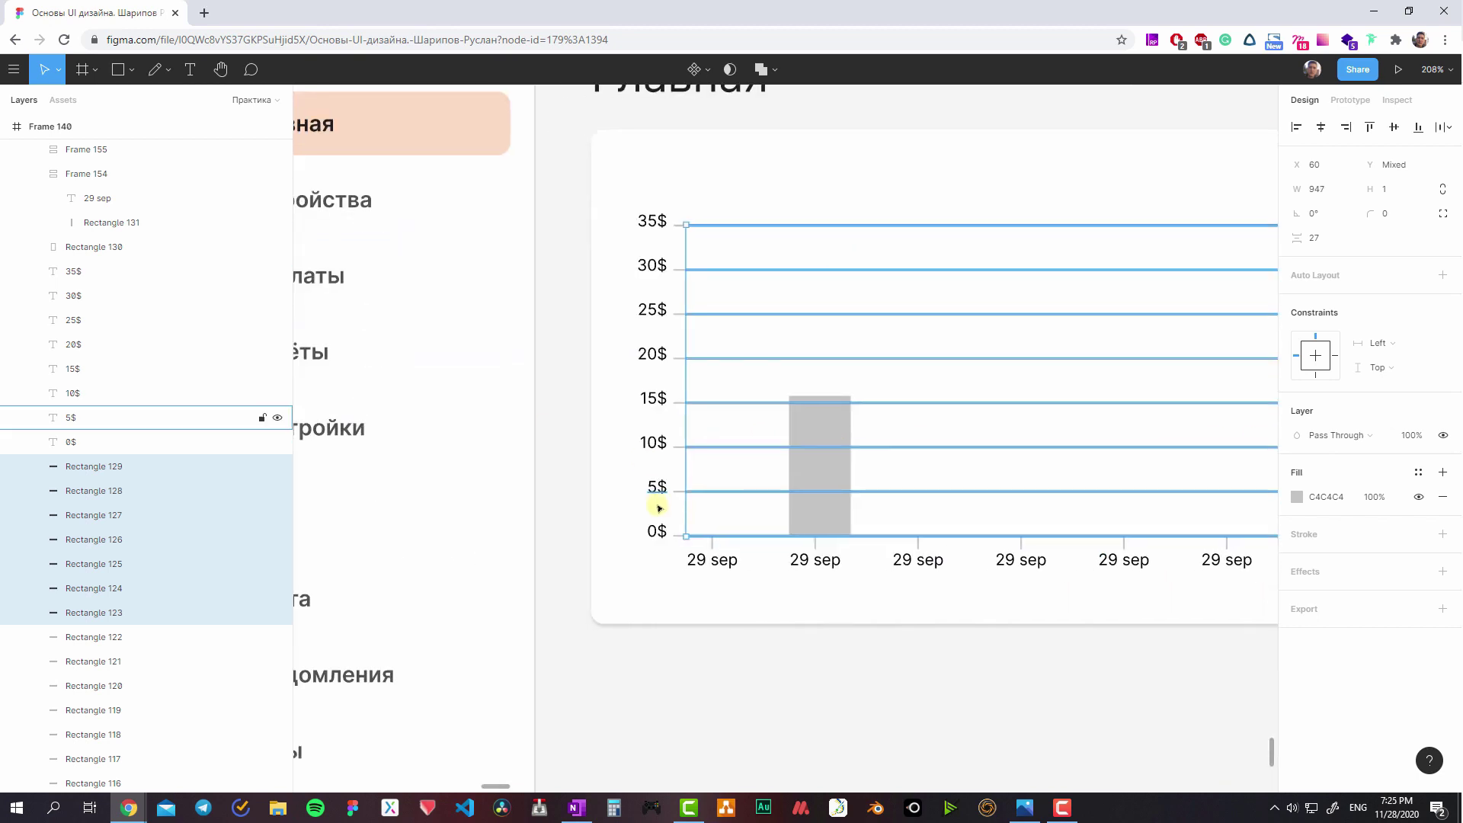
pyautogui.keyDown('ctrl'); pyautogui.scroll(3, 674, 532); pyautogui.keyUp('ctrl')
# - Stack the y-axis ticks from 0$ to 35$ in an auto-layout column
pyautogui.click(679, 542)
pyautogui.keyDown('shift'); pyautogui.click(679, 462); pyautogui.keyUp('shift')
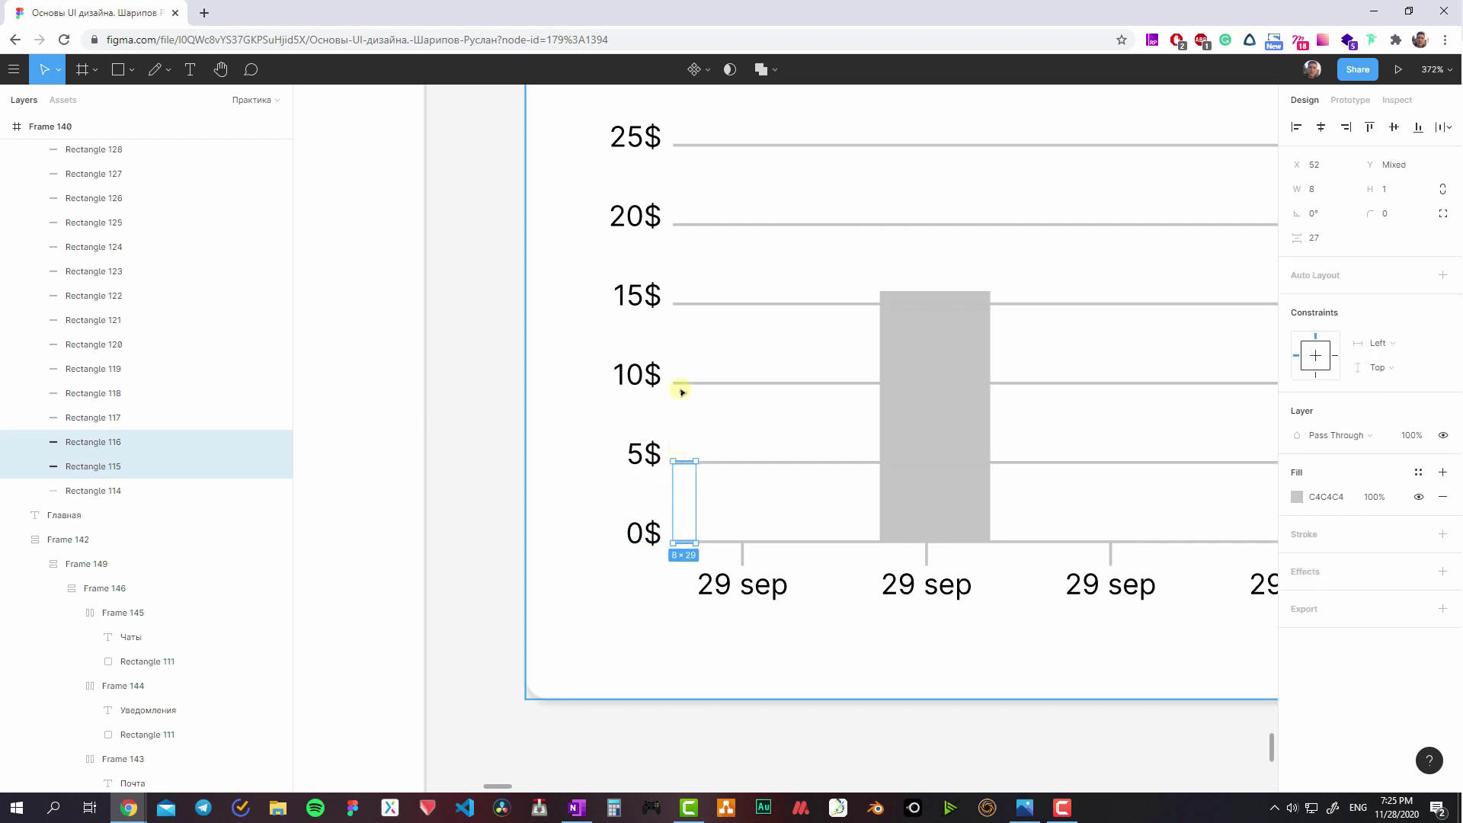
pyautogui.keyDown('shift'); pyautogui.click(682, 384); pyautogui.keyUp('shift')
pyautogui.scroll(2, 685, 389)
pyautogui.keyDown('shift'); pyautogui.click(676, 393); pyautogui.keyUp('shift')
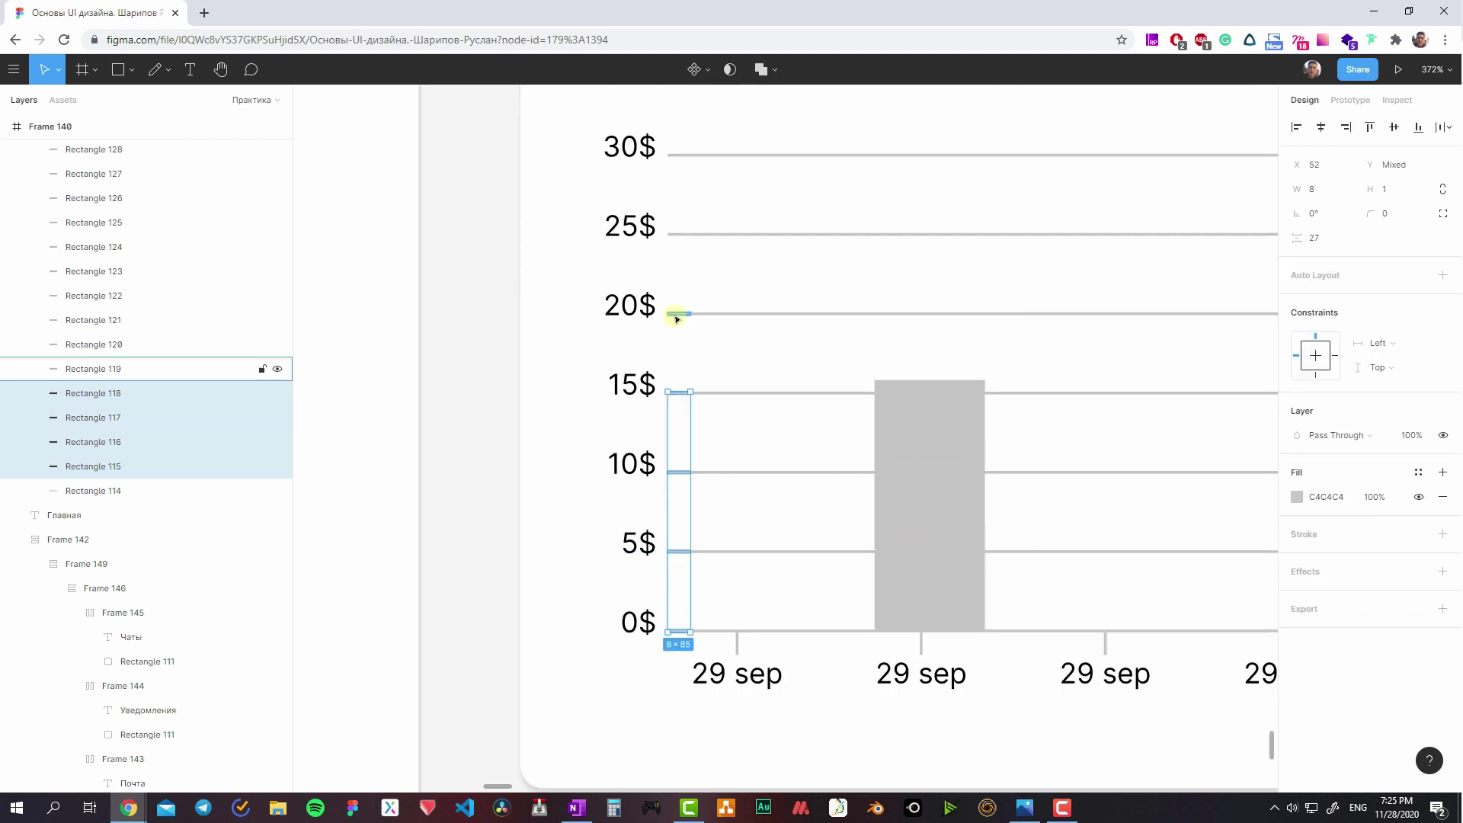
pyautogui.keyDown('shift'); pyautogui.click(676, 314); pyautogui.keyUp('shift')
pyautogui.scroll(2, 680, 314)
pyautogui.keyDown('shift'); pyautogui.click(686, 353); pyautogui.keyUp('shift')
pyautogui.keyDown('shift'); pyautogui.click(683, 274); pyautogui.keyUp('shift')
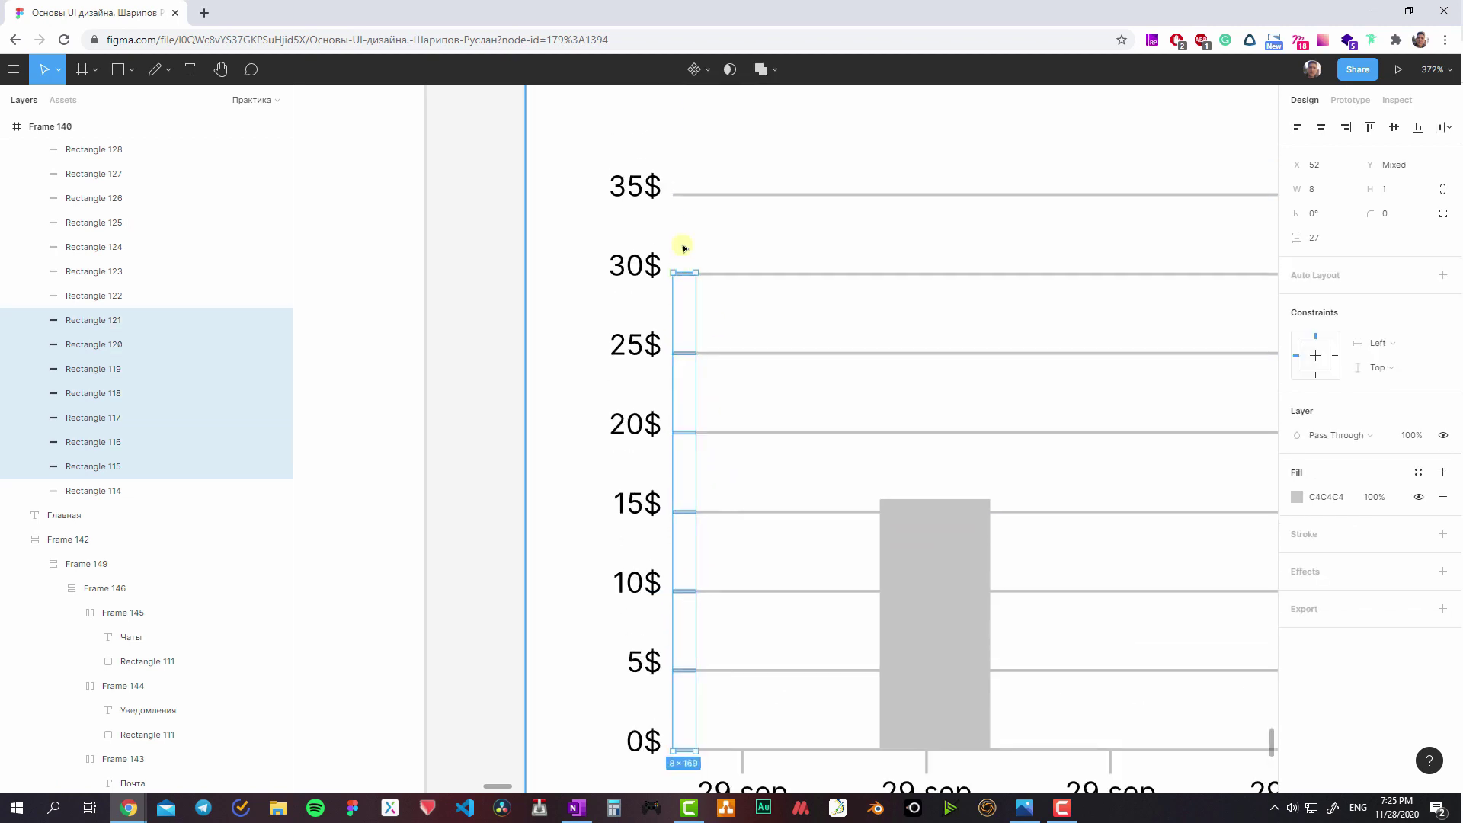
pyautogui.keyDown('shift'); pyautogui.click(680, 198); pyautogui.keyUp('shift')
pyautogui.hotkey('shift', 'a')
# - Paste a copy of the tick column onto the chart's right edge
pyautogui.keyDown('ctrl'); pyautogui.scroll(-5, 667, 282); pyautogui.keyUp('ctrl')
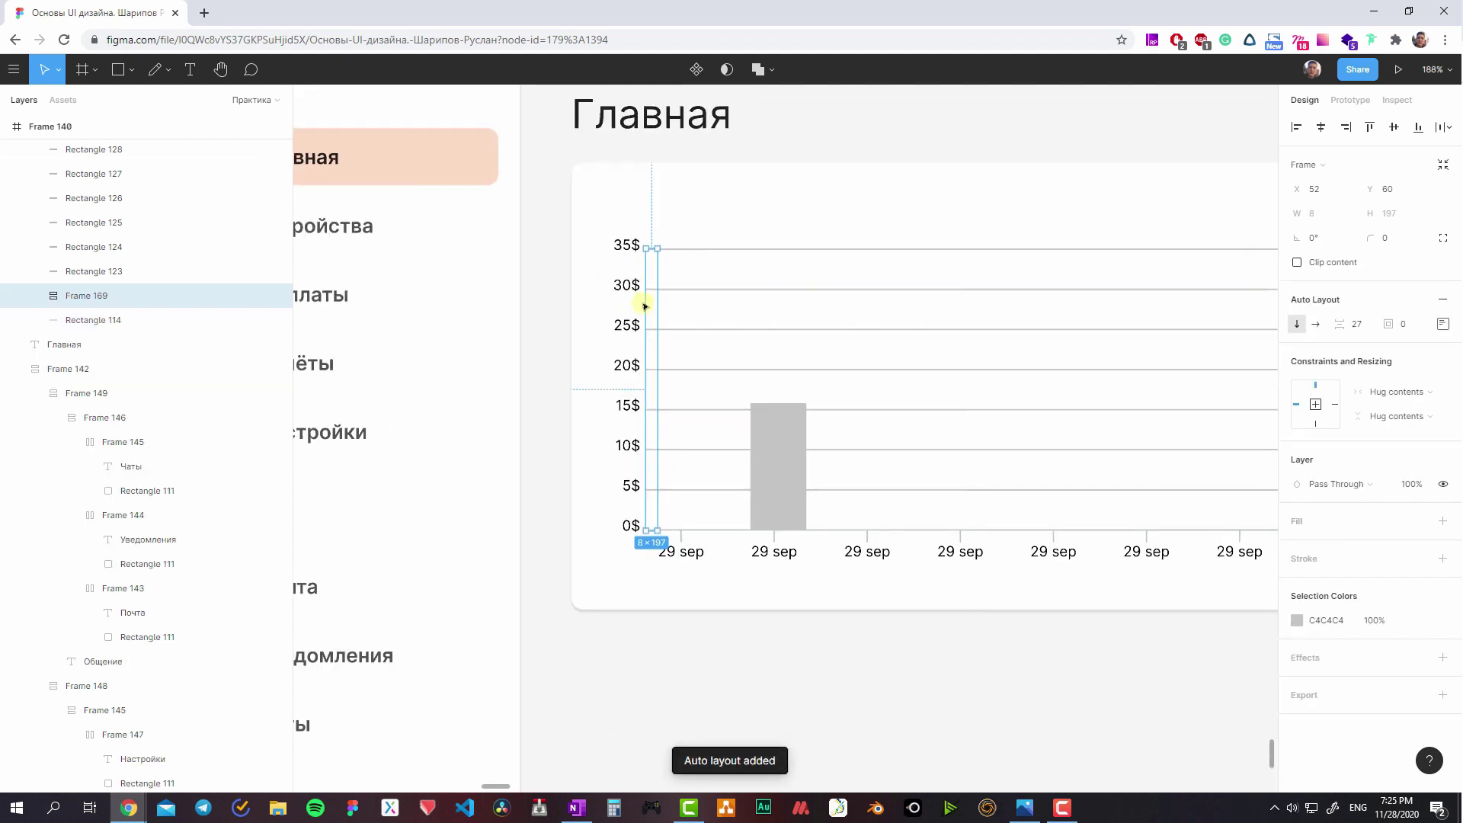
pyautogui.scroll(-1, 790, 244)
pyautogui.hscroll(-3, 876, 282)
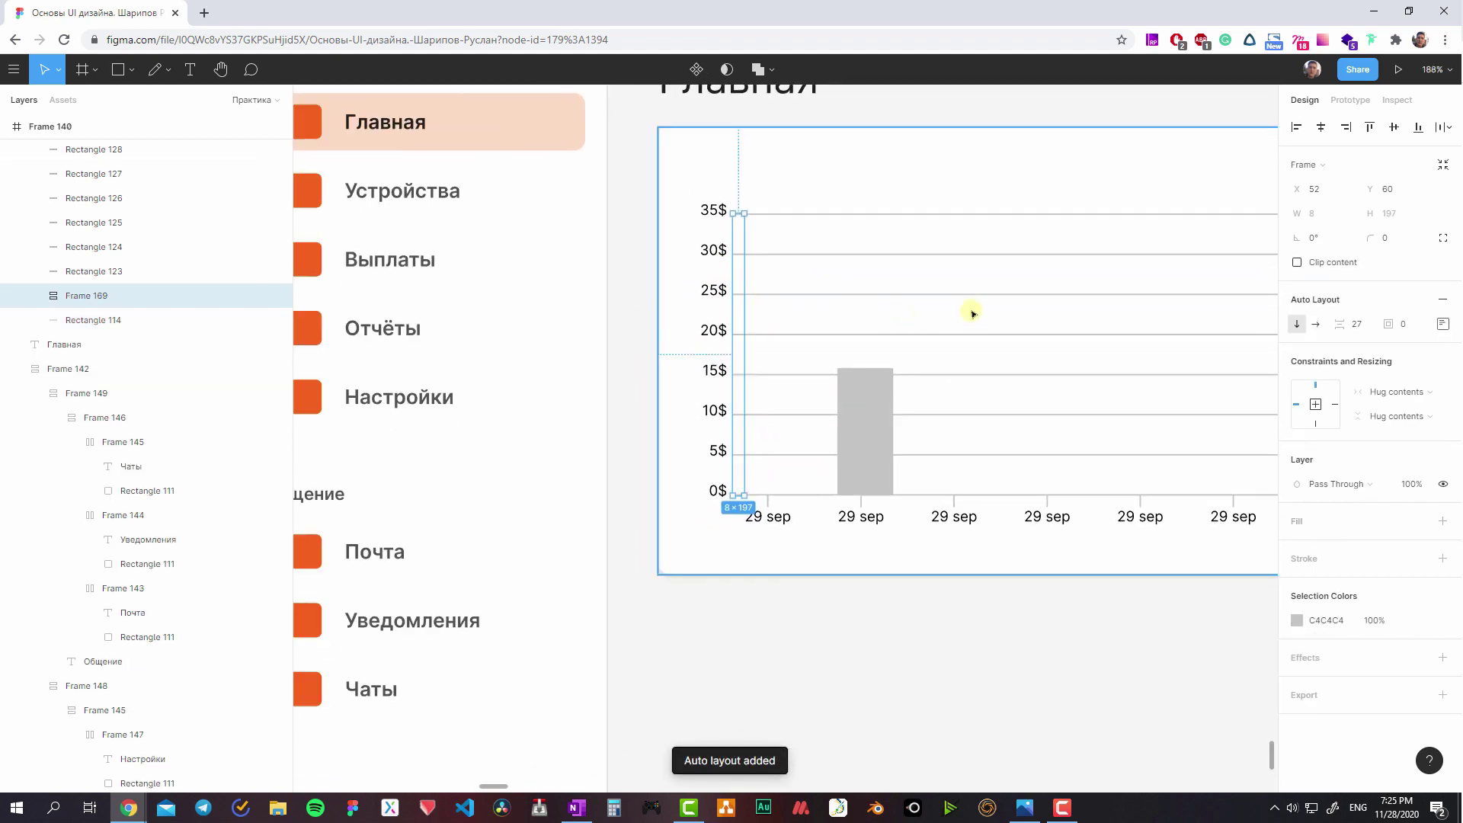
pyautogui.hotkey('ctrl', 'v')
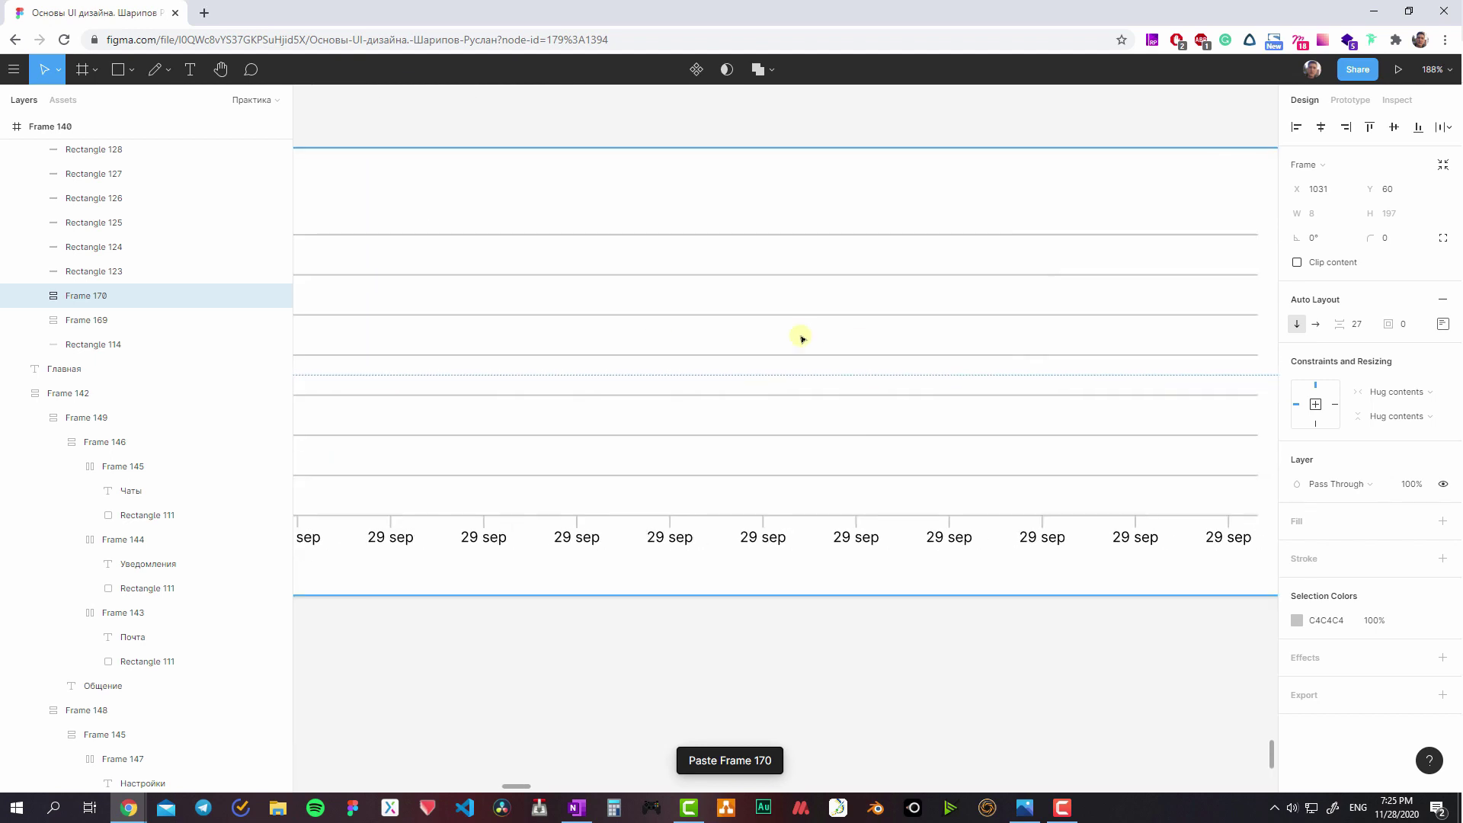
pyautogui.hotkey('shift', 'Left')
pyautogui.press('Left')
pyautogui.press('Left')
pyautogui.press('Left')
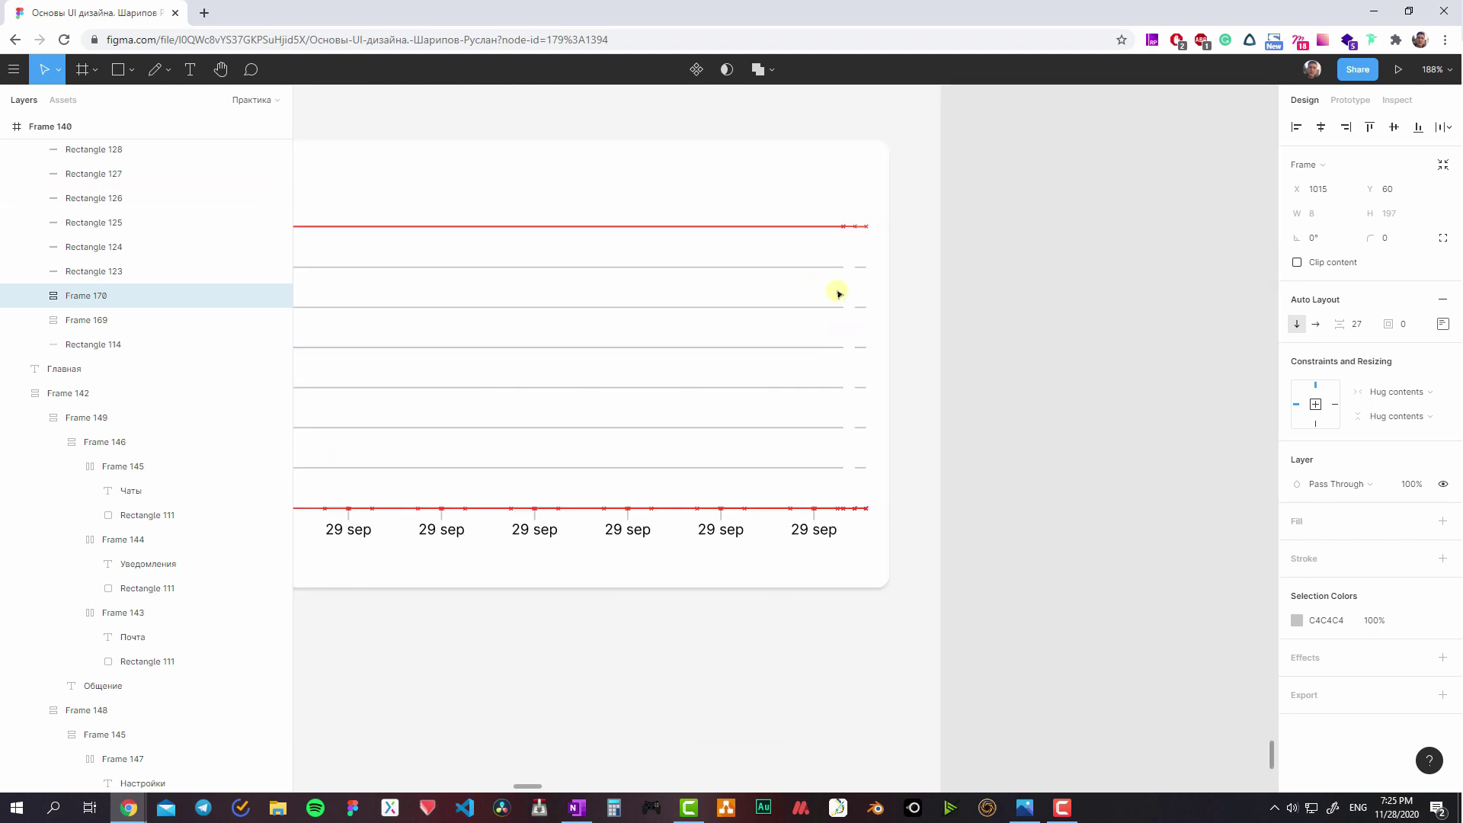
pyautogui.press('Left')
pyautogui.press('Left')
pyautogui.press('Left')
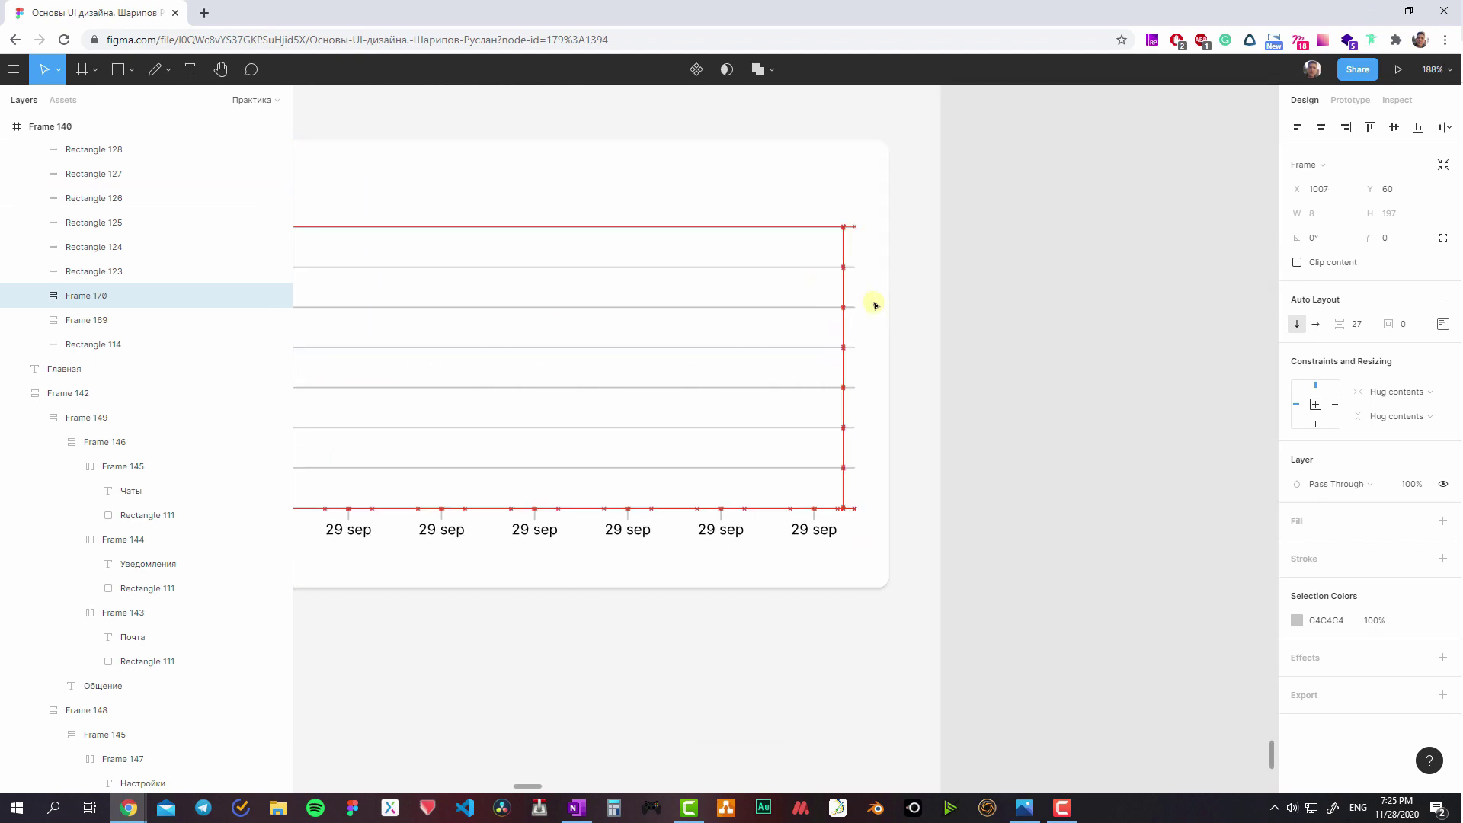
# - Group the eight horizontal grid lines into one 947×197 frame
pyautogui.click(912, 501)
pyautogui.keyDown('shift'); pyautogui.click(915, 461); pyautogui.keyUp('shift')
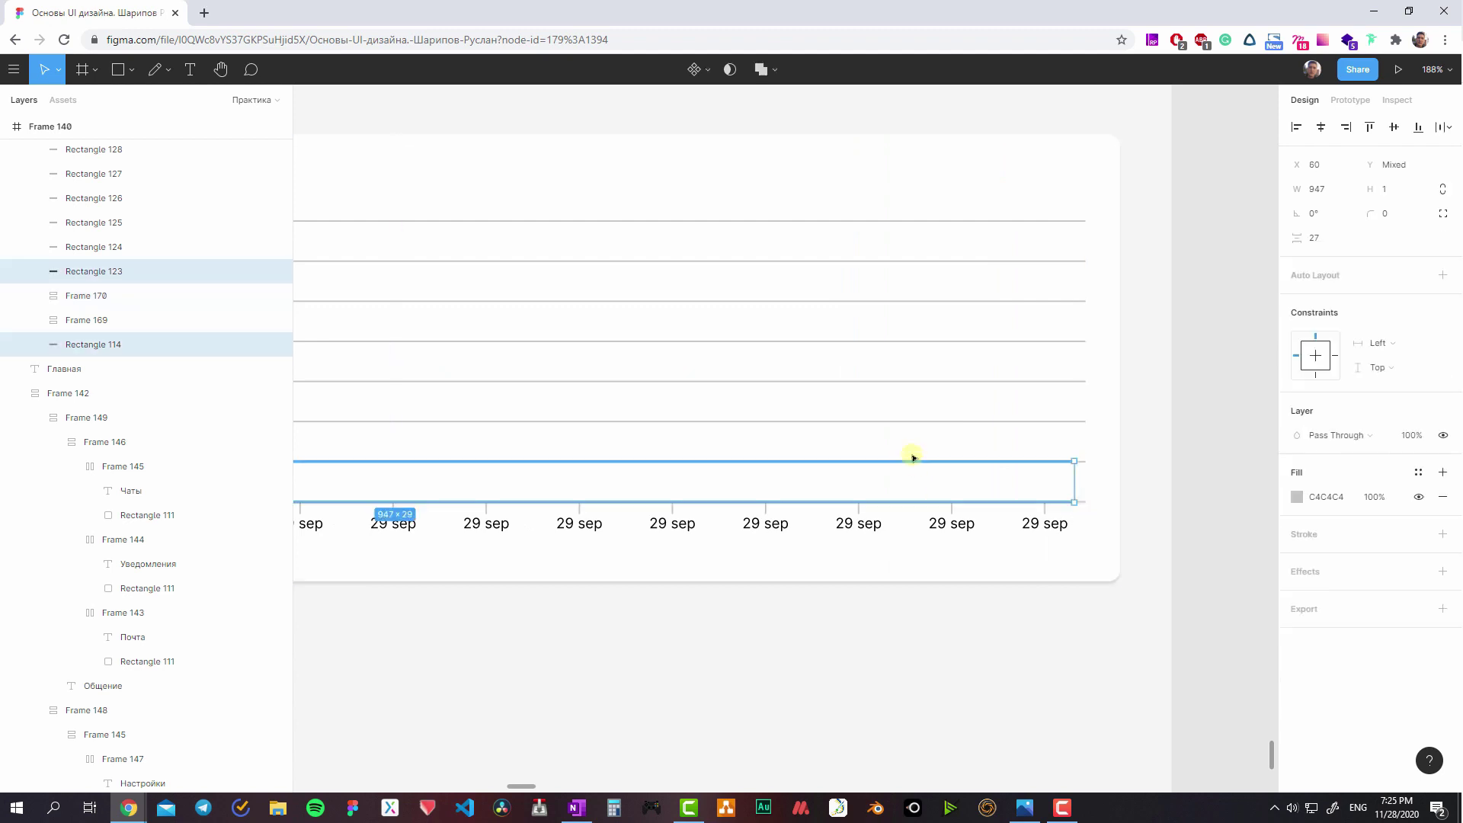
pyautogui.keyDown('shift'); pyautogui.click(924, 422); pyautogui.keyUp('shift')
pyautogui.keyDown('shift'); pyautogui.click(930, 381); pyautogui.keyUp('shift')
pyautogui.keyDown('shift'); pyautogui.click(944, 341); pyautogui.keyUp('shift')
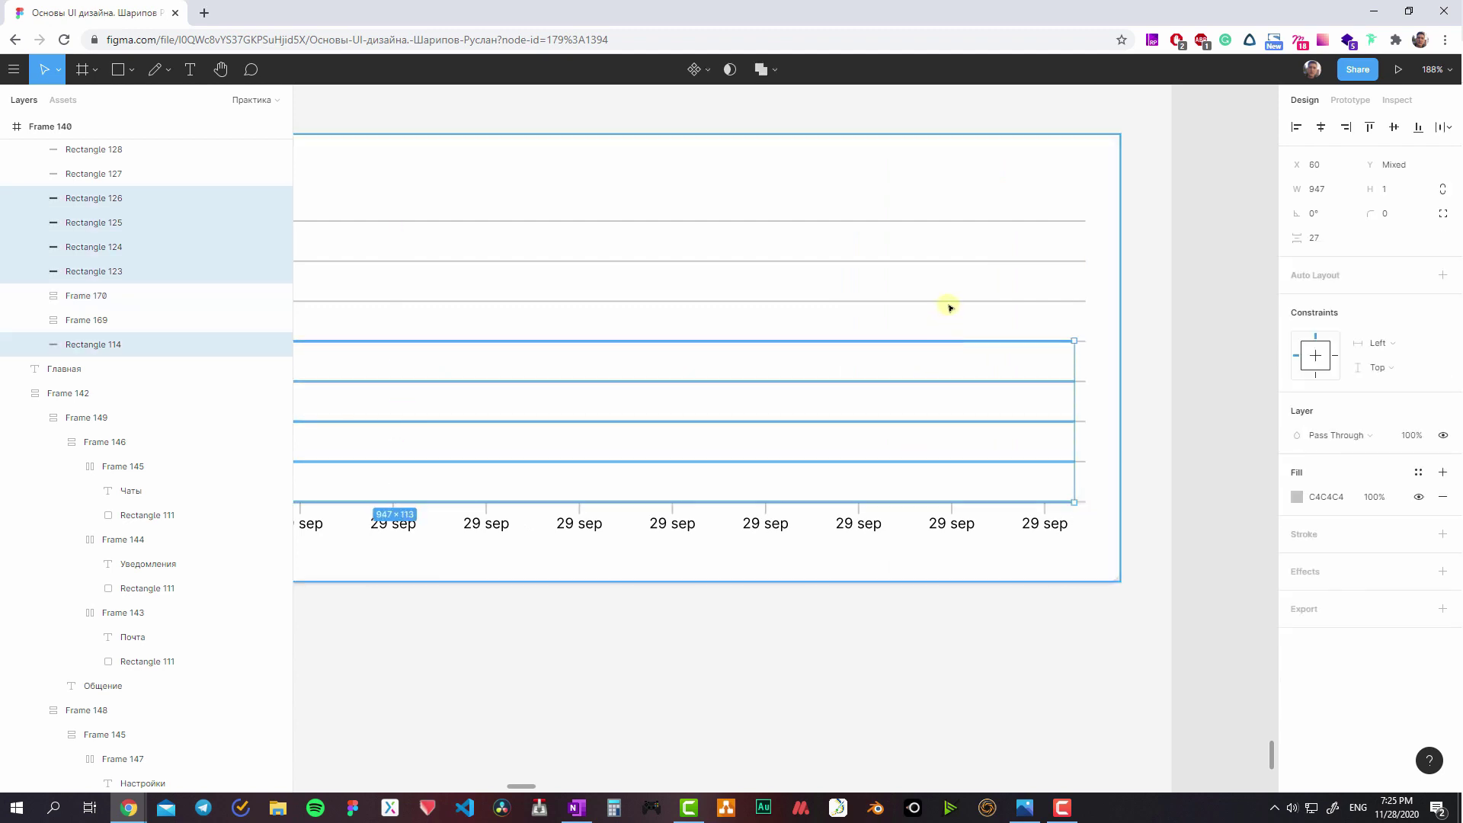
pyautogui.keyDown('shift'); pyautogui.click(948, 301); pyautogui.keyUp('shift')
pyautogui.keyDown('shift'); pyautogui.click(950, 261); pyautogui.keyUp('shift')
pyautogui.keyDown('shift'); pyautogui.click(953, 222); pyautogui.keyUp('shift')
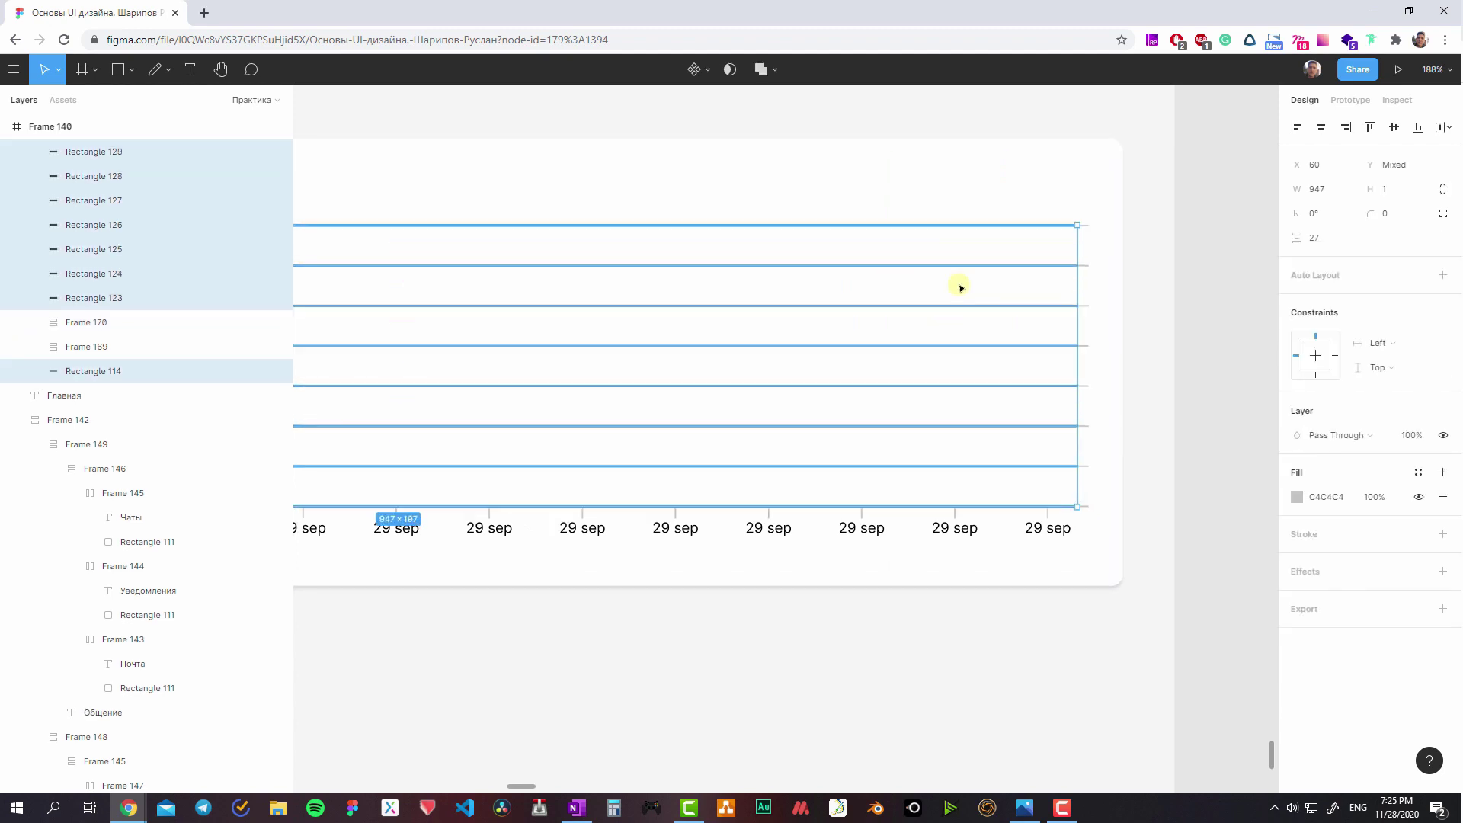
pyautogui.hscroll(-3, 991, 282)
pyautogui.hotkey('ctrl', 'alt', 'g')
pyautogui.hscroll(-5, 1013, 337)
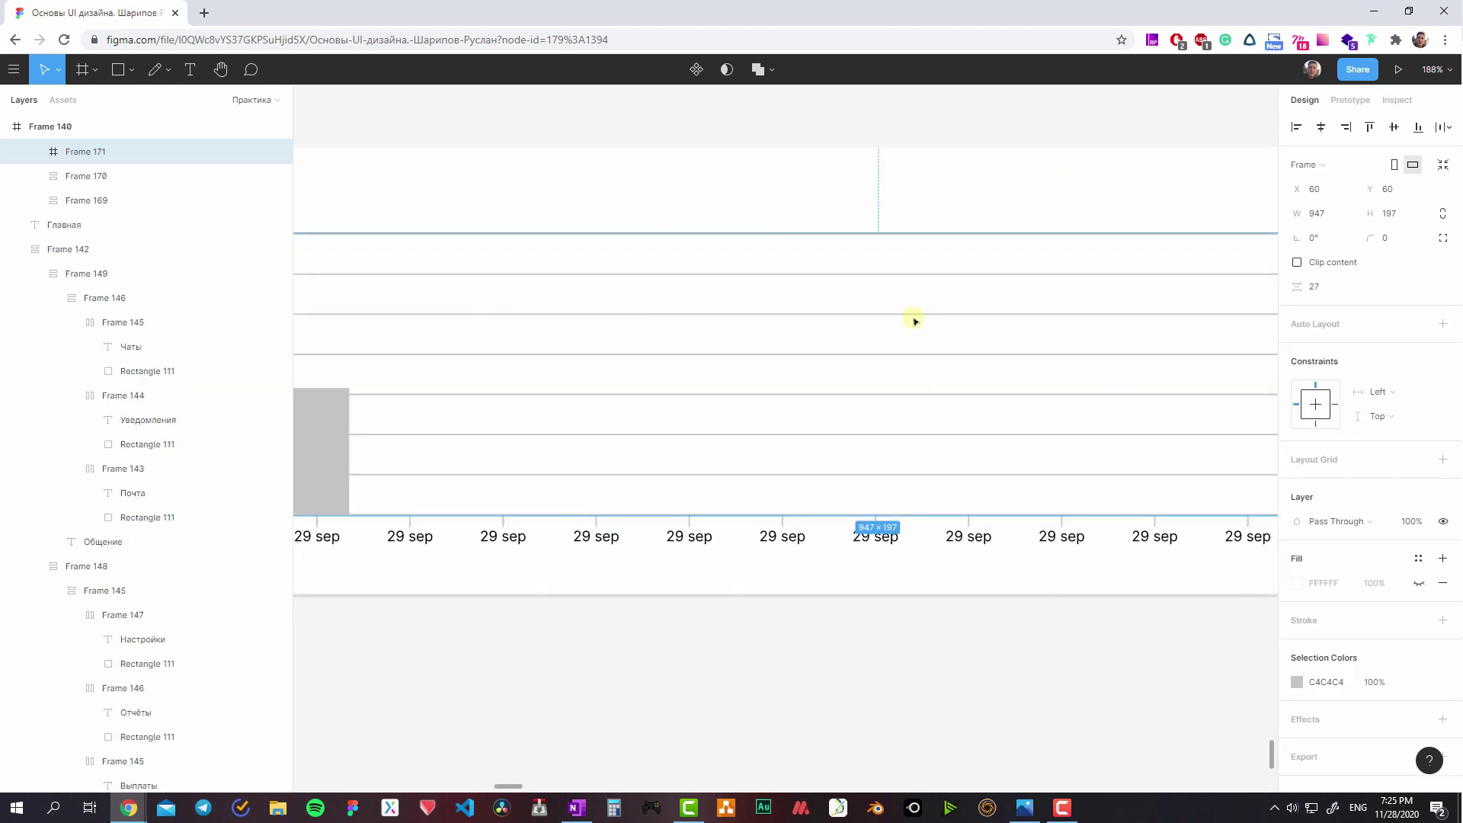
pyautogui.hscroll(-5, 686, 366)
pyautogui.scroll(-1, 686, 366)
pyautogui.keyDown('shift'); pyautogui.click(706, 418); pyautogui.keyUp('shift')
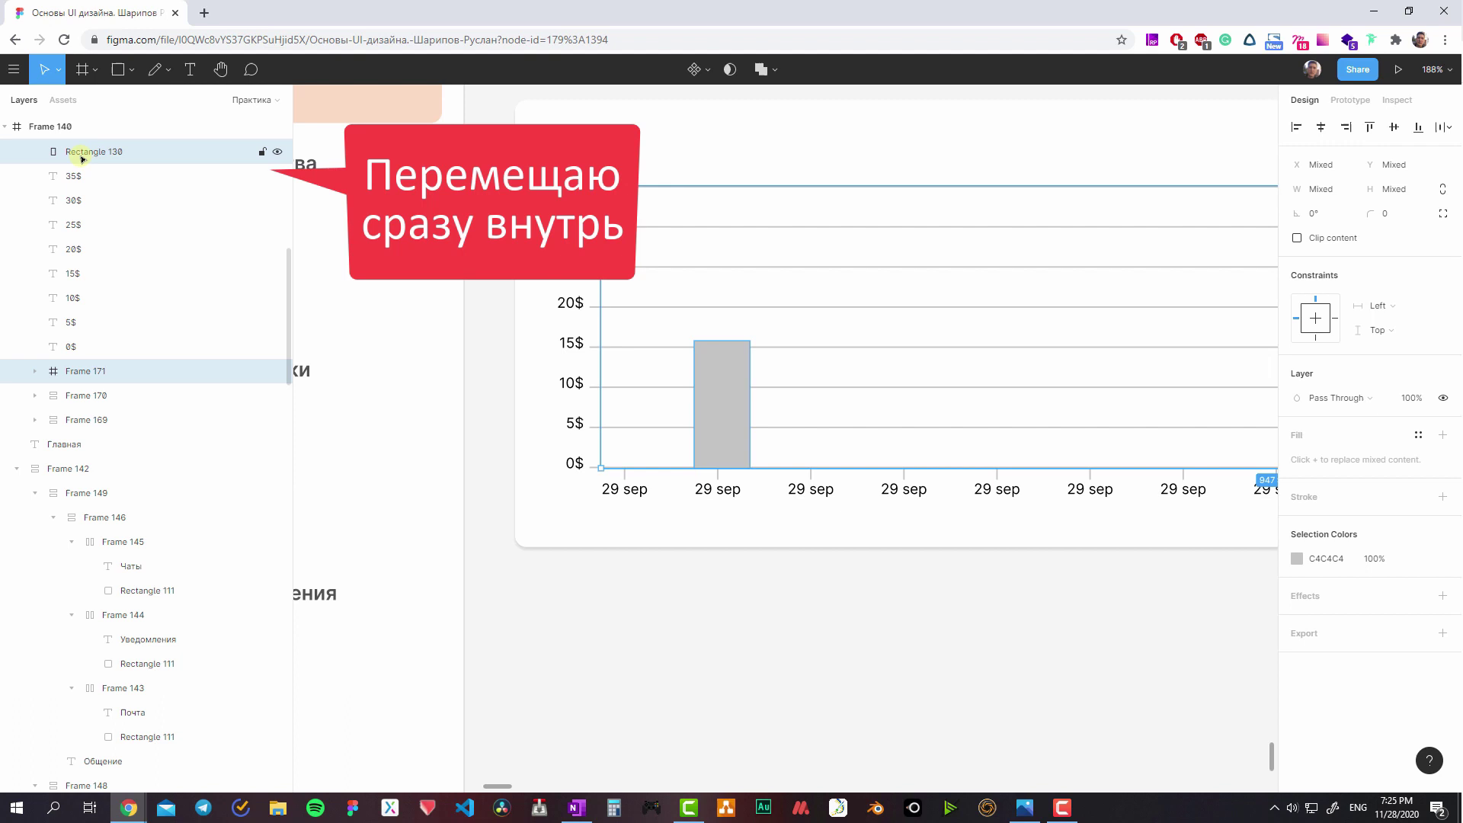
# - Move the grey bar Rectangle 130 inside the grid-lines Frame 171
pyautogui.moveTo(82, 157); pyautogui.dragTo(108, 329)
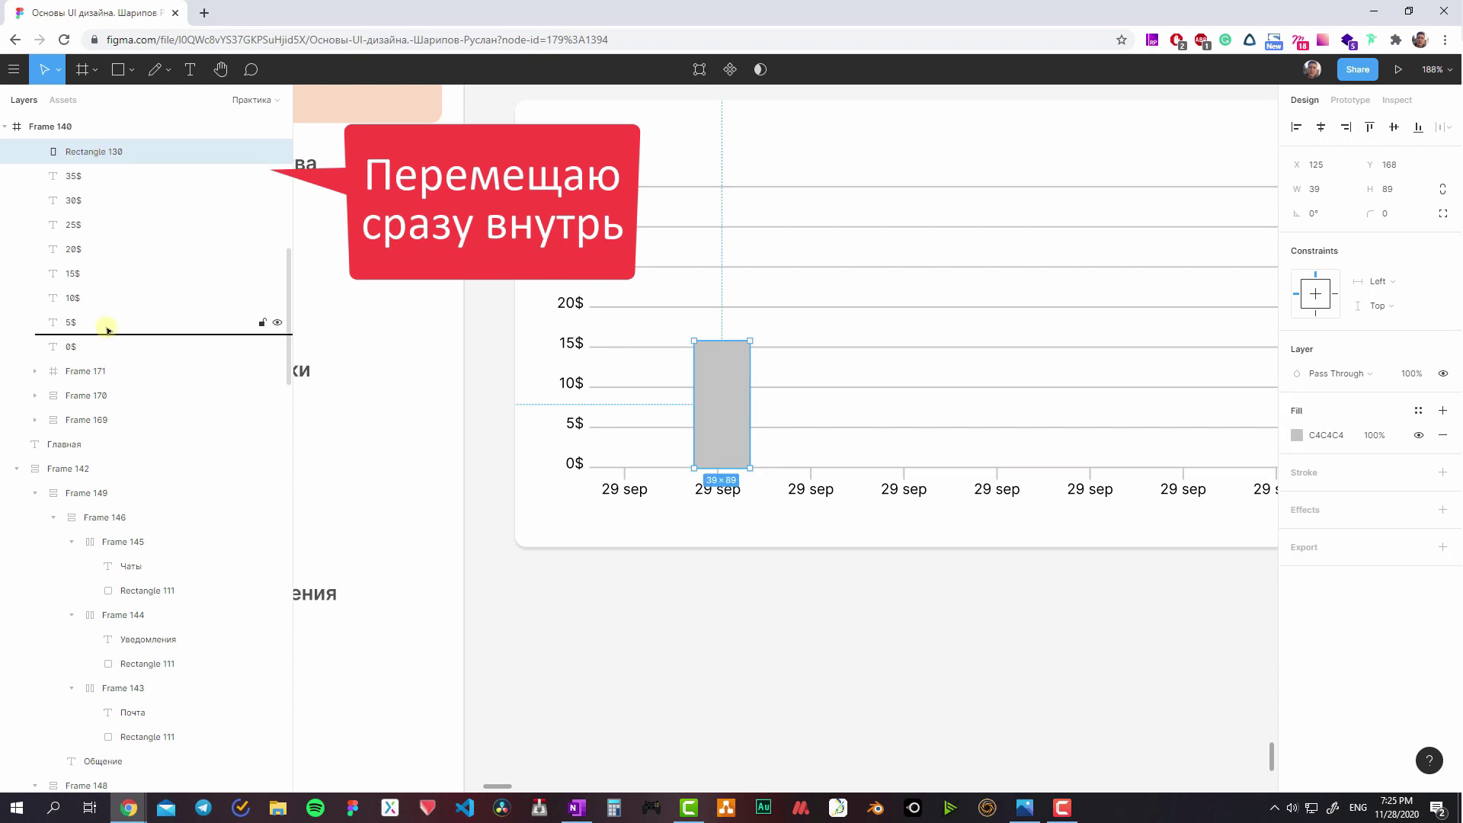
pyautogui.hscroll(-3, 685, 458)
pyautogui.scroll(1, 686, 457)
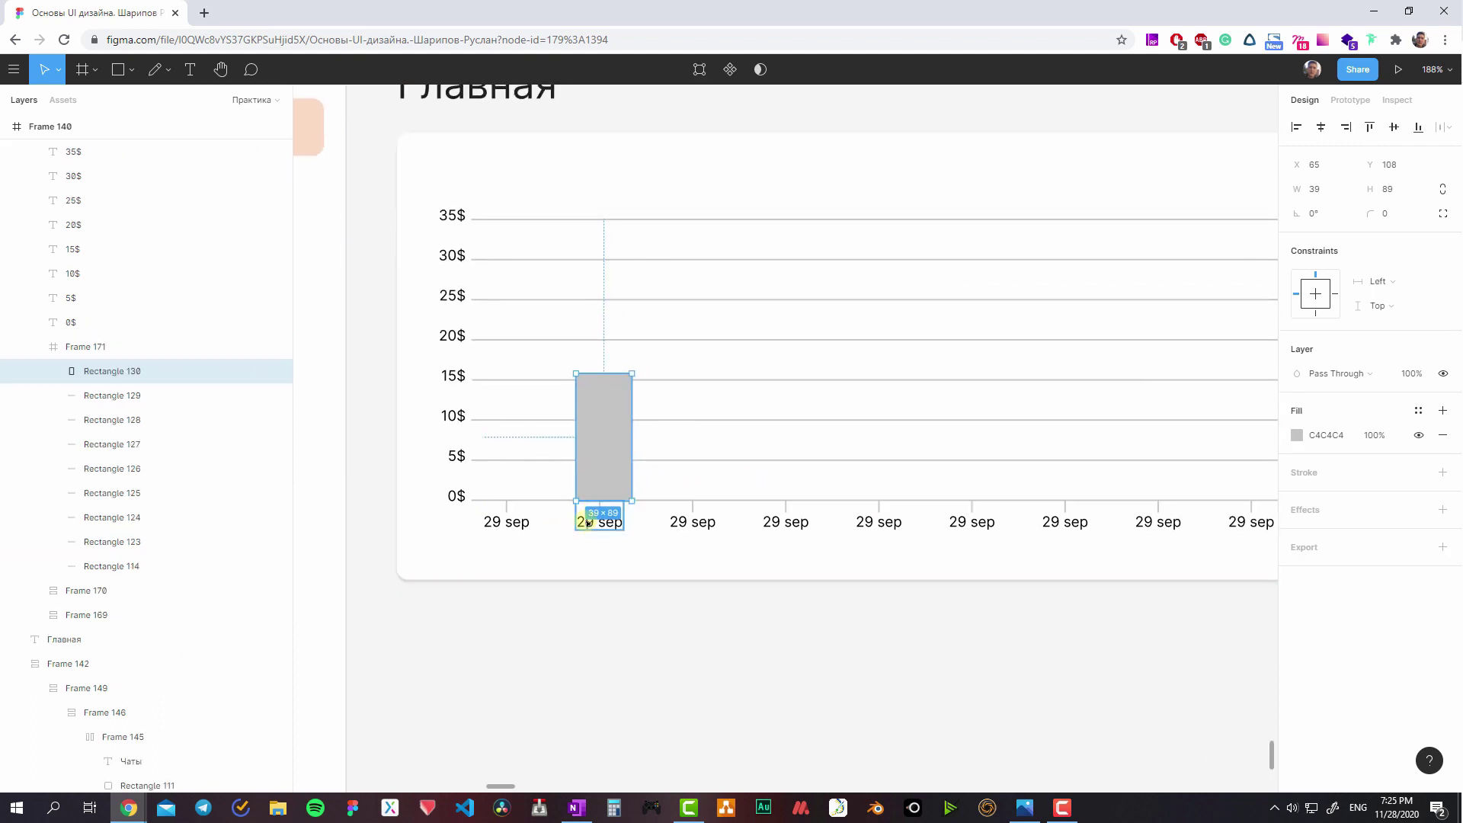
# - Select 29 sep date labels and the bottom axis line along the chart
pyautogui.click(507, 521)
pyautogui.click(563, 504)
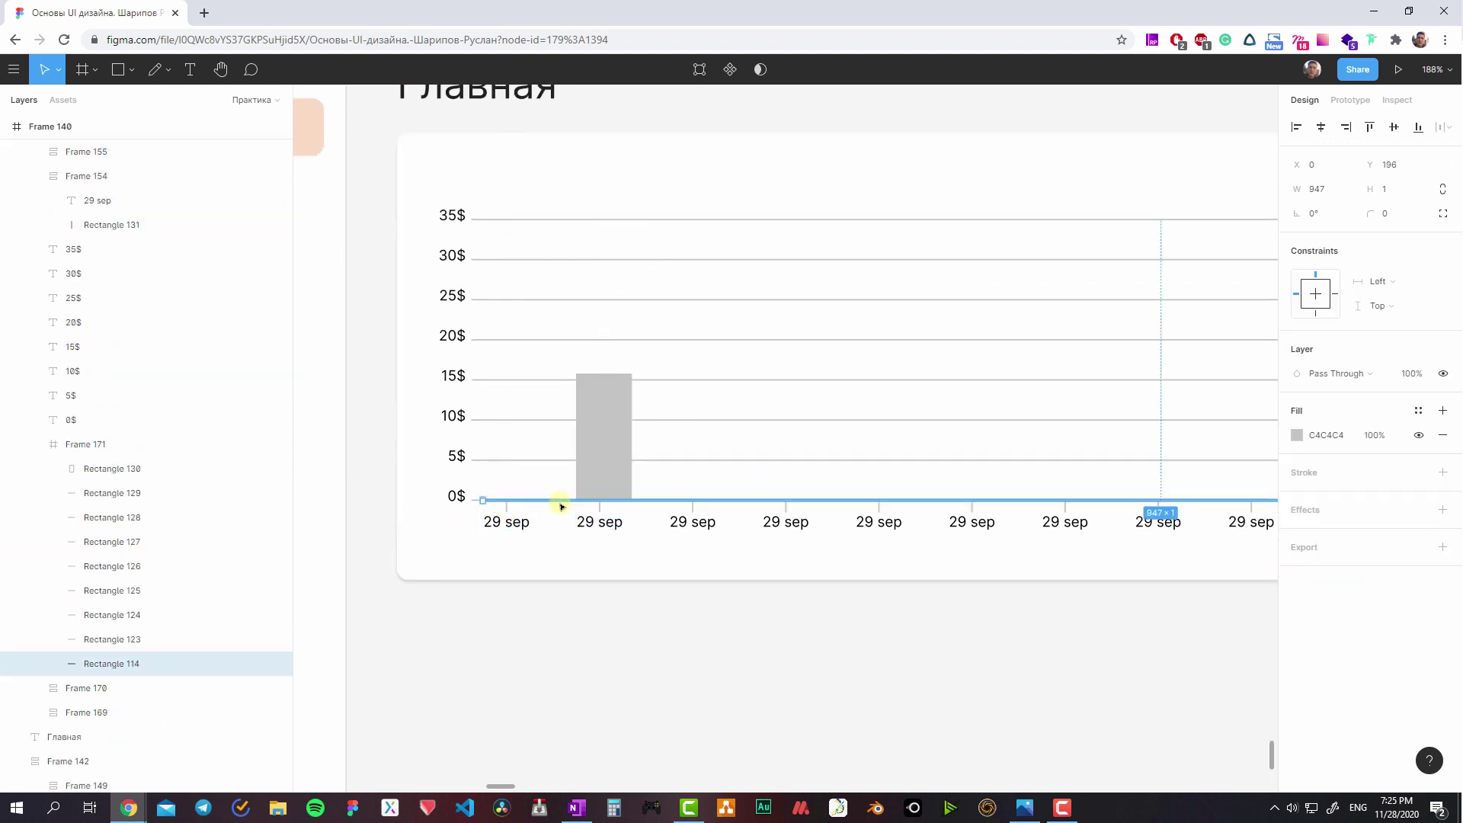
pyautogui.hscroll(5, 930, 523)
pyautogui.hscroll(3, 882, 526)
pyautogui.keyDown('ctrl'); pyautogui.scroll(3, 796, 514); pyautogui.keyUp('ctrl')
pyautogui.keyDown('ctrl'); pyautogui.scroll(1, 797, 515); pyautogui.keyUp('ctrl')
pyautogui.click(810, 491)
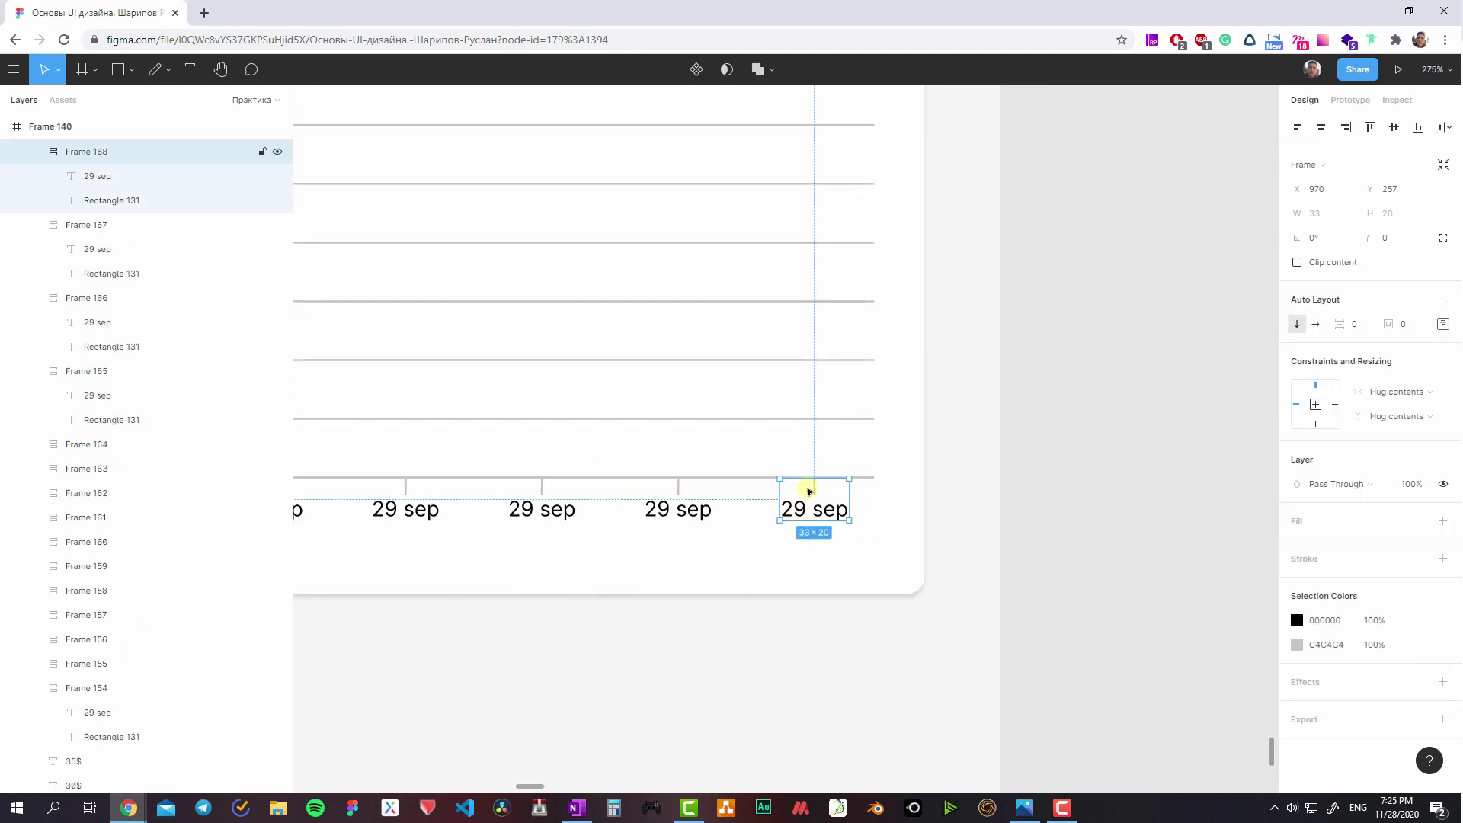
pyautogui.keyDown('shift'); pyautogui.click(735, 478); pyautogui.keyUp('shift')
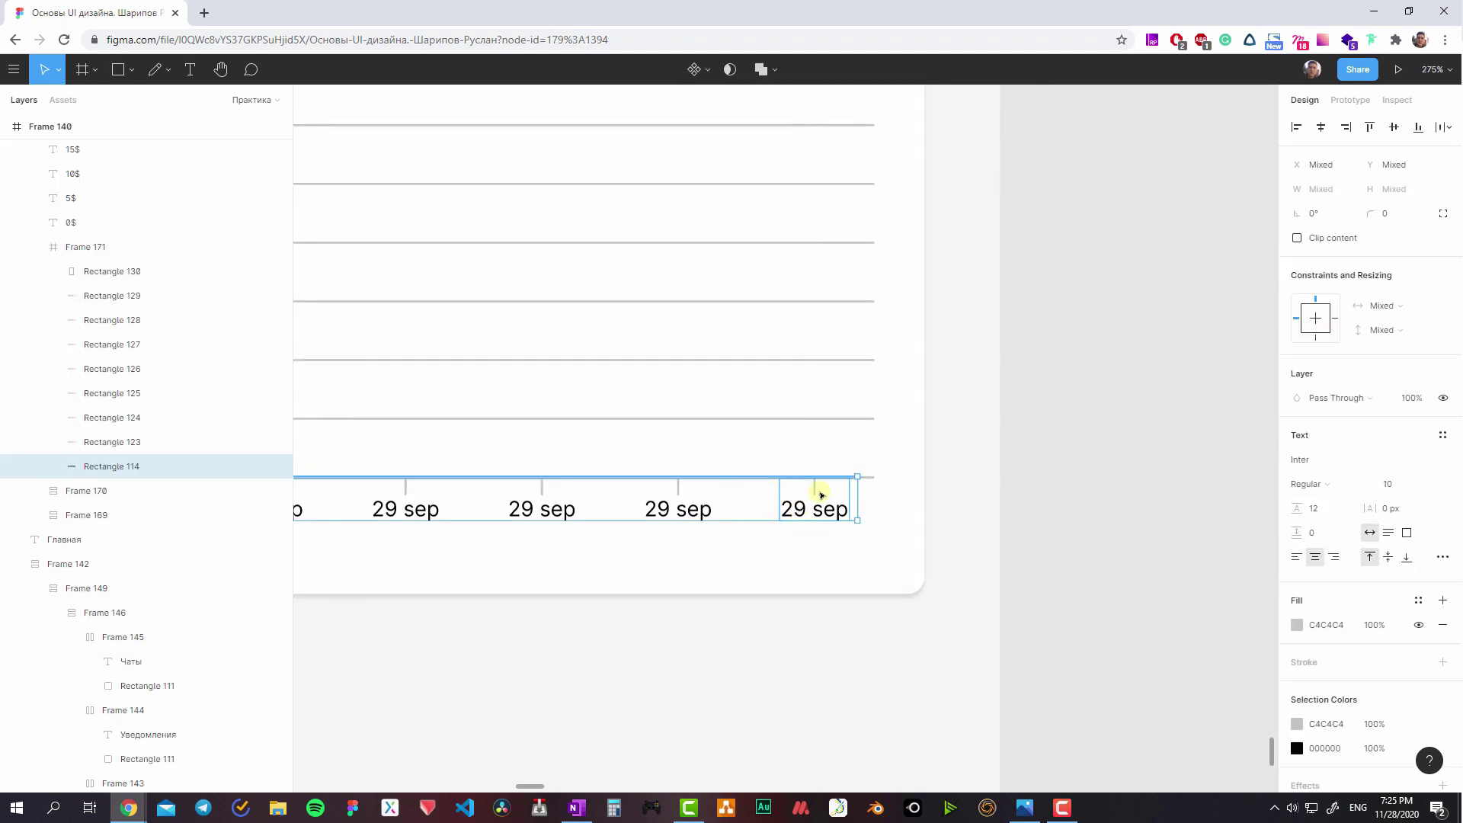
pyautogui.keyDown('ctrl'); pyautogui.scroll(5, 820, 495); pyautogui.keyUp('ctrl')
# - Multi-select the 29 sep date labels across the right part of the axis
pyautogui.click(831, 508)
pyautogui.keyDown('ctrl'); pyautogui.scroll(-5, 831, 508); pyautogui.keyUp('ctrl')
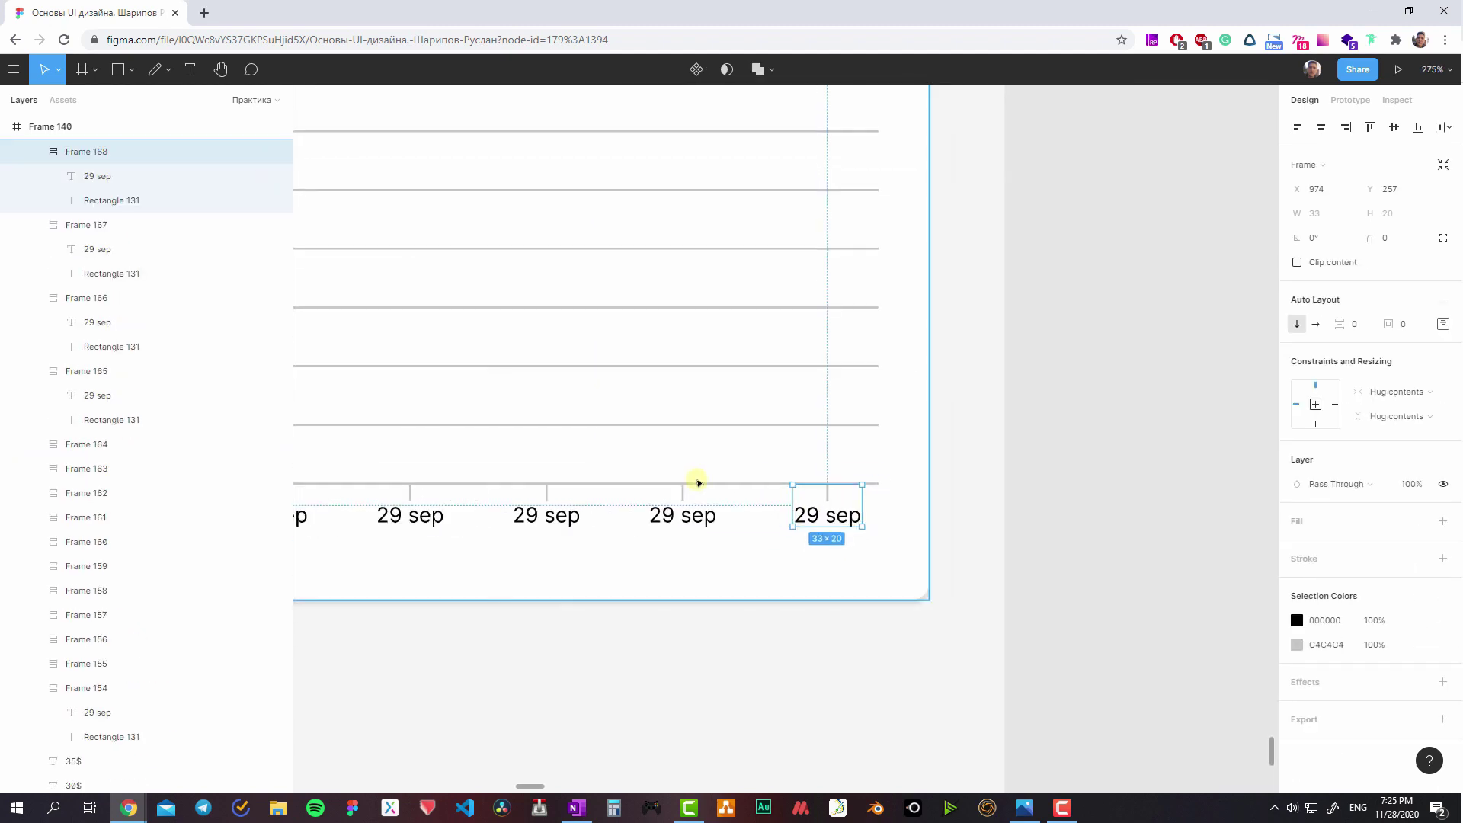
pyautogui.keyDown('shift'); pyautogui.click(983, 518); pyautogui.keyUp('shift')
pyautogui.keyDown('shift'); pyautogui.click(899, 519); pyautogui.keyUp('shift')
pyautogui.keyDown('shift'); pyautogui.click(744, 512); pyautogui.keyUp('shift')
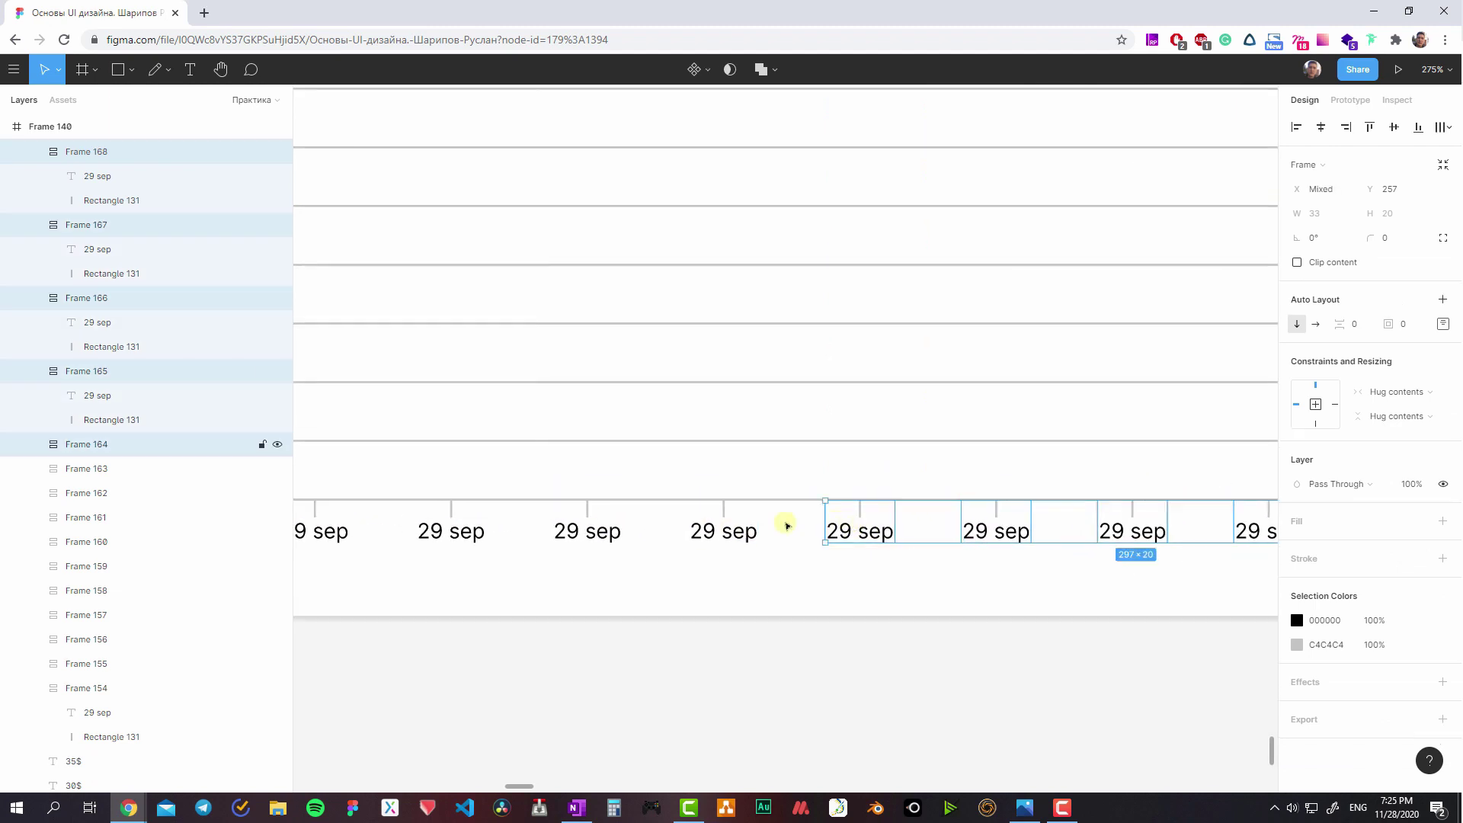
pyautogui.keyDown('shift'); pyautogui.click(875, 529); pyautogui.keyUp('shift')
pyautogui.keyDown('shift'); pyautogui.click(771, 542); pyautogui.keyUp('shift')
pyautogui.keyDown('shift'); pyautogui.click(870, 523); pyautogui.keyUp('shift')
pyautogui.keyDown('shift'); pyautogui.click(754, 542); pyautogui.keyUp('shift')
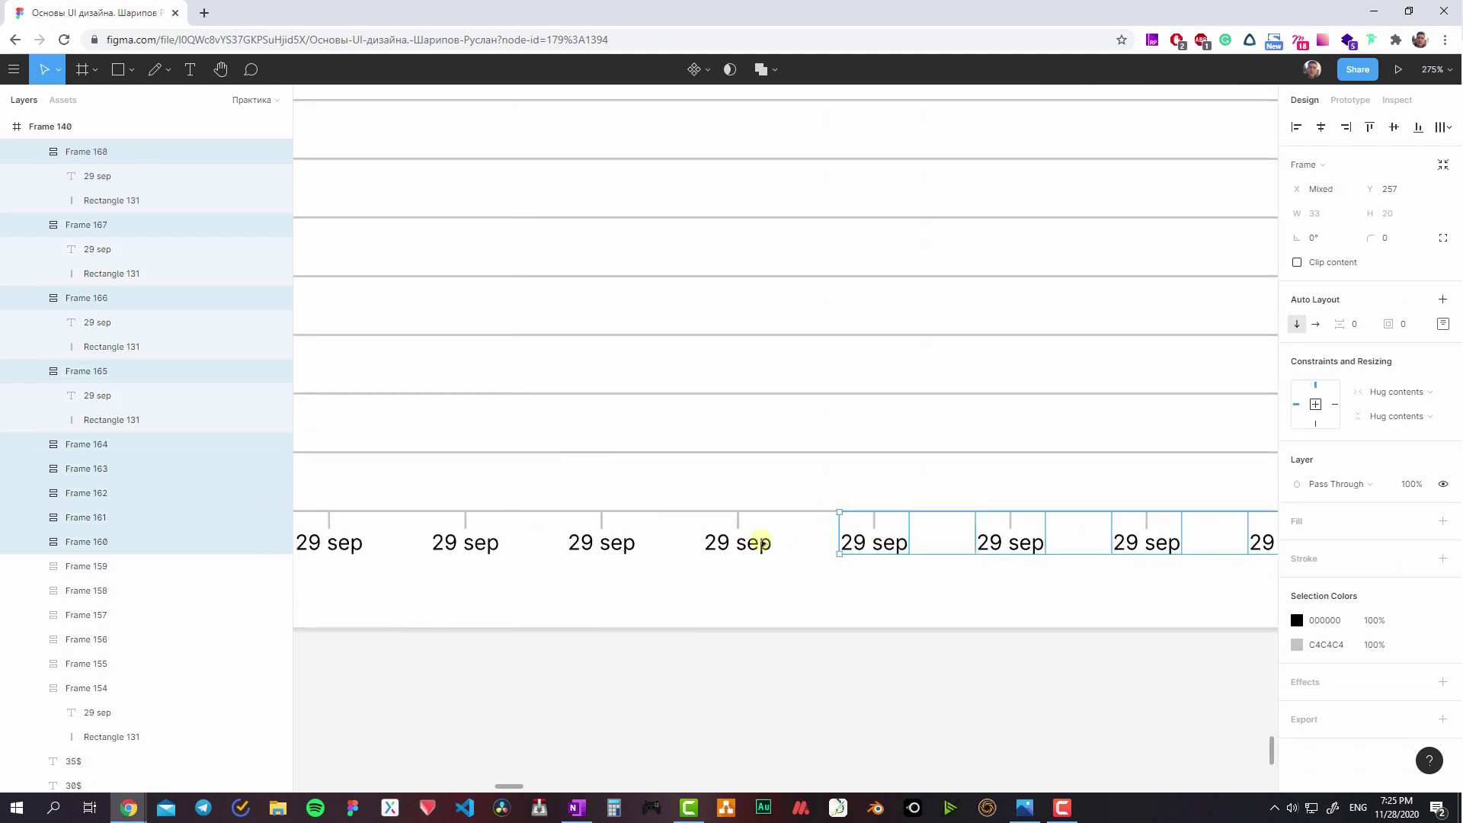
pyautogui.keyDown('shift'); pyautogui.click(855, 523); pyautogui.keyUp('shift')
pyautogui.keyDown('shift'); pyautogui.click(679, 525); pyautogui.keyUp('shift')
pyautogui.keyDown('shift'); pyautogui.click(813, 524); pyautogui.keyUp('shift')
# - Add the leftmost date labels and wrap all of them in a horizontal auto-layout row
pyautogui.hscroll(-3, 813, 524)
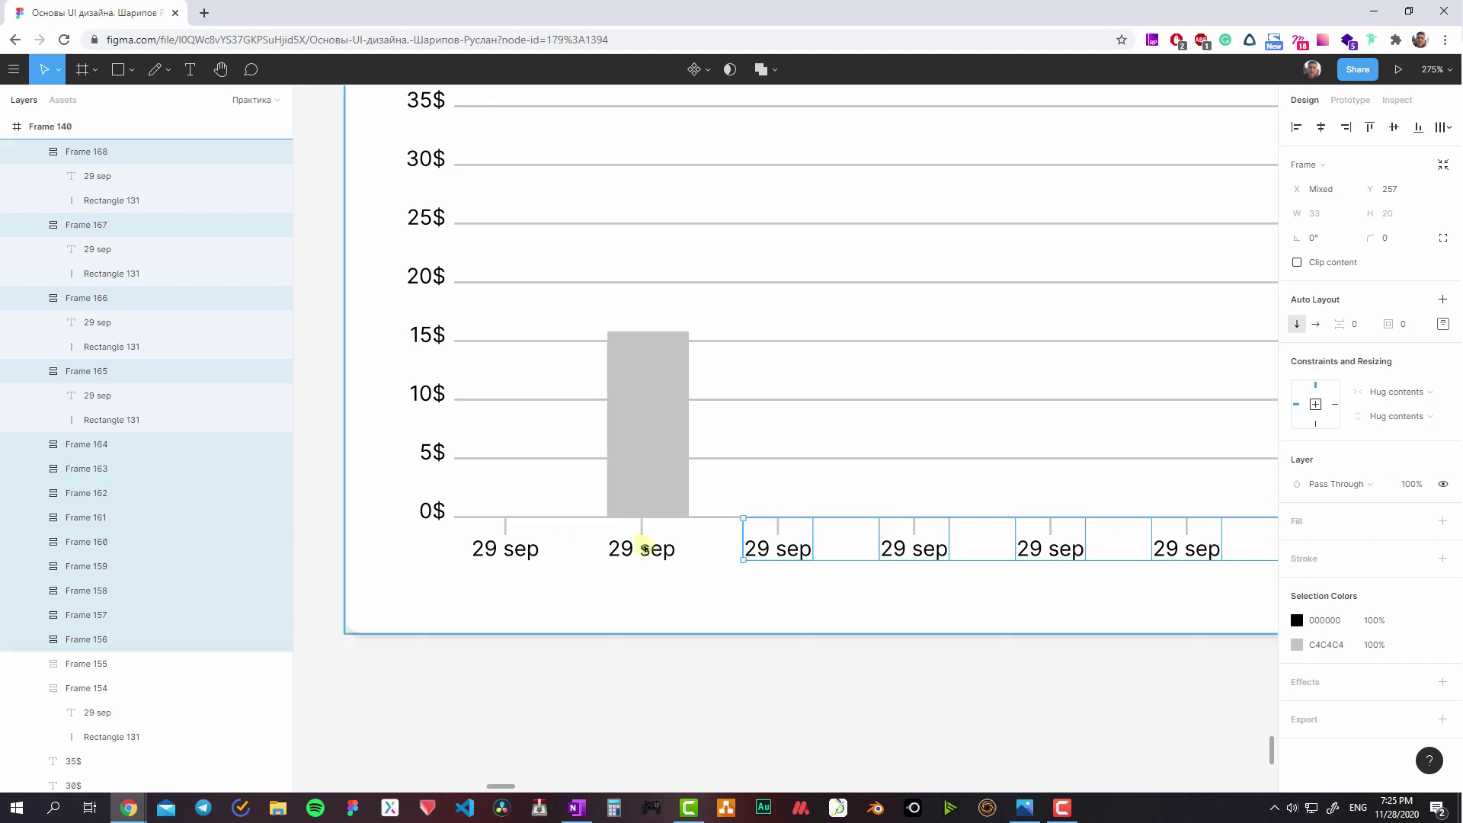
pyautogui.keyDown('shift'); pyautogui.click(503, 541); pyautogui.keyUp('shift')
pyautogui.keyDown('shift'); pyautogui.click(565, 538); pyautogui.keyUp('shift')
pyautogui.hotkey('shift', 'a')
# - Widen the date row's auto-layout spacing to 32 px, making it 943 px wide
pyautogui.keyDown('ctrl'); pyautogui.scroll(-2, 966, 527); pyautogui.keyUp('ctrl')
pyautogui.keyDown('ctrl'); pyautogui.scroll(2, 966, 528); pyautogui.keyUp('ctrl')
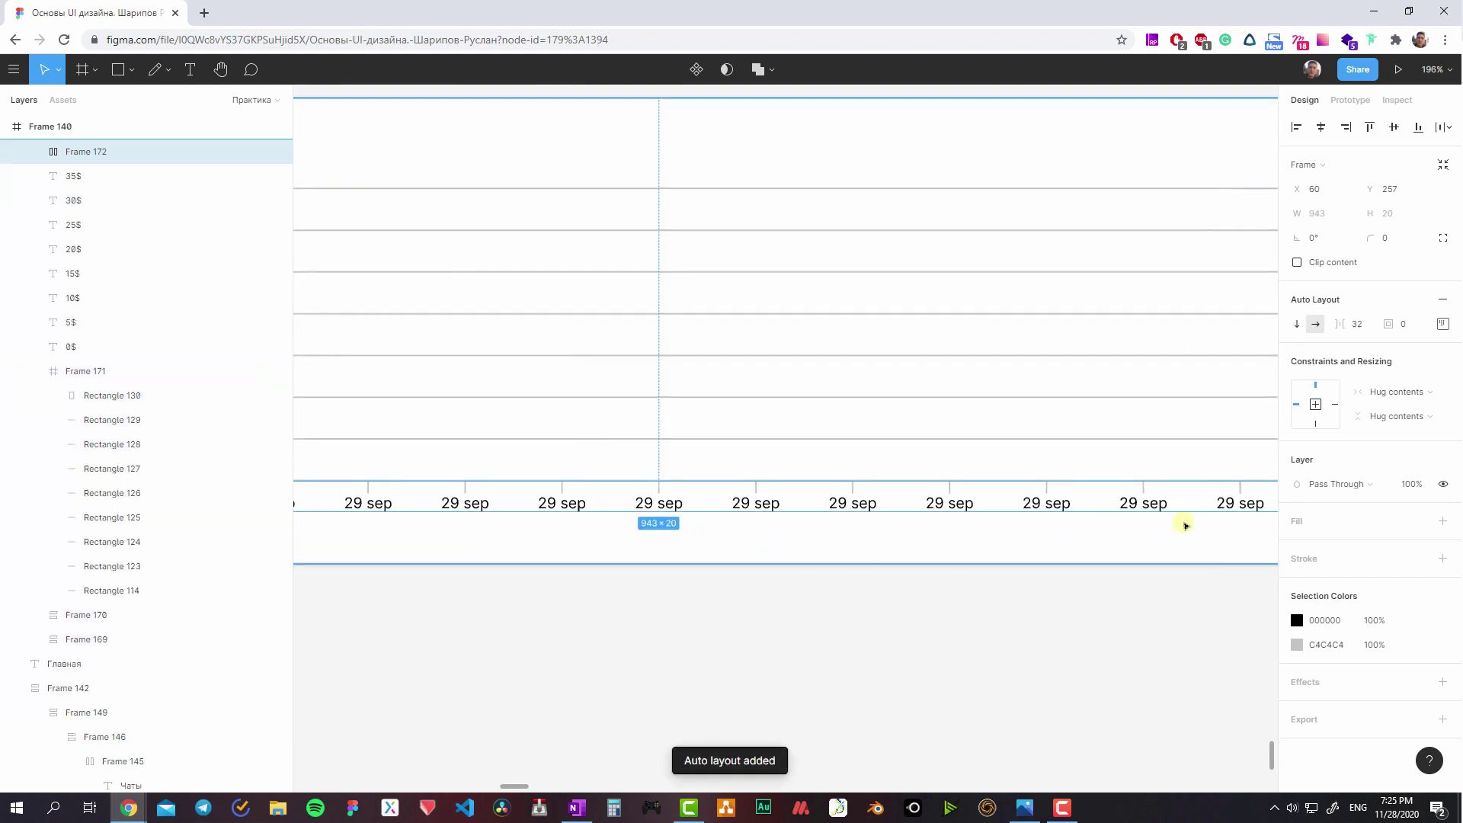
pyautogui.keyDown('ctrl'); pyautogui.scroll(2, 1185, 523); pyautogui.keyUp('ctrl')
pyautogui.keyDown('ctrl'); pyautogui.scroll(2, 807, 467); pyautogui.keyUp('ctrl')
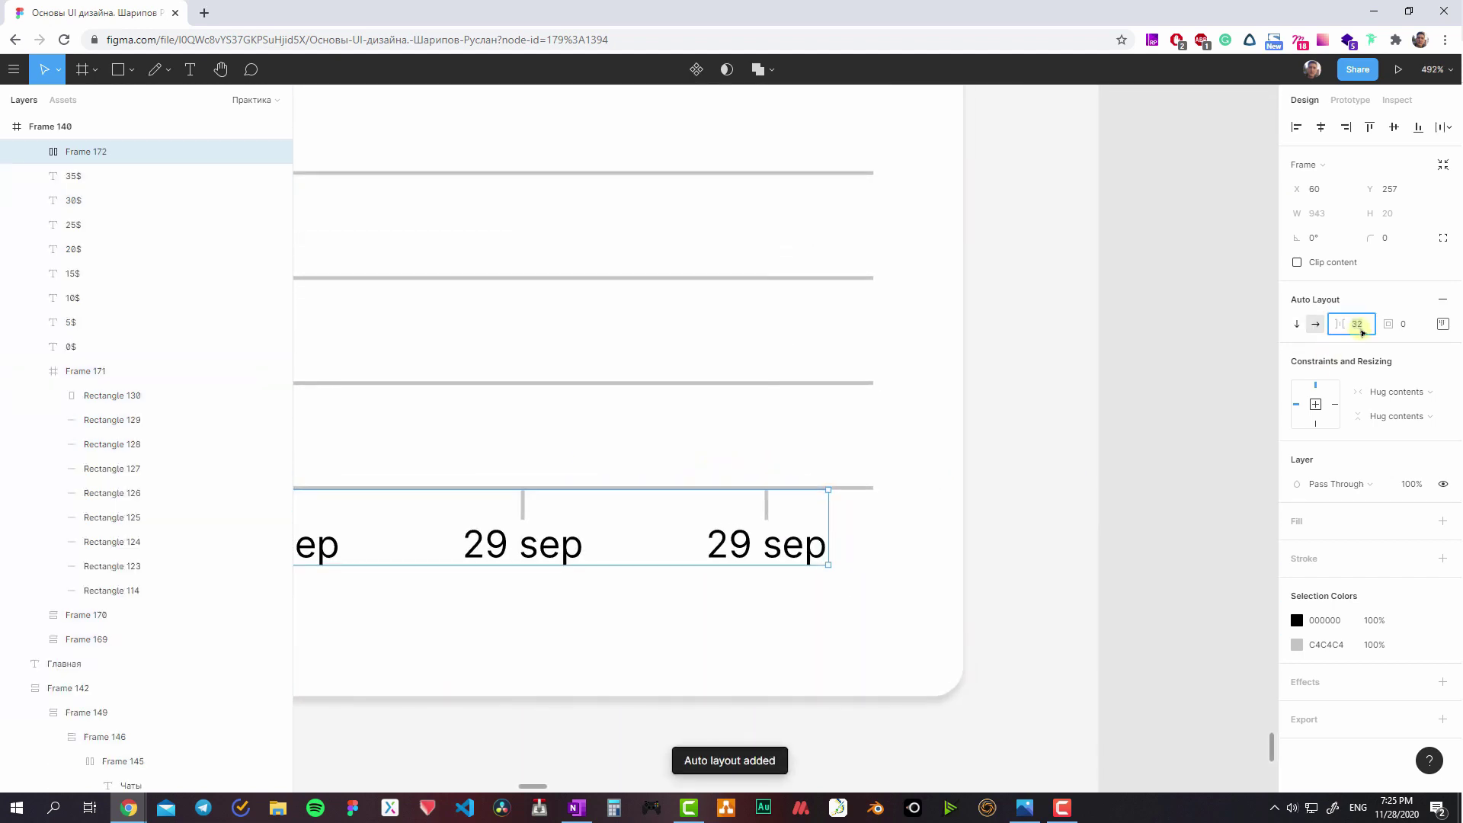
pyautogui.press('Up')
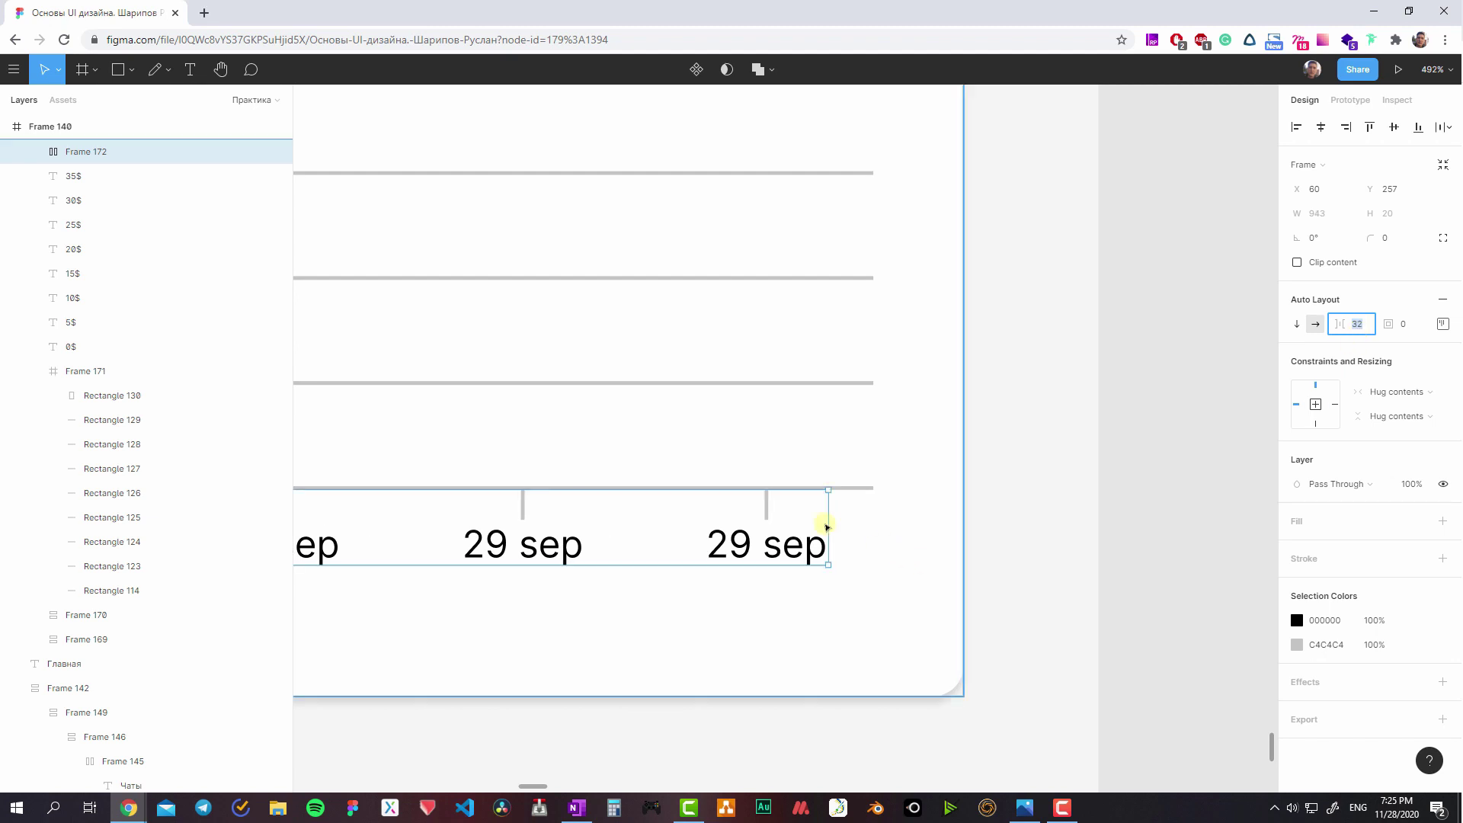
pyautogui.keyDown('ctrl'); pyautogui.scroll(-2, 592, 474); pyautogui.keyUp('ctrl')
pyautogui.keyDown('ctrl'); pyautogui.scroll(-1, 758, 431); pyautogui.keyUp('ctrl')
pyautogui.keyDown('ctrl'); pyautogui.scroll(-1, 674, 395); pyautogui.keyUp('ctrl')
pyautogui.keyDown('ctrl'); pyautogui.scroll(-1, 631, 383); pyautogui.keyUp('ctrl')
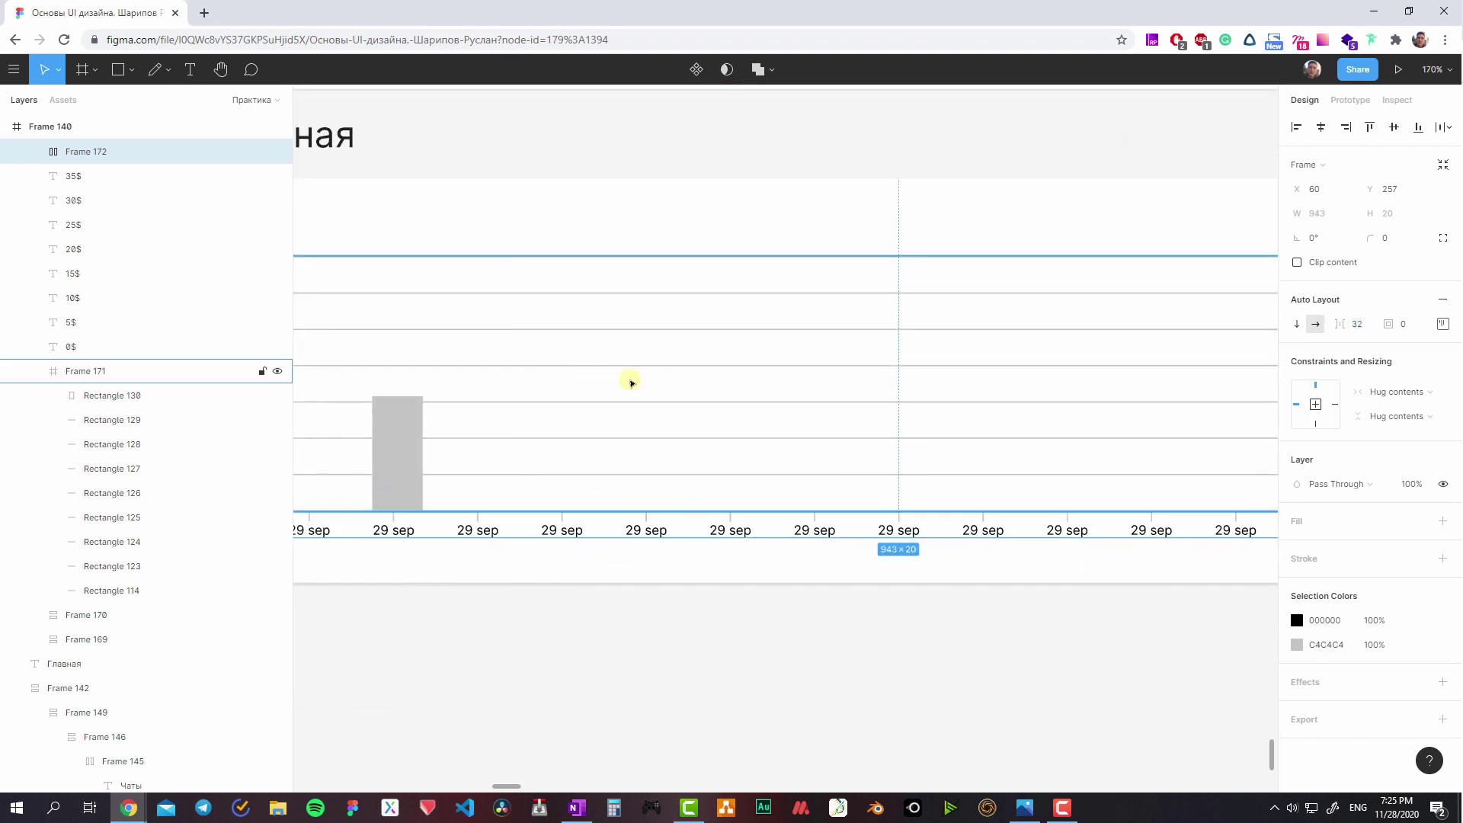
pyautogui.keyDown('ctrl'); pyautogui.scroll(-2, 686, 412); pyautogui.keyUp('ctrl')
pyautogui.click(839, 500)
pyautogui.keyDown('ctrl'); pyautogui.scroll(2, 823, 526); pyautogui.keyUp('ctrl')
# - Select the grey bar and duplicate it beside the first one
pyautogui.keyDown('shift'); pyautogui.click(777, 571); pyautogui.keyUp('shift')
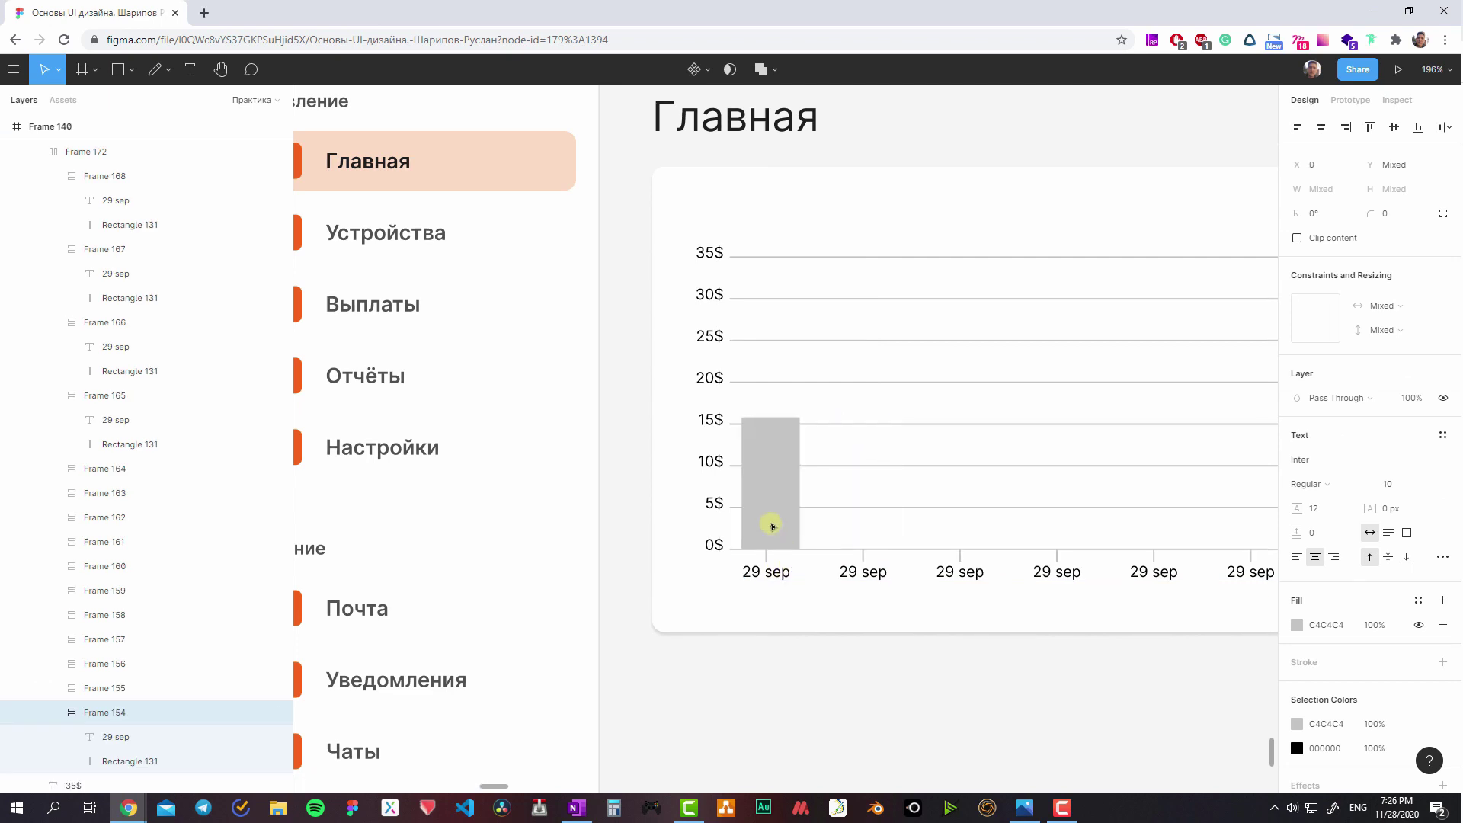
pyautogui.click(772, 526)
pyautogui.click(775, 571)
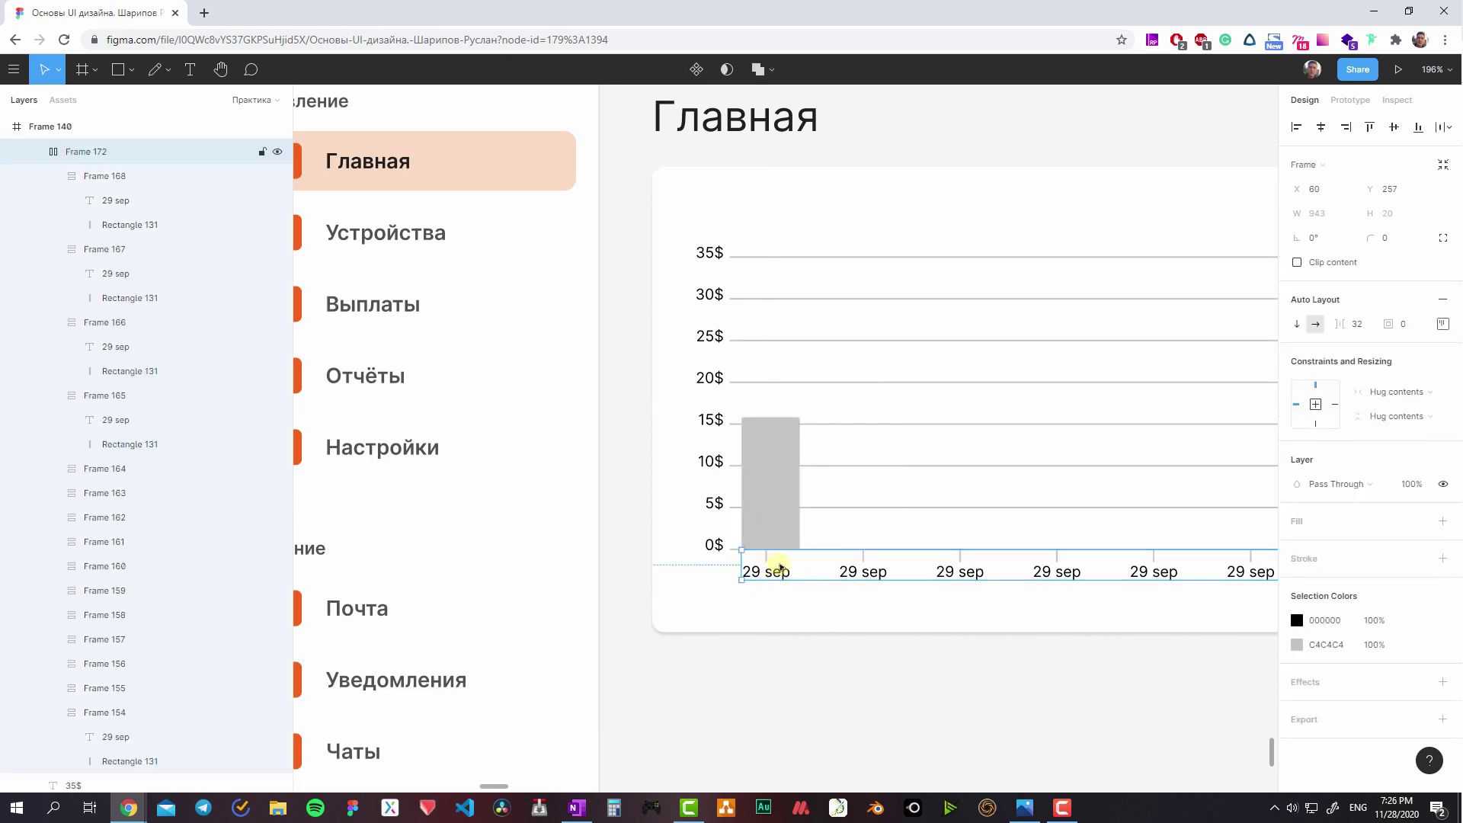
pyautogui.click(745, 527)
pyautogui.click(755, 502)
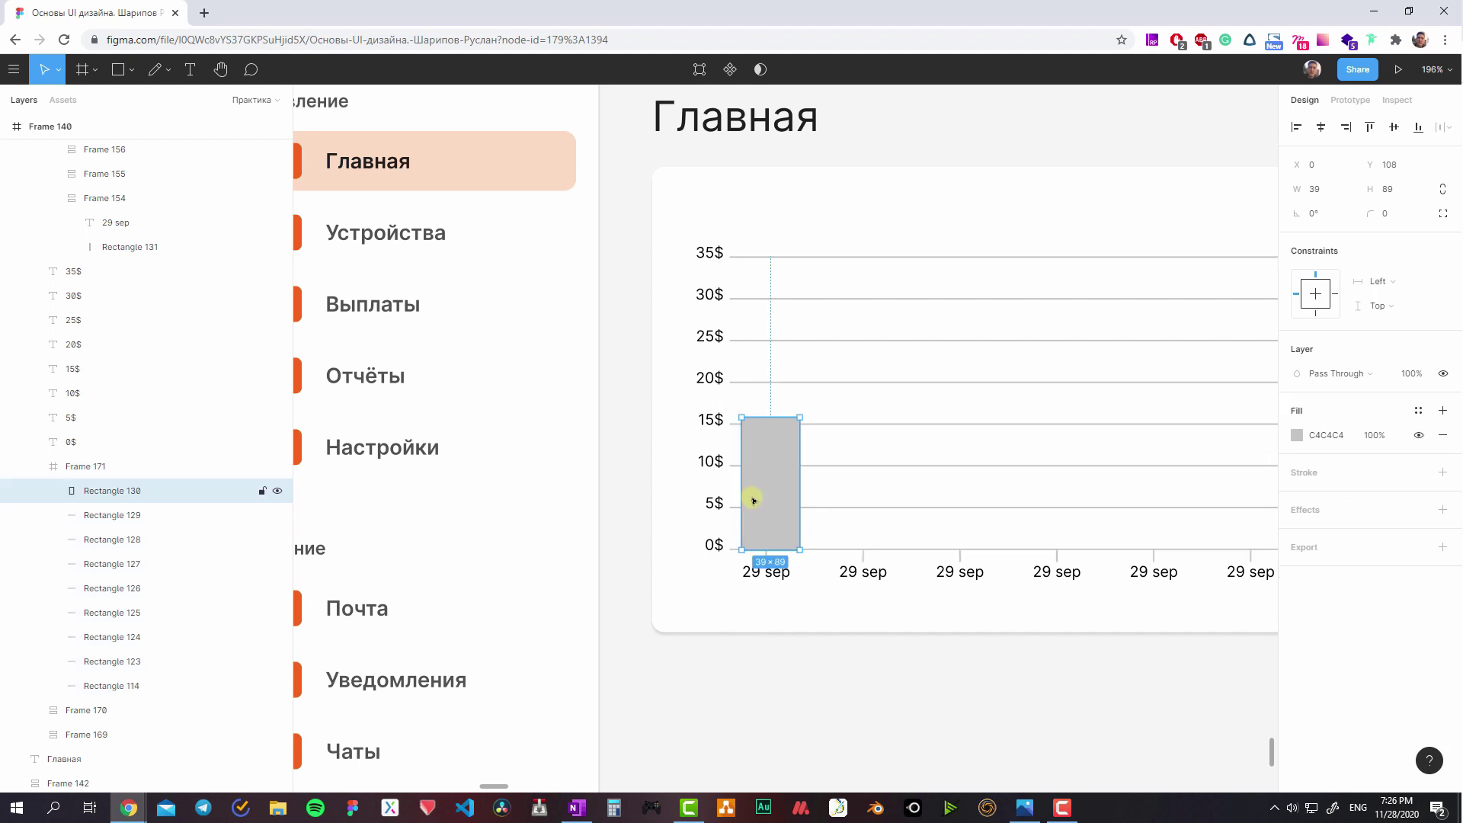
pyautogui.moveTo(730, 484); pyautogui.dragTo(862, 501)
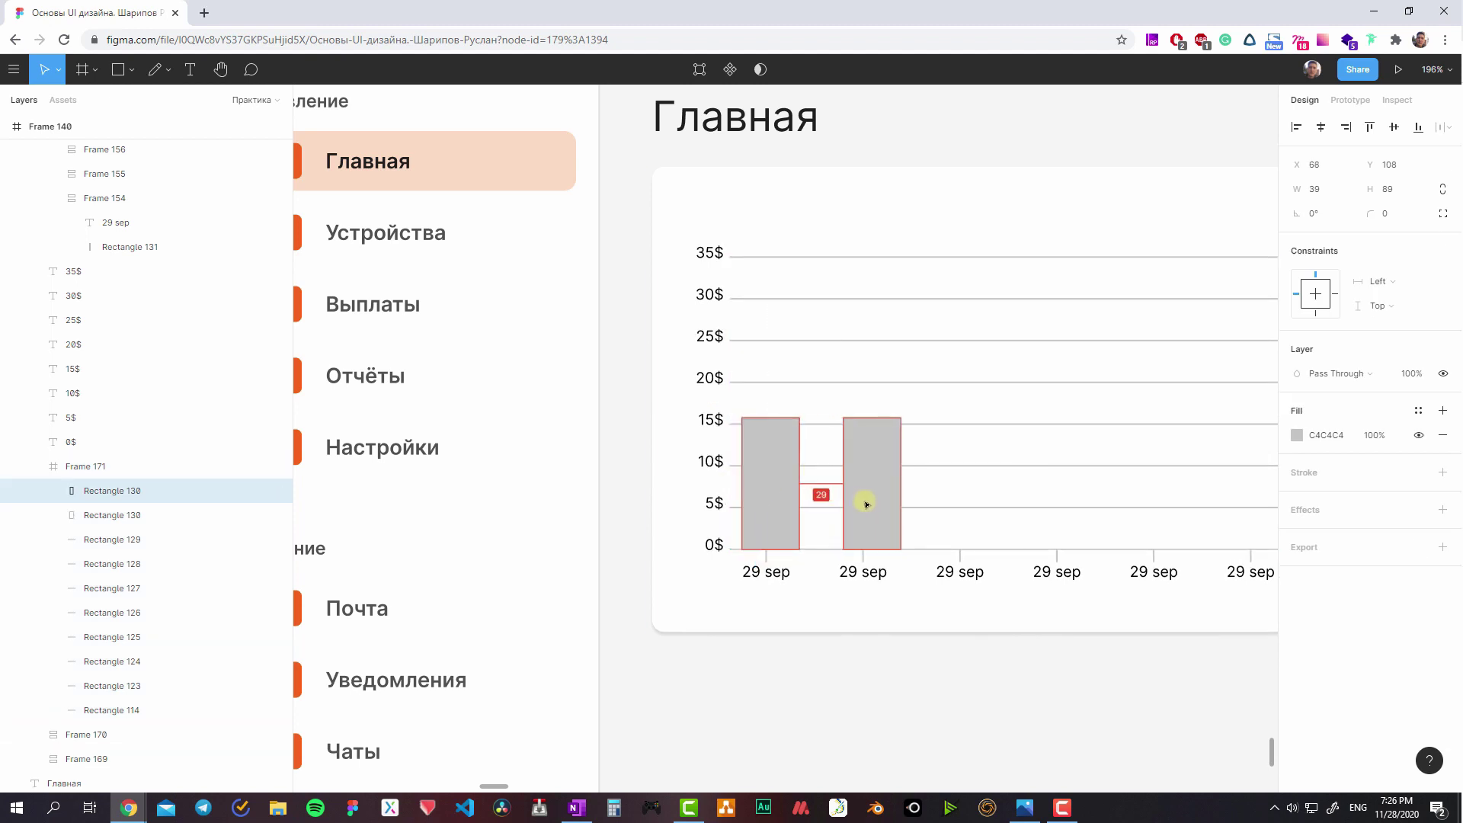
# - Repeat the duplication to add grey bars up to the chart's end
pyautogui.hscroll(3, 758, 512)
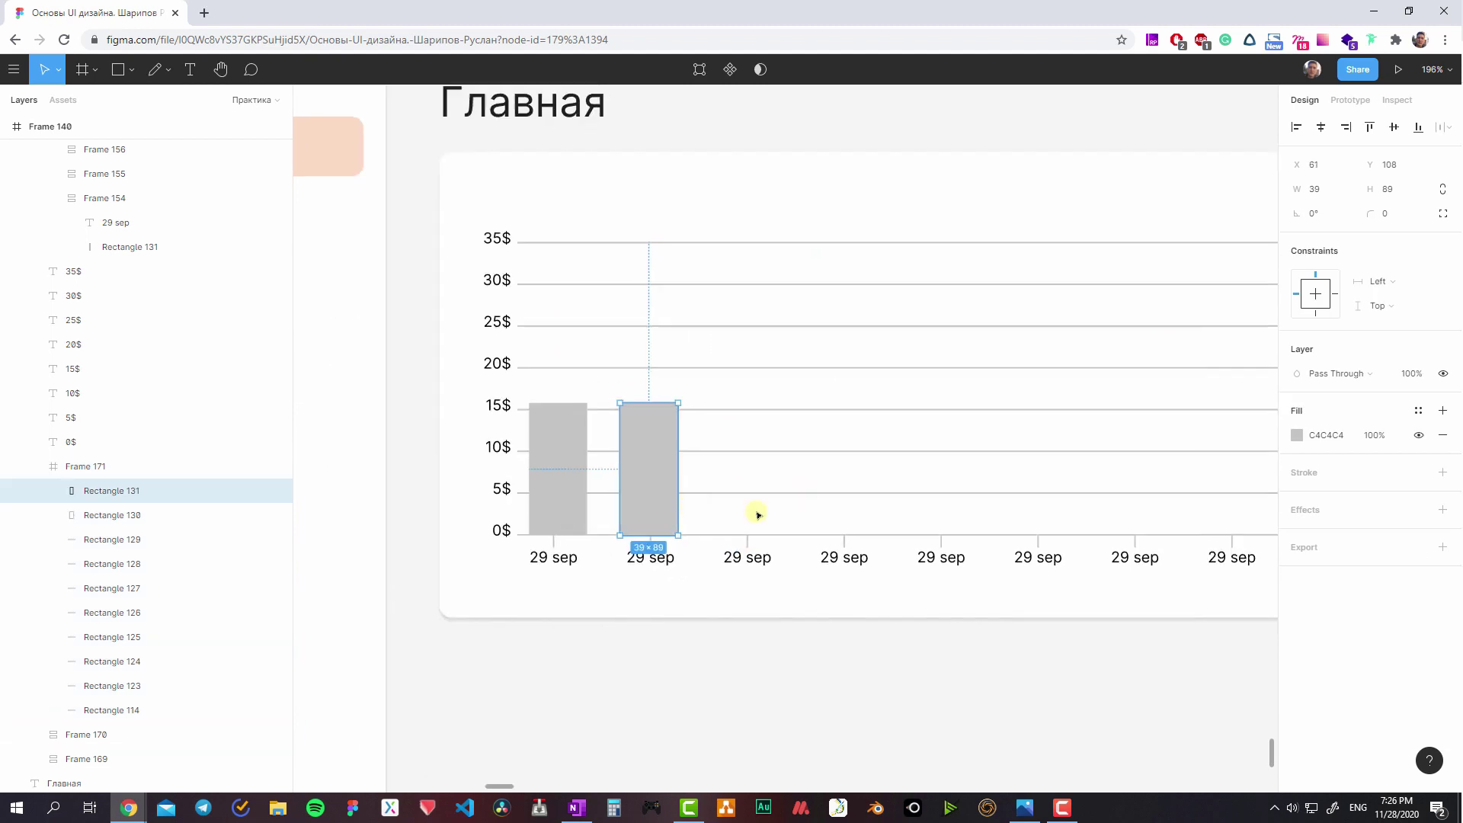
pyautogui.hotkey('ctrl', 'd')
pyautogui.hotkey('ctrl', 'd')
pyautogui.hotkey('ctrl', 'd')
pyautogui.hscroll(5, 1066, 560)
pyautogui.hotkey('ctrl', 'd')
pyautogui.hotkey('ctrl', 'd')
pyautogui.hotkey('ctrl', 'd')
pyautogui.hotkey('ctrl', 'd')
pyautogui.hotkey('ctrl', 'd')
pyautogui.hotkey('ctrl', 'd')
pyautogui.hscroll(5, 1178, 549)
pyautogui.hotkey('ctrl', 'd')
pyautogui.hotkey('ctrl', 'd')
pyautogui.hotkey('ctrl', 'd')
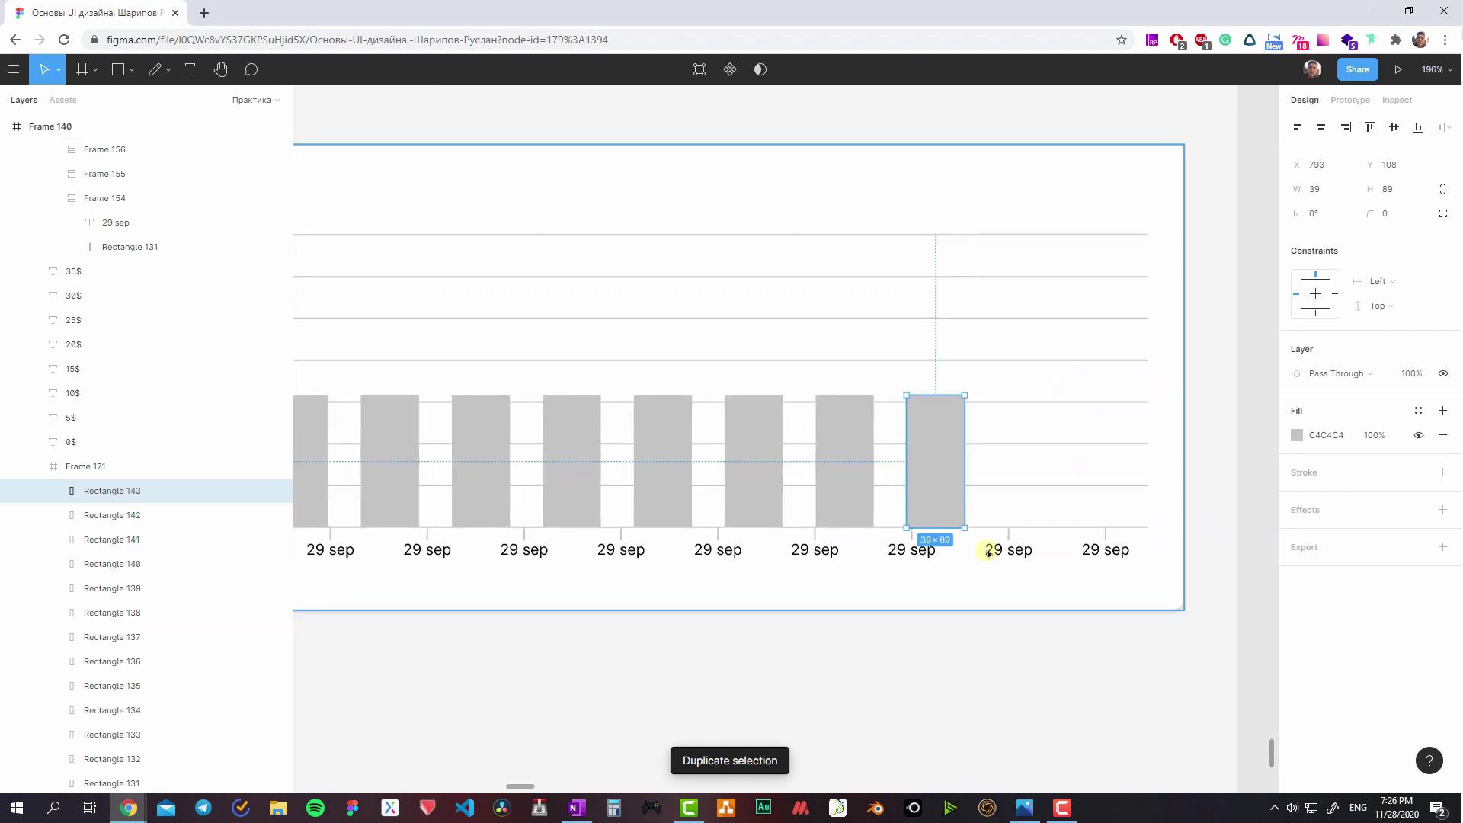
pyautogui.hotkey('ctrl', 'd')
pyautogui.hotkey('ctrl', 'd')
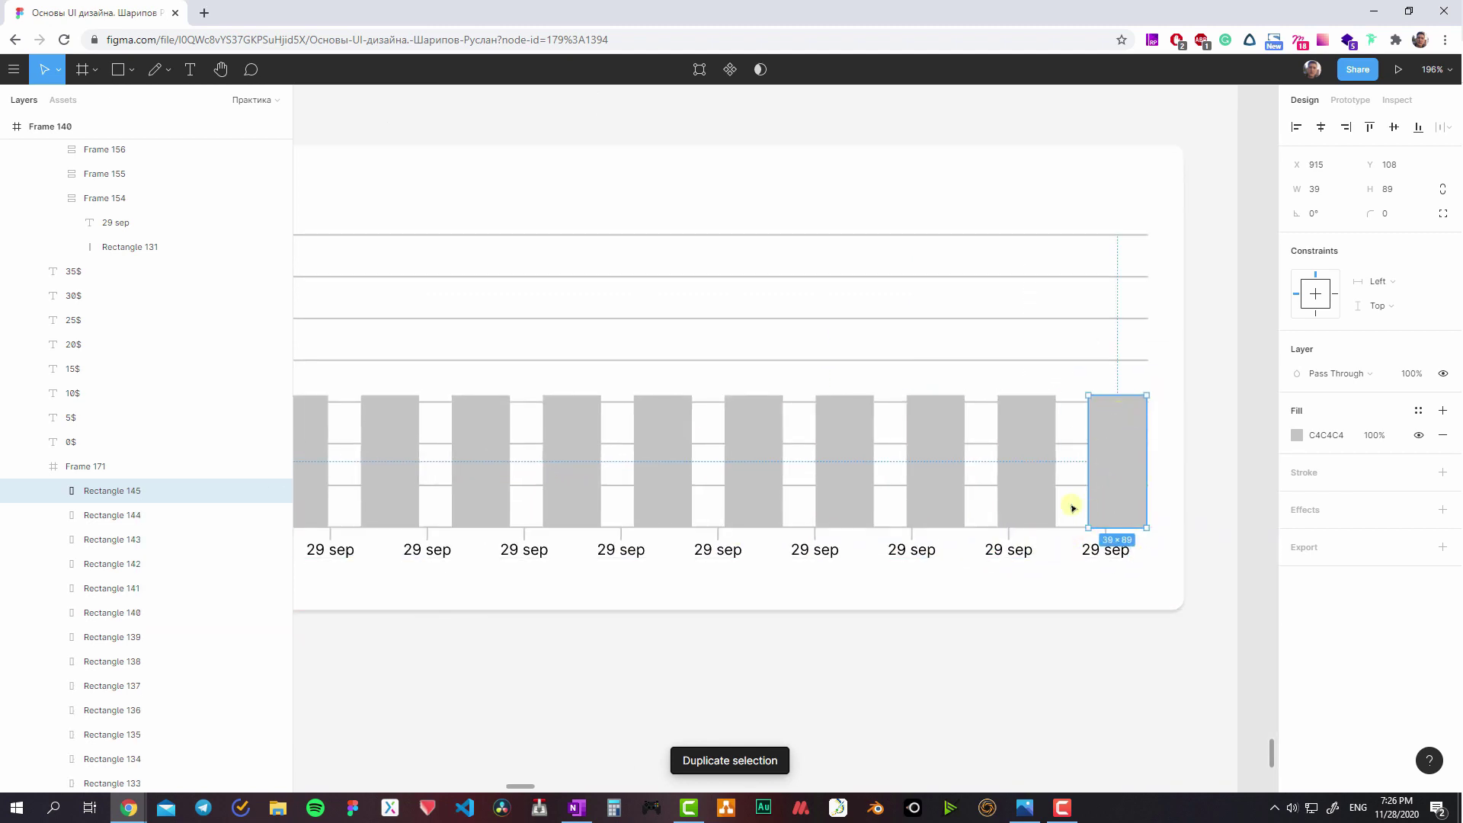
# - Shift-select every grey bar in the chart
pyautogui.keyDown('shift'); pyautogui.click(1021, 487); pyautogui.keyUp('shift')
pyautogui.keyDown('shift'); pyautogui.click(926, 486); pyautogui.keyUp('shift')
pyautogui.keyDown('shift'); pyautogui.click(834, 484); pyautogui.keyUp('shift')
pyautogui.hscroll(-3, 833, 483)
pyautogui.keyDown('shift'); pyautogui.click(986, 484); pyautogui.keyUp('shift')
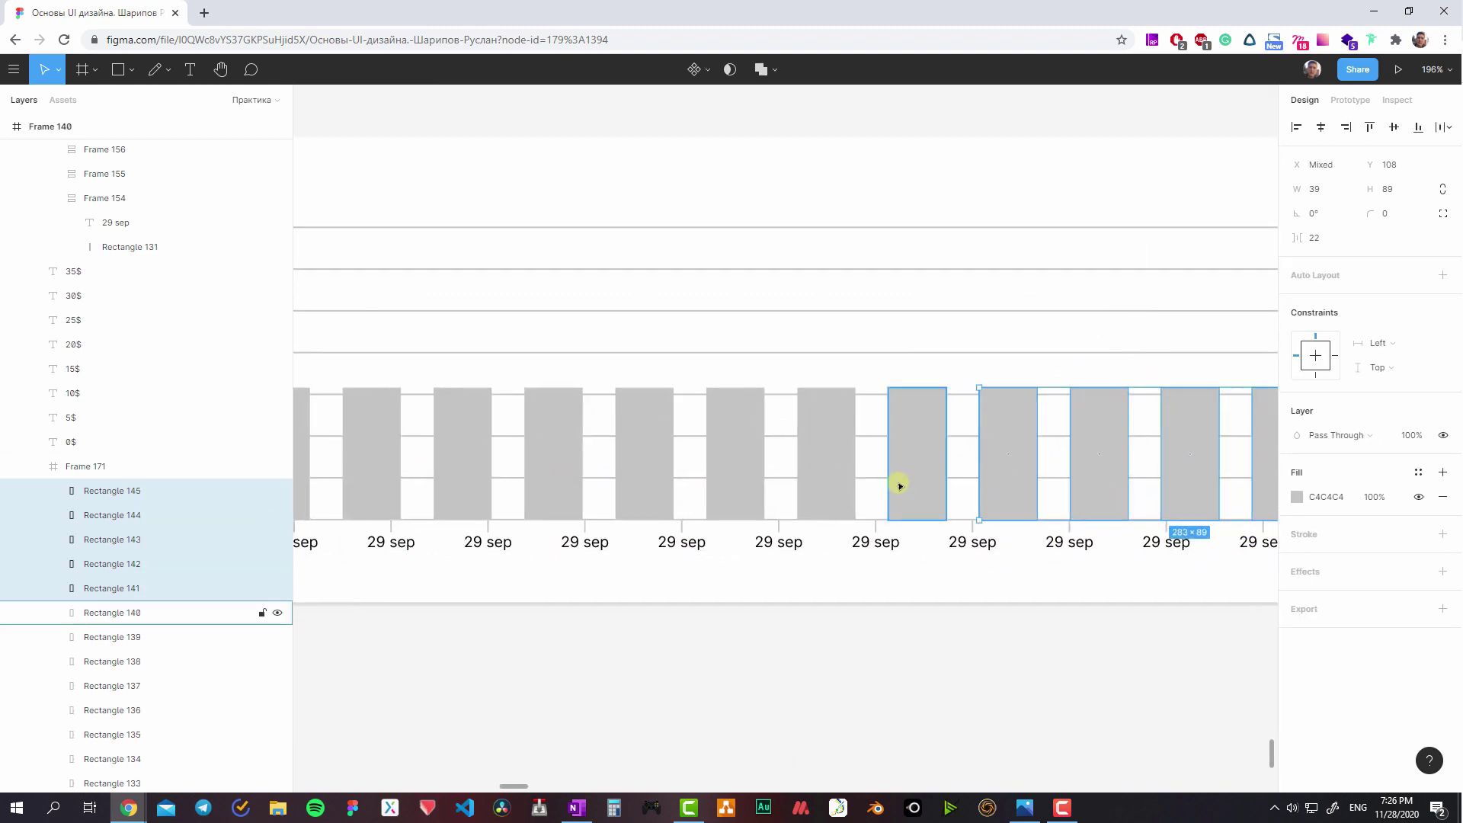
pyautogui.keyDown('shift'); pyautogui.click(900, 485); pyautogui.keyUp('shift')
pyautogui.keyDown('shift'); pyautogui.click(825, 477); pyautogui.keyUp('shift')
pyautogui.keyDown('shift'); pyautogui.click(720, 464); pyautogui.keyUp('shift')
pyautogui.keyDown('shift'); pyautogui.click(643, 457); pyautogui.keyUp('shift')
pyautogui.keyDown('shift'); pyautogui.click(552, 451); pyautogui.keyUp('shift')
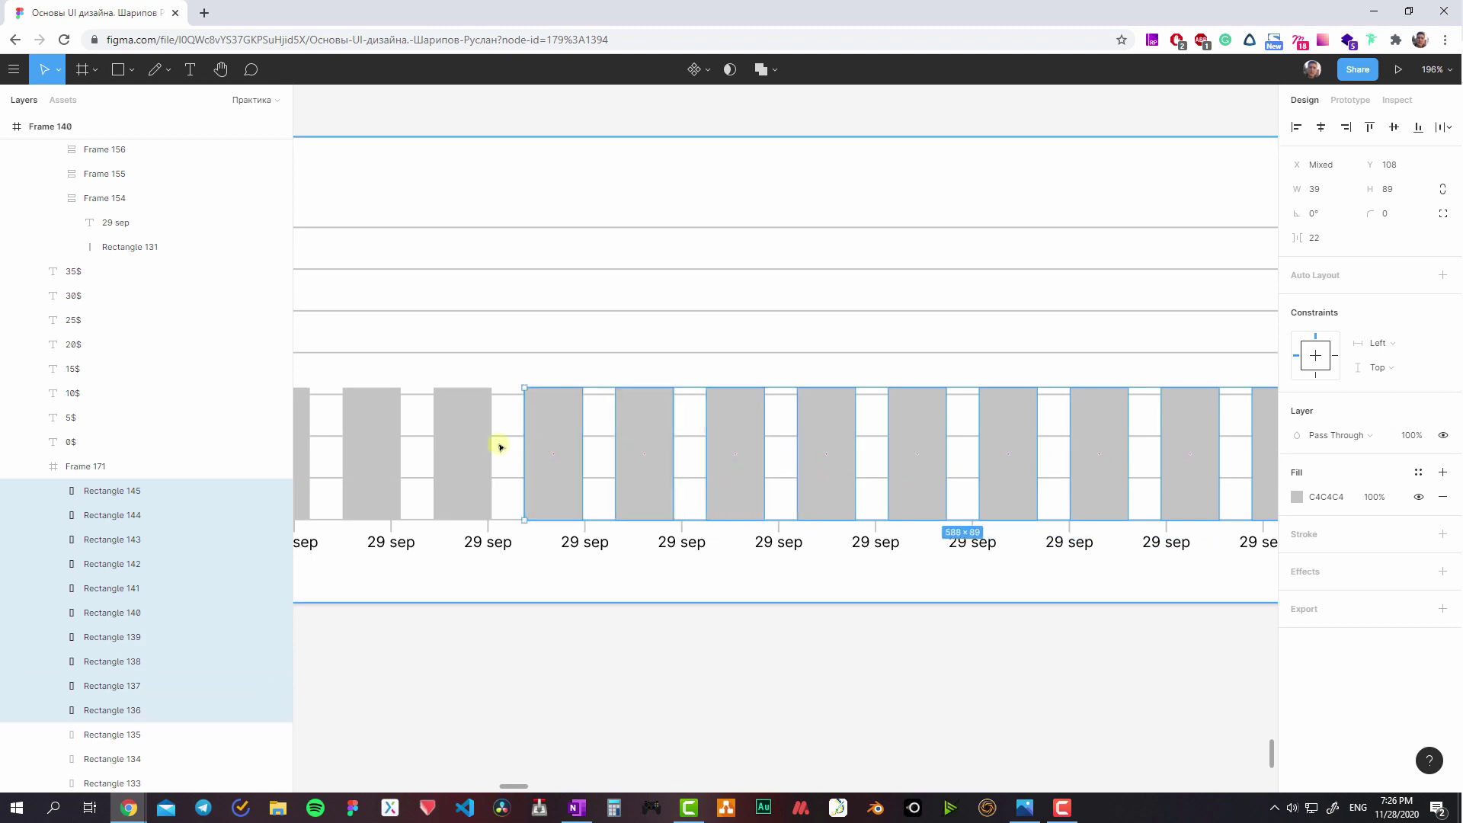
pyautogui.hscroll(-5, 501, 447)
pyautogui.keyDown('shift'); pyautogui.click(859, 470); pyautogui.keyUp('shift')
pyautogui.keyDown('shift'); pyautogui.click(770, 467); pyautogui.keyUp('shift')
pyautogui.keyDown('shift'); pyautogui.click(683, 468); pyautogui.keyUp('shift')
pyautogui.keyDown('shift'); pyautogui.click(592, 473); pyautogui.keyUp('shift')
pyautogui.keyDown('shift'); pyautogui.click(495, 468); pyautogui.keyUp('shift')
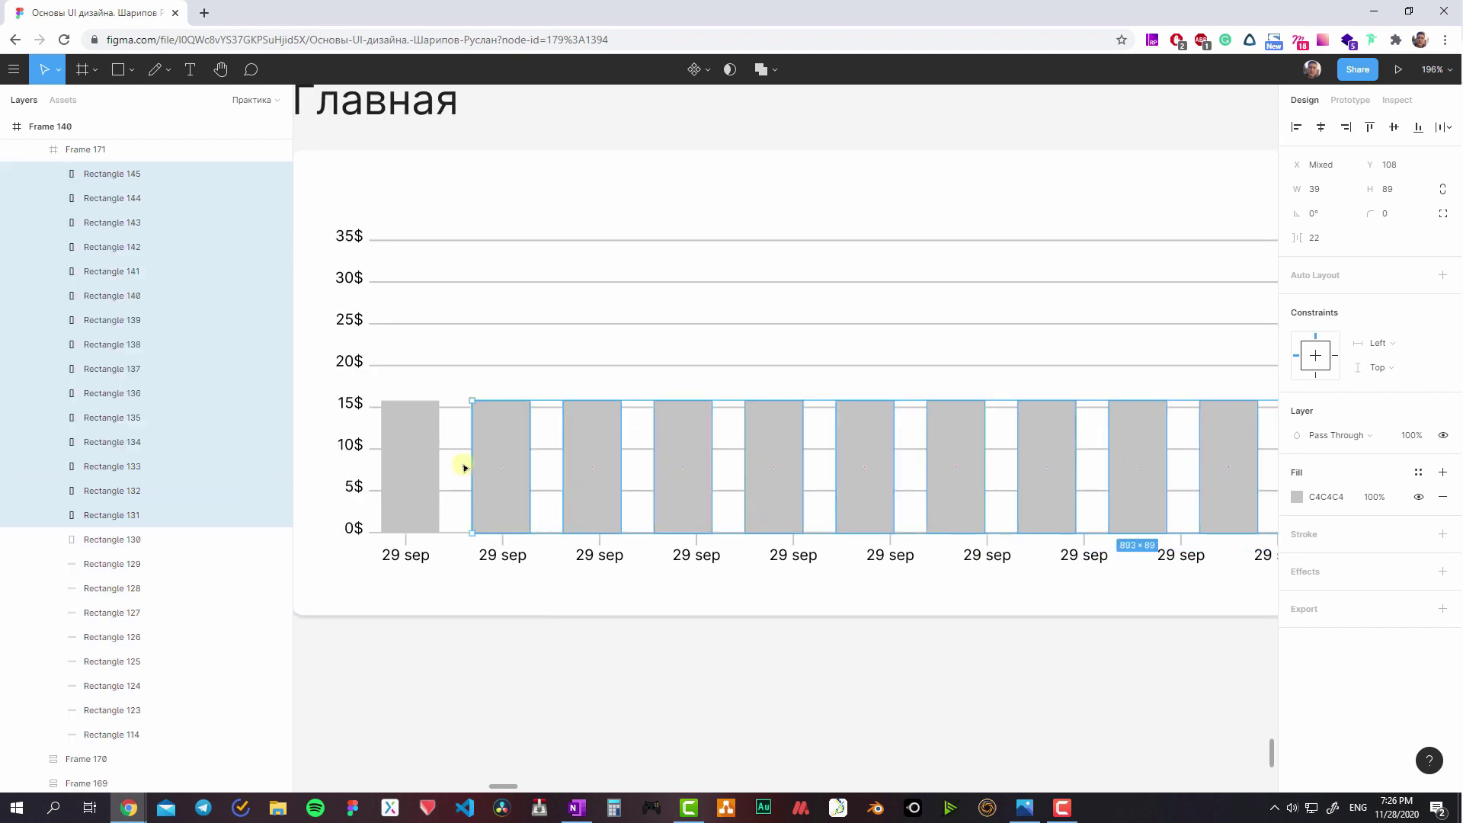
pyautogui.keyDown('shift'); pyautogui.click(427, 466); pyautogui.keyUp('shift')
pyautogui.write('24')
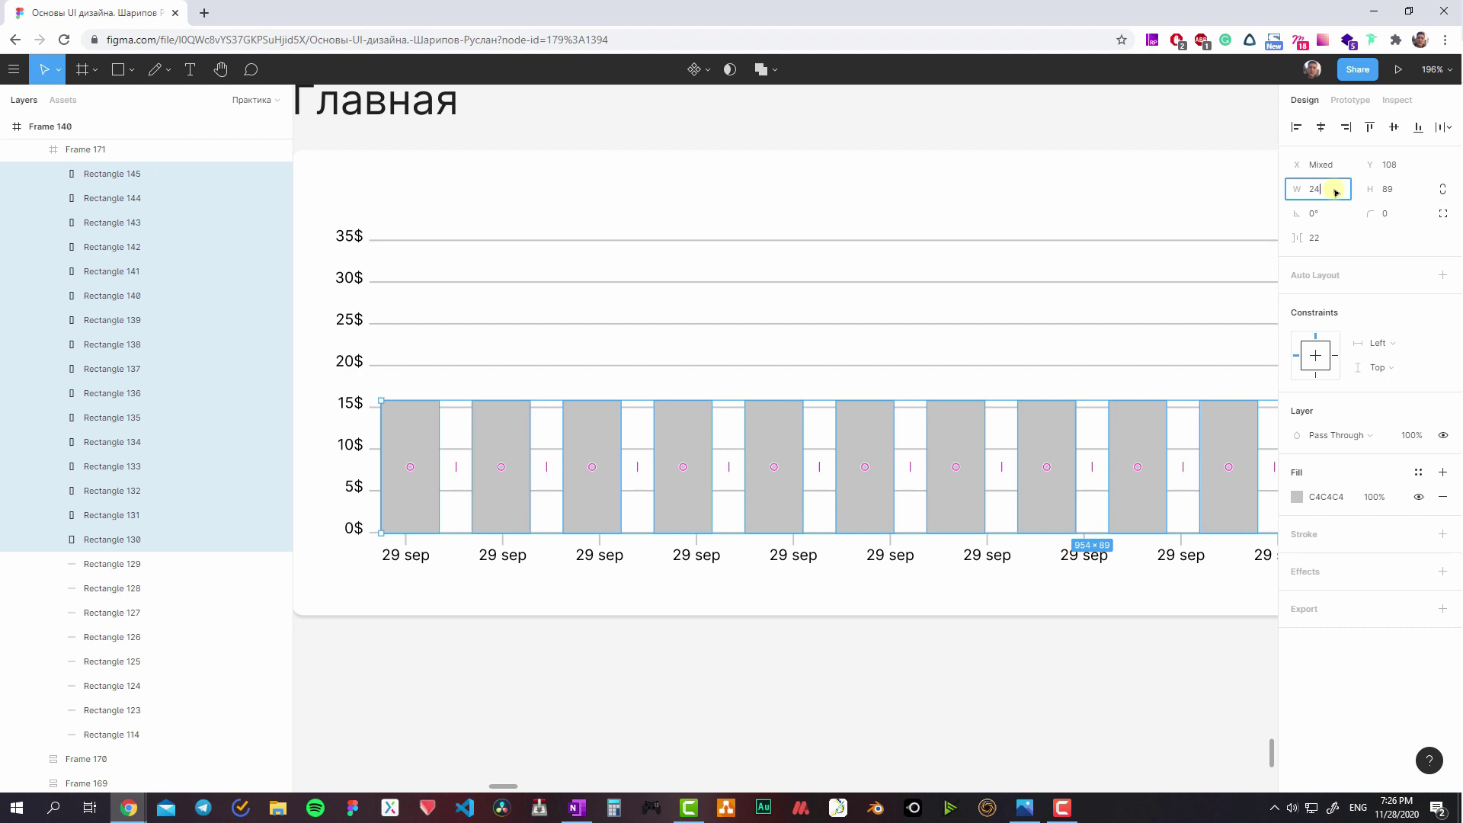
# - Set the bars' width to 24 and widen their spacing to 37
pyautogui.press('Return')
pyautogui.moveTo(457, 469); pyautogui.dragTo(480, 469)
pyautogui.scroll(-2, 996, 499)
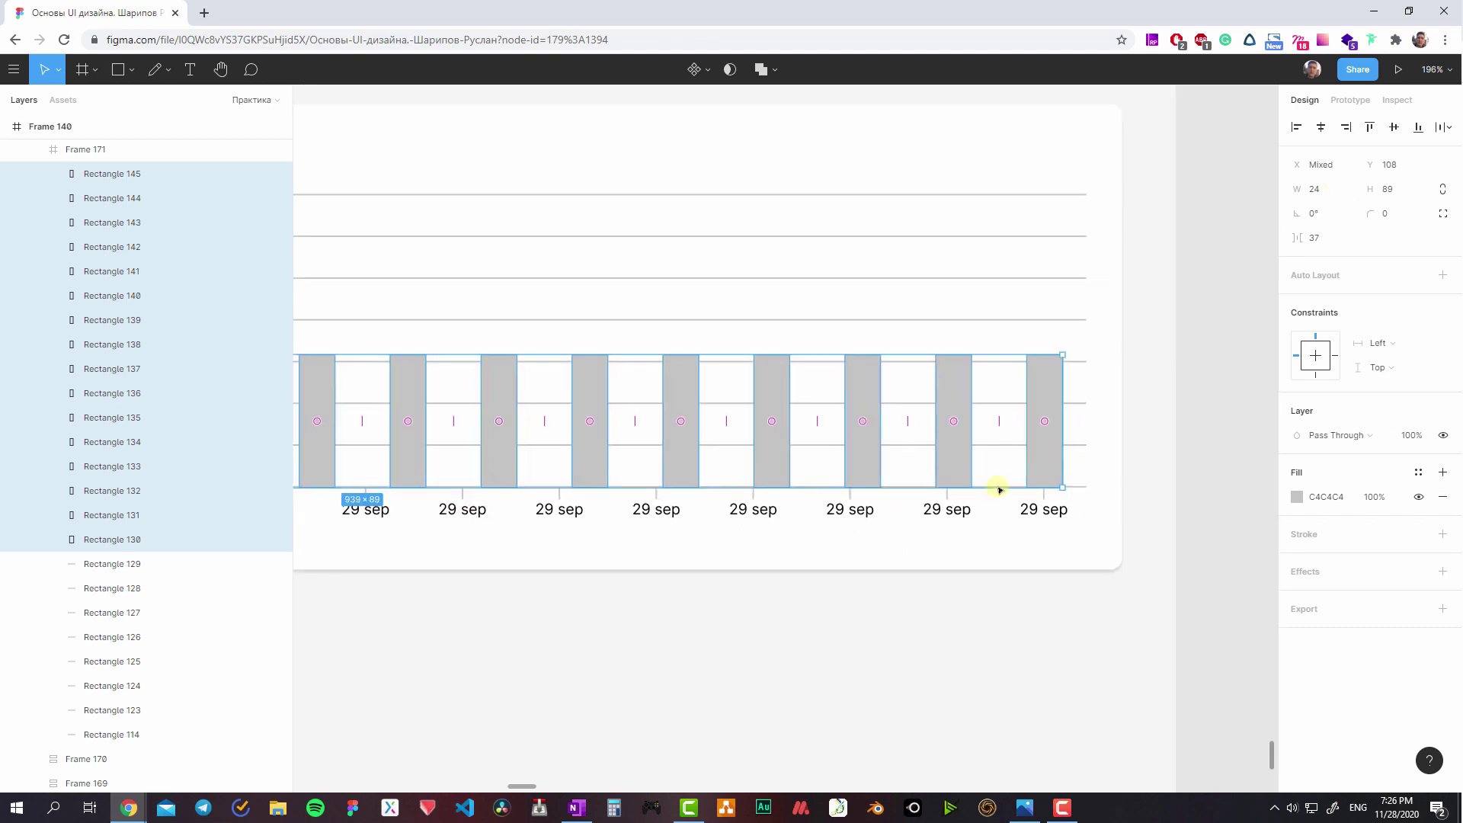
pyautogui.scroll(3, 499, 418)
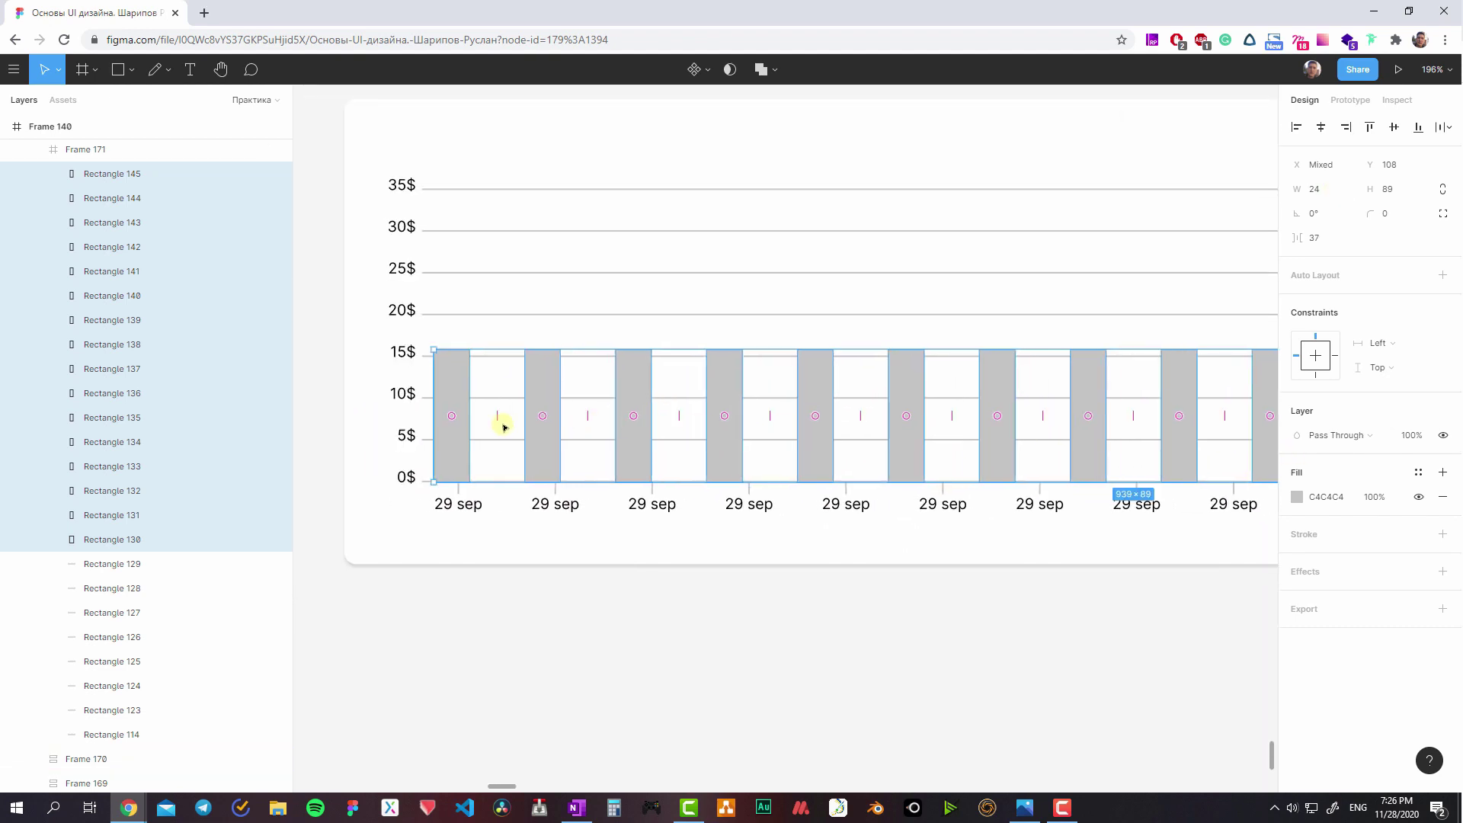
pyautogui.scroll(2, 427, 434)
# - Centre the first bars horizontally over their 29 sep date labels
pyautogui.click(457, 454)
pyautogui.click(458, 518)
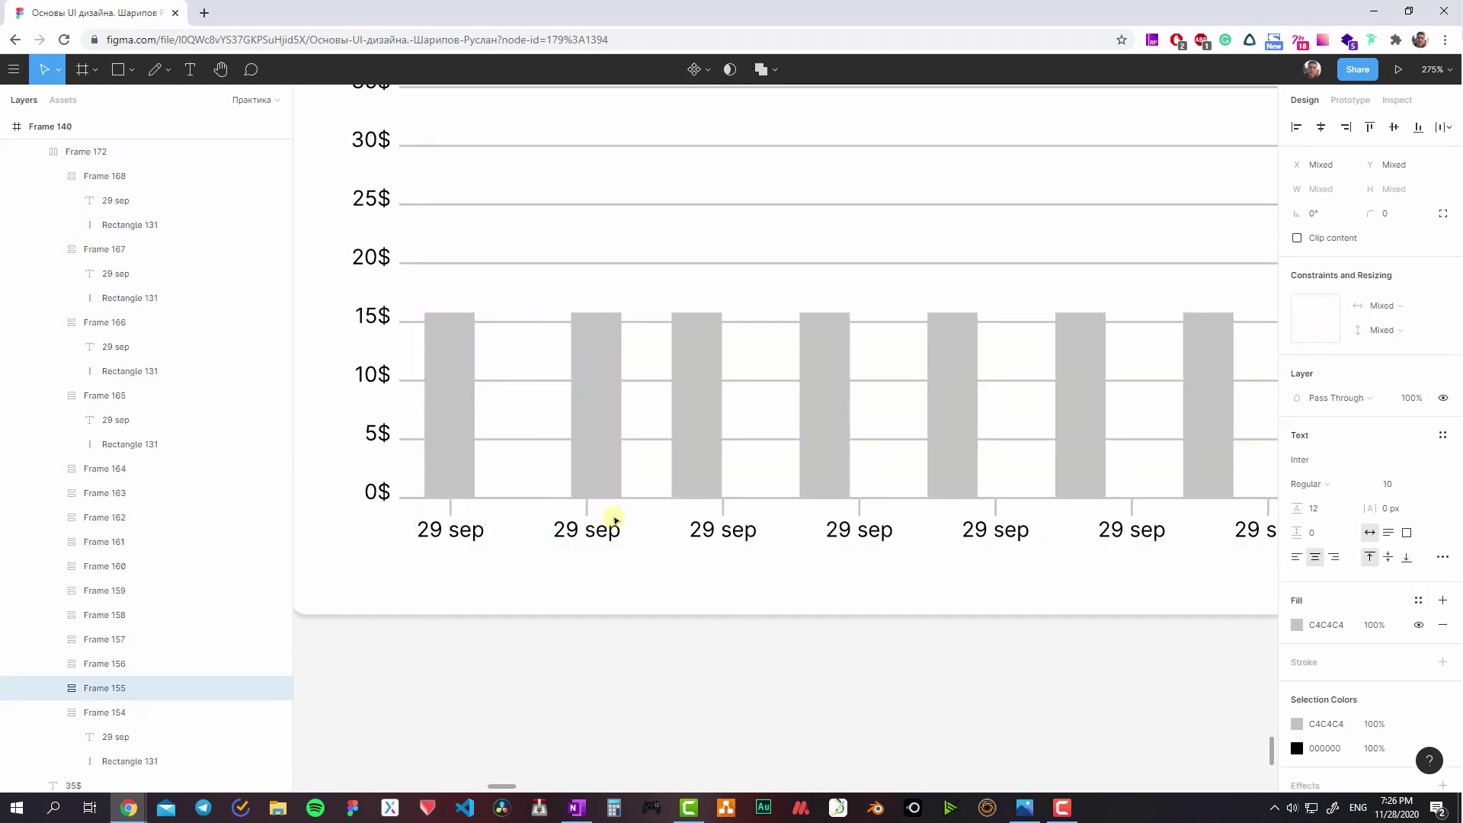
pyautogui.press('Escape')
pyautogui.click(730, 529)
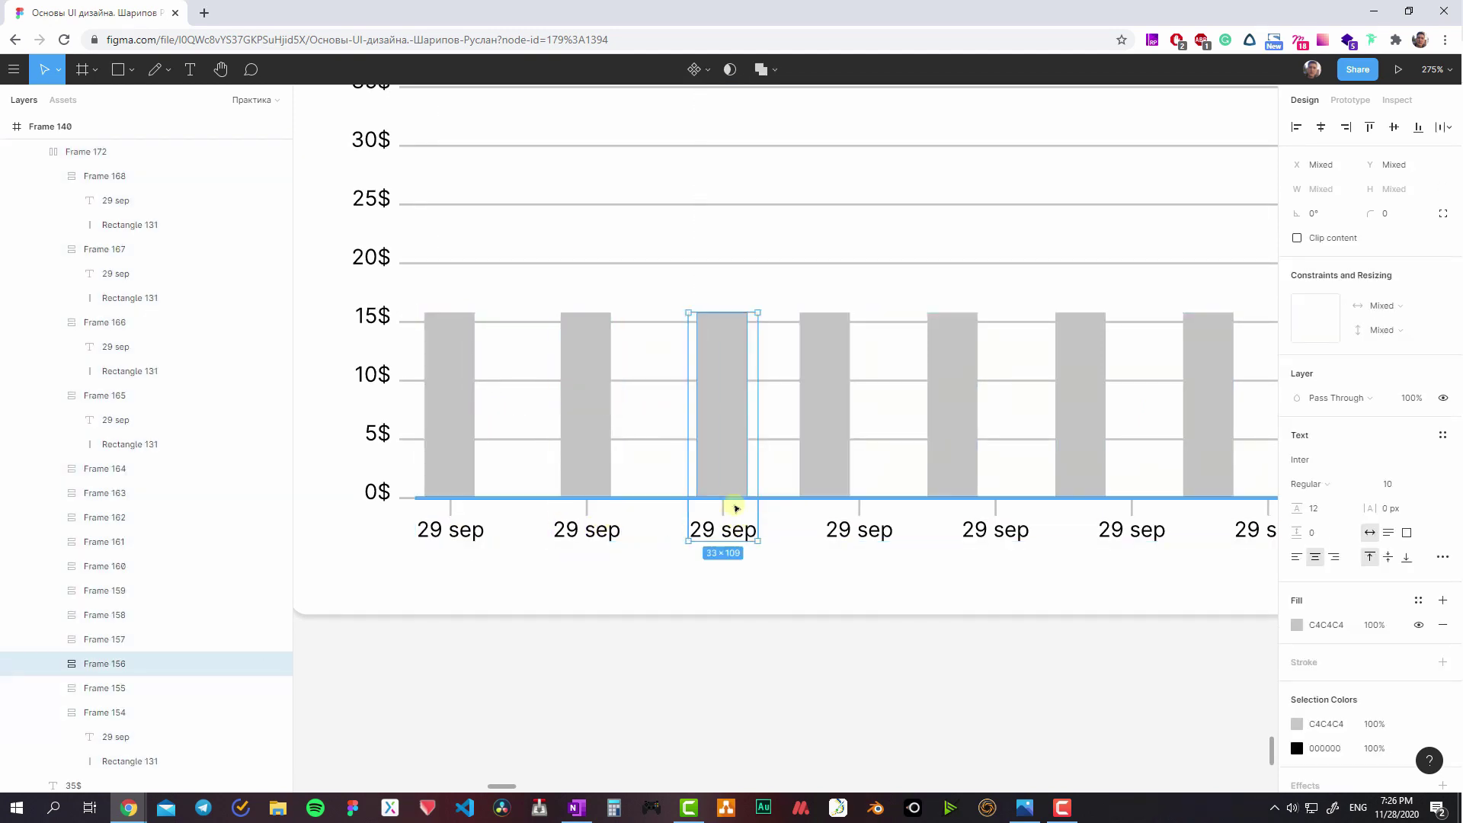
pyautogui.click(836, 489)
pyautogui.press('Escape')
pyautogui.hotkey('alt', 'h')
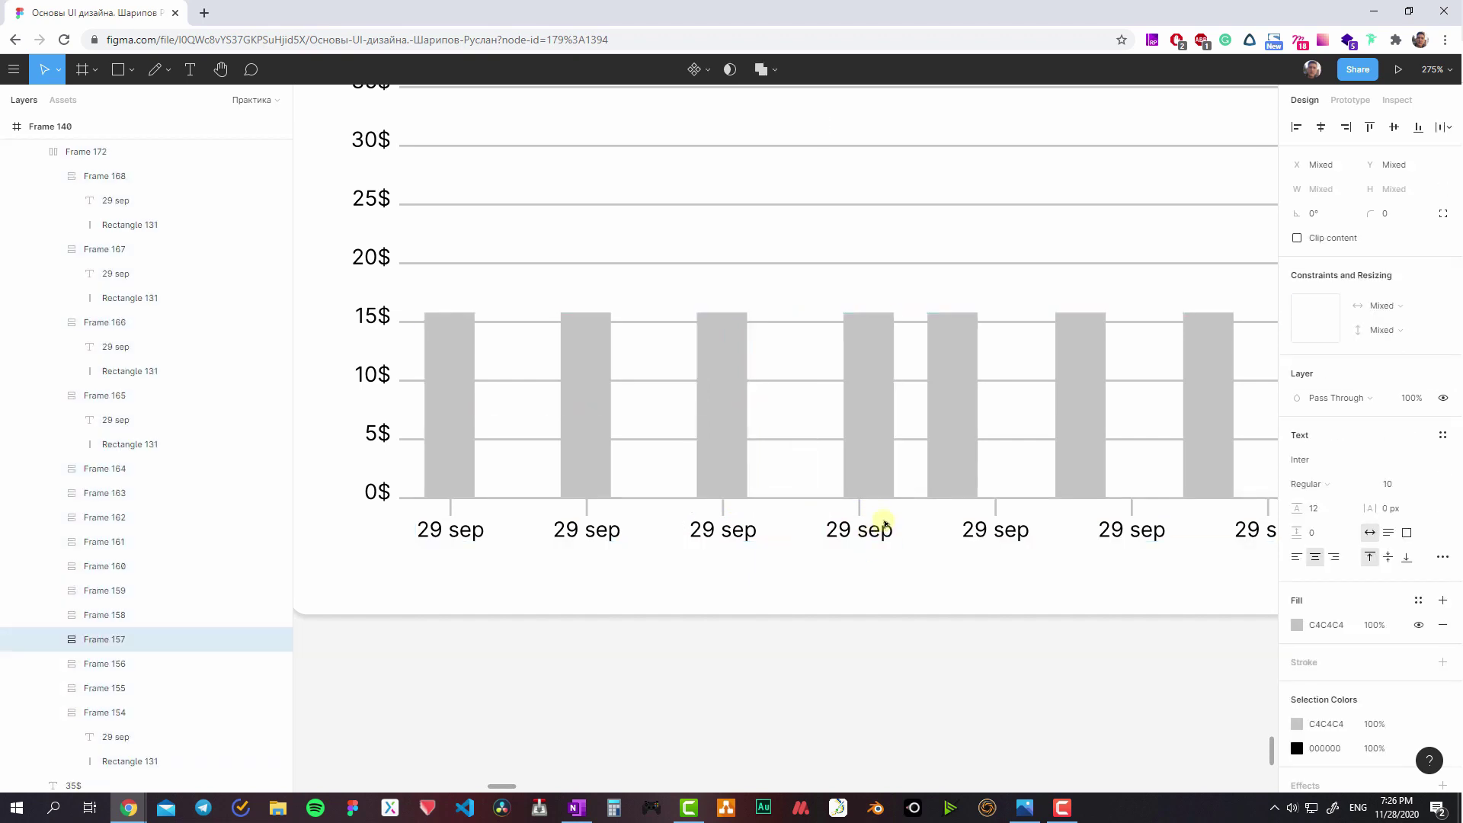
# - Centre the next bars horizontally over their date labels
pyautogui.hscroll(3, 812, 511)
pyautogui.hscroll(1, 812, 511)
pyautogui.click(815, 503)
pyautogui.press('Escape')
pyautogui.hotkey('alt', 'h')
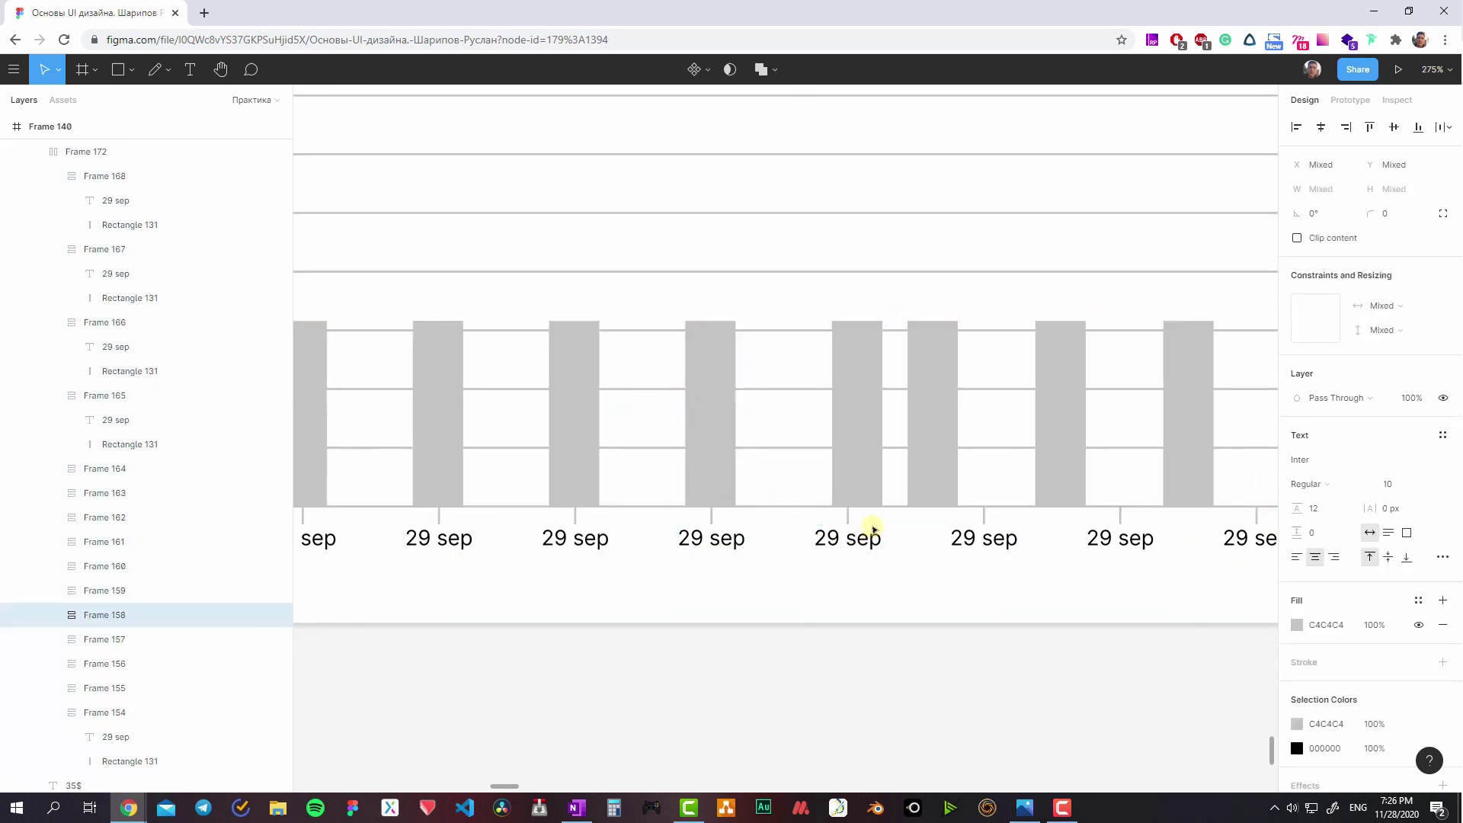
pyautogui.click(973, 534)
pyautogui.press('Escape')
pyautogui.hotkey('alt', 'h')
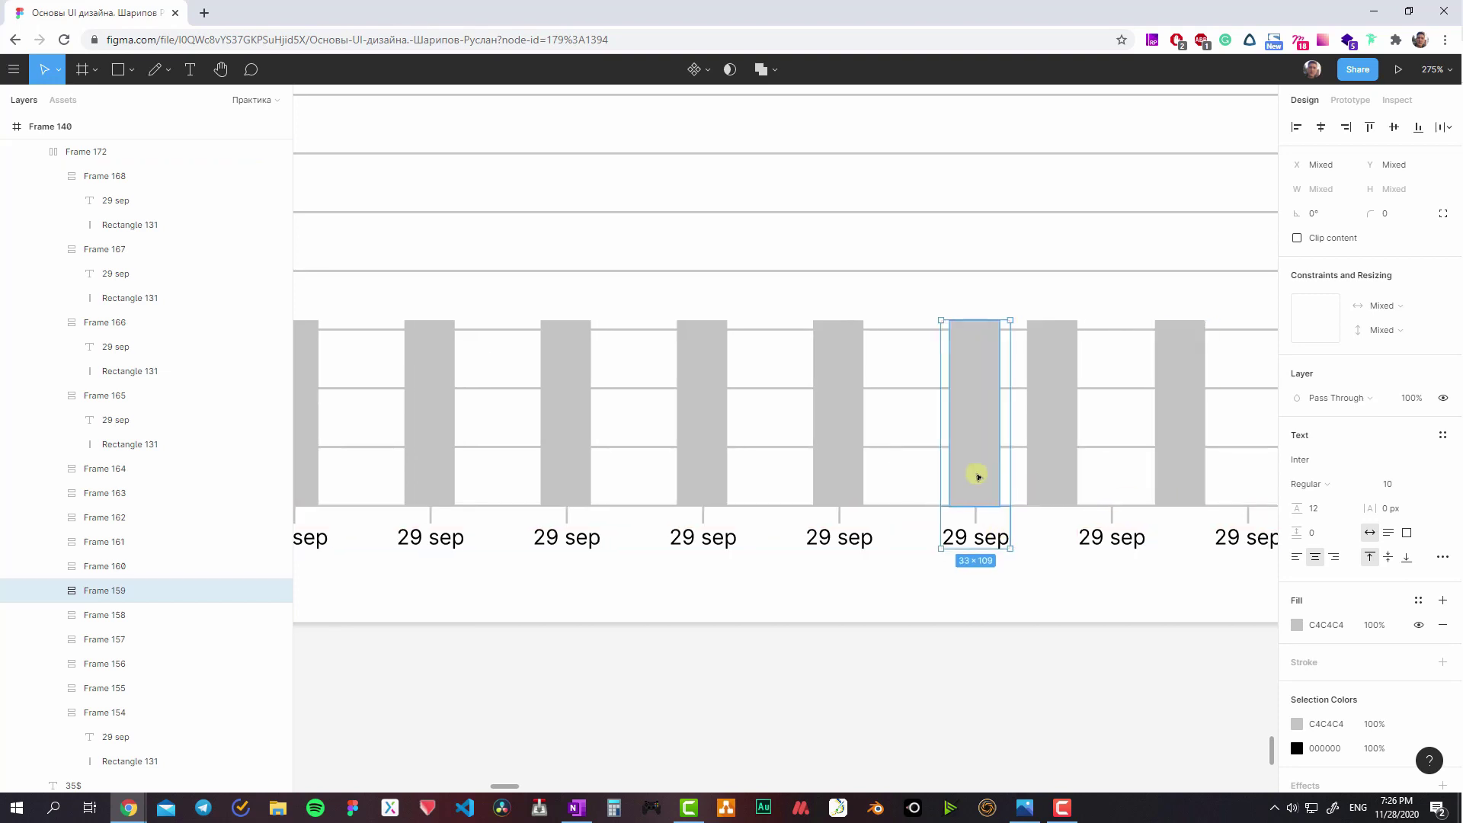
pyautogui.hscroll(3, 973, 480)
pyautogui.click(848, 444)
pyautogui.hotkey('alt', 'h')
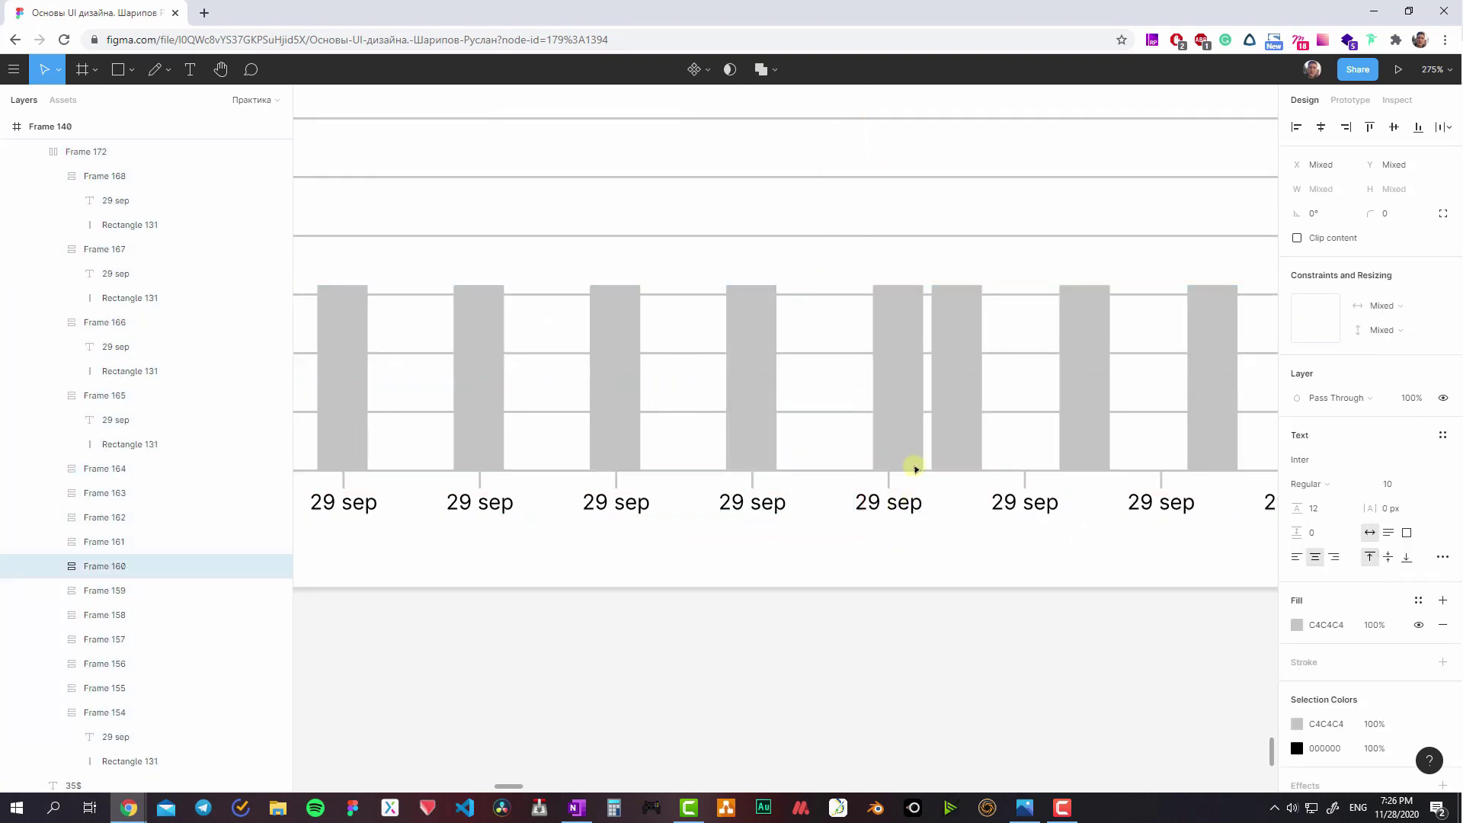
# - Shift a grey bar to the right and delete the selected element
pyautogui.hscroll(2, 784, 463)
pyautogui.scroll(-1, 784, 463)
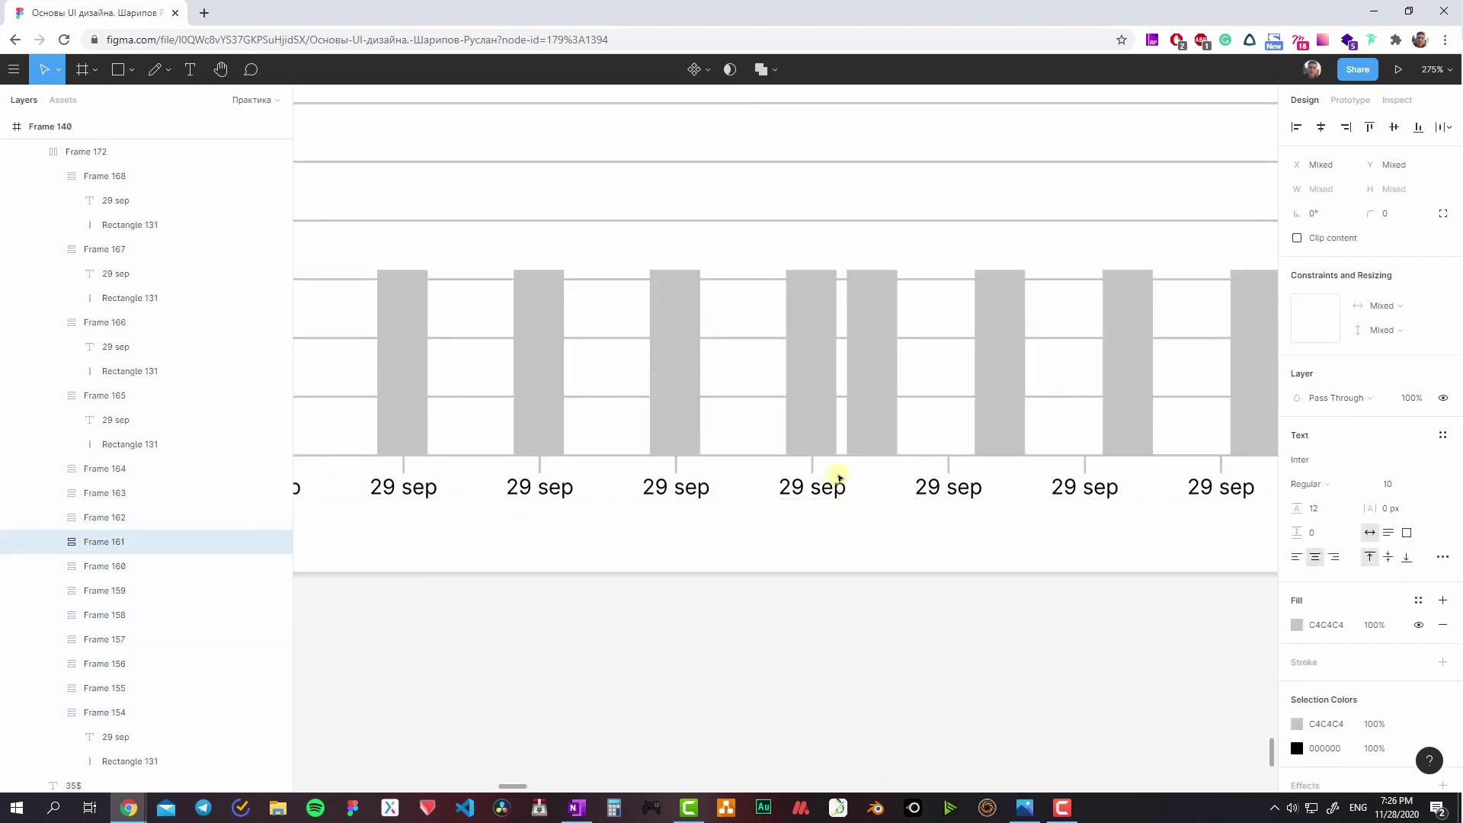
pyautogui.moveTo(839, 464); pyautogui.dragTo(966, 461)
pyautogui.hscroll(3, 746, 459)
pyautogui.press('Delete')
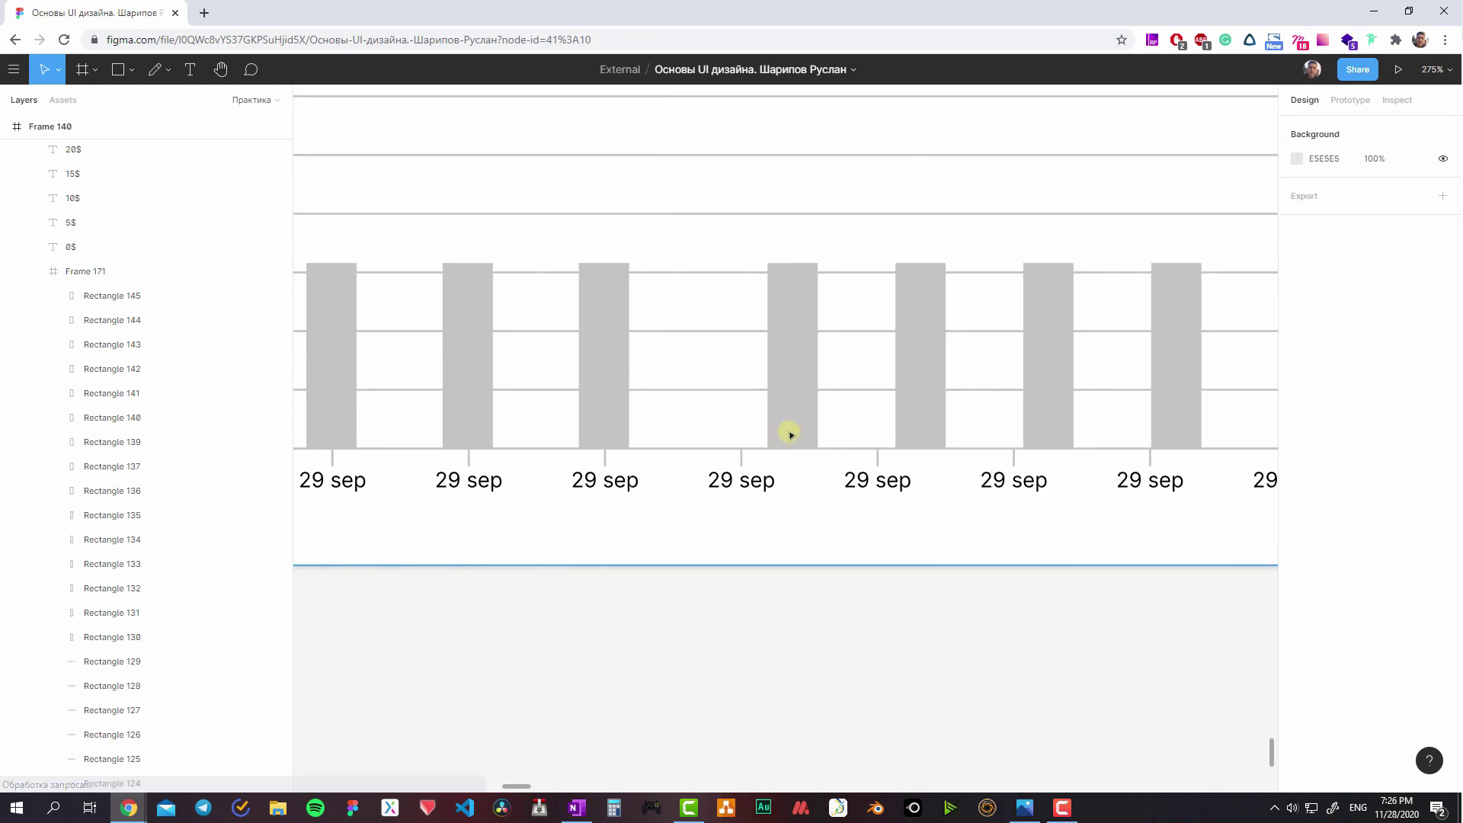
# - Select each remaining bar together with its date label for alignment
pyautogui.click(788, 428)
pyautogui.click(762, 480)
pyautogui.hscroll(3, 820, 469)
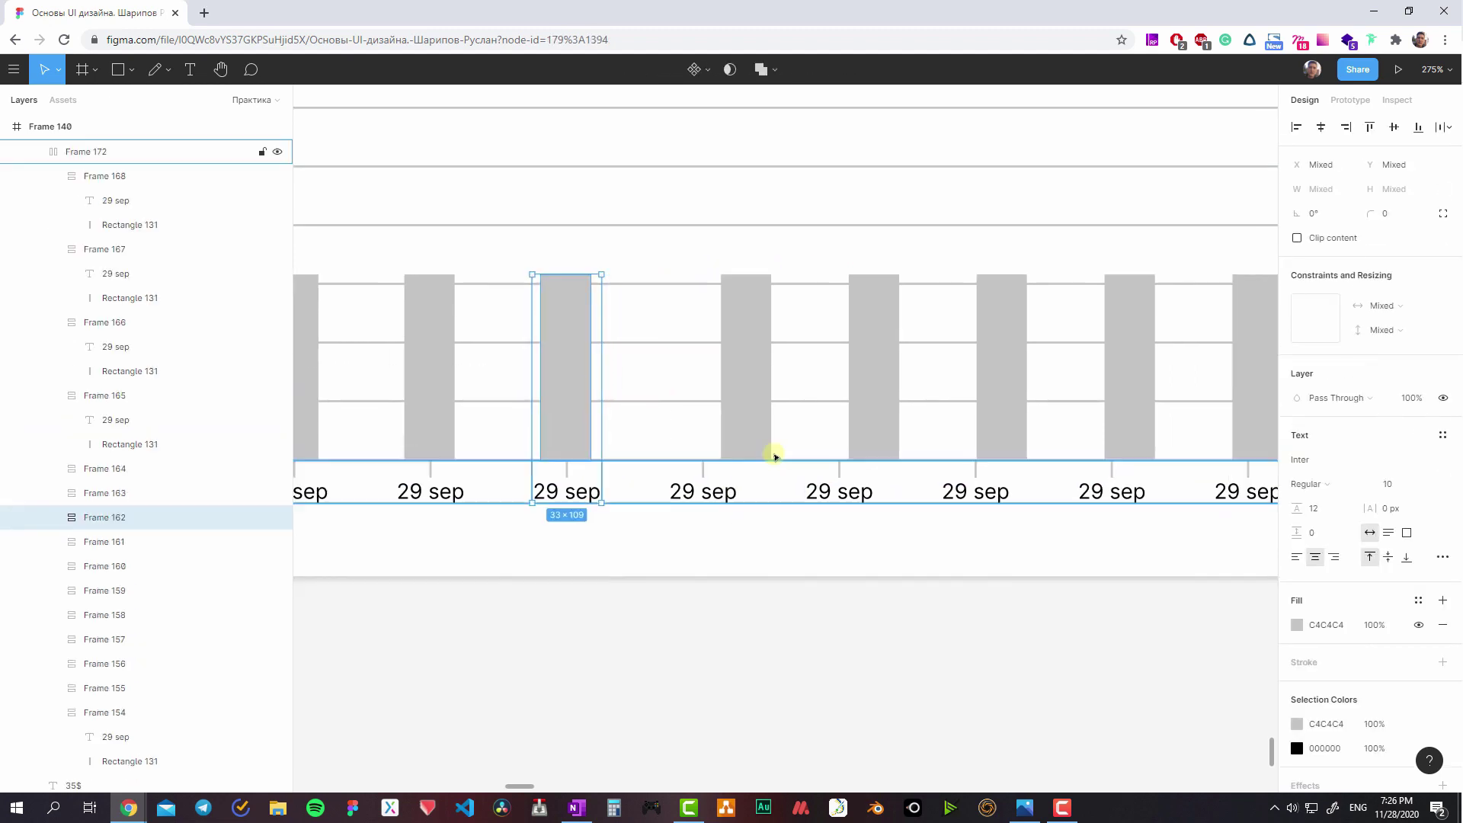
pyautogui.click(752, 461)
pyautogui.click(740, 484)
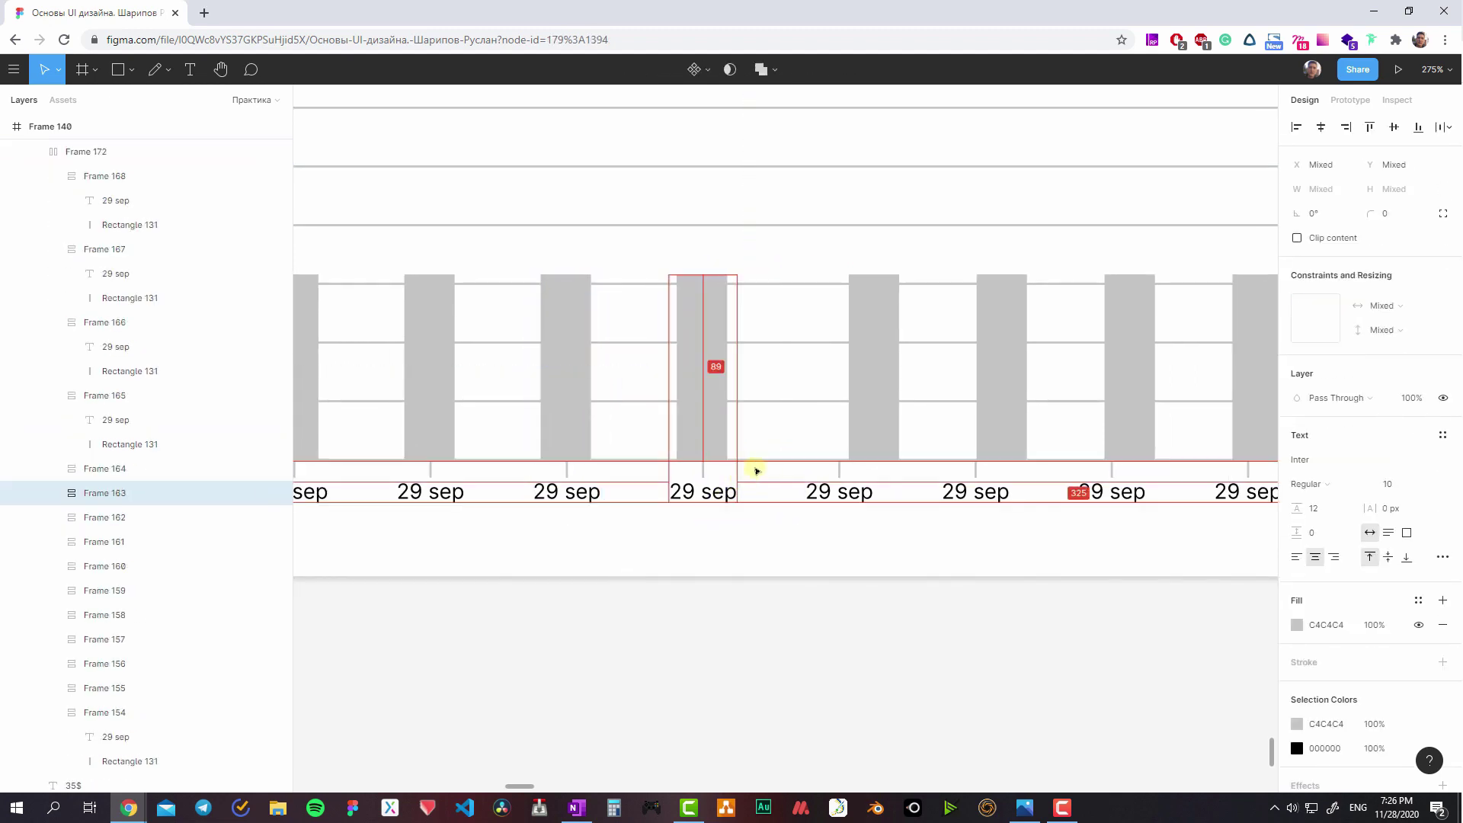
pyautogui.hscroll(2, 762, 458)
pyautogui.click(773, 443)
pyautogui.click(746, 491)
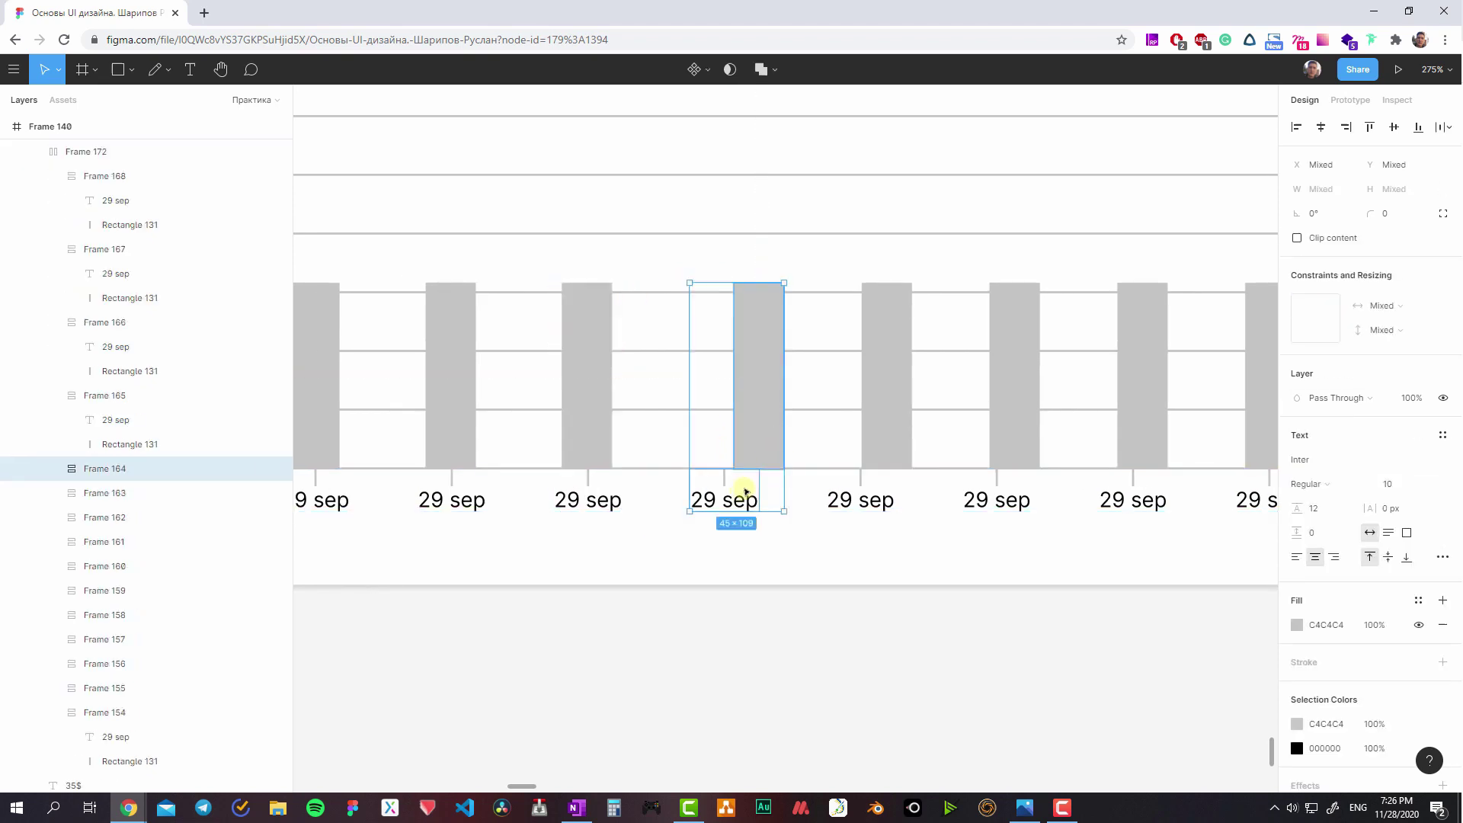
pyautogui.click(882, 453)
pyautogui.click(875, 490)
# - Nudge the sixth grey bar to centre it over its label, then check the first bar
pyautogui.press('super+space')
pyautogui.hscroll(2, 827, 470)
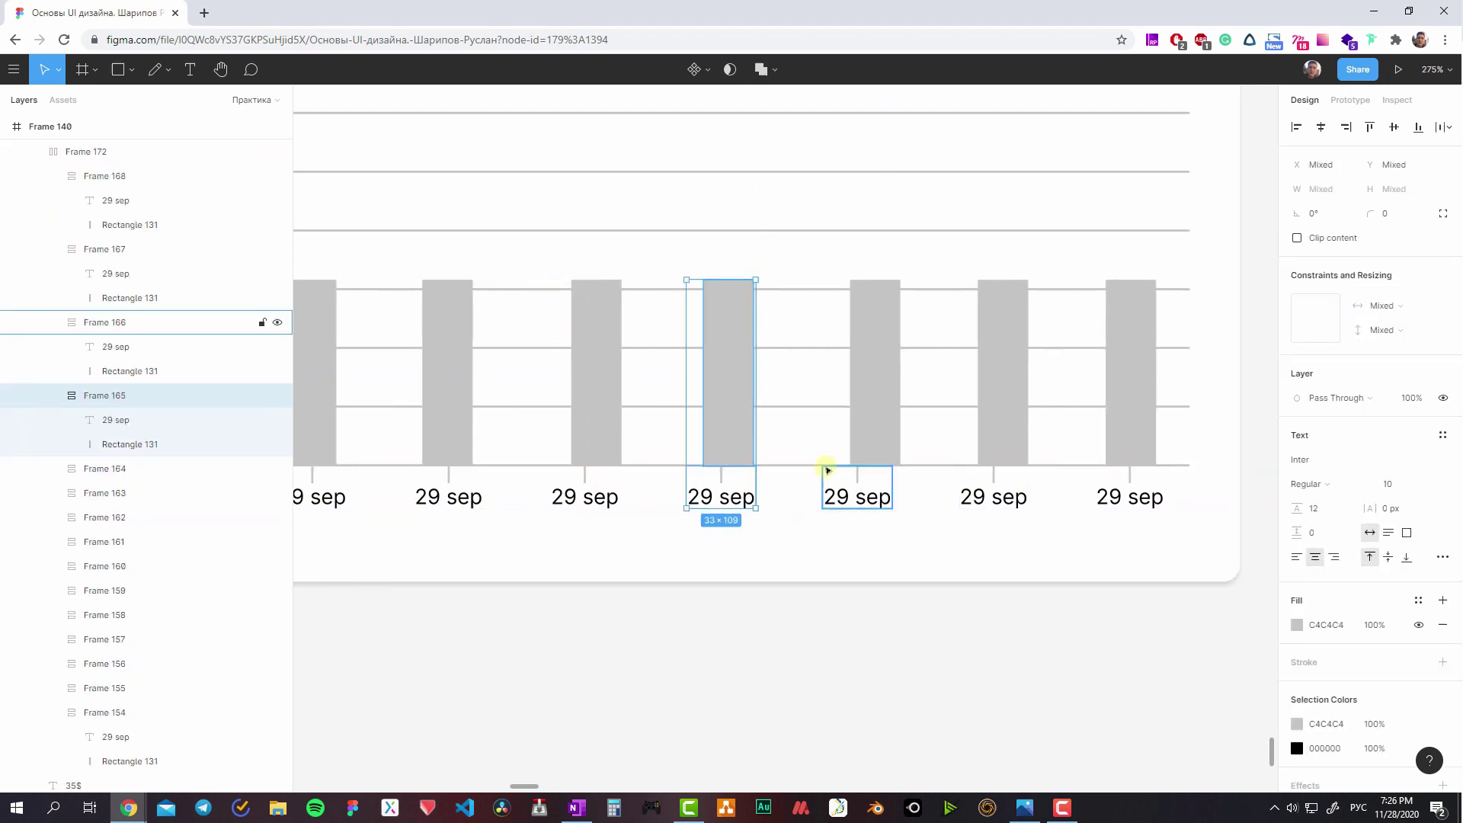
pyautogui.click(881, 435)
pyautogui.moveTo(882, 457); pyautogui.dragTo(868, 457)
pyautogui.click(1011, 464)
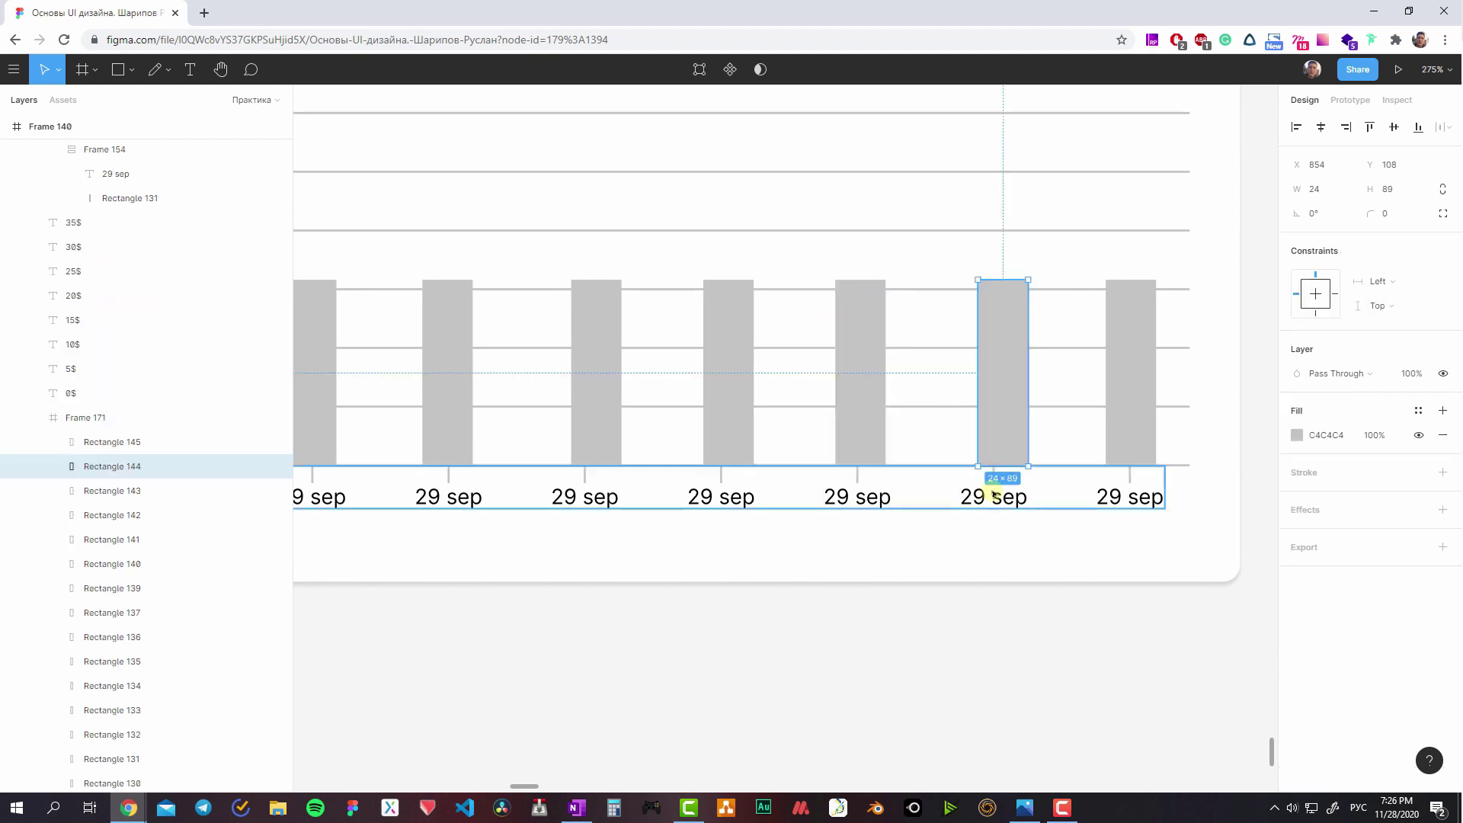
pyautogui.keyDown('shift'); pyautogui.click(994, 494); pyautogui.keyUp('shift')
pyautogui.scroll(-2, 998, 473)
pyautogui.click(995, 454)
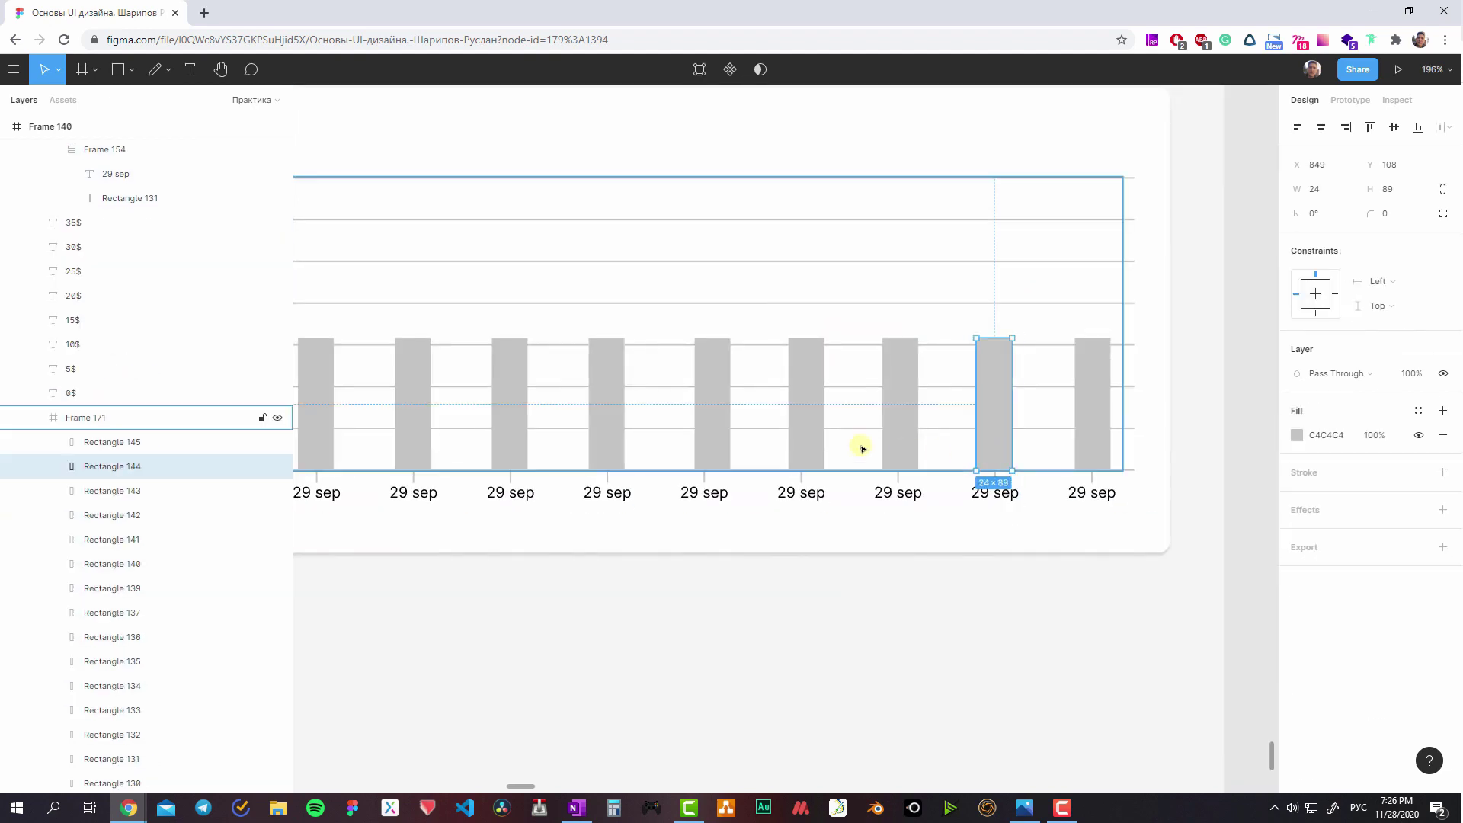
pyautogui.hscroll(-3, 610, 457)
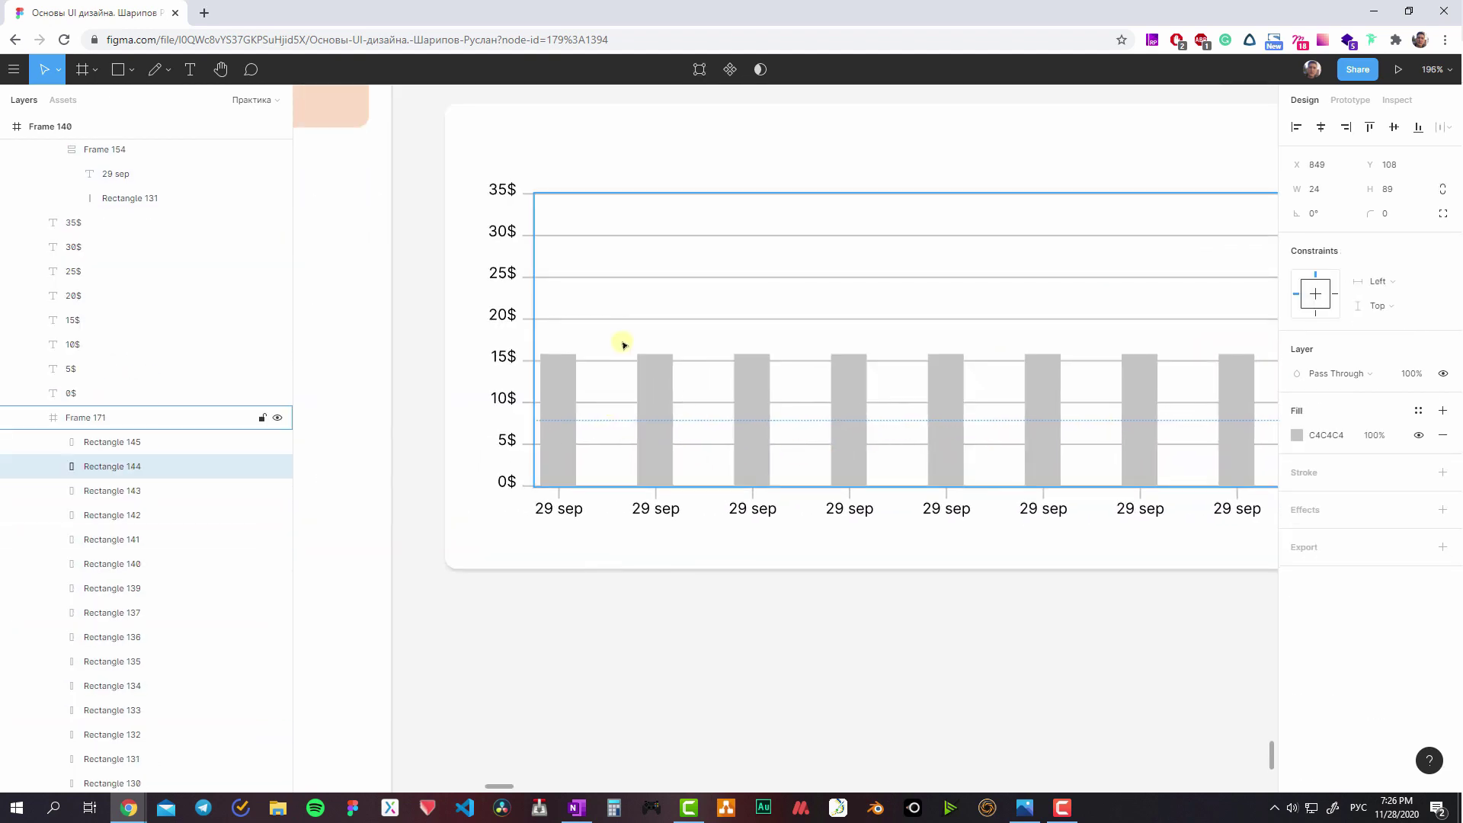
pyautogui.click(564, 389)
pyautogui.scroll(-3, 686, 426)
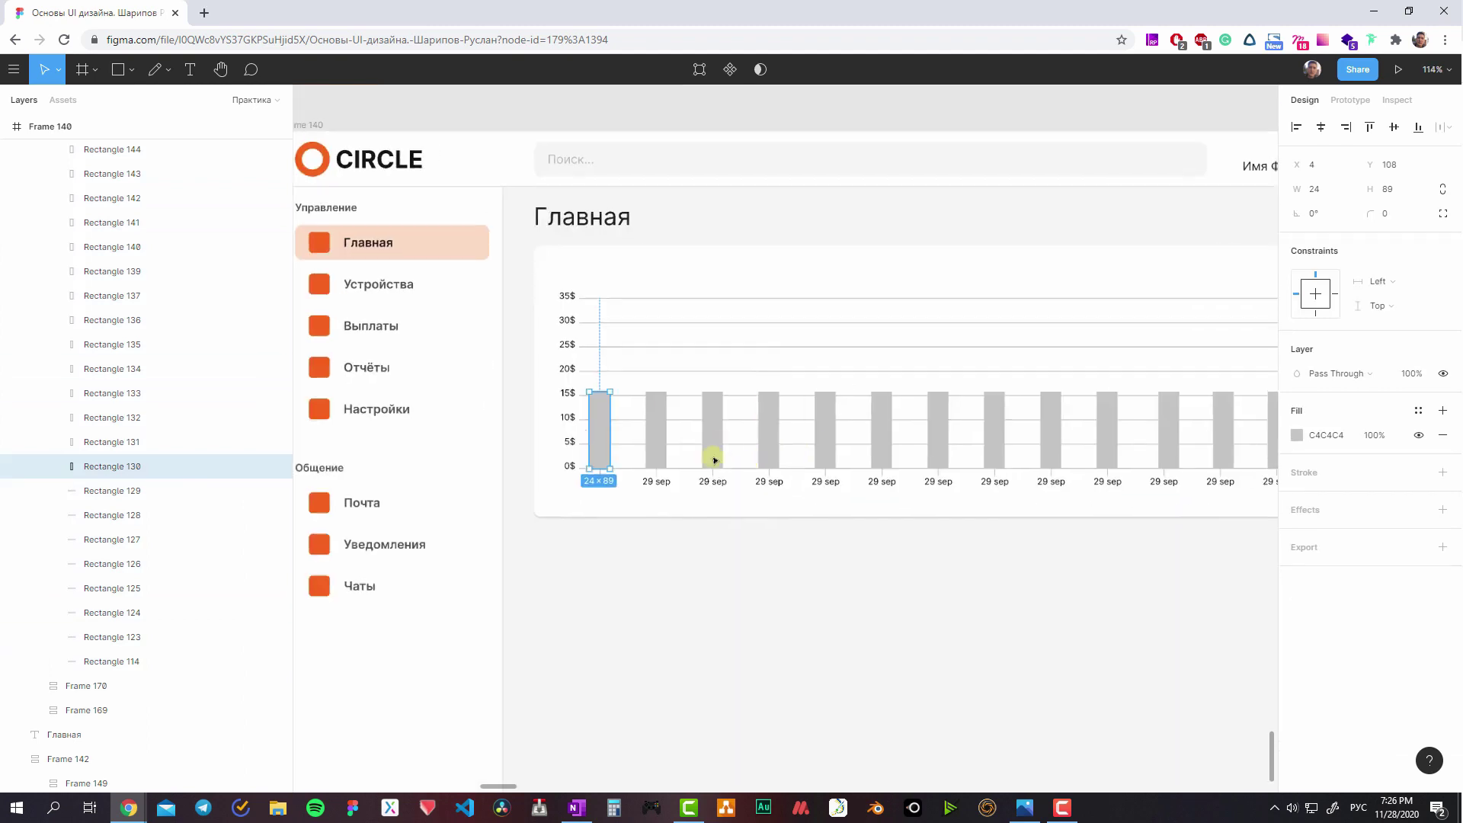
pyautogui.scroll(1, 838, 458)
# - Clear the selection and return to the Главная dashboard frame
pyautogui.click(976, 542)
pyautogui.scroll(1, 877, 541)
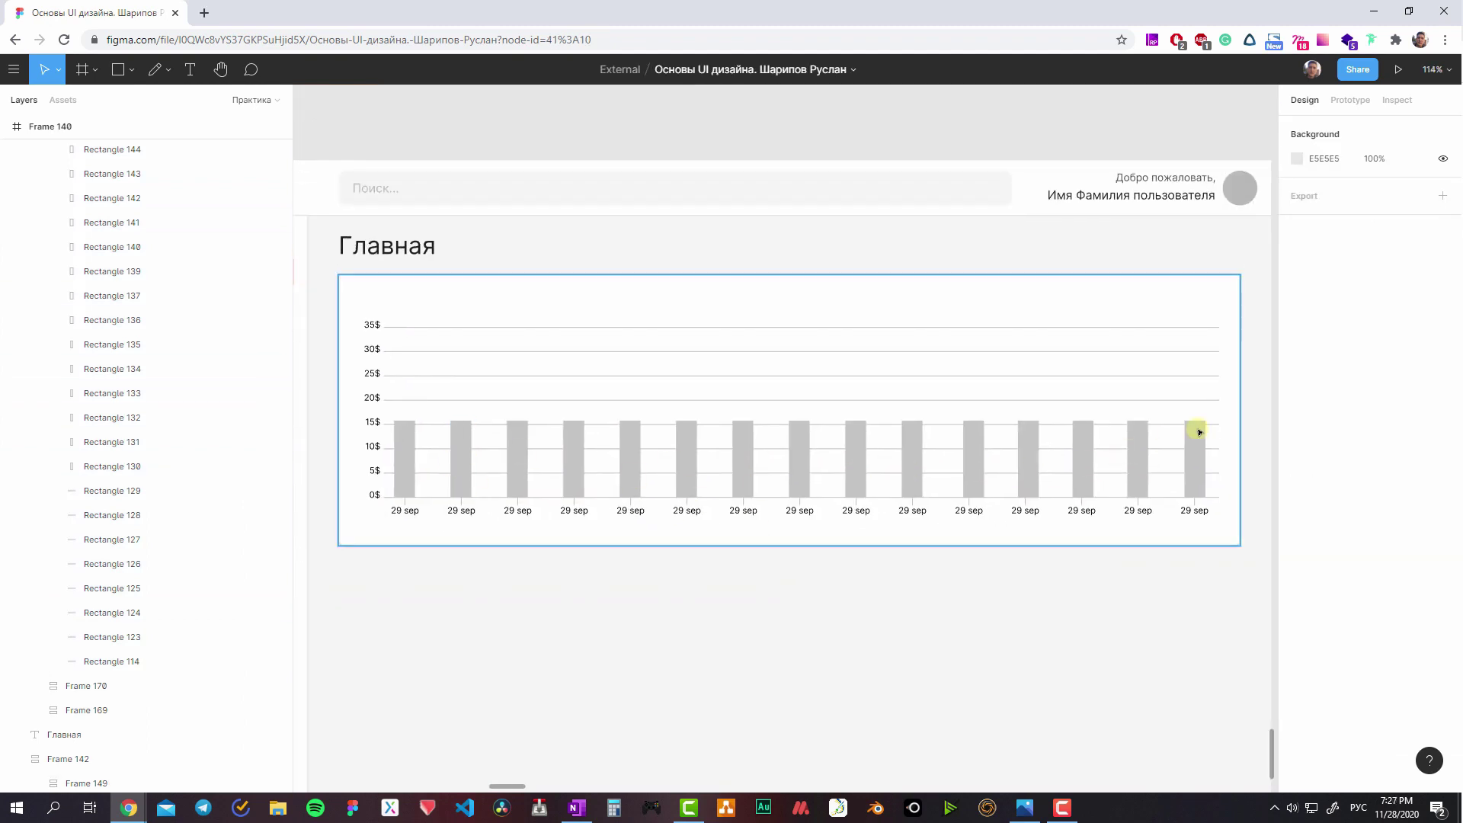
pyautogui.hscroll(-10, 640, 353)
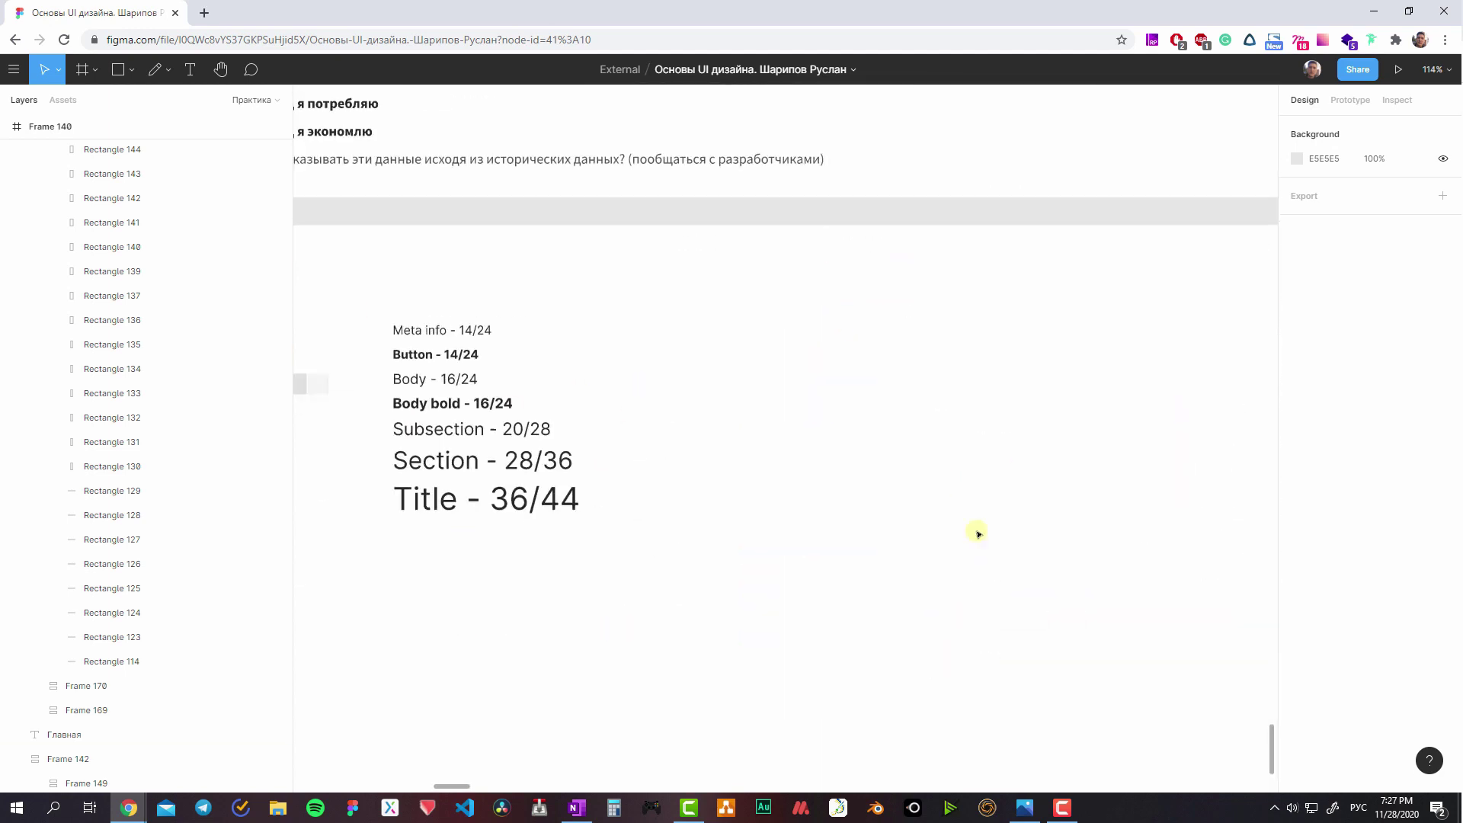
pyautogui.scroll(10, 974, 532)
pyautogui.scroll(3, 868, 503)
pyautogui.hscroll(-2, 771, 384)
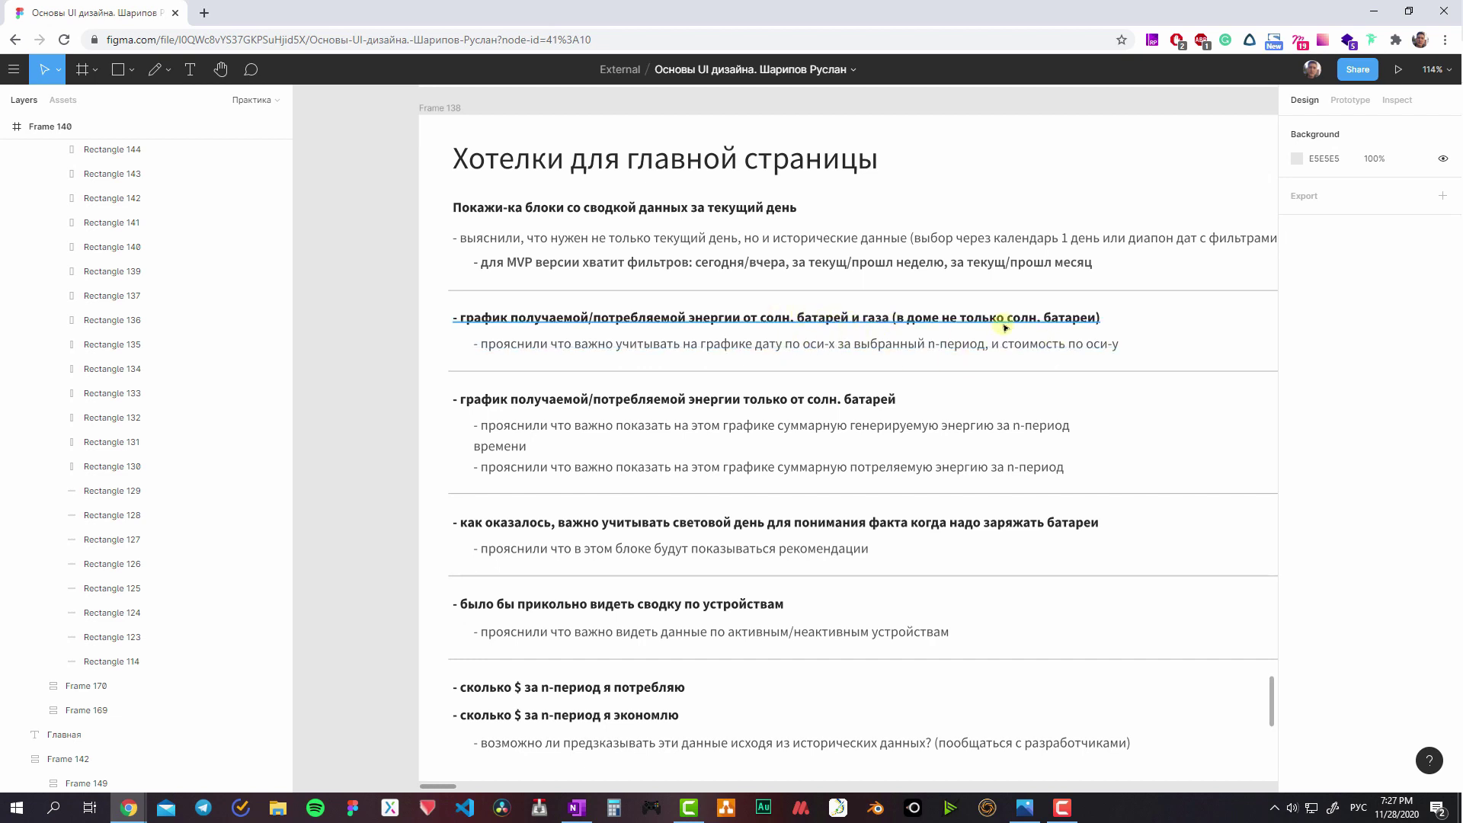
pyautogui.click(642, 325)
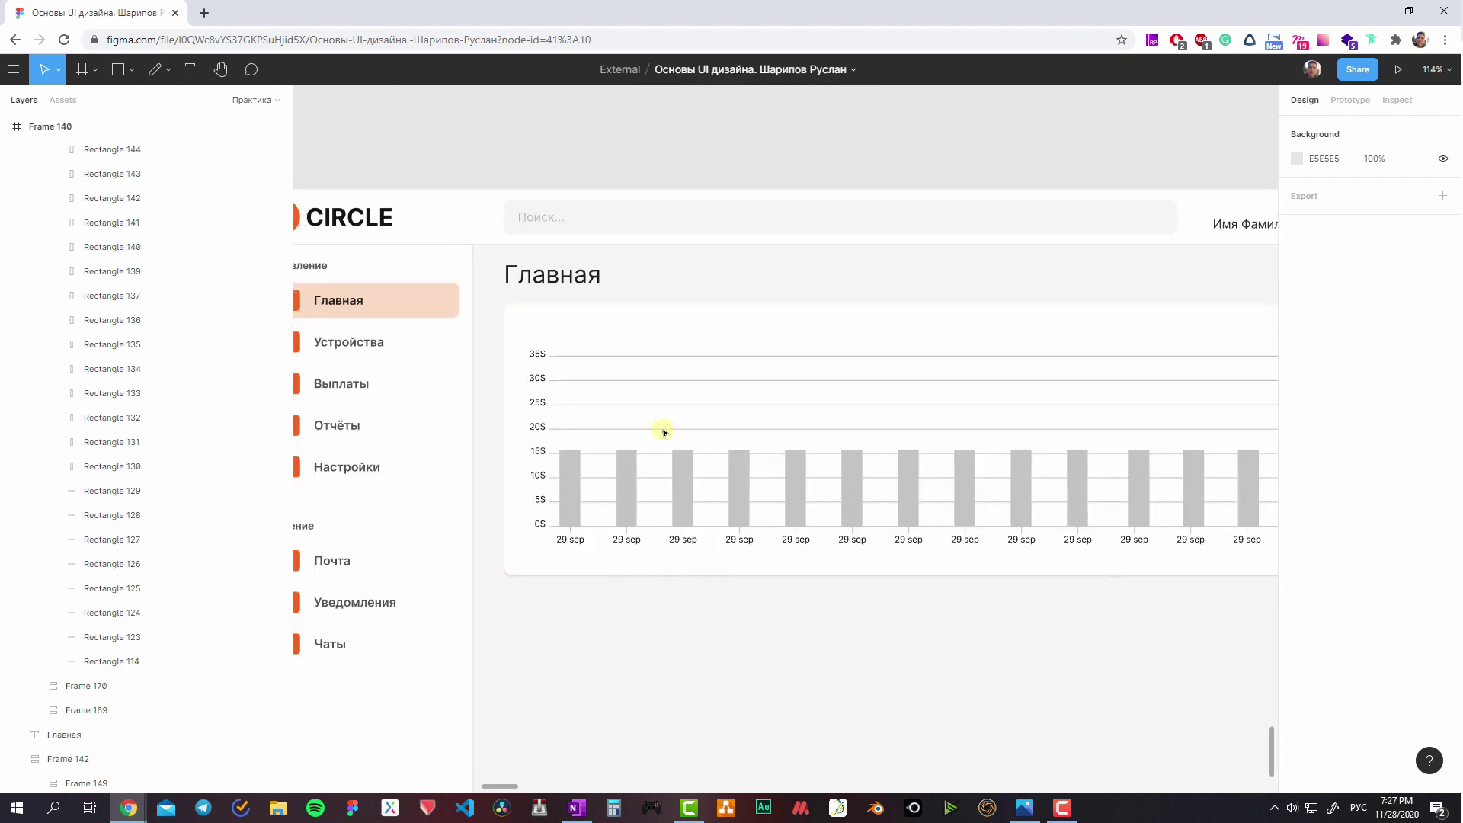
# - Pan to the style-guide frame and draw a grey circle below the swatches
pyautogui.hscroll(-5, 662, 426)
pyautogui.hscroll(-5, 1037, 424)
pyautogui.hscroll(-5, 835, 375)
pyautogui.hscroll(-5, 861, 393)
pyautogui.scroll(1, 686, 457)
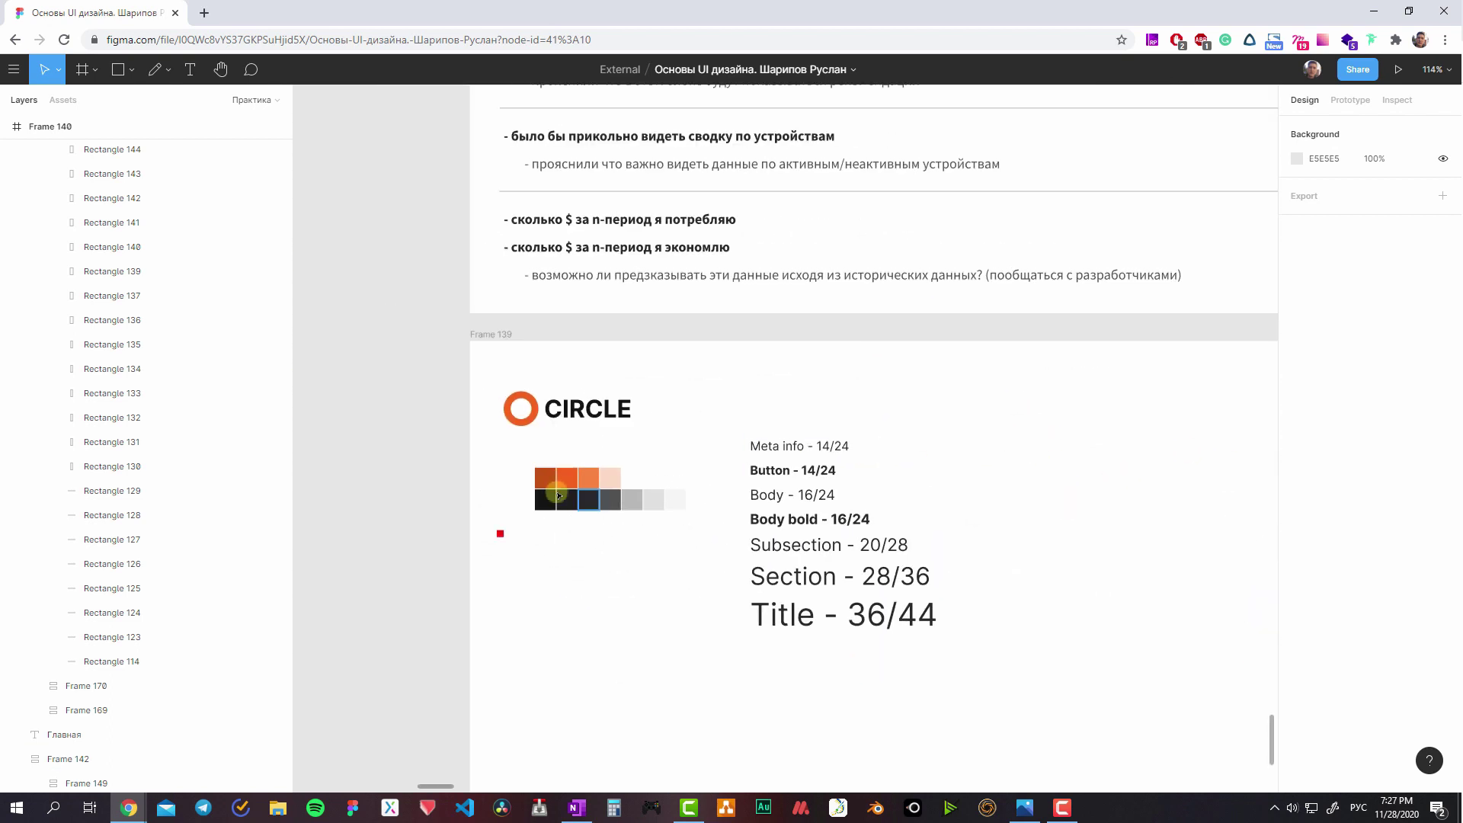
pyautogui.scroll(3, 589, 542)
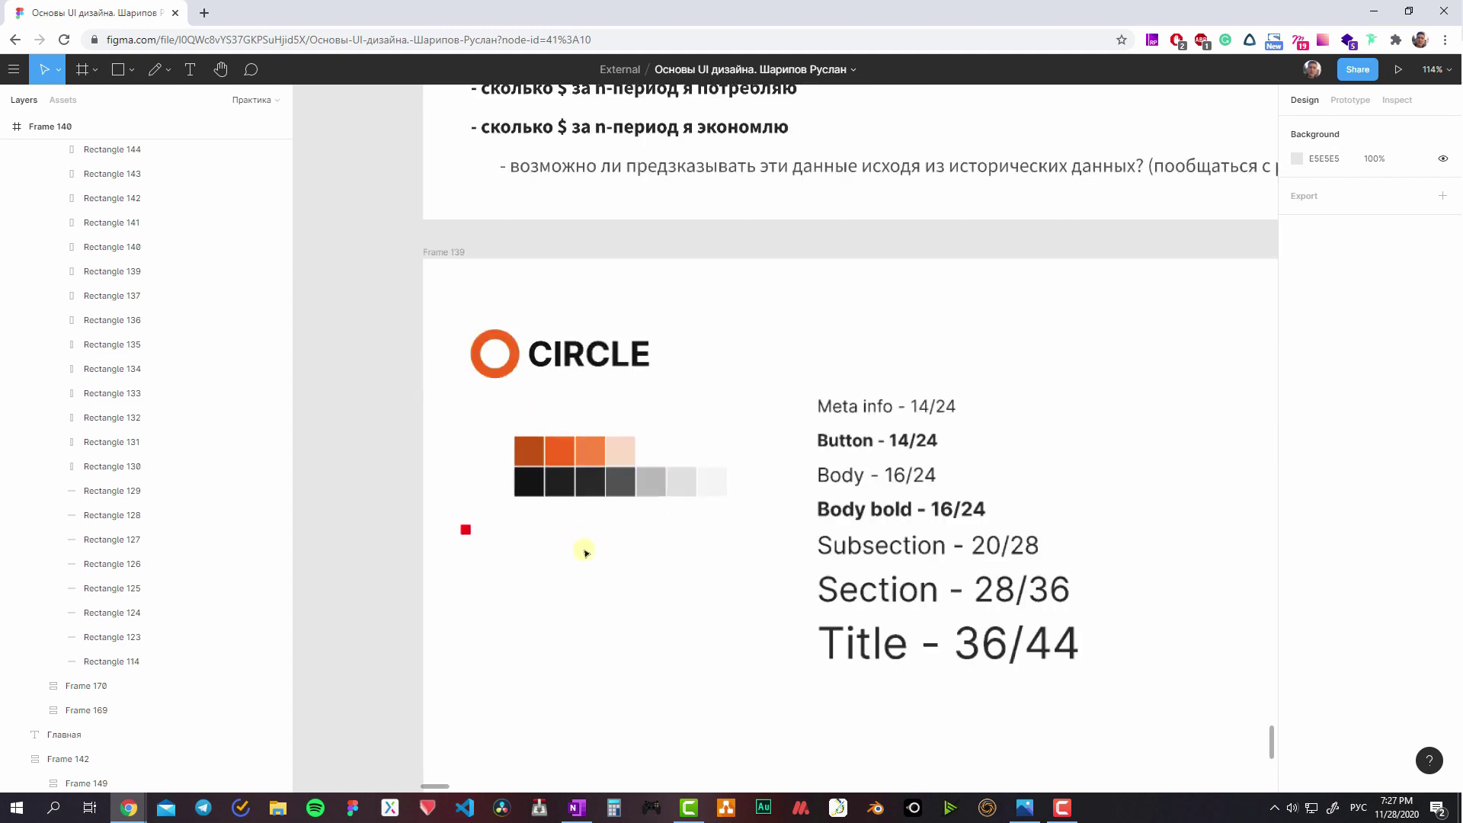
pyautogui.scroll(3, 589, 542)
pyautogui.press('o')
pyautogui.moveTo(596, 570); pyautogui.dragTo(649, 623)
# - Enlarge the circle to 96×96 and add a fill
pyautogui.moveTo(679, 526)
pyautogui.mouseDown()
pyautogui.moveTo(666, 612)
pyautogui.moveTo(596, 544)
pyautogui.mouseUp()
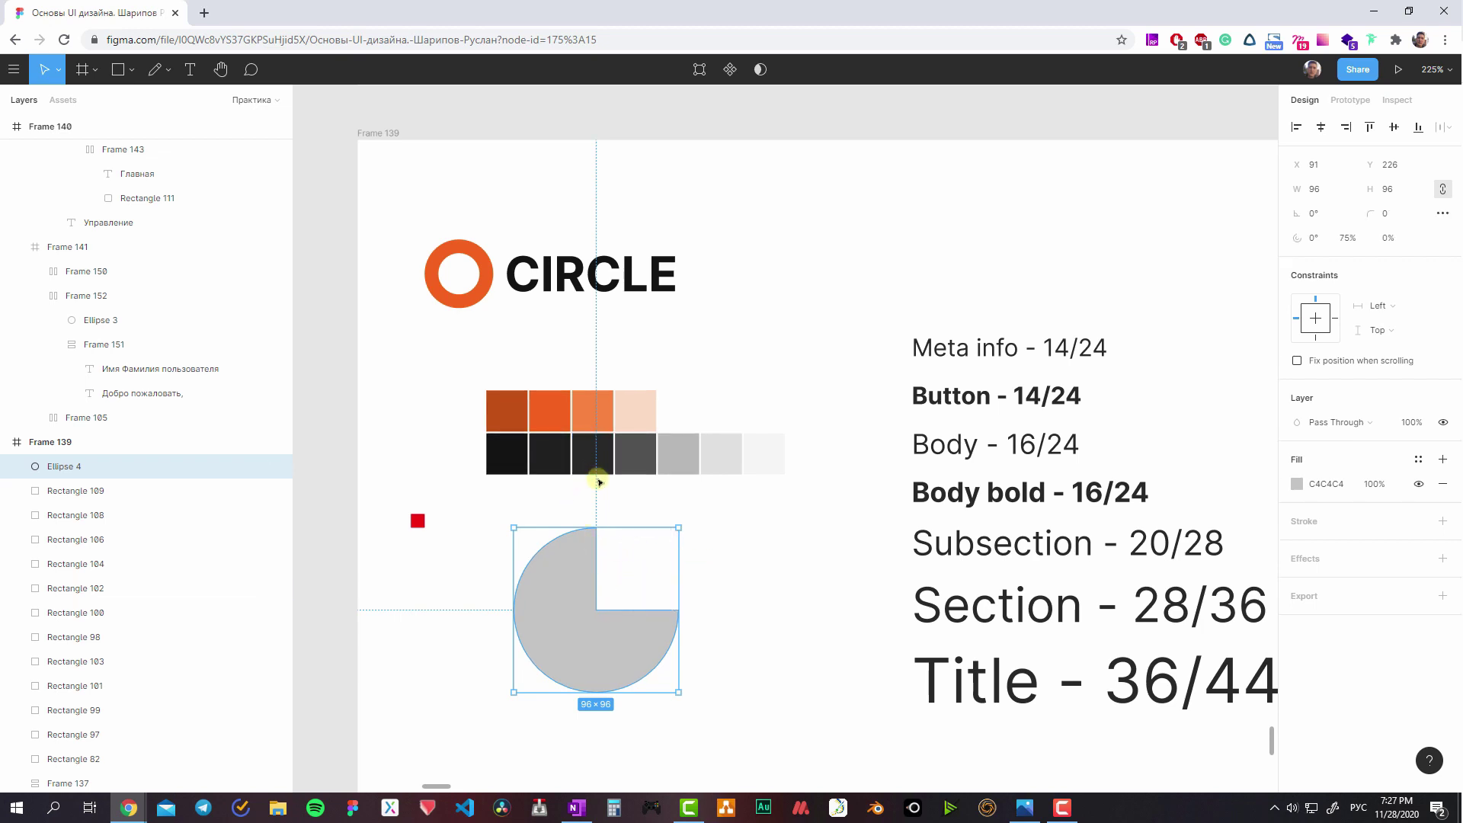
pyautogui.click(1441, 461)
pyautogui.click(1296, 495)
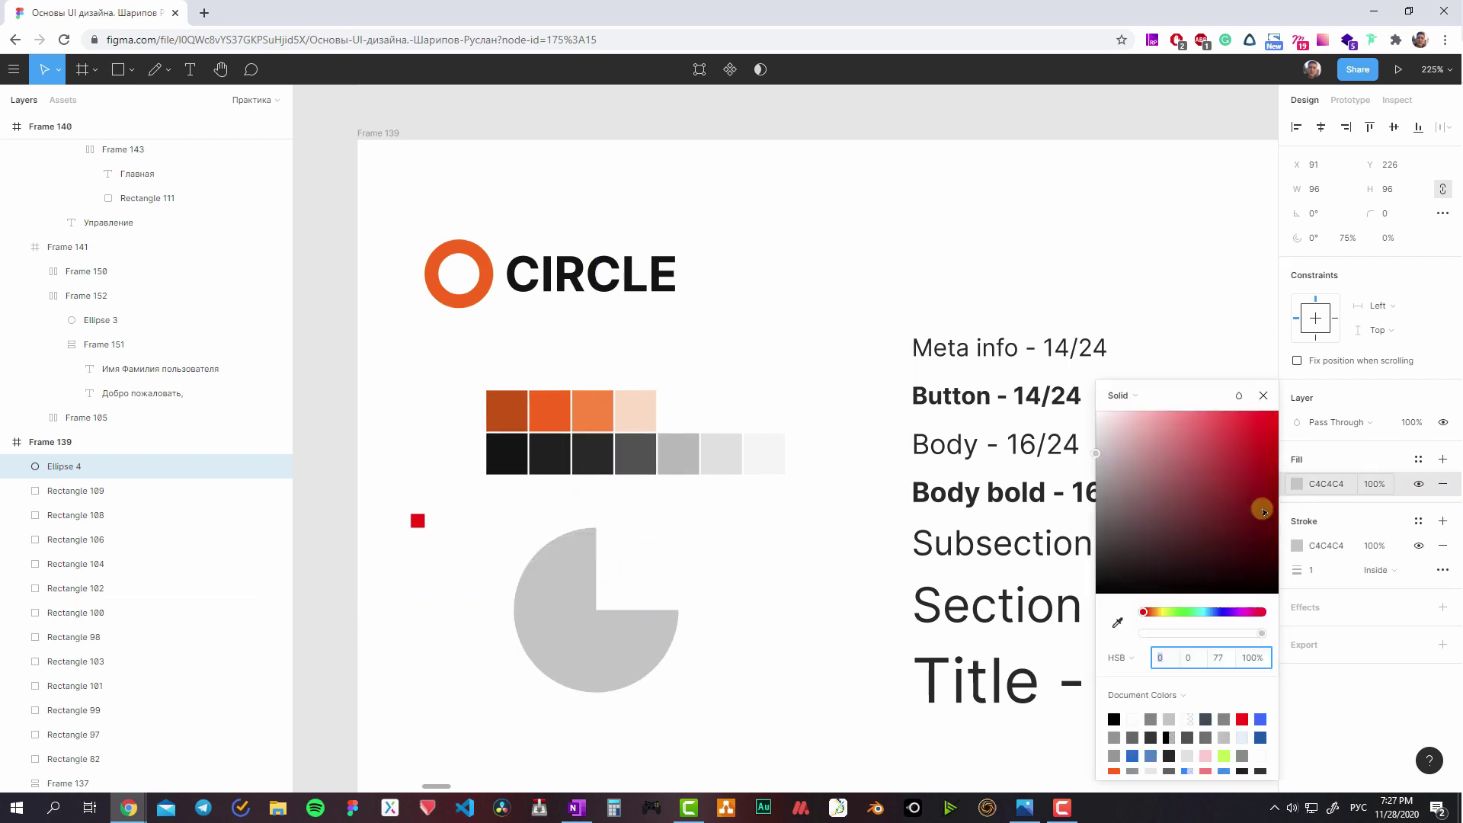
pyautogui.click(663, 623)
# - Duplicate the pie as a 45° wedge filled 141414 and send it back
pyautogui.hotkey('ctrl', 'c')
pyautogui.hotkey('ctrl', 'v')
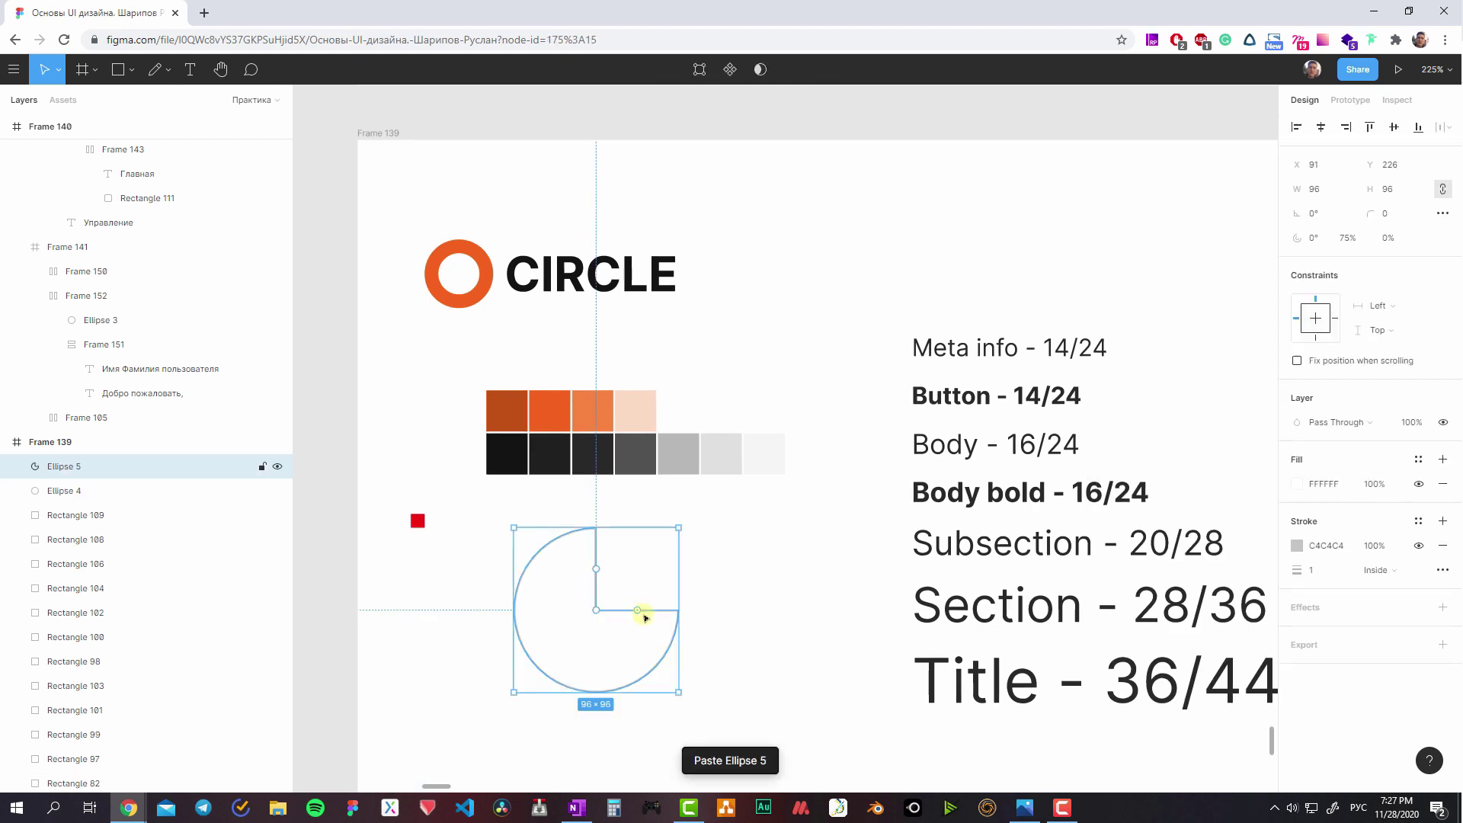
pyautogui.moveTo(644, 611); pyautogui.dragTo(623, 650)
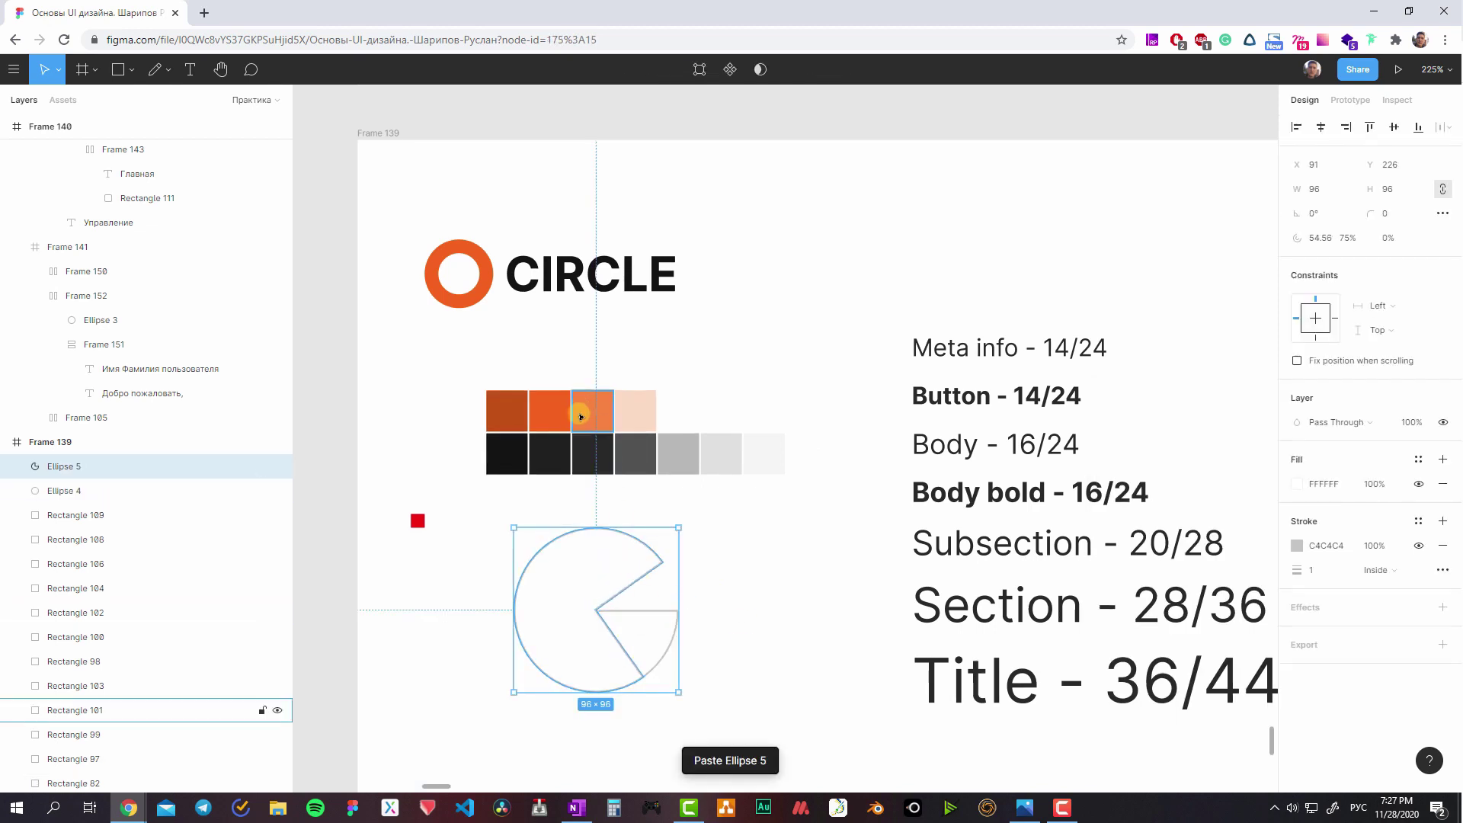
pyautogui.press('i')
pyautogui.click(530, 480)
pyautogui.click(507, 454)
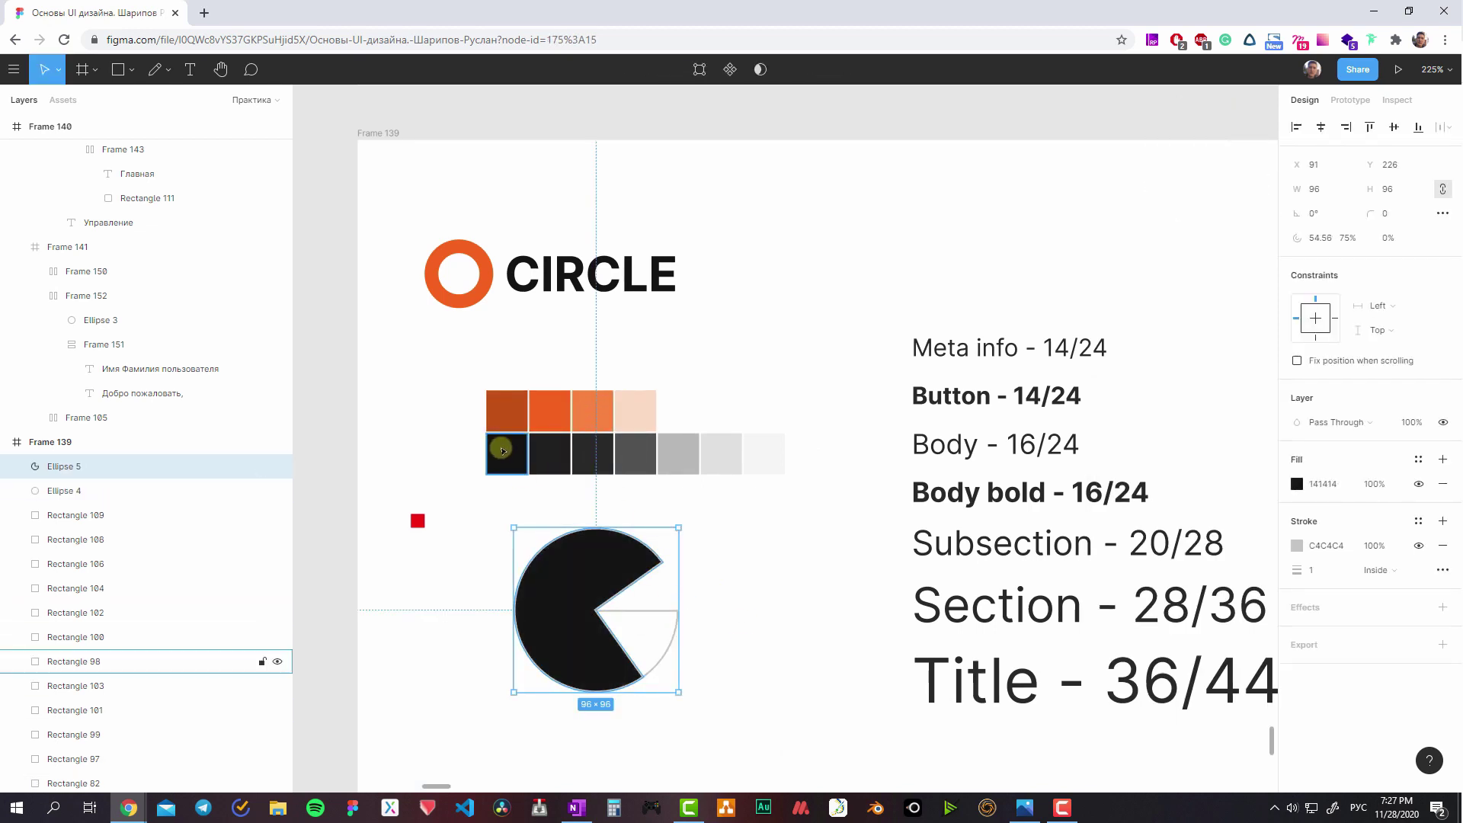
pyautogui.hotkey('ctrl', 'shift', '[')
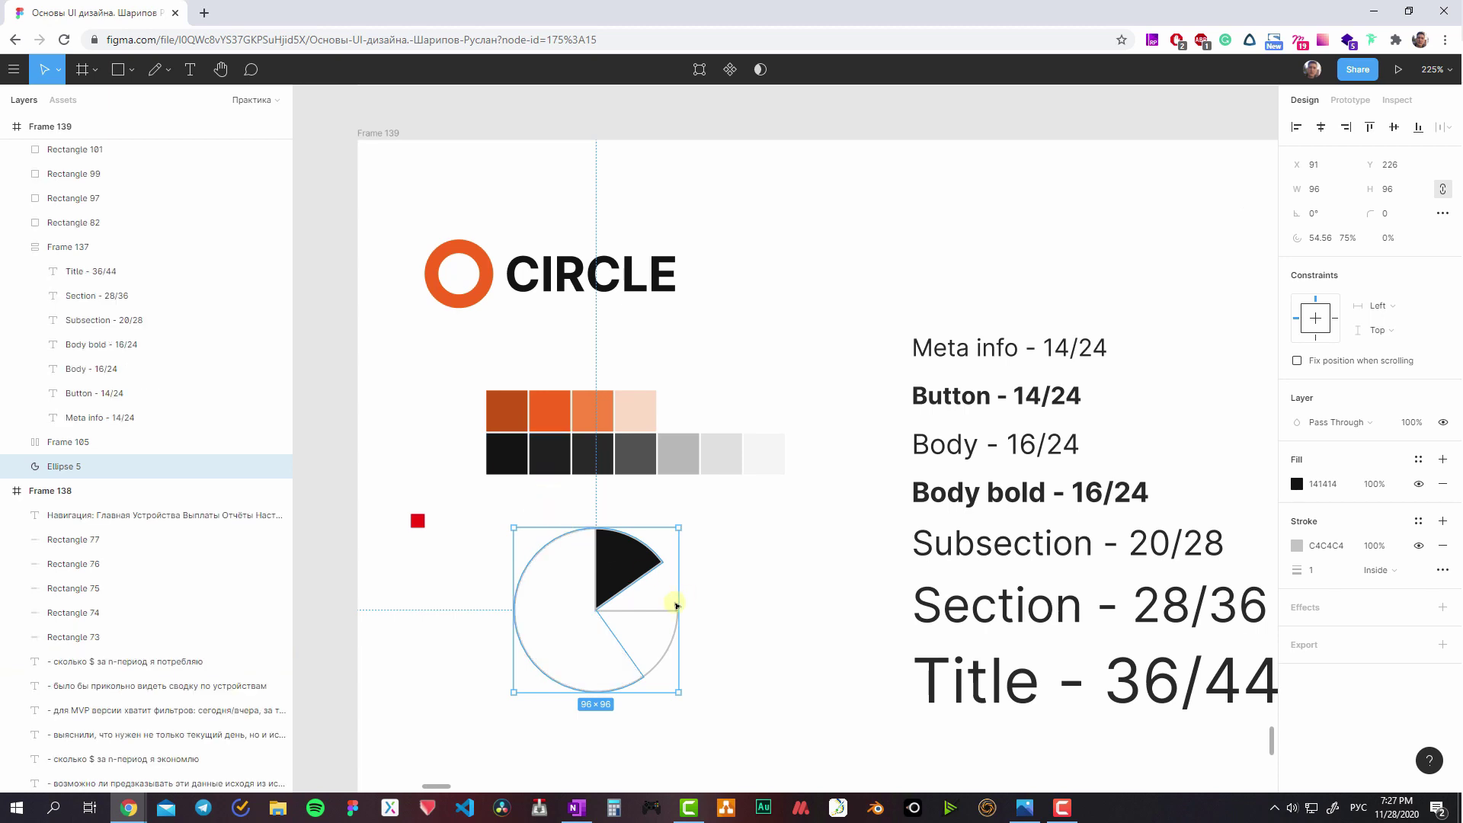
# - Add a FF6600 orange quarter slice starting at 90°, placed beneath the black wedge
pyautogui.hotkey('ctrl', 'c')
pyautogui.hotkey('ctrl', 'v')
pyautogui.moveTo(619, 643); pyautogui.dragTo(598, 650)
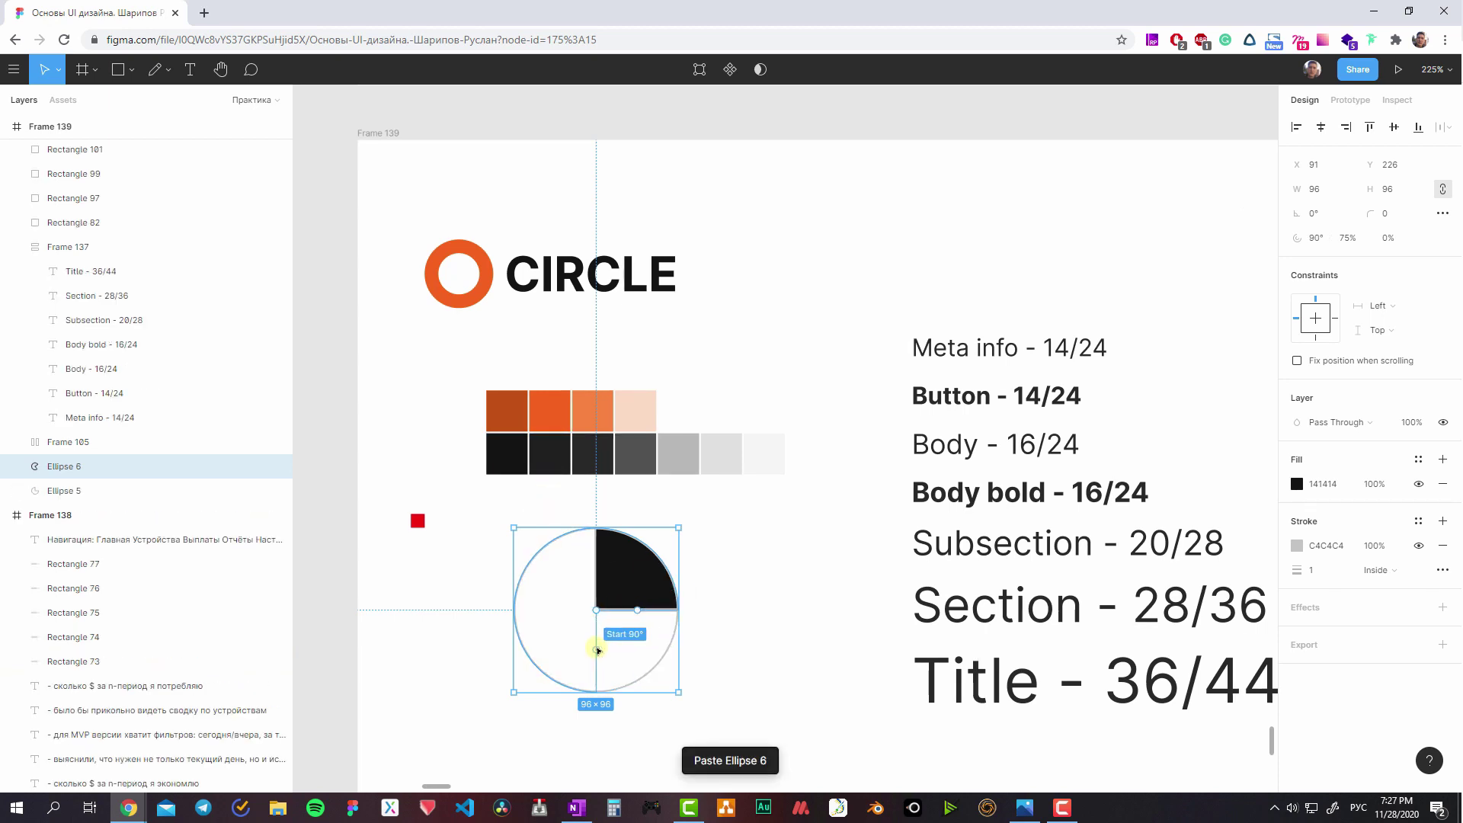
pyautogui.press('i')
pyautogui.click(506, 416)
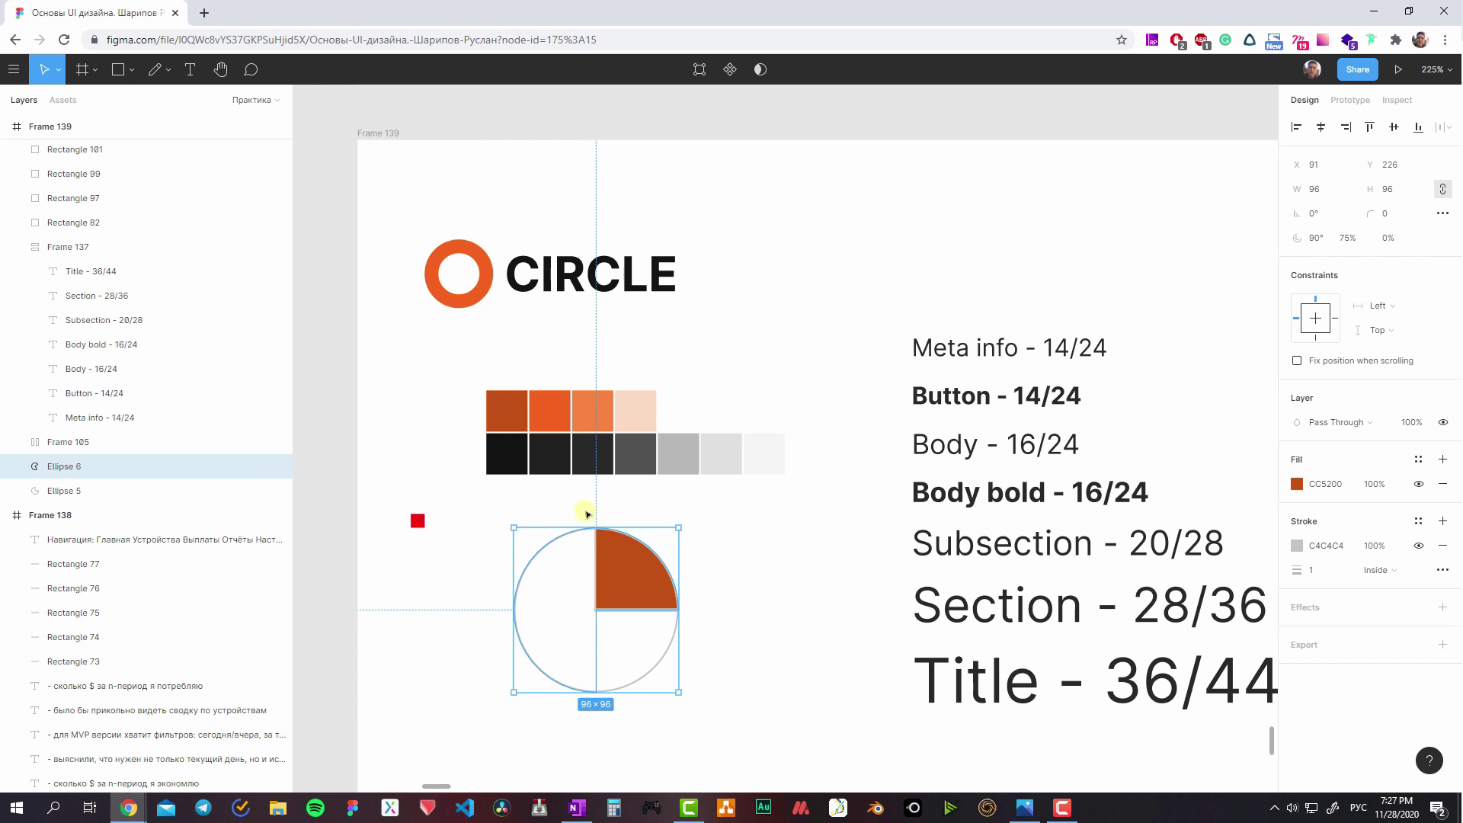
pyautogui.click(535, 429)
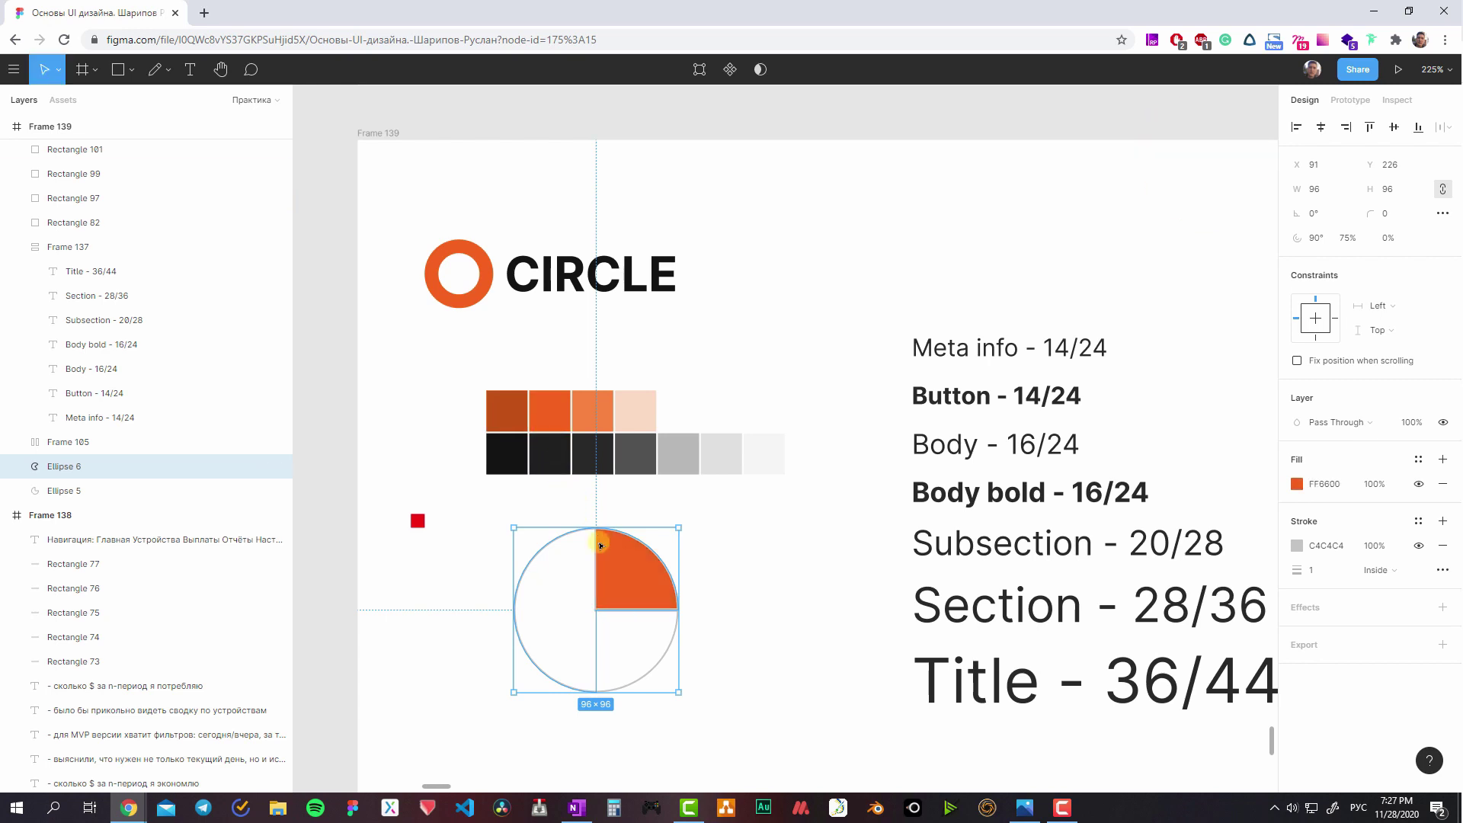
pyautogui.hotkey('ctrl', '[')
# - Narrow the black wedge's arc so more orange shows
pyautogui.click(631, 570)
pyautogui.moveTo(593, 644); pyautogui.dragTo(607, 652)
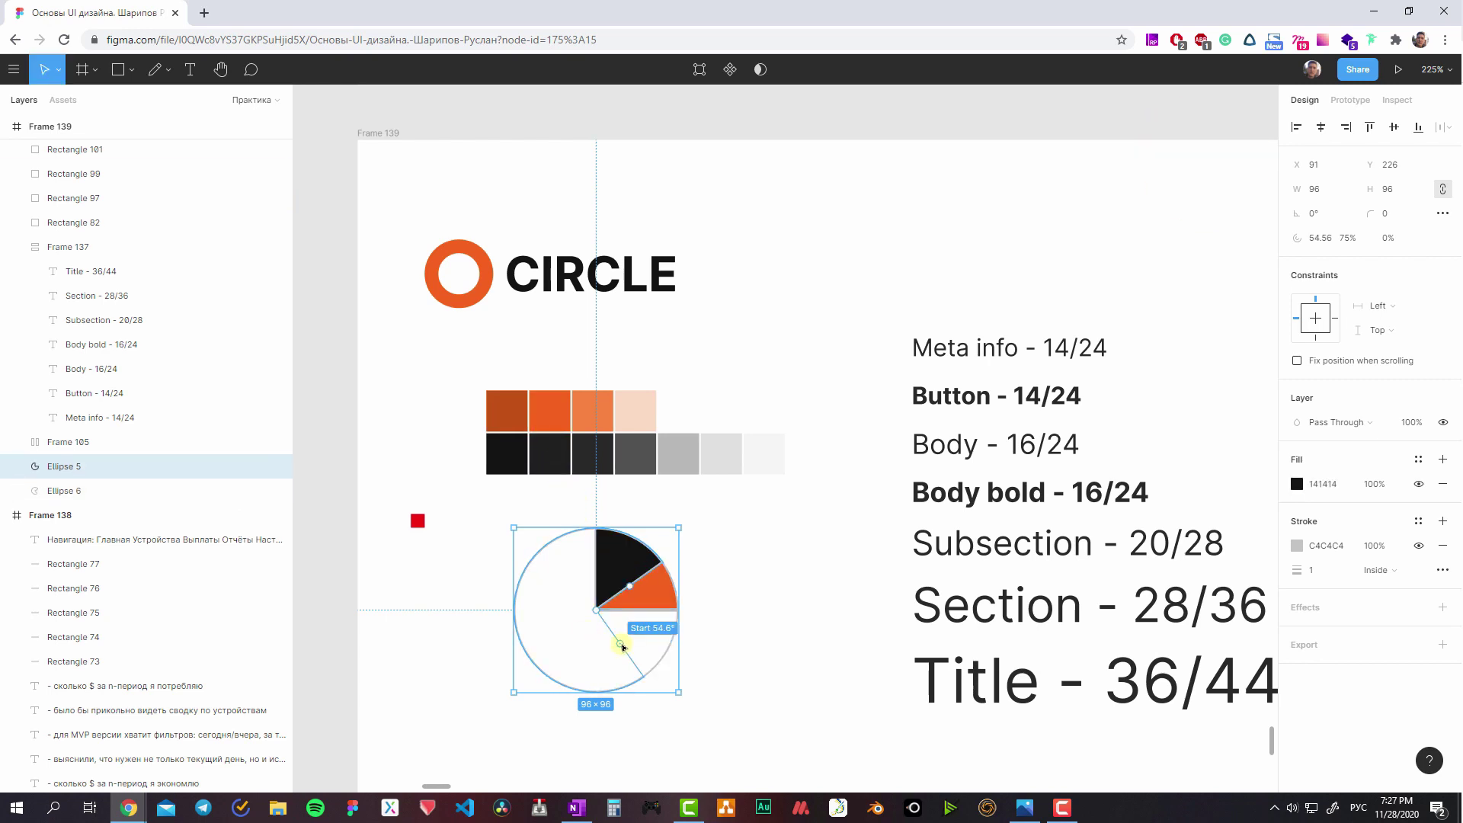
pyautogui.click(774, 647)
# - Duplicate two grey chart bars below the chart with 0 spacing so they touch
pyautogui.scroll(-5, 774, 647)
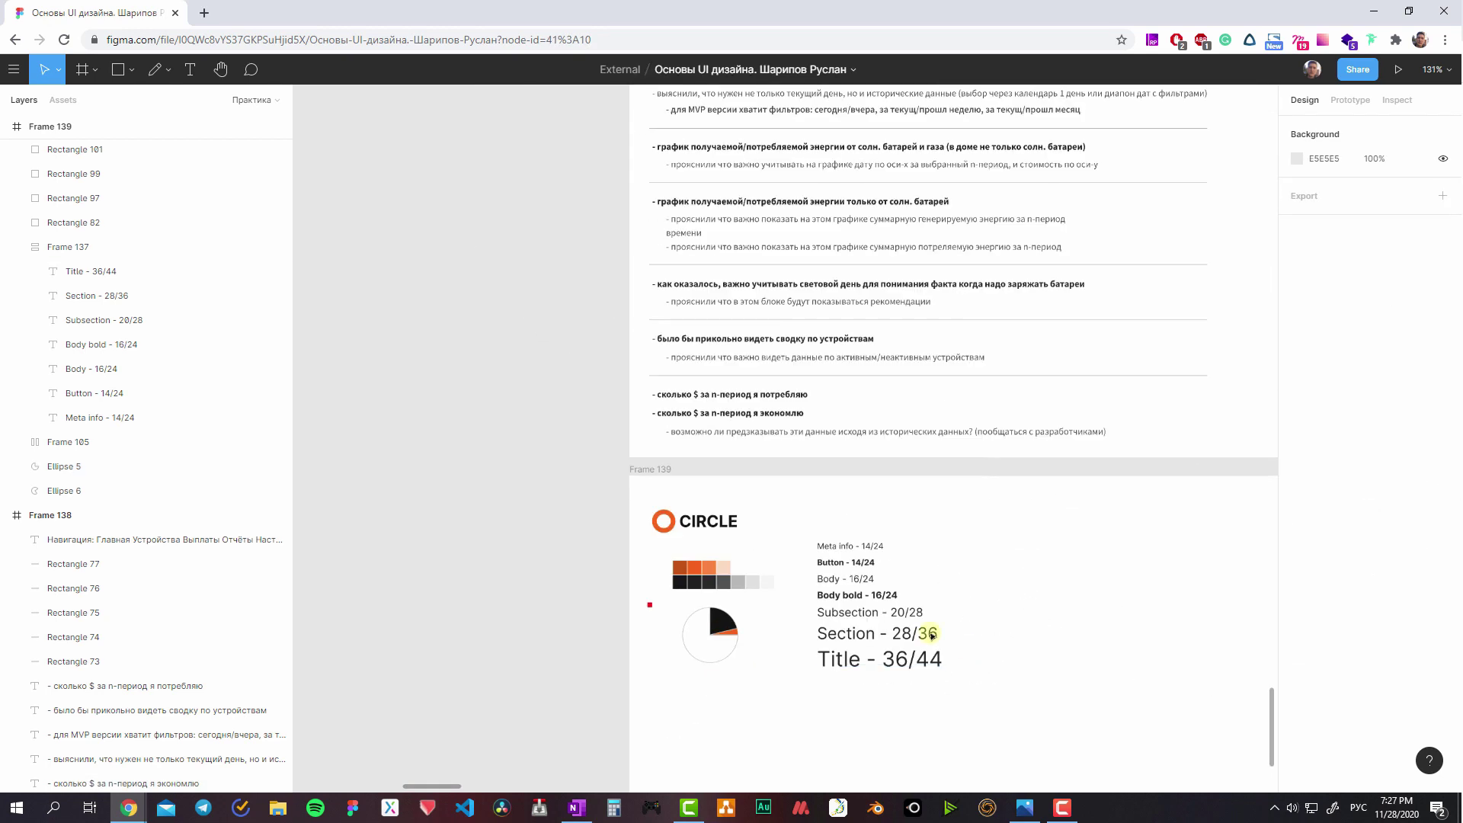
pyautogui.scroll(3, 914, 526)
pyautogui.hscroll(-5, 633, 526)
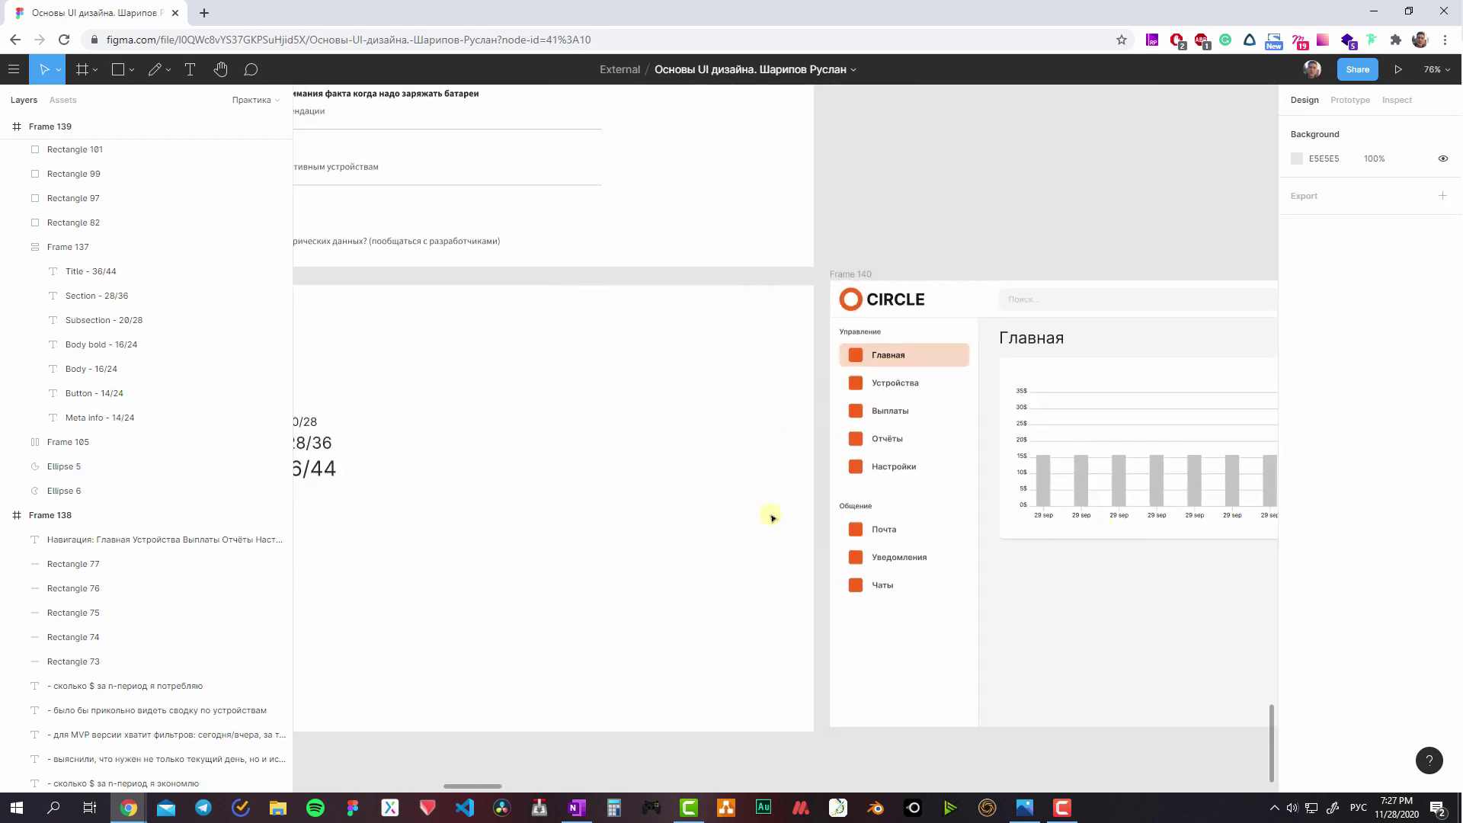
pyautogui.hscroll(-5, 762, 511)
pyautogui.click(527, 413)
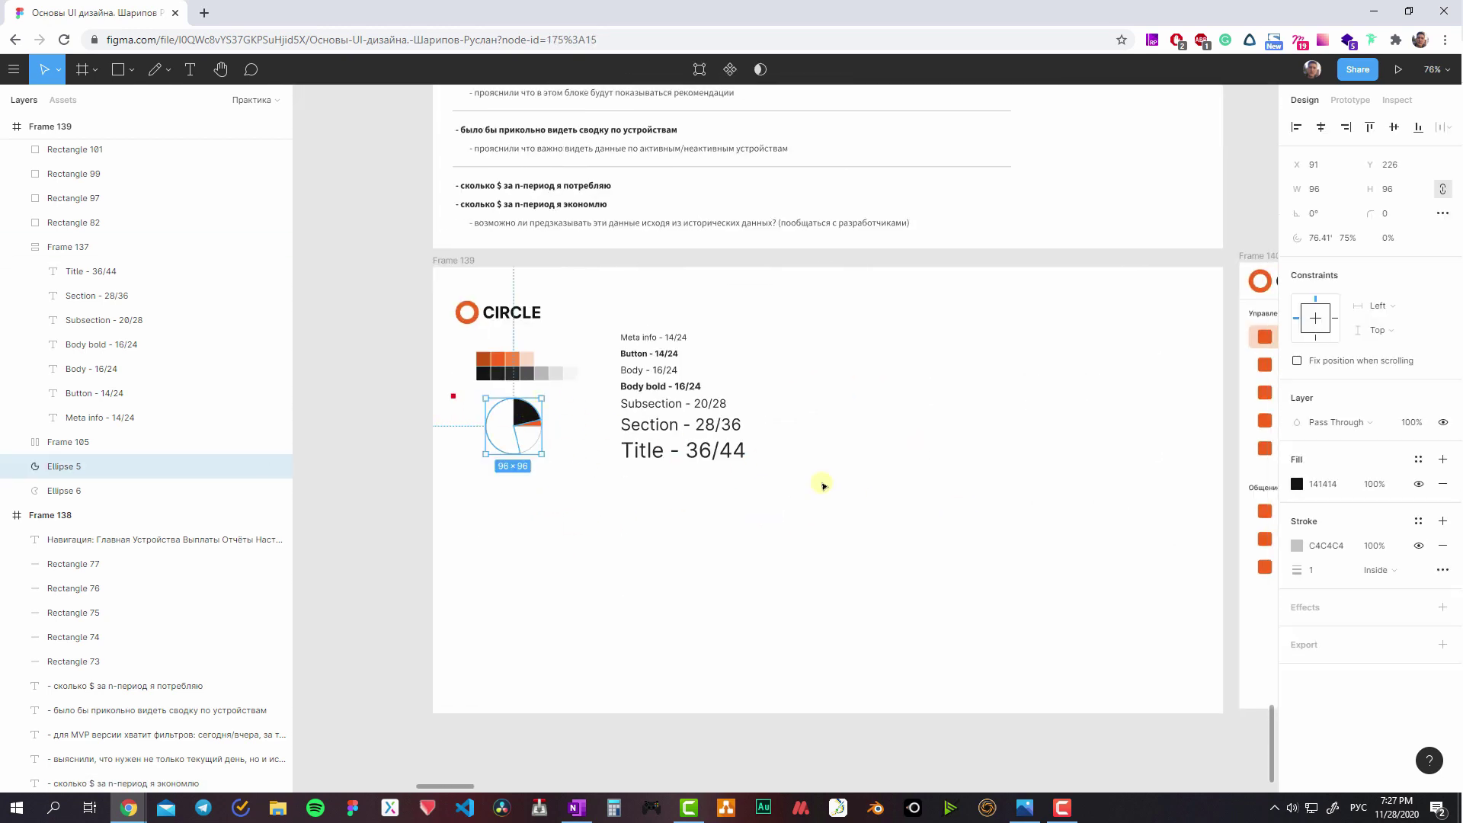
pyautogui.hscroll(8, 731, 492)
pyautogui.hscroll(2, 777, 465)
pyautogui.keyDown('ctrl'); pyautogui.click(679, 449); pyautogui.keyUp('ctrl')
pyautogui.hscroll(2, 716, 480)
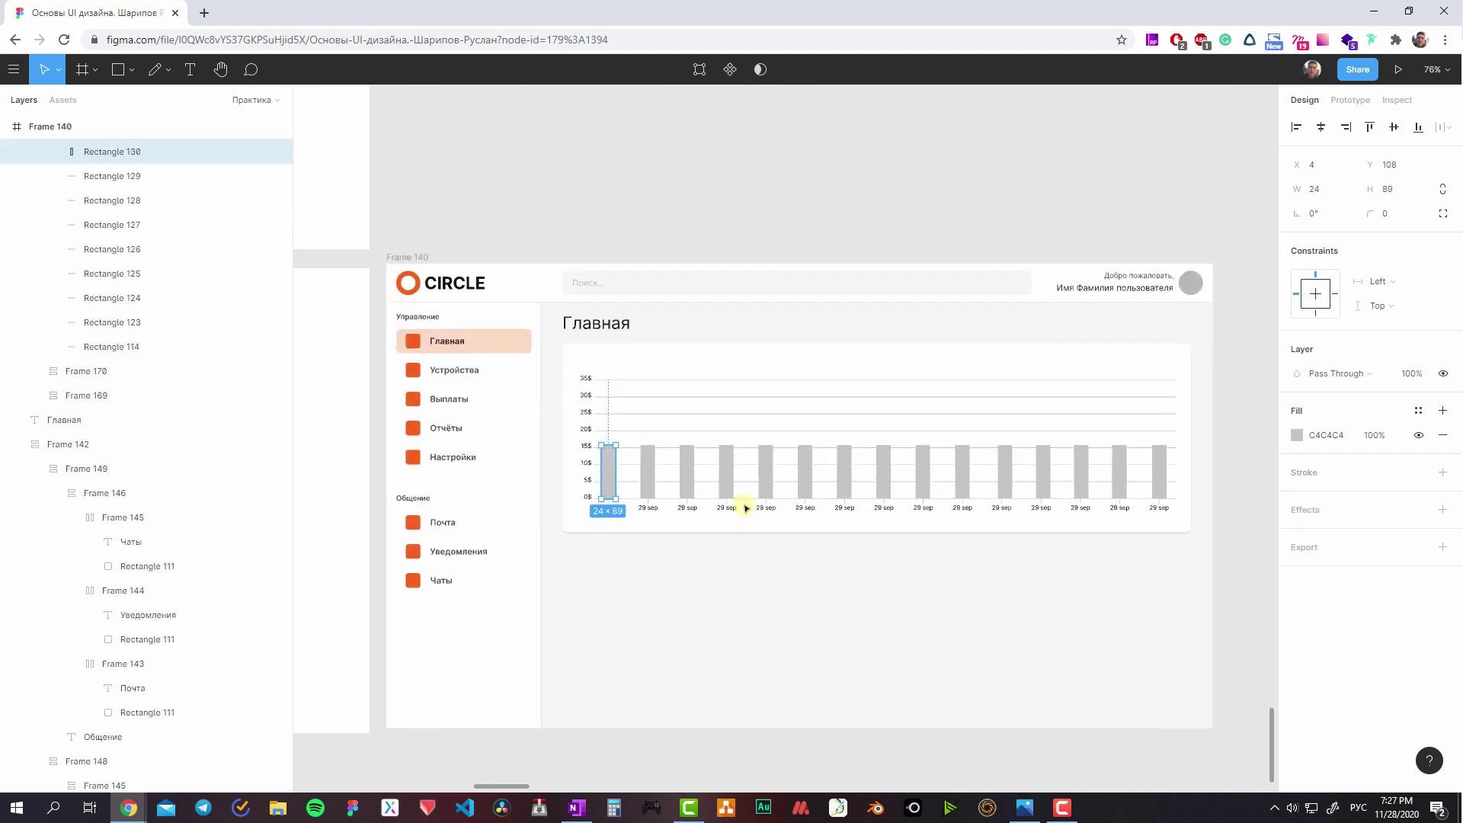
pyautogui.scroll(1, 743, 480)
pyautogui.scroll(1, 724, 461)
pyautogui.scroll(3, 783, 483)
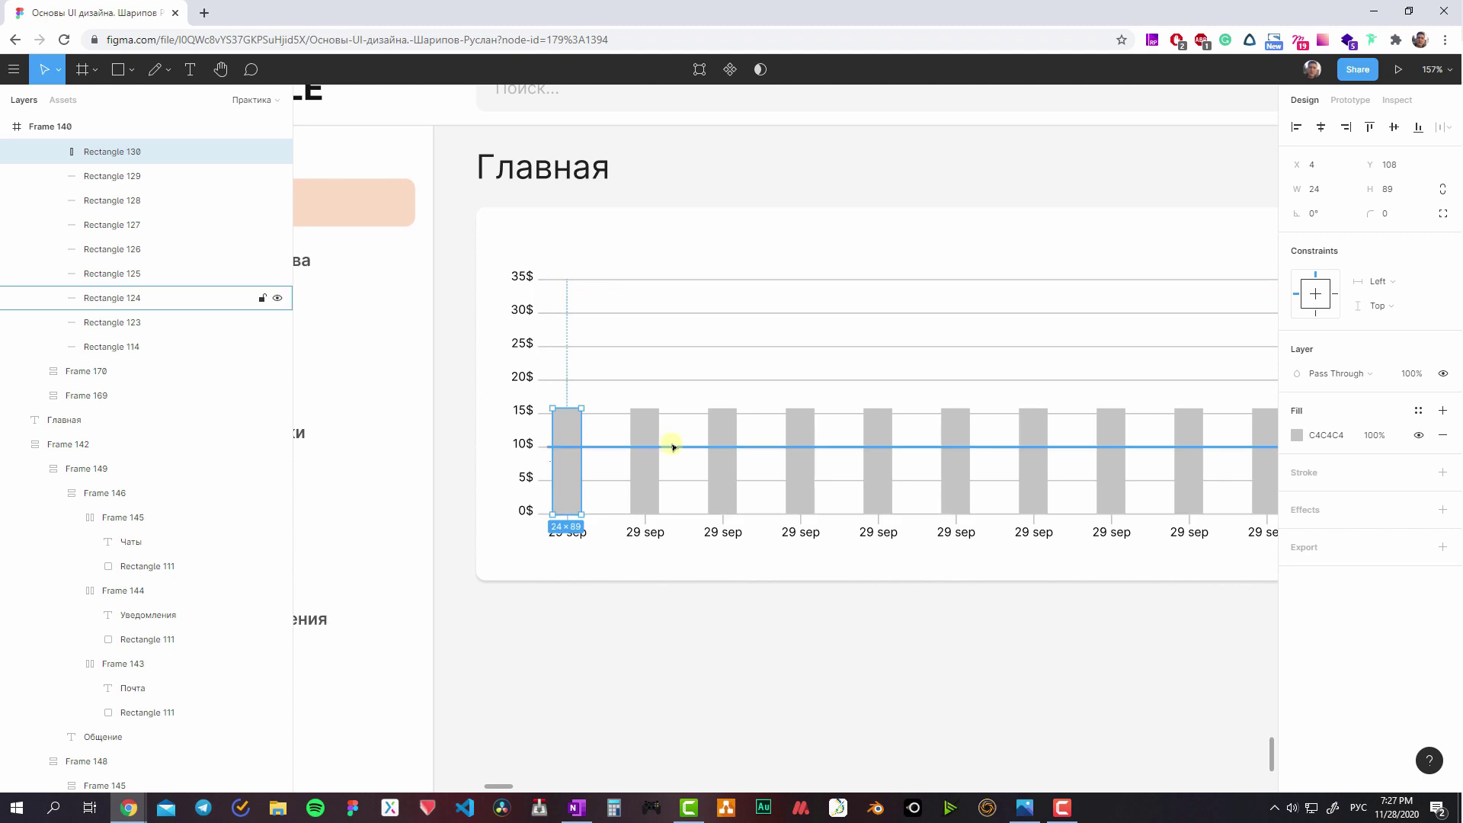
pyautogui.scroll(-2, 610, 397)
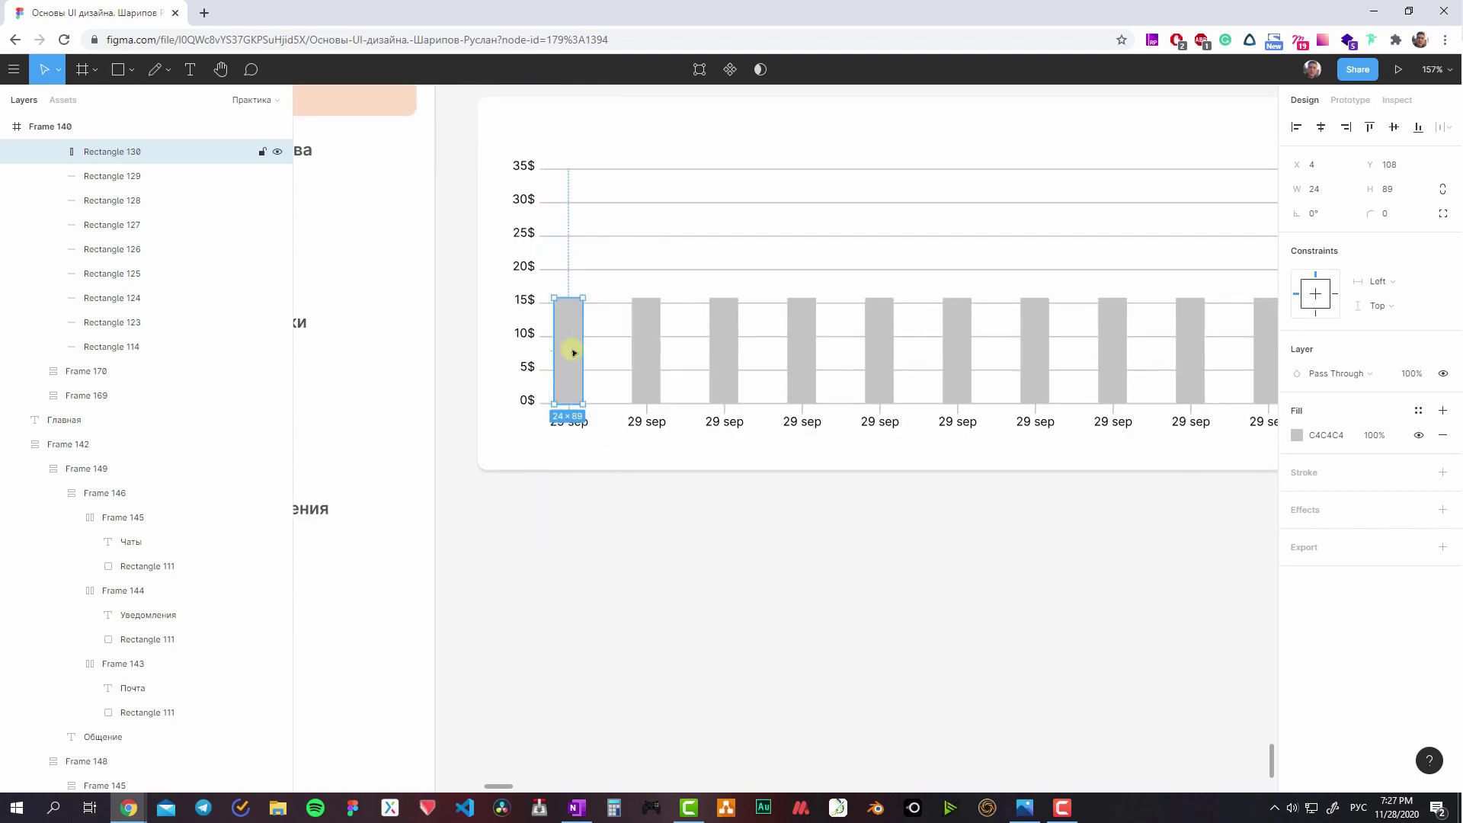
pyautogui.scroll(-1, 644, 350)
pyautogui.keyDown('shift'); pyautogui.click(661, 313); pyautogui.keyUp('shift')
pyautogui.moveTo(661, 313); pyautogui.dragTo(660, 557)
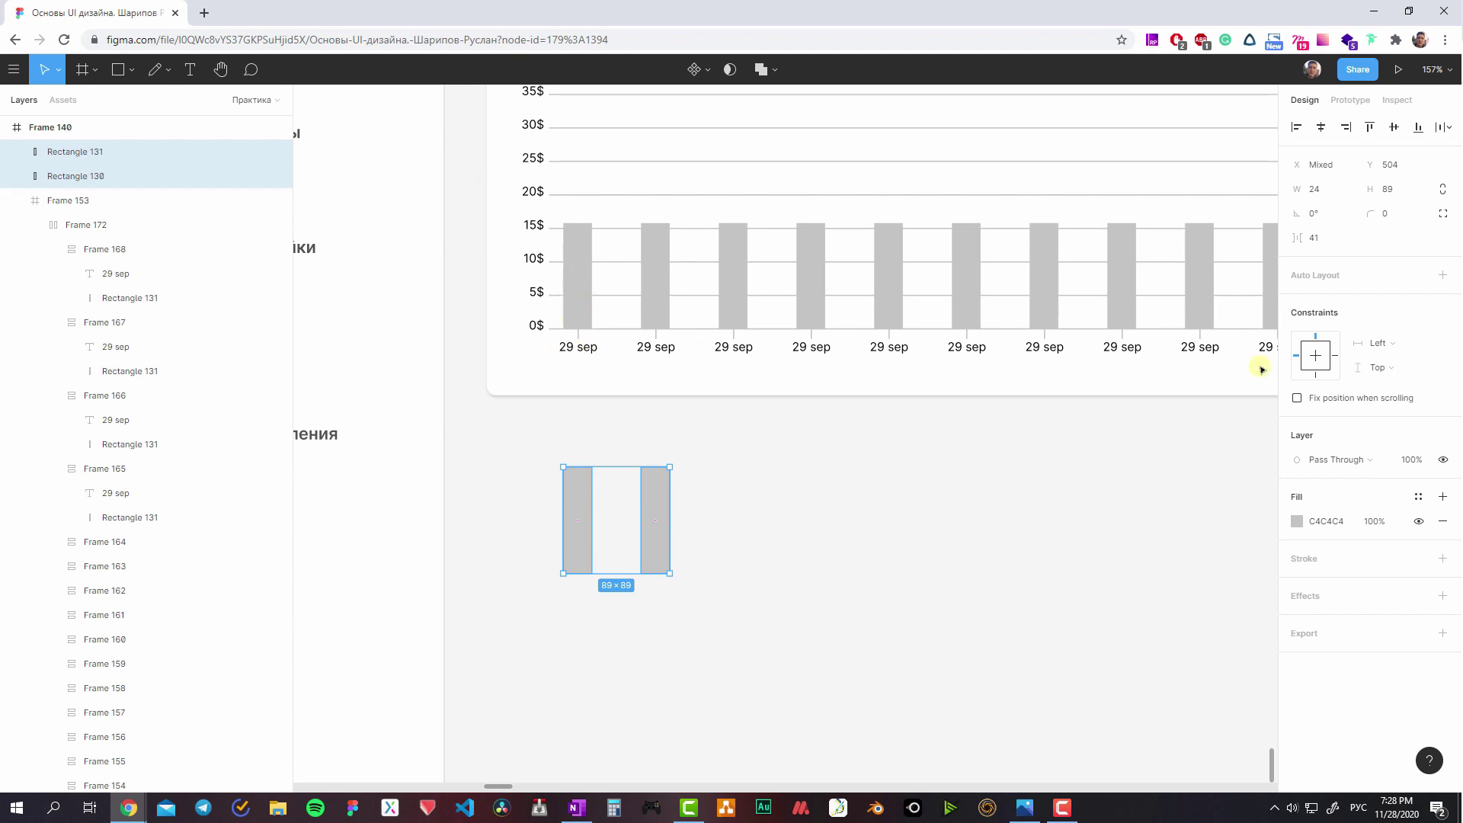
pyautogui.write('0')
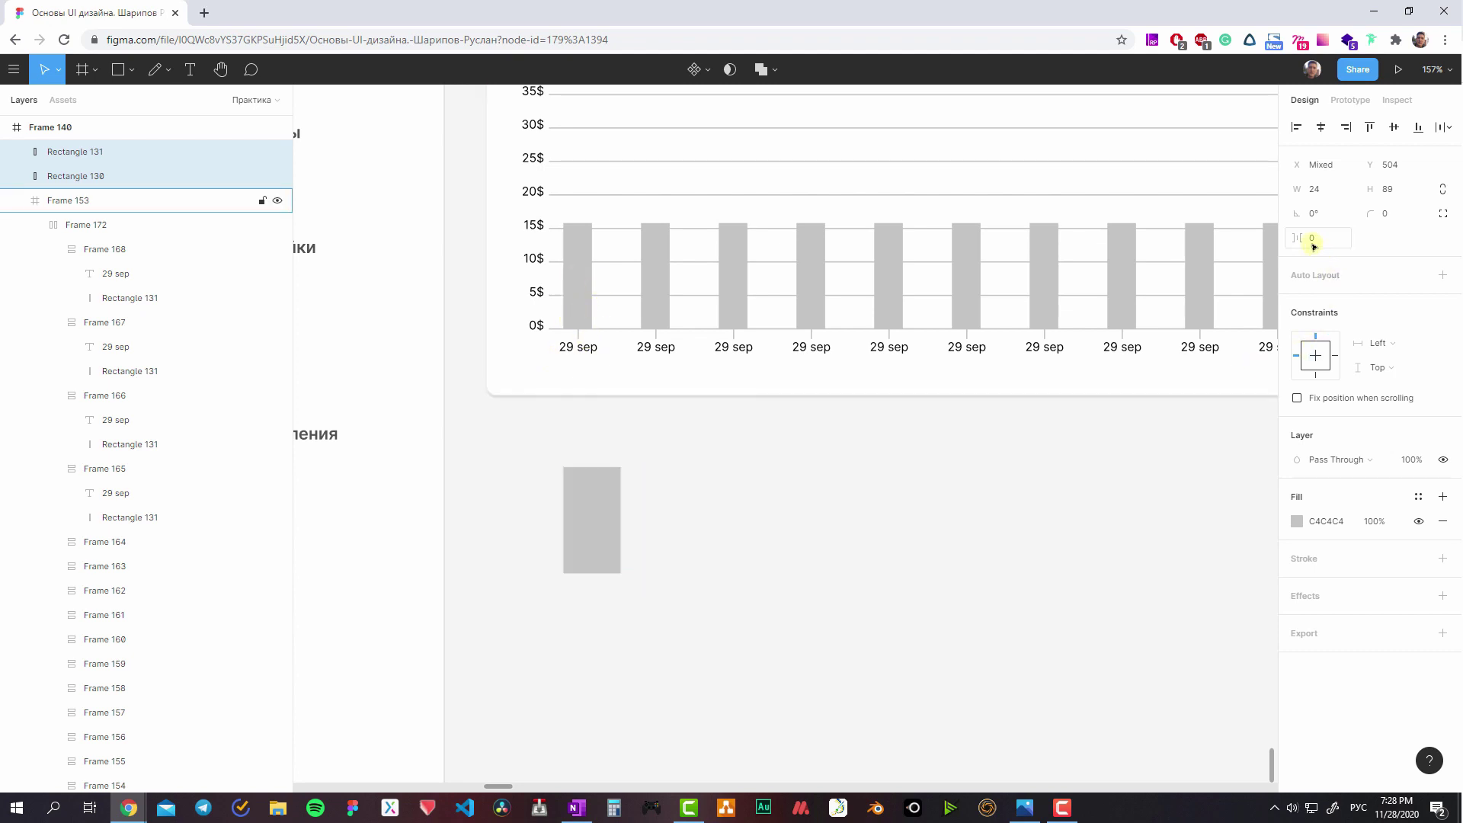
pyautogui.press('Return')
# - Shorten the left copied bar to 52 px high and fill it orange FF6600
pyautogui.scroll(1, 770, 483)
pyautogui.hscroll(-3, 1159, 500)
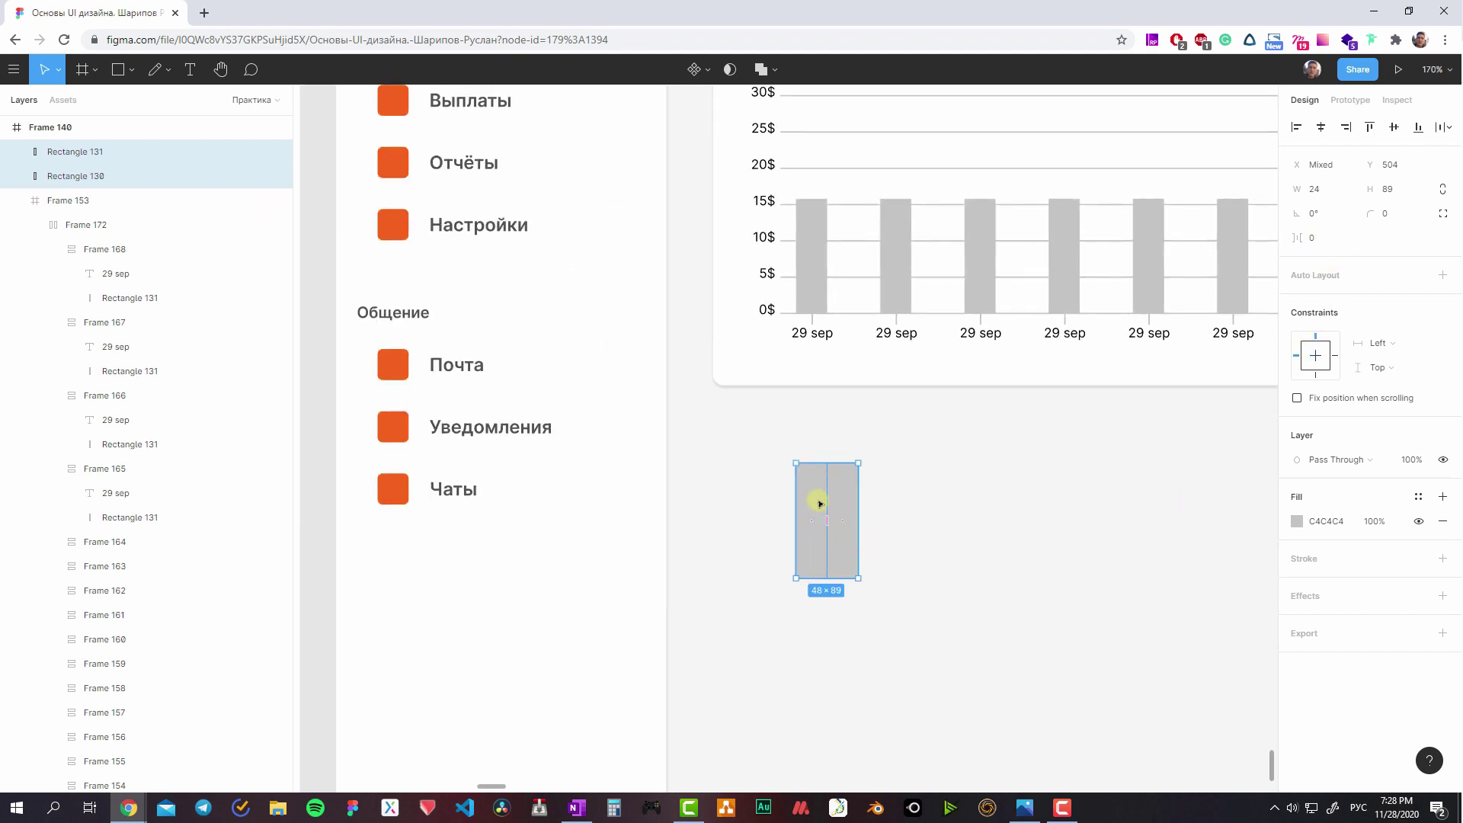
pyautogui.click(820, 503)
pyautogui.moveTo(810, 464); pyautogui.dragTo(809, 511)
pyautogui.scroll(1, 787, 488)
pyautogui.hscroll(-1, 787, 488)
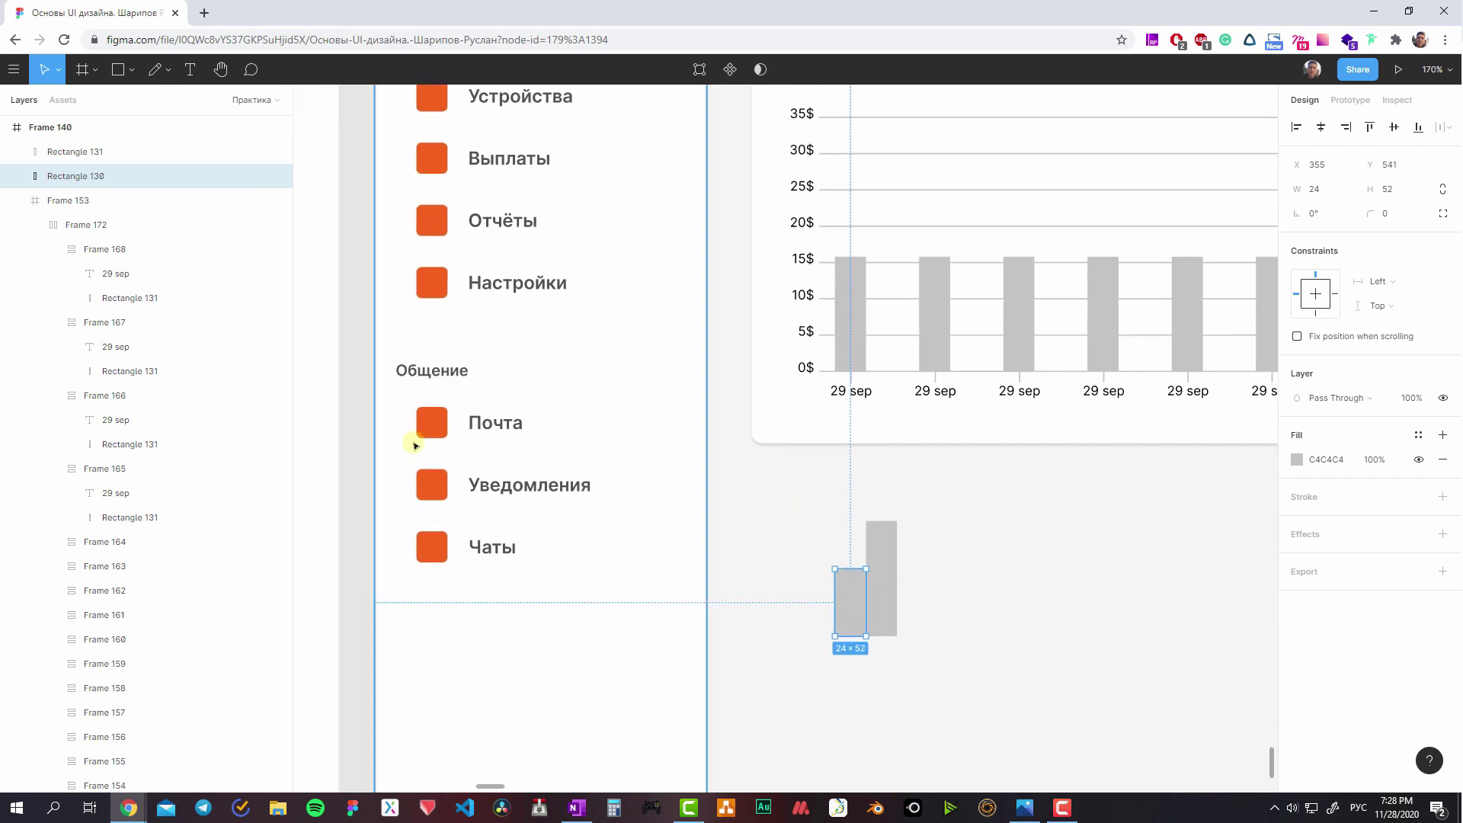
pyautogui.press('i')
pyautogui.click(429, 421)
pyautogui.click(884, 533)
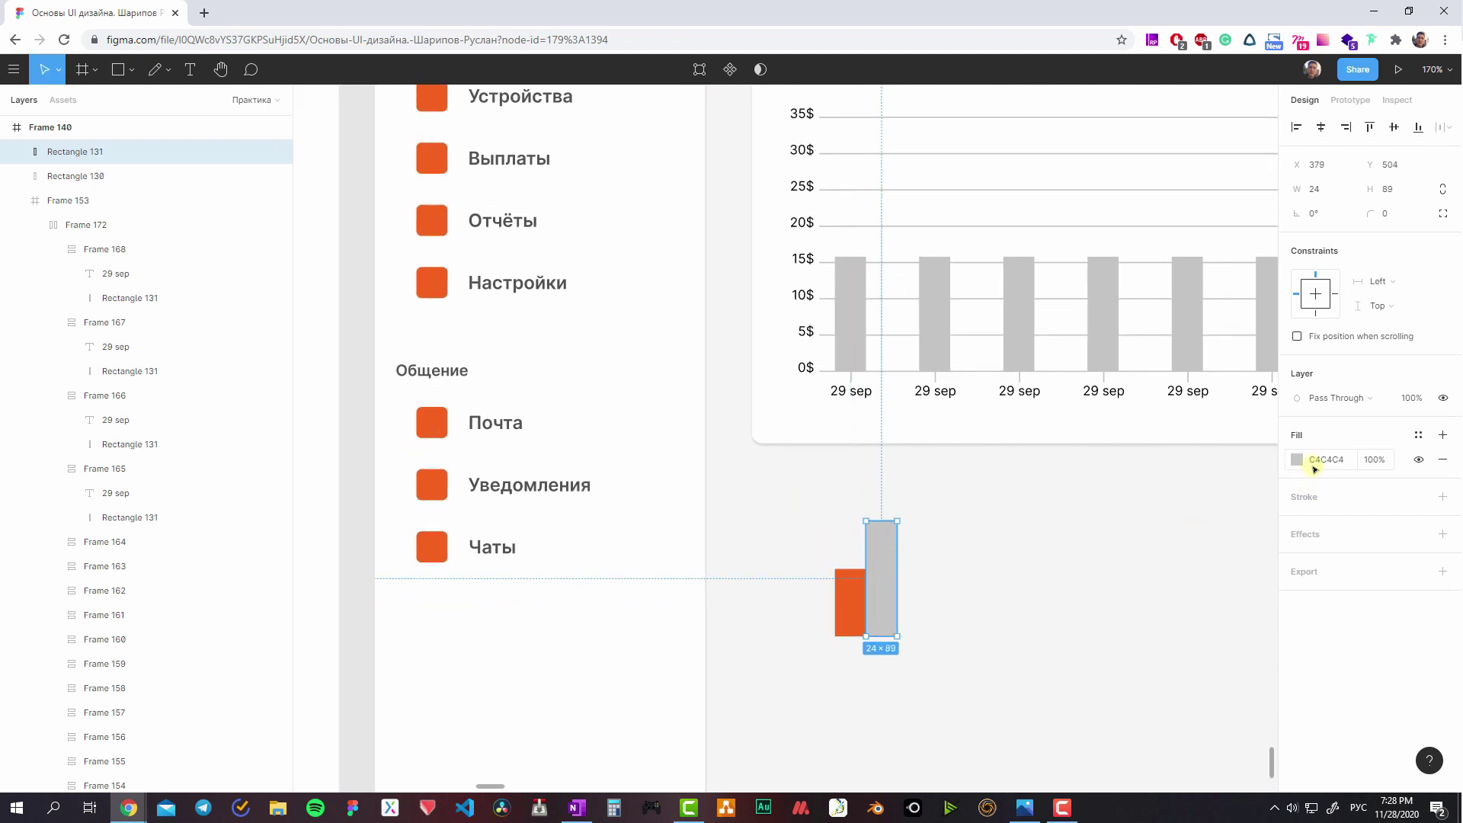
# - Recolour the taller right bar bright blue 00C2FF, then select both bars
pyautogui.click(1299, 460)
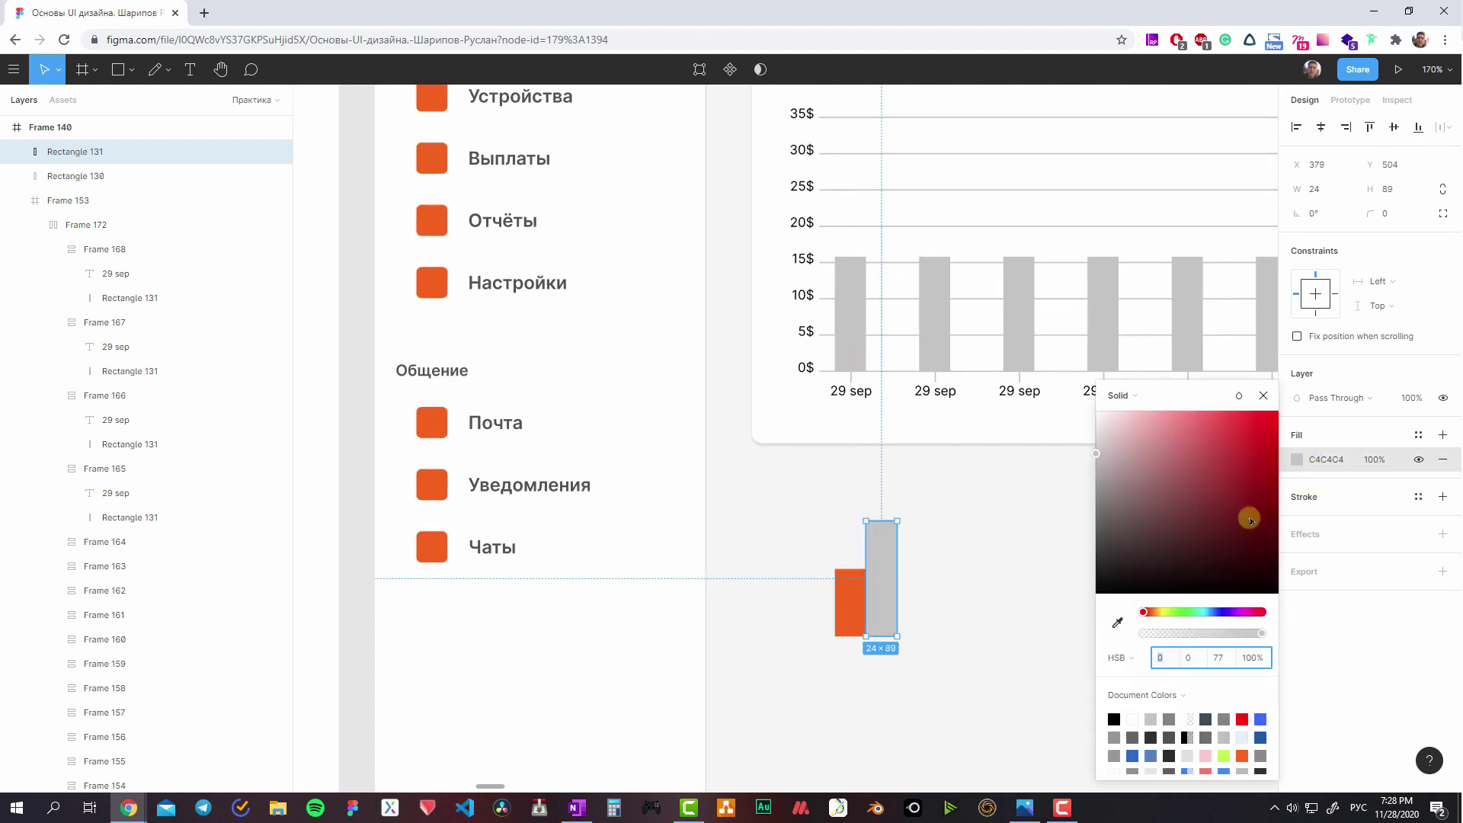
pyautogui.click(842, 595)
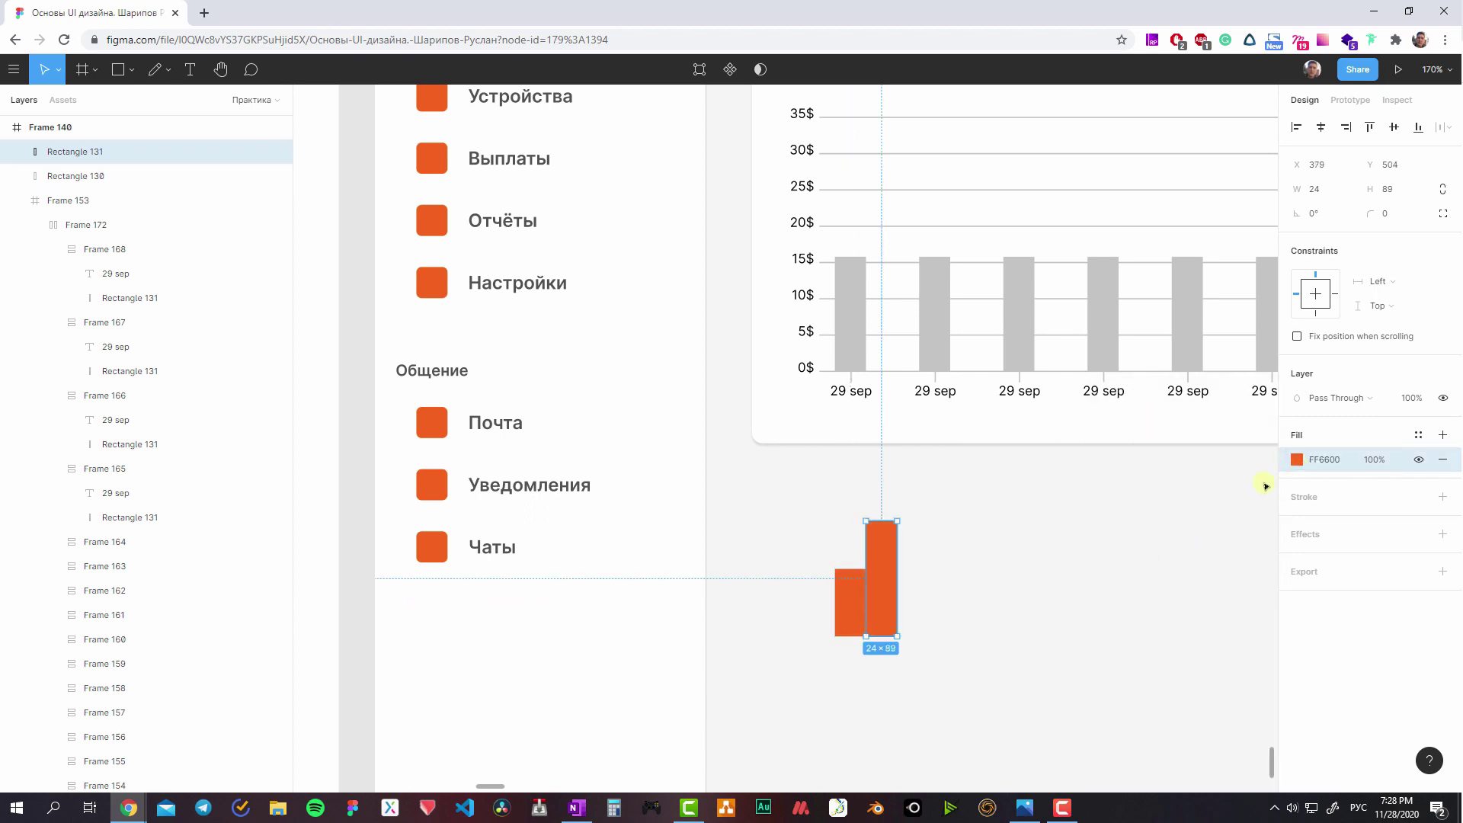
pyautogui.click(1296, 460)
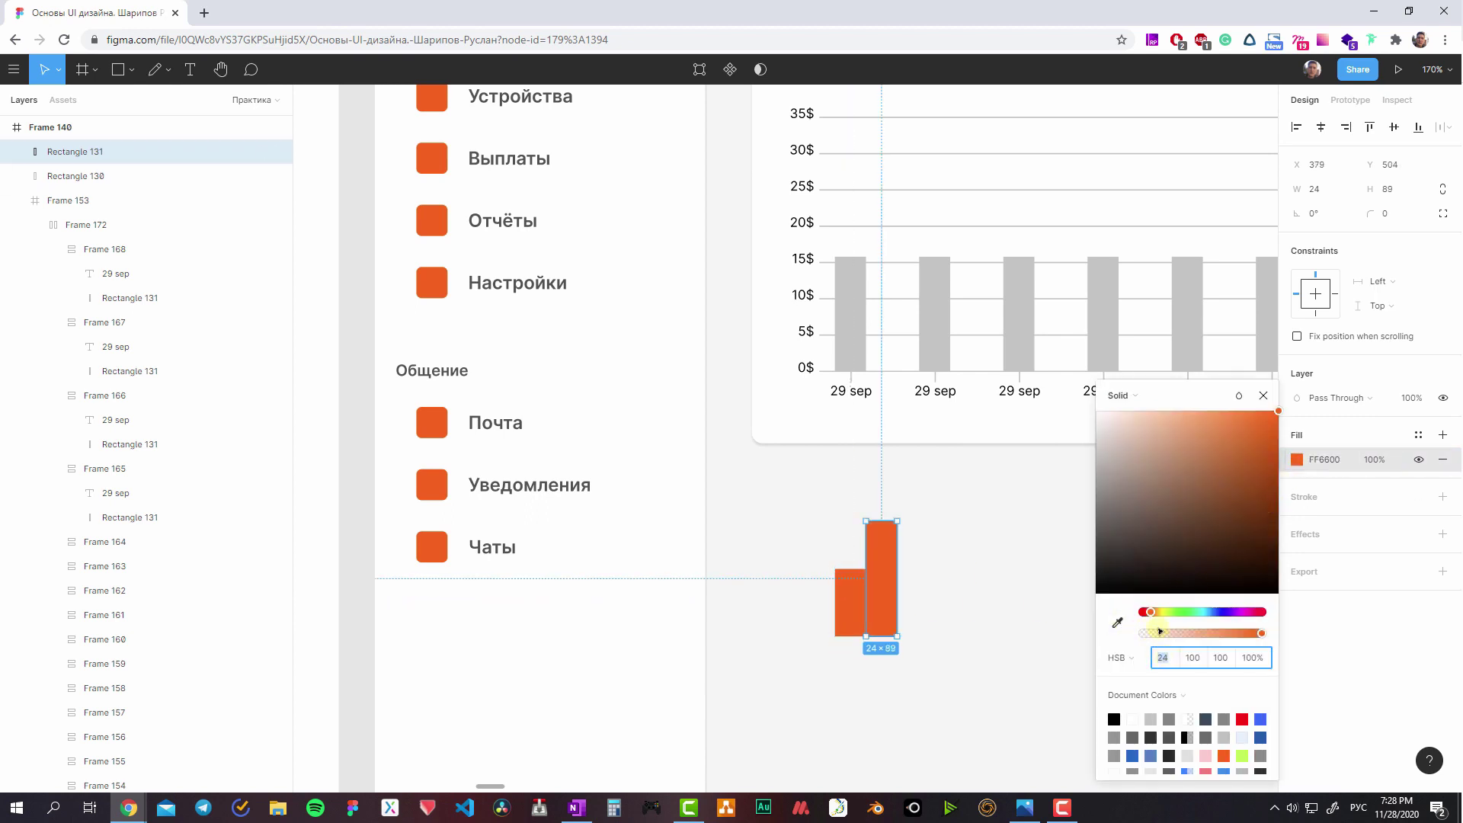
pyautogui.moveTo(1158, 615); pyautogui.dragTo(1207, 616)
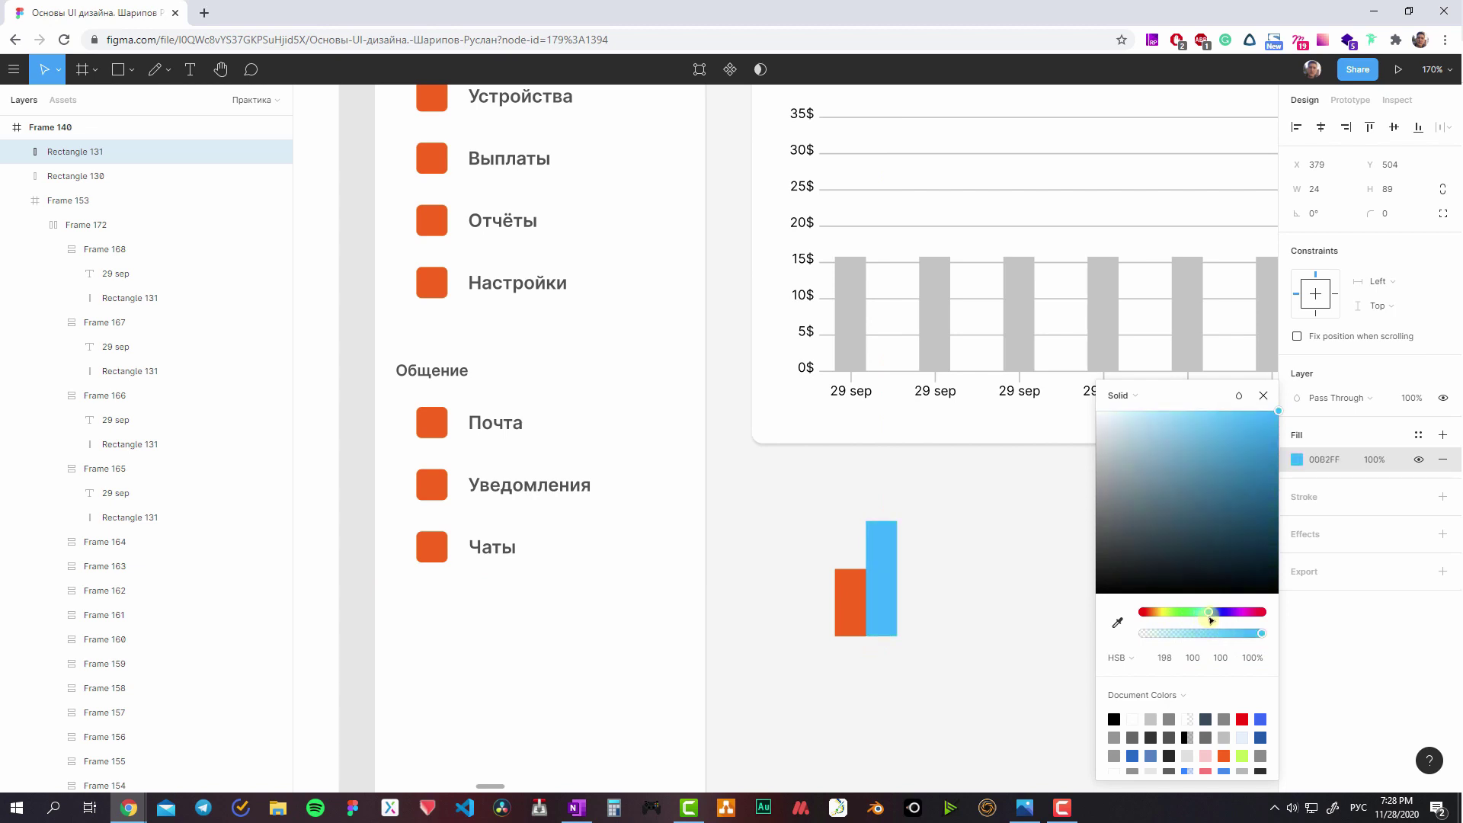
pyautogui.click(993, 591)
pyautogui.click(876, 556)
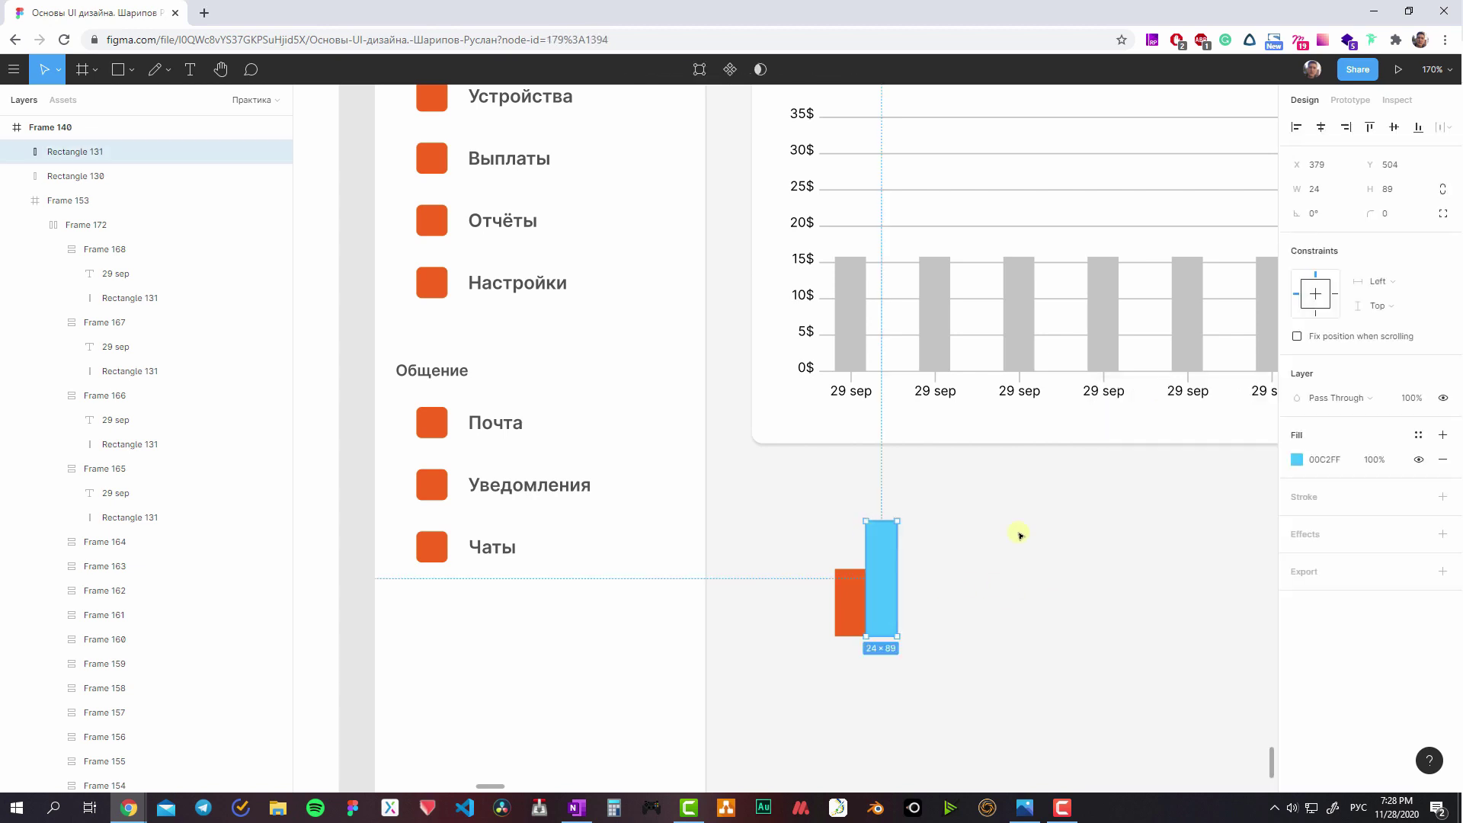
pyautogui.moveTo(1063, 548); pyautogui.dragTo(820, 527)
pyautogui.click(857, 590)
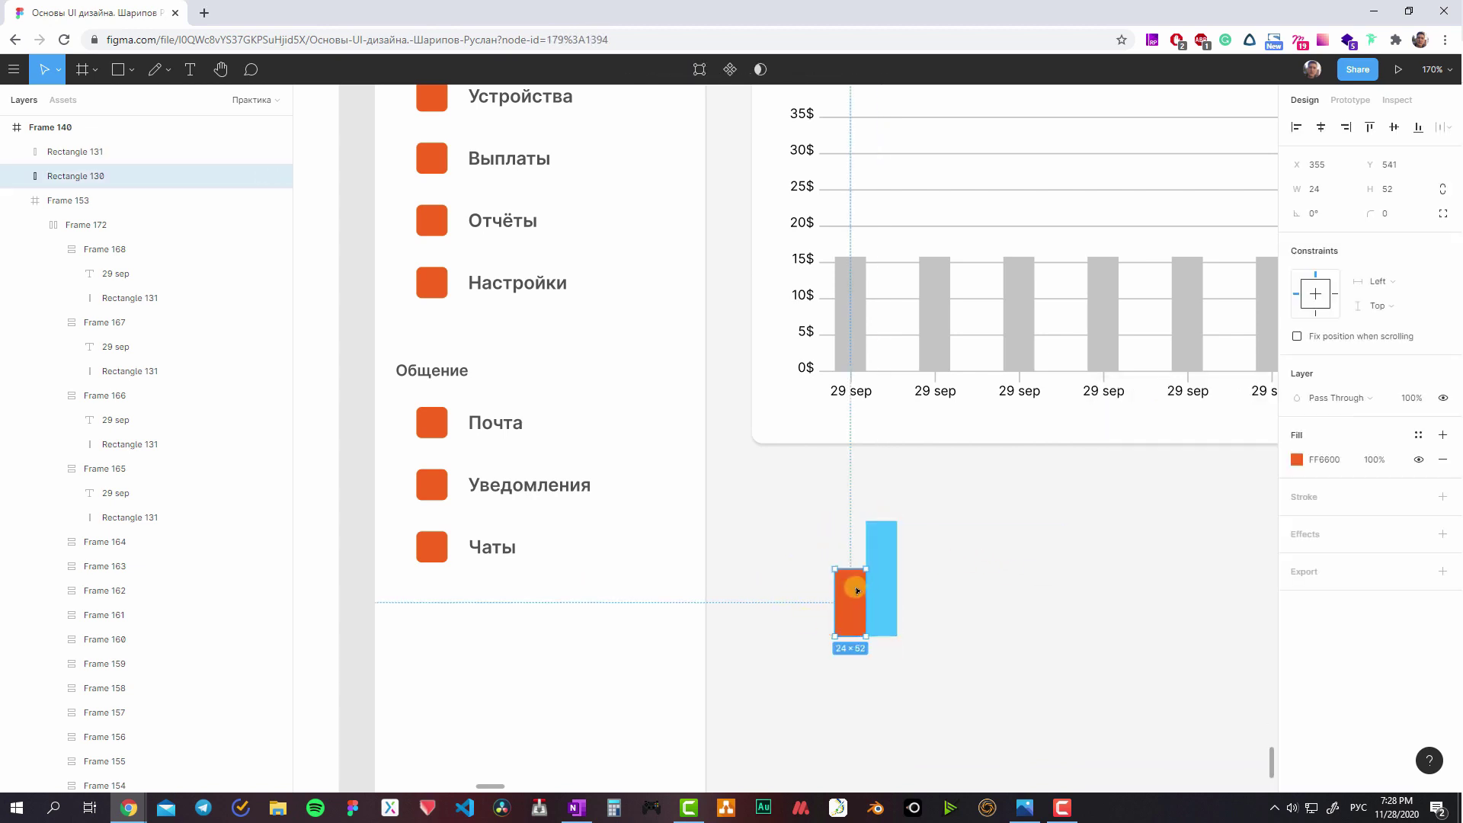
pyautogui.click(956, 571)
pyautogui.moveTo(964, 509); pyautogui.dragTo(810, 603)
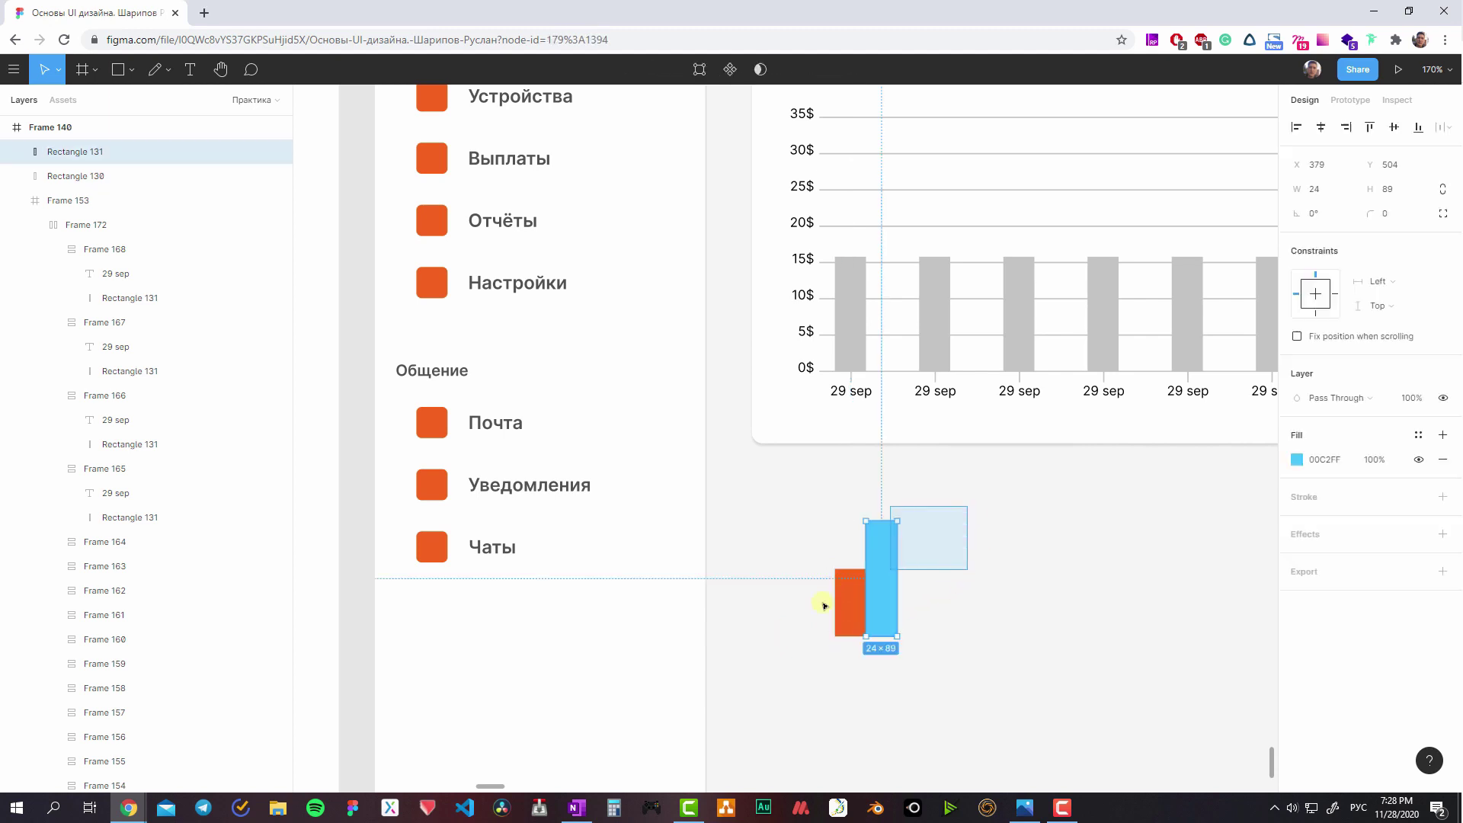
# - Place the cursor in the energy-graph note line, then reselect both new bars
pyautogui.scroll(-5, 810, 603)
pyautogui.scroll(10, 689, 575)
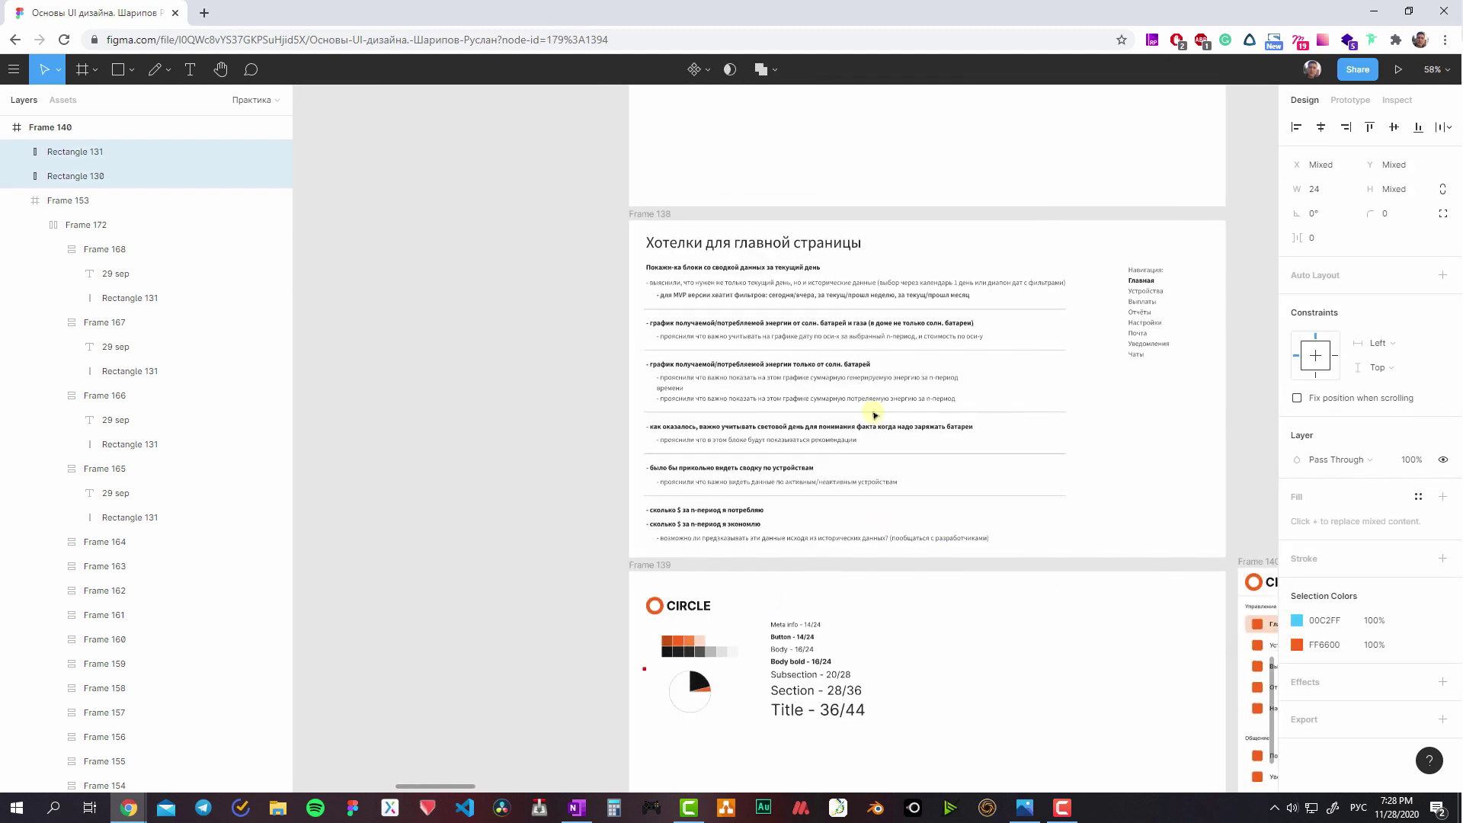
pyautogui.scroll(3, 771, 386)
pyautogui.scroll(3, 817, 340)
pyautogui.scroll(2, 858, 351)
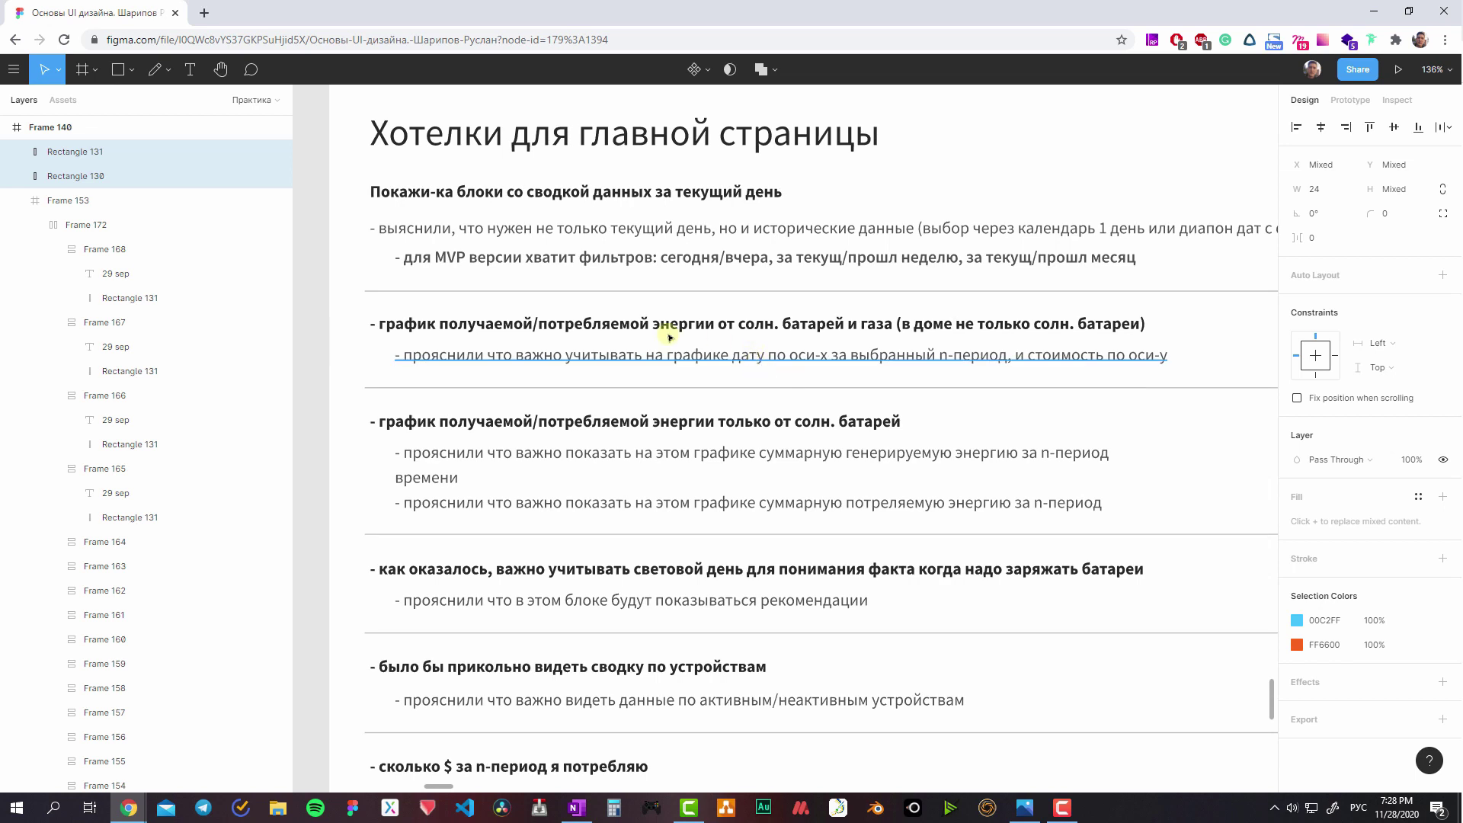
pyautogui.click(483, 326)
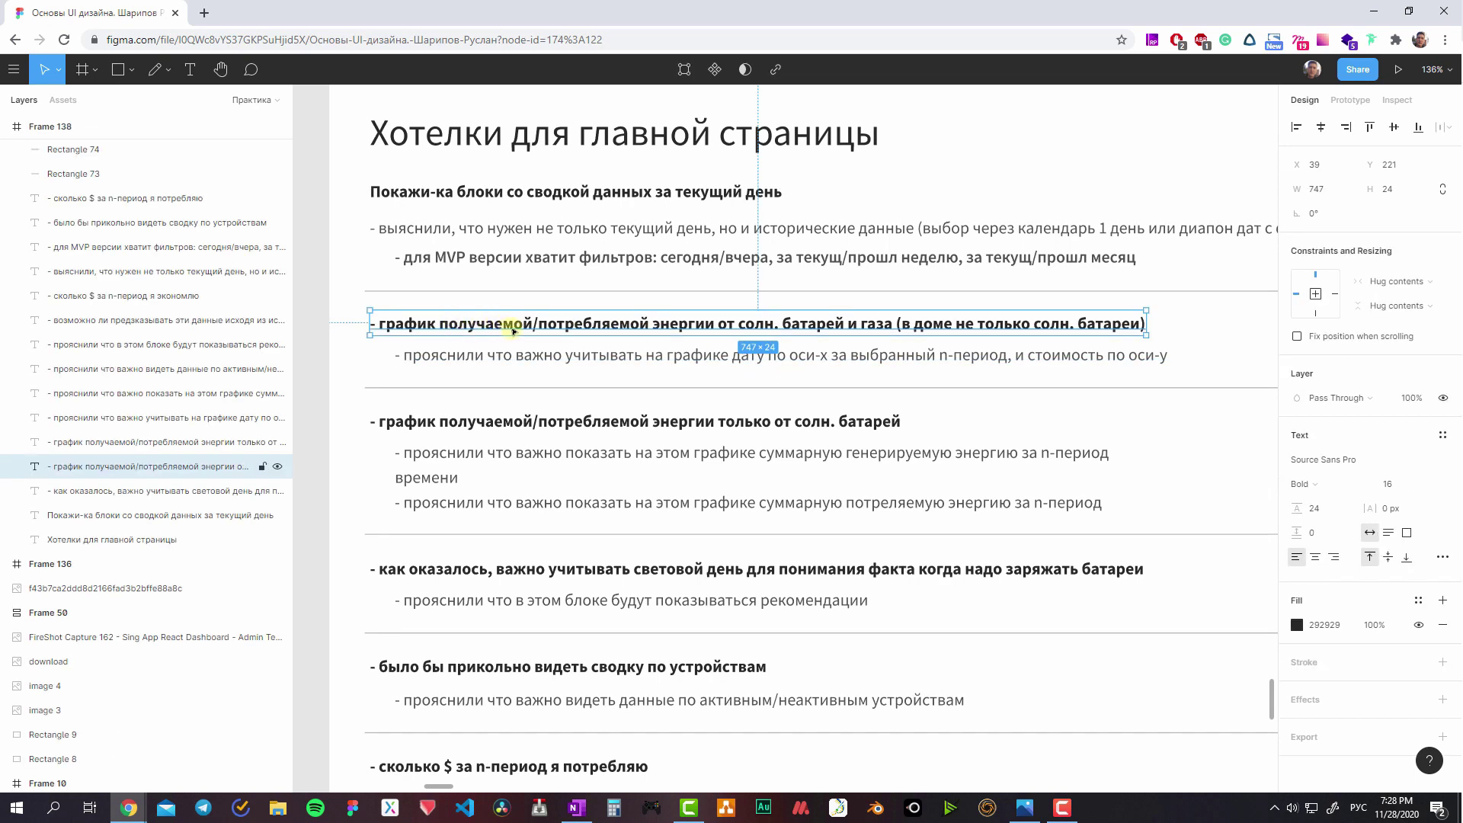
pyautogui.doubleClick(734, 328)
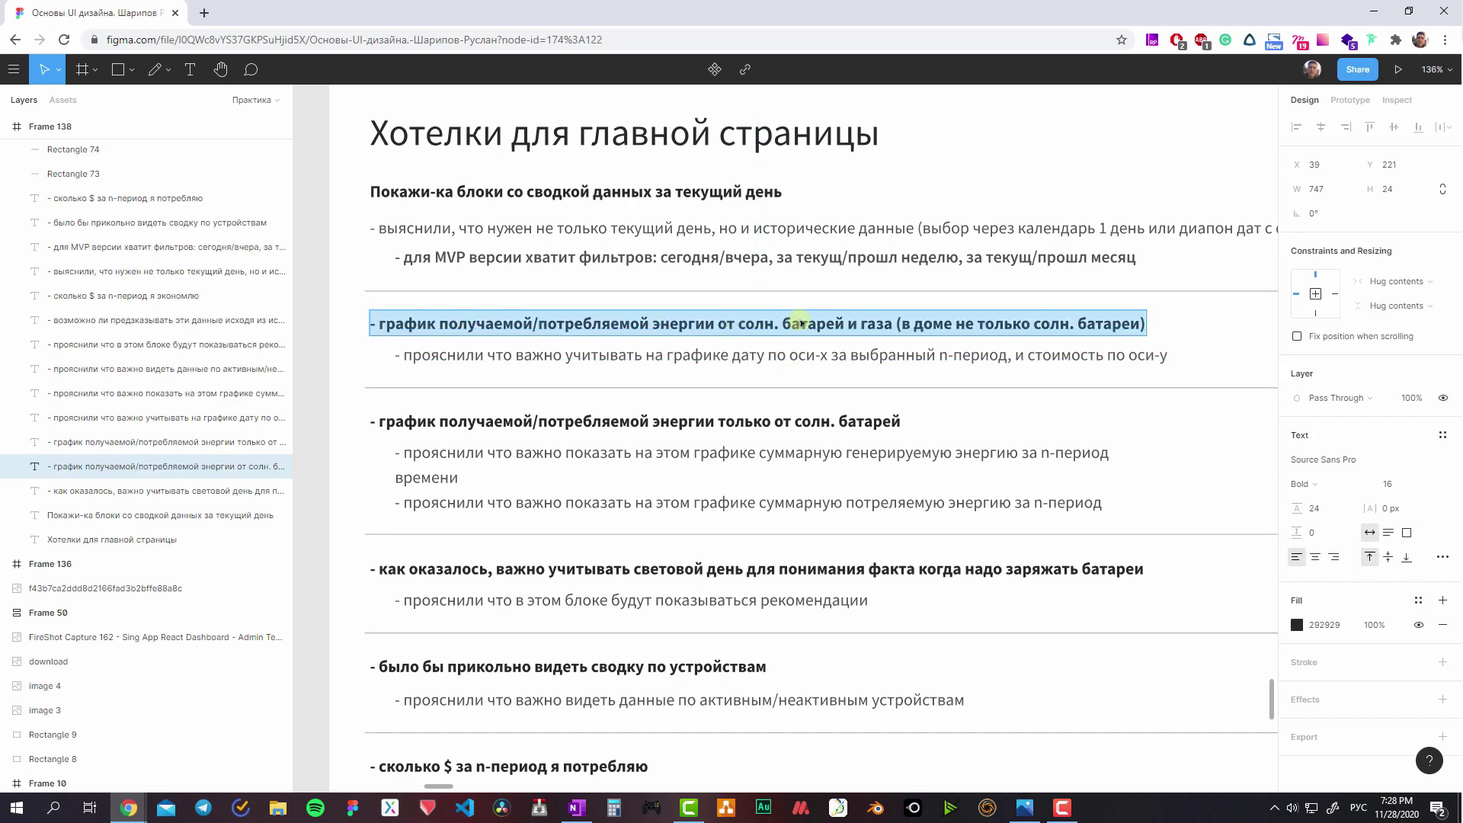
pyautogui.click(790, 325)
pyautogui.scroll(-5, 909, 349)
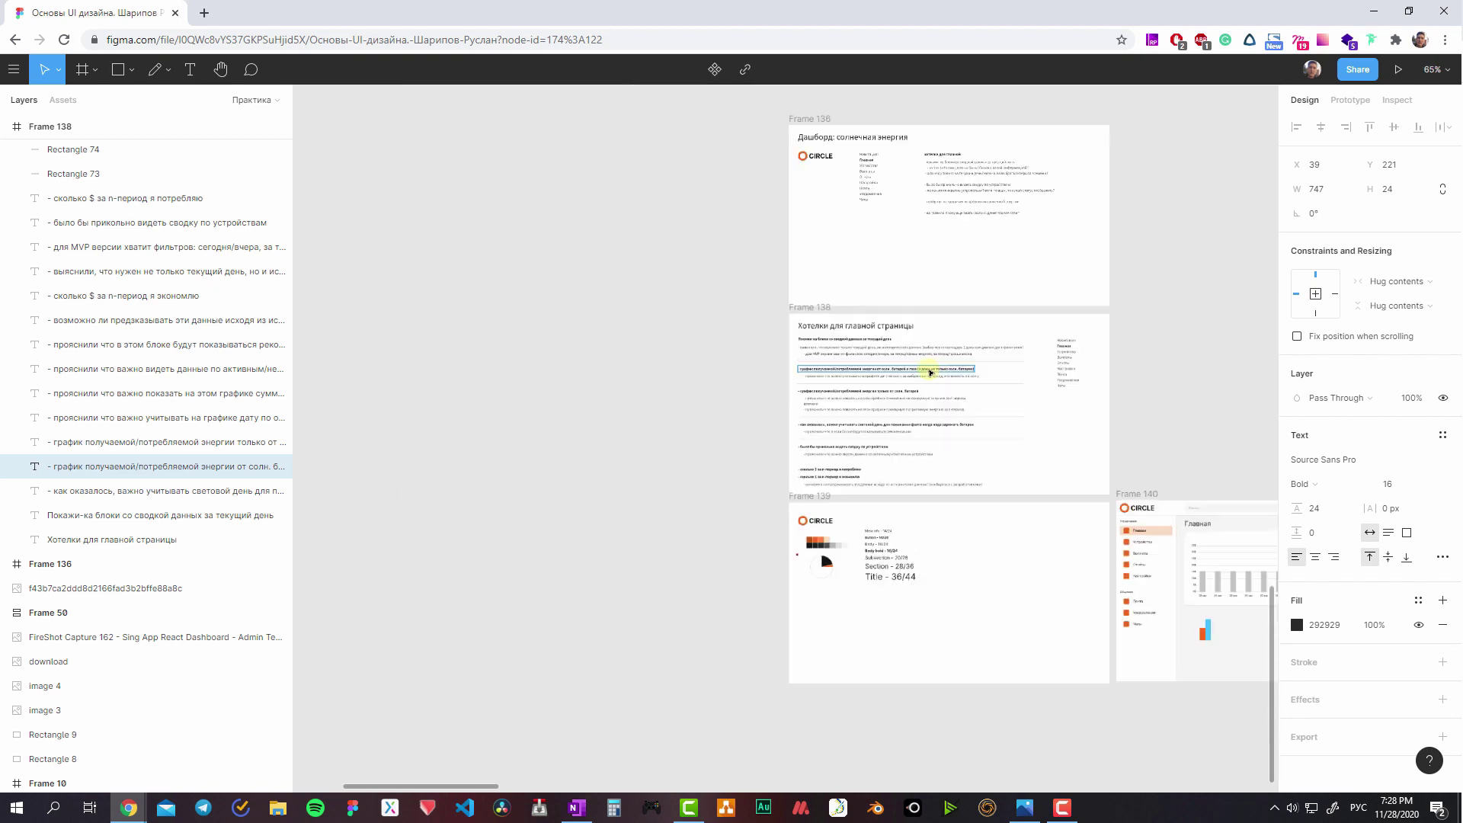
pyautogui.scroll(2, 930, 369)
pyautogui.scroll(2, 686, 277)
pyautogui.scroll(3, 731, 414)
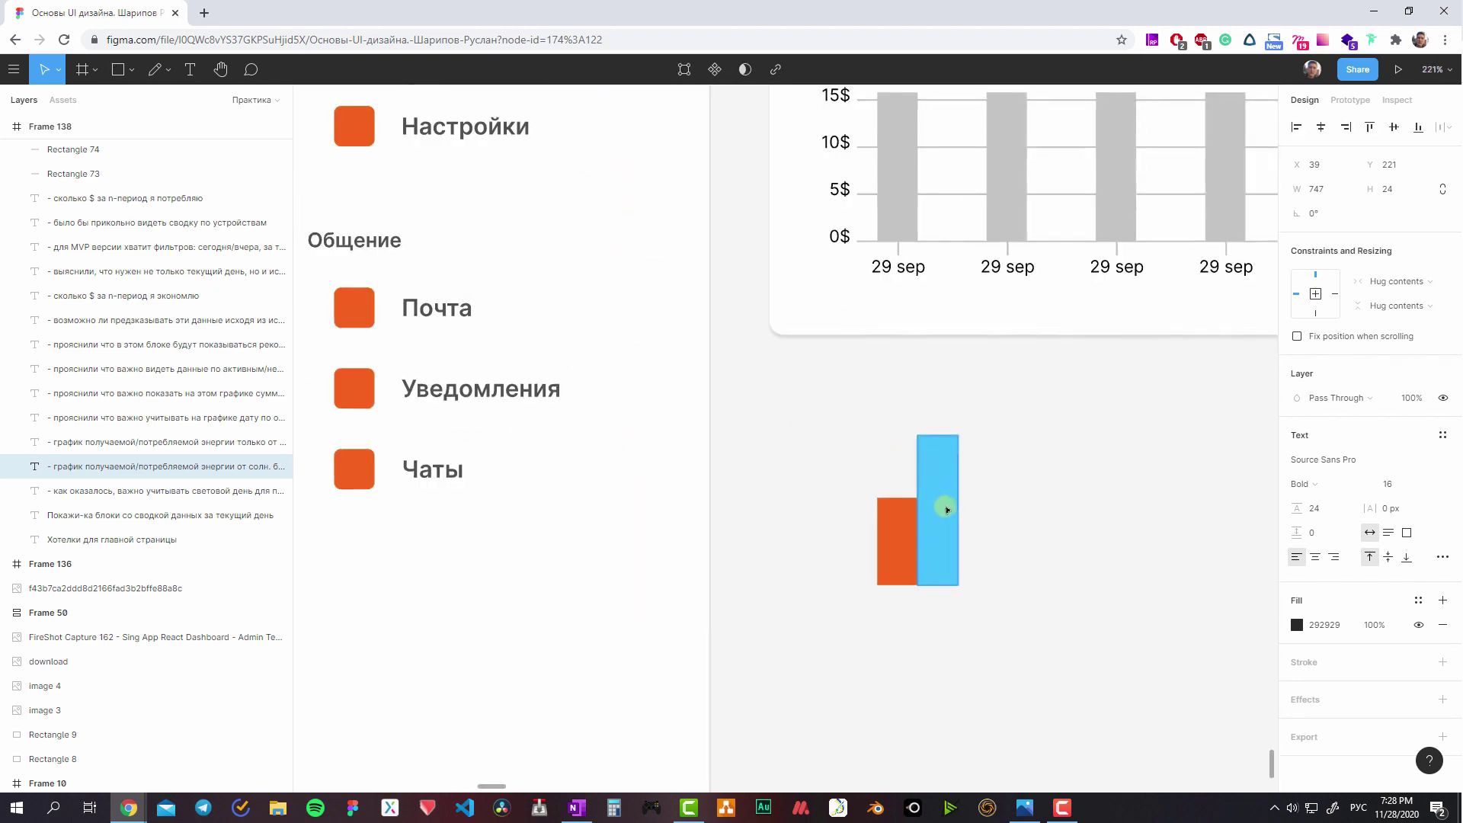
pyautogui.scroll(4, 941, 488)
pyautogui.moveTo(846, 402); pyautogui.dragTo(999, 555)
# - Put a copy of the orange bar behind it, stretched to 109 px and eyedropped pale peach FFDAC2
pyautogui.click(830, 556)
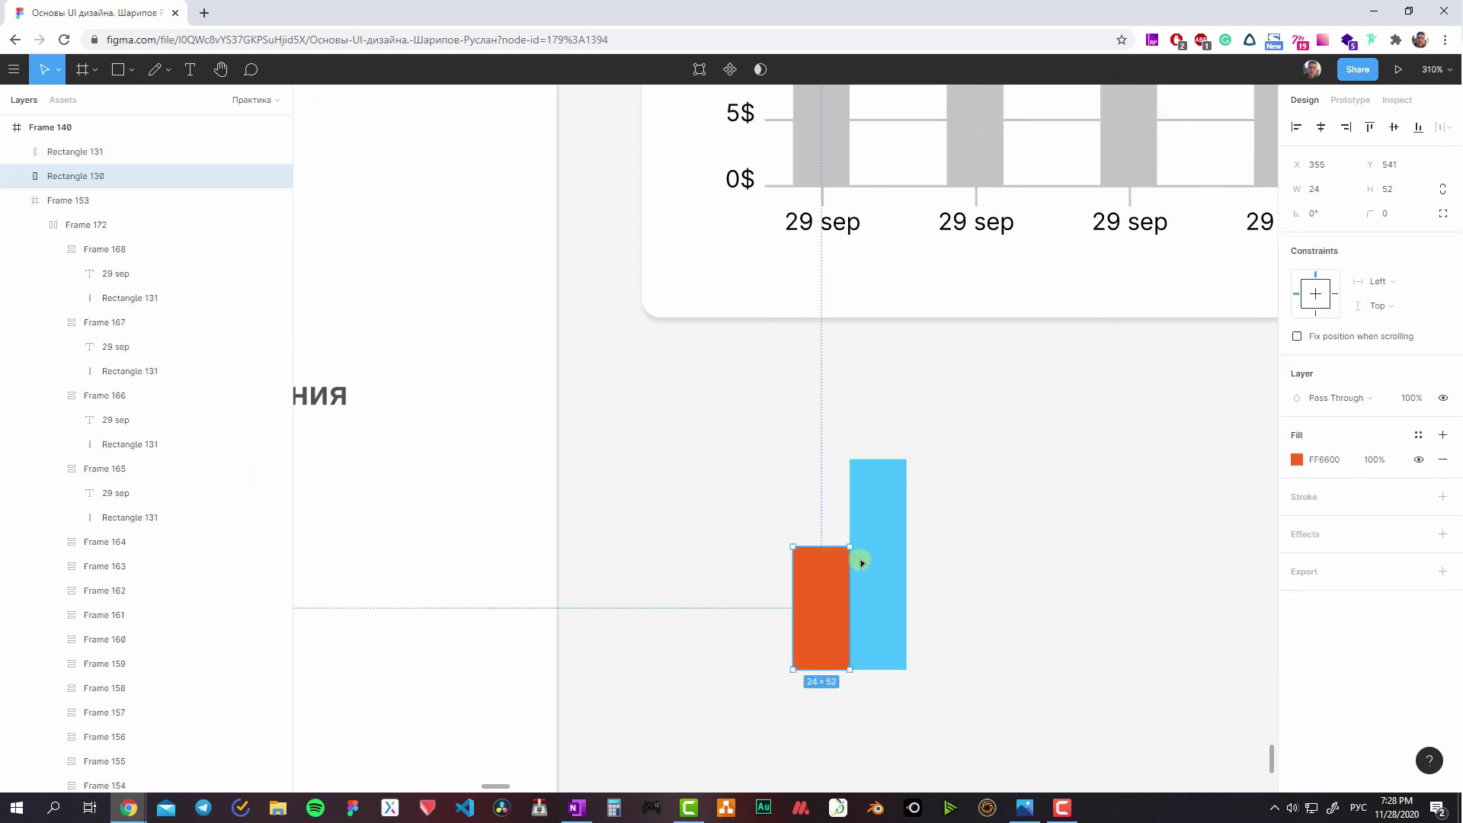
pyautogui.hotkey('ctrl', 'c')
pyautogui.hotkey('ctrl', 'v')
pyautogui.hotkey('ctrl', 'shift', '[')
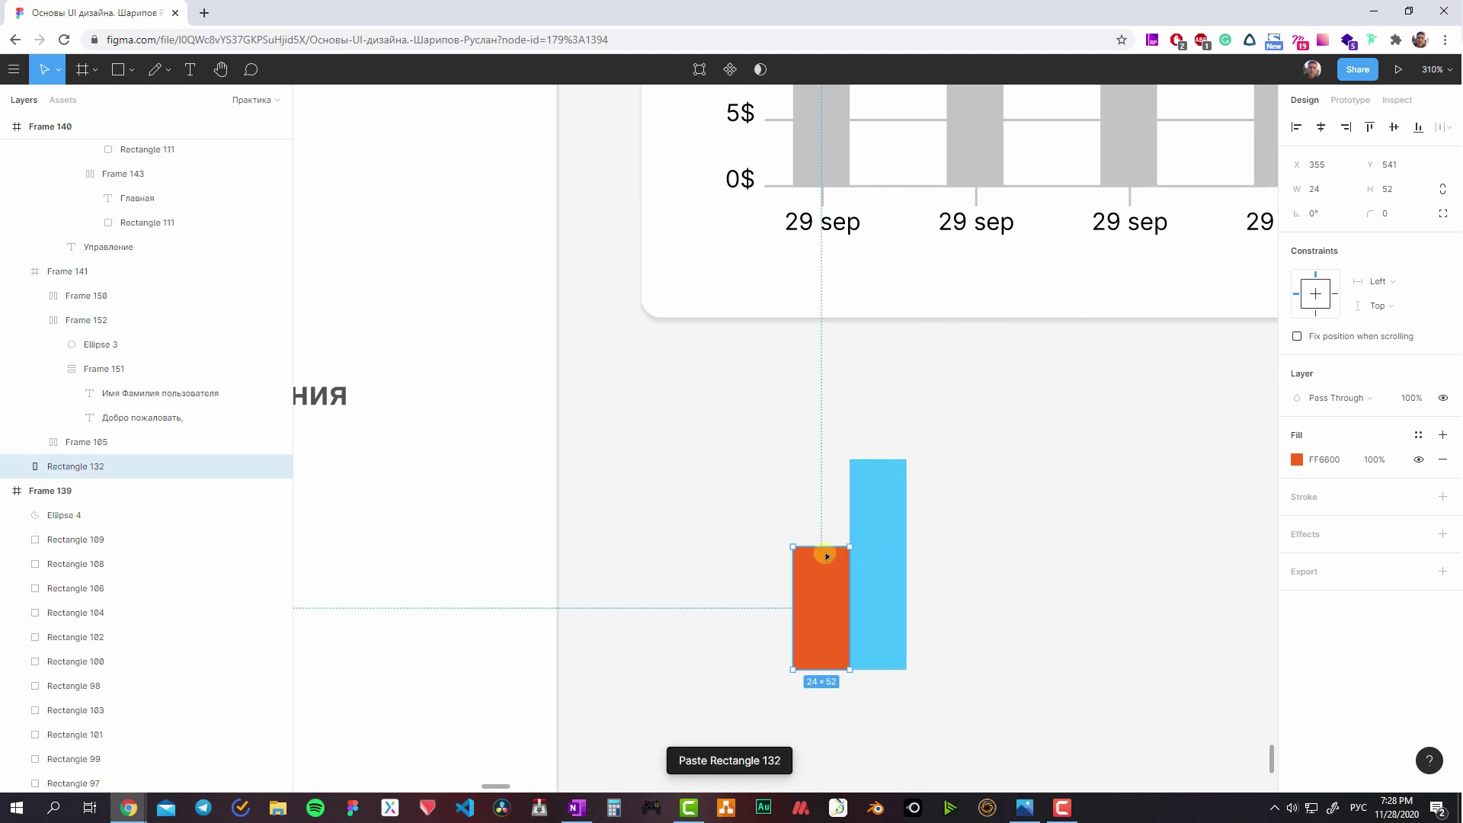
pyautogui.moveTo(829, 556); pyautogui.dragTo(826, 413)
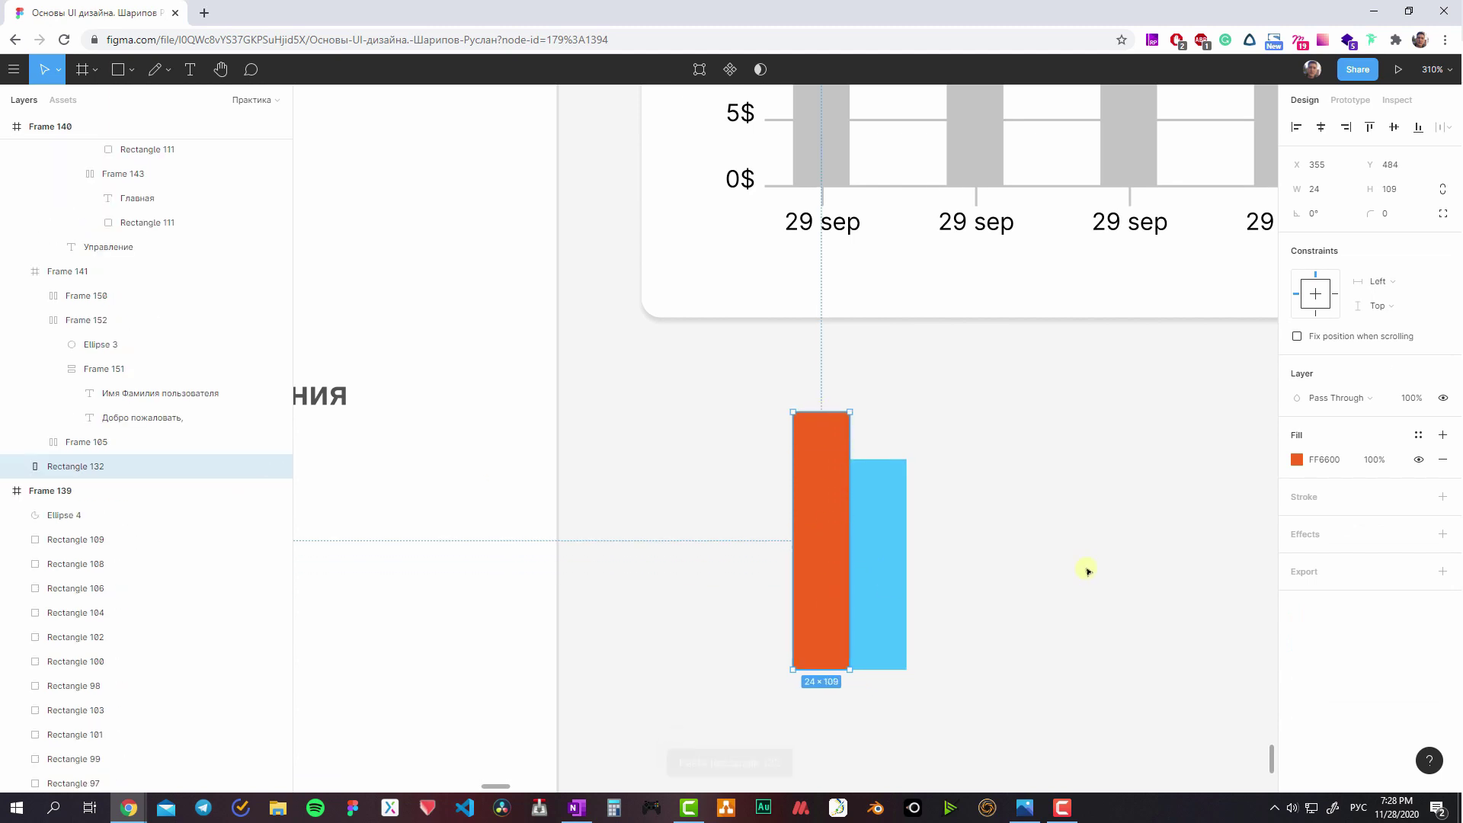
pyautogui.keyDown('ctrl'); pyautogui.scroll(-2, 838, 473); pyautogui.keyUp('ctrl')
pyautogui.hscroll(-5, 937, 448)
pyautogui.hscroll(-3, 800, 480)
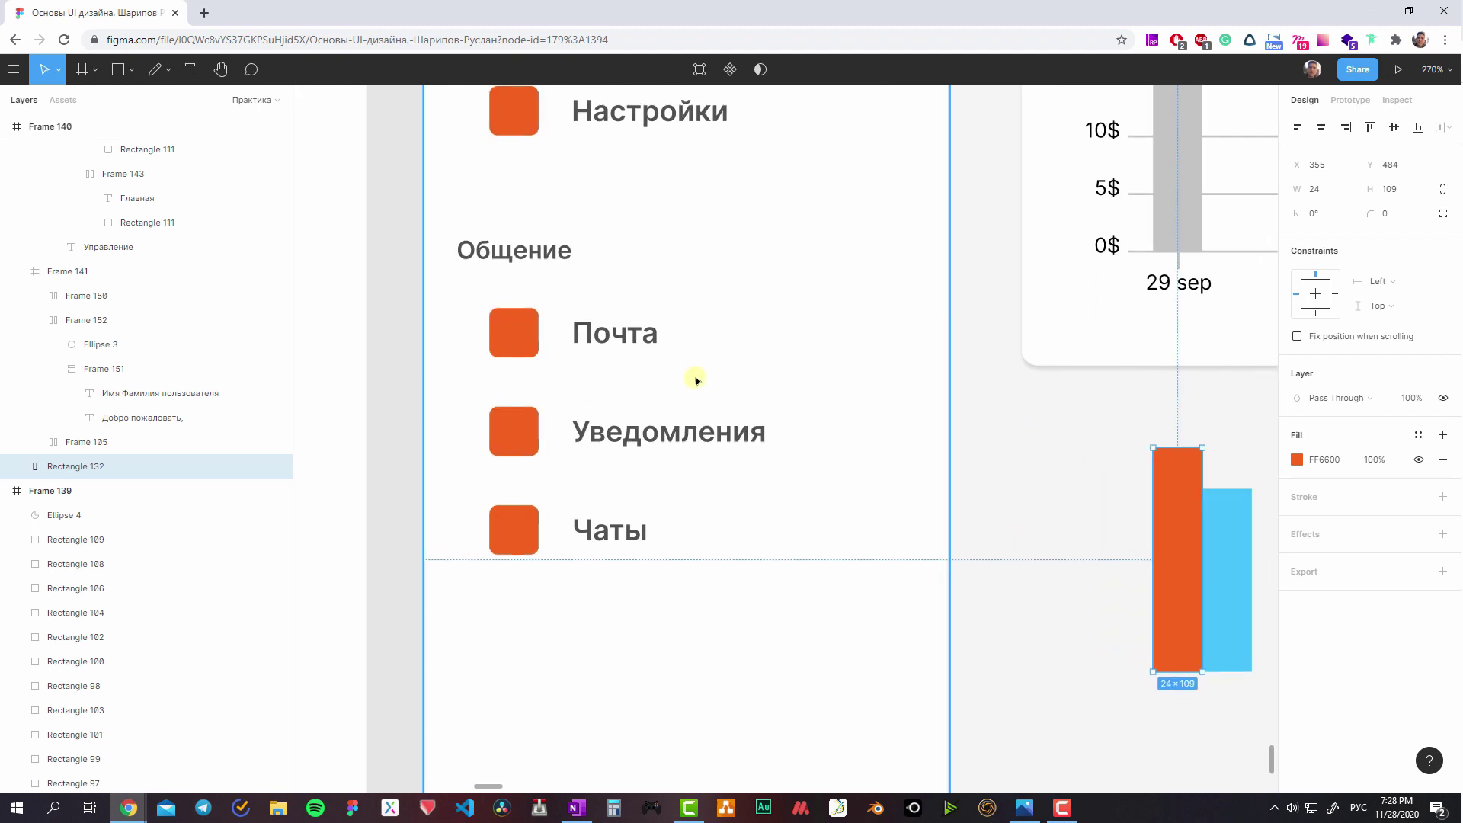
pyautogui.keyDown('ctrl'); pyautogui.scroll(2, 684, 517); pyautogui.keyUp('ctrl')
pyautogui.scroll(3, 708, 457)
pyautogui.press('i')
pyautogui.click(855, 173)
# - Stretch the blue bar's copy to full 109-px height and give it the pale peach fill
pyautogui.scroll(-5, 1067, 487)
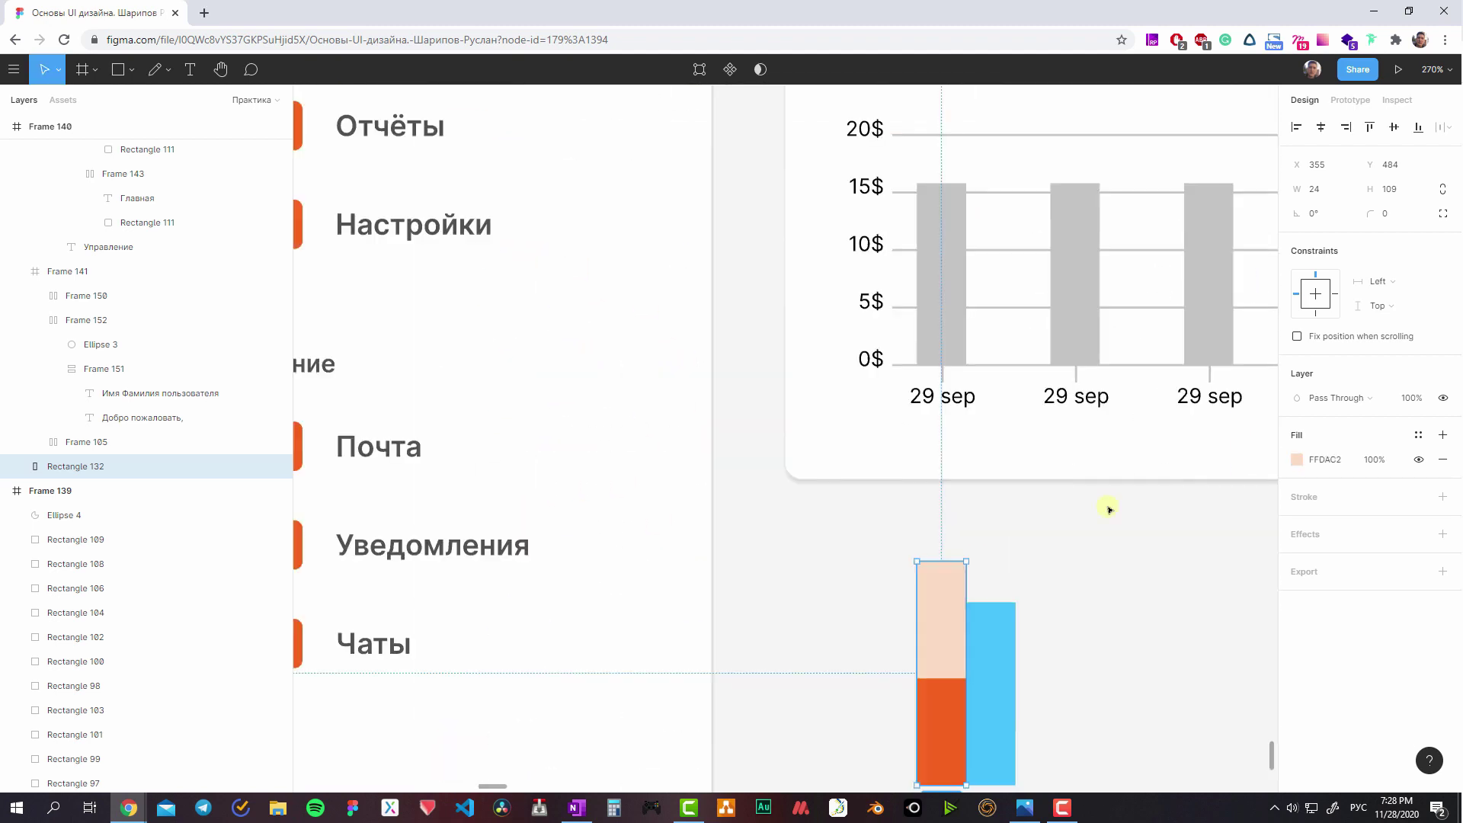
pyautogui.hscroll(5, 990, 472)
pyautogui.scroll(-4, 922, 451)
pyautogui.click(859, 404)
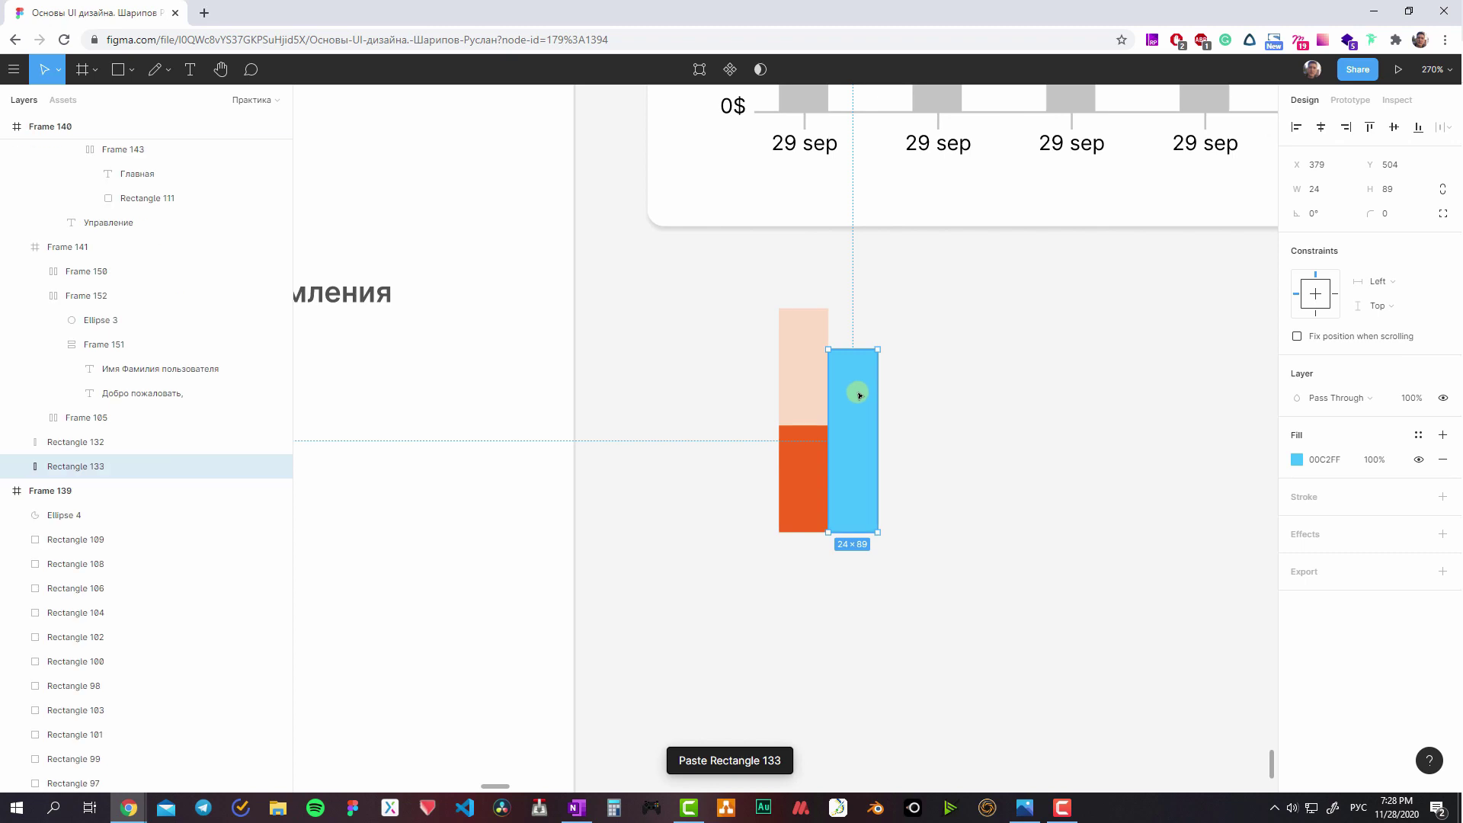
pyautogui.moveTo(849, 362); pyautogui.dragTo(849, 309)
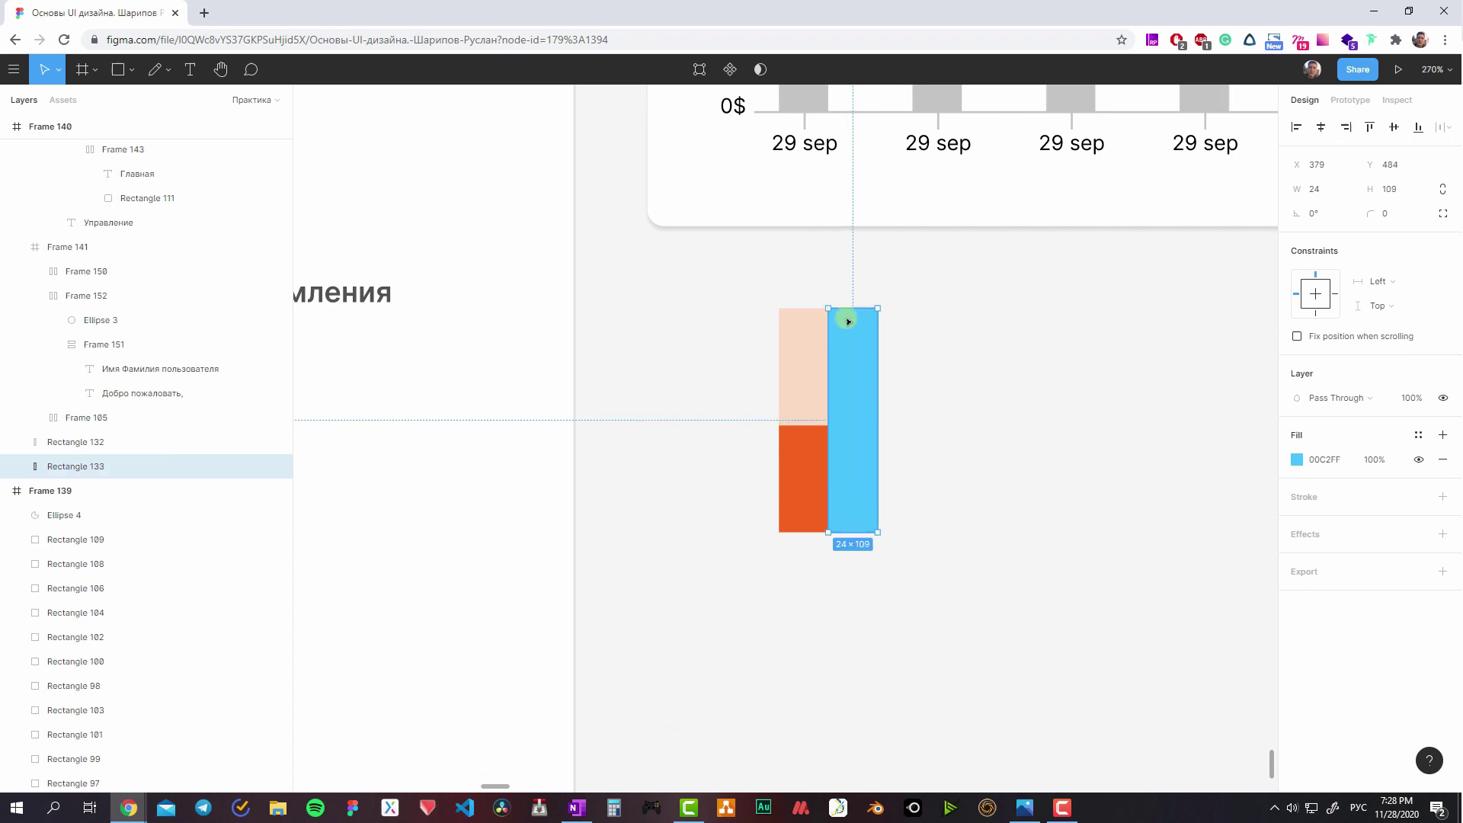
pyautogui.press('i')
pyautogui.click(806, 386)
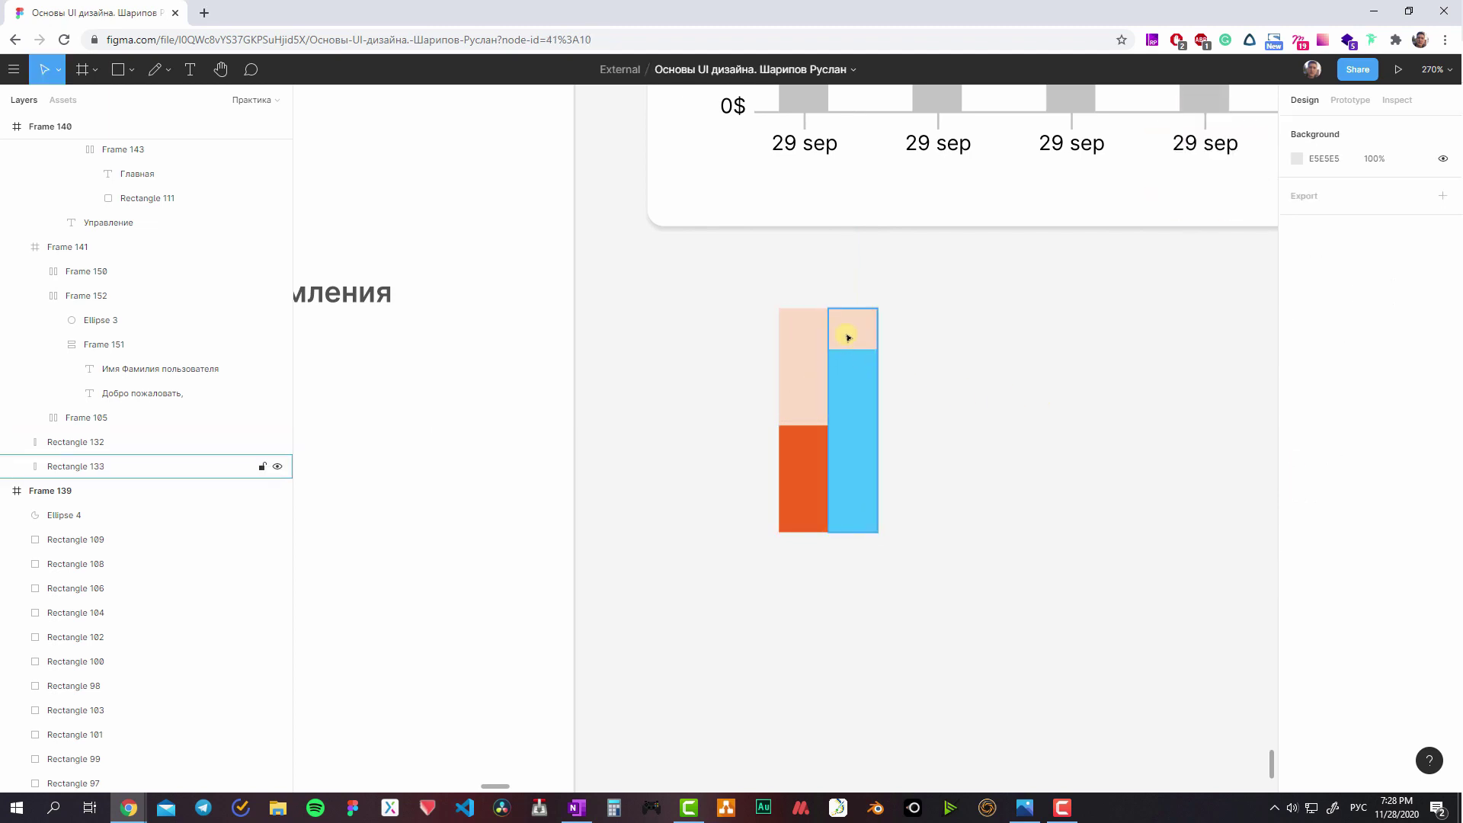
# - Set the blue backdrop's hue to 194 for pale blue and lower the blue bar's top to reveal it
pyautogui.click(848, 402)
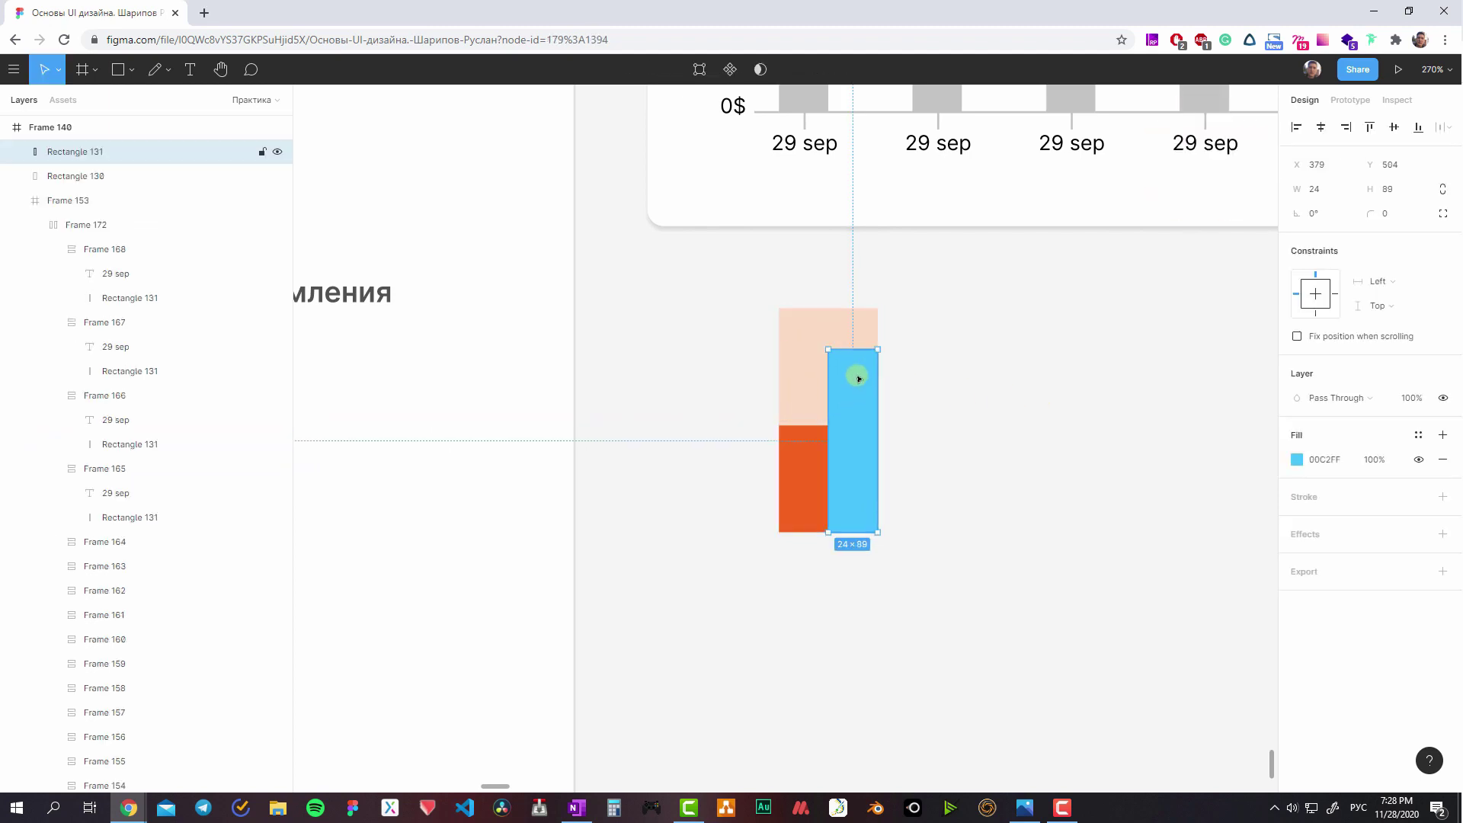
pyautogui.click(1297, 460)
pyautogui.click(853, 329)
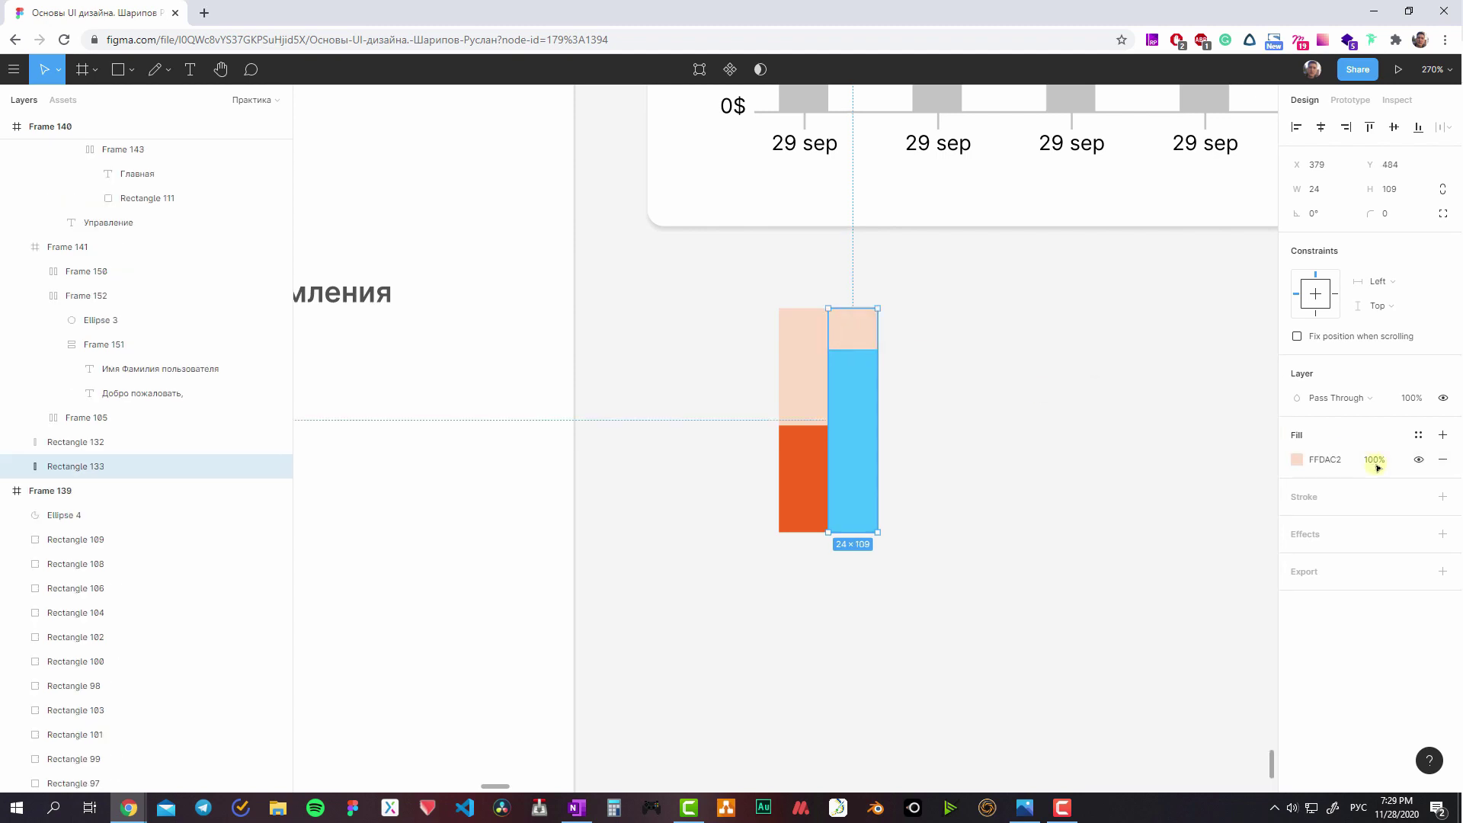
pyautogui.click(1297, 460)
pyautogui.write('194')
pyautogui.press('Return')
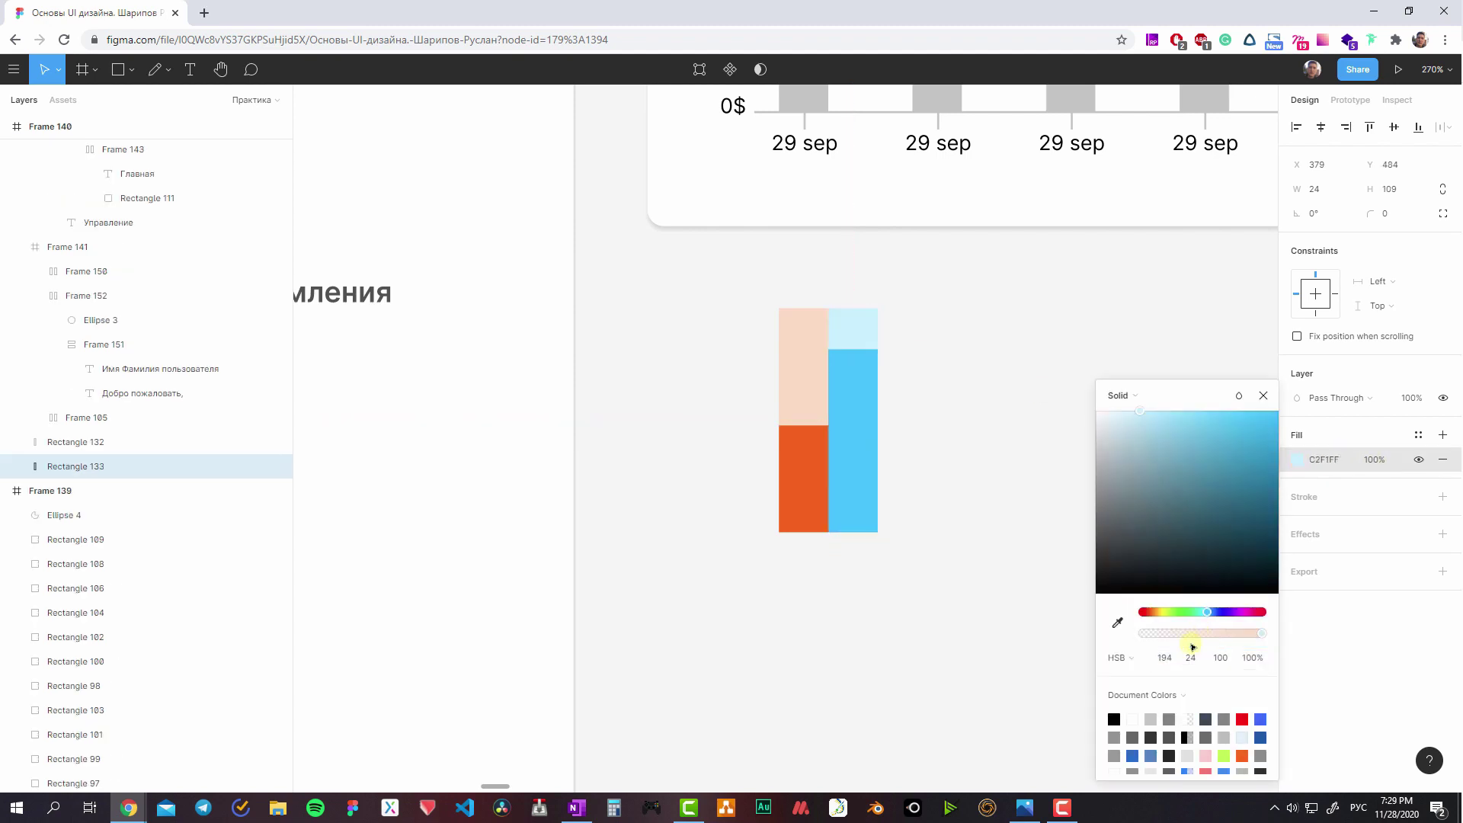
pyautogui.click(915, 359)
pyautogui.click(849, 353)
pyautogui.moveTo(850, 349); pyautogui.dragTo(850, 375)
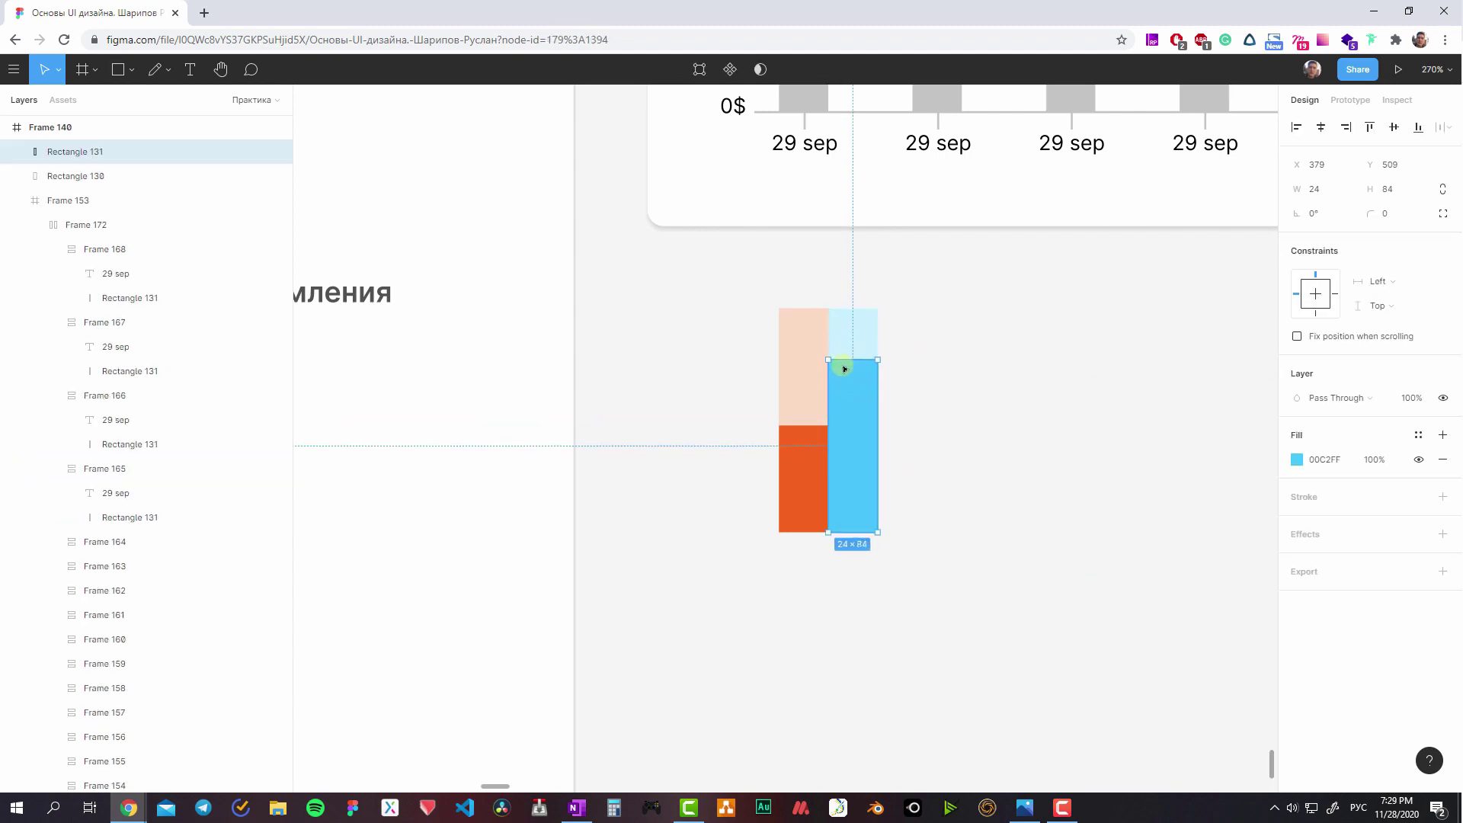
pyautogui.scroll(-3, 994, 432)
pyautogui.click(744, 516)
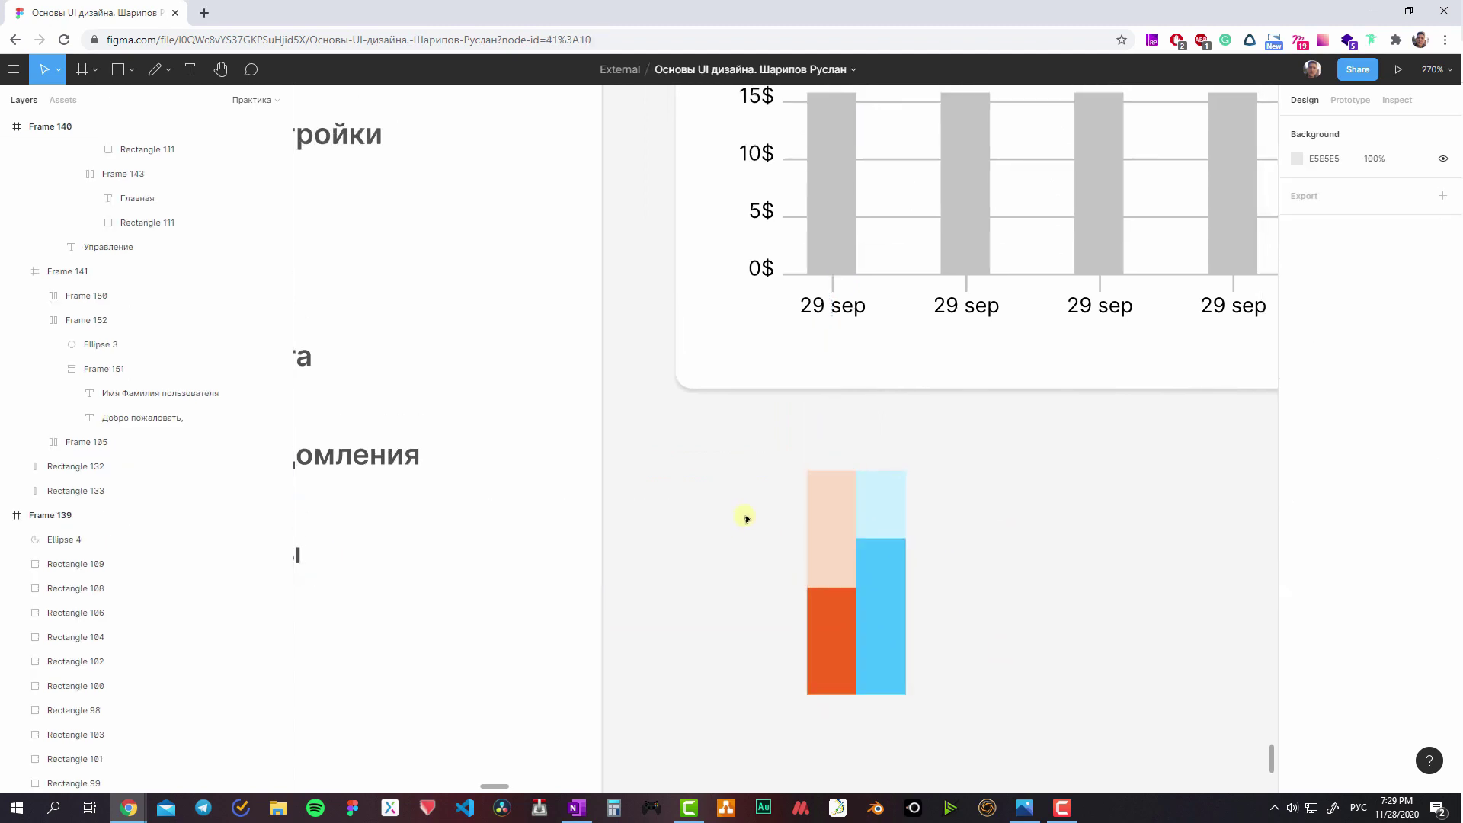
pyautogui.click(816, 512)
pyautogui.scroll(3, 831, 534)
# - Move the blue column with its backdrop away from the orange column
pyautogui.scroll(2, 792, 525)
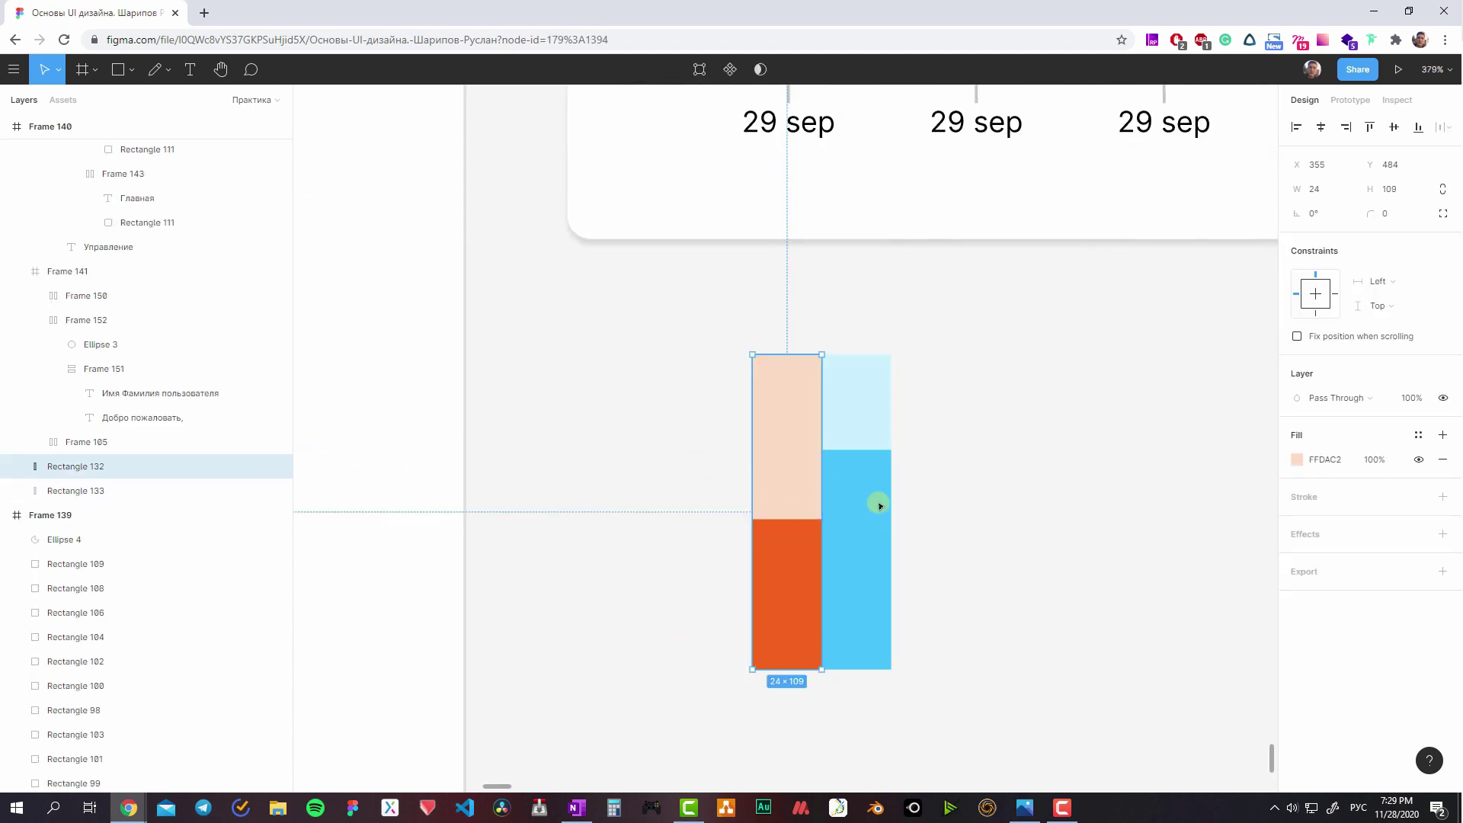
pyautogui.moveTo(978, 363)
pyautogui.mouseDown()
pyautogui.moveTo(880, 600)
pyautogui.moveTo(1036, 587)
pyautogui.mouseUp()
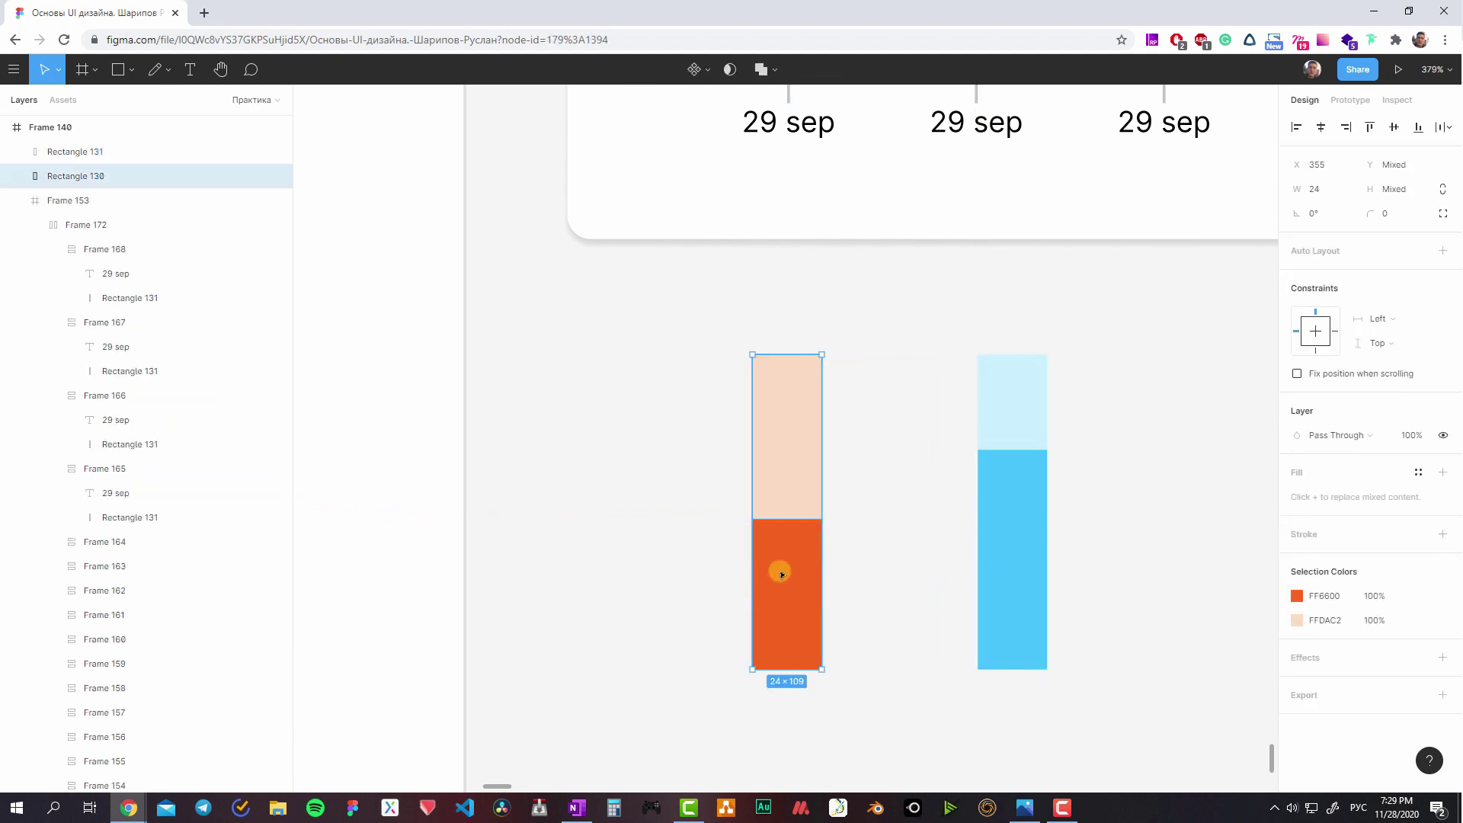
pyautogui.moveTo(781, 568); pyautogui.dragTo(700, 565)
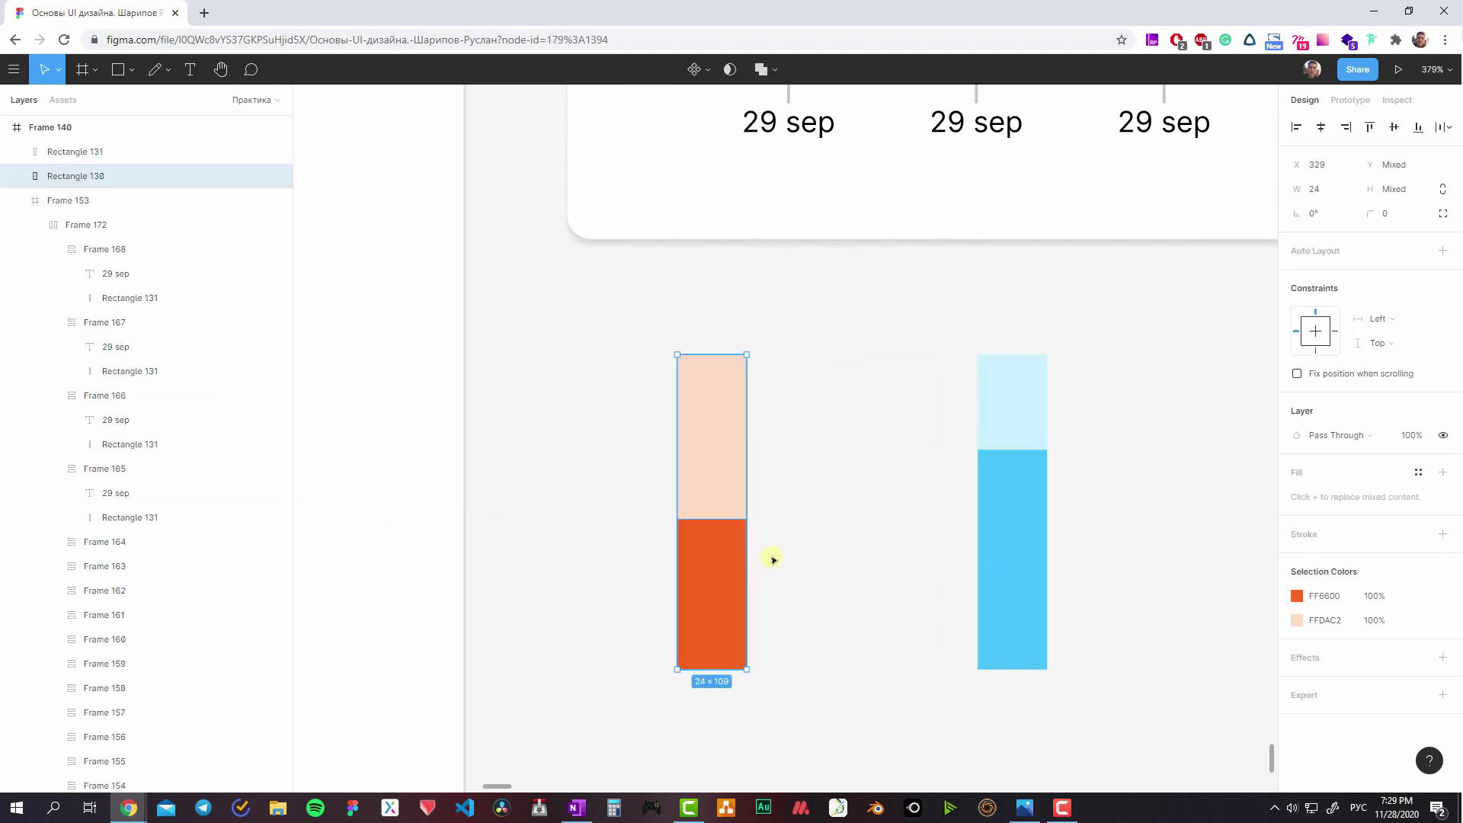
pyautogui.click(808, 556)
pyautogui.click(731, 548)
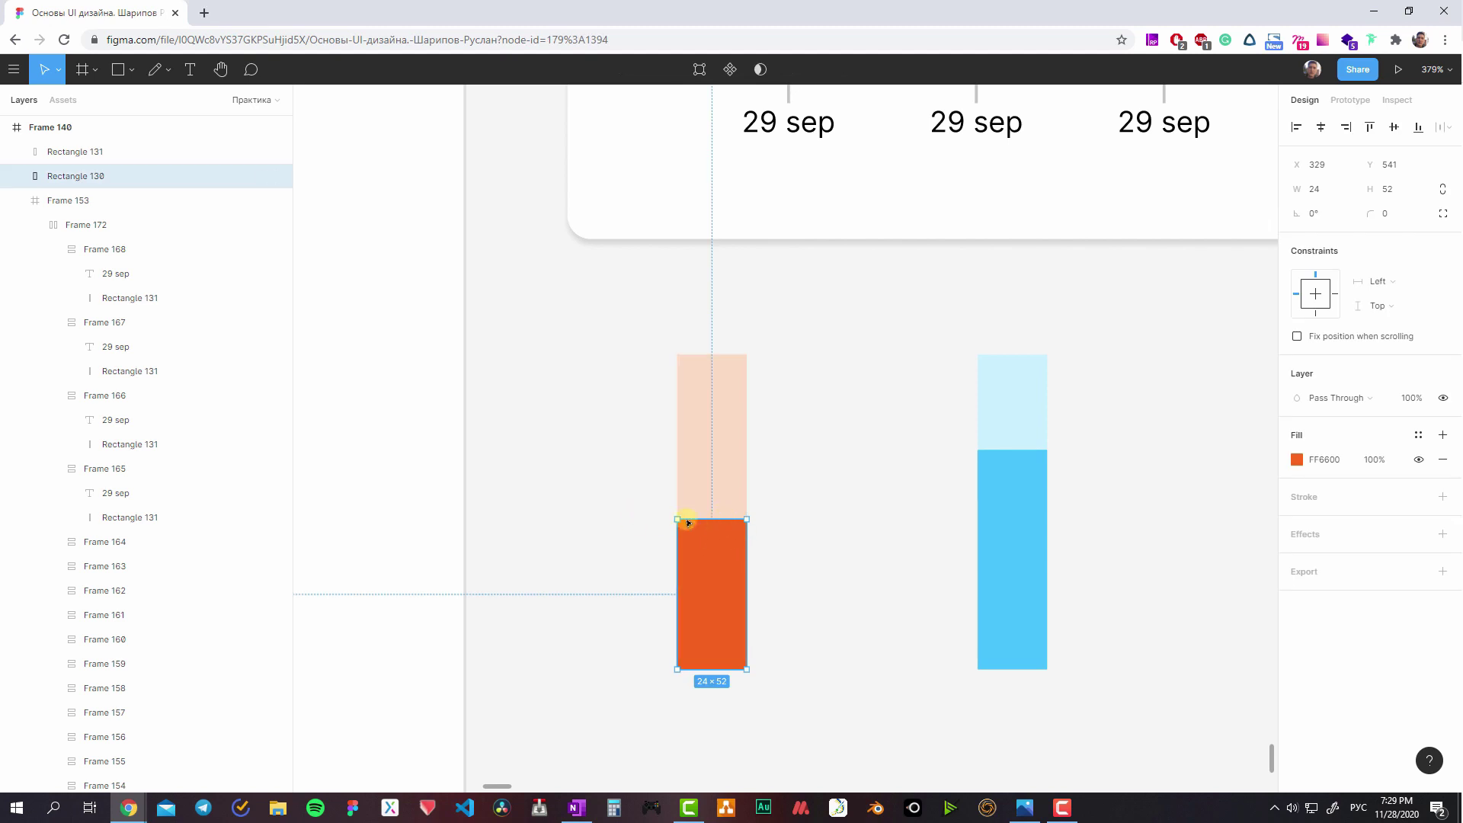
pyautogui.click(724, 386)
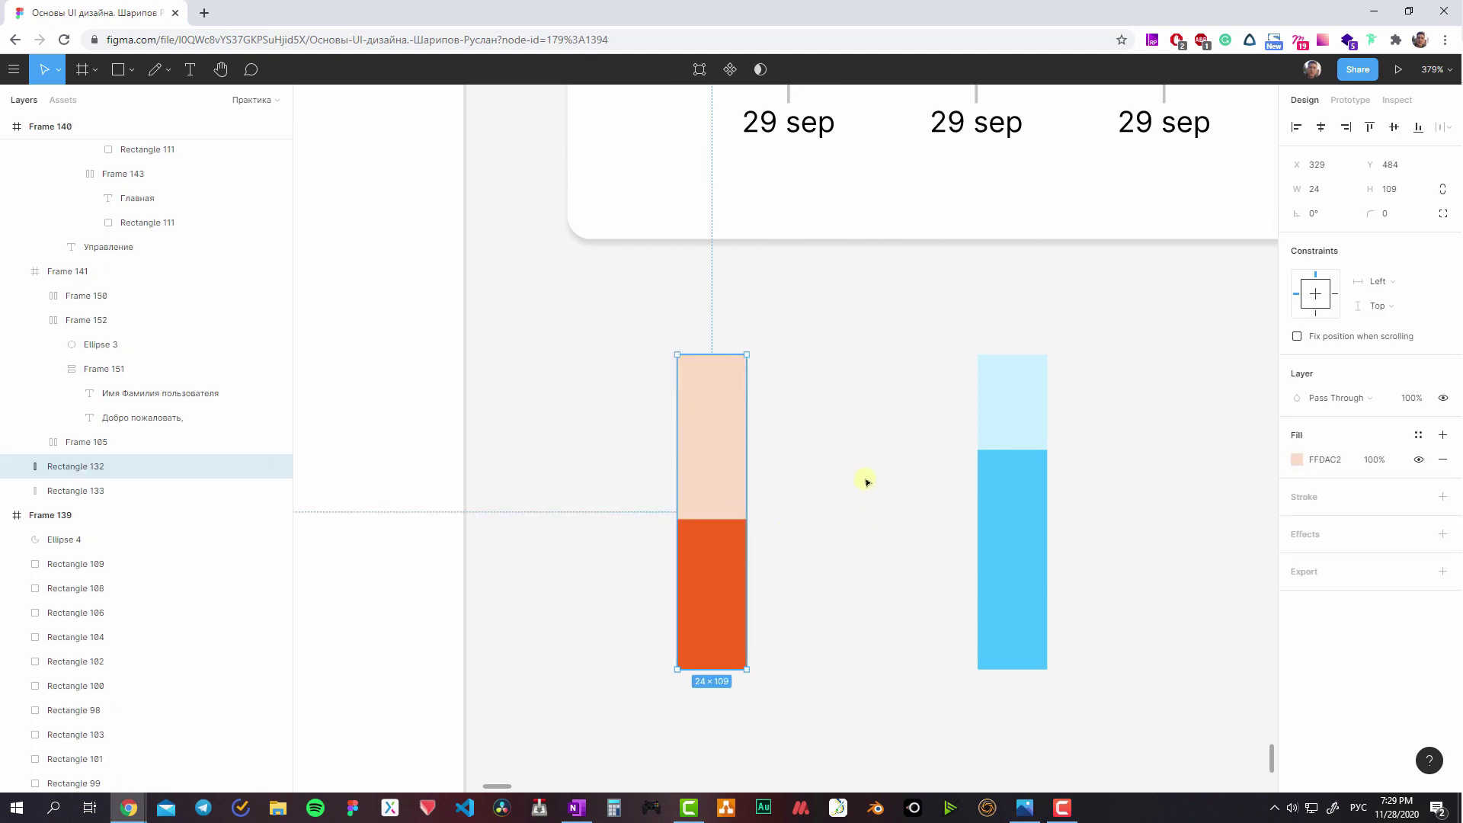
# - Draw a 12×12 circle above the orange column and fill it pale peach
pyautogui.press('o')
pyautogui.moveTo(637, 291)
pyautogui.mouseDown()
pyautogui.moveTo(672, 325)
pyautogui.moveTo(700, 319)
pyautogui.mouseUp()
pyautogui.click(702, 357)
pyautogui.hotkey('ctrl', 'alt', 'c')
pyautogui.click(656, 308)
# - Duplicate the circle, colour the copy orange, and stack it above the peach circle
pyautogui.hotkey('ctrl', 'alt', 'v')
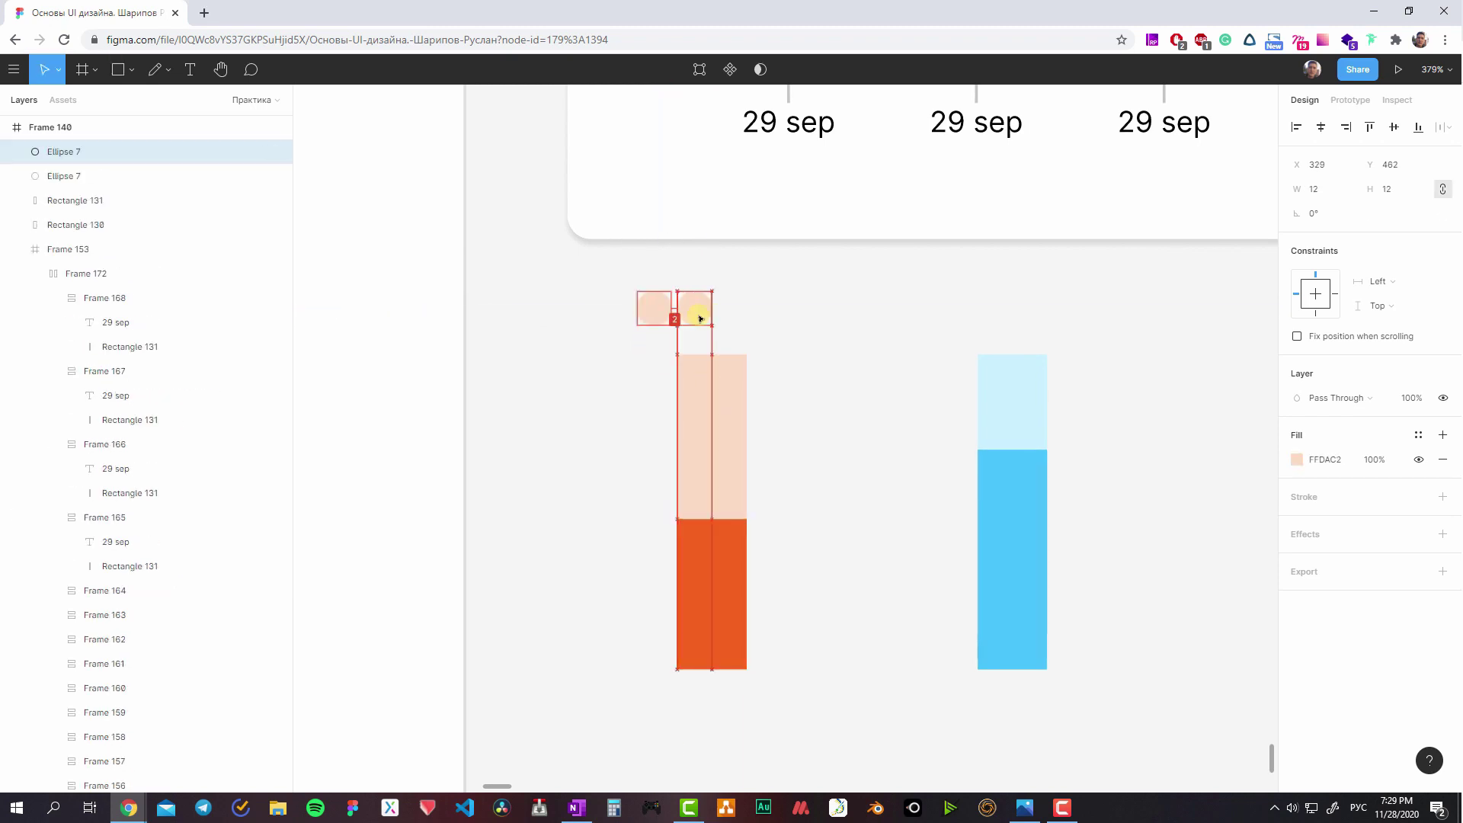
pyautogui.click(700, 562)
pyautogui.hotkey('ctrl', 'alt', 'c')
pyautogui.click(693, 308)
pyautogui.hotkey('ctrl', 'alt', 'v')
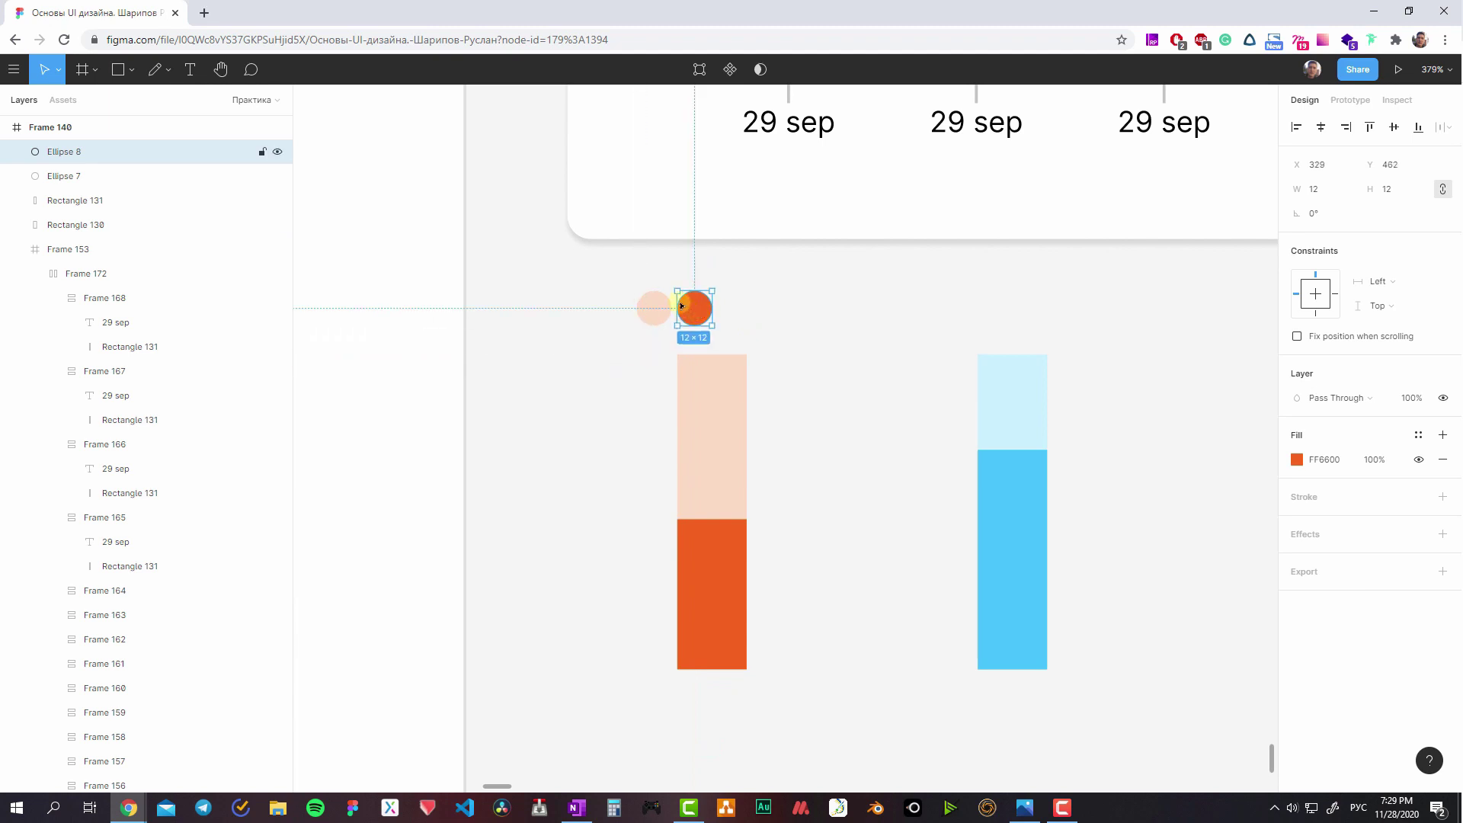
pyautogui.moveTo(698, 304)
pyautogui.mouseDown()
pyautogui.moveTo(658, 263)
pyautogui.moveTo(656, 326)
pyautogui.moveTo(662, 290)
pyautogui.mouseUp()
pyautogui.click(655, 308)
pyautogui.click(657, 282)
pyautogui.click(637, 315)
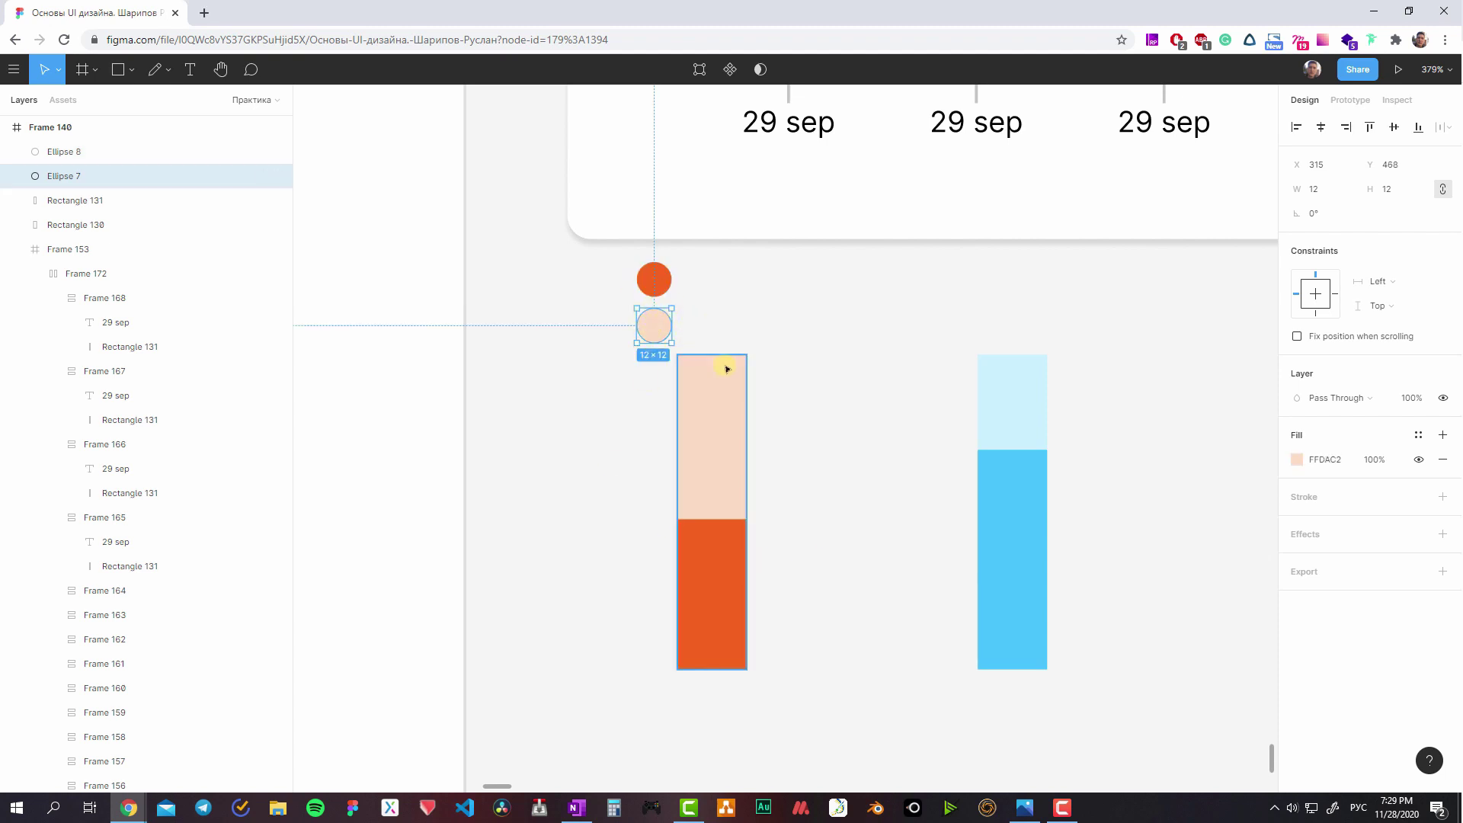
pyautogui.scroll(3, 631, 371)
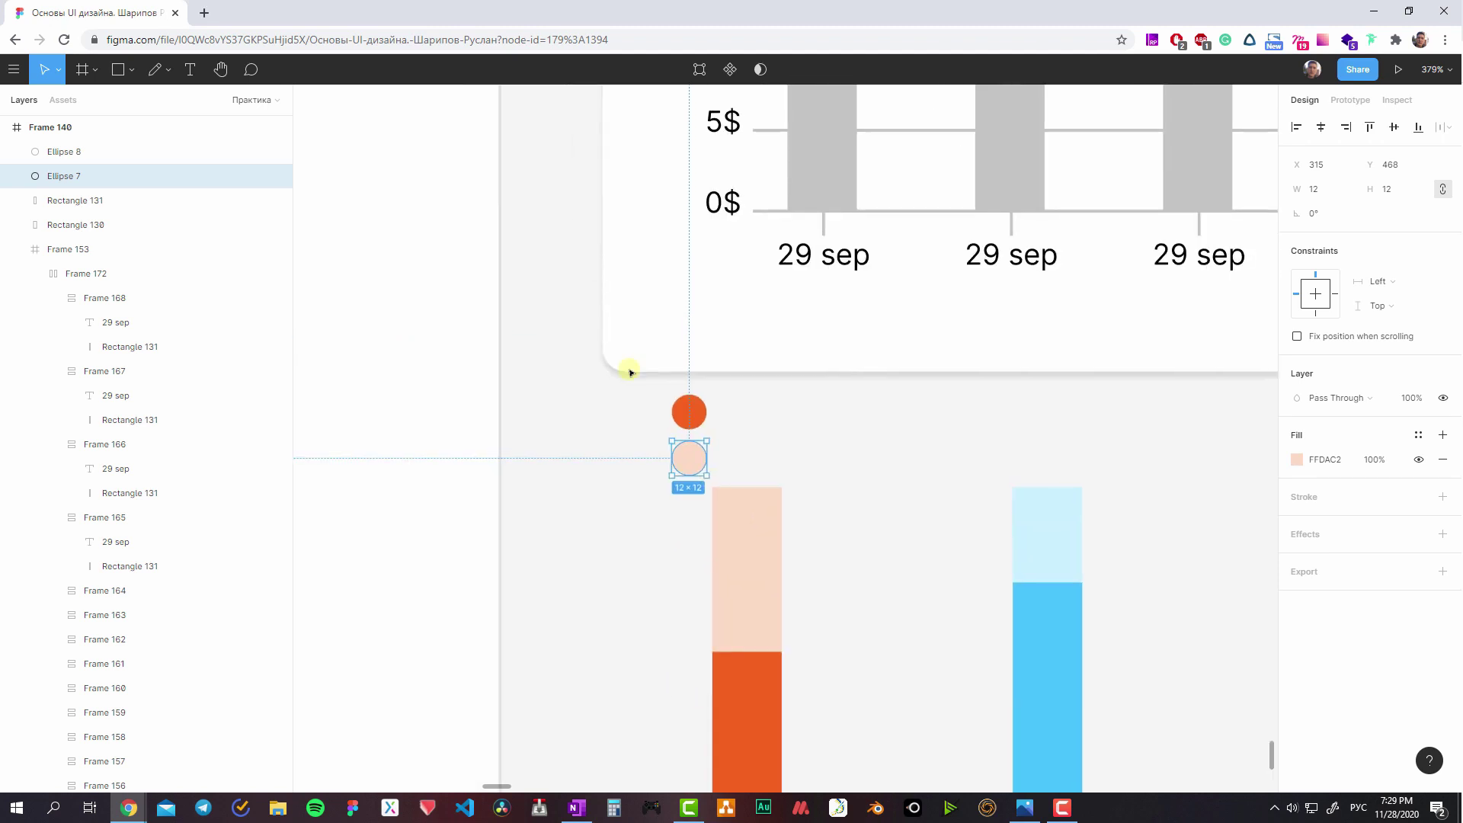
pyautogui.scroll(2, 815, 434)
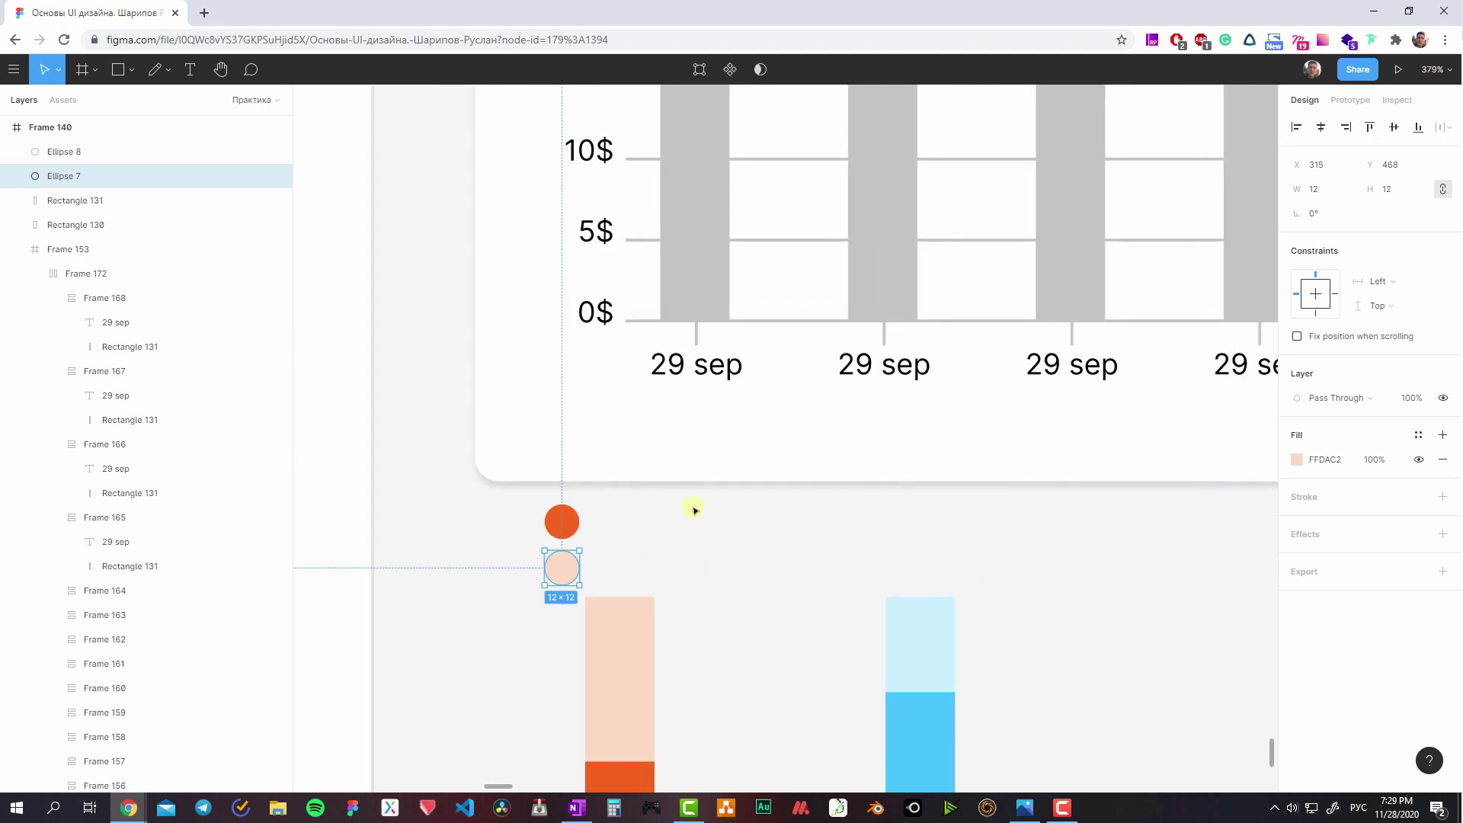
pyautogui.scroll(-5, 693, 506)
pyautogui.scroll(1, 819, 260)
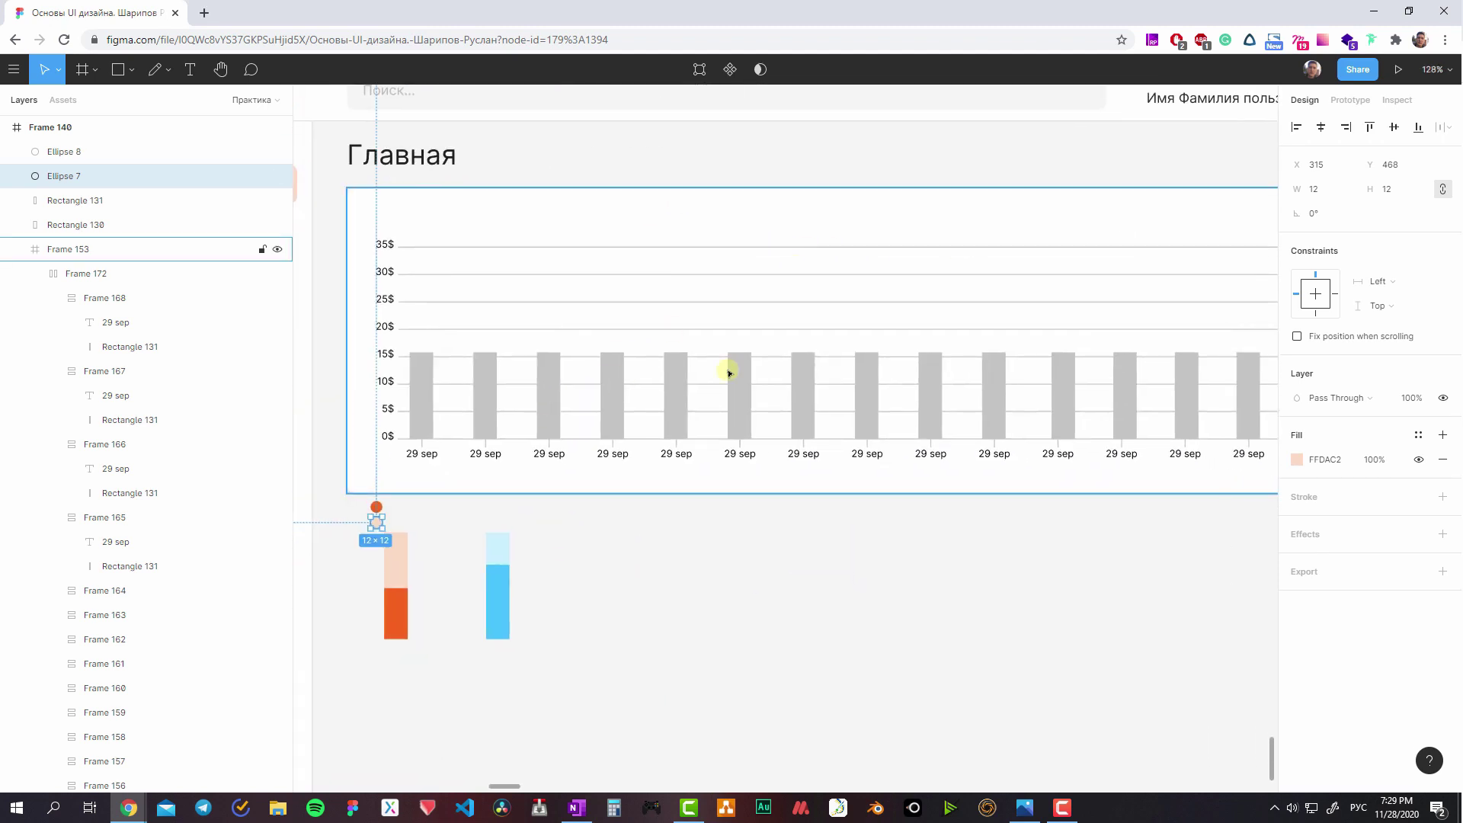
# - Delete 'получаемой/потребляемой' from the energy-chart heading in the Хотелки notes
pyautogui.hscroll(-5, 804, 517)
pyautogui.click(741, 516)
pyautogui.scroll(3, 792, 479)
pyautogui.scroll(-3, 792, 479)
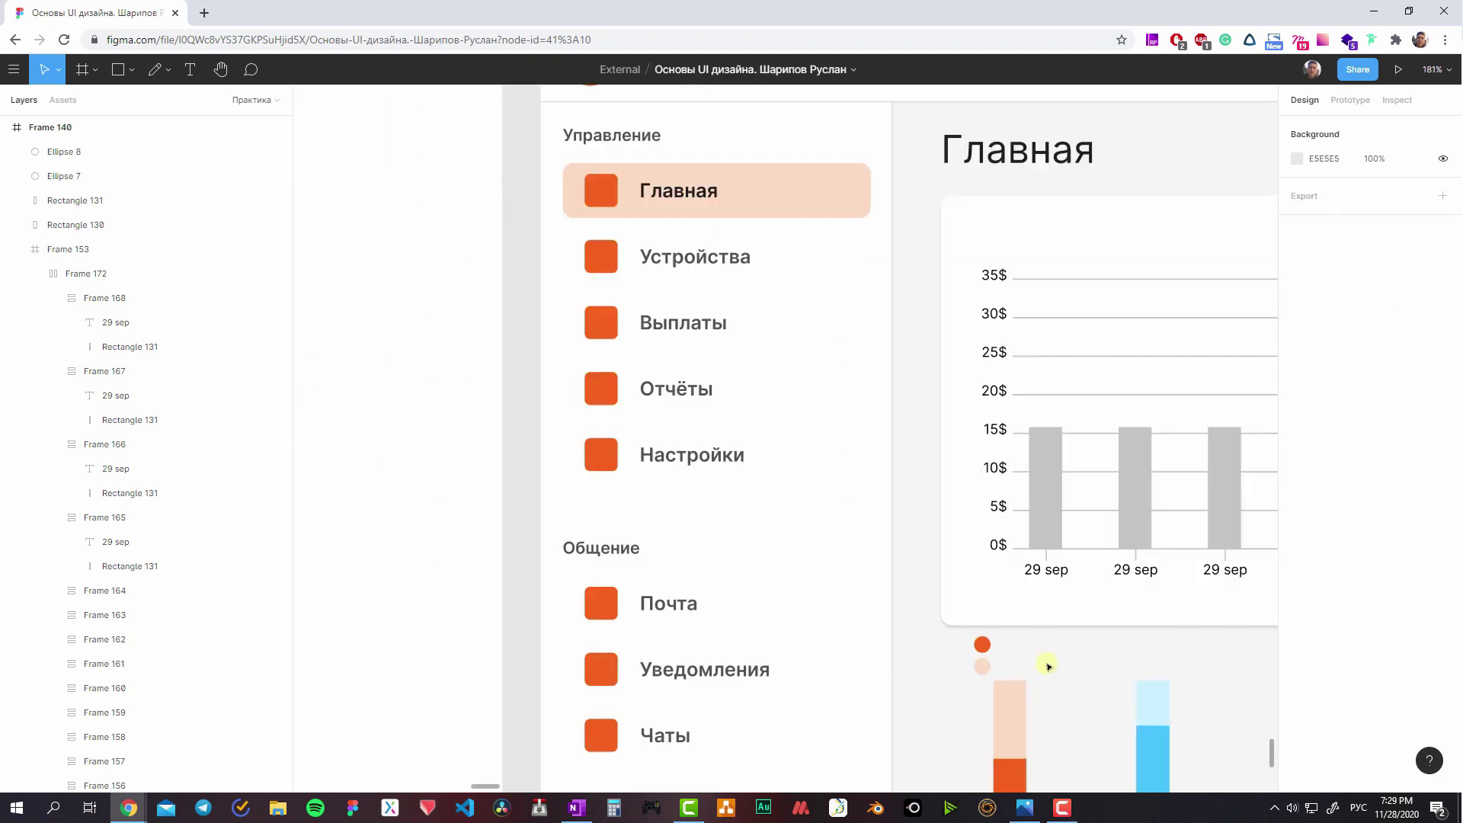
pyautogui.scroll(-3, 785, 484)
pyautogui.scroll(-5, 1265, 575)
pyautogui.hscroll(3, 1041, 407)
pyautogui.scroll(4, 1041, 407)
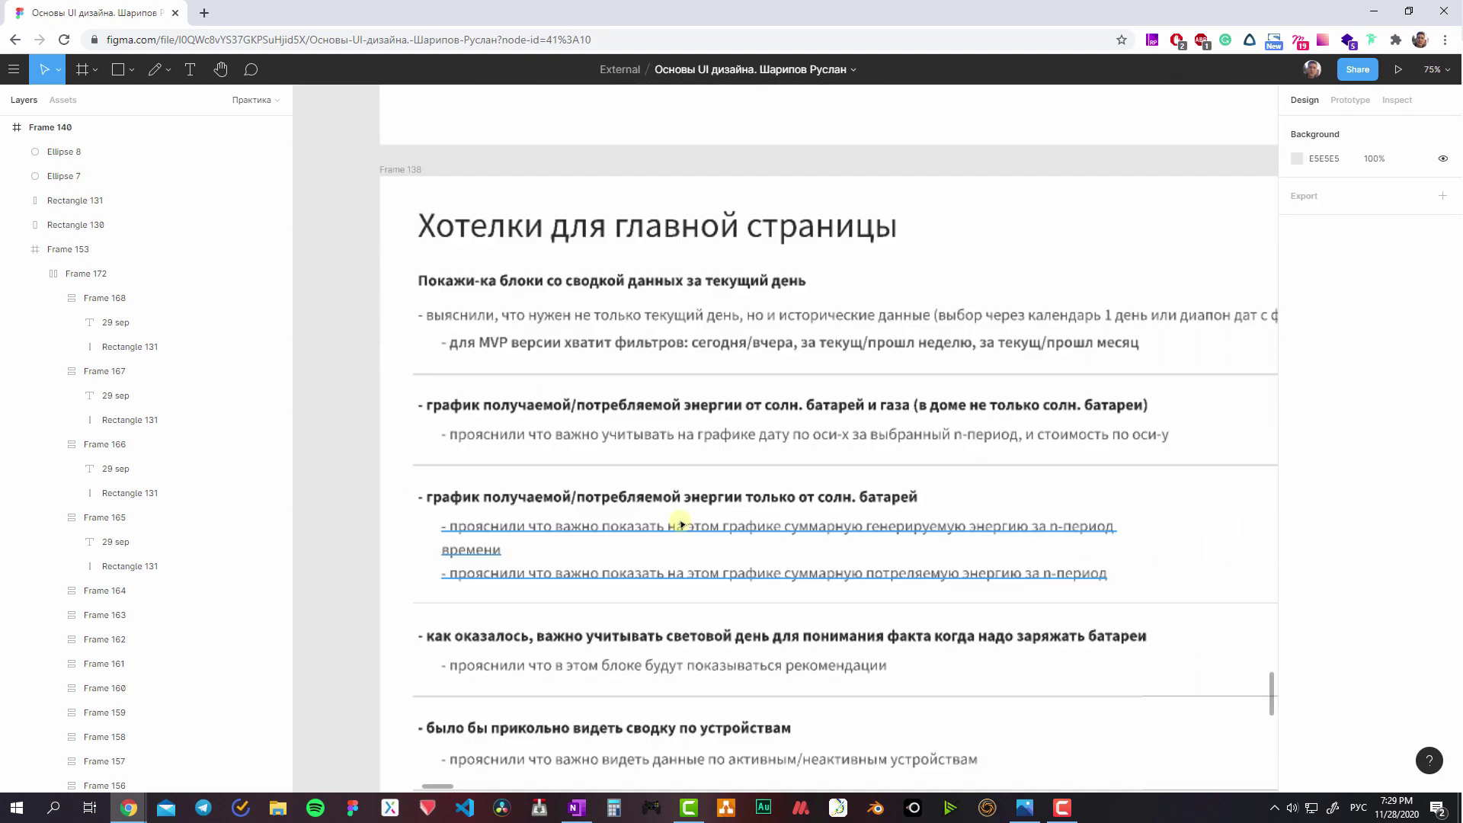
pyautogui.scroll(1, 680, 532)
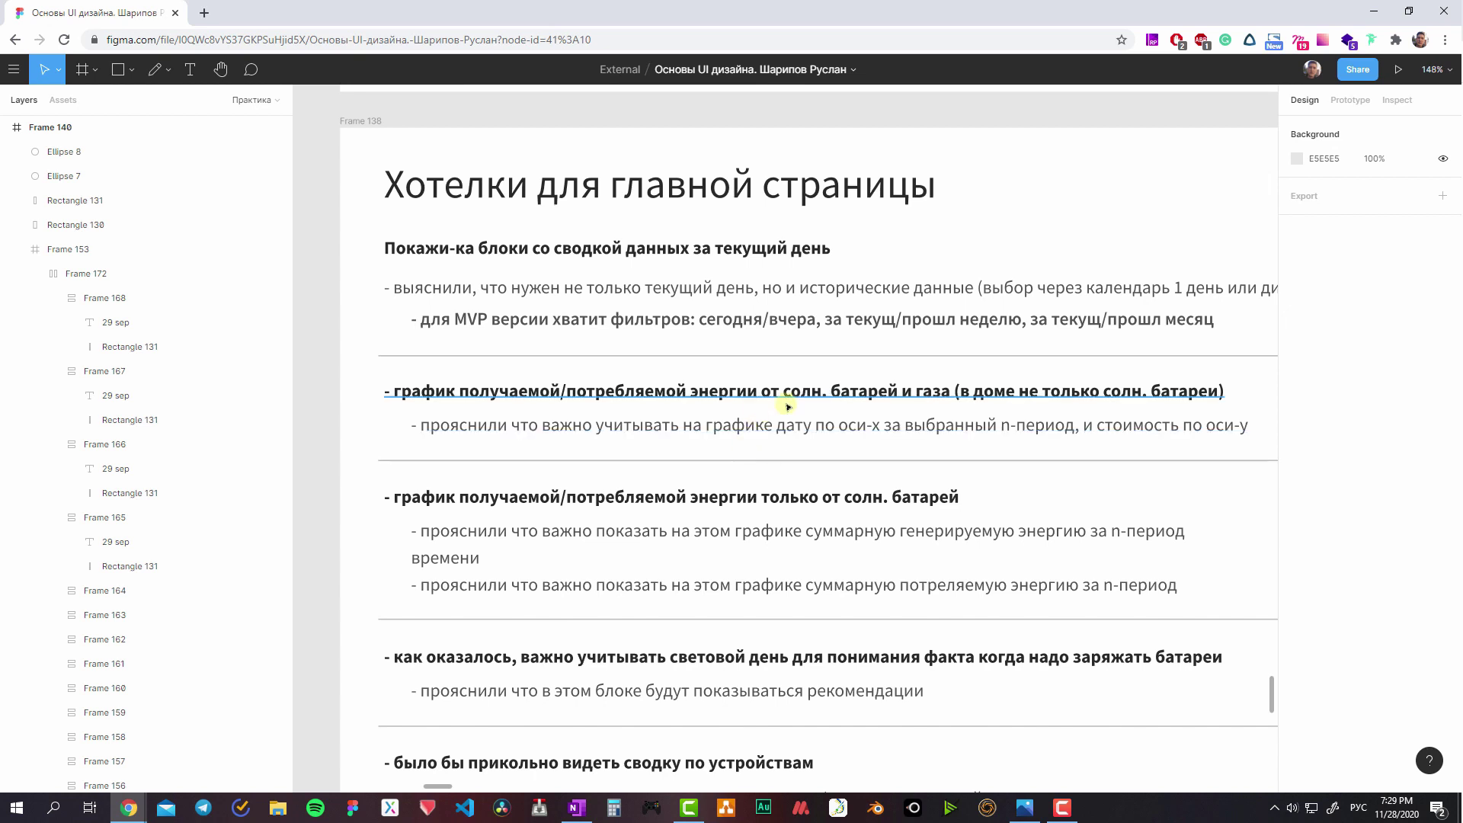
pyautogui.doubleClick(681, 395)
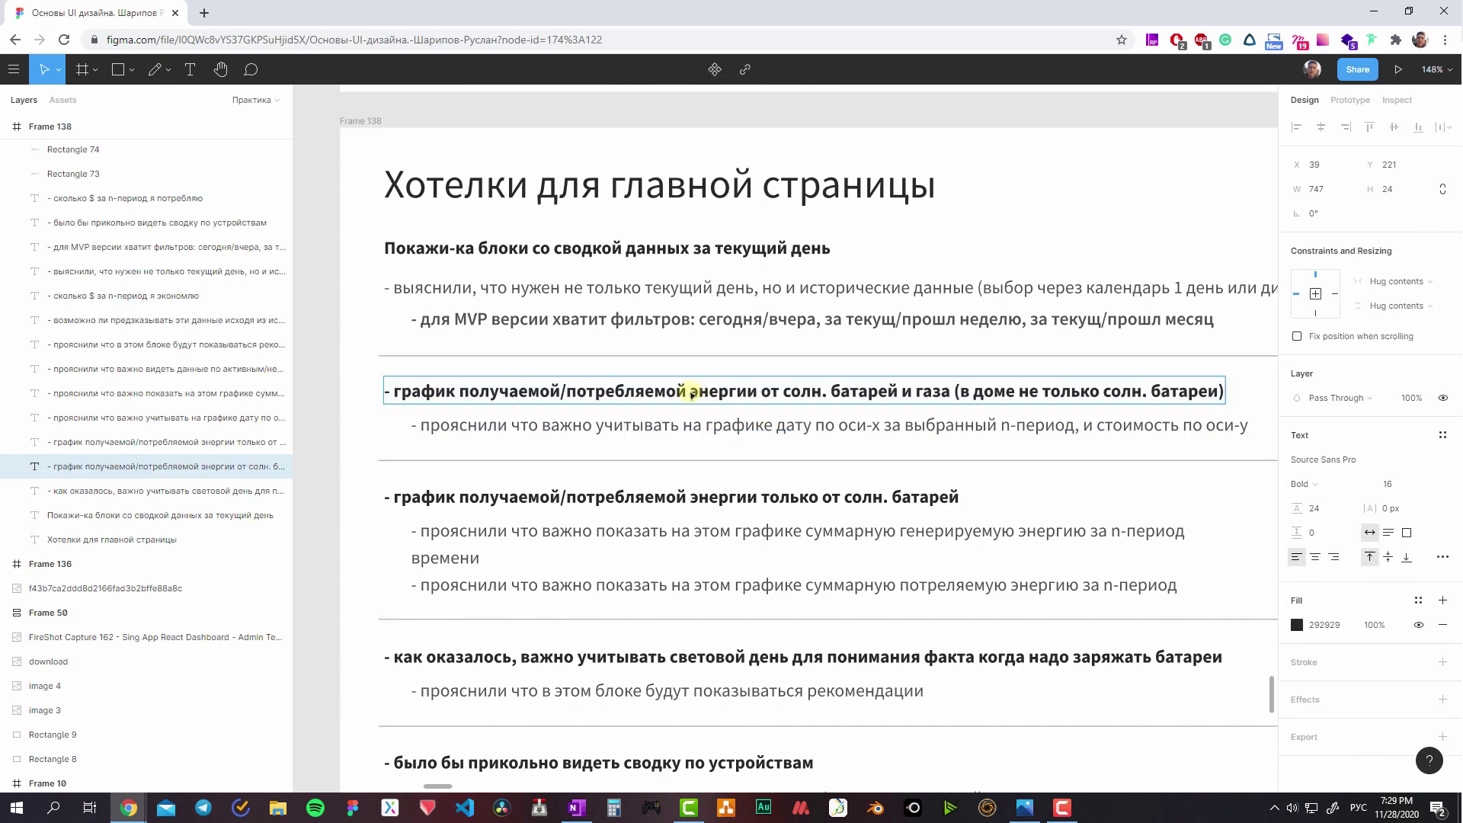
pyautogui.moveTo(691, 393); pyautogui.dragTo(460, 396)
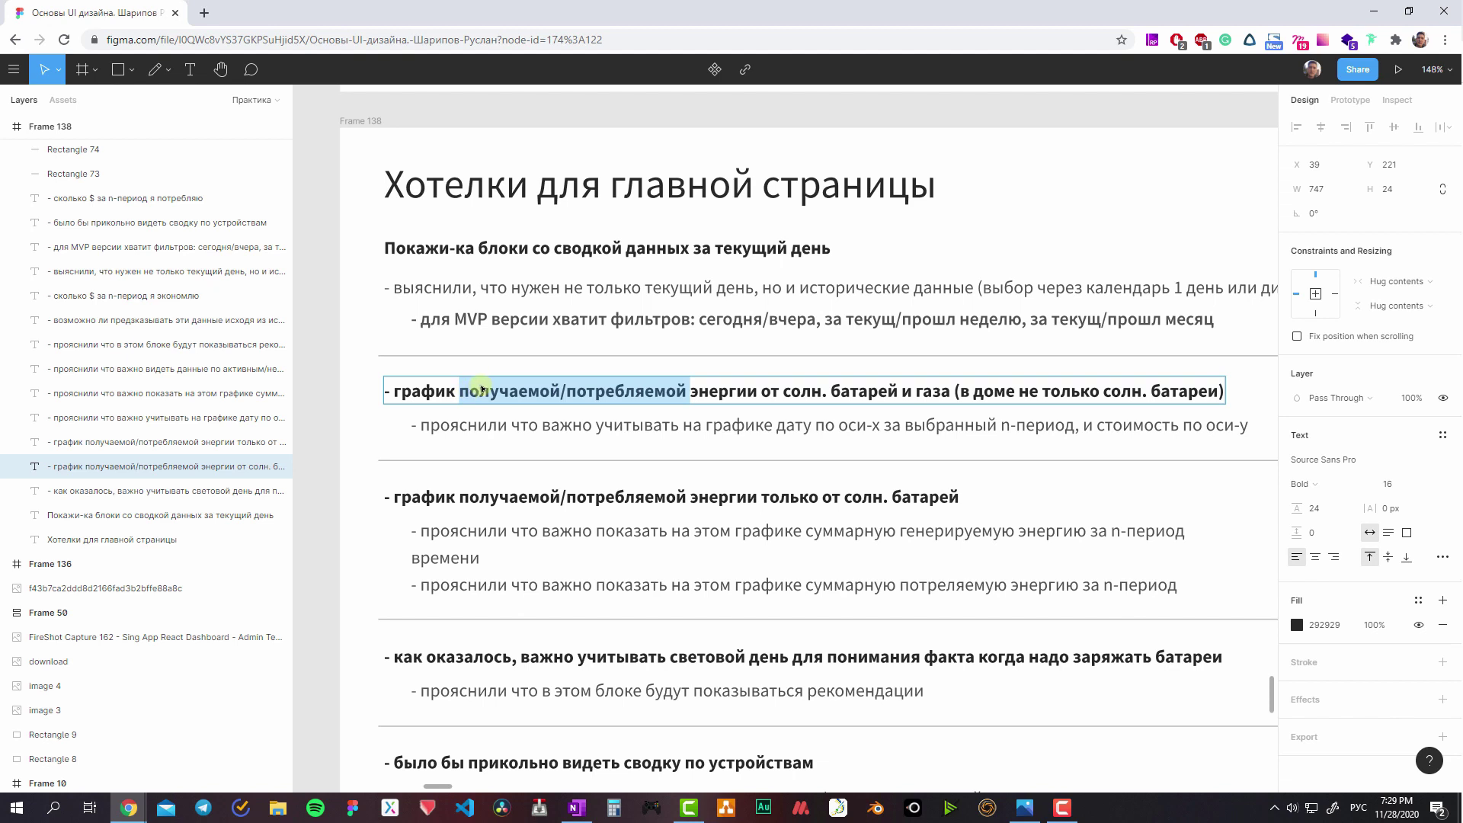
pyautogui.press('BackSpace')
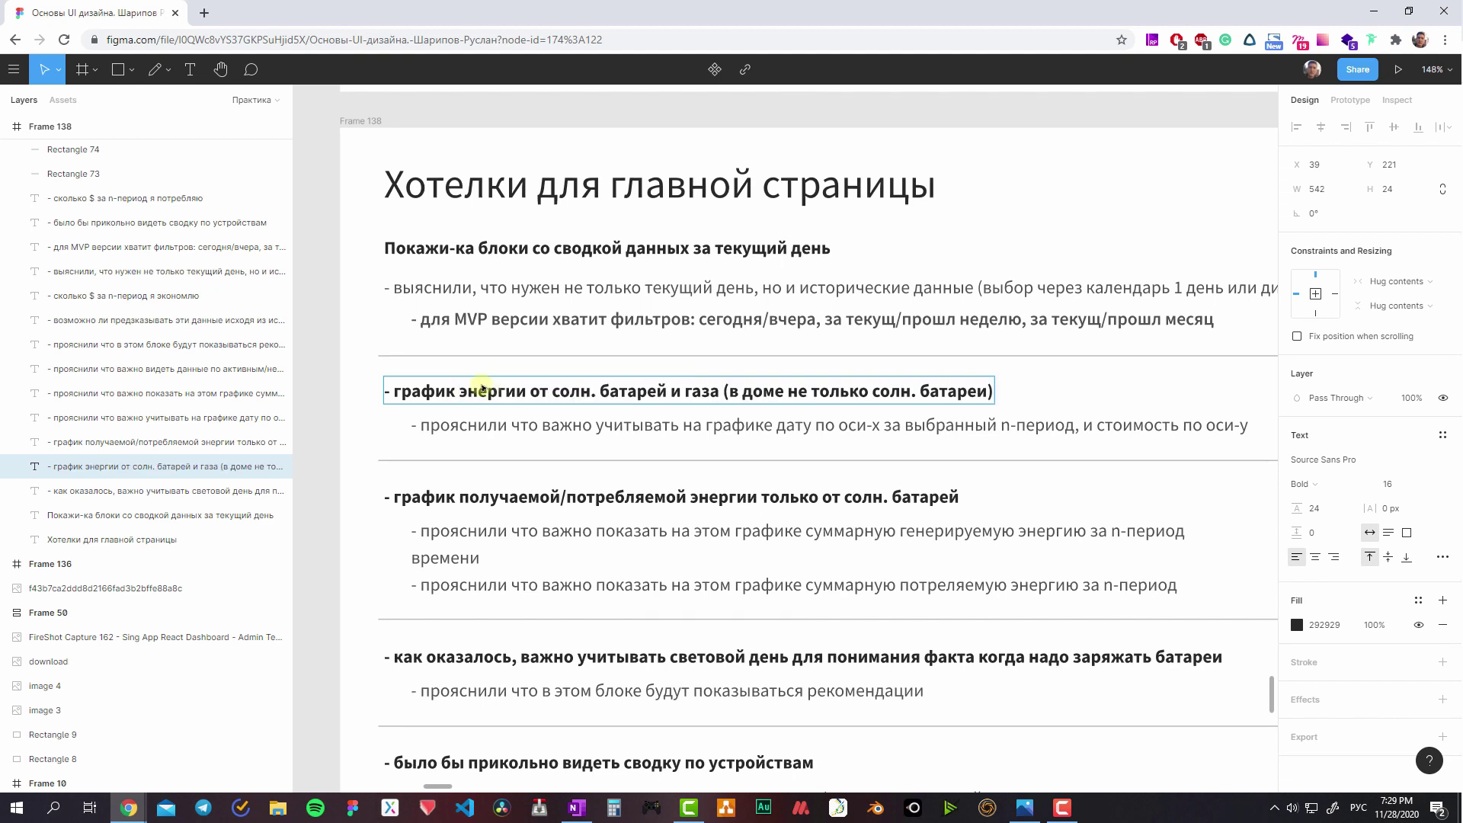
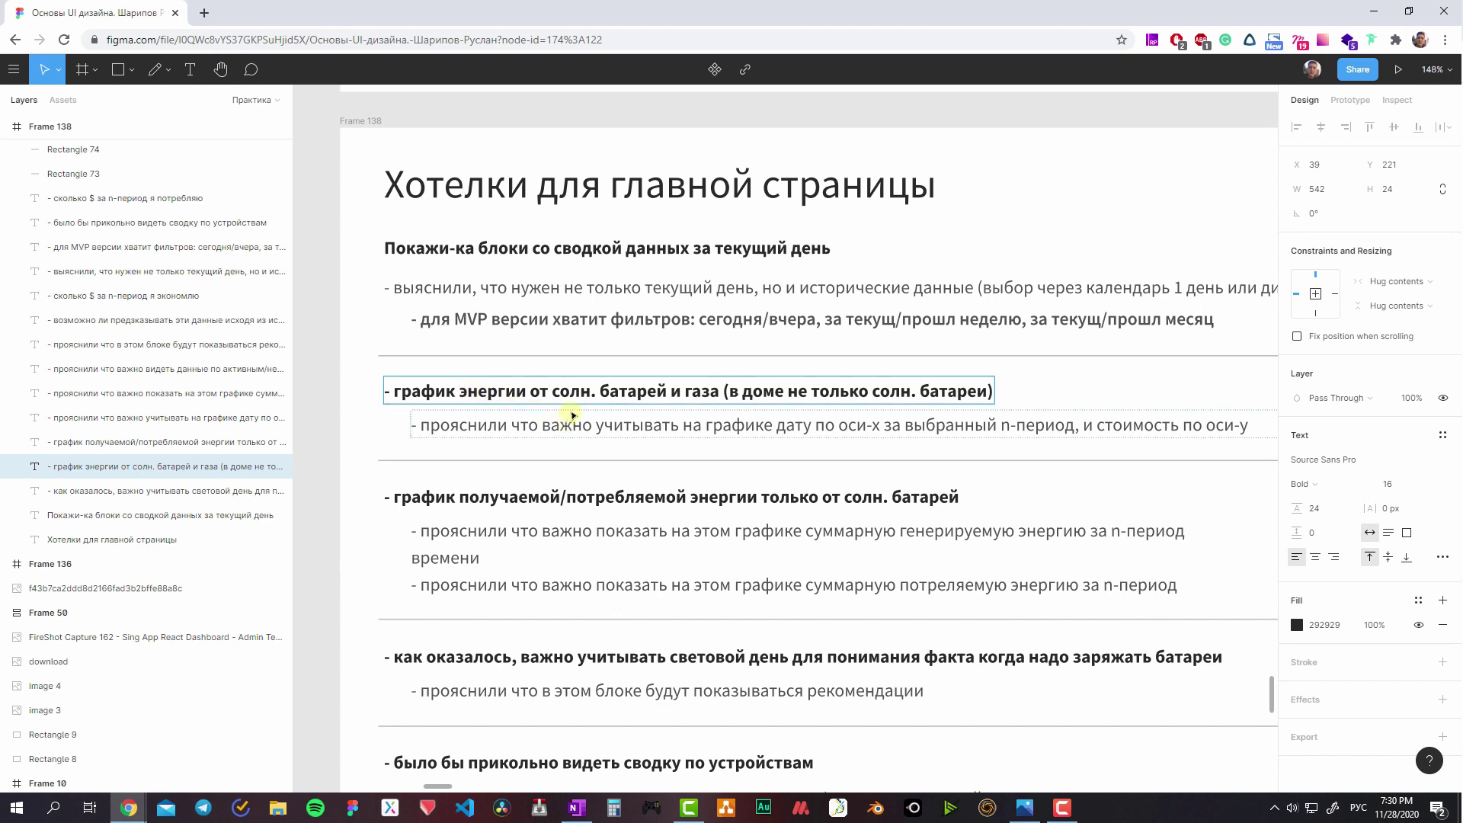
# - Delete the blue sample bar, leaving the peach-and-orange stacked bar
pyautogui.scroll(-5, 573, 415)
pyautogui.scroll(-5, 534, 534)
pyautogui.scroll(8, 512, 603)
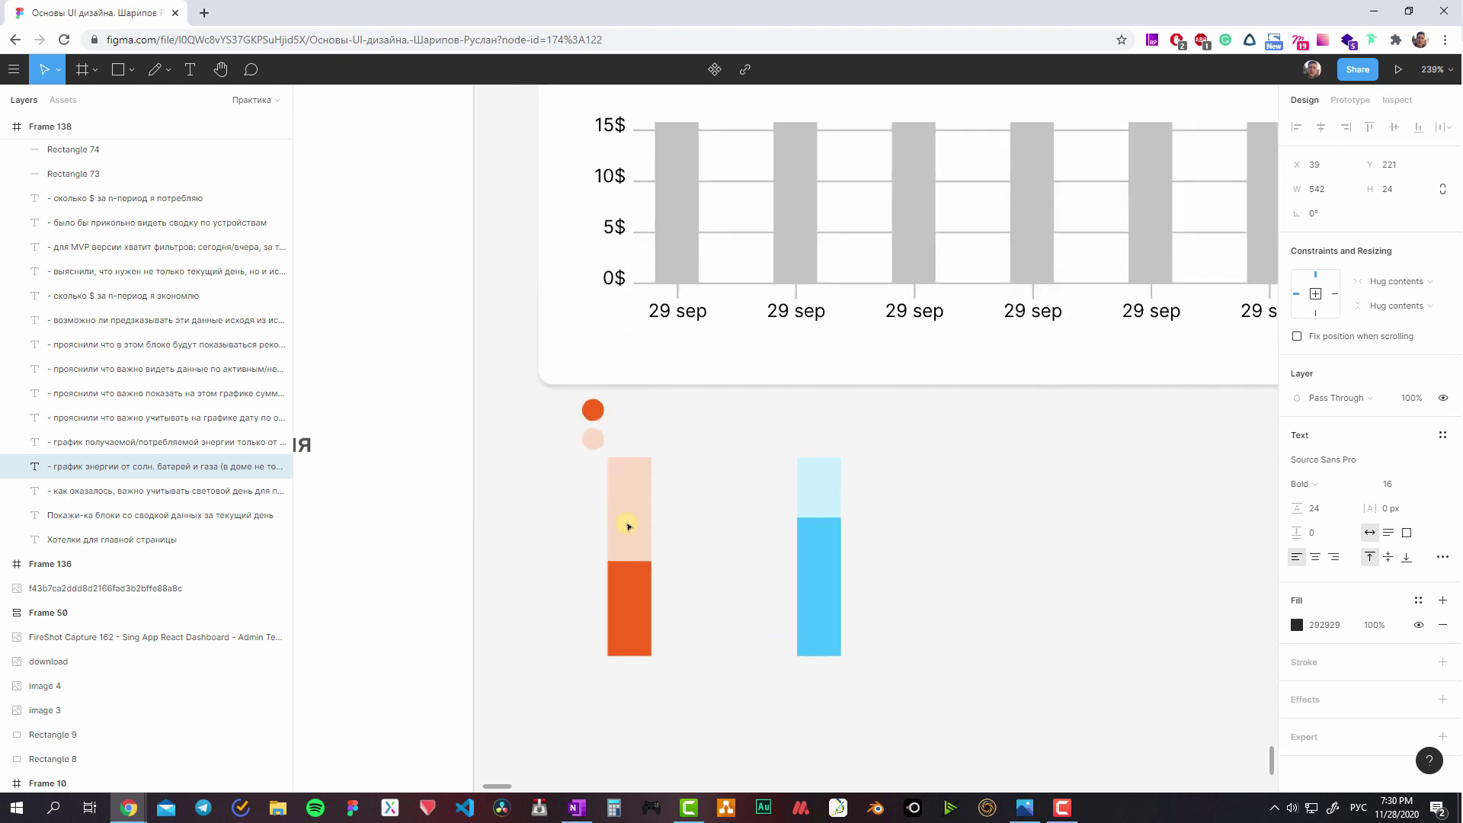
pyautogui.click(630, 527)
pyautogui.click(1298, 459)
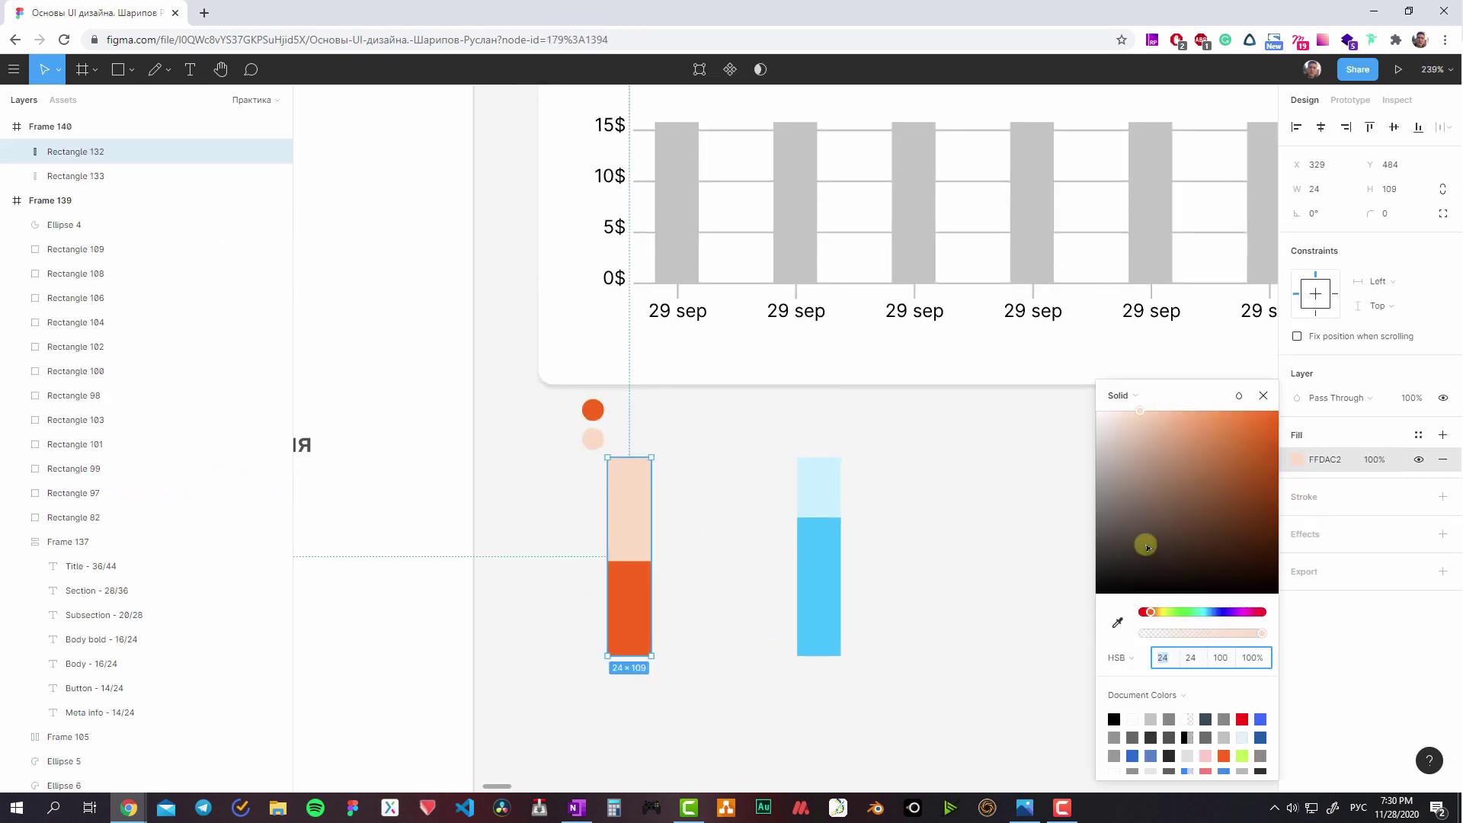
pyautogui.click(823, 496)
pyautogui.press('Delete')
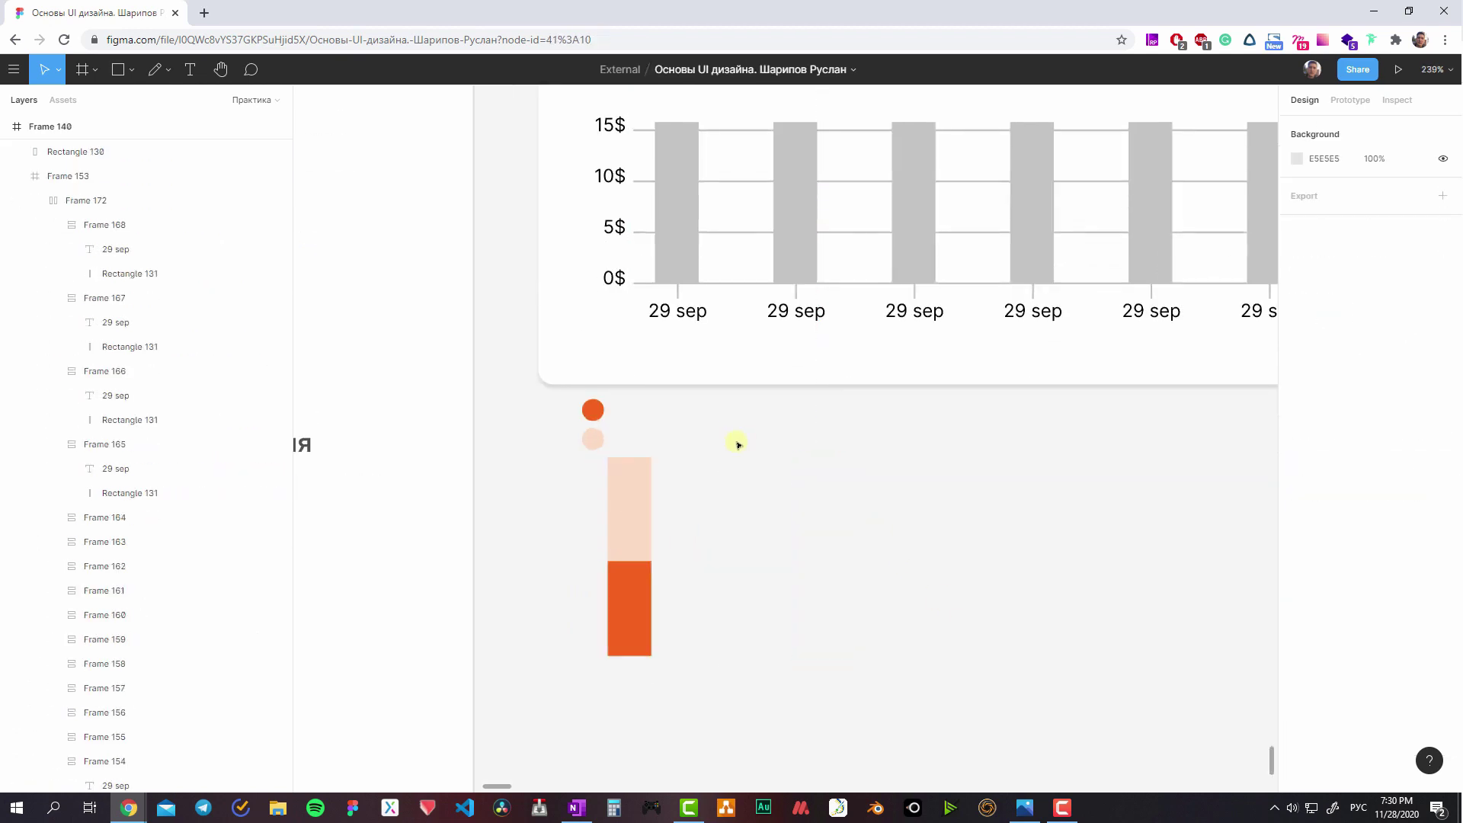
# - Reposition the stacked bar slightly and nudge the orange legend circle into place
pyautogui.hscroll(-3, 738, 441)
pyautogui.click(784, 556)
pyautogui.moveTo(792, 556); pyautogui.dragTo(833, 506)
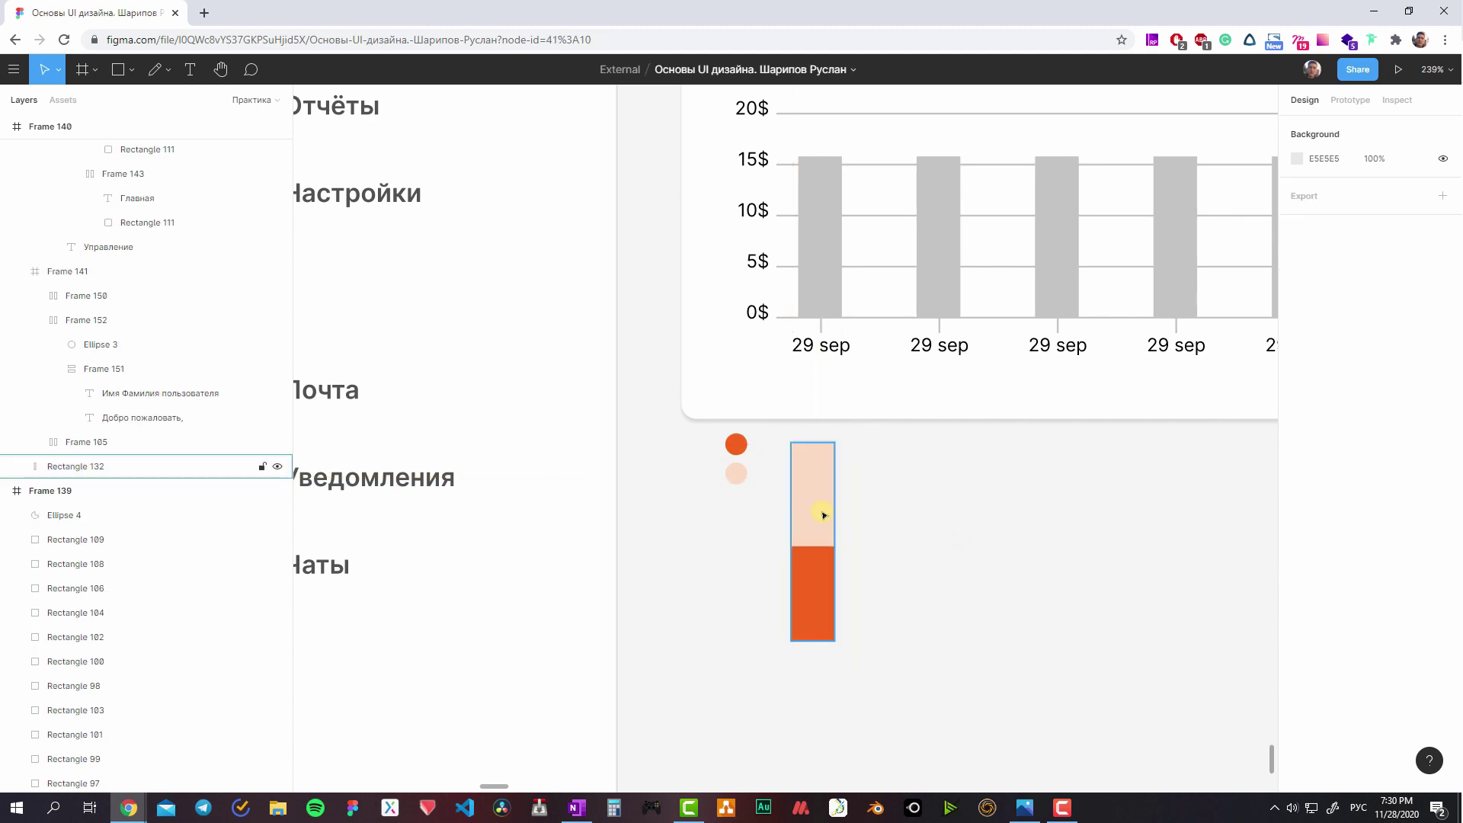
pyautogui.click(812, 580)
pyautogui.click(742, 447)
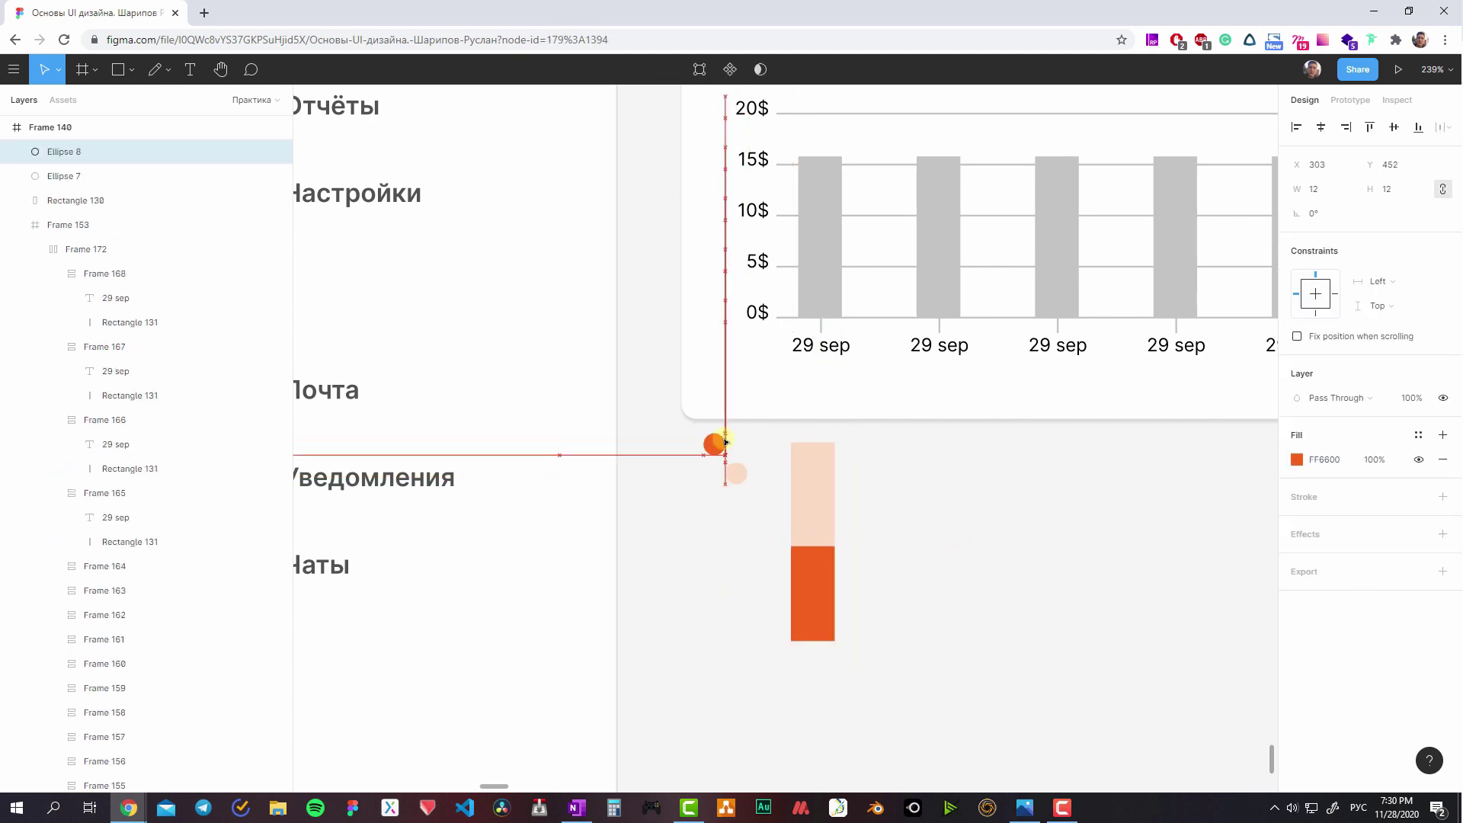
pyautogui.moveTo(737, 474); pyautogui.dragTo(737, 490)
pyautogui.click(823, 564)
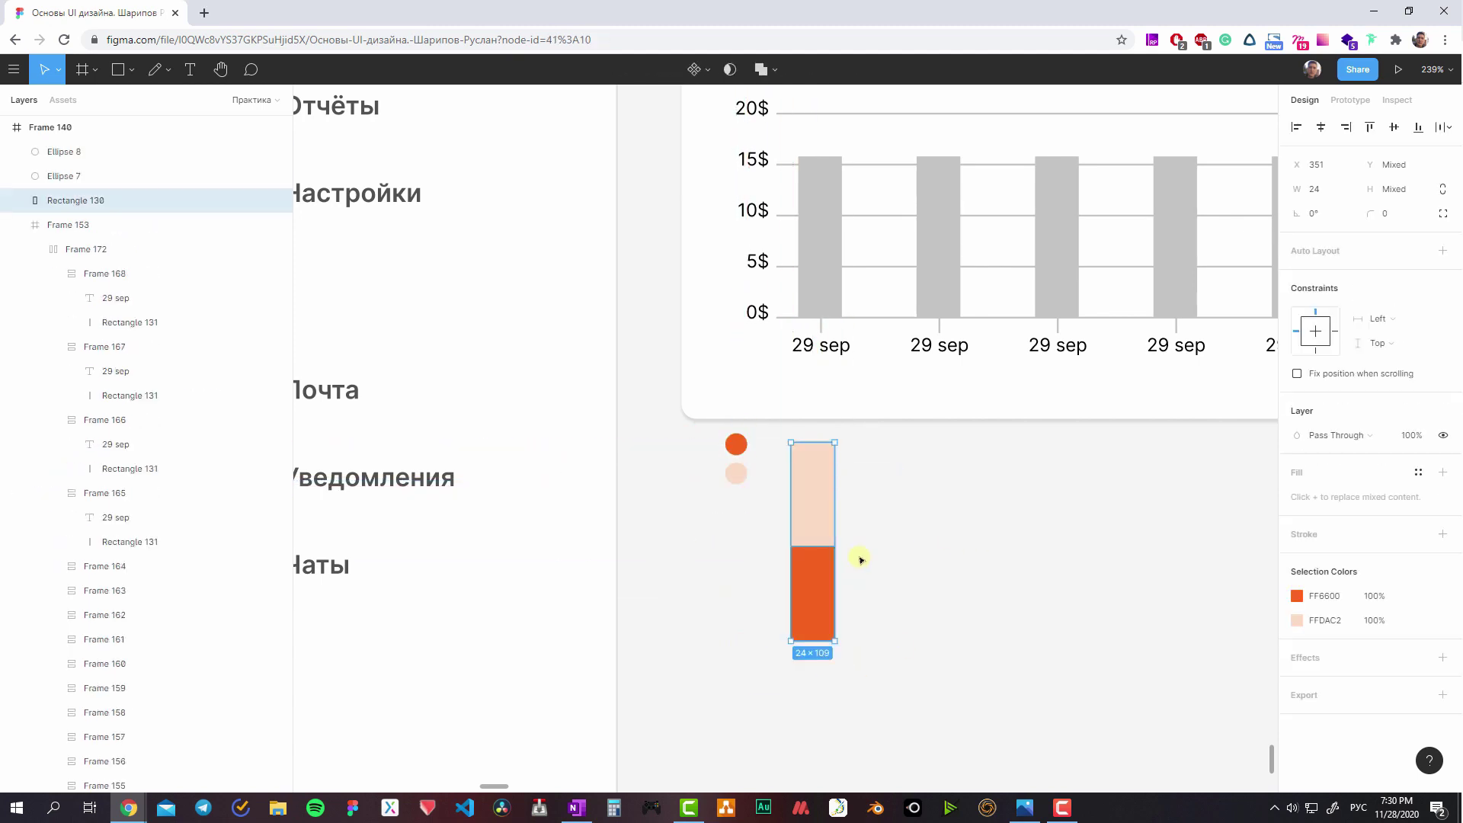
# - Try resizing the bar's orange segment, then undo the resize
pyautogui.scroll(-3, 602, 503)
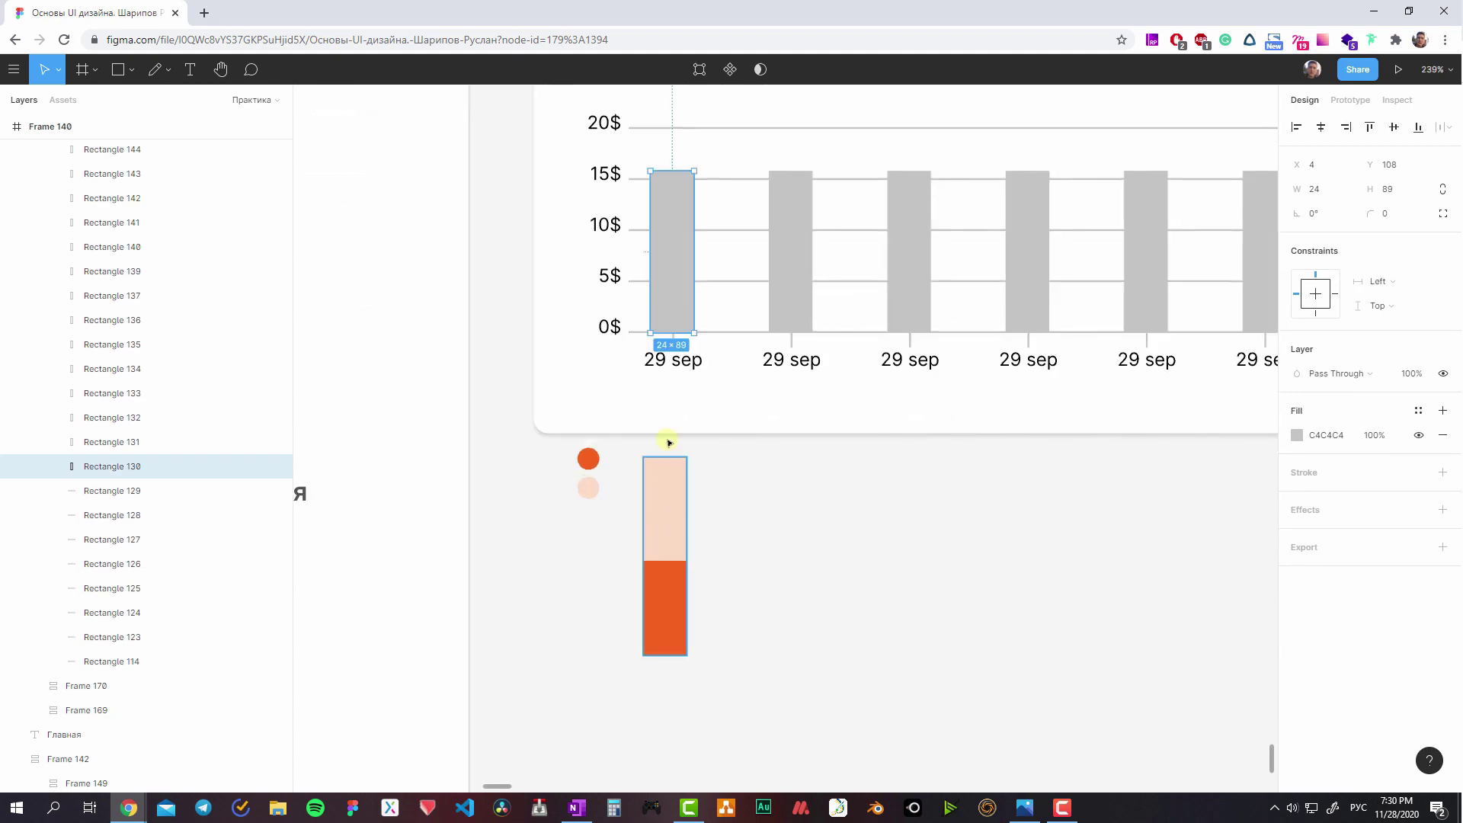
pyautogui.scroll(3, 764, 532)
pyautogui.click(730, 473)
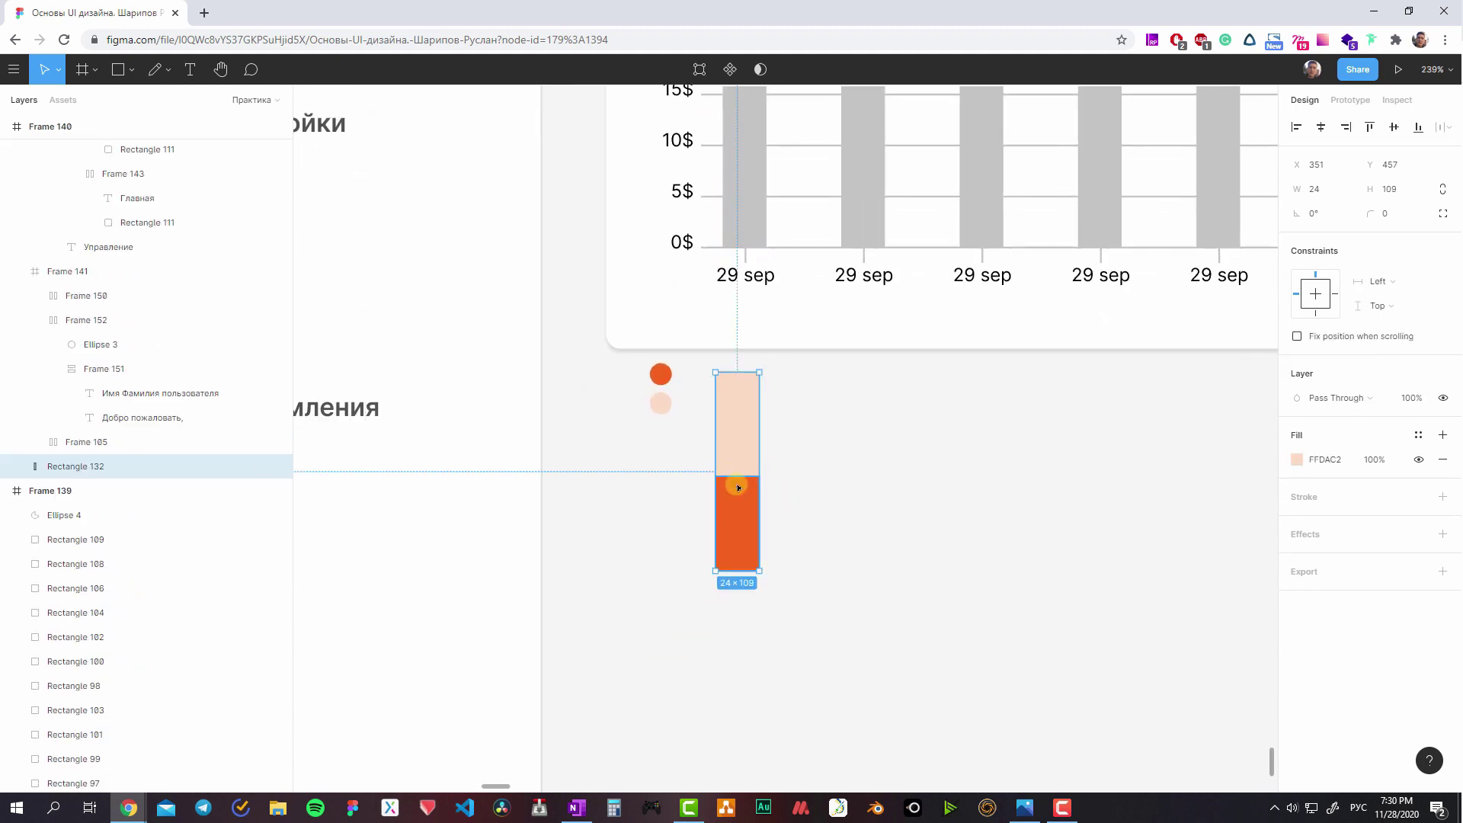
pyautogui.moveTo(738, 488)
pyautogui.mouseDown()
pyautogui.moveTo(777, 652)
pyautogui.moveTo(814, 658)
pyautogui.mouseUp()
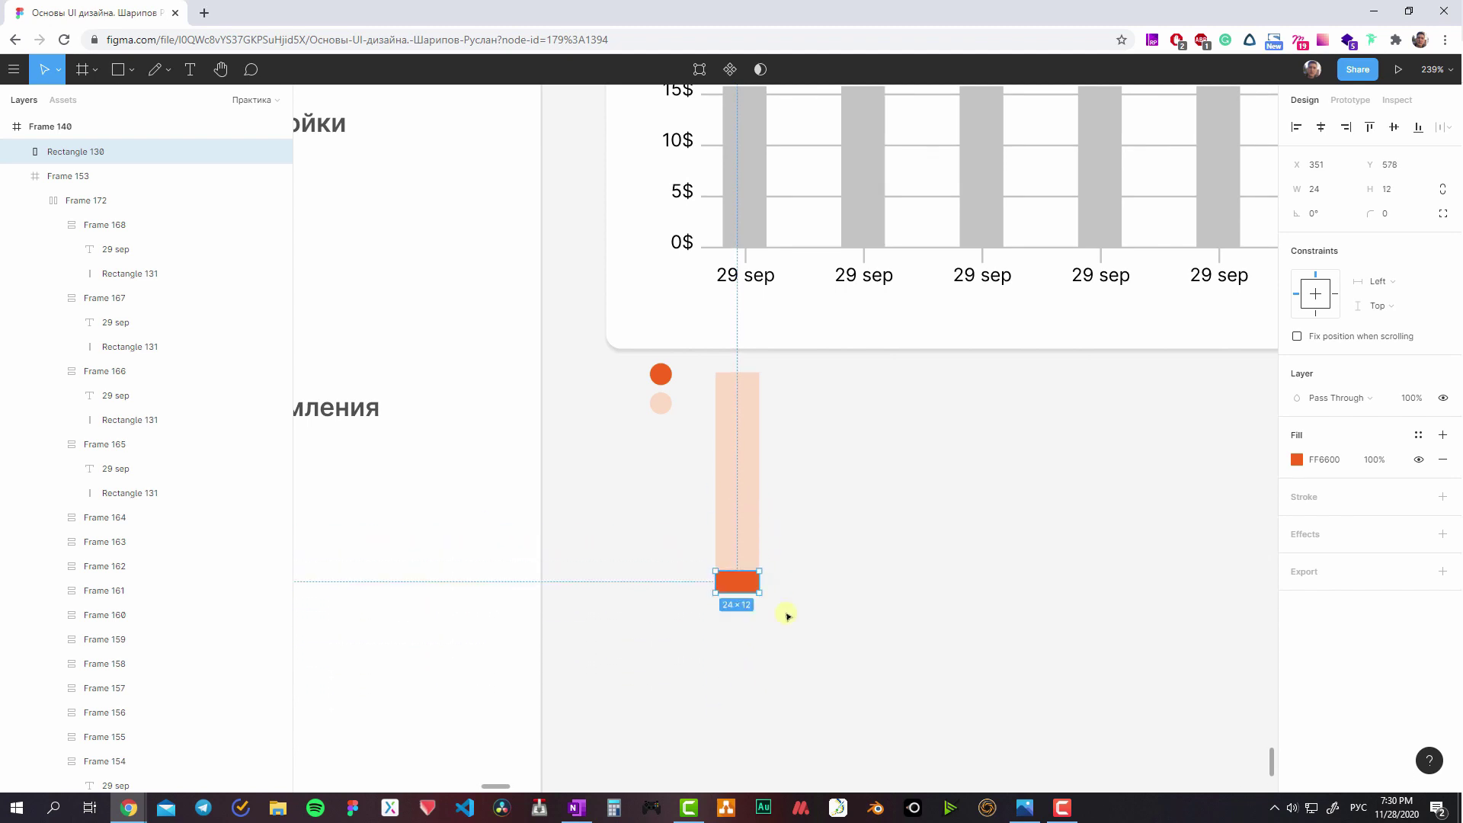
pyautogui.hotkey('ctrl', 'z')
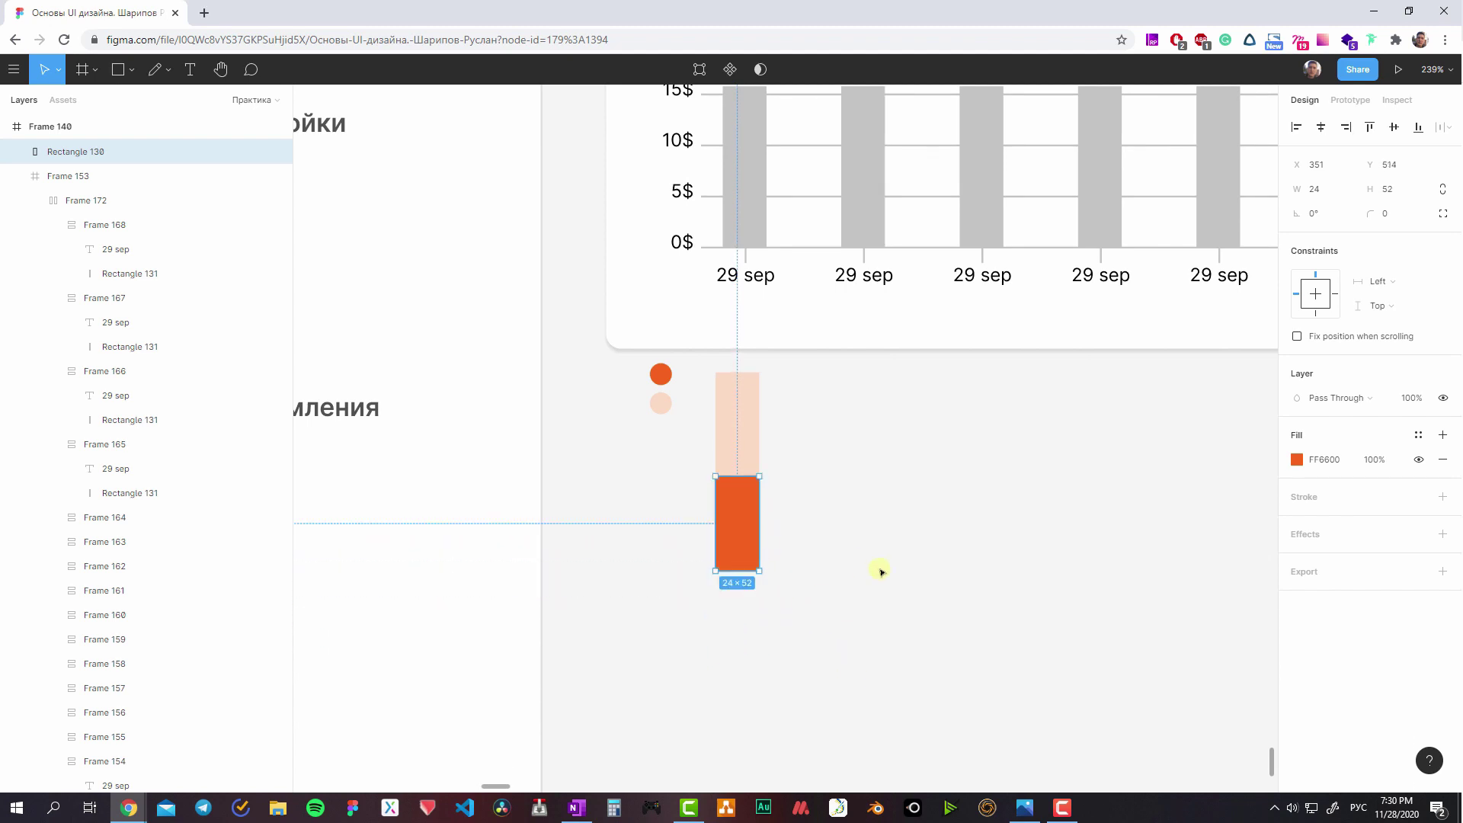
pyautogui.click(883, 533)
# - Duplicate the light peach bar twice to the right, then delete both copies
pyautogui.hscroll(3, 731, 480)
pyautogui.scroll(4, 624, 472)
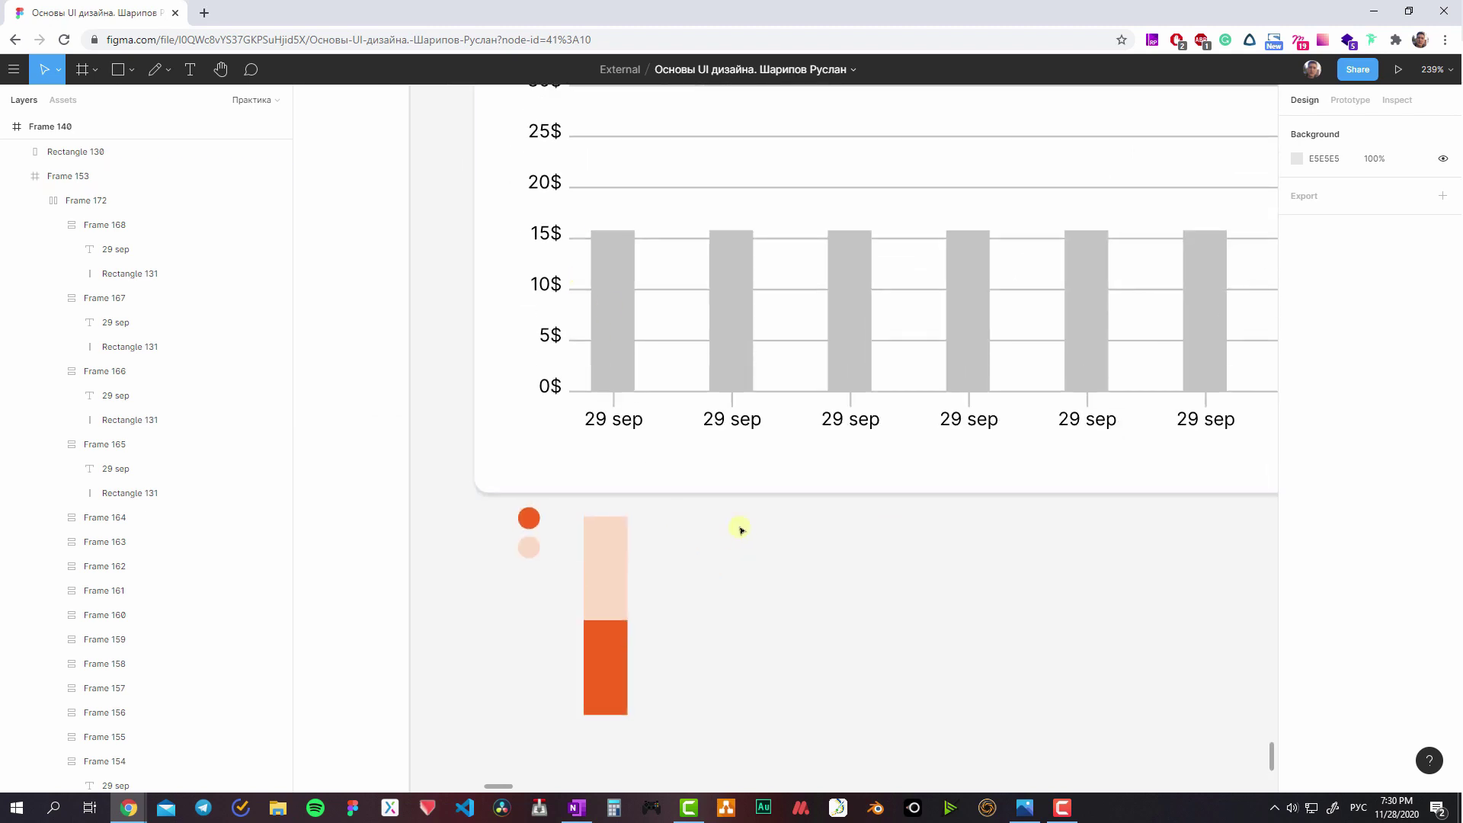
pyautogui.scroll(-3, 656, 487)
pyautogui.moveTo(562, 448)
pyautogui.mouseDown()
pyautogui.moveTo(724, 449)
pyautogui.moveTo(785, 617)
pyautogui.mouseUp()
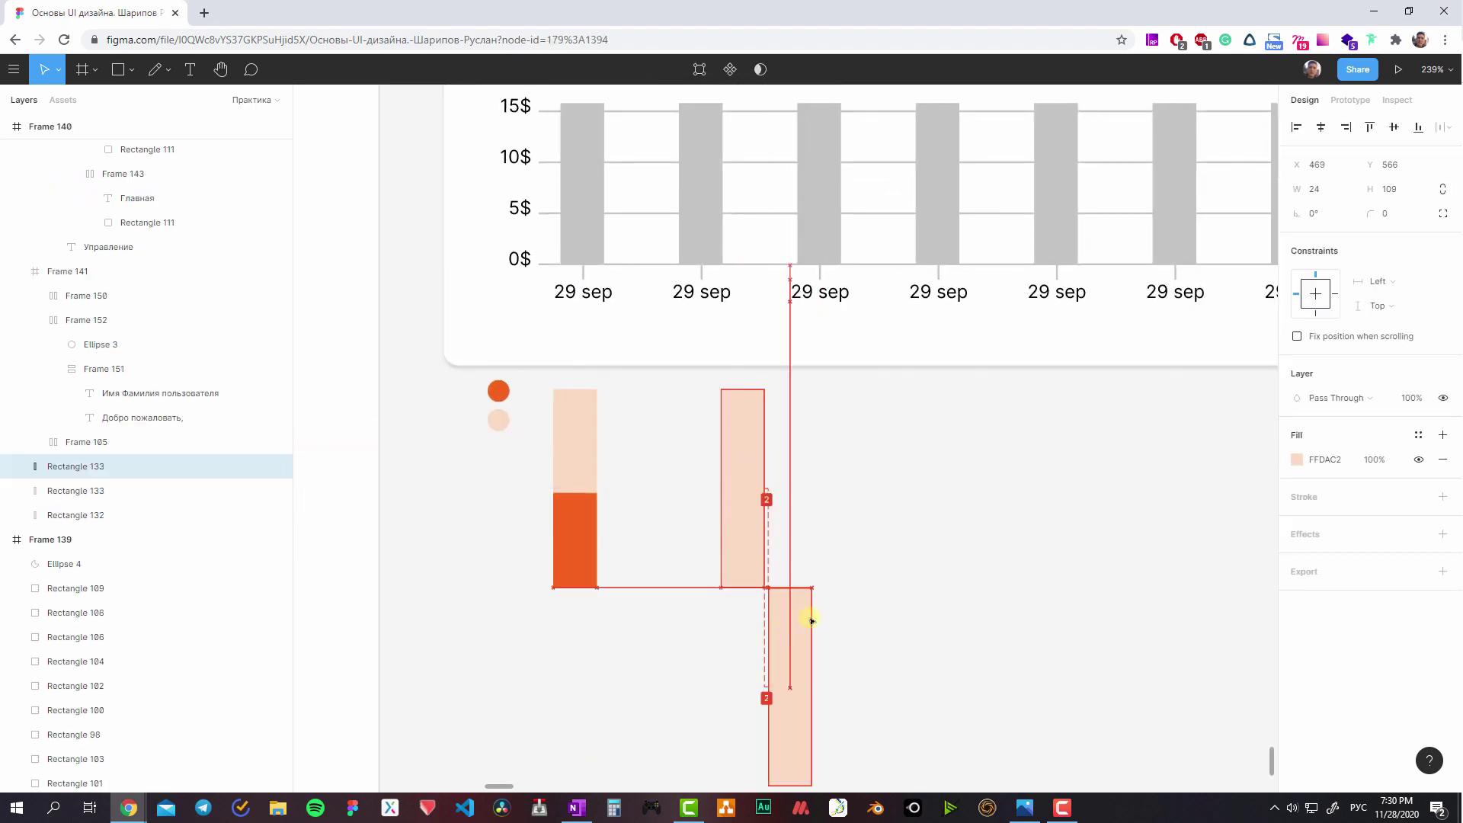
pyautogui.scroll(-3, 748, 523)
pyautogui.moveTo(763, 532); pyautogui.dragTo(784, 532)
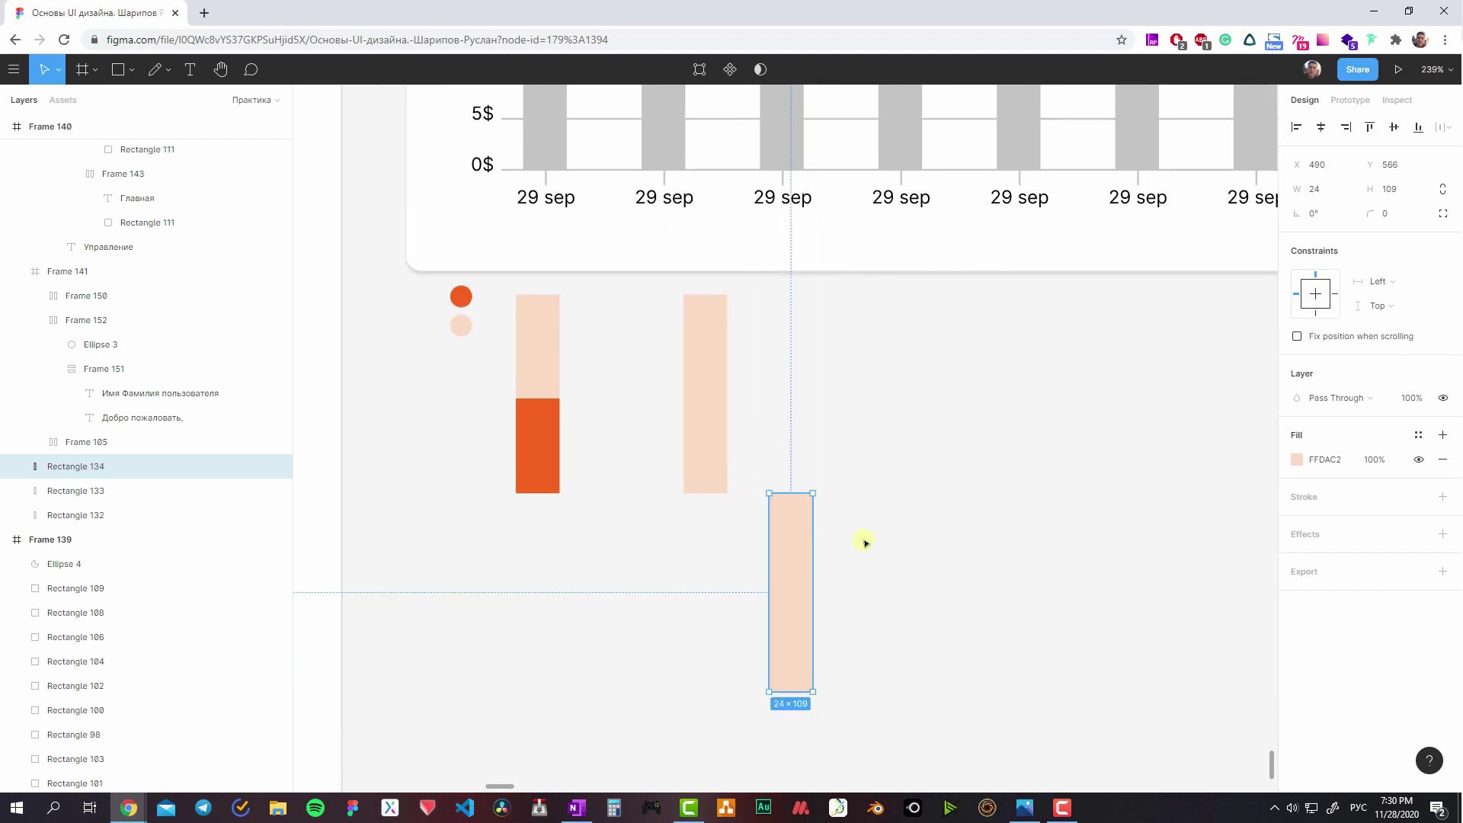
pyautogui.click(695, 457)
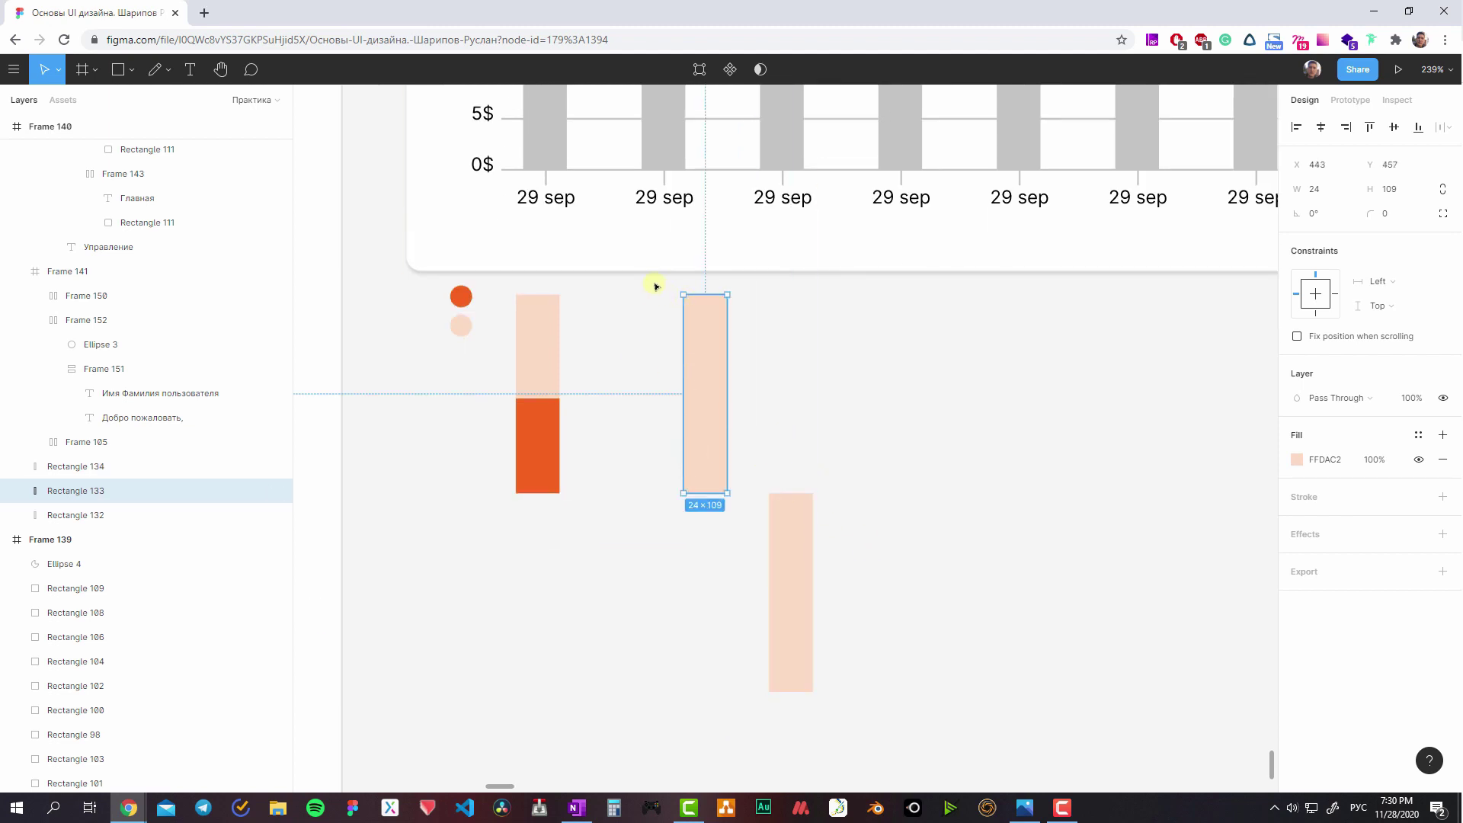
pyautogui.moveTo(815, 573); pyautogui.dragTo(876, 718)
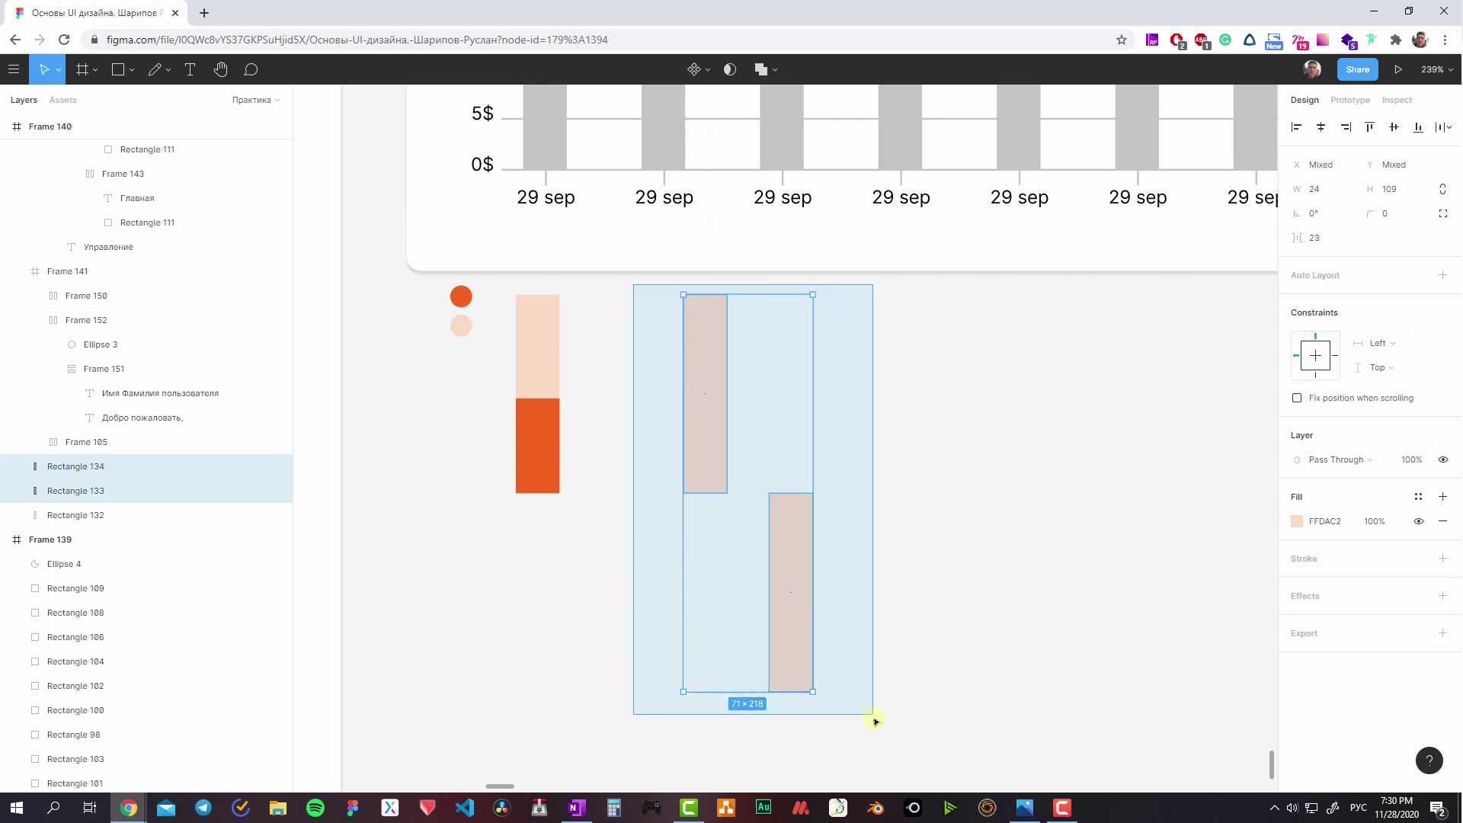
pyautogui.press('Delete')
# - Reselect the remaining stacked bar to check it, then clear the selection
pyautogui.scroll(4, 686, 419)
pyautogui.hscroll(-4, 686, 419)
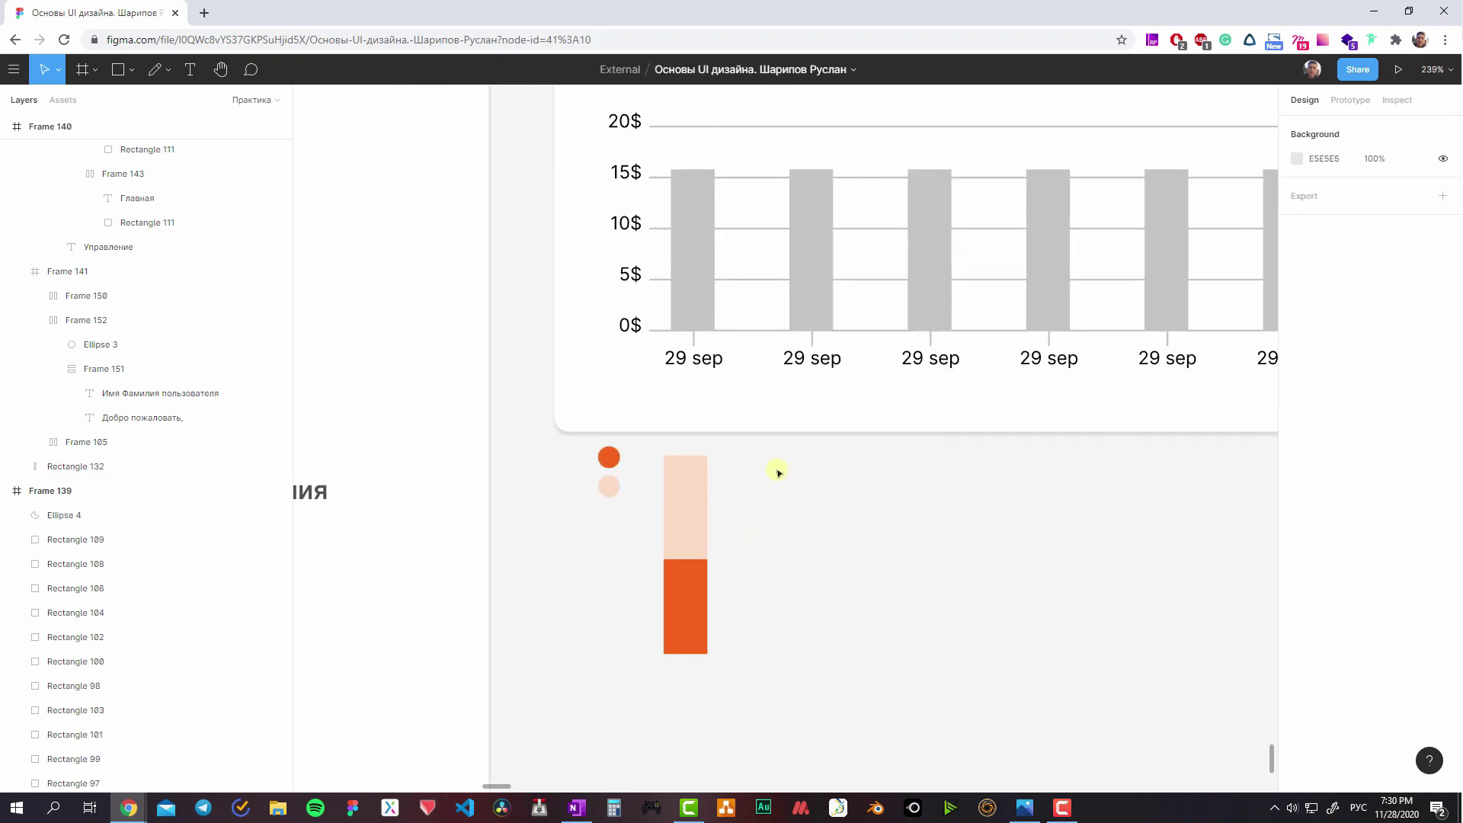
pyautogui.click(714, 596)
pyautogui.click(872, 575)
pyautogui.scroll(3, 723, 559)
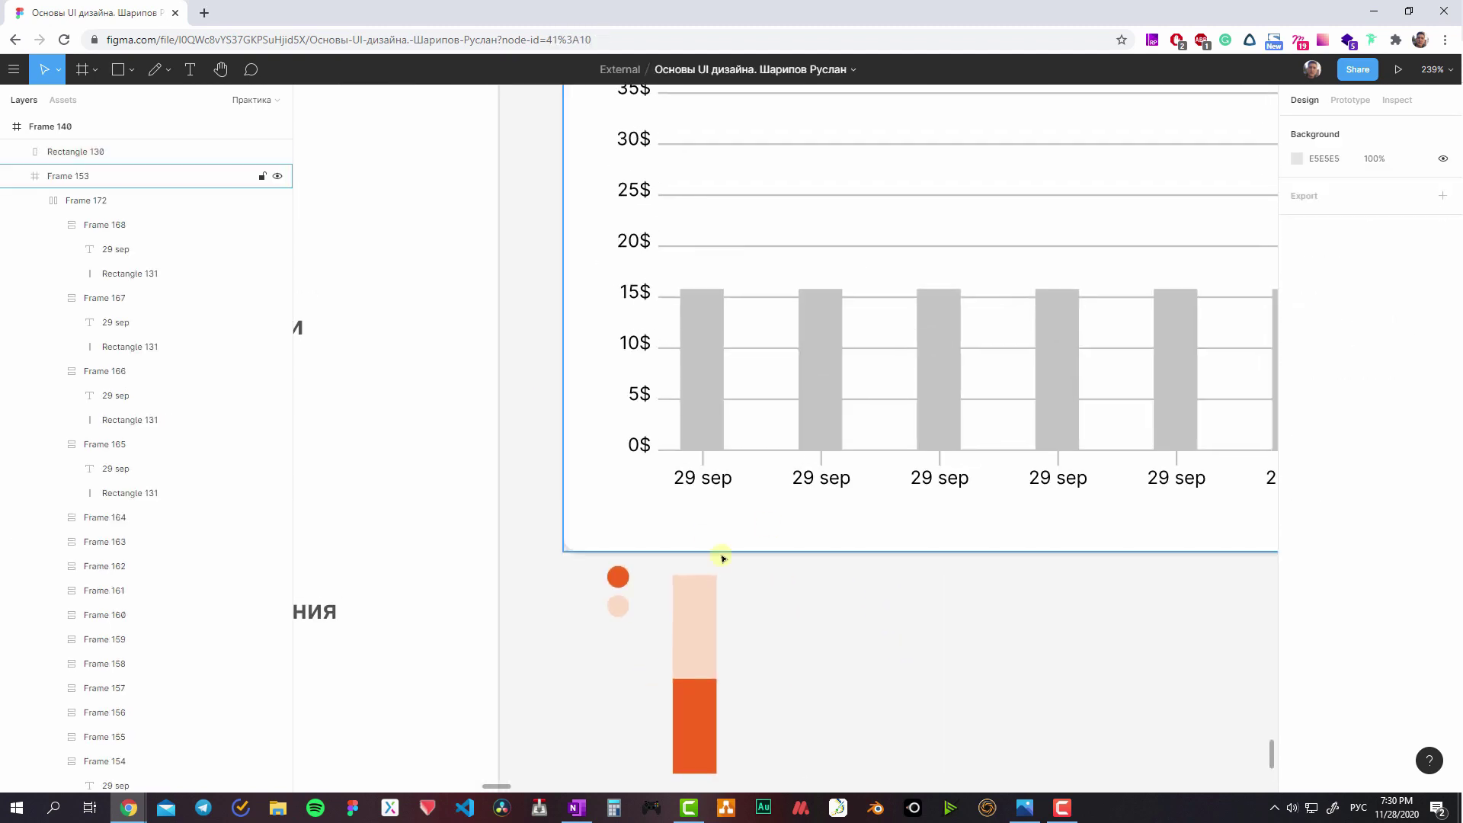
pyautogui.scroll(-3, 723, 558)
# - Wrap the first chart bar in a frame and add a shorter orange lower segment
pyautogui.click(716, 473)
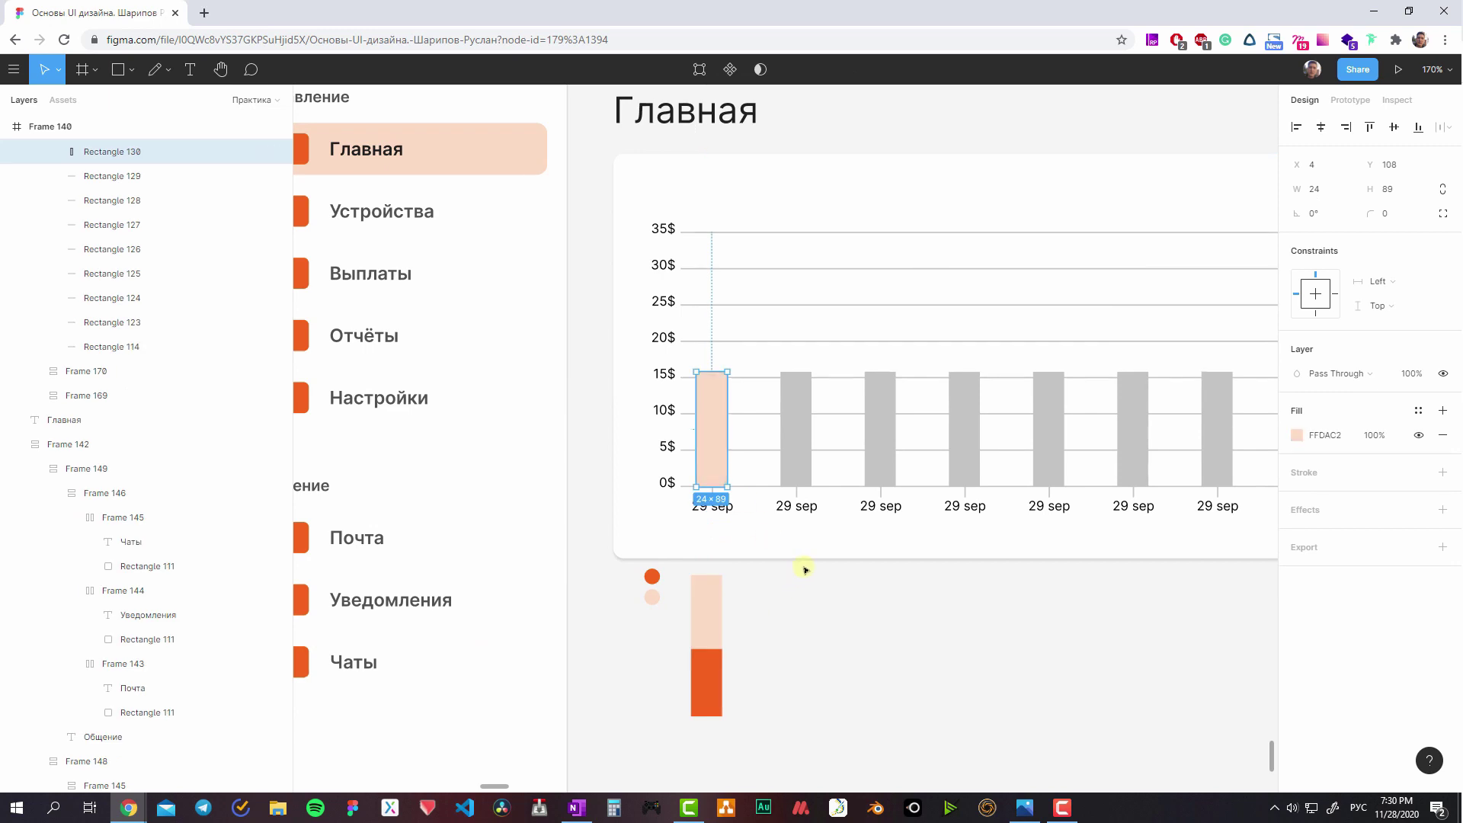
pyautogui.hscroll(2, 762, 518)
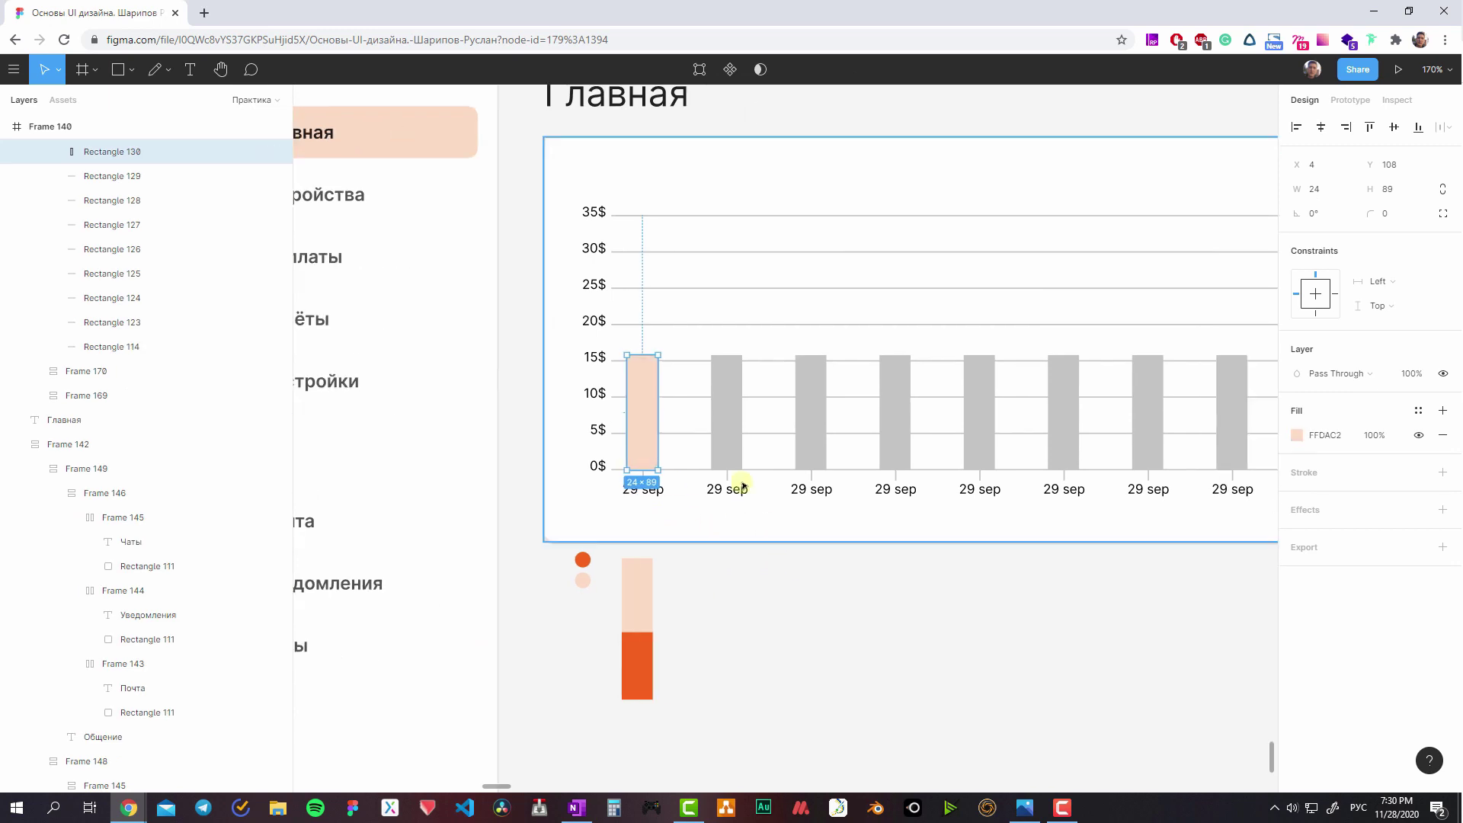
pyautogui.hscroll(4, 685, 430)
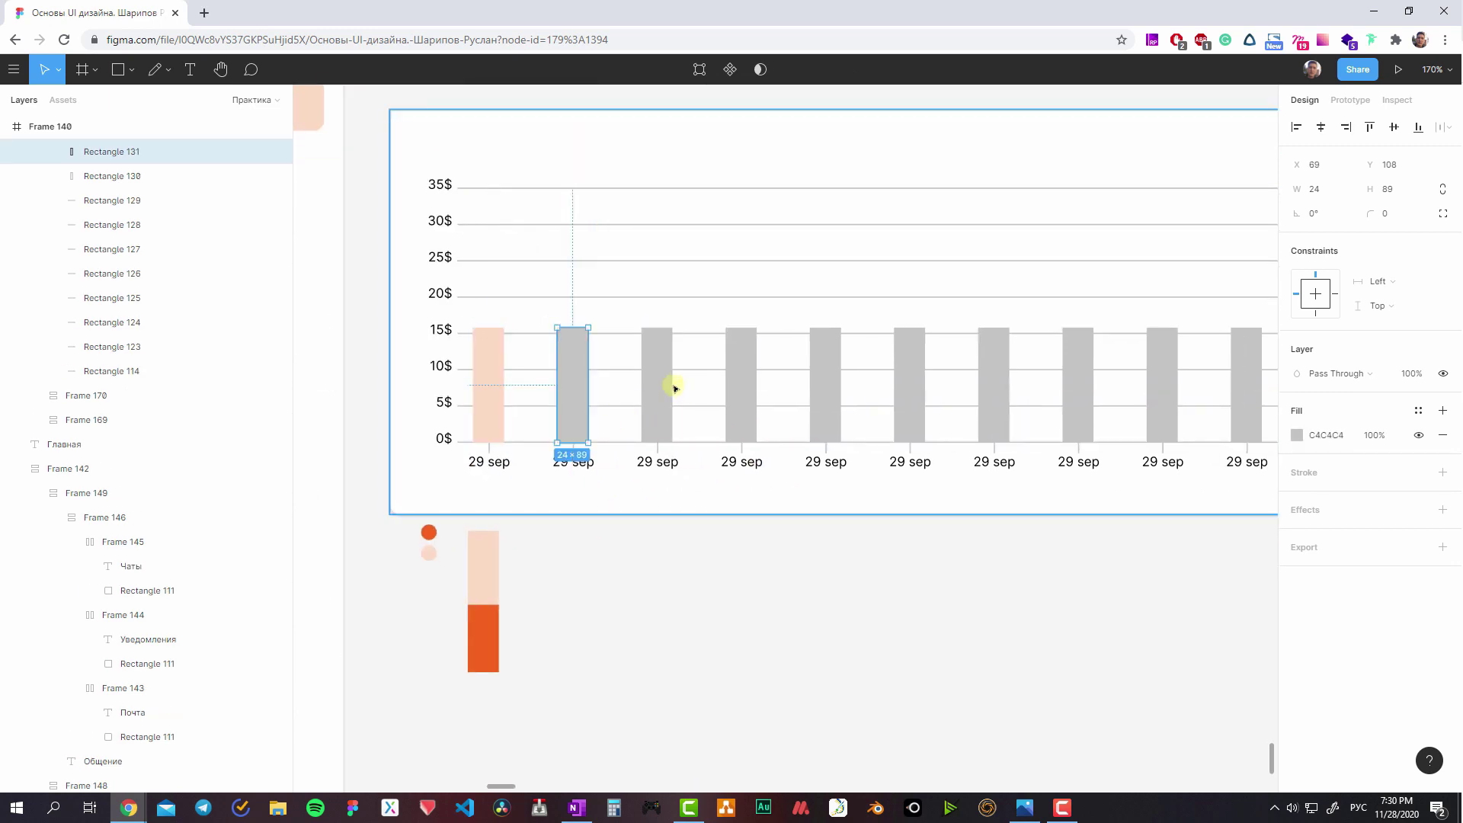
pyautogui.doubleClick(490, 428)
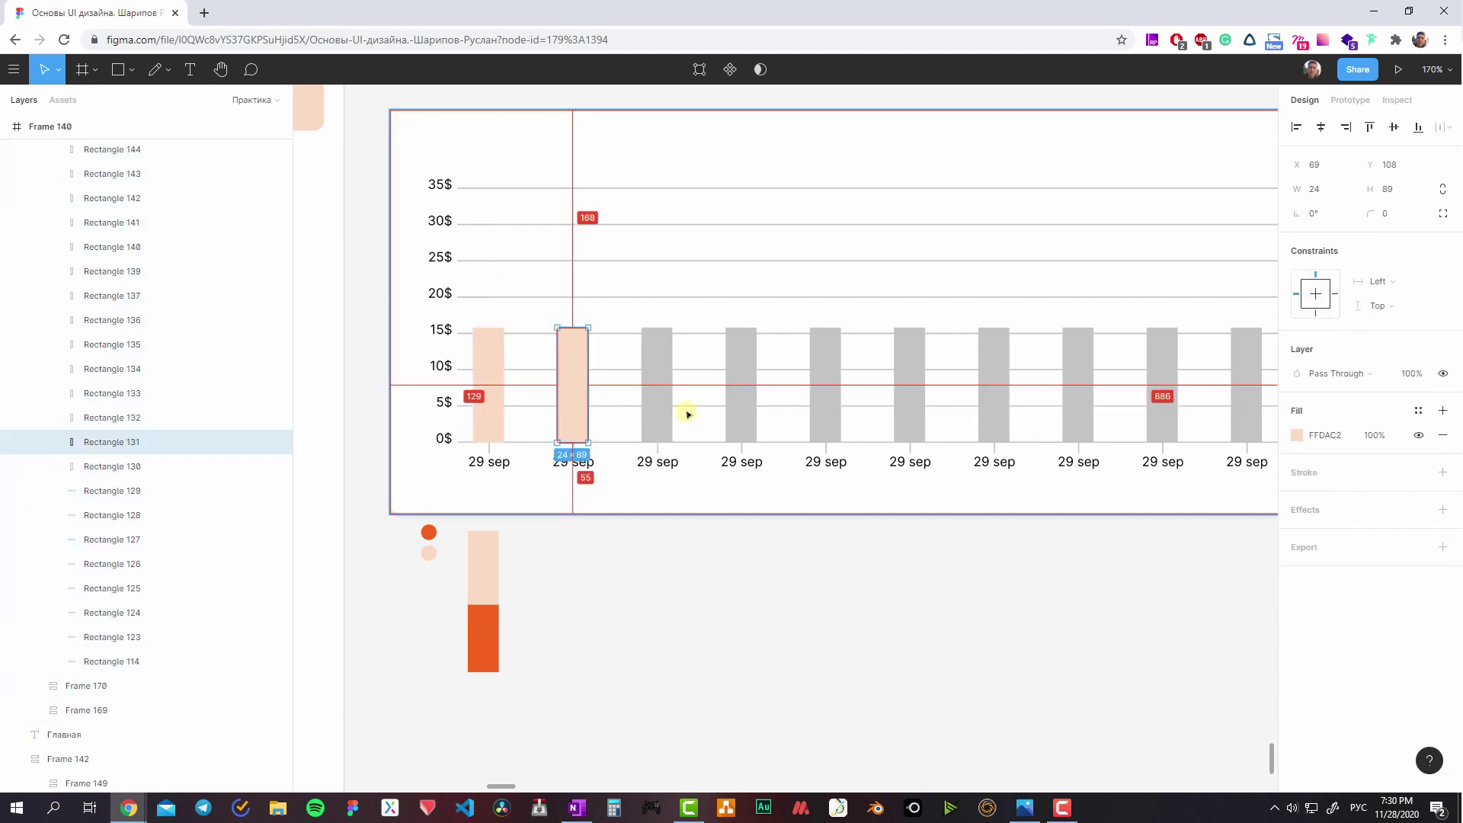
pyautogui.hotkey('ctrl', 'alt', 'g')
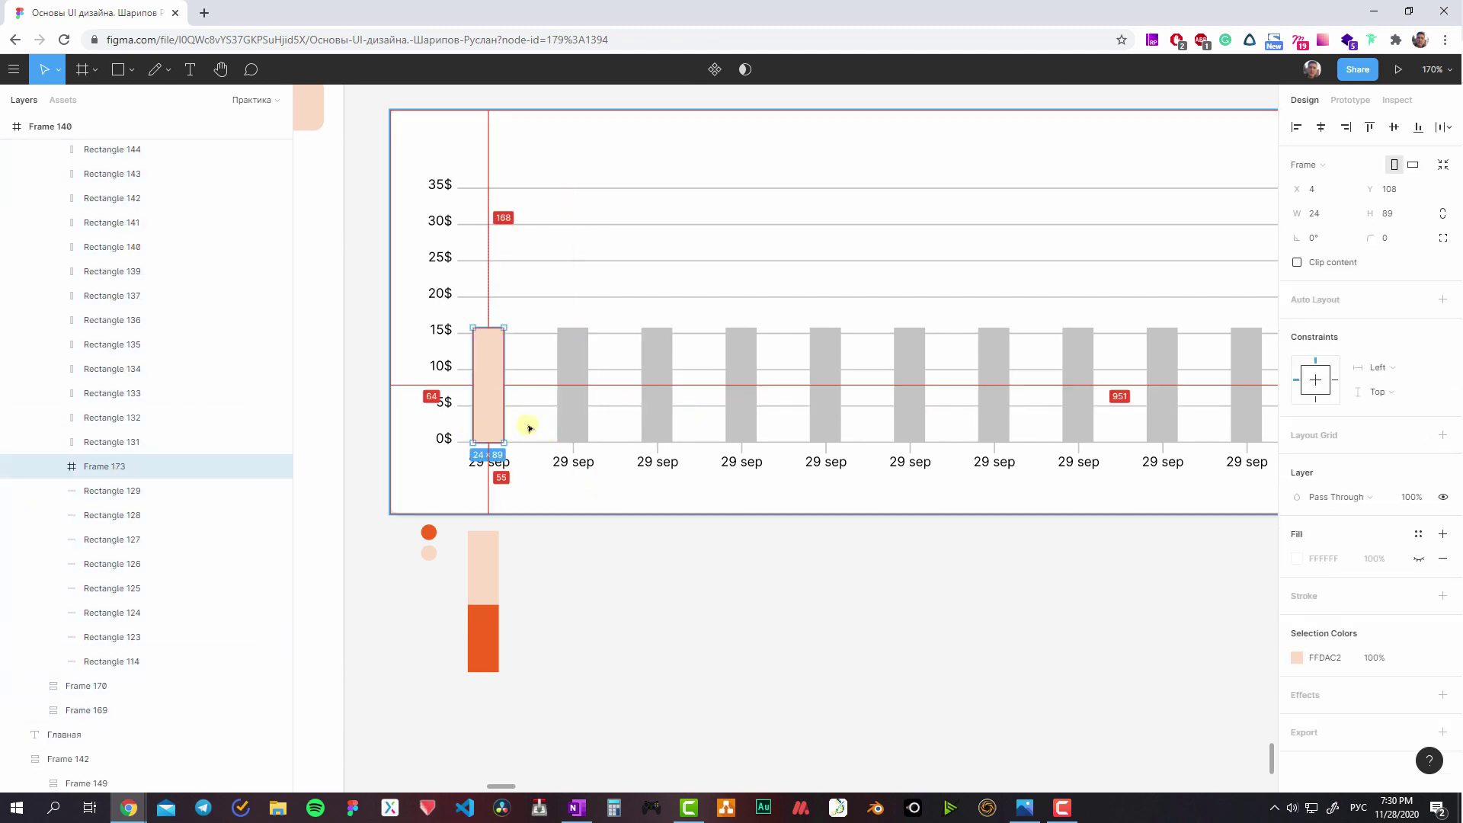
pyautogui.scroll(2, 533, 425)
pyautogui.scroll(1, 670, 389)
pyautogui.hotkey('ctrl', 'v')
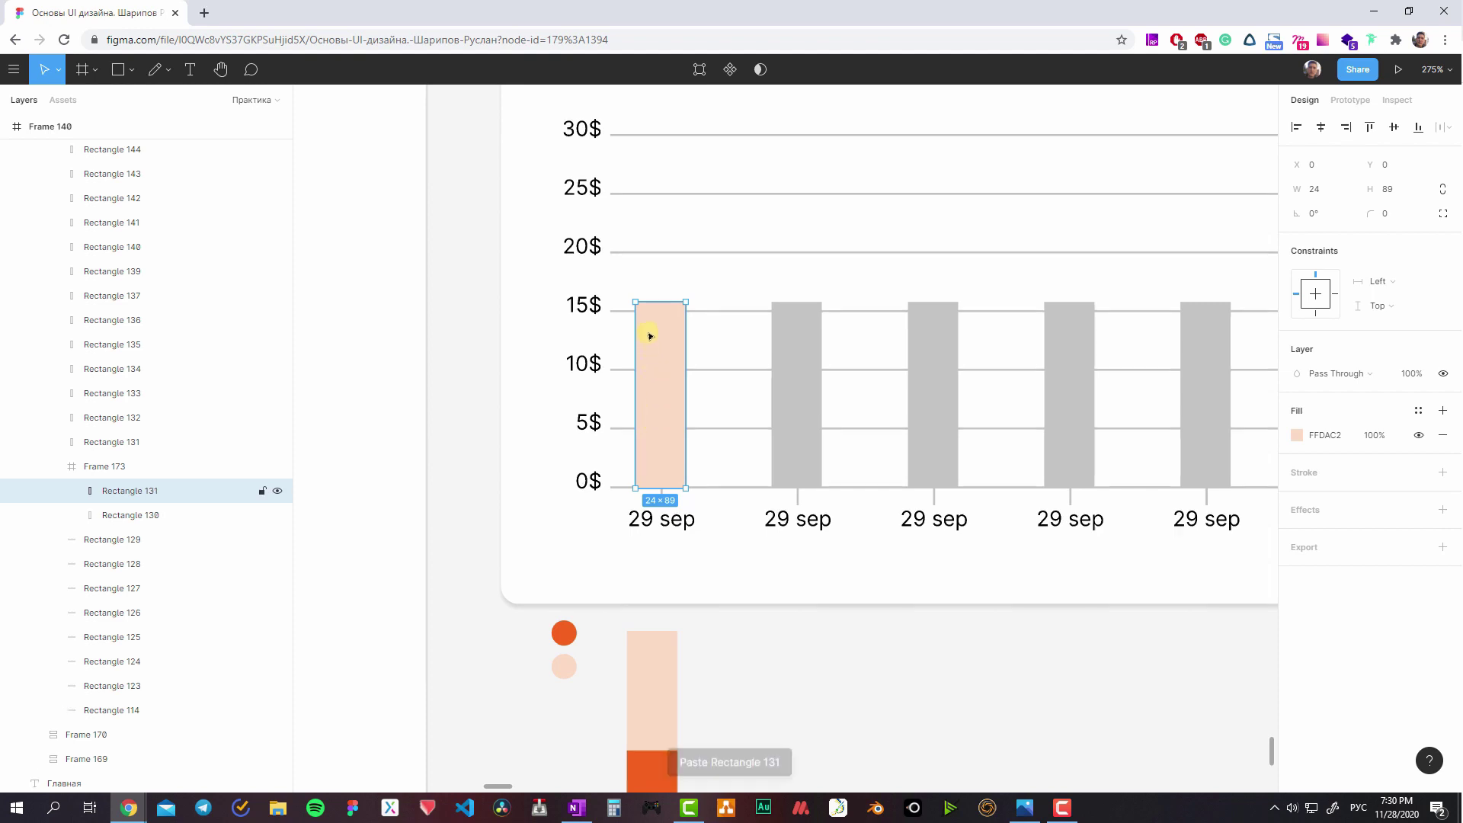
pyautogui.moveTo(659, 302); pyautogui.dragTo(660, 396)
pyautogui.press('i')
pyautogui.click(651, 762)
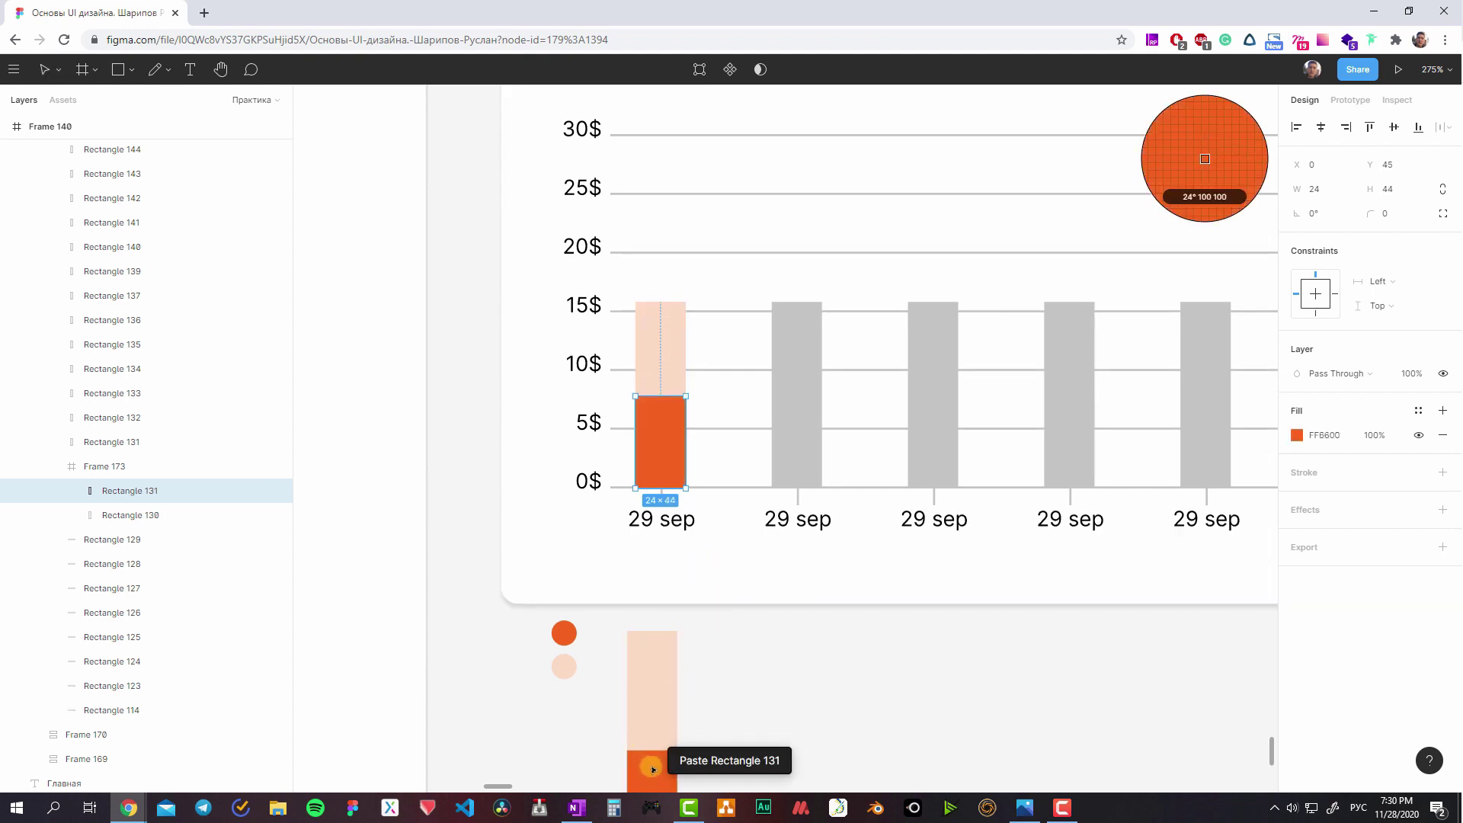
# - Set both bar parts' constraints to Center horizontally and Top & Bottom vertically
pyautogui.keyDown('shift'); pyautogui.click(670, 365); pyautogui.keyUp('shift')
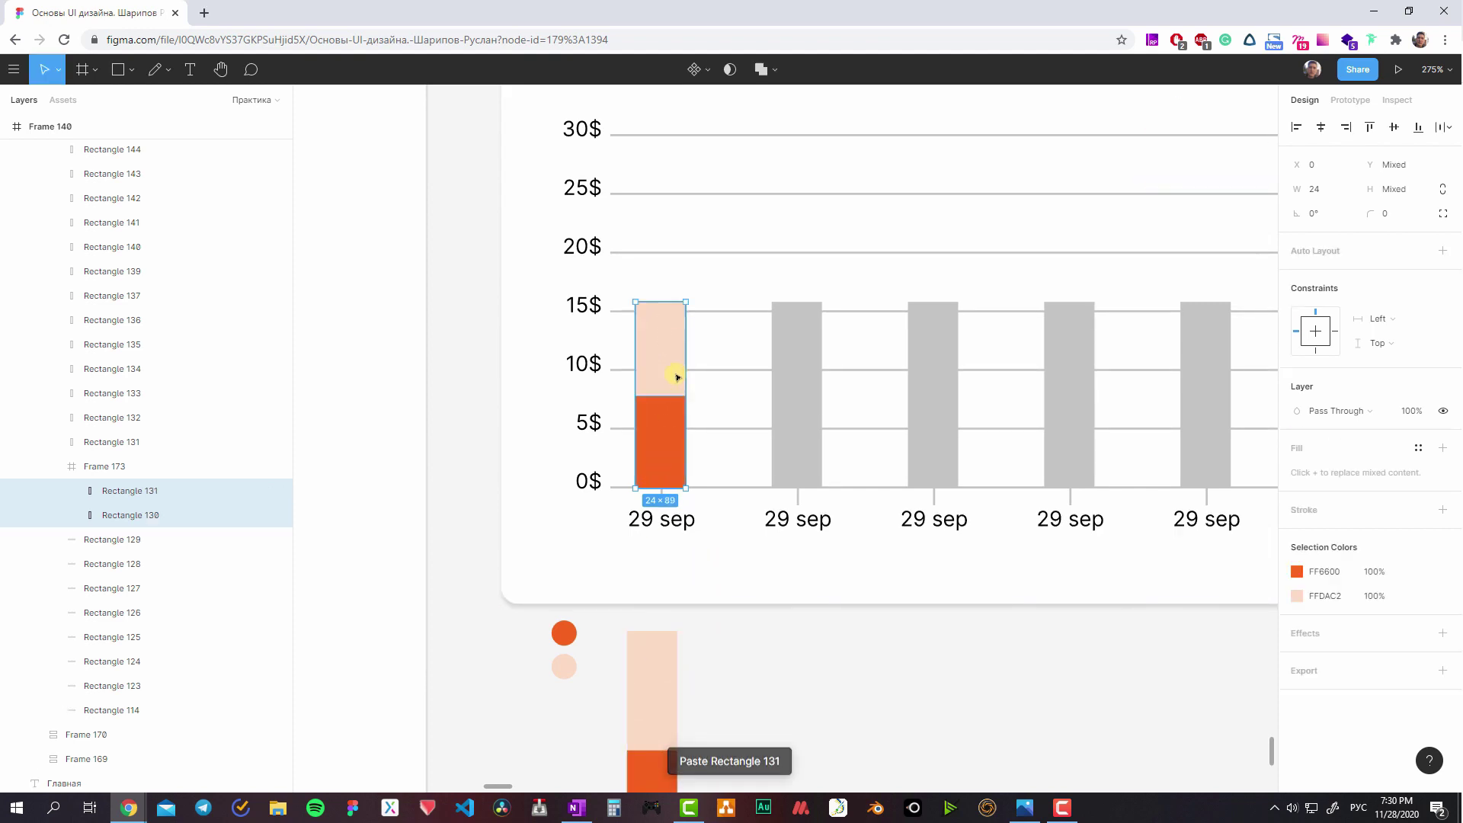
pyautogui.click(1371, 325)
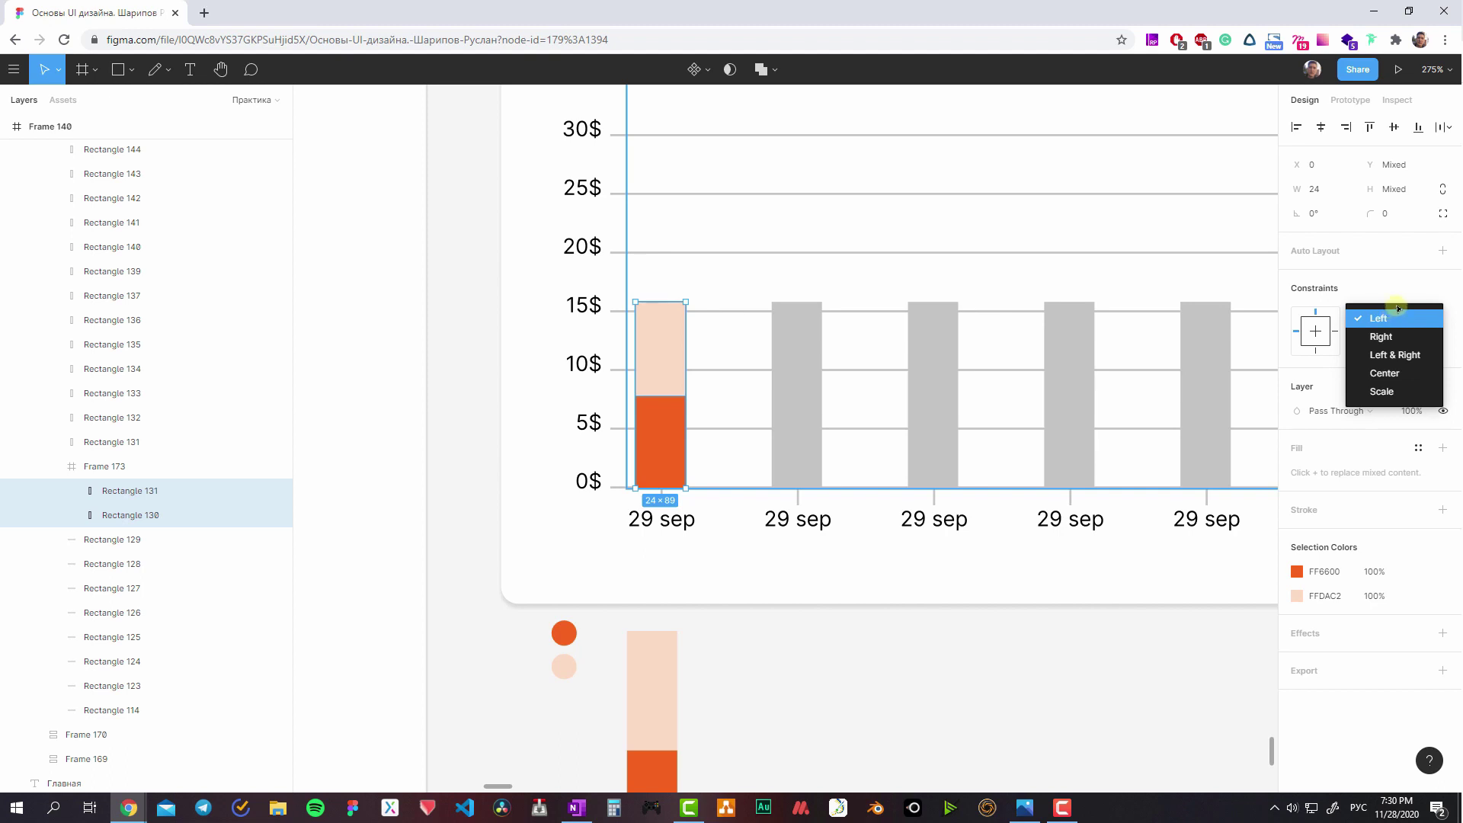
pyautogui.click(1399, 308)
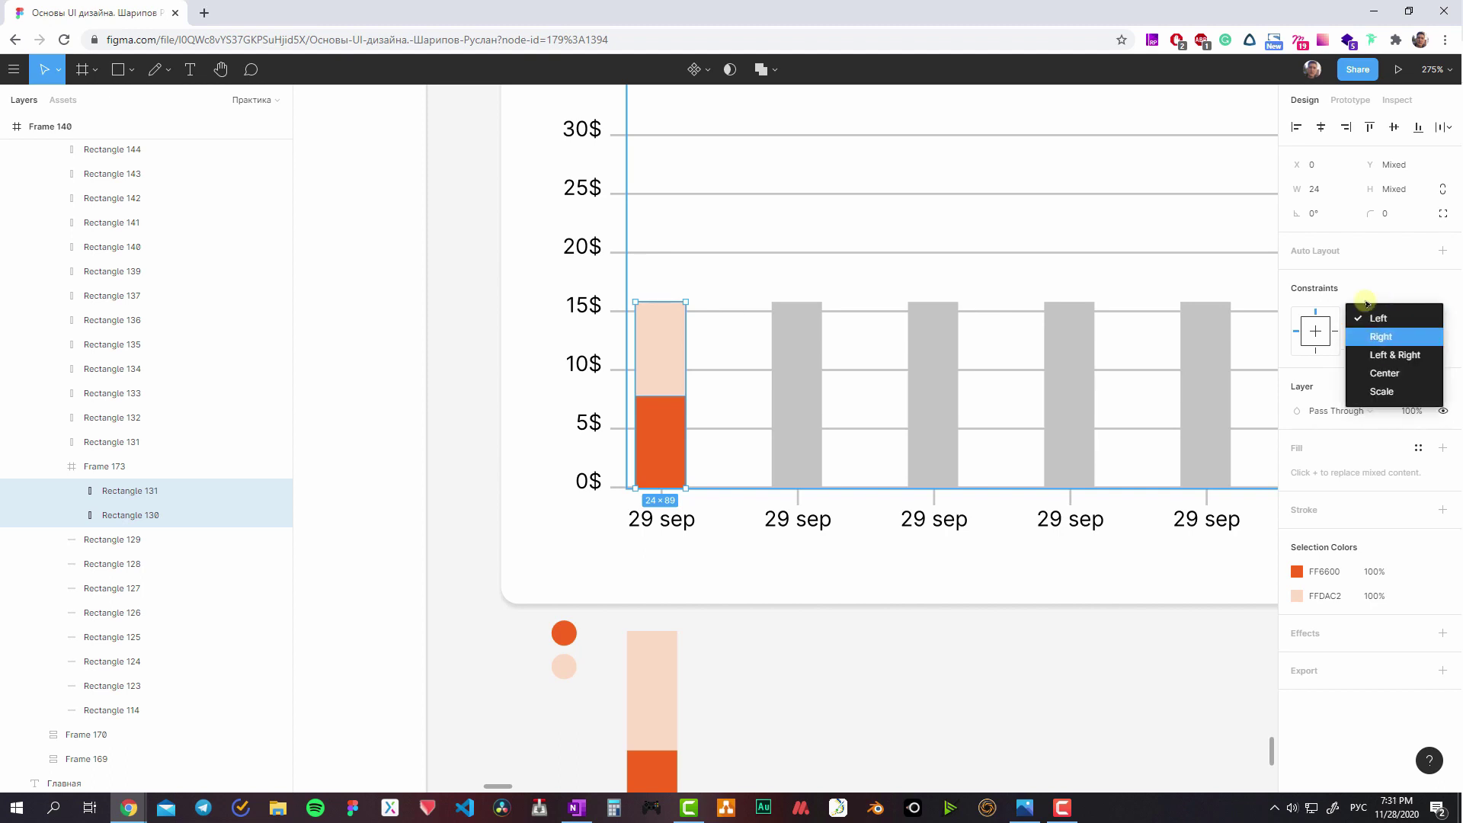
pyautogui.click(1366, 303)
pyautogui.click(1375, 342)
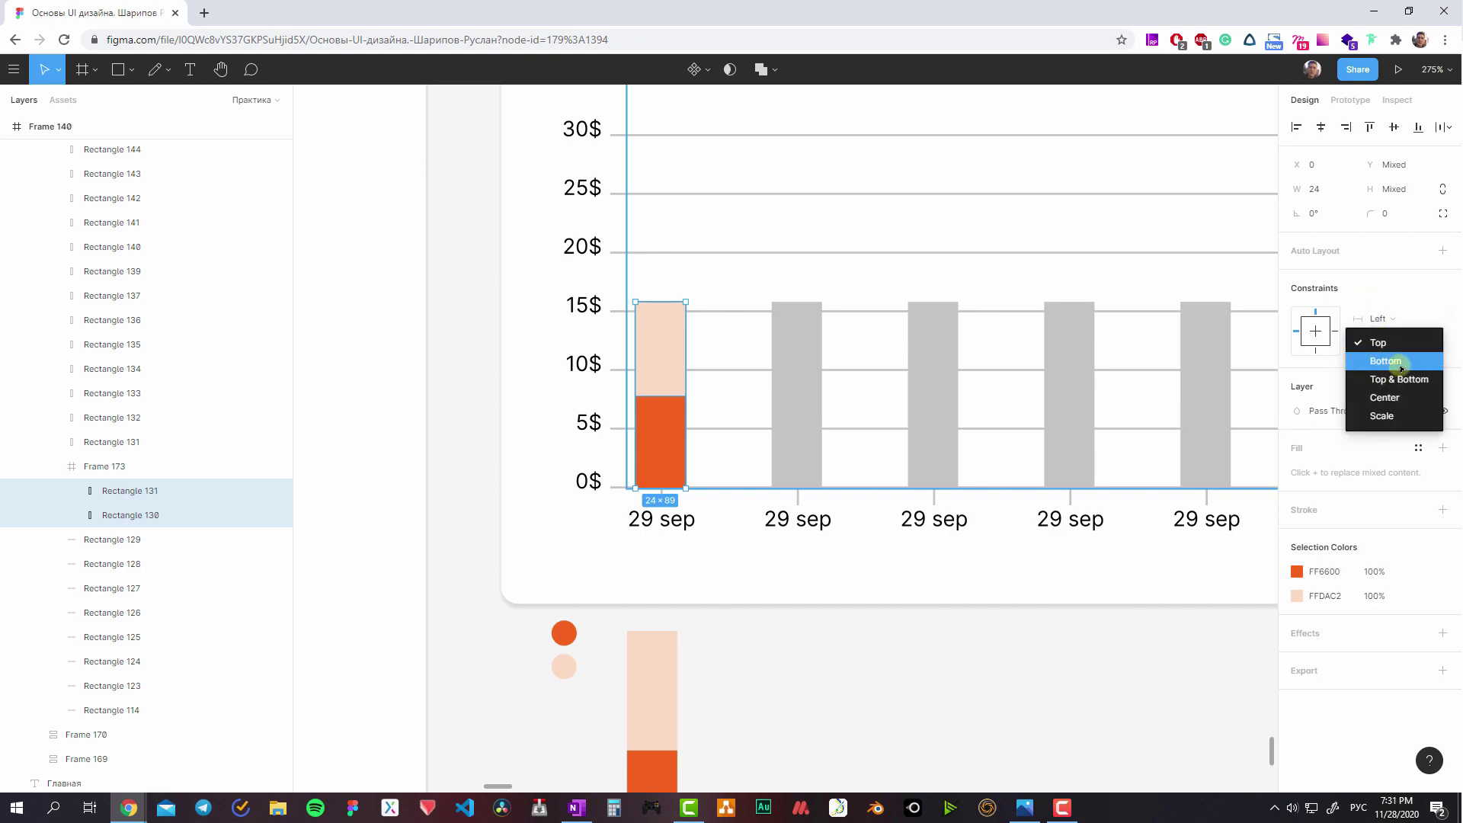
pyautogui.click(1370, 299)
pyautogui.click(1376, 318)
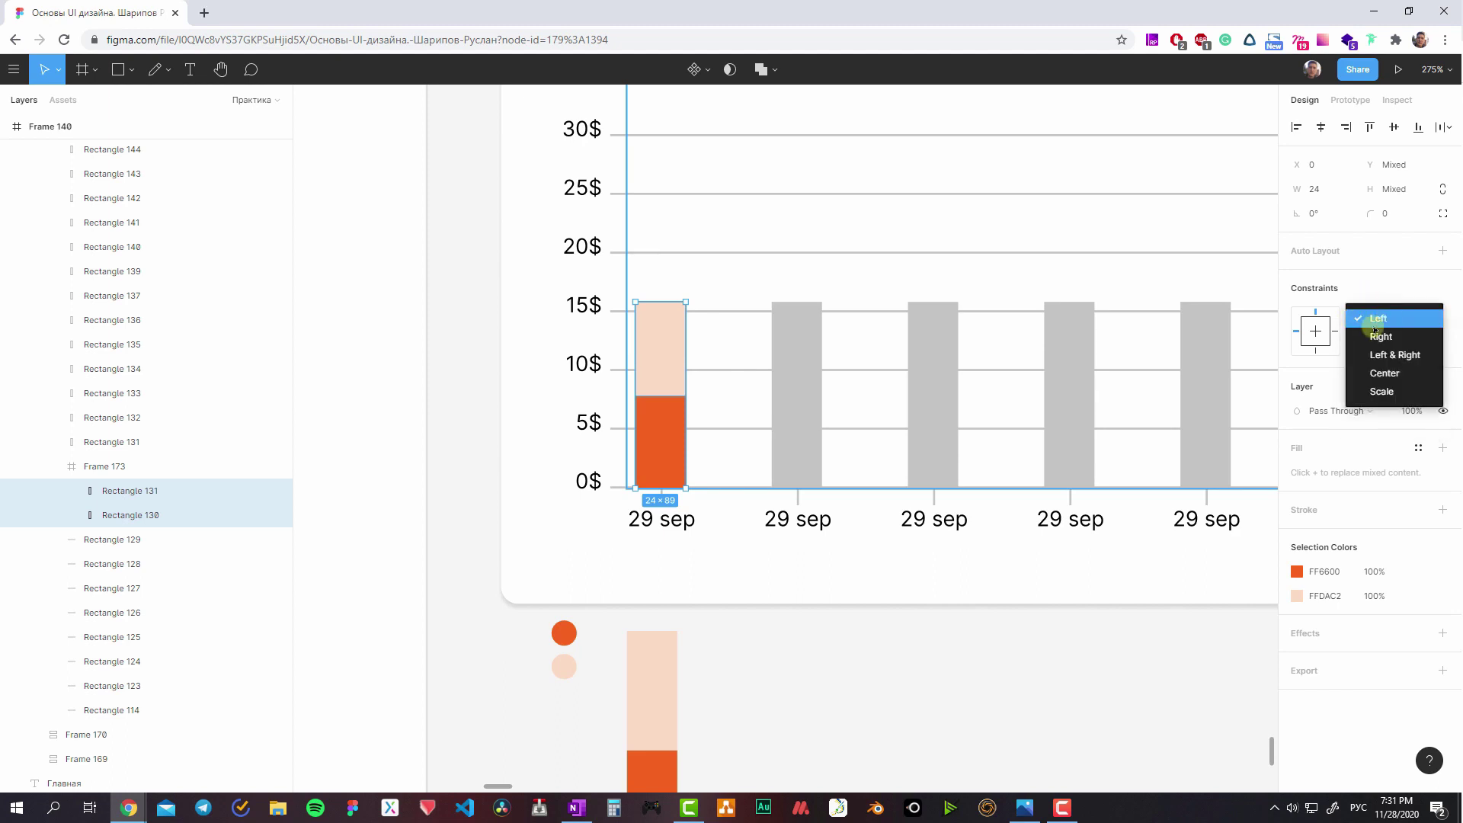
pyautogui.click(1377, 372)
pyautogui.click(1394, 343)
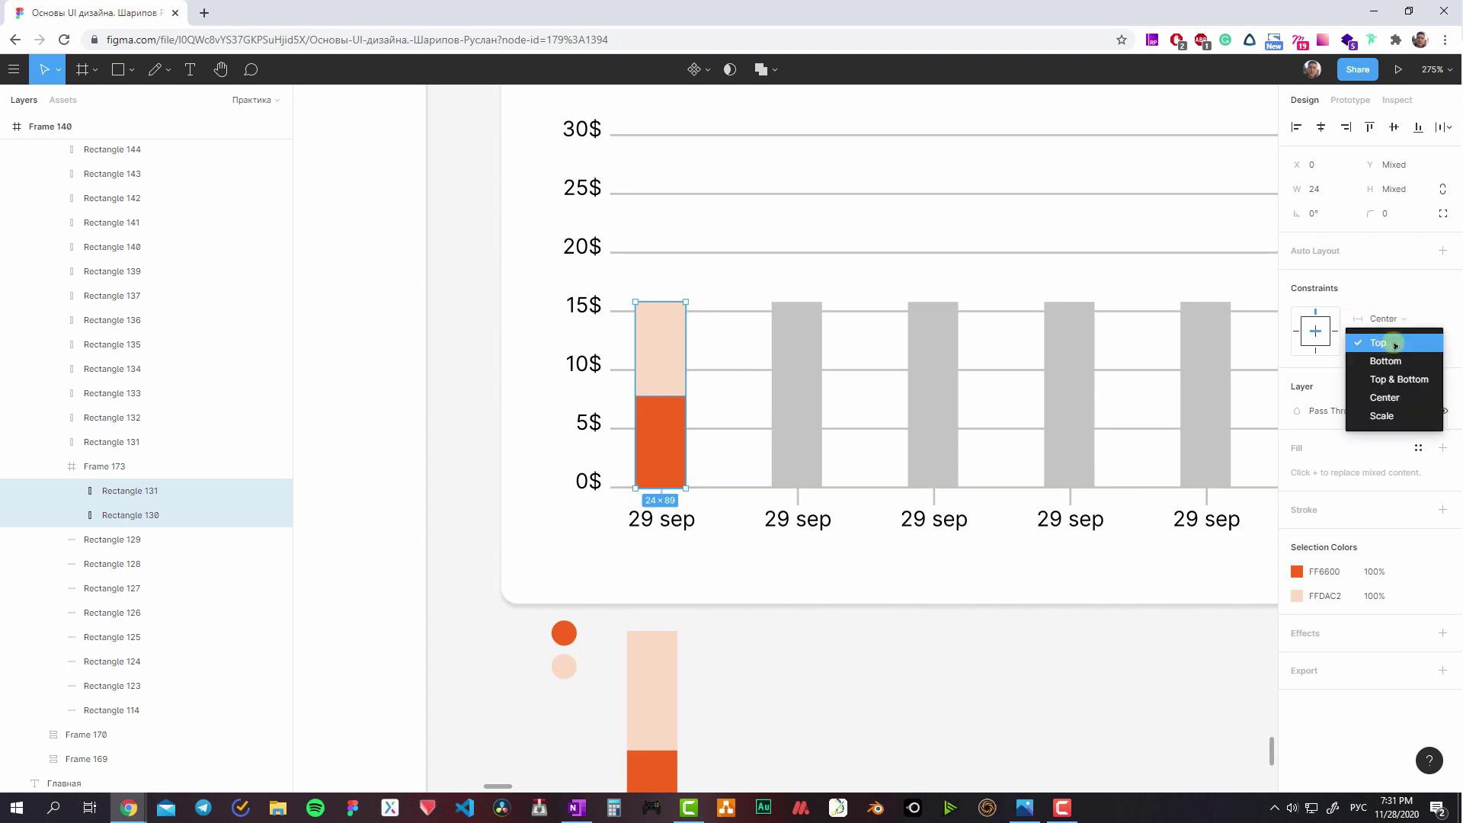
pyautogui.click(1406, 386)
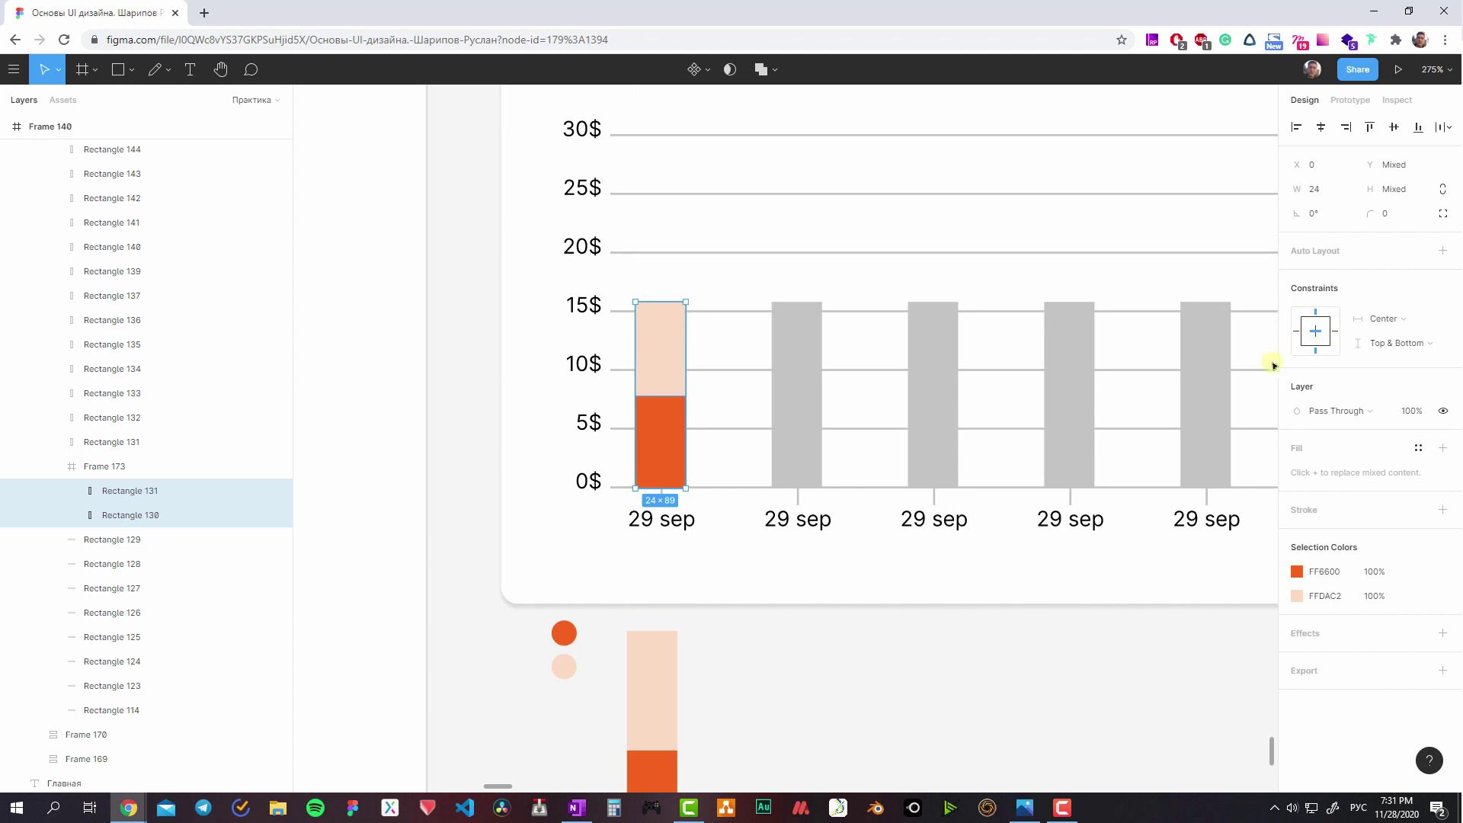
pyautogui.scroll(-3, 678, 366)
pyautogui.click(630, 335)
# - Test the first bar's stretching and paste a stacked bar over the second grey bar
pyautogui.moveTo(643, 319)
pyautogui.mouseDown()
pyautogui.moveTo(670, 283)
pyautogui.moveTo(653, 315)
pyautogui.moveTo(666, 186)
pyautogui.moveTo(670, 318)
pyautogui.mouseUp()
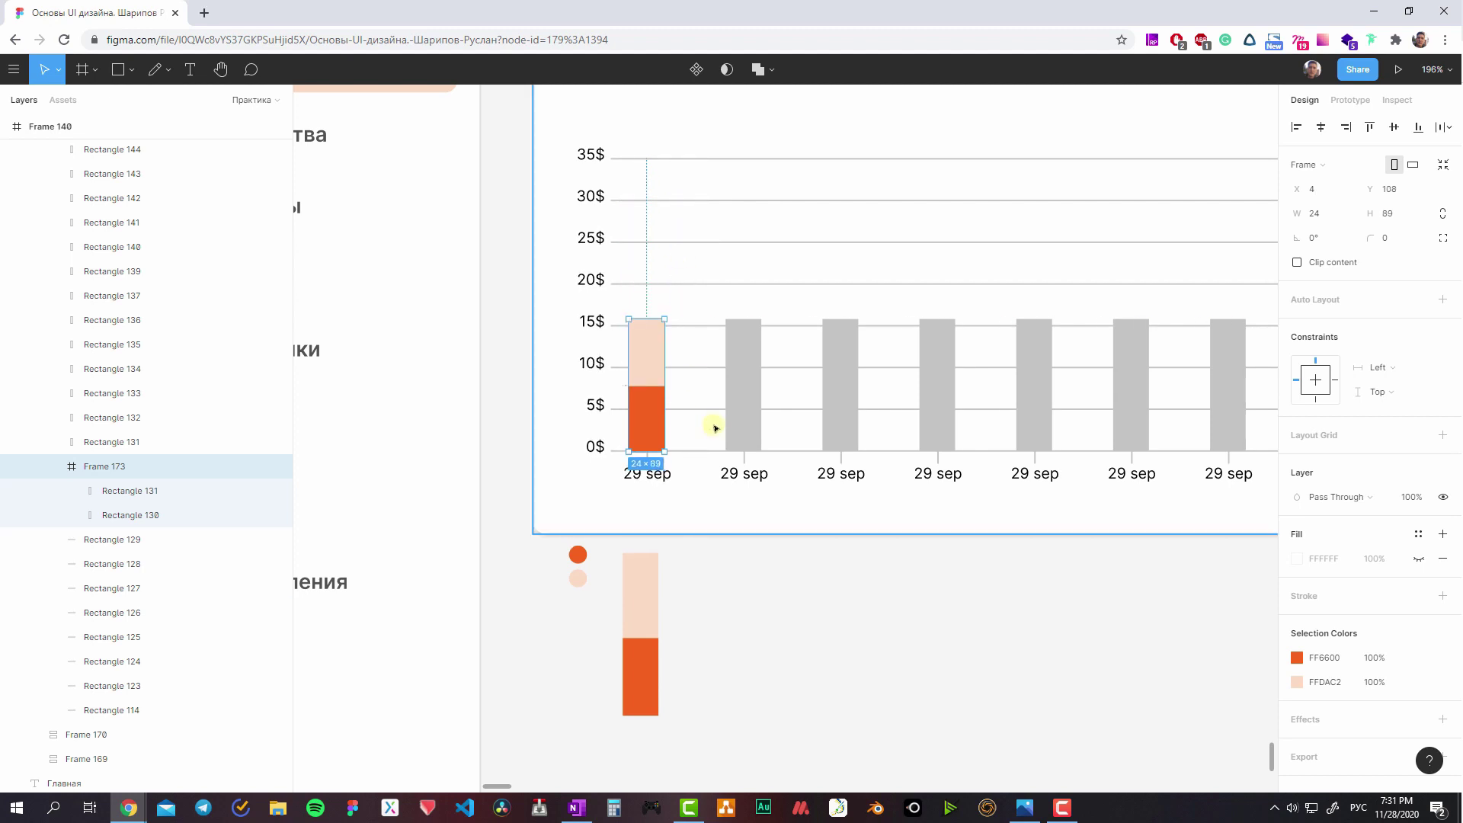
pyautogui.click(745, 386)
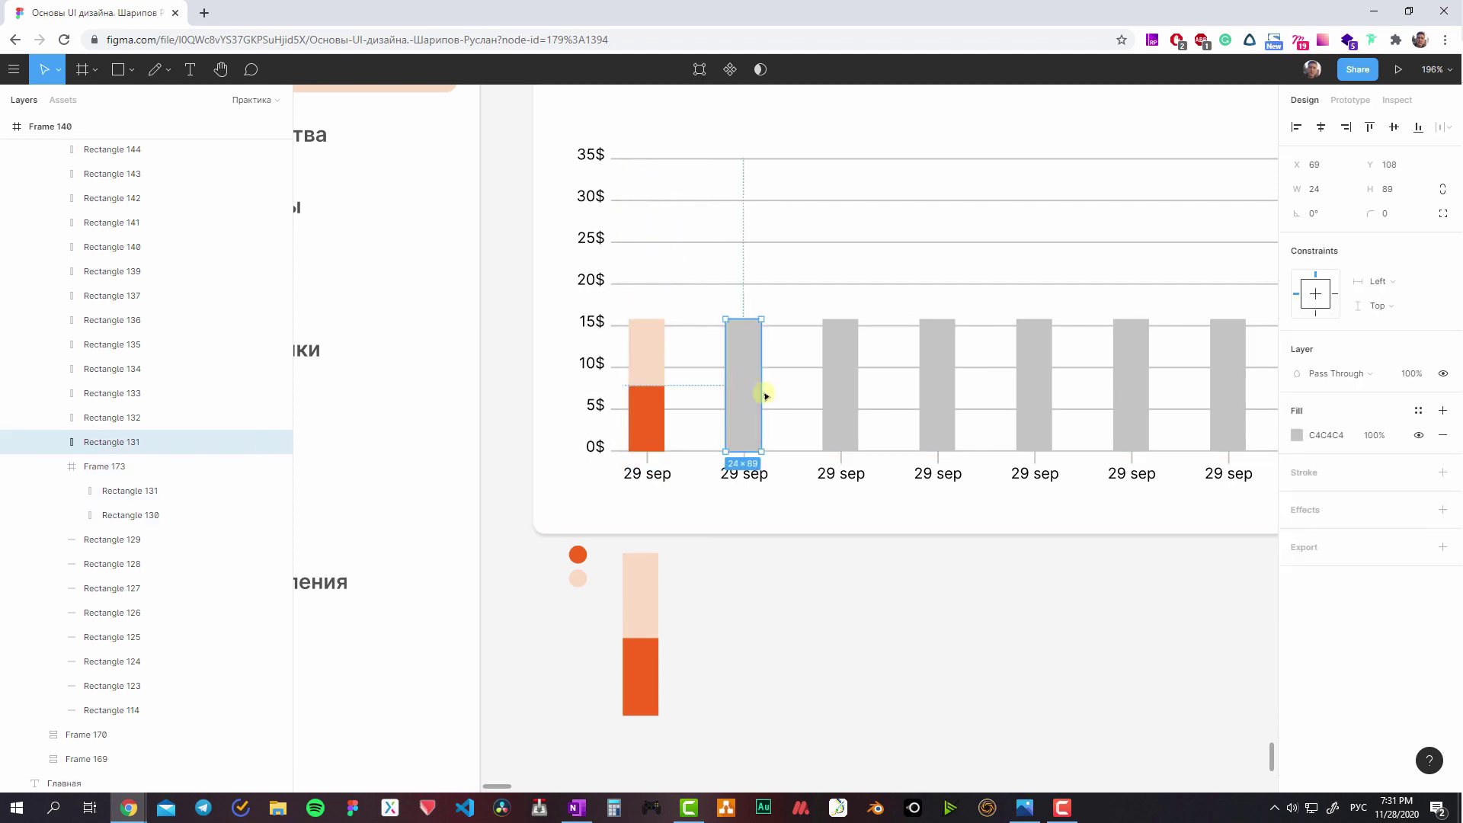
pyautogui.hotkey('ctrl', 'v')
pyautogui.click(50, 444)
pyautogui.click(86, 466)
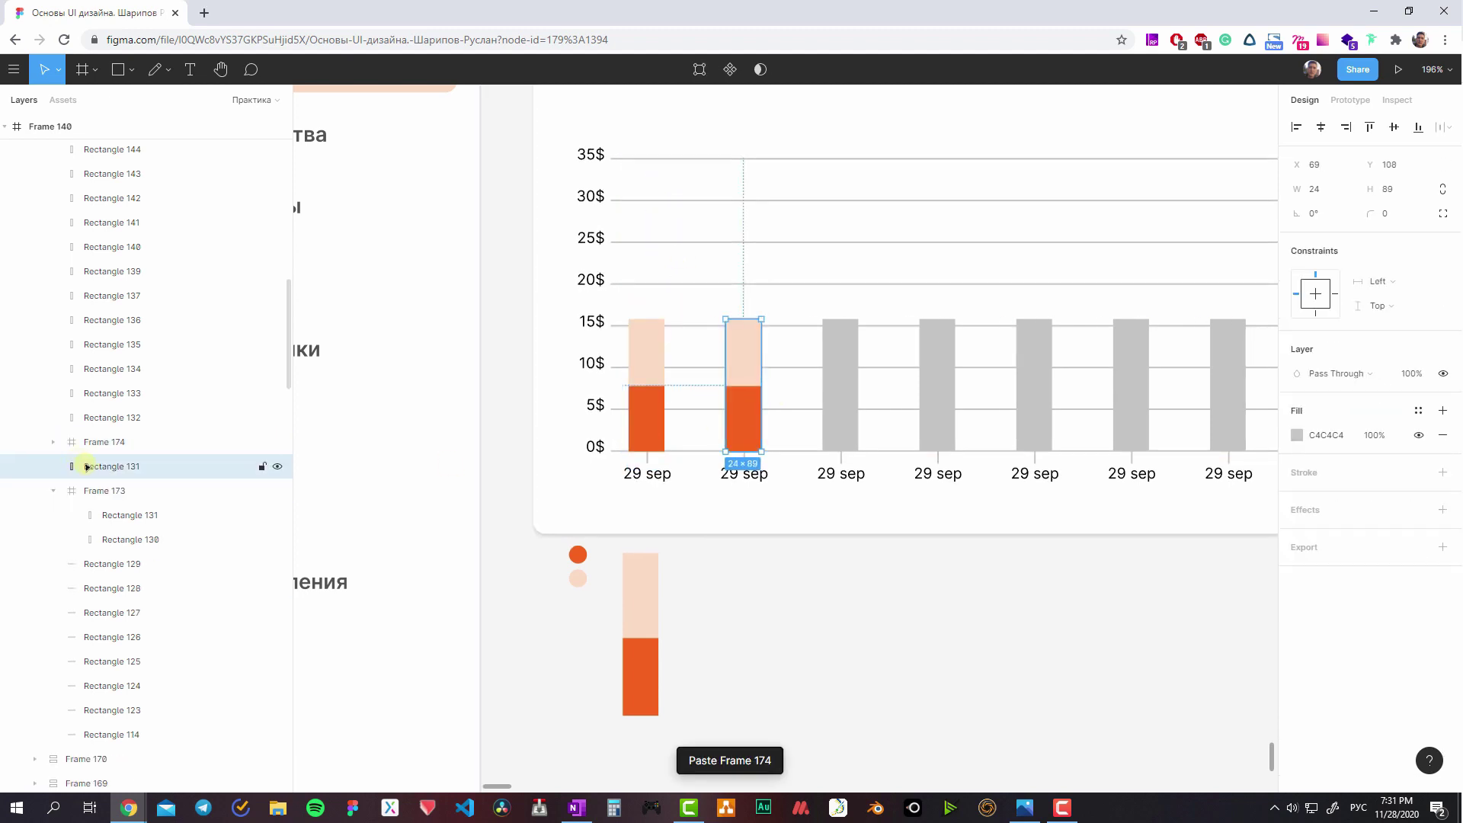
pyautogui.click(97, 491)
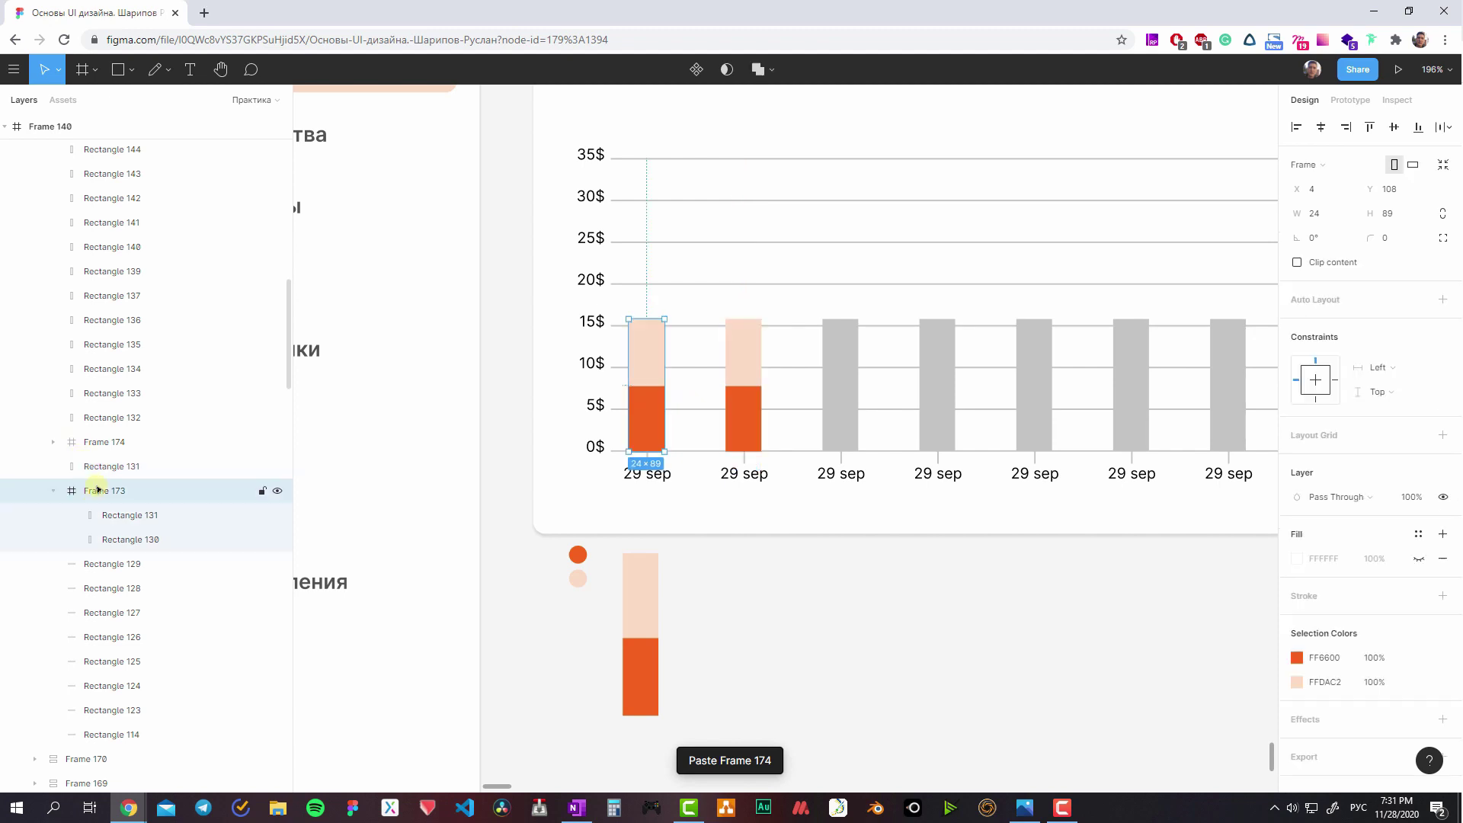
pyautogui.click(79, 439)
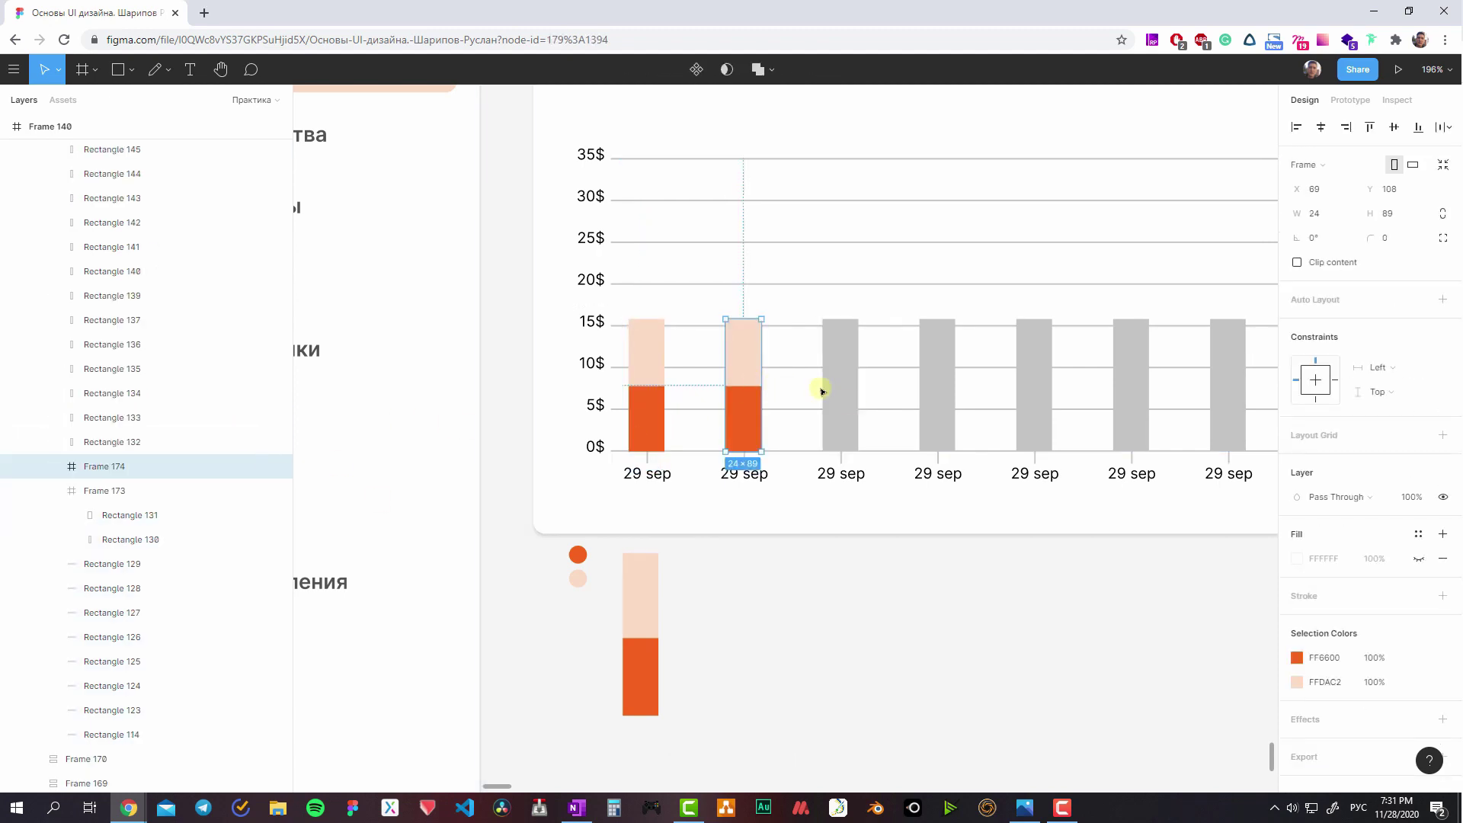
# - Paste stacked bars over the third, fourth and fifth grey bars
pyautogui.hscroll(3, 822, 390)
pyautogui.click(682, 396)
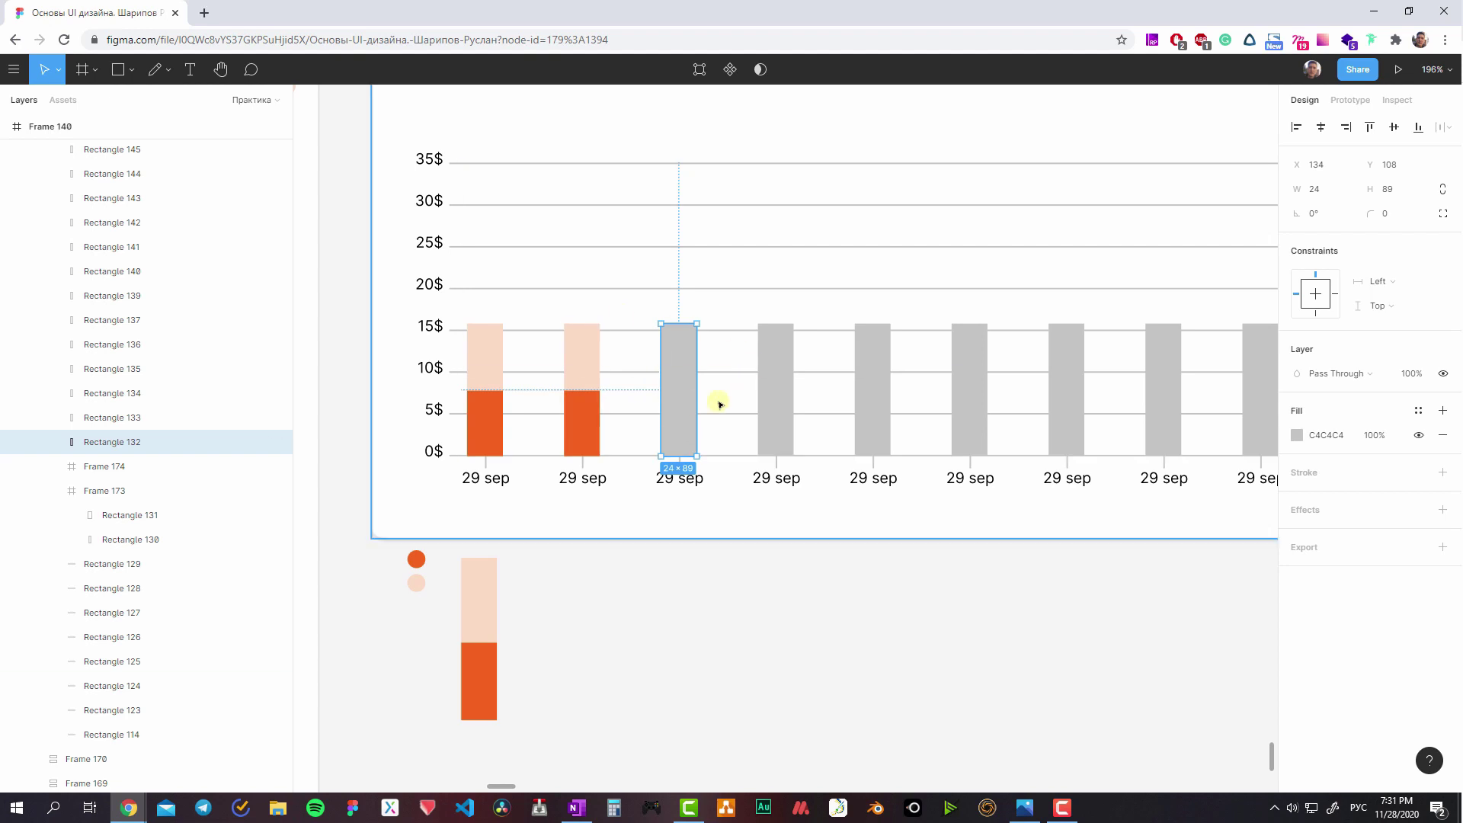
pyautogui.hotkey('ctrl', 'v')
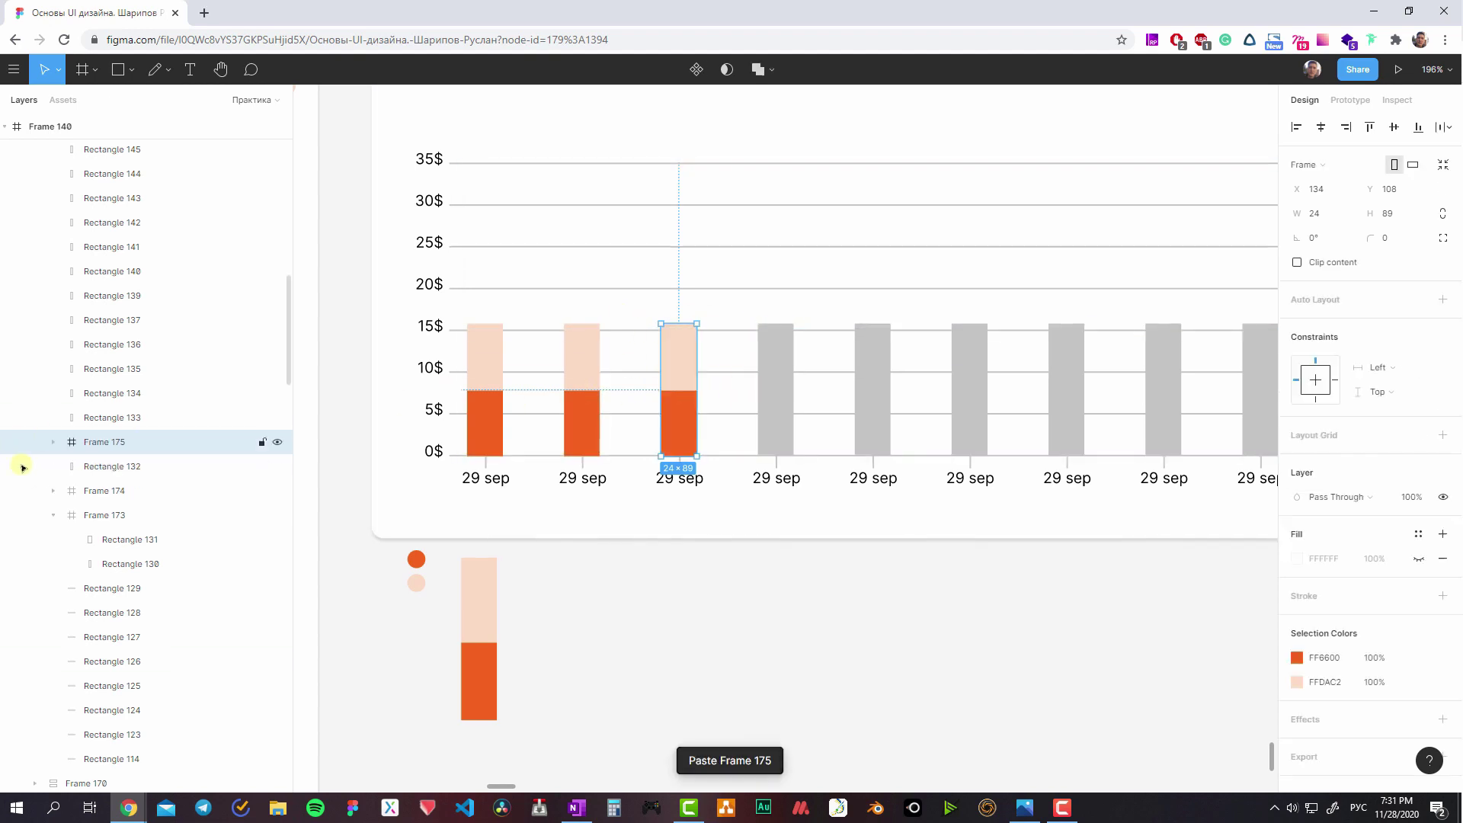
pyautogui.click(786, 371)
pyautogui.hotkey('ctrl', 'v')
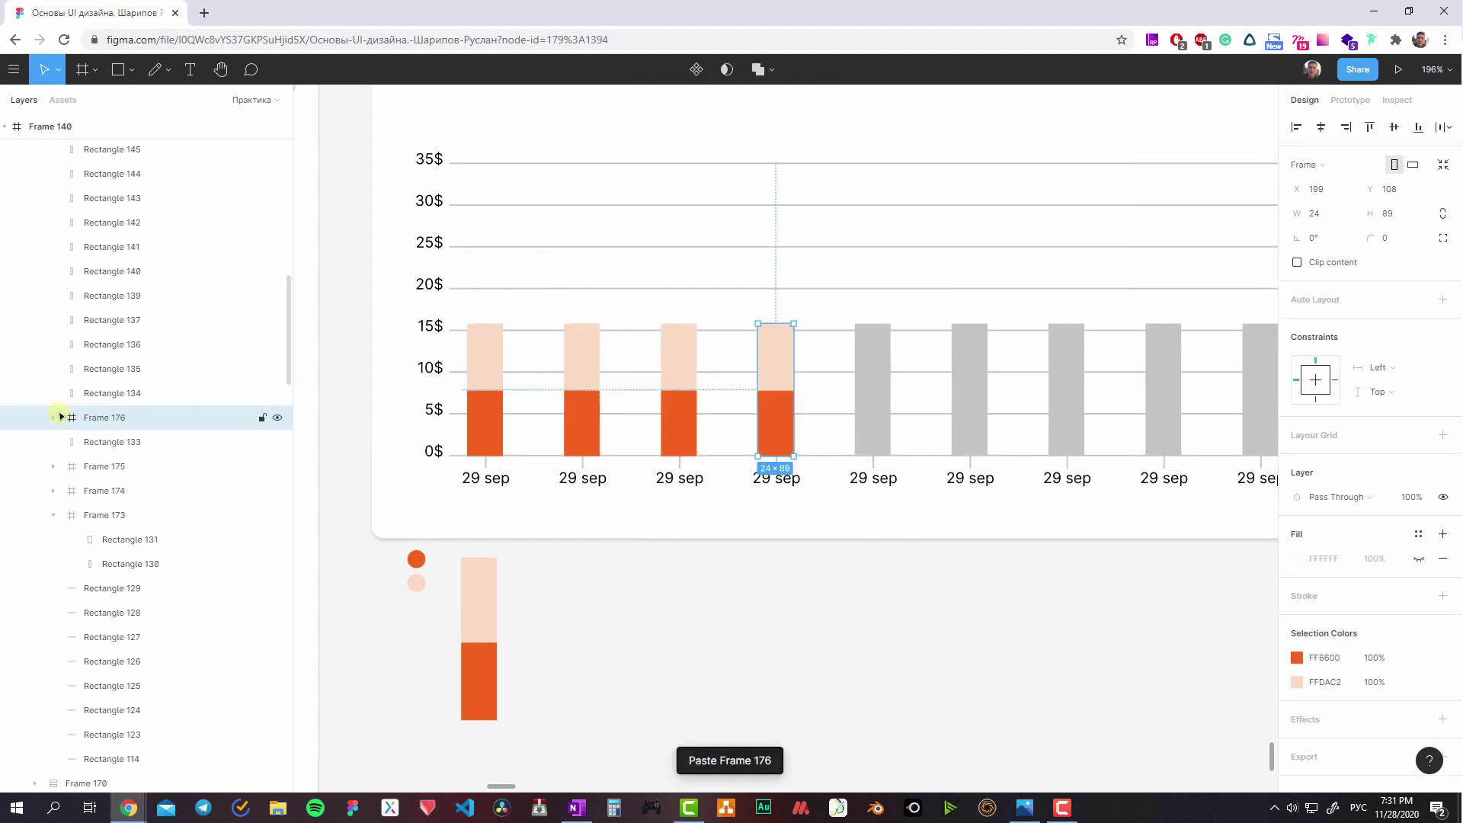
pyautogui.click(853, 385)
pyautogui.hotkey('ctrl', 'v')
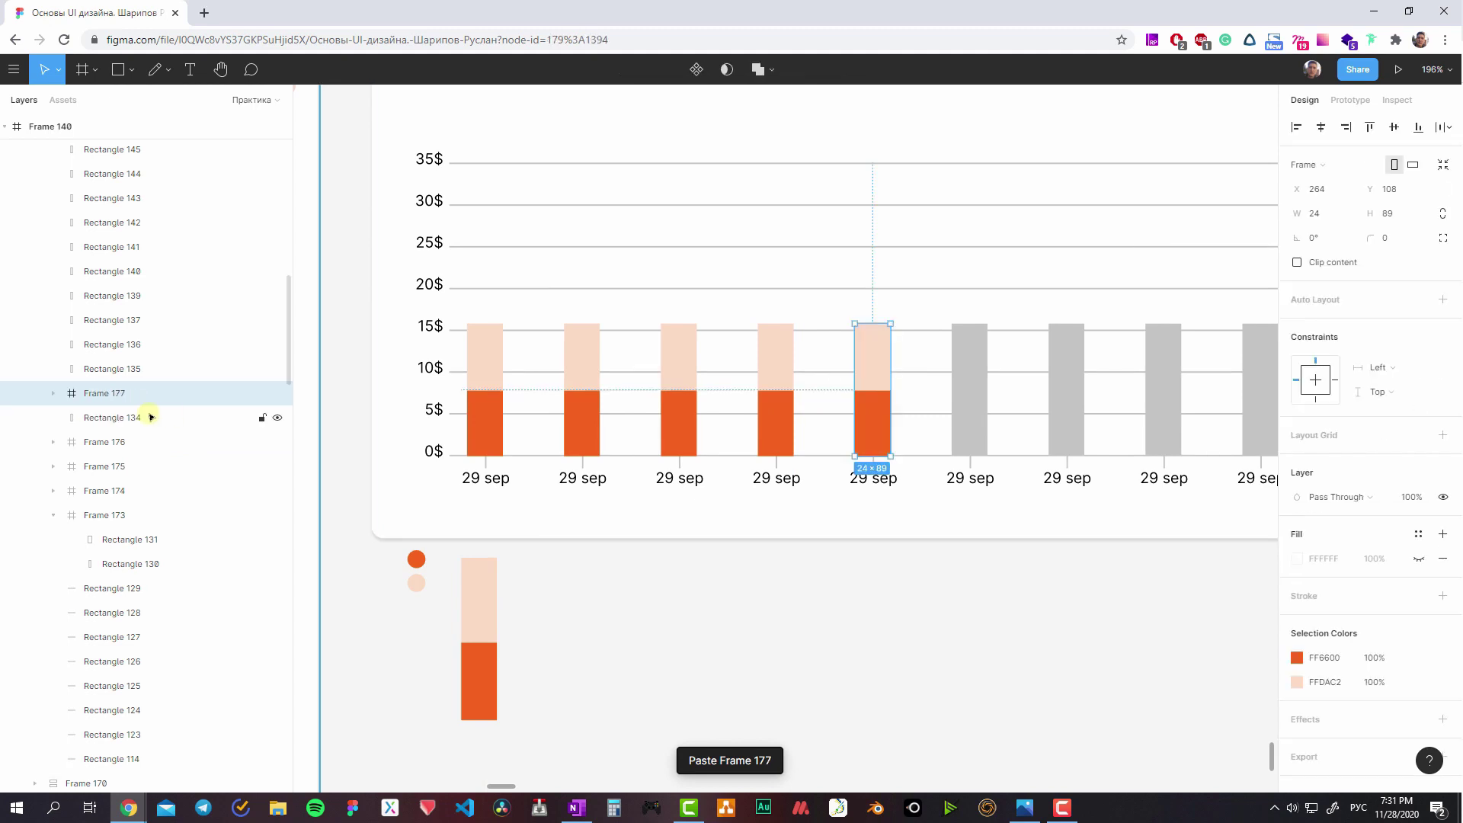
# - Replace the next three grey bars with pasted stacked bars
pyautogui.hscroll(5, 613, 466)
pyautogui.click(659, 424)
pyautogui.hotkey('ctrl', 'v')
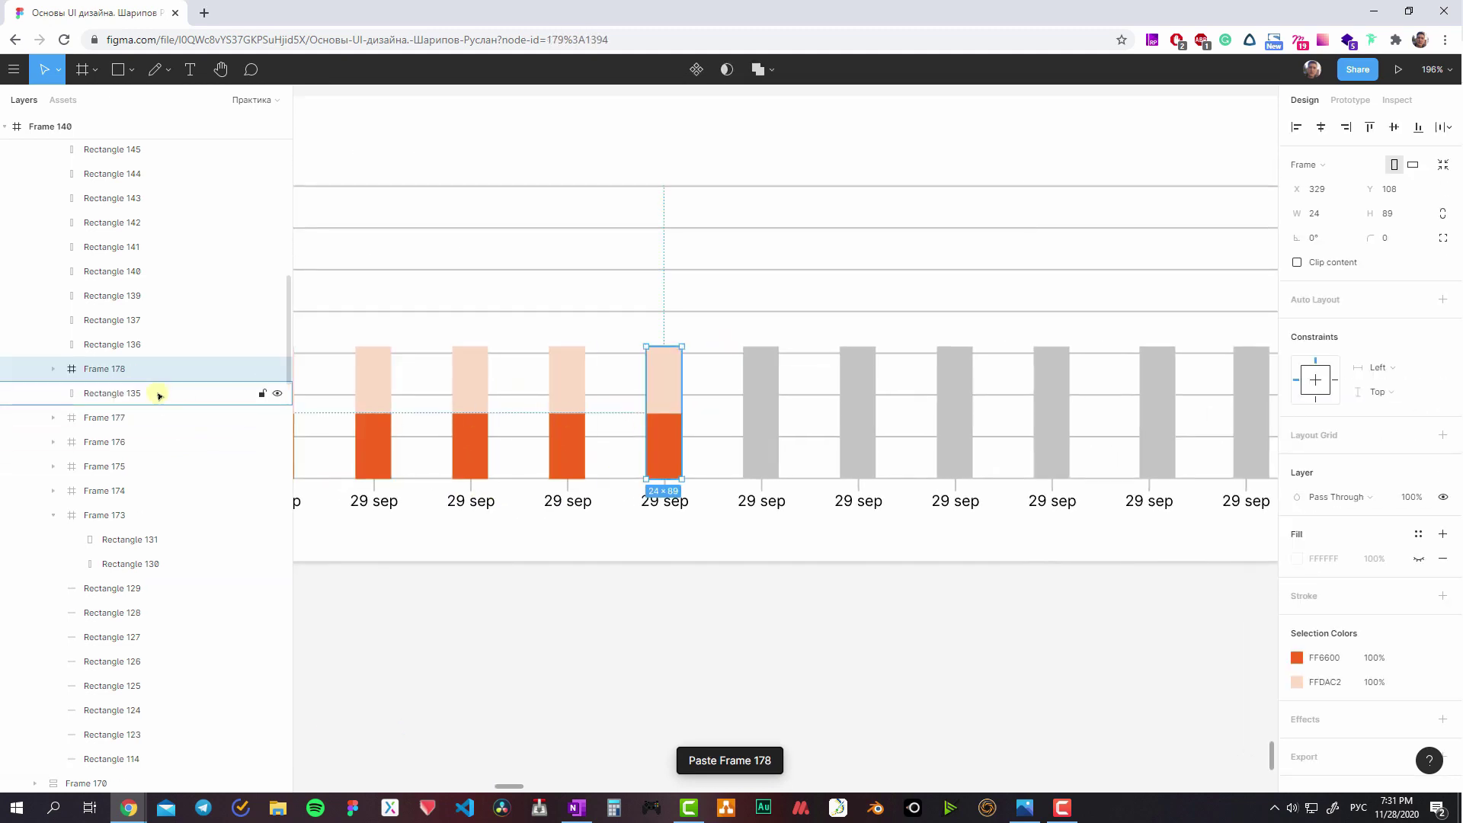
pyautogui.press('Escape')
pyautogui.click(751, 396)
pyautogui.hotkey('ctrl', 'v')
pyautogui.press('Escape')
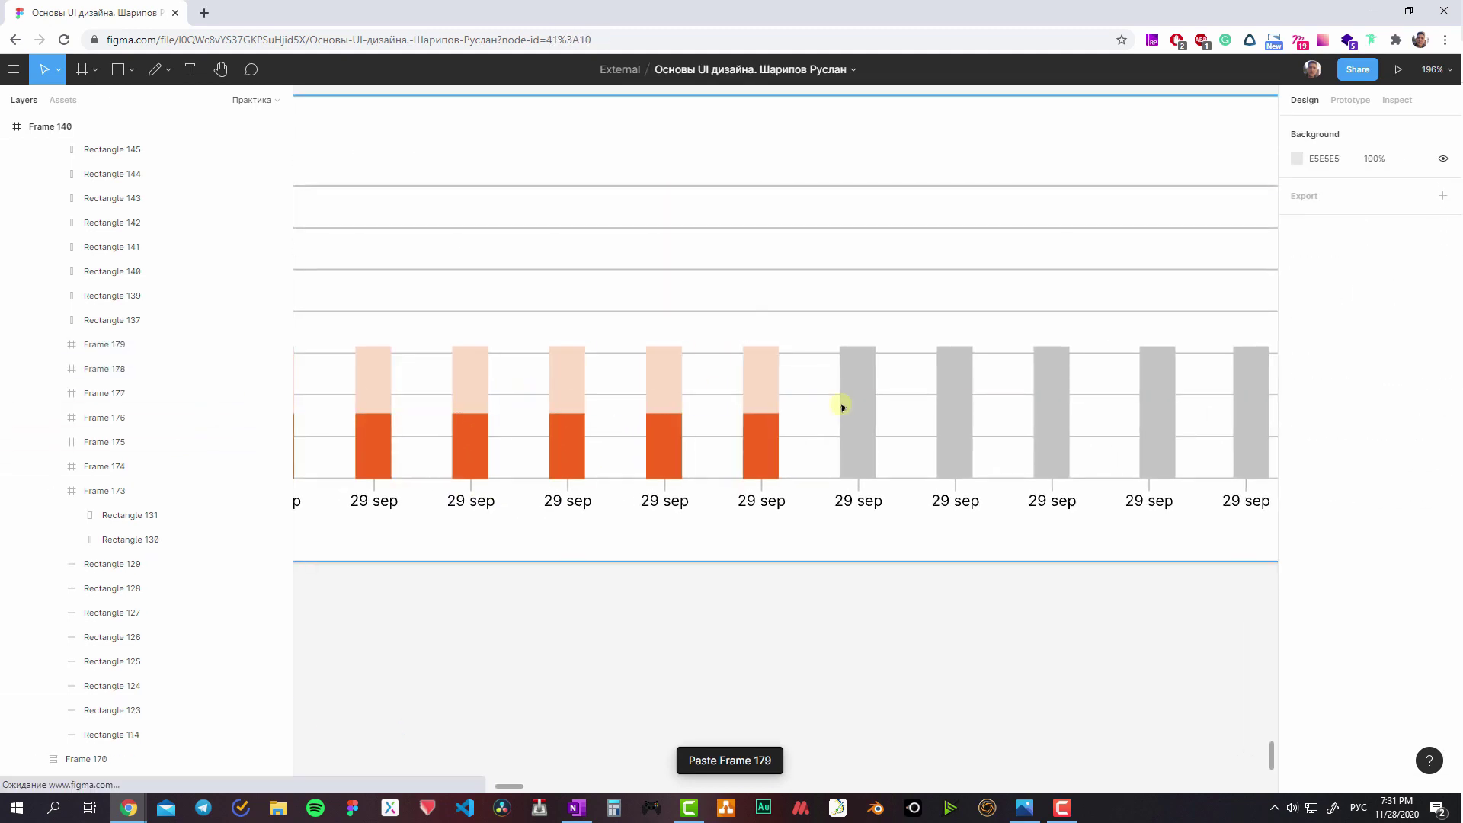
pyautogui.click(843, 407)
pyautogui.hotkey('ctrl', 'v')
pyautogui.press('Escape')
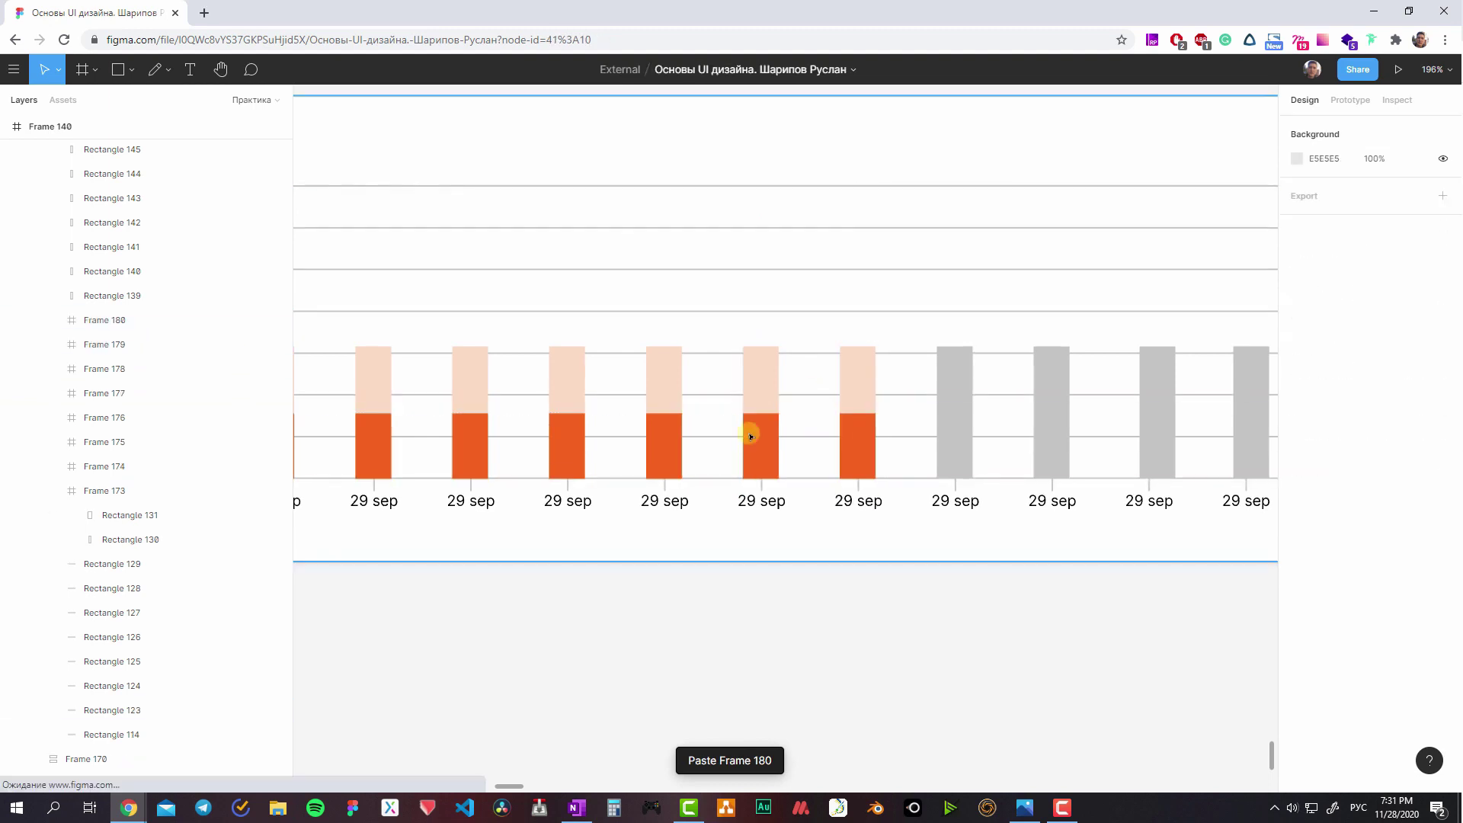
# - Replace the remaining six grey bars, through the last one, with stacked bars
pyautogui.hscroll(5, 750, 436)
pyautogui.click(518, 415)
pyautogui.hotkey('ctrl', 'v')
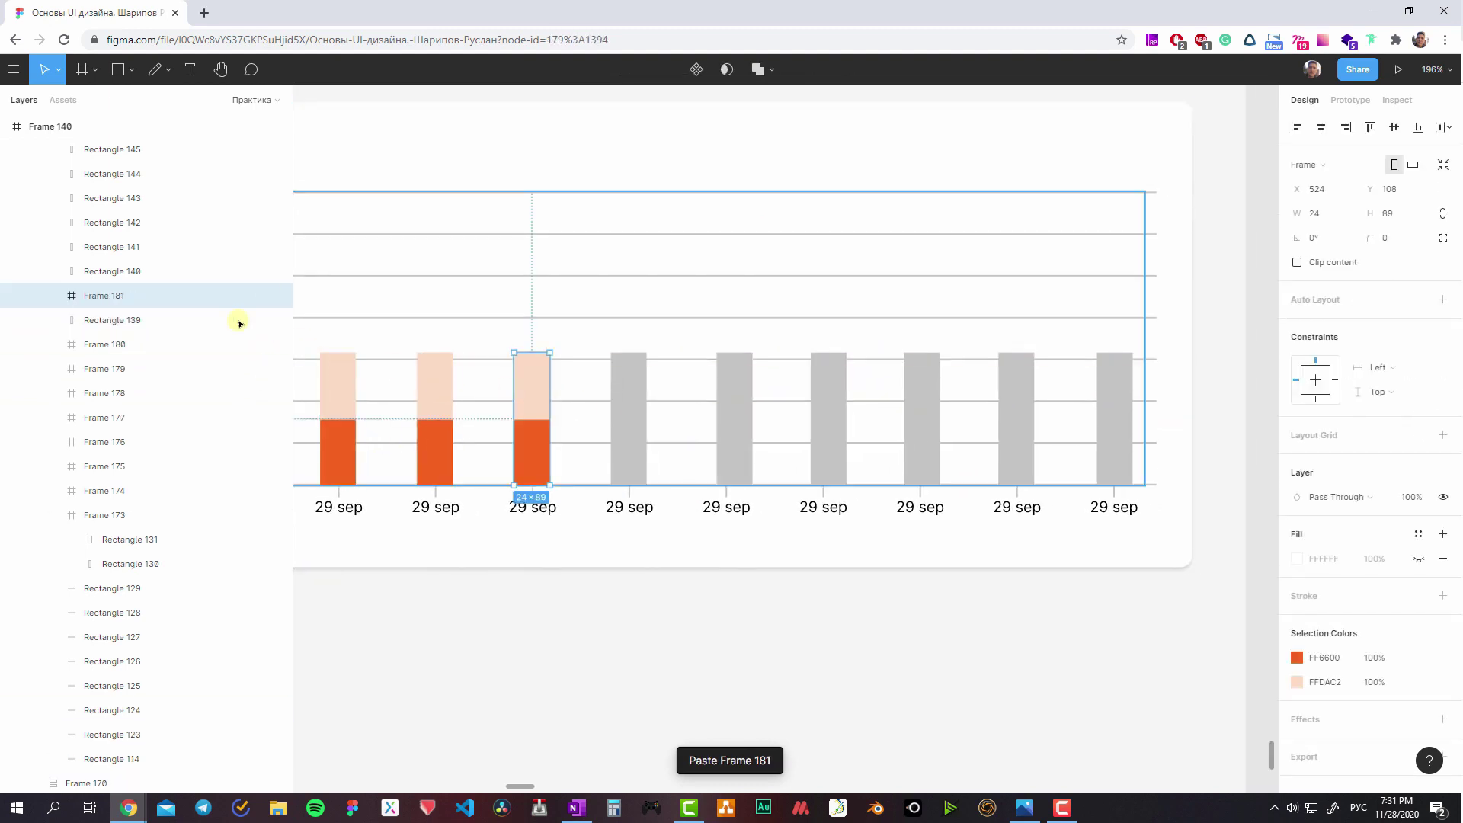
pyautogui.click(615, 403)
pyautogui.hotkey('ctrl', 'v')
pyautogui.click(748, 404)
pyautogui.hotkey('ctrl', 'v')
pyautogui.click(831, 408)
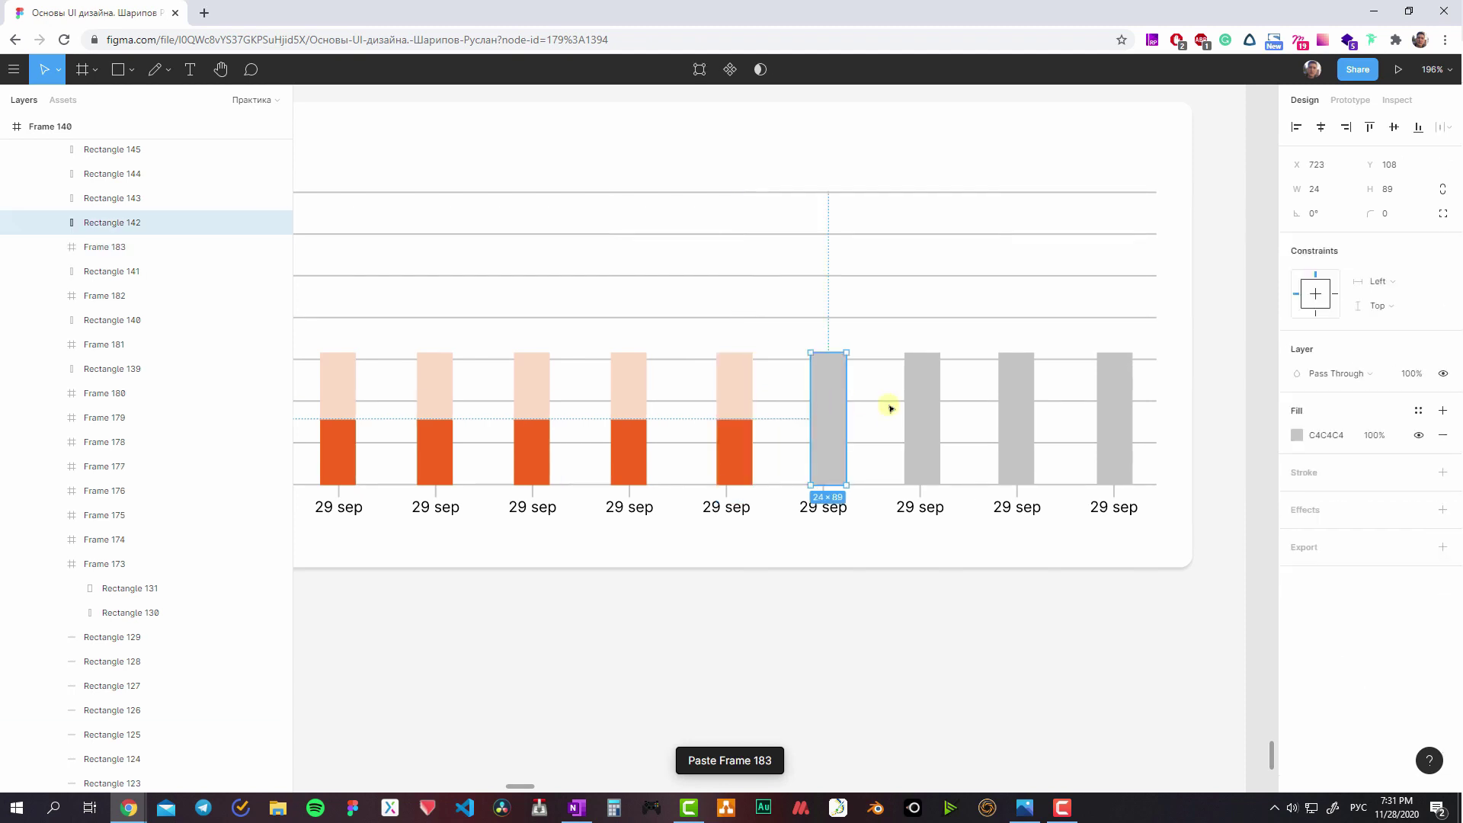
pyautogui.hotkey('ctrl', 'v')
pyautogui.click(922, 412)
pyautogui.hotkey('ctrl', 'v')
pyautogui.click(1017, 411)
pyautogui.hotkey('ctrl', 'v')
pyautogui.click(1114, 411)
pyautogui.hotkey('ctrl', 'v')
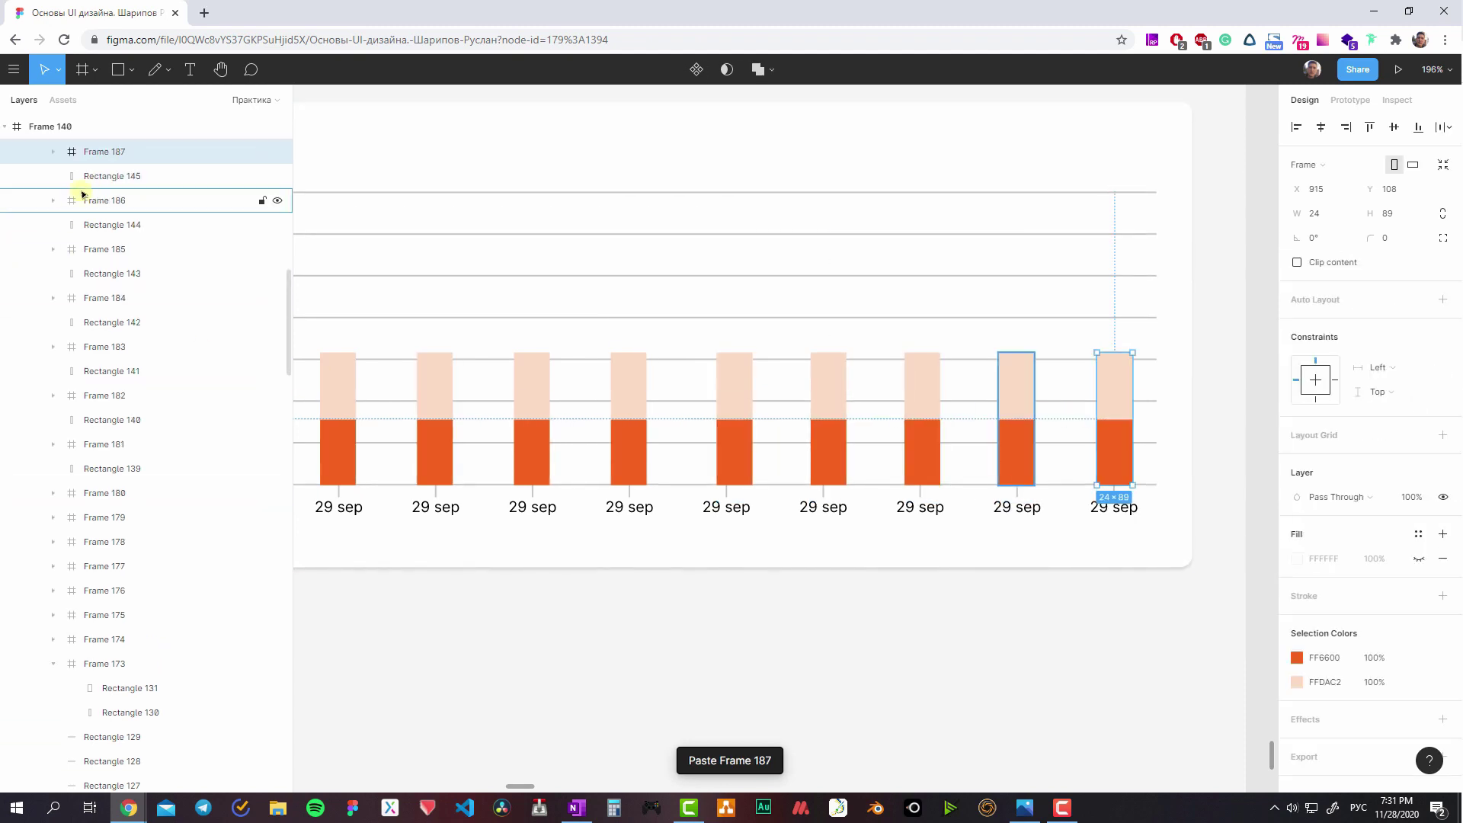
# - Delete the leftover grey Rectangles 139–145
pyautogui.click(83, 176)
pyautogui.keyDown('shift'); pyautogui.click(83, 225); pyautogui.keyUp('shift')
pyautogui.keyDown('shift'); pyautogui.click(83, 274); pyautogui.keyUp('shift')
pyautogui.keyDown('shift'); pyautogui.click(83, 323); pyautogui.keyUp('shift')
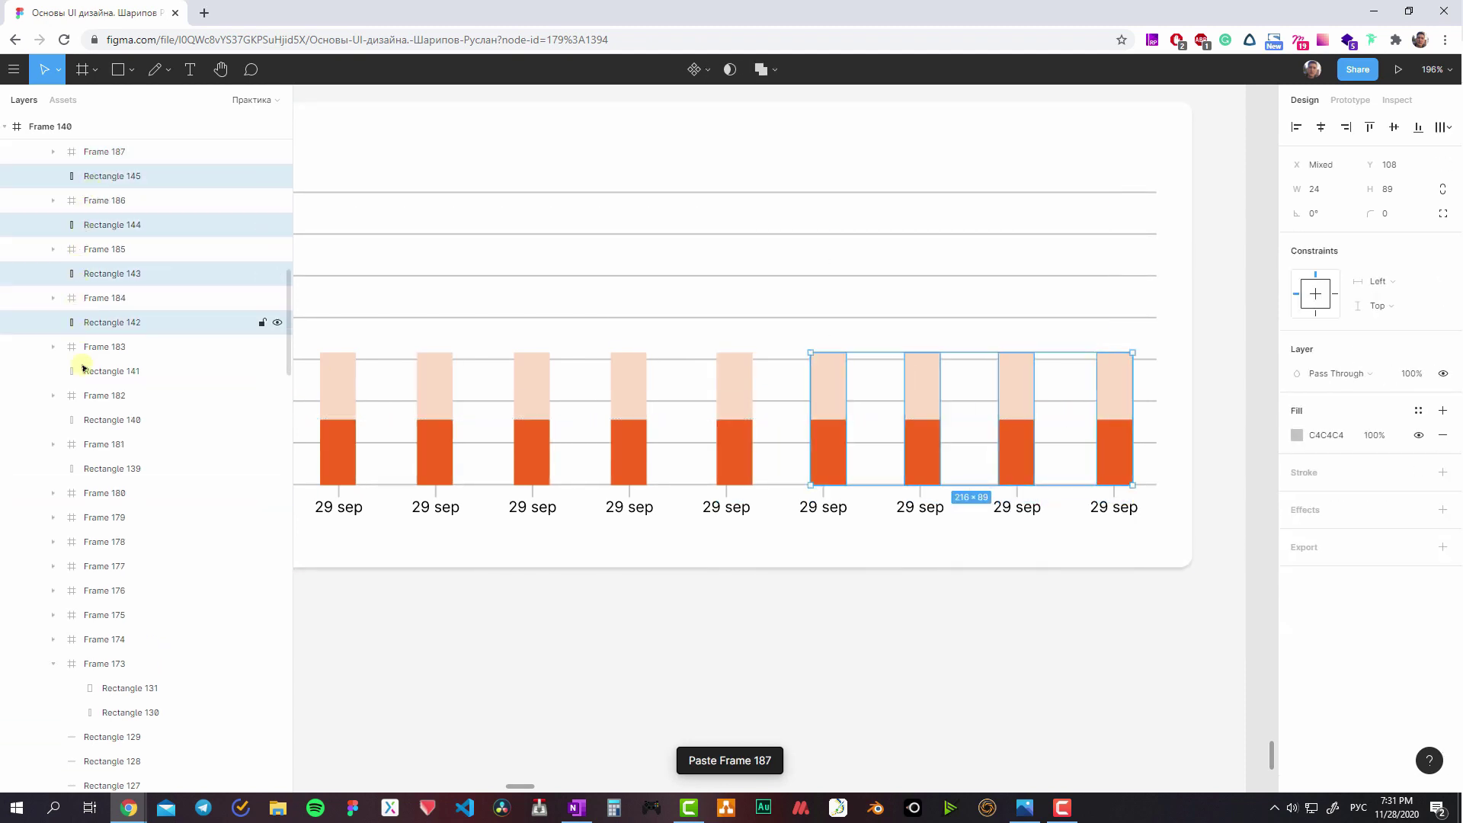
pyautogui.keyDown('shift'); pyautogui.click(83, 371); pyautogui.keyUp('shift')
pyautogui.keyDown('shift'); pyautogui.click(106, 420); pyautogui.keyUp('shift')
pyautogui.keyDown('shift'); pyautogui.click(133, 469); pyautogui.keyUp('shift')
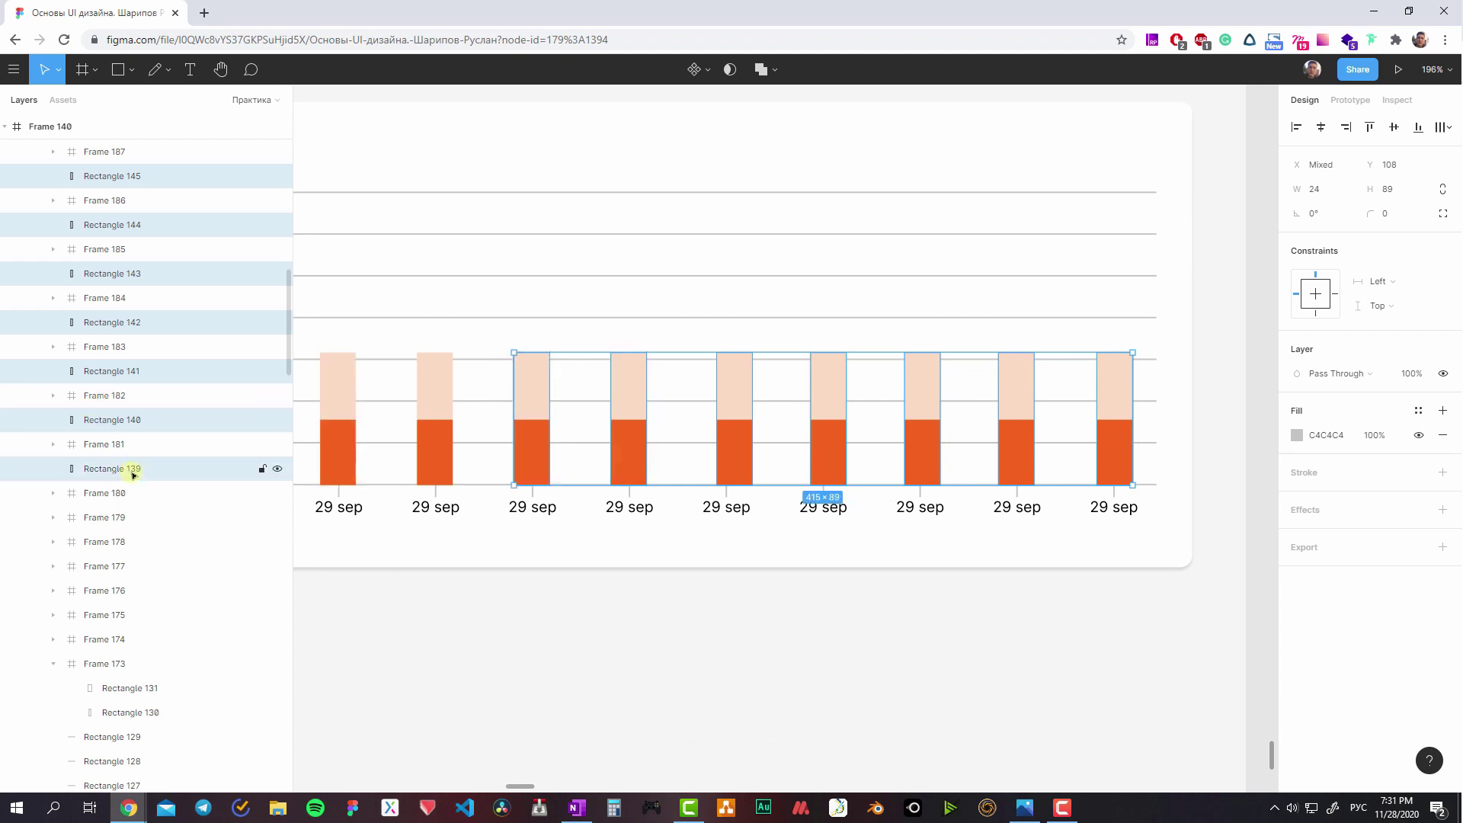
pyautogui.press('Delete')
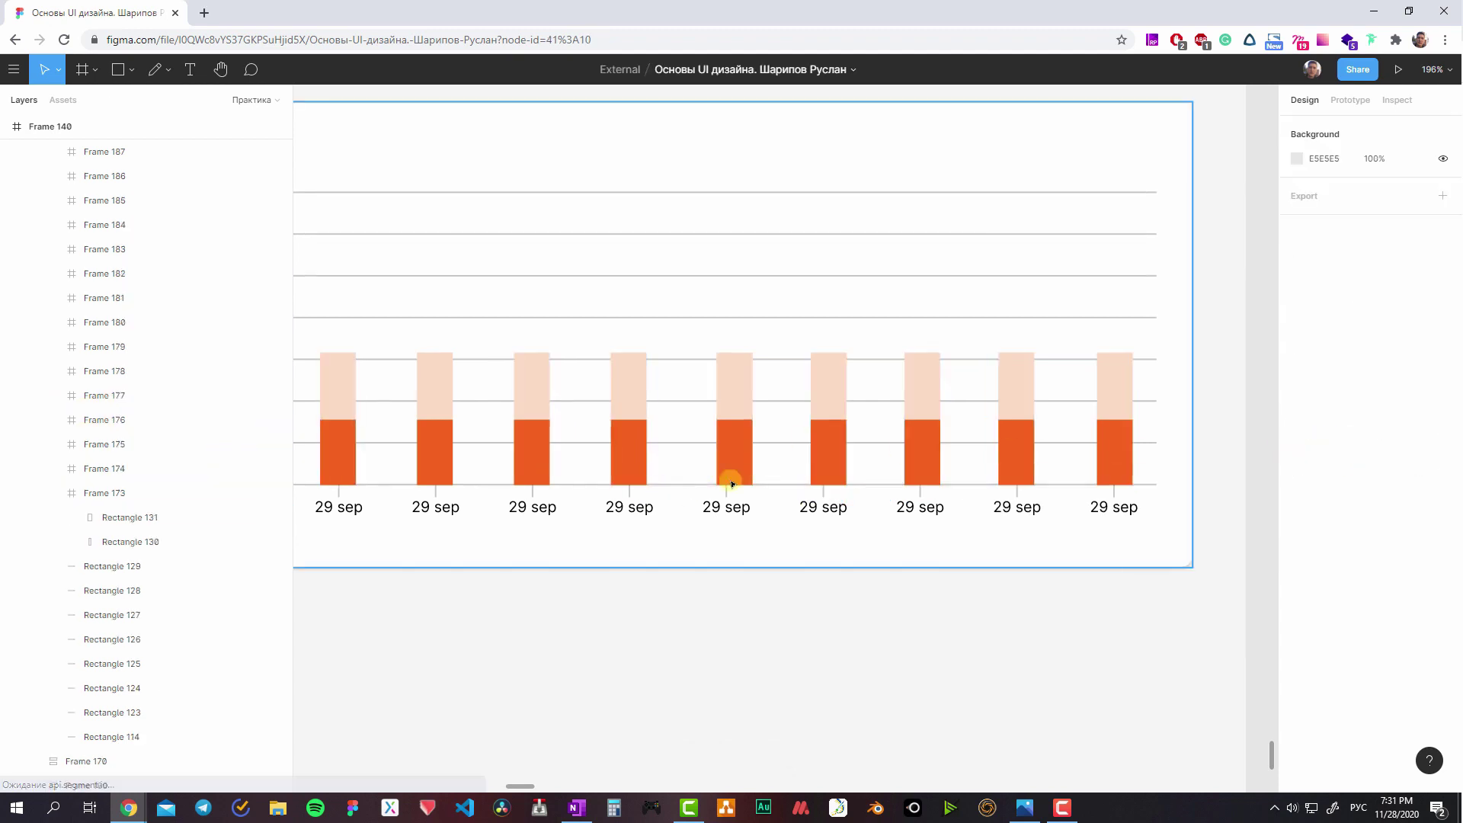
# - Delete the stray dots and sample bar below the chart
pyautogui.hscroll(-1, 396, 425)
pyautogui.hscroll(-4, 680, 418)
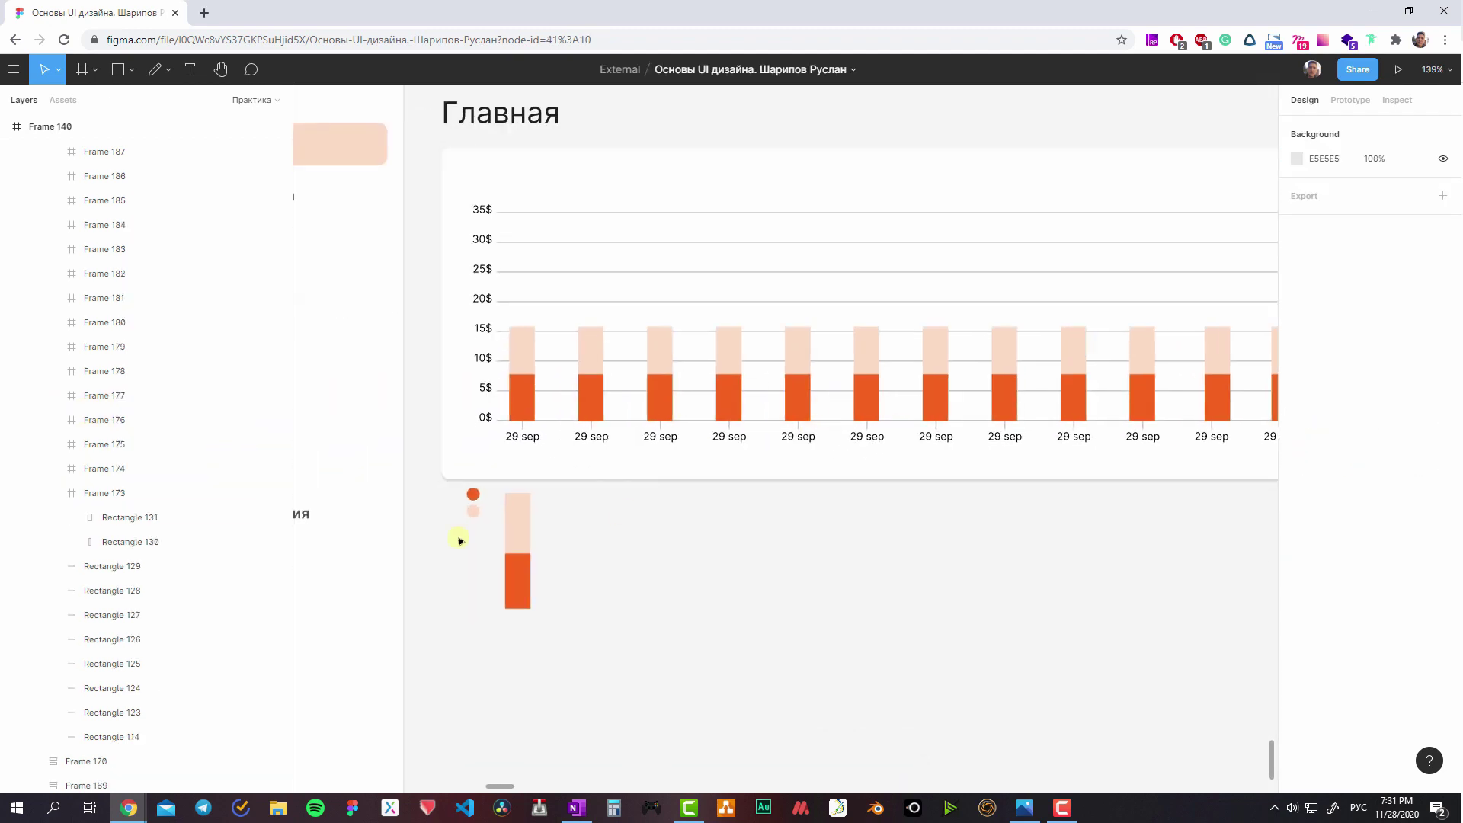
pyautogui.moveTo(630, 626); pyautogui.dragTo(431, 488)
pyautogui.press('Delete')
pyautogui.hscroll(5, 361, 427)
pyautogui.scroll(2, 361, 426)
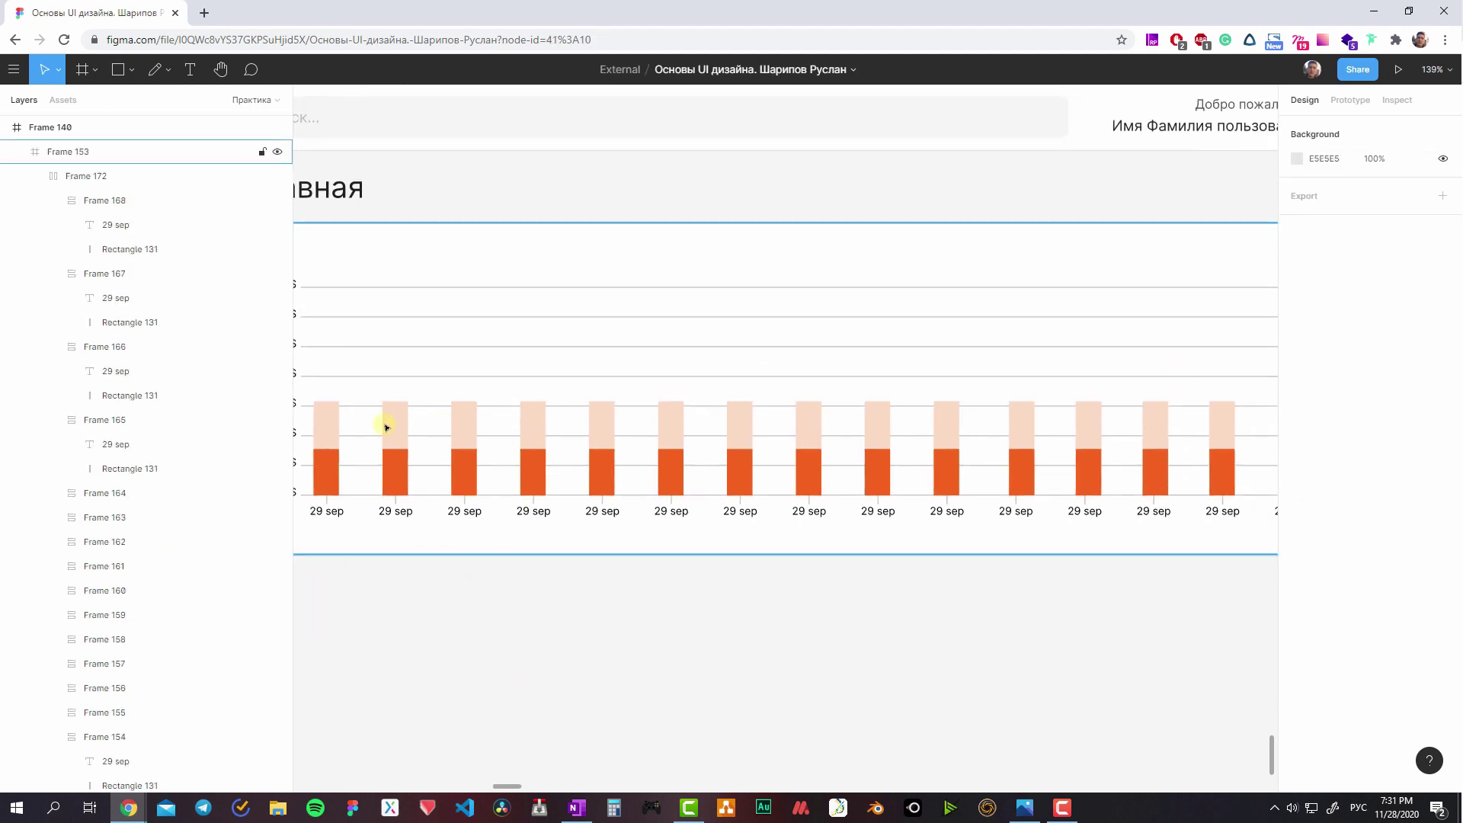
# - Raise the second bar, shorten the third, and lower the fourth bar's dark segment
pyautogui.click(388, 426)
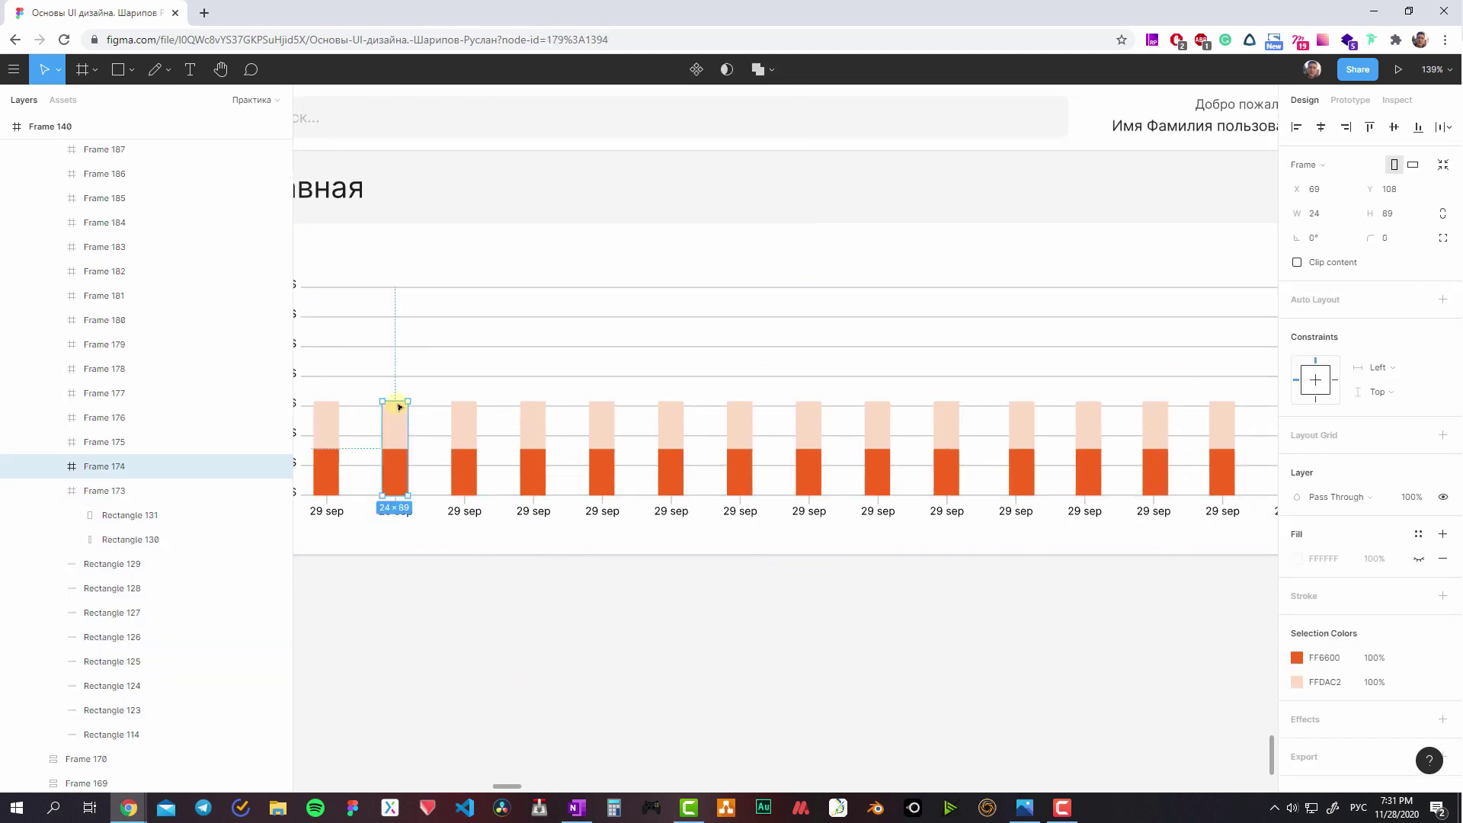
pyautogui.moveTo(399, 406); pyautogui.dragTo(399, 328)
pyautogui.click(463, 404)
pyautogui.moveTo(463, 404)
pyautogui.mouseDown()
pyautogui.moveTo(463, 438)
pyautogui.moveTo(533, 337)
pyautogui.mouseUp()
pyautogui.click(543, 433)
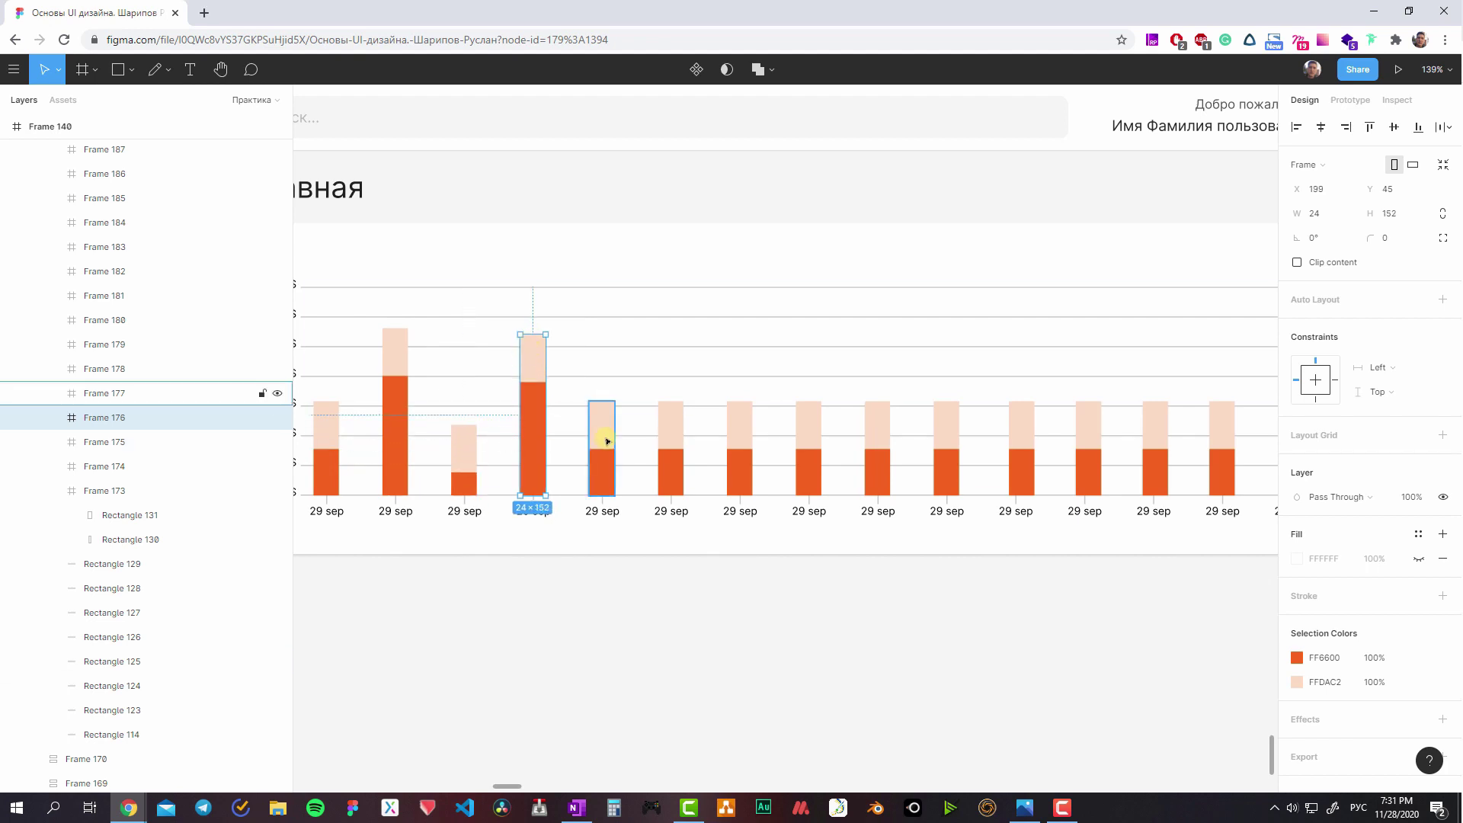
pyautogui.click(533, 397)
pyautogui.moveTo(531, 427); pyautogui.dragTo(531, 443)
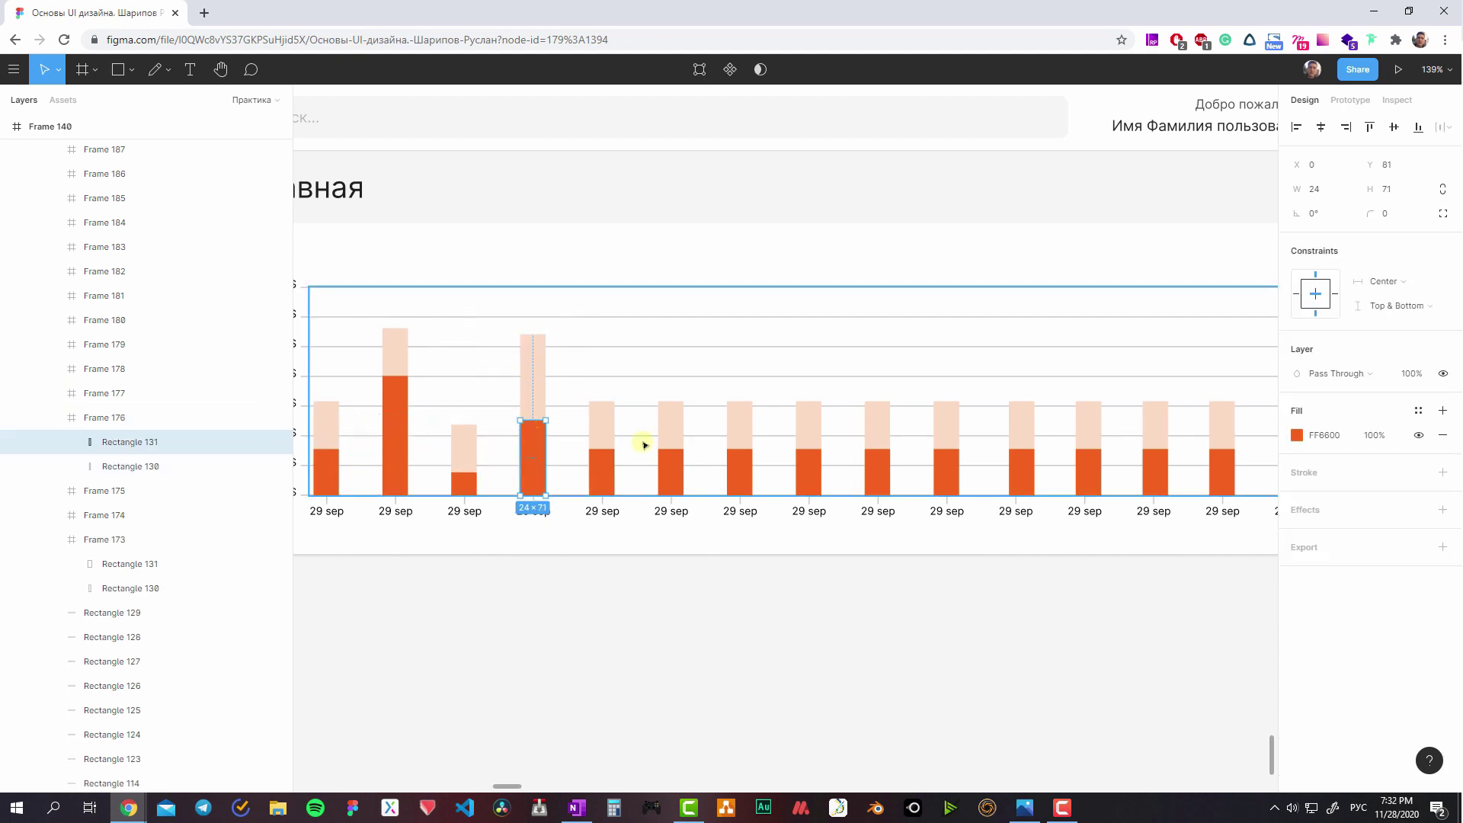
# - Make the seventh, eighth and a later bar (about 140 px) taller, and shorten another to 61 px
pyautogui.click(607, 404)
pyautogui.click(671, 424)
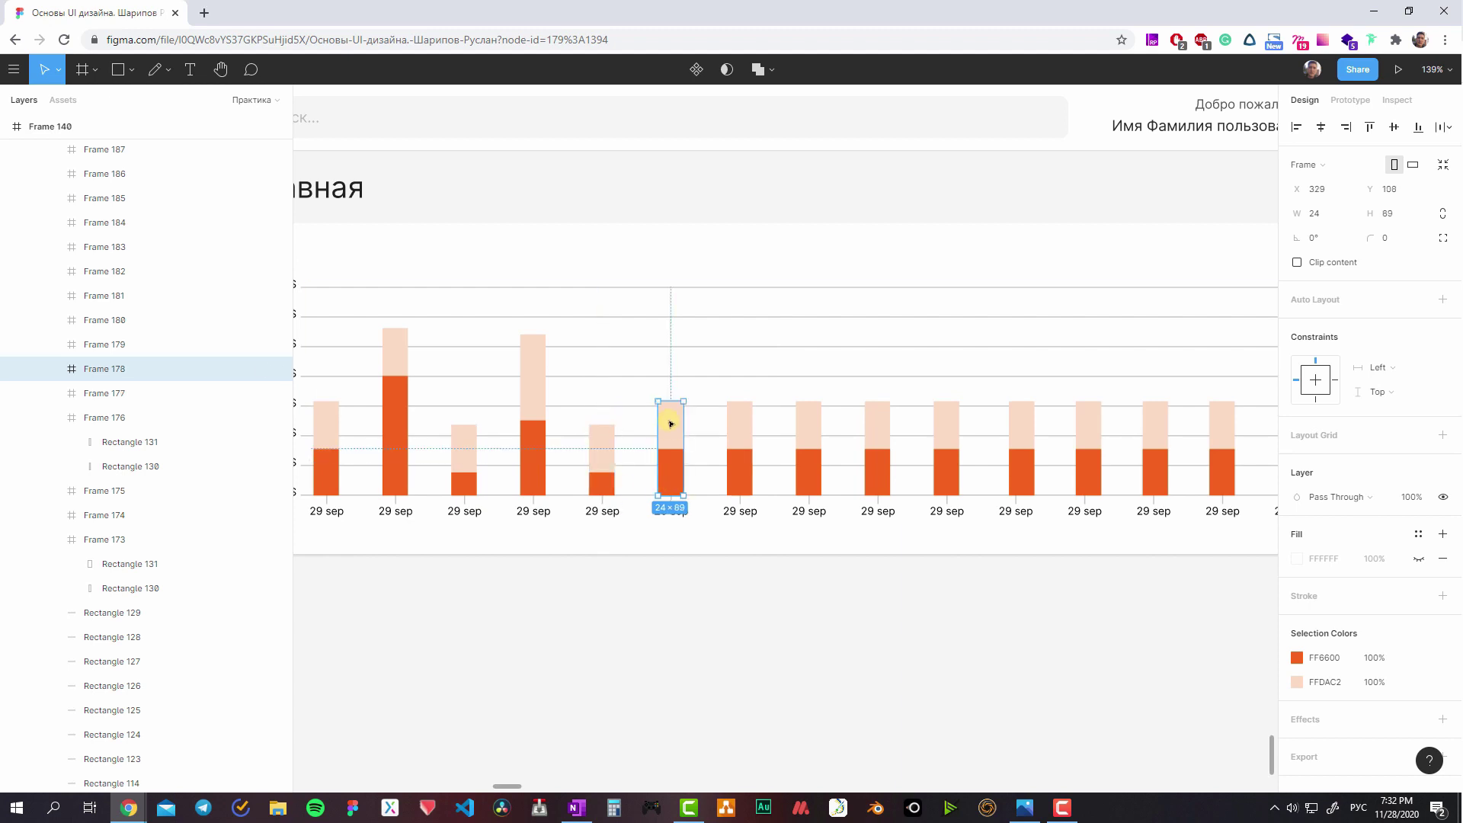
pyautogui.click(751, 464)
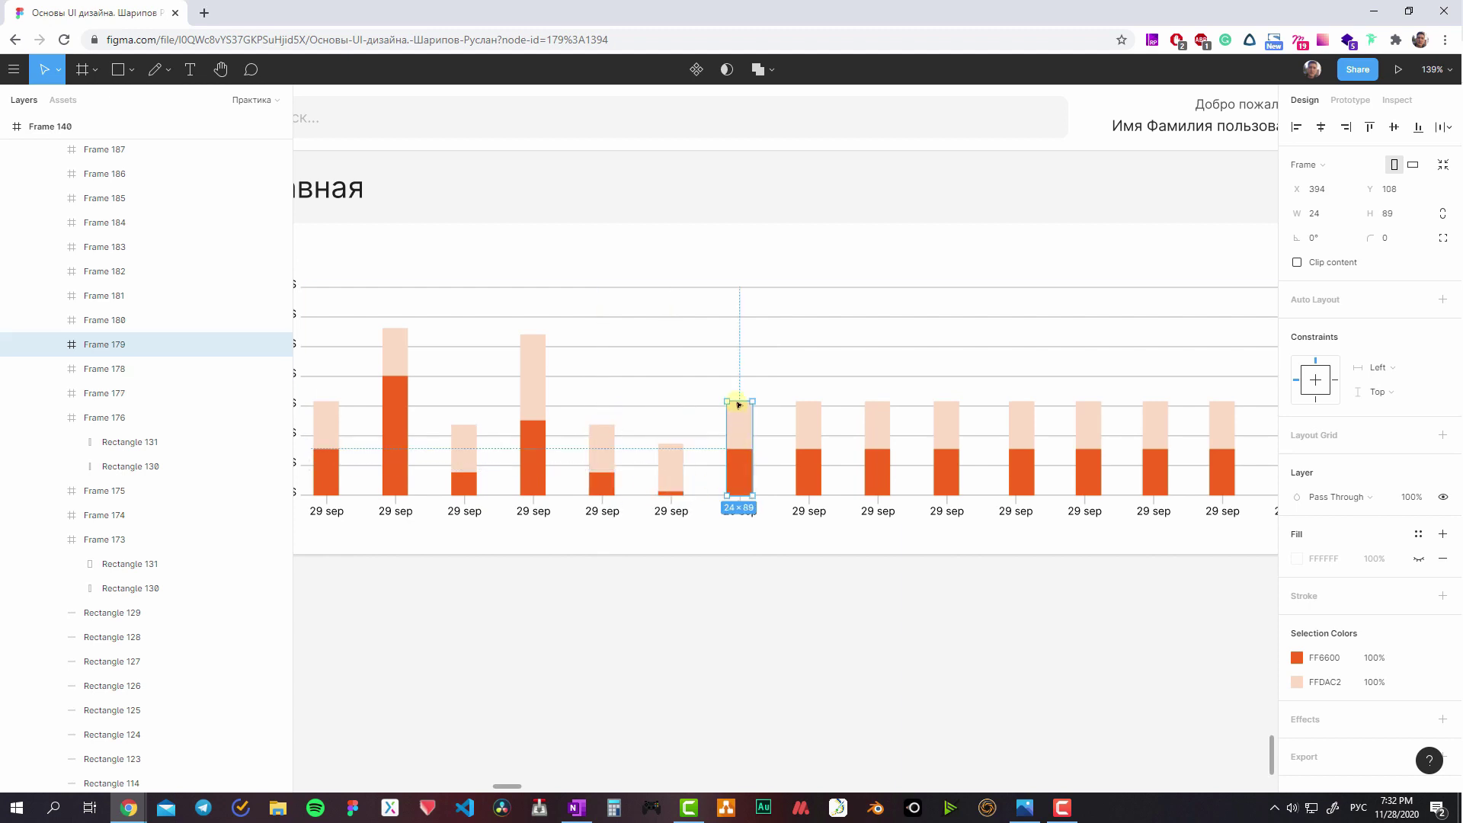
pyautogui.moveTo(739, 401); pyautogui.dragTo(731, 337)
pyautogui.click(802, 417)
pyautogui.moveTo(807, 402); pyautogui.dragTo(802, 353)
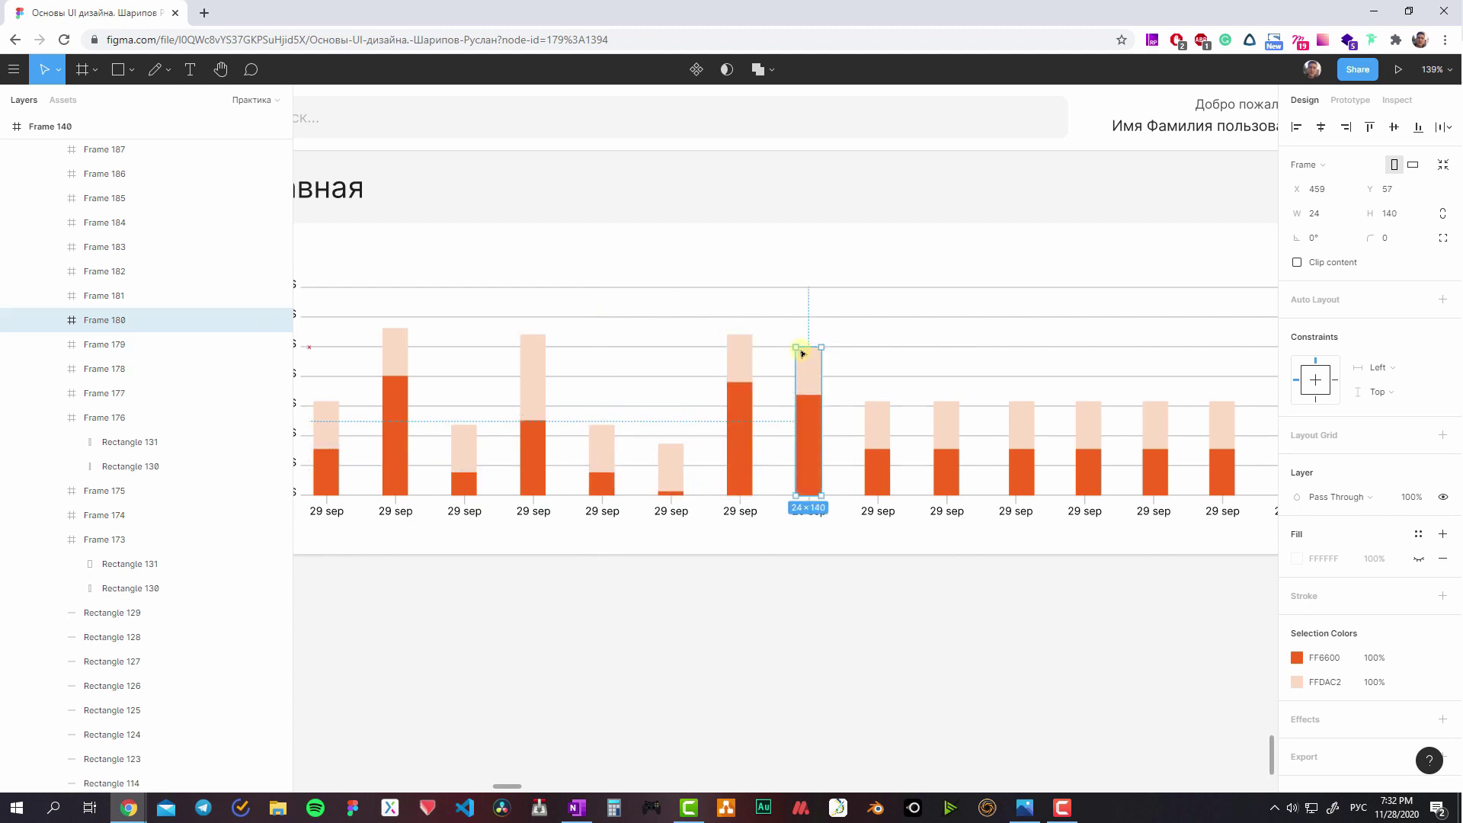
pyautogui.click(869, 419)
pyautogui.click(938, 420)
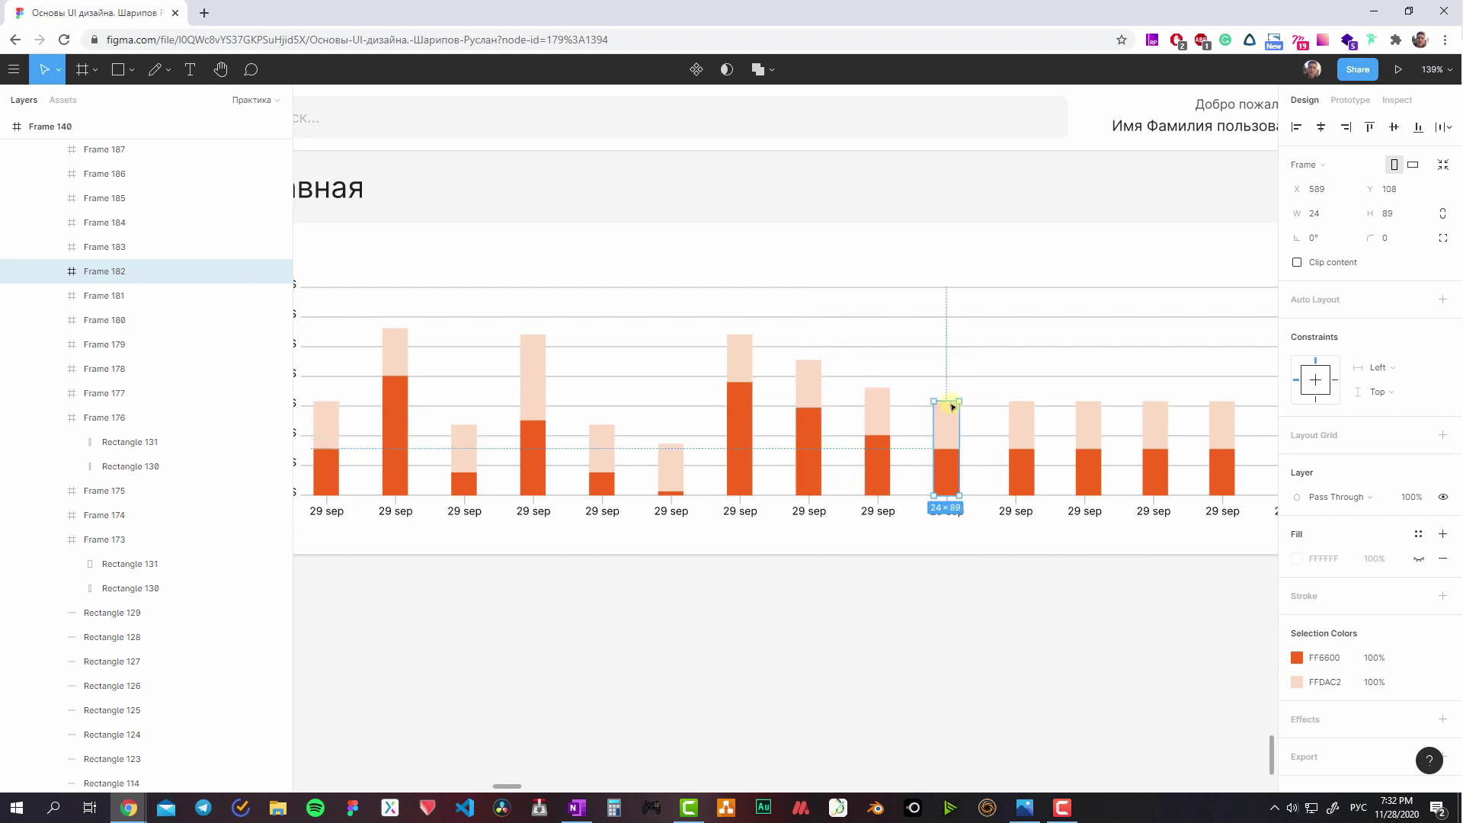
pyautogui.moveTo(947, 401); pyautogui.dragTo(945, 346)
pyautogui.click(1019, 412)
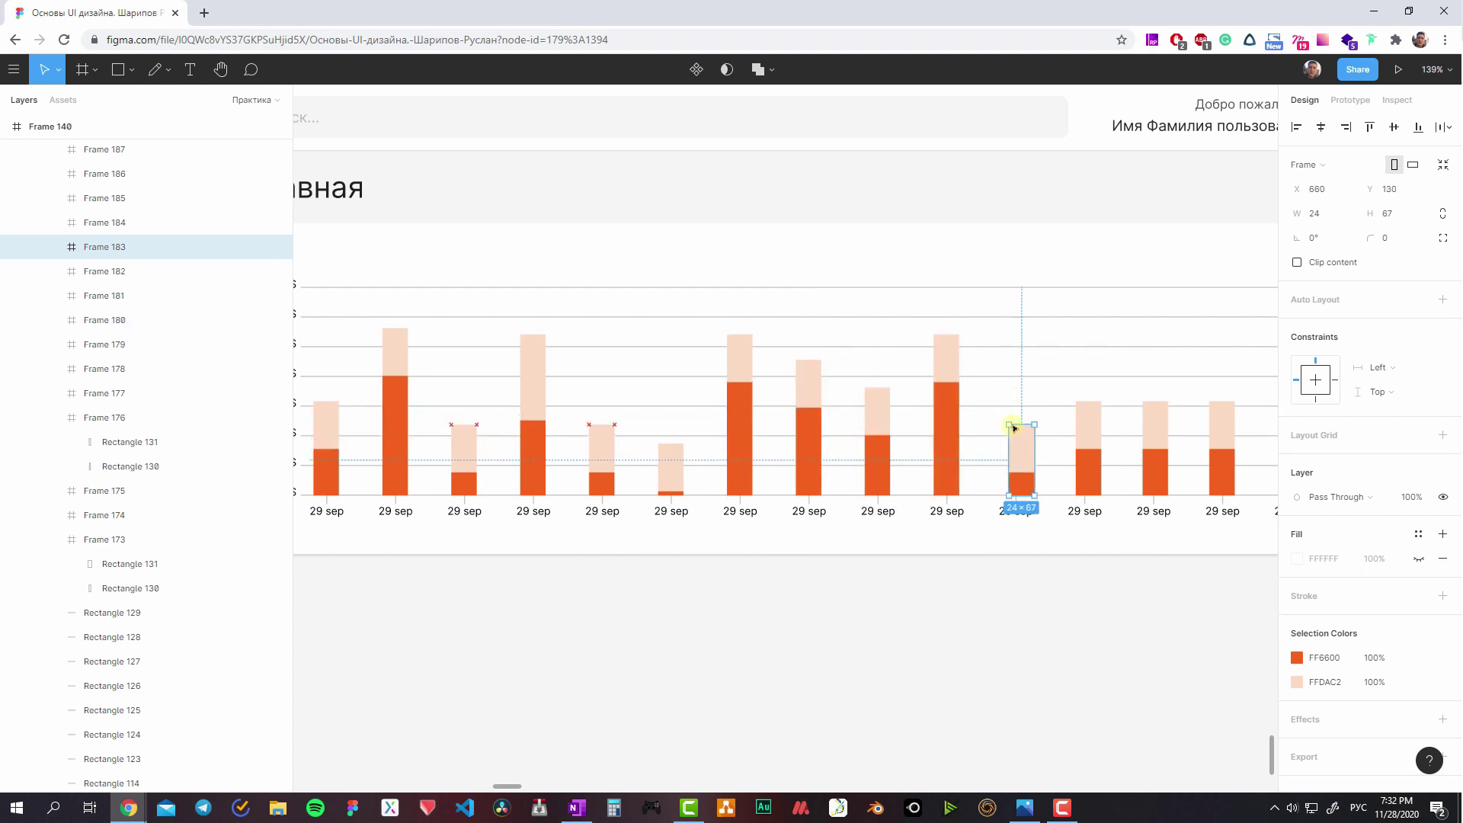
pyautogui.click(1088, 426)
pyautogui.click(1156, 412)
pyautogui.moveTo(1158, 402); pyautogui.dragTo(1158, 430)
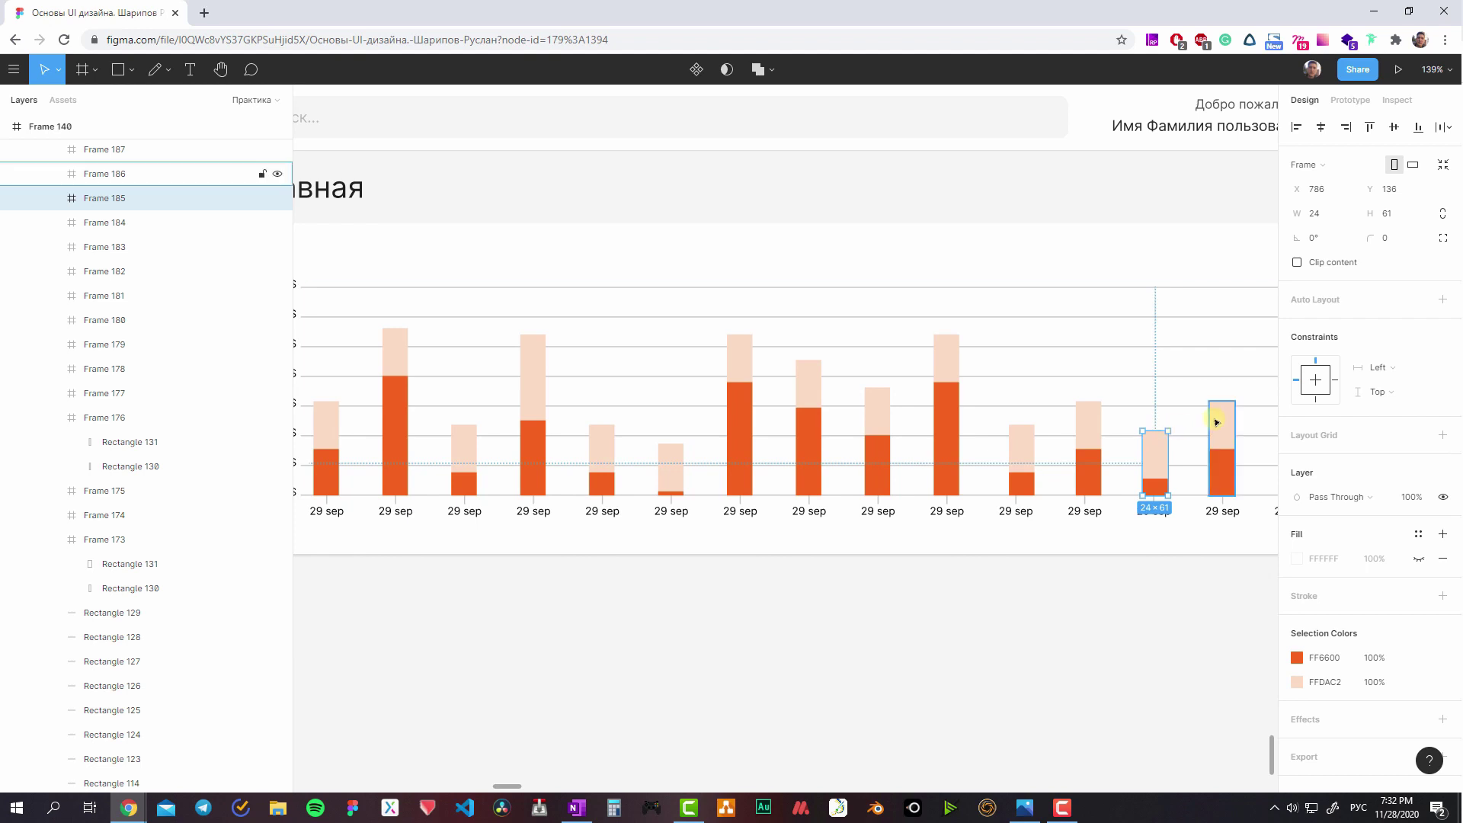
# - Step through the bars' dark orange segments to check the varied heights, then deselect
pyautogui.click(1156, 484)
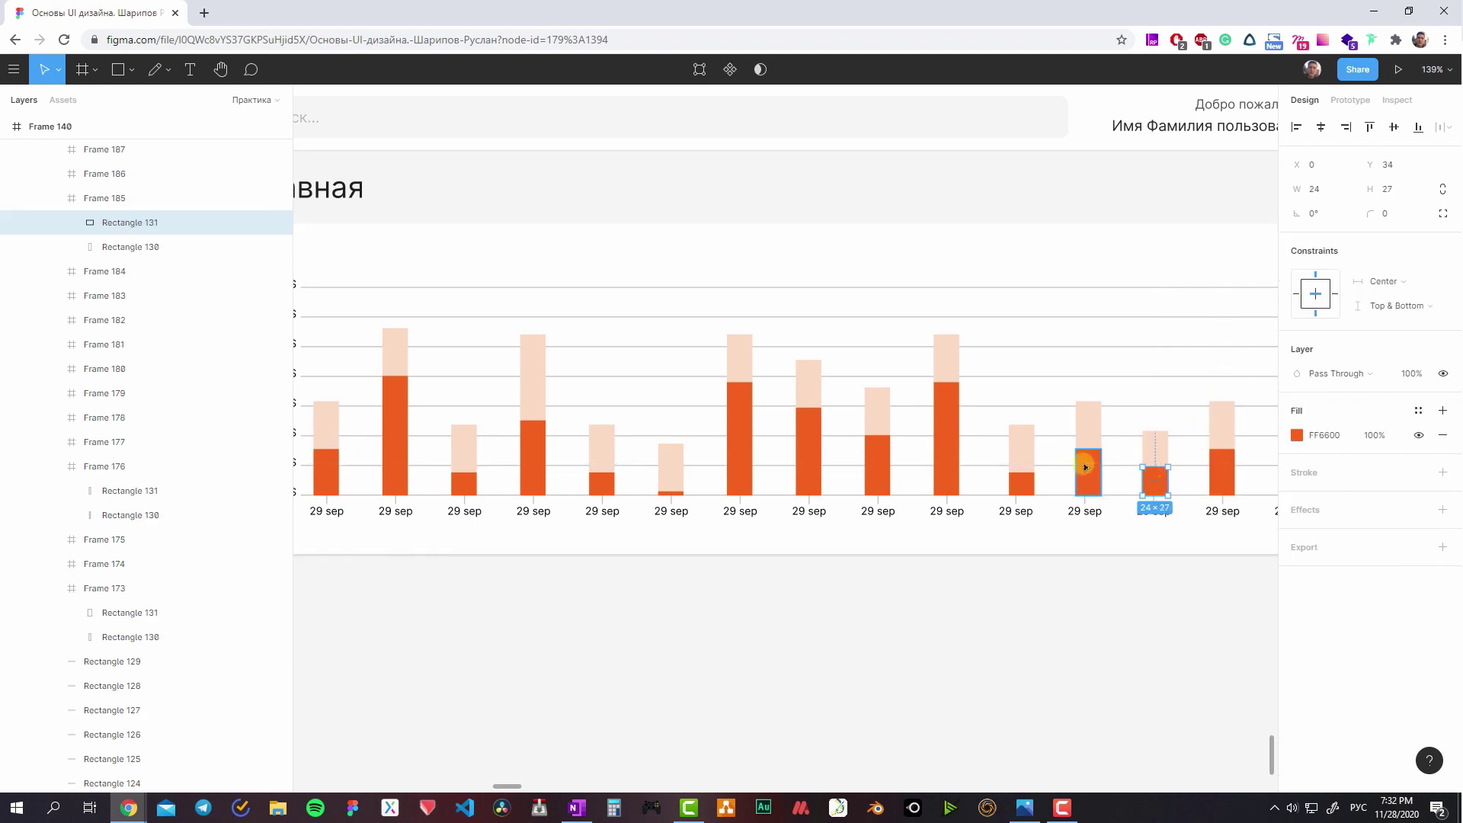
pyautogui.click(1086, 459)
pyautogui.click(1024, 477)
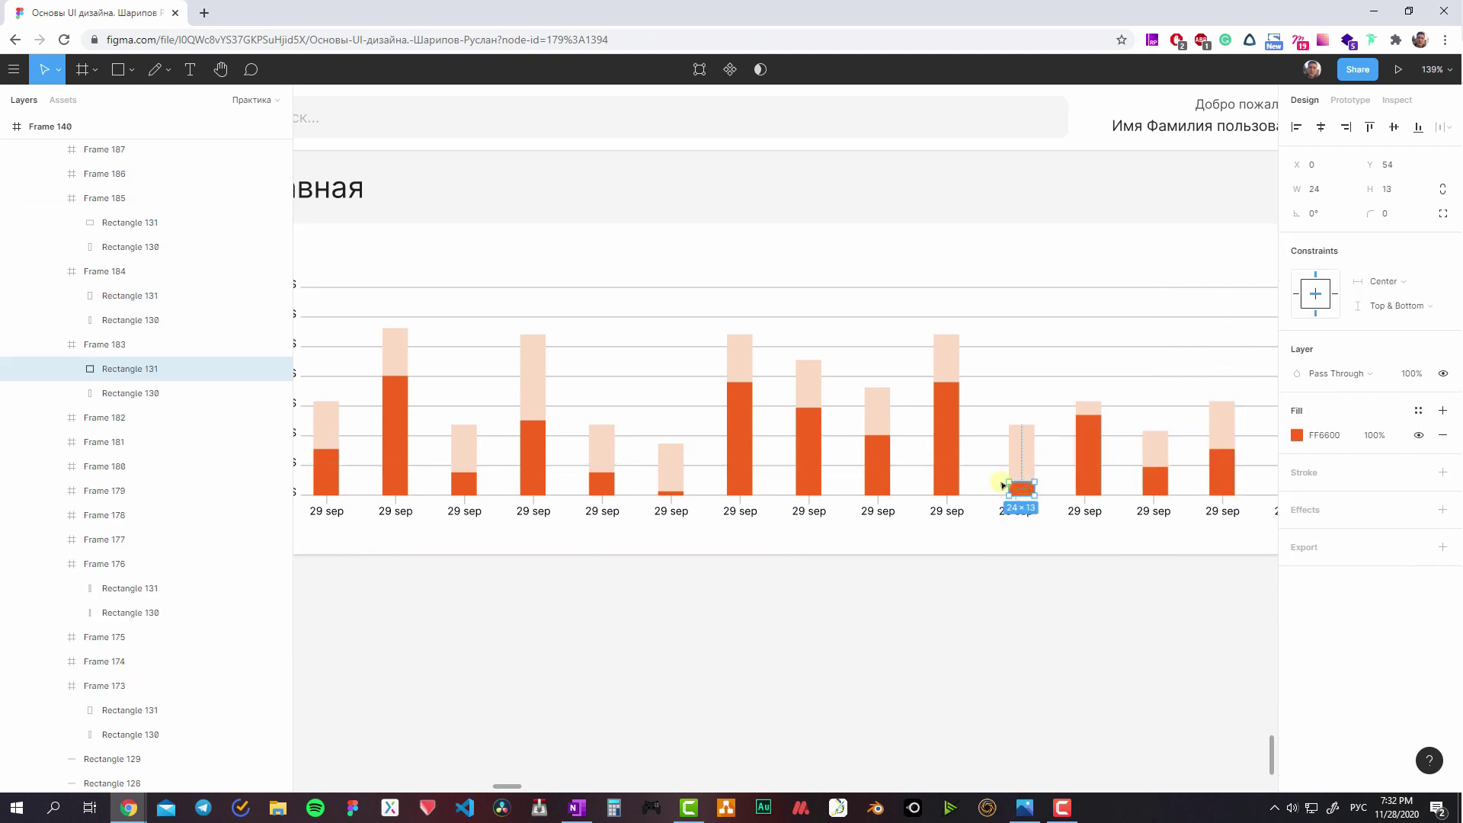
pyautogui.click(931, 429)
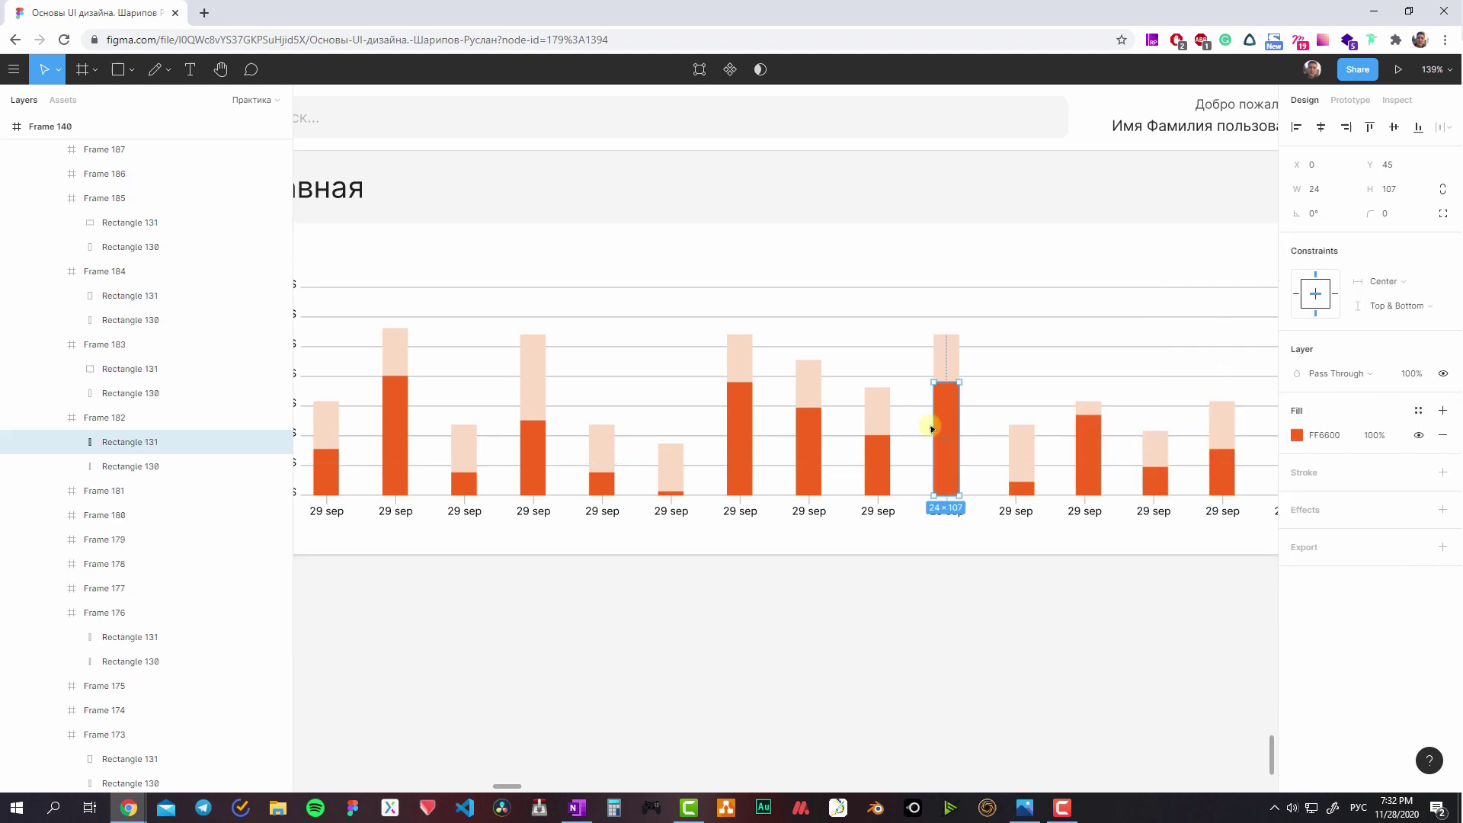
pyautogui.click(810, 409)
pyautogui.hscroll(5, 799, 420)
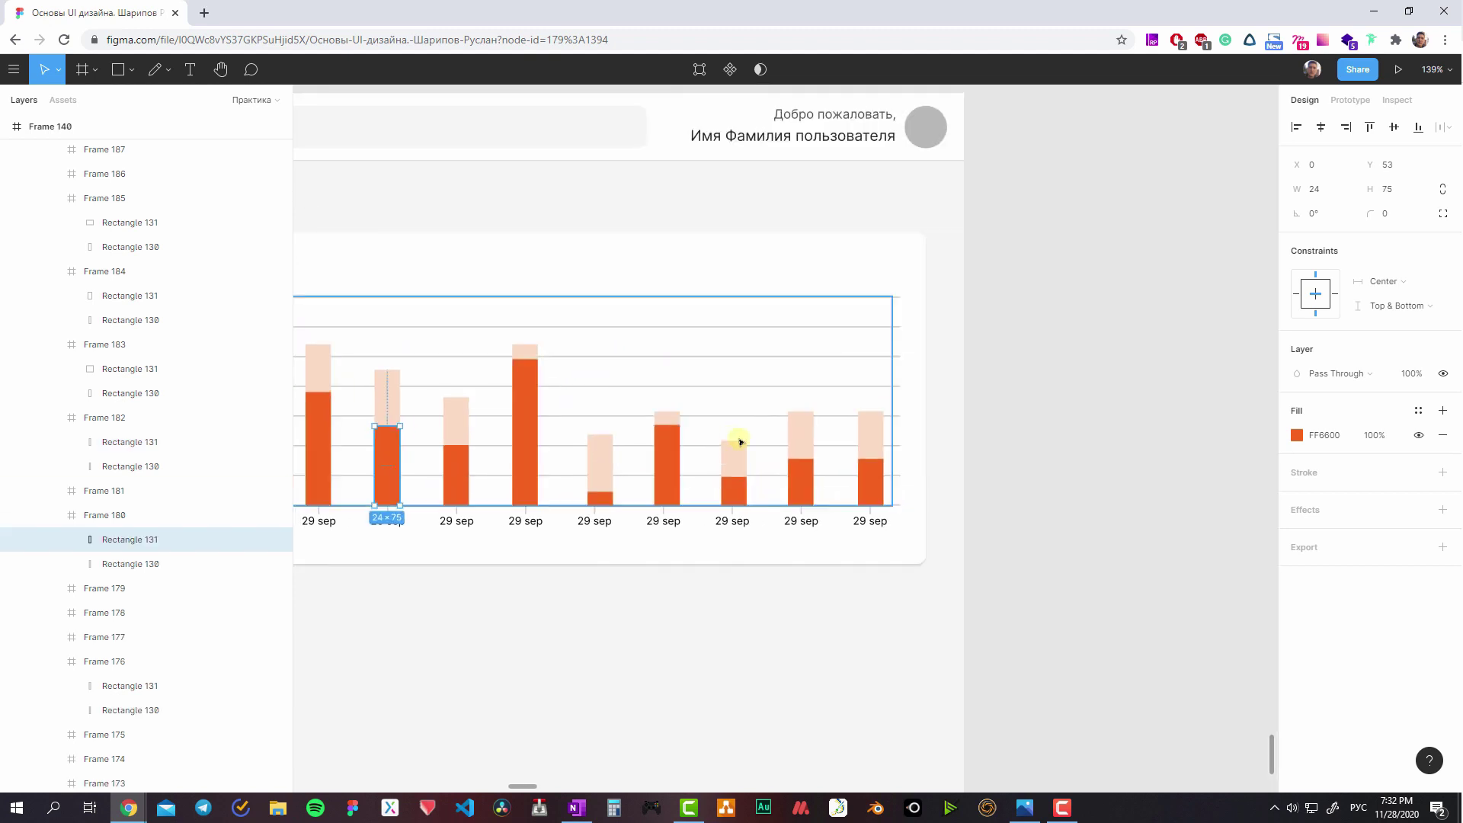
pyautogui.click(736, 446)
pyautogui.click(800, 438)
pyautogui.click(873, 430)
pyautogui.scroll(-2, 728, 421)
pyautogui.click(670, 545)
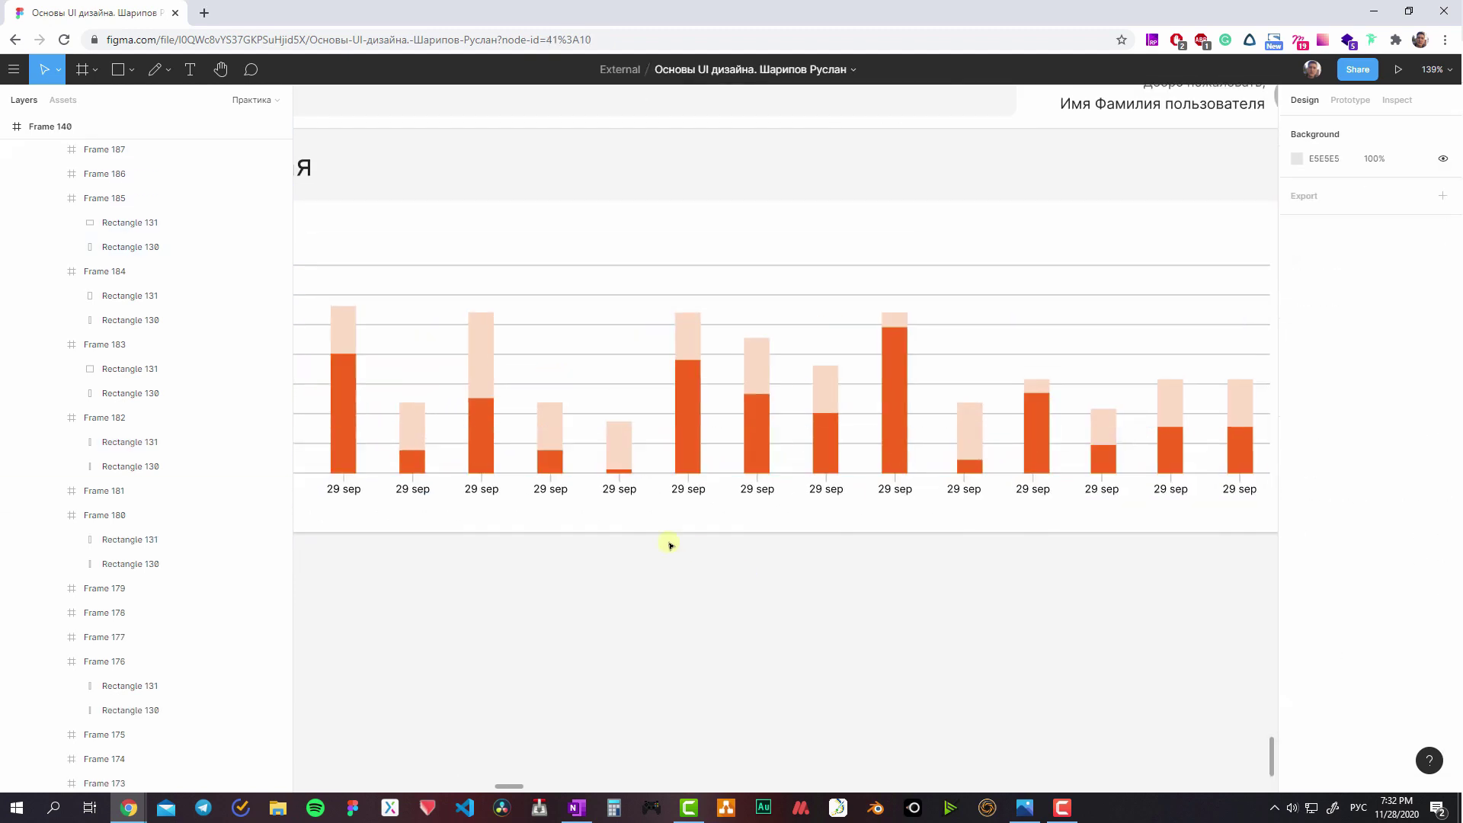
pyautogui.scroll(-2, 738, 506)
pyautogui.scroll(2, 663, 474)
pyautogui.scroll(-2, 620, 535)
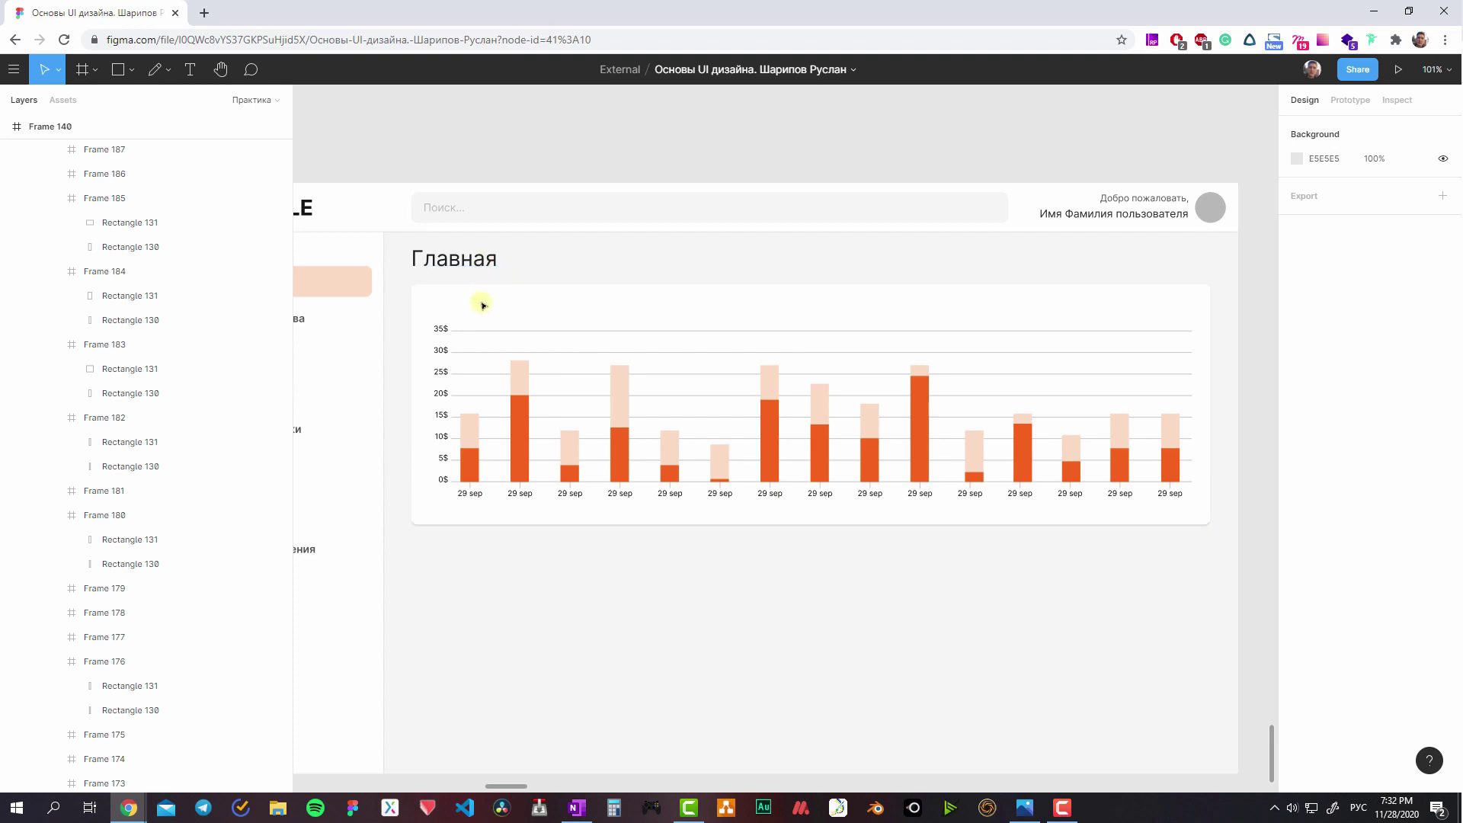
# - Hide the layout grids on the chart card
pyautogui.click(495, 338)
pyautogui.click(561, 412)
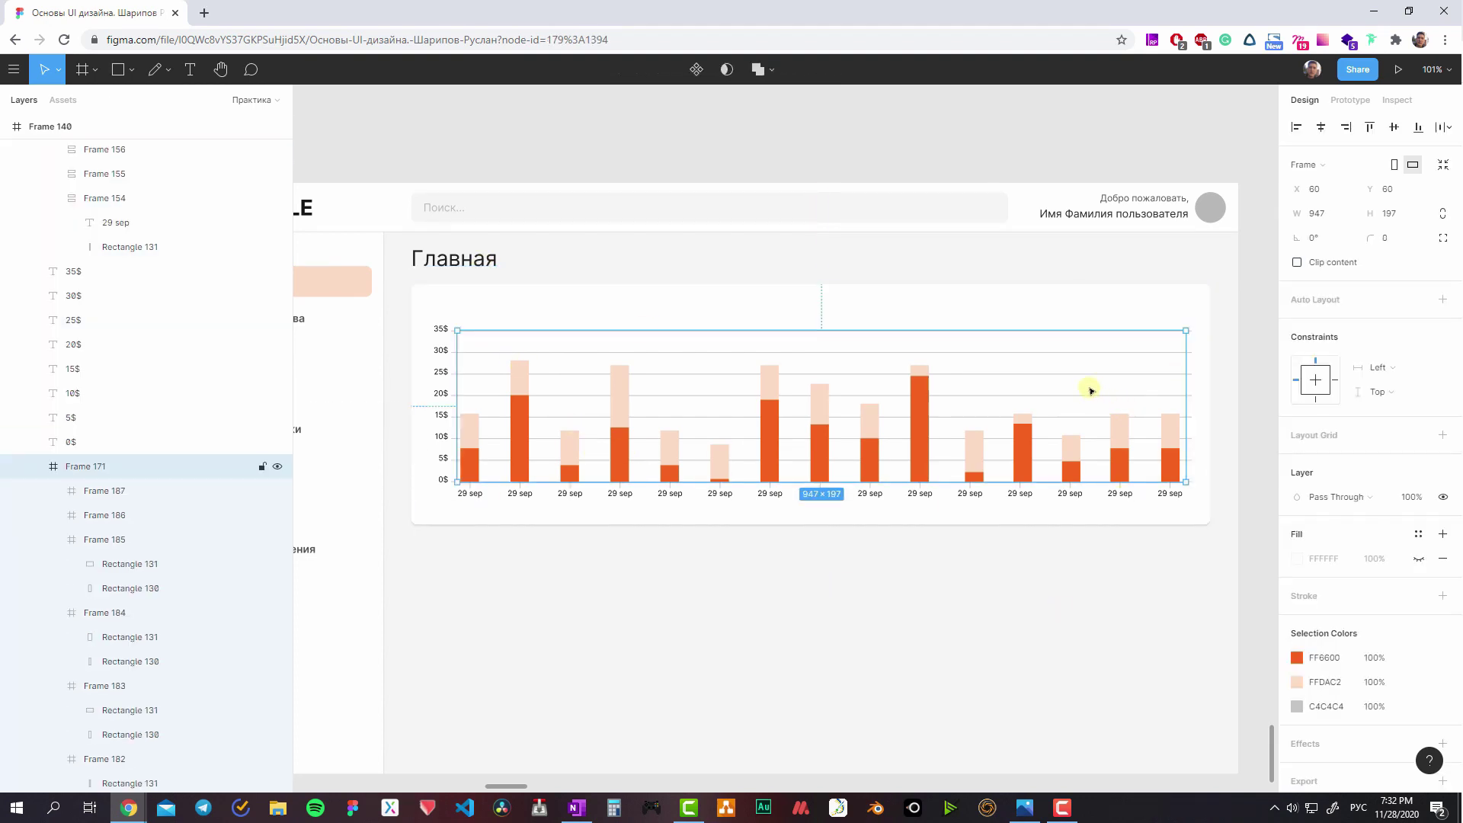
pyautogui.click(595, 560)
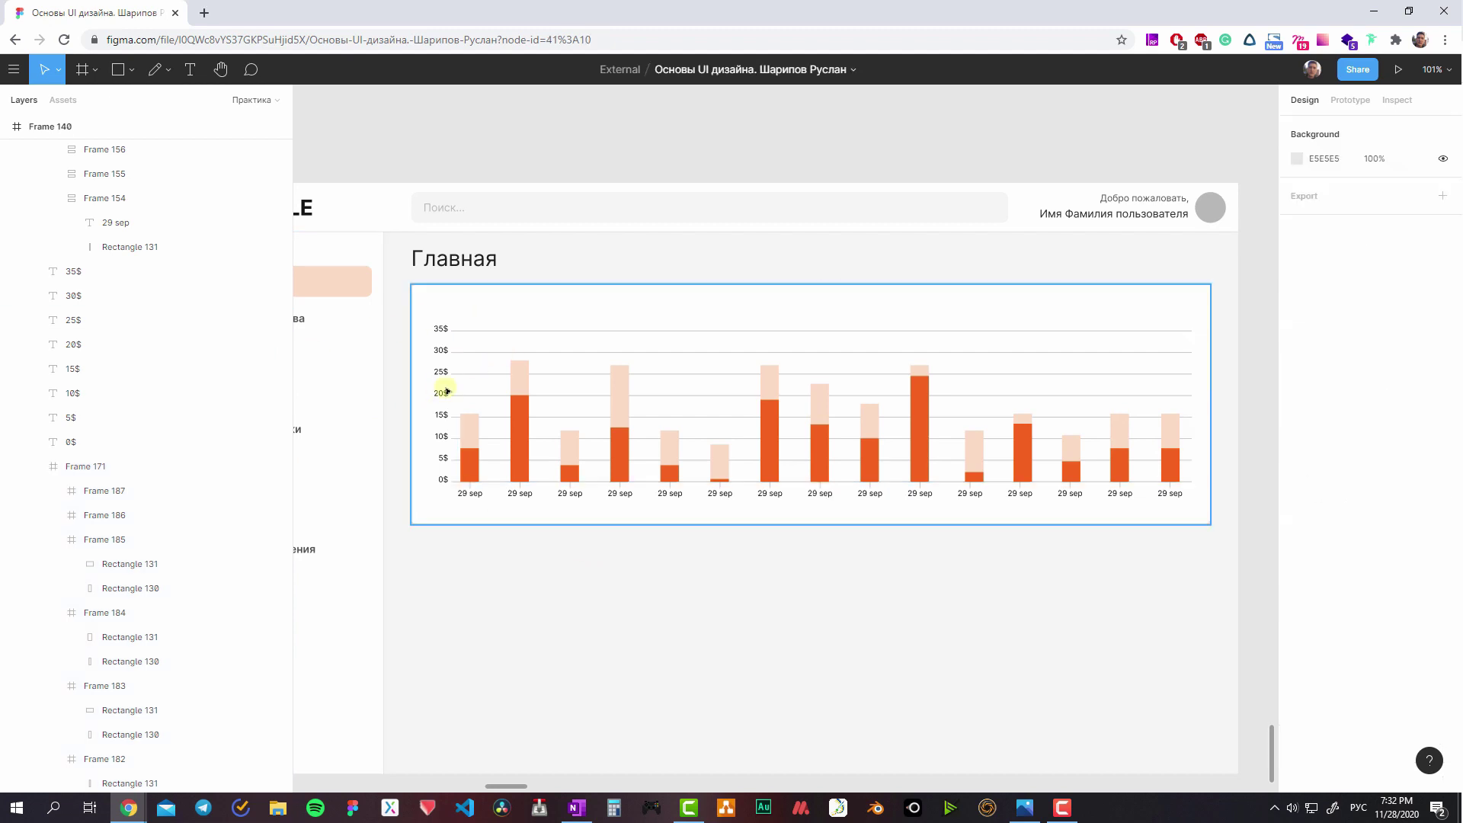
pyautogui.click(732, 514)
pyautogui.hotkey('ctrl', 'shift', '4')
pyautogui.hotkey('ctrl', 'shift', '4')
pyautogui.click(724, 556)
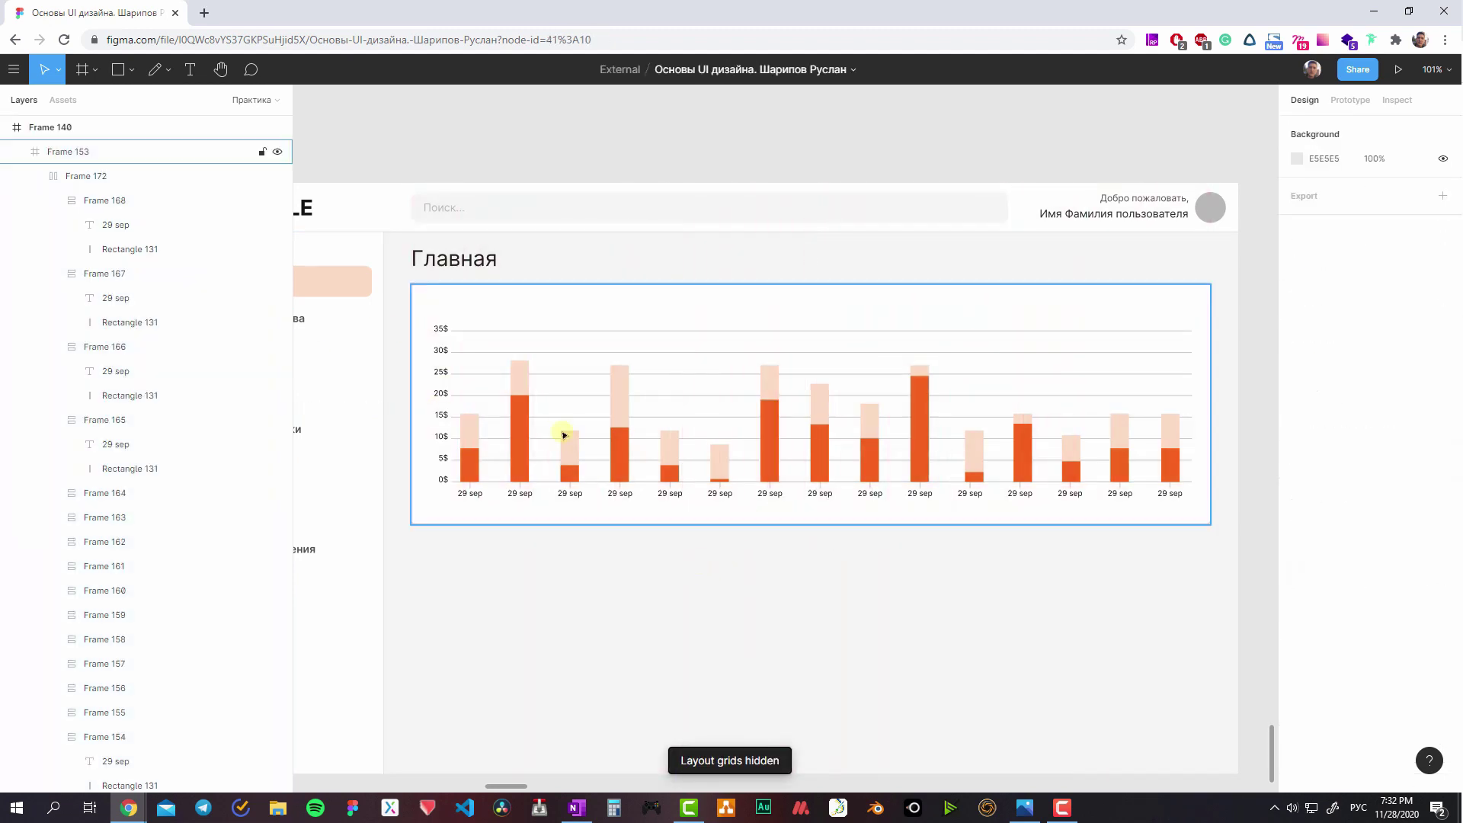
# - Paste a copy of the Главная title into the chart card's top-left, 16 px in
pyautogui.click(472, 259)
pyautogui.hotkey('ctrl', 'c')
pyautogui.click(499, 307)
pyautogui.hotkey('ctrl', 'v')
pyautogui.hotkey('alt', 'a')
pyautogui.hotkey('alt', 'w')
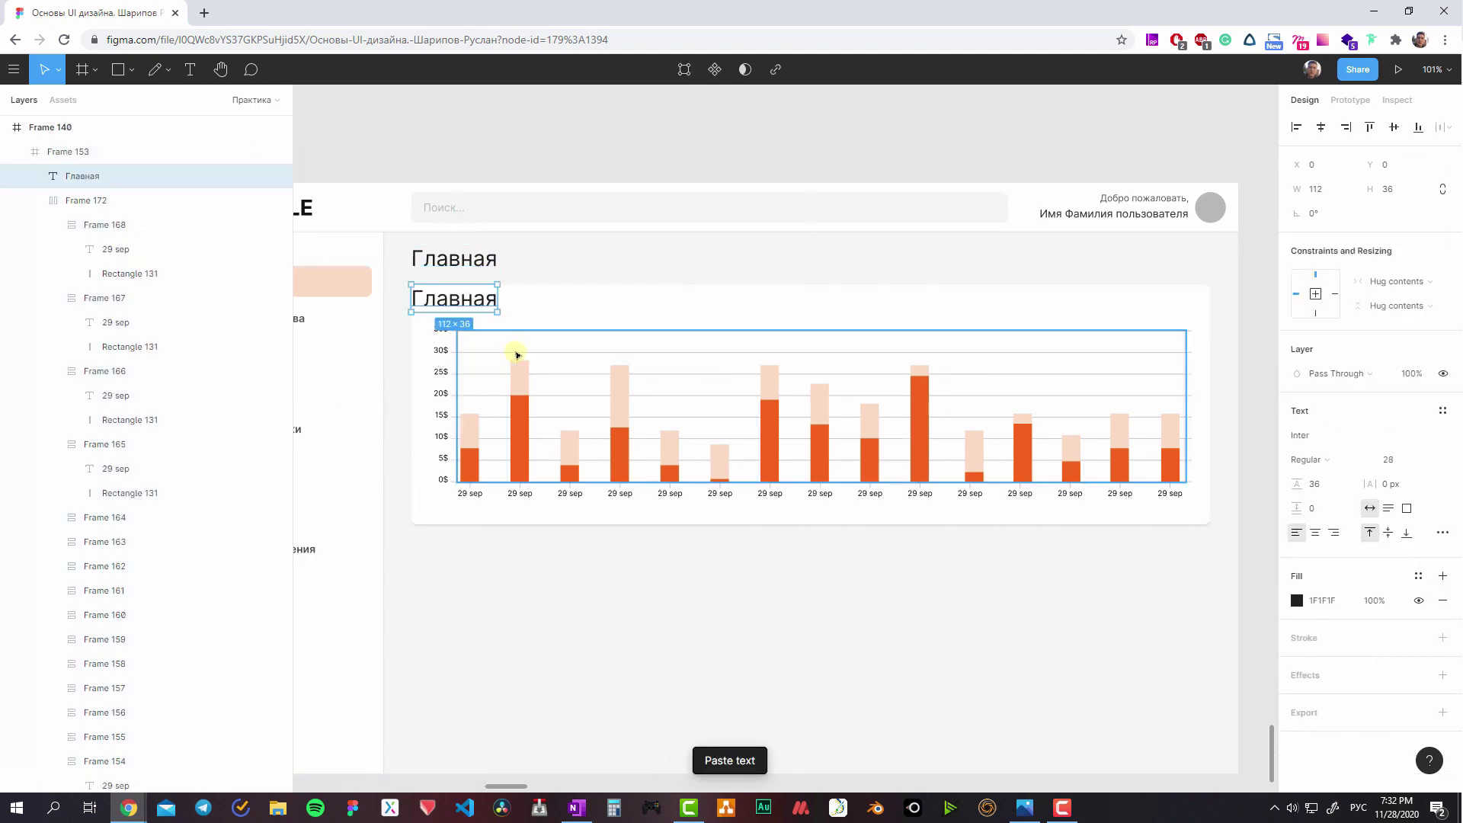
pyautogui.hotkey('shift', 'Right')
pyautogui.hotkey('shift', 'Right')
pyautogui.hscroll(-5, 531, 352)
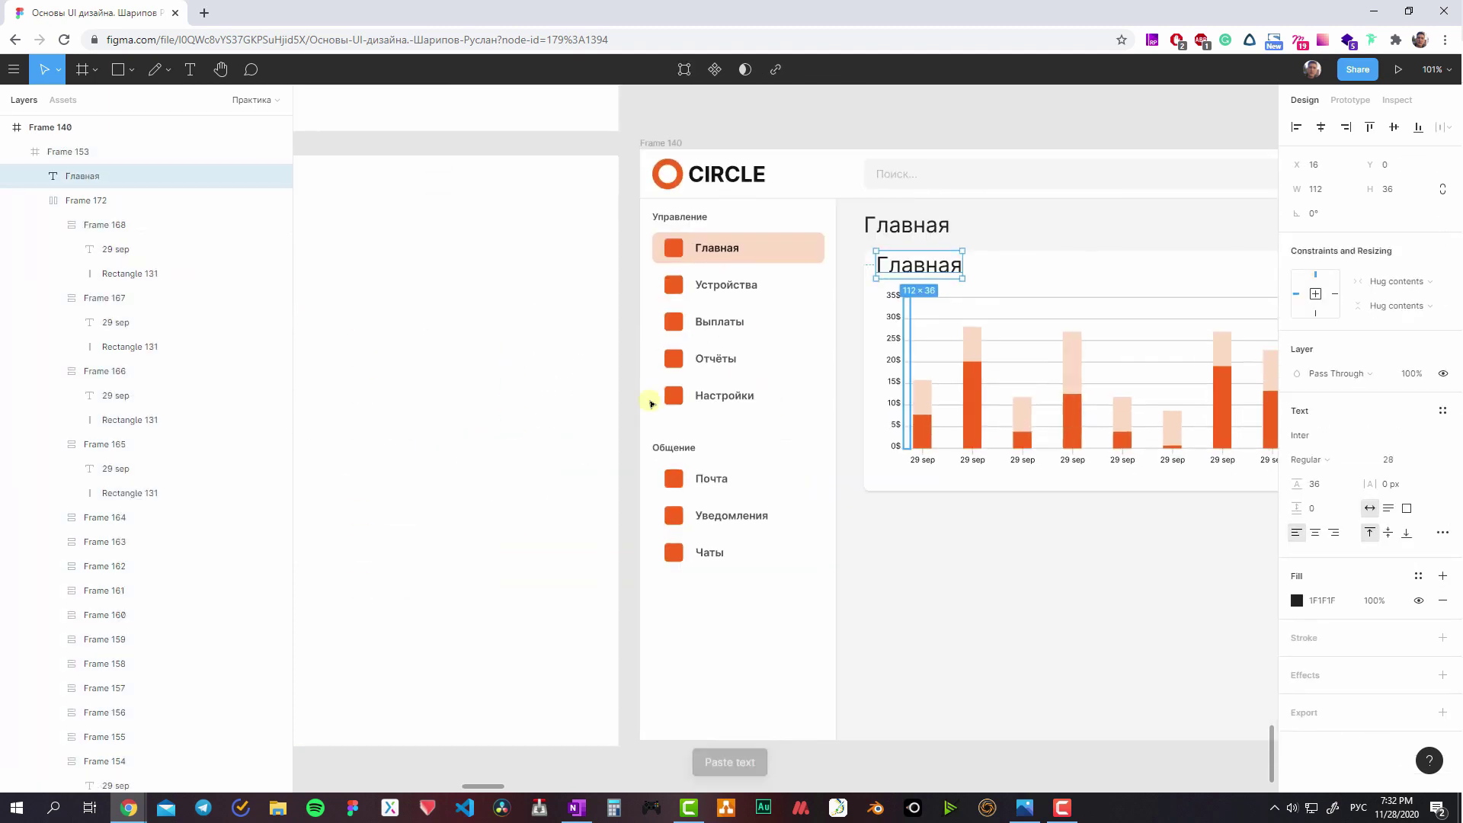
pyautogui.scroll(10, 653, 408)
pyautogui.hscroll(-2, 1044, 385)
pyautogui.hscroll(2, 669, 294)
pyautogui.scroll(3, 838, 343)
pyautogui.hscroll(-1, 838, 343)
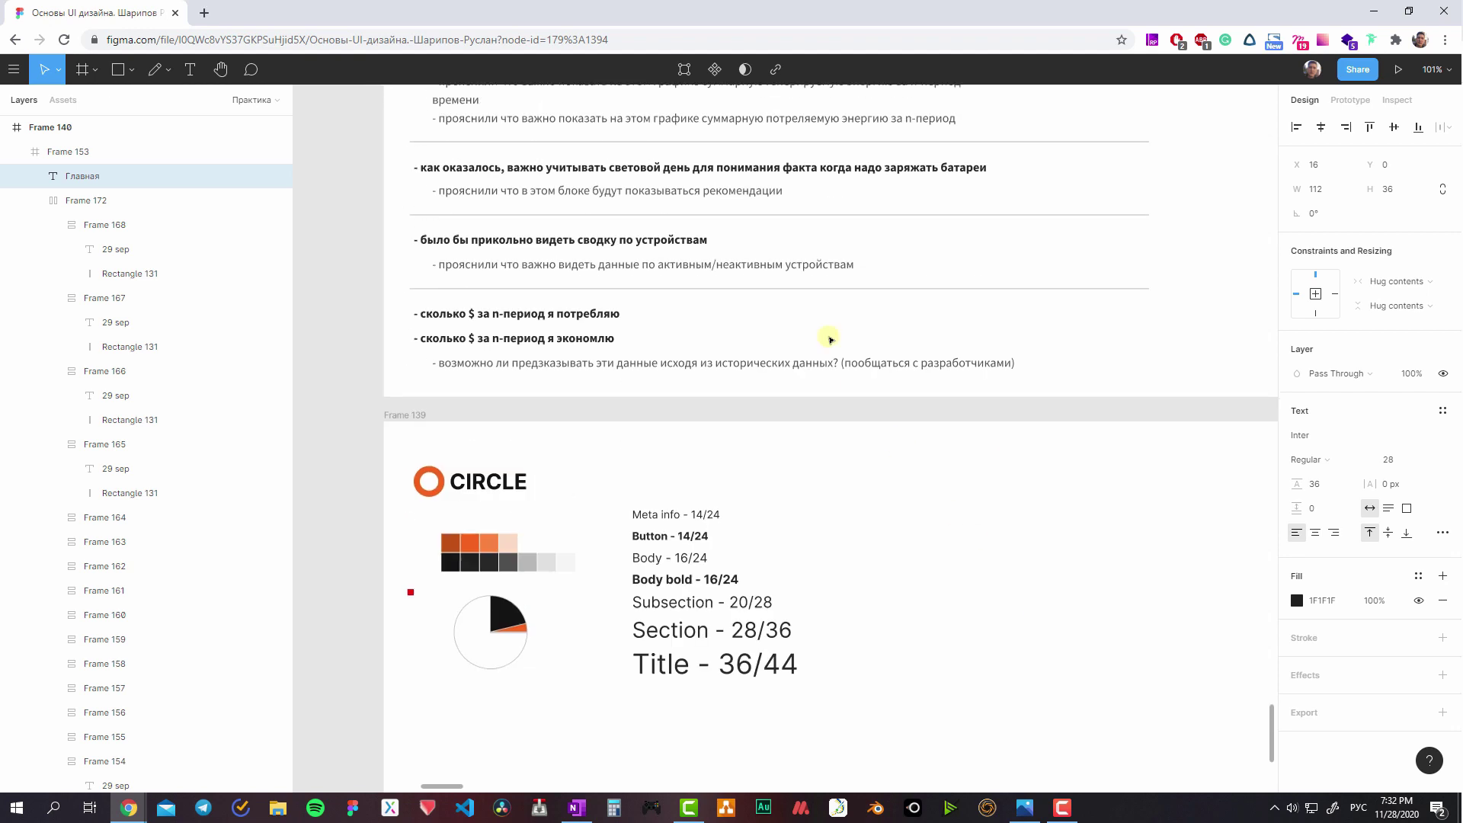
pyautogui.scroll(4, 899, 495)
pyautogui.hscroll(-2, 899, 495)
pyautogui.scroll(3, 943, 674)
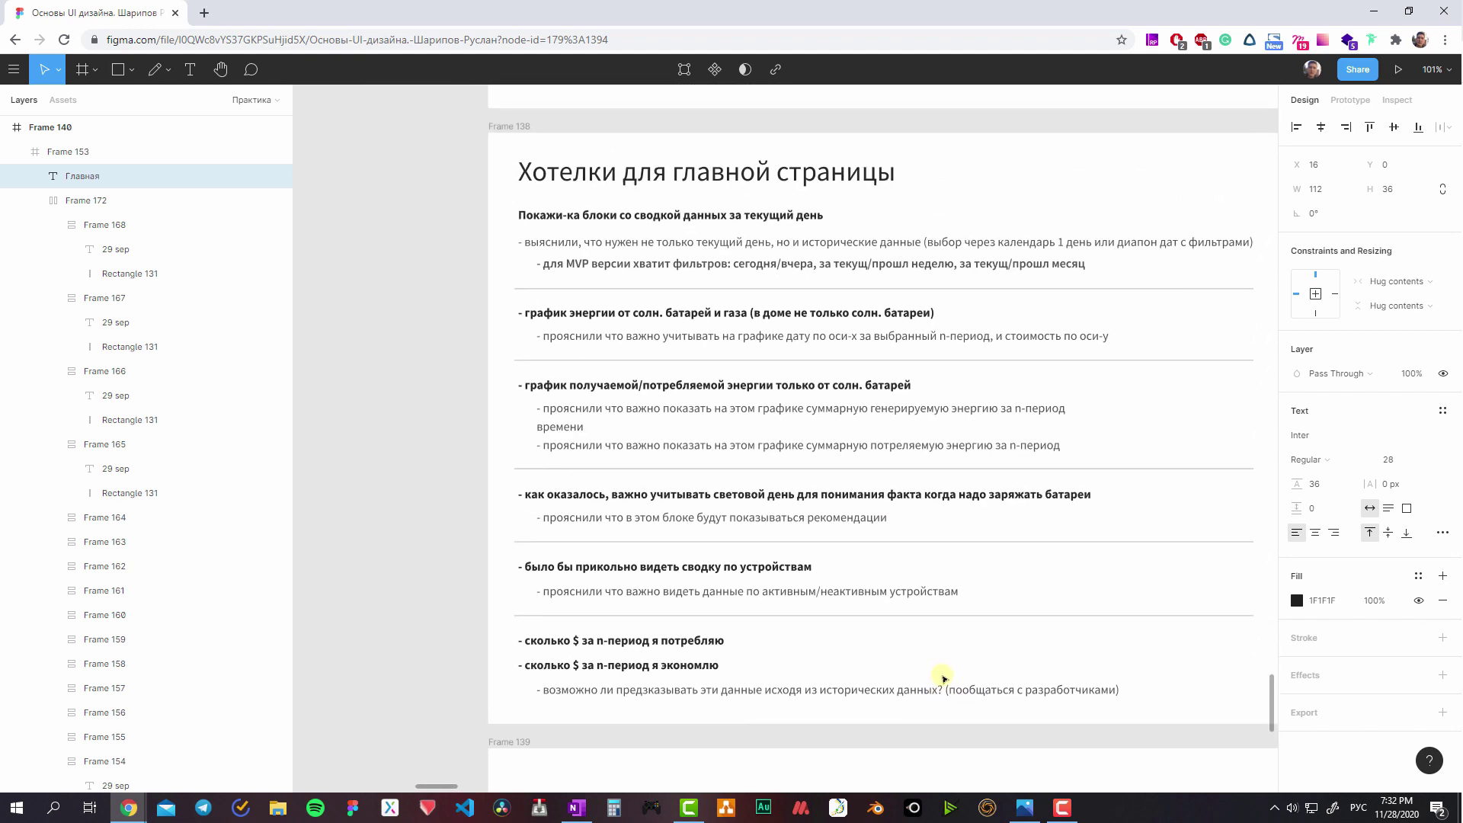
pyautogui.scroll(-3, 943, 671)
pyautogui.hscroll(2, 761, 534)
pyautogui.scroll(-3, 512, 370)
pyautogui.hscroll(2, 516, 422)
# - Change the heading to 'Солнечная энергия / газ' in Inter 14 Regular
pyautogui.doubleClick(514, 416)
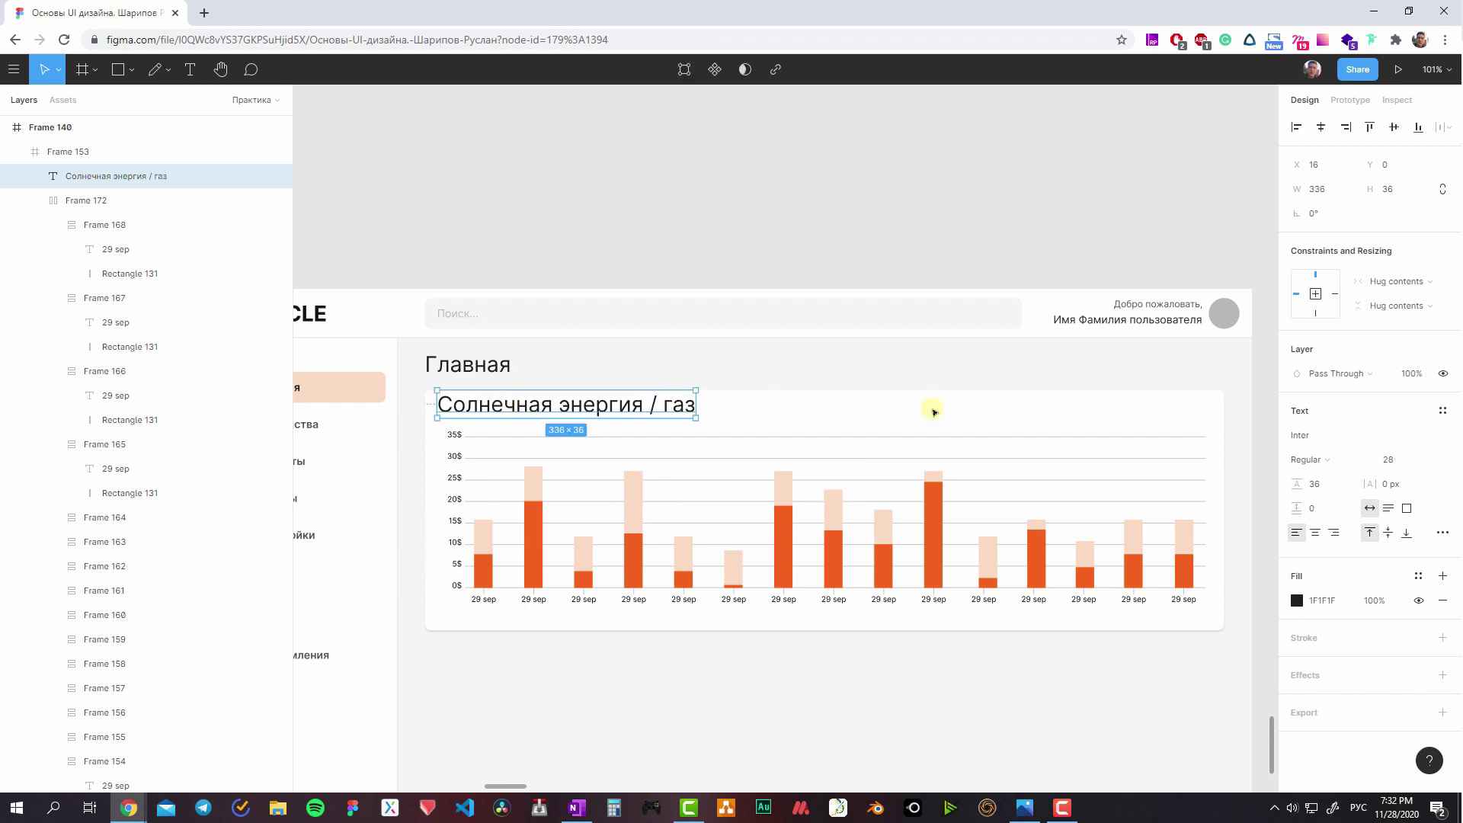
pyautogui.hscroll(-10, 774, 457)
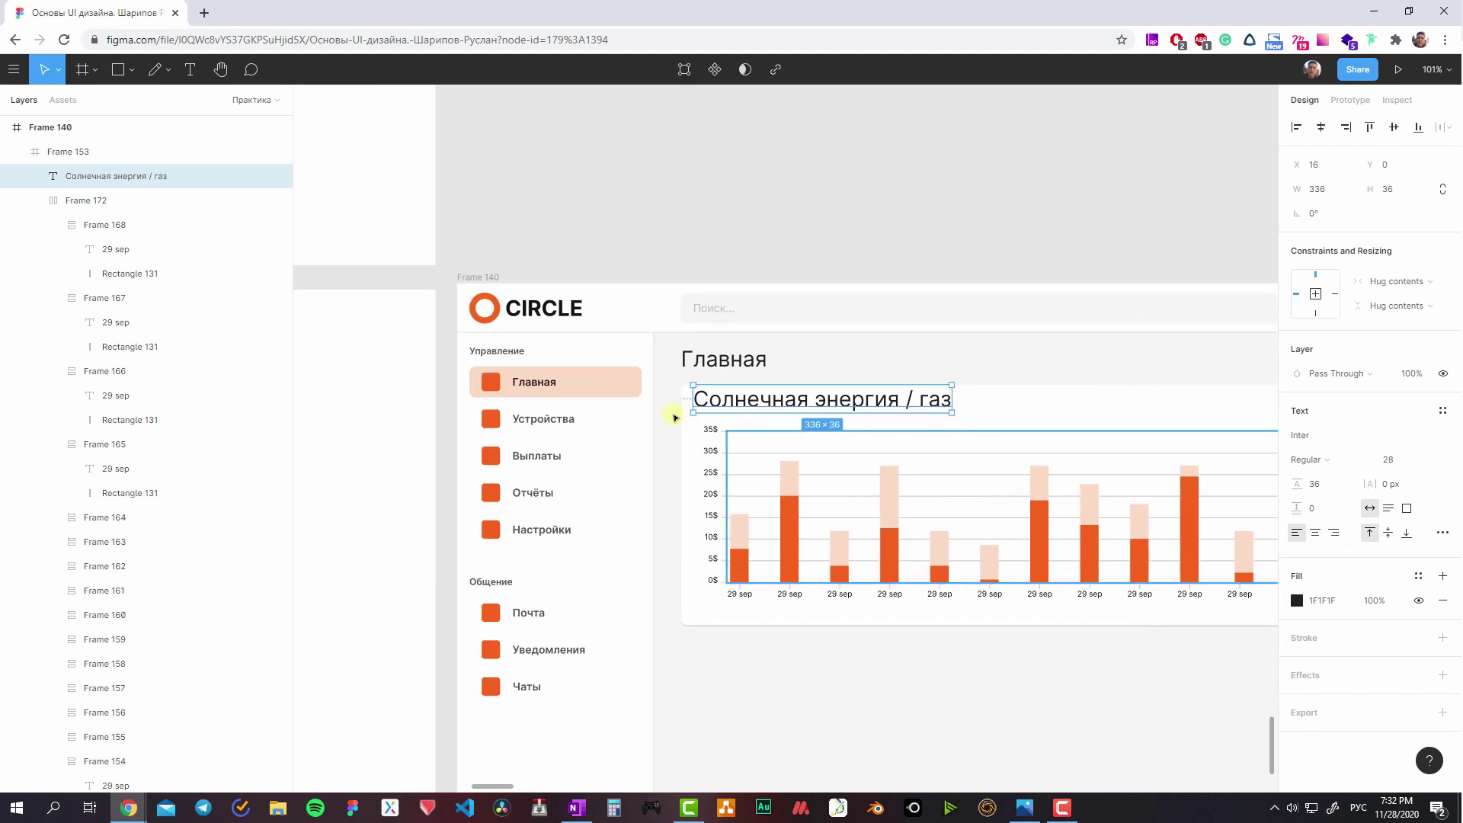
pyautogui.hscroll(-5, 738, 340)
pyautogui.click(778, 334)
pyautogui.click(952, 343)
pyautogui.hotkey('ctrl', 'z')
pyautogui.hscroll(5, 862, 406)
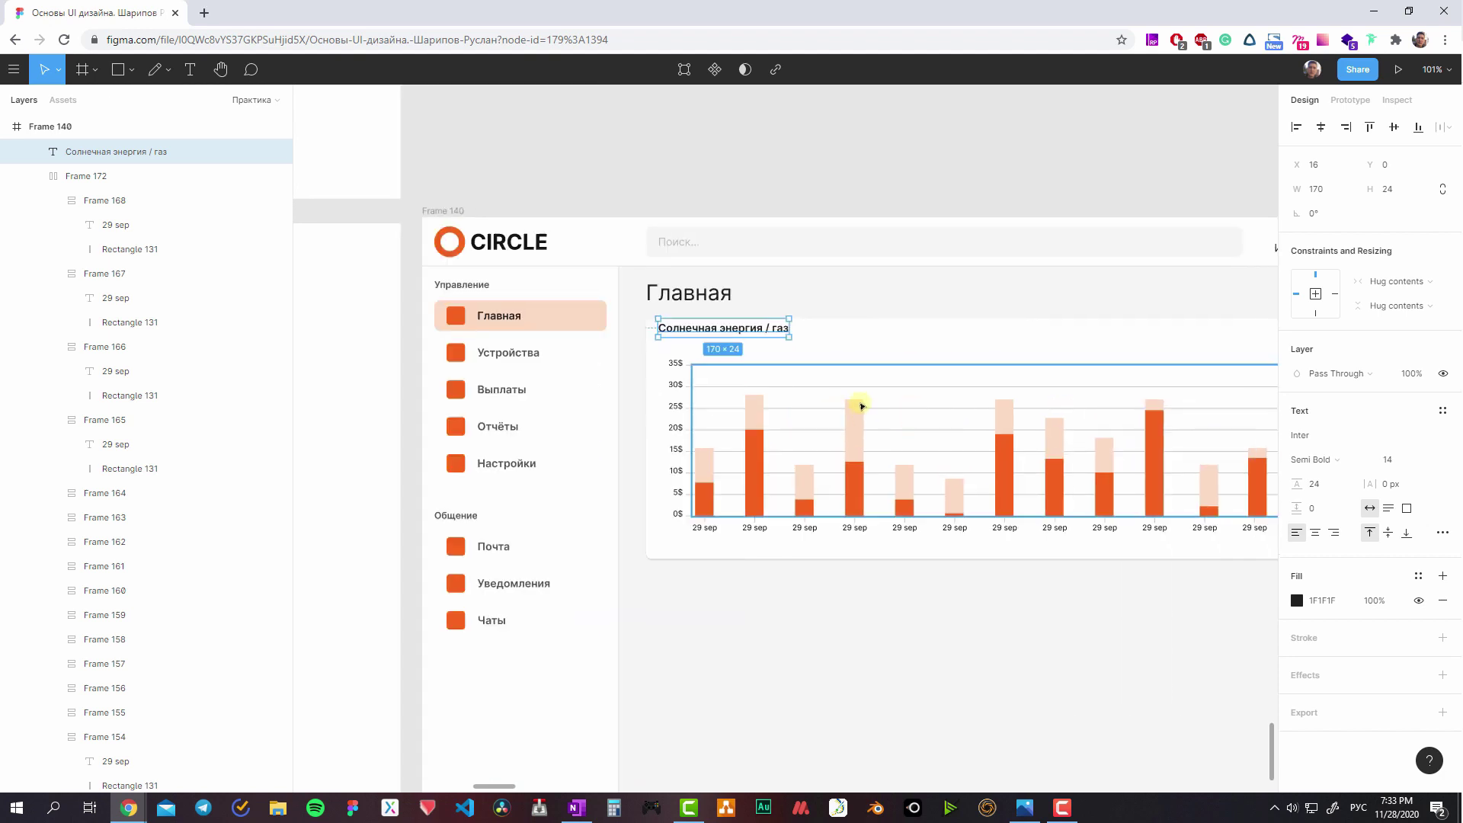
pyautogui.click(1311, 460)
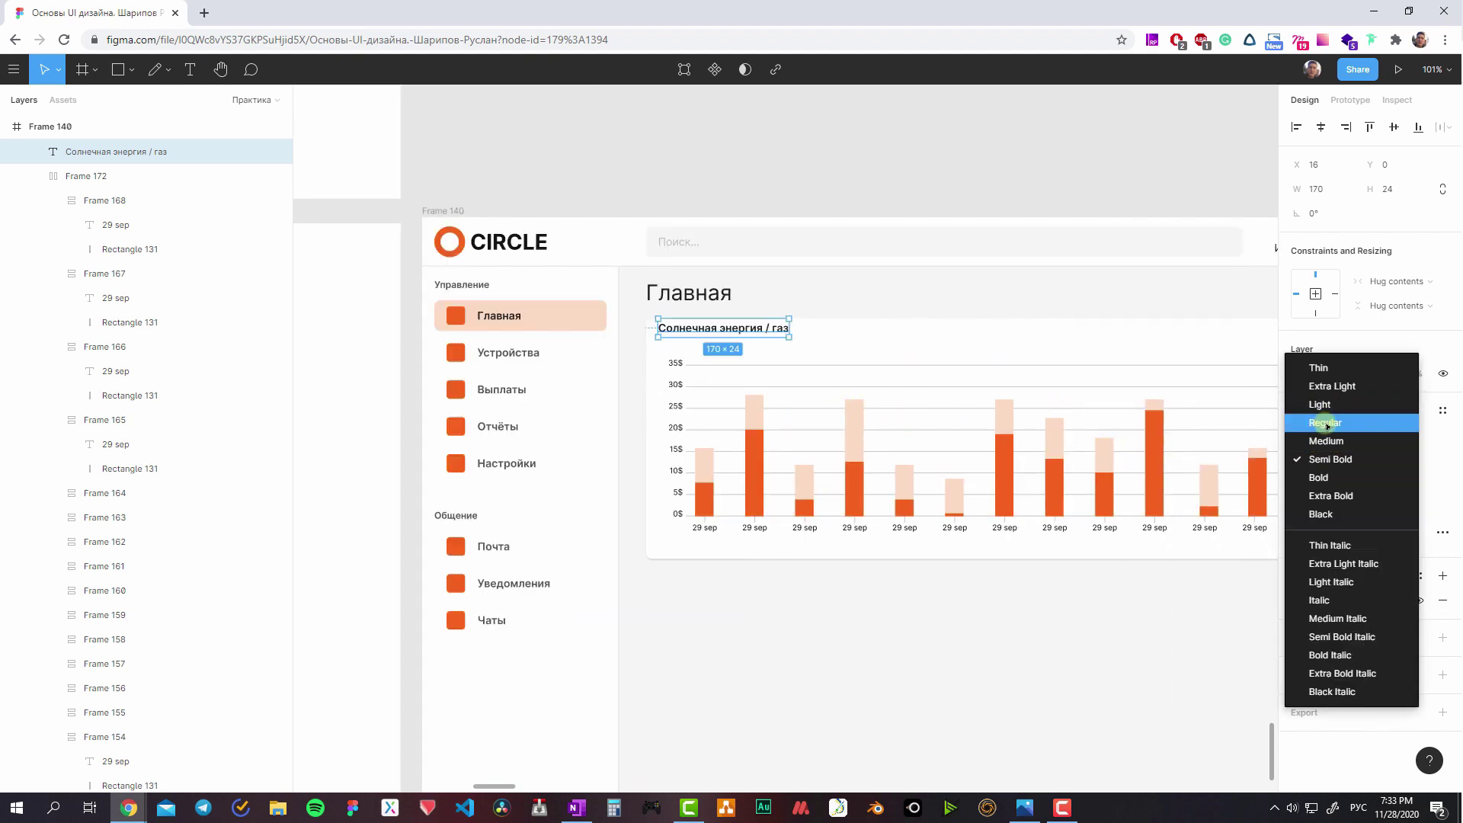
pyautogui.click(1318, 421)
# - Nudge the heading to X24 Y16 inside the card
pyautogui.hotkey('shift', 'Right')
pyautogui.hotkey('shift', 'Down')
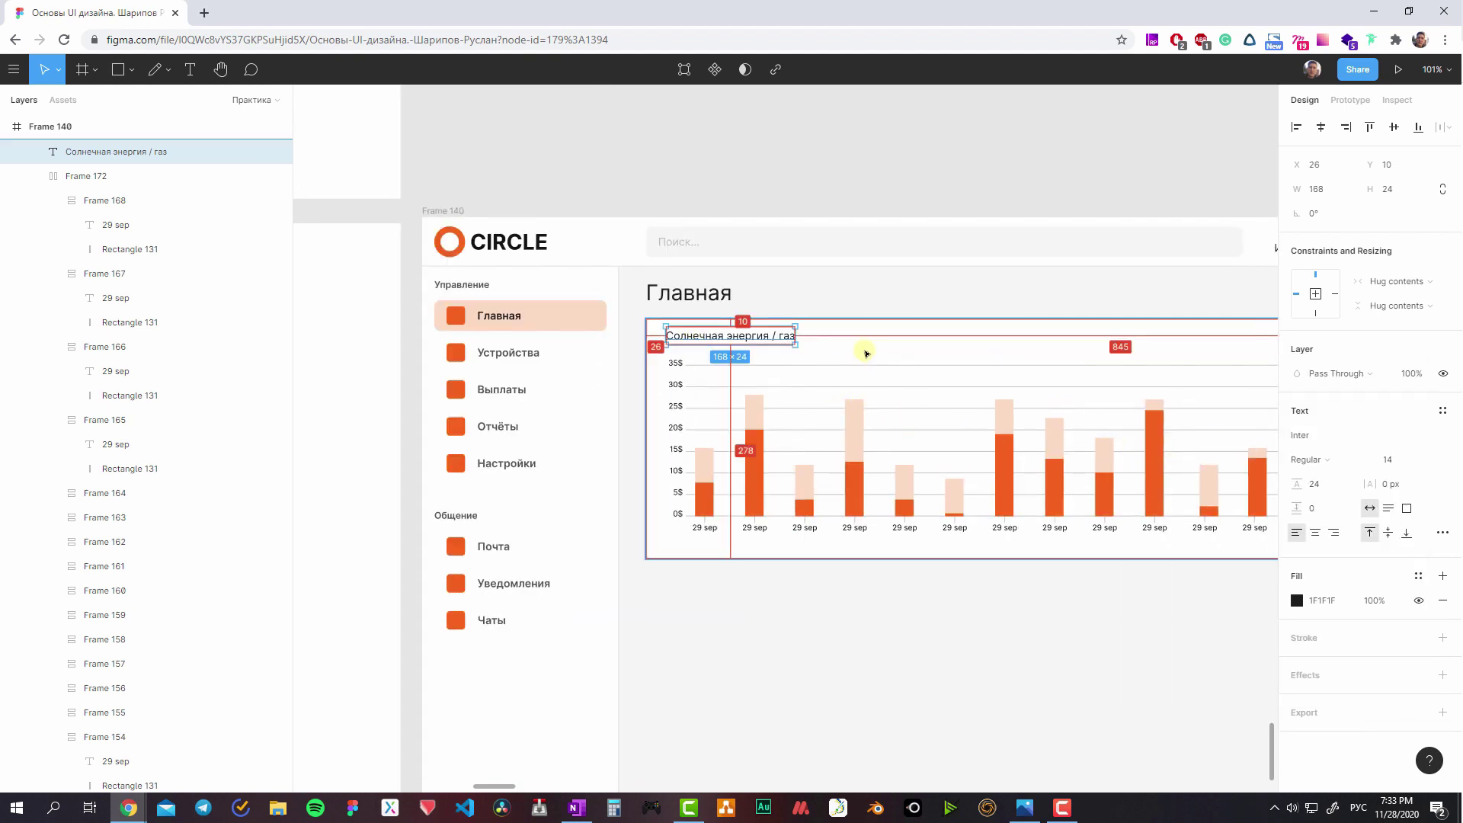
pyautogui.press('Left')
pyautogui.press('Left')
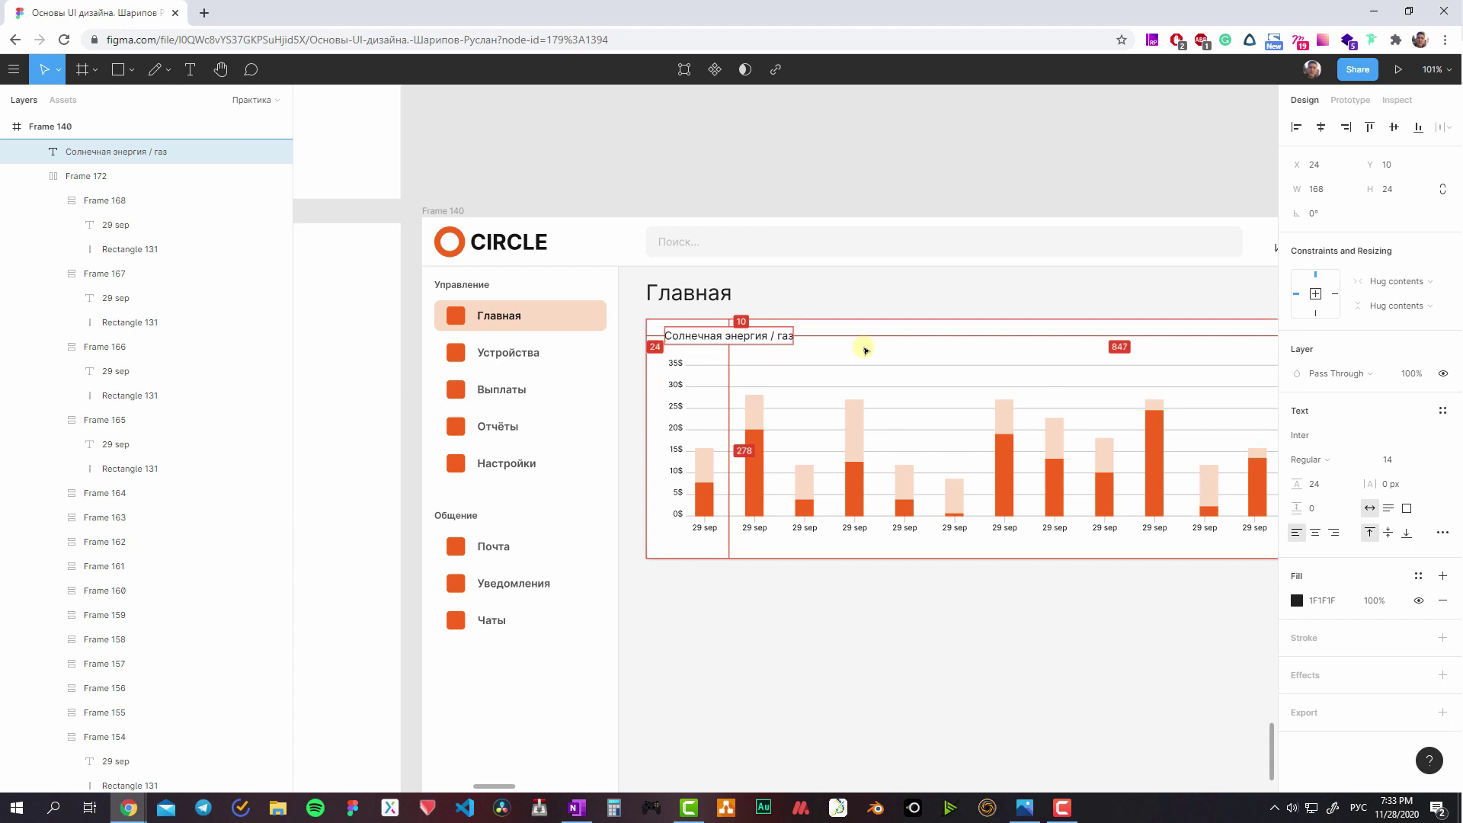
pyautogui.press('Down')
pyautogui.press('Down')
pyautogui.press('Down')
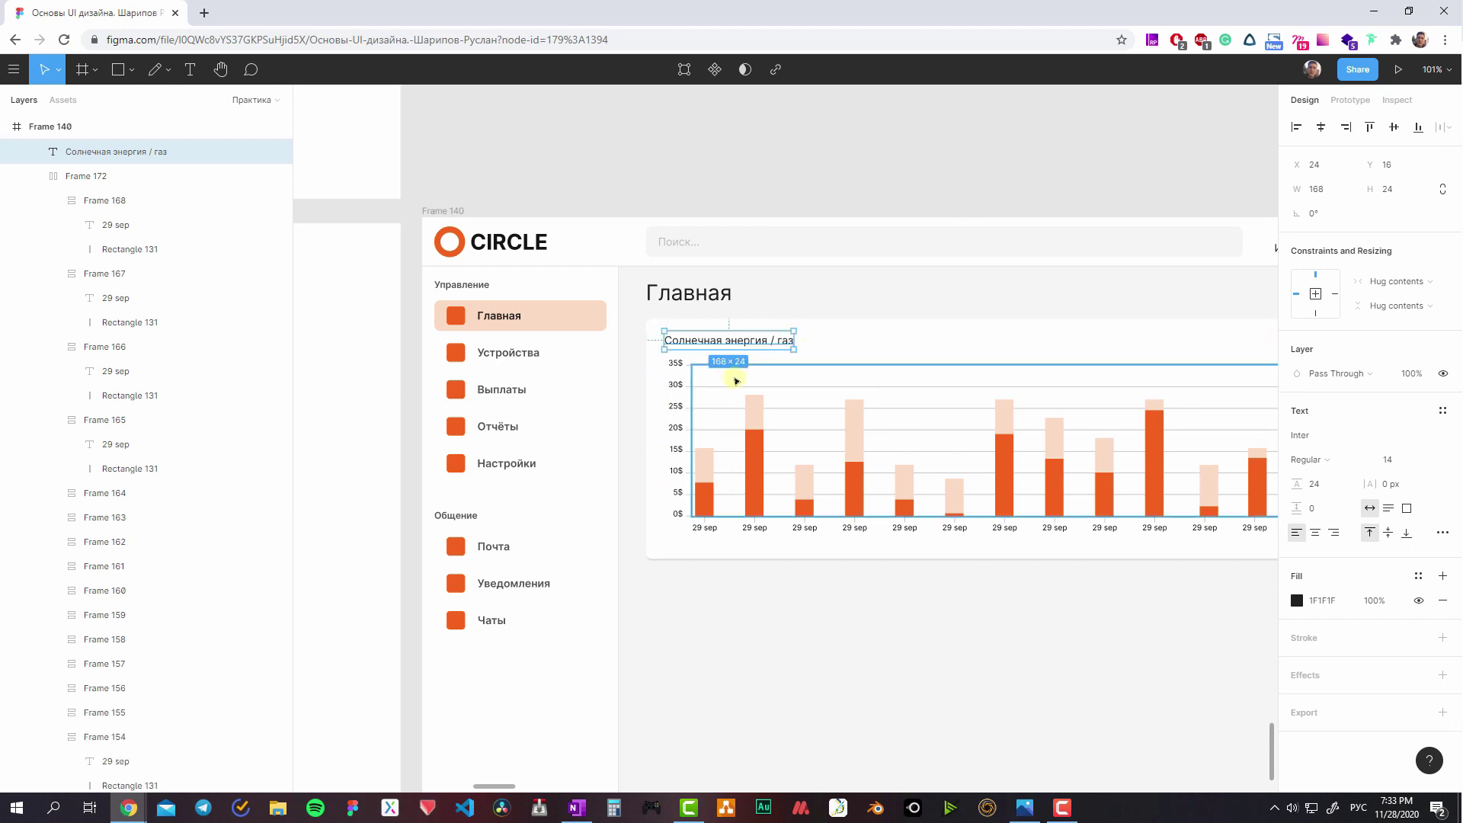
pyautogui.click(675, 364)
pyautogui.scroll(2, 672, 381)
# - Wrap the axis labels 35$ to 0$ in a Shift+A auto-layout column, then add Frame 172
pyautogui.scroll(3, 672, 381)
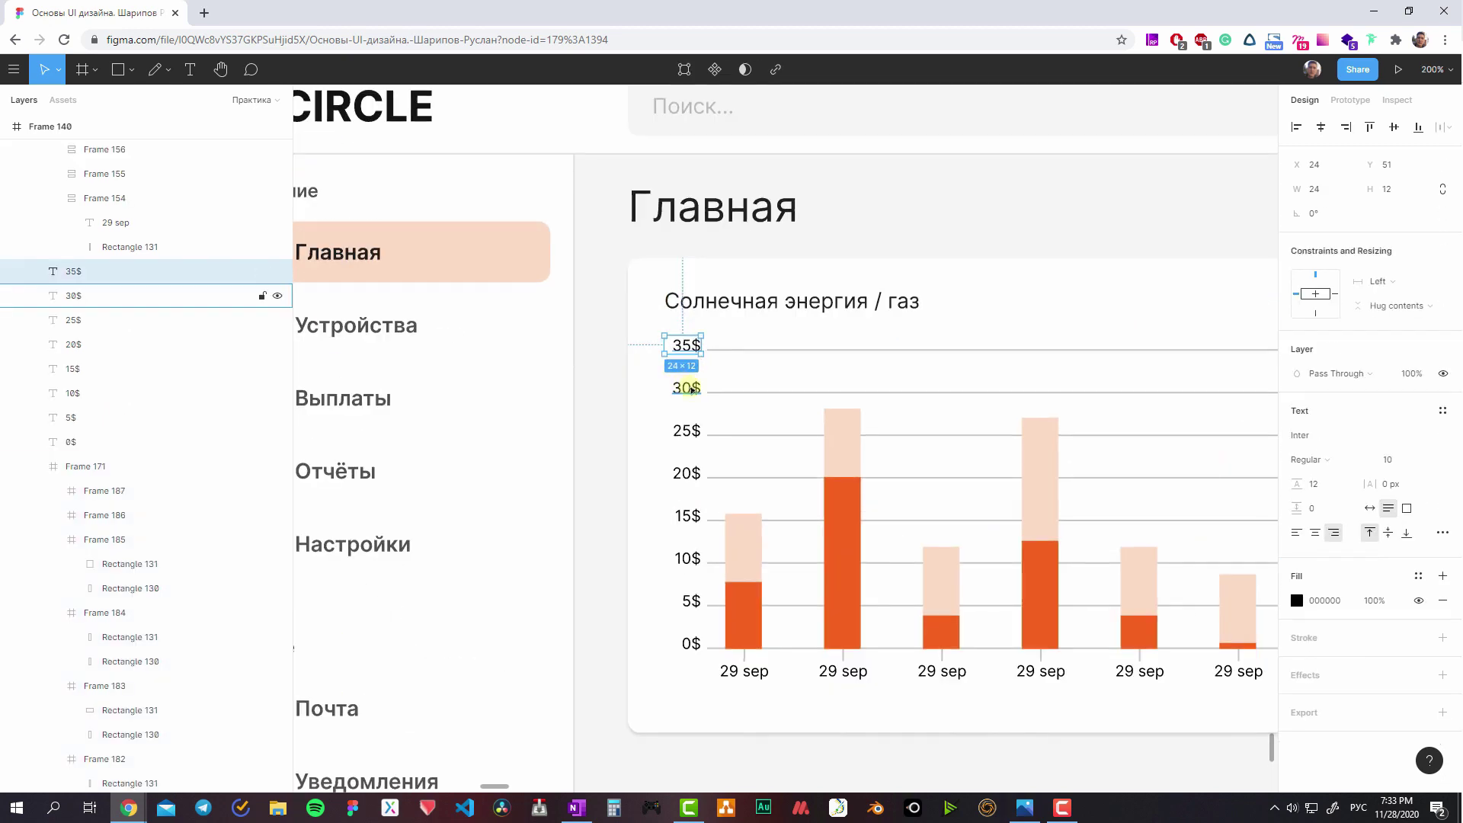
pyautogui.keyDown('shift'); pyautogui.click(685, 388); pyautogui.keyUp('shift')
pyautogui.keyDown('shift'); pyautogui.click(684, 430); pyautogui.keyUp('shift')
pyautogui.keyDown('shift'); pyautogui.click(686, 473); pyautogui.keyUp('shift')
pyautogui.keyDown('shift'); pyautogui.click(688, 516); pyautogui.keyUp('shift')
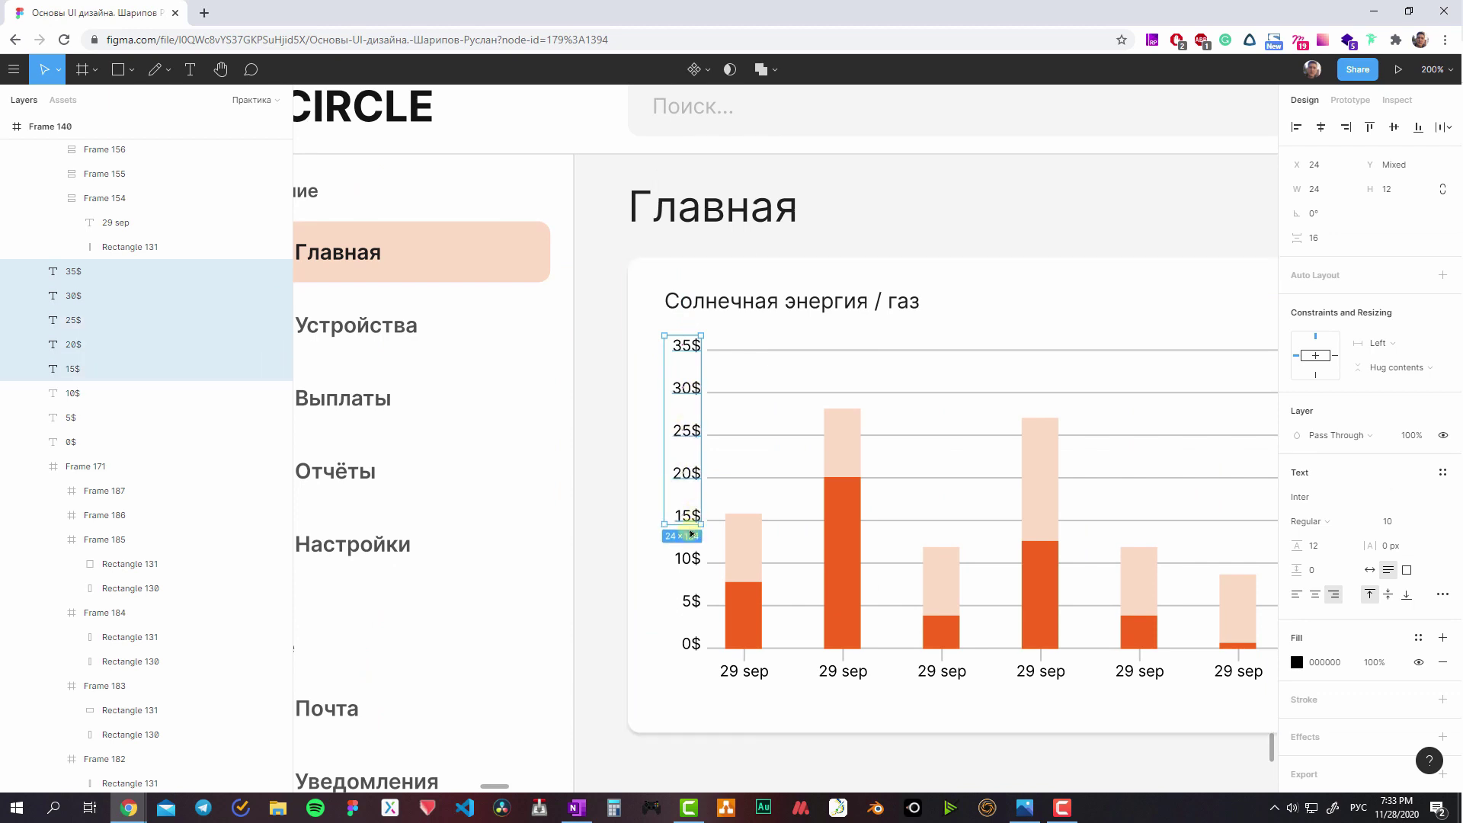
pyautogui.keyDown('shift'); pyautogui.click(688, 558); pyautogui.keyUp('shift')
pyautogui.keyDown('shift'); pyautogui.click(691, 601); pyautogui.keyUp('shift')
pyautogui.keyDown('shift'); pyautogui.click(691, 644); pyautogui.keyUp('shift')
pyautogui.scroll(-3, 864, 634)
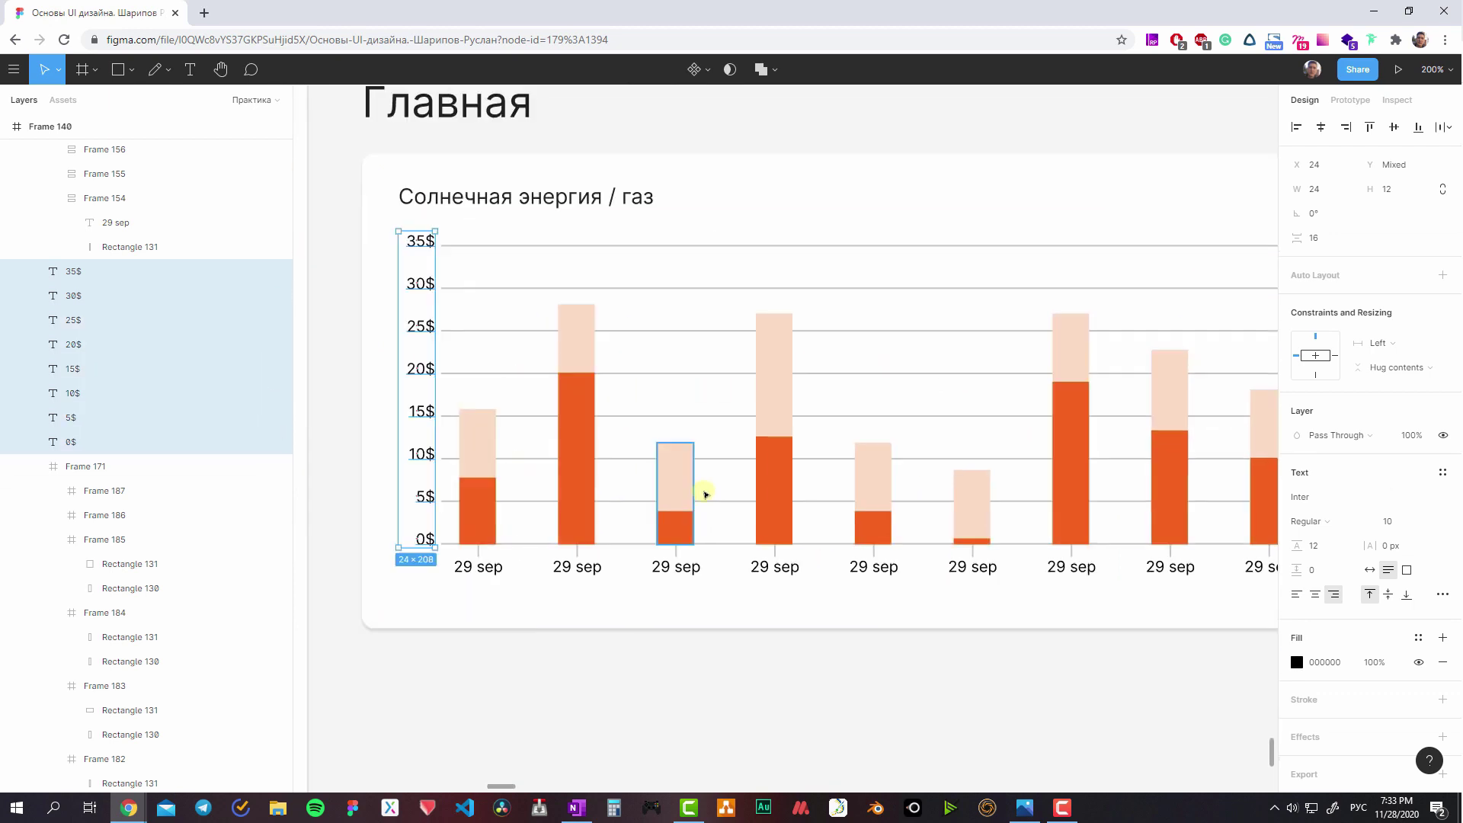
pyautogui.scroll(-3, 702, 491)
pyautogui.hotkey('shift', 'a')
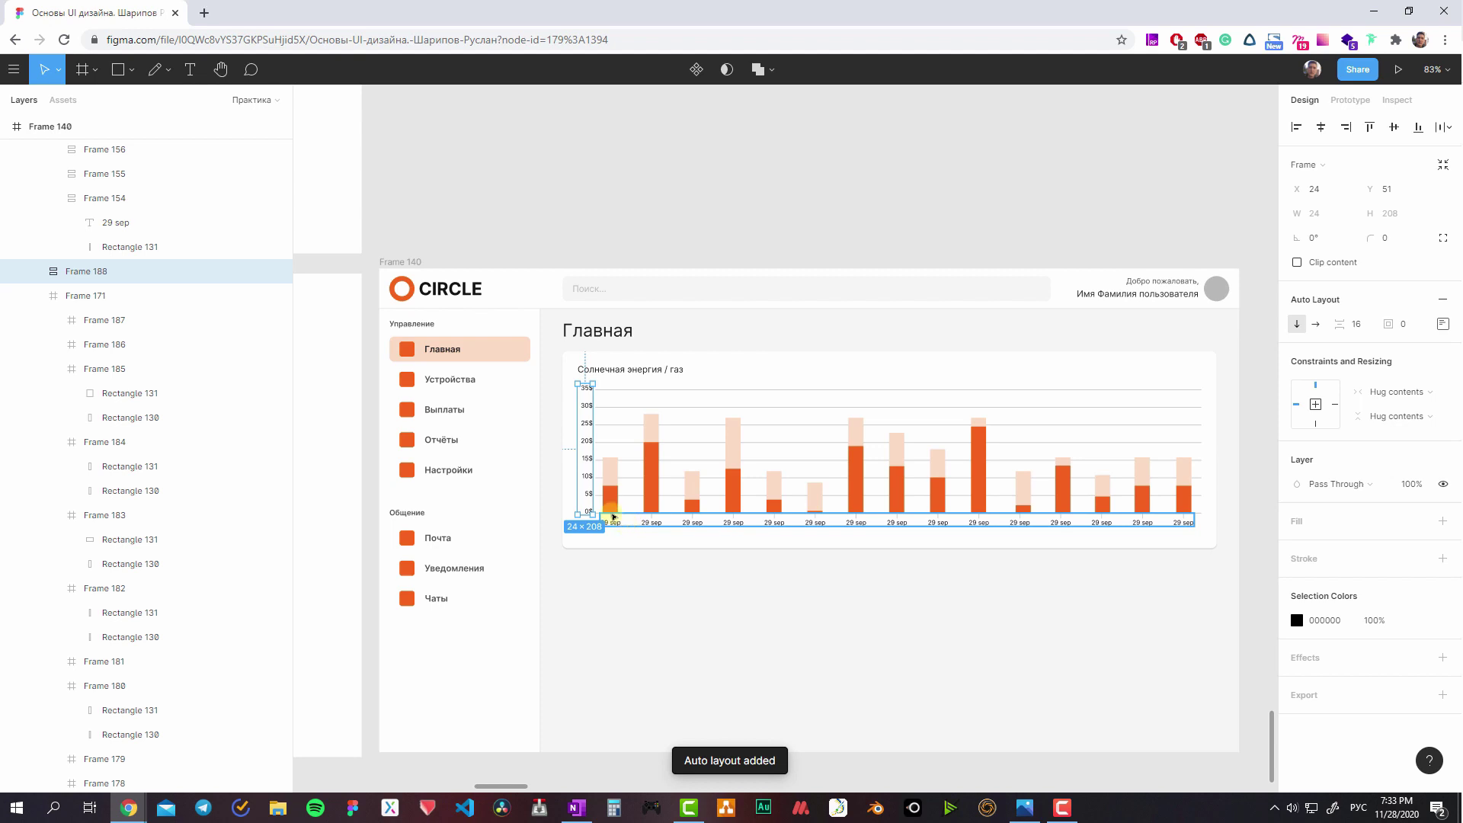
pyautogui.keyDown('shift'); pyautogui.click(652, 513); pyautogui.keyUp('shift')
pyautogui.hscroll(-3, 930, 572)
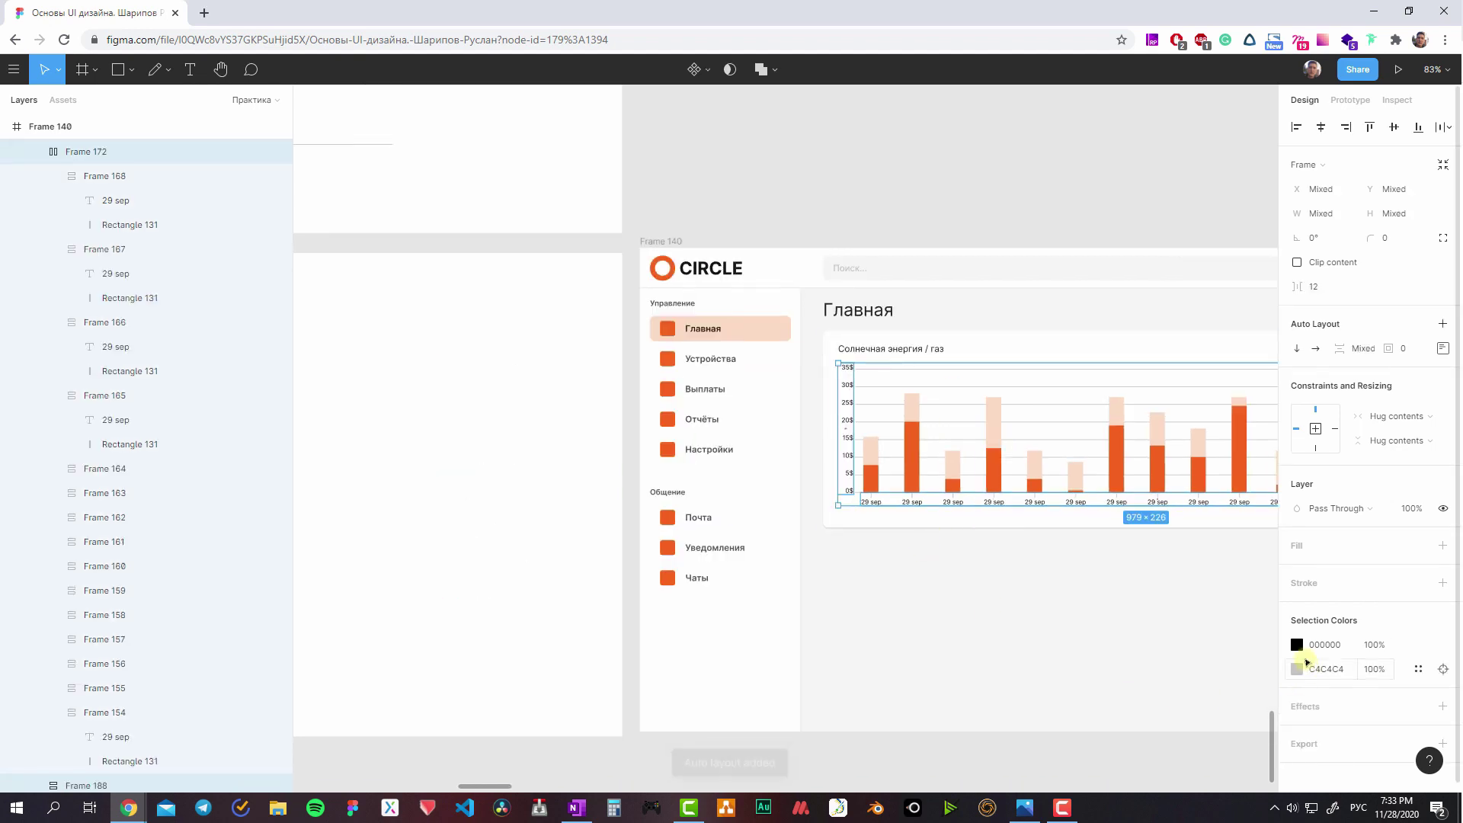
pyautogui.hscroll(-3, 838, 518)
# - Change the chart's gray selection colour to E0E0E0 with the eyedropper
pyautogui.hscroll(-7, 838, 518)
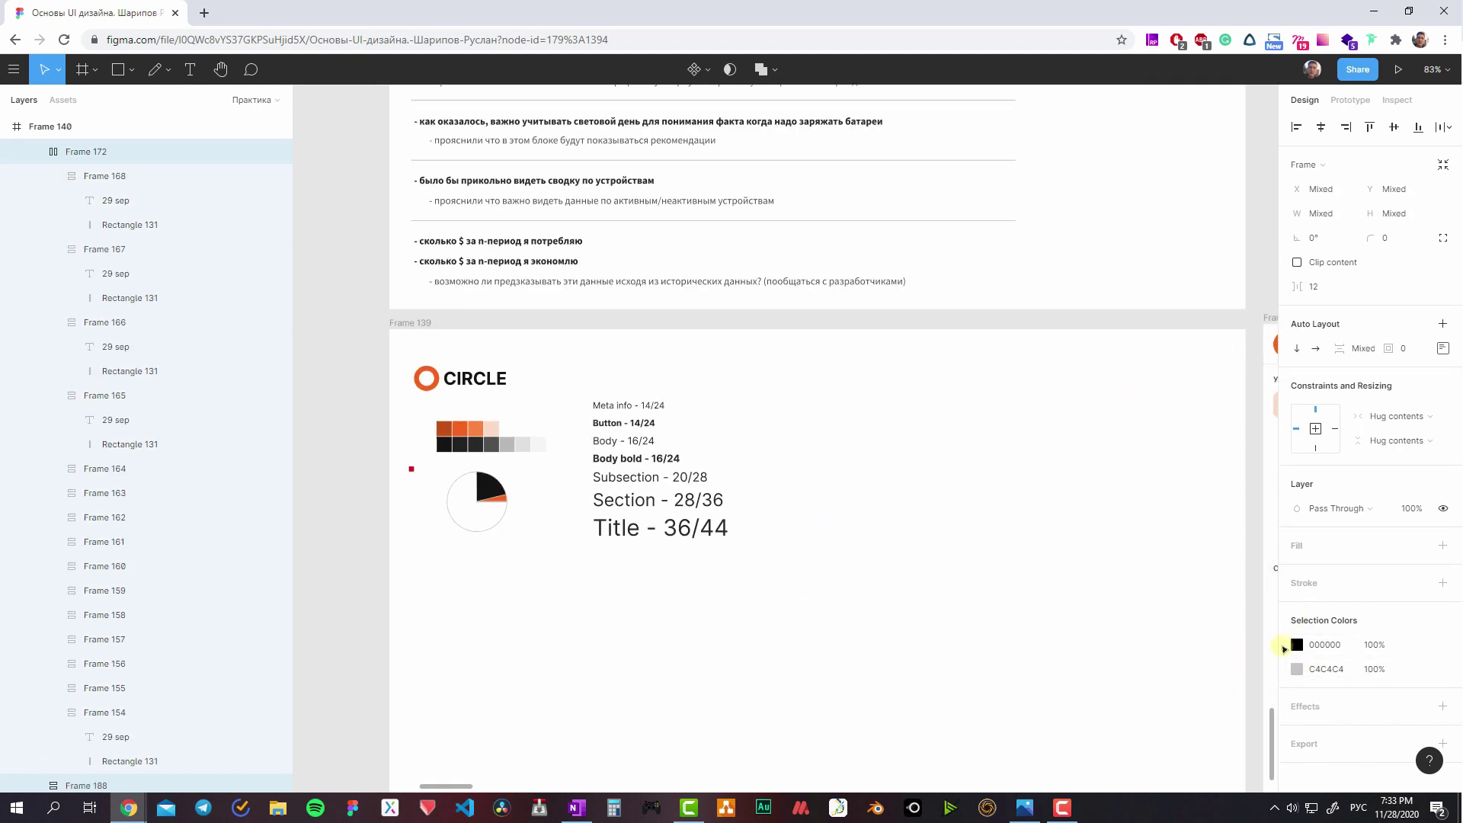
pyautogui.click(1296, 669)
pyautogui.click(1117, 622)
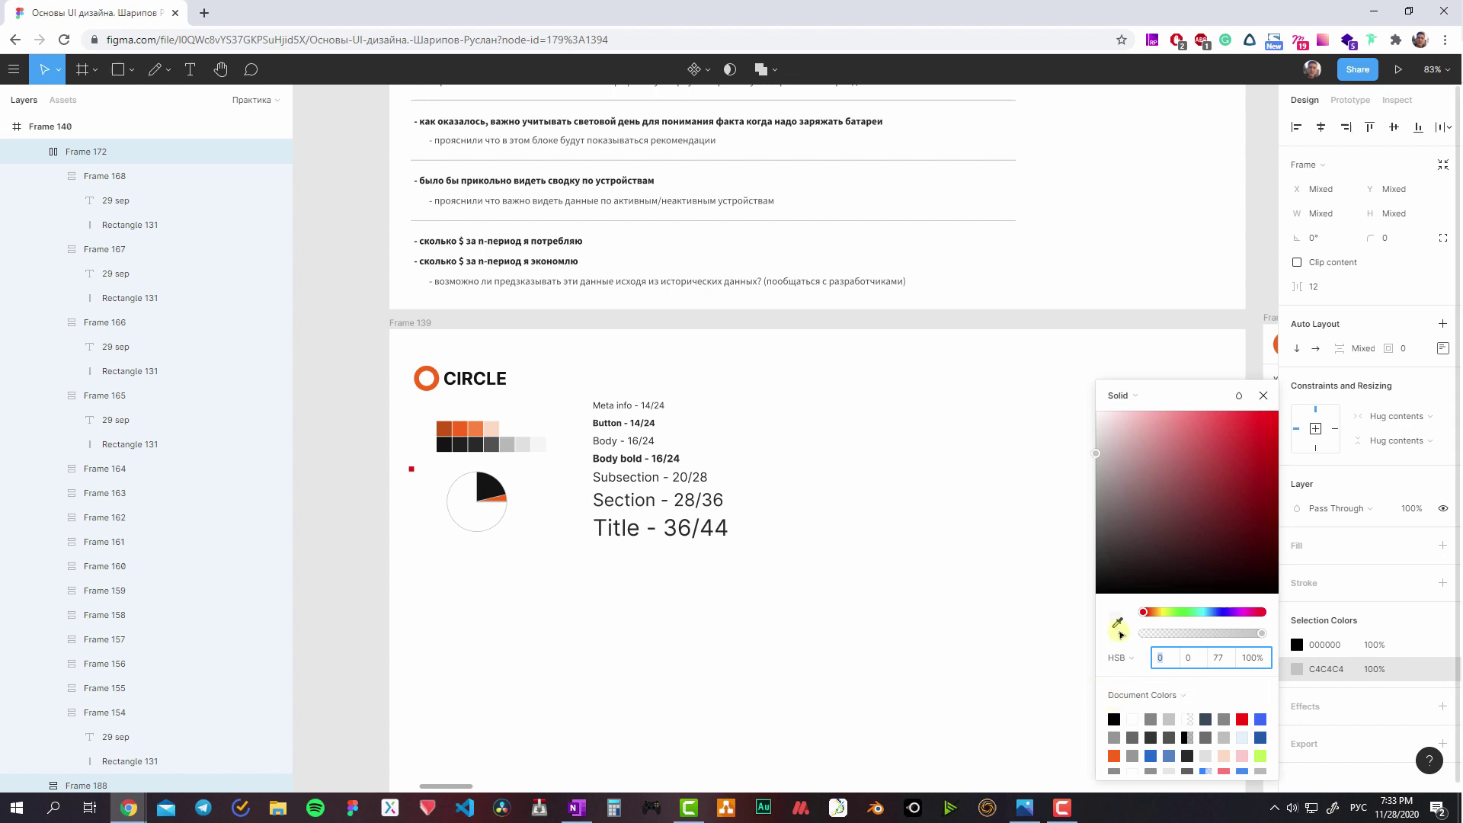
pyautogui.click(508, 447)
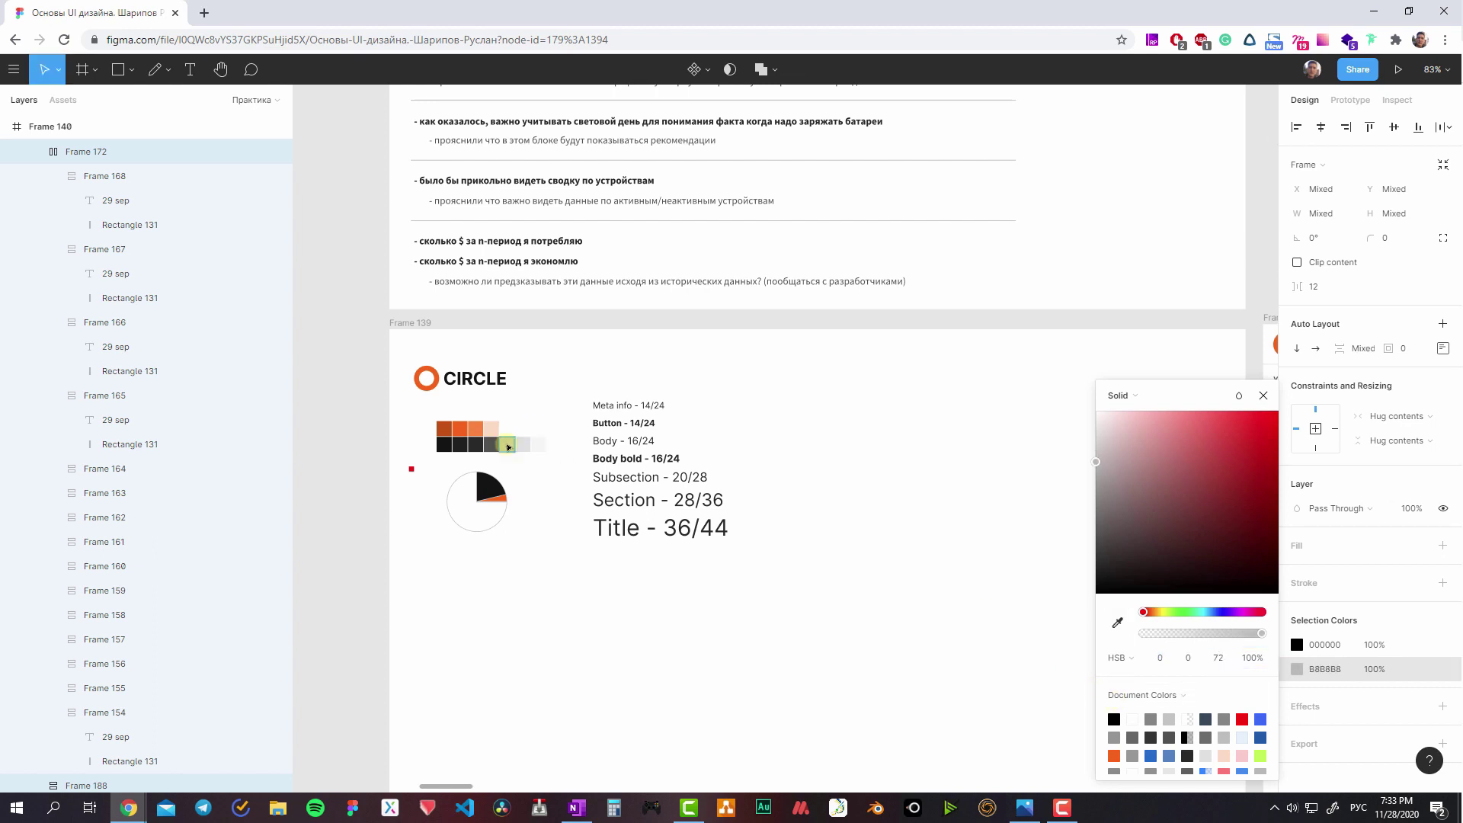
pyautogui.scroll(-10, 512, 447)
pyautogui.keyDown('ctrl'); pyautogui.scroll(3, 754, 509); pyautogui.keyUp('ctrl')
pyautogui.keyDown('ctrl'); pyautogui.scroll(3, 754, 473); pyautogui.keyUp('ctrl')
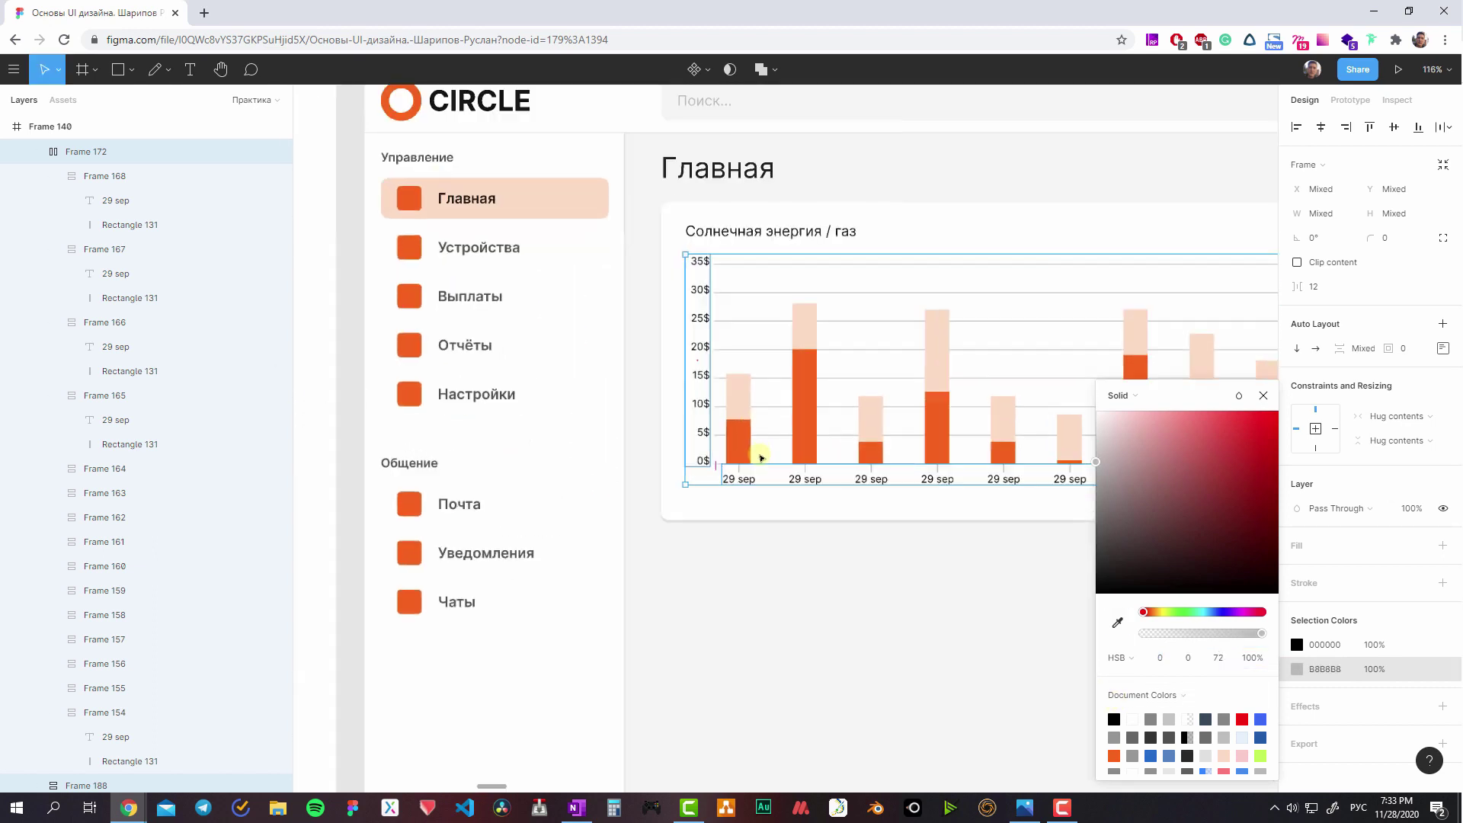
pyautogui.keyDown('ctrl'); pyautogui.scroll(-5, 762, 467); pyautogui.keyUp('ctrl')
pyautogui.scroll(5, 764, 411)
pyautogui.hscroll(-3, 764, 412)
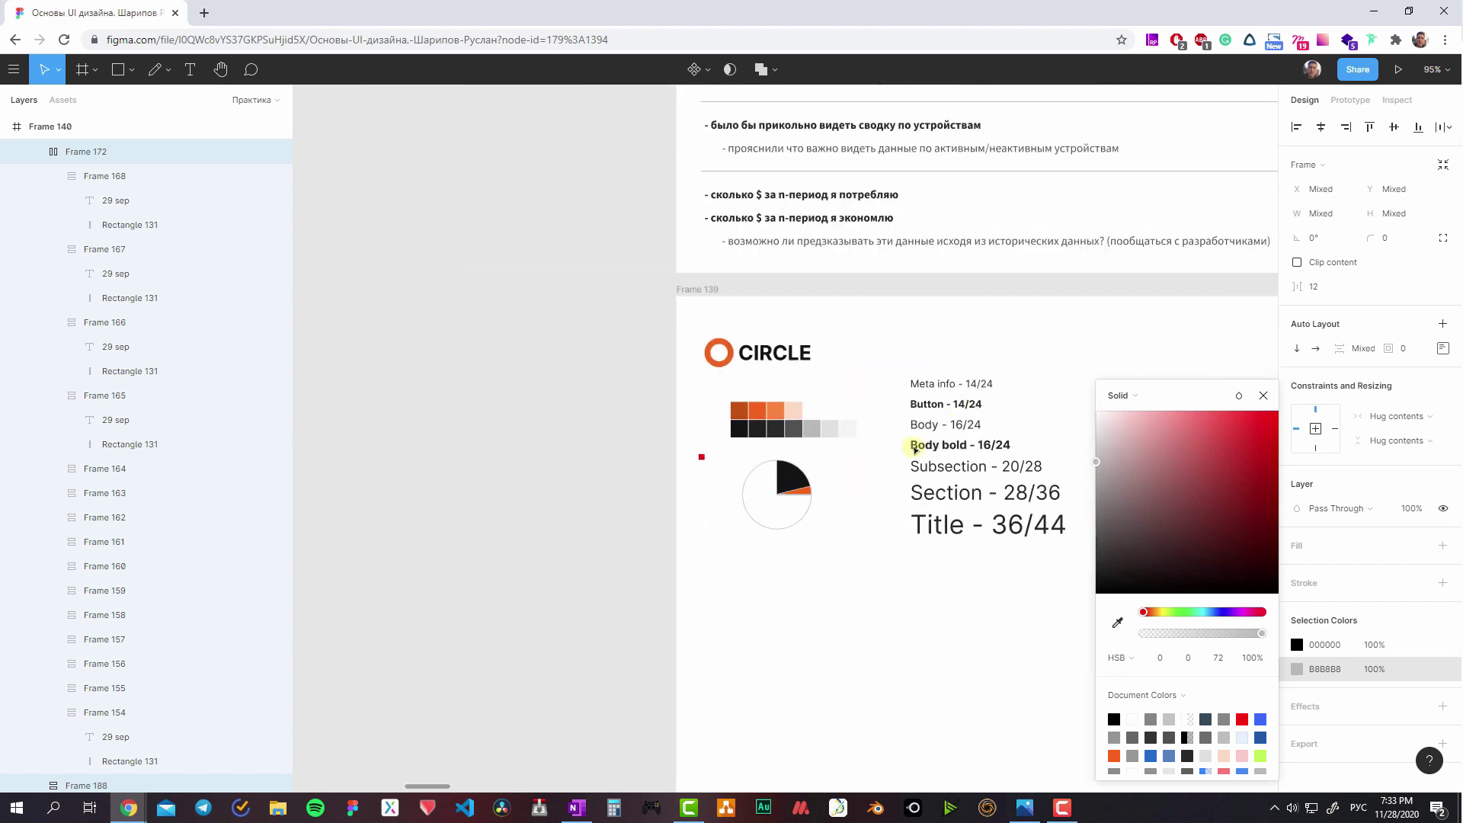
pyautogui.click(1117, 622)
pyautogui.click(831, 429)
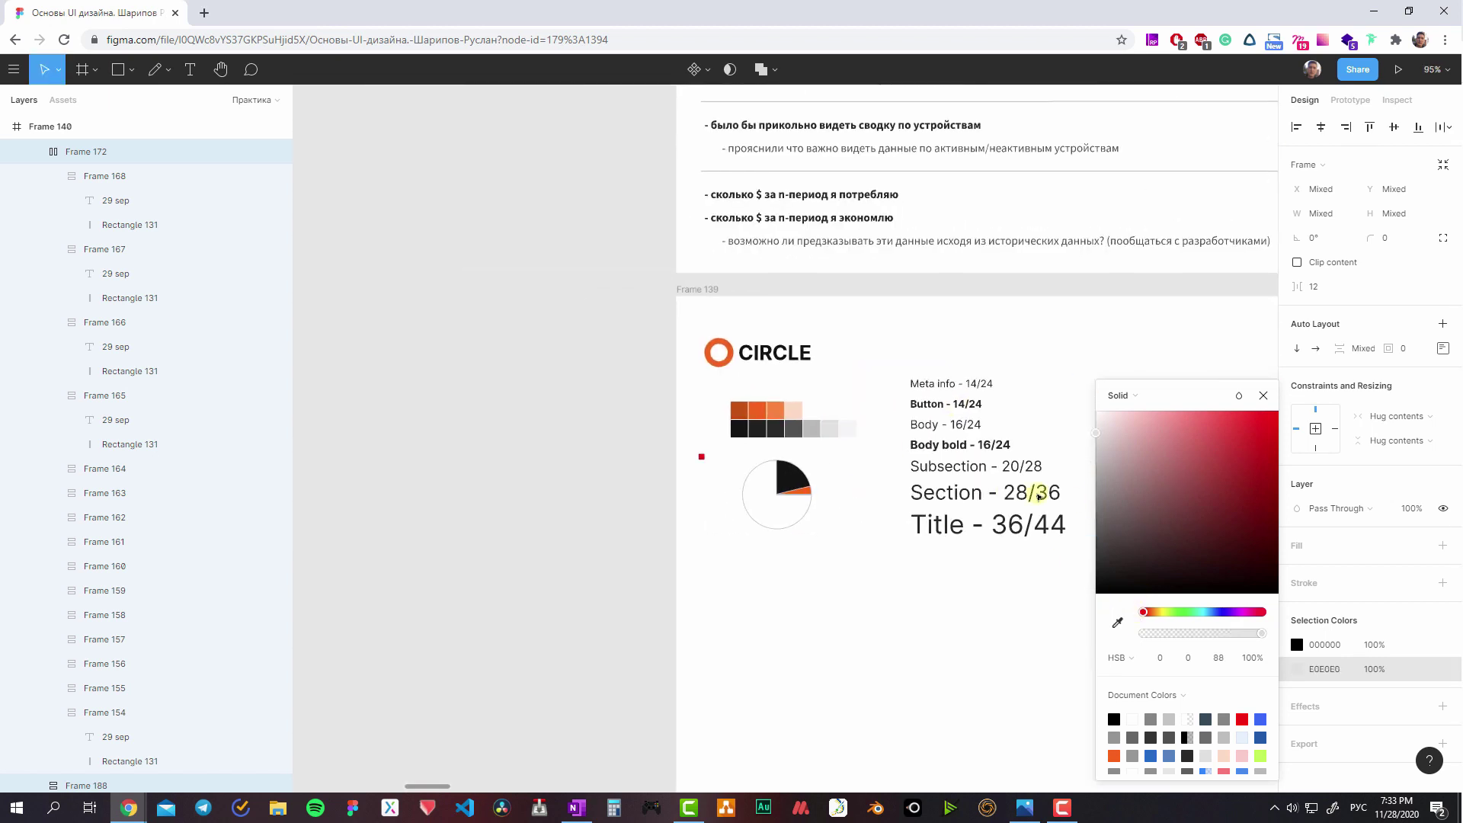
pyautogui.scroll(-2, 458, 374)
pyautogui.hscroll(10, 458, 374)
pyautogui.hscroll(10, 458, 374)
pyautogui.click(774, 468)
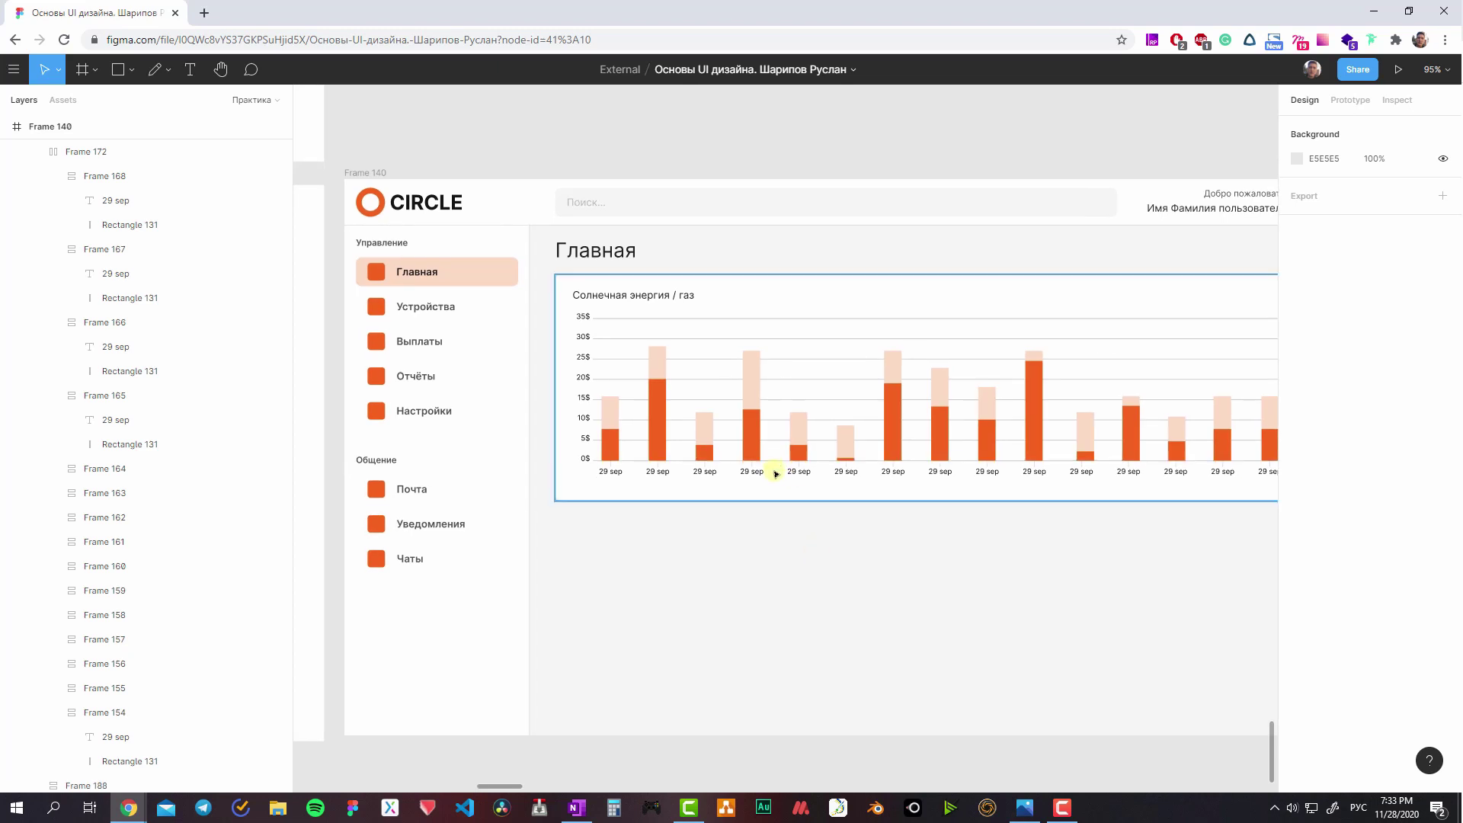
# - Apply the light gray across the card, then select the chart body frame
pyautogui.click(976, 575)
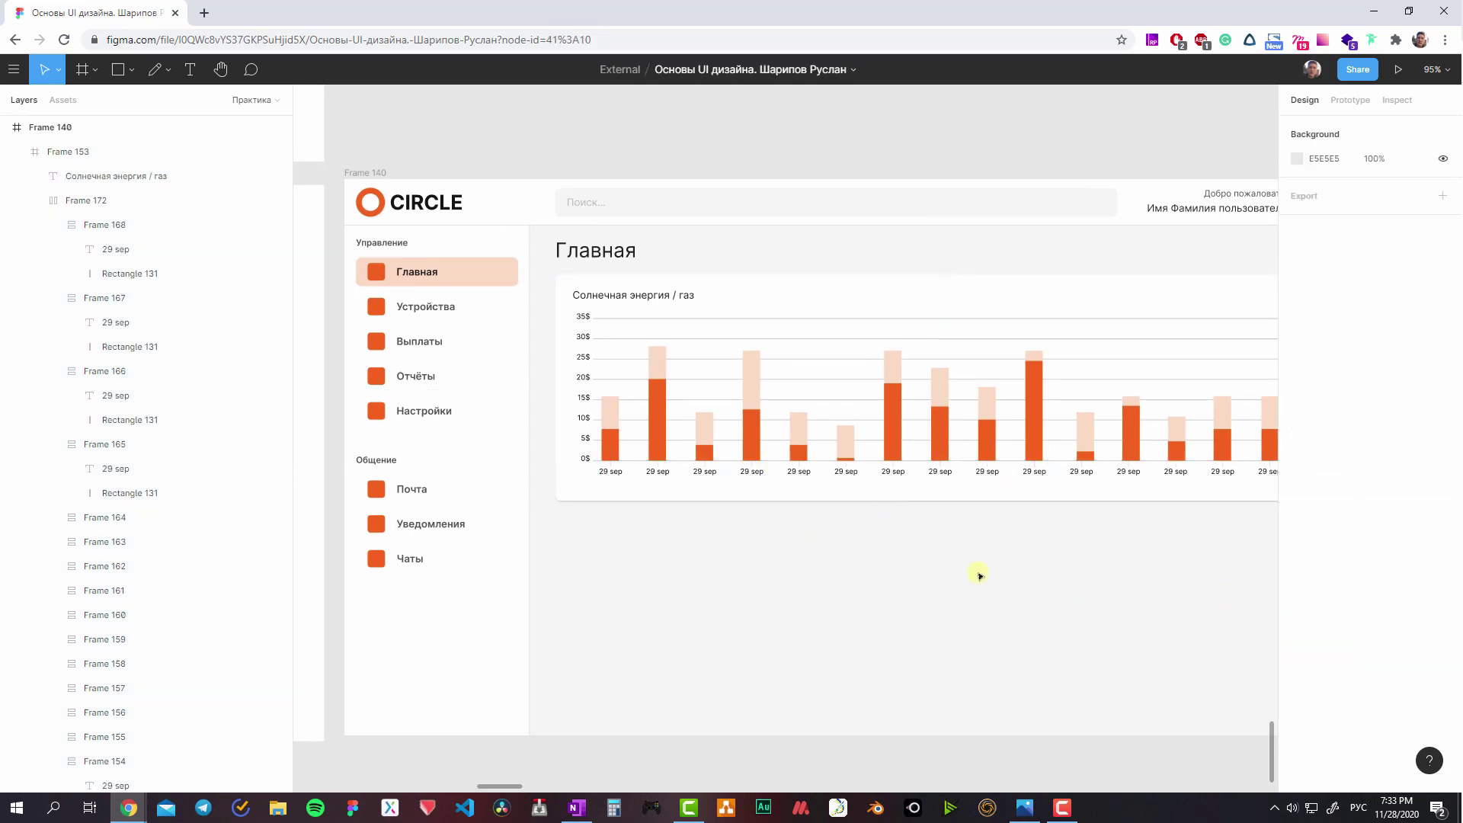
pyautogui.click(757, 418)
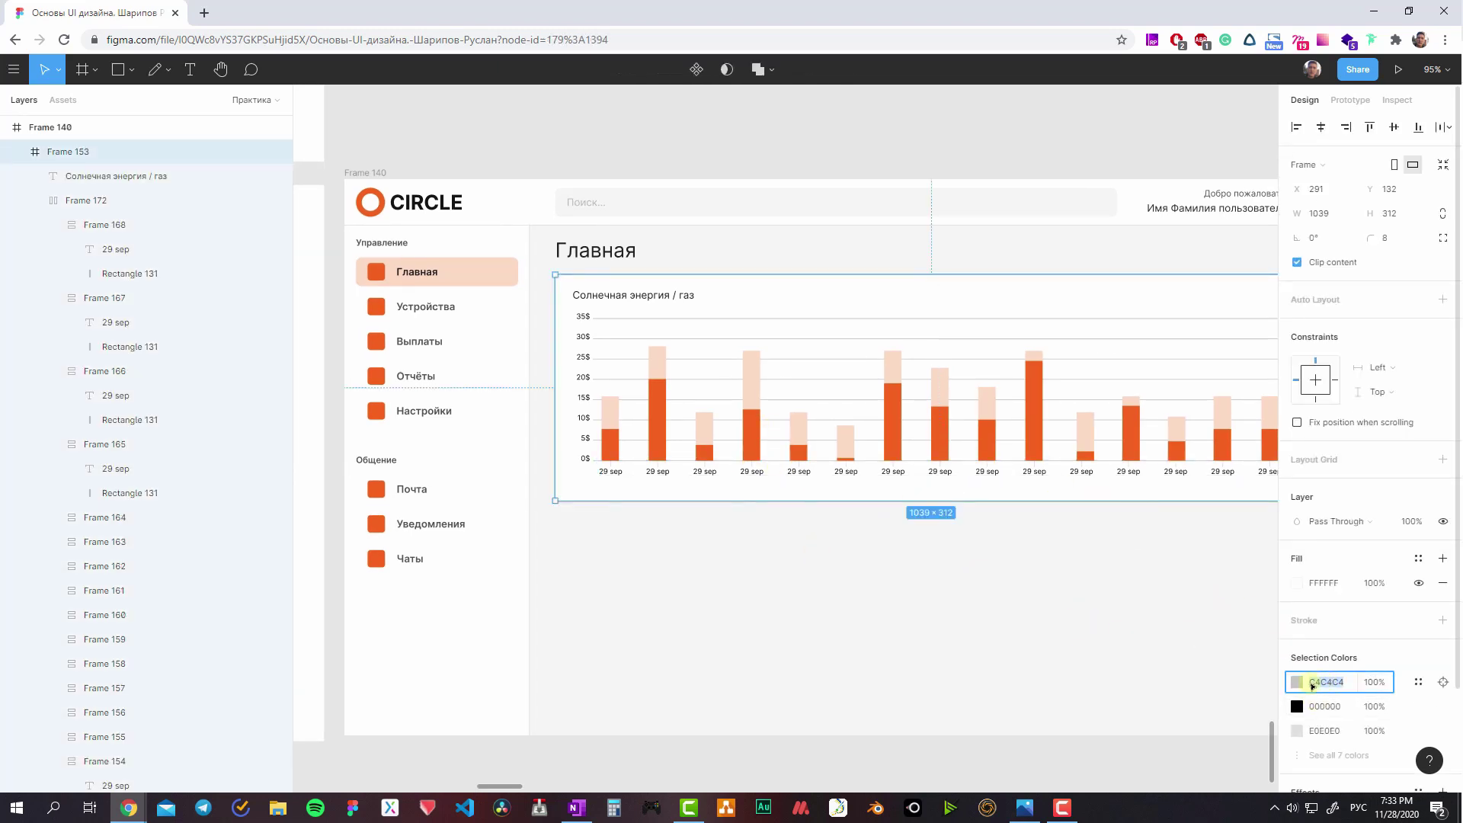
pyautogui.press('Return')
pyautogui.scroll(1, 914, 495)
pyautogui.hscroll(1, 914, 495)
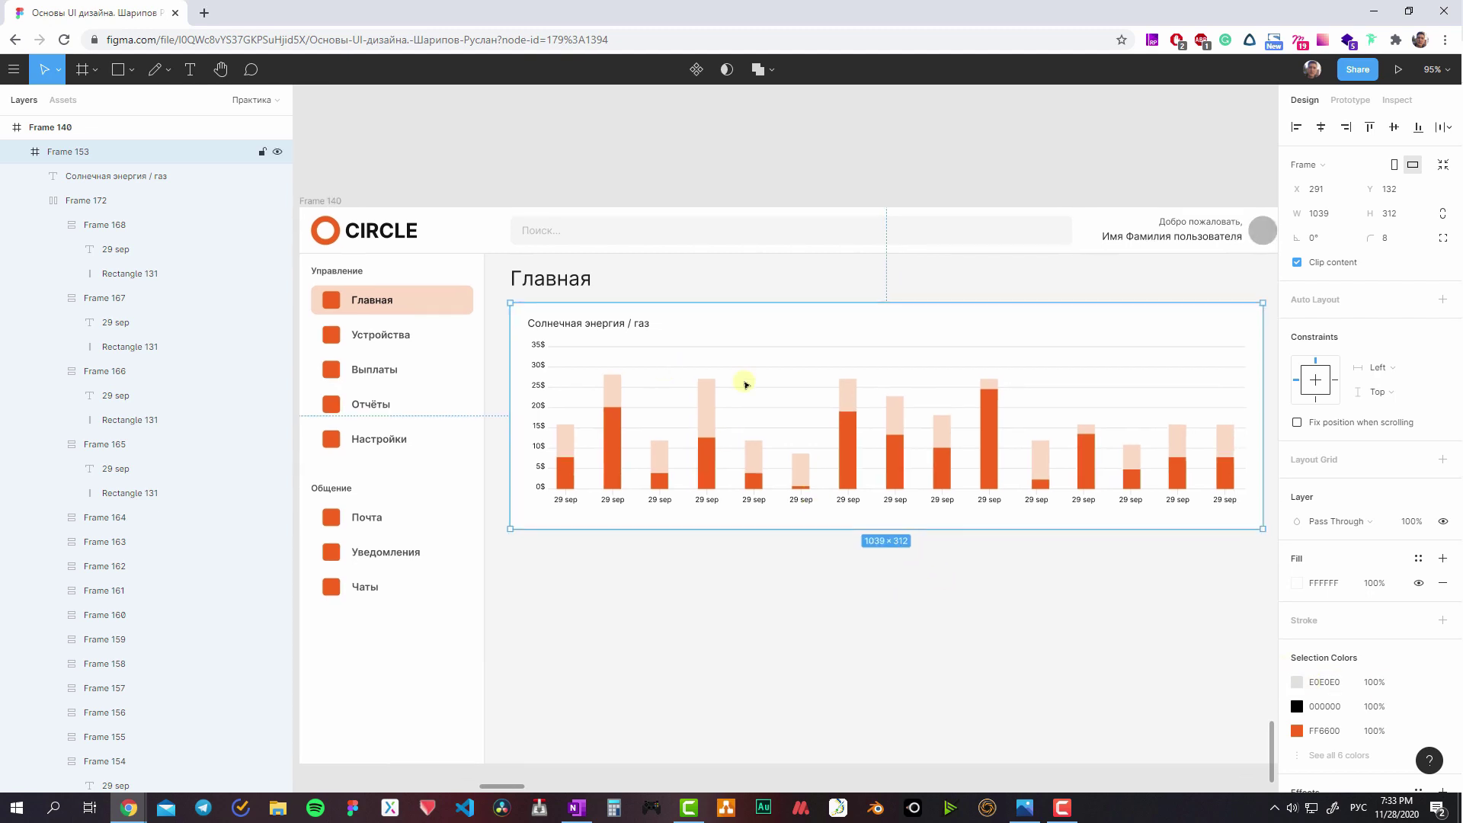
pyautogui.scroll(3, 556, 434)
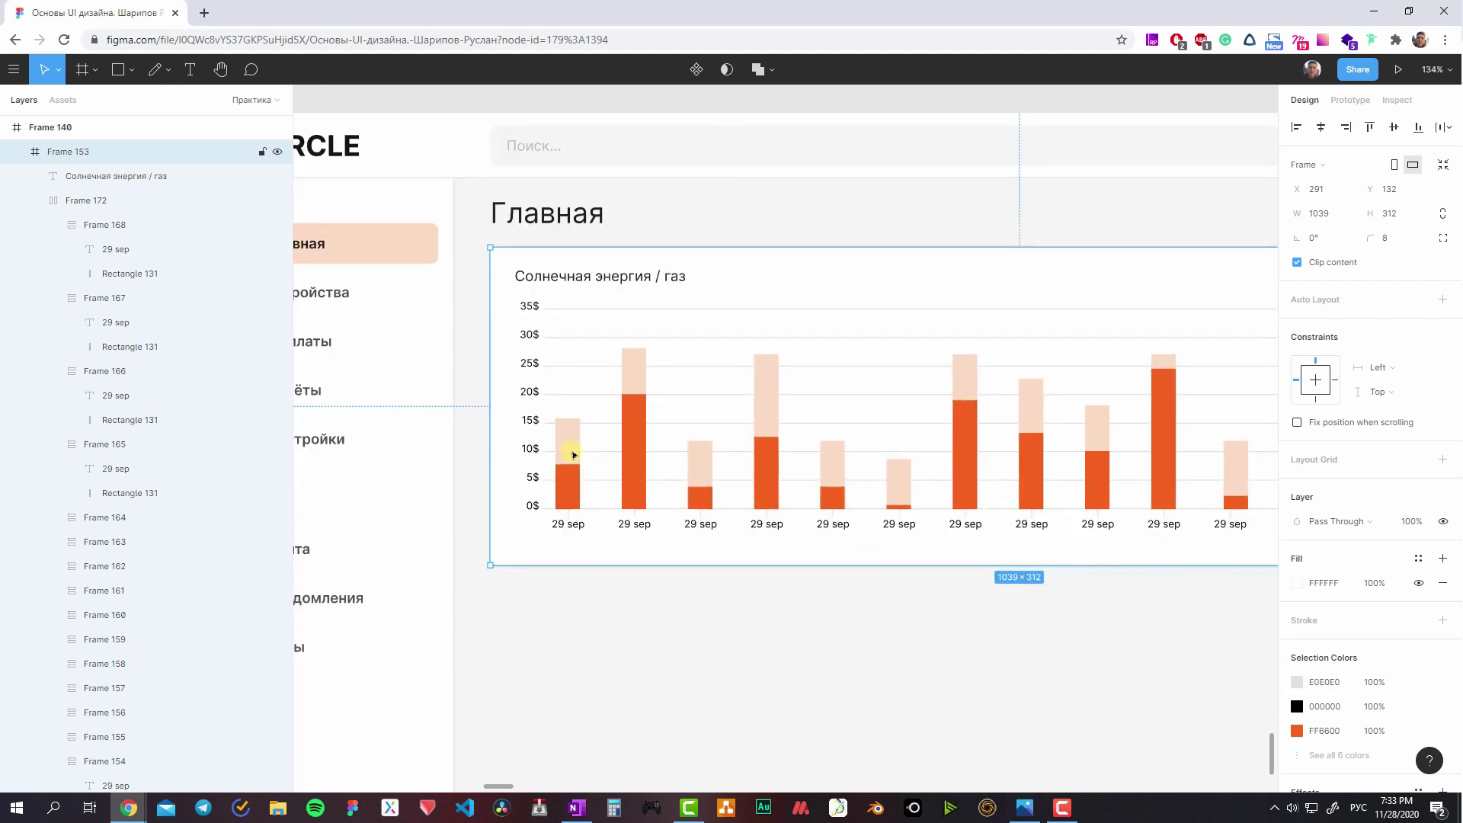
pyautogui.scroll(-1, 573, 455)
pyautogui.click(532, 454)
pyautogui.click(591, 523)
pyautogui.hotkey('shift', 'Return')
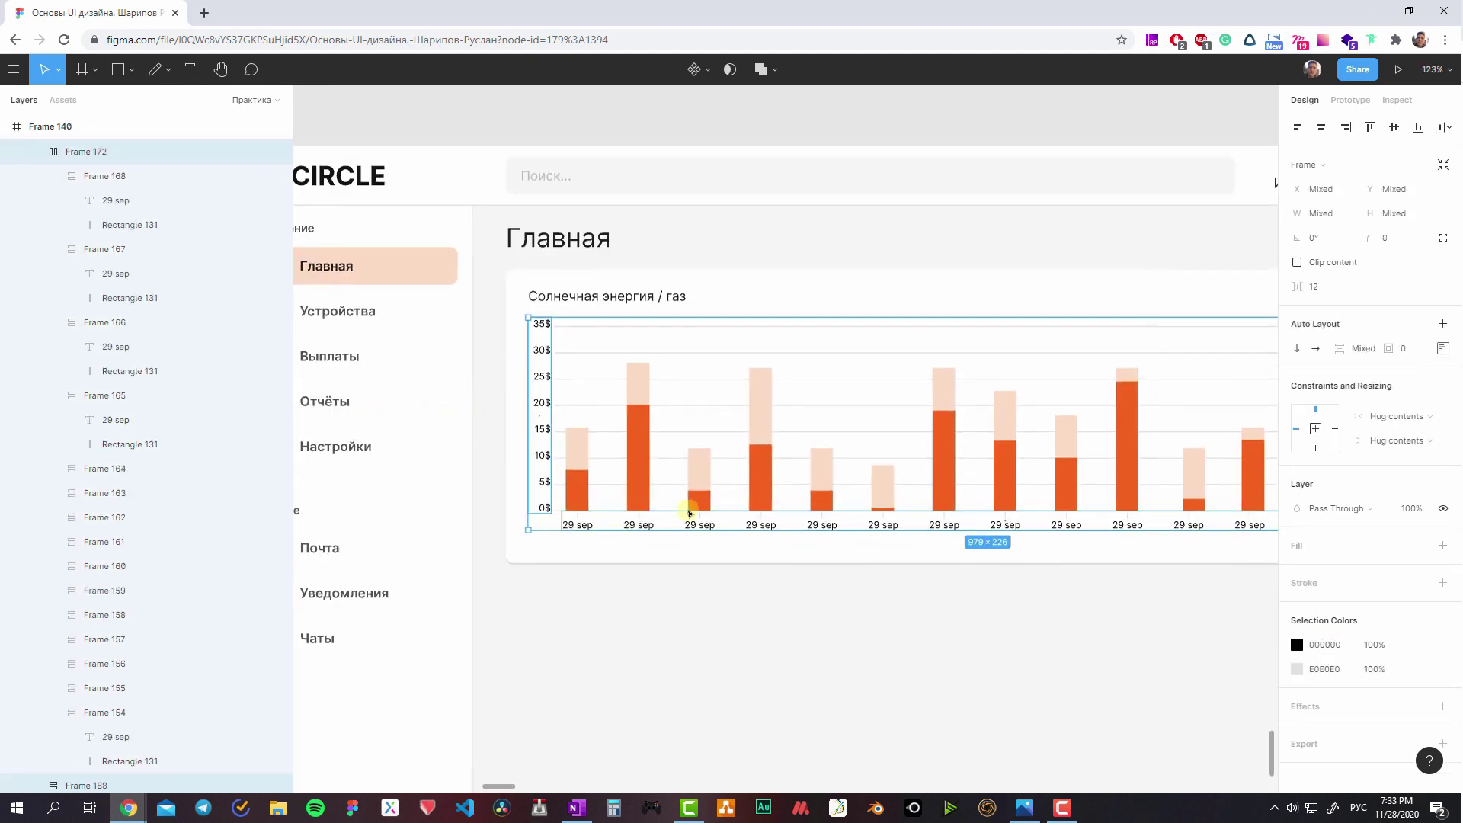
pyautogui.scroll(5, 690, 512)
pyautogui.hscroll(-10, 689, 512)
pyautogui.hscroll(-2, 771, 434)
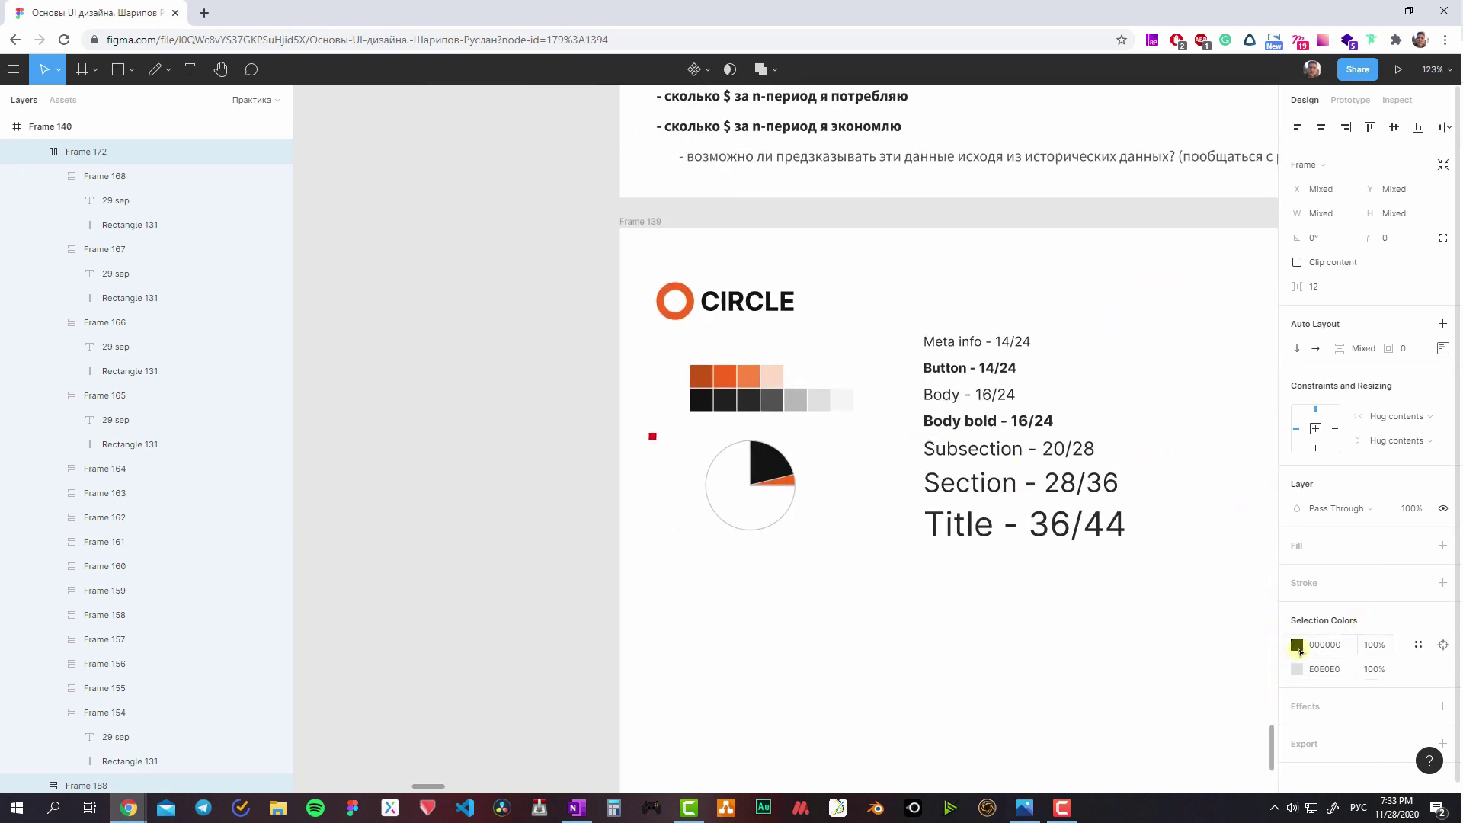
# - Recolour the black chart text to dark gray 525252 sampled from the palette
pyautogui.click(1297, 645)
pyautogui.click(1118, 622)
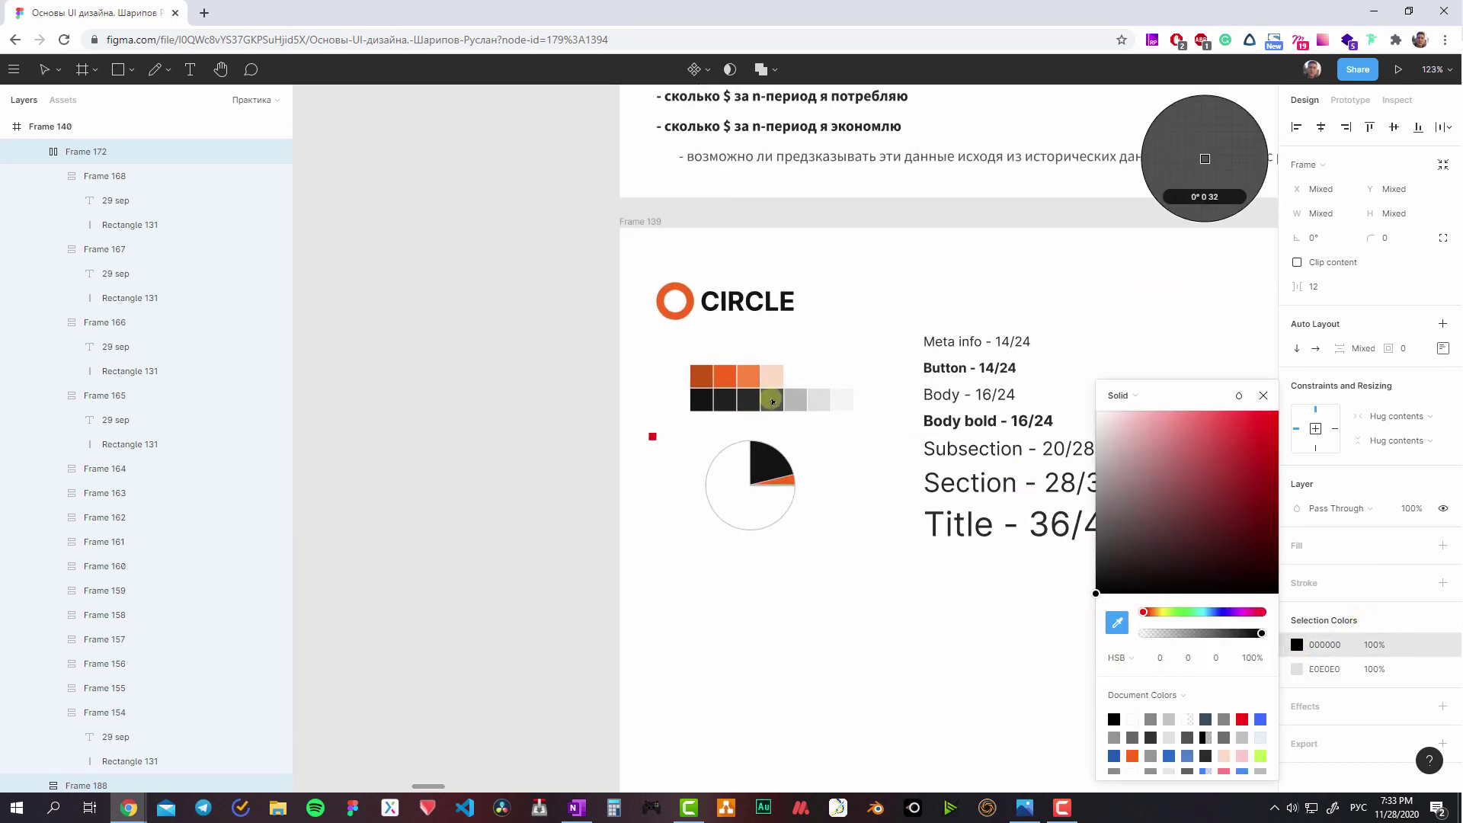
pyautogui.click(773, 401)
pyautogui.hscroll(10, 819, 415)
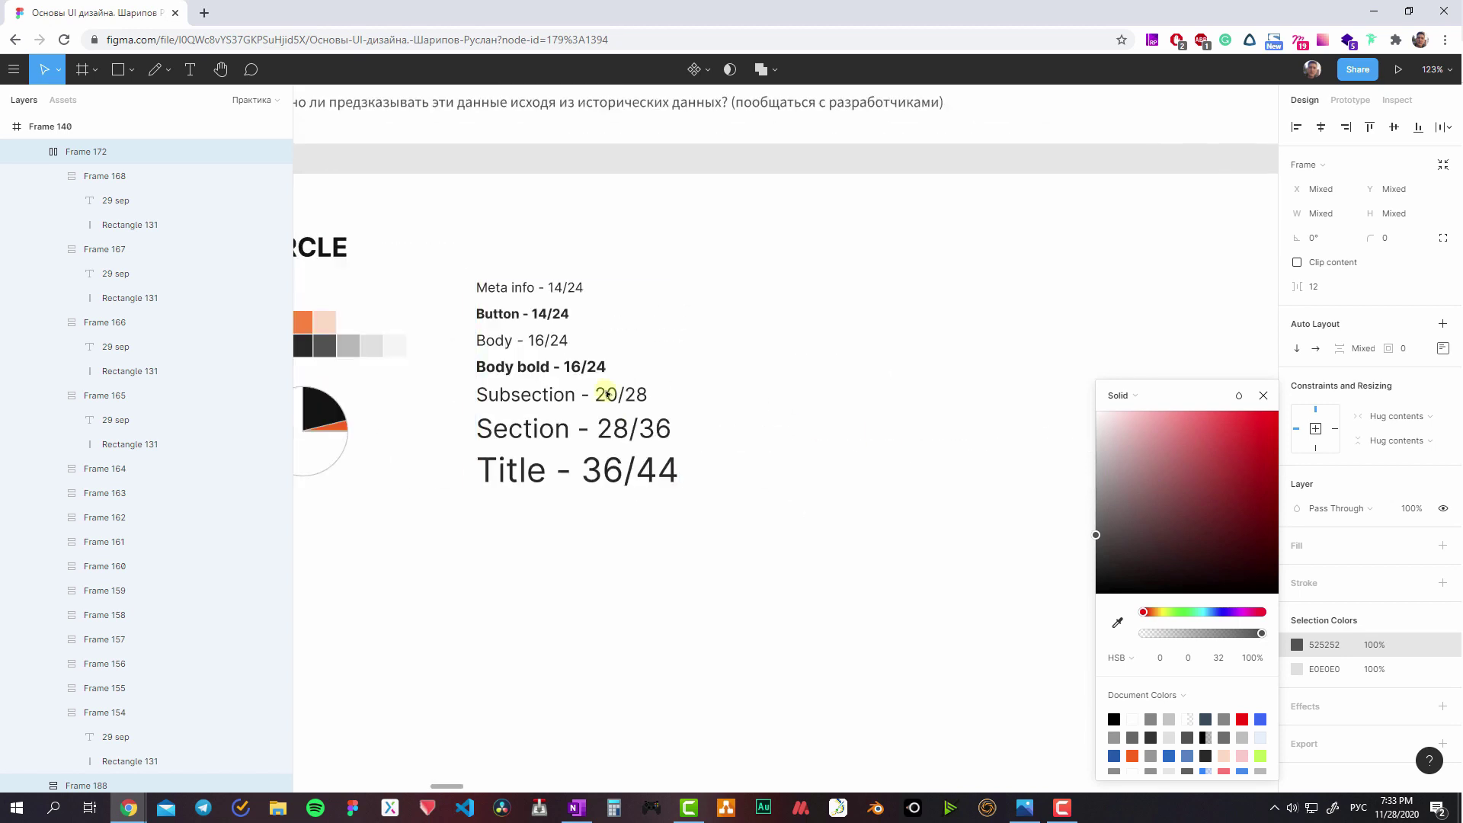
pyautogui.scroll(-5, 686, 442)
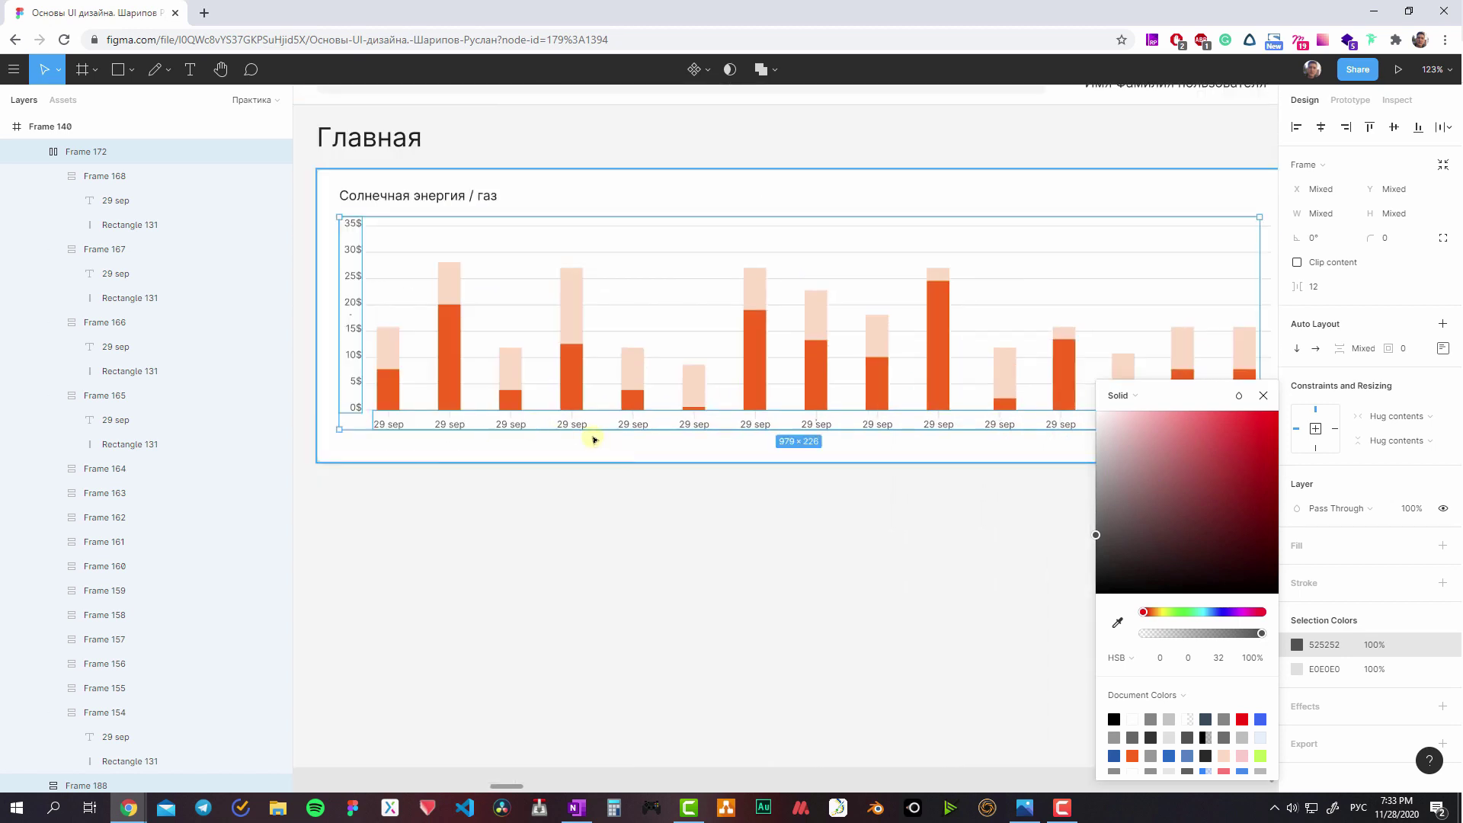
pyautogui.scroll(1, 594, 440)
pyautogui.hscroll(-2, 594, 440)
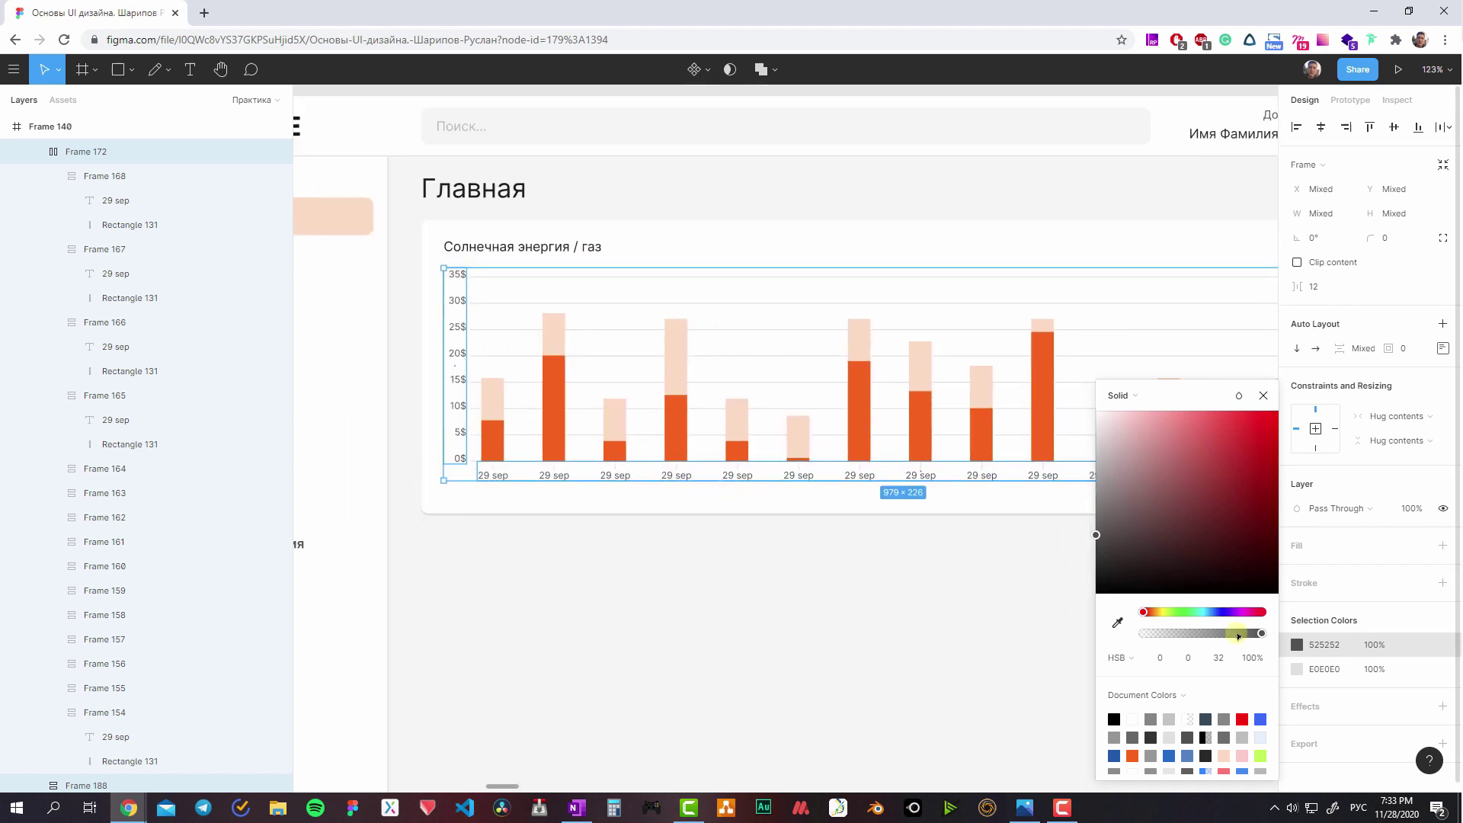
pyautogui.click(853, 610)
pyautogui.hscroll(4, 893, 545)
pyautogui.hscroll(-2, 695, 501)
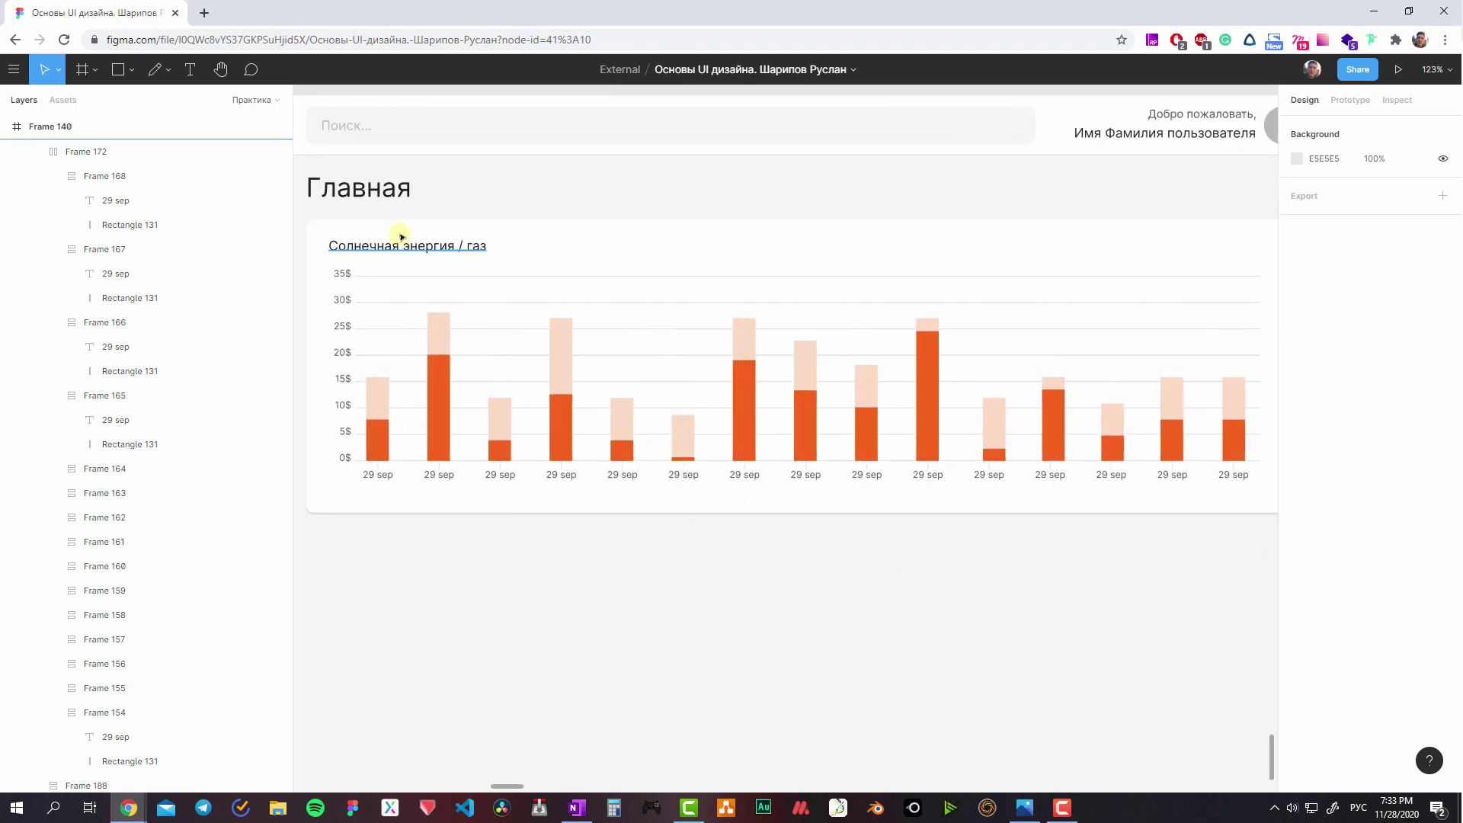
pyautogui.click(358, 245)
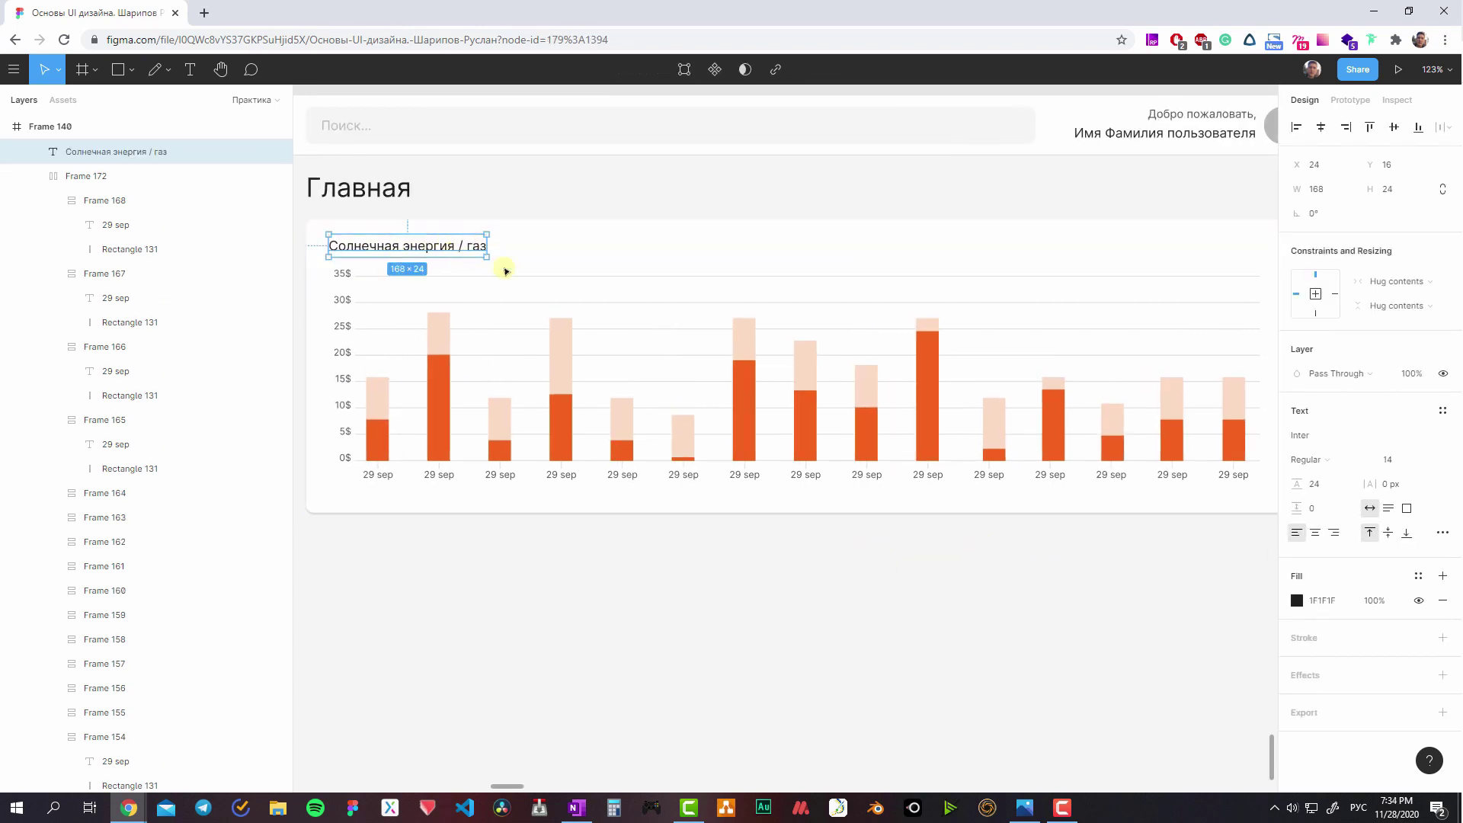
pyautogui.click(754, 616)
pyautogui.scroll(2, 754, 616)
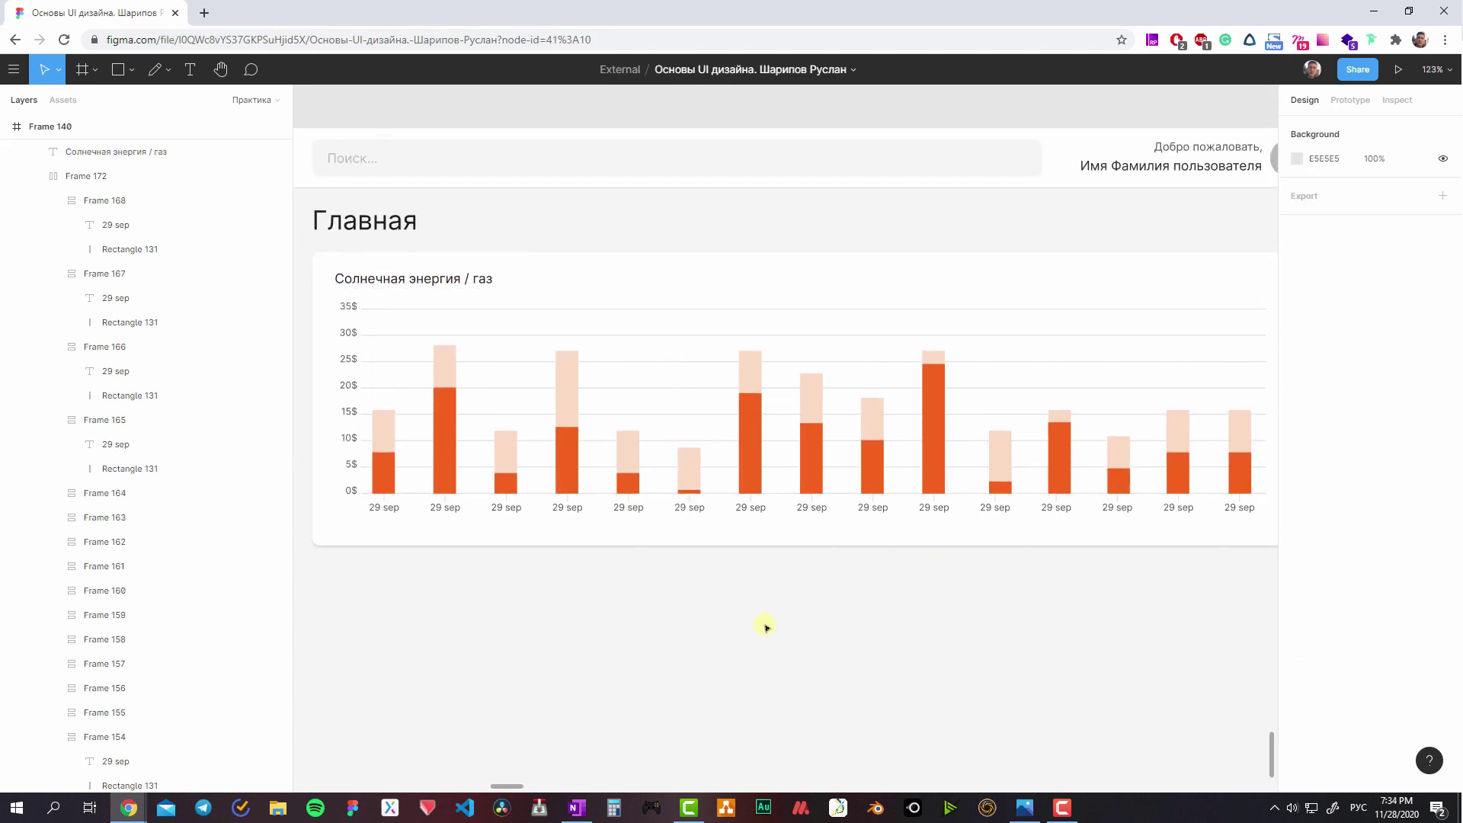
pyautogui.hscroll(2, 748, 581)
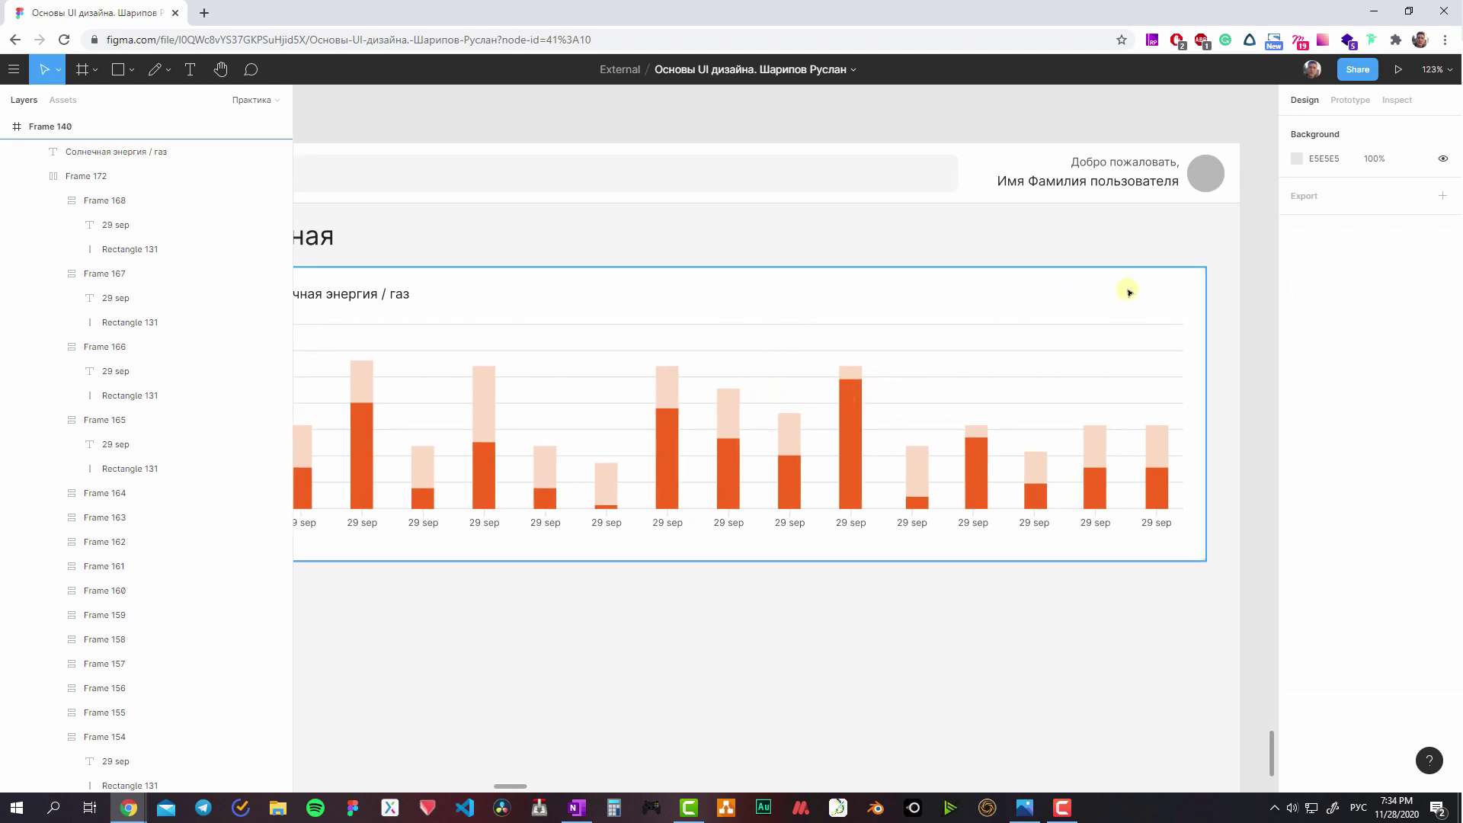
pyautogui.hscroll(-4, 1129, 292)
pyautogui.hscroll(-10, 1306, 424)
pyautogui.hscroll(-8, 541, 330)
pyautogui.scroll(5, 541, 330)
pyautogui.scroll(10, 888, 542)
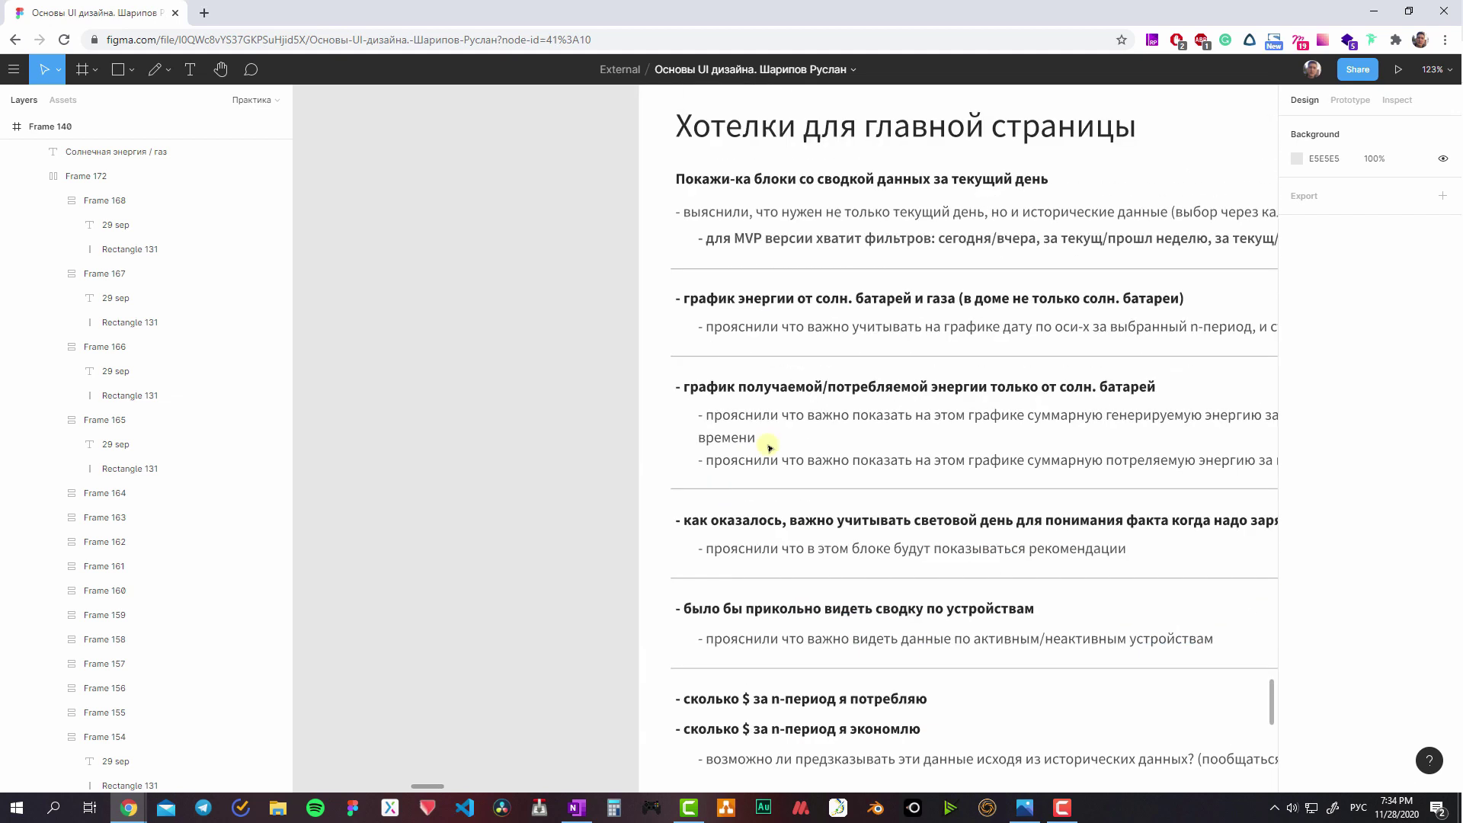
pyautogui.scroll(5, 769, 448)
pyautogui.hscroll(5, 769, 448)
pyautogui.click(743, 340)
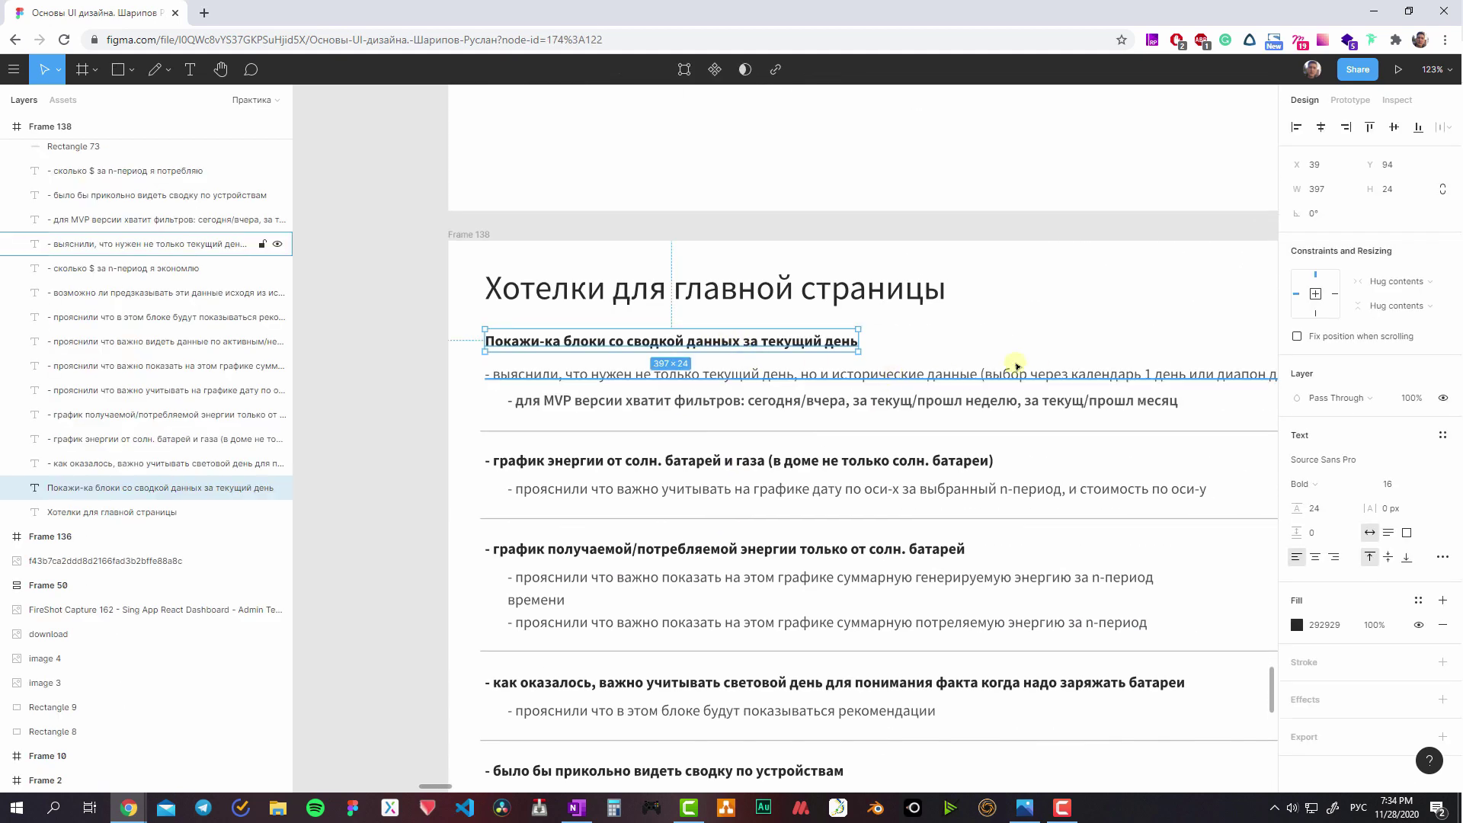
pyautogui.hscroll(5, 991, 396)
pyautogui.scroll(-5, 960, 419)
pyautogui.scroll(-8, 876, 366)
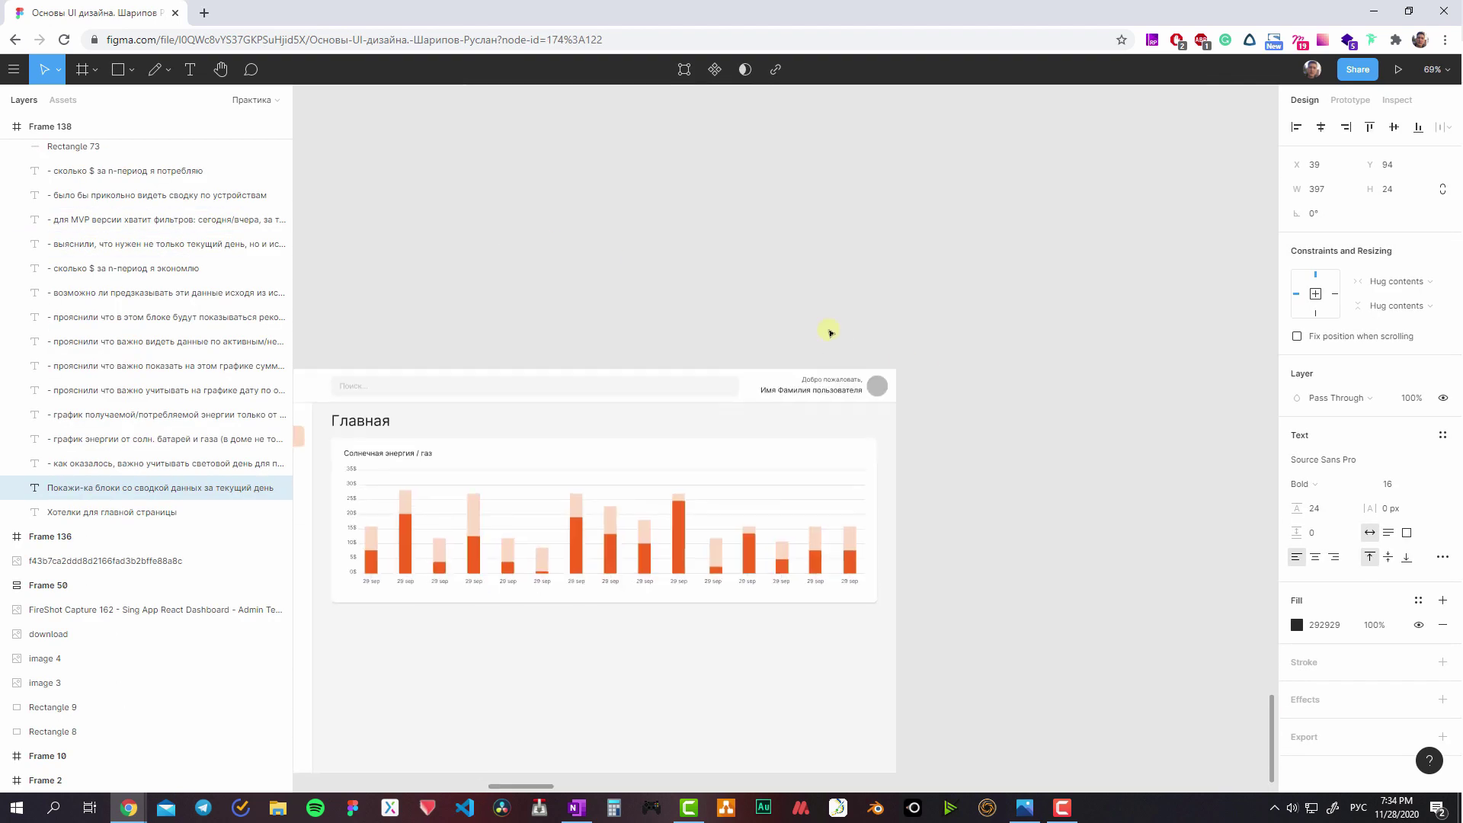
pyautogui.scroll(5, 830, 332)
pyautogui.scroll(3, 657, 457)
pyautogui.hscroll(-4, 709, 350)
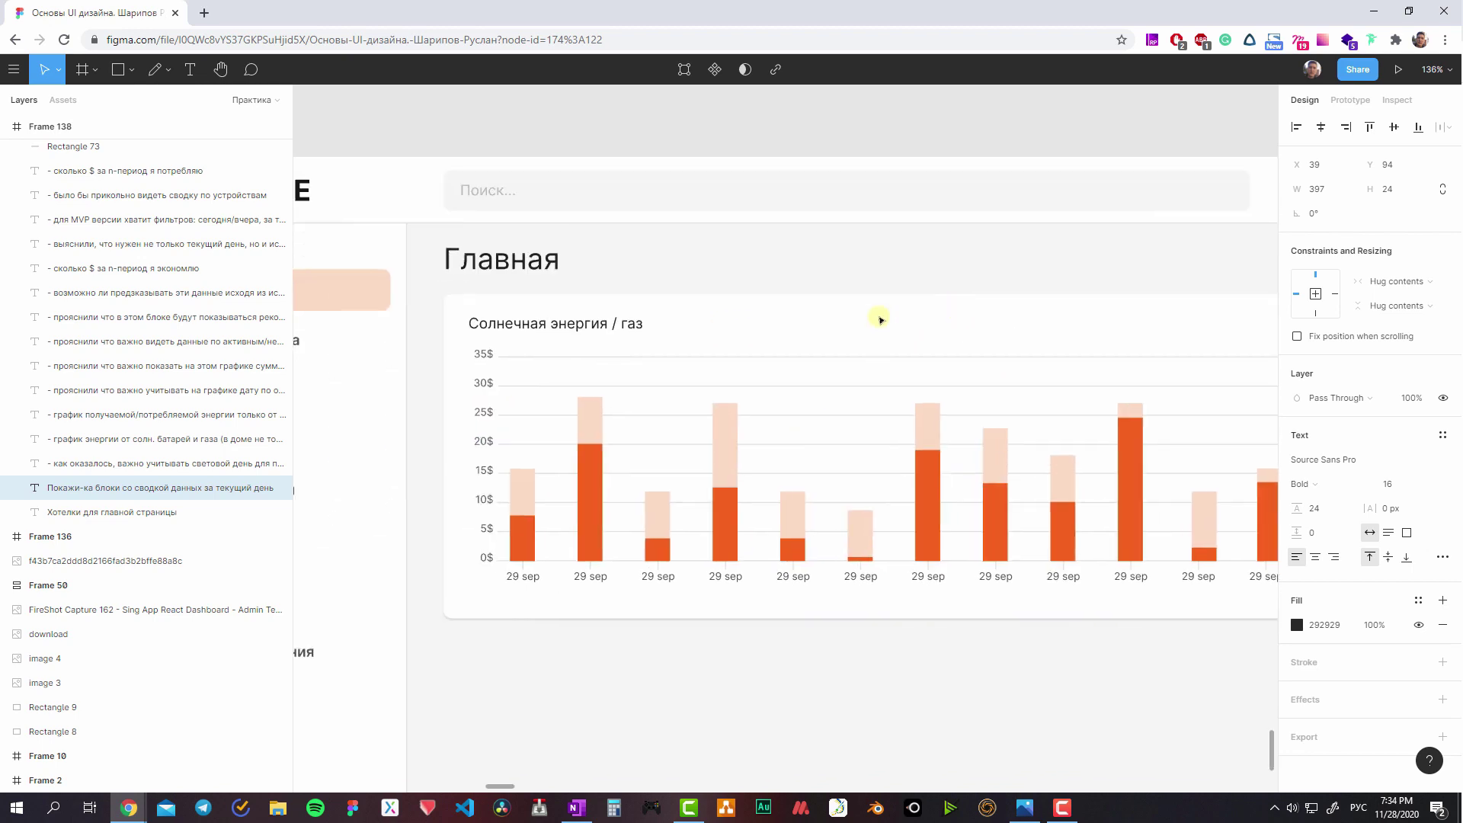
pyautogui.hscroll(-1, 880, 319)
pyautogui.doubleClick(647, 319)
pyautogui.hscroll(5, 773, 327)
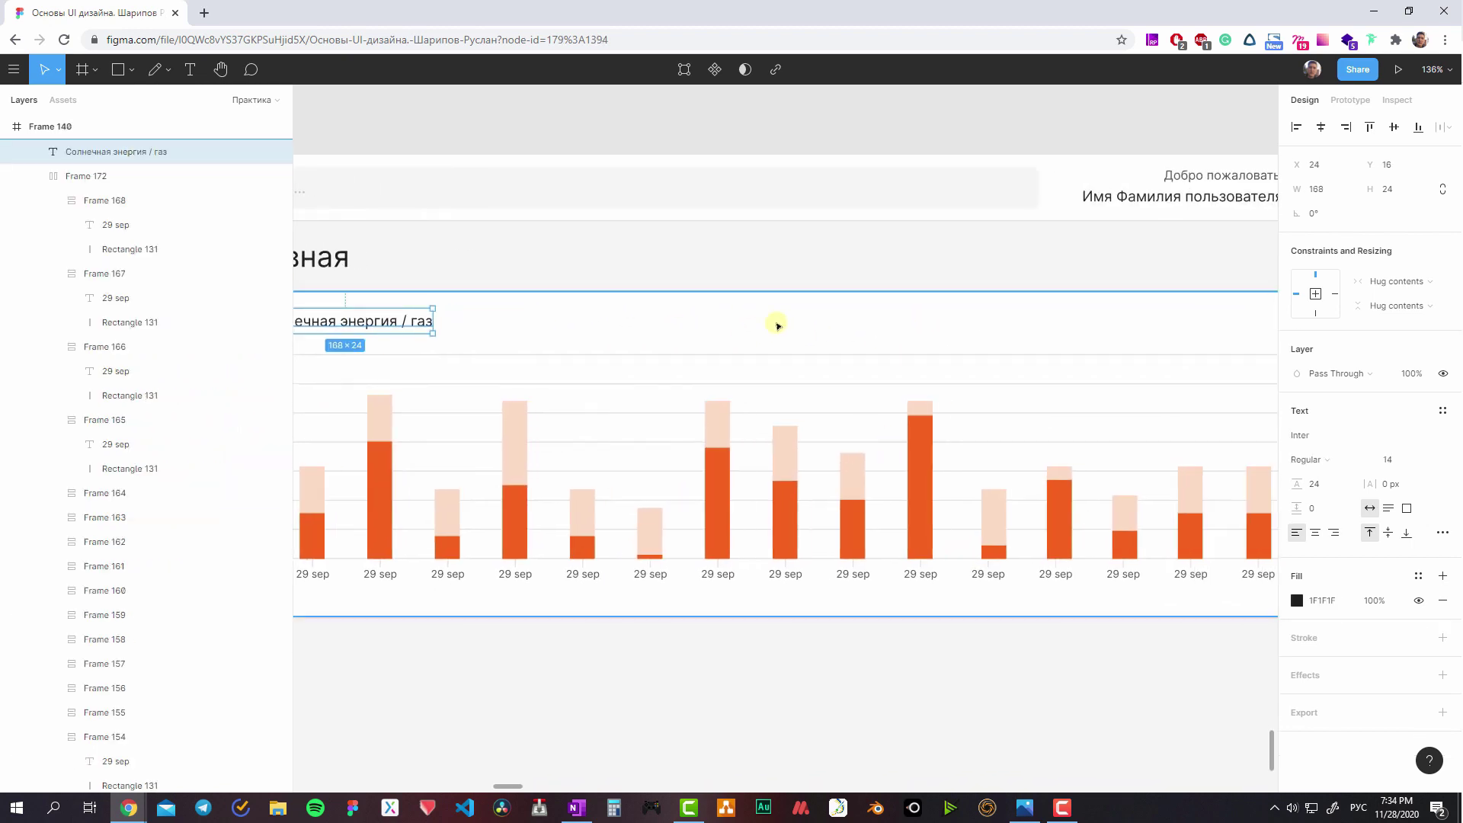
pyautogui.click(778, 324)
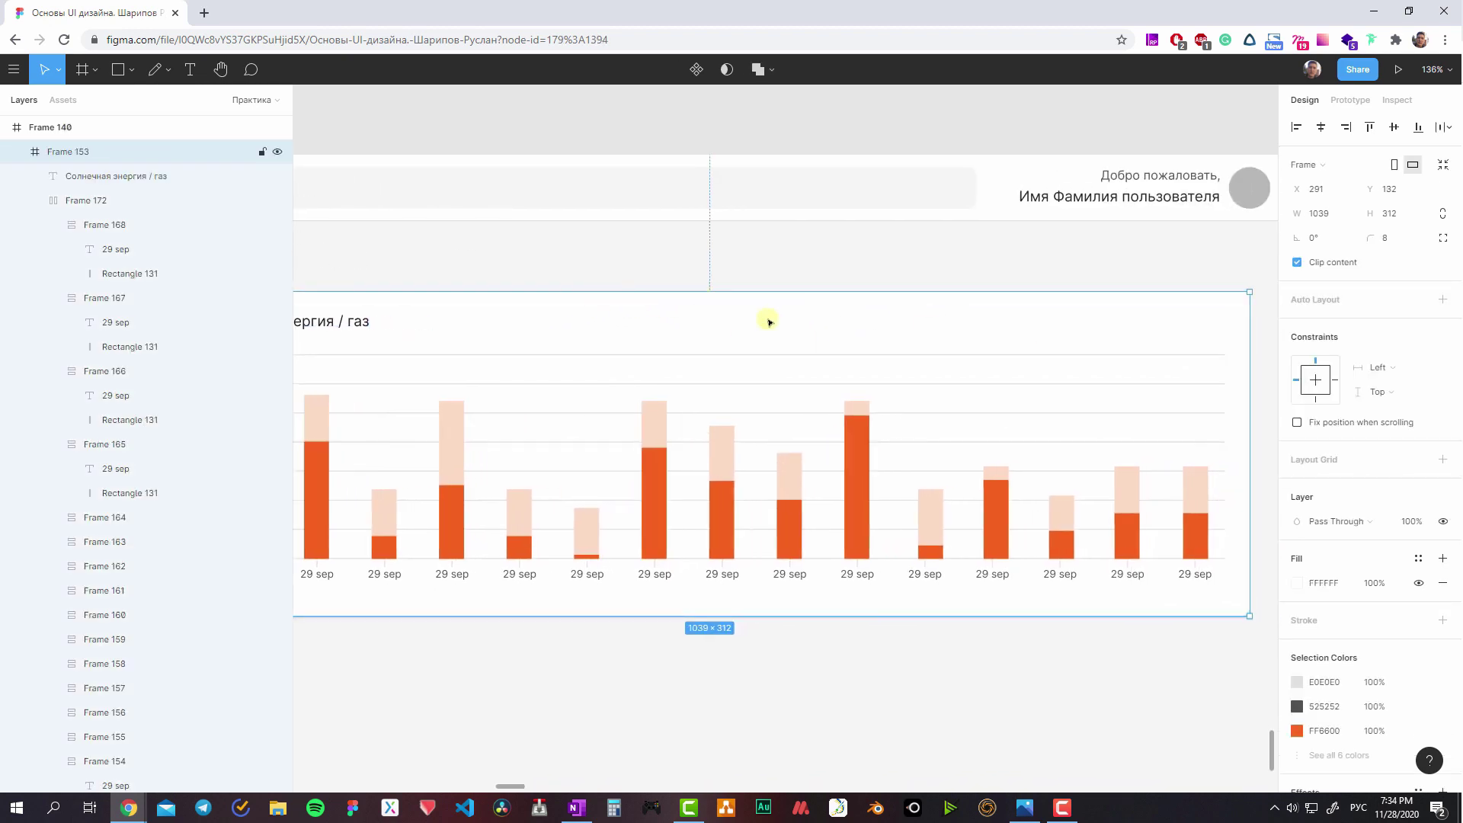
pyautogui.hscroll(-4, 770, 322)
pyautogui.scroll(-2, 694, 378)
pyautogui.hscroll(2, 709, 358)
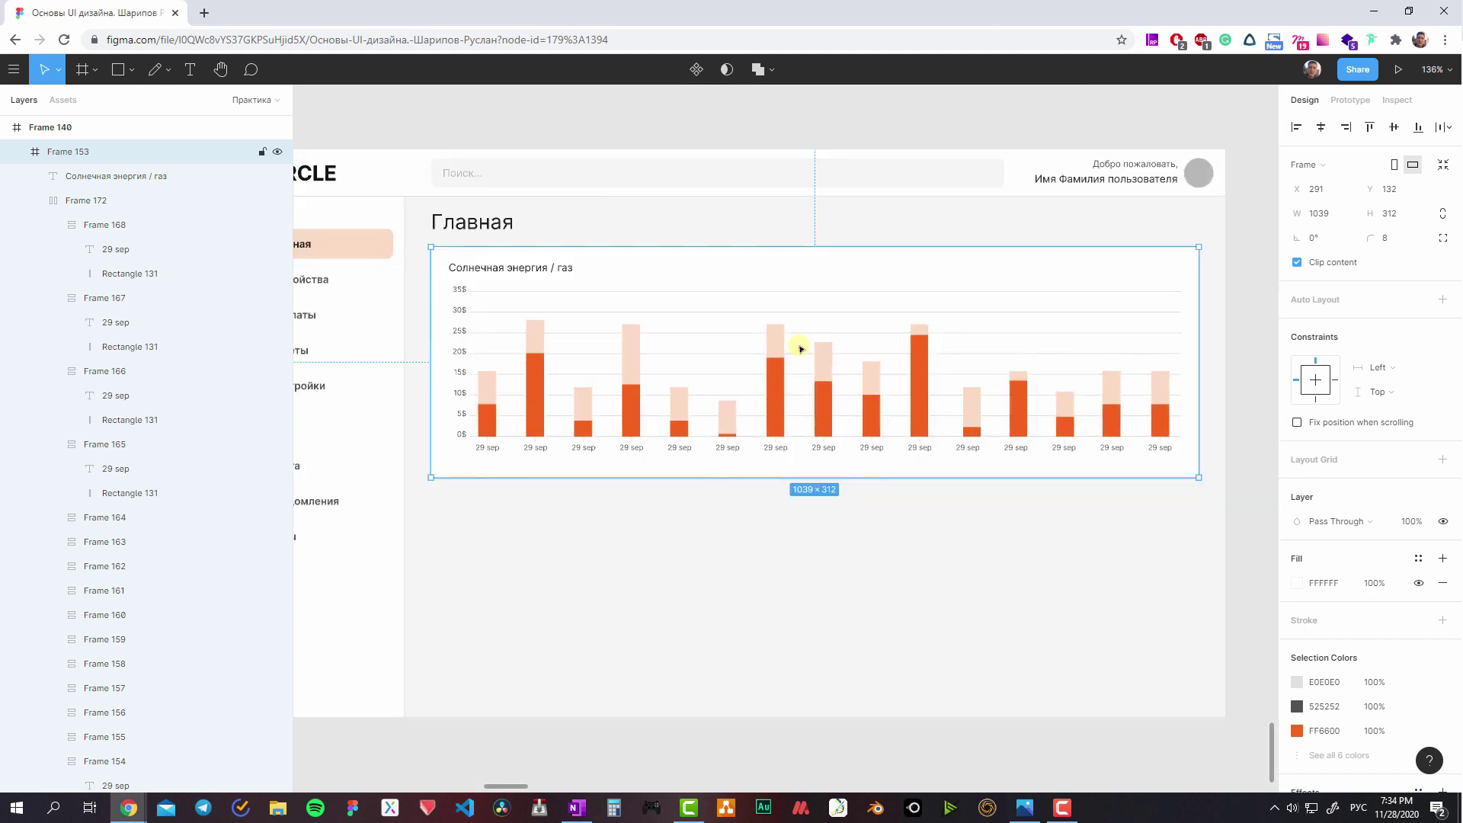
pyautogui.scroll(-3, 778, 343)
# - Wrap the chart bars and grid lines in one auto-layout frame
pyautogui.click(849, 359)
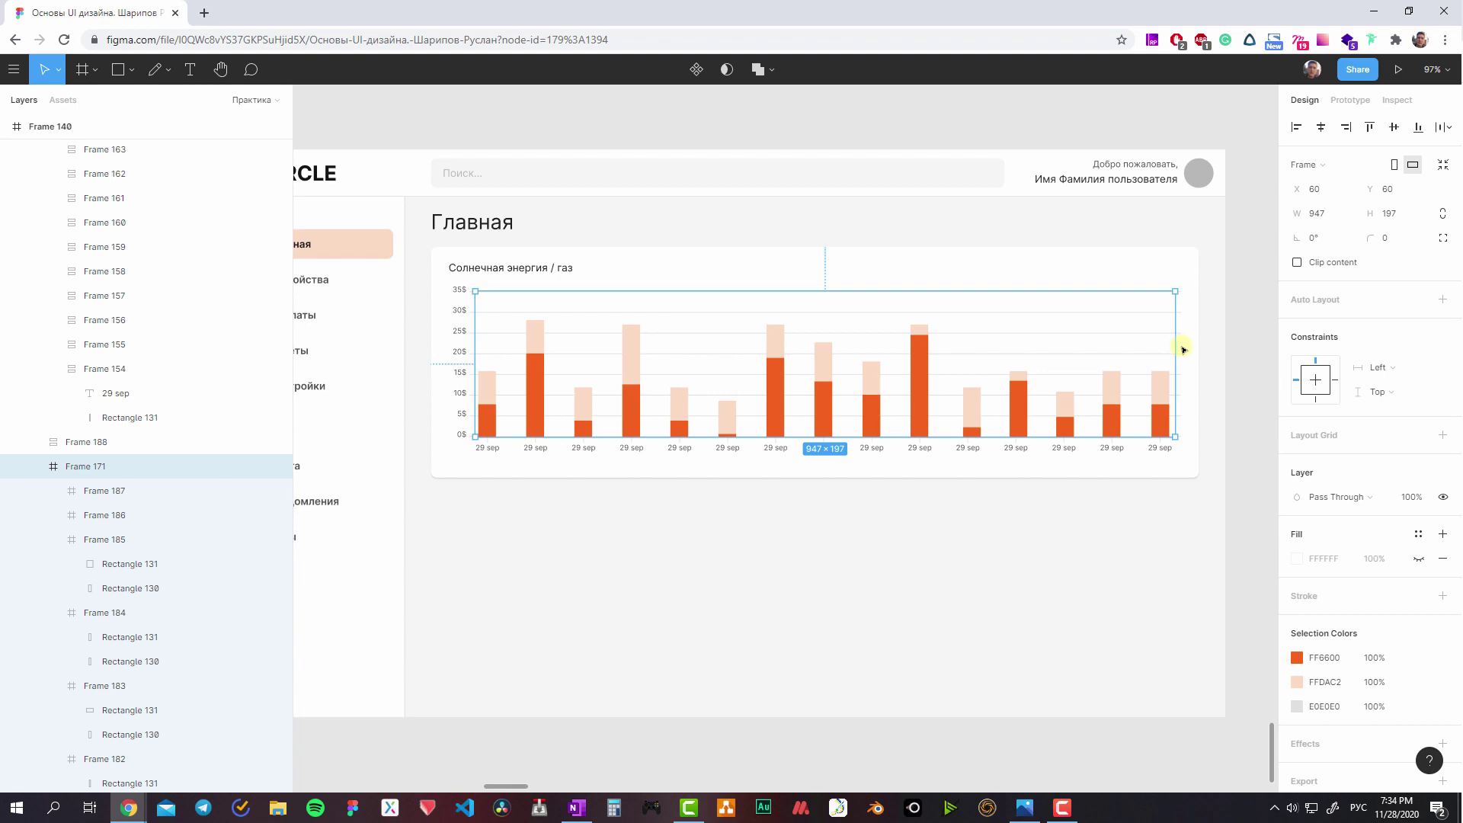
pyautogui.scroll(1, 1183, 349)
pyautogui.scroll(3, 1183, 385)
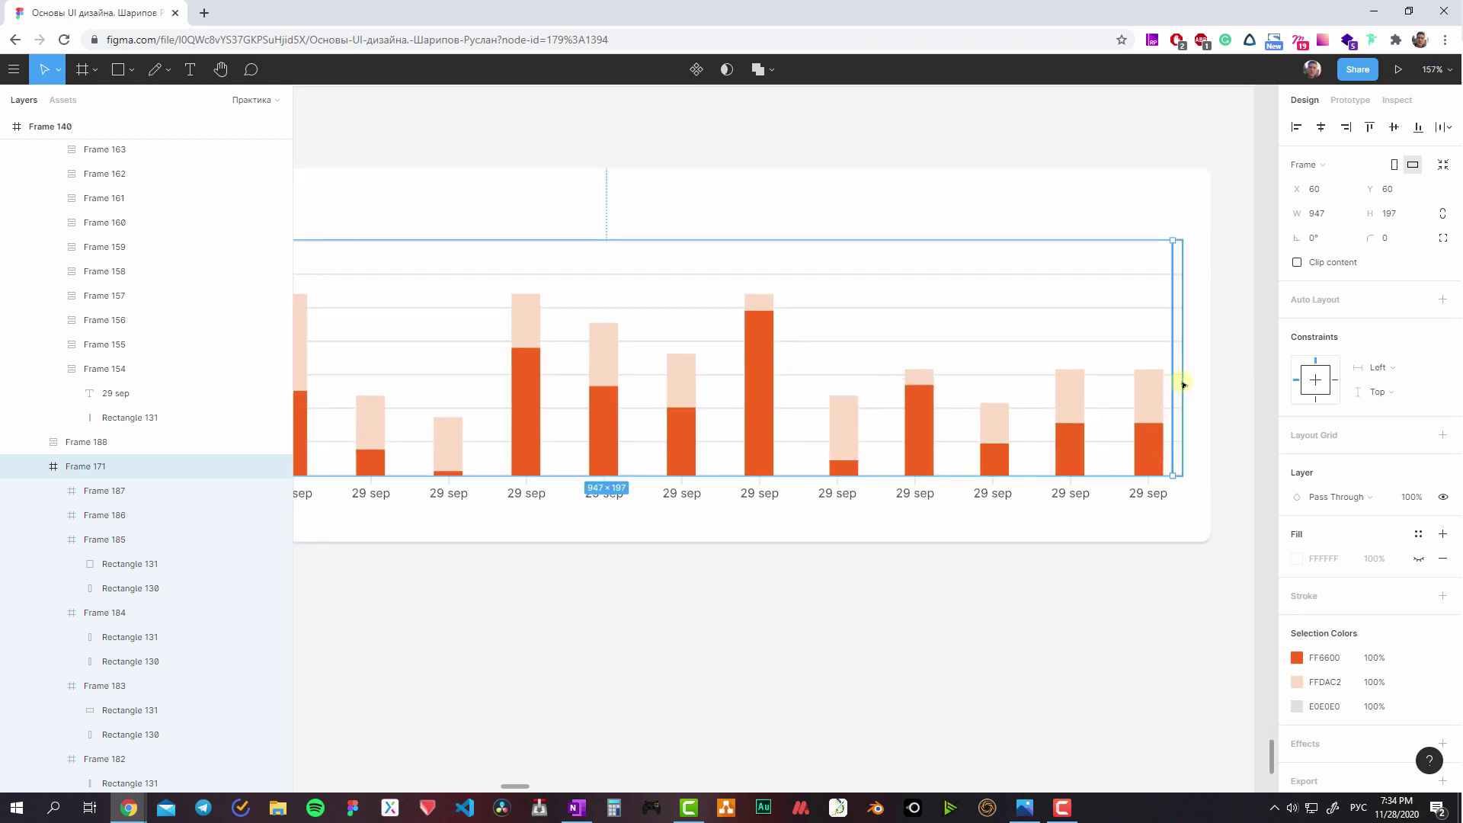
pyautogui.click(1136, 490)
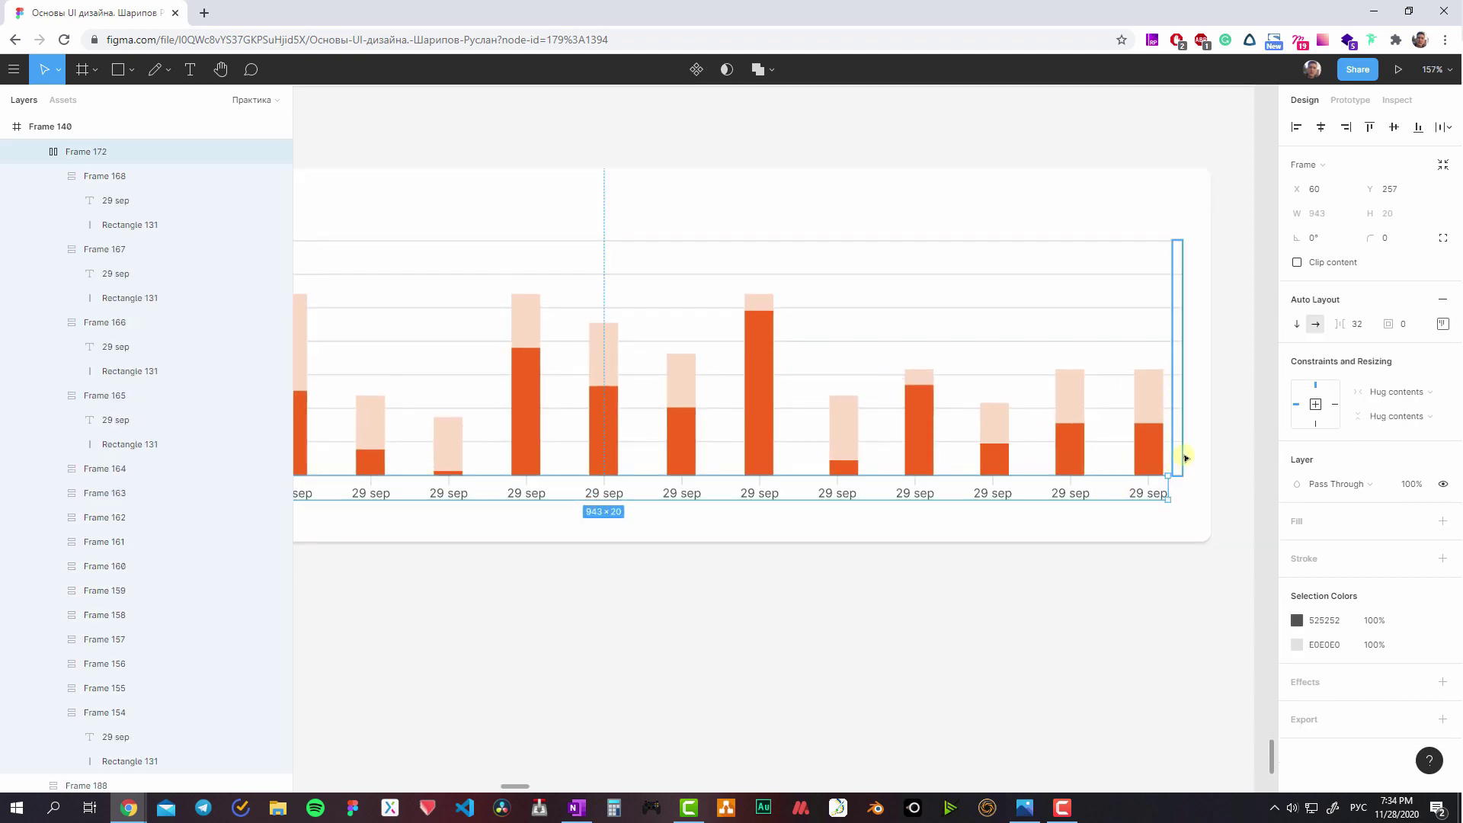
pyautogui.click(1111, 434)
pyautogui.hscroll(-5, 1199, 398)
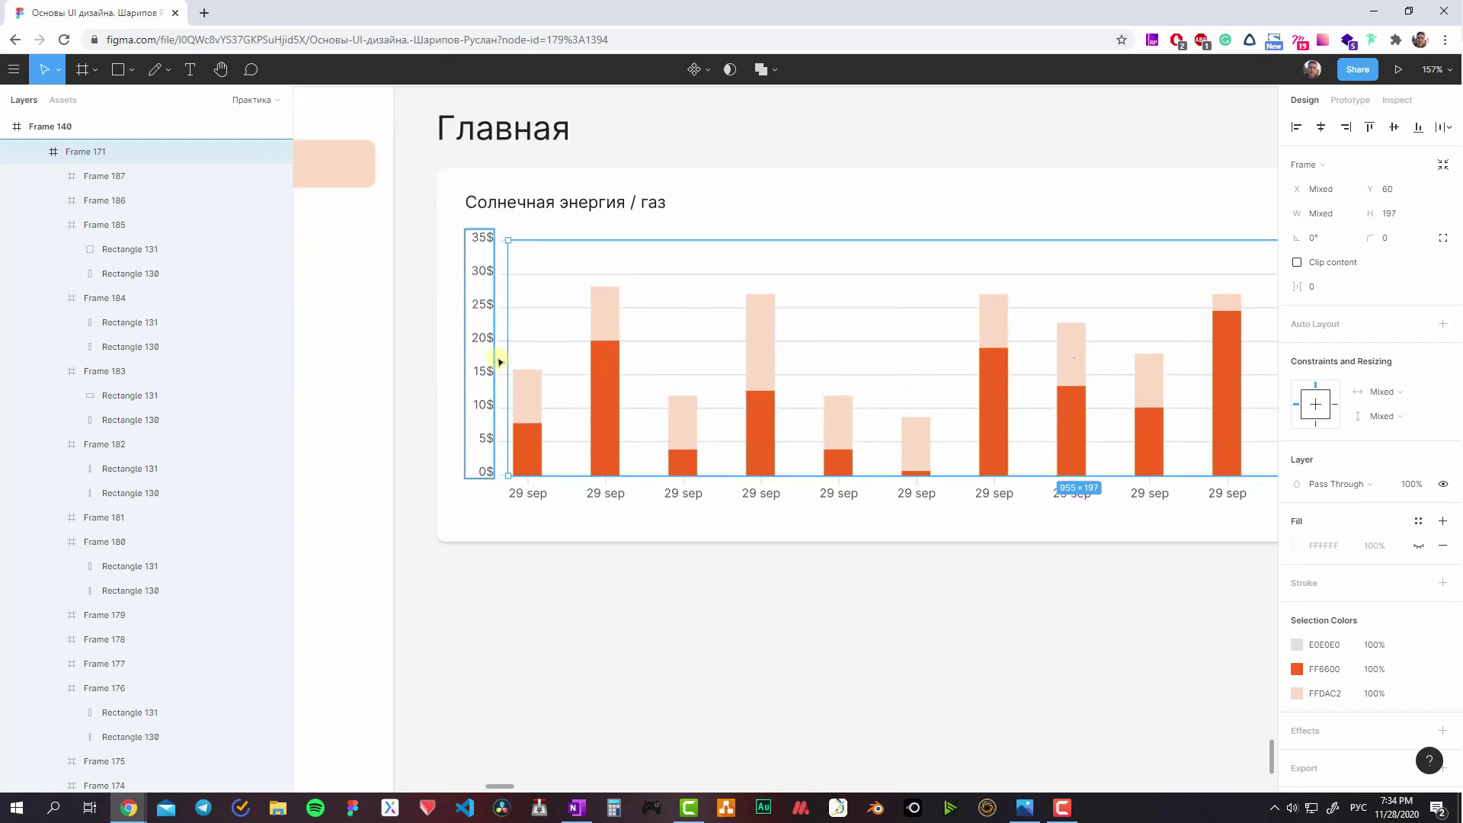
pyautogui.keyDown('shift'); pyautogui.click(499, 361); pyautogui.keyUp('shift')
pyautogui.hscroll(2, 534, 373)
pyautogui.scroll(-2, 591, 358)
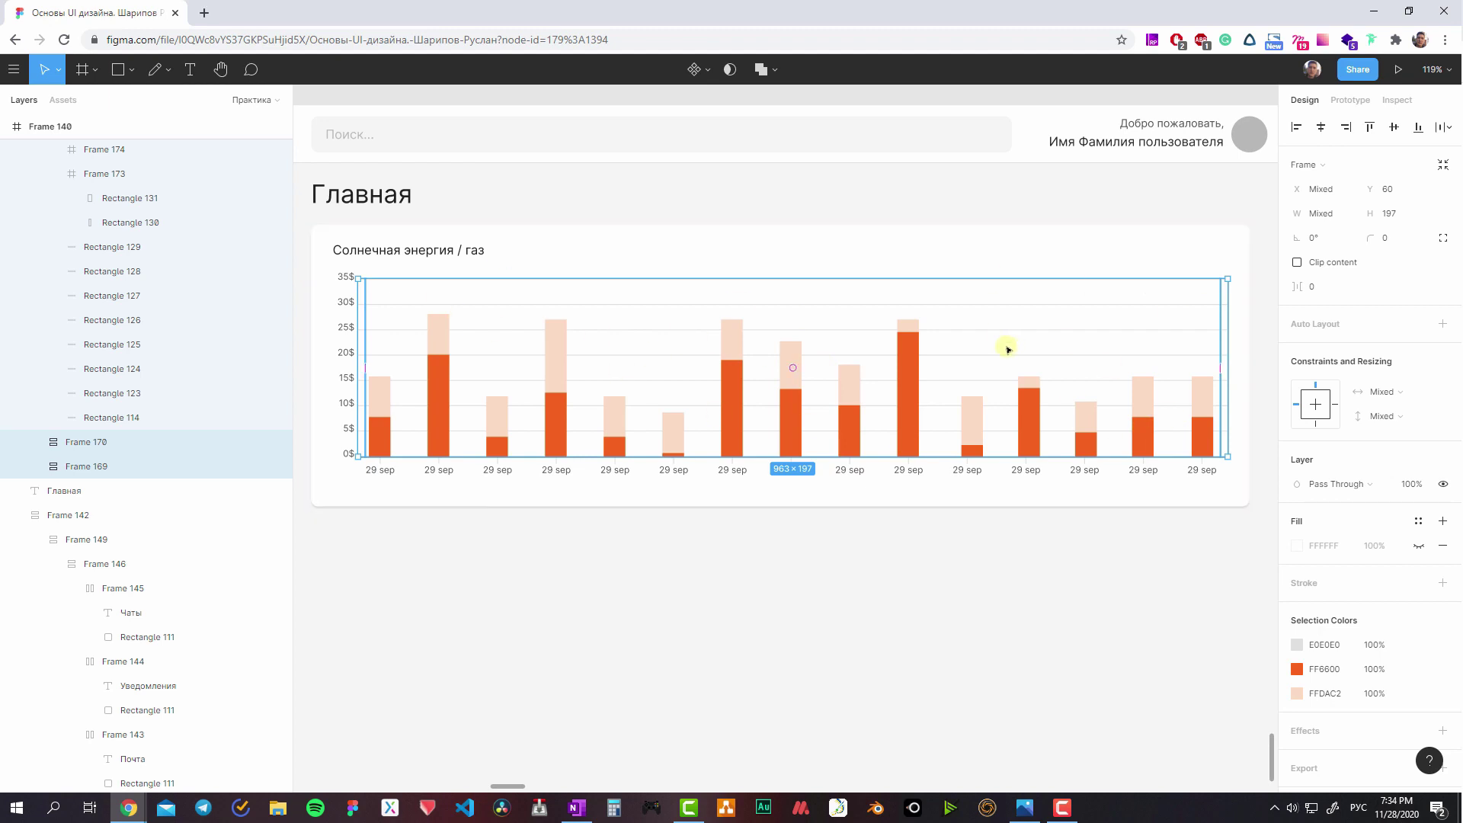
pyautogui.hotkey('shift', 'a')
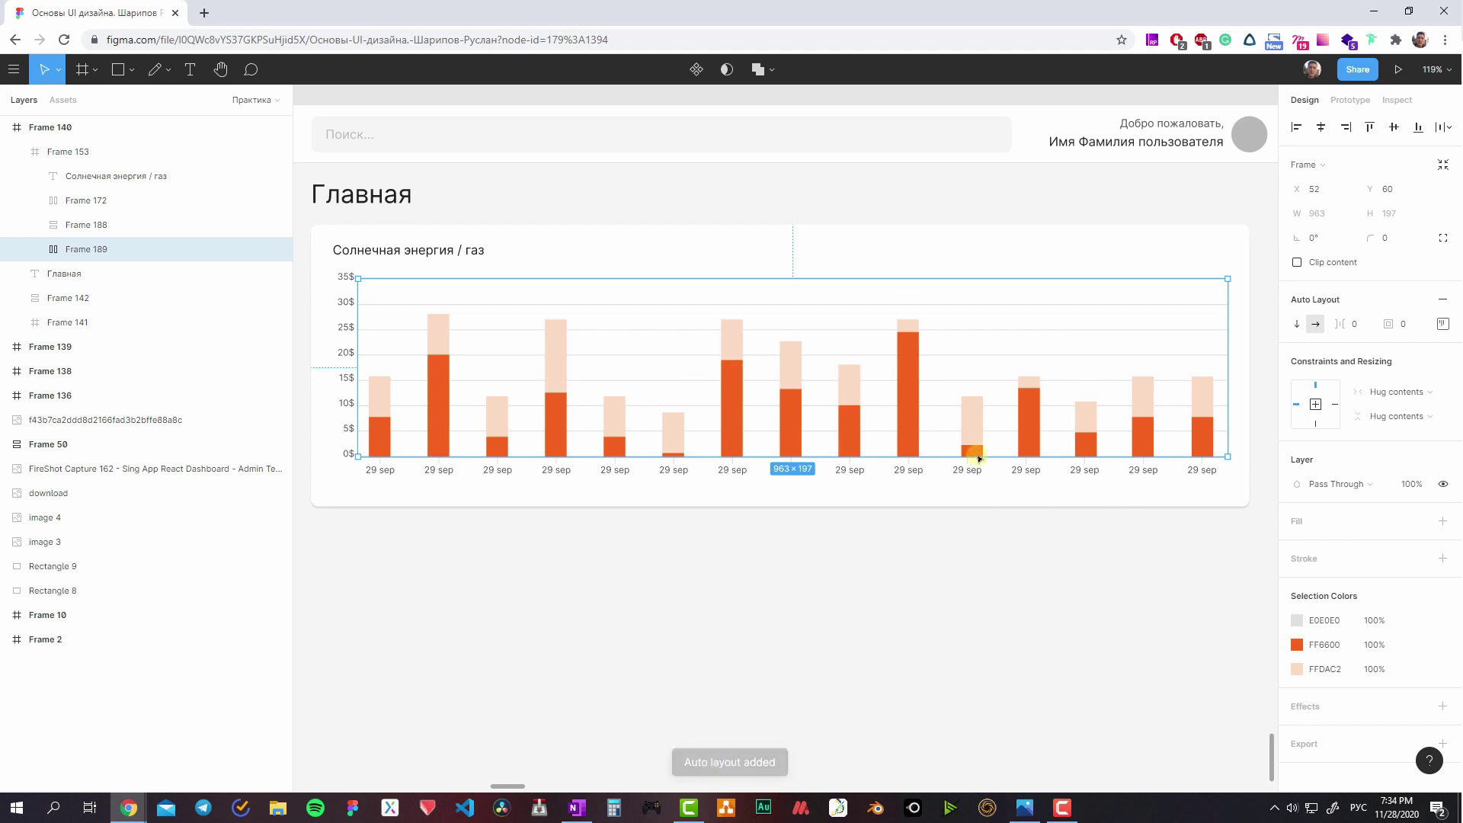
# - Group the date row, value axis and bars frame into one frame with Ctrl+Alt+G
pyautogui.click(353, 334)
pyautogui.click(450, 460)
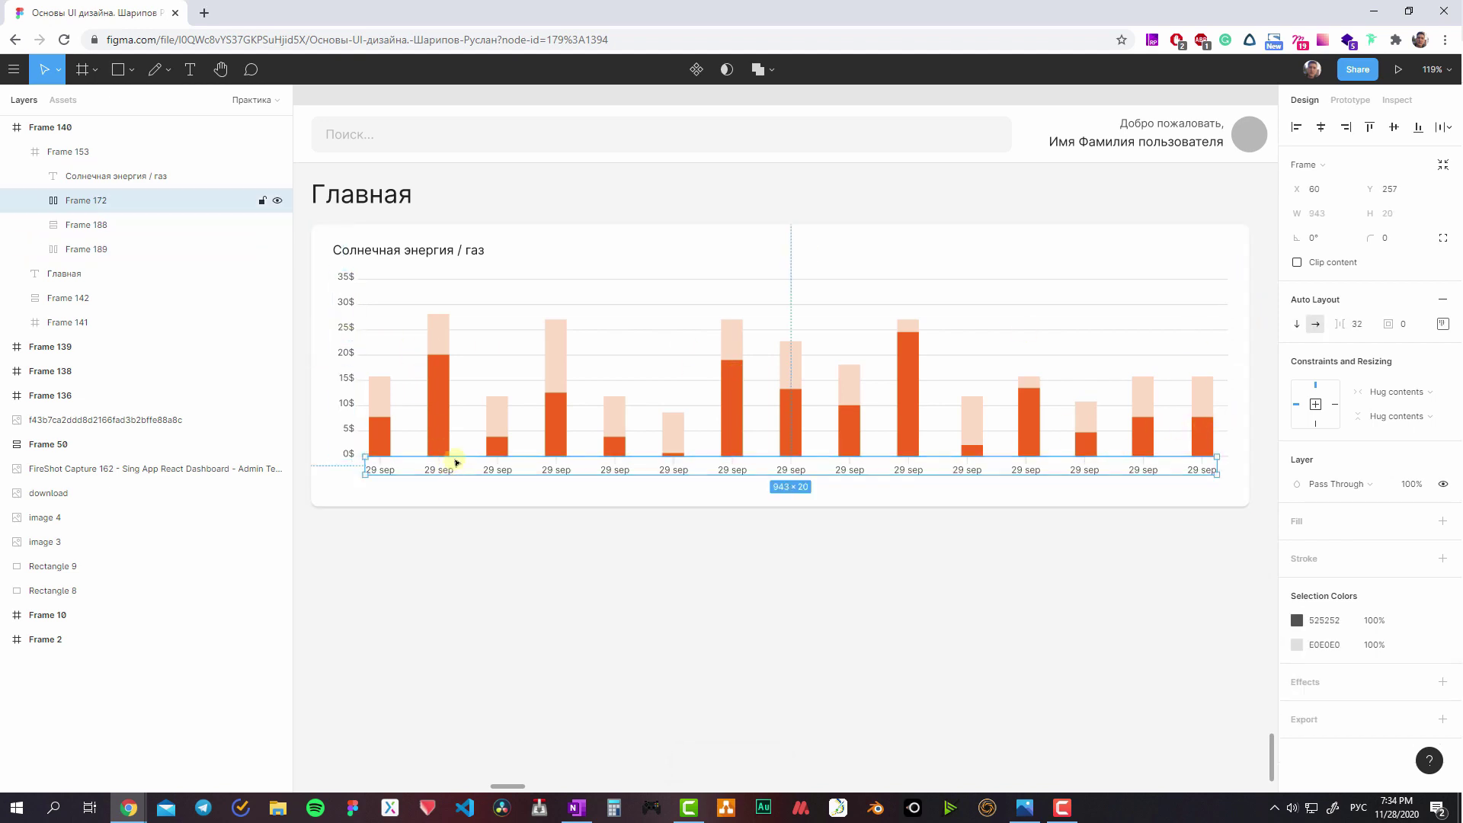
pyautogui.click(402, 385)
pyautogui.click(339, 415)
pyautogui.click(385, 432)
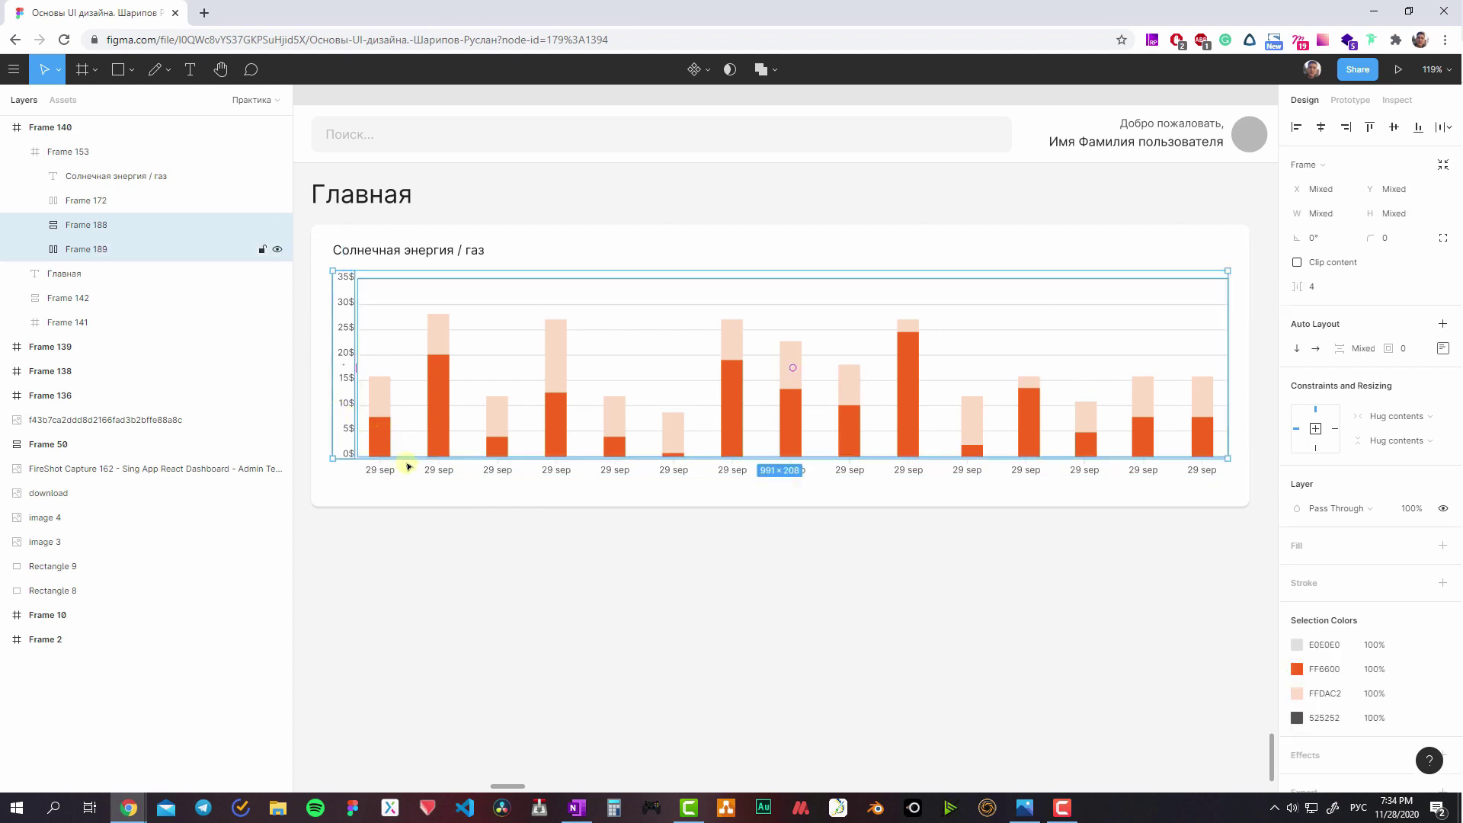
pyautogui.keyDown('shift'); pyautogui.click(408, 471); pyautogui.keyUp('shift')
pyautogui.click(655, 491)
pyautogui.click(663, 478)
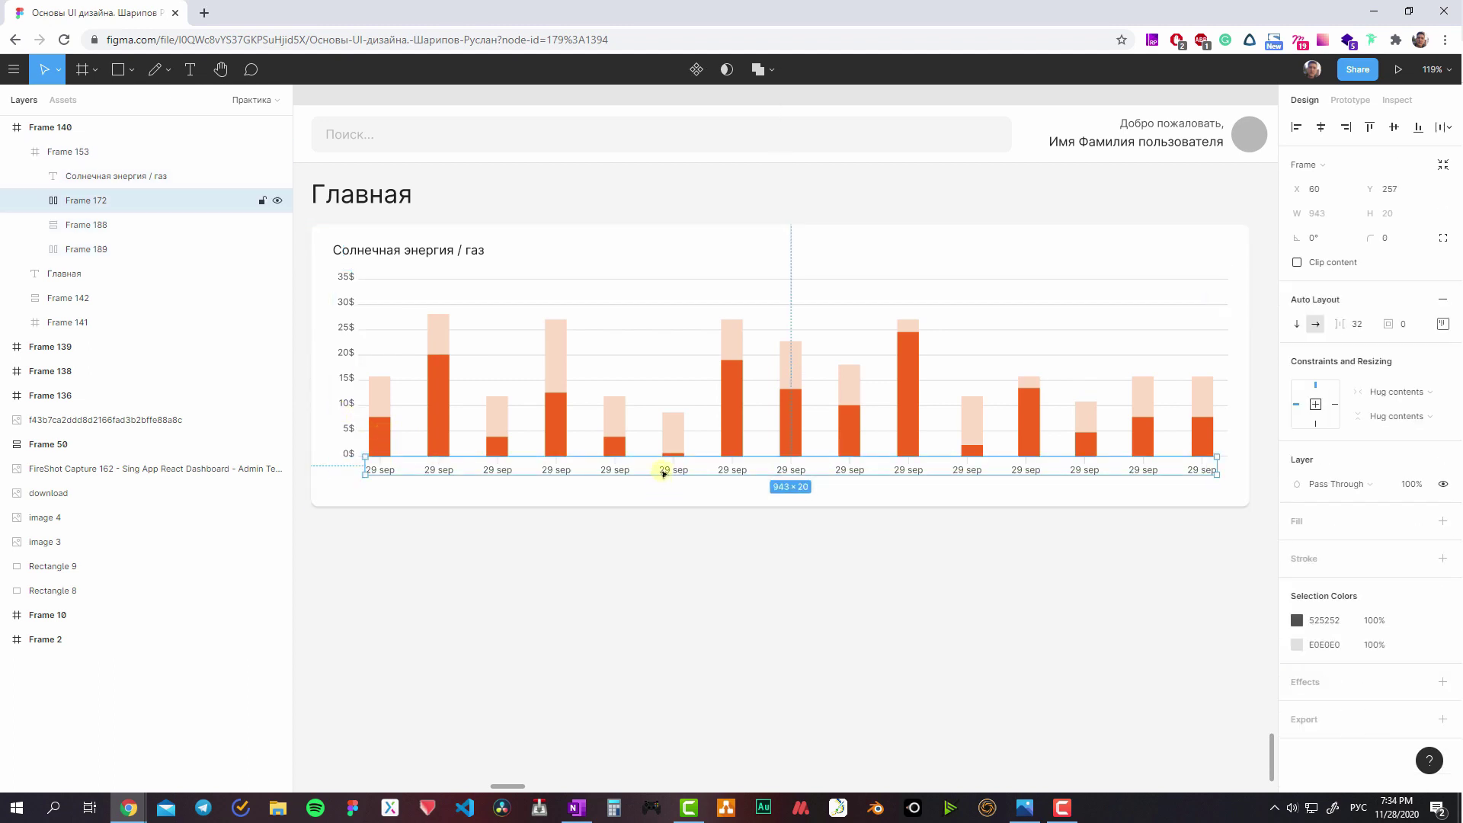
pyautogui.keyDown('shift'); pyautogui.click(627, 409); pyautogui.keyUp('shift')
pyautogui.keyDown('shift'); pyautogui.click(342, 386); pyautogui.keyUp('shift')
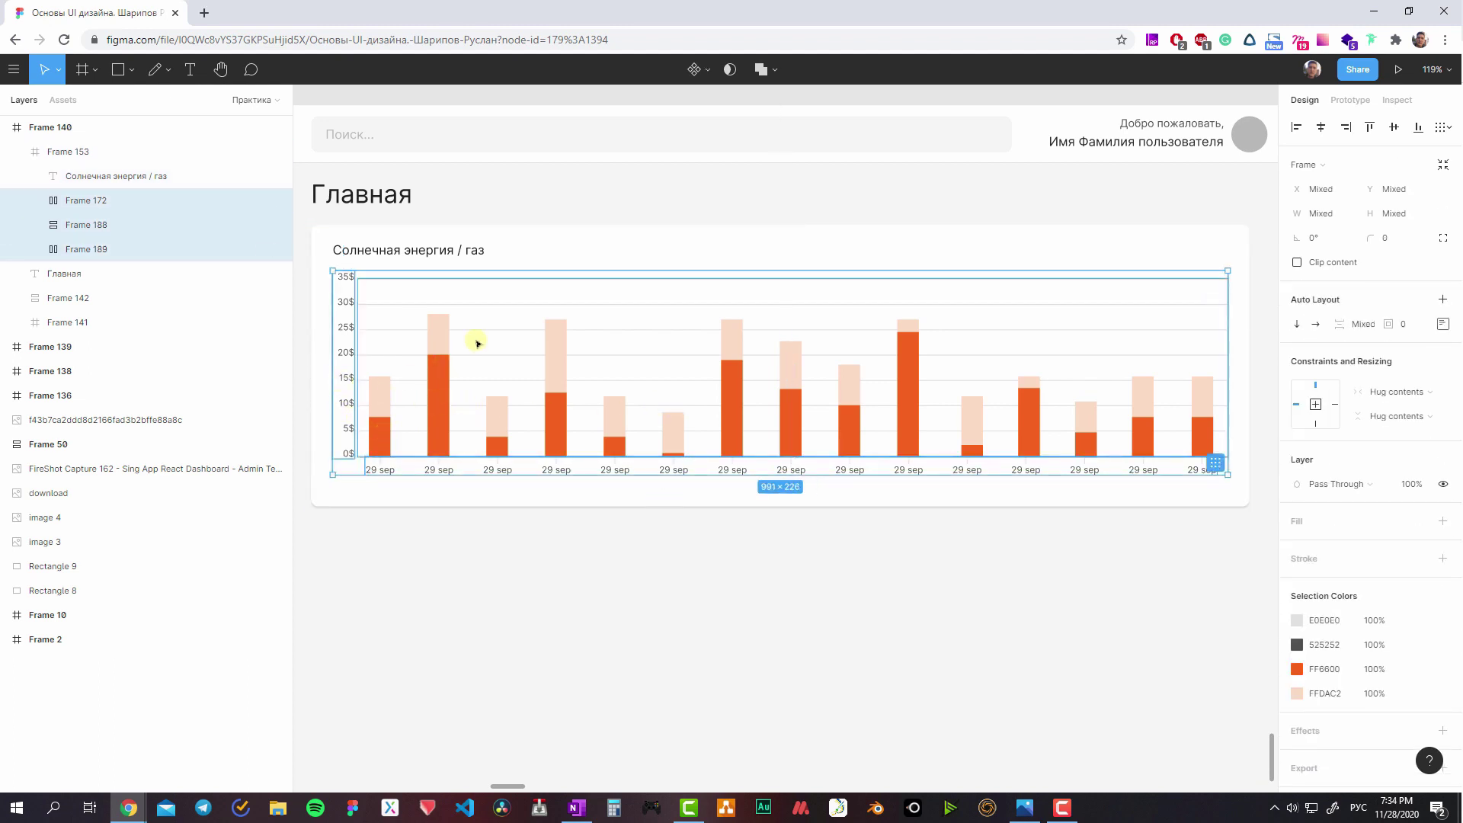
pyautogui.press('alt')
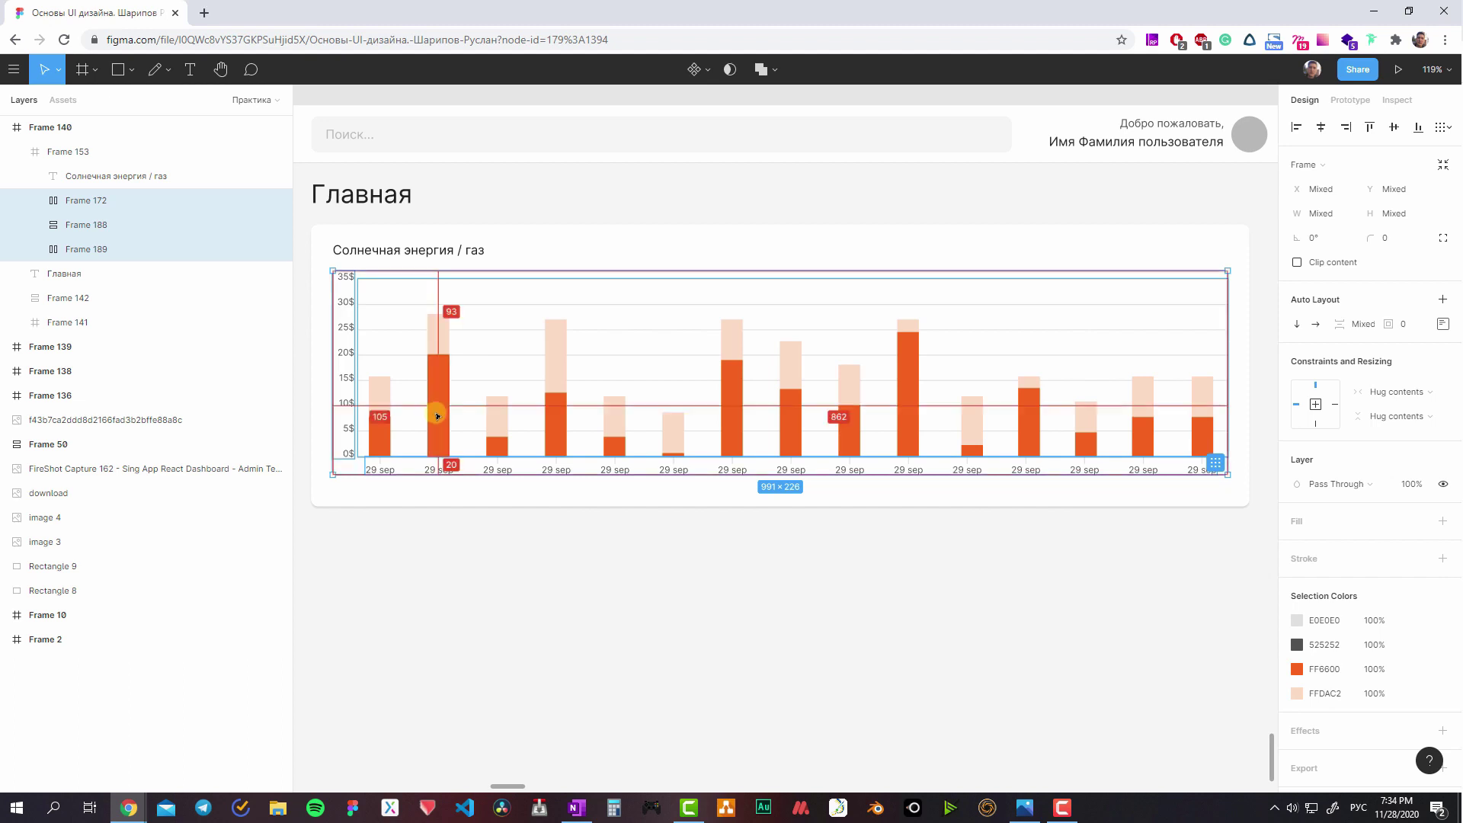
pyautogui.hotkey('ctrl', 'alt', 'g')
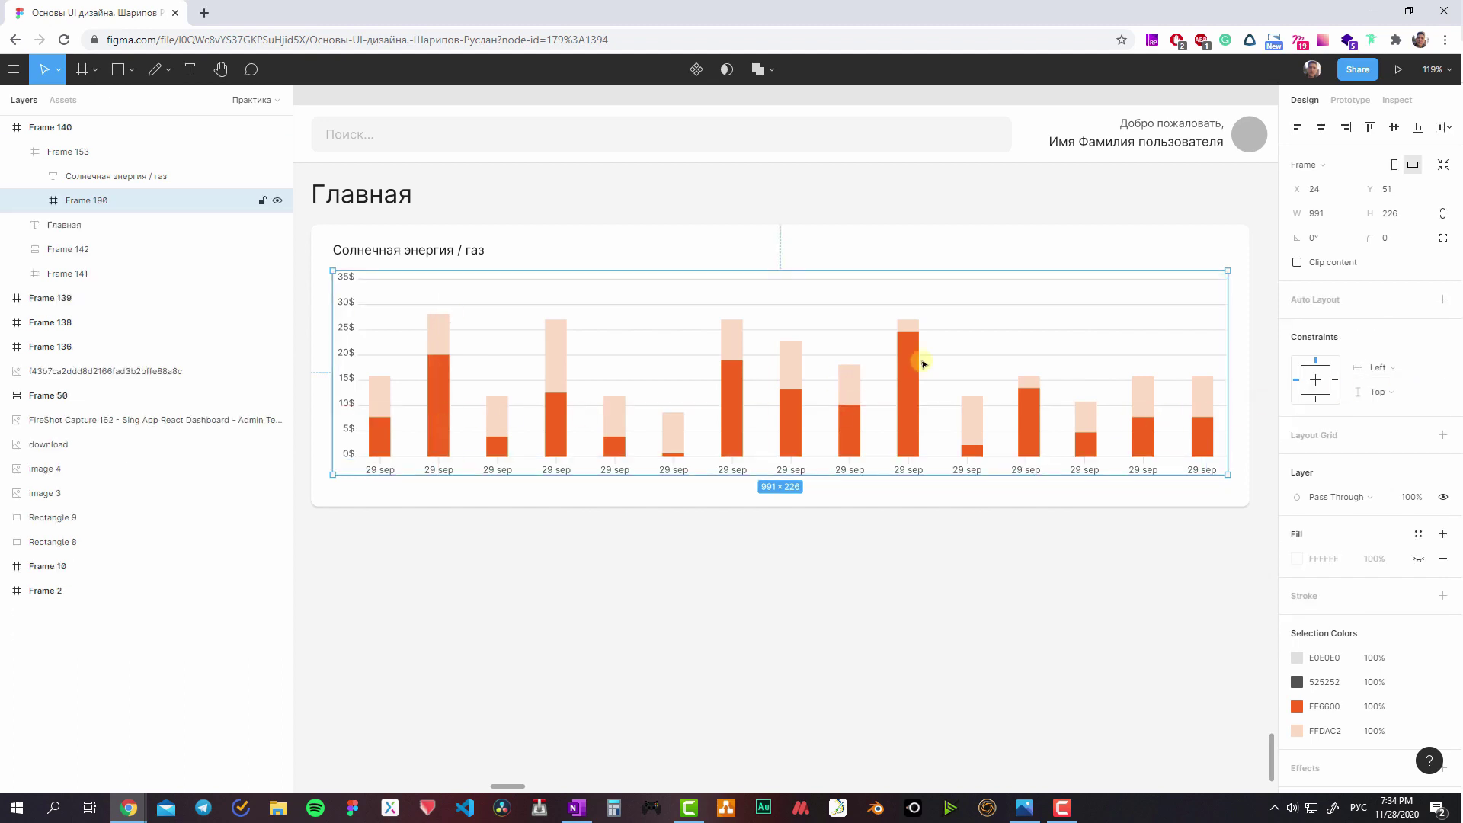
# - Set the combined chart frame's horizontal constraint to Left & Right
pyautogui.click(1378, 367)
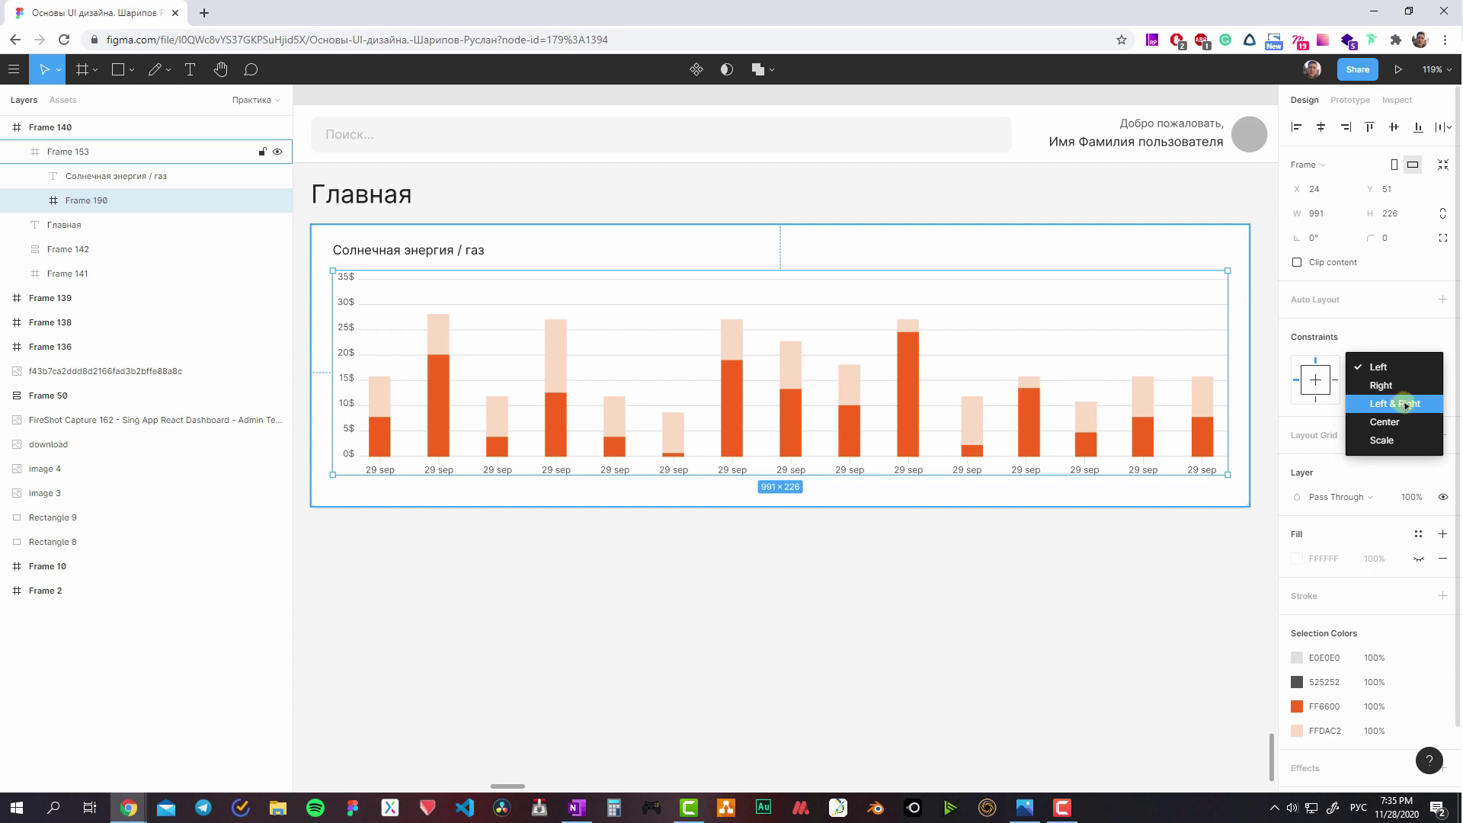
pyautogui.click(1406, 404)
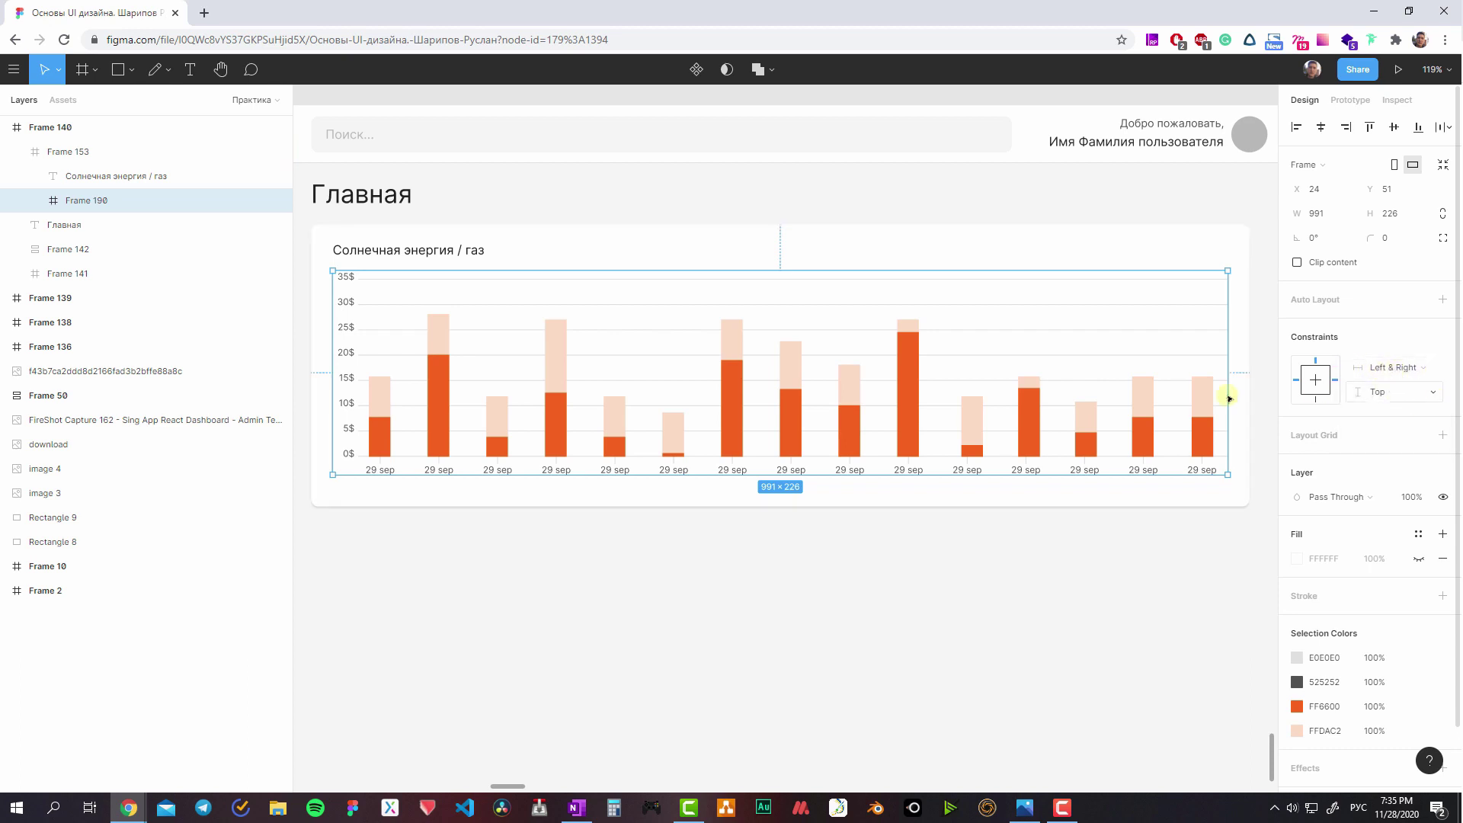
pyautogui.click(415, 250)
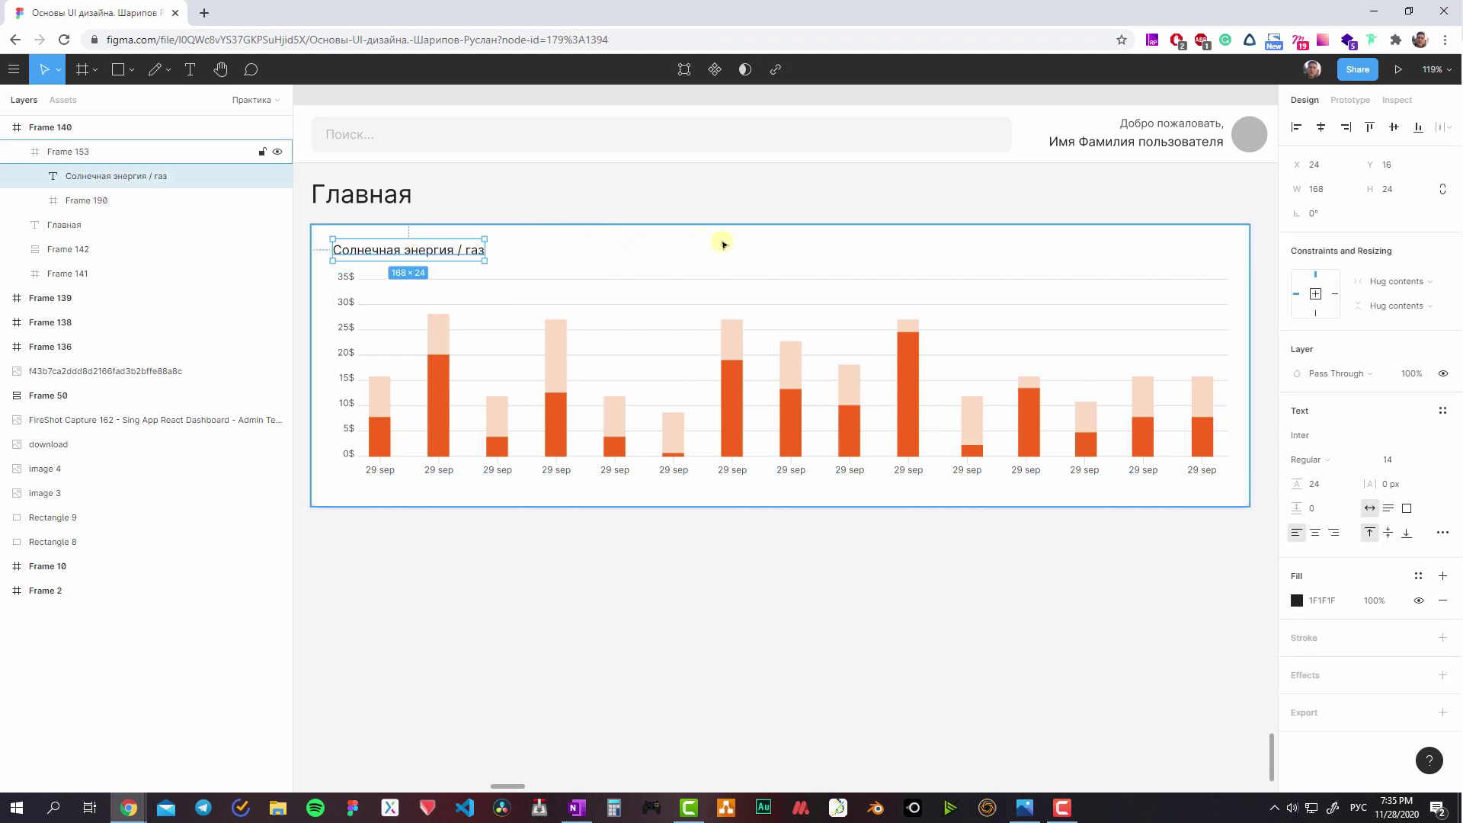
pyautogui.click(942, 324)
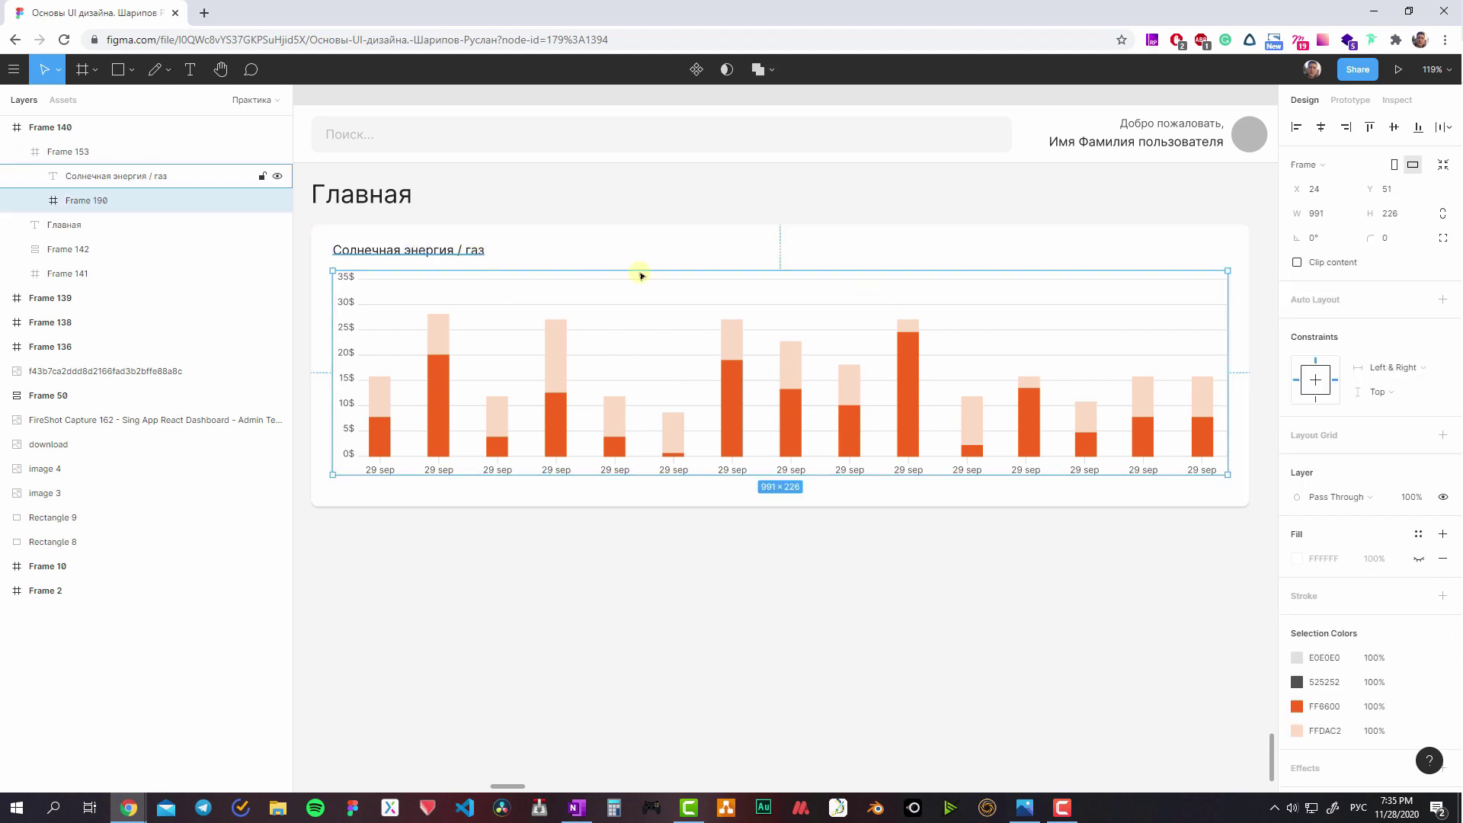
# - Paste copies of a bar's orange and pale rectangles and place them side by side
pyautogui.click(789, 262)
pyautogui.keyDown('ctrl'); pyautogui.click(917, 334); pyautogui.keyUp('ctrl')
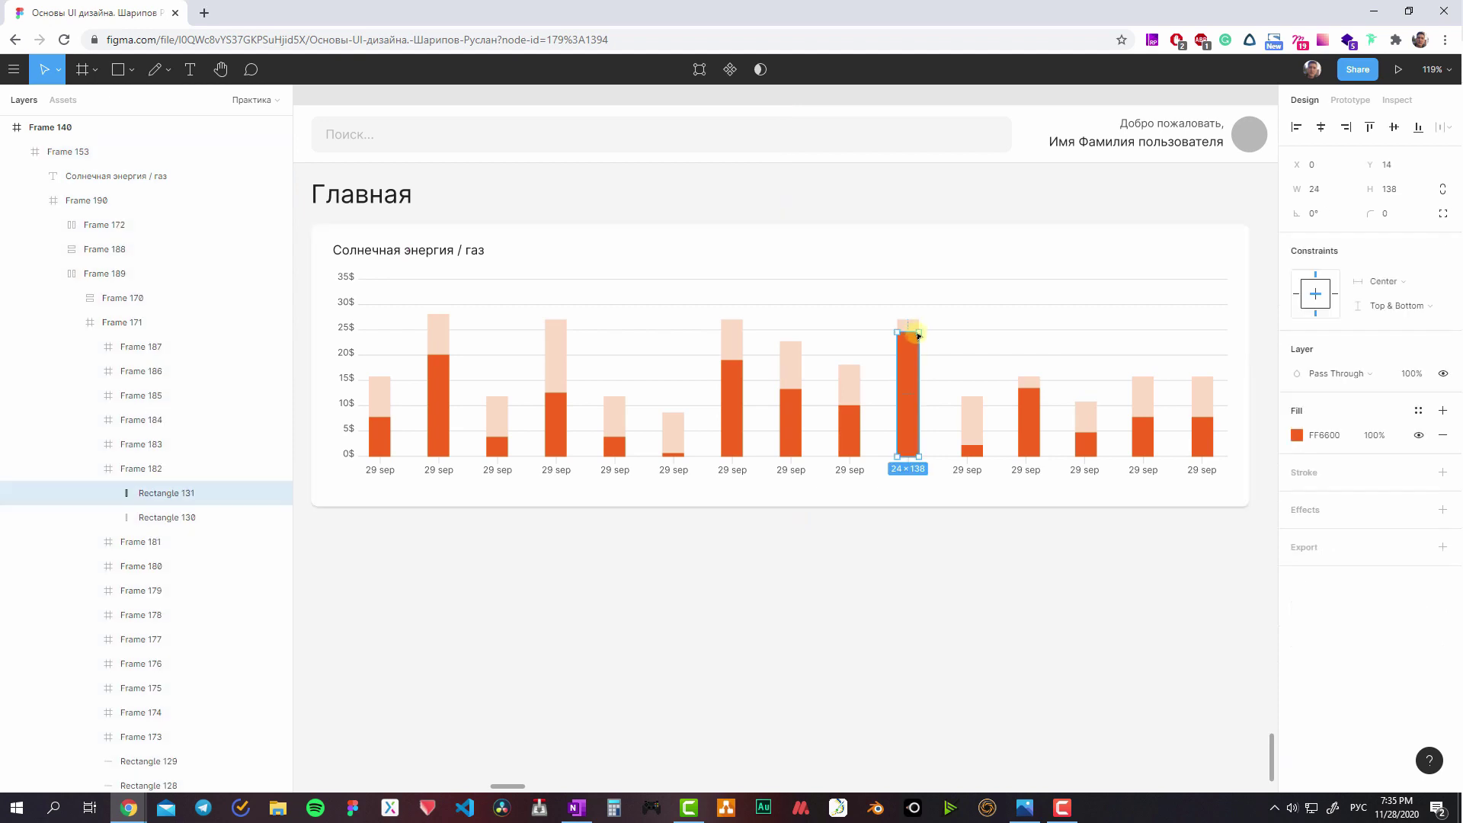
pyautogui.keyDown('shift'); pyautogui.click(910, 324); pyautogui.keyUp('shift')
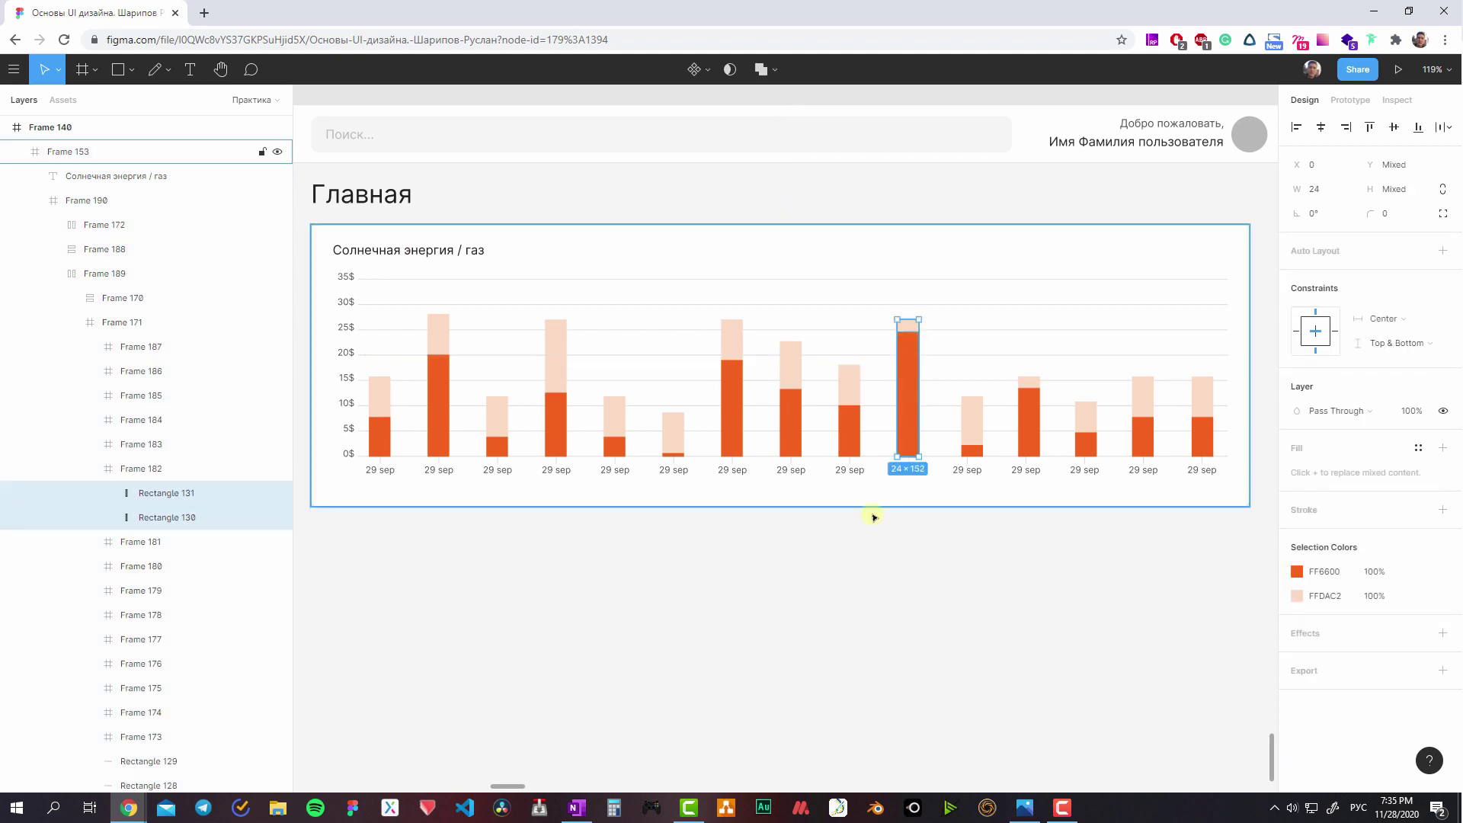
pyautogui.click(901, 533)
pyautogui.hotkey('ctrl', 'v')
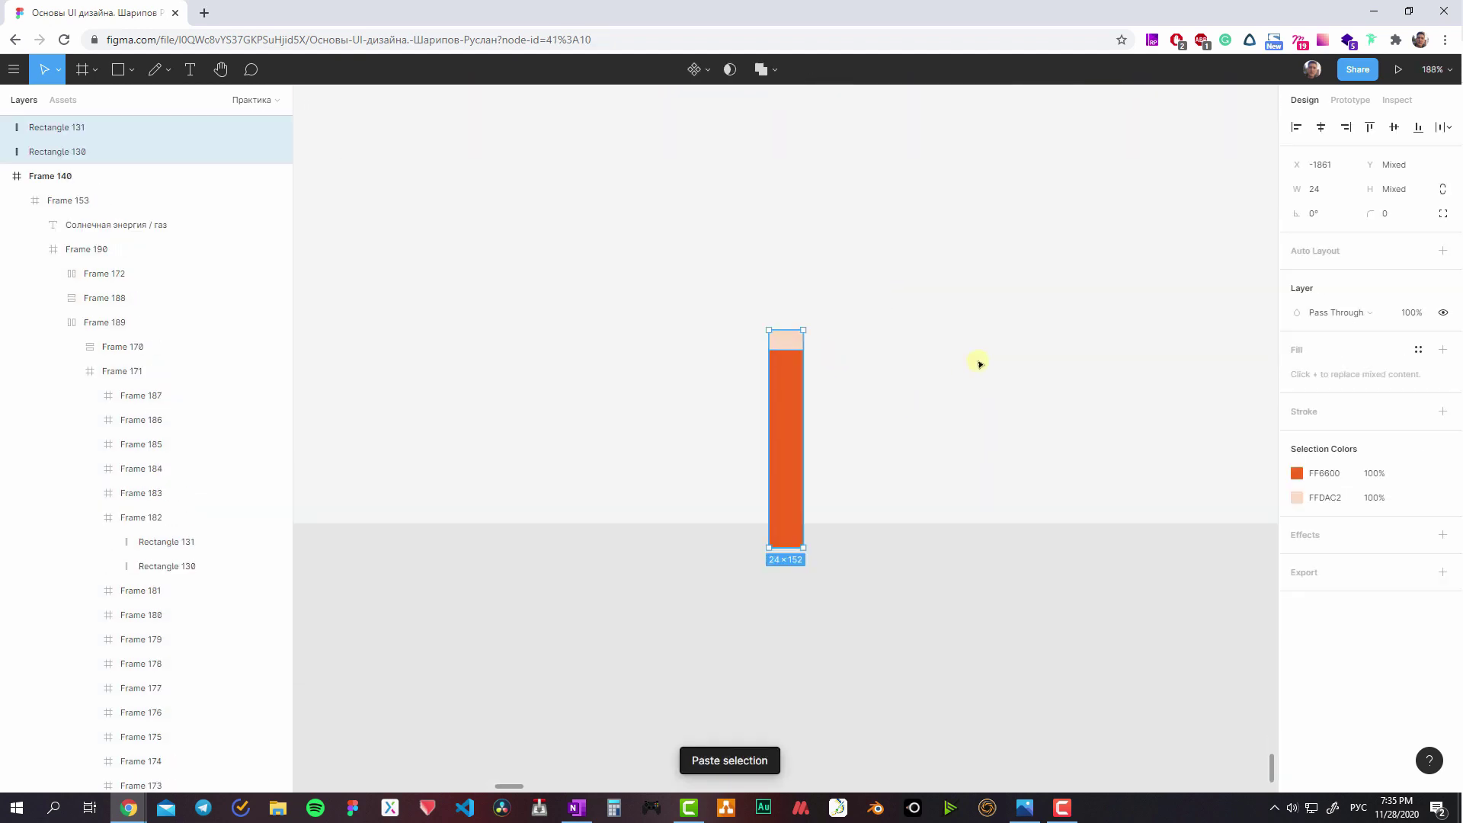
pyautogui.moveTo(786, 396); pyautogui.dragTo(895, 355)
pyautogui.click(793, 350)
pyautogui.keyDown('shift'); pyautogui.click(896, 381); pyautogui.keyUp('shift')
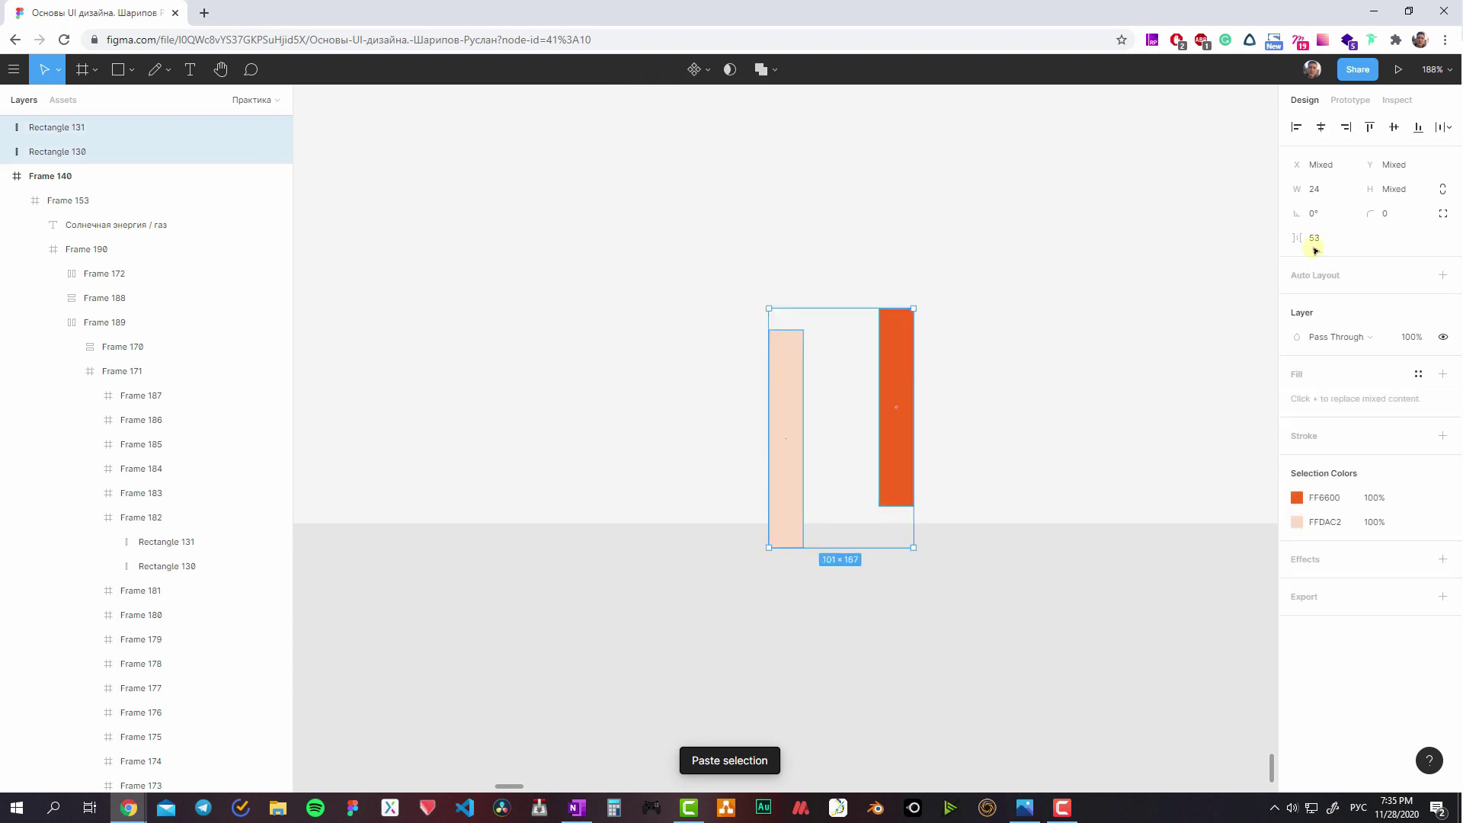
# - Resize both copies to 8×8 with corner radius 4 and align the two dots
pyautogui.click(1351, 194)
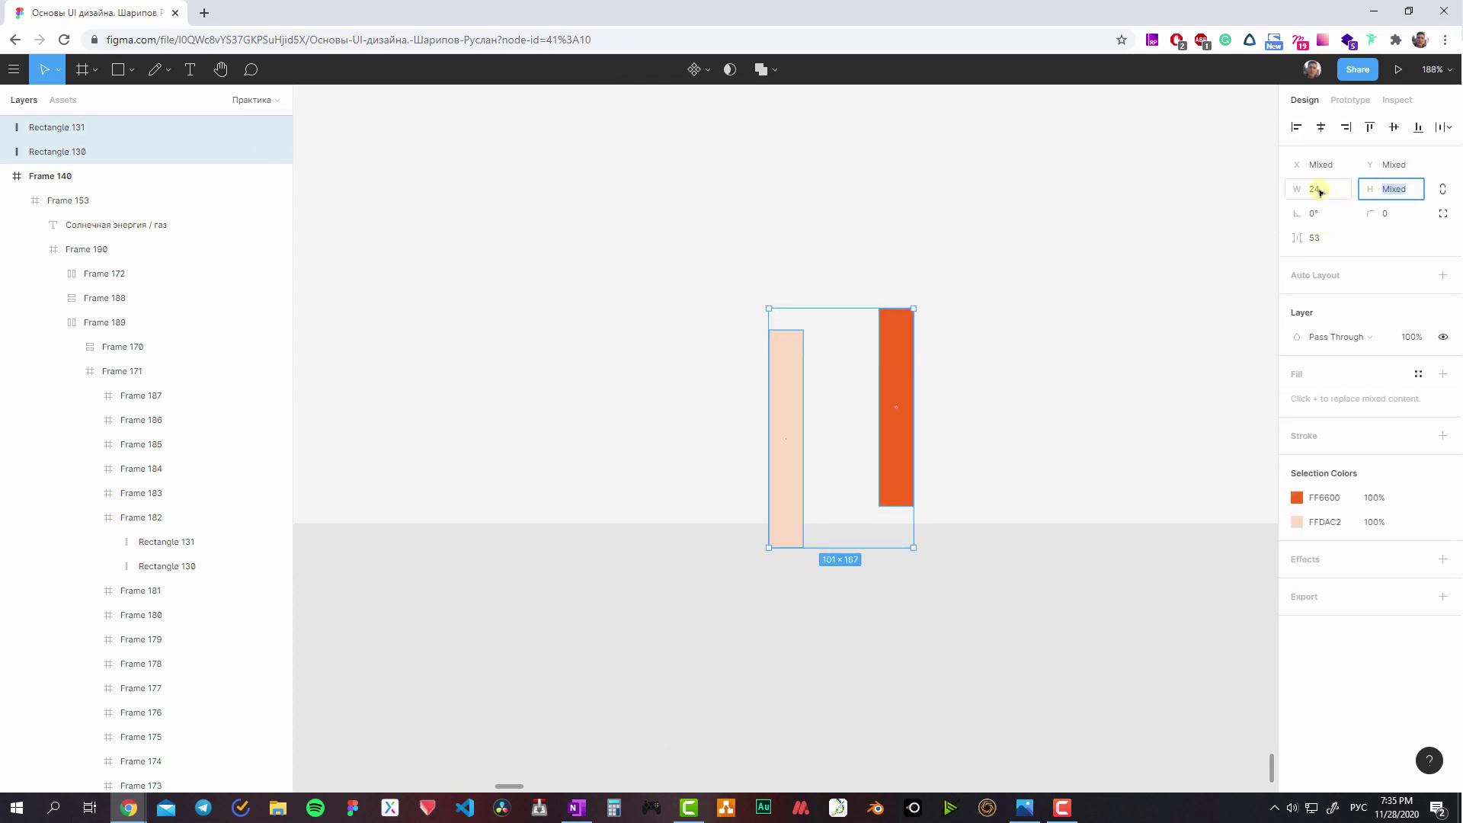
pyautogui.click(1321, 191)
pyautogui.press('Tab')
pyautogui.write('8')
pyautogui.press('Return')
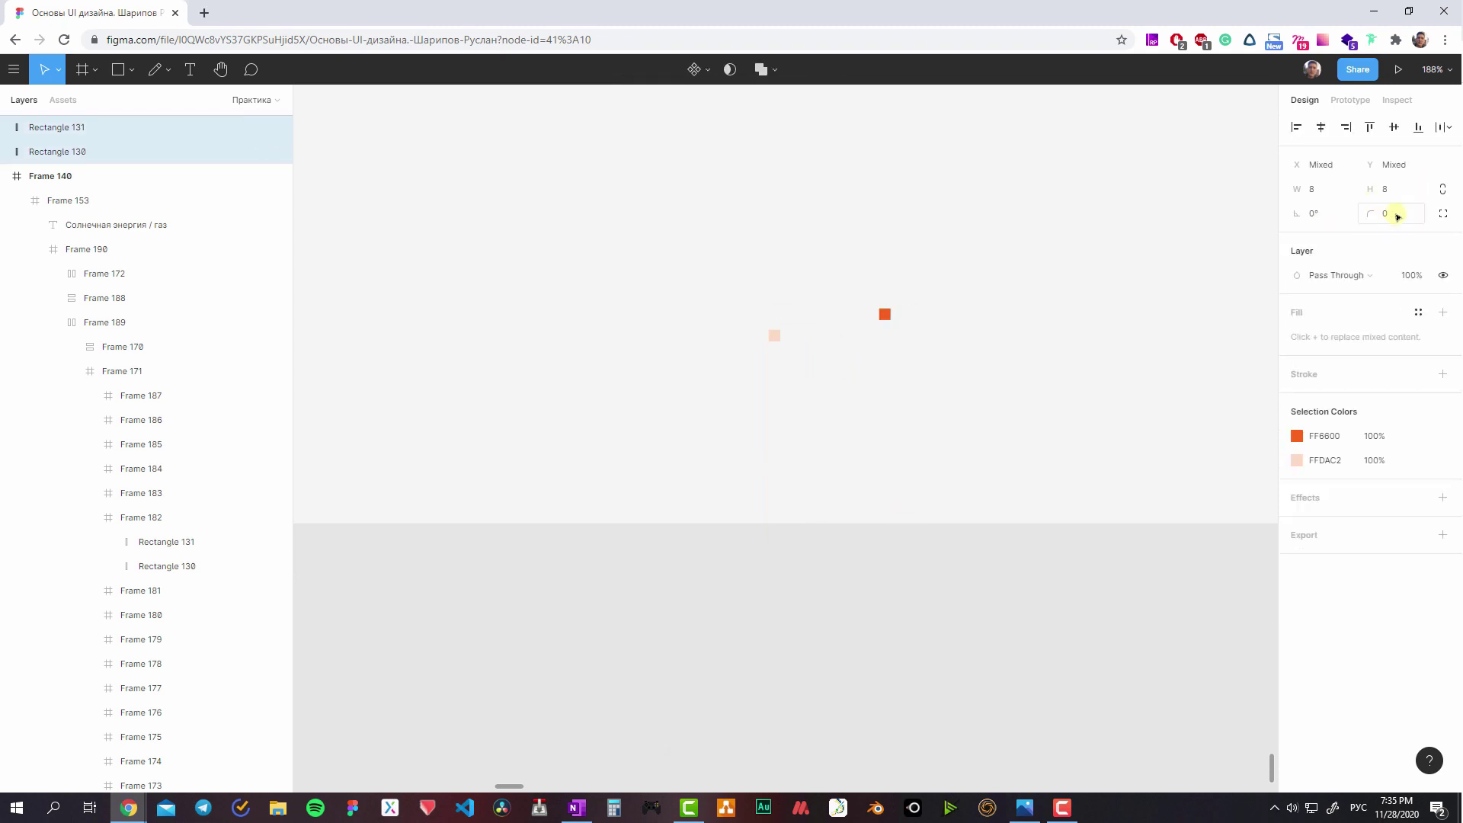
pyautogui.click(1397, 216)
pyautogui.write('4')
pyautogui.press('Return')
pyautogui.click(933, 313)
pyautogui.scroll(2, 870, 326)
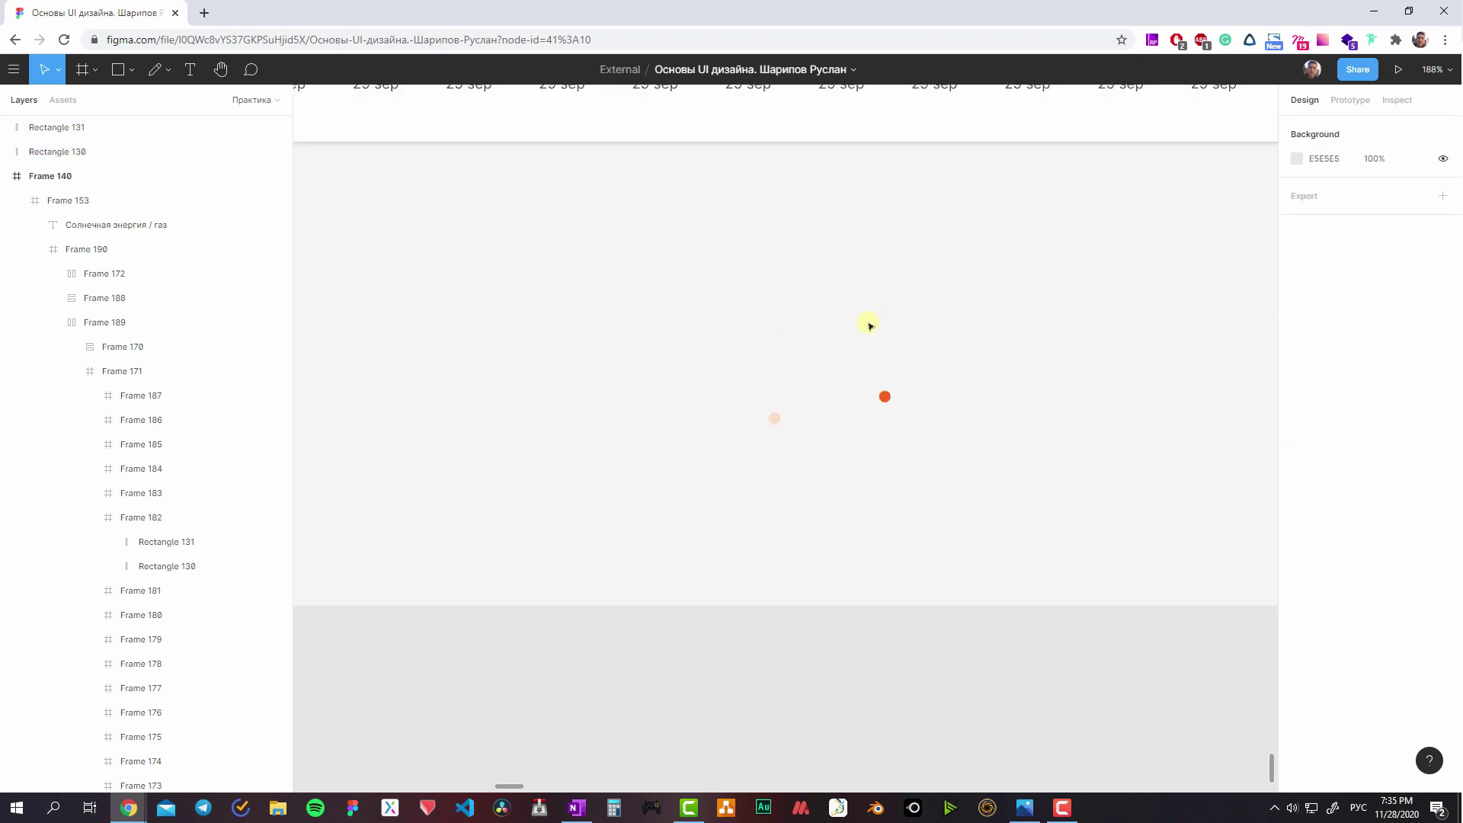
pyautogui.scroll(5, 885, 397)
pyautogui.moveTo(885, 391); pyautogui.dragTo(885, 458)
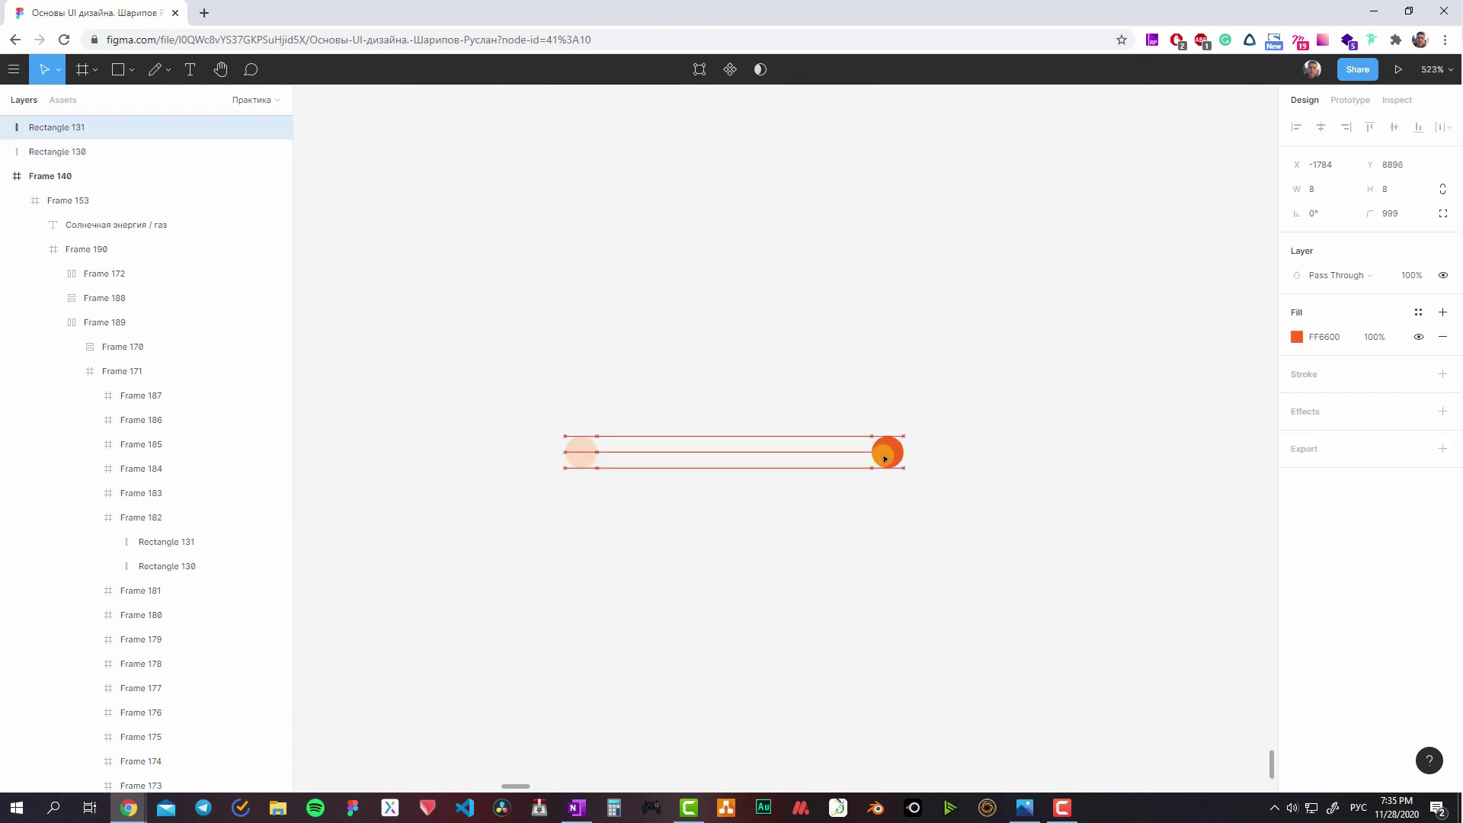
# - Add the label 'Газ' beside the pale dot and a copy reading 'Солнечная энергия' beside the orange dot
pyautogui.press('Escape')
pyautogui.press('t')
pyautogui.click(654, 445)
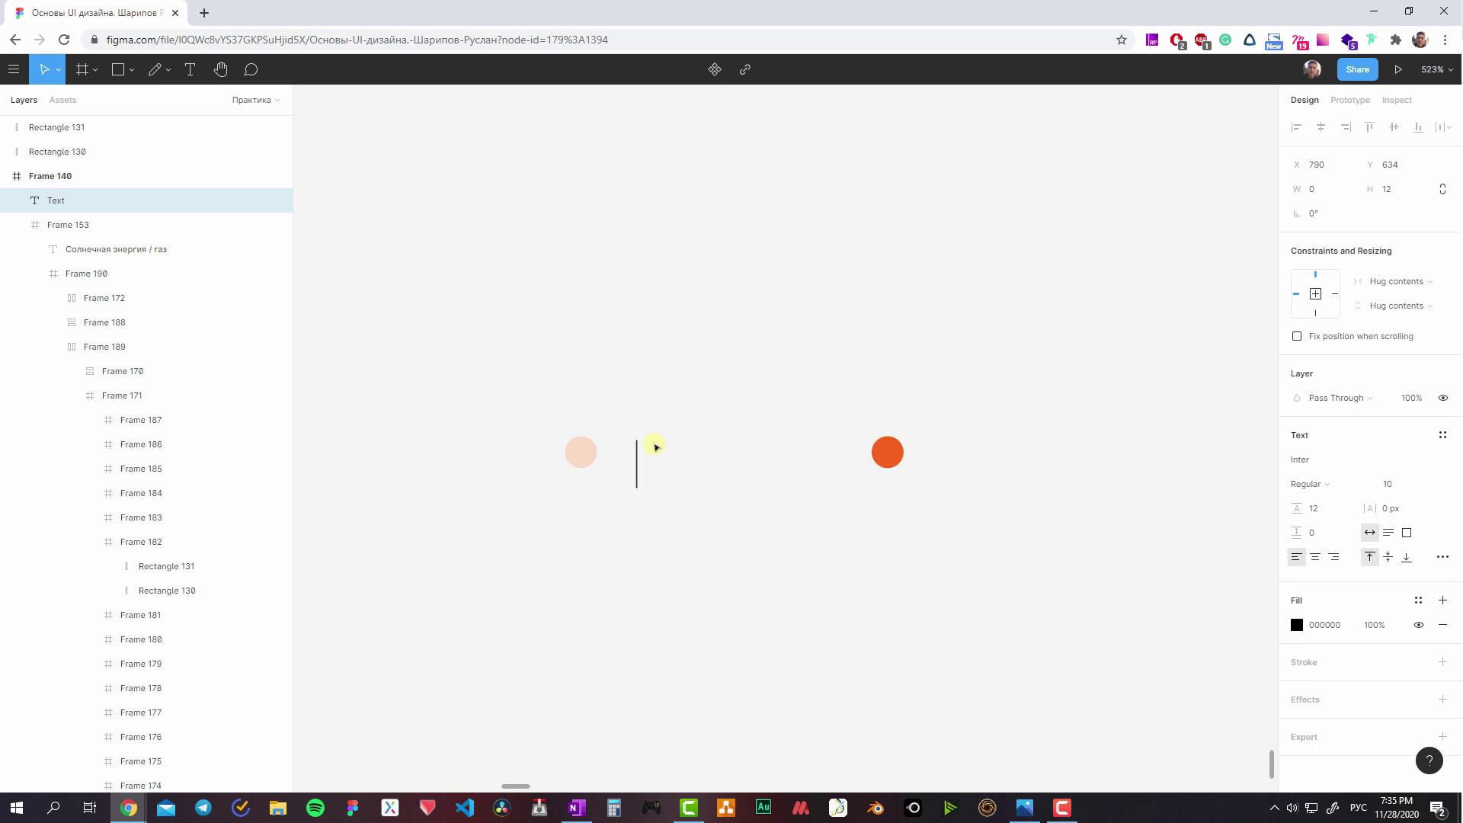
pyautogui.write('Газ')
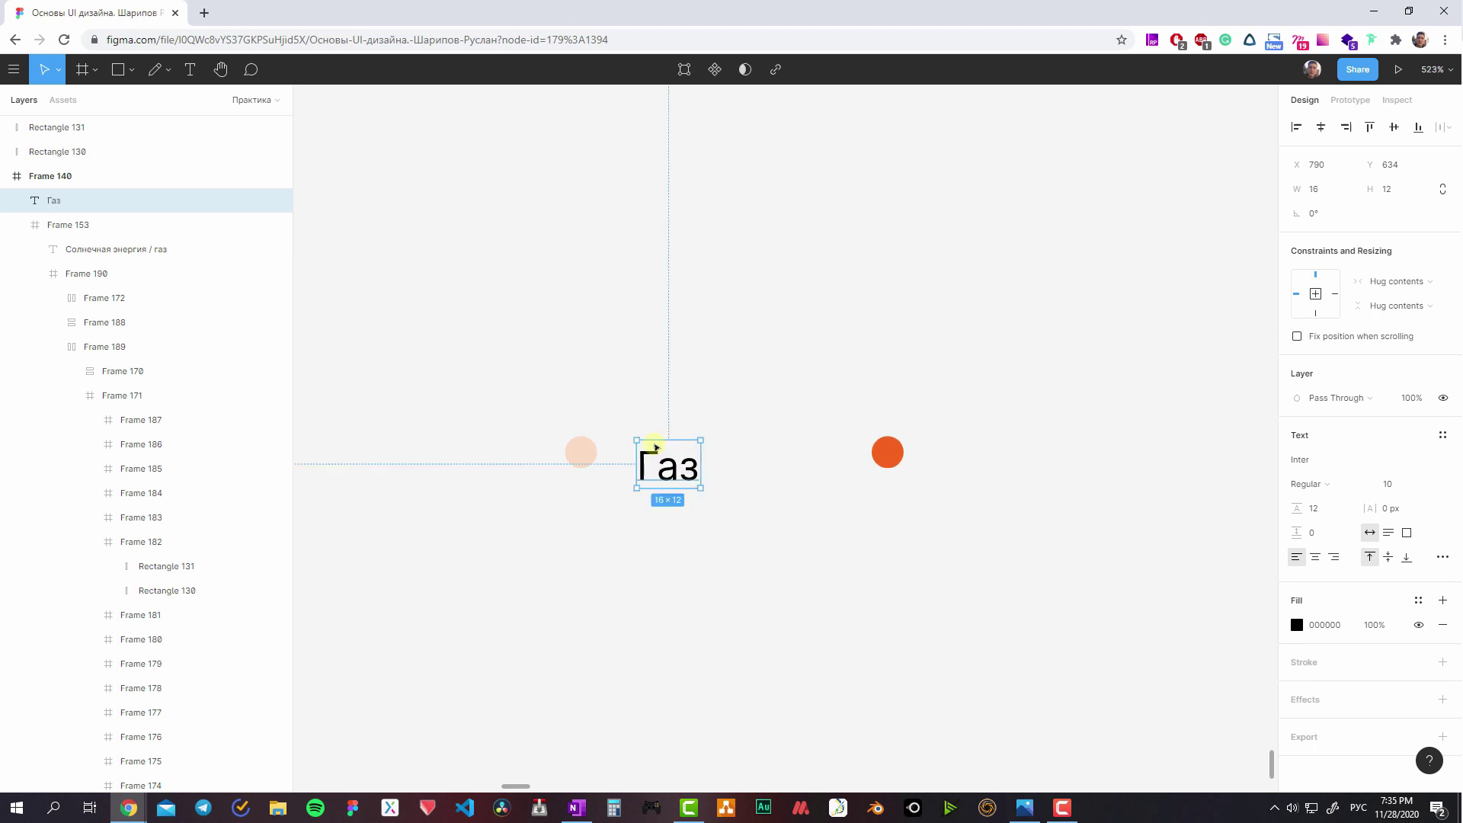
pyautogui.moveTo(665, 476)
pyautogui.mouseDown()
pyautogui.moveTo(650, 465)
pyautogui.moveTo(940, 459)
pyautogui.mouseUp()
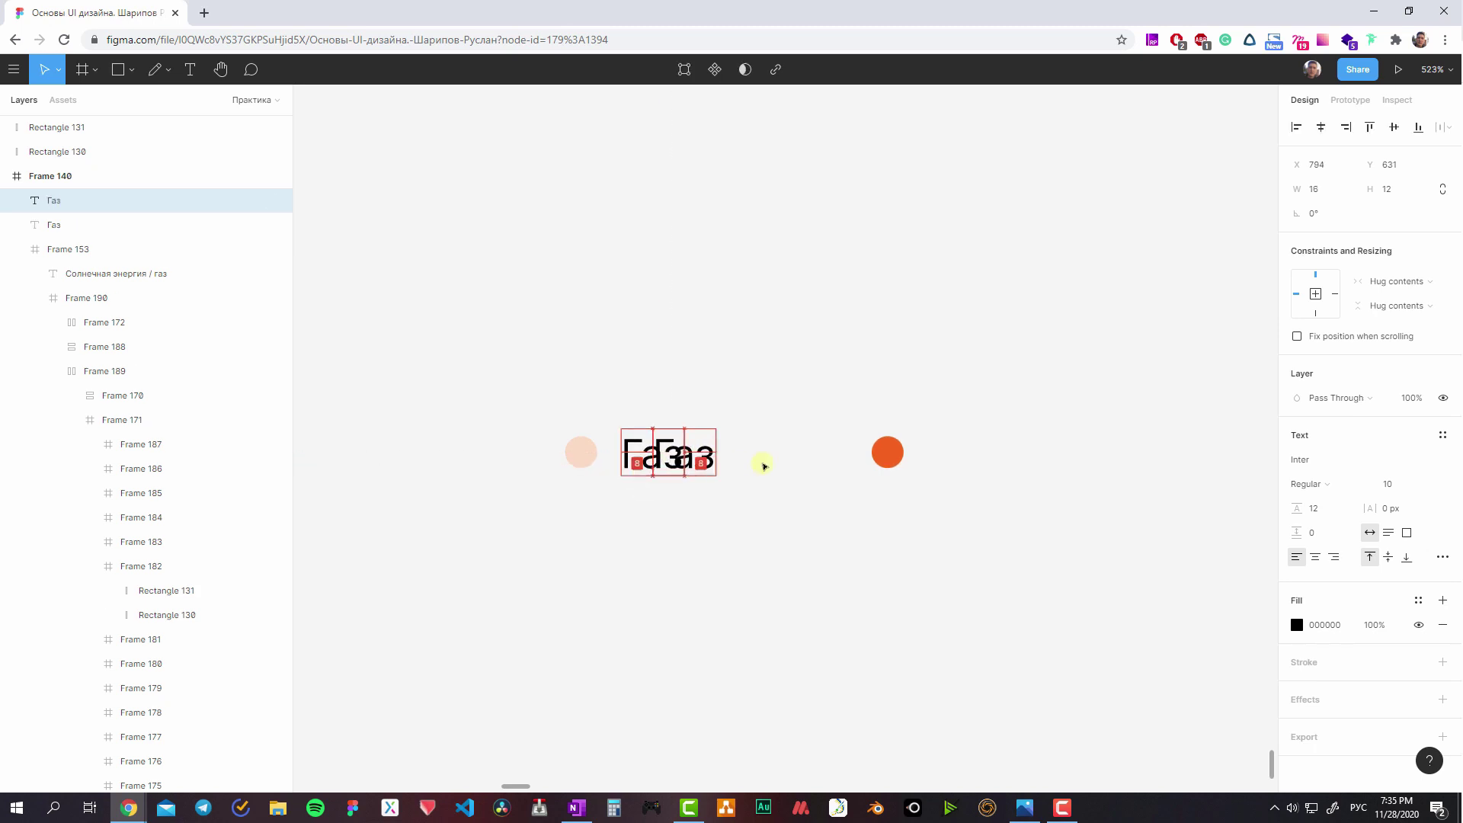
pyautogui.doubleClick(947, 458)
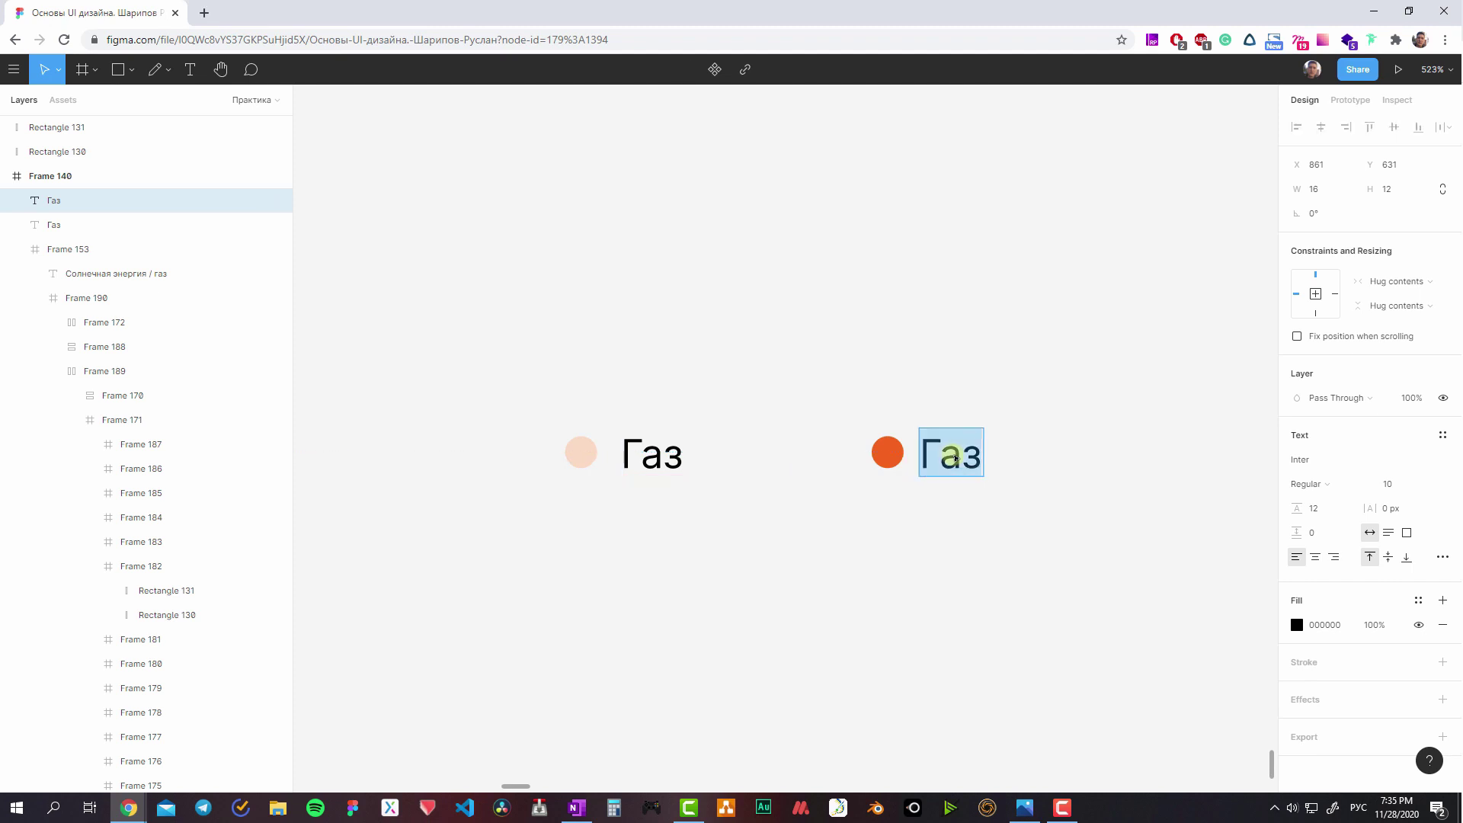
pyautogui.write('Солнечная э')
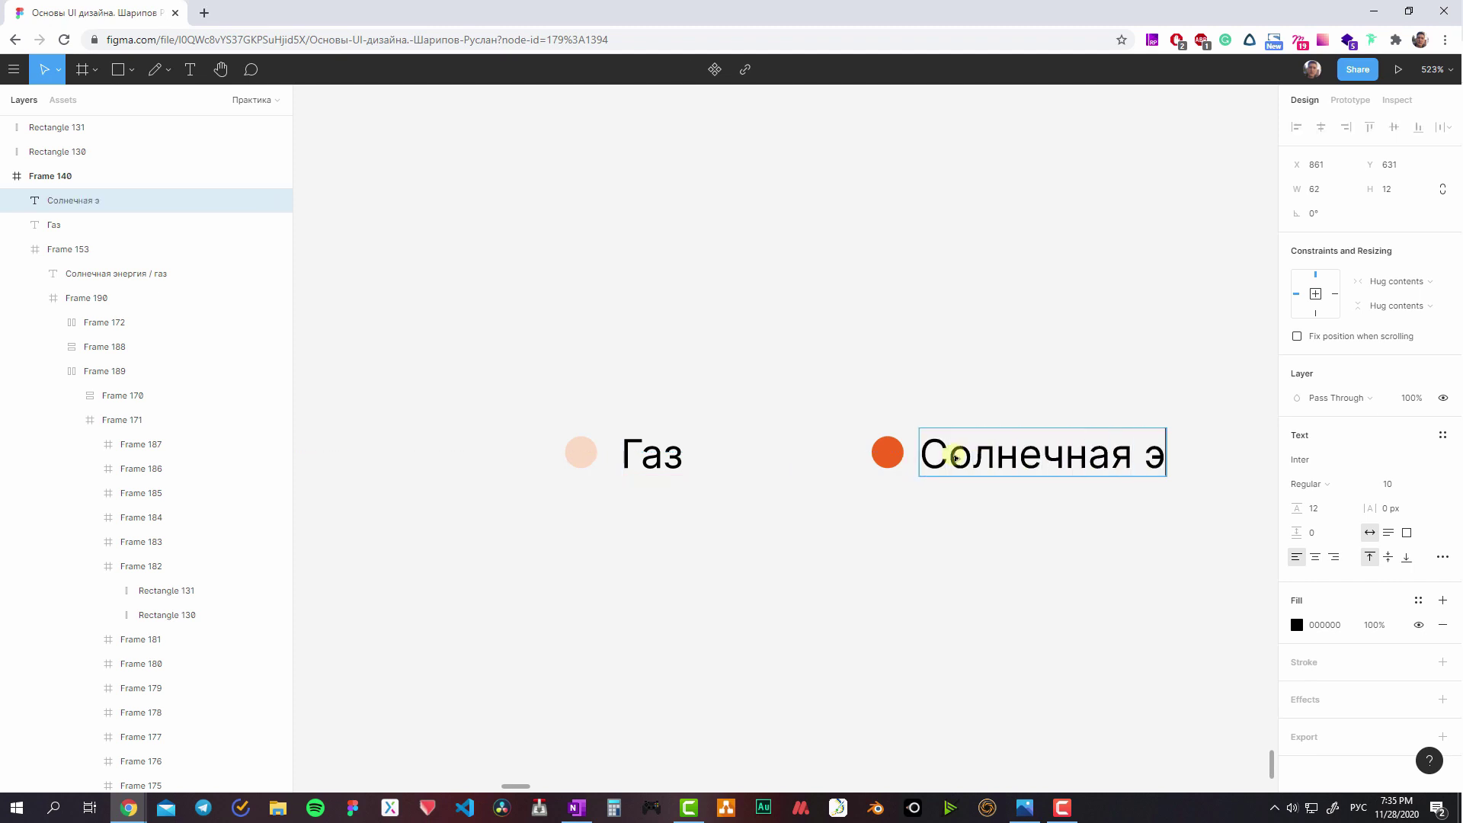
pyautogui.write('нергия')
pyautogui.press('Escape')
pyautogui.scroll(-5, 830, 443)
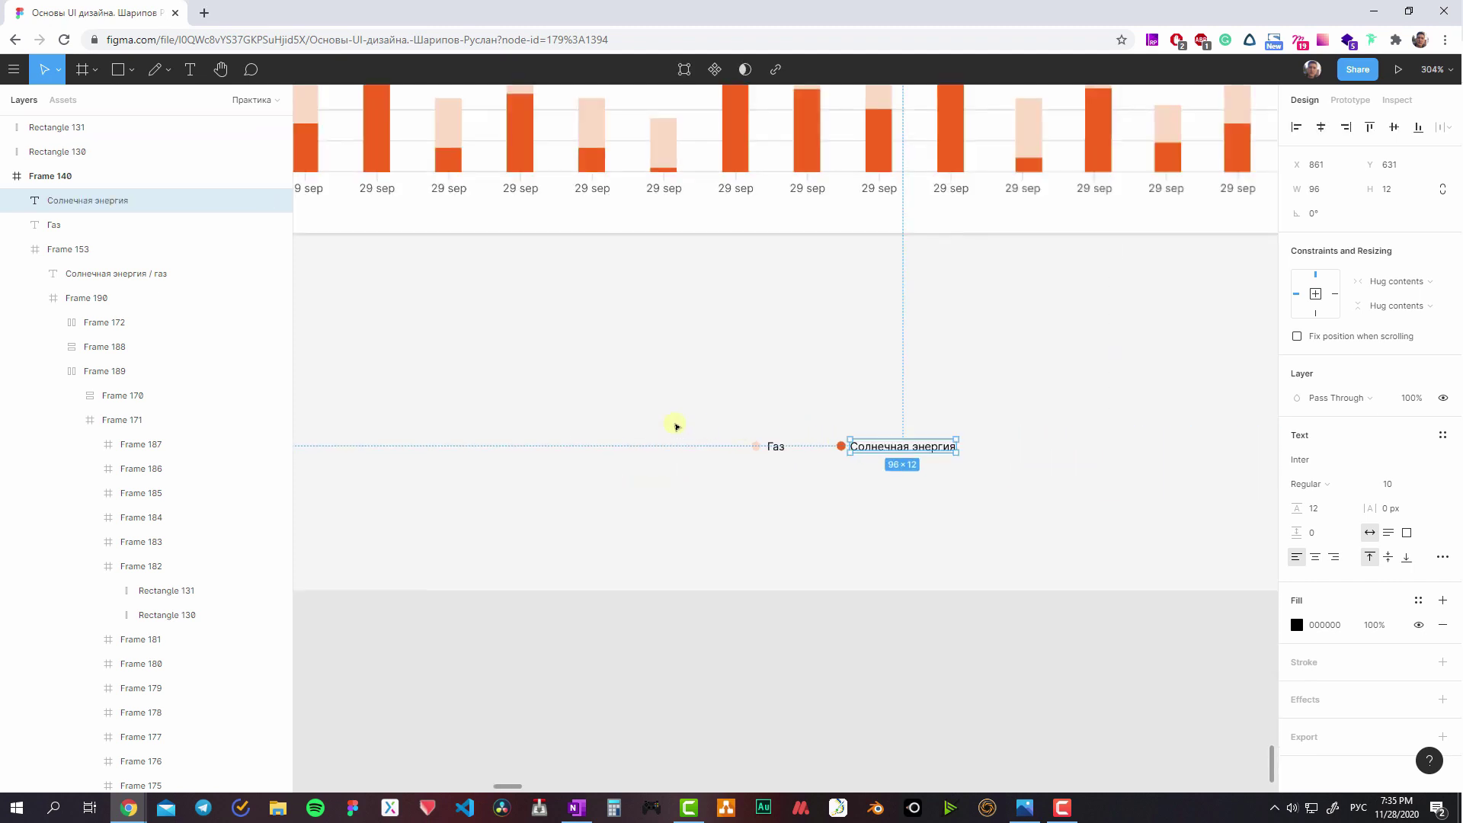
pyautogui.press('Escape')
# - Wrap each dot-and-label pair in auto layout, then wrap both items into one row
pyautogui.moveTo(796, 460); pyautogui.dragTo(751, 433)
pyautogui.hotkey('shift', 'a')
pyautogui.moveTo(949, 457); pyautogui.dragTo(818, 442)
pyautogui.hotkey('shift', 'a')
pyautogui.scroll(5, 822, 447)
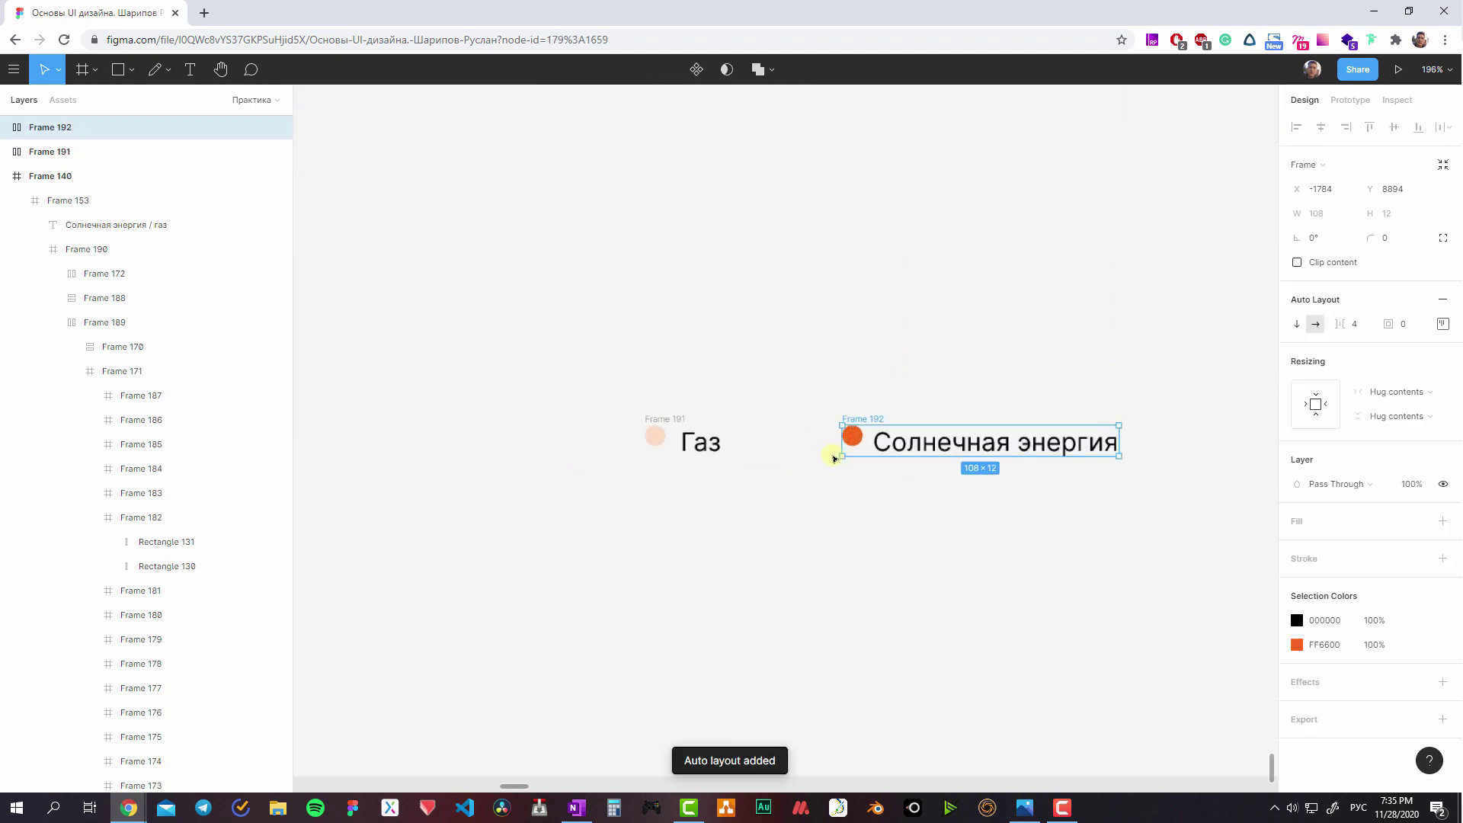
pyautogui.click(662, 429)
pyautogui.keyDown('shift'); pyautogui.click(865, 417); pyautogui.keyUp('shift')
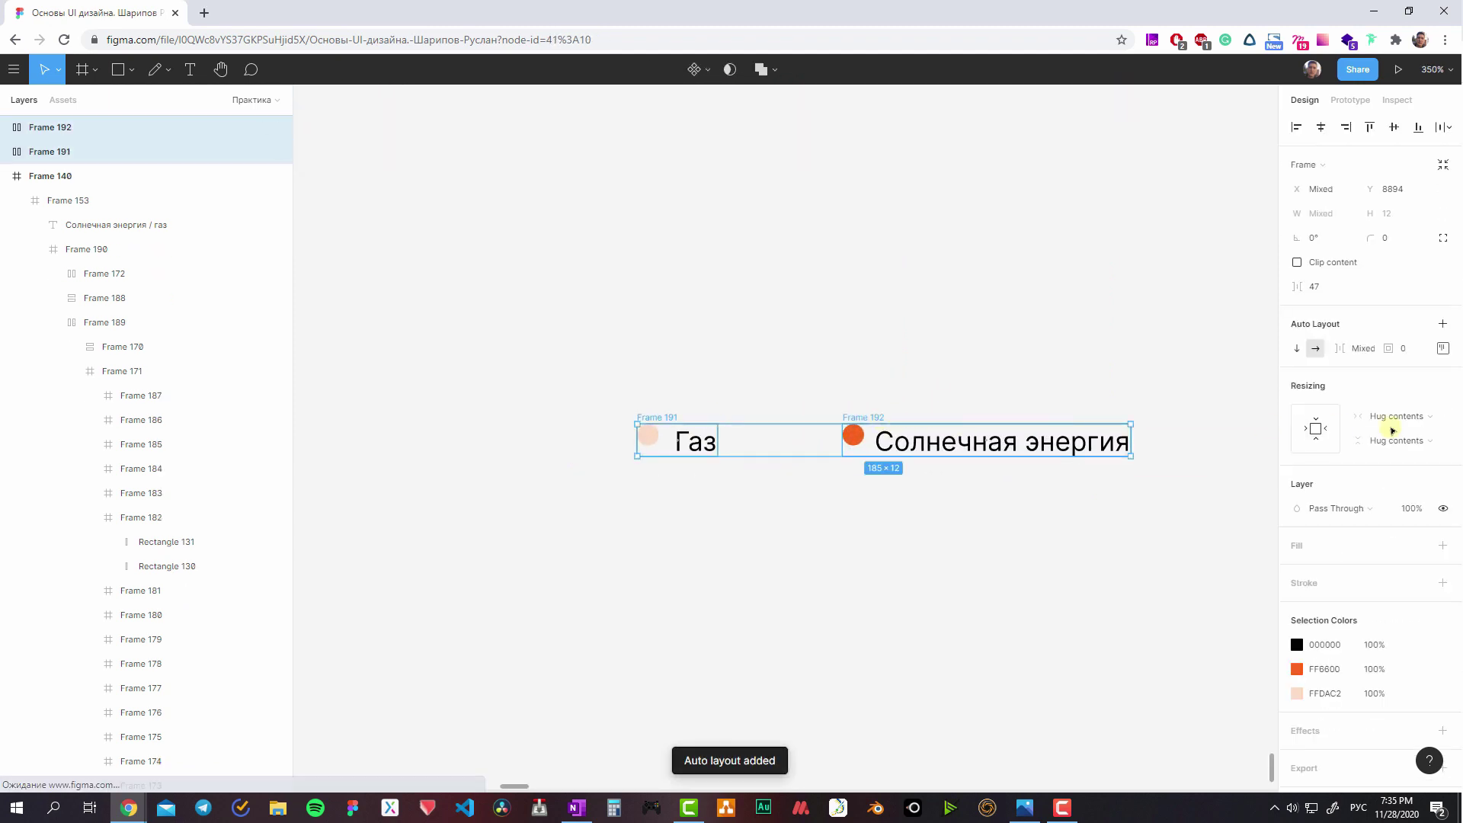
pyautogui.click(1442, 348)
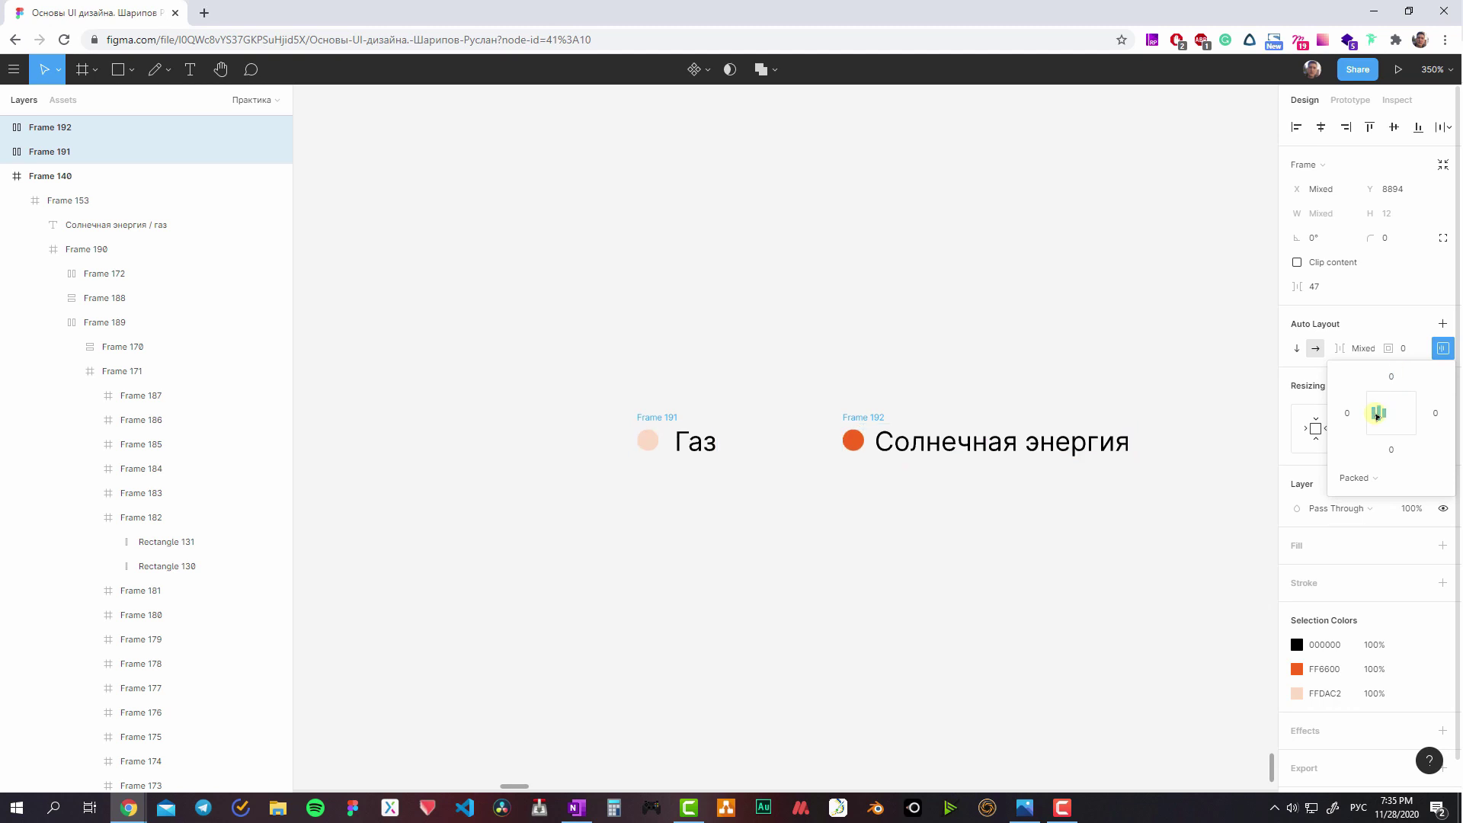
pyautogui.click(845, 431)
pyautogui.keyDown('shift'); pyautogui.click(656, 419); pyautogui.keyUp('shift')
pyautogui.hotkey('shift', 'a')
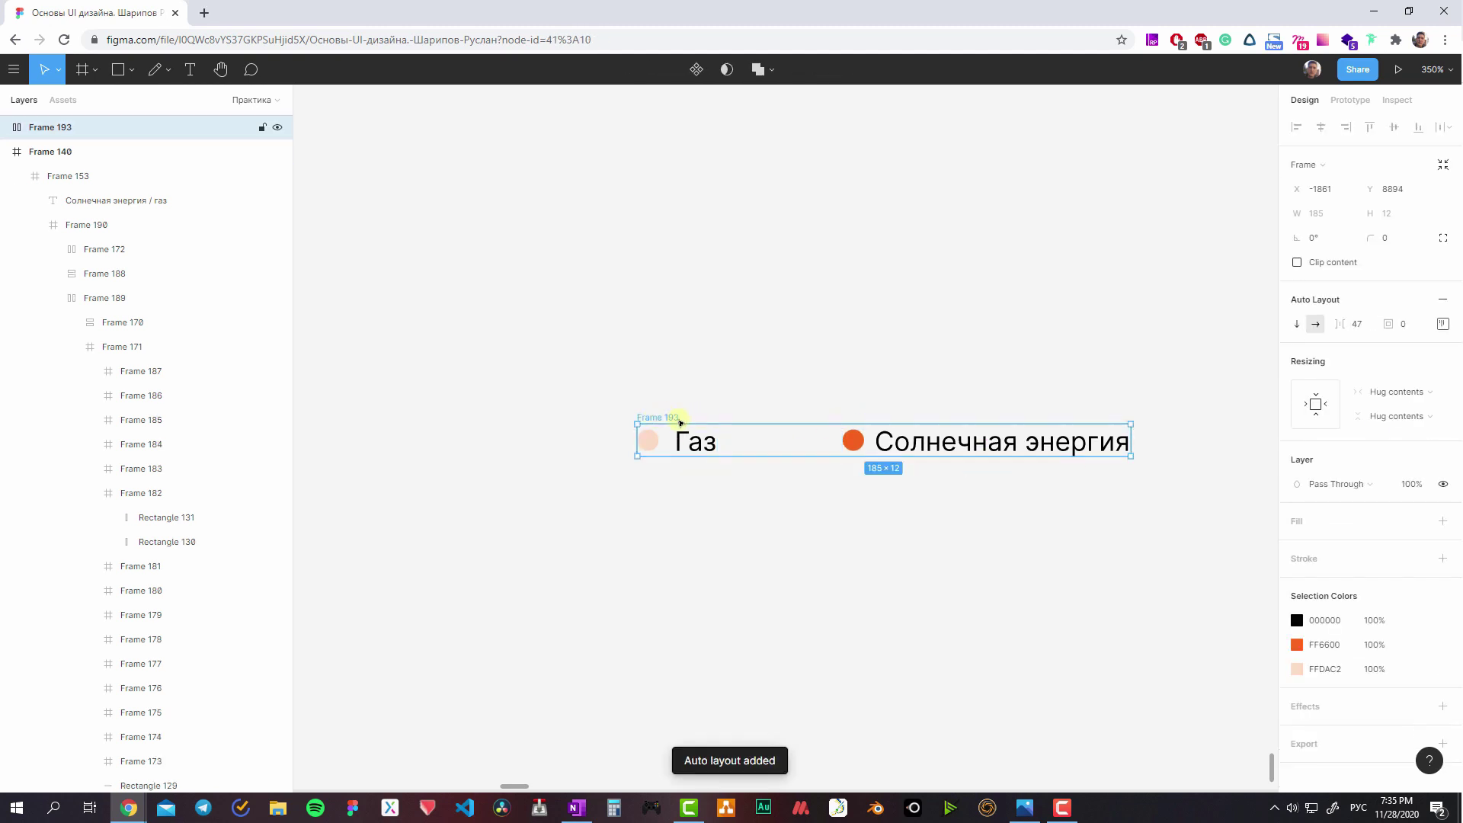
# - Set the legend row's gap to 24 and each dot-to-label gap to 4
pyautogui.click(709, 411)
pyautogui.click(1068, 427)
pyautogui.click(1366, 334)
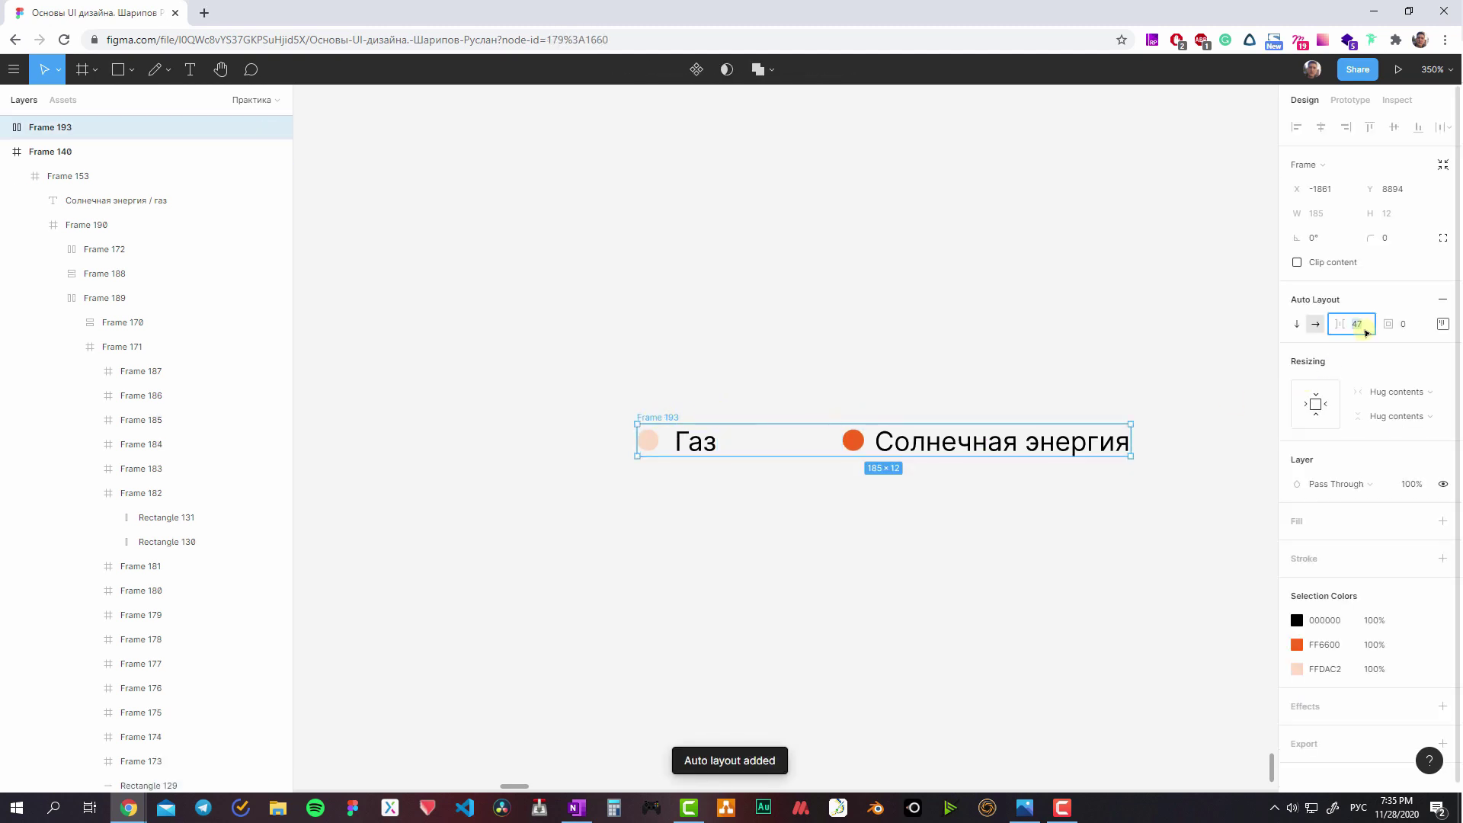
pyautogui.write('24')
pyautogui.press('Return')
pyautogui.press('Return')
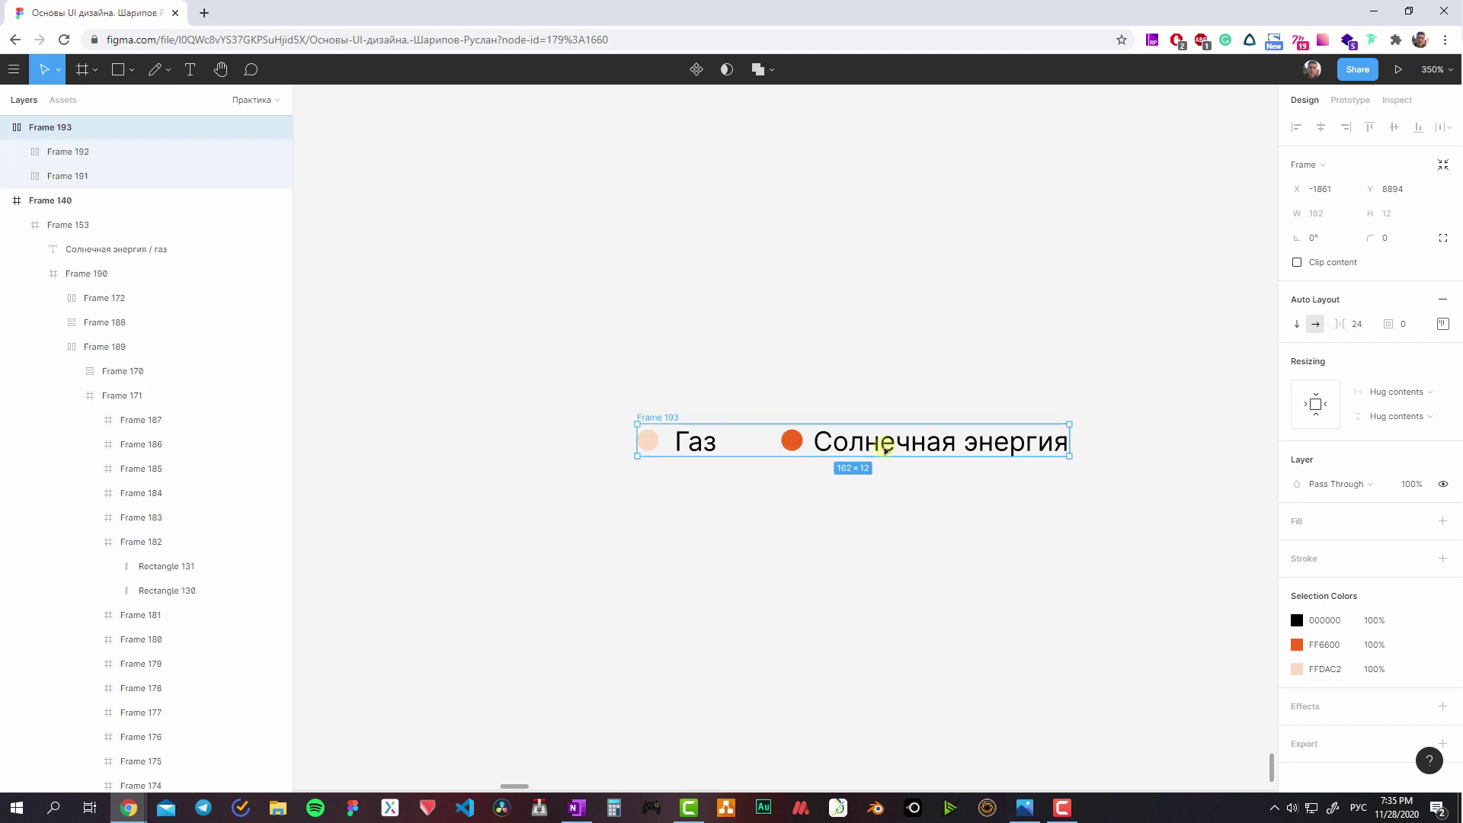
pyautogui.moveTo(1365, 457)
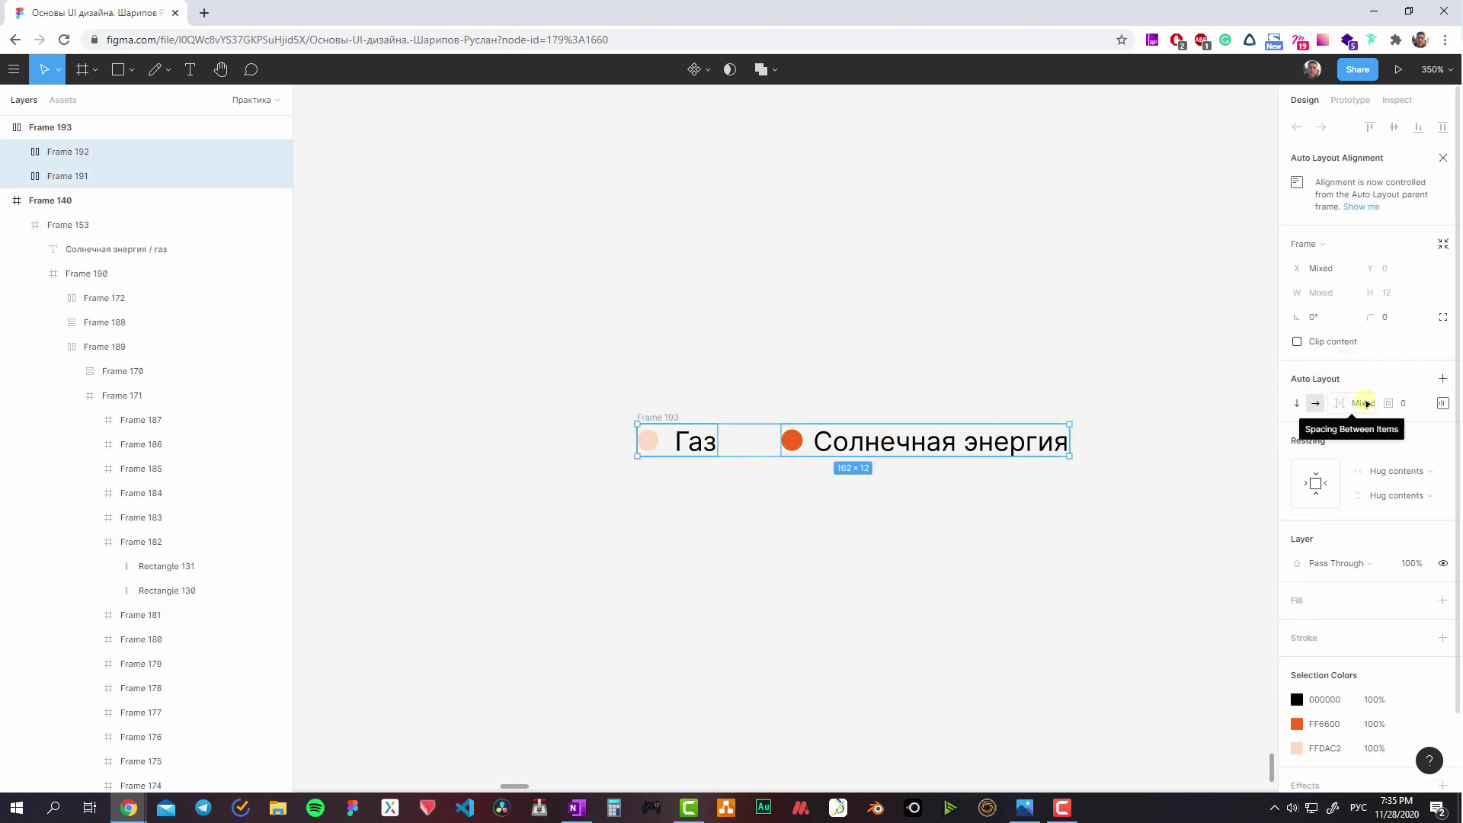
pyautogui.click(1369, 401)
pyautogui.write('4')
pyautogui.press('Return')
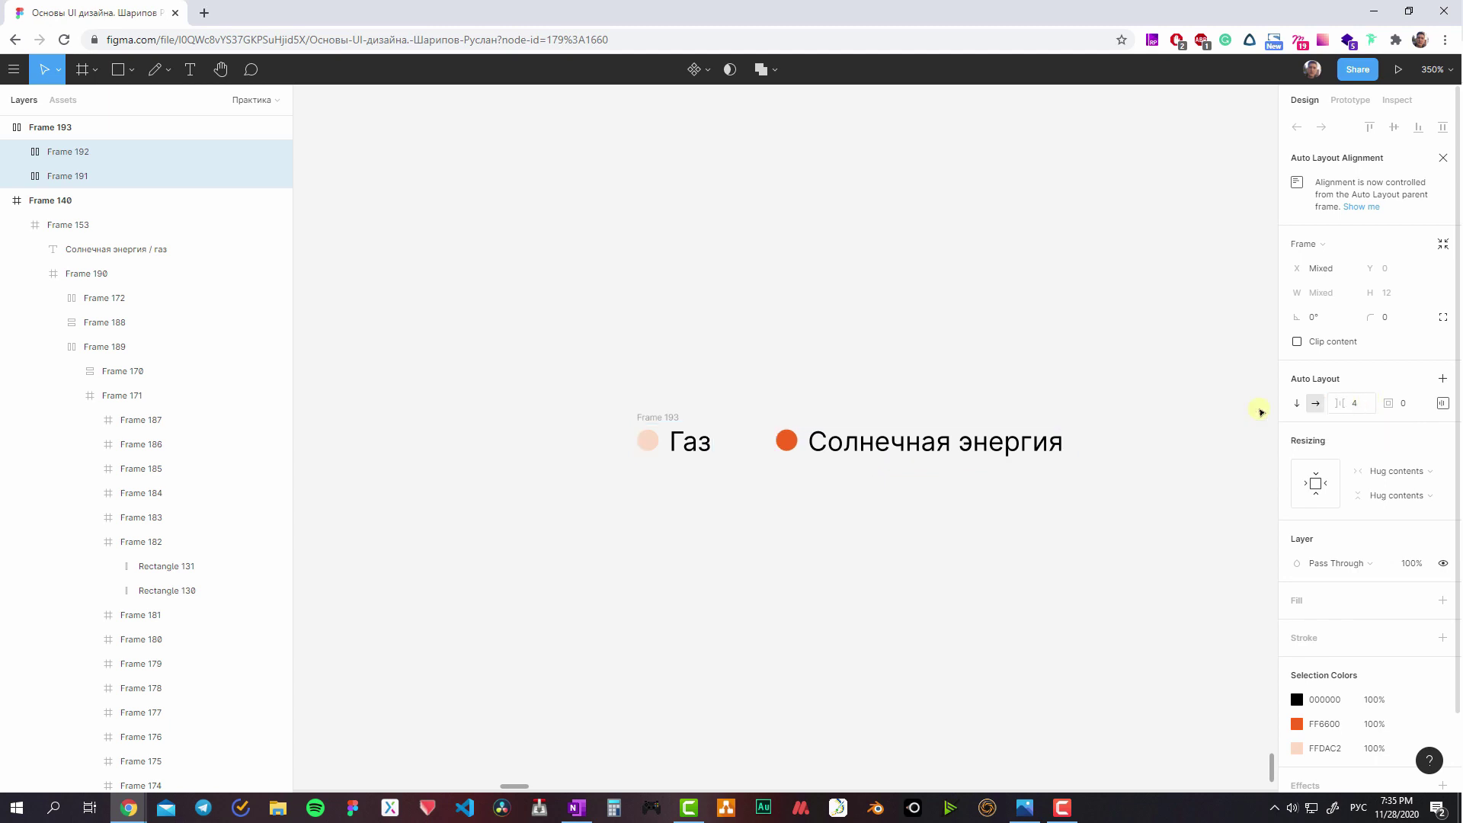
# - Move the legend into the chart card header, lined up beside the title
pyautogui.click(899, 480)
pyautogui.scroll(-5, 843, 425)
pyautogui.click(735, 417)
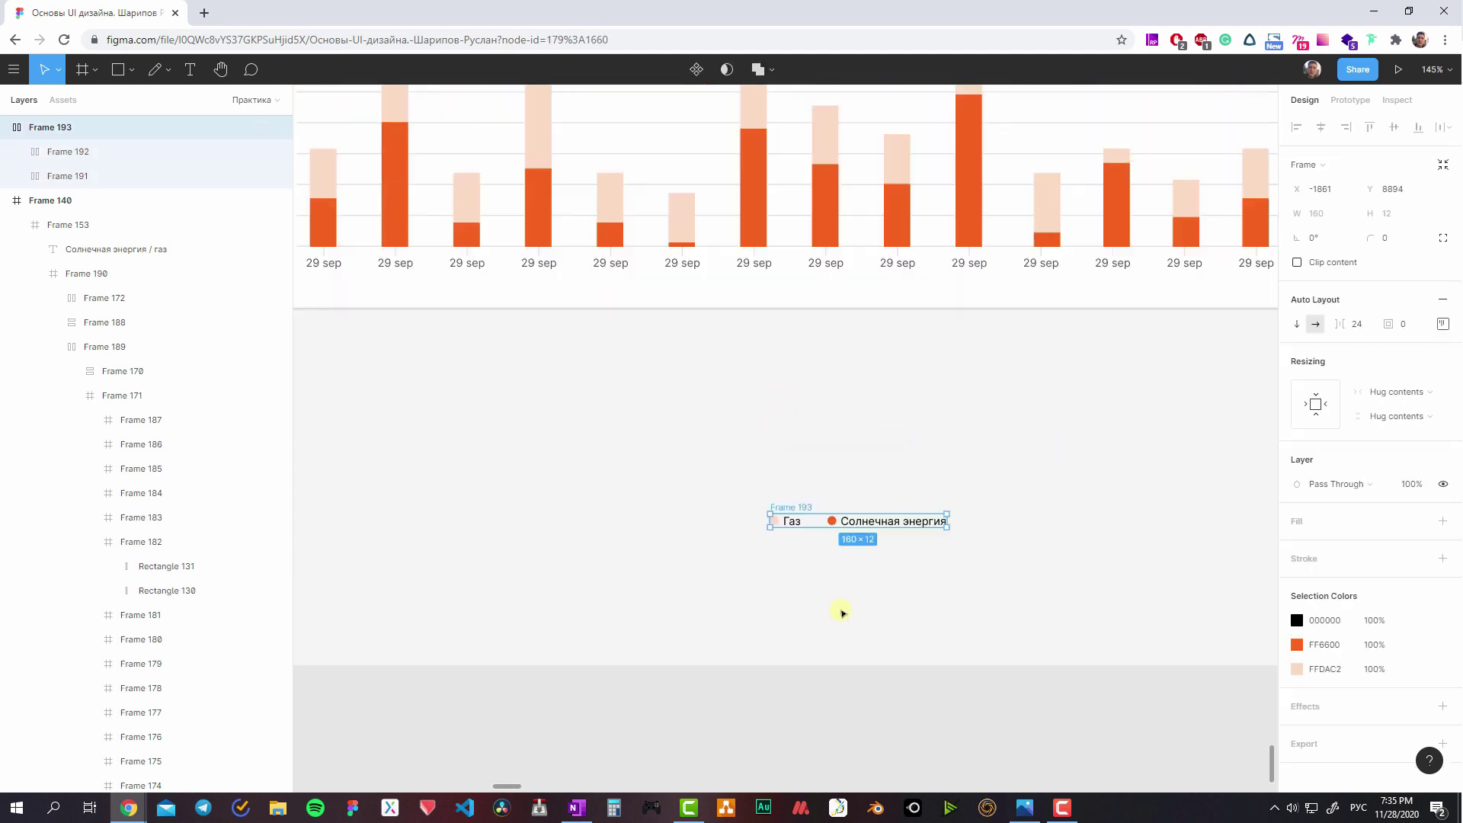
pyautogui.scroll(2, 841, 613)
pyautogui.click(872, 671)
pyautogui.moveTo(813, 660); pyautogui.dragTo(688, 138)
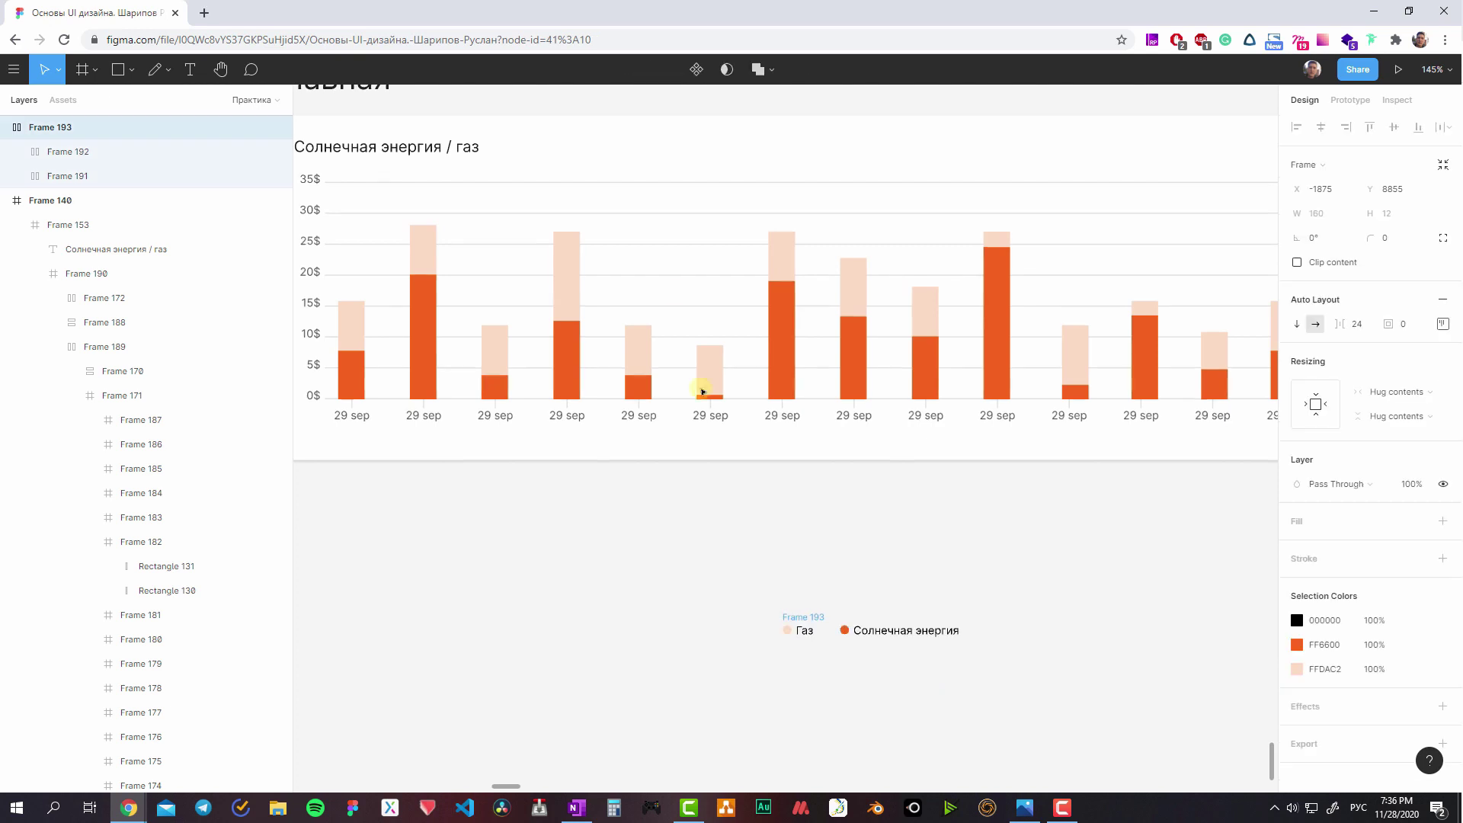
pyautogui.scroll(2, 688, 138)
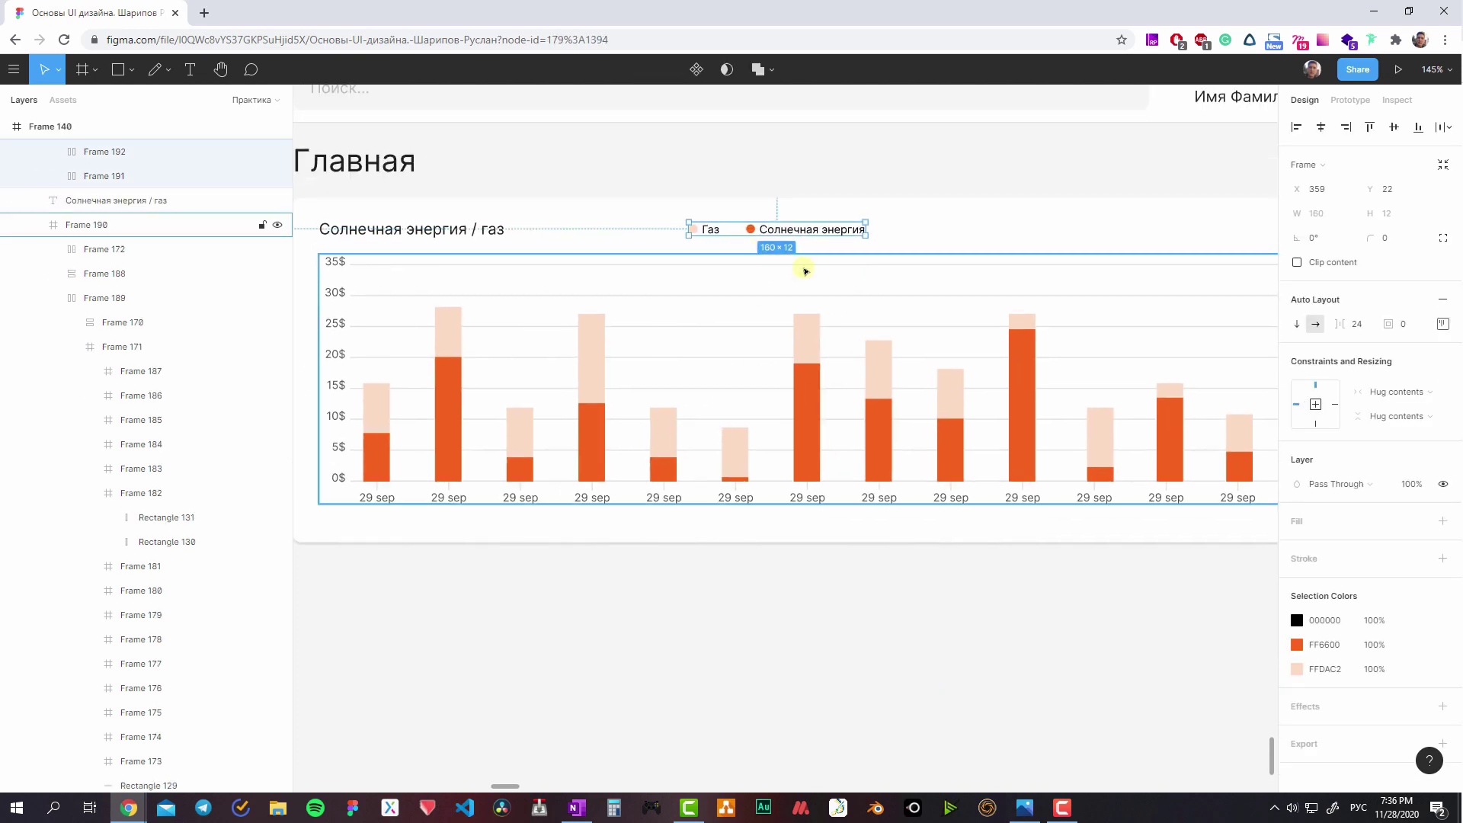
pyautogui.scroll(1, 760, 228)
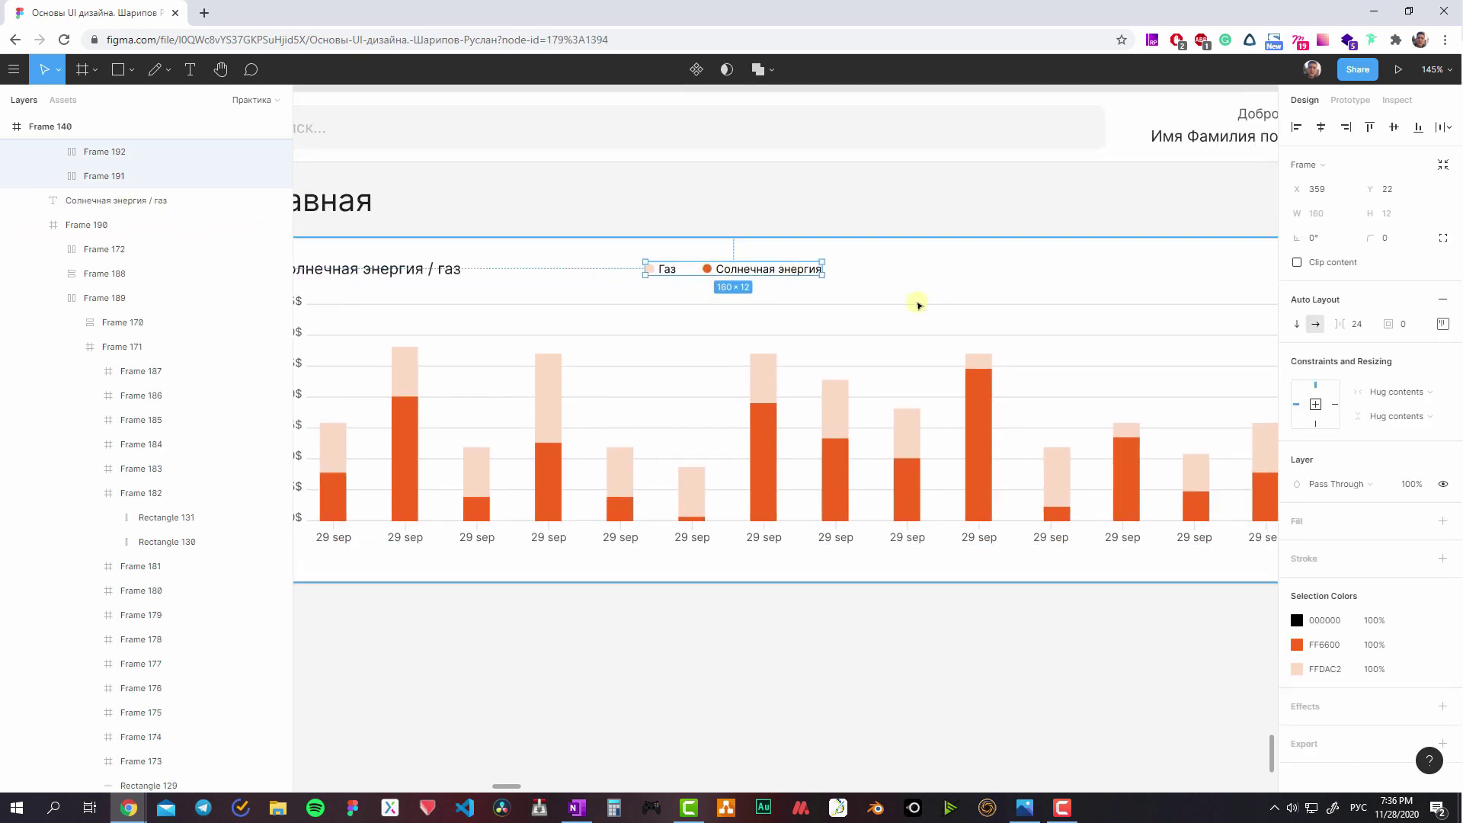
pyautogui.scroll(1, 918, 303)
pyautogui.hscroll(-1, 787, 307)
pyautogui.moveTo(777, 330)
pyautogui.mouseDown()
pyautogui.moveTo(690, 328)
pyautogui.moveTo(819, 349)
pyautogui.mouseUp()
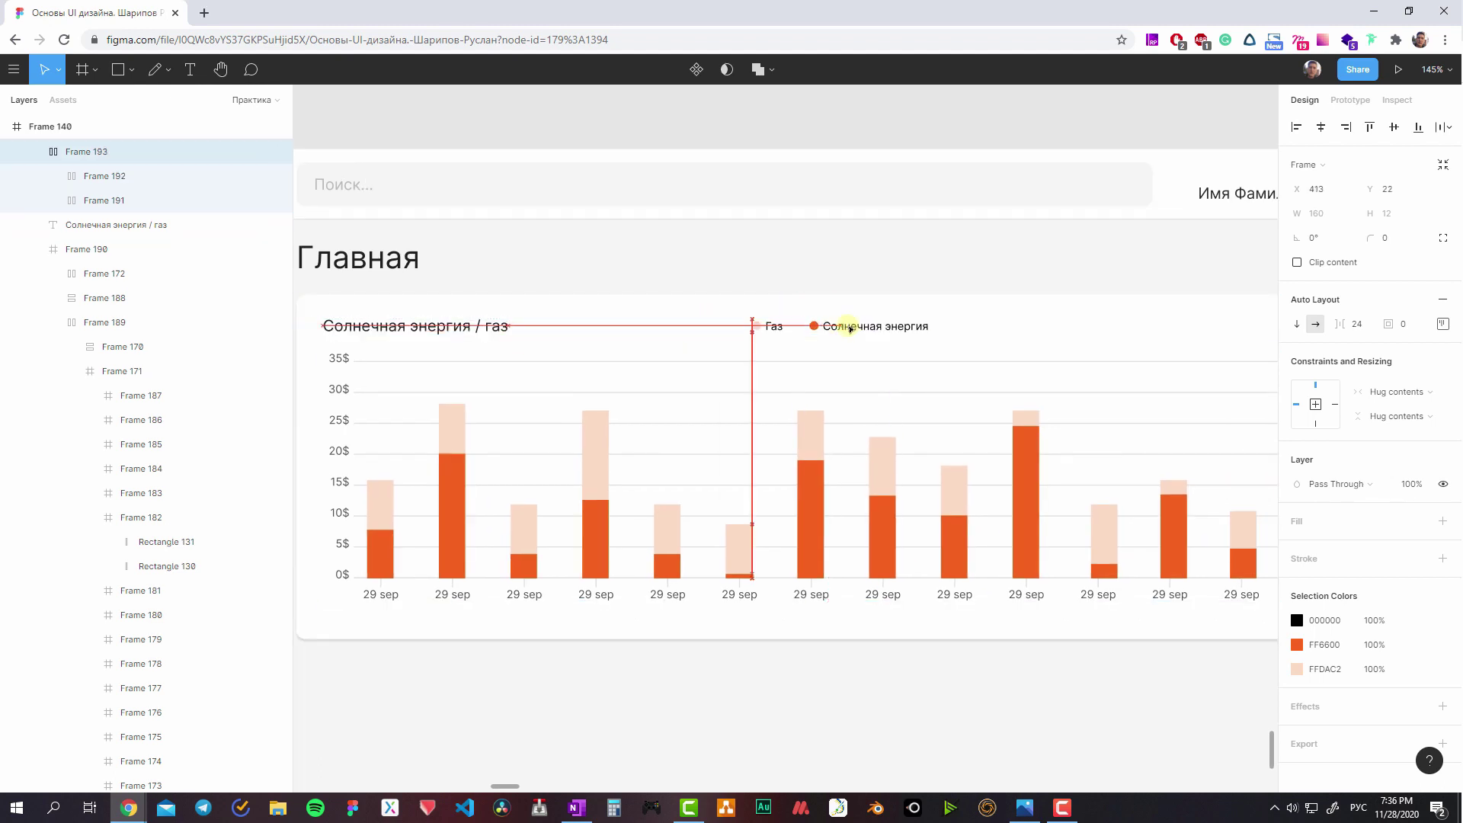
pyautogui.keyDown('shift'); pyautogui.click(457, 326); pyautogui.keyUp('shift')
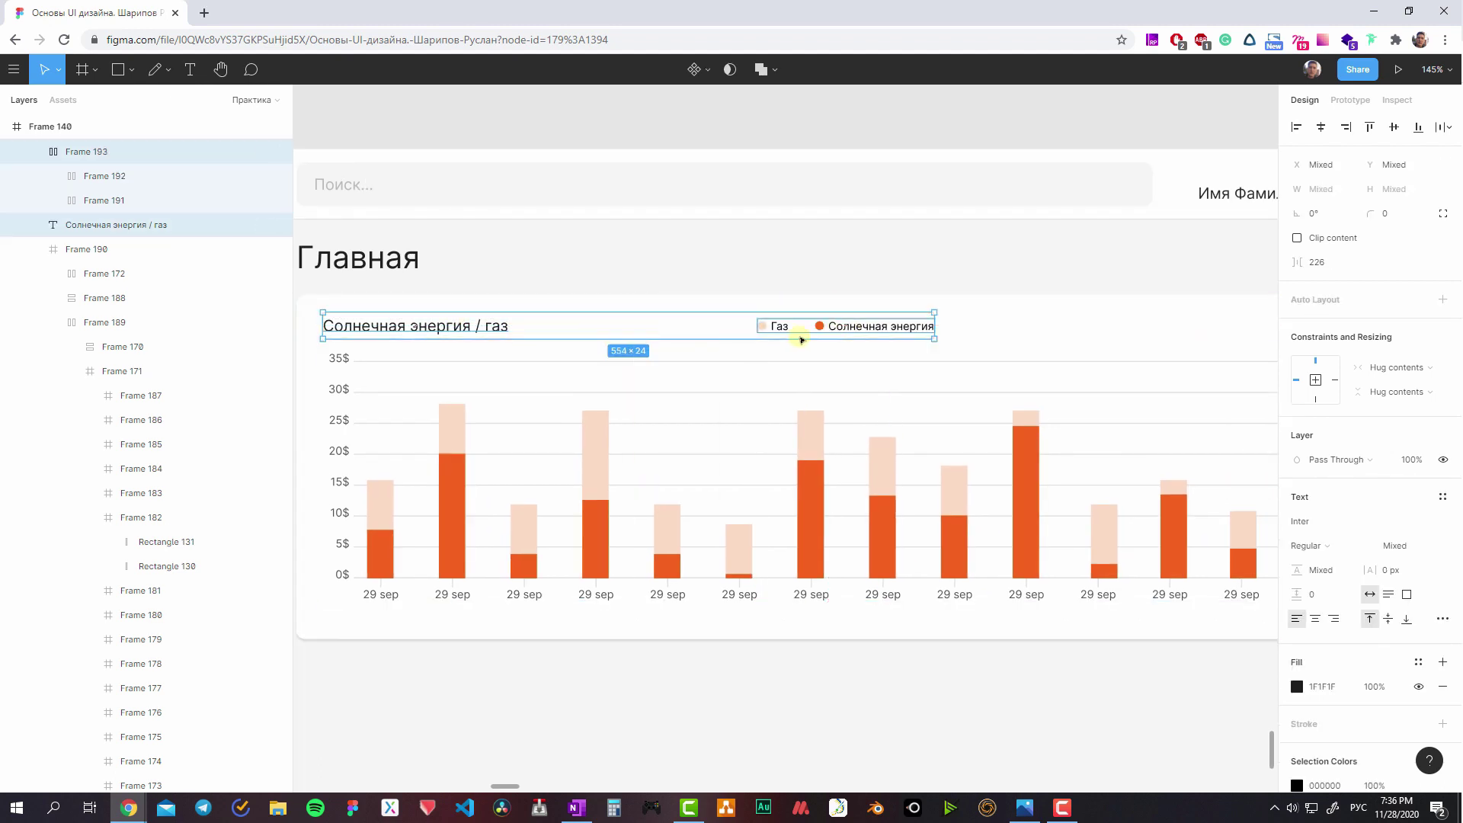
pyautogui.hscroll(2, 860, 348)
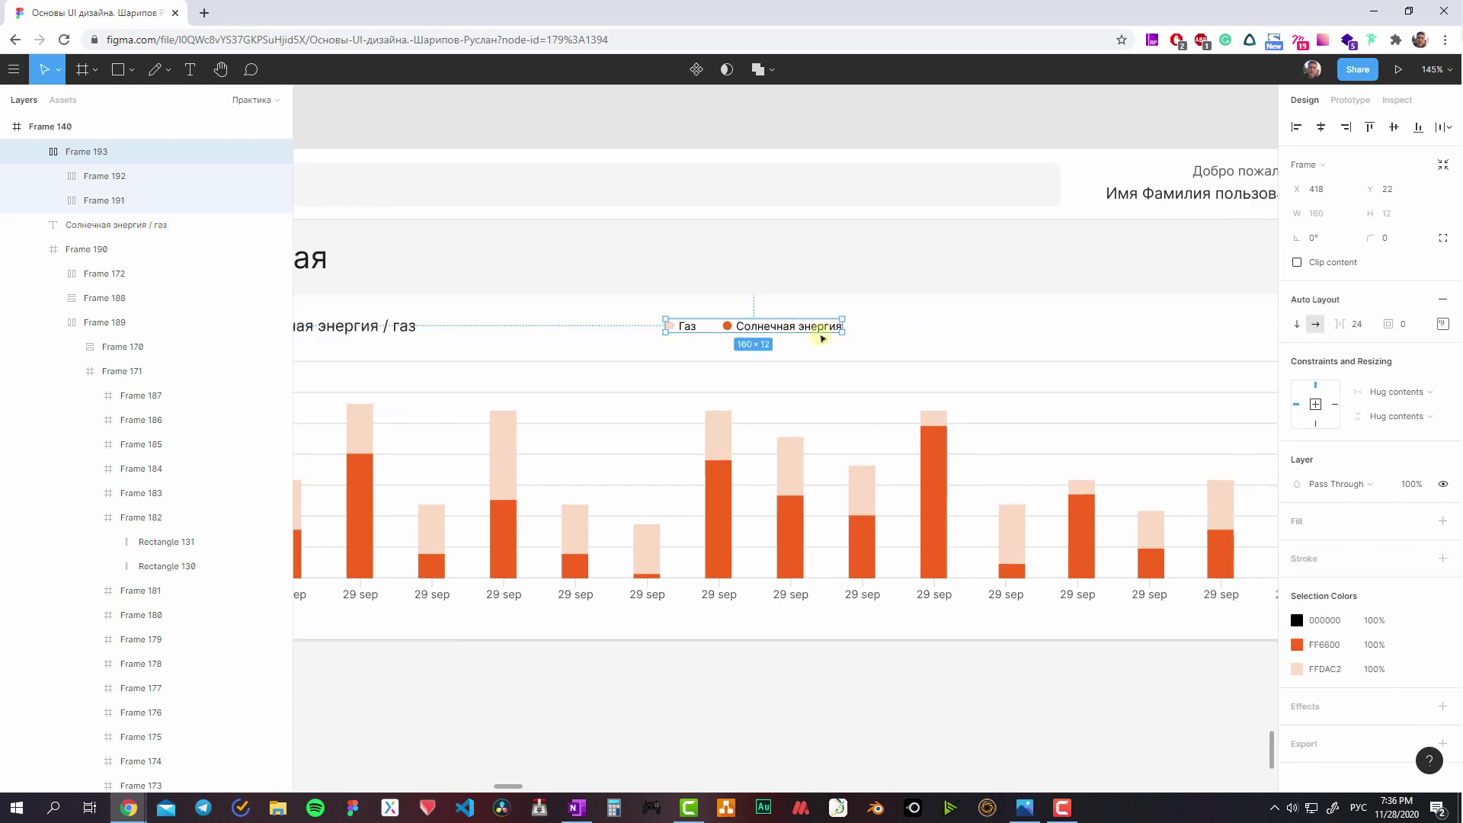
pyautogui.scroll(-3, 820, 326)
# - Draw a 126×32 placeholder box at the chart header's top-right
pyautogui.click(997, 327)
pyautogui.press('r')
pyautogui.moveTo(980, 305); pyautogui.dragTo(1056, 327)
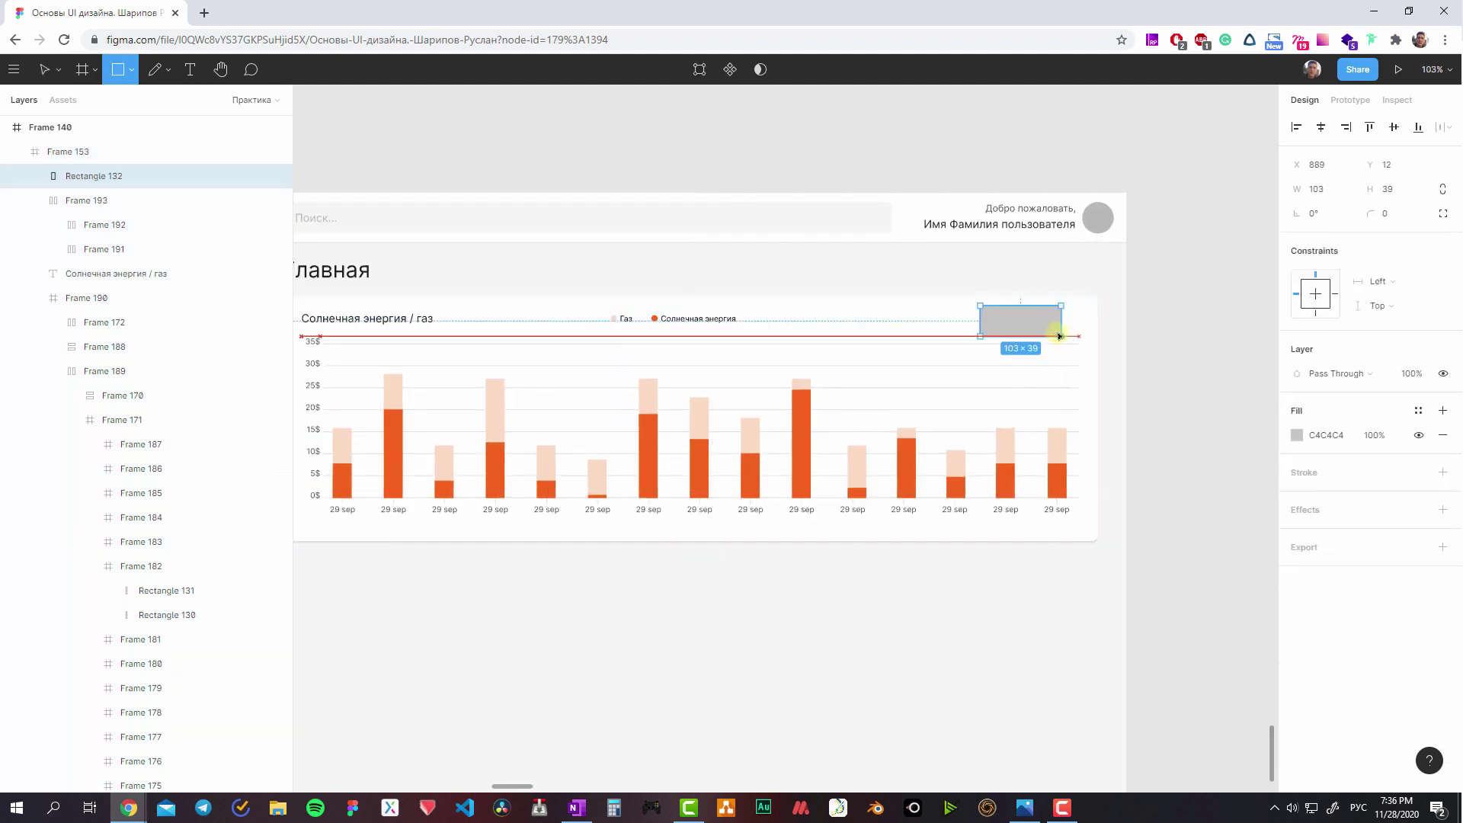
pyautogui.press('Escape')
pyautogui.click(427, 318)
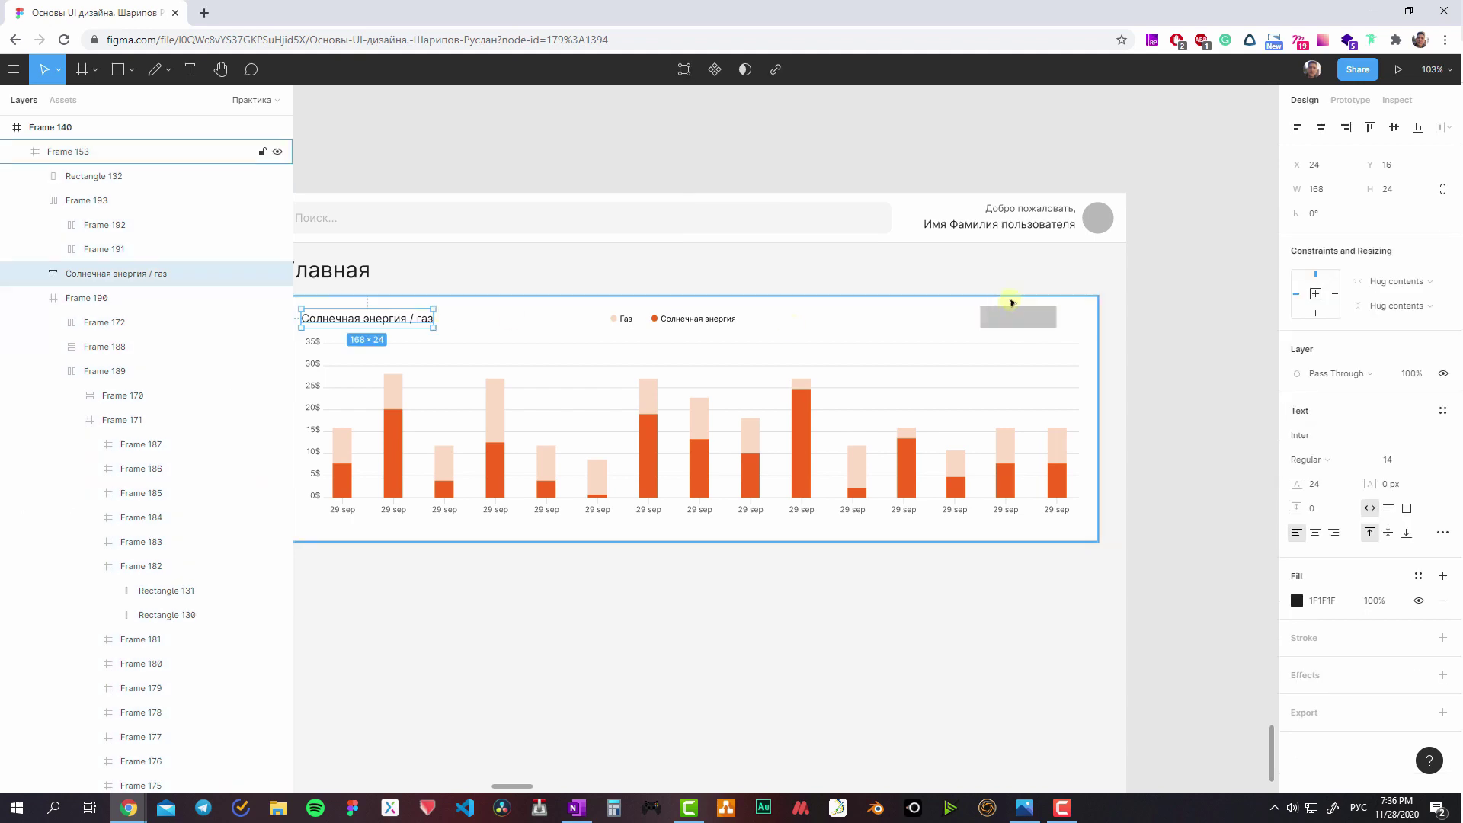
pyautogui.click(1013, 312)
pyautogui.click(1418, 194)
pyautogui.write('32')
pyautogui.press('Return')
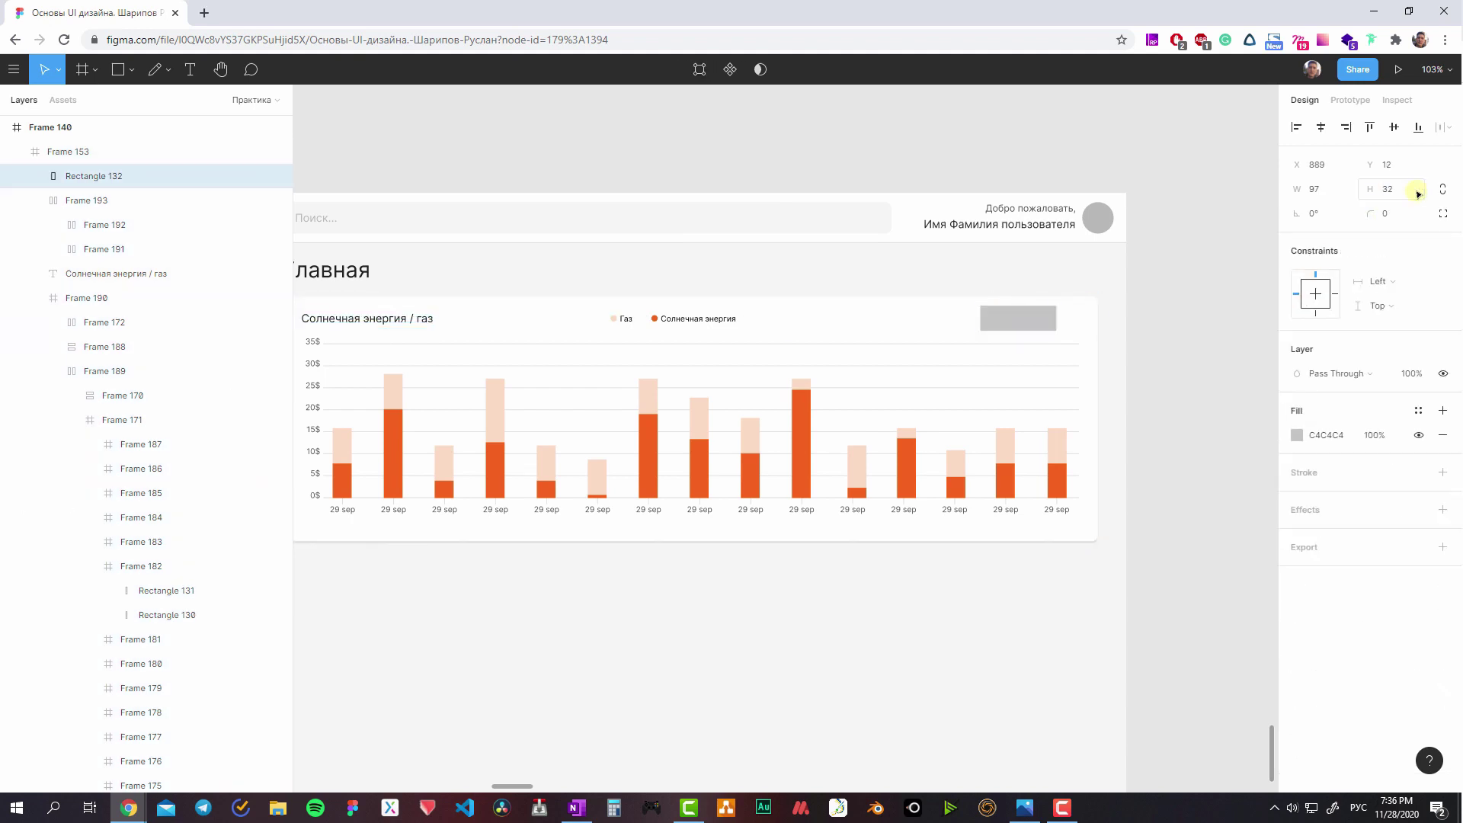
pyautogui.moveTo(1061, 317); pyautogui.dragTo(1082, 317)
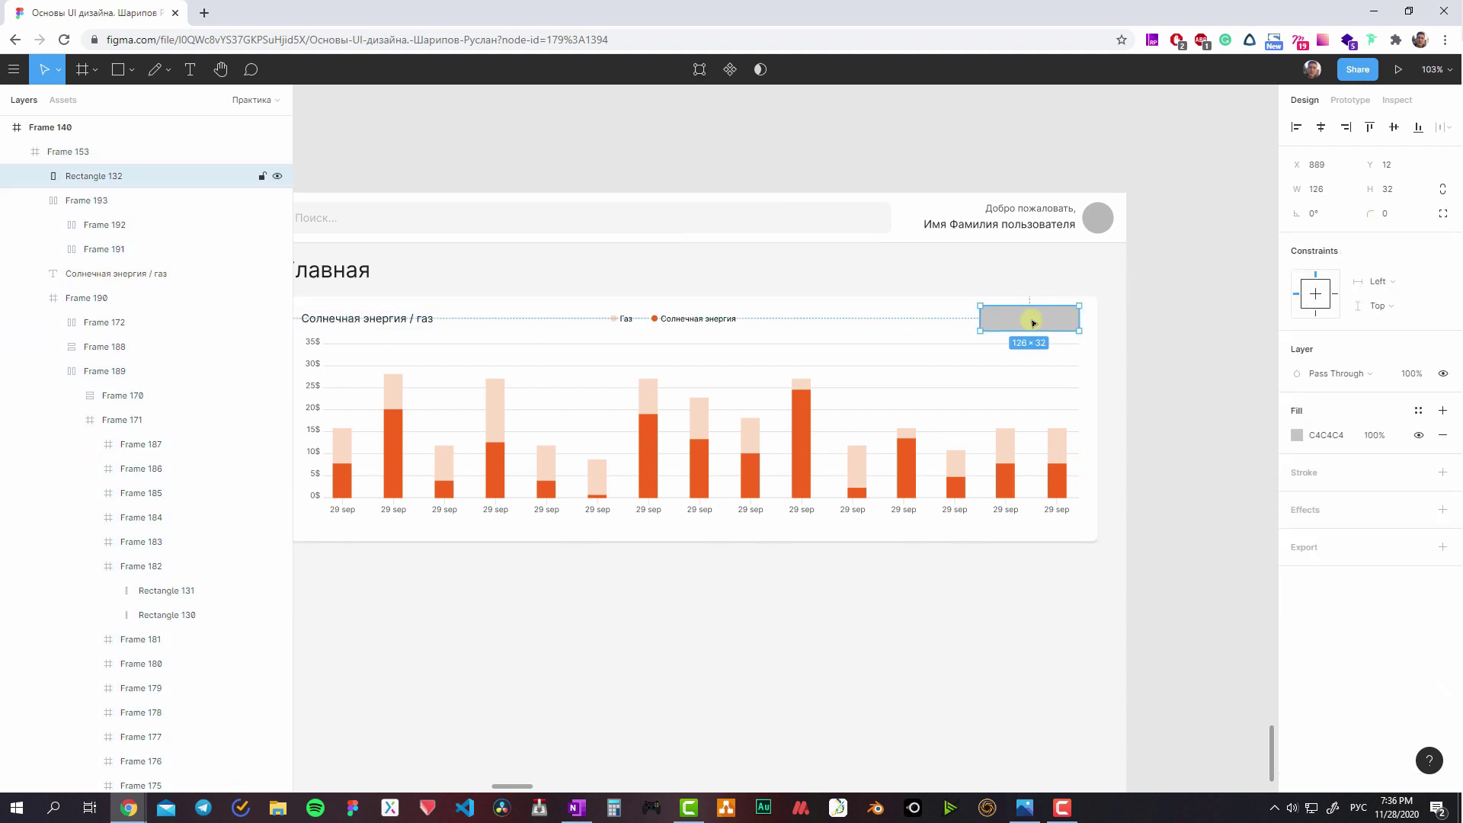
# - Give the box a 4 px corner radius and white fill, then wrap it in a frame
pyautogui.click(1396, 214)
pyautogui.write('4')
pyautogui.press('Return')
pyautogui.keyDown('ctrl'); pyautogui.scroll(3, 1109, 355); pyautogui.keyUp('ctrl')
pyautogui.click(1297, 439)
pyautogui.moveTo(1219, 441); pyautogui.dragTo(926, 302)
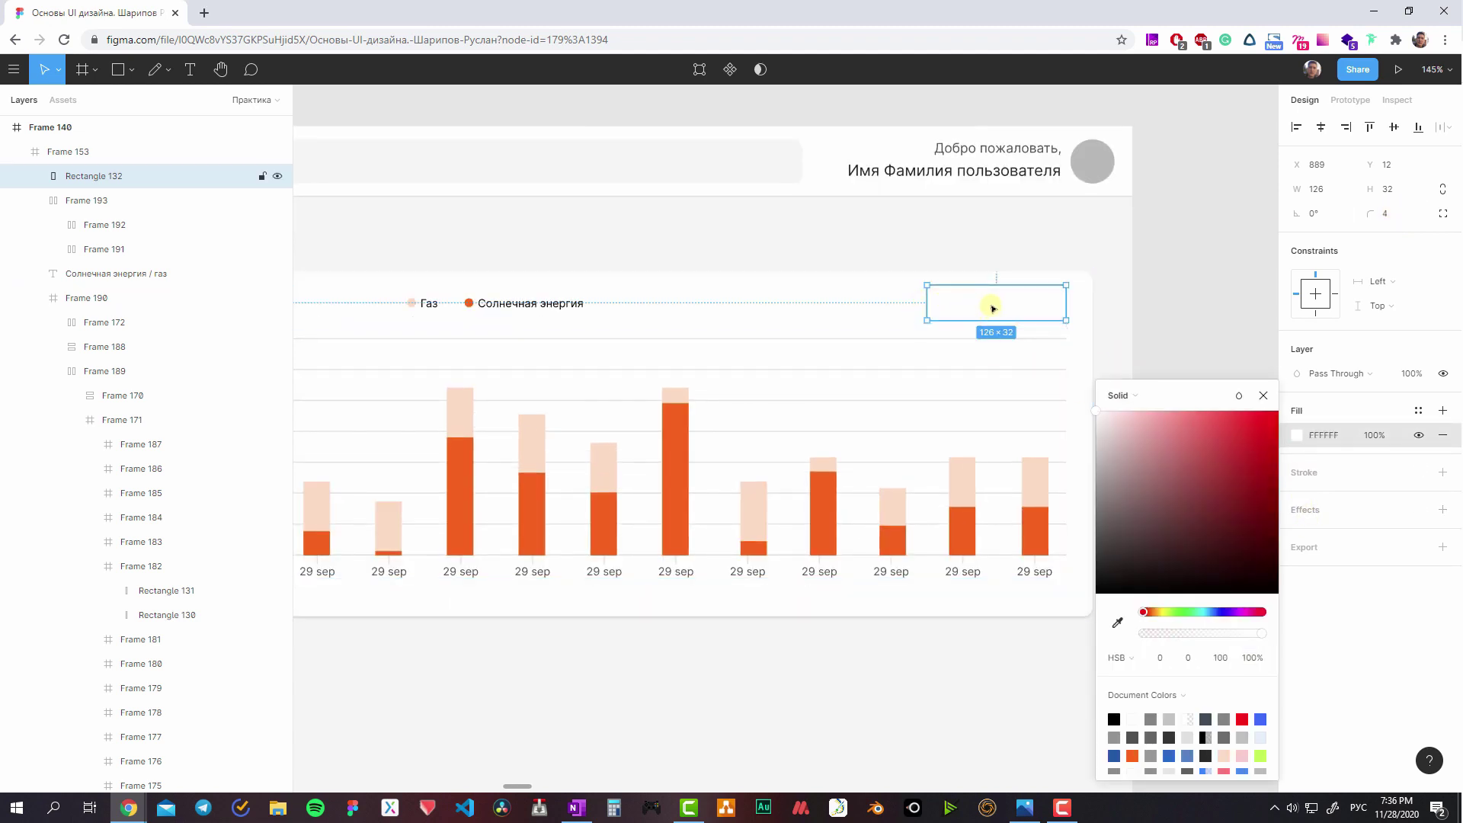
pyautogui.click(1263, 395)
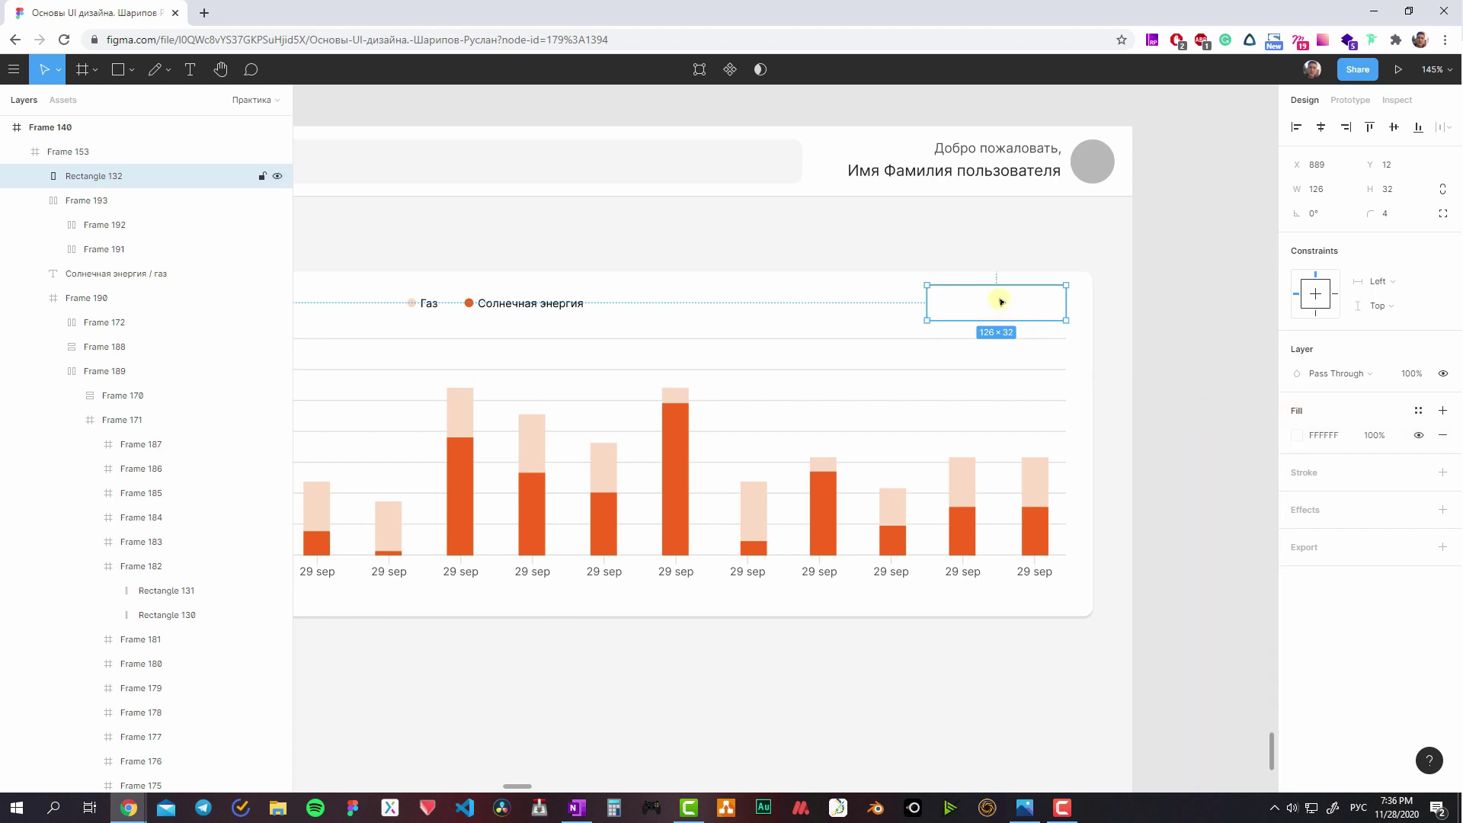
pyautogui.hotkey('ctrl', 'alt', 'g')
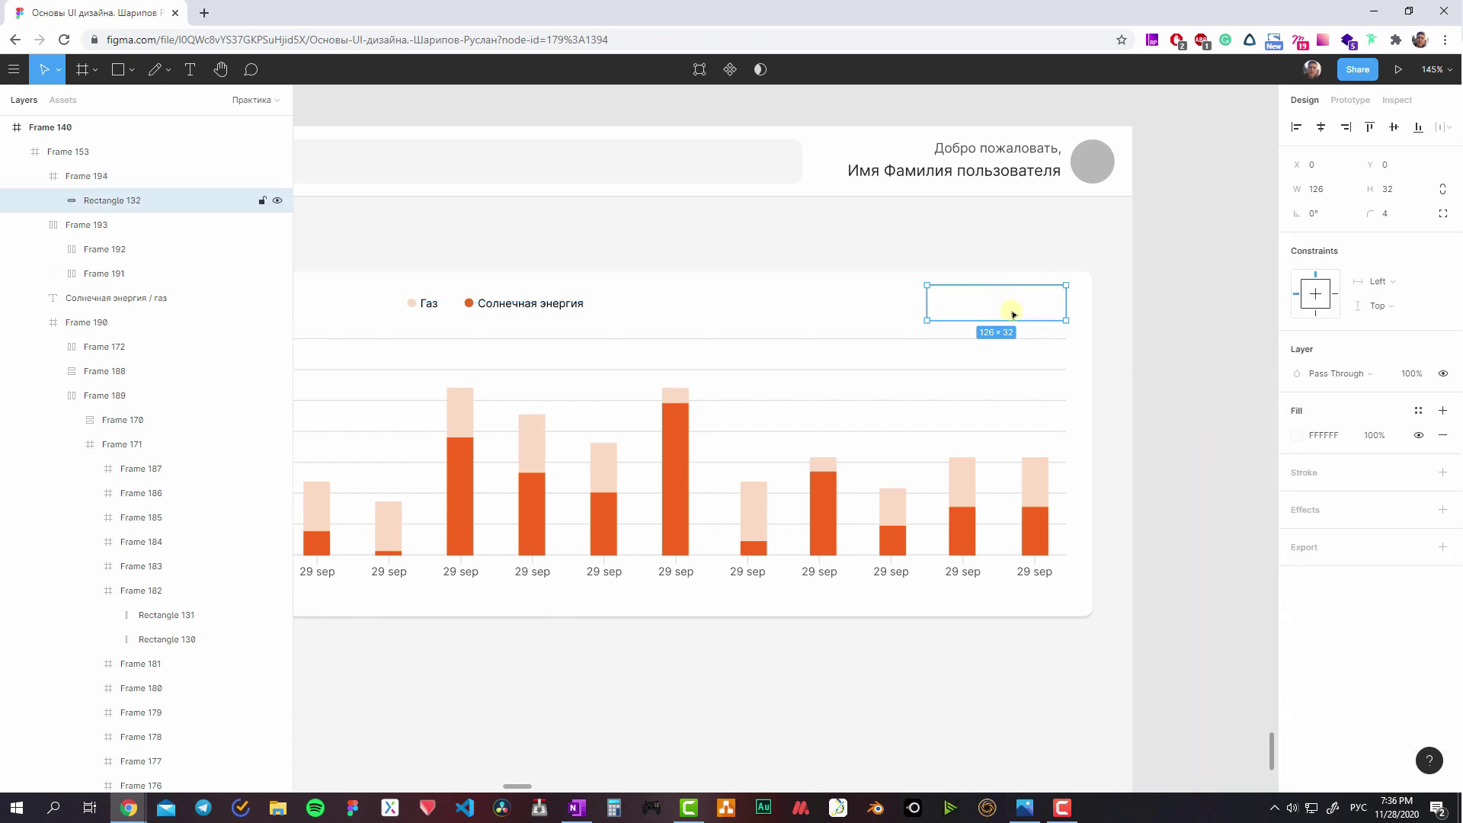
pyautogui.press('Escape')
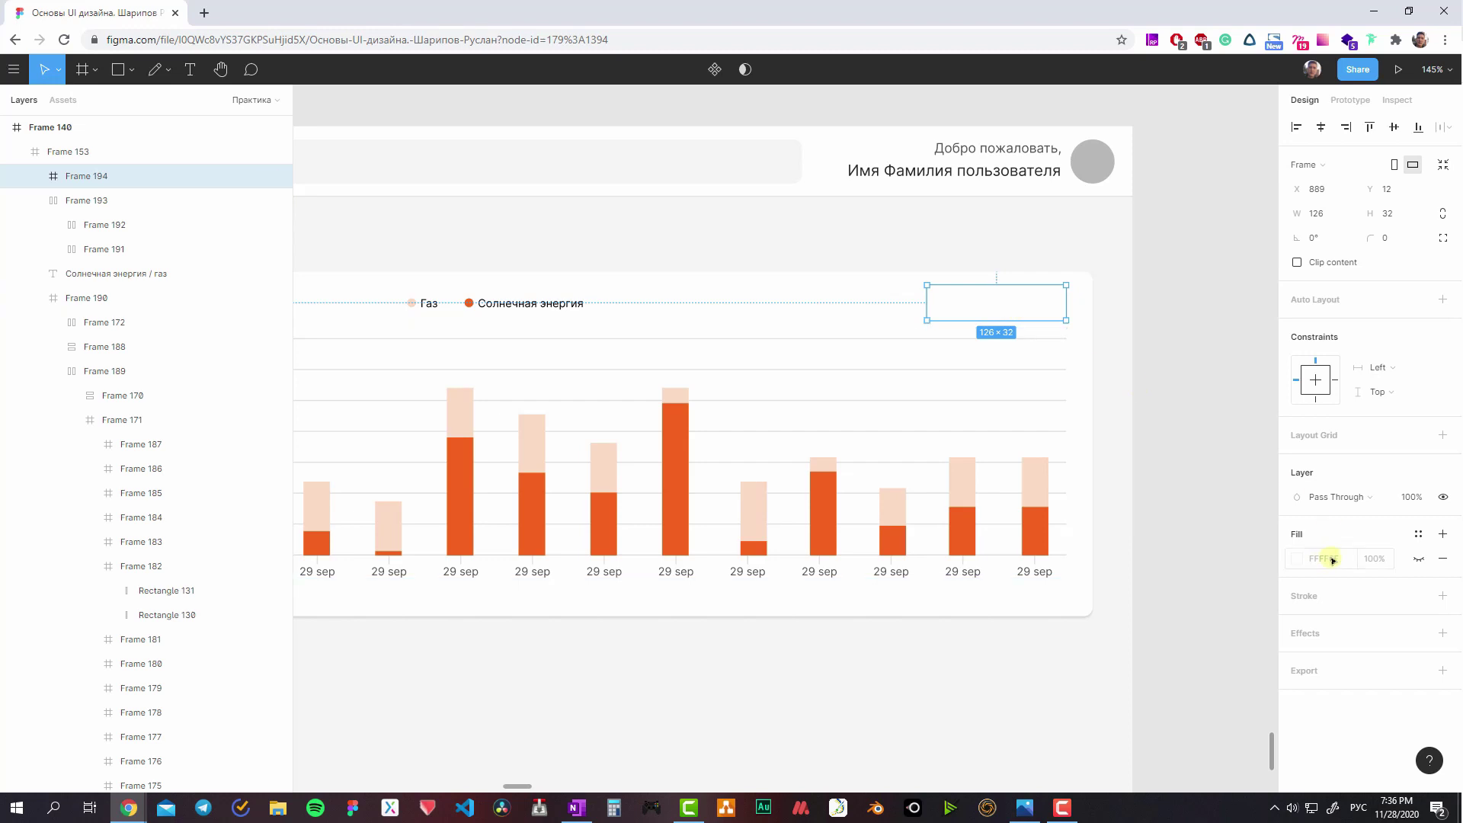
# - Add a white fill, a drop shadow and an inner shadow with Y -1 and 8% opacity to the frame
pyautogui.click(1418, 558)
pyautogui.click(1443, 633)
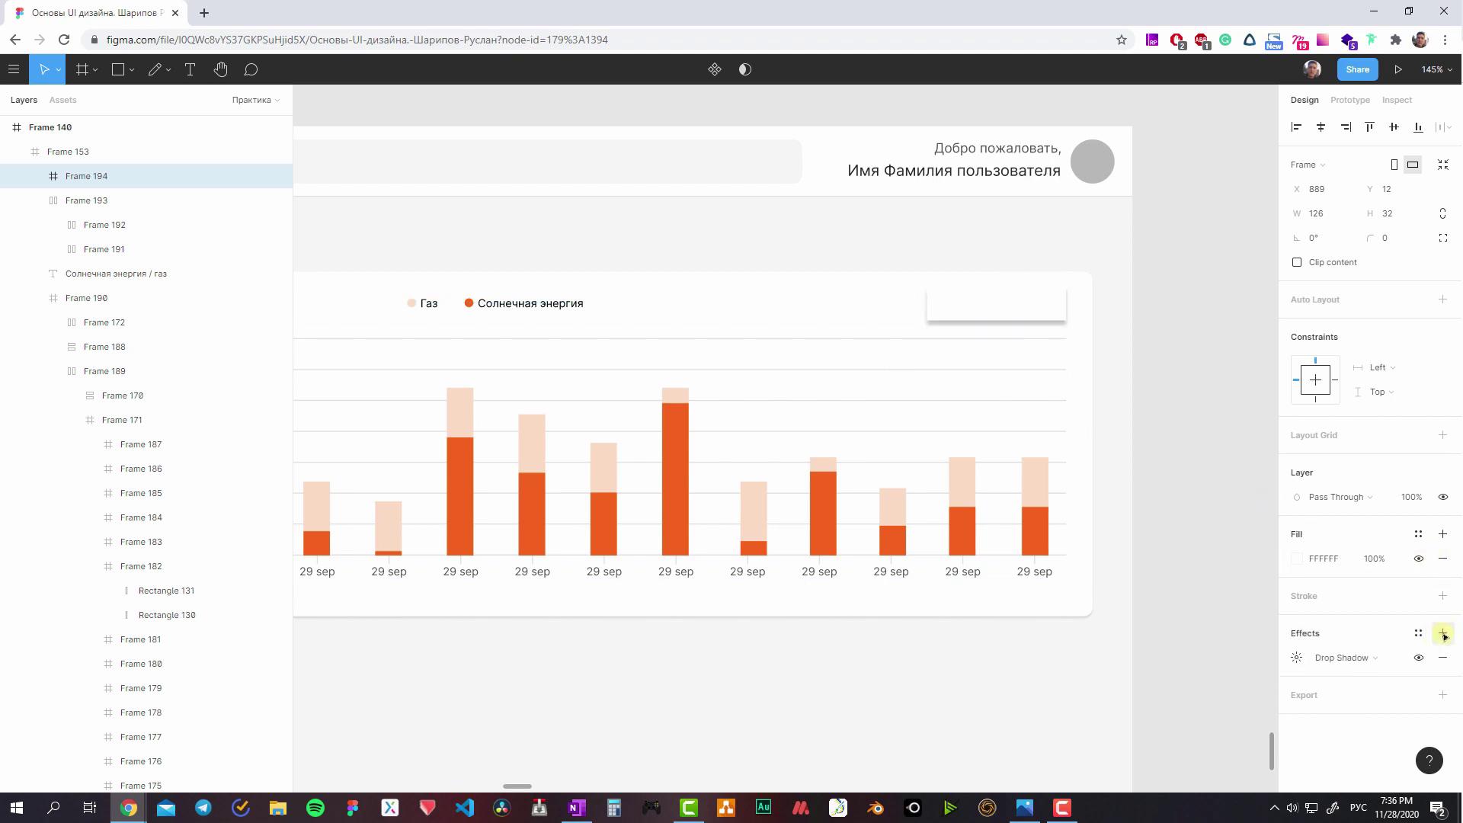
pyautogui.click(1442, 634)
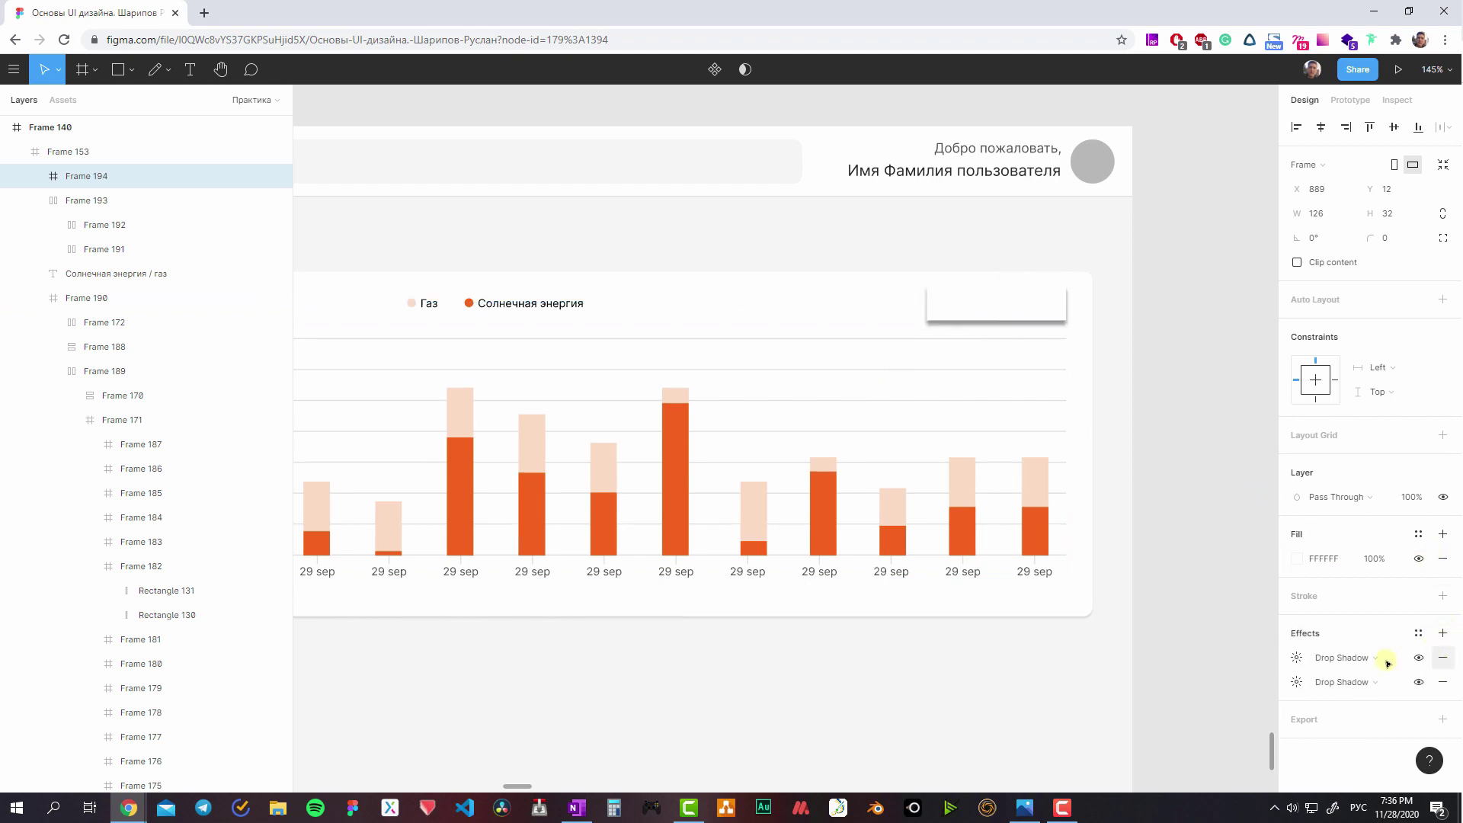
pyautogui.click(1344, 656)
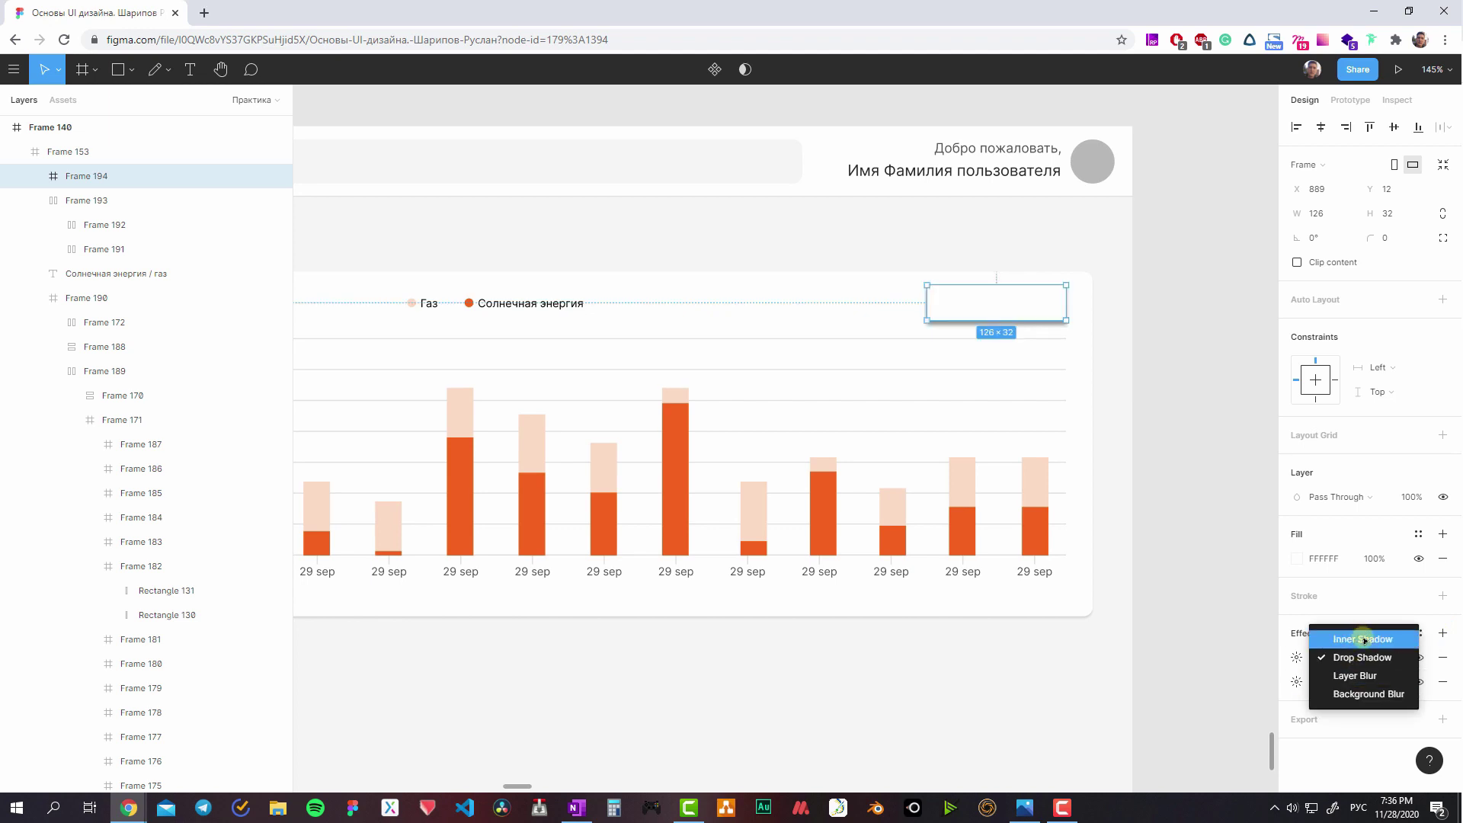
pyautogui.click(1364, 640)
pyautogui.click(1295, 658)
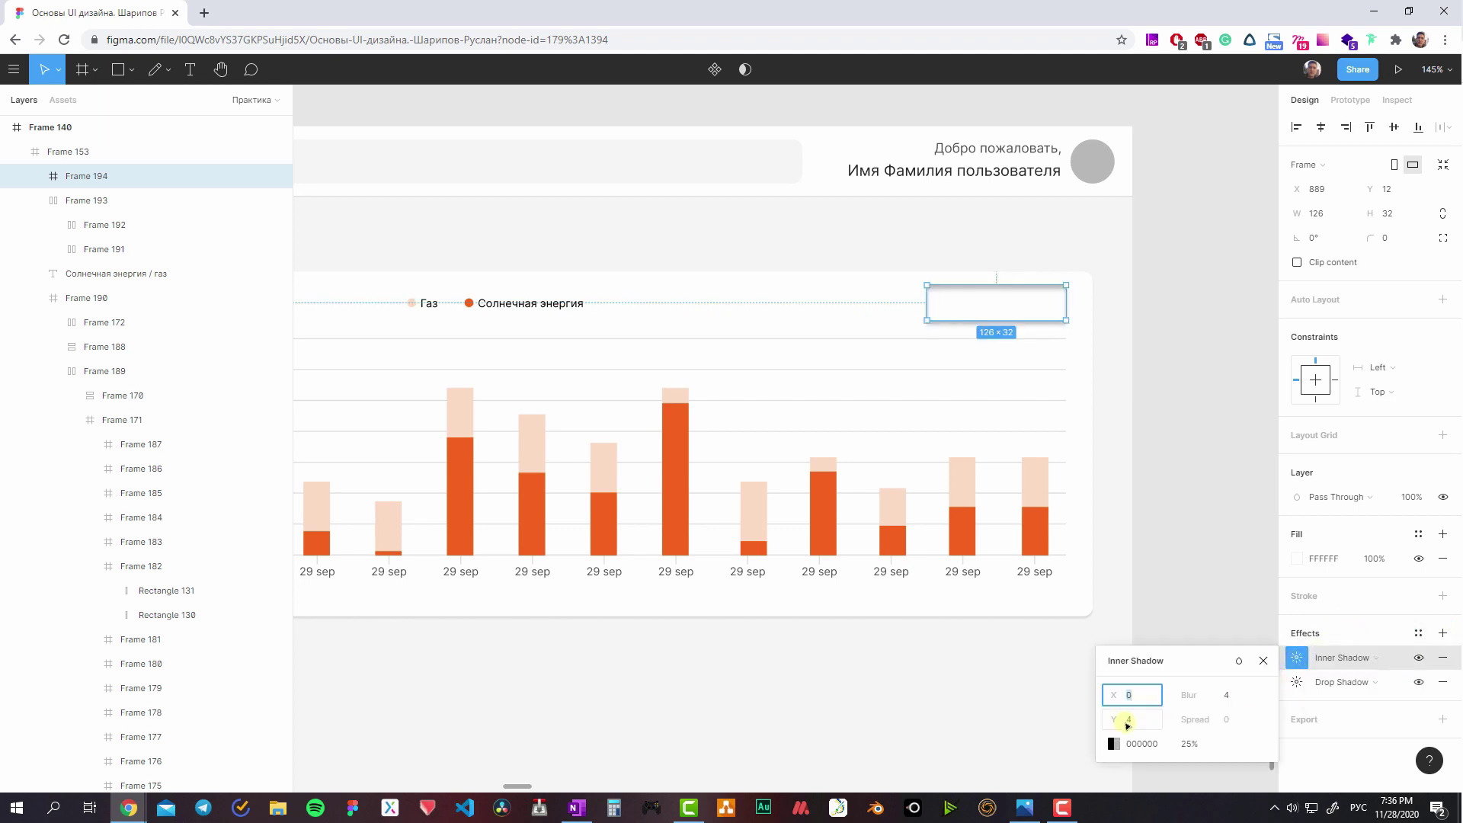
pyautogui.click(1129, 719)
pyautogui.write('-2')
pyautogui.press('Return')
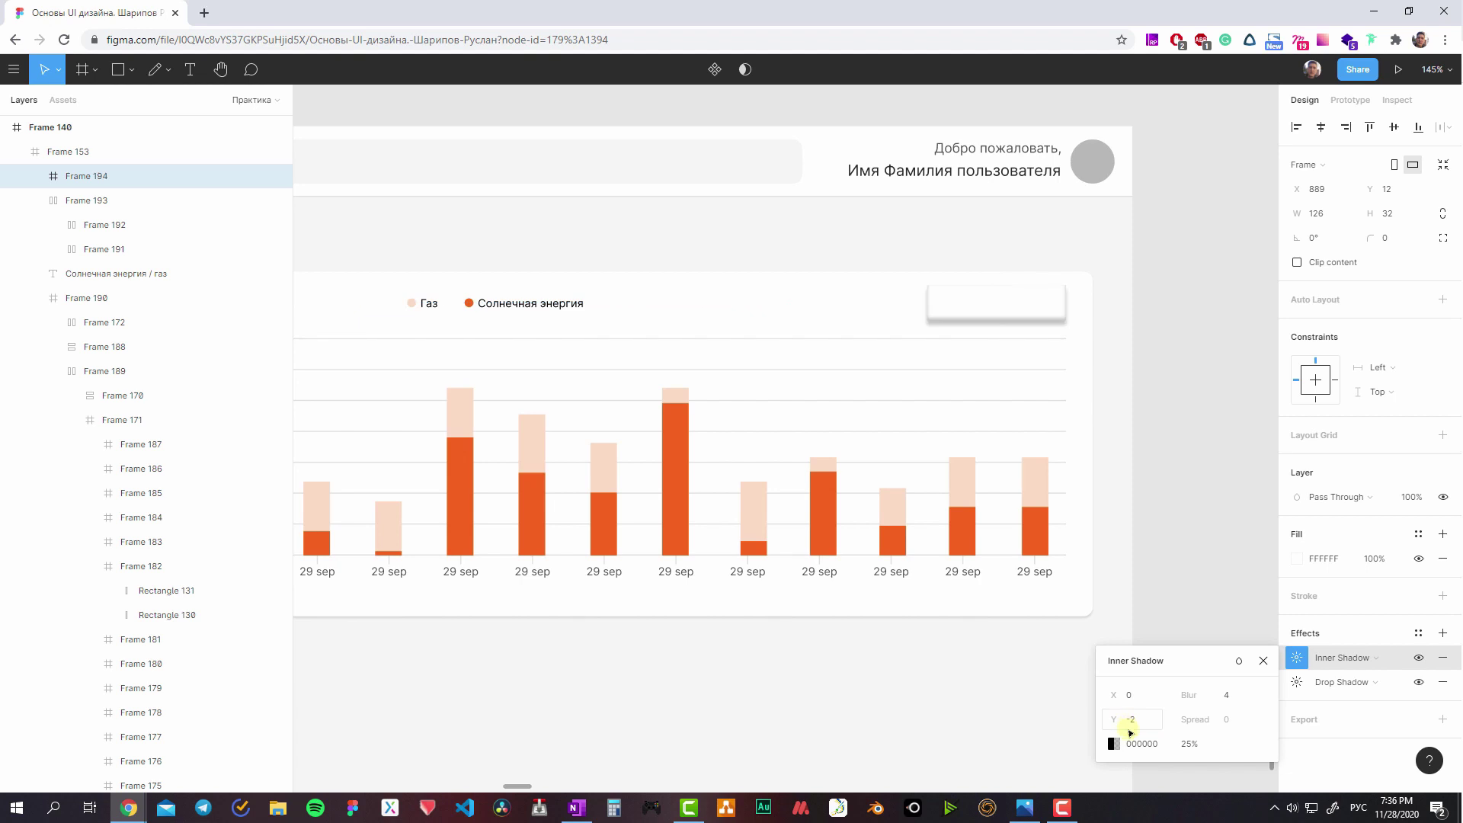
pyautogui.click(1130, 719)
pyautogui.write('-1')
pyautogui.click(1188, 743)
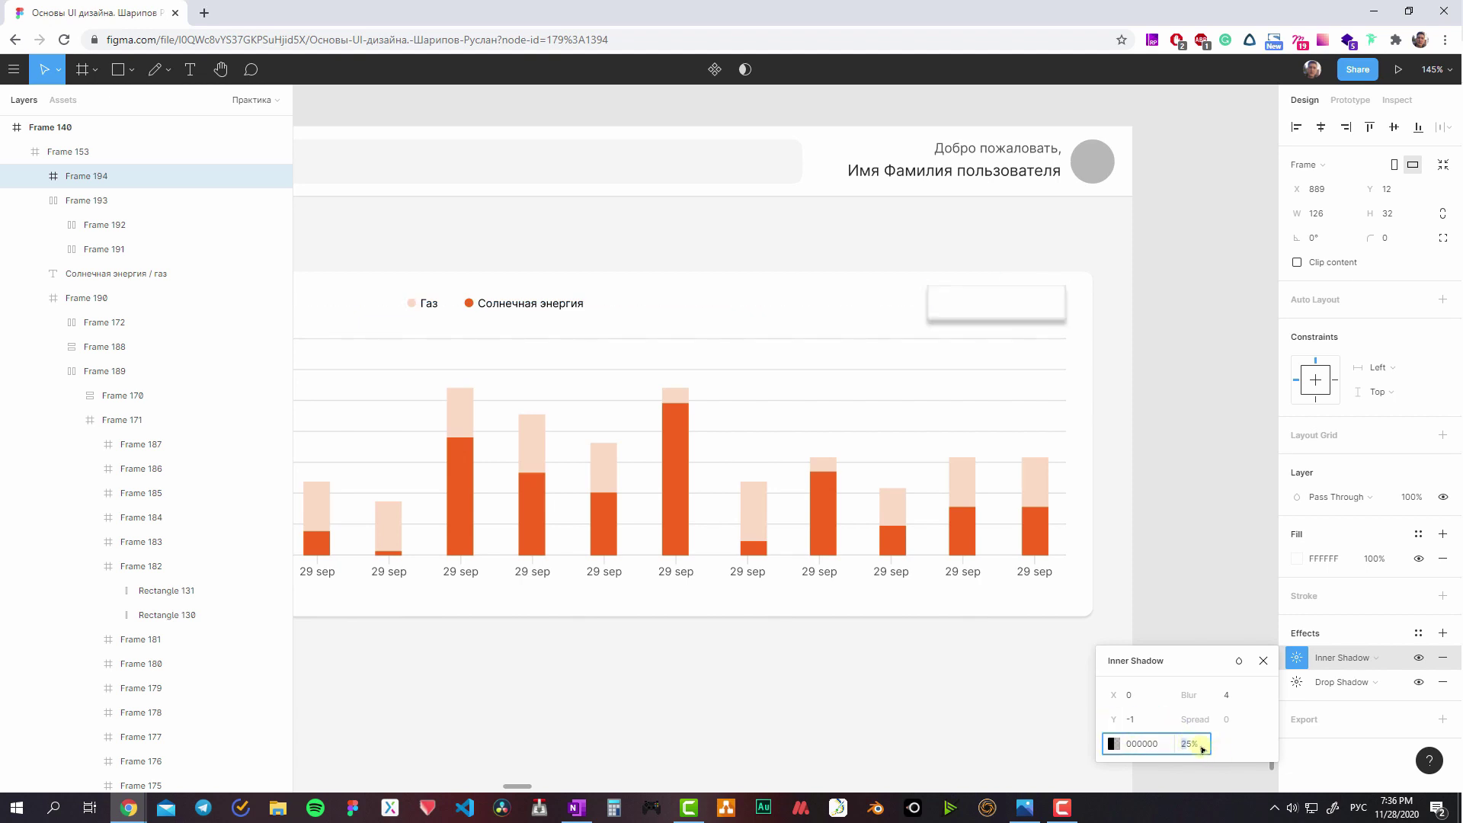
pyautogui.press('BackSpace')
pyautogui.write('8')
pyautogui.click(1232, 701)
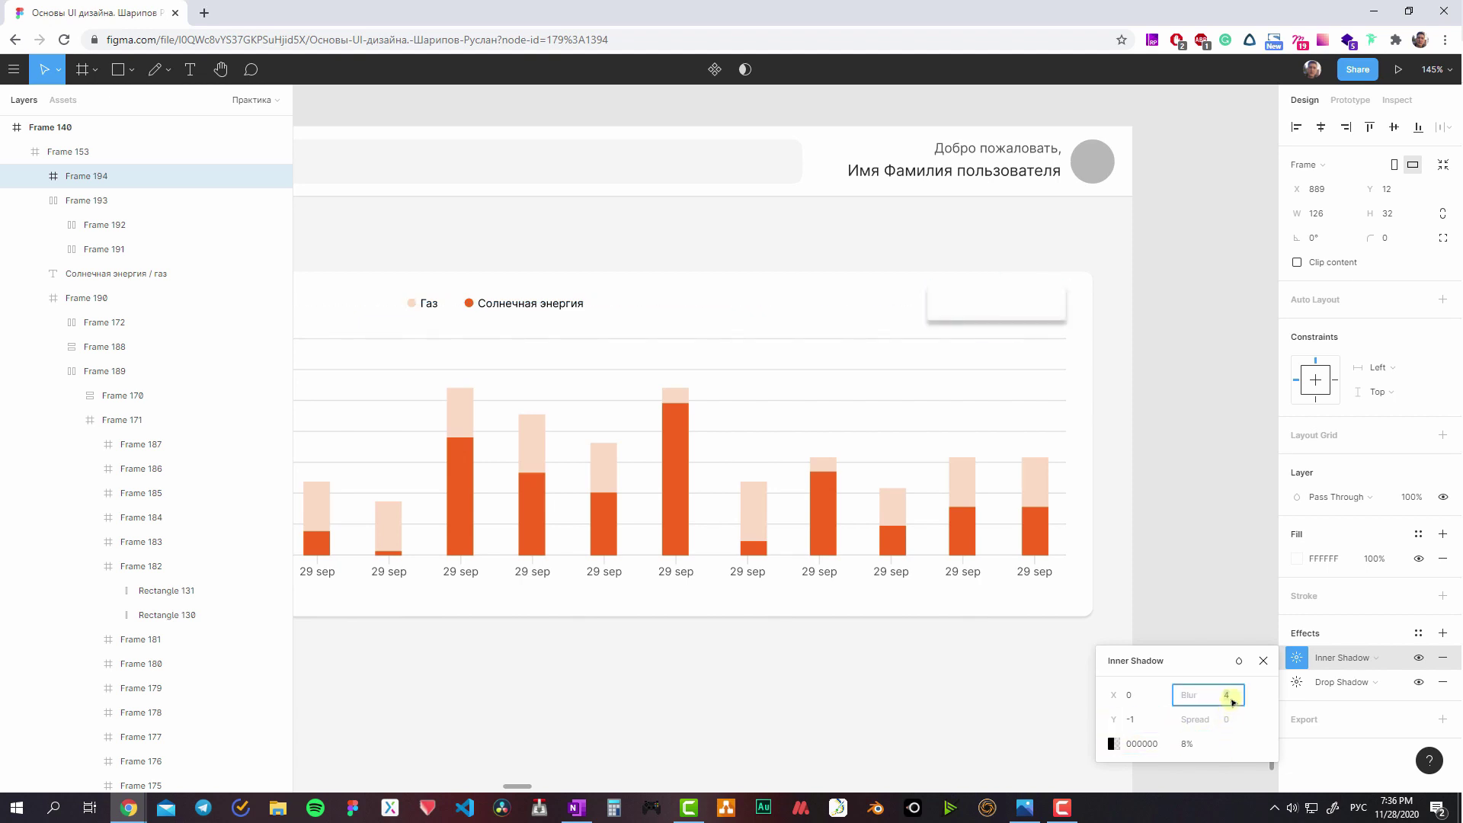
# - Set the drop shadow to 12% opacity, Y 2 and blur 2, and the corner radius to 4
pyautogui.click(1296, 682)
pyautogui.click(1192, 762)
pyautogui.write('12')
pyautogui.press('Return')
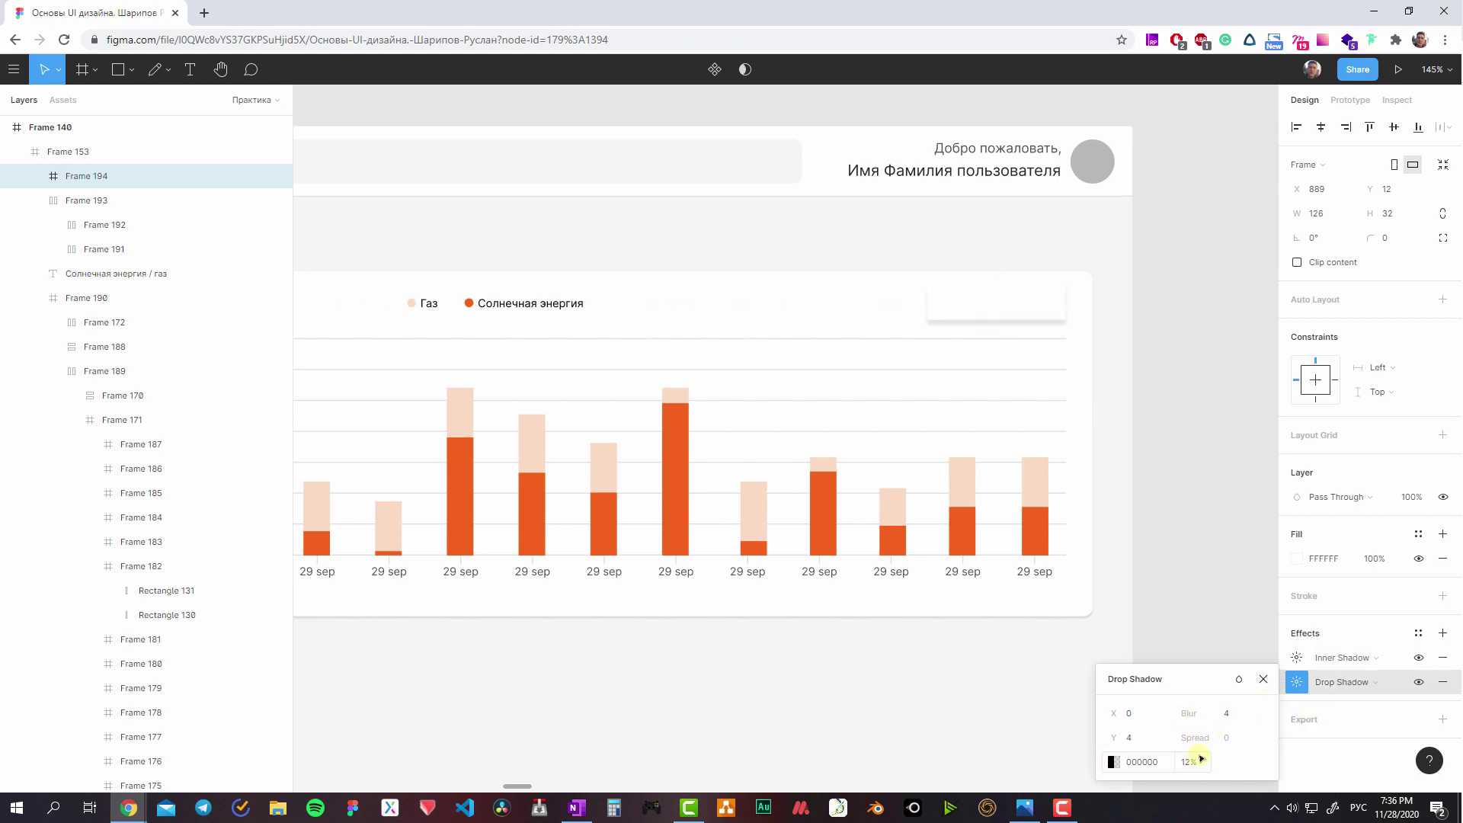
pyautogui.click(1139, 738)
pyautogui.write('2')
pyautogui.click(1238, 712)
pyautogui.write('2')
pyautogui.click(1253, 738)
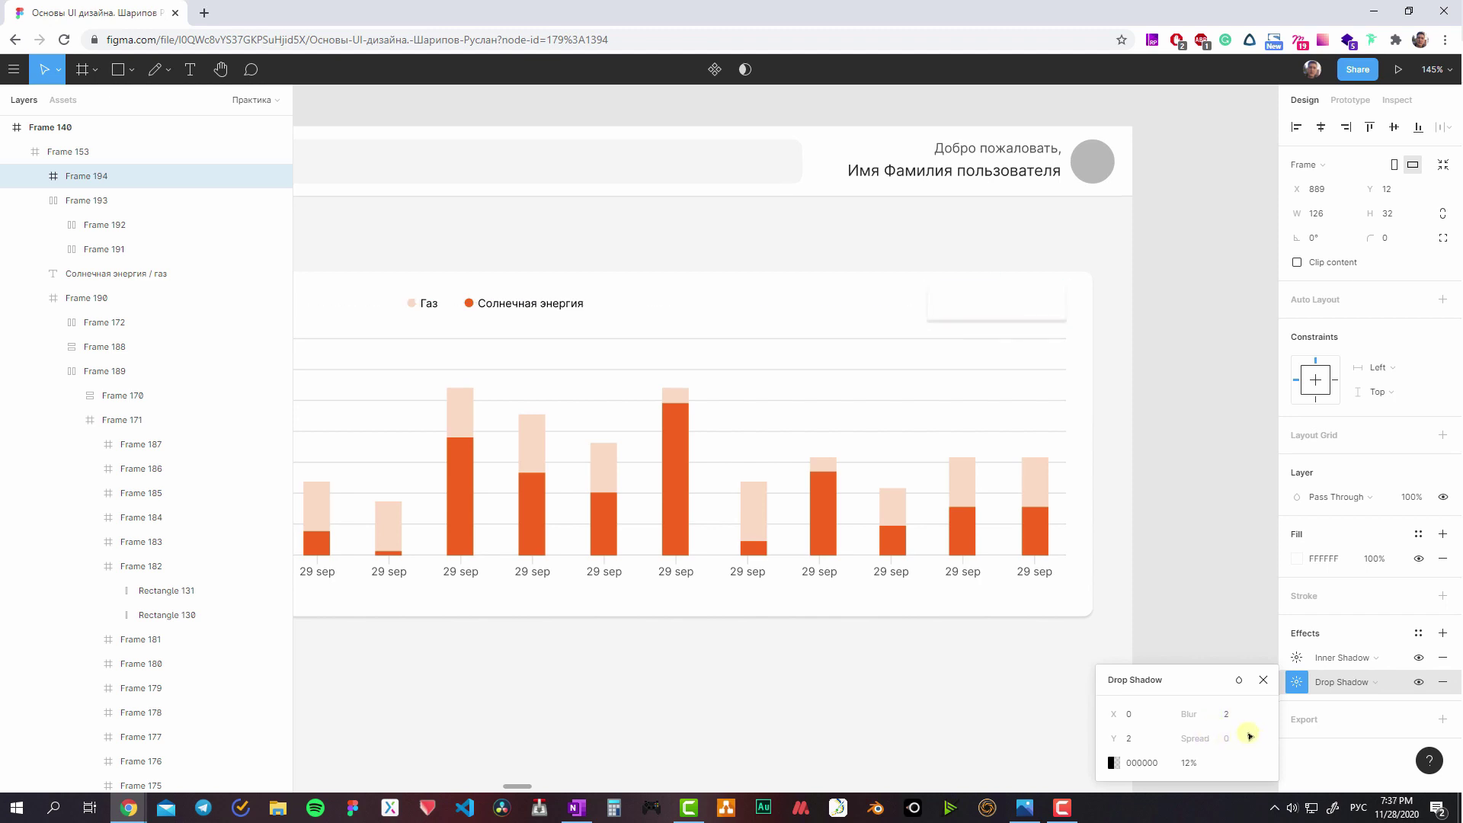
pyautogui.click(1396, 237)
pyautogui.write('4')
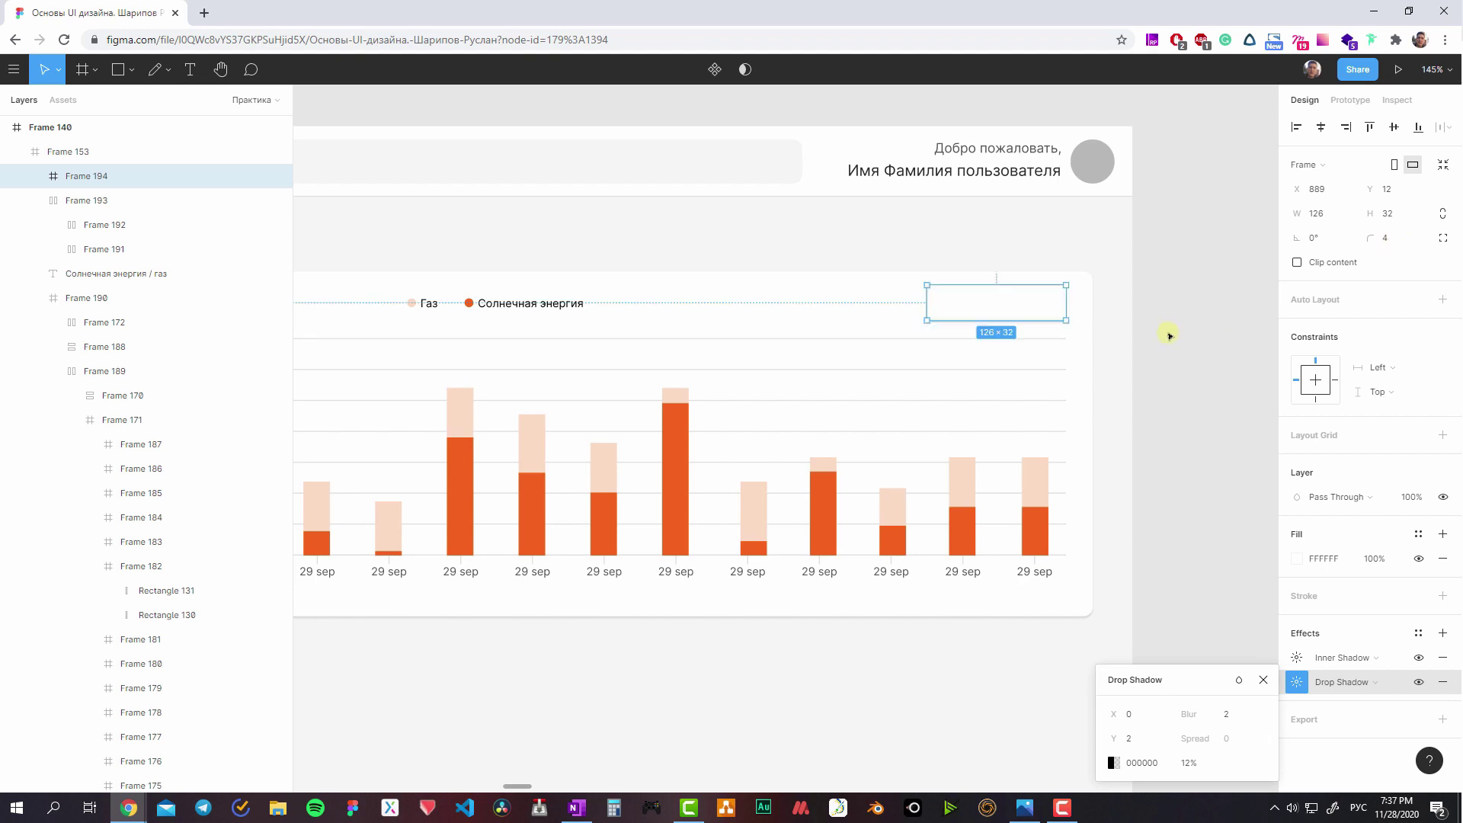
pyautogui.click(1168, 329)
# - View the design at actual size and adjust the drop shadow's Y offset
pyautogui.hotkey('shift', '0')
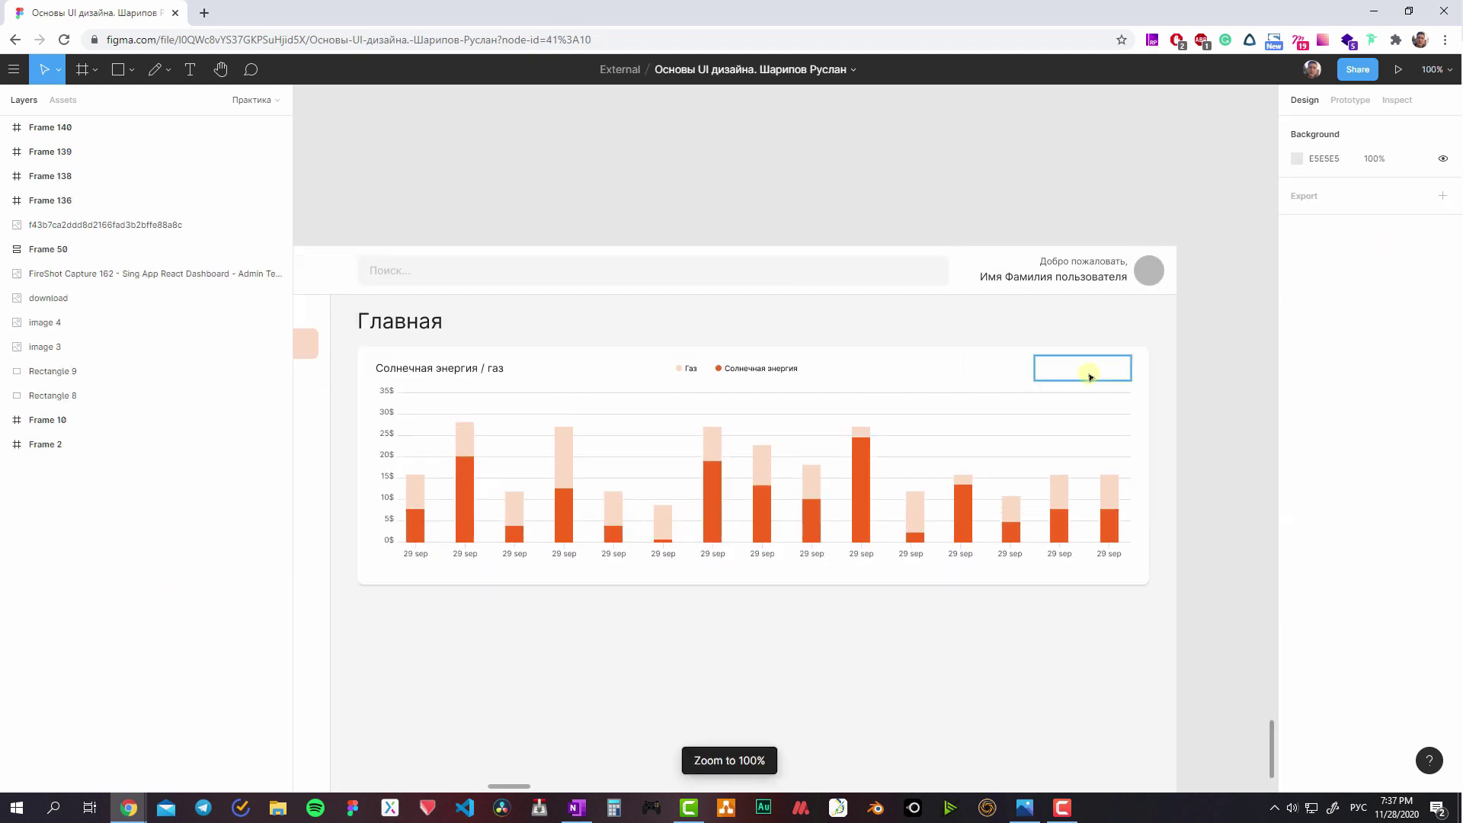
pyautogui.click(1090, 375)
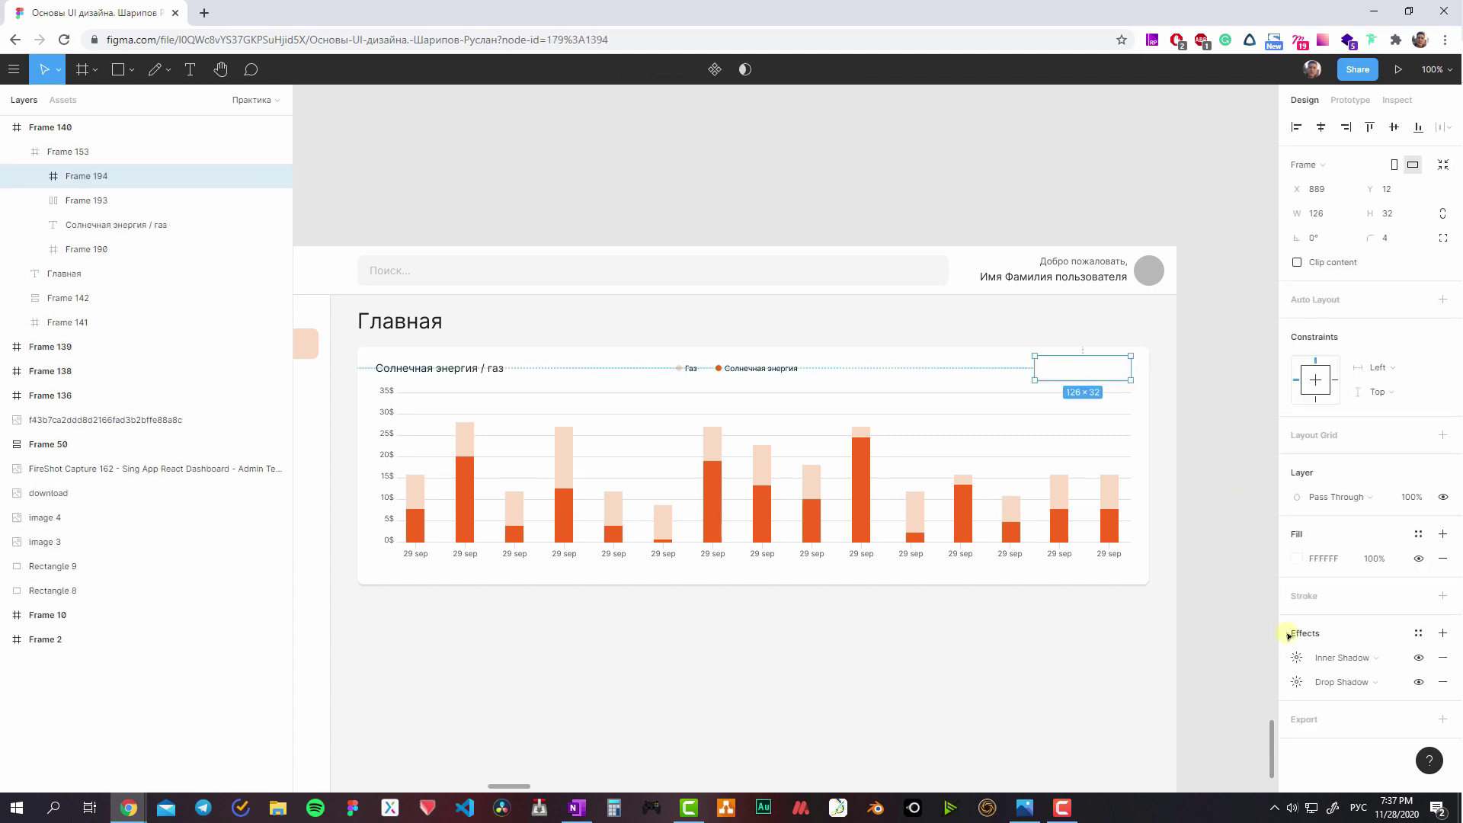
pyautogui.click(1296, 656)
pyautogui.click(1156, 736)
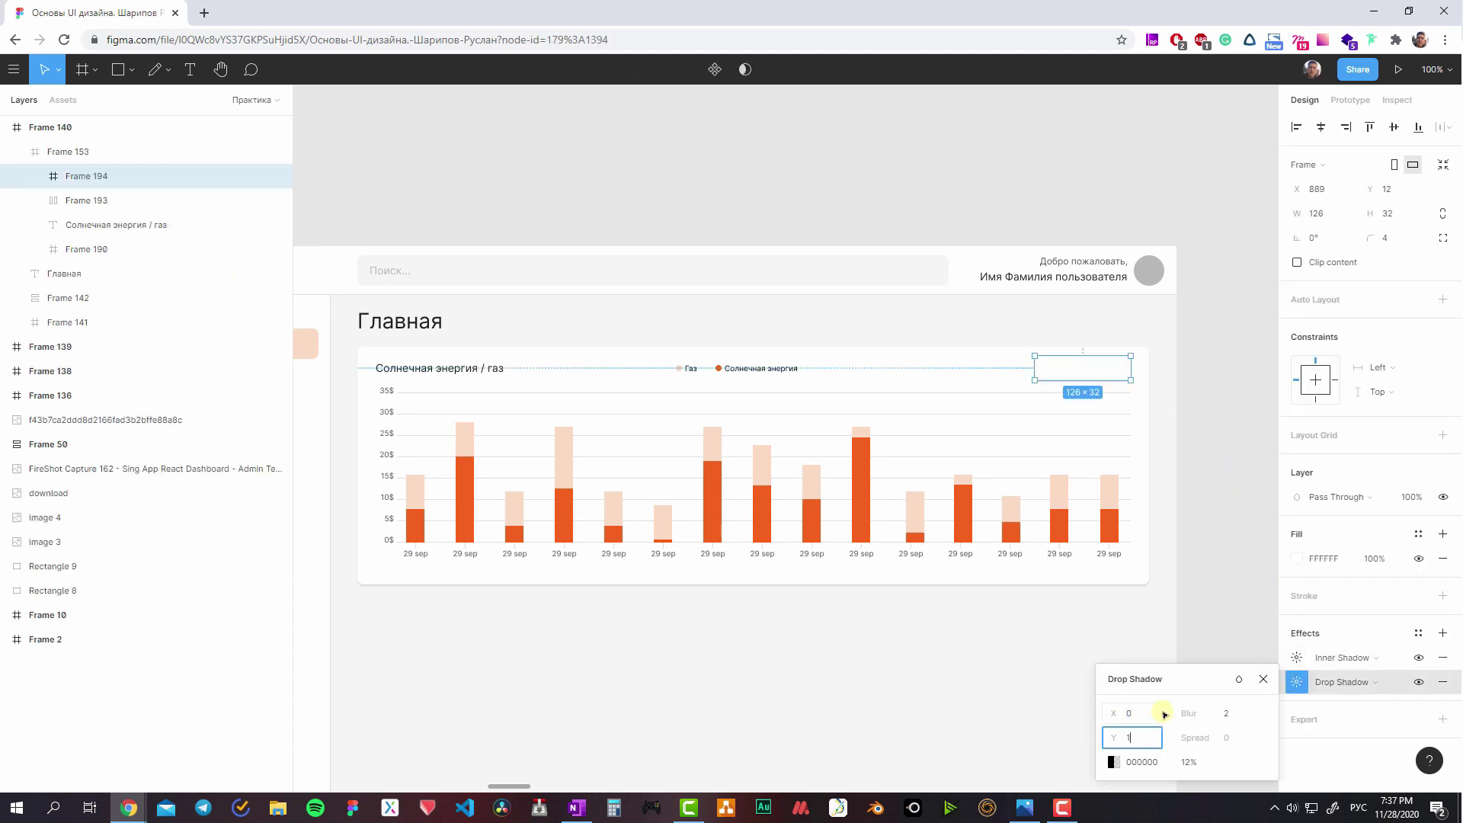
pyautogui.click(1059, 710)
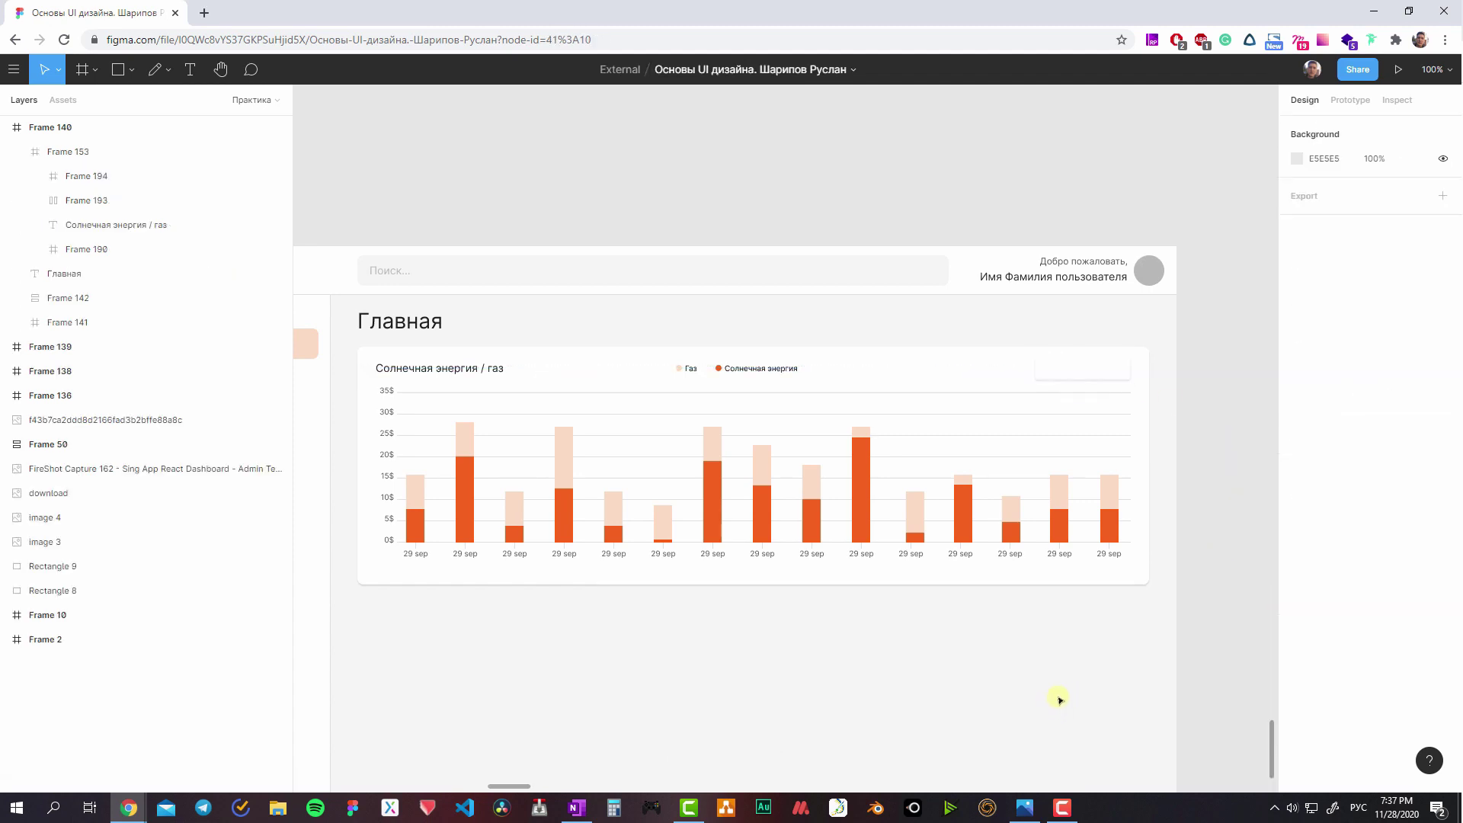
# - Reduce the dropdown box's inner shadow blur to 1
pyautogui.click(1095, 374)
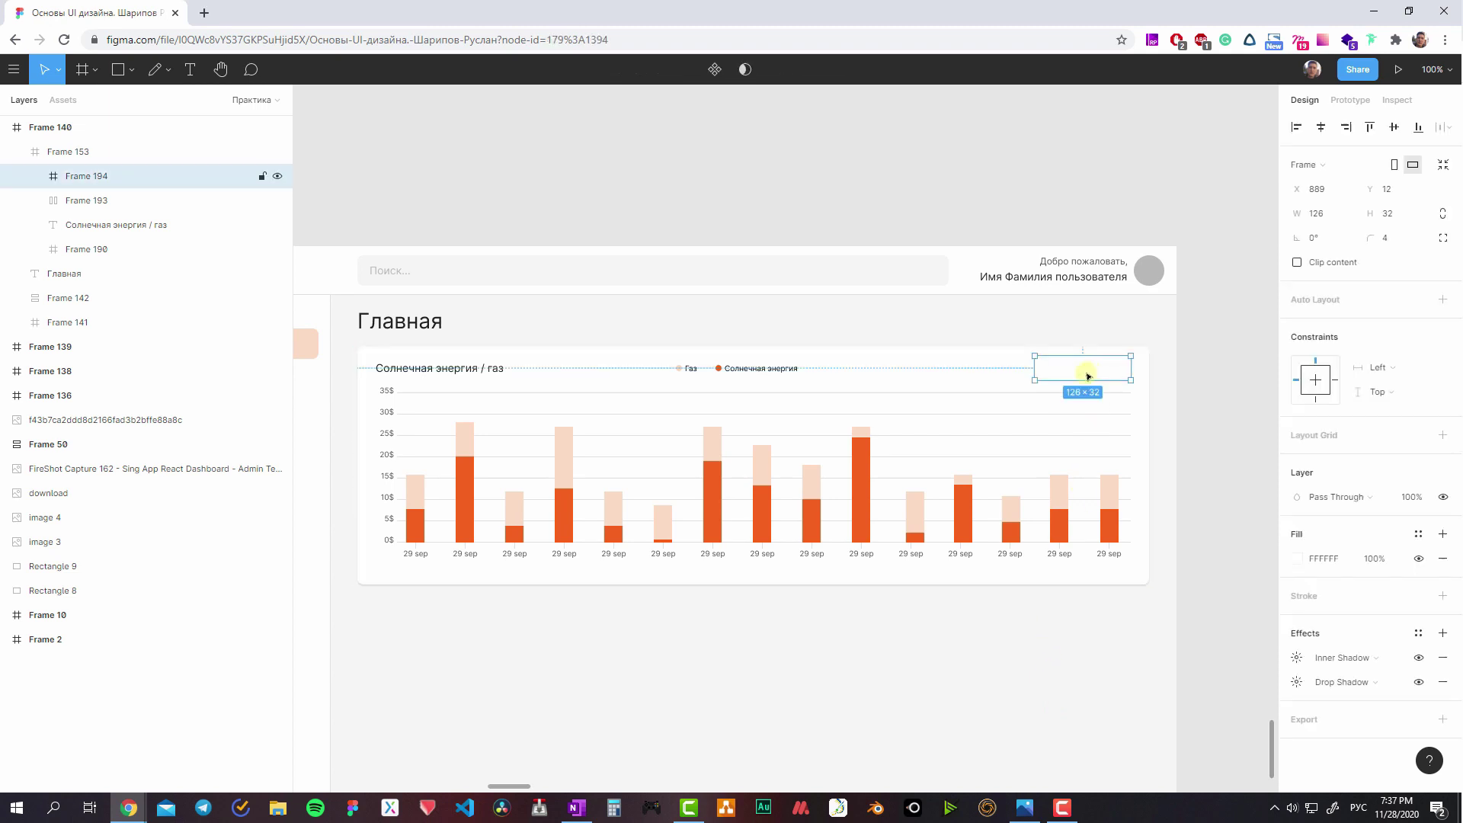
pyautogui.scroll(5, 991, 385)
pyautogui.scroll(-5, 953, 379)
pyautogui.scroll(2, 918, 396)
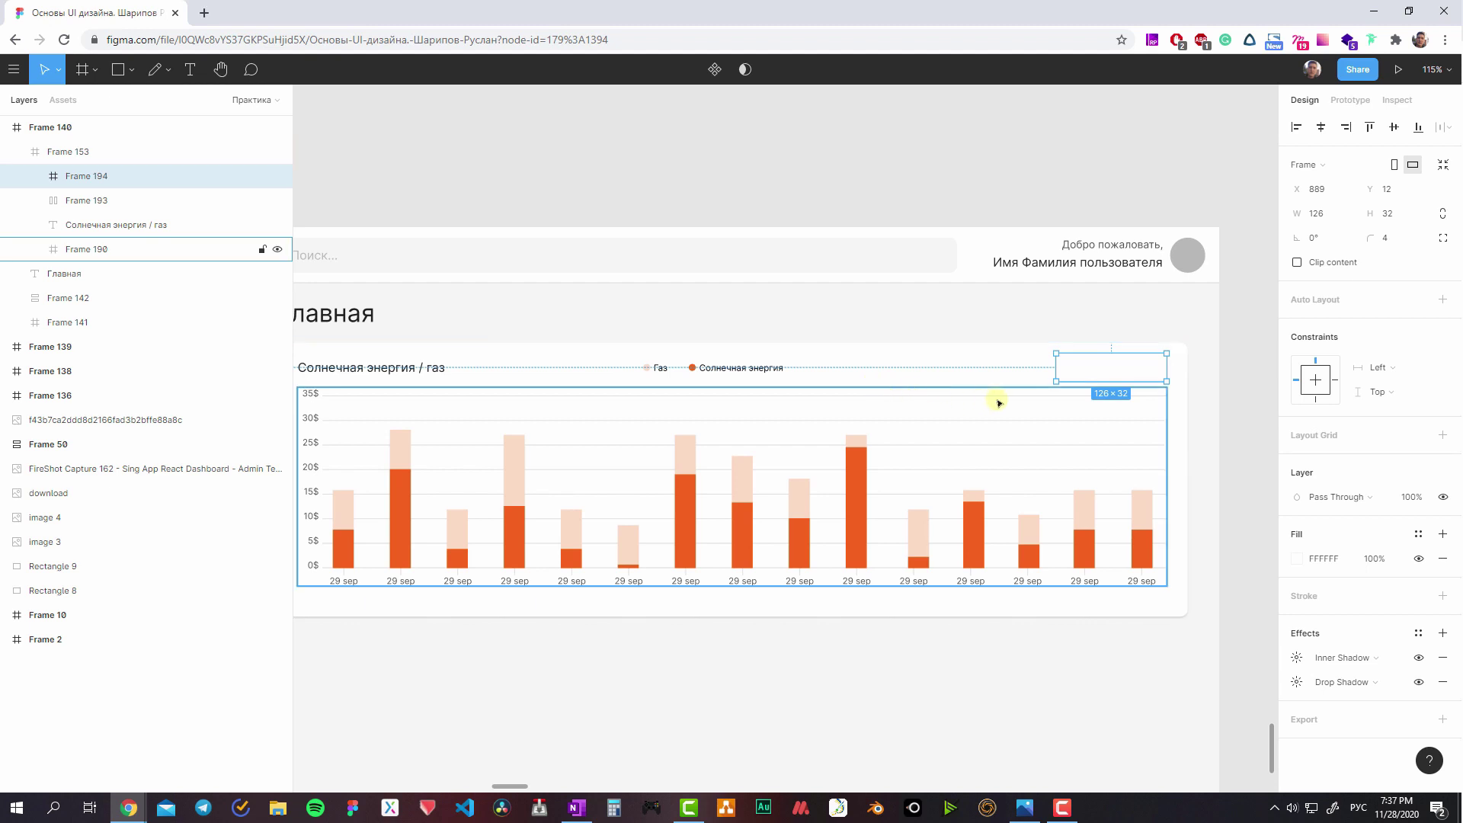
pyautogui.scroll(2, 1012, 399)
pyautogui.scroll(2, 1118, 386)
pyautogui.scroll(2, 1121, 402)
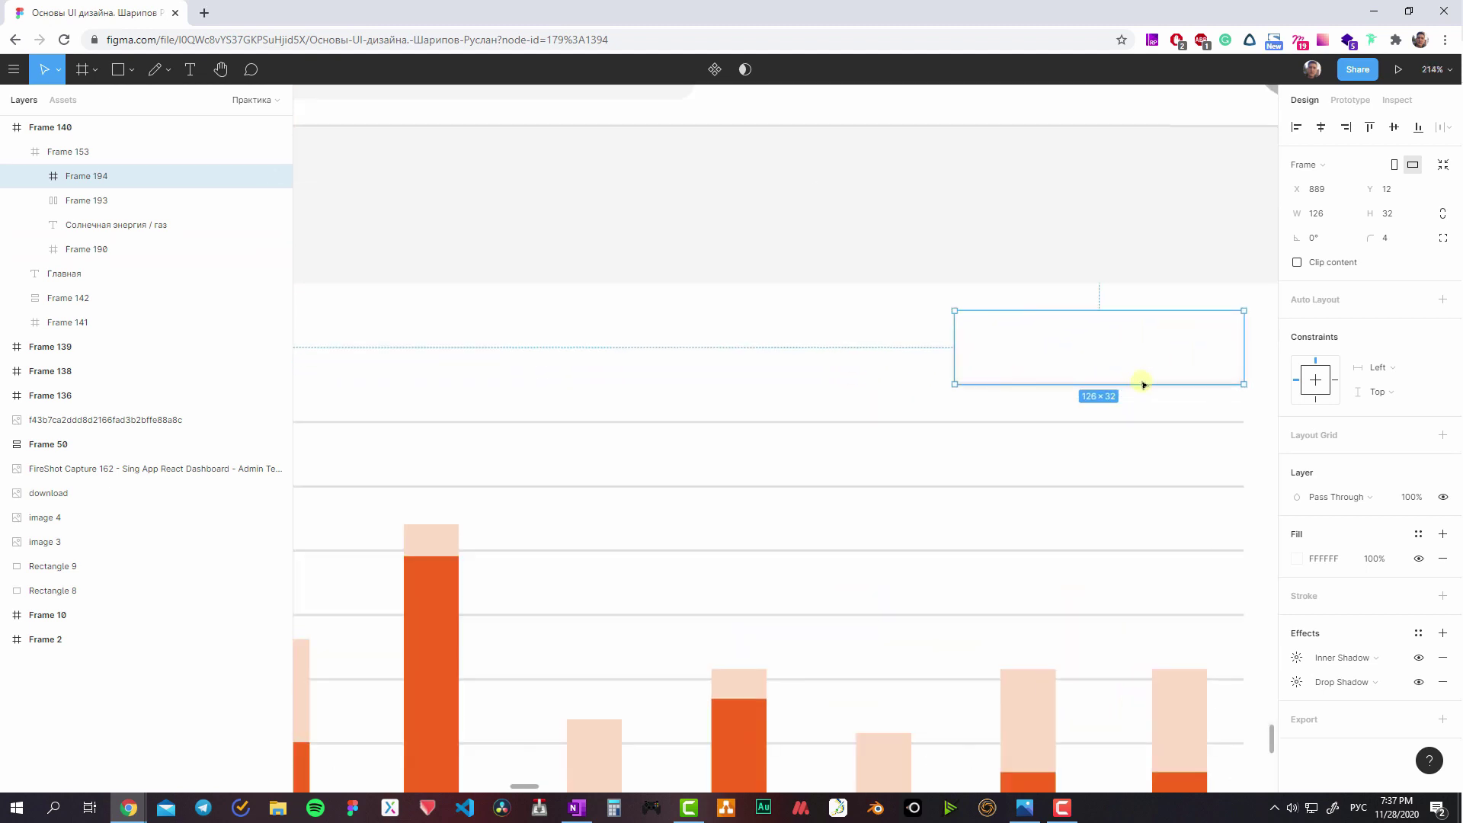
pyautogui.scroll(2, 1143, 383)
pyautogui.click(1296, 658)
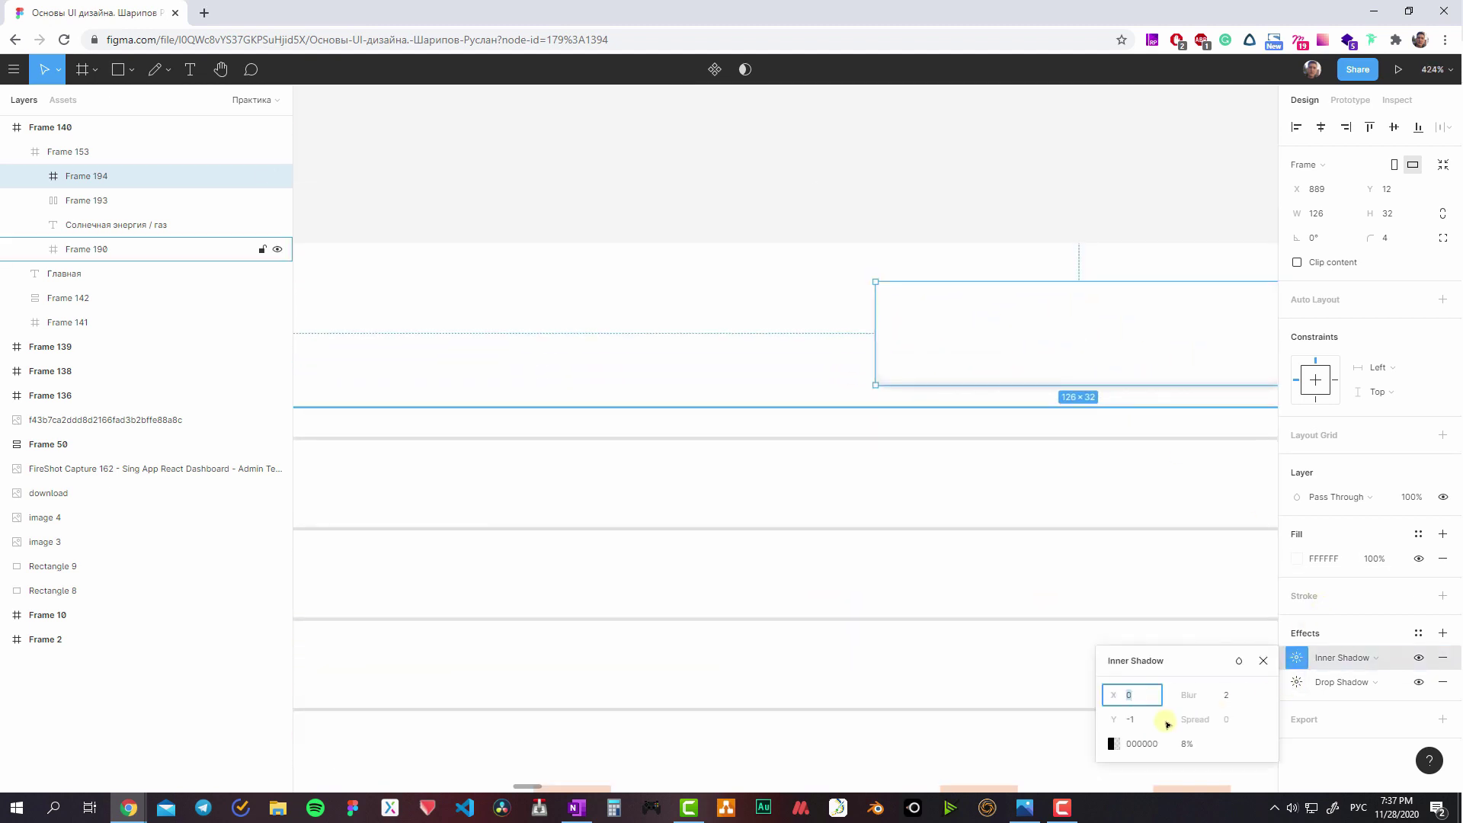
pyautogui.click(1239, 697)
pyautogui.write('1')
pyautogui.press('Return')
# - Add the text 'За текущий день' inside the dropdown box and reposition the box
pyautogui.hscroll(3, 934, 546)
pyautogui.scroll(1, 934, 546)
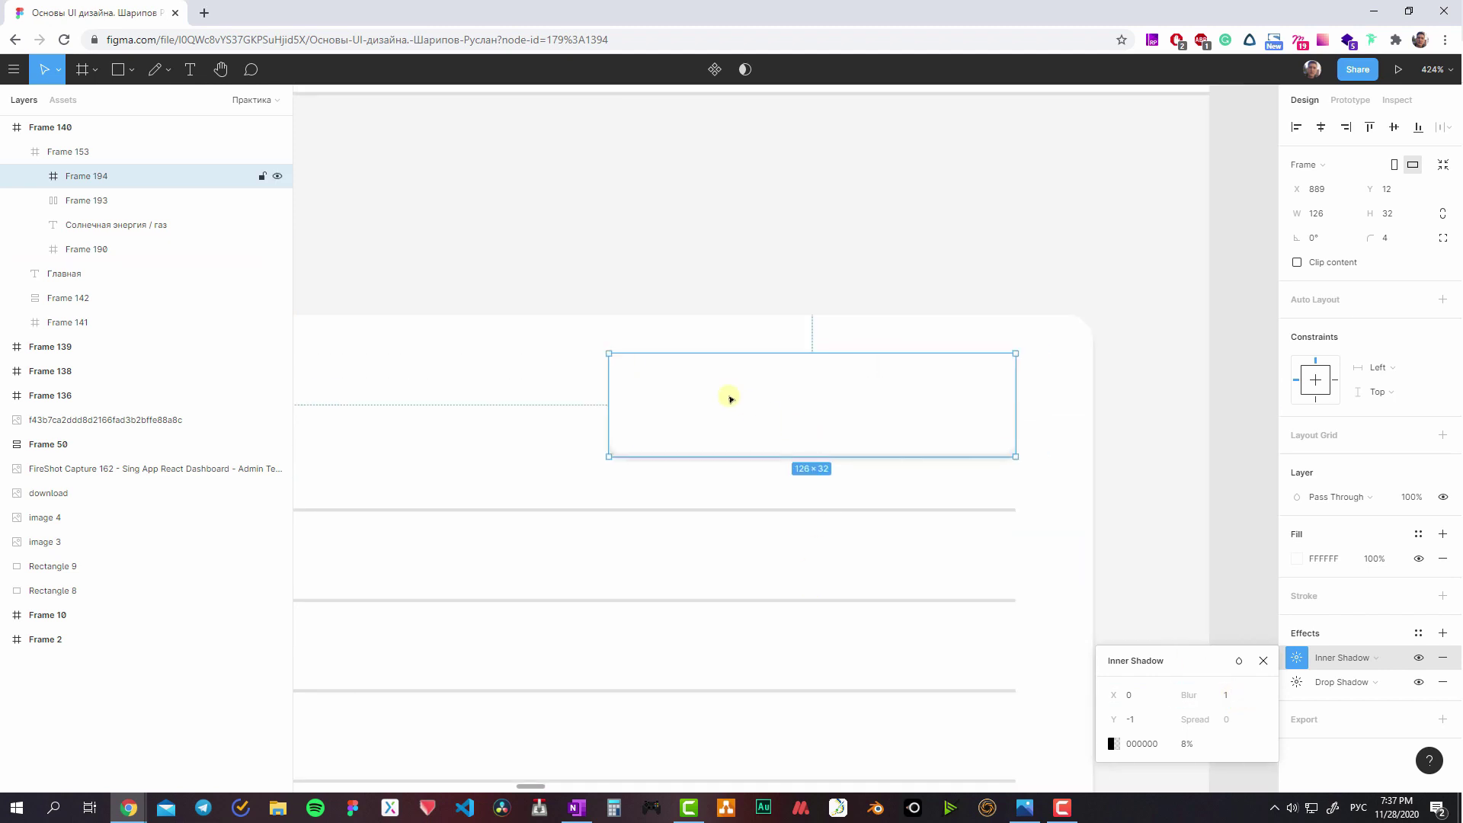
pyautogui.press('t')
pyautogui.click(750, 435)
pyautogui.write('За те')
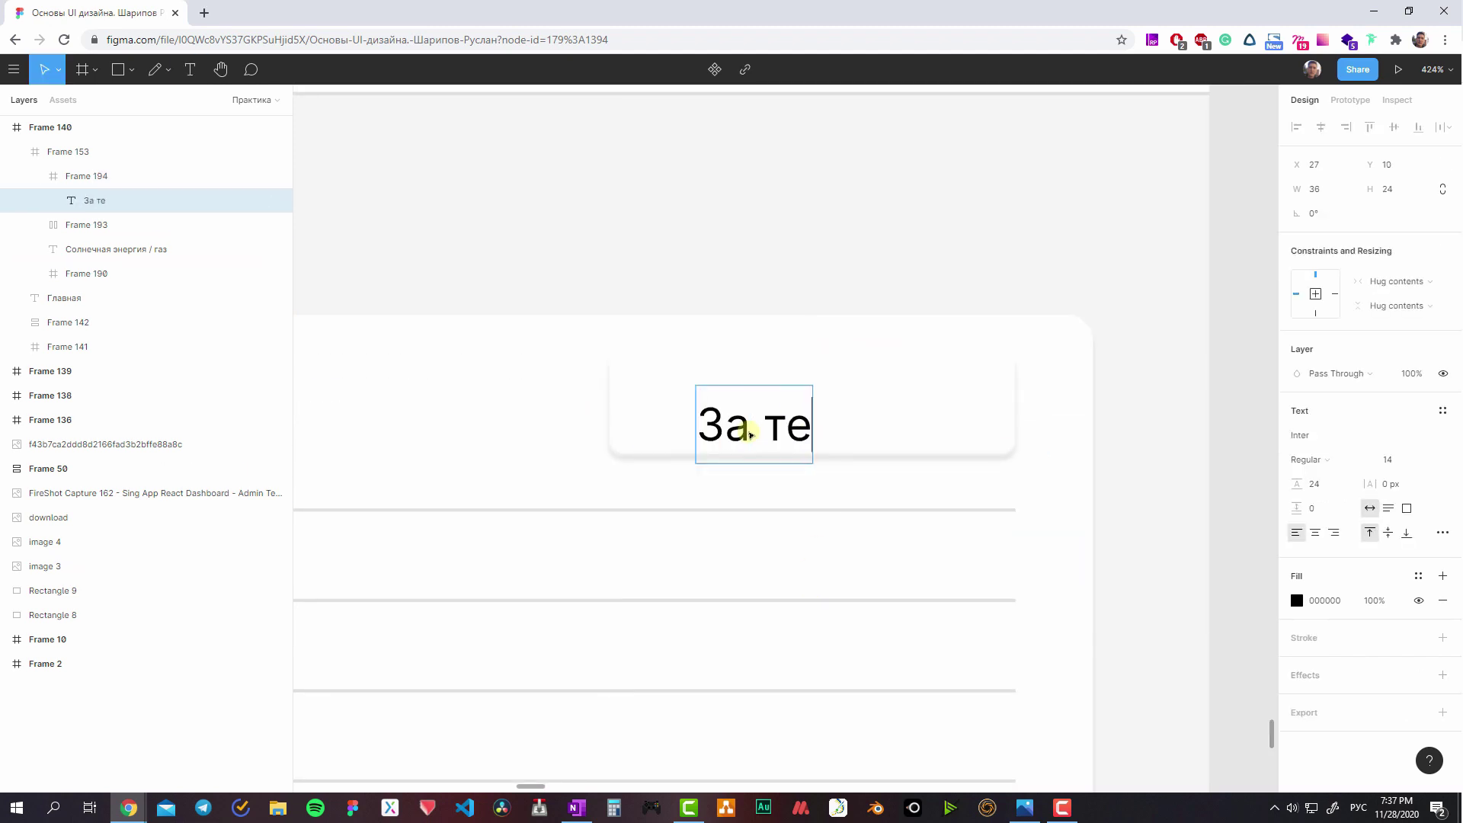
pyautogui.write('кущий день')
pyautogui.press('Escape')
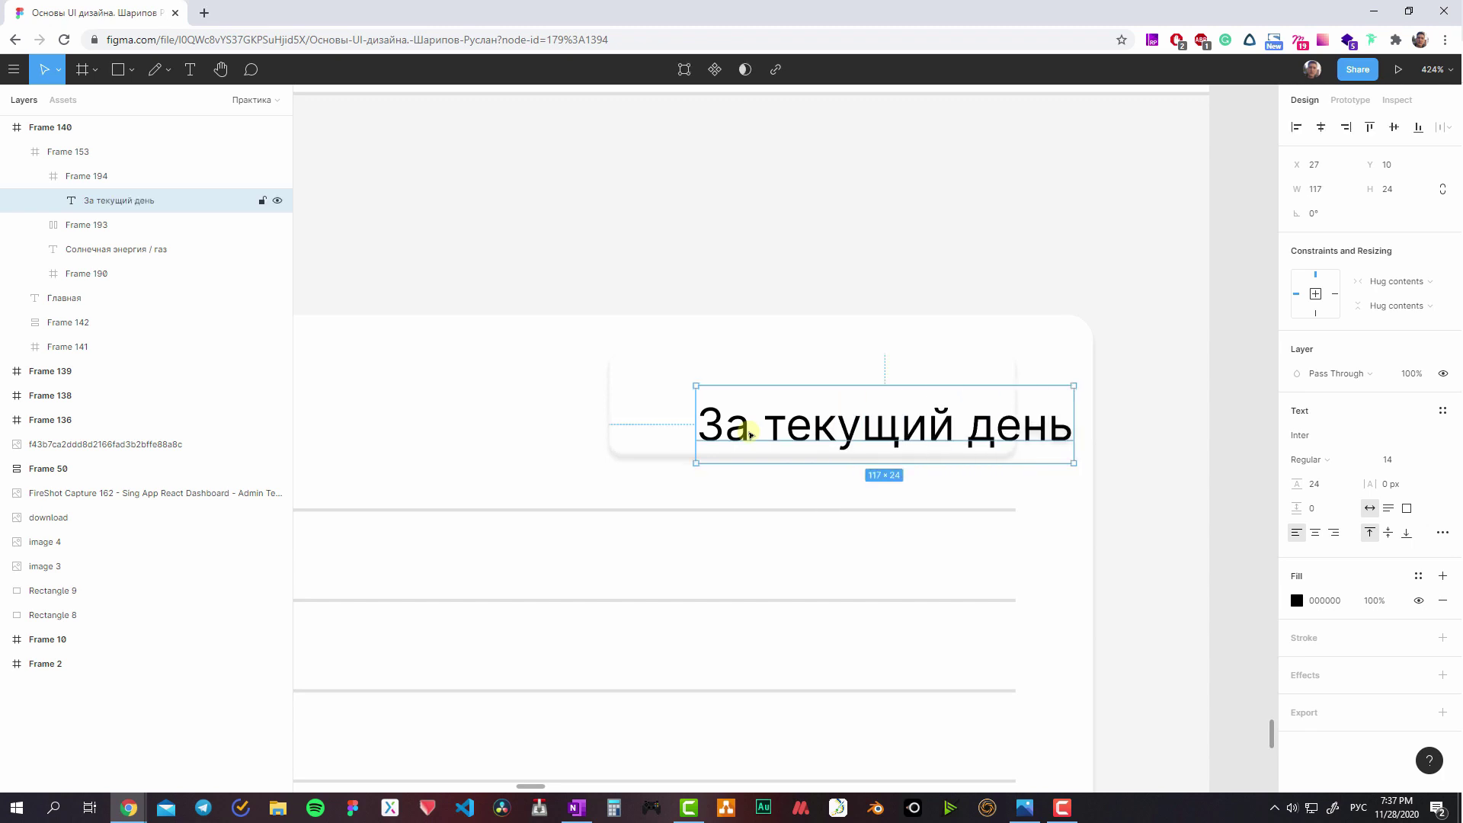
pyautogui.click(636, 397)
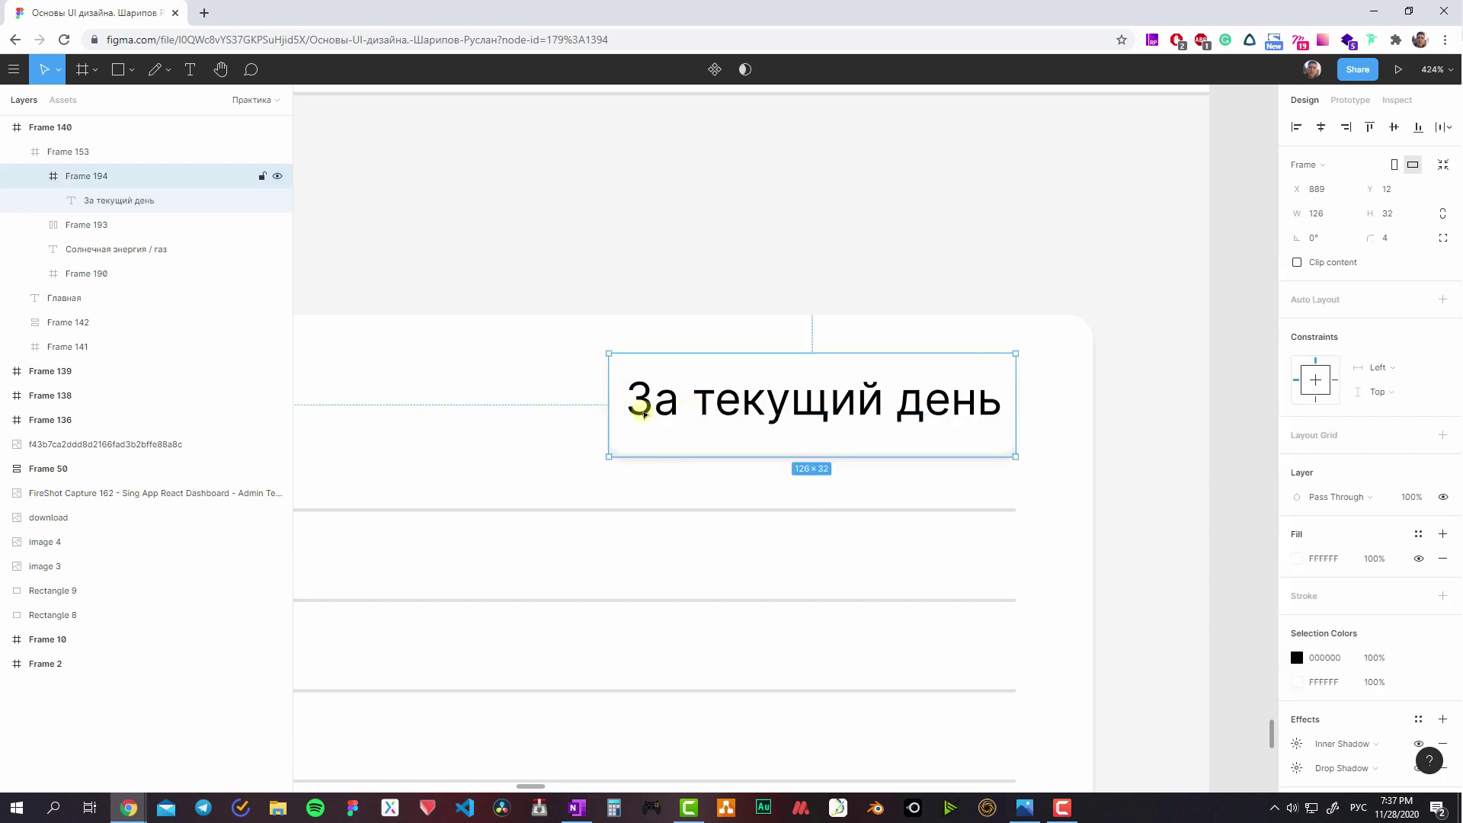
pyautogui.moveTo(637, 398)
pyautogui.mouseDown()
pyautogui.moveTo(775, 391)
pyautogui.moveTo(775, 414)
pyautogui.mouseUp()
# - Give the dropdown auto layout with 4 px top/bottom and 8 px right padding
pyautogui.scroll(-5, 718, 523)
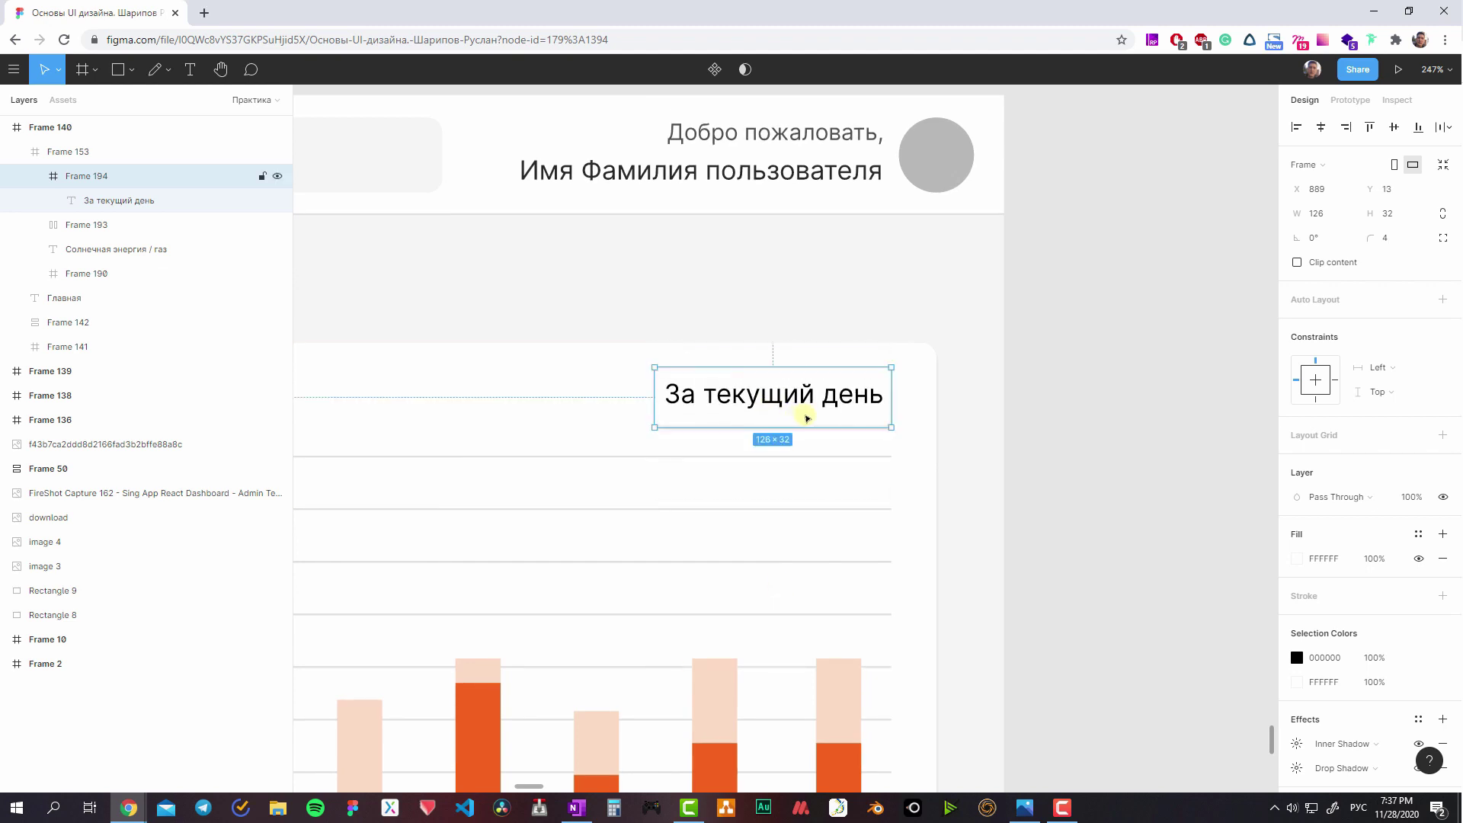
pyautogui.hotkey('shift', 'a')
pyautogui.hscroll(-2, 838, 423)
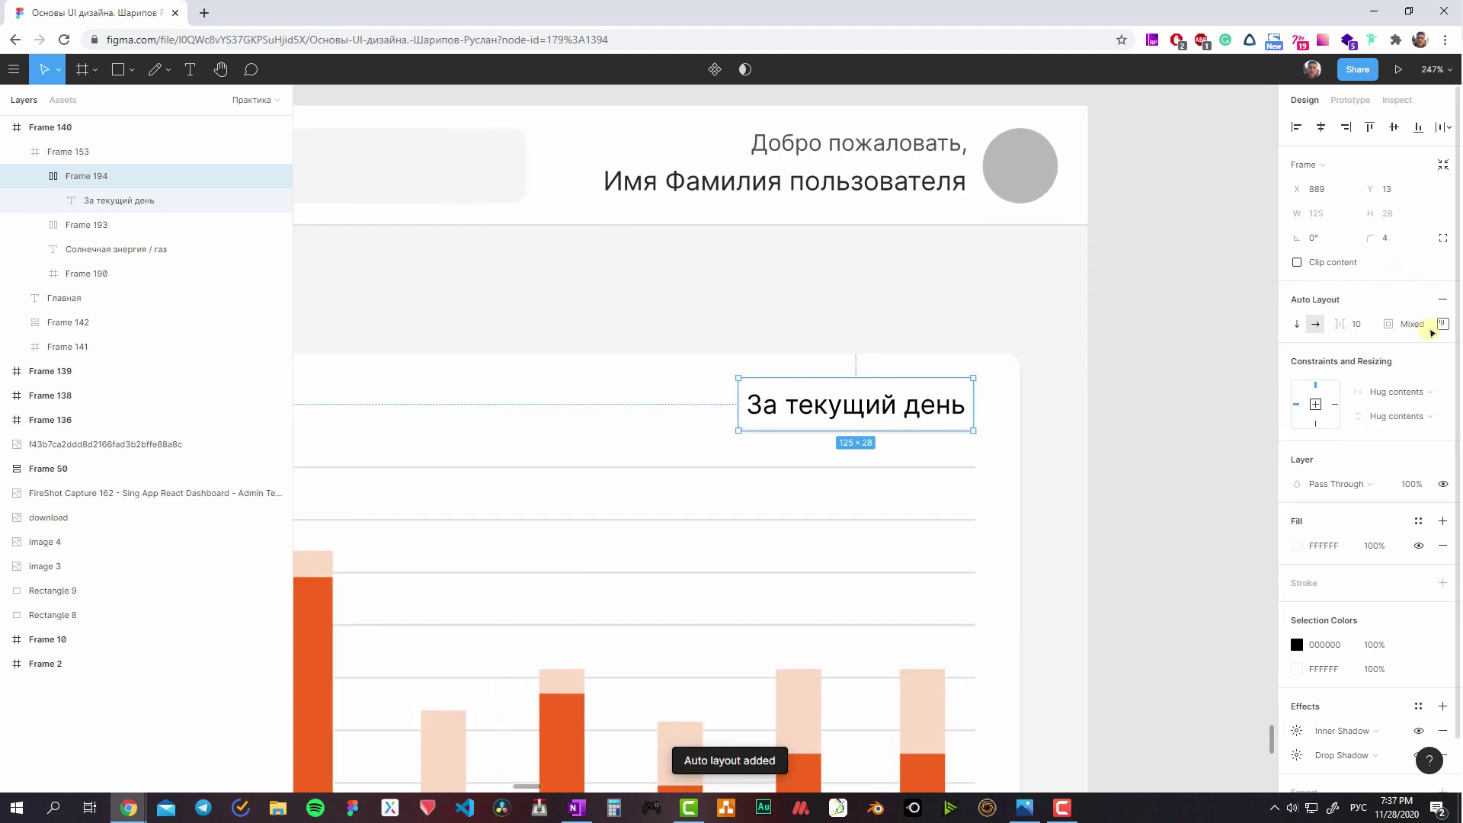
pyautogui.click(1440, 325)
pyautogui.write('6')
pyautogui.click(1394, 428)
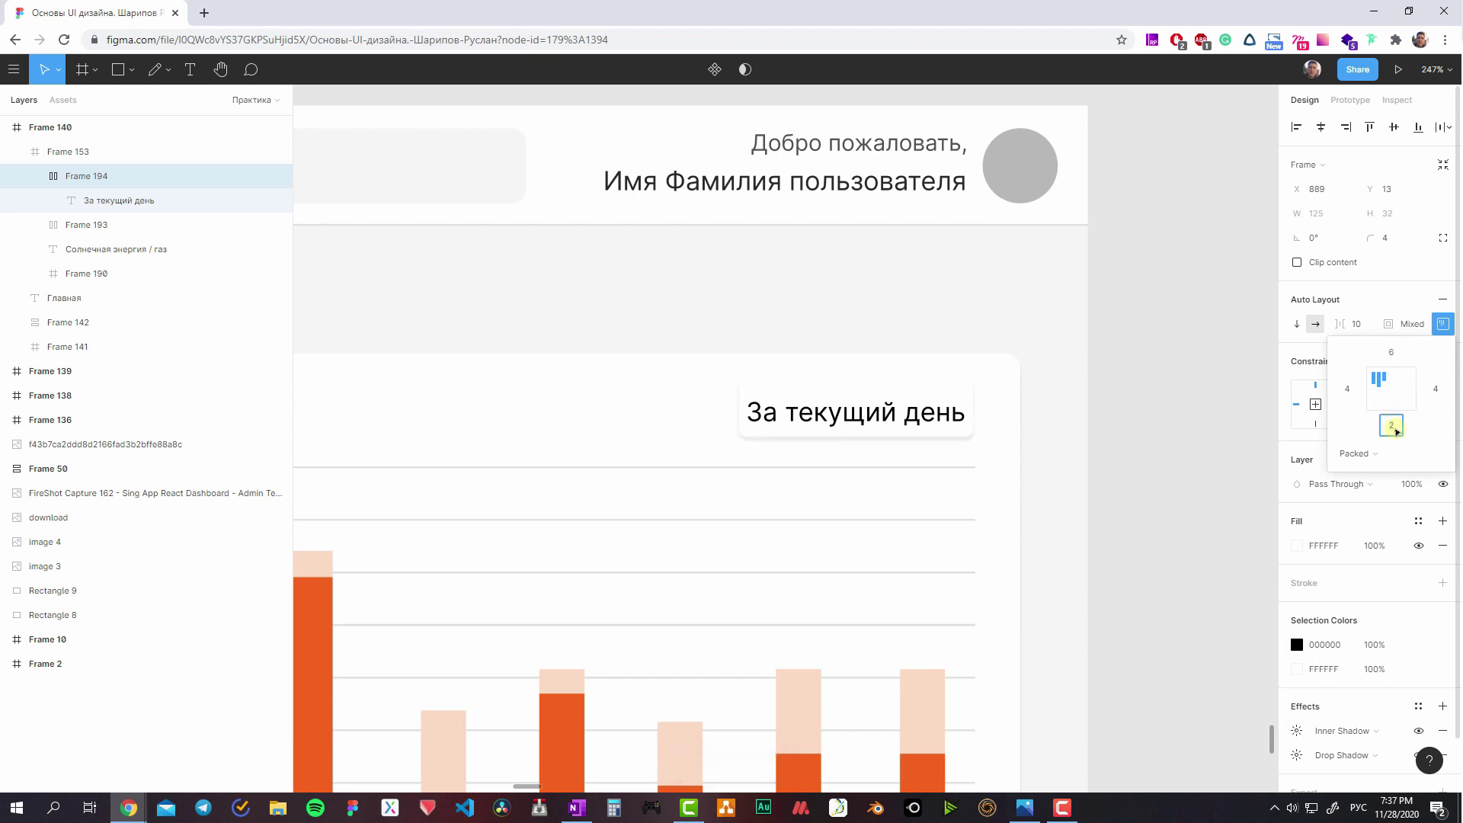
pyautogui.write('6')
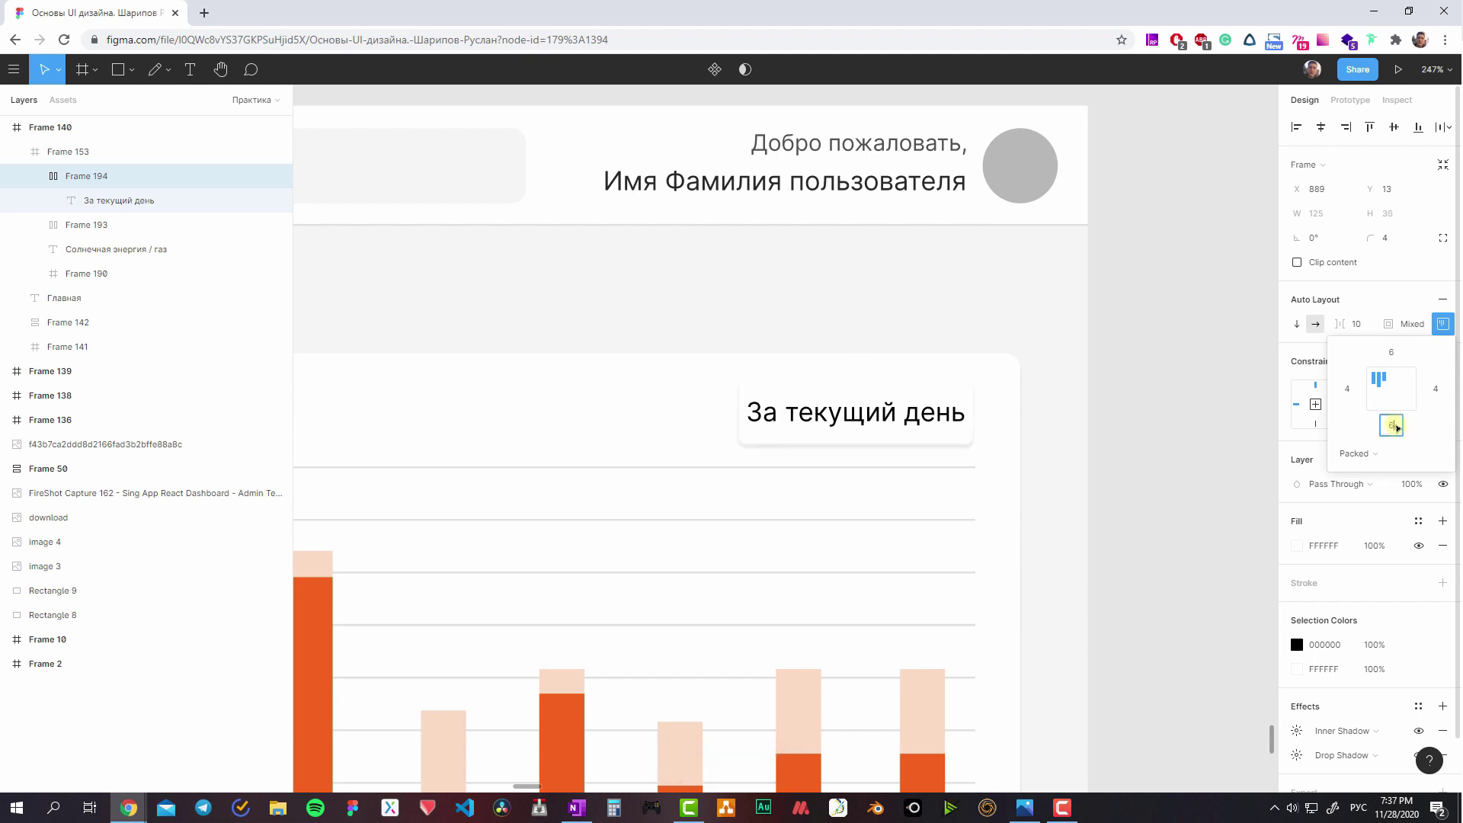
pyautogui.write('4')
pyautogui.click(1364, 389)
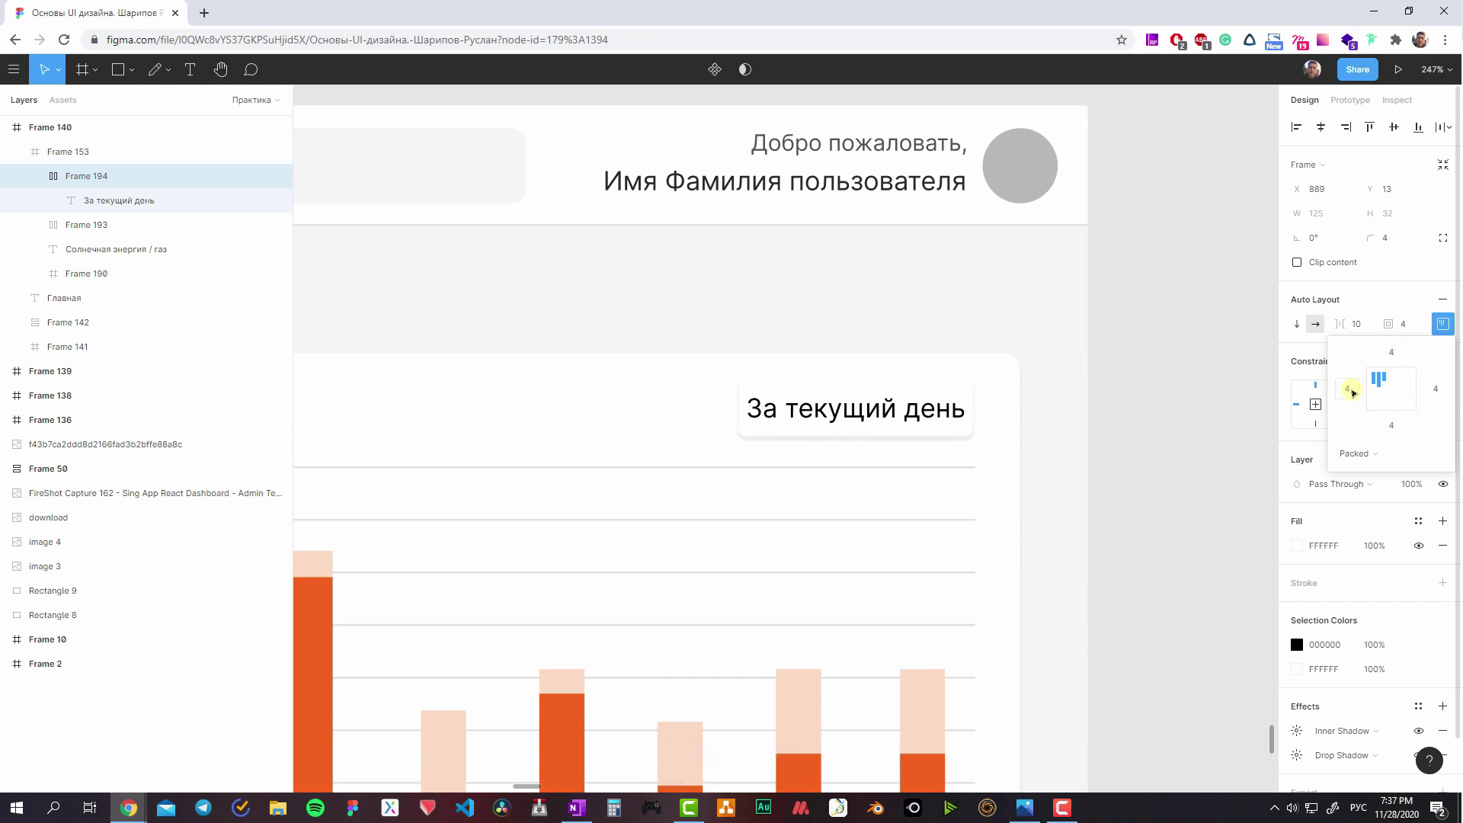
pyautogui.click(1437, 398)
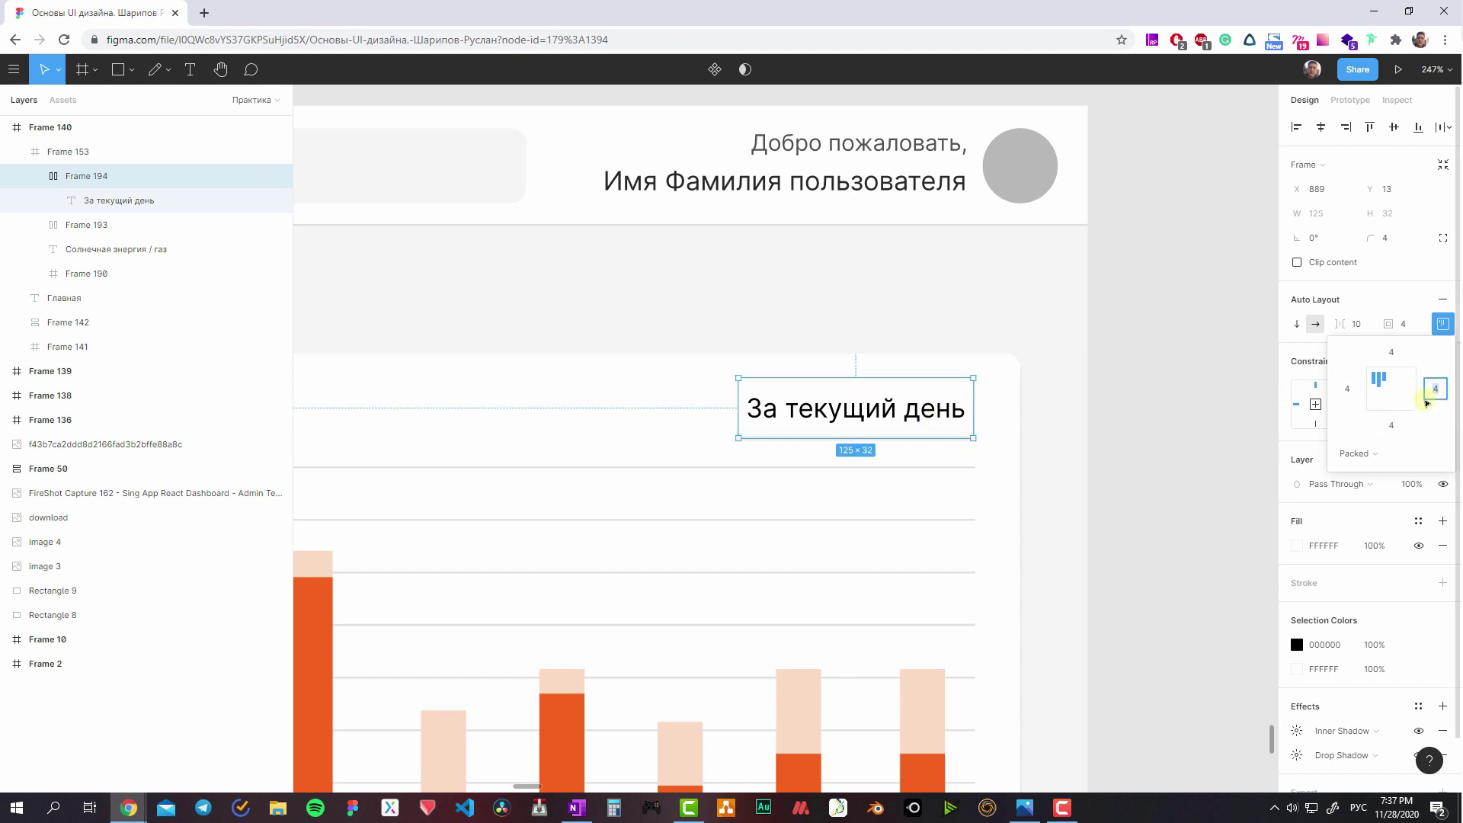
pyautogui.write('8')
pyautogui.press('Return')
# - Add a 24×24 icon frame beside the text with a grey A7A7A7 fill
pyautogui.press('f')
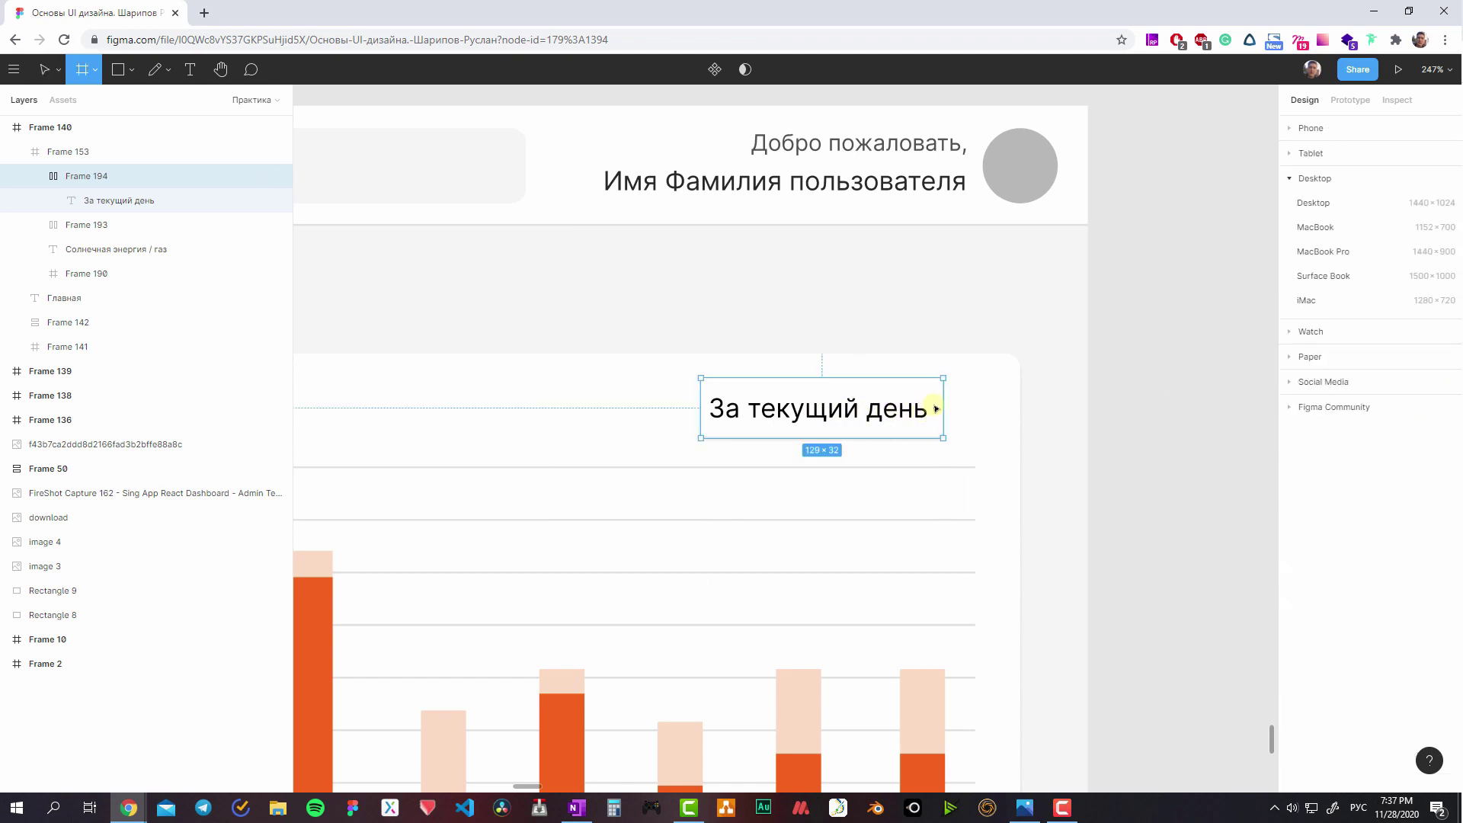
pyautogui.click(937, 409)
pyautogui.write('24')
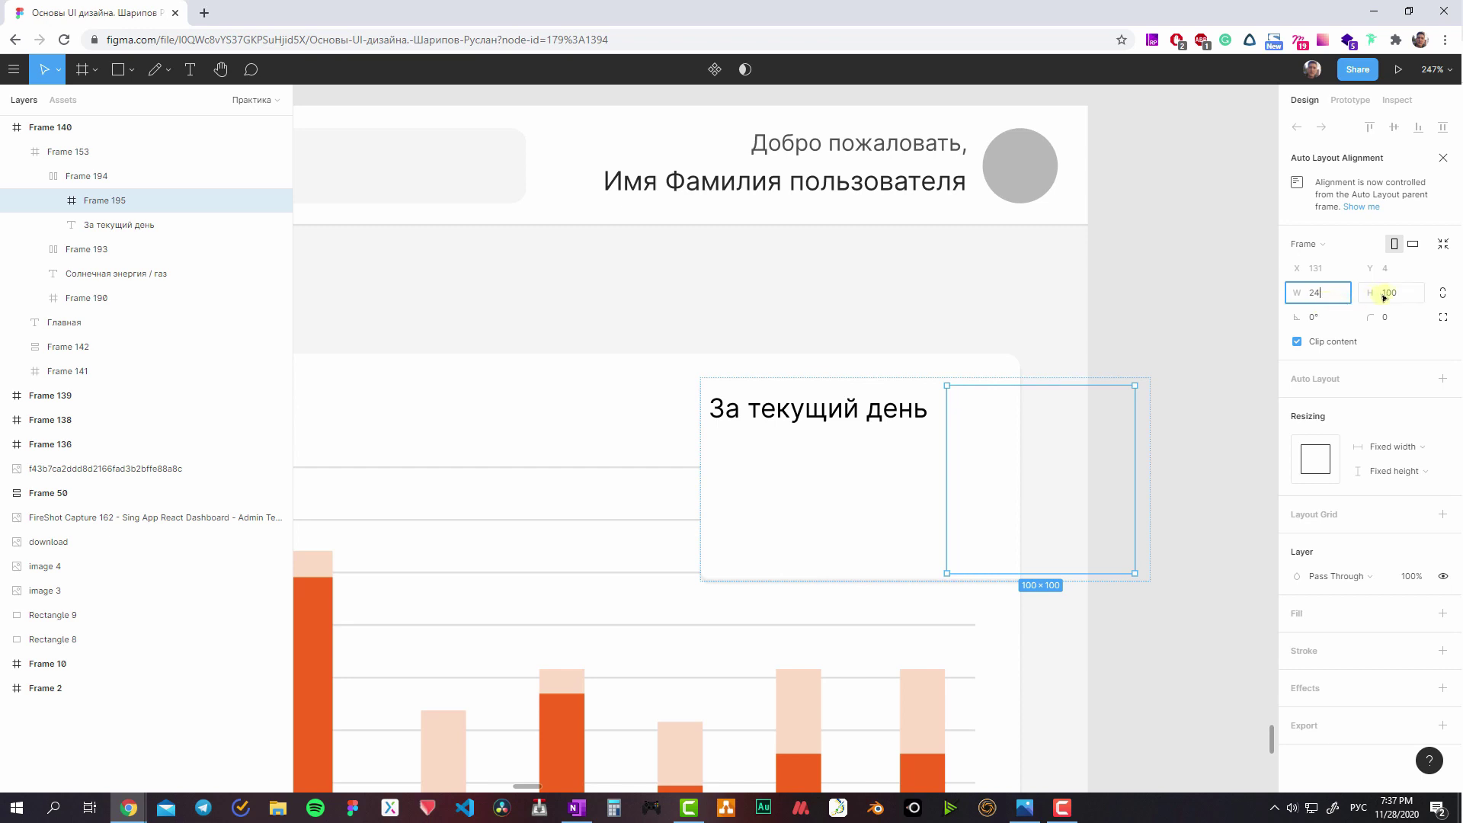
pyautogui.press('Tab')
pyautogui.write('24')
pyautogui.press('Return')
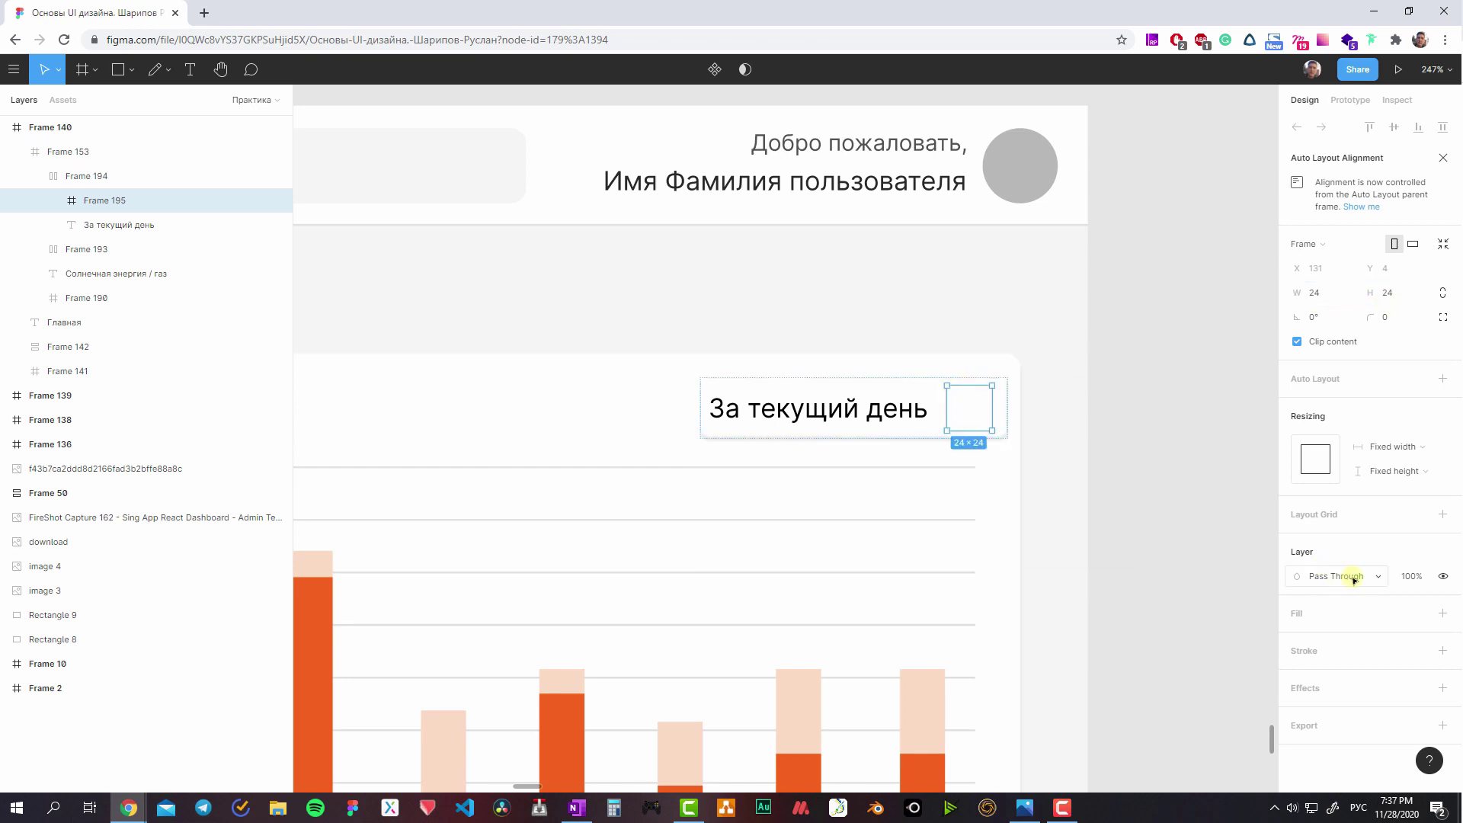
pyautogui.click(1442, 613)
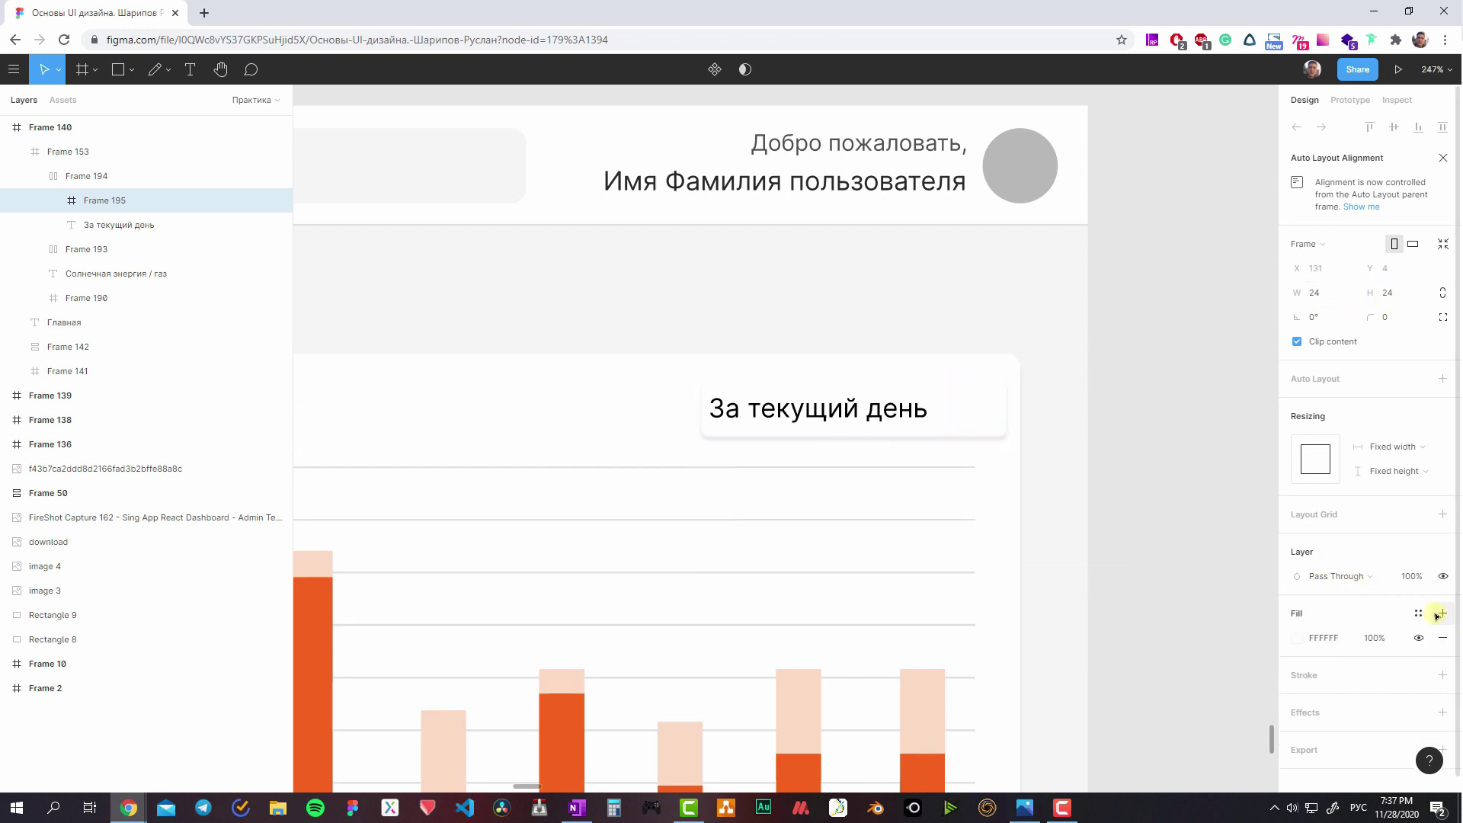
pyautogui.click(1297, 638)
pyautogui.moveTo(1191, 467); pyautogui.dragTo(1075, 483)
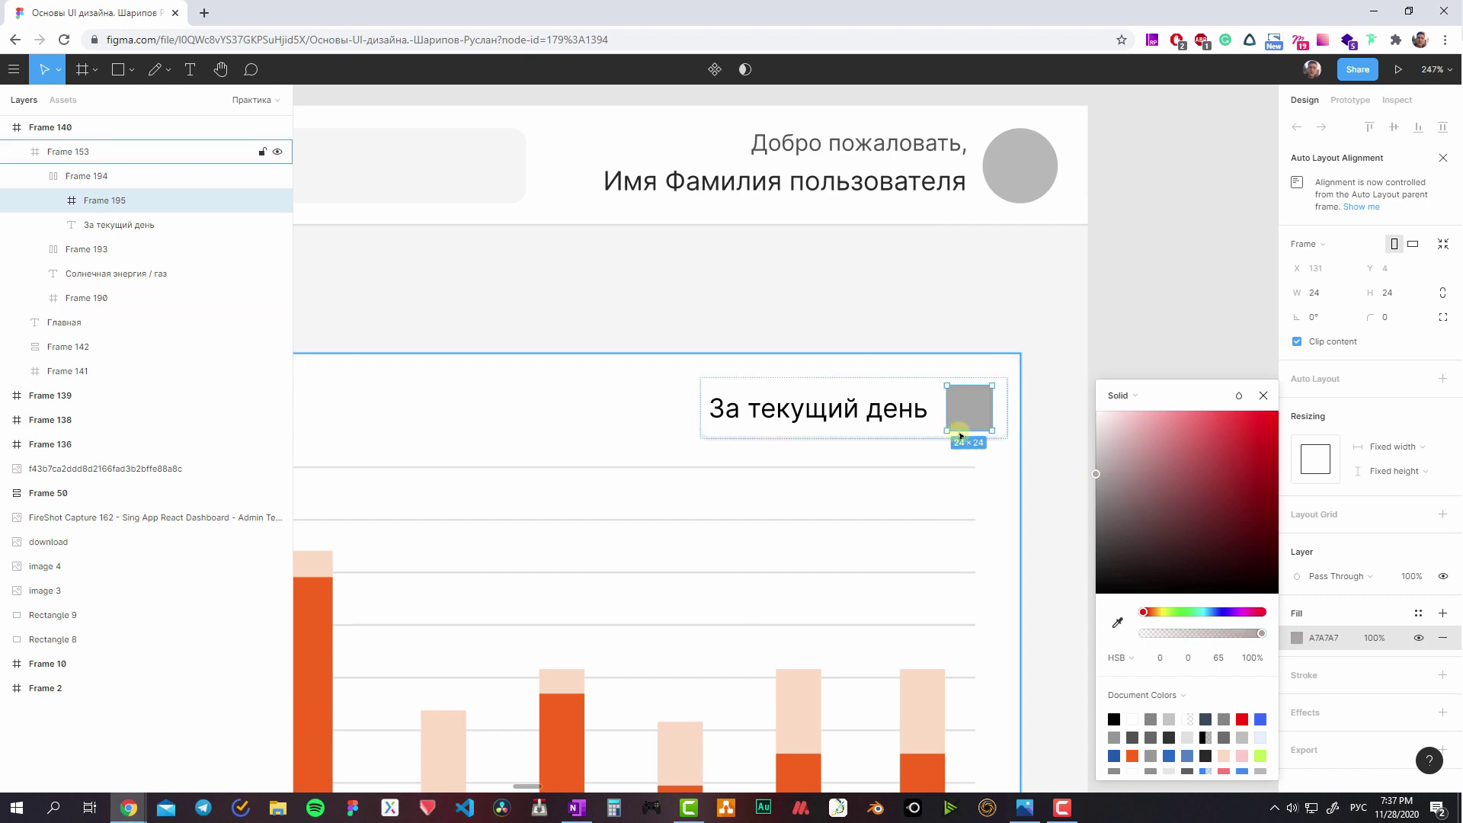
pyautogui.click(884, 409)
# - Set the dropdown's left padding to 12
pyautogui.keyDown('ctrl'); pyautogui.scroll(-5, 949, 422); pyautogui.keyUp('ctrl')
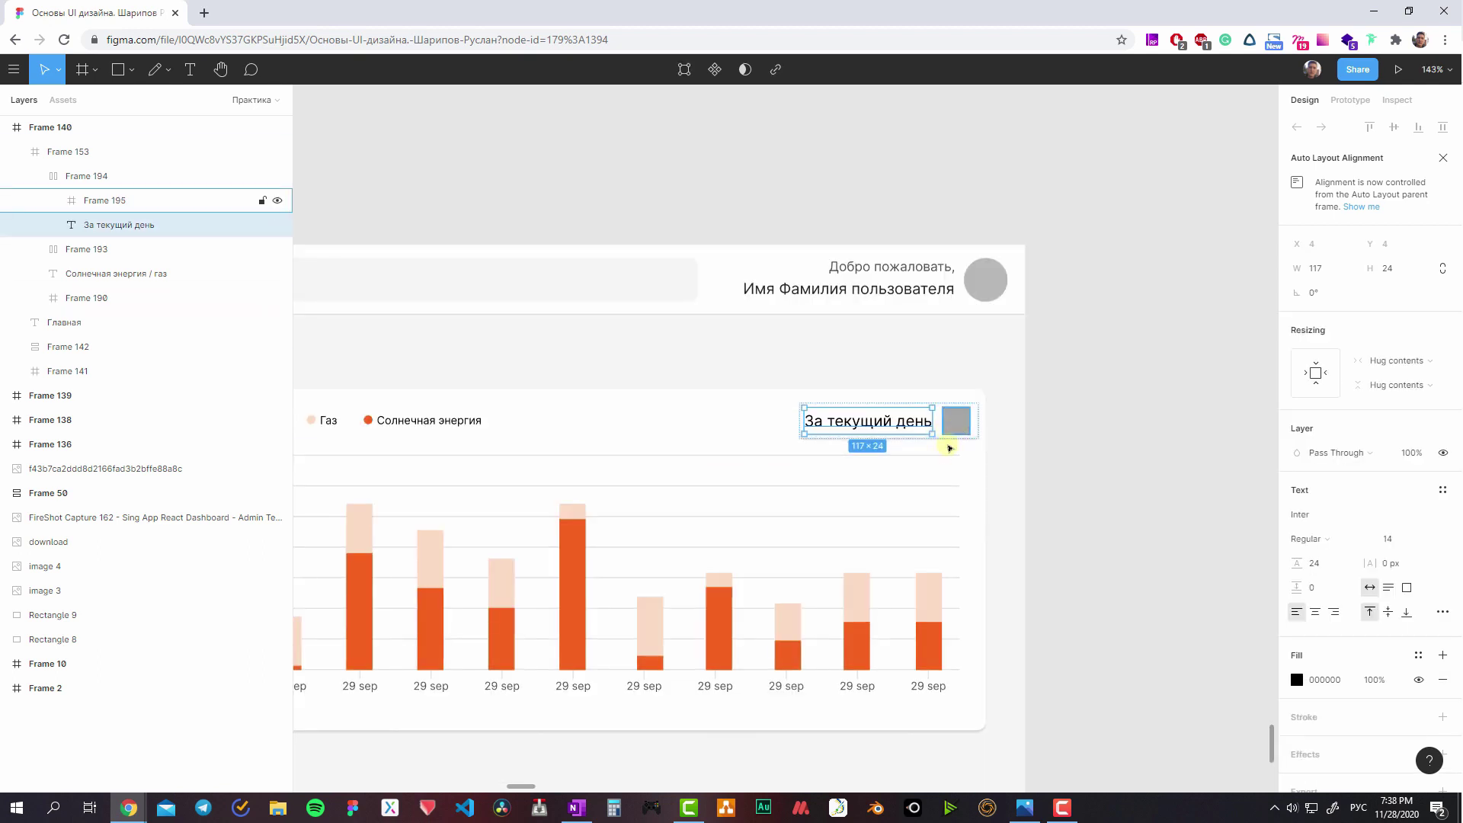
pyautogui.click(948, 436)
pyautogui.click(1443, 328)
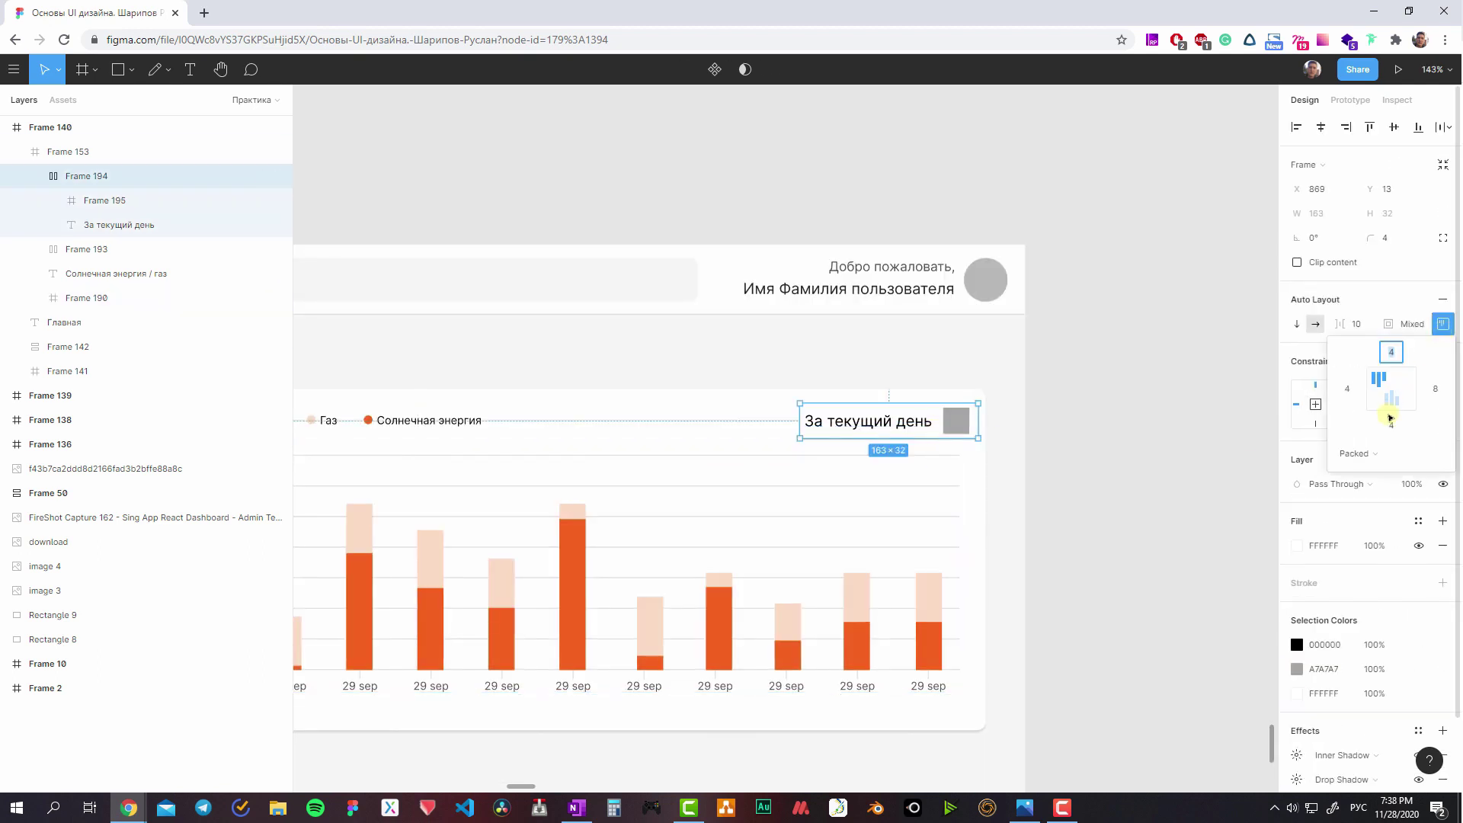
pyautogui.click(1354, 394)
pyautogui.press('Return')
# - Select the 'За текущий день' dropdown and nudge it left
pyautogui.click(874, 483)
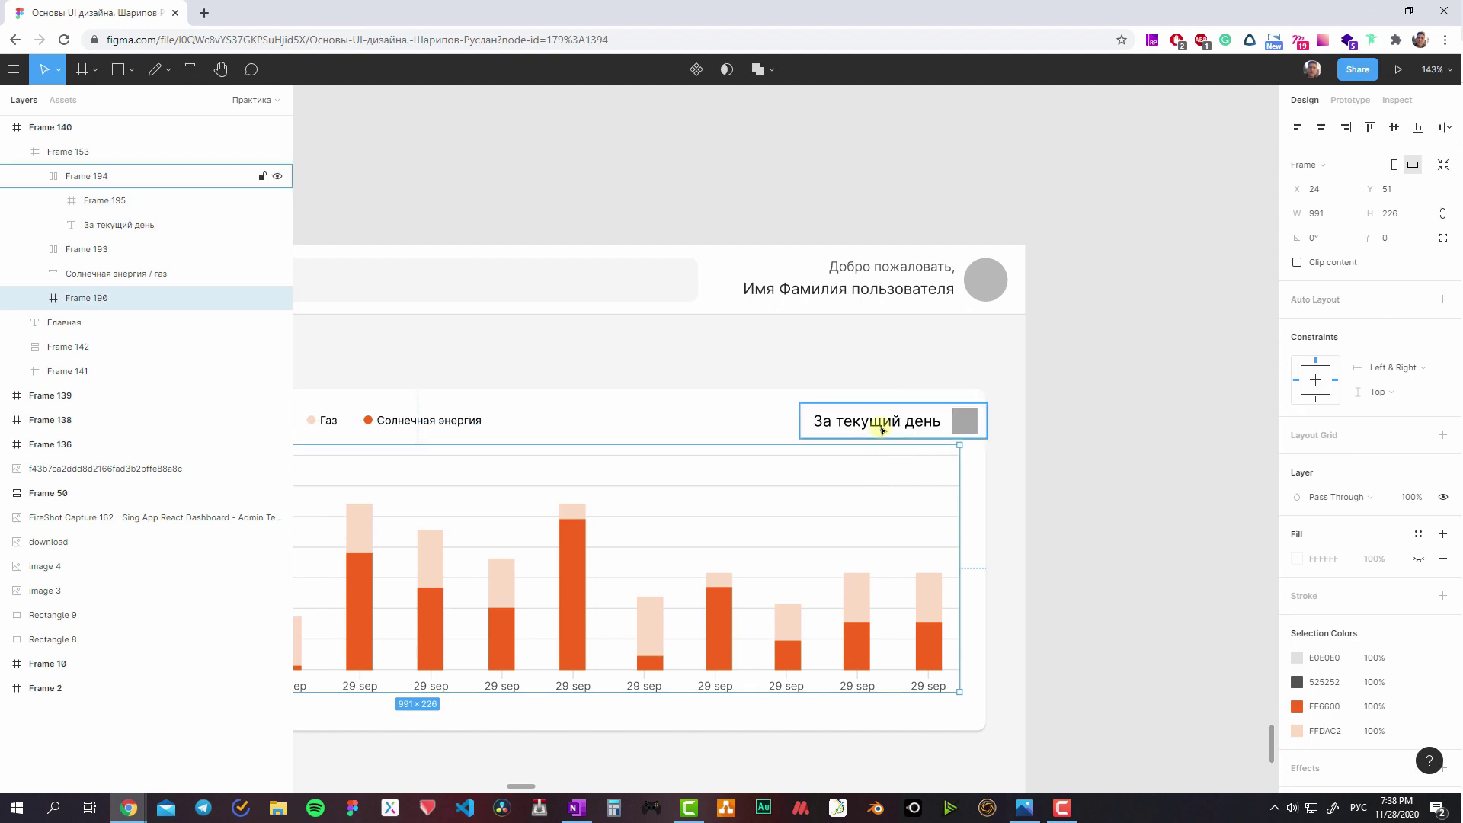
pyautogui.doubleClick(881, 421)
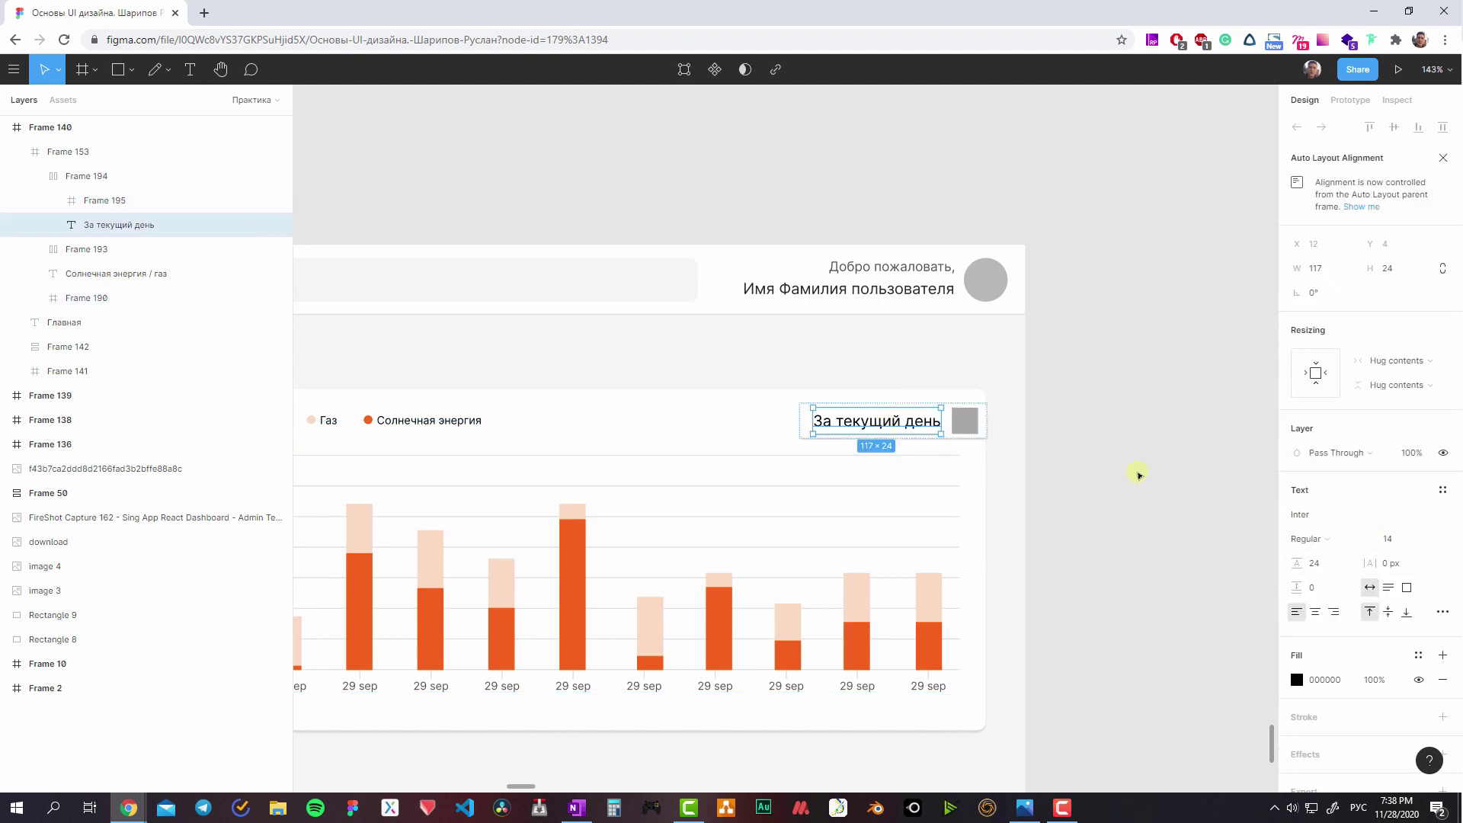
pyautogui.hscroll(-2, 1135, 457)
pyautogui.click(925, 423)
pyautogui.hscroll(-3, 925, 423)
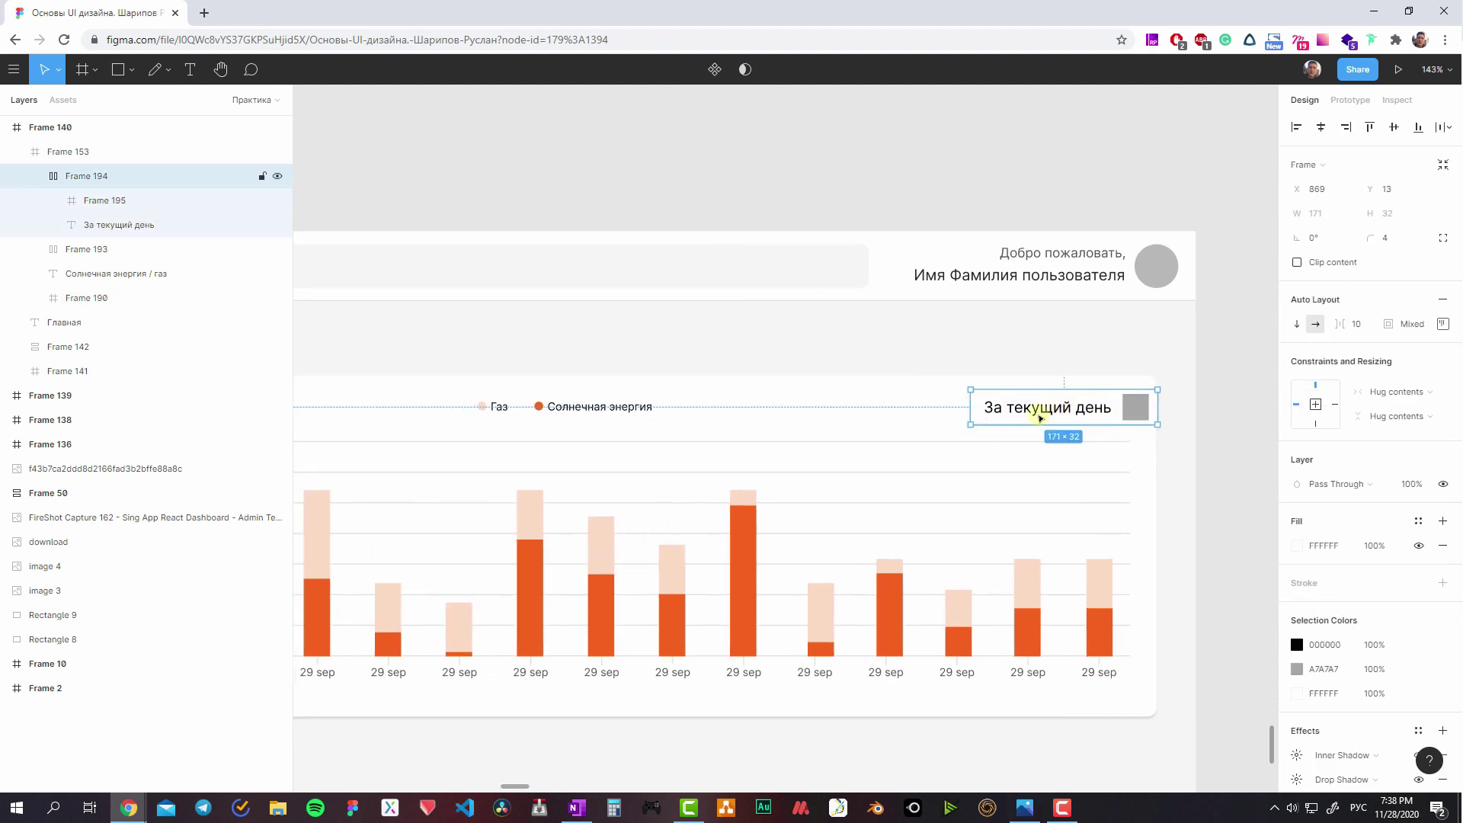
pyautogui.press('Left')
pyautogui.hotkey('shift', 'Left')
pyautogui.press('Left')
pyautogui.press('Left')
pyautogui.press('Left')
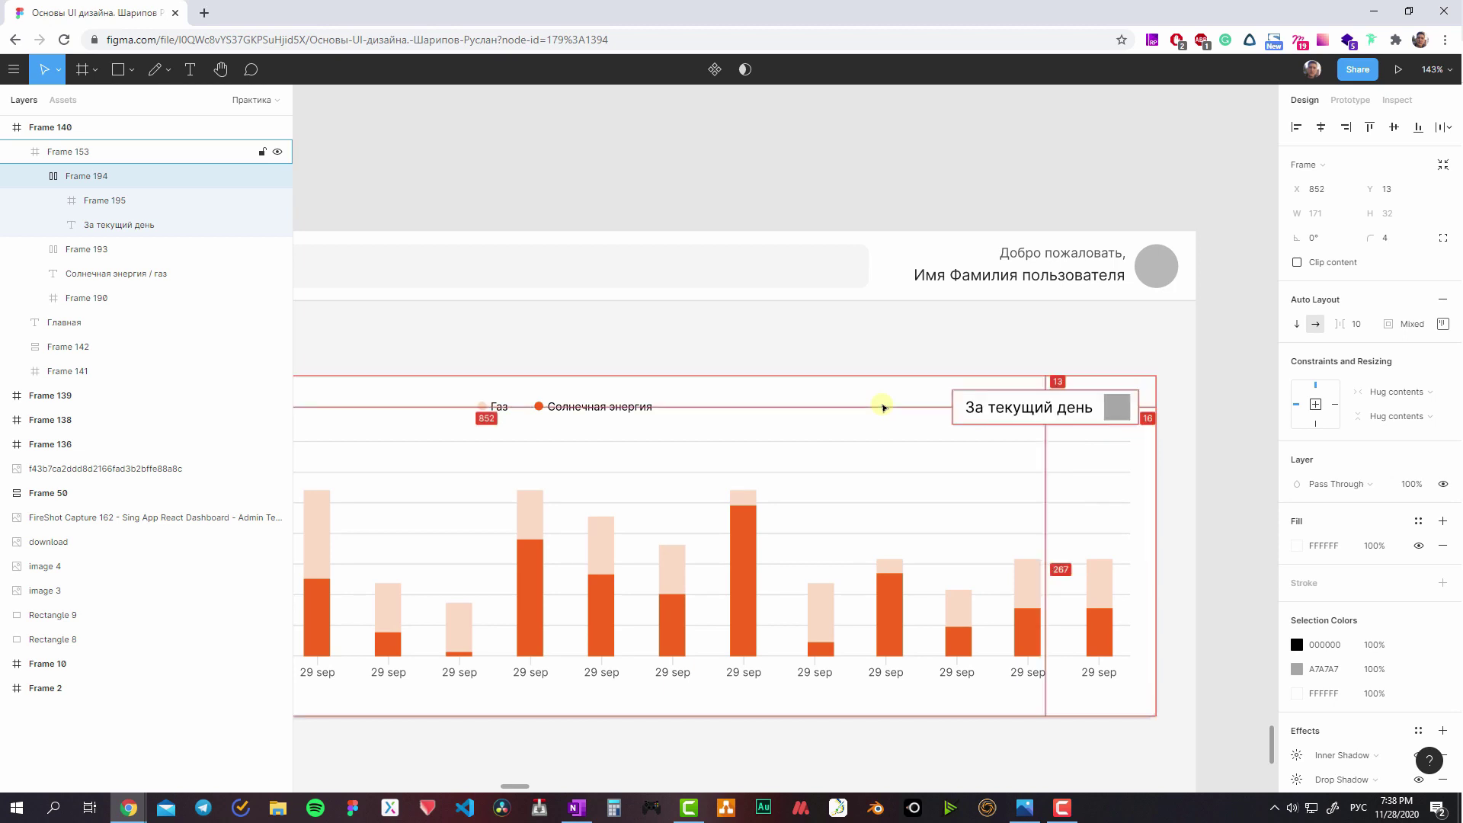
pyautogui.scroll(-2, 884, 407)
pyautogui.hscroll(-3, 891, 362)
# - Try selecting the title, legend labels and legend dots alongside the dropdown
pyautogui.keyDown('shift'); pyautogui.click(686, 344); pyautogui.keyUp('shift')
pyautogui.keyDown('shift'); pyautogui.click(366, 345); pyautogui.keyUp('shift')
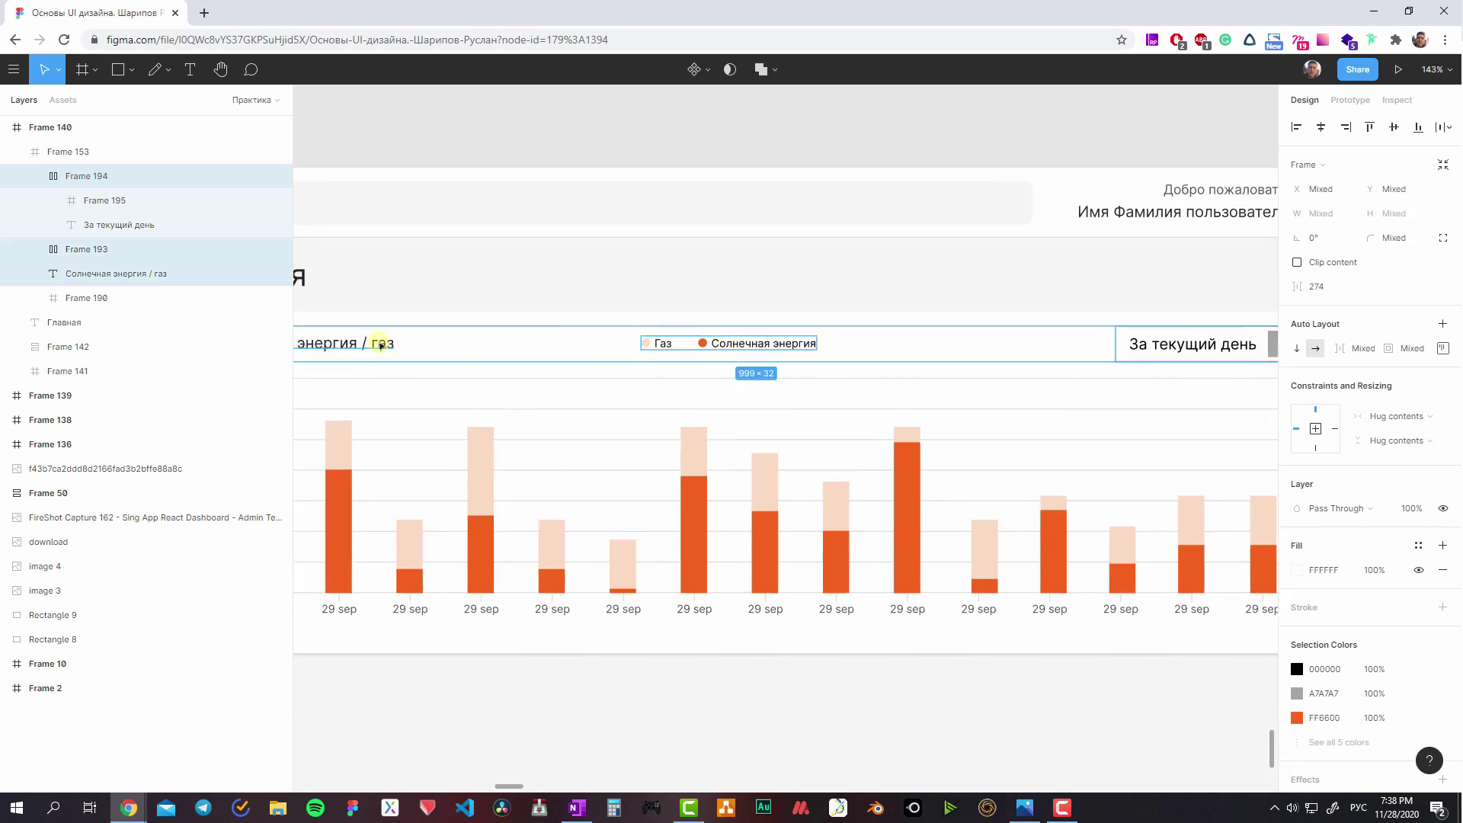
pyautogui.doubleClick(771, 345)
pyautogui.click(1189, 344)
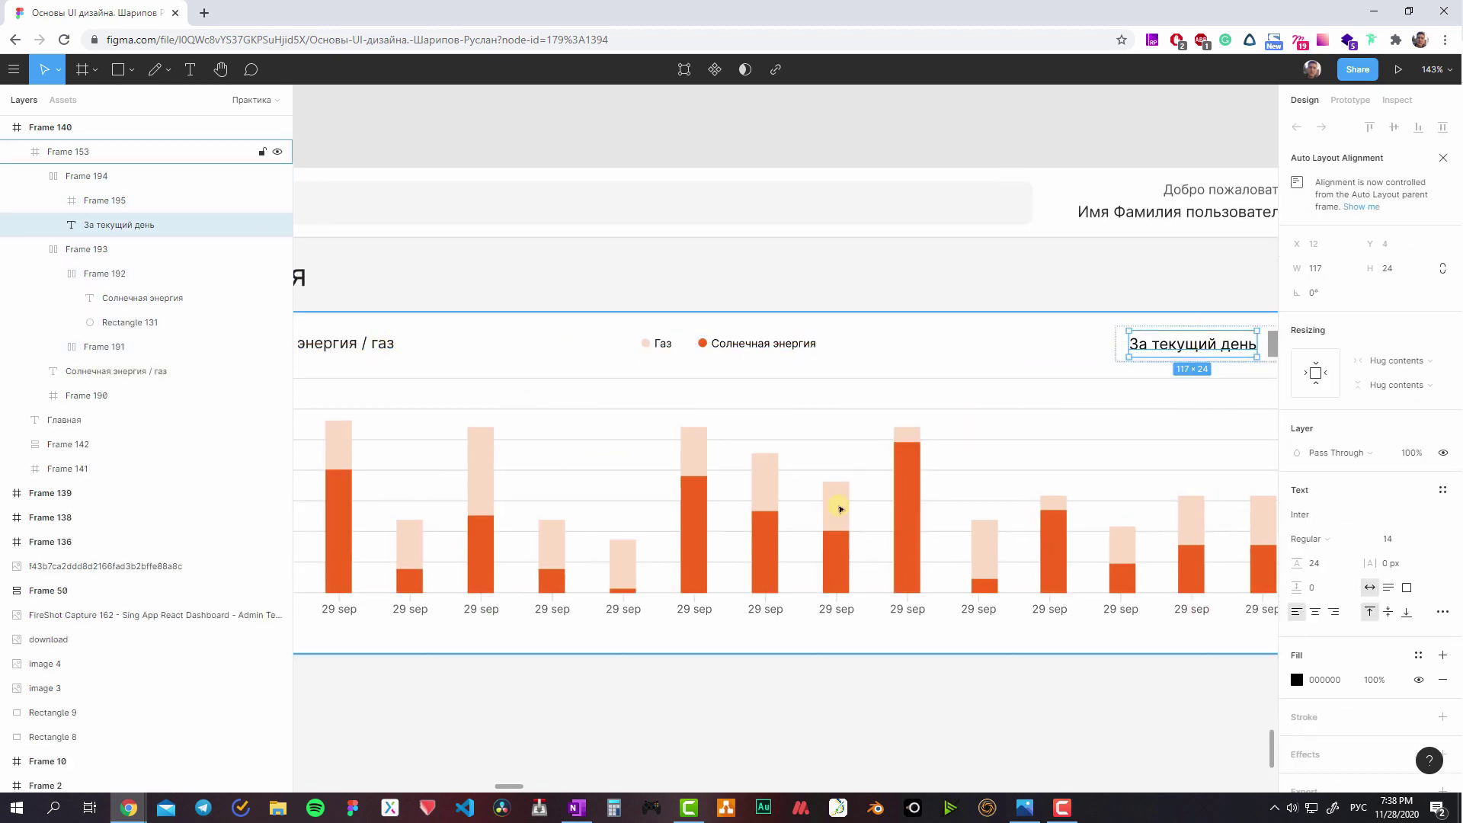
pyautogui.click(750, 345)
pyautogui.click(663, 345)
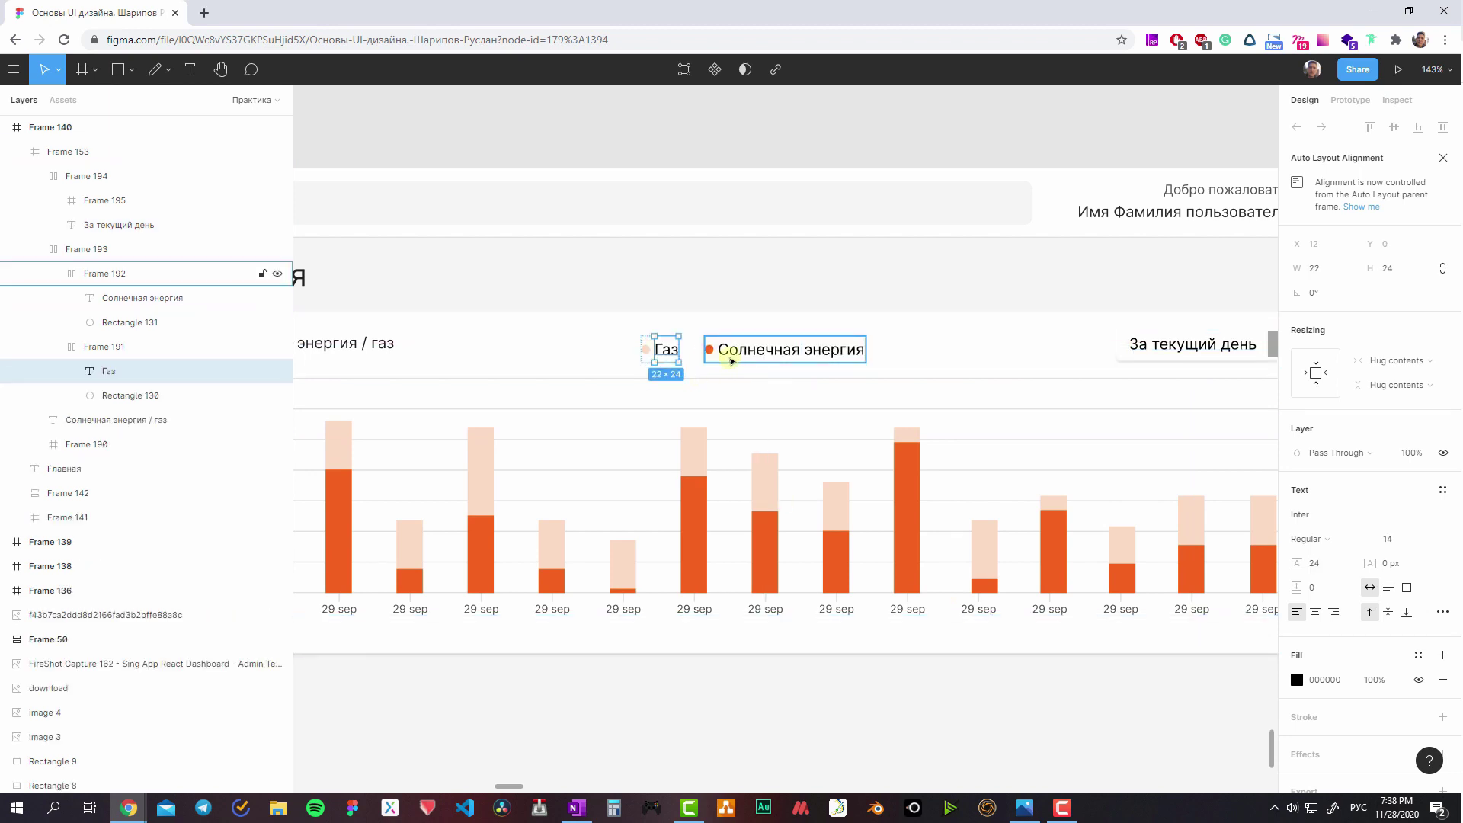
pyautogui.click(709, 349)
pyautogui.keyDown('shift'); pyautogui.click(648, 352); pyautogui.keyUp('shift')
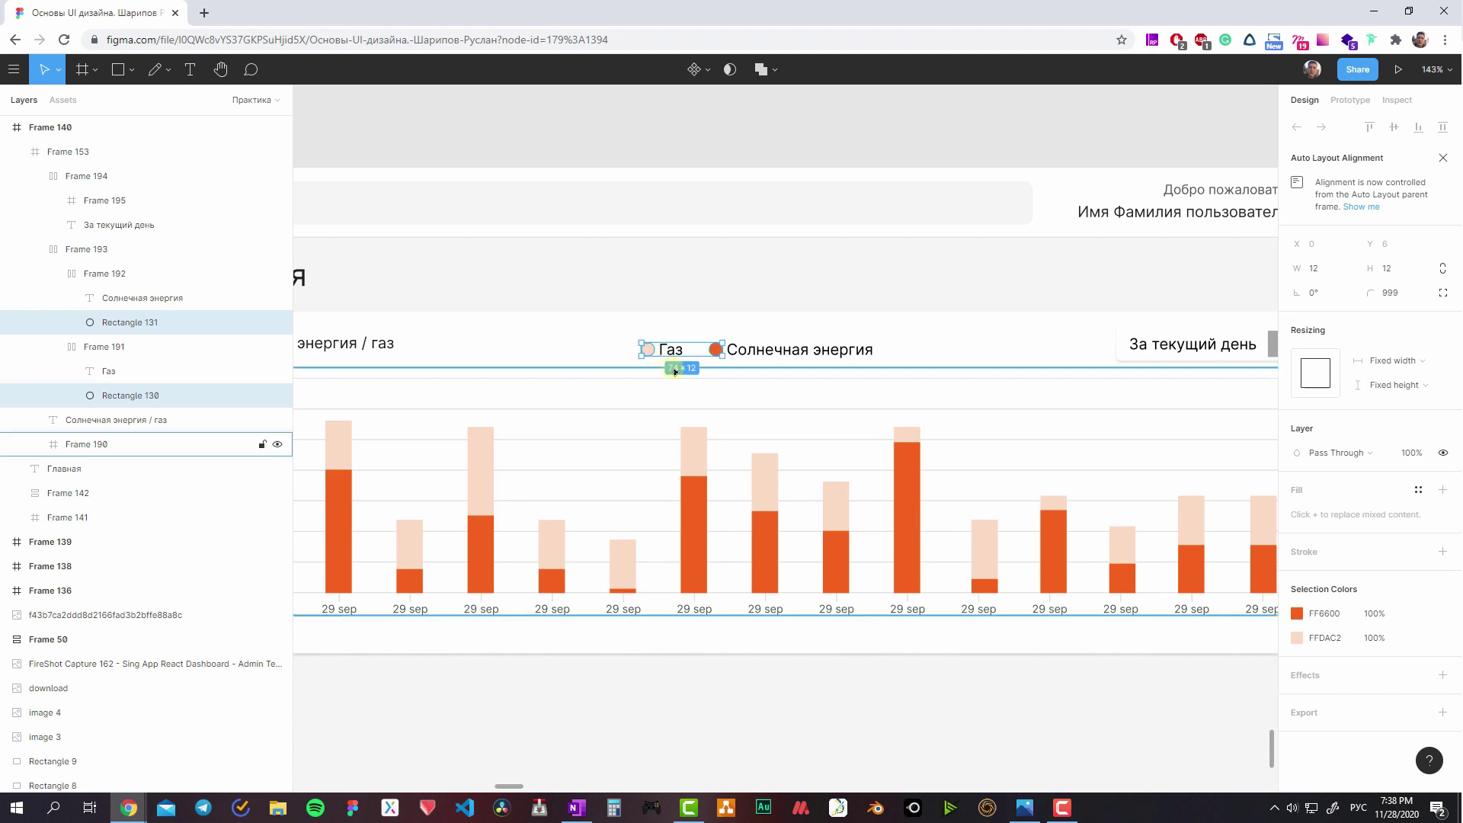
pyautogui.click(718, 357)
# - Wrap title, legend and dropdown in a centred Space Between auto layout 991 wide
pyautogui.keyDown('shift'); pyautogui.click(1139, 343); pyautogui.keyUp('shift')
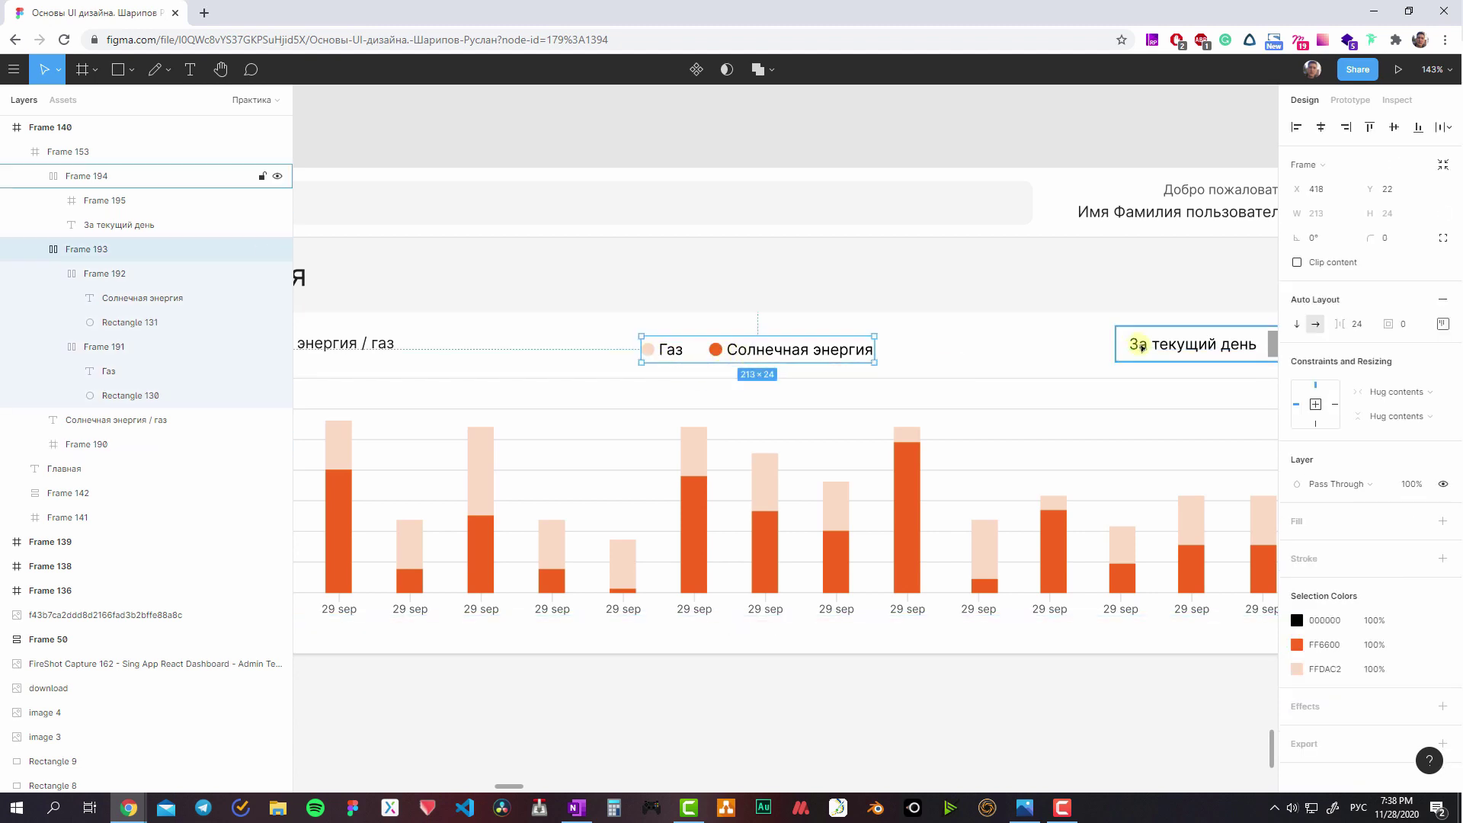
pyautogui.keyDown('shift'); pyautogui.click(388, 342); pyautogui.keyUp('shift')
pyautogui.scroll(-3, 762, 358)
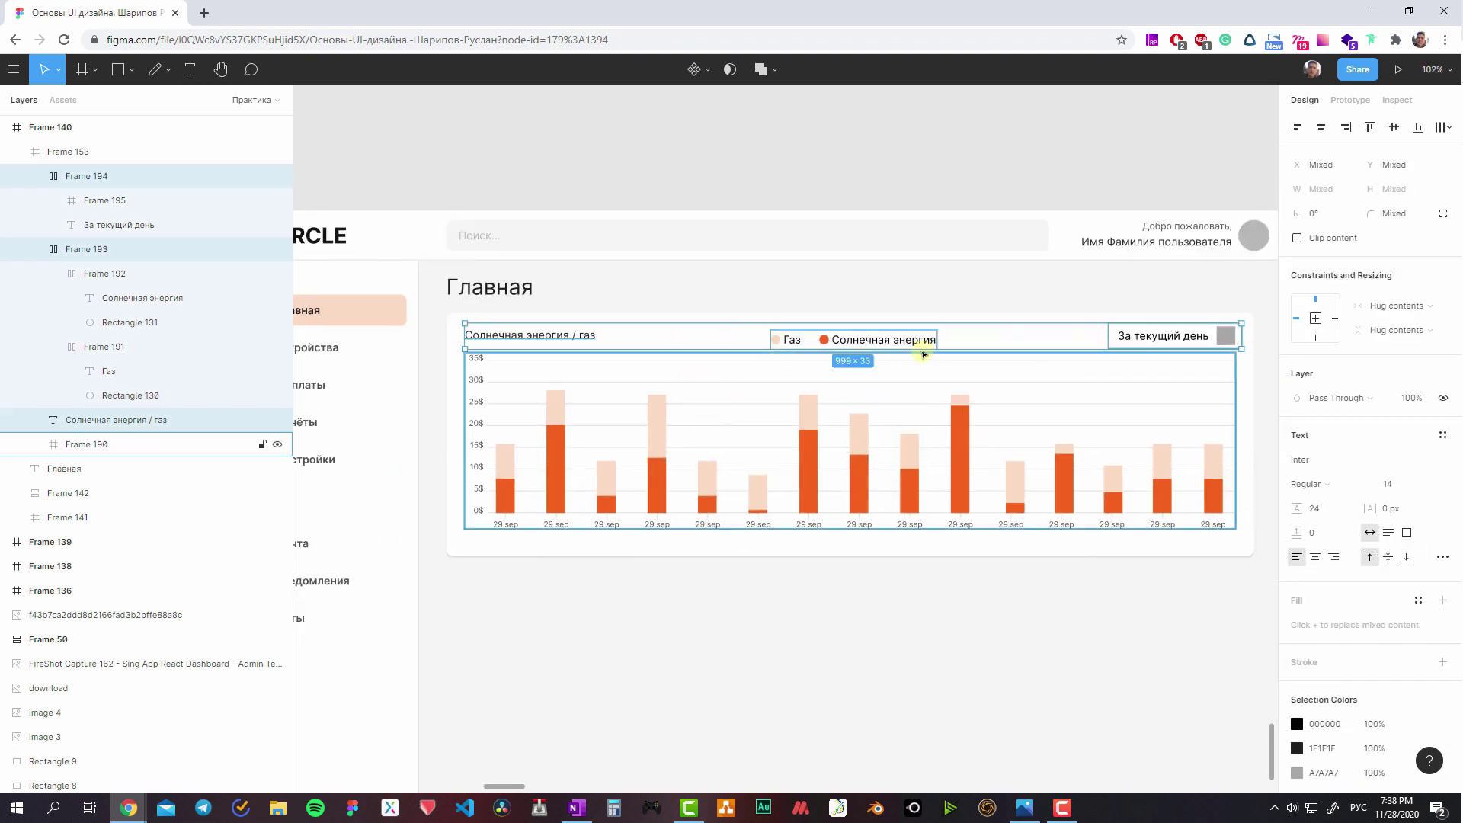
pyautogui.hotkey('shift', 'a')
pyautogui.click(1442, 324)
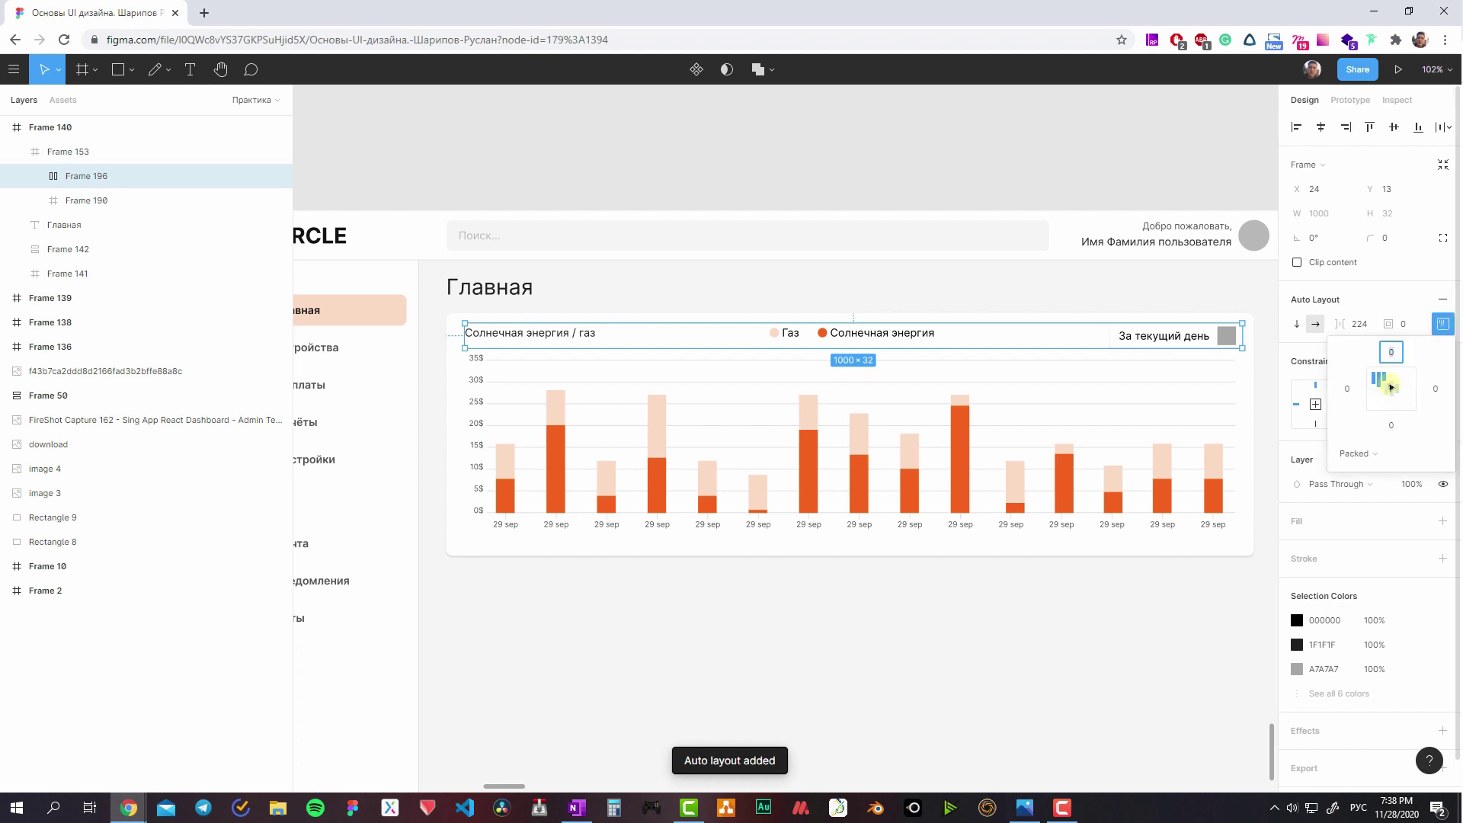
pyautogui.click(1391, 387)
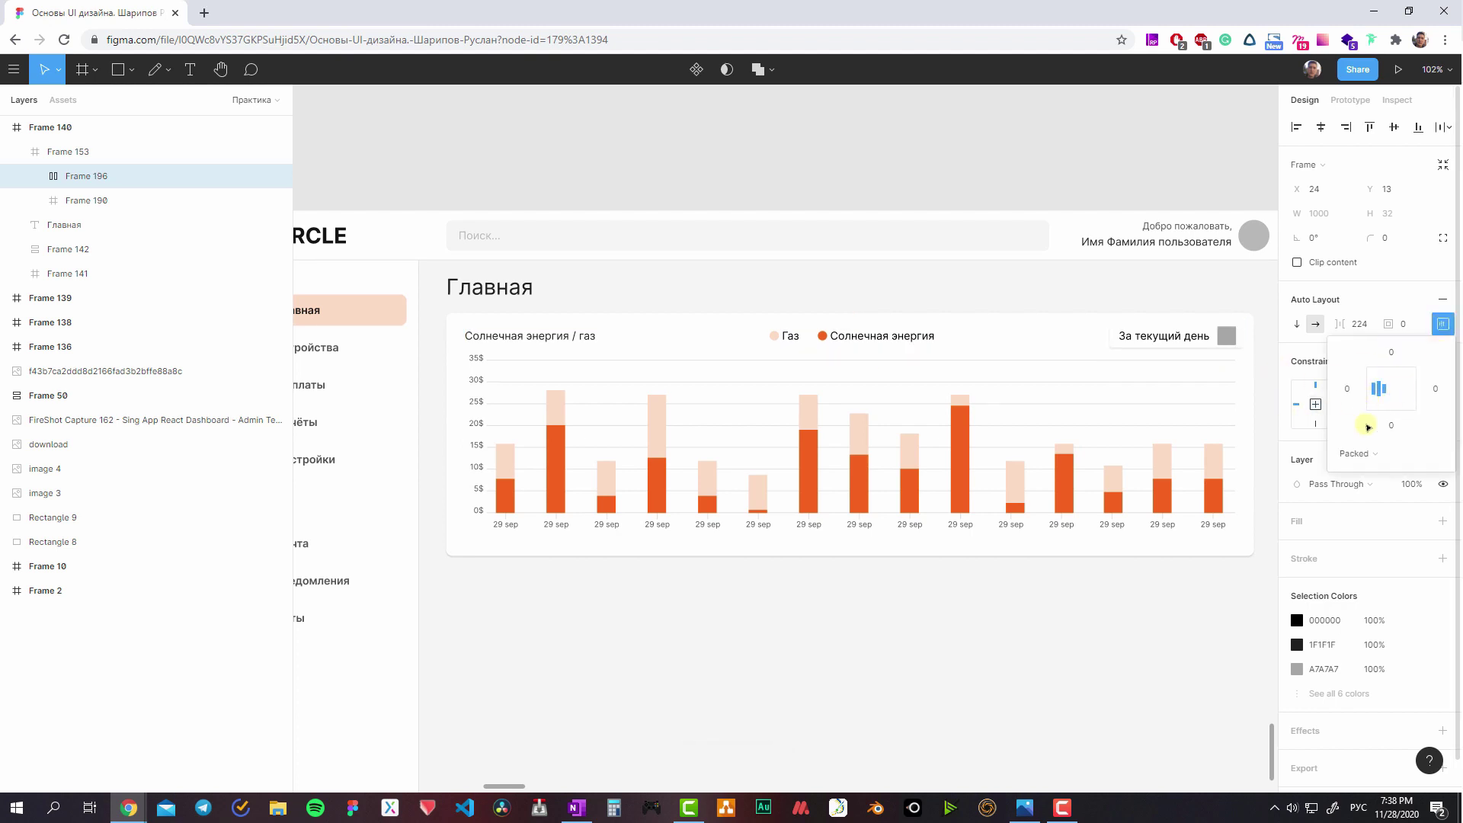
pyautogui.click(1357, 453)
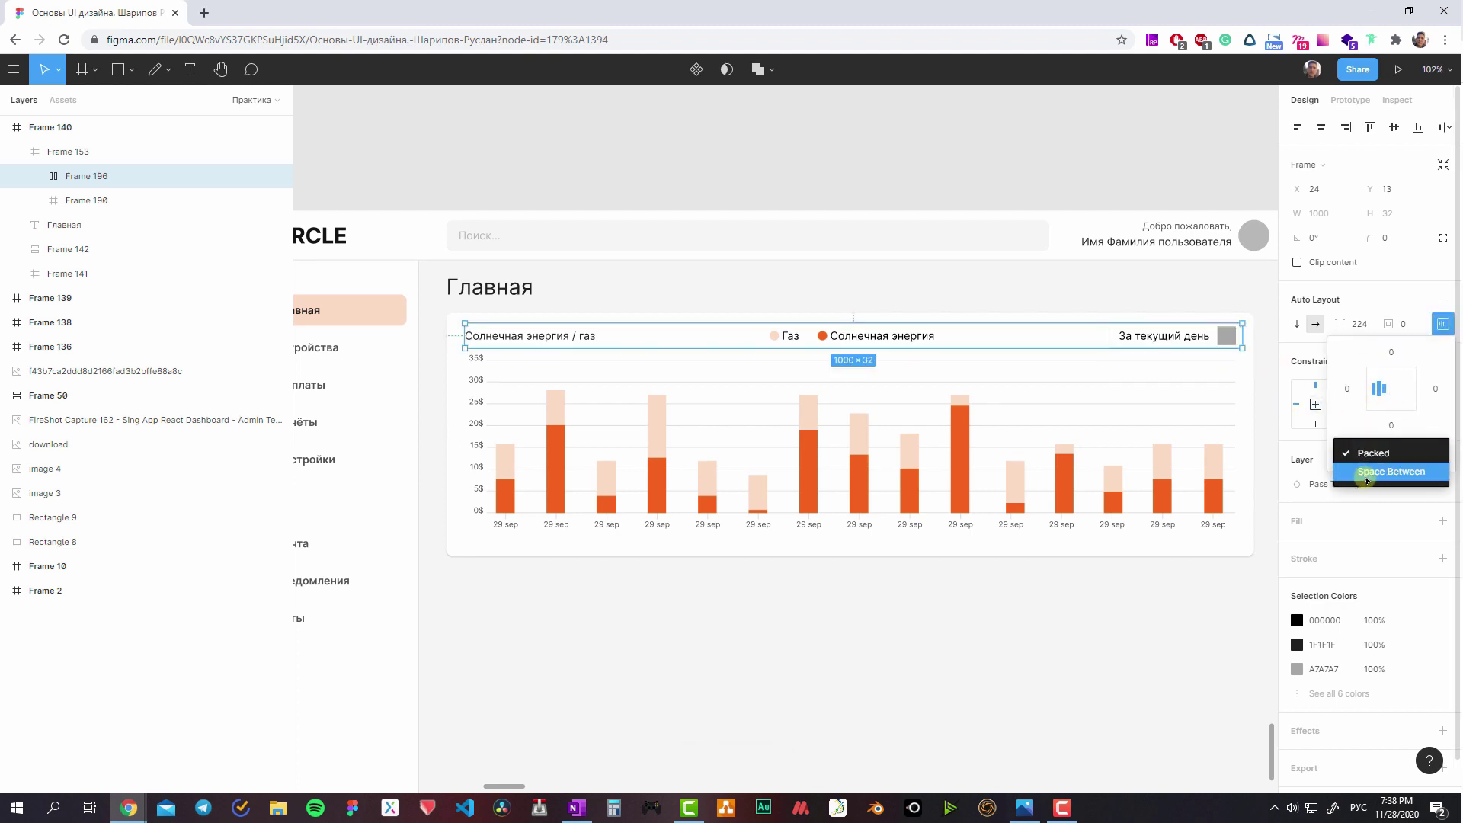
pyautogui.click(1366, 475)
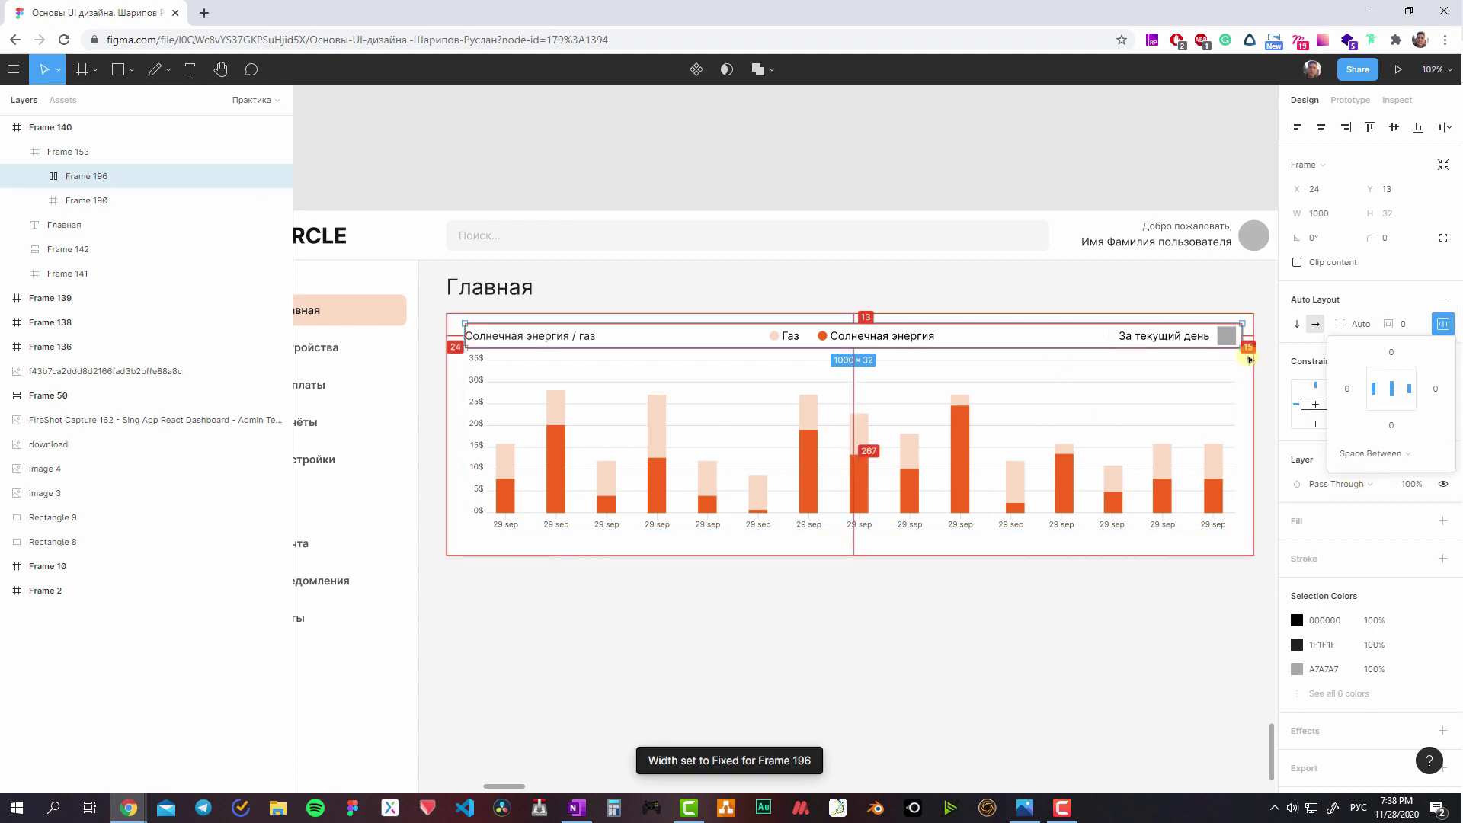
pyautogui.hotkey('ctrl', 'Left')
pyautogui.hotkey('ctrl', 'Left')
pyautogui.hotkey('ctrl', 'Left')
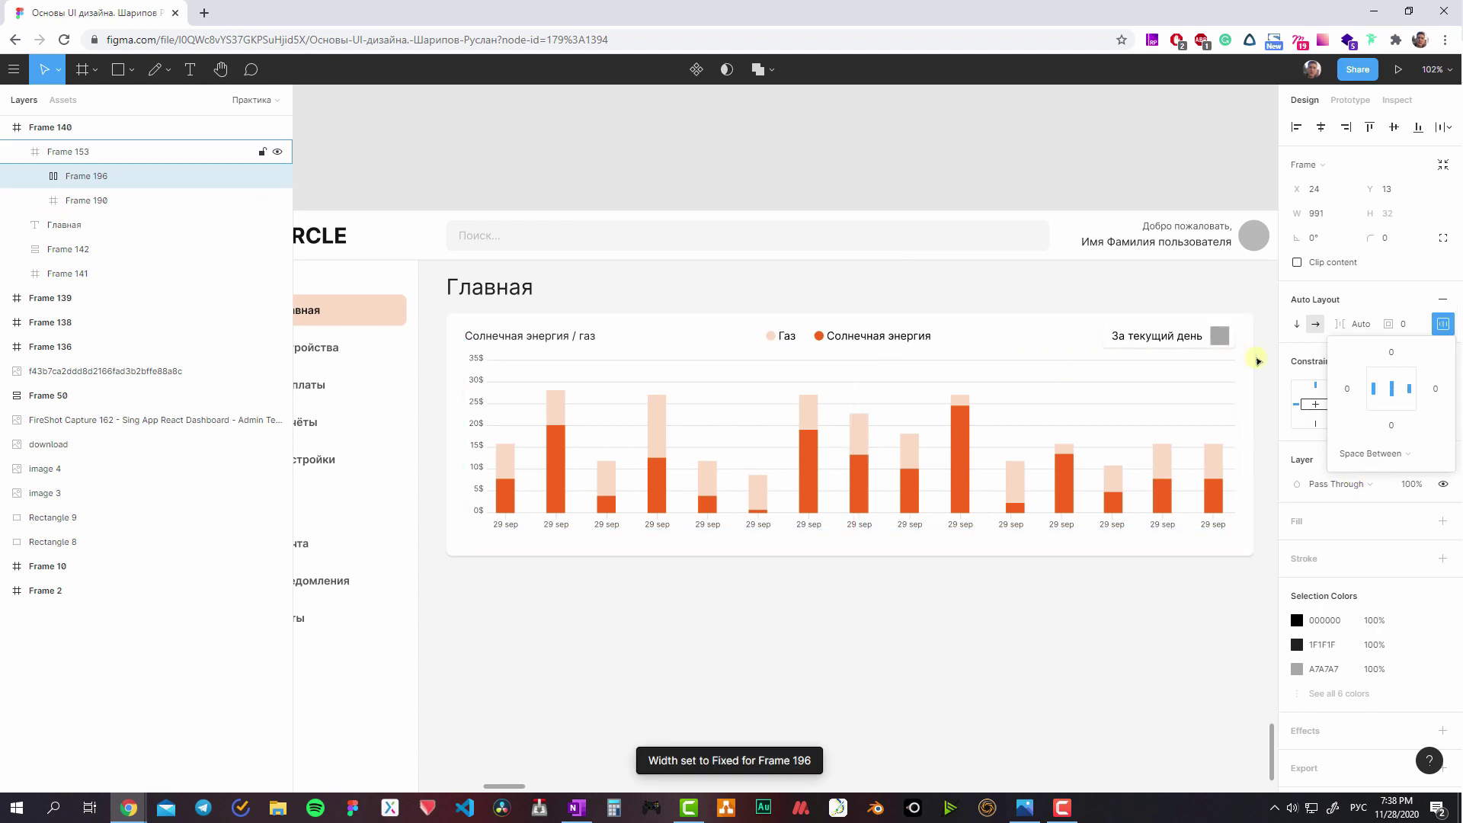
# - Pin the header row Left & Right and test it by resizing the card, then undo
pyautogui.click(921, 335)
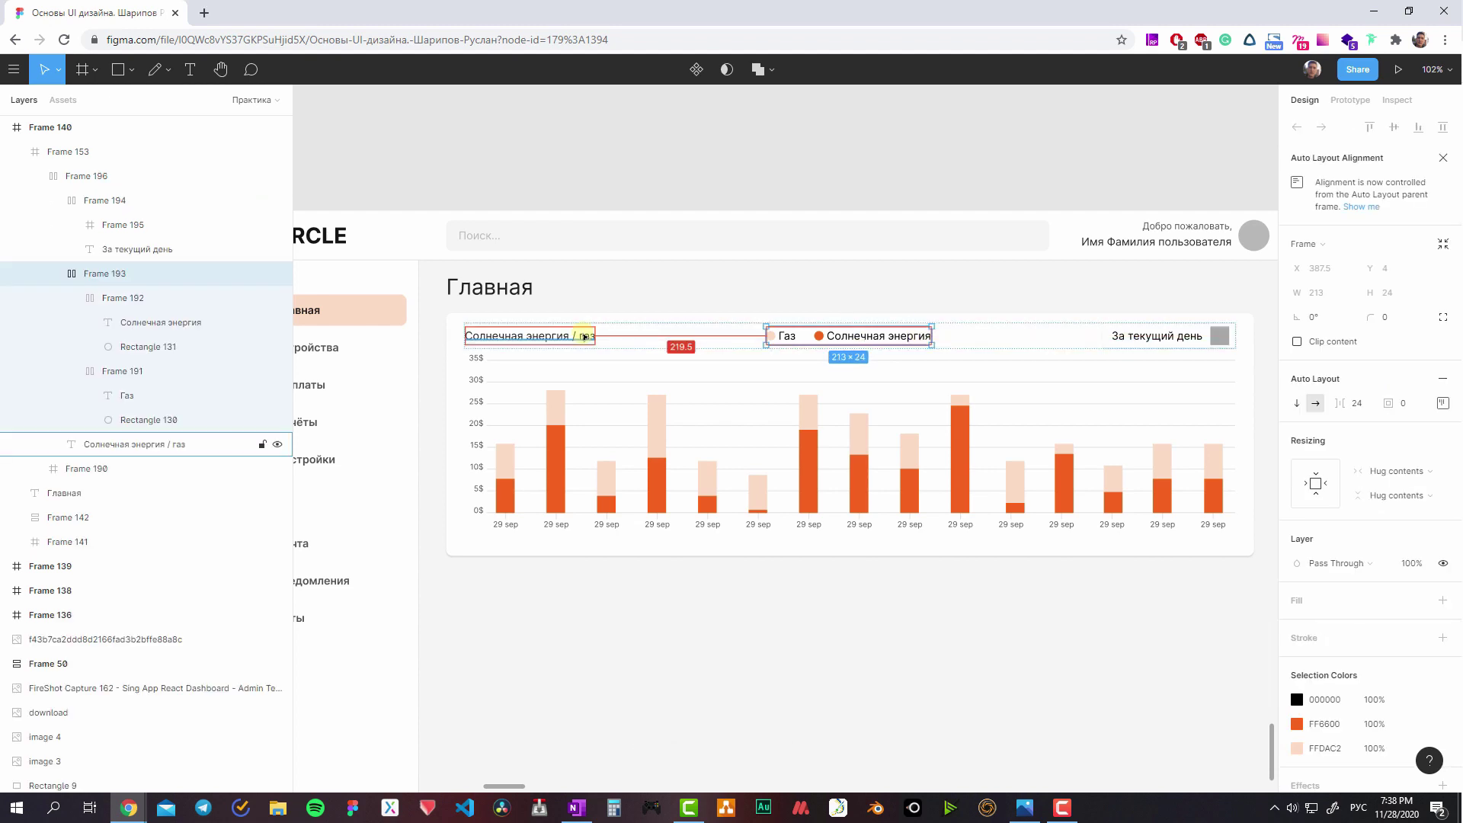
pyautogui.click(838, 457)
pyautogui.click(990, 335)
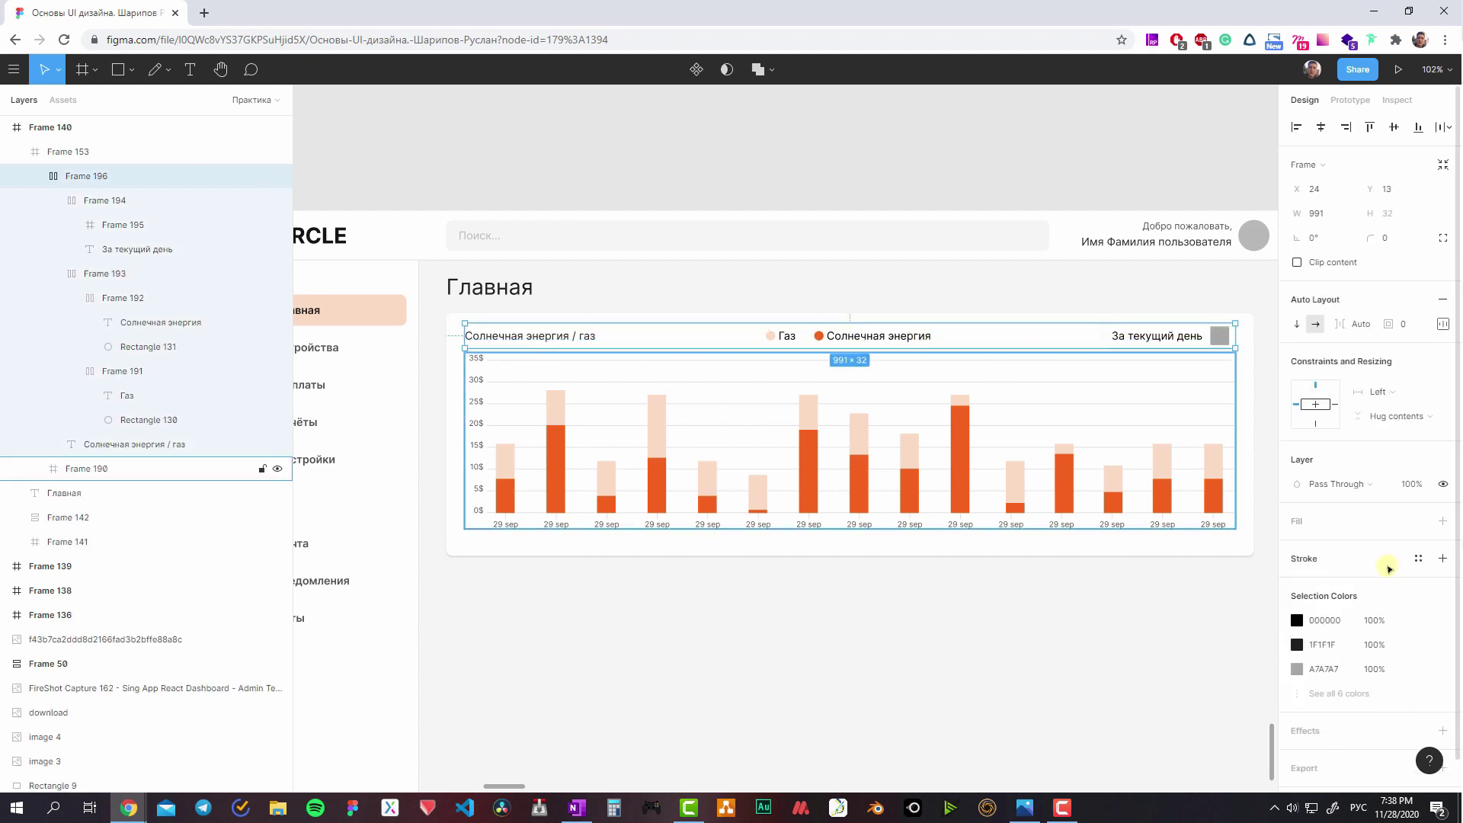
pyautogui.click(1391, 397)
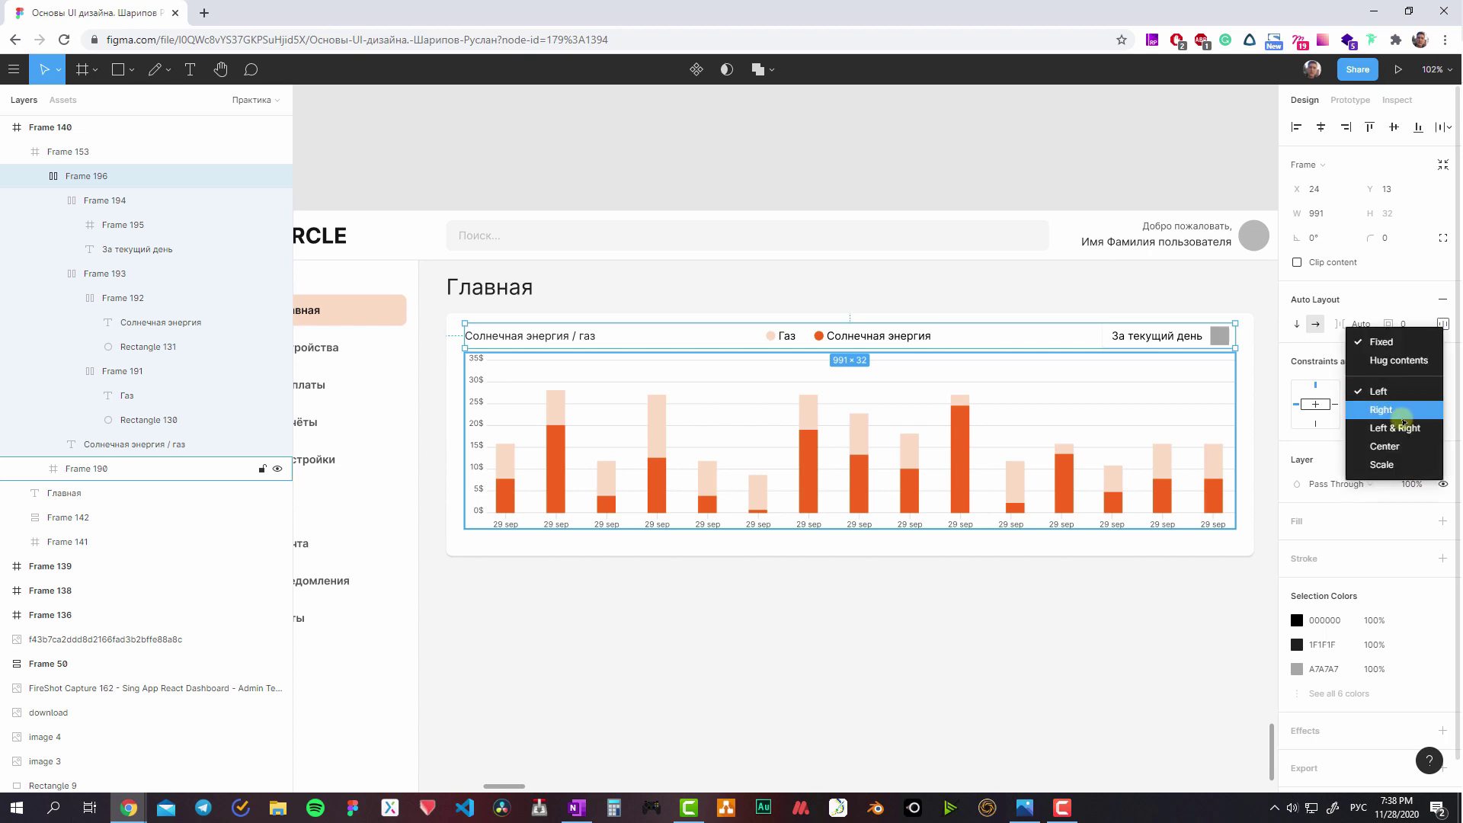
pyautogui.click(1399, 429)
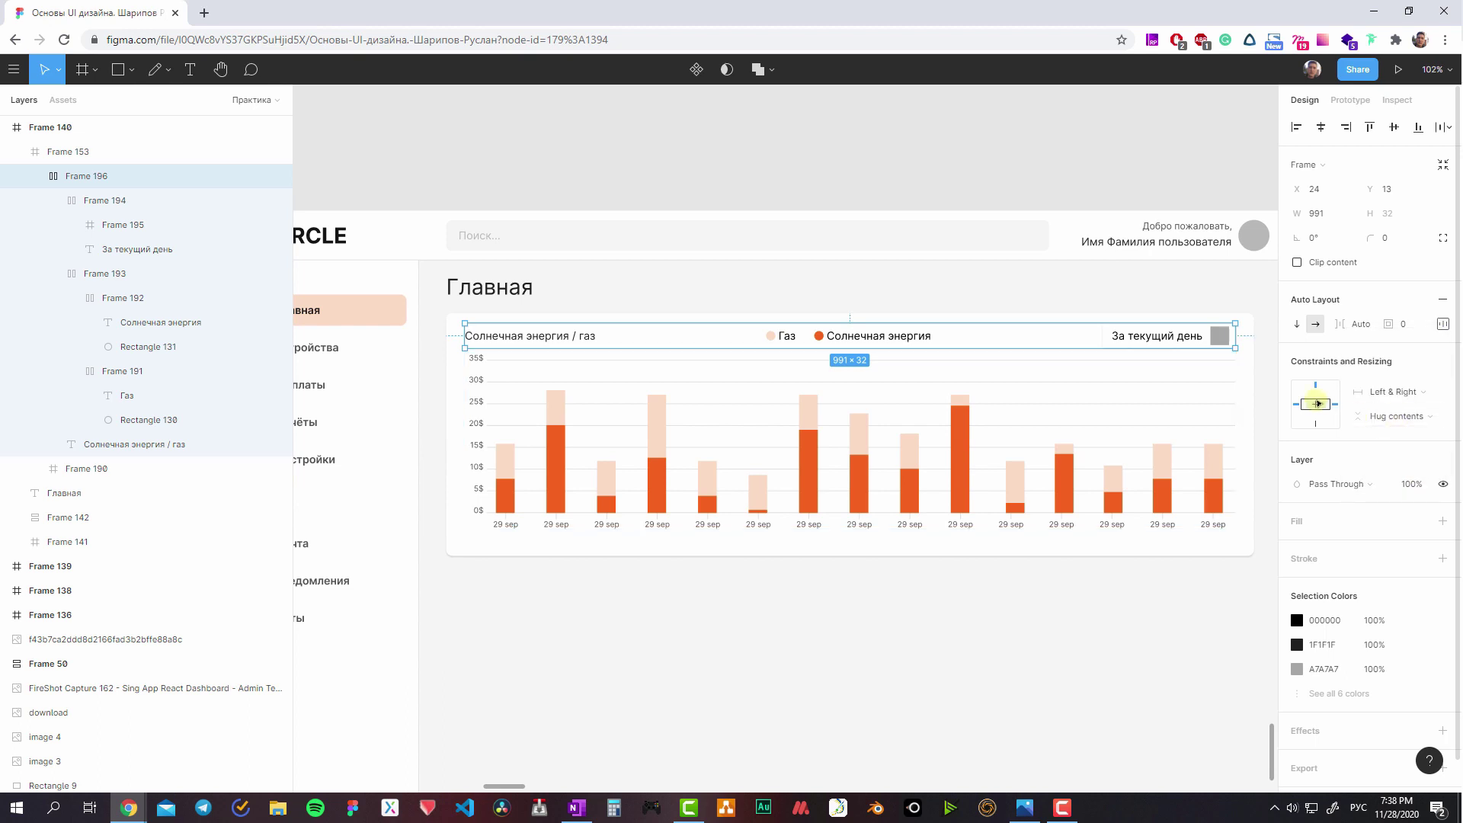
pyautogui.hscroll(2, 1219, 407)
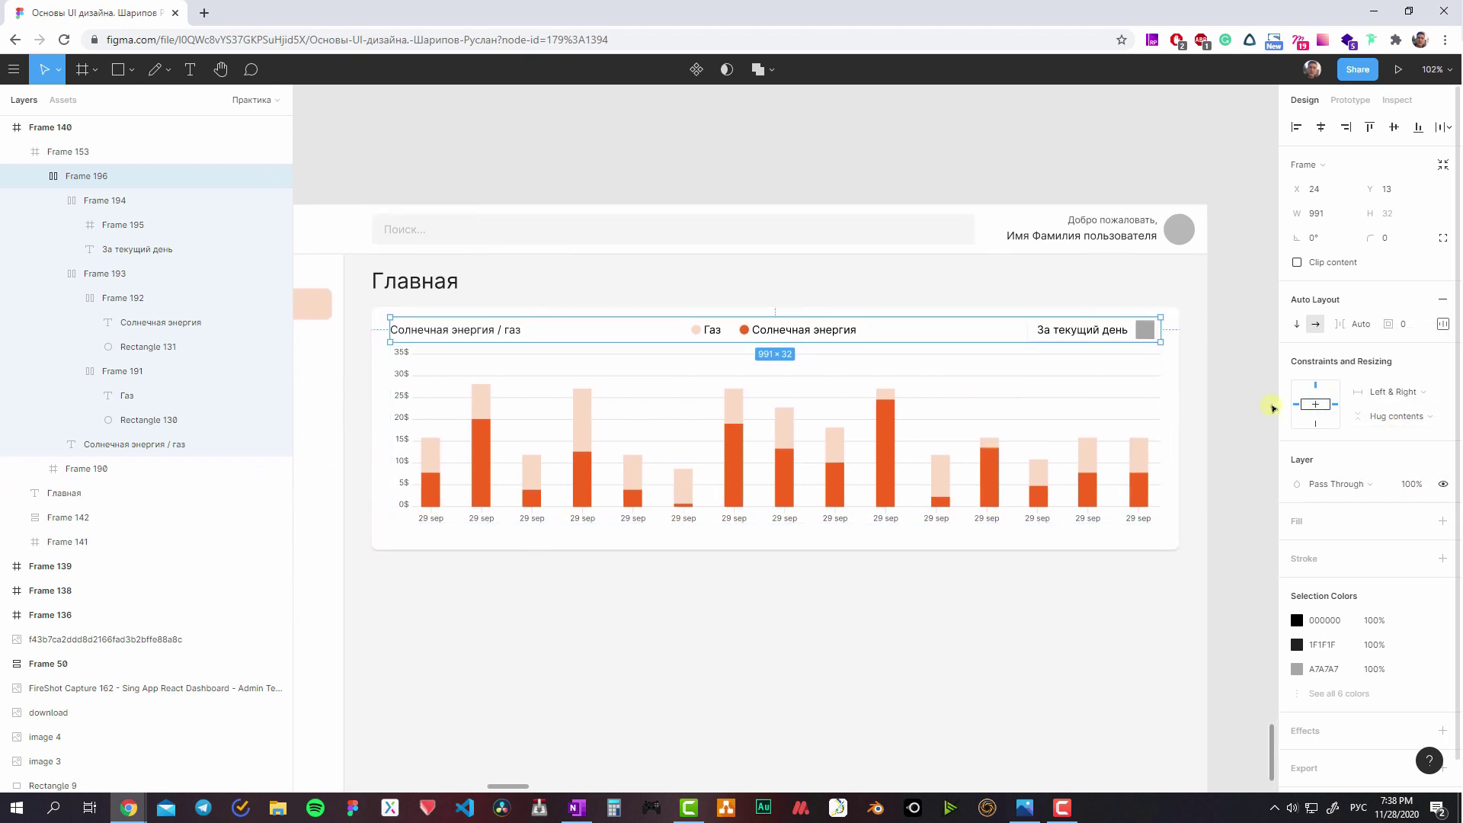
pyautogui.click(1161, 398)
pyautogui.moveTo(1177, 398)
pyautogui.mouseDown()
pyautogui.moveTo(1028, 409)
pyautogui.moveTo(891, 392)
pyautogui.moveTo(1087, 378)
pyautogui.moveTo(1120, 404)
pyautogui.moveTo(1032, 405)
pyautogui.moveTo(1088, 404)
pyautogui.mouseUp()
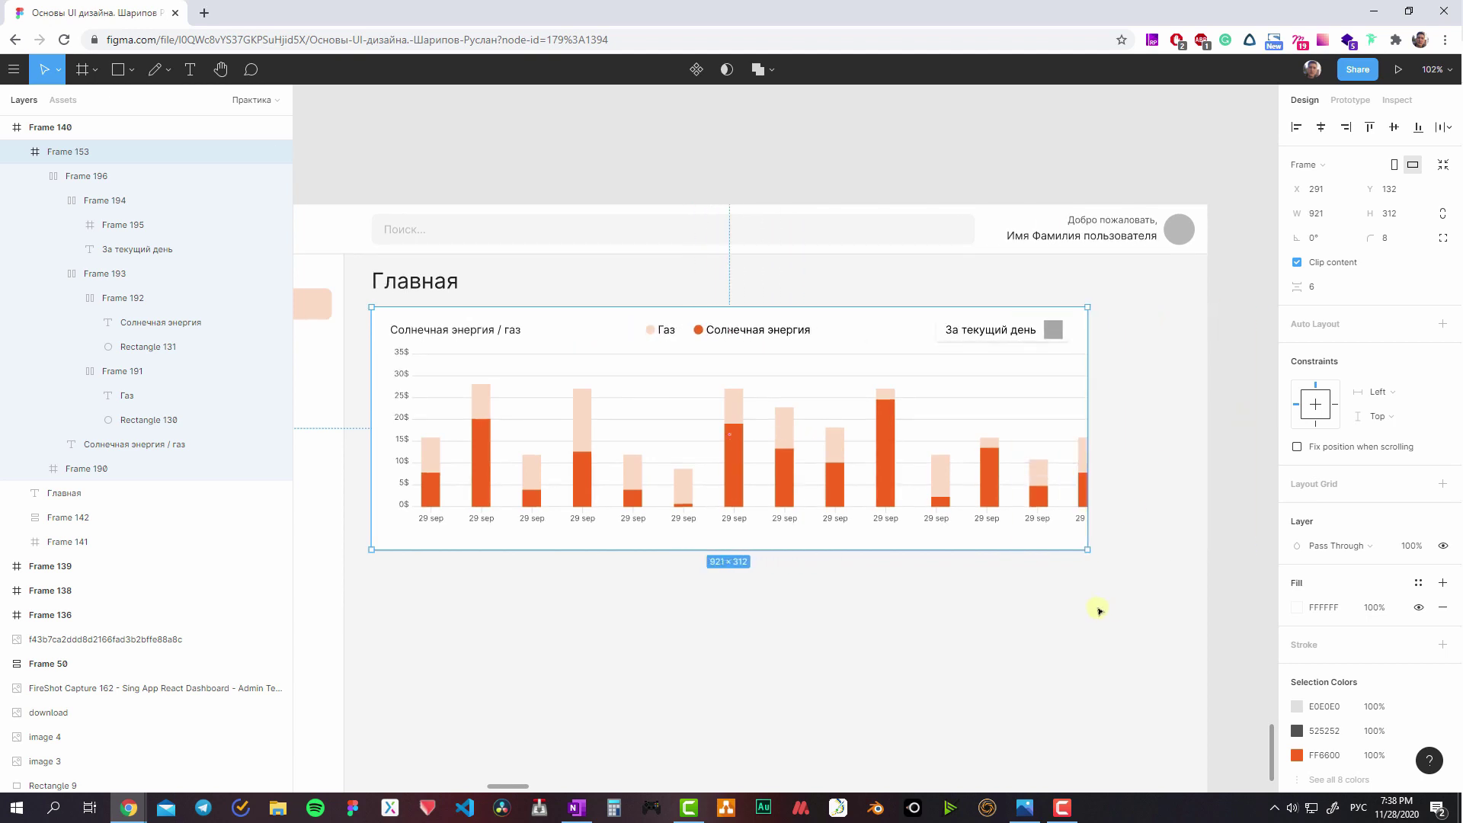
pyautogui.hotkey('ctrl', 'z')
pyautogui.click(1071, 586)
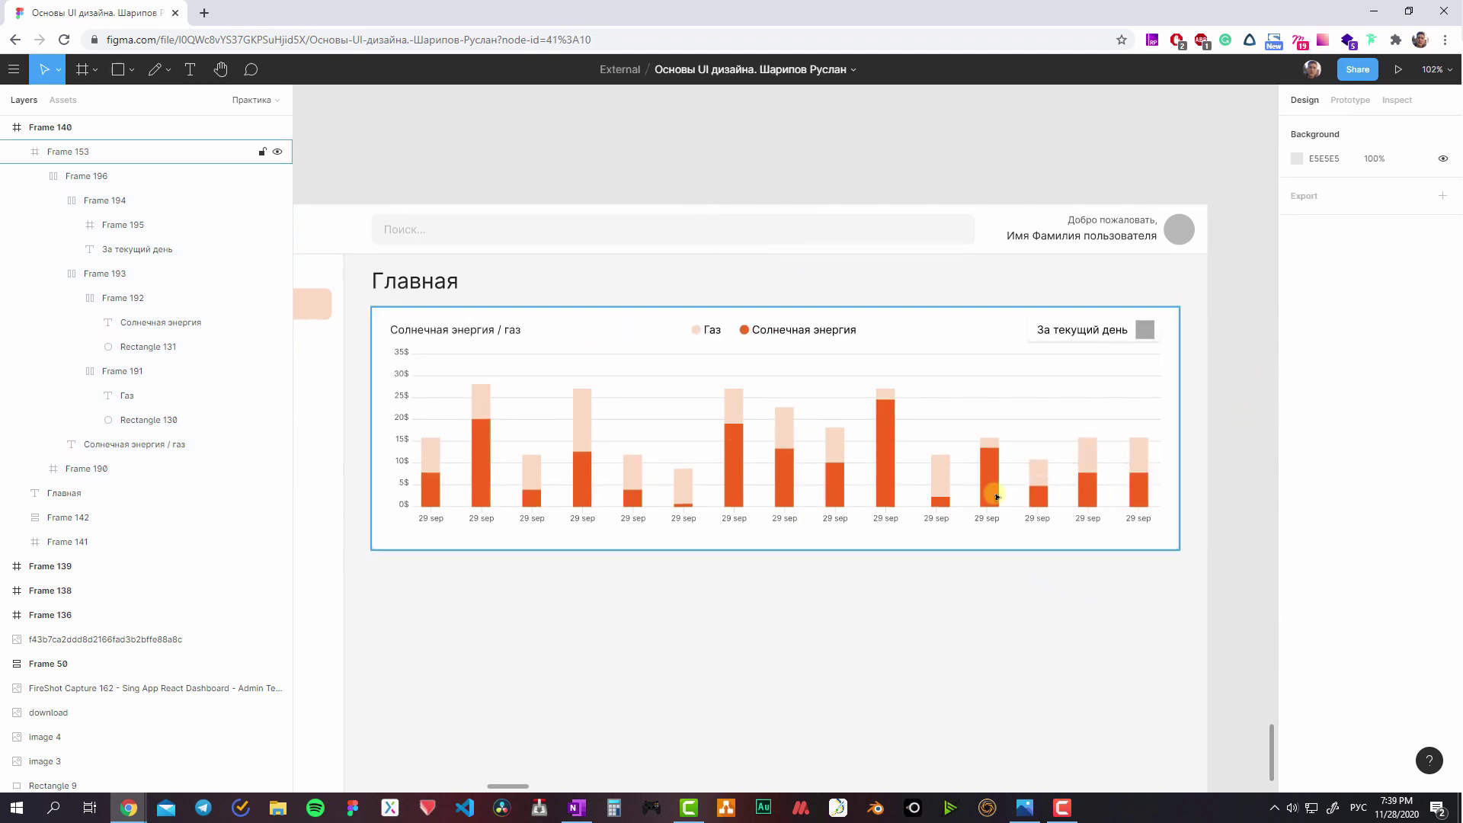
# - Add a 12% drop shadow to the chart card
pyautogui.click(1088, 461)
pyautogui.scroll(-3, 1364, 457)
pyautogui.click(1443, 674)
pyautogui.click(1296, 698)
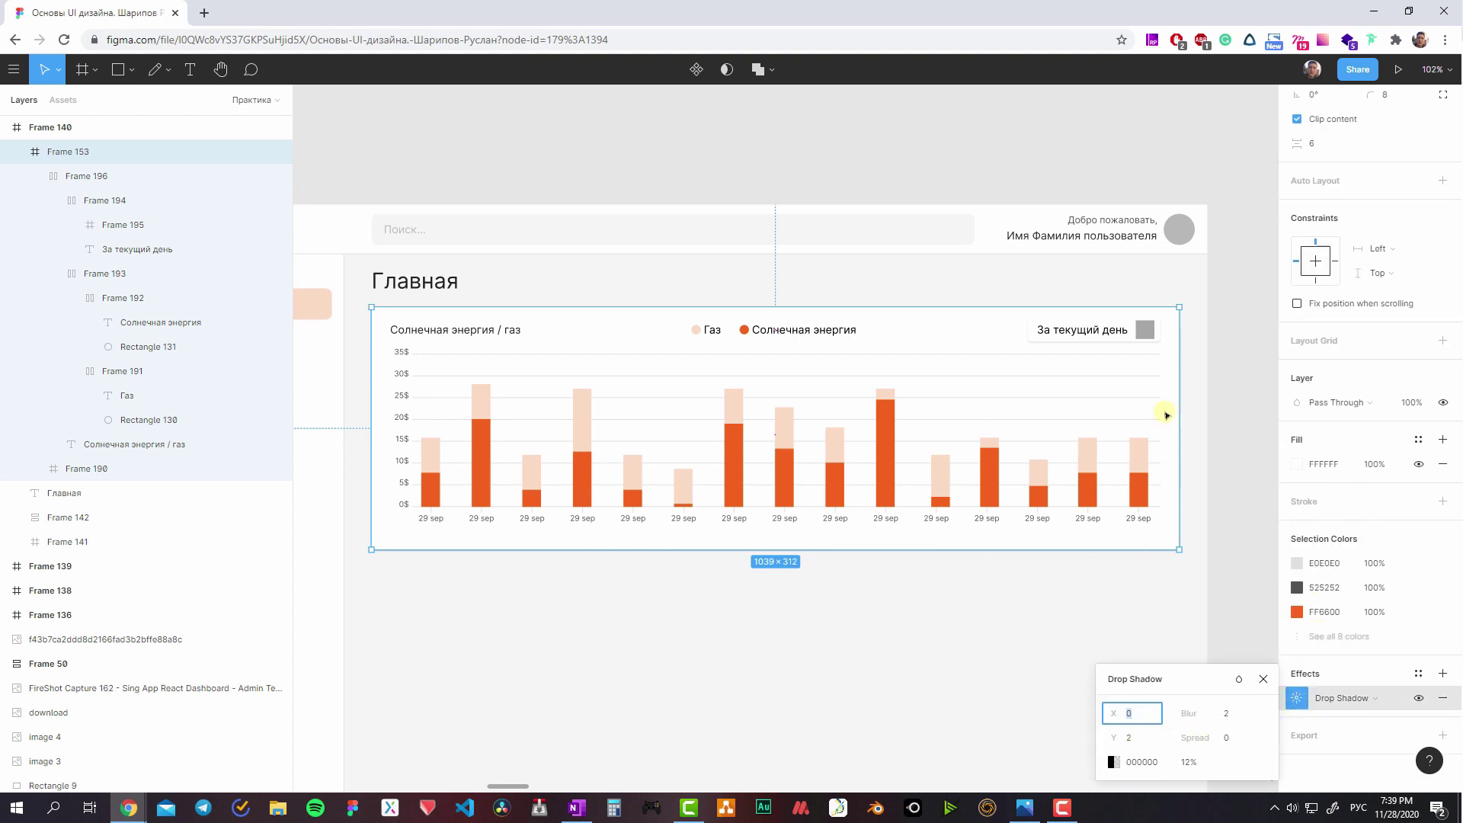
# - Set the dropdown label's font size to 12 with a 16 line height
pyautogui.doubleClick(1136, 330)
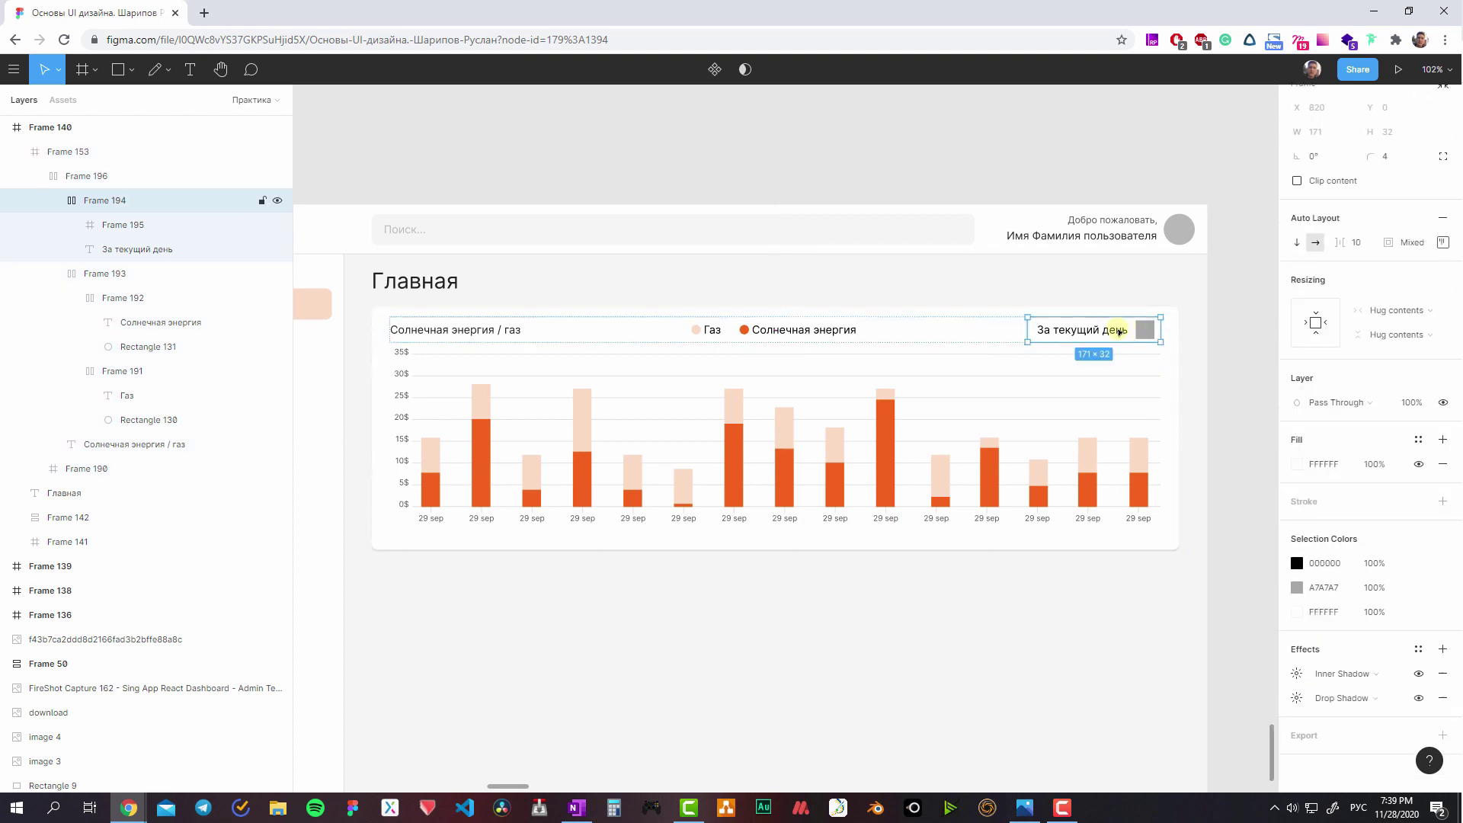
pyautogui.click(1101, 330)
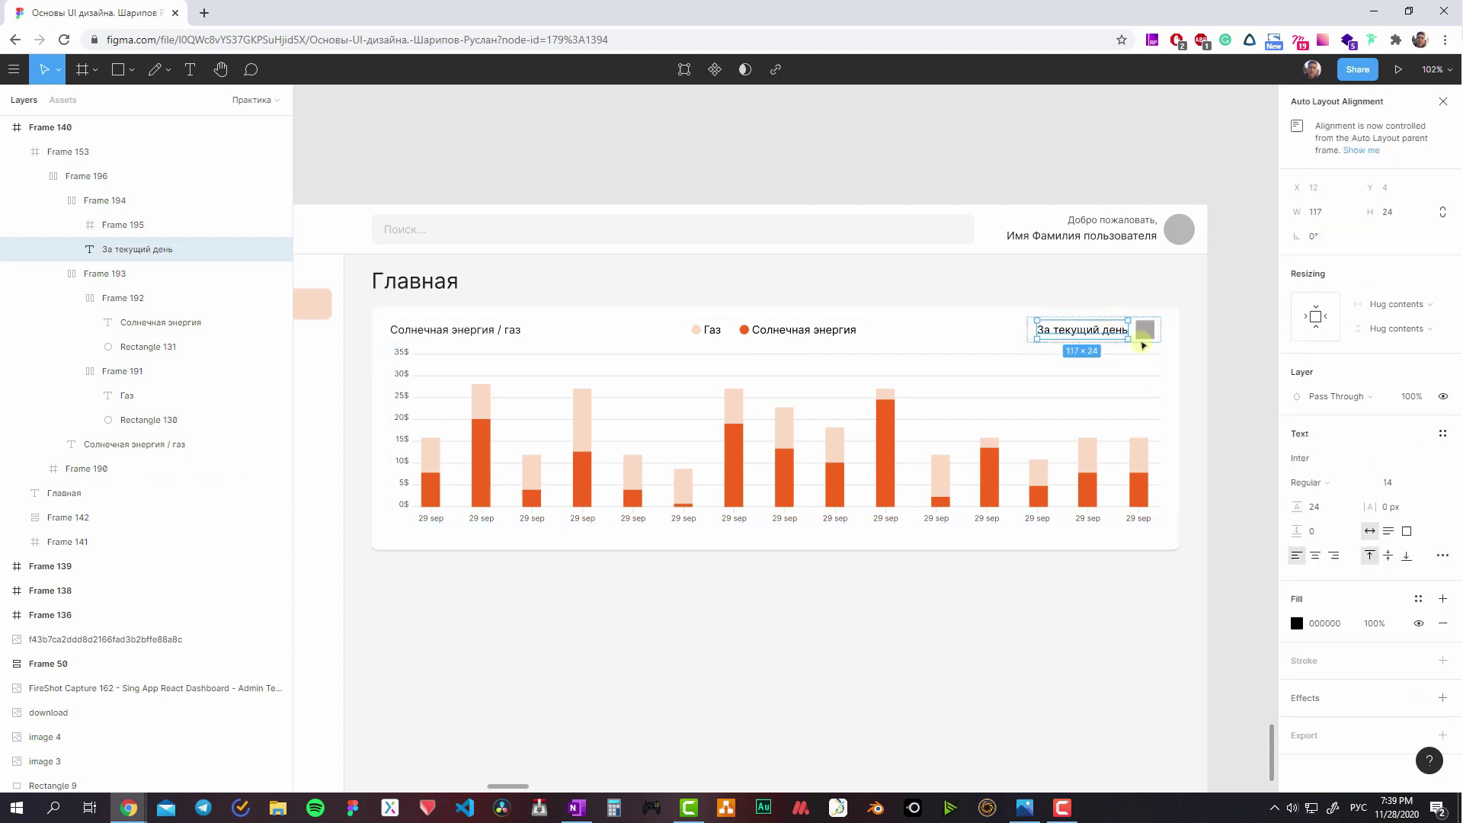
pyautogui.click(1399, 488)
pyautogui.write('12')
pyautogui.click(1319, 507)
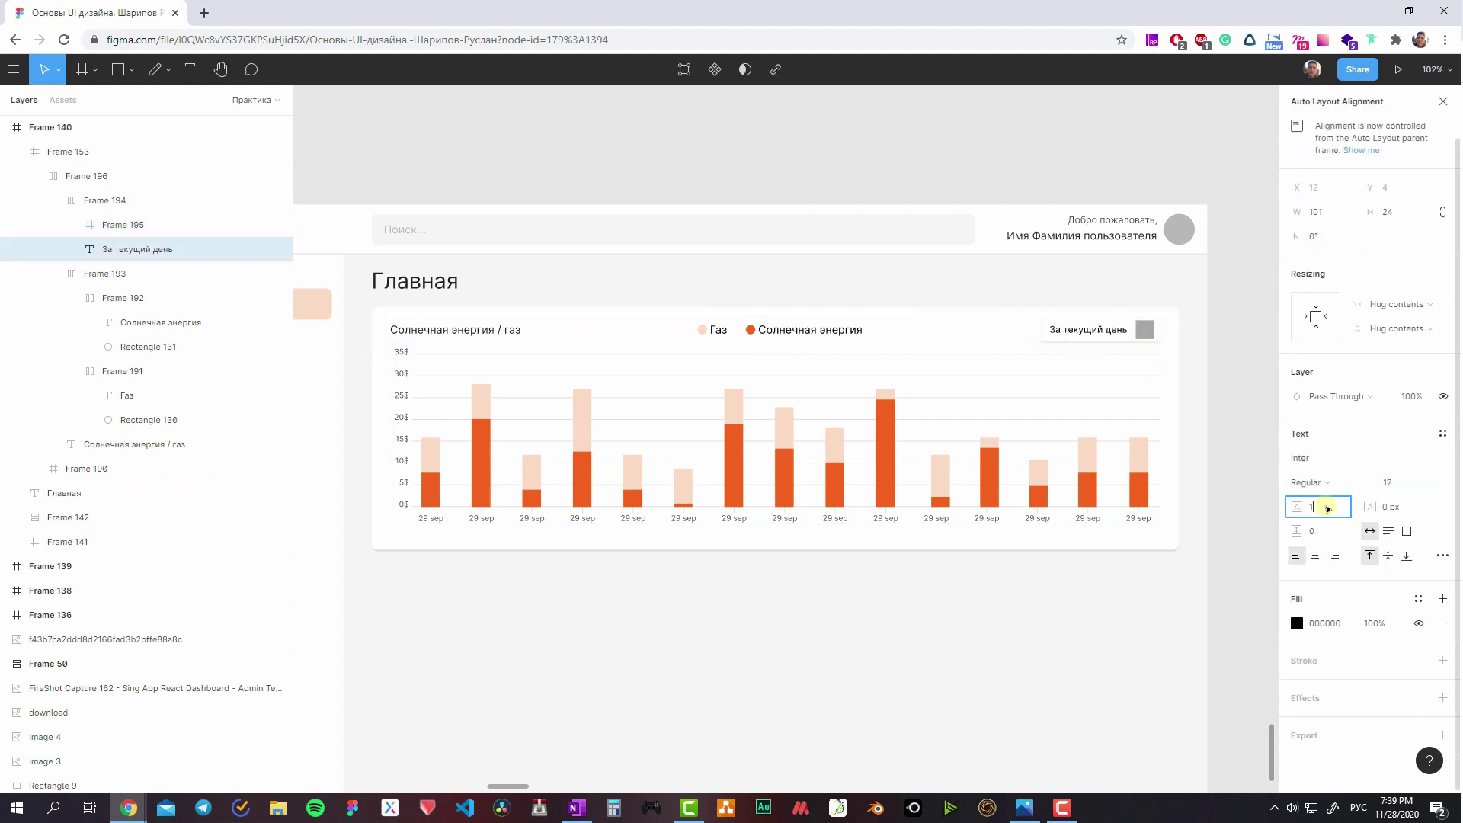
pyautogui.write('6')
pyautogui.press('Return')
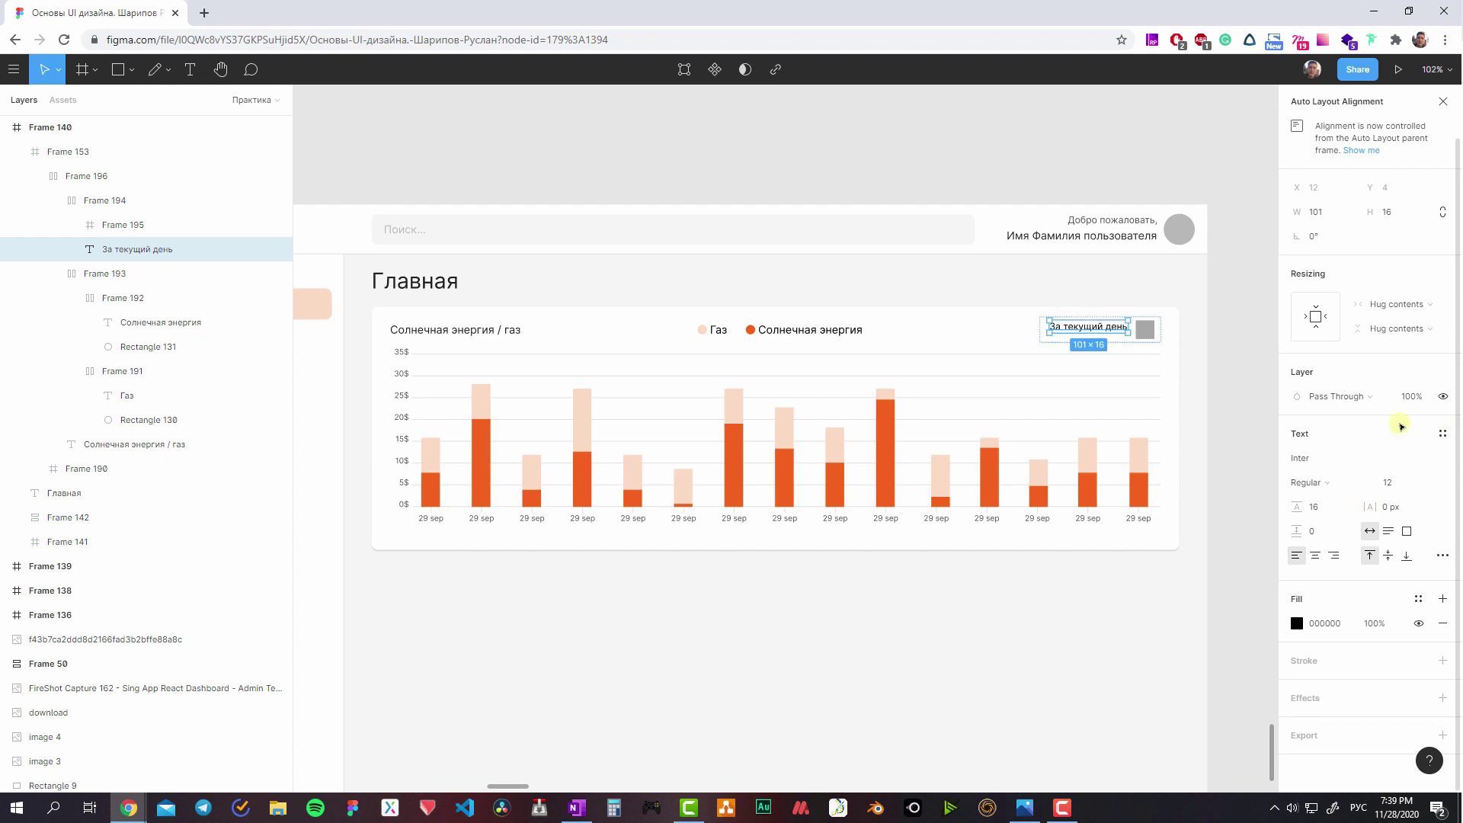
# - Give the dropdown frame 4 top padding, an 8 gap and 8 left padding
pyautogui.press('Escape')
pyautogui.click(1382, 412)
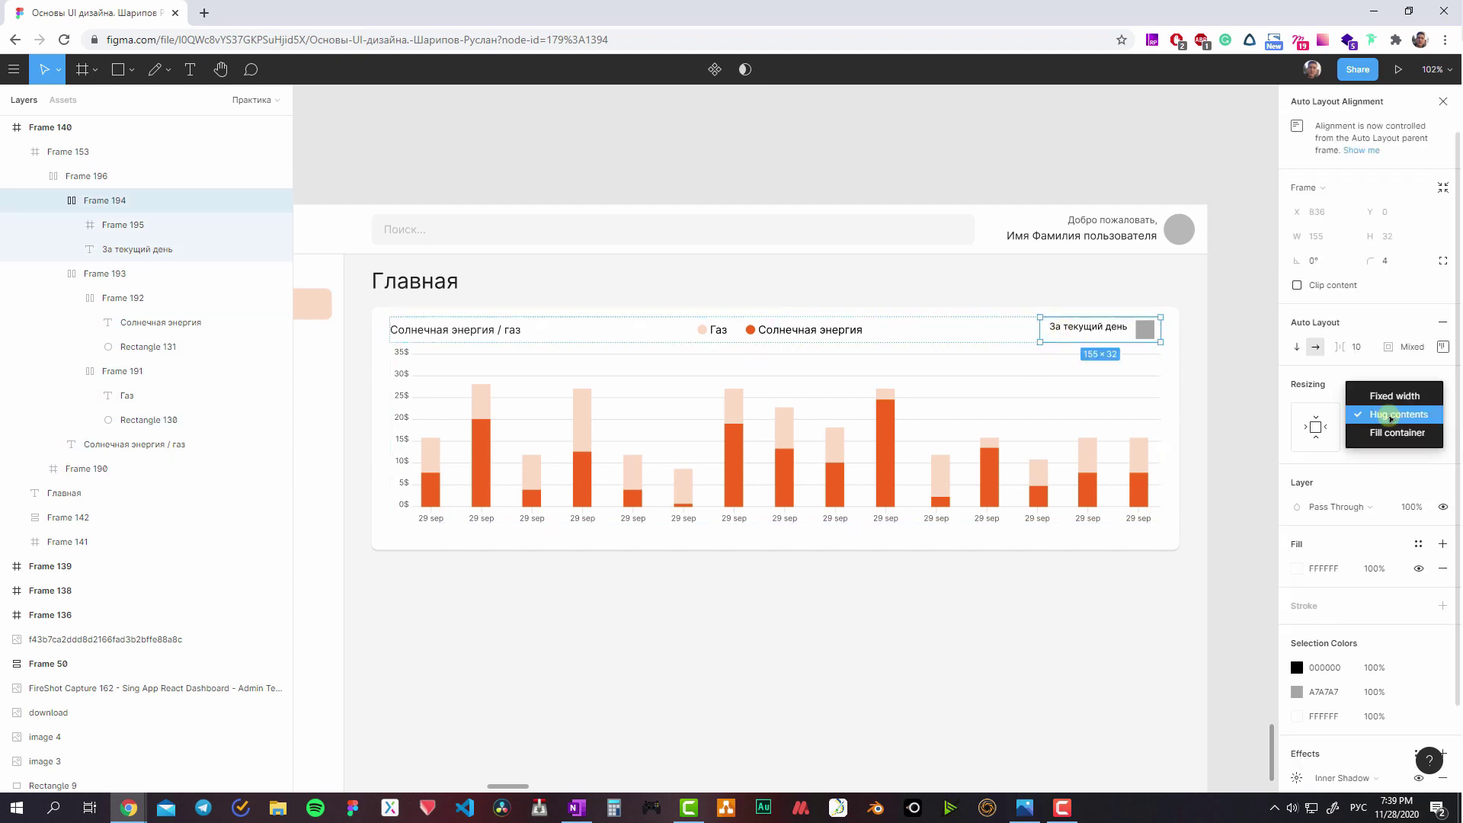
pyautogui.click(1443, 348)
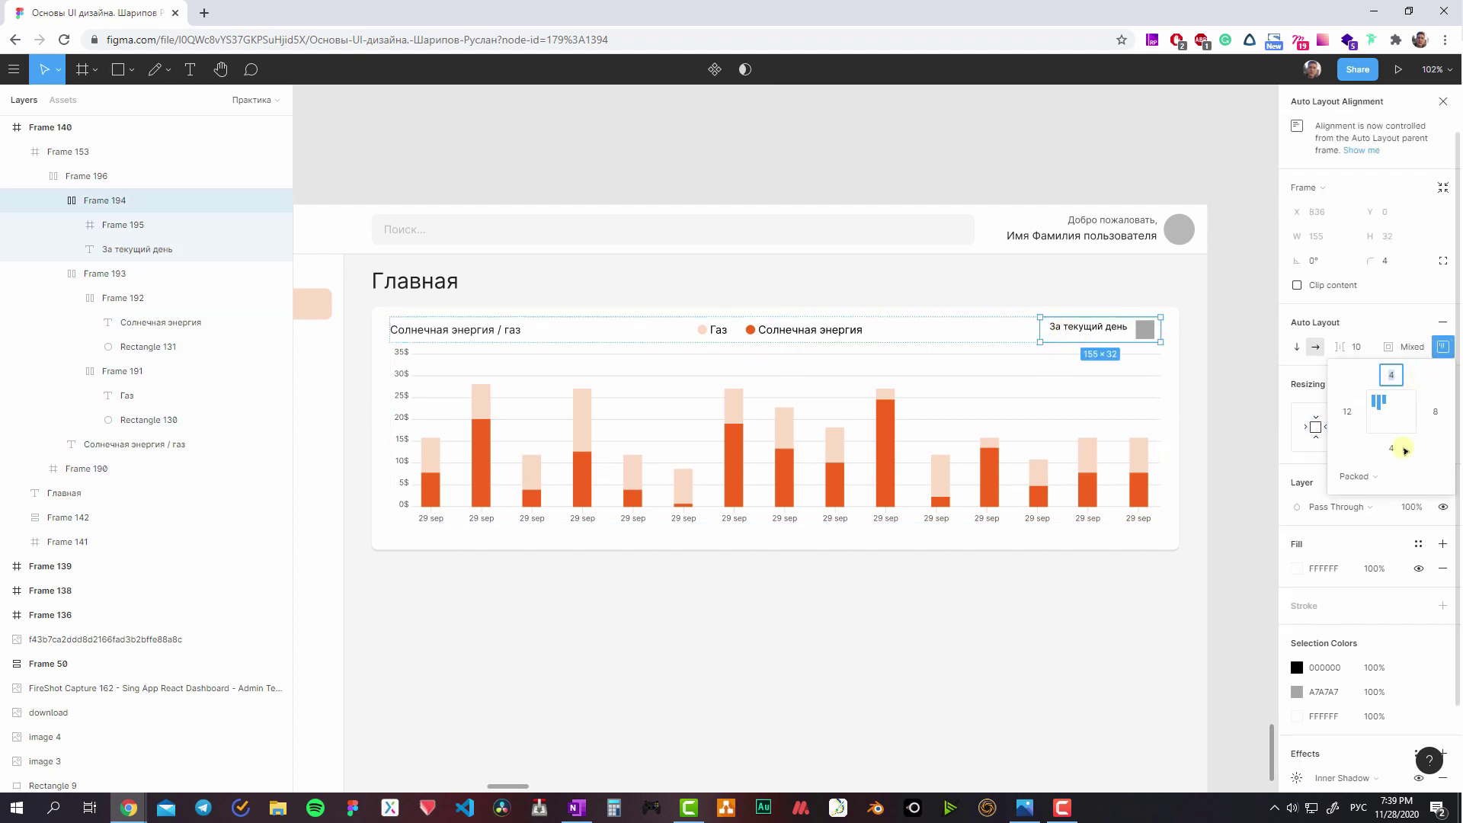
pyautogui.click(1396, 454)
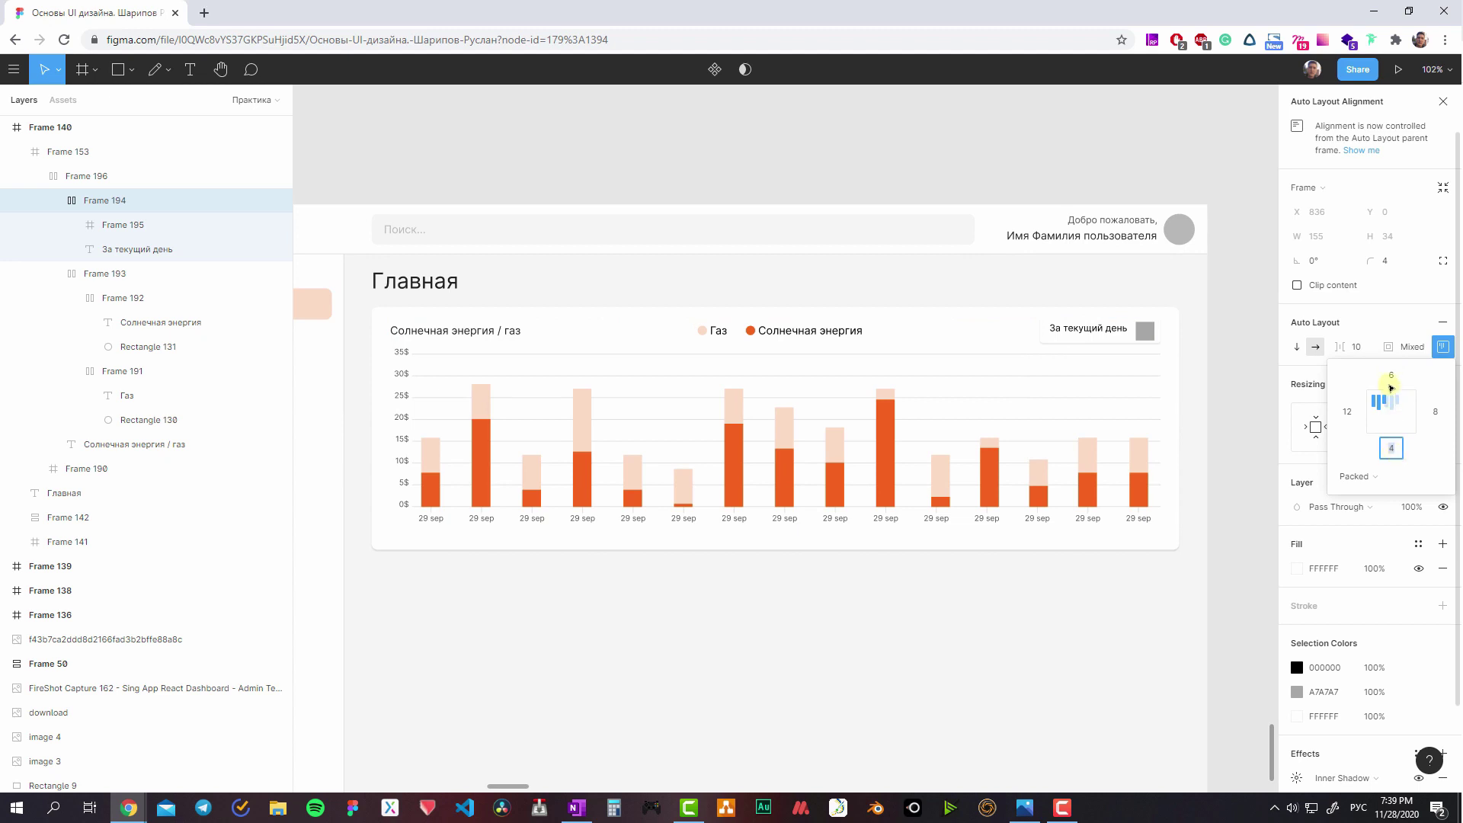
pyautogui.moveTo(1390, 389); pyautogui.dragTo(1391, 385)
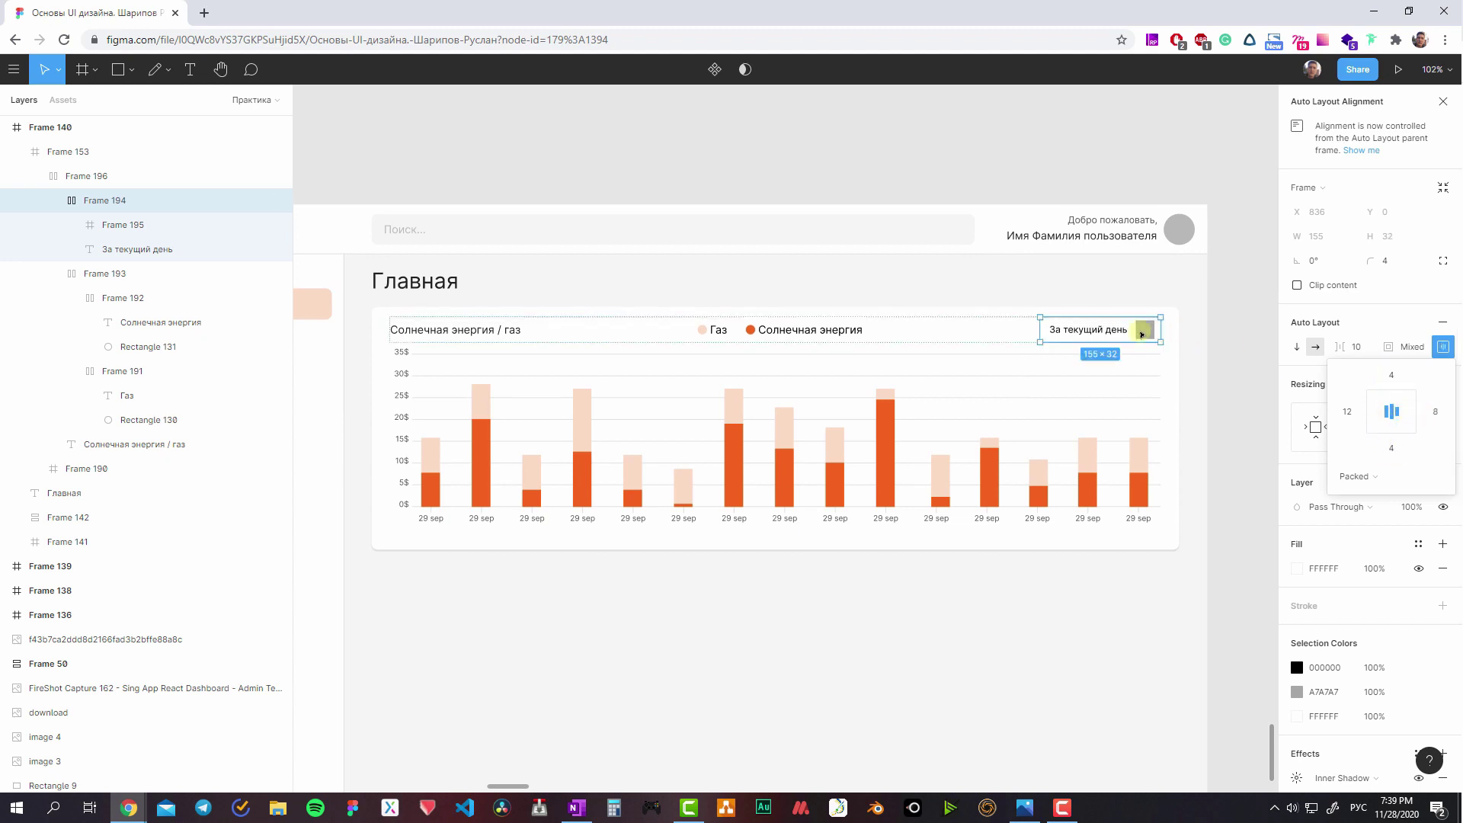
pyautogui.moveTo(1324, 349); pyautogui.dragTo(1323, 349)
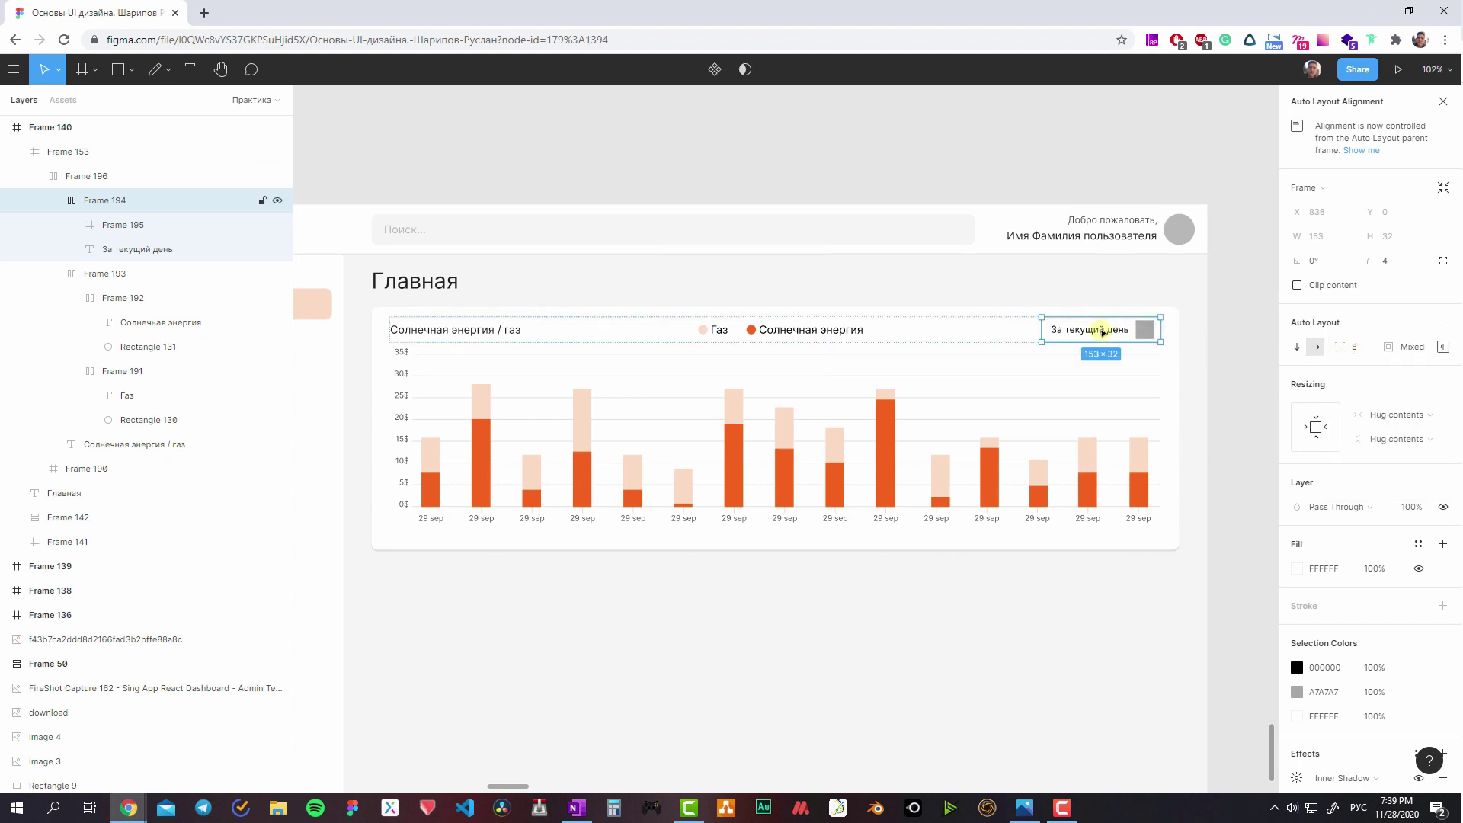
pyautogui.click(1443, 347)
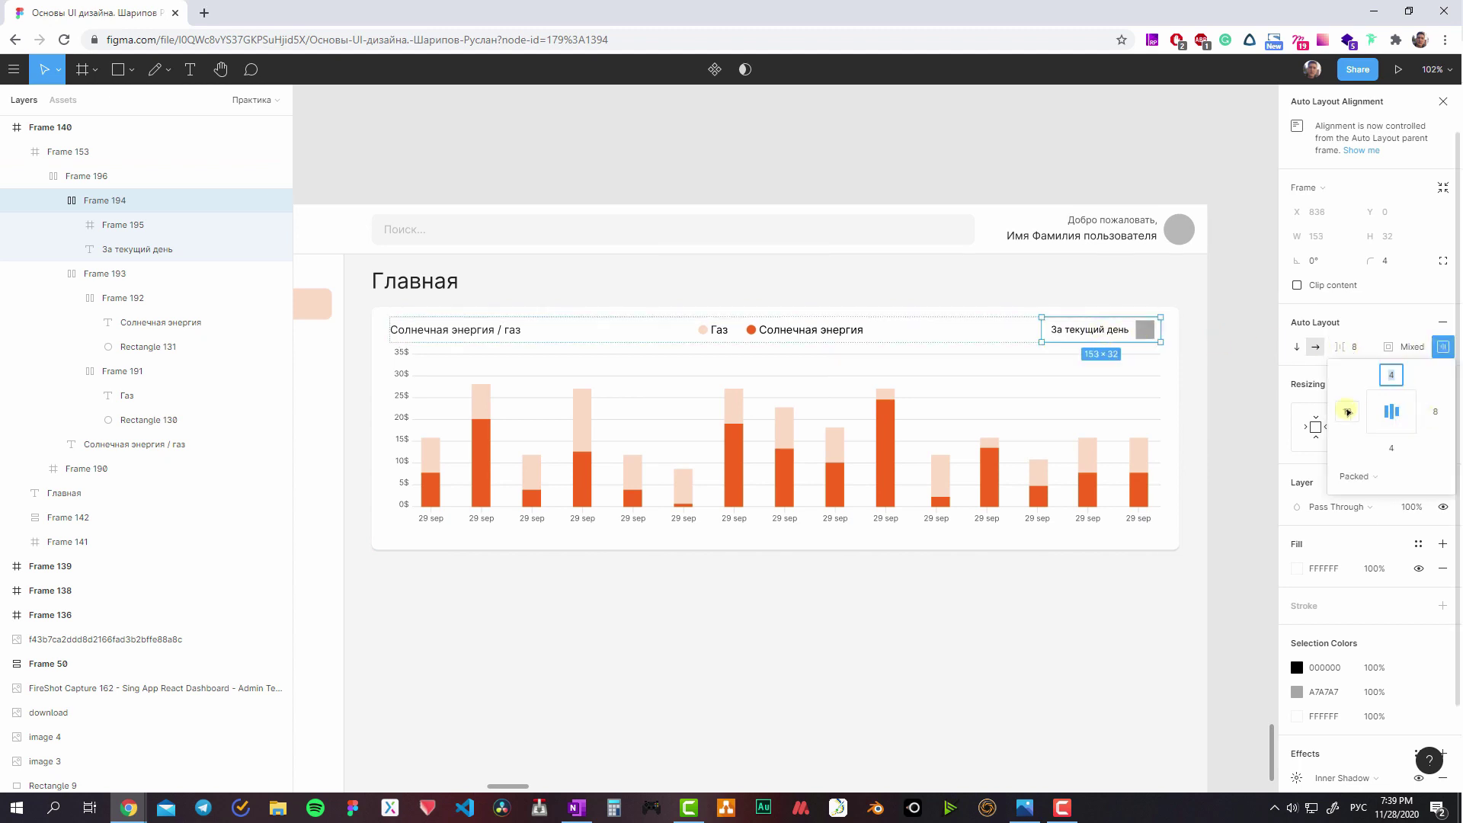
pyautogui.press('Return')
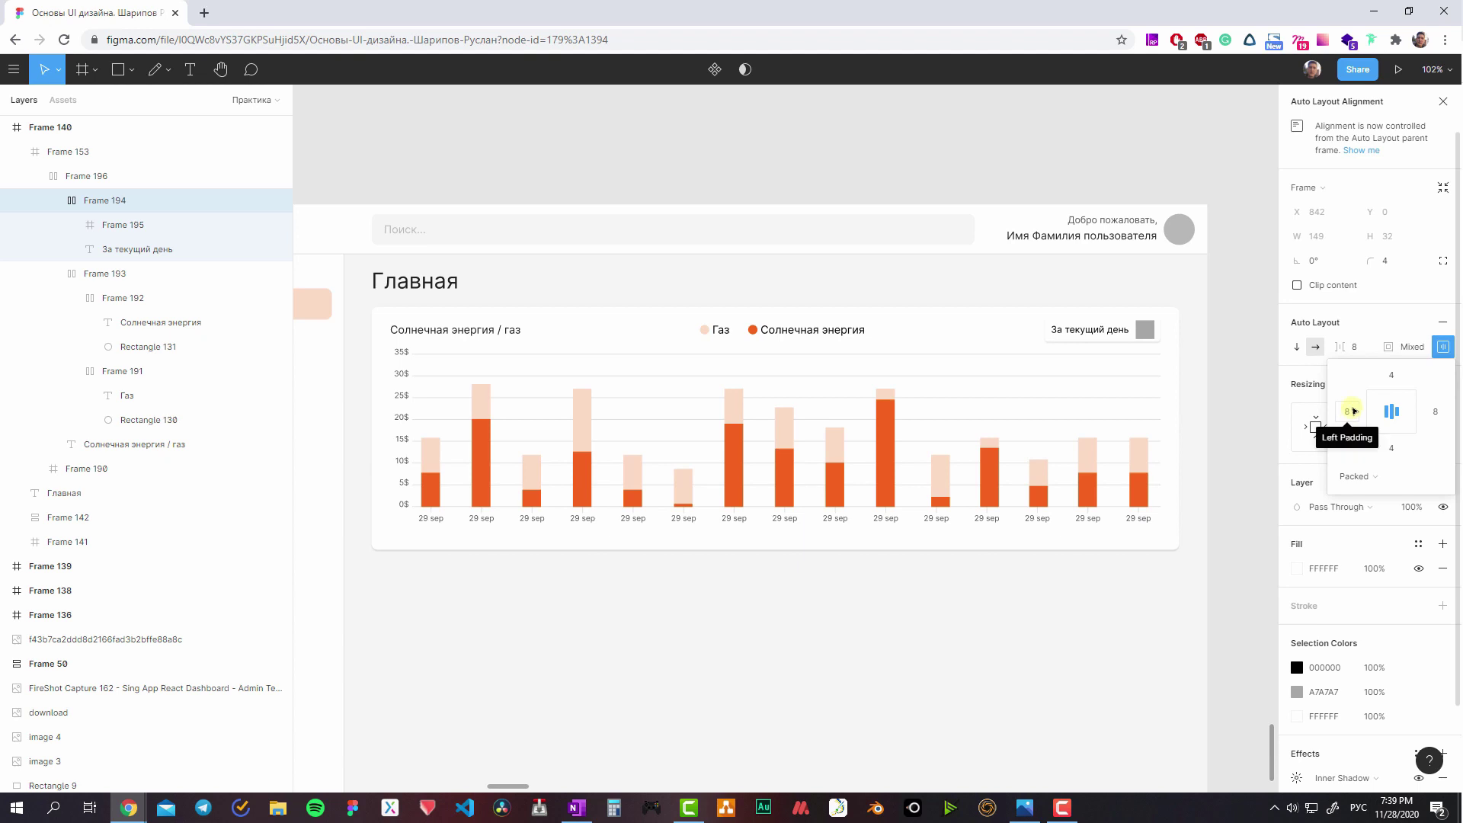
pyautogui.doubleClick(1145, 330)
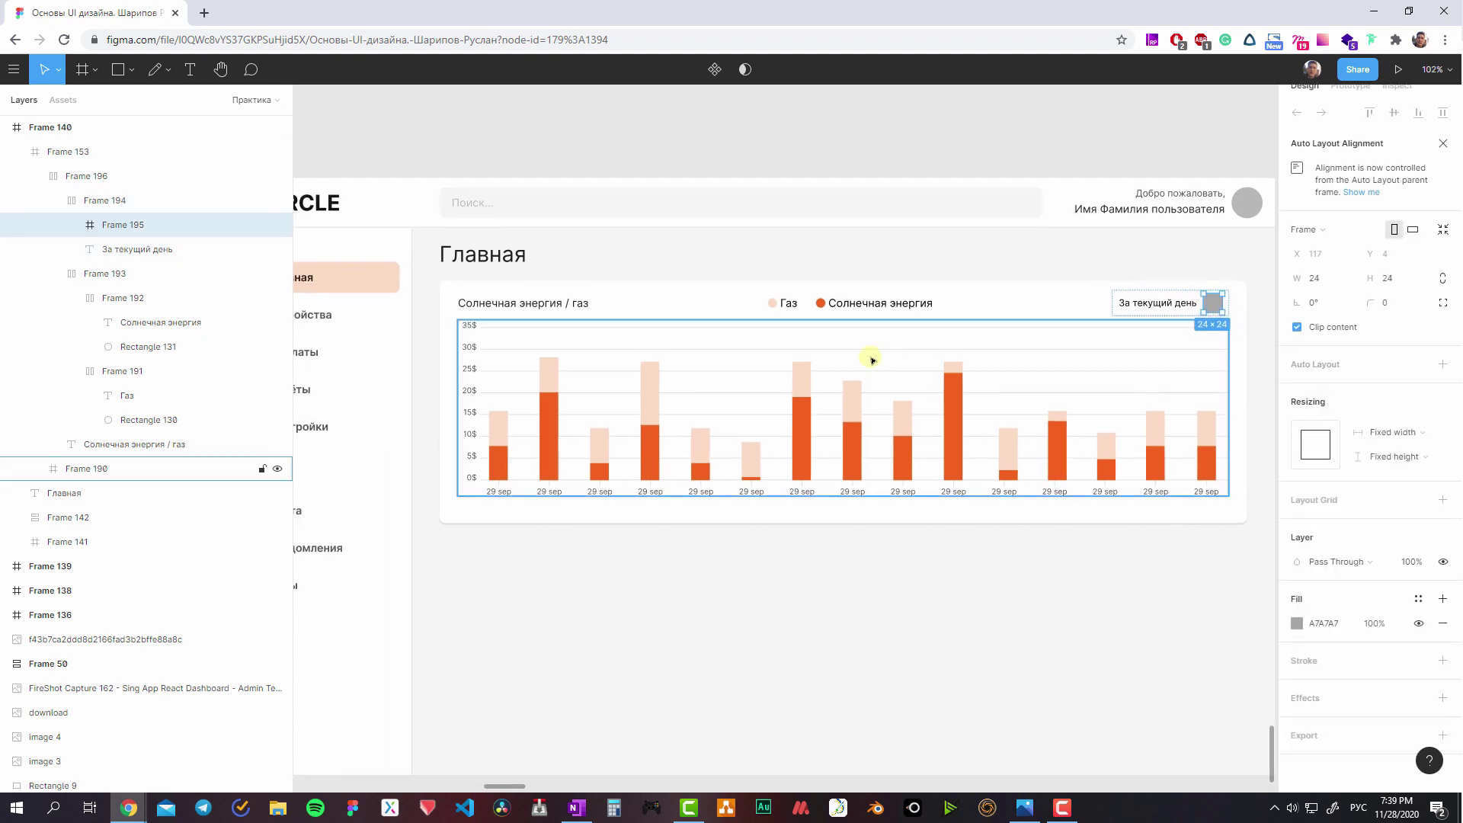
# - Fill the dropdown's icon square with a lighter grey taken from the palette swatches
pyautogui.keyDown('ctrl'); pyautogui.scroll(-5, 976, 447); pyautogui.keyUp('ctrl')
pyautogui.hscroll(-5, 834, 454)
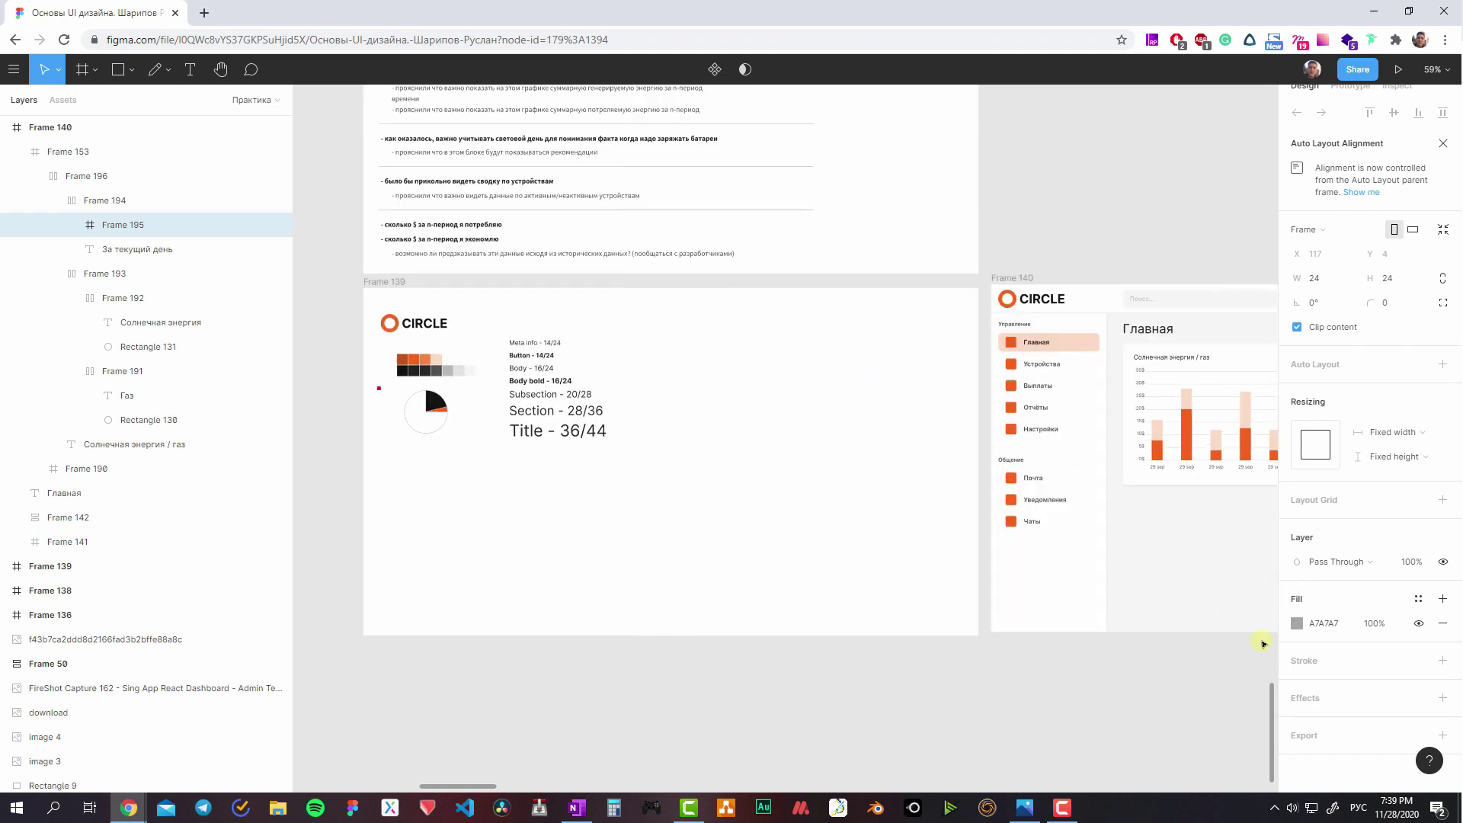
pyautogui.click(1296, 624)
pyautogui.click(1117, 622)
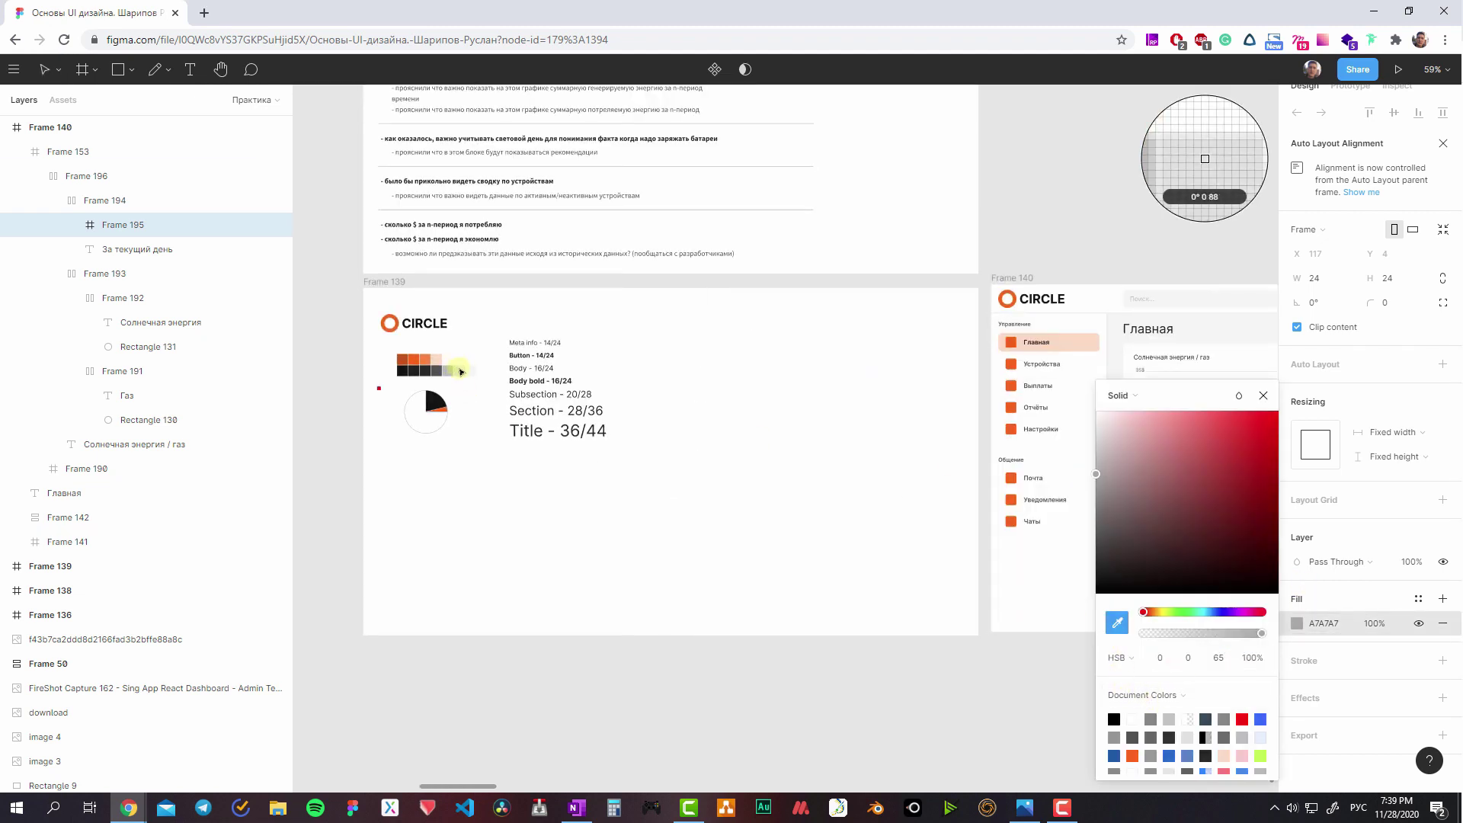
pyautogui.click(1204, 158)
pyautogui.hscroll(-5, 991, 472)
pyautogui.hscroll(-5, 899, 484)
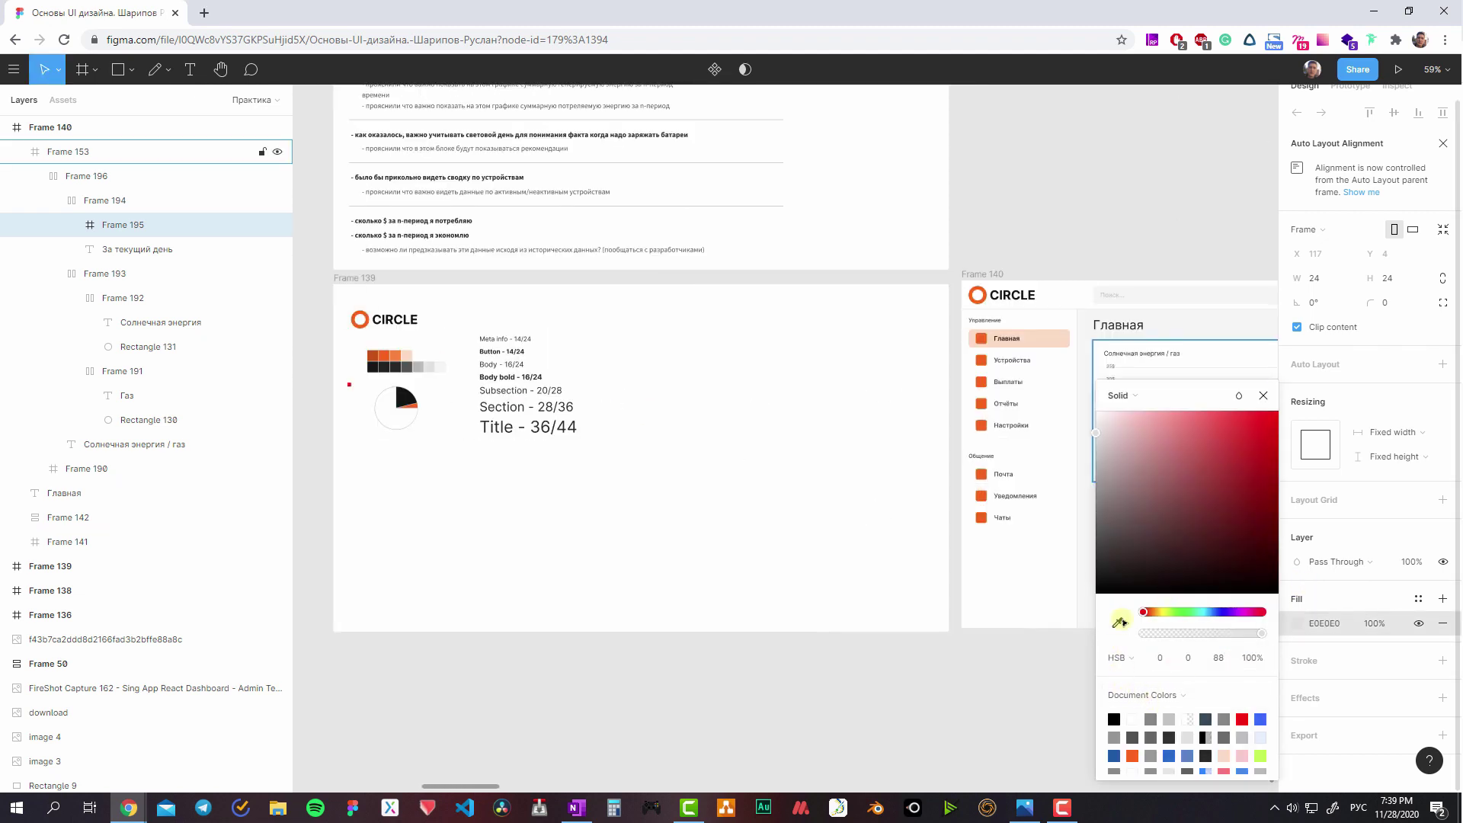
pyautogui.click(1118, 622)
pyautogui.click(440, 373)
pyautogui.hscroll(5, 472, 396)
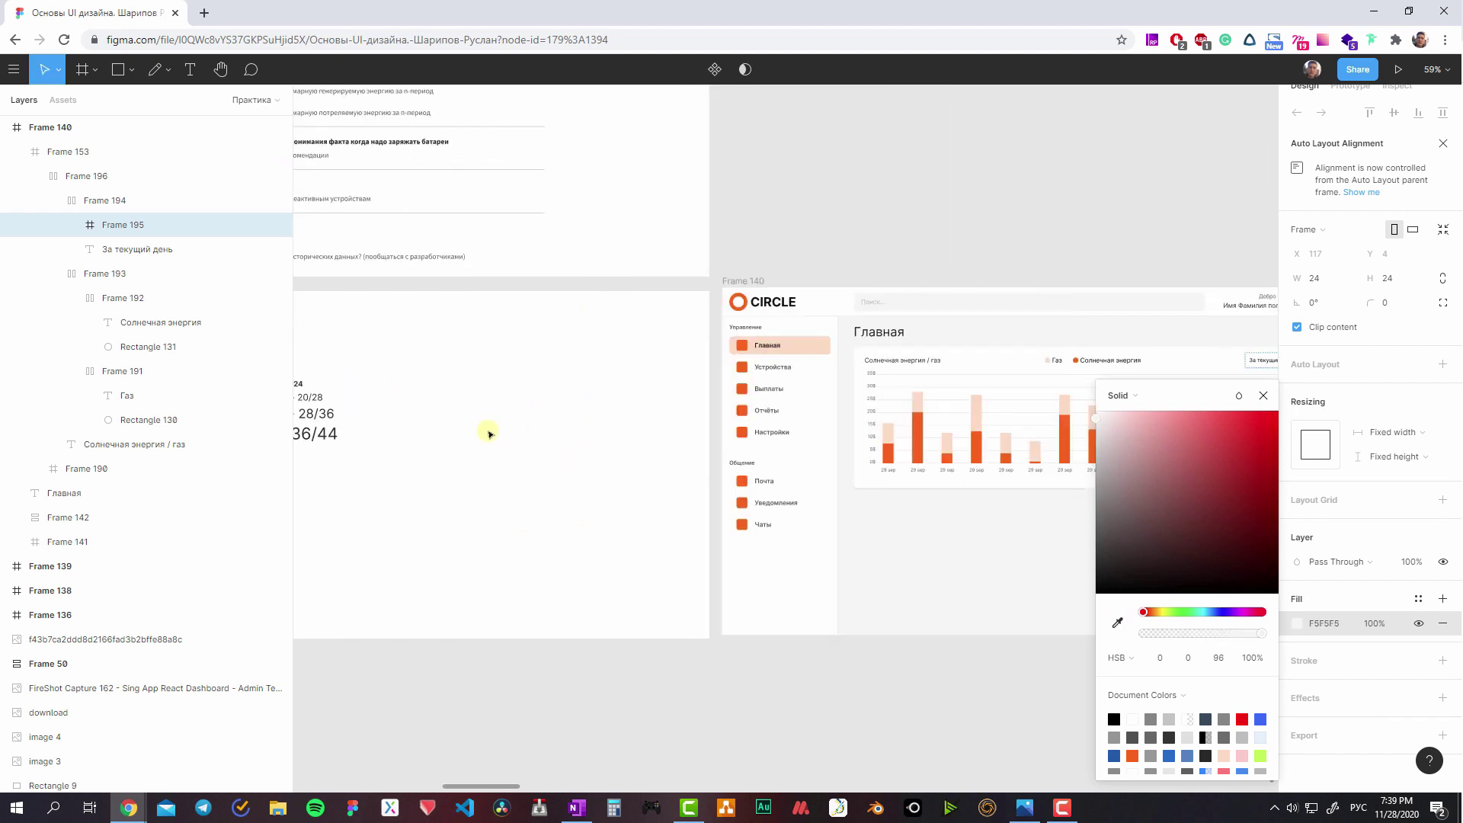
# - Colour the 'За текущий день' label dark grey 292929, matching the user name
pyautogui.click(1166, 340)
pyautogui.scroll(5, 1165, 340)
pyautogui.hscroll(2, 1105, 216)
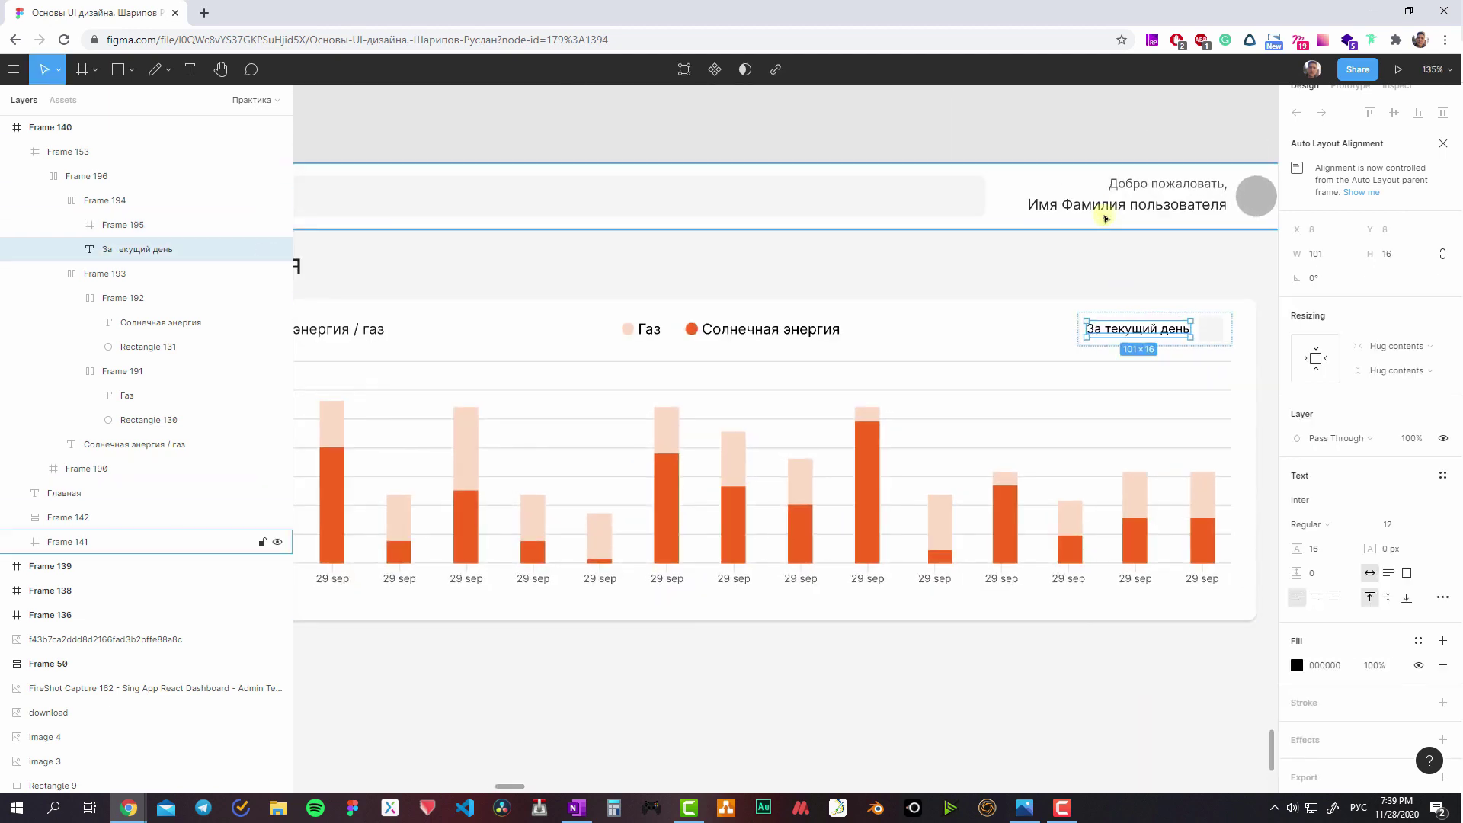
pyautogui.click(1143, 183)
pyautogui.click(1324, 665)
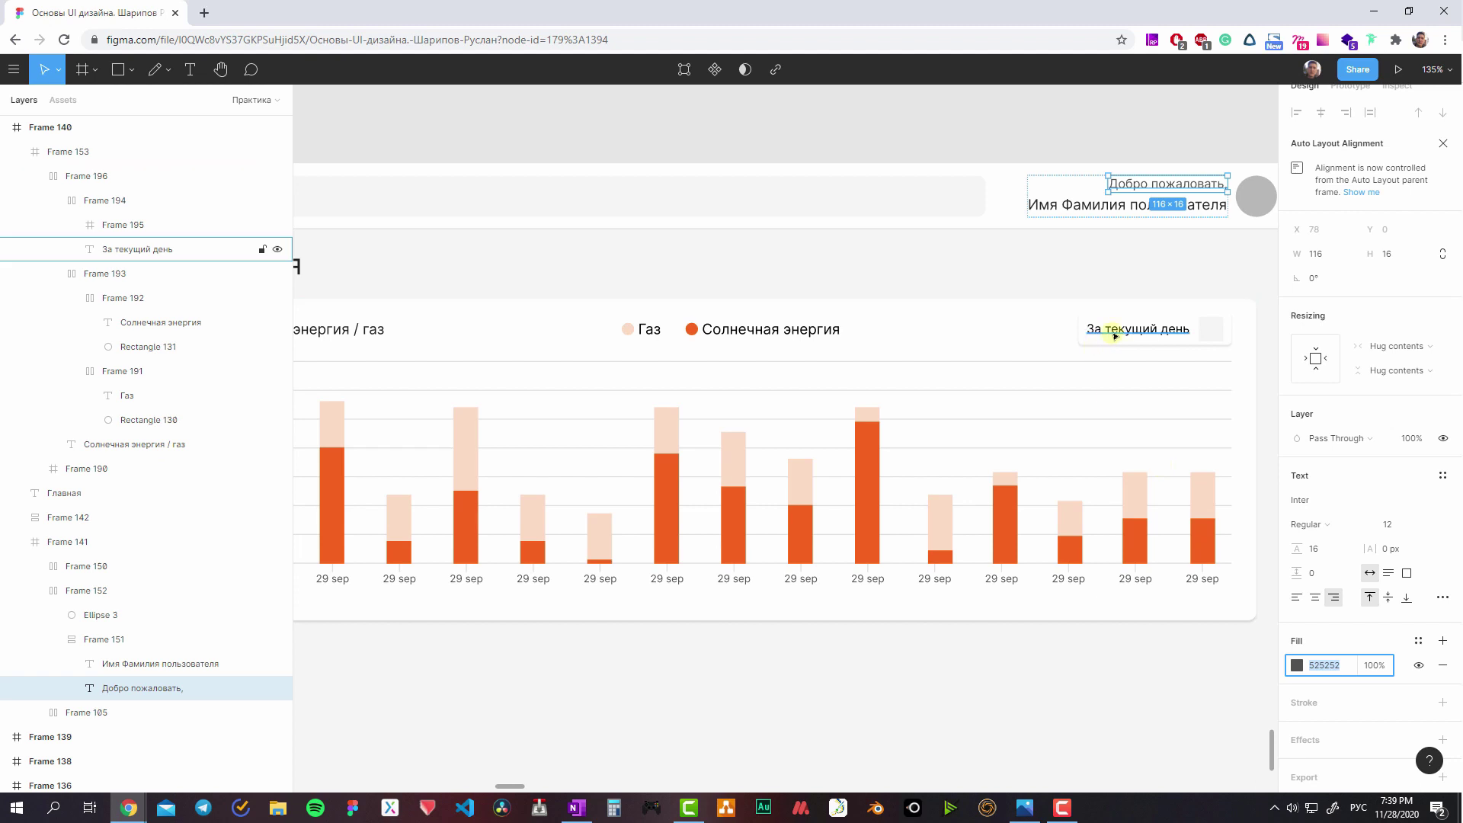
pyautogui.click(1097, 204)
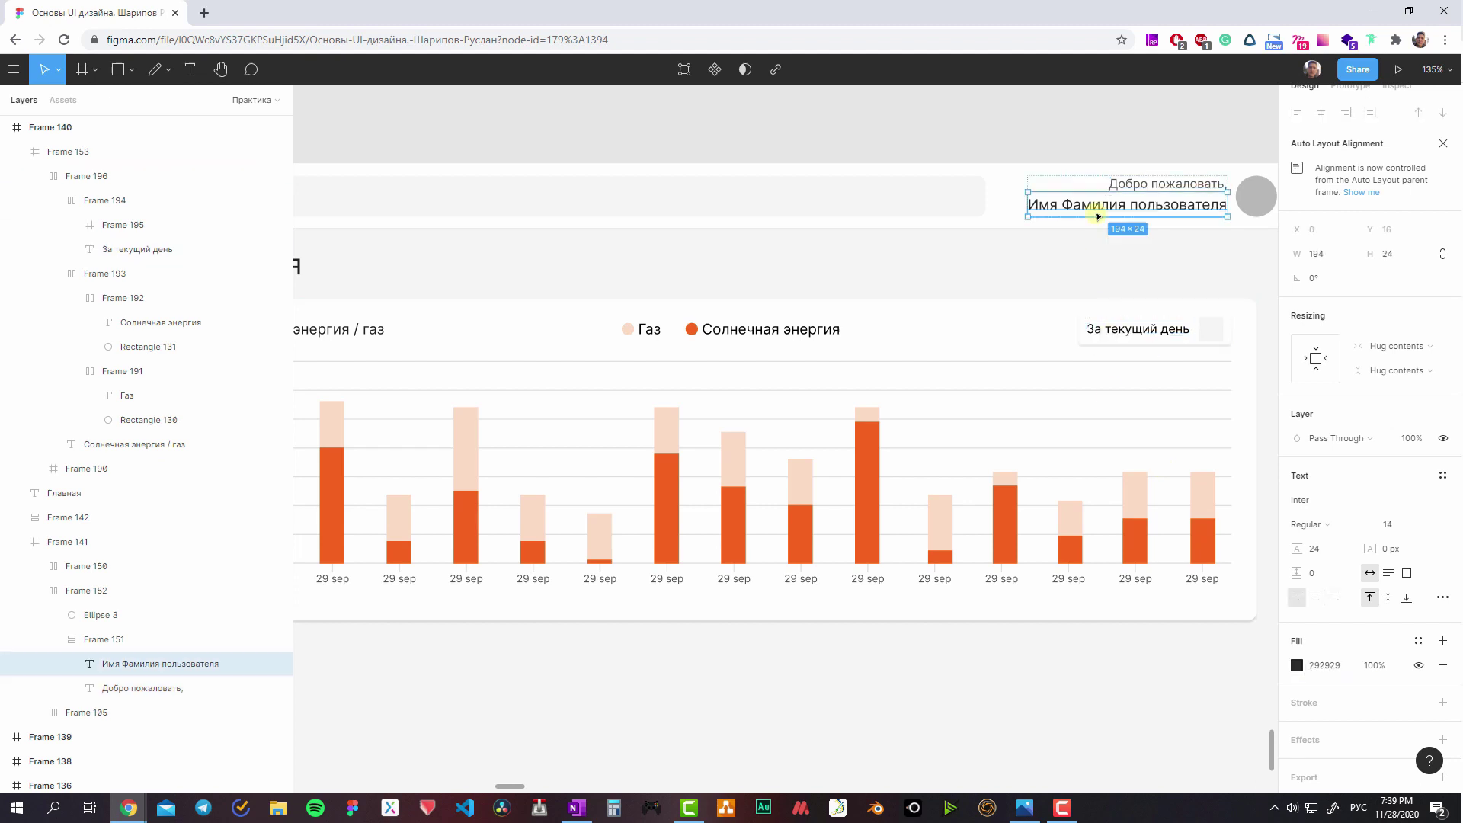
pyautogui.click(1143, 328)
pyautogui.click(1329, 665)
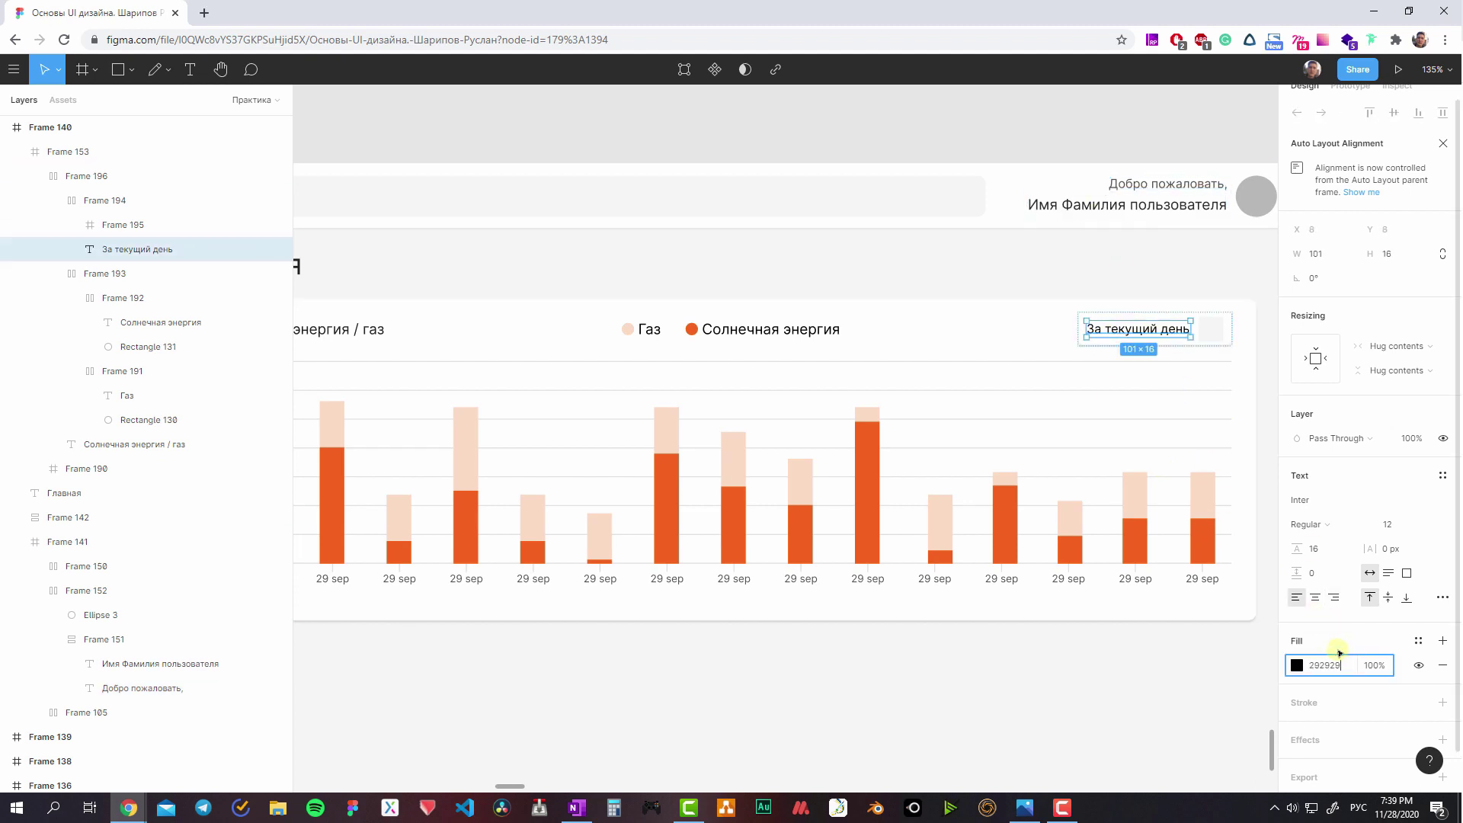
pyautogui.click(1097, 652)
# - Settle the icon square on a B8B8B8 grey and check it at 100% zoom
pyautogui.click(1227, 322)
pyautogui.scroll(-3, 1227, 322)
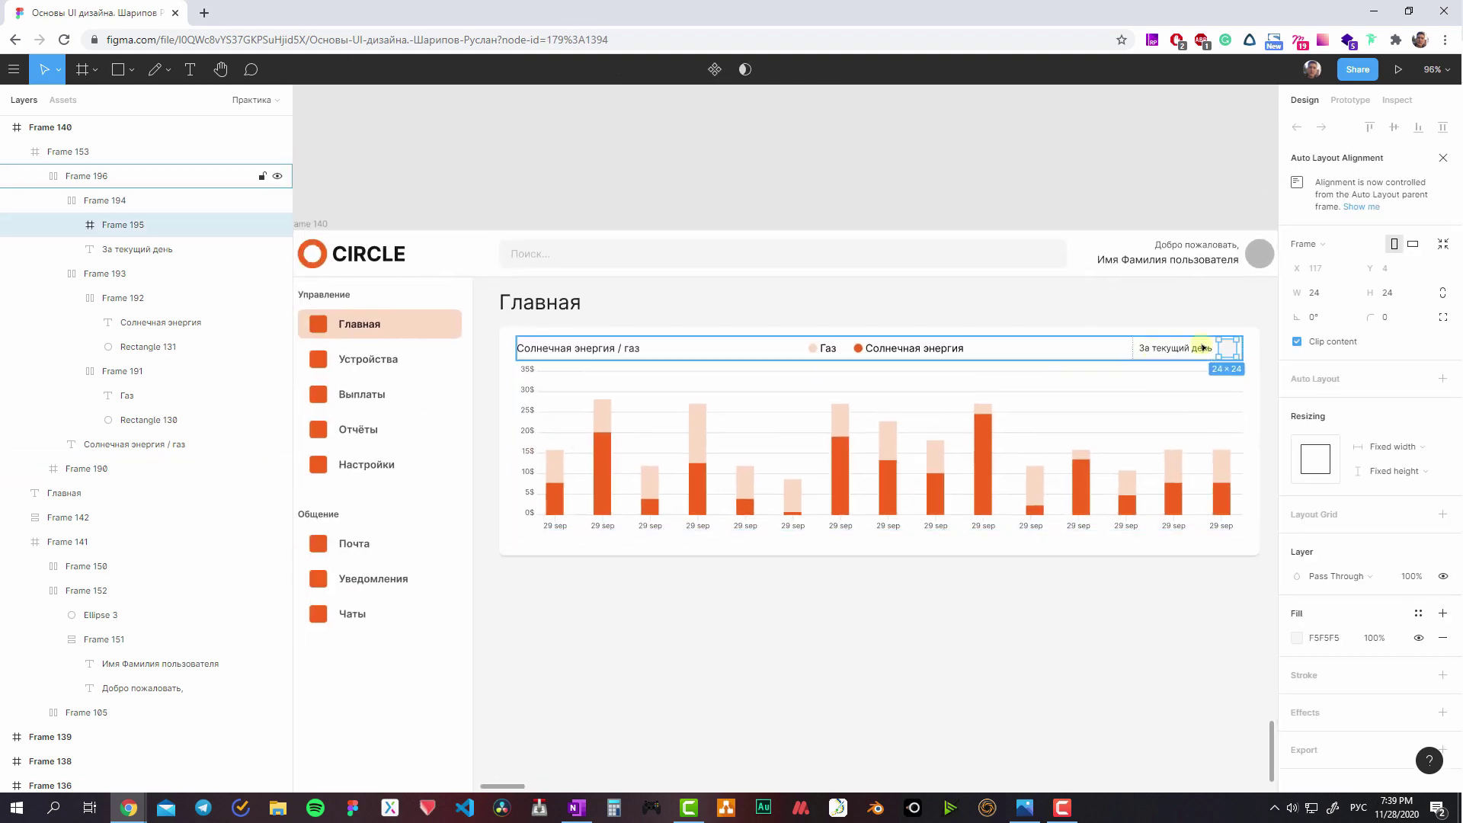
pyautogui.hscroll(3, 1249, 377)
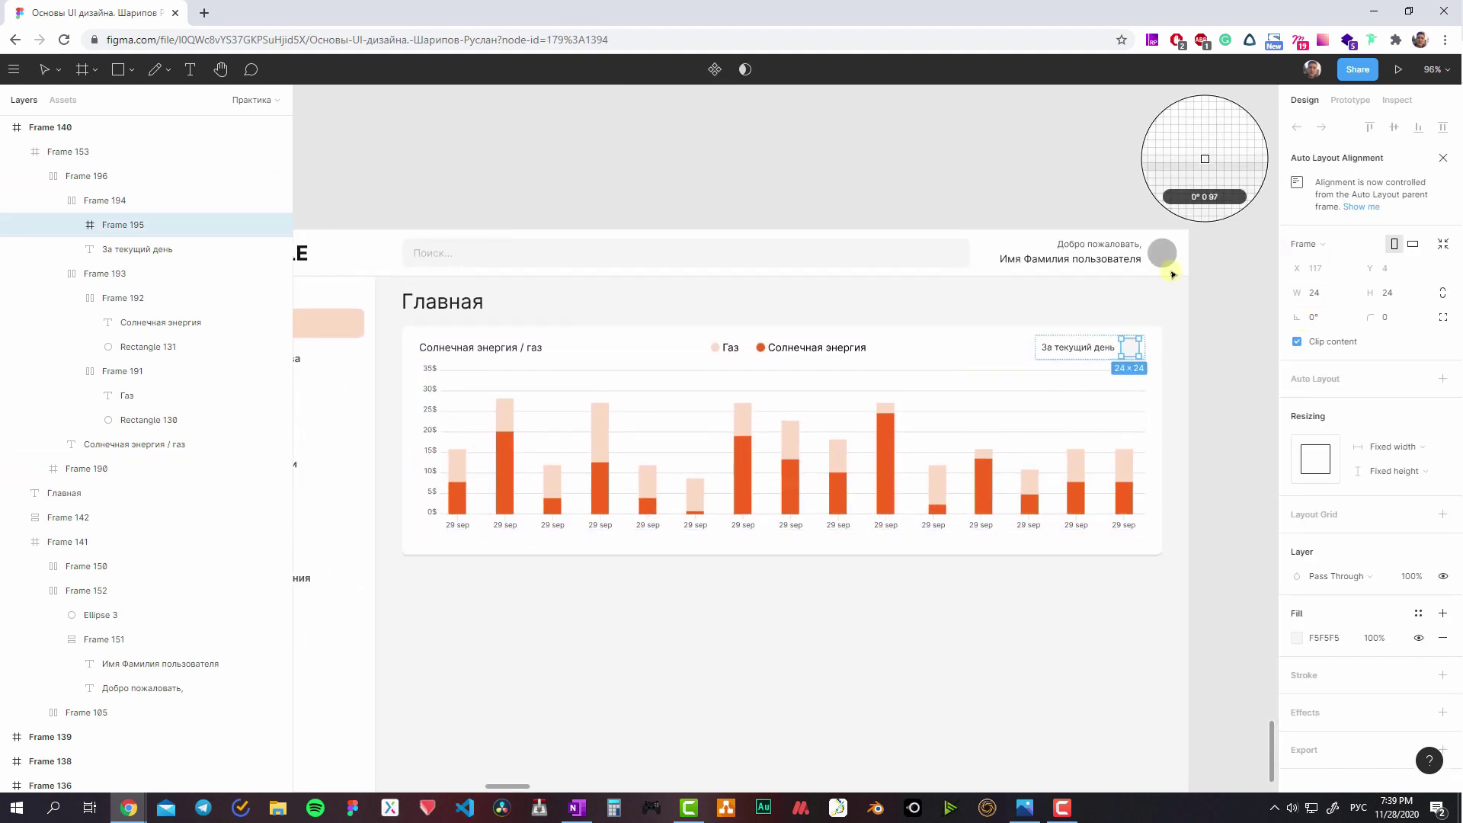
pyautogui.click(1164, 397)
pyautogui.click(1130, 348)
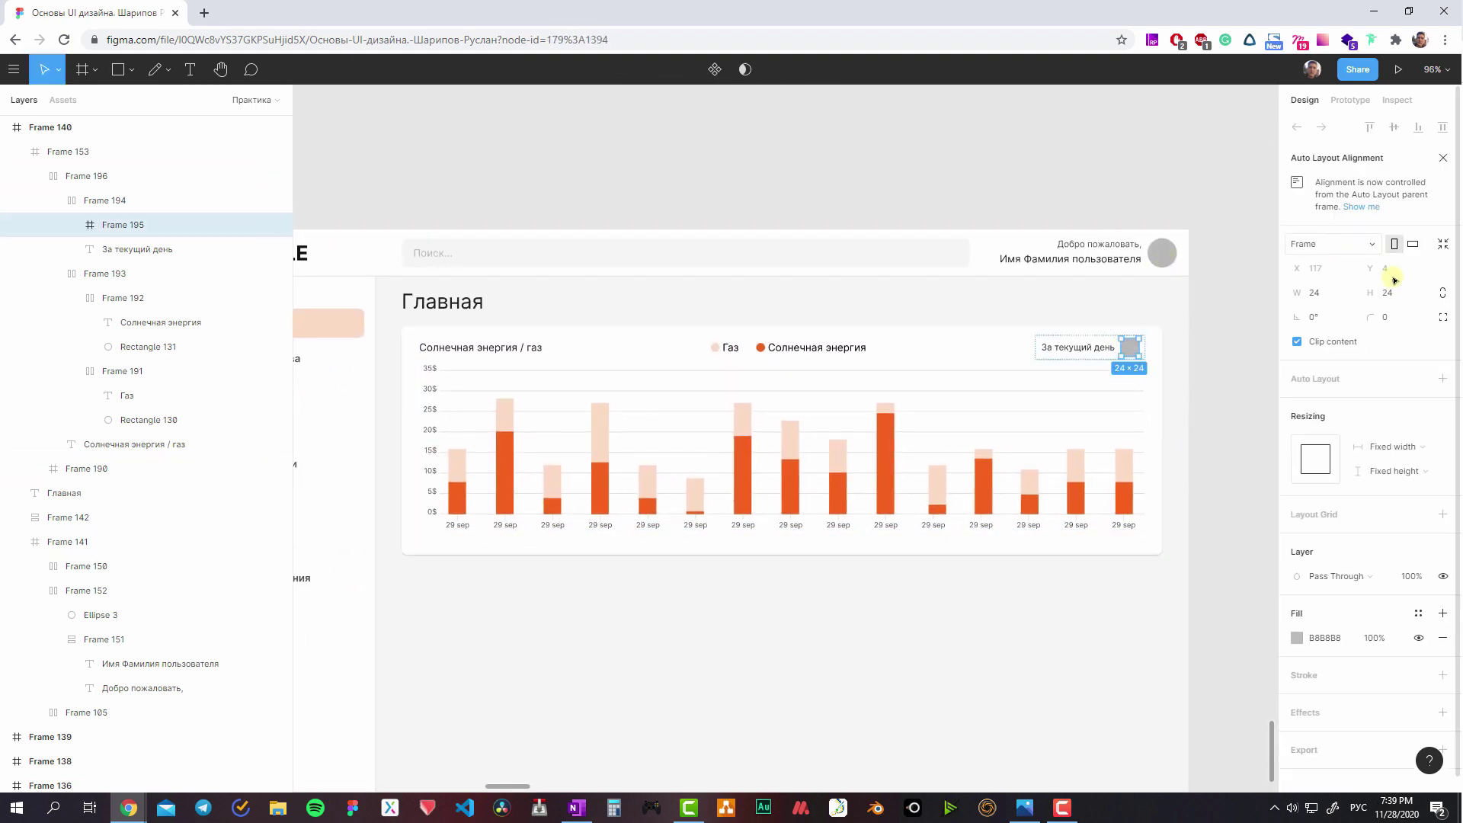
pyautogui.click(1196, 339)
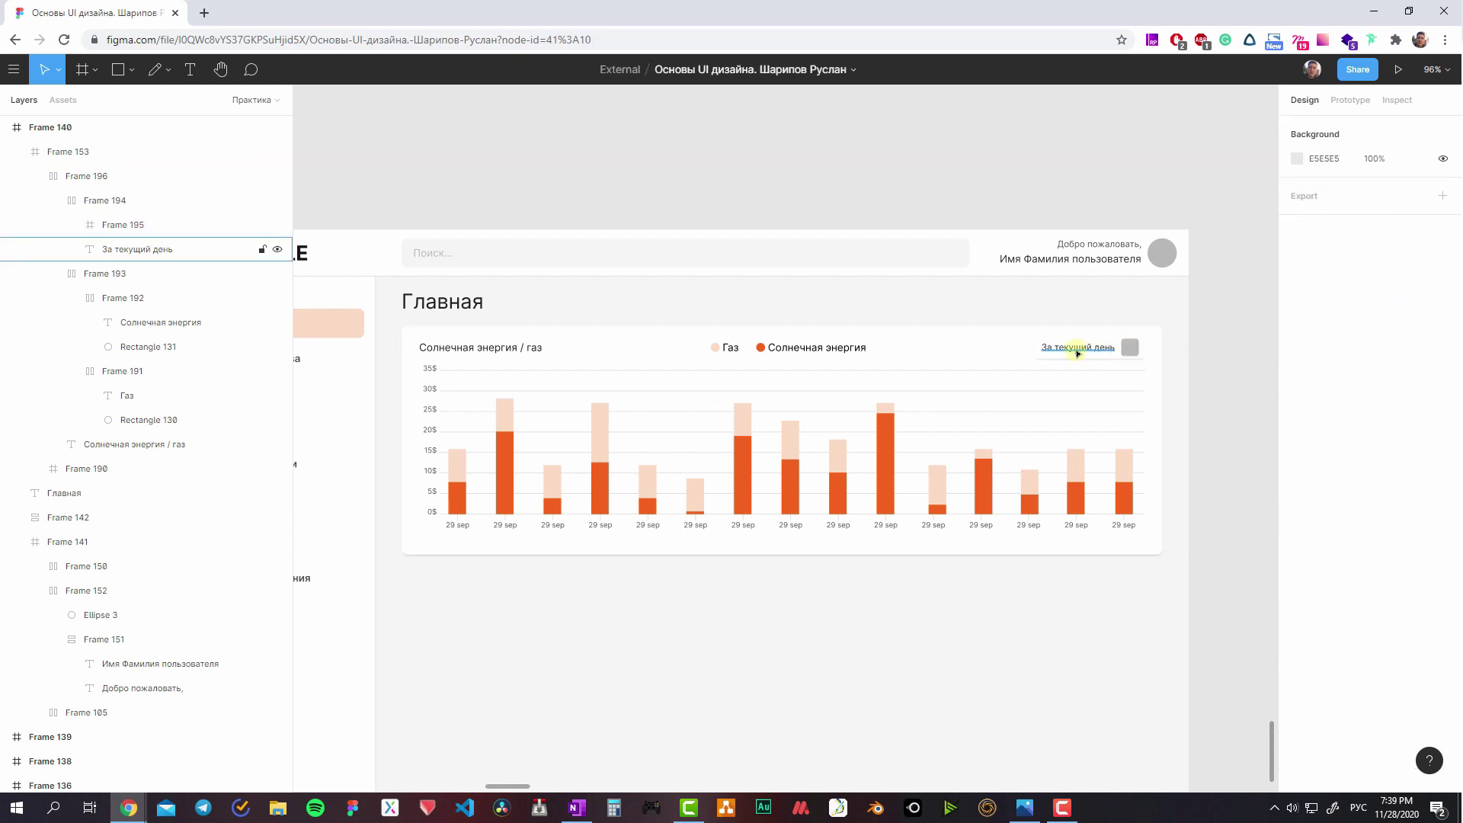
pyautogui.scroll(1, 1077, 345)
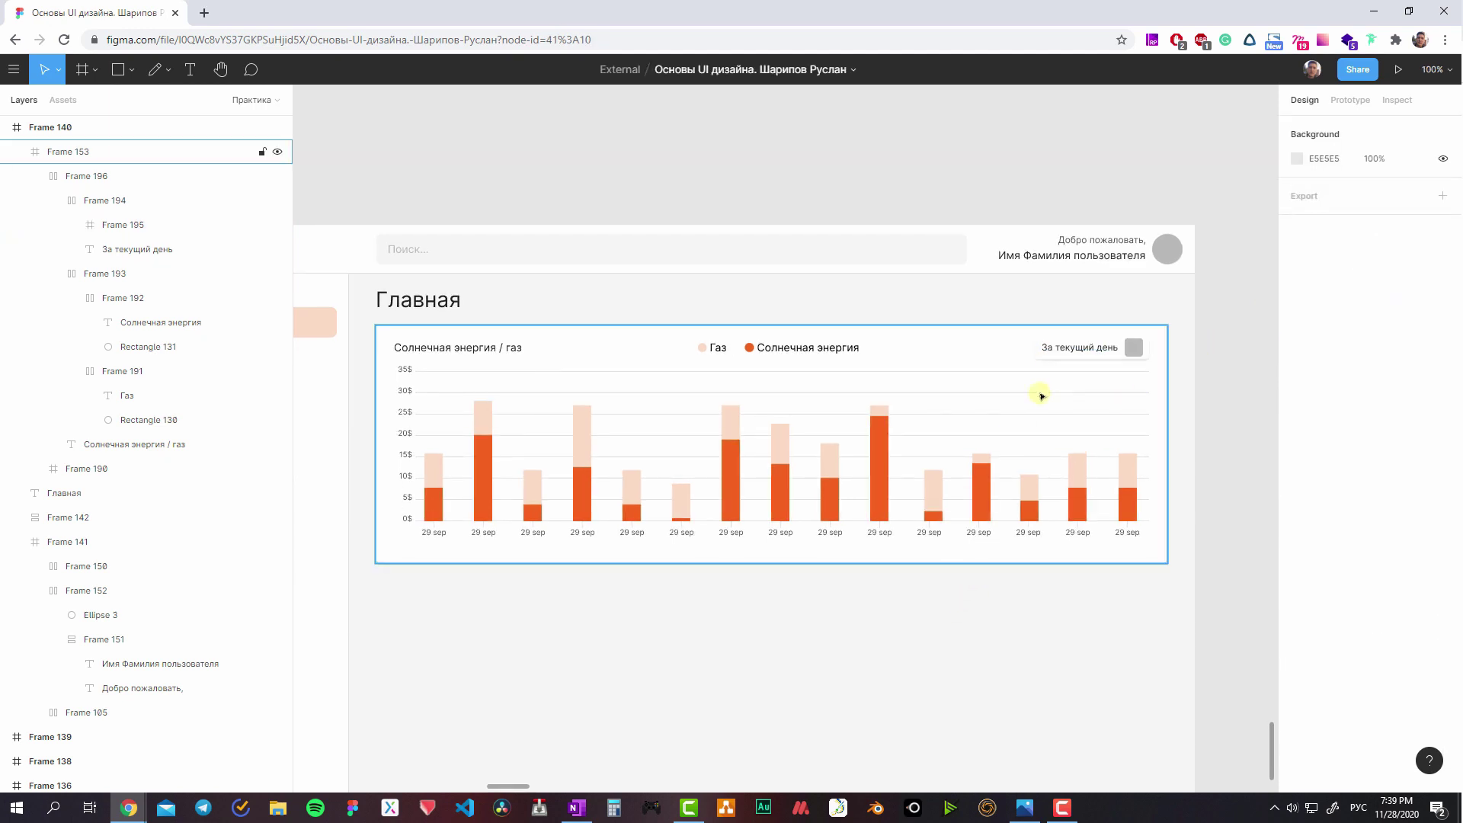
pyautogui.hotkey('shift', '0')
pyautogui.hotkey('alt', 'l')
pyautogui.keyDown('ctrl'); pyautogui.click(1048, 360); pyautogui.keyUp('ctrl')
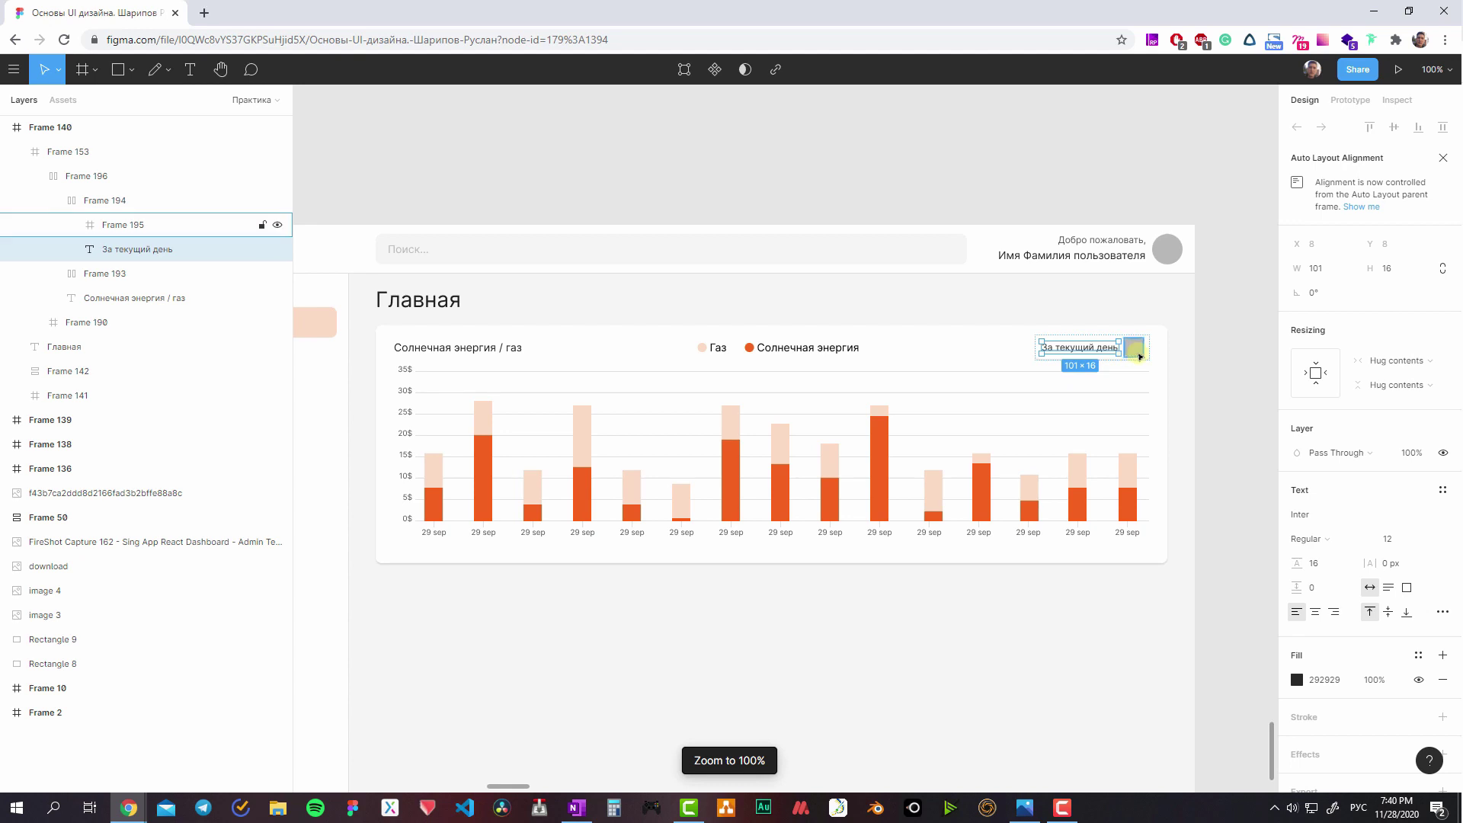
pyautogui.click(1133, 349)
pyautogui.click(1210, 431)
pyautogui.hscroll(-1, 1174, 373)
# - Give the dropdown's drop shadow a vertical offset of 2
pyautogui.click(1147, 336)
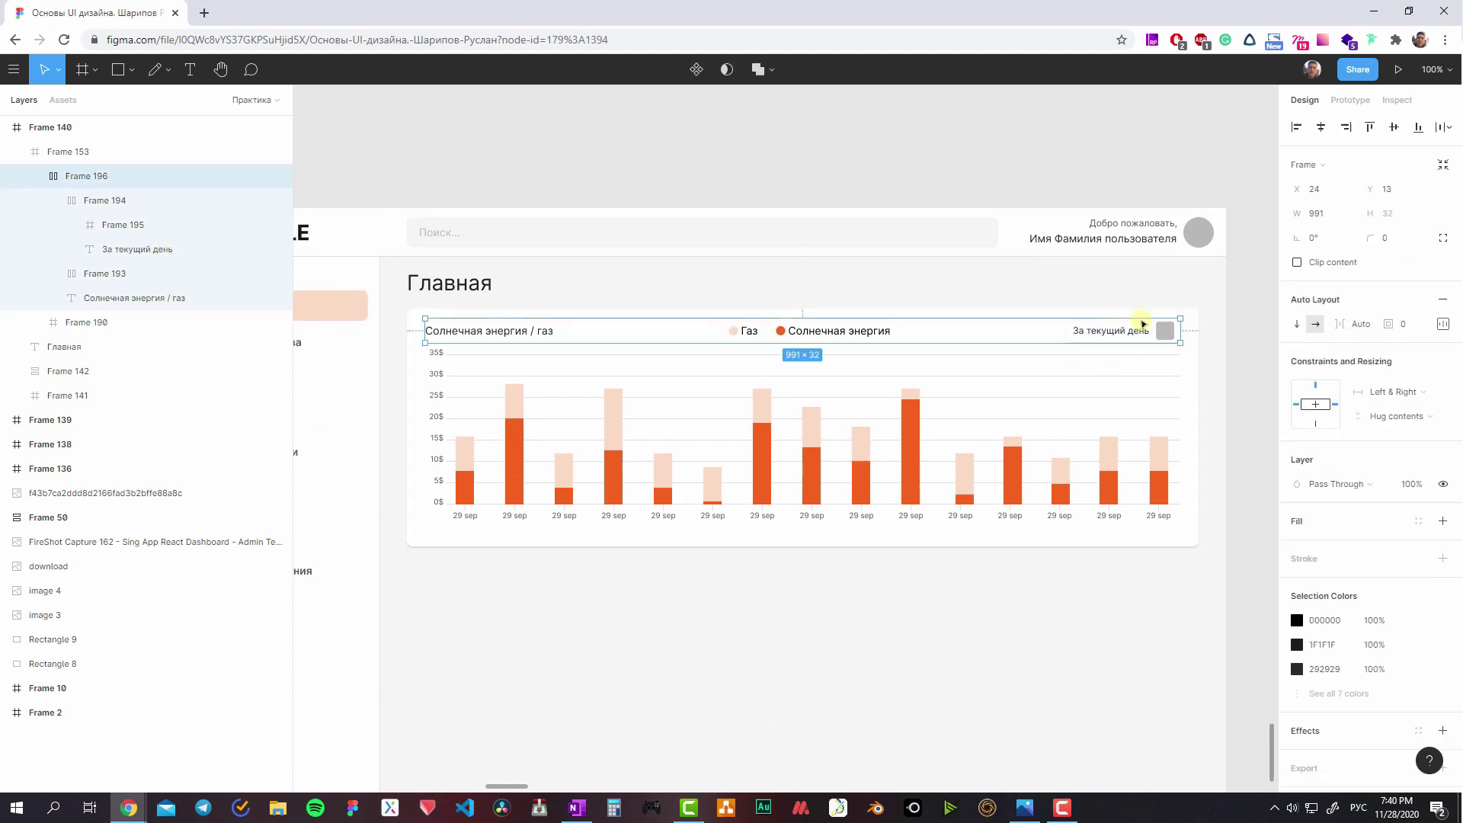
pyautogui.hscroll(3, 1173, 368)
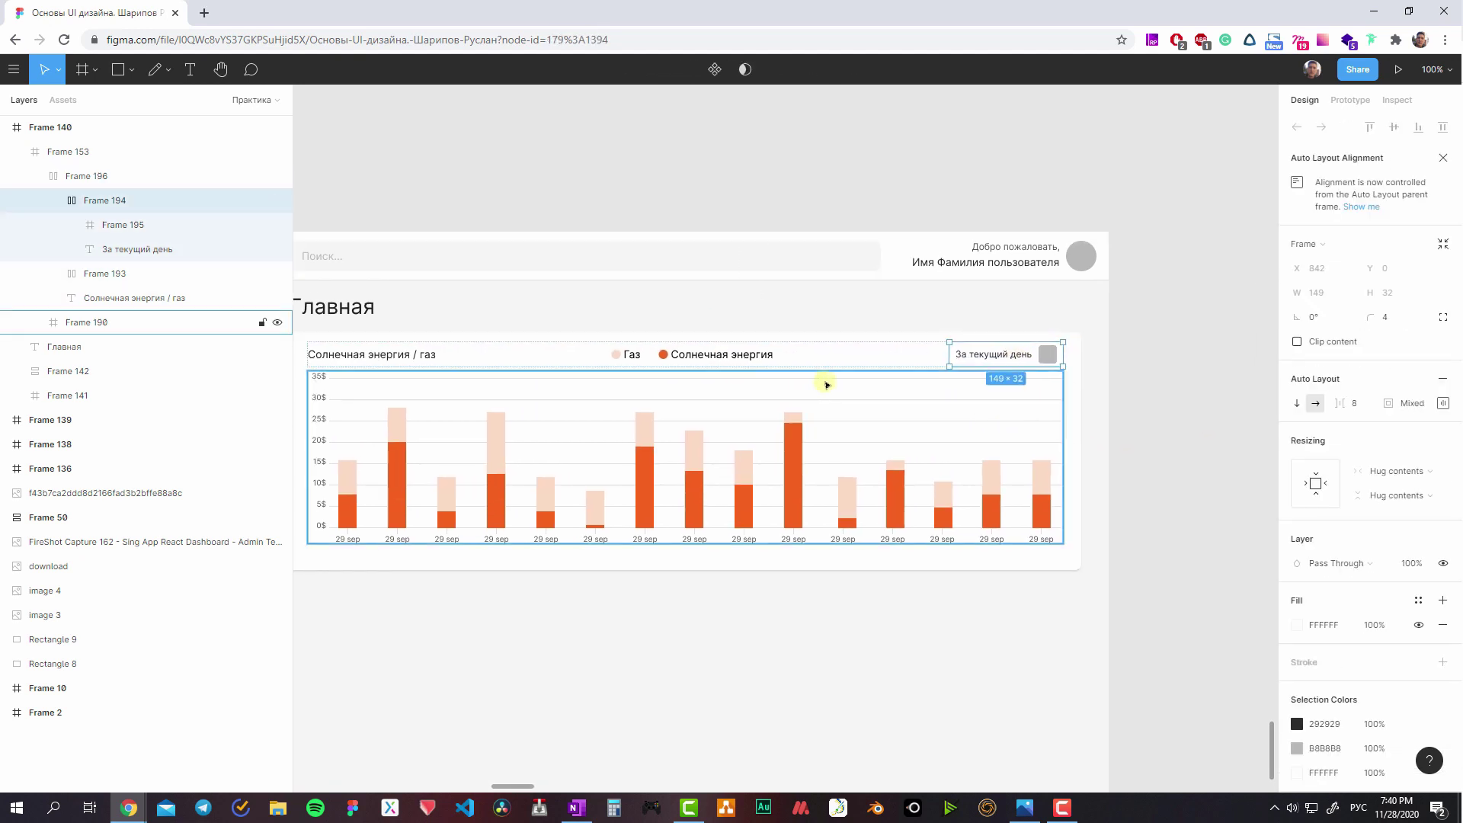
pyautogui.scroll(-2, 1332, 623)
pyautogui.click(1296, 697)
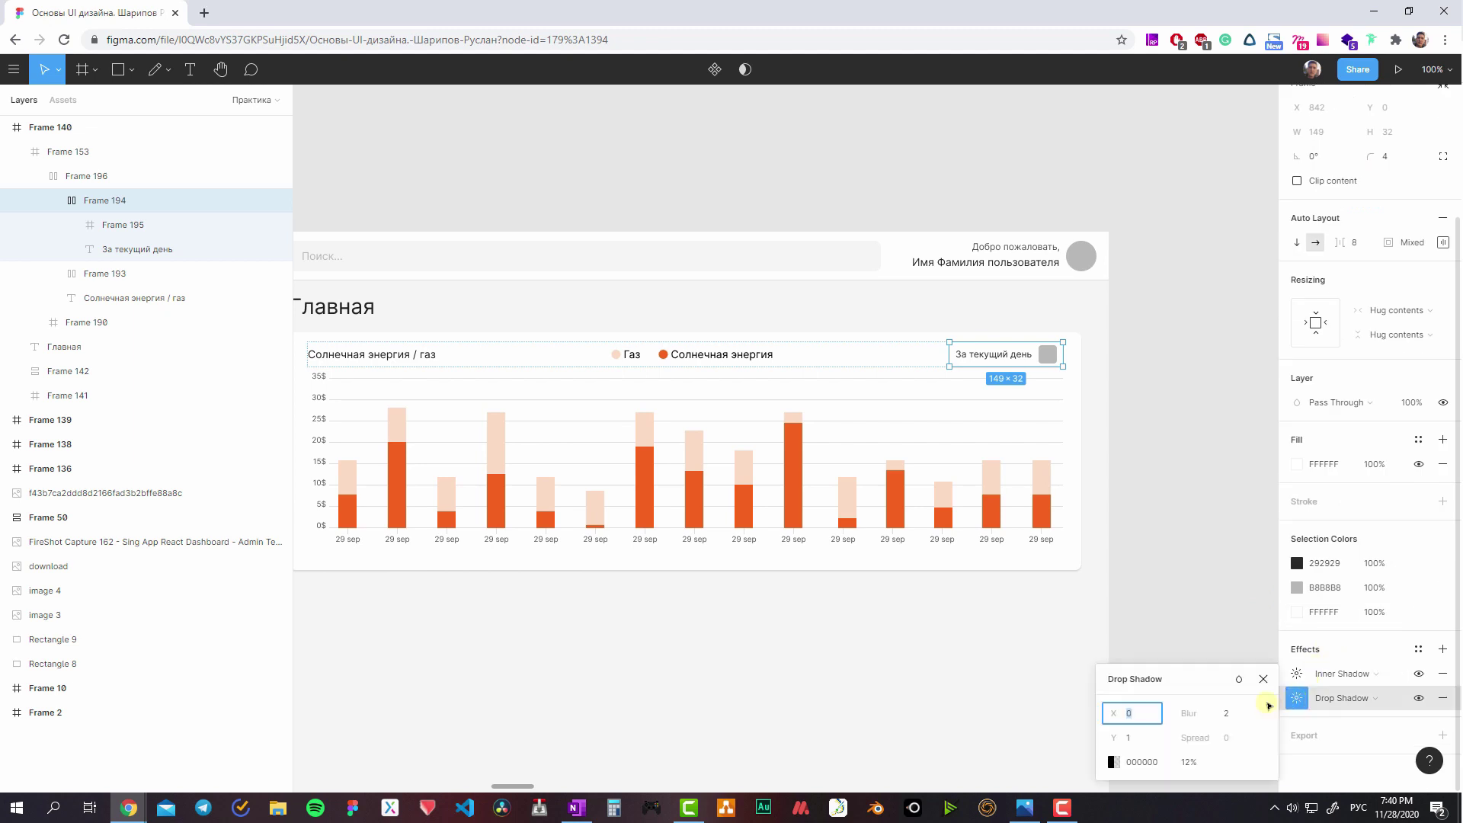
pyautogui.click(1201, 765)
pyautogui.write('16')
pyautogui.press('Return')
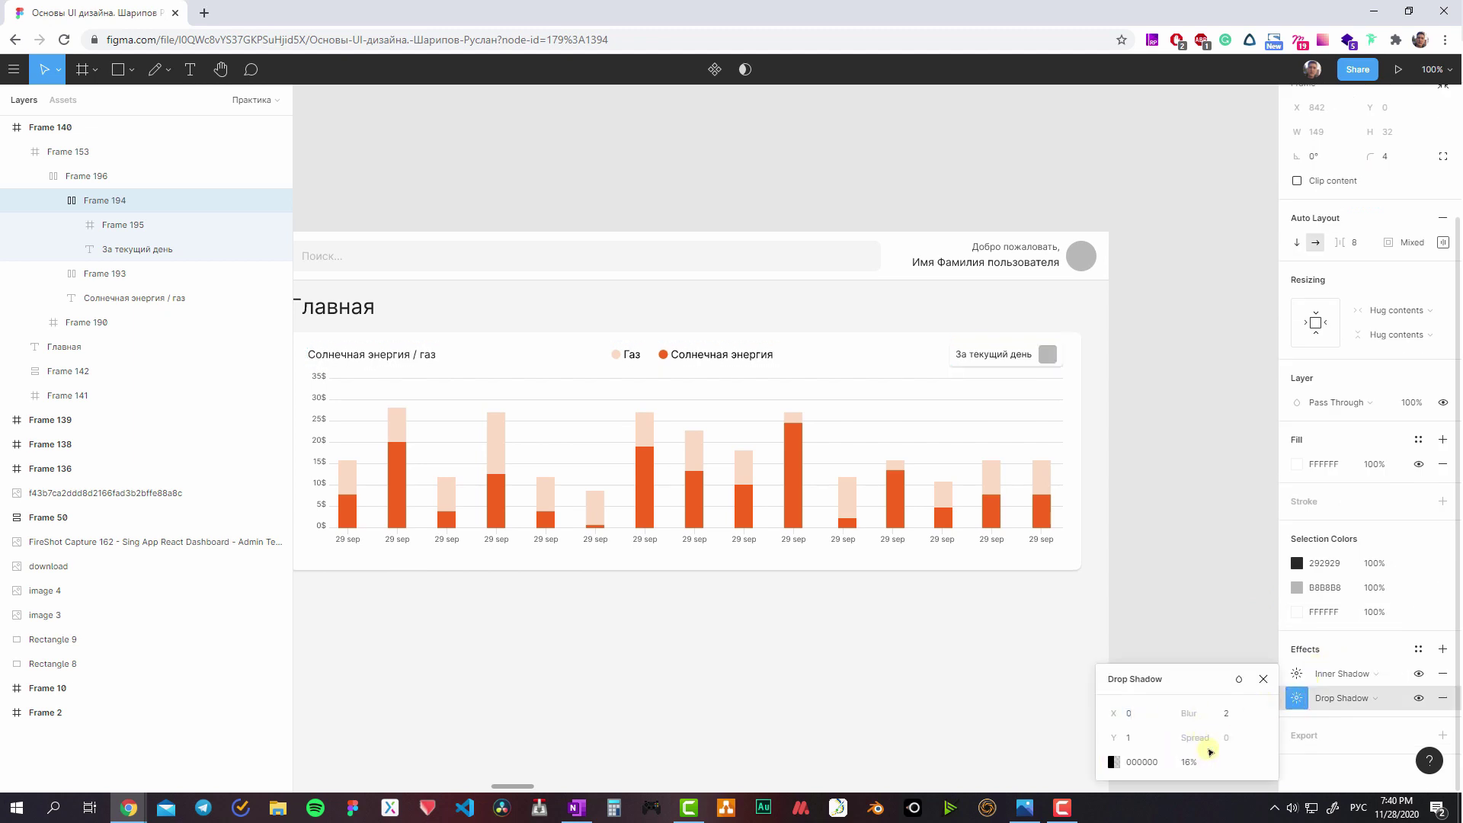
pyautogui.click(1142, 737)
pyautogui.write('2')
pyautogui.press('Return')
# - Set the drop shadow's opacity to 12% and its blur to 1
pyautogui.click(1207, 764)
pyautogui.write('12')
pyautogui.press('Return')
pyautogui.click(1235, 720)
pyautogui.write('1')
pyautogui.press('Return')
# - Review the inner shadow, then step the selection back out to the chart card
pyautogui.click(1296, 674)
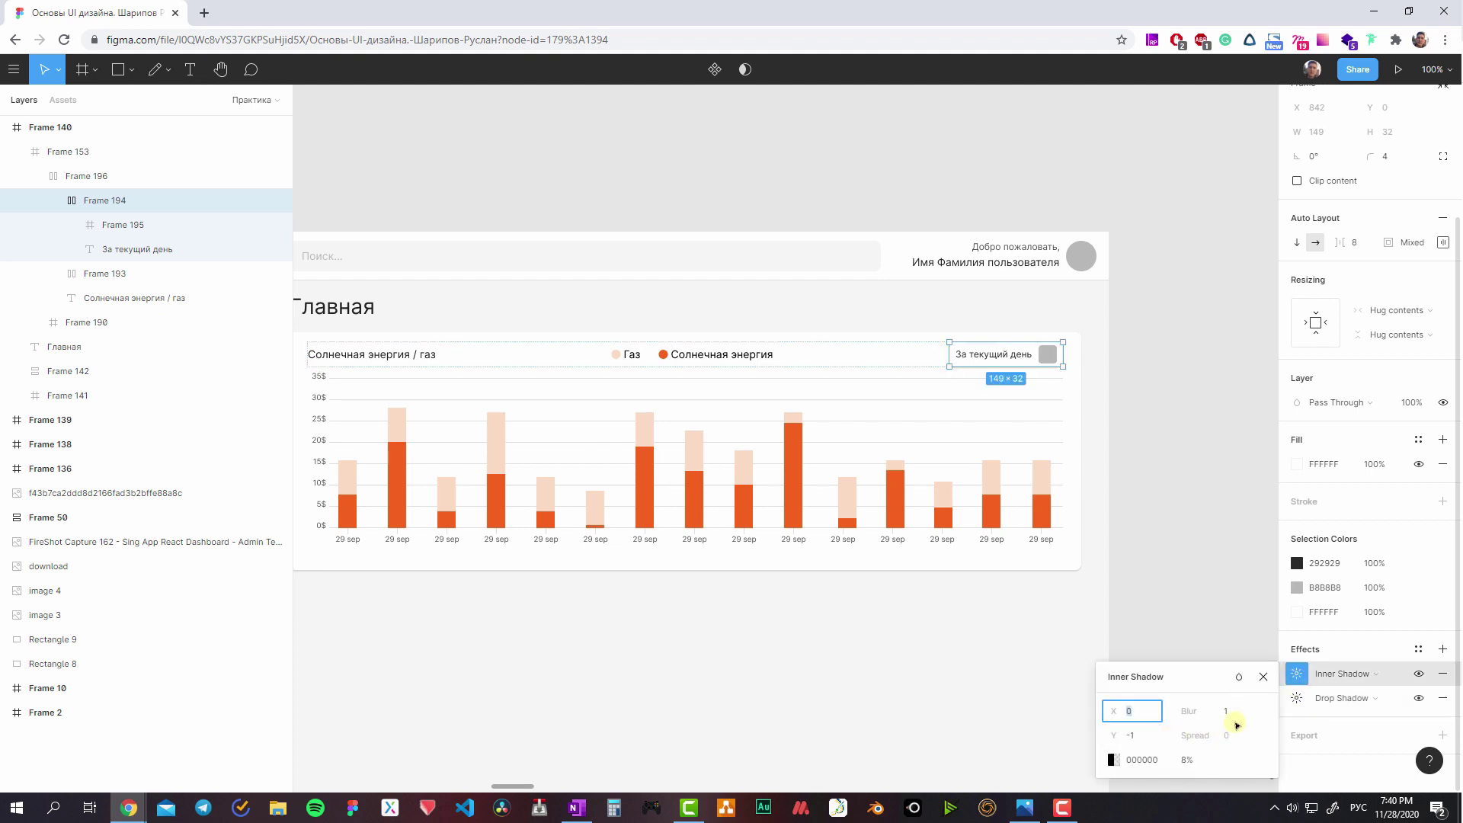
pyautogui.click(1192, 646)
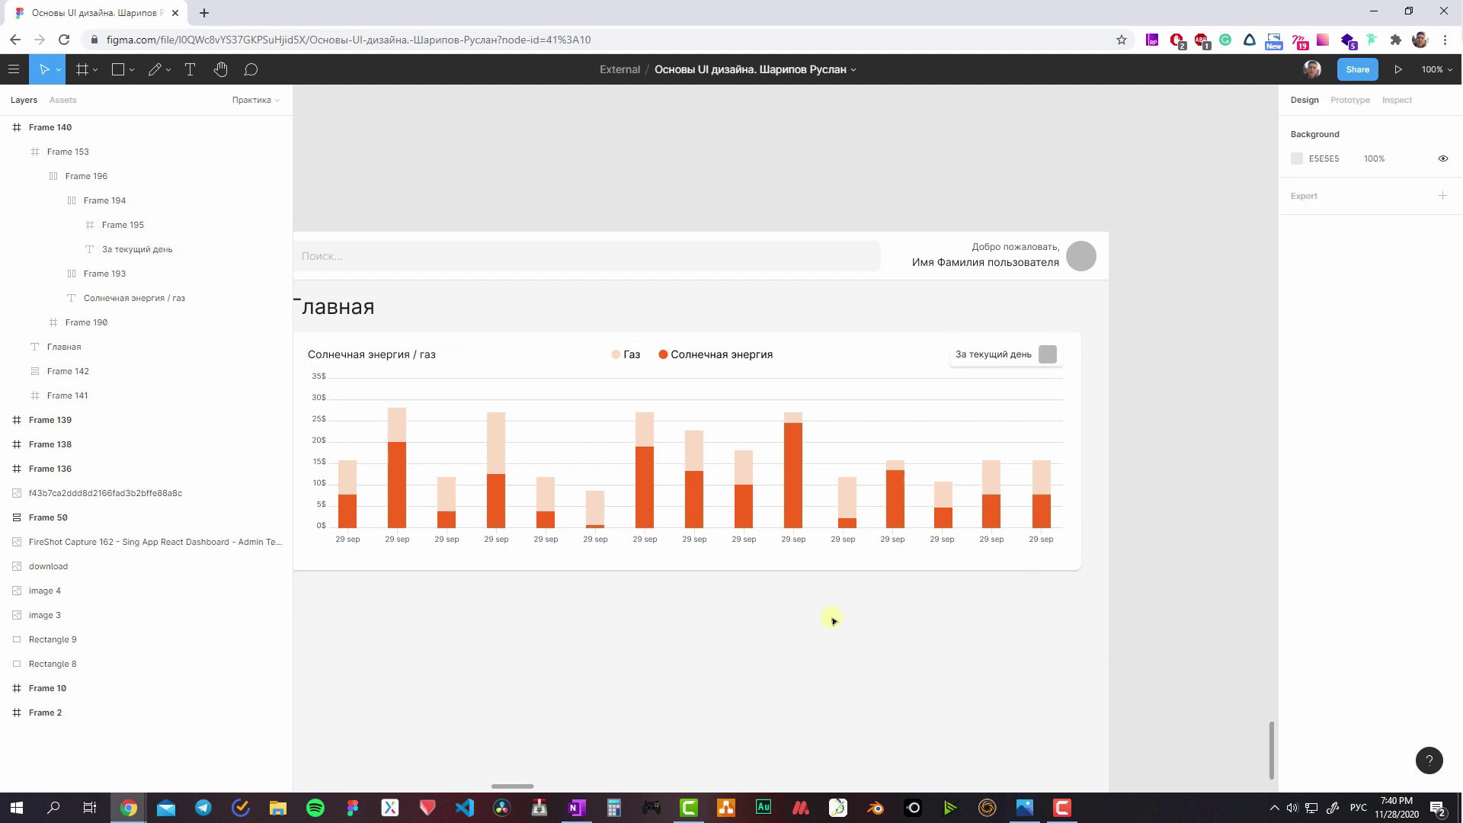
pyautogui.hscroll(-5, 1158, 601)
pyautogui.doubleClick(1132, 358)
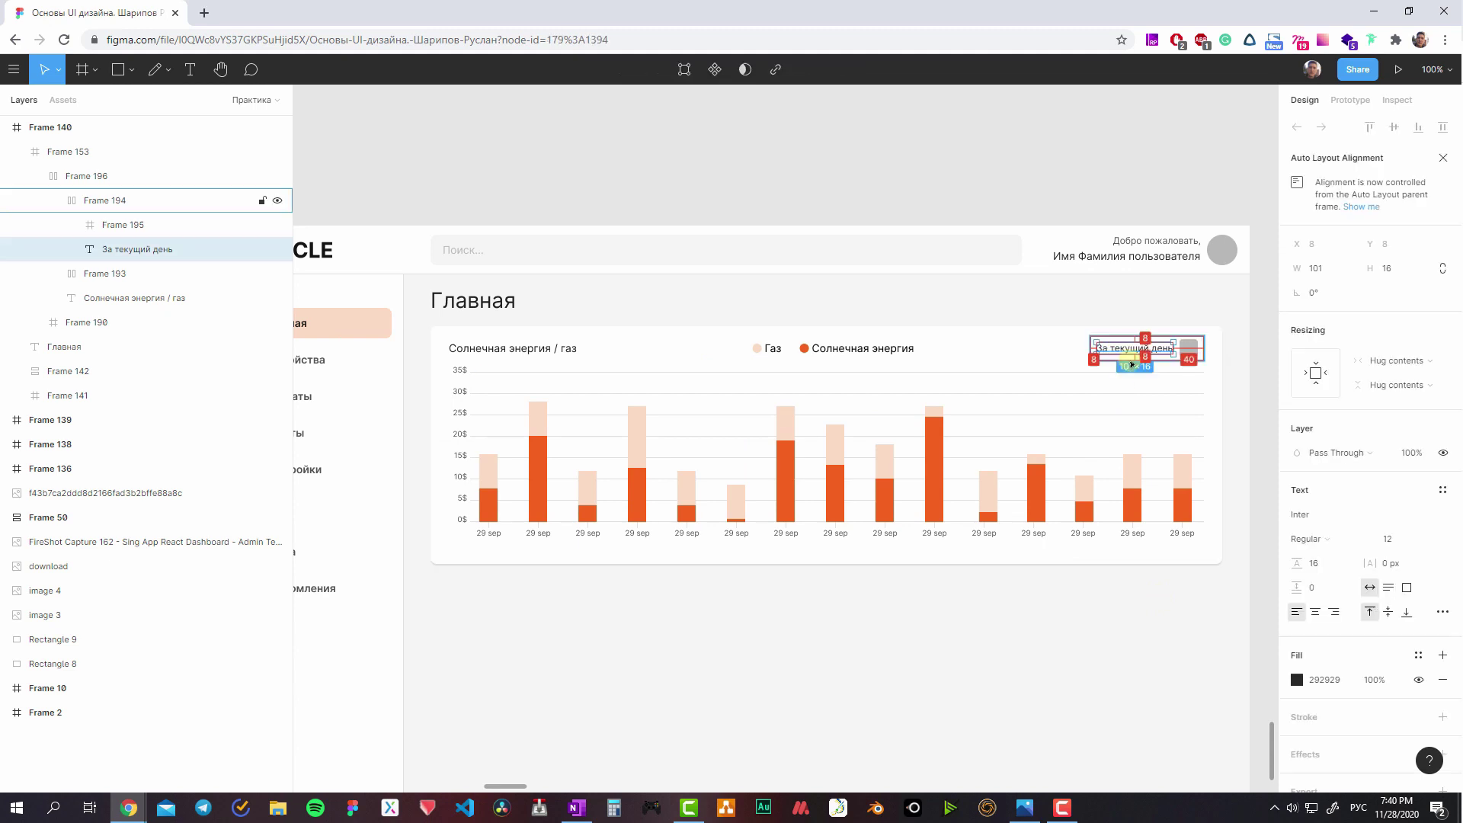
pyautogui.press('Escape')
pyautogui.press('Escape')
pyautogui.press('Escape')
pyautogui.press('Escape')
pyautogui.scroll(-1, 922, 478)
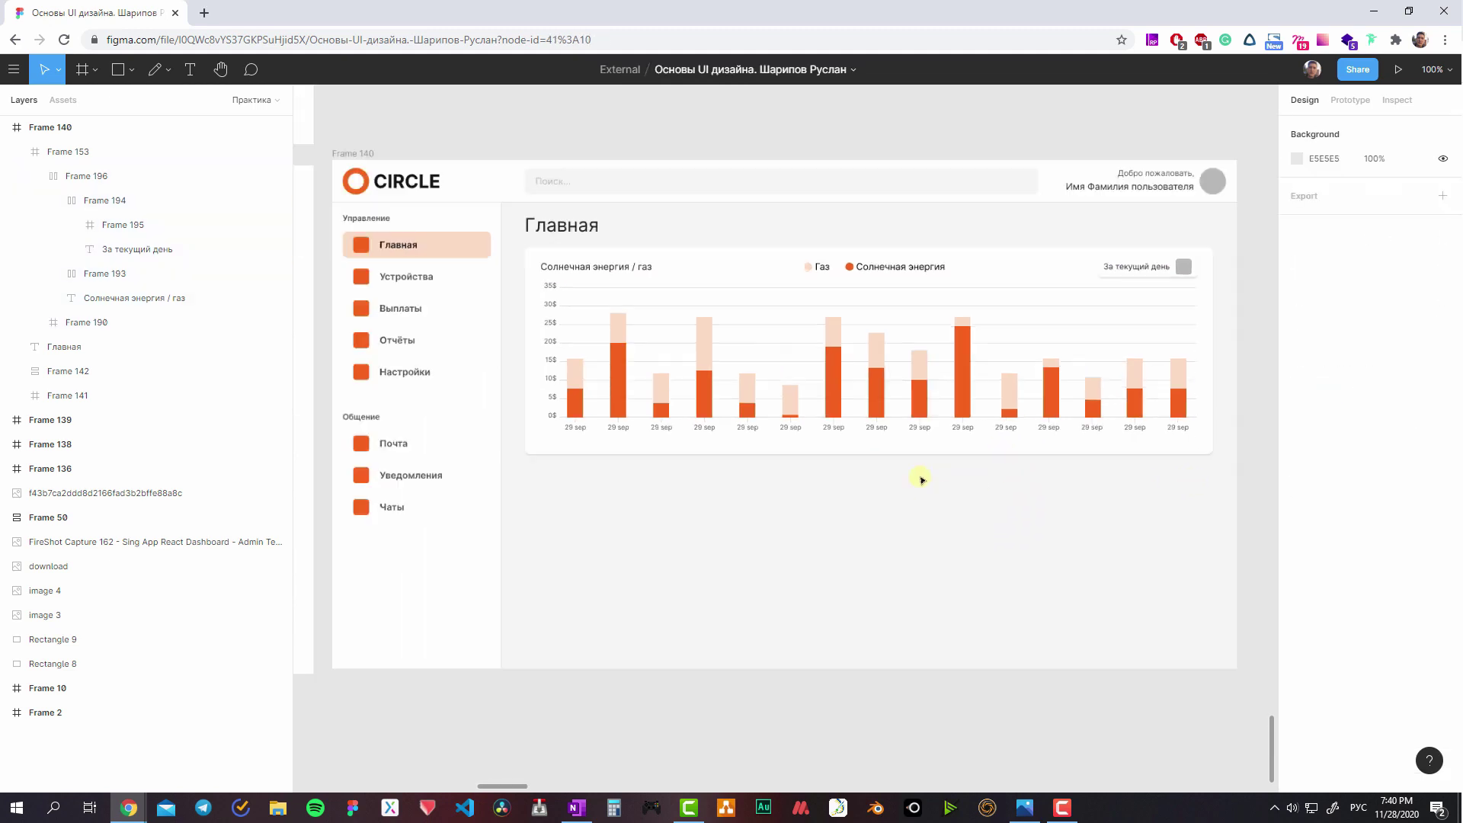
pyautogui.scroll(-2, 922, 479)
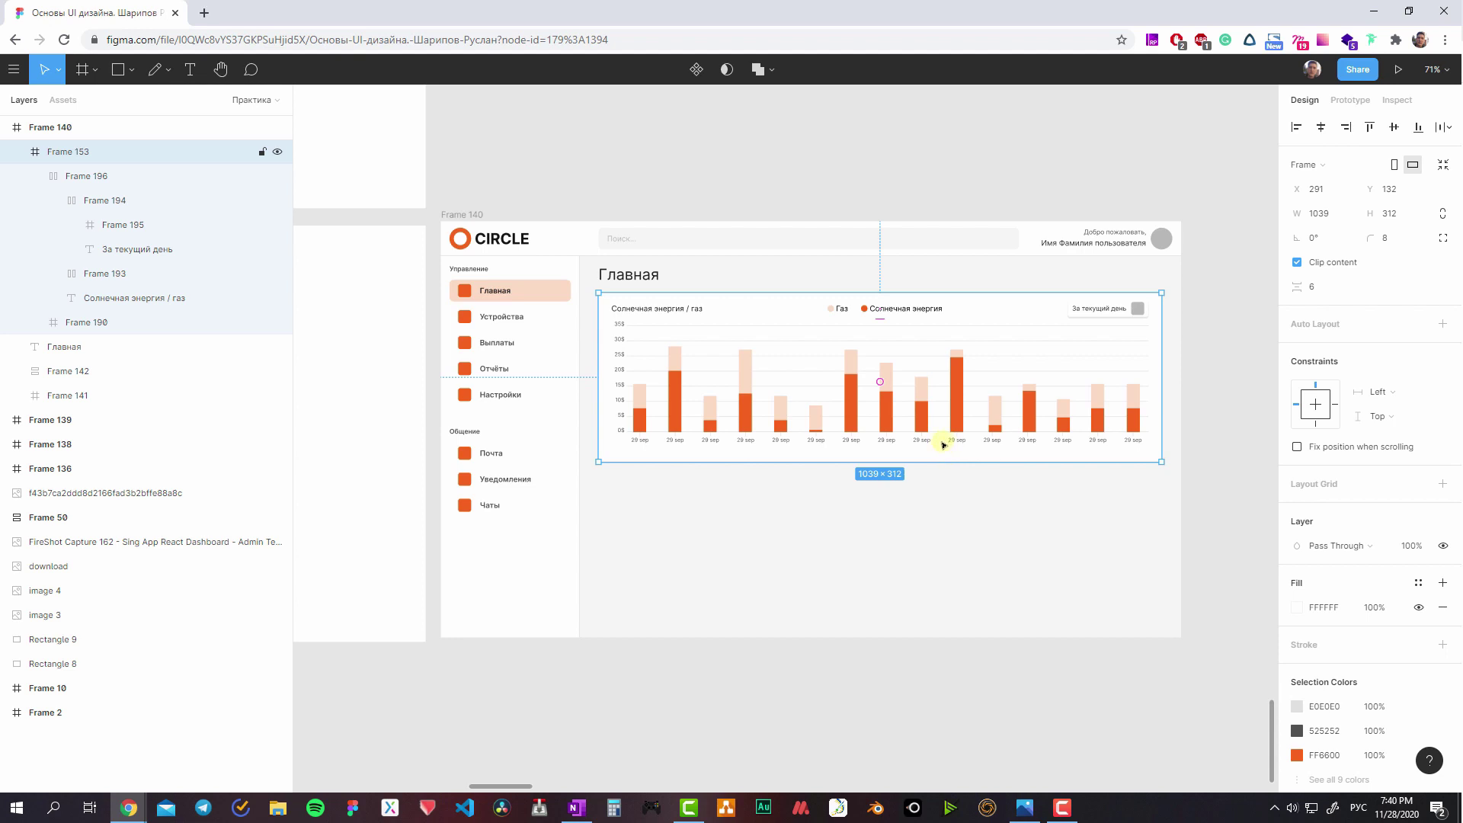
# - Select the chart card and briefly preview its layout grid columns
pyautogui.click(903, 507)
pyautogui.hscroll(-10, 903, 508)
pyautogui.hscroll(8, 992, 428)
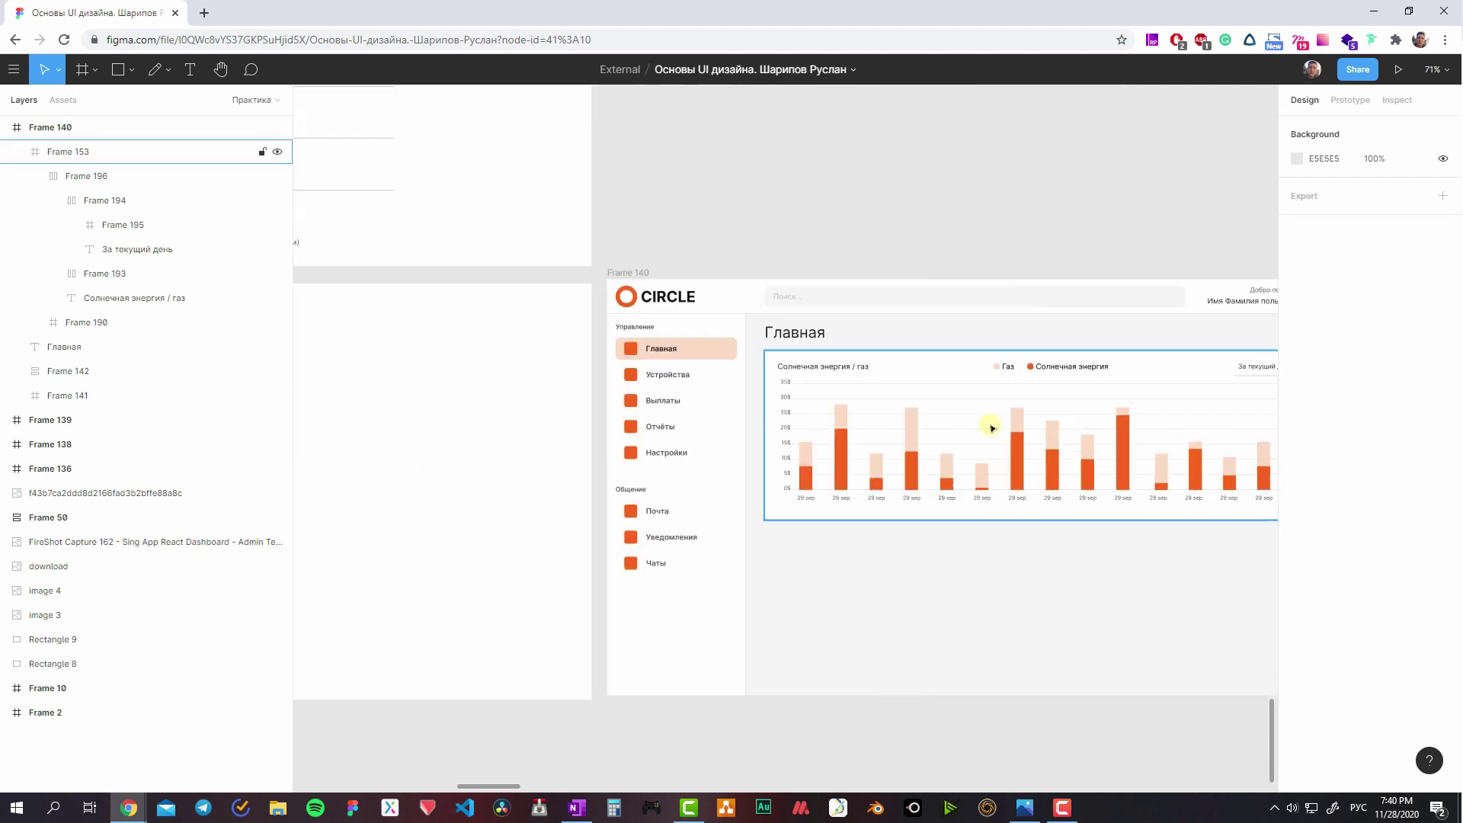
pyautogui.hscroll(4, 992, 428)
pyautogui.click(844, 406)
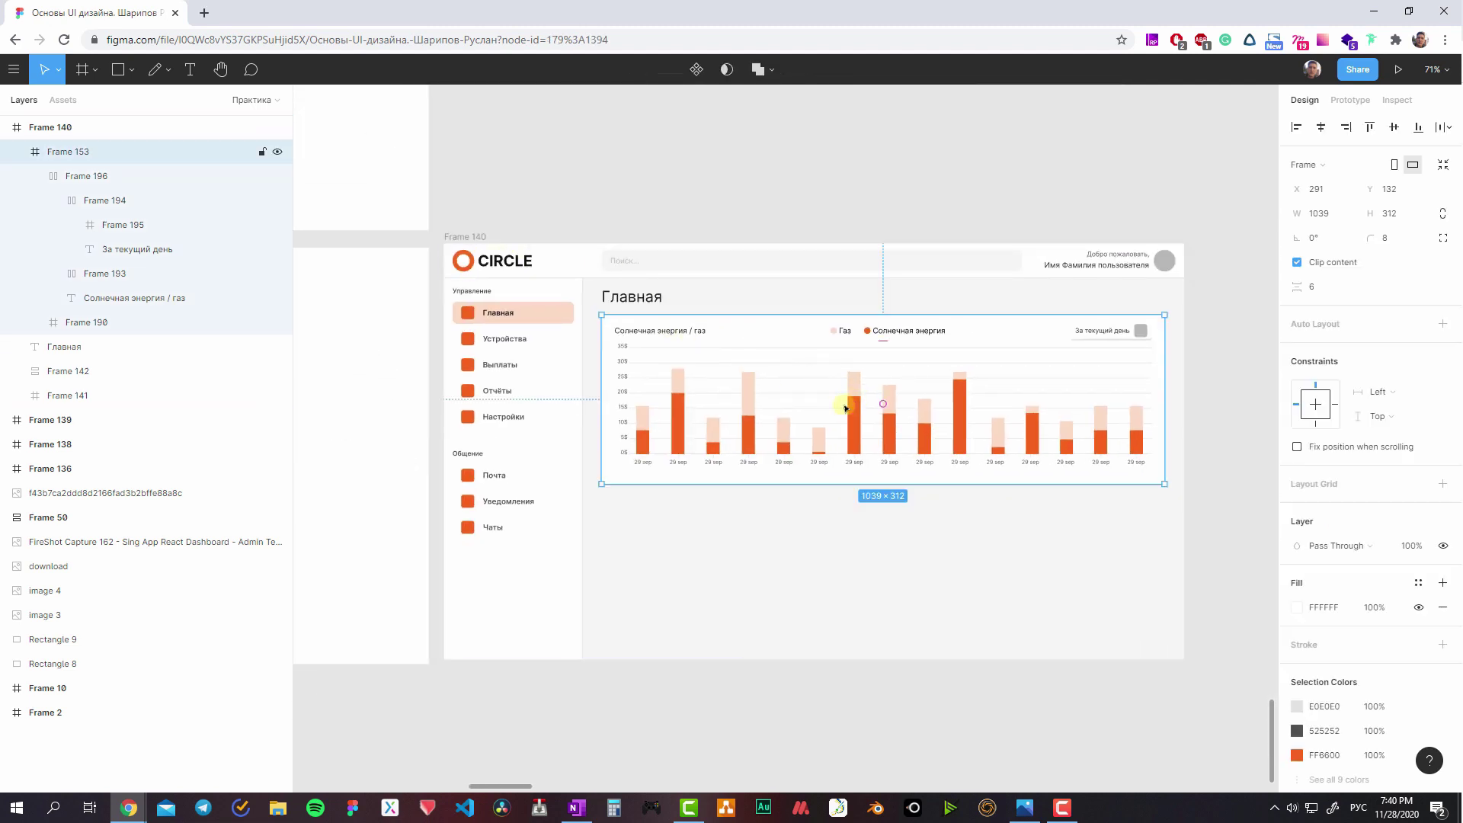
pyautogui.hotkey('ctrl', 'shift', '4')
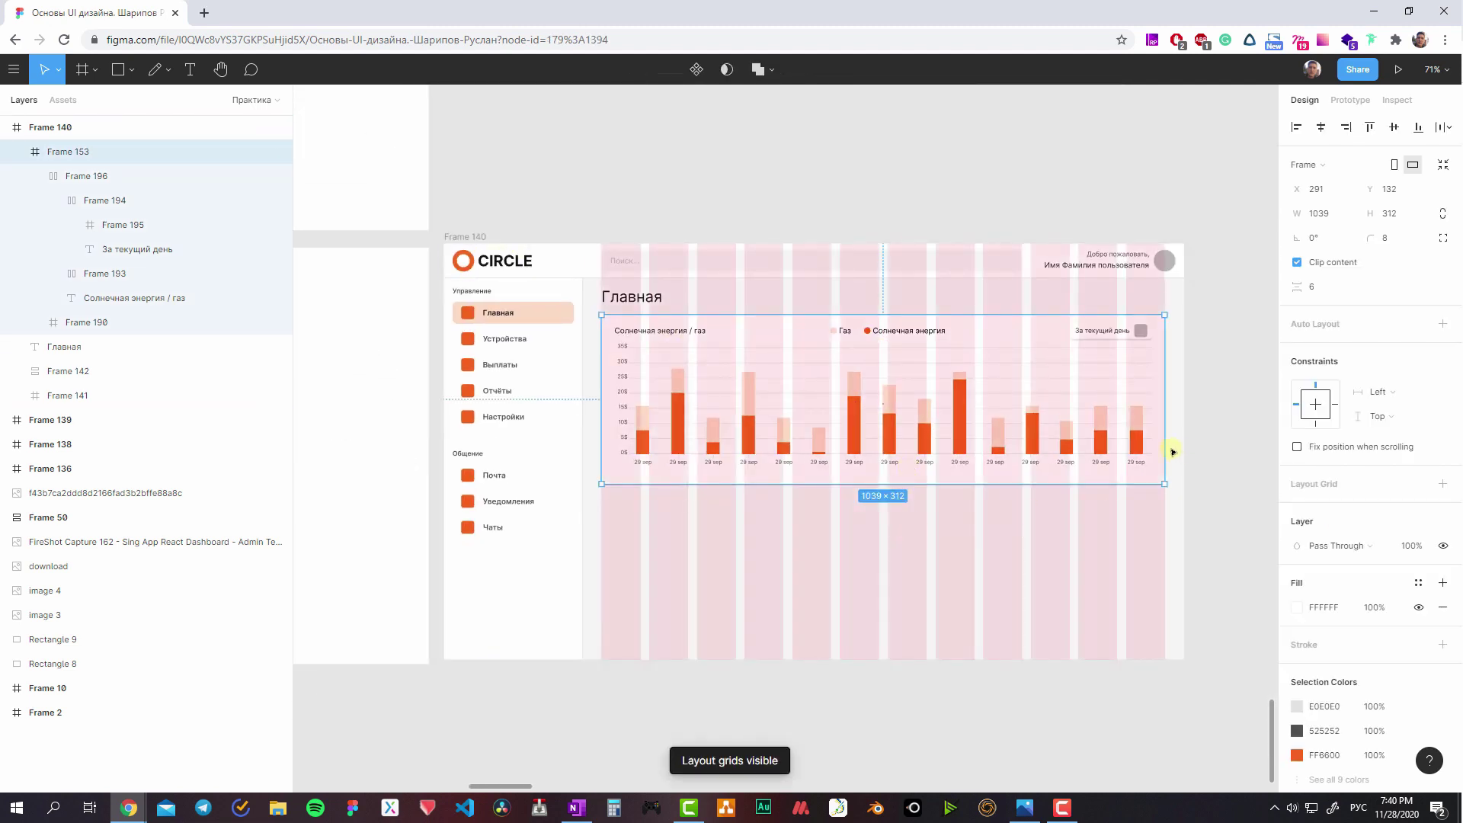
pyautogui.hotkey('ctrl', 'shift', '4')
# - Nudge the bar chart and header row down inside the card, checking edge distances
pyautogui.keyDown('ctrl'); pyautogui.click(712, 418); pyautogui.keyUp('ctrl')
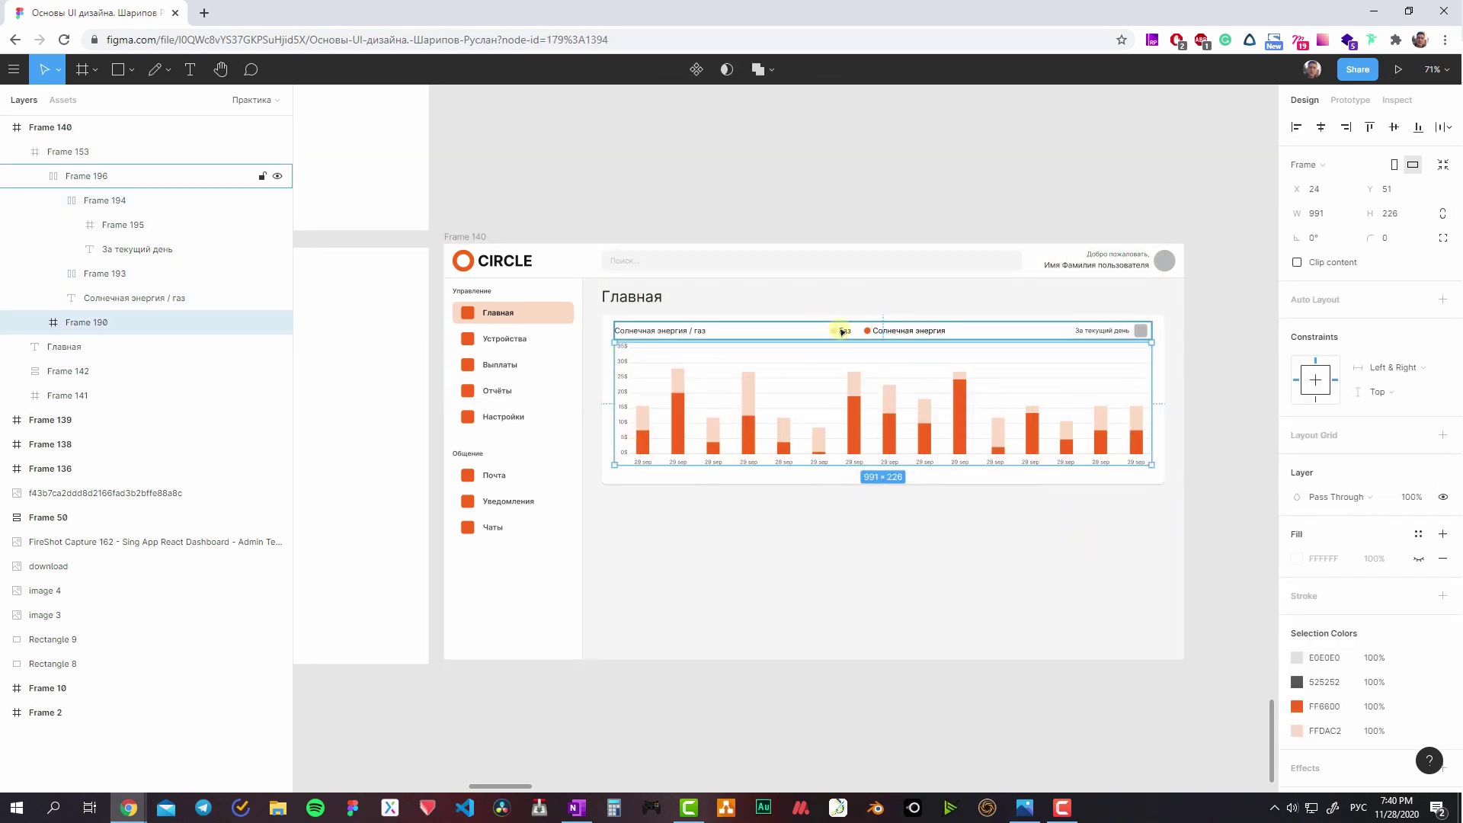
pyautogui.hotkey('shift', 'Down')
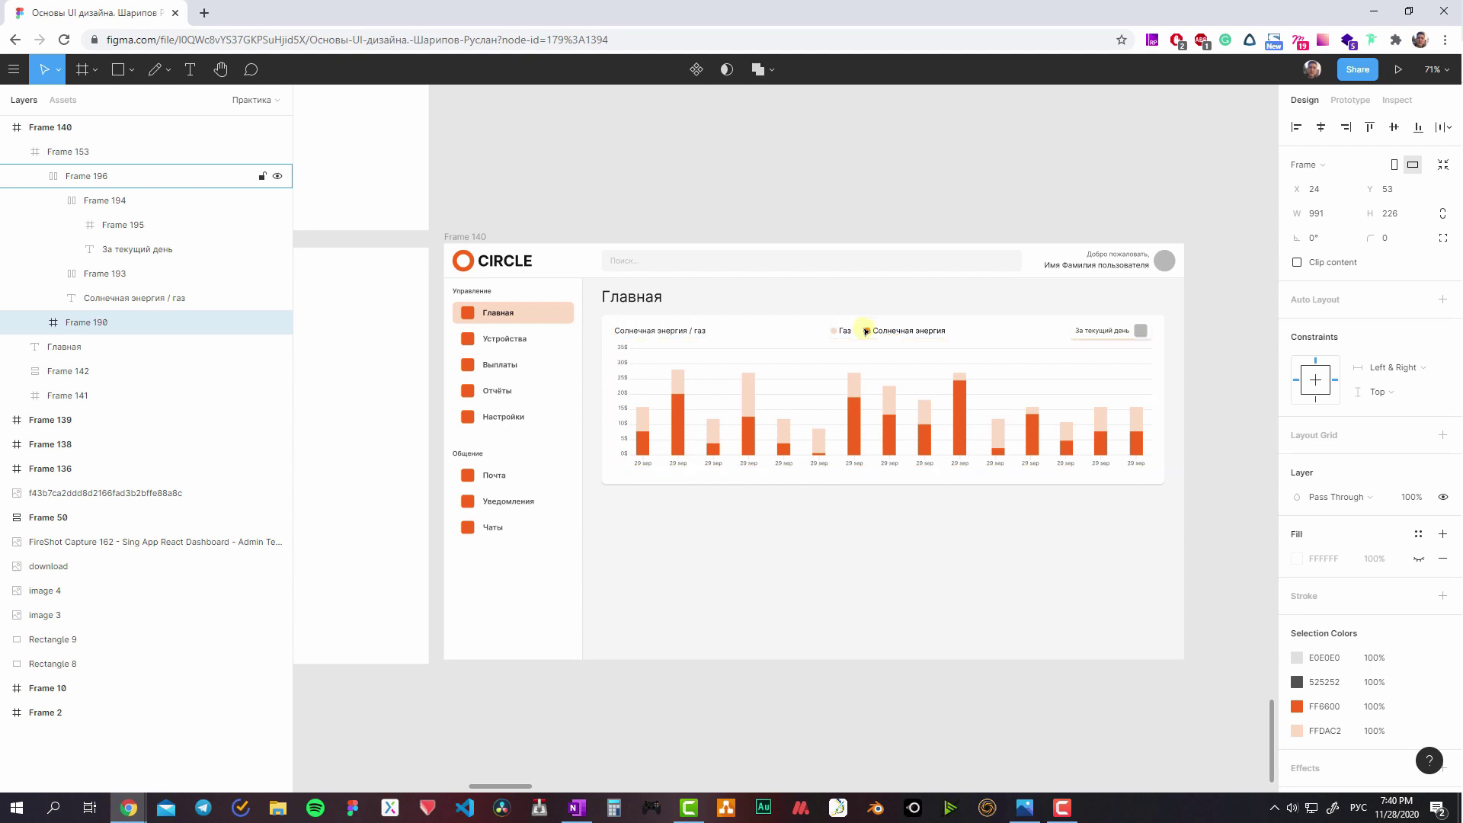
pyautogui.press('super+space')
pyautogui.keyDown('shift'); pyautogui.click(866, 331); pyautogui.keyUp('shift')
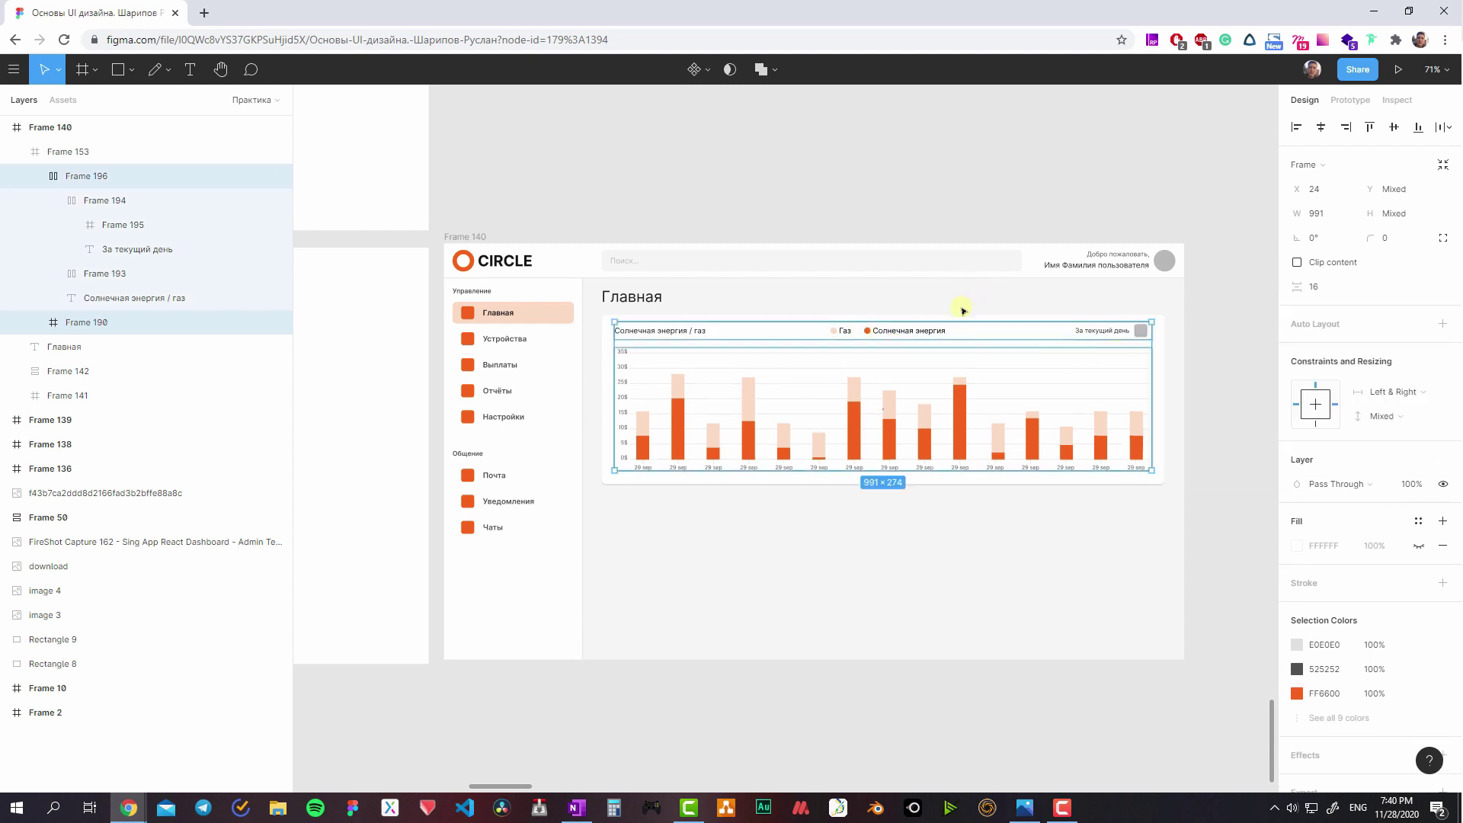
pyautogui.press('alt')
pyautogui.press('Down')
pyautogui.press('Down')
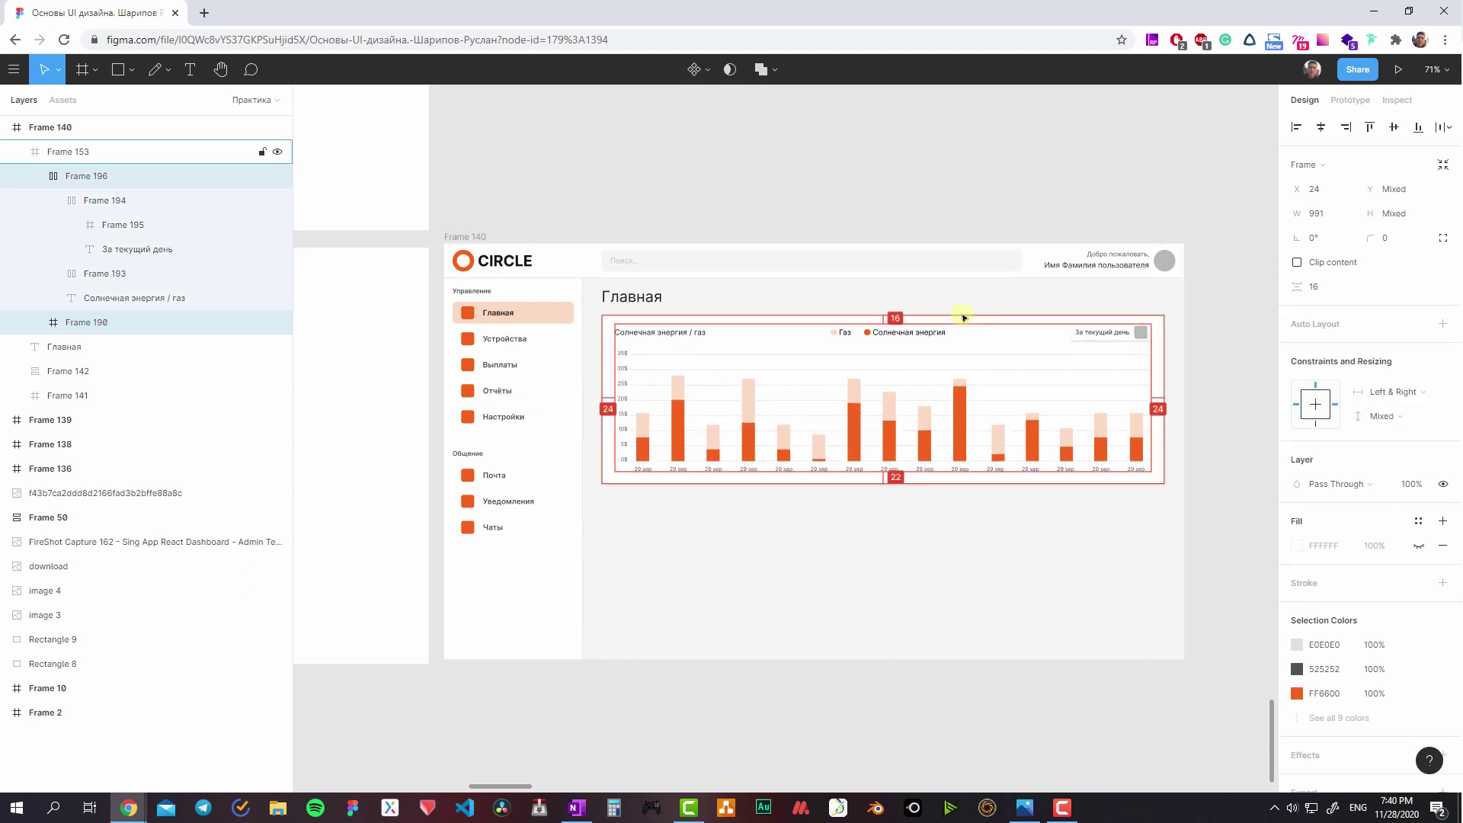
# - Add auto layout to the chart card with 16 px item spacing
pyautogui.click(1117, 380)
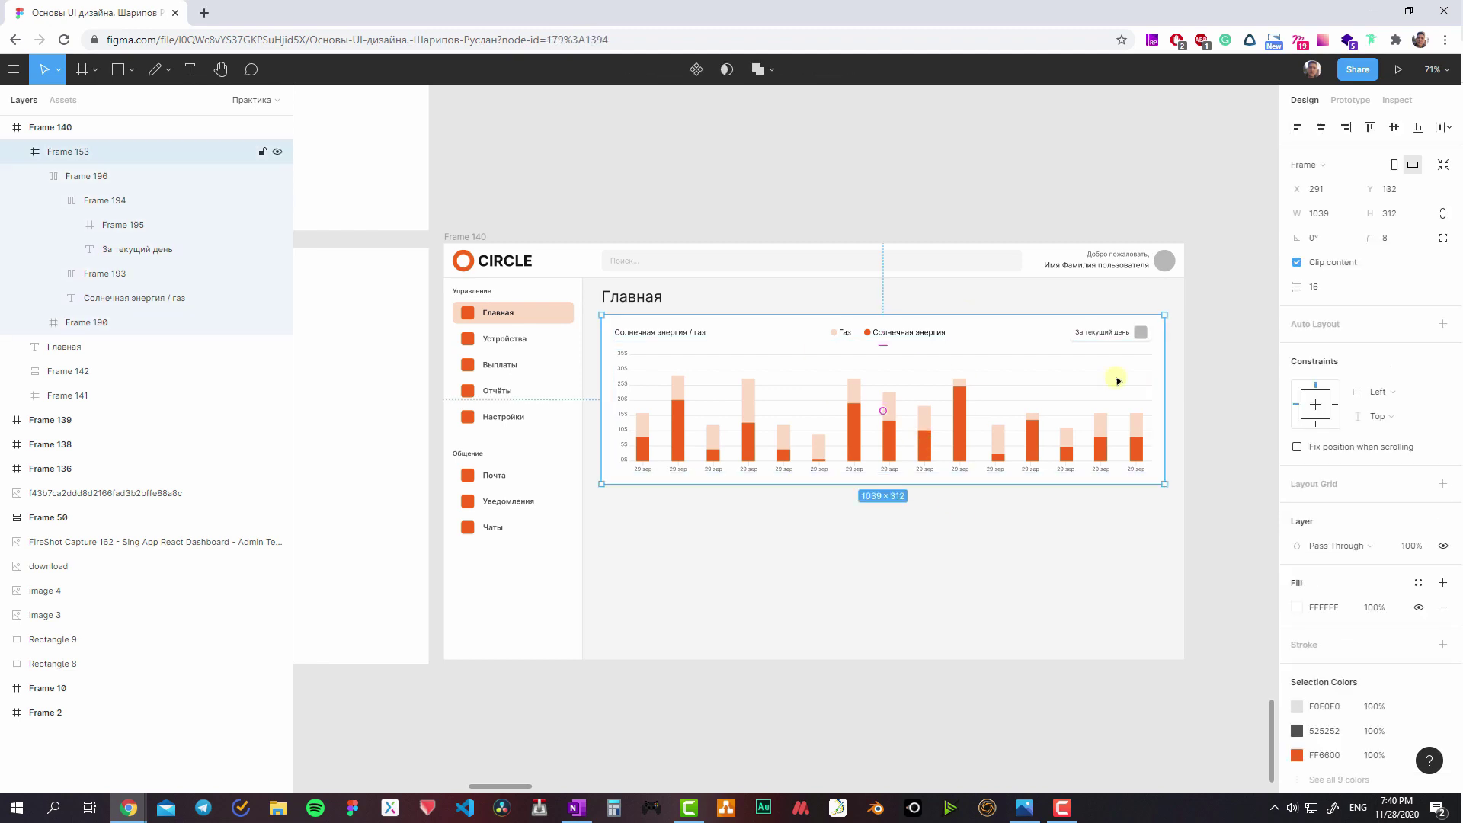
pyautogui.hotkey('shift', 'a')
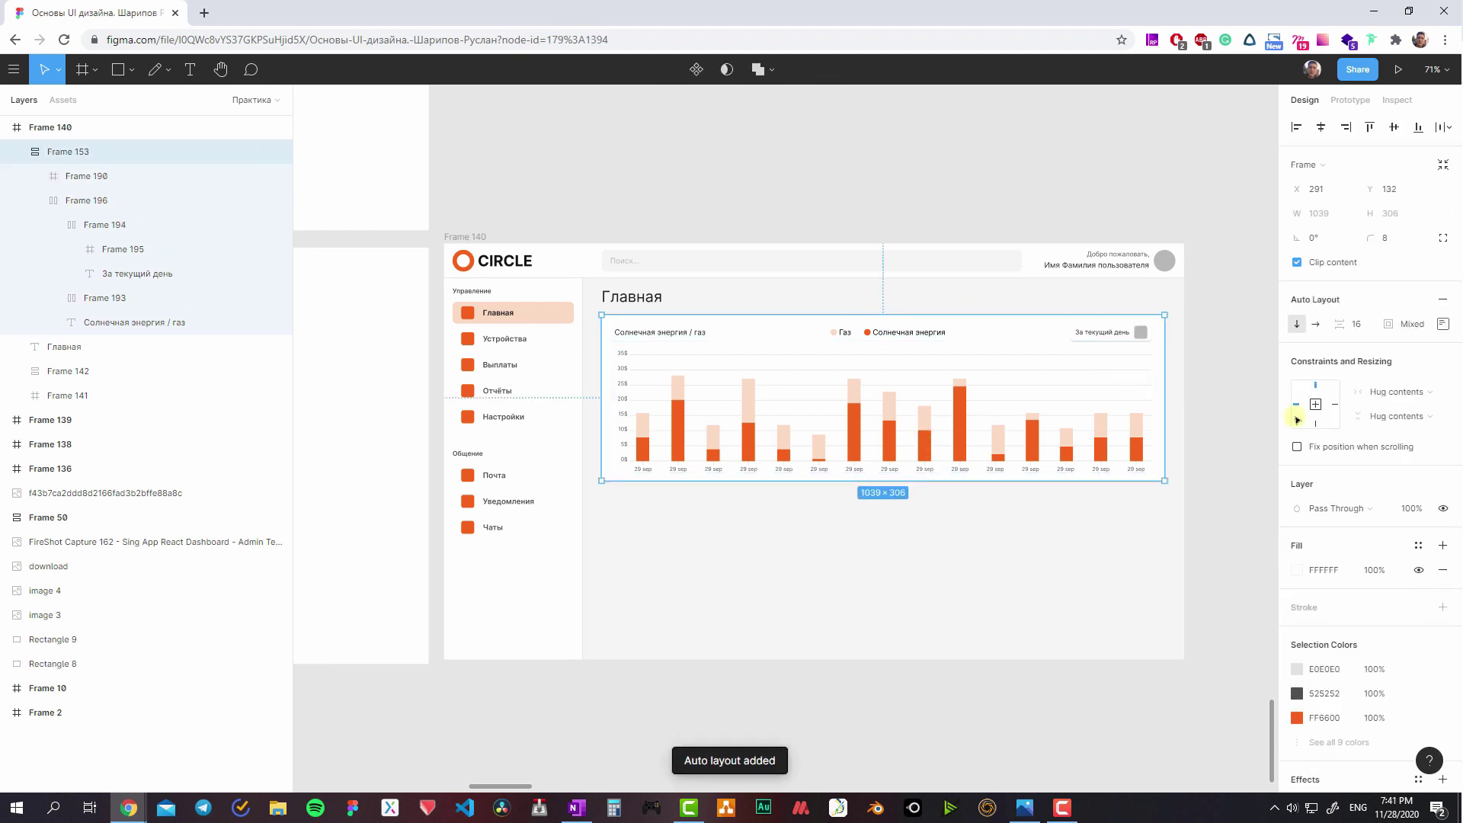
pyautogui.click(1357, 324)
pyautogui.write('4')
pyautogui.press('Return')
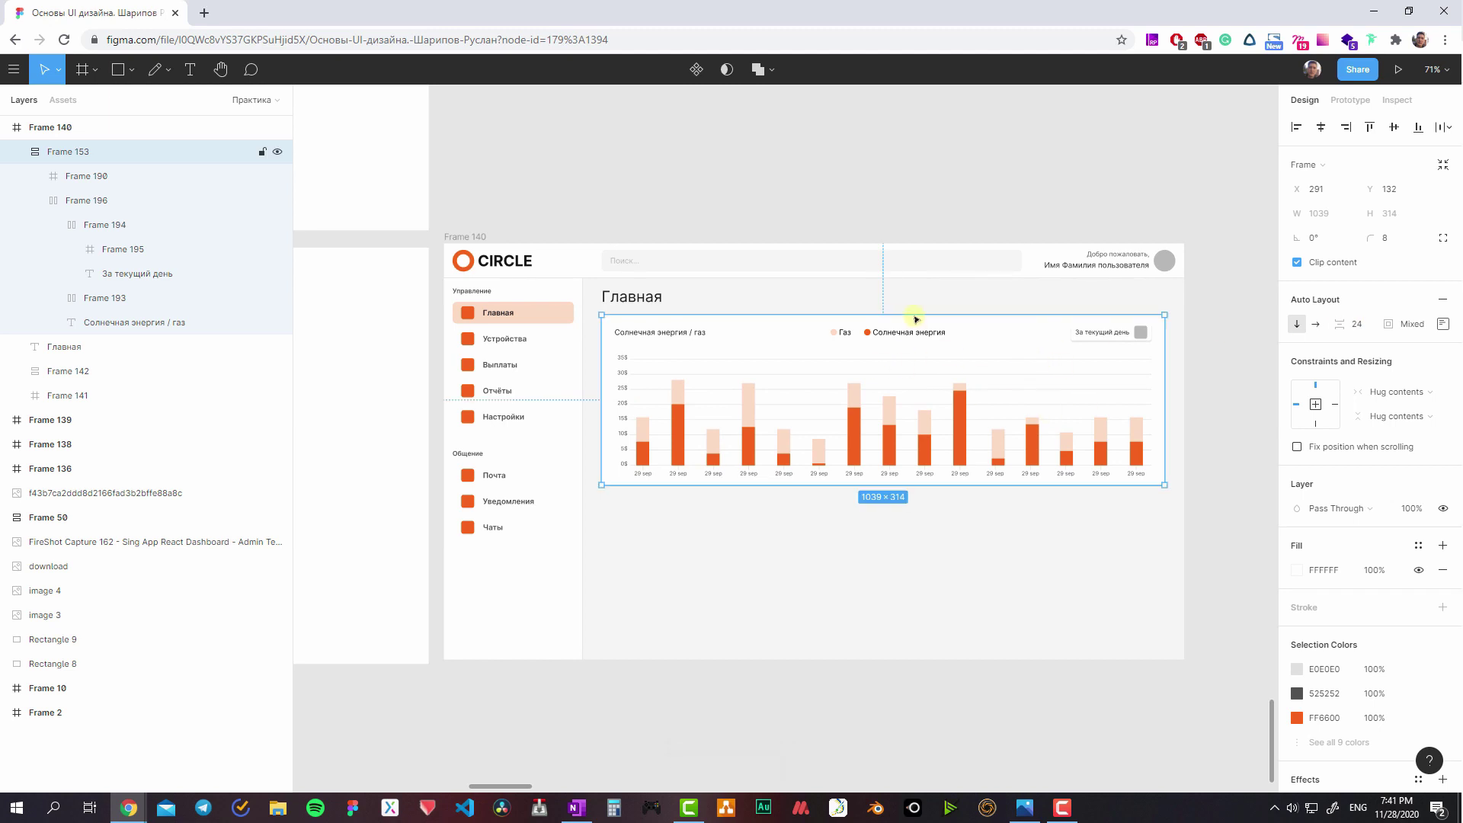
pyautogui.doubleClick(869, 331)
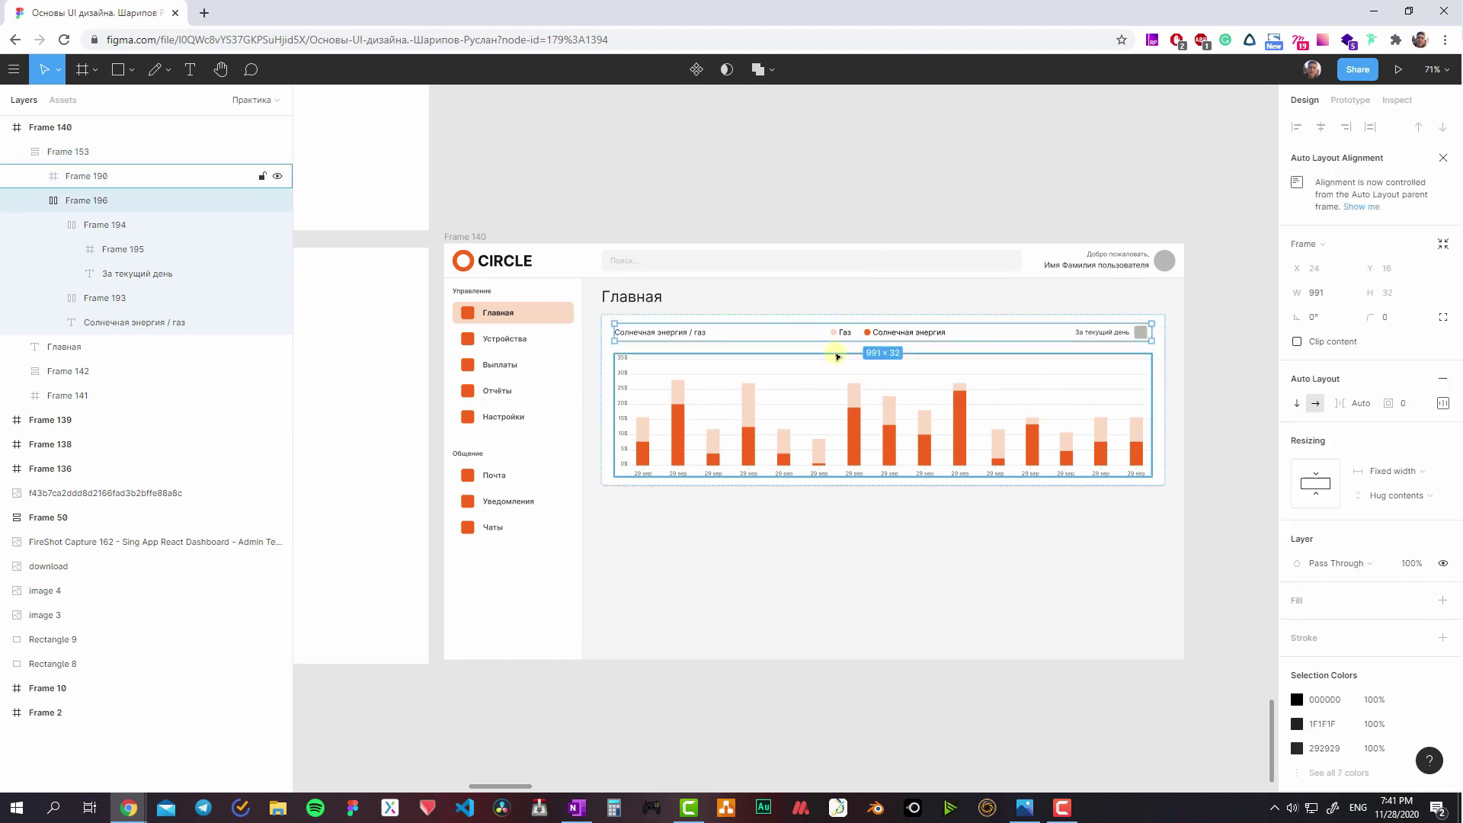
pyautogui.click(876, 419)
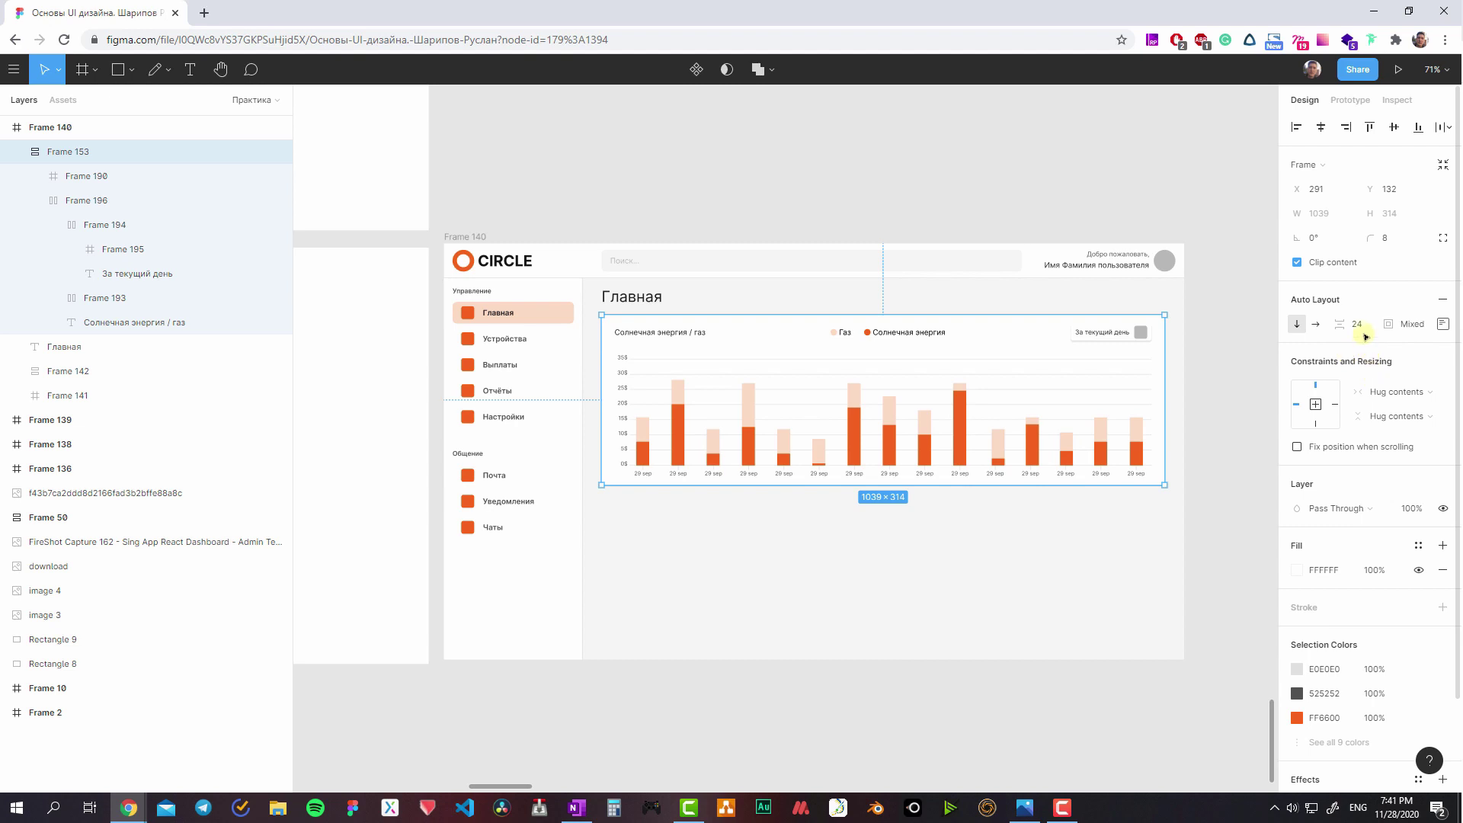
pyautogui.click(1364, 331)
pyautogui.write('16')
pyautogui.press('Return')
# - Adjust the card's padding and keep the stack vertical rather than horizontal
pyautogui.click(1443, 324)
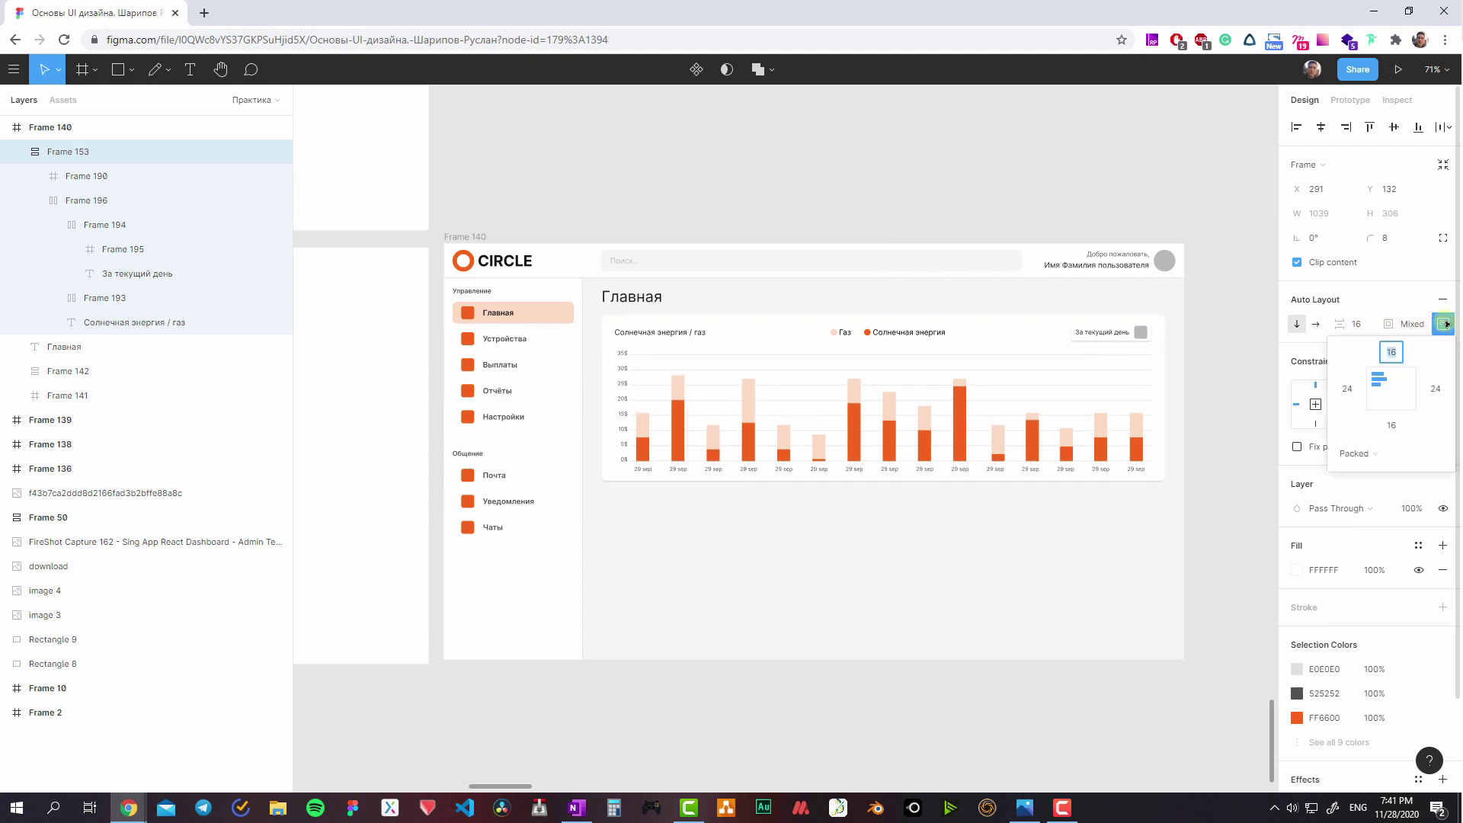
pyautogui.click(1391, 352)
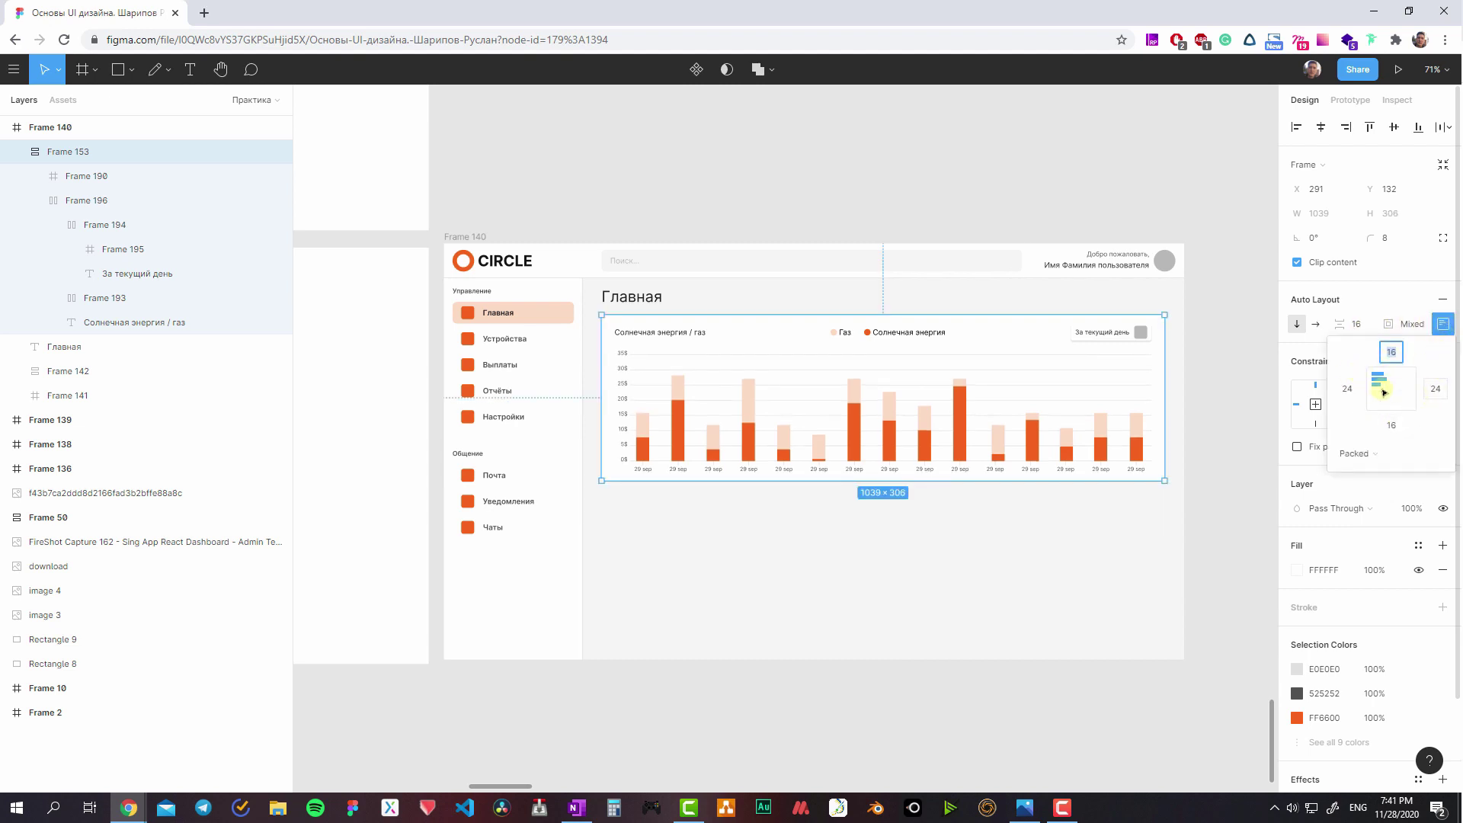
pyautogui.press('Escape')
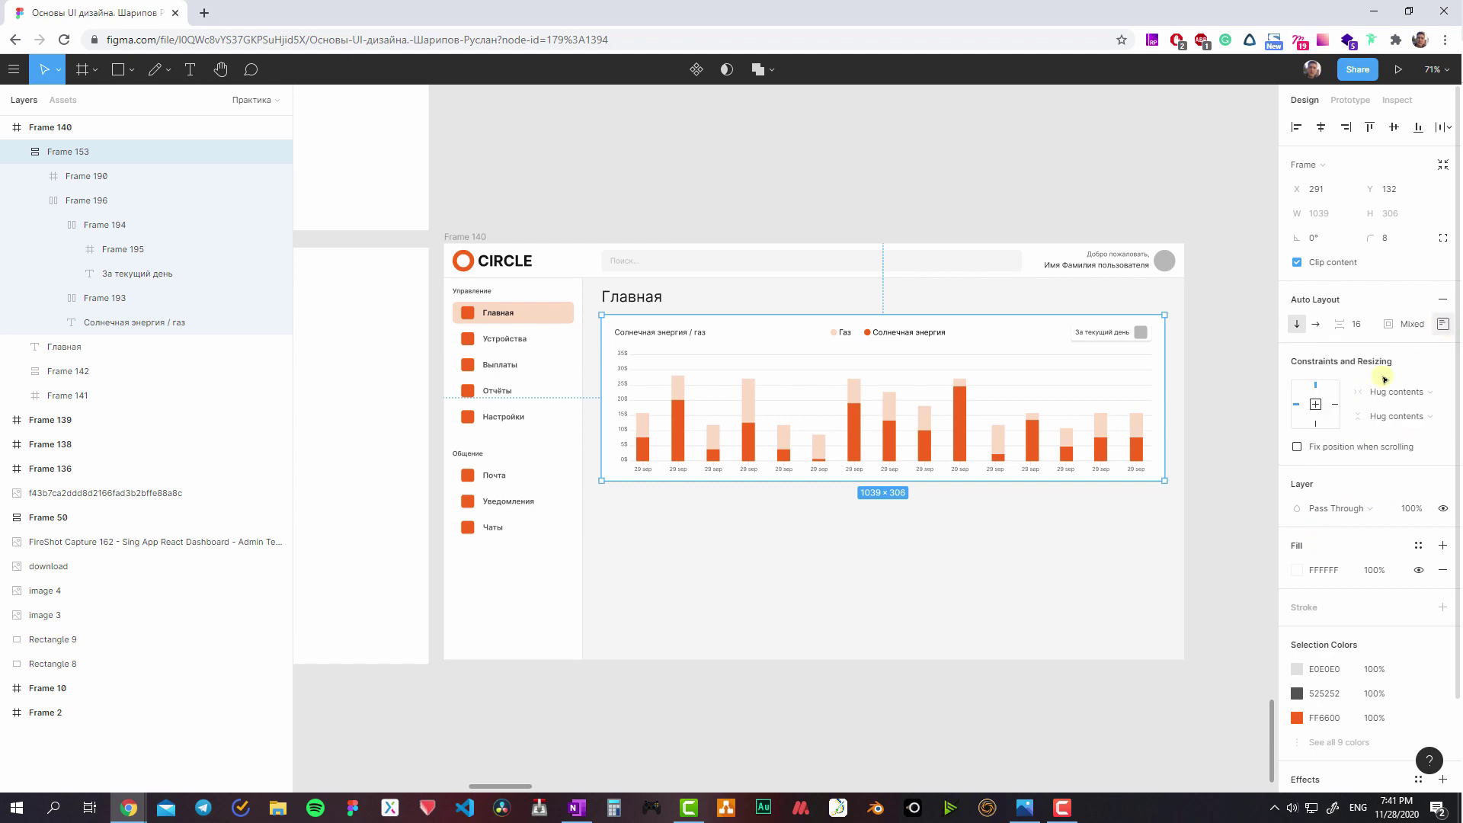
pyautogui.click(1318, 328)
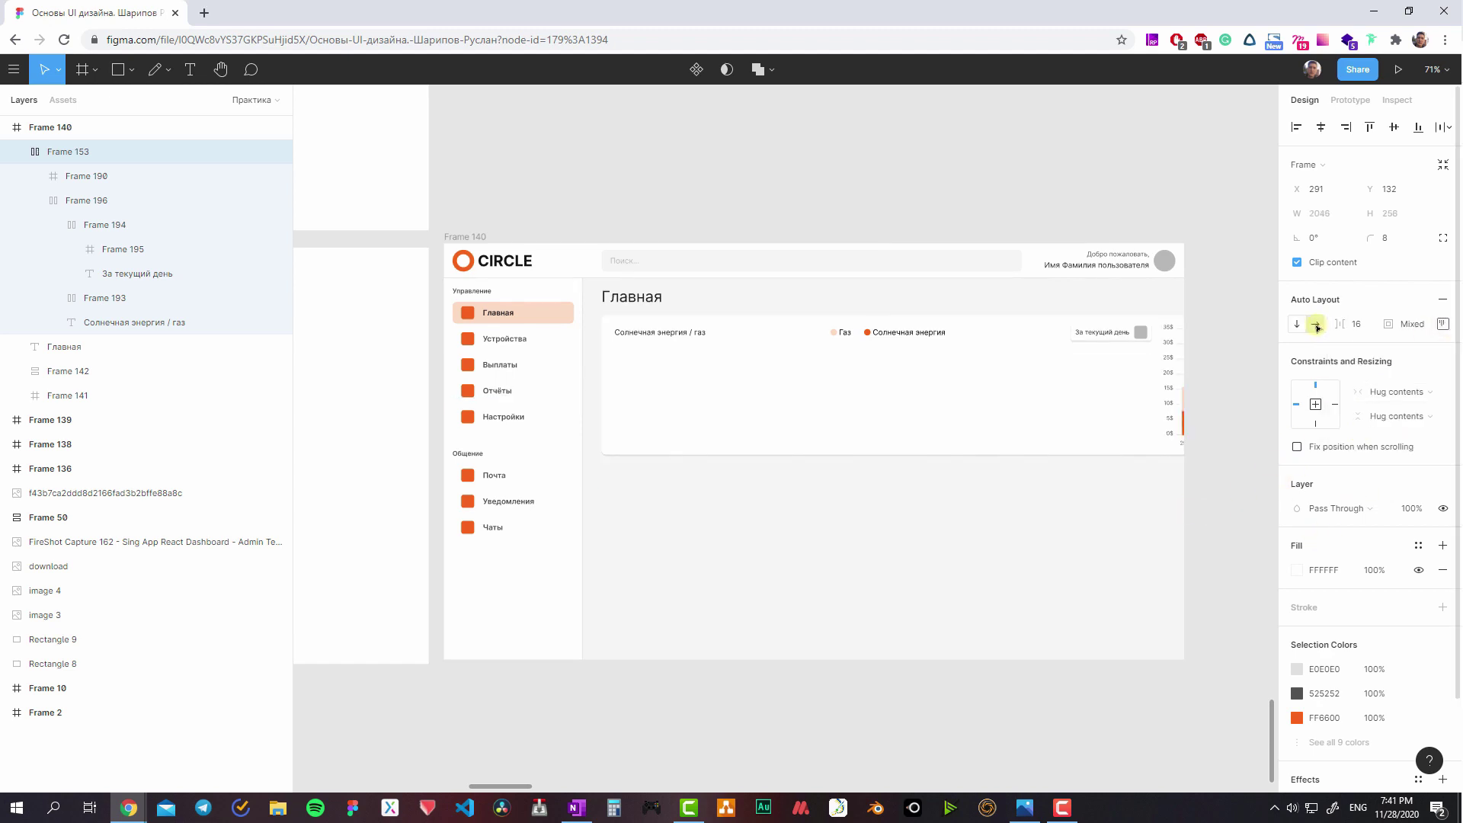
pyautogui.hotkey('ctrl', 'z')
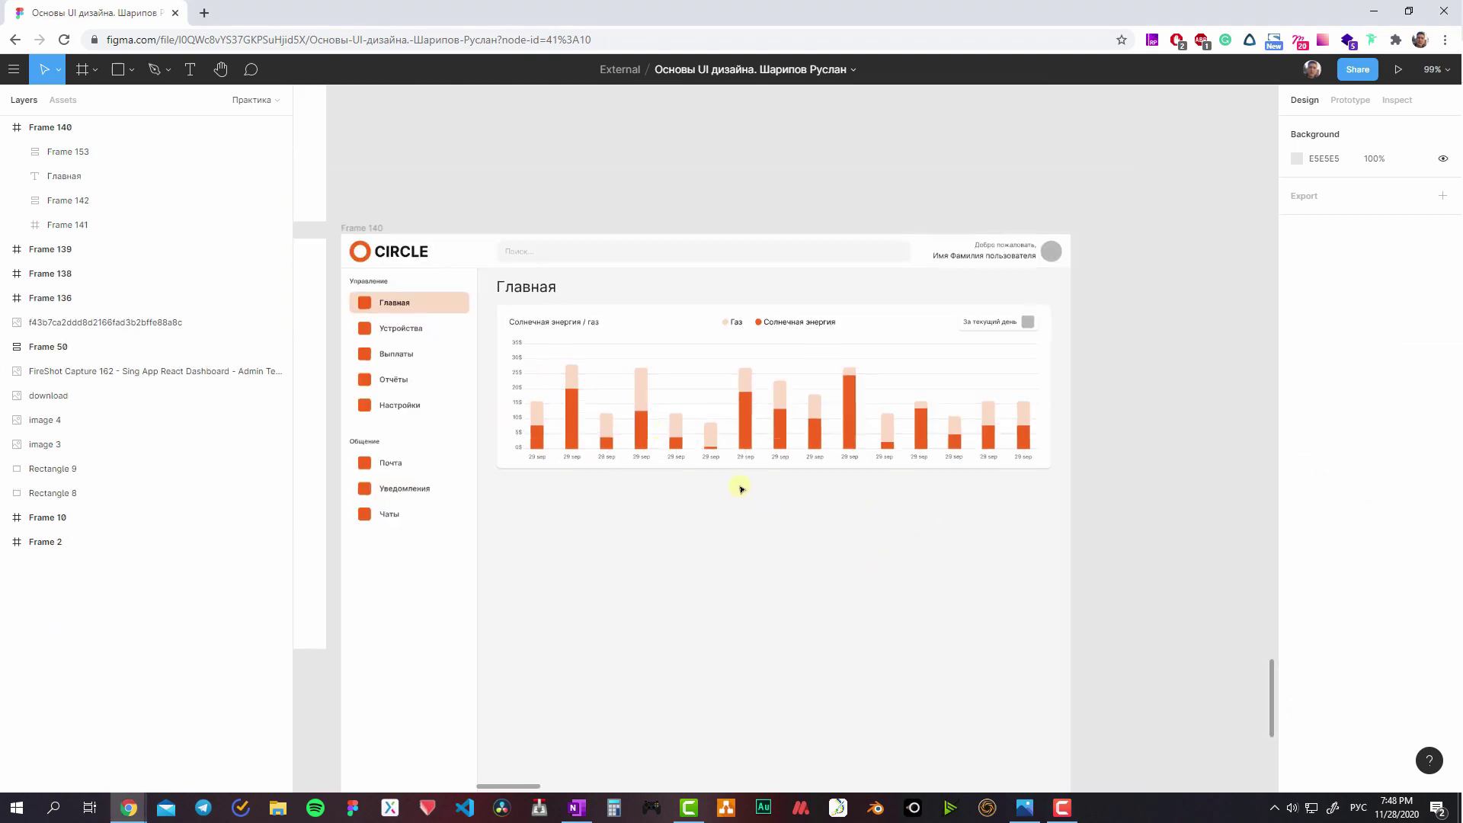
# - Duplicate the solar energy/gas chart card just below the original
pyautogui.scroll(5, 741, 488)
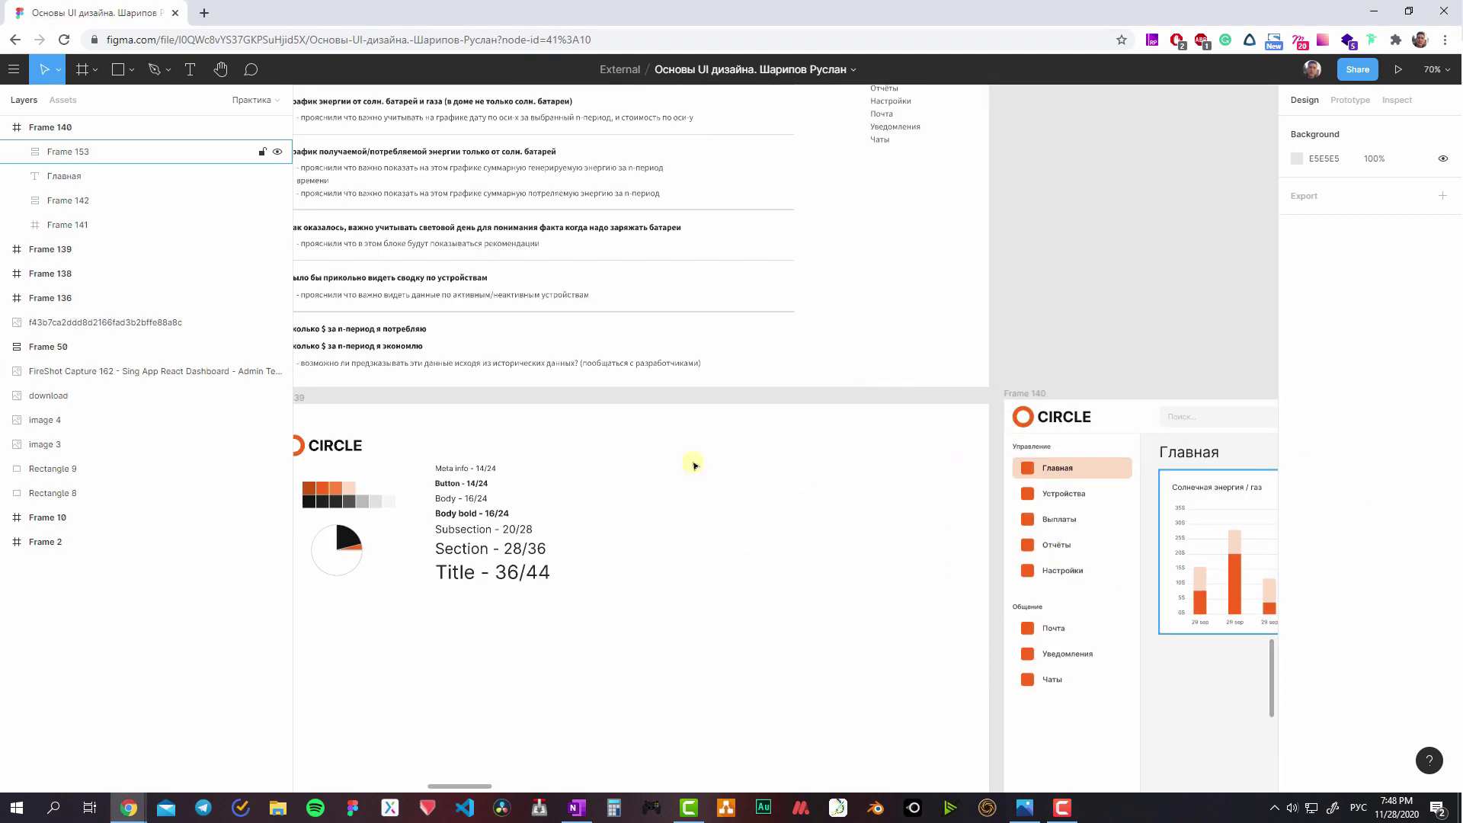
pyautogui.scroll(3, 750, 510)
pyautogui.scroll(3, 762, 533)
pyautogui.scroll(-1, 708, 457)
pyautogui.hscroll(1, 709, 457)
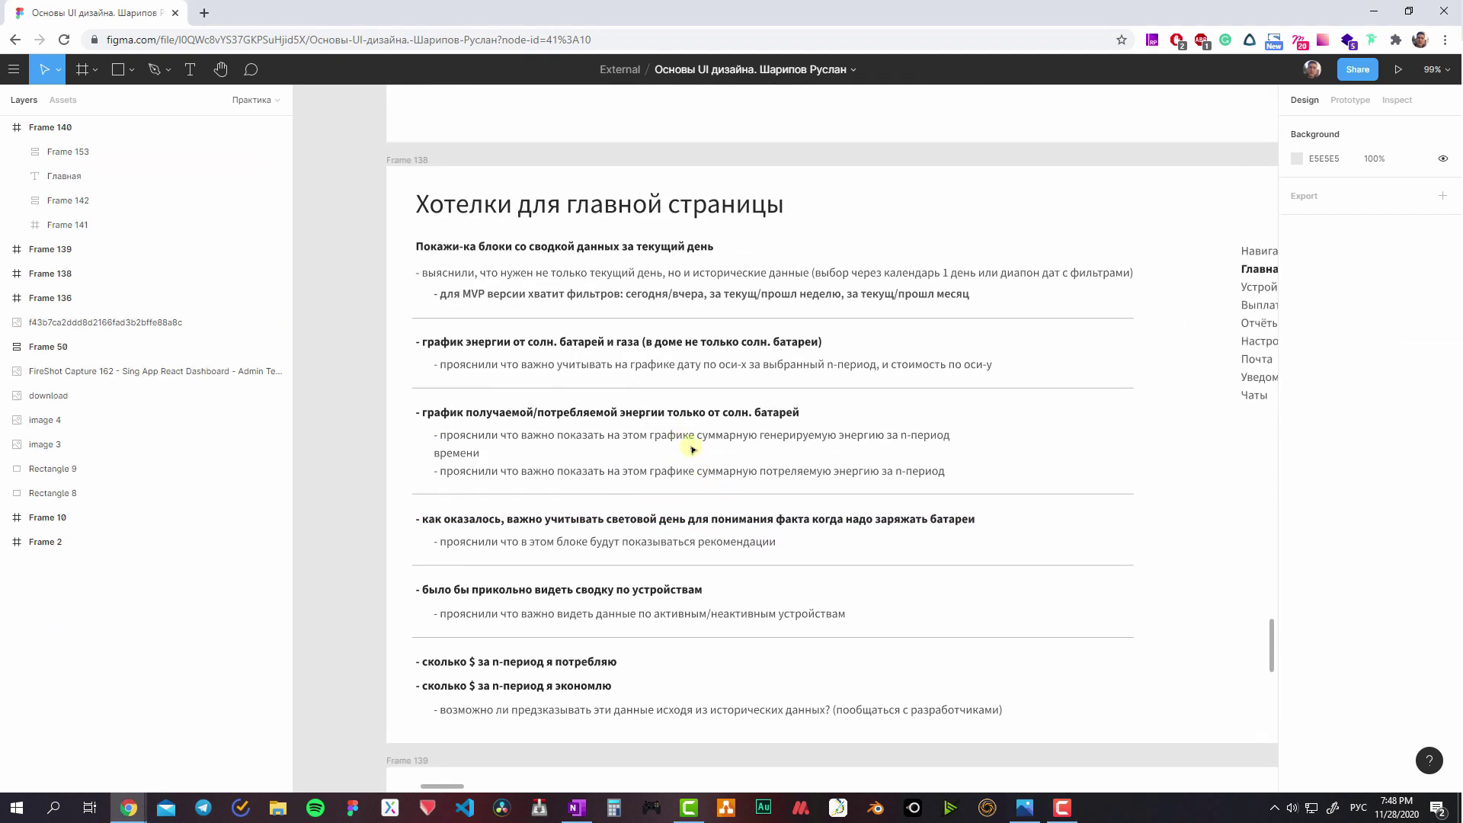
pyautogui.click(438, 417)
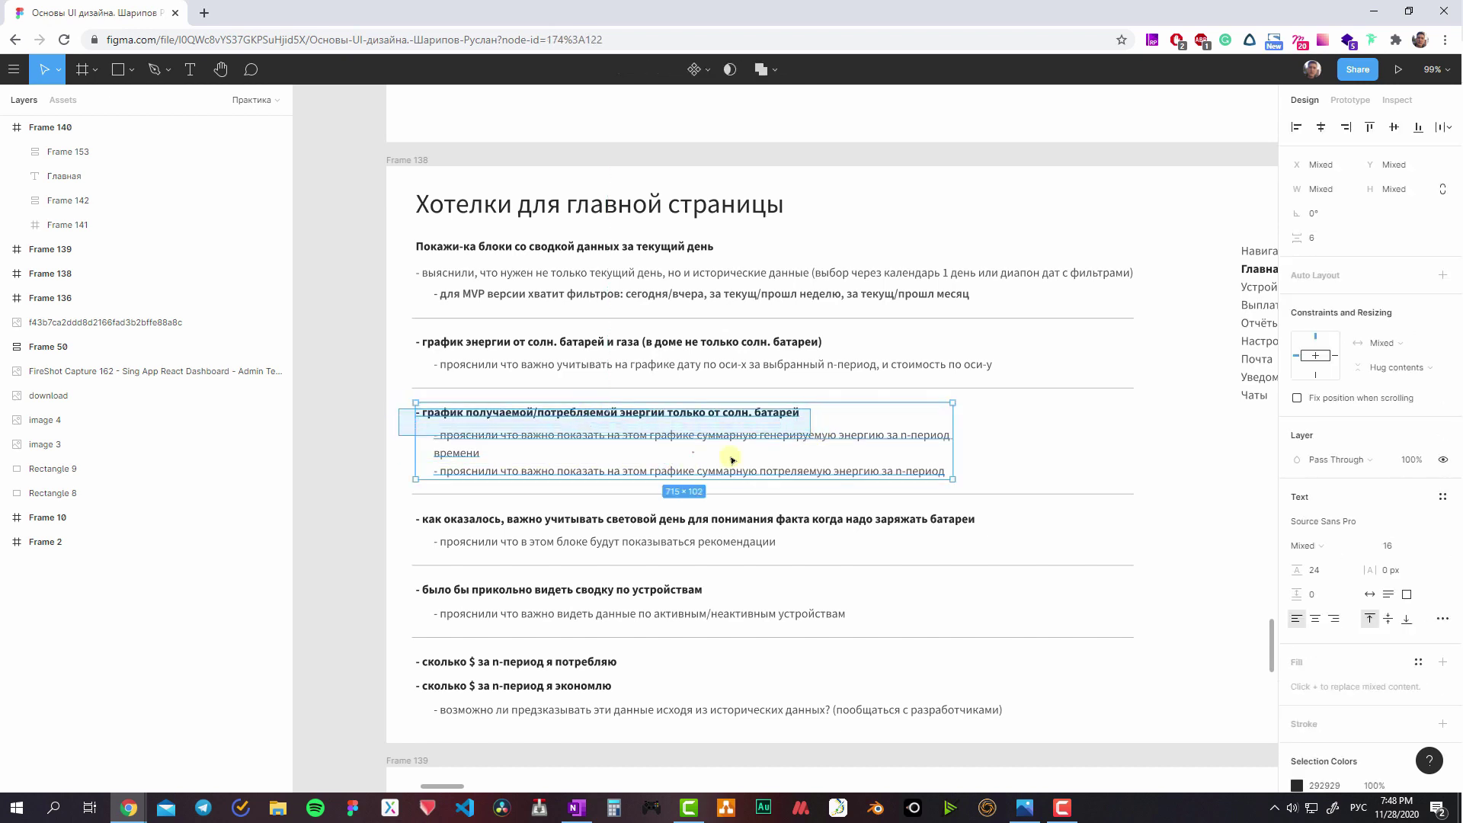
pyautogui.click(761, 412)
pyautogui.scroll(-3, 572, 274)
pyautogui.hscroll(4, 571, 275)
pyautogui.scroll(-4, 945, 477)
pyautogui.hscroll(5, 945, 477)
pyautogui.hscroll(4, 814, 566)
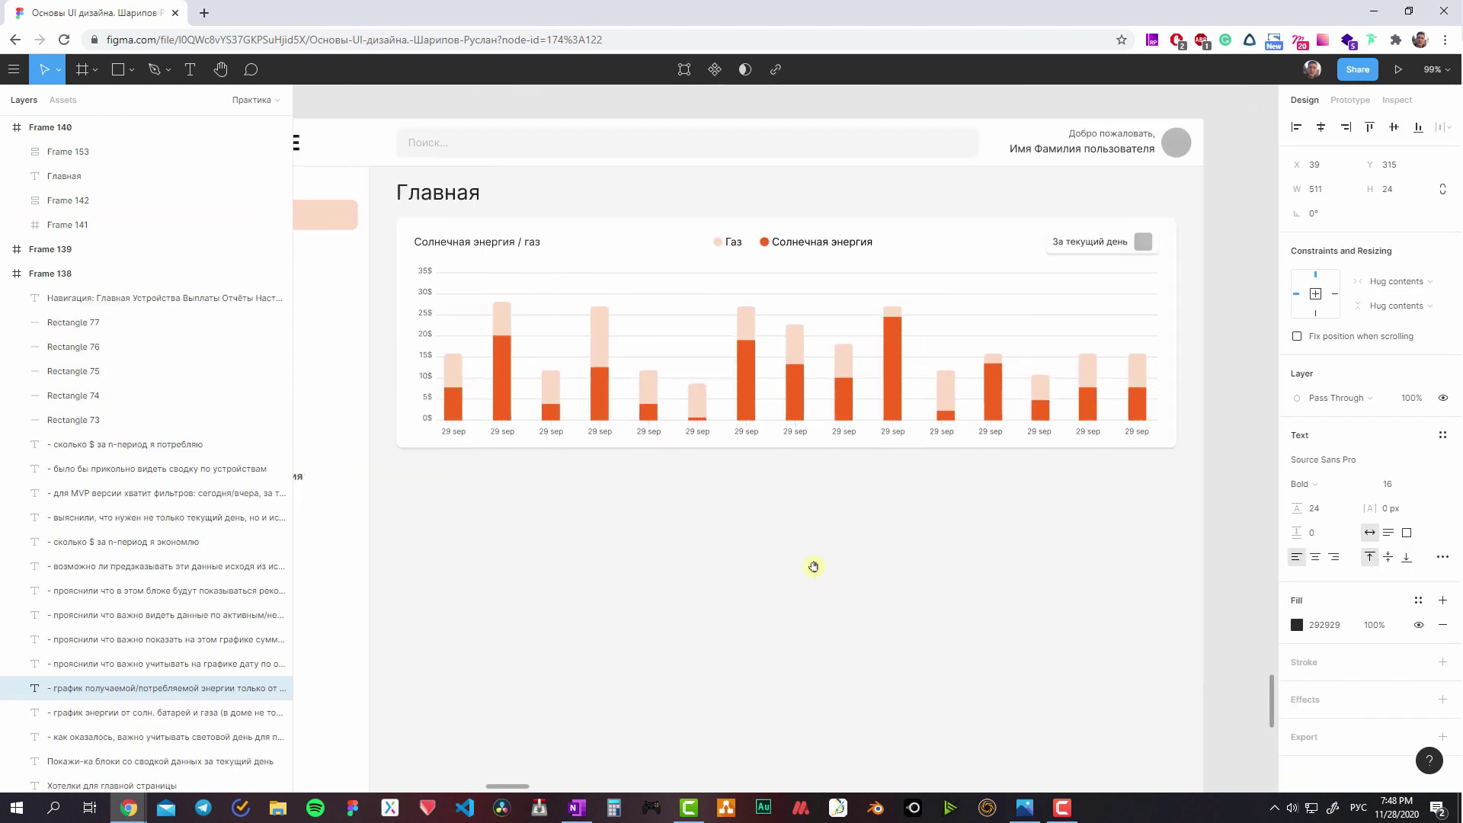
pyautogui.click(745, 405)
pyautogui.scroll(-2, 744, 405)
pyautogui.hscroll(-2, 744, 405)
pyautogui.hotkey('ctrl', 'd')
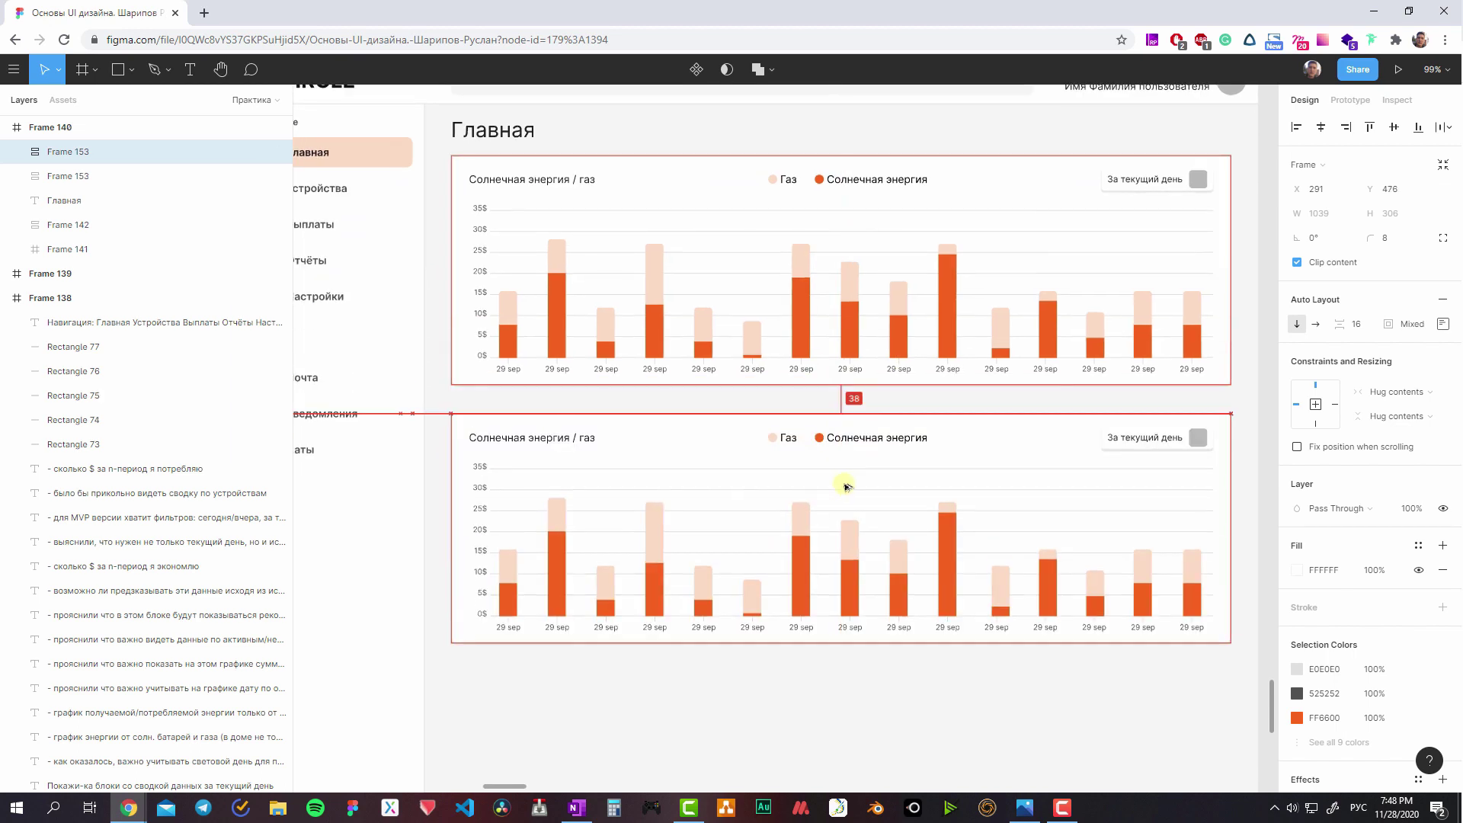
# - Select every bar in the copied chart and delete them, leaving empty axes
pyautogui.doubleClick(843, 522)
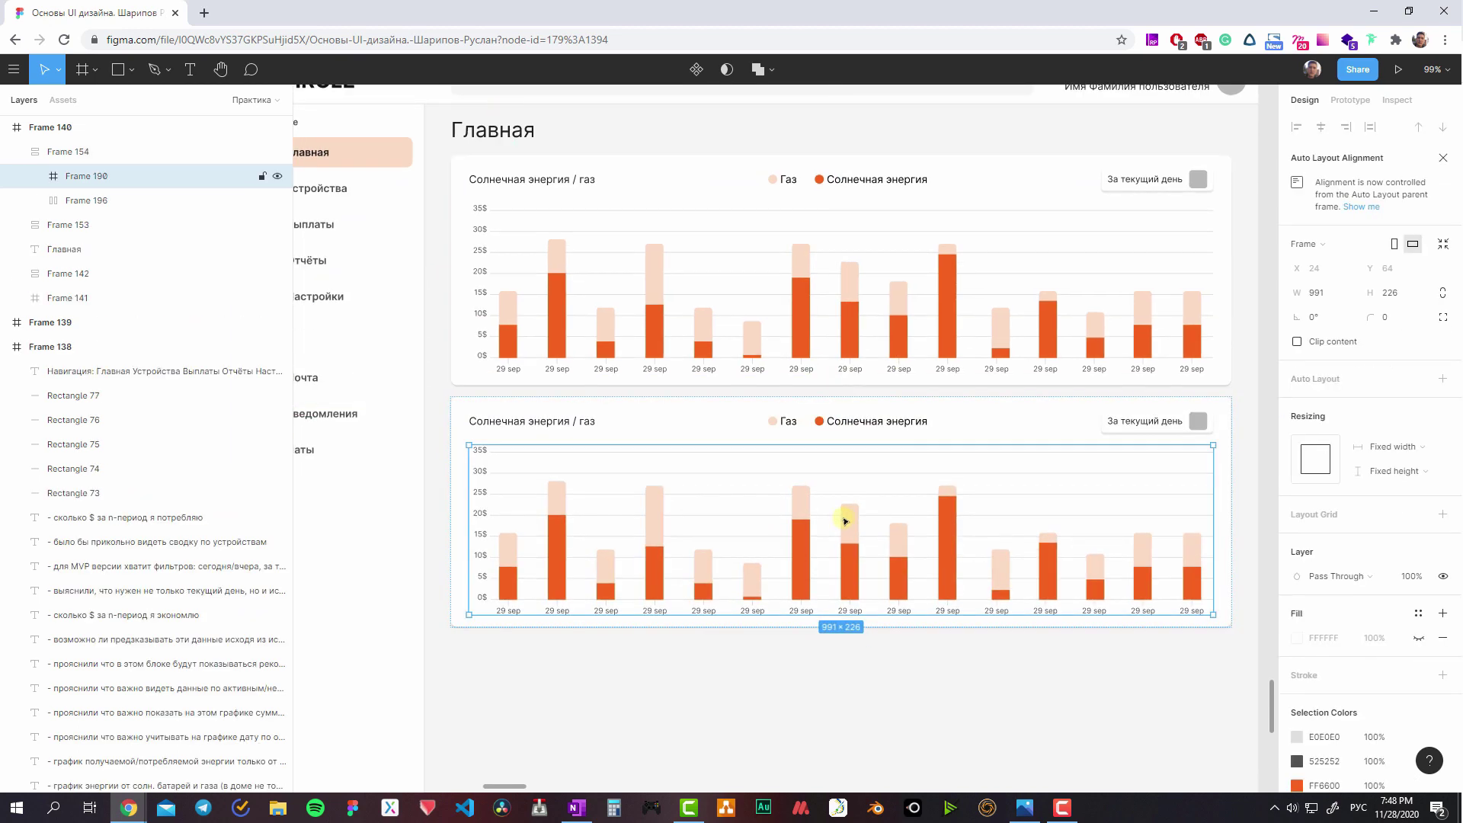
pyautogui.doubleClick(843, 522)
pyautogui.keyDown('shift'); pyautogui.click(895, 533); pyautogui.keyUp('shift')
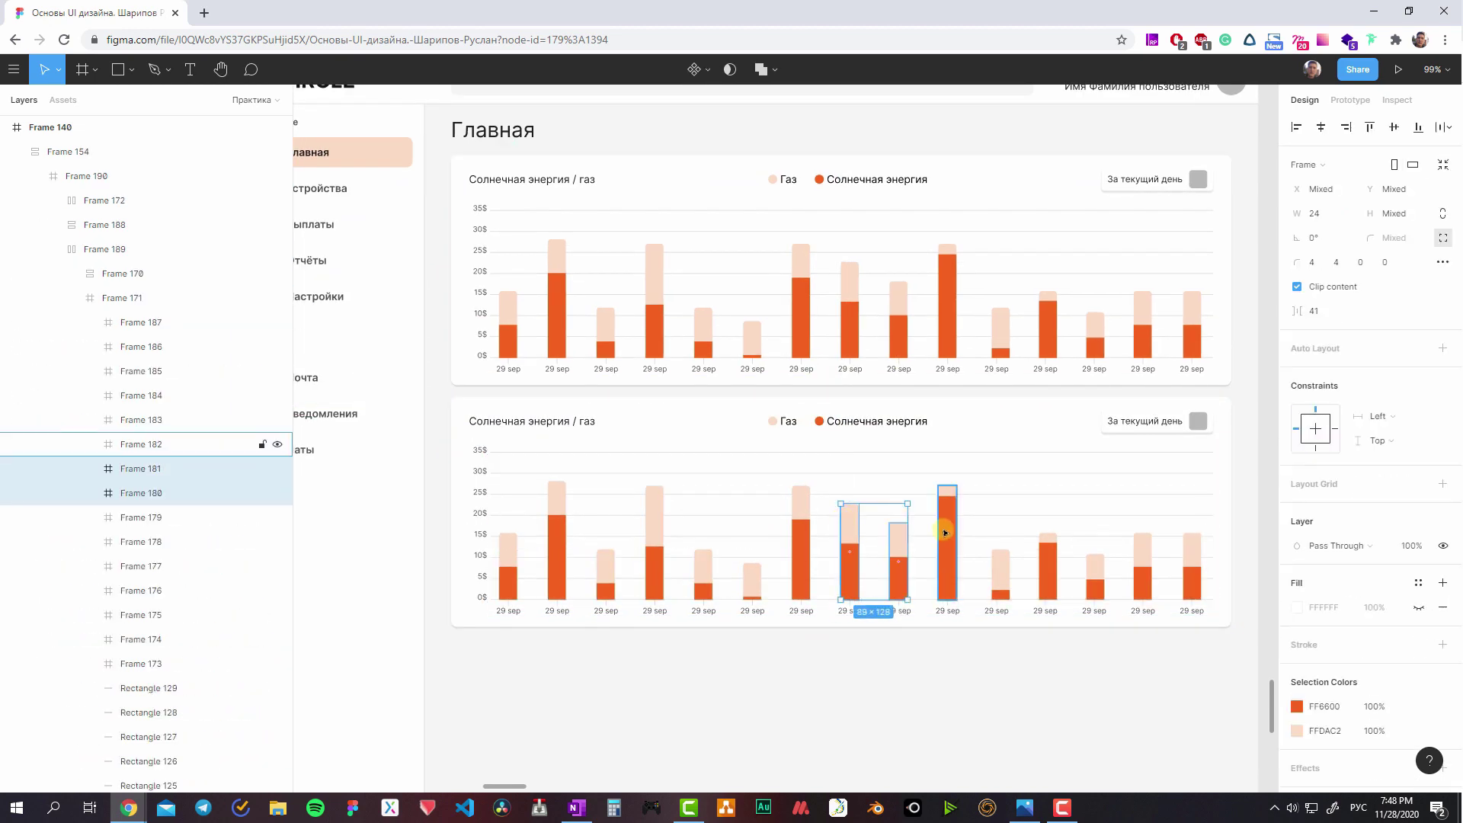
pyautogui.keyDown('shift'); pyautogui.click(945, 531); pyautogui.keyUp('shift')
pyautogui.keyDown('shift'); pyautogui.click(996, 562); pyautogui.keyUp('shift')
pyautogui.keyDown('shift'); pyautogui.click(1045, 564); pyautogui.keyUp('shift')
pyautogui.keyDown('shift'); pyautogui.click(1095, 579); pyautogui.keyUp('shift')
pyautogui.keyDown('shift'); pyautogui.click(1143, 575); pyautogui.keyUp('shift')
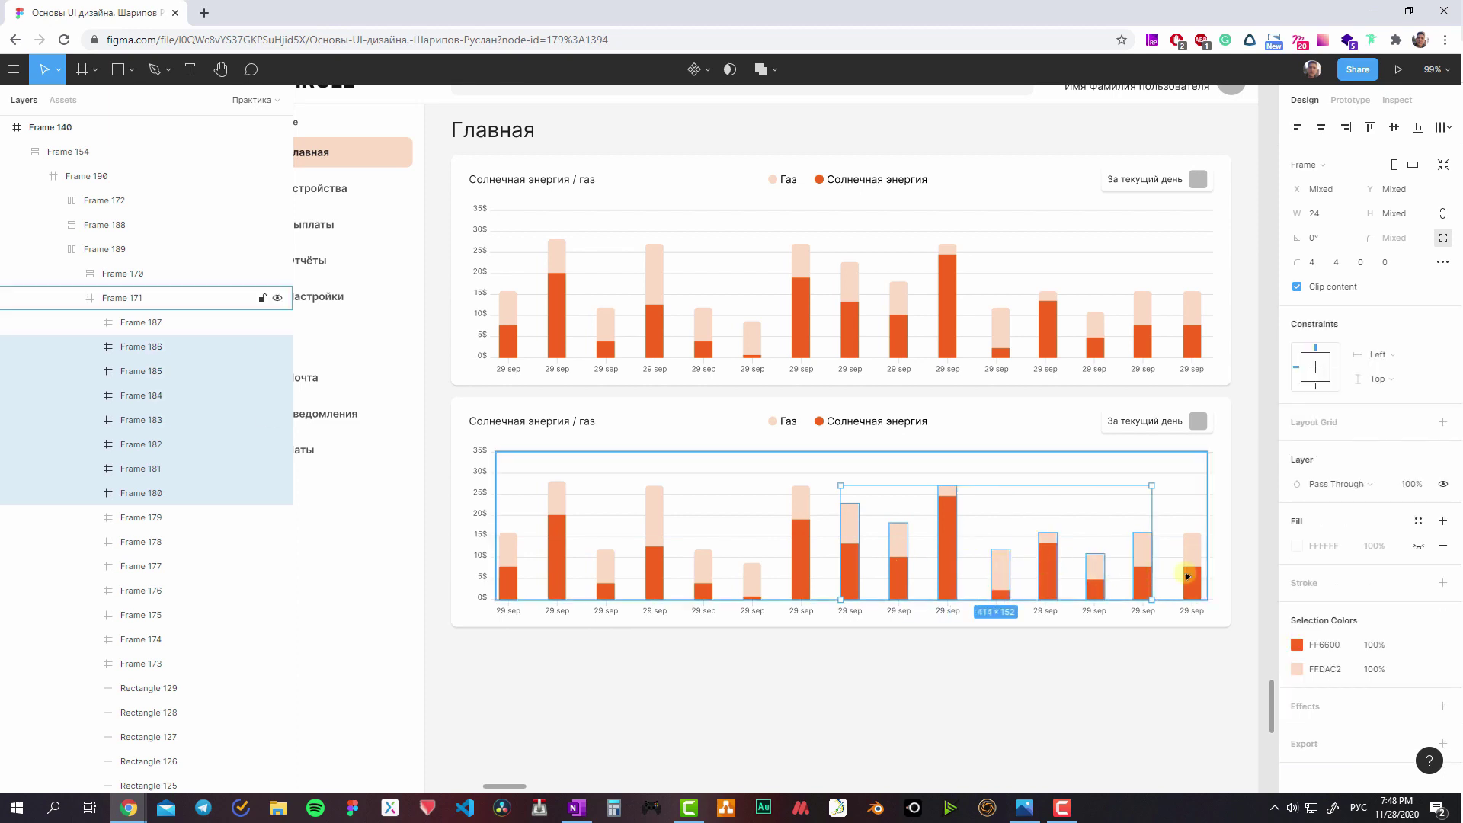
pyautogui.keyDown('shift'); pyautogui.click(800, 549); pyautogui.keyUp('shift')
pyautogui.keyDown('shift'); pyautogui.click(750, 579); pyautogui.keyUp('shift')
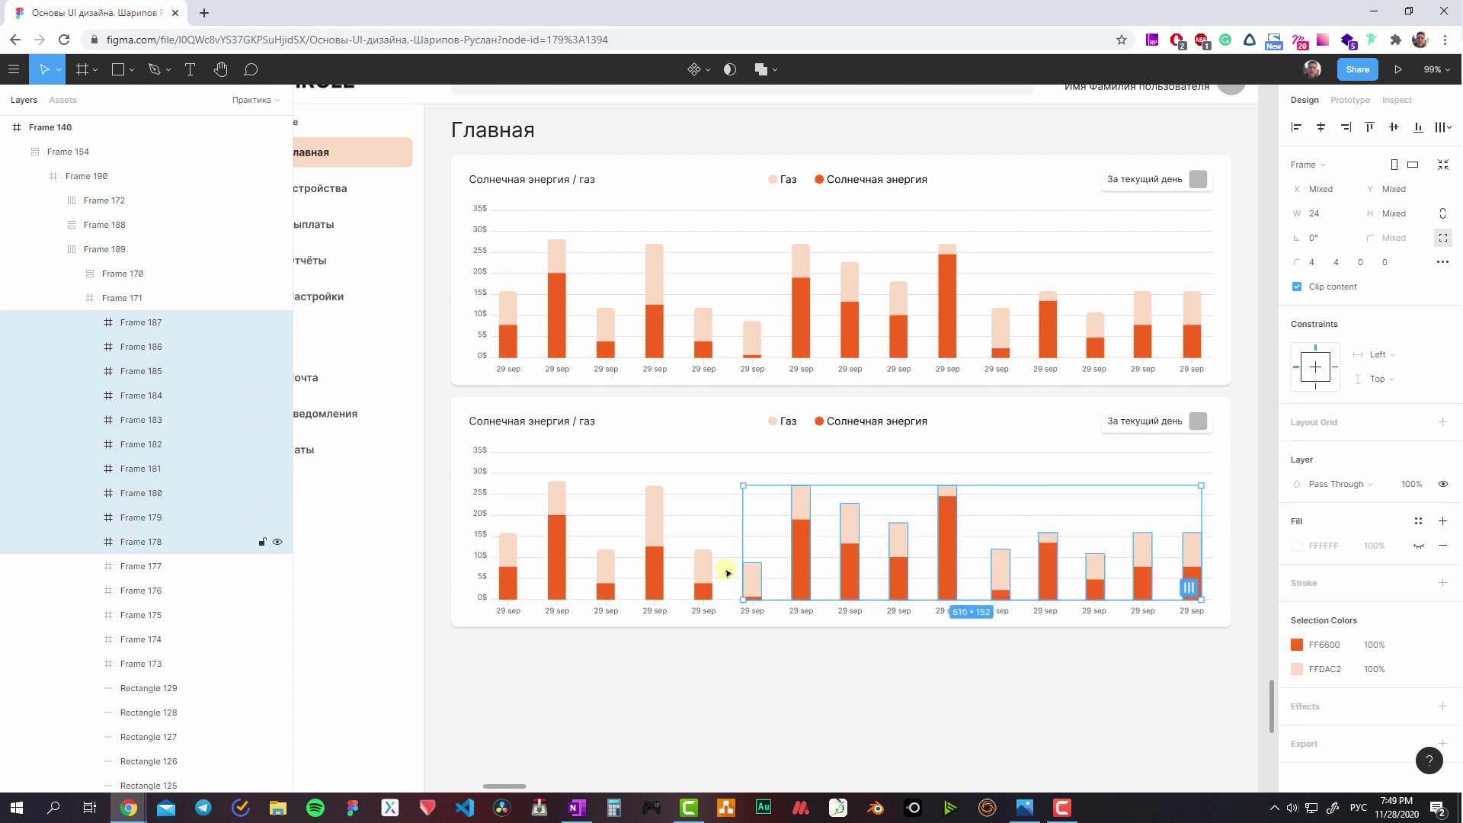
pyautogui.keyDown('shift'); pyautogui.click(703, 573); pyautogui.keyUp('shift')
pyautogui.keyDown('shift'); pyautogui.click(654, 576); pyautogui.keyUp('shift')
pyautogui.keyDown('shift'); pyautogui.click(605, 583); pyautogui.keyUp('shift')
pyautogui.keyDown('shift'); pyautogui.click(557, 567); pyautogui.keyUp('shift')
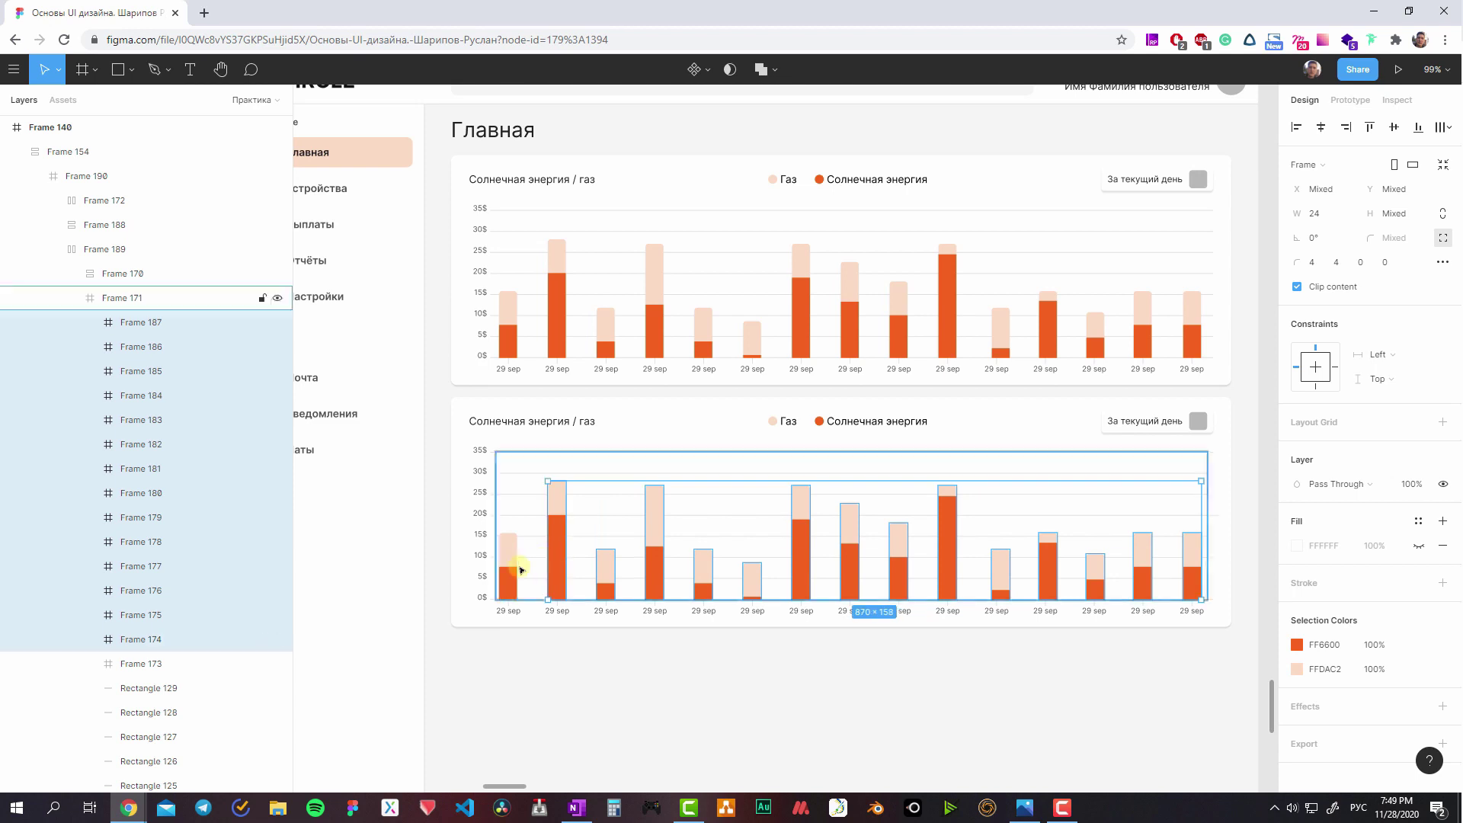
pyautogui.press('Delete')
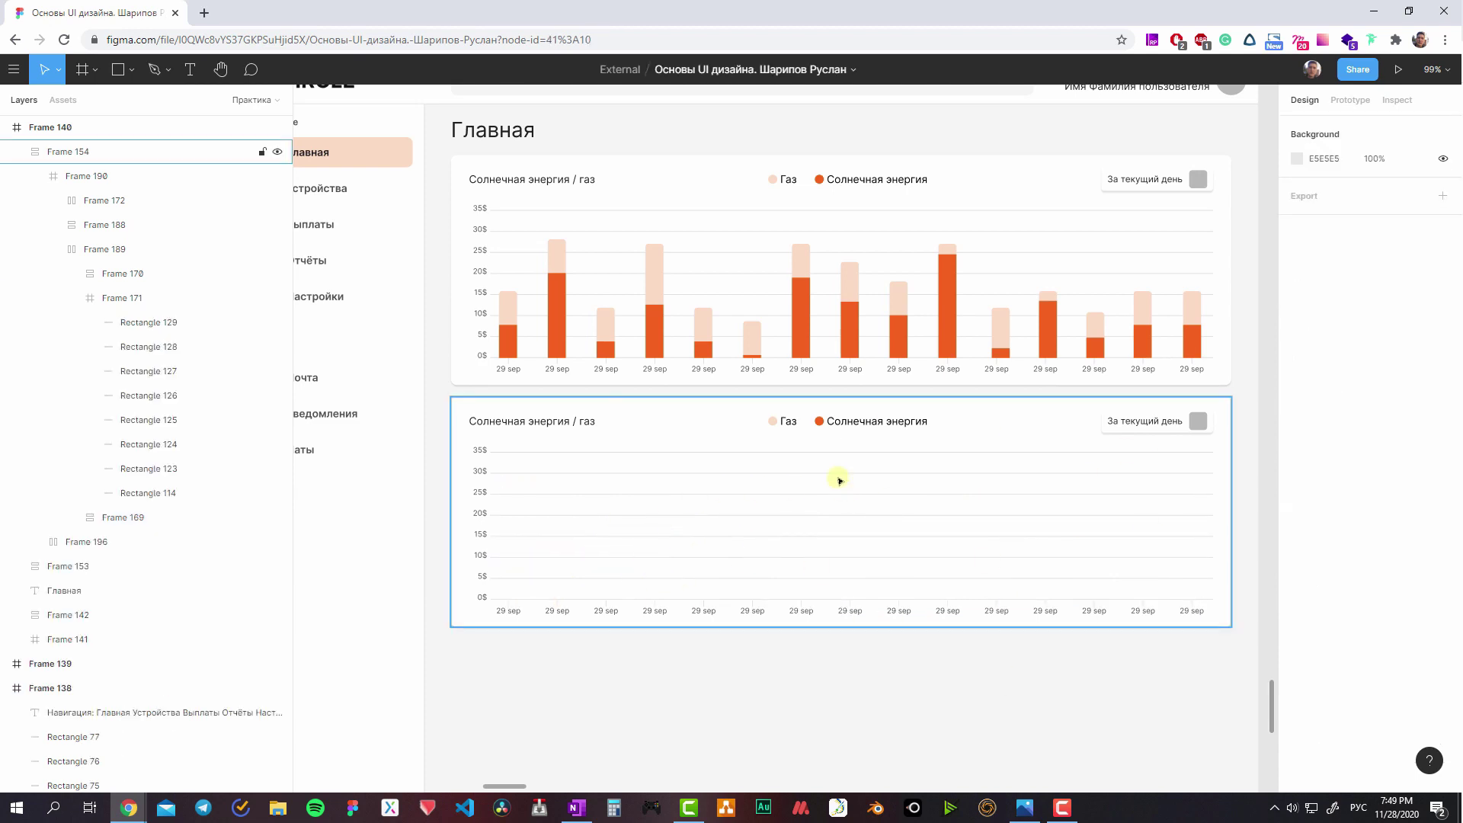
# - Change the copy's Газ legend dot colour to blue
pyautogui.keyDown('ctrl'); pyautogui.click(772, 421); pyautogui.keyUp('ctrl')
pyautogui.scroll(1, 777, 418)
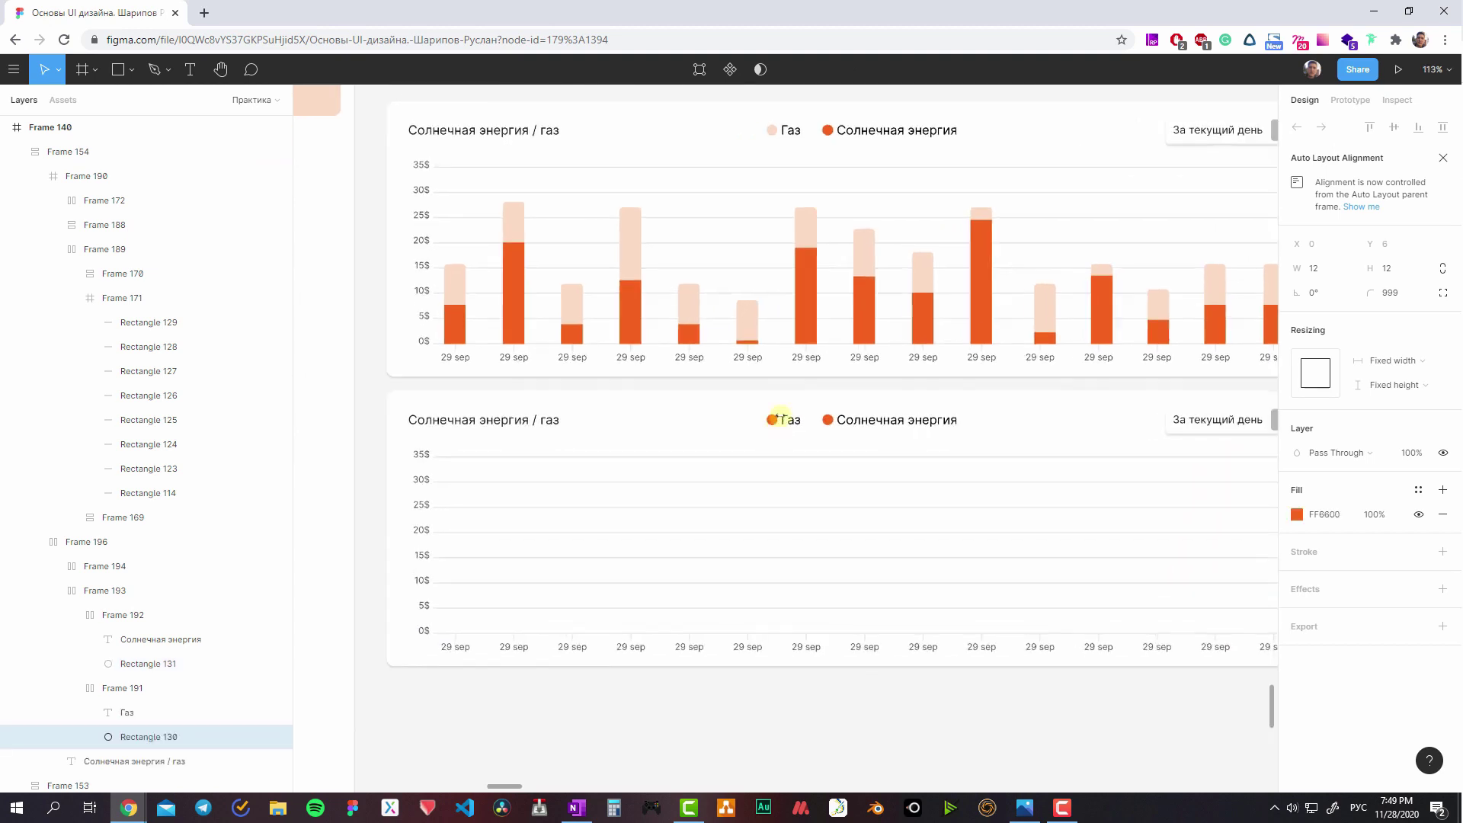
pyautogui.scroll(1, 777, 418)
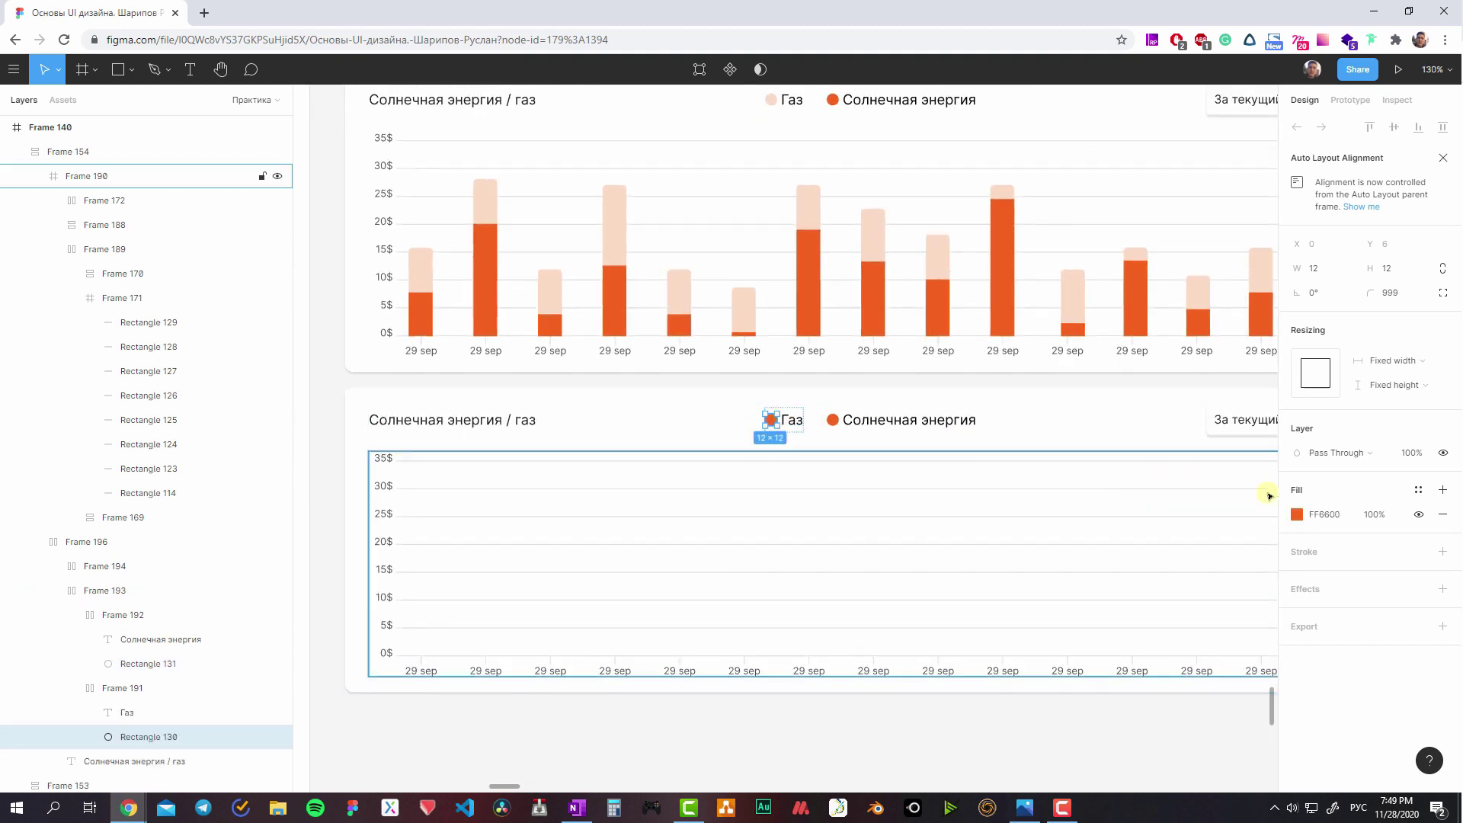
pyautogui.click(1296, 514)
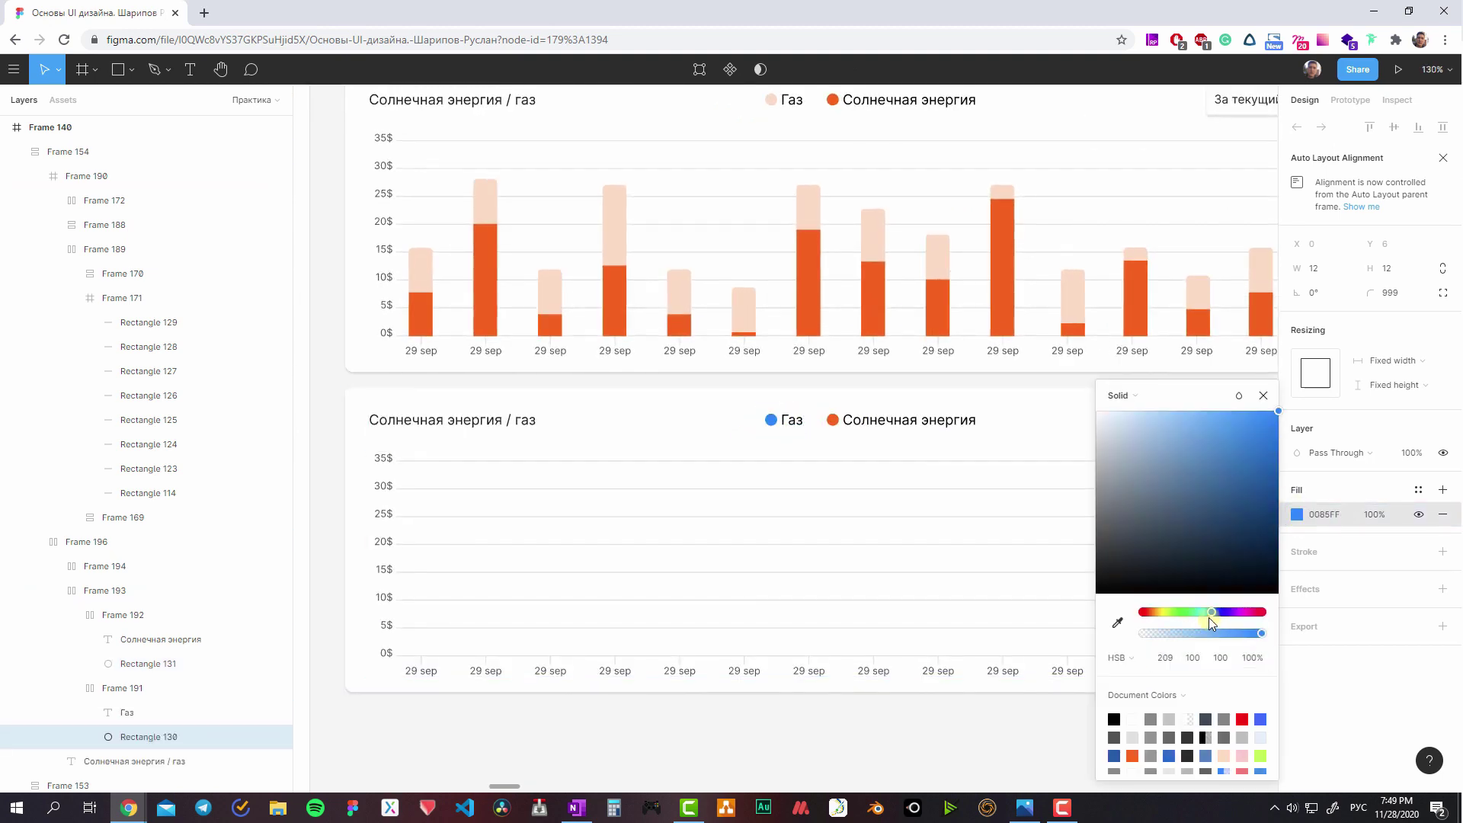
pyautogui.click(1206, 613)
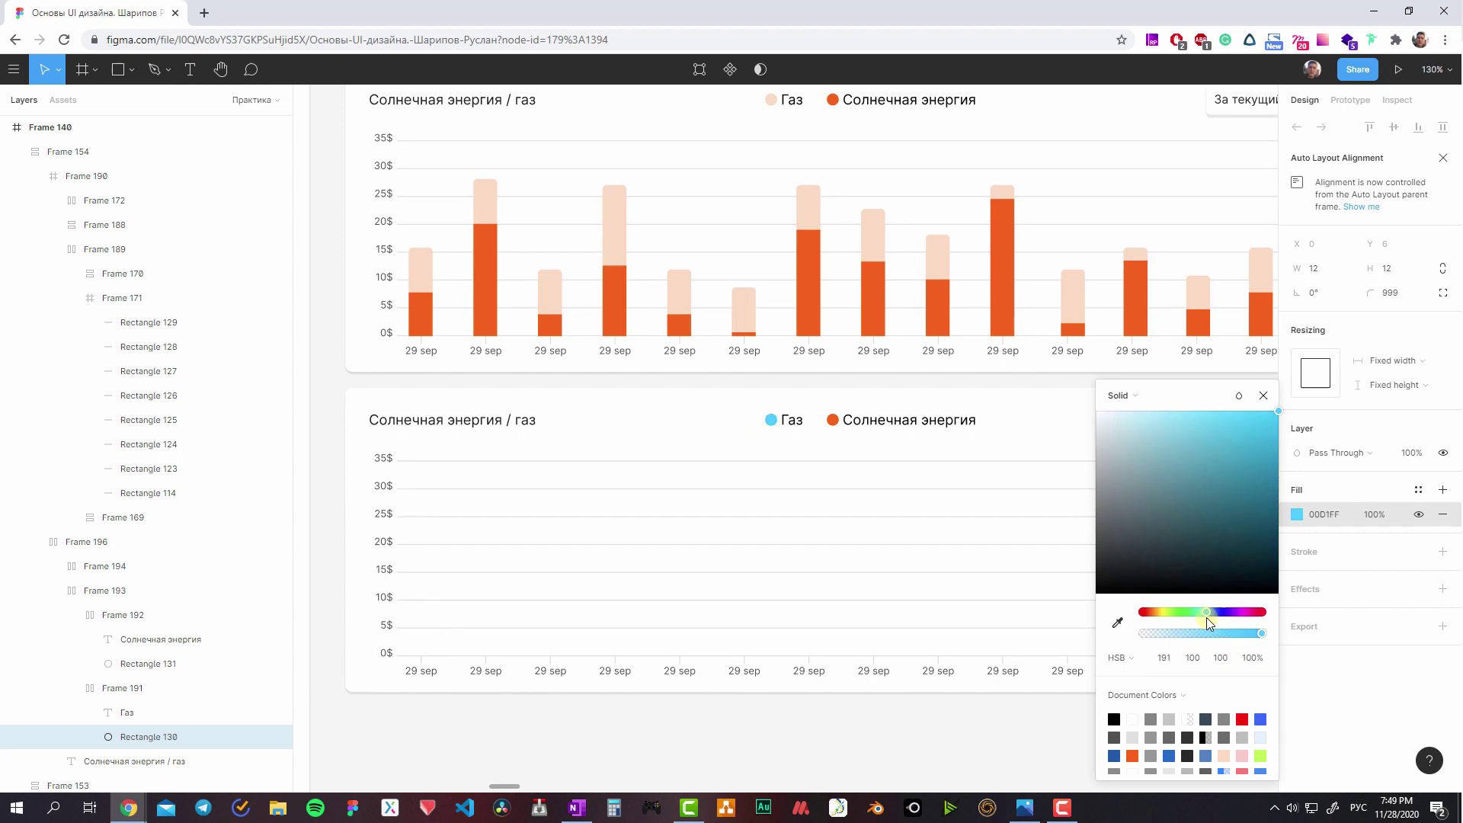
# - Rename the legend labels to 'Потребление' and 'Генерация'
pyautogui.click(796, 424)
pyautogui.write('Потреб')
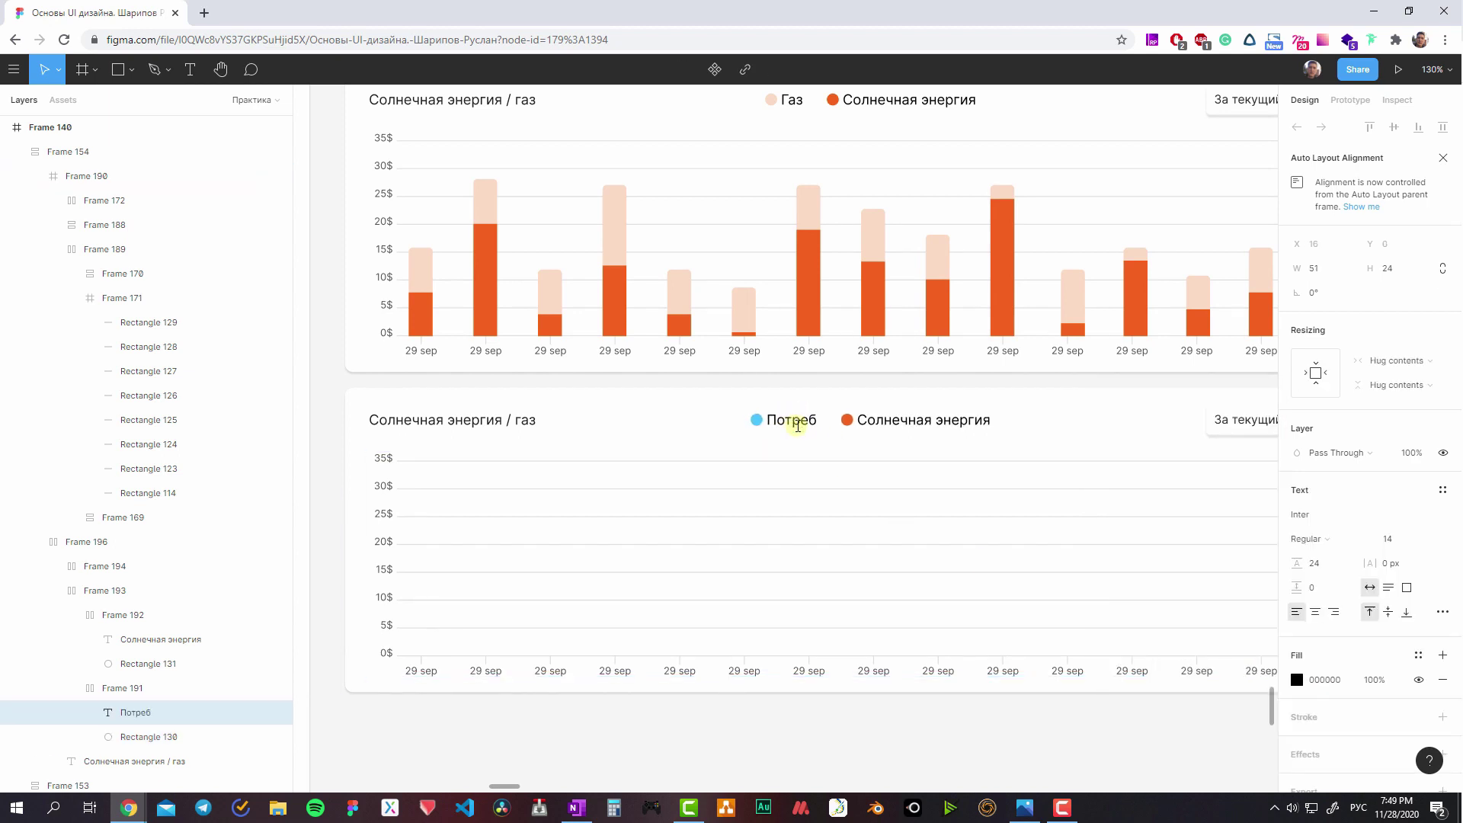
pyautogui.write('ление')
pyautogui.click(914, 420)
pyautogui.doubleClick(915, 420)
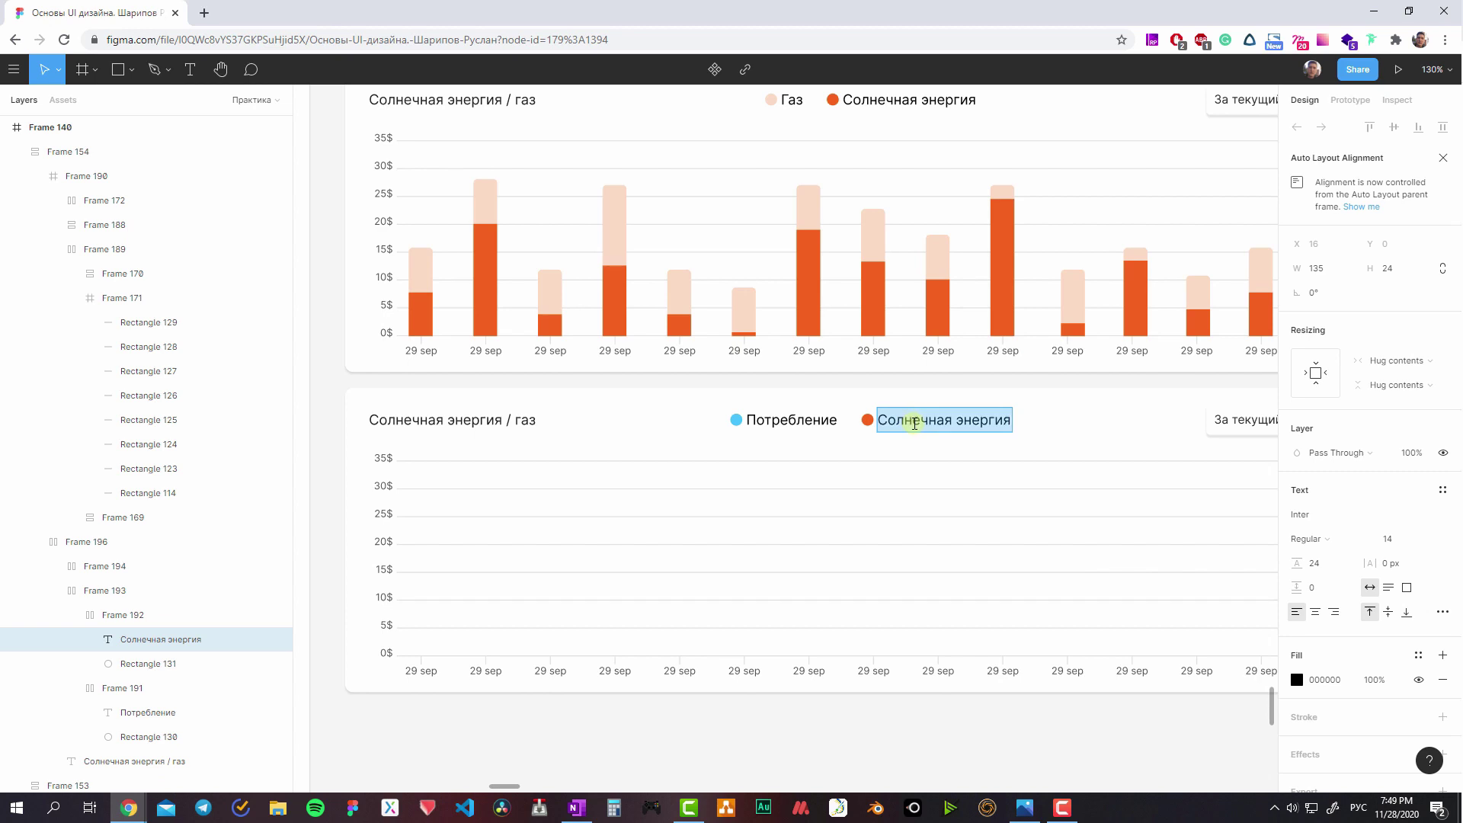
pyautogui.write('Генерация')
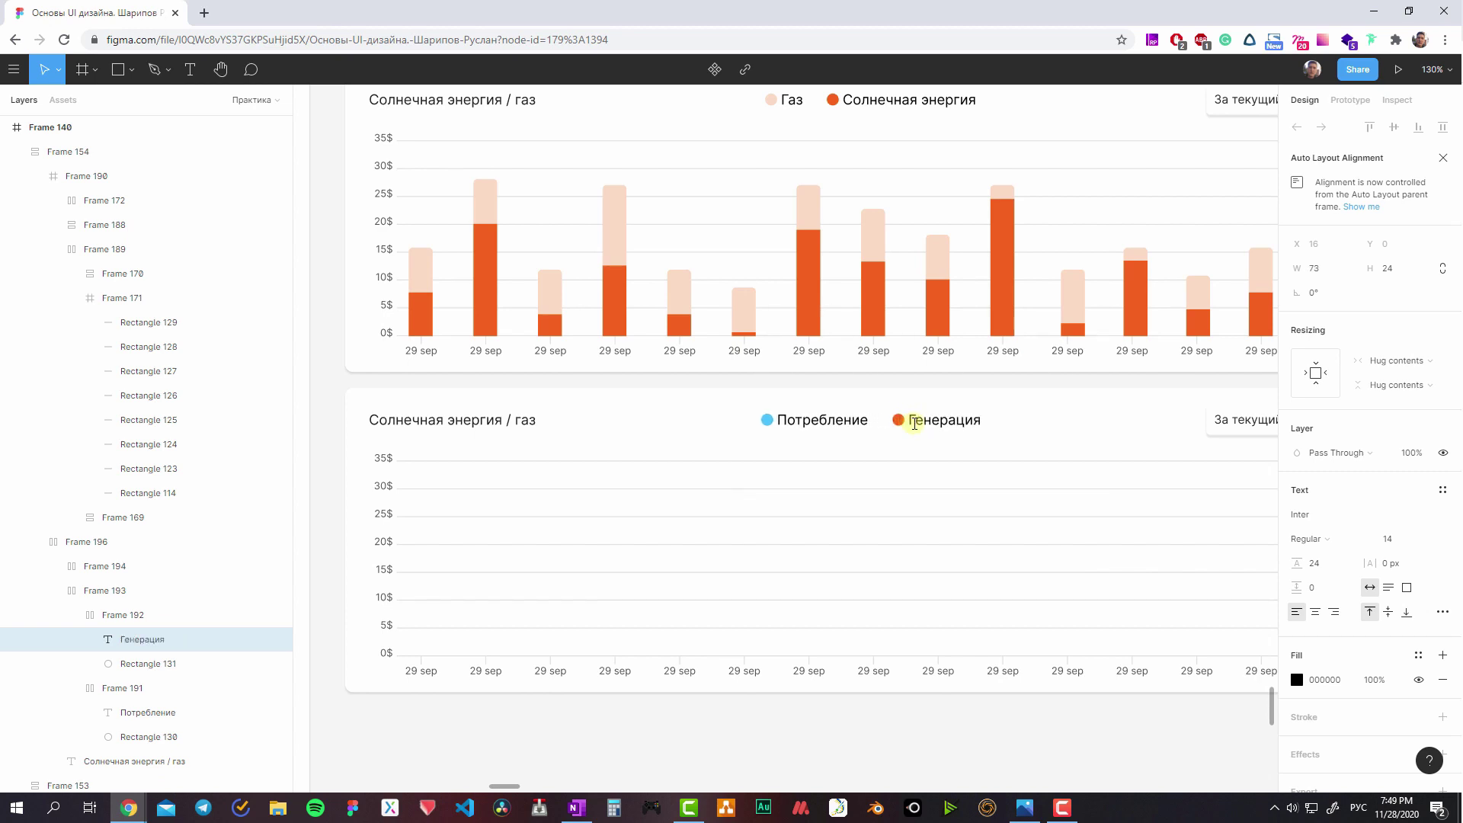
pyautogui.press('Escape')
# - Delete ' / газ' so the title reads 'Солнечная энергия'
pyautogui.doubleClick(498, 419)
pyautogui.moveTo(498, 418); pyautogui.dragTo(581, 431)
pyautogui.press('BackSpace')
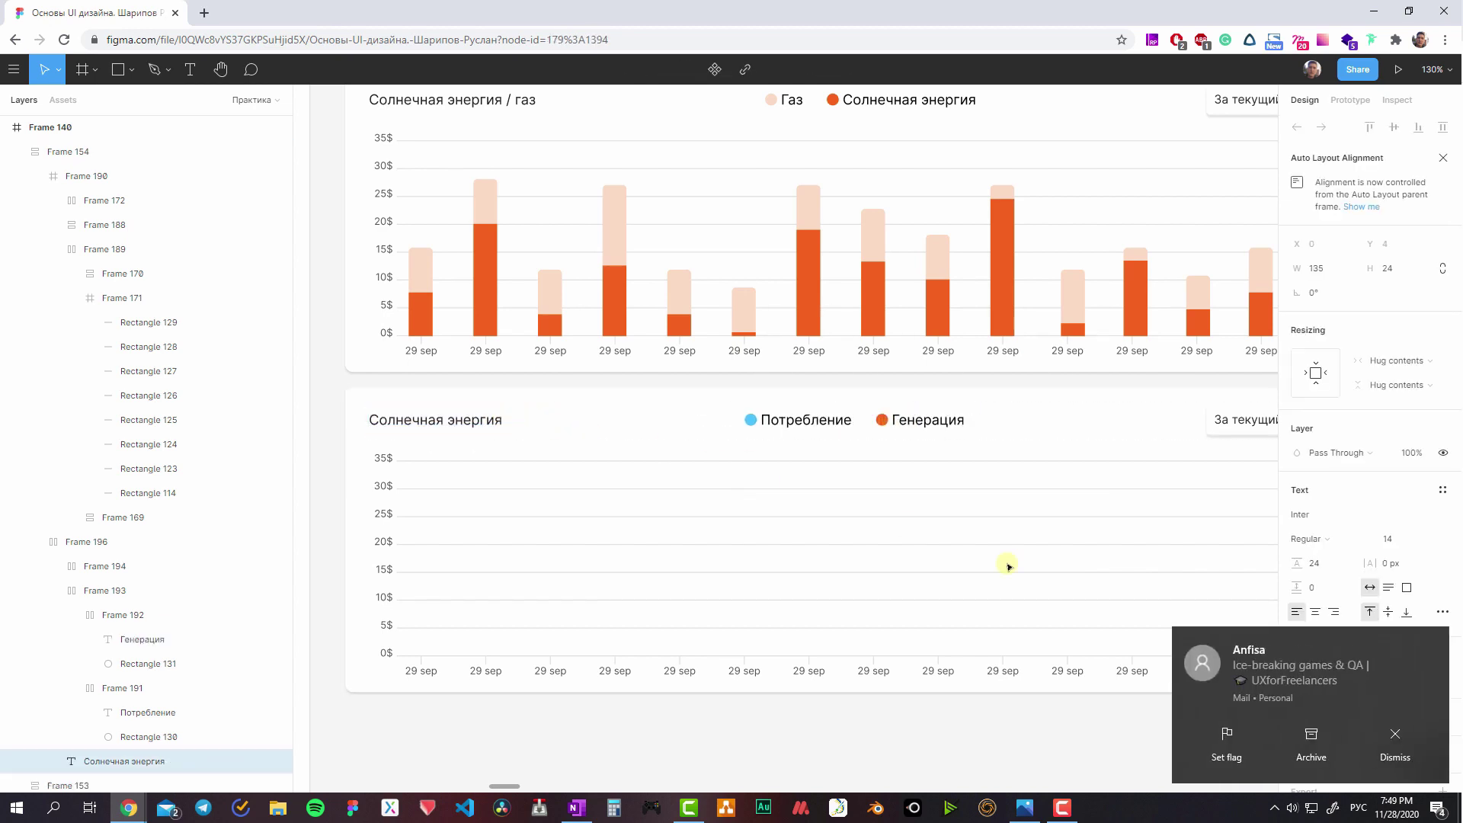
pyautogui.click(1046, 755)
pyautogui.scroll(-1, 990, 683)
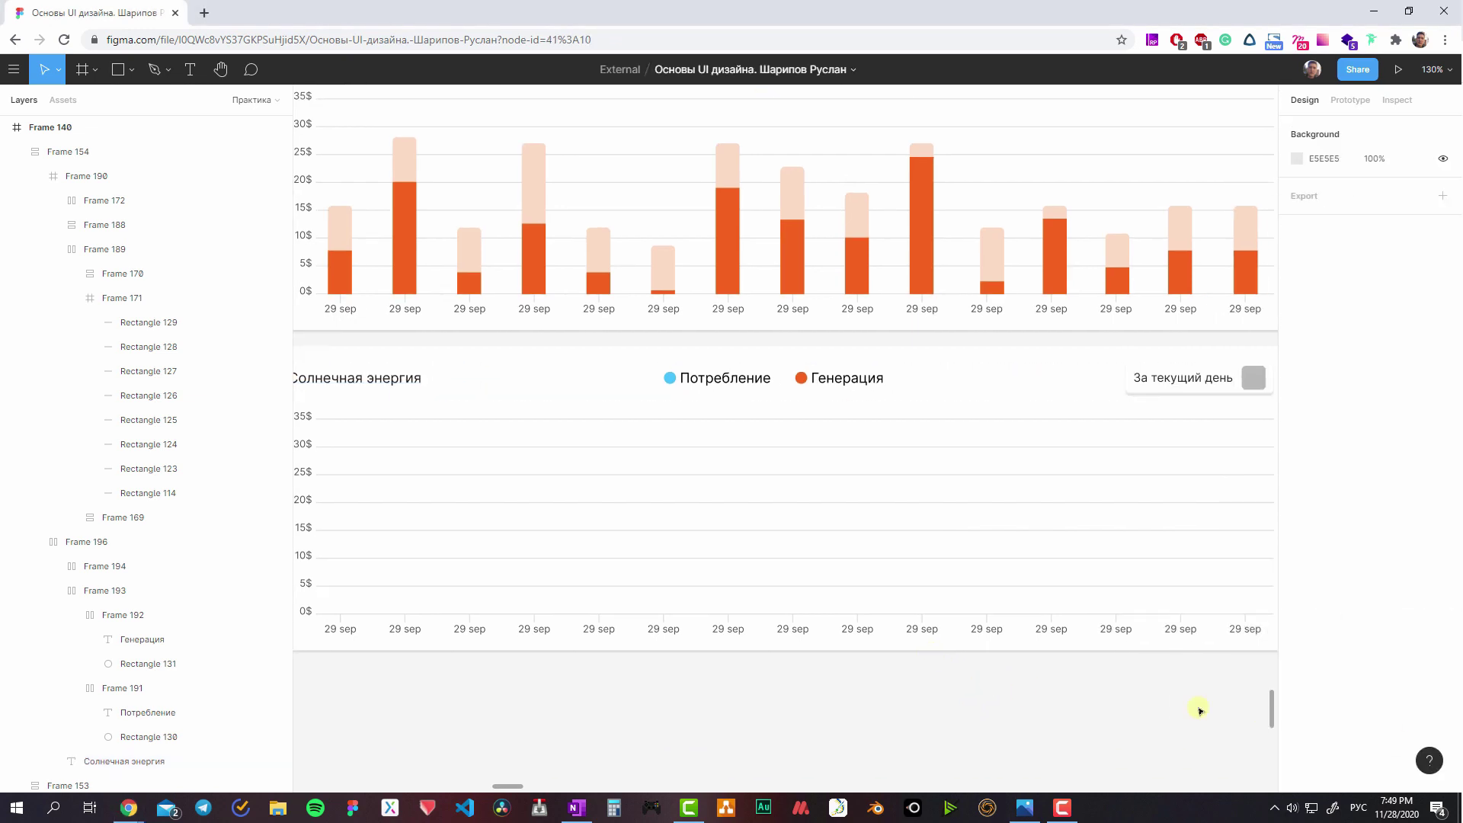
pyautogui.scroll(-1, 915, 666)
pyautogui.scroll(-1, 1055, 628)
pyautogui.scroll(-1, 1104, 340)
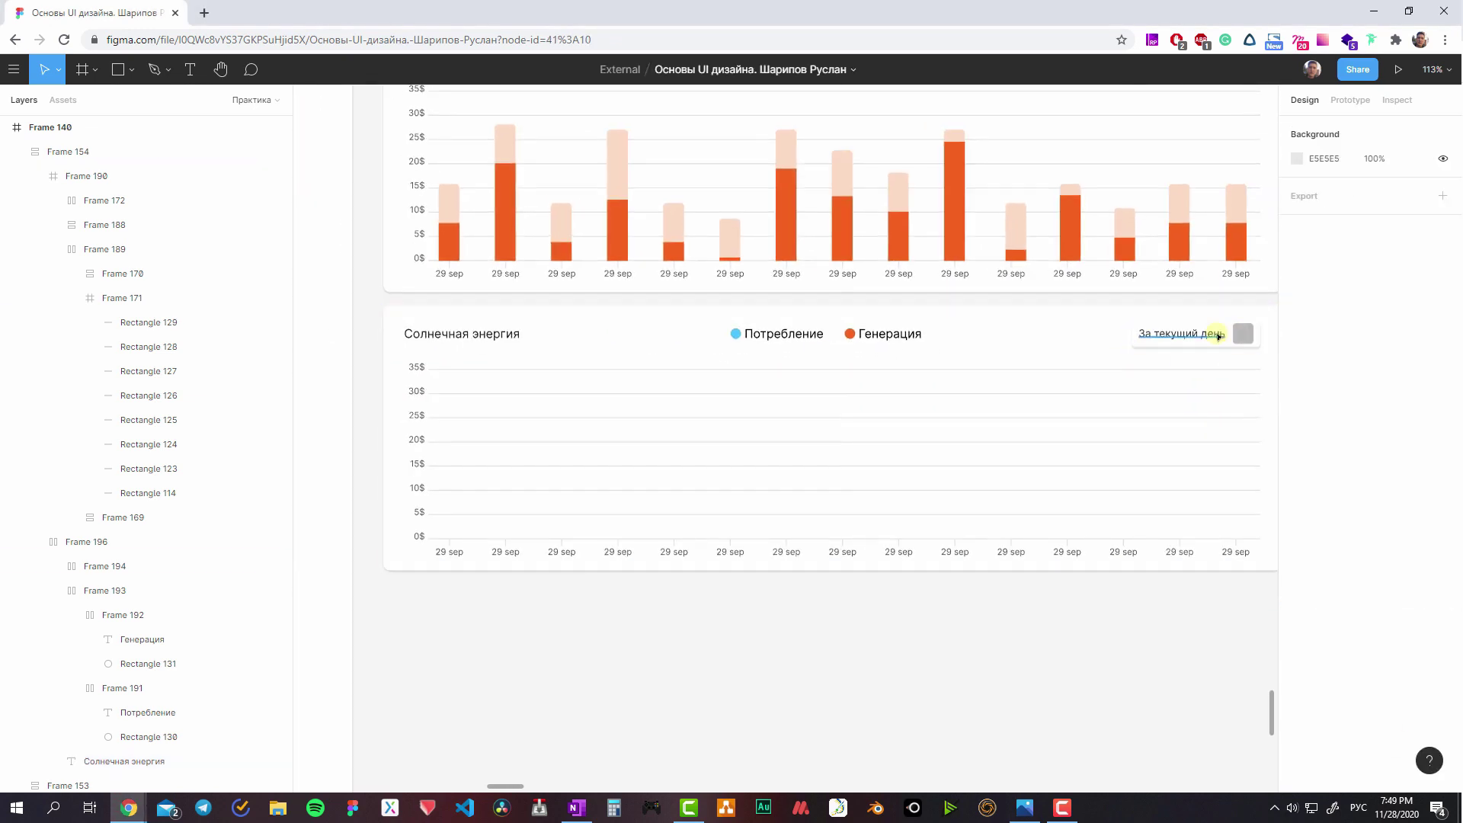
pyautogui.scroll(2, 1105, 381)
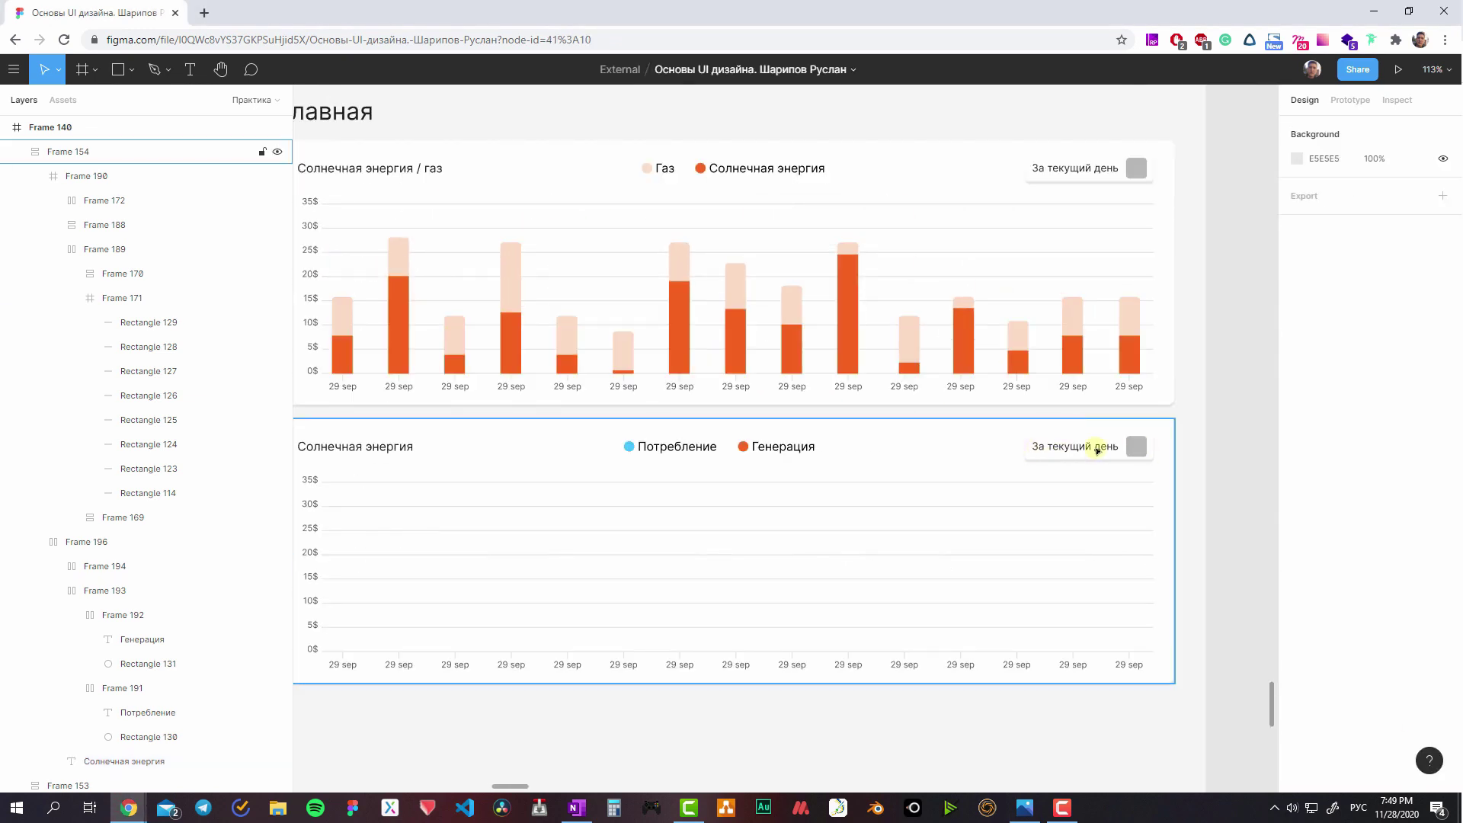
pyautogui.scroll(-1, 991, 534)
pyautogui.hscroll(-3, 966, 569)
pyautogui.hscroll(2, 905, 708)
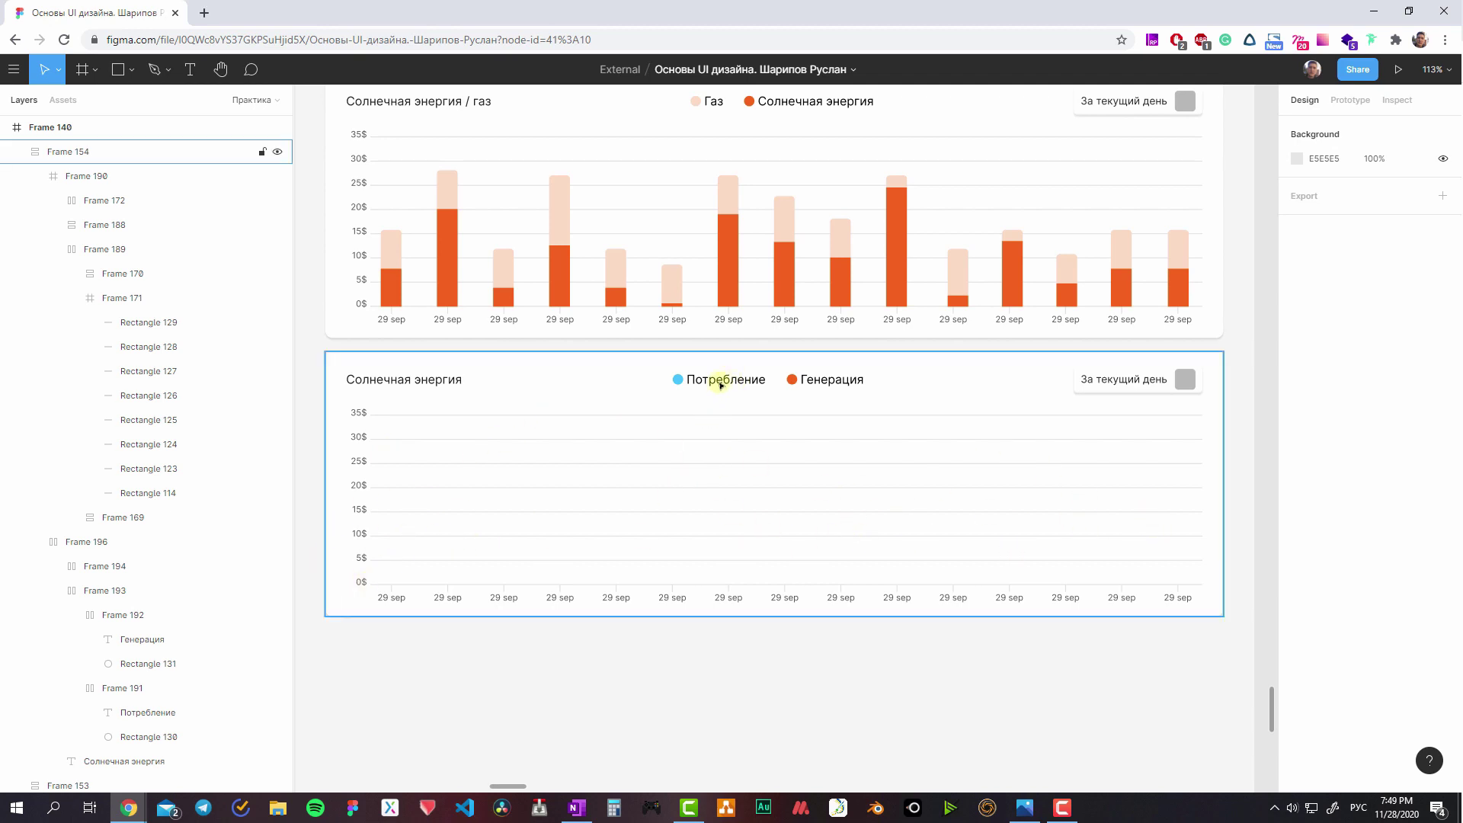
pyautogui.scroll(-1, 724, 488)
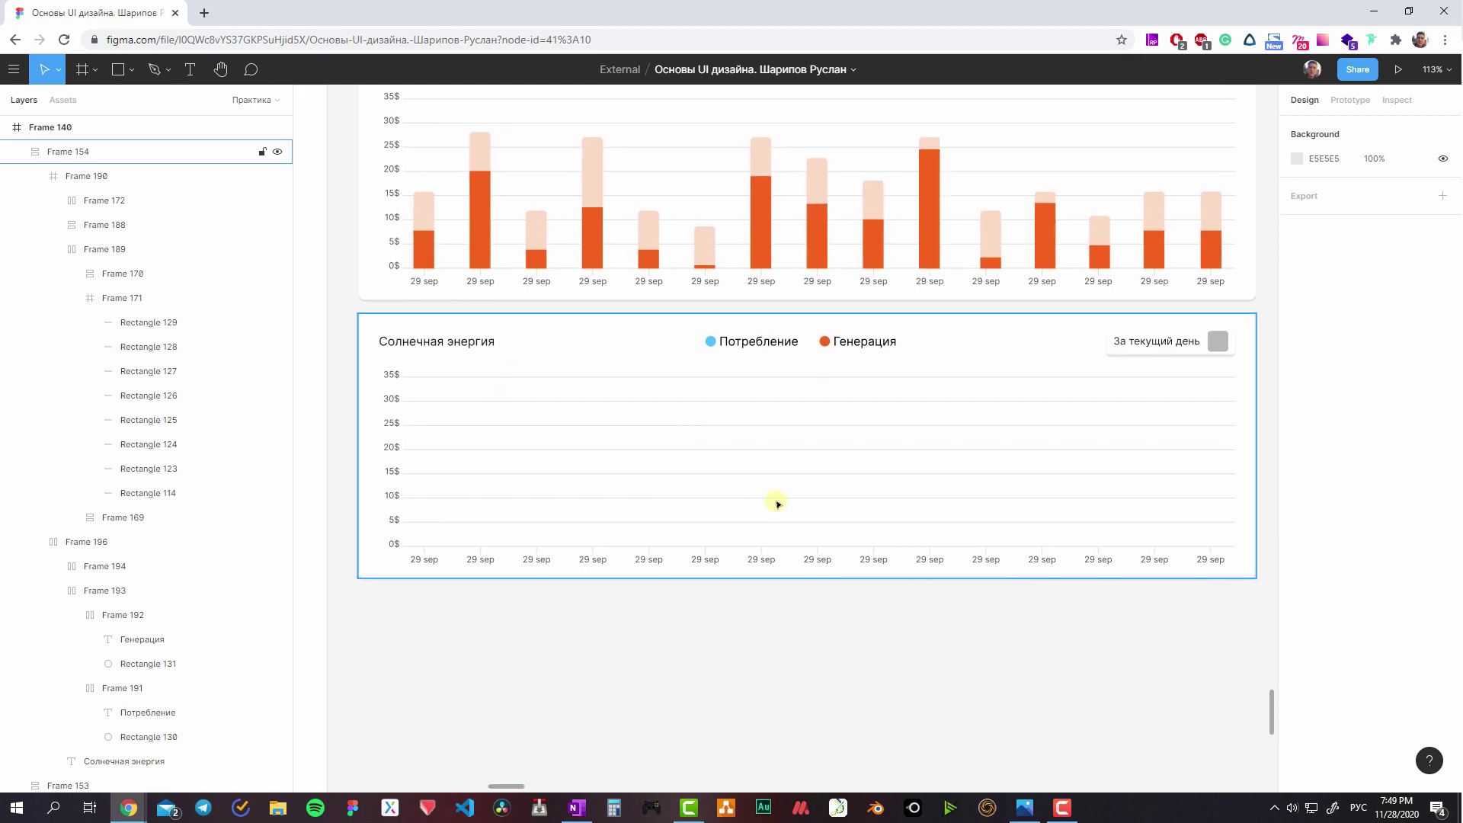
pyautogui.scroll(1, 808, 507)
pyautogui.scroll(3, 686, 545)
pyautogui.scroll(2, 670, 524)
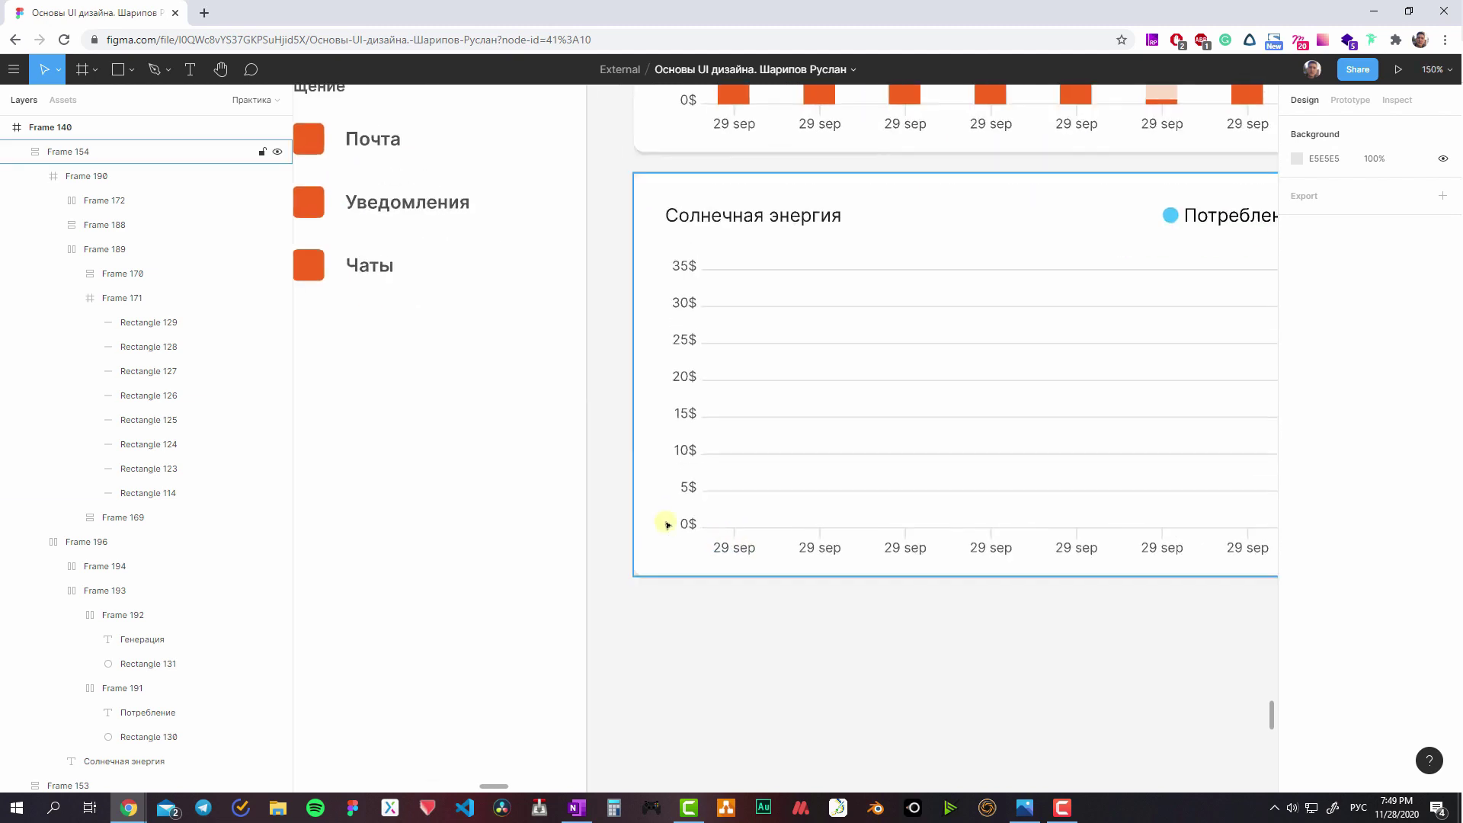
pyautogui.scroll(1, 697, 524)
# - Replace the dollar units with 'kw' on the 10, 15 and 20 axis labels
pyautogui.keyDown('ctrl'); pyautogui.click(698, 524); pyautogui.keyUp('ctrl')
pyautogui.scroll(1, 678, 573)
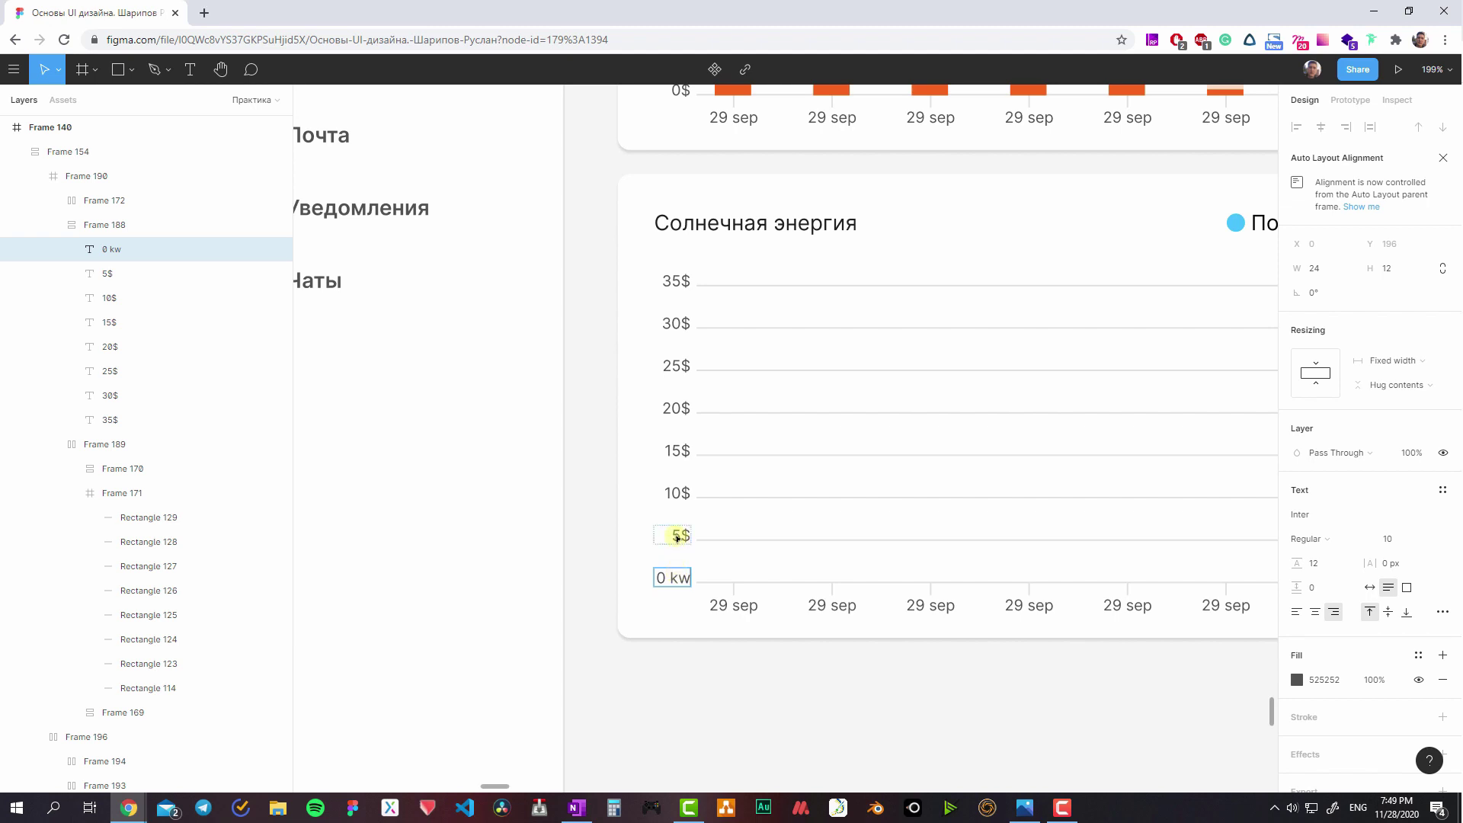
pyautogui.click(677, 537)
pyautogui.scroll(1, 696, 573)
pyautogui.write('kw')
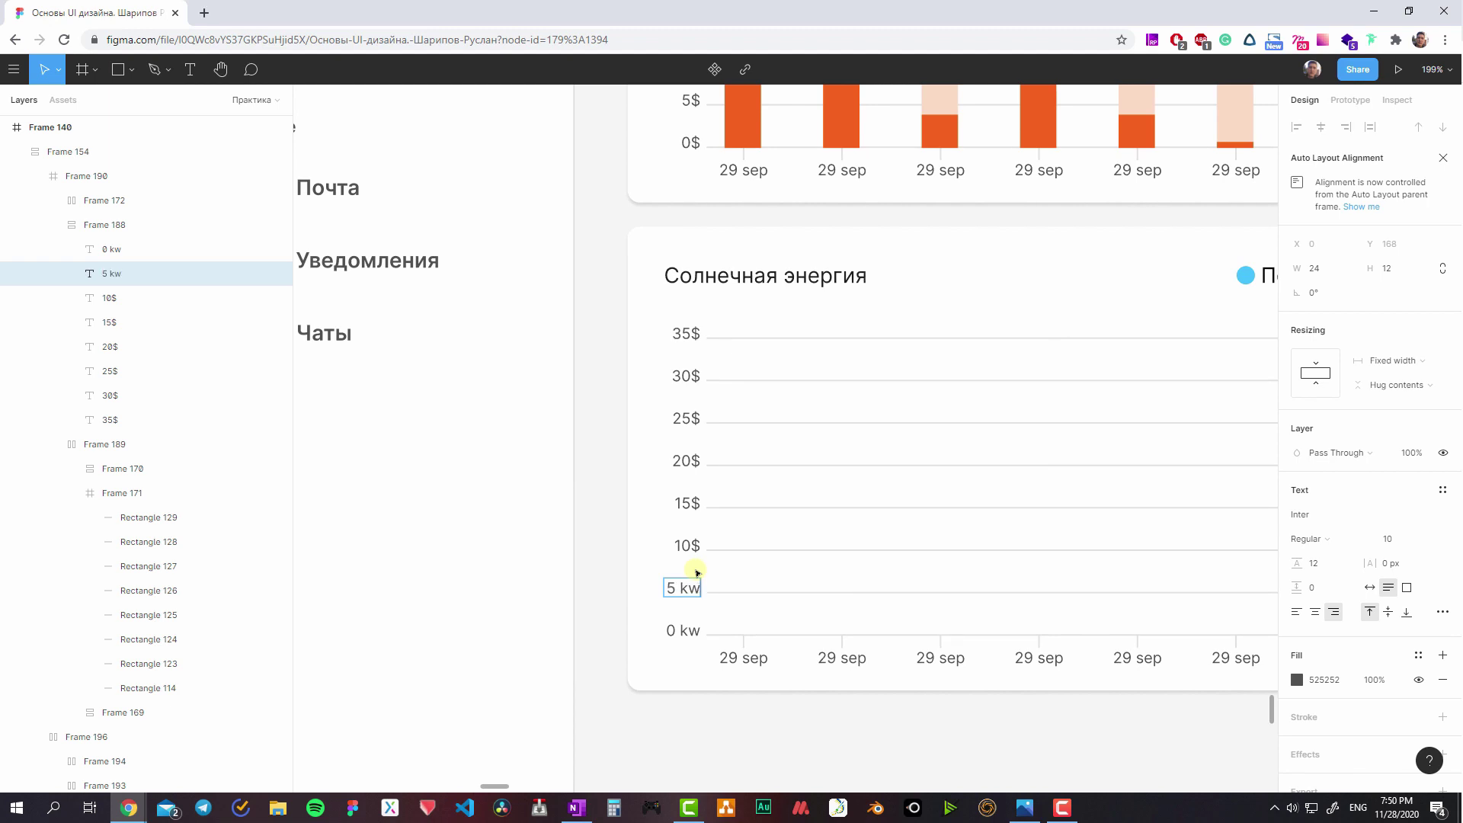
pyautogui.click(696, 546)
pyautogui.press('Return')
pyautogui.write('10 kw')
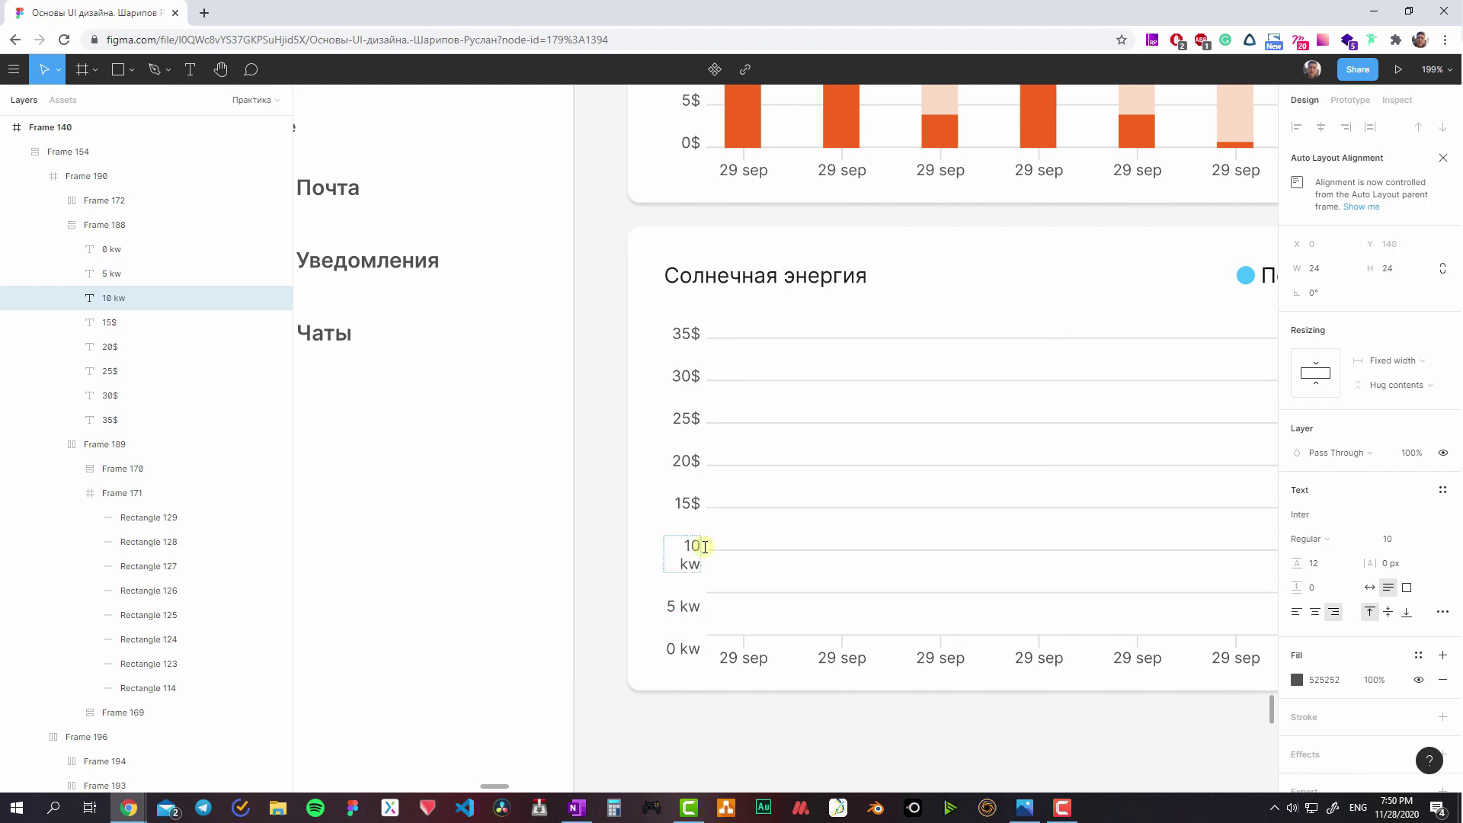
pyautogui.click(690, 505)
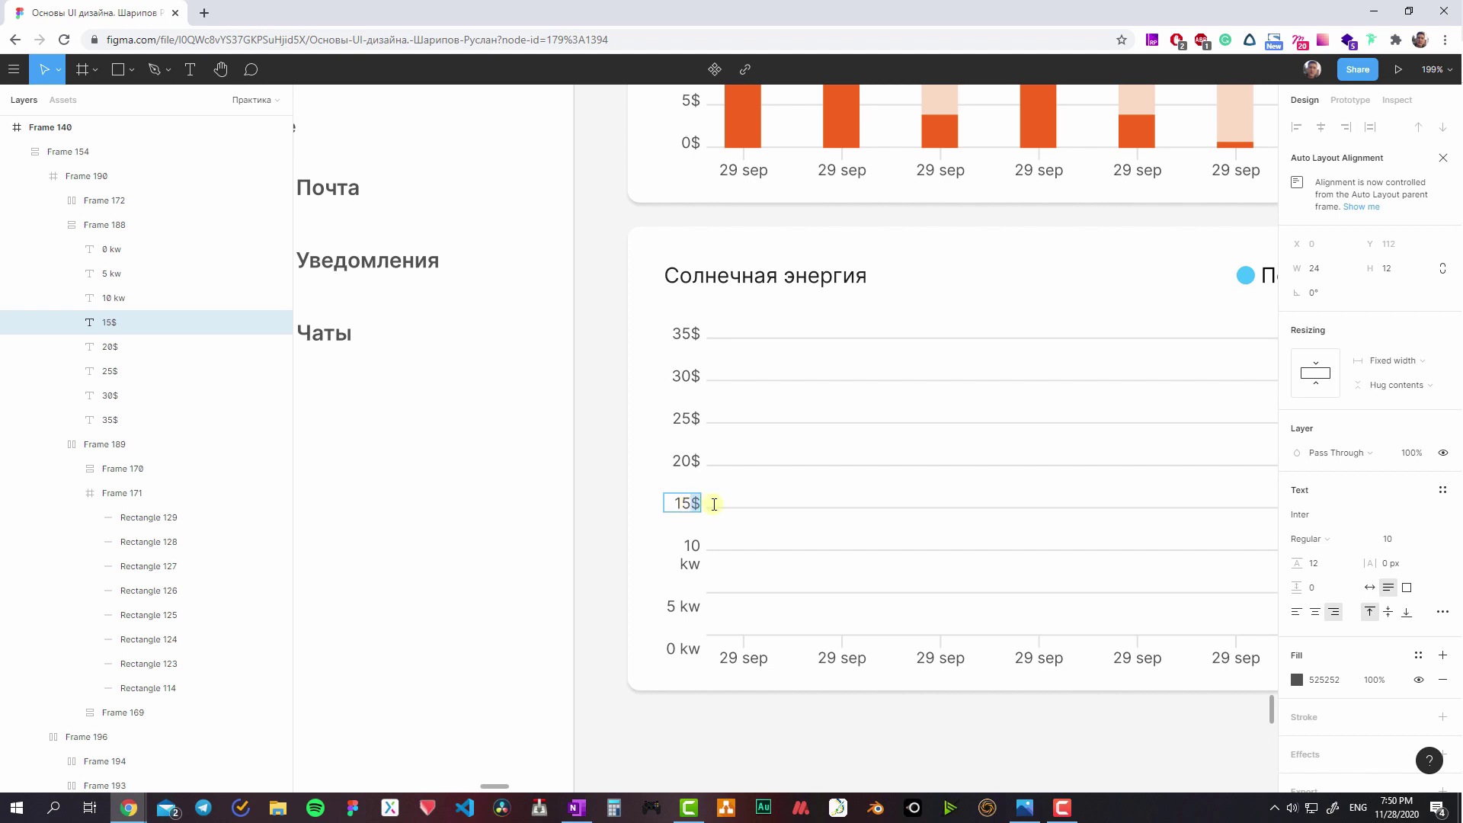
pyautogui.write('kw')
pyautogui.click(709, 465)
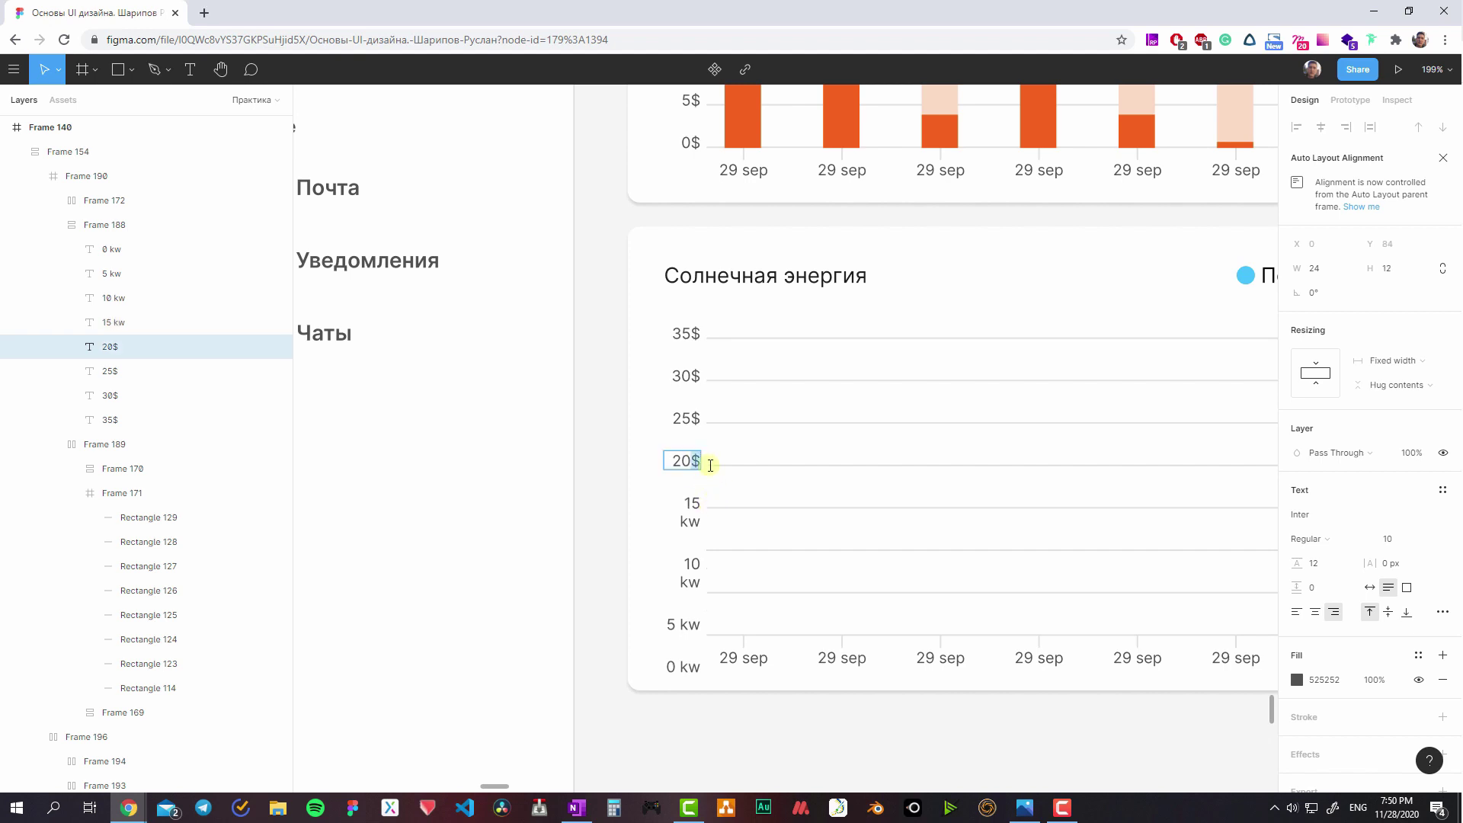
pyautogui.write('kw')
pyautogui.press('Escape')
# - Correct the 25, 20, 15, 10 and 5 labels to use capital 'kW'
pyautogui.doubleClick(705, 422)
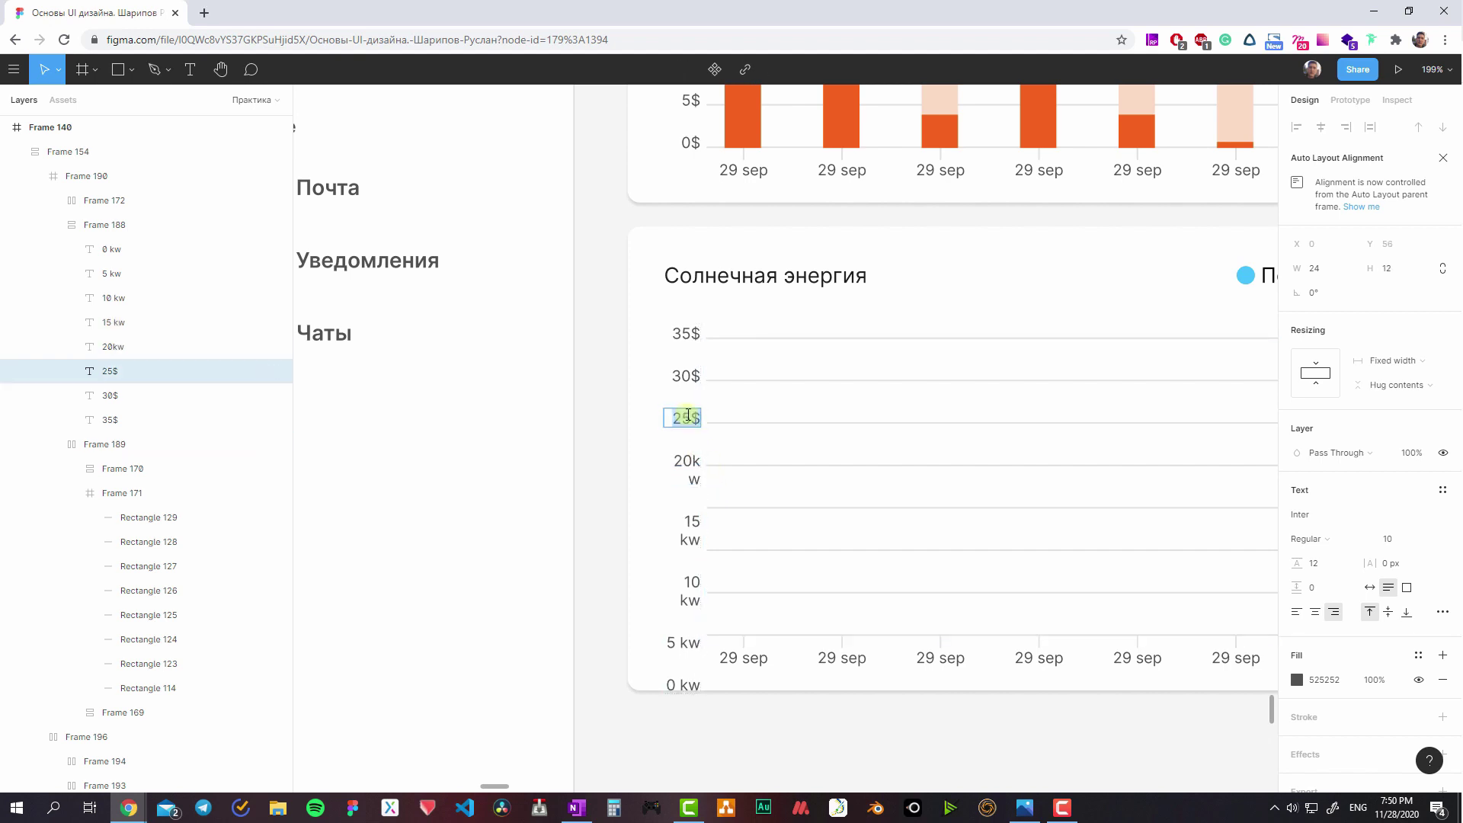
pyautogui.write('kw')
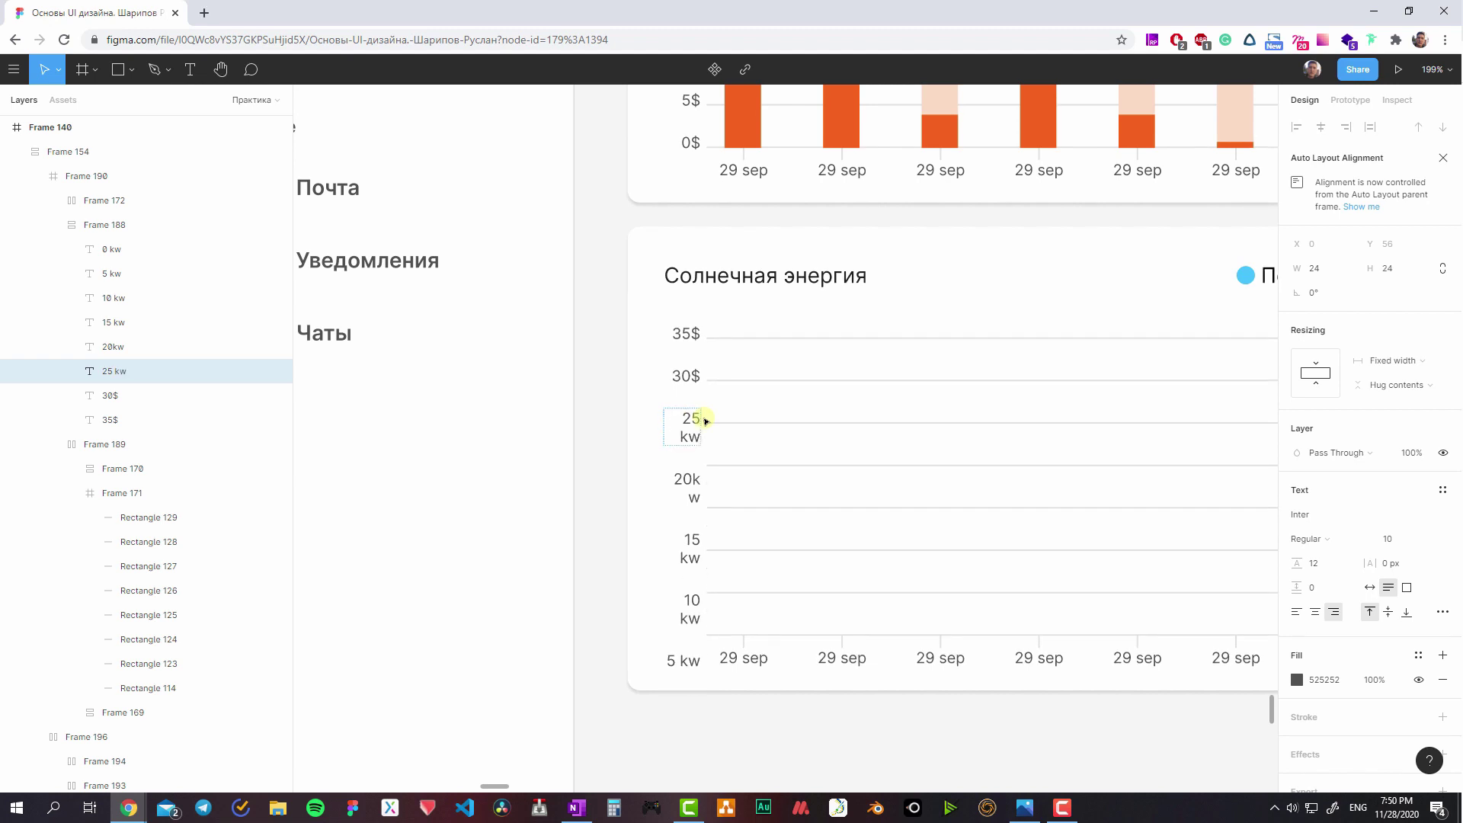
pyautogui.press('BackSpace')
pyautogui.write('W')
pyautogui.doubleClick(683, 481)
pyautogui.write('W')
pyautogui.press('Escape')
pyautogui.doubleClick(688, 557)
pyautogui.write('W')
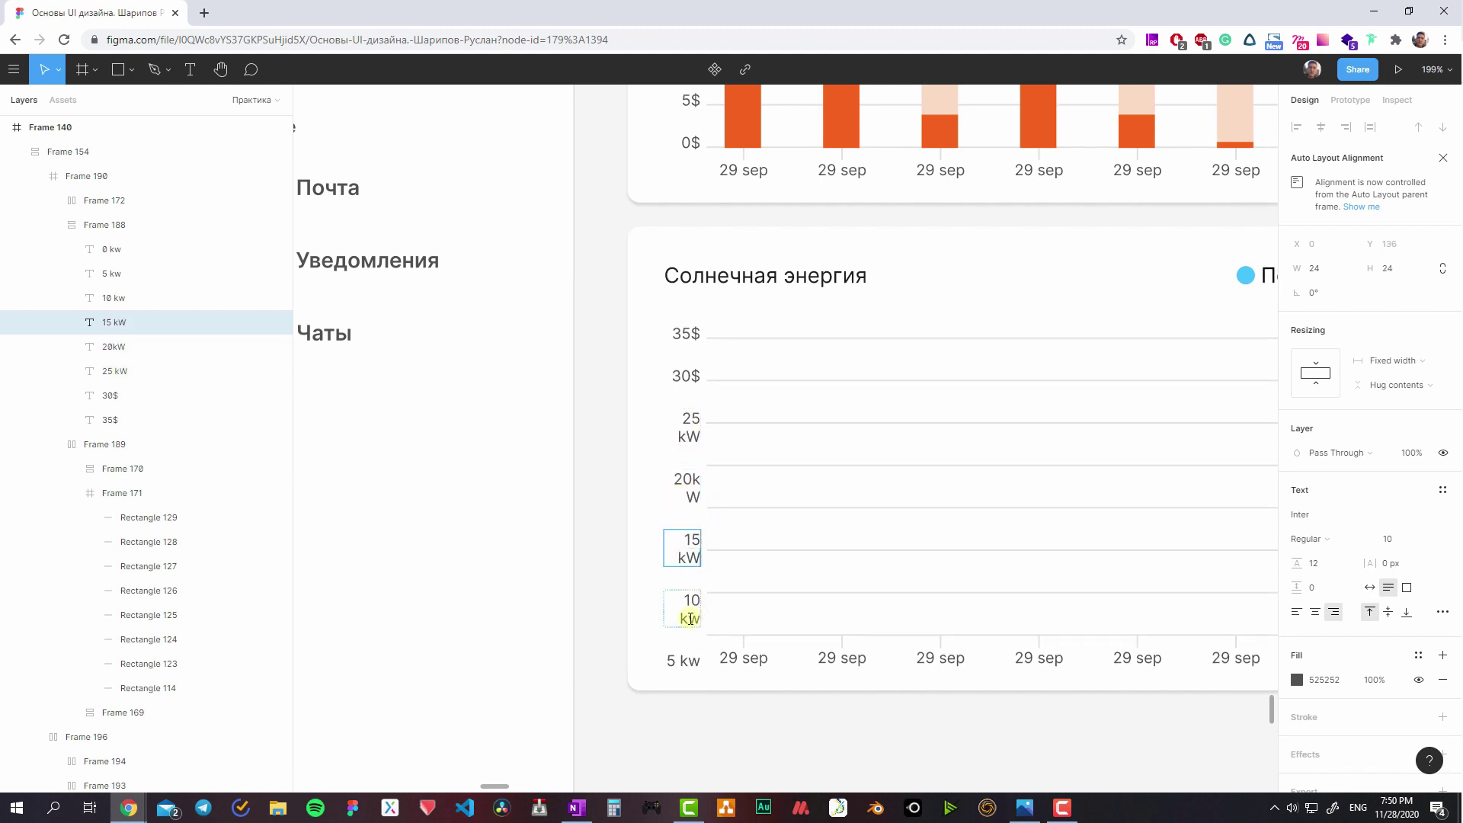
pyautogui.doubleClick(691, 617)
pyautogui.write('W')
pyautogui.doubleClick(701, 659)
pyautogui.write('W')
# - Change the 30 and 35 axis labels to kW
pyautogui.click(701, 377)
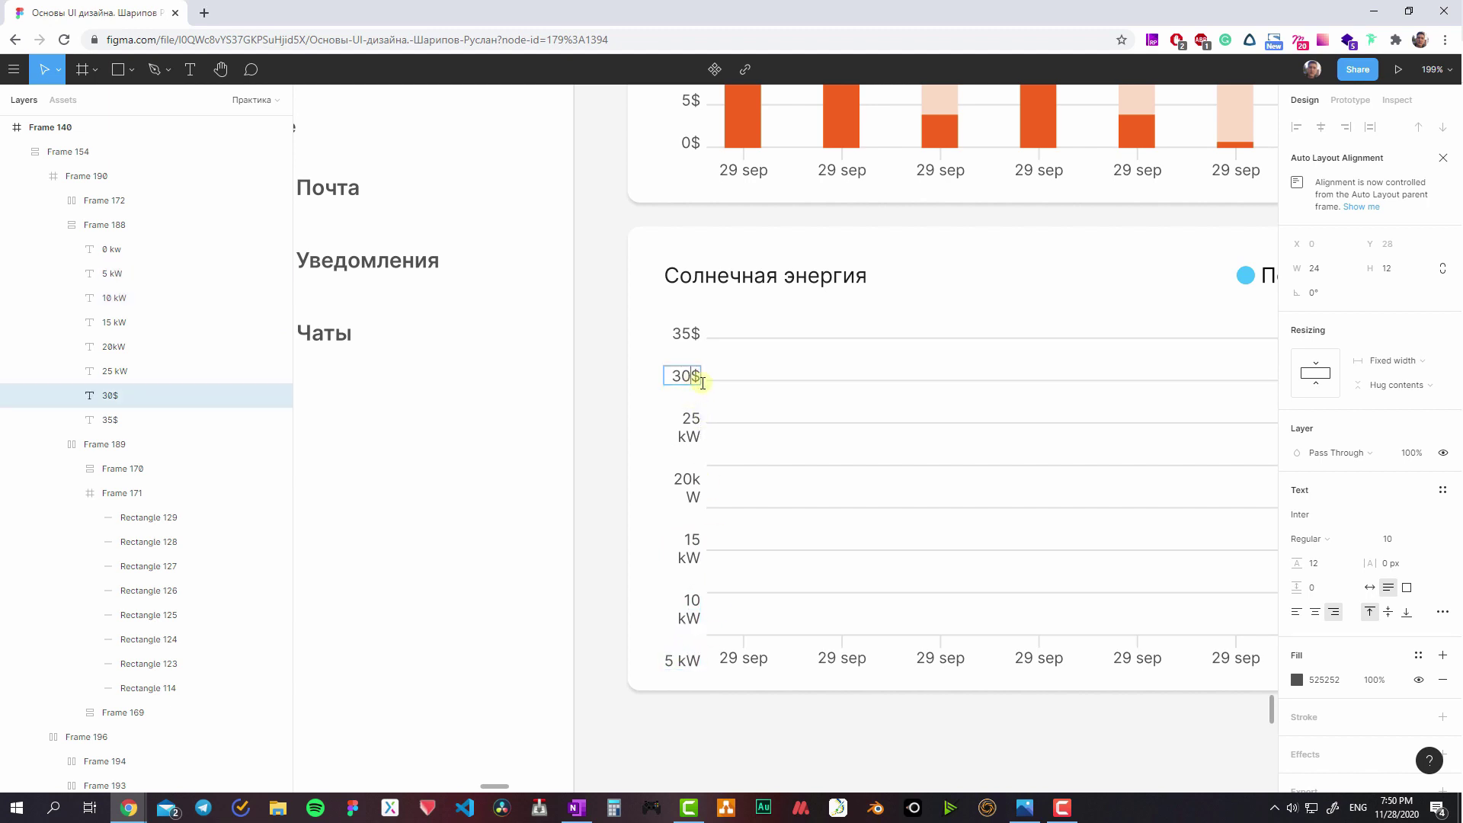
pyautogui.write('kW')
pyautogui.click(701, 335)
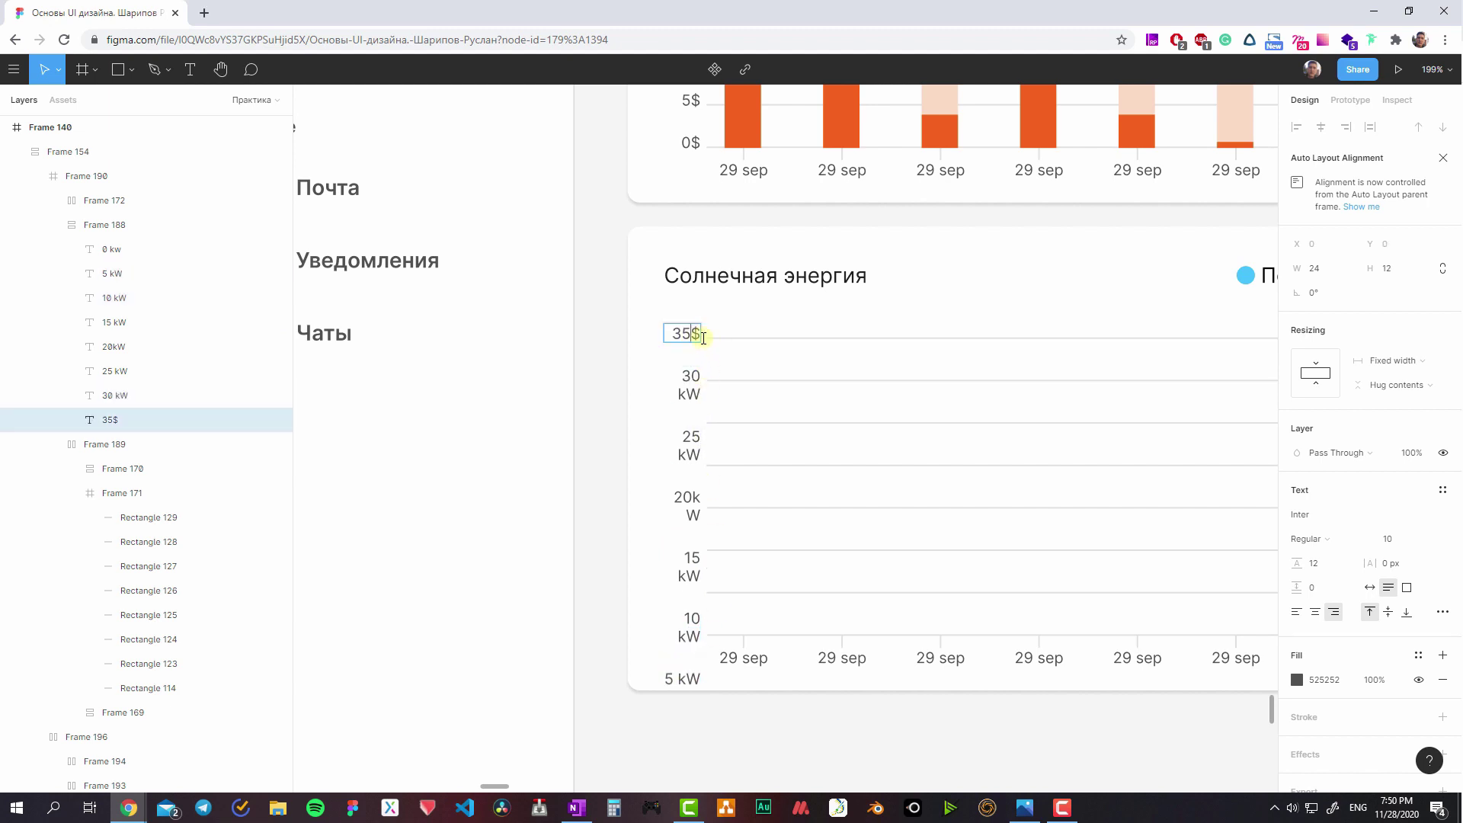
pyautogui.write('kW')
pyautogui.click(710, 343)
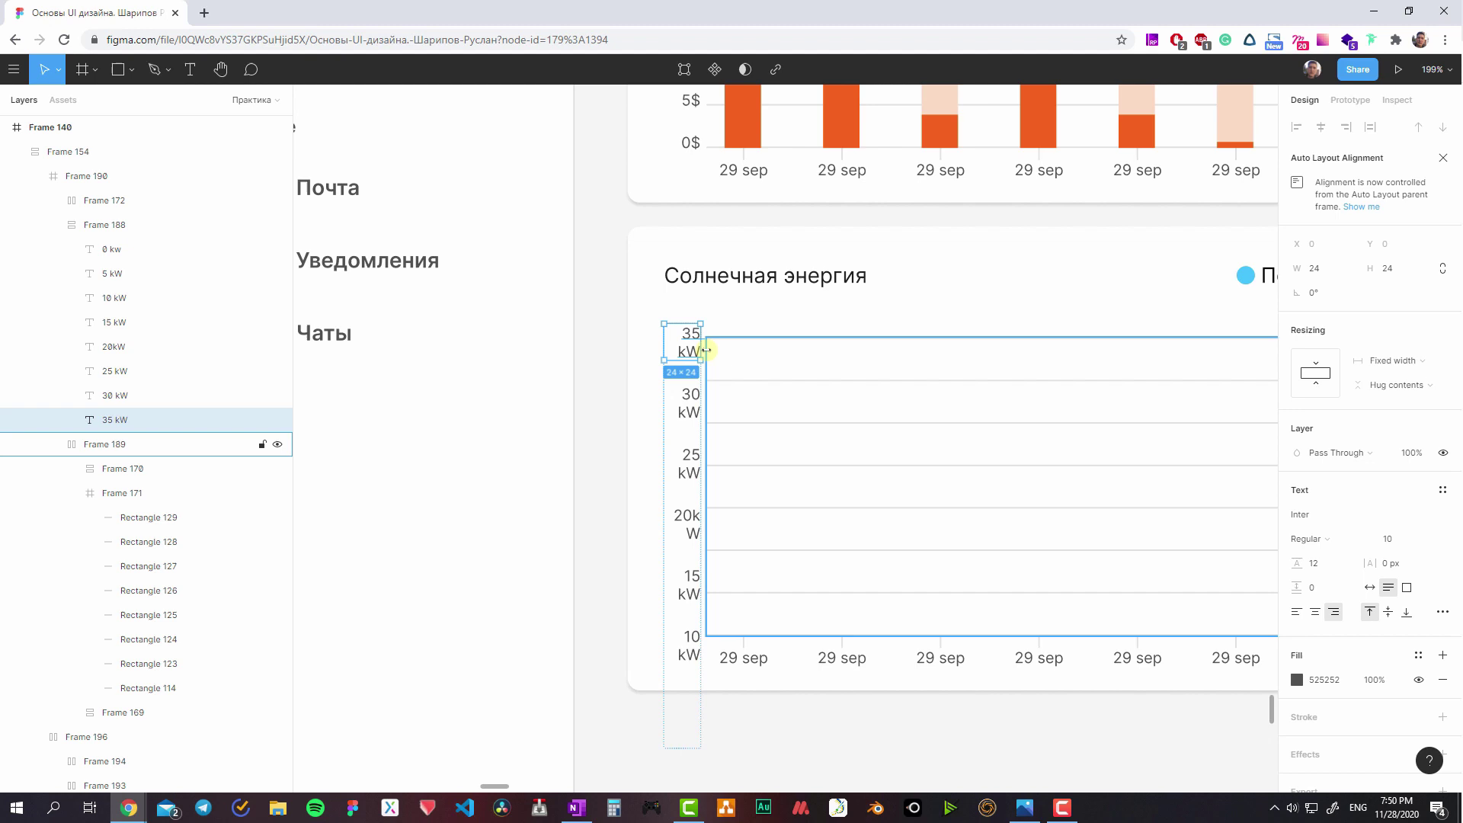
# - Set all eight y-axis labels in the label column to Fill container width
pyautogui.click(679, 457)
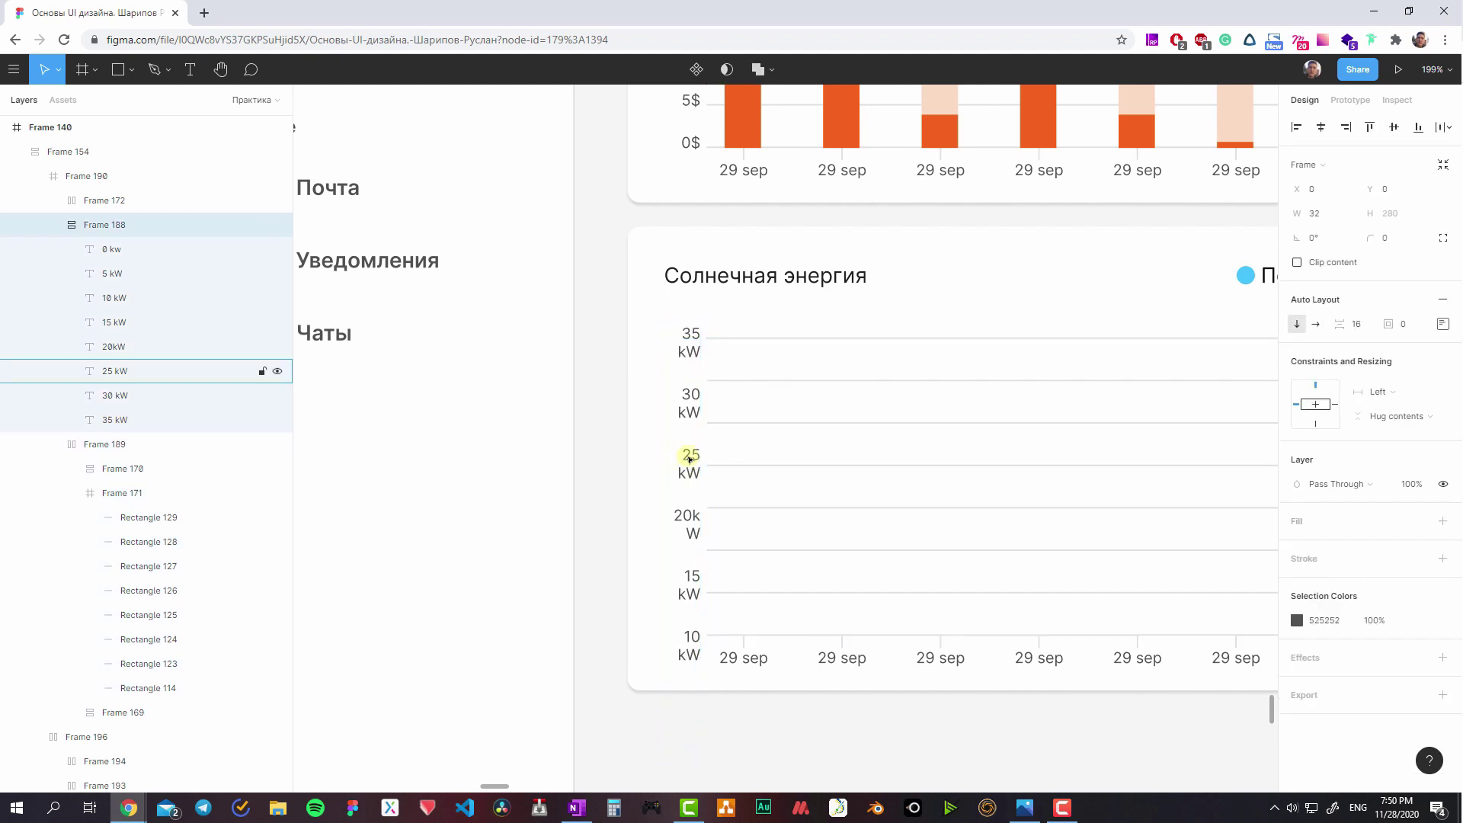
pyautogui.hscroll(3, 709, 455)
pyautogui.write('40')
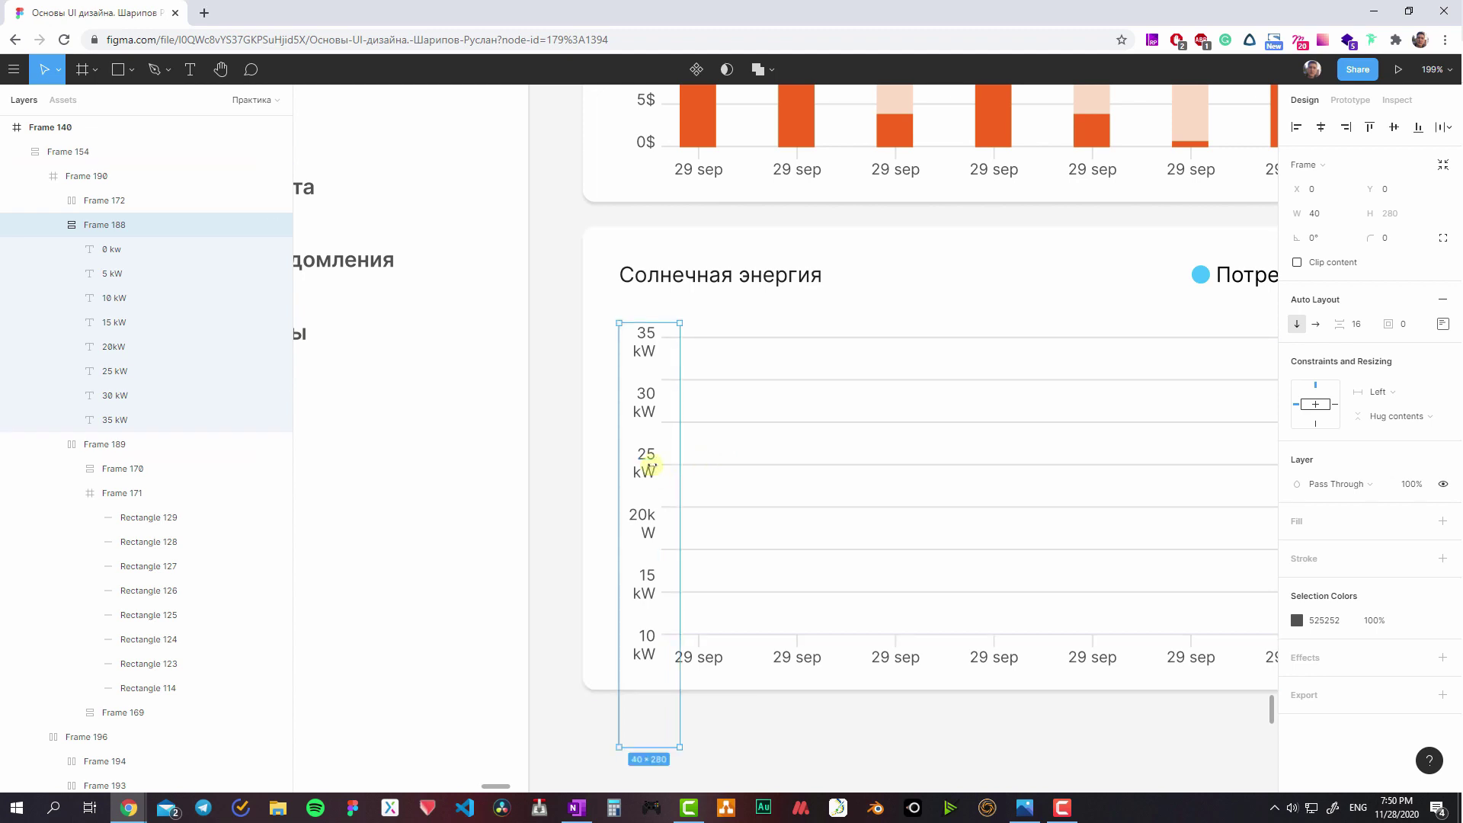
pyautogui.press('Return')
pyautogui.click(1388, 360)
pyautogui.click(1377, 389)
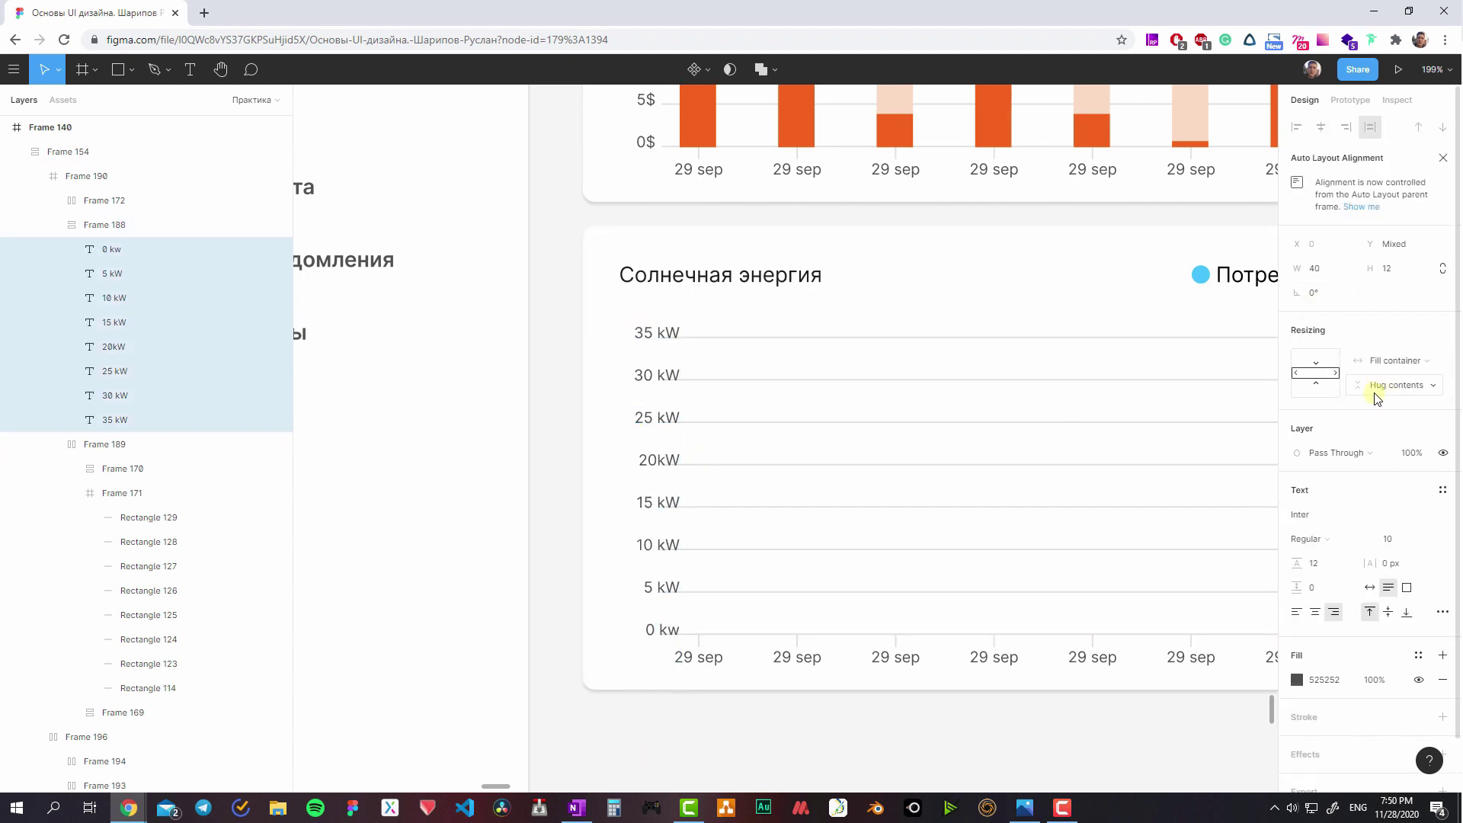
# - Narrow the label column's width slightly so each kW label fits on one line
pyautogui.hotkey('shift', 'Return')
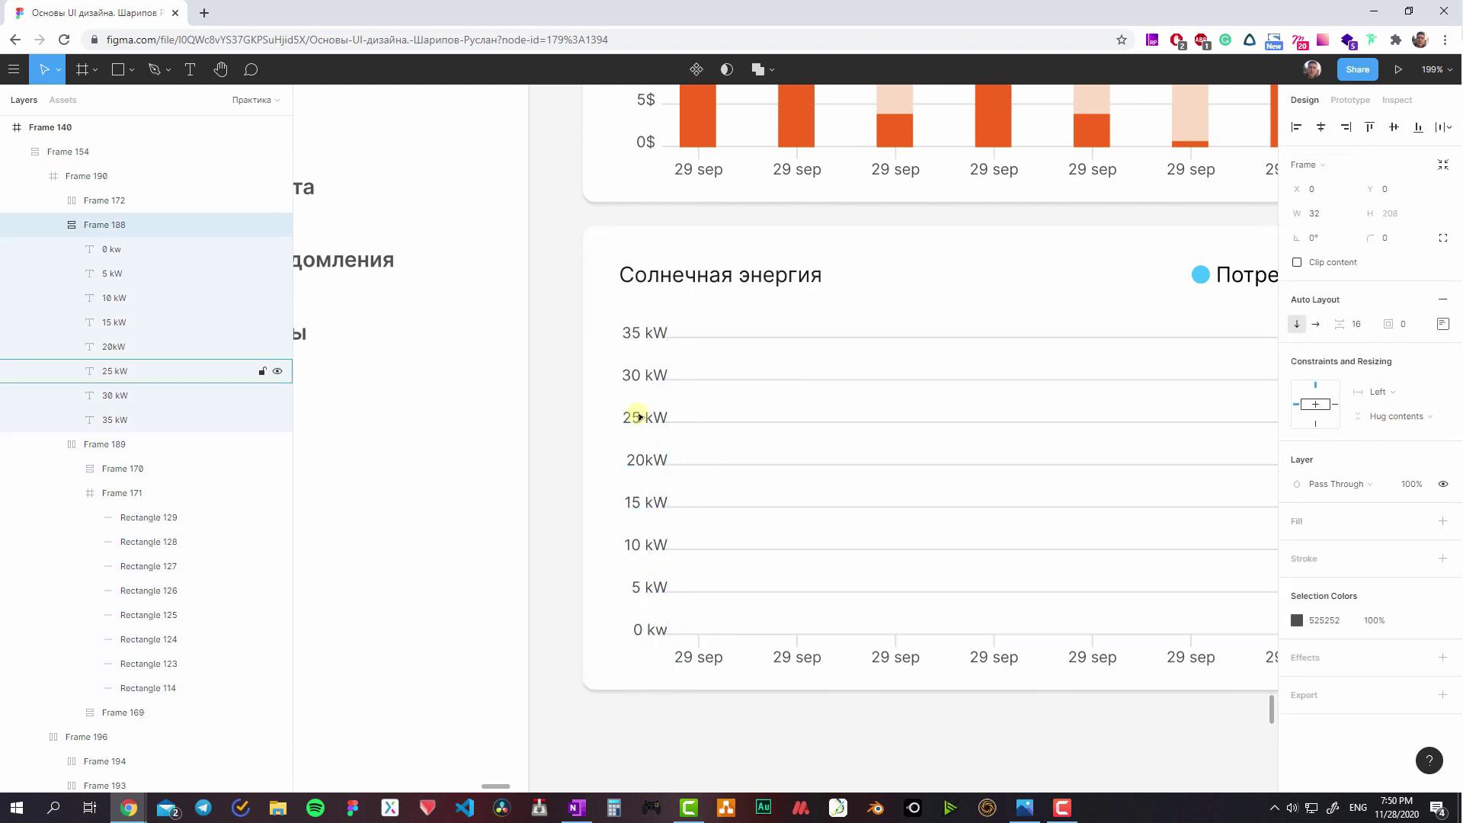
pyautogui.hotkey('ctrl', 'Left')
pyautogui.hotkey('ctrl', 'shift', 'Left')
pyautogui.hotkey('ctrl', 'shift', 'Right')
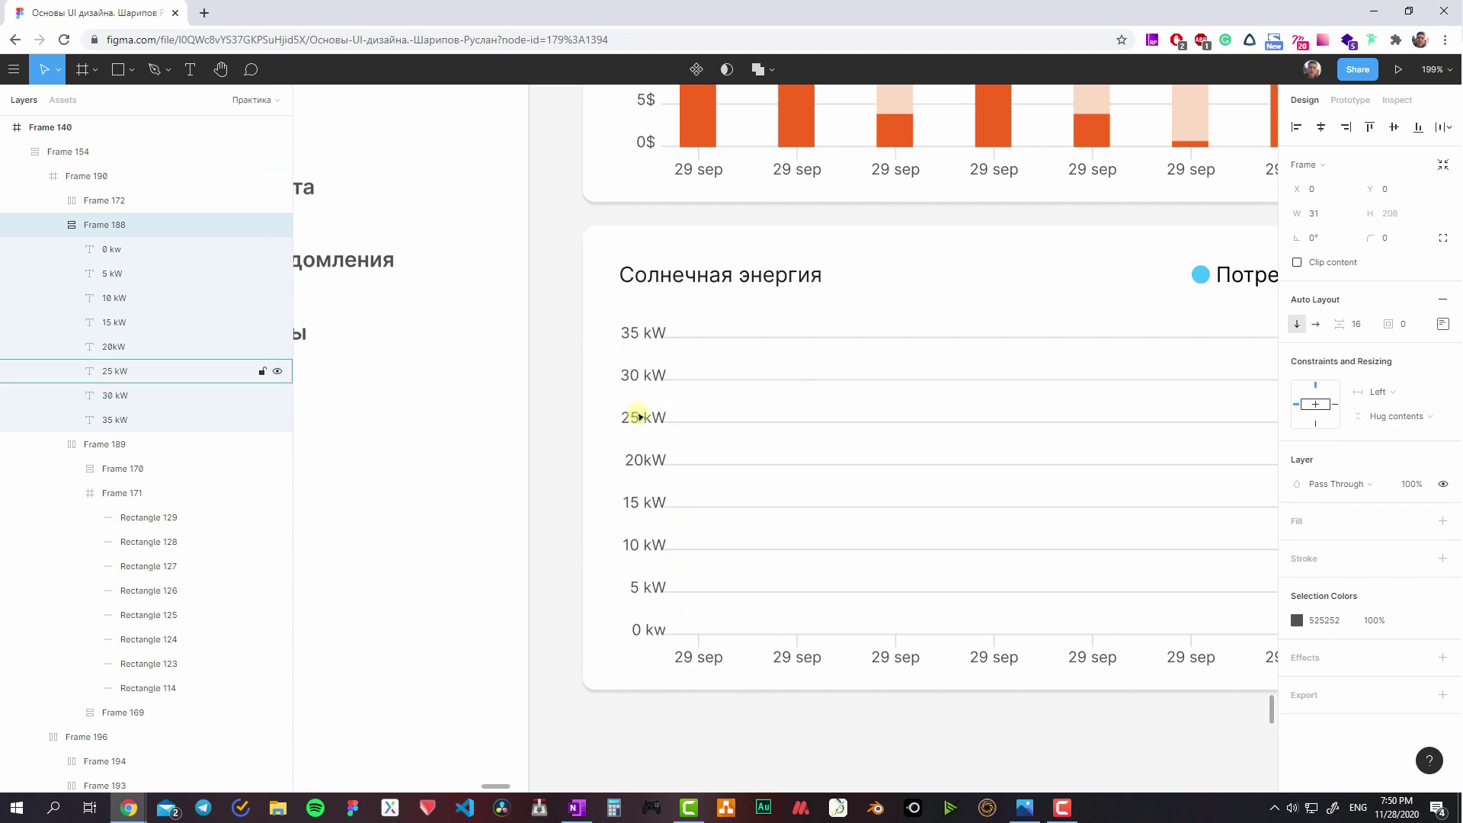
pyautogui.scroll(-1, 745, 411)
pyautogui.hscroll(1, 745, 411)
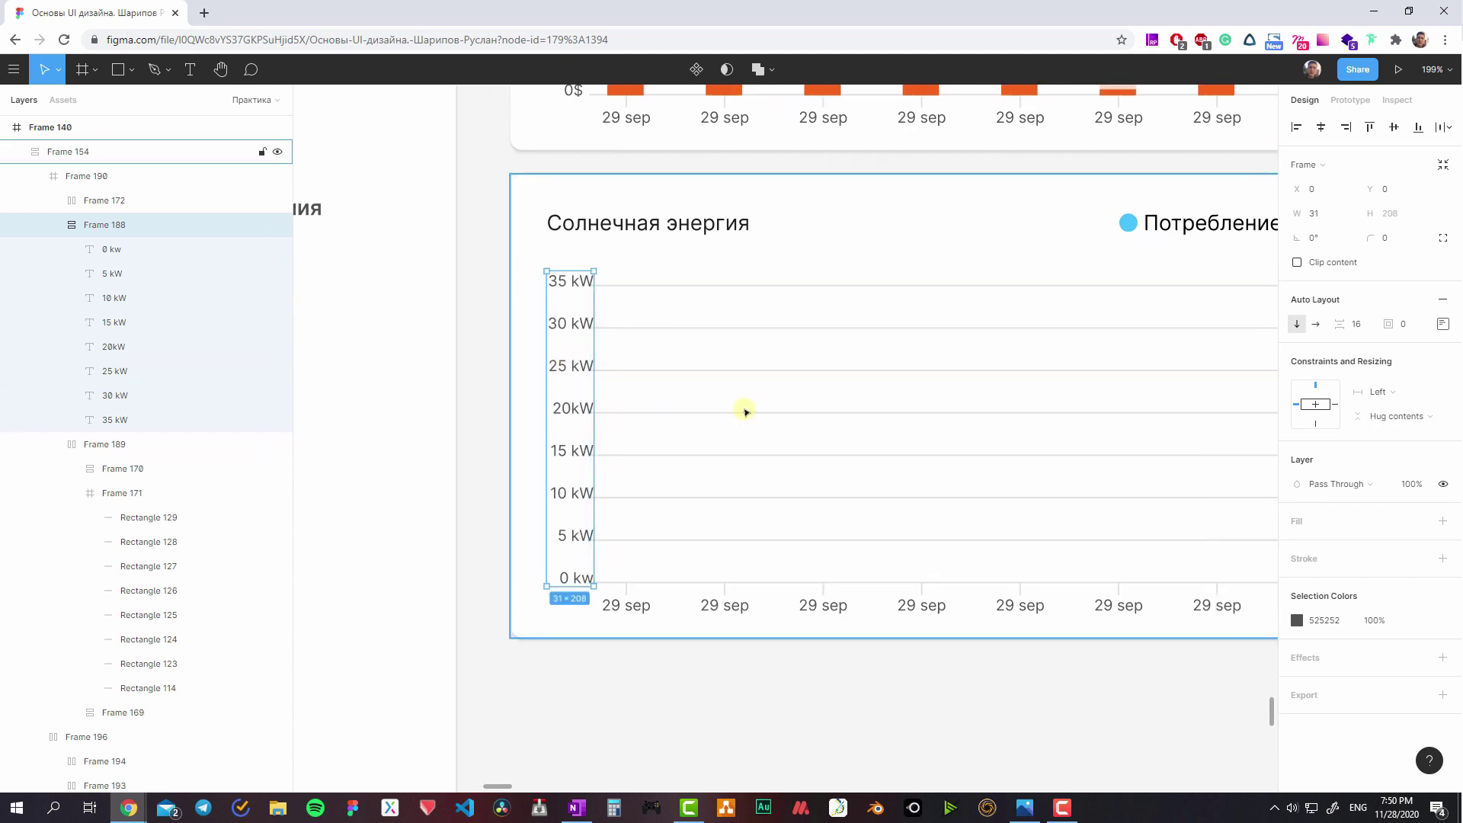
pyautogui.click(1311, 216)
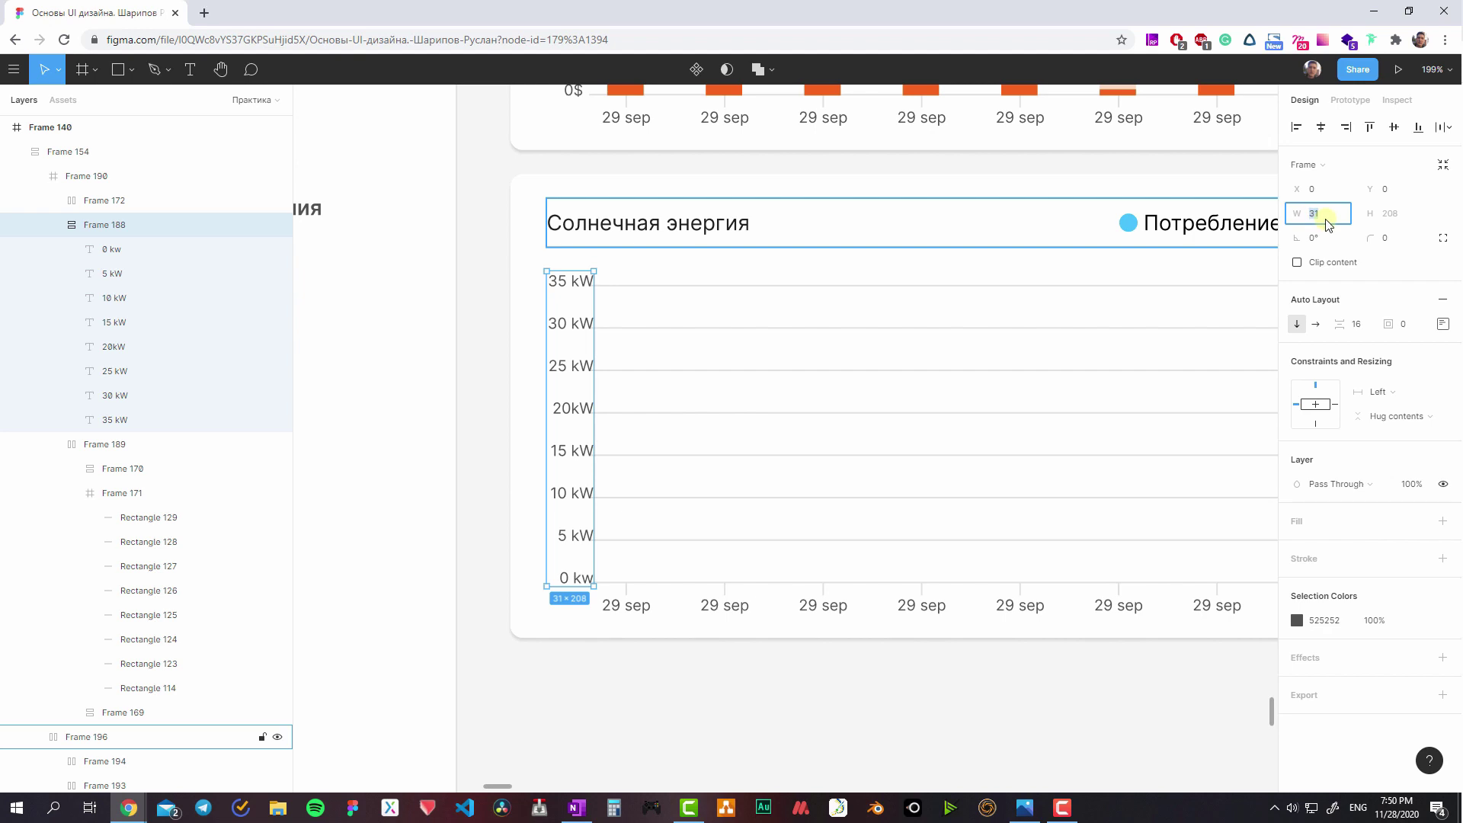
pyautogui.write('32')
# - Select all eight horizontal grid lines and set their horizontal constraint to Left & Right
pyautogui.click(762, 426)
pyautogui.hscroll(3, 815, 453)
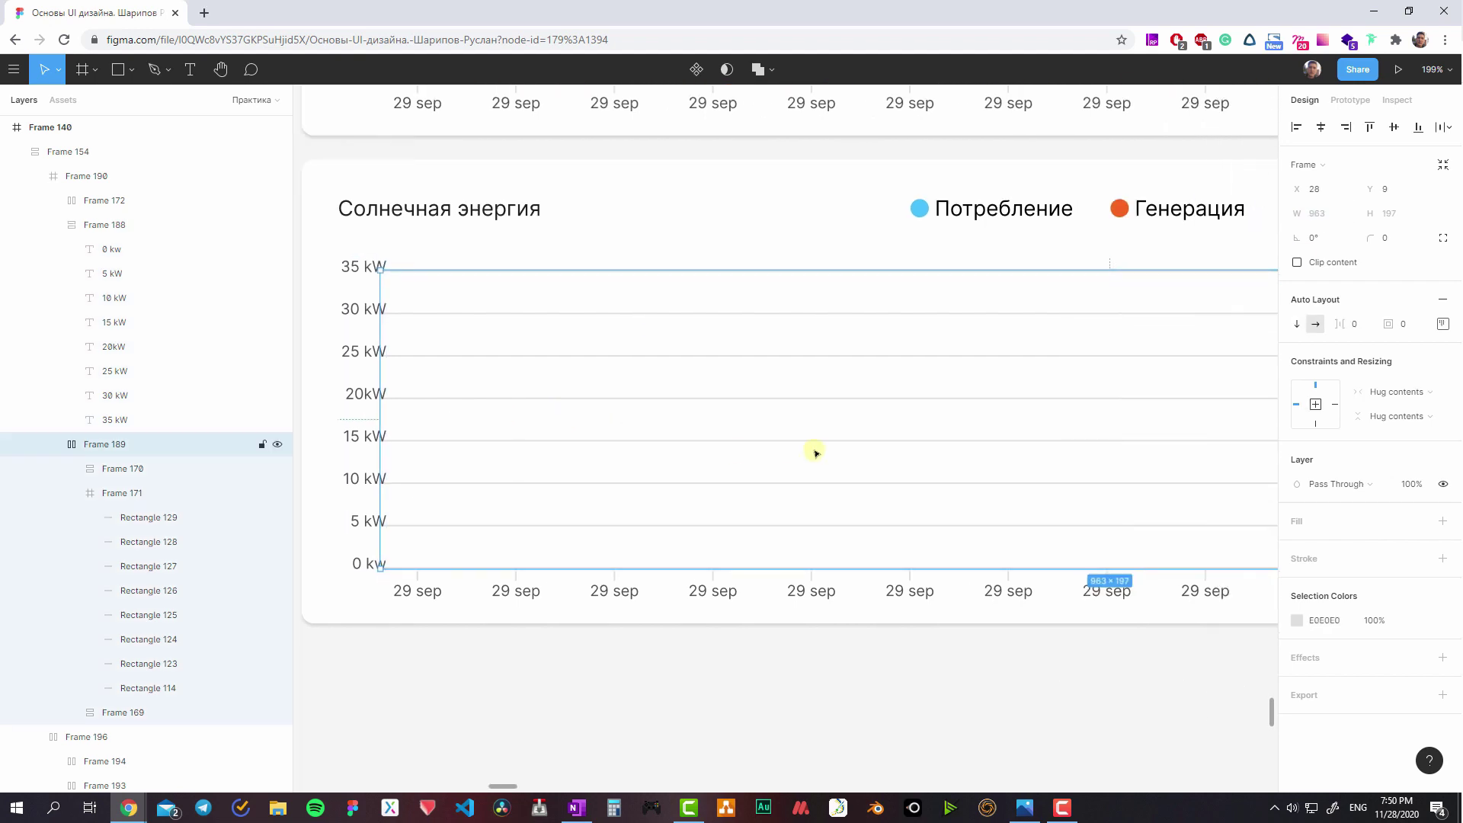
pyautogui.keyDown('ctrl'); pyautogui.scroll(-3, 815, 454); pyautogui.keyUp('ctrl')
pyautogui.click(512, 391)
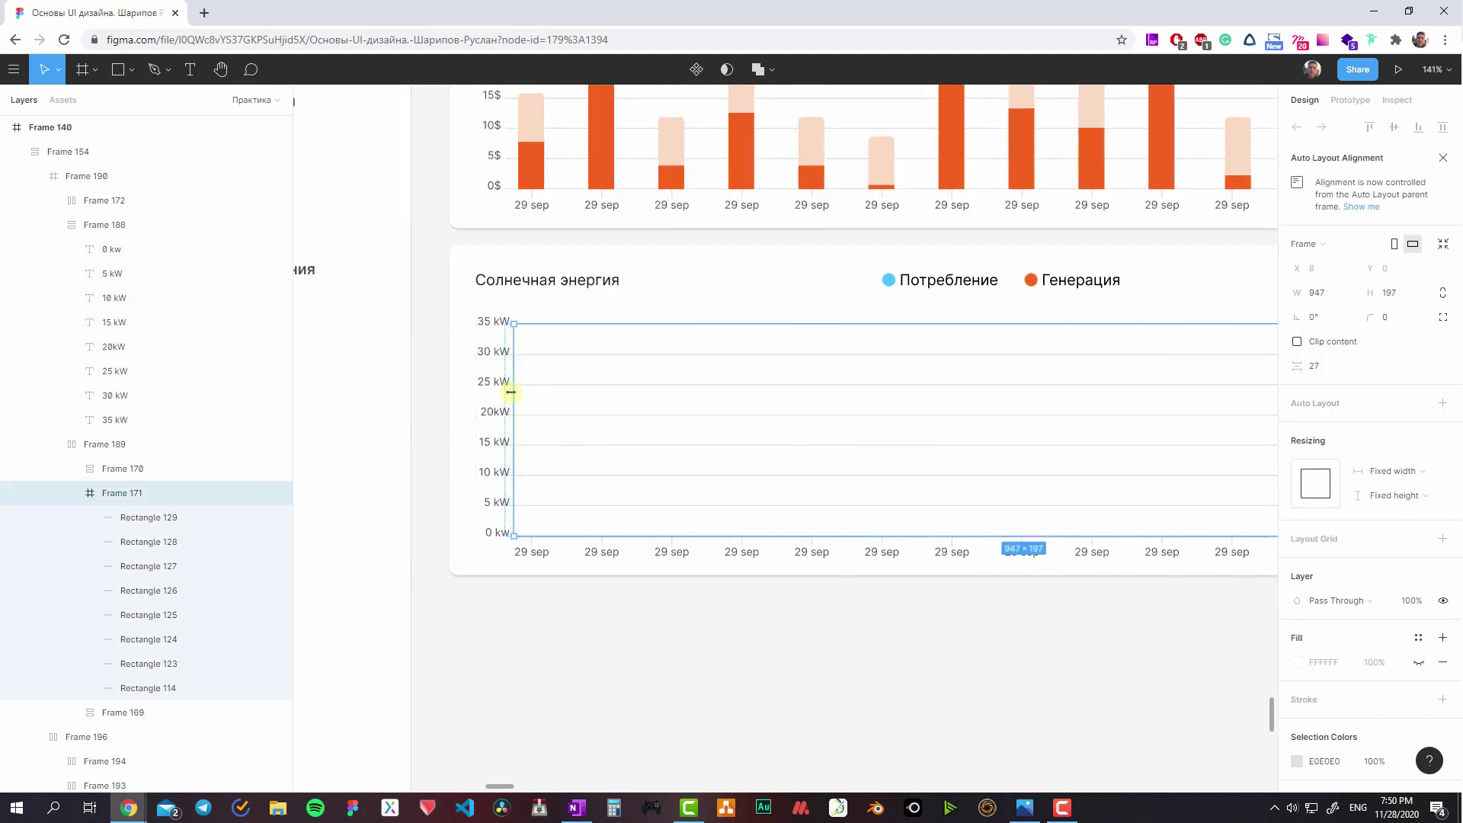
pyautogui.click(610, 442)
pyautogui.hscroll(3, 648, 426)
pyautogui.hotkey('ctrl', 'a')
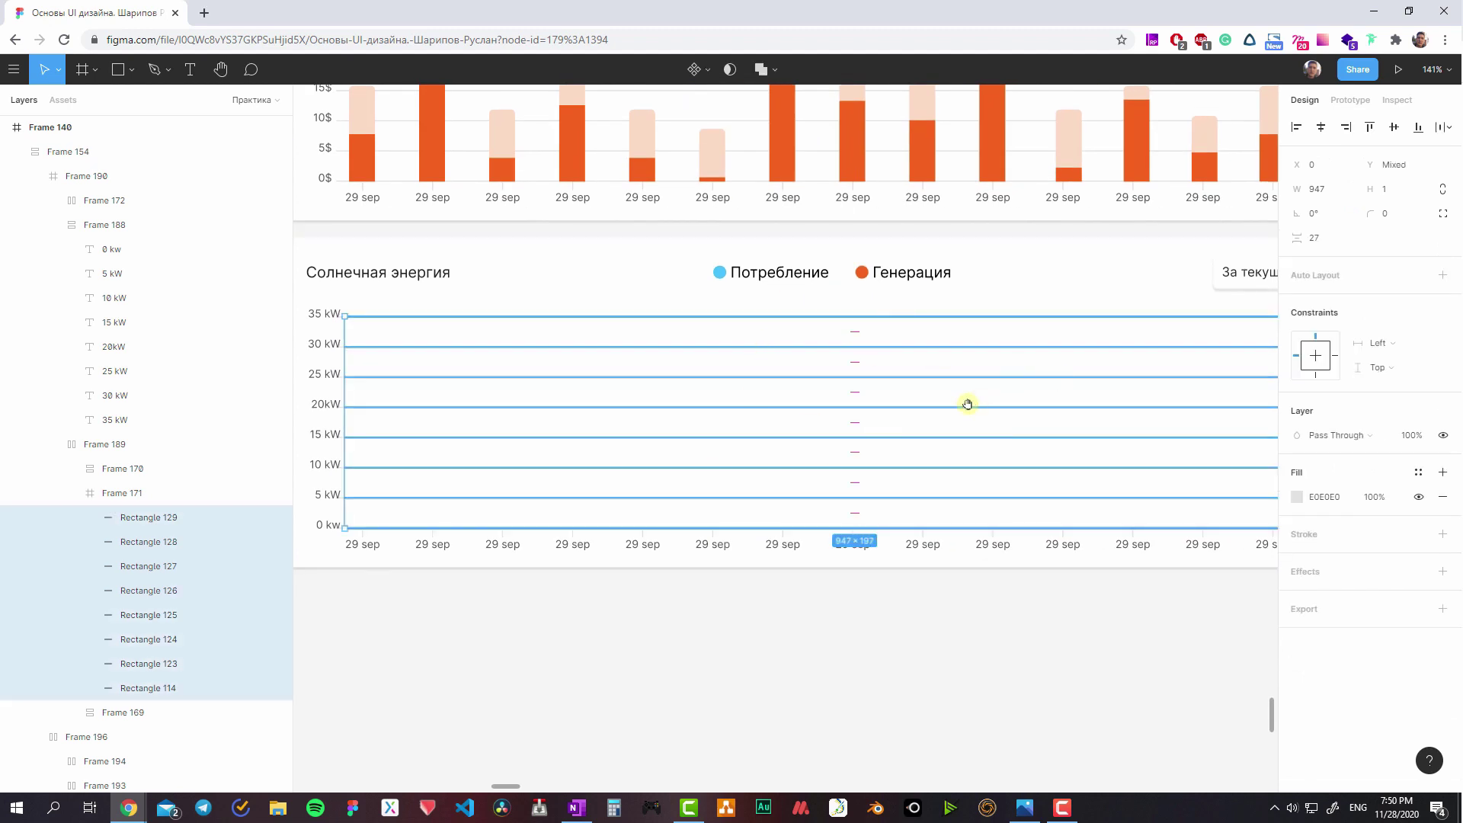
pyautogui.hscroll(3, 966, 404)
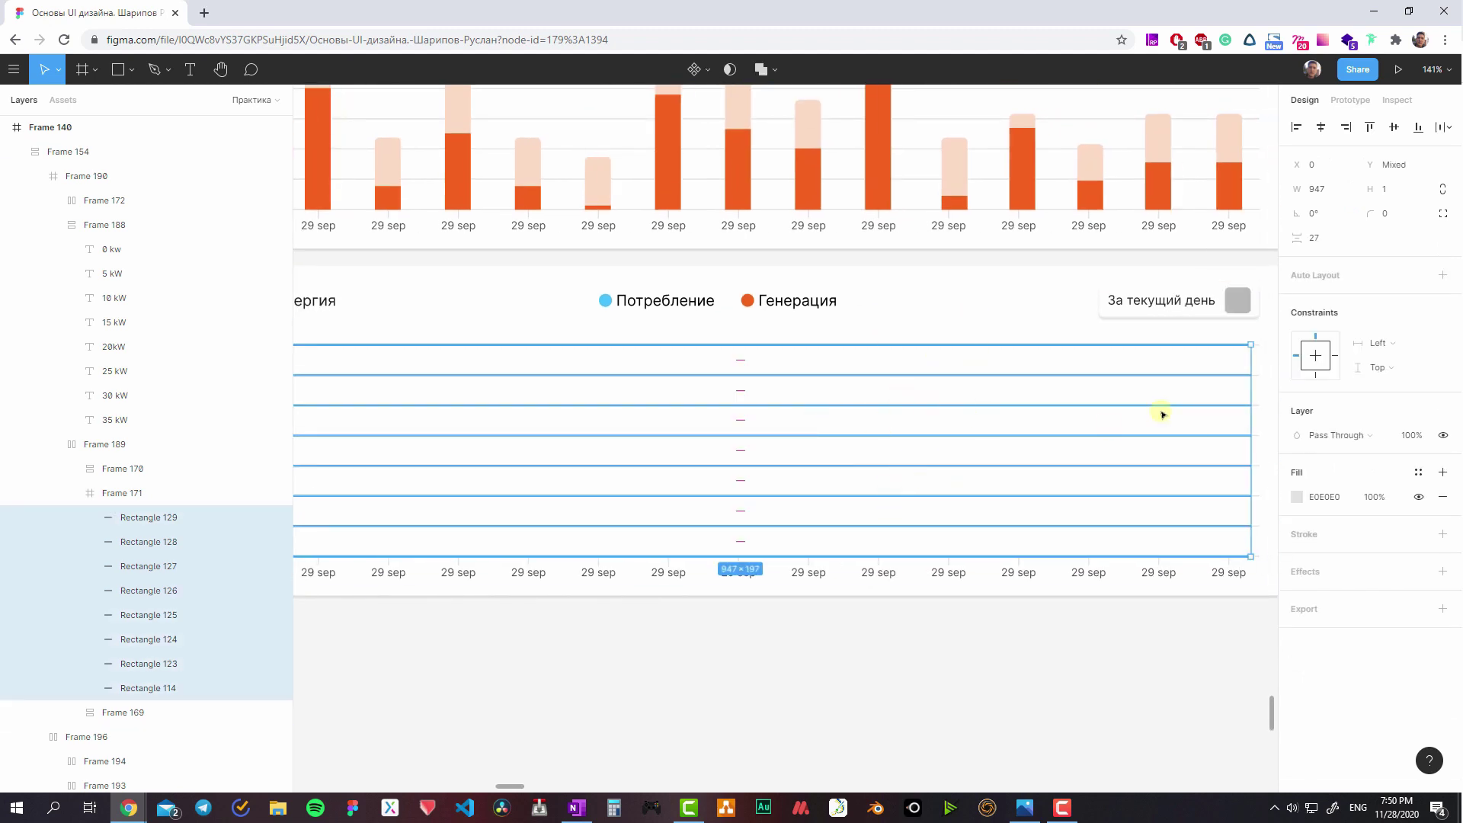
pyautogui.click(1377, 342)
pyautogui.click(1388, 380)
# - Set the grid-lines frame width to fill its container, undoing and redoing the change
pyautogui.click(1256, 411)
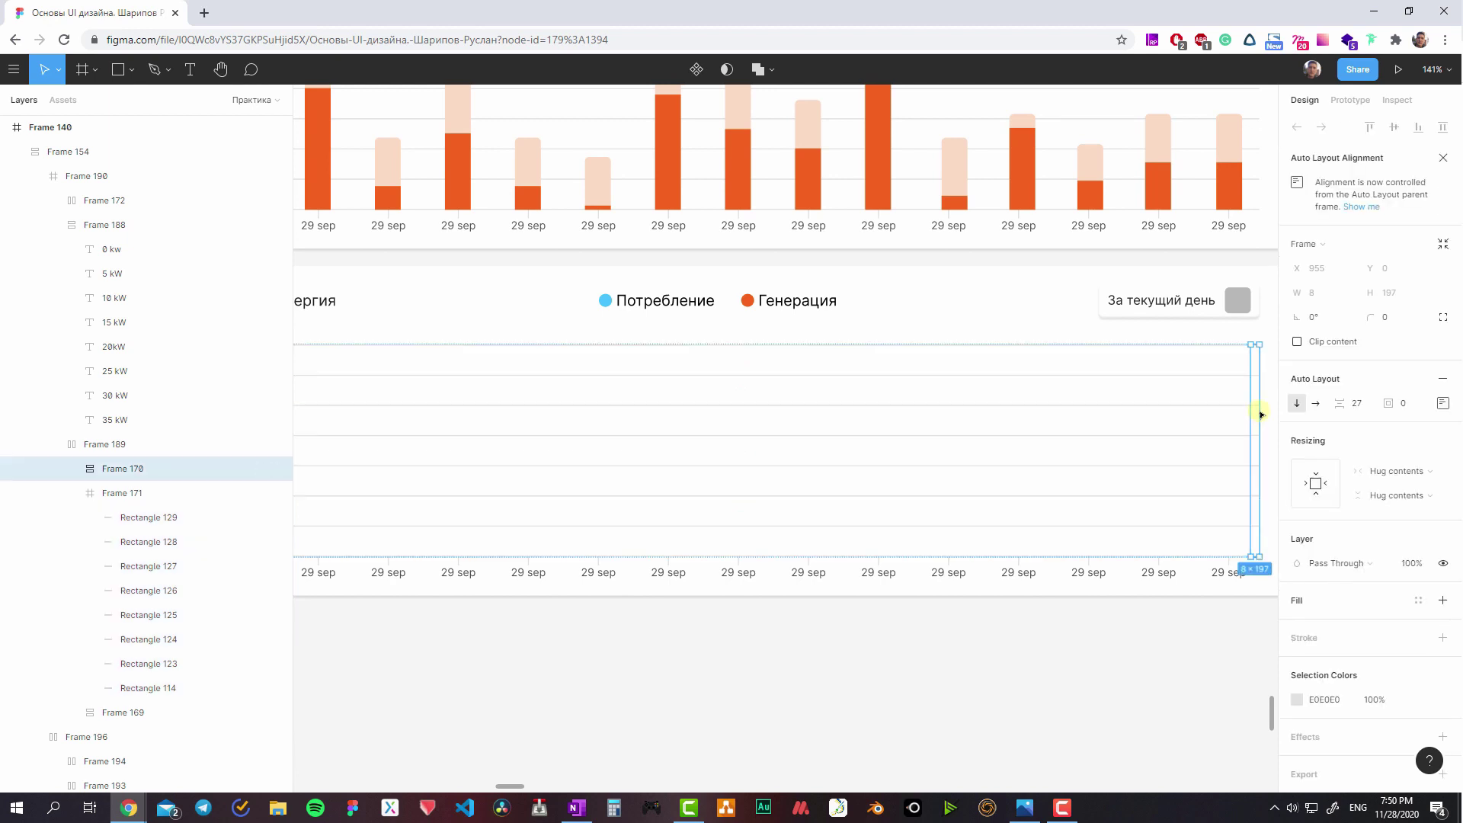
pyautogui.click(1206, 409)
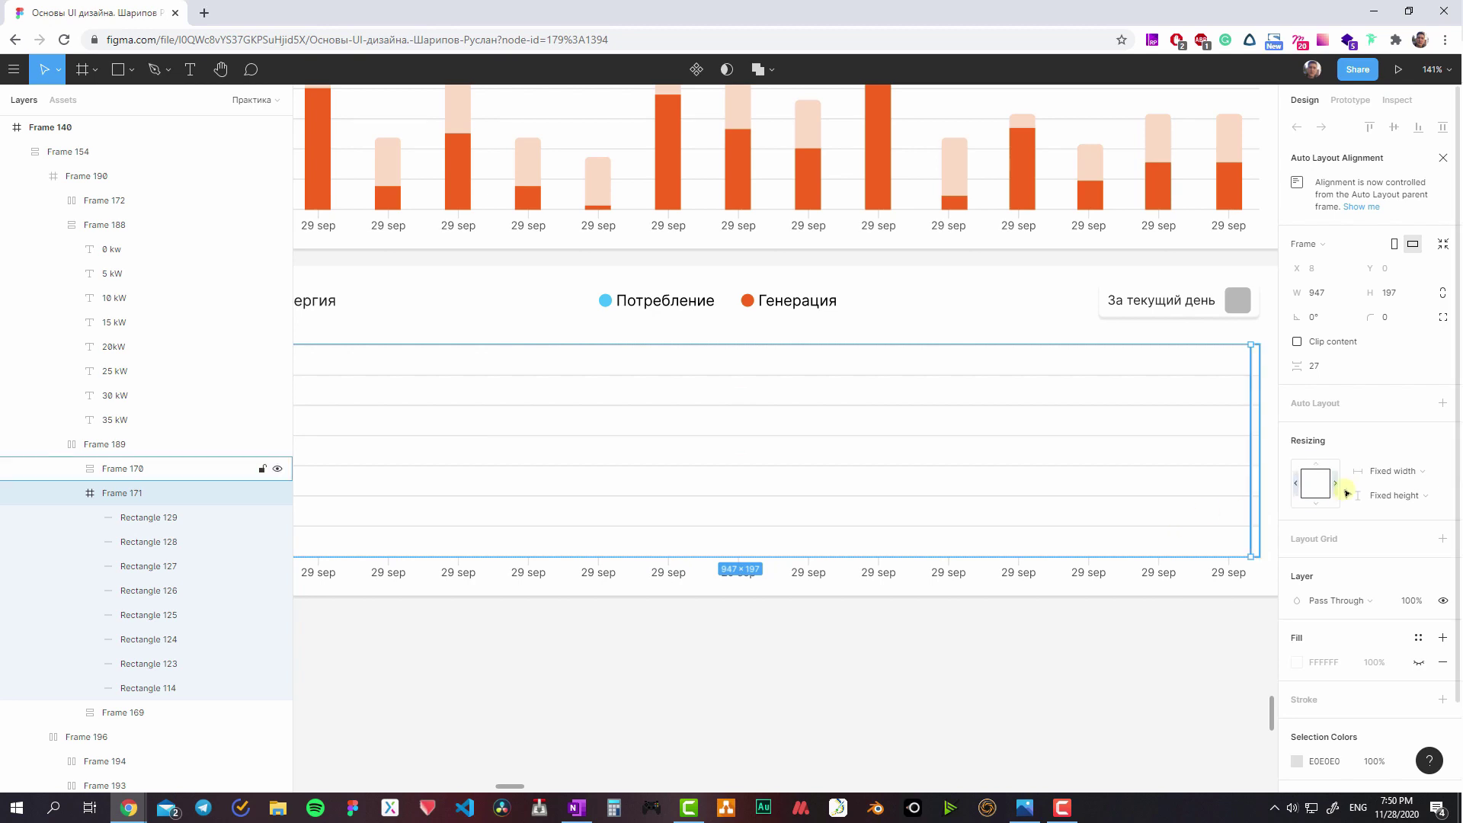
pyautogui.click(1391, 471)
pyautogui.click(1375, 492)
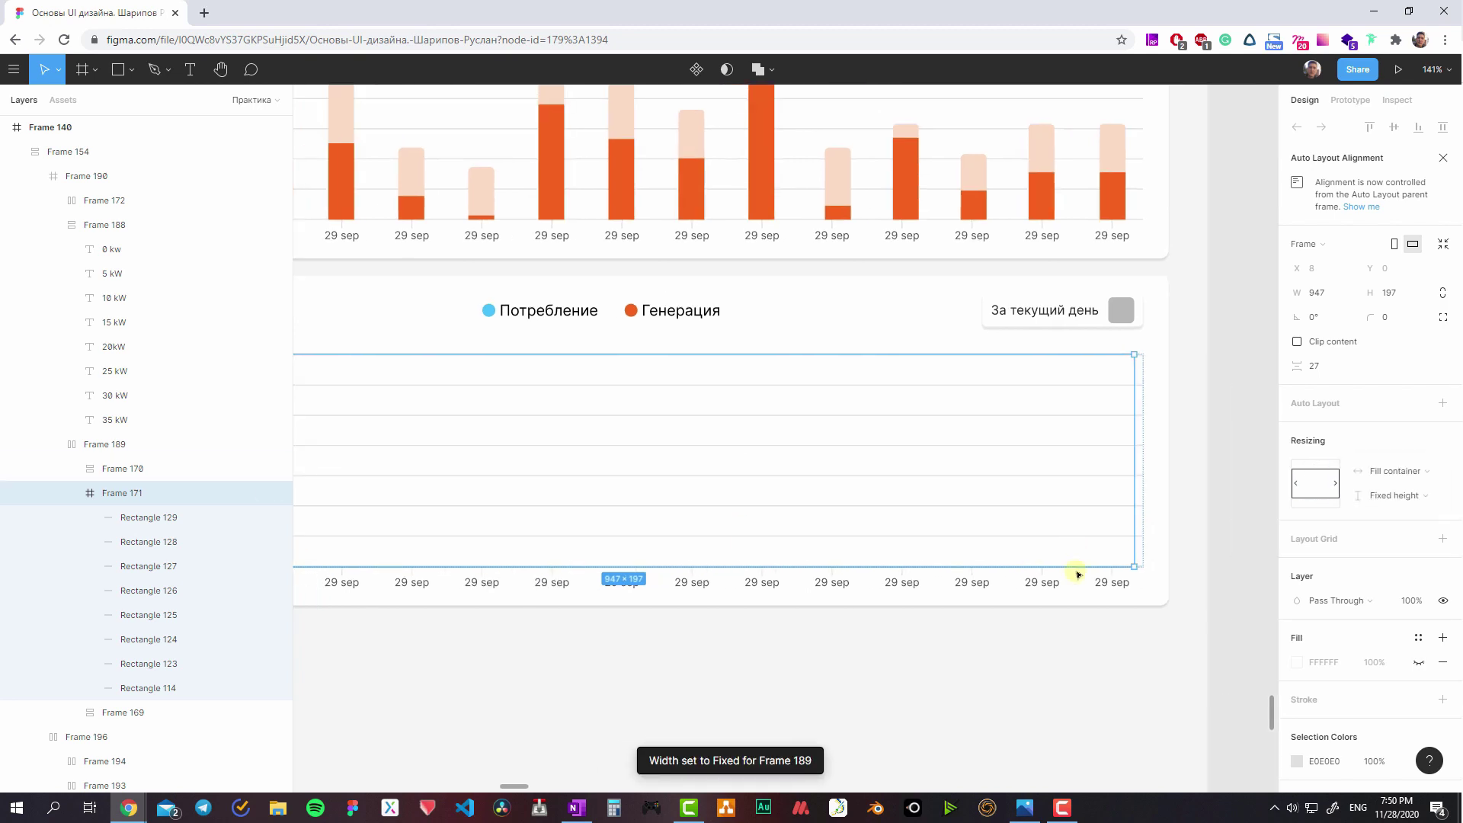
pyautogui.click(1114, 587)
pyautogui.click(1108, 554)
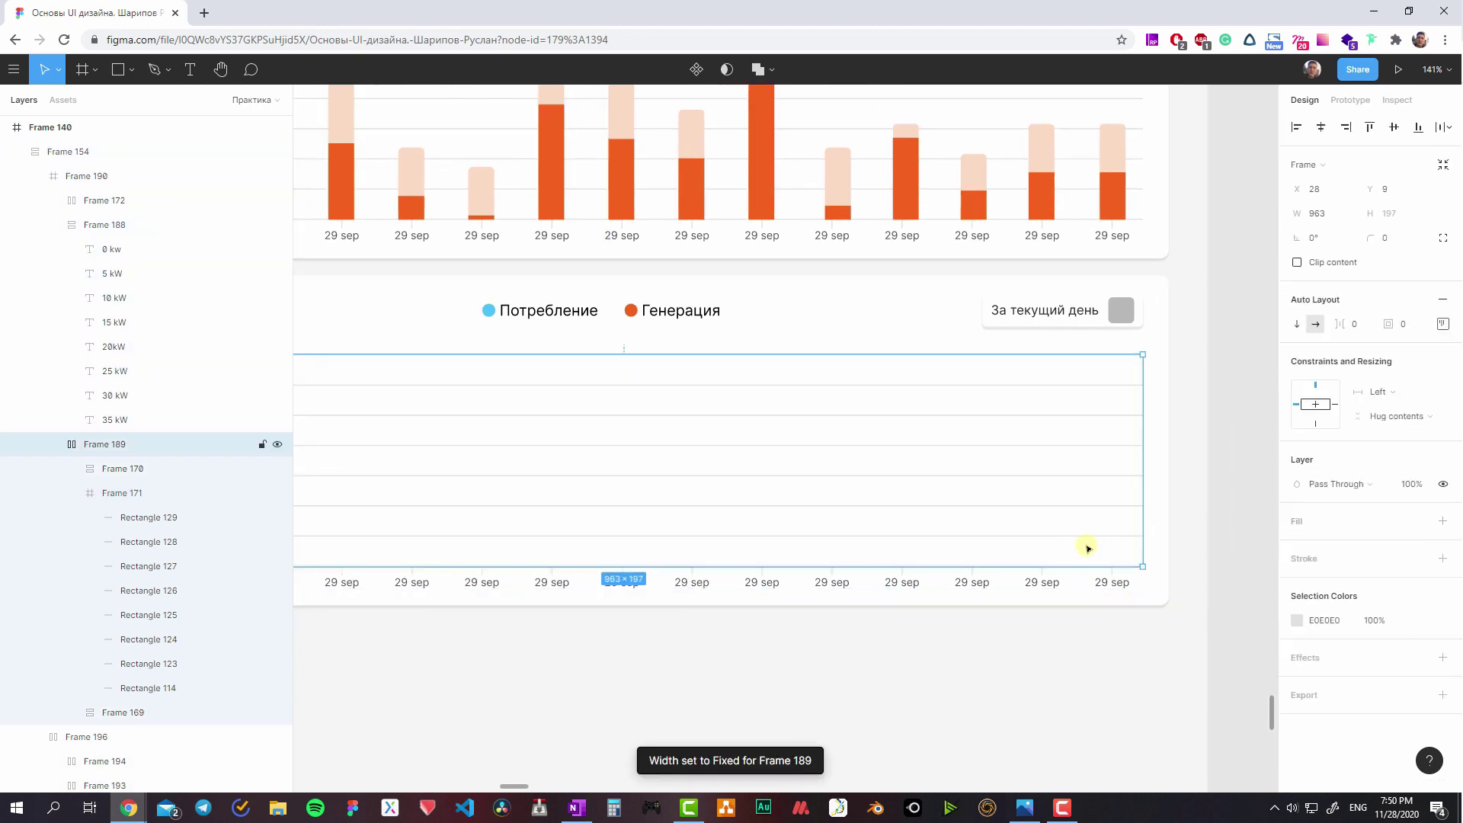
pyautogui.click(1079, 525)
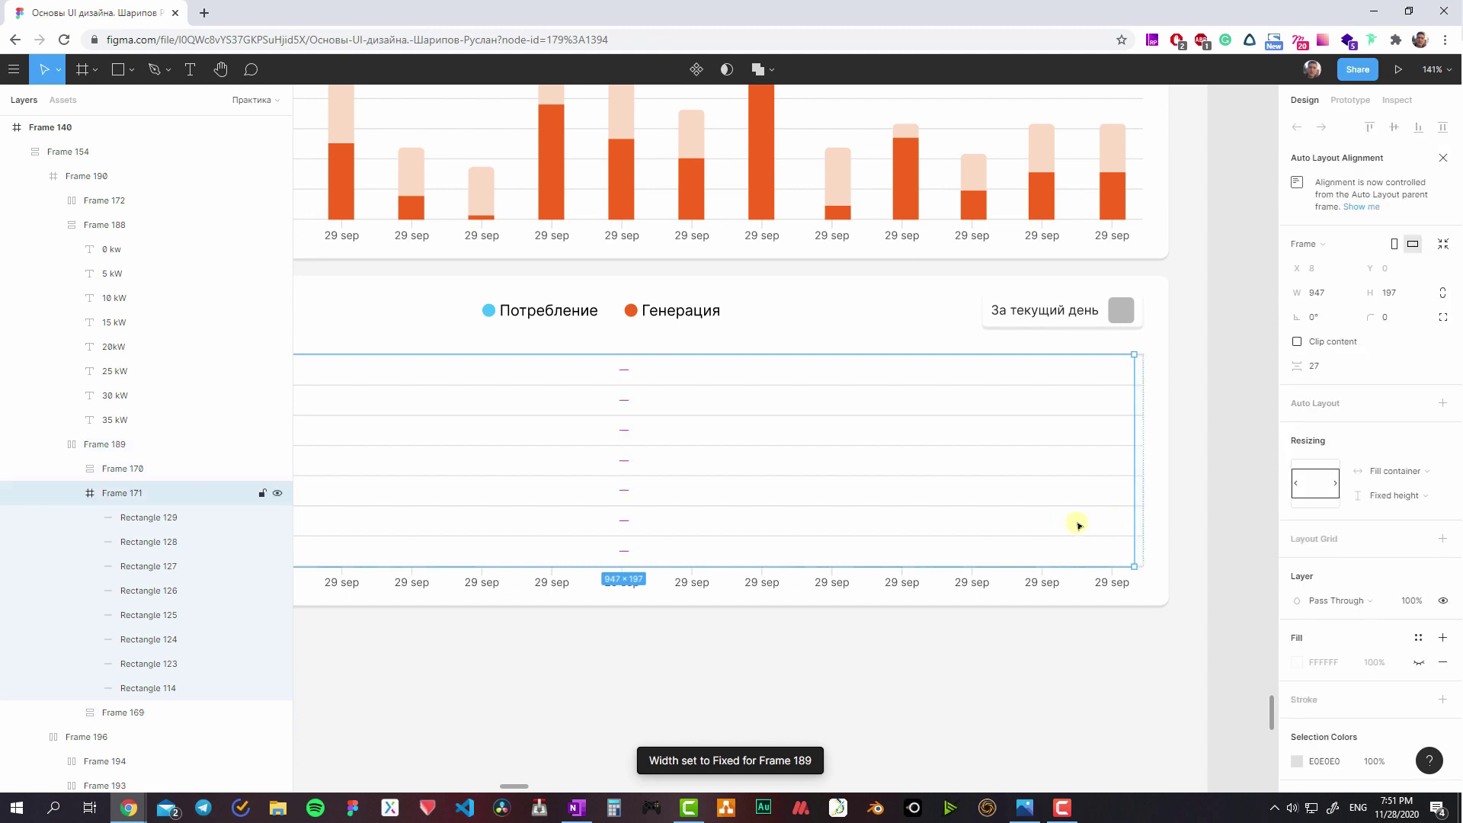
pyautogui.hotkey('ctrl', 'z')
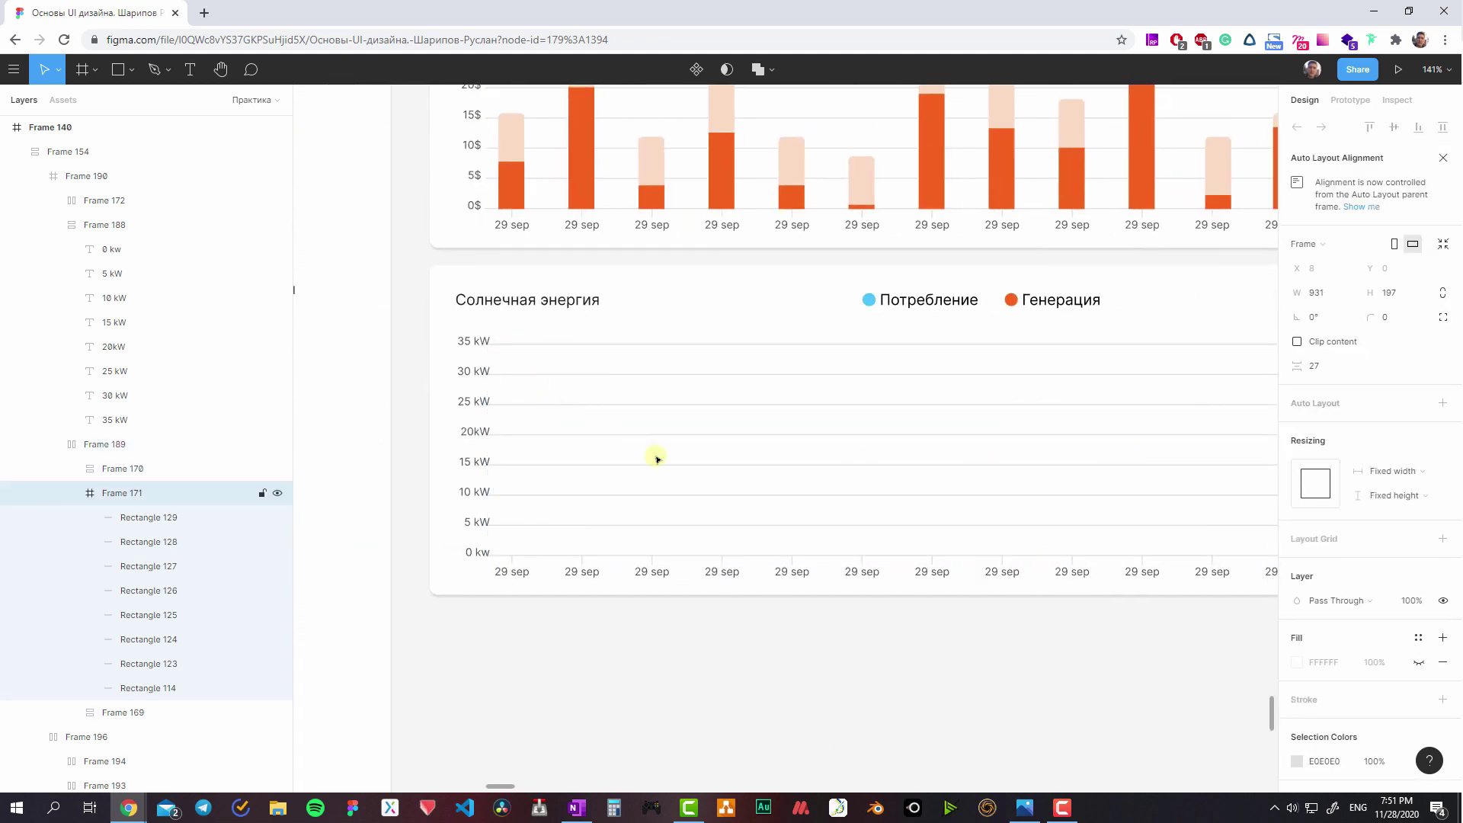
pyautogui.hotkey('ctrl', 'shift', 'z')
# - Select the chart area frame and nudge the grid area slightly right of the kW labels
pyautogui.click(1192, 497)
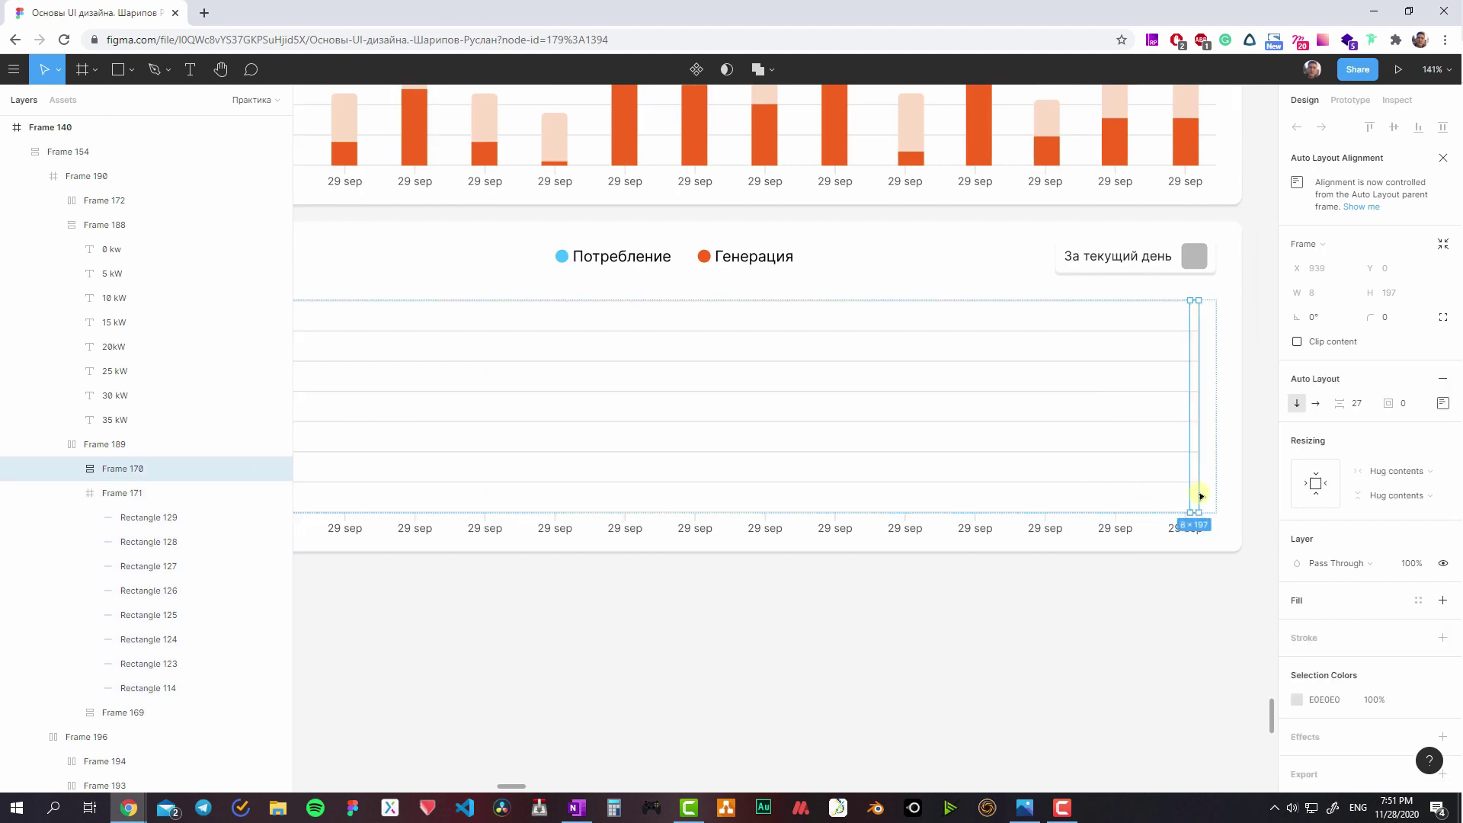
pyautogui.scroll(2, 1219, 488)
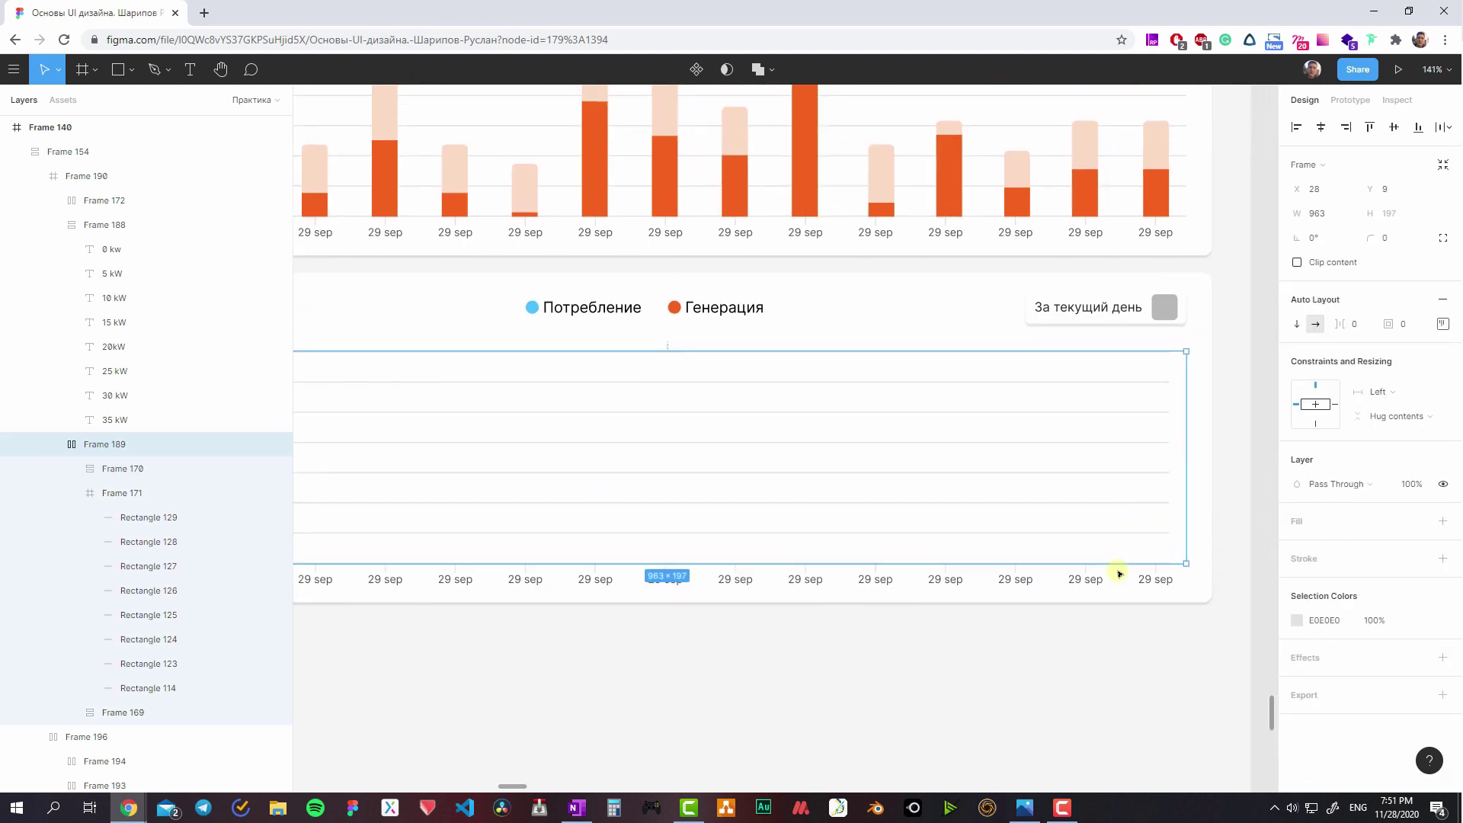
pyautogui.click(1163, 560)
pyautogui.hscroll(-5, 1051, 540)
pyautogui.scroll(-1, 1050, 539)
pyautogui.press('Escape')
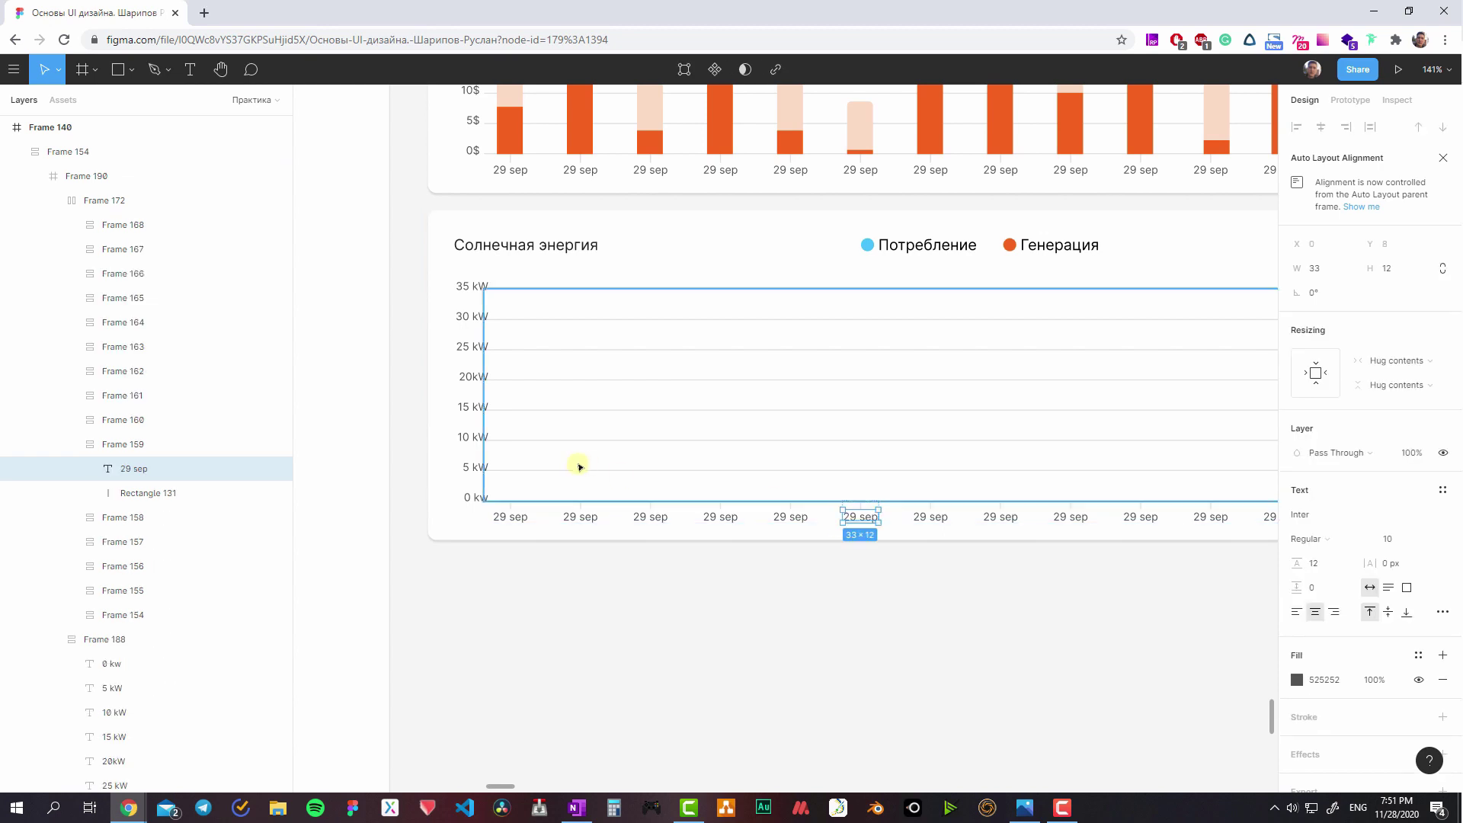
pyautogui.press('Right')
pyautogui.press('Right')
pyautogui.press('Right')
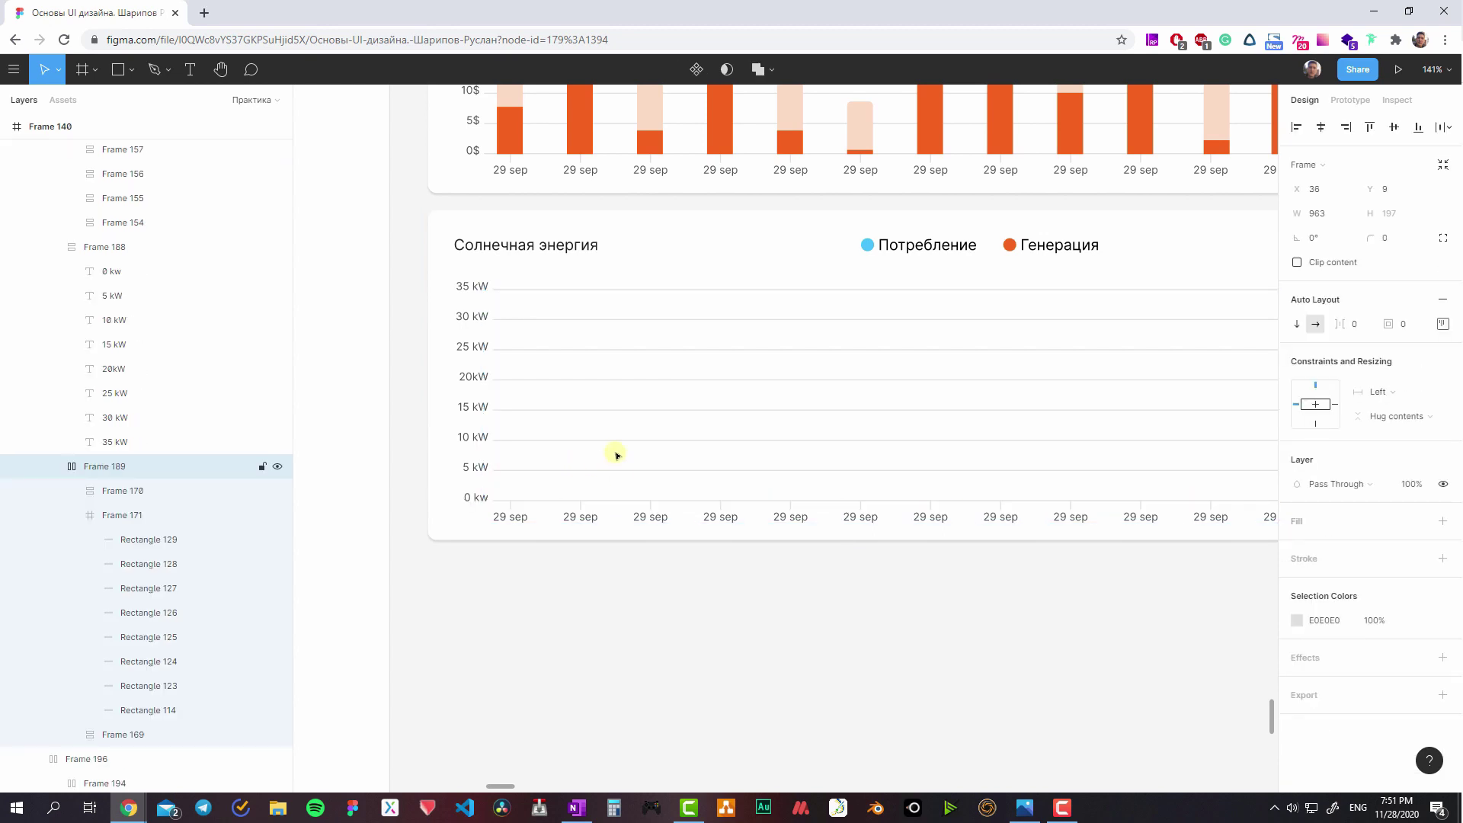
# - Select the lower chart's grid area and bring its title and kW labels into view
pyautogui.scroll(3, 637, 440)
pyautogui.hscroll(-1, 637, 440)
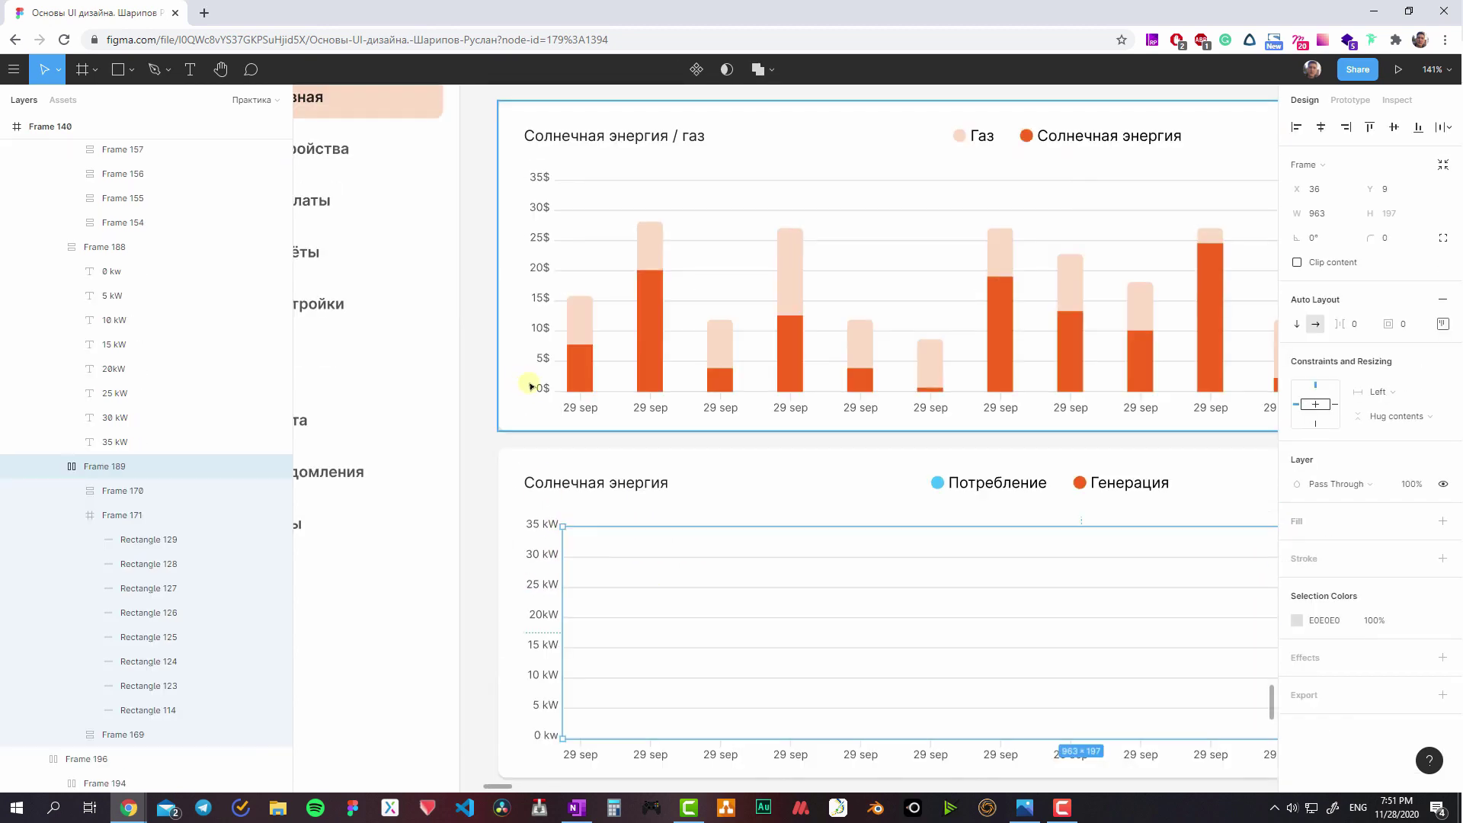
pyautogui.keyDown('ctrl'); pyautogui.click(533, 387); pyautogui.keyUp('ctrl')
pyautogui.click(564, 387)
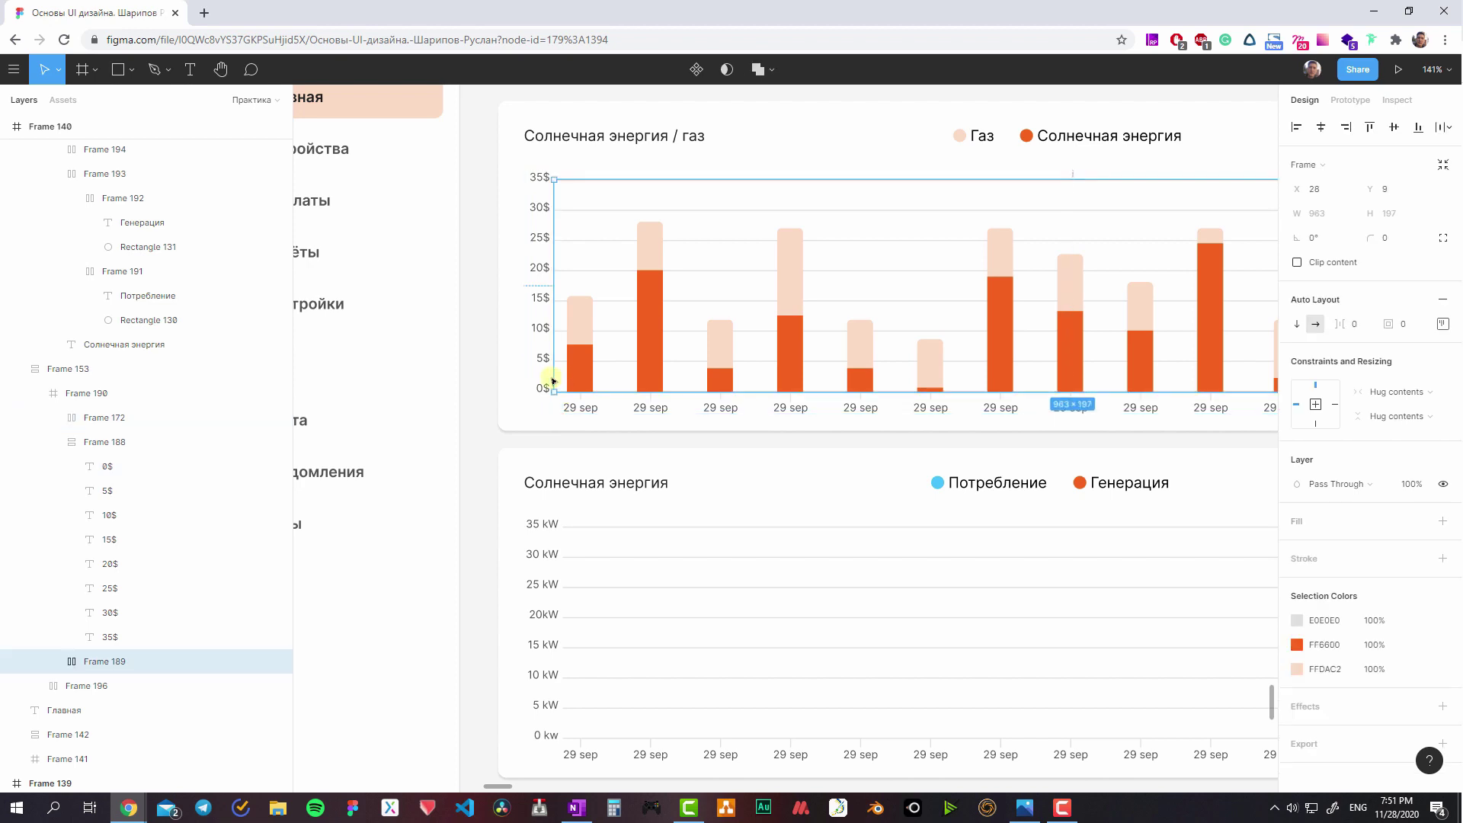
pyautogui.scroll(-2, 601, 437)
pyautogui.doubleClick(601, 437)
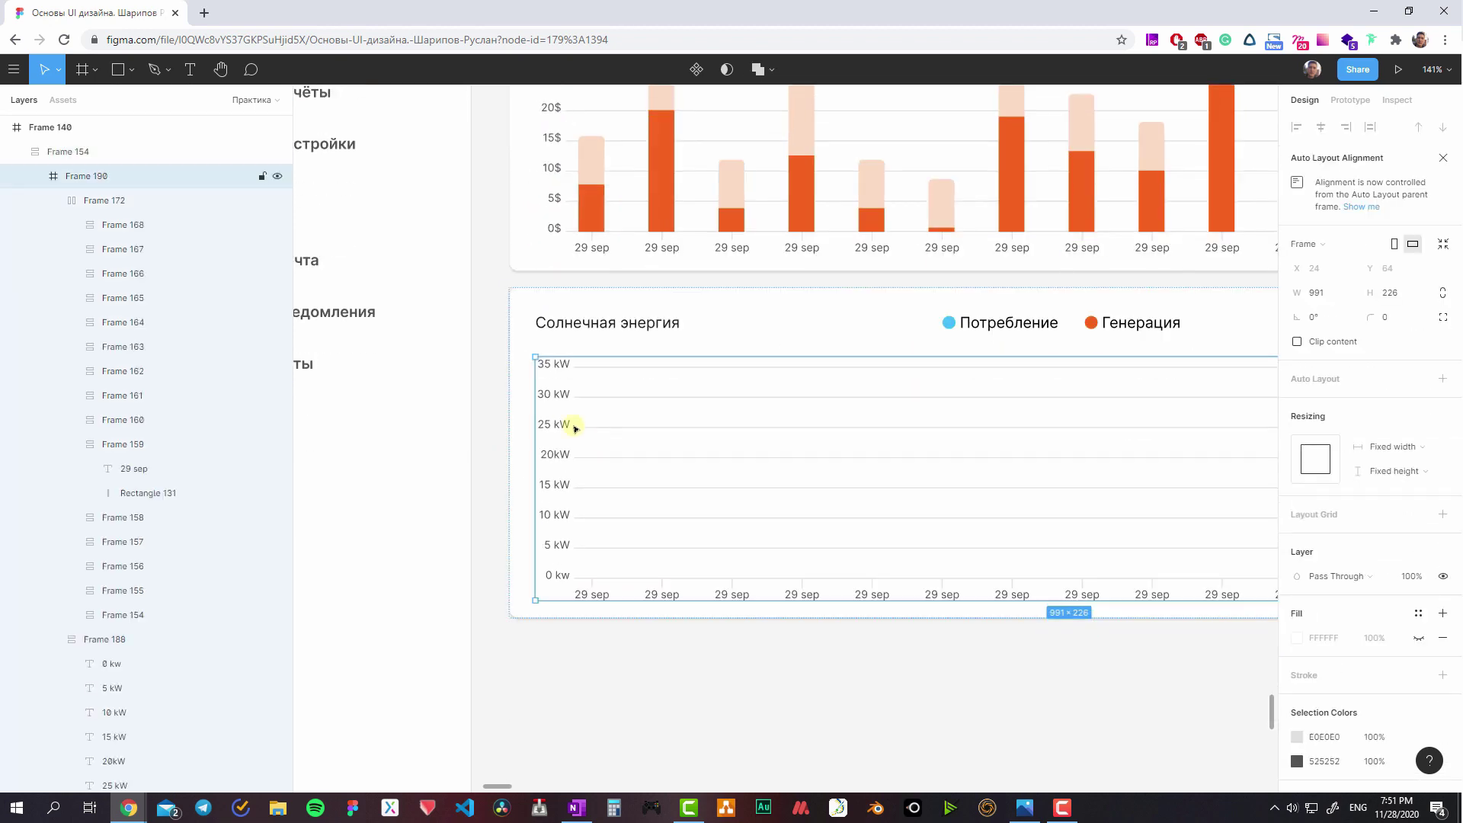
pyautogui.click(571, 427)
pyautogui.hscroll(5, 385, 418)
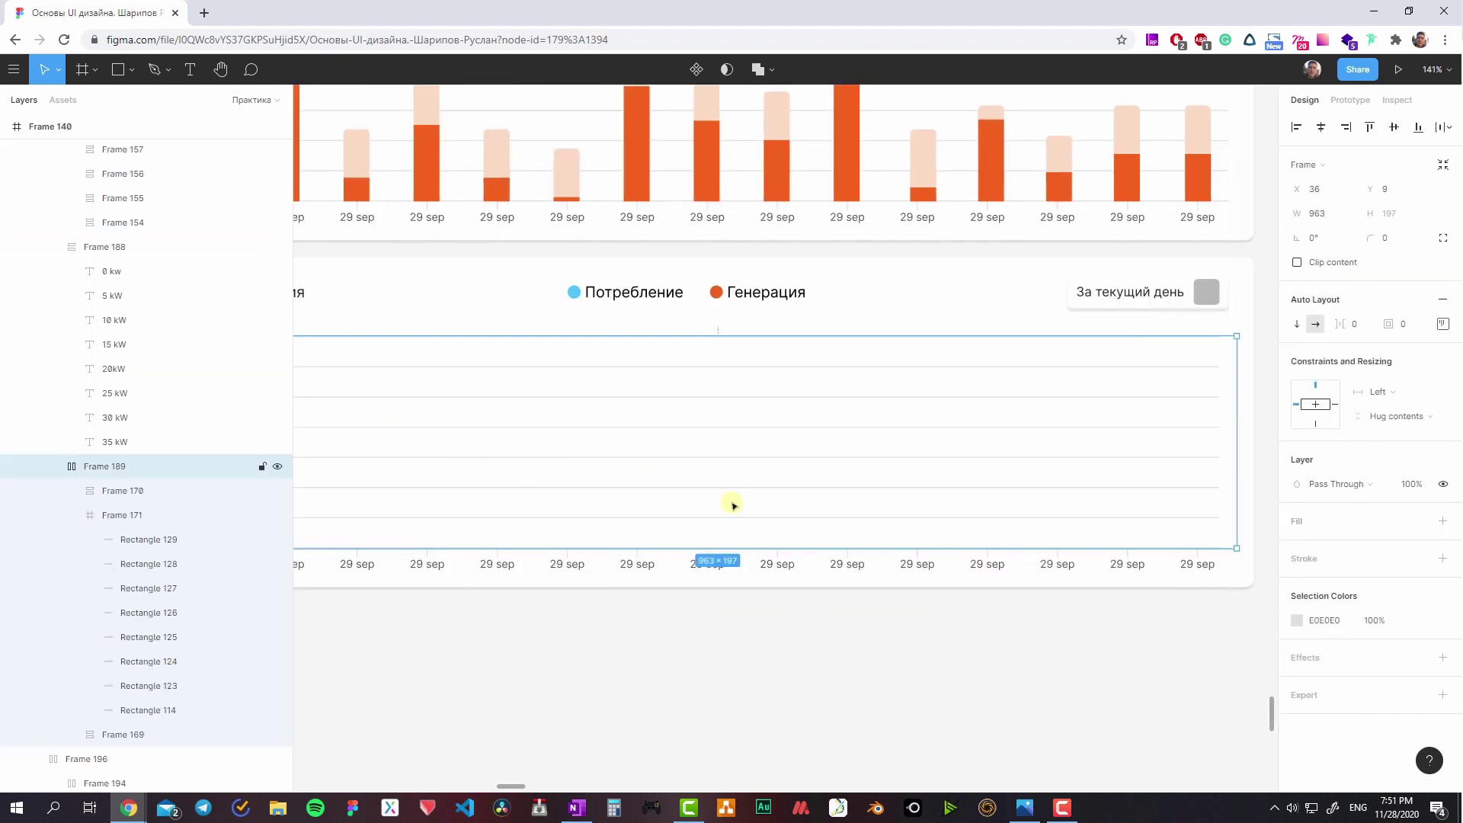
pyautogui.hscroll(3, 1032, 511)
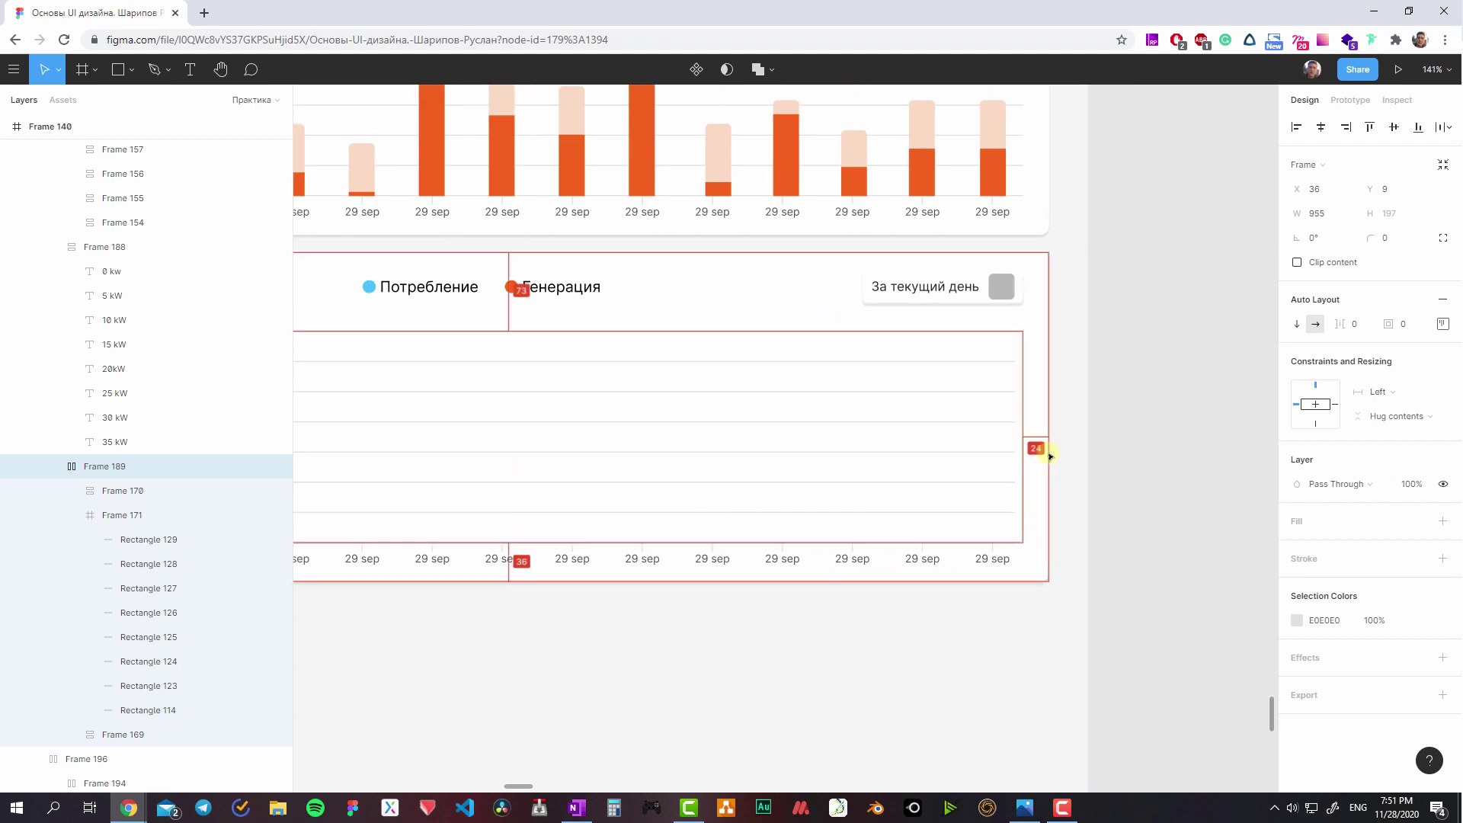
pyautogui.click(964, 434)
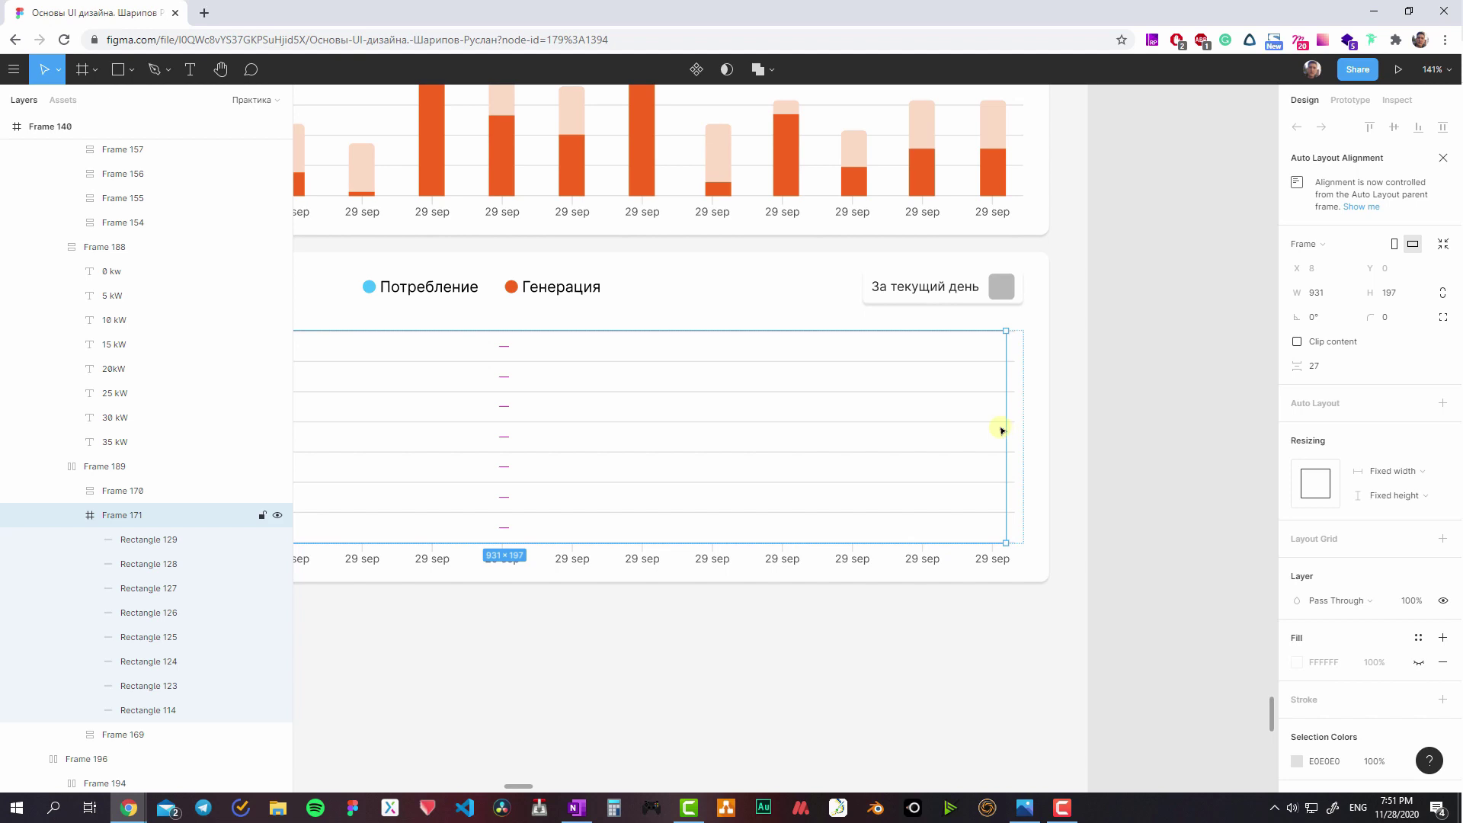
pyautogui.moveTo(690, 461); pyautogui.dragTo(1114, 415)
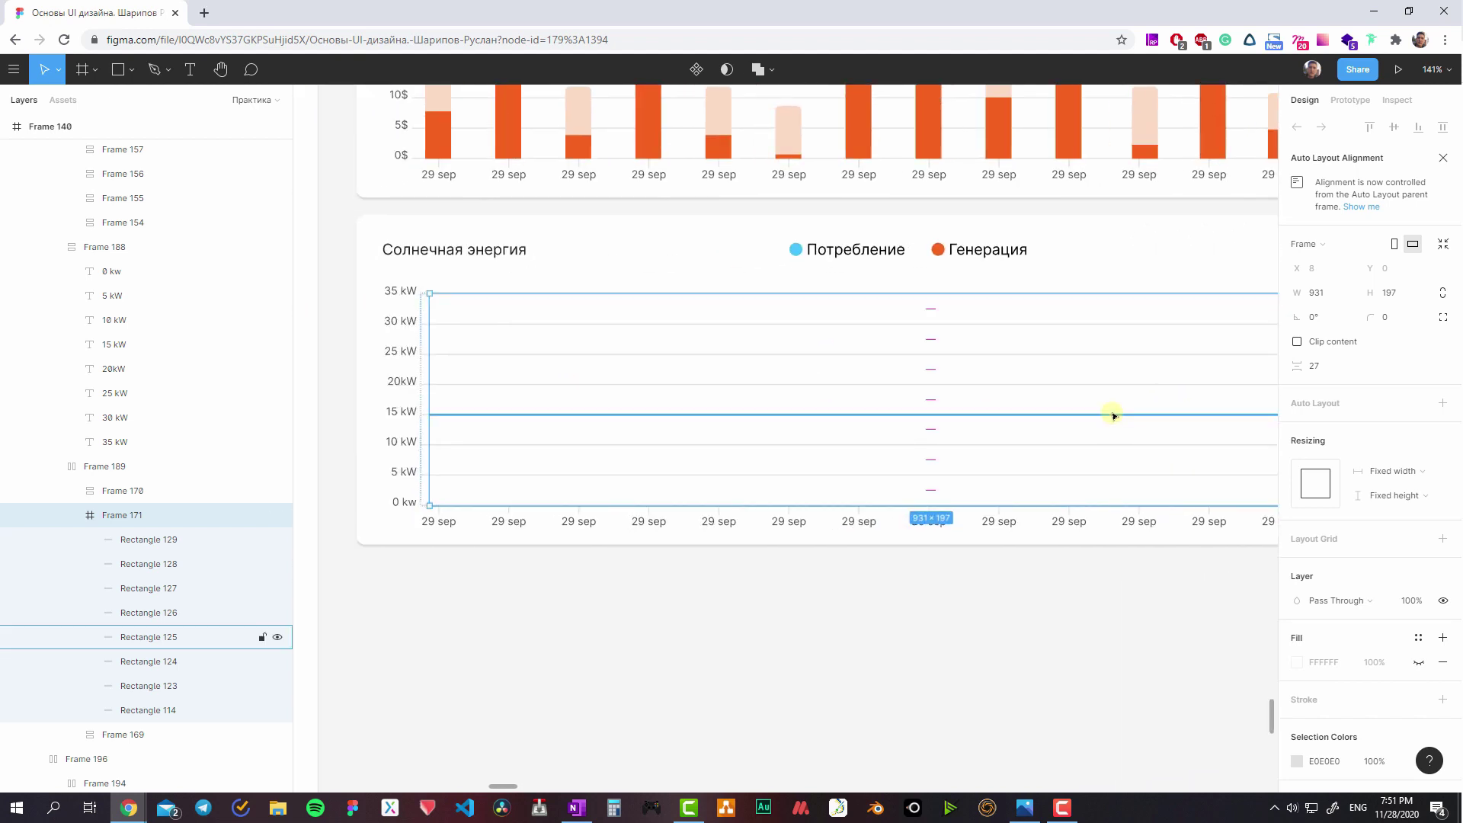
# - Select the solar energy chart card and its inner chart area, then clear the selection
pyautogui.click(1151, 457)
pyautogui.hscroll(5, 1067, 469)
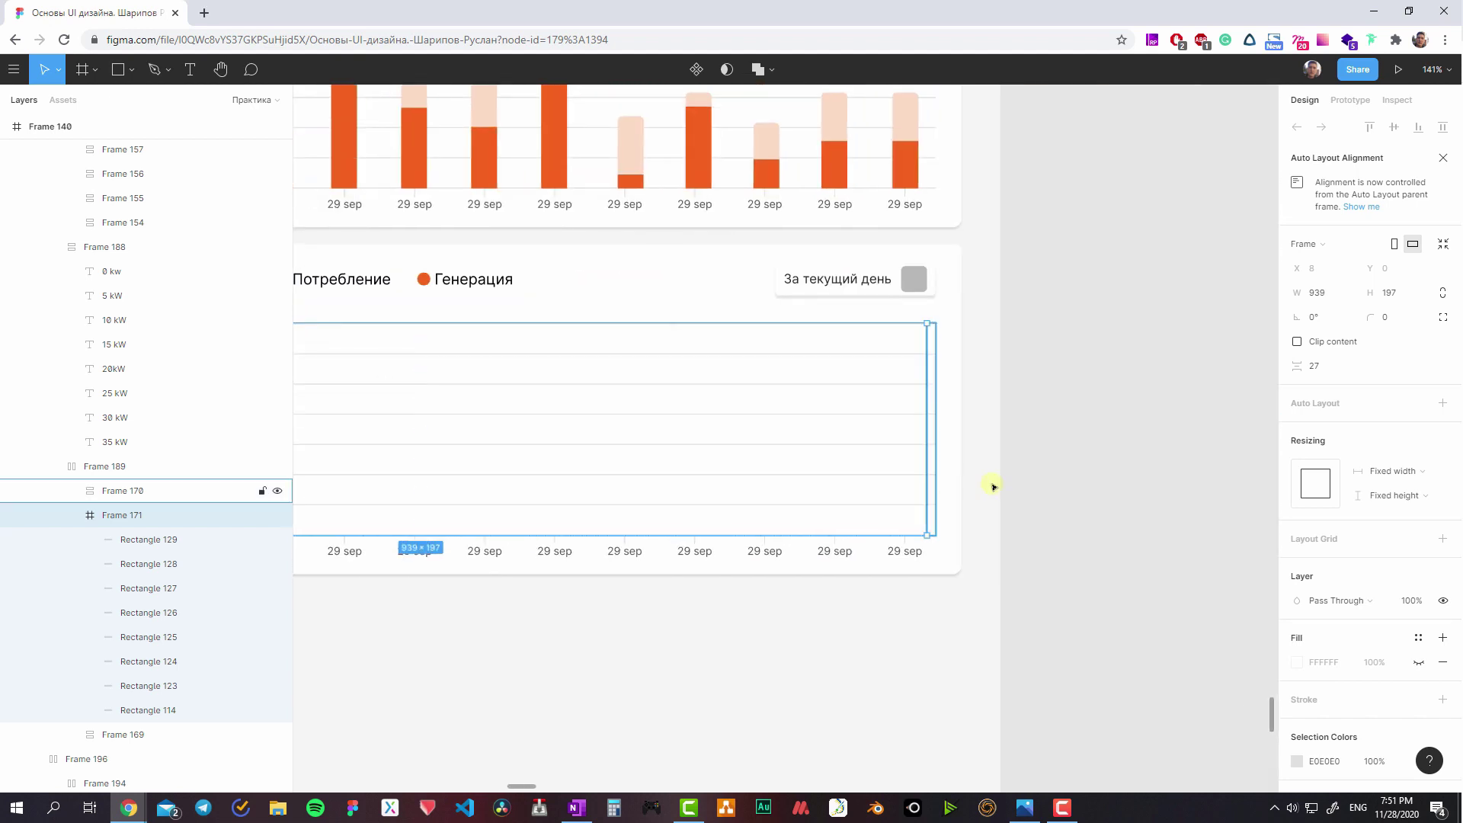
pyautogui.doubleClick(924, 477)
pyautogui.hscroll(-3, 1067, 503)
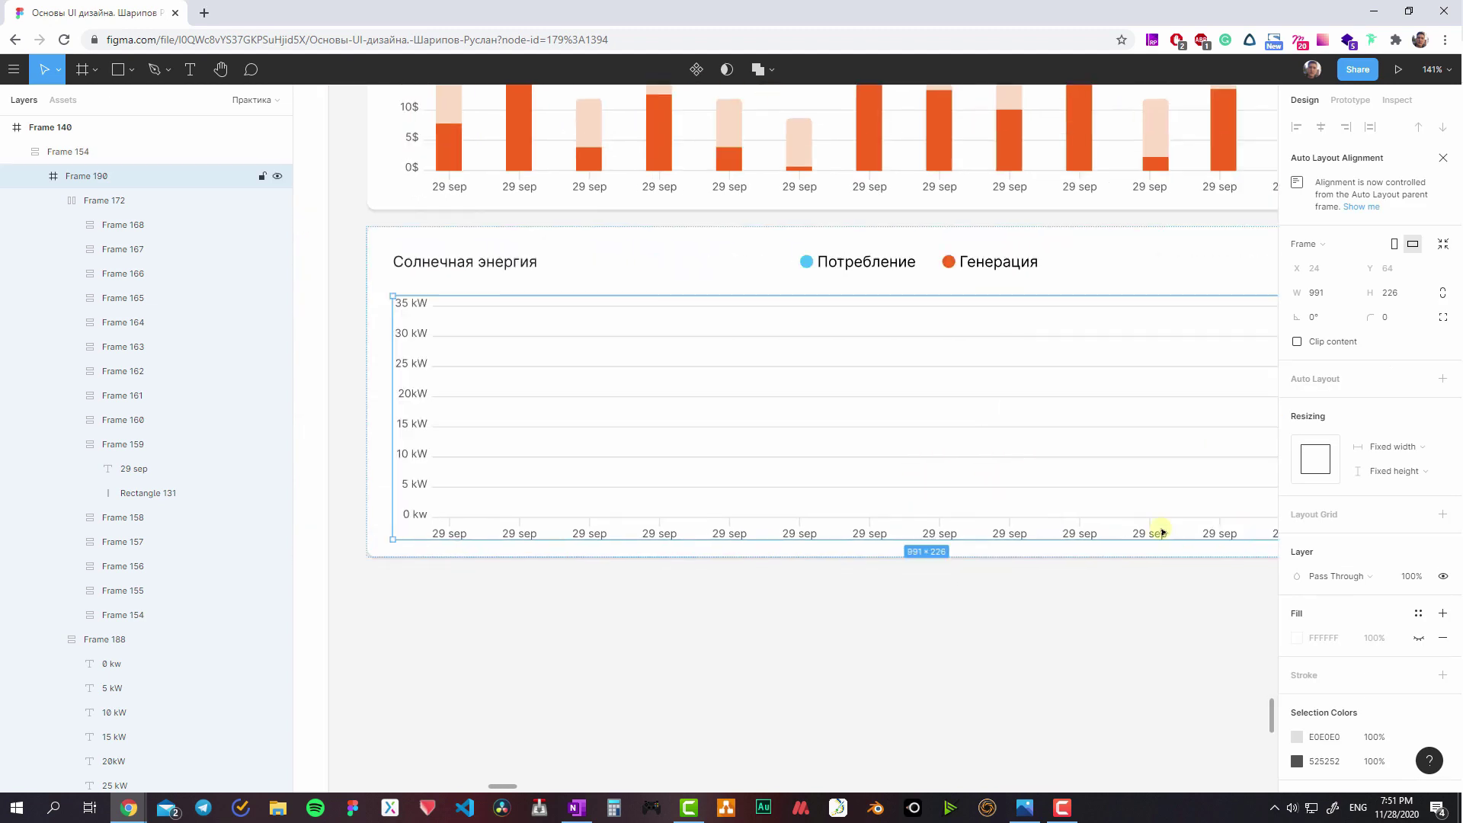
pyautogui.hscroll(-3, 839, 514)
pyautogui.press('Escape')
# - Drill down to the grid-lines frame inside the solar chart and activate the Pen tool
pyautogui.hscroll(3, 800, 488)
pyautogui.scroll(1, 800, 488)
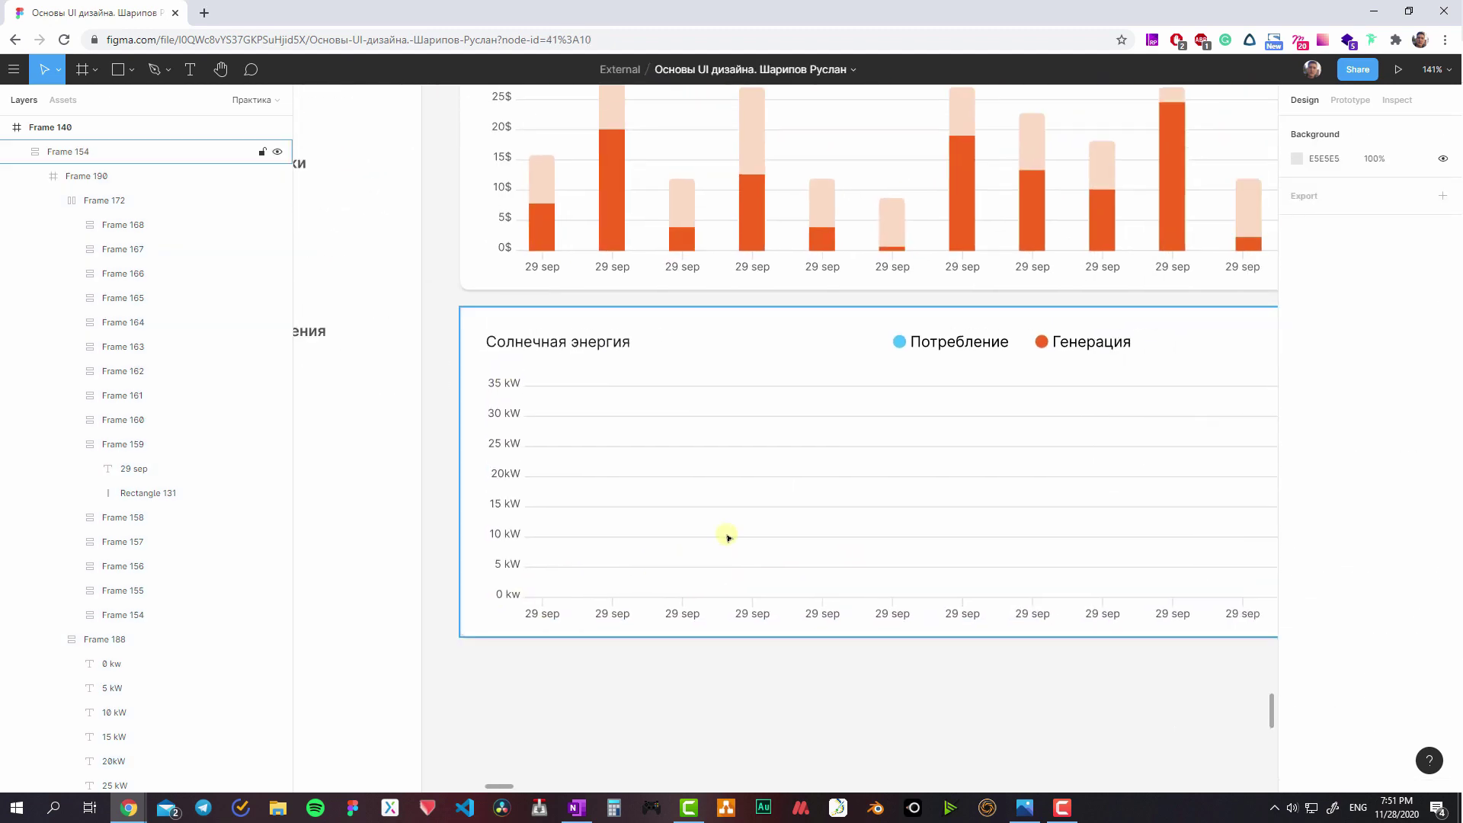
pyautogui.scroll(-1, 914, 563)
pyautogui.hscroll(-1, 770, 555)
pyautogui.hscroll(3, 640, 541)
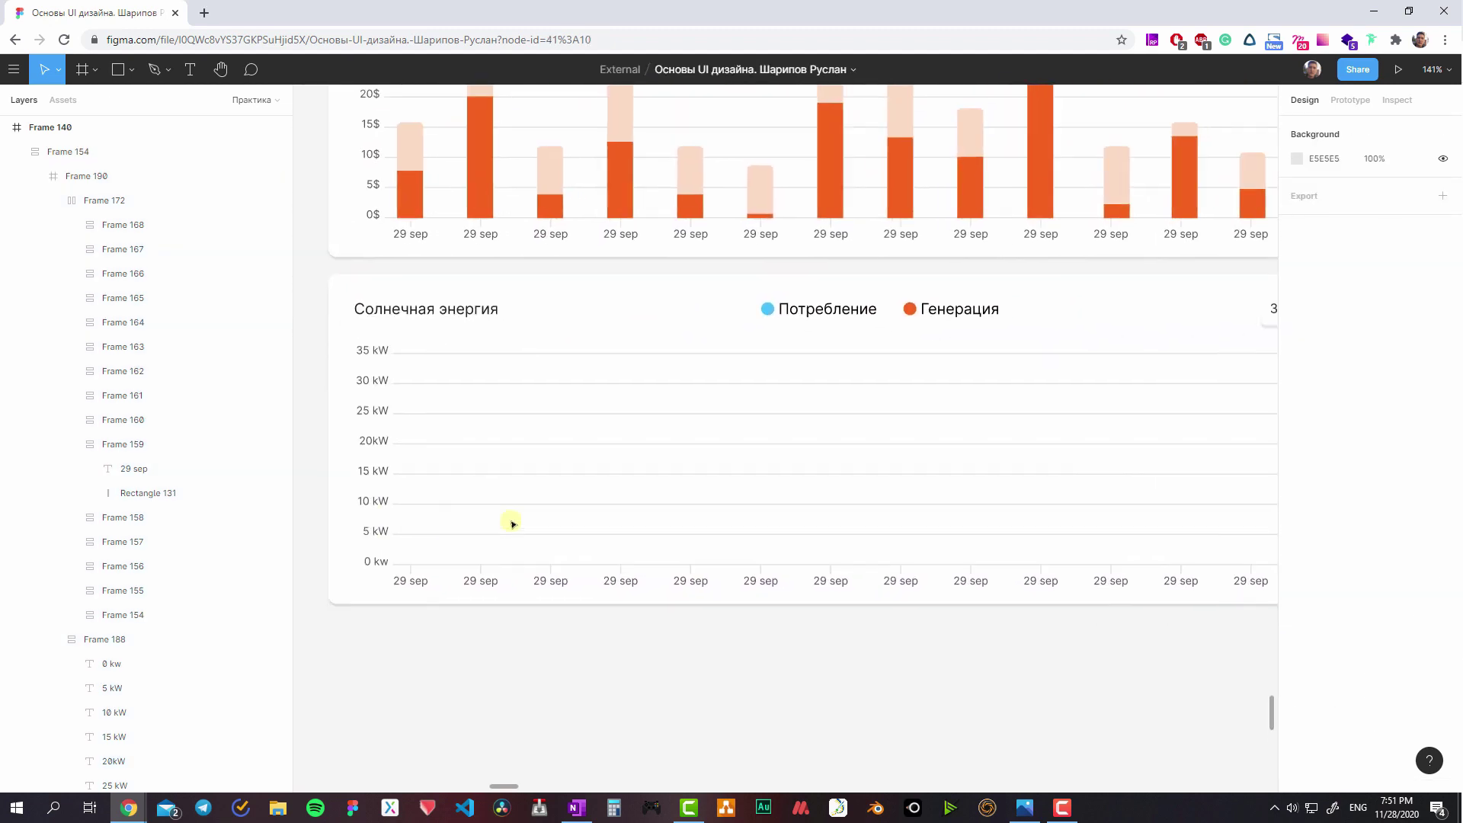
pyautogui.click(513, 523)
pyautogui.doubleClick(442, 536)
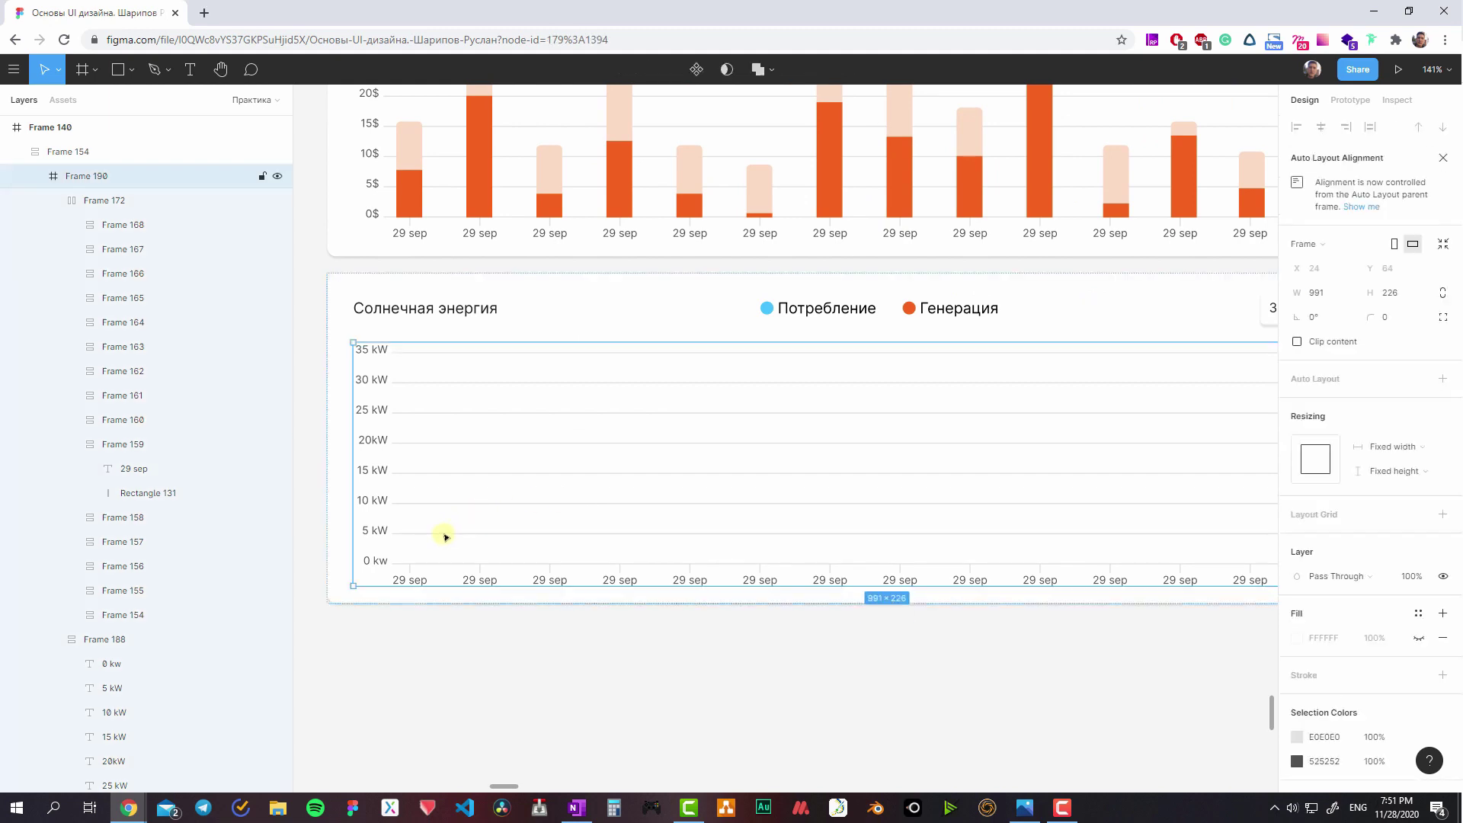
pyautogui.doubleClick(459, 448)
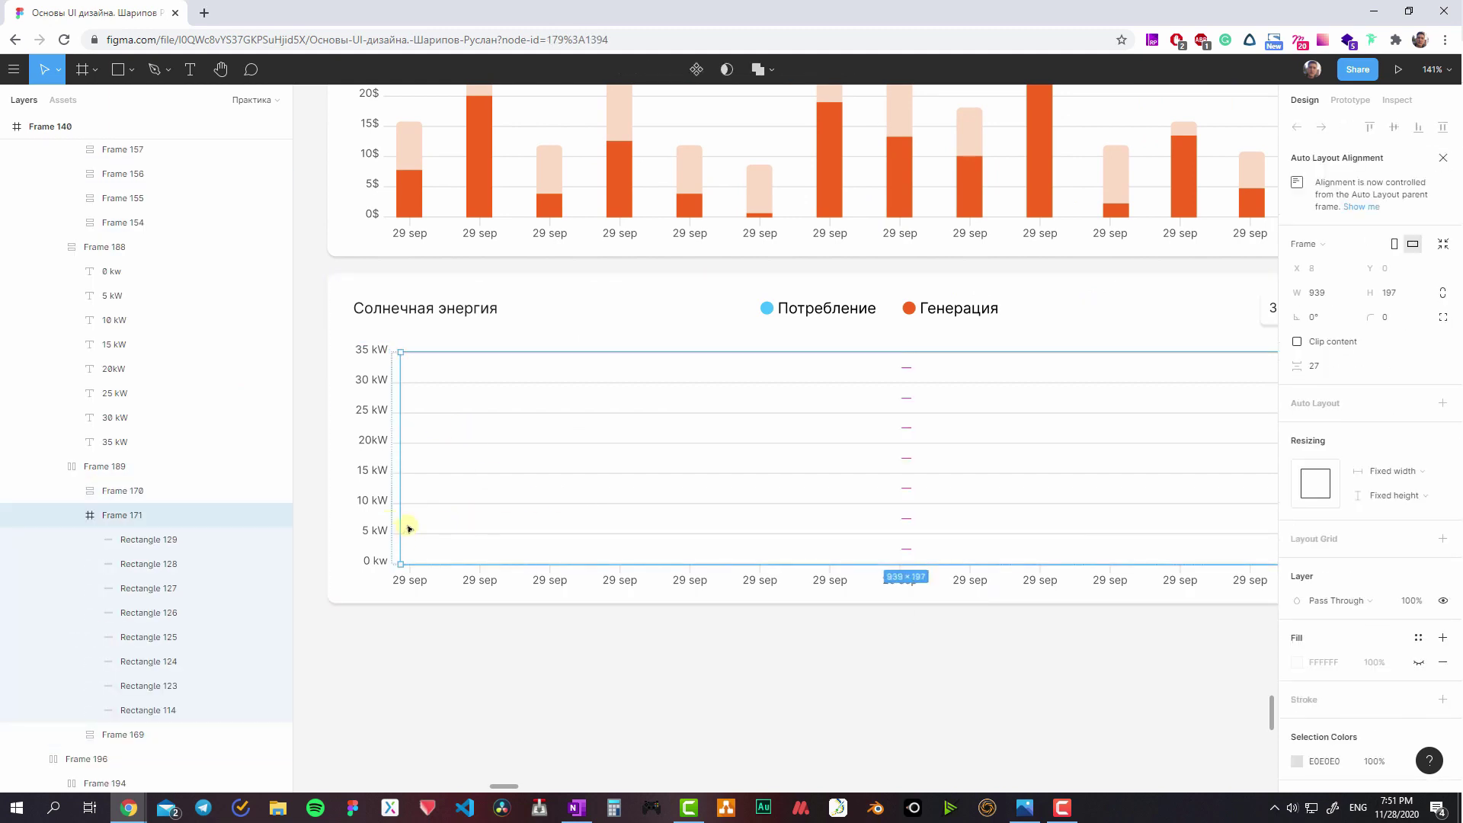
pyautogui.press('p')
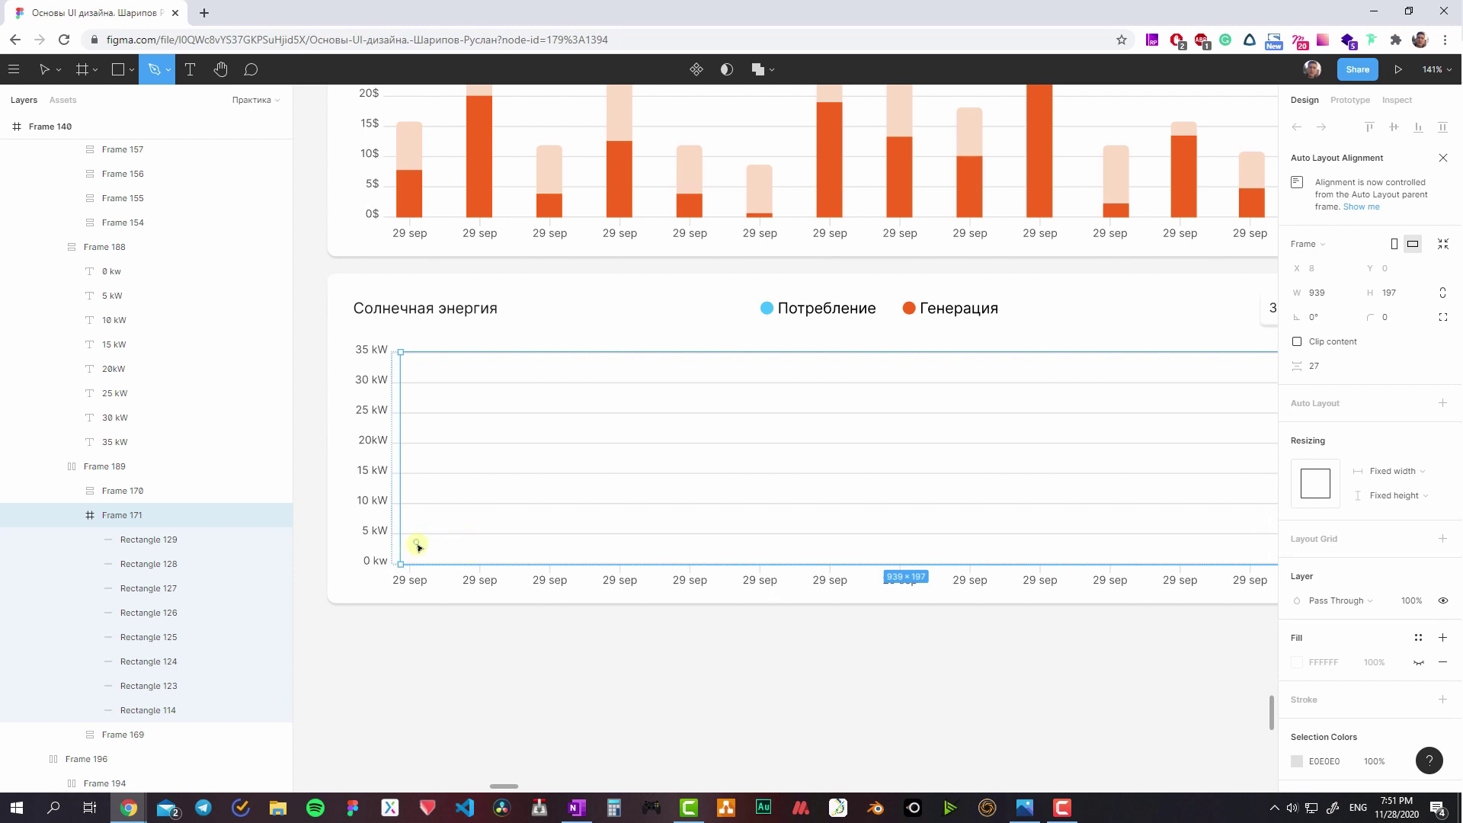
# - Draw a curved wave with two peaks and troughs from the grid's bottom-left to its right edge
pyautogui.click(408, 547)
pyautogui.moveTo(505, 449); pyautogui.dragTo(579, 456)
pyautogui.moveTo(652, 514); pyautogui.dragTo(736, 504)
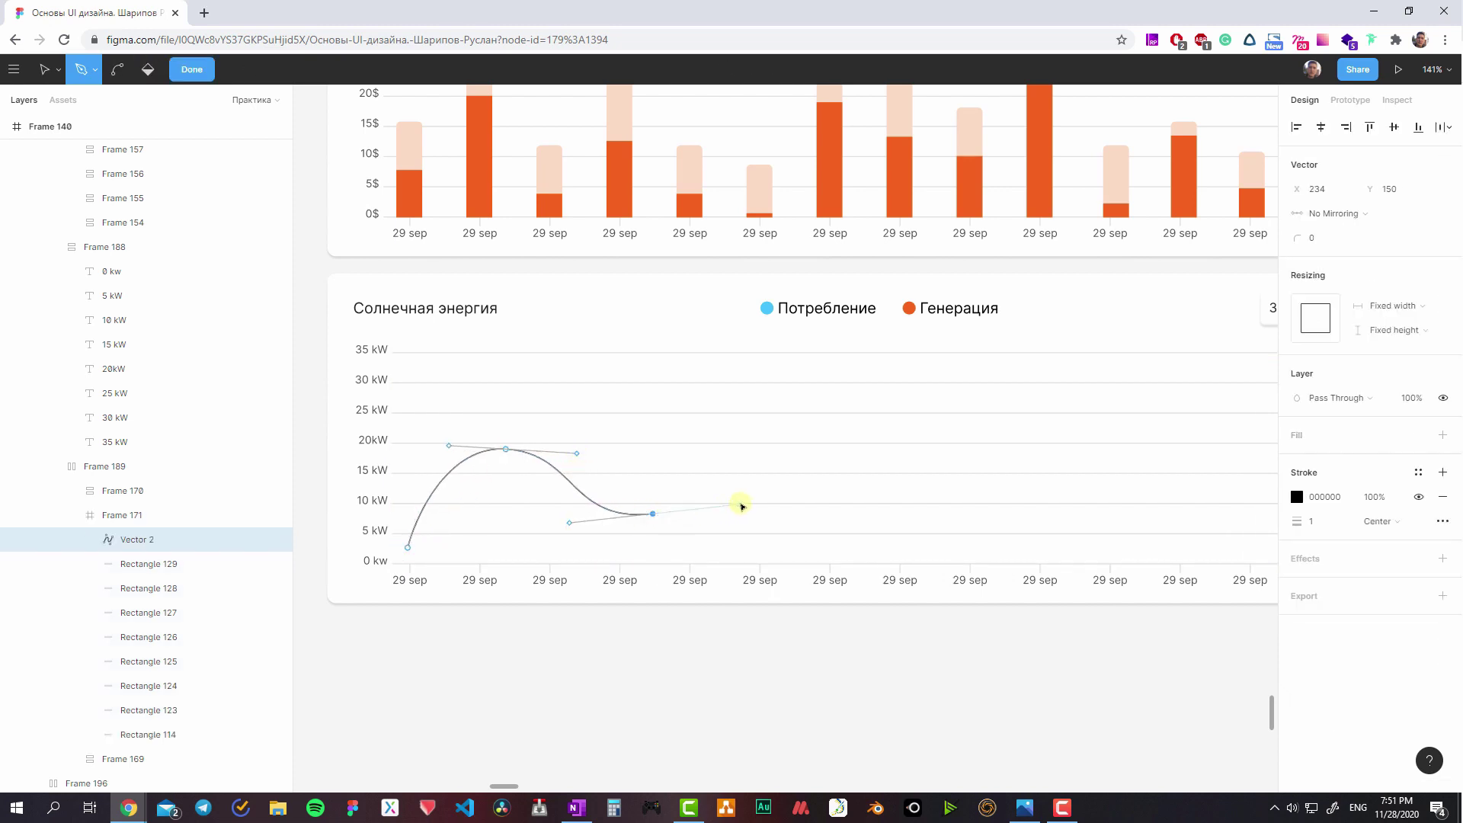
pyautogui.moveTo(857, 411); pyautogui.dragTo(939, 417)
pyautogui.hscroll(5, 838, 480)
pyautogui.moveTo(774, 495); pyautogui.dragTo(874, 477)
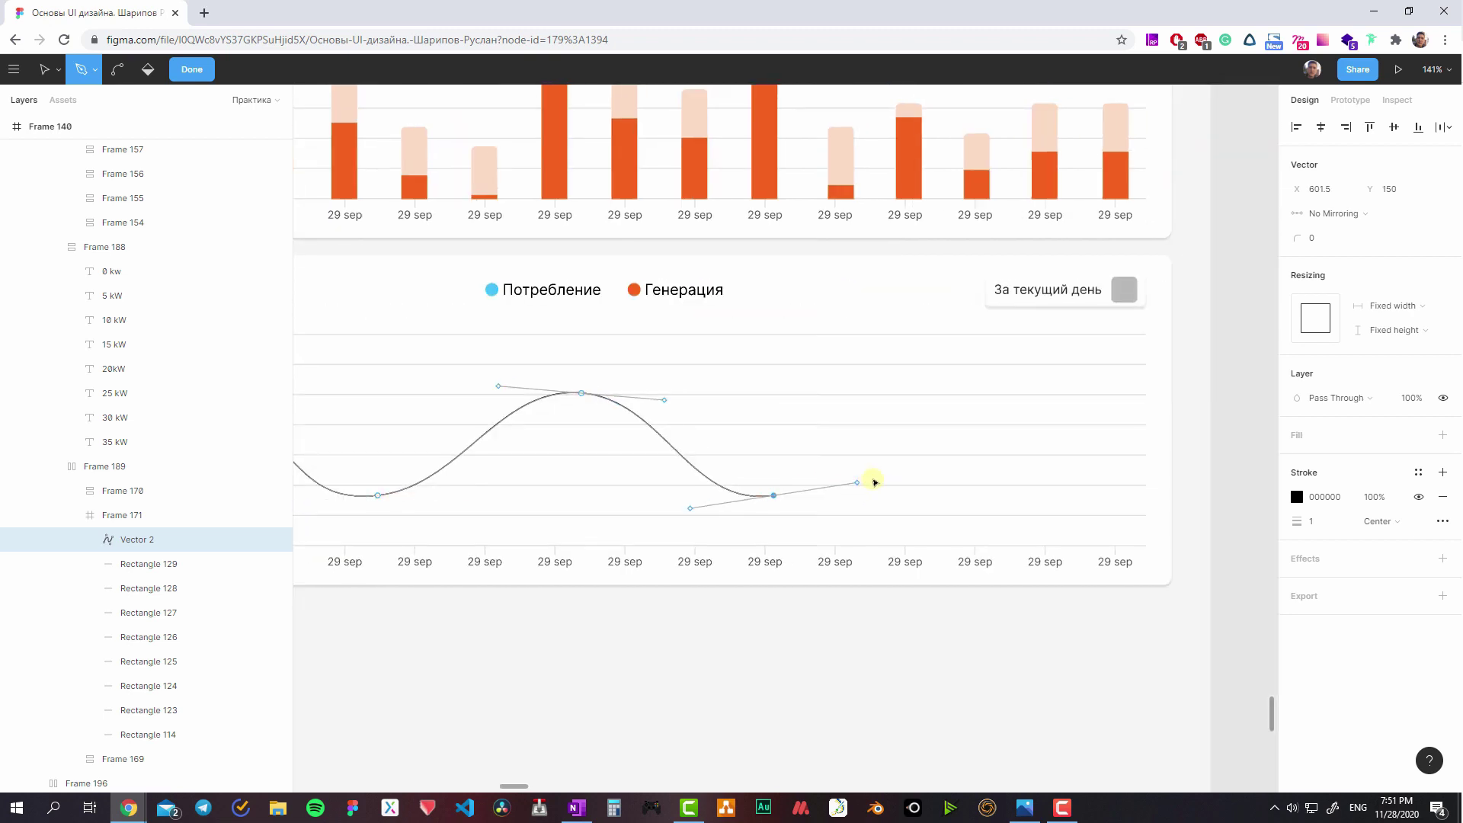
pyautogui.moveTo(958, 393); pyautogui.dragTo(1049, 402)
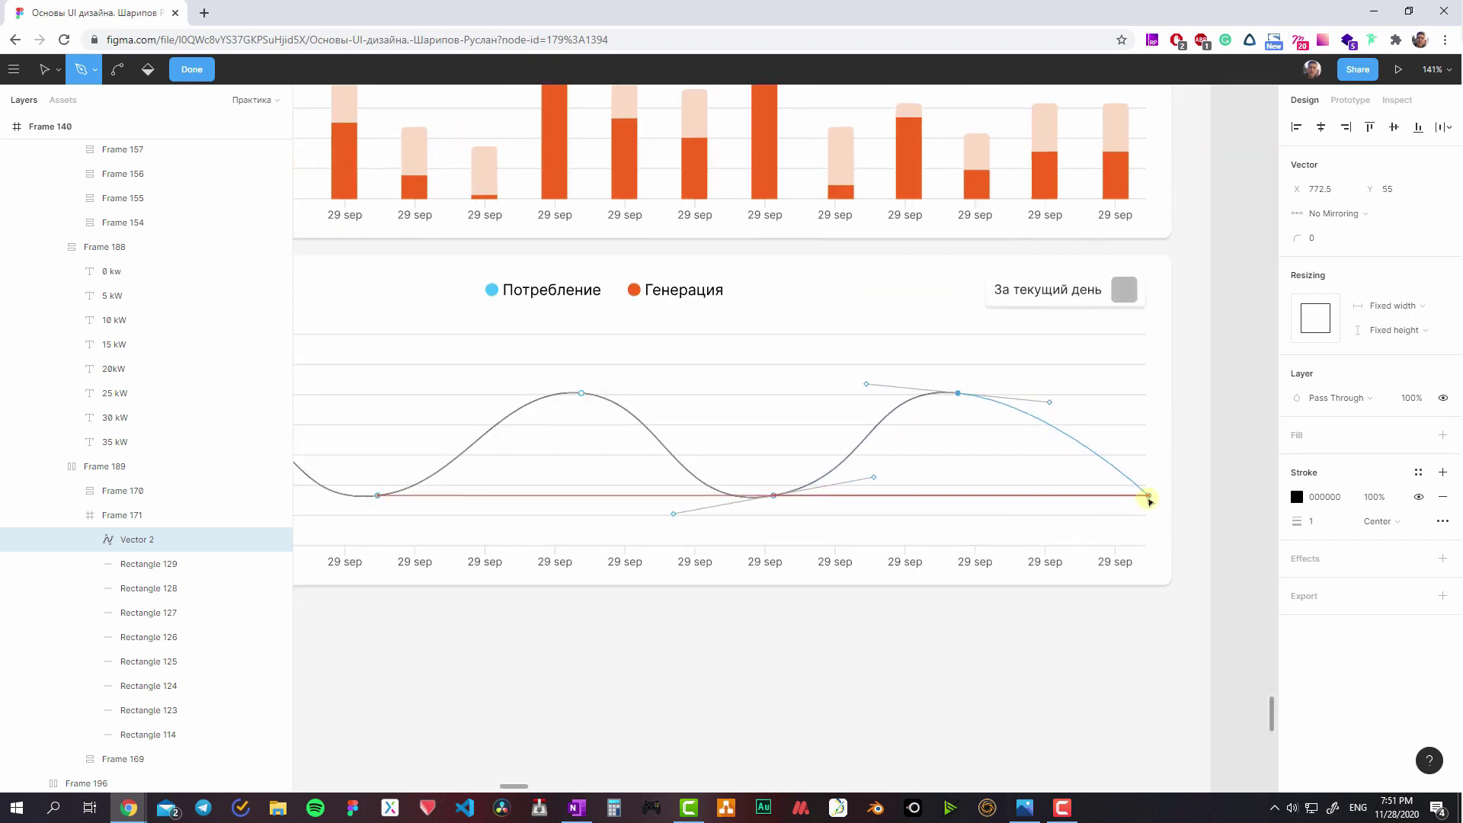
pyautogui.moveTo(1140, 495); pyautogui.dragTo(1259, 496)
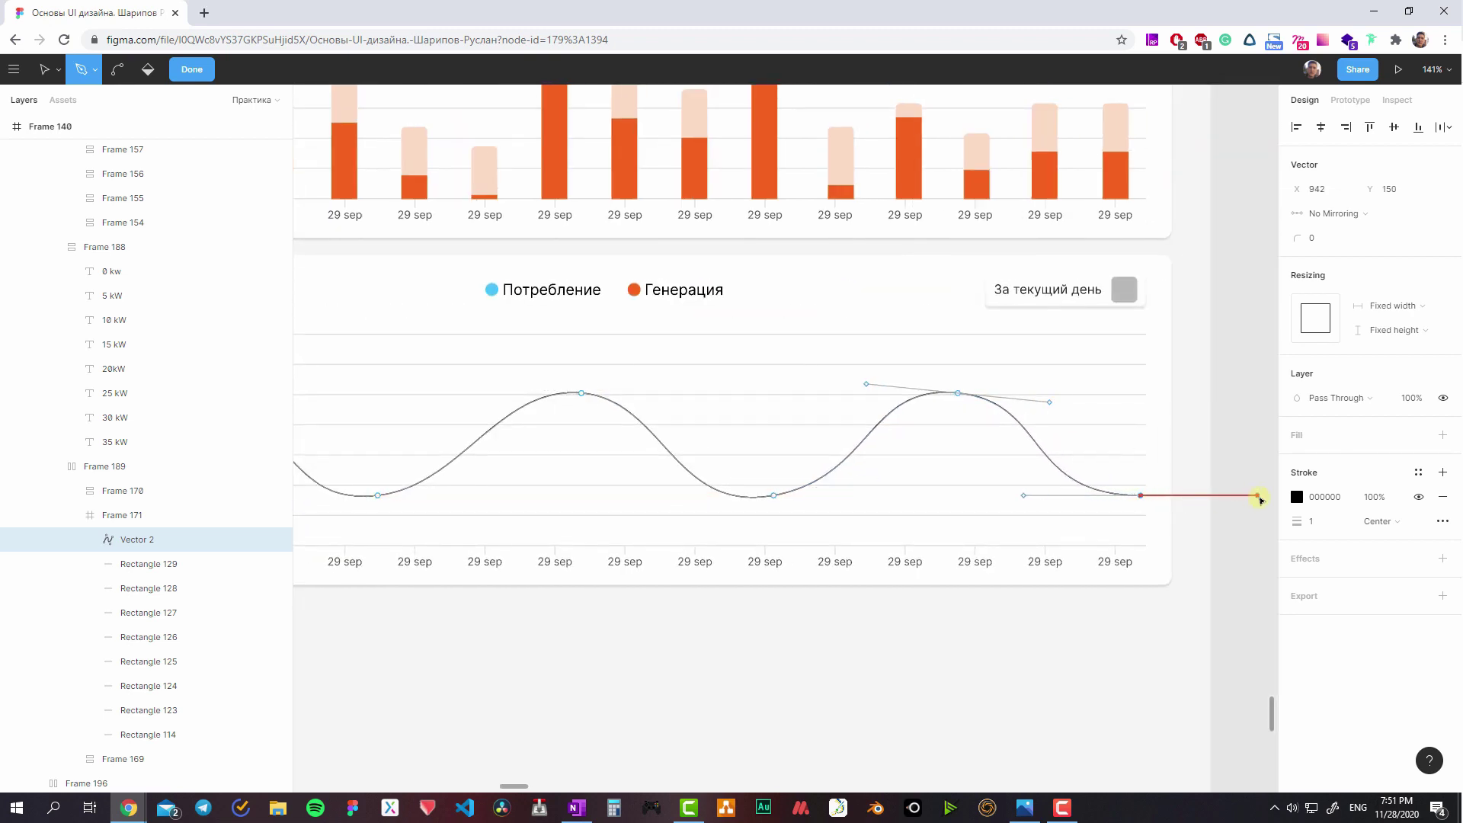
pyautogui.press('Escape')
# - Trim the wave's right end to the grid edge, then inspect the orange Генерация legend dot
pyautogui.scroll(5, 1135, 495)
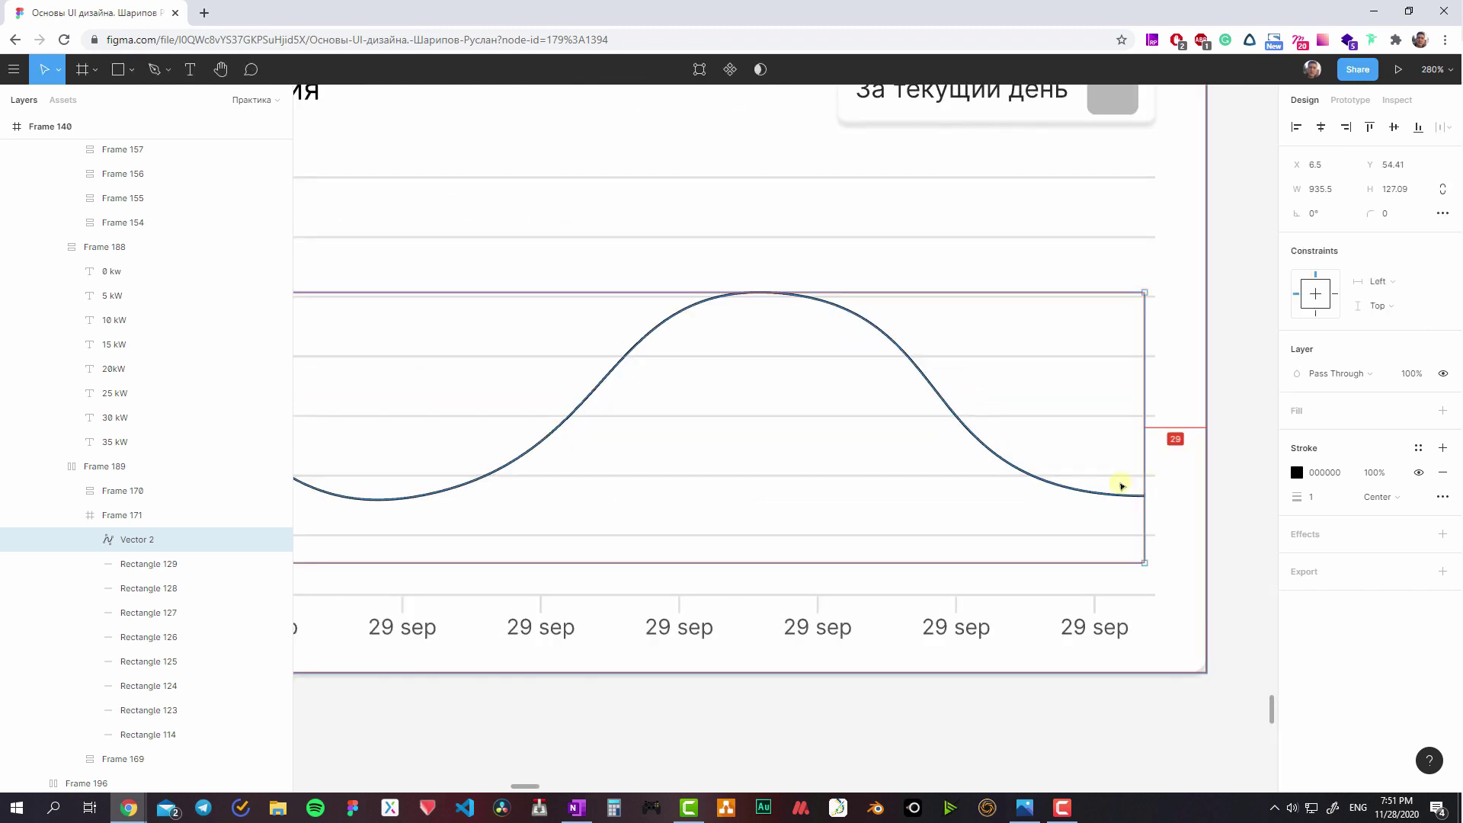
pyautogui.moveTo(1143, 488); pyautogui.dragTo(1140, 480)
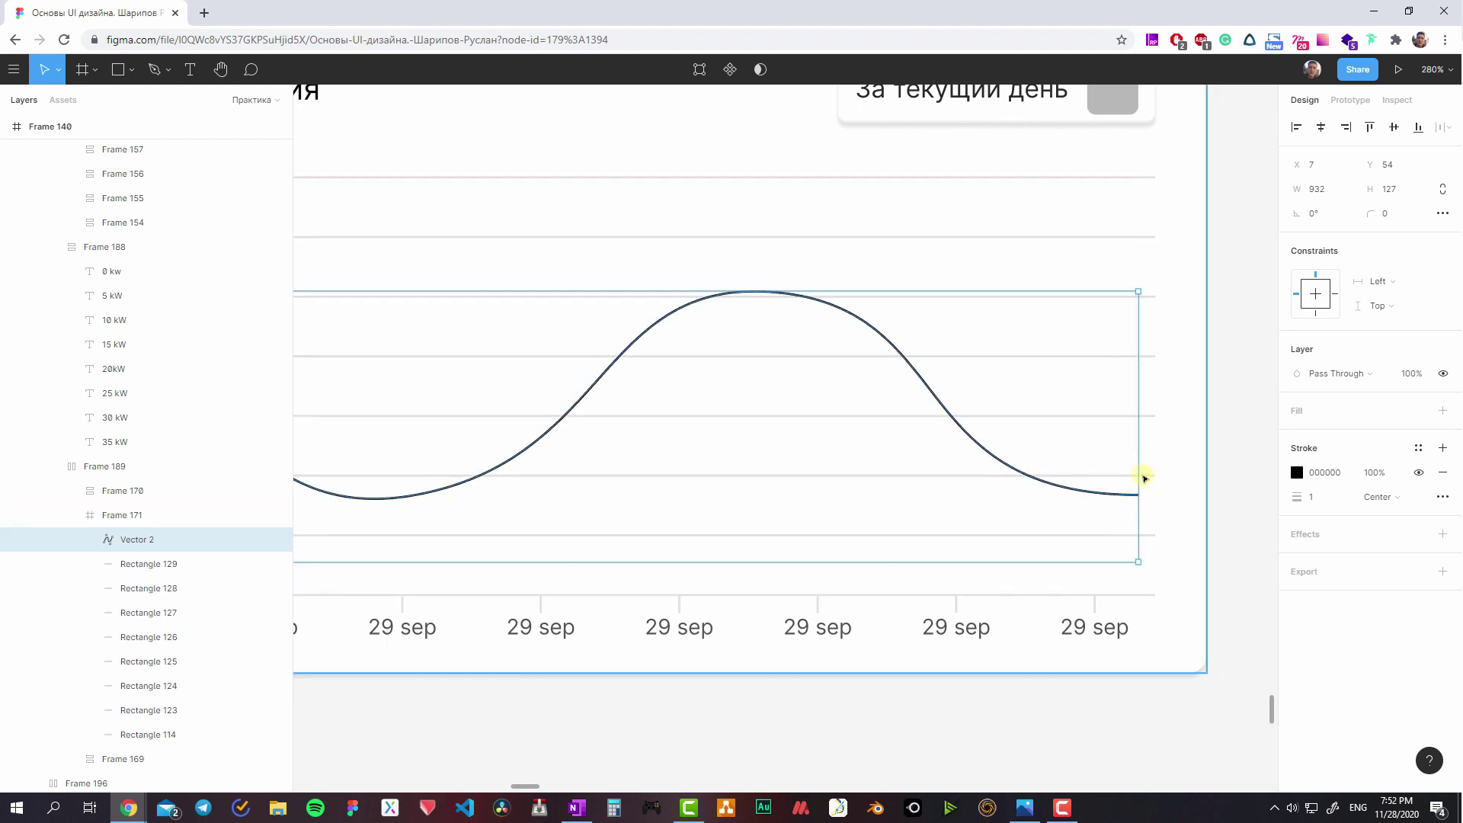
pyautogui.scroll(-5, 1141, 480)
pyautogui.hscroll(-5, 1090, 501)
pyautogui.click(839, 313)
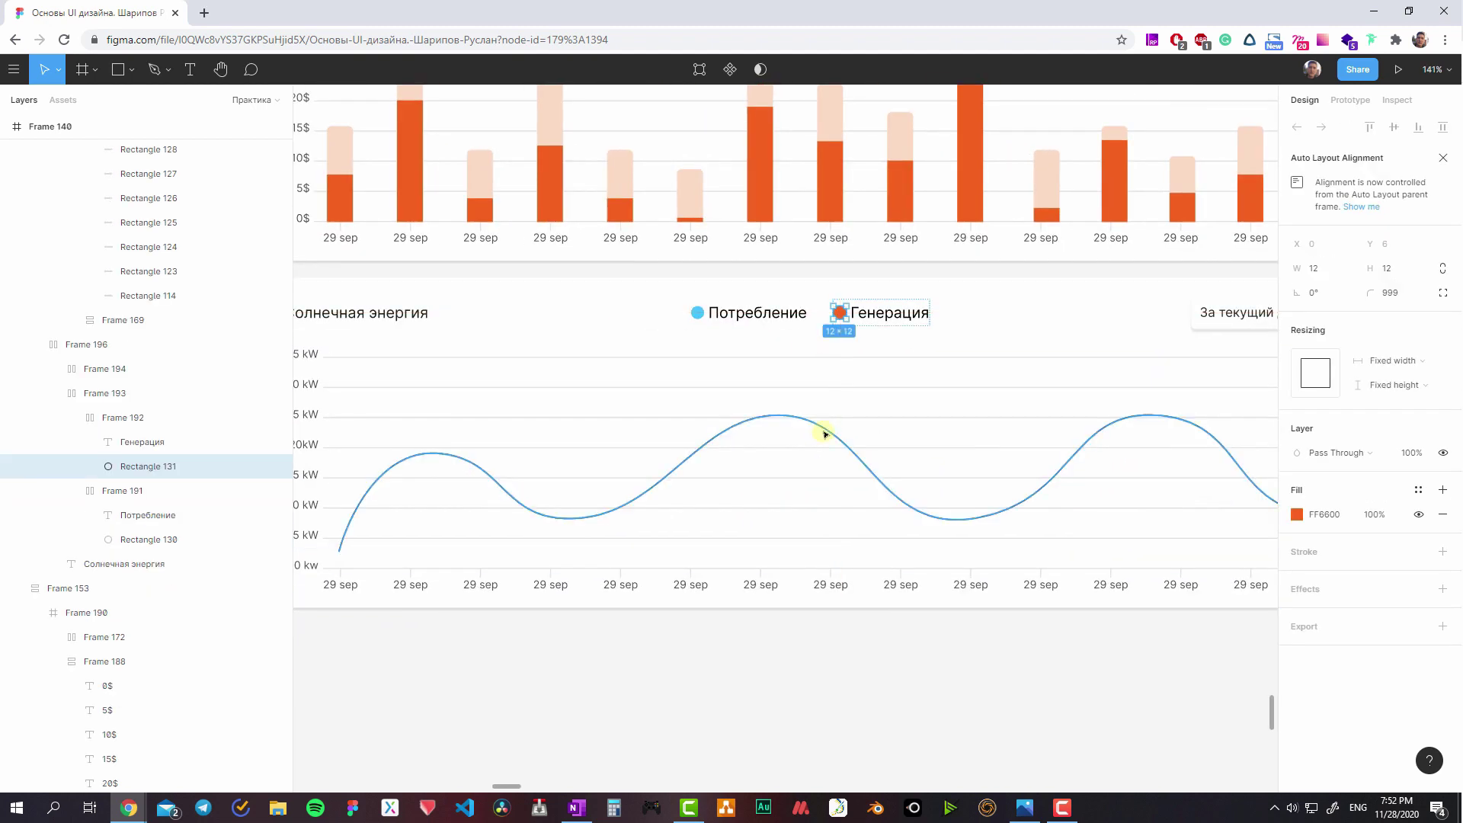
pyautogui.click(823, 431)
pyautogui.hotkey('ctrl', 'alt', 'v')
# - Paste a copy of the curve, flip it vertically, and eyedrop the blue Потребление dot for its stroke
pyautogui.hotkey('shift', 'x')
pyautogui.hotkey('ctrl', 'v')
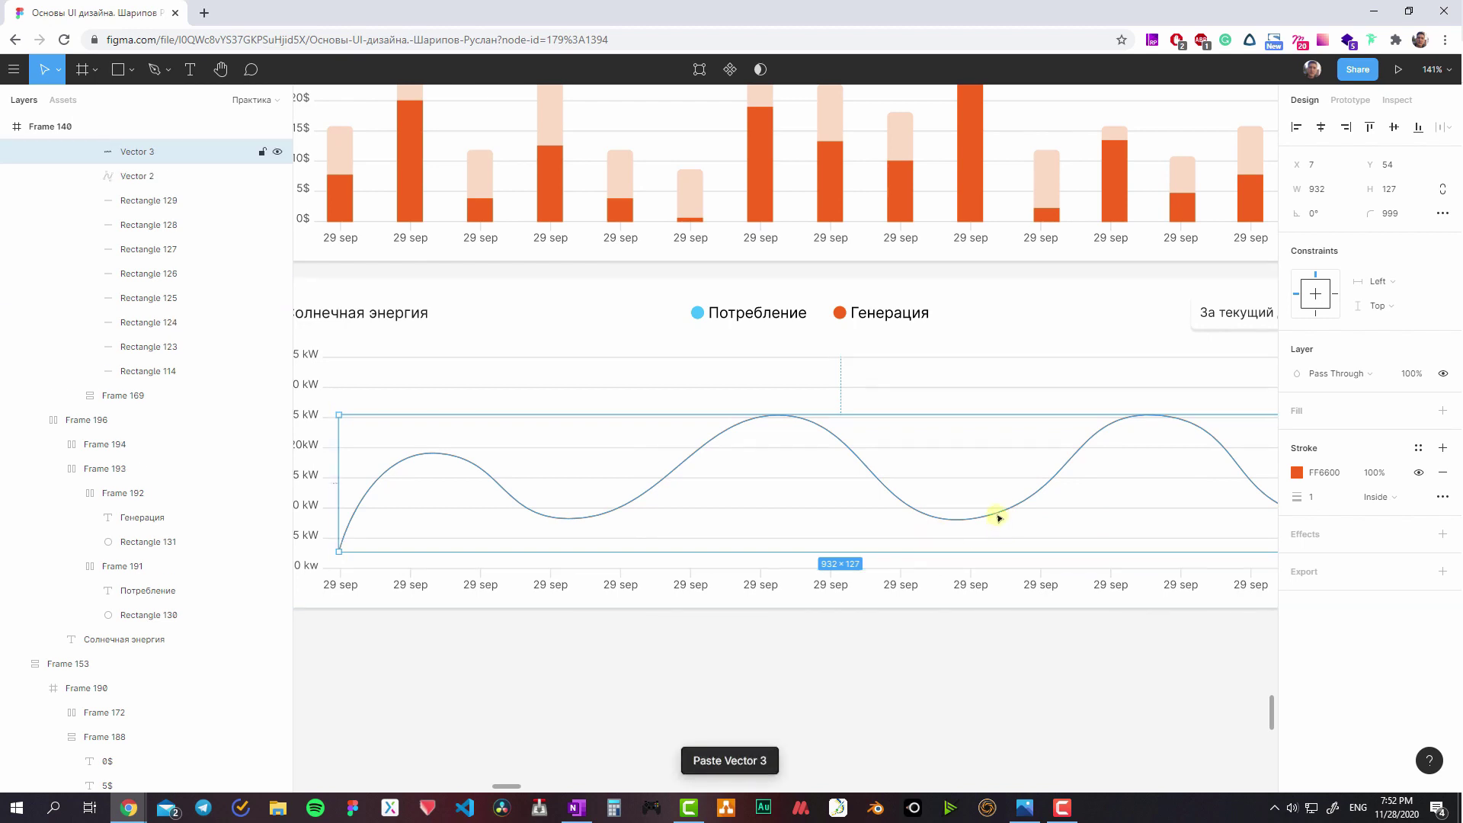
pyautogui.hotkey('shift', 'v')
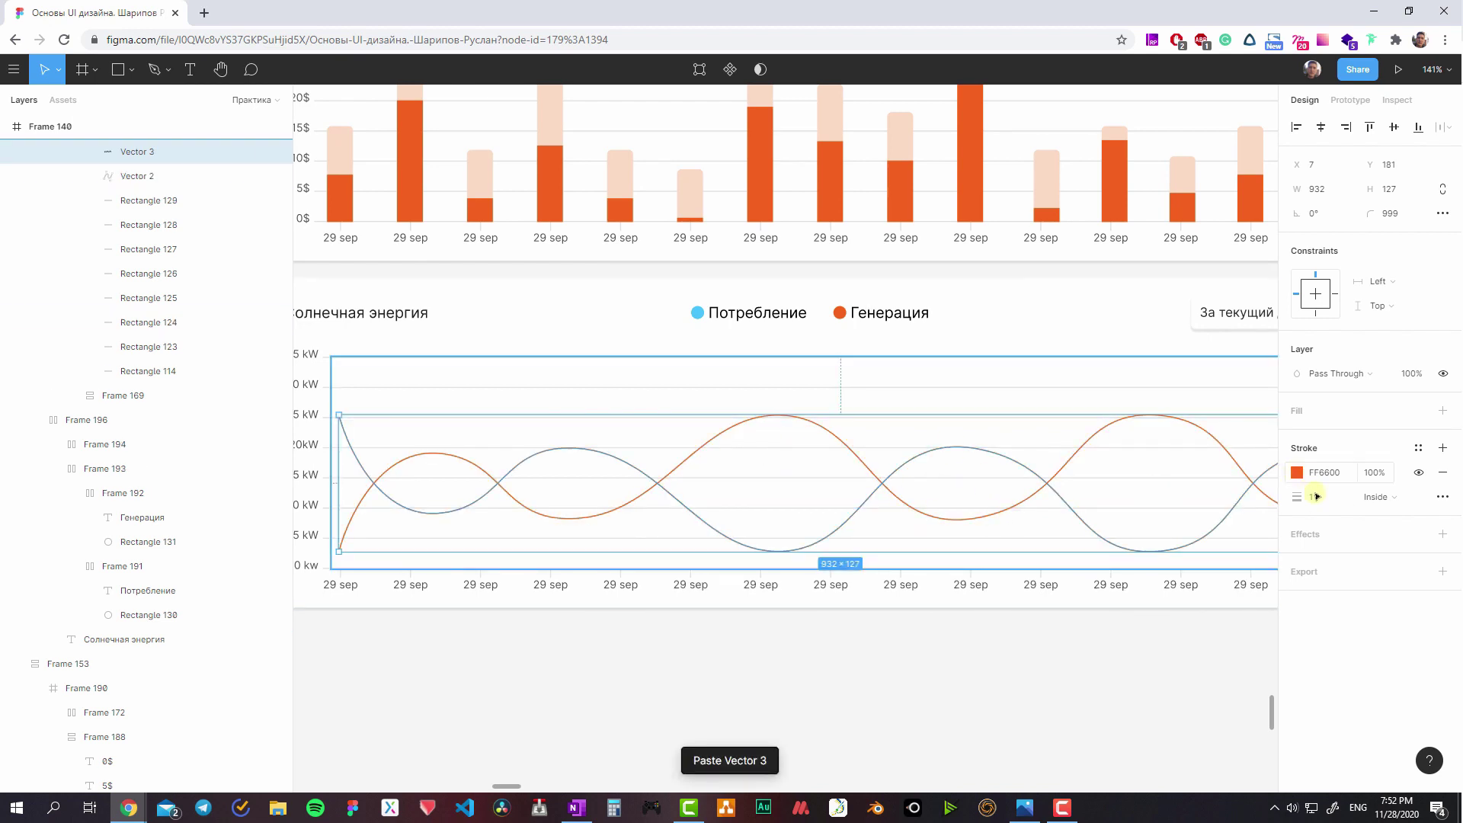
pyautogui.click(1296, 473)
pyautogui.click(1118, 623)
pyautogui.click(697, 313)
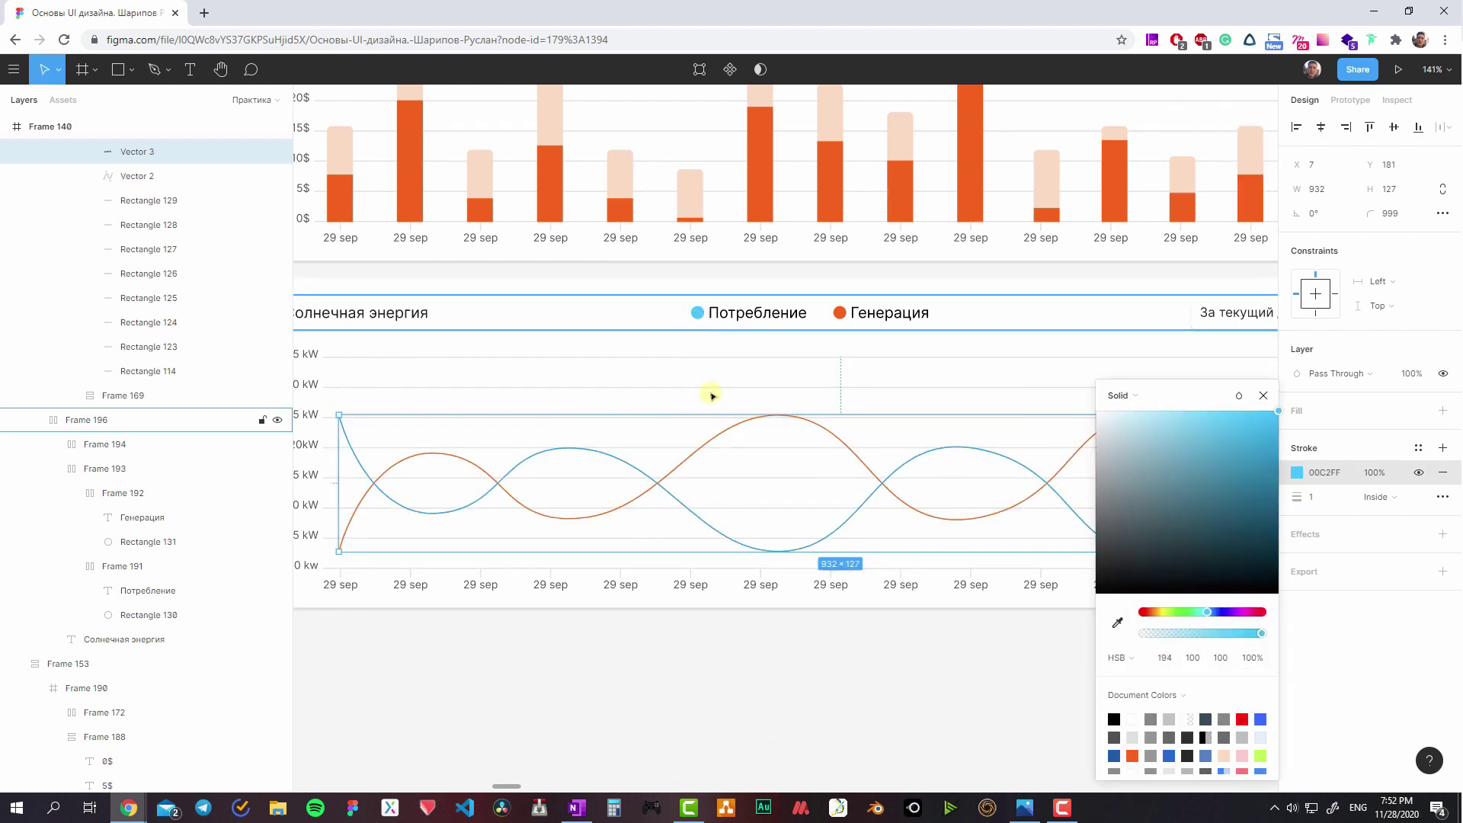
# - Review the blue mirrored curve against the orange wave across the chart
pyautogui.scroll(1, 713, 396)
pyautogui.hscroll(-1, 713, 395)
pyautogui.click(780, 614)
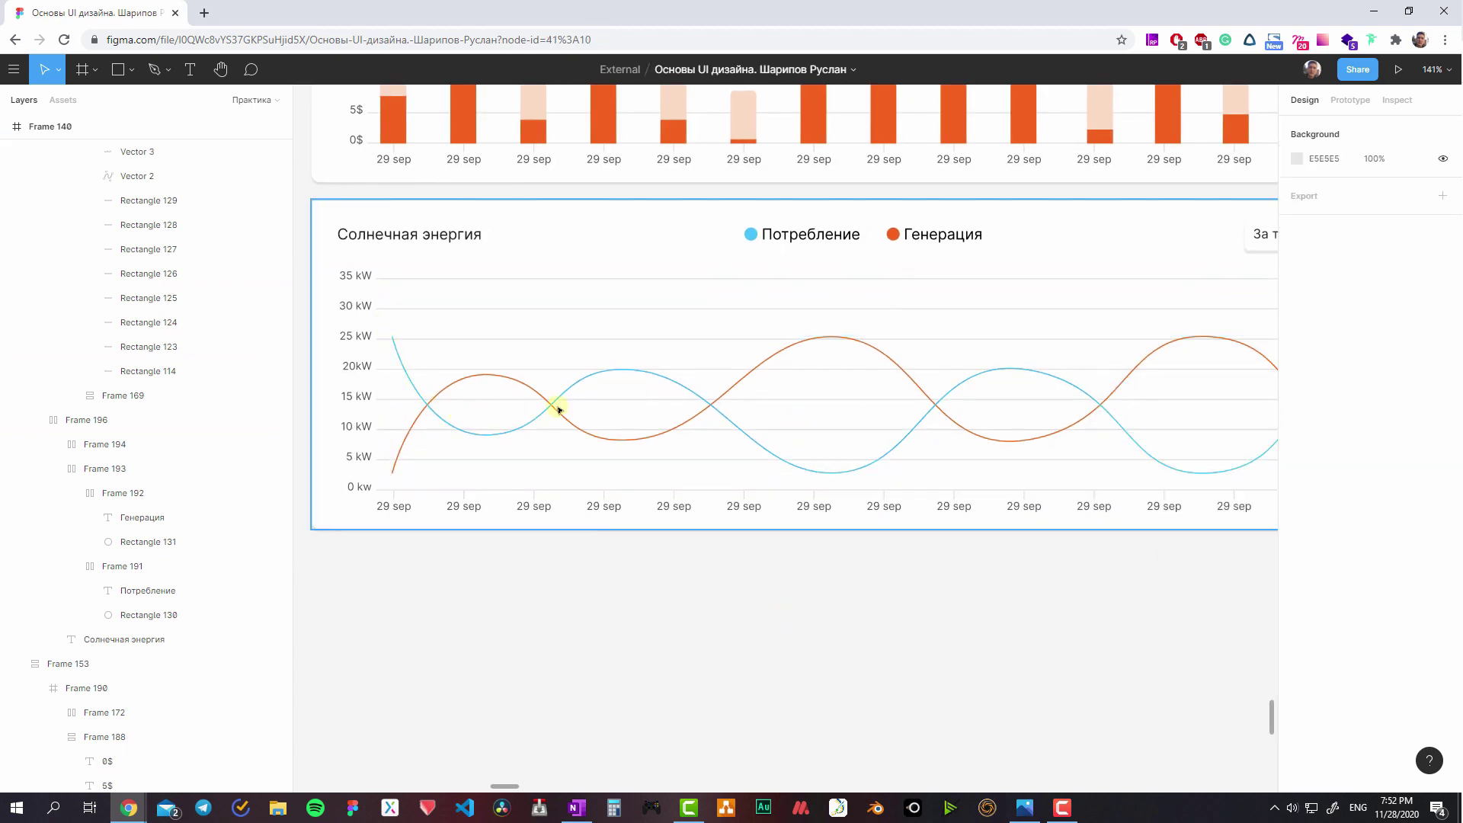
pyautogui.click(660, 375)
pyautogui.scroll(1, 967, 591)
pyautogui.hscroll(2, 966, 591)
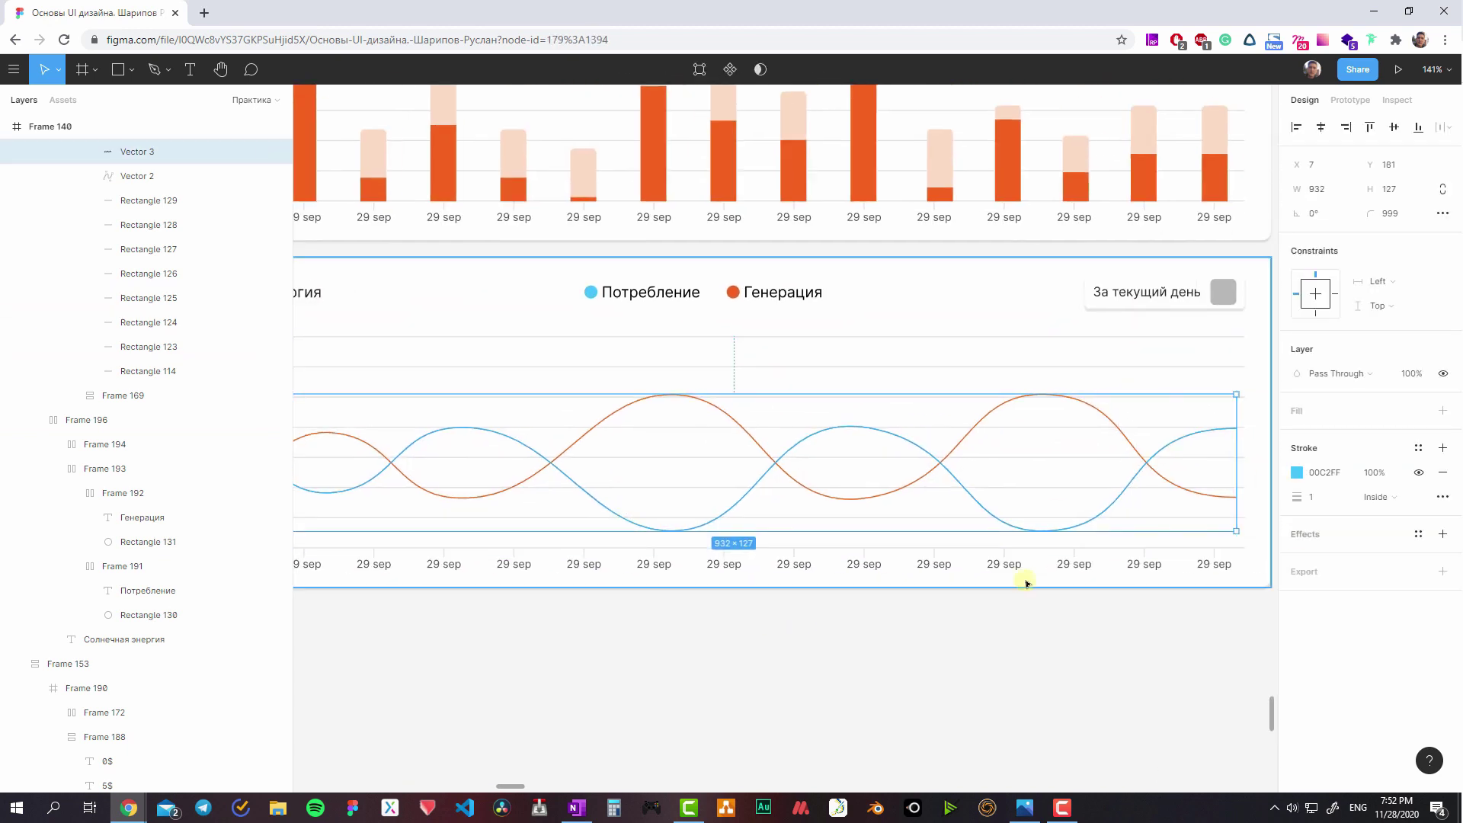
pyautogui.press('Escape')
pyautogui.hscroll(-3, 543, 506)
pyautogui.scroll(1, 543, 507)
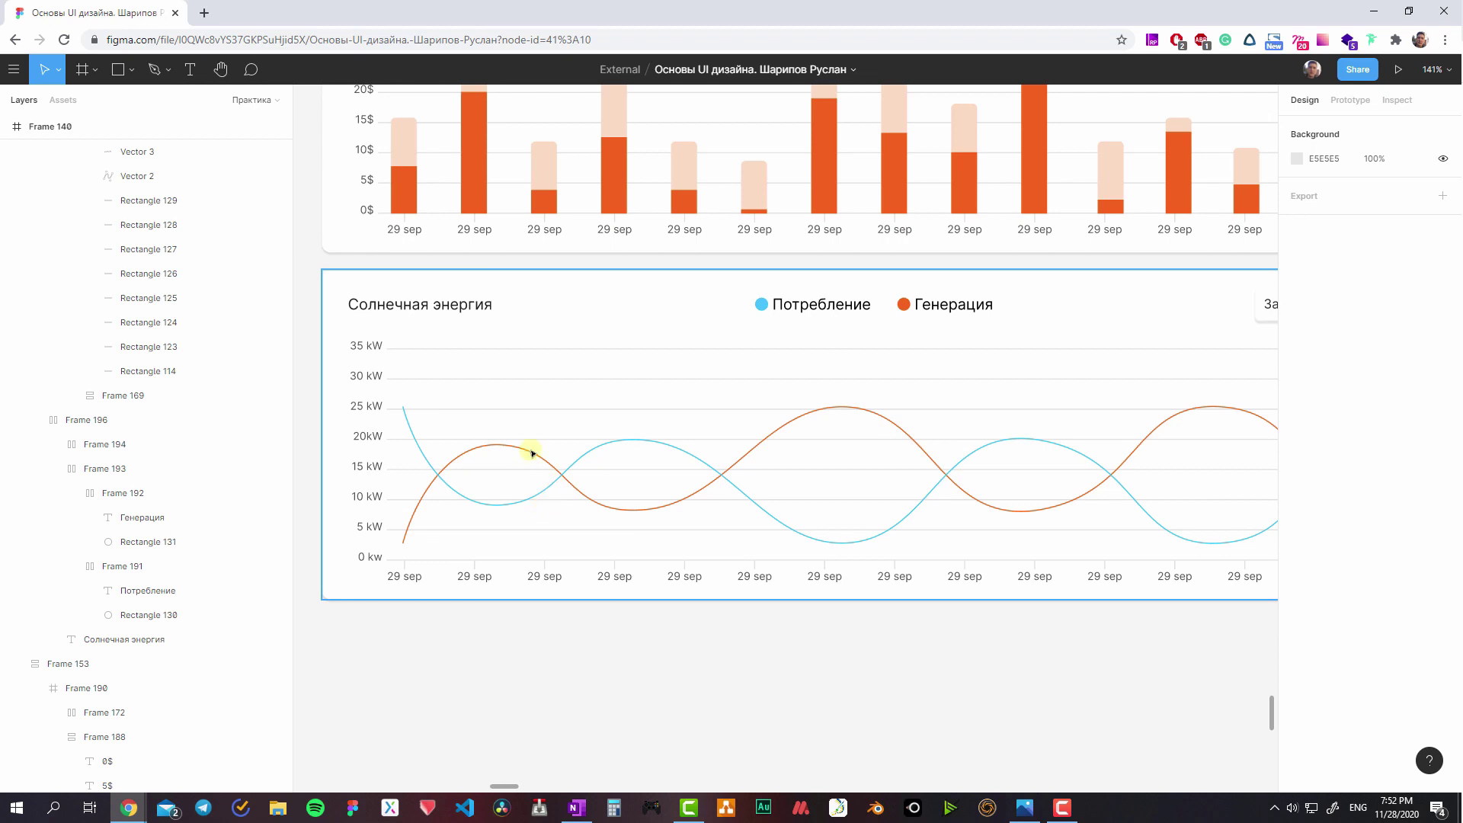
pyautogui.hscroll(-1, 841, 505)
pyautogui.hscroll(3, 841, 505)
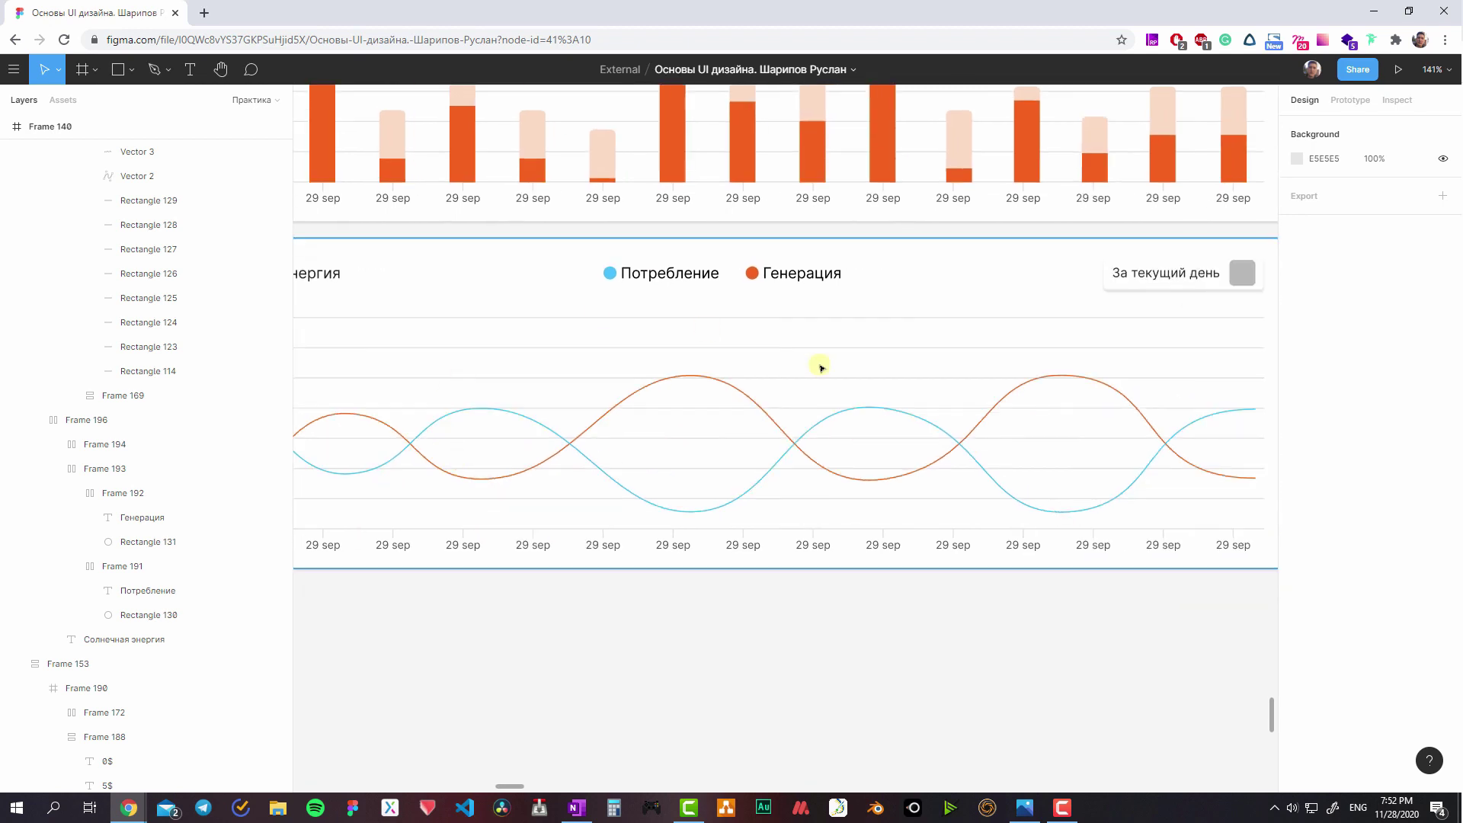
pyautogui.hscroll(2, 818, 365)
pyautogui.hscroll(-2, 731, 568)
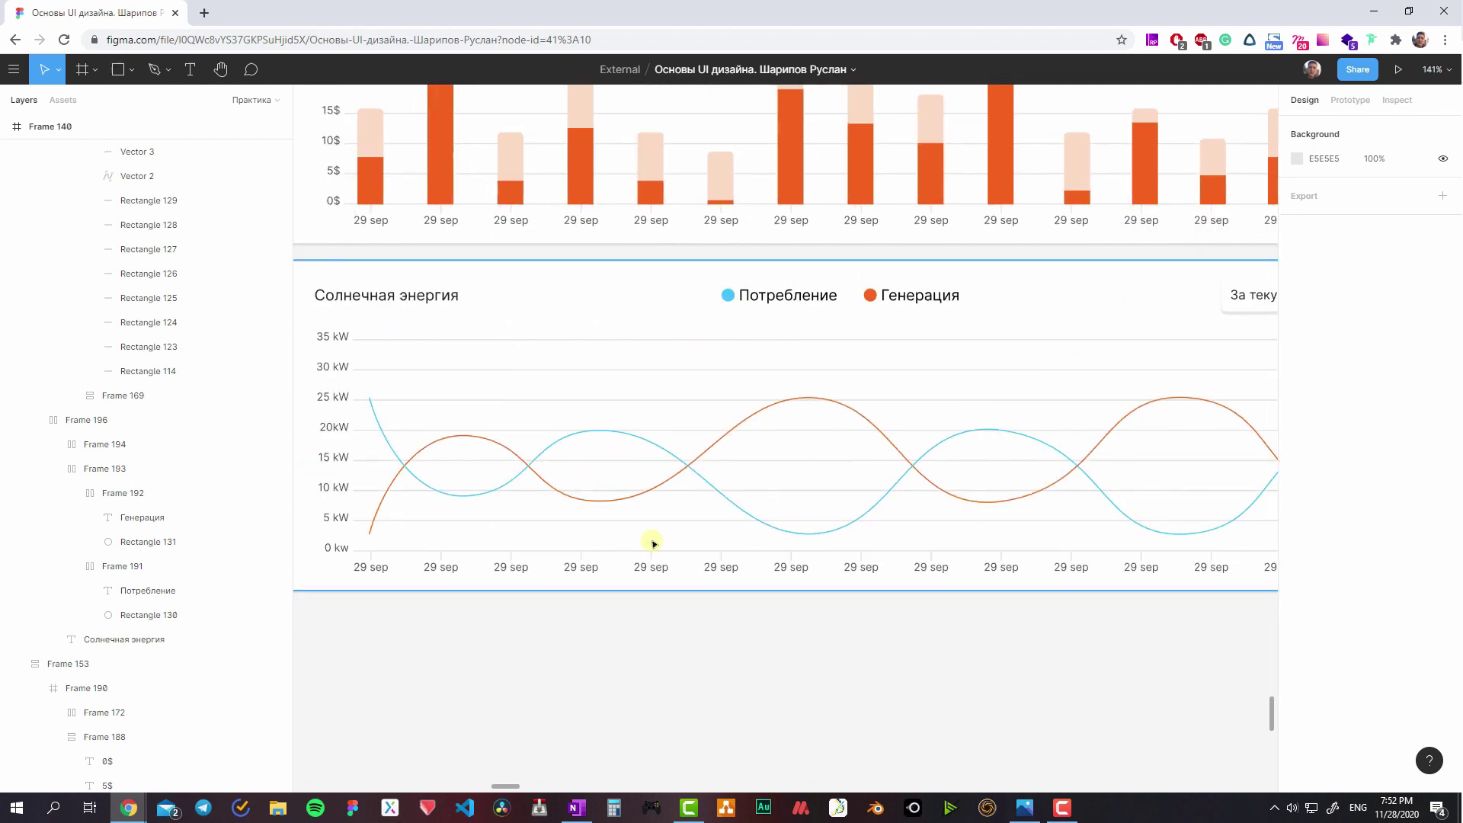
# - Group the orange and blue curves together
pyautogui.click(660, 484)
pyautogui.keyDown('shift'); pyautogui.click(709, 489); pyautogui.keyUp('shift')
pyautogui.hotkey('ctrl', 'g')
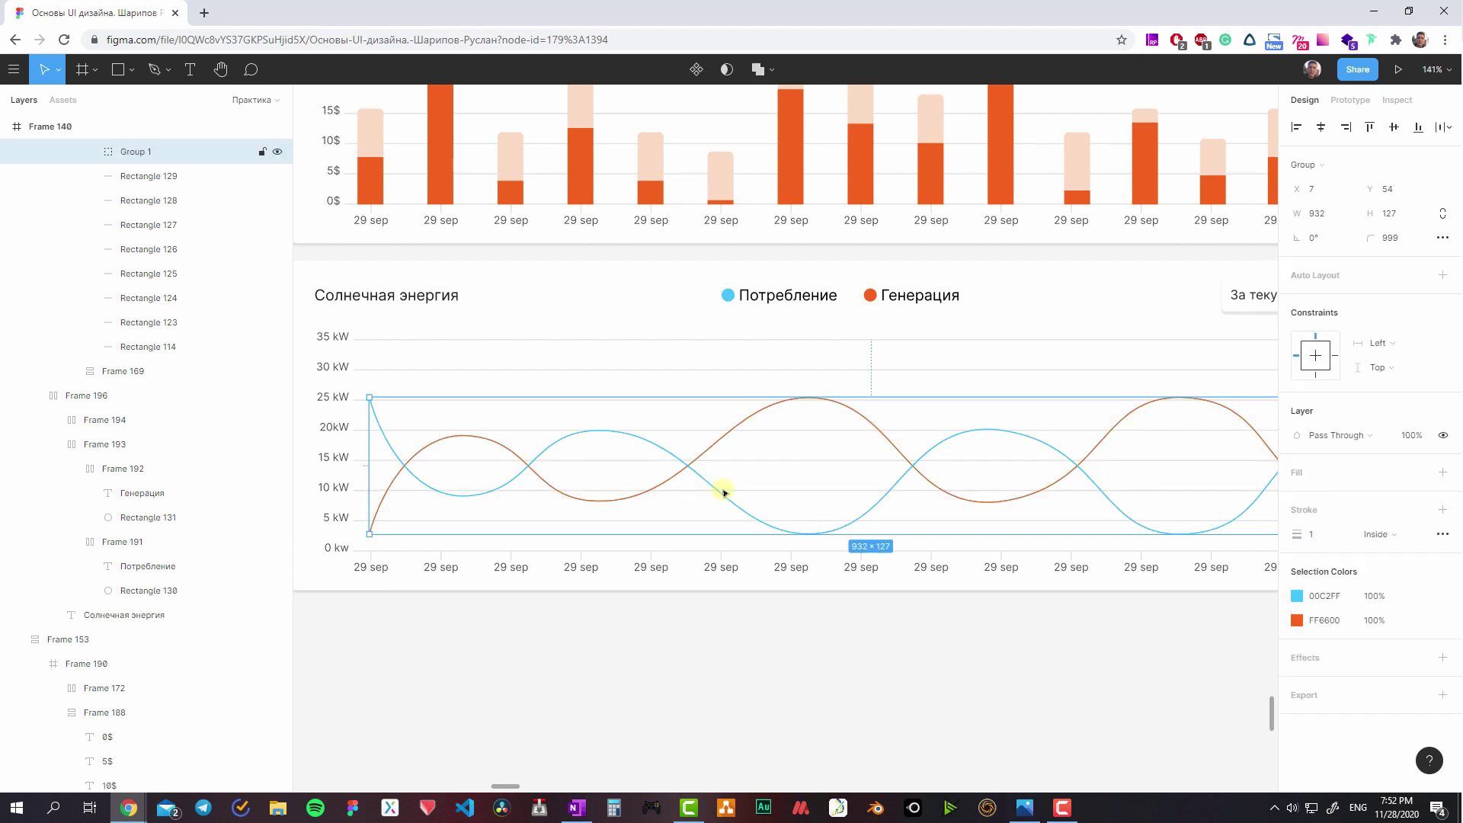
pyautogui.click(704, 613)
# - Align both curves' left edge with the chart start and make them stretch with the chart's width
pyautogui.hscroll(-3, 679, 597)
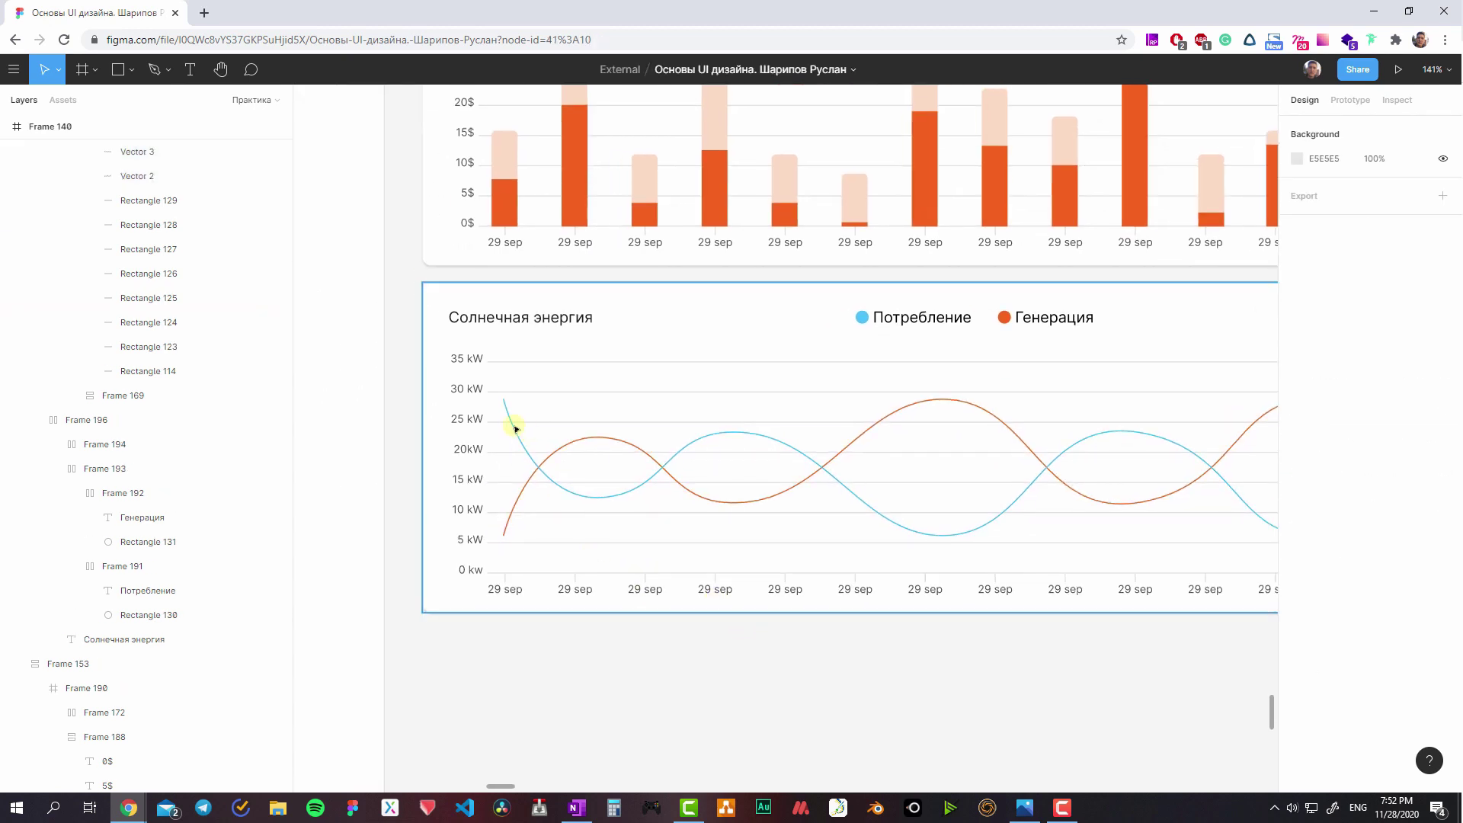
pyautogui.click(512, 433)
pyautogui.keyDown('shift'); pyautogui.click(522, 493); pyautogui.keyUp('shift')
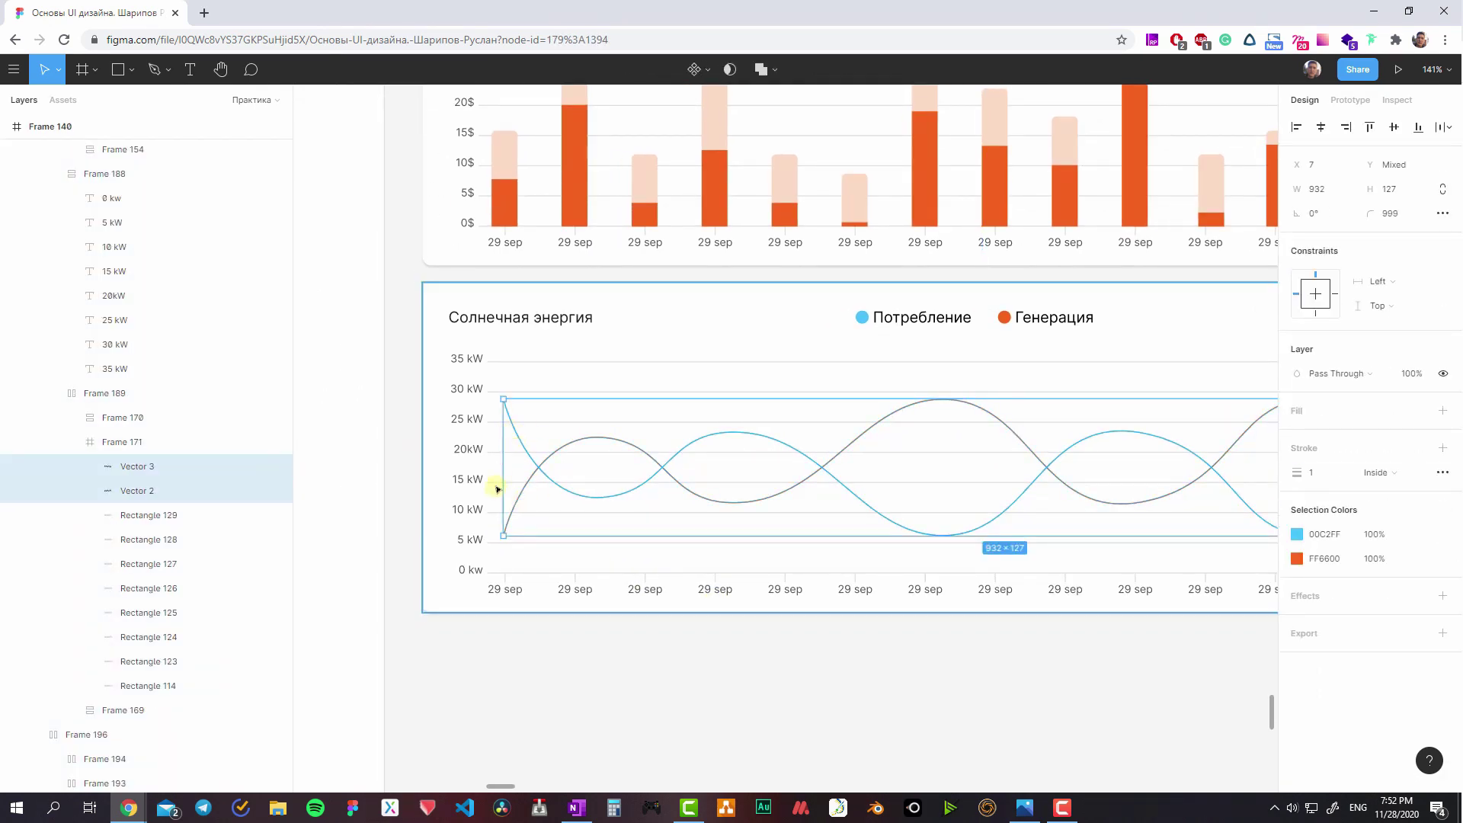
pyautogui.scroll(2, 496, 485)
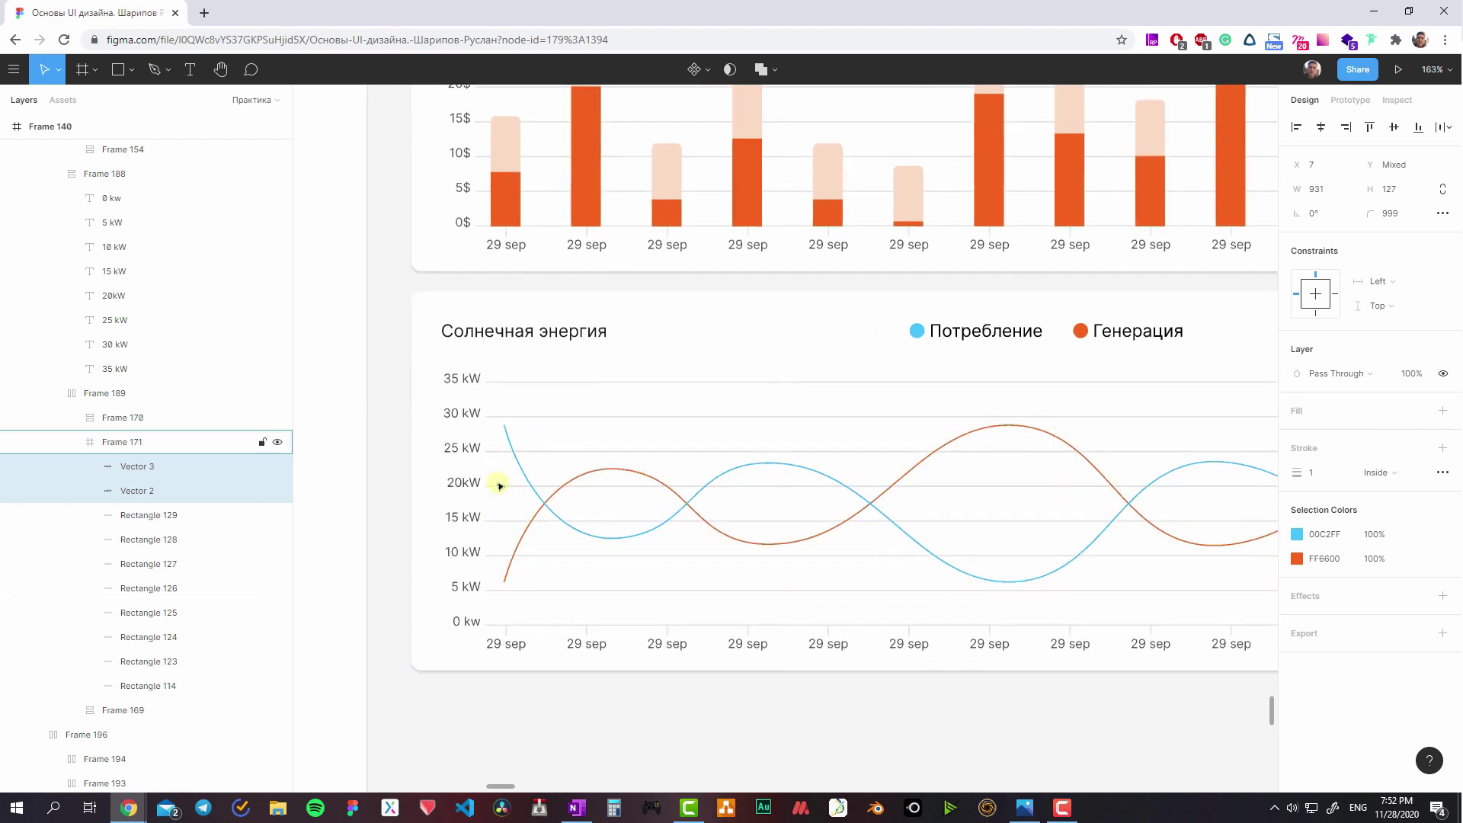
pyautogui.moveTo(499, 486); pyautogui.dragTo(499, 486)
pyautogui.scroll(-2, 511, 502)
pyautogui.hscroll(5, 924, 527)
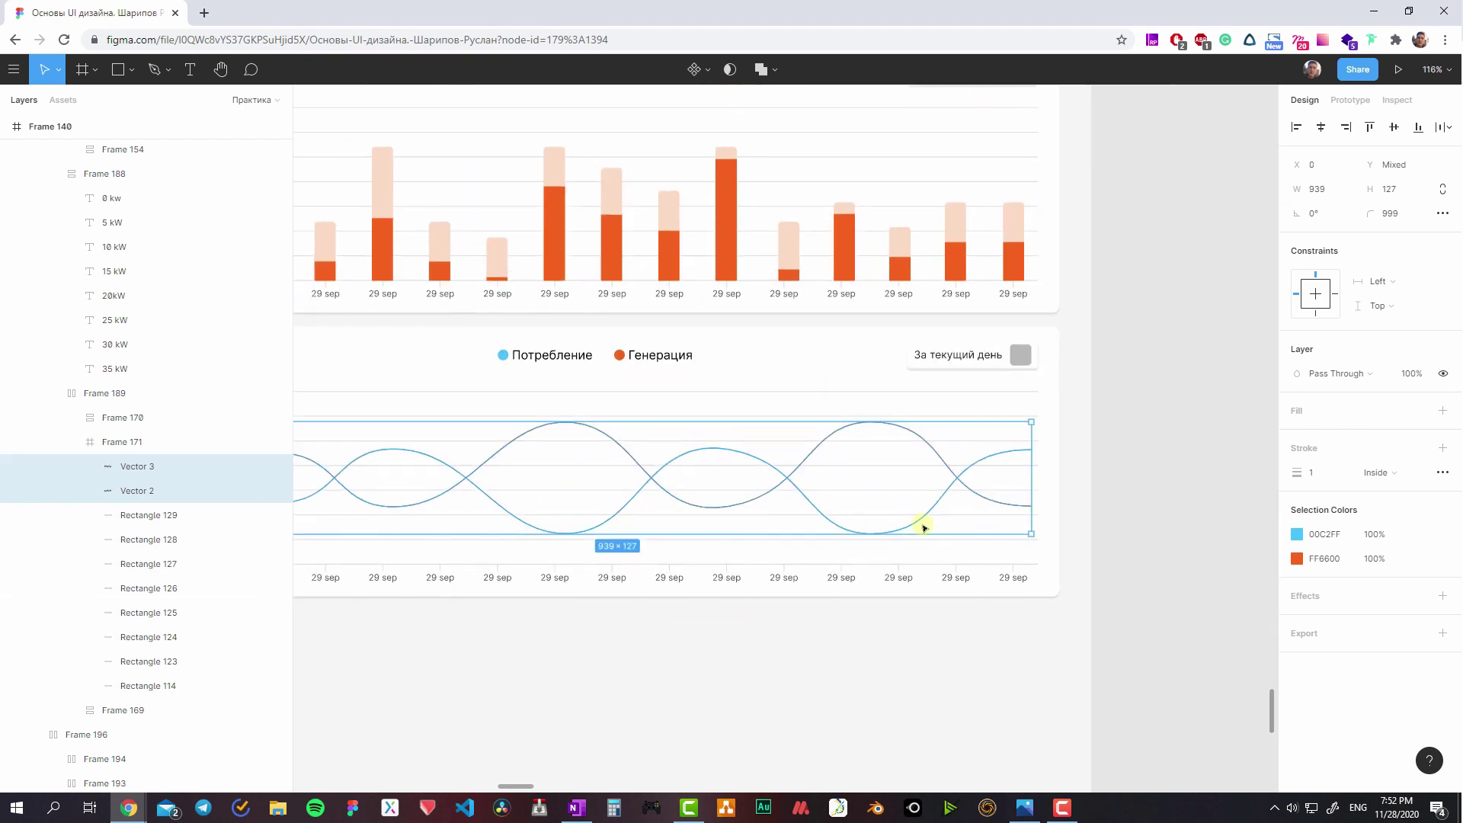
pyautogui.click(1377, 281)
pyautogui.hscroll(-3, 947, 424)
# - Set the frame holding the curves and grid to fill its container's width
pyautogui.click(732, 561)
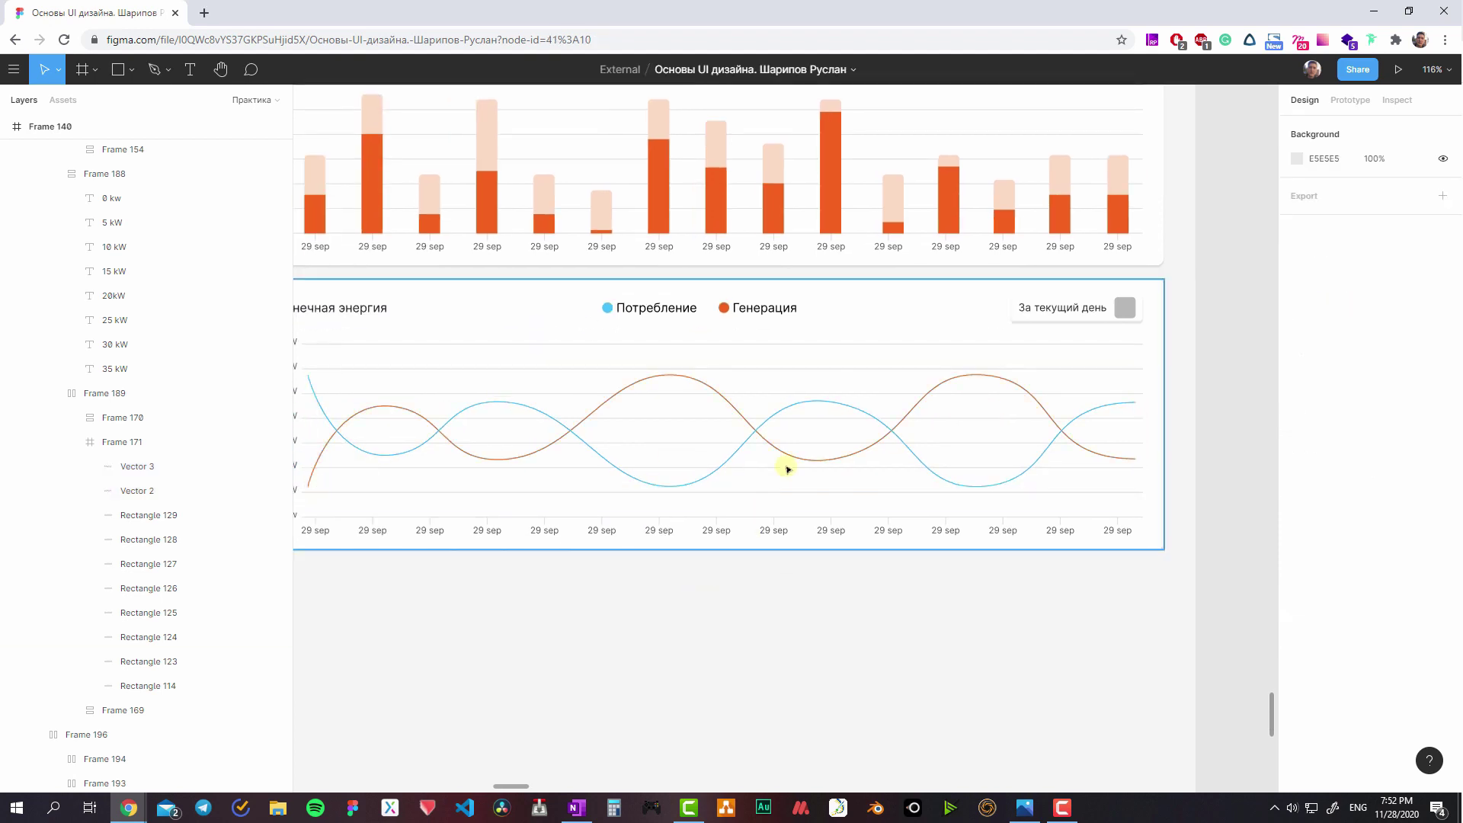
pyautogui.click(1146, 458)
pyautogui.doubleClick(1066, 446)
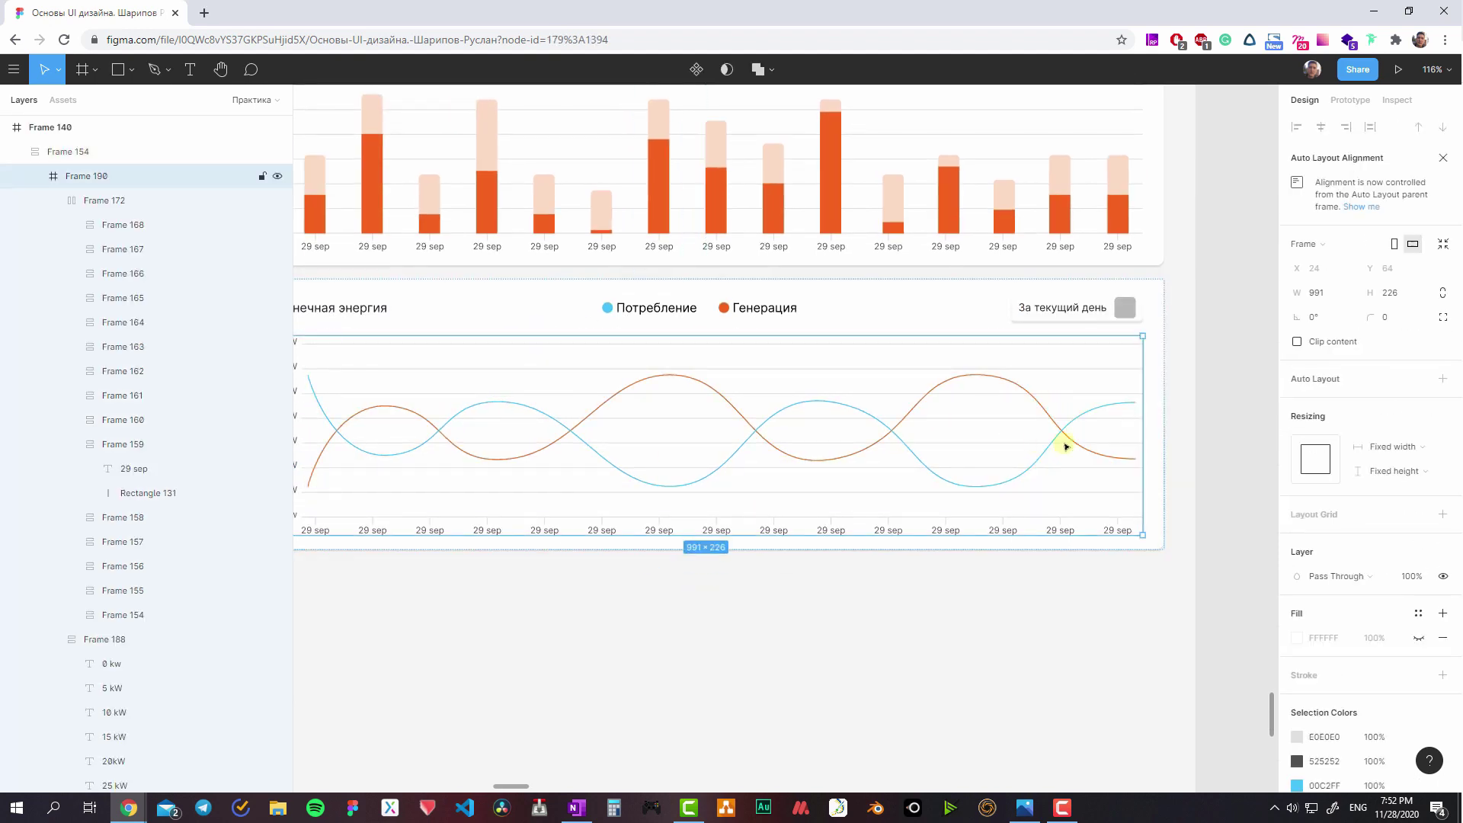
pyautogui.doubleClick(1036, 449)
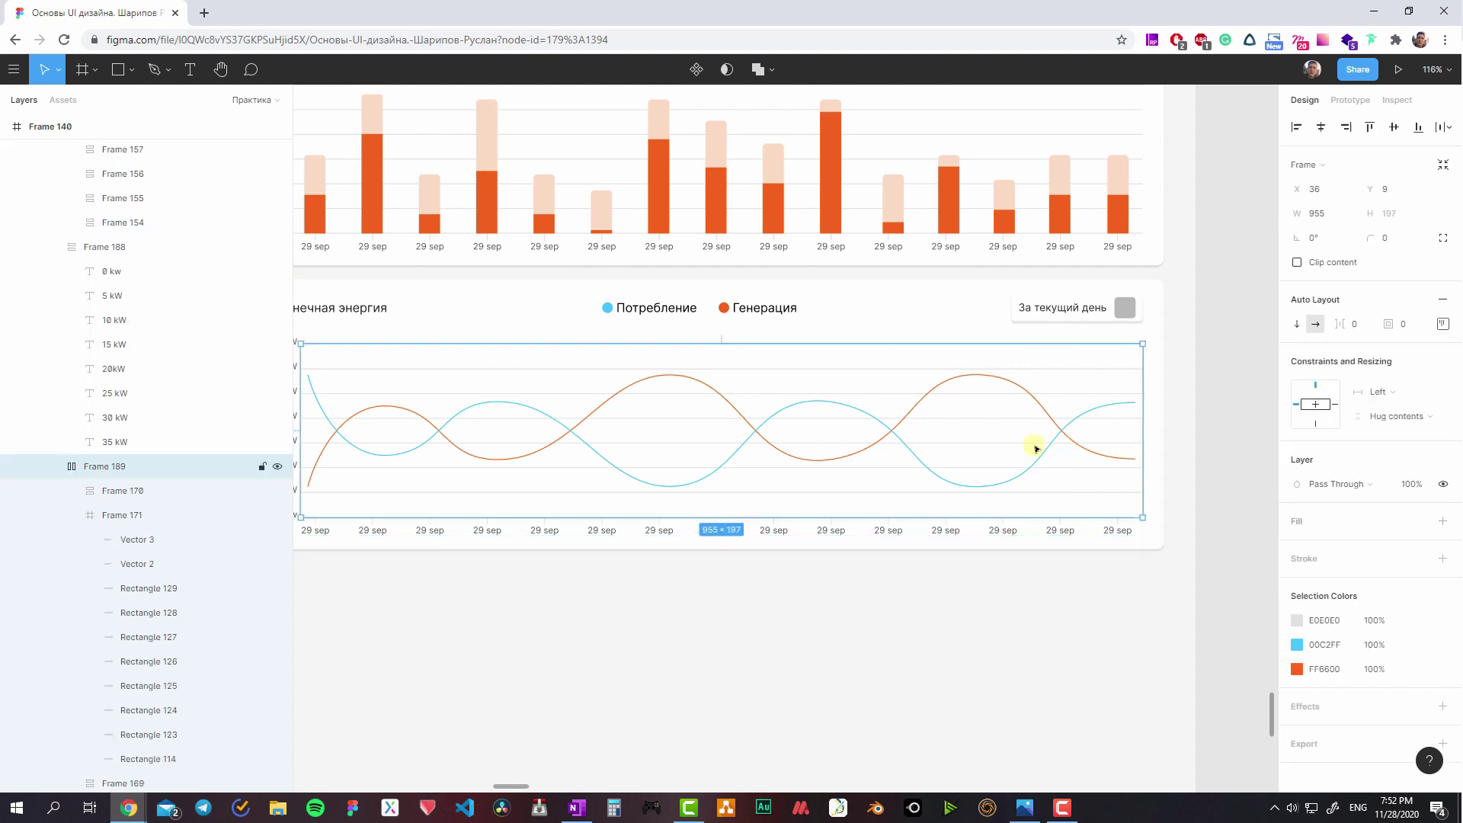
pyautogui.doubleClick(1037, 449)
pyautogui.click(1399, 450)
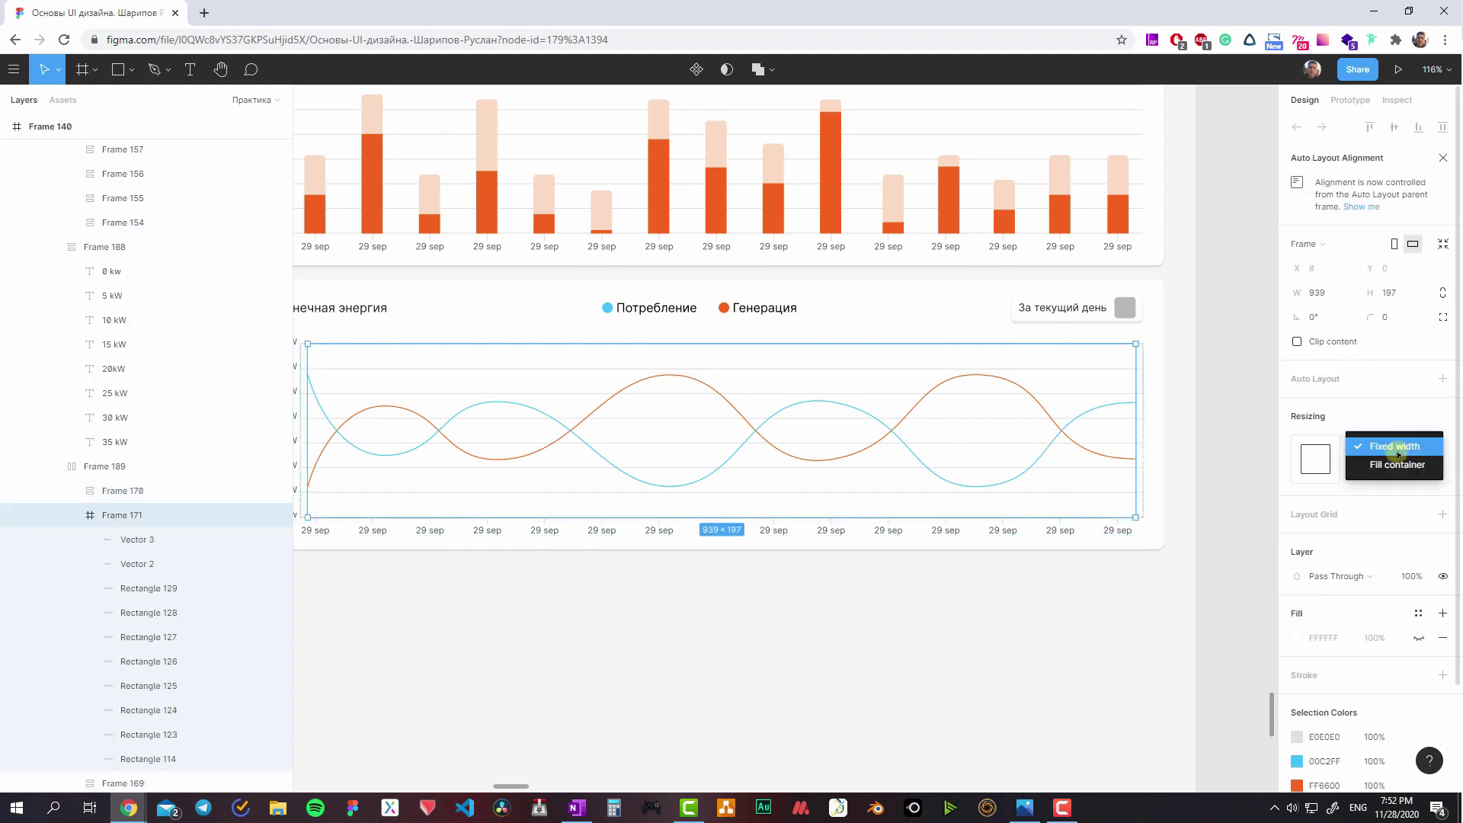
pyautogui.click(1394, 464)
# - Reselect the curves-and-grid frame and collapse its children in the layer list
pyautogui.click(1093, 485)
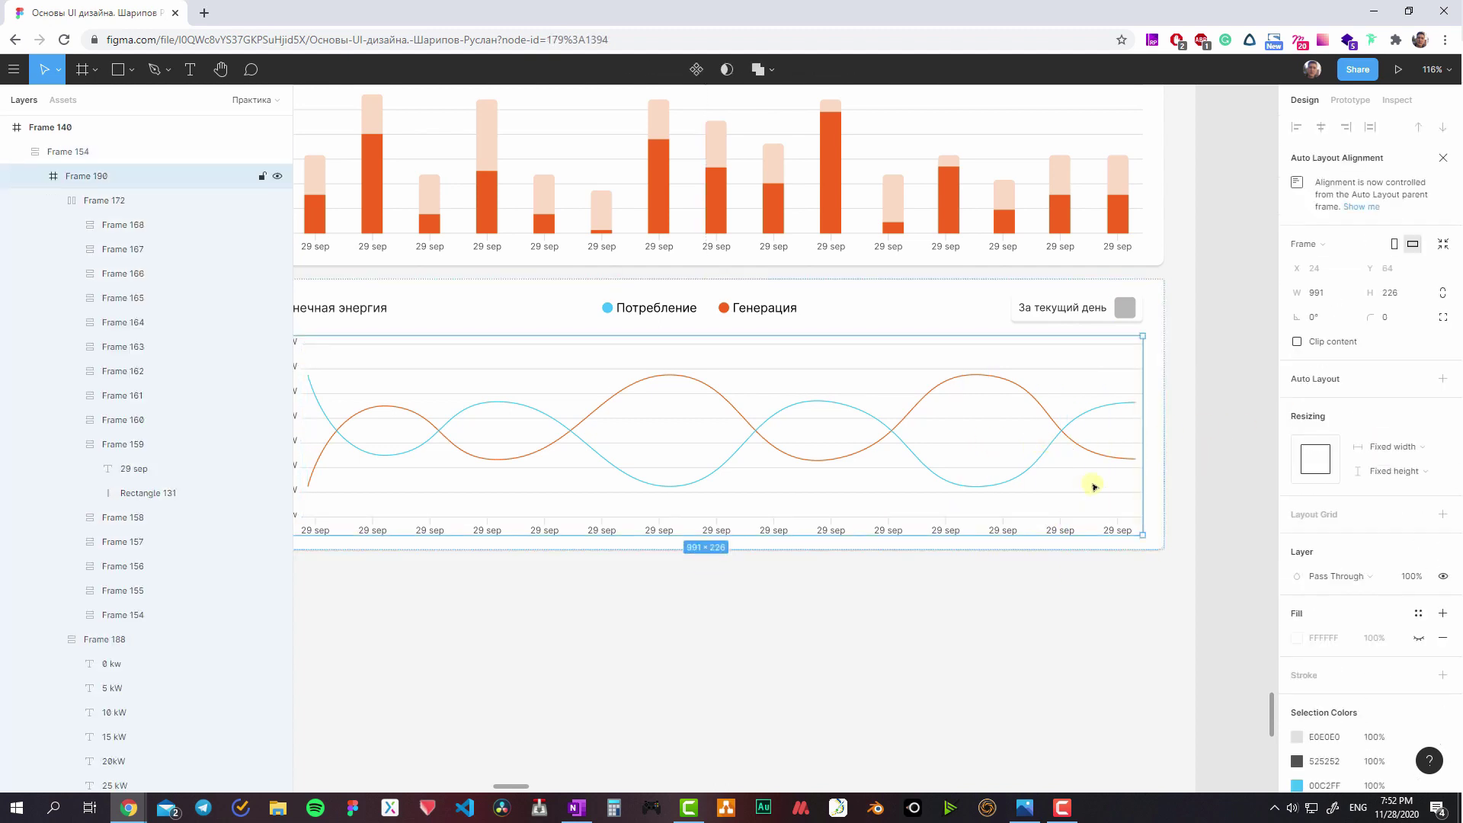
pyautogui.doubleClick(1035, 457)
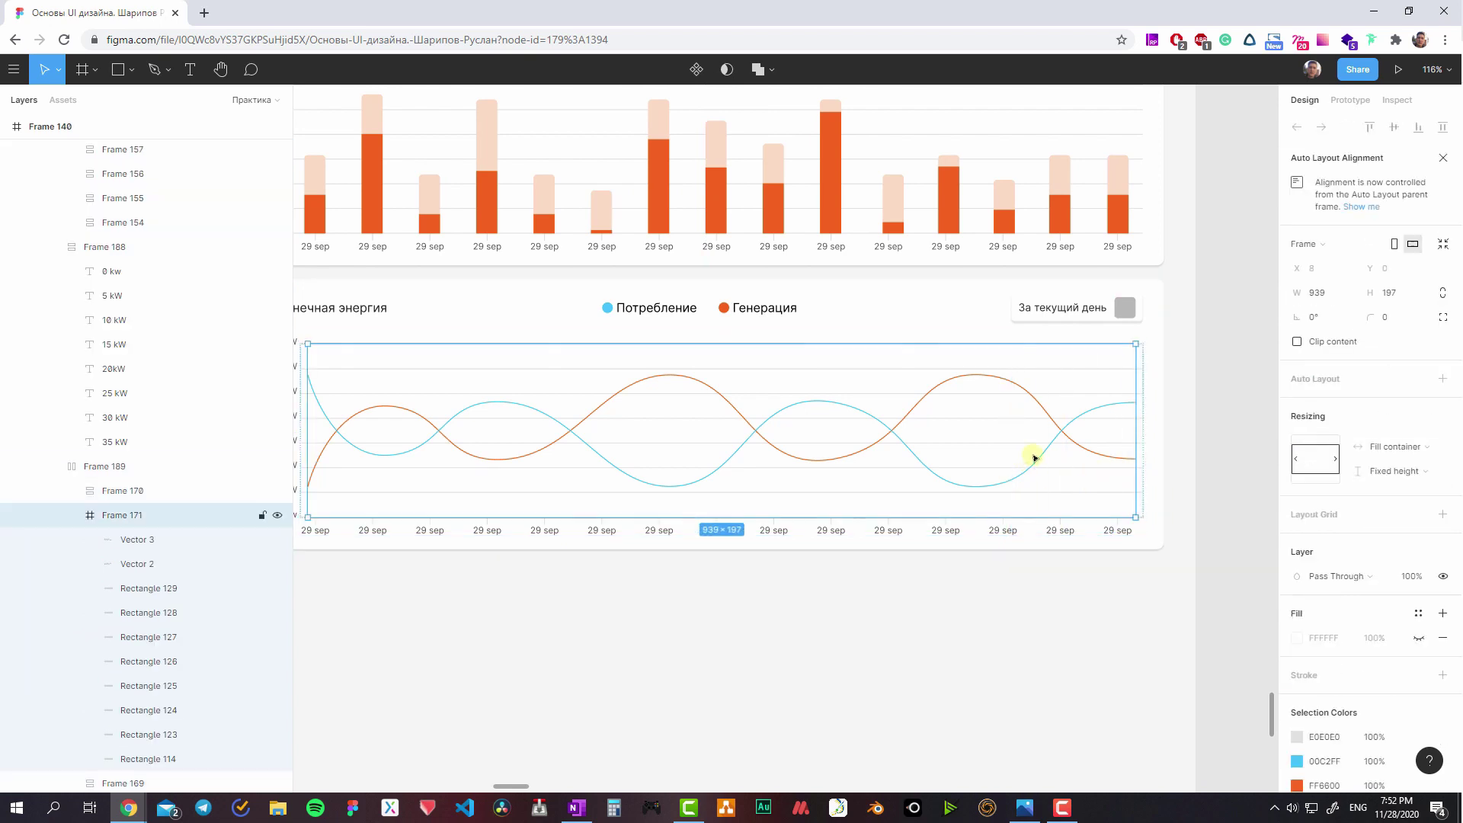
pyautogui.click(1085, 451)
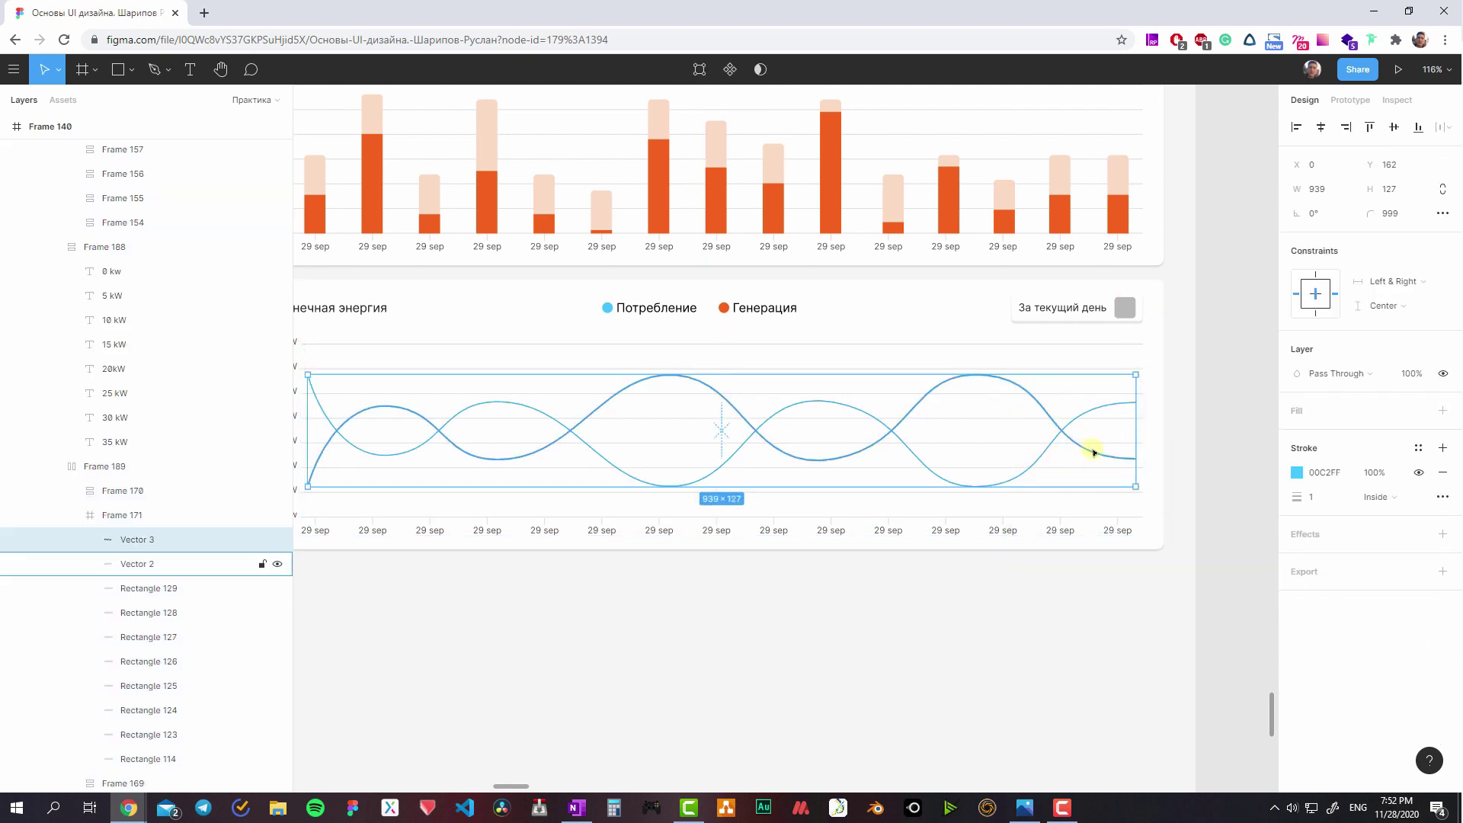
pyautogui.click(1086, 488)
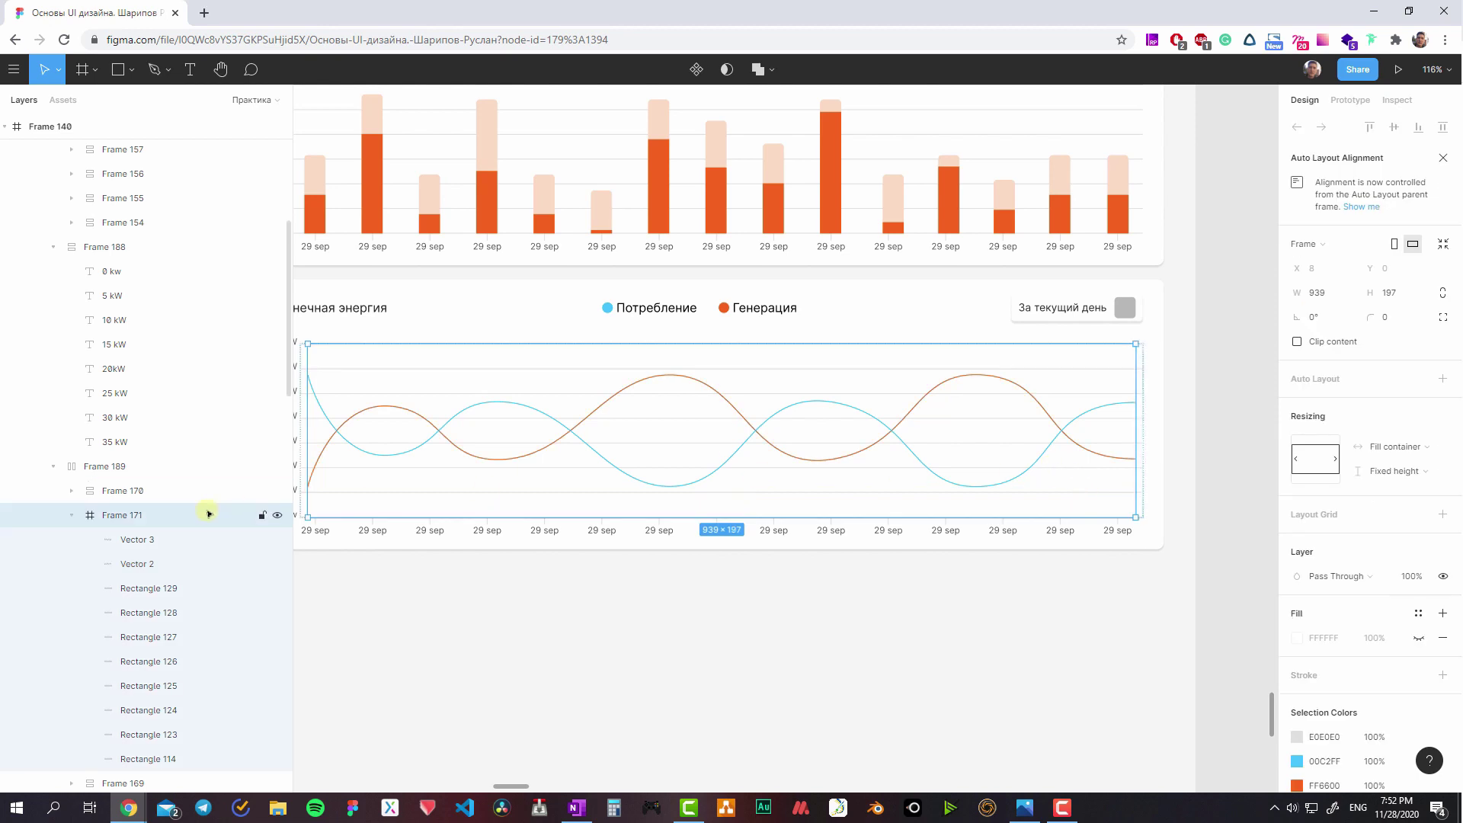
pyautogui.click(72, 514)
pyautogui.click(548, 581)
pyautogui.click(582, 437)
pyautogui.doubleClick(581, 438)
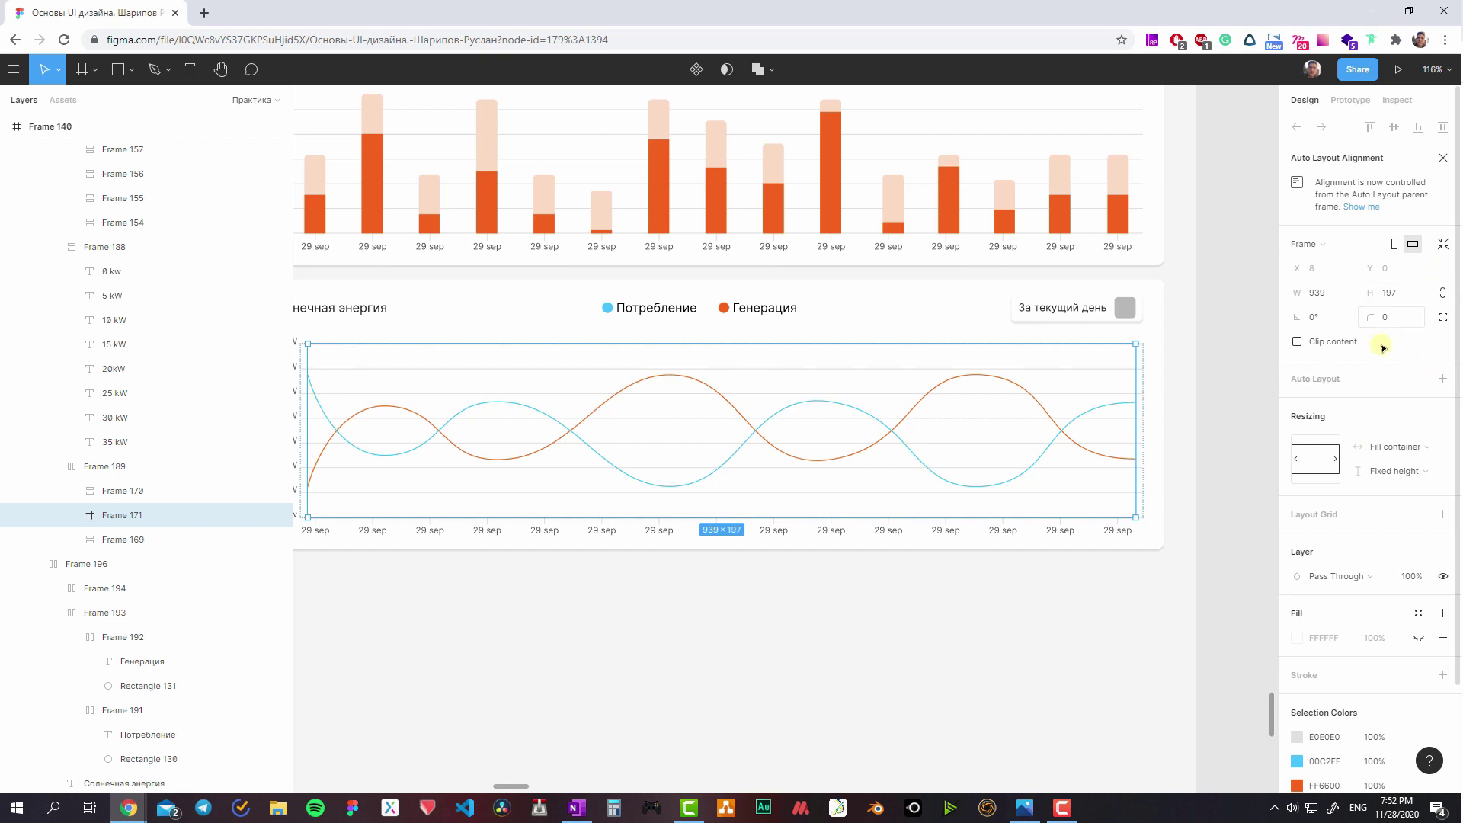
pyautogui.hscroll(-2, 1087, 369)
pyautogui.hscroll(-3, 1087, 370)
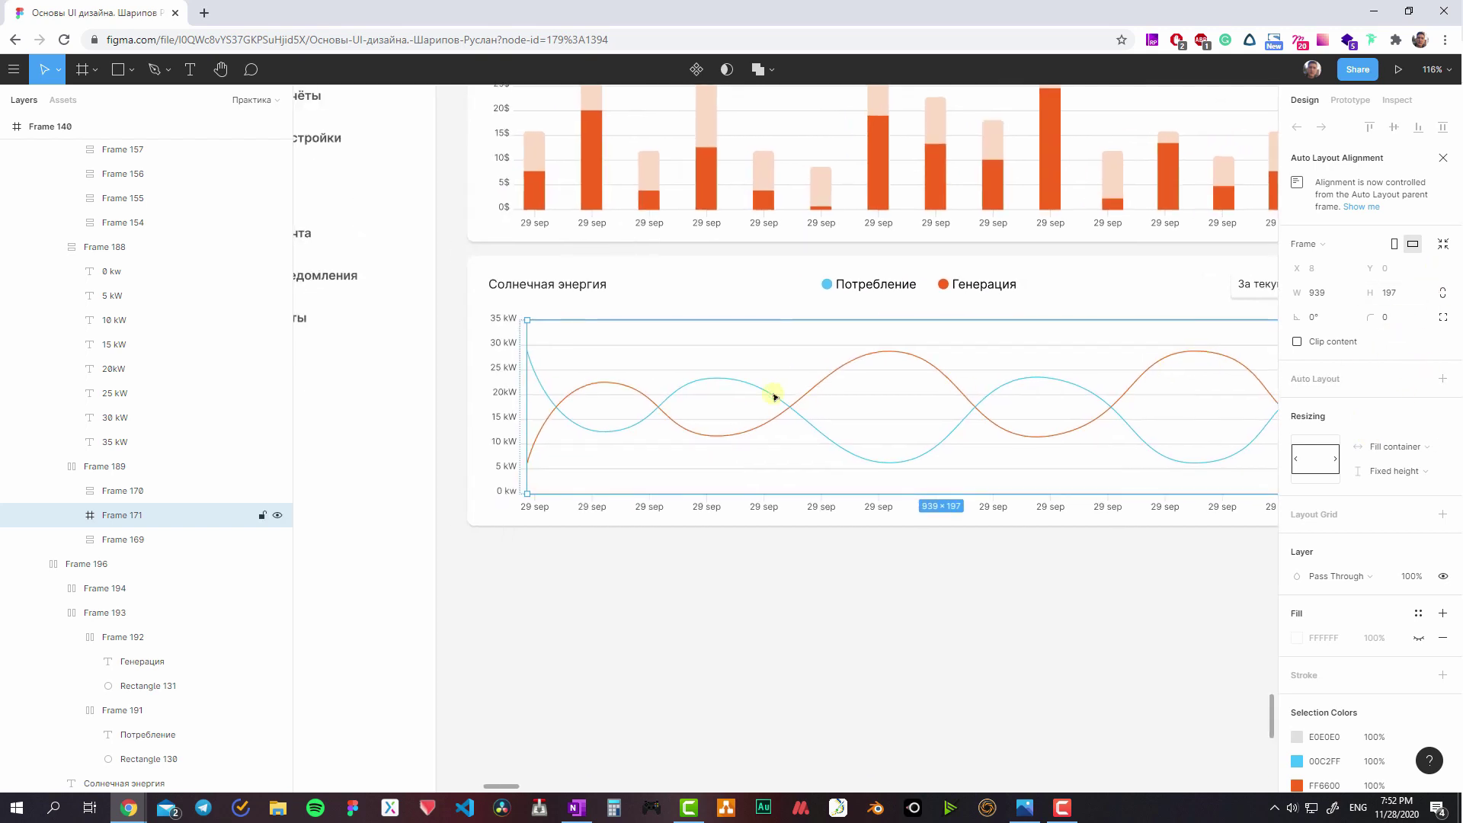
# - Pin the plot area frame's horizontal constraint to Left & Right
pyautogui.click(154, 466)
pyautogui.hscroll(3, 881, 451)
pyautogui.click(1363, 390)
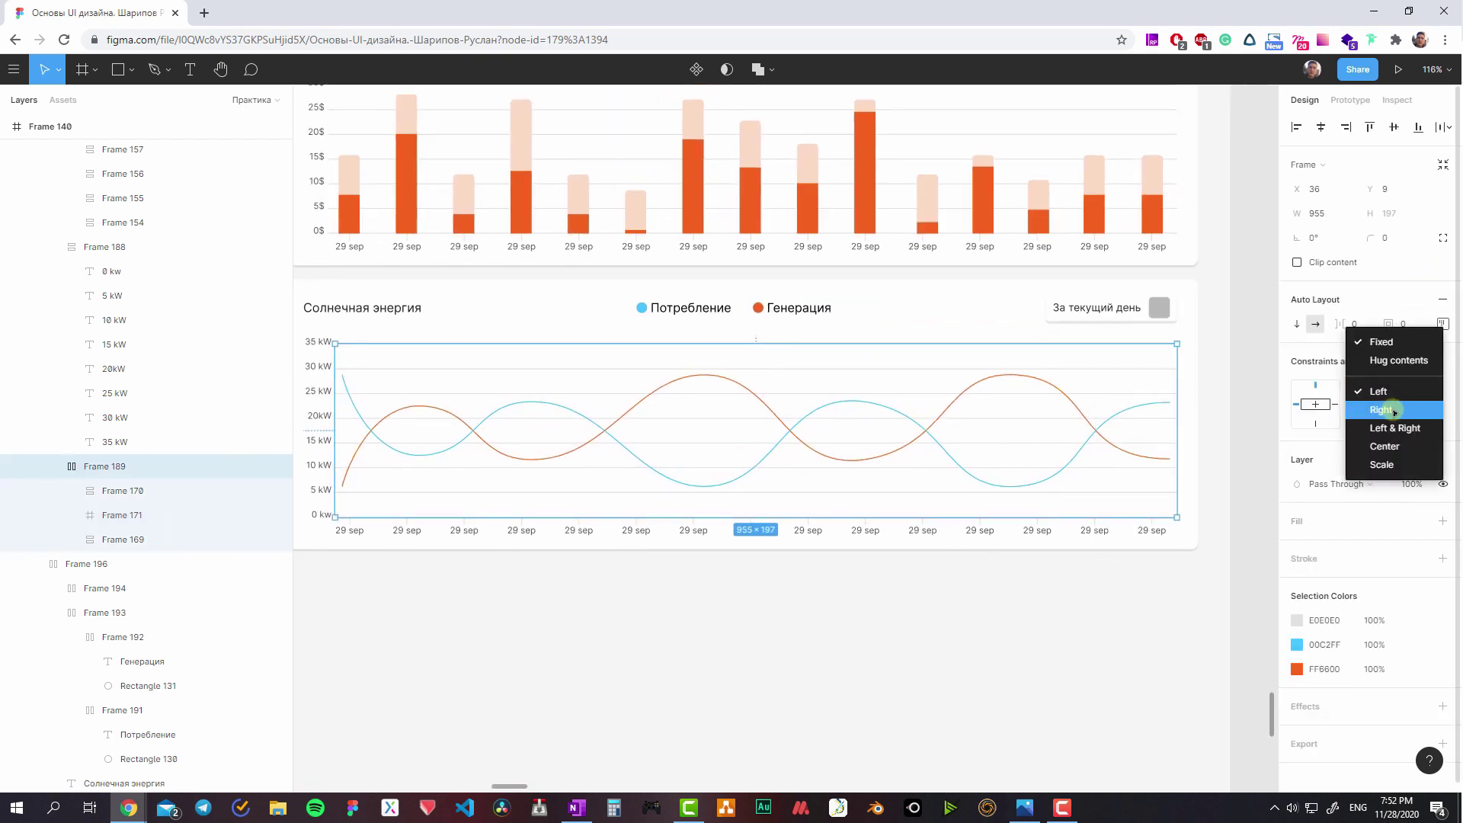
pyautogui.click(1394, 428)
pyautogui.hscroll(3, 962, 484)
pyautogui.press('Escape')
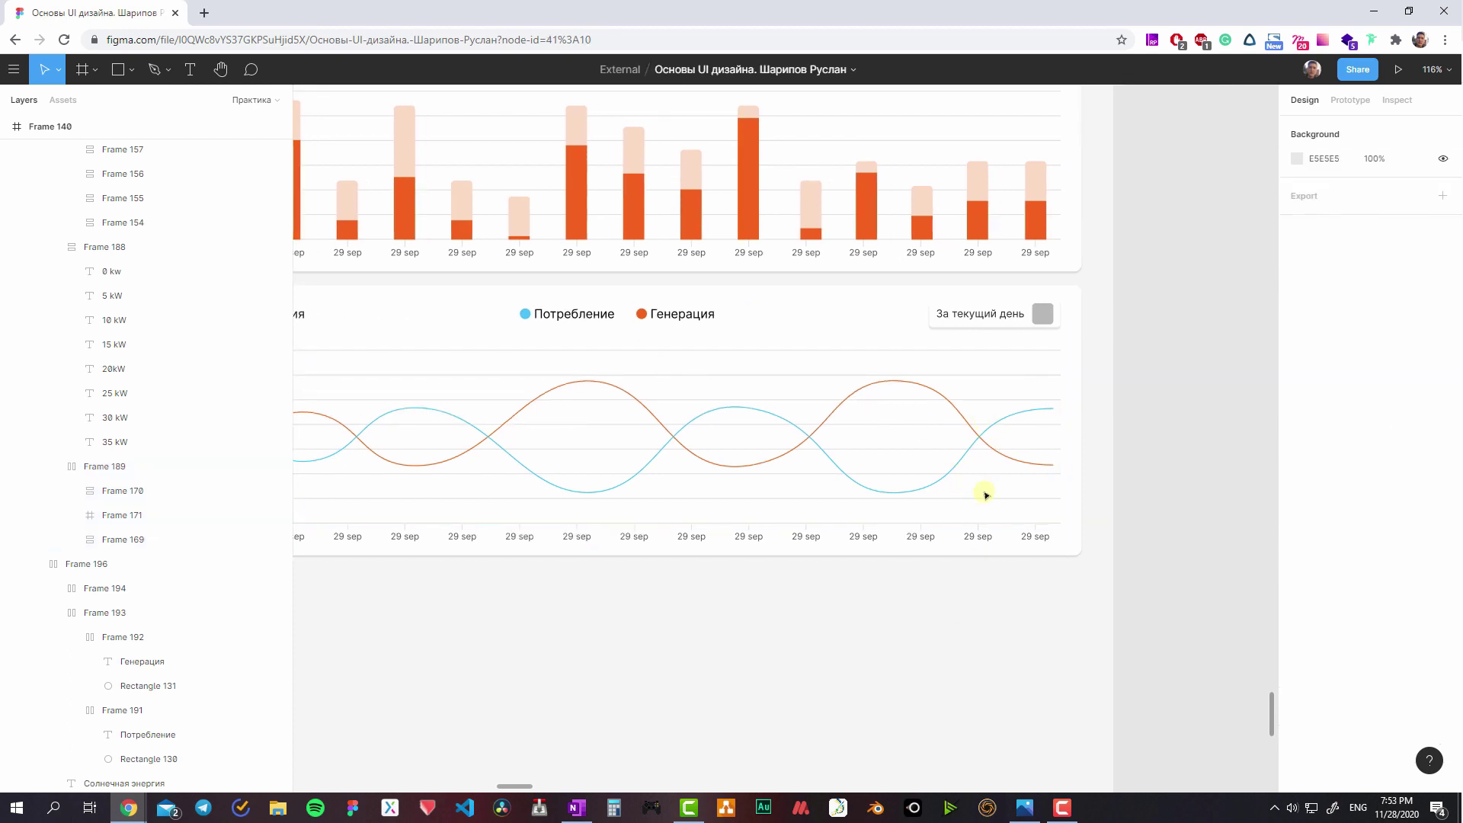
# - Drill into the chart and inspect the thin spacers at the plot's left and right edges
pyautogui.click(1081, 474)
pyautogui.click(1013, 469)
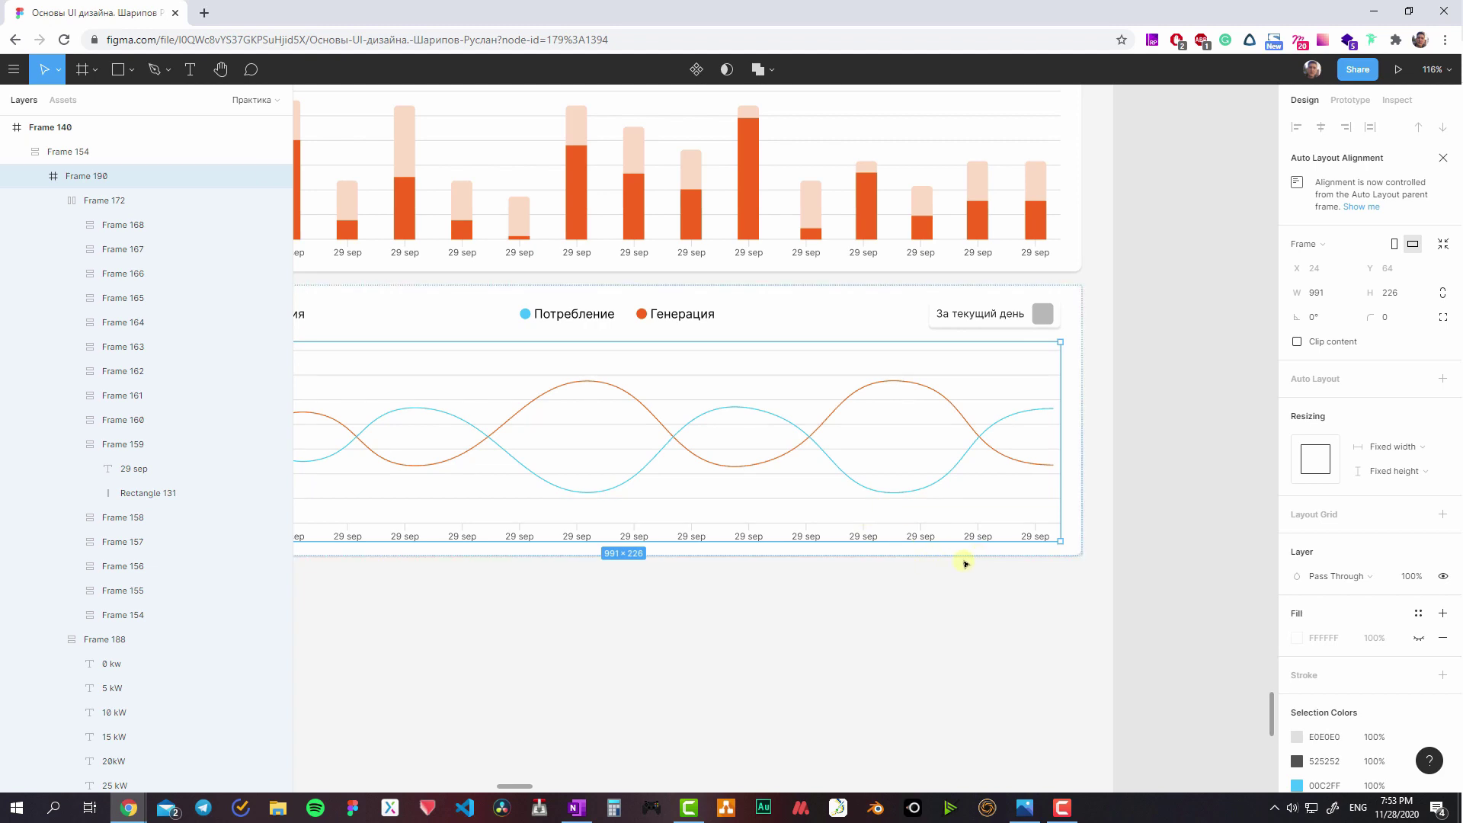
pyautogui.hscroll(-3, 963, 561)
pyautogui.click(902, 452)
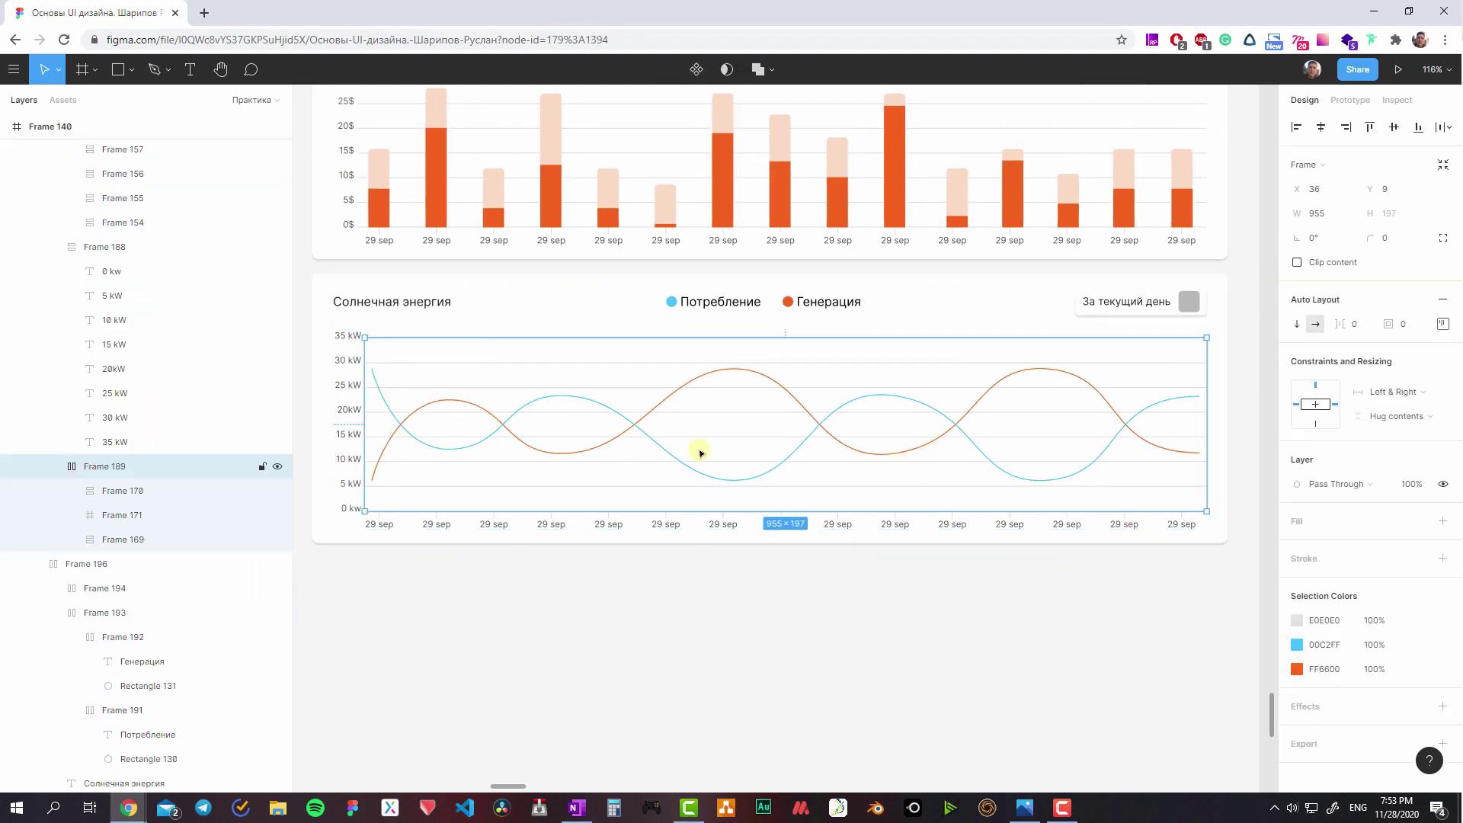
pyautogui.moveTo(104, 467)
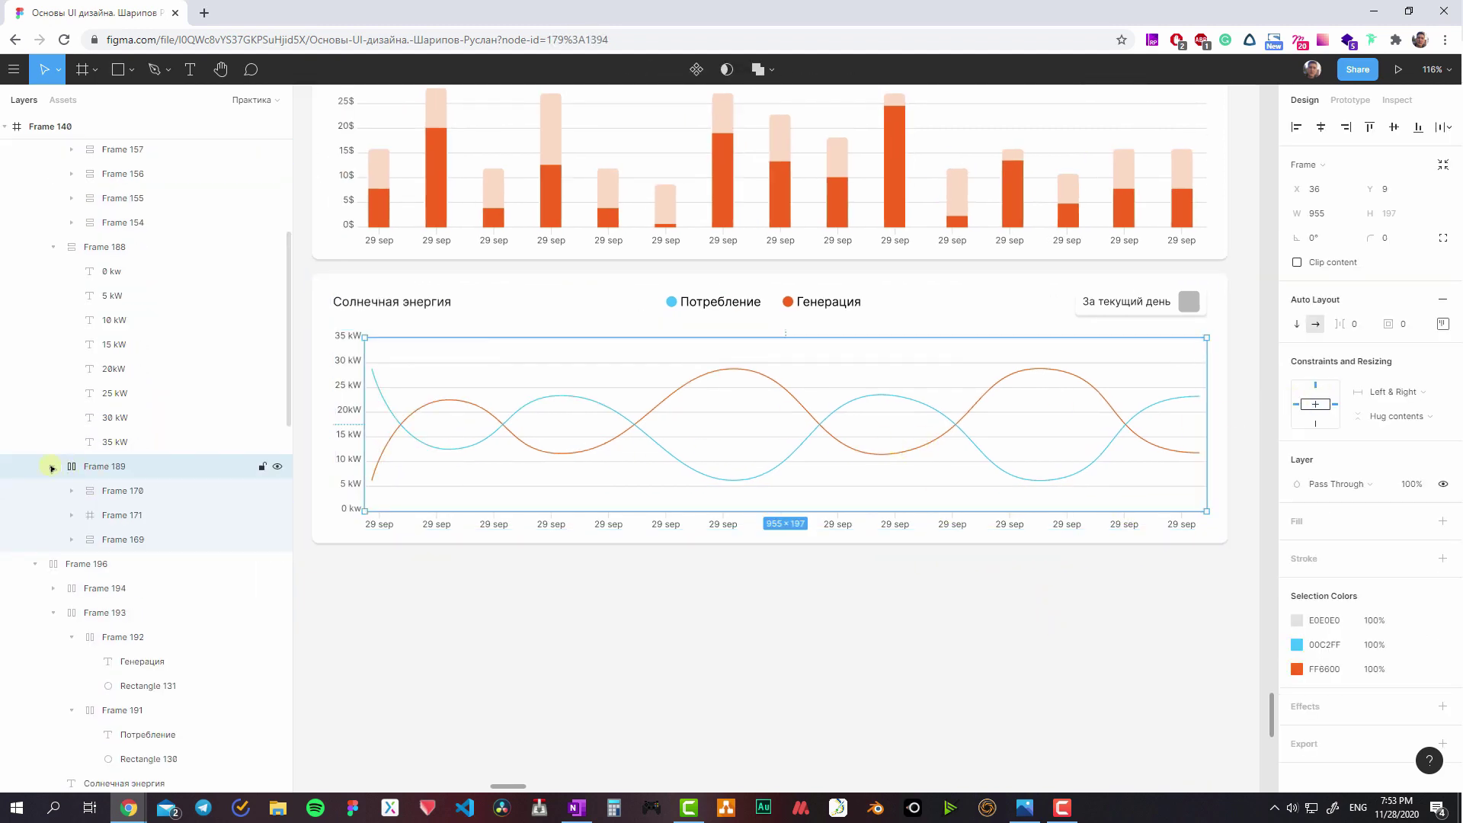
pyautogui.doubleClick(377, 352)
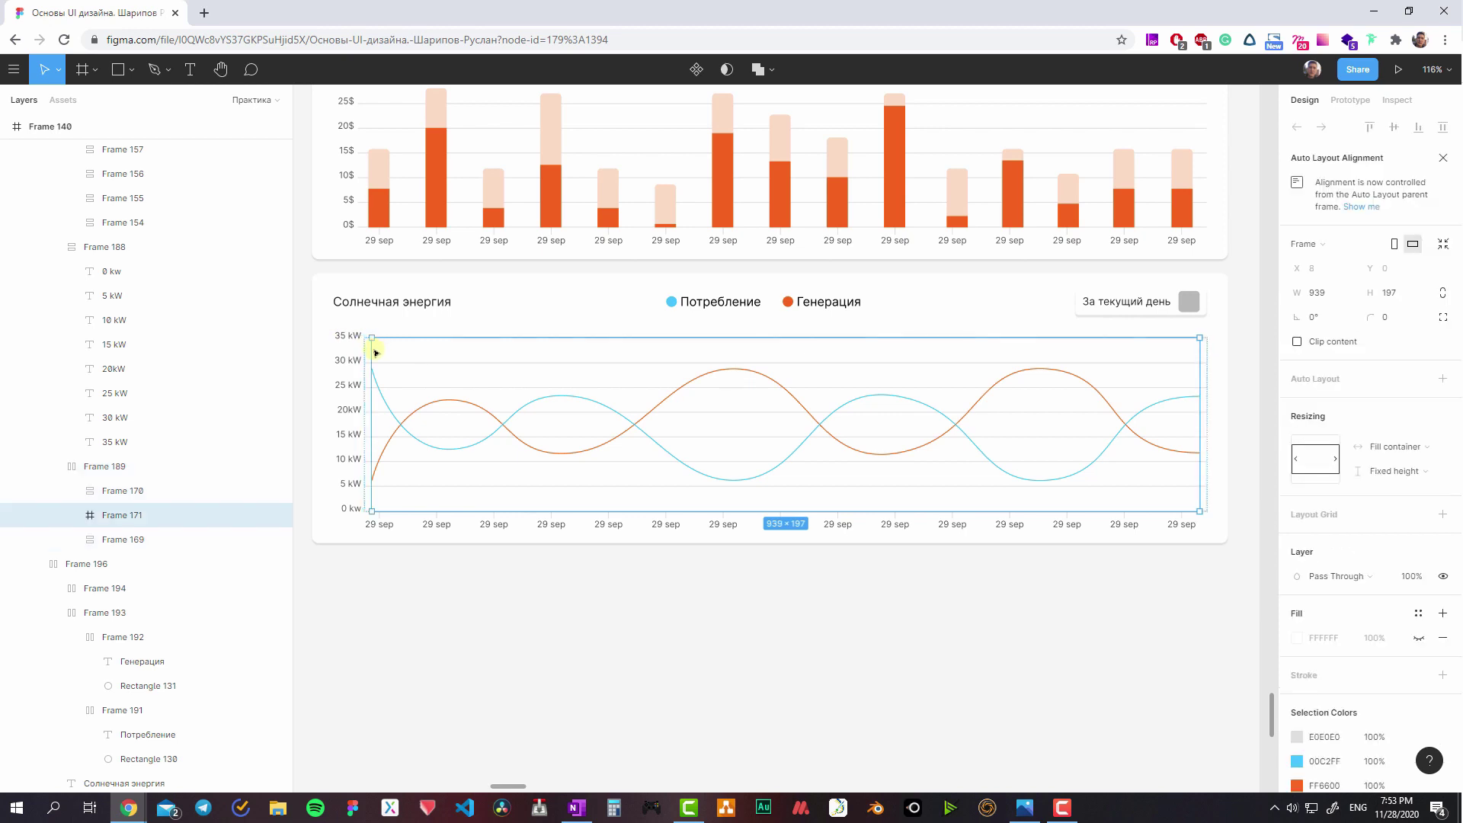
pyautogui.click(1204, 423)
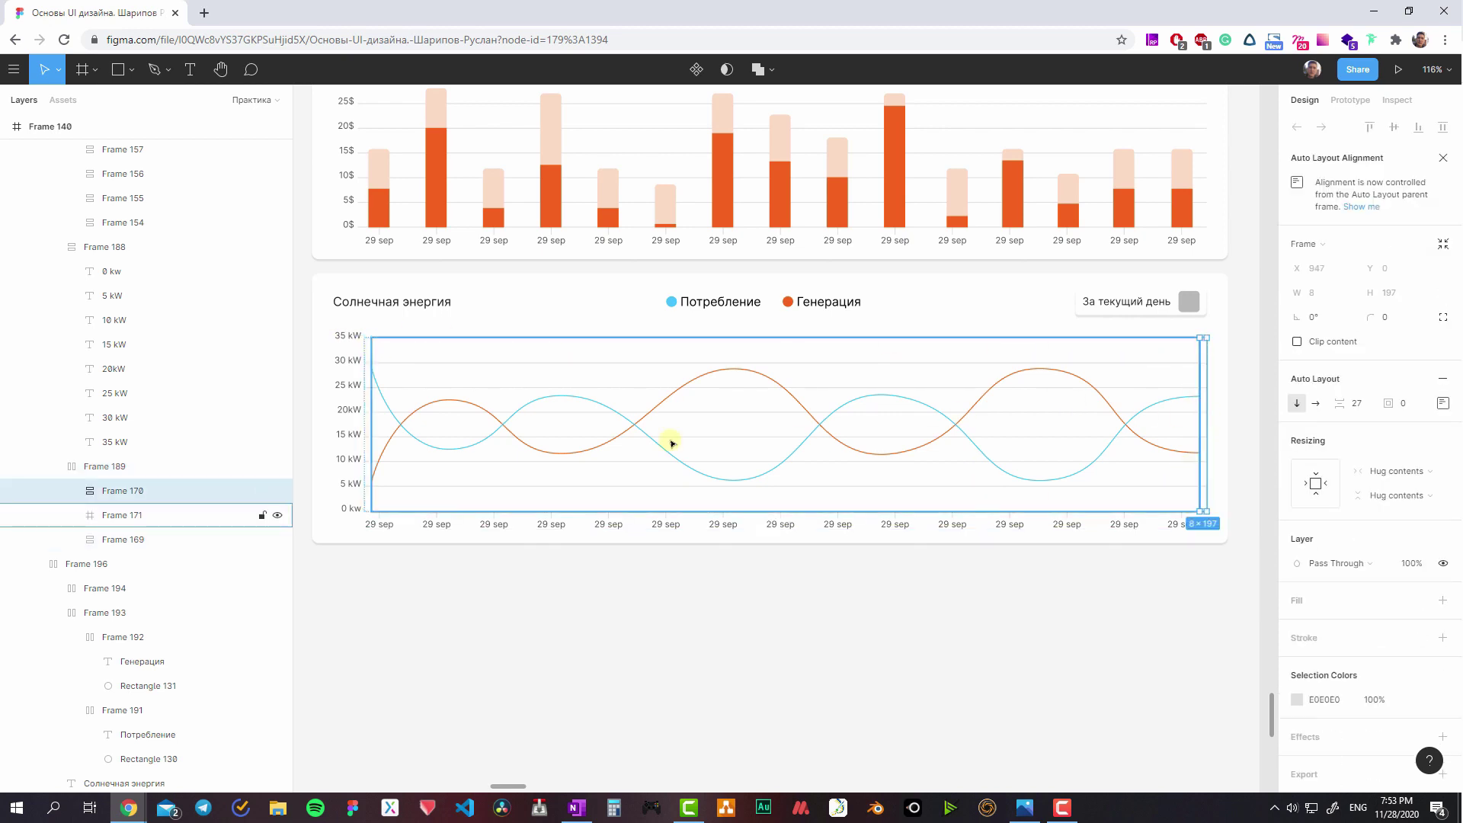
pyautogui.click(372, 403)
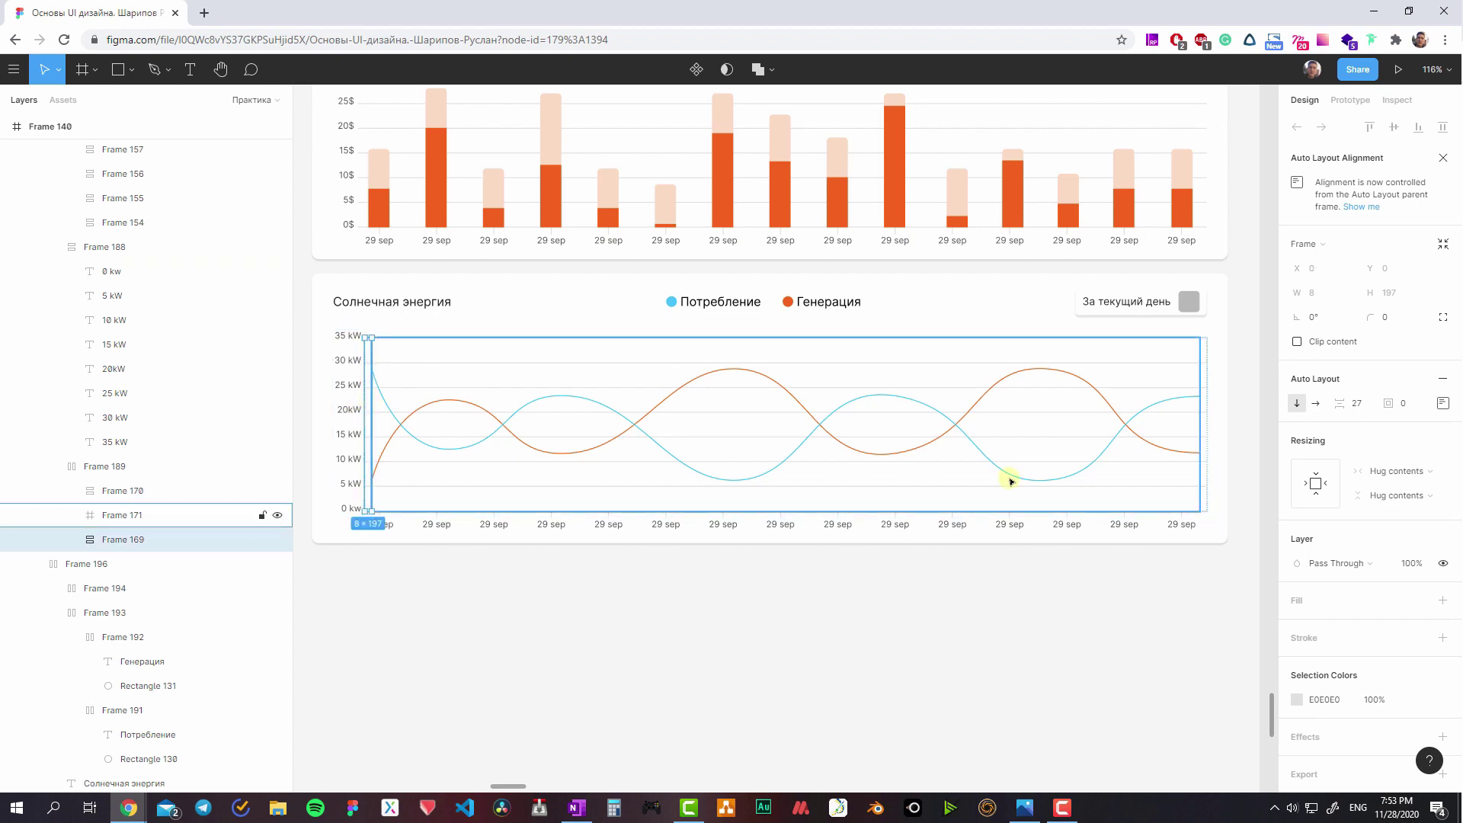
# - Check the kW y-axis label column and the date label row, then deselect
pyautogui.click(1143, 468)
pyautogui.click(875, 480)
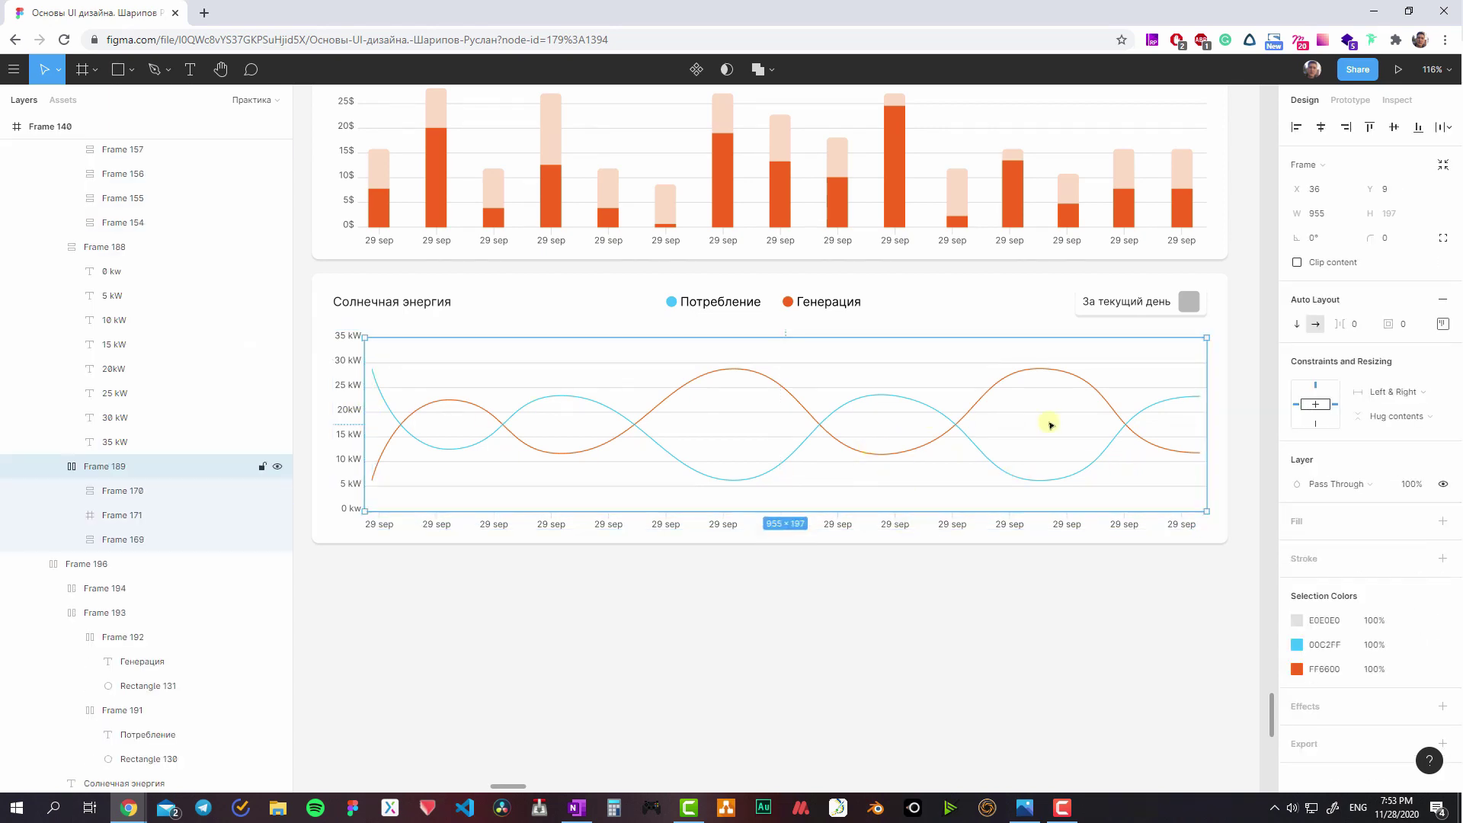
pyautogui.click(1048, 424)
pyautogui.click(345, 406)
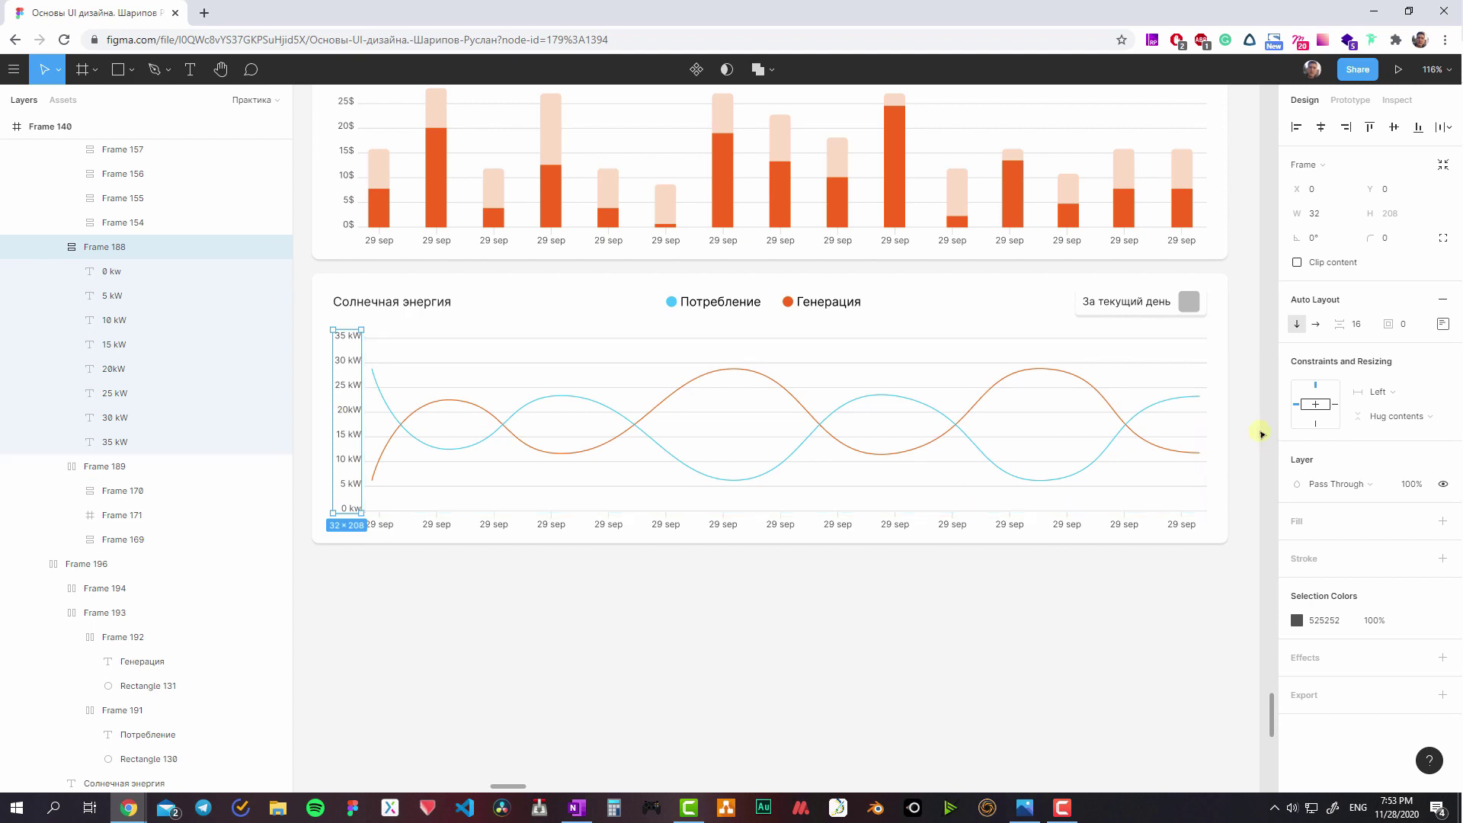
pyautogui.click(1152, 523)
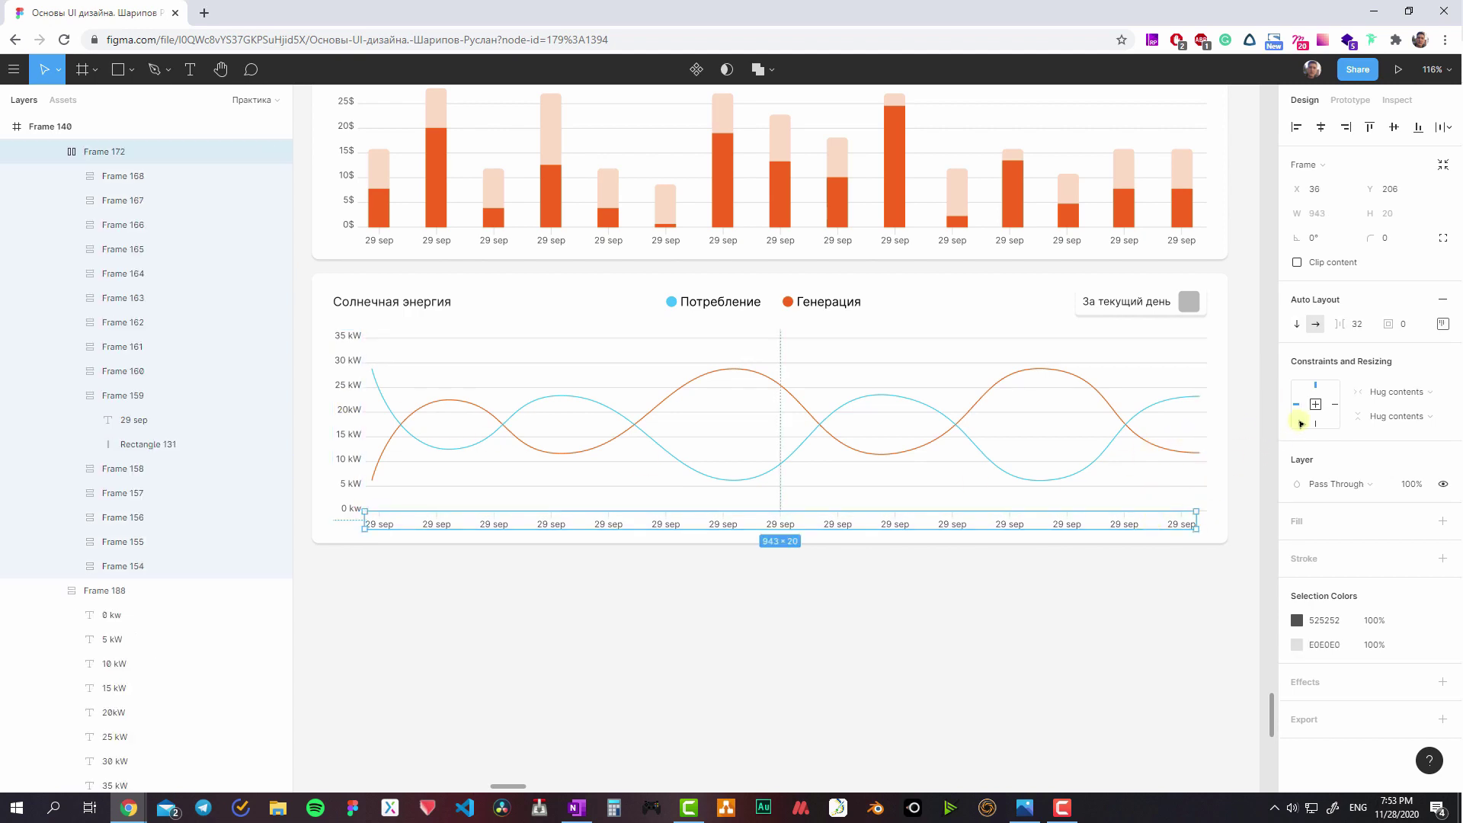
pyautogui.click(717, 614)
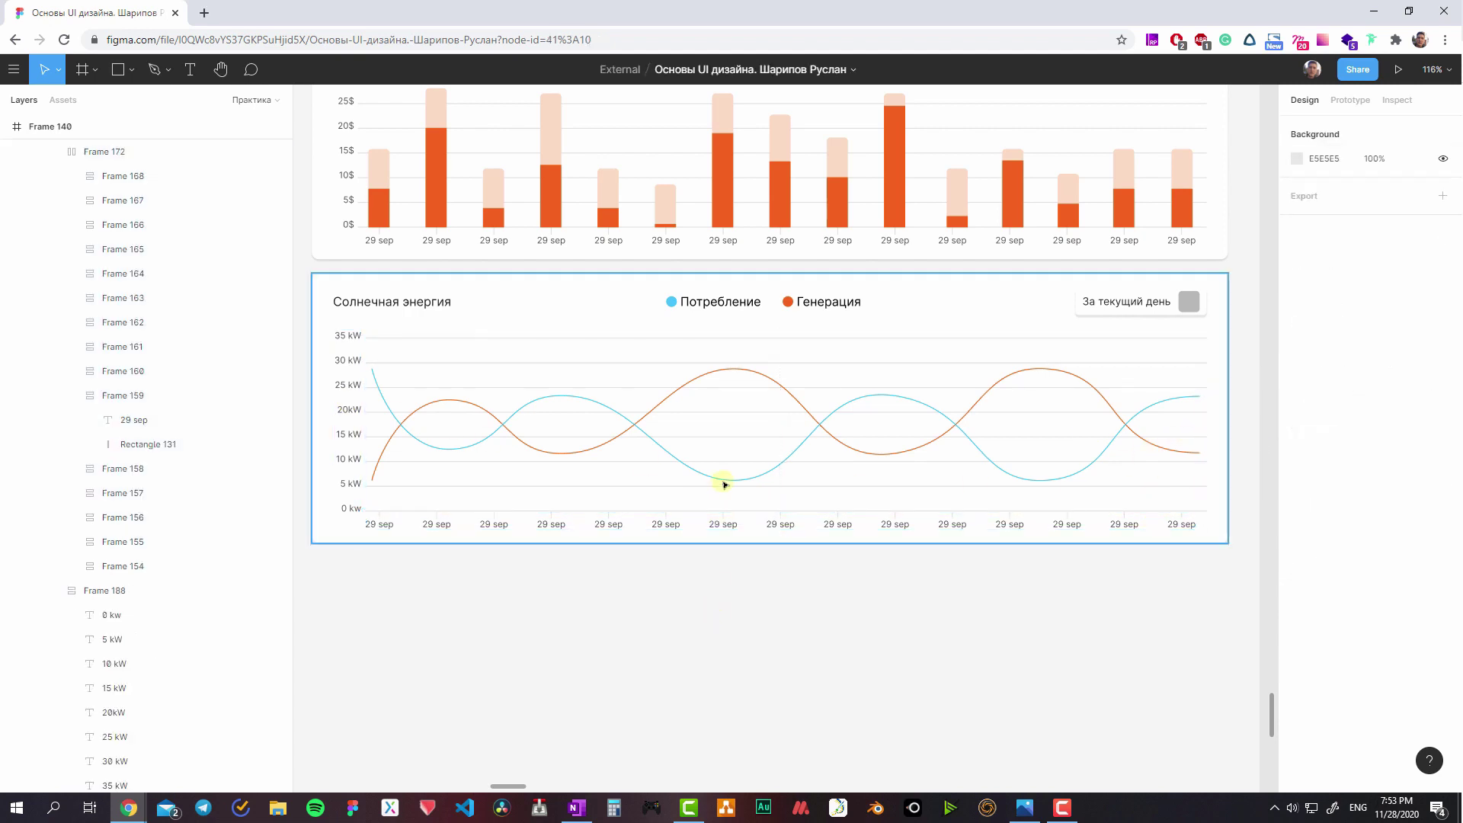
# - Set the line chart card's header row to Fixed width
pyautogui.click(645, 443)
pyautogui.scroll(-4, 1067, 381)
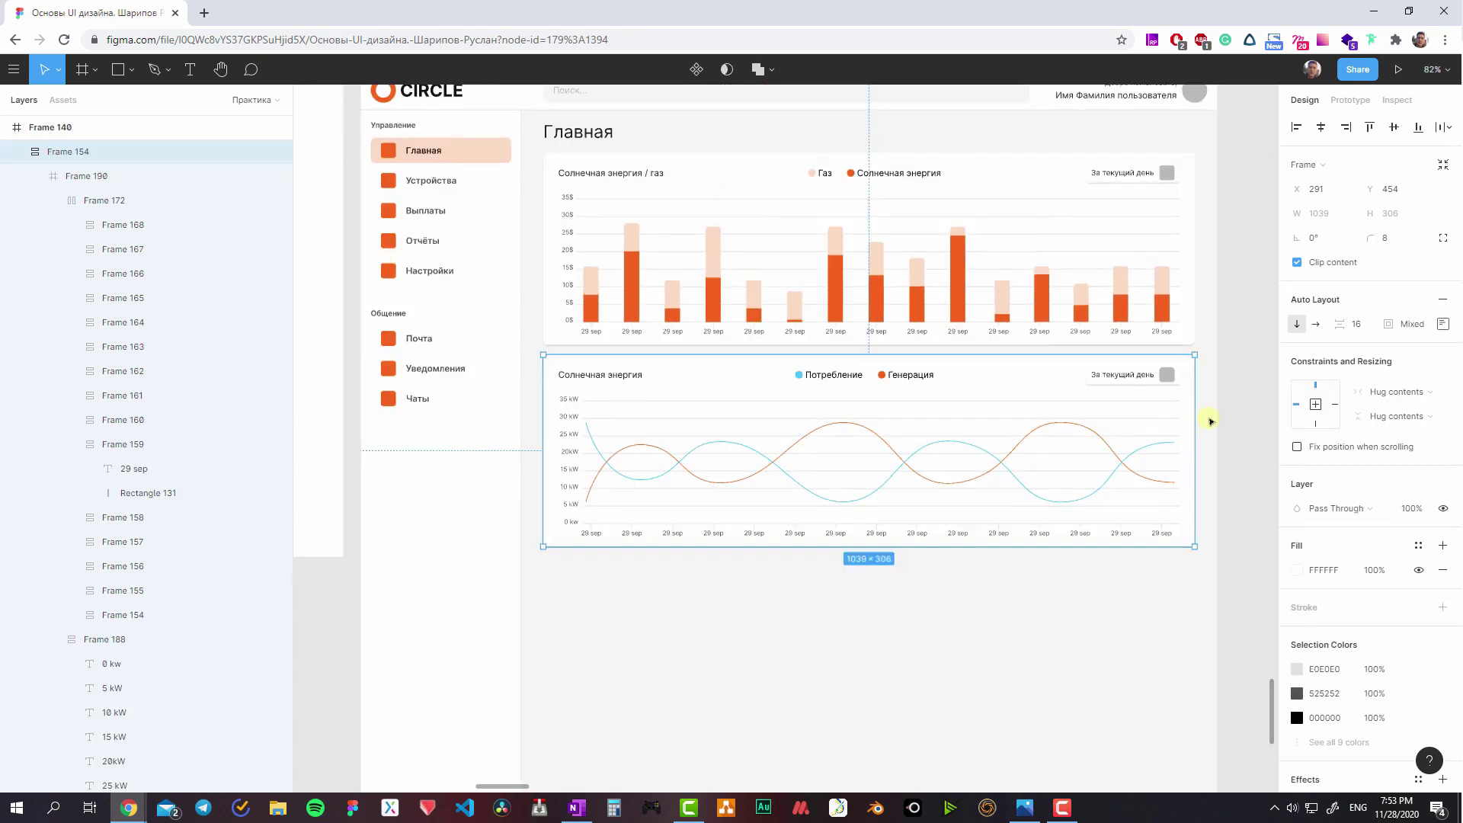
pyautogui.click(1199, 422)
pyautogui.click(1165, 405)
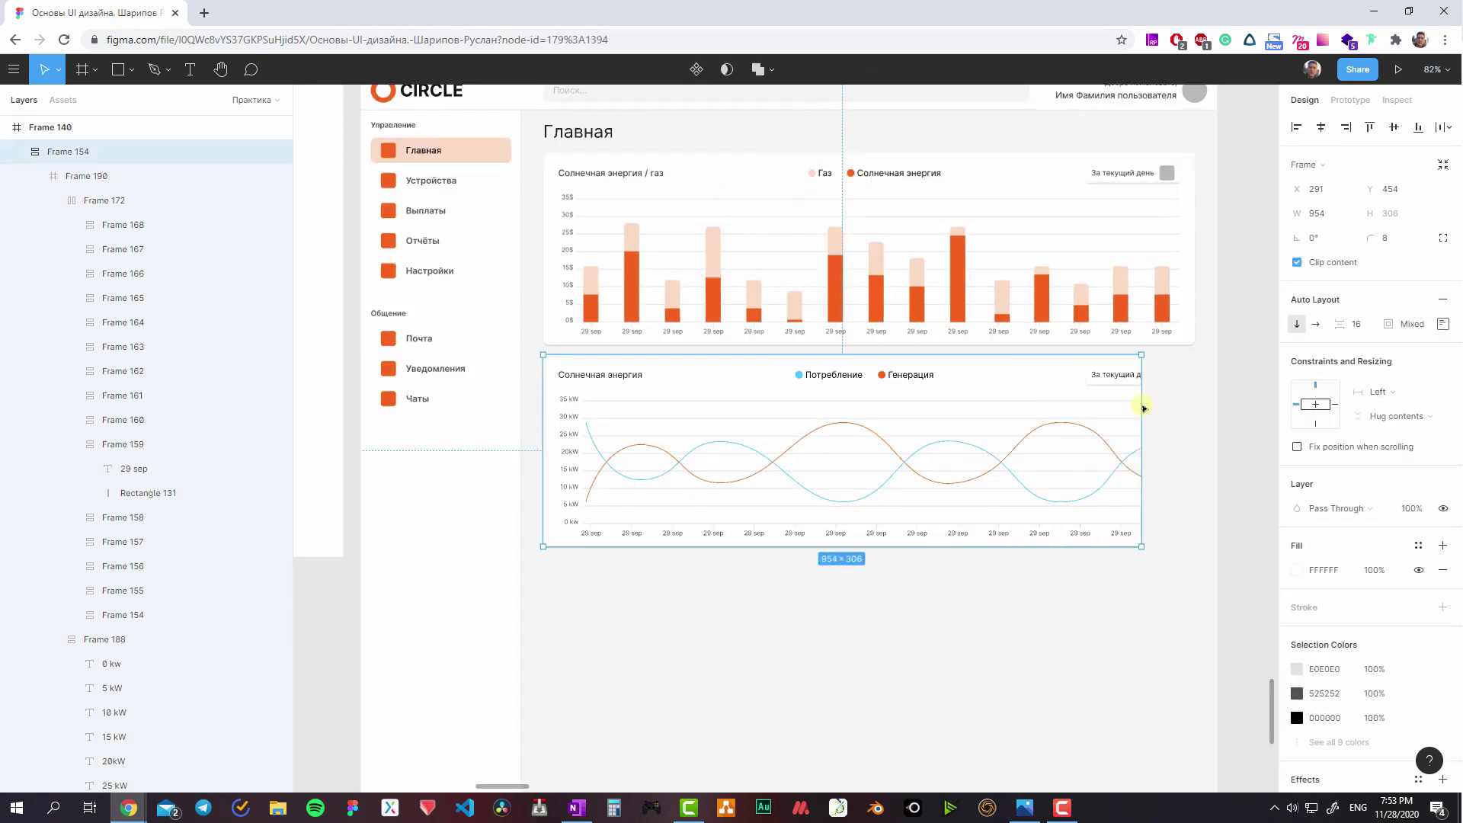
pyautogui.doubleClick(1112, 375)
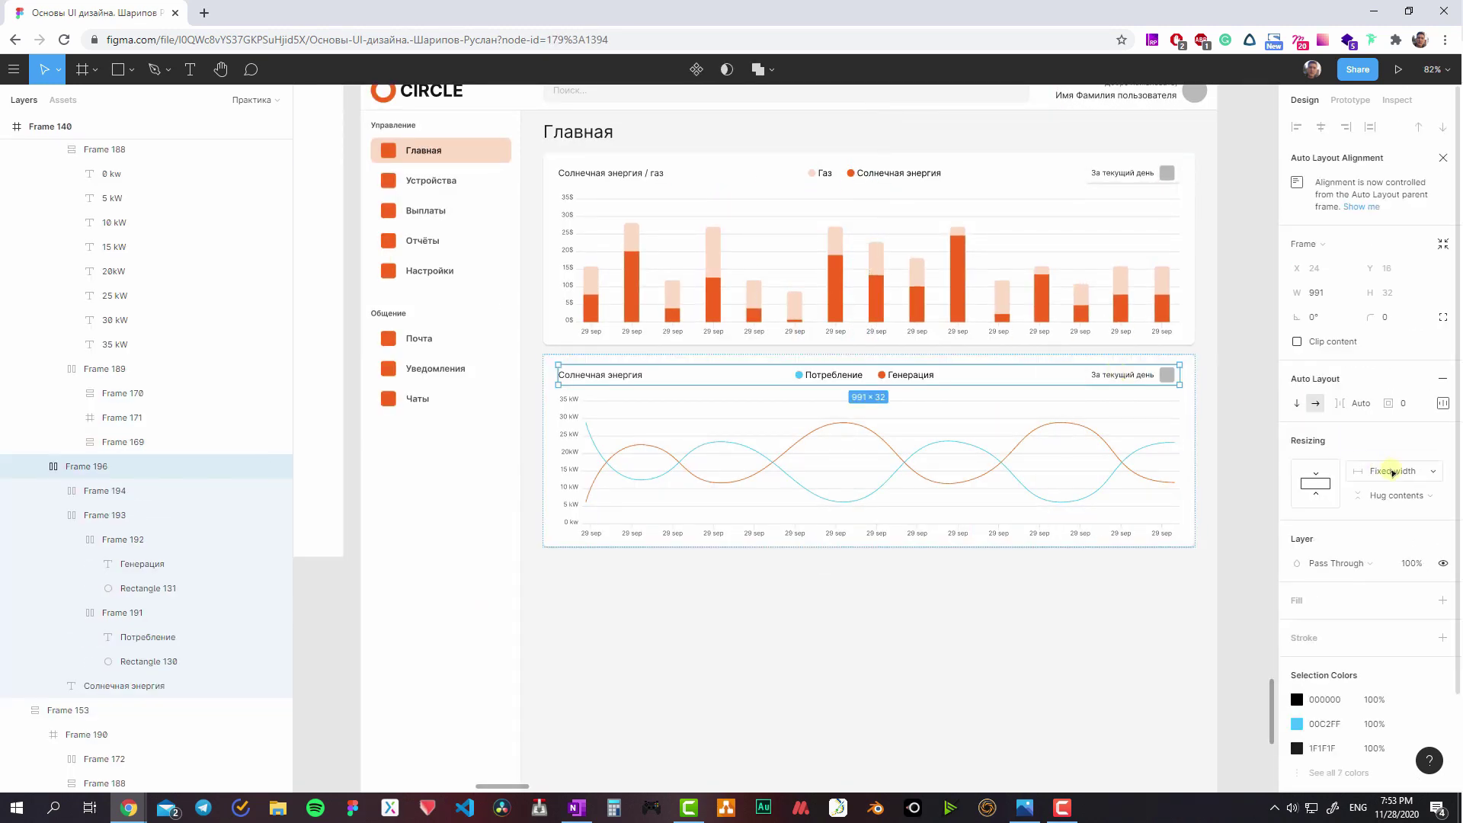
pyautogui.click(1390, 471)
pyautogui.click(1394, 472)
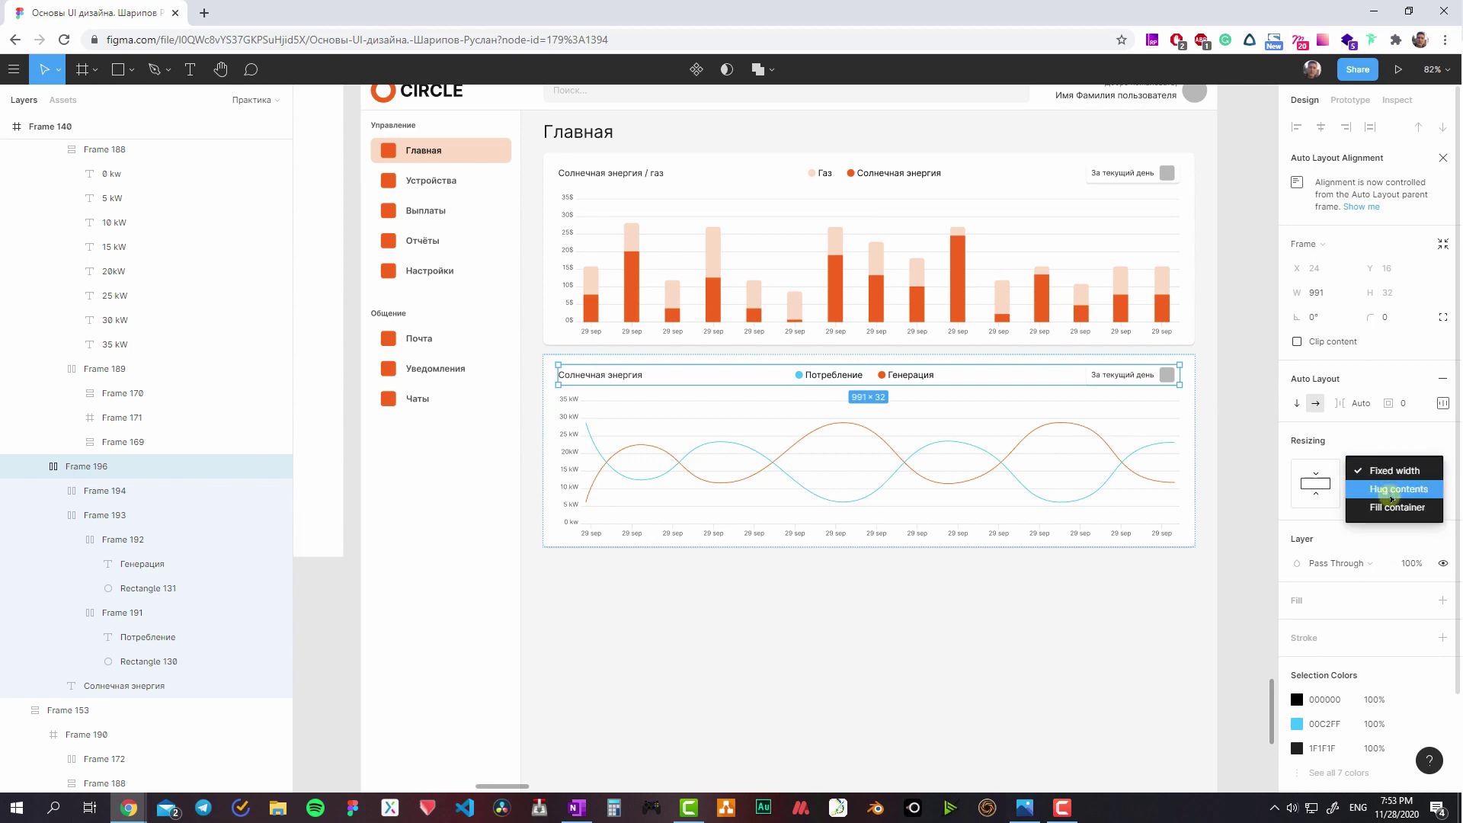
# - Set the bar chart card's header row to Fixed width as well
pyautogui.click(894, 174)
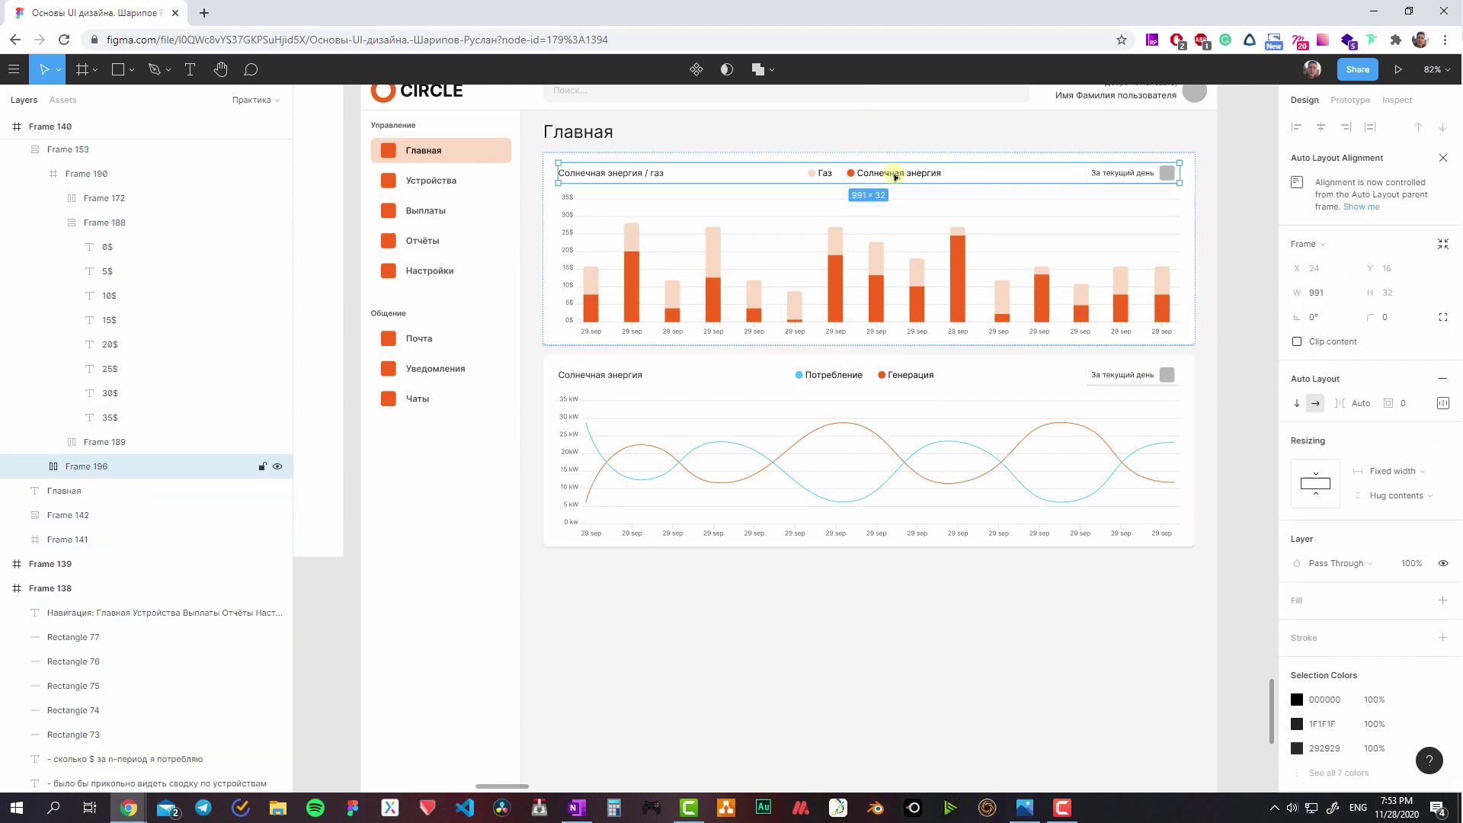
pyautogui.click(1154, 377)
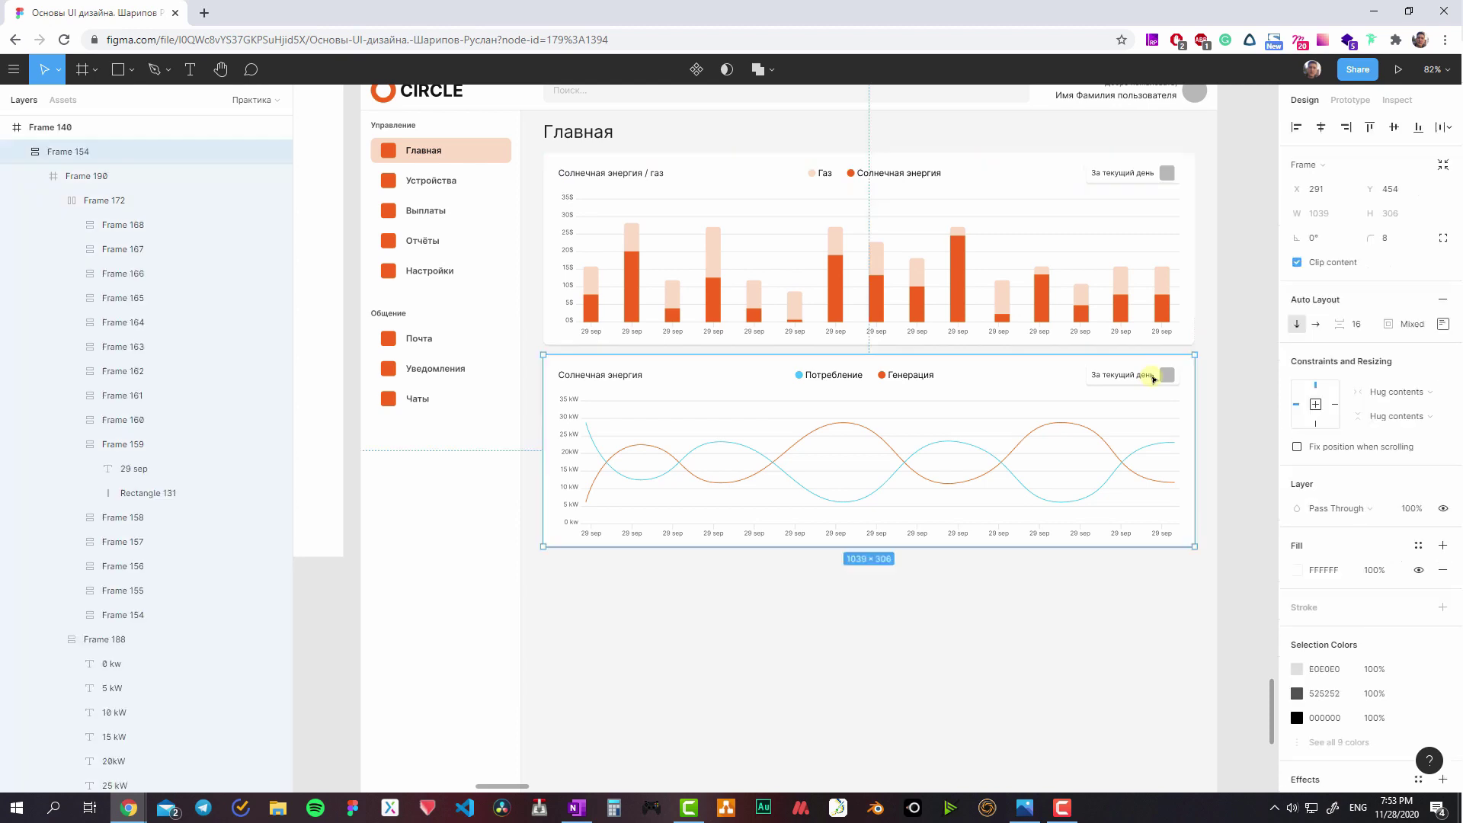
pyautogui.doubleClick(1146, 177)
pyautogui.click(1388, 471)
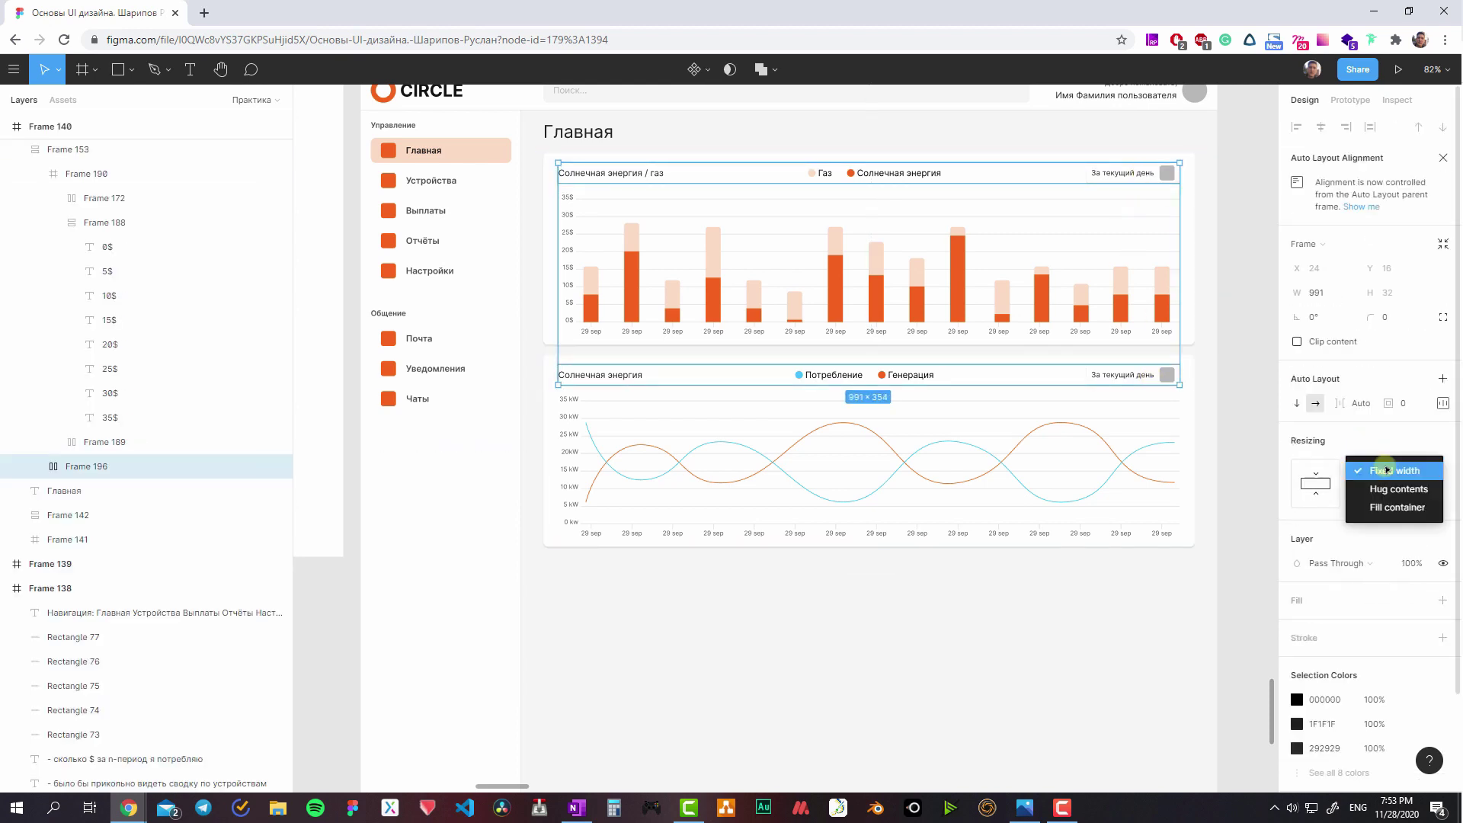
pyautogui.click(1393, 509)
# - Drag the line and bar chart cards' right edges so both span the full dashboard width
pyautogui.click(1082, 463)
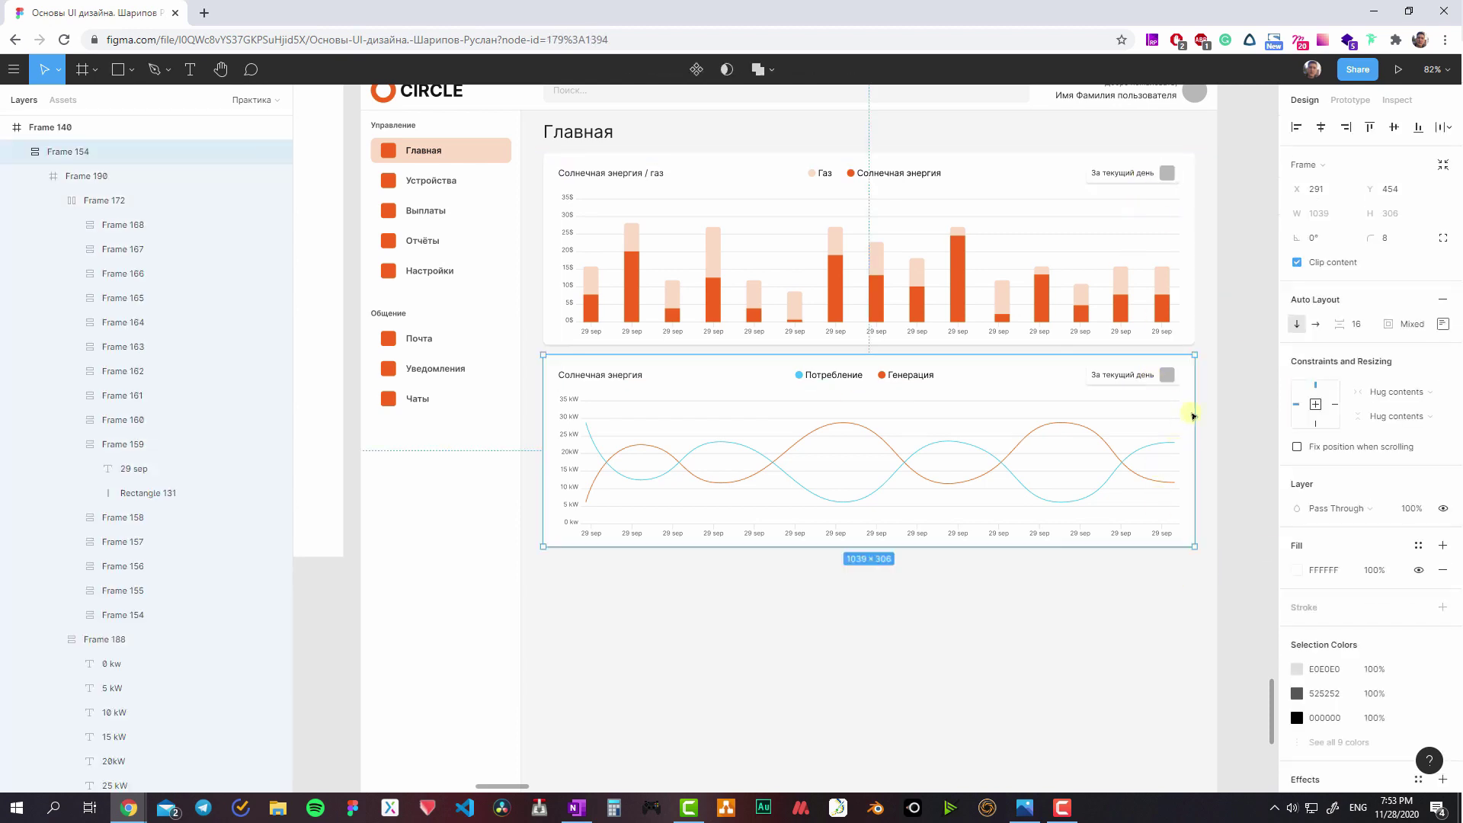
pyautogui.moveTo(1073, 424); pyautogui.dragTo(1195, 414)
pyautogui.click(1143, 305)
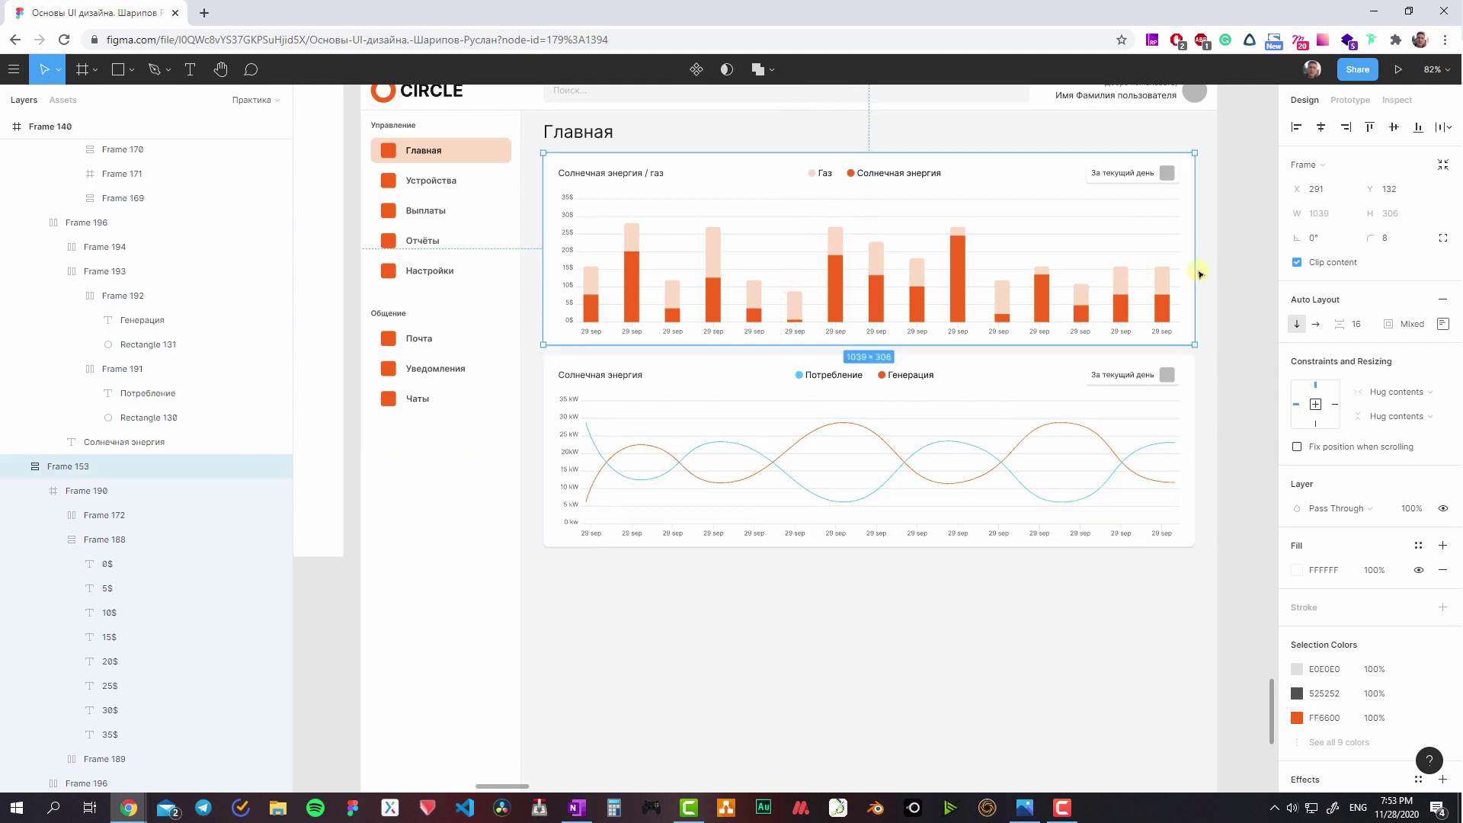
pyautogui.moveTo(1195, 274)
pyautogui.mouseDown()
pyautogui.moveTo(1006, 277)
pyautogui.moveTo(1194, 282)
pyautogui.mouseUp()
pyautogui.click(1022, 597)
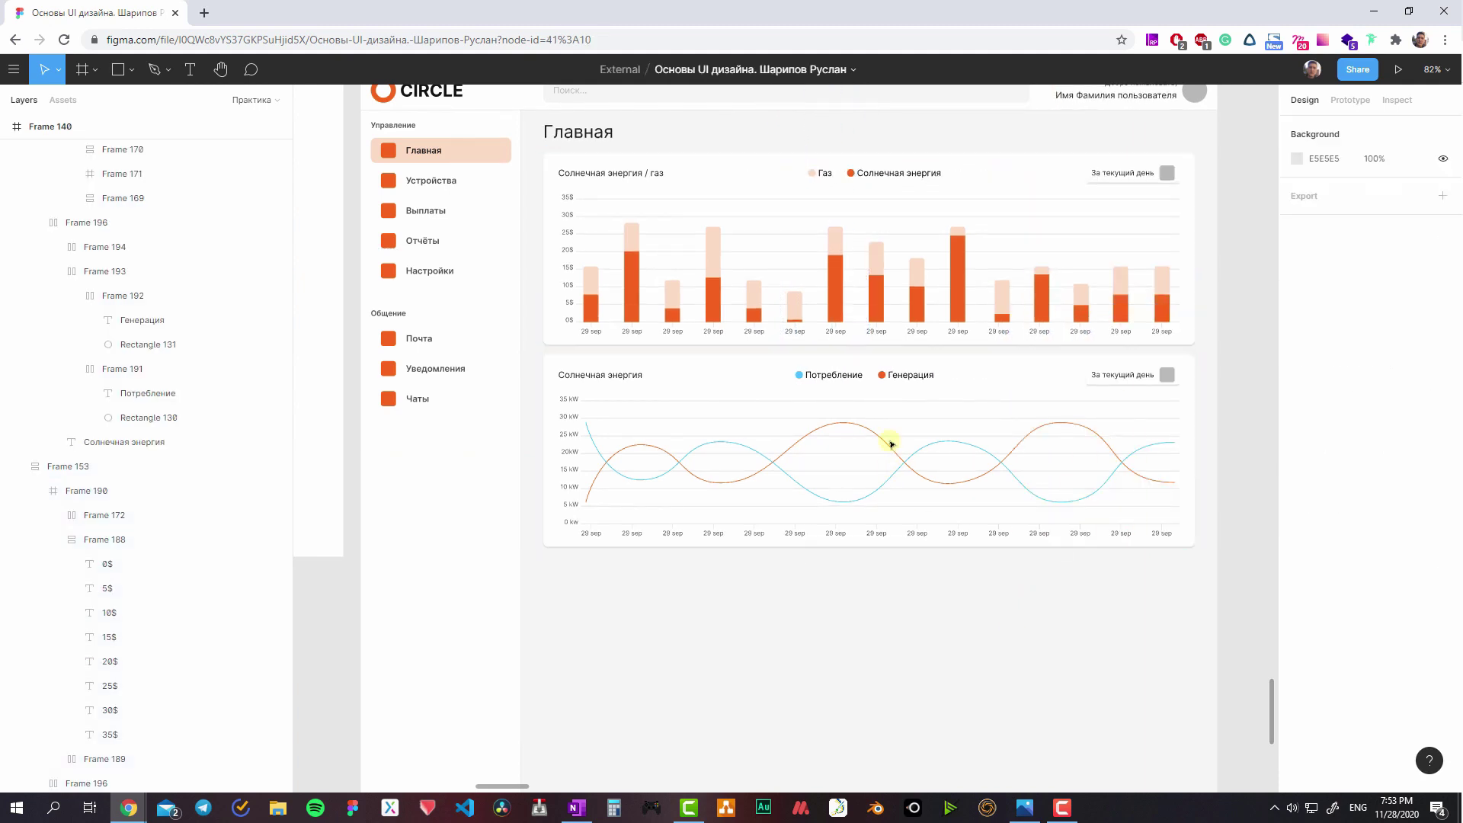
pyautogui.scroll(-2, 876, 472)
pyautogui.scroll(-2, 853, 518)
pyautogui.scroll(3, 904, 382)
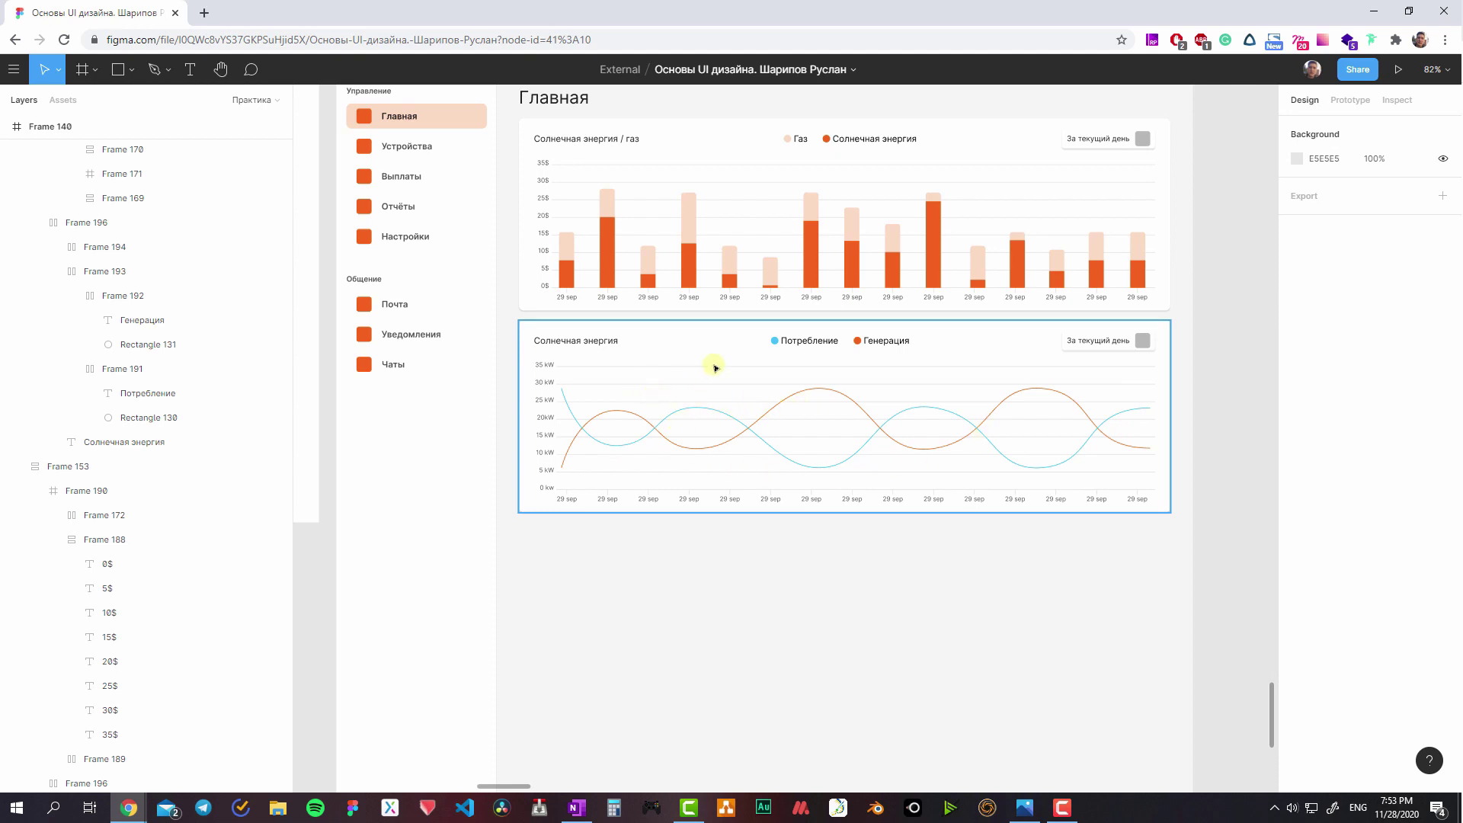
pyautogui.hscroll(-5, 685, 369)
pyautogui.scroll(3, 653, 419)
pyautogui.scroll(3, 717, 381)
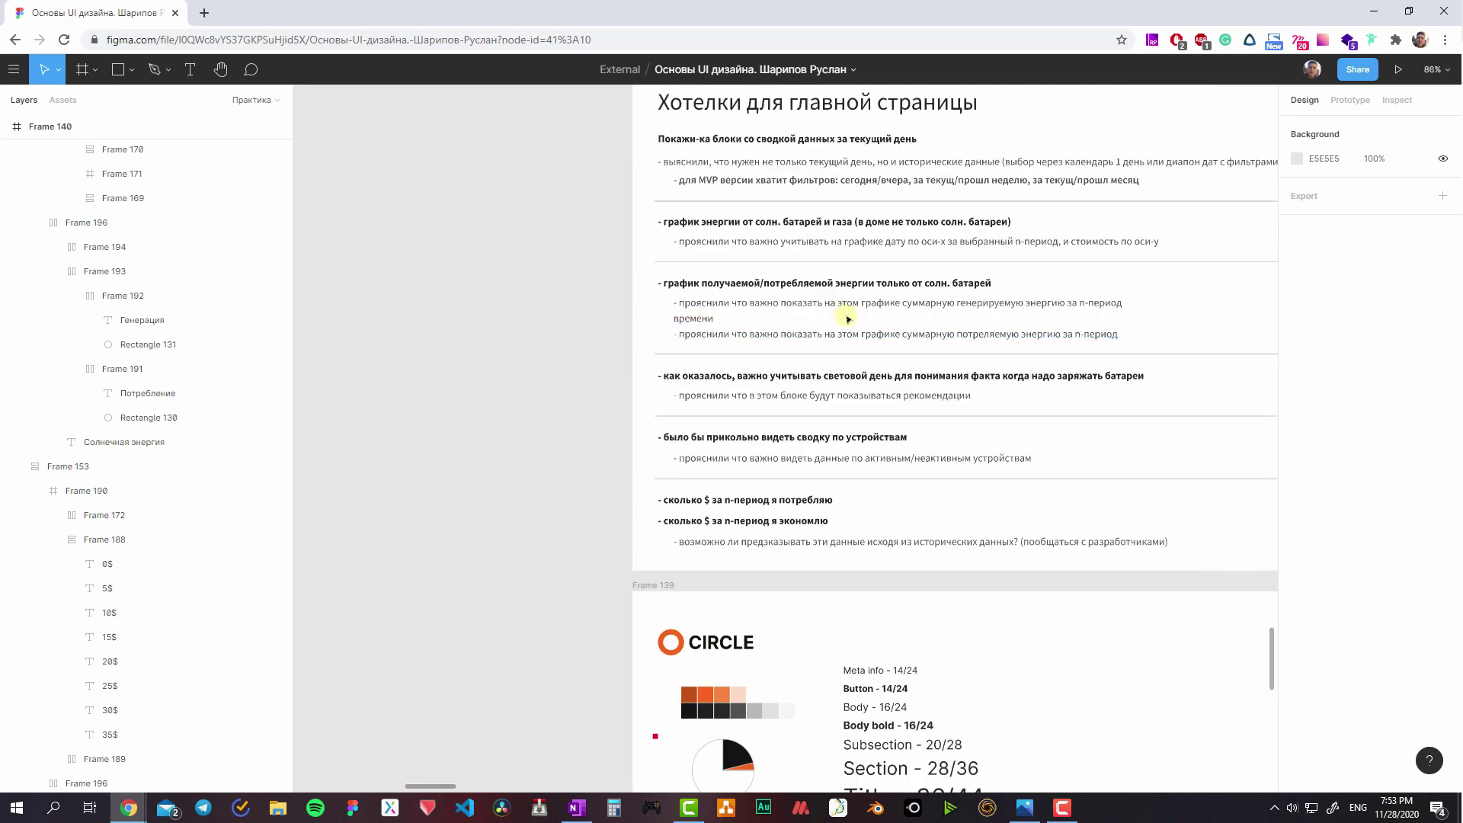
pyautogui.keyDown('ctrl'); pyautogui.scroll(2, 848, 319); pyautogui.keyUp('ctrl')
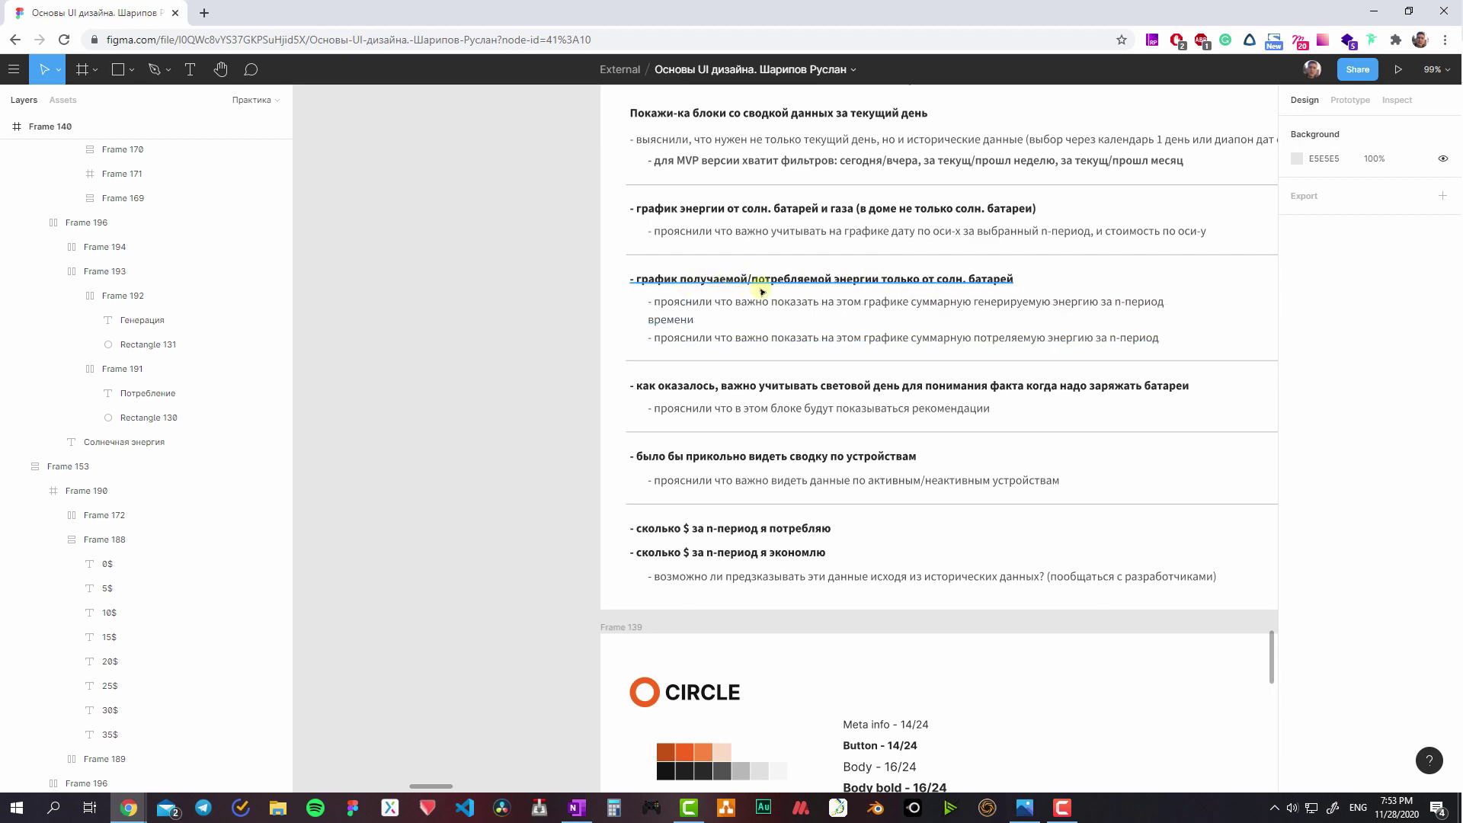
pyautogui.hscroll(1, 762, 292)
# - Select and review lines of the solar energy chart's notes text
pyautogui.click(797, 336)
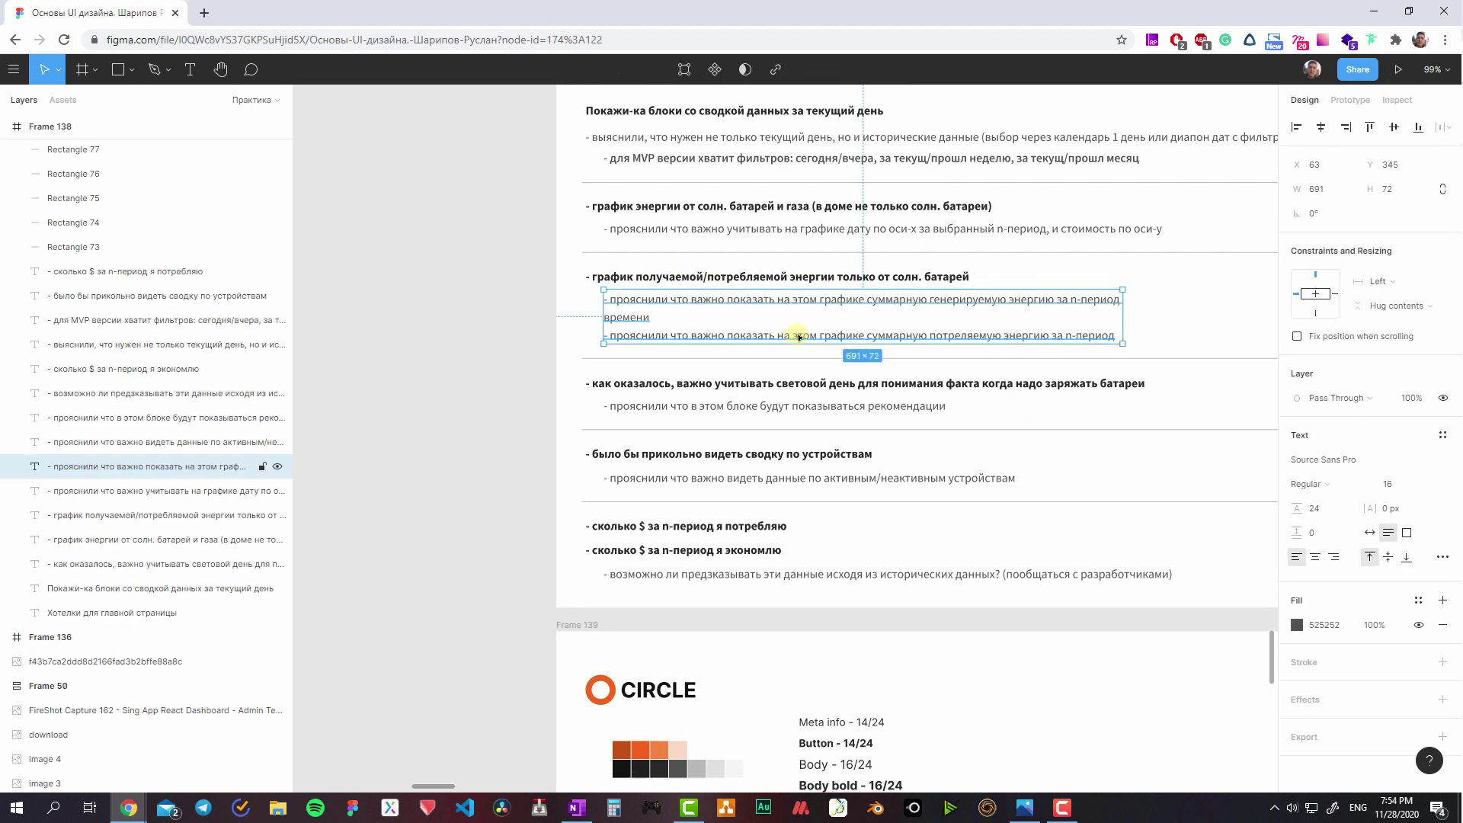
pyautogui.doubleClick(806, 337)
pyautogui.moveTo(871, 335); pyautogui.dragTo(1082, 335)
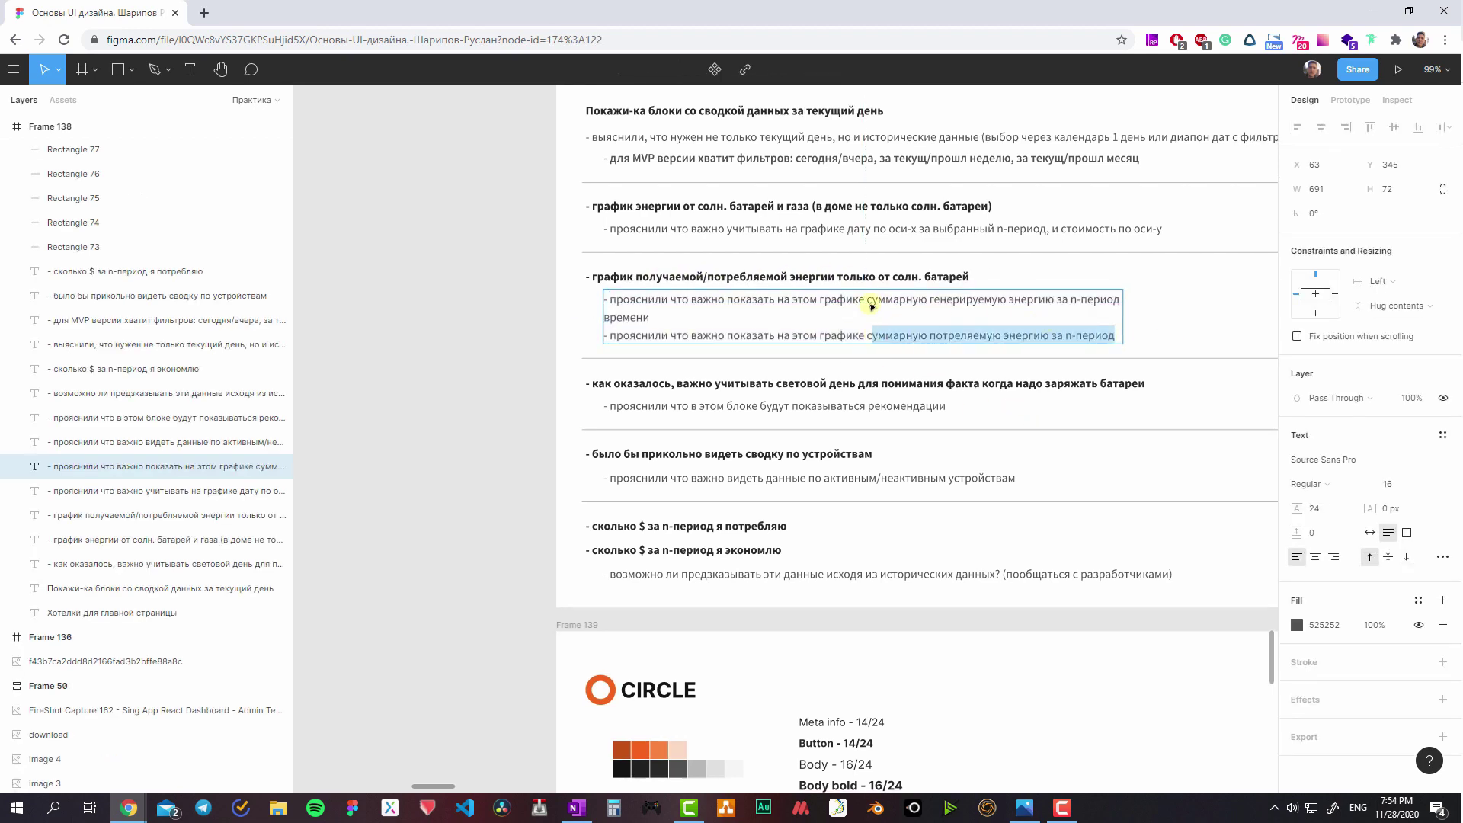
pyautogui.moveTo(871, 298); pyautogui.dragTo(1120, 299)
pyautogui.click(1169, 317)
pyautogui.scroll(-10, 990, 381)
pyautogui.hscroll(5, 859, 330)
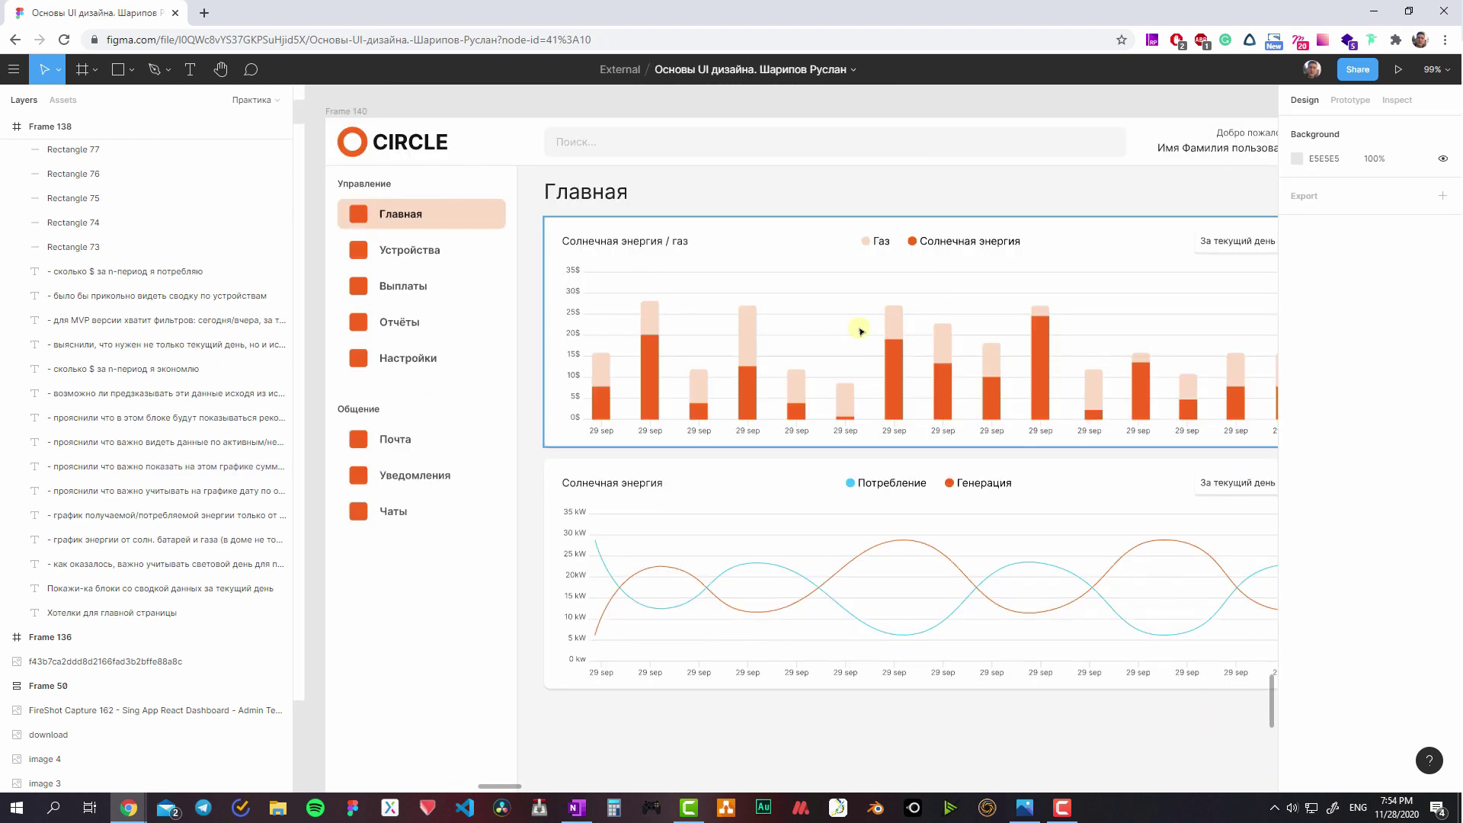
pyautogui.scroll(-5, 859, 329)
pyautogui.hscroll(3, 762, 343)
# - Show layout grids and hide Frame 140's page-wide column grid with its eye icon
pyautogui.click(701, 347)
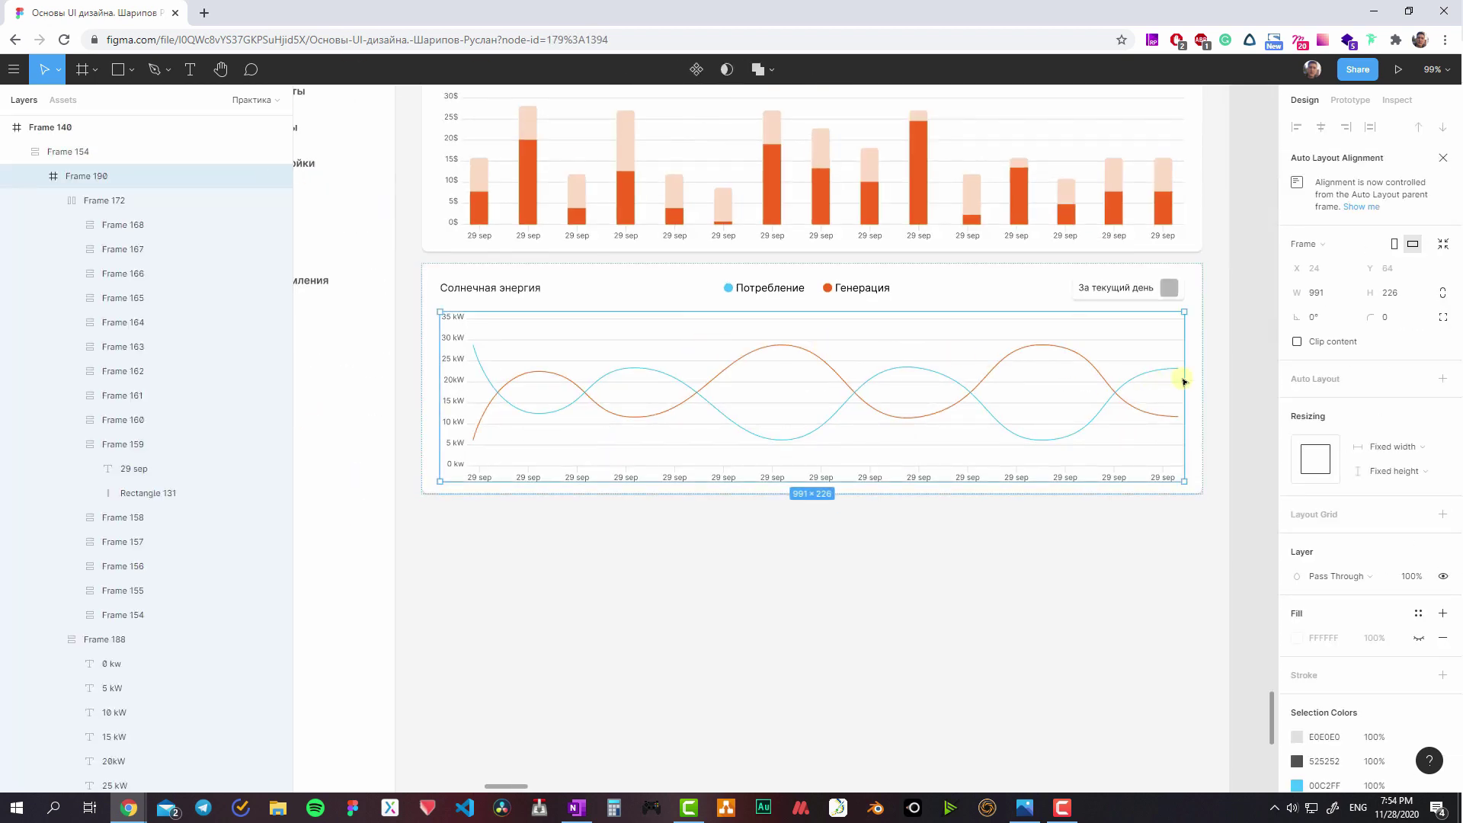
pyautogui.hotkey('ctrl', 'shift', '4')
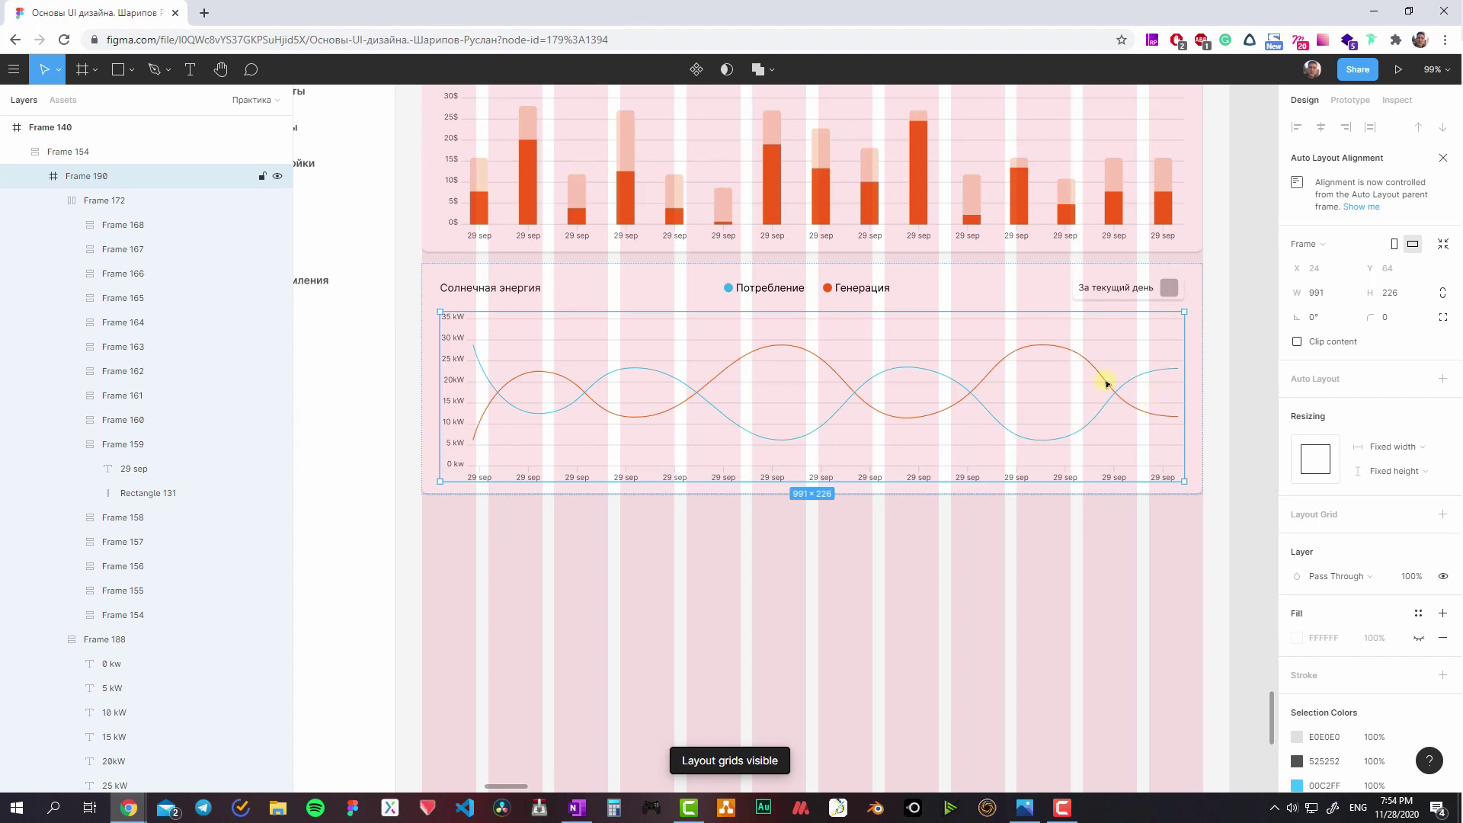
pyautogui.scroll(3, 1074, 562)
pyautogui.scroll(3, 522, 246)
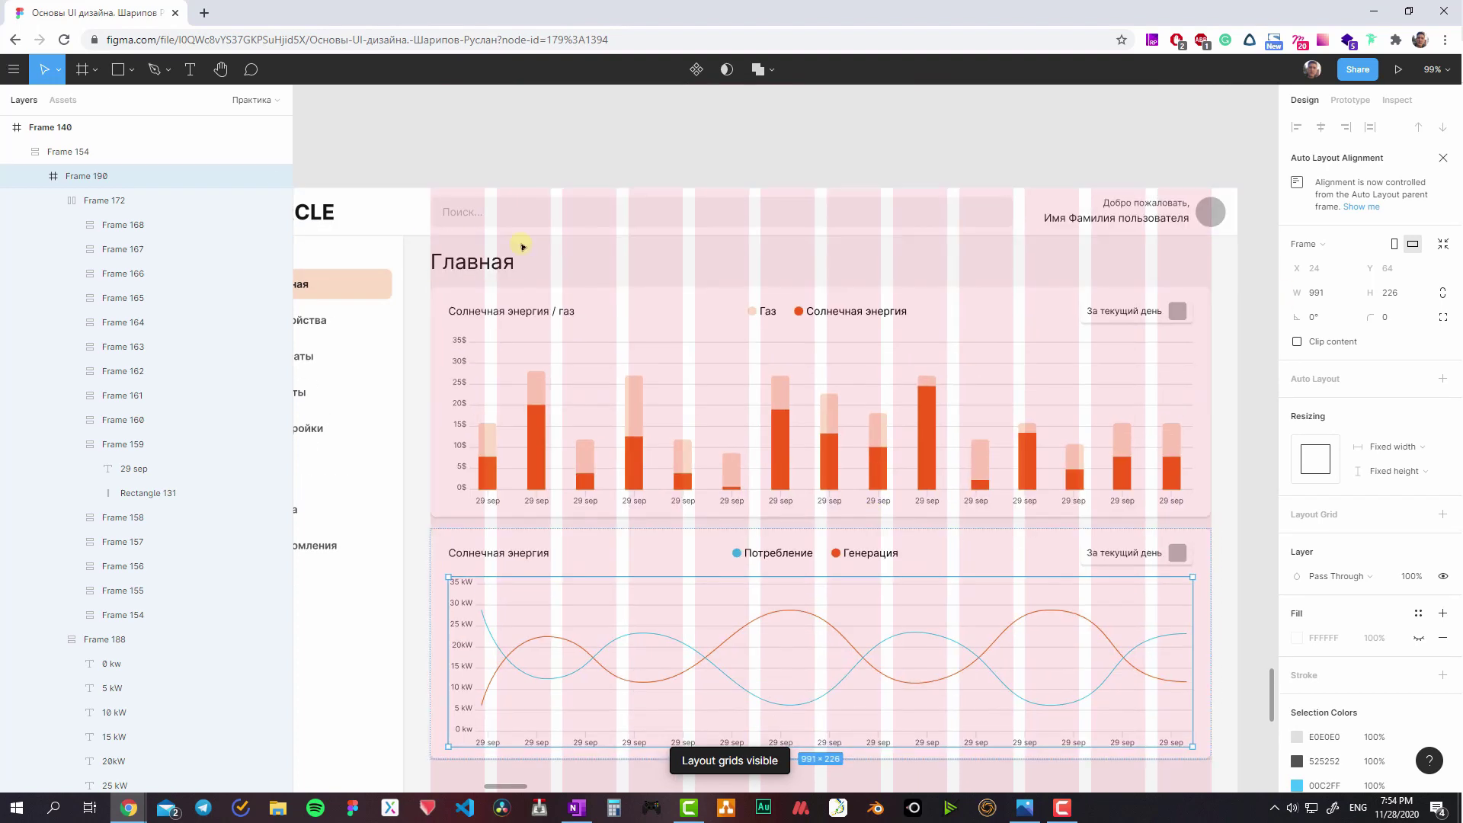
pyautogui.hscroll(-3, 523, 246)
pyautogui.press('Escape')
pyautogui.press('Escape')
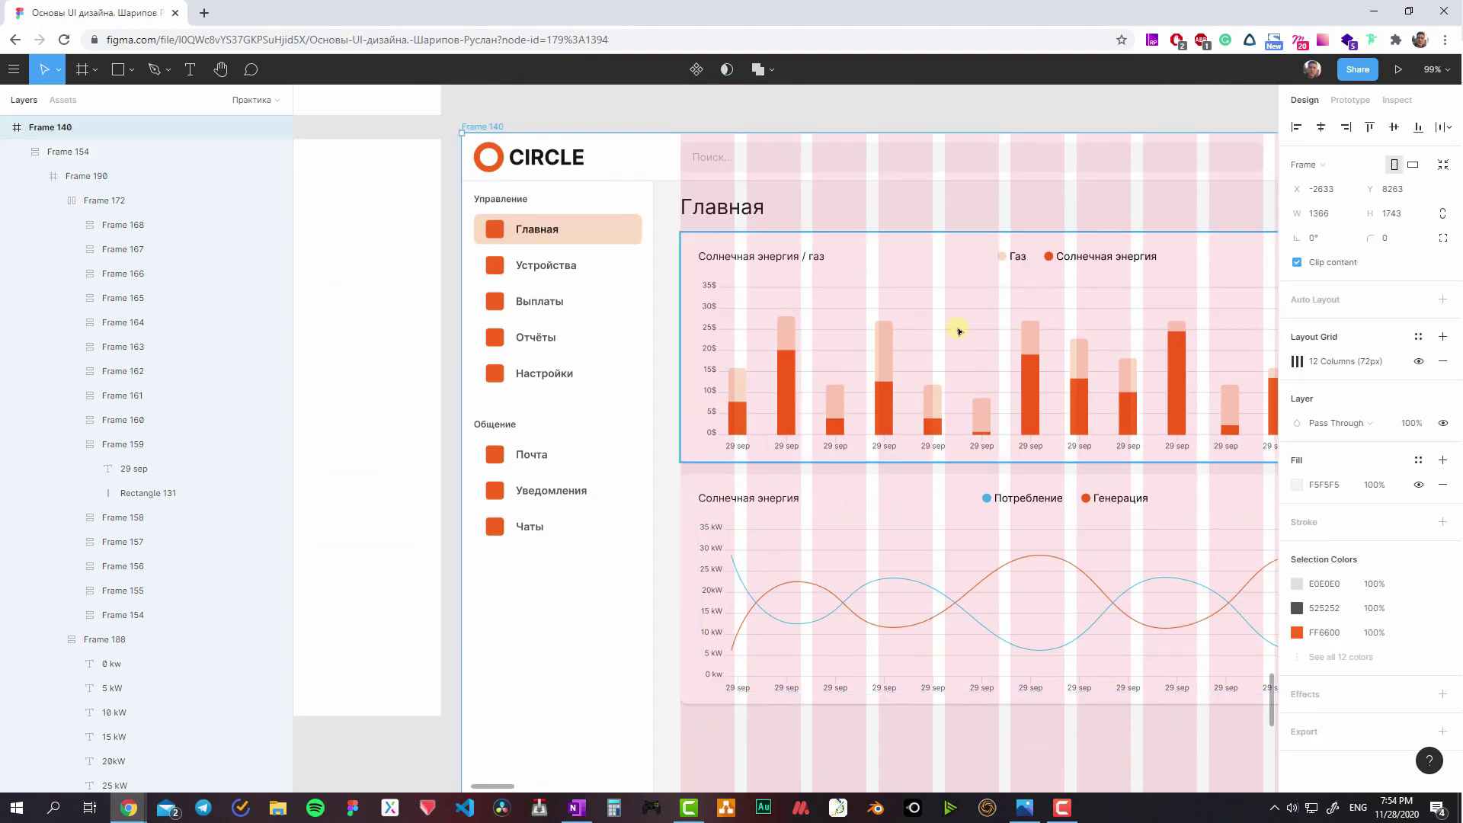
pyautogui.hscroll(3, 1040, 371)
pyautogui.scroll(-1, 1041, 371)
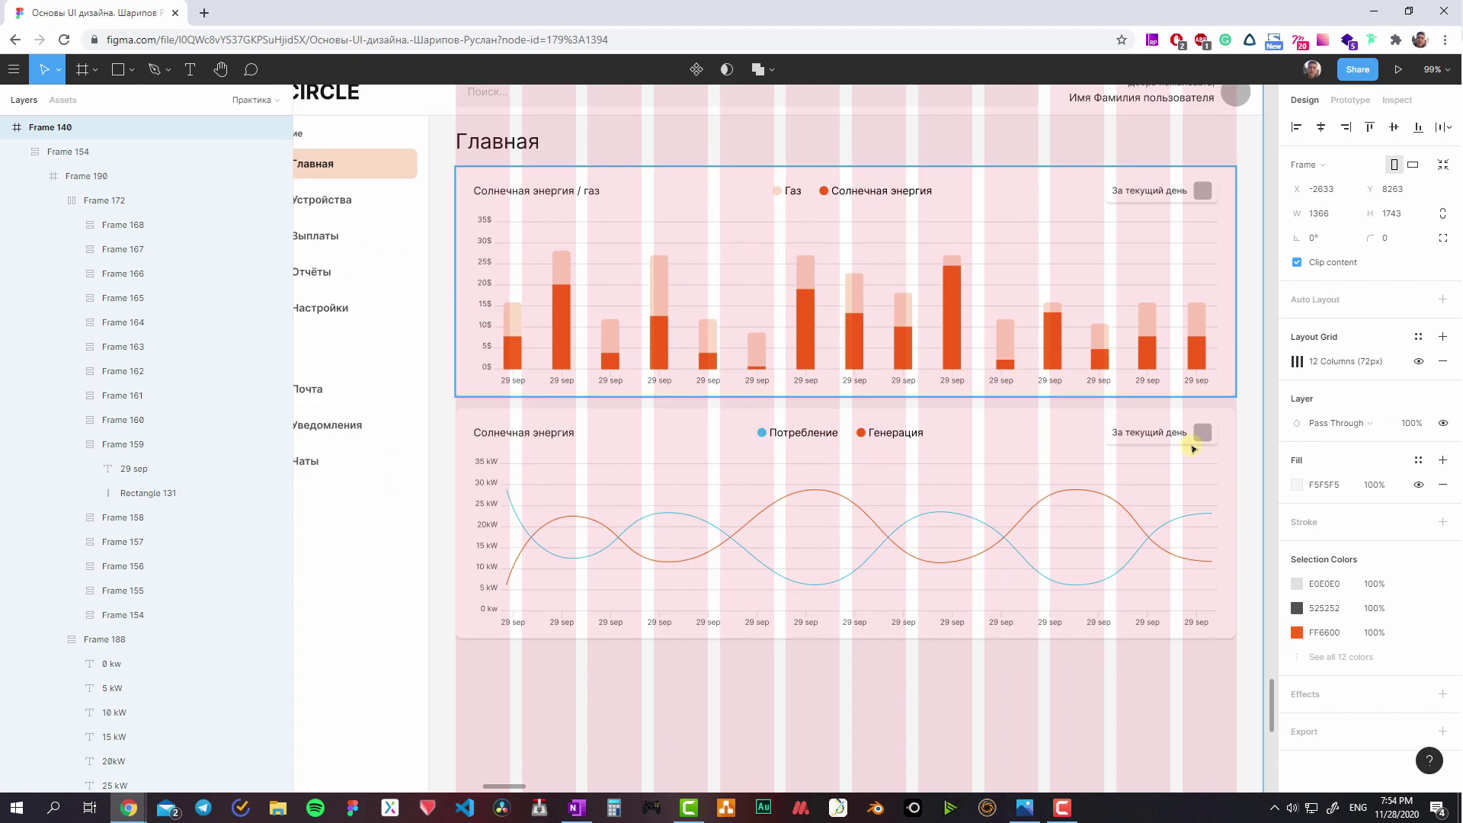
pyautogui.click(1418, 361)
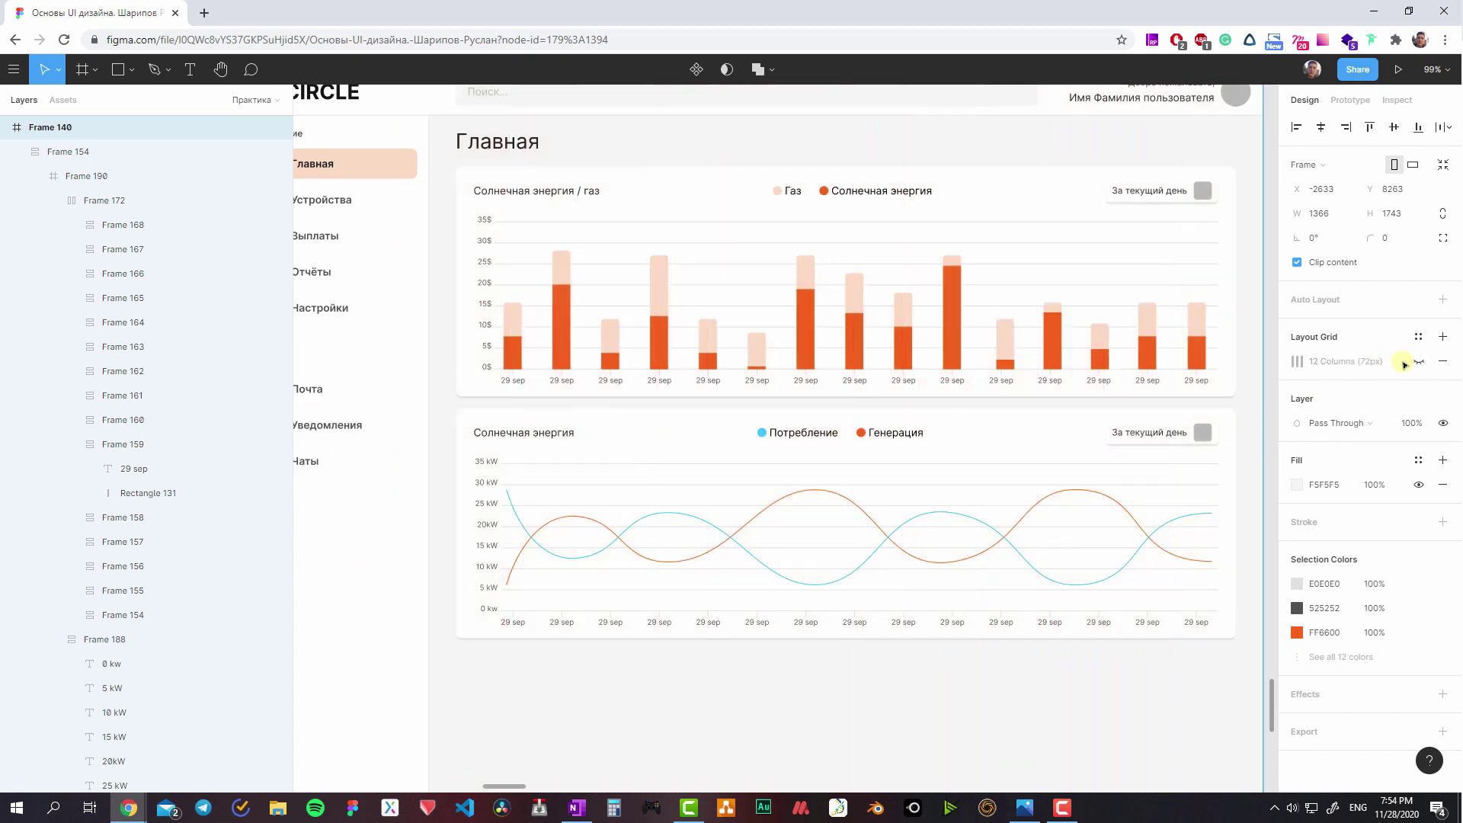
# - Select the line chart card, Frame 154, to receive its own layout grid
pyautogui.scroll(-3, 810, 352)
pyautogui.click(802, 323)
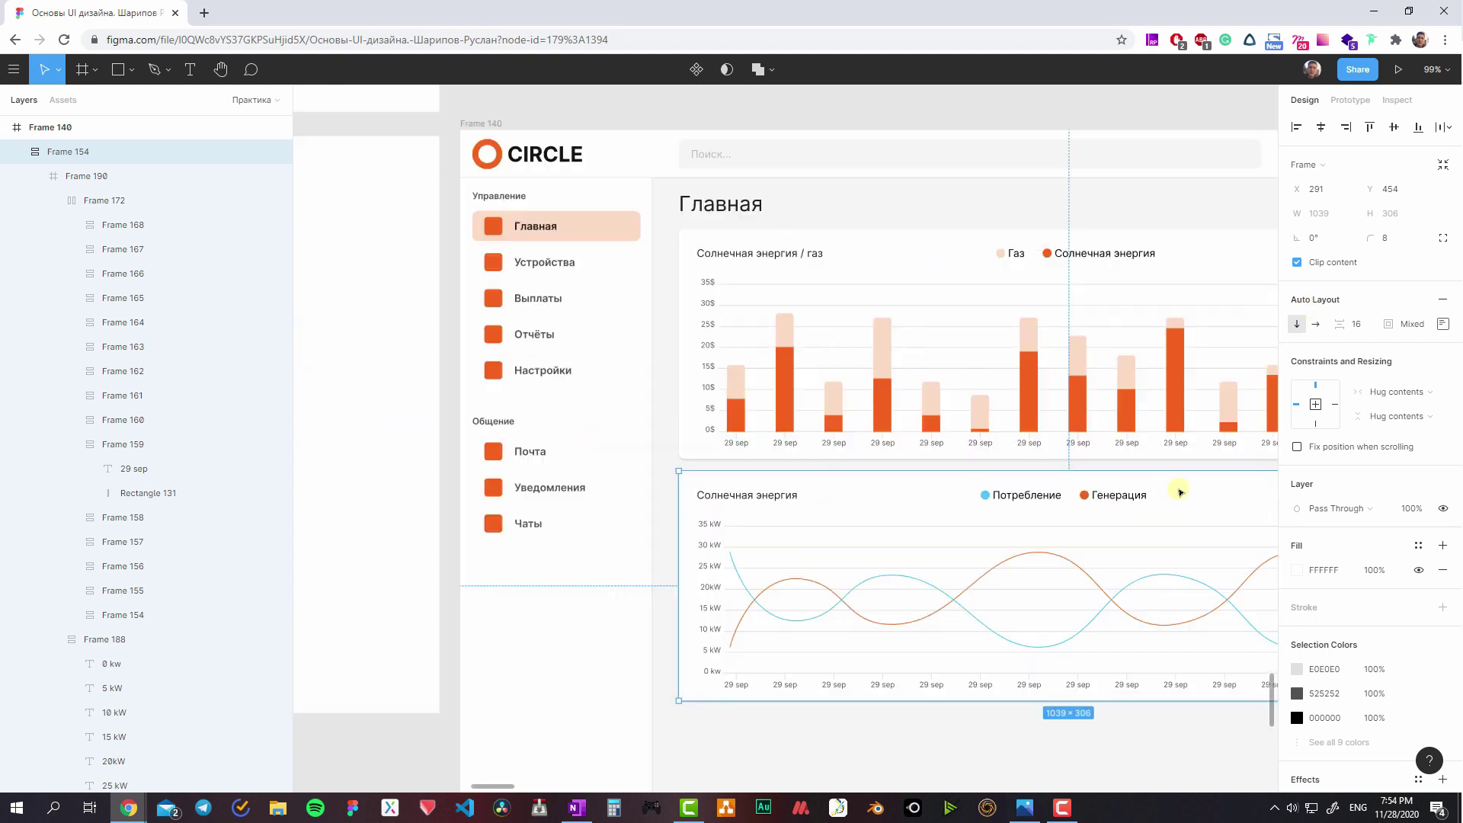
pyautogui.hotkey('shift', 'Return')
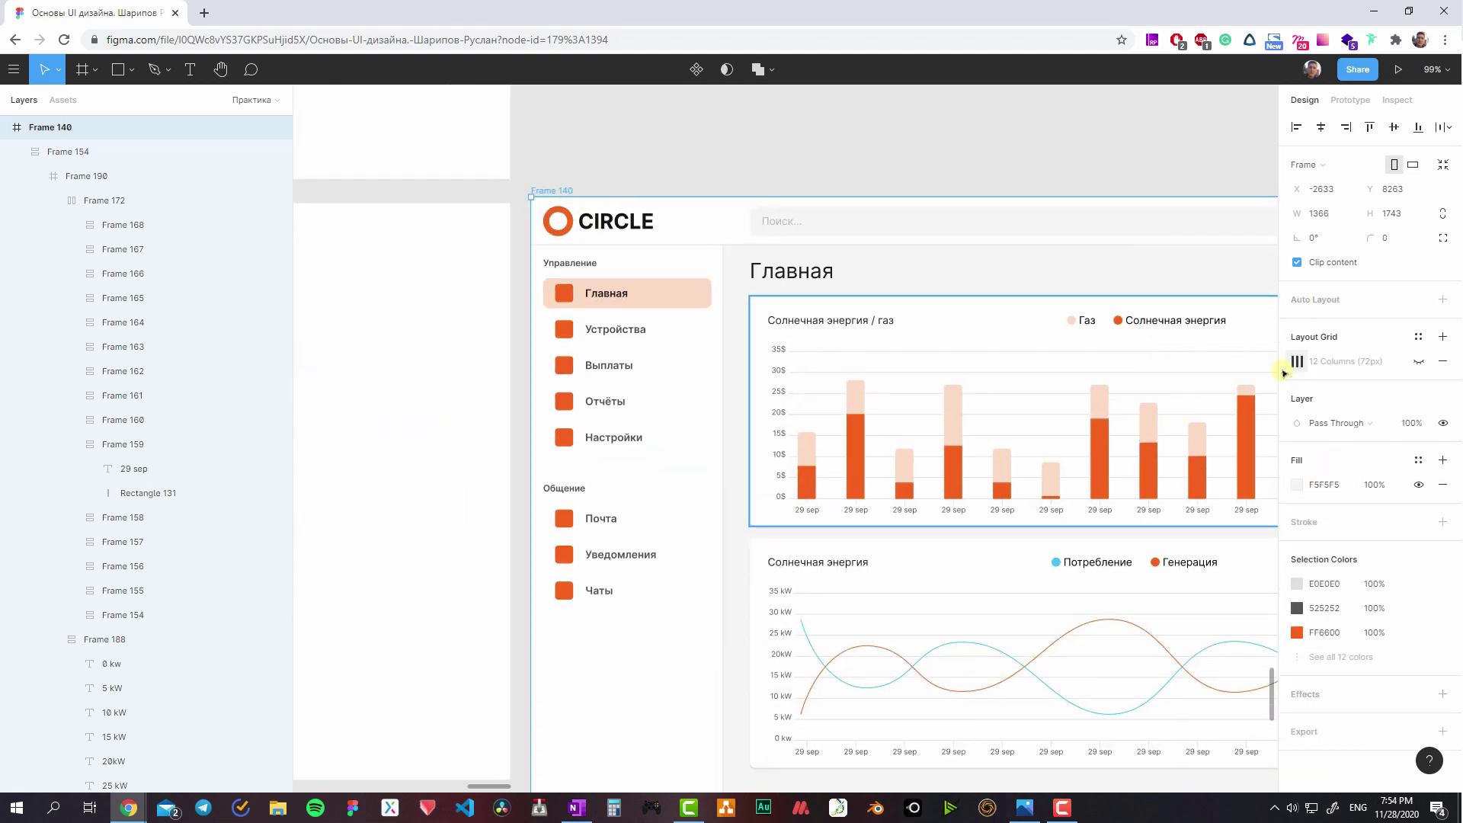
pyautogui.scroll(-4, 970, 581)
pyautogui.click(947, 404)
pyautogui.scroll(-2, 855, 292)
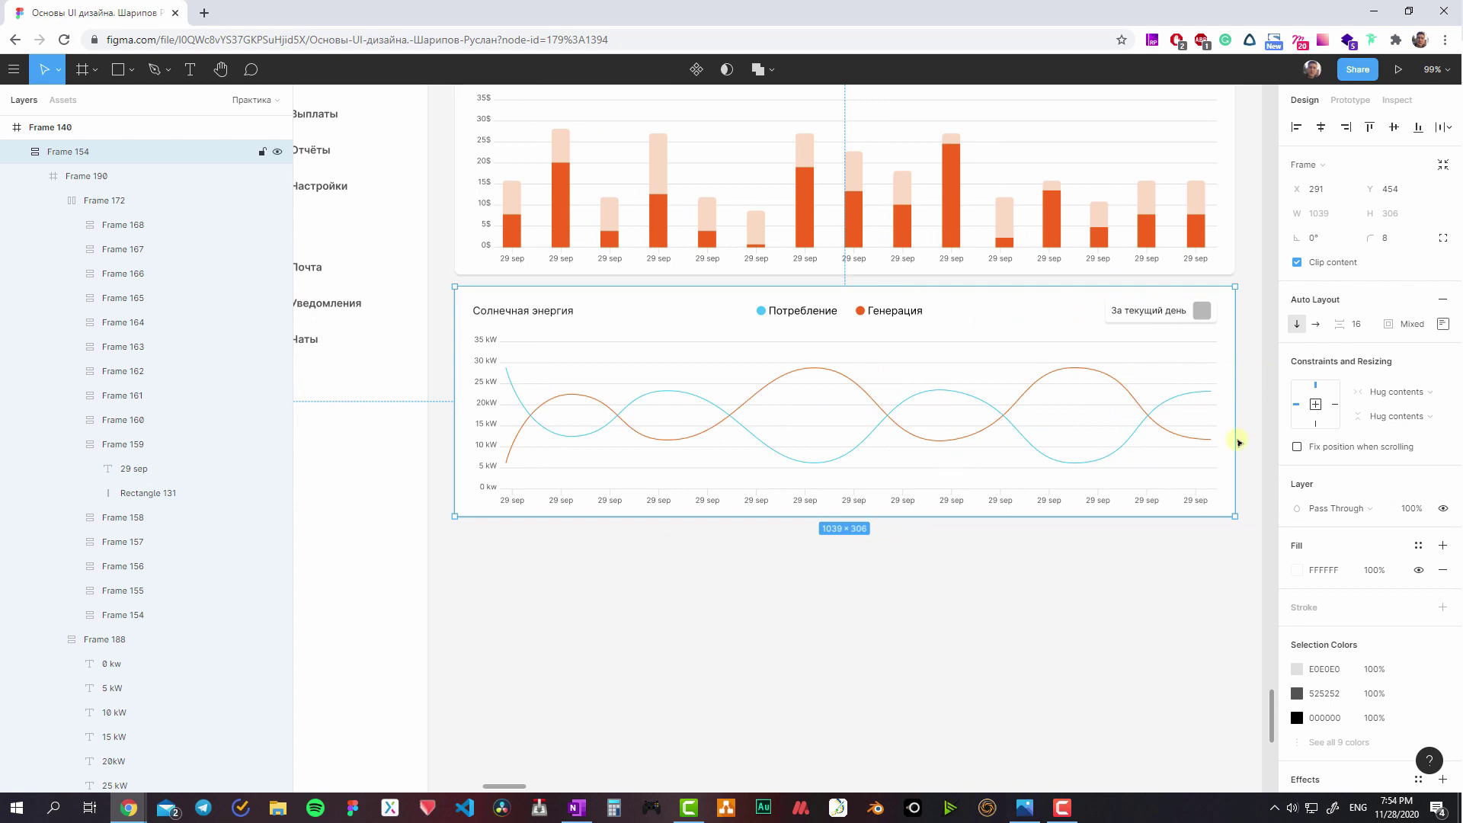
# - Paste a 12-column stretch grid onto the chart card with a 24 px margin
pyautogui.hotkey('ctrl', 'alt', 'v')
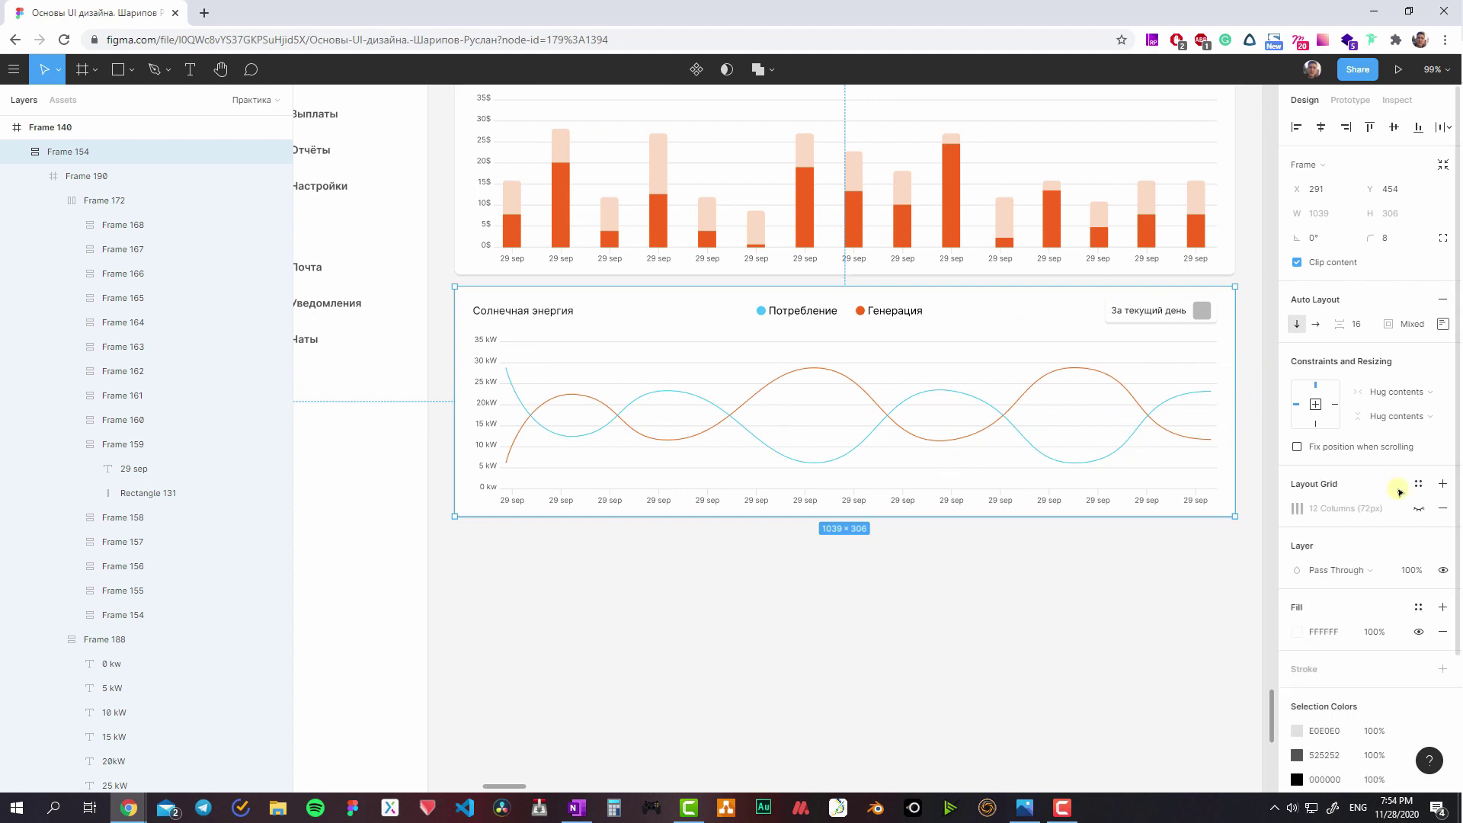
pyautogui.click(1415, 507)
pyautogui.click(1301, 507)
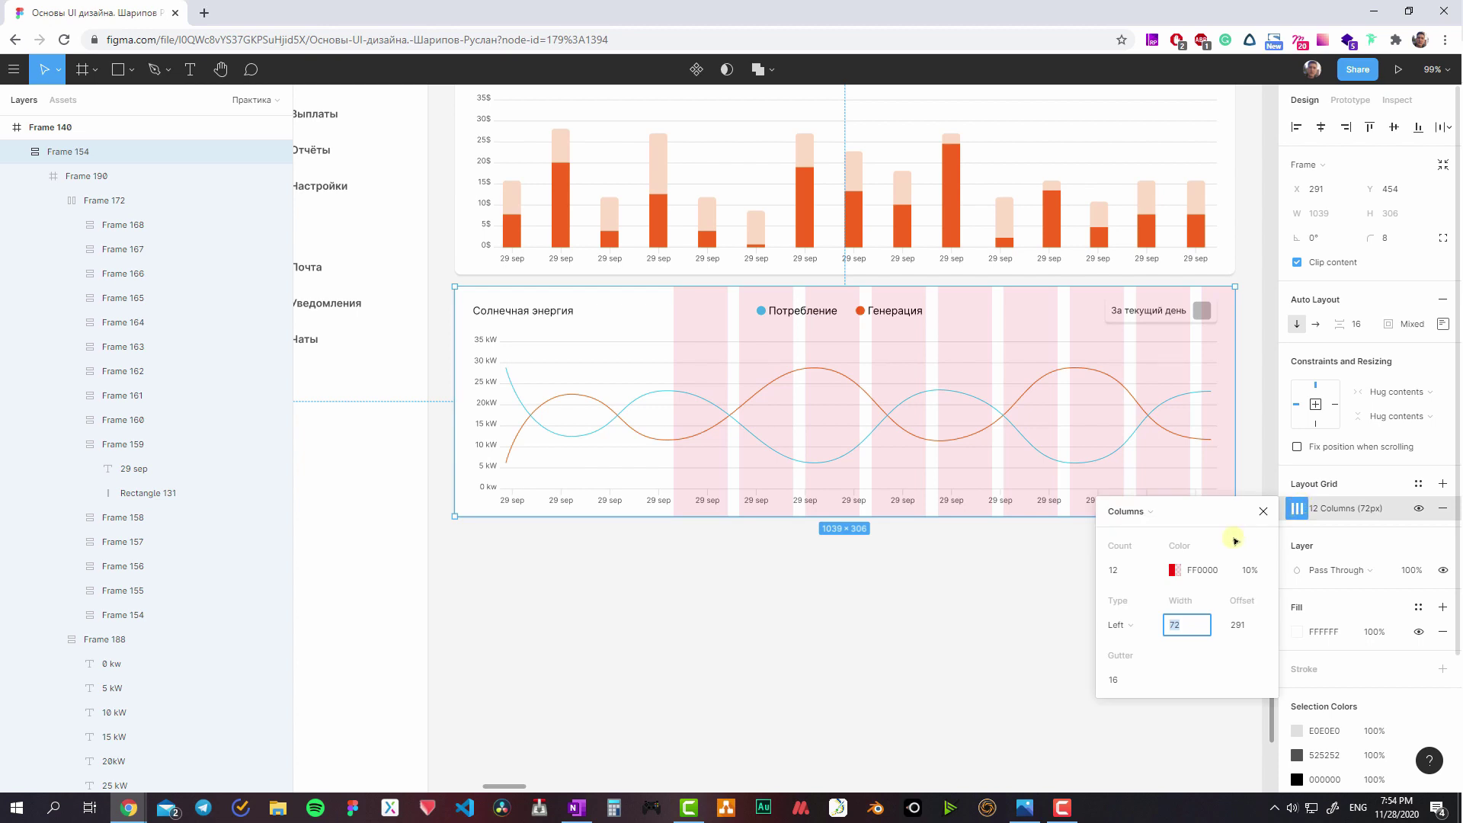
pyautogui.click(1126, 625)
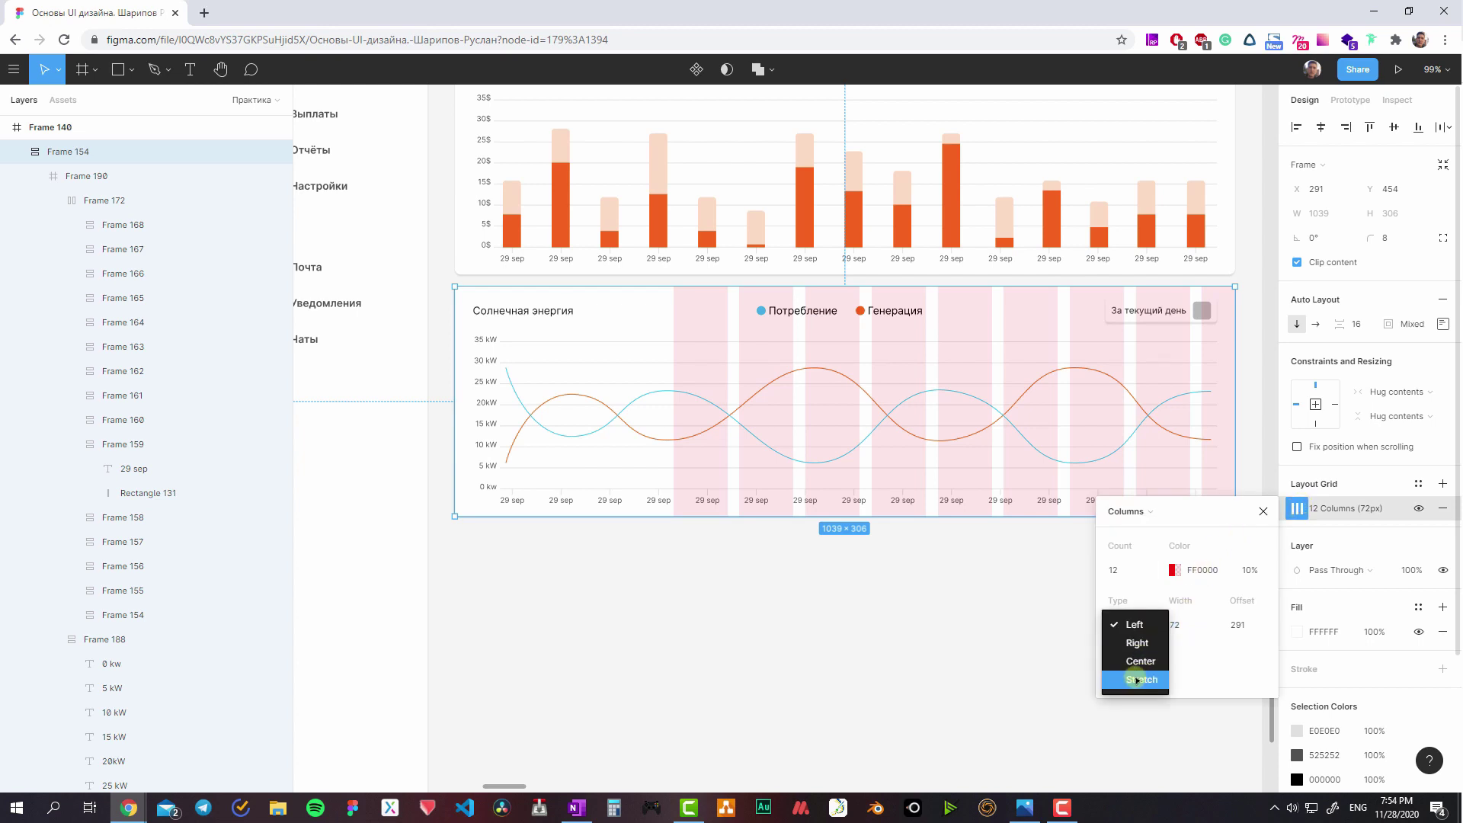
pyautogui.click(1139, 680)
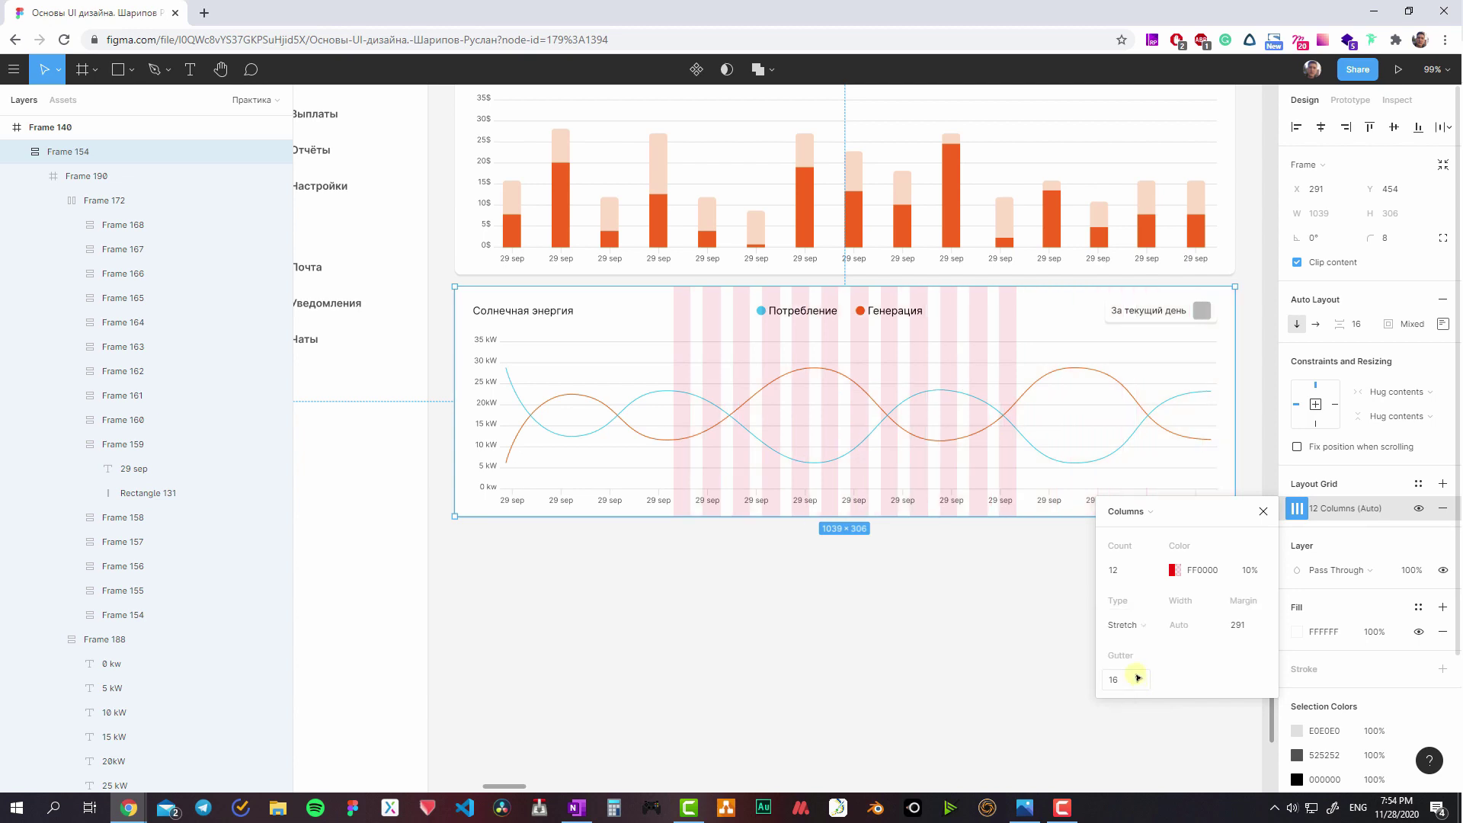
pyautogui.click(1219, 628)
pyautogui.write('24')
pyautogui.press('Return')
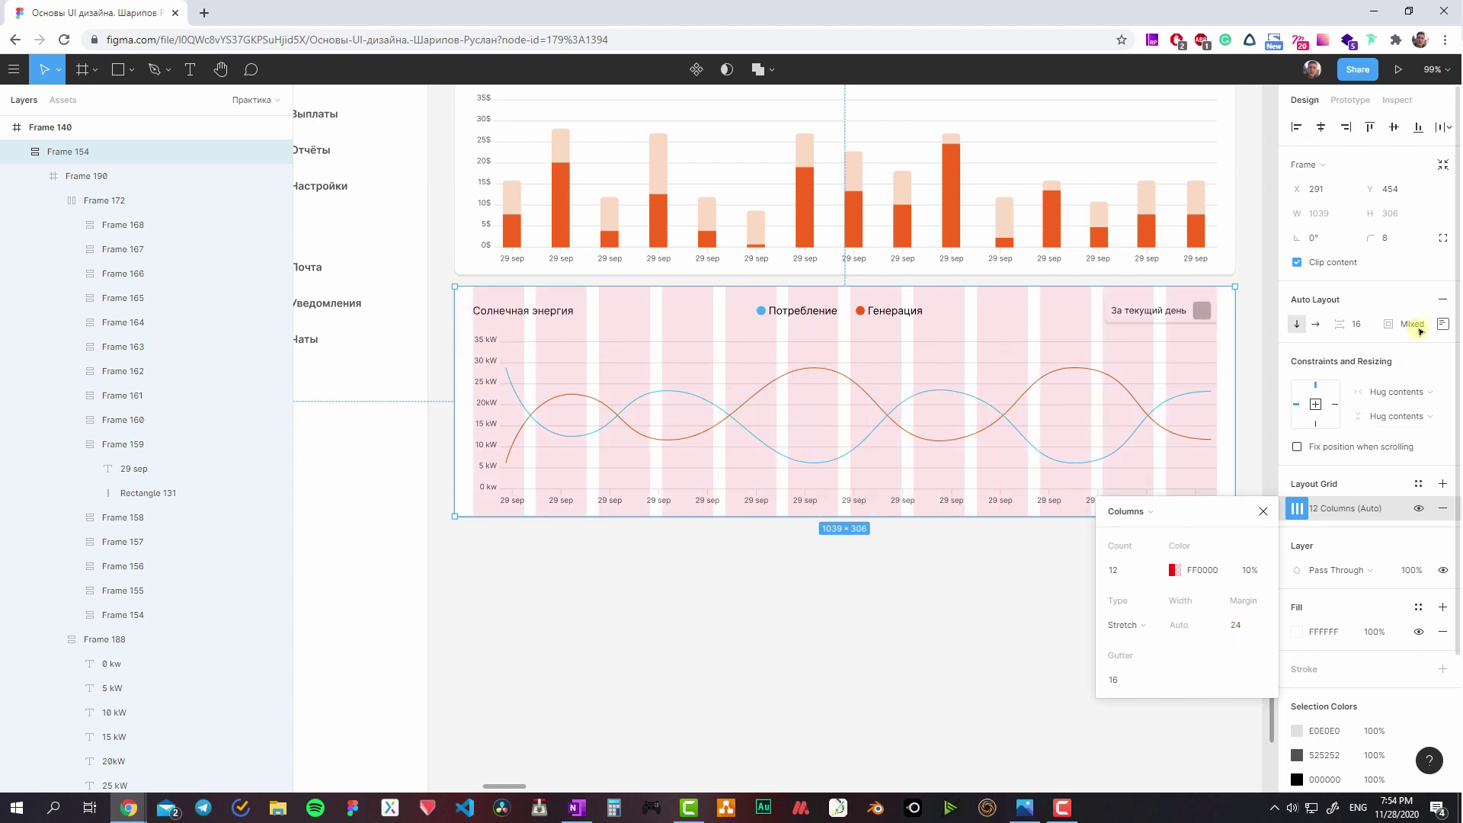
# - Try 8 columns on the card's grid, then revert to 12 and adjust the gutter
pyautogui.click(1443, 324)
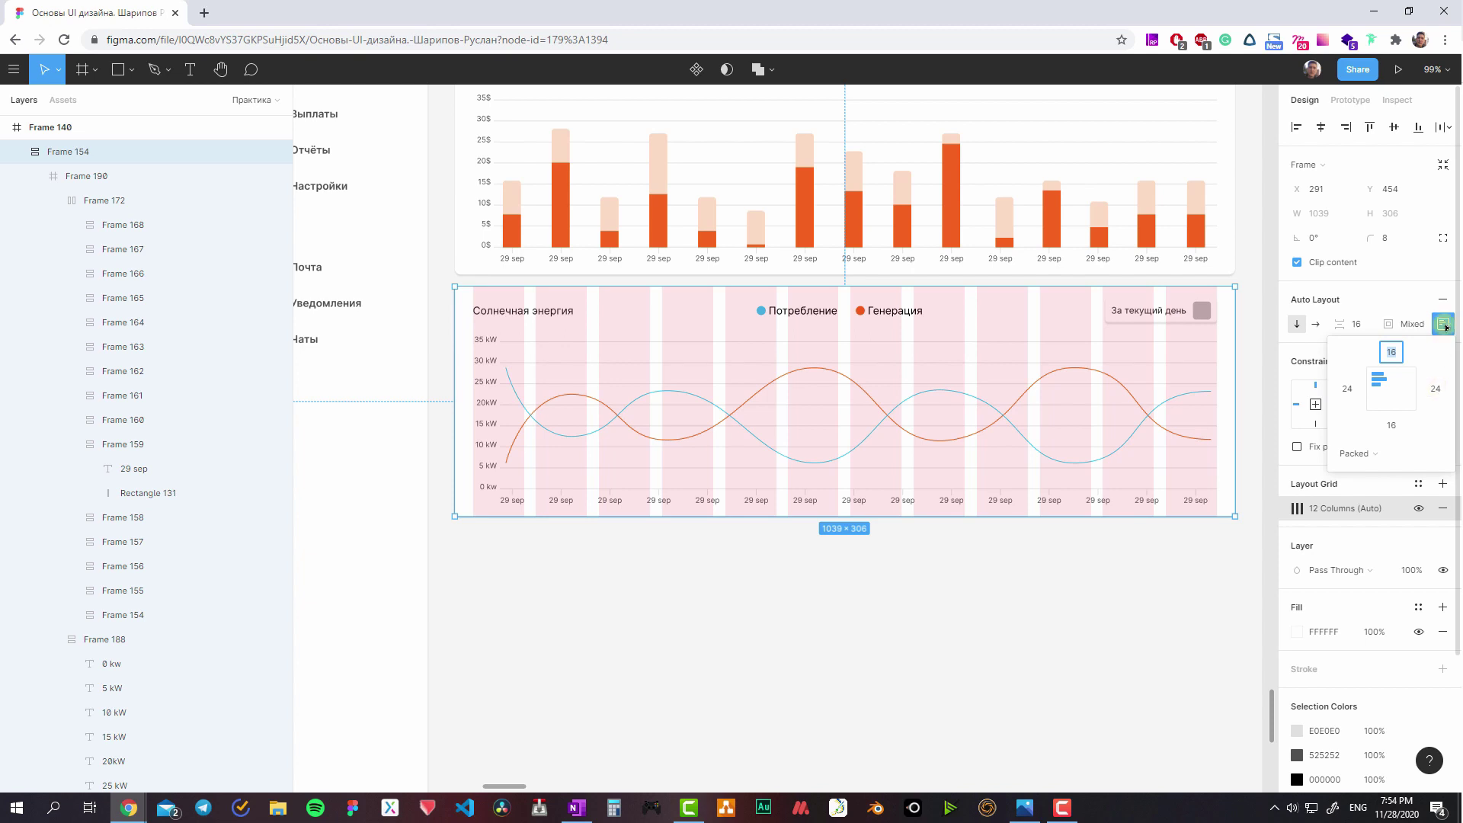
pyautogui.press('Escape')
pyautogui.click(1296, 508)
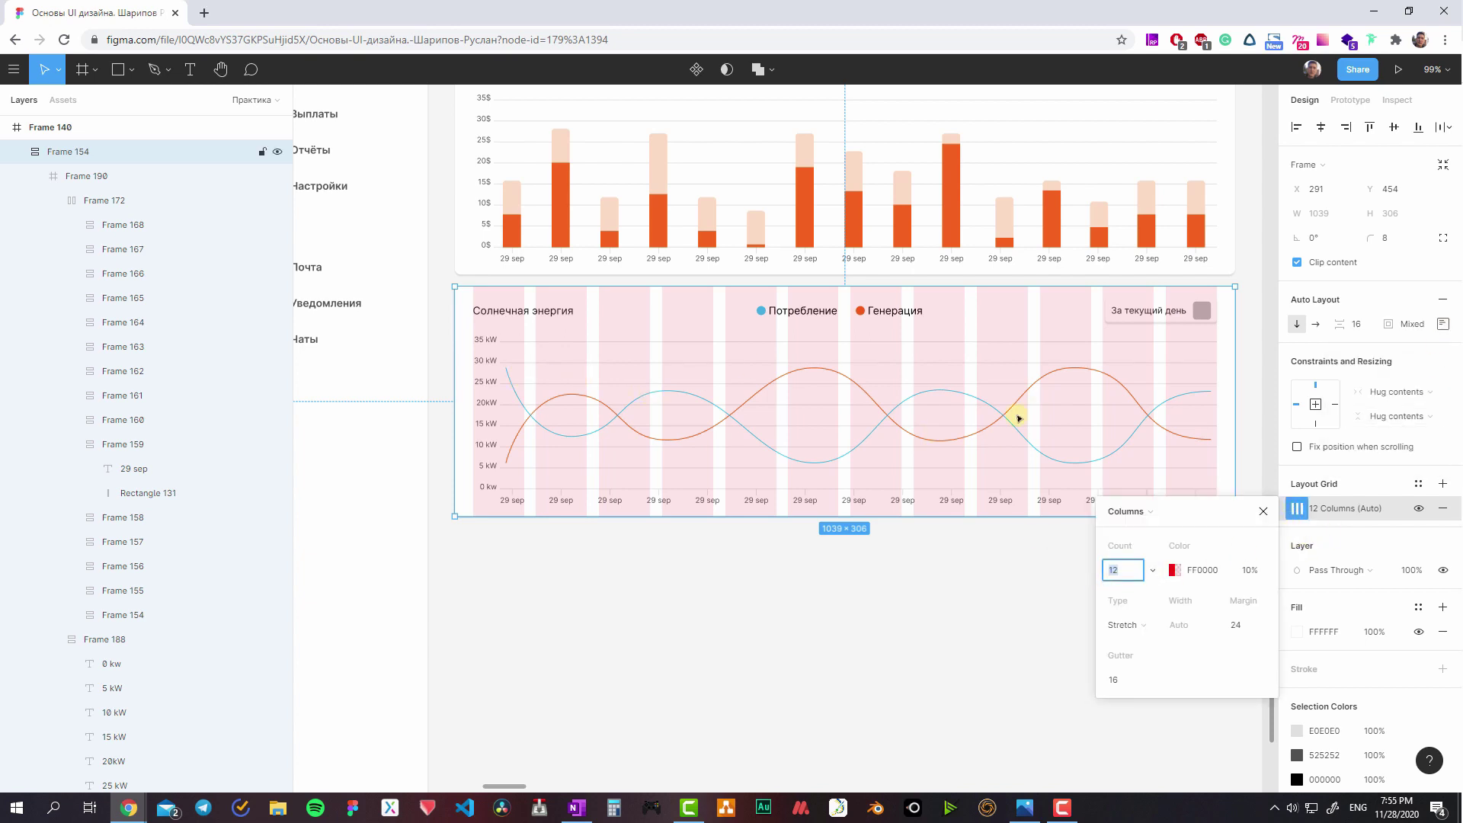
pyautogui.write('8')
pyautogui.press('Return')
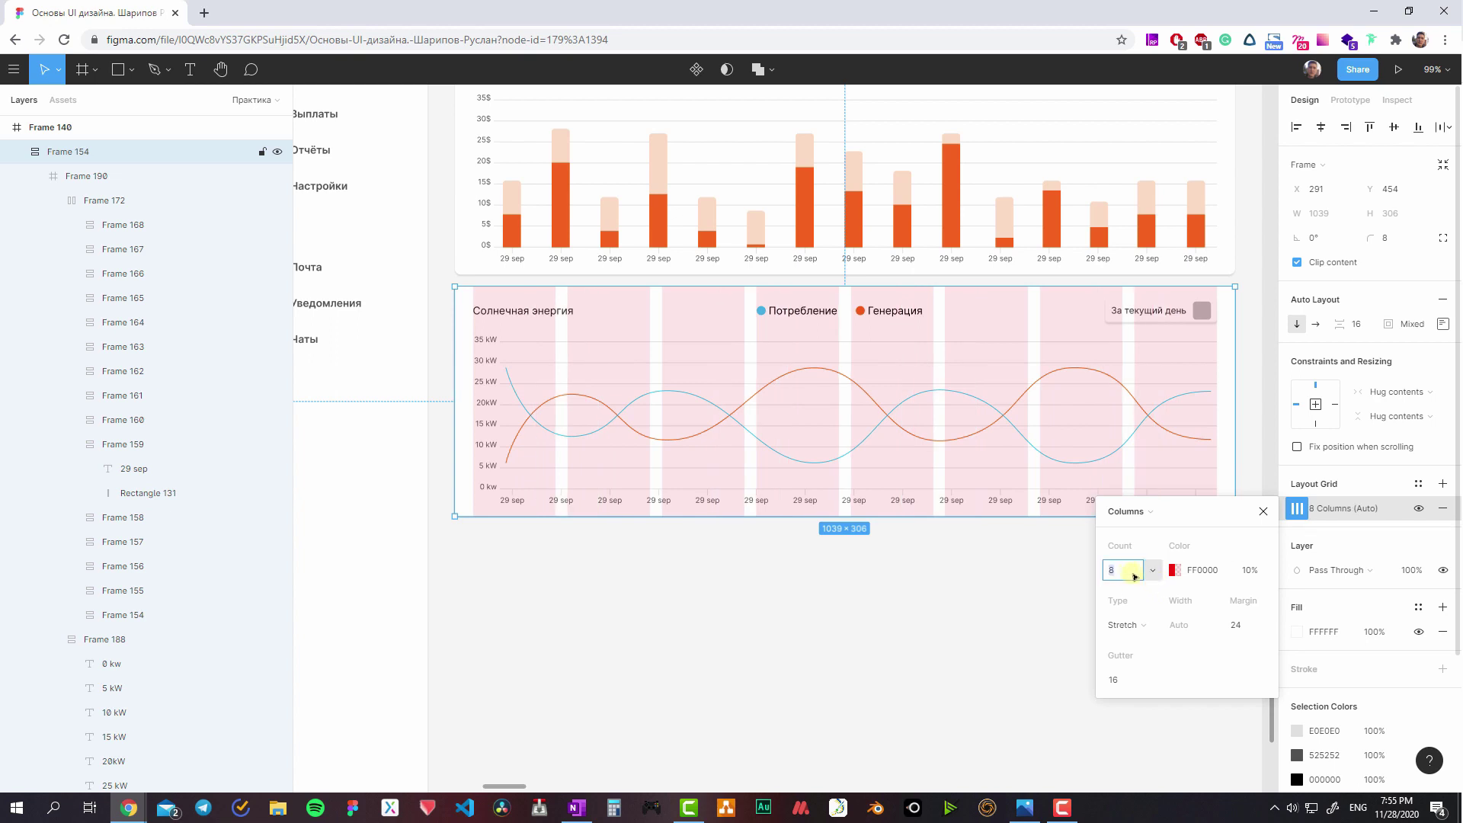
pyautogui.write('12')
pyautogui.press('Return')
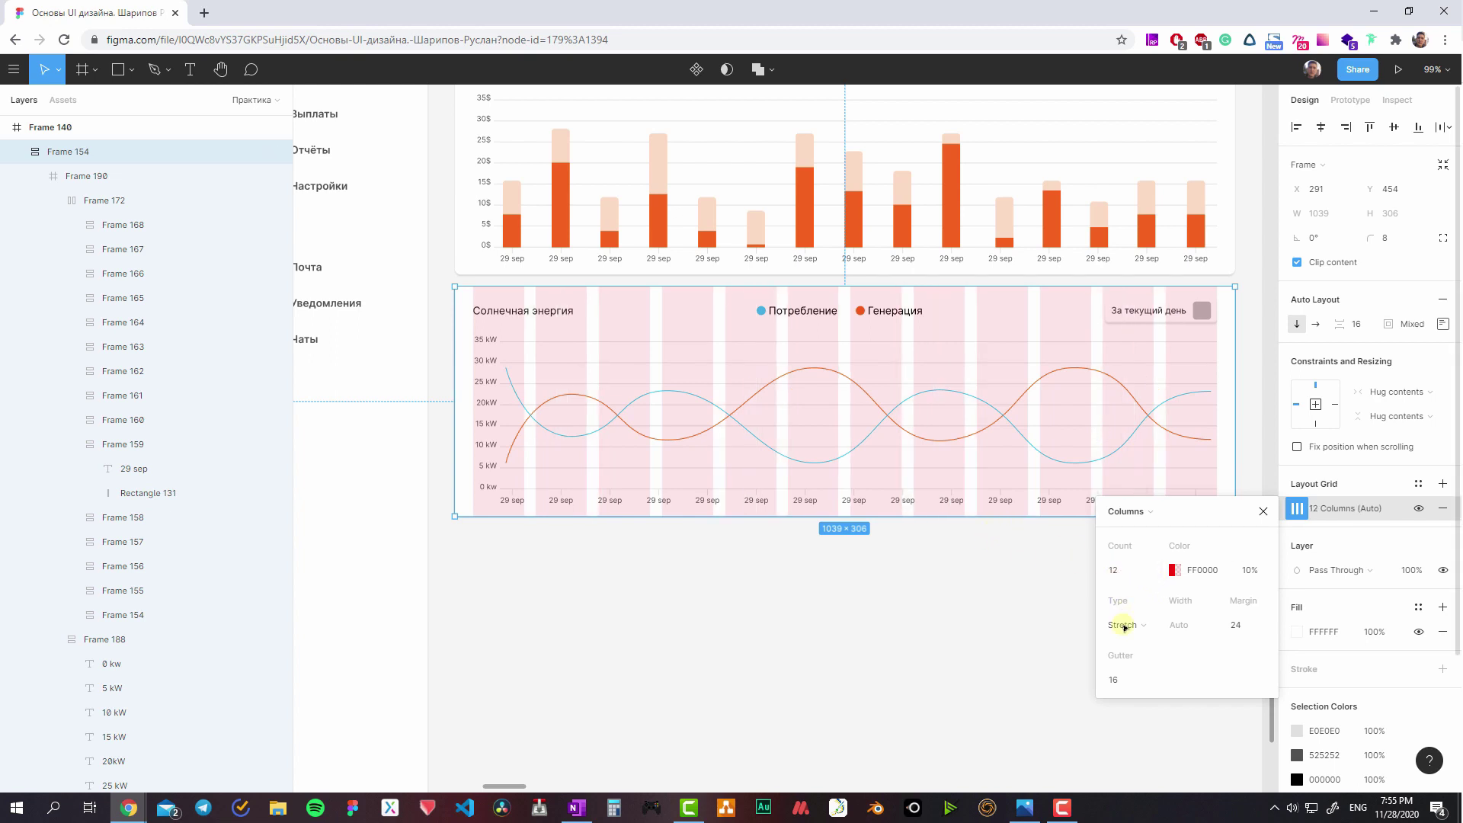
pyautogui.click(1114, 680)
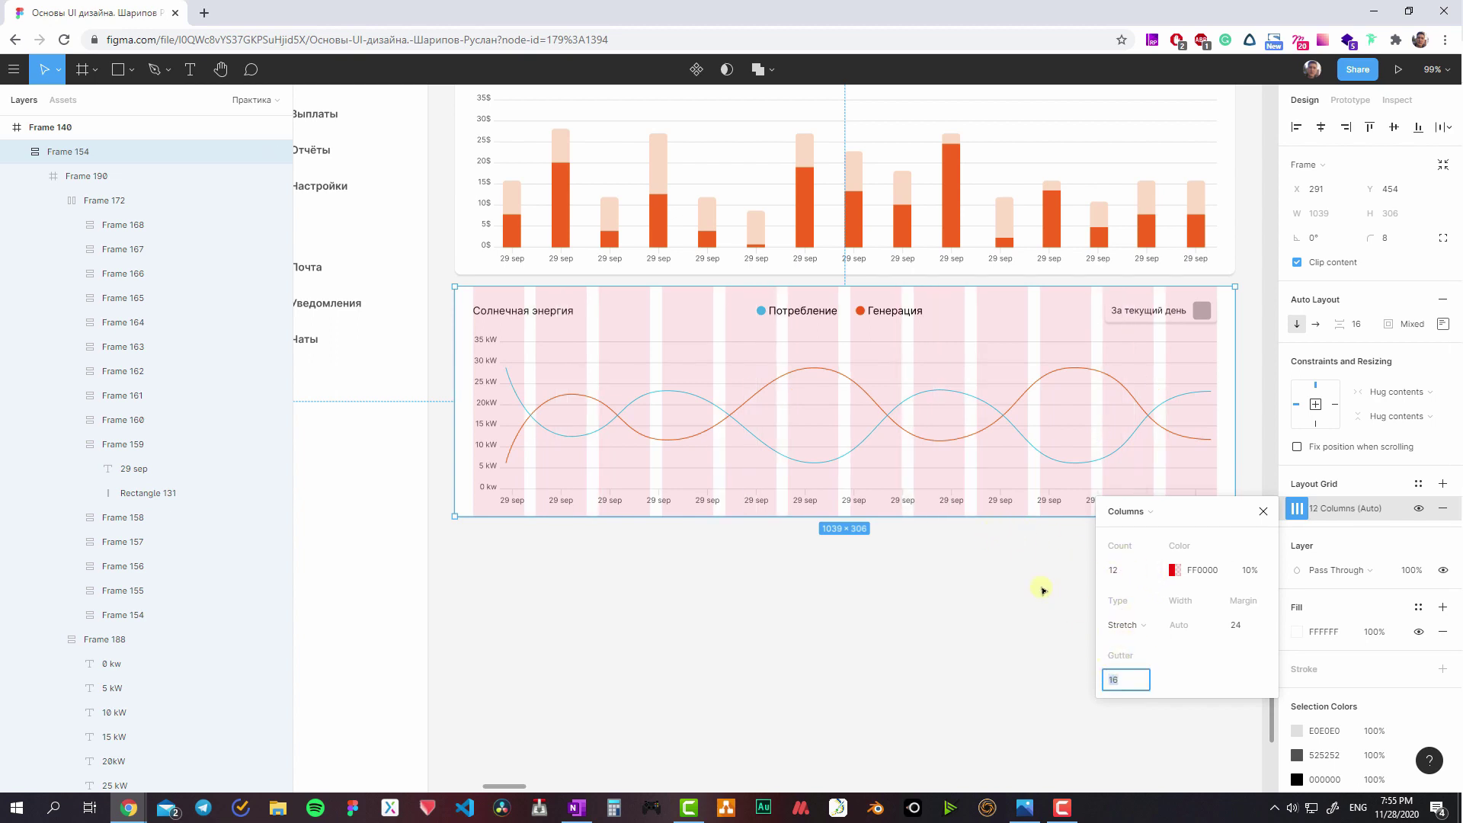
pyautogui.click(982, 544)
# - Keep the outer page frame's layout grid hidden
pyautogui.scroll(-3, 1051, 581)
pyautogui.scroll(2, 1051, 581)
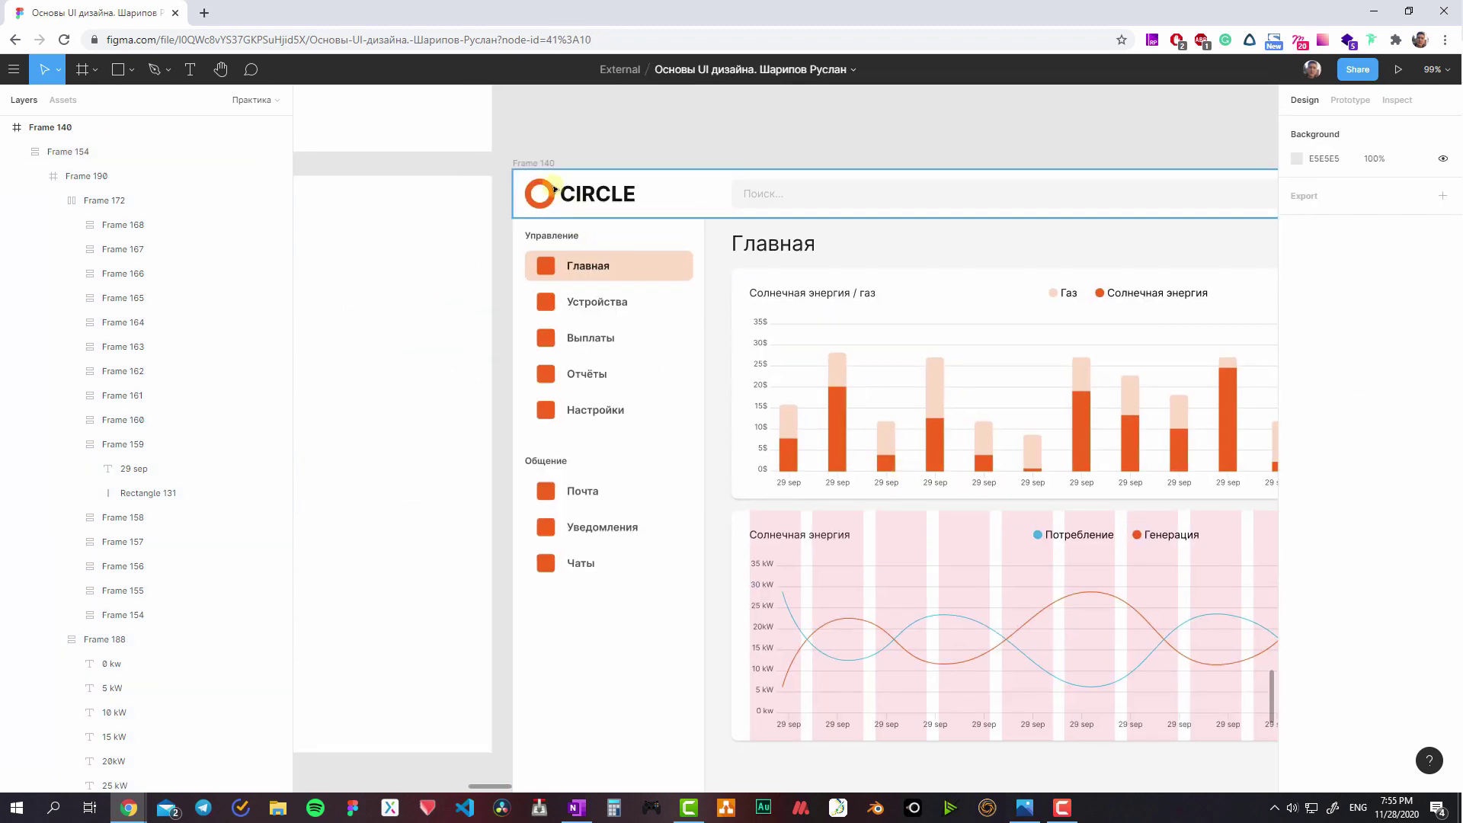
pyautogui.click(588, 222)
pyautogui.scroll(2, 1115, 488)
pyautogui.scroll(-3, 1115, 487)
pyautogui.hscroll(3, 1114, 488)
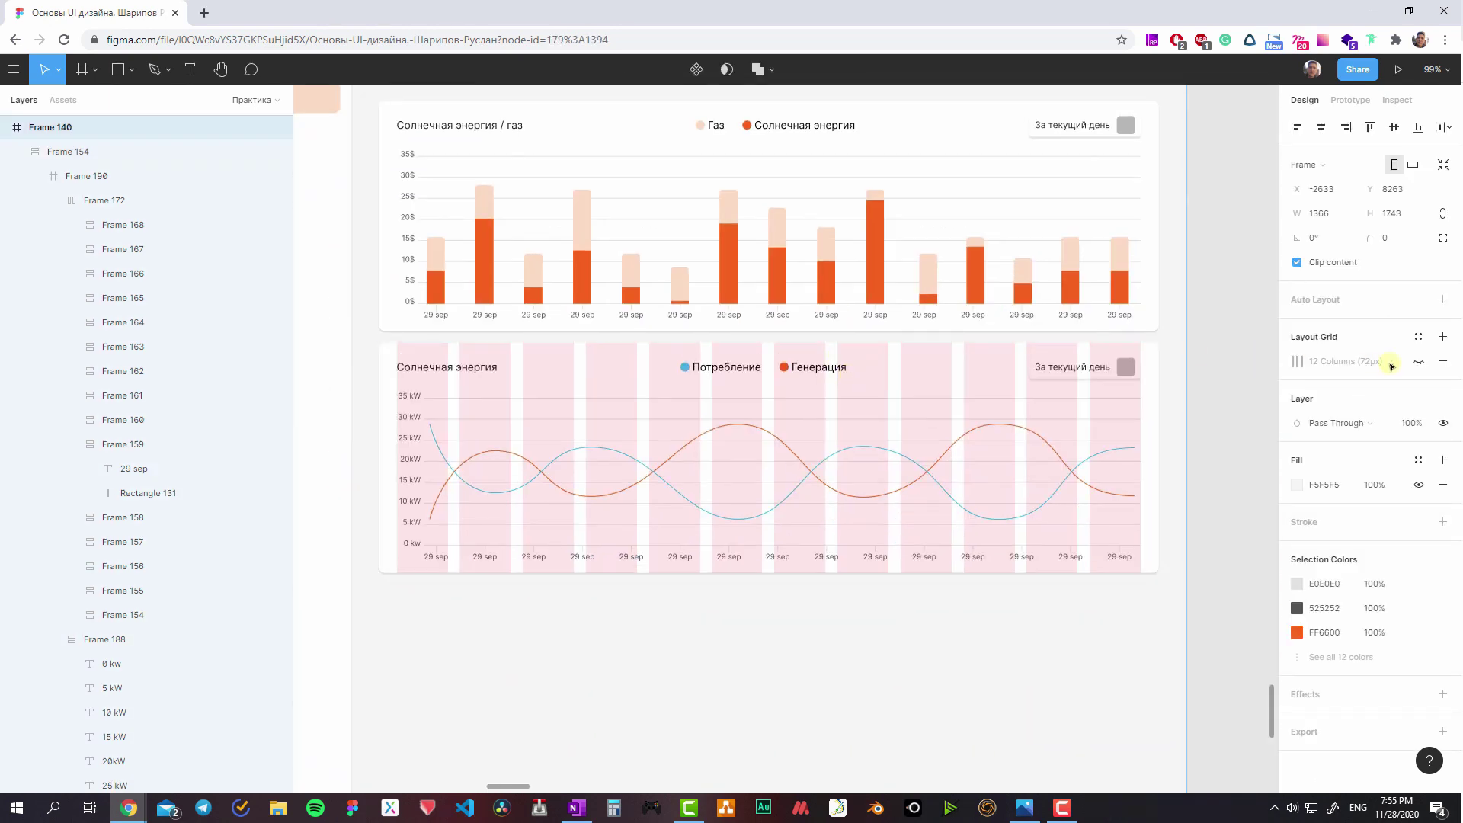
pyautogui.click(1419, 361)
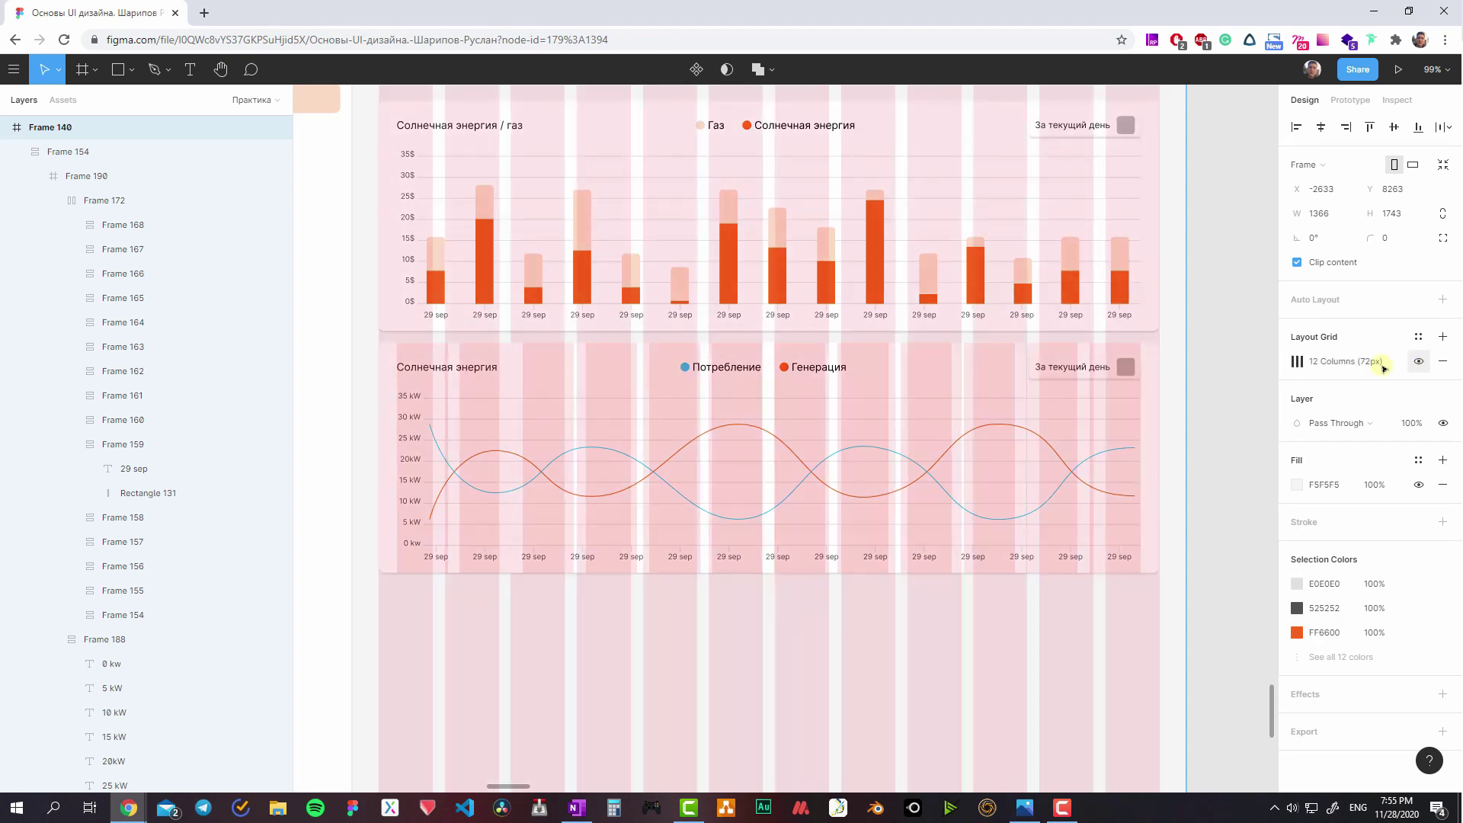
pyautogui.click(1301, 366)
pyautogui.click(1301, 366)
pyautogui.click(1419, 361)
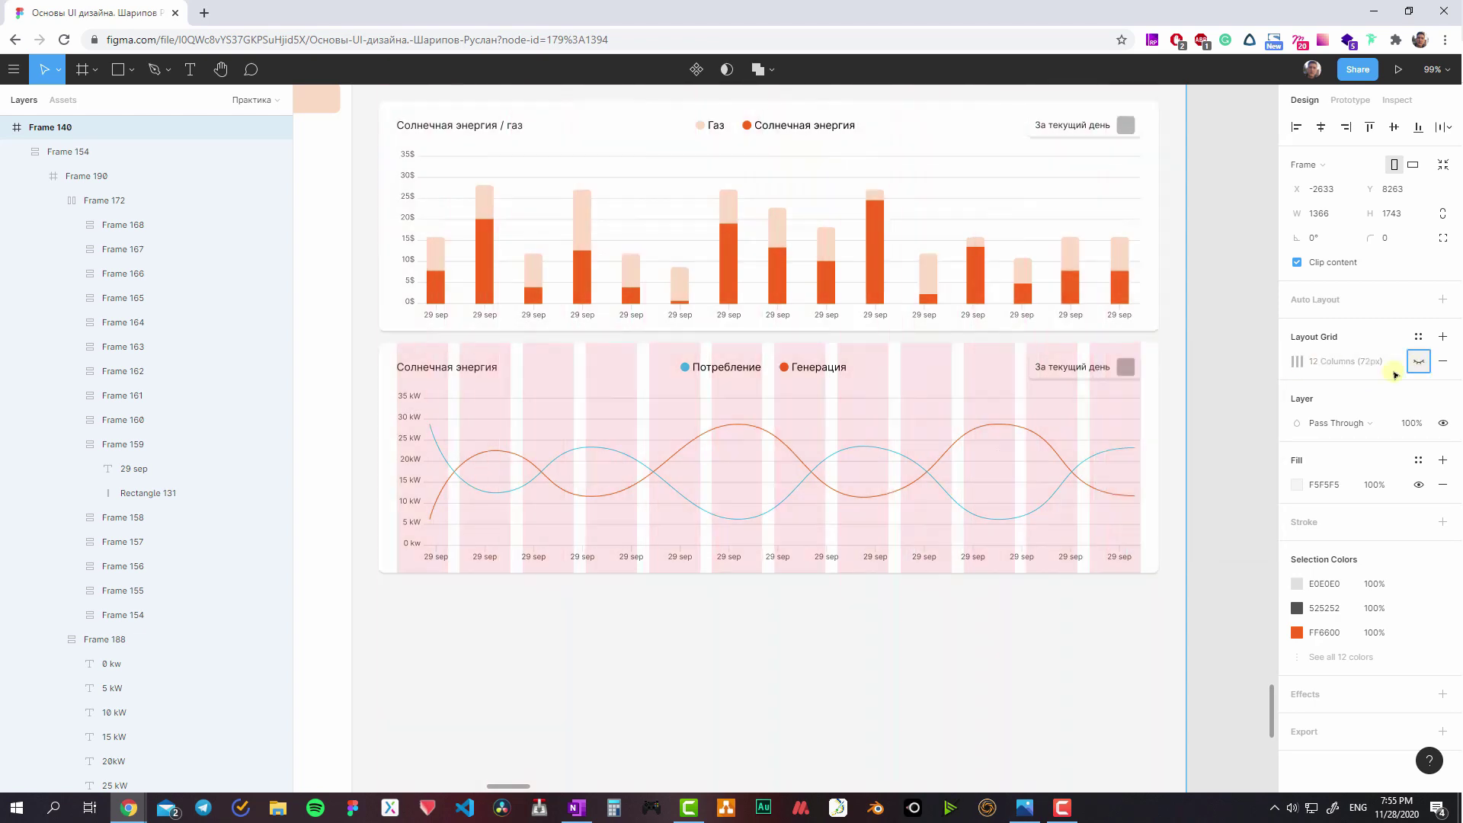
# - Toggle the energy card's grid off and back on, then hide all layout grids with Ctrl+Shift+4
pyautogui.hscroll(-3, 822, 404)
pyautogui.click(735, 389)
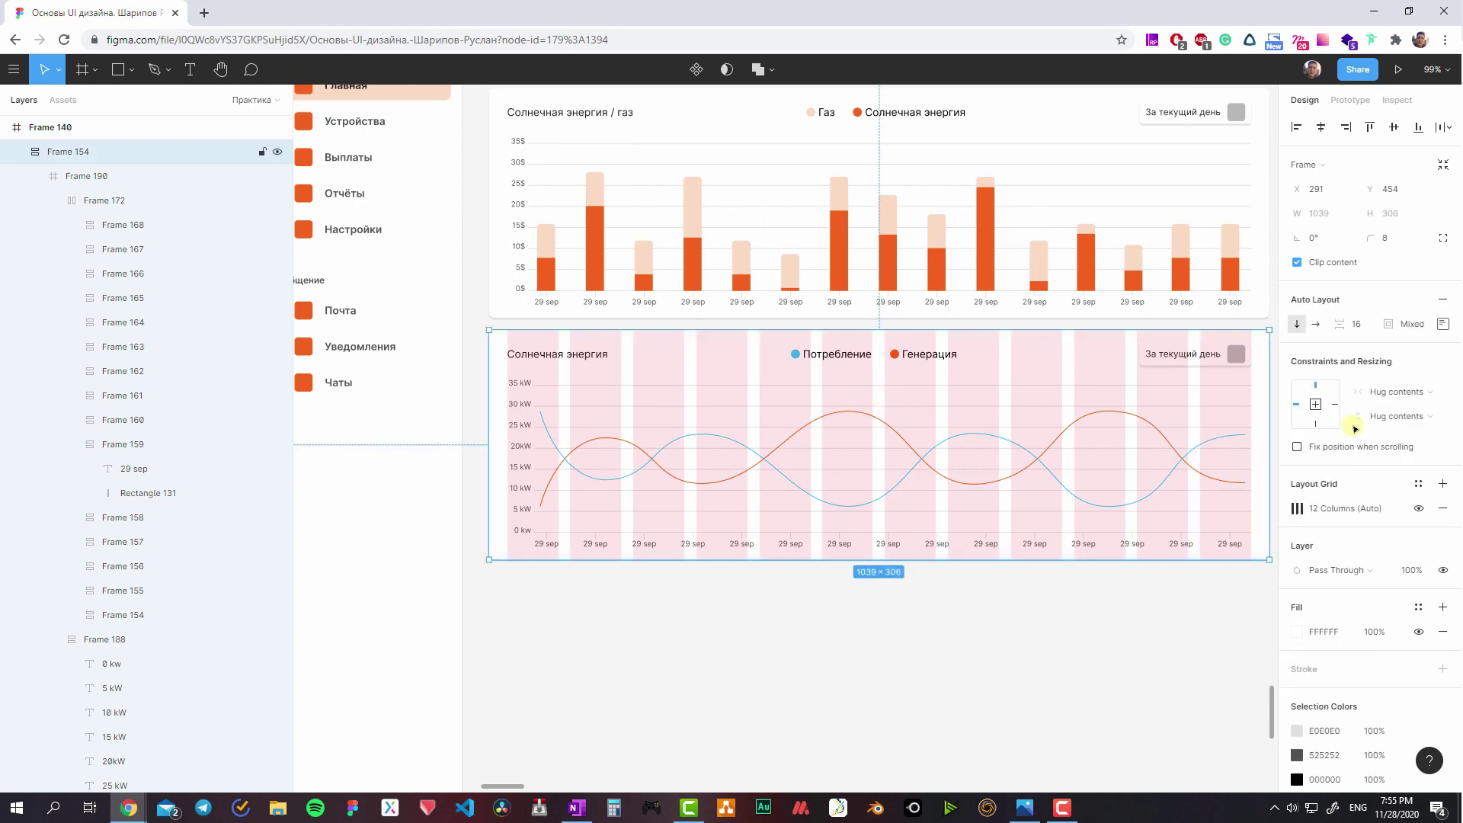
pyautogui.doubleClick(1418, 508)
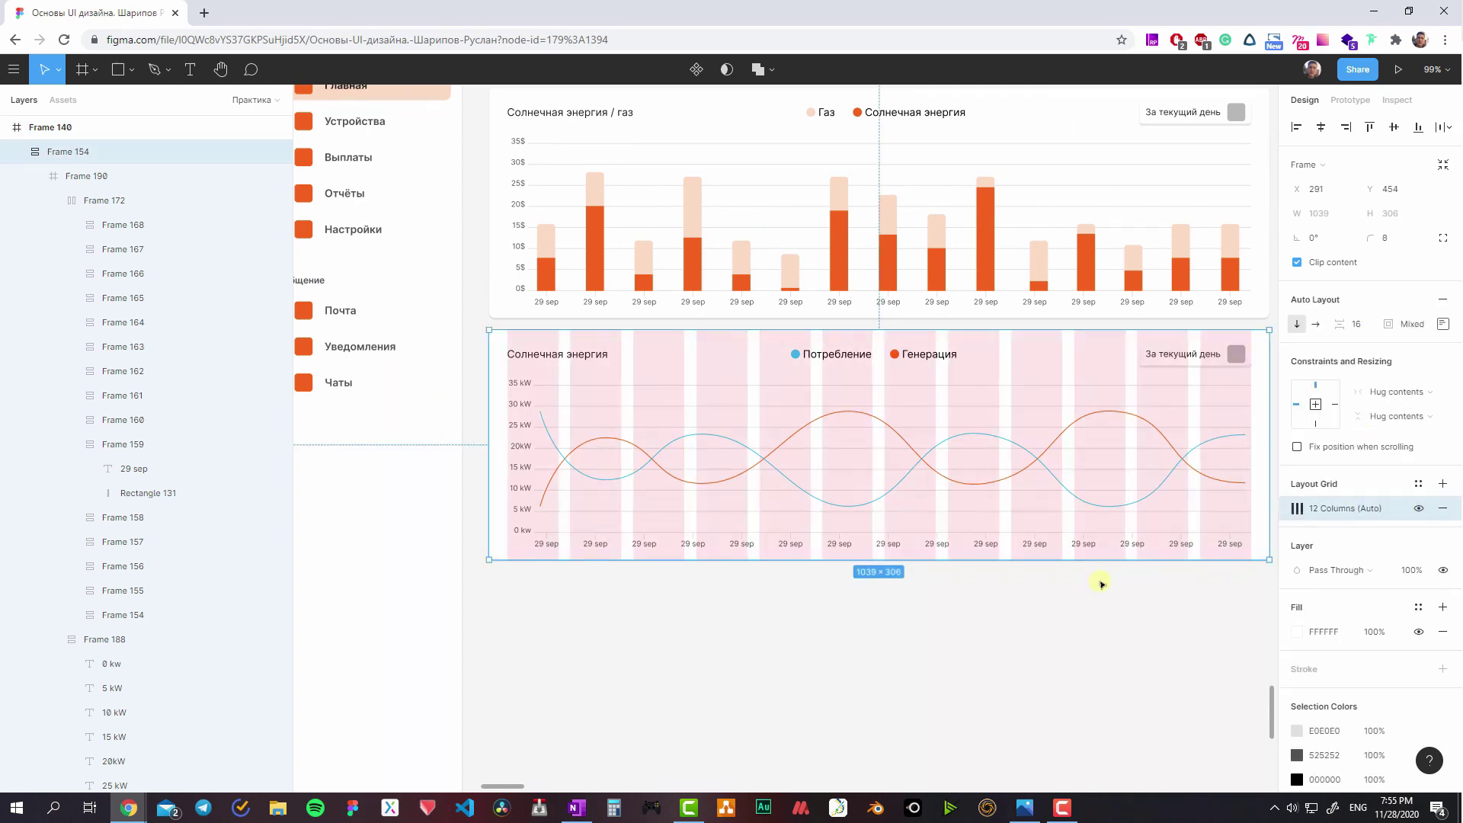
pyautogui.click(1039, 602)
pyautogui.hotkey('ctrl', 'shift', '4')
# - Show layout grids again and select the inner line chart Frame 190 in the energy card
pyautogui.hotkey('ctrl', 'shift', '4')
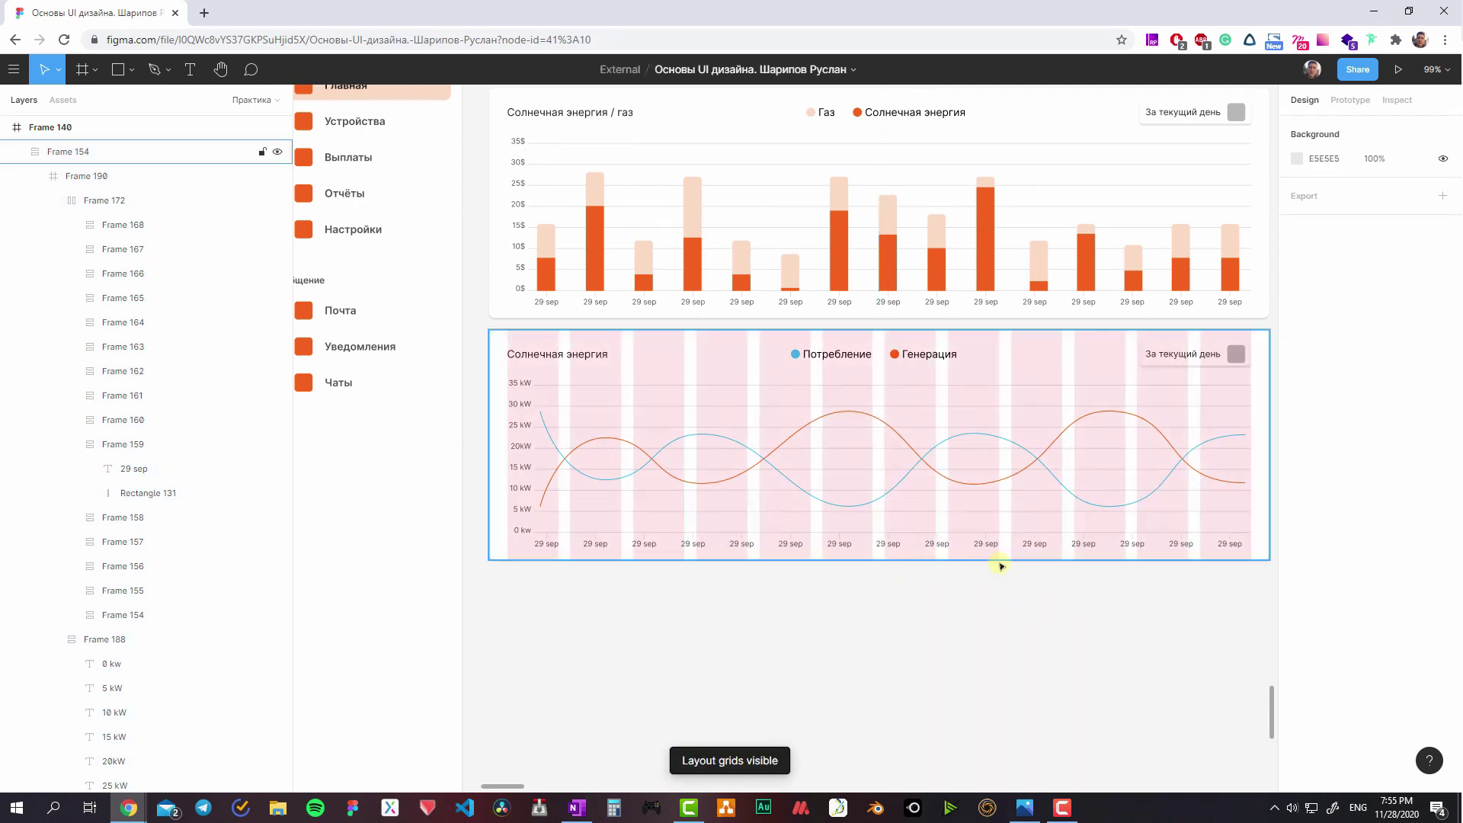
pyautogui.hotkey('ctrl', 'shift', '4')
pyautogui.hotkey('ctrl', 'shift', '4')
pyautogui.hotkey('ctrl', 'shift', '4')
pyautogui.hotkey('ctrl', 'shift', '4')
pyautogui.click(827, 511)
pyautogui.doubleClick(908, 532)
pyautogui.press('Escape')
pyautogui.click(852, 463)
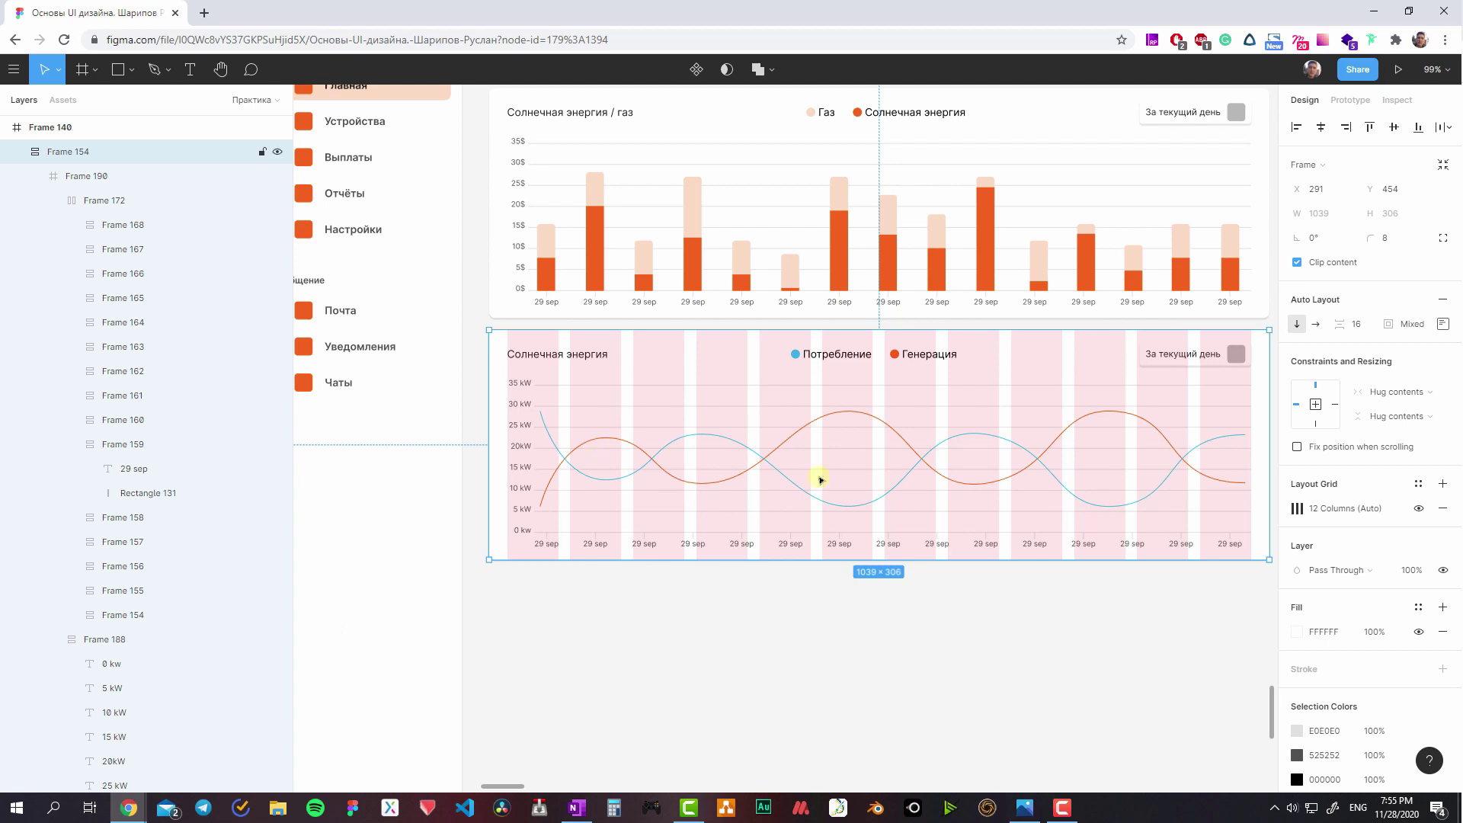
pyautogui.doubleClick(712, 462)
pyautogui.hscroll(3, 738, 477)
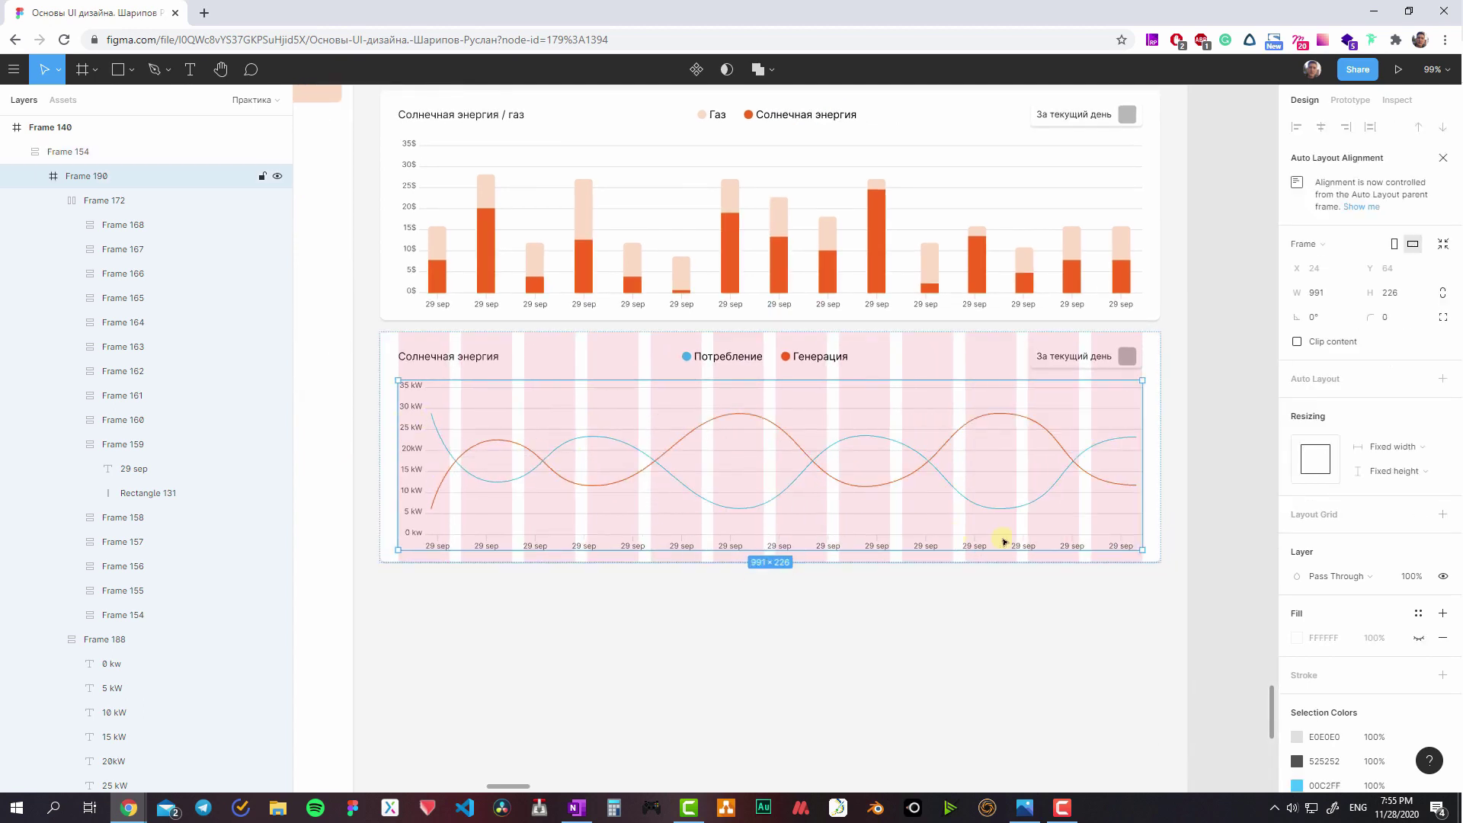
# - Enable Clip content and narrow the line chart to 711 px wide
pyautogui.click(1296, 341)
pyautogui.moveTo(1142, 444); pyautogui.dragTo(934, 436)
pyautogui.scroll(5, 935, 457)
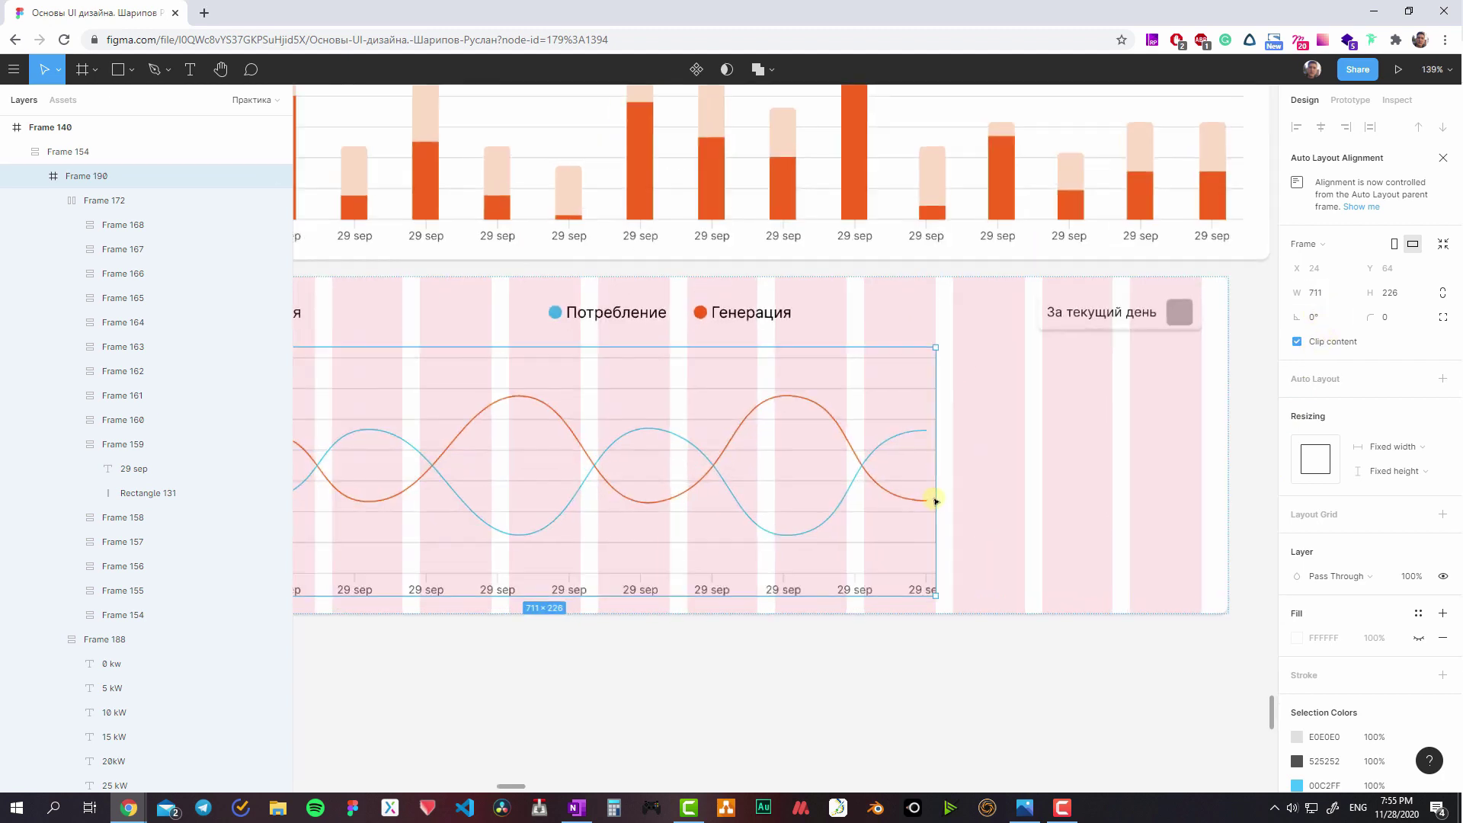
pyautogui.scroll(-3, 934, 294)
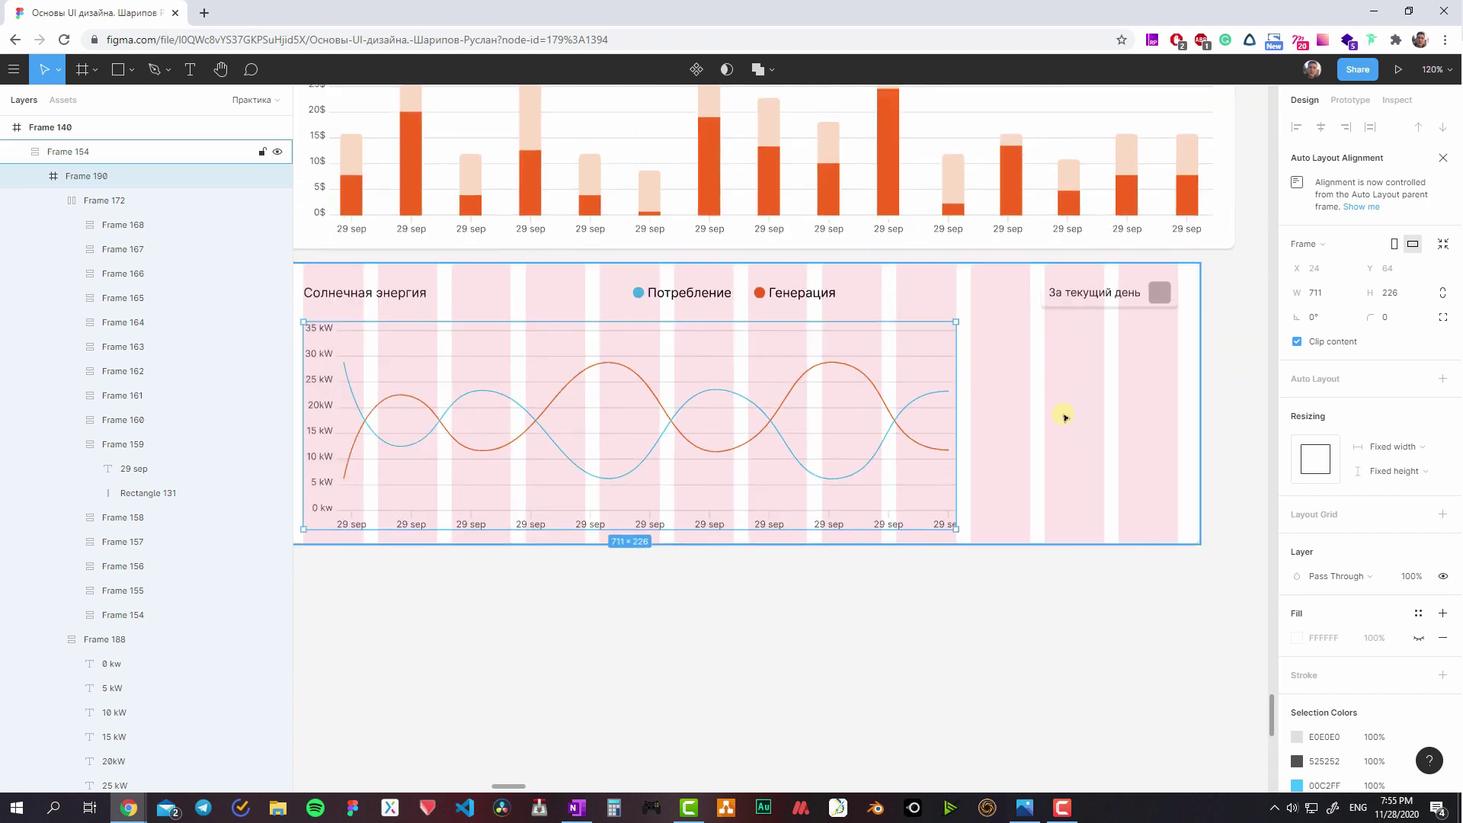
pyautogui.click(985, 424)
pyautogui.click(923, 425)
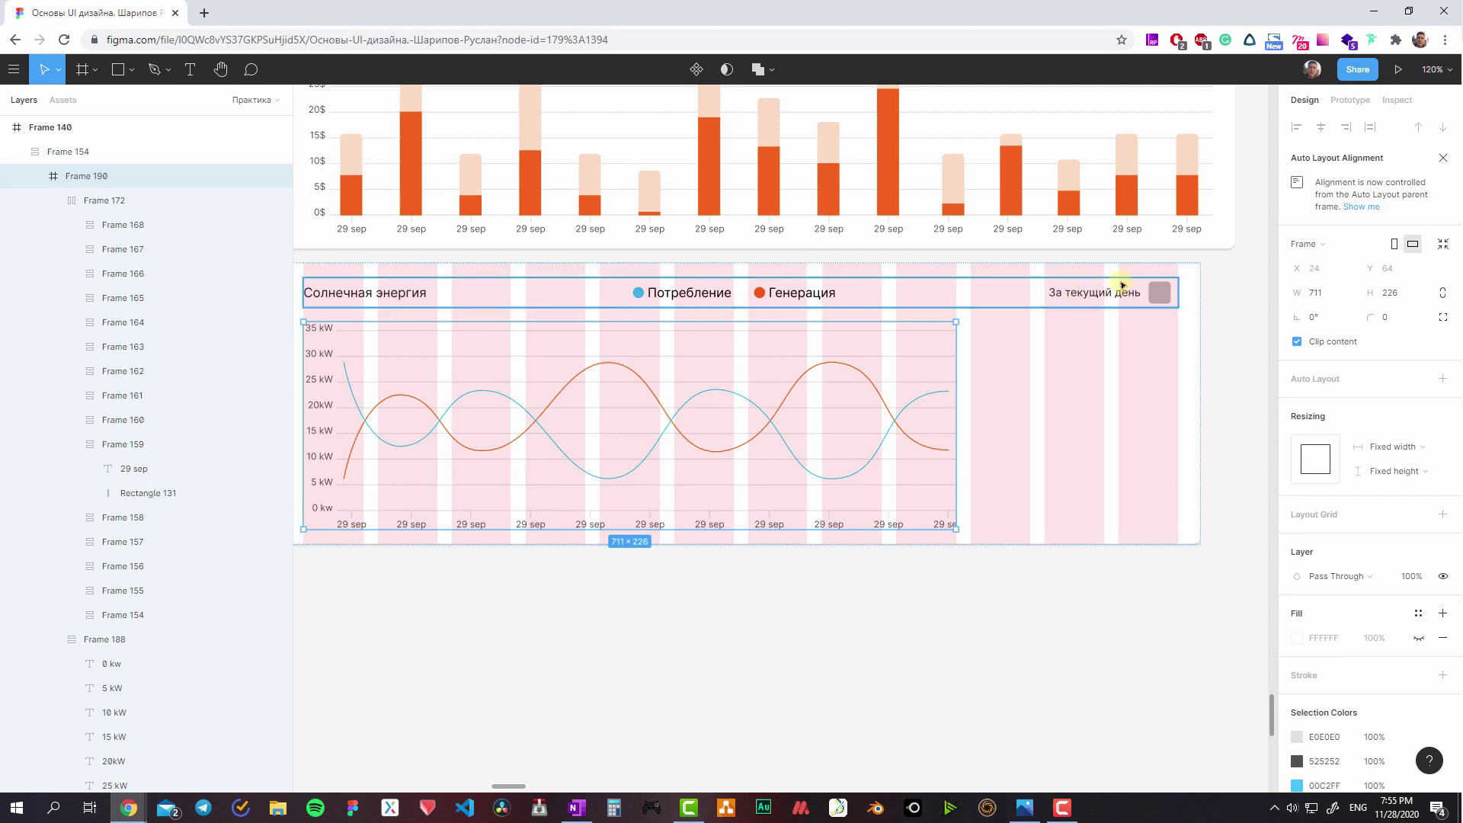
# - Select the legend frame with the two colored dots
pyautogui.hscroll(-3, 887, 375)
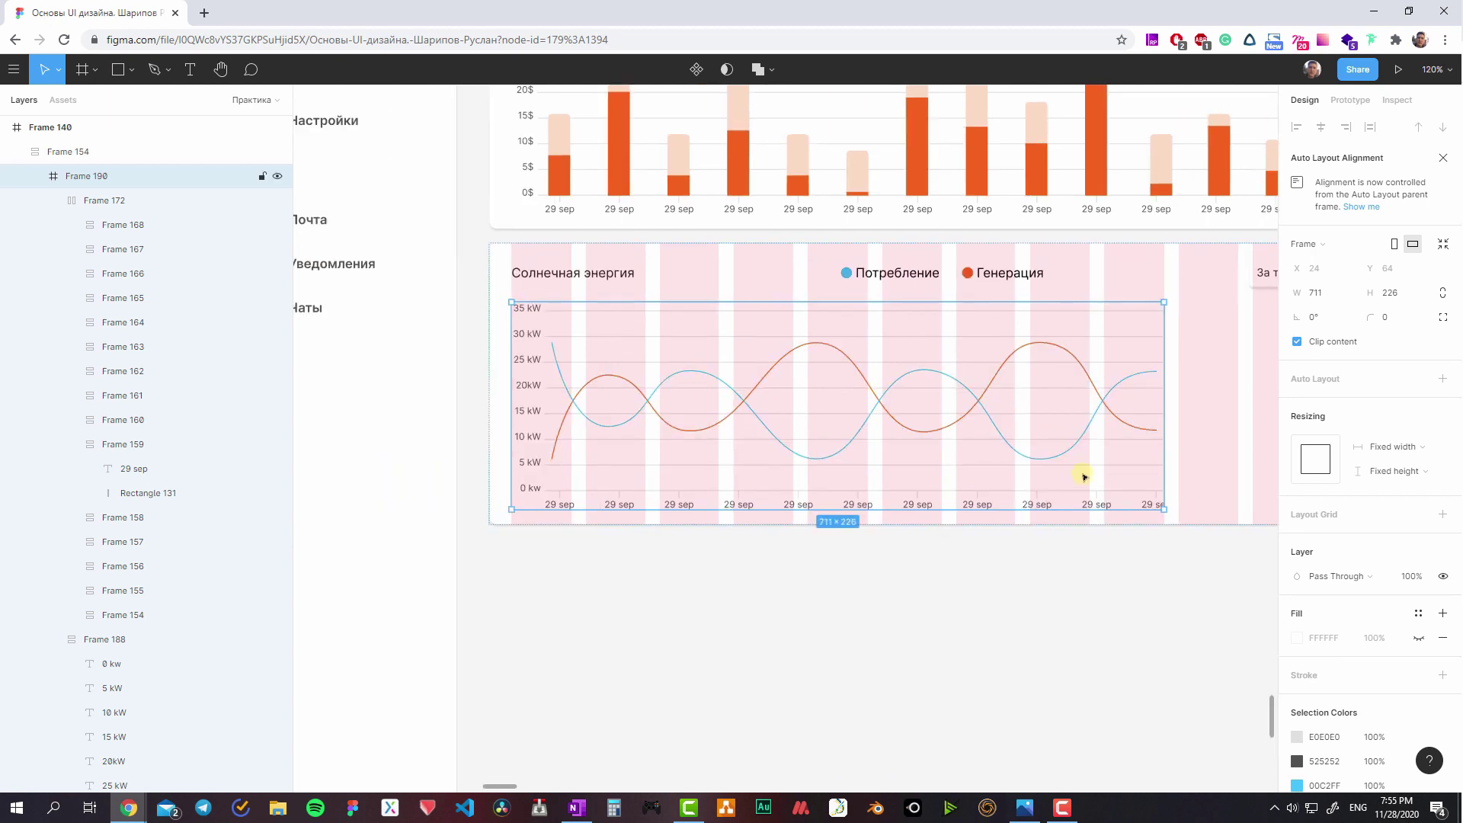
pyautogui.hscroll(3, 1084, 476)
pyautogui.hscroll(-1, 856, 588)
pyautogui.scroll(-1, 856, 588)
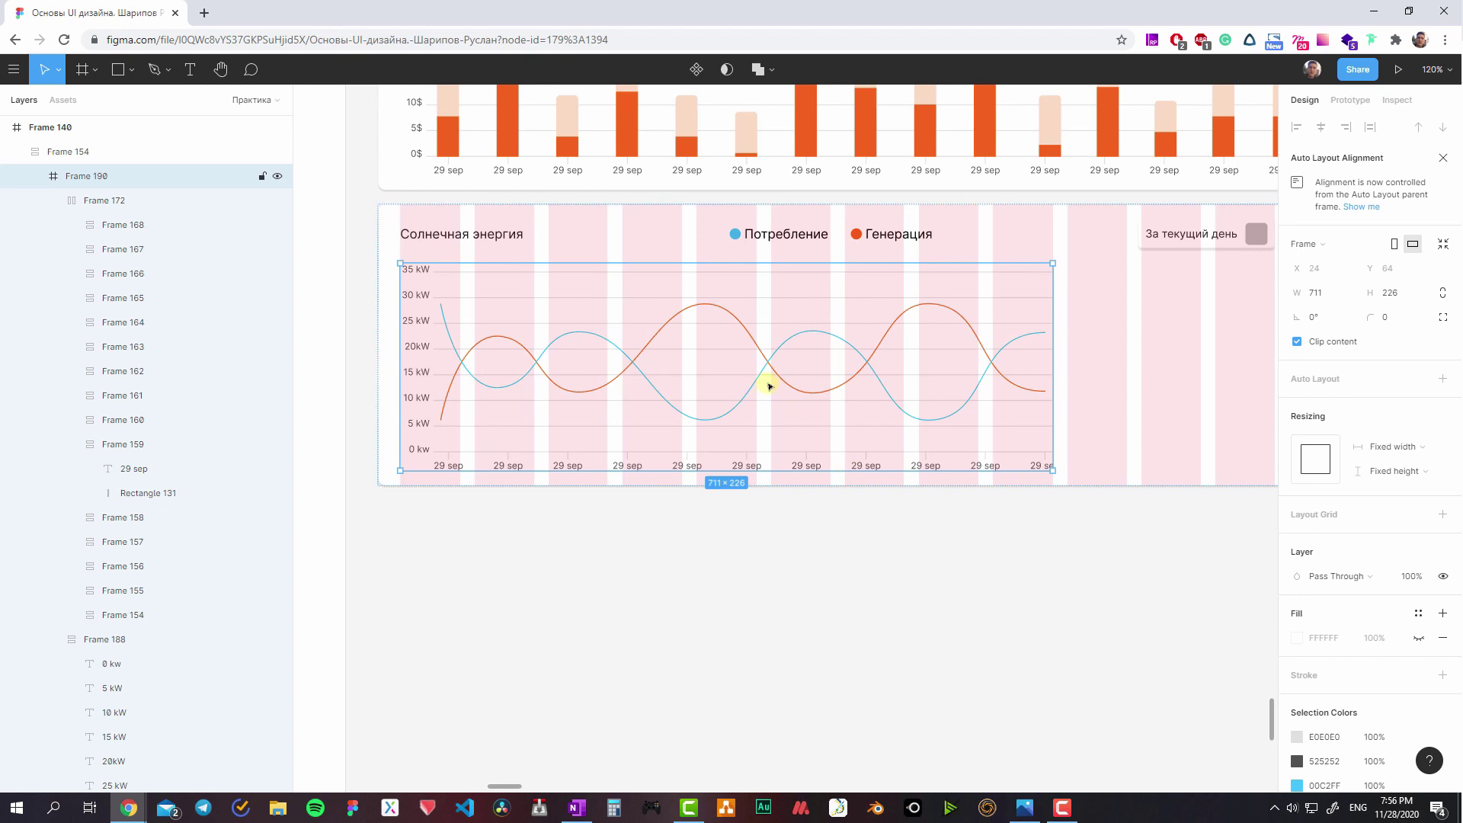
pyautogui.scroll(2, 846, 397)
pyautogui.scroll(2, 876, 389)
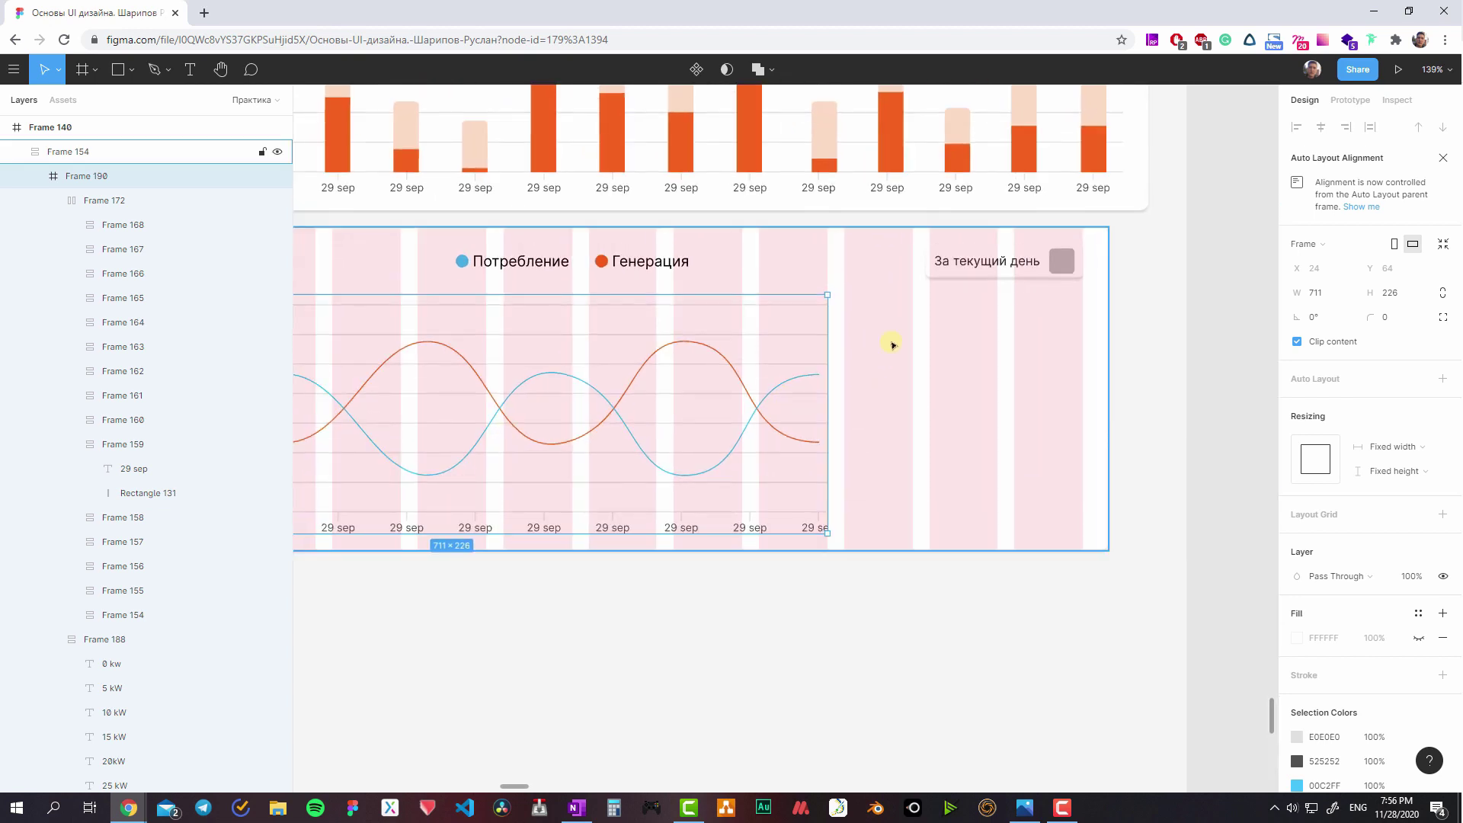
pyautogui.click(539, 259)
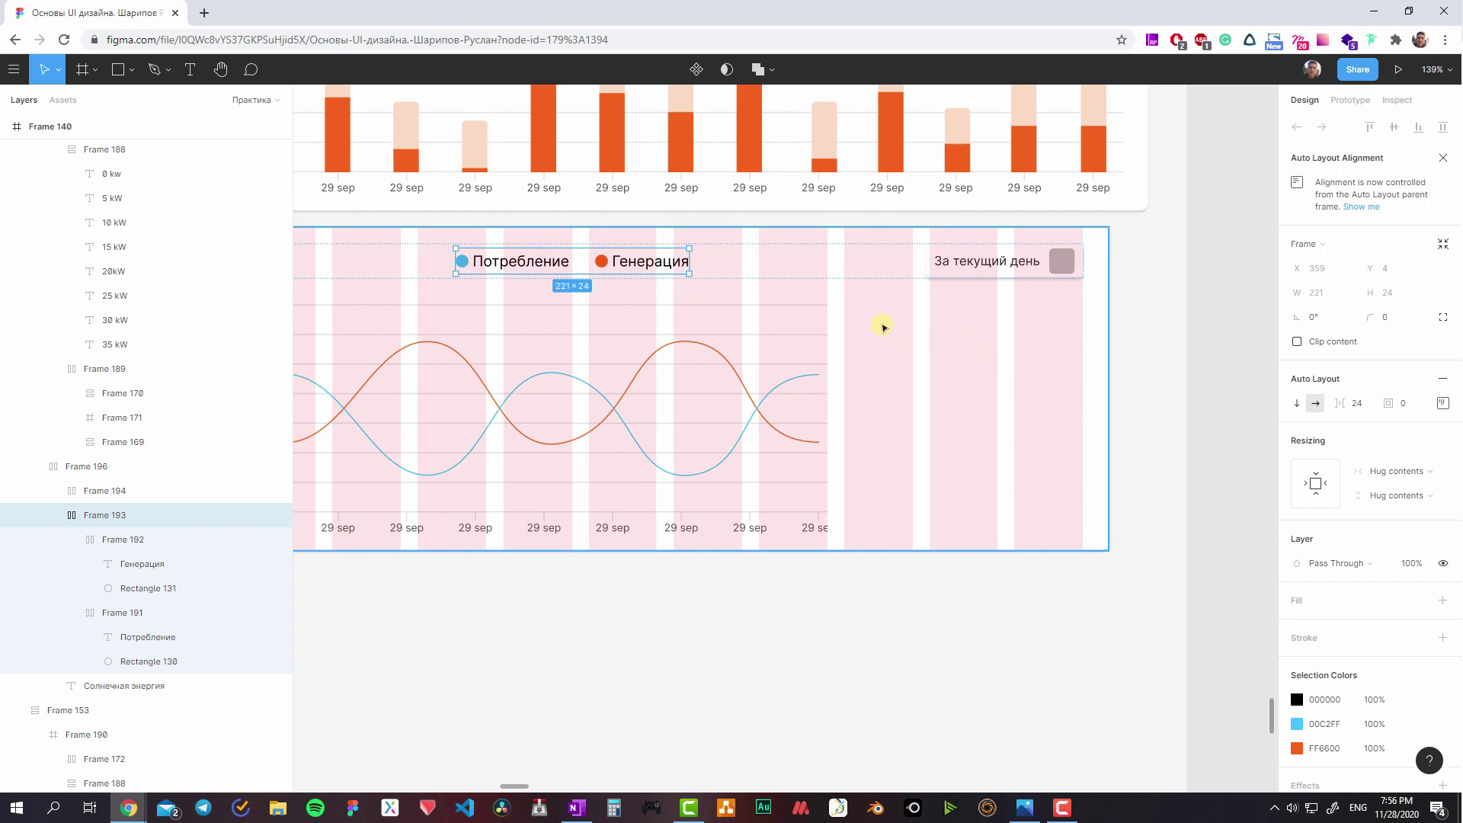
# - Add a Russian text label 'Итогая' and move it below the chart card
pyautogui.press('t')
pyautogui.click(945, 370)
pyautogui.write('b')
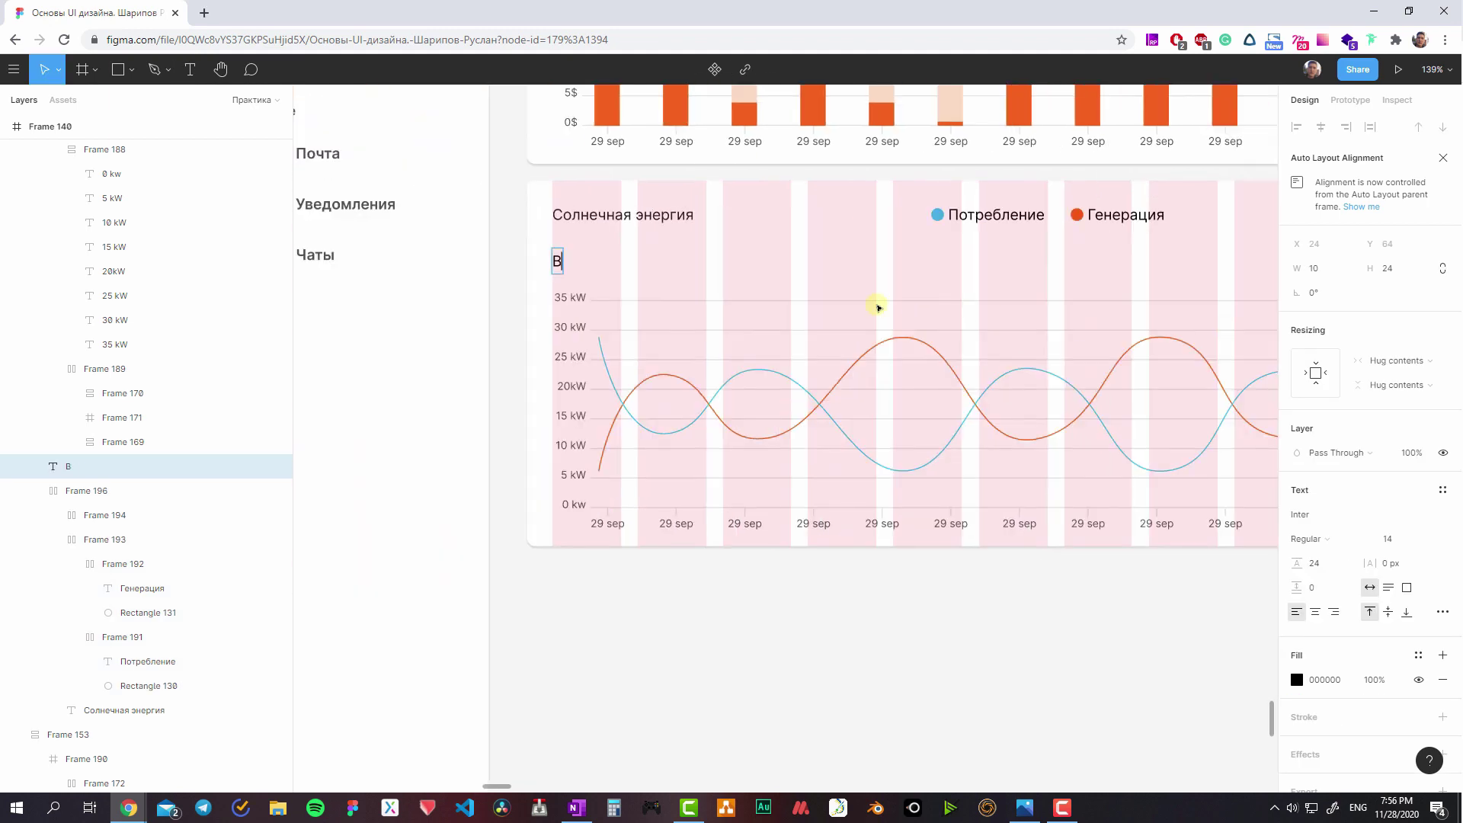
pyautogui.press('BackSpace')
pyautogui.hotkey('alt', 'shift')
pyautogui.write('Итогая')
pyautogui.press('Escape')
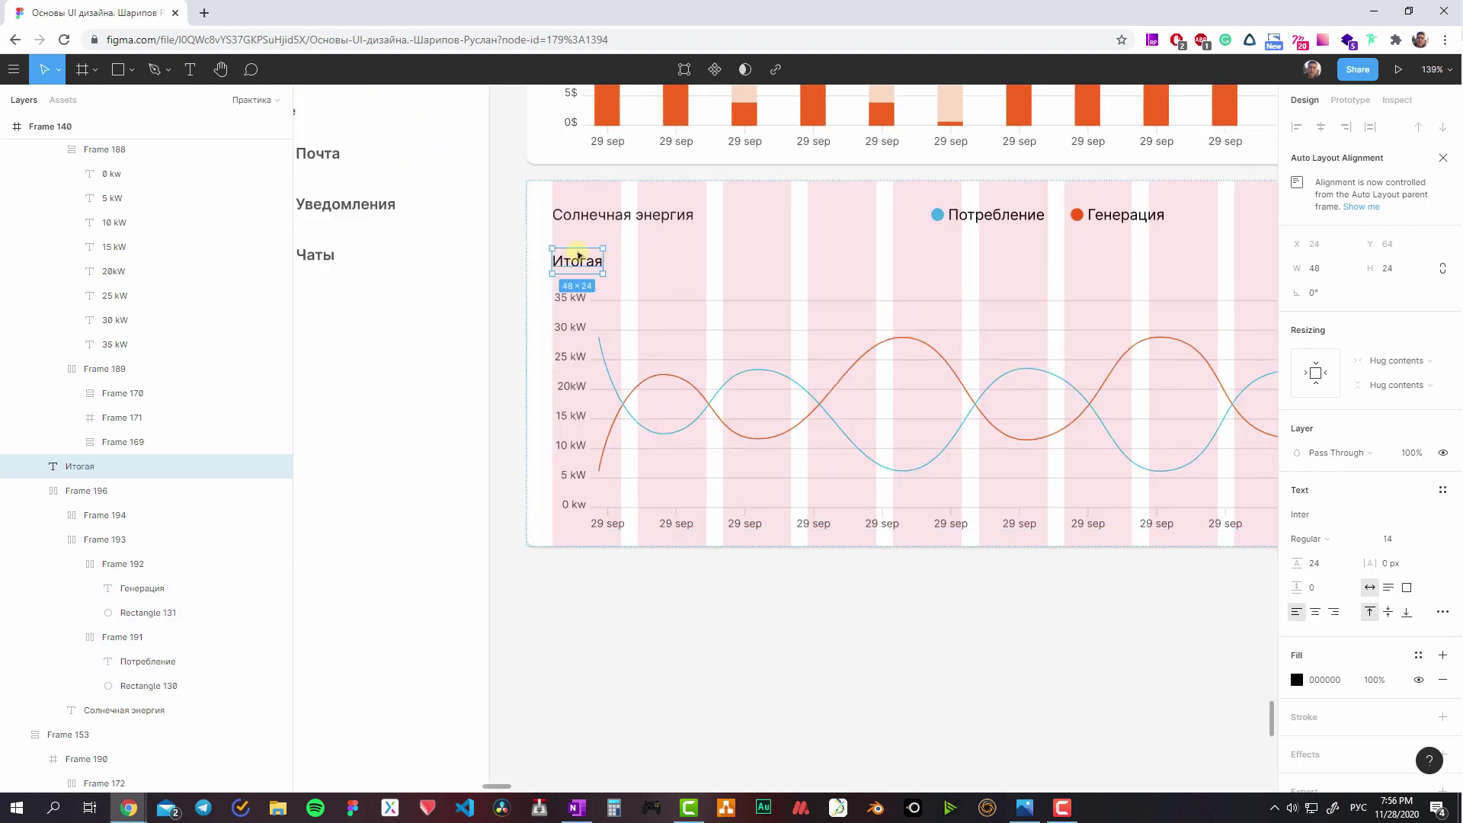
pyautogui.moveTo(575, 261); pyautogui.dragTo(786, 641)
pyautogui.scroll(-5, 872, 641)
pyautogui.hscroll(3, 873, 640)
# - Reword the label to 'Итого сгенерировано'
pyautogui.doubleClick(670, 440)
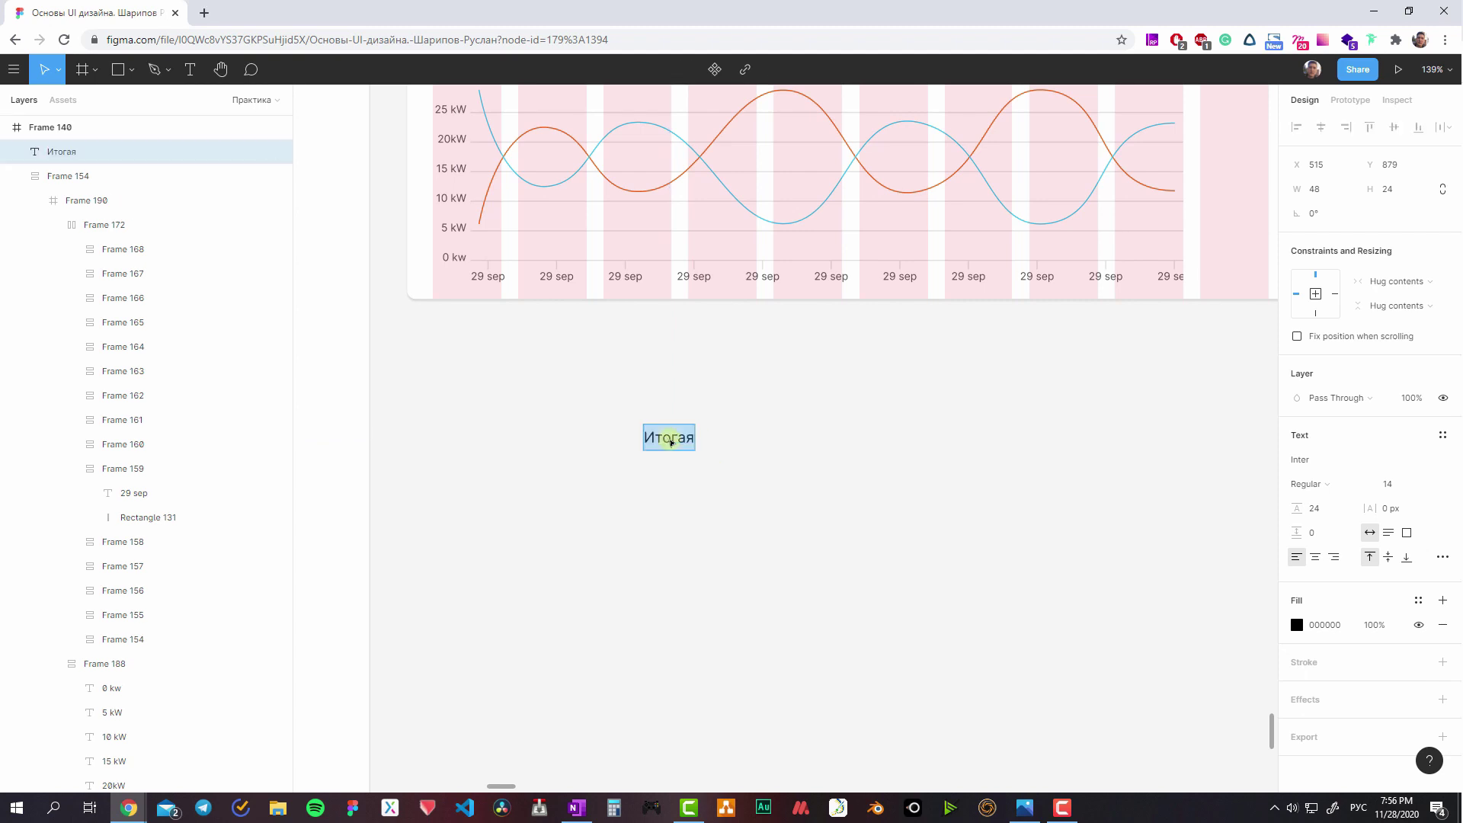
pyautogui.press('Right')
pyautogui.write('генерация э')
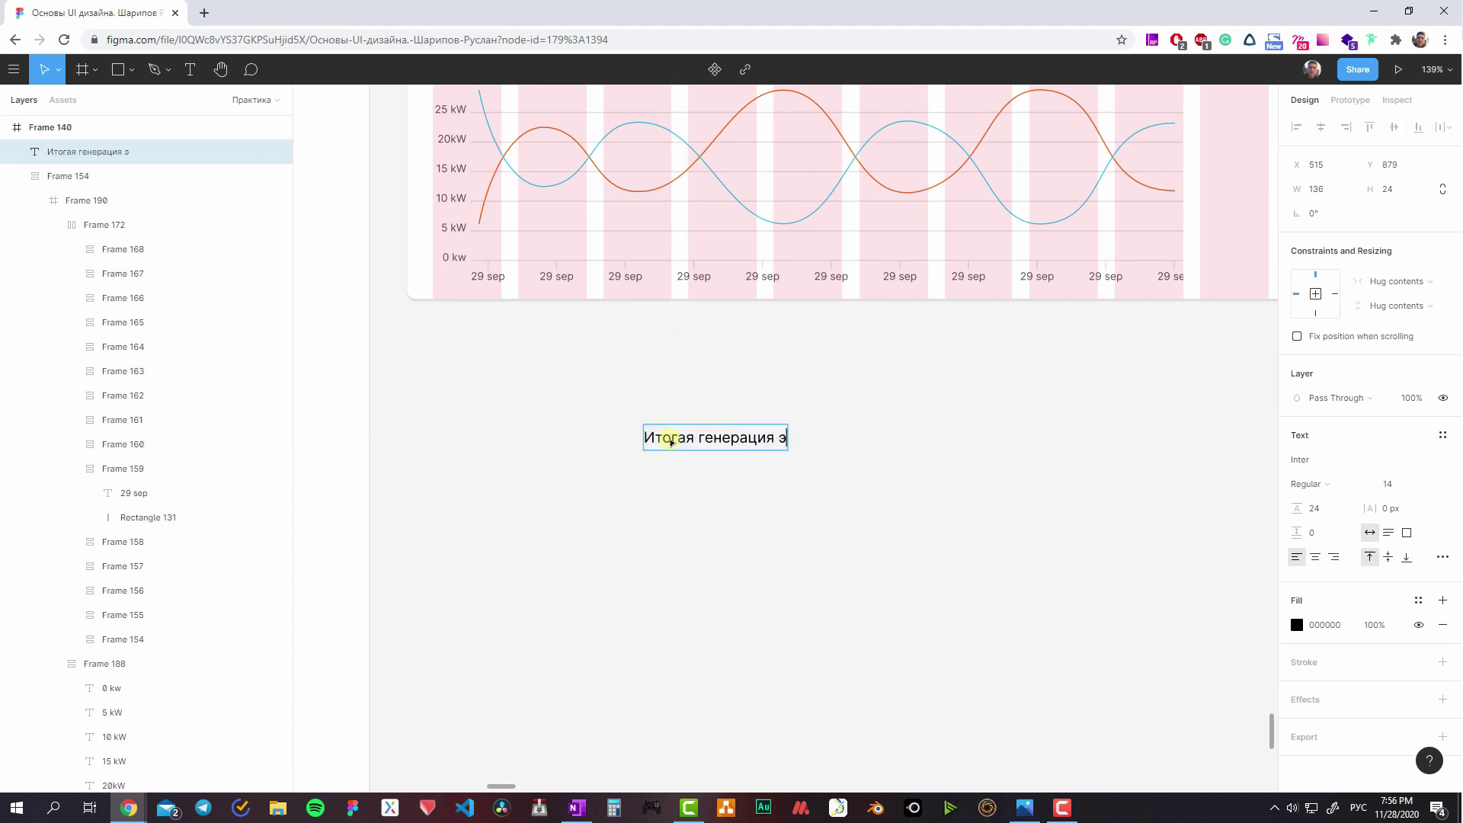
pyautogui.write('нергии')
pyautogui.write('и')
pyautogui.press('Escape')
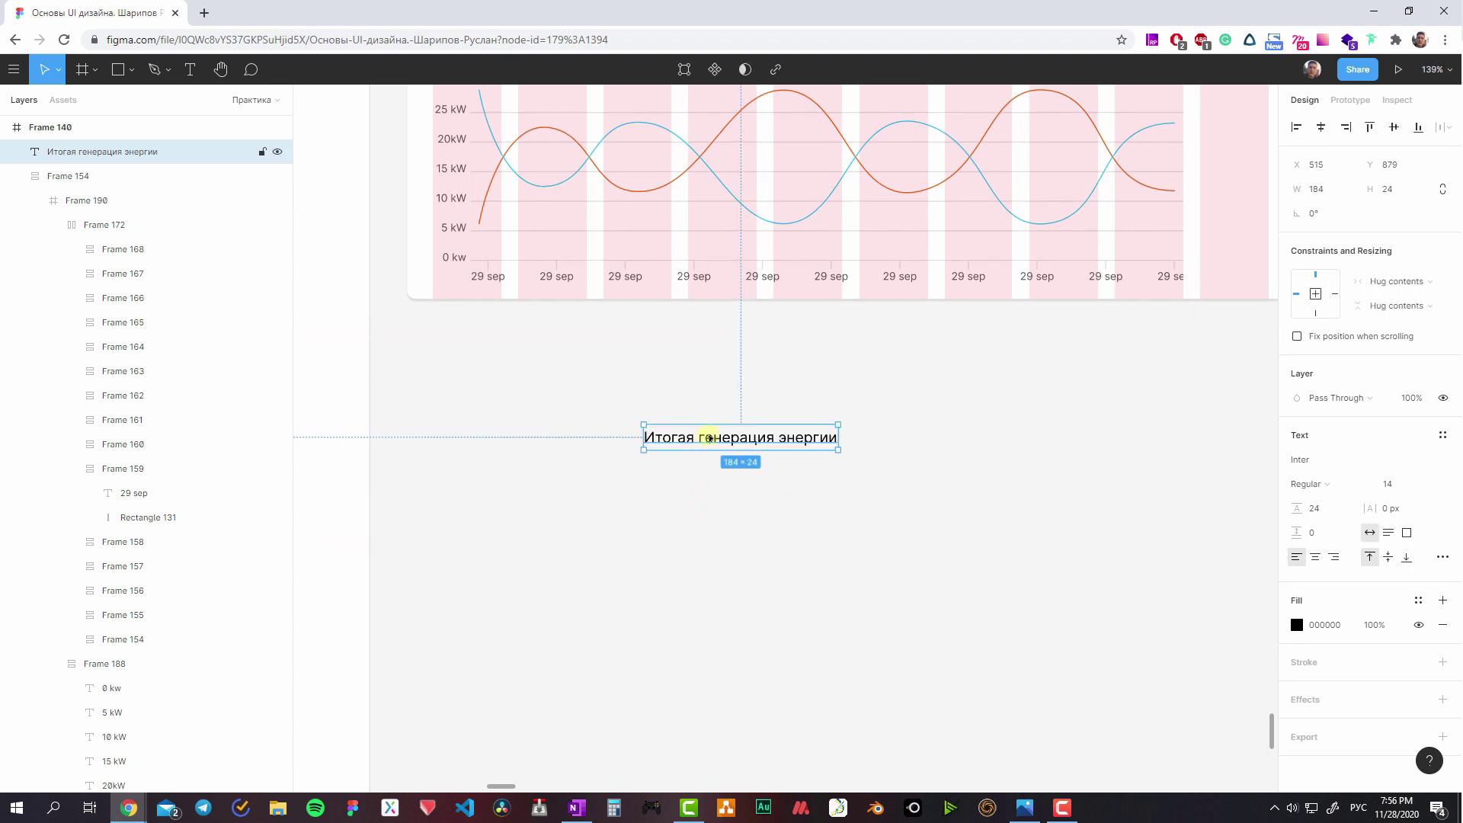
pyautogui.doubleClick(709, 437)
pyautogui.write('Итог')
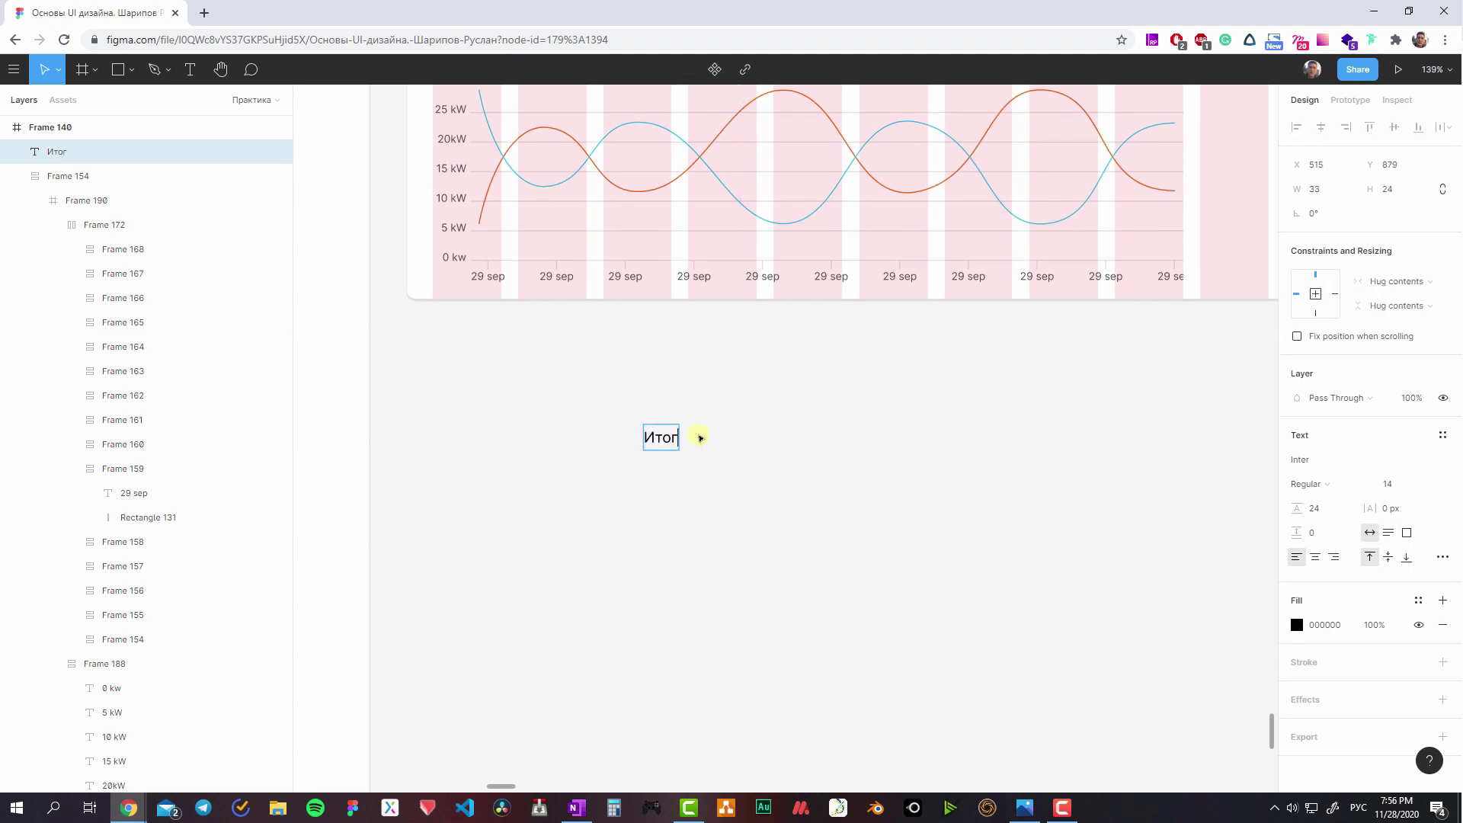
pyautogui.write('о сгенерирова')
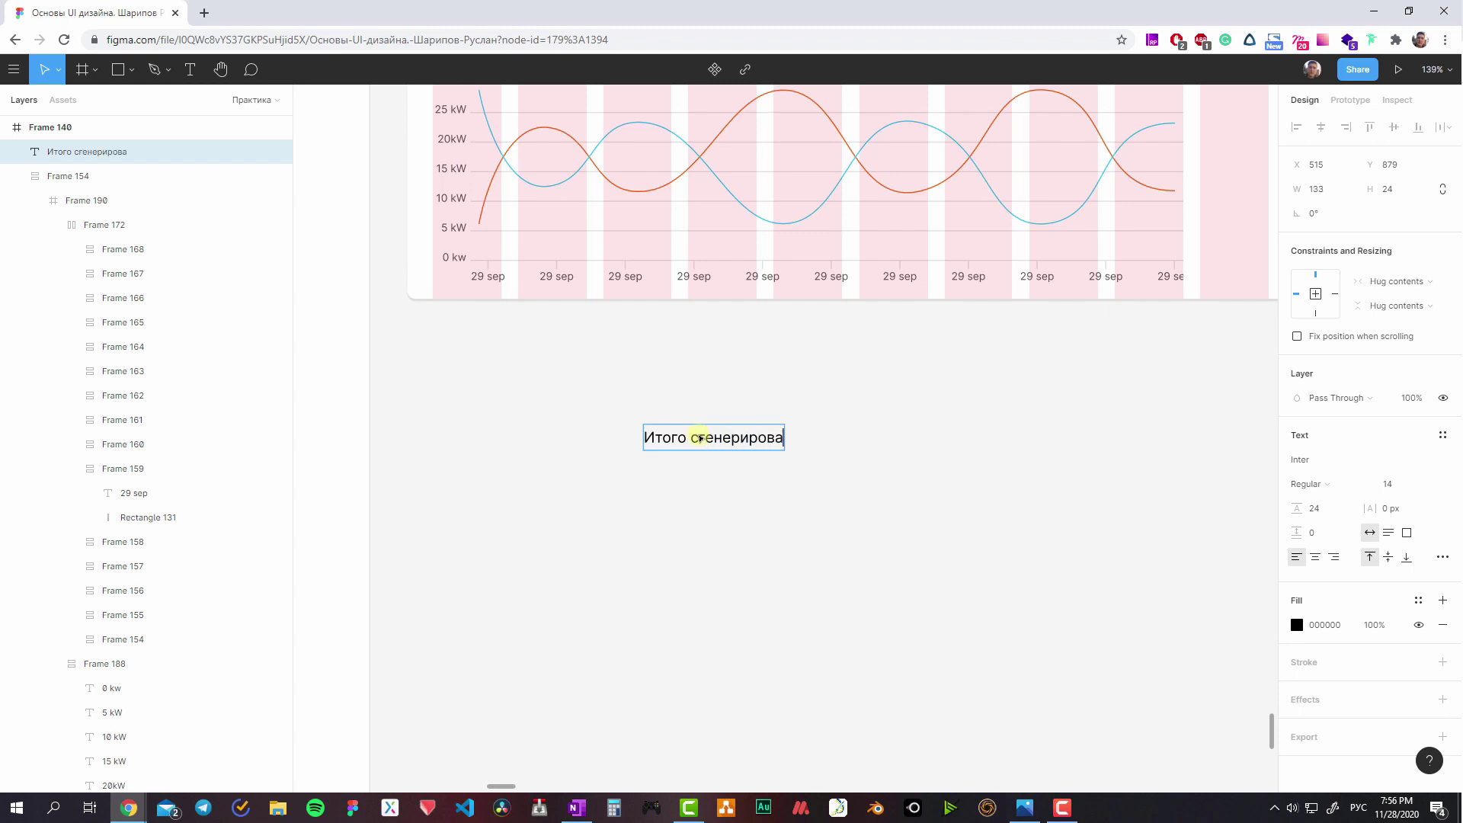
pyautogui.write('но')
pyautogui.press('Escape')
# - Duplicate the label just below itself and reword the copy toward 'потребление'
pyautogui.moveTo(701, 439); pyautogui.dragTo(711, 507)
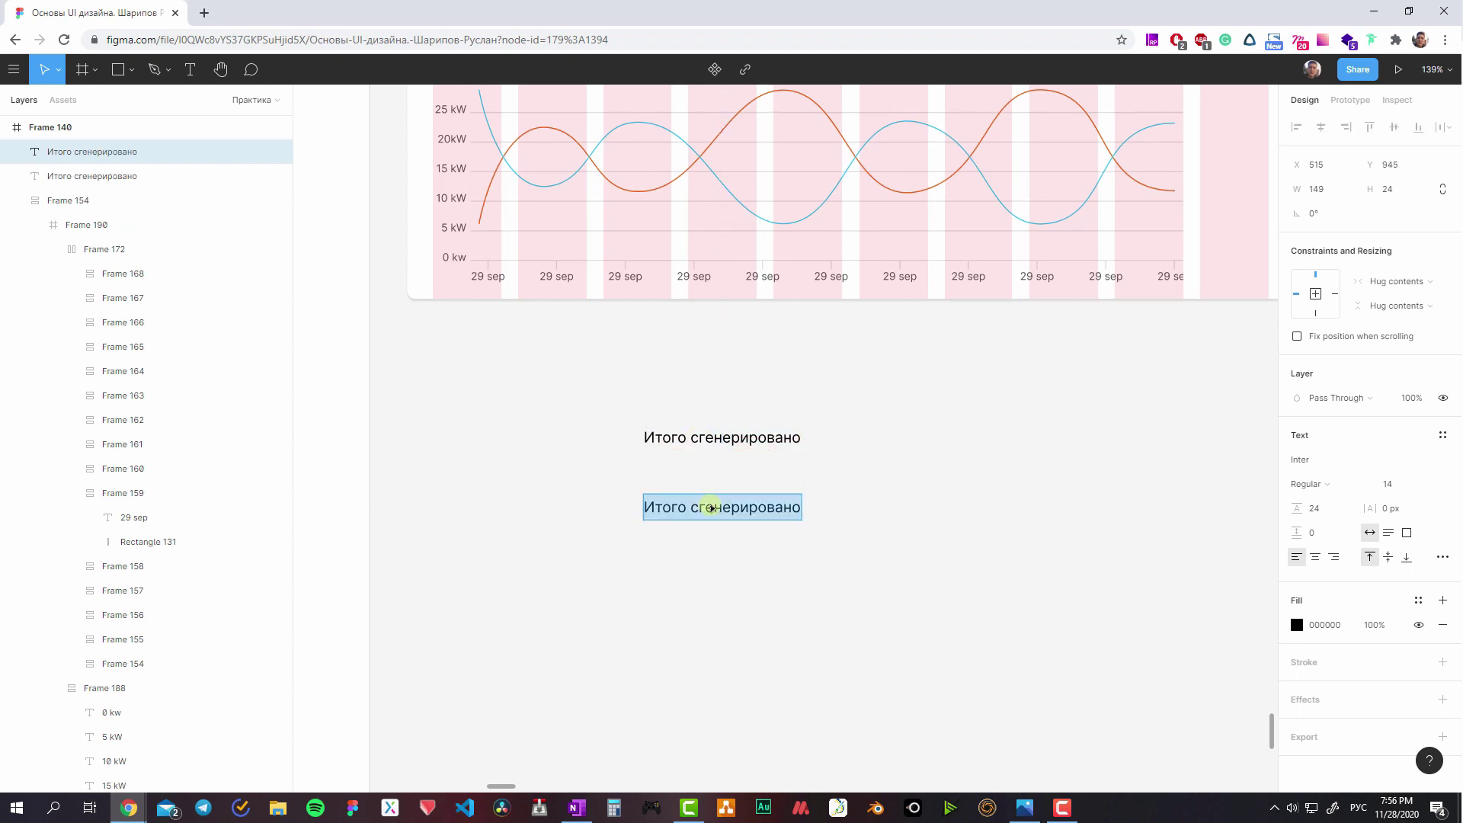
pyautogui.press('Right')
pyautogui.press('BackSpace')
pyautogui.press('BackSpace')
pyautogui.press('BackSpace')
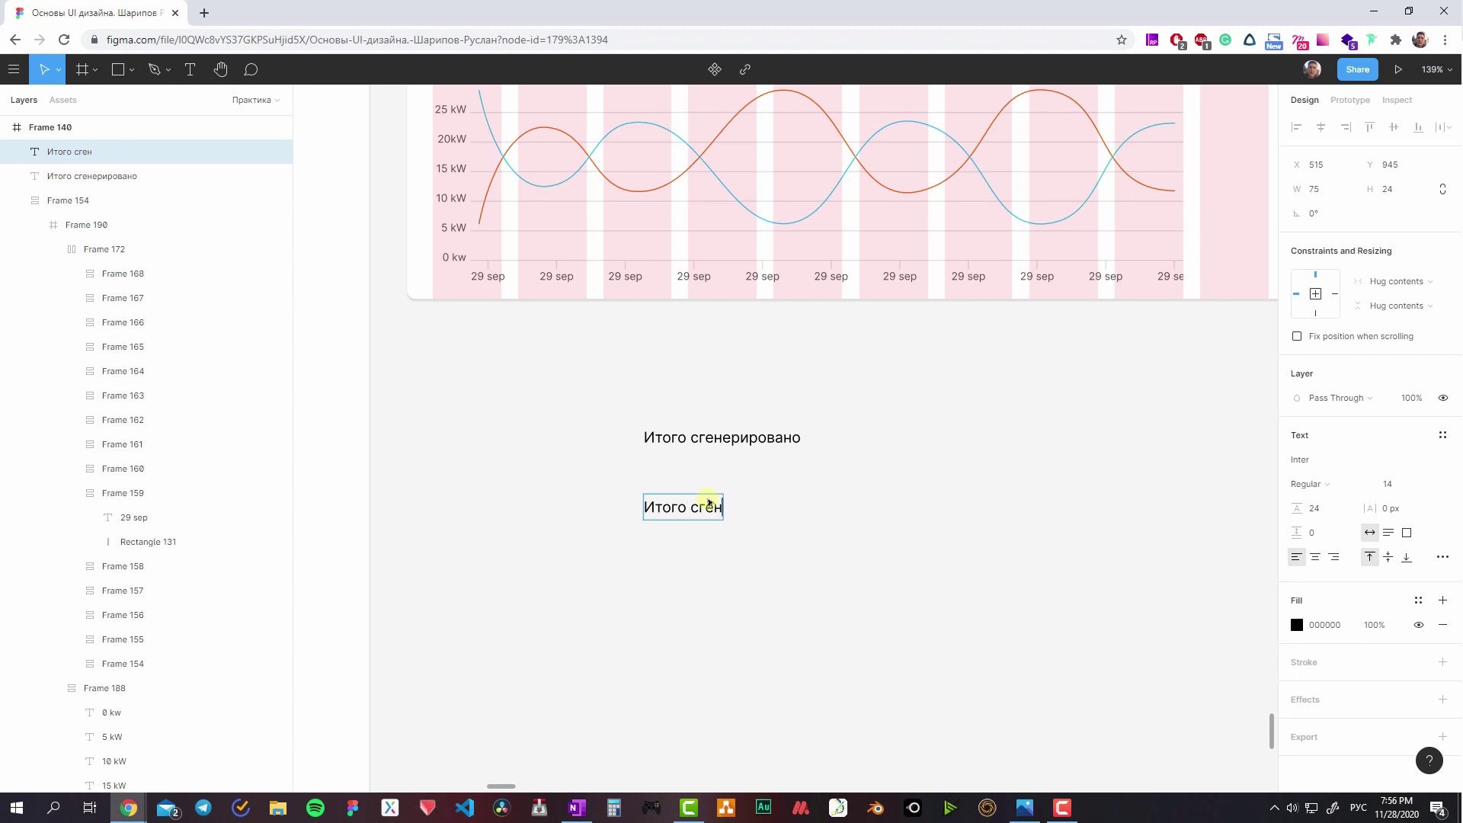
pyautogui.press('BackSpace')
pyautogui.press('BackSpace')
pyautogui.press('BackSpace')
pyautogui.press('BackSpace')
pyautogui.write('потрб')
pyautogui.write('лен')
pyautogui.press('BackSpace')
pyautogui.press('BackSpace')
pyautogui.press('BackSpace')
pyautogui.press('BackSpace')
pyautogui.press('BackSpace')
pyautogui.press('BackSpace')
pyautogui.press('BackSpace')
pyautogui.press('BackSpace')
pyautogui.write('е  потребл')
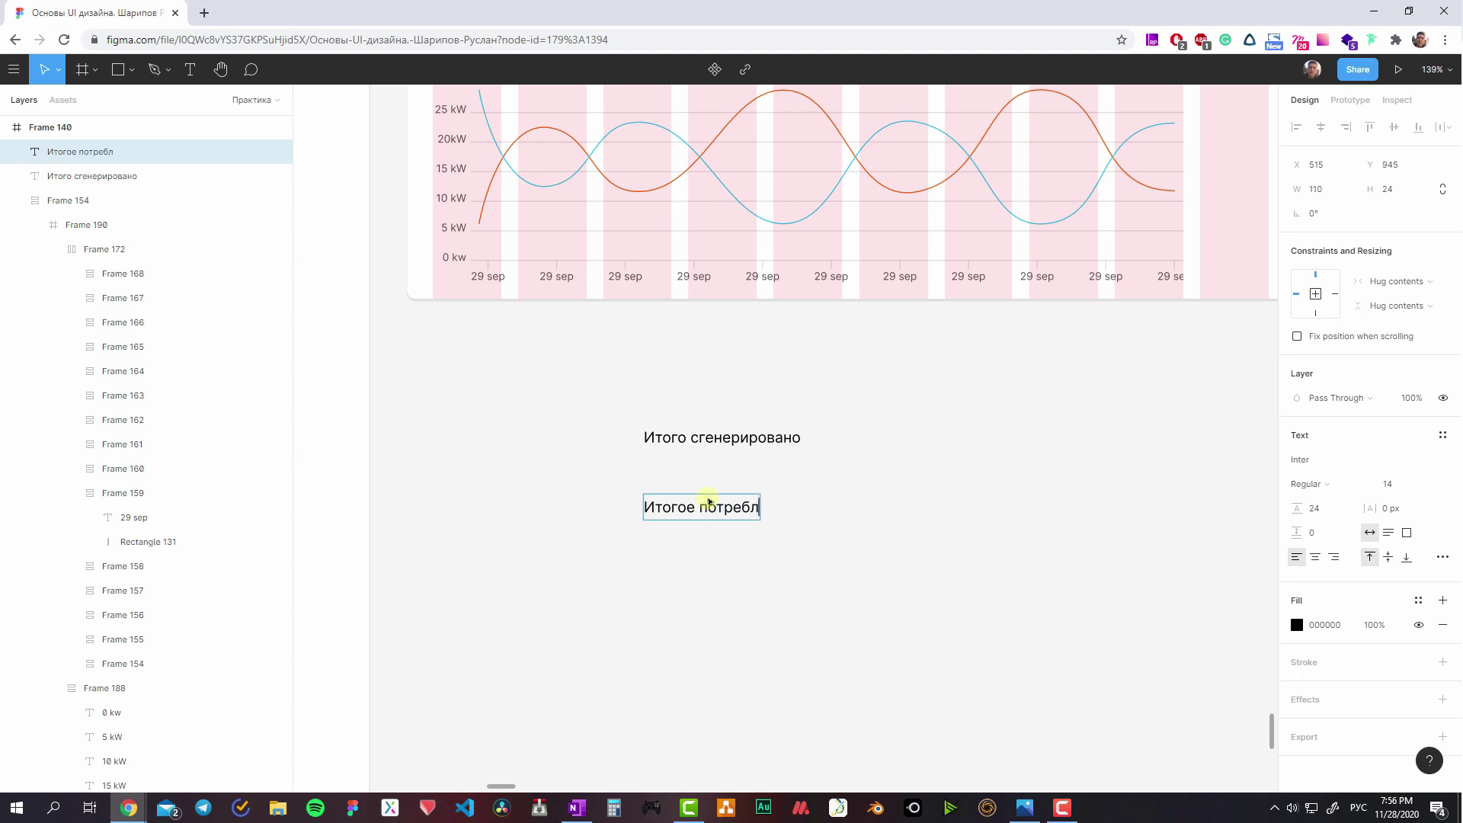
pyautogui.write('ение')
# - Rewrite the first label as 'Итоговая генерация энергии'
pyautogui.doubleClick(695, 437)
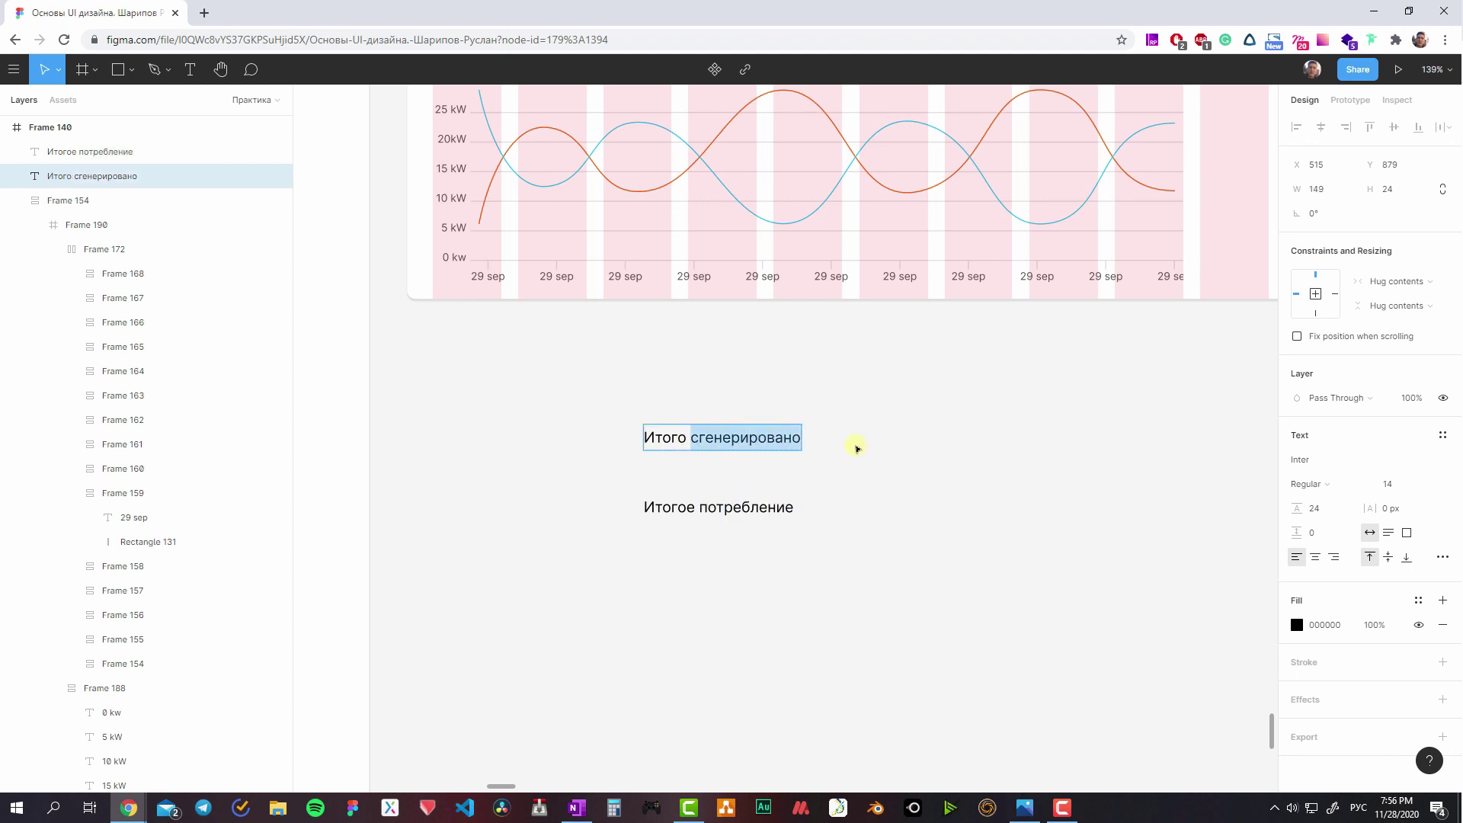
pyautogui.write('сг')
pyautogui.press('BackSpace')
pyautogui.write('го')
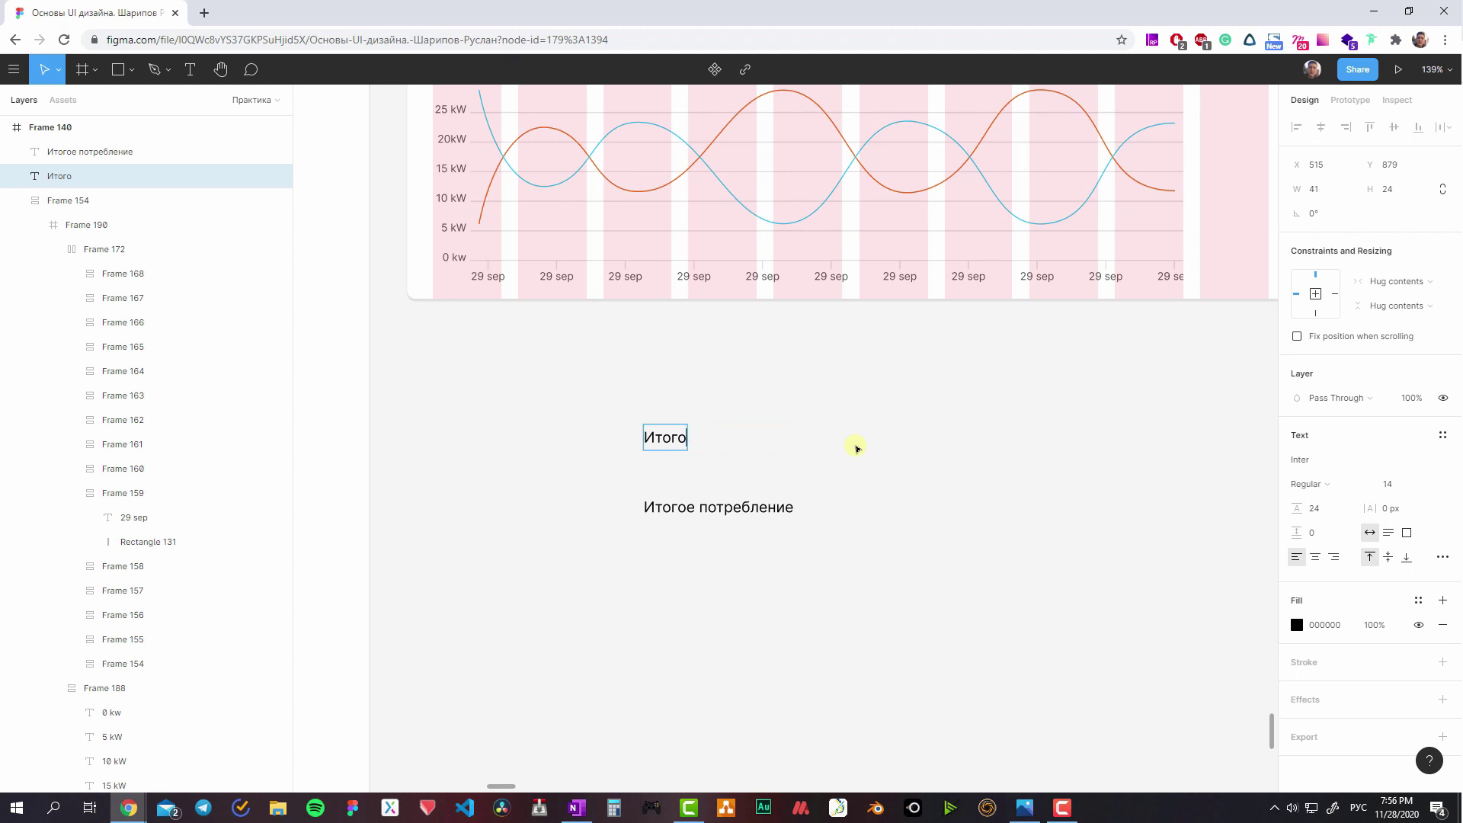
pyautogui.hotkey('ctrl', 'a')
pyautogui.write('Итога')
pyautogui.write('я')
pyautogui.press('BackSpace')
pyautogui.press('BackSpace')
pyautogui.write('овая генерация ')
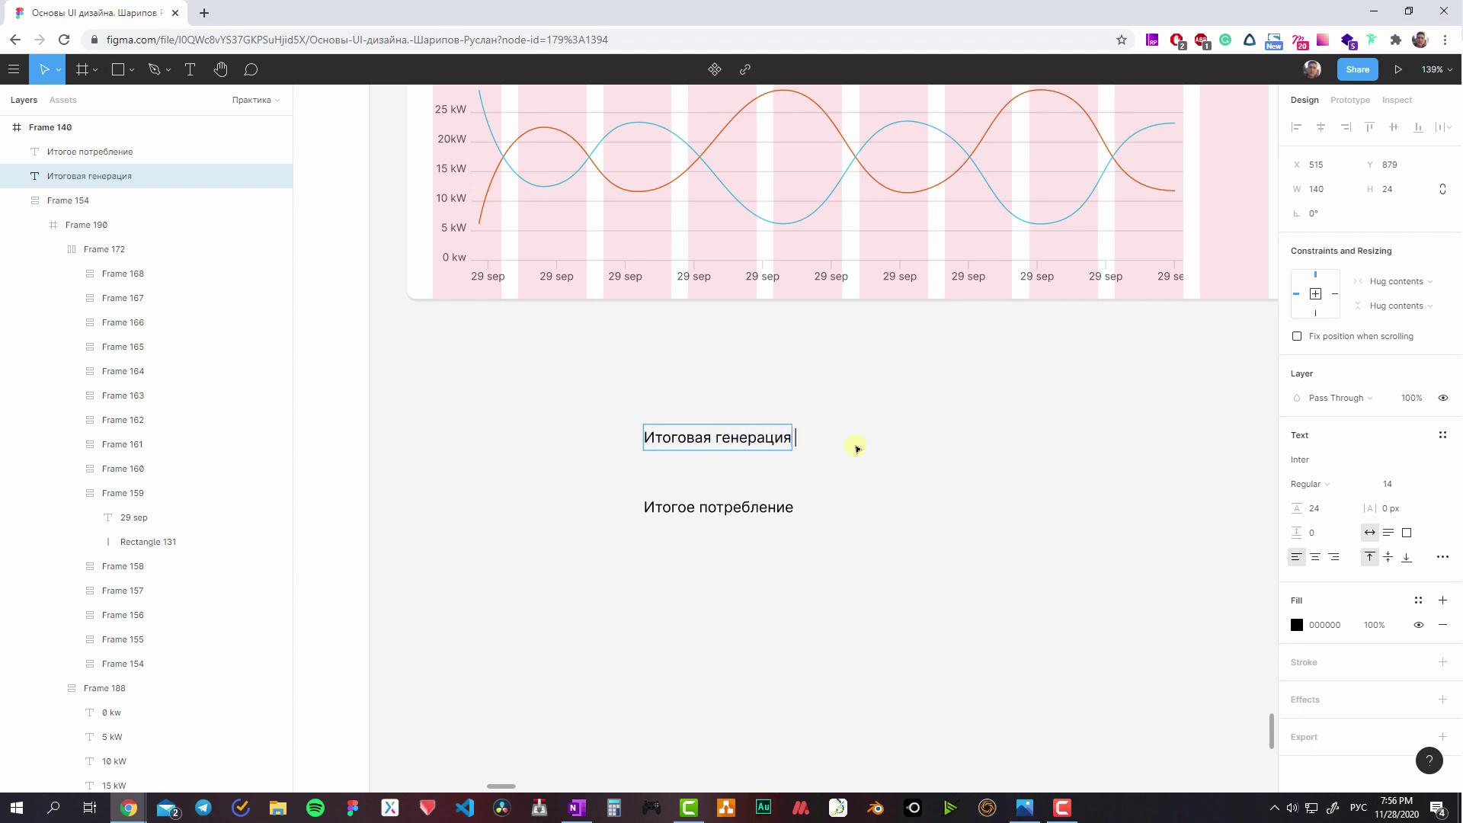
pyautogui.write('энергии')
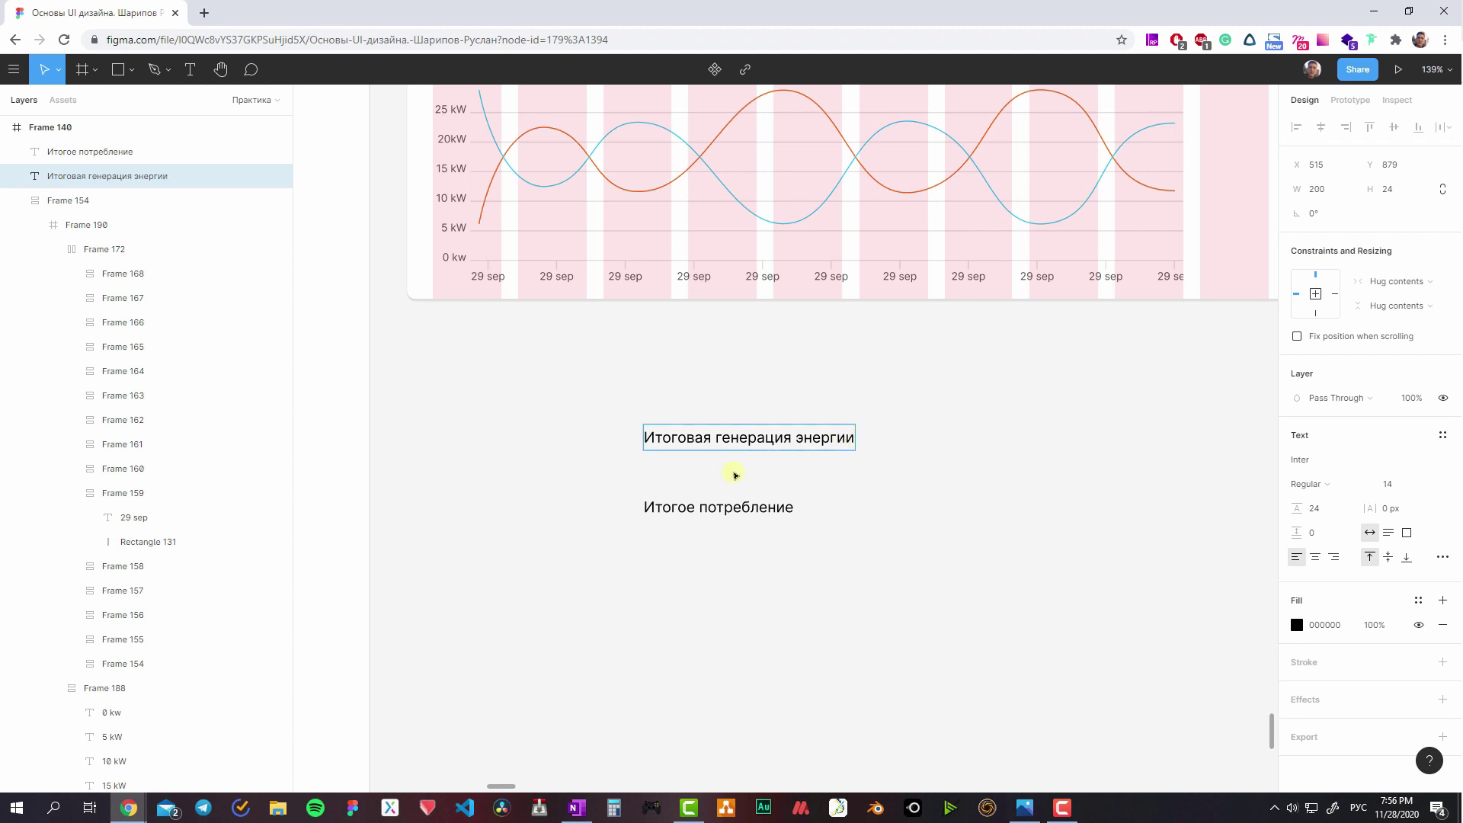
# - Rewrite the second label as 'Итоговое потребление энергии'
pyautogui.click(705, 510)
pyautogui.press('BackSpace')
pyautogui.press('BackSpace')
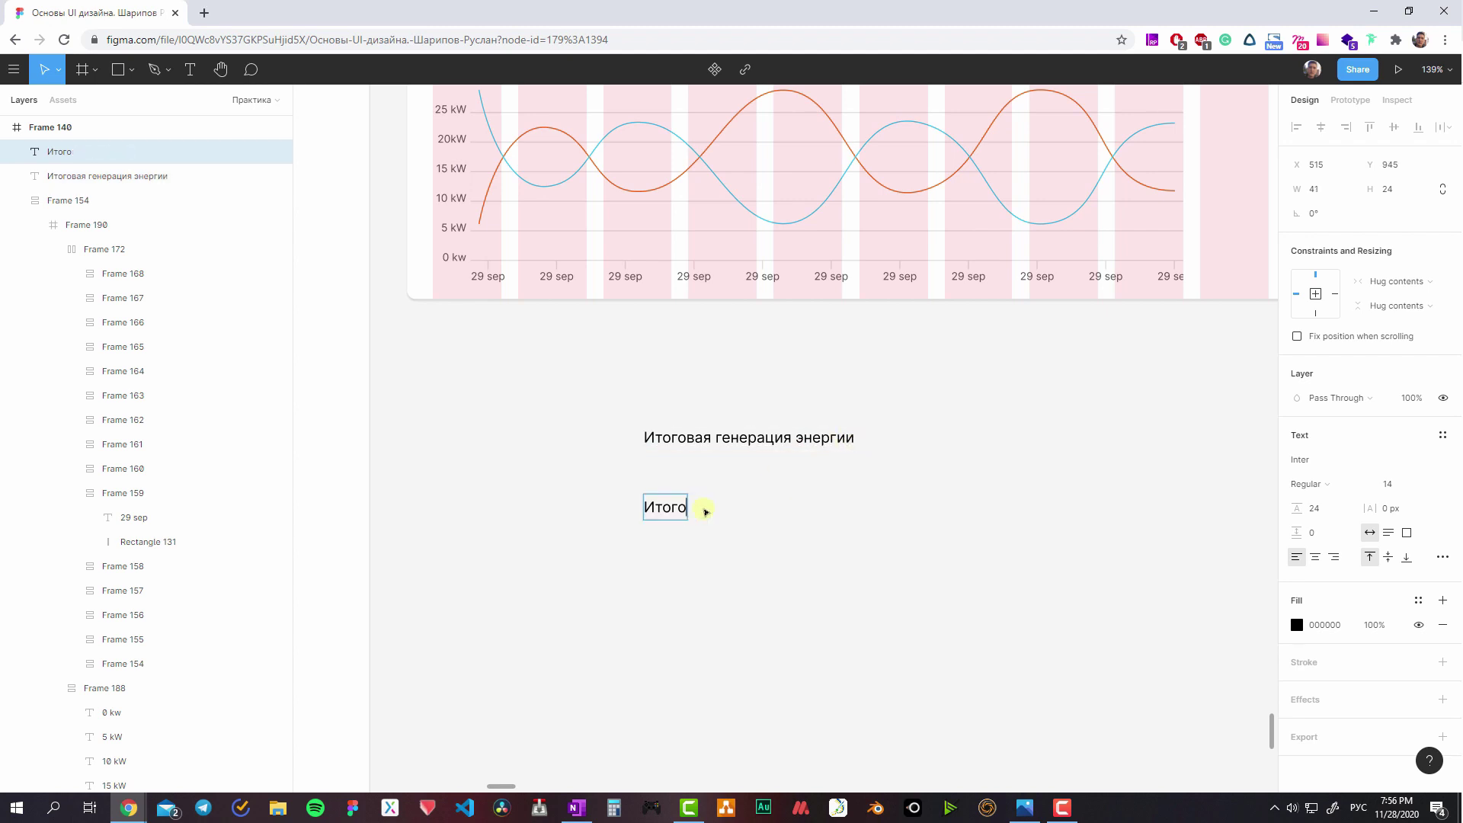
pyautogui.press('BackSpace')
pyautogui.write('ая')
pyautogui.press('BackSpace')
pyautogui.press('BackSpace')
pyautogui.write('овое потреблен')
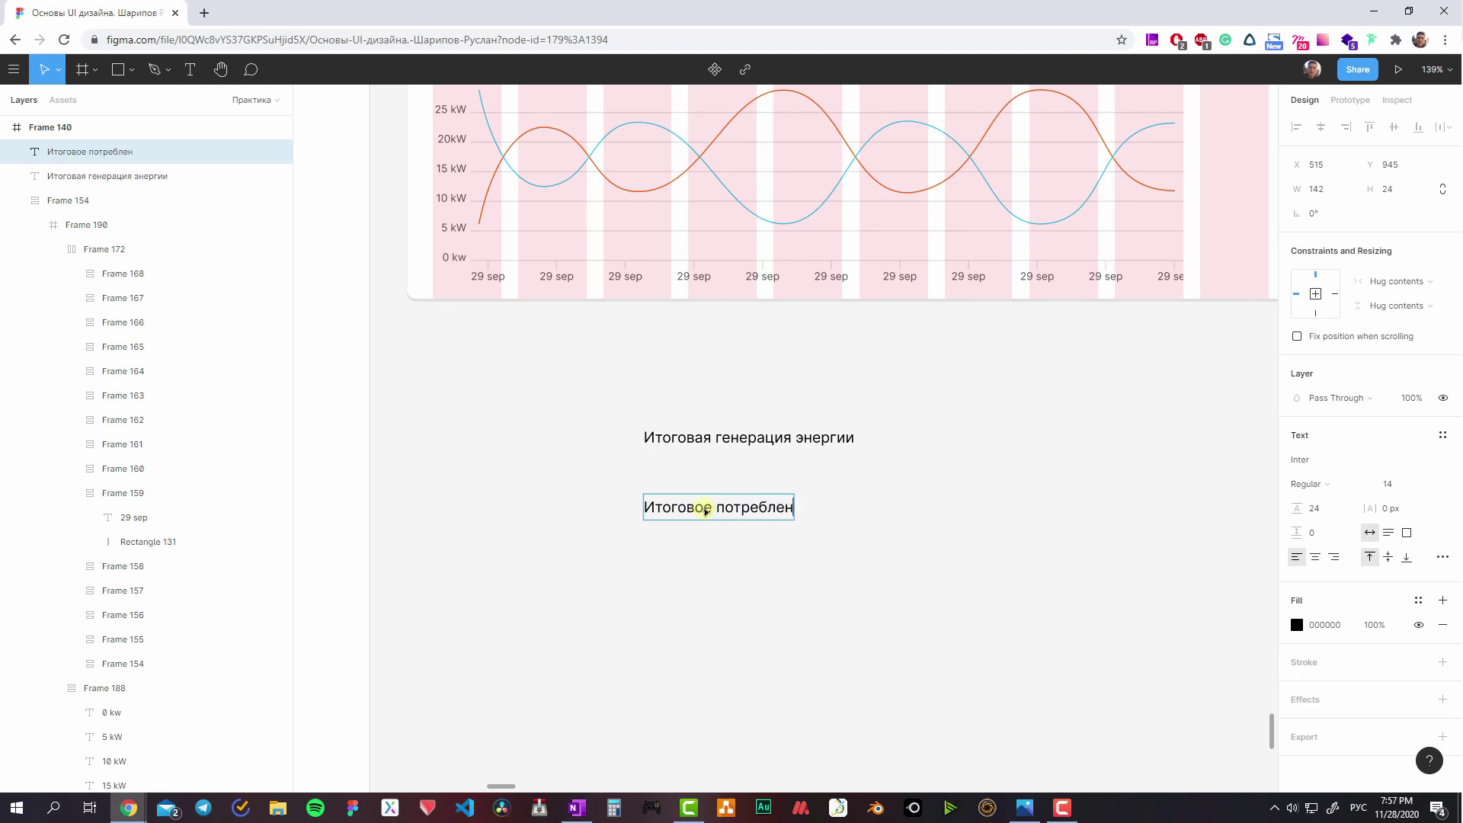
pyautogui.write('ие энерги')
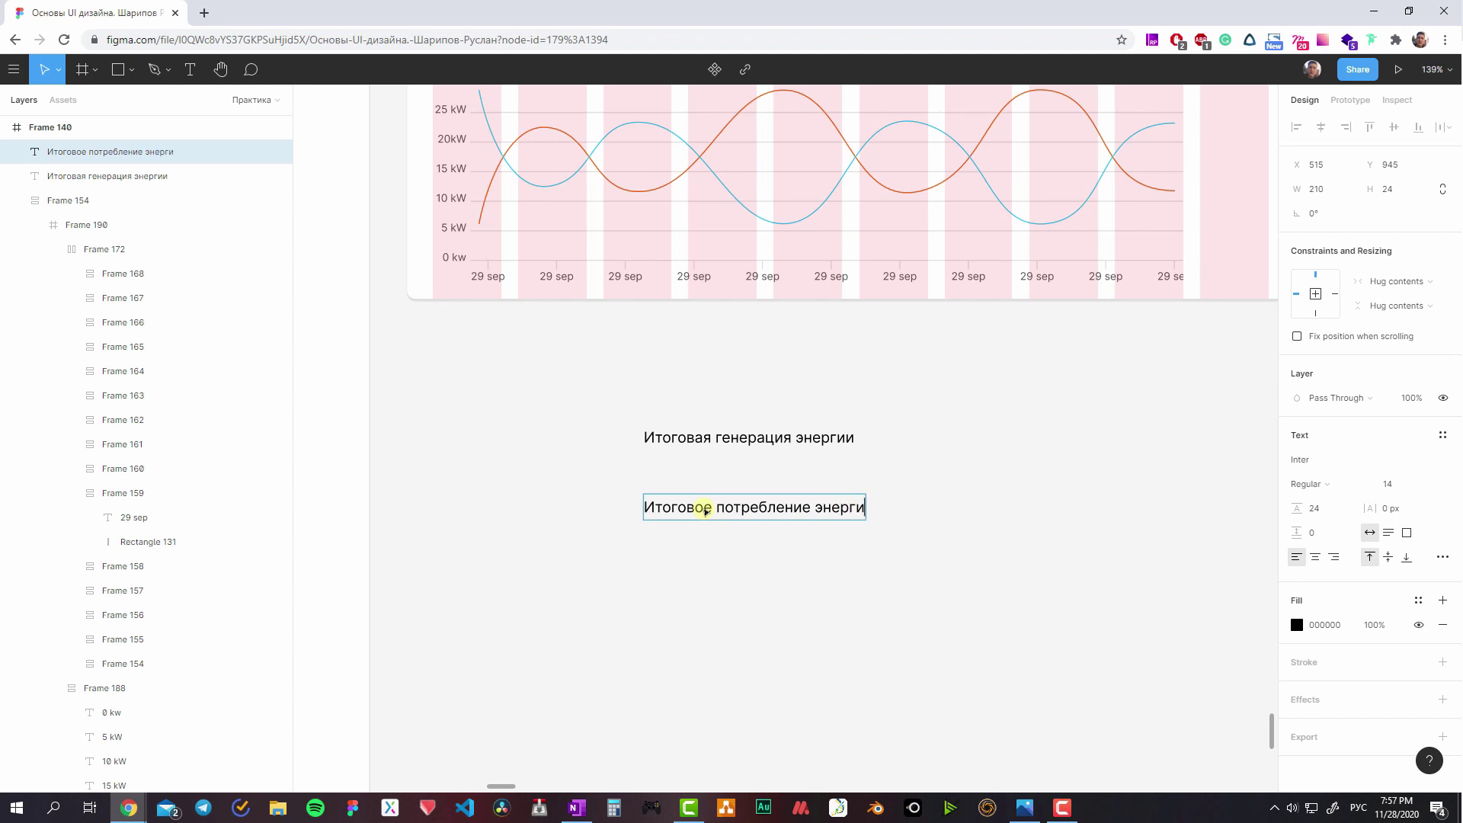
pyautogui.write('и')
pyautogui.press('Escape')
# - Reposition both summary labels directly under the chart
pyautogui.keyDown('shift'); pyautogui.click(763, 438); pyautogui.keyUp('shift')
pyautogui.hscroll(3, 647, 495)
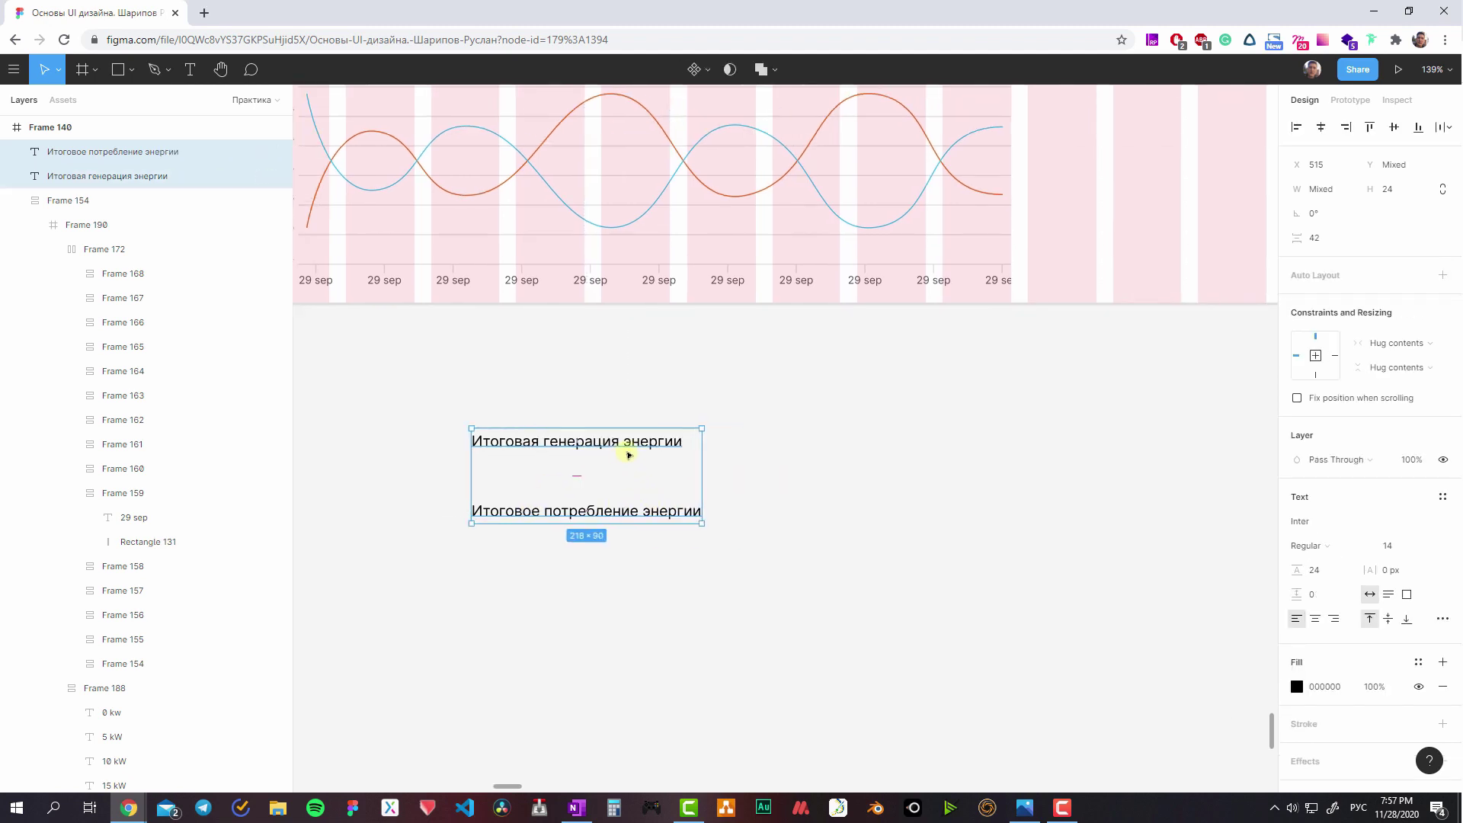
pyautogui.moveTo(628, 455); pyautogui.dragTo(1227, 475)
pyautogui.click(950, 509)
pyautogui.scroll(2, 950, 509)
pyautogui.hscroll(3, 950, 509)
pyautogui.moveTo(907, 663); pyautogui.dragTo(813, 478)
# - Copy the orange and blue legend dots and paste duplicates onto the canvas
pyautogui.click(526, 118)
pyautogui.keyDown('ctrl'); pyautogui.keyDown('shift'); pyautogui.click(387, 118); pyautogui.keyUp('shift'); pyautogui.keyUp('ctrl')
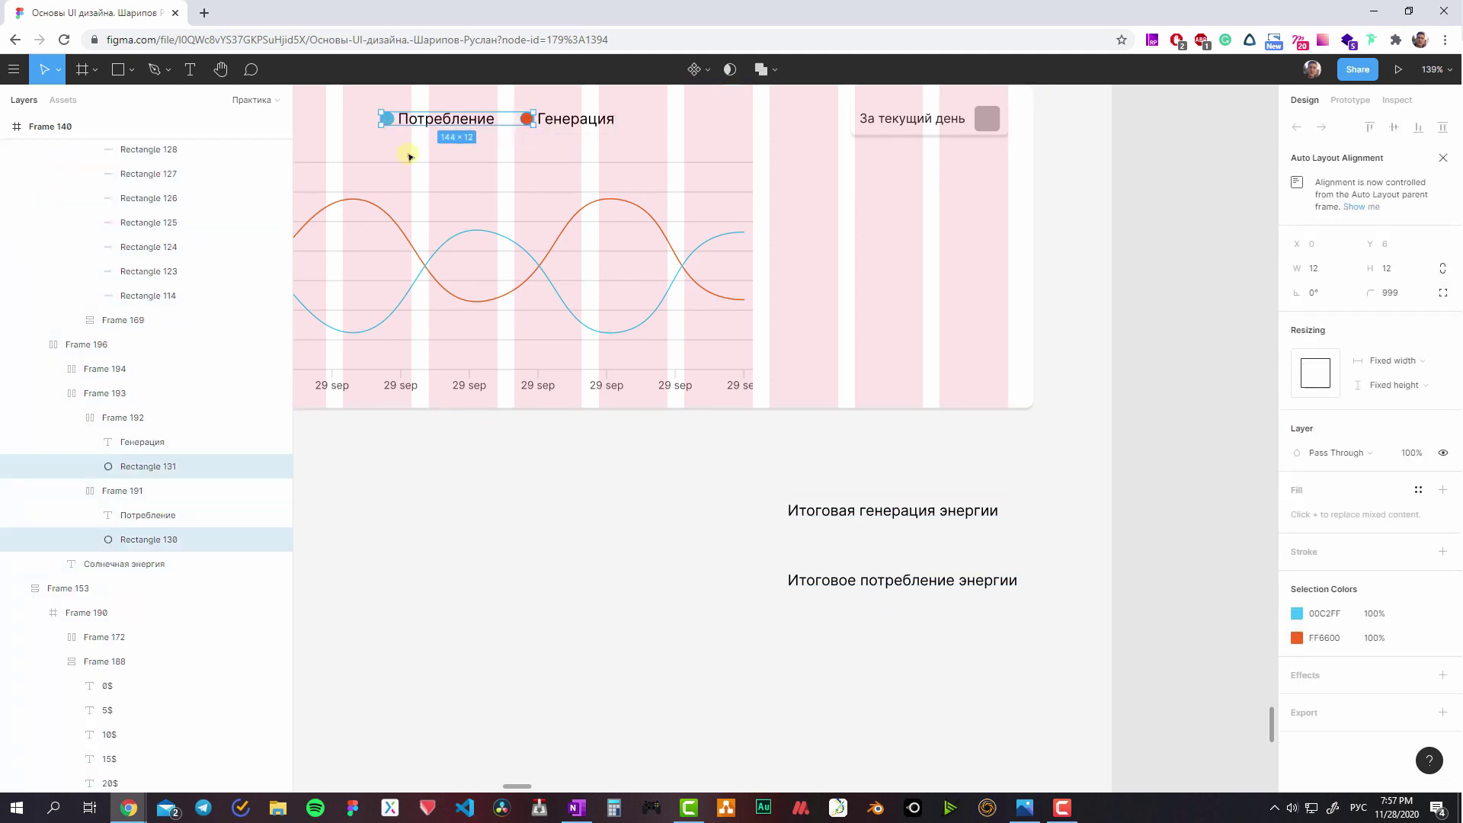
pyautogui.hotkey('ctrl', 'c')
pyautogui.click(767, 569)
pyautogui.keyDown('ctrl'); pyautogui.scroll(8, 767, 568); pyautogui.keyUp('ctrl')
pyautogui.hotkey('ctrl', 'v')
pyautogui.press('Escape')
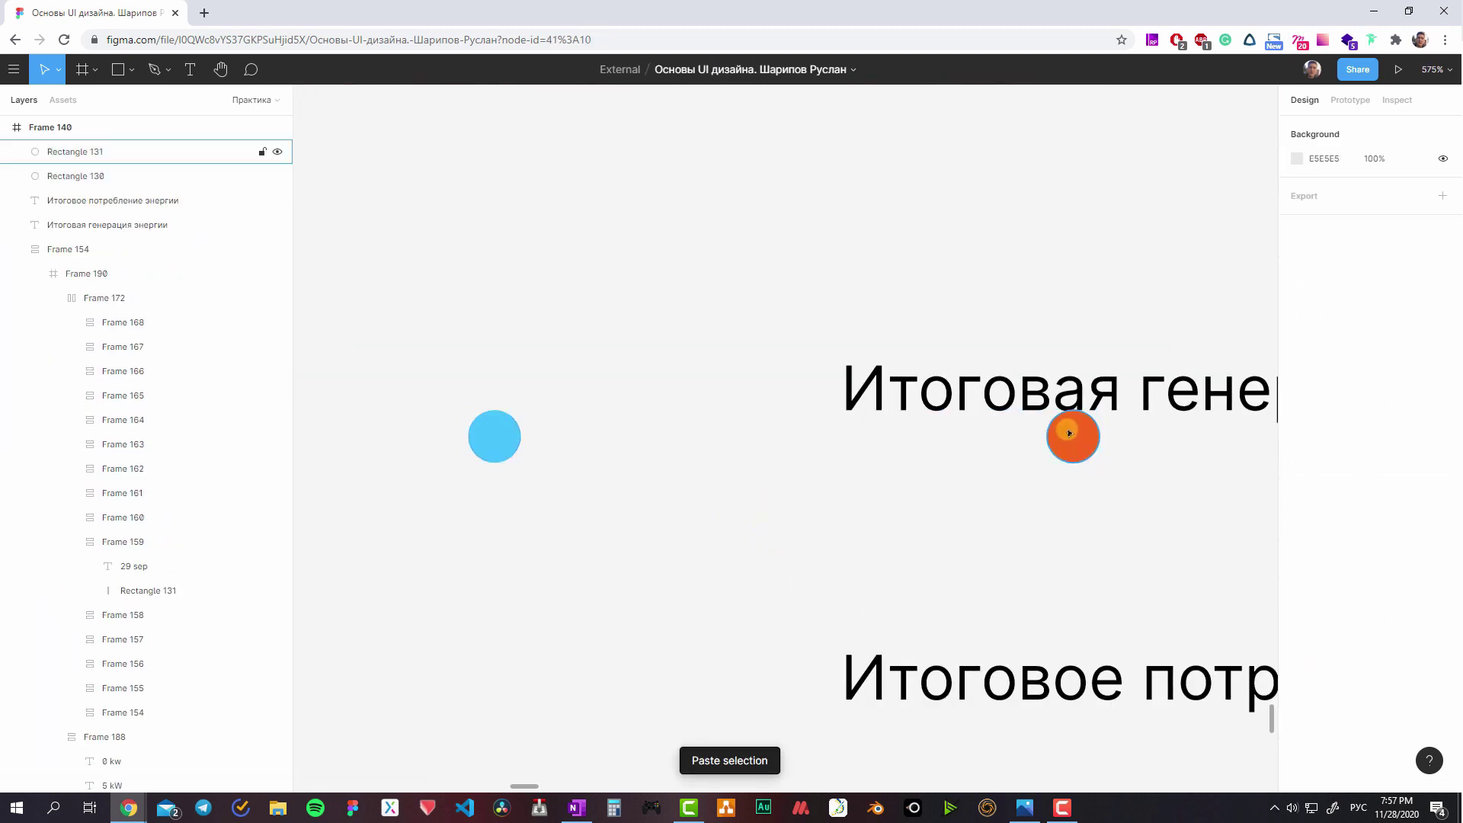
# - Place the blue dot before the consumption label and wrap both in an auto-layout row
pyautogui.click(1069, 432)
pyautogui.keyDown('ctrl'); pyautogui.scroll(-10, 876, 457); pyautogui.keyUp('ctrl')
pyautogui.scroll(3, 794, 598)
pyautogui.scroll(2, 866, 645)
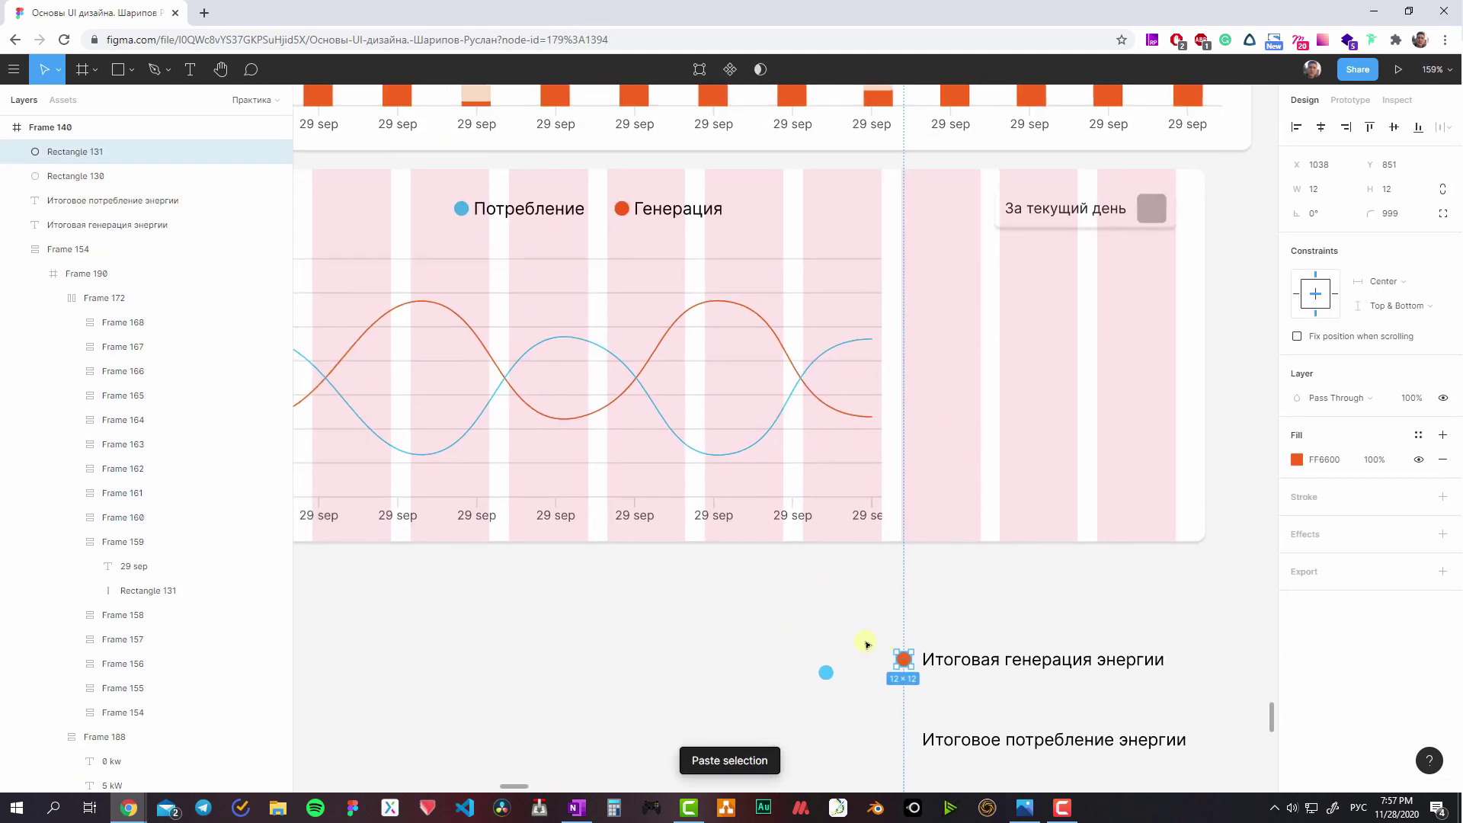
pyautogui.click(826, 672)
pyautogui.moveTo(826, 672); pyautogui.dragTo(914, 732)
pyautogui.keyDown('shift'); pyautogui.click(925, 739); pyautogui.keyUp('shift')
pyautogui.hotkey('shift', 'a')
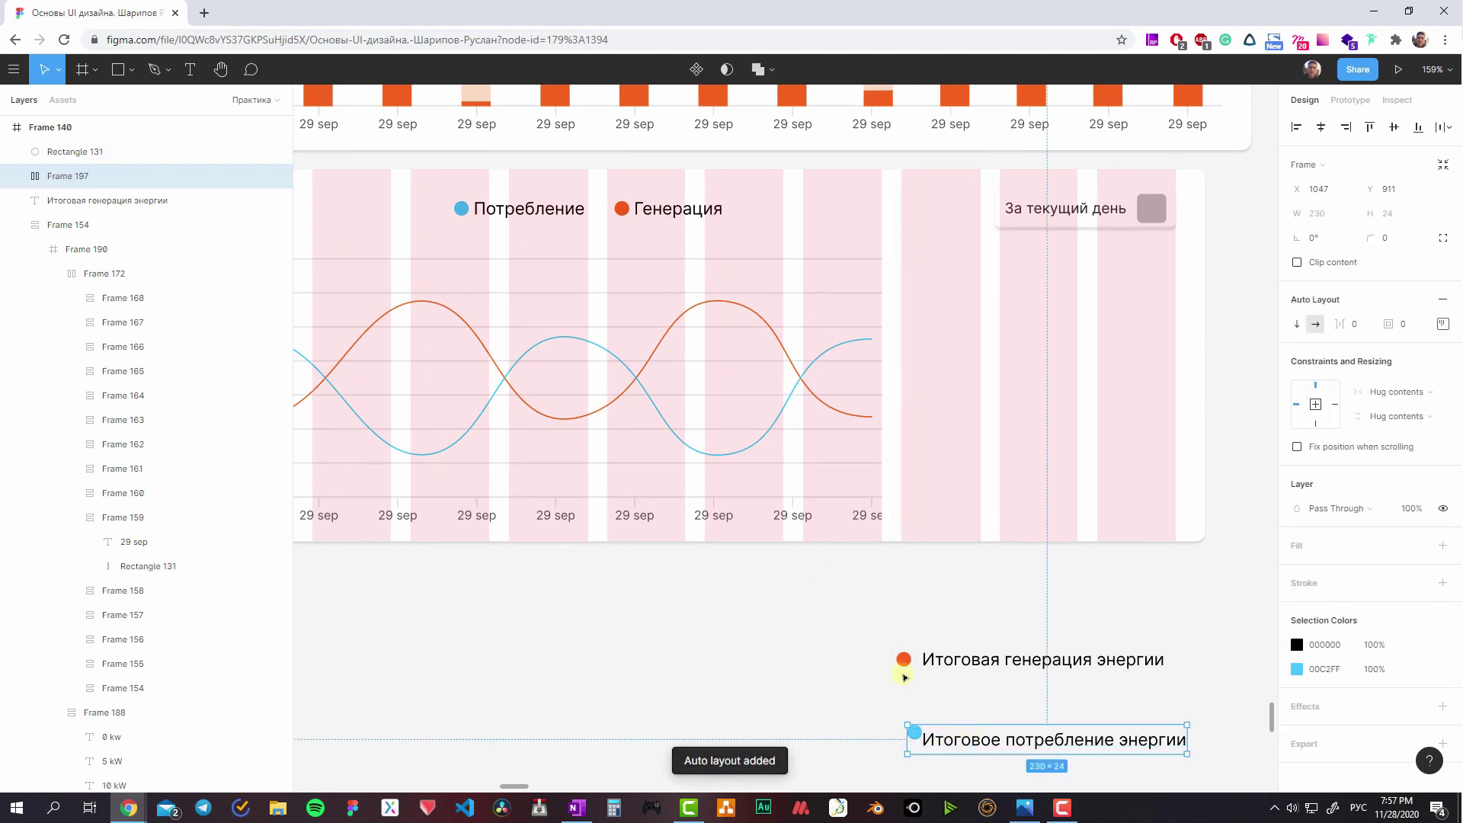
# - Wrap the orange dot and generation label in an auto-layout row
pyautogui.click(904, 660)
pyautogui.keyDown('shift'); pyautogui.click(1036, 660); pyautogui.keyUp('shift')
pyautogui.hotkey('shift', 'a')
pyautogui.scroll(-1, 876, 648)
# - Left-align the two dot-and-label rows and set their gap to 8 px
pyautogui.keyDown('shift'); pyautogui.click(1013, 687); pyautogui.keyUp('shift')
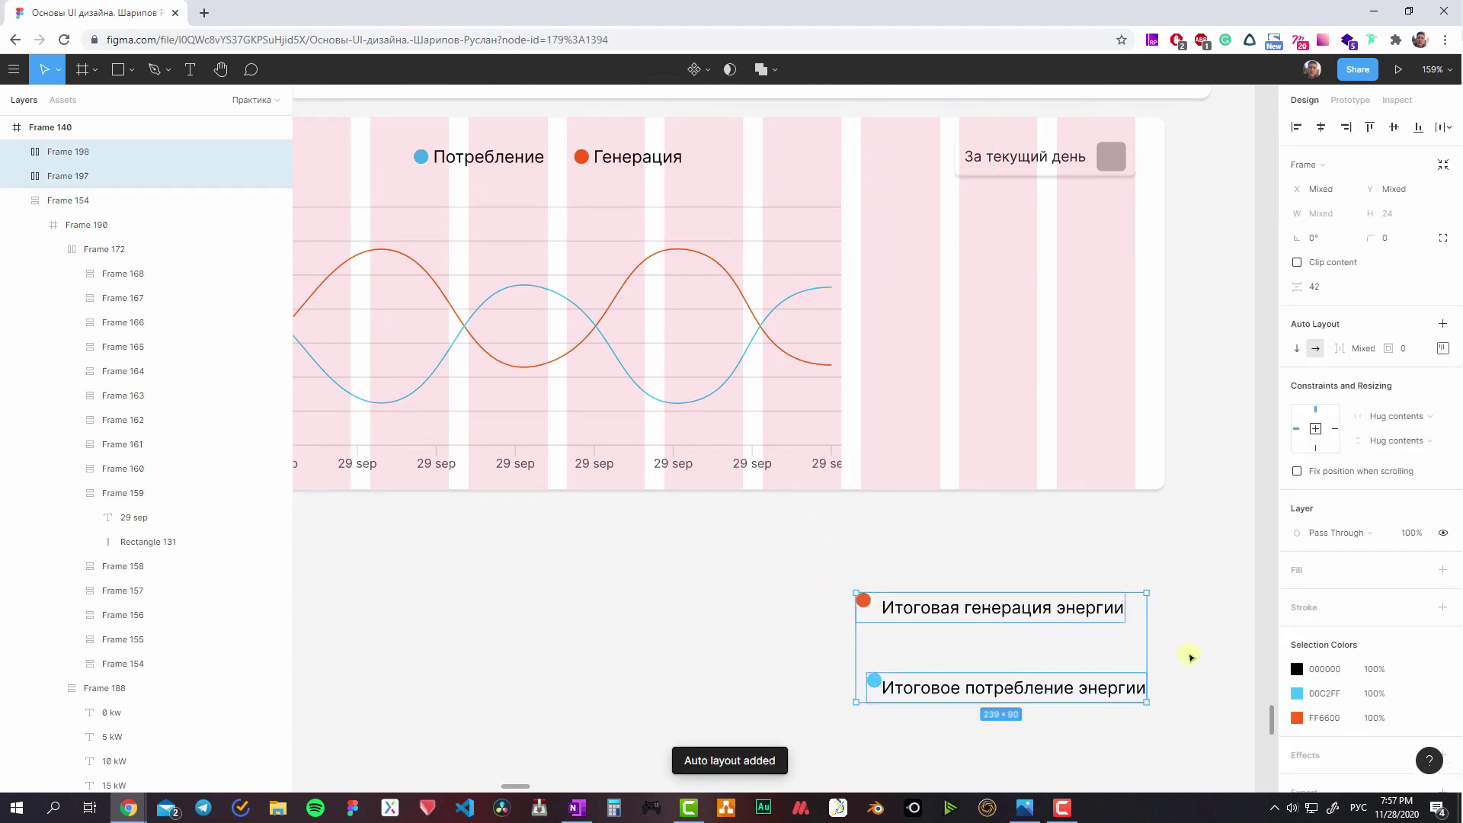
pyautogui.click(1443, 348)
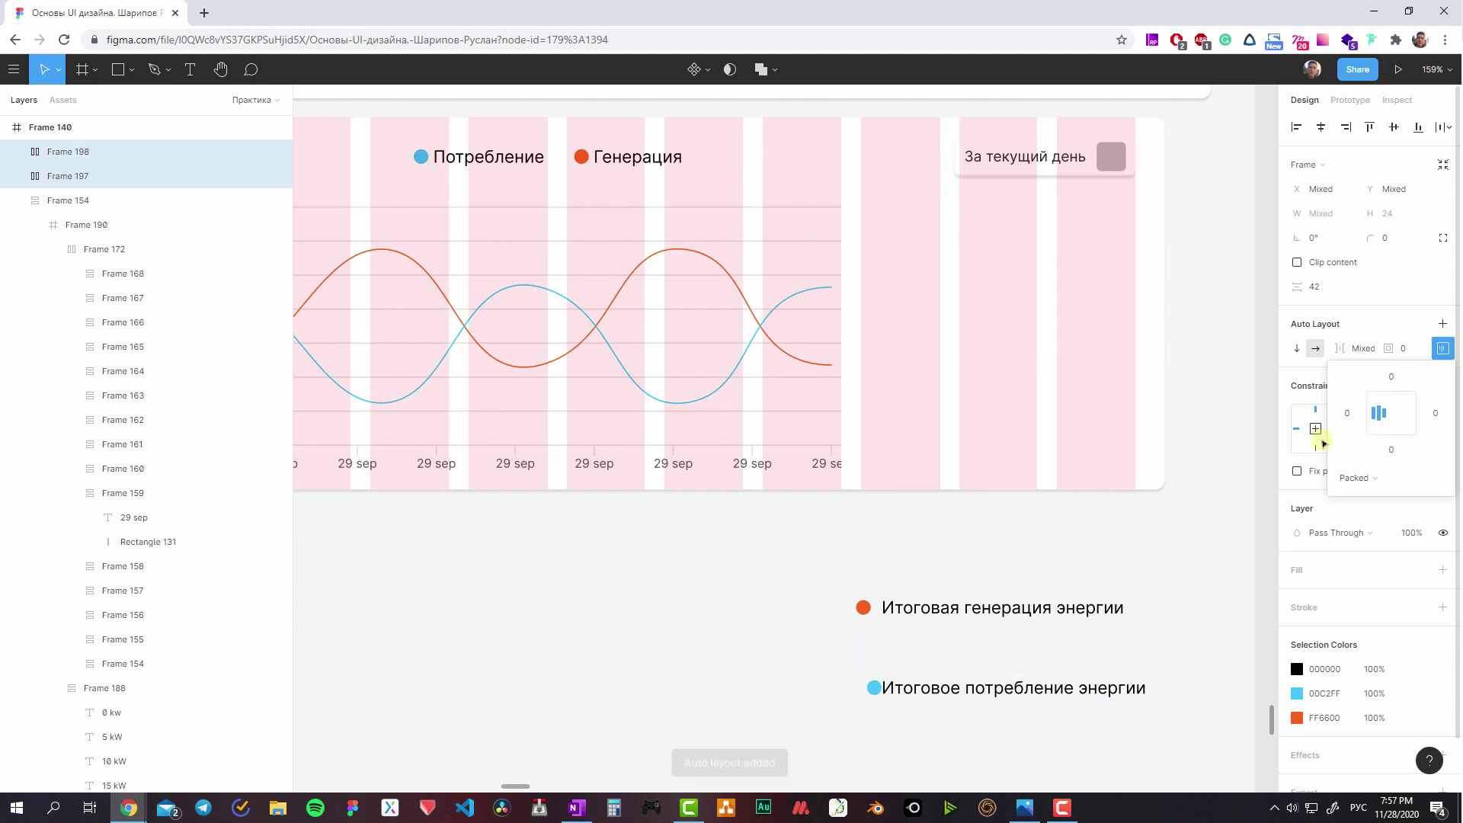
pyautogui.scroll(-1, 876, 542)
pyautogui.click(838, 541)
pyautogui.keyDown('shift'); pyautogui.click(929, 607); pyautogui.keyUp('shift')
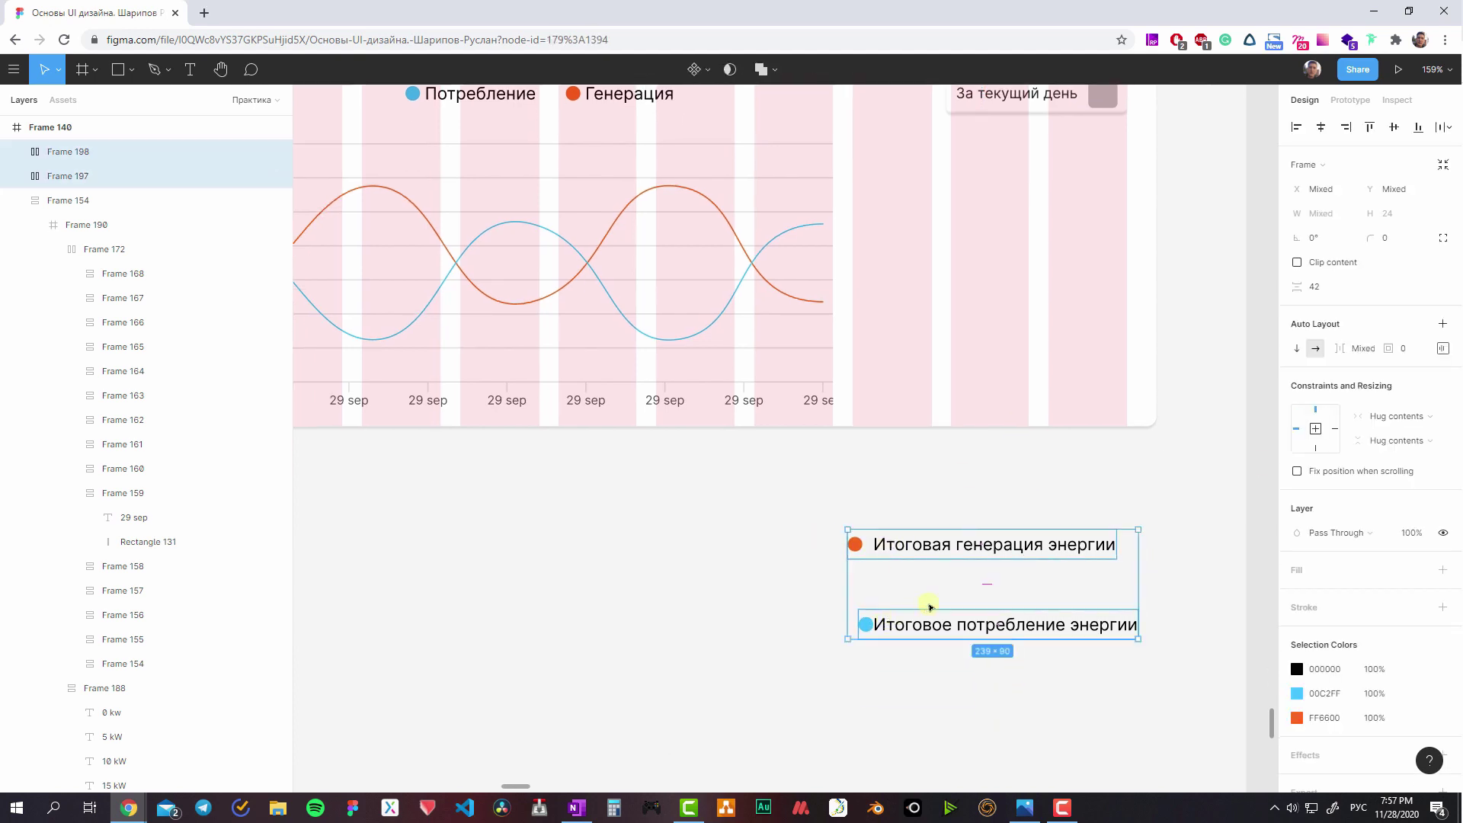
pyautogui.hotkey('alt', 'a')
pyautogui.click(1368, 349)
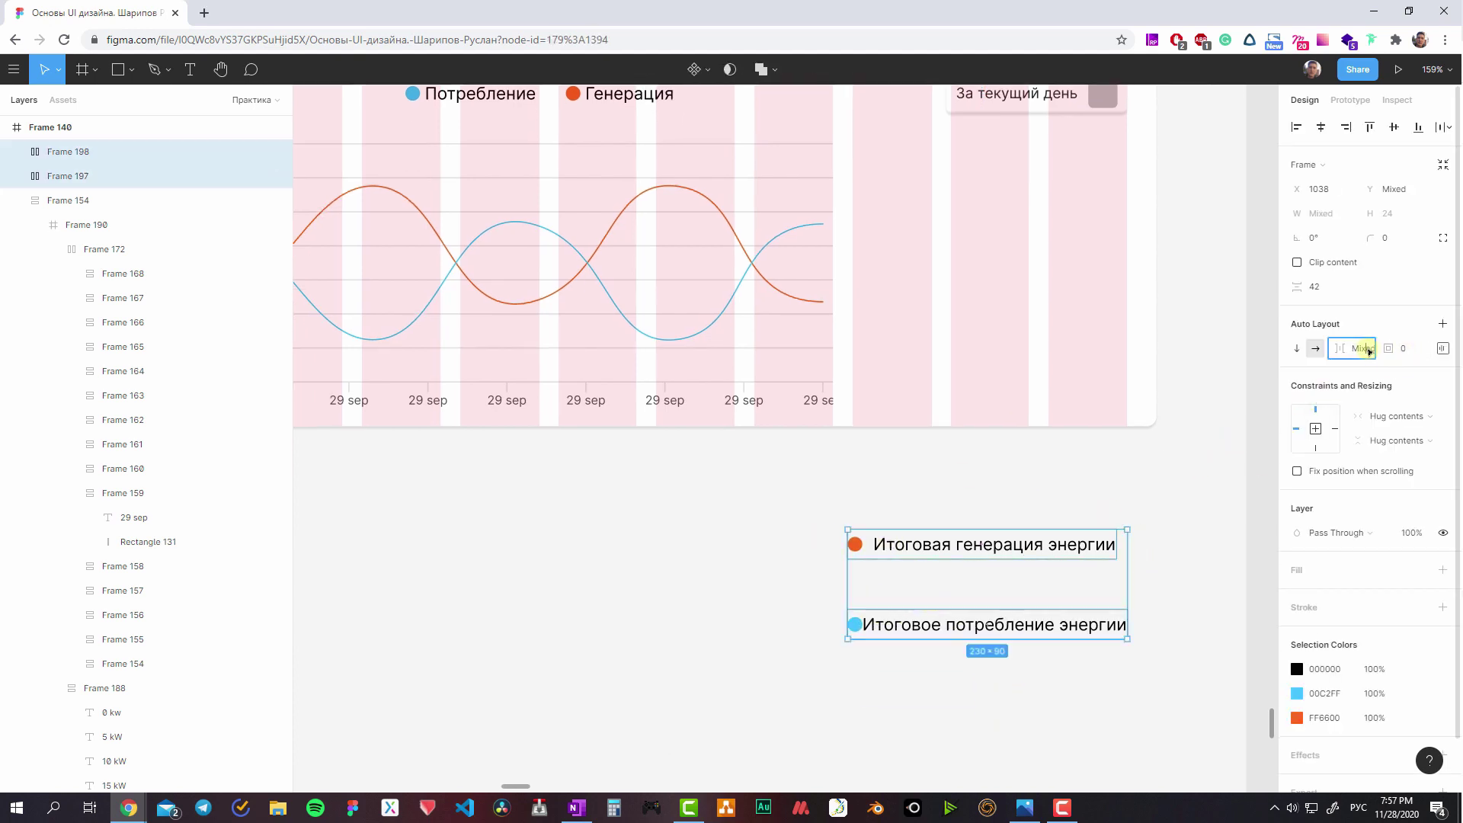
pyautogui.write('8')
pyautogui.press('Return')
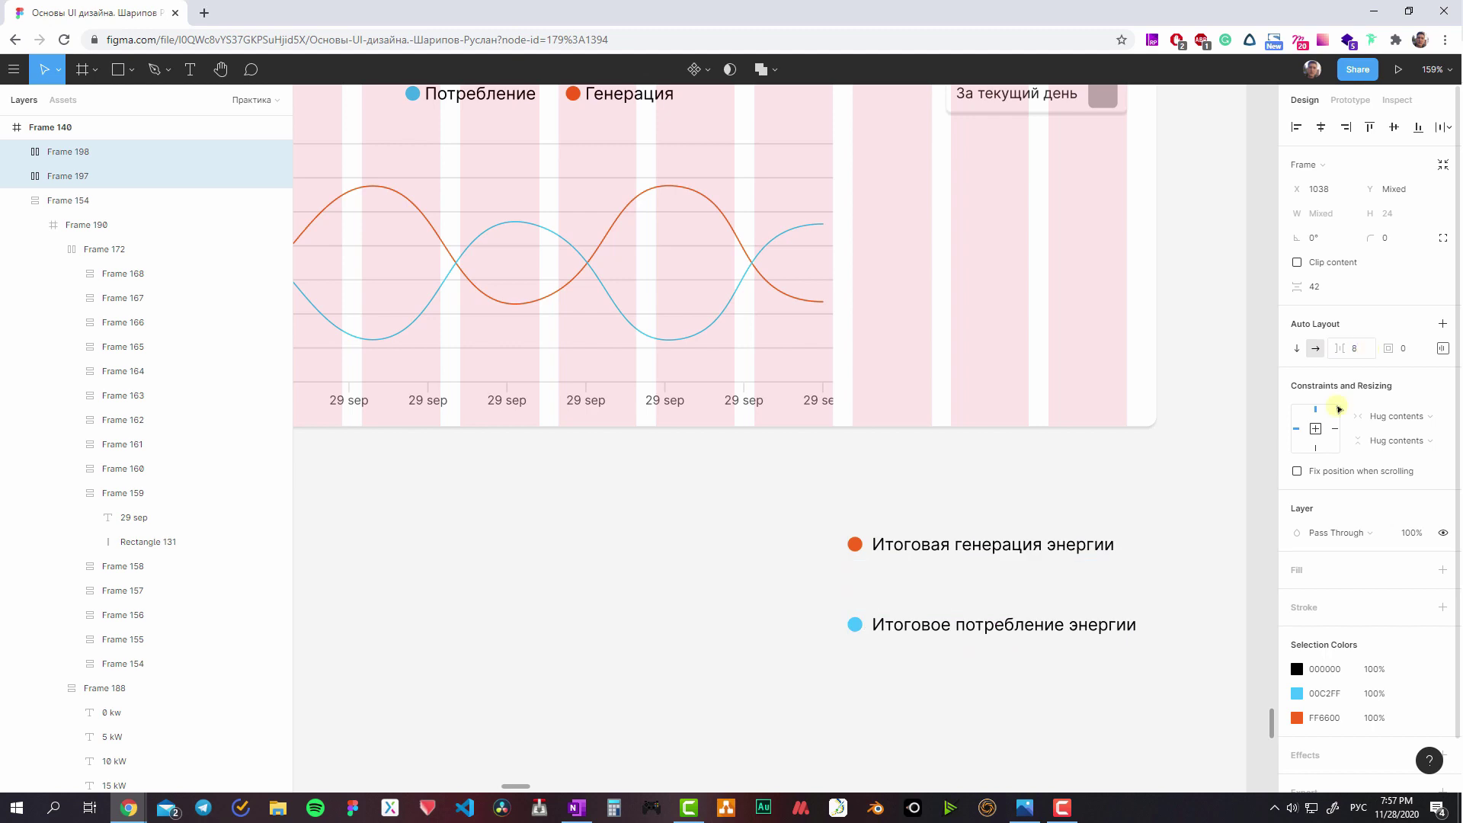
# - Check the dots inside their rows and move the consumption row lower
pyautogui.doubleClick(856, 545)
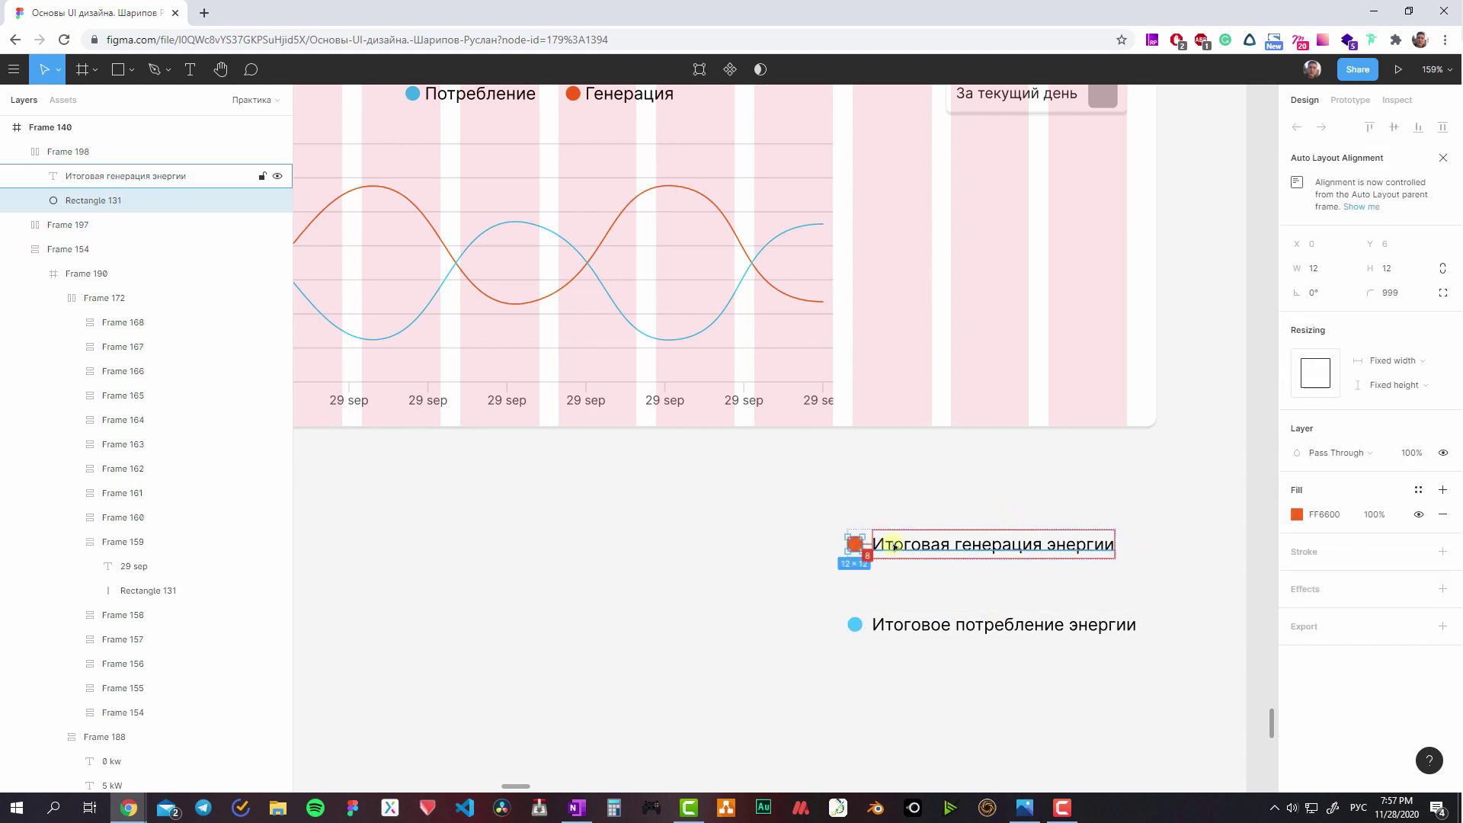
pyautogui.doubleClick(855, 625)
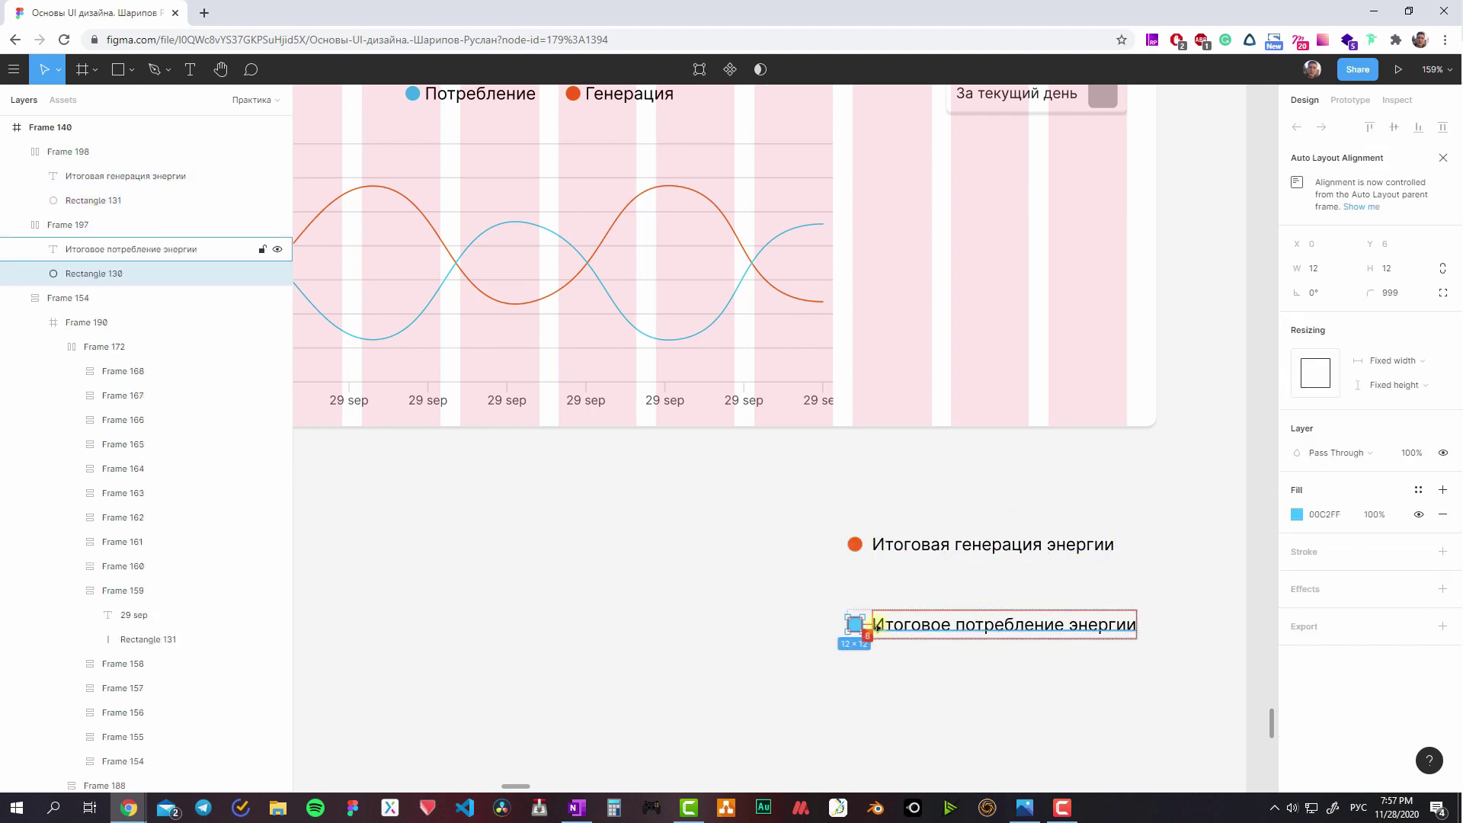
pyautogui.click(816, 513)
pyautogui.scroll(-3, 838, 495)
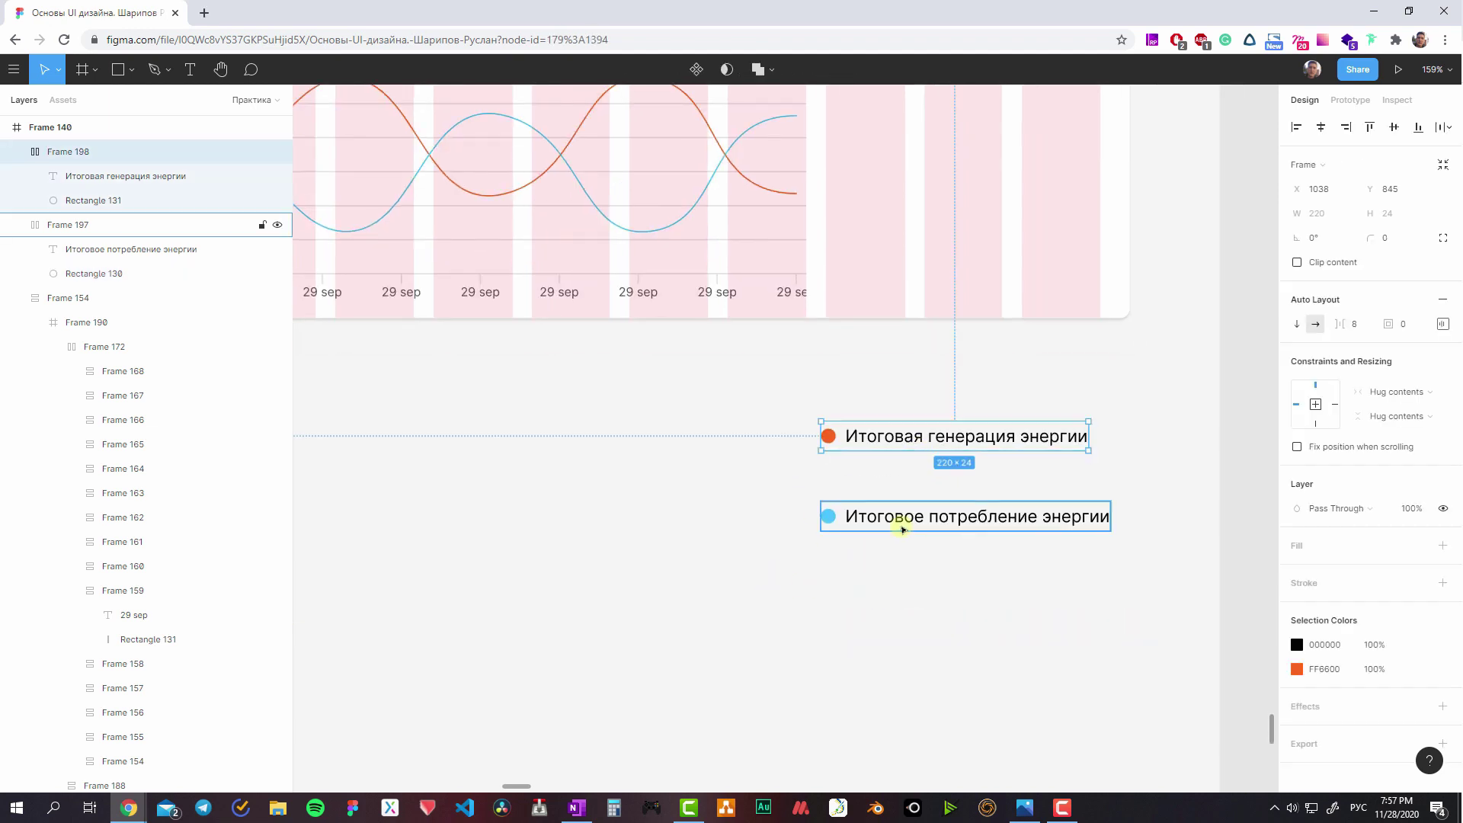
pyautogui.moveTo(884, 528); pyautogui.dragTo(886, 625)
pyautogui.click(852, 510)
pyautogui.scroll(2, 839, 533)
# - Add the value 182.73 as text under the generation label
pyautogui.press('t')
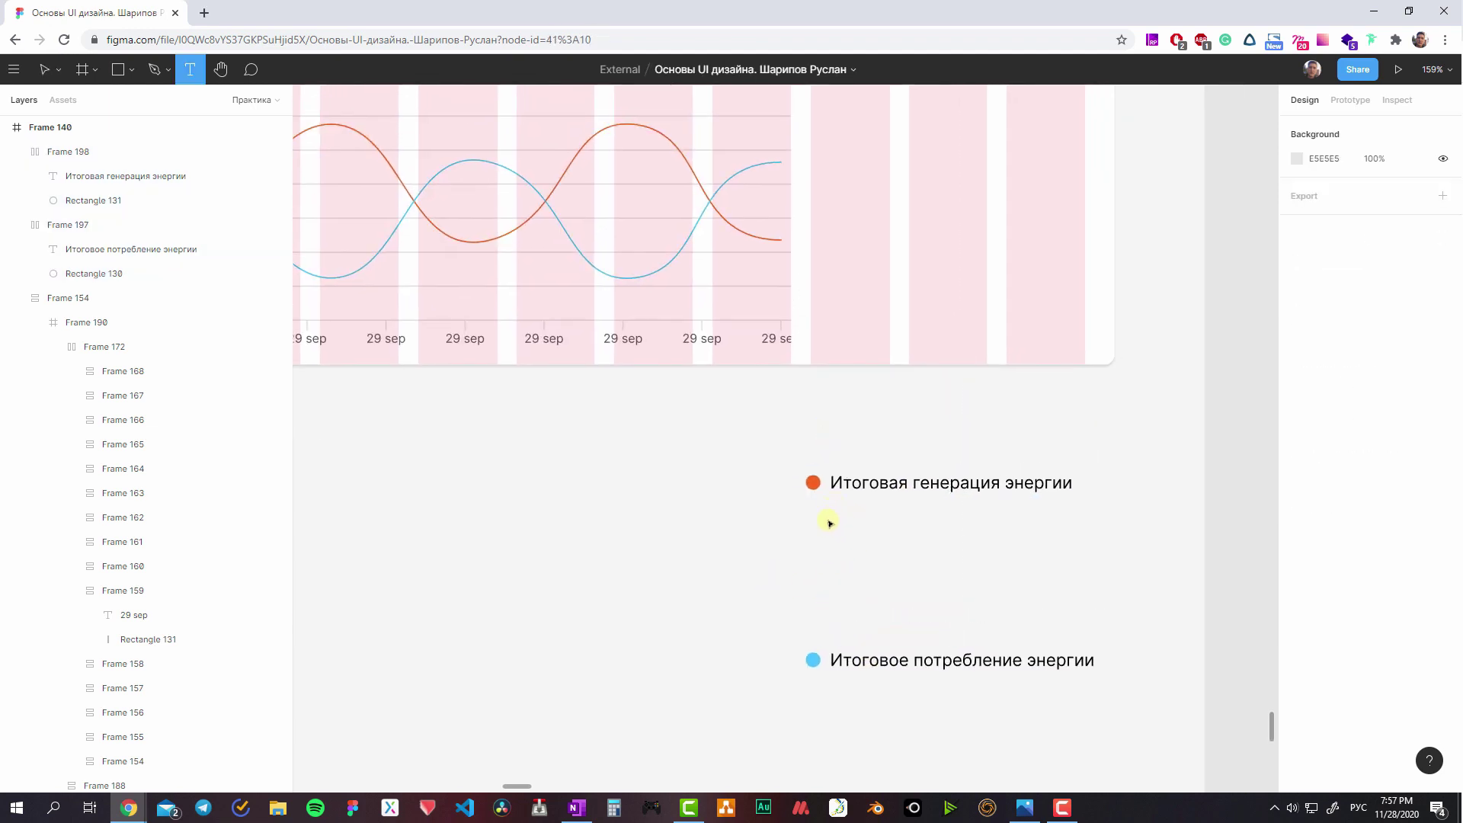
pyautogui.click(884, 554)
pyautogui.write('18')
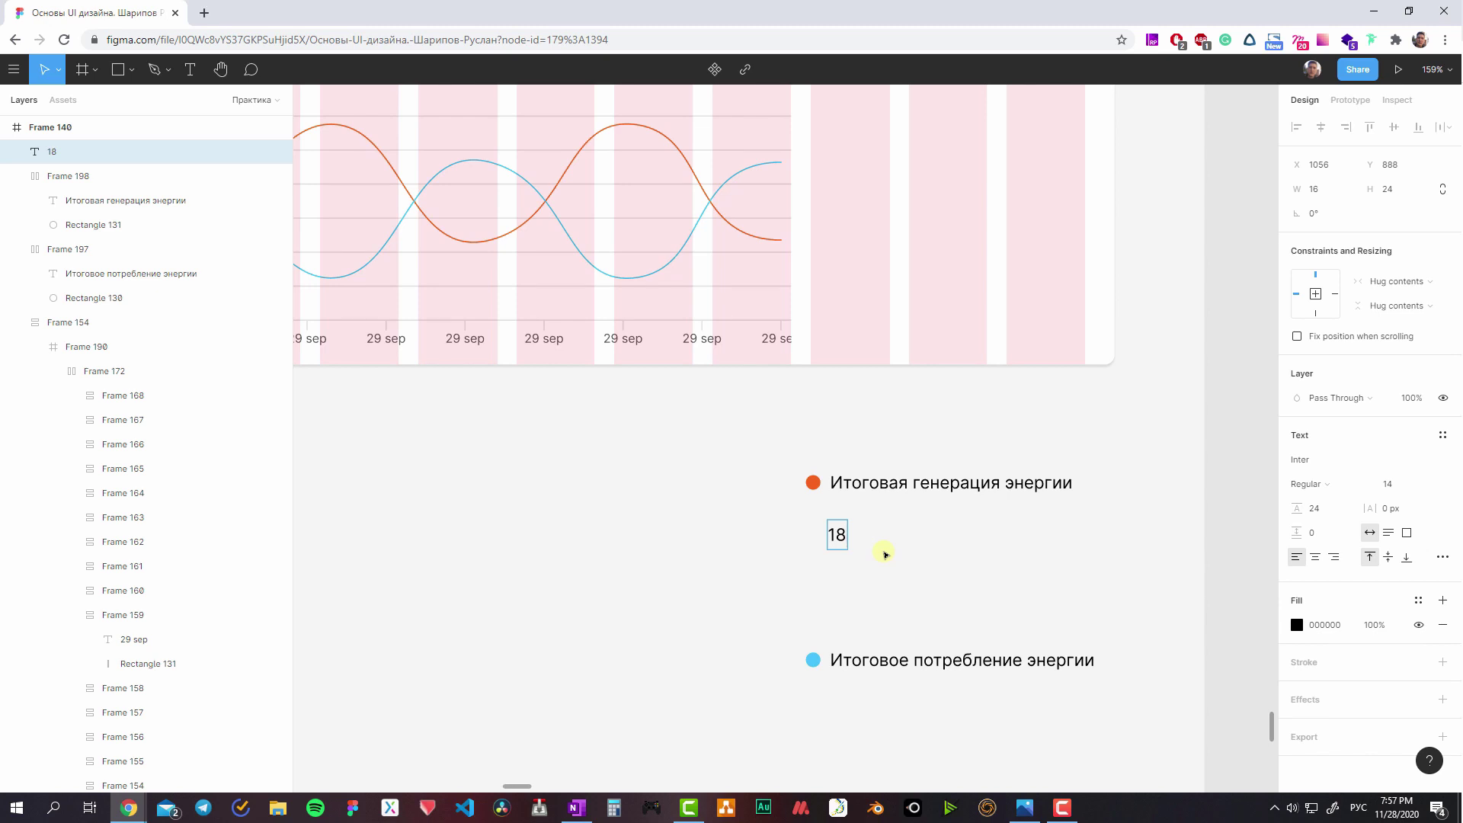
pyautogui.write('2ю')
pyautogui.press('BackSpace')
pyautogui.hotkey('alt', 'shift')
pyautogui.write('.7')
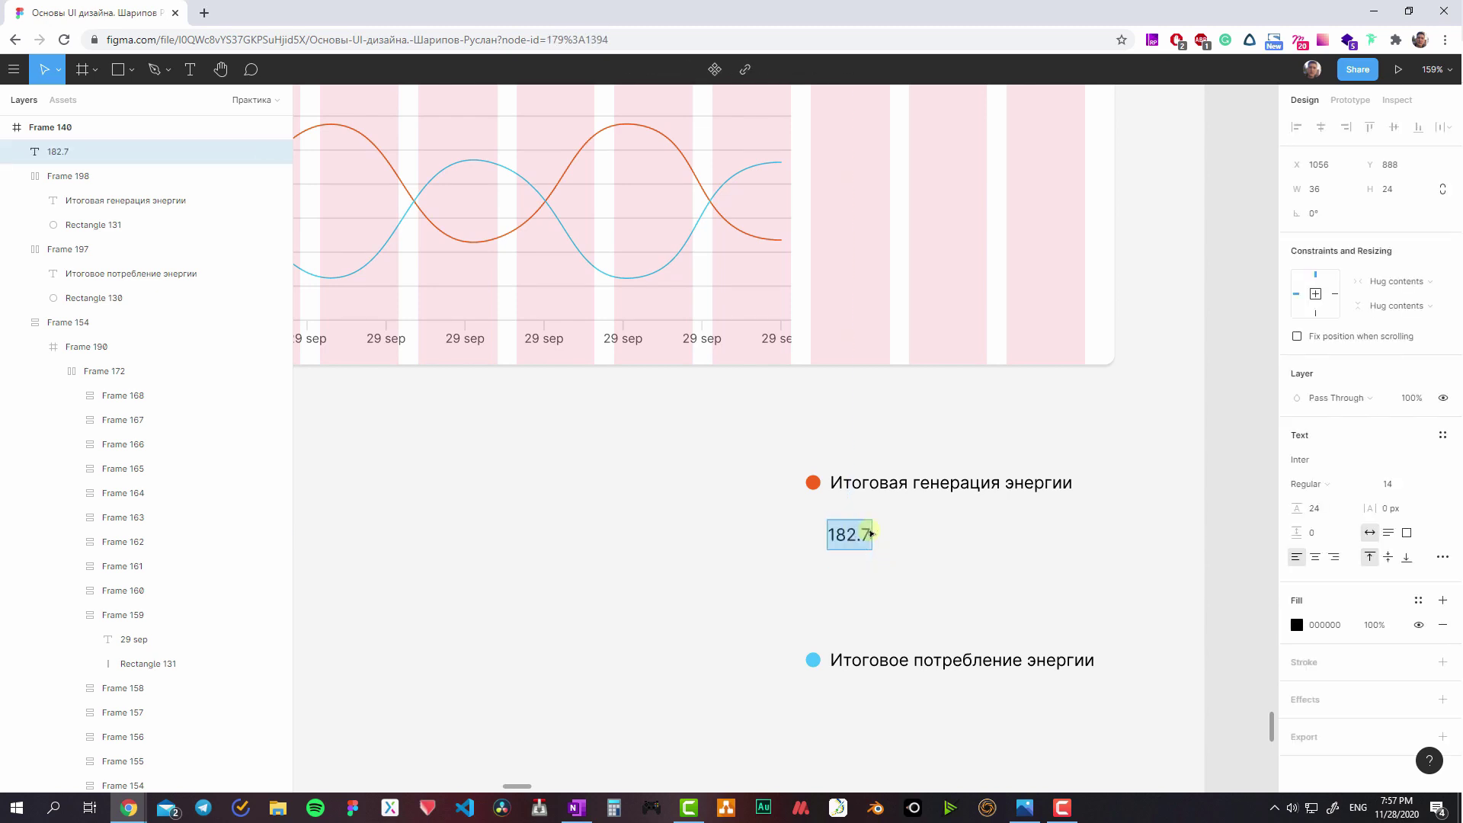
pyautogui.write('3')
pyautogui.press('Escape')
pyautogui.moveTo(842, 539); pyautogui.dragTo(847, 529)
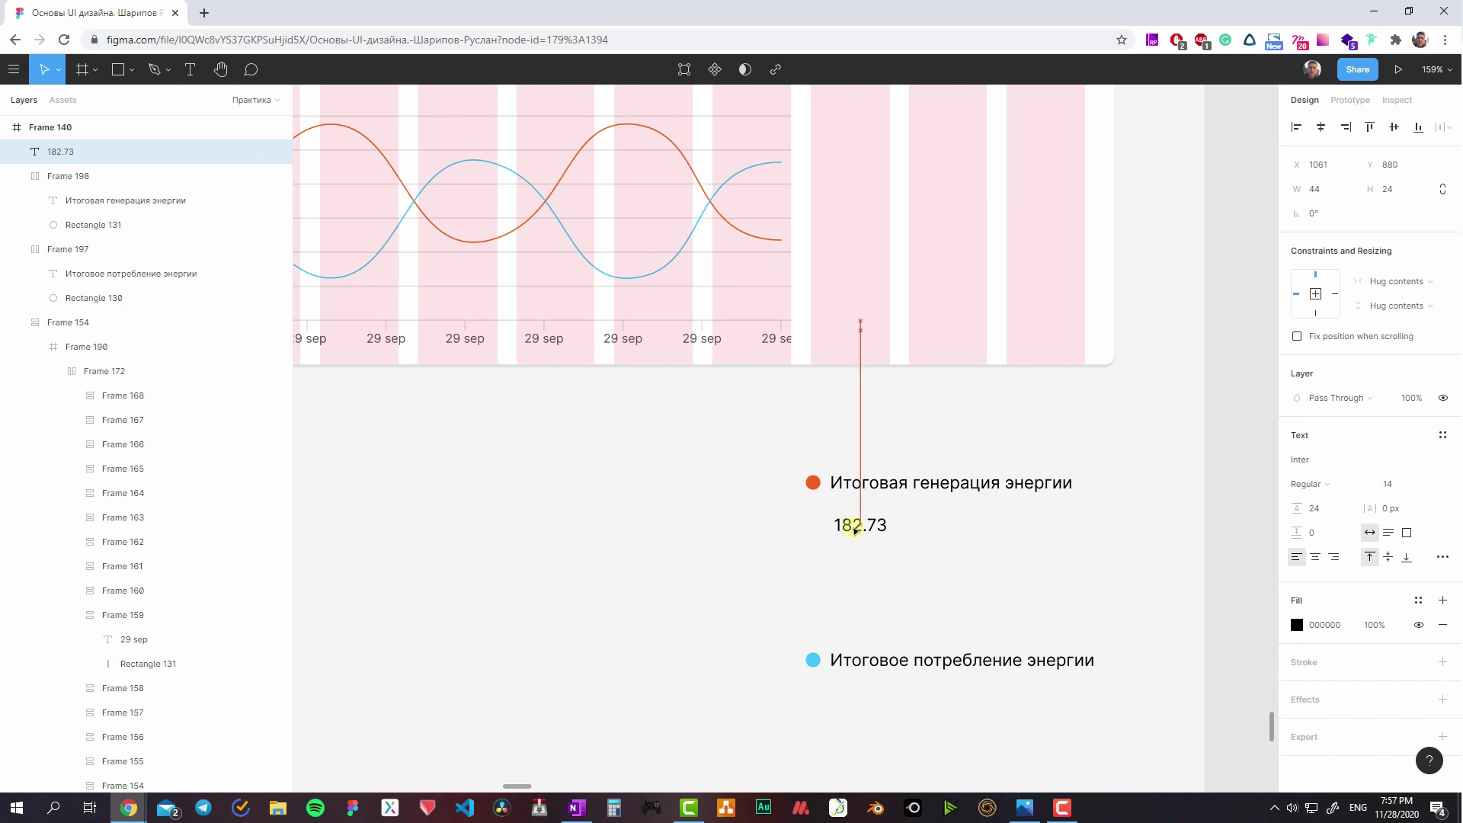
# - Apply the Section - 28/36 type style to 182.73
pyautogui.scroll(-5, 854, 526)
pyautogui.scroll(-3, 1066, 501)
pyautogui.hscroll(-5, 653, 368)
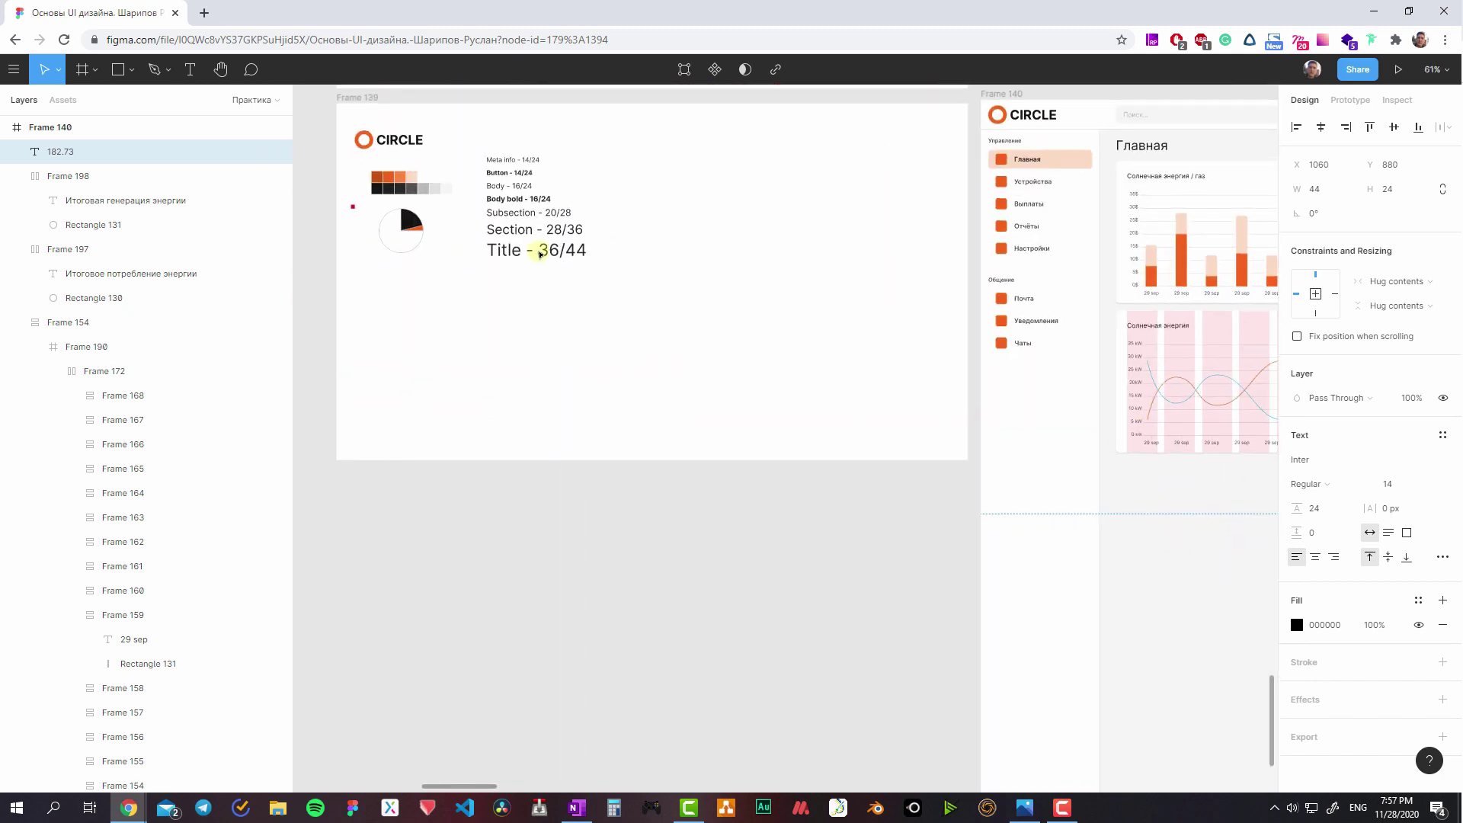
pyautogui.click(459, 234)
pyautogui.hscroll(2, 352, 329)
pyautogui.scroll(5, 793, 503)
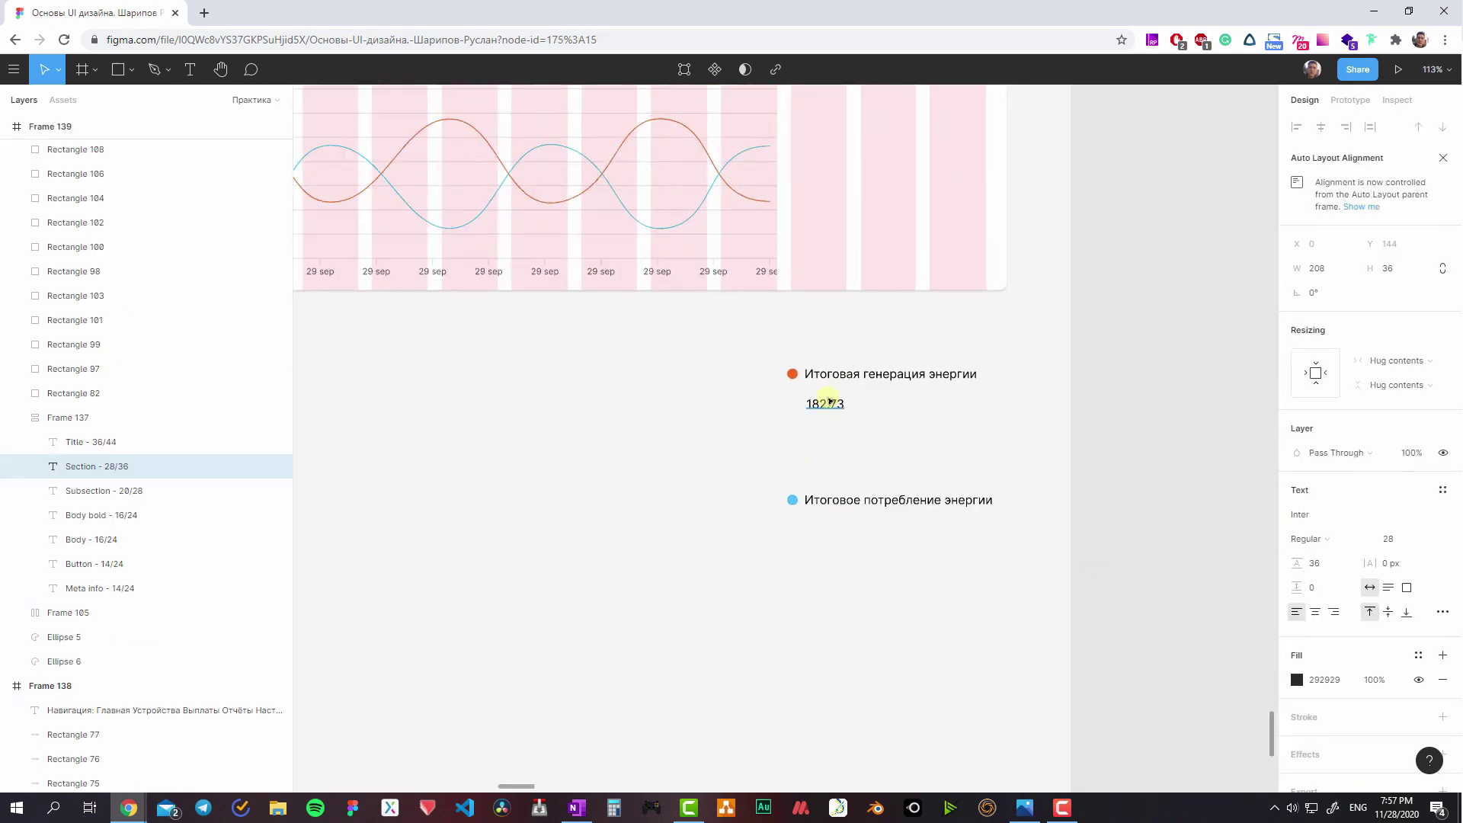
pyautogui.click(827, 403)
# - Duplicate 182.73 below the consumption label and change it to 30.73
pyautogui.scroll(3, 848, 429)
pyautogui.scroll(1, 822, 396)
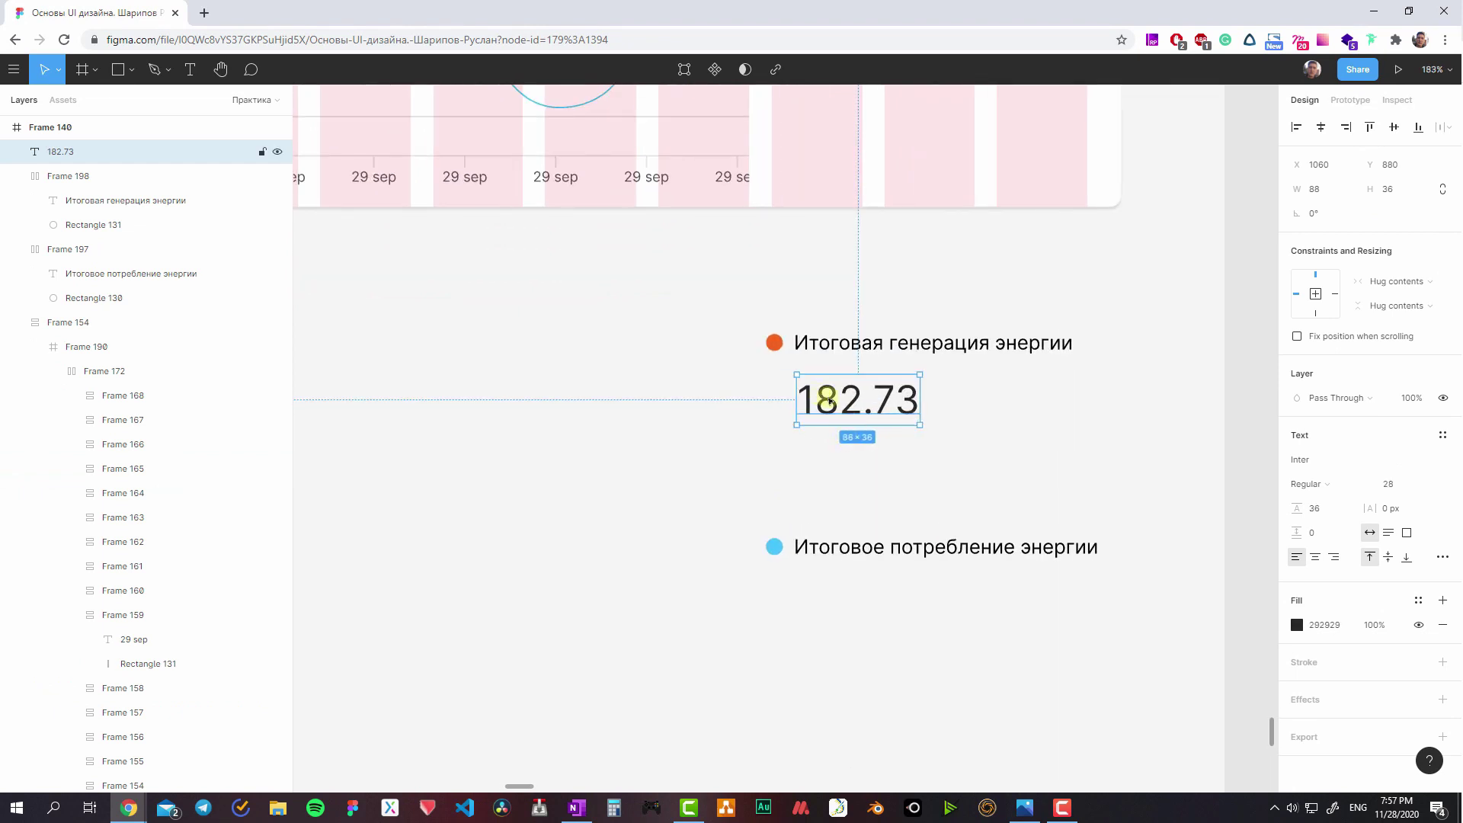
pyautogui.moveTo(829, 401)
pyautogui.mouseDown()
pyautogui.moveTo(868, 605)
pyautogui.moveTo(780, 574)
pyautogui.mouseUp()
pyautogui.doubleClick(868, 604)
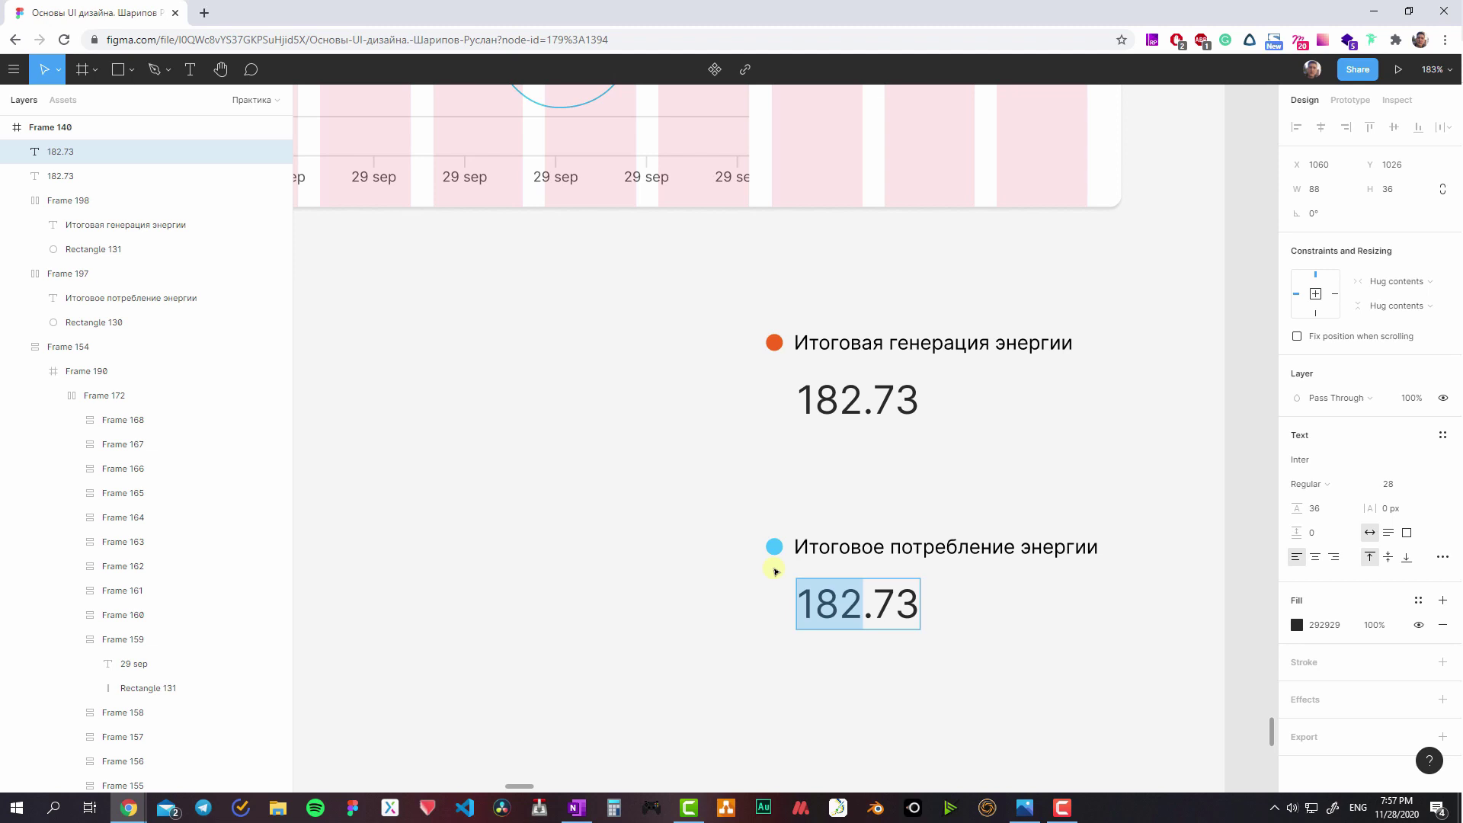
pyautogui.write('30')
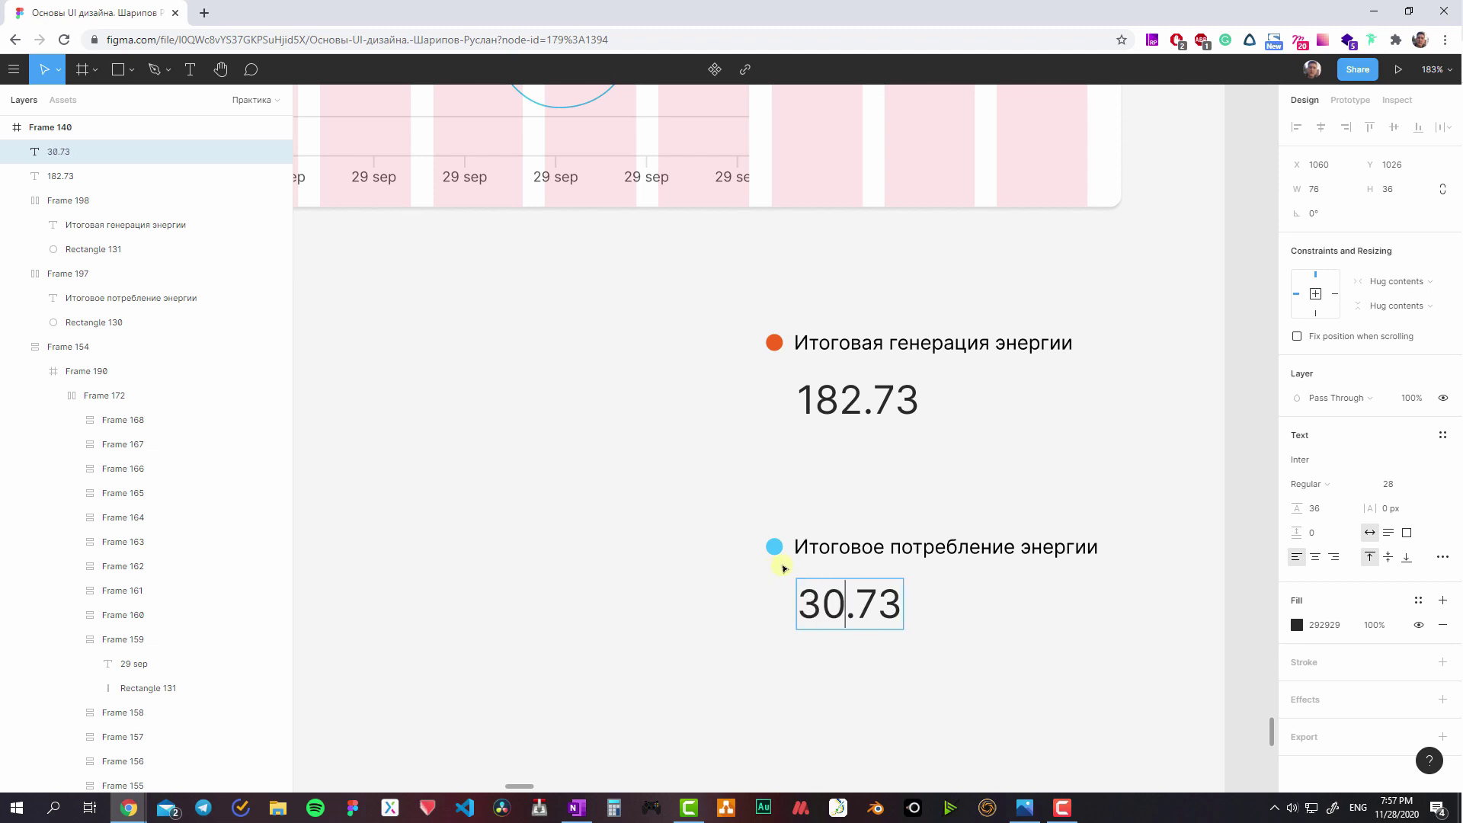
pyautogui.press('Escape')
# - Move the consumption row and 30.73 up, trying then undoing an auto-layout wrap
pyautogui.keyDown('shift'); pyautogui.click(844, 557); pyautogui.keyUp('shift')
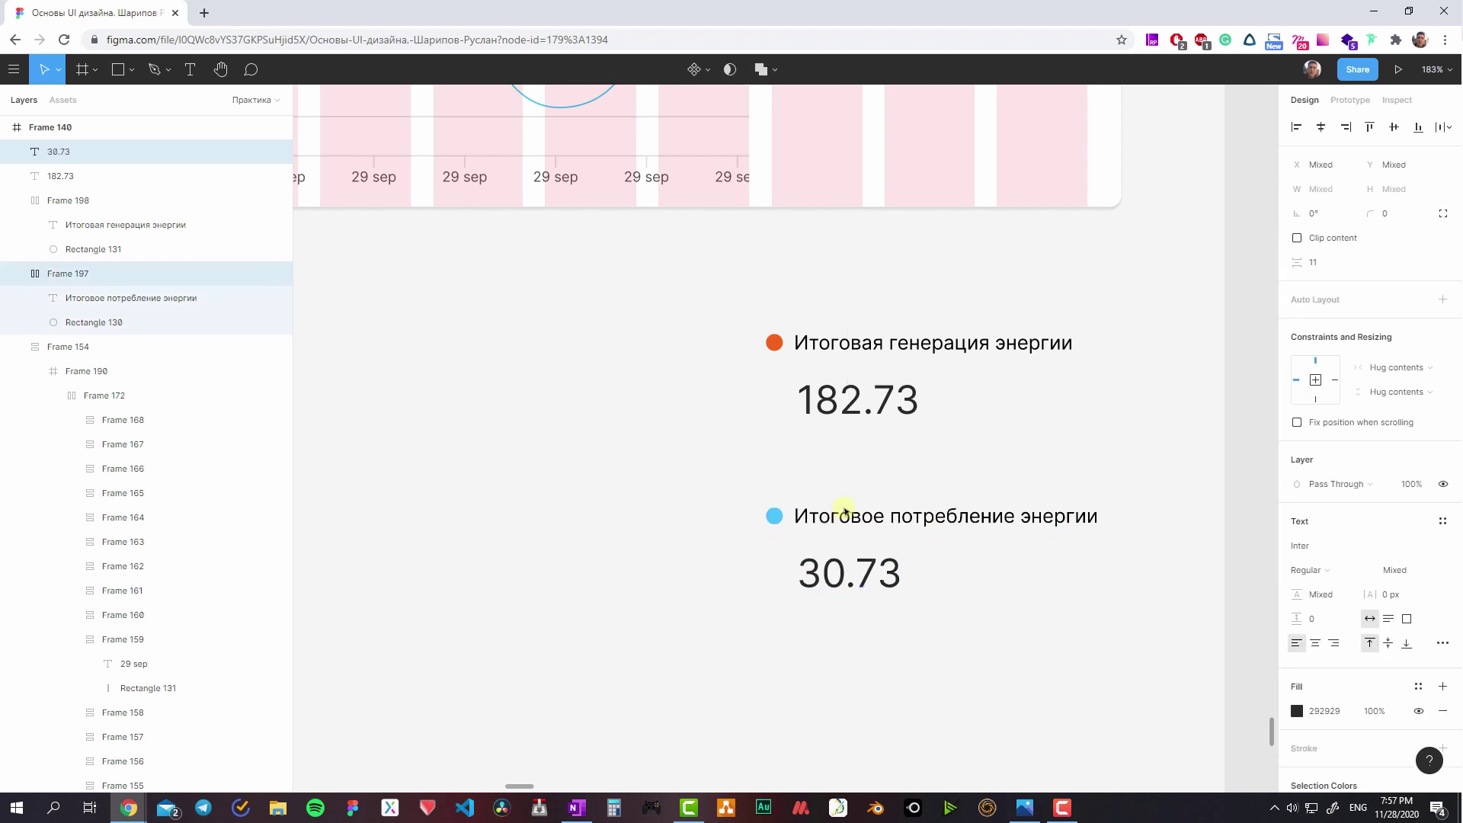
pyautogui.moveTo(844, 556); pyautogui.dragTo(826, 453)
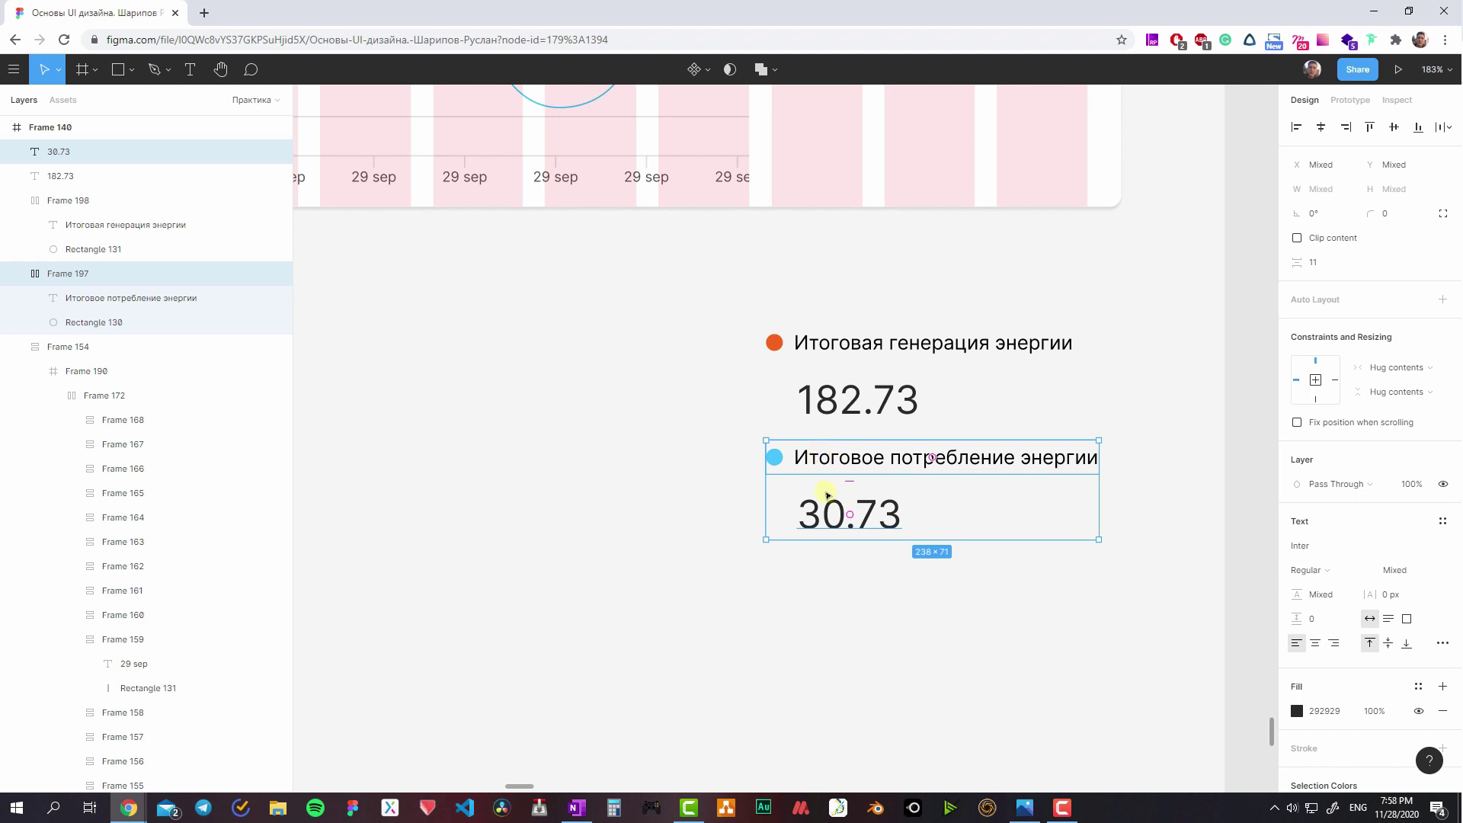
pyautogui.hotkey('shift', 'a')
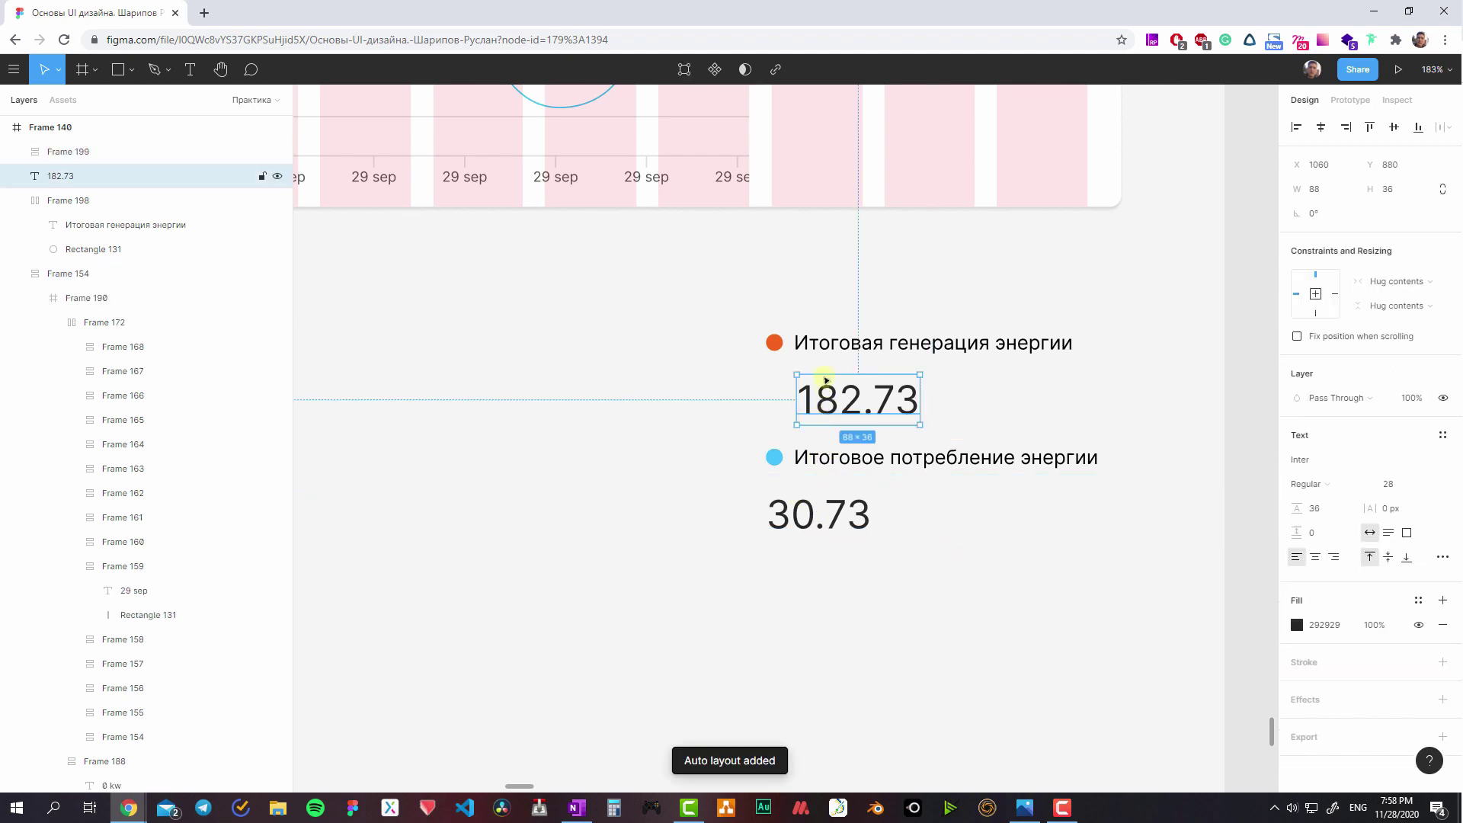
pyautogui.hotkey('ctrl', 'z')
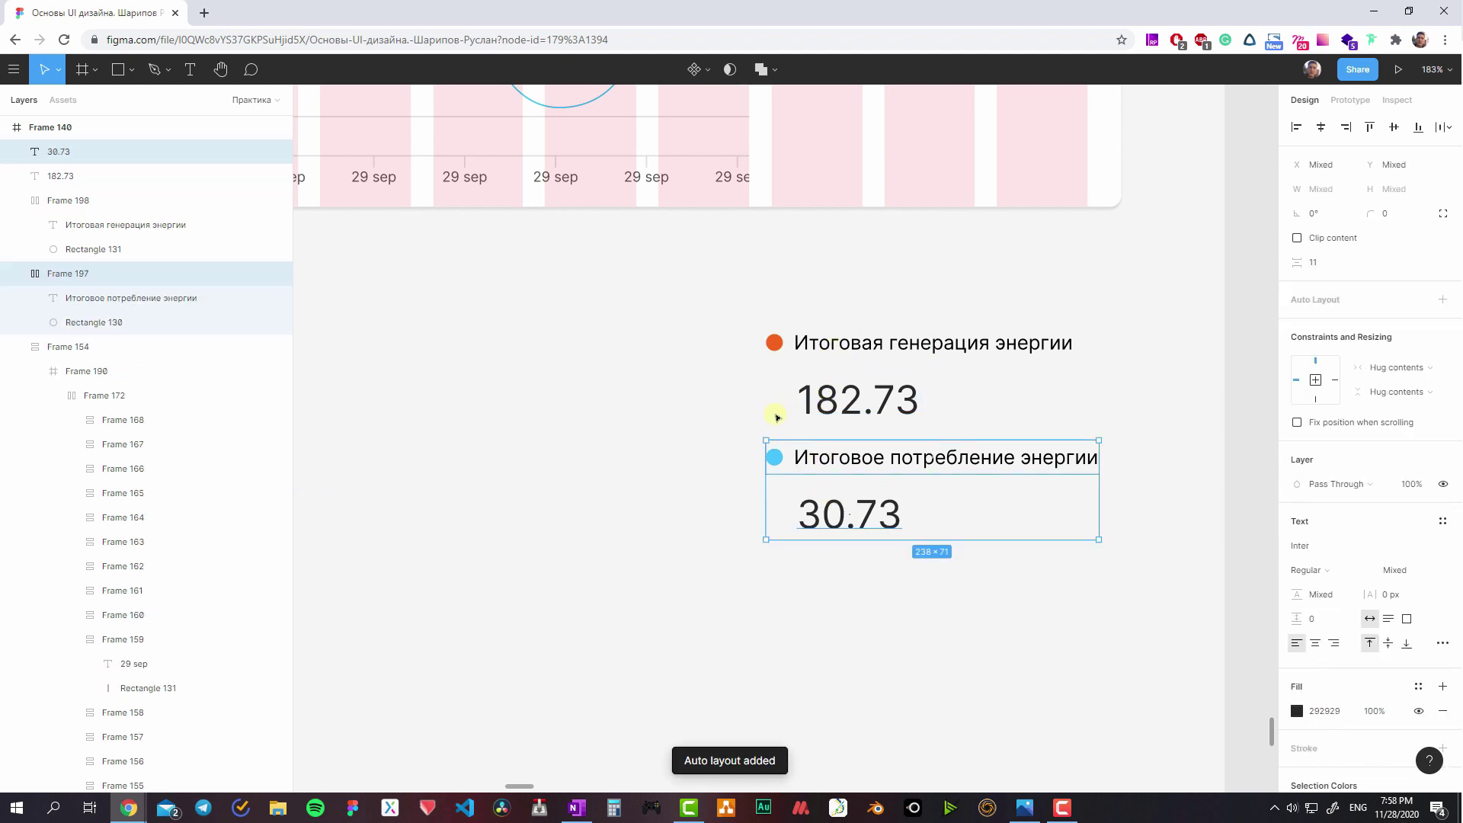
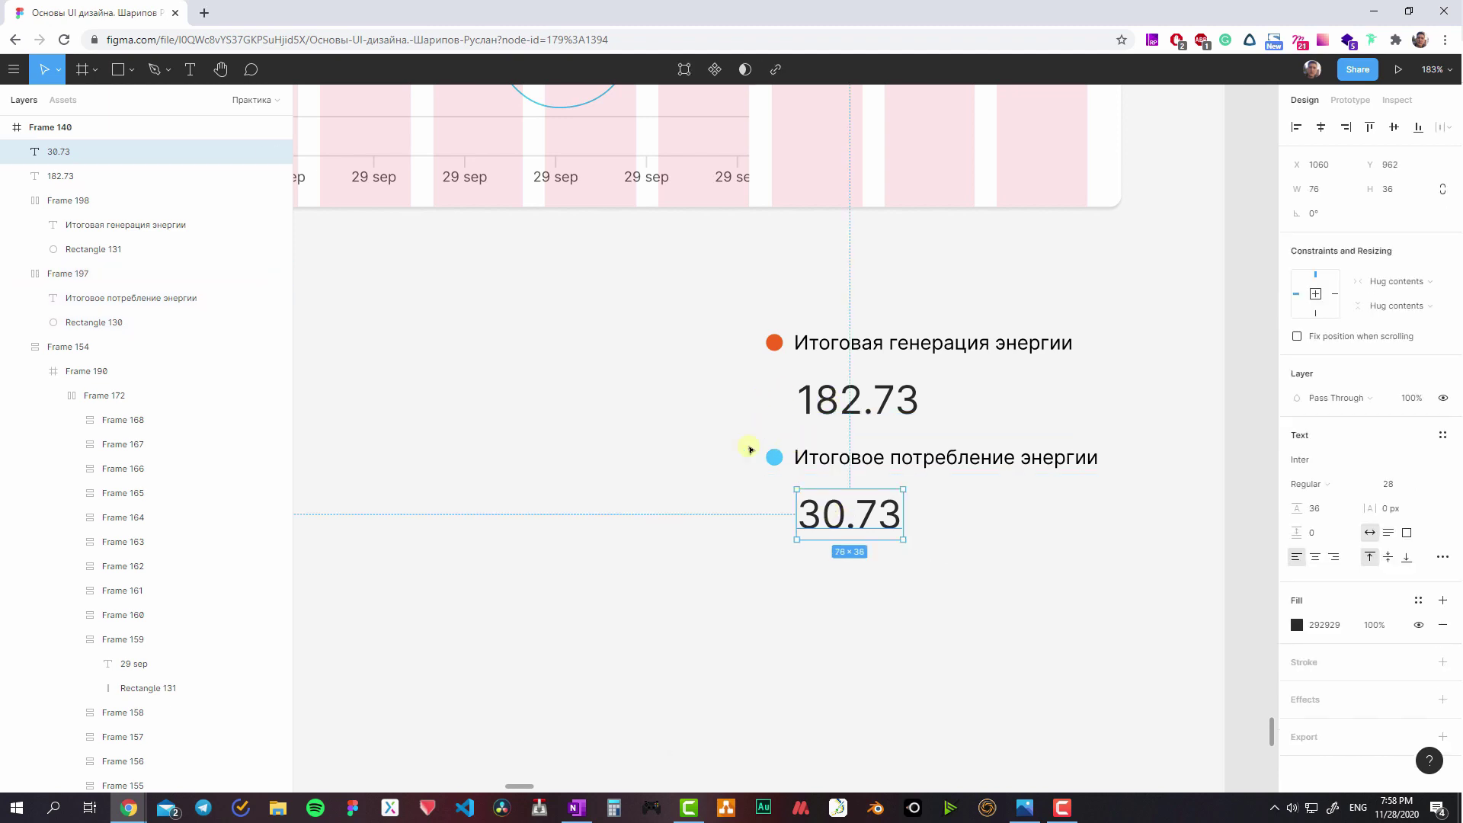
# - Move the consumption block lower and add a 'Мин' label beneath 182.73
pyautogui.moveTo(833, 459); pyautogui.dragTo(835, 511)
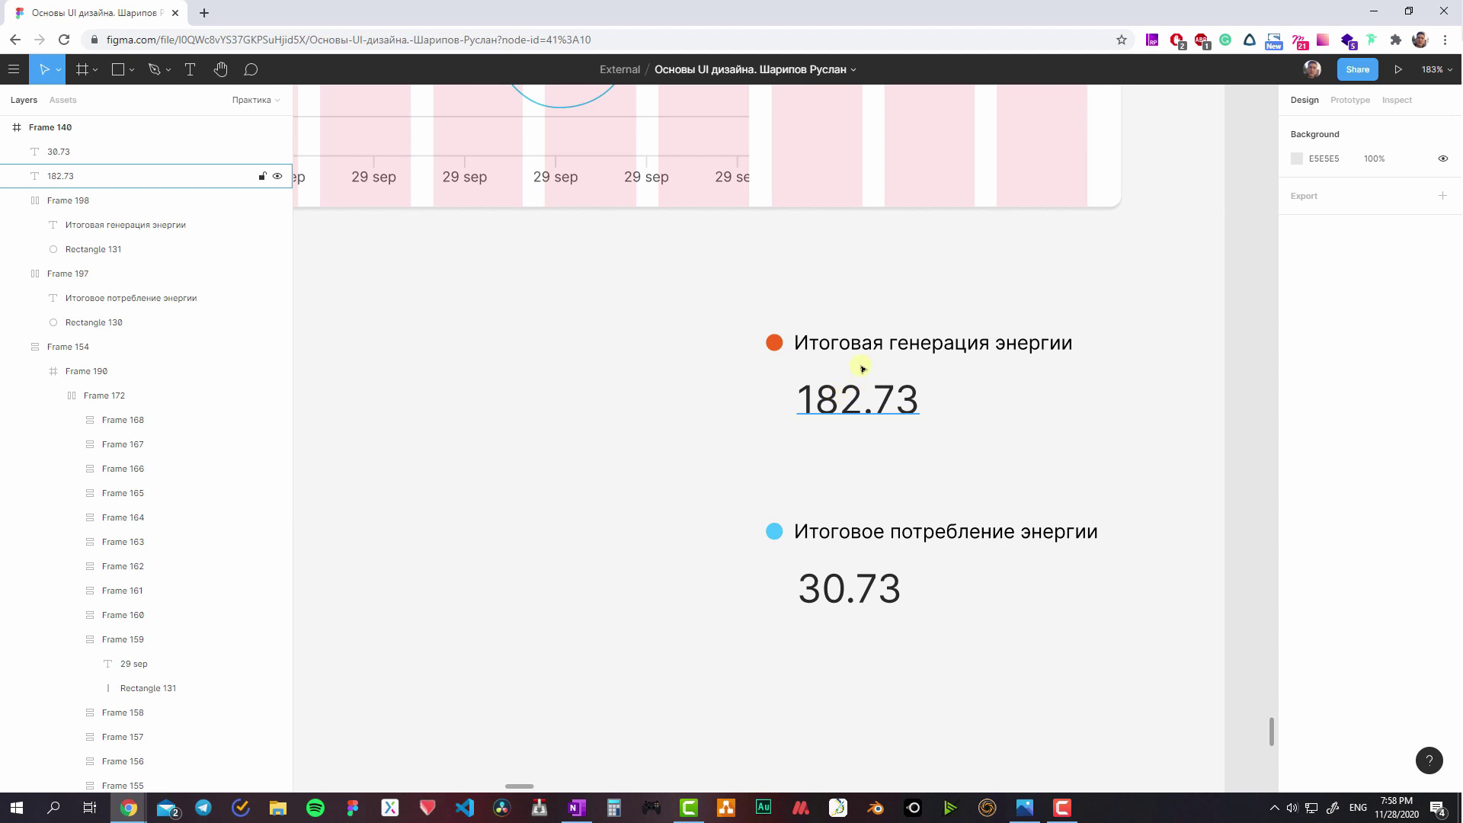
pyautogui.moveTo(704, 297); pyautogui.dragTo(1112, 456)
pyautogui.click(857, 445)
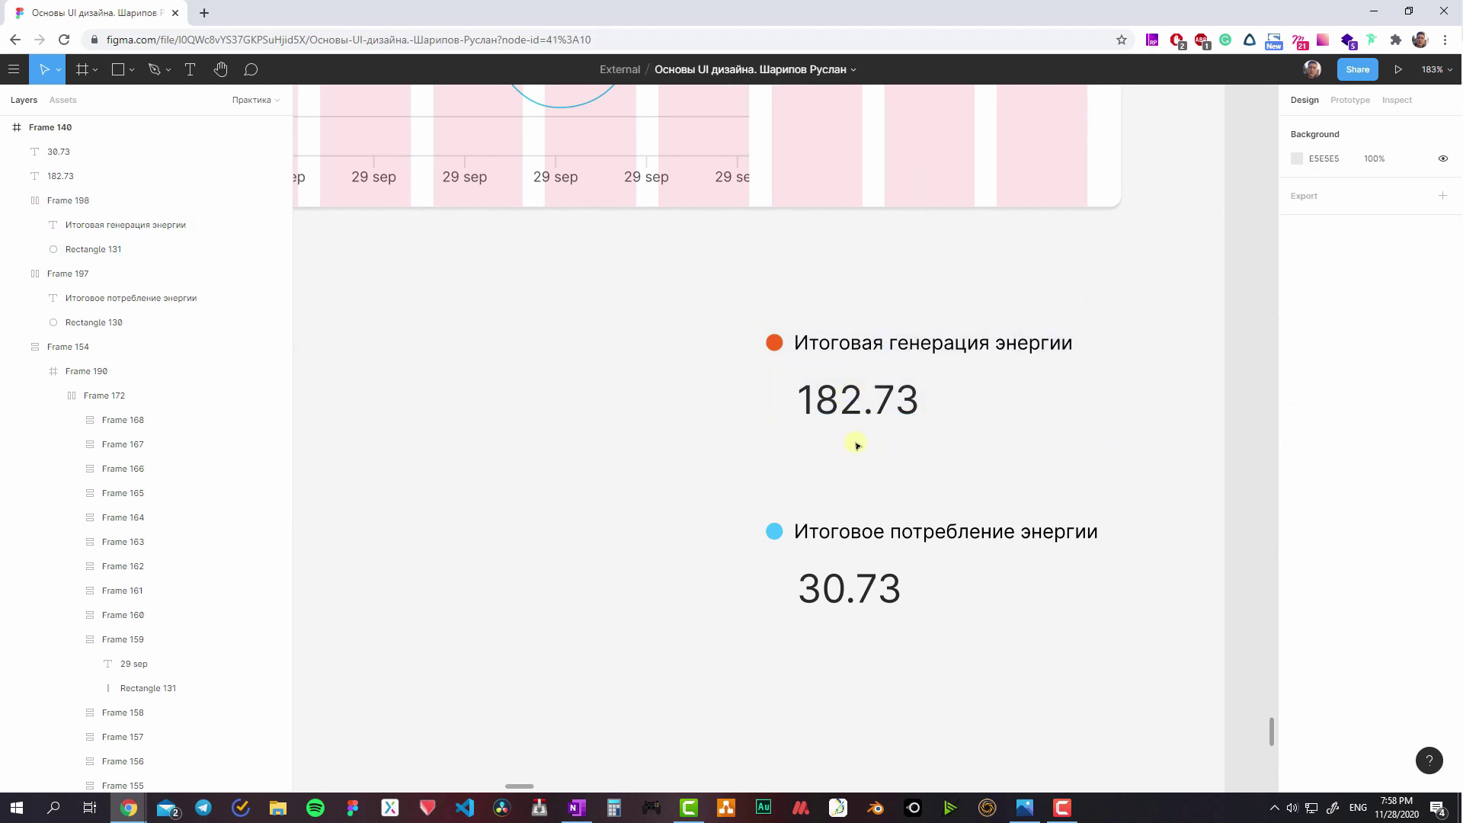
pyautogui.press('t')
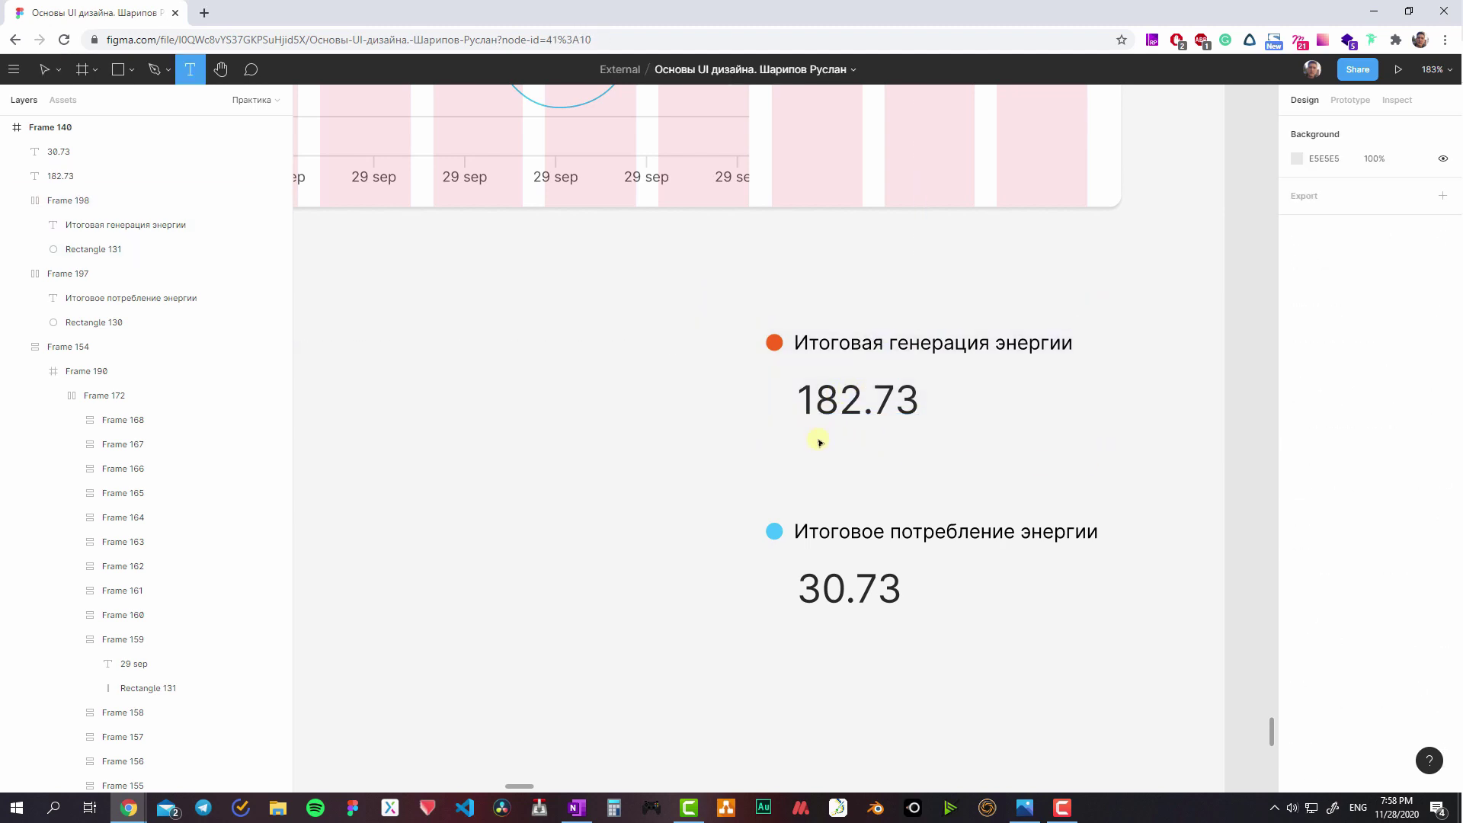
pyautogui.click(819, 441)
pyautogui.hotkey('alt', 'shift')
pyautogui.write('Мин')
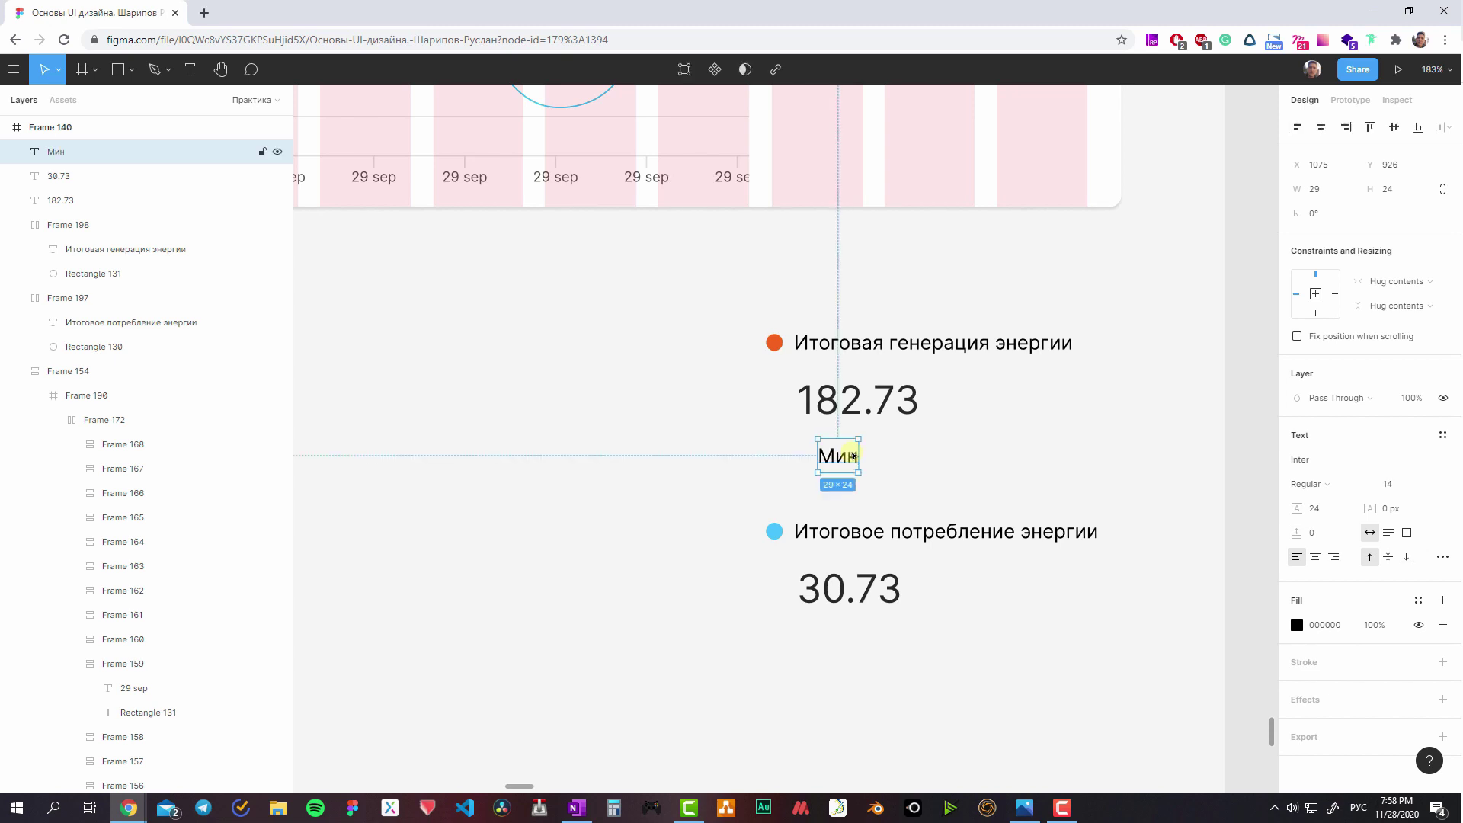
# - Duplicate the label as 'Макс' and add the values 37.2 and 1.7 beside them
pyautogui.moveTo(861, 460); pyautogui.dragTo(1019, 471)
pyautogui.press('Return')
pyautogui.write('Макс')
pyautogui.click(979, 488)
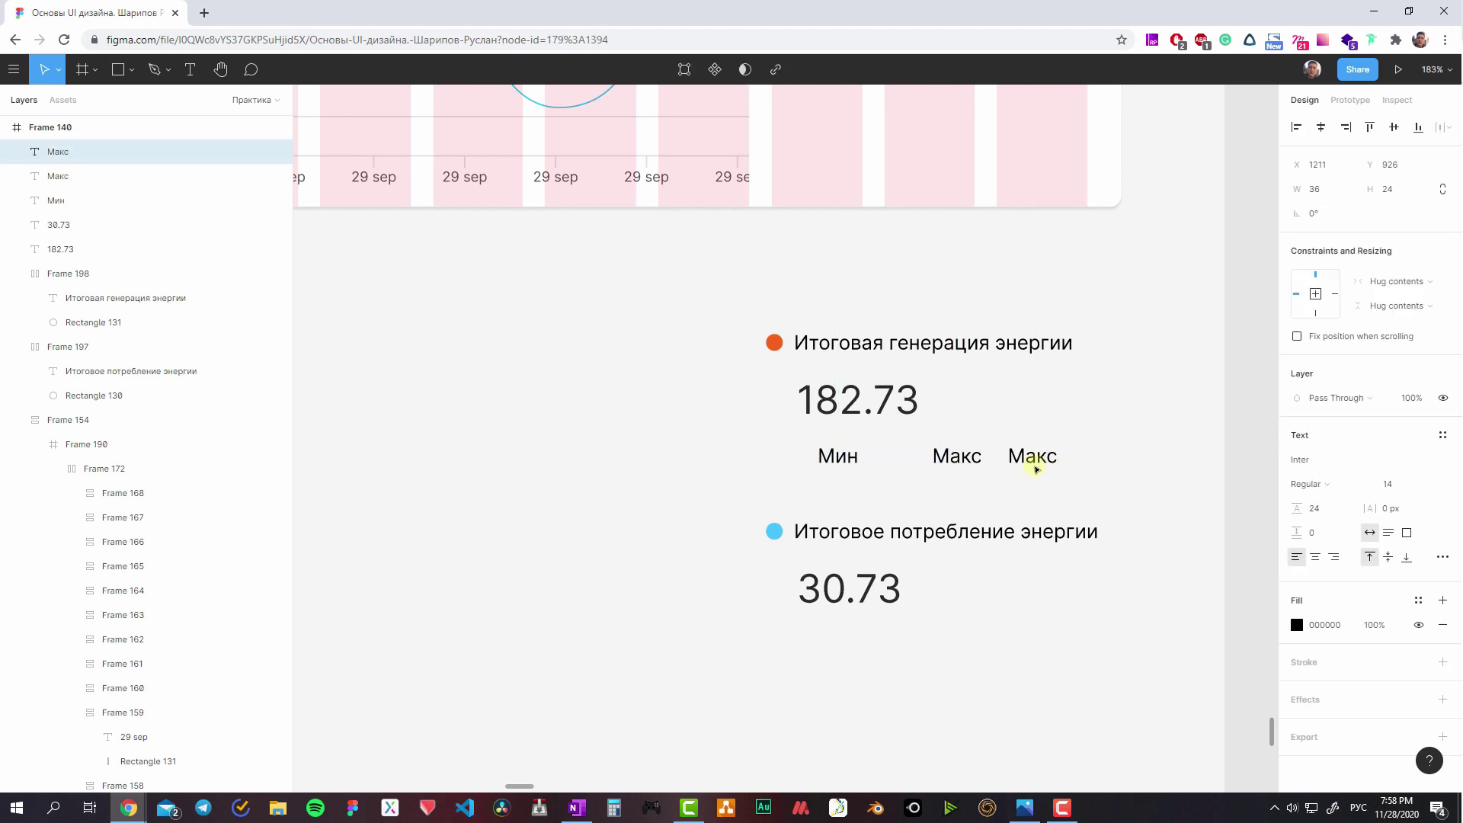
pyautogui.press('Return')
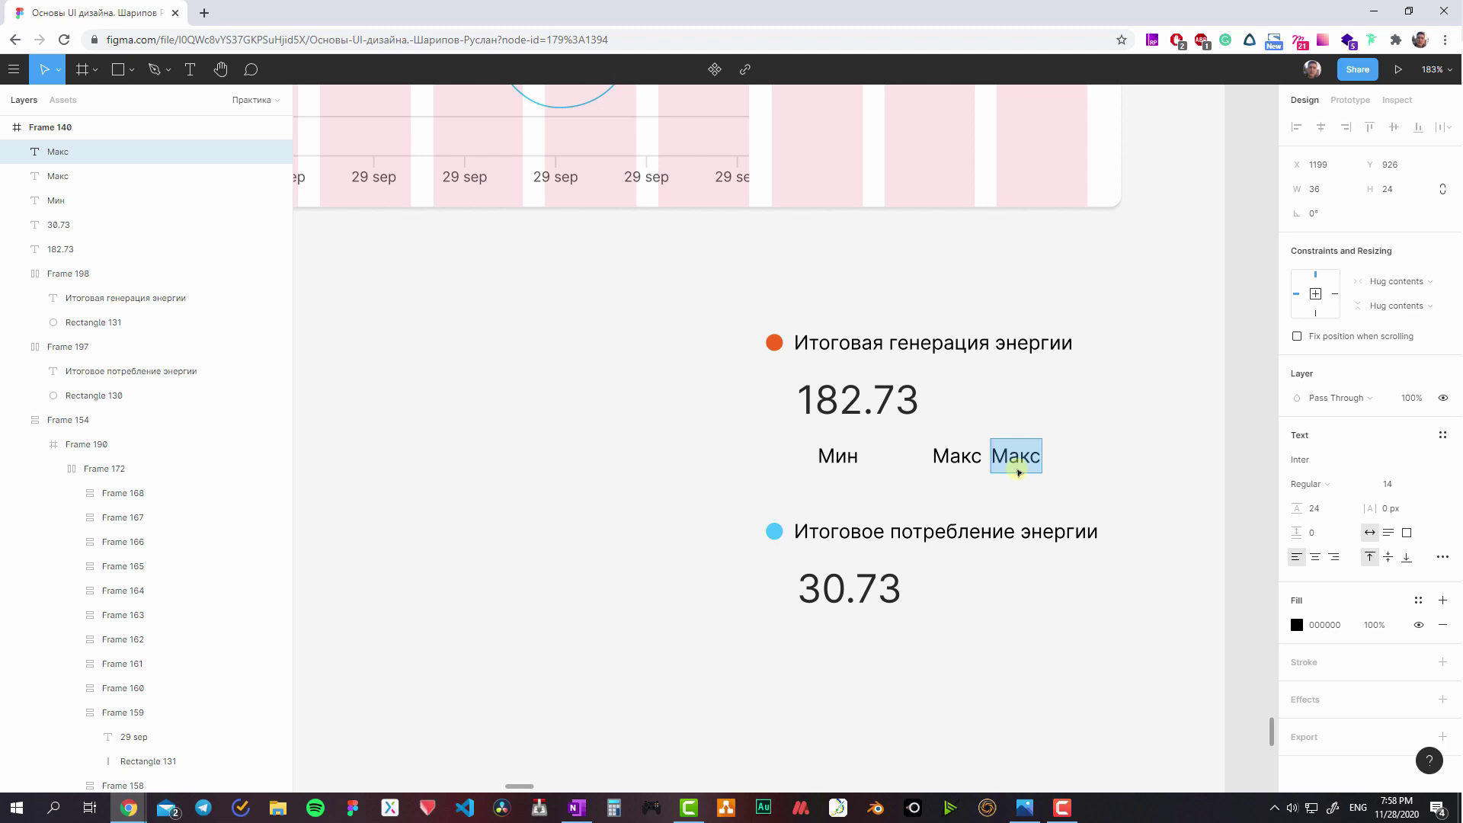
pyautogui.write('83.')
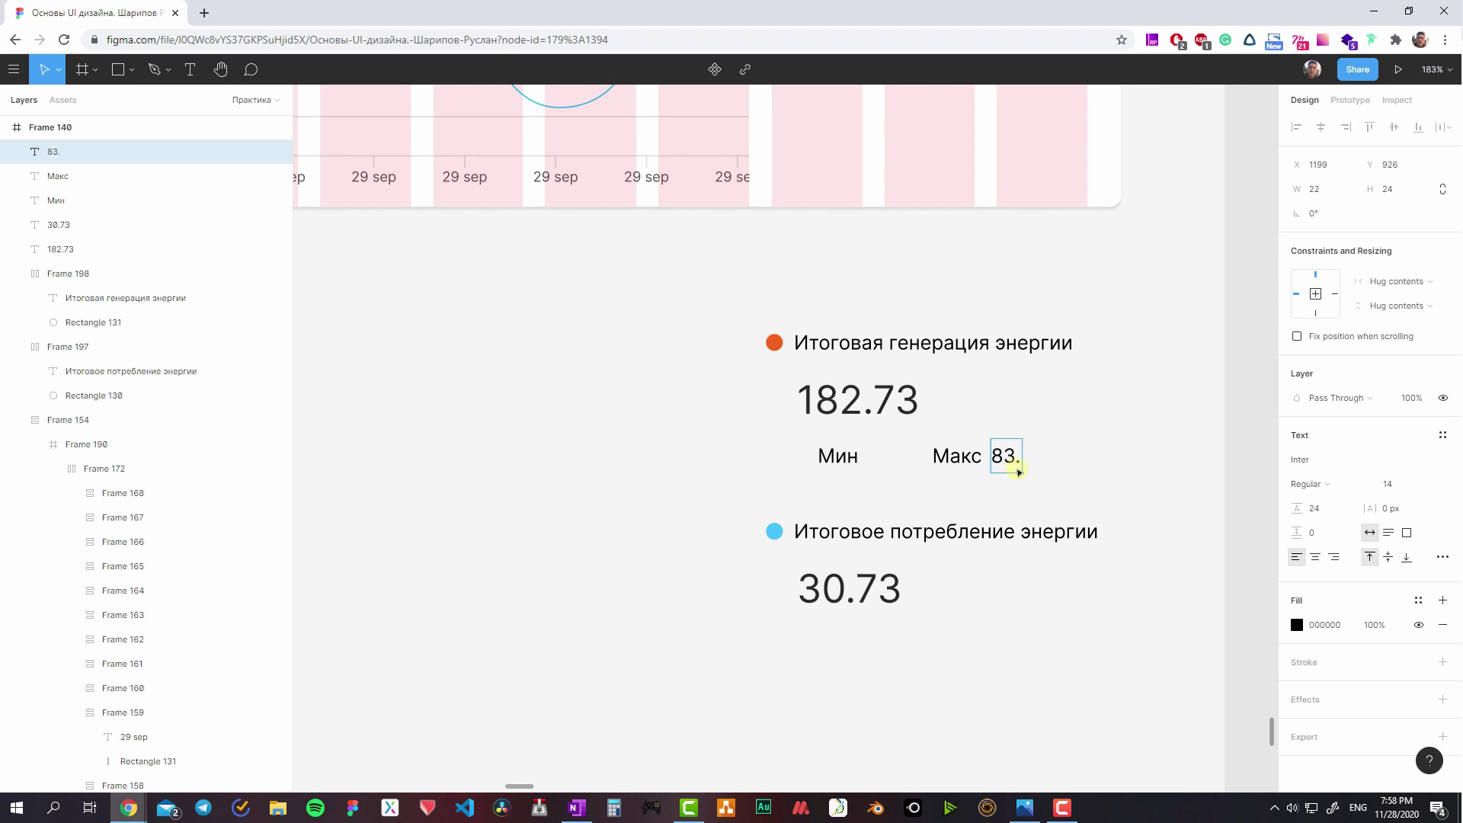
pyautogui.write('37l')
pyautogui.press('Escape')
pyautogui.moveTo(1018, 472); pyautogui.dragTo(891, 471)
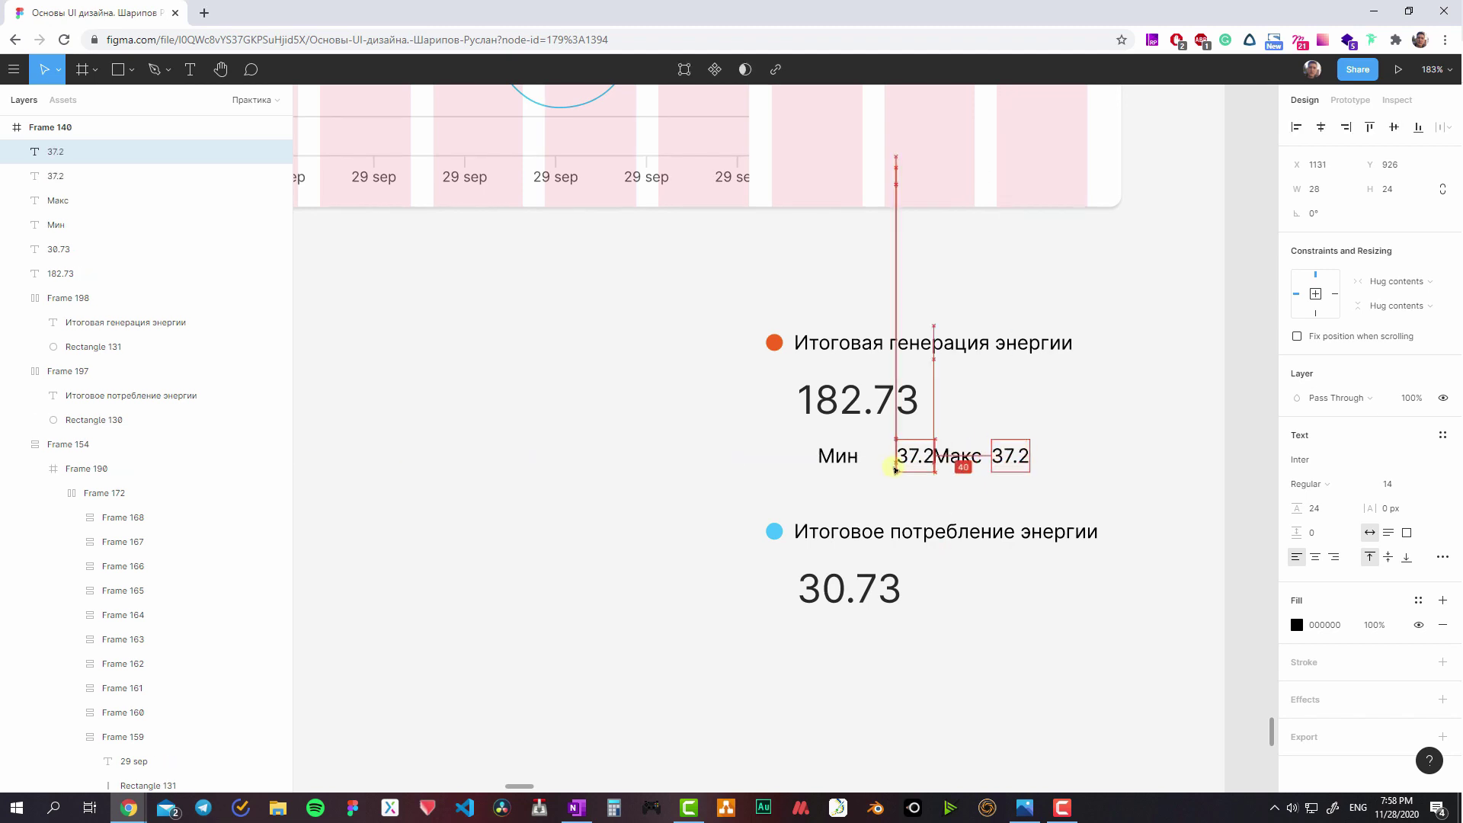
pyautogui.doubleClick(891, 471)
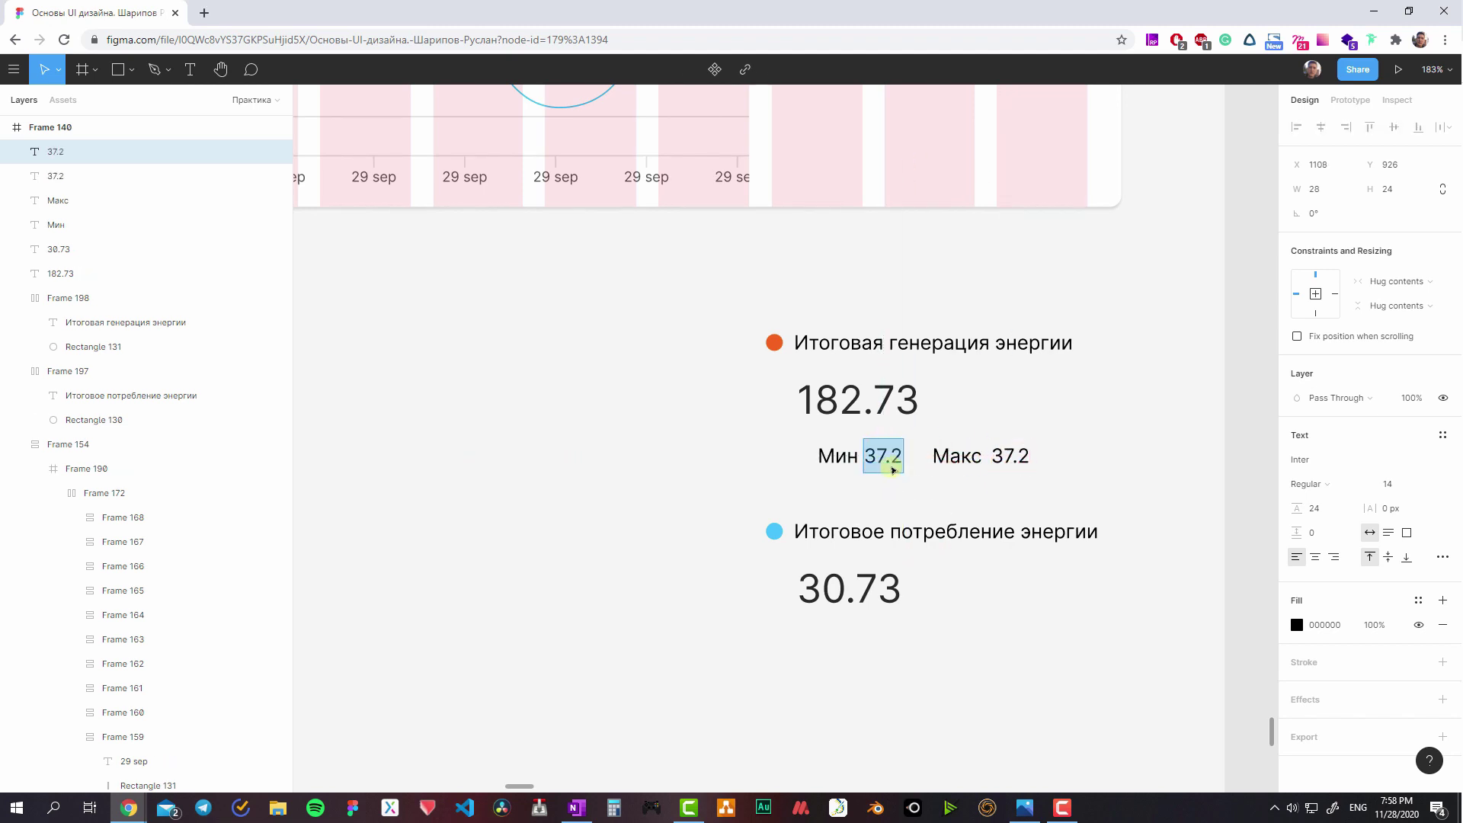
pyautogui.write('1.7')
pyautogui.press('Escape')
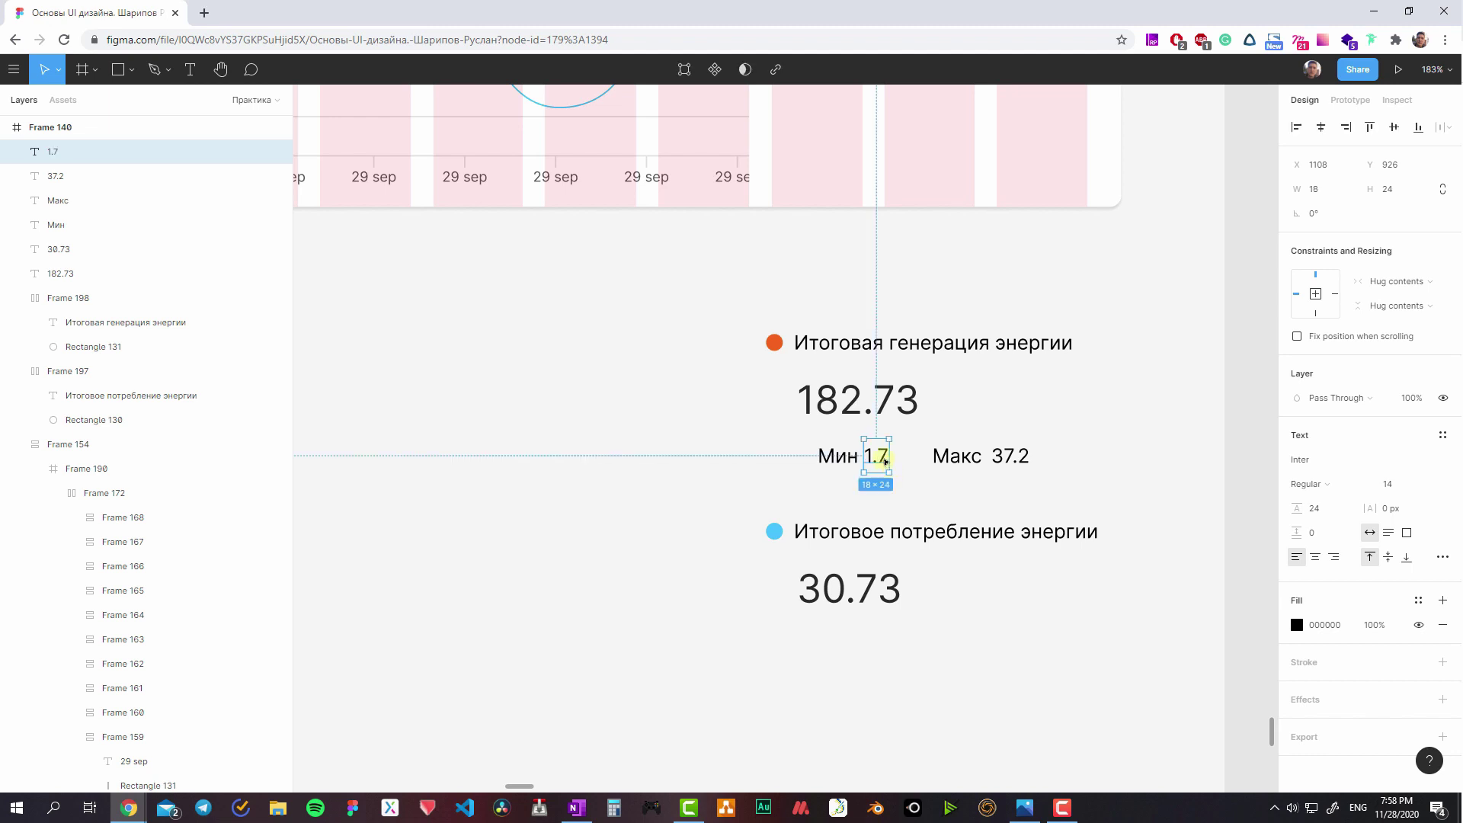
# - Delete a stray duplicate of the Мин/Макс row and select the Мин 1.7 pair
pyautogui.hotkey('ctrl', 'a')
pyautogui.moveTo(950, 459); pyautogui.dragTo(950, 648)
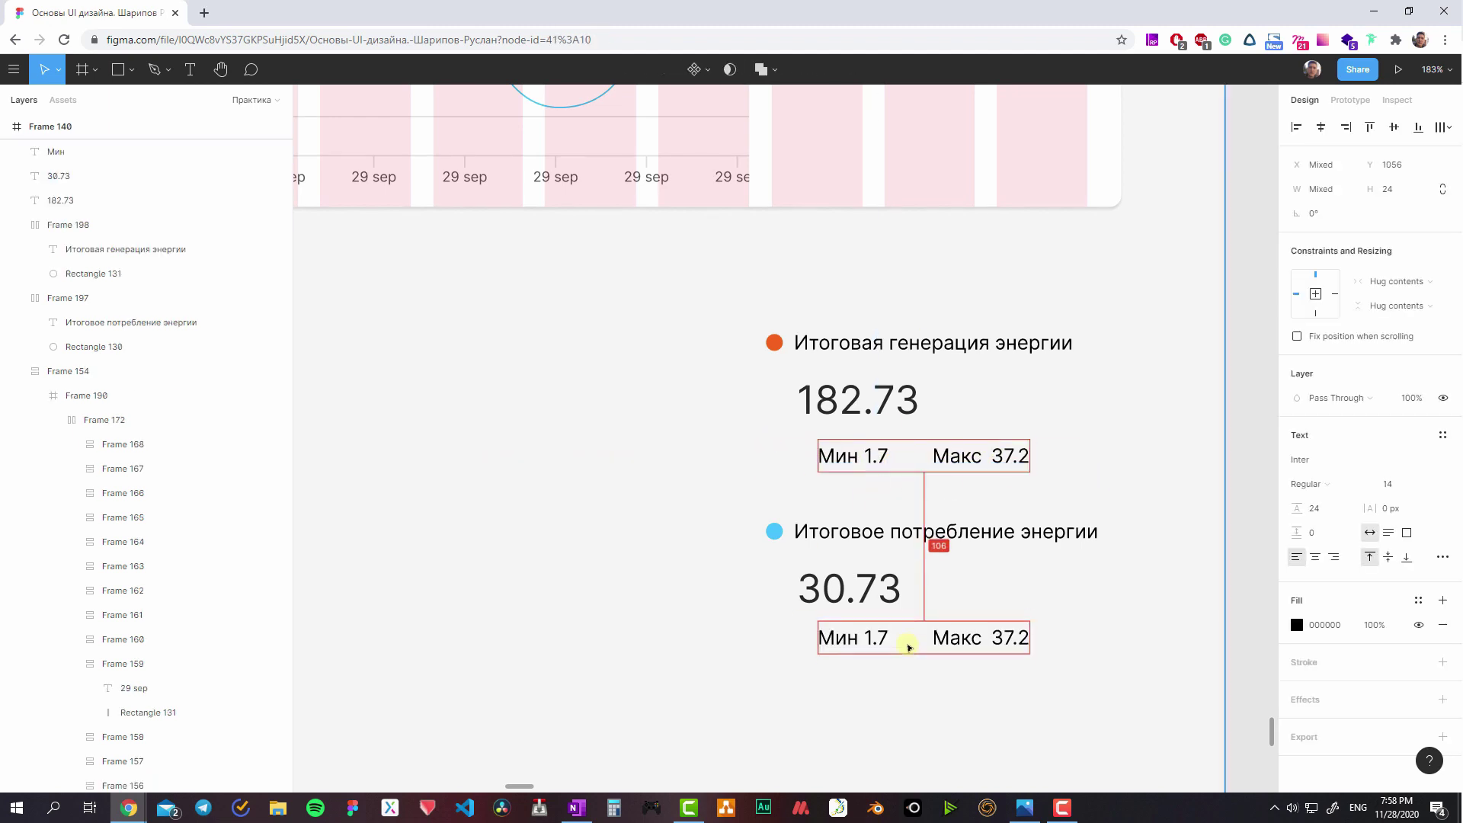
pyautogui.click(787, 674)
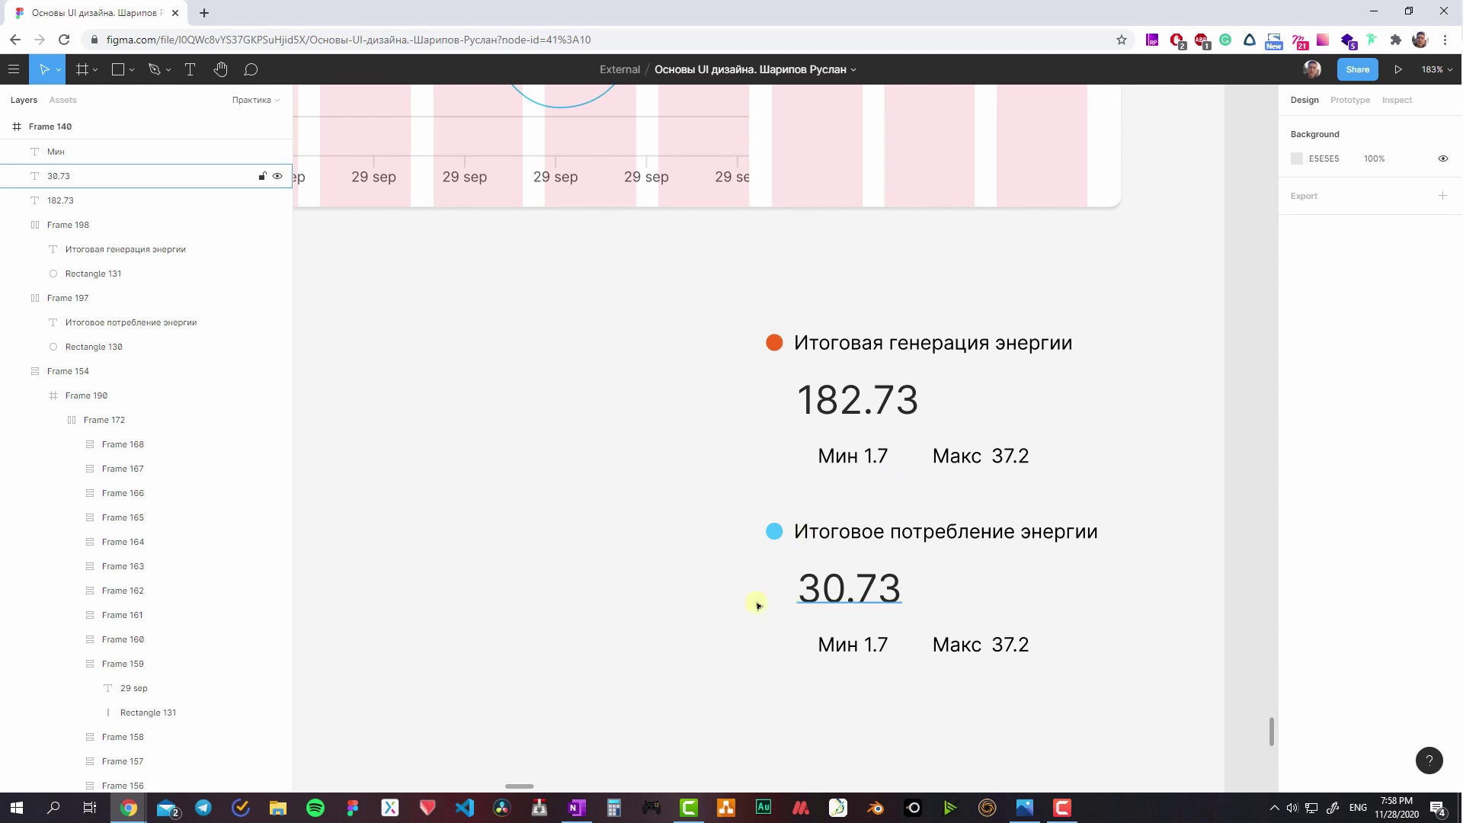
pyautogui.moveTo(735, 624); pyautogui.dragTo(998, 655)
pyautogui.press('Delete')
pyautogui.moveTo(774, 464); pyautogui.dragTo(880, 483)
# - Wrap the Мин 1.7 and Макс 37.2 pairs each in their own auto layout frame
pyautogui.hotkey('shift', 'a')
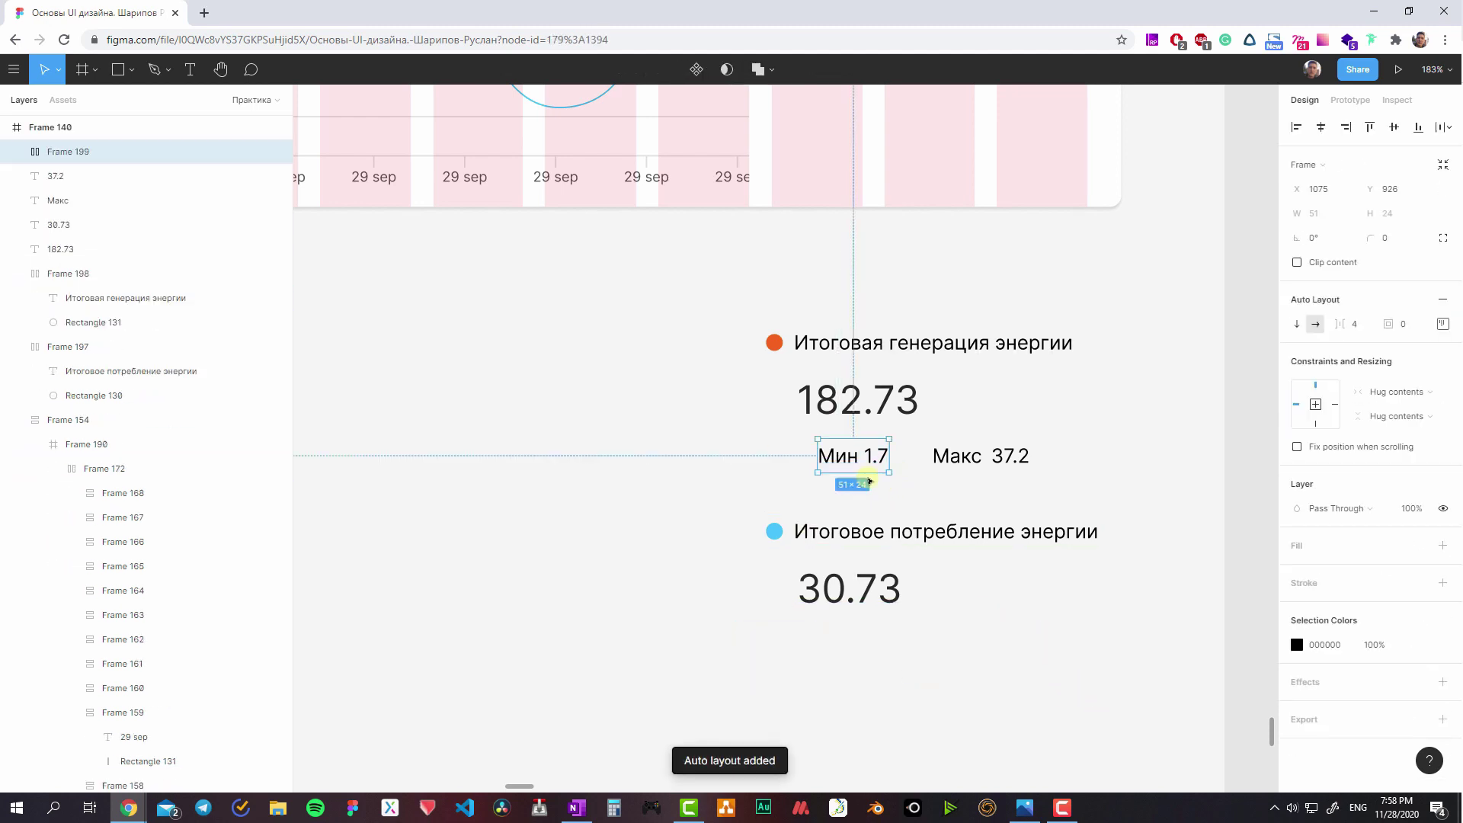
pyautogui.moveTo(1014, 484); pyautogui.dragTo(925, 464)
pyautogui.hotkey('shift', 'a')
pyautogui.click(965, 463)
pyautogui.keyDown('shift'); pyautogui.click(865, 466); pyautogui.keyUp('shift')
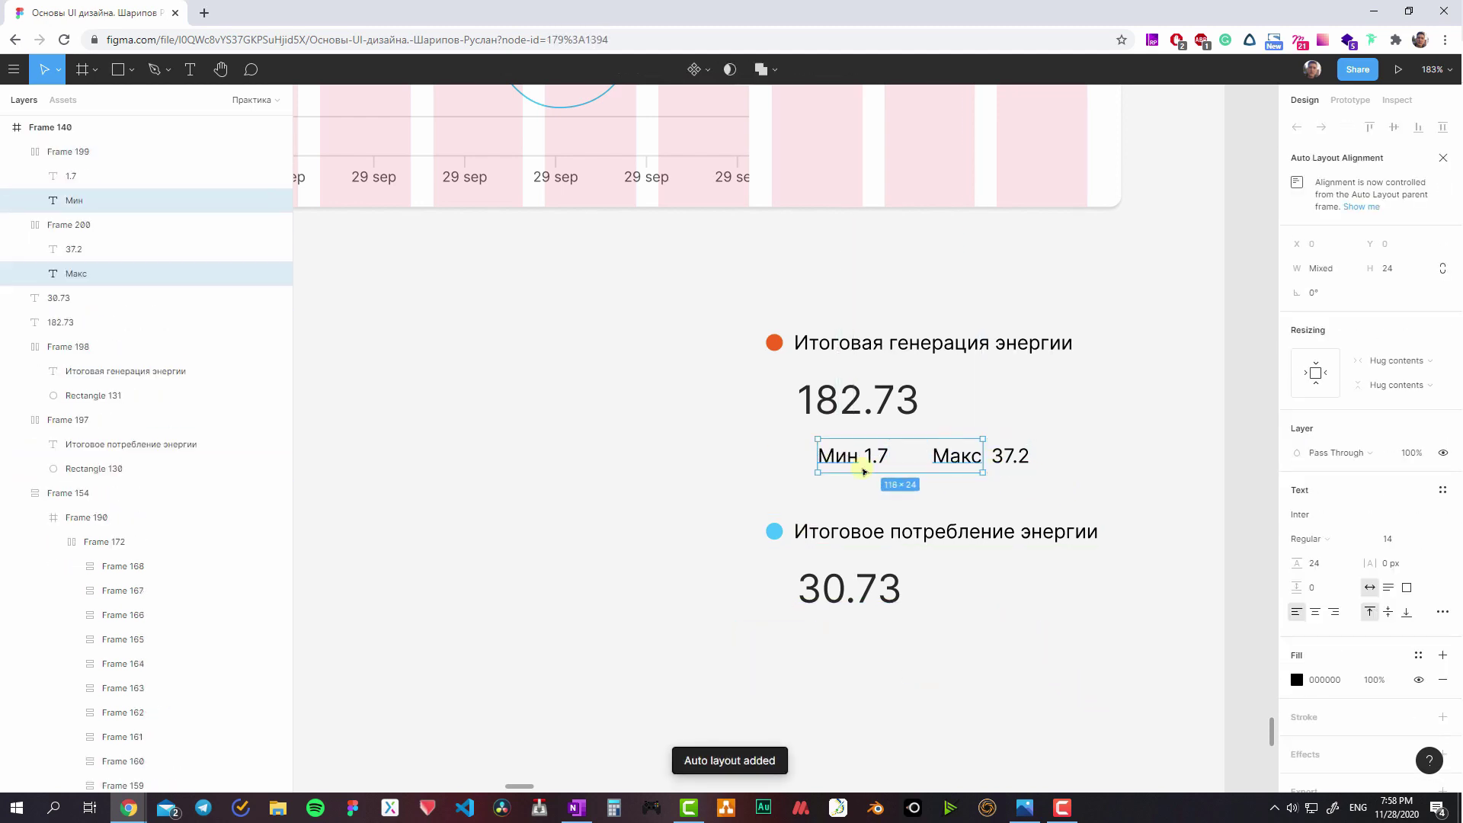
pyautogui.click(1326, 554)
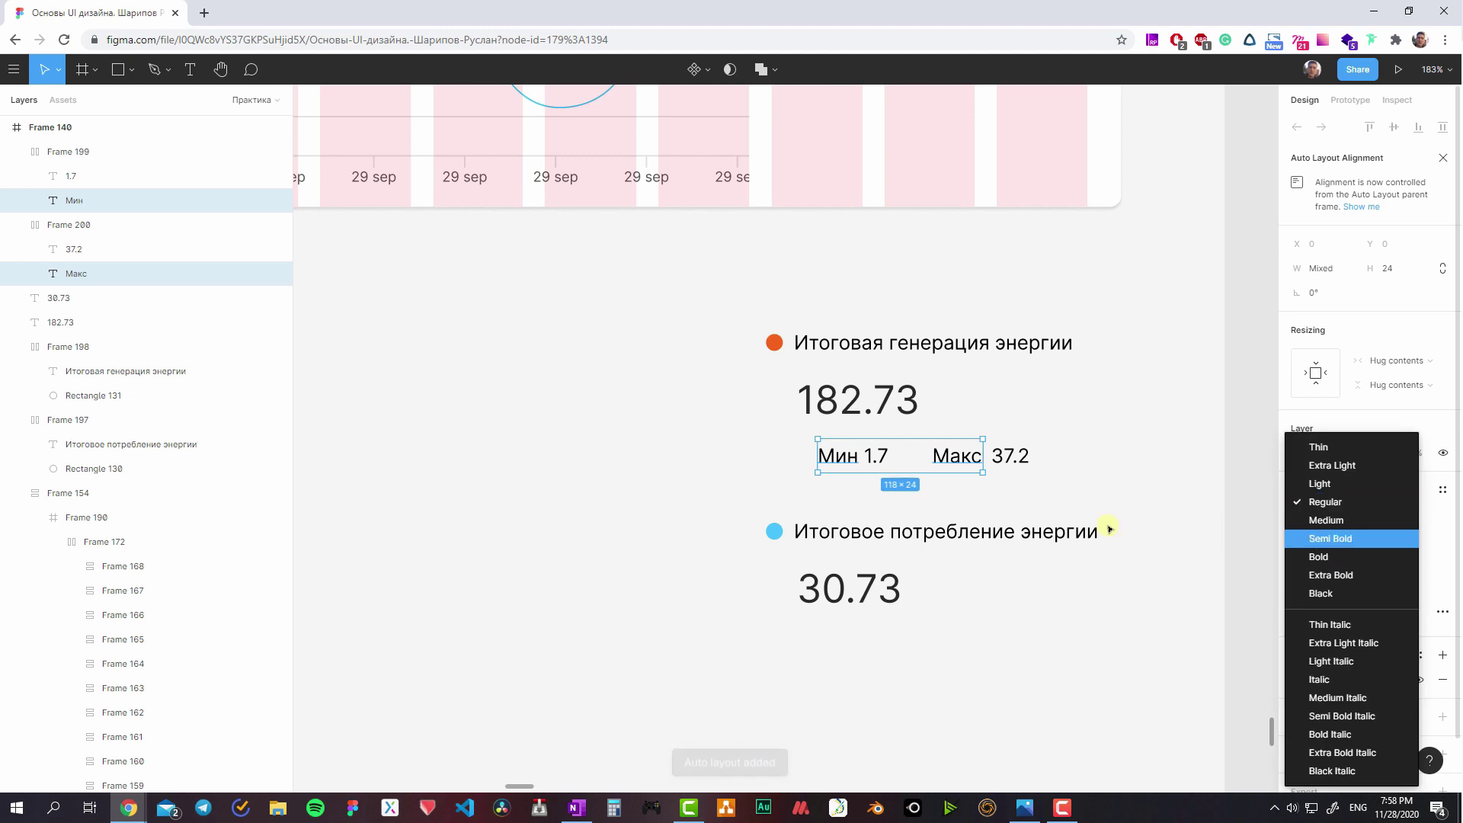
pyautogui.click(1104, 528)
# - Set the Мин/Макс labels and values to Semi Bold, size 12, line height 16
pyautogui.click(995, 457)
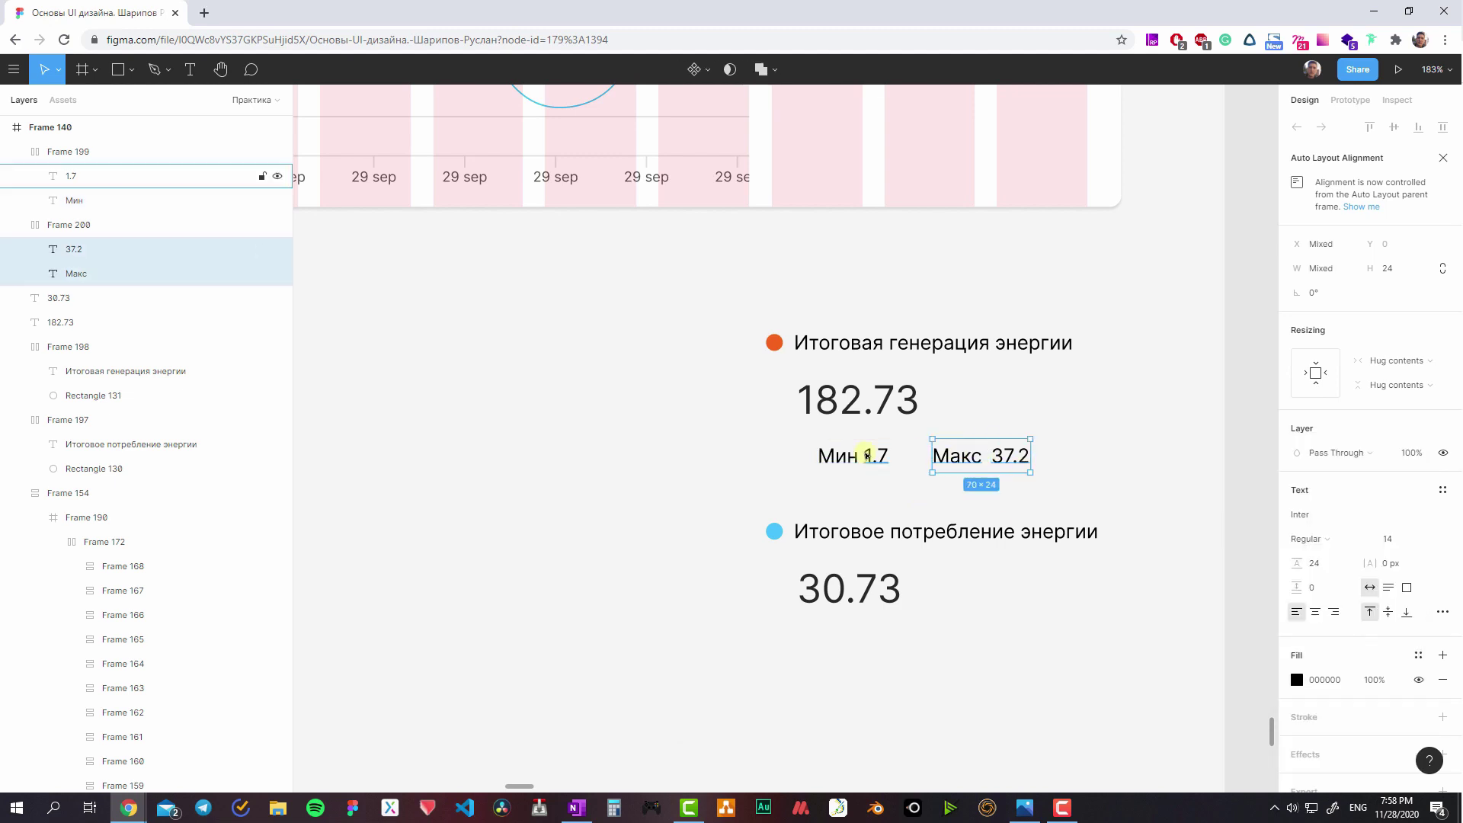
pyautogui.keyDown('shift'); pyautogui.click(872, 456); pyautogui.keyUp('shift')
pyautogui.keyDown('shift'); pyautogui.click(835, 455); pyautogui.keyUp('shift')
pyautogui.click(1307, 540)
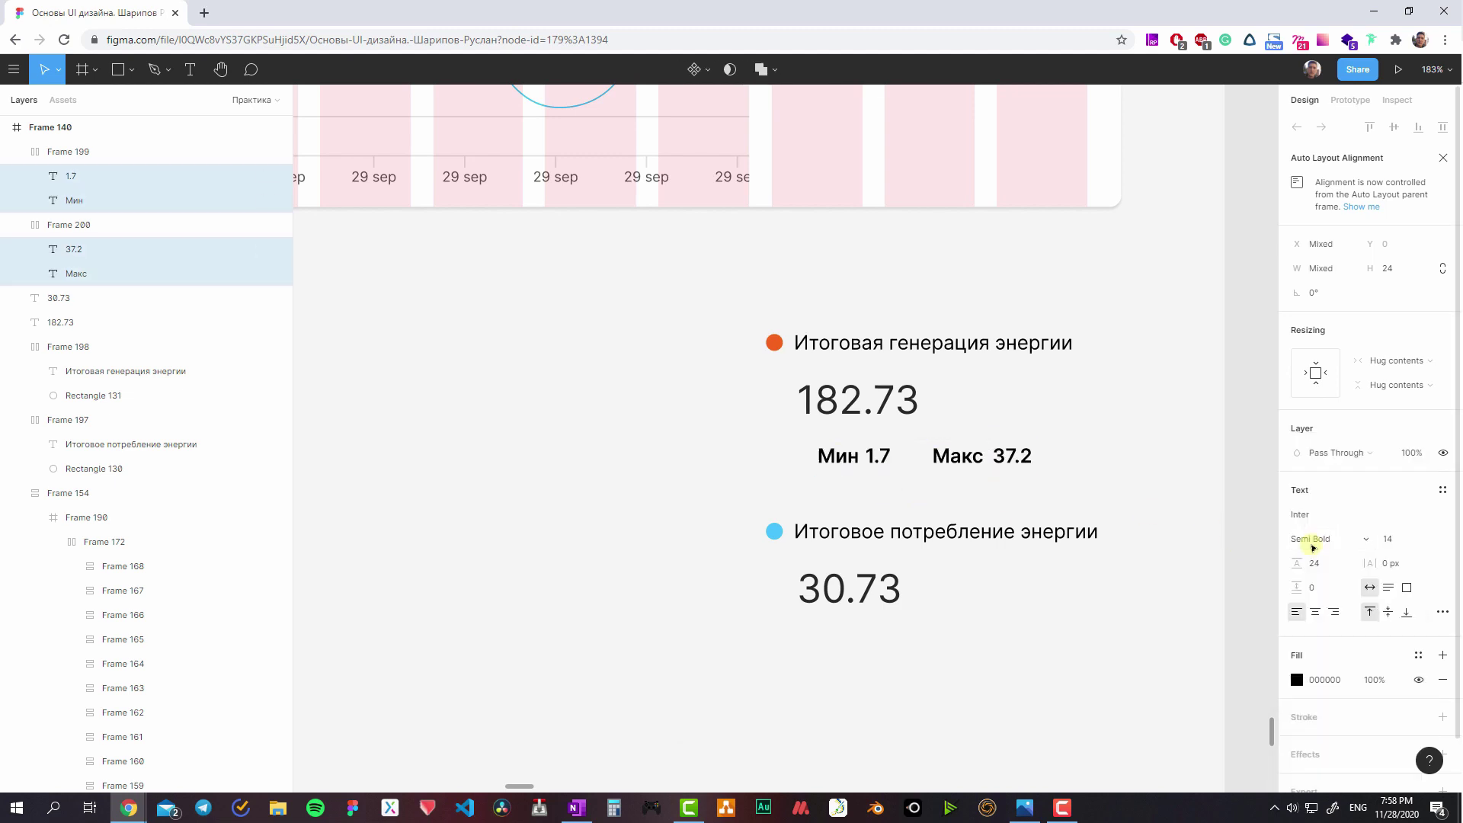
pyautogui.click(1386, 538)
pyautogui.write('12')
pyautogui.click(1322, 563)
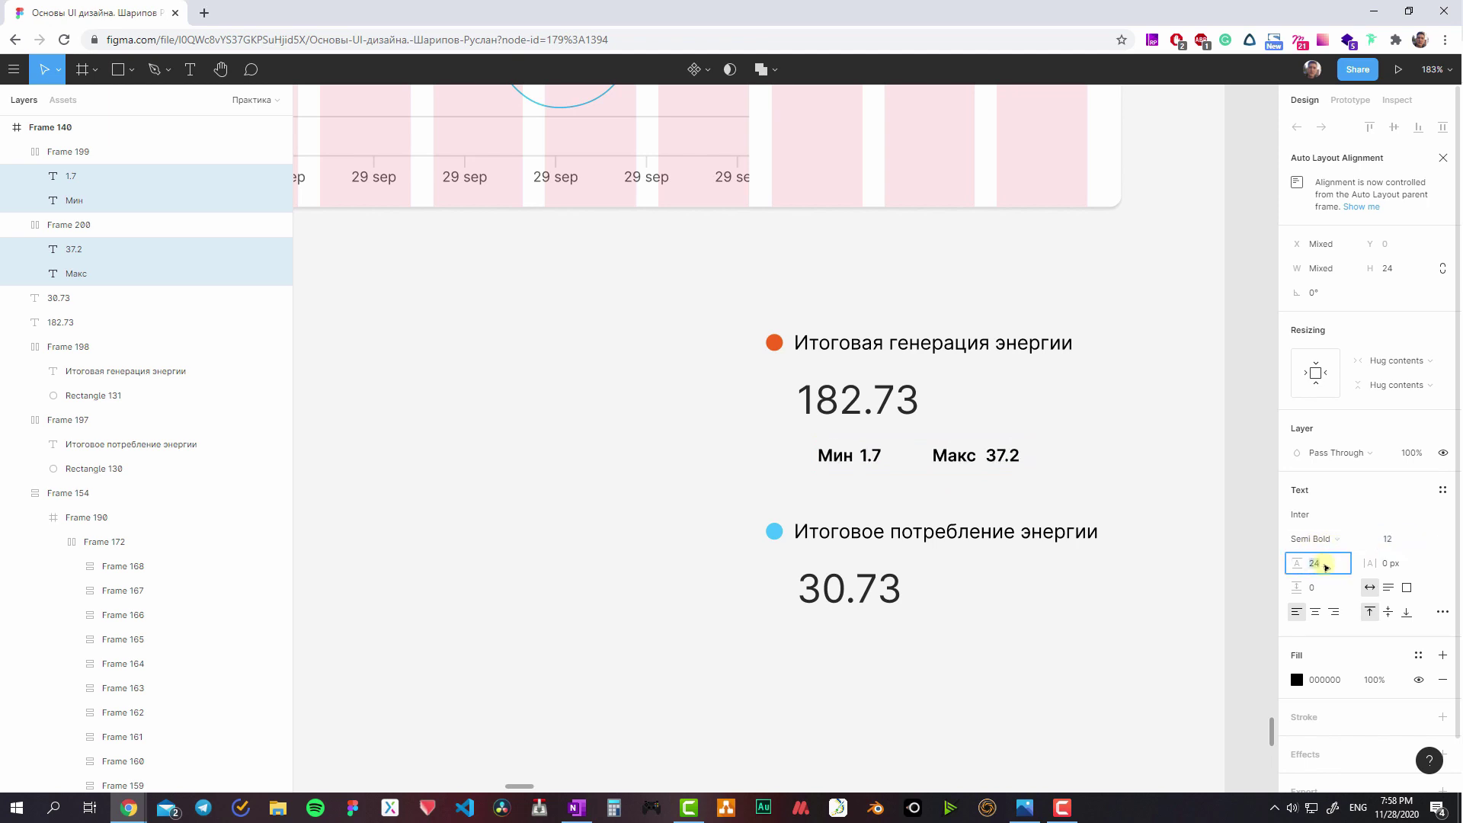
pyautogui.write('16')
pyautogui.press('Return')
# - Make 182.73 Semi Bold and join both pairs in one auto layout row with 16 gap
pyautogui.click(780, 398)
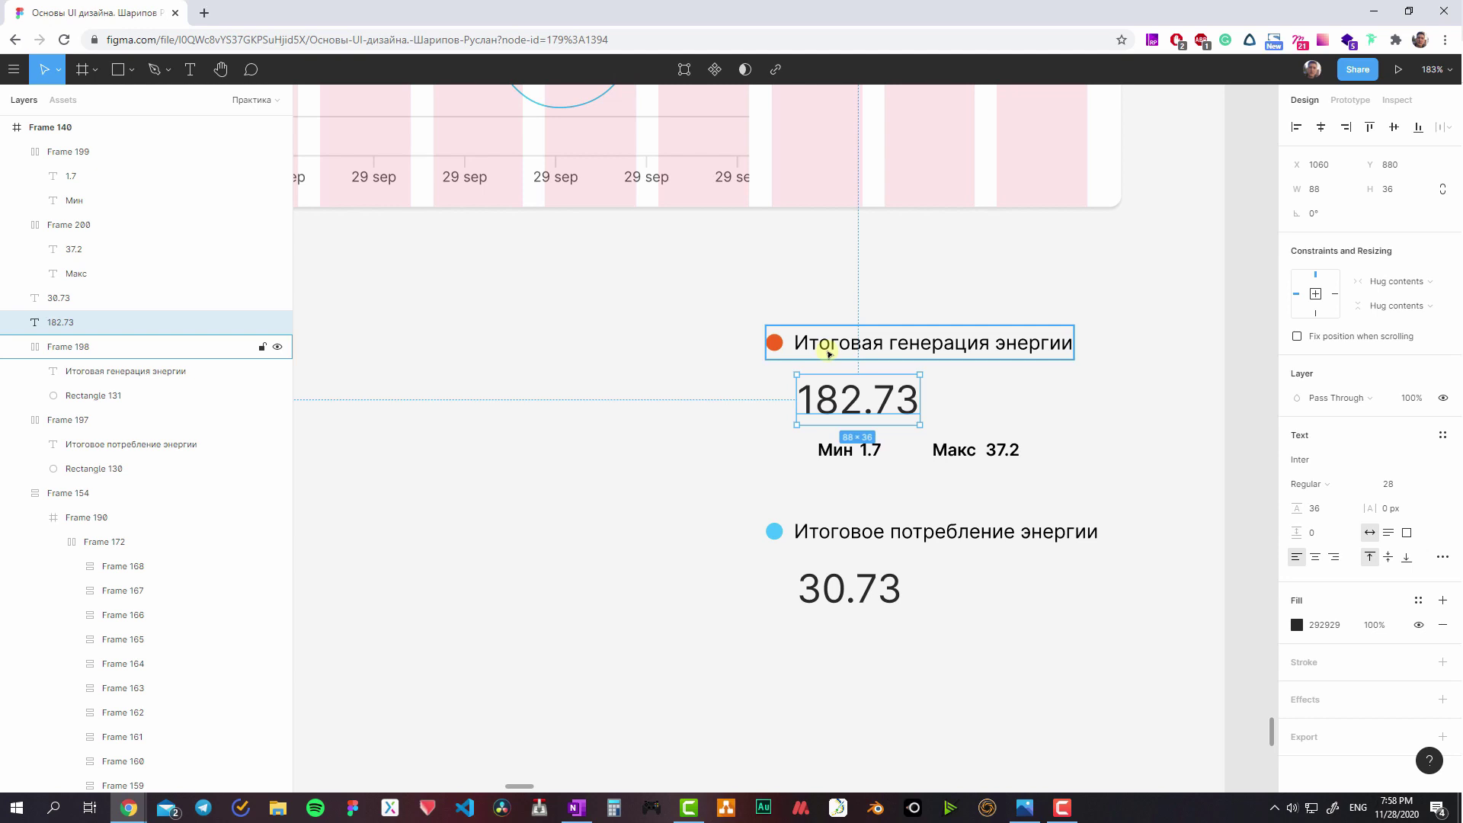
pyautogui.click(1311, 484)
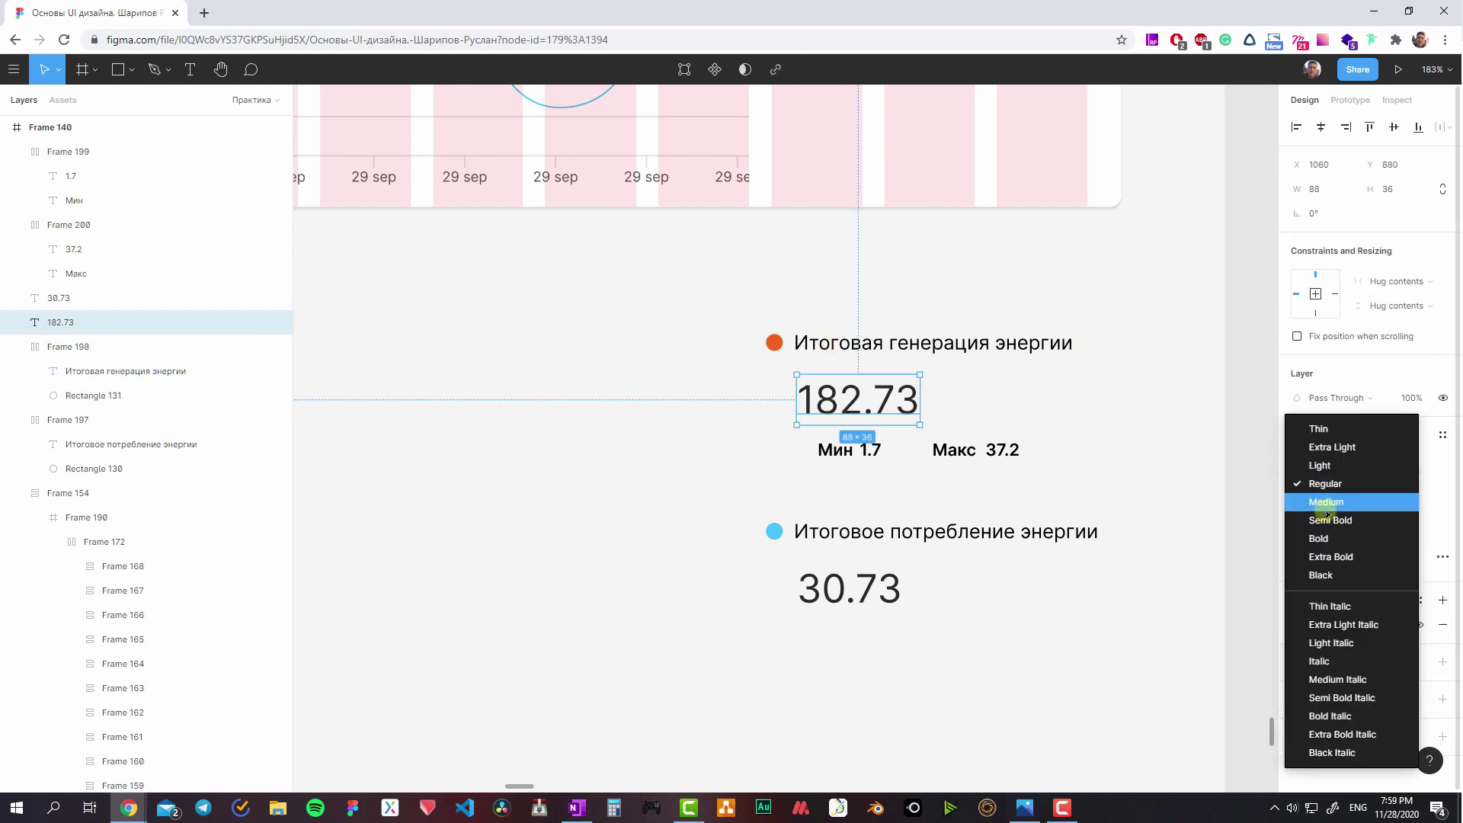
pyautogui.click(1323, 521)
pyautogui.keyDown('shift'); pyautogui.click(838, 344); pyautogui.keyUp('shift')
pyautogui.keyDown('shift'); pyautogui.click(860, 450); pyautogui.keyUp('shift')
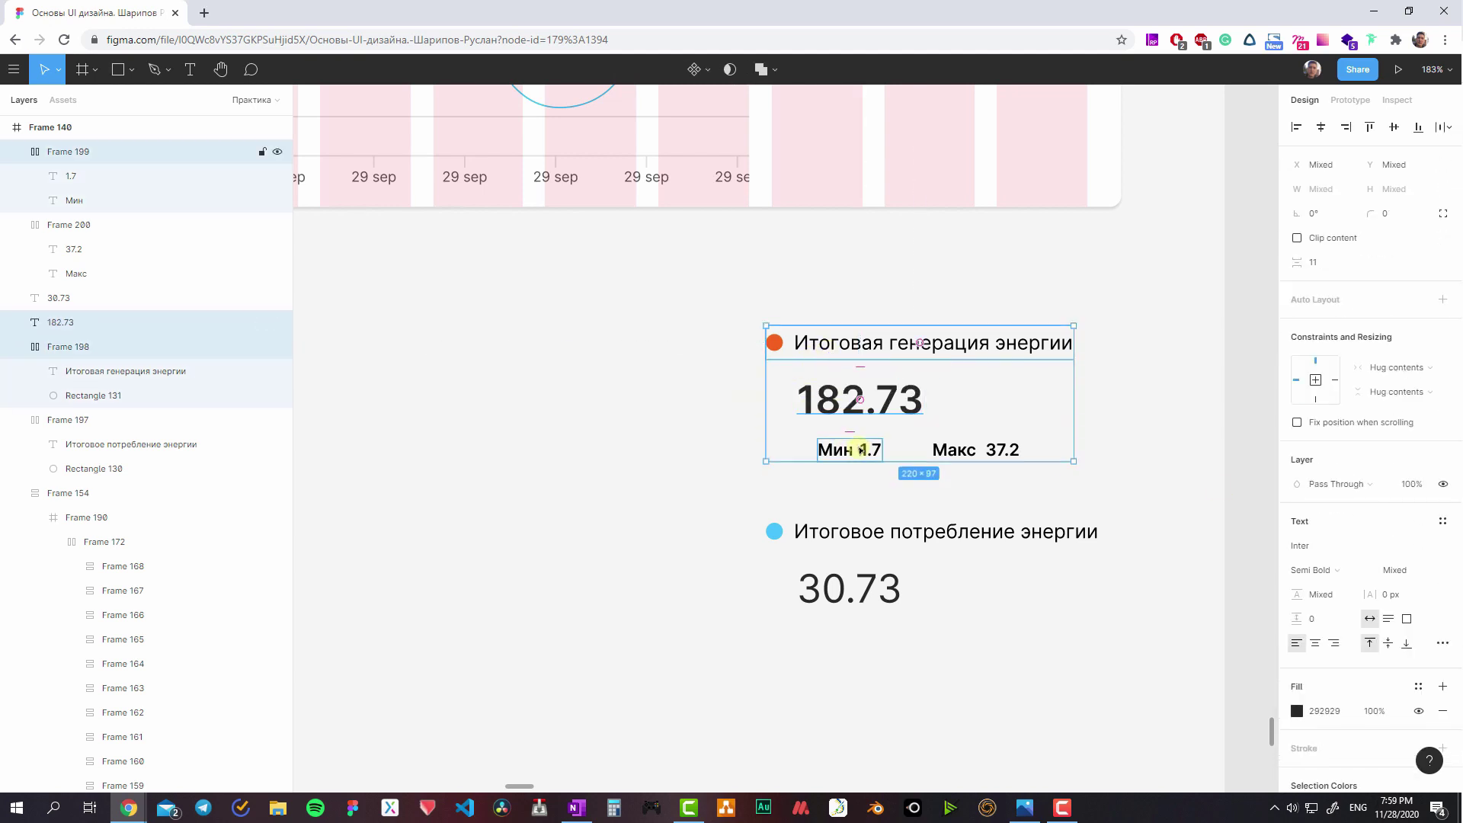
pyautogui.click(937, 449)
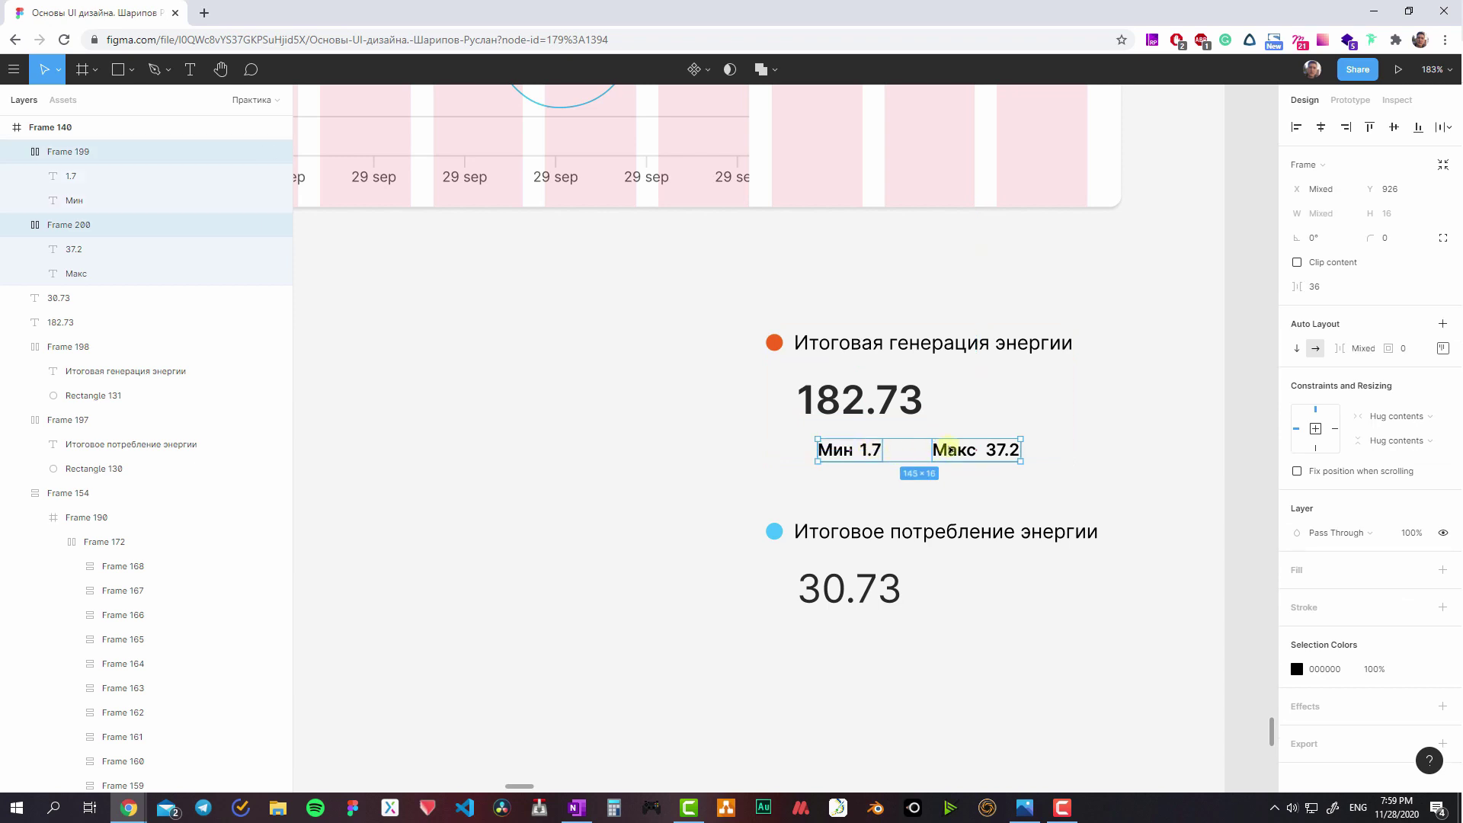
pyautogui.hotkey('shift', 'a')
pyautogui.write('16')
pyautogui.press('Return')
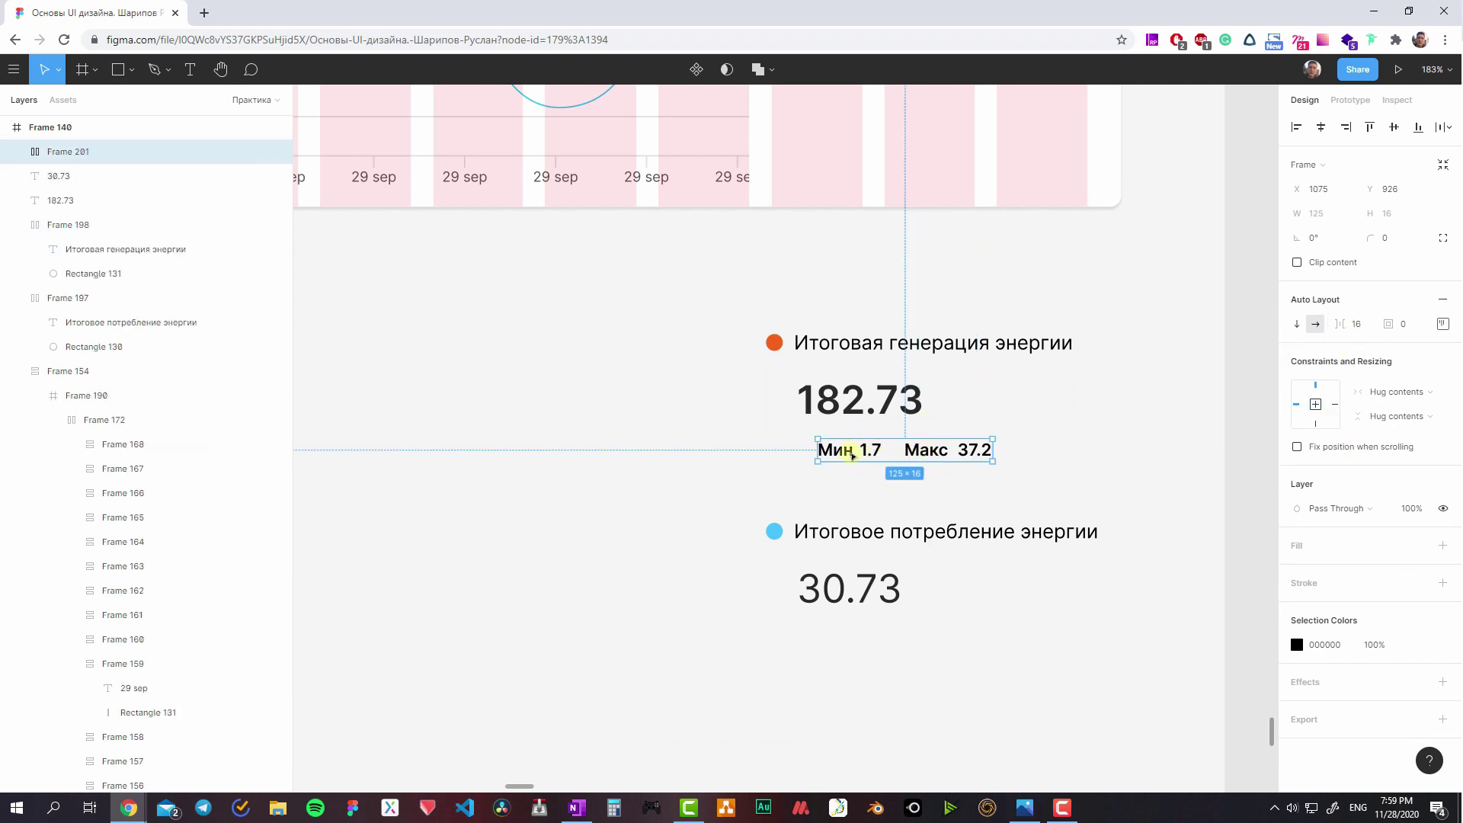
# - Make the Мин and Макс labels uppercase, then select the heading, 182.73 and the row
pyautogui.doubleClick(848, 454)
pyautogui.click(905, 480)
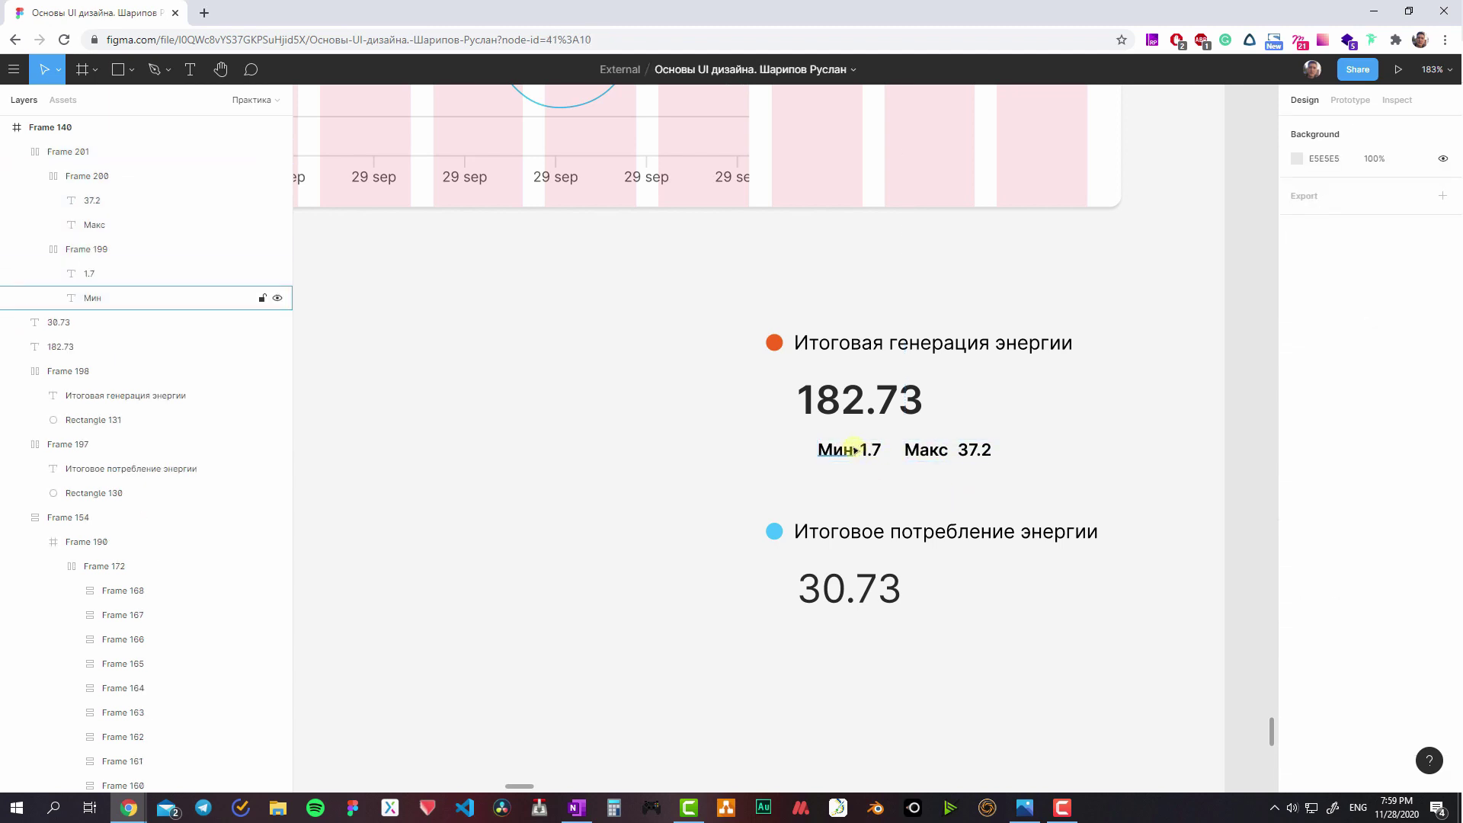
pyautogui.keyDown('ctrl'); pyautogui.click(849, 451); pyautogui.keyUp('ctrl')
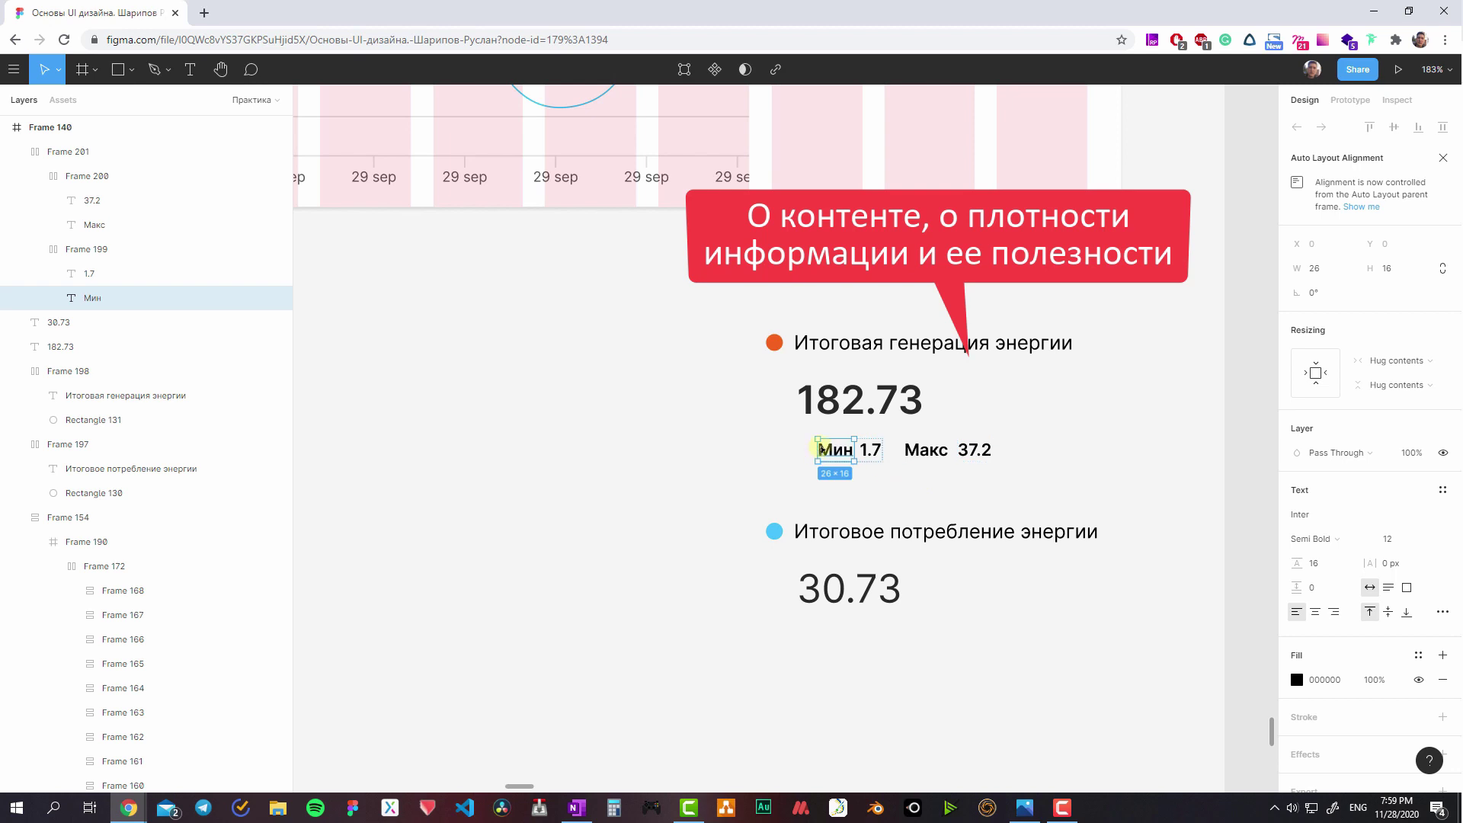
pyautogui.keyDown('ctrl'); pyautogui.keyDown('shift'); pyautogui.click(928, 450); pyautogui.keyUp('shift'); pyautogui.keyUp('ctrl')
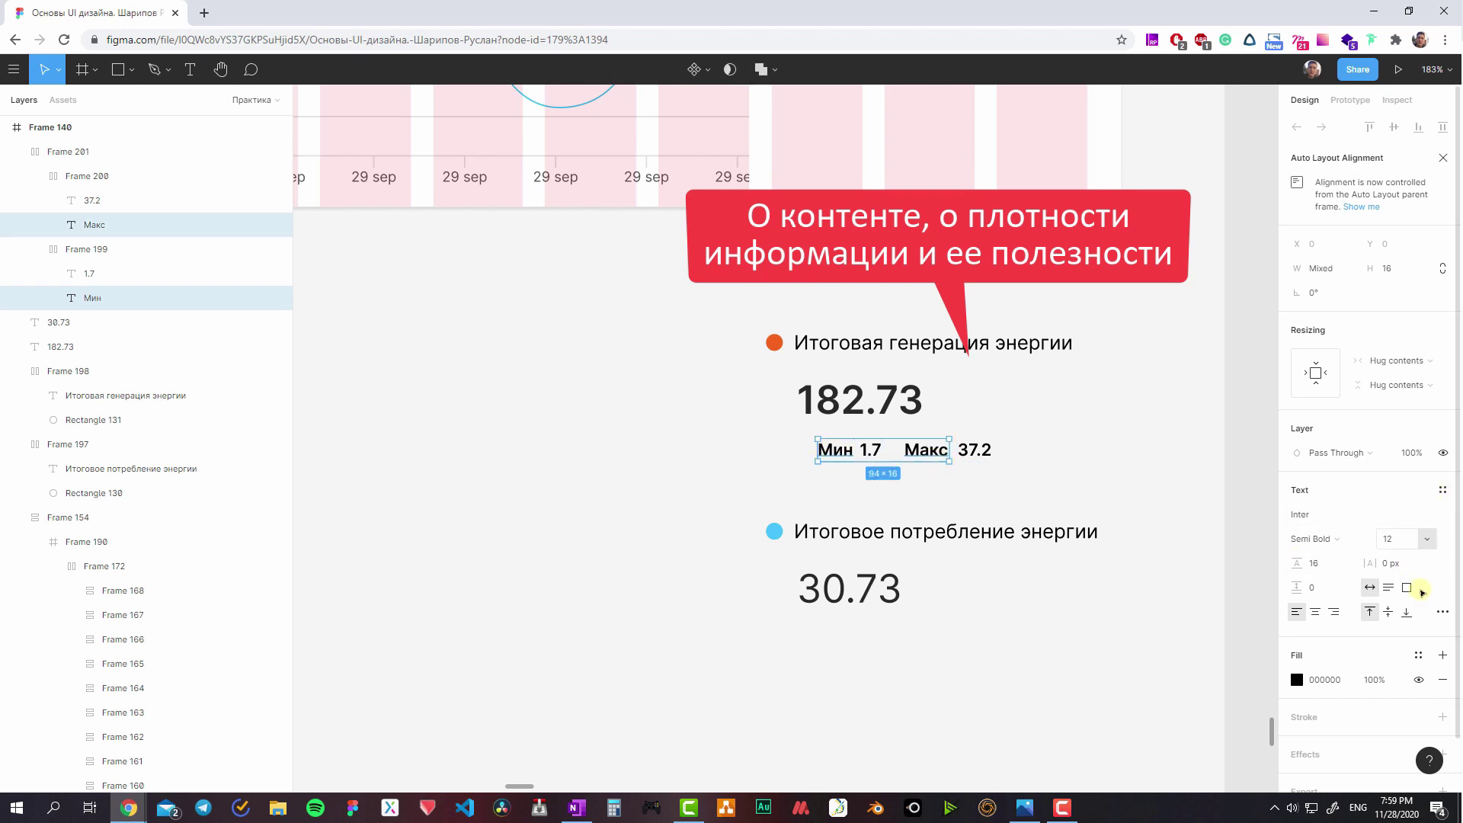
pyautogui.click(1440, 611)
pyautogui.click(1204, 642)
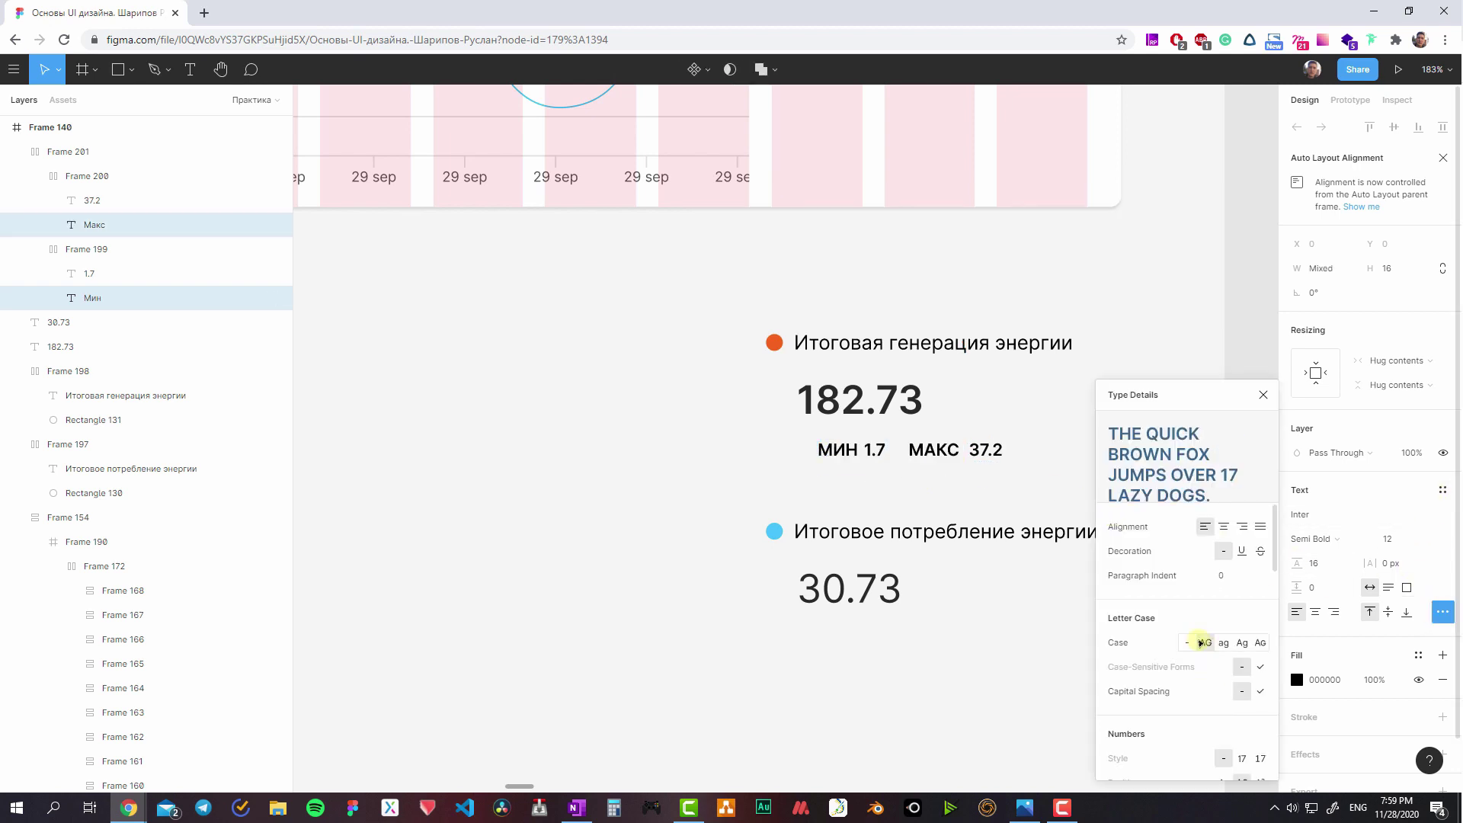
pyautogui.press('Escape')
pyautogui.click(822, 403)
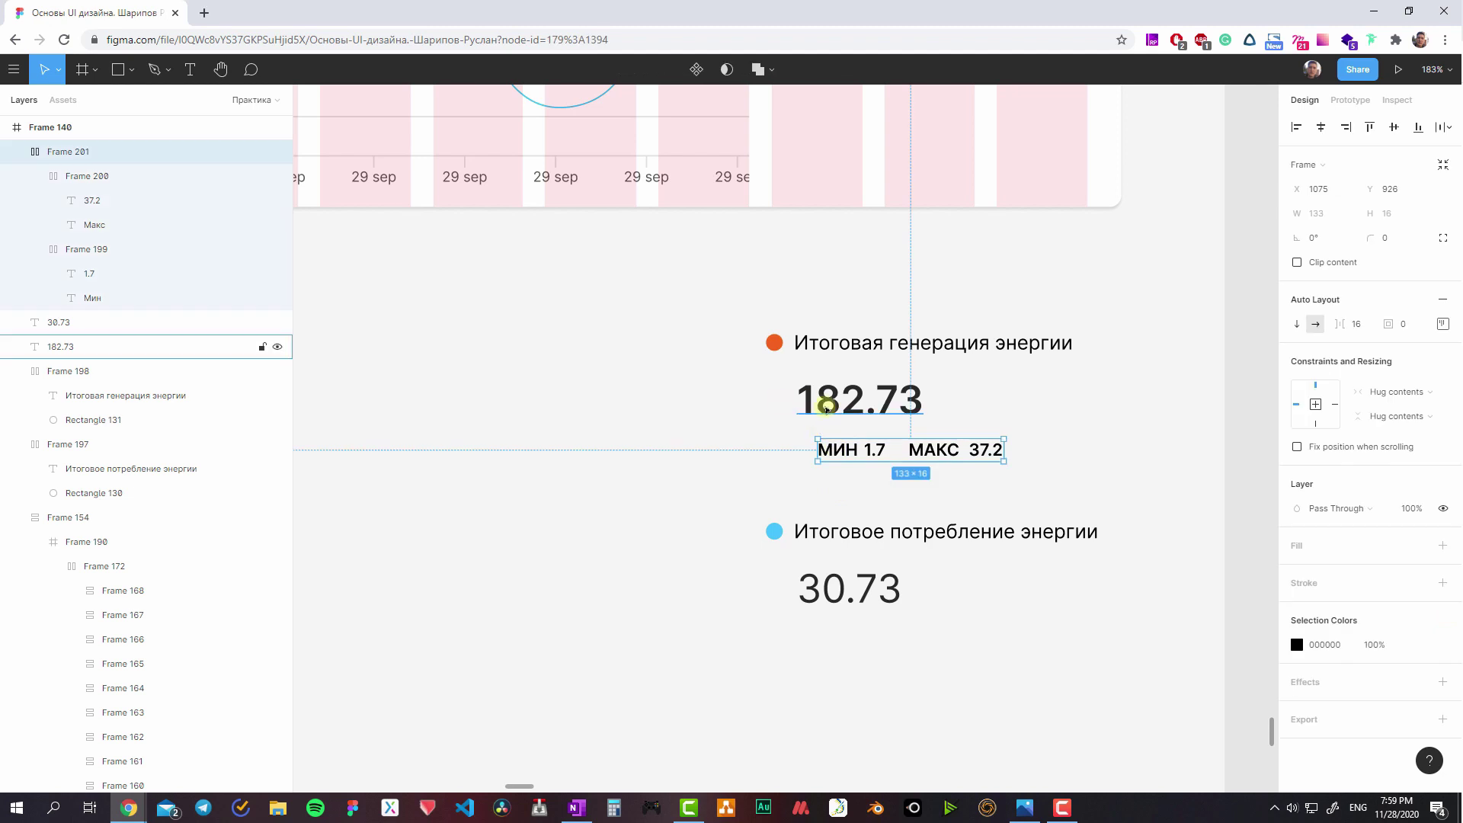
pyautogui.keyDown('shift'); pyautogui.click(816, 352); pyautogui.keyUp('shift')
pyautogui.keyDown('shift'); pyautogui.click(832, 448); pyautogui.keyUp('shift')
# - Stack the generation heading, 182.73 and МИН/МАКС row vertically with 4 spacing
pyautogui.hotkey('shift', 'a')
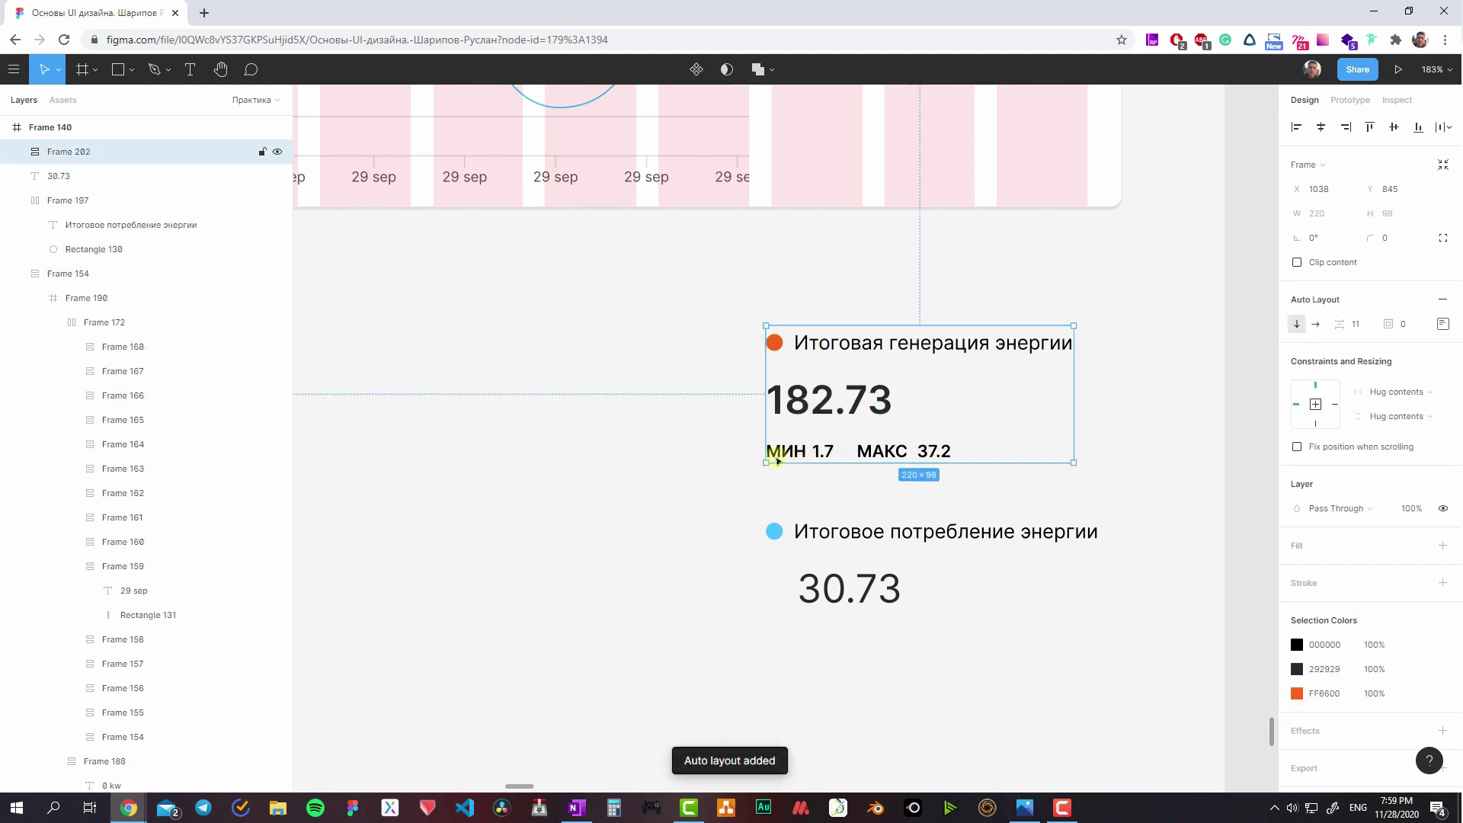
pyautogui.scroll(-1, 812, 440)
pyautogui.click(764, 404)
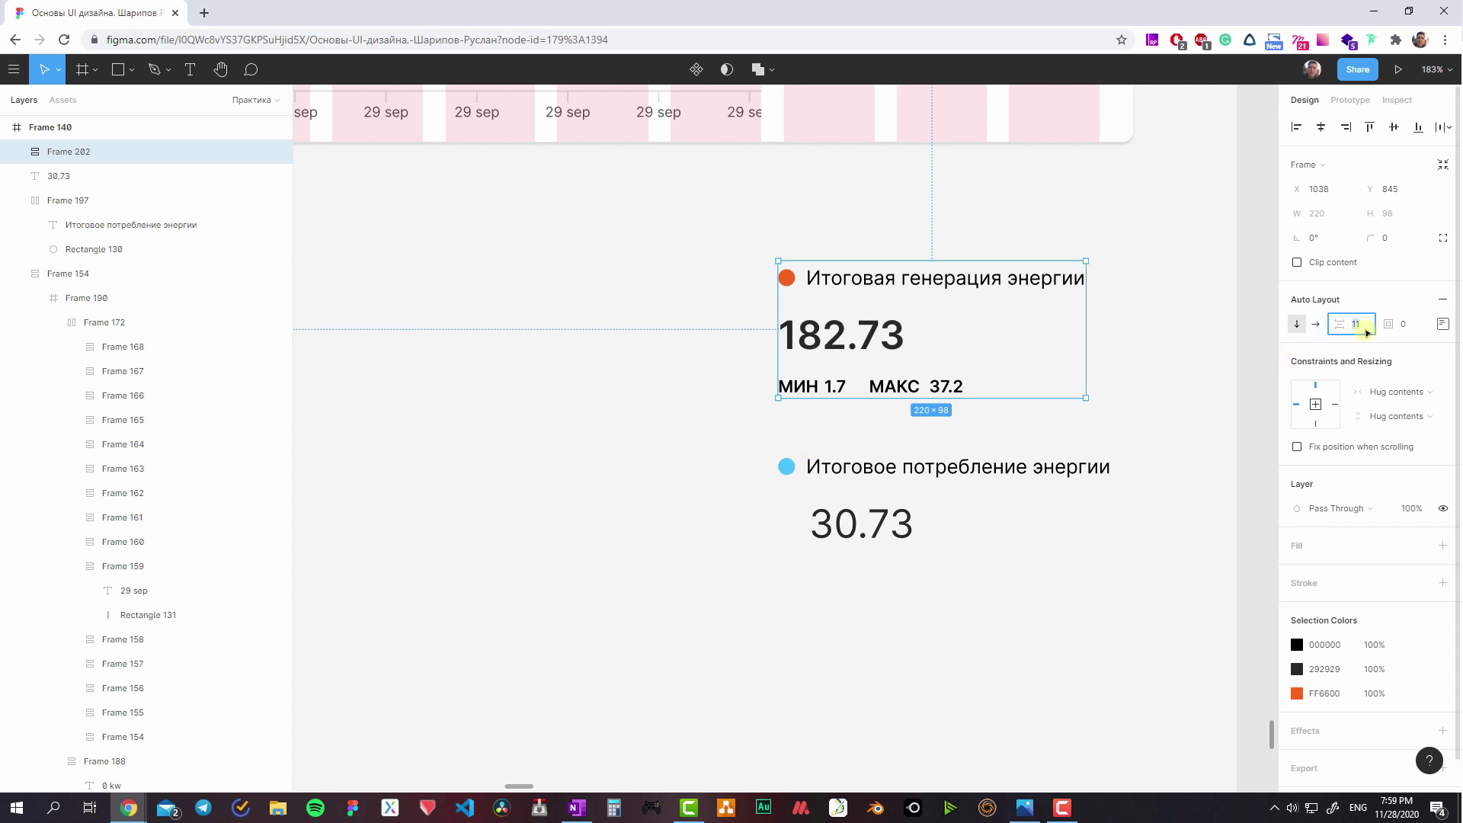
pyautogui.write('4')
pyautogui.press('Return')
pyautogui.click(816, 375)
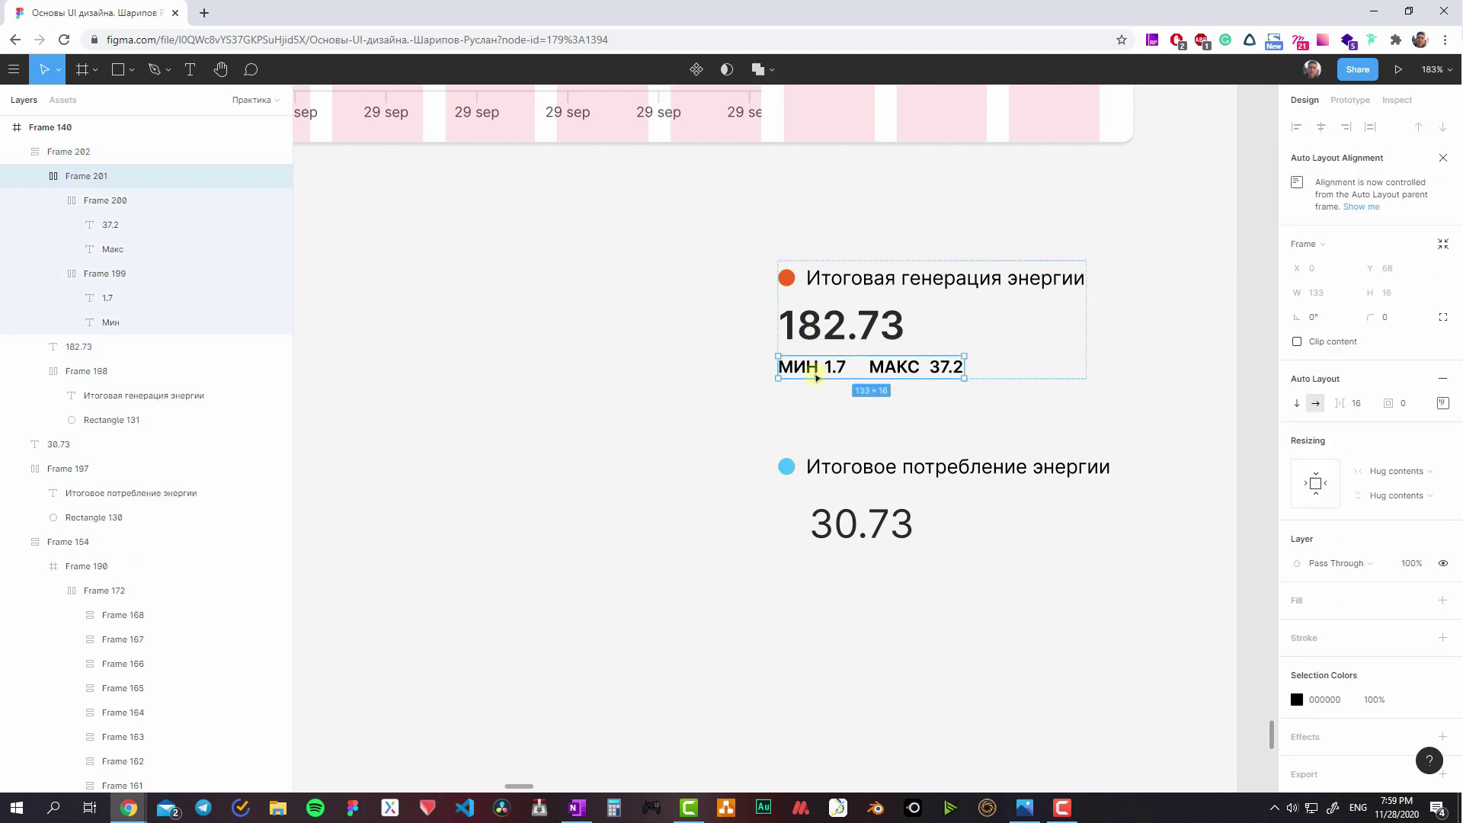
pyautogui.click(820, 375)
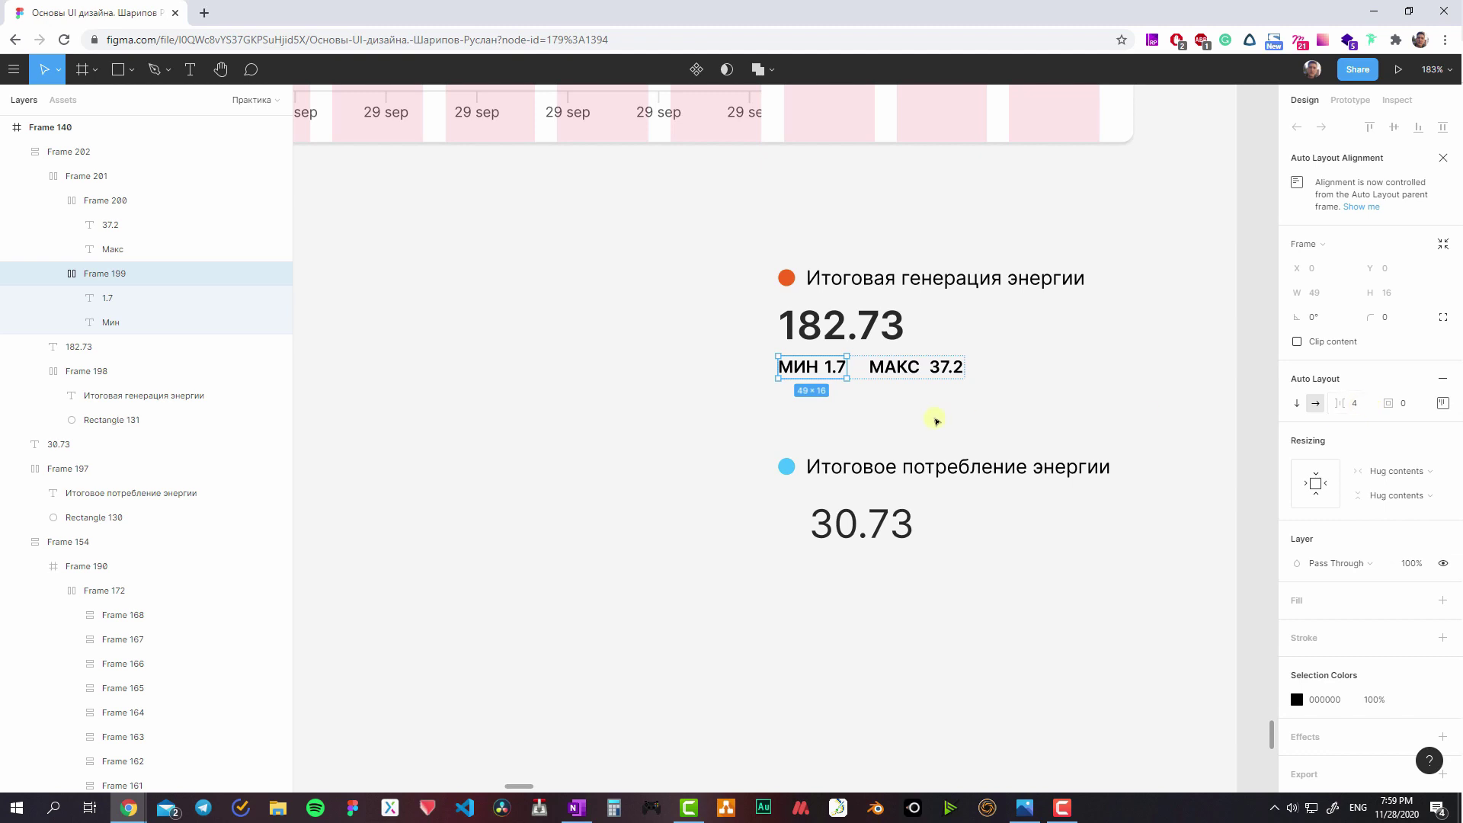
pyautogui.click(937, 419)
# - Tighten the gap between the orange dot and the generation title
pyautogui.doubleClick(824, 282)
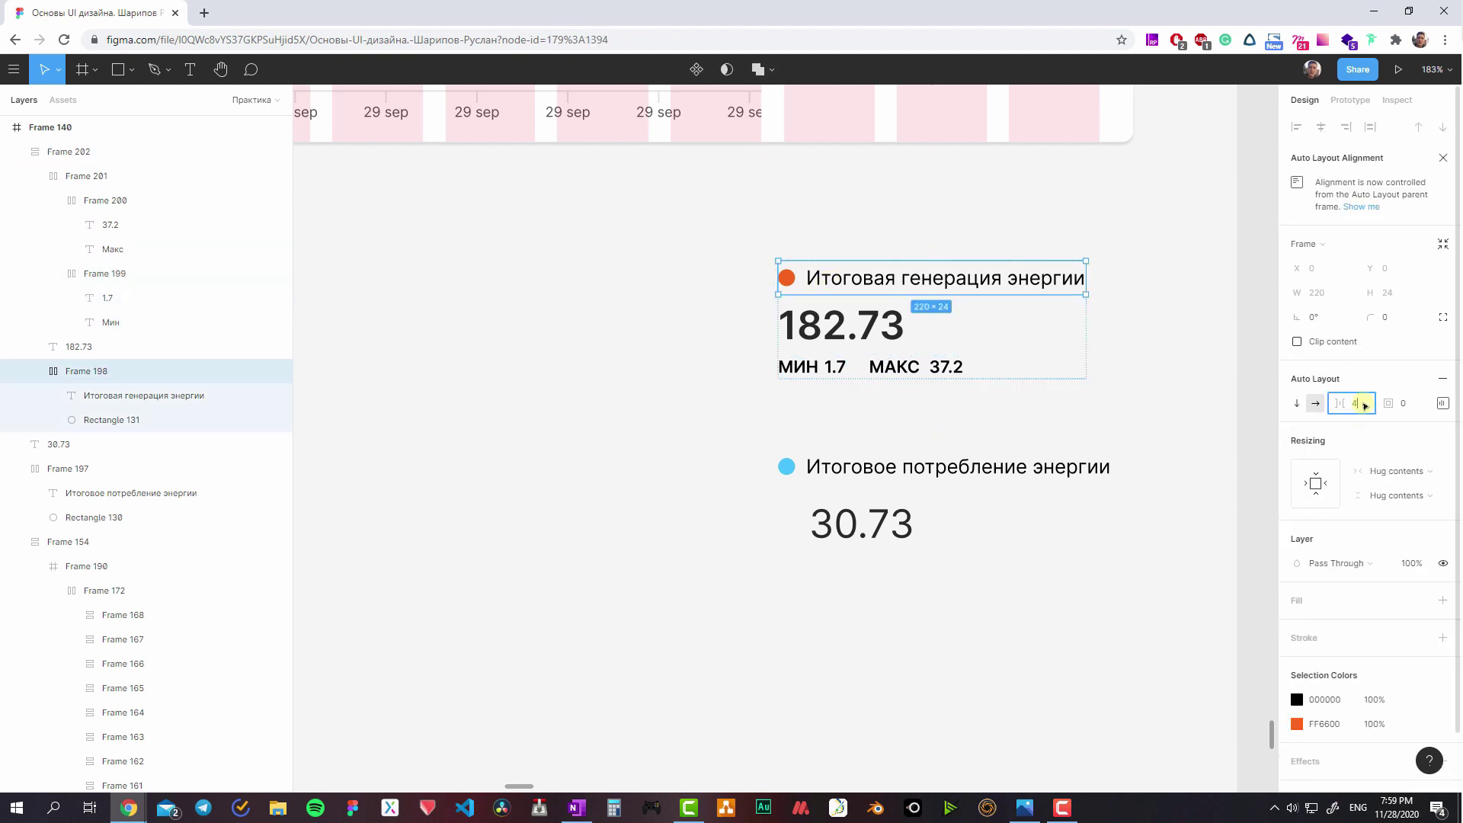
pyautogui.moveTo(1365, 404); pyautogui.dragTo(1358, 401)
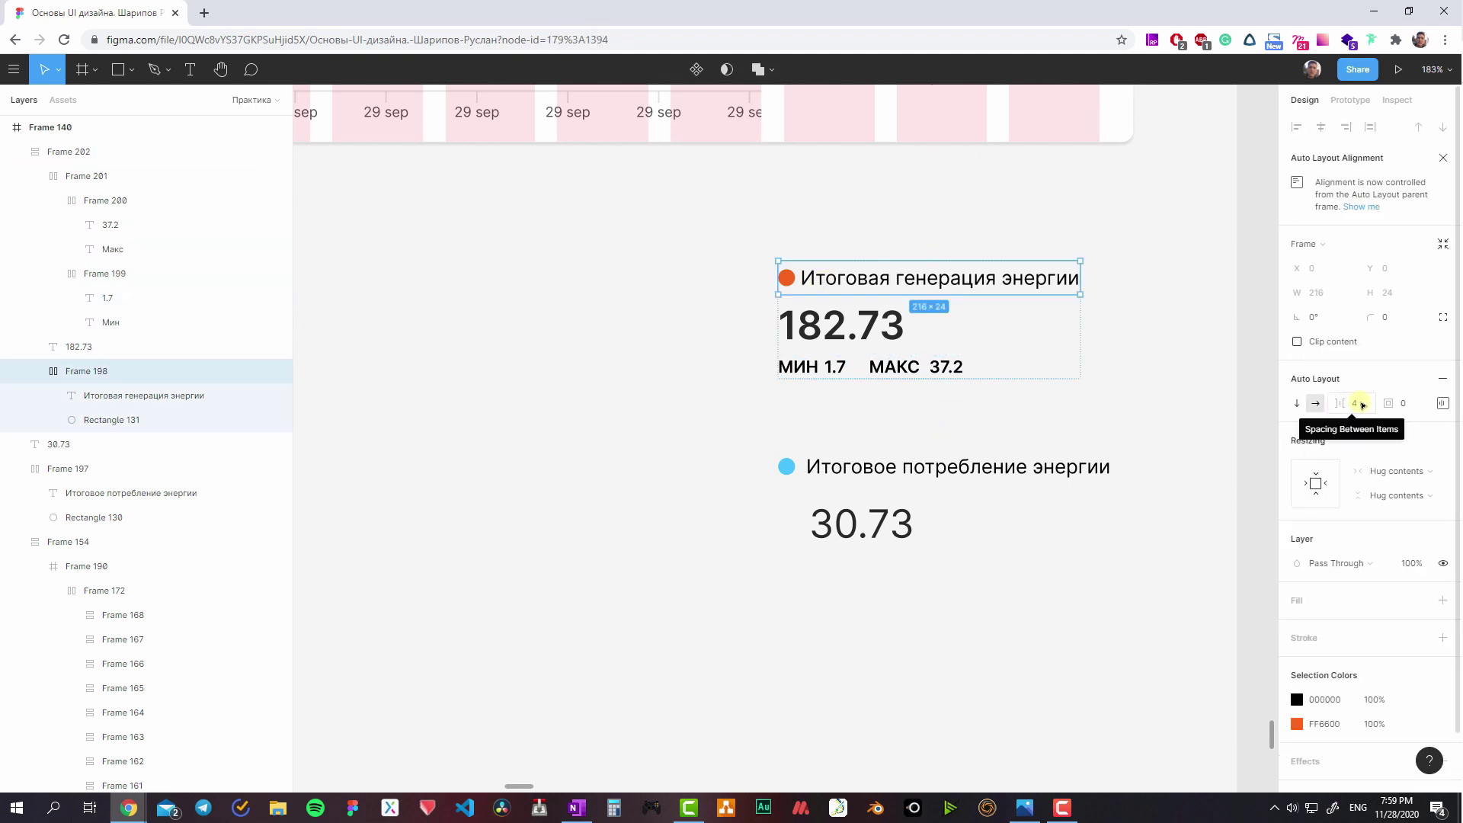
pyautogui.click(793, 283)
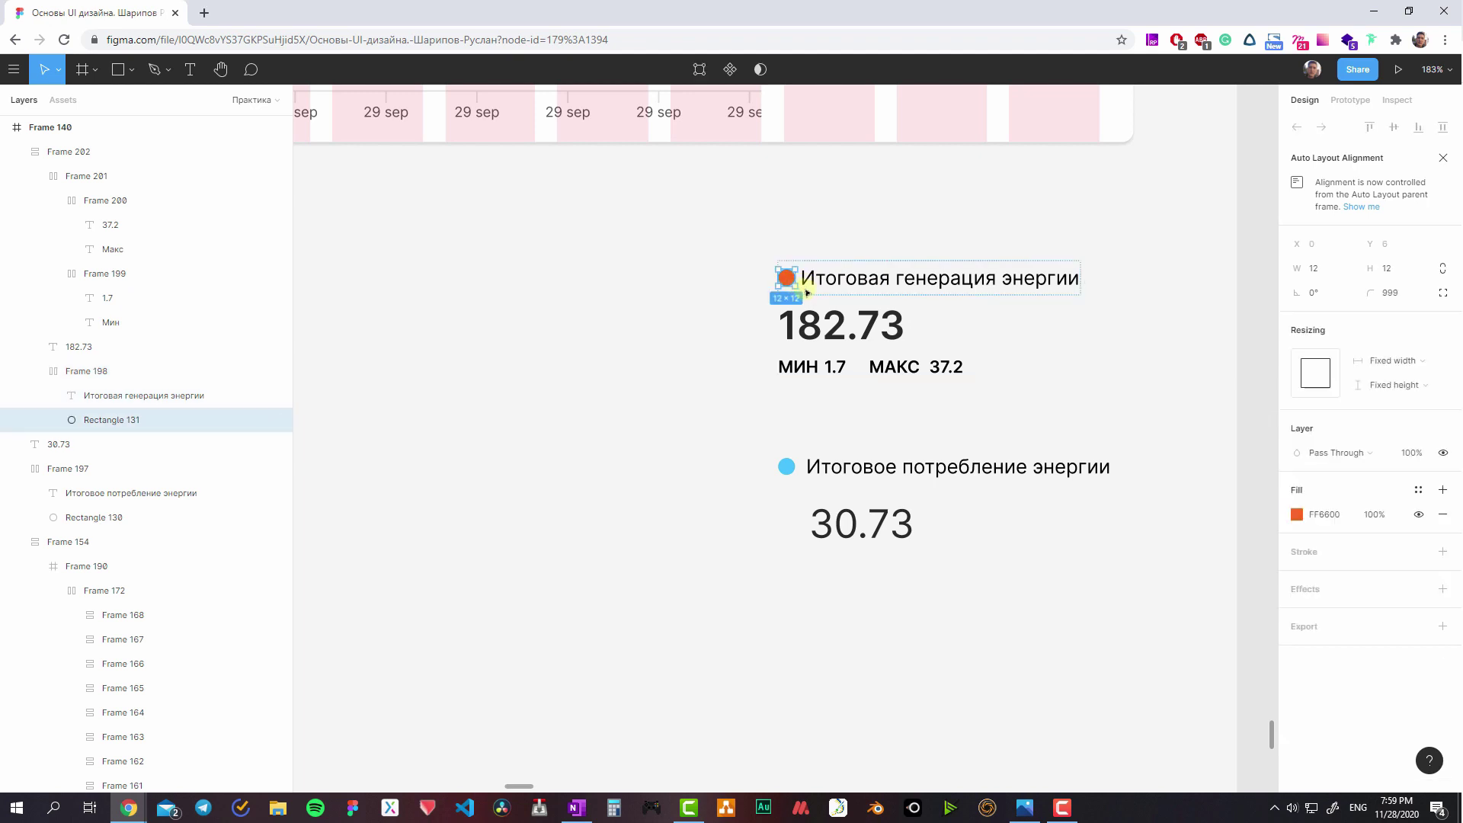
pyautogui.click(756, 345)
pyautogui.click(841, 472)
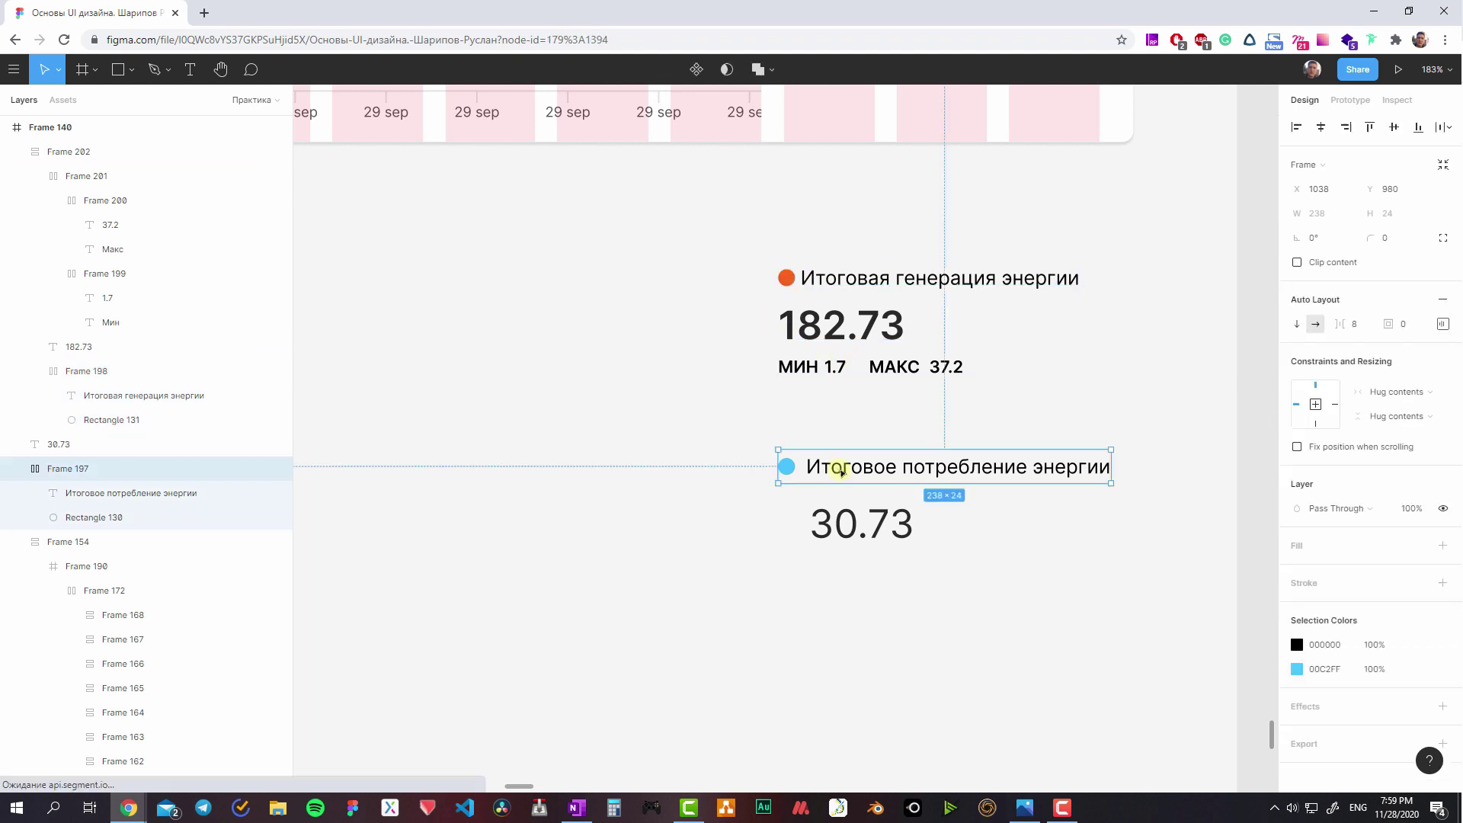
# - Duplicate the generation block and change the copy's number to 30.73
pyautogui.moveTo(841, 473); pyautogui.dragTo(839, 598)
pyautogui.moveTo(814, 363)
pyautogui.mouseDown()
pyautogui.moveTo(812, 501)
pyautogui.moveTo(812, 473)
pyautogui.mouseUp()
pyautogui.click(862, 652)
pyautogui.doubleClick(867, 651)
pyautogui.hotkey('ctrl', 'c')
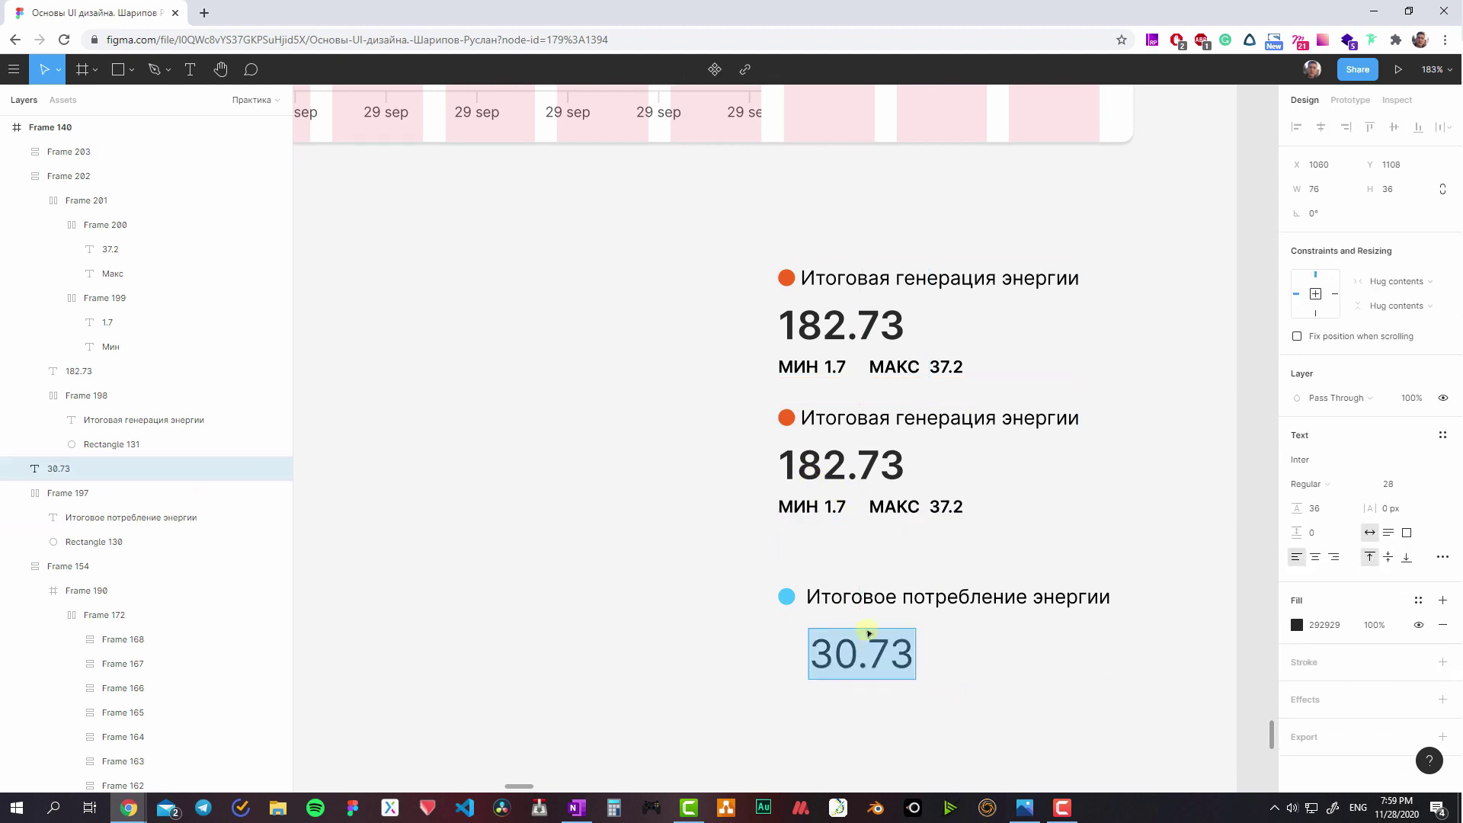
pyautogui.doubleClick(796, 466)
pyautogui.hotkey('ctrl', 'a')
pyautogui.hotkey('ctrl', 'v')
# - Give the duplicate the consumption title and the blue dot's fill
pyautogui.doubleClick(857, 599)
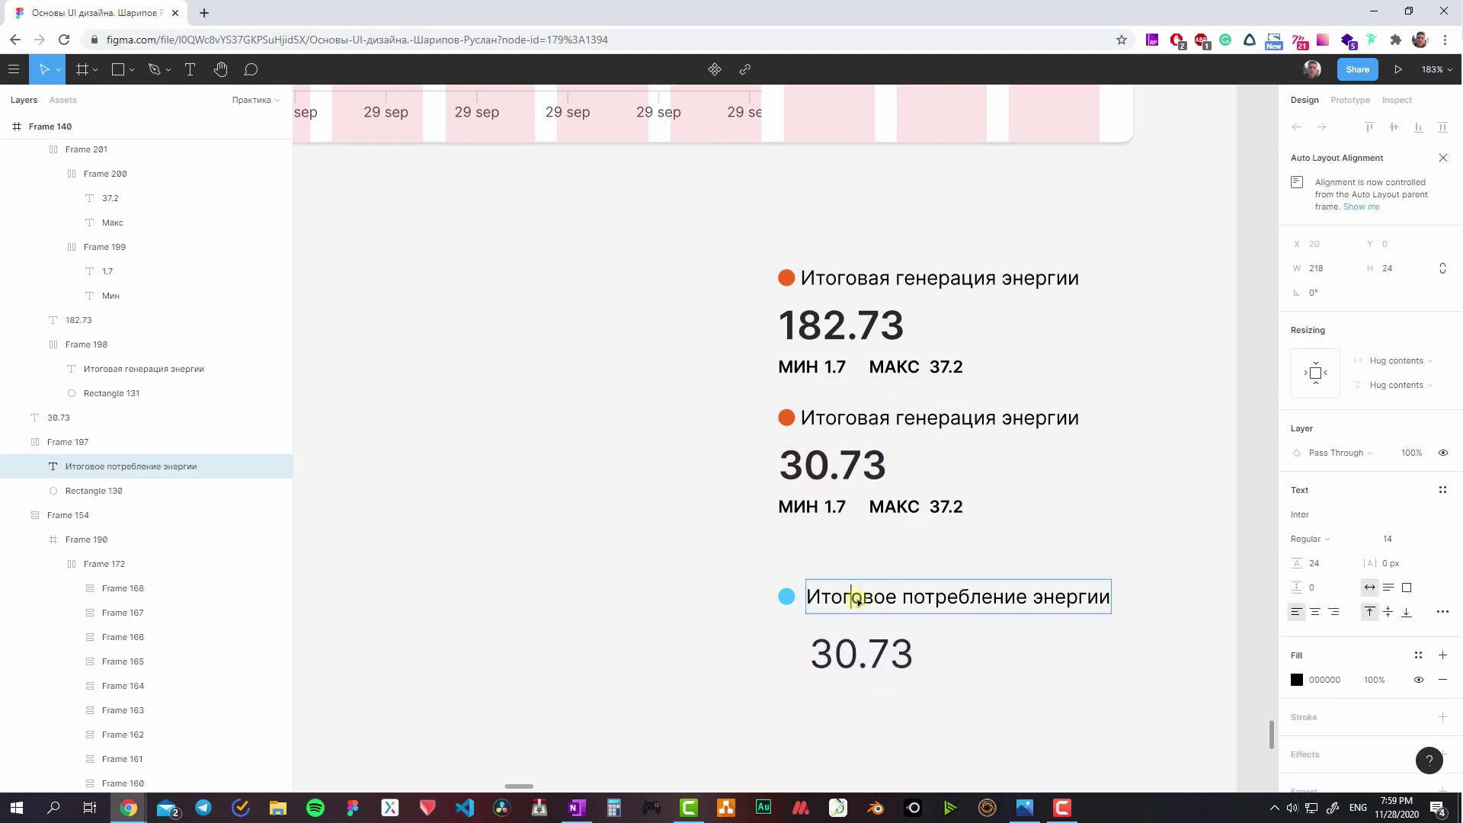
pyautogui.hotkey('ctrl', 'a')
pyautogui.hotkey('ctrl', 'c')
pyautogui.doubleClick(833, 416)
pyautogui.hotkey('ctrl', 'a')
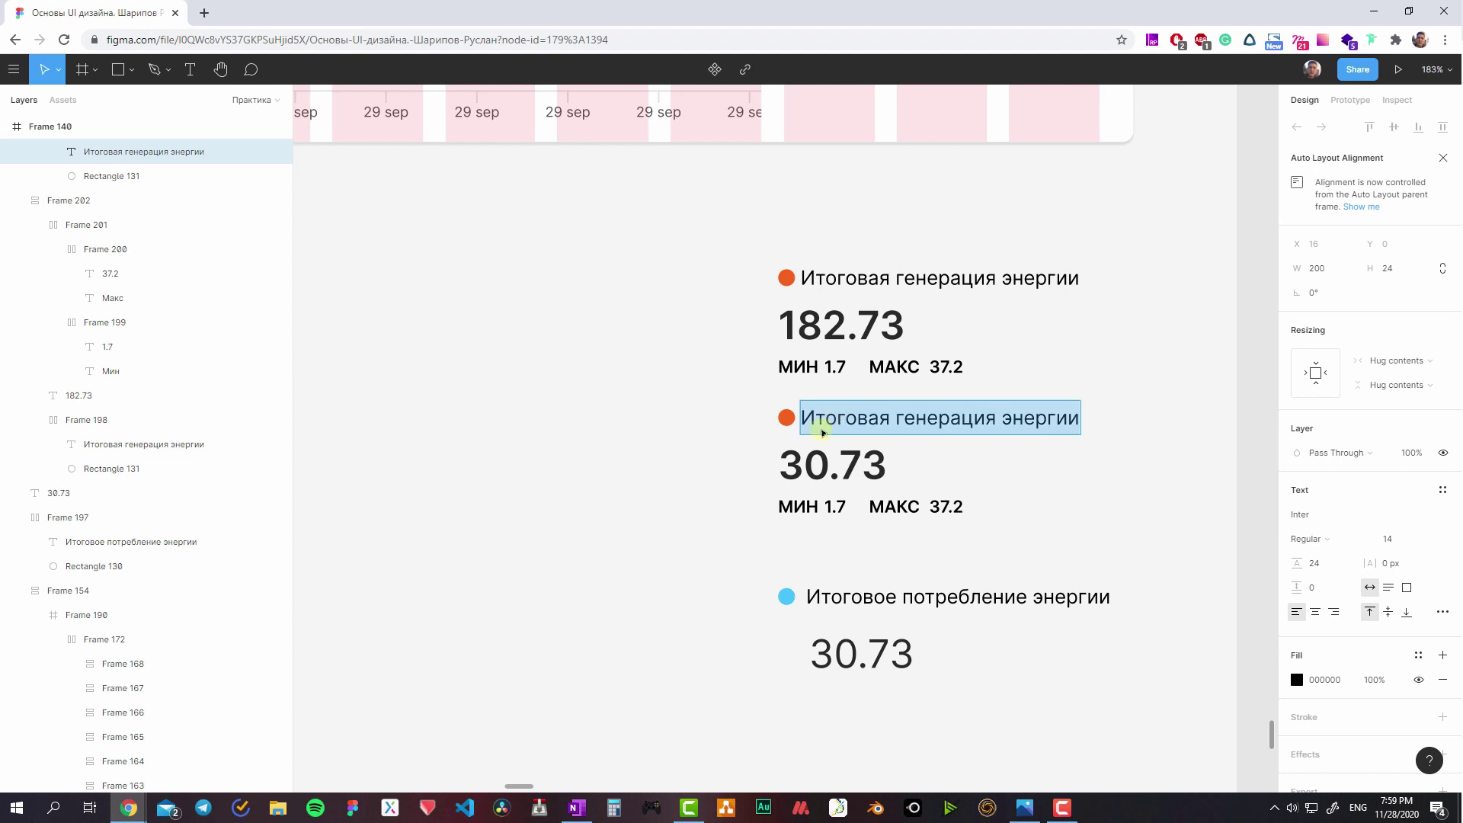
pyautogui.hotkey('ctrl', 'v')
pyautogui.click(785, 597)
pyautogui.hotkey('ctrl', 'c')
pyautogui.click(785, 417)
pyautogui.hotkey('ctrl', 'alt', 'v')
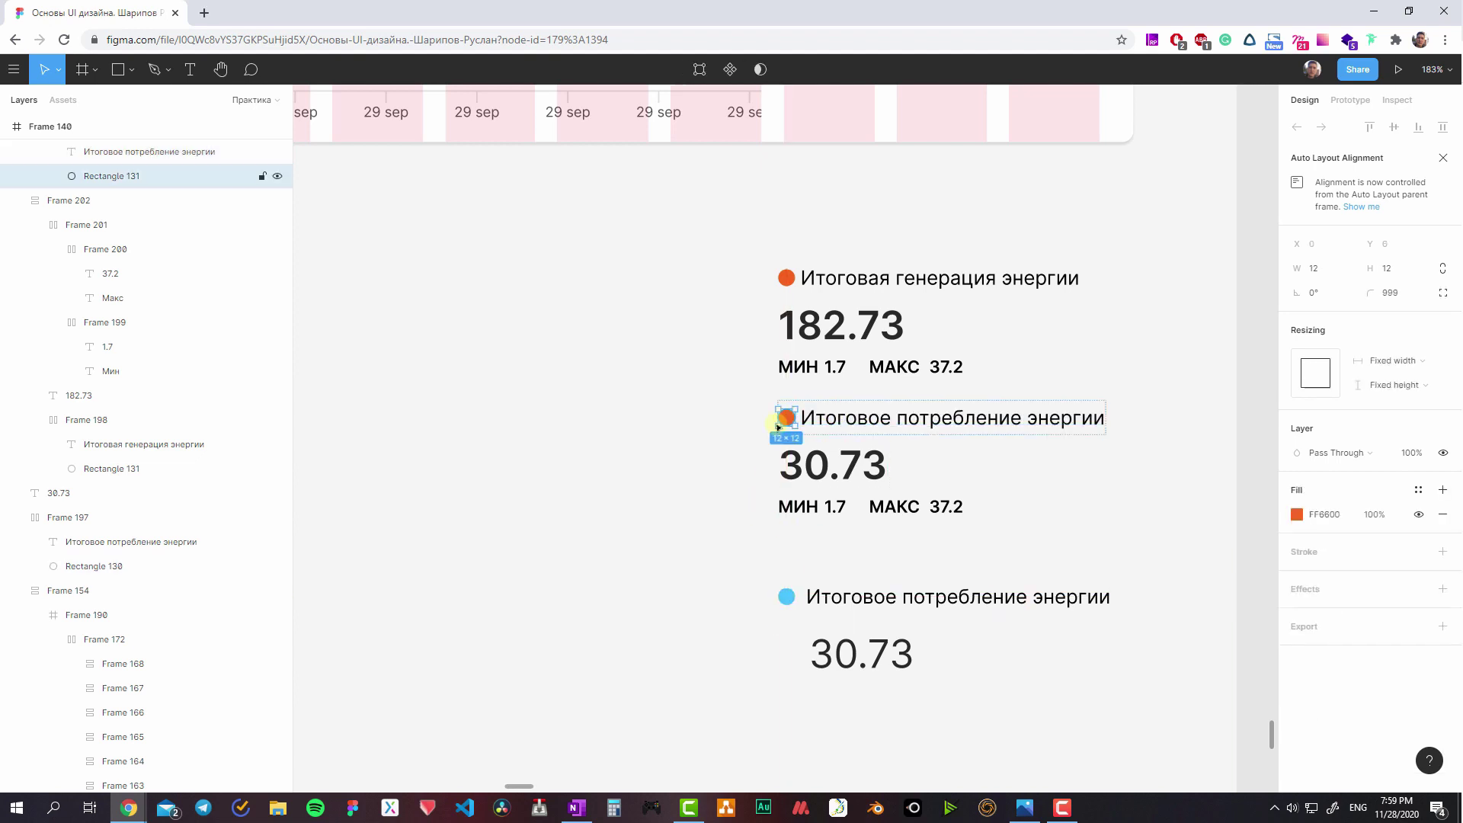
# - Delete the old consumption block and stack both stat blocks in auto layout
pyautogui.click(724, 516)
pyautogui.click(884, 597)
pyautogui.keyDown('shift'); pyautogui.click(861, 653); pyautogui.keyUp('shift')
pyautogui.press('Delete')
pyautogui.click(831, 465)
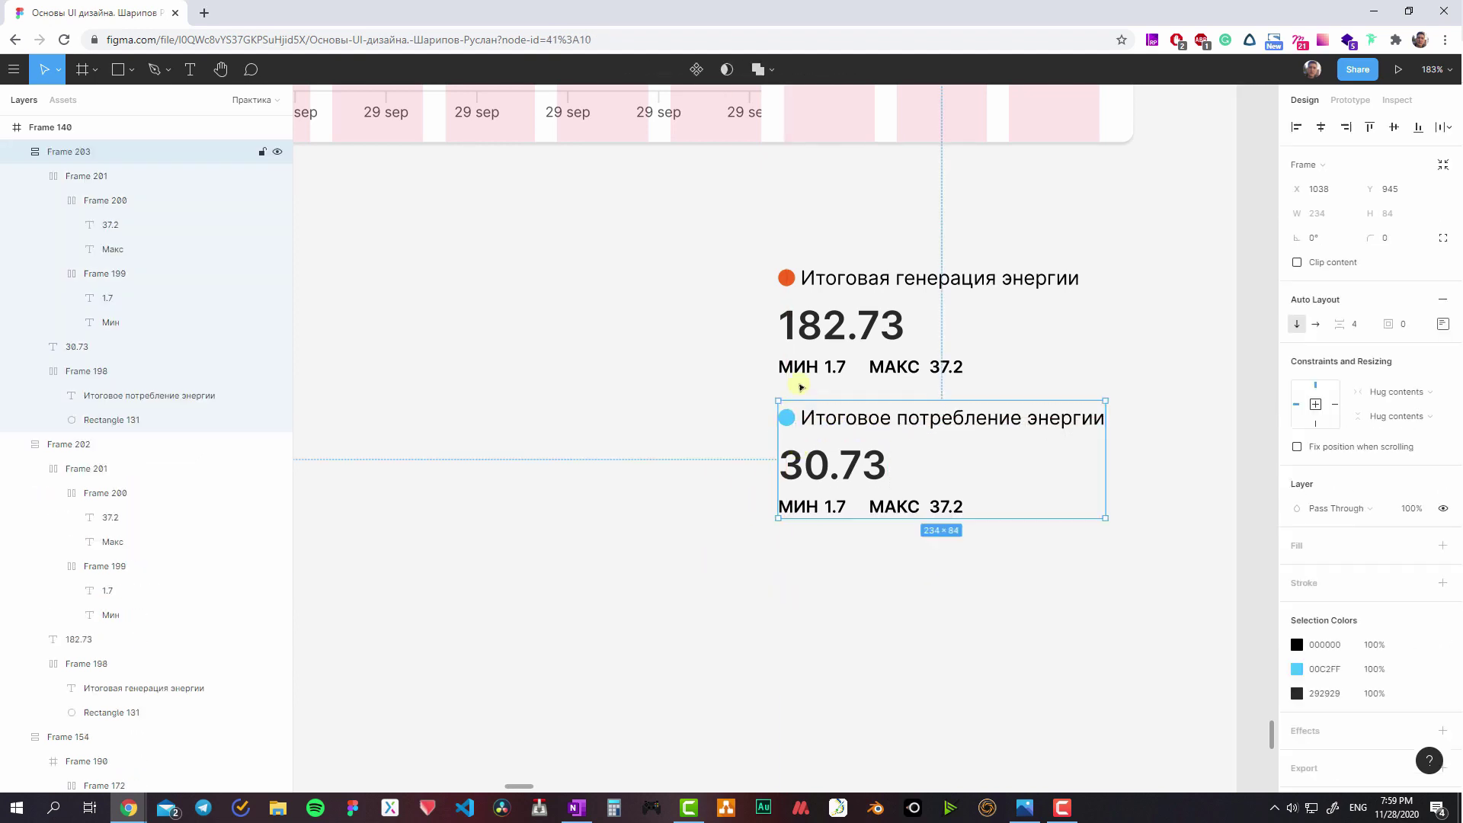
pyautogui.keyDown('shift'); pyautogui.click(836, 375); pyautogui.keyUp('shift')
pyautogui.hotkey('shift', 'a')
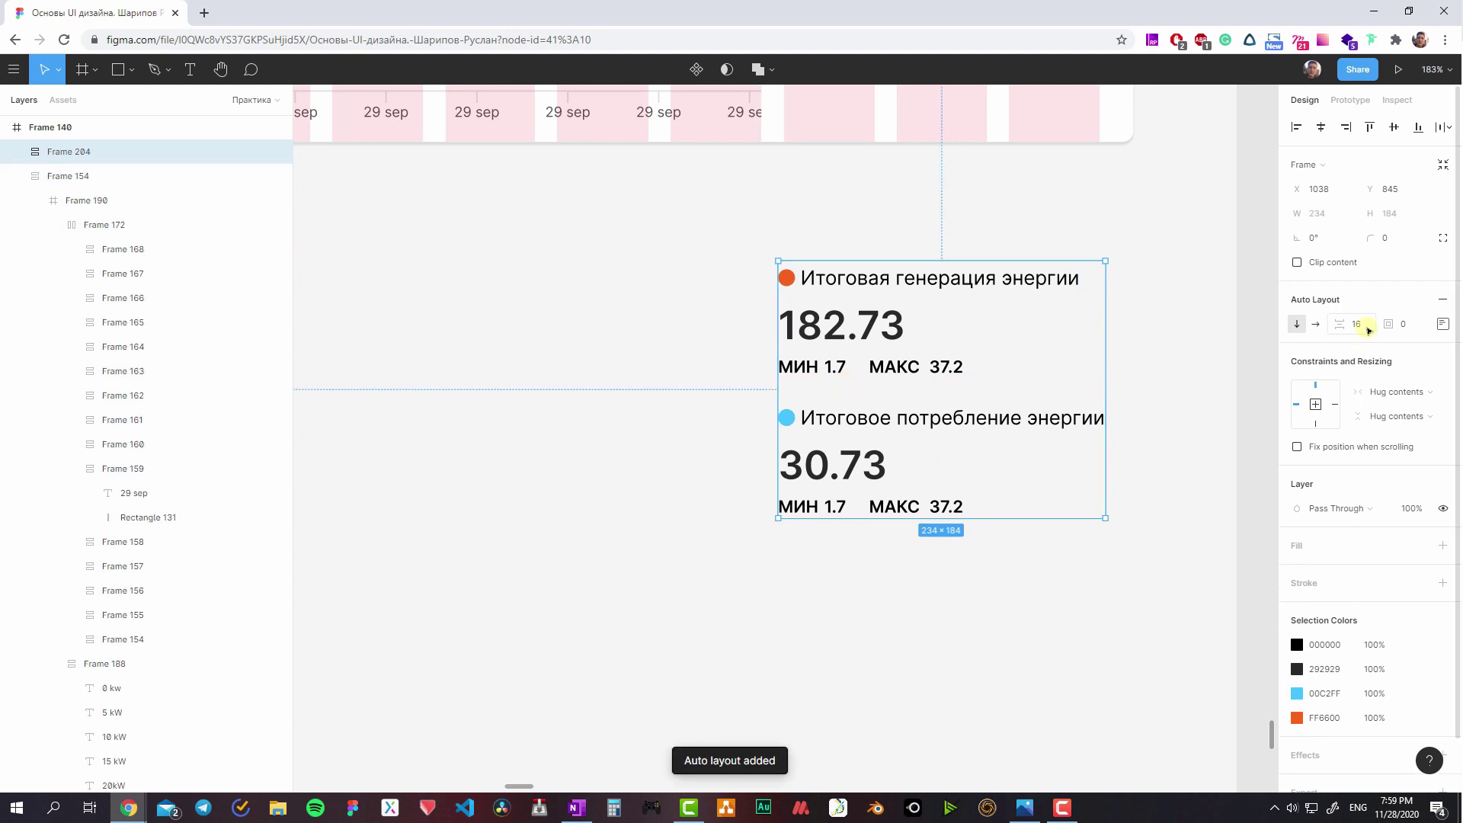
# - Move the stats stack into the solar card and place it horizontally beside the line chart
pyautogui.scroll(4, 960, 323)
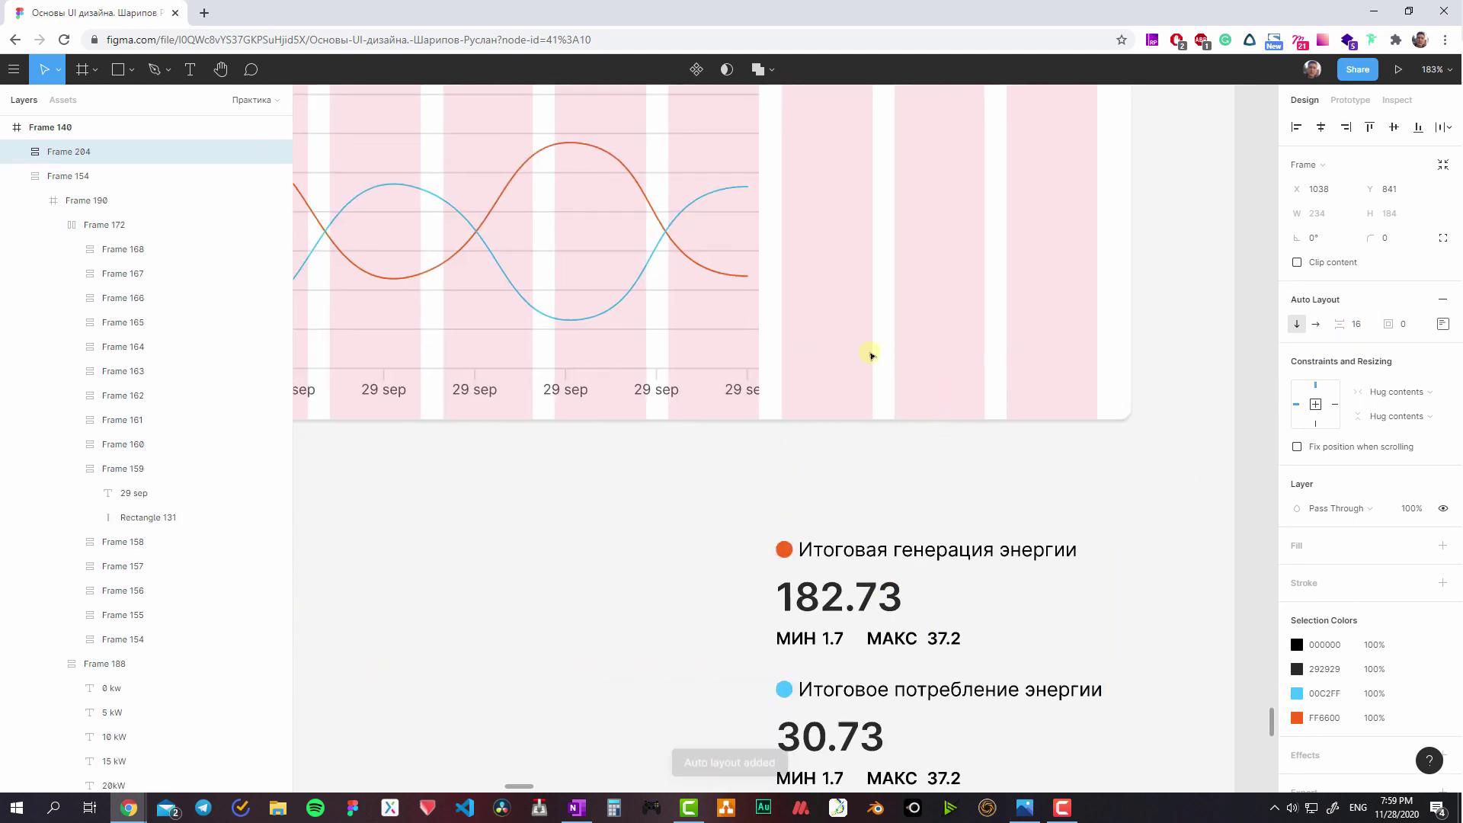
pyautogui.moveTo(887, 601); pyautogui.dragTo(882, 163)
pyautogui.scroll(-5, 816, 349)
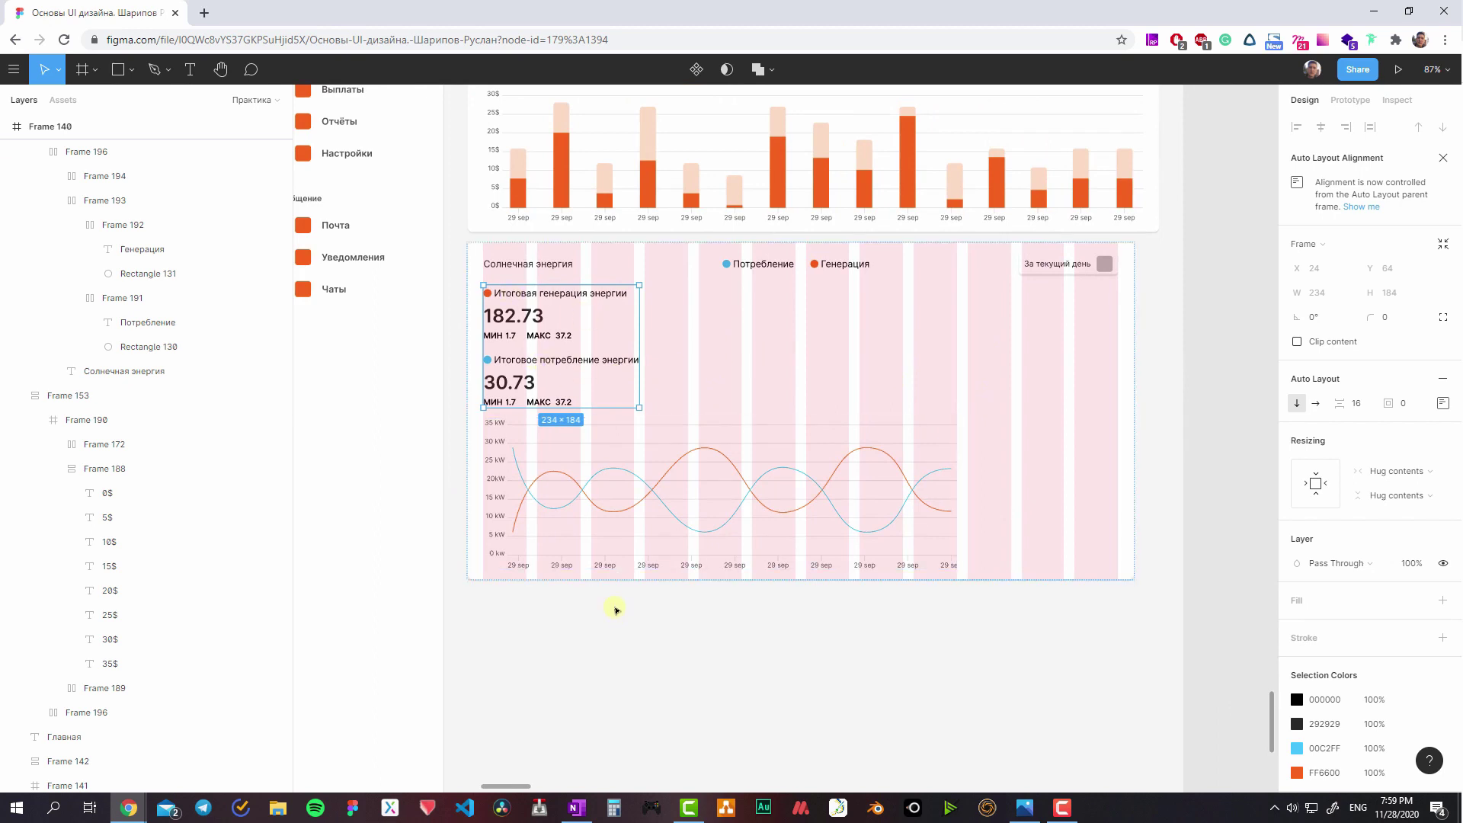
pyautogui.press('Escape')
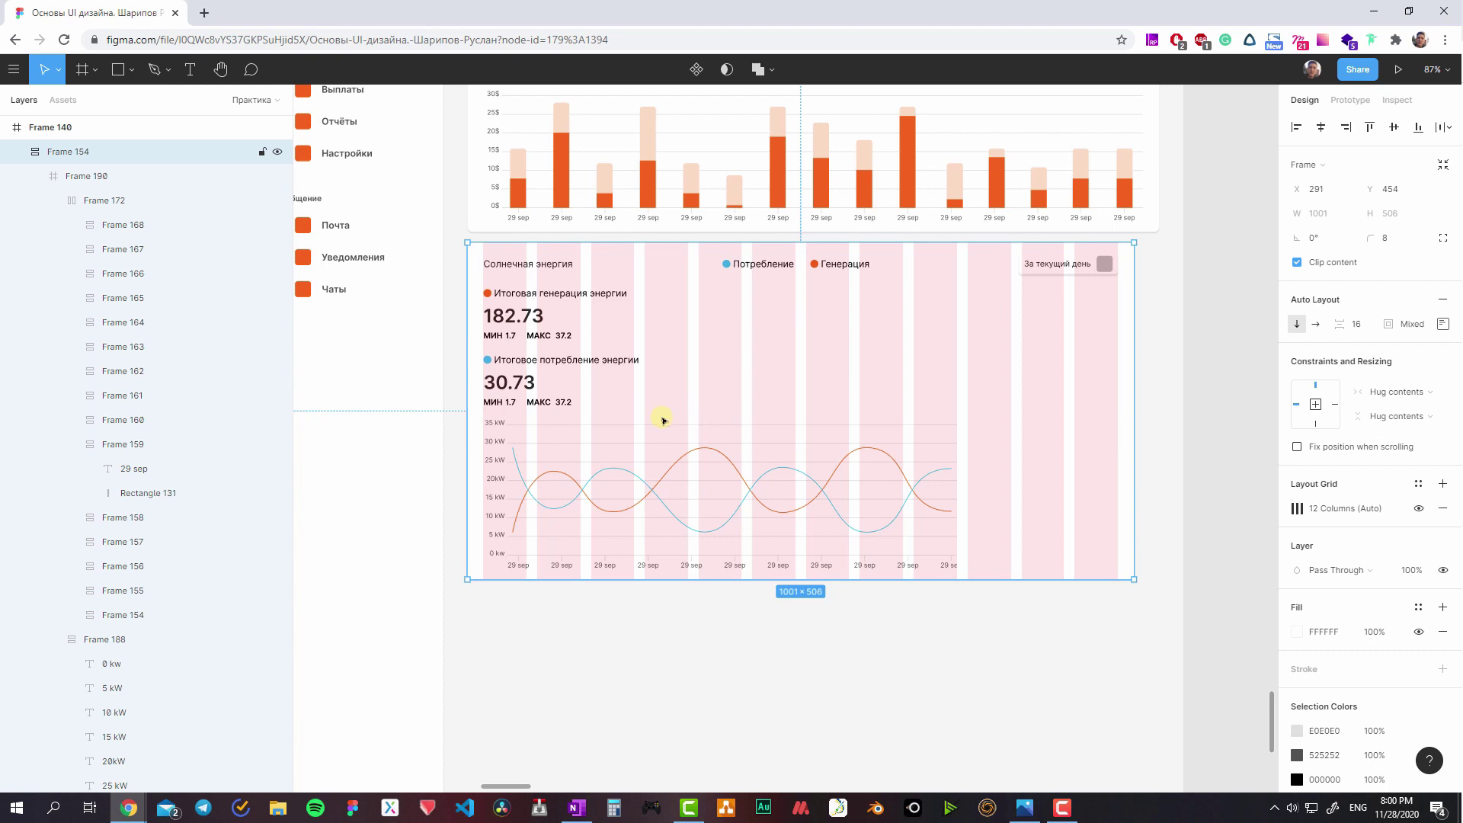
pyautogui.click(620, 432)
pyautogui.keyDown('shift'); pyautogui.click(638, 387); pyautogui.keyUp('shift')
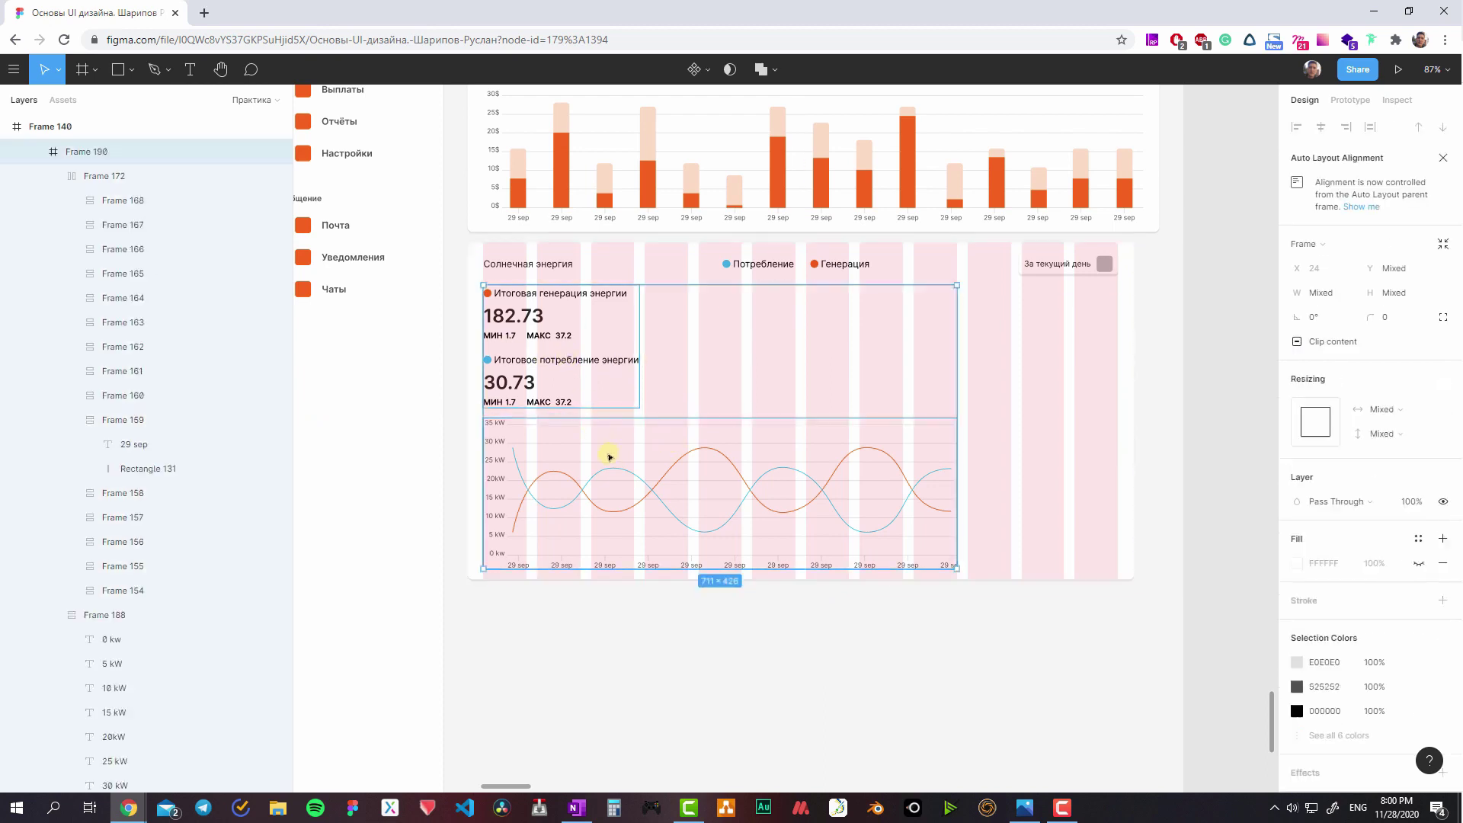
pyautogui.hotkey('shift', 'a')
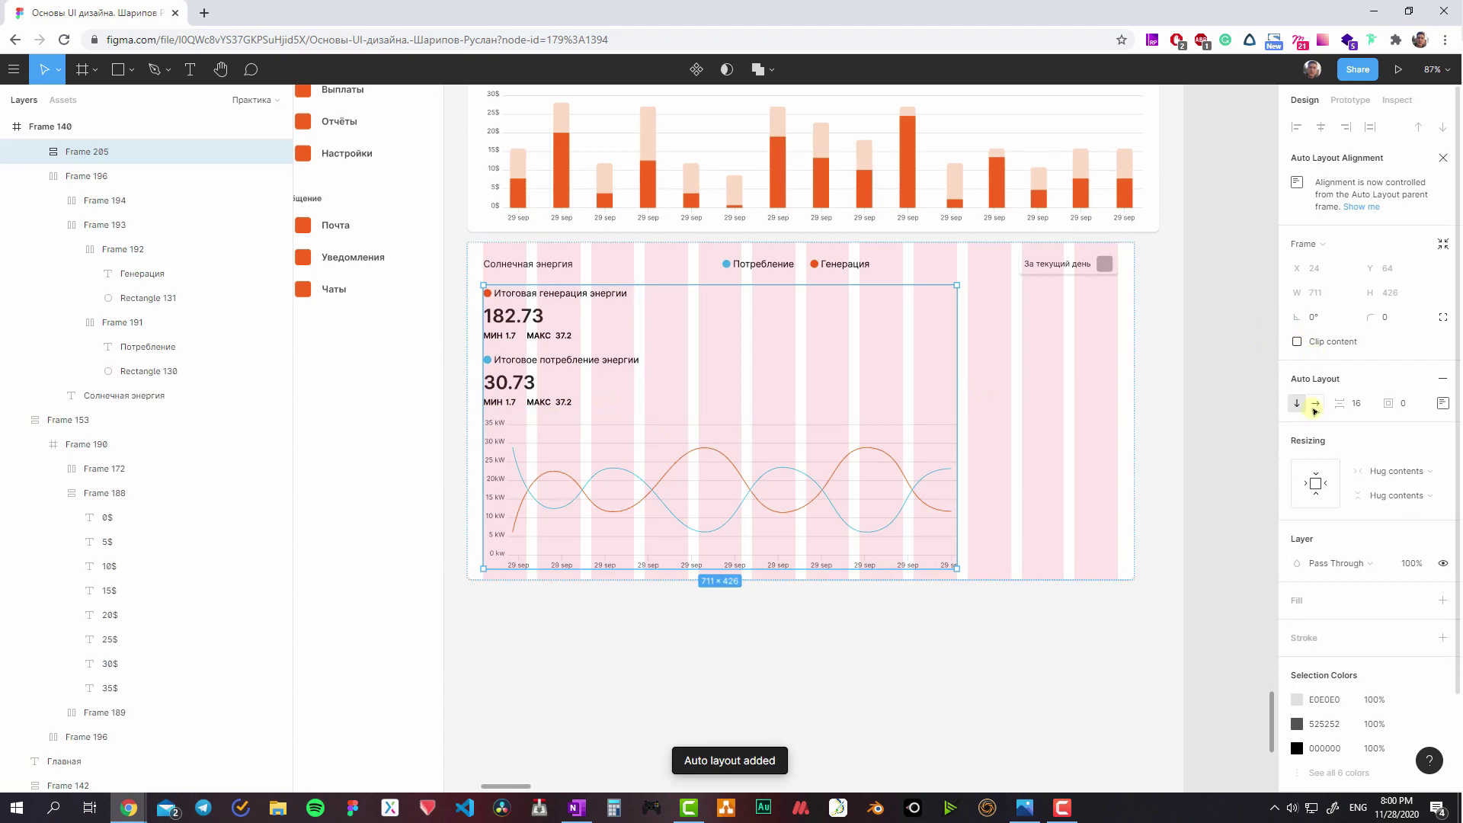
pyautogui.click(1314, 405)
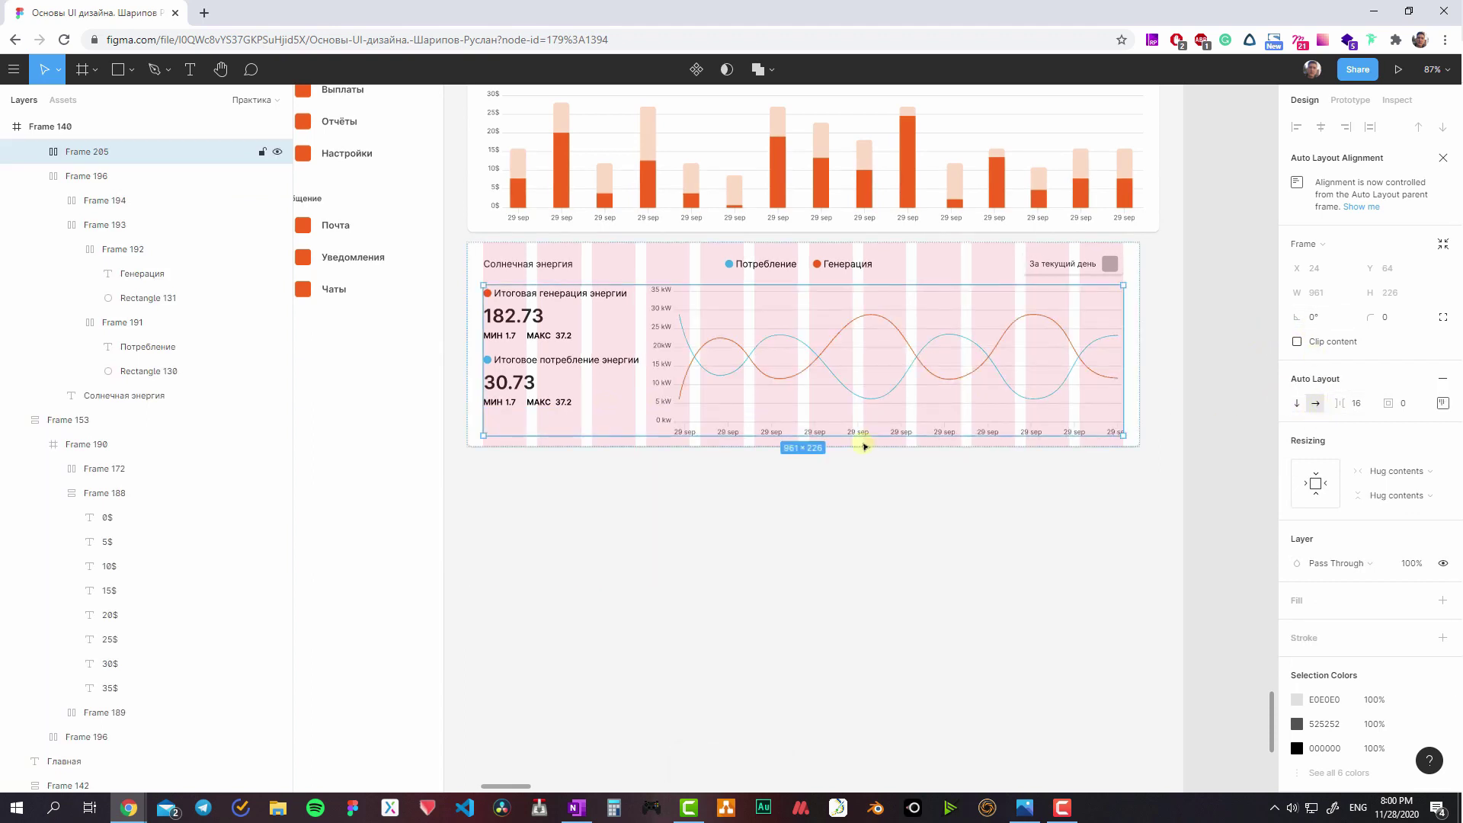
pyautogui.hotkey('ctrl', 'z')
pyautogui.hotkey('ctrl', 'z')
# - Set both stat titles to font size 12 with 16 line height
pyautogui.scroll(5, 619, 421)
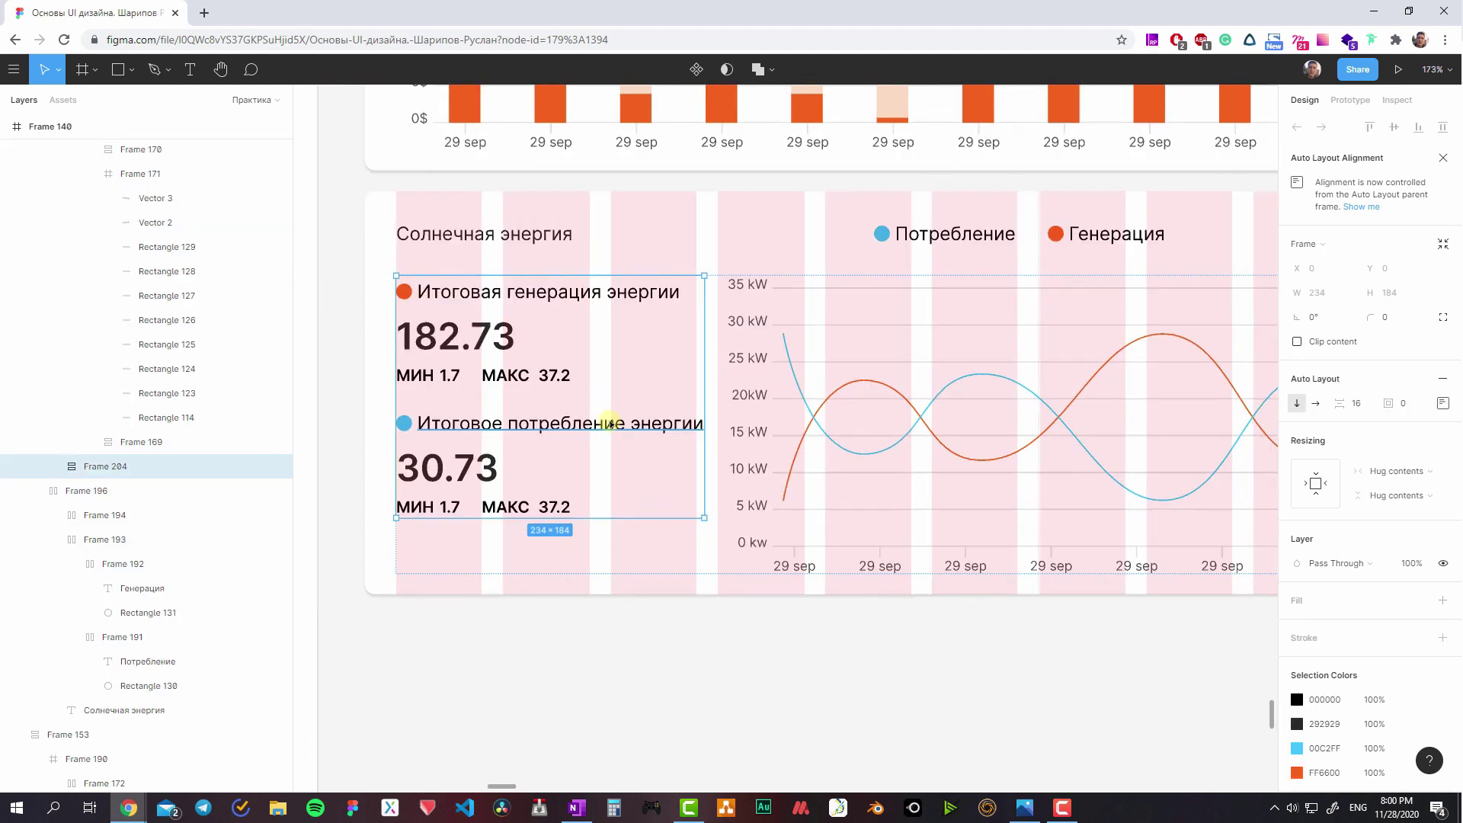
pyautogui.doubleClick(579, 422)
pyautogui.click(637, 294)
pyautogui.scroll(-3, 817, 375)
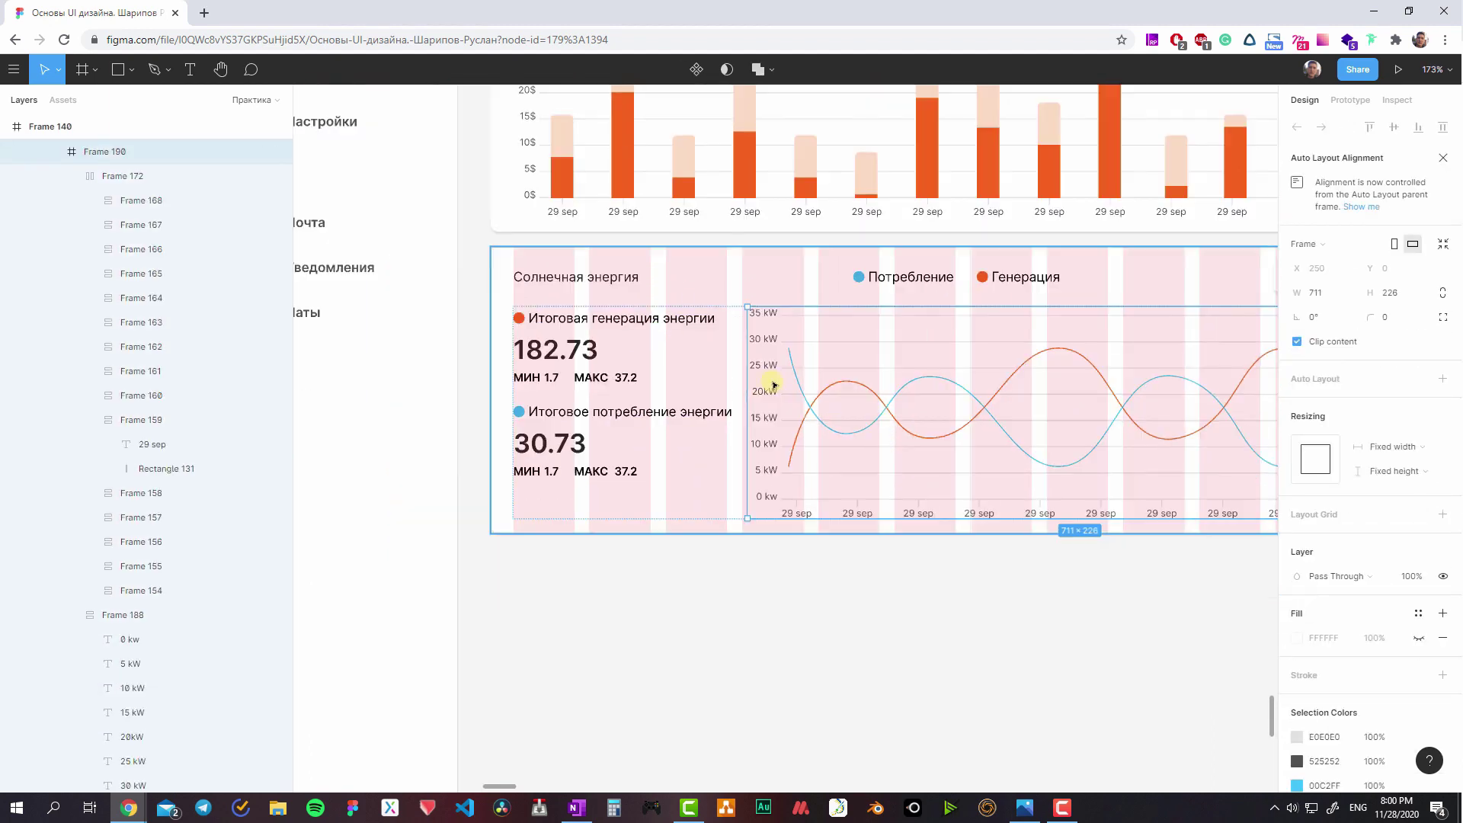
pyautogui.click(775, 581)
pyautogui.click(808, 466)
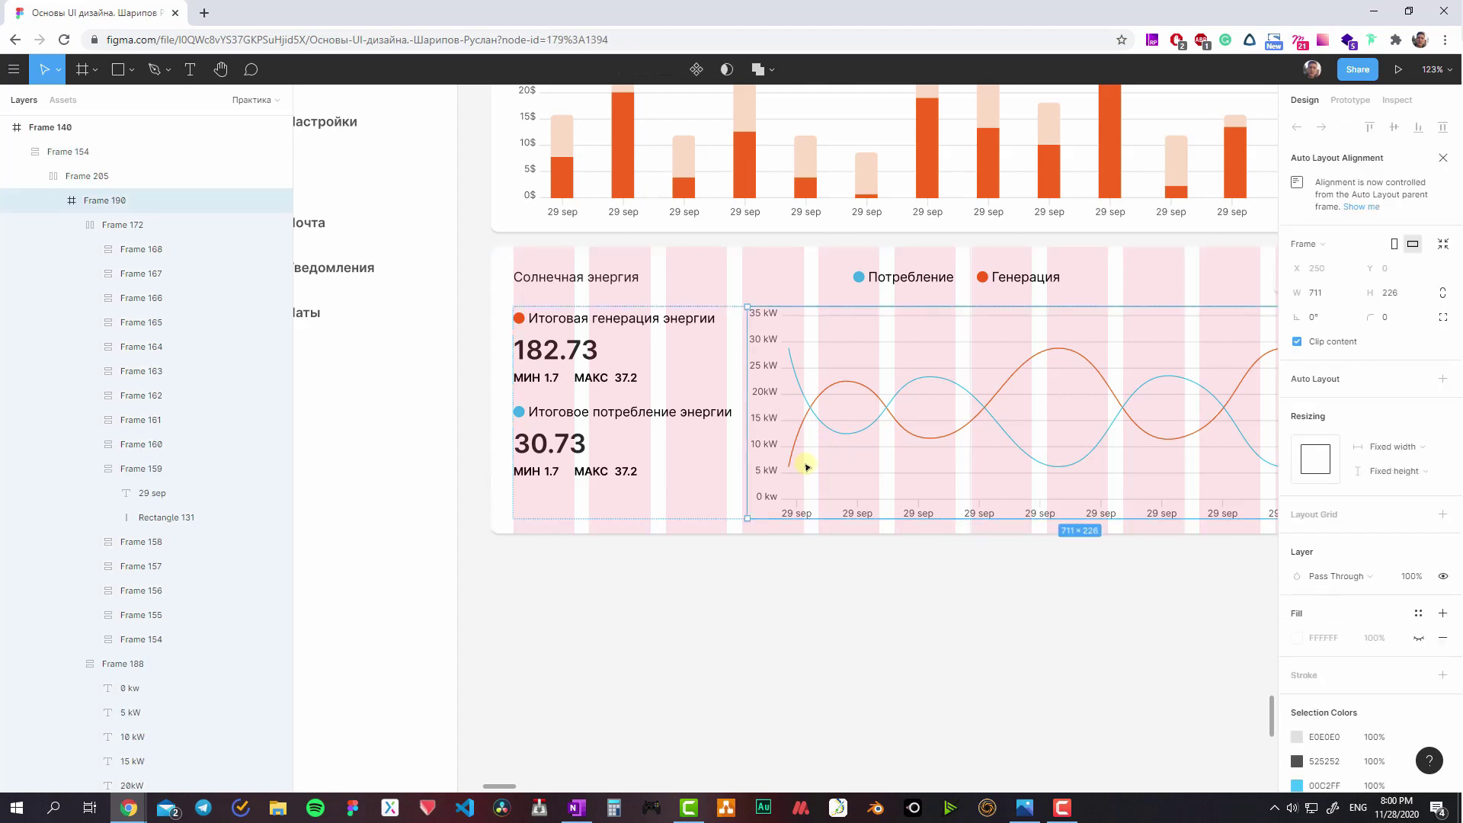
pyautogui.click(724, 412)
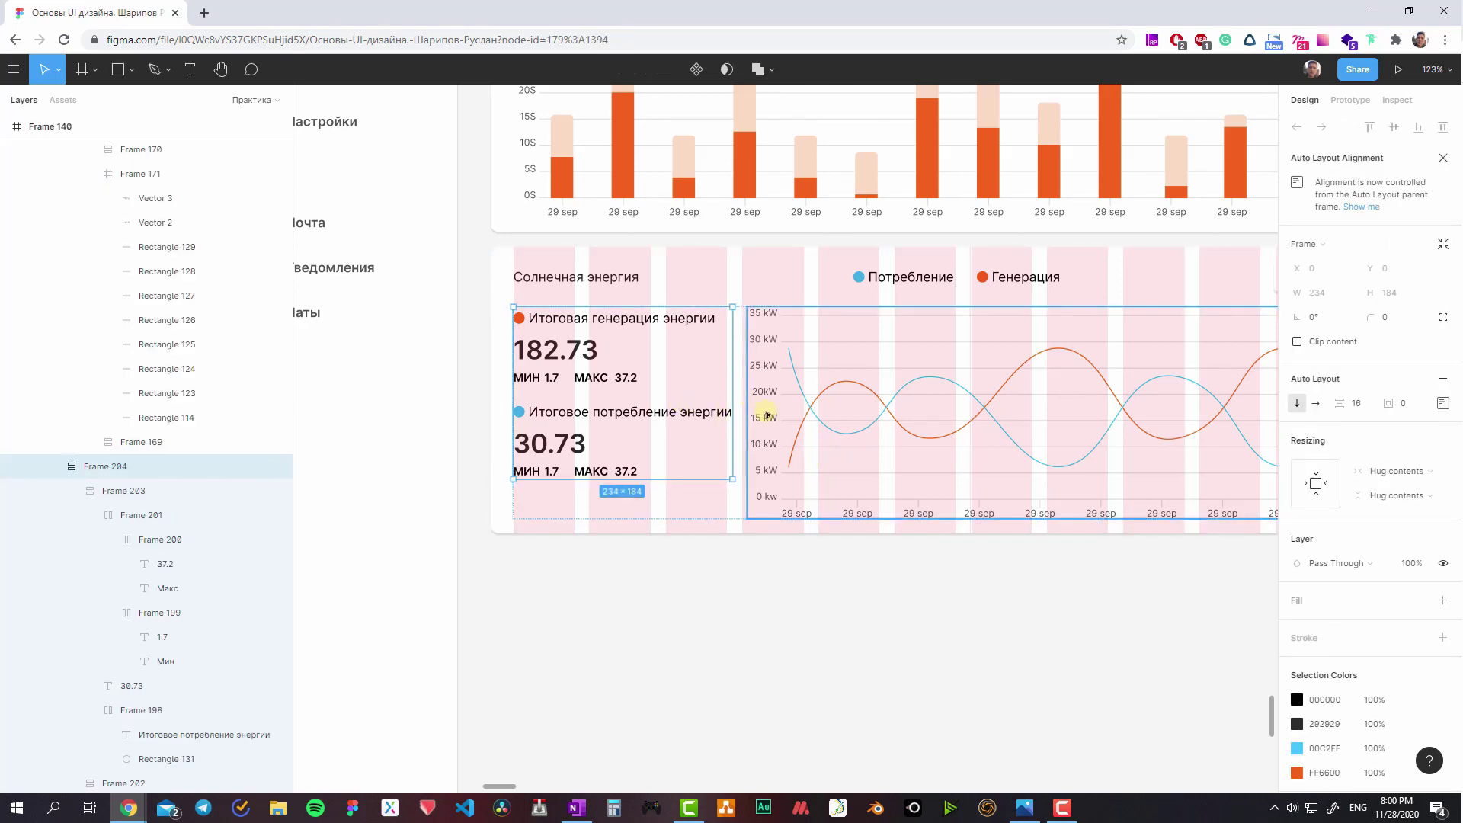
pyautogui.doubleClick(644, 406)
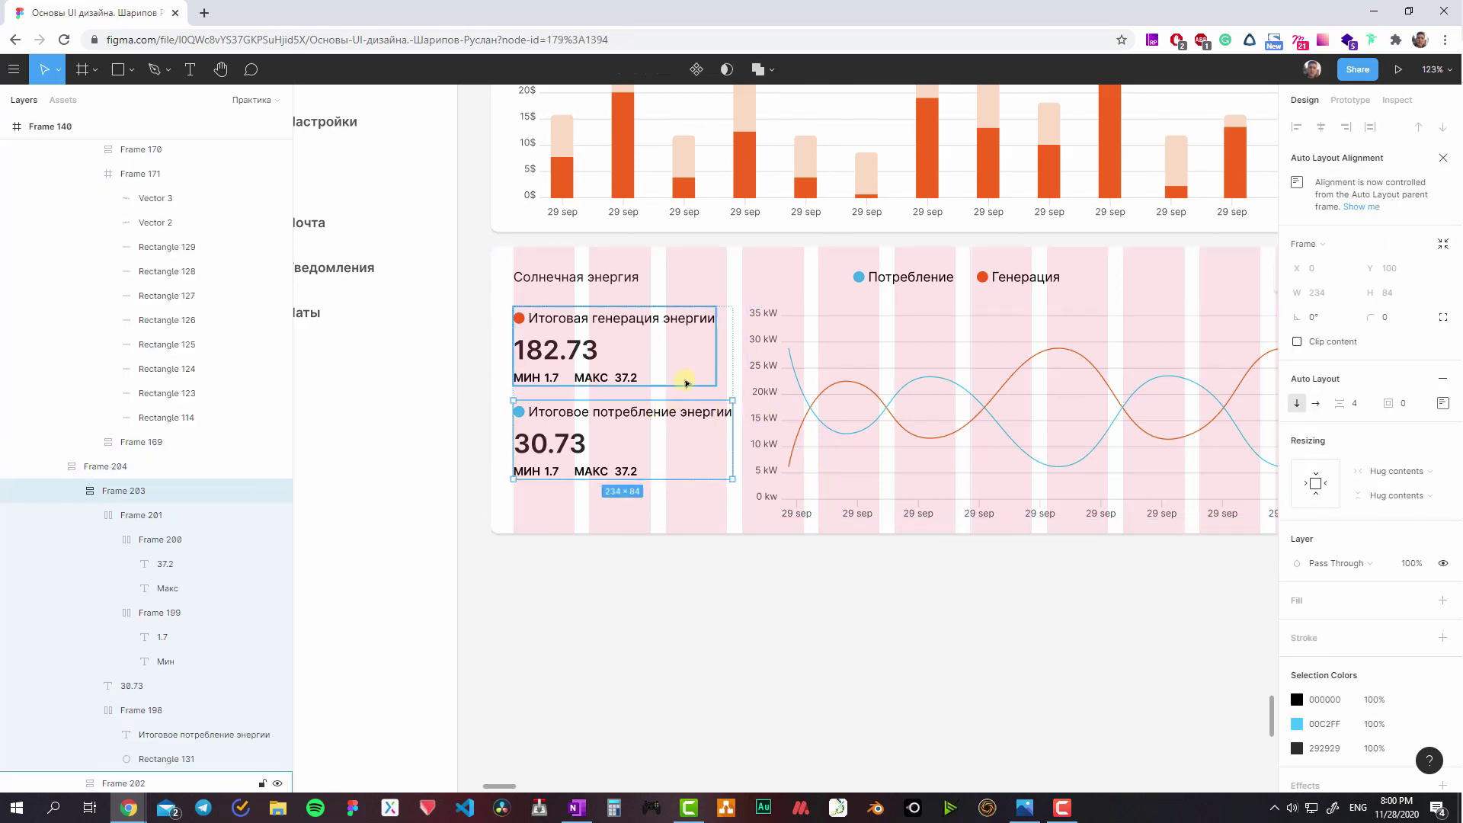
pyautogui.doubleClick(632, 411)
pyautogui.keyDown('shift'); pyautogui.click(647, 320); pyautogui.keyUp('shift')
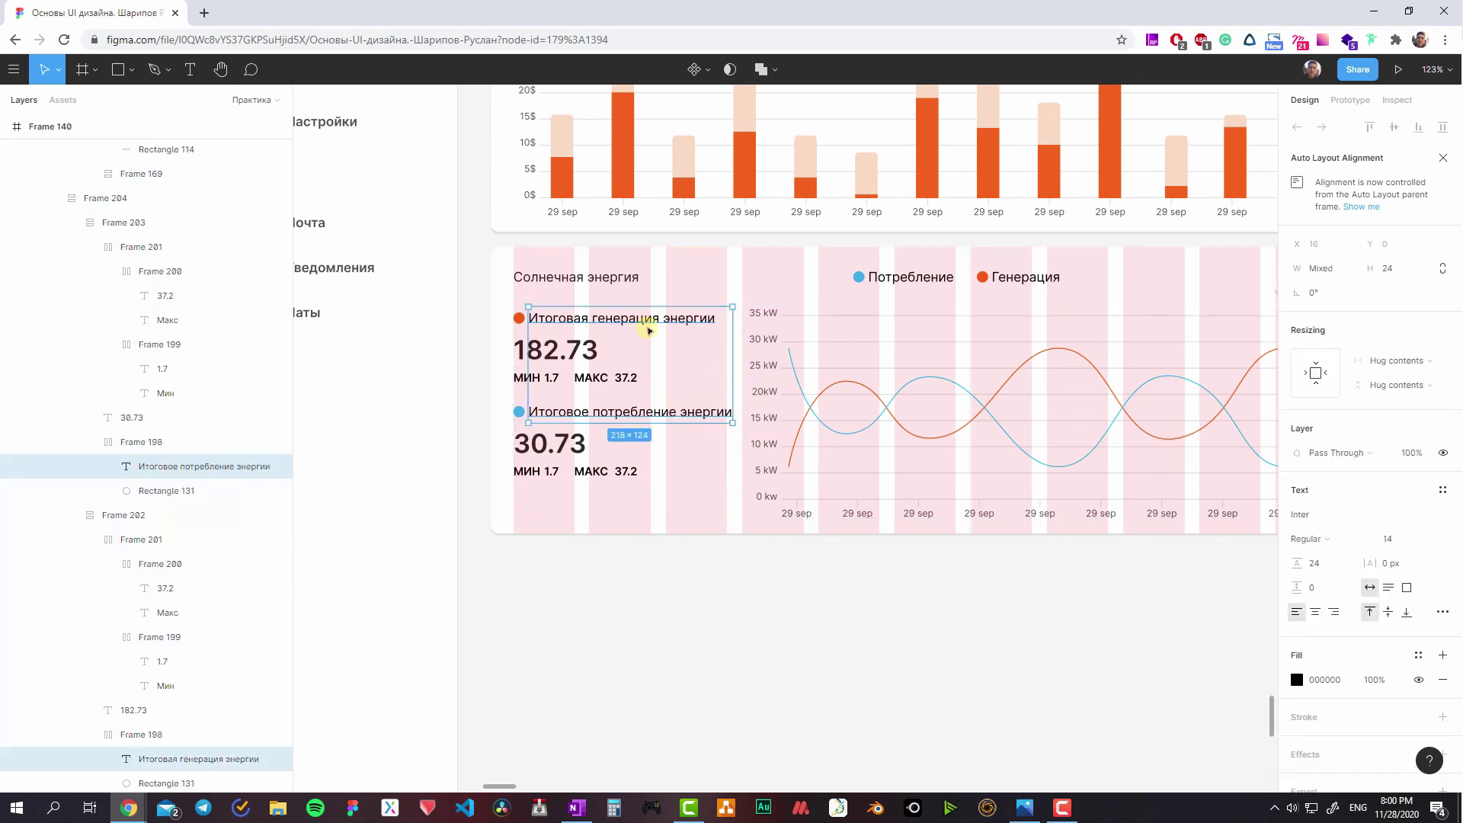
pyautogui.write('12')
pyautogui.click(1314, 563)
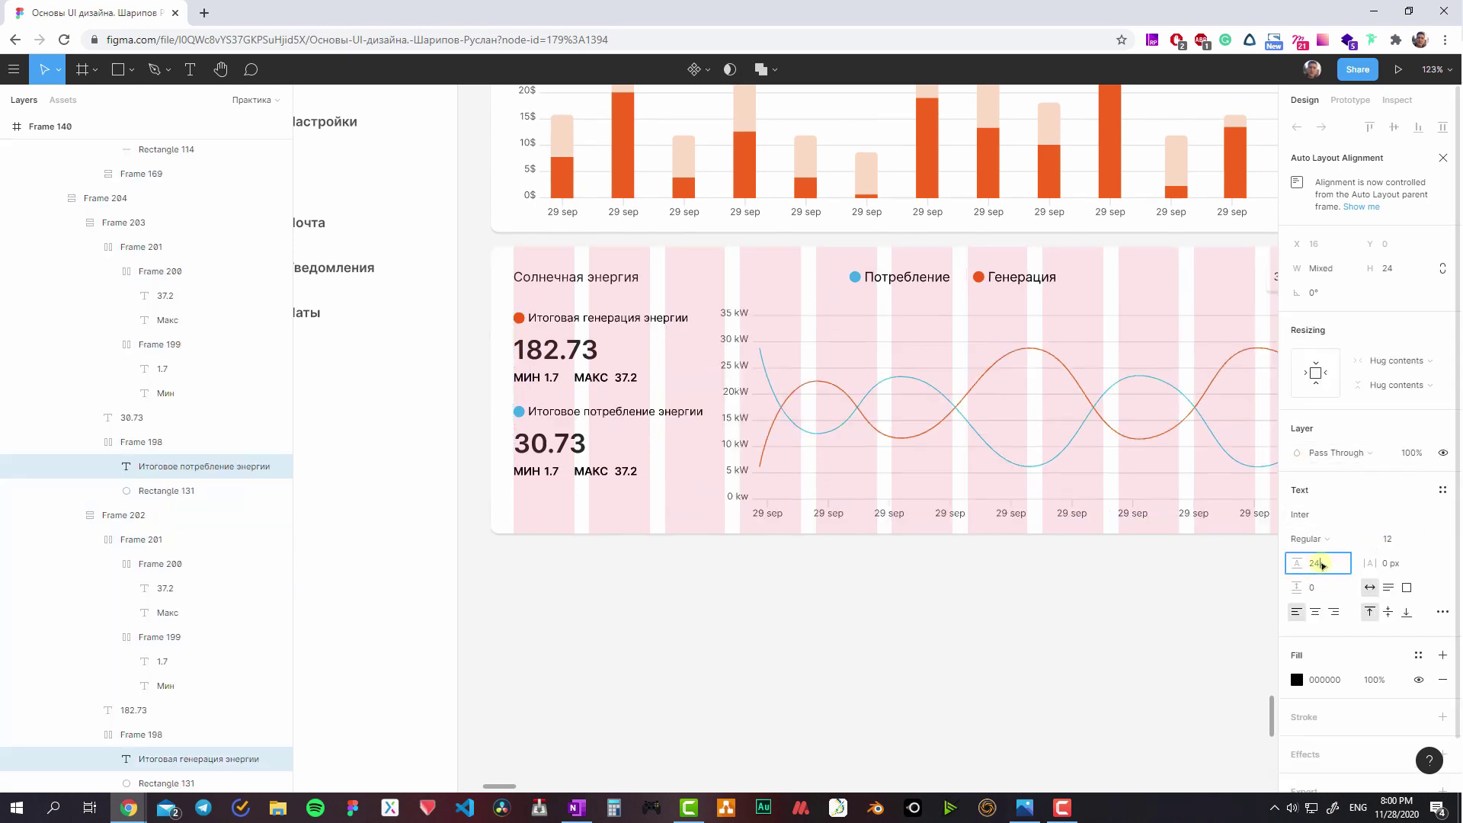
pyautogui.write('16')
pyautogui.press('Return')
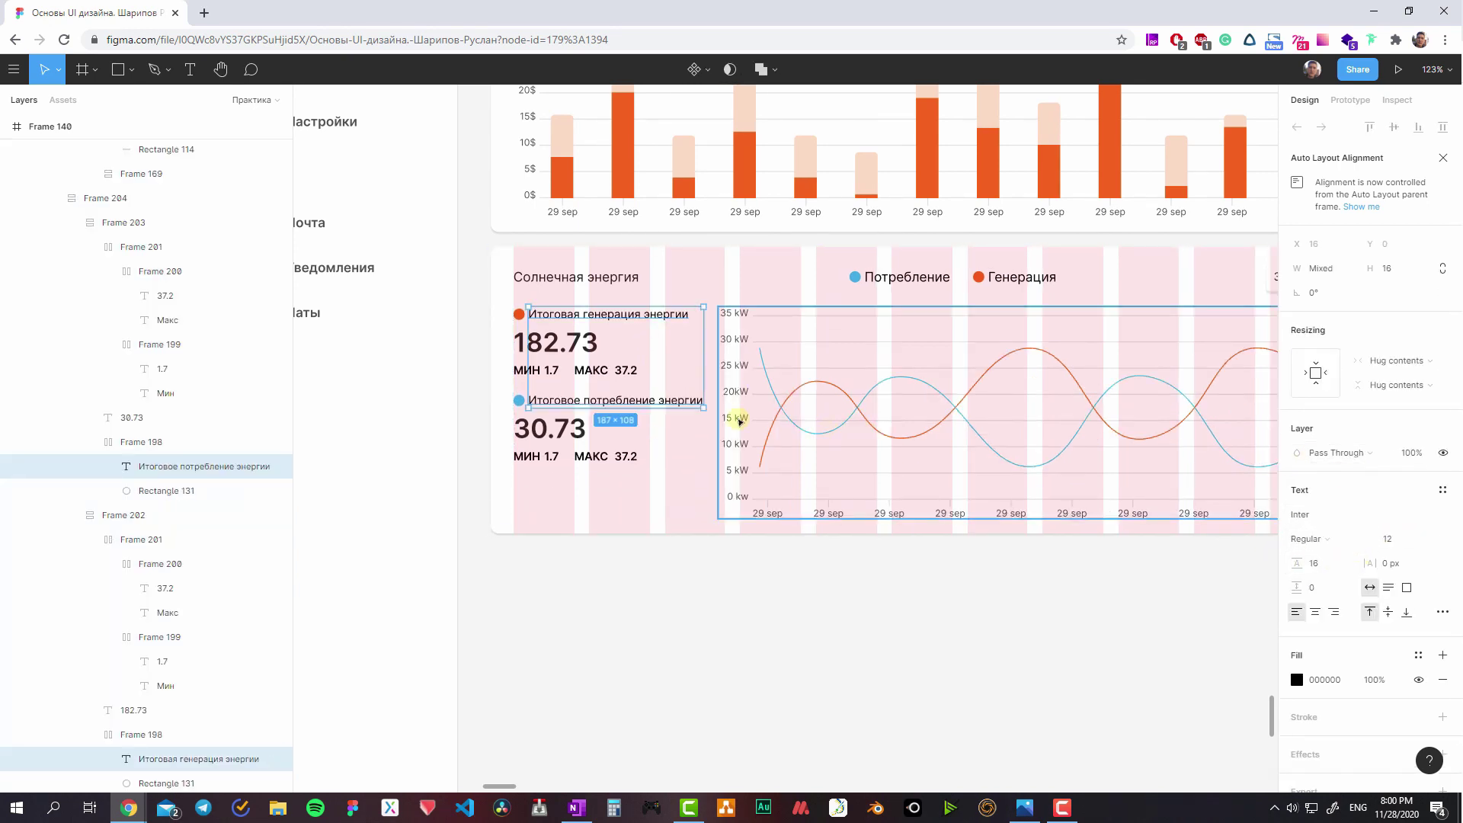
# - Set 24 spacing between the generation and consumption stat blocks
pyautogui.click(750, 382)
pyautogui.click(655, 358)
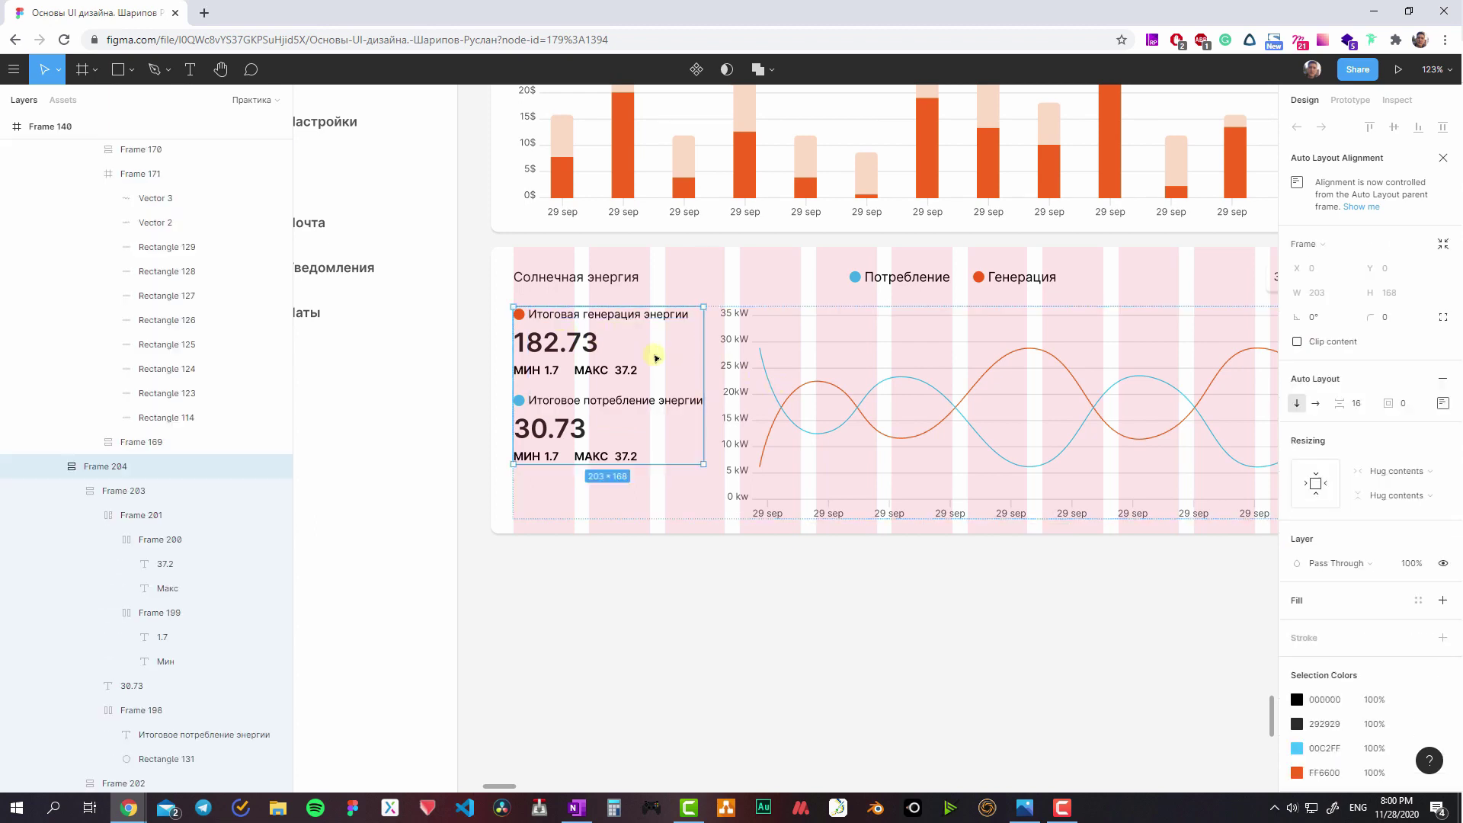
pyautogui.click(577, 370)
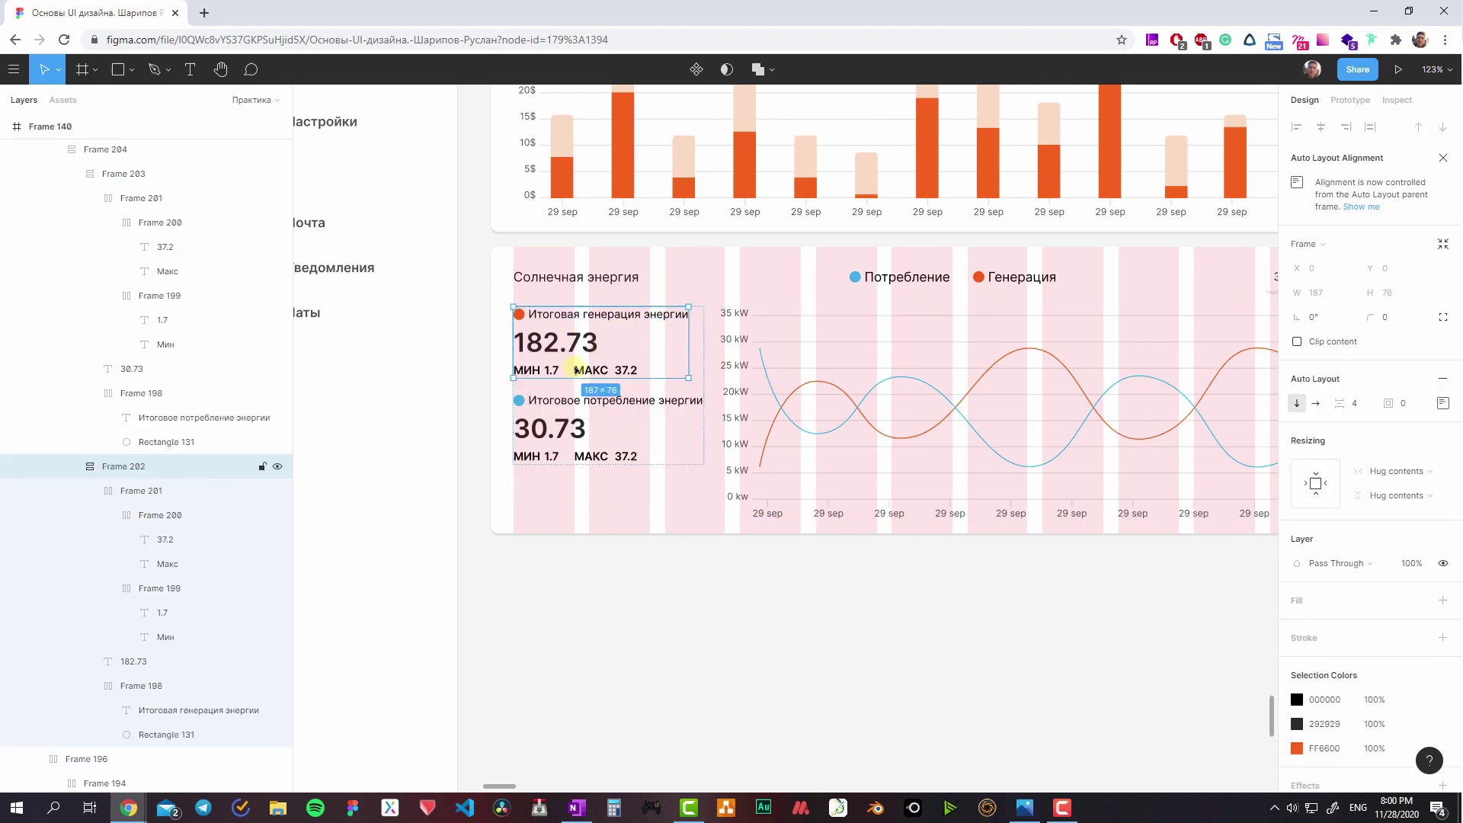
pyautogui.click(623, 435)
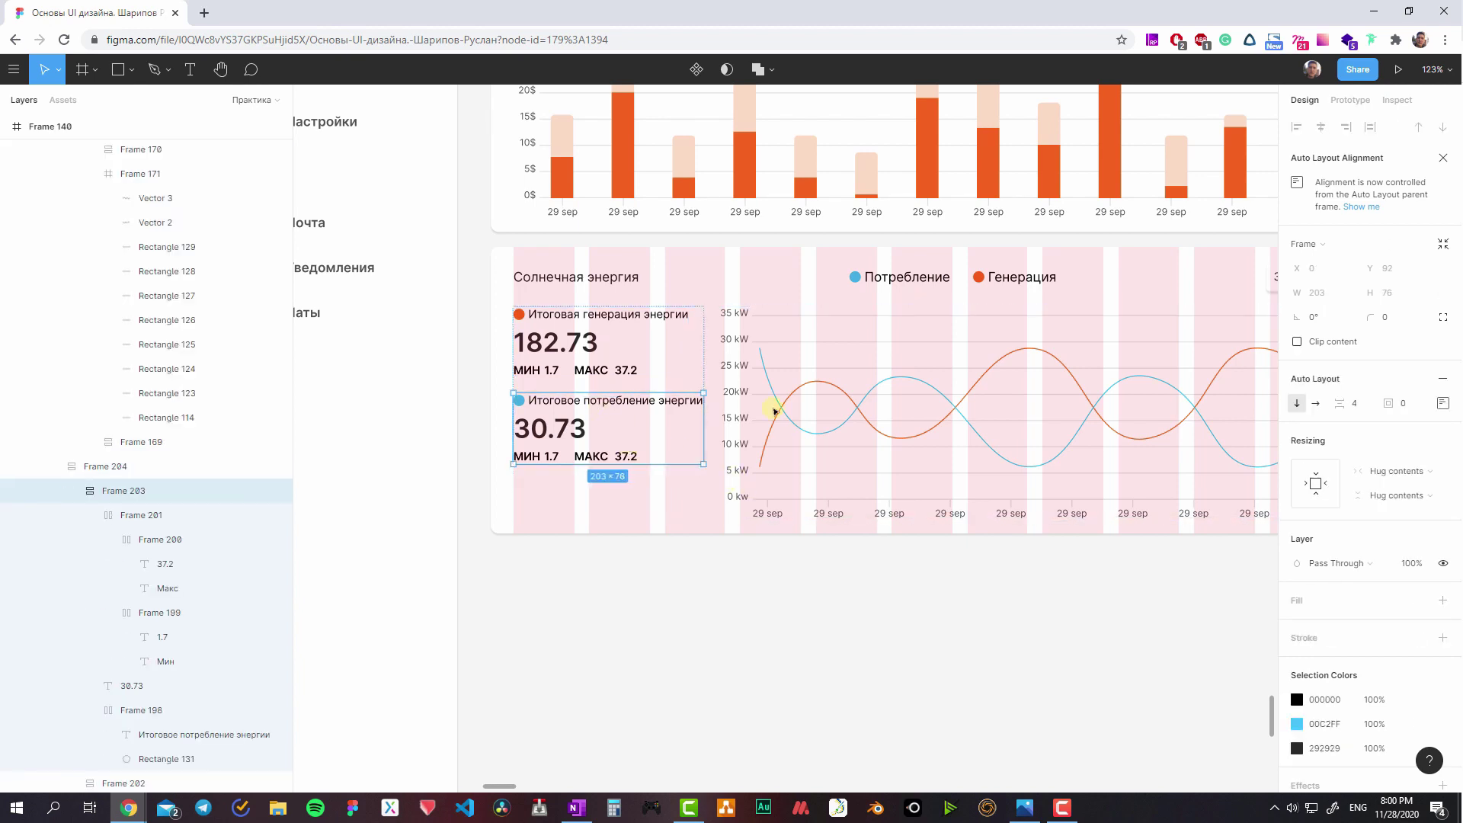
pyautogui.click(646, 379)
pyautogui.doubleClick(646, 378)
pyautogui.click(1357, 403)
pyautogui.write('24')
pyautogui.press('Return')
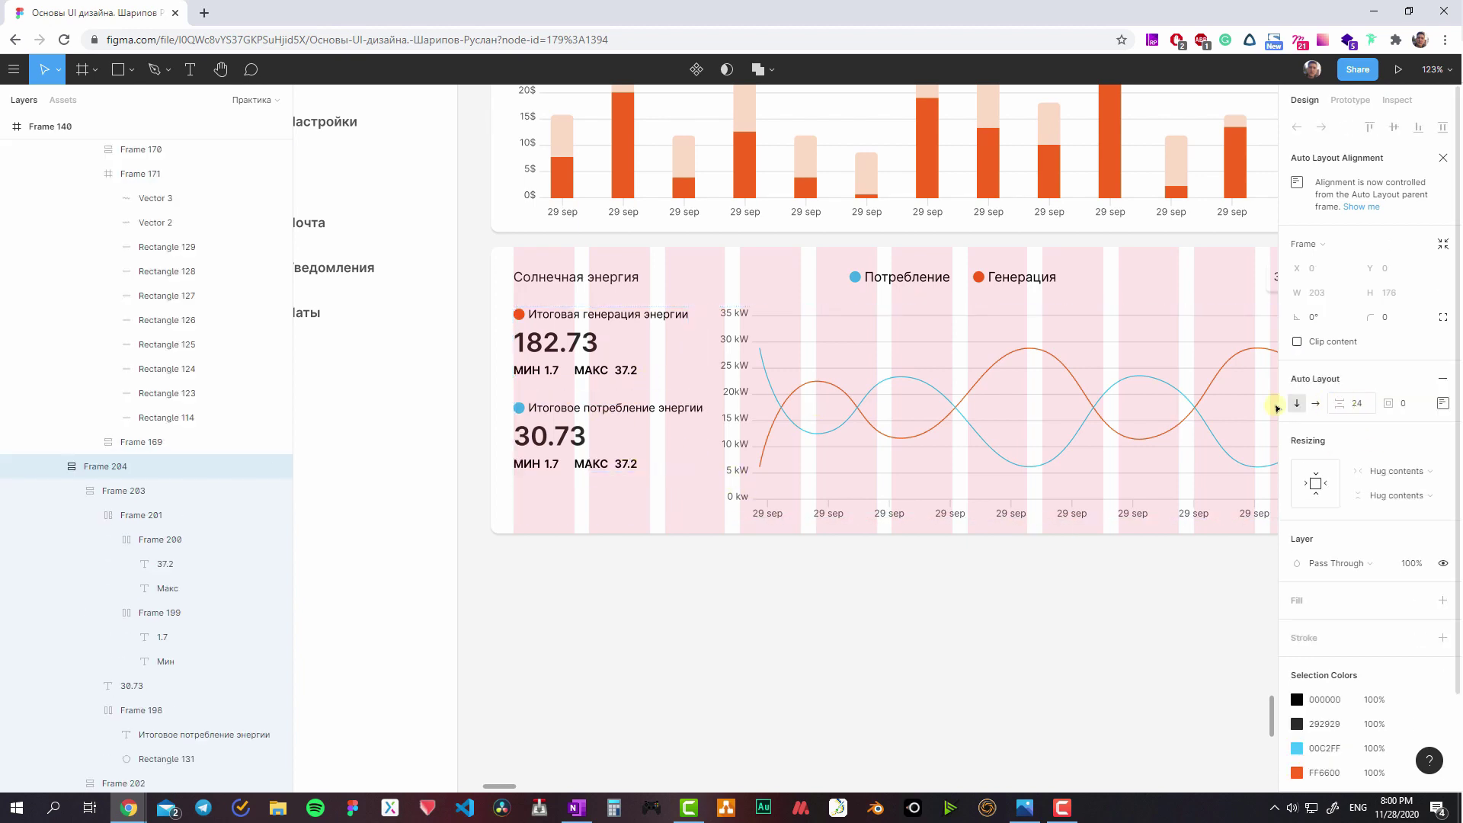
# - Apply 8 spacing inside each stat block and a 24 gap between МИН and МАКС
pyautogui.click(573, 406)
pyautogui.keyDown('shift'); pyautogui.click(544, 350); pyautogui.keyUp('shift')
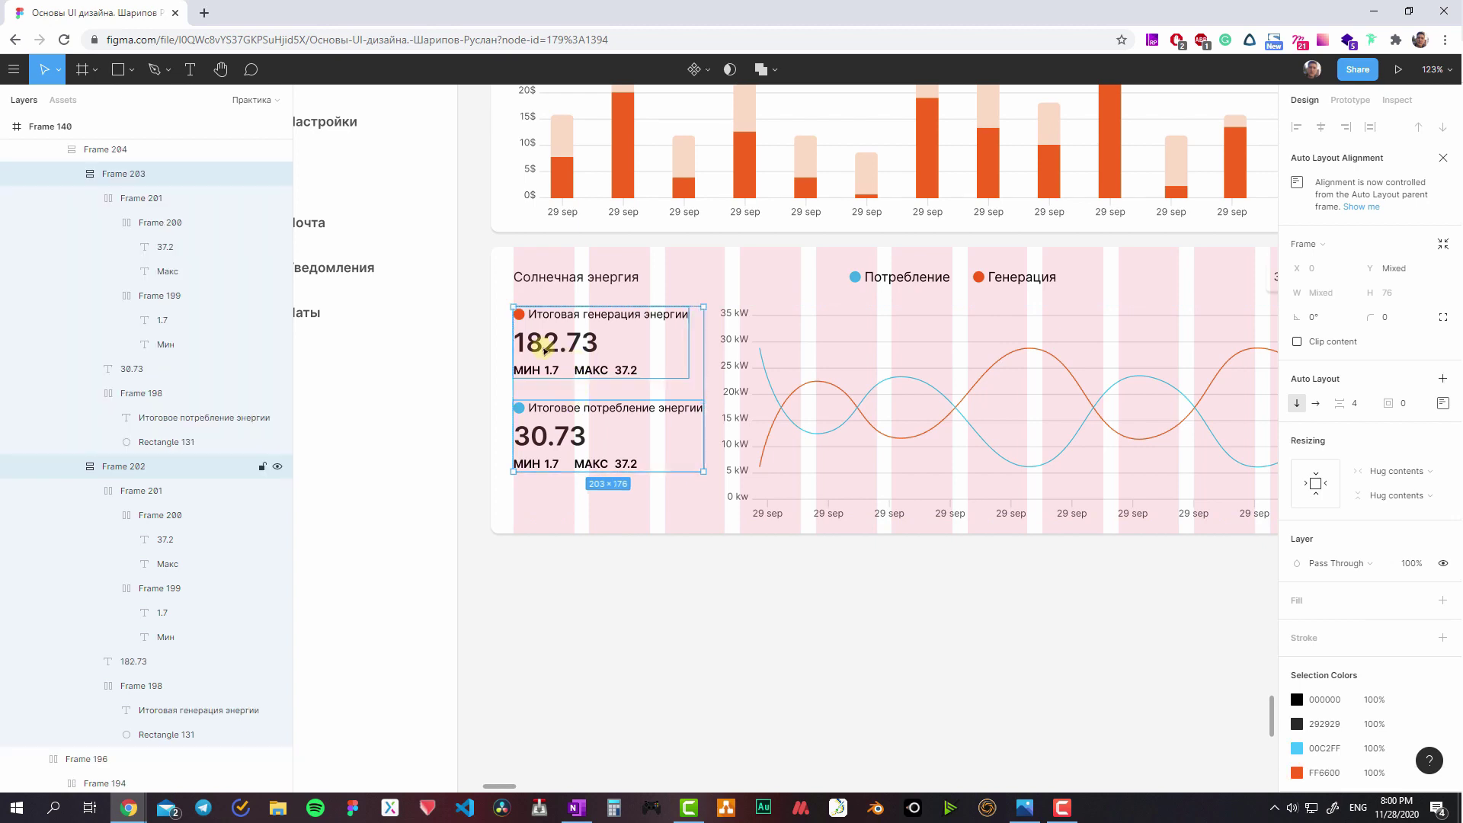
pyautogui.write('8')
pyautogui.press('Return')
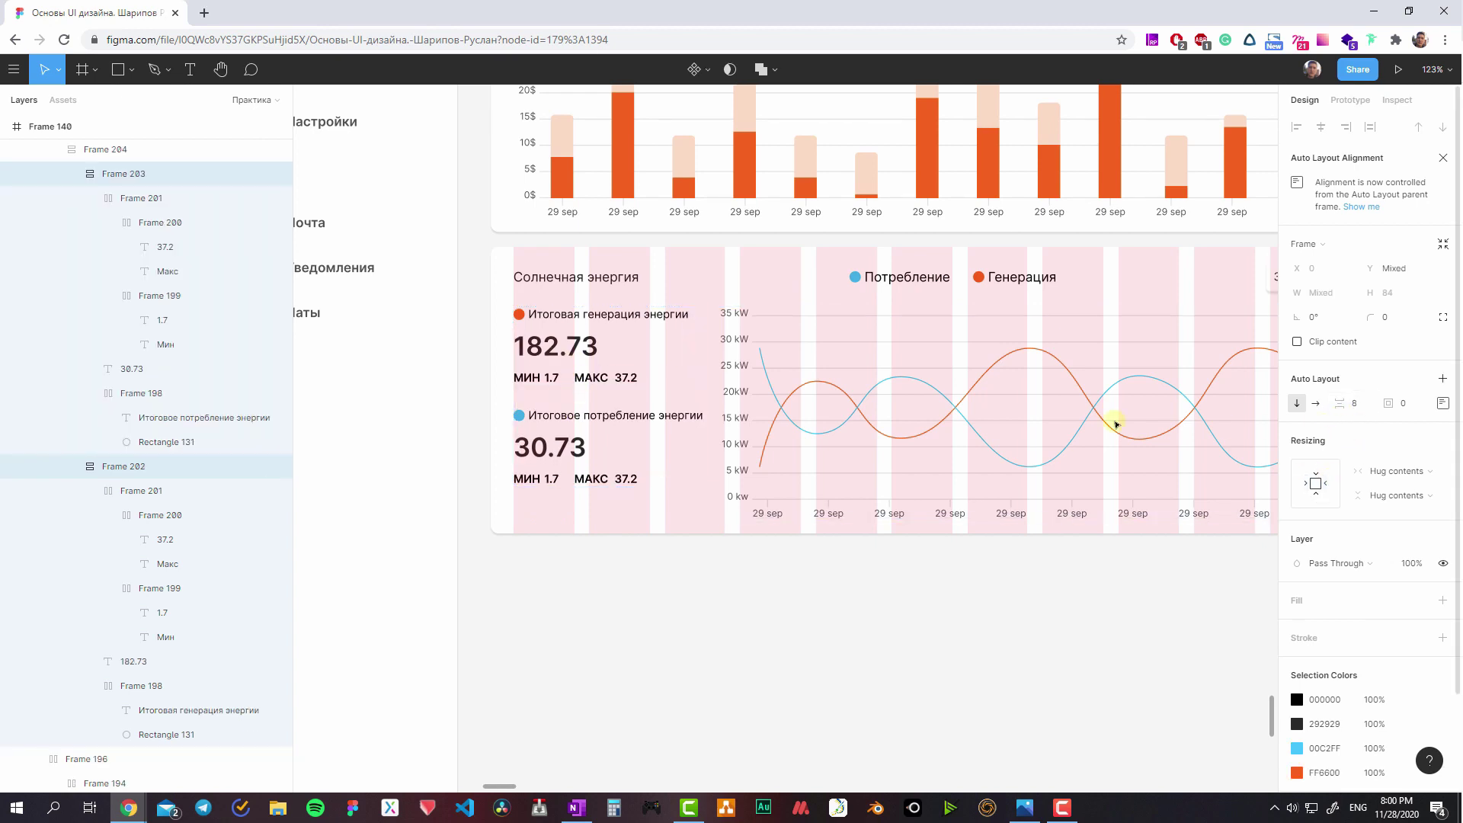
pyautogui.click(625, 377)
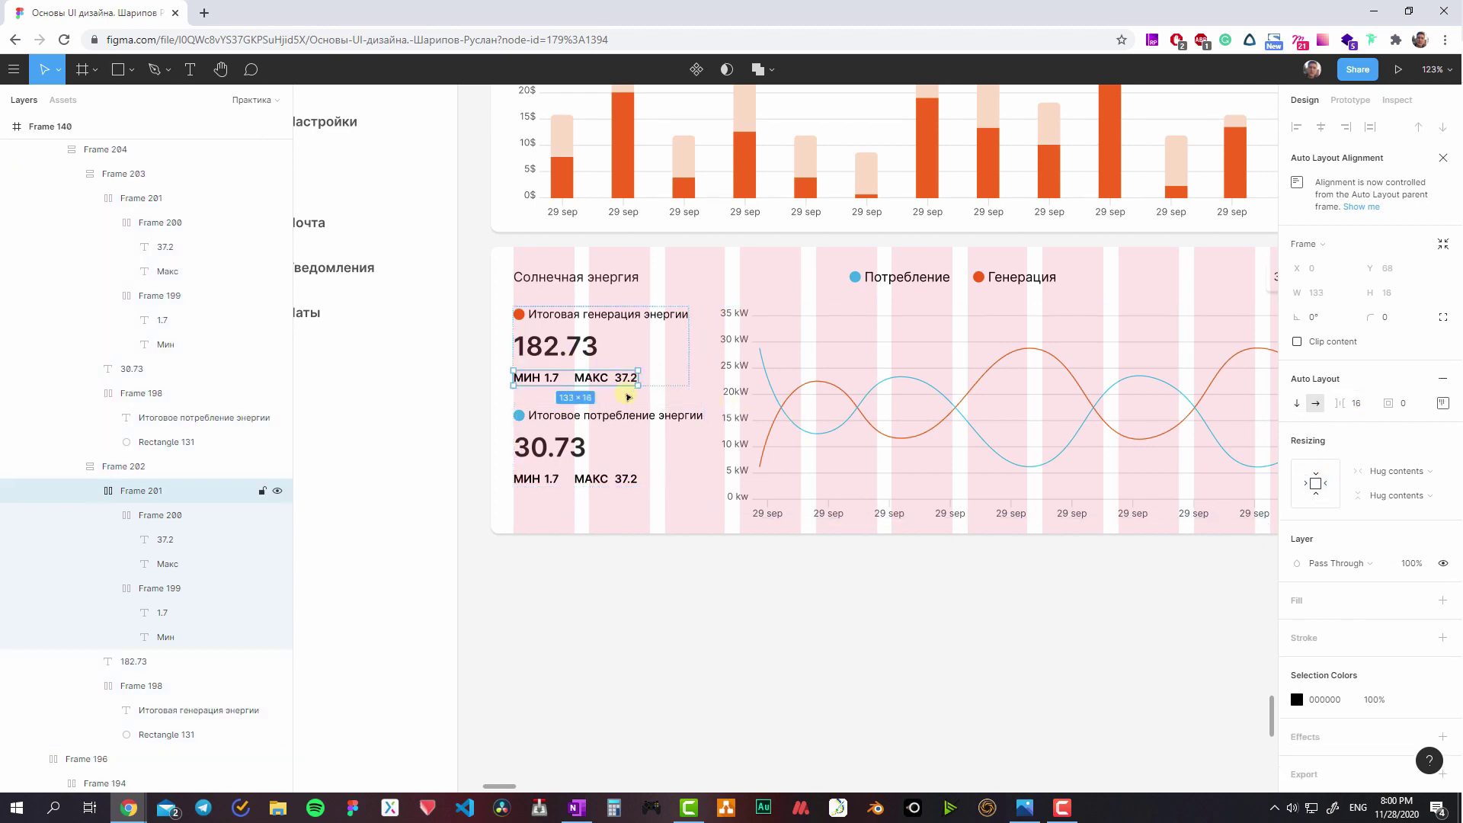
pyautogui.keyDown('shift'); pyautogui.click(610, 478); pyautogui.keyUp('shift')
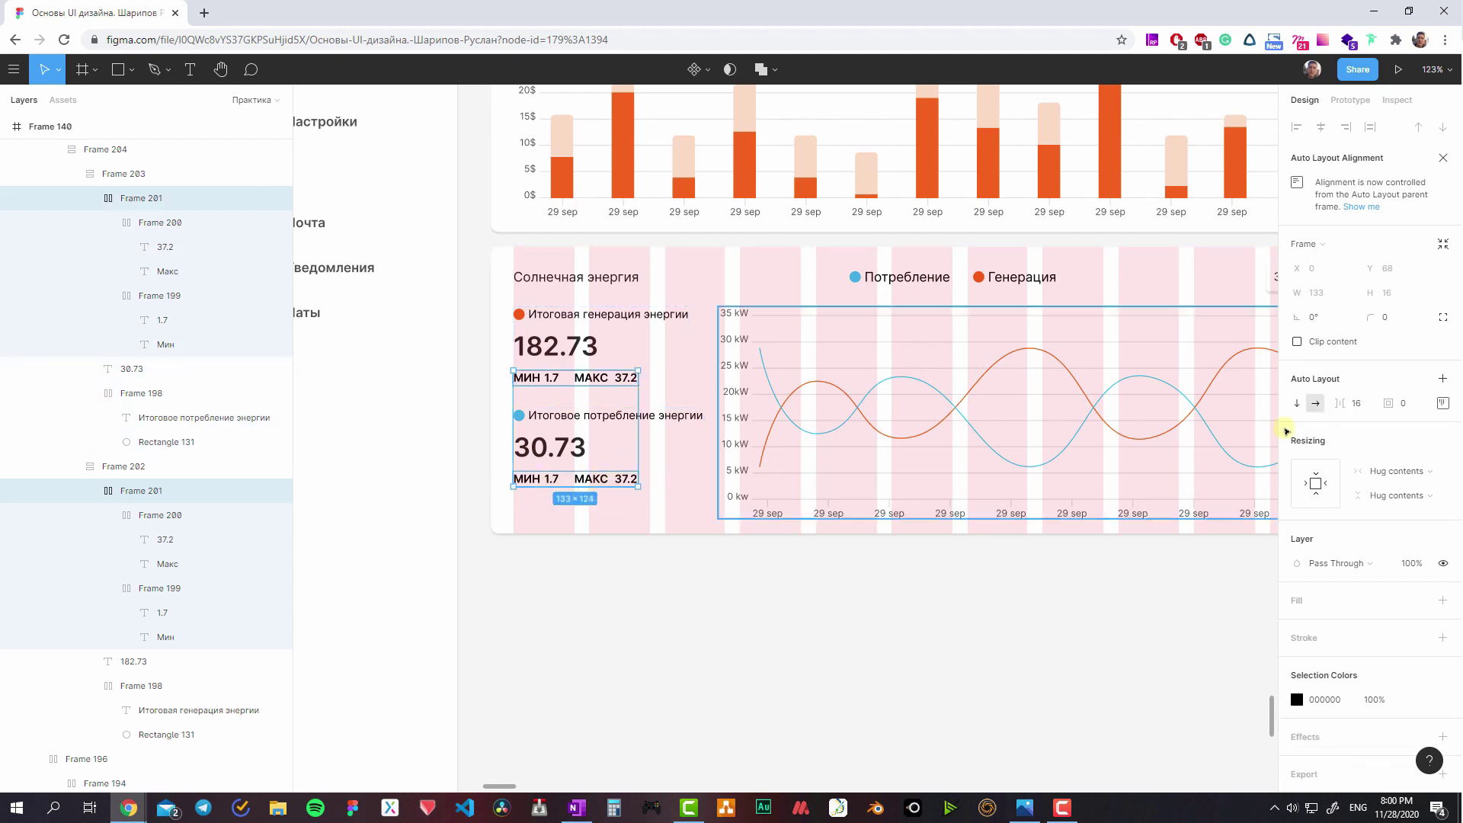
pyautogui.click(1372, 410)
pyautogui.write('24')
pyautogui.press('Return')
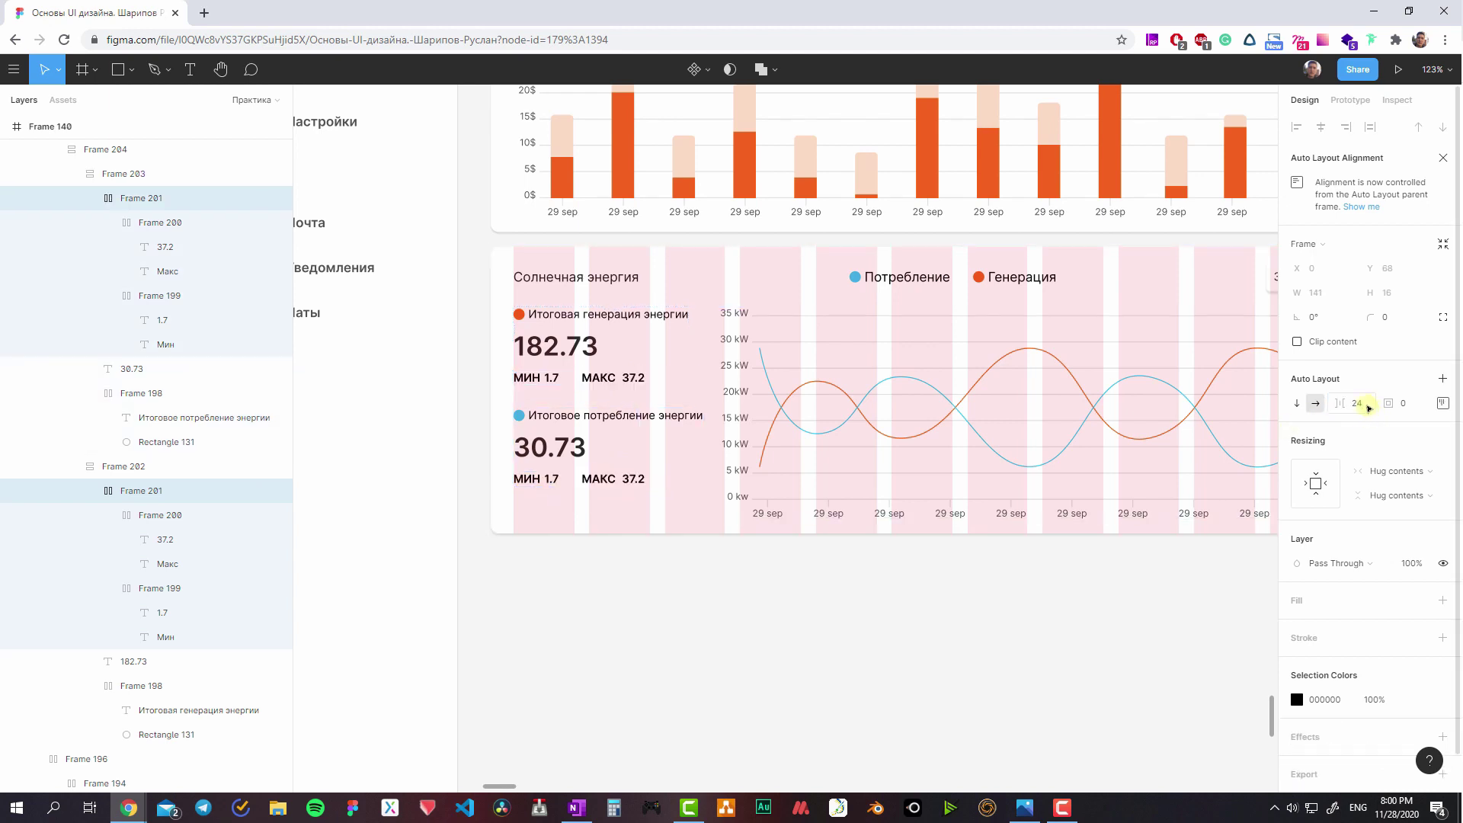
# - Widen the left summary column to 227
pyautogui.click(774, 409)
pyautogui.click(693, 388)
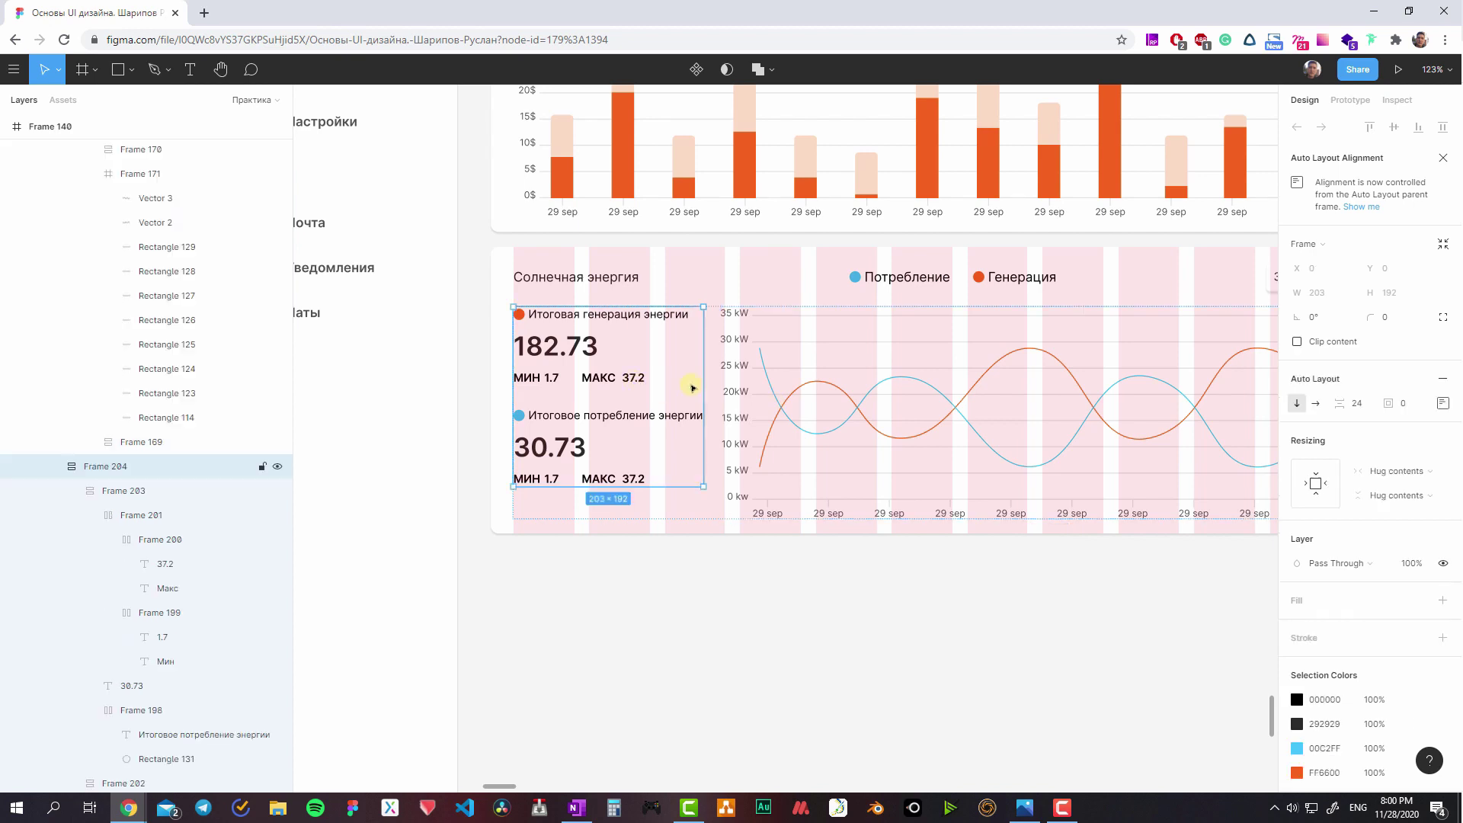
pyautogui.moveTo(700, 382); pyautogui.dragTo(727, 382)
# - Set the line chart frame's width resizing to Fill container
pyautogui.scroll(5, 727, 381)
pyautogui.scroll(5, 725, 336)
pyautogui.scroll(-4, 725, 242)
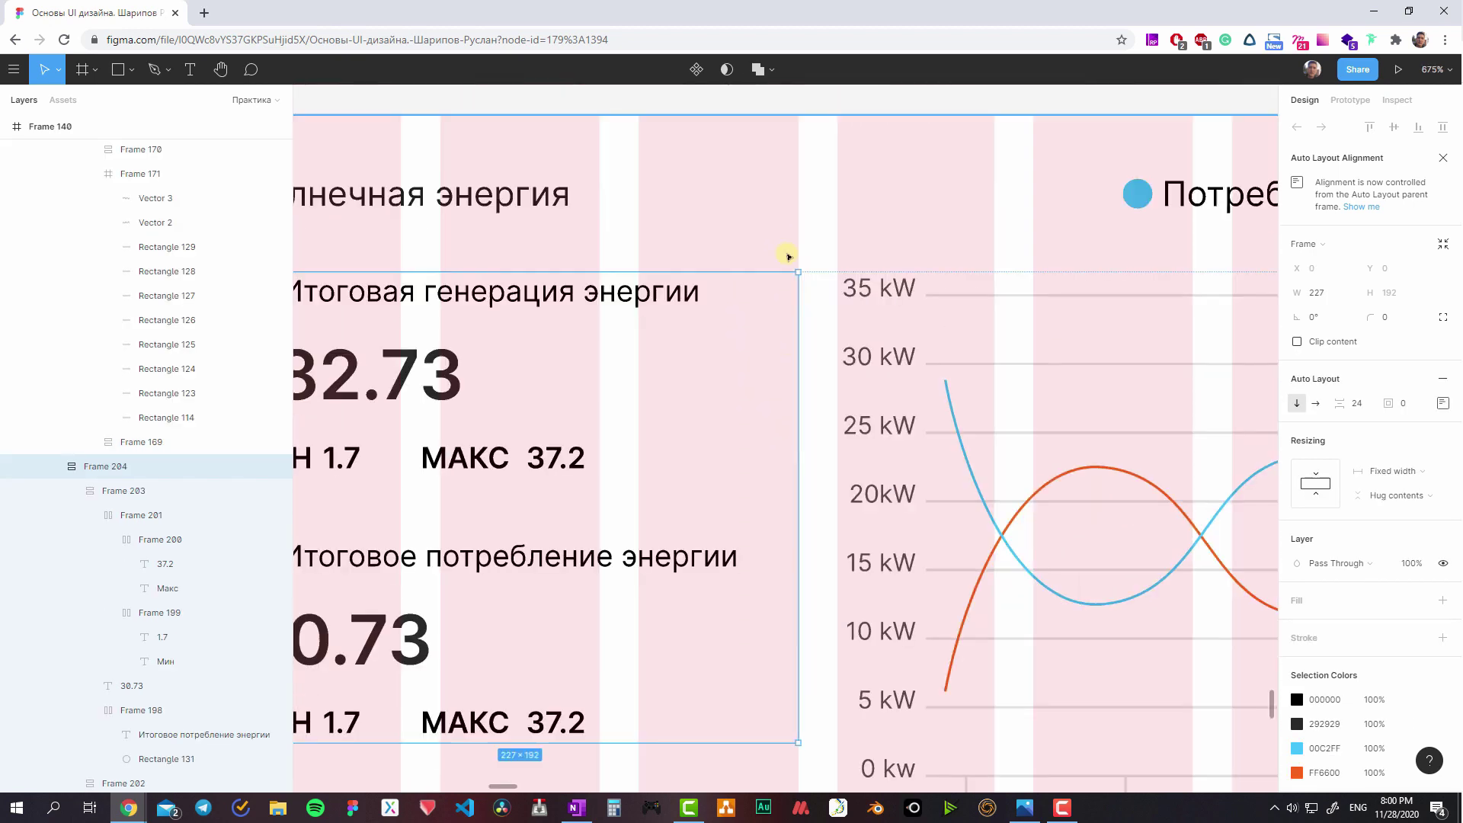
pyautogui.hscroll(-2, 902, 263)
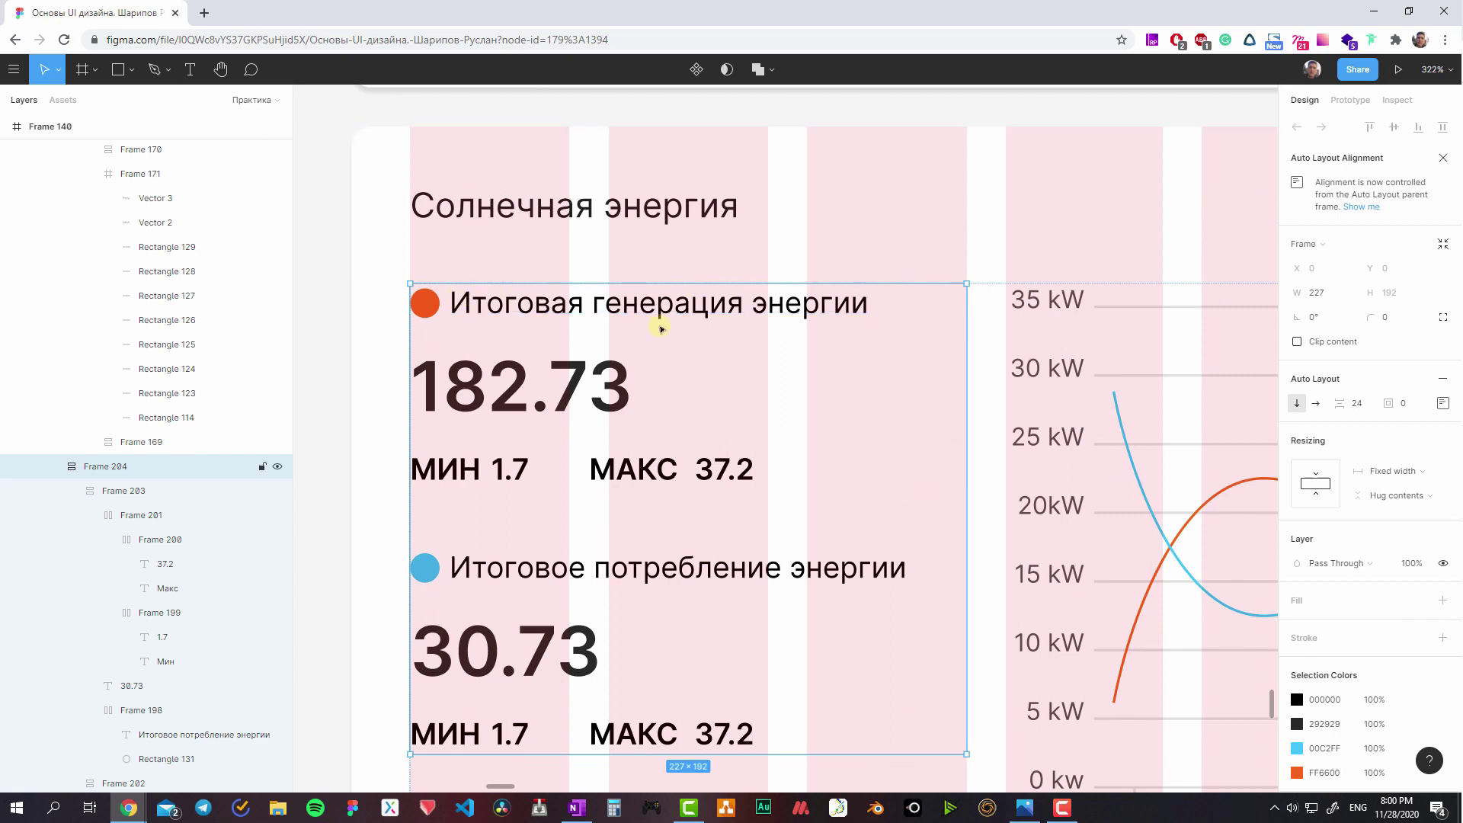
pyautogui.hscroll(2, 503, 340)
pyautogui.scroll(-1, 503, 340)
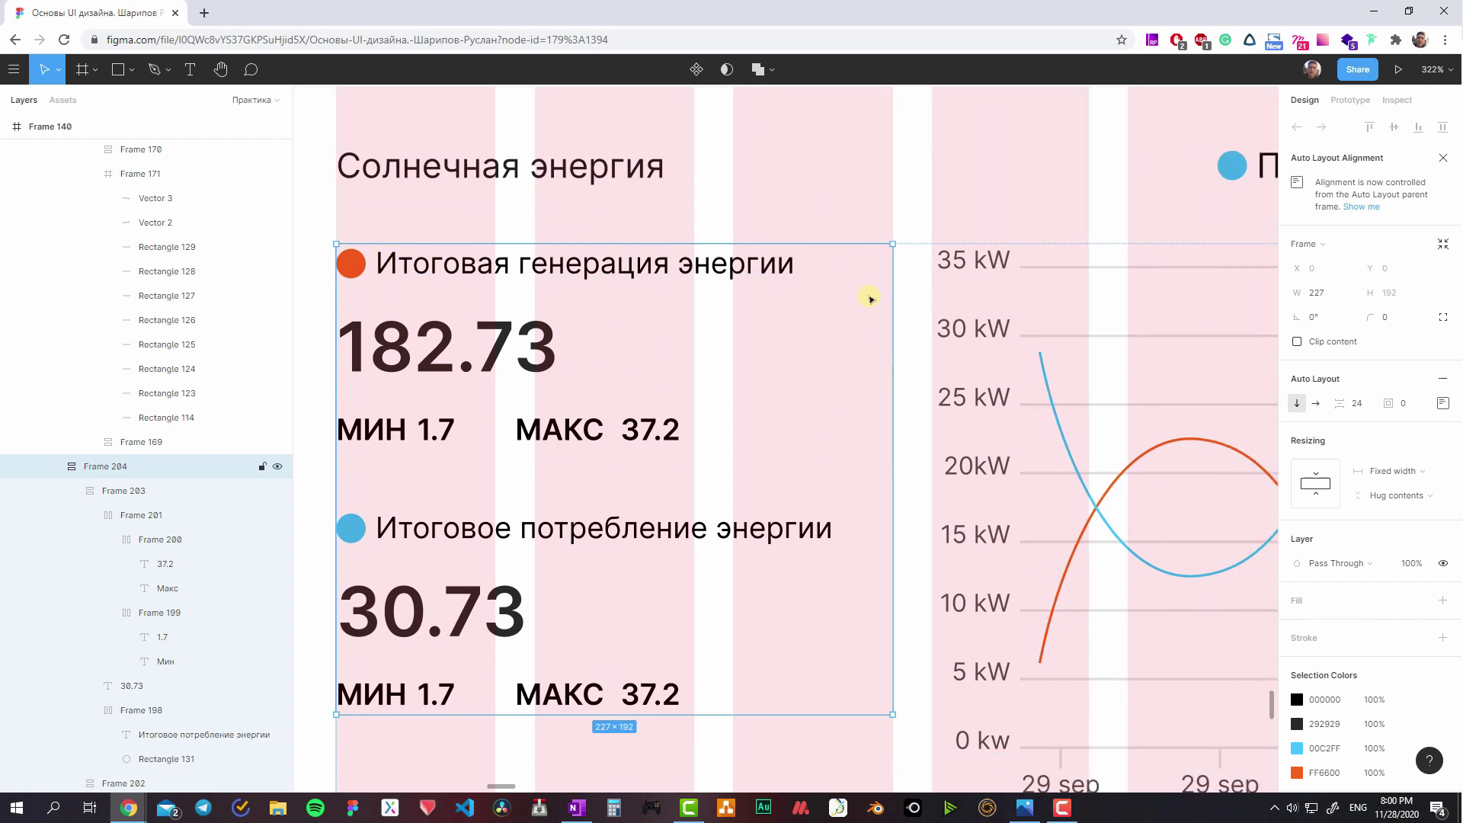
pyautogui.hscroll(-5, 824, 467)
pyautogui.scroll(-1, 823, 467)
pyautogui.scroll(-3, 1072, 288)
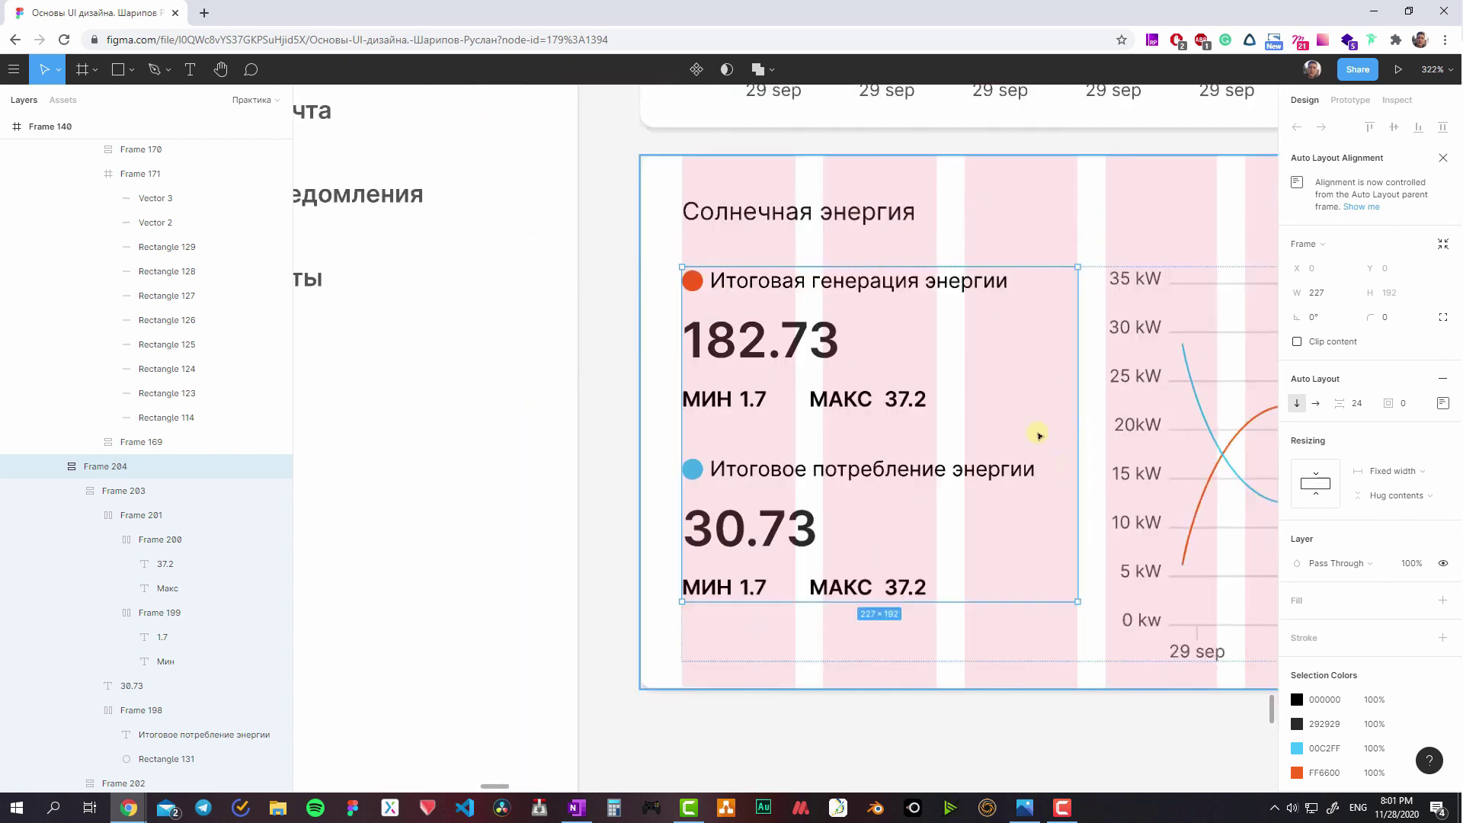
pyautogui.scroll(-3, 1038, 431)
pyautogui.click(798, 410)
pyautogui.hscroll(3, 1177, 432)
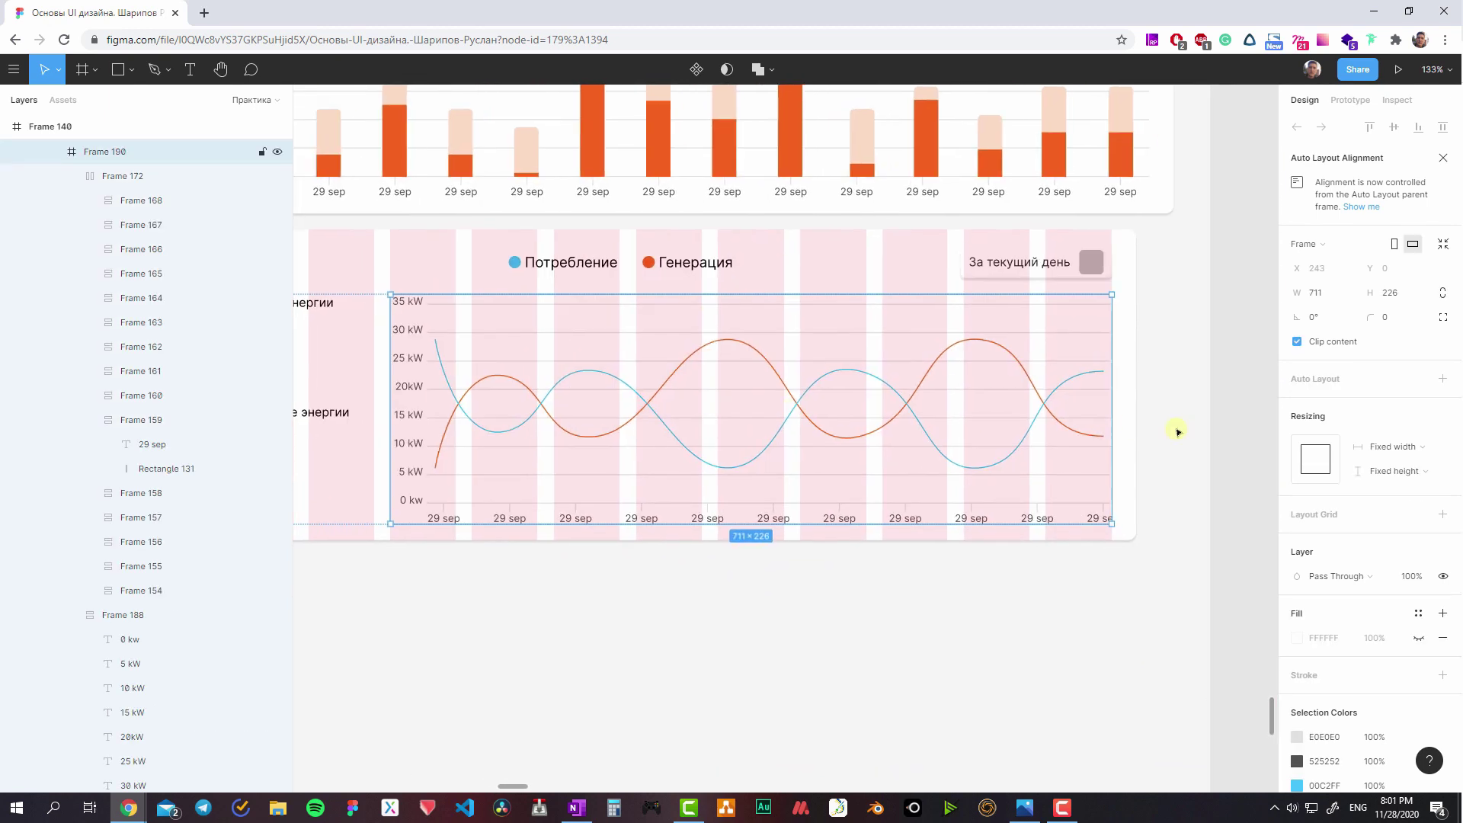
pyautogui.hscroll(-2, 690, 340)
pyautogui.hscroll(-2, 690, 340)
pyautogui.scroll(-1, 689, 340)
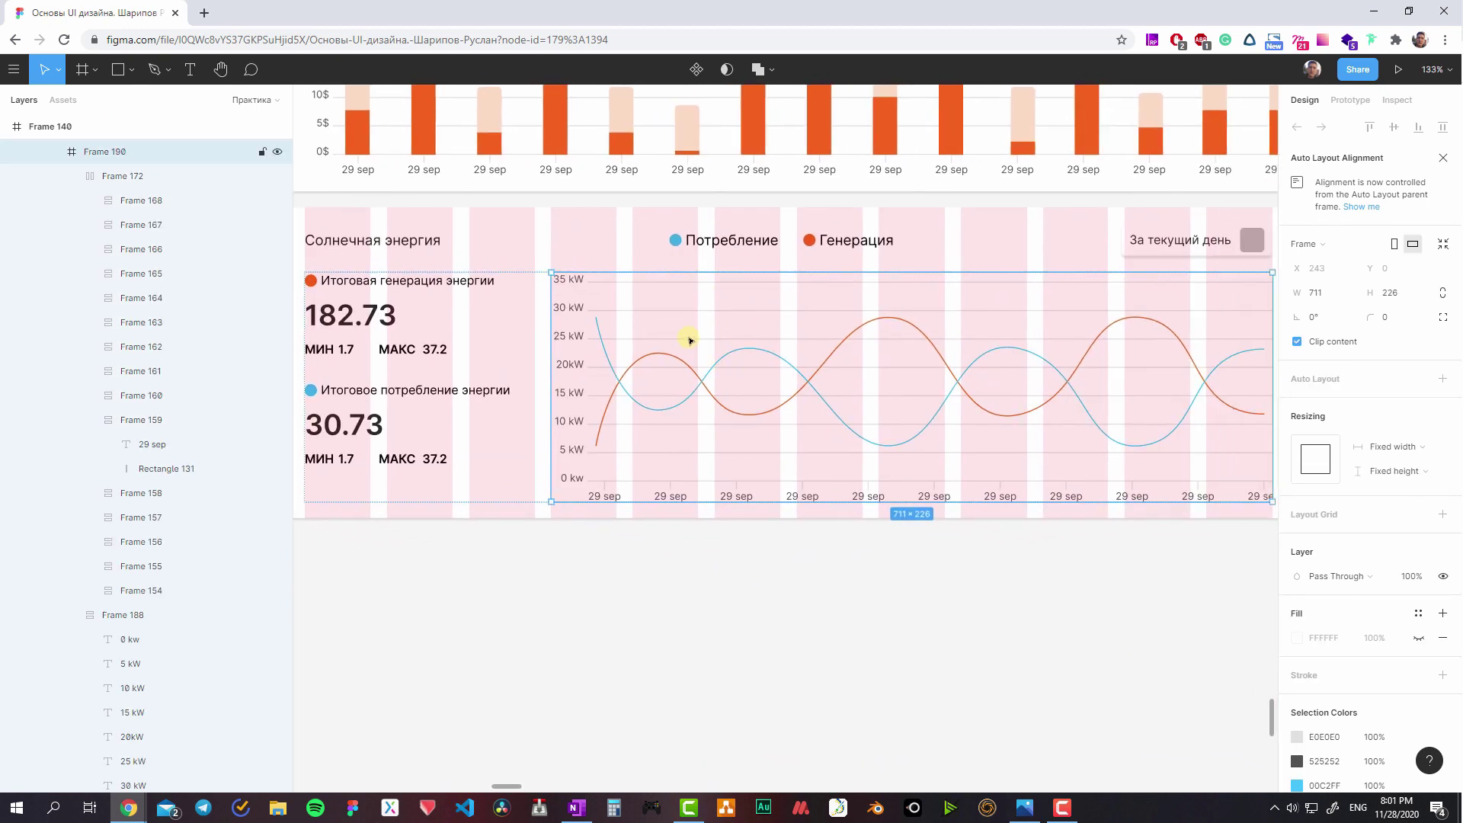
pyautogui.click(1390, 447)
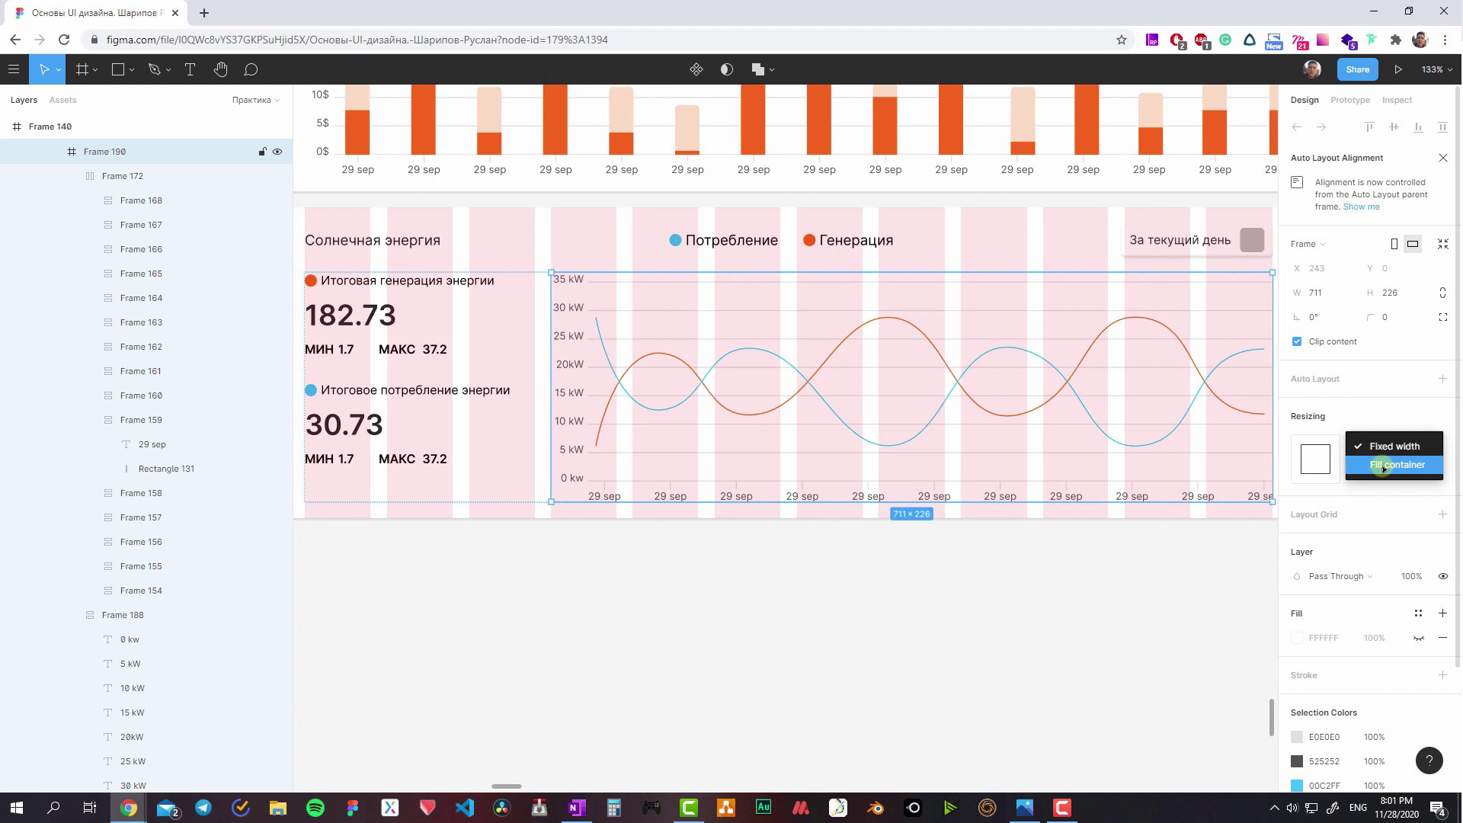
pyautogui.click(1383, 466)
# - Drag Frame 204's right edge to widen the left summary column beside the chart
pyautogui.click(921, 533)
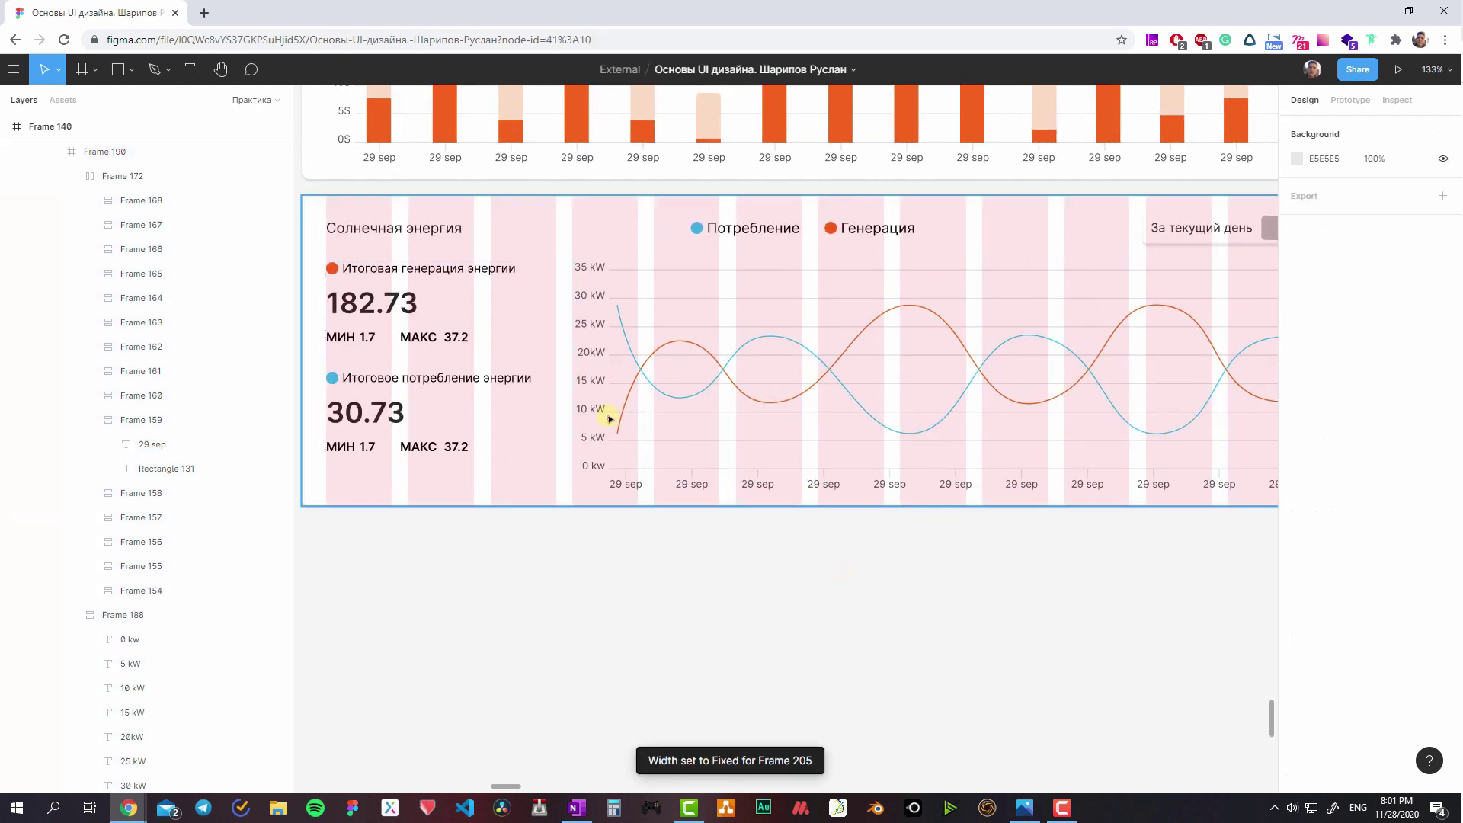
pyautogui.doubleClick(583, 410)
pyautogui.keyDown('ctrl'); pyautogui.scroll(-3, 725, 574); pyautogui.keyUp('ctrl')
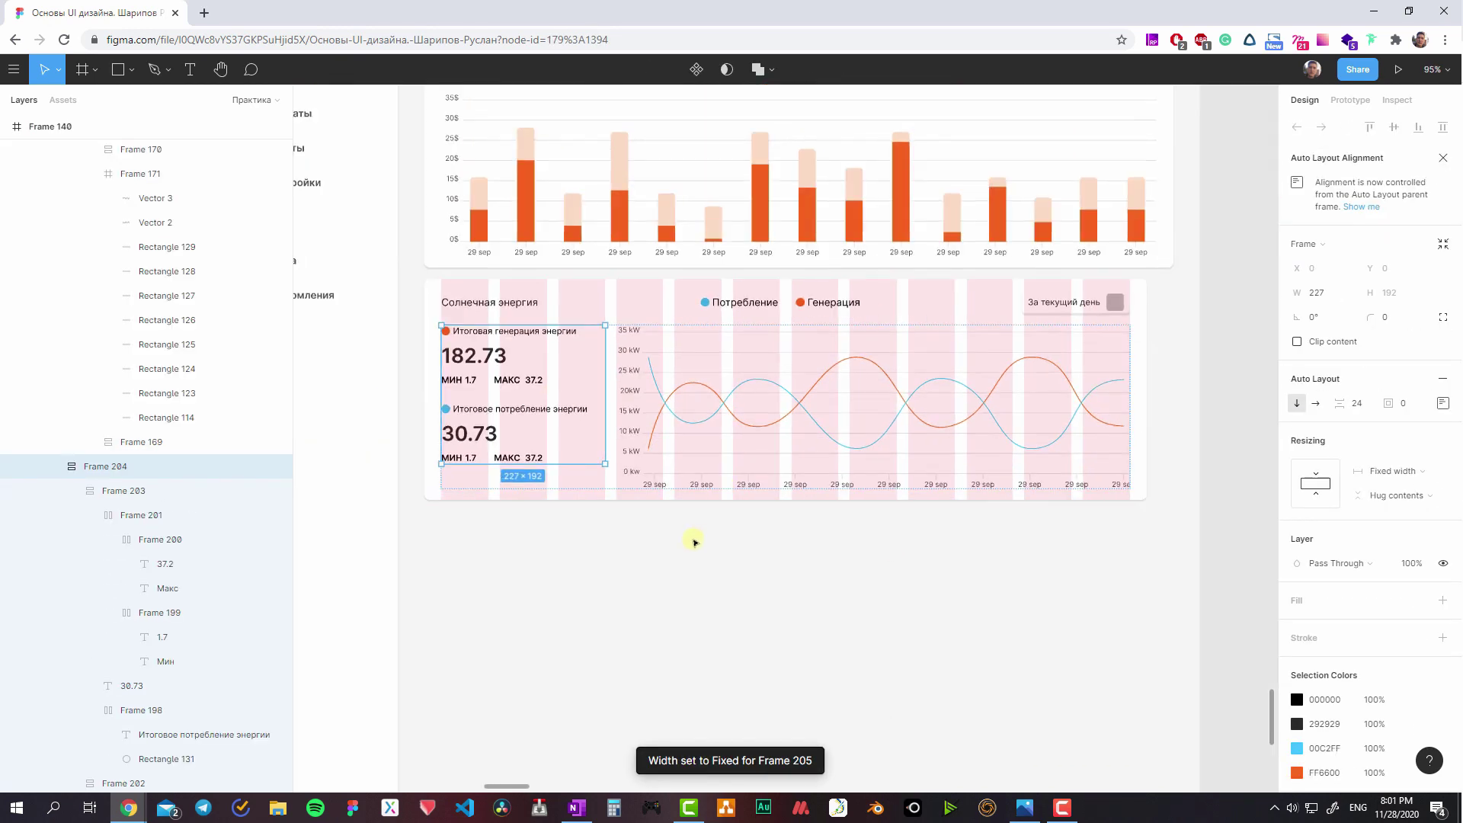
pyautogui.click(580, 429)
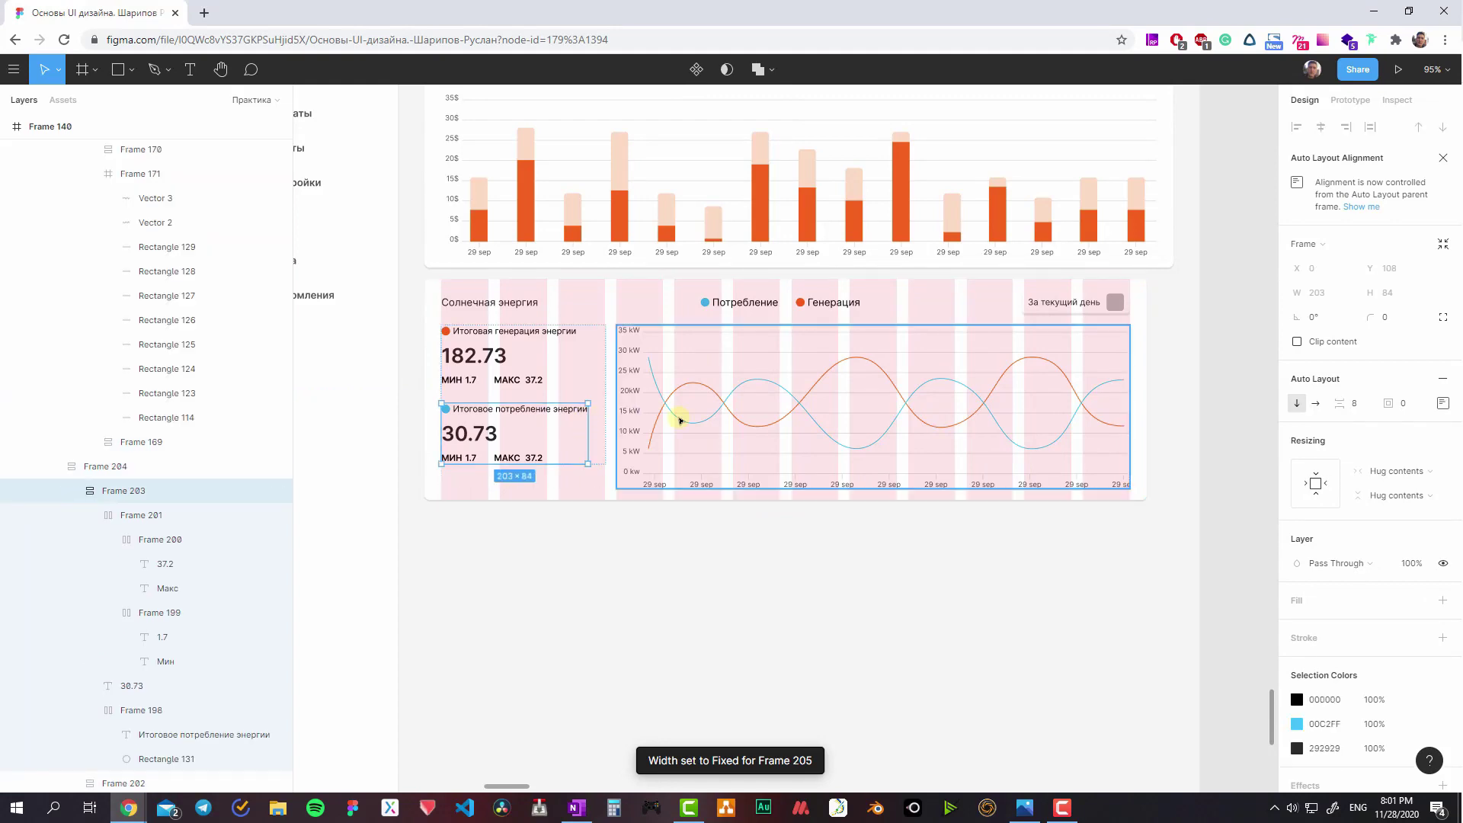
pyautogui.click(607, 404)
pyautogui.moveTo(607, 405)
pyautogui.mouseDown()
pyautogui.moveTo(803, 427)
pyautogui.moveTo(605, 430)
pyautogui.mouseUp()
# - Hide the layout grids on the canvas
pyautogui.click(663, 513)
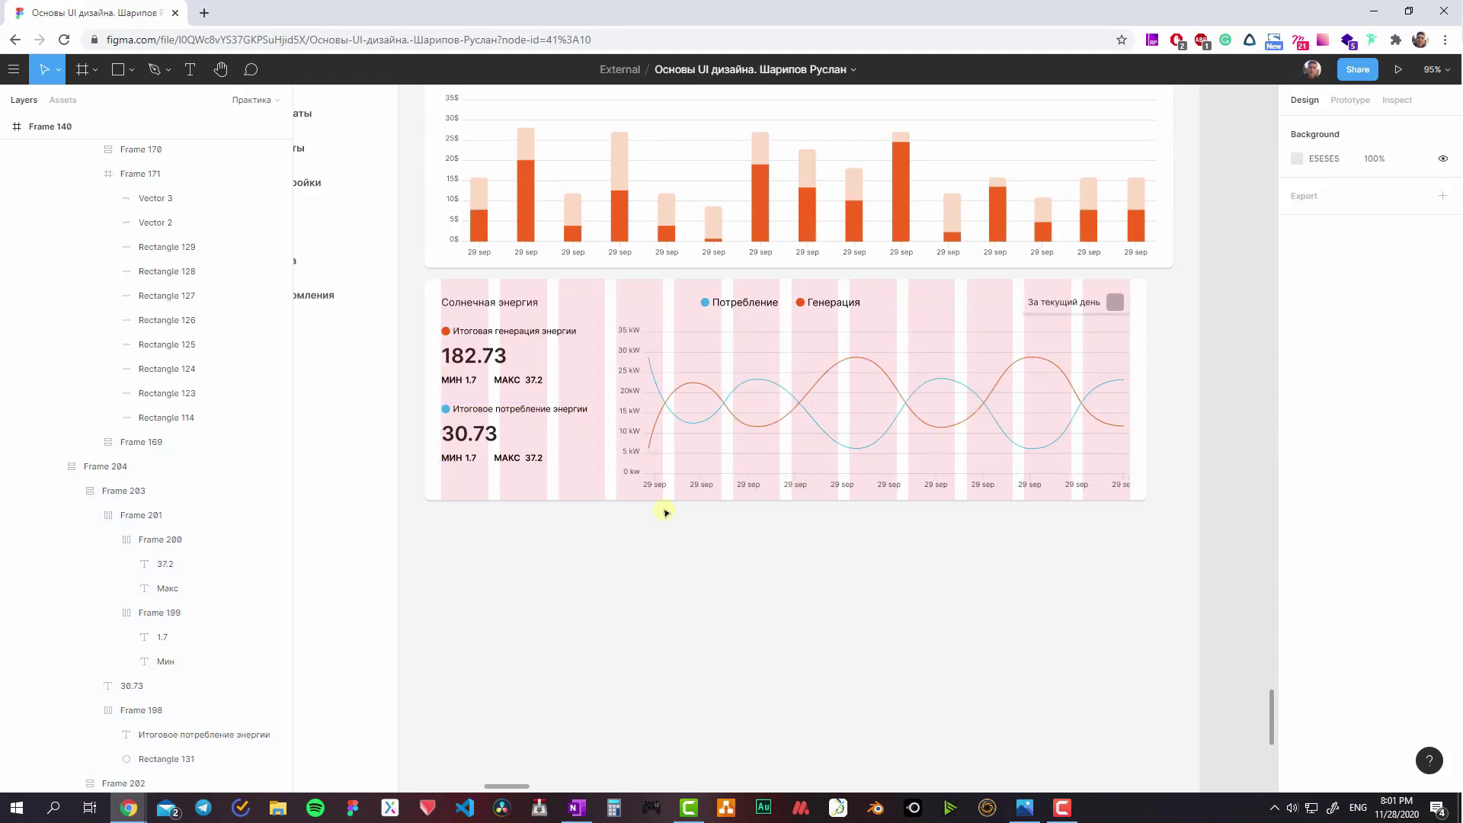
pyautogui.hotkey('ctrl', 'shift', '4')
pyautogui.scroll(1, 738, 562)
pyautogui.hscroll(-1, 738, 562)
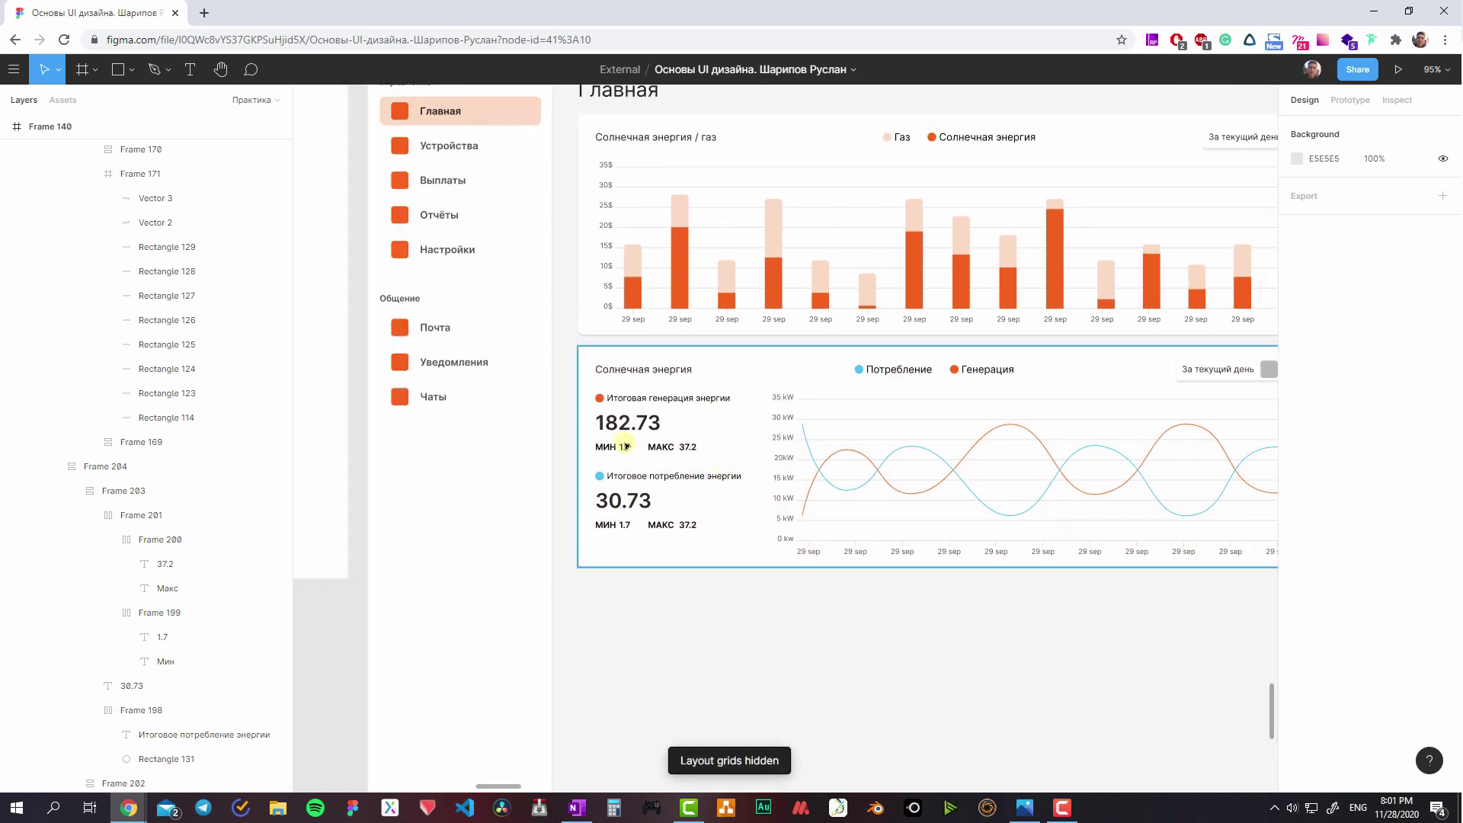
pyautogui.scroll(1, 526, 400)
pyautogui.hscroll(1, 526, 400)
pyautogui.keyDown('ctrl'); pyautogui.scroll(2, 517, 398); pyautogui.keyUp('ctrl')
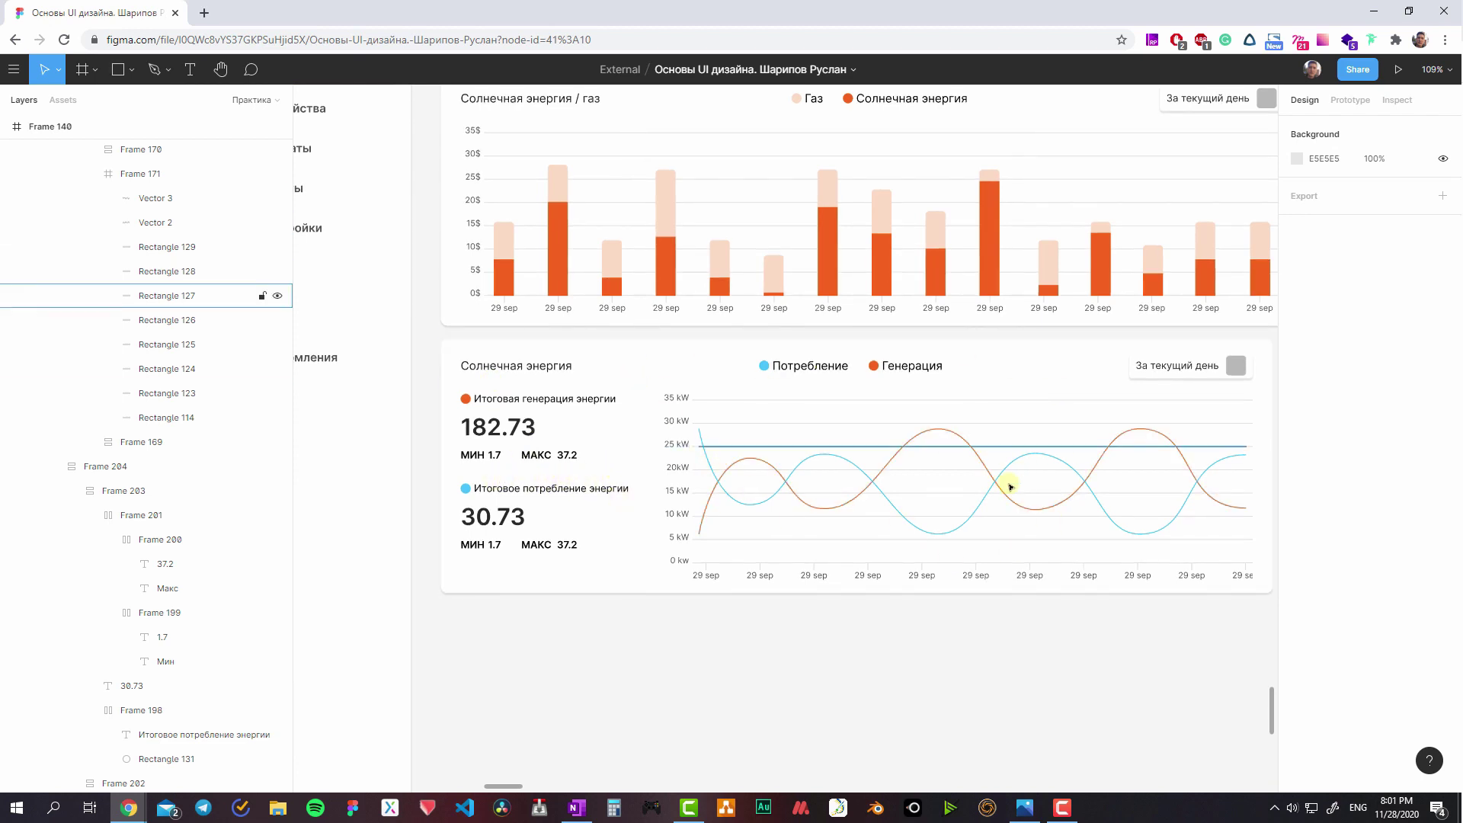
# - Make the Итоговая генерация and Итоговое потребление энергии labels grey 525252
pyautogui.keyDown('ctrl'); pyautogui.click(465, 366); pyautogui.keyUp('ctrl')
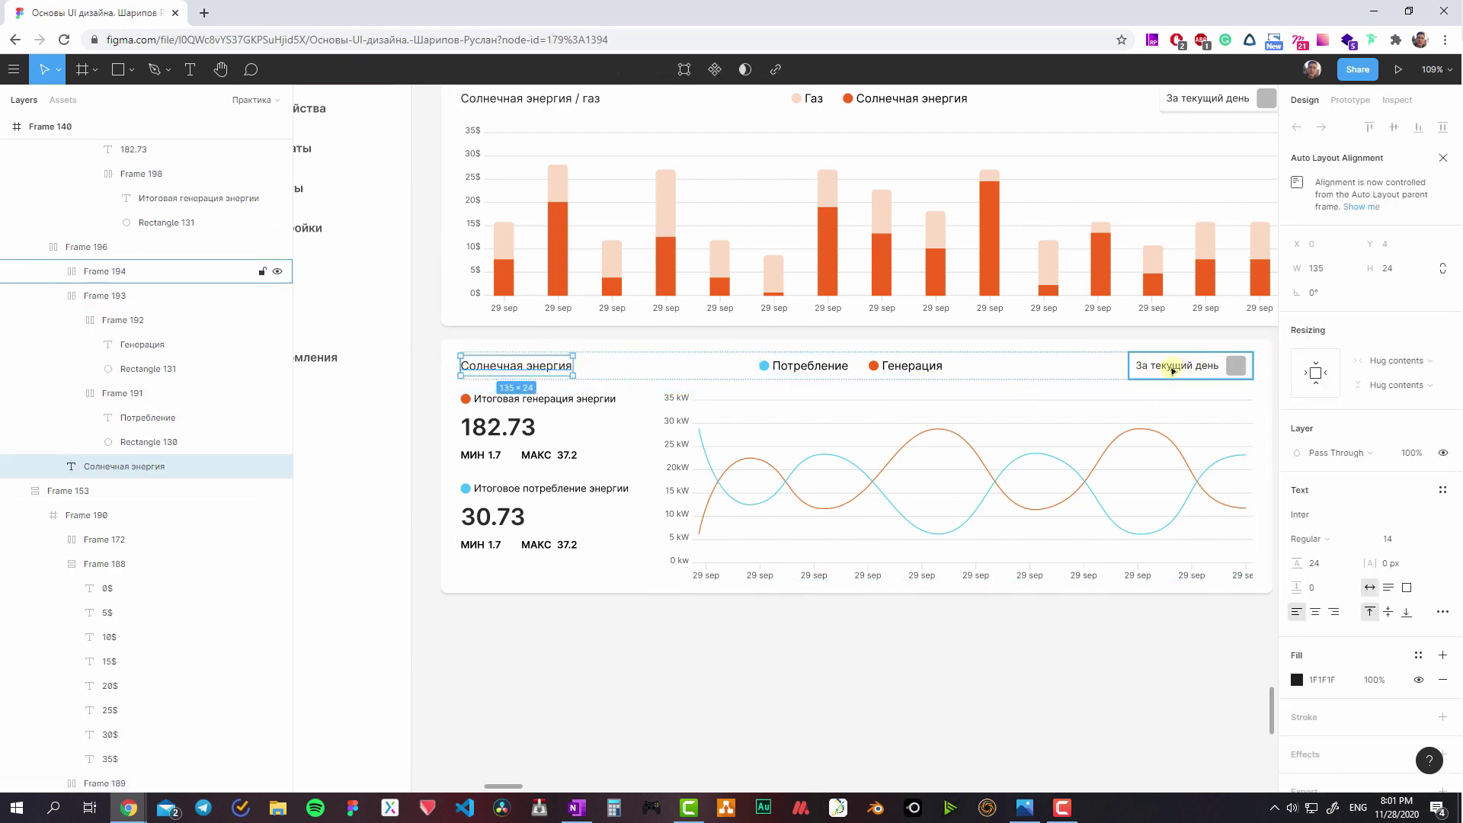
pyautogui.scroll(-3, 843, 447)
pyautogui.hscroll(-5, 882, 546)
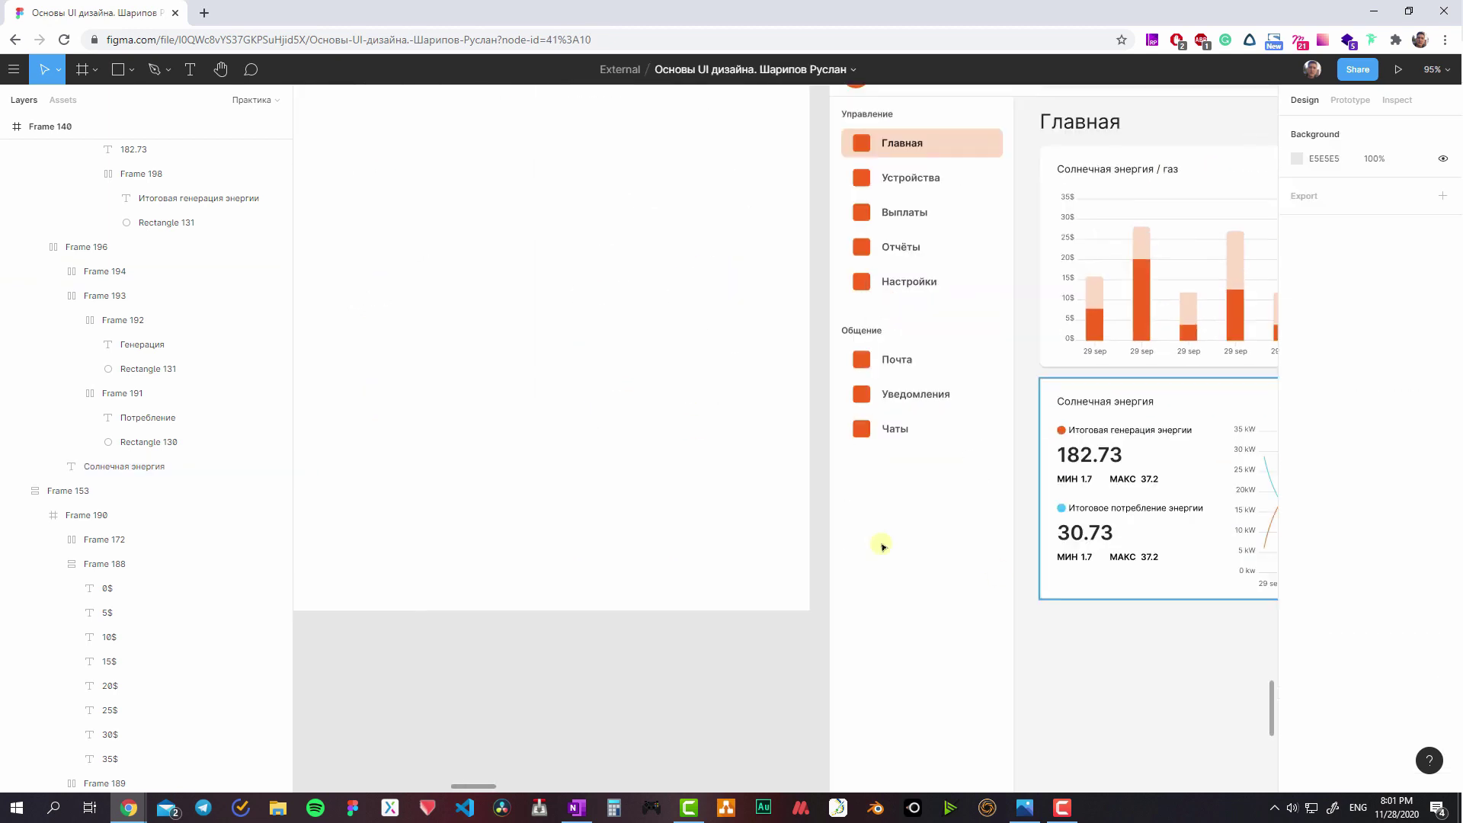
pyautogui.scroll(-5, 882, 546)
pyautogui.scroll(3, 591, 379)
pyautogui.scroll(-5, 963, 428)
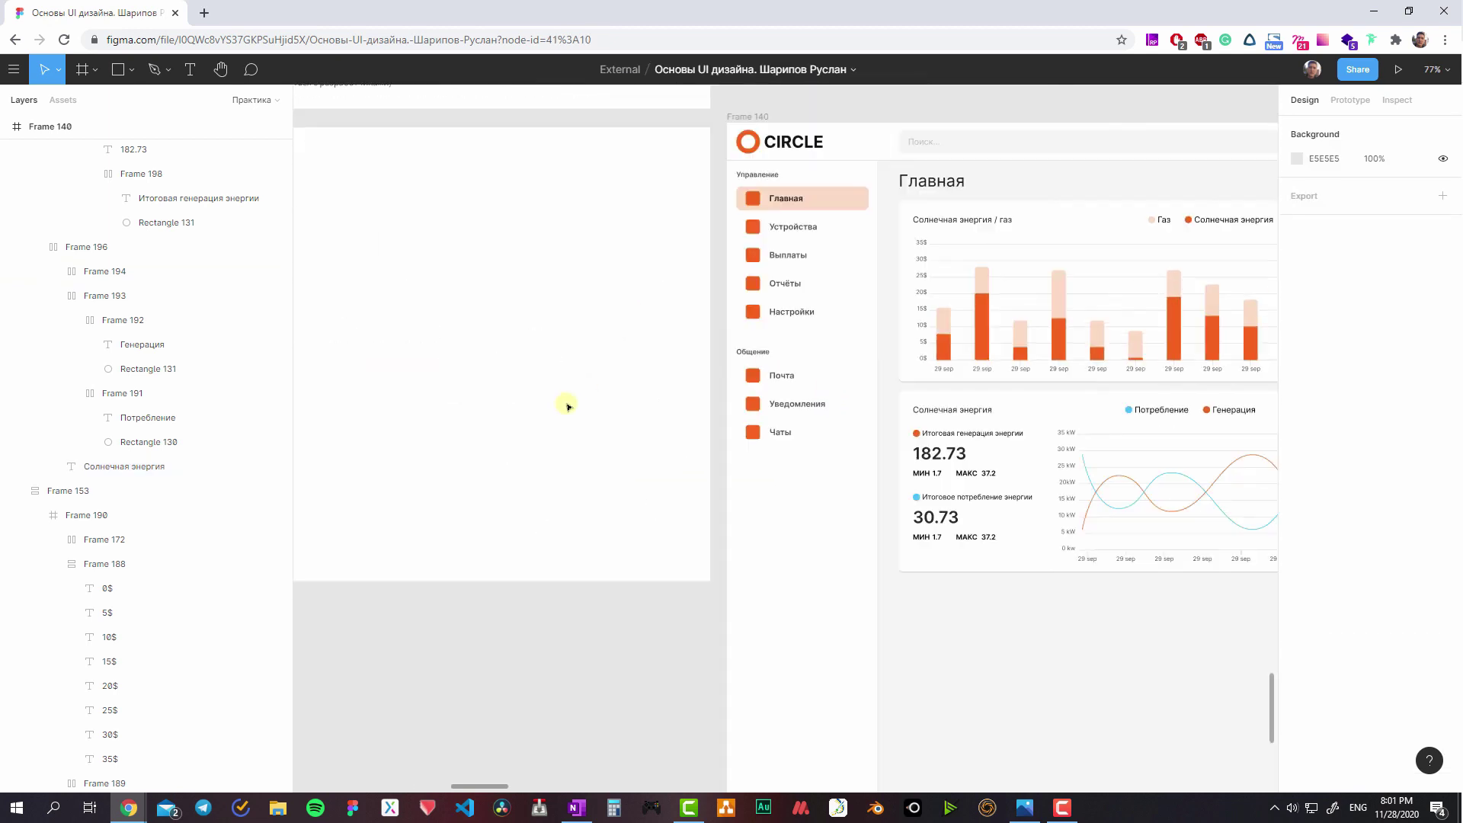
pyautogui.hscroll(5, 1044, 473)
pyautogui.scroll(5, 904, 480)
pyautogui.hscroll(3, 748, 435)
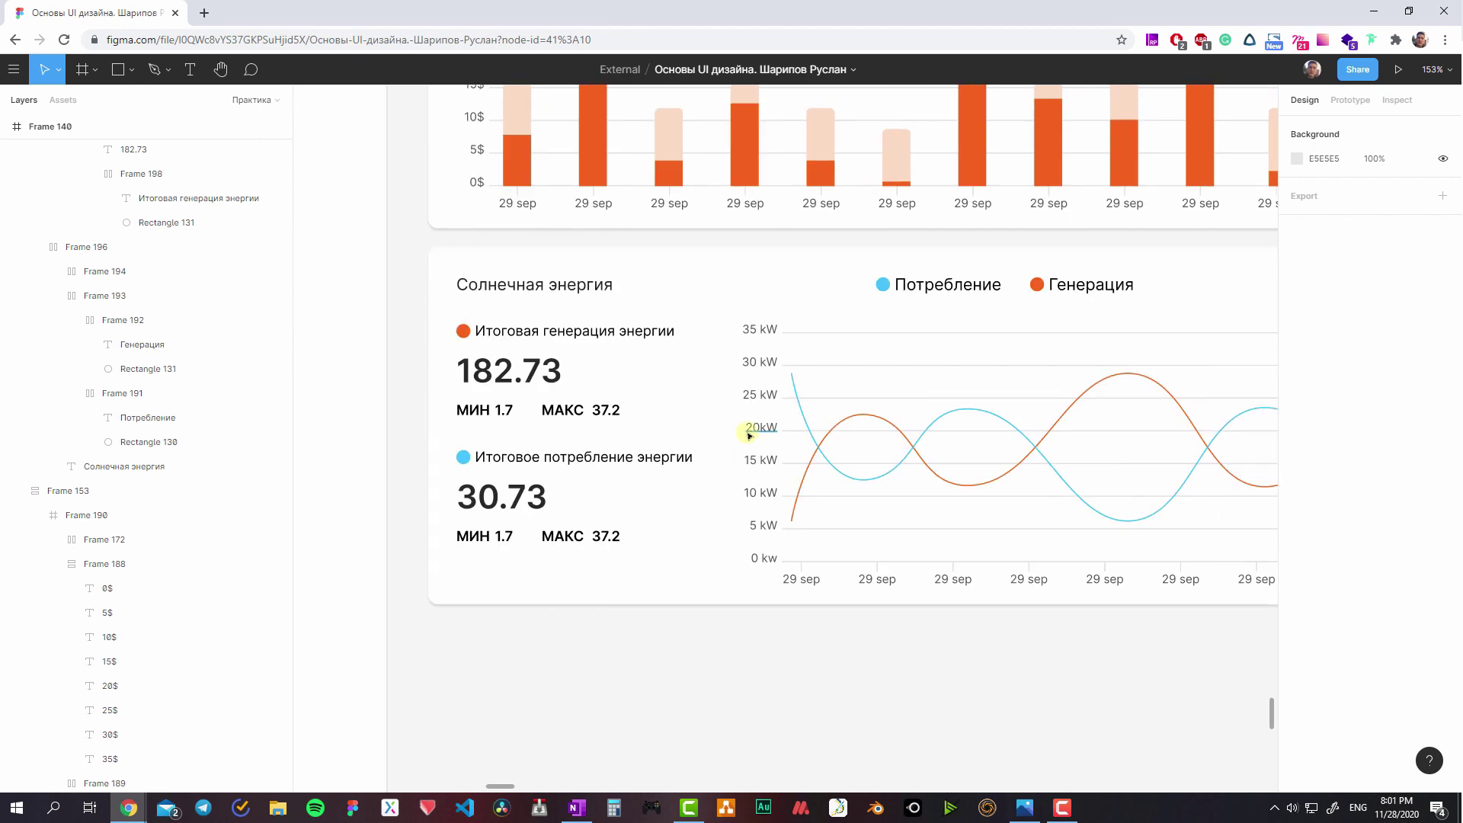
pyautogui.keyDown('ctrl'); pyautogui.click(749, 434); pyautogui.keyUp('ctrl')
pyautogui.keyDown('ctrl'); pyautogui.click(573, 457); pyautogui.keyUp('ctrl')
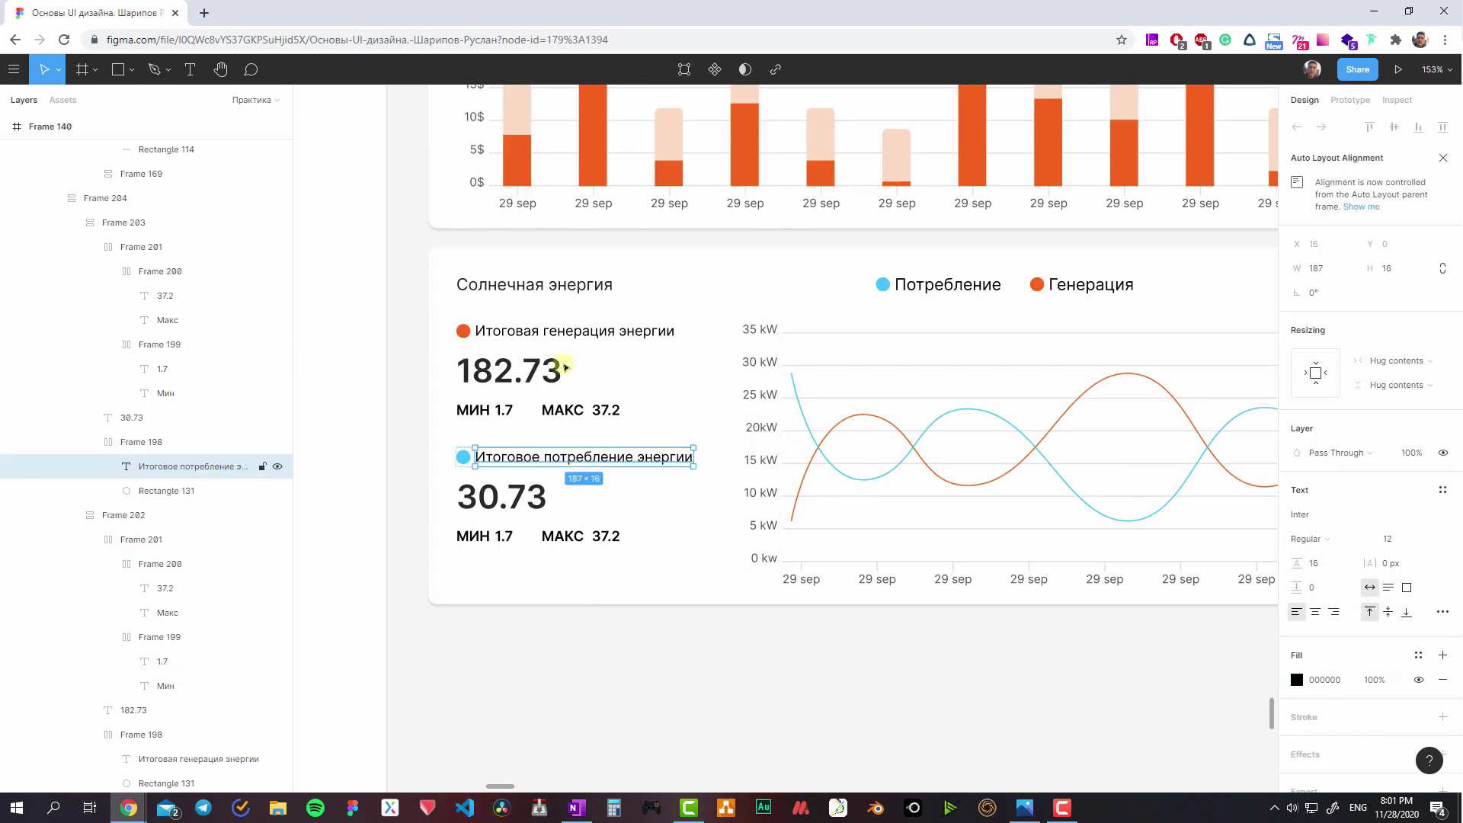
pyautogui.keyDown('ctrl'); pyautogui.keyDown('shift'); pyautogui.click(564, 332); pyautogui.keyUp('shift'); pyautogui.keyUp('ctrl')
pyautogui.press('Return')
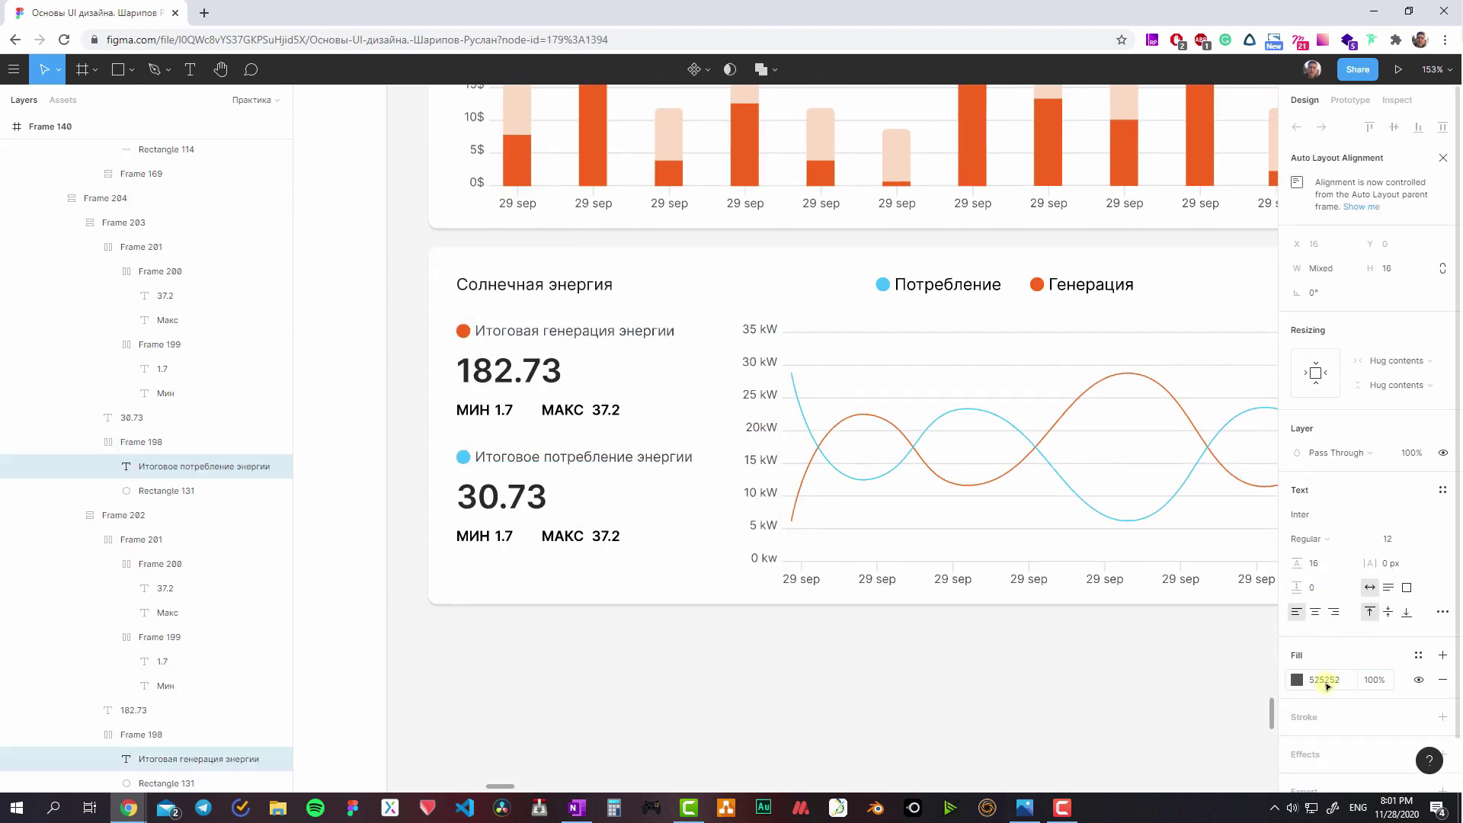
# - Shrink the orange and blue dot markers beside both titles to 8×8 px
pyautogui.click(526, 455)
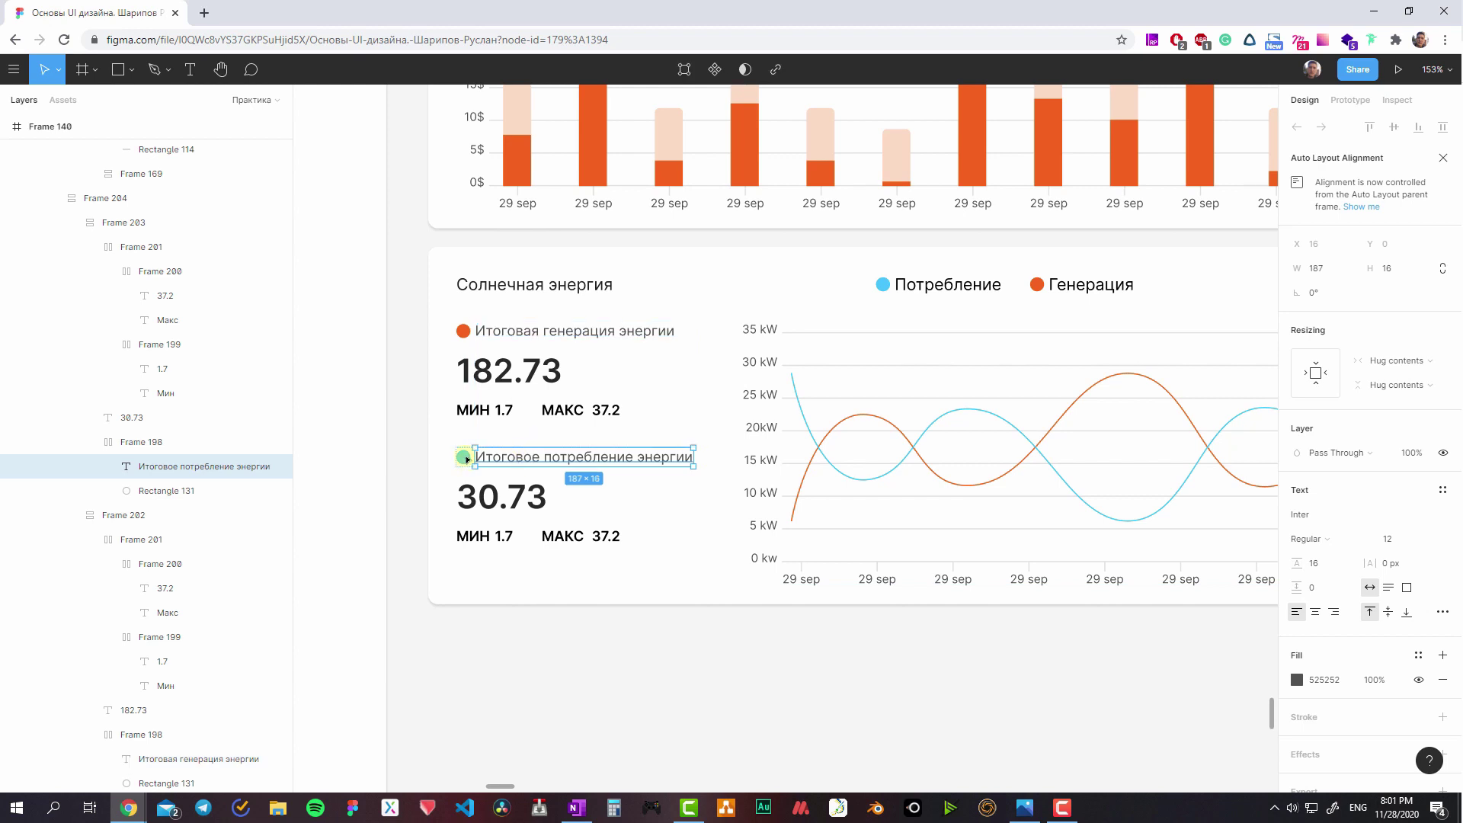
pyautogui.keyDown('ctrl'); pyautogui.click(464, 458); pyautogui.keyUp('ctrl')
pyautogui.keyDown('ctrl'); pyautogui.keyDown('shift'); pyautogui.click(463, 331); pyautogui.keyUp('shift'); pyautogui.keyUp('ctrl')
pyautogui.hotkey('ctrl', 'Left')
pyautogui.hotkey('ctrl', 'Left')
pyautogui.hotkey('ctrl', 'Up')
pyautogui.hotkey('ctrl', 'Up')
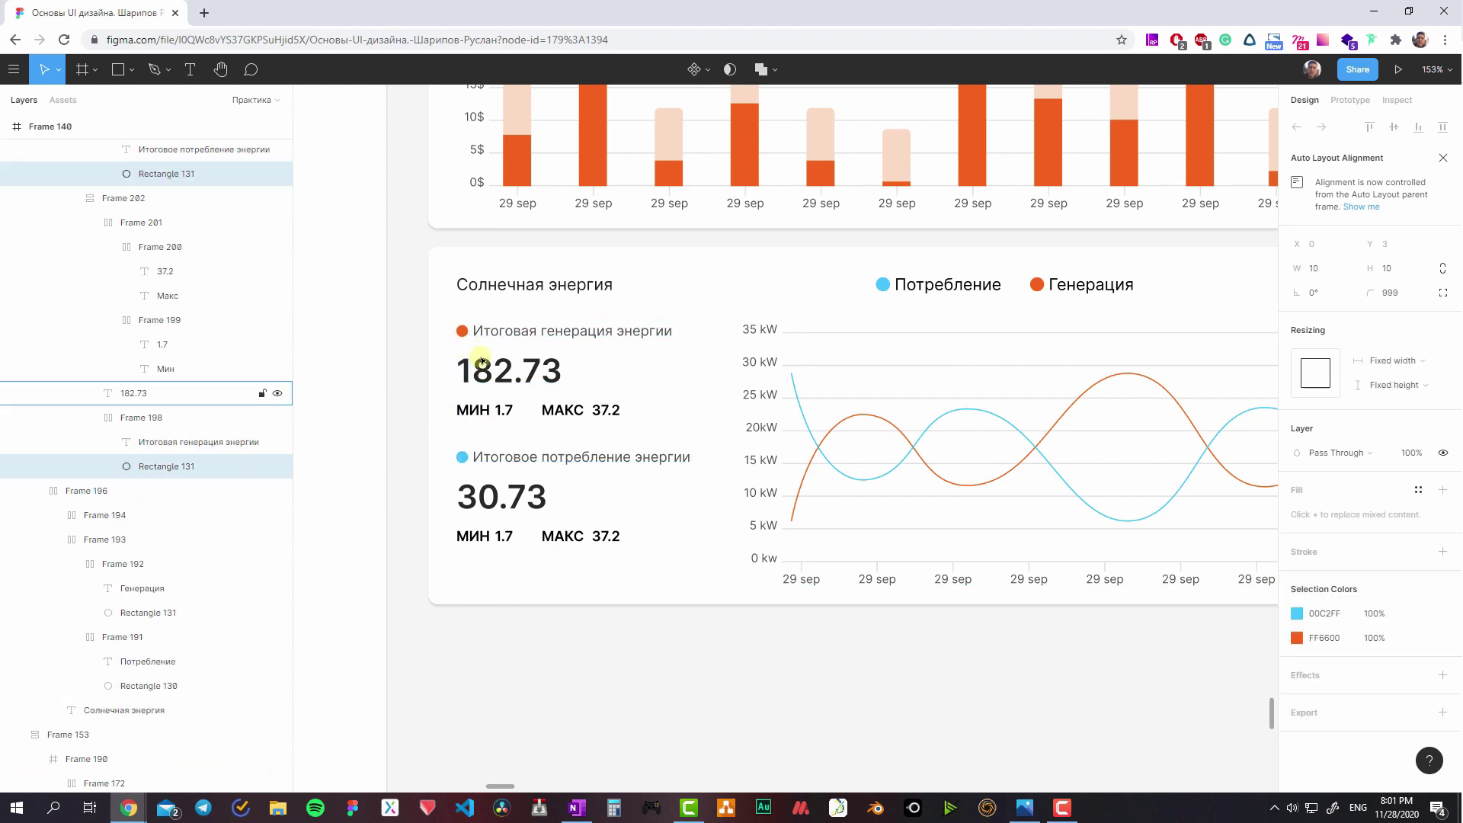
pyautogui.hotkey('ctrl', 'Left')
pyautogui.hotkey('ctrl', 'Left')
pyautogui.hotkey('ctrl', 'Up')
pyautogui.hotkey('ctrl', 'Up')
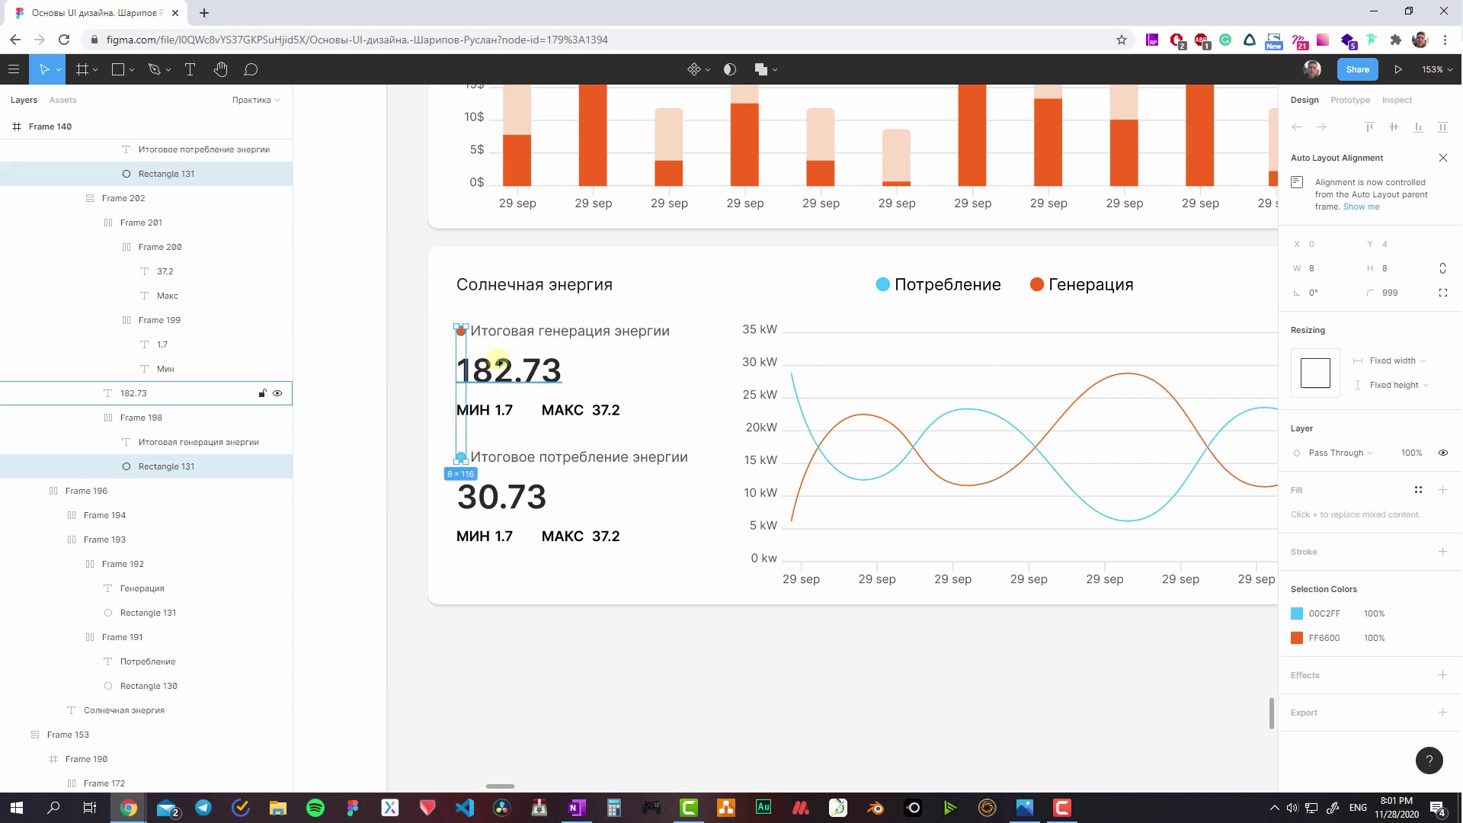
# - Inspect the summary labels, the 182.73 and 30.73 values, and the Потребление legend label
pyautogui.click(509, 339)
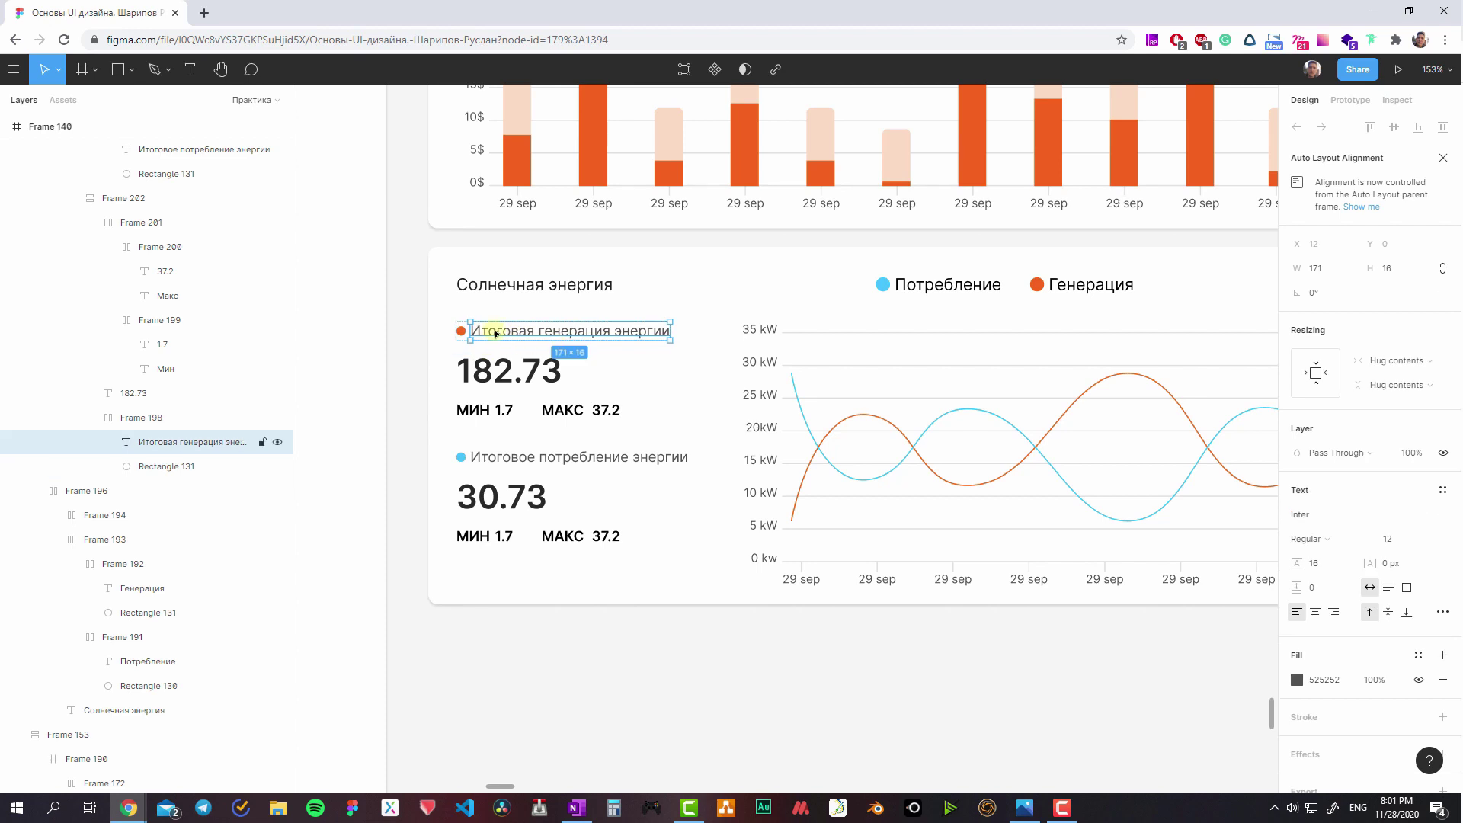
pyautogui.click(543, 458)
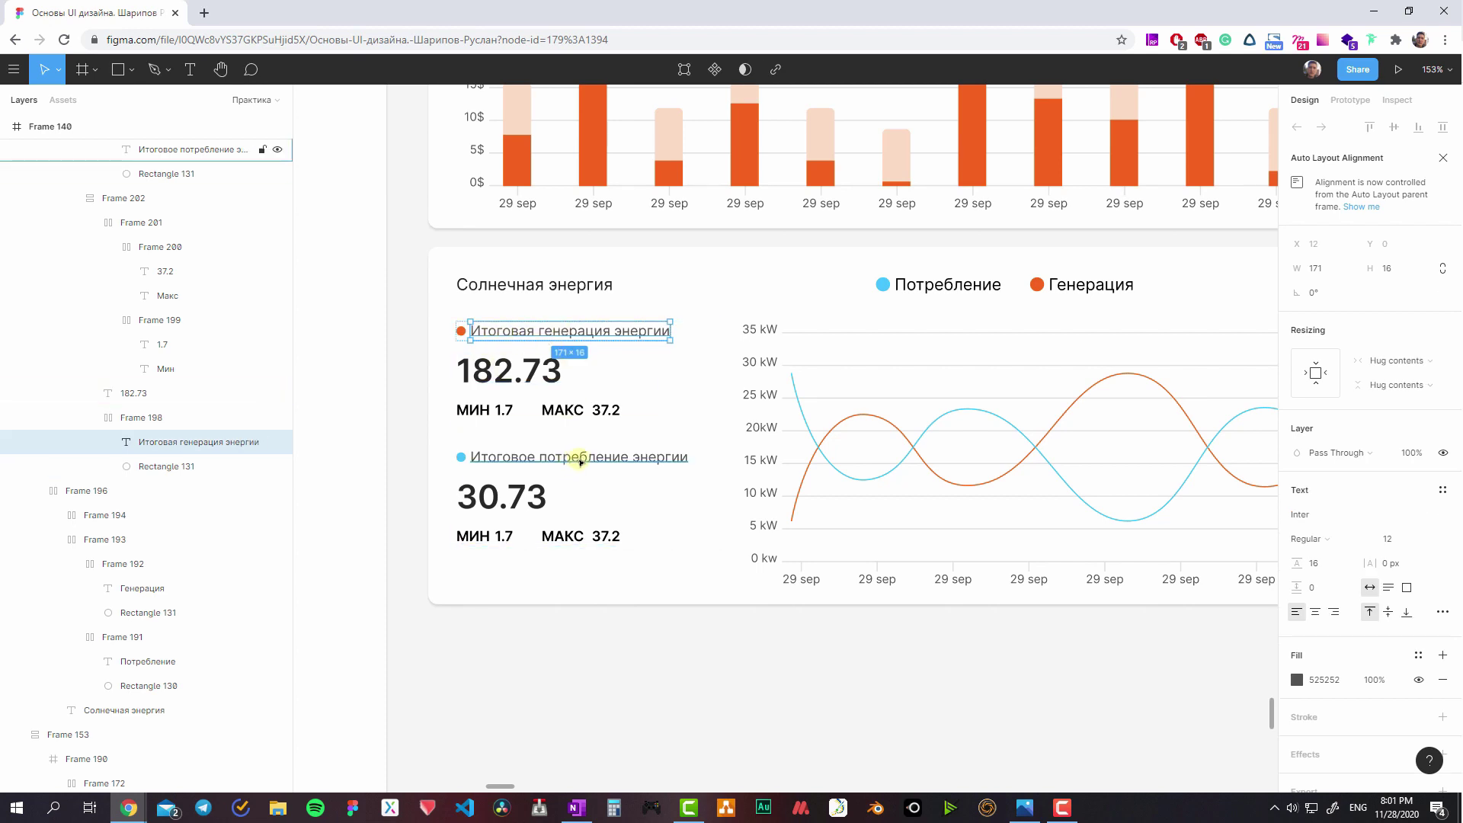
pyautogui.click(534, 494)
pyautogui.keyDown('shift'); pyautogui.click(533, 372); pyautogui.keyUp('shift')
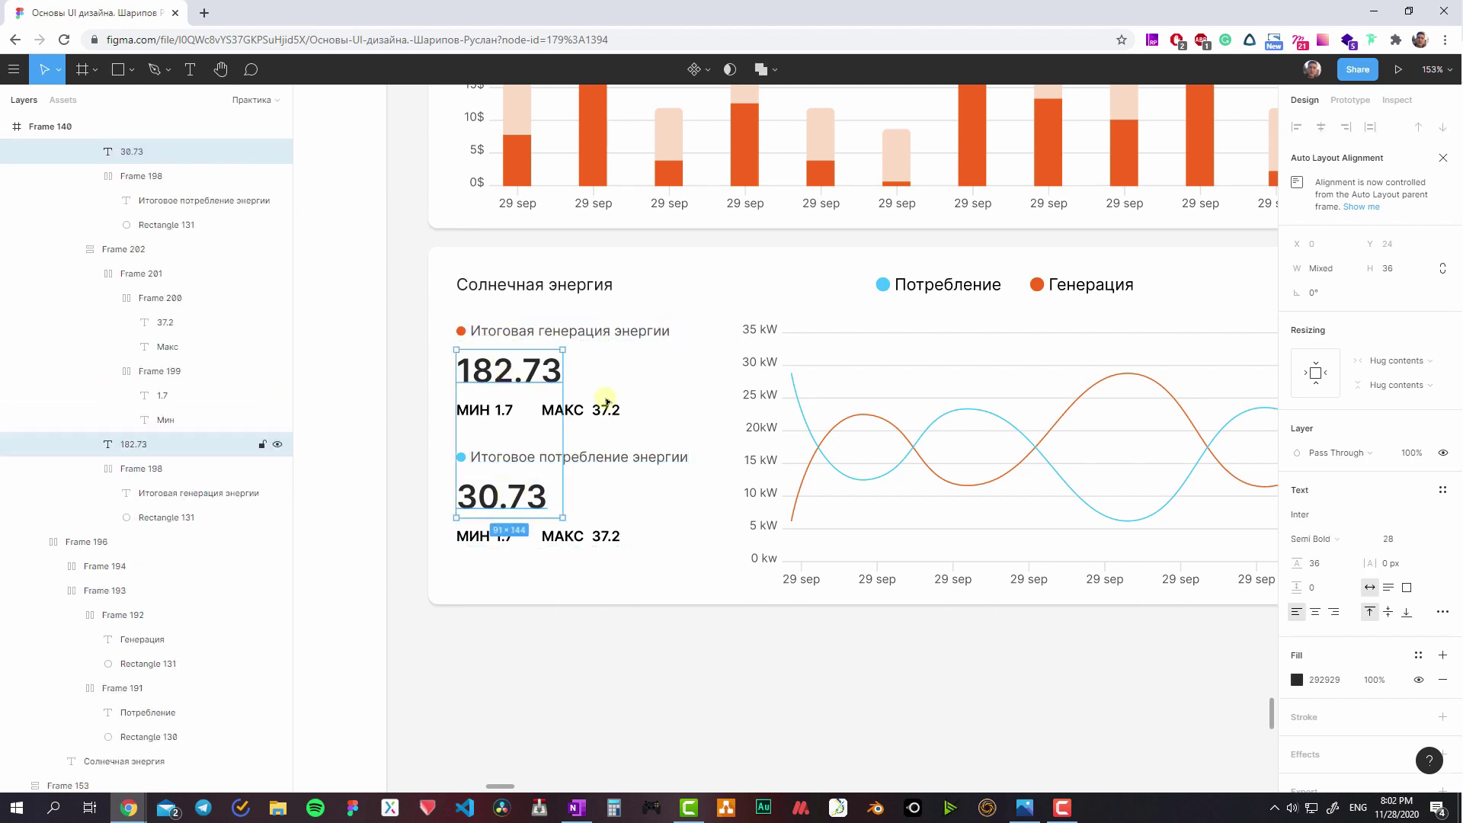
pyautogui.scroll(-2, 835, 496)
pyautogui.click(928, 320)
# - Check the text colour of the Солнечная энергия / газ and Солнечная энергия titles
pyautogui.scroll(-3, 914, 335)
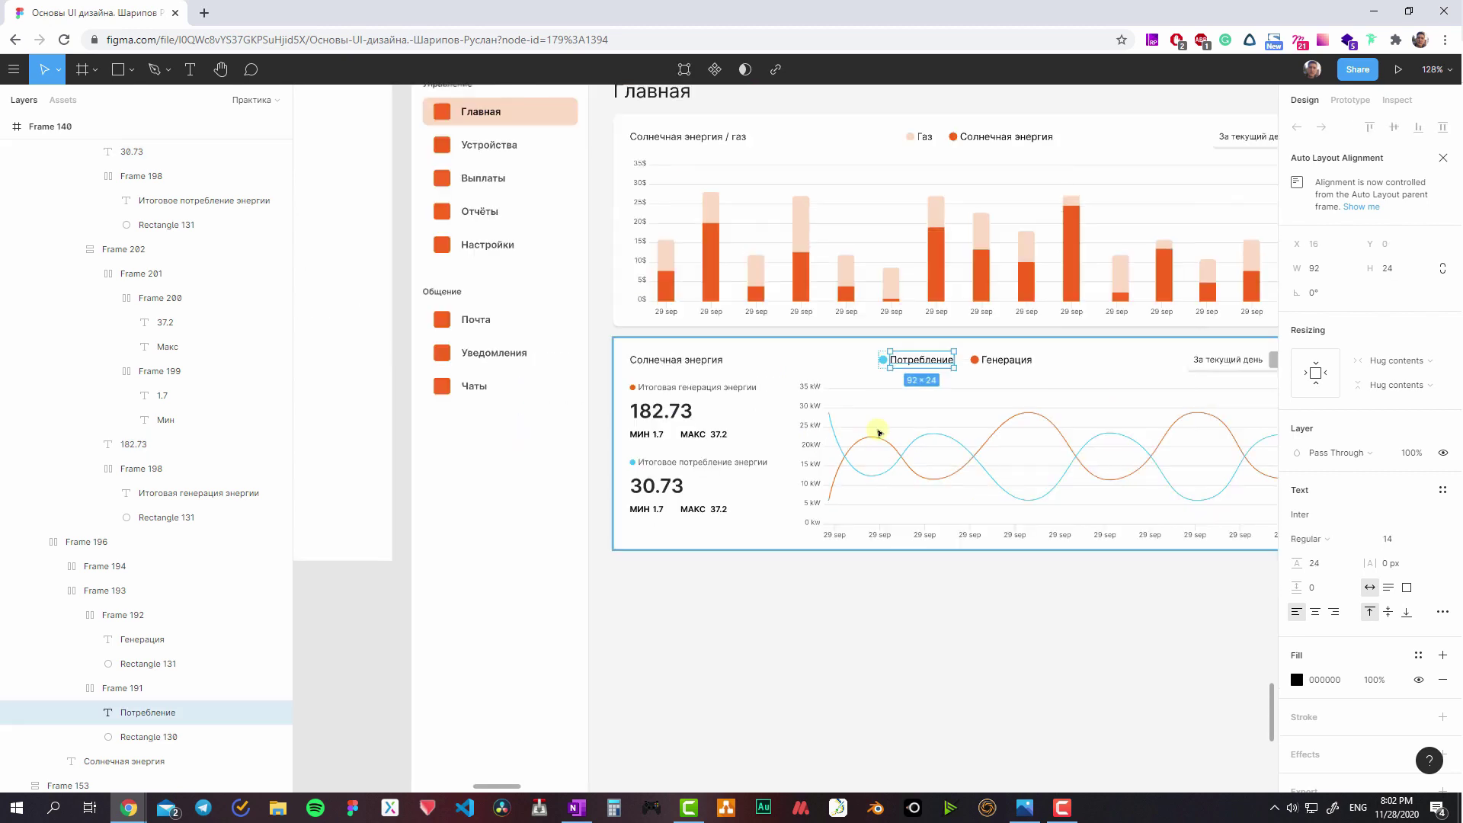
pyautogui.click(952, 271)
pyautogui.click(871, 271)
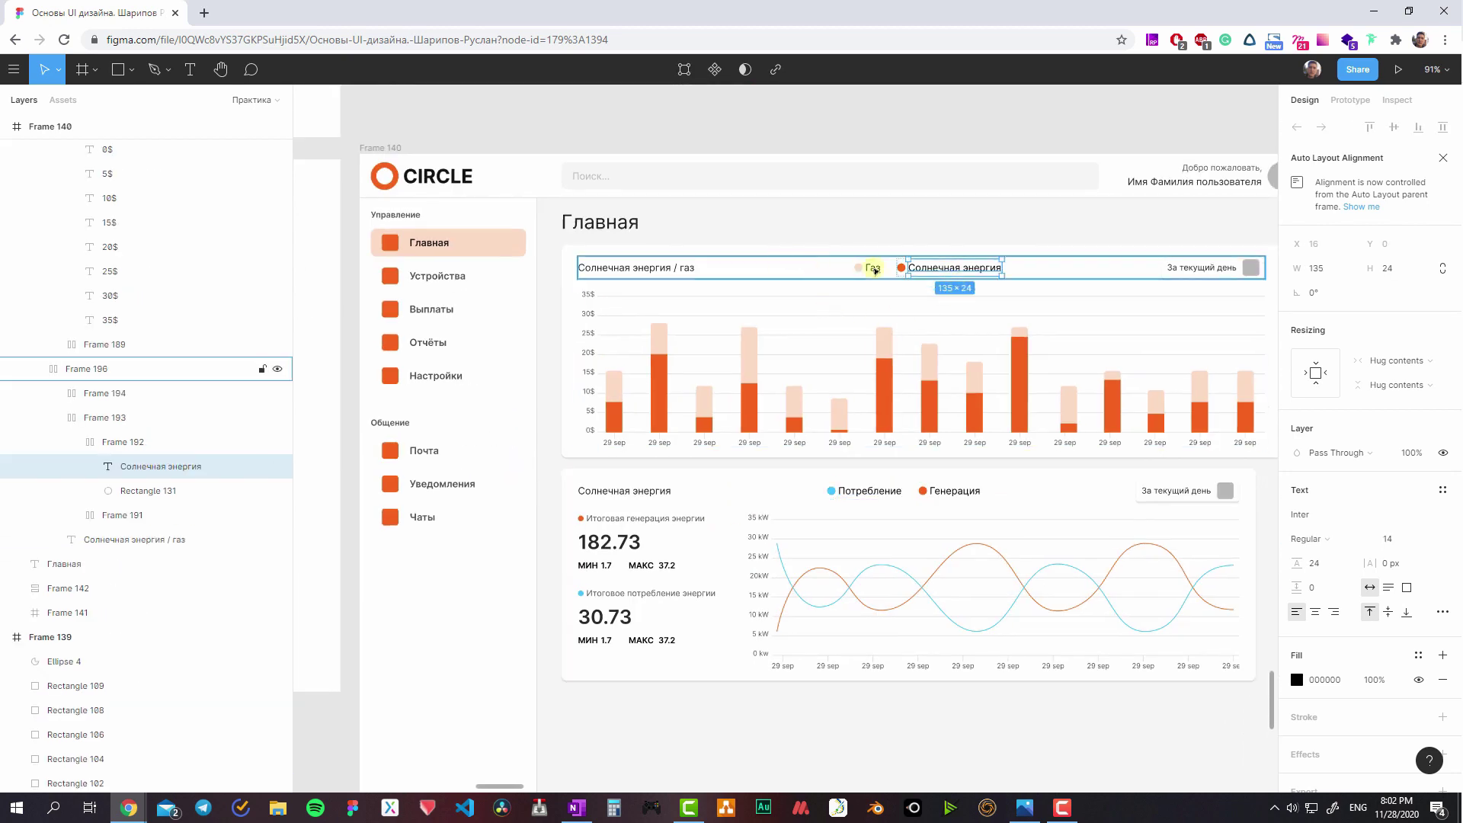
pyautogui.click(669, 269)
pyautogui.click(1322, 679)
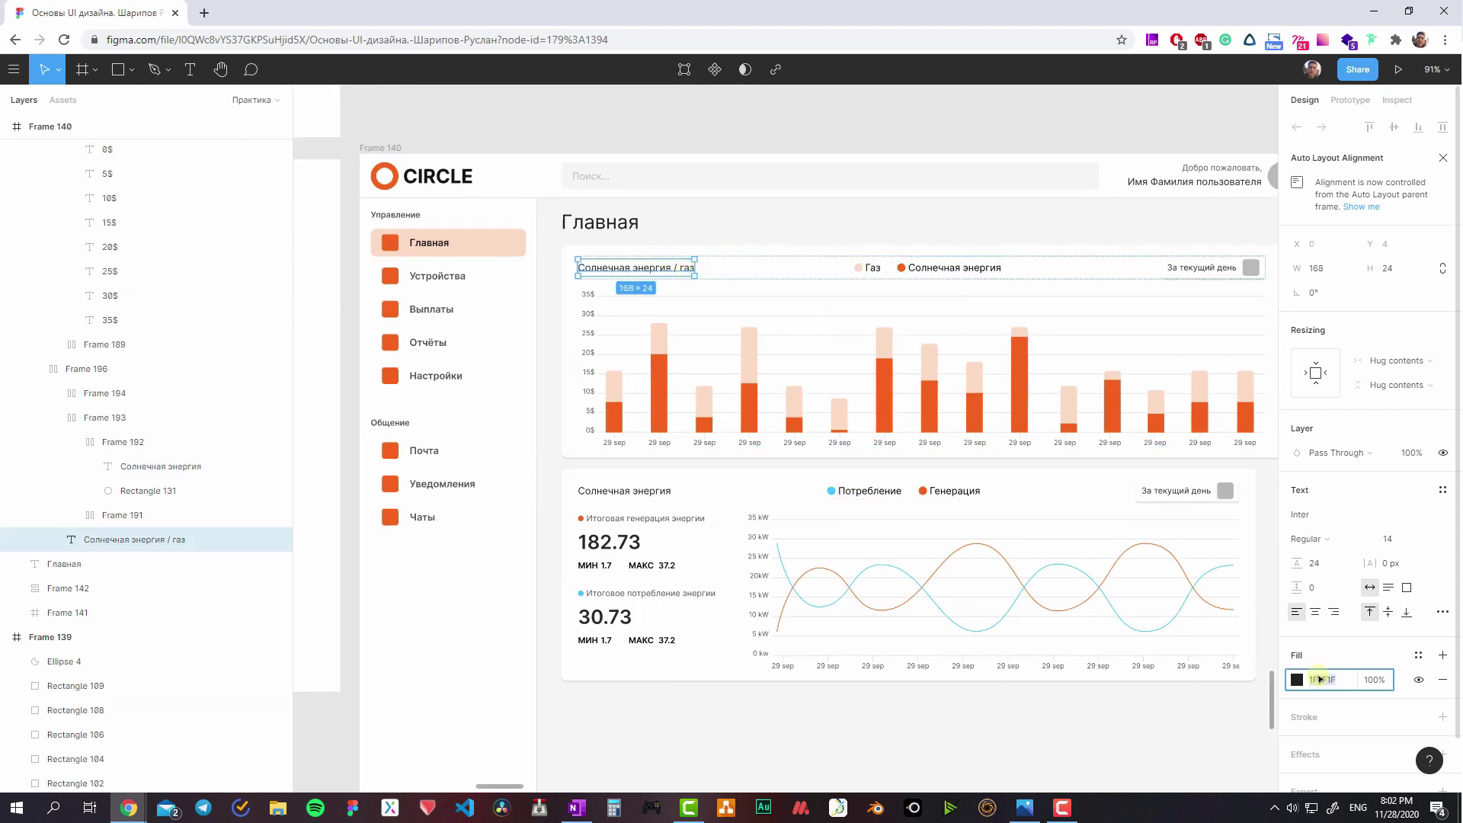
pyautogui.click(621, 491)
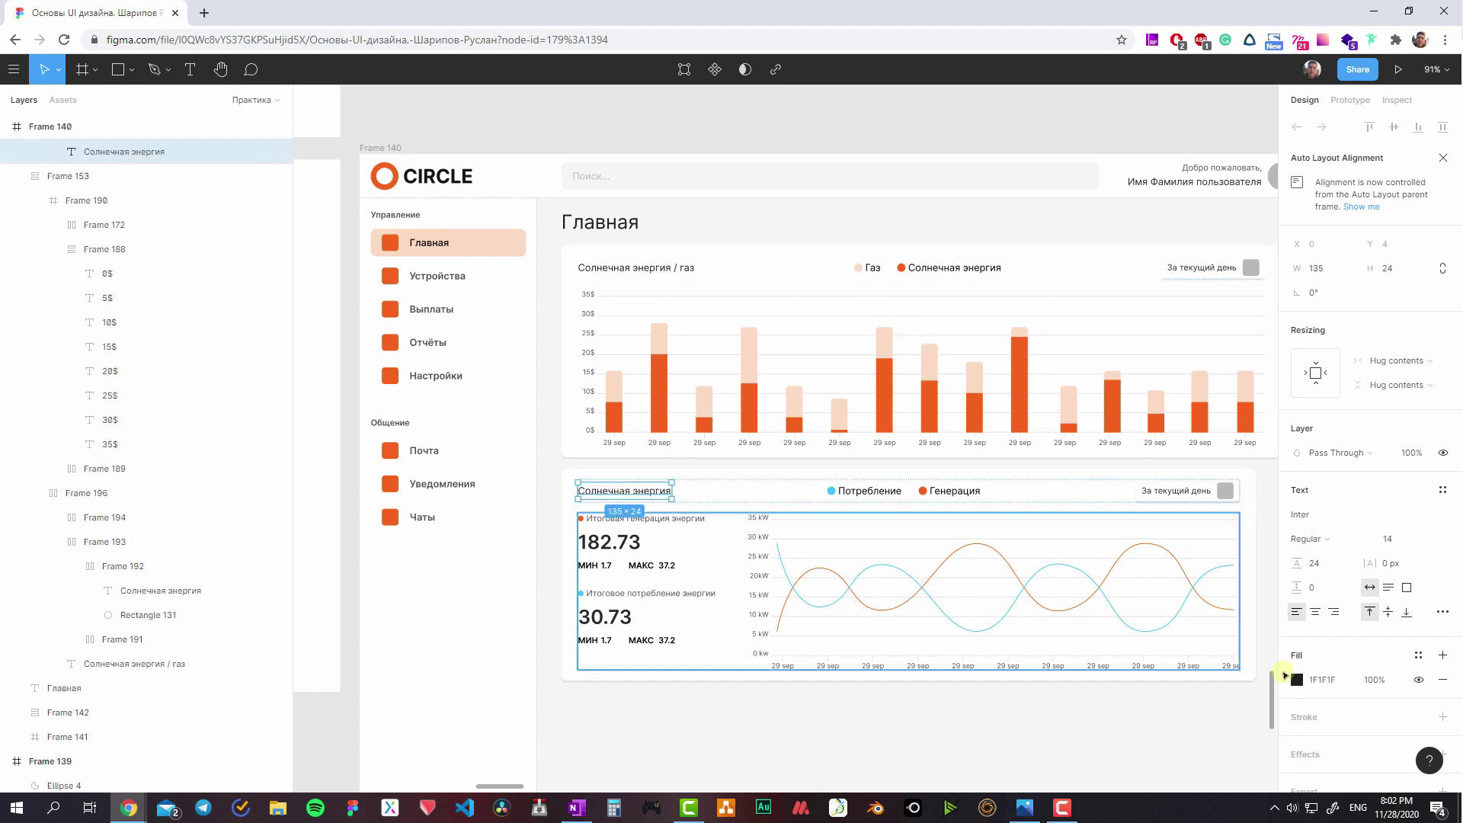
# - Set the МИН and МАКС labels to grey 525252
pyautogui.click(610, 542)
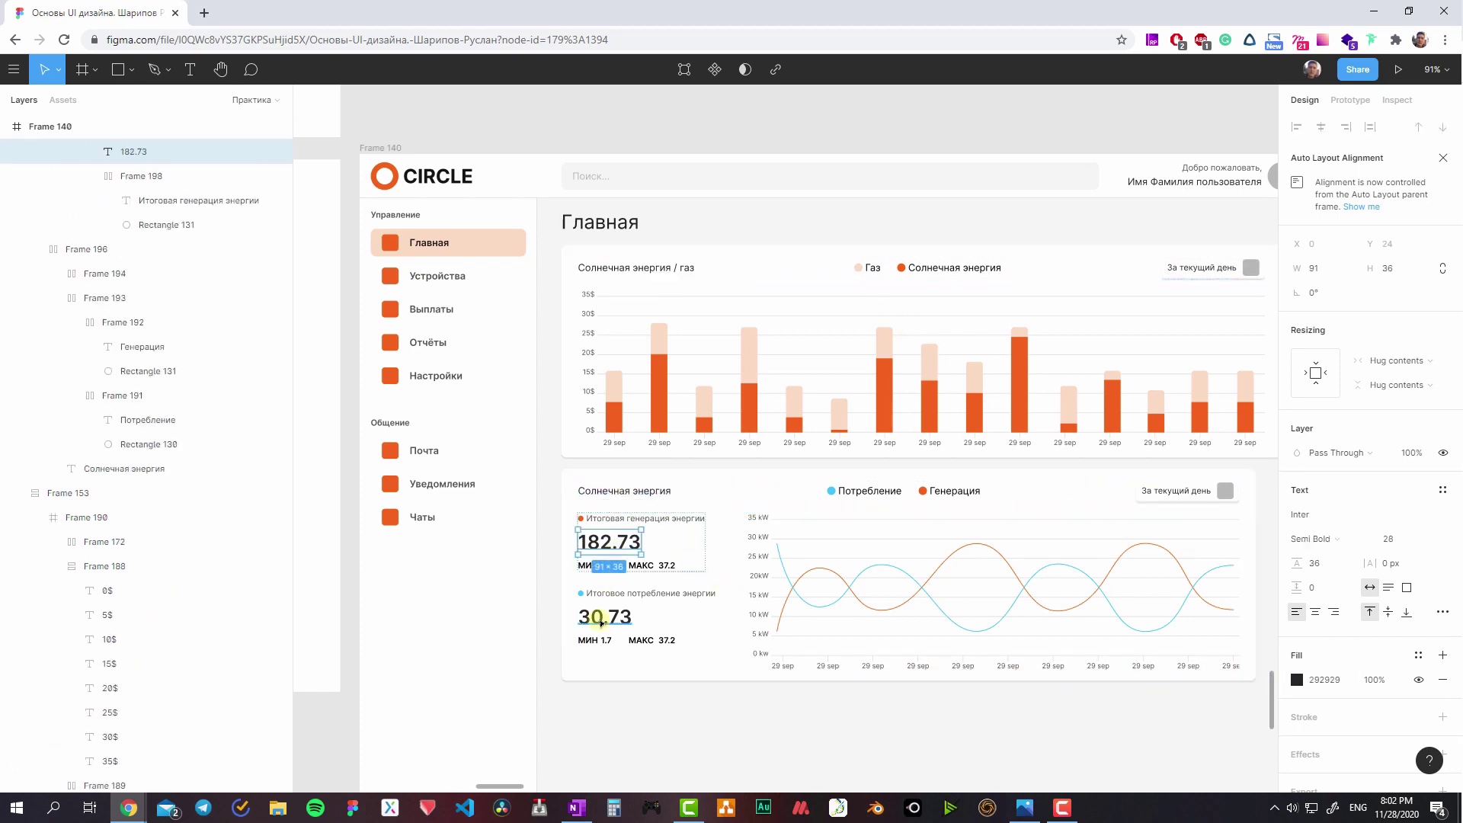
pyautogui.keyDown('shift'); pyautogui.click(605, 616); pyautogui.keyUp('shift')
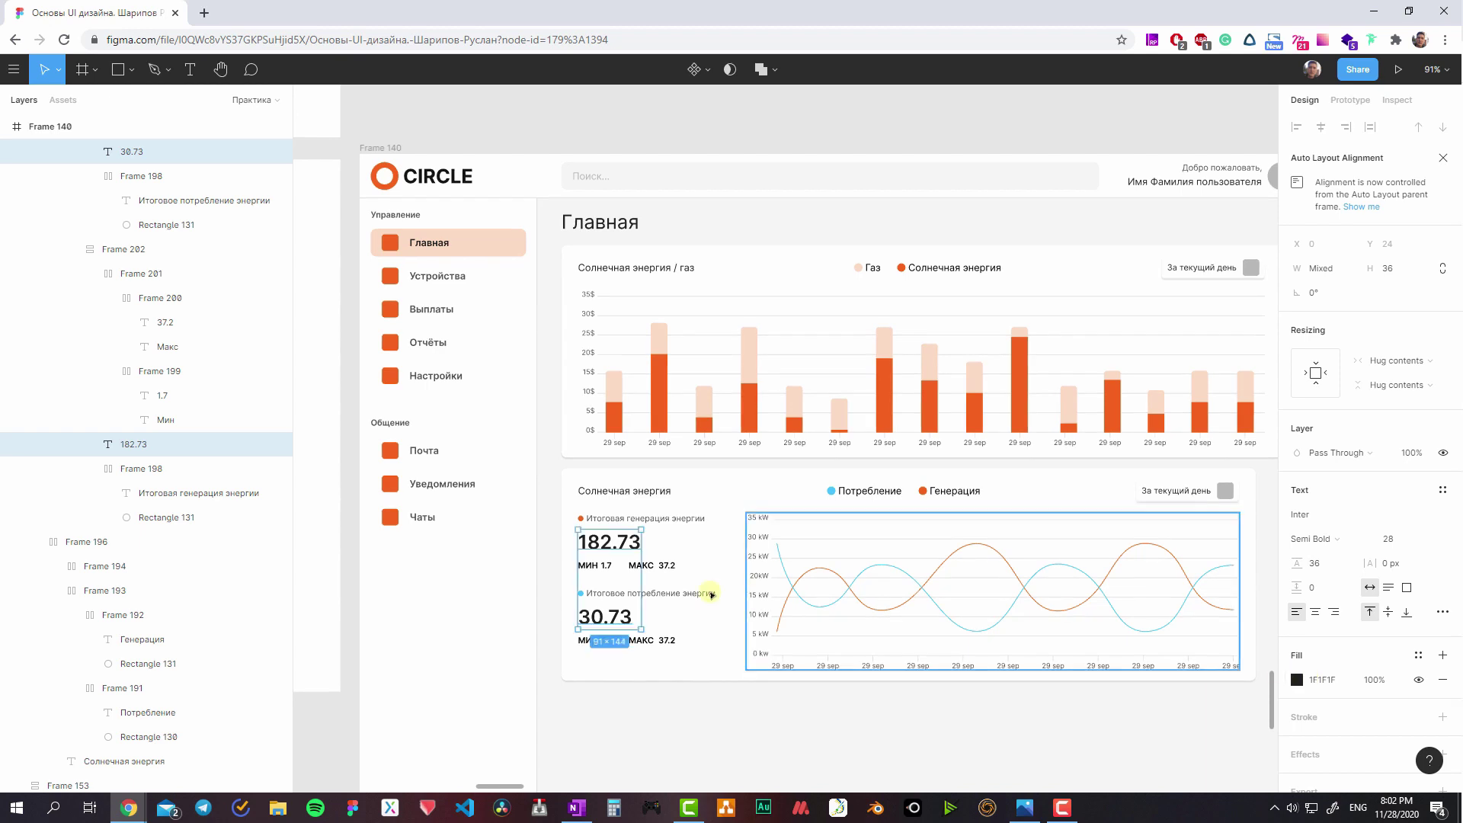
pyautogui.click(640, 565)
pyautogui.keyDown('shift'); pyautogui.click(588, 565); pyautogui.keyUp('shift')
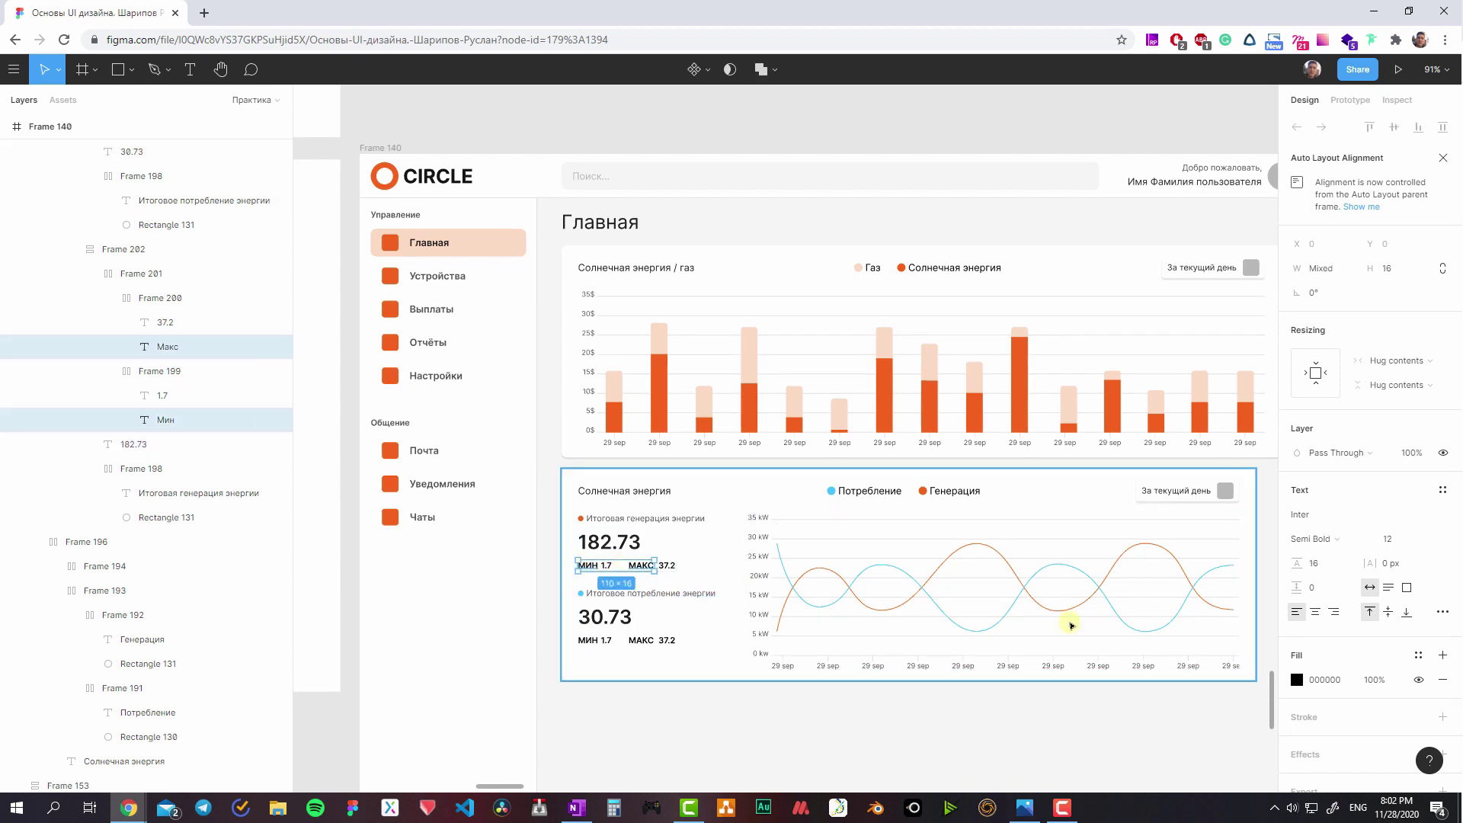
pyautogui.write('525252')
pyautogui.press('Return')
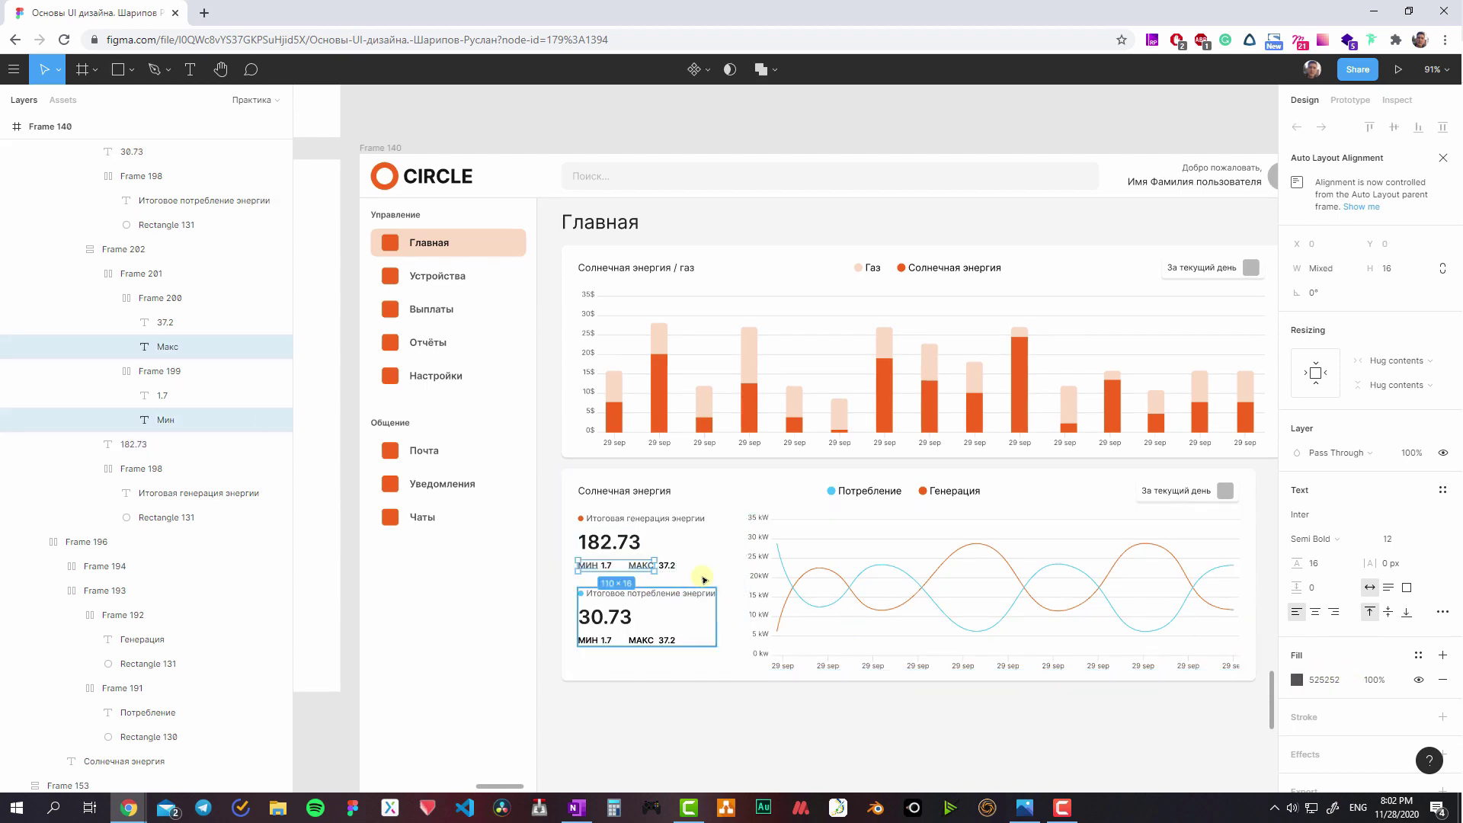
# - Make the 37.2 and 1.7 values in both stat rows dark grey 292929
pyautogui.click(751, 538)
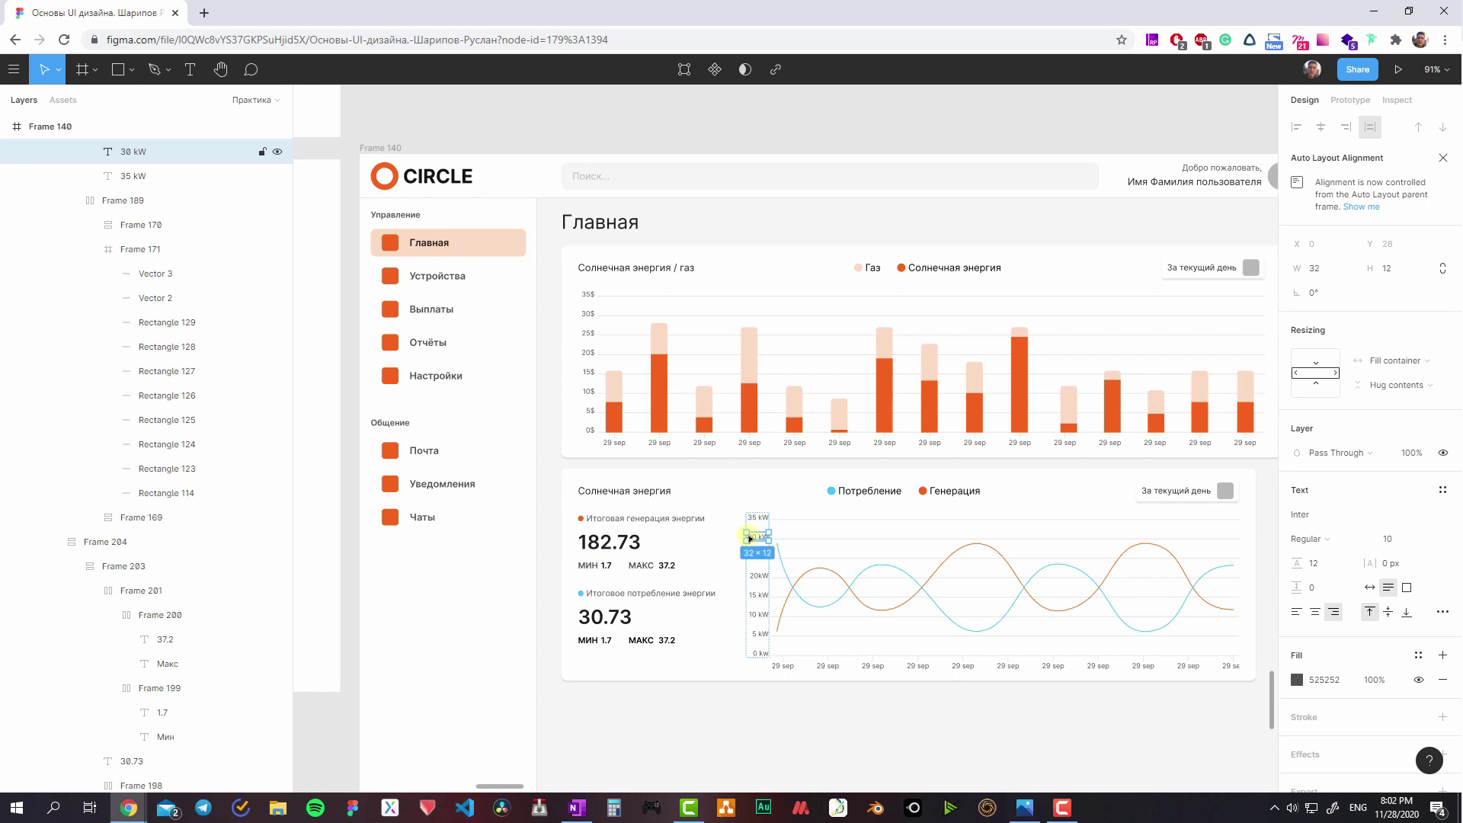
pyautogui.click(667, 565)
pyautogui.keyDown('shift'); pyautogui.click(607, 566); pyautogui.keyUp('shift')
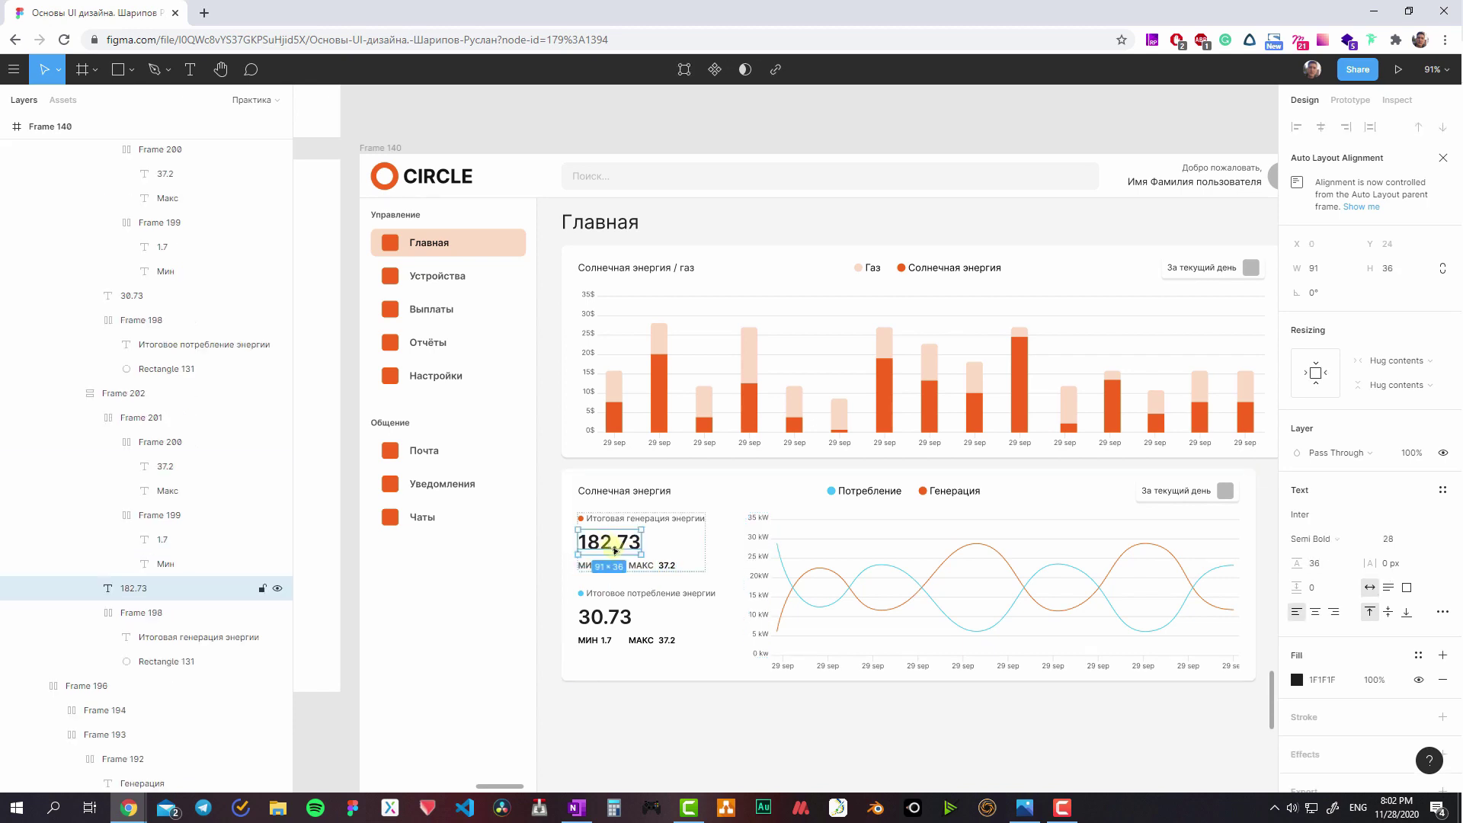
pyautogui.click(625, 491)
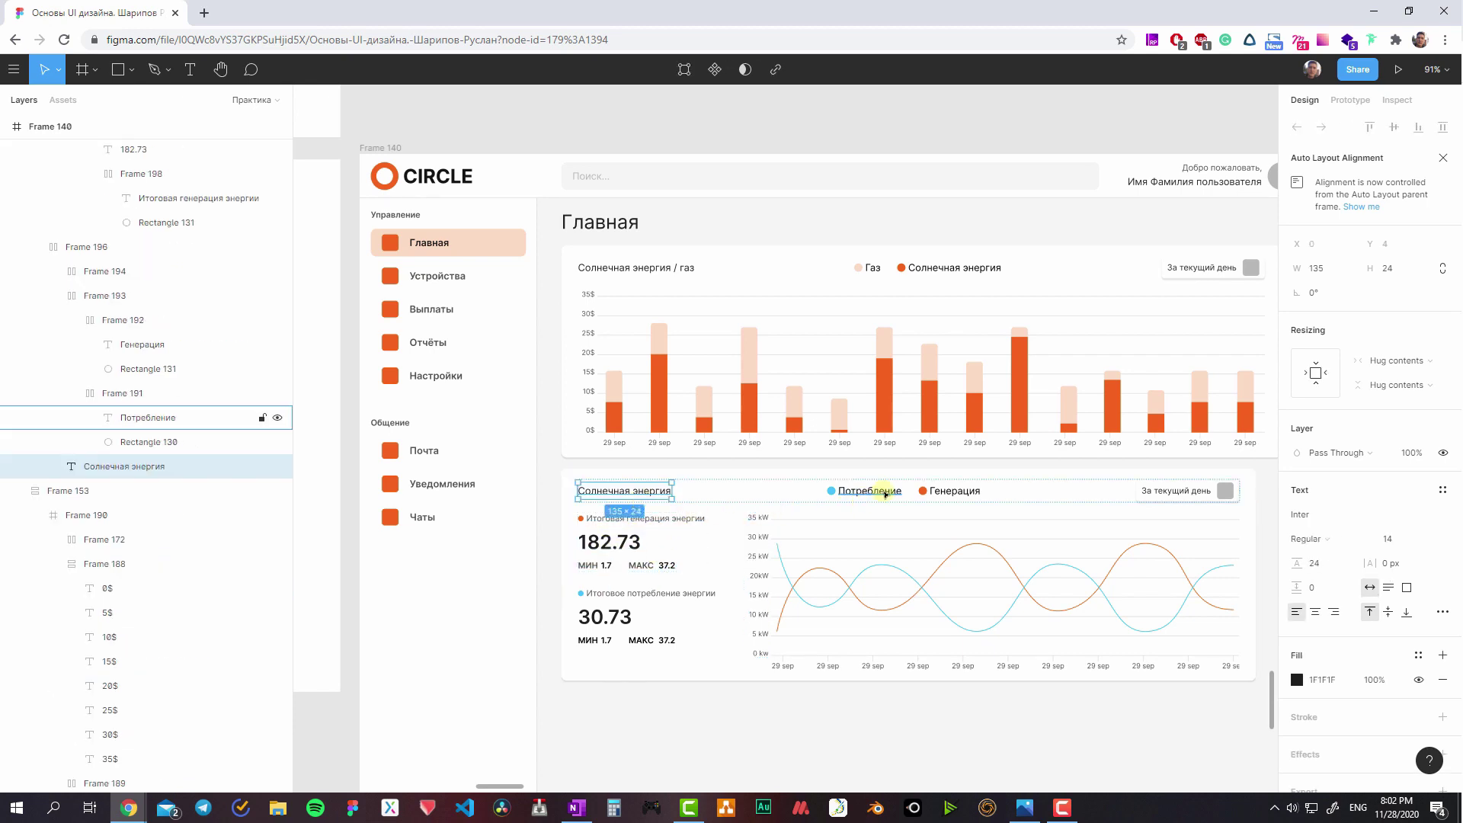
pyautogui.click(873, 492)
pyautogui.click(1162, 488)
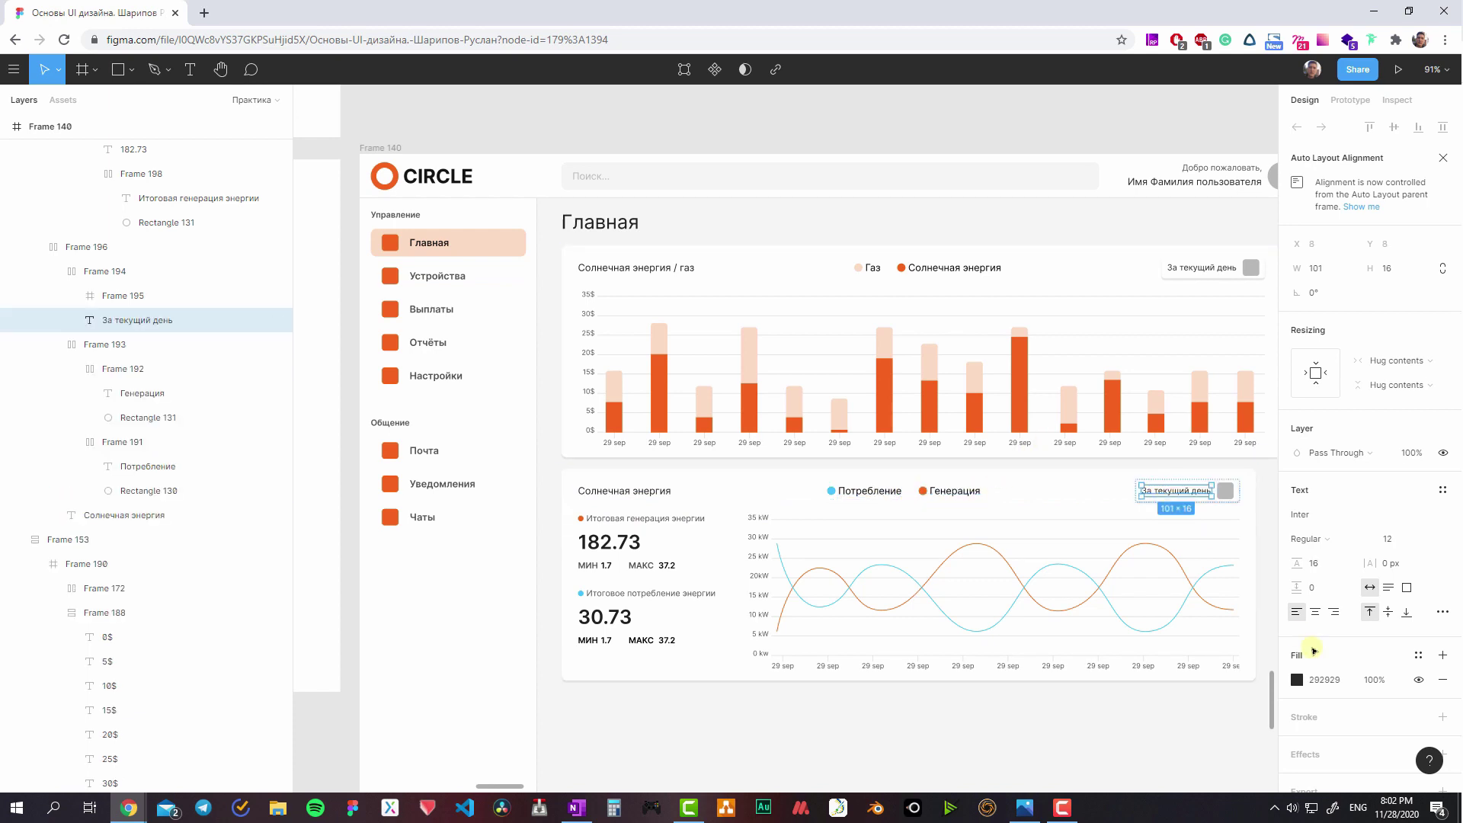
pyautogui.click(627, 573)
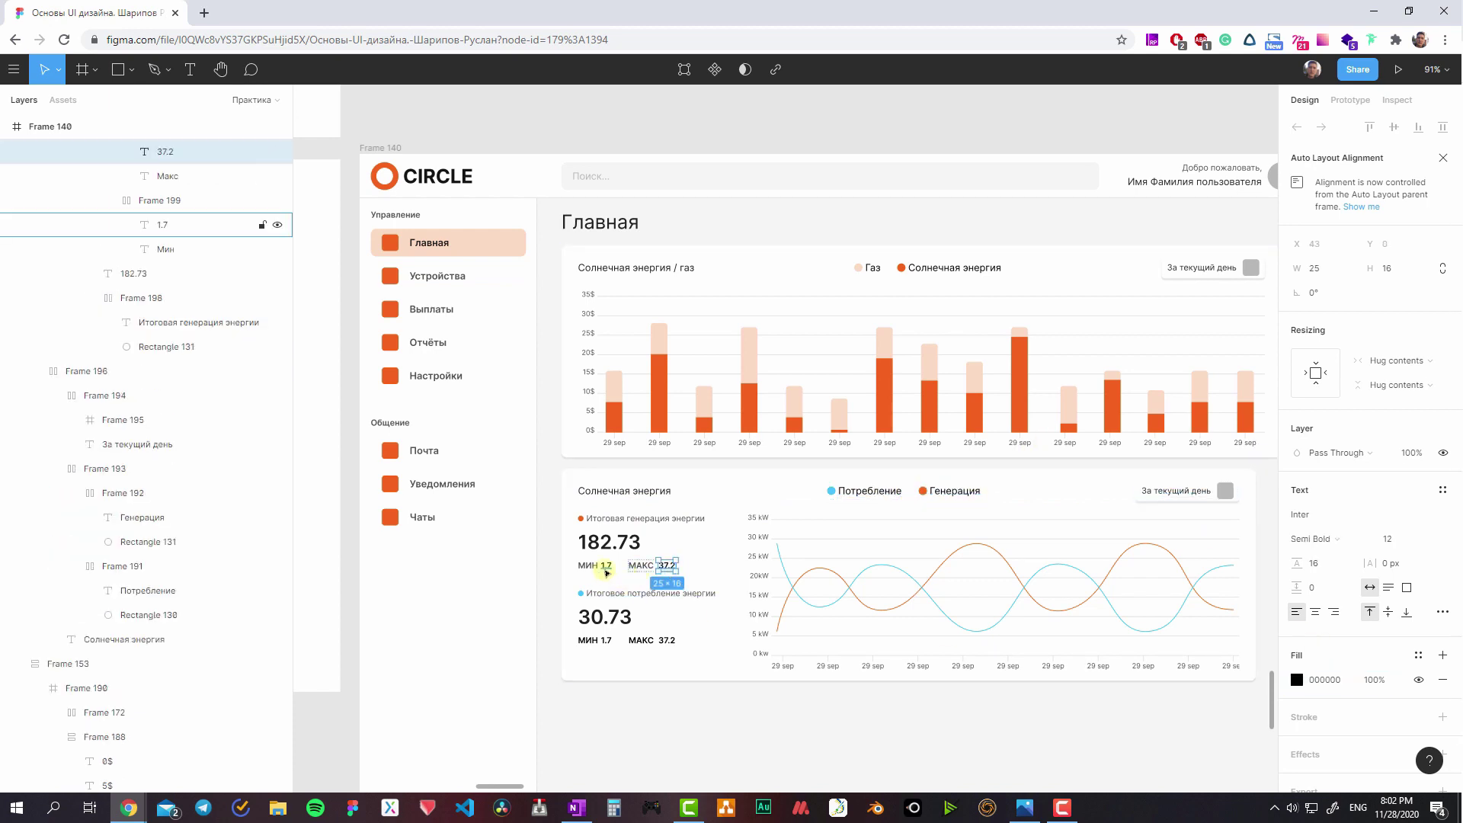
pyautogui.keyDown('shift'); pyautogui.click(606, 569); pyautogui.keyUp('shift')
pyautogui.keyDown('shift'); pyautogui.click(609, 640); pyautogui.keyUp('shift')
pyautogui.keyDown('shift'); pyautogui.click(665, 642); pyautogui.keyUp('shift')
pyautogui.click(1327, 681)
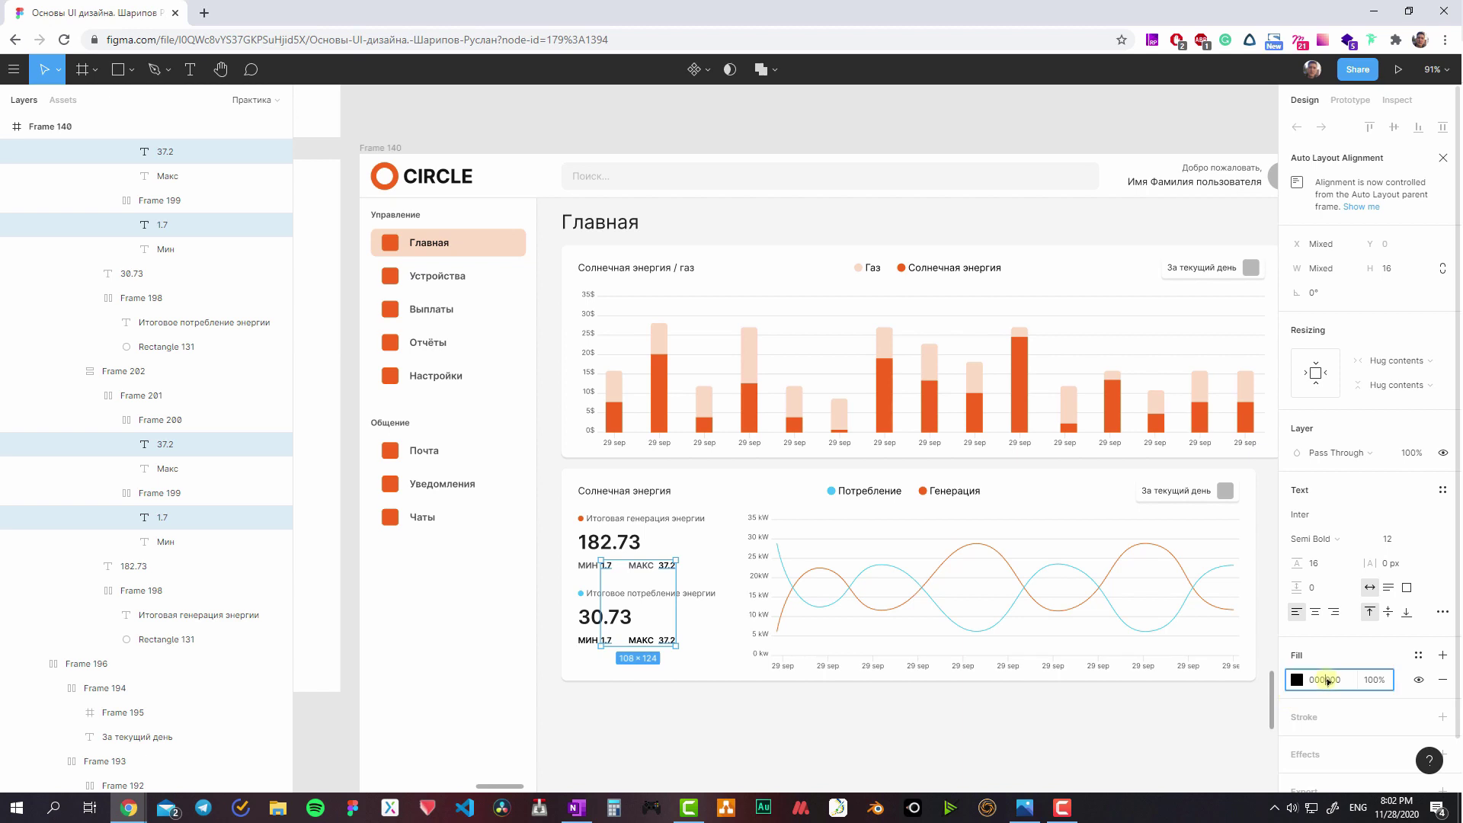
pyautogui.write('292929')
pyautogui.press('Return')
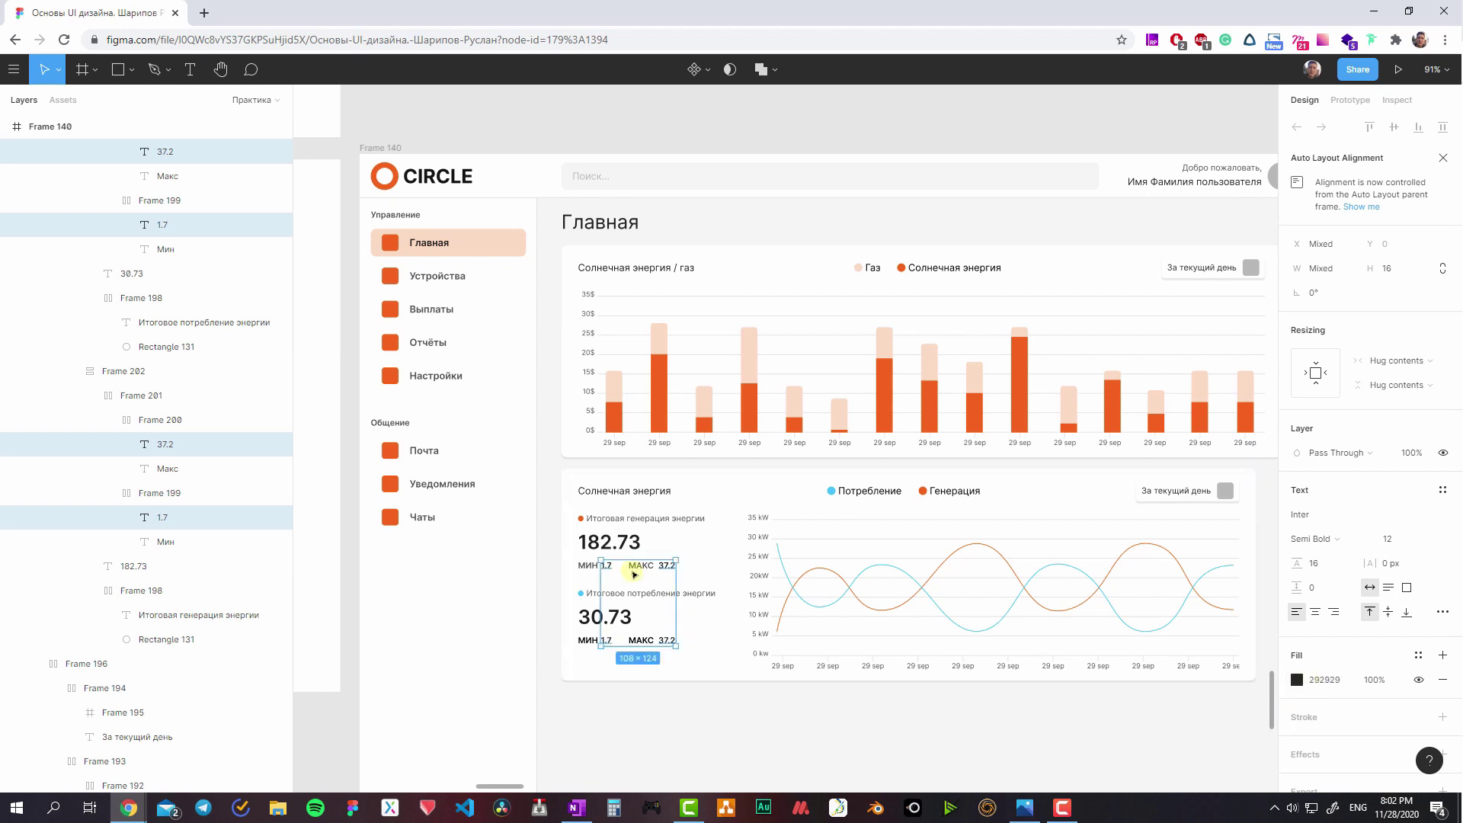
# - Check the Макс labels' colours and zoom the canvas to 100%
pyautogui.click(637, 568)
pyautogui.click(645, 644)
pyautogui.hotkey('ctrl', 'v')
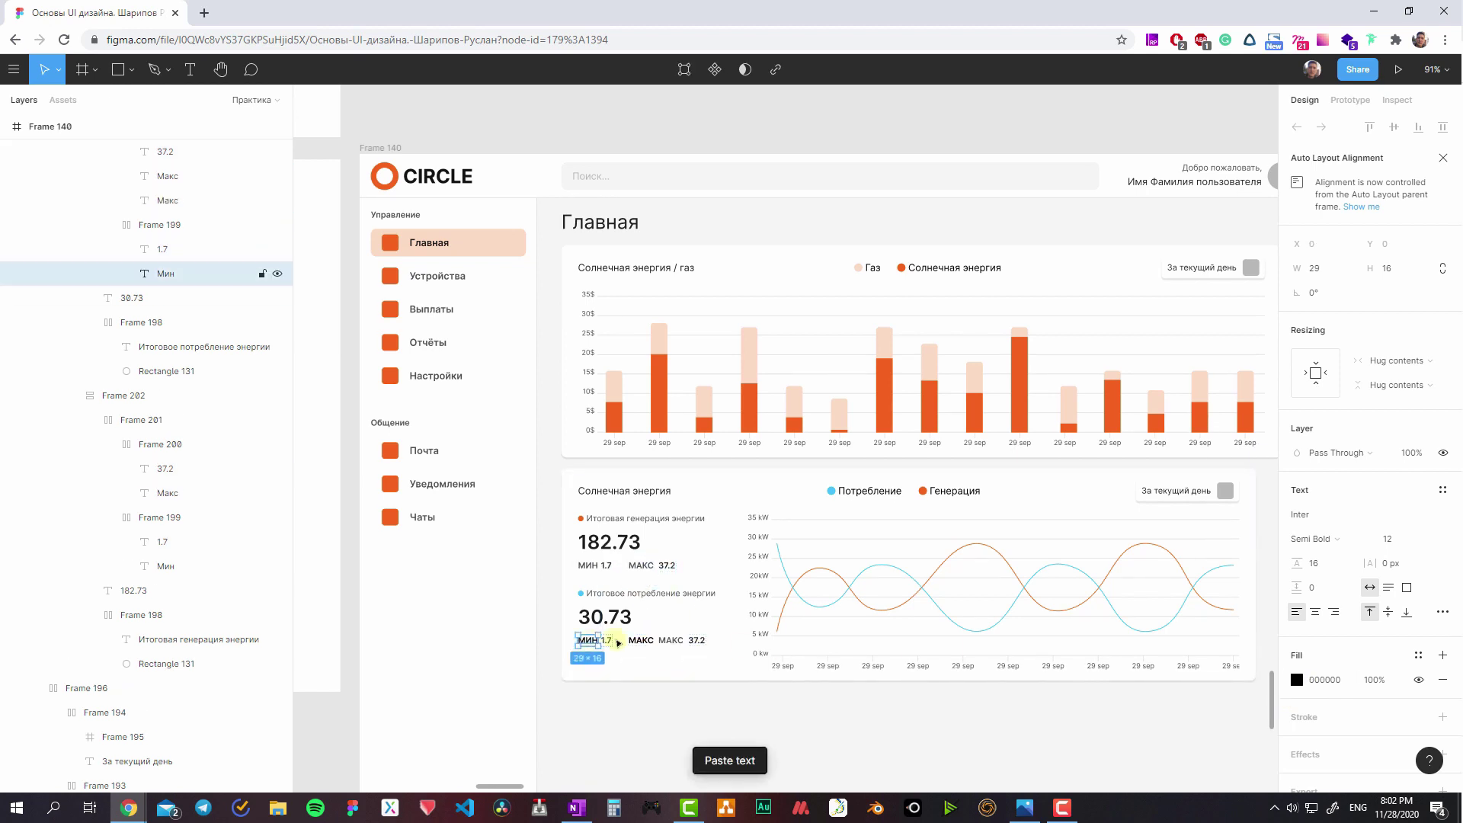
pyautogui.click(640, 565)
pyautogui.doubleClick(640, 565)
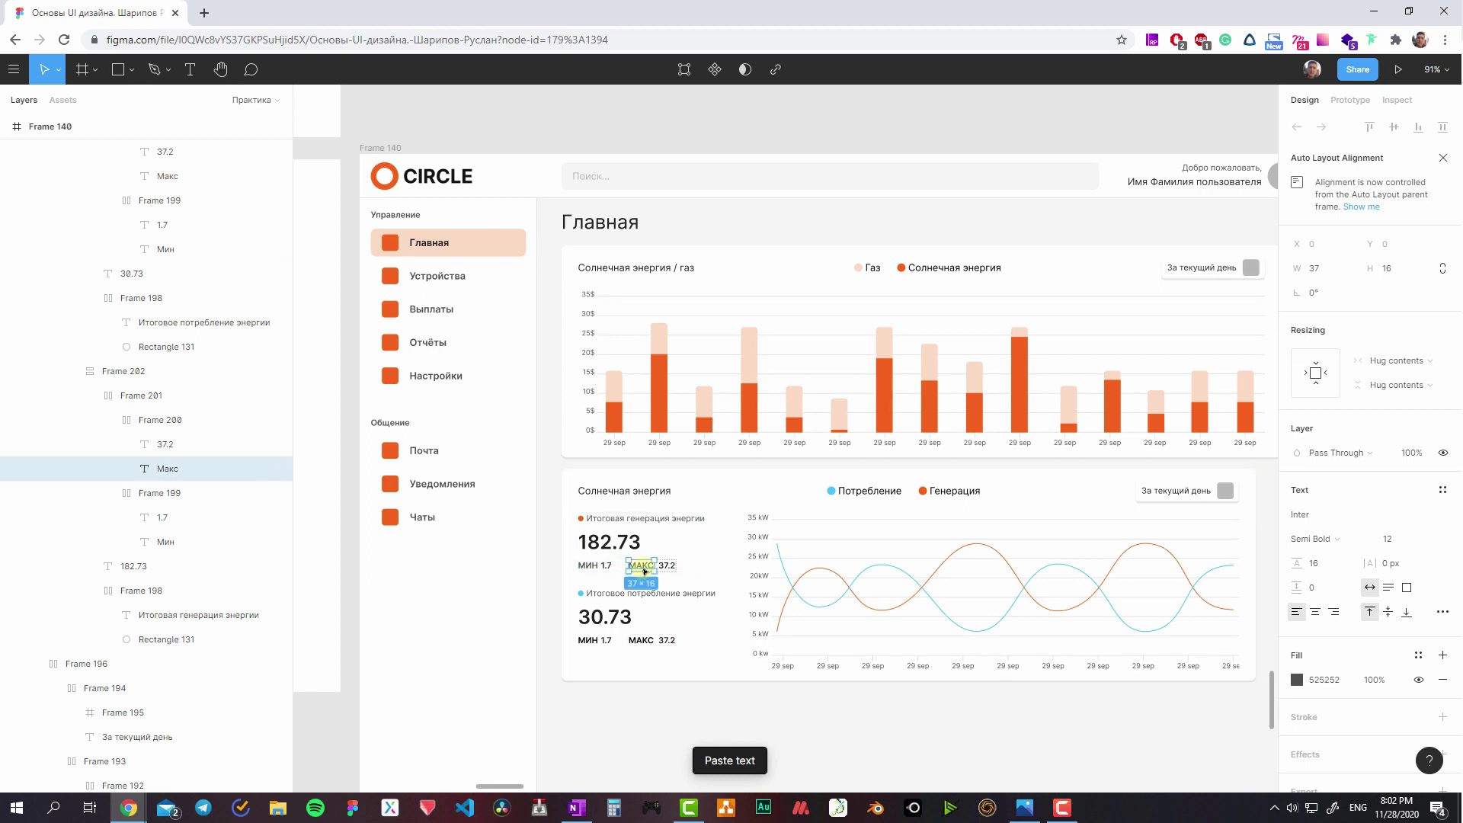
pyautogui.click(636, 648)
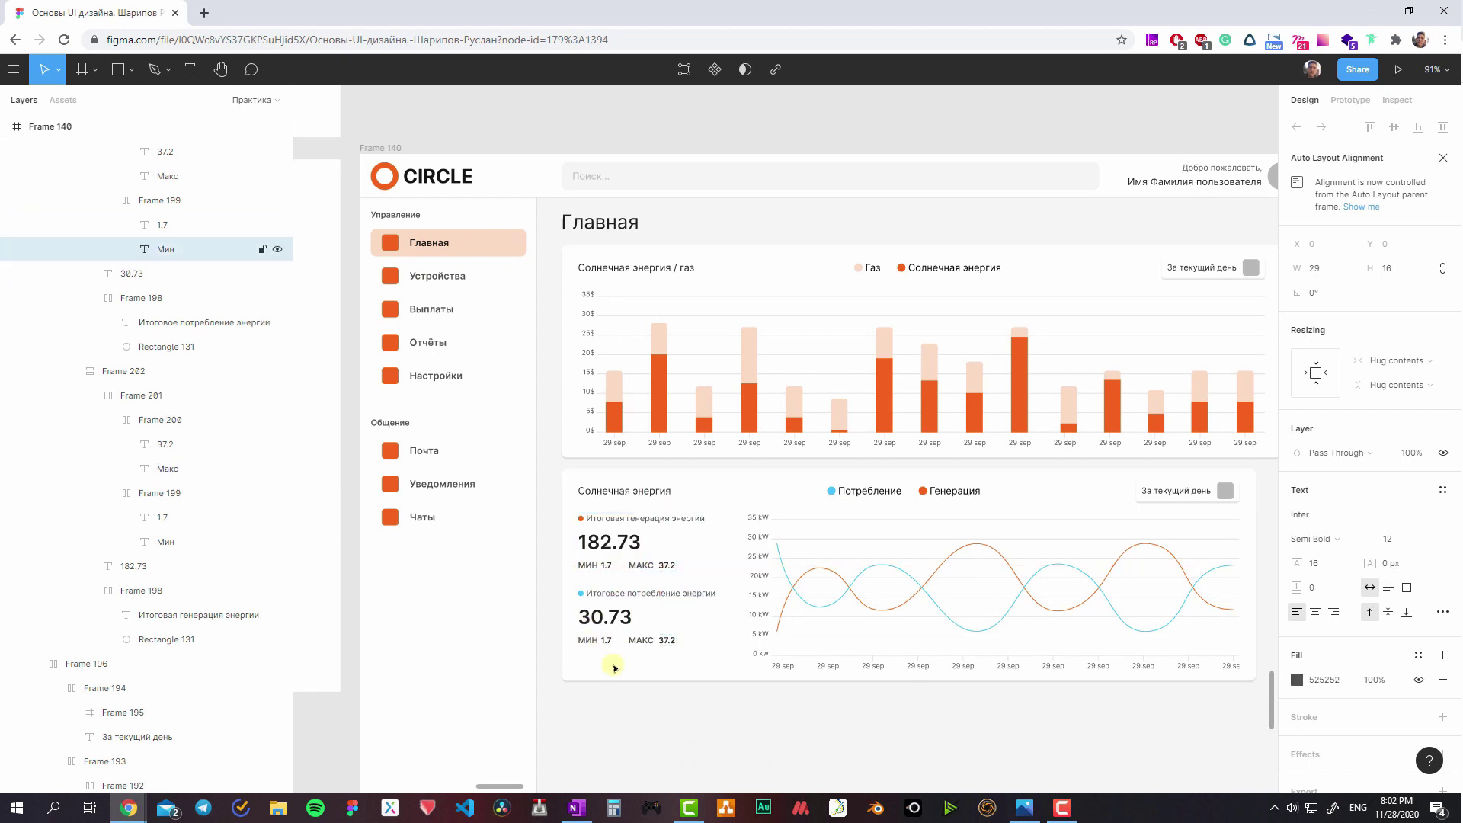
pyautogui.click(679, 705)
pyautogui.hotkey('shift', '0')
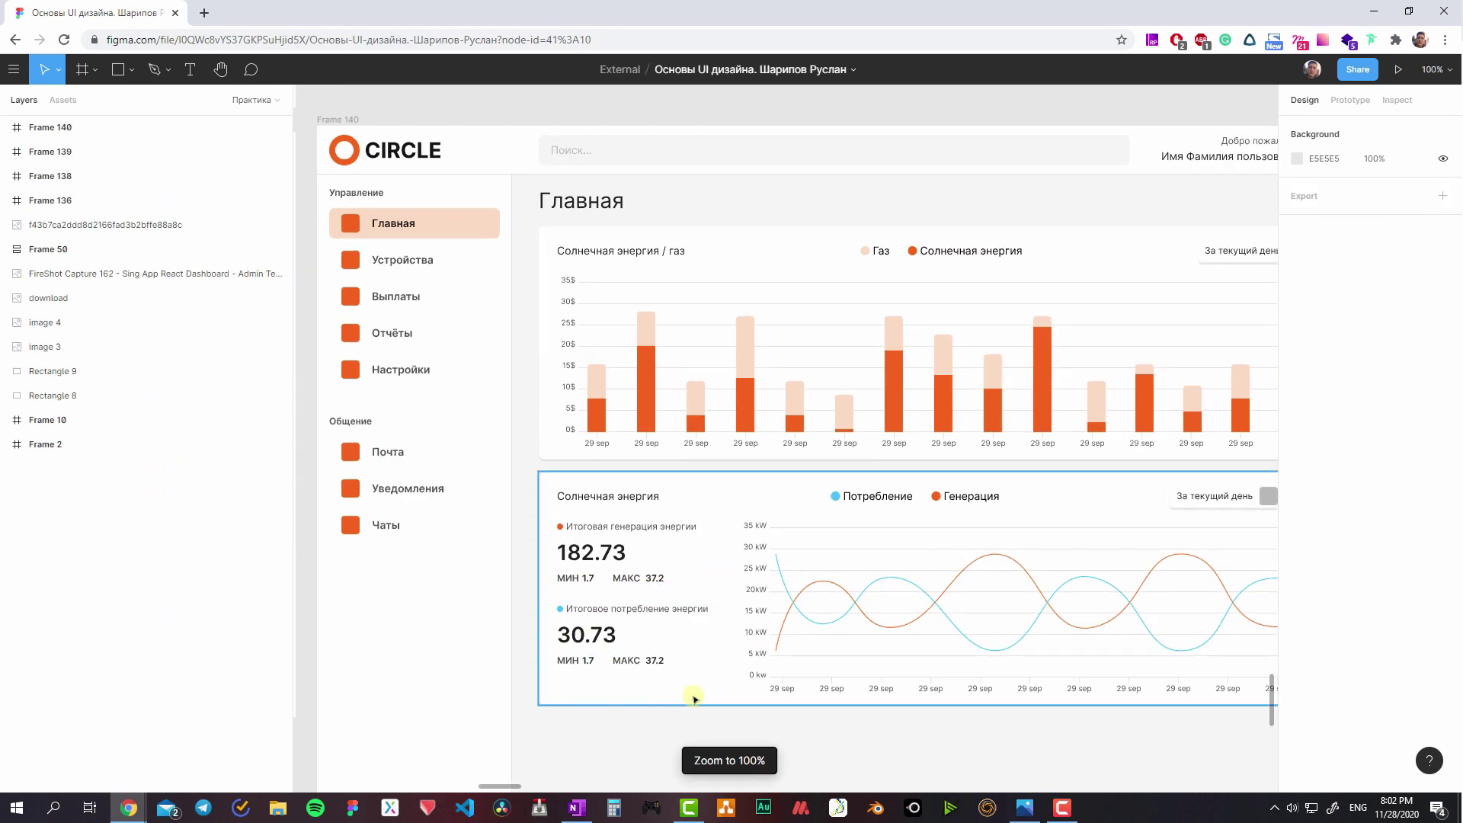
# - Inspect the card titles, the МАКС label and the 37.2 value colours
pyautogui.scroll(-3, 656, 533)
pyautogui.hscroll(3, 534, 427)
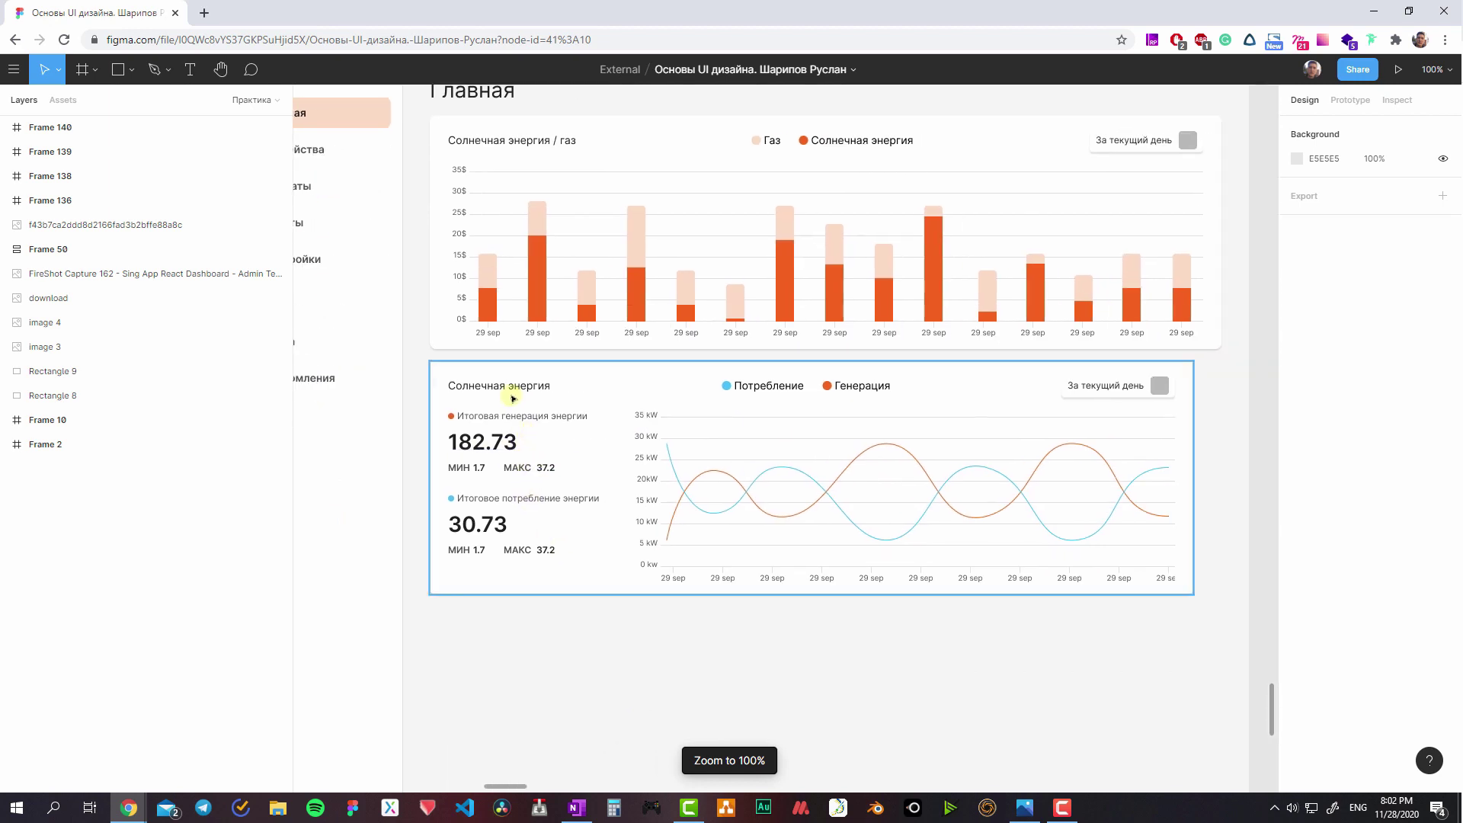
pyautogui.keyDown('ctrl'); pyautogui.click(513, 397); pyautogui.keyUp('ctrl')
pyautogui.scroll(2, 770, 476)
pyautogui.hscroll(3, 516, 303)
pyautogui.hscroll(-1, 473, 202)
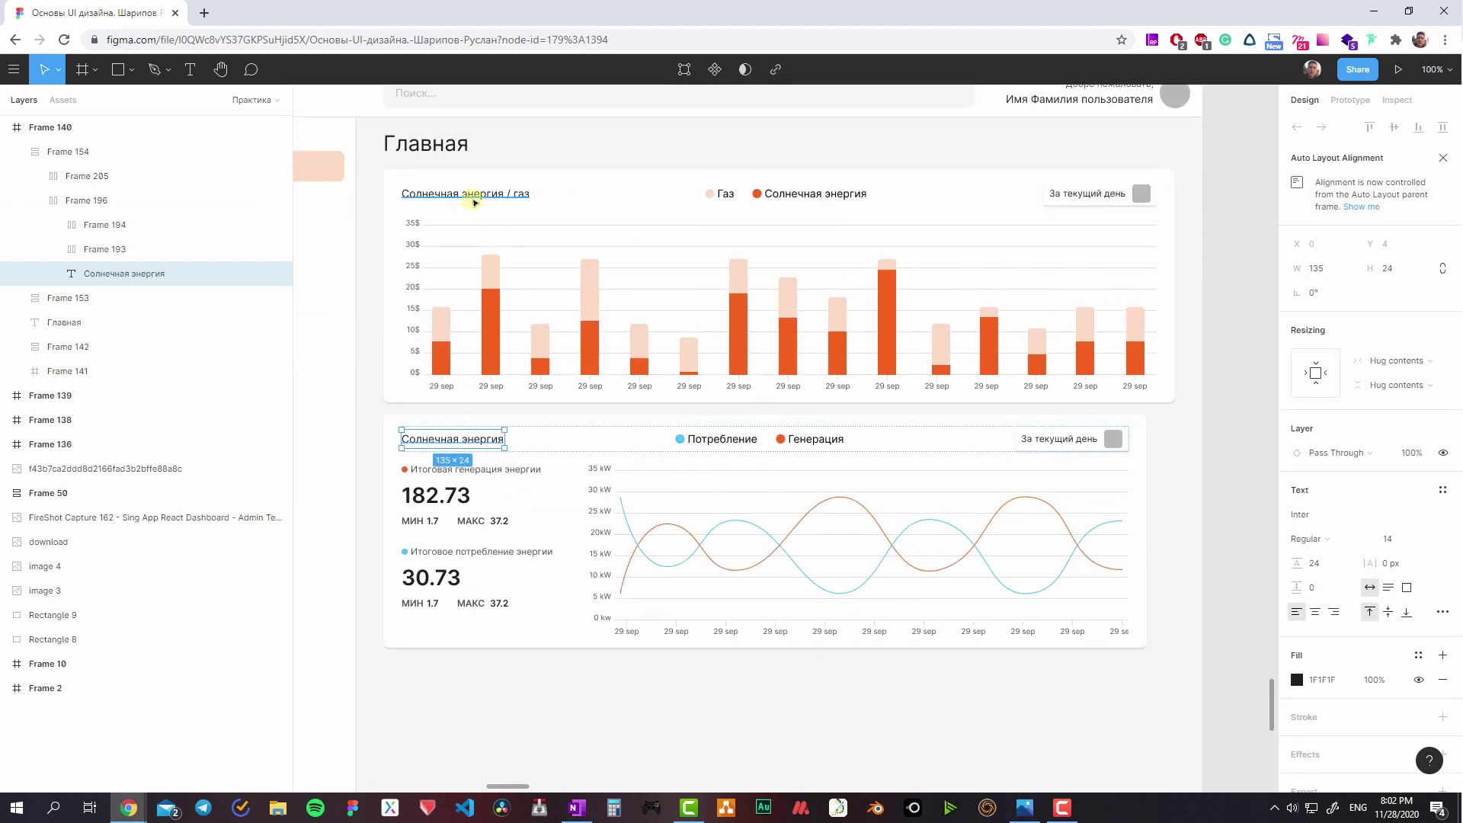
pyautogui.keyDown('shift'); pyautogui.click(473, 202); pyautogui.keyUp('shift')
pyautogui.keyDown('ctrl'); pyautogui.click(471, 520); pyautogui.keyUp('ctrl')
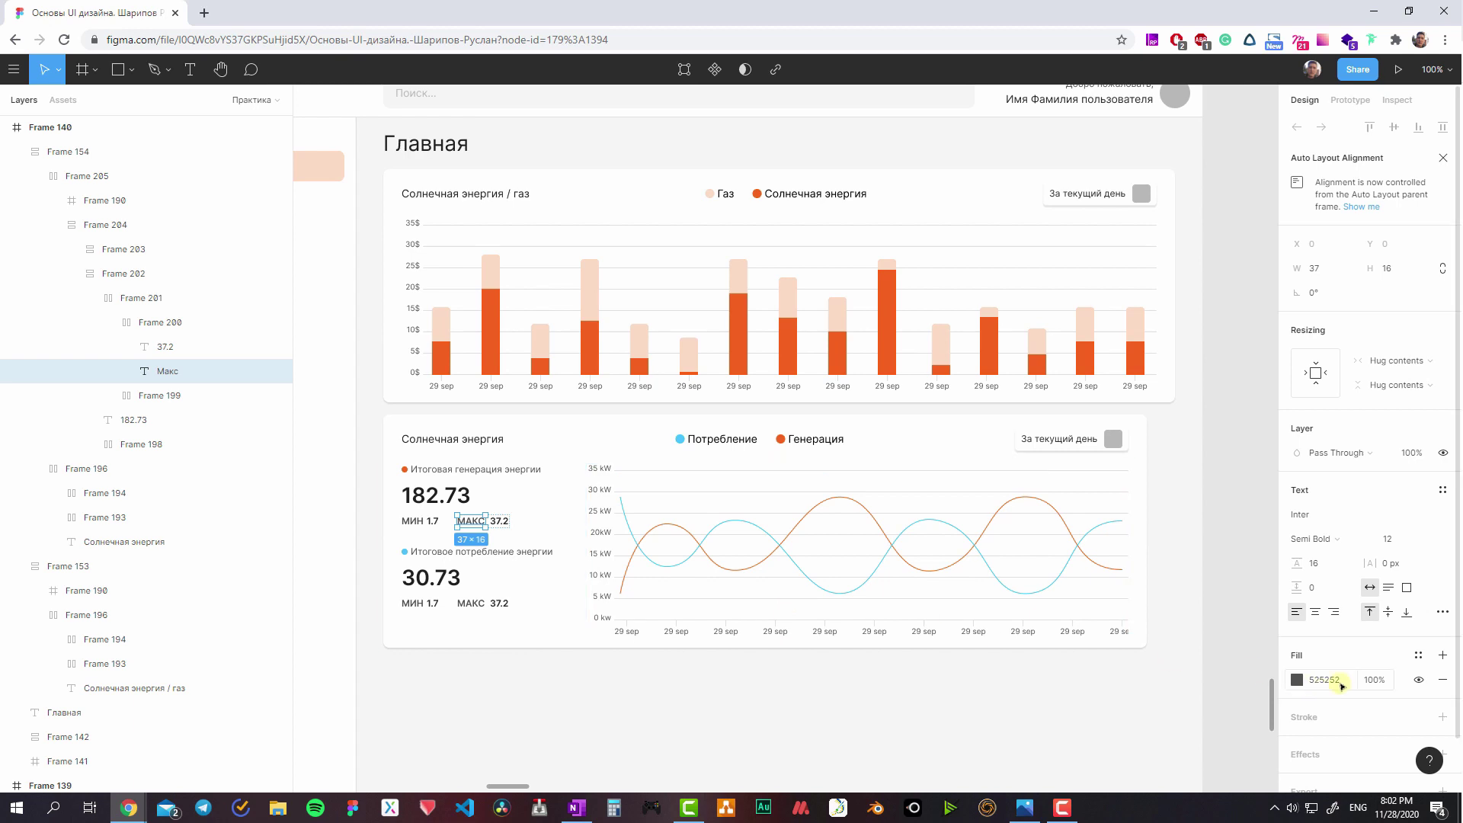
pyautogui.click(500, 521)
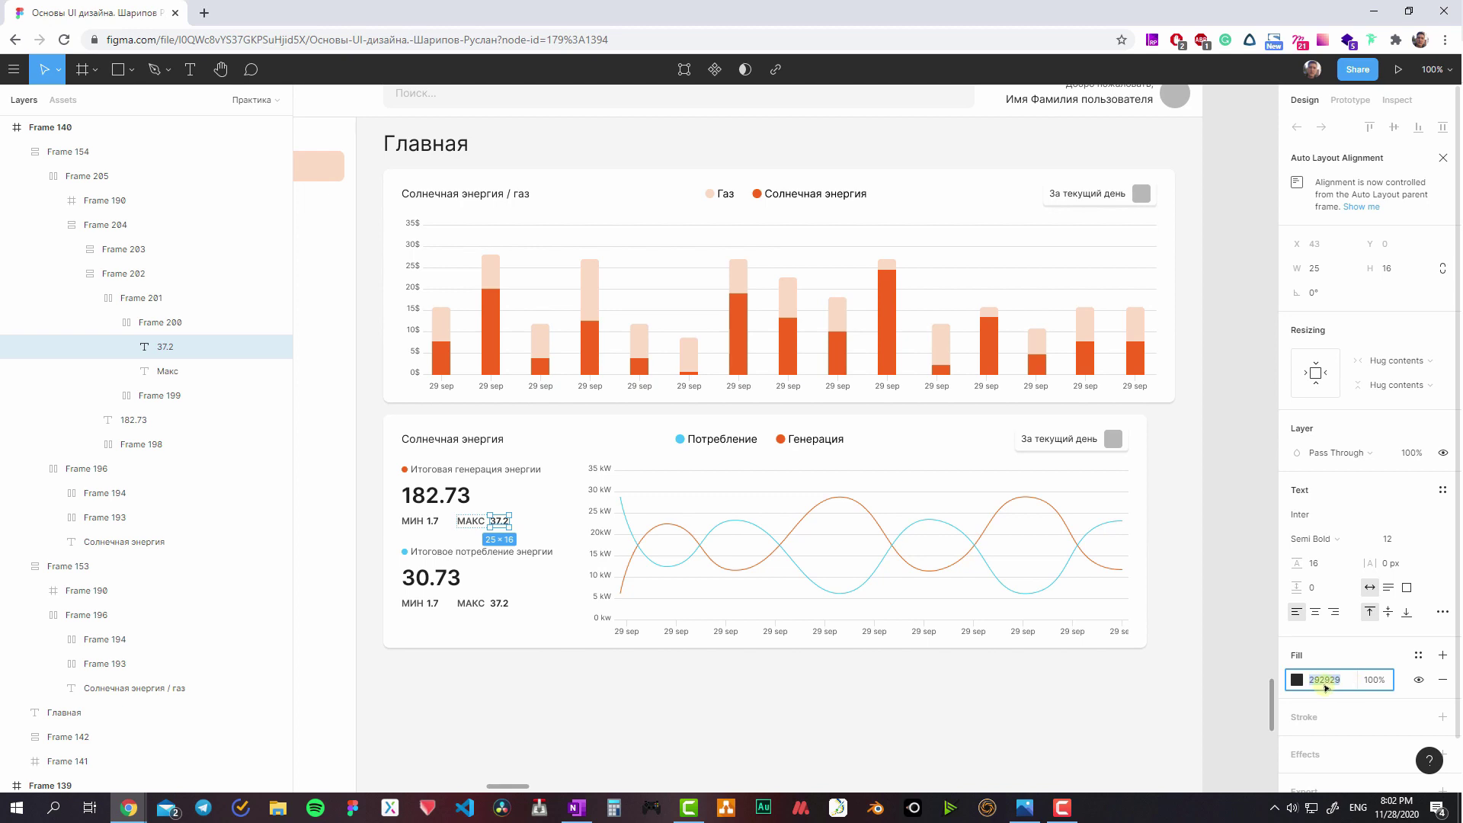
# - Confirm the fill colour of the Потребление, Генерация, Солнечная энергия and Газ legend texts
pyautogui.keyDown('ctrl'); pyautogui.click(722, 439); pyautogui.keyUp('ctrl')
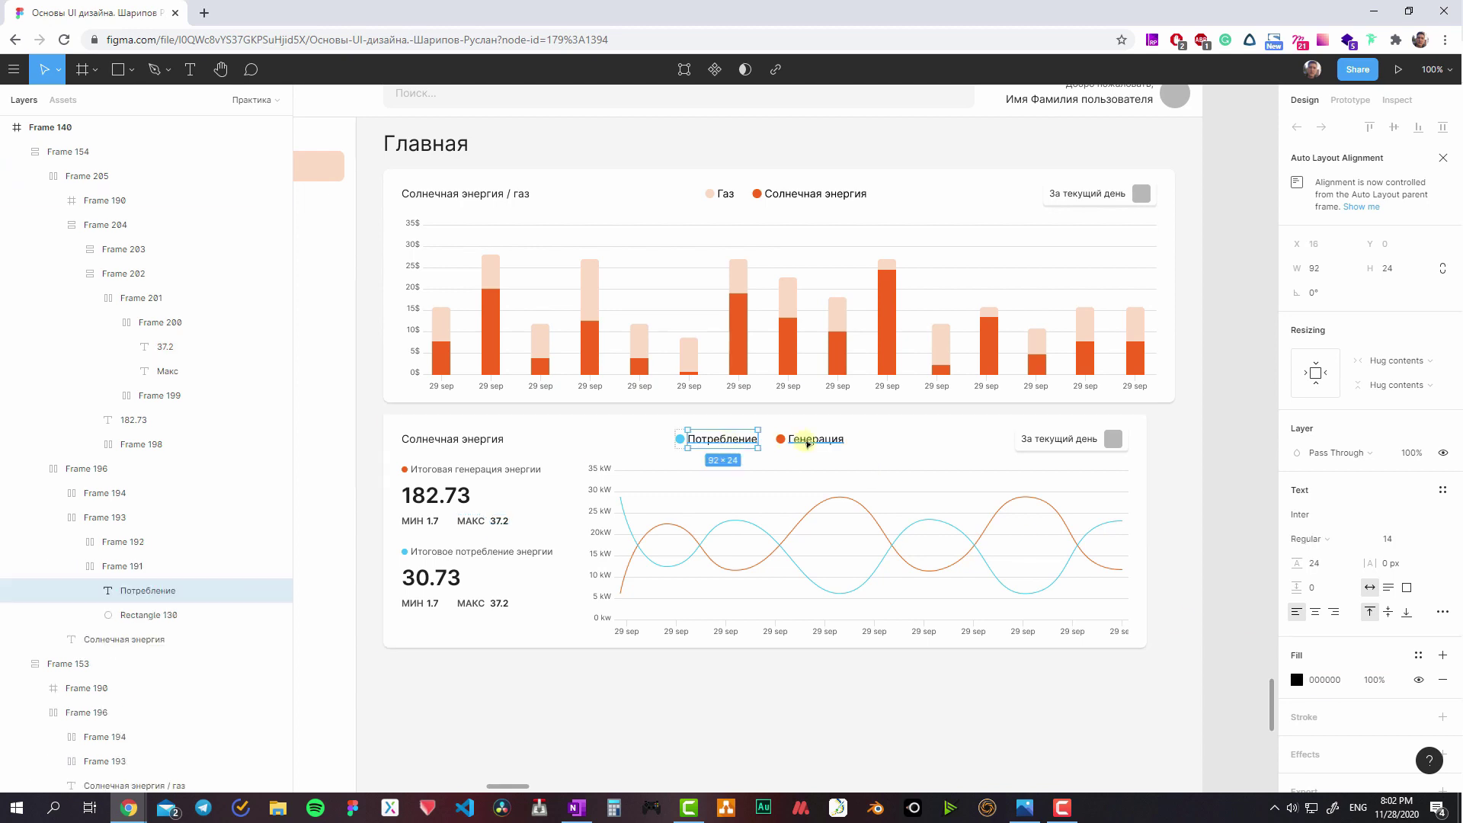
pyautogui.keyDown('ctrl'); pyautogui.keyDown('shift'); pyautogui.click(814, 439); pyautogui.keyUp('shift'); pyautogui.keyUp('ctrl')
pyautogui.keyDown('ctrl'); pyautogui.keyDown('shift'); pyautogui.click(814, 193); pyautogui.keyUp('shift'); pyautogui.keyUp('ctrl')
pyautogui.keyDown('ctrl'); pyautogui.keyDown('shift'); pyautogui.click(728, 196); pyautogui.keyUp('shift'); pyautogui.keyUp('ctrl')
pyautogui.click(1331, 680)
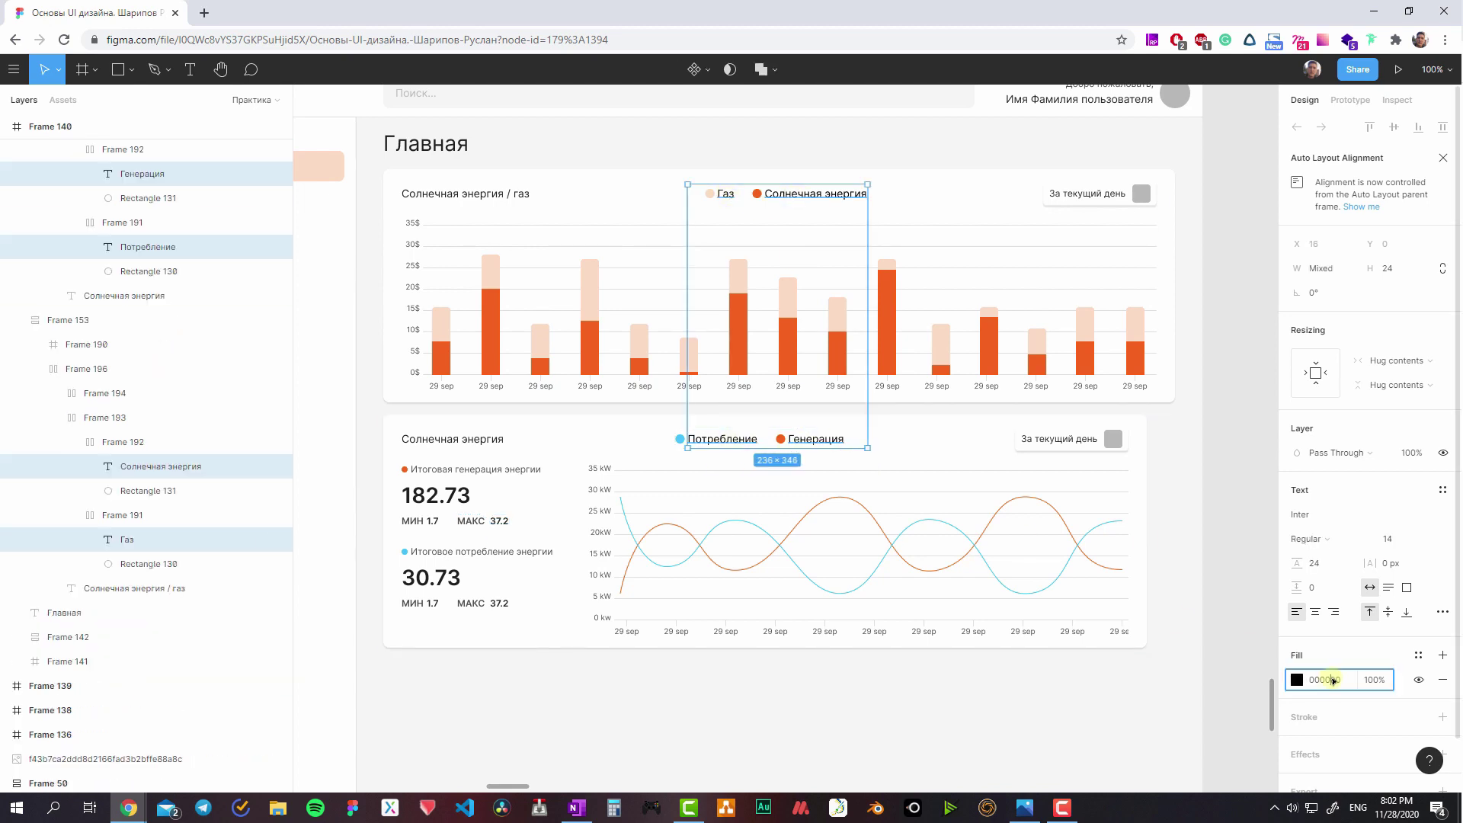
pyautogui.press('Return')
pyautogui.keyDown('ctrl'); pyautogui.click(1070, 439); pyautogui.keyUp('ctrl')
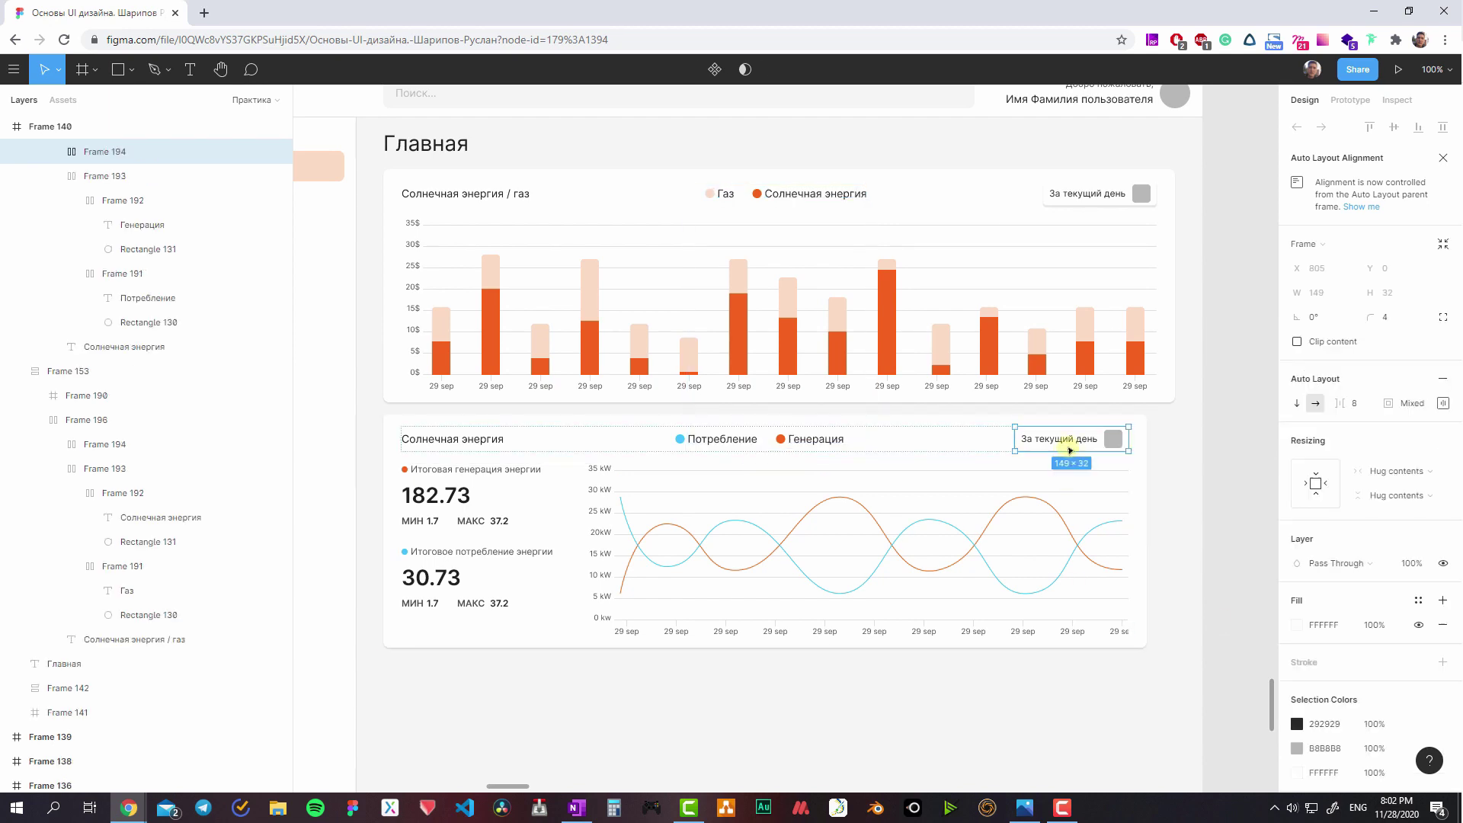
pyautogui.keyDown('ctrl'); pyautogui.click(1086, 193); pyautogui.keyUp('ctrl')
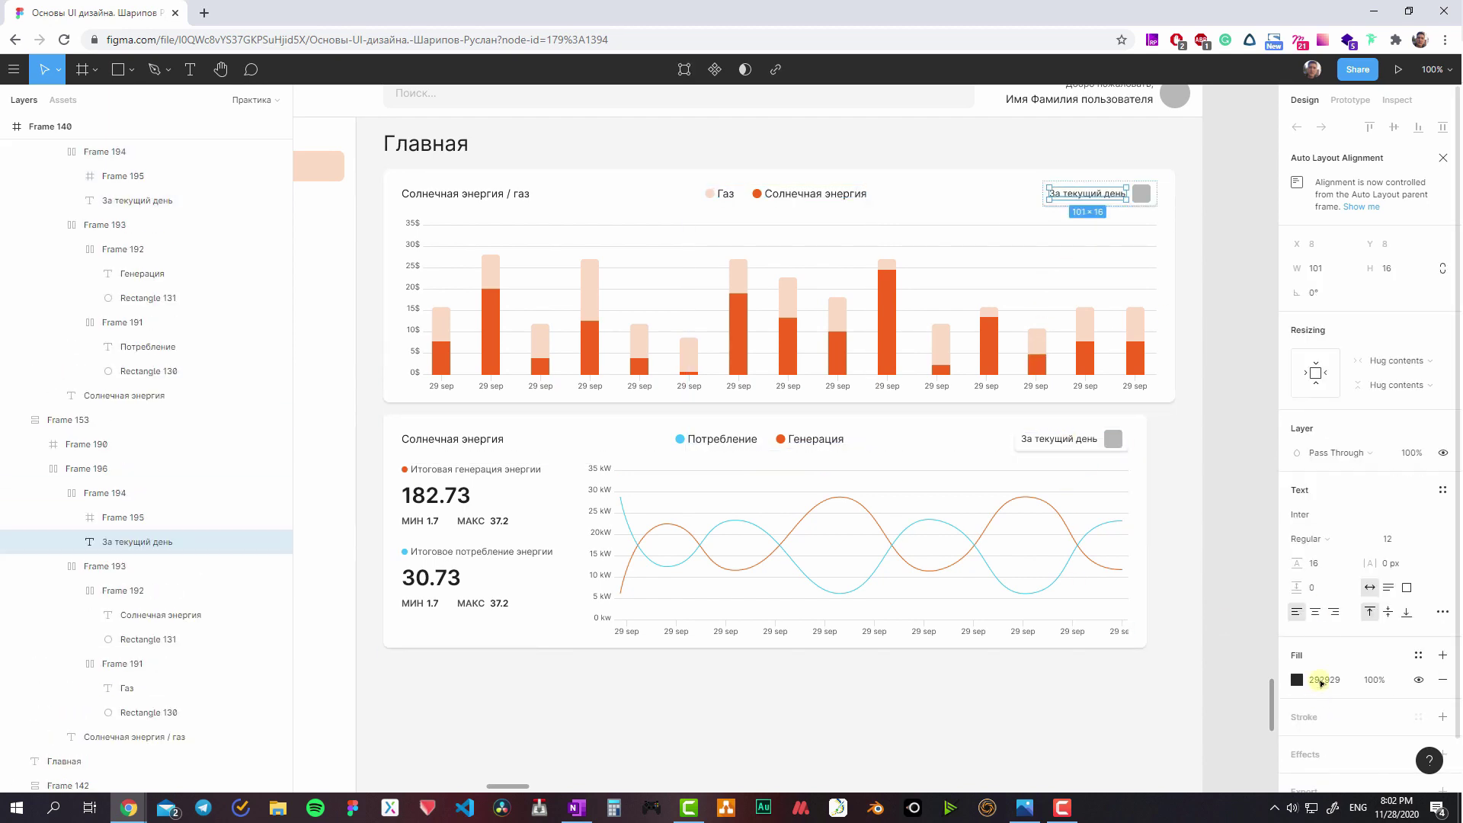
# - Make the Солнечная энергия and Солнечная энергия / газ chart titles Semi Bold
pyautogui.scroll(1, 1120, 217)
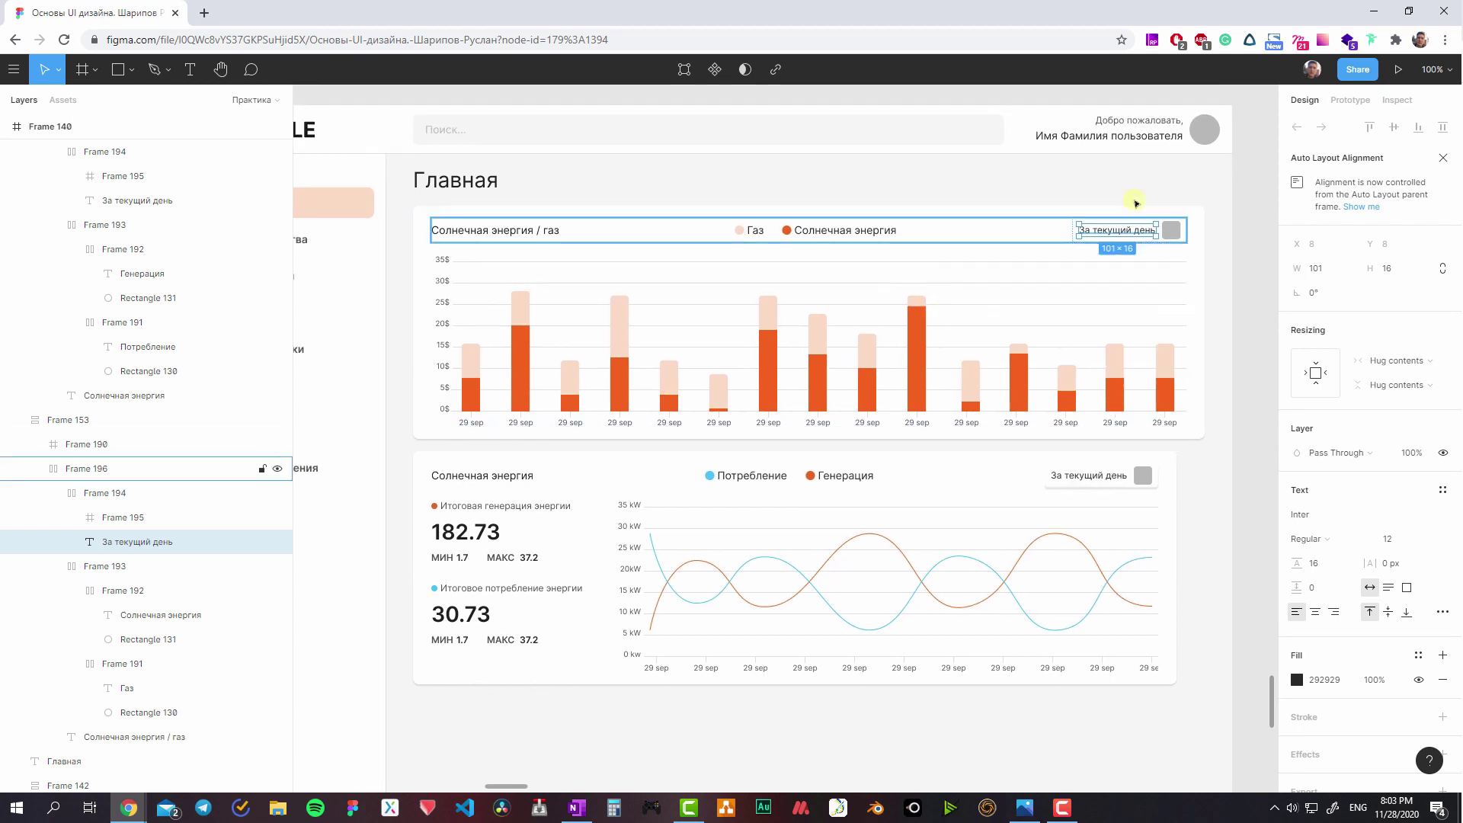
pyautogui.hscroll(-2, 1066, 312)
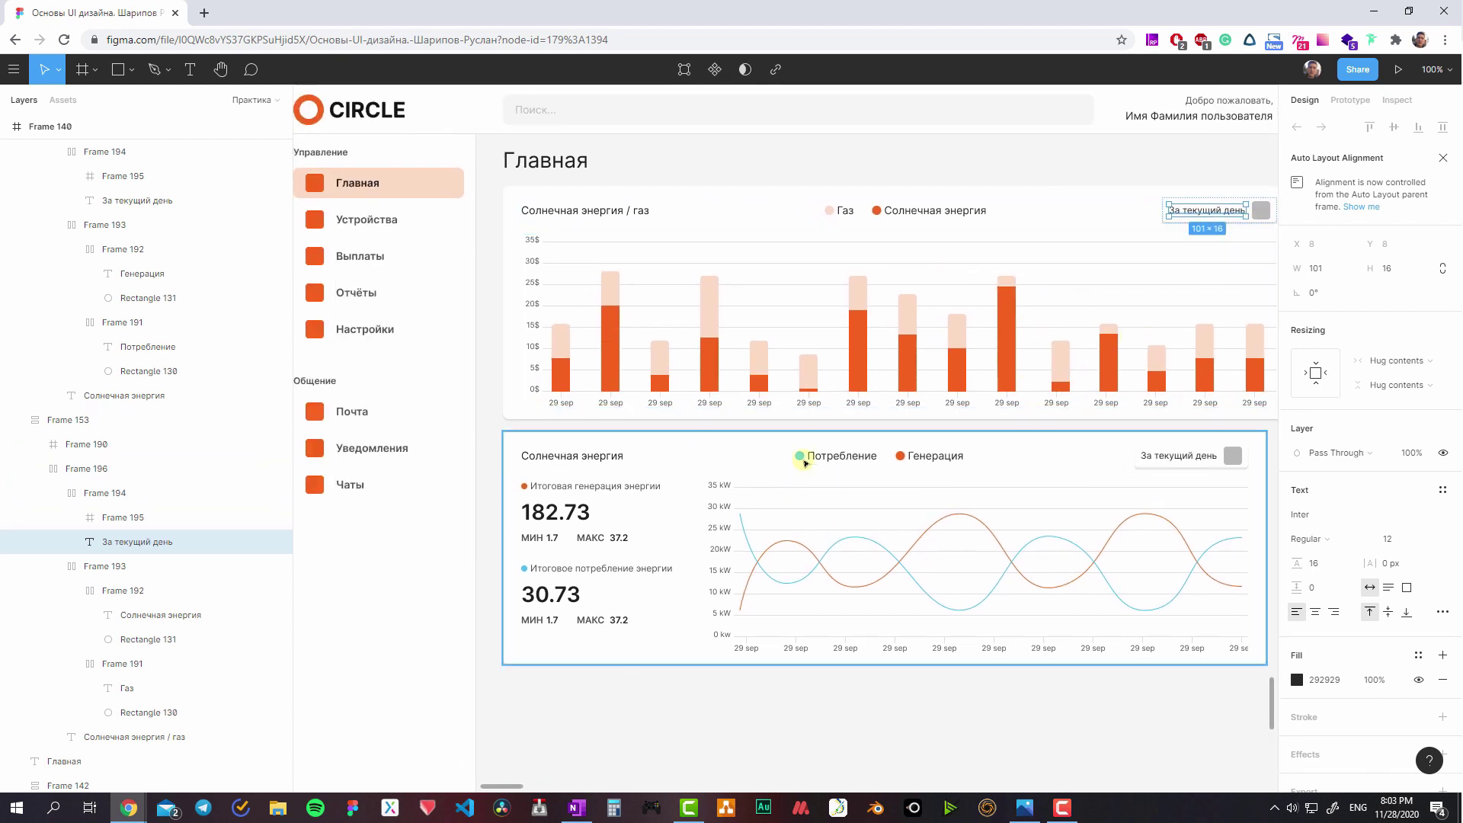
pyautogui.keyDown('ctrl'); pyautogui.click(582, 515); pyautogui.keyUp('ctrl')
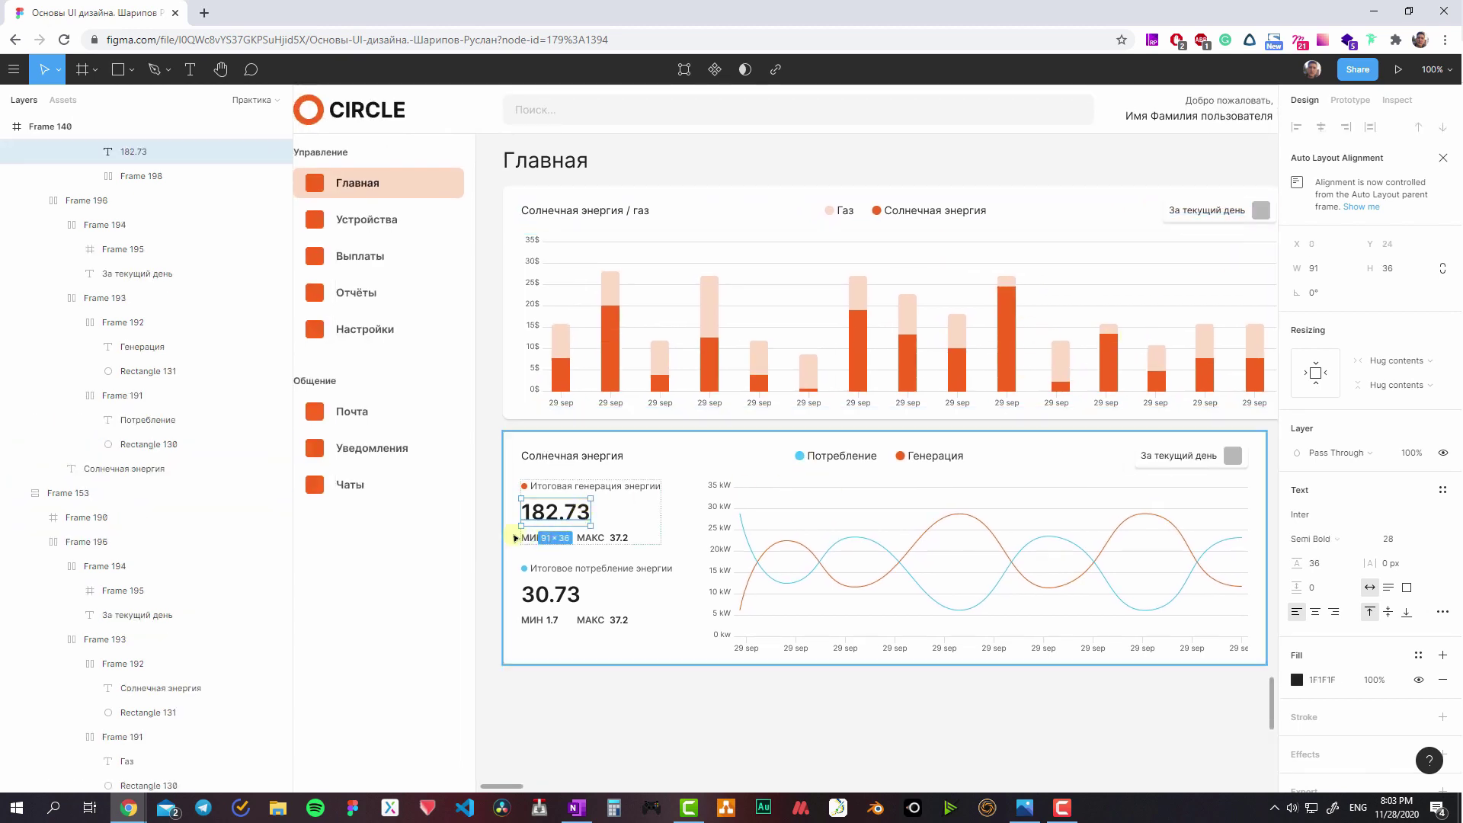
pyautogui.click(716, 664)
pyautogui.scroll(-2, 716, 664)
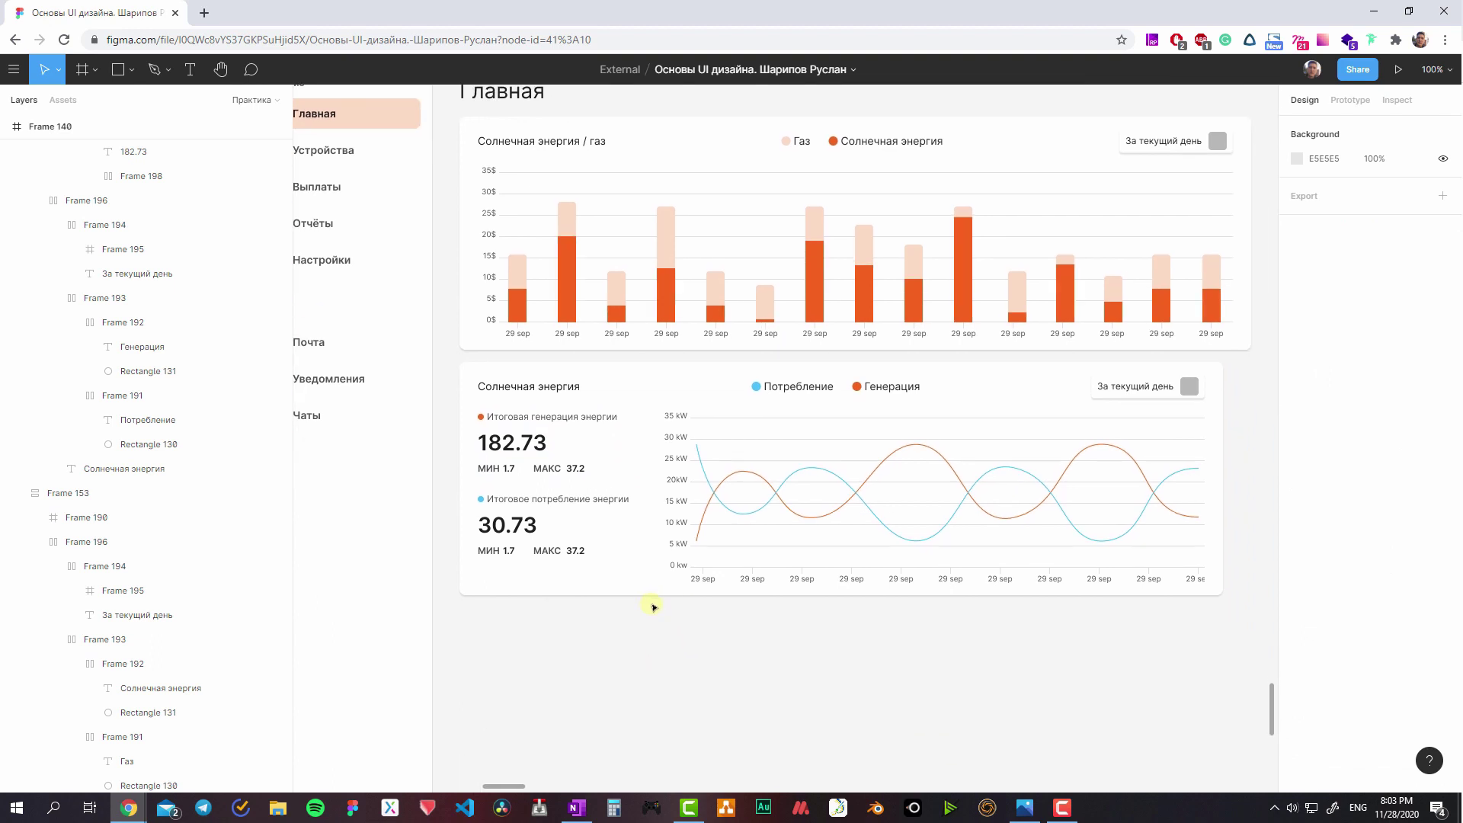
pyautogui.keyDown('ctrl'); pyautogui.click(533, 386); pyautogui.keyUp('ctrl')
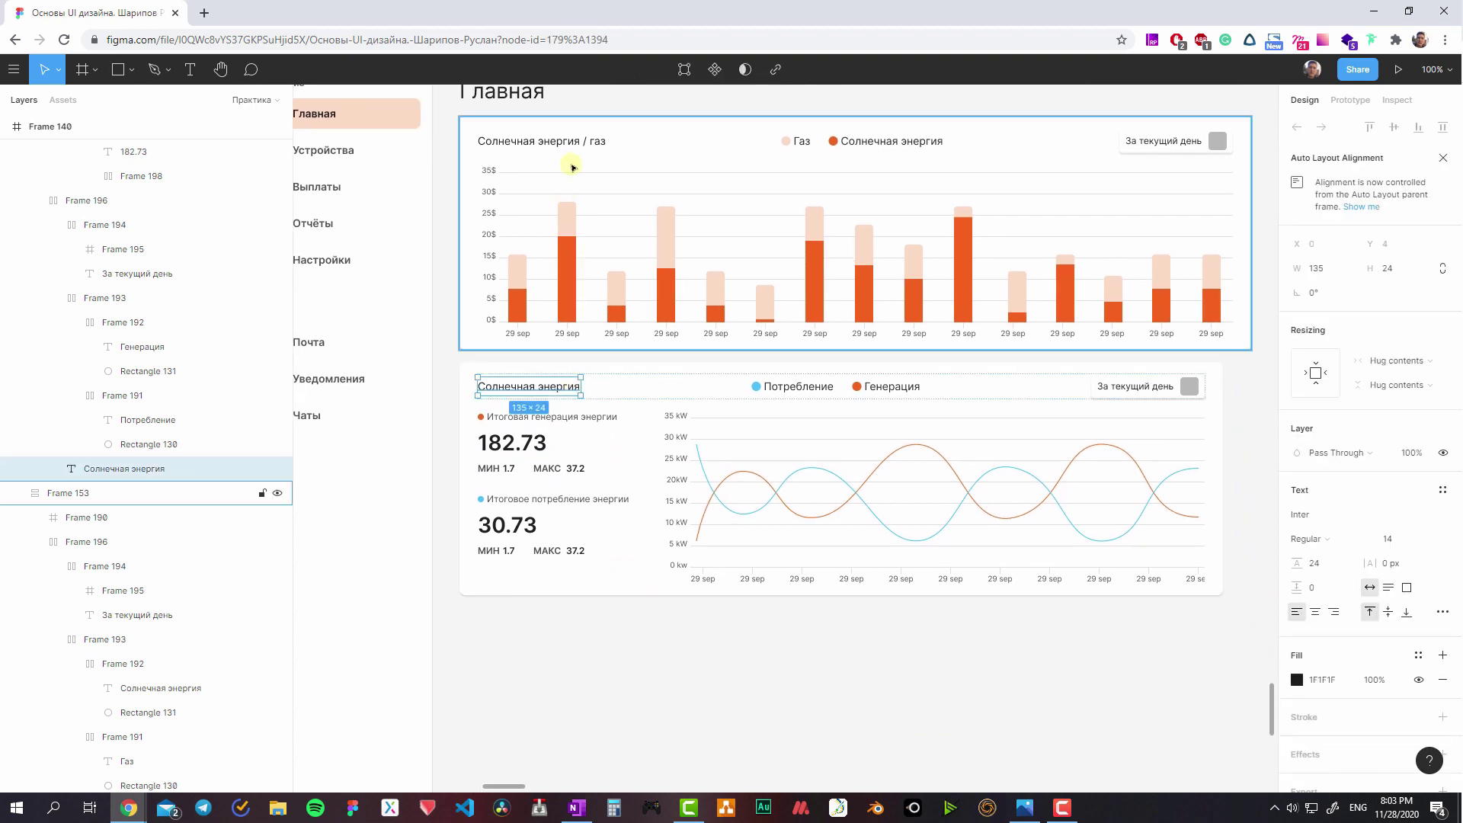
pyautogui.keyDown('ctrl'); pyautogui.keyDown('shift'); pyautogui.click(563, 141); pyautogui.keyUp('shift'); pyautogui.keyUp('ctrl')
pyautogui.scroll(1, 581, 201)
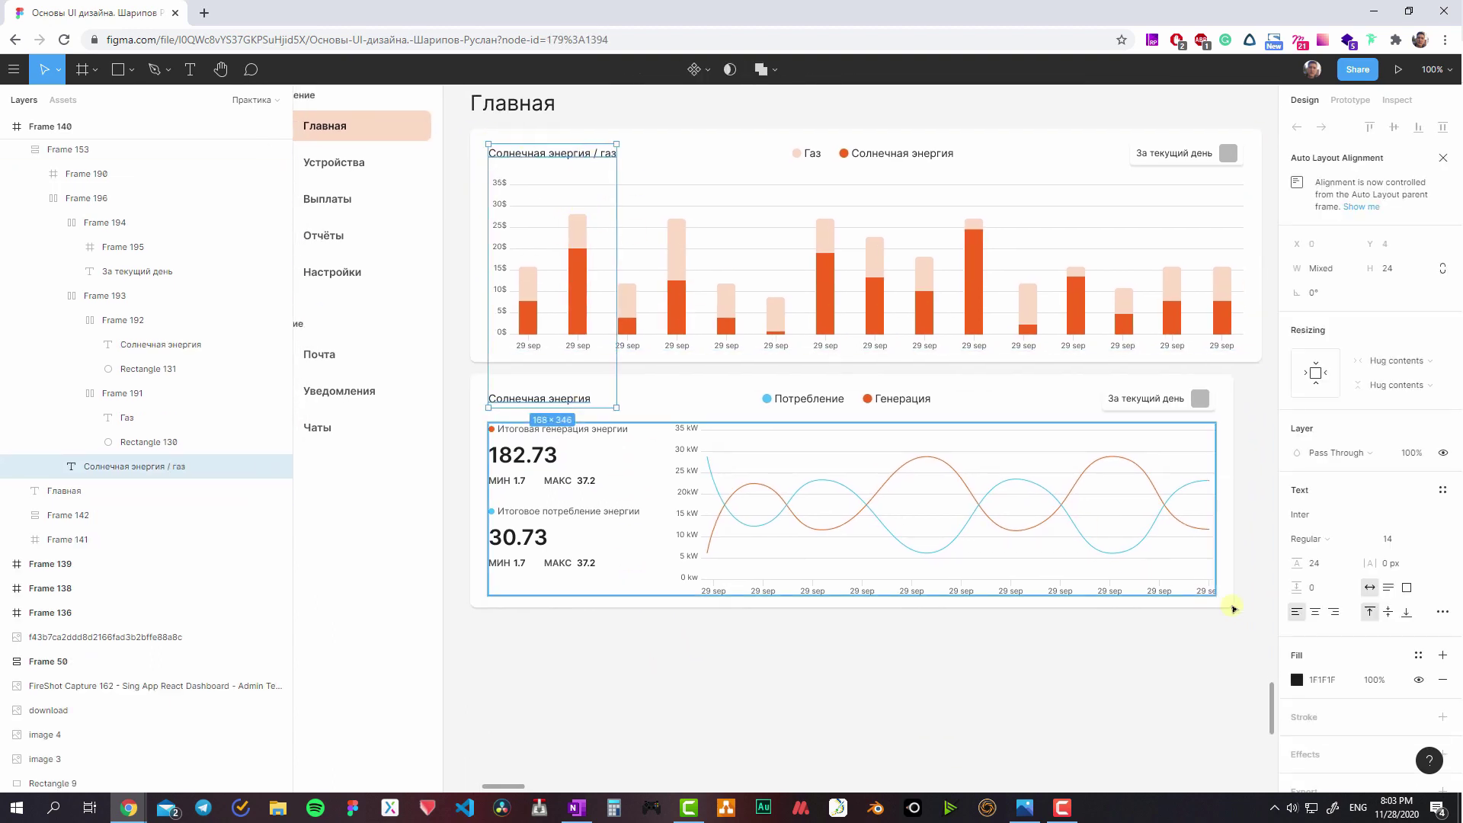
pyautogui.click(1318, 537)
pyautogui.click(1323, 539)
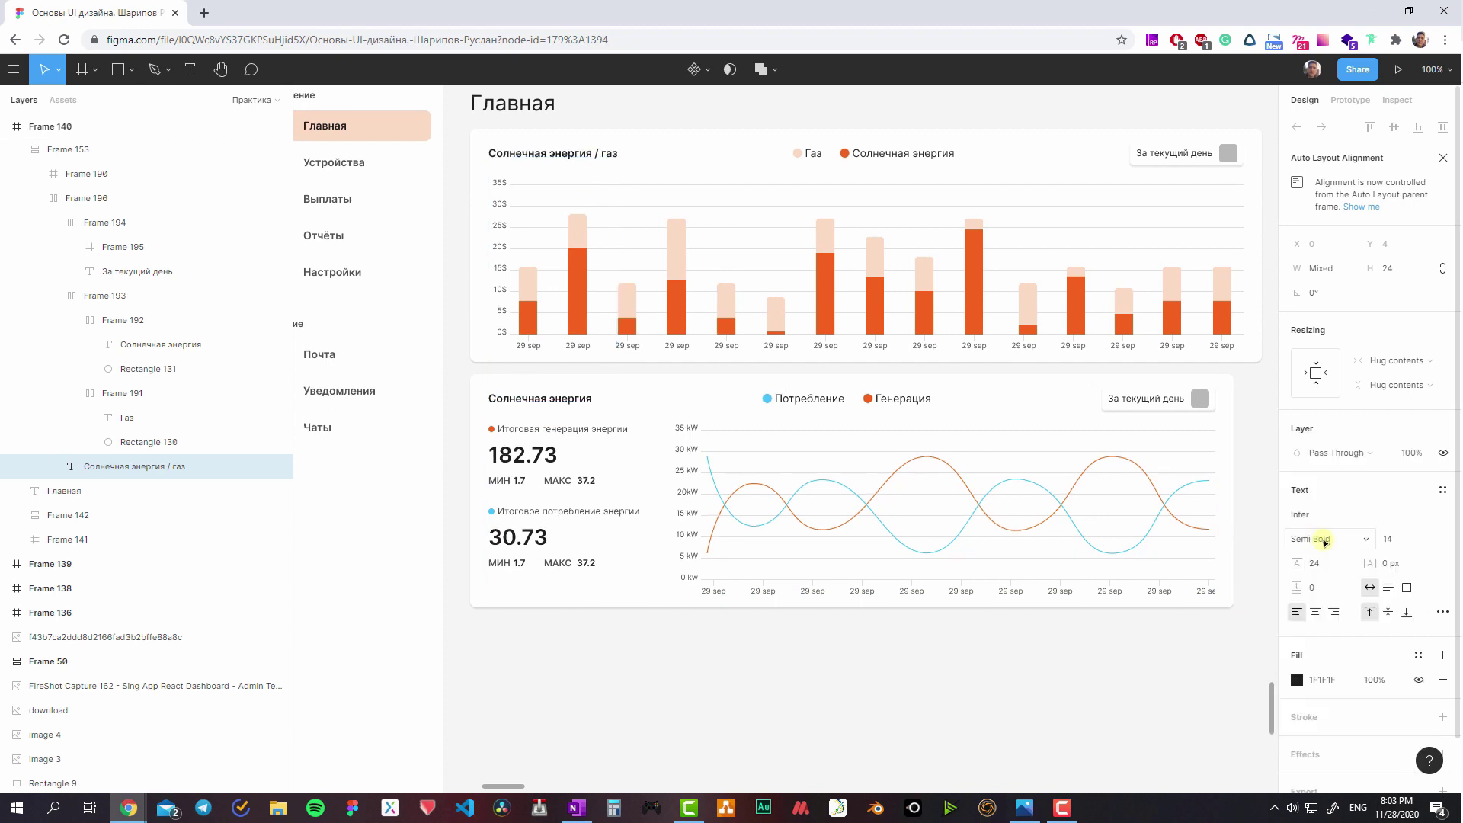
pyautogui.click(1106, 608)
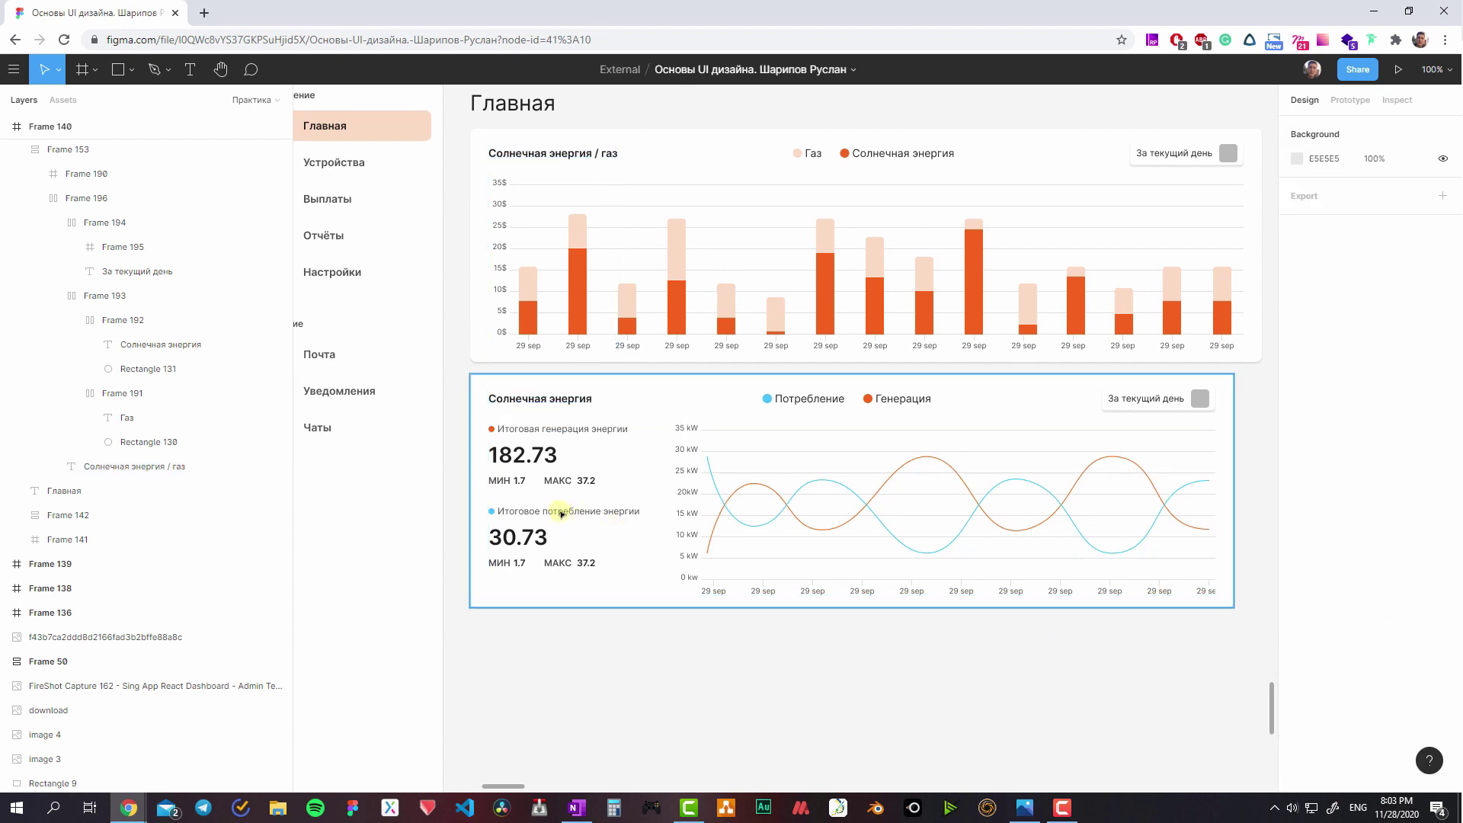
# - Change the 182.73 and 30.73 totals' font weight to Regular
pyautogui.click(518, 455)
pyautogui.keyDown('shift'); pyautogui.click(518, 538); pyautogui.keyUp('shift')
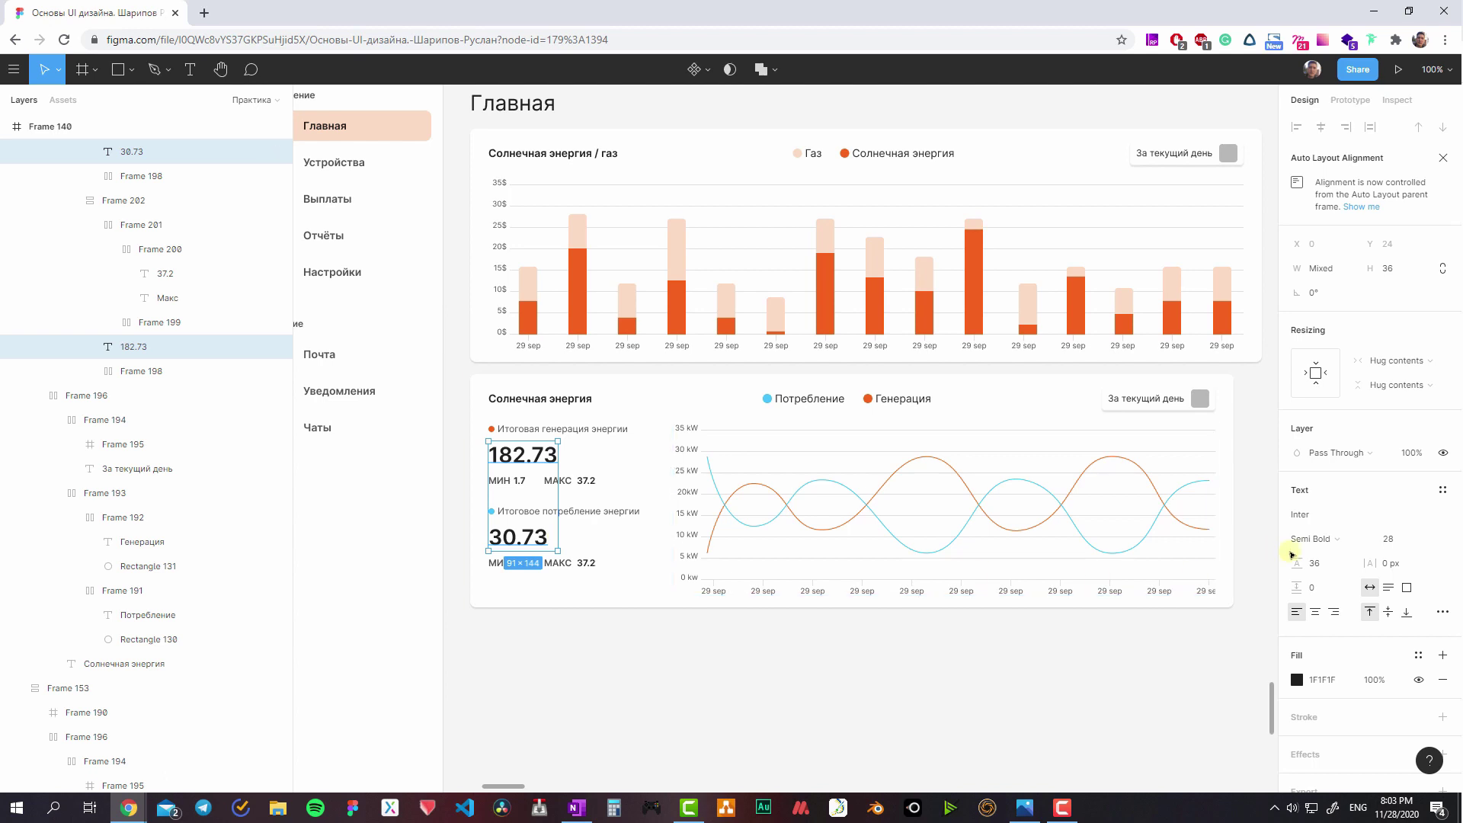
pyautogui.click(1312, 539)
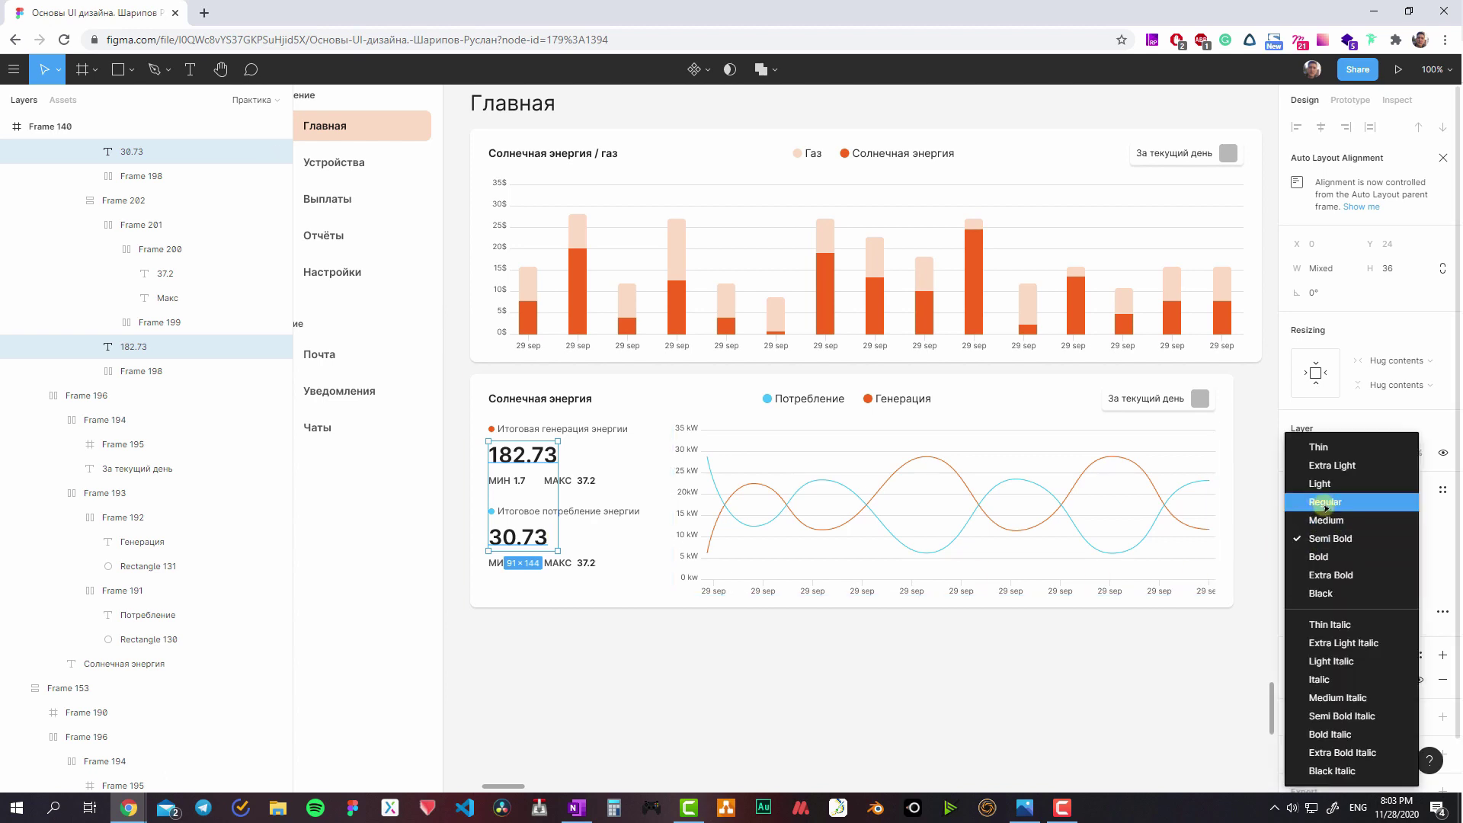
pyautogui.click(1325, 503)
pyautogui.click(745, 660)
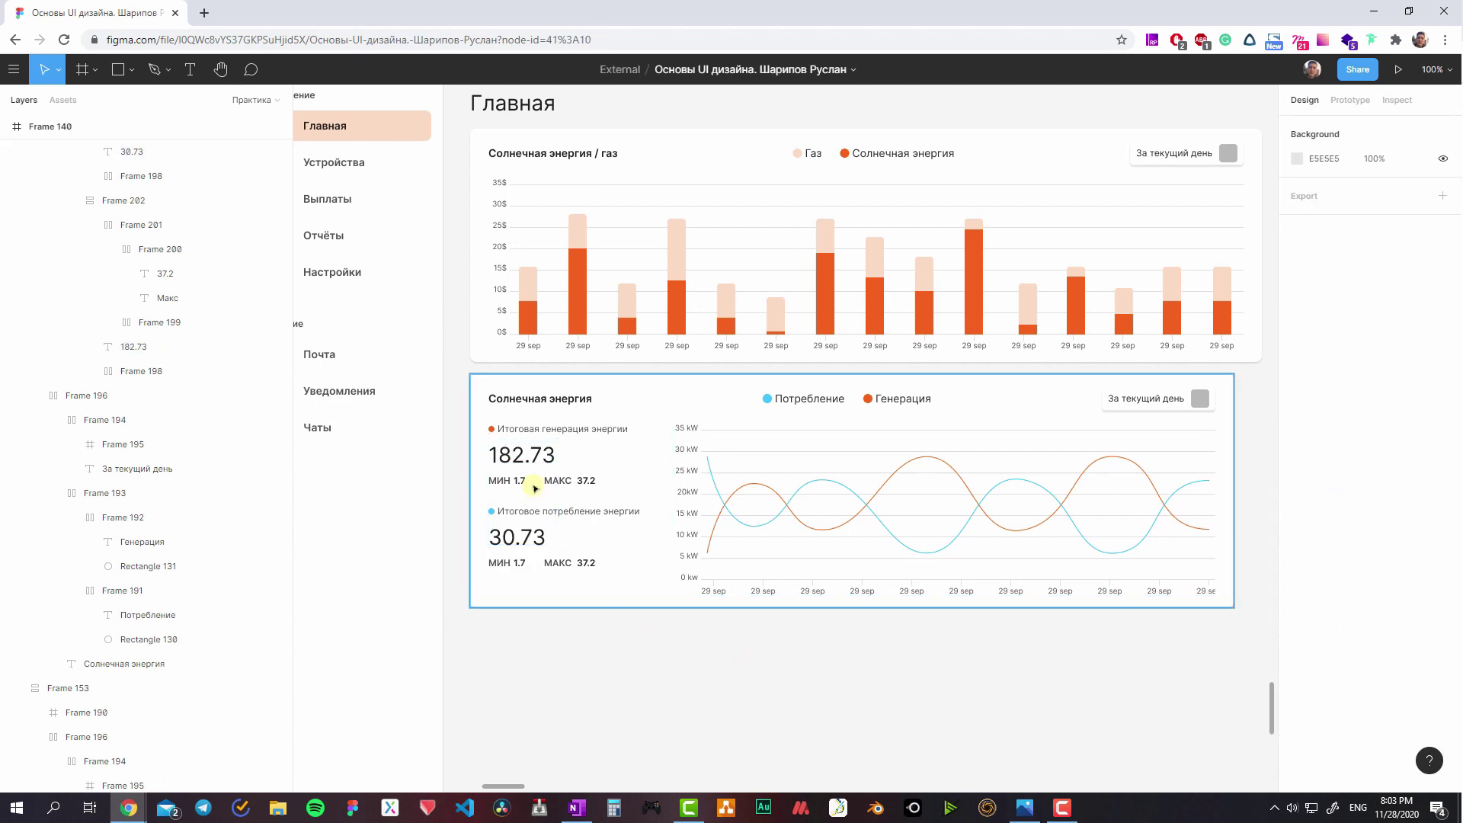
pyautogui.click(529, 456)
pyautogui.keyDown('shift'); pyautogui.click(524, 538); pyautogui.keyUp('shift')
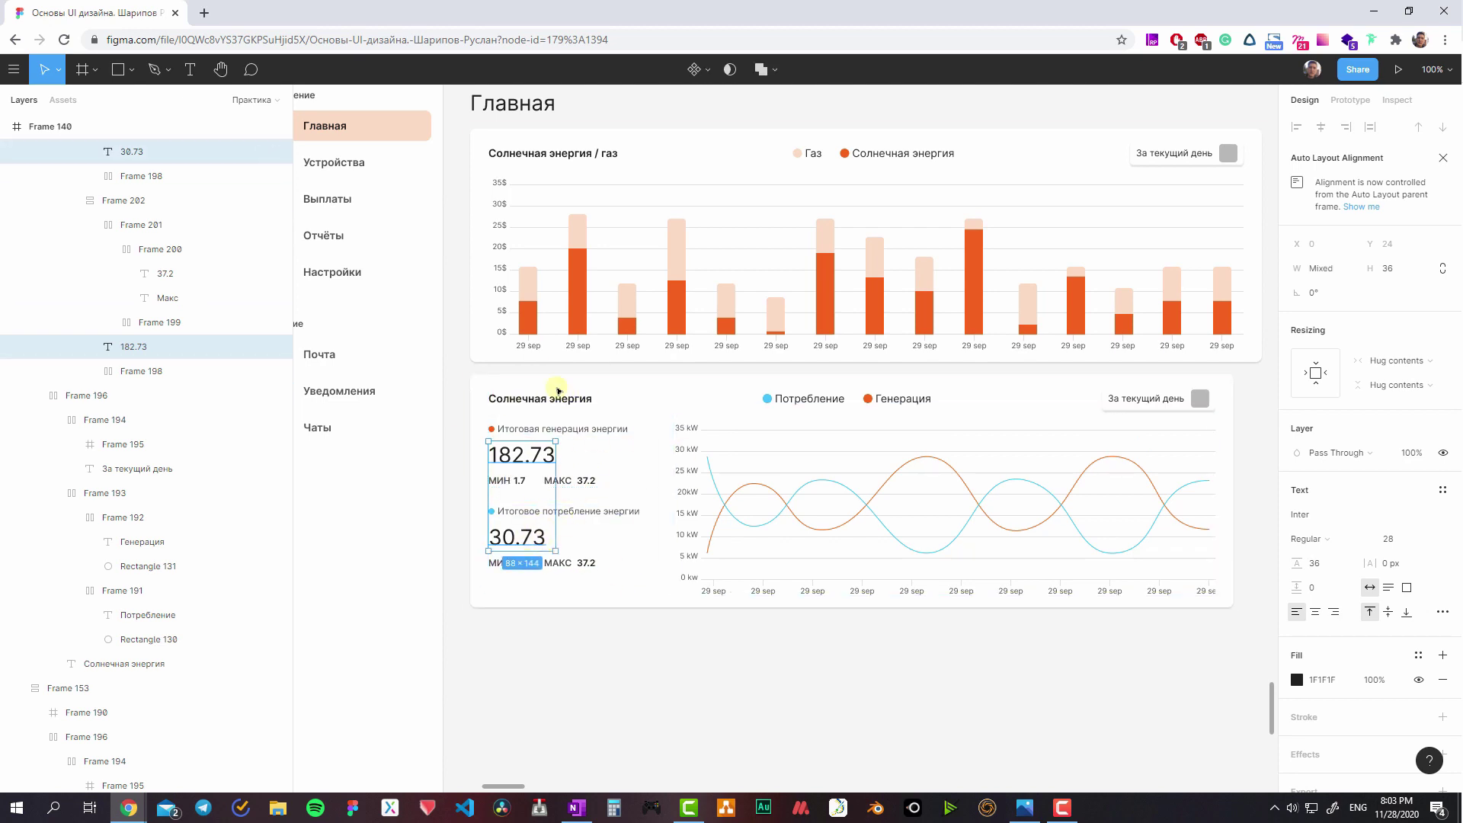
pyautogui.click(602, 648)
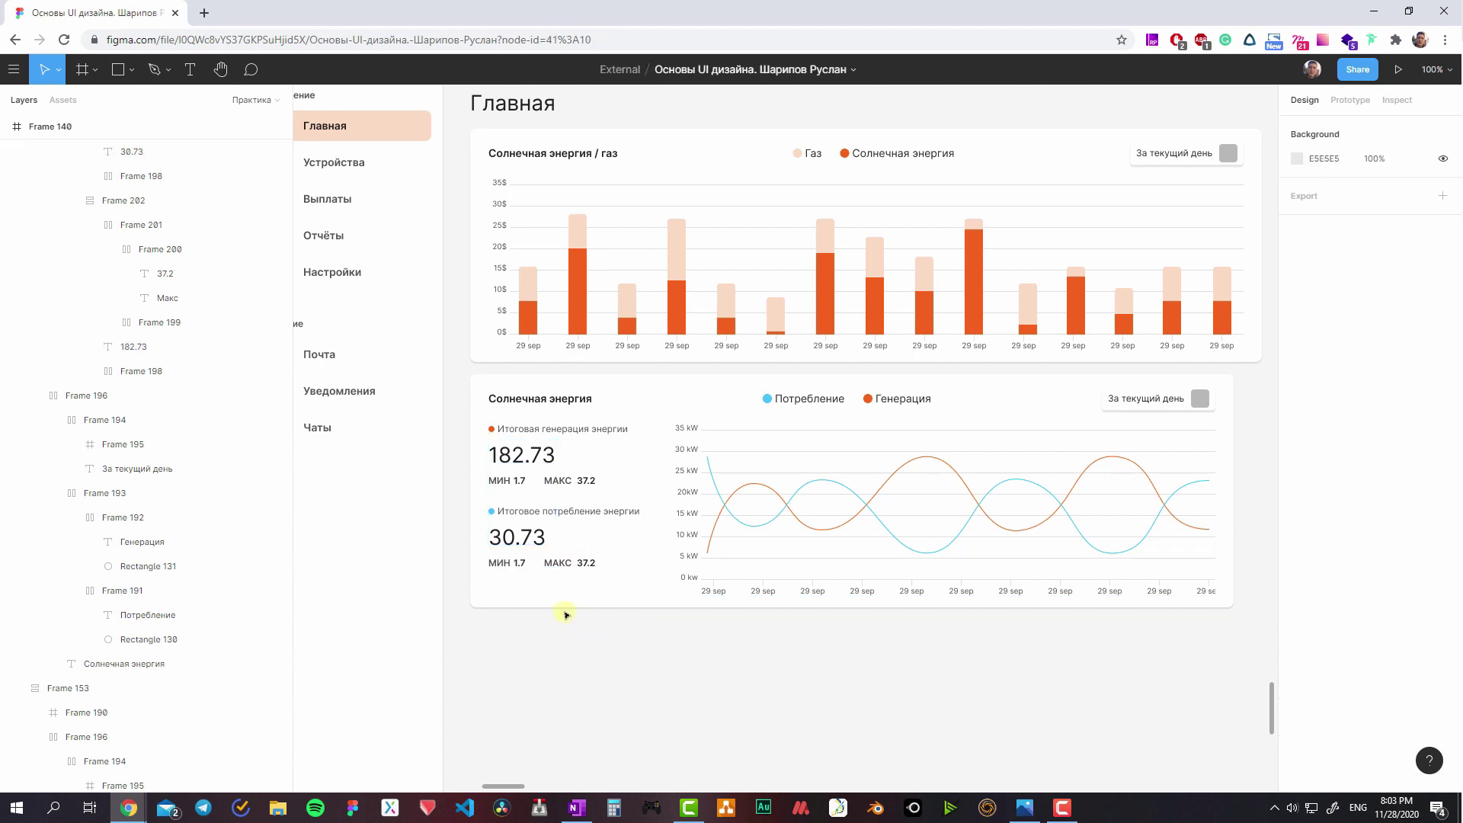
# - Inspect the Мин, Макс, 37.2 and 1.7 stat values
pyautogui.keyDown('ctrl'); pyautogui.click(519, 482); pyautogui.keyUp('ctrl')
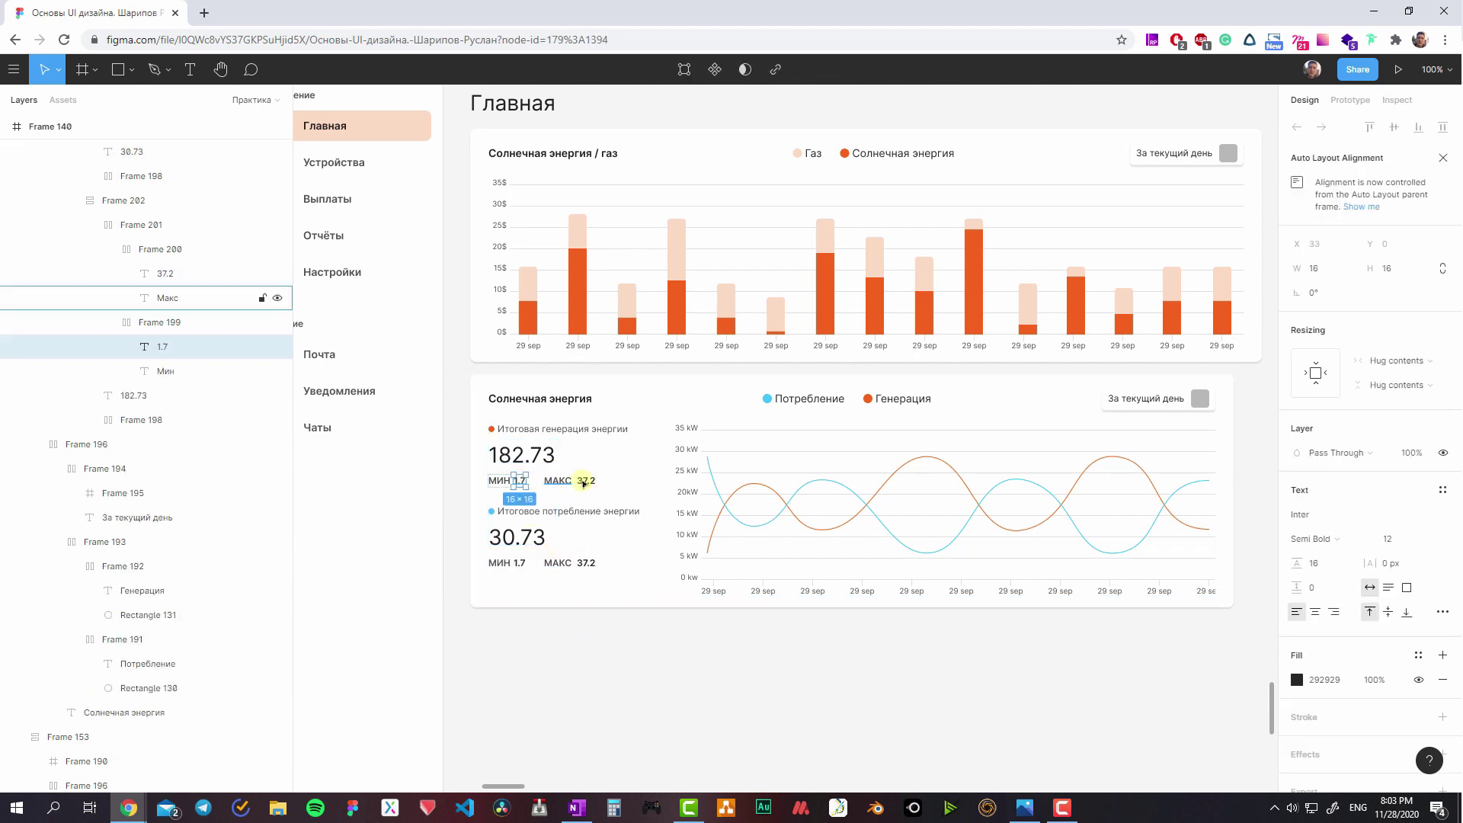
pyautogui.keyDown('ctrl'); pyautogui.click(586, 481); pyautogui.keyUp('ctrl')
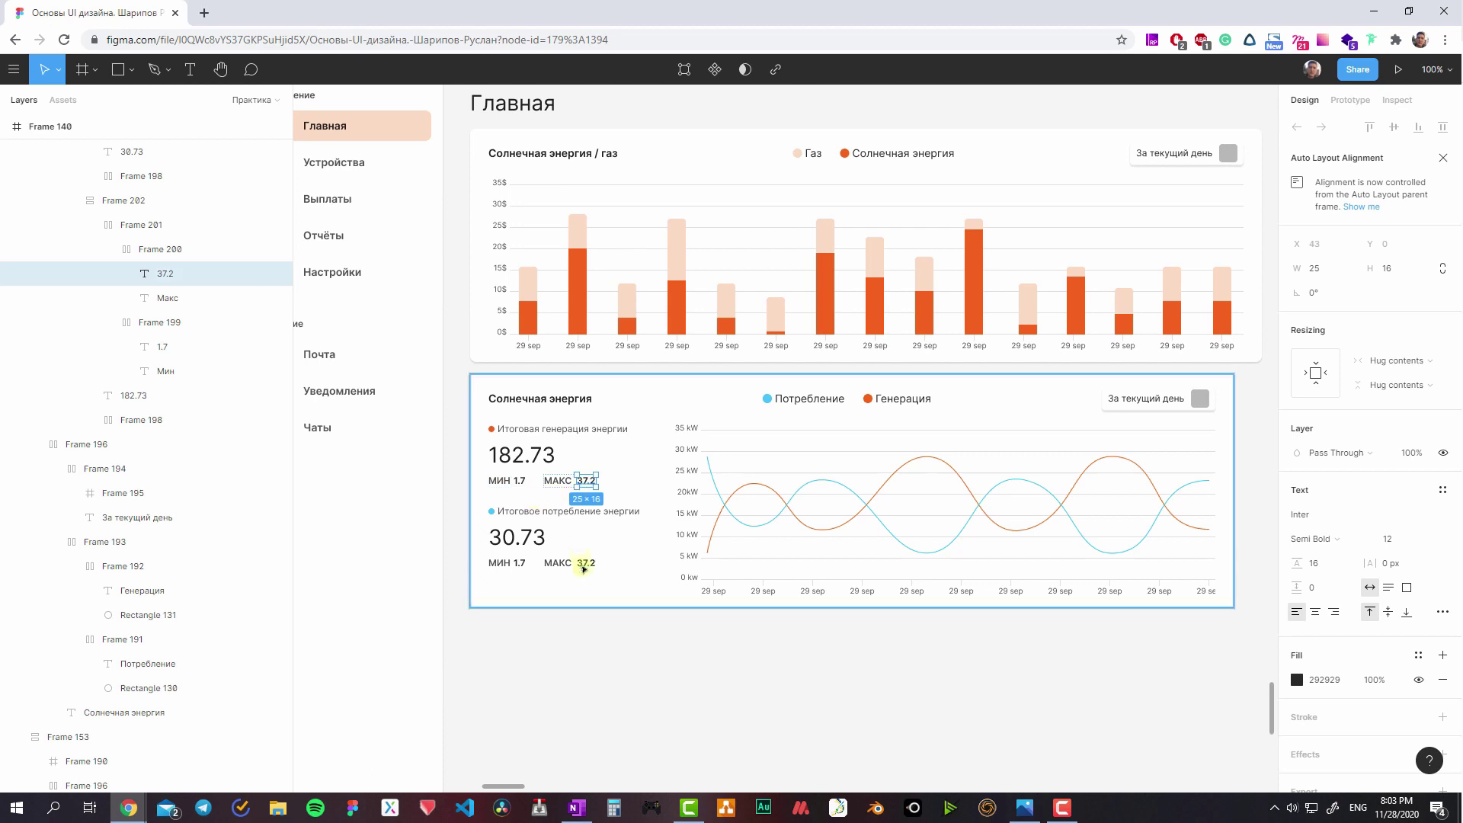
pyautogui.keyDown('ctrl'); pyautogui.keyDown('shift'); pyautogui.click(583, 567); pyautogui.keyUp('shift'); pyautogui.keyUp('ctrl')
pyautogui.scroll(2, 514, 543)
pyautogui.scroll(3, 518, 537)
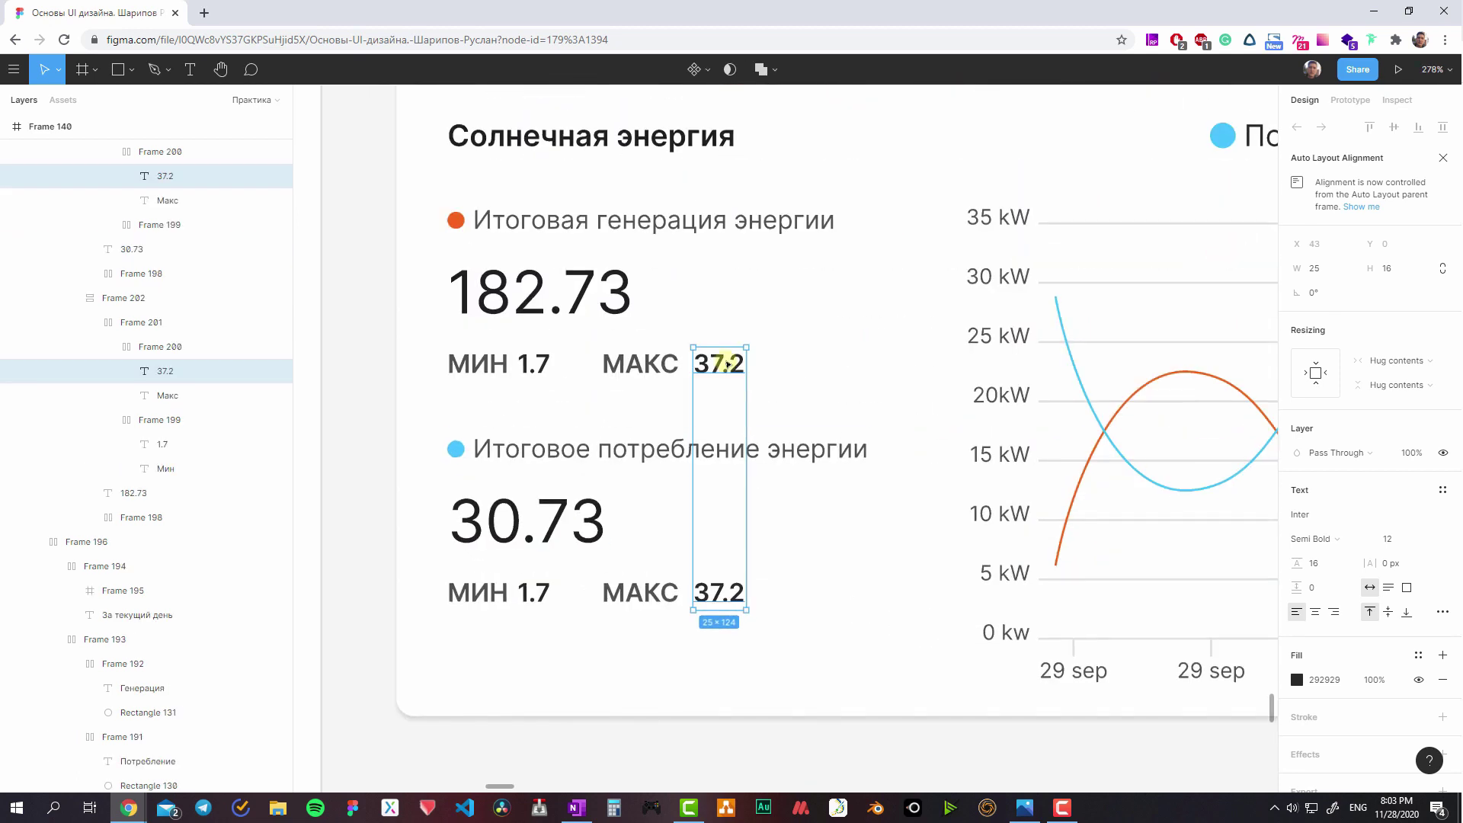
pyautogui.click(727, 365)
pyautogui.click(632, 364)
pyautogui.click(476, 364)
pyautogui.click(537, 373)
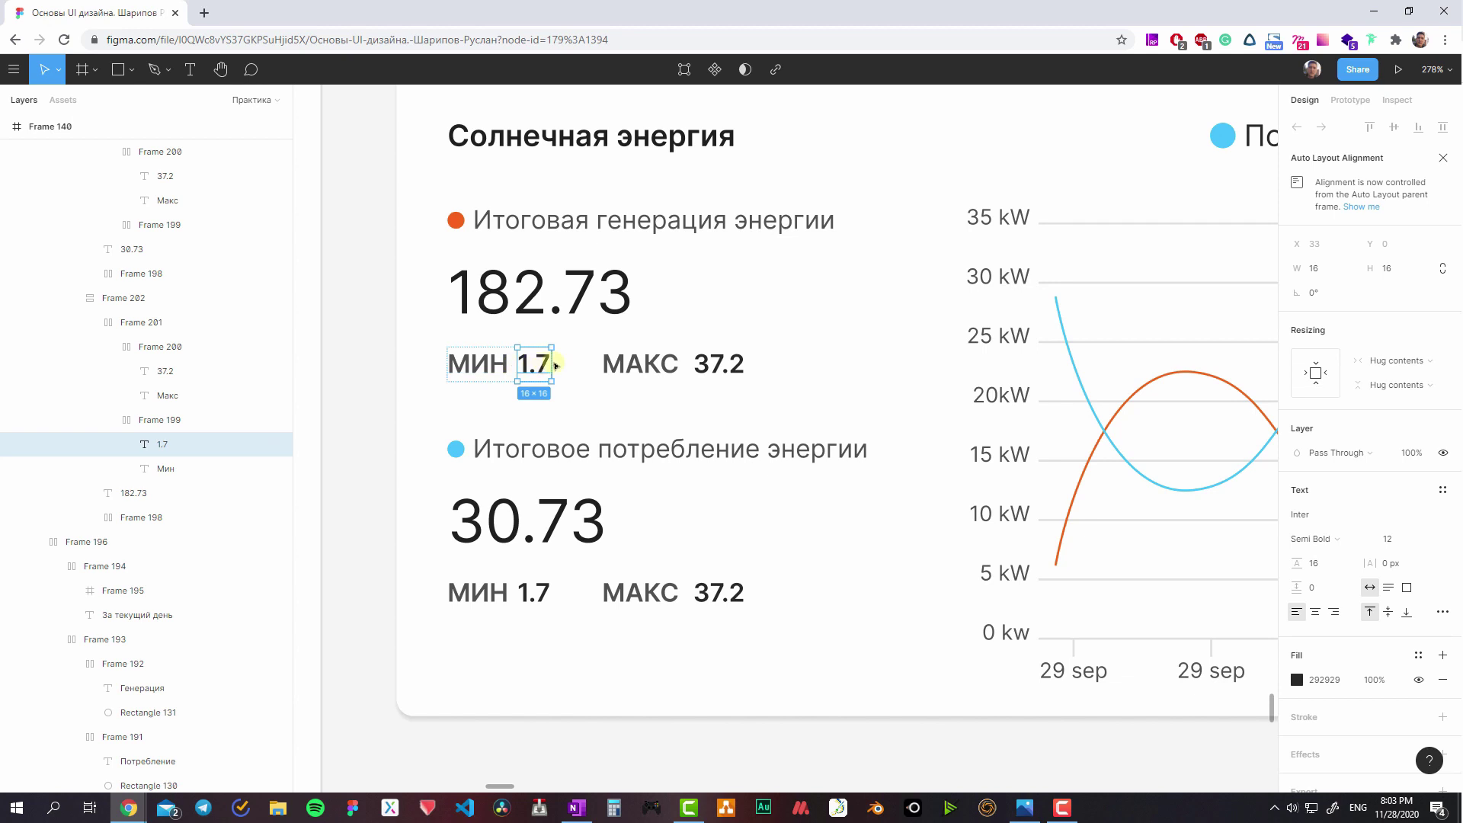
# - Draw a small 12×12 grey rectangle beside the МИН 1.7 value
pyautogui.press('r')
pyautogui.click(554, 366)
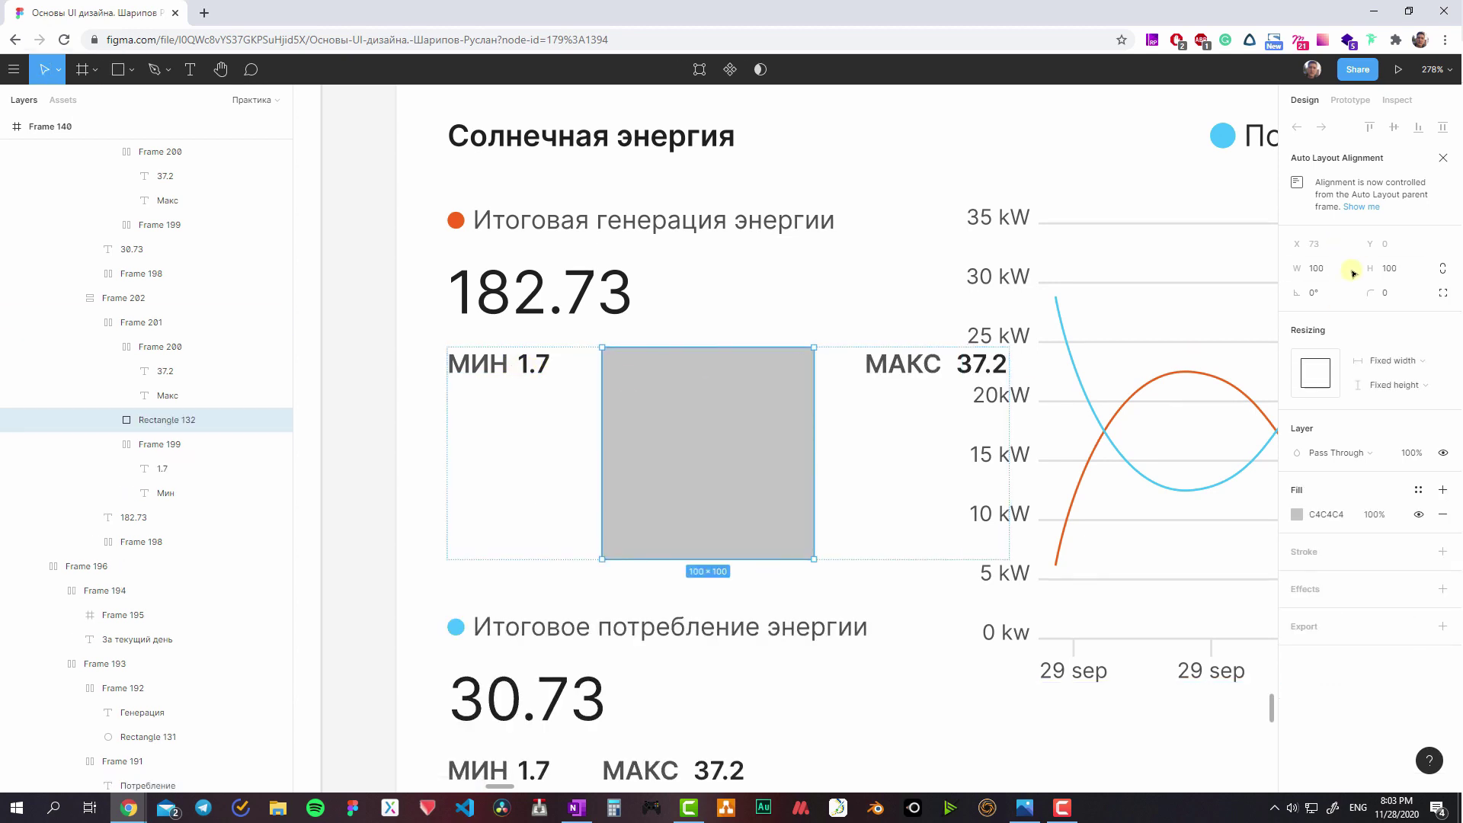
pyautogui.write('12')
pyautogui.press('Return')
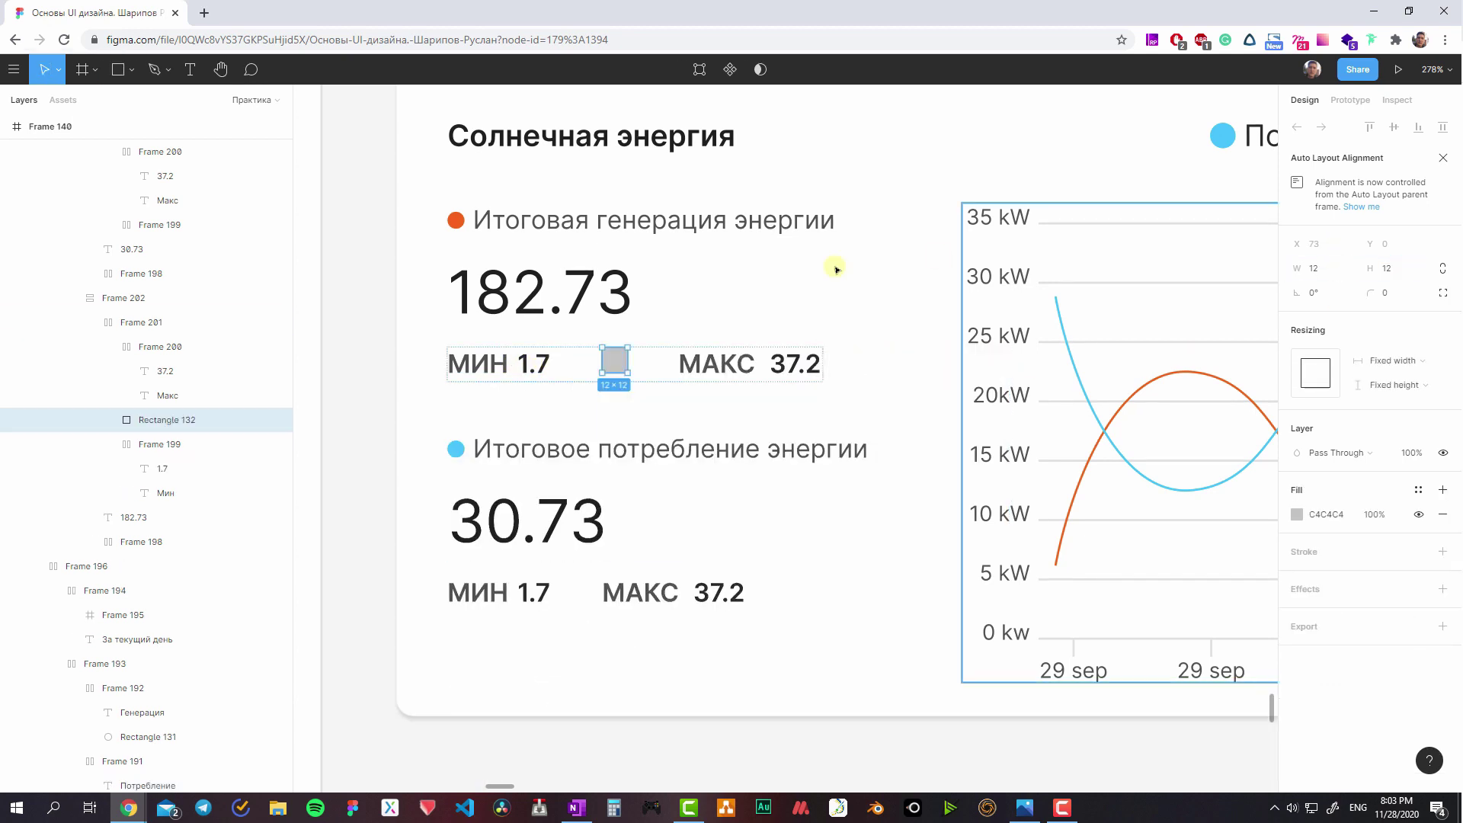
# - Move the square right after 1.7 and vertically centre the МИН group's items
pyautogui.click(721, 366)
pyautogui.click(606, 363)
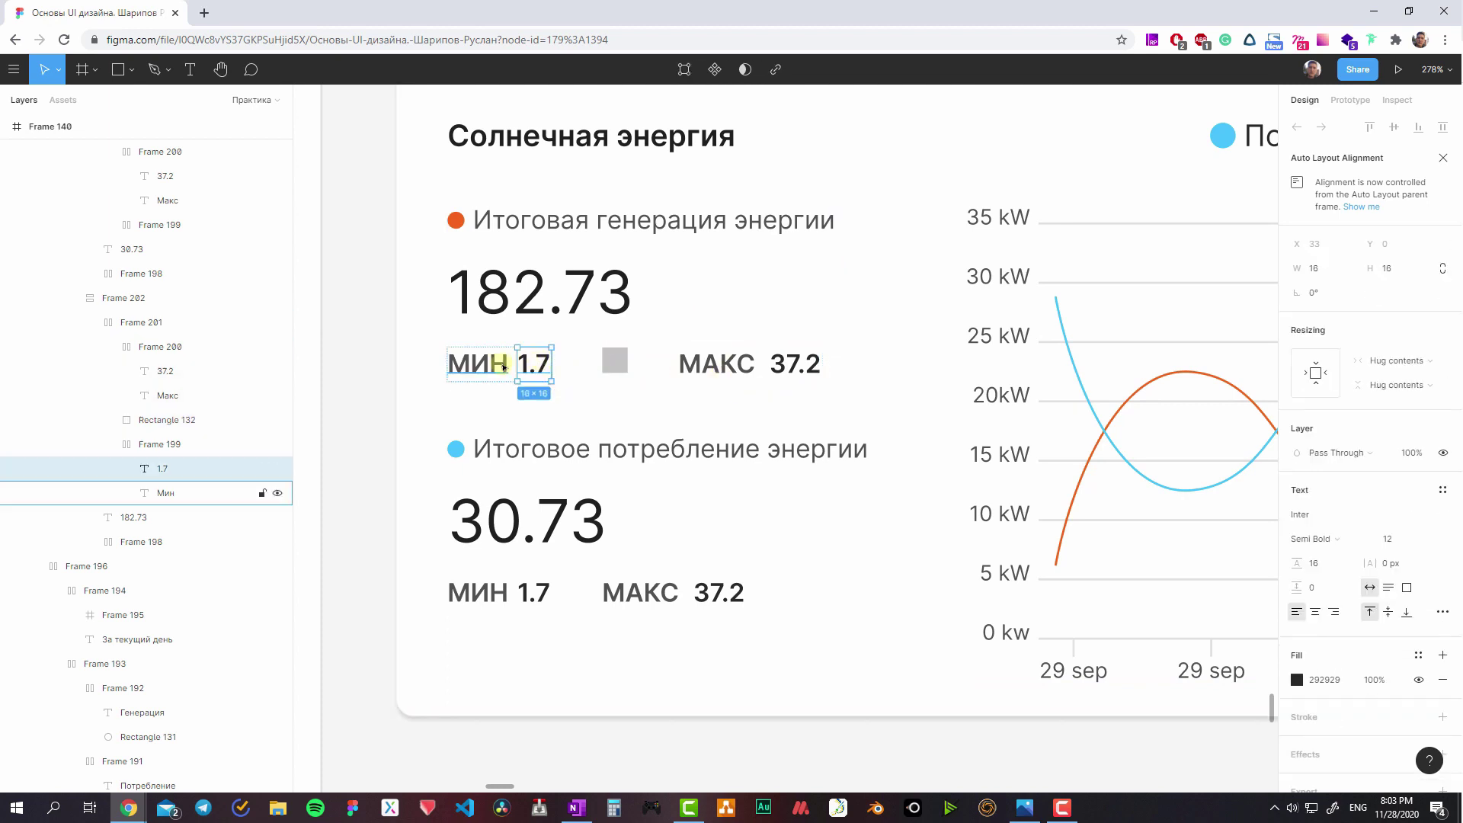
pyautogui.hotkey('ctrl', 'x')
pyautogui.click(548, 370)
pyautogui.hotkey('ctrl', 'v')
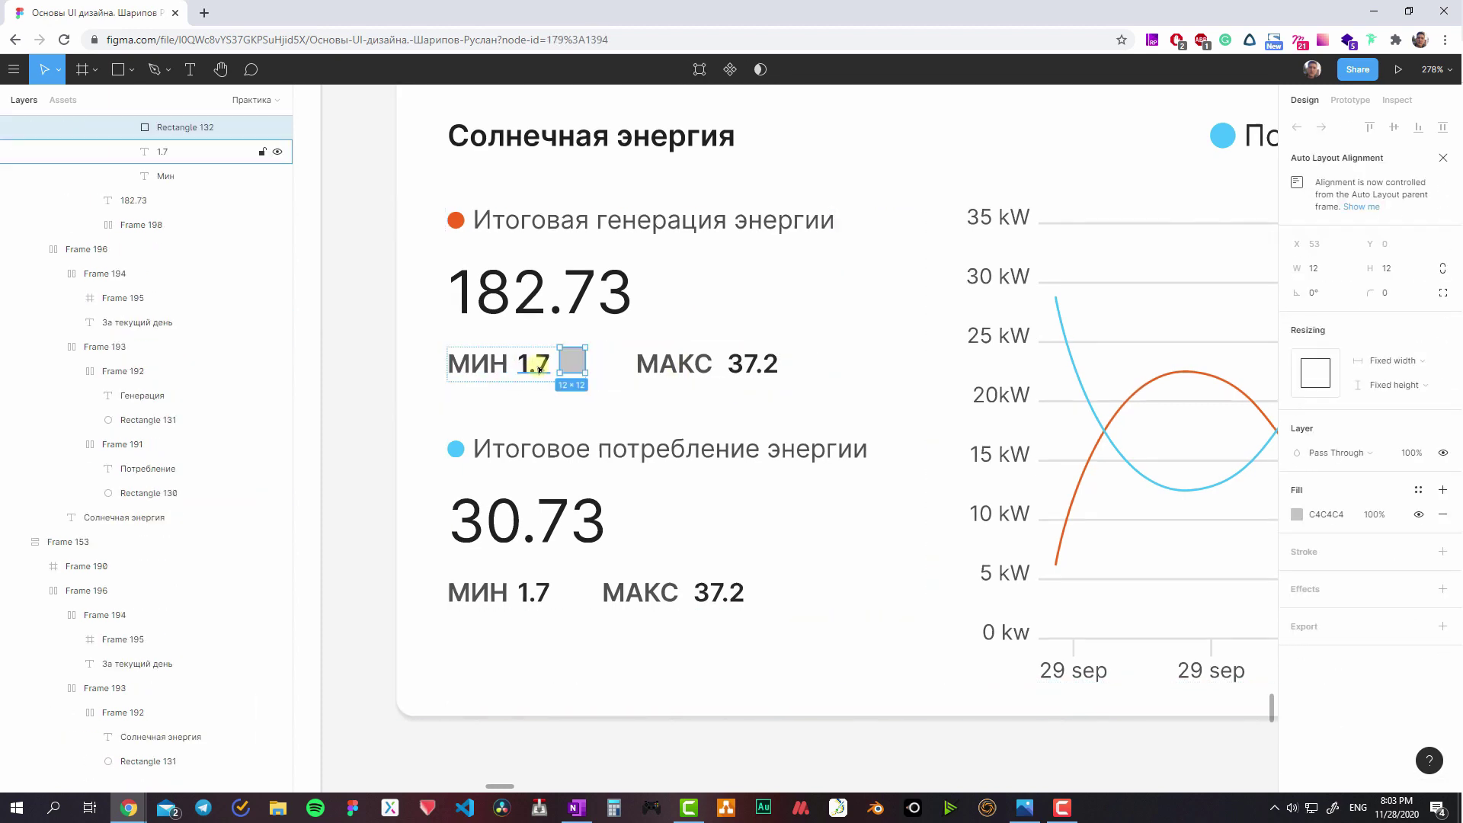
pyautogui.hotkey('shift', 'Return')
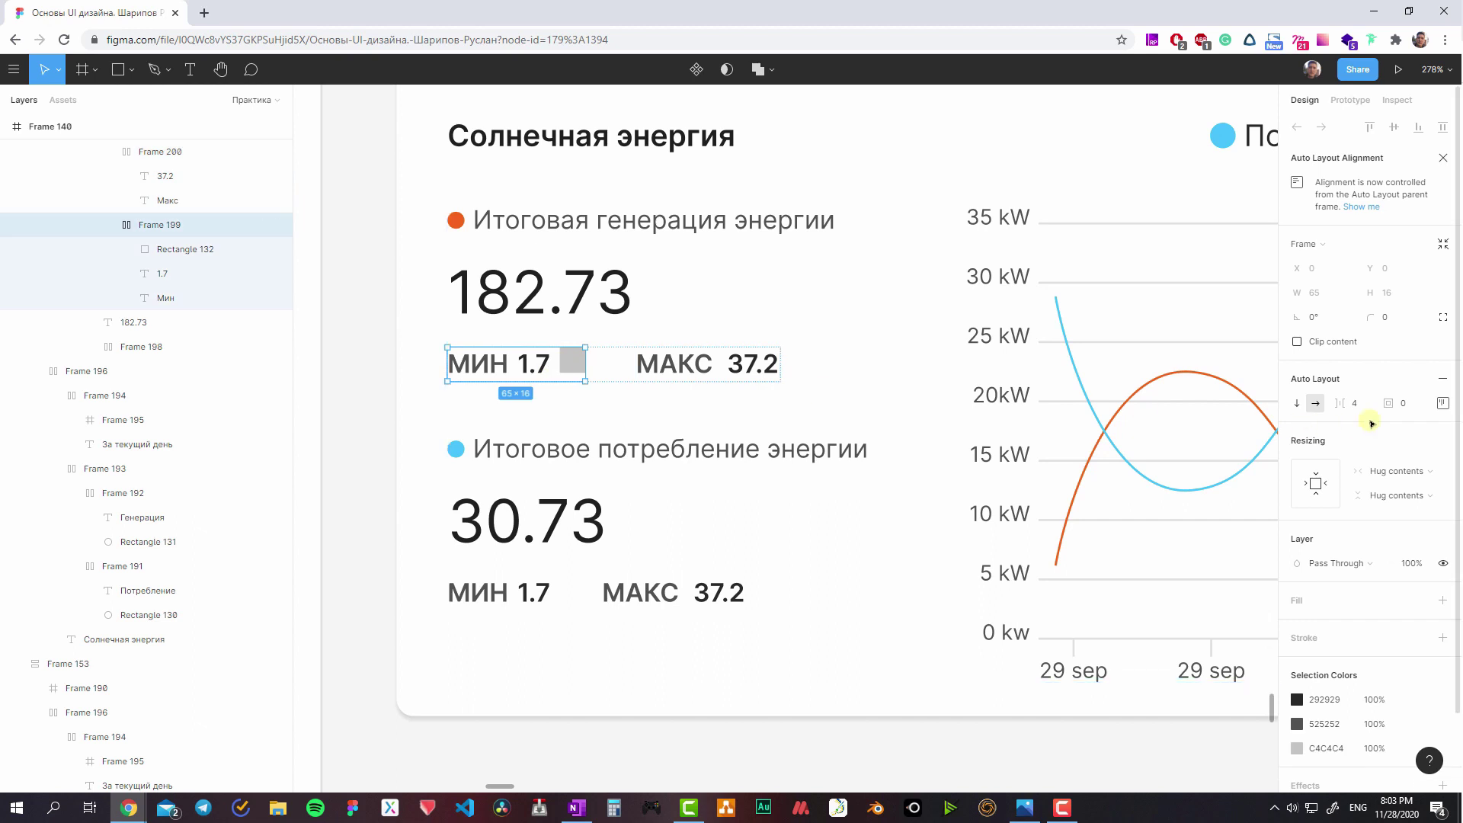
pyautogui.click(1442, 403)
pyautogui.click(1333, 464)
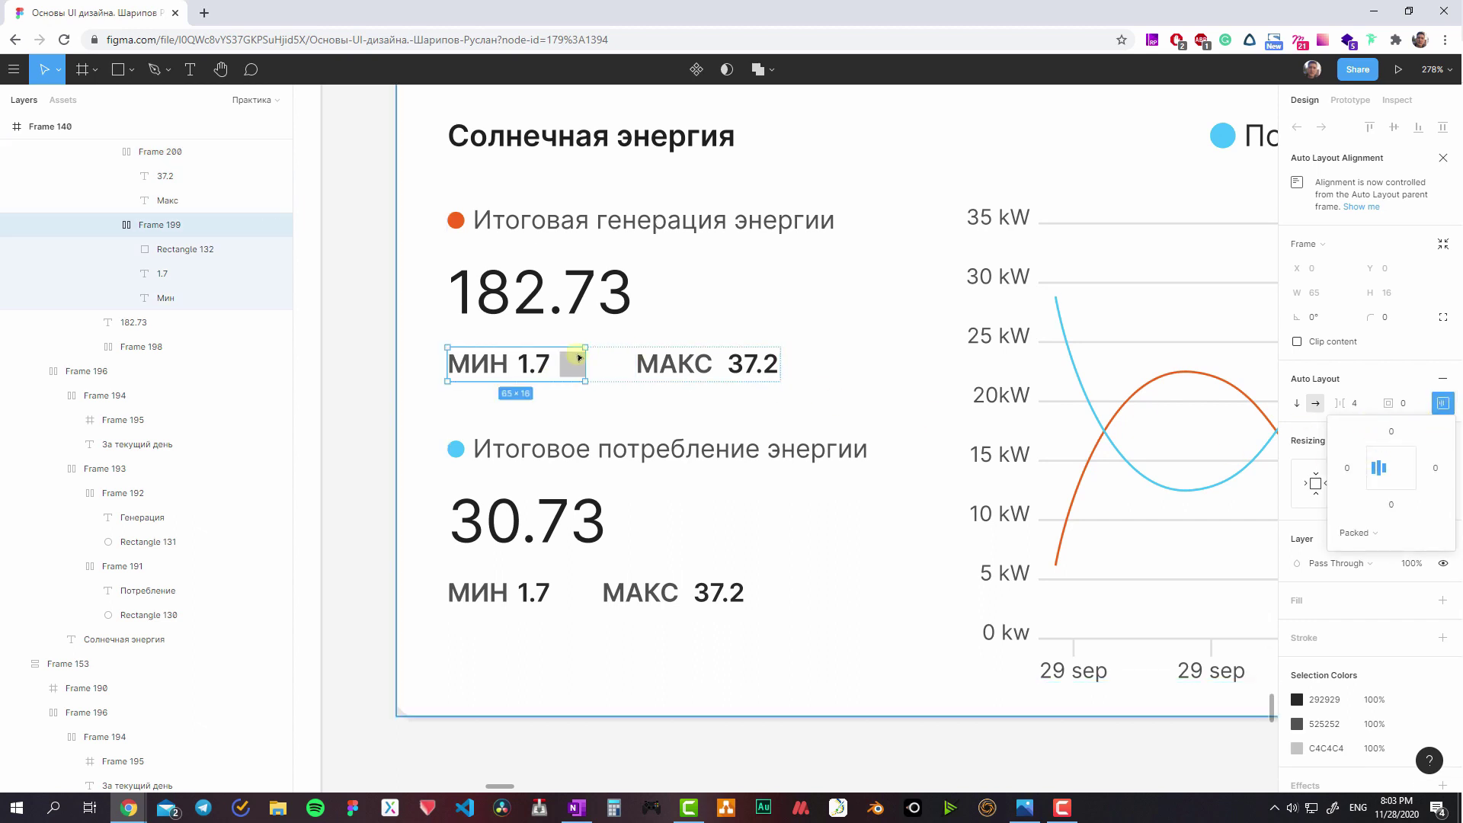
# - Paste a copy of the square after 37.2 and vertically centre the МАКС group
pyautogui.click(572, 361)
pyautogui.click(682, 376)
pyautogui.hotkey('ctrl', 'v')
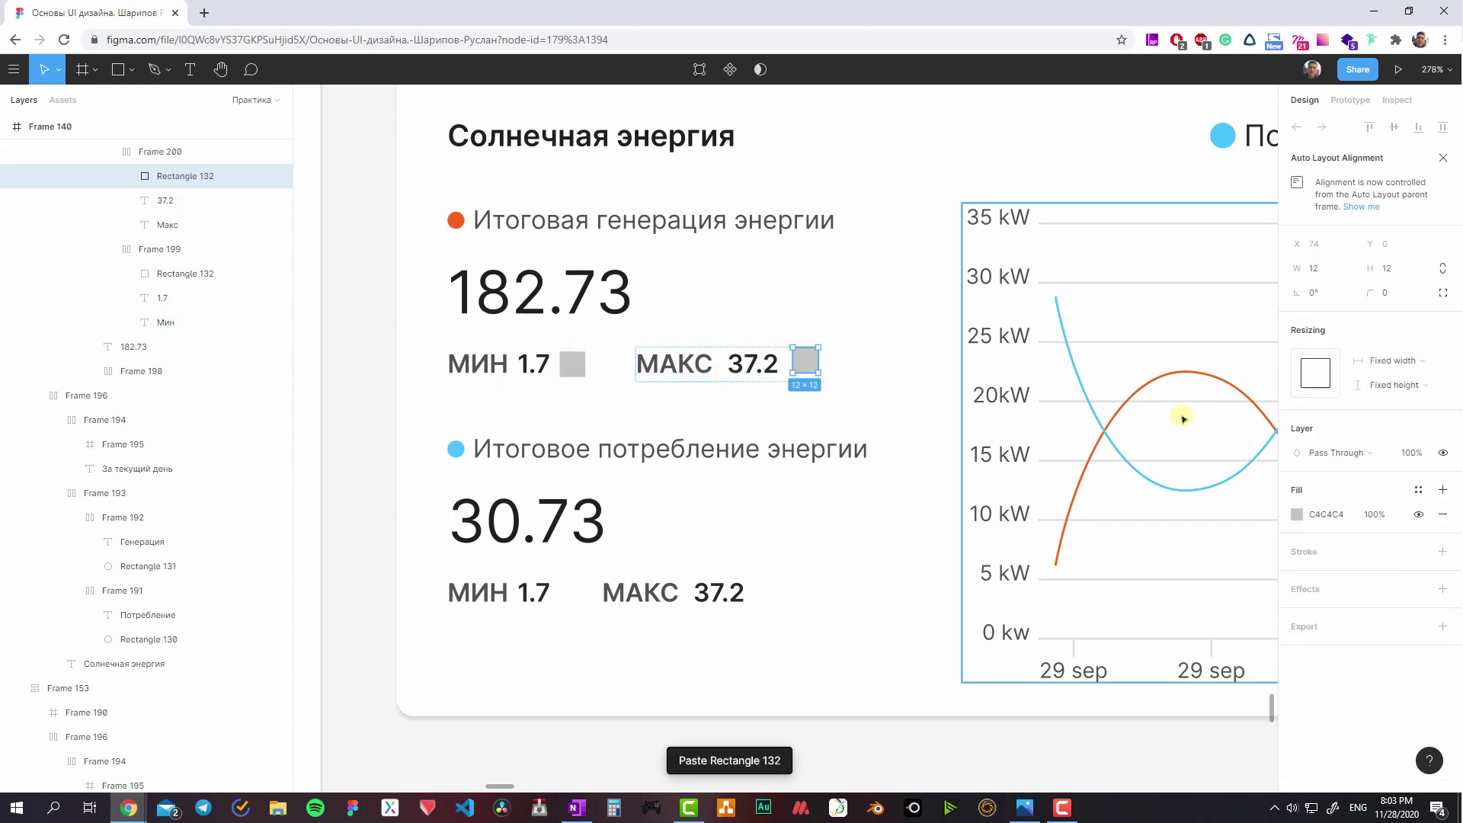
pyautogui.hotkey('shift', 'Return')
pyautogui.hotkey('shift', 'Return')
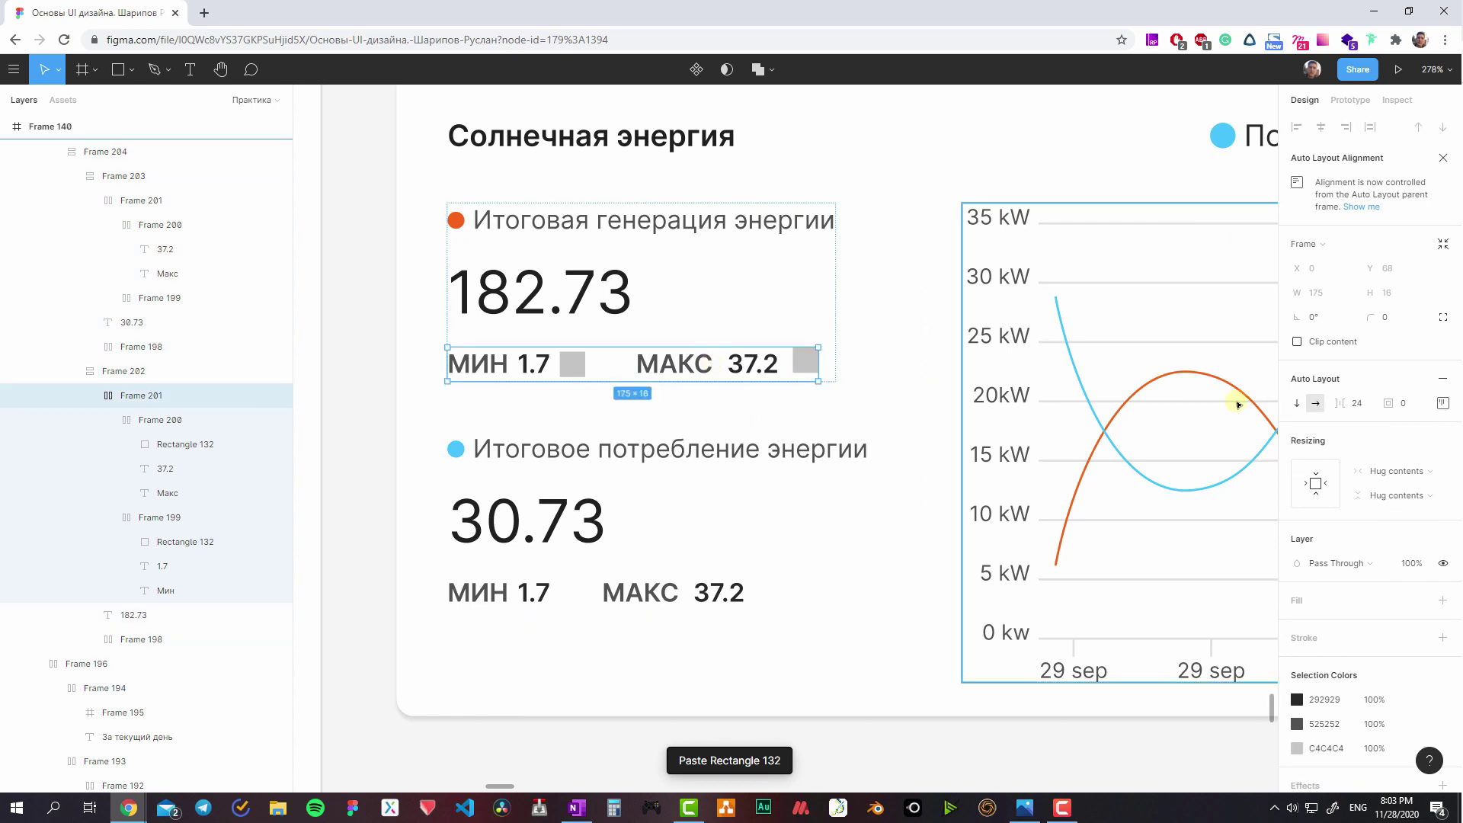
pyautogui.click(772, 361)
pyautogui.click(1443, 403)
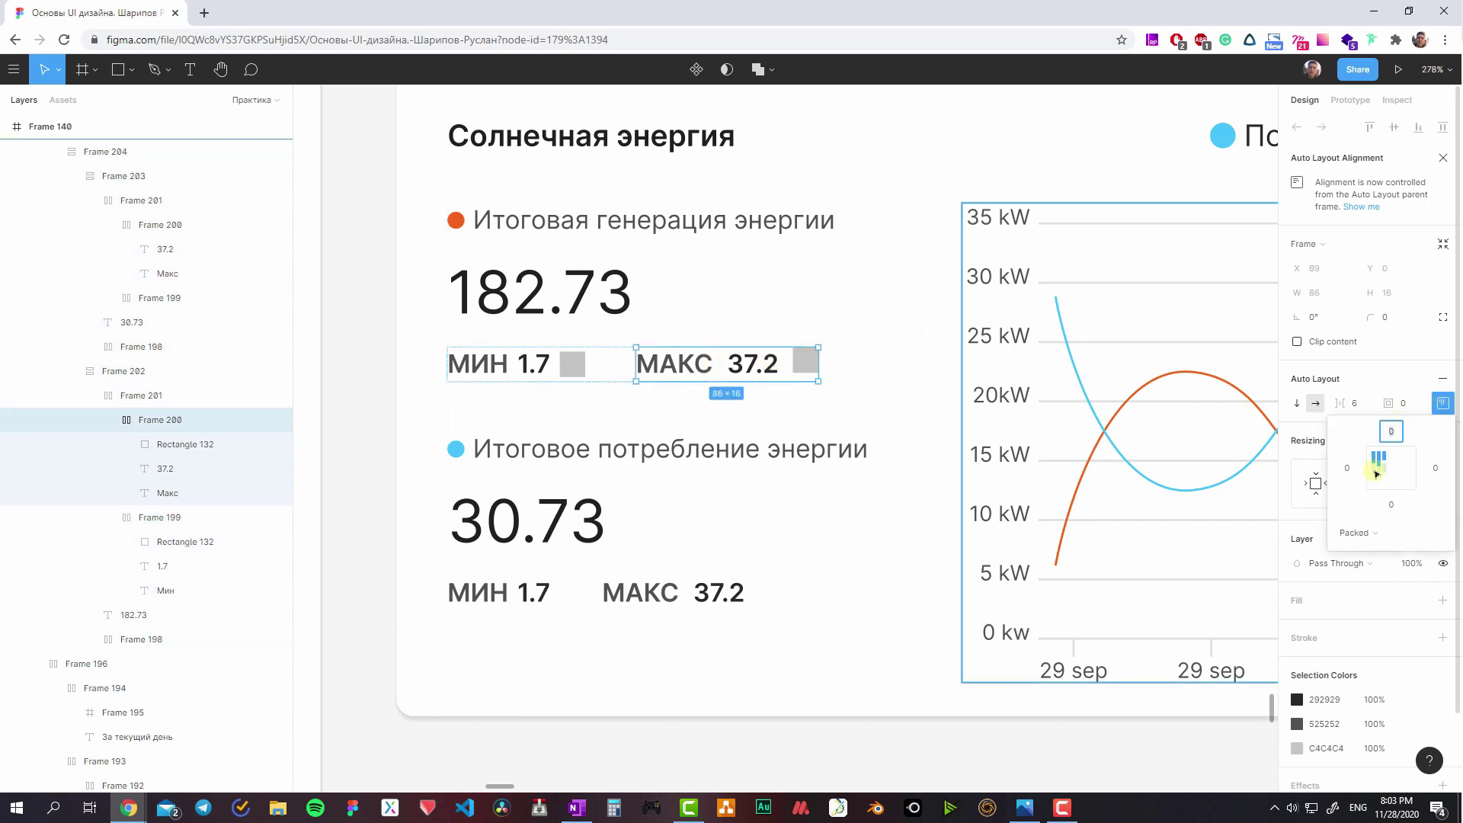
pyautogui.click(806, 364)
# - Select the 1.7 and 37.2 values, then a curve in the line chart below
pyautogui.keyDown('shift'); pyautogui.click(572, 363); pyautogui.keyUp('shift')
pyautogui.click(520, 369)
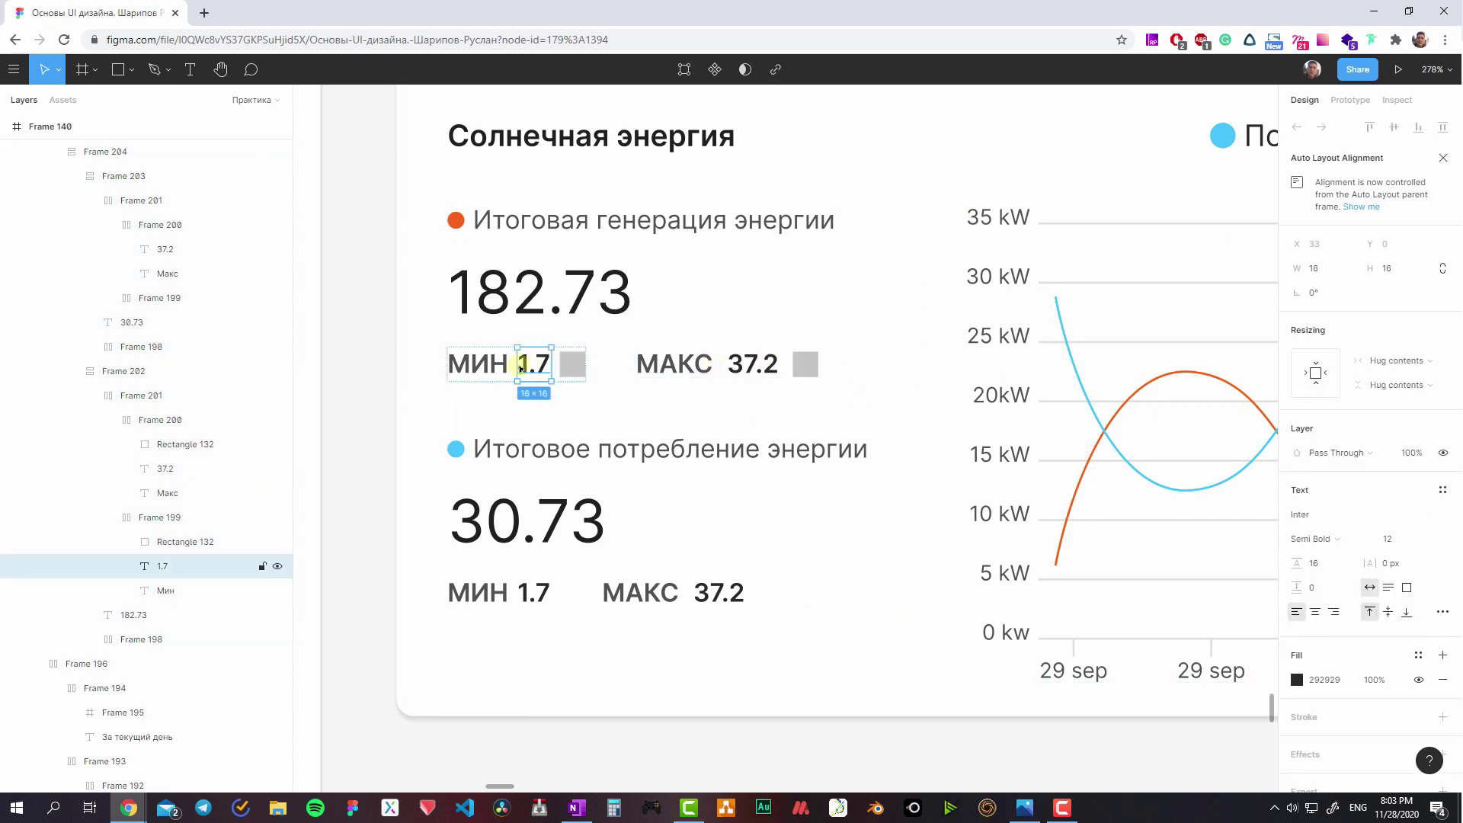
pyautogui.keyDown('shift'); pyautogui.click(755, 363); pyautogui.keyUp('shift')
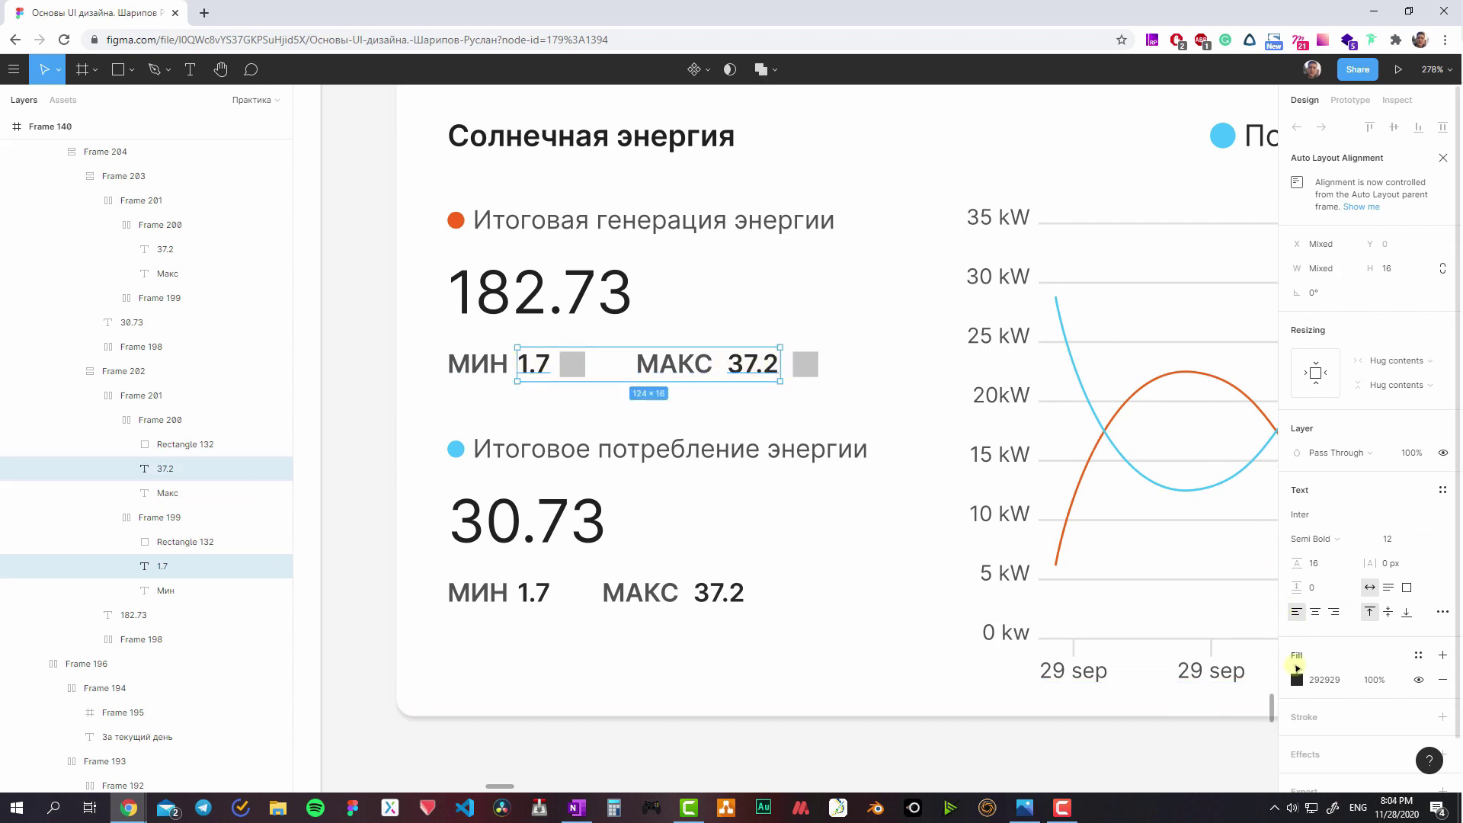
pyautogui.scroll(-1, 875, 440)
pyautogui.scroll(-5, 875, 440)
pyautogui.click(1070, 422)
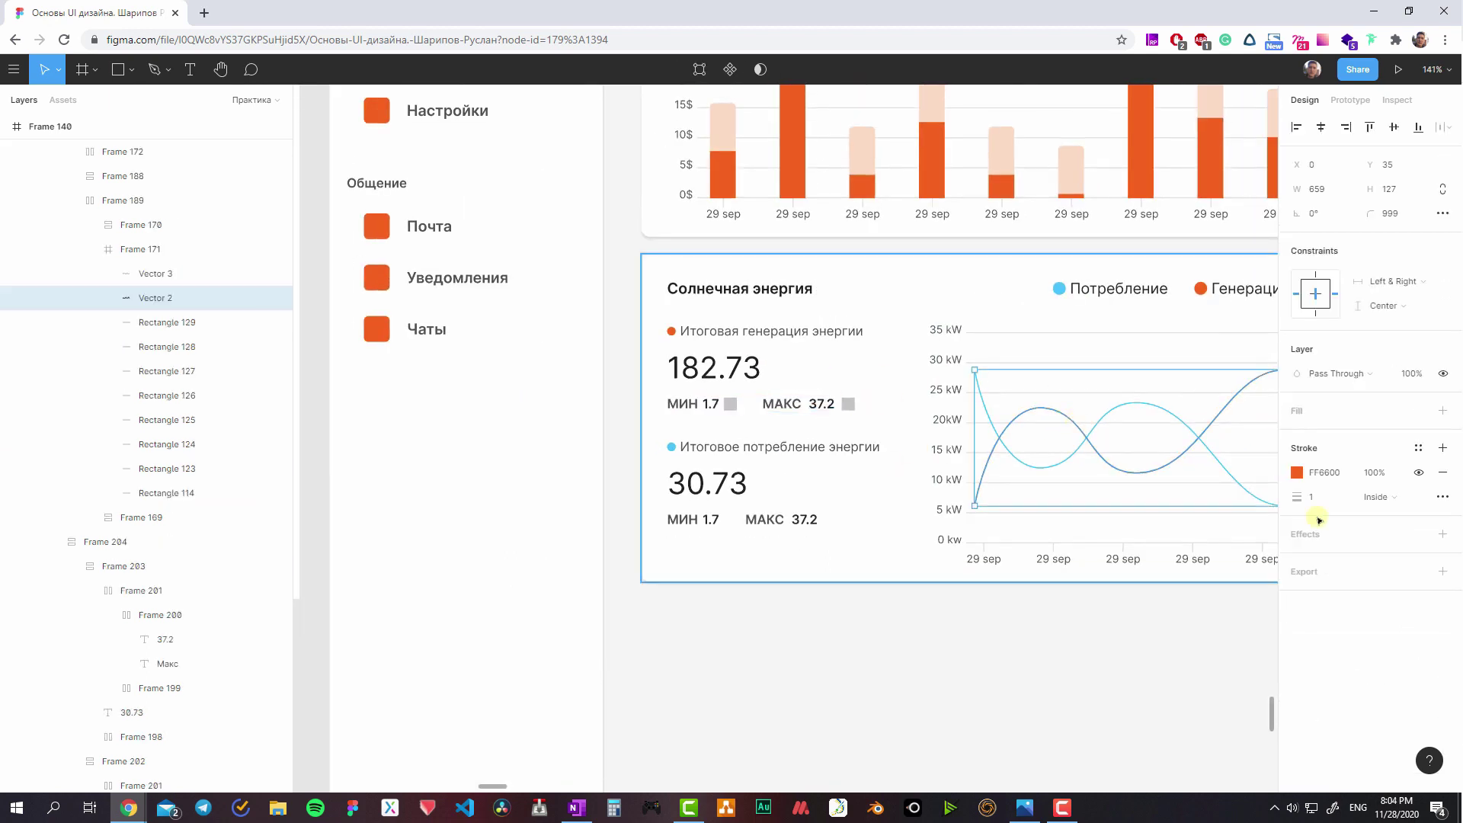
pyautogui.click(1324, 472)
pyautogui.scroll(3, 730, 404)
# - Give both МИН and МАКС squares a red fill
pyautogui.click(735, 405)
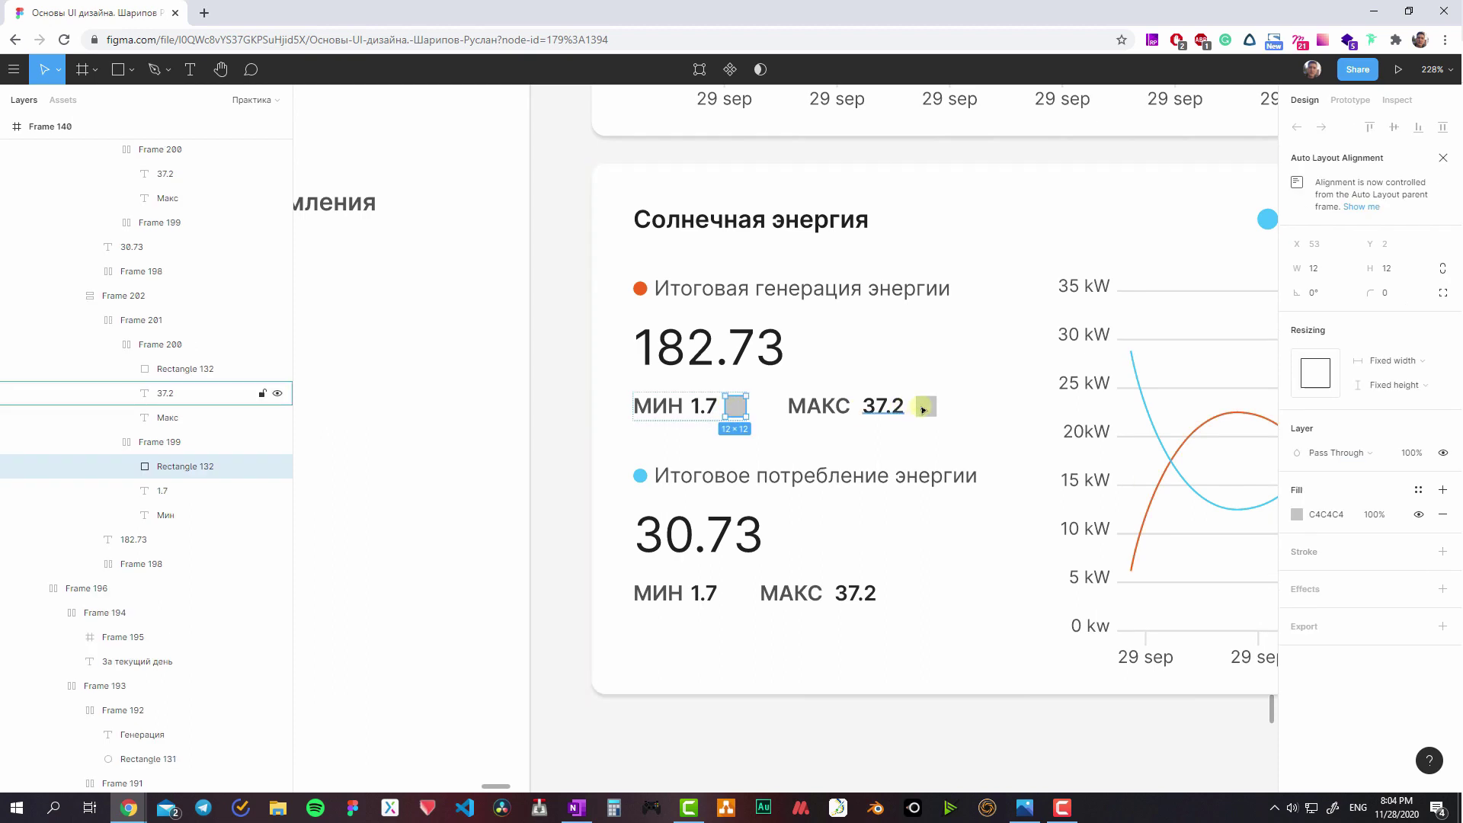
pyautogui.keyDown('shift'); pyautogui.click(925, 405); pyautogui.keyUp('shift')
pyautogui.press('Return')
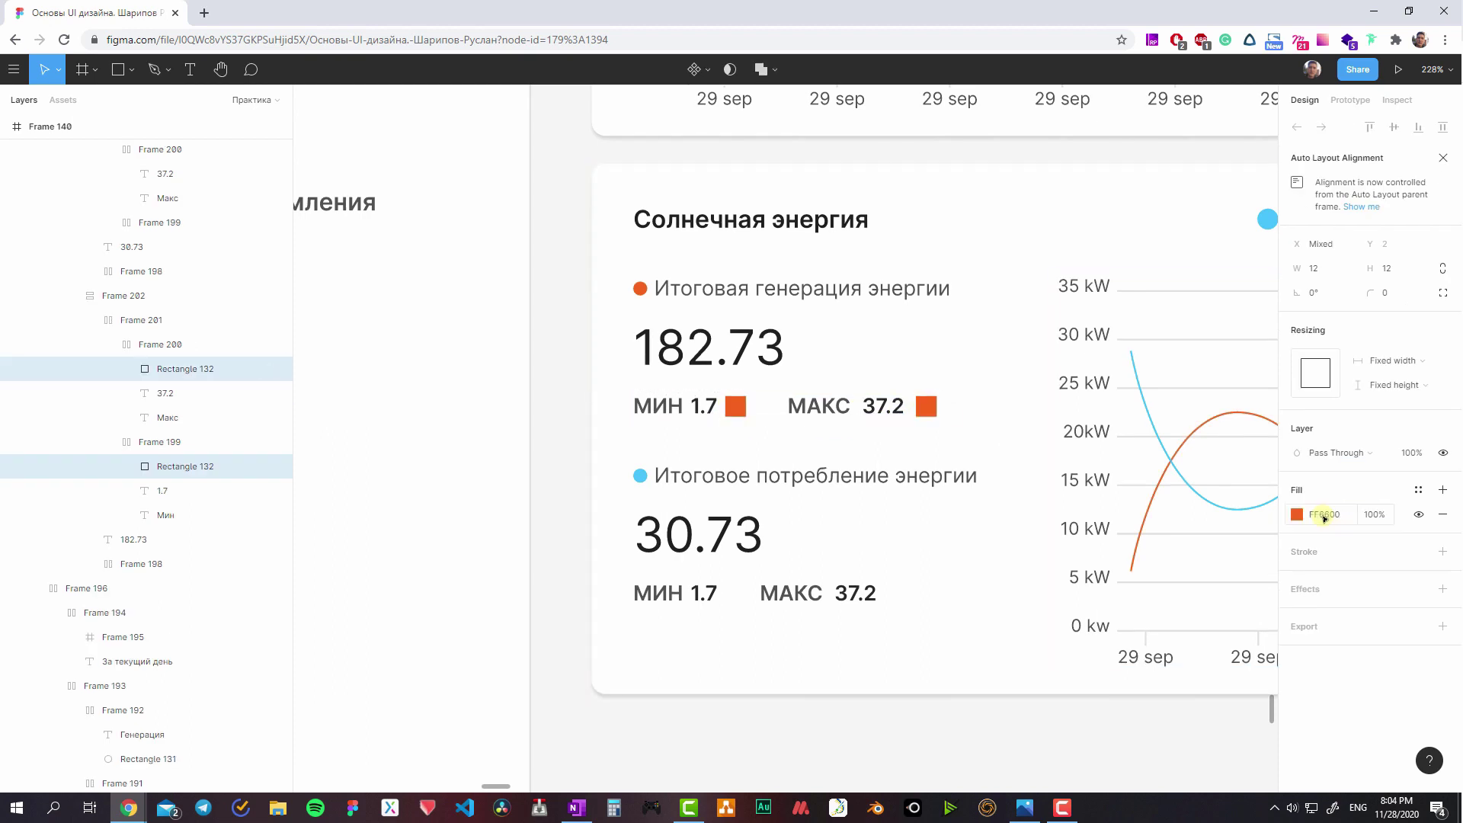
pyautogui.click(1296, 514)
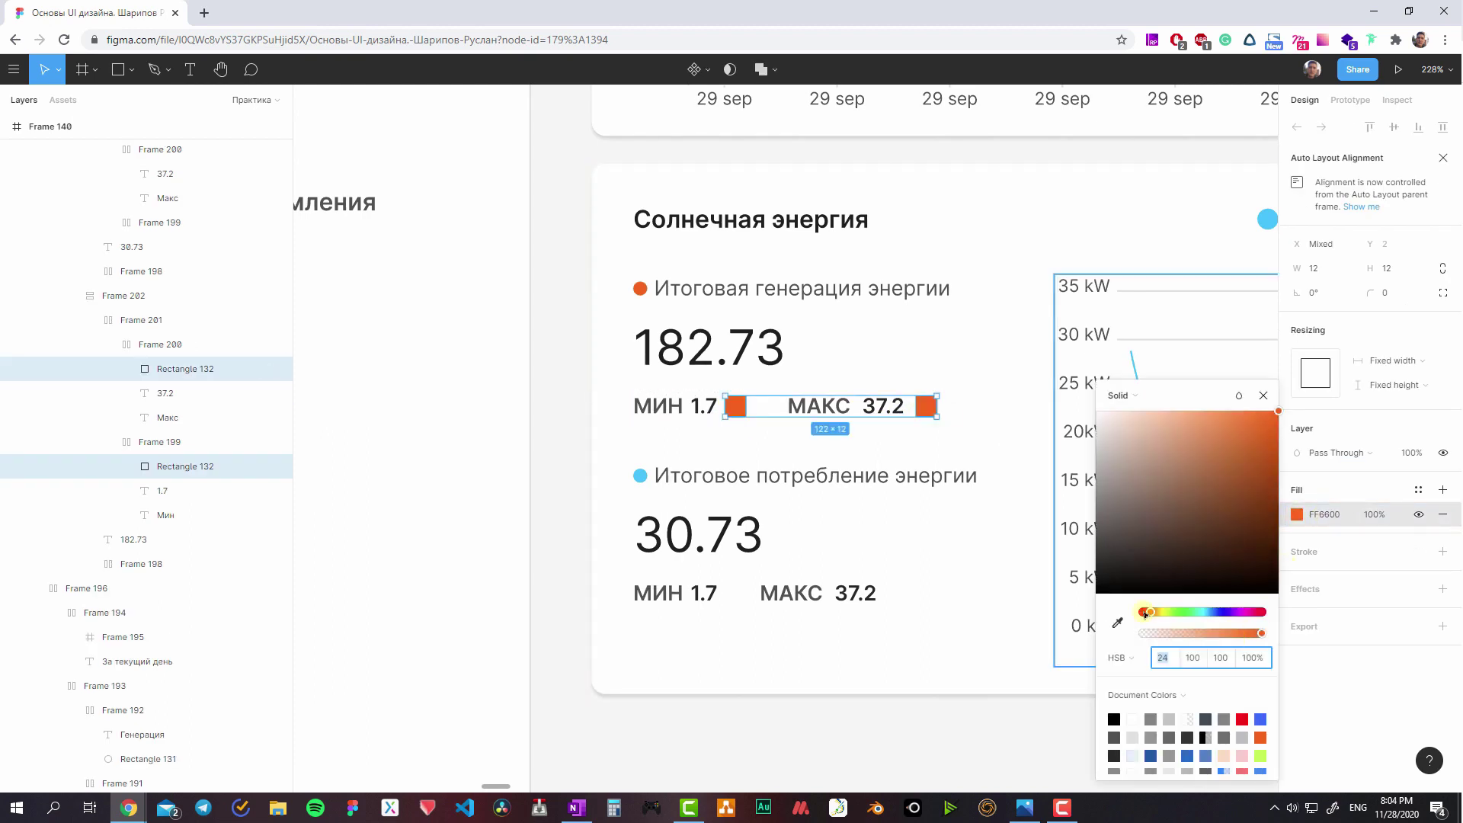
pyautogui.moveTo(1145, 614); pyautogui.dragTo(1074, 615)
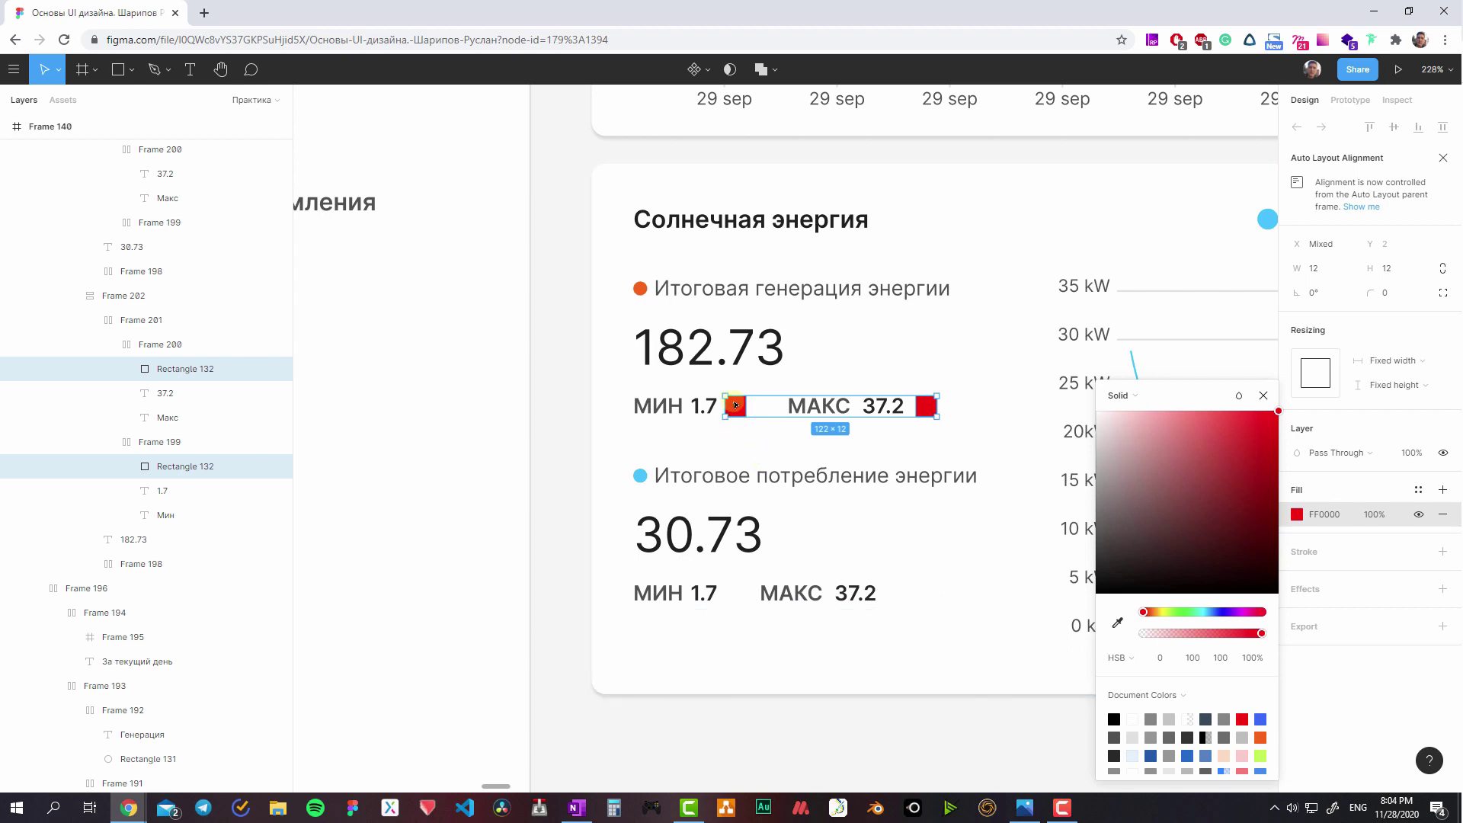
# - Change the МИН square's fill to green 009821
pyautogui.click(738, 410)
pyautogui.click(1297, 514)
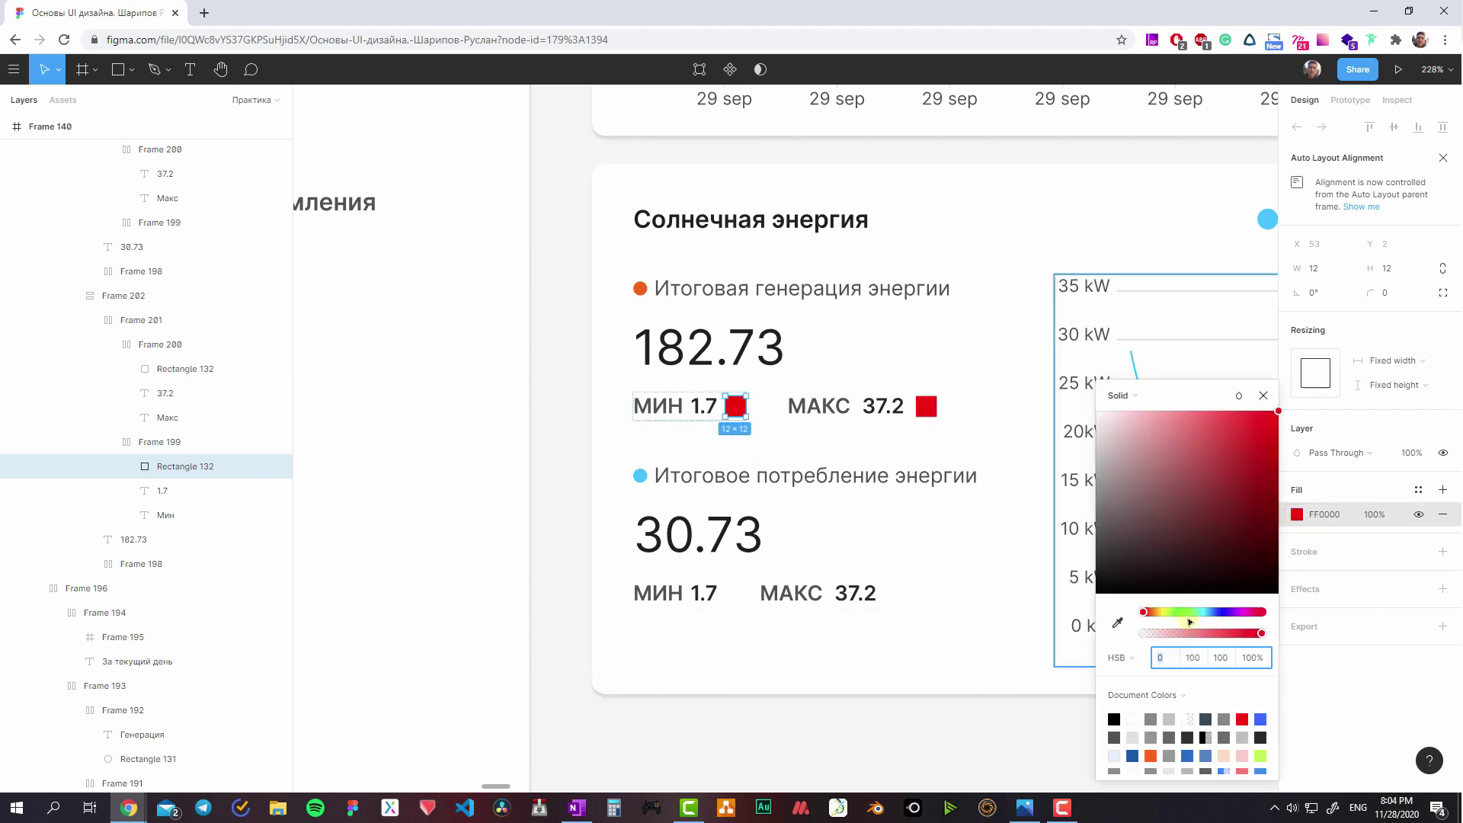
pyautogui.moveTo(1142, 613); pyautogui.dragTo(1176, 616)
pyautogui.click(1185, 613)
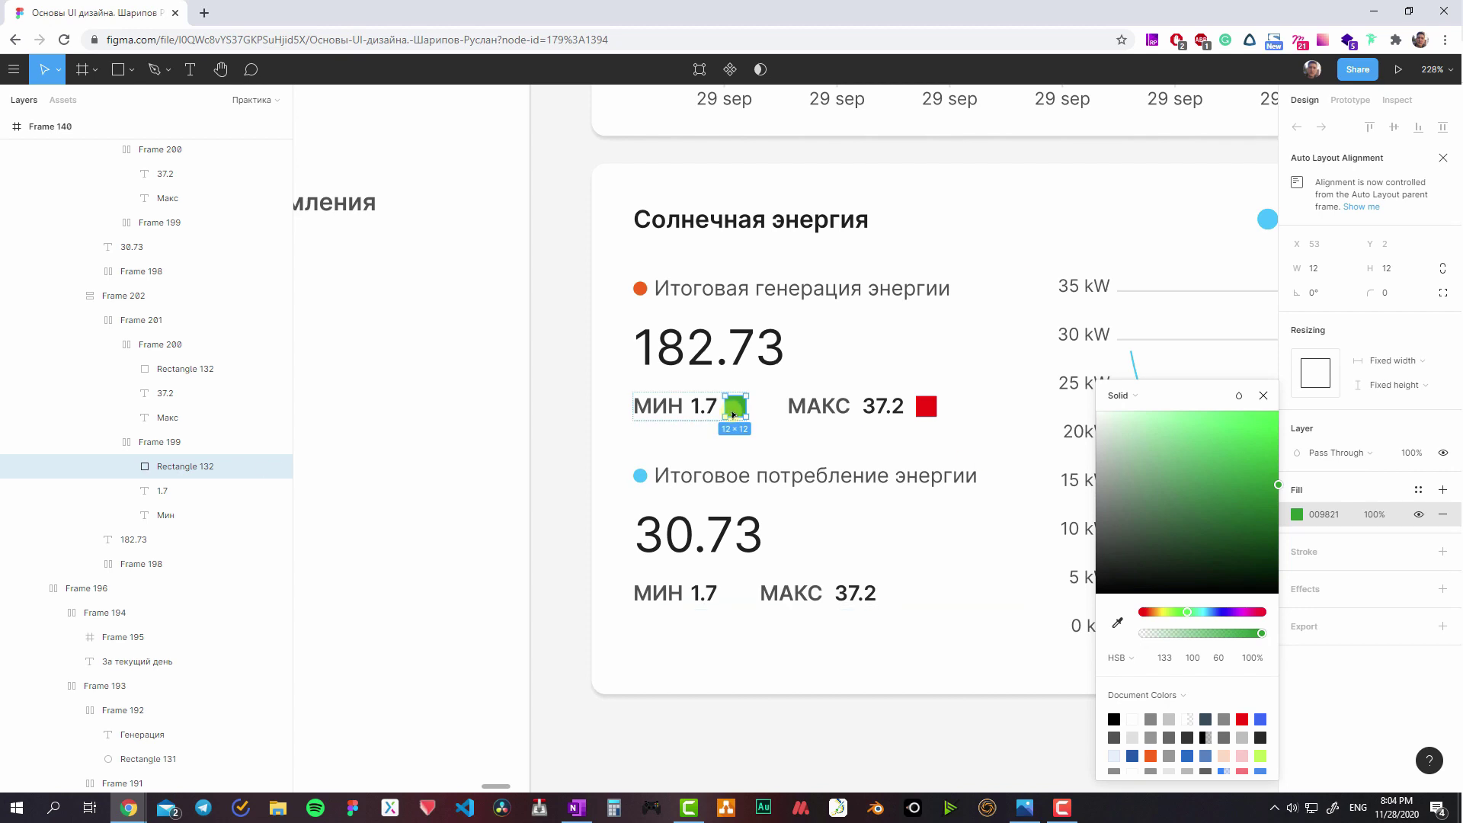
pyautogui.press('Escape')
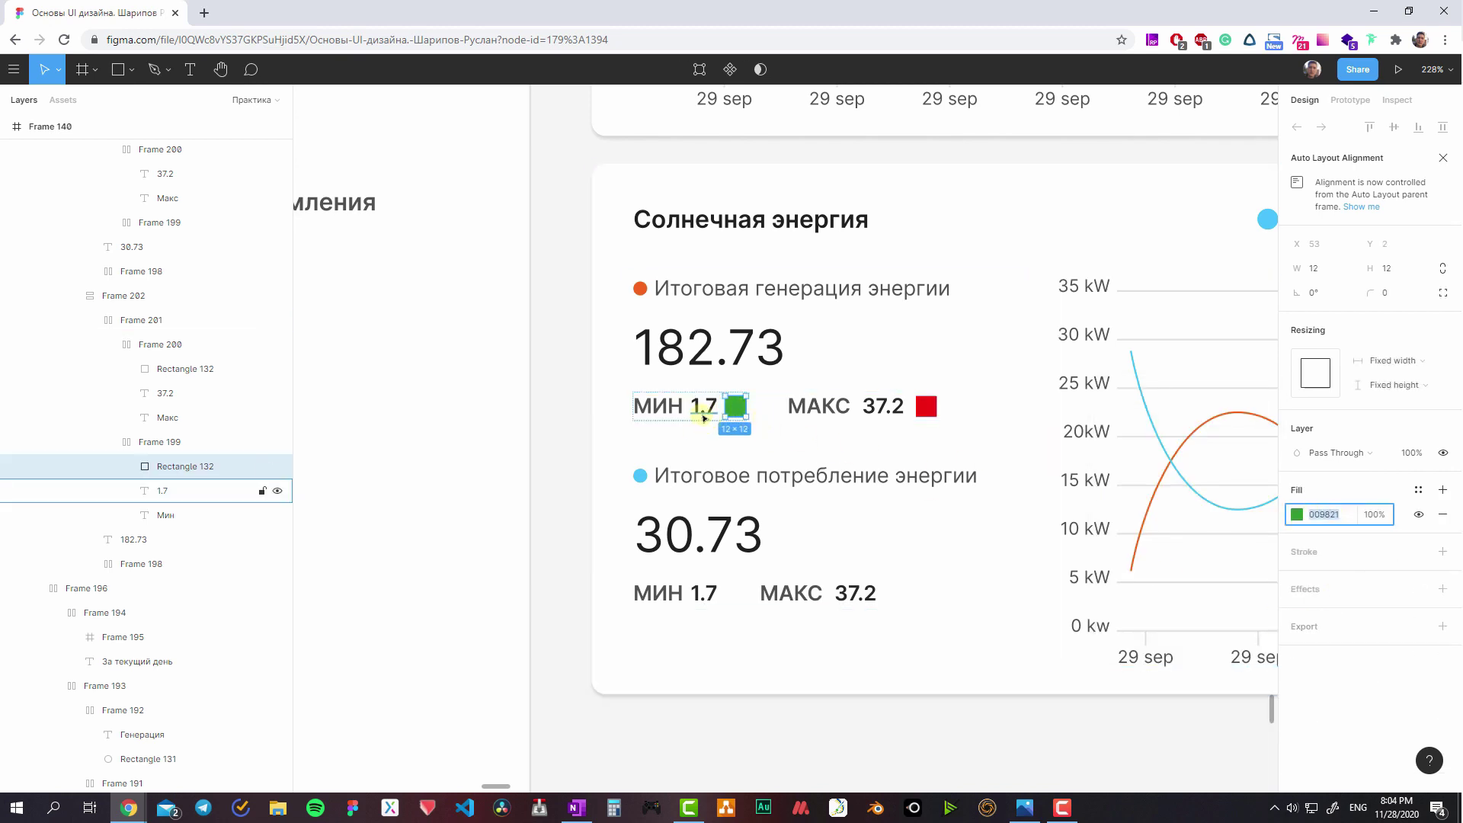
# - Darken the МАКС square to B70000 and colour the 37.2 value to match
pyautogui.click(704, 406)
pyautogui.click(855, 593)
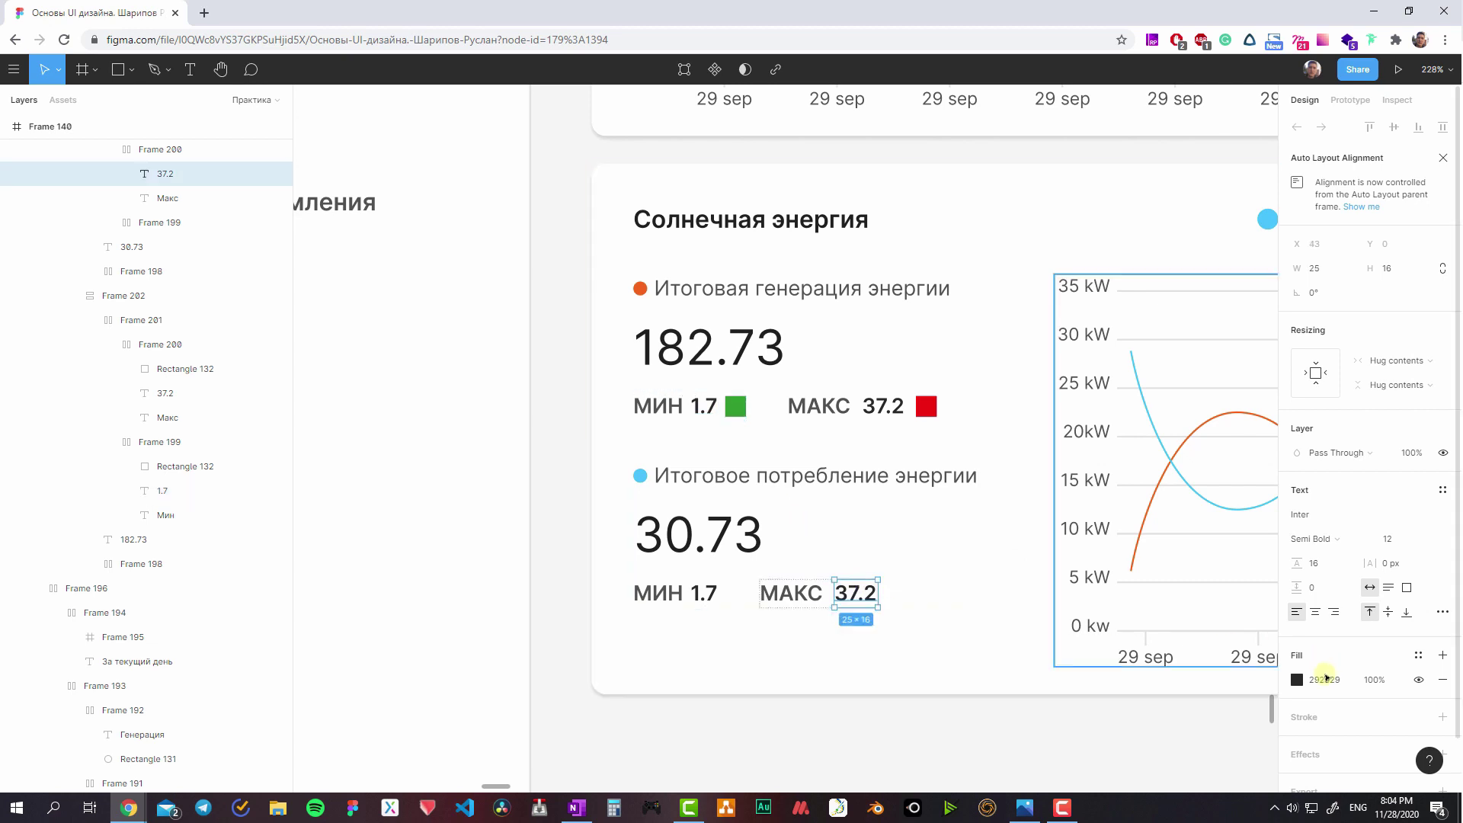
pyautogui.press('Return')
pyautogui.click(703, 405)
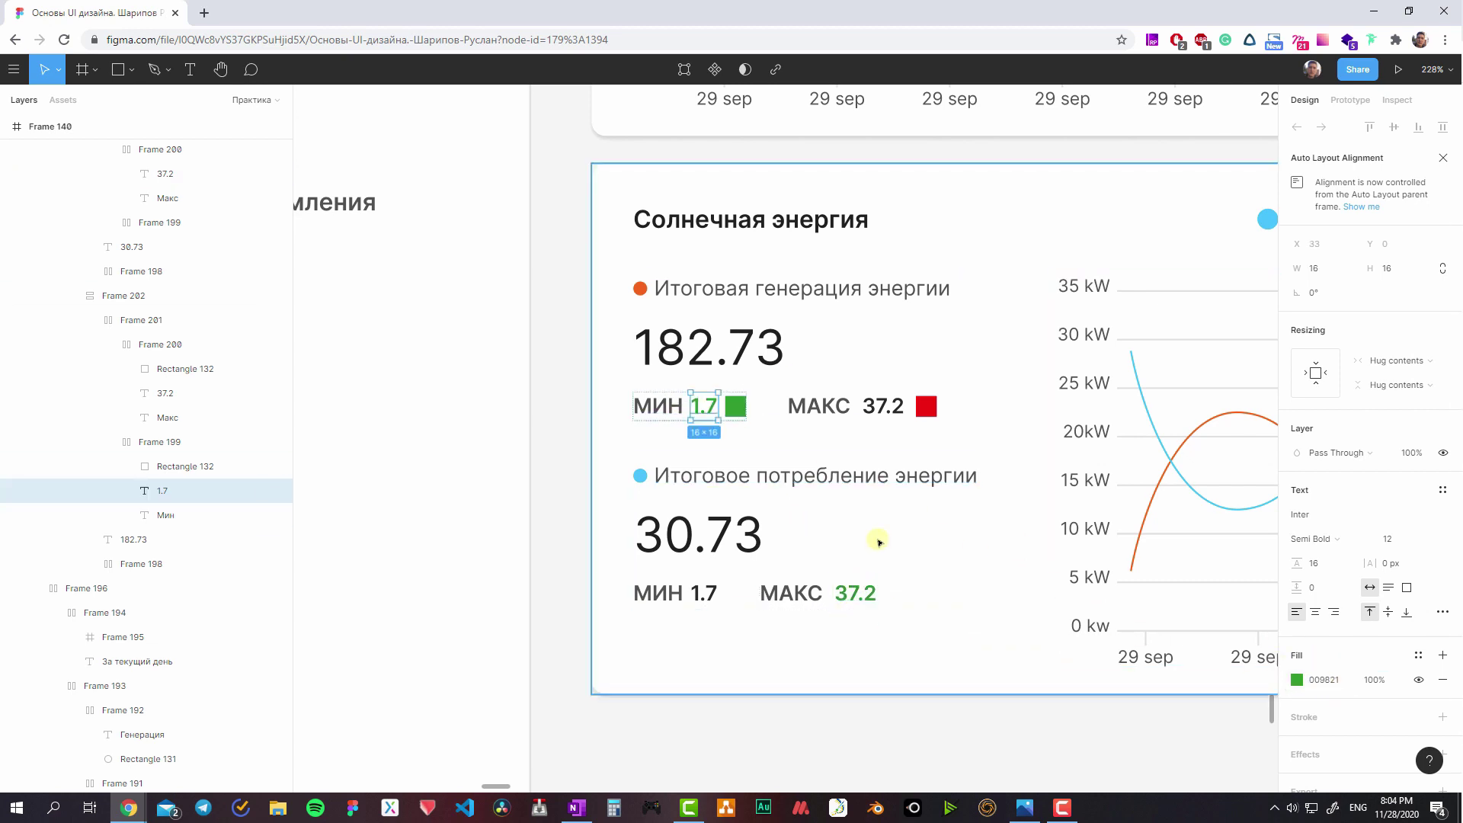
pyautogui.click(932, 411)
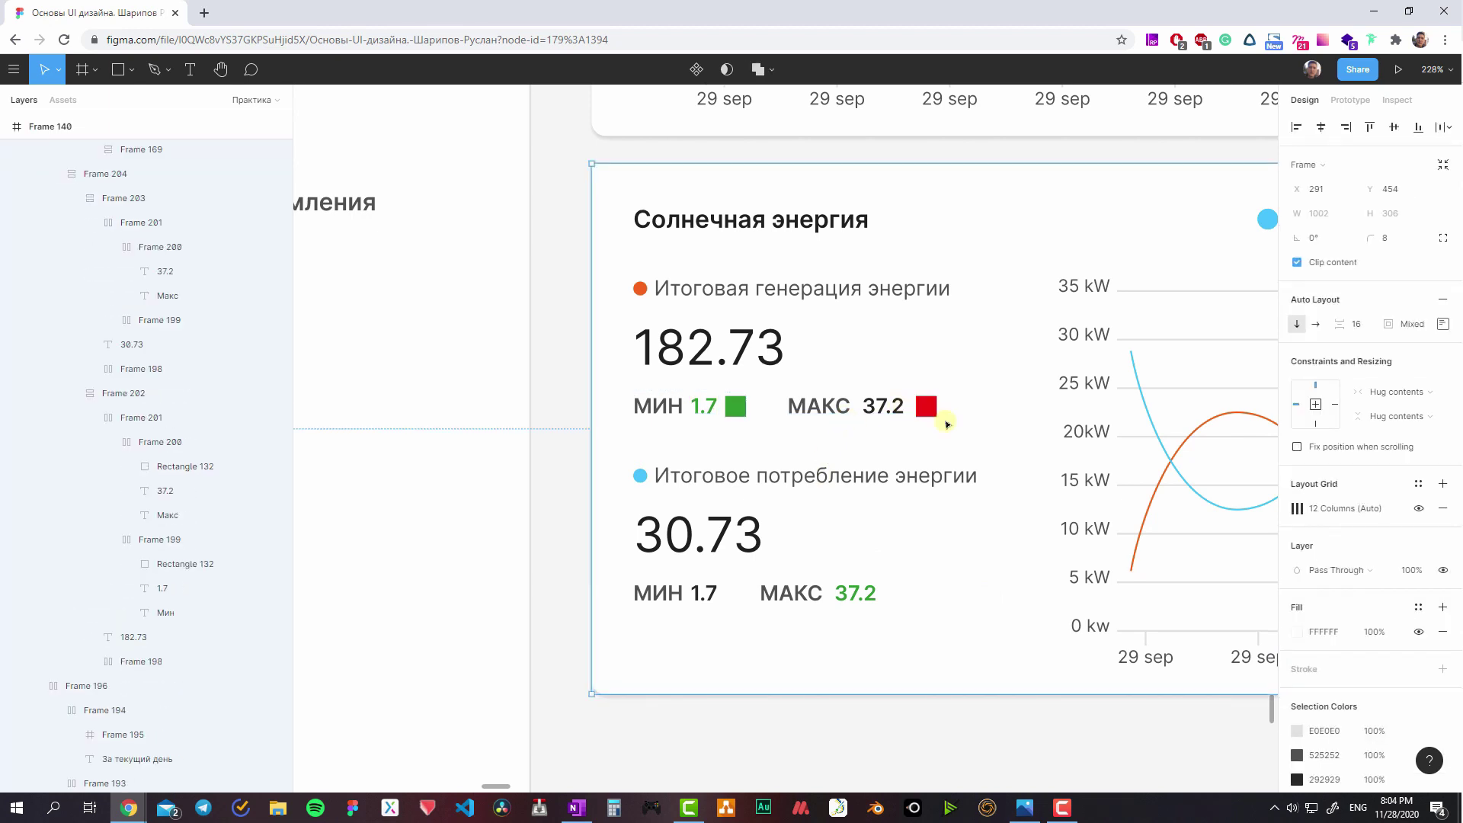
pyautogui.click(1296, 516)
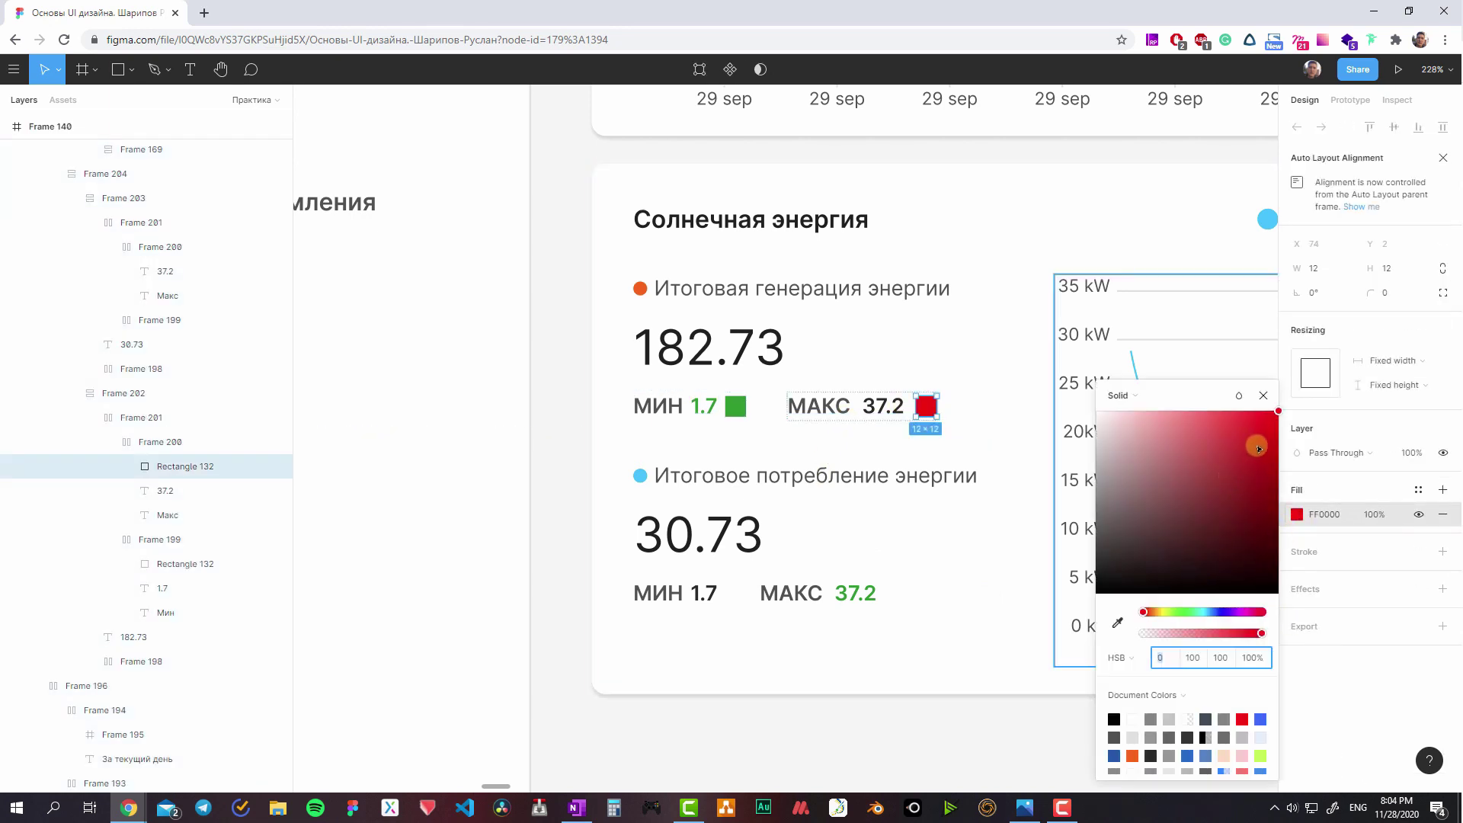
pyautogui.moveTo(1258, 448); pyautogui.dragTo(1279, 448)
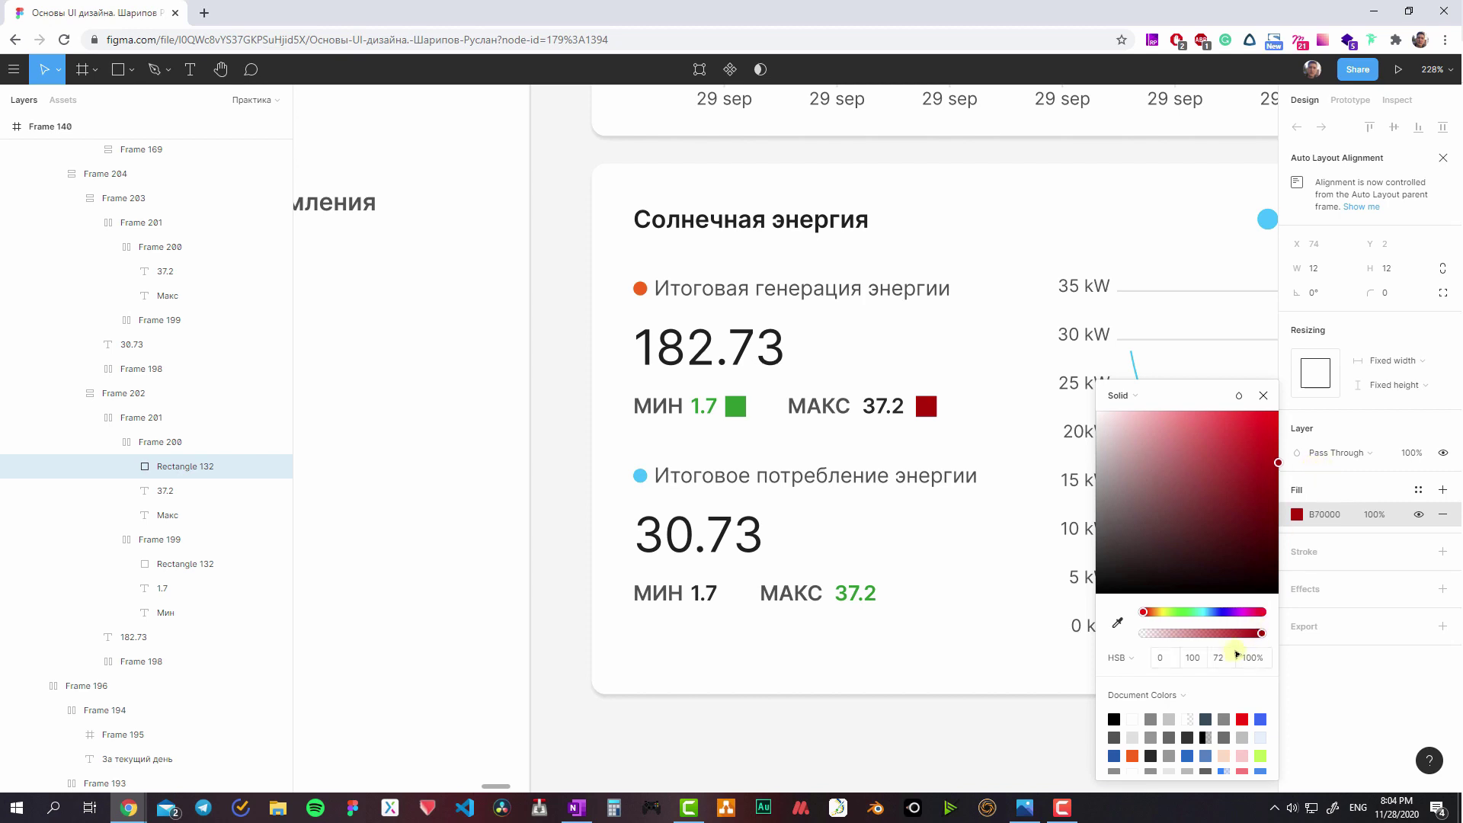
pyautogui.click(1314, 509)
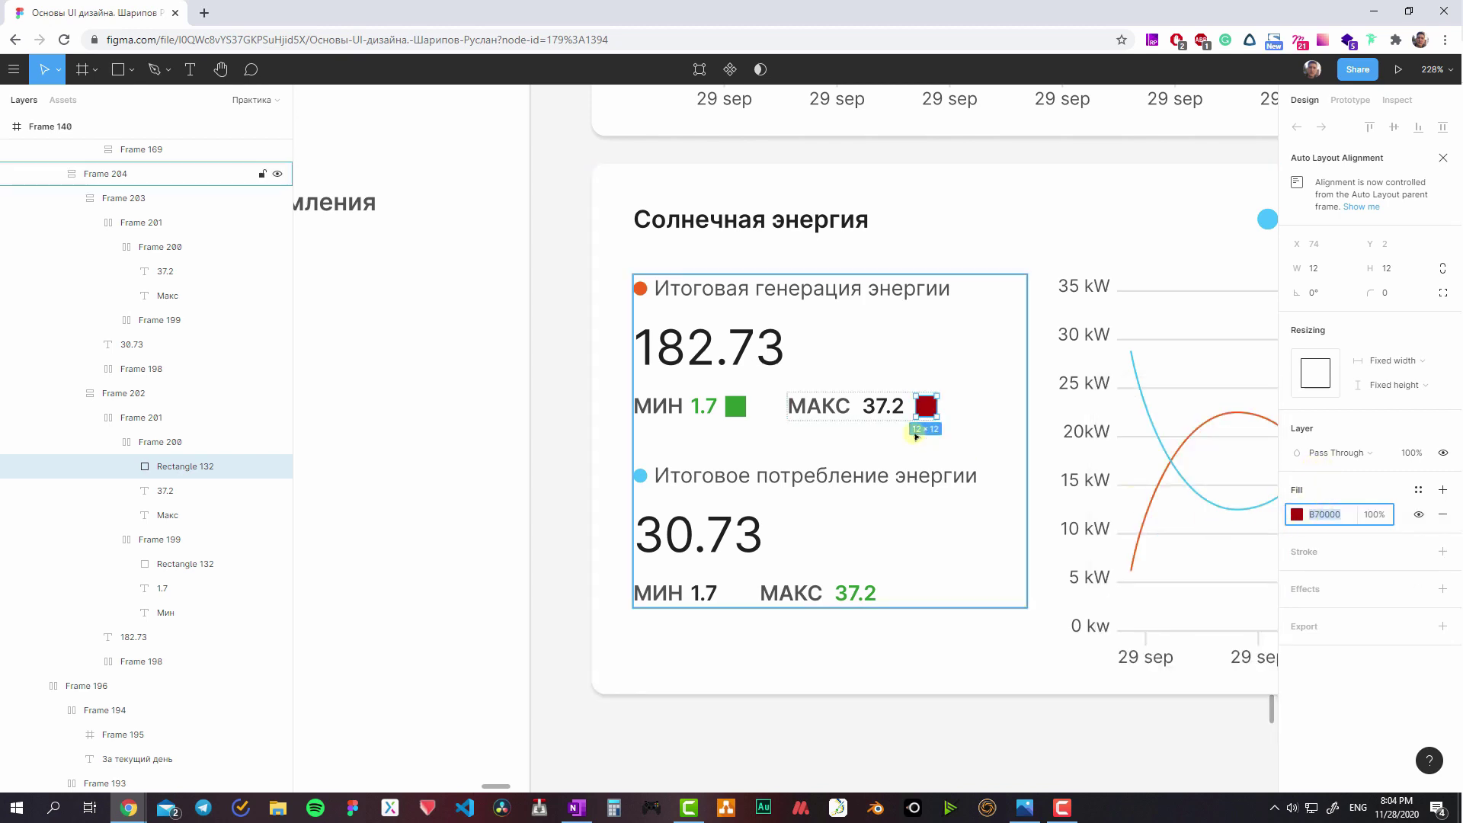
pyautogui.click(883, 406)
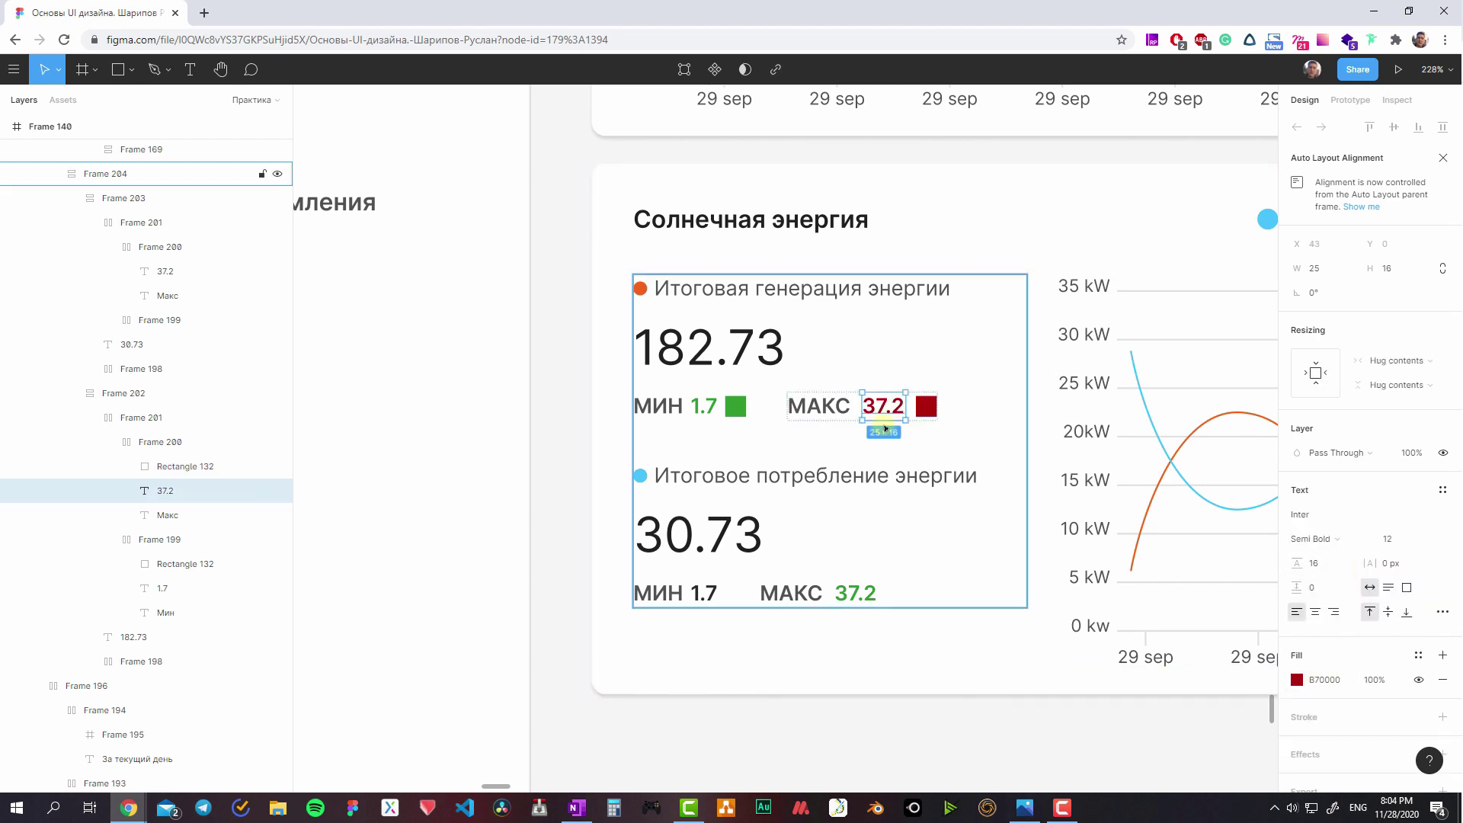
pyautogui.click(804, 474)
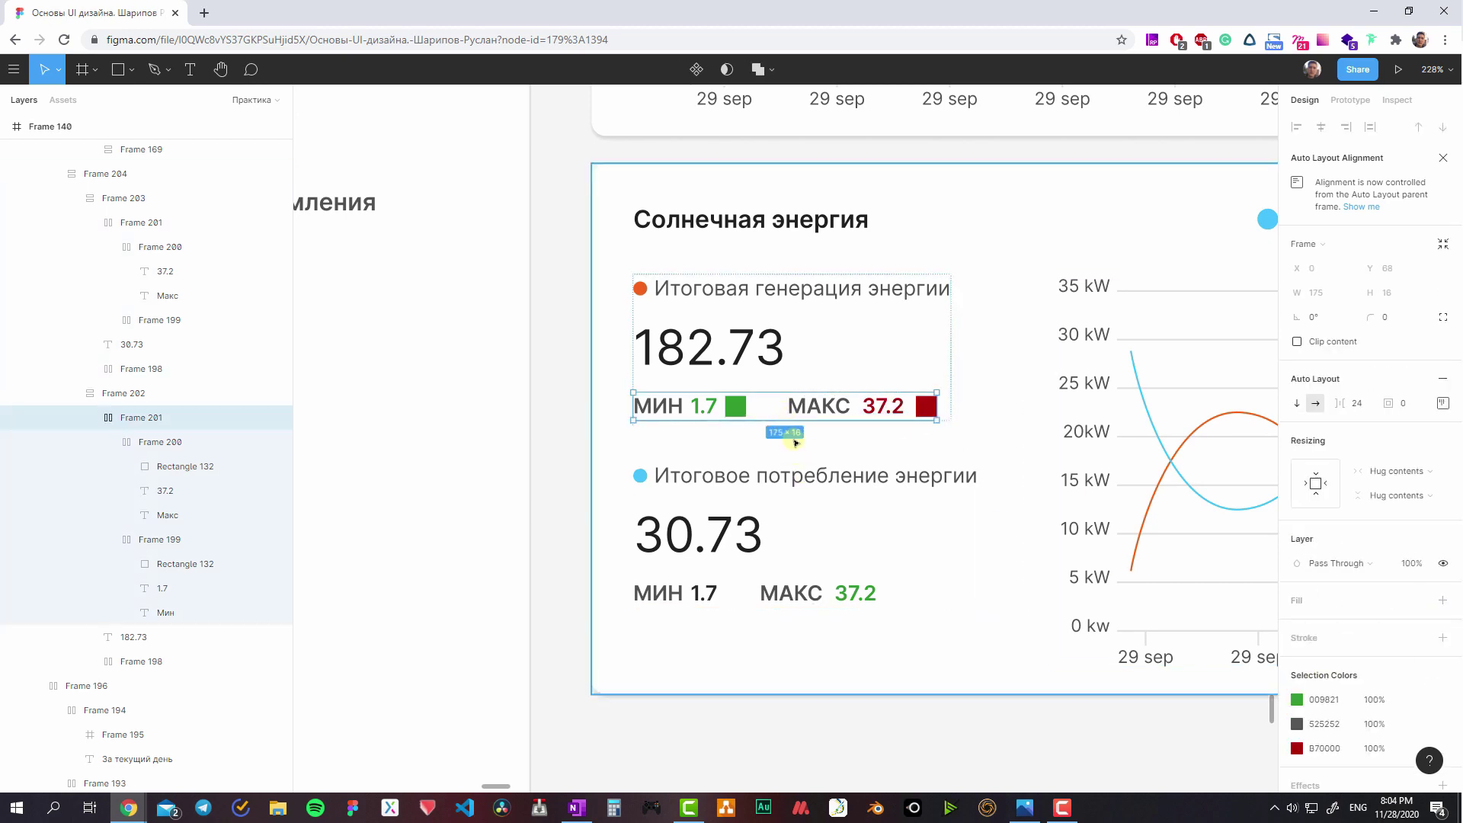
# - Replace the consumption card's row with the coloured copy, reading МИН 3.2 and МАКС 16.7
pyautogui.moveTo(123, 198)
pyautogui.hotkey('ctrl', 'v')
pyautogui.click(792, 584)
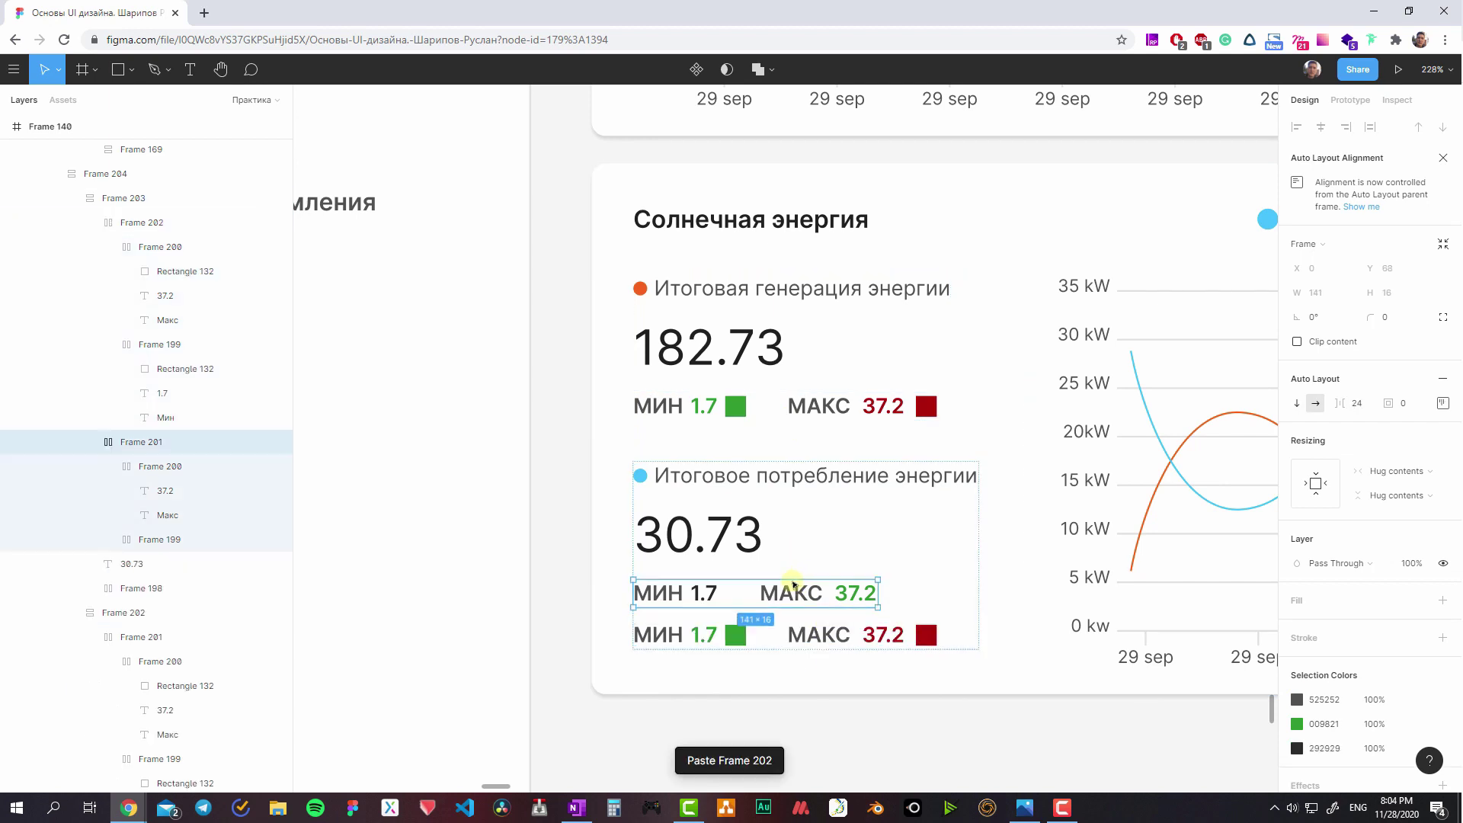
pyautogui.press('Delete')
pyautogui.keyDown('ctrl'); pyautogui.click(704, 594); pyautogui.keyUp('ctrl')
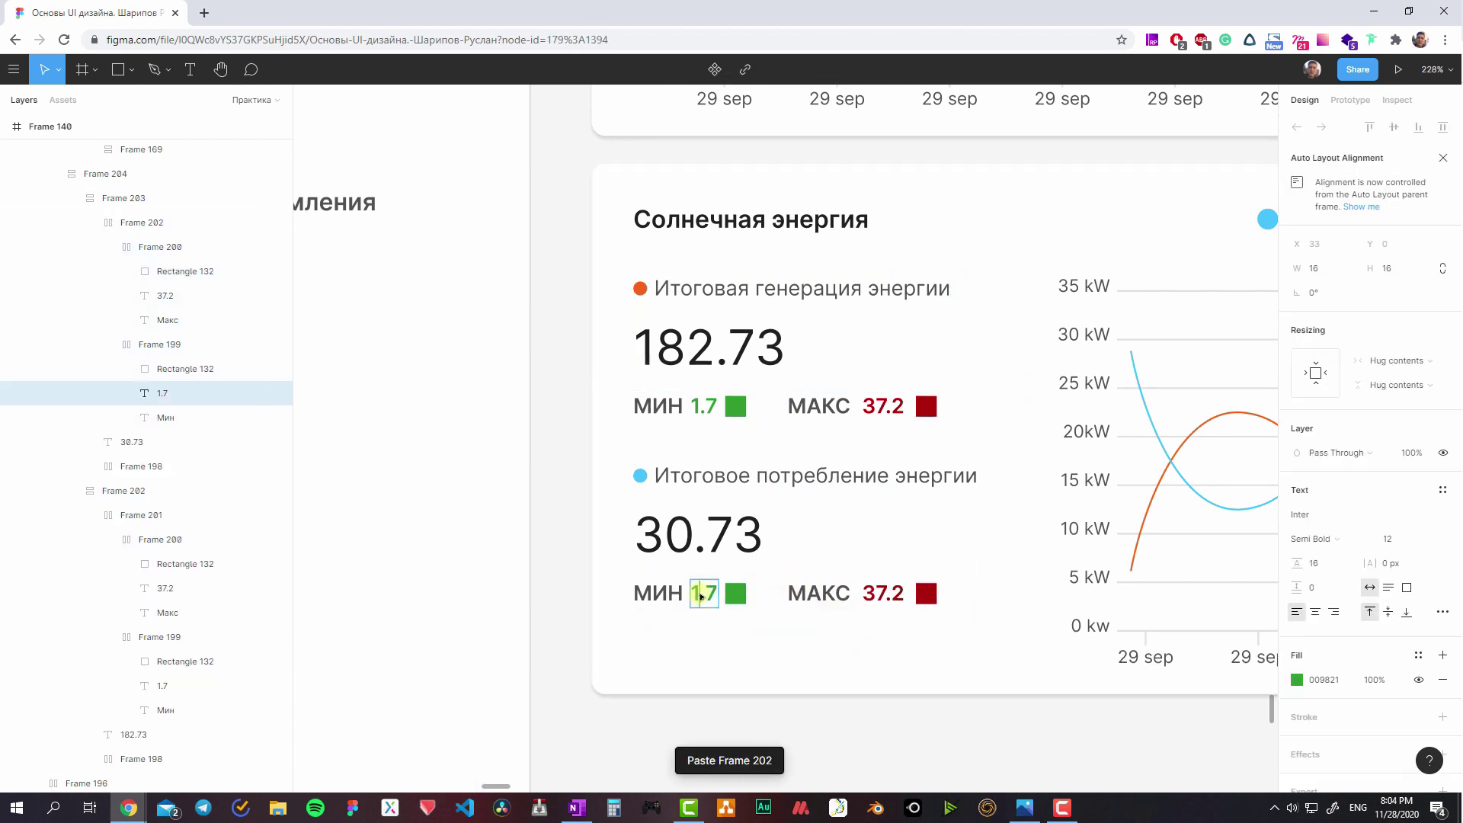
pyautogui.write('3.2')
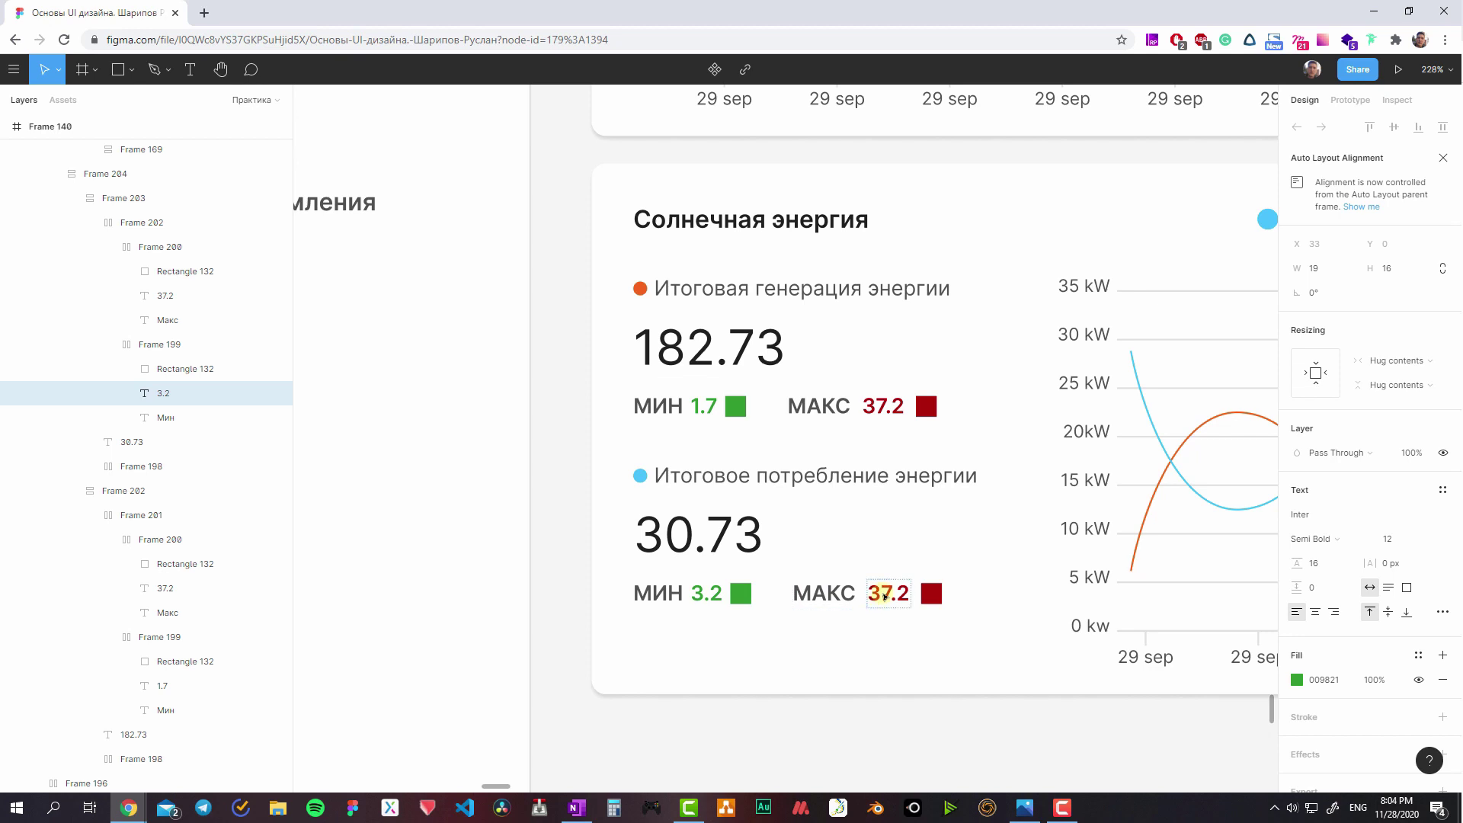
pyautogui.click(892, 595)
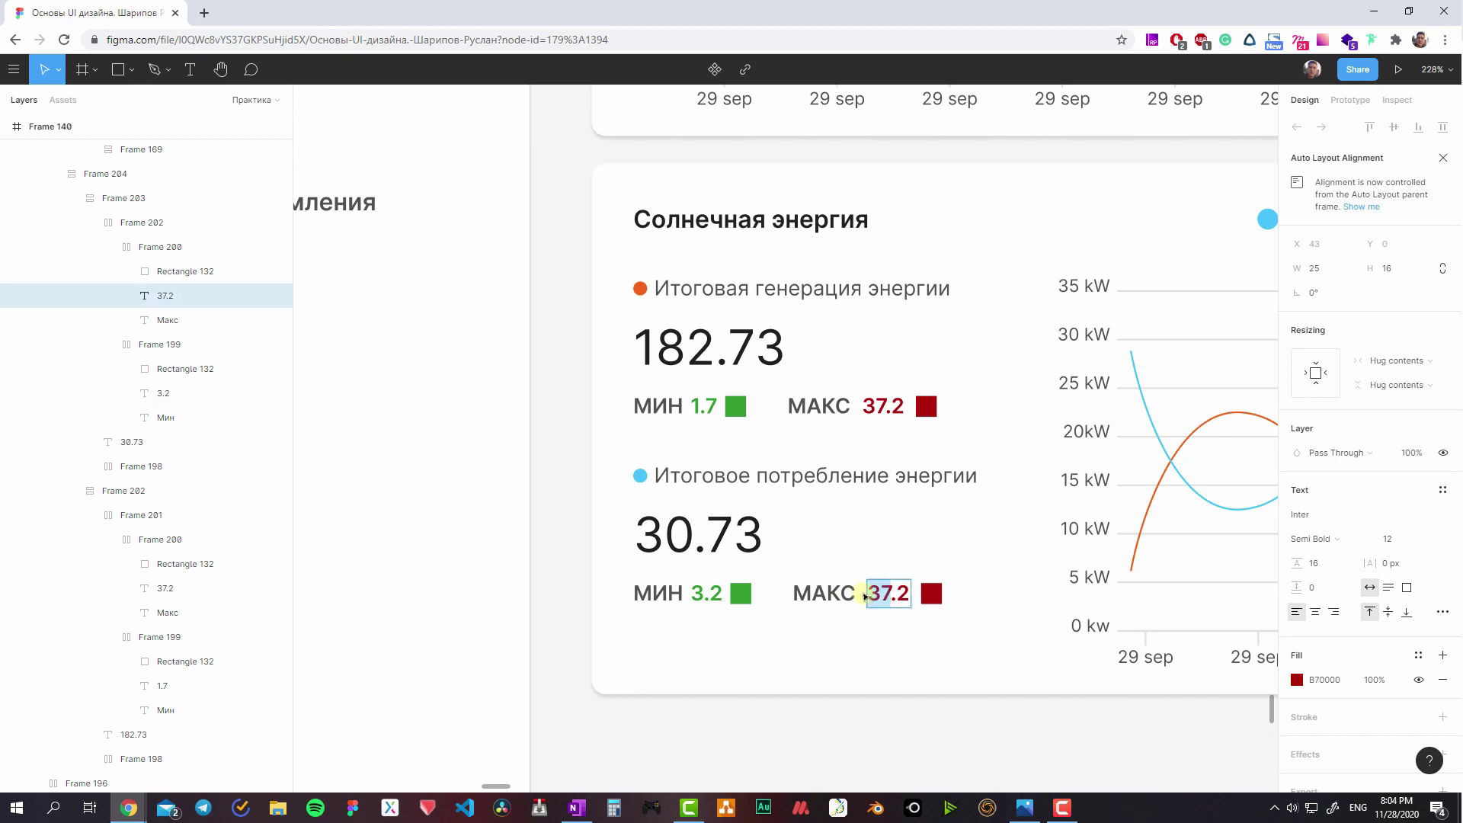
pyautogui.write('16.')
pyautogui.write('7')
pyautogui.press('Escape')
pyautogui.press('Escape')
# - Compare the four coloured squares across both rows, then view the dashboard at actual size
pyautogui.keyDown('ctrl'); pyautogui.scroll(-5, 864, 497); pyautogui.keyUp('ctrl')
pyautogui.click(900, 442)
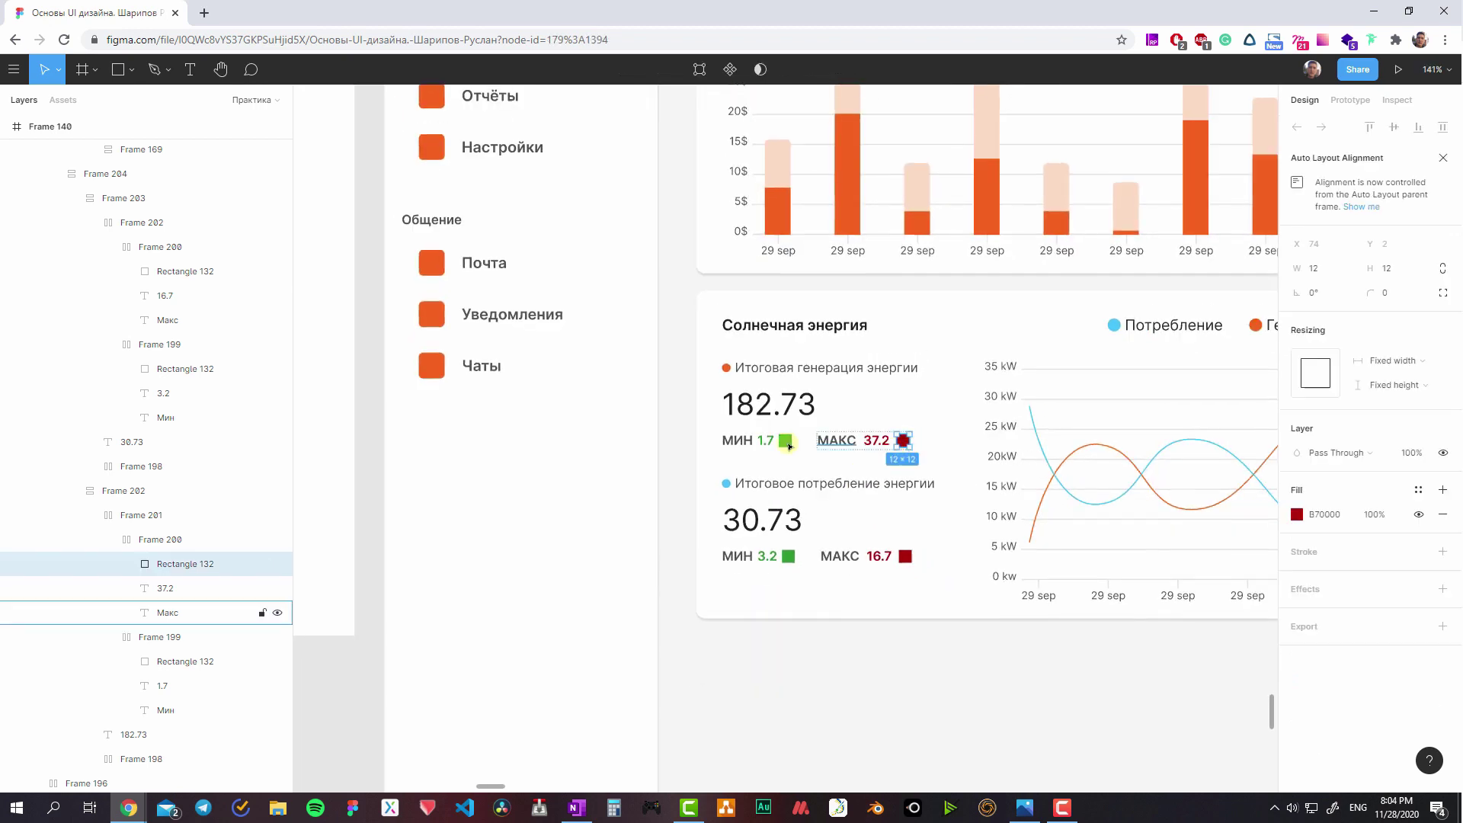
pyautogui.click(785, 441)
pyautogui.keyDown('shift'); pyautogui.click(788, 556); pyautogui.keyUp('shift')
pyautogui.keyDown('shift'); pyautogui.click(906, 555); pyautogui.keyUp('shift')
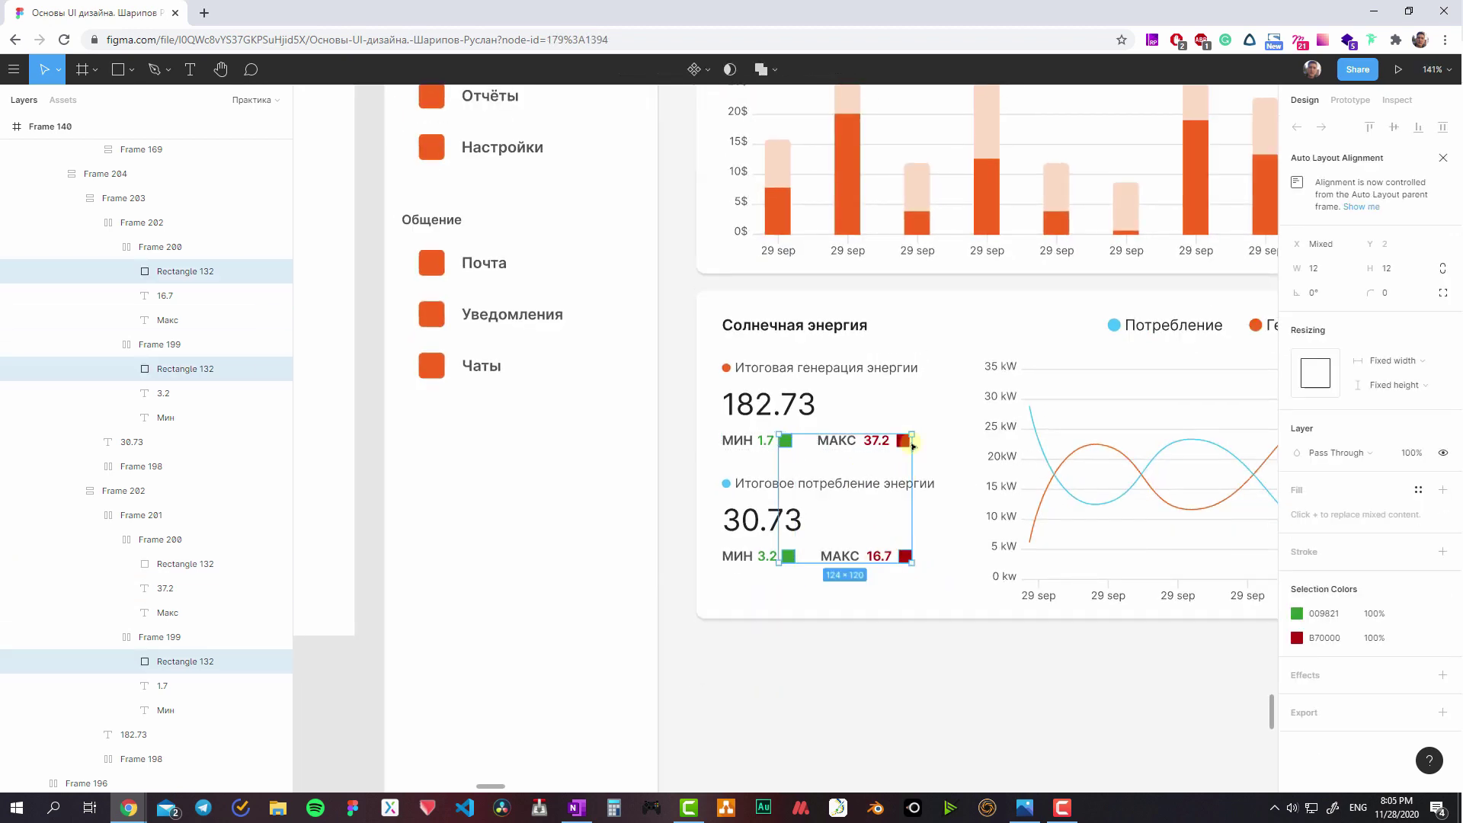
pyautogui.keyDown('shift'); pyautogui.click(904, 442); pyautogui.keyUp('shift')
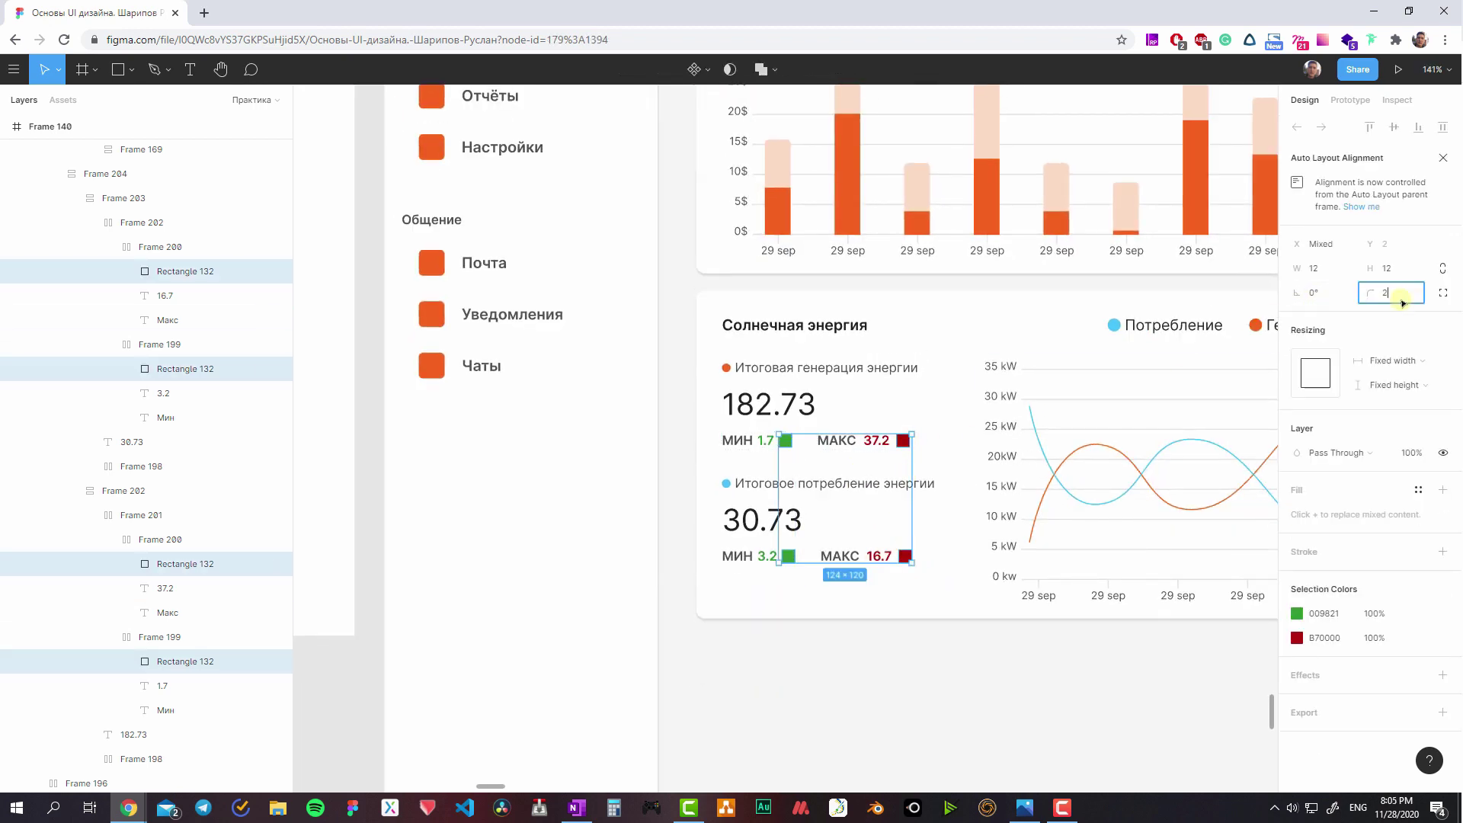
pyautogui.scroll(-2, 871, 561)
pyautogui.click(808, 520)
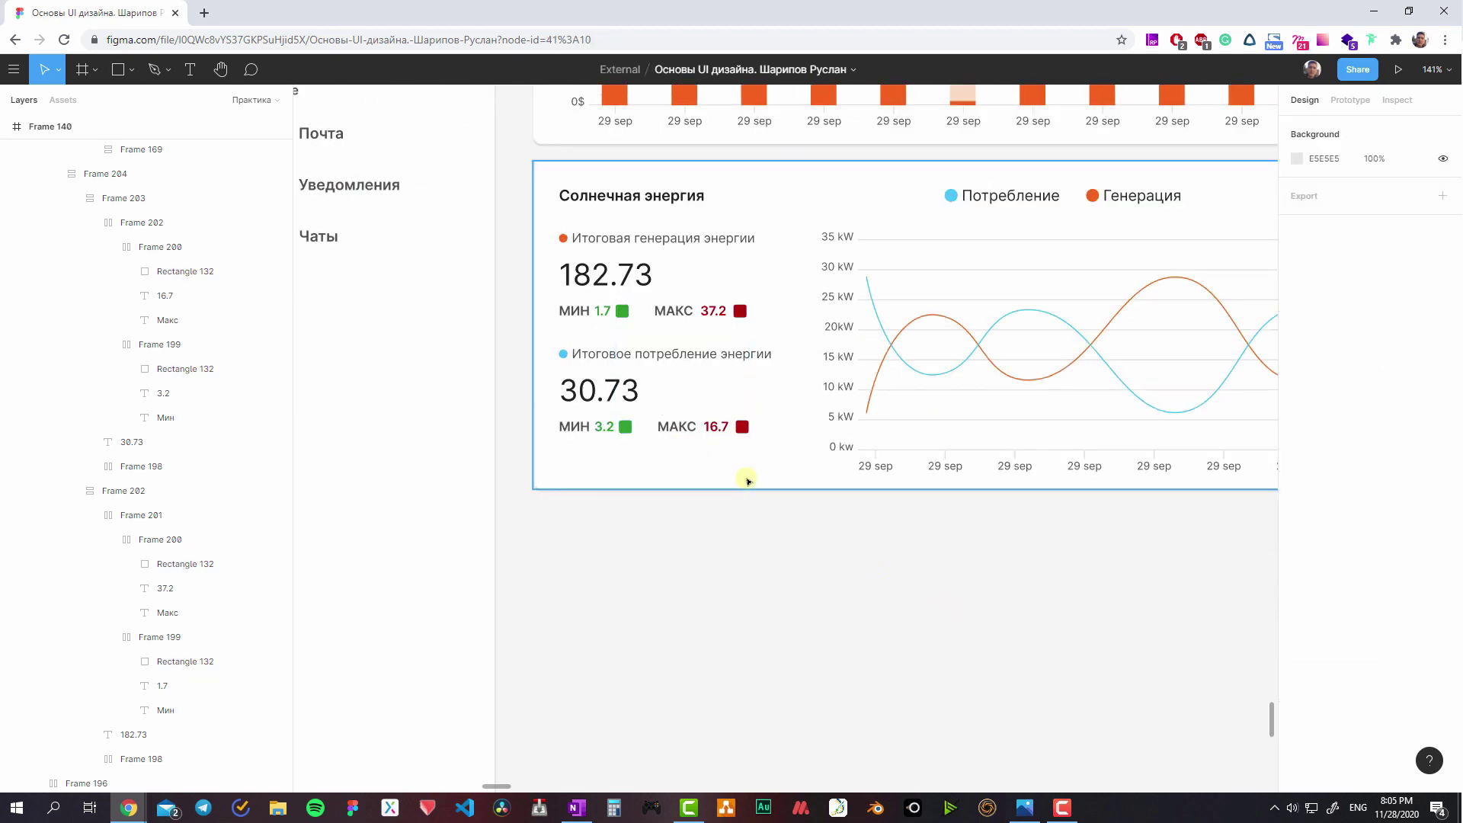
pyautogui.hotkey('shift', '0')
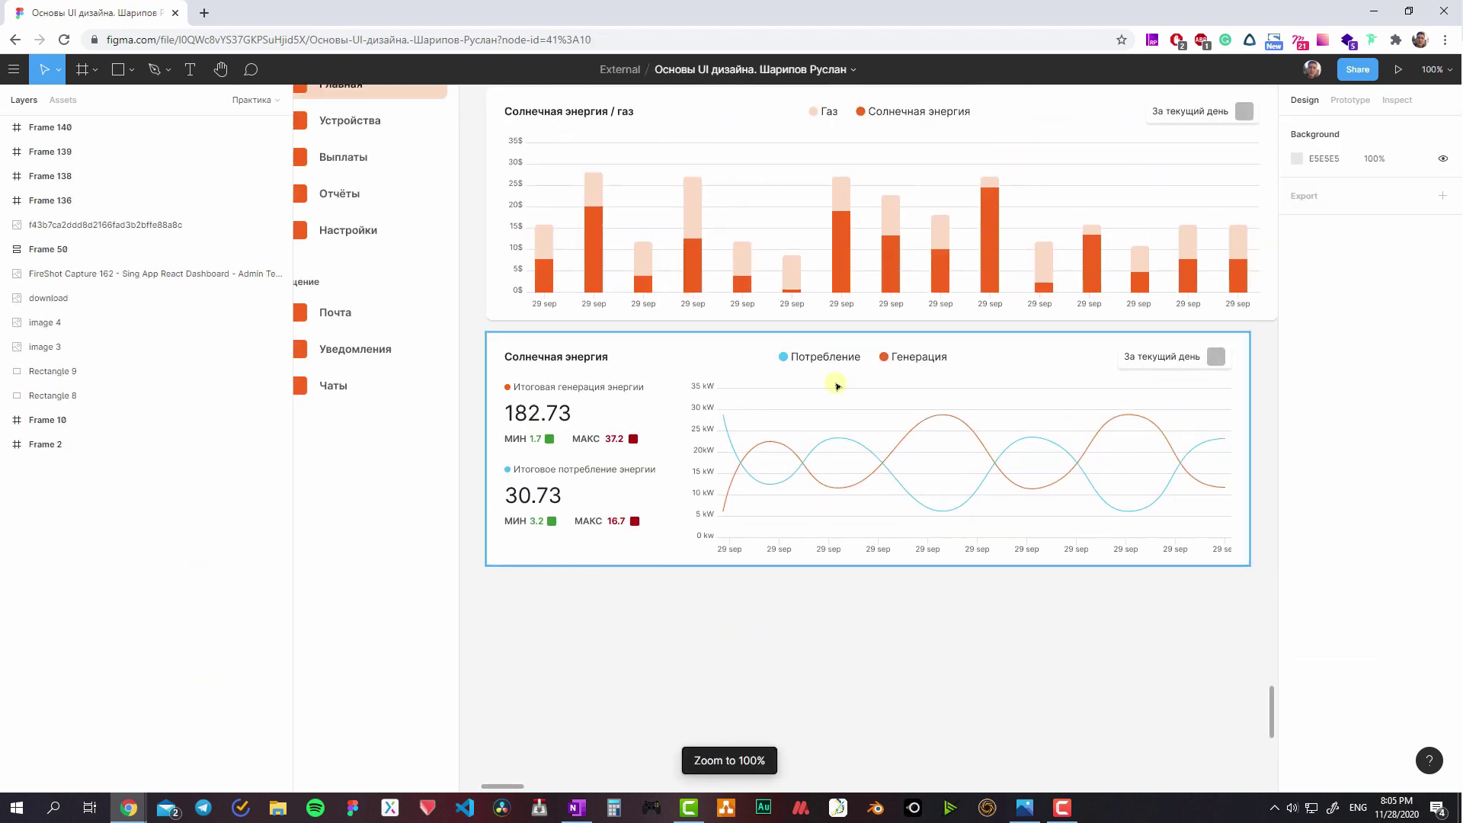
pyautogui.scroll(2, 653, 564)
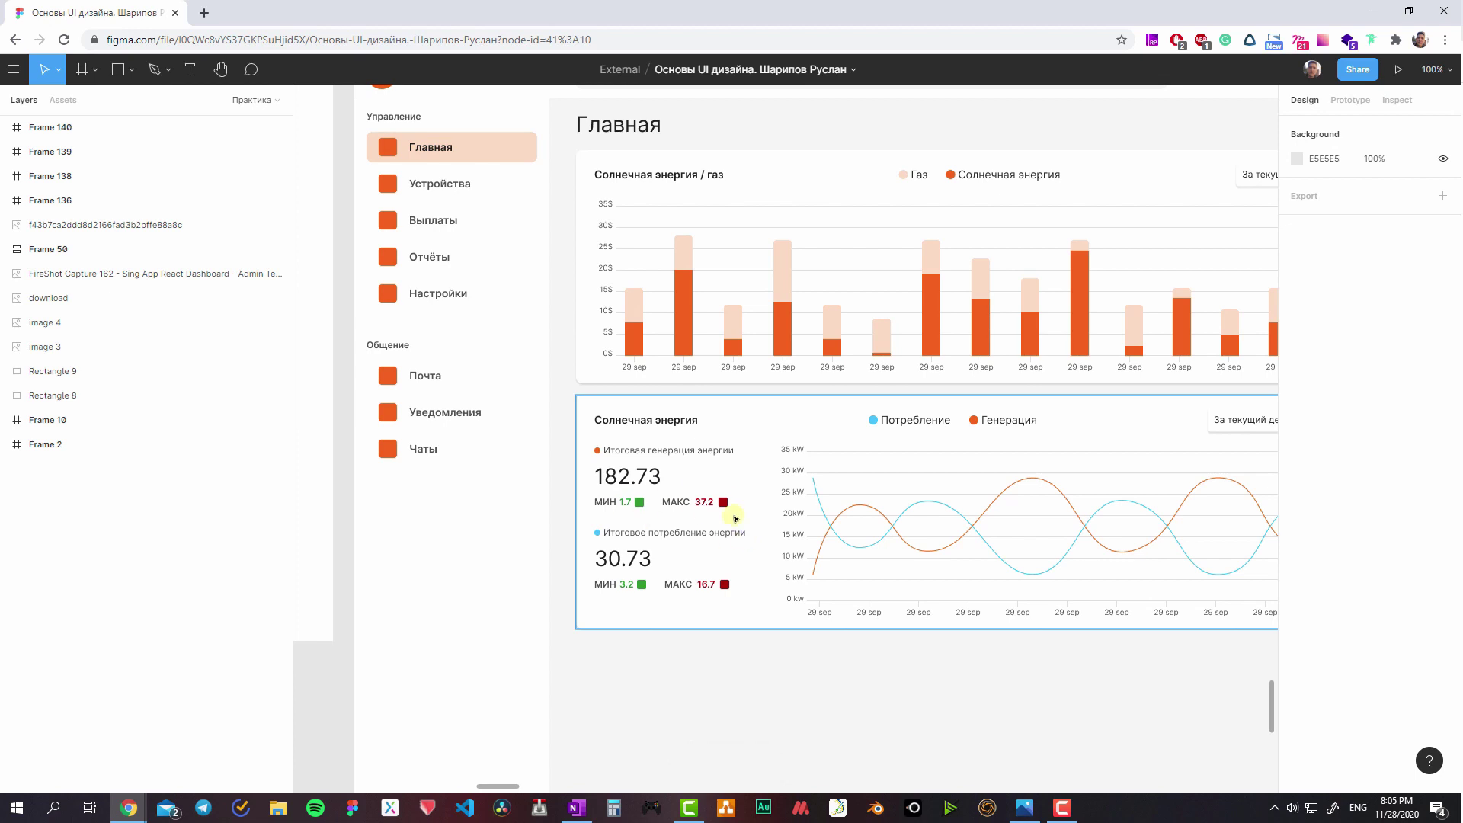
# - Select both chart cards and turn on the layout grid overlay
pyautogui.hscroll(2, 741, 528)
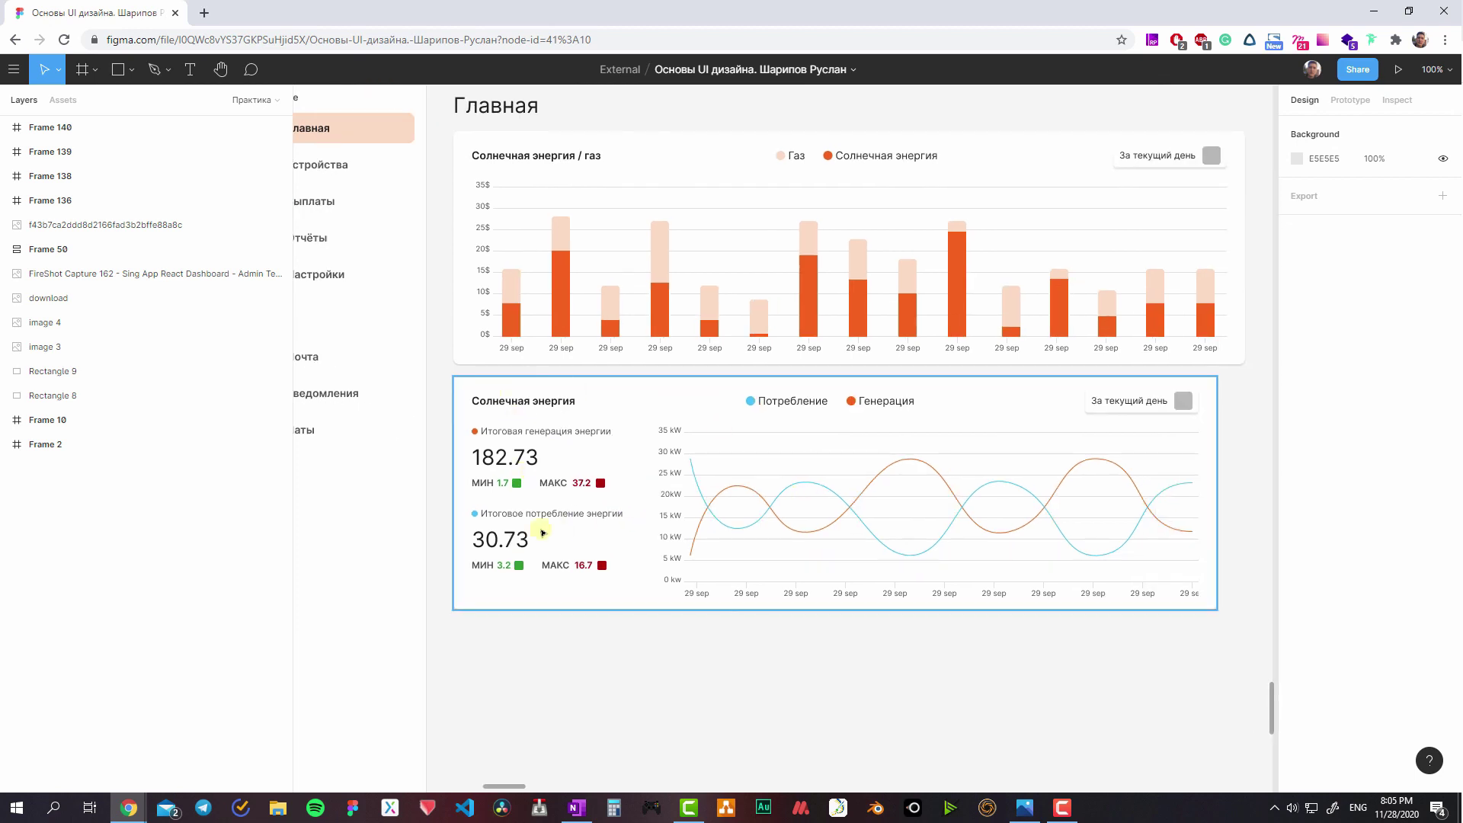
pyautogui.doubleClick(509, 485)
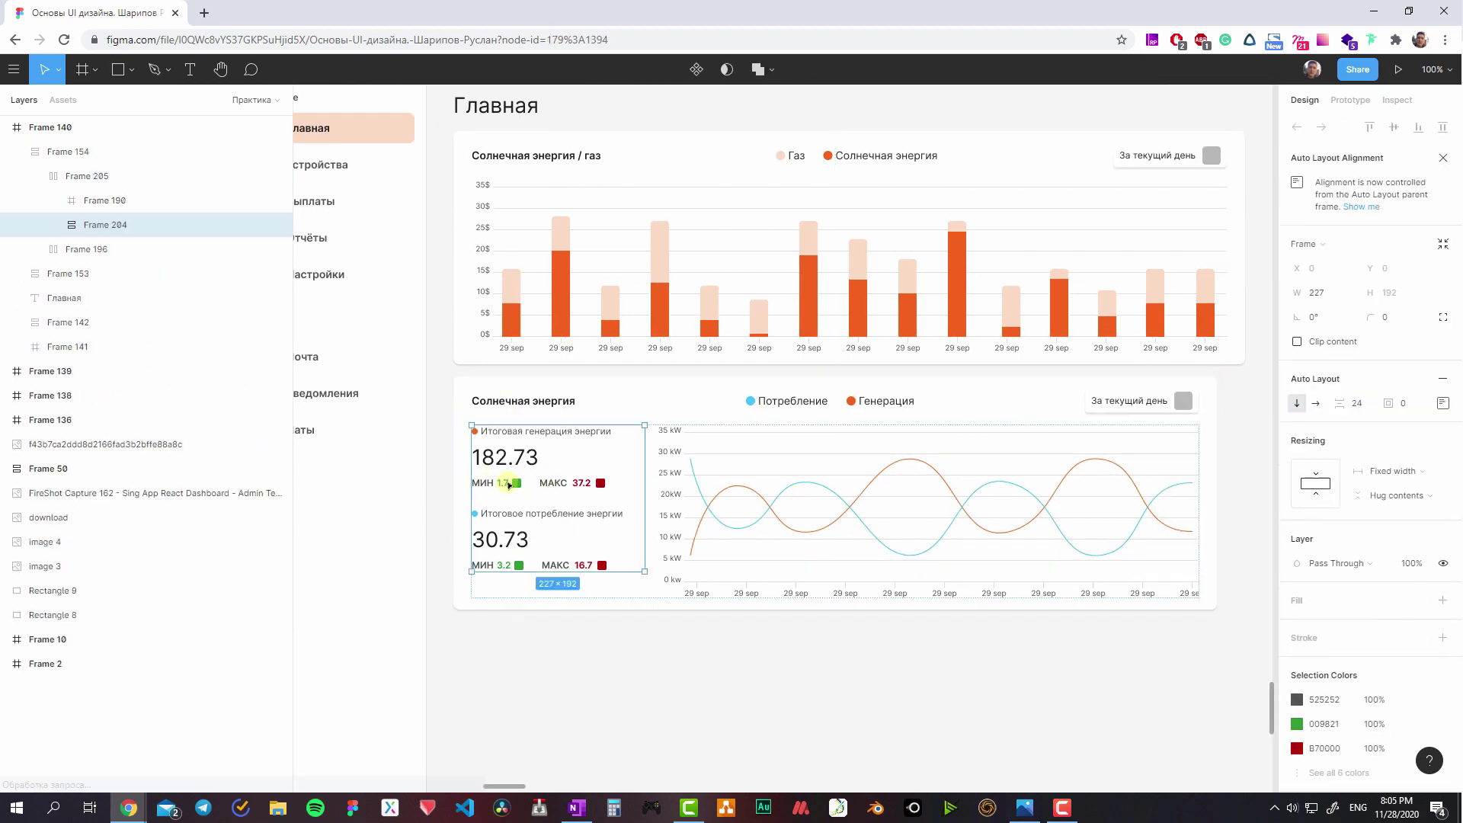
pyautogui.click(790, 644)
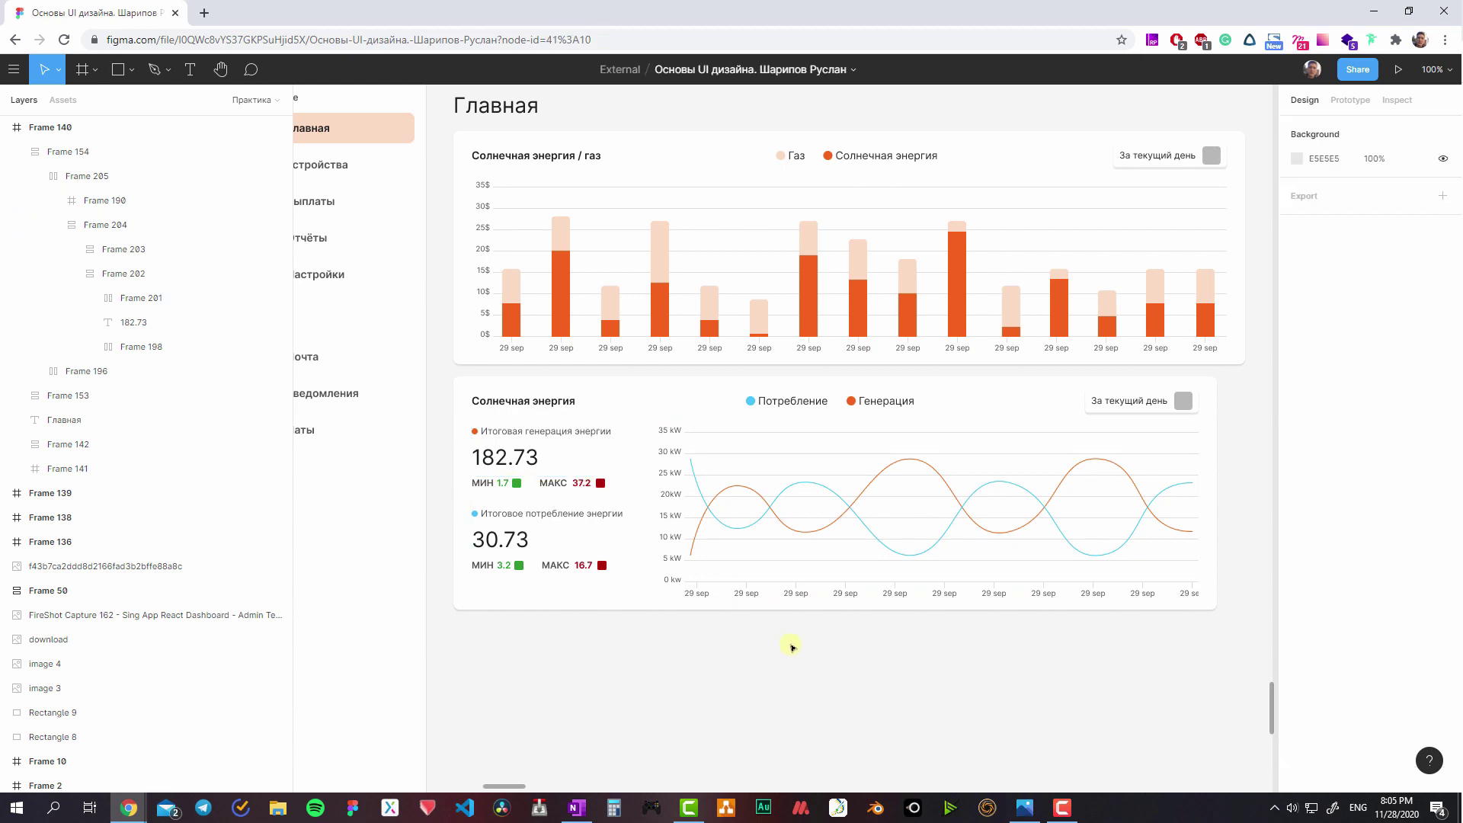
pyautogui.scroll(-2, 746, 469)
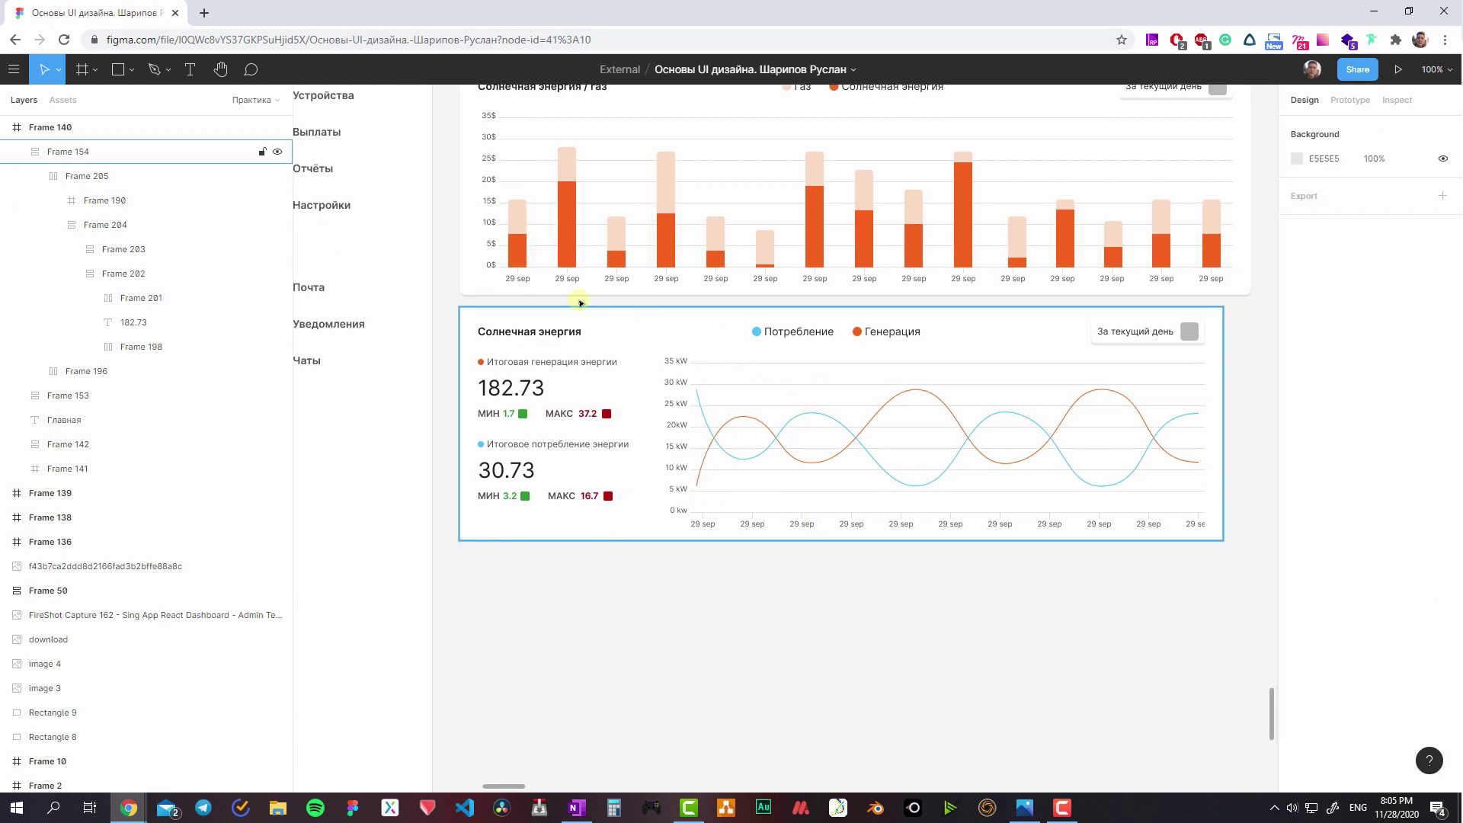
pyautogui.scroll(2, 581, 303)
pyautogui.scroll(2, 705, 287)
pyautogui.click(925, 477)
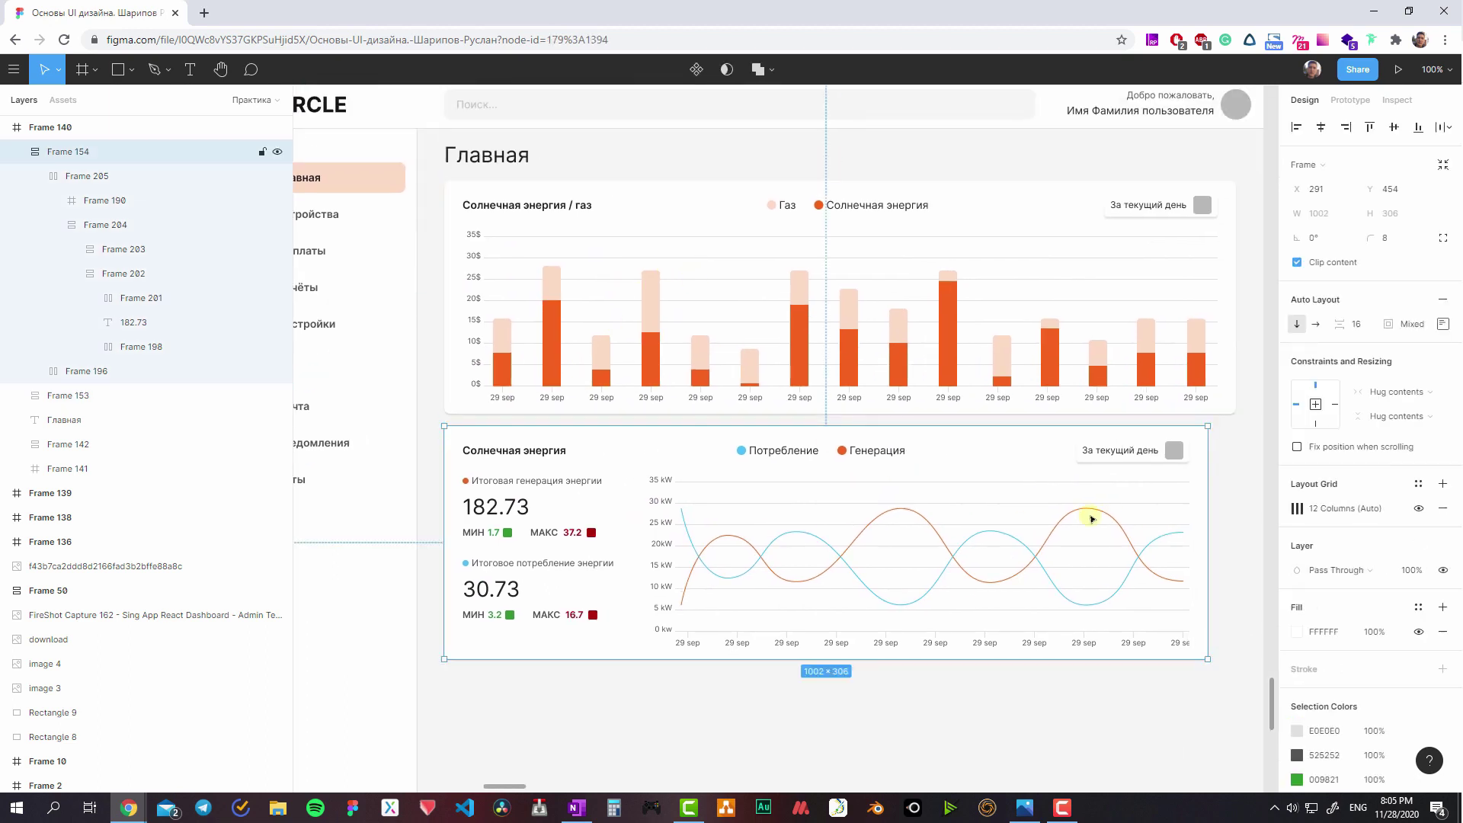
pyautogui.keyDown('shift'); pyautogui.click(1065, 404); pyautogui.keyUp('shift')
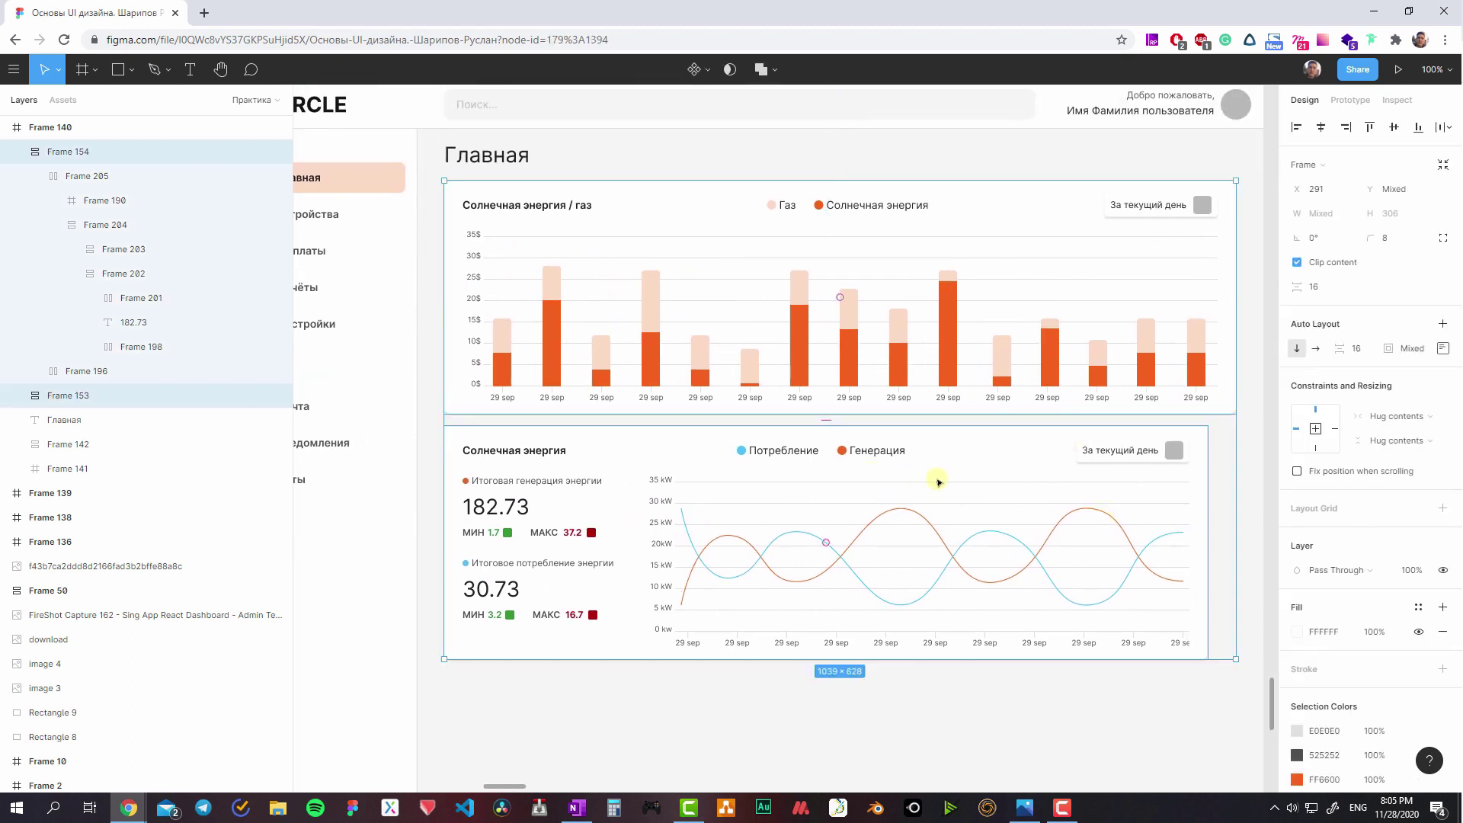
pyautogui.hotkey('ctrl', 'shift', '4')
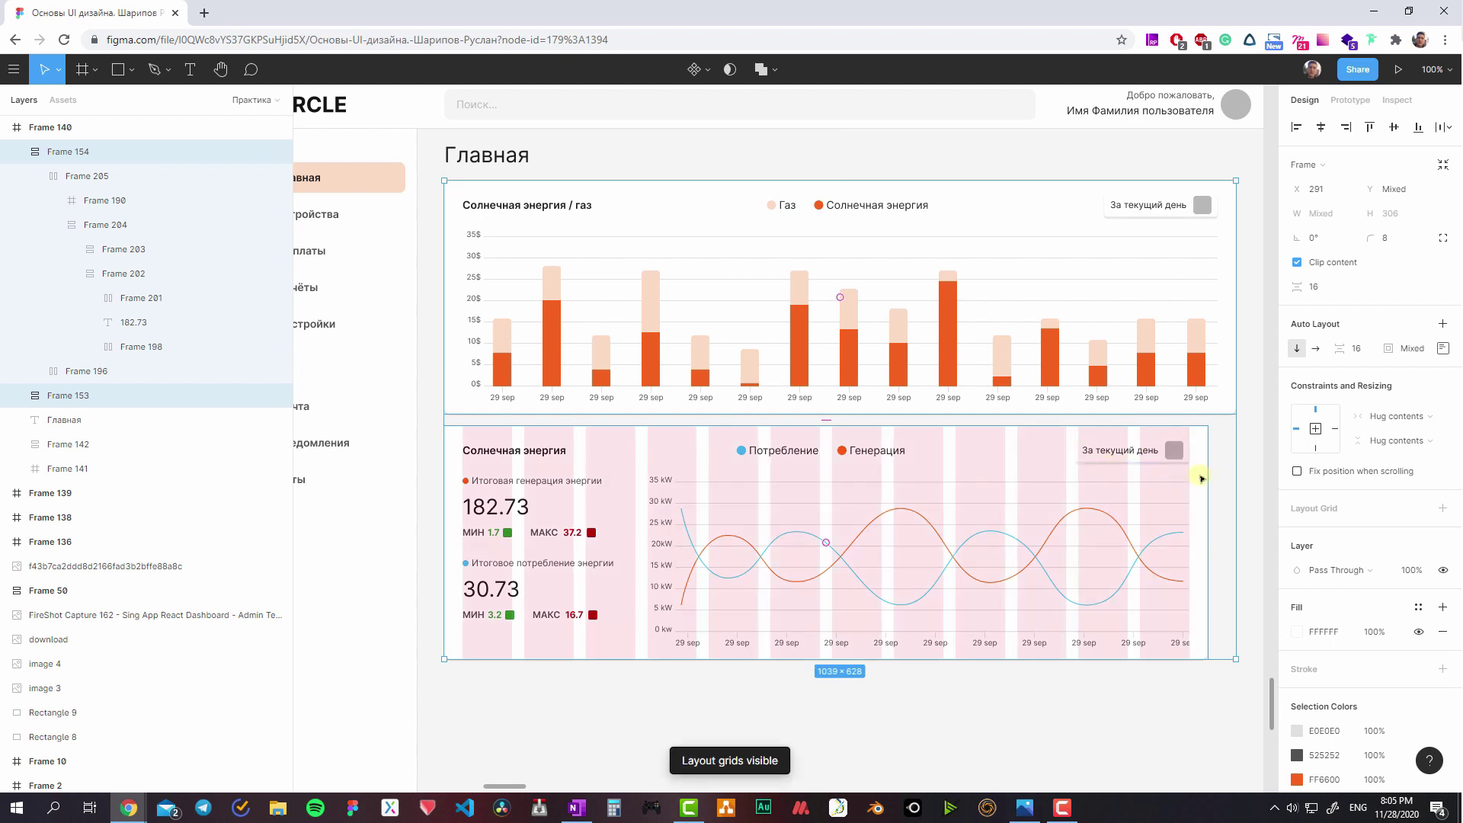
pyautogui.click(1216, 479)
pyautogui.keyDown('ctrl'); pyautogui.scroll(-3, 640, 339); pyautogui.keyUp('ctrl')
# - Hide the Солнечная энергия card's own grid and widen it to 1040
pyautogui.click(399, 181)
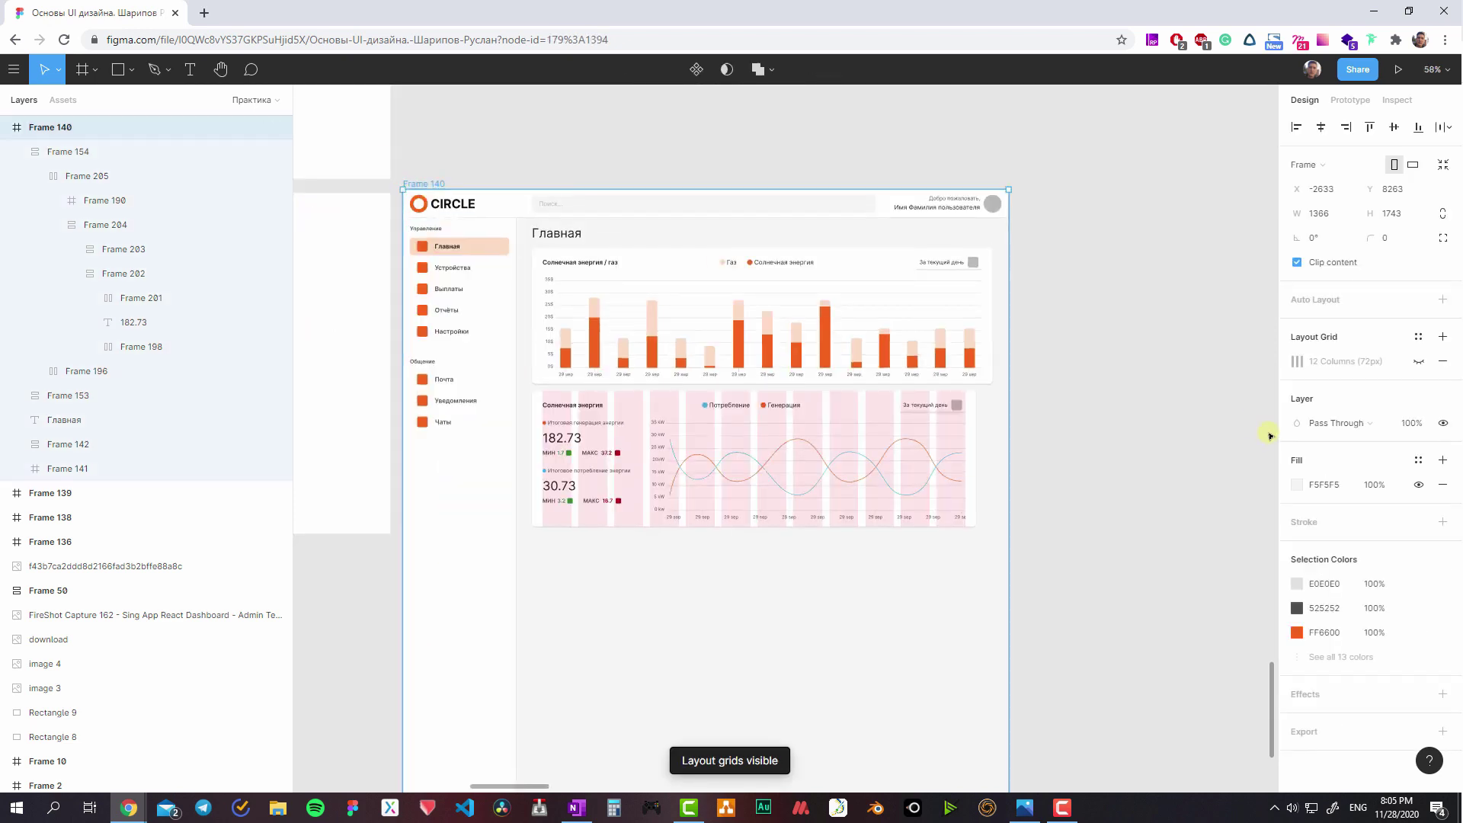
pyautogui.click(1418, 361)
pyautogui.keyDown('ctrl'); pyautogui.scroll(5, 838, 480); pyautogui.keyUp('ctrl')
pyautogui.click(921, 450)
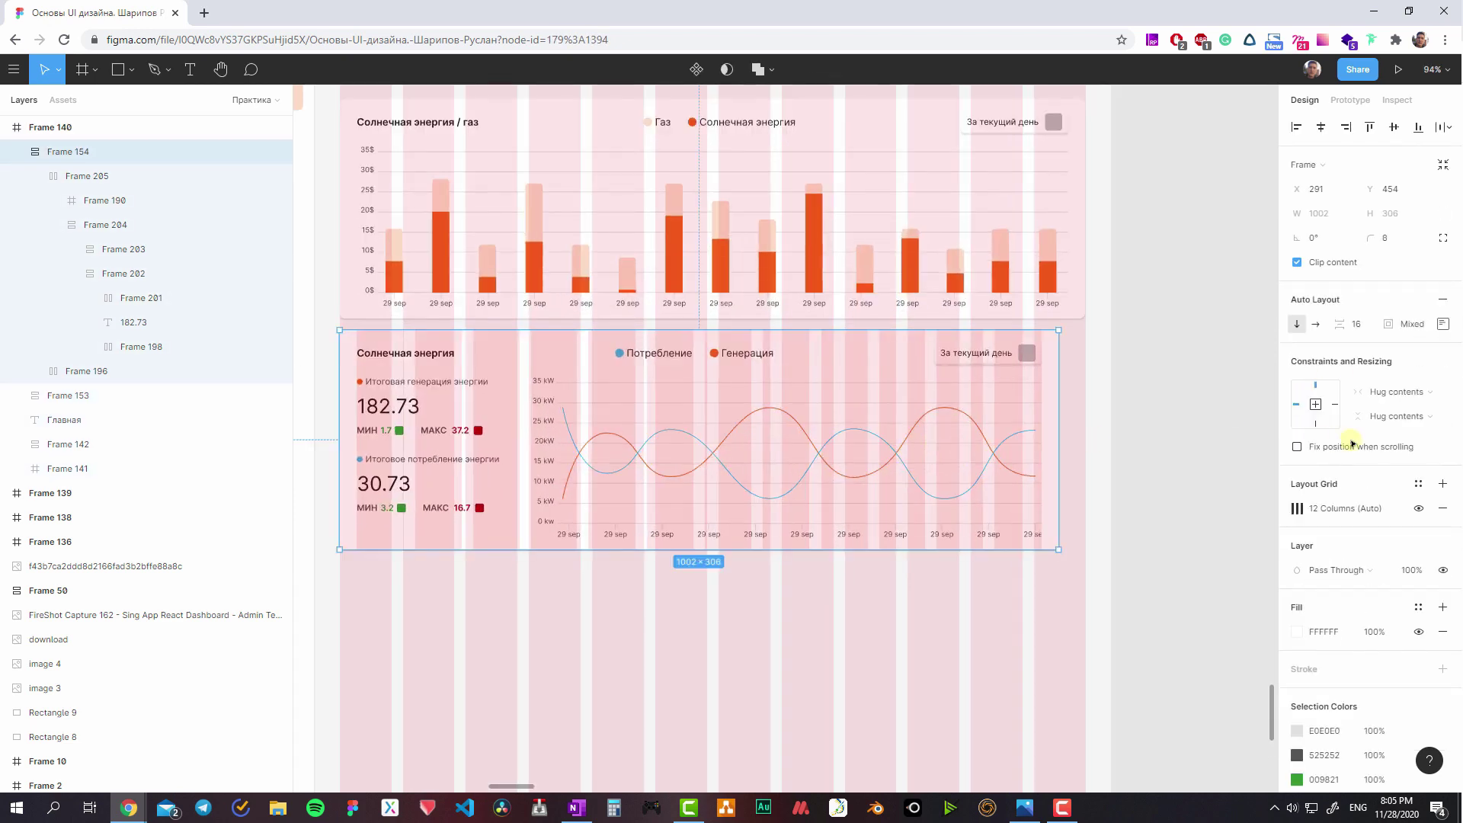
pyautogui.click(1418, 510)
pyautogui.moveTo(1061, 414); pyautogui.dragTo(1088, 418)
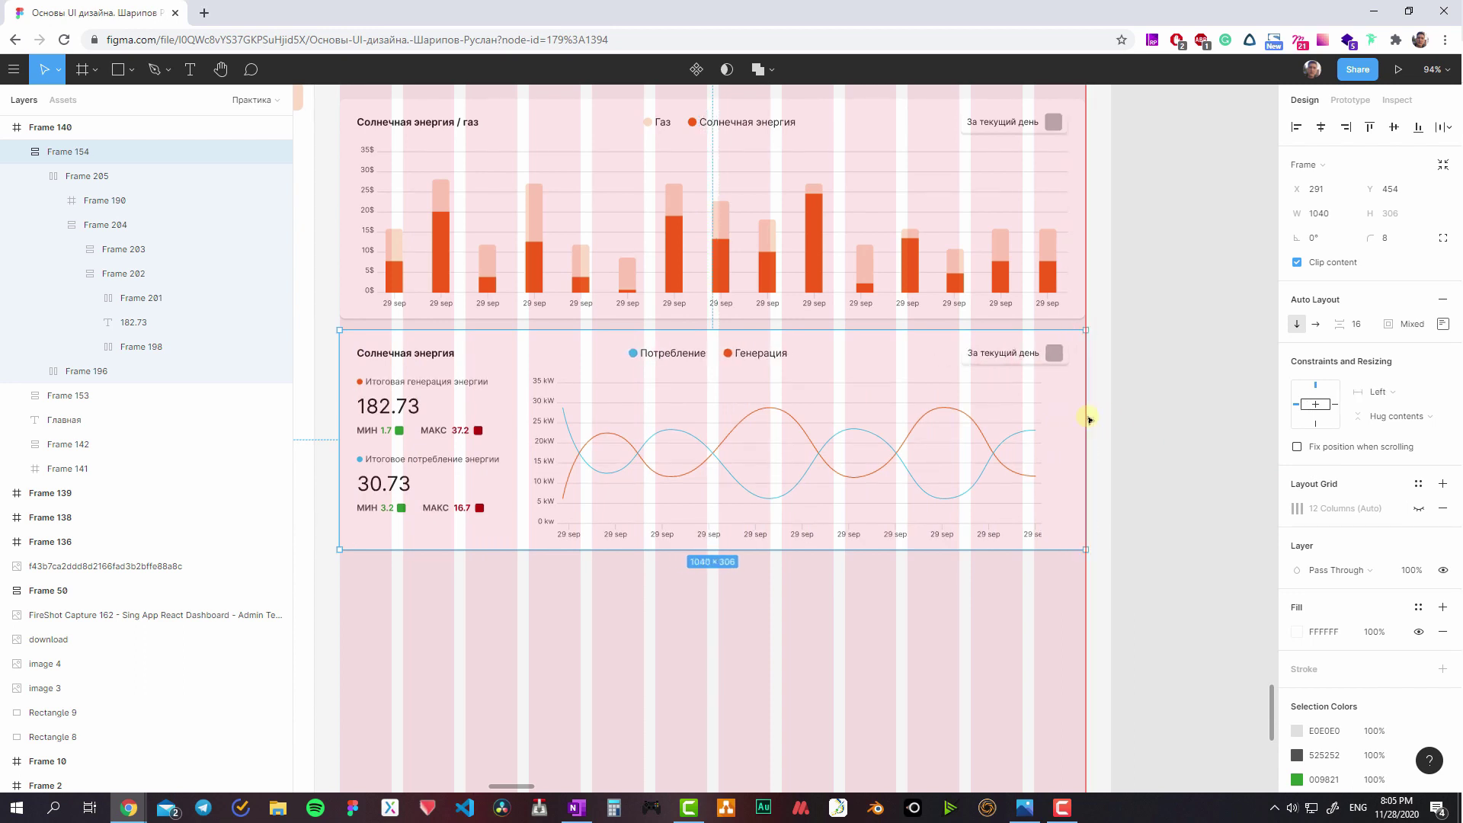
# - Toggle the layout grid overlay off and on to check the alignment
pyautogui.hscroll(-2, 1061, 581)
pyautogui.hotkey('ctrl', 'shift', '4')
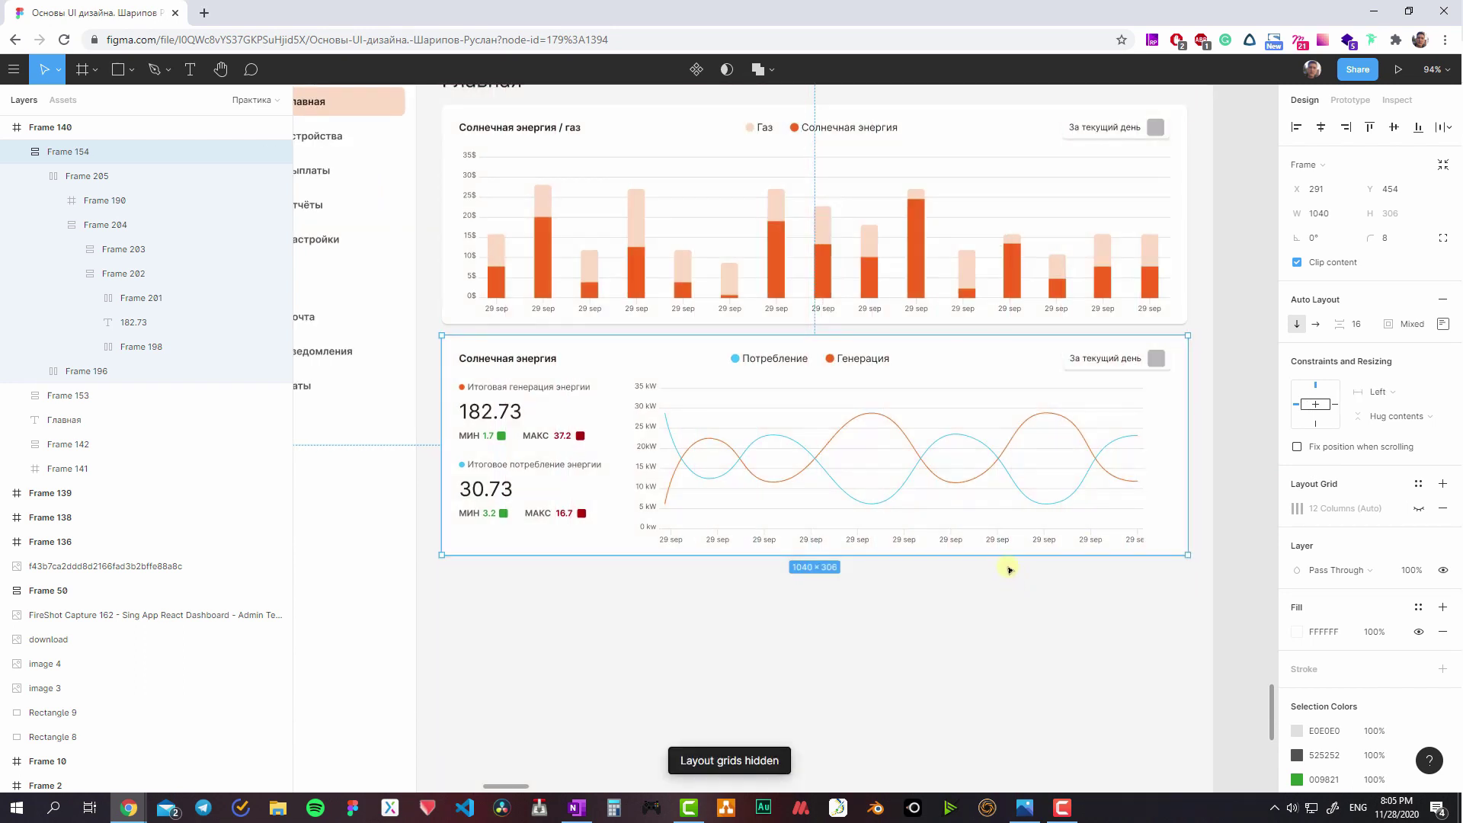
pyautogui.hotkey('ctrl', 'shift', '4')
pyautogui.click(1101, 597)
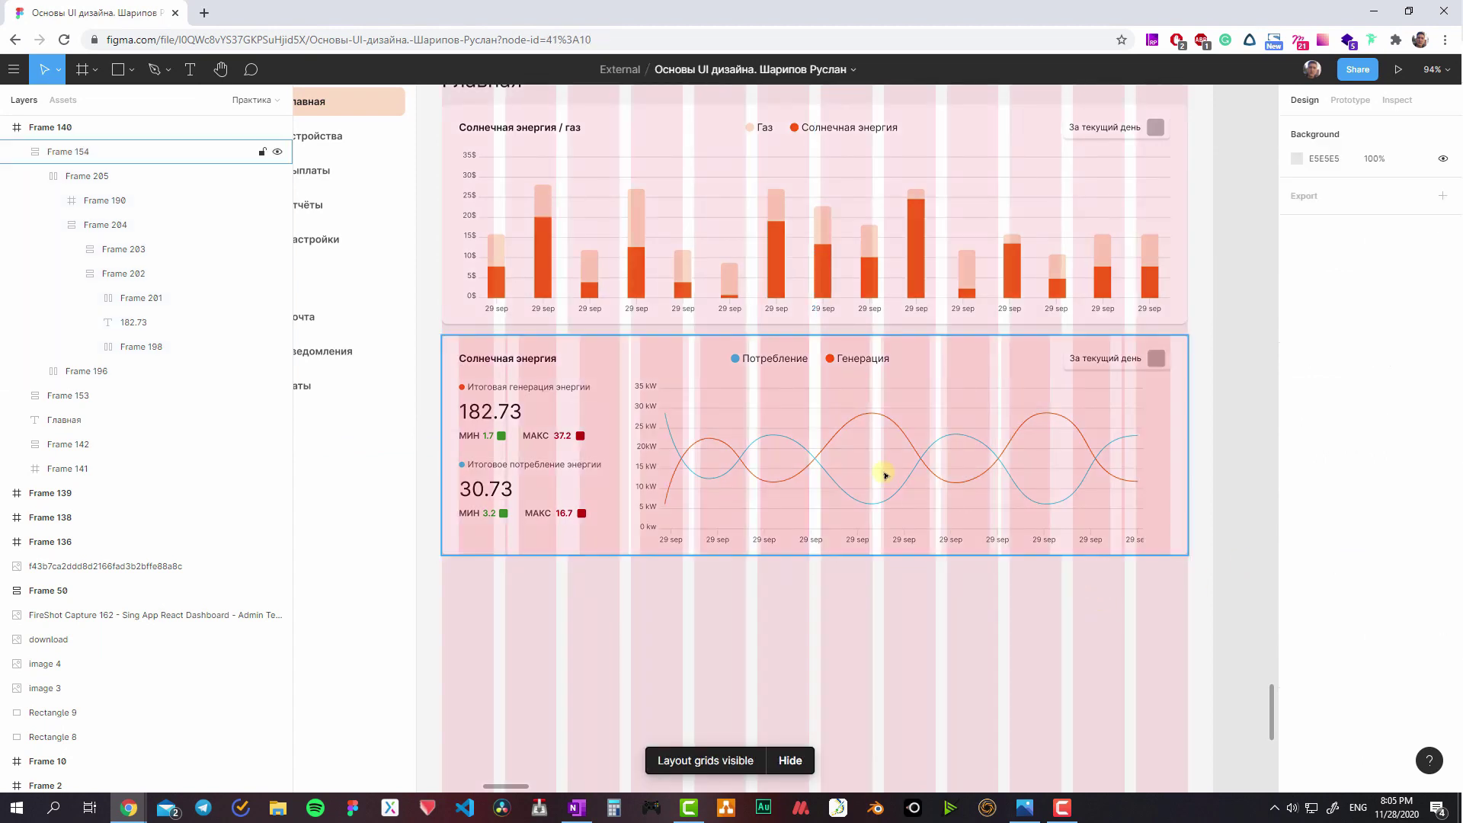
pyautogui.scroll(3, 686, 304)
pyautogui.hscroll(-2, 685, 304)
pyautogui.click(385, 169)
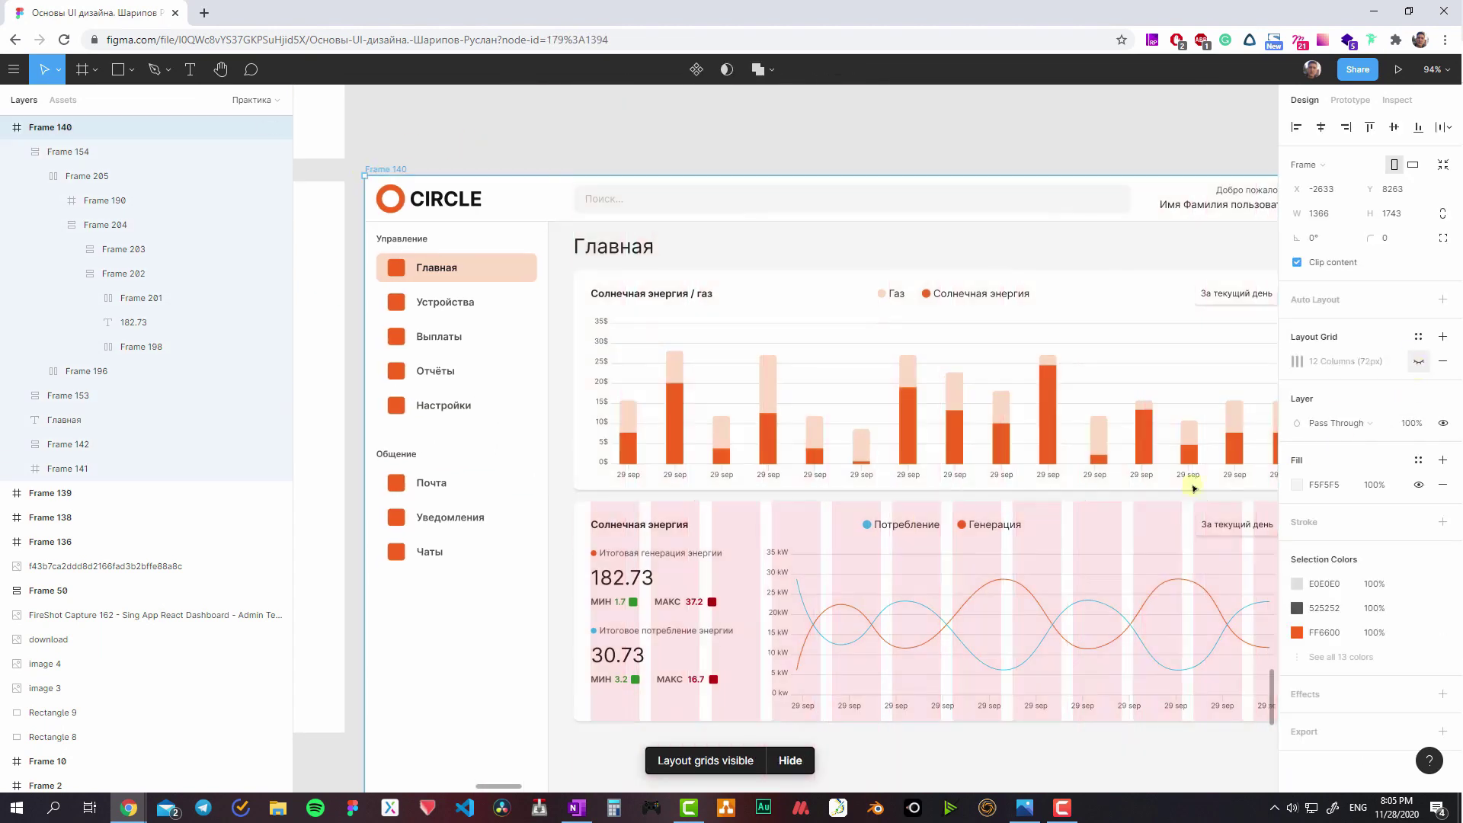
# - Make the card's stats-and-chart row fill the Солнечная энергия card's width
pyautogui.scroll(2, 1028, 480)
pyautogui.click(1029, 480)
pyautogui.doubleClick(1028, 480)
pyautogui.scroll(2, 973, 469)
pyautogui.scroll(2, 972, 469)
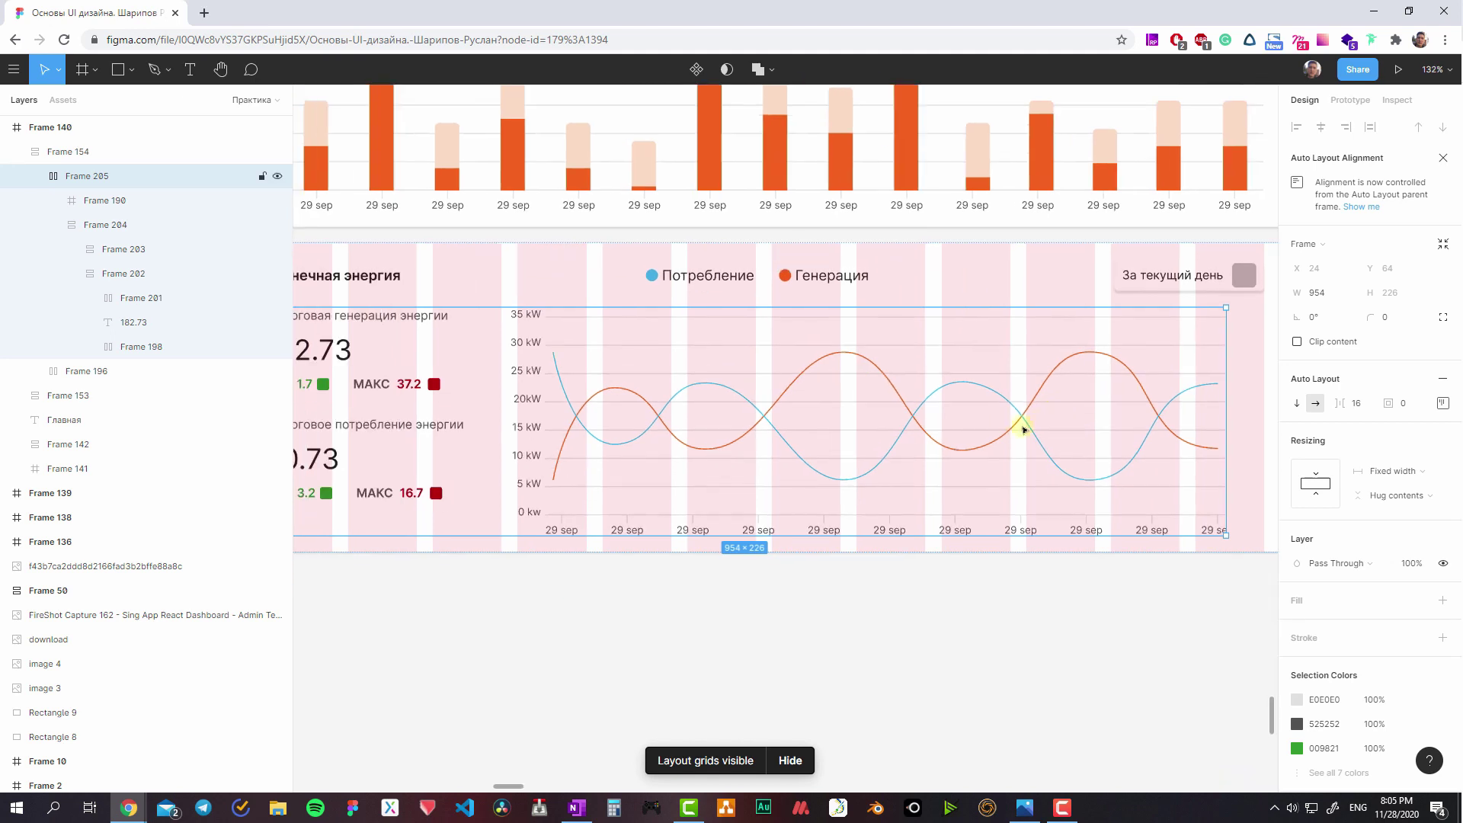
pyautogui.click(1393, 471)
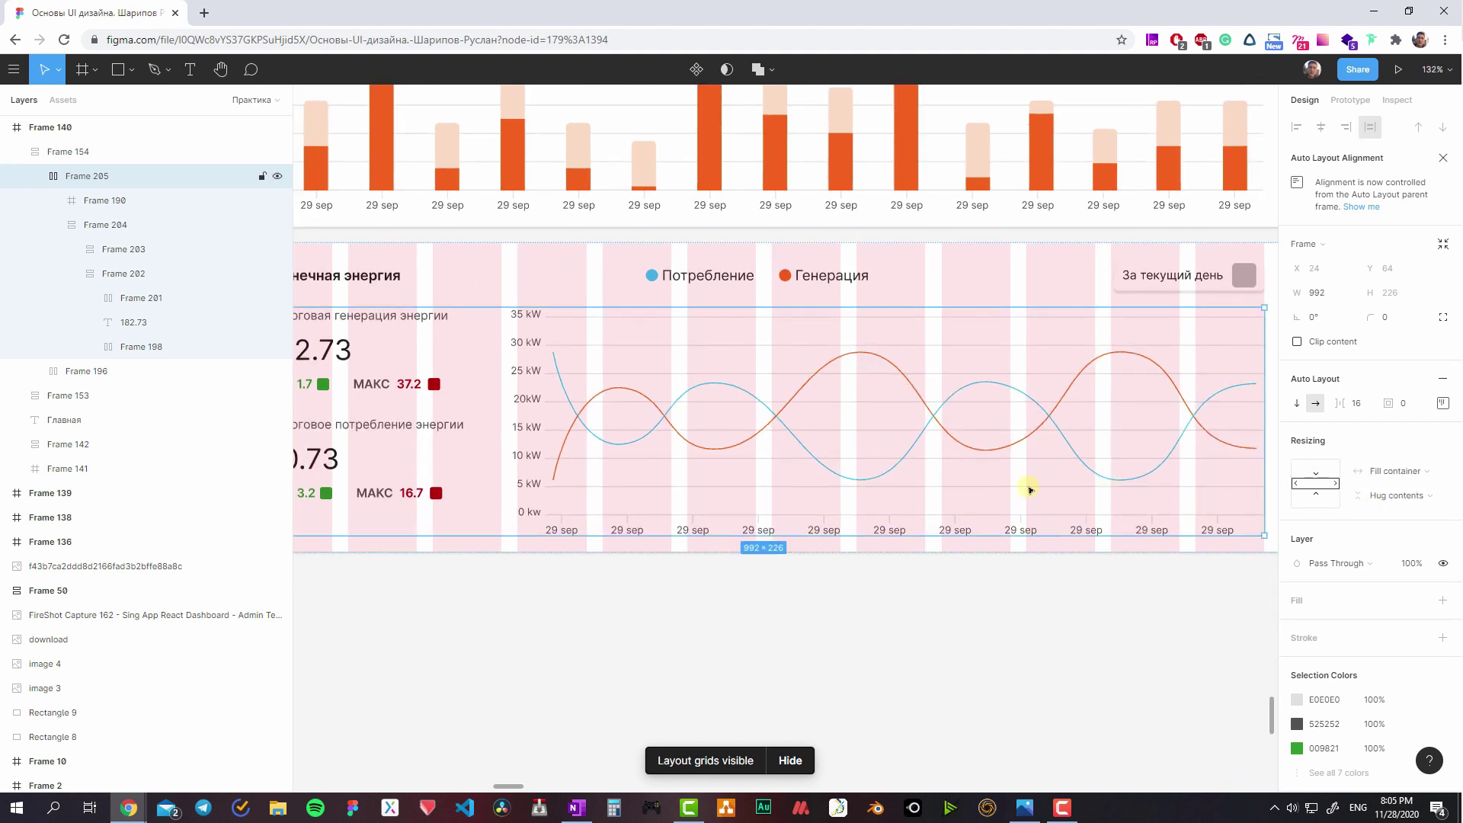
pyautogui.hscroll(2, 1026, 486)
pyautogui.hscroll(-3, 1161, 480)
pyautogui.hotkey('ctrl', 'z')
pyautogui.scroll(-2, 834, 448)
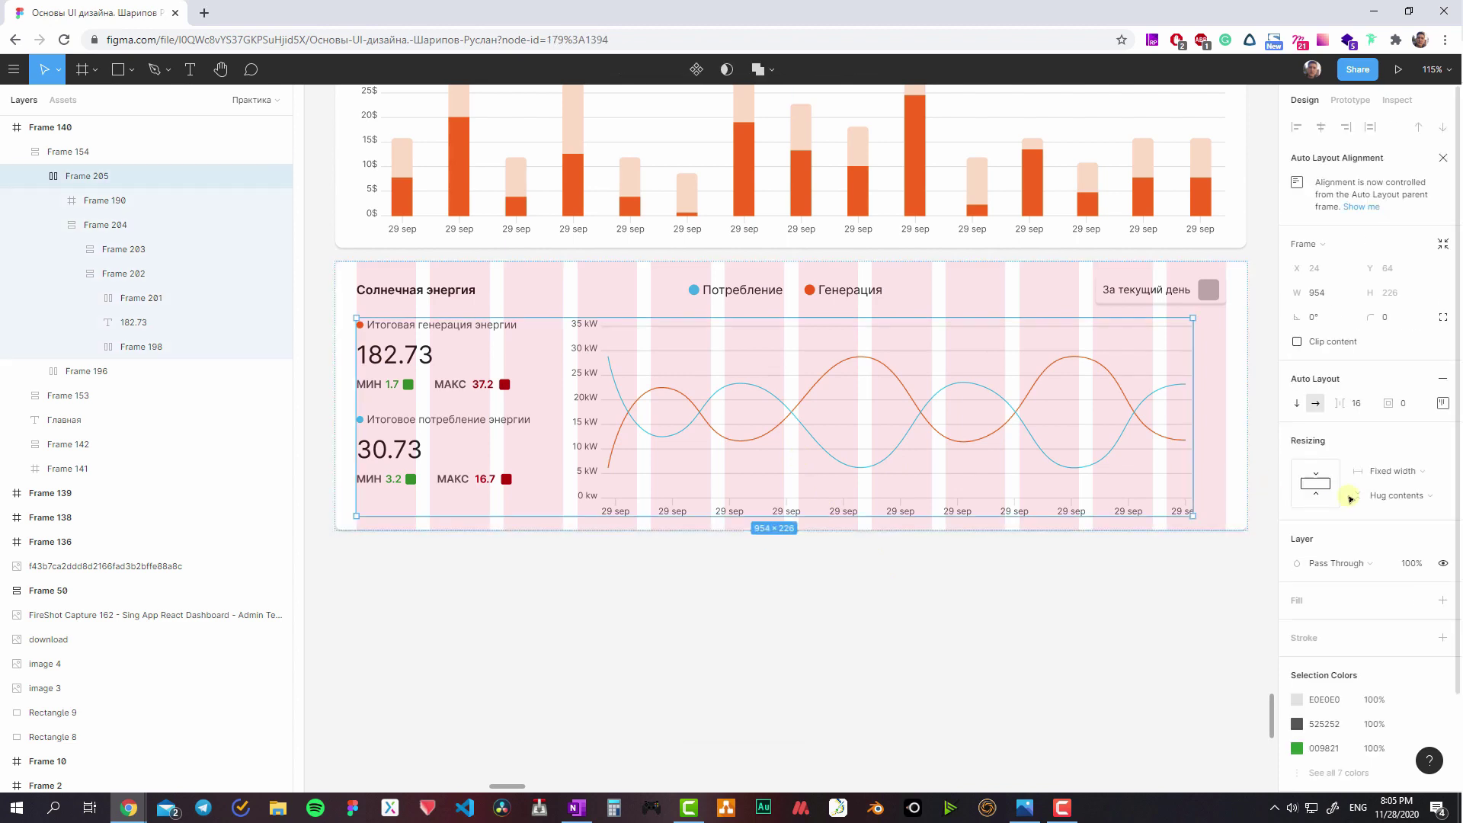
pyautogui.click(1375, 473)
pyautogui.click(1379, 508)
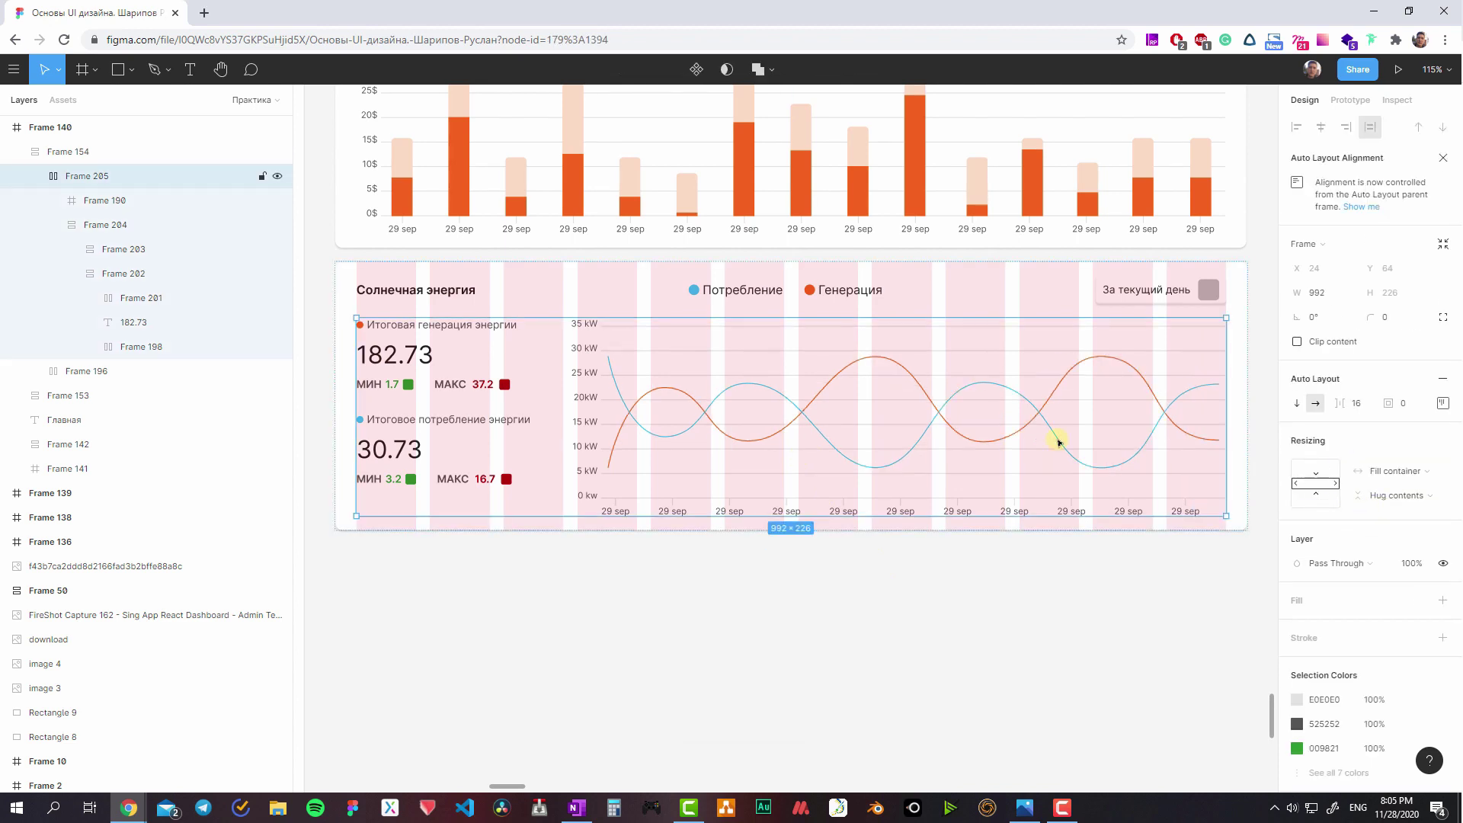
# - Inspect the line chart and left stats block inside the energy card
pyautogui.click(913, 431)
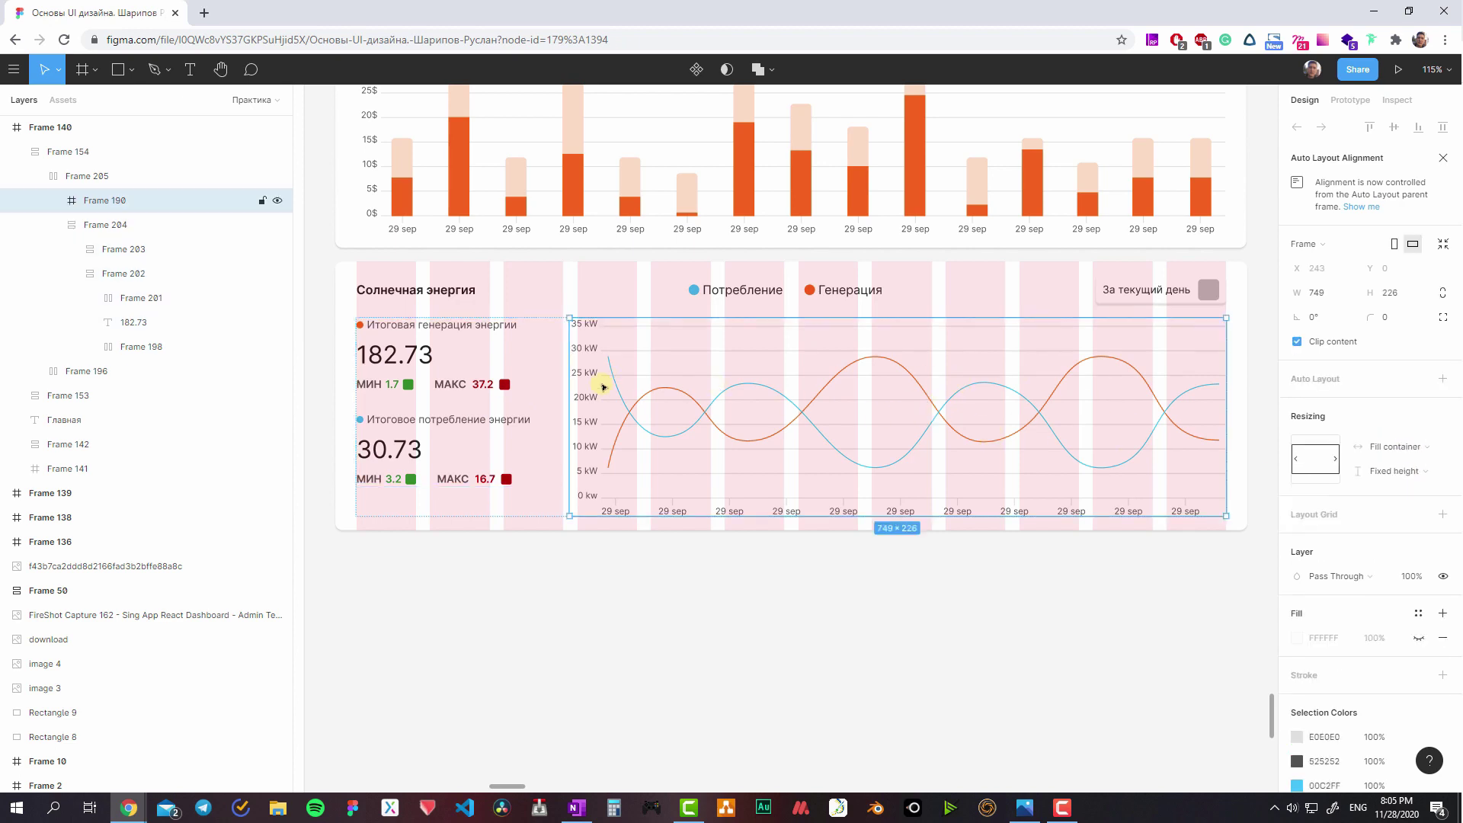
pyautogui.click(489, 371)
pyautogui.keyDown('ctrl'); pyautogui.scroll(2, 464, 326); pyautogui.keyUp('ctrl')
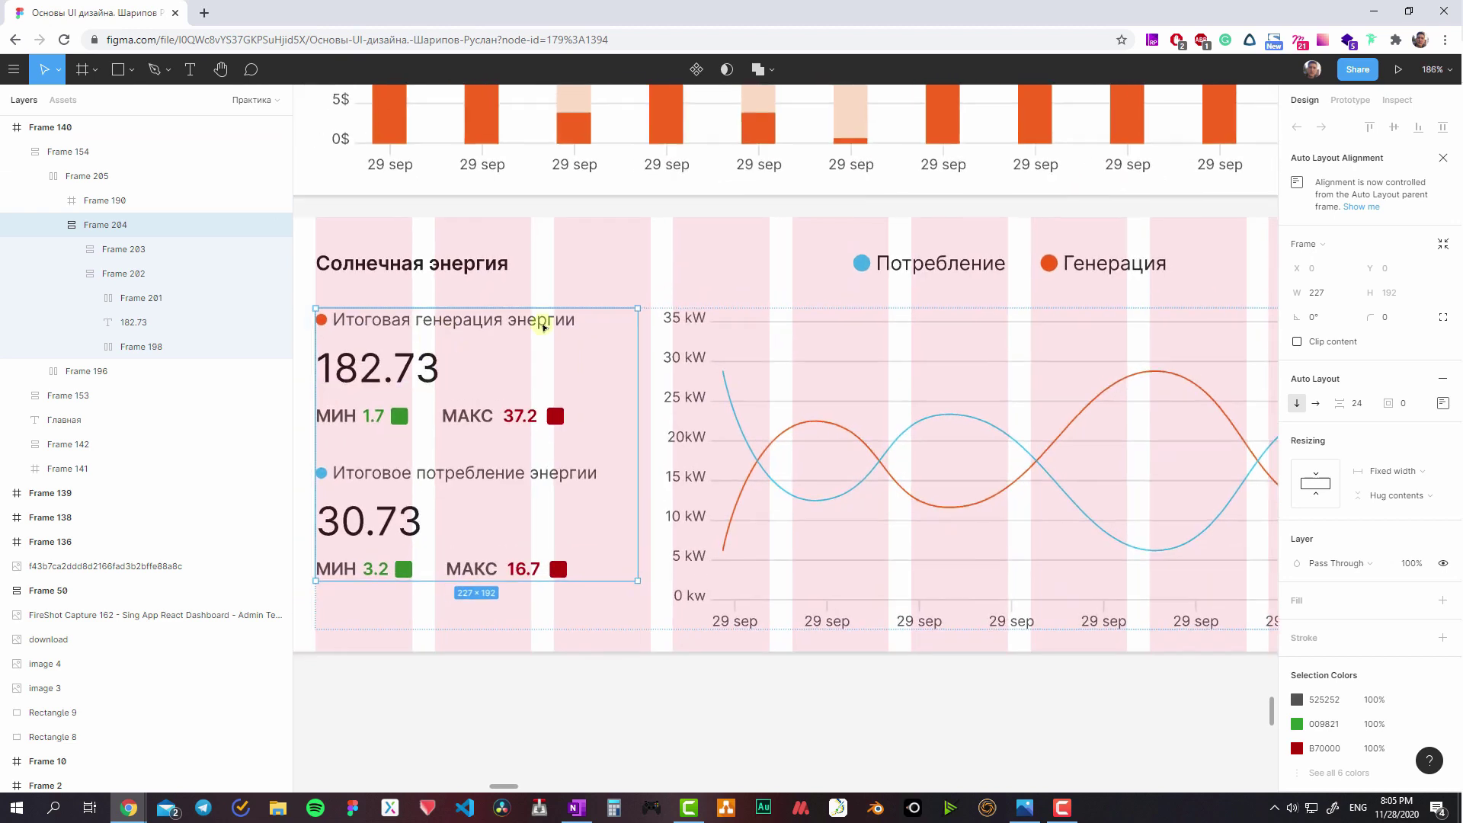
pyautogui.keyDown('ctrl'); pyautogui.scroll(-4, 504, 367); pyautogui.keyUp('ctrl')
pyautogui.keyDown('ctrl'); pyautogui.scroll(2, 504, 367); pyautogui.keyUp('ctrl')
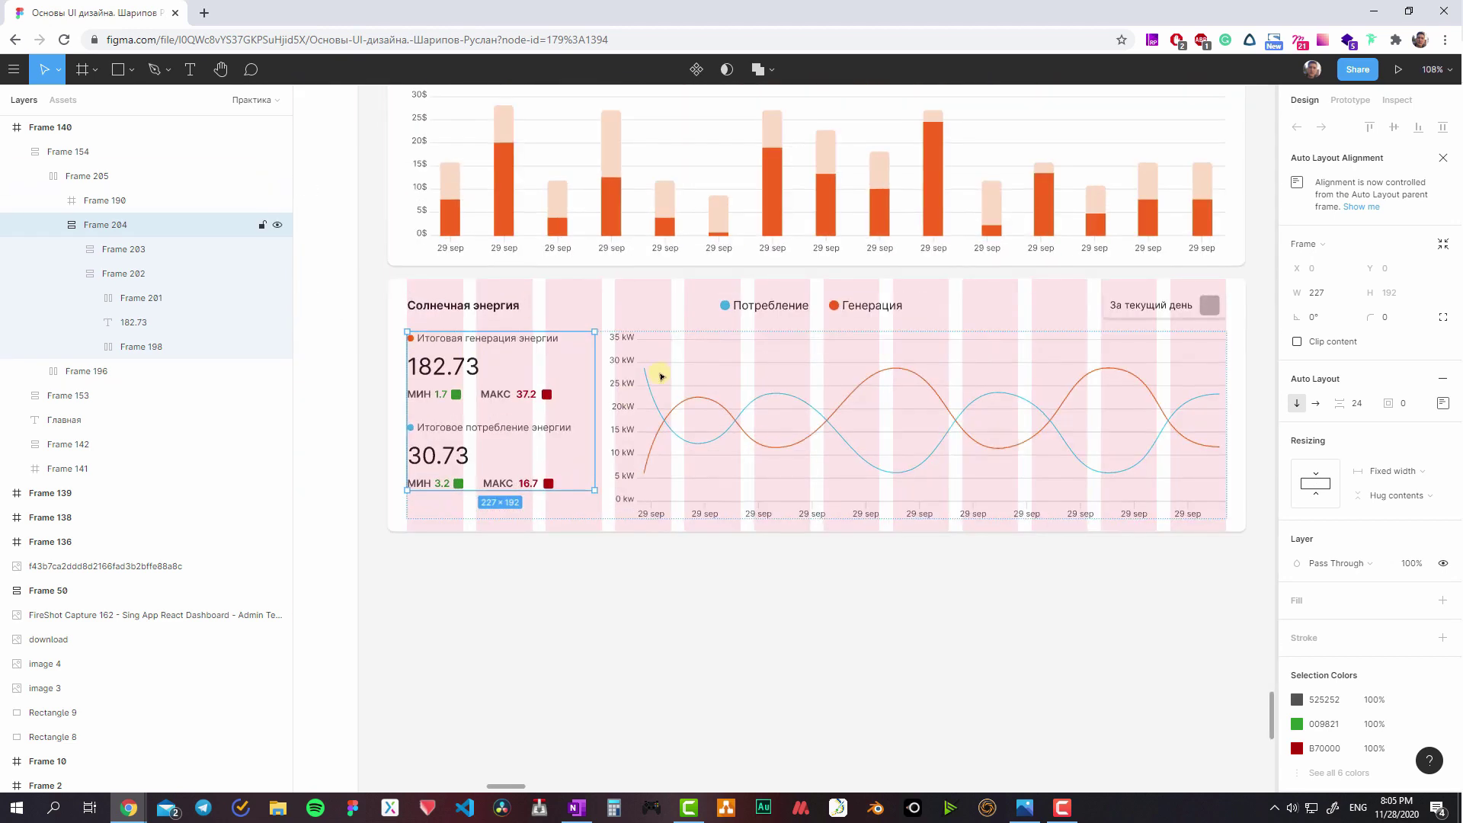
pyautogui.hscroll(2, 1028, 434)
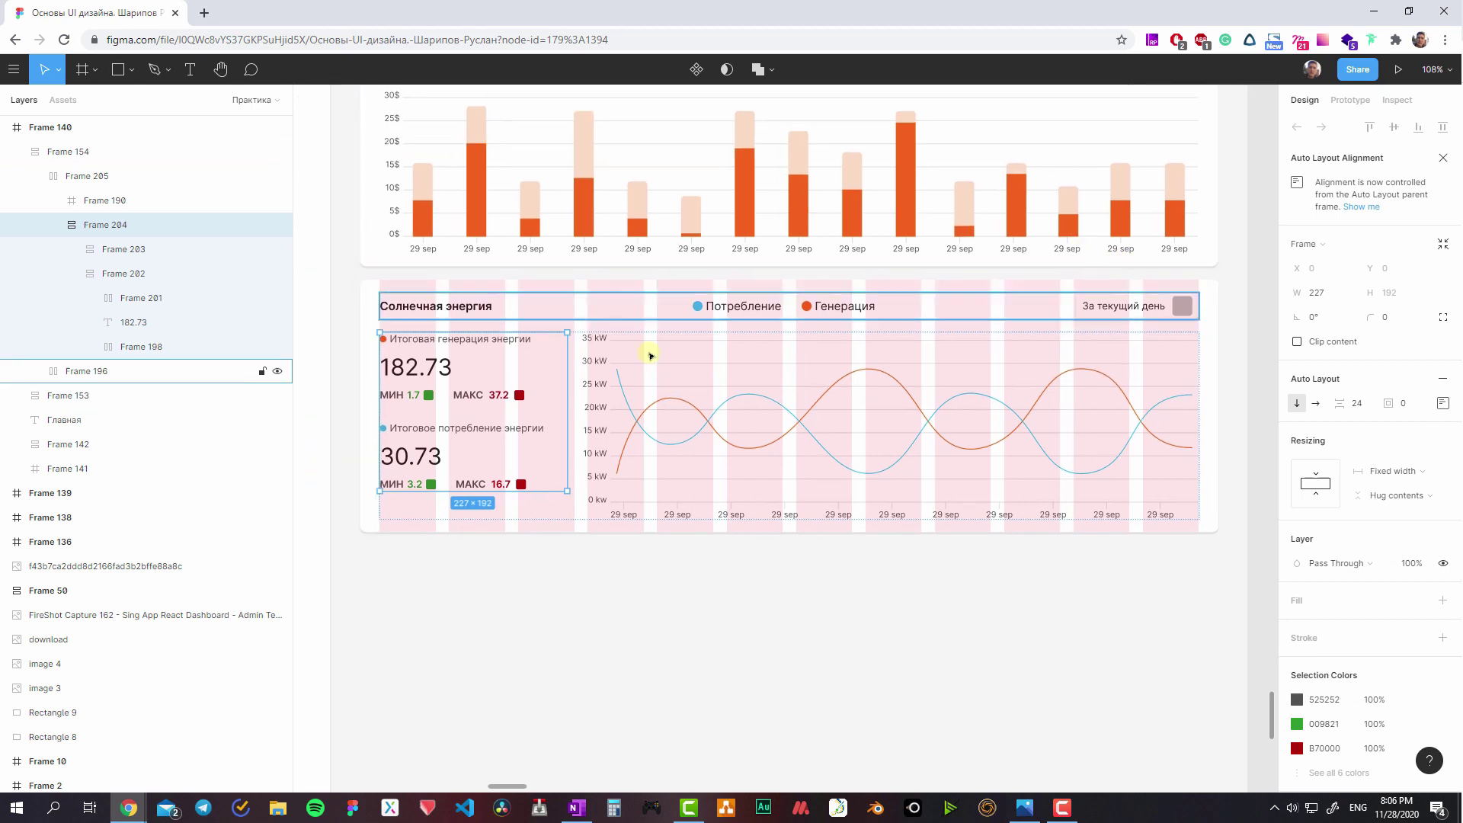
pyautogui.keyDown('ctrl'); pyautogui.scroll(3, 566, 367); pyautogui.keyUp('ctrl')
pyautogui.keyDown('ctrl'); pyautogui.scroll(5, 568, 367); pyautogui.keyUp('ctrl')
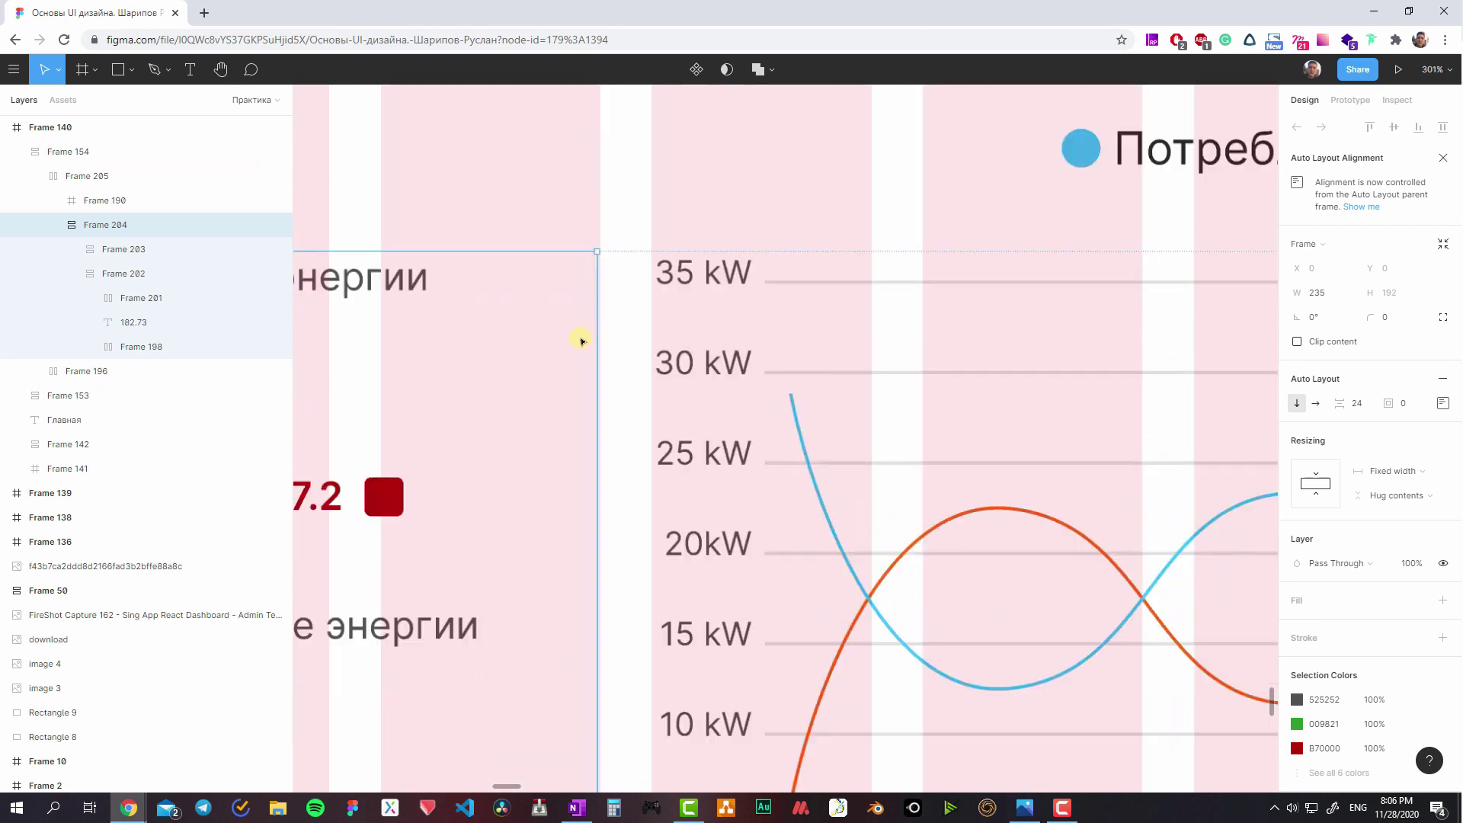
pyautogui.keyDown('ctrl'); pyautogui.scroll(5, 570, 336); pyautogui.keyUp('ctrl')
pyautogui.keyDown('ctrl'); pyautogui.scroll(-5, 614, 347); pyautogui.keyUp('ctrl')
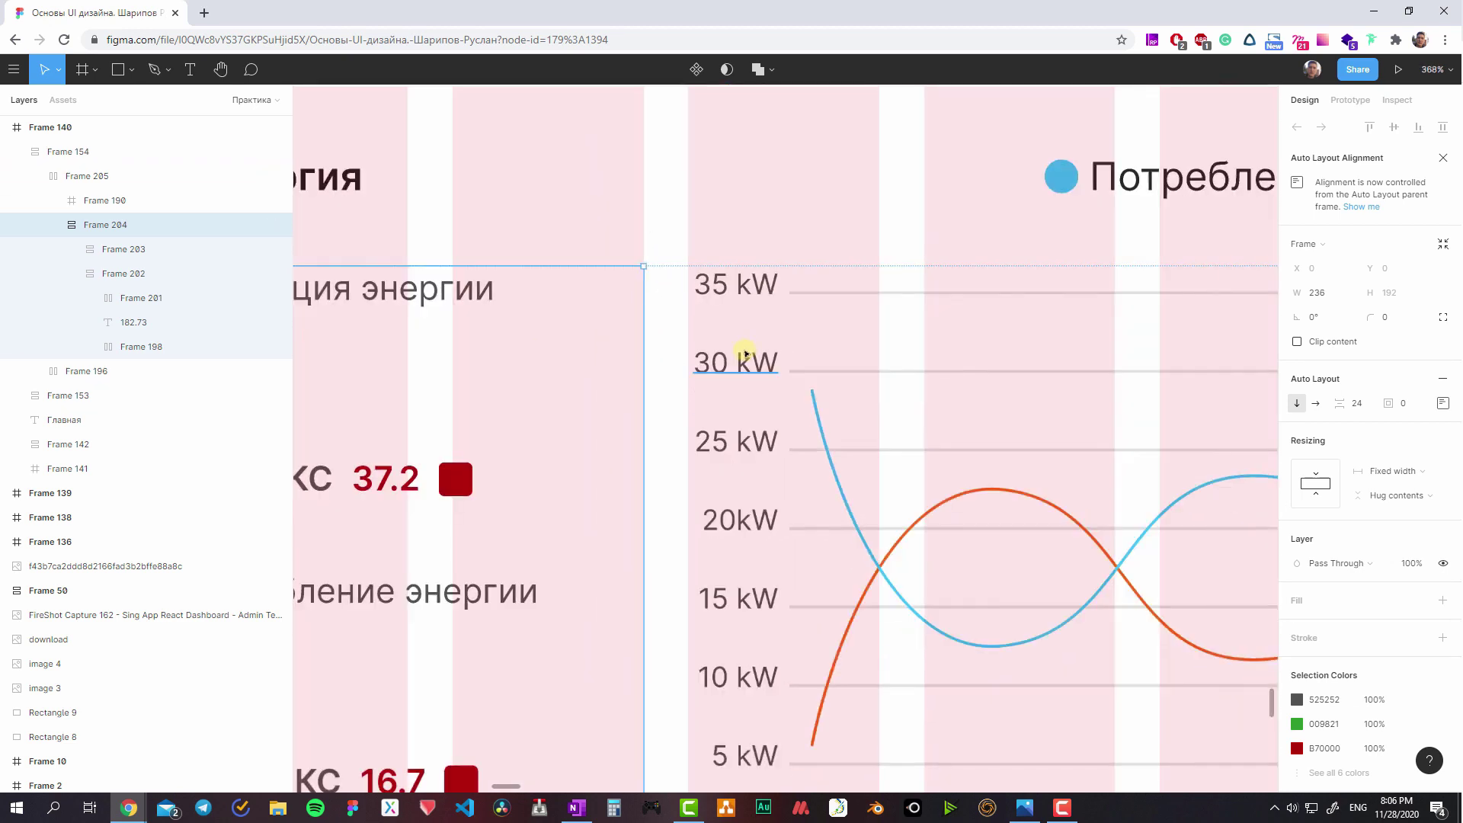
pyautogui.keyDown('ctrl'); pyautogui.scroll(-3, 761, 347); pyautogui.keyUp('ctrl')
pyautogui.click(789, 340)
pyautogui.keyDown('ctrl'); pyautogui.scroll(-3, 788, 341); pyautogui.keyUp('ctrl')
pyautogui.keyDown('ctrl'); pyautogui.scroll(-3, 662, 378); pyautogui.keyUp('ctrl')
pyautogui.press('Escape')
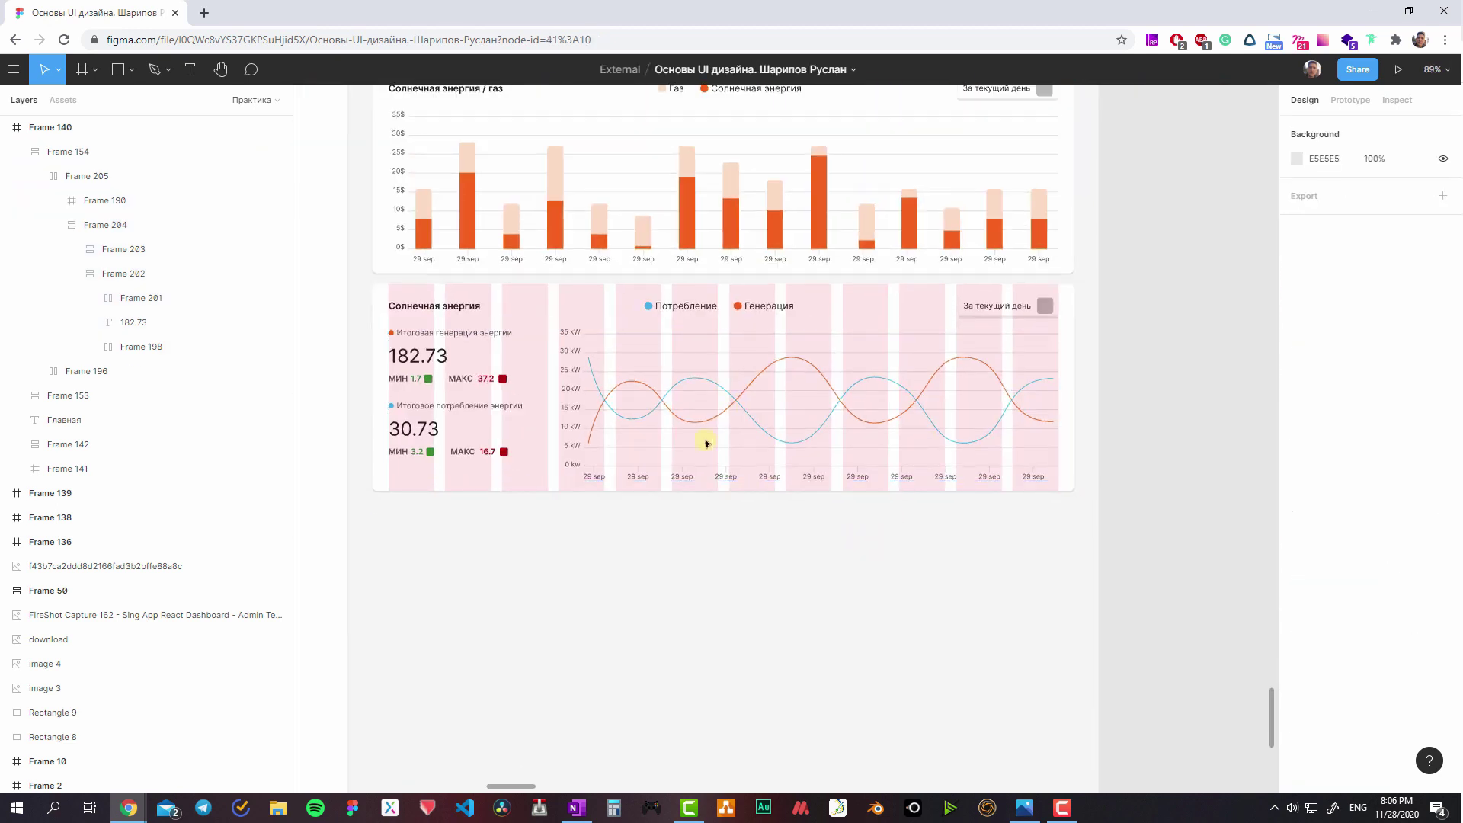
# - Hide the solar energy card's grid columns and re-enable the page frame's layout grid
pyautogui.click(702, 441)
pyautogui.click(1418, 508)
pyautogui.scroll(3, 1048, 496)
pyautogui.hscroll(-3, 762, 343)
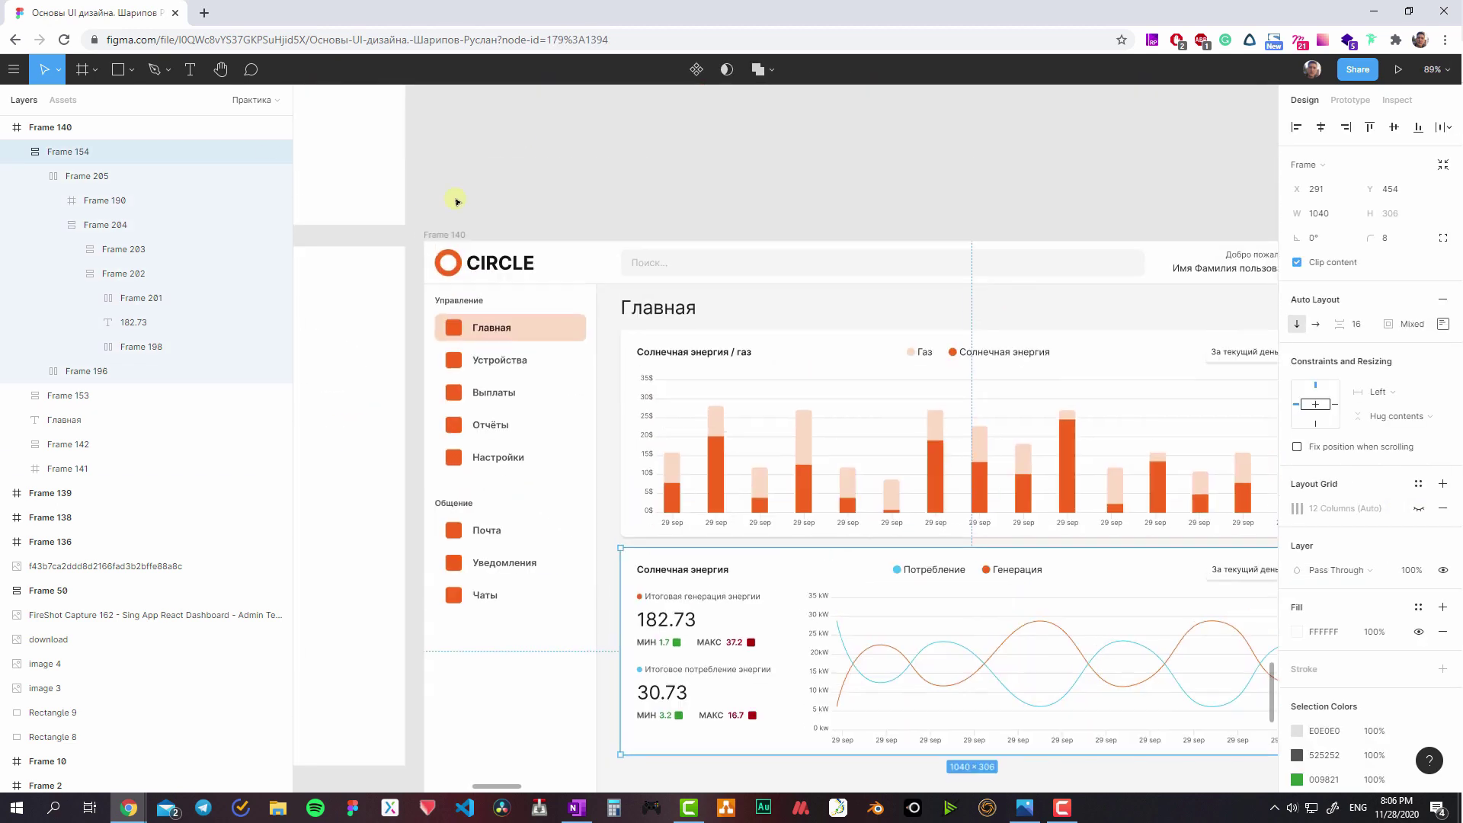
pyautogui.click(428, 233)
pyautogui.click(1419, 362)
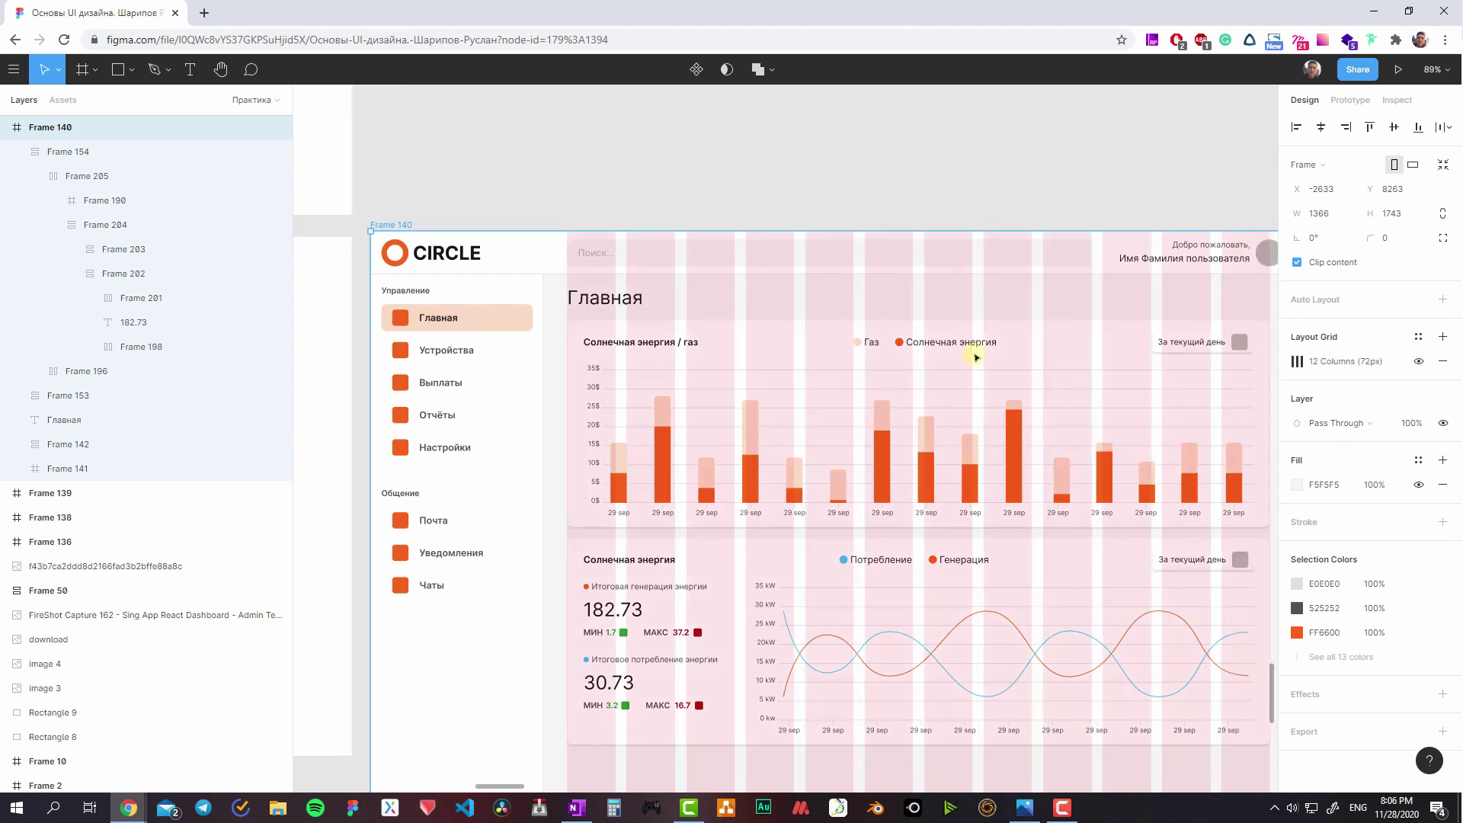
pyautogui.scroll(-5, 971, 359)
# - Hide all layout grids with Ctrl+Shift+4 and select both chart cards
pyautogui.press('Escape')
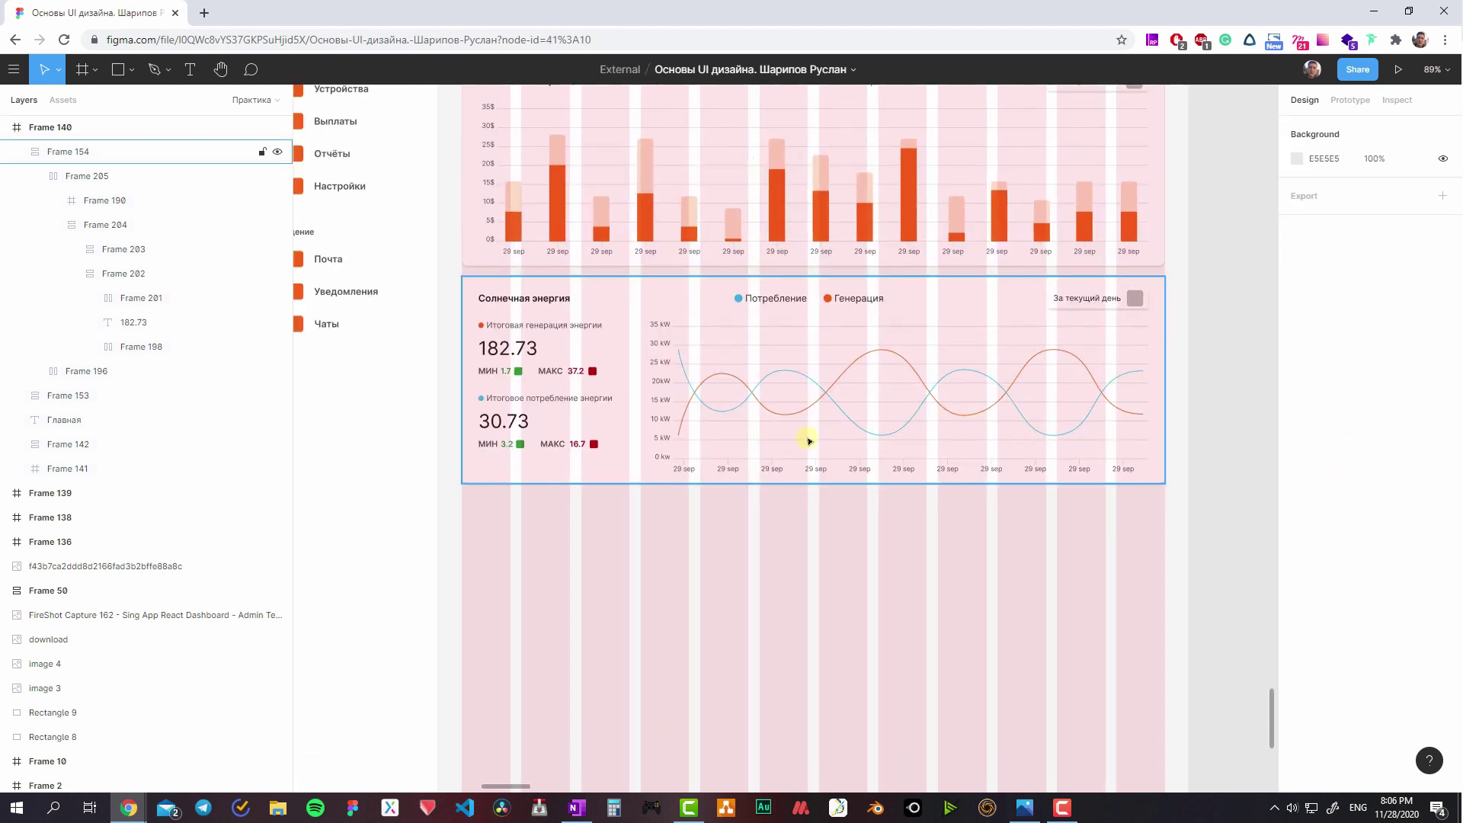
pyautogui.hotkey('ctrl', 'shift', '4')
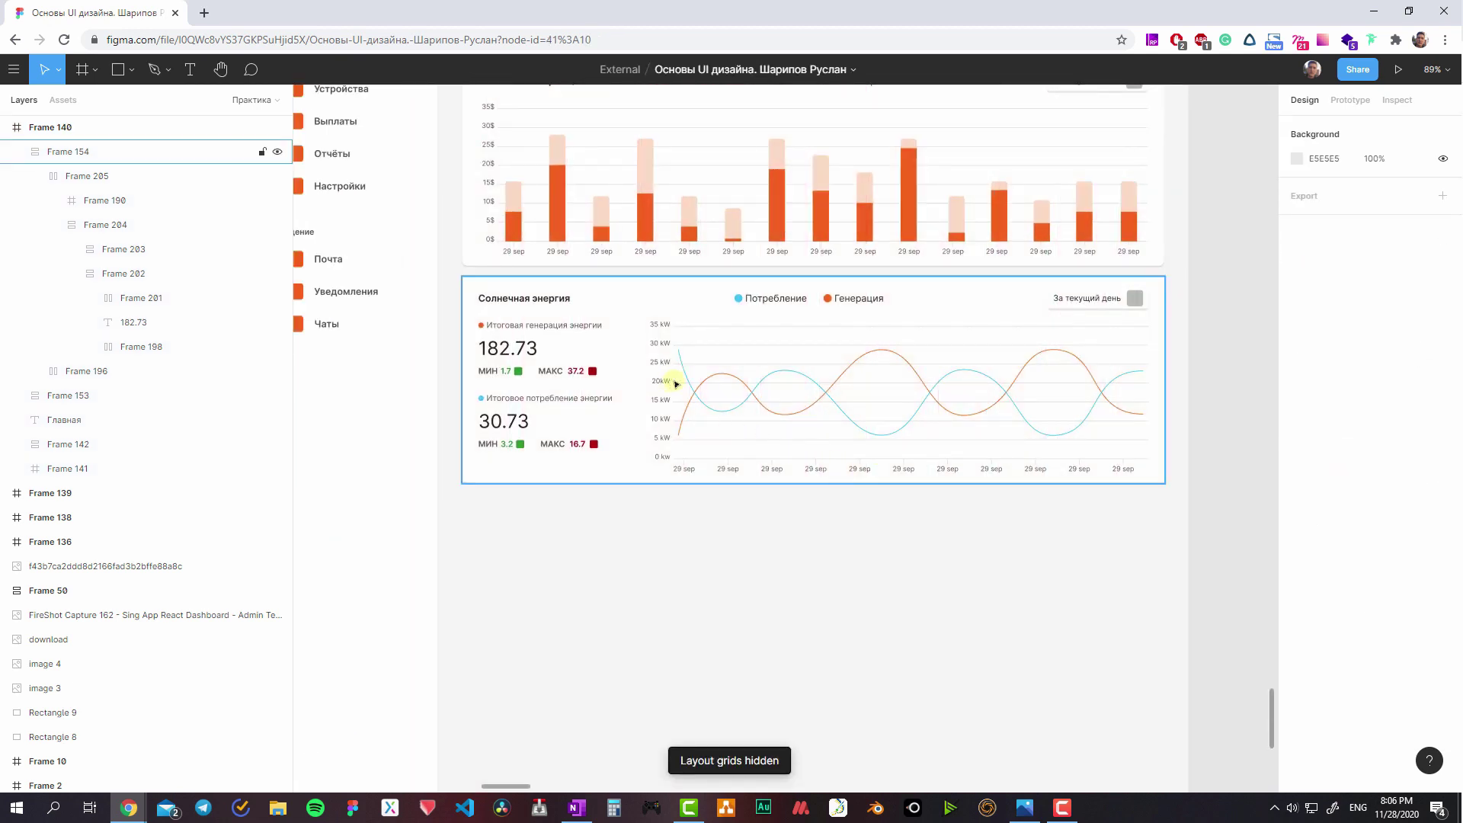
pyautogui.scroll(2, 676, 384)
pyautogui.scroll(2, 757, 366)
pyautogui.click(719, 429)
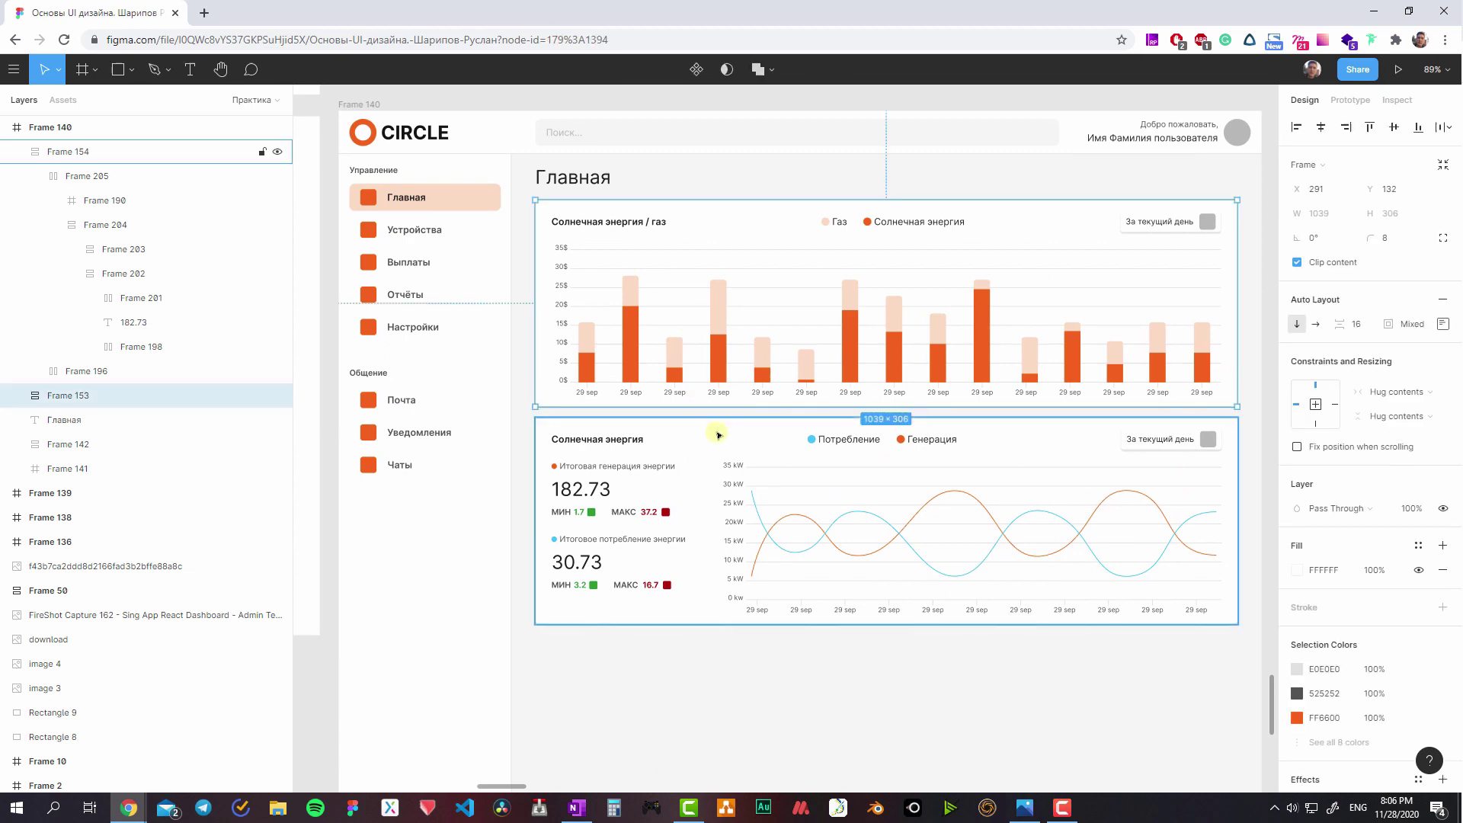
pyautogui.keyDown('shift'); pyautogui.click(757, 373); pyautogui.keyUp('shift')
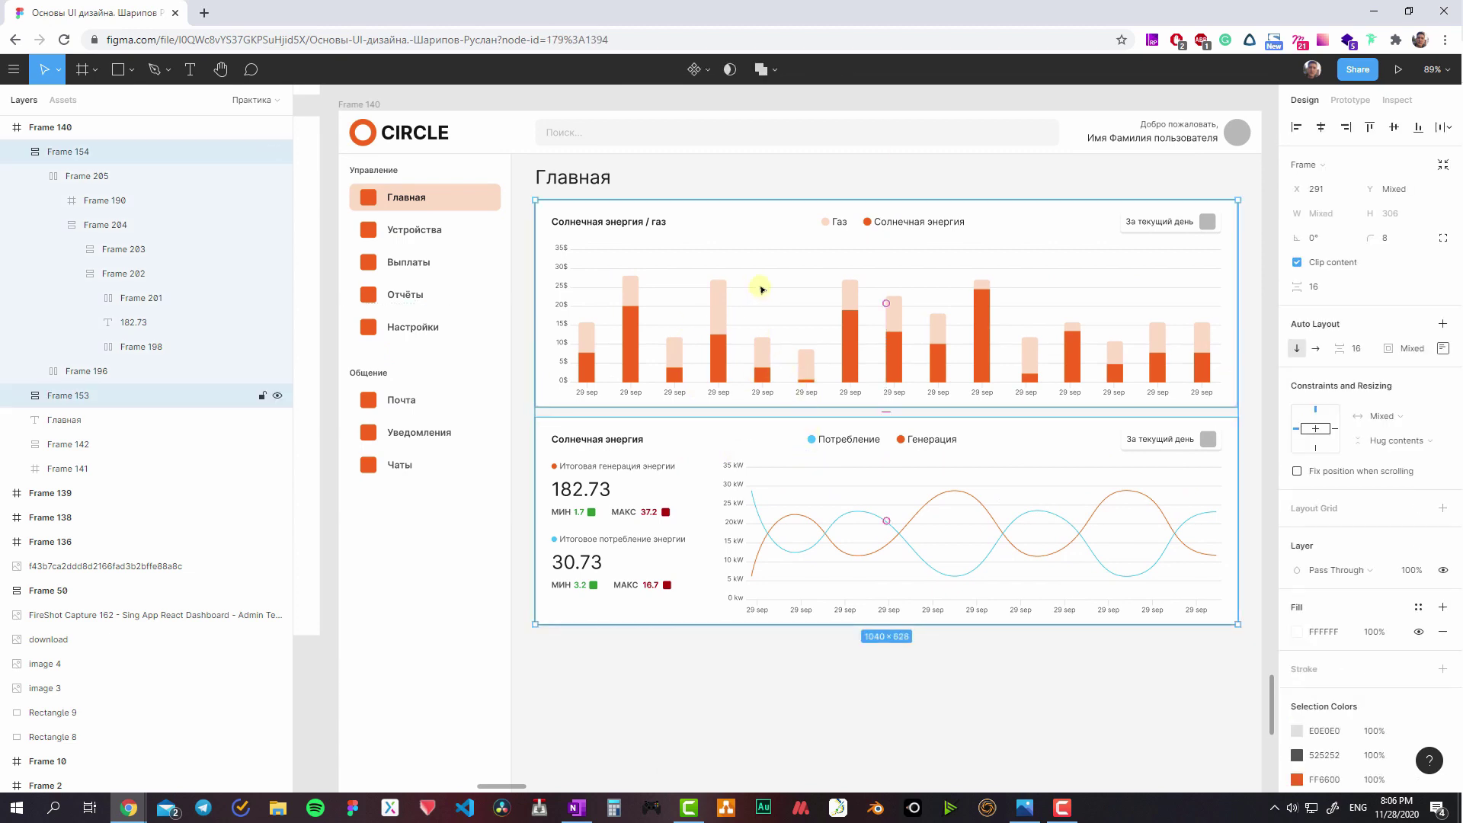
# - Wrap both chart cards in auto layout and copy Главная above them with Subsection styling
pyautogui.hotkey('shift', 'a')
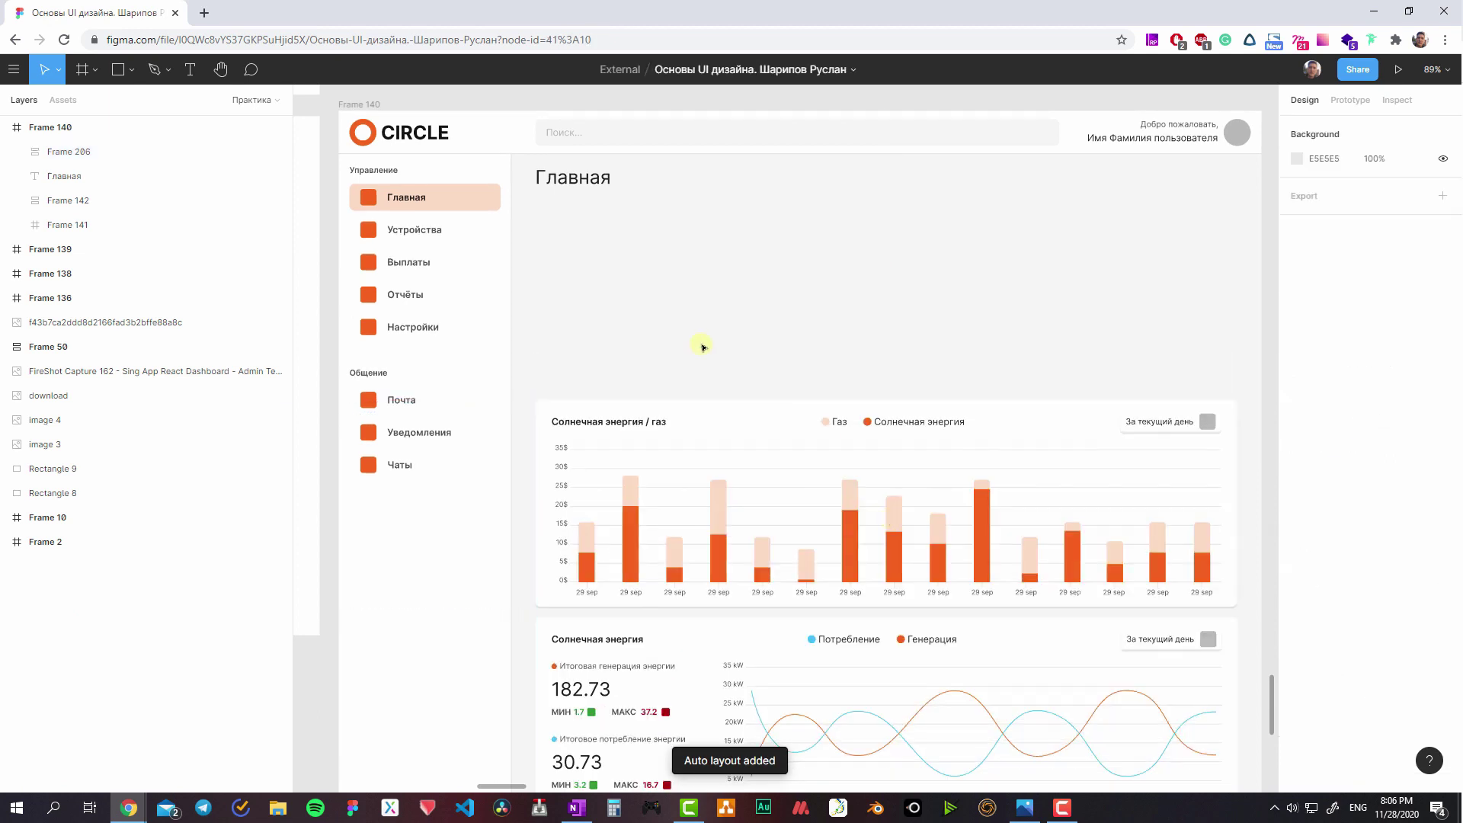
pyautogui.keyDown('alt'); pyautogui.moveTo(568, 193); pyautogui.dragTo(570, 375); pyautogui.keyUp('alt')
pyautogui.scroll(10, 980, 442)
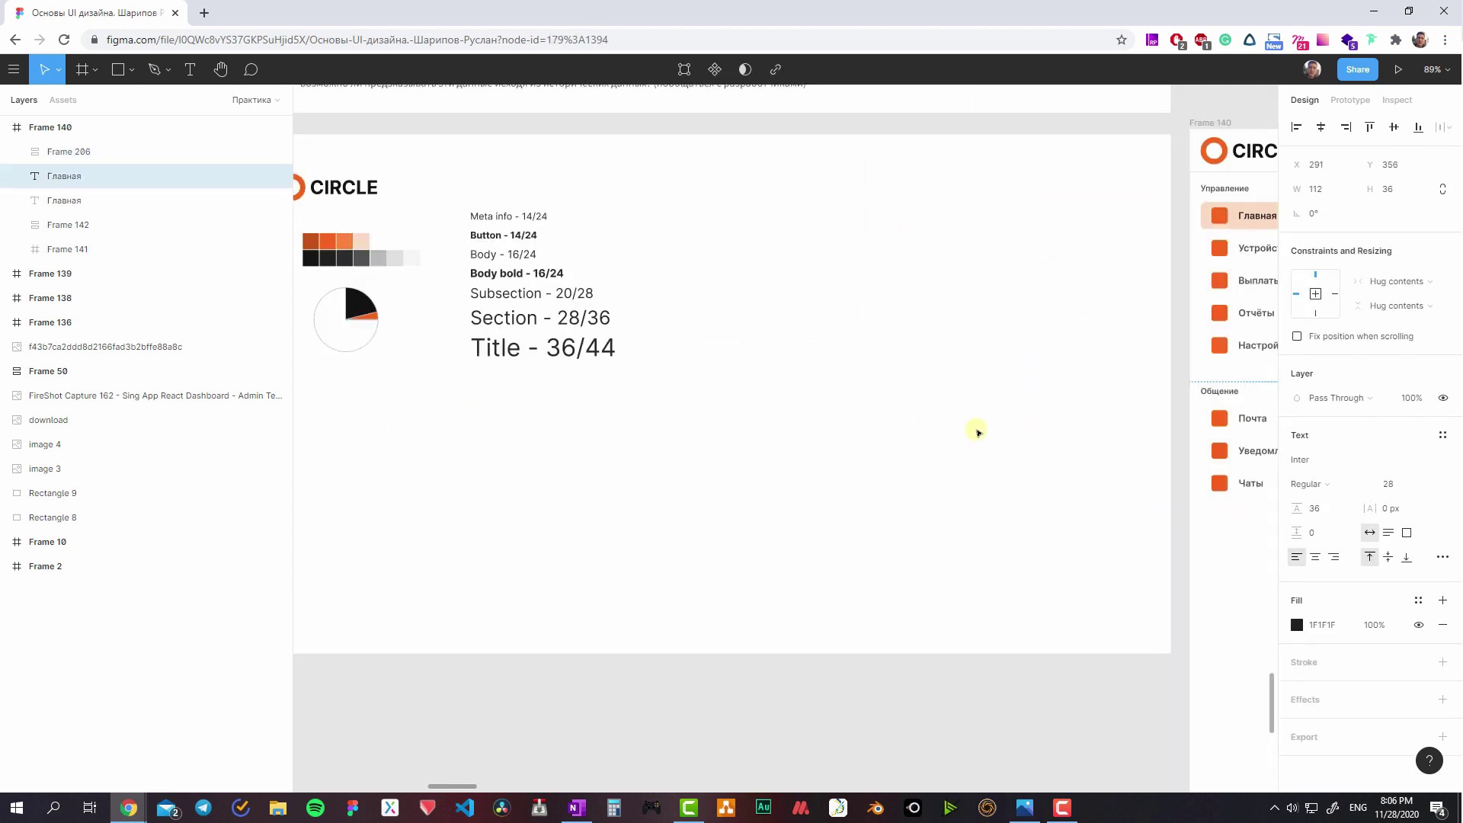
pyautogui.click(684, 312)
pyautogui.hotkey('ctrl', 'alt', 'c')
pyautogui.scroll(-10, 762, 381)
pyautogui.click(947, 350)
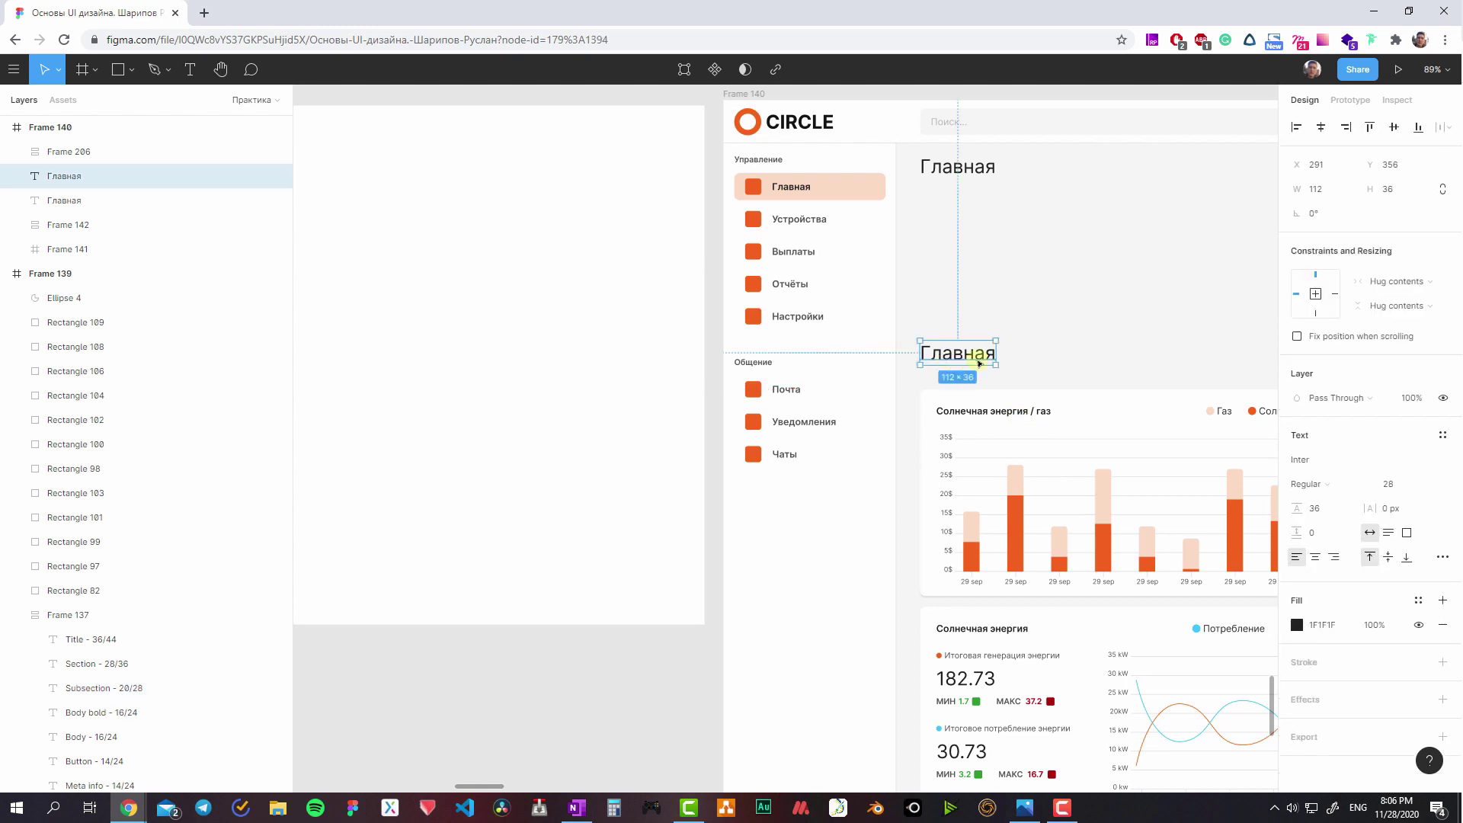
pyautogui.hotkey('ctrl', 'alt', 'v')
# - Rename the copied heading to 'Графики'
pyautogui.doubleClick(962, 354)
pyautogui.write('U')
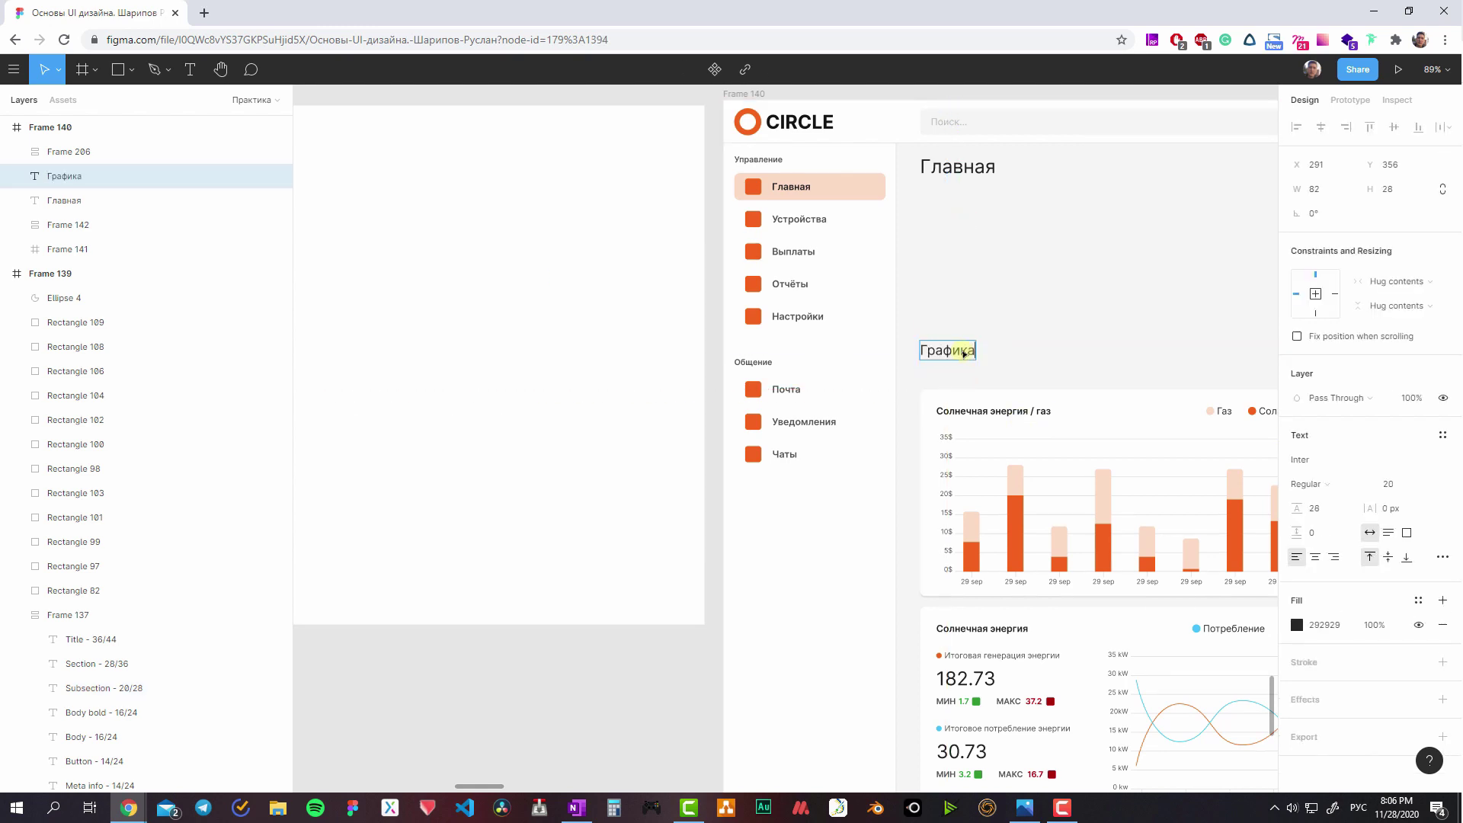
pyautogui.press('Escape')
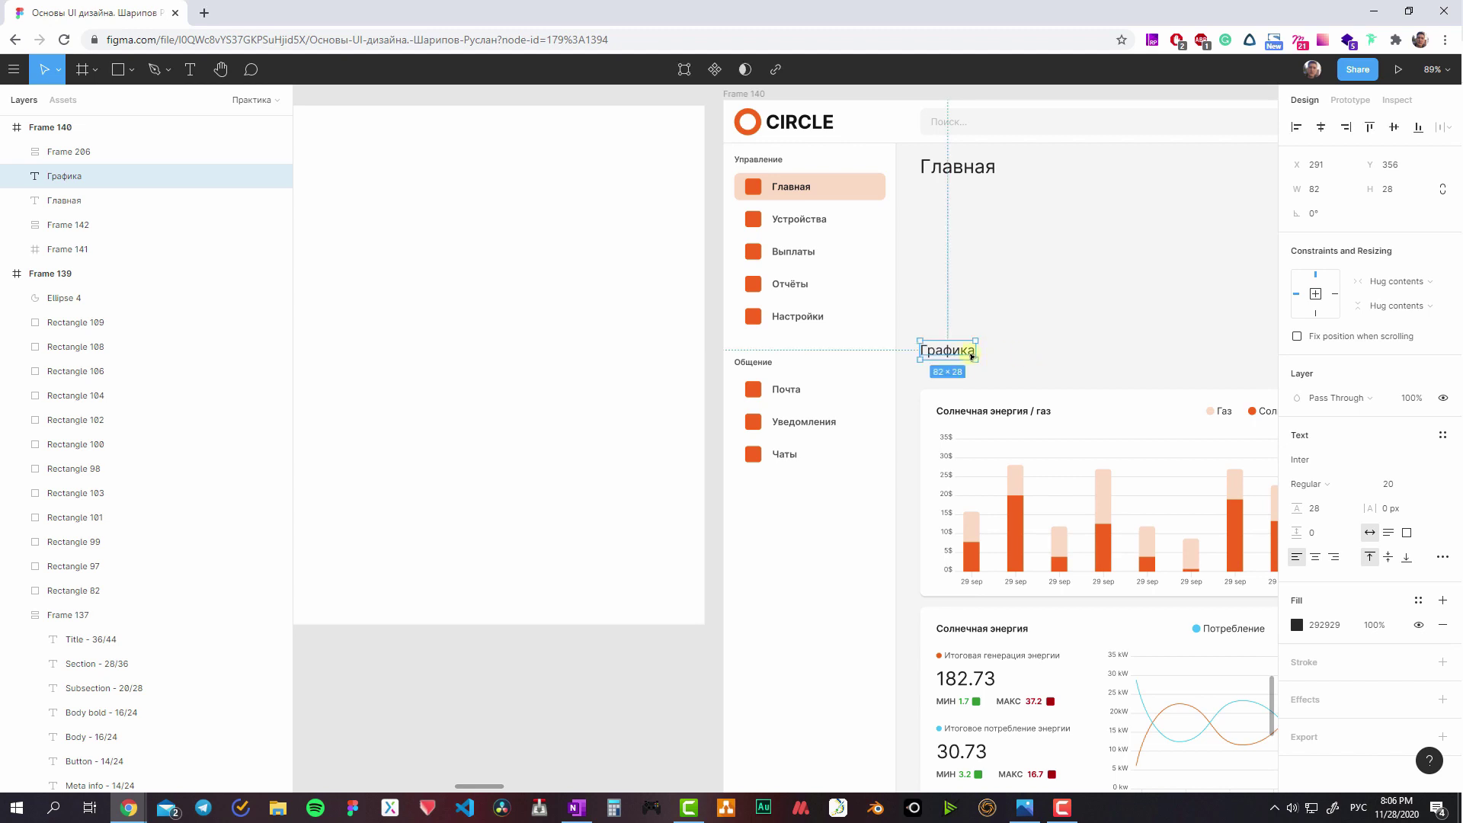
pyautogui.doubleClick(973, 355)
pyautogui.write('и')
pyautogui.press('Escape')
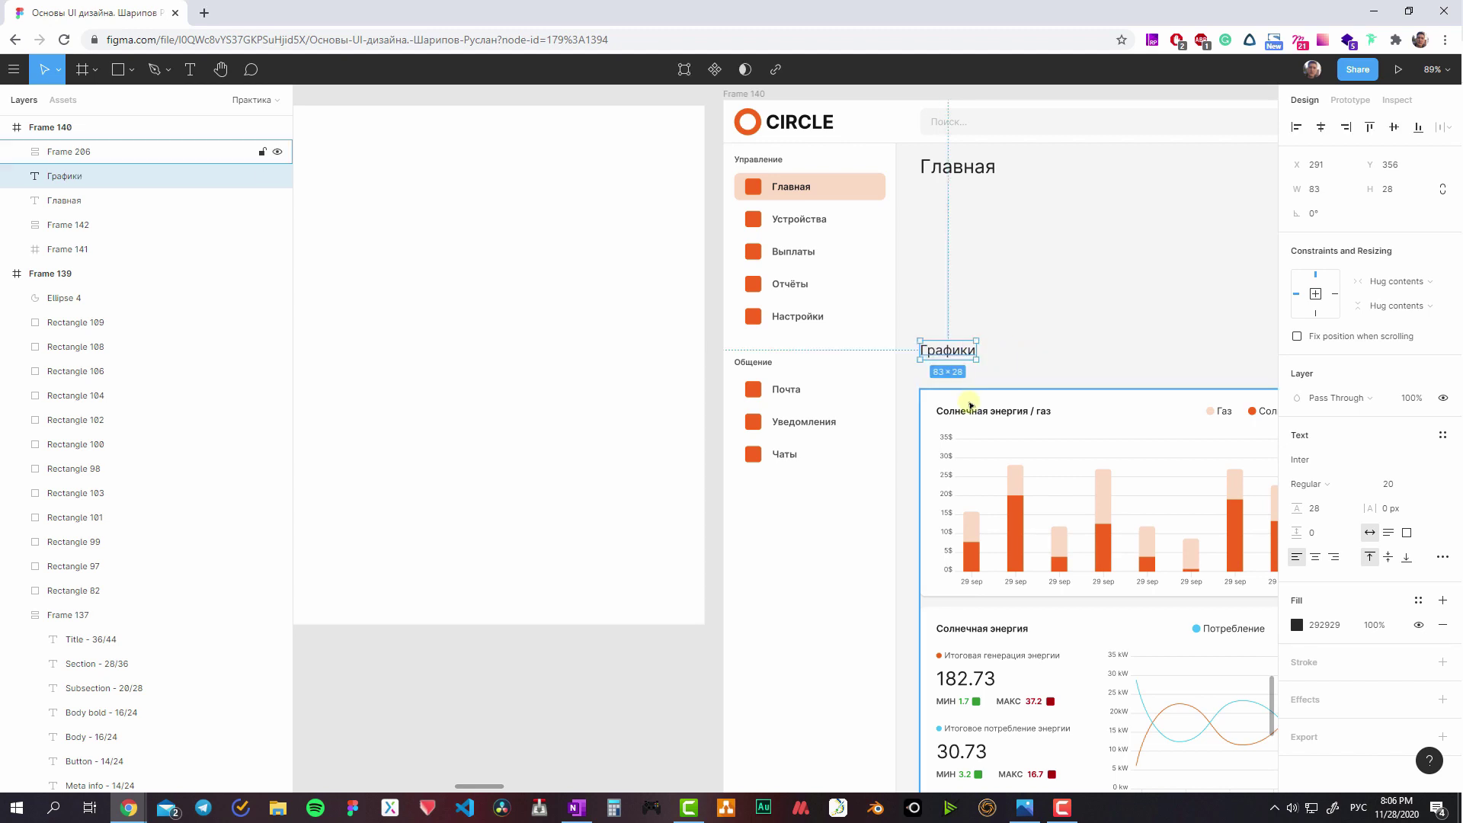
# - Join the Графики heading and charts in auto layout with 8 px spacing, moved lower
pyautogui.click(992, 394)
pyautogui.scroll(-2, 992, 393)
pyautogui.hscroll(5, 992, 393)
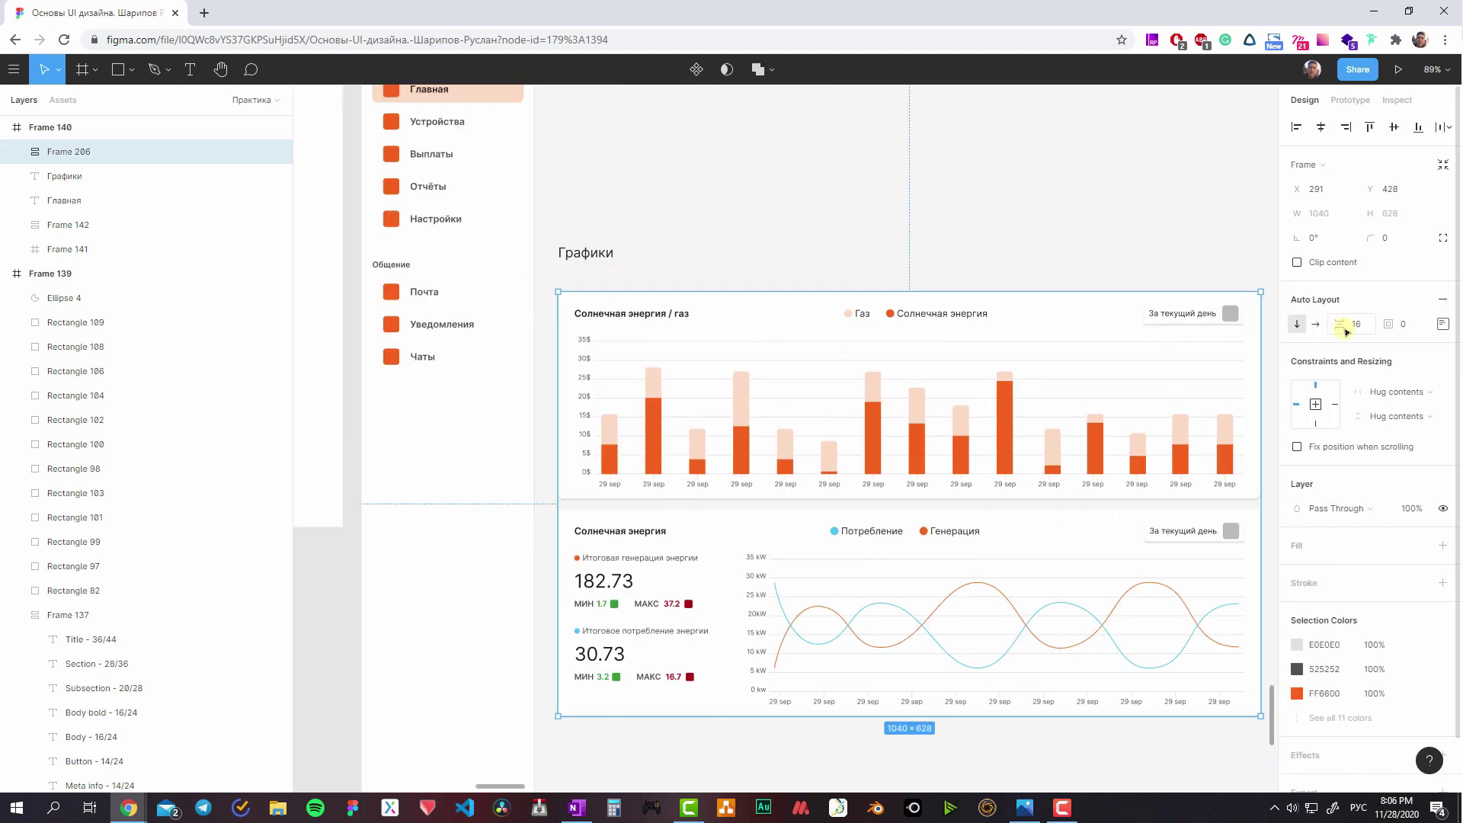
pyautogui.moveTo(1346, 332); pyautogui.dragTo(1346, 331)
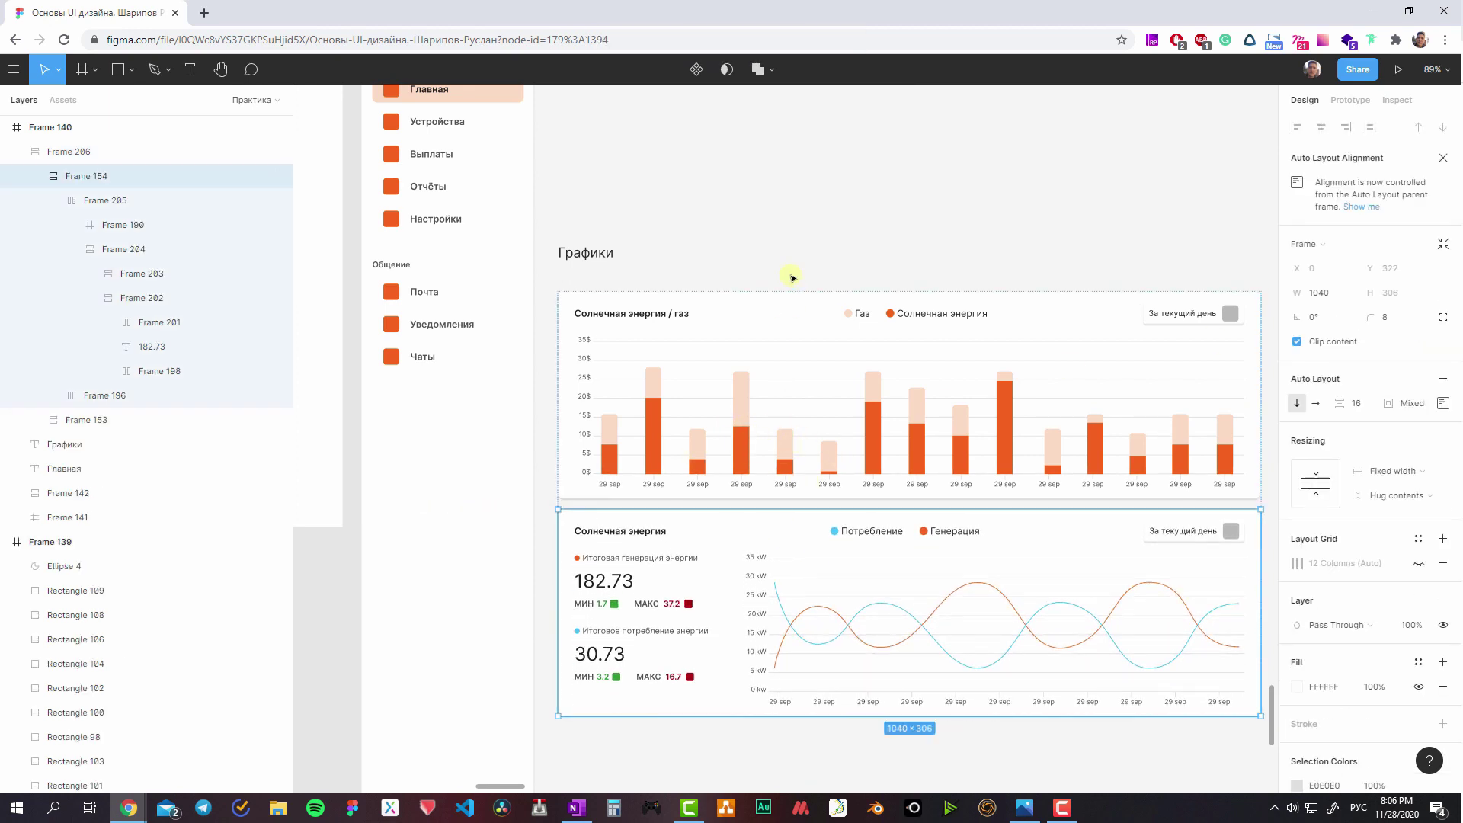
pyautogui.keyDown('shift'); pyautogui.click(605, 256); pyautogui.keyUp('shift')
pyautogui.hotkey('shift', 'a')
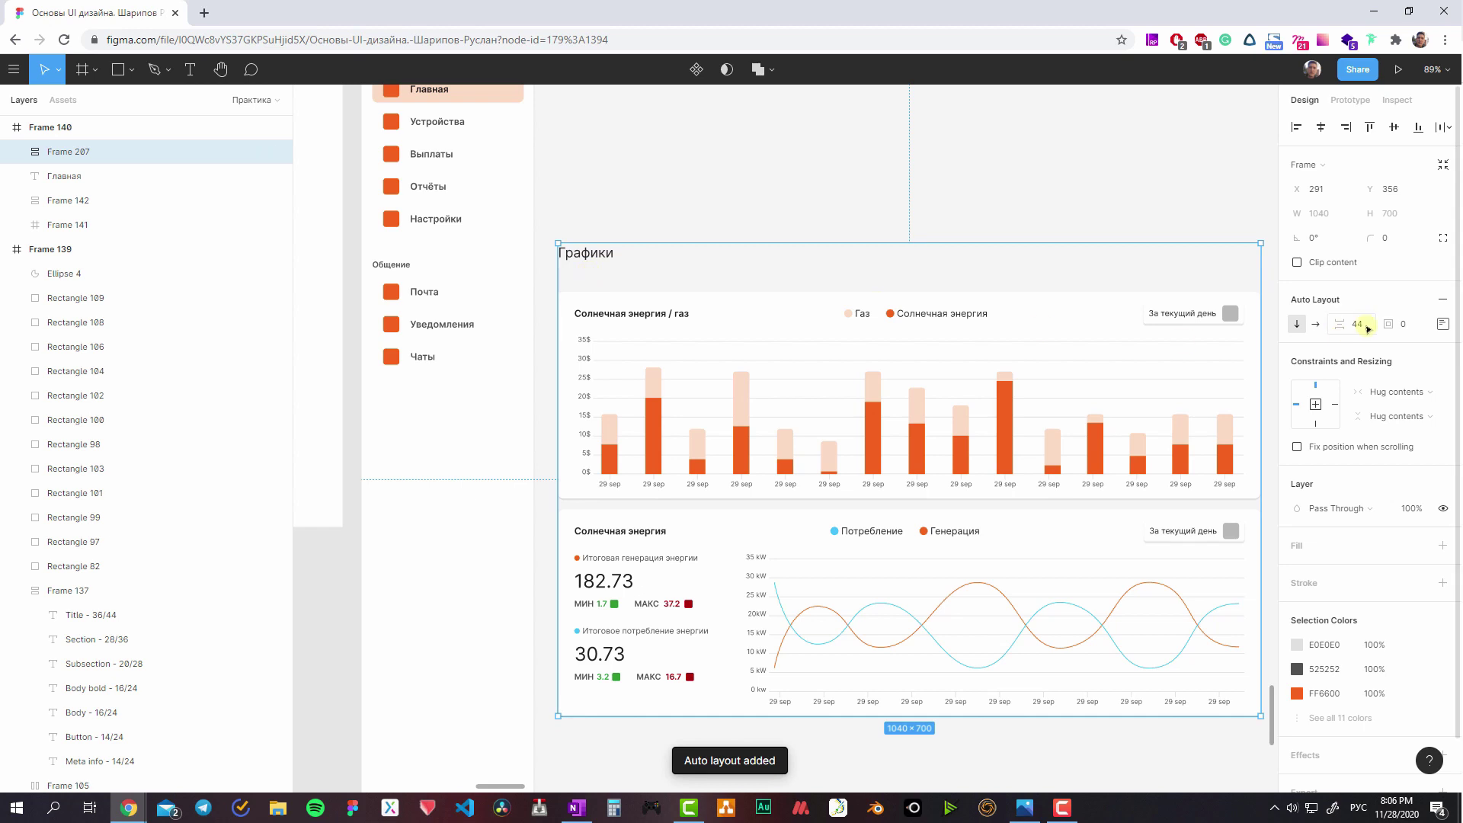
pyautogui.click(1370, 329)
pyautogui.write('8')
pyautogui.press('Return')
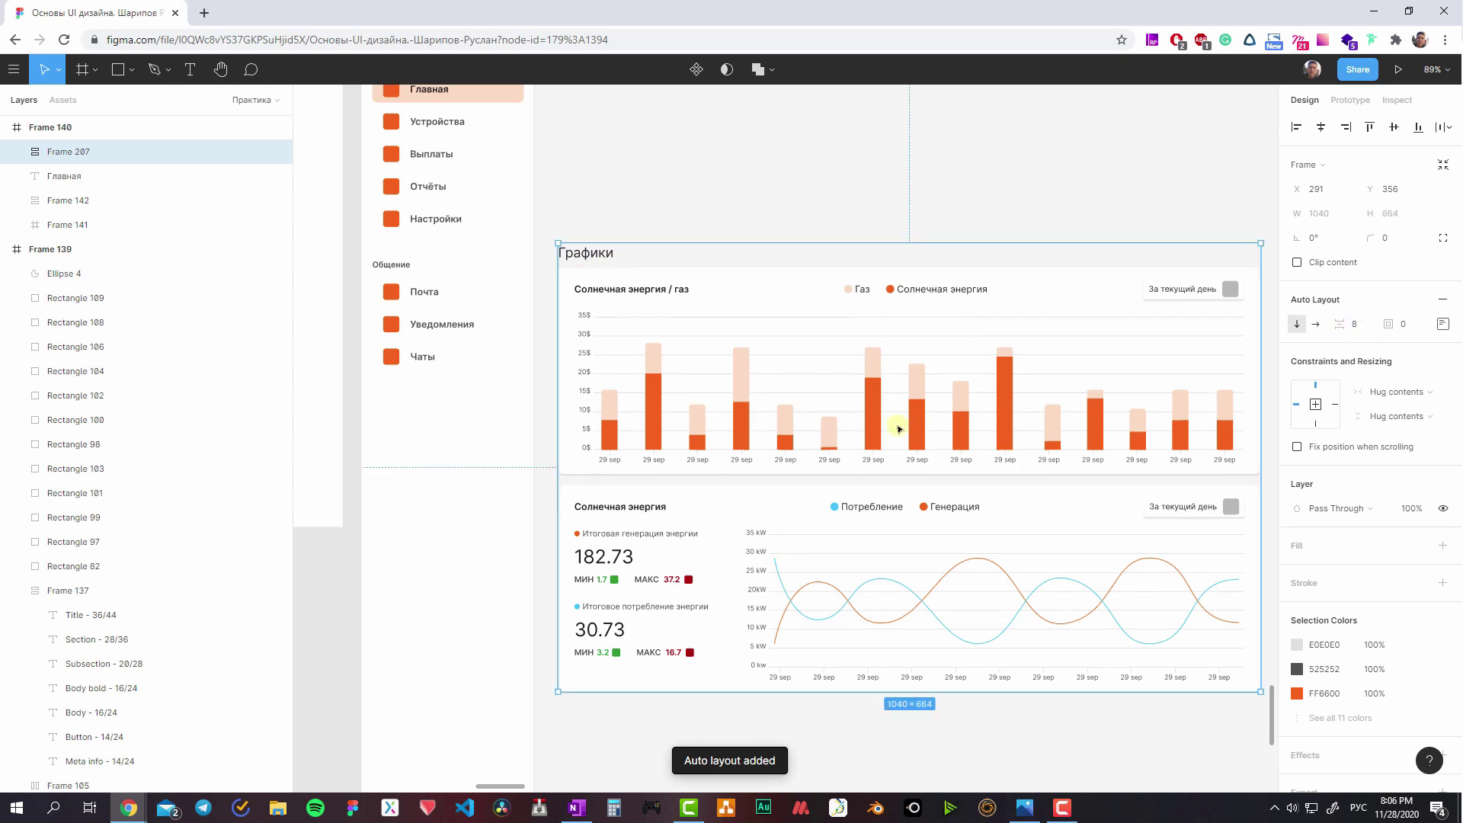
pyautogui.moveTo(619, 292)
pyautogui.mouseDown()
pyautogui.moveTo(620, 424)
pyautogui.moveTo(562, 429)
pyautogui.mouseUp()
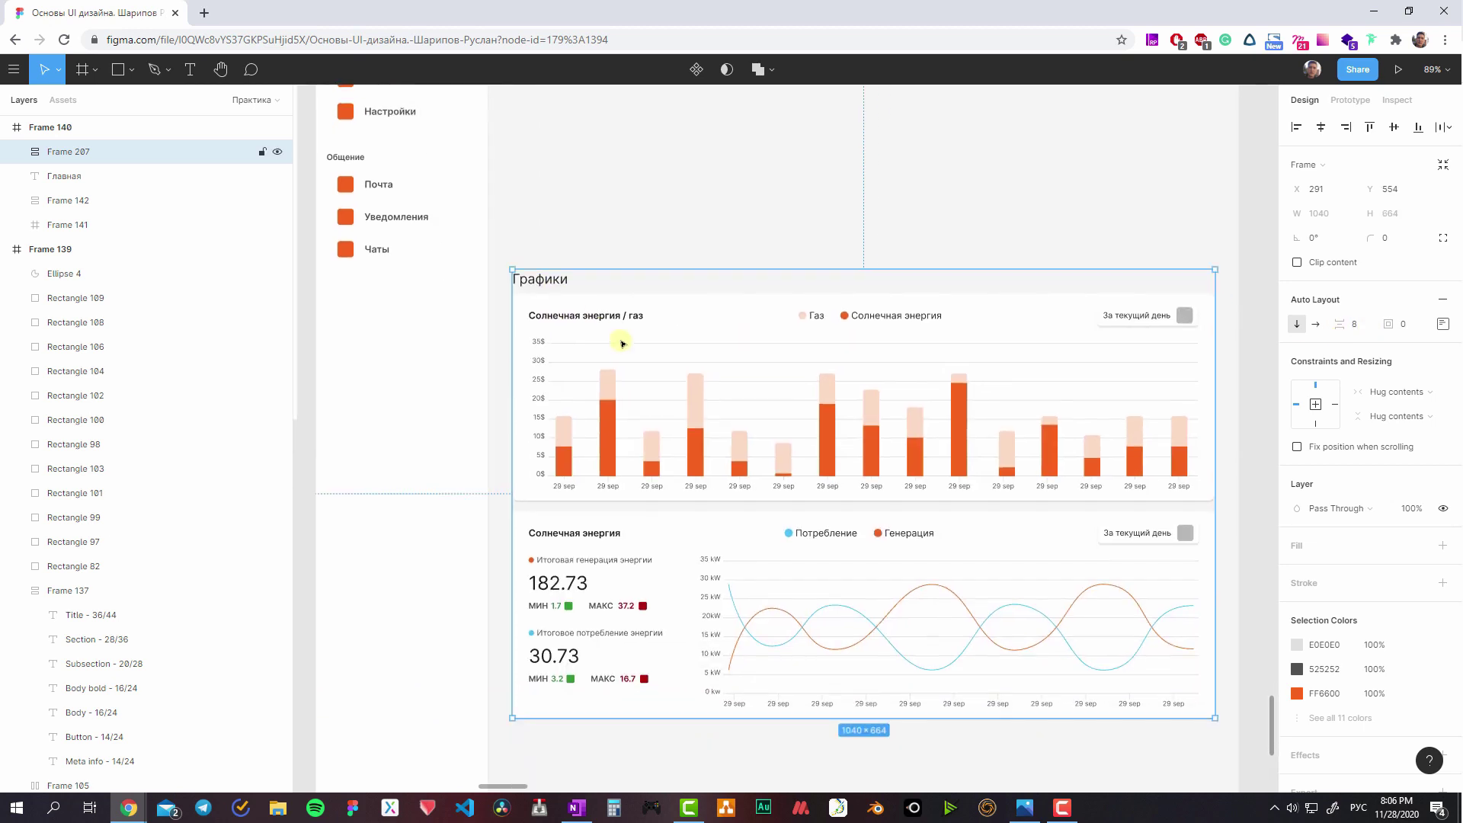
pyautogui.scroll(-3, 606, 434)
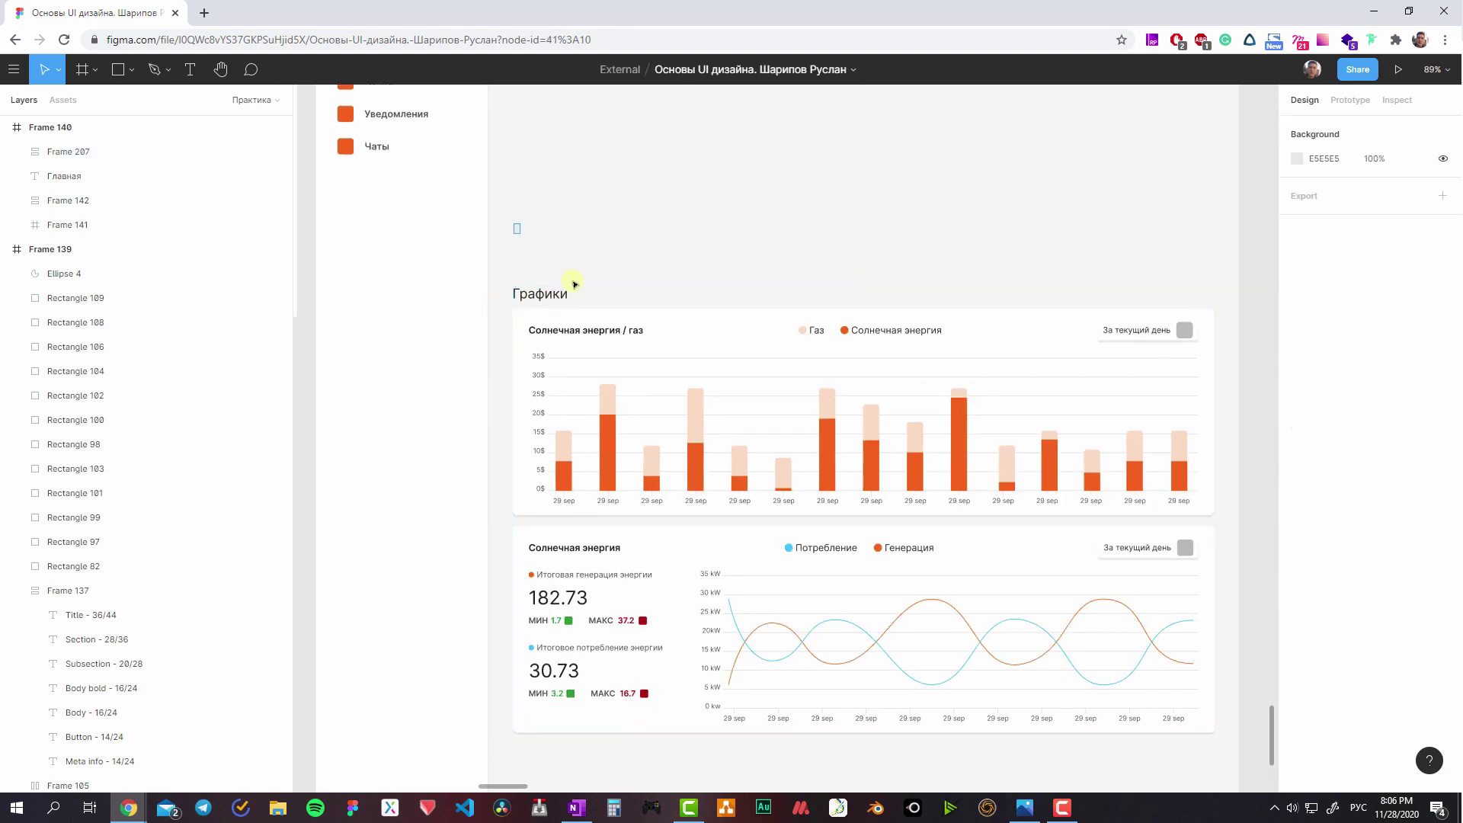
pyautogui.moveTo(572, 288); pyautogui.dragTo(792, 442)
# - Paste a copy of the Графики heading and move it just below Главная
pyautogui.moveTo(778, 388); pyautogui.dragTo(778, 464)
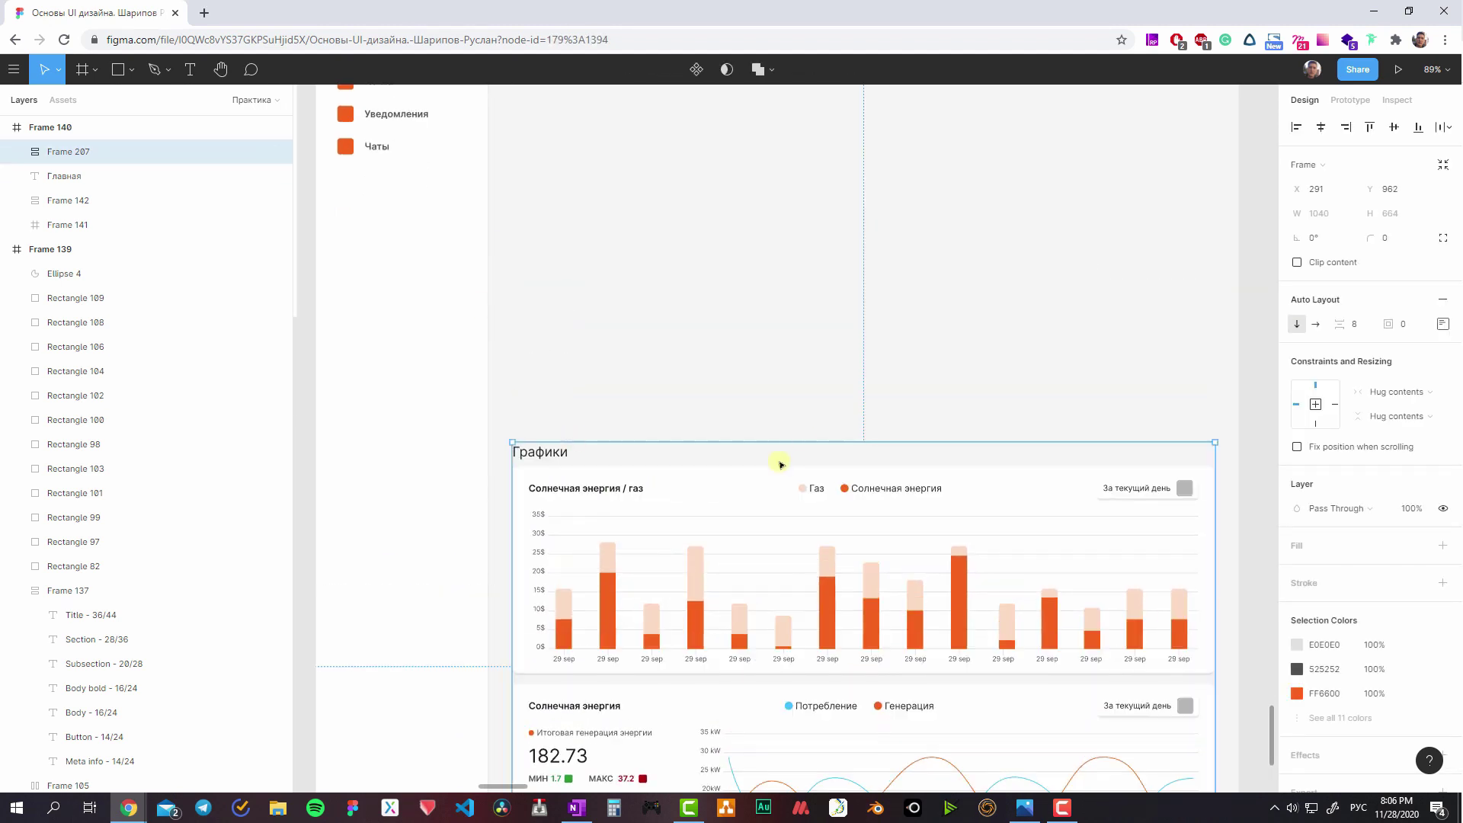
pyautogui.scroll(4, 778, 464)
pyautogui.click(765, 522)
pyautogui.scroll(-2, 696, 294)
pyautogui.hscroll(-2, 696, 294)
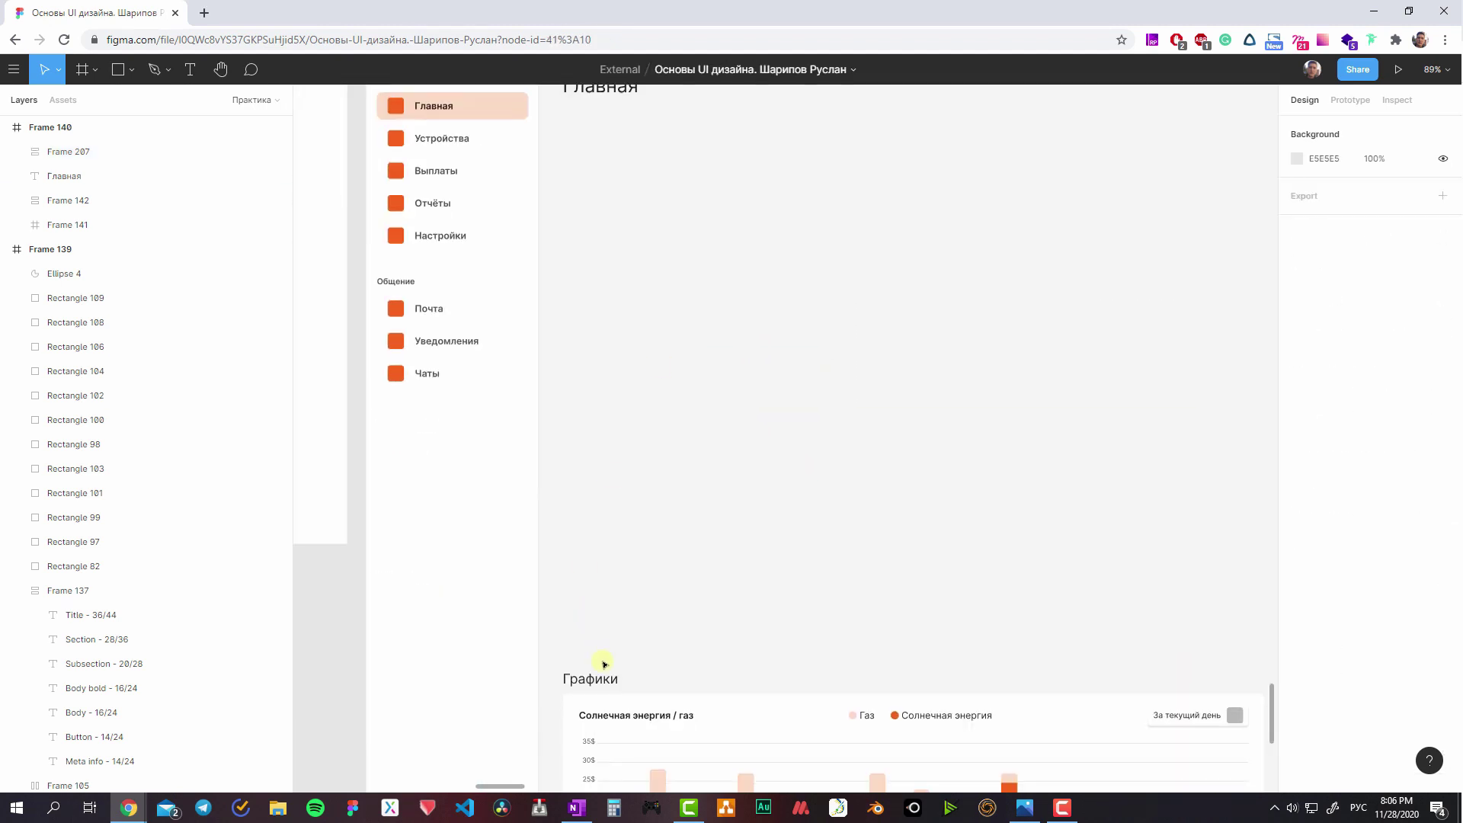
pyautogui.click(602, 671)
pyautogui.click(676, 552)
pyautogui.hotkey('ctrl', 'v')
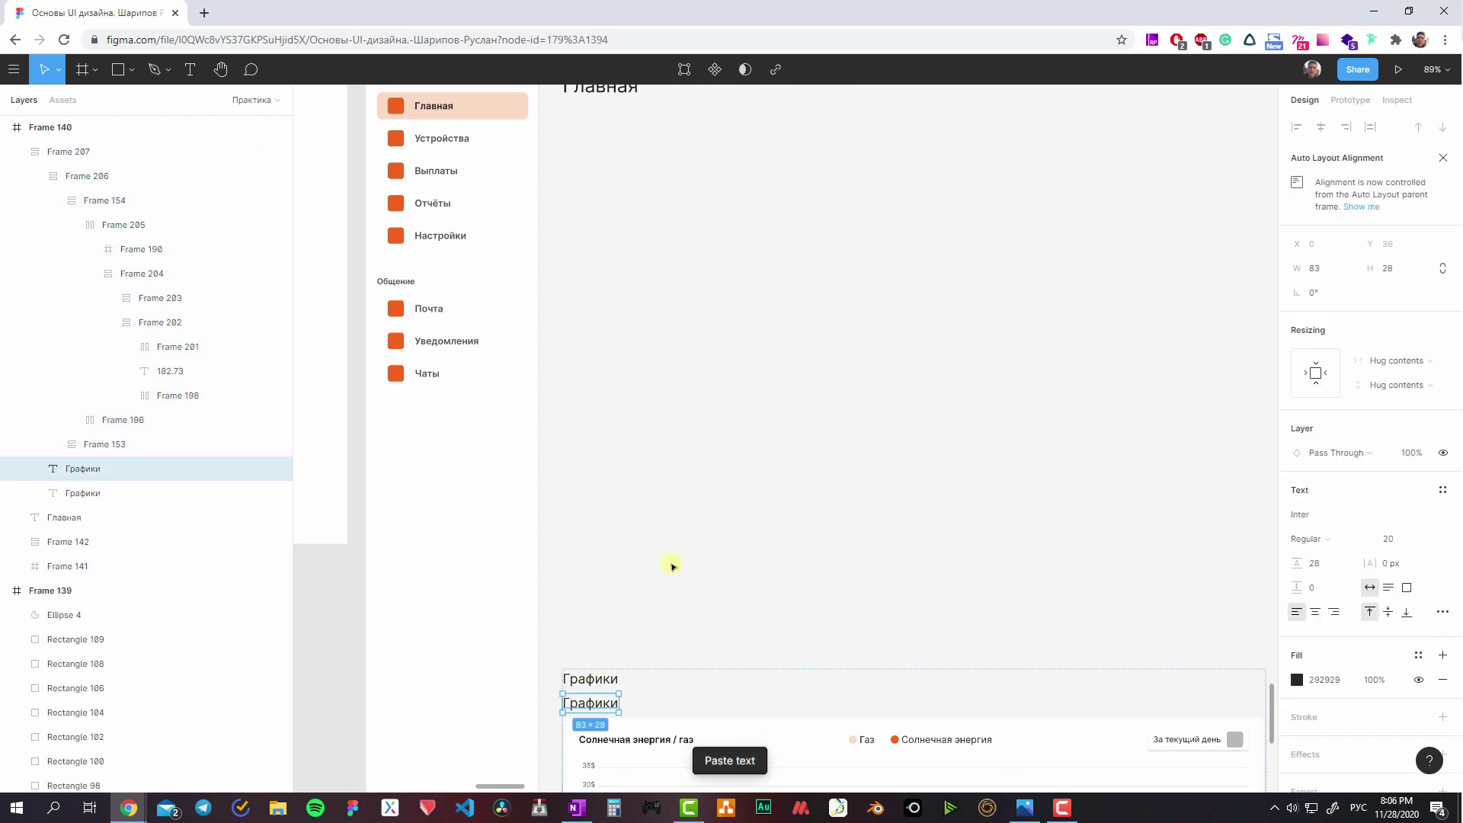
pyautogui.moveTo(606, 707); pyautogui.dragTo(612, 150)
pyautogui.scroll(2, 640, 358)
pyautogui.scroll(1, 640, 358)
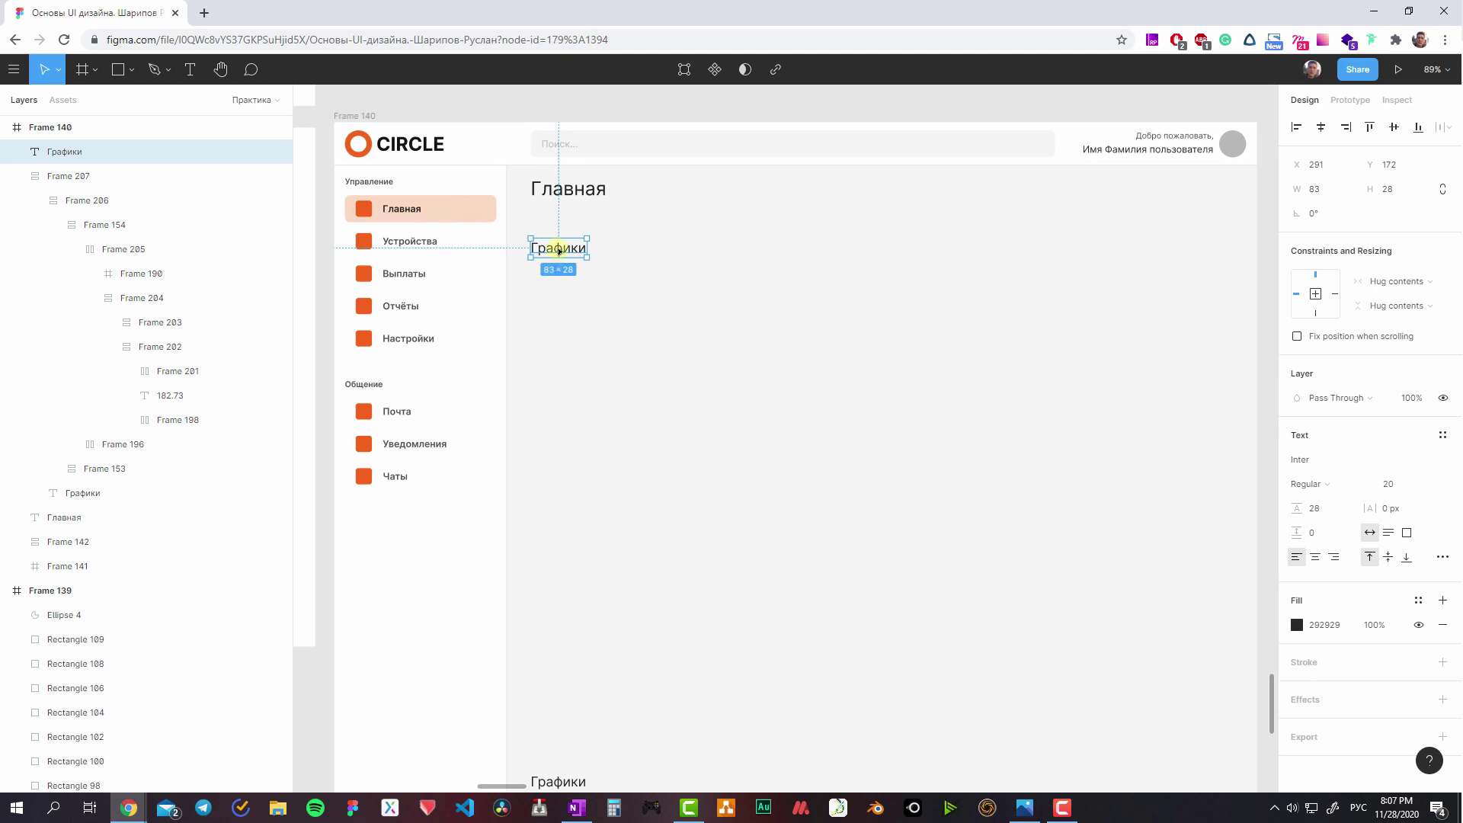
# - Retype the copy as 'Сводка только по солнечной энергии' and show layout grids again
pyautogui.doubleClick(559, 250)
pyautogui.write('Co')
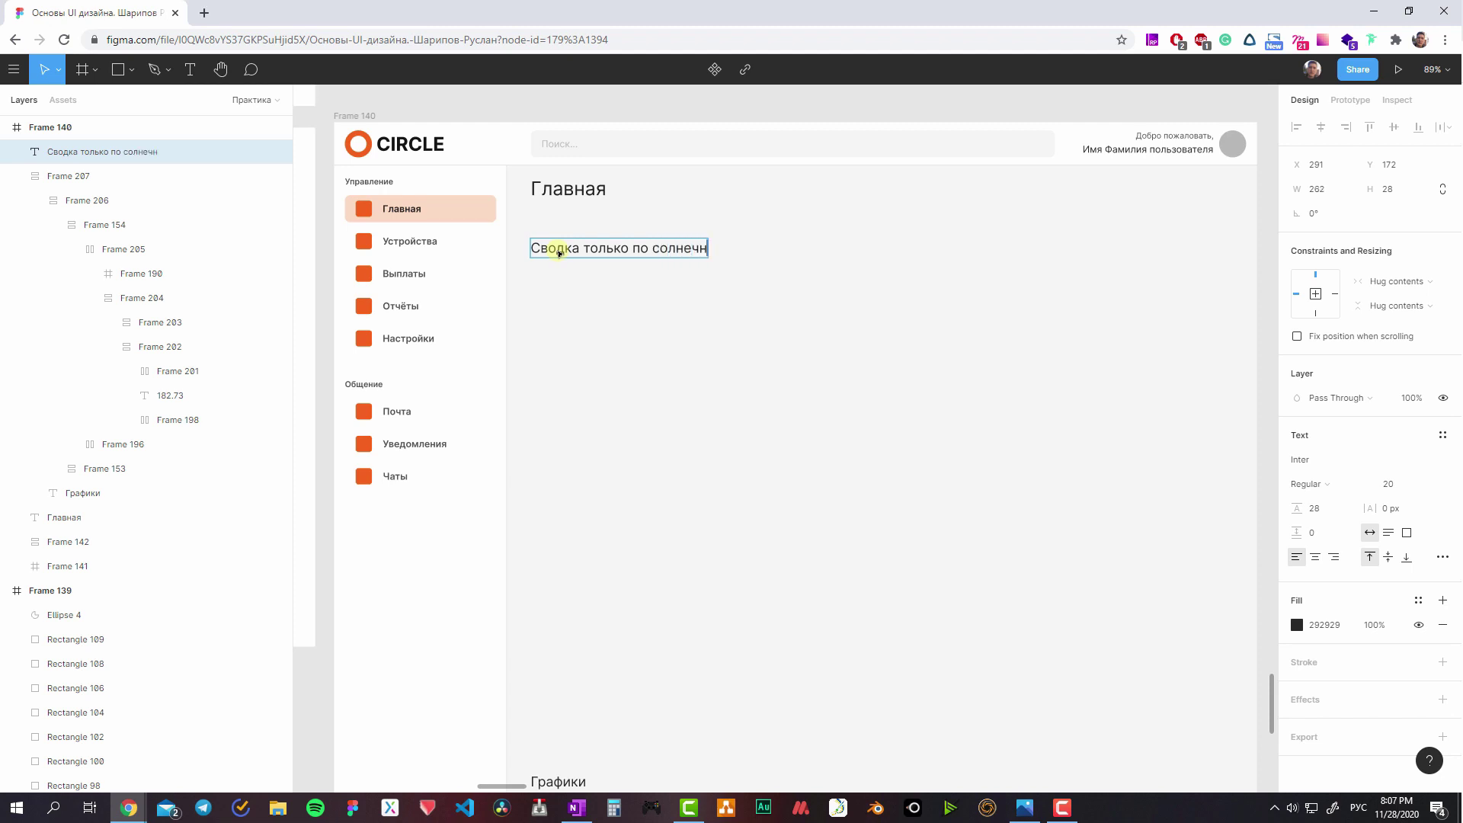
pyautogui.write('ой энергии')
pyautogui.press('Escape')
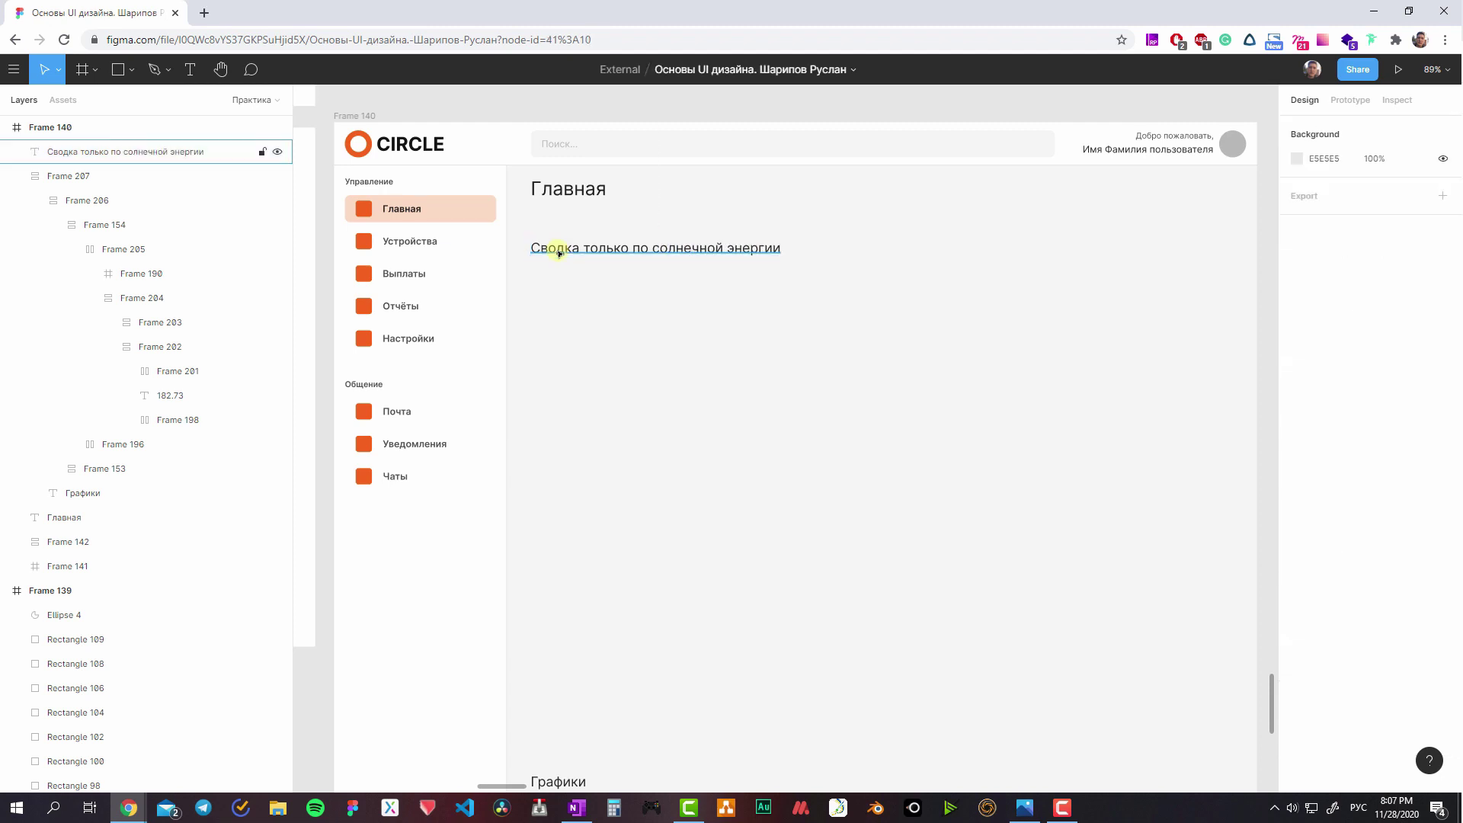
pyautogui.click(615, 346)
pyautogui.scroll(-1, 609, 305)
pyautogui.hotkey('ctrl', 'shift', '4')
# - Draw the summary card rectangles in a row below the subheading
pyautogui.scroll(1, 599, 276)
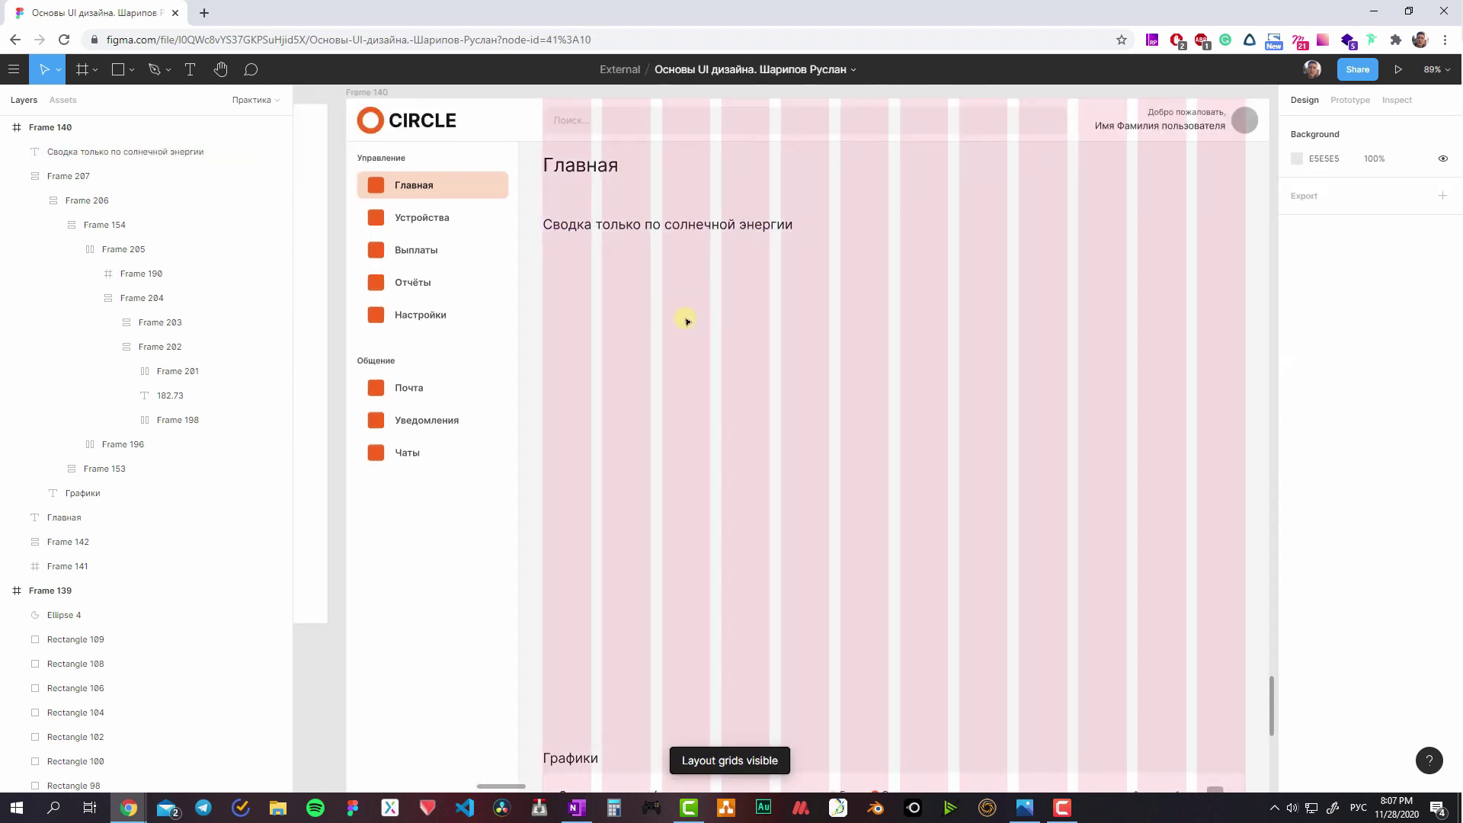
pyautogui.hscroll(1, 685, 320)
pyautogui.press('r')
pyautogui.moveTo(503, 278)
pyautogui.mouseDown()
pyautogui.moveTo(669, 345)
pyautogui.moveTo(653, 329)
pyautogui.moveTo(714, 297)
pyautogui.moveTo(670, 407)
pyautogui.moveTo(908, 371)
pyautogui.mouseUp()
pyautogui.hotkey('ctrl', 'd')
pyautogui.click(697, 428)
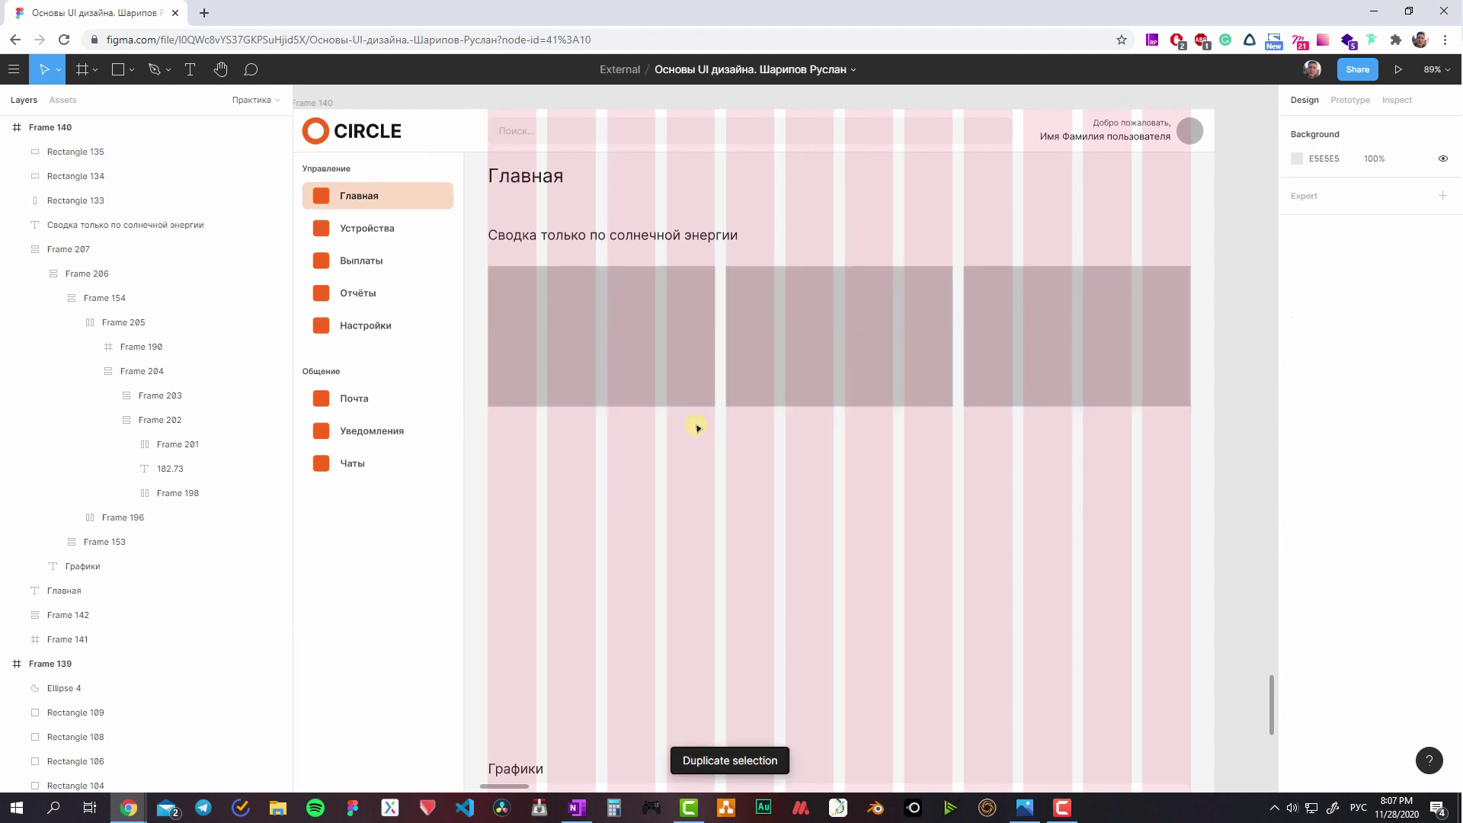
pyautogui.moveTo(613, 428); pyautogui.dragTo(1191, 320)
# - Give the three summary cards 8 px rounded corners and a white fill
pyautogui.click(1394, 214)
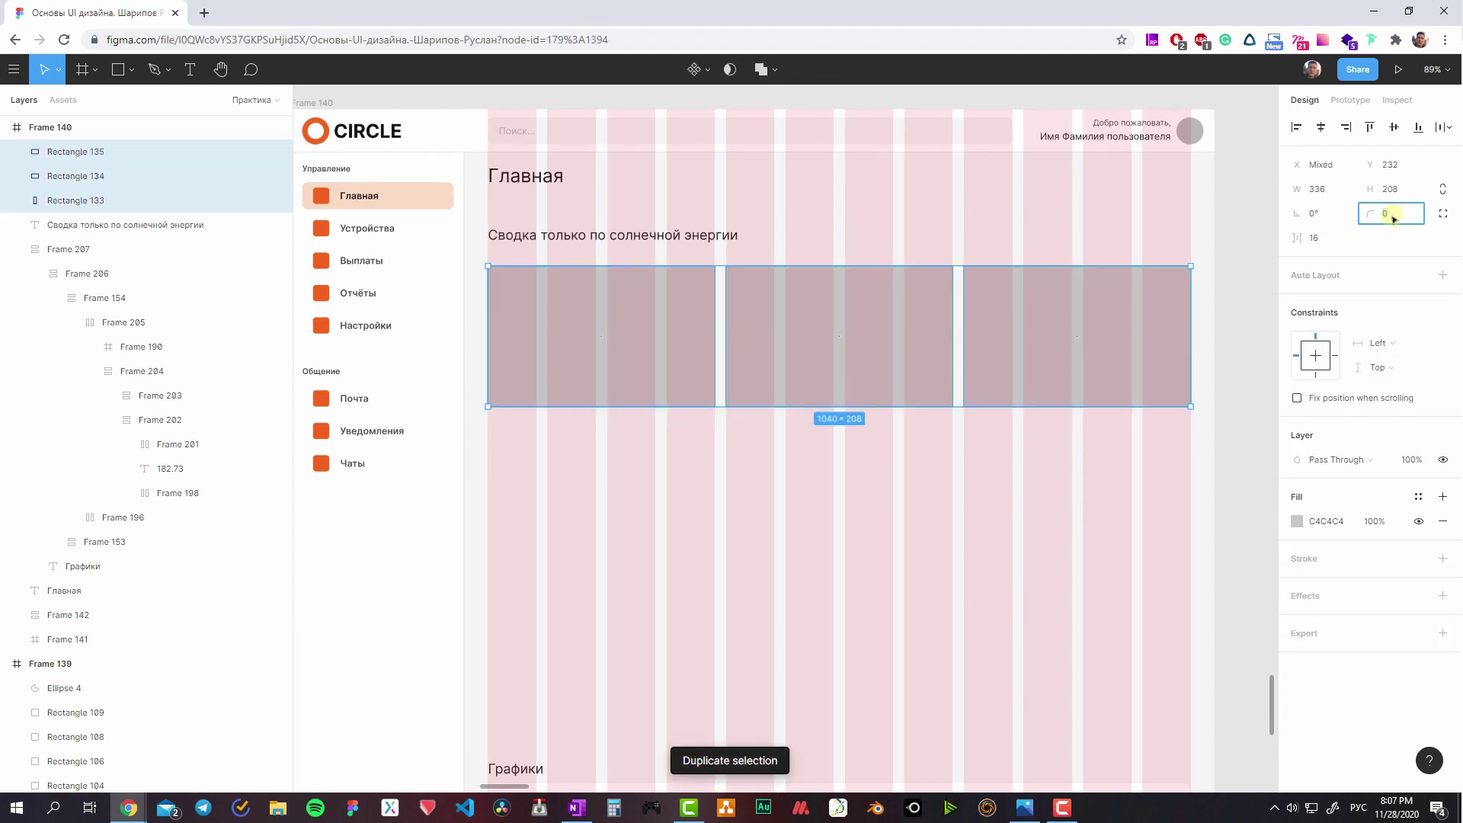
pyautogui.write('8')
pyautogui.press('Return')
pyautogui.click(1296, 522)
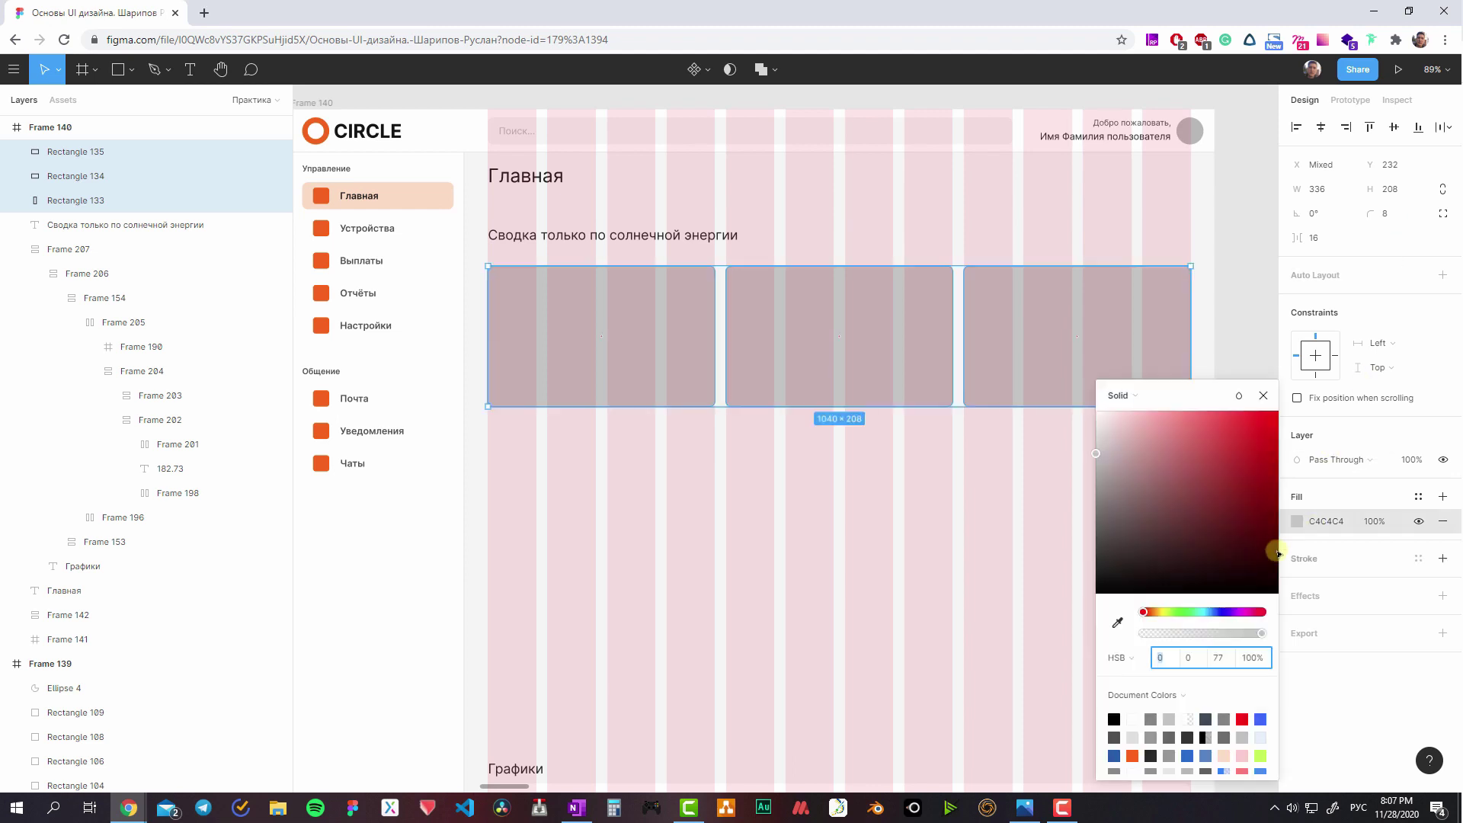
pyautogui.click(1097, 415)
pyautogui.click(849, 483)
# - Hide layout grids and wrap the first card rectangle in its own frame
pyautogui.hotkey('ctrl', 'shift', '4')
pyautogui.scroll(-2, 833, 299)
pyautogui.scroll(-3, 833, 299)
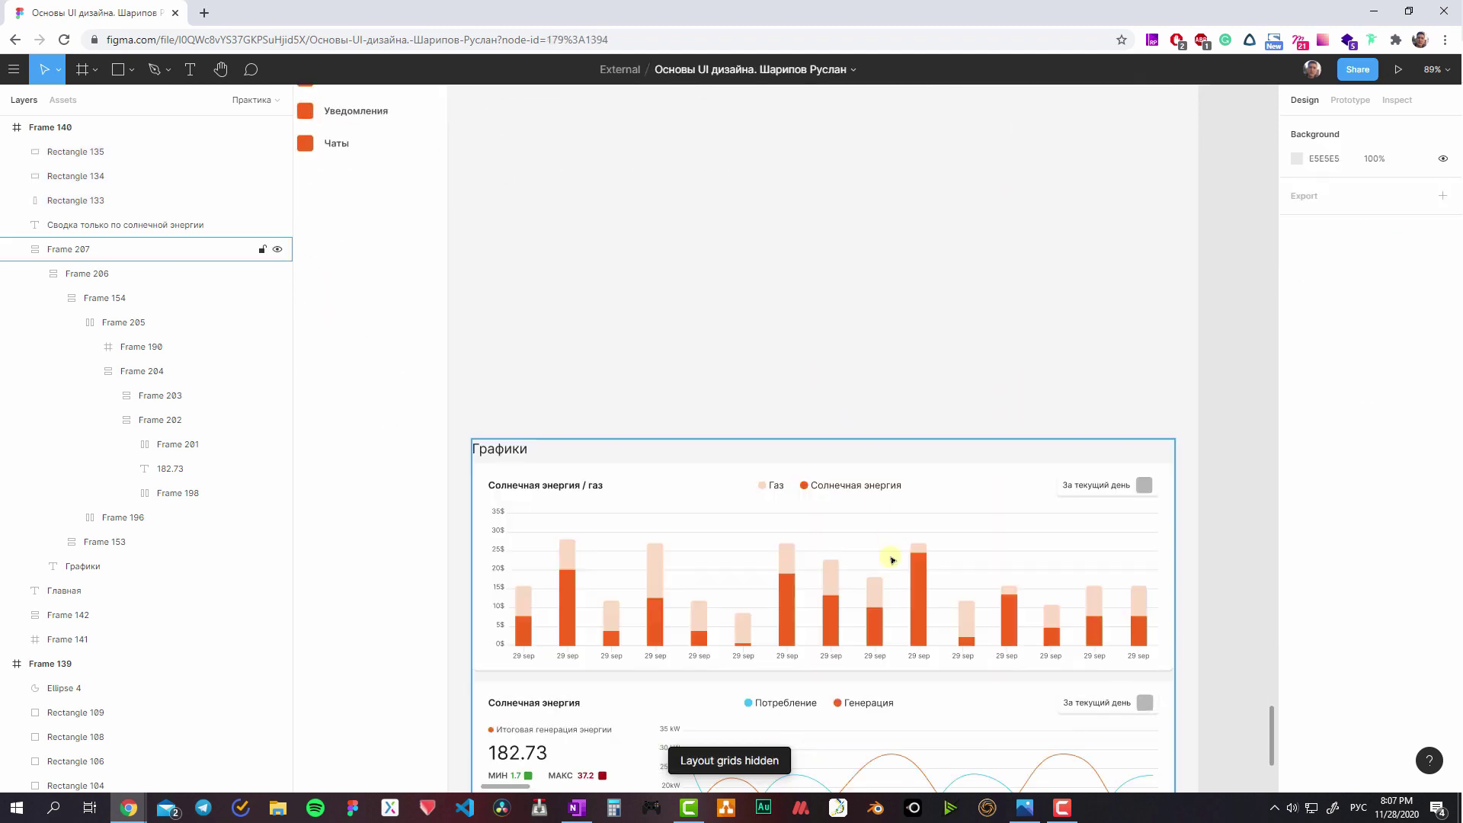
pyautogui.click(891, 558)
pyautogui.doubleClick(895, 560)
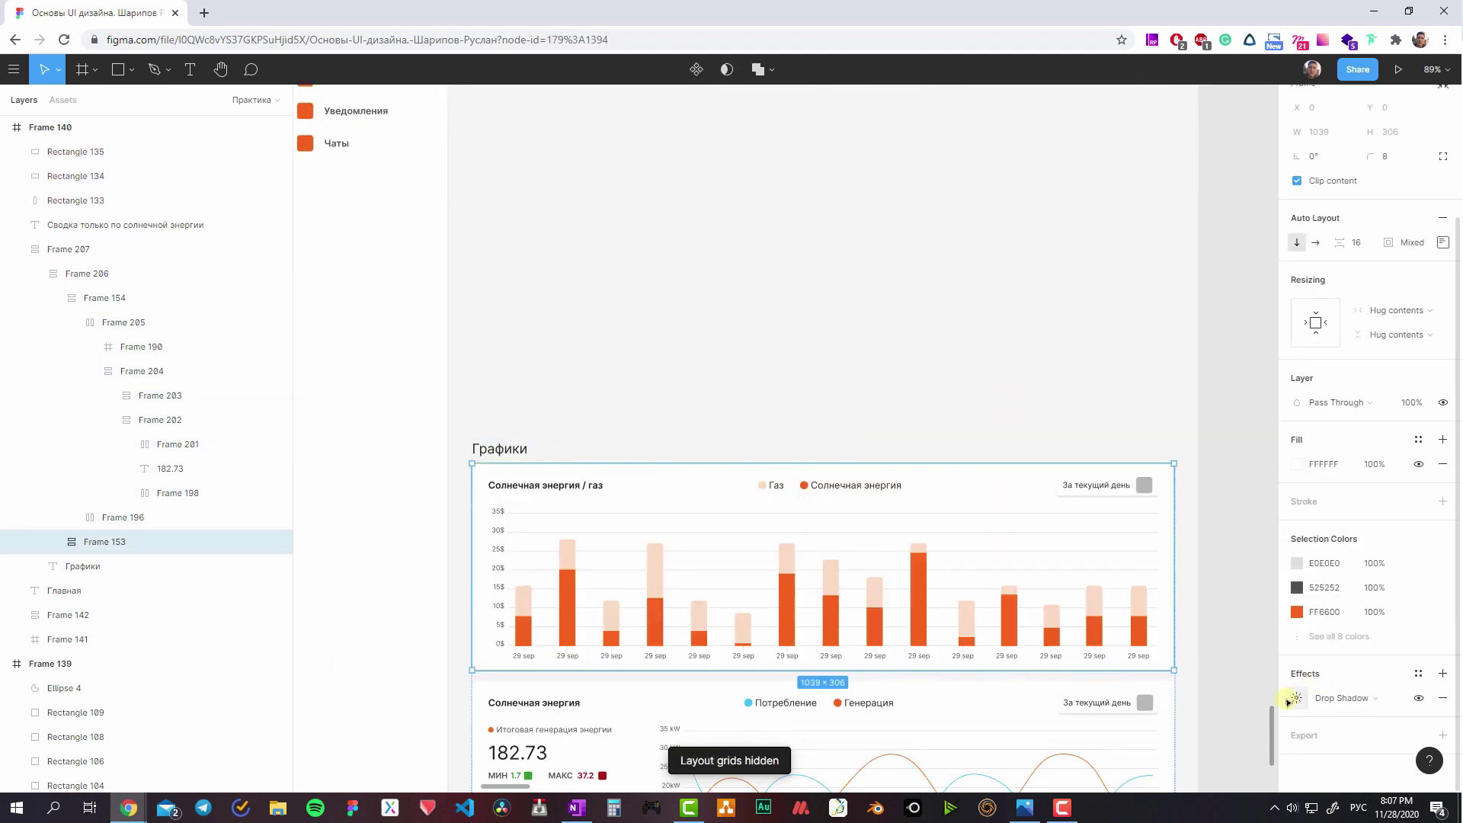
pyautogui.scroll(5, 862, 601)
pyautogui.moveTo(640, 468); pyautogui.dragTo(735, 335)
pyautogui.hotkey('ctrl', 'alt', 'g')
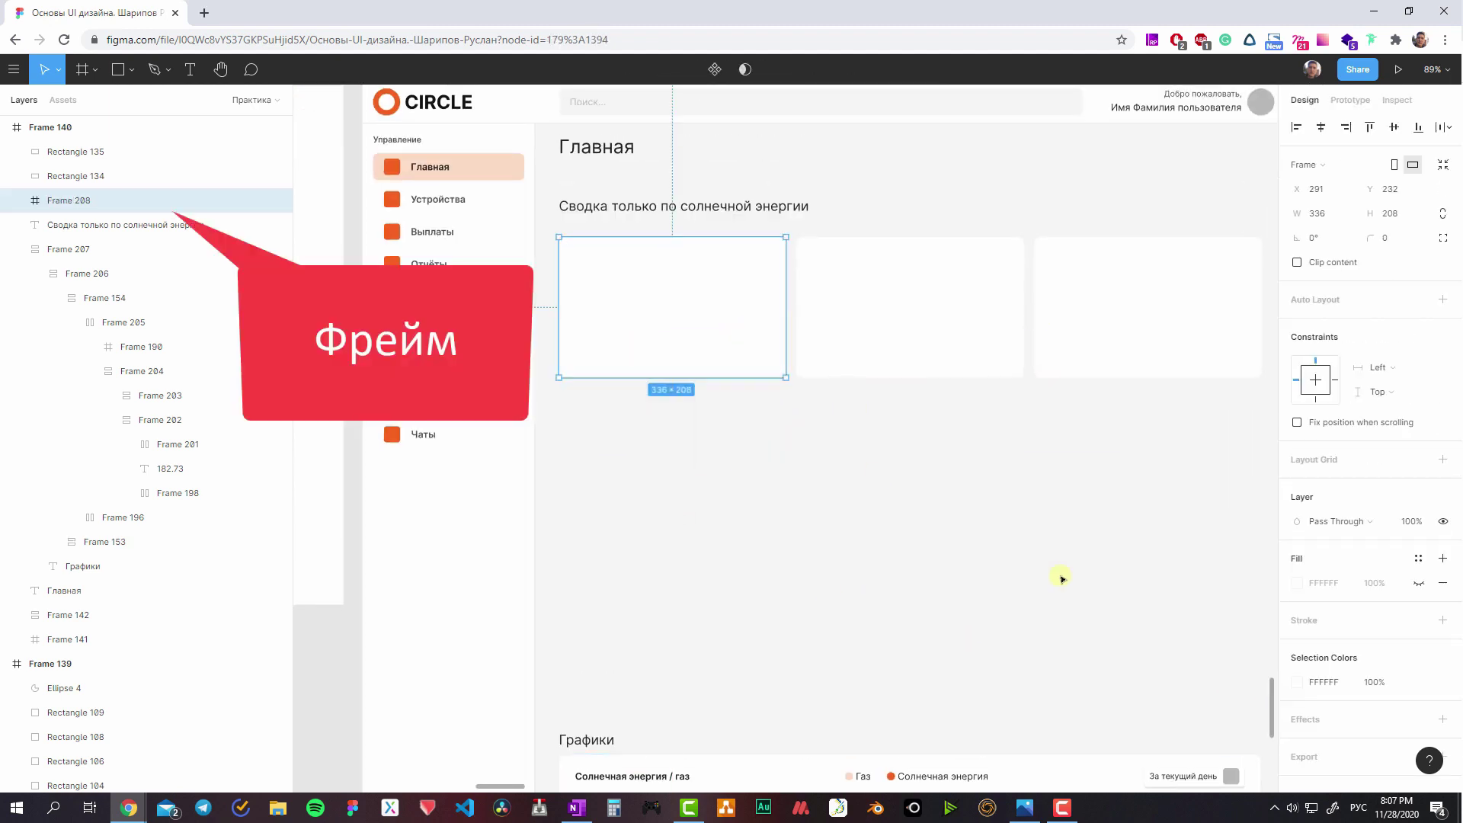
# - Add a drop shadow to the first card frame, delete its inner rectangle, restore white fill
pyautogui.scroll(-1, 1338, 650)
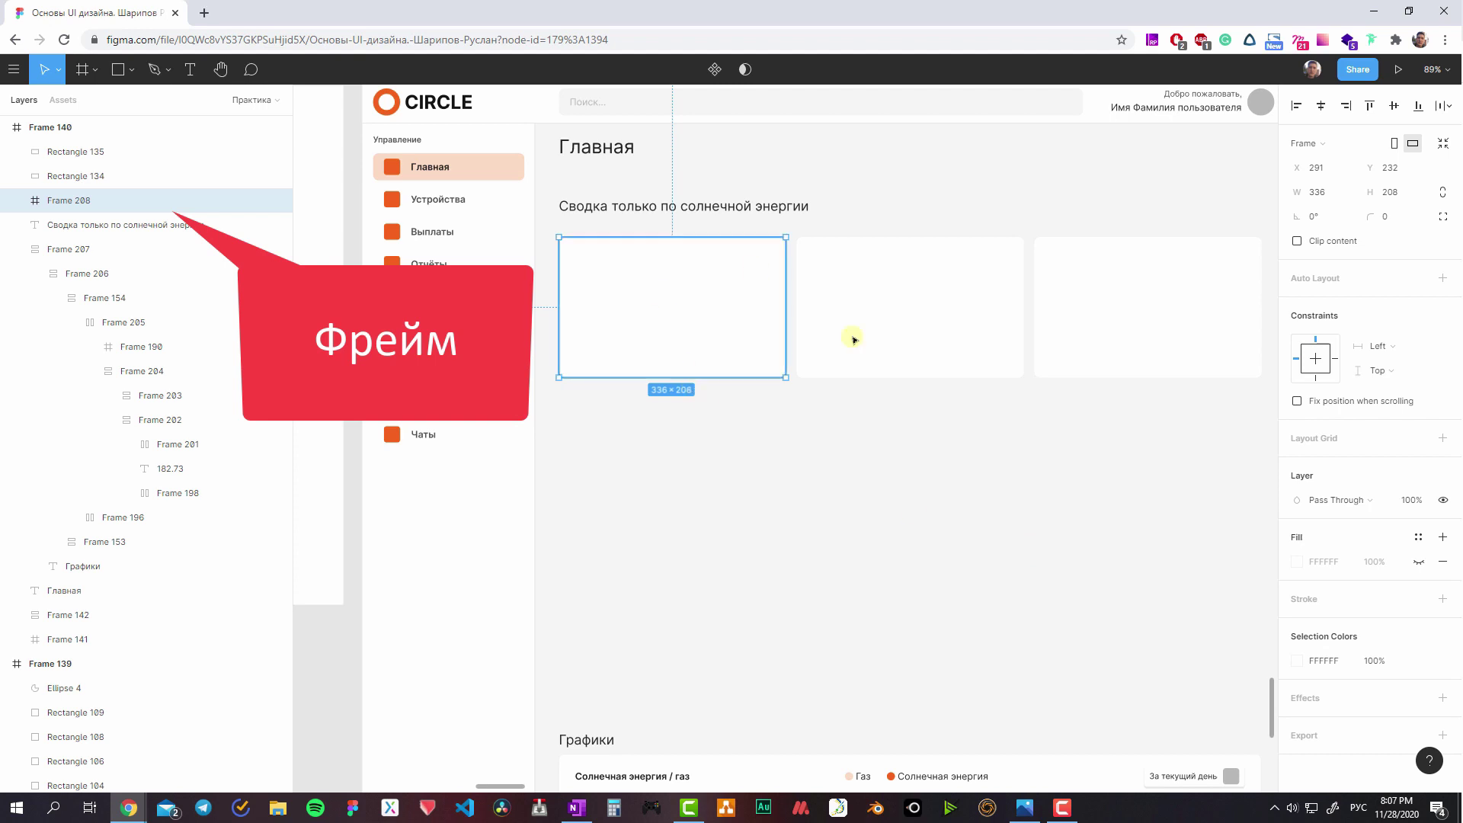
pyautogui.click(1443, 697)
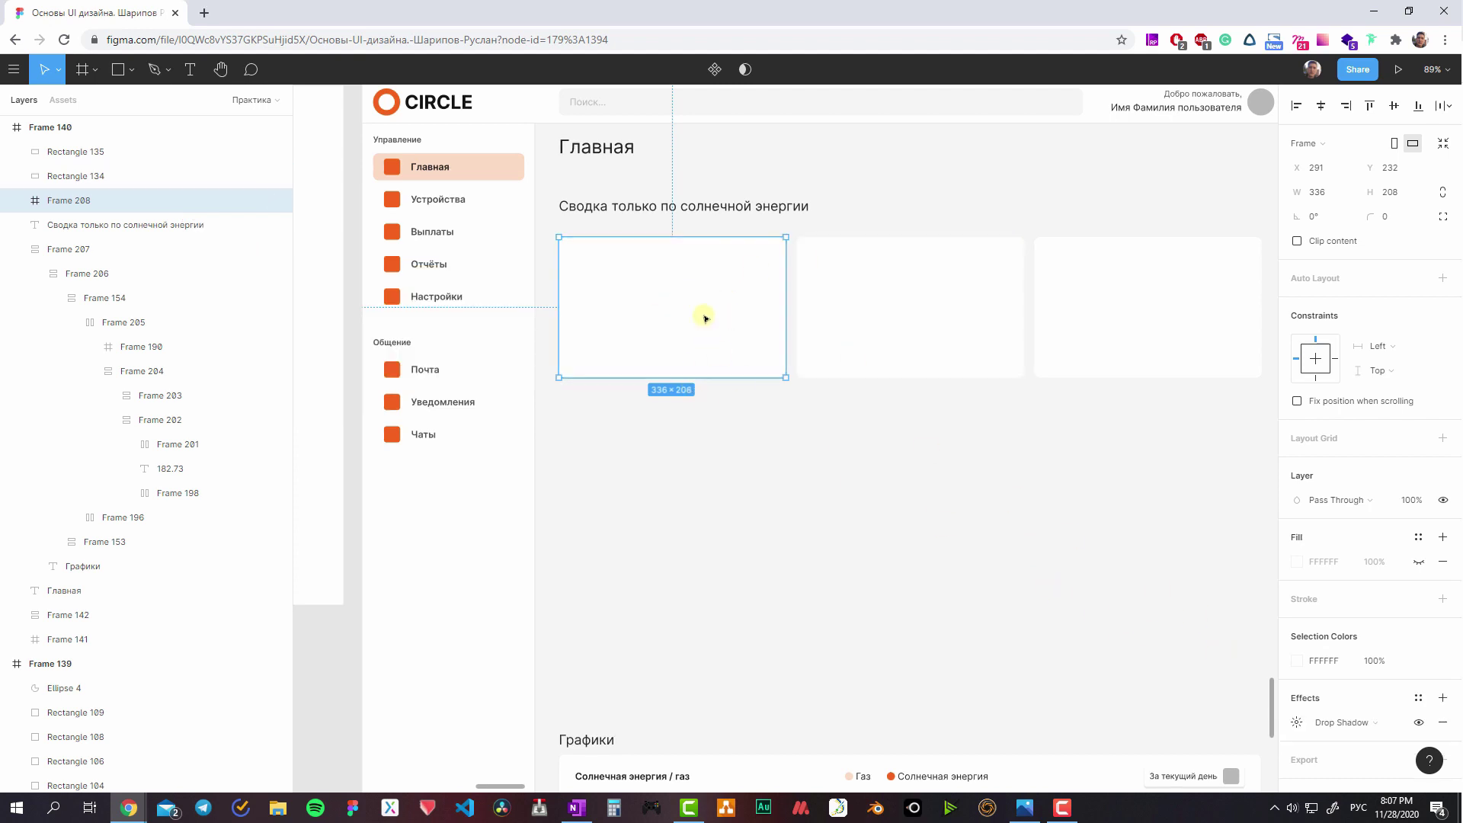
pyautogui.click(718, 415)
pyautogui.click(690, 339)
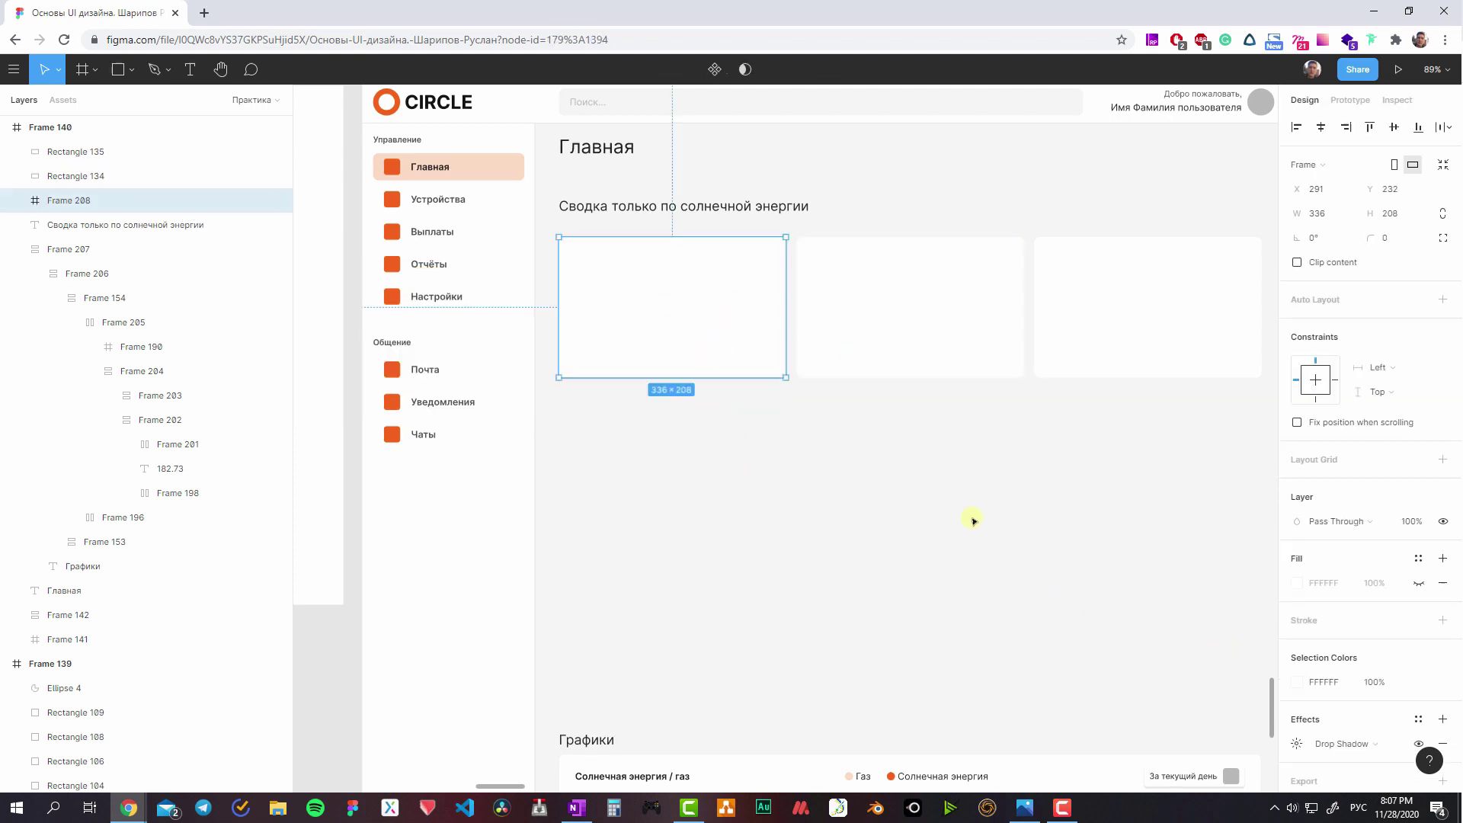
pyautogui.click(718, 327)
pyautogui.press('Delete')
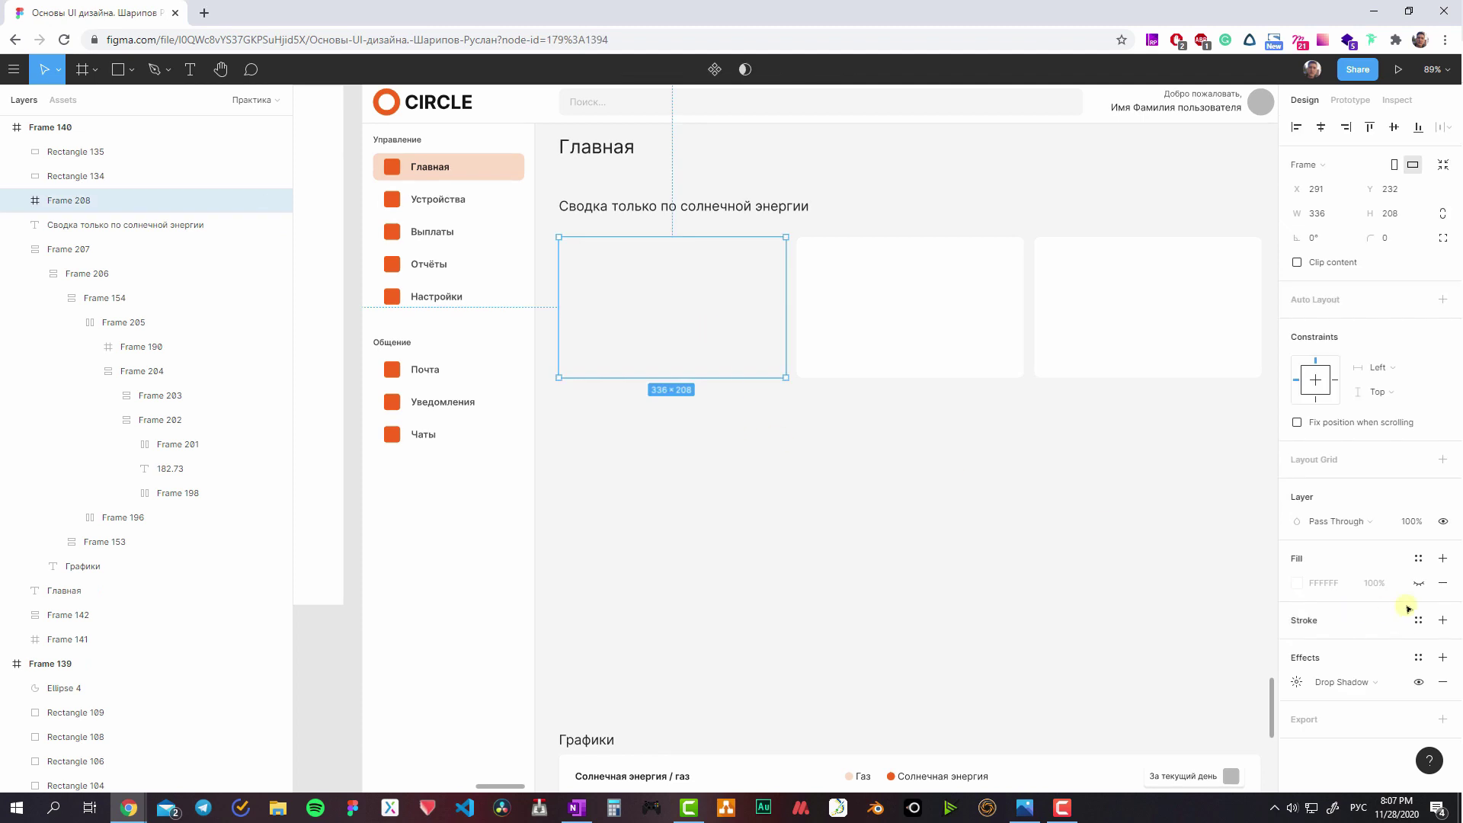
pyautogui.click(1418, 583)
# - Set the first card frame's corner radius to 8 px
pyautogui.click(778, 434)
pyautogui.click(769, 366)
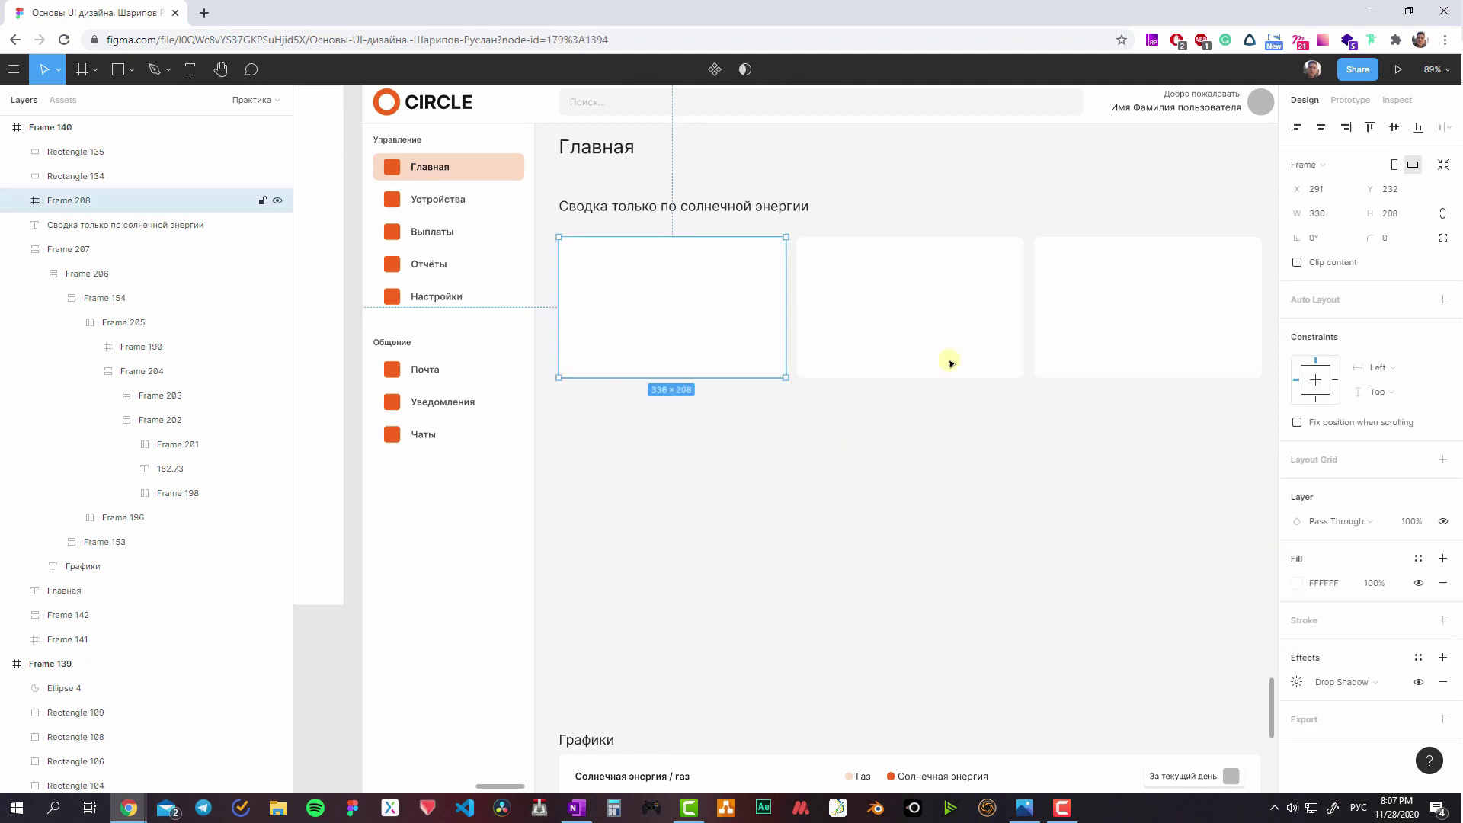
pyautogui.click(1406, 245)
pyautogui.write('8')
pyautogui.press('Return')
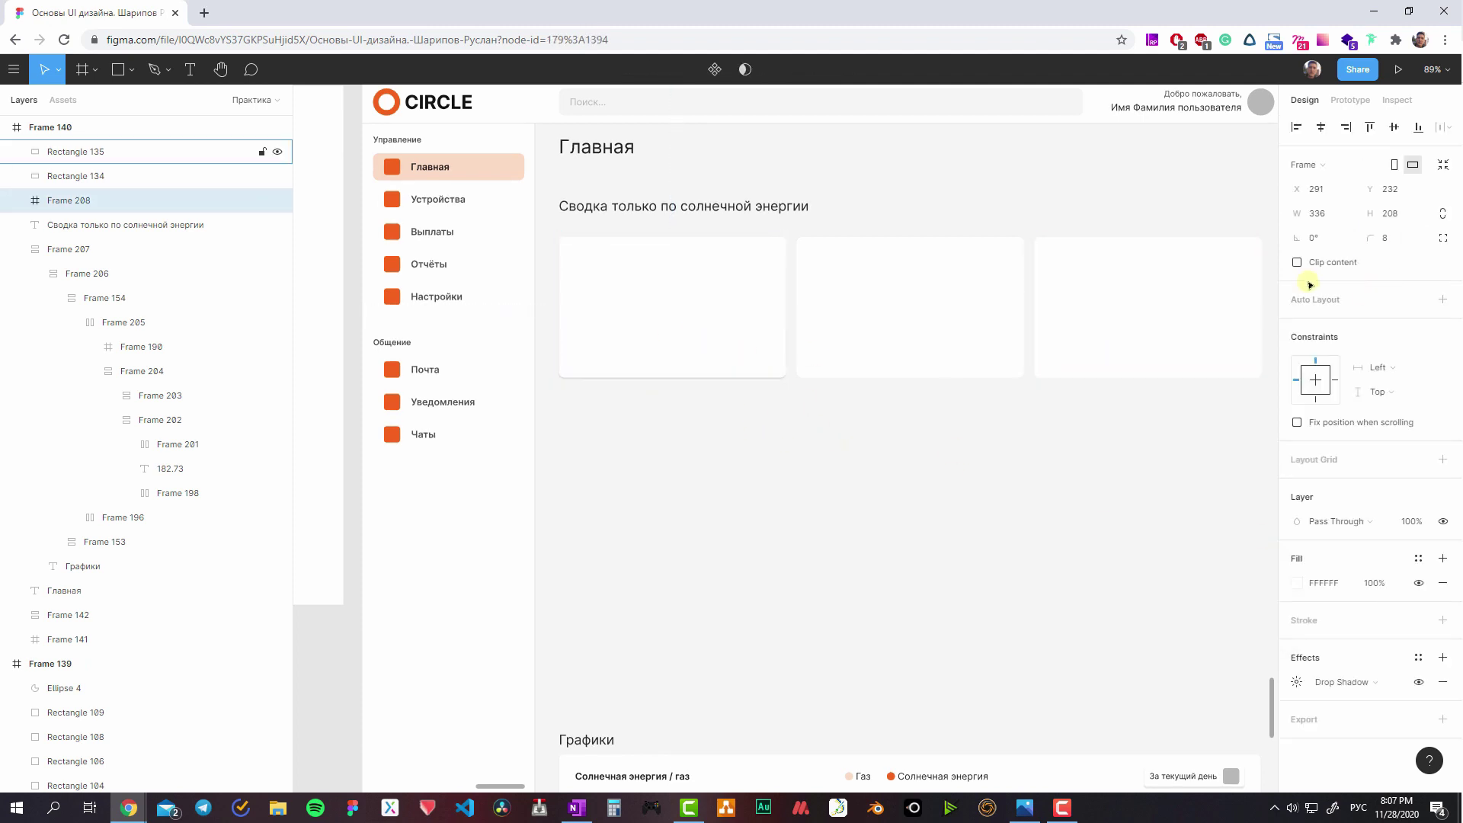
# - Delete the middle and right summary cards, leaving only the first
pyautogui.click(778, 411)
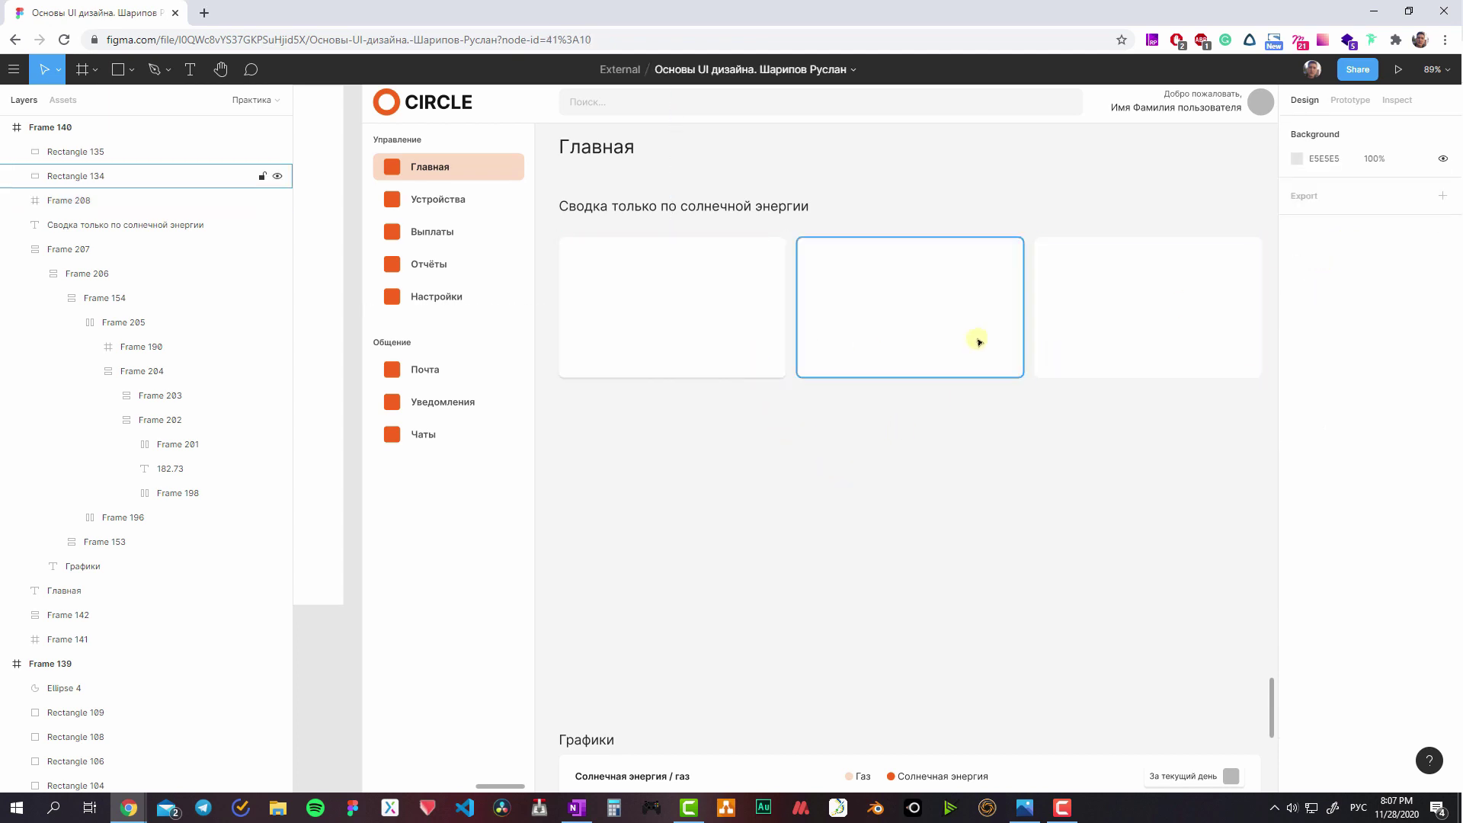
pyautogui.click(1143, 327)
pyautogui.keyDown('shift'); pyautogui.click(896, 330); pyautogui.keyUp('shift')
pyautogui.press('Delete')
pyautogui.click(758, 323)
pyautogui.hscroll(-2, 722, 321)
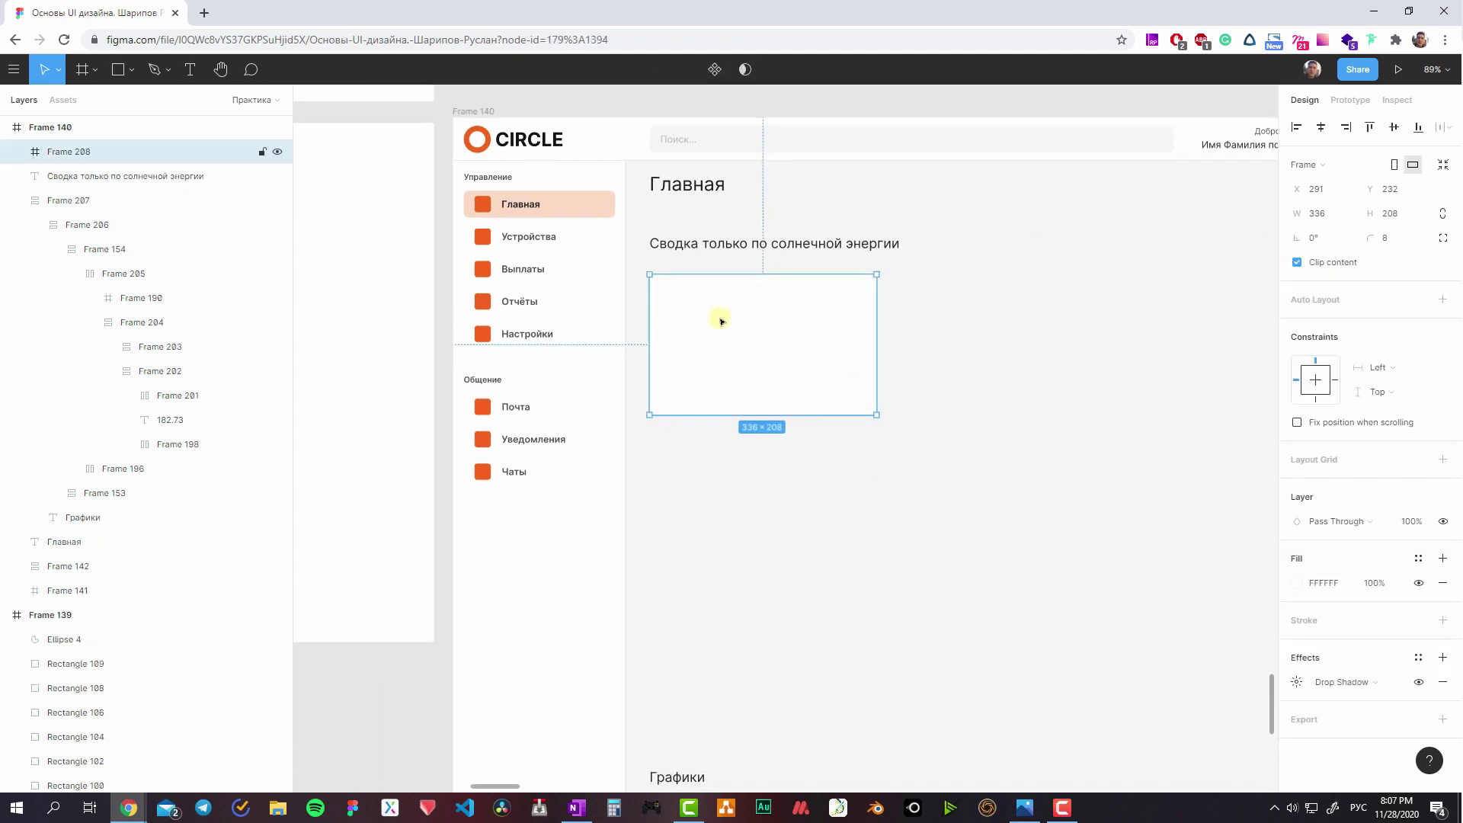
pyautogui.hscroll(3, 533, 309)
pyautogui.scroll(-1, 534, 309)
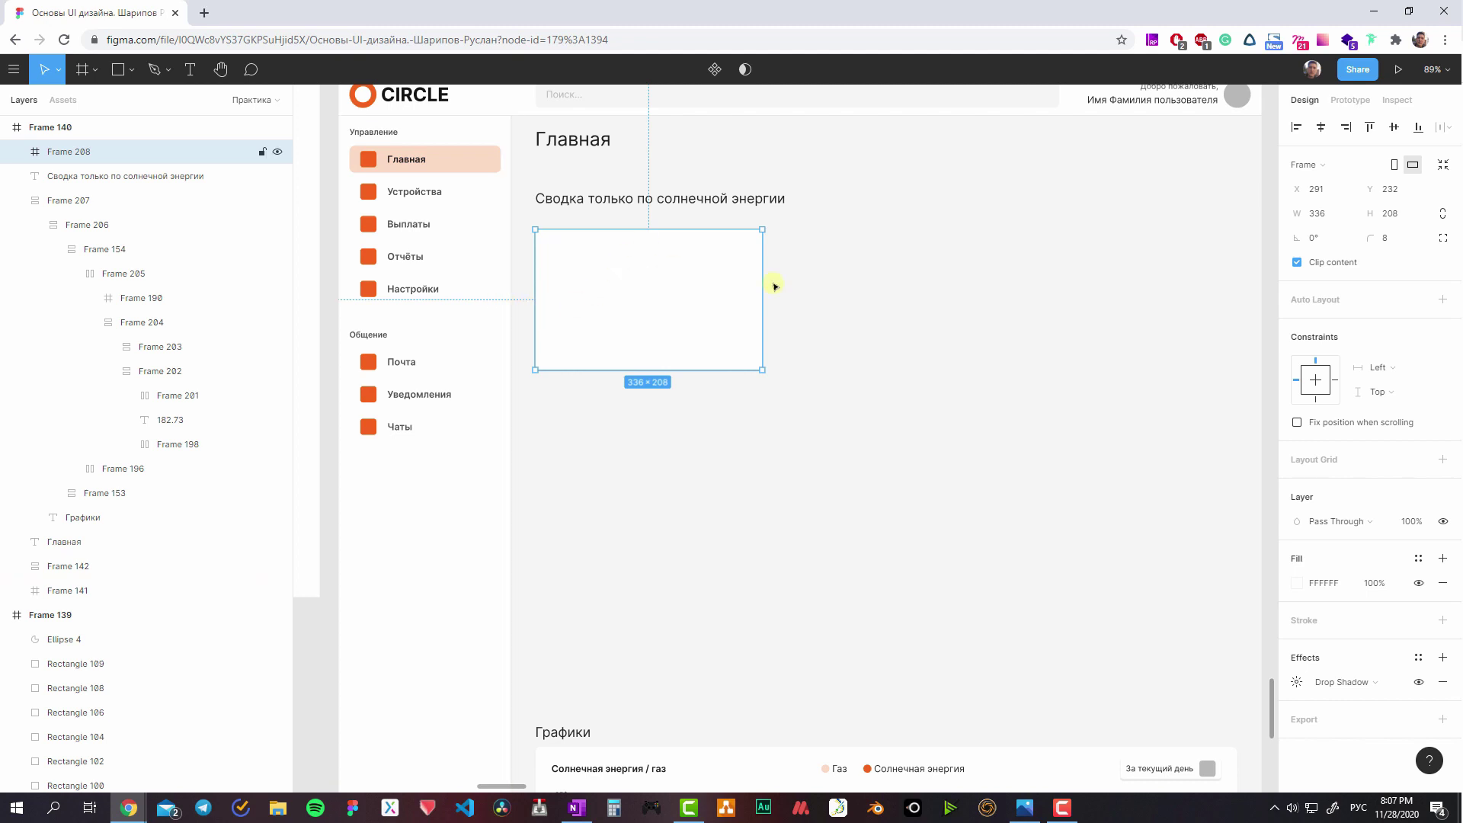
pyautogui.hscroll(-5, 743, 268)
pyautogui.hscroll(8, 960, 263)
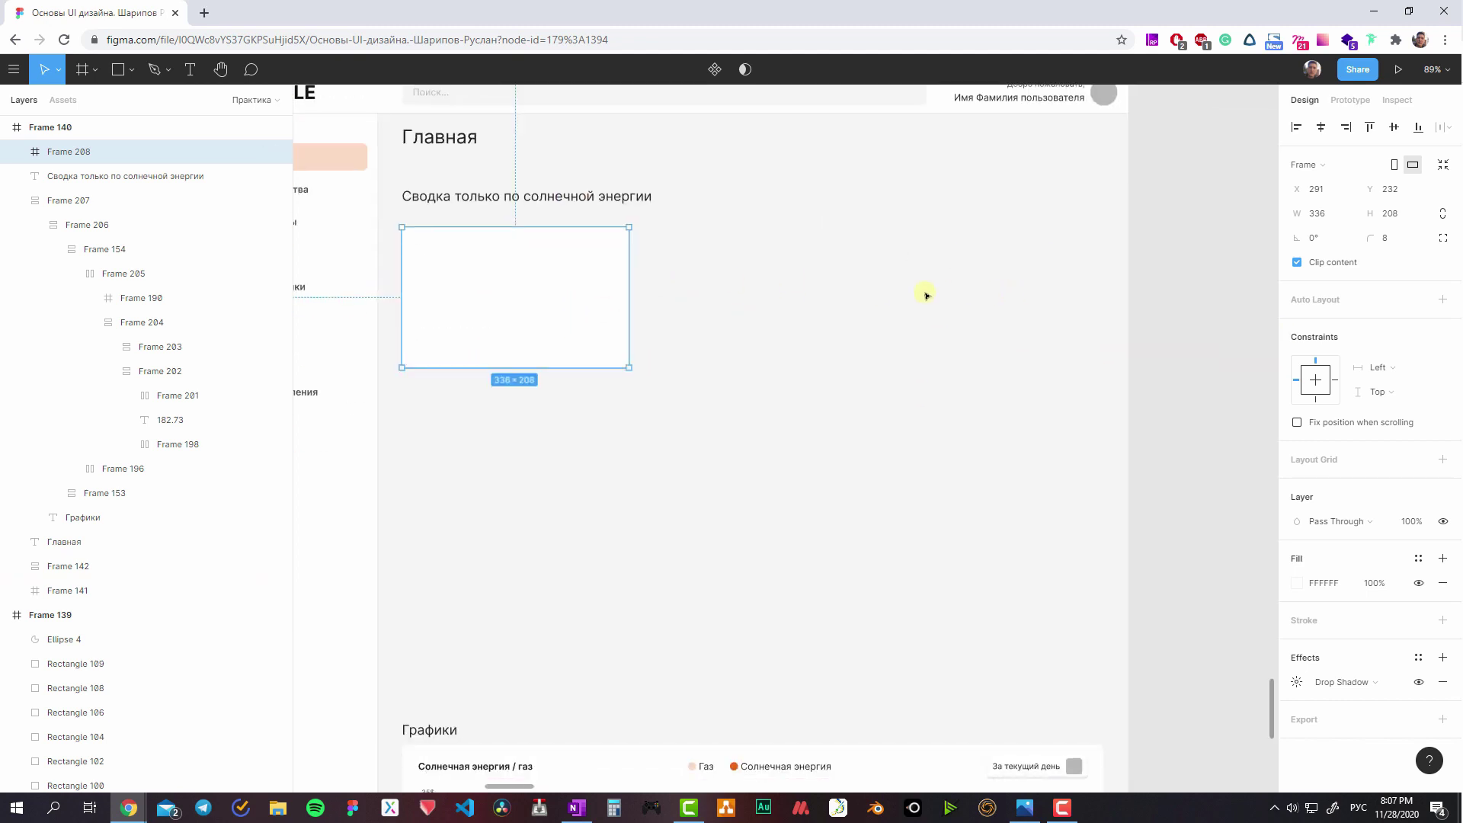
pyautogui.hscroll(-3, 1257, 339)
pyautogui.hscroll(-2, 770, 313)
pyautogui.keyDown('ctrl'); pyautogui.scroll(3, 542, 317); pyautogui.keyUp('ctrl')
pyautogui.keyDown('ctrl'); pyautogui.scroll(3, 579, 297); pyautogui.keyUp('ctrl')
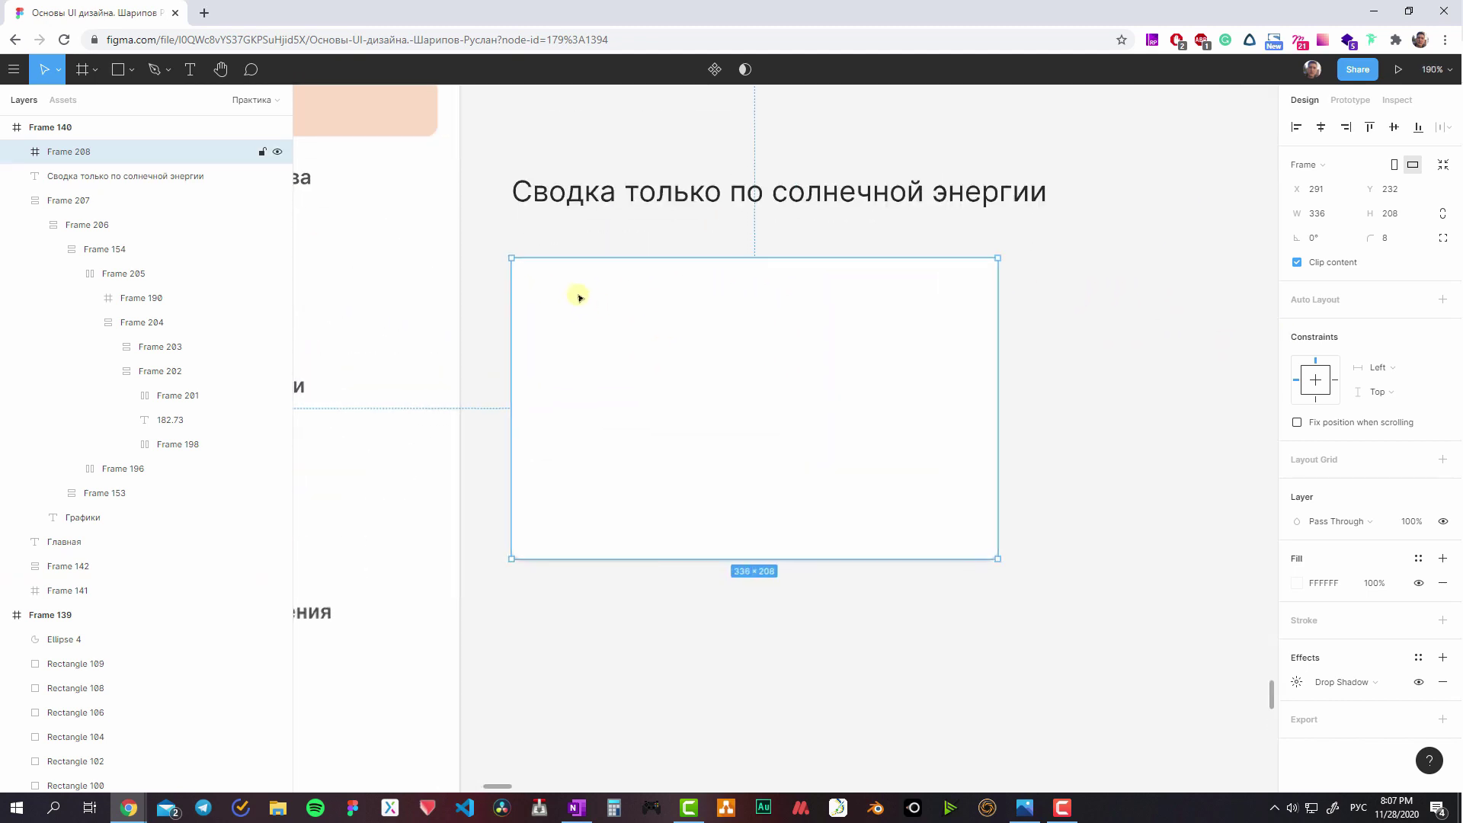
# - Add the heading 'Потребление за всё время' at the card's top-left
pyautogui.press('t')
pyautogui.click(551, 291)
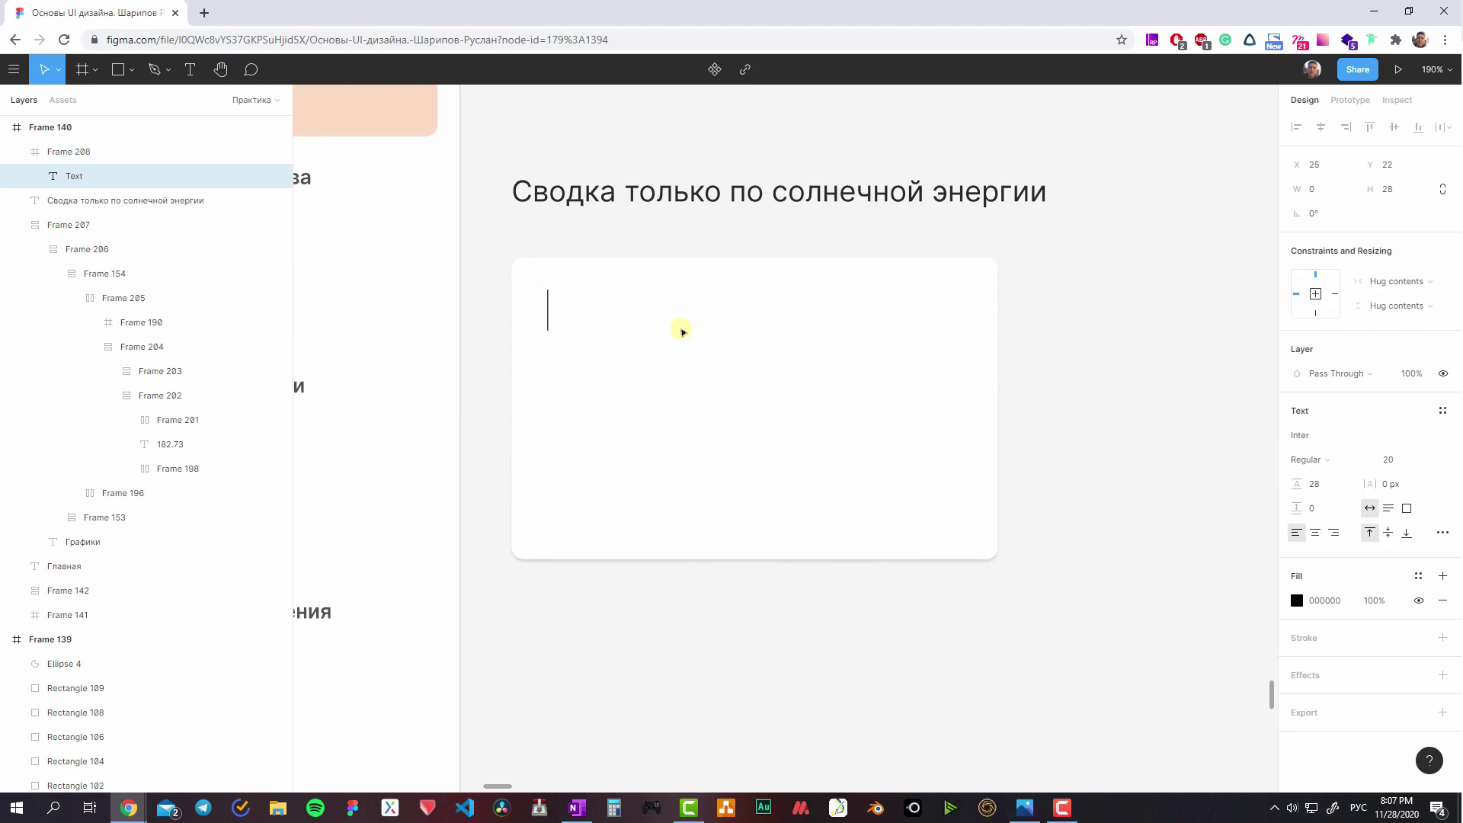
pyautogui.write('Пот')
pyautogui.write('ребление за ')
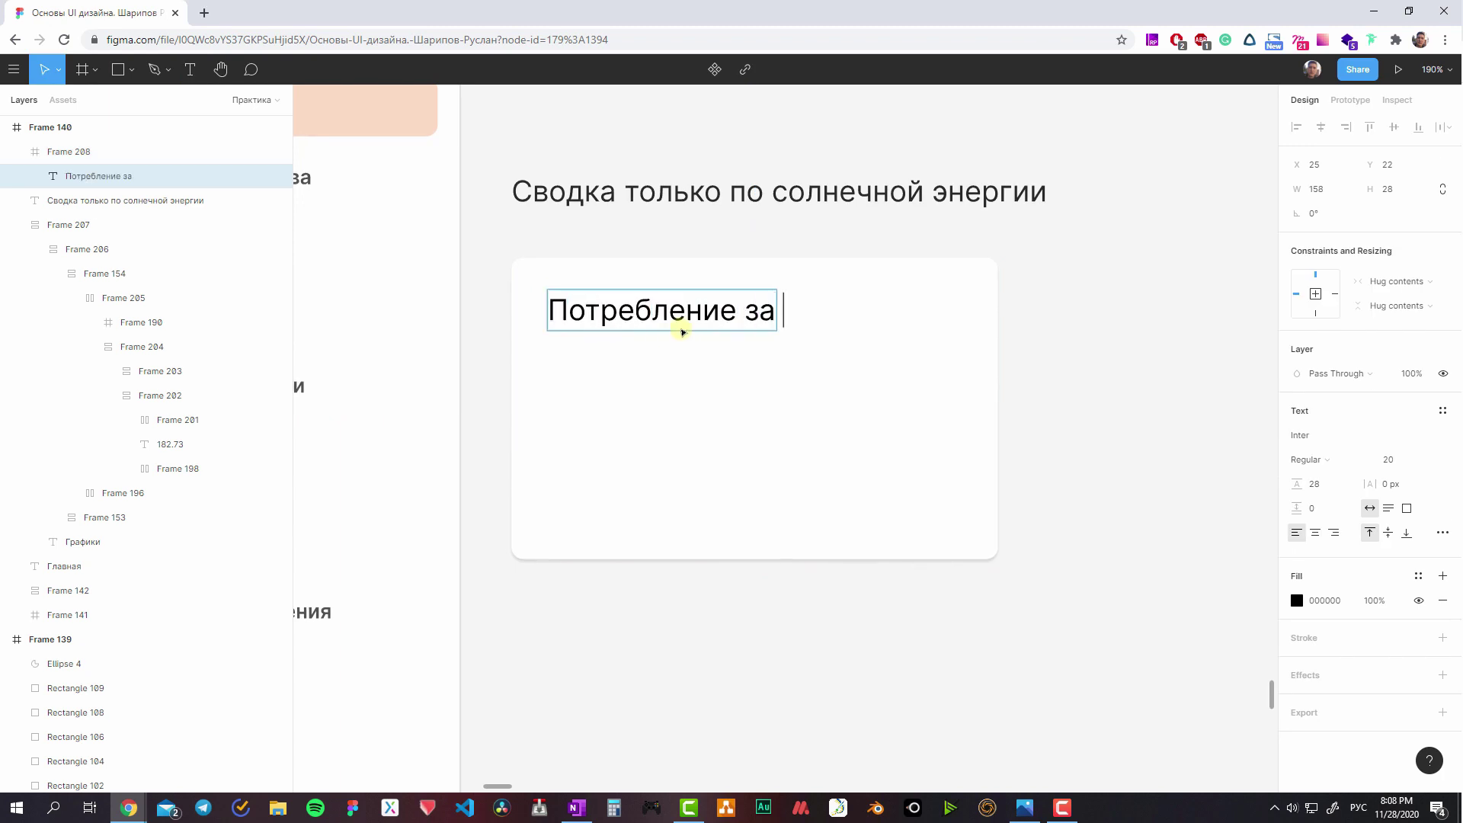
pyautogui.write('всё врм')
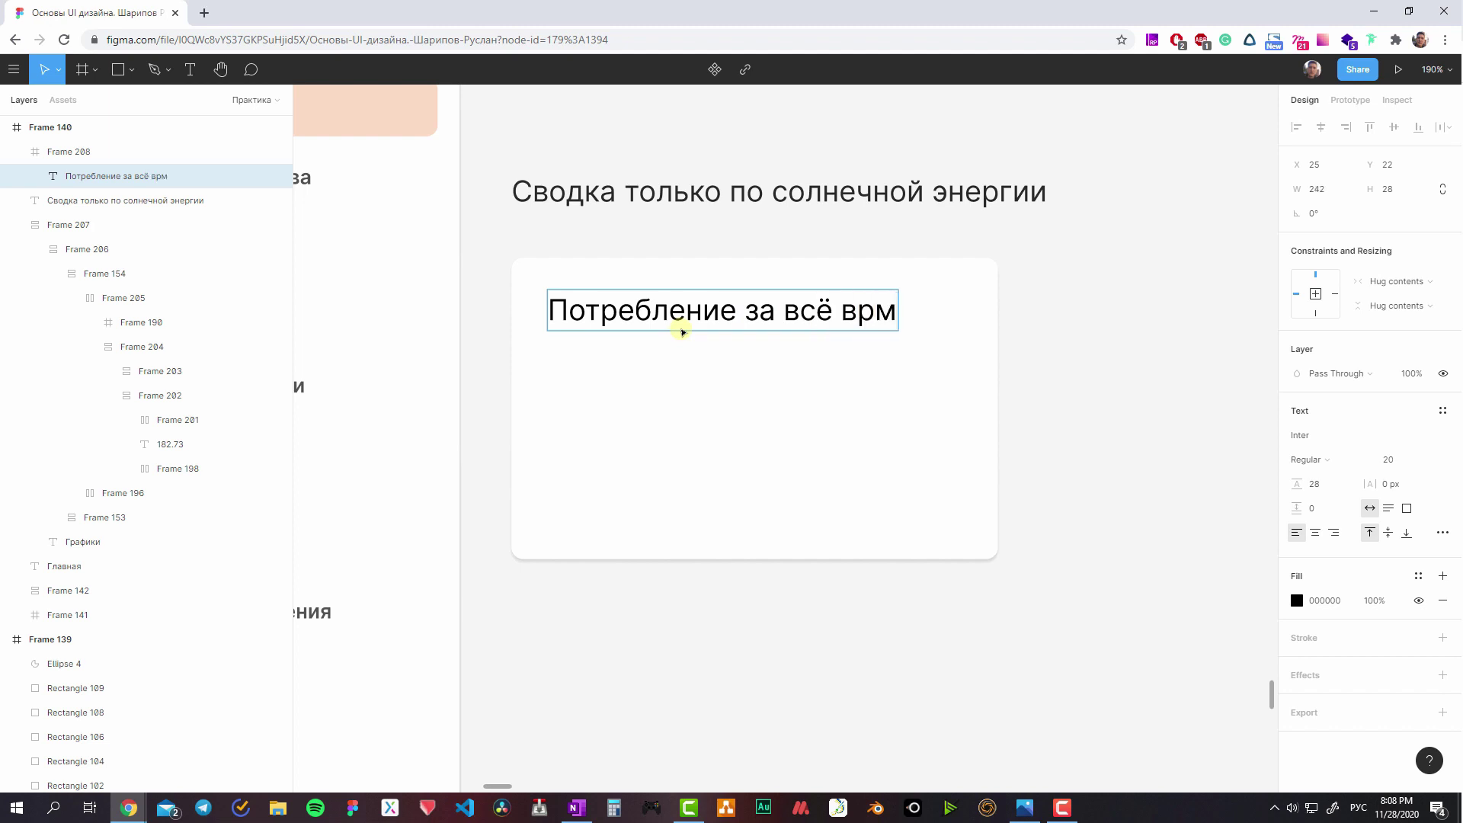
pyautogui.press('BackSpace')
pyautogui.write('емя')
pyautogui.press('Escape')
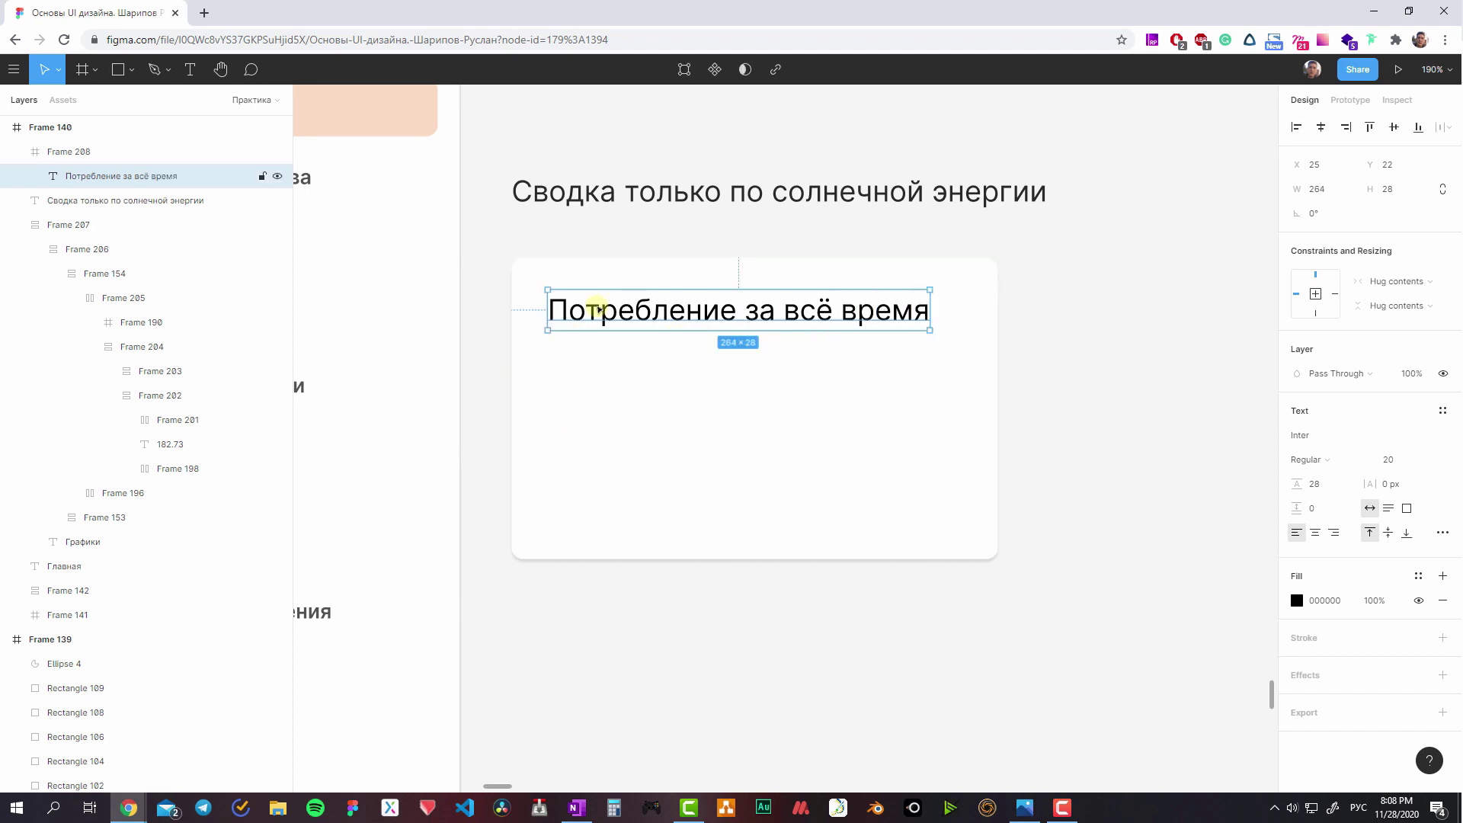
# - Add copies below the heading reading '38640 kW' and '334 kW'
pyautogui.moveTo(598, 308); pyautogui.dragTo(596, 367)
pyautogui.doubleClick(597, 367)
pyautogui.write('3')
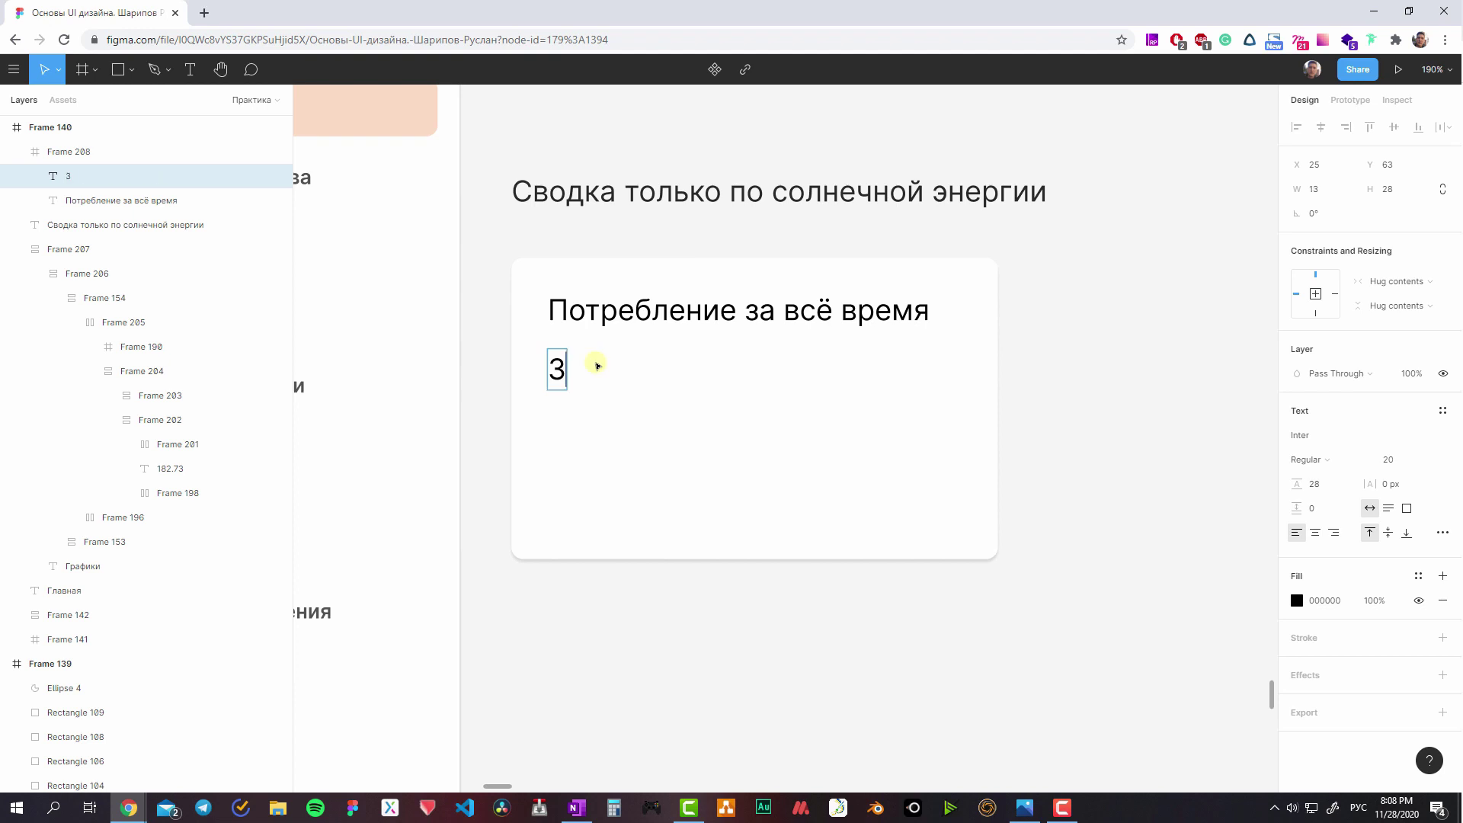
pyautogui.write('86')
pyautogui.write('40')
pyautogui.hotkey('alt', 'shift')
pyautogui.write(' k')
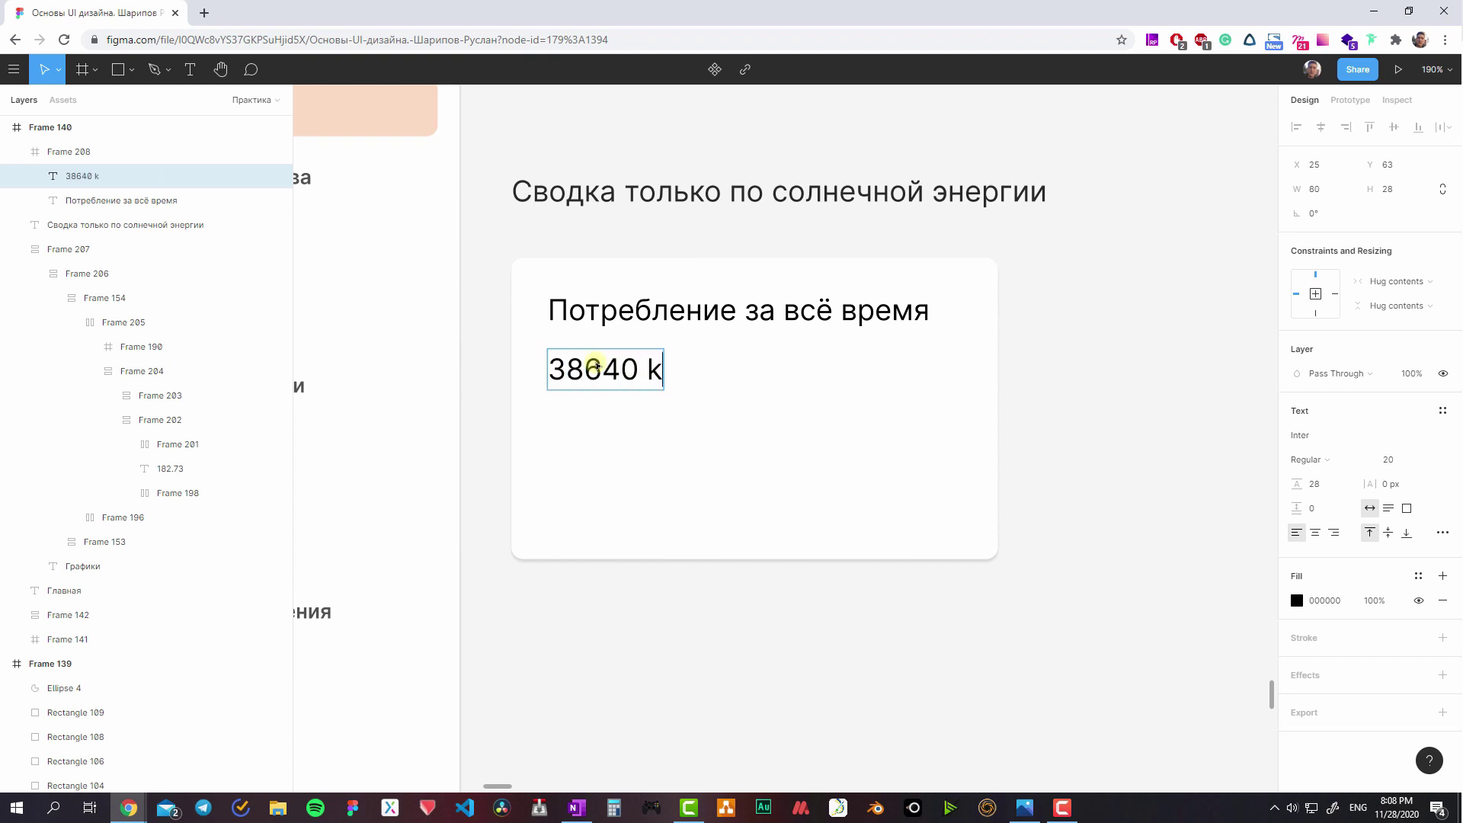
pyautogui.write('W')
pyautogui.press('Escape')
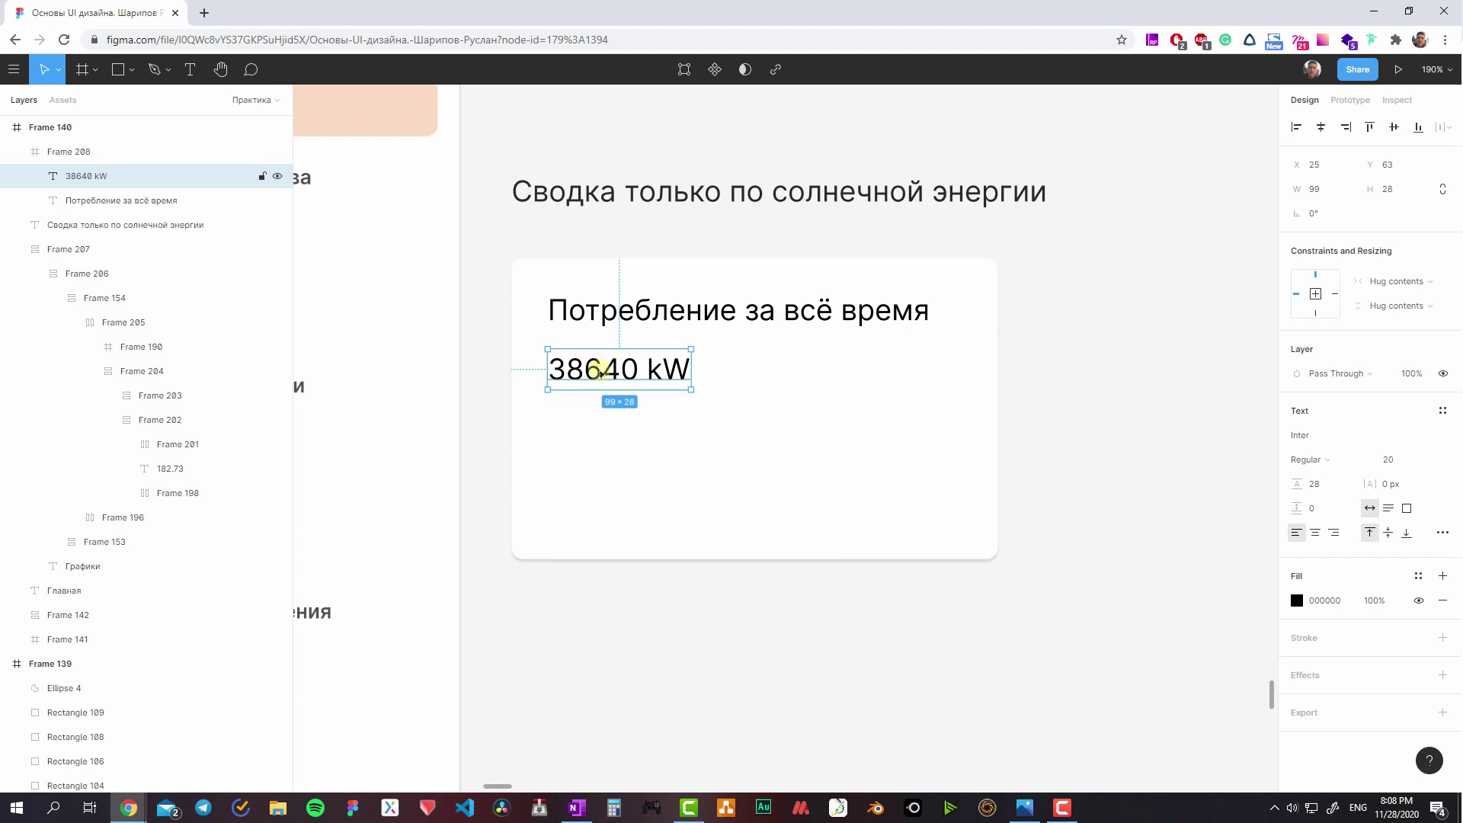
pyautogui.moveTo(601, 372); pyautogui.dragTo(602, 436)
pyautogui.write('3')
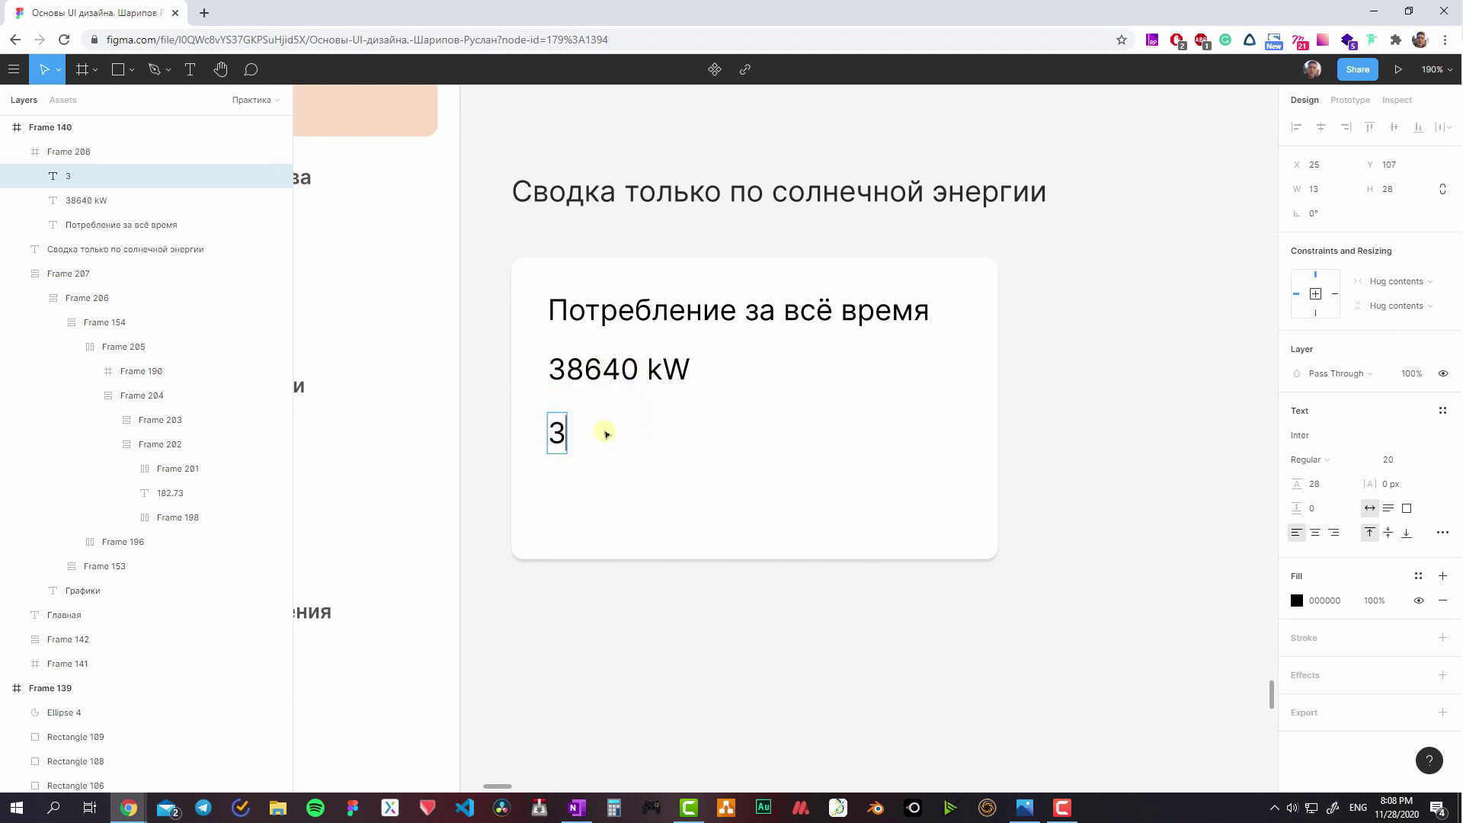
pyautogui.write('34')
pyautogui.write(' kW')
pyautogui.press('Escape')
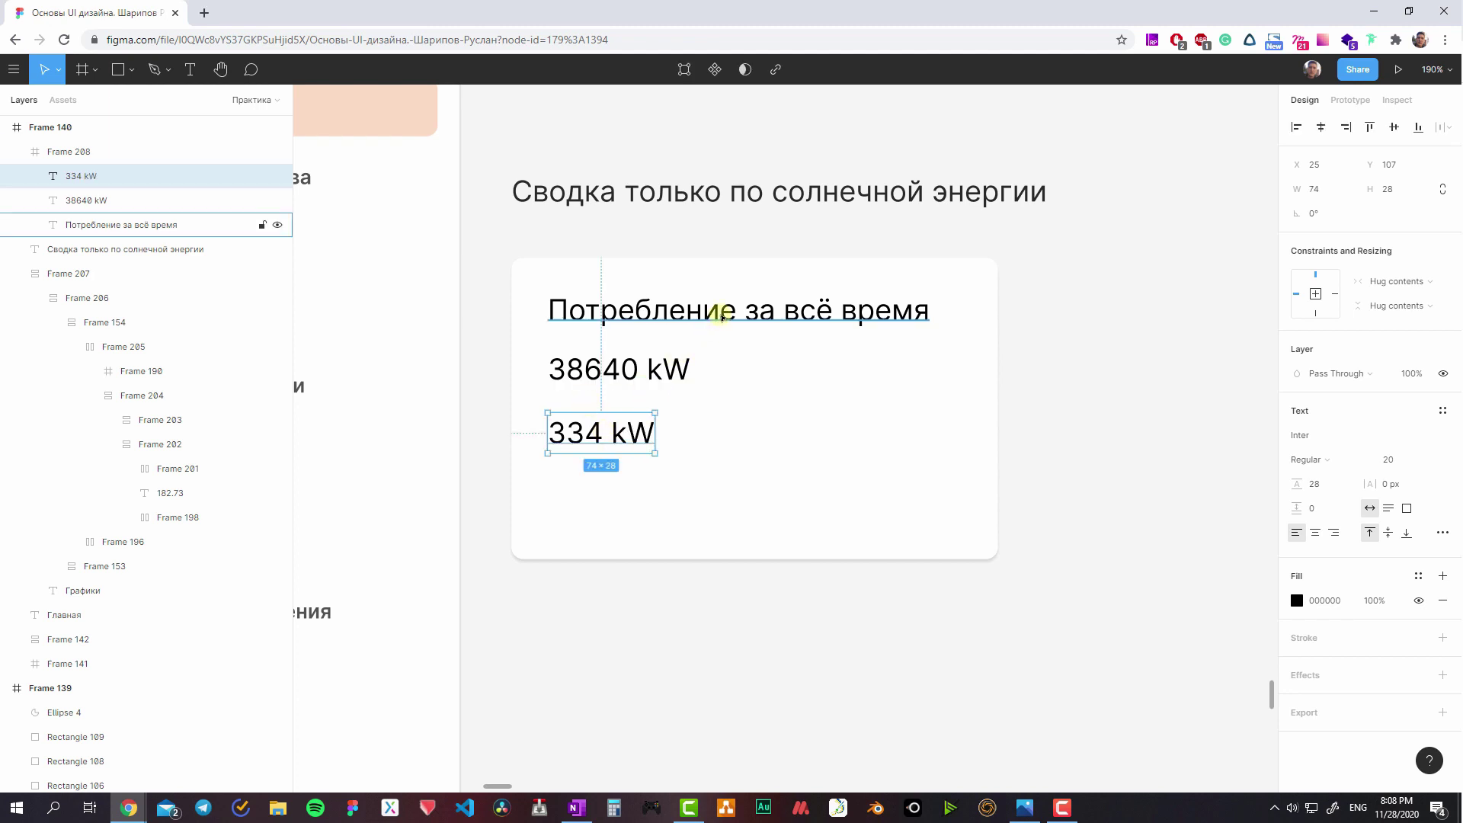
# - Add a 'За месяц' caption under 334 kW and duplicate the pair to the right
pyautogui.moveTo(571, 430)
pyautogui.mouseDown()
pyautogui.moveTo(571, 483)
pyautogui.moveTo(581, 460)
pyautogui.moveTo(595, 499)
pyautogui.mouseUp()
pyautogui.doubleClick(597, 497)
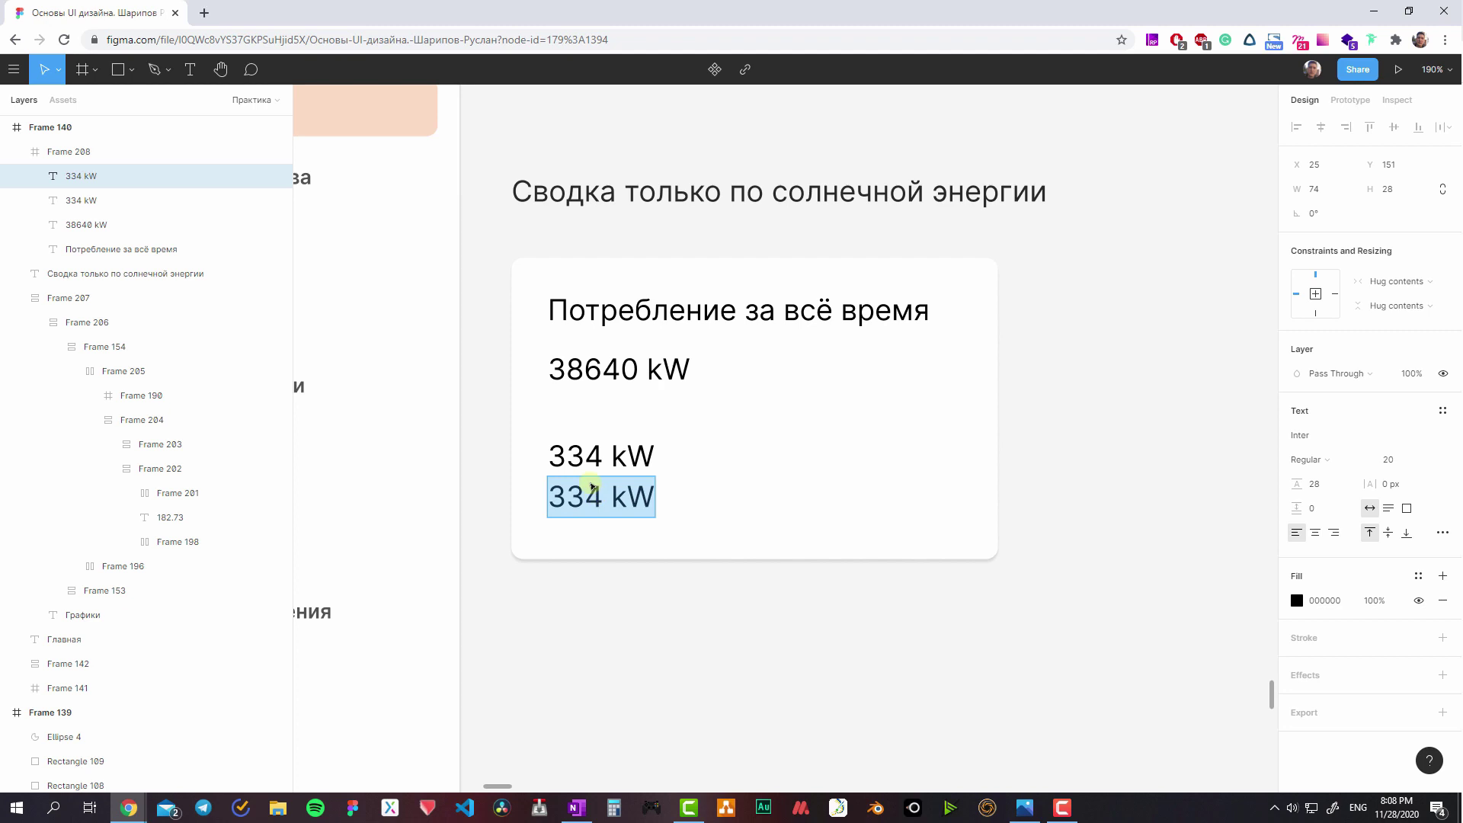
pyautogui.write('за')
pyautogui.press('BackSpace')
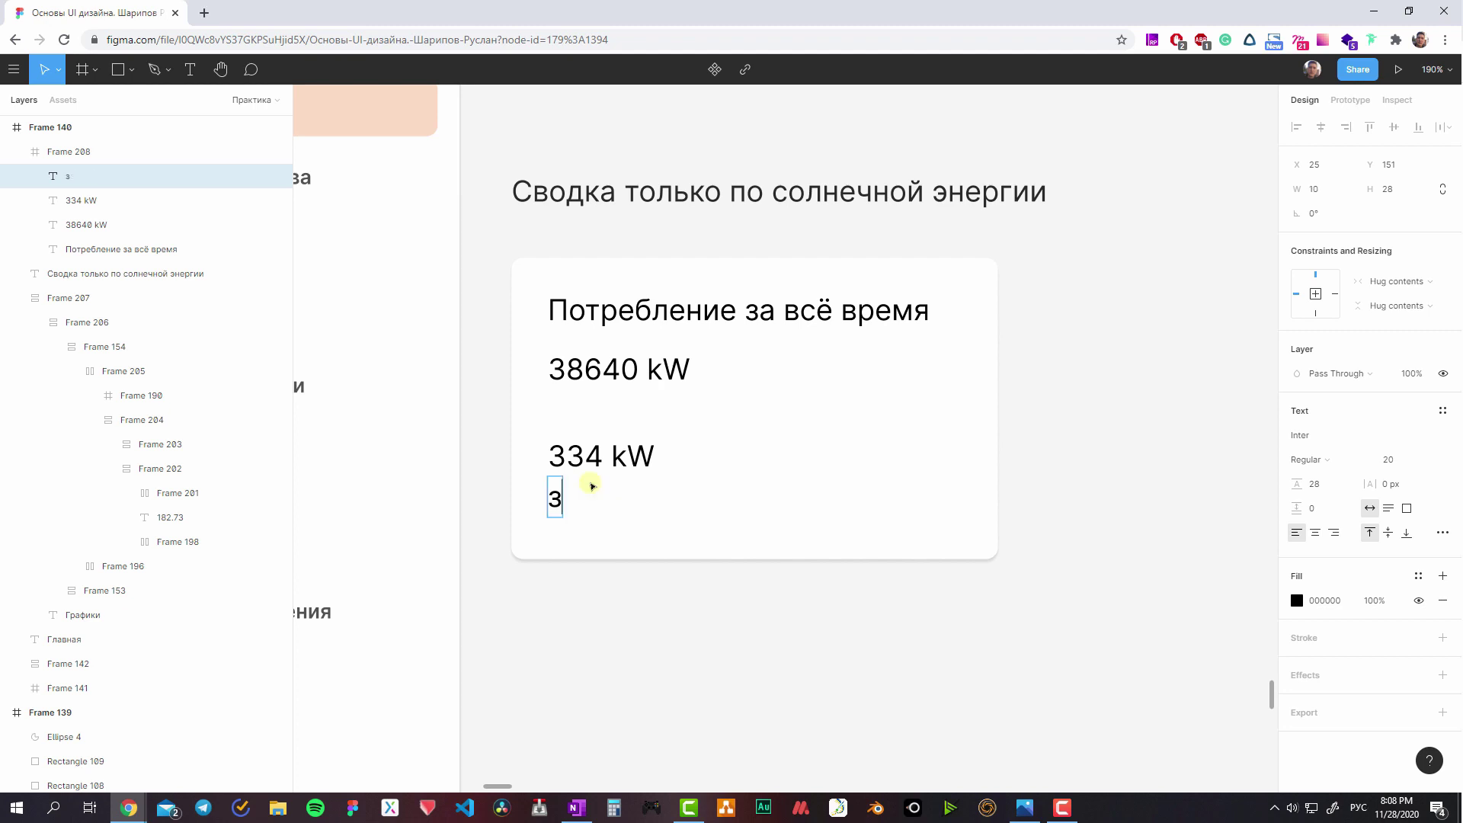
pyautogui.press('BackSpace')
pyautogui.write('За с')
pyautogui.press('BackSpace')
pyautogui.press('BackSpace')
pyautogui.write('меся')
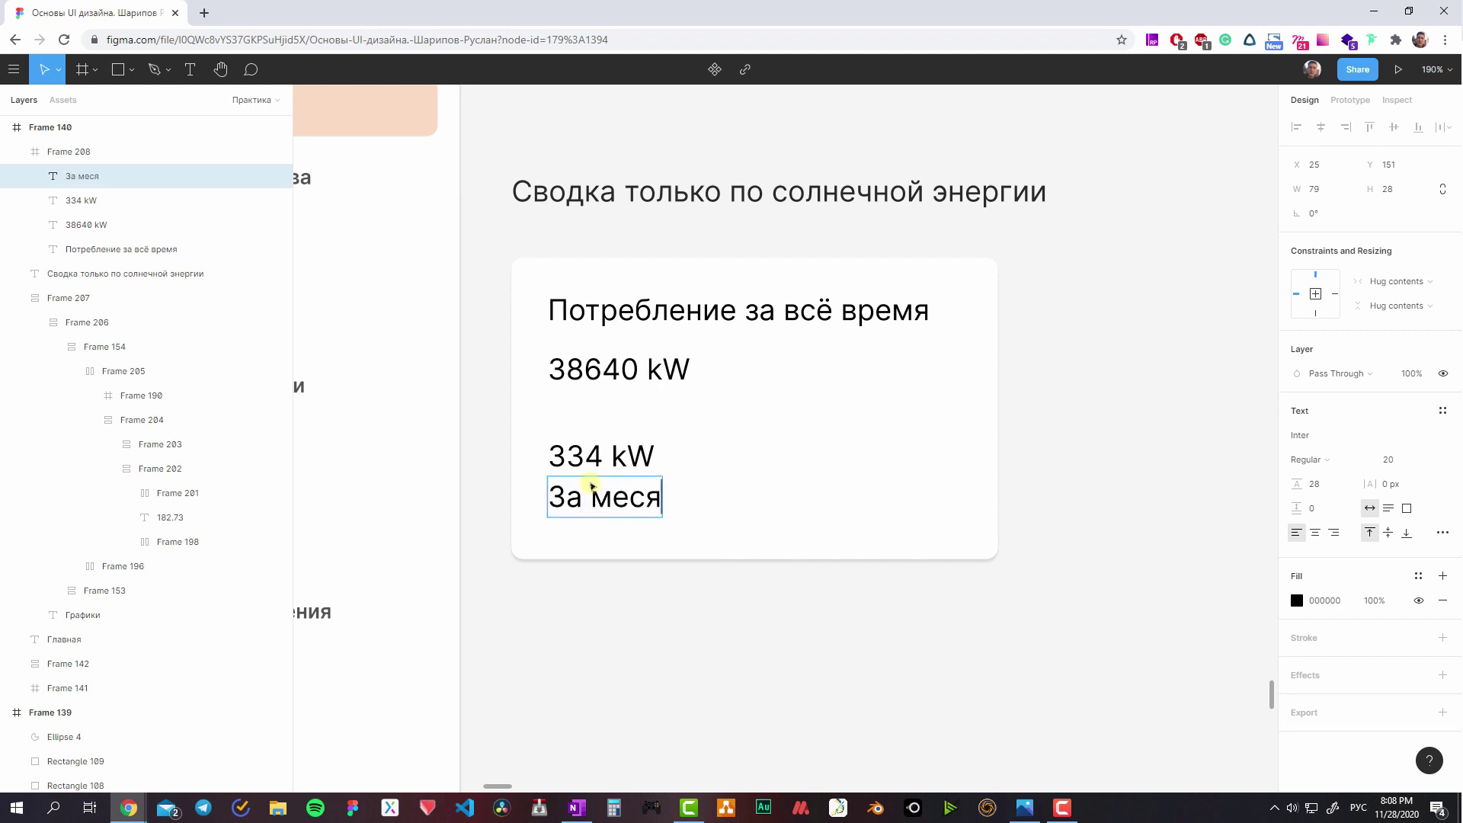
pyautogui.write('ц')
pyautogui.press('Escape')
pyautogui.keyDown('shift'); pyautogui.click(588, 461); pyautogui.keyUp('shift')
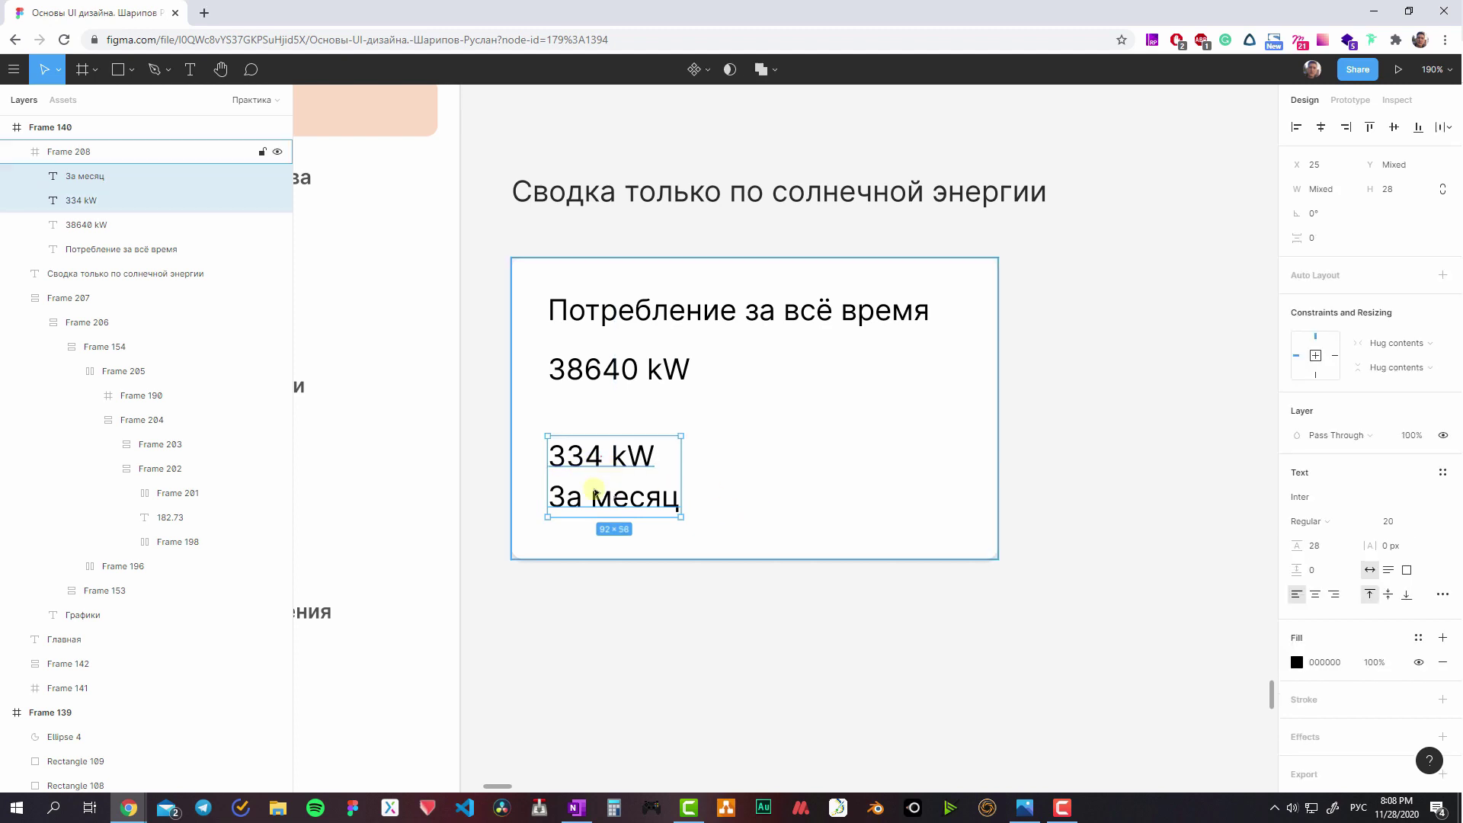
pyautogui.moveTo(619, 469); pyautogui.dragTo(776, 474)
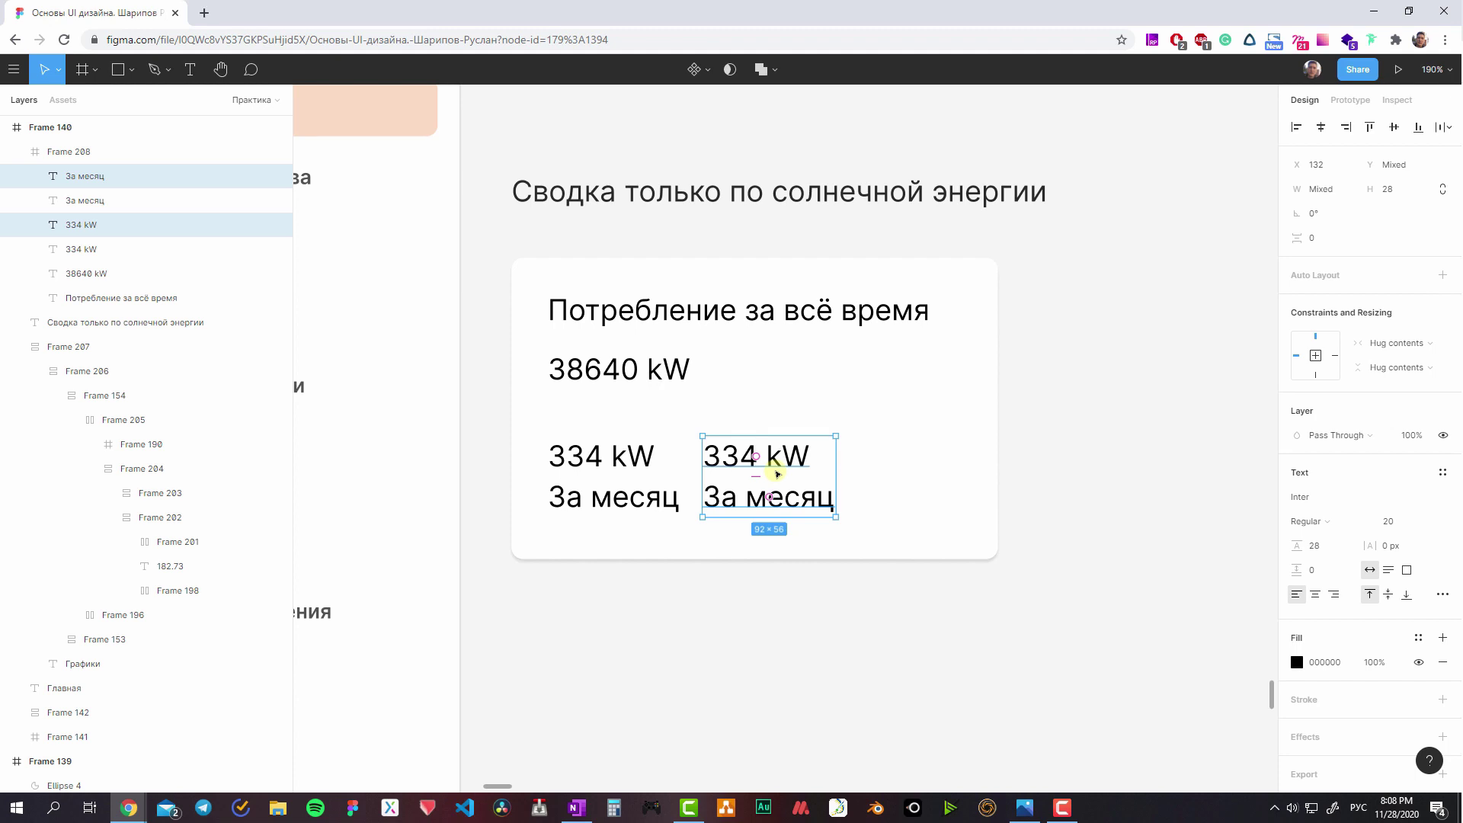
# - Drill into the line chart's stats column in the Графики block and briefly hide it, then show it again
pyautogui.keyDown('ctrl'); pyautogui.scroll(-5, 783, 248); pyautogui.keyUp('ctrl')
pyautogui.scroll(-5, 842, 562)
pyautogui.keyDown('ctrl'); pyautogui.scroll(3, 715, 401); pyautogui.keyUp('ctrl')
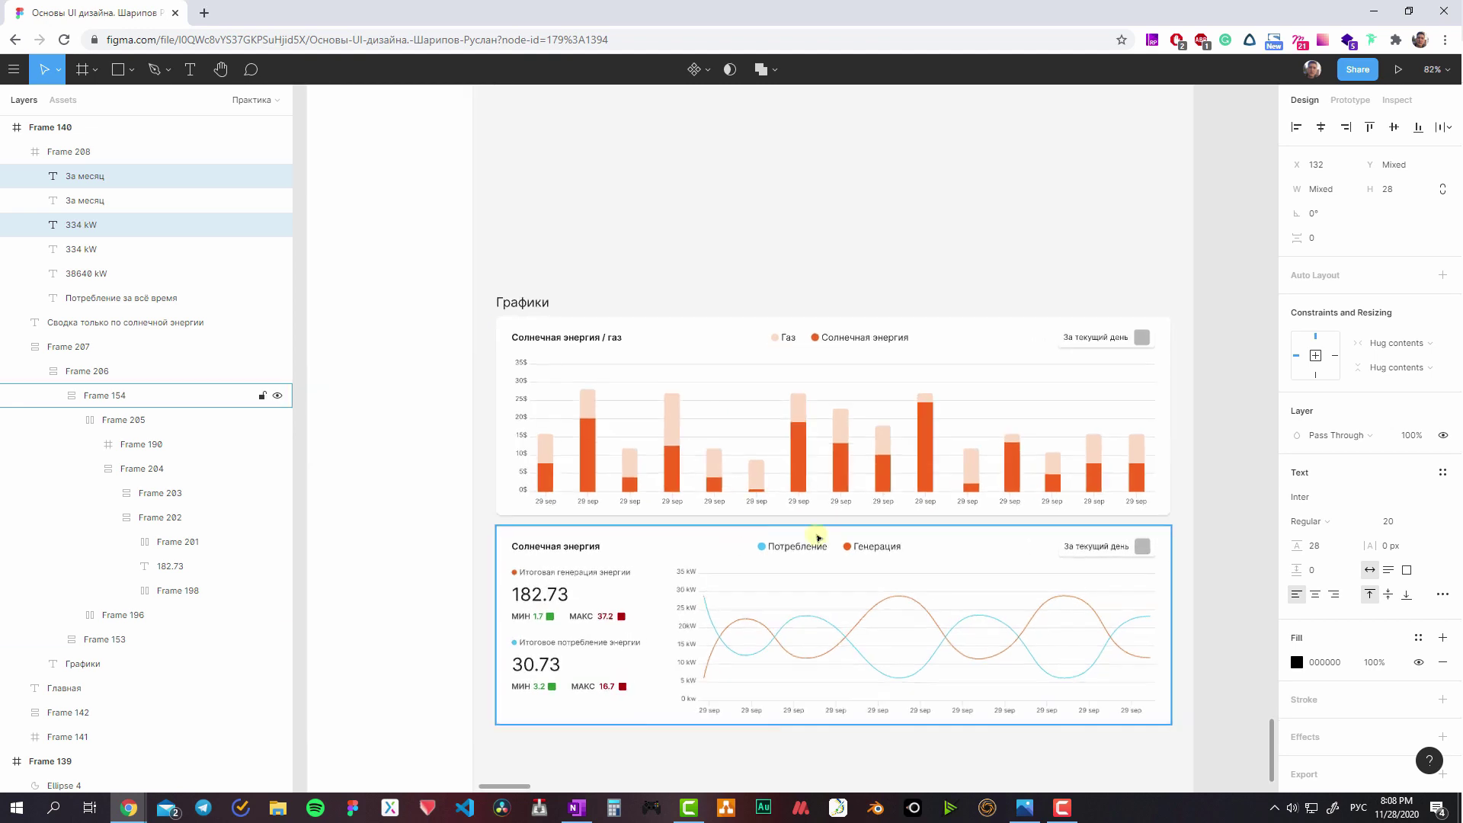
pyautogui.click(1097, 526)
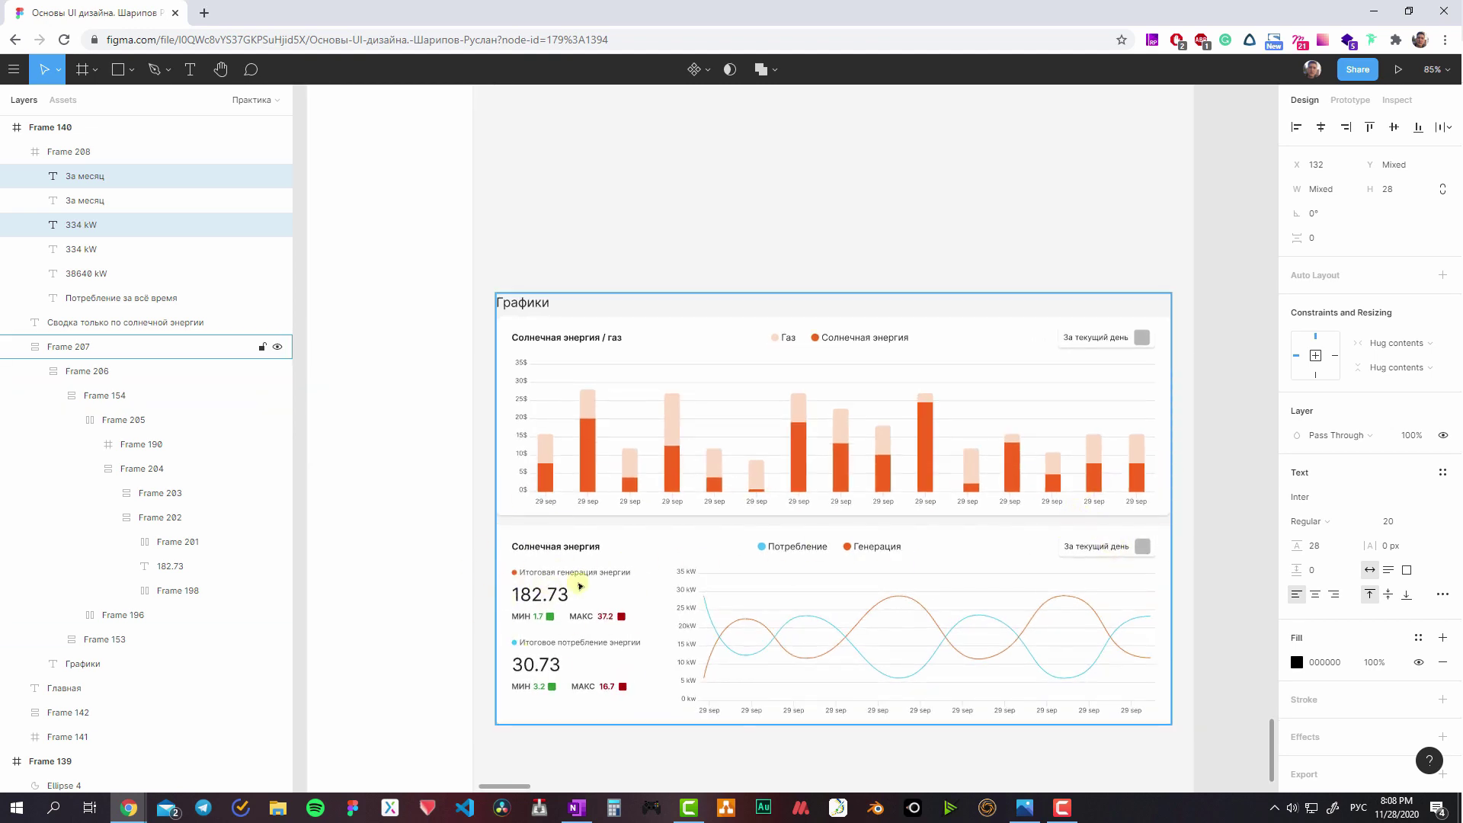
pyautogui.doubleClick(755, 581)
pyautogui.doubleClick(621, 591)
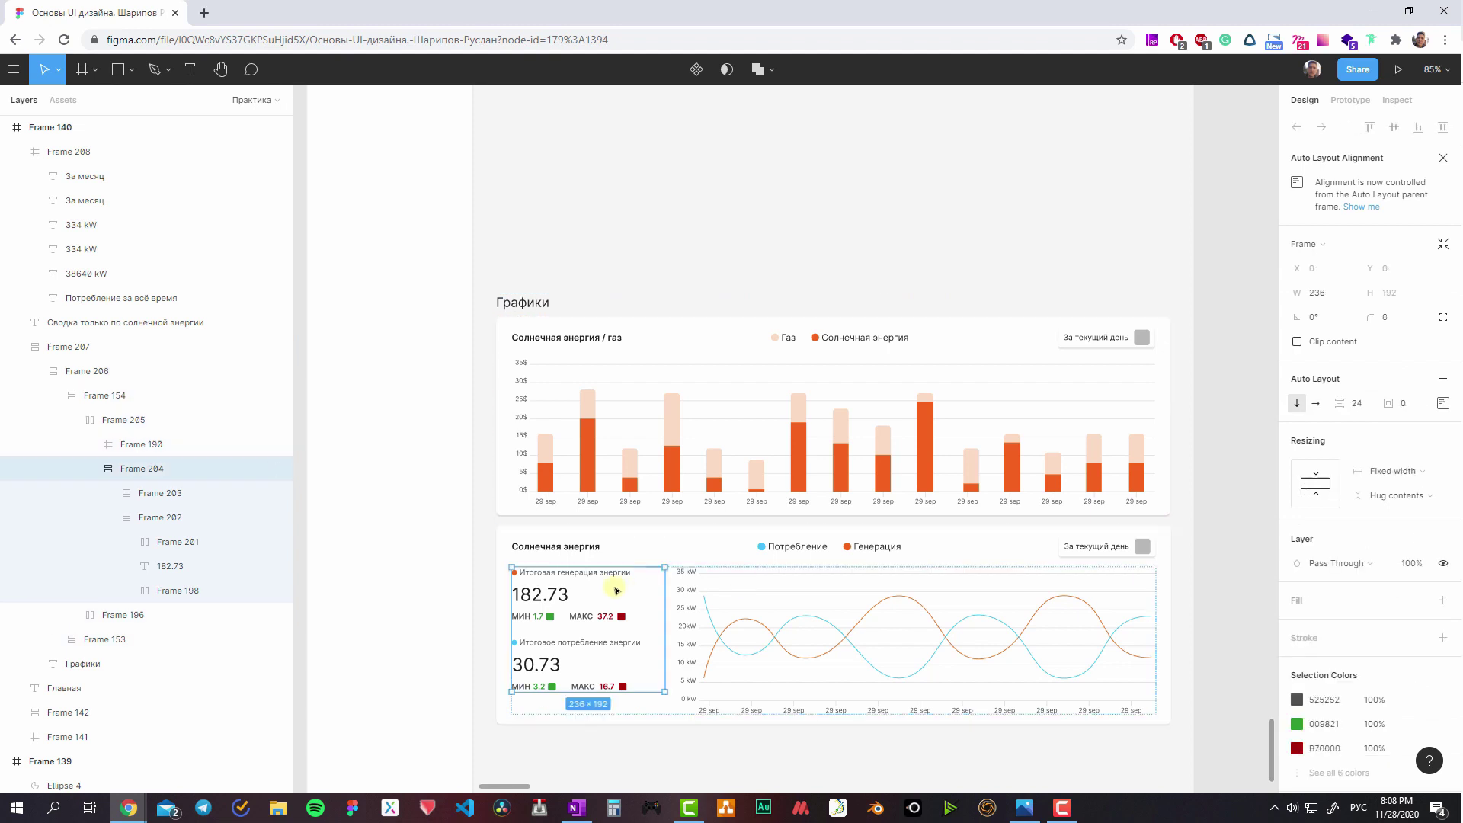
pyautogui.hotkey('ctrl', 'shift', 'h')
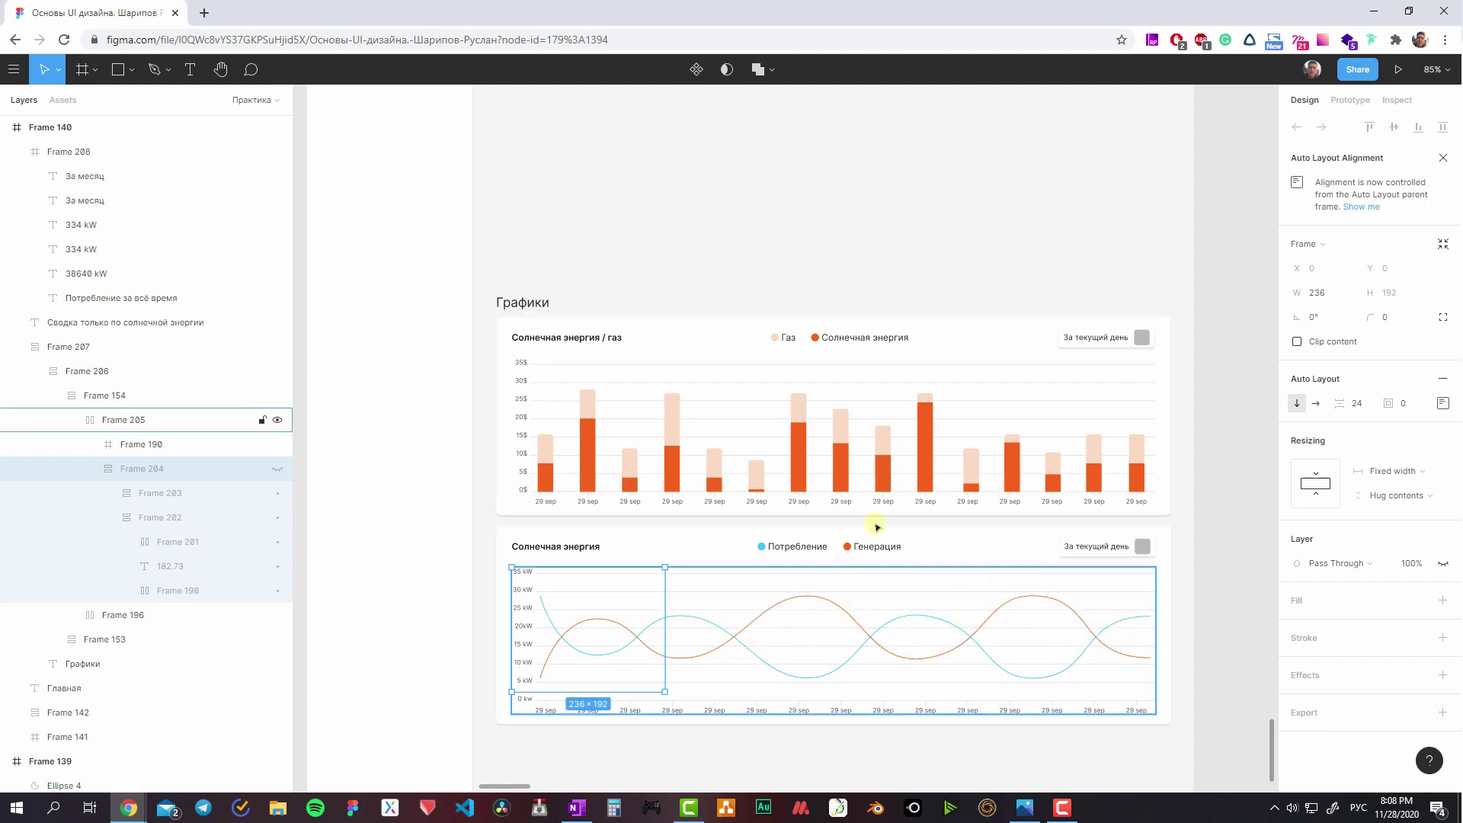
pyautogui.hotkey('ctrl', 'shift', 'h')
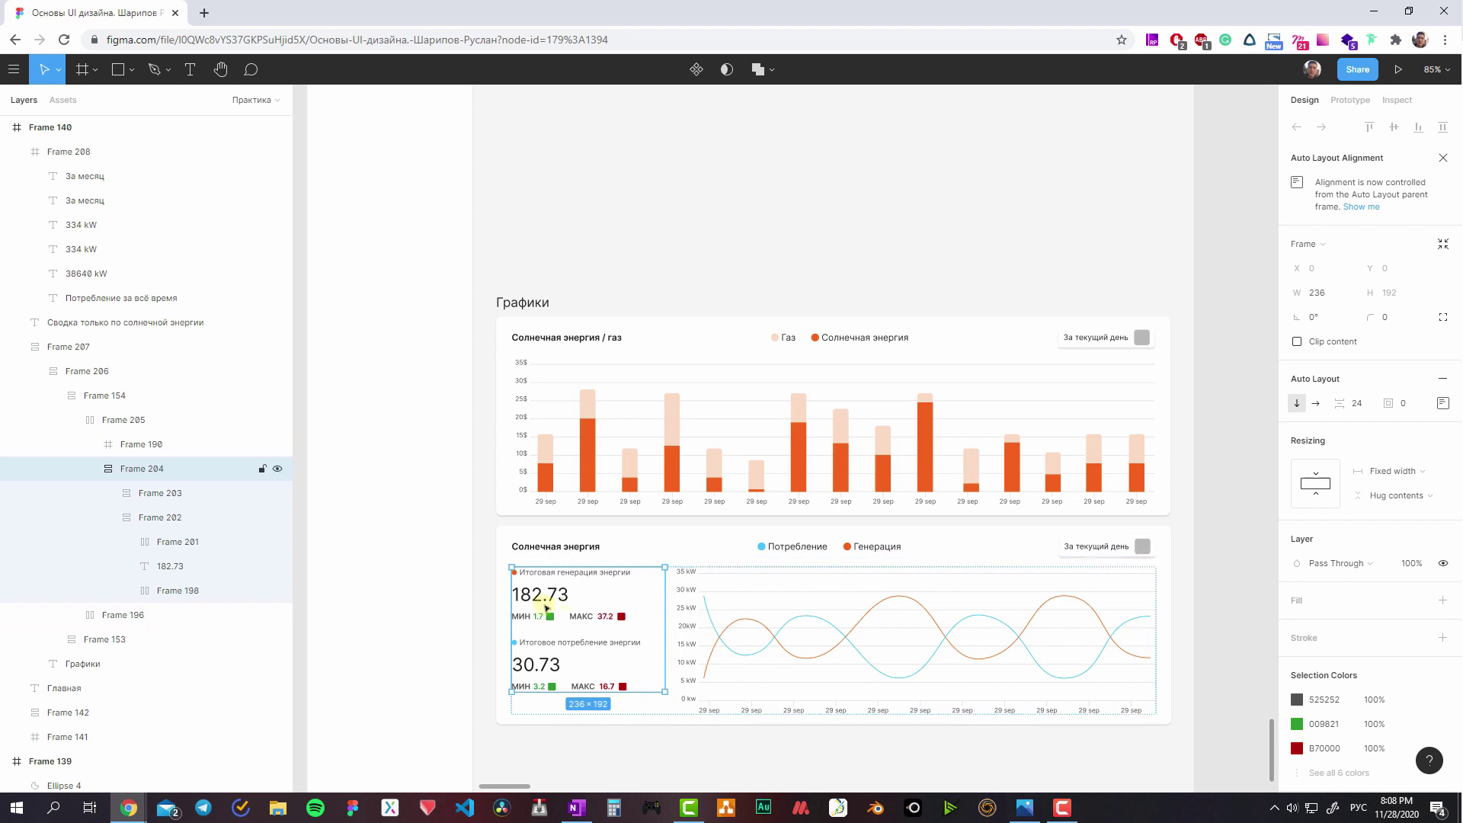
# - Inspect the Графики block's bar chart frame and the line chart's inner plot area
pyautogui.click(528, 515)
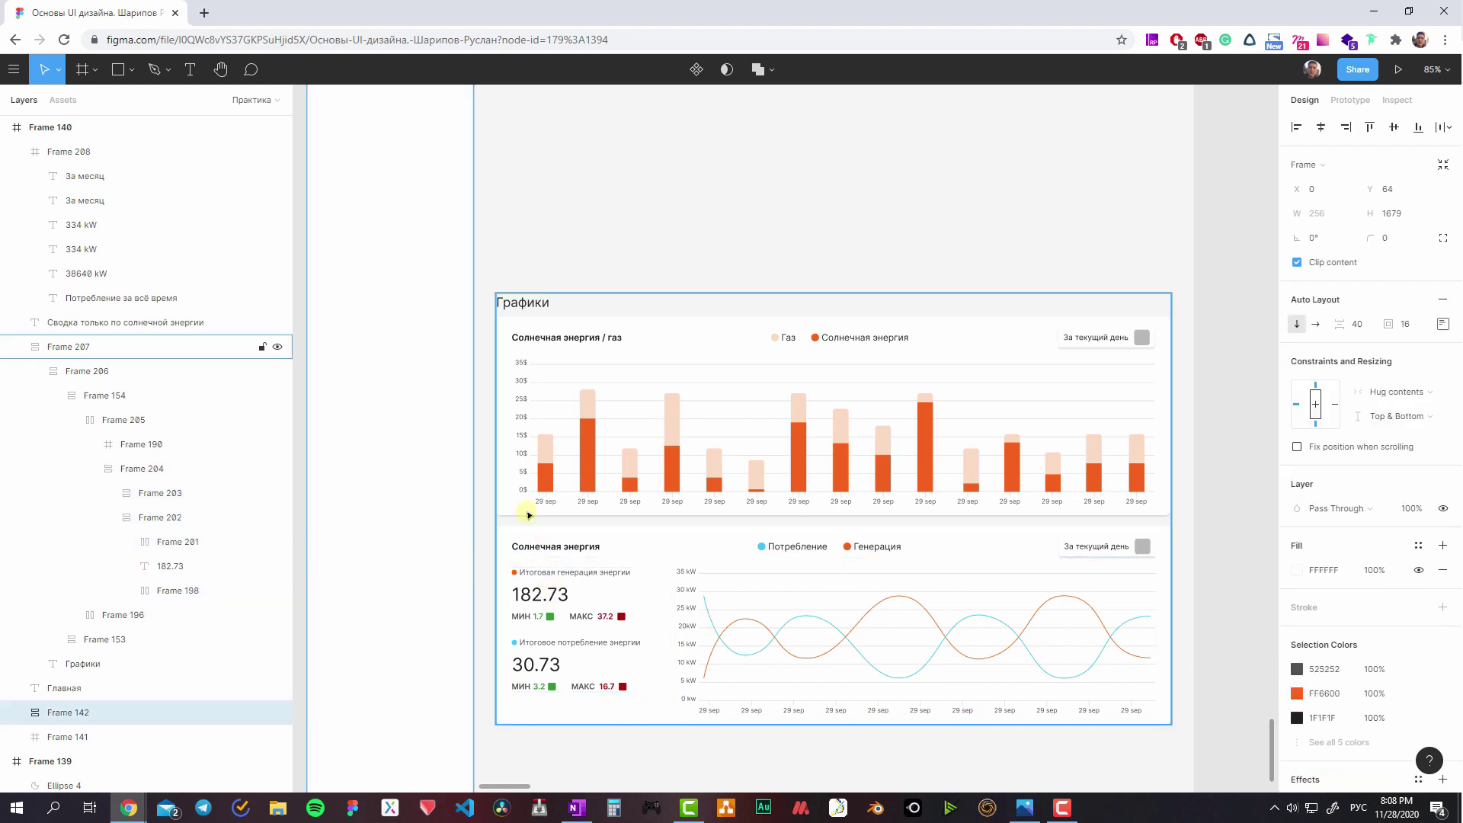
pyautogui.doubleClick(585, 416)
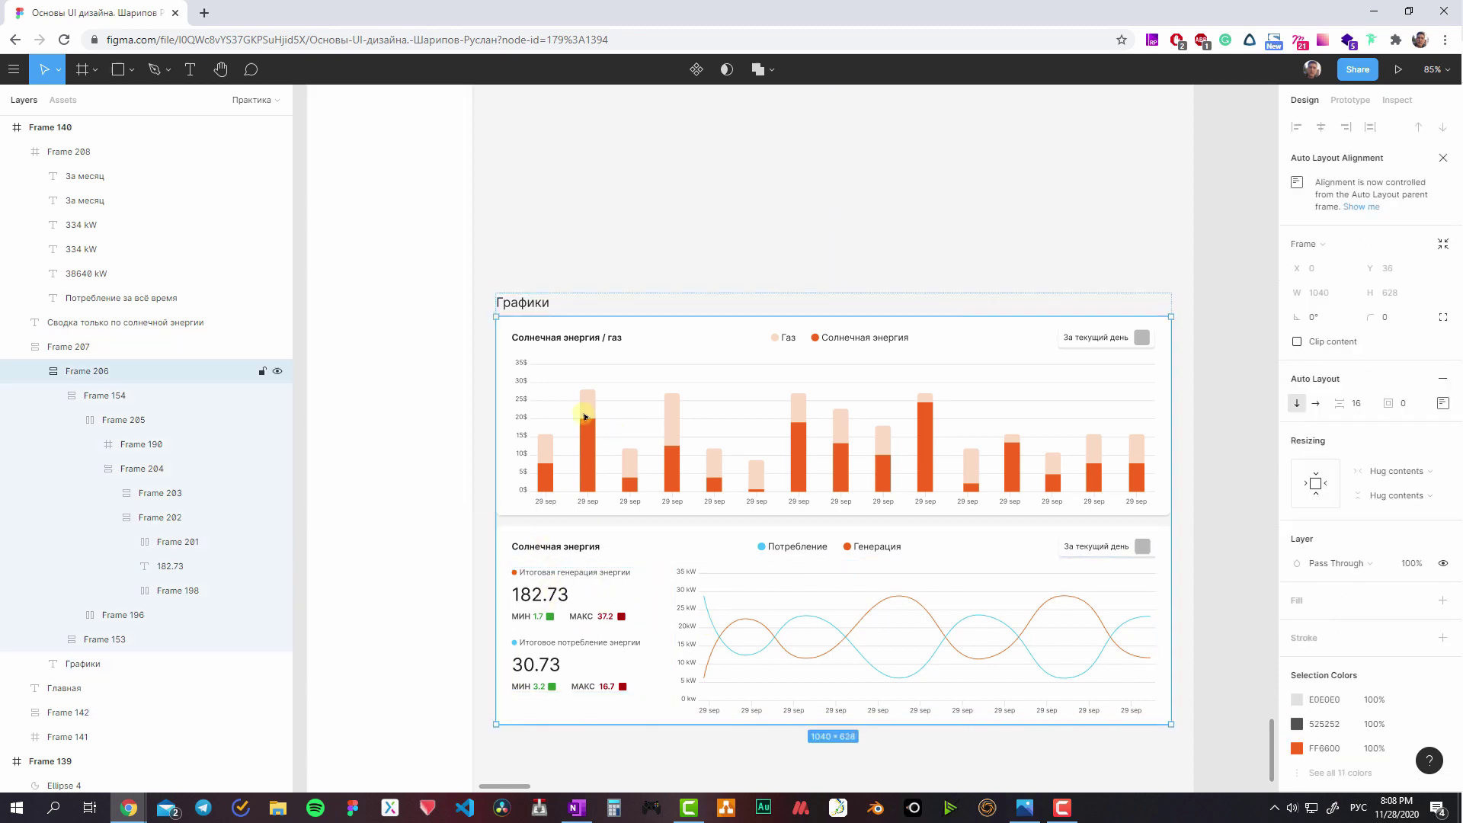
pyautogui.doubleClick(642, 383)
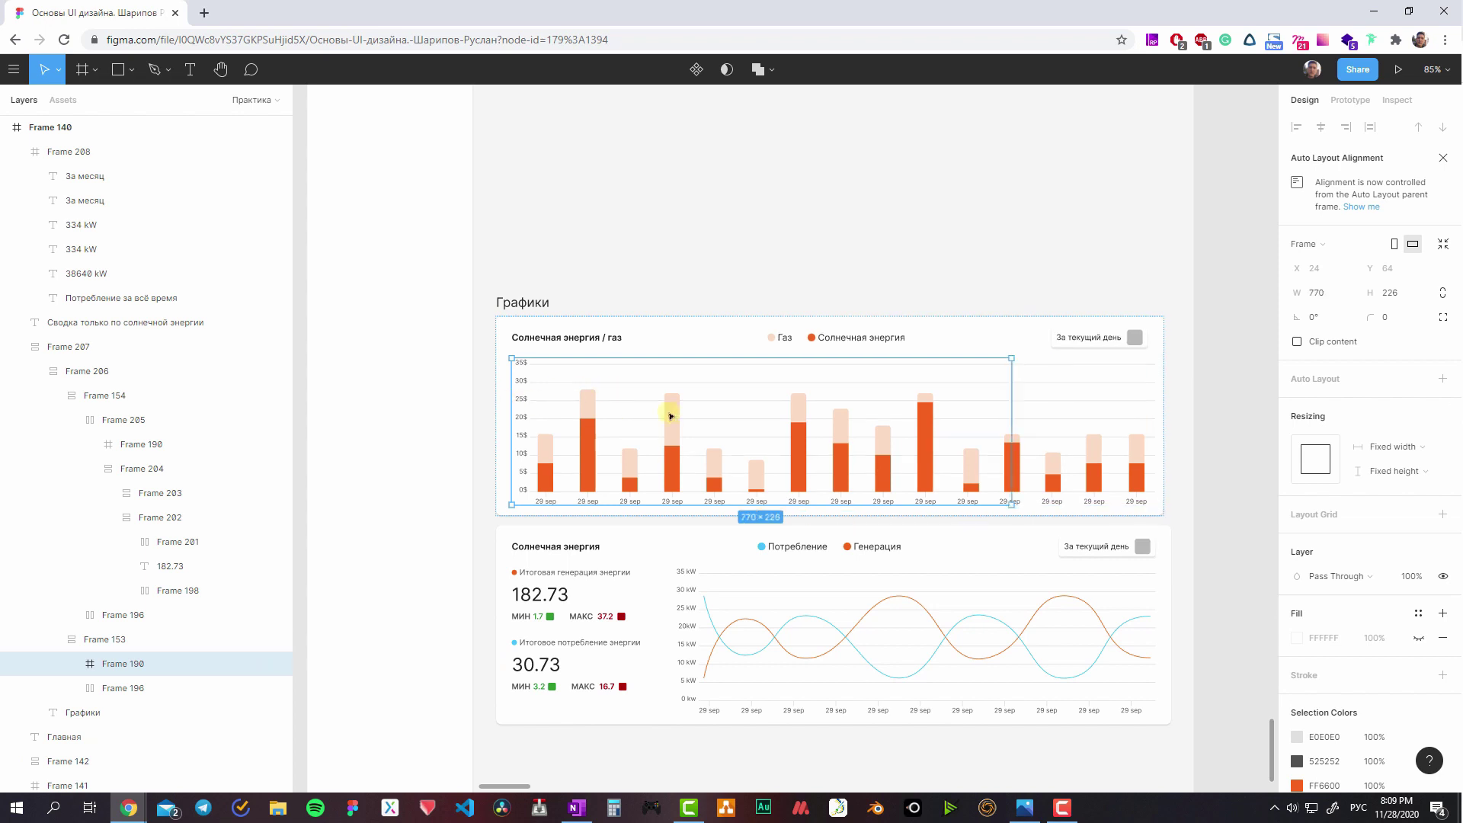
pyautogui.click(688, 237)
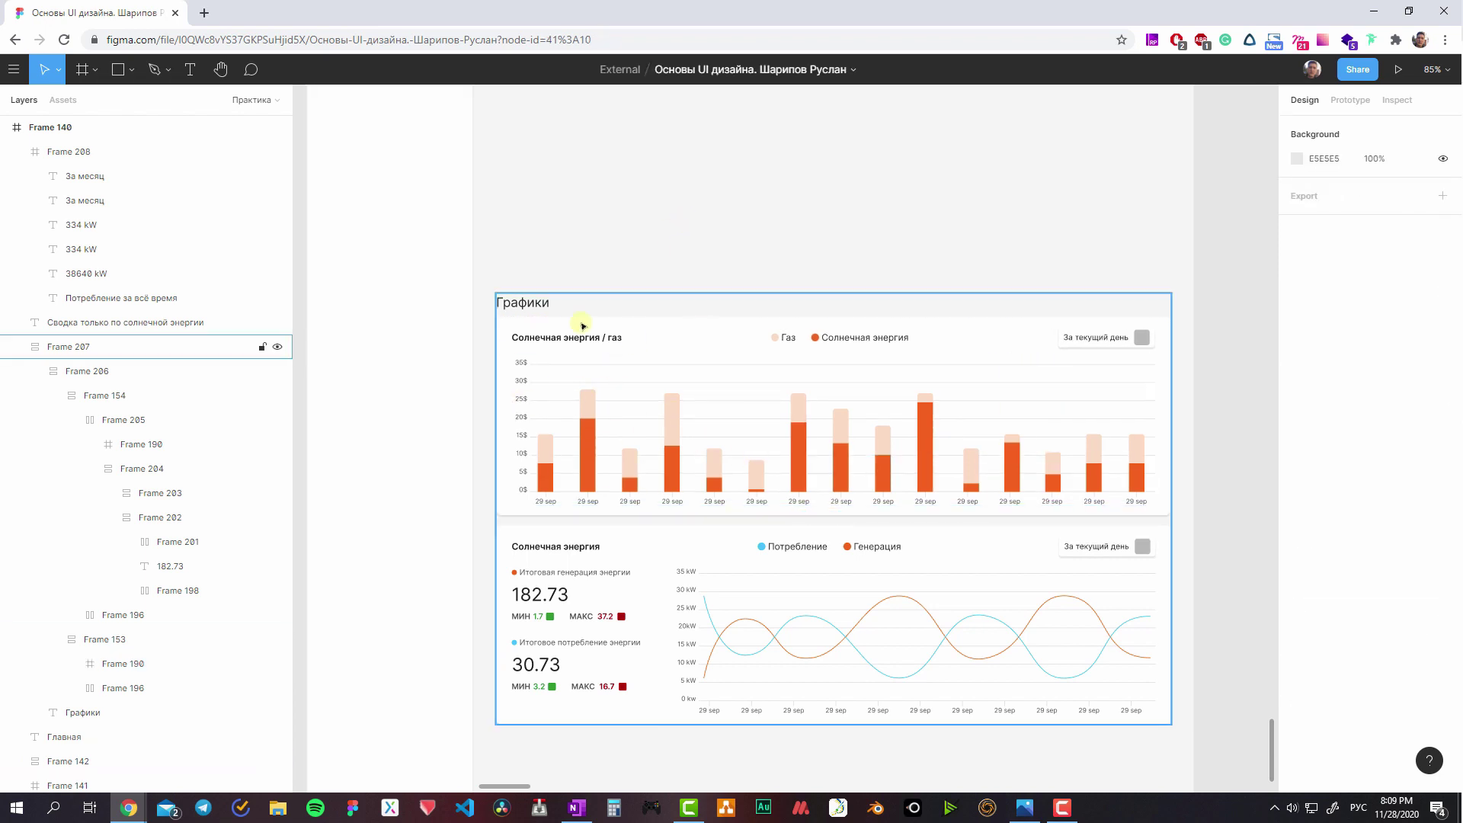
pyautogui.scroll(5, 601, 393)
pyautogui.scroll(-8, 537, 320)
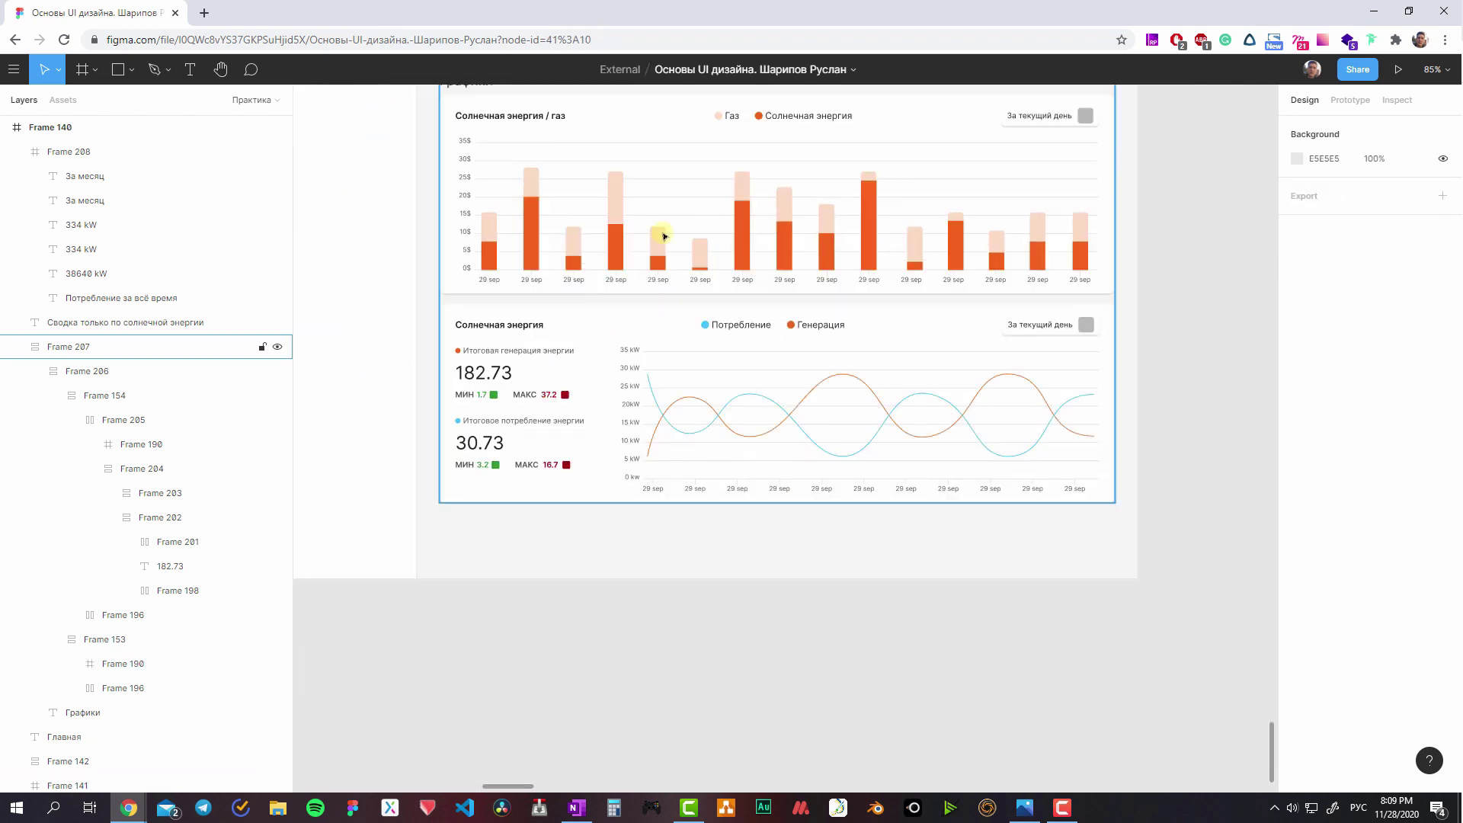
pyautogui.scroll(3, 782, 346)
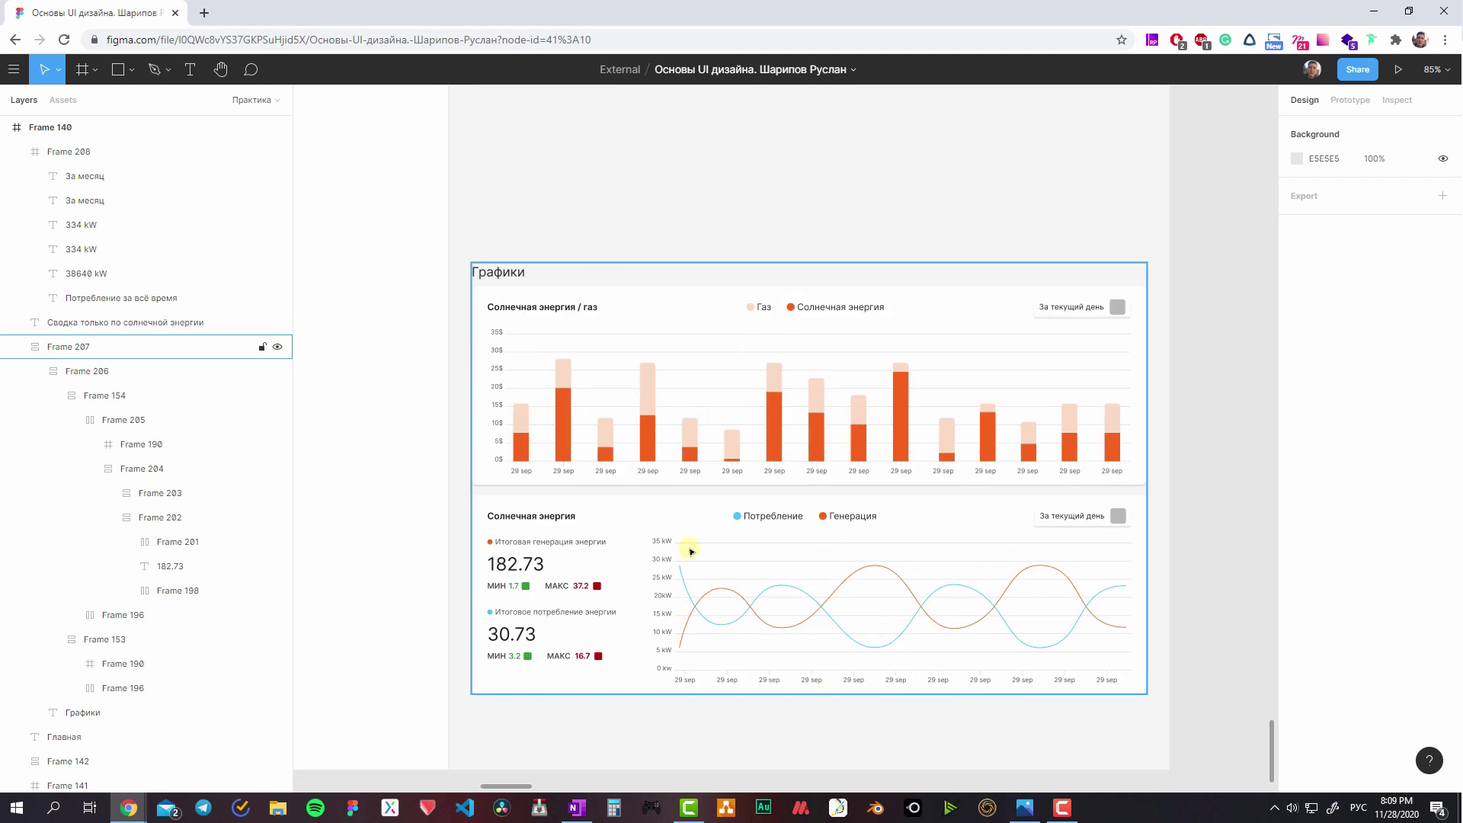
pyautogui.doubleClick(766, 635)
pyautogui.doubleClick(769, 637)
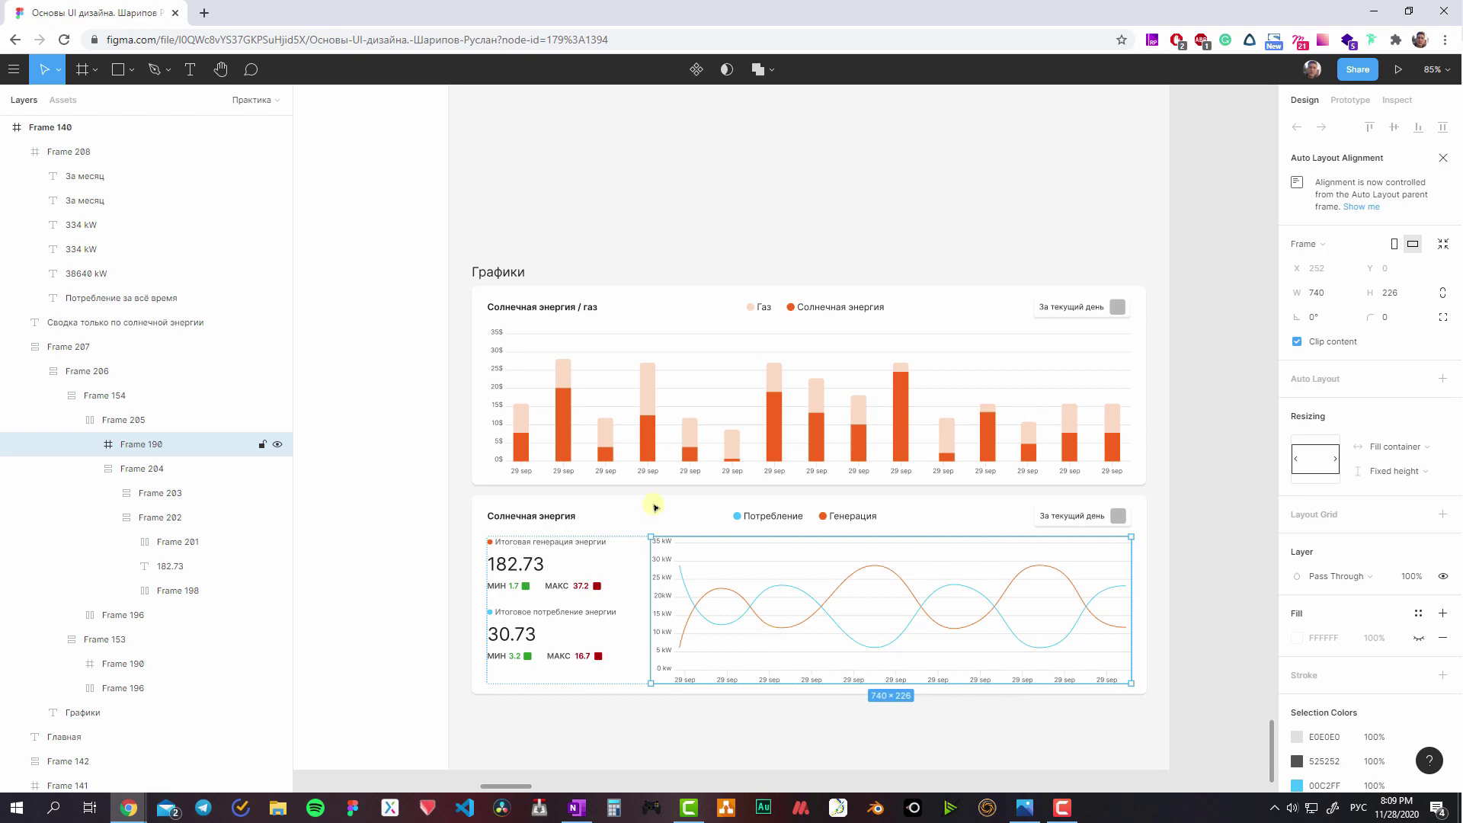
pyautogui.doubleClick(821, 601)
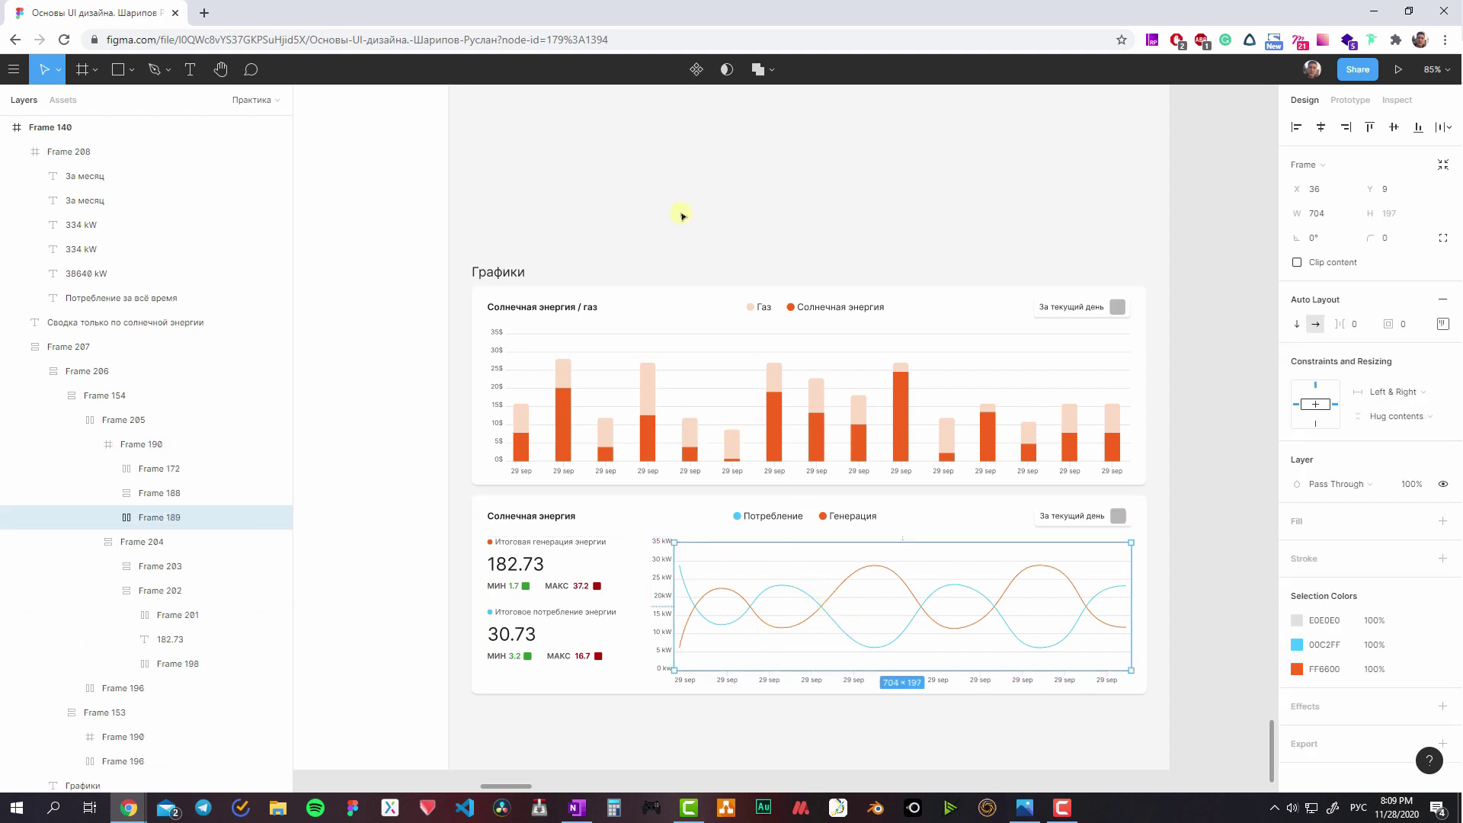
pyautogui.scroll(5, 671, 267)
# - Duplicate the second 334 kW / За месяц pair as a third column to its right
pyautogui.click(679, 320)
pyautogui.scroll(3, 655, 381)
pyautogui.scroll(3, 627, 440)
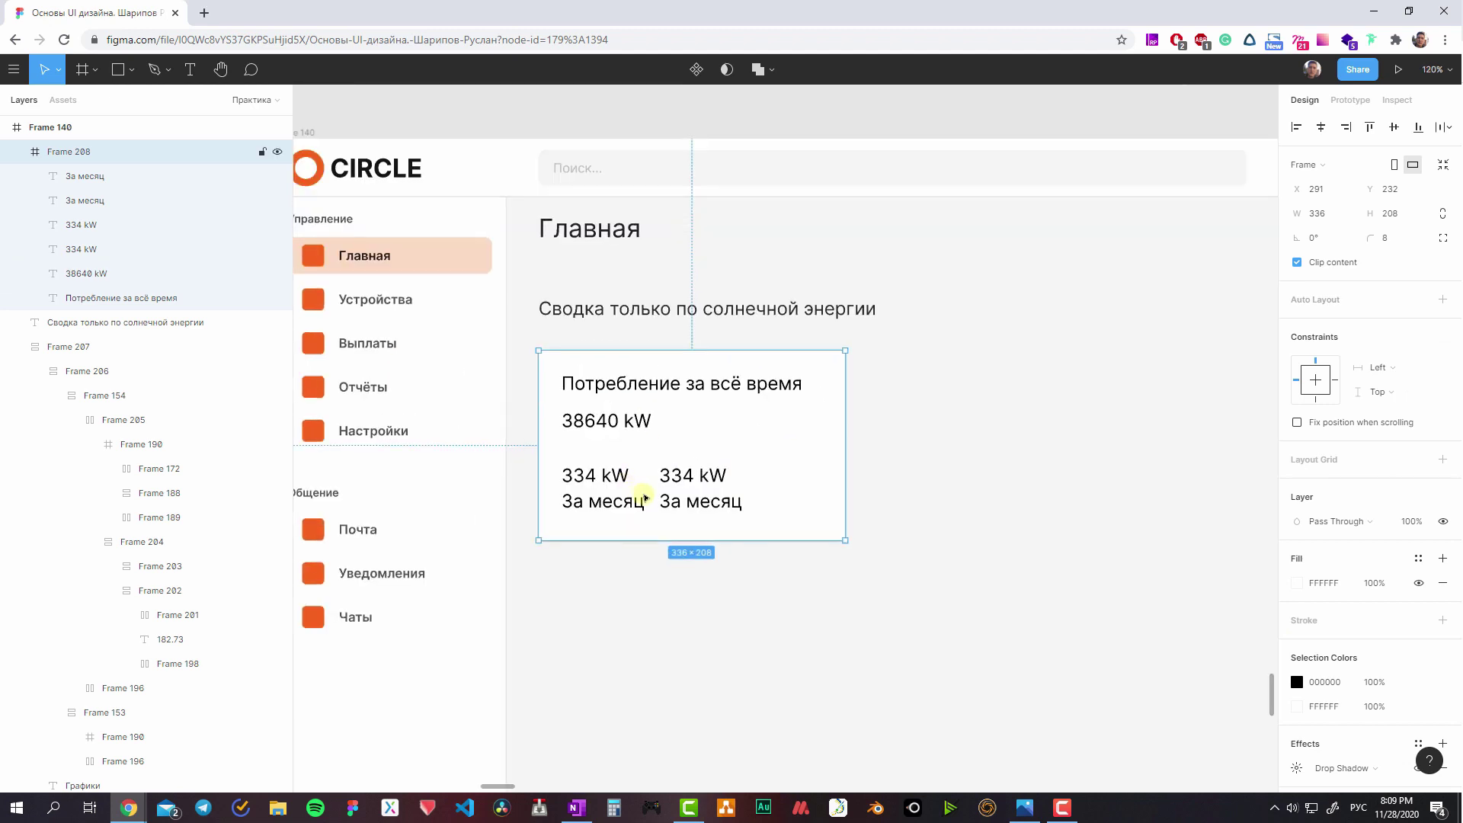
pyautogui.click(718, 503)
pyautogui.keyDown('shift'); pyautogui.click(704, 476); pyautogui.keyUp('shift')
pyautogui.moveTo(708, 487); pyautogui.dragTo(806, 487)
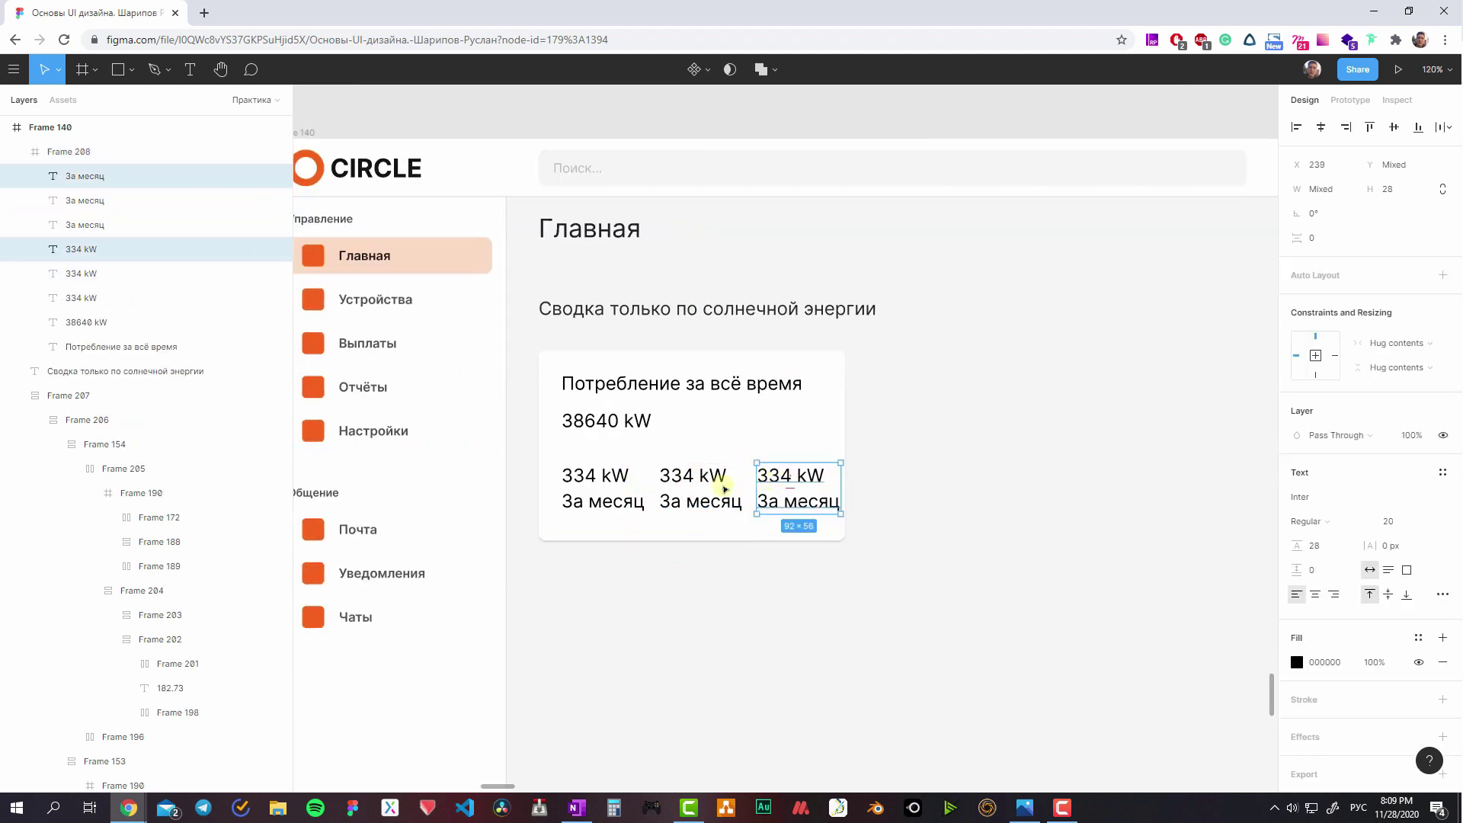
# - Shorten the heading 'Потребление за всё время' to 'Потребление'
pyautogui.click(761, 428)
pyautogui.scroll(3, 613, 400)
pyautogui.click(669, 386)
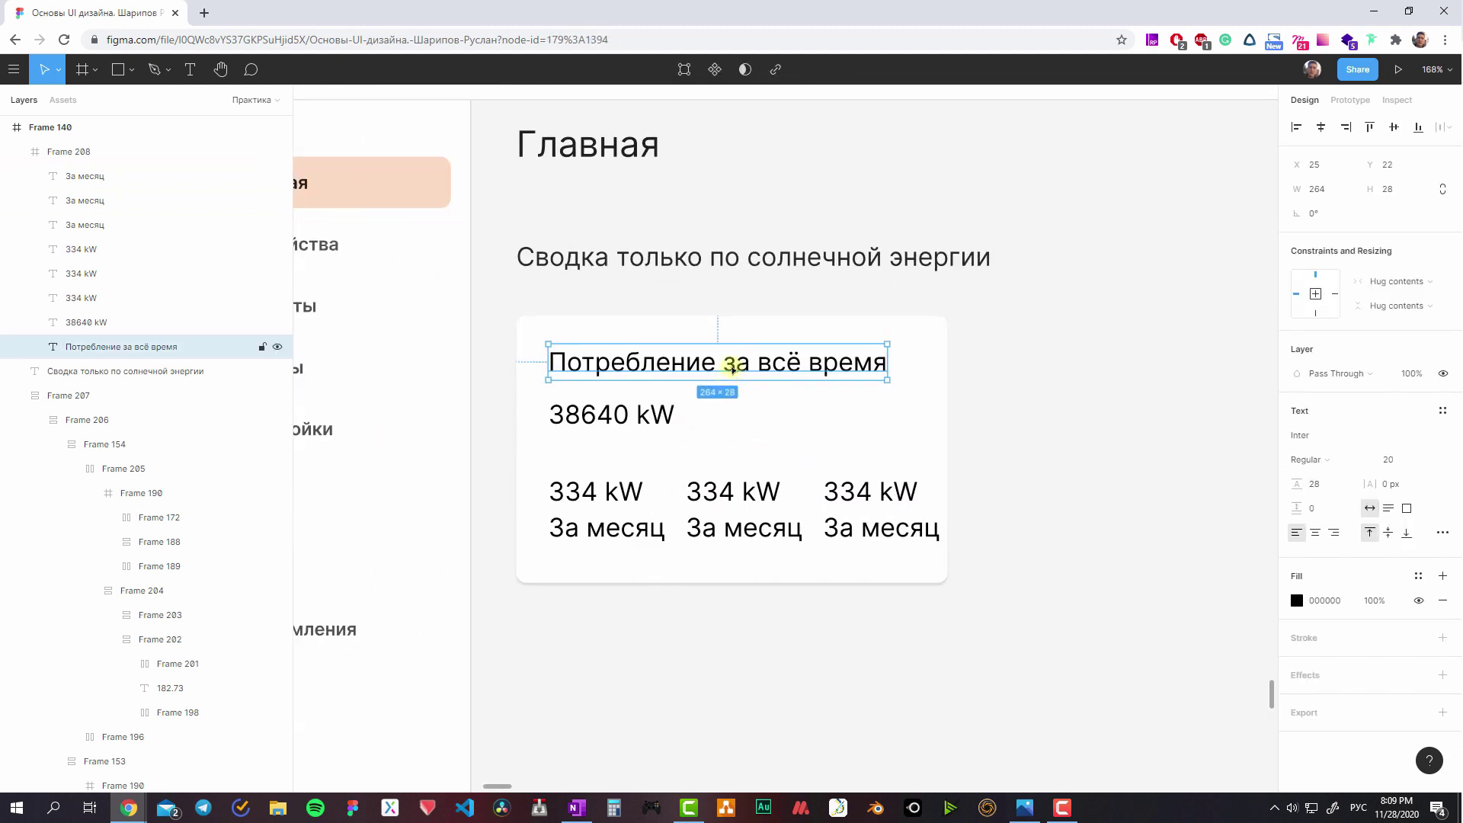
pyautogui.doubleClick(733, 369)
pyautogui.moveTo(723, 364); pyautogui.dragTo(917, 385)
pyautogui.press('BackSpace')
pyautogui.click(1018, 398)
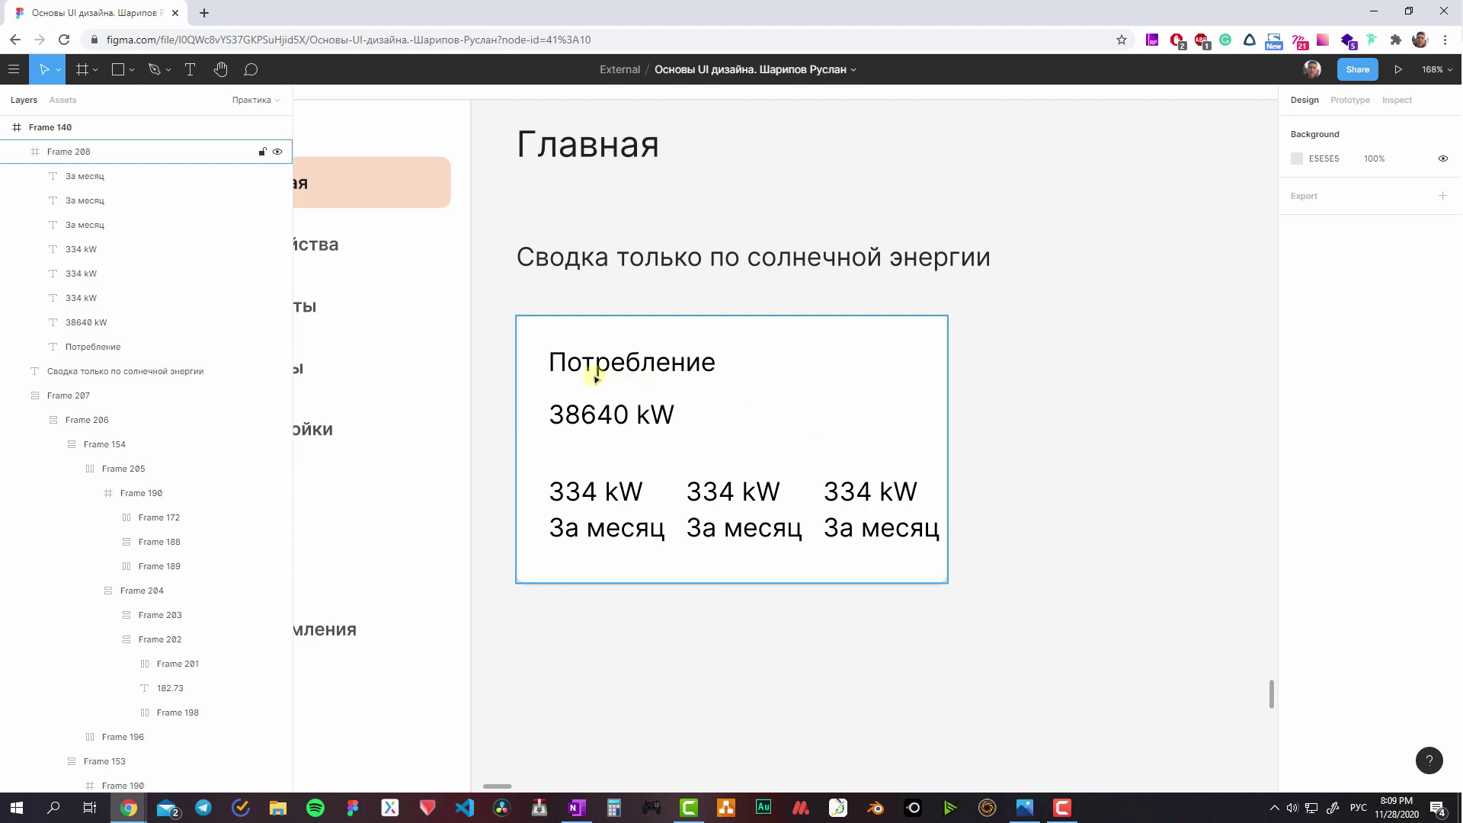
# - Inspect the Сводка and Графики headings and the Солнечная энергия chart title's text colour
pyautogui.click(750, 256)
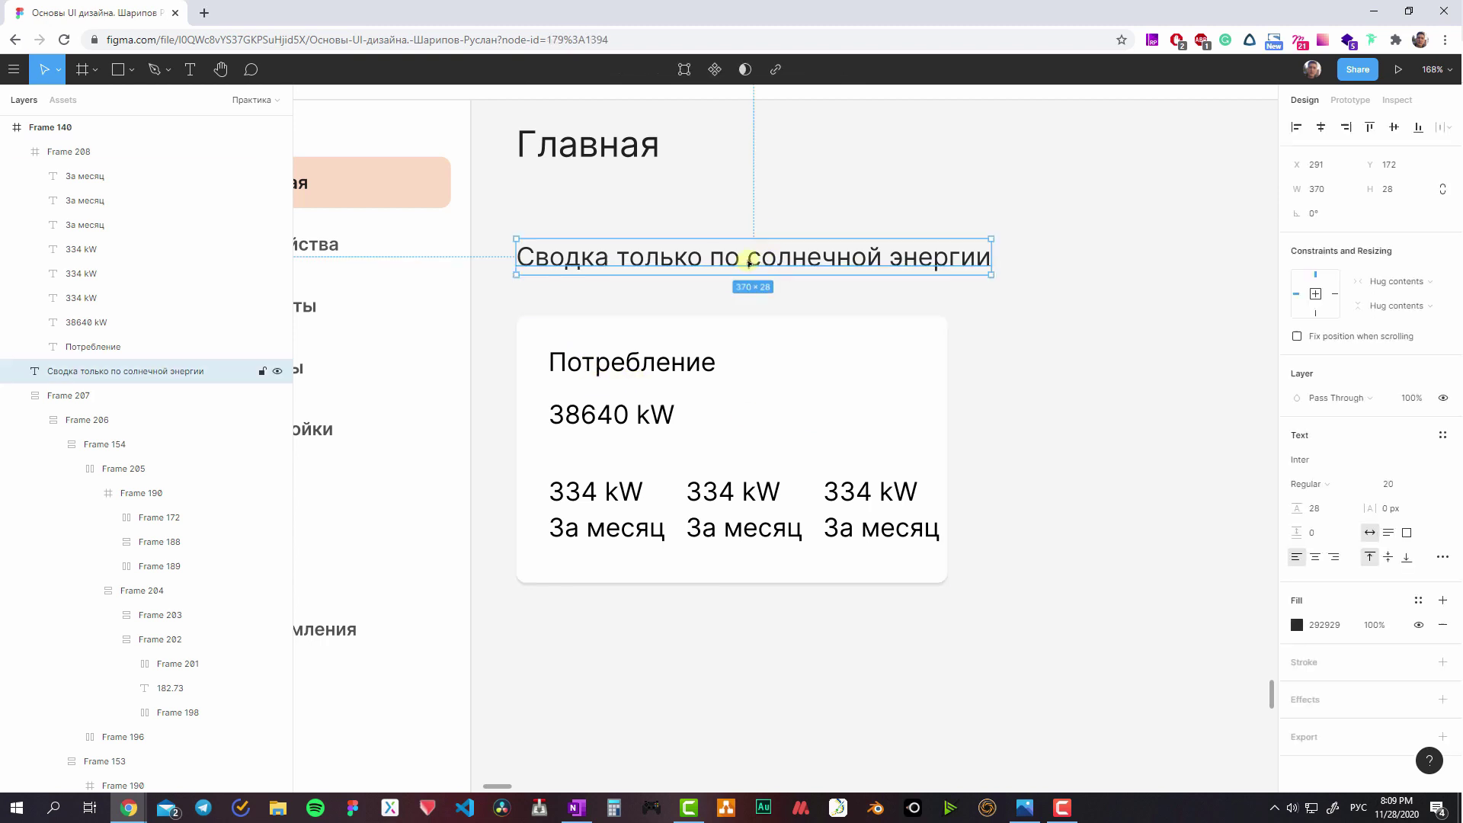
pyautogui.scroll(-5, 792, 259)
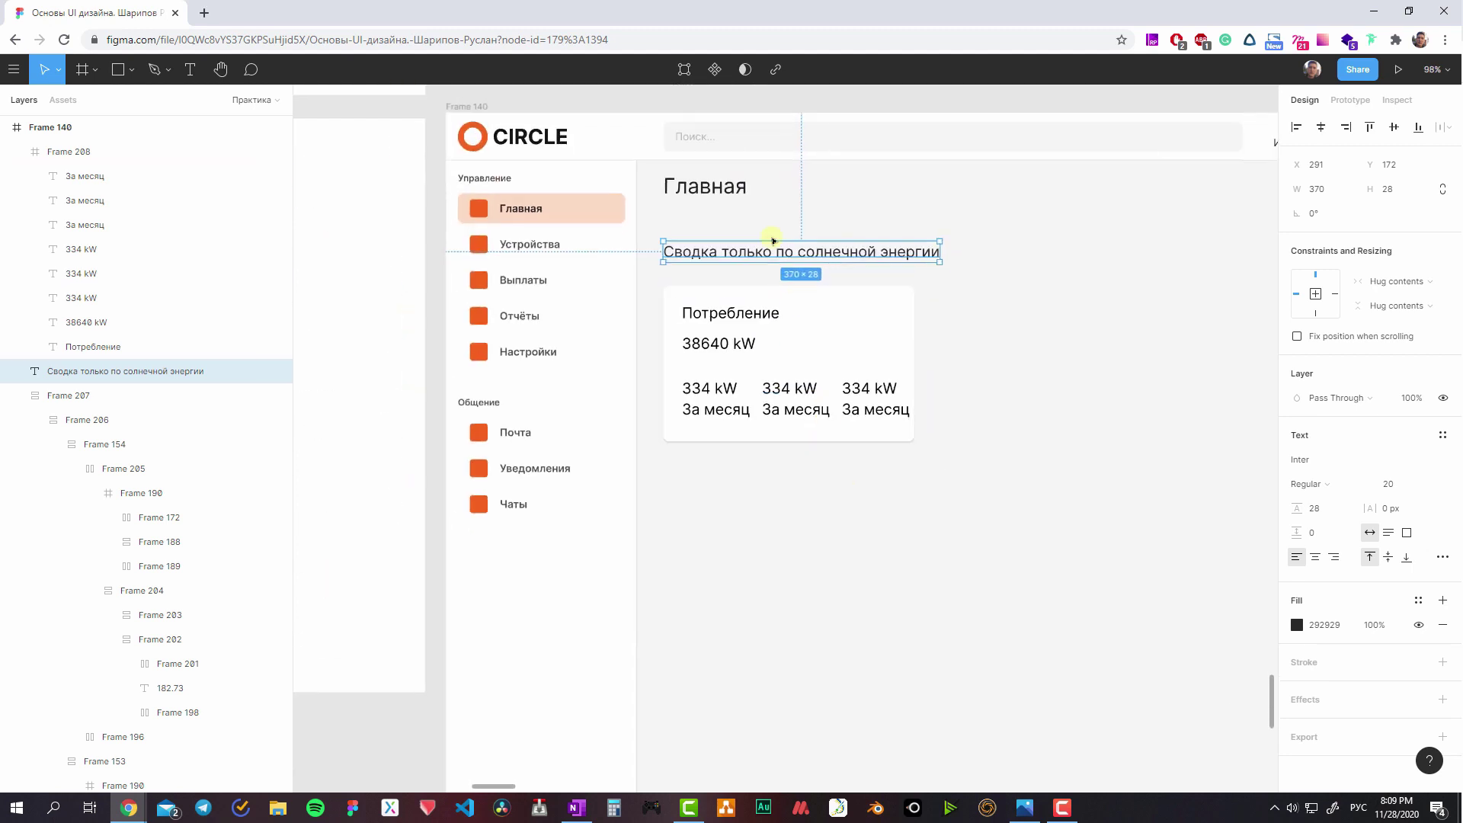
pyautogui.scroll(-5, 601, 402)
pyautogui.click(568, 403)
pyautogui.scroll(-2, 671, 317)
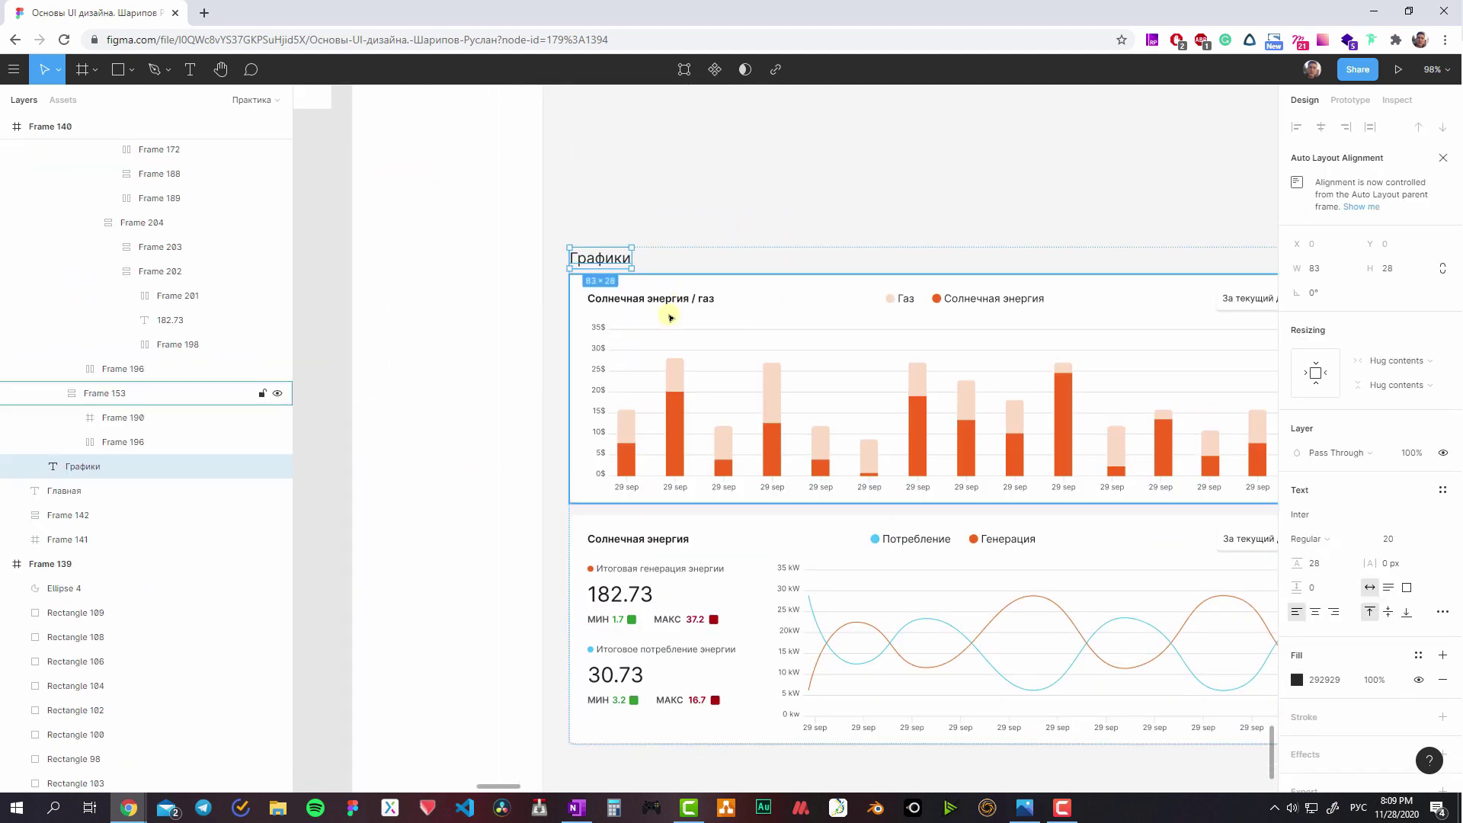
pyautogui.hscroll(4, 584, 294)
pyautogui.scroll(-1, 584, 293)
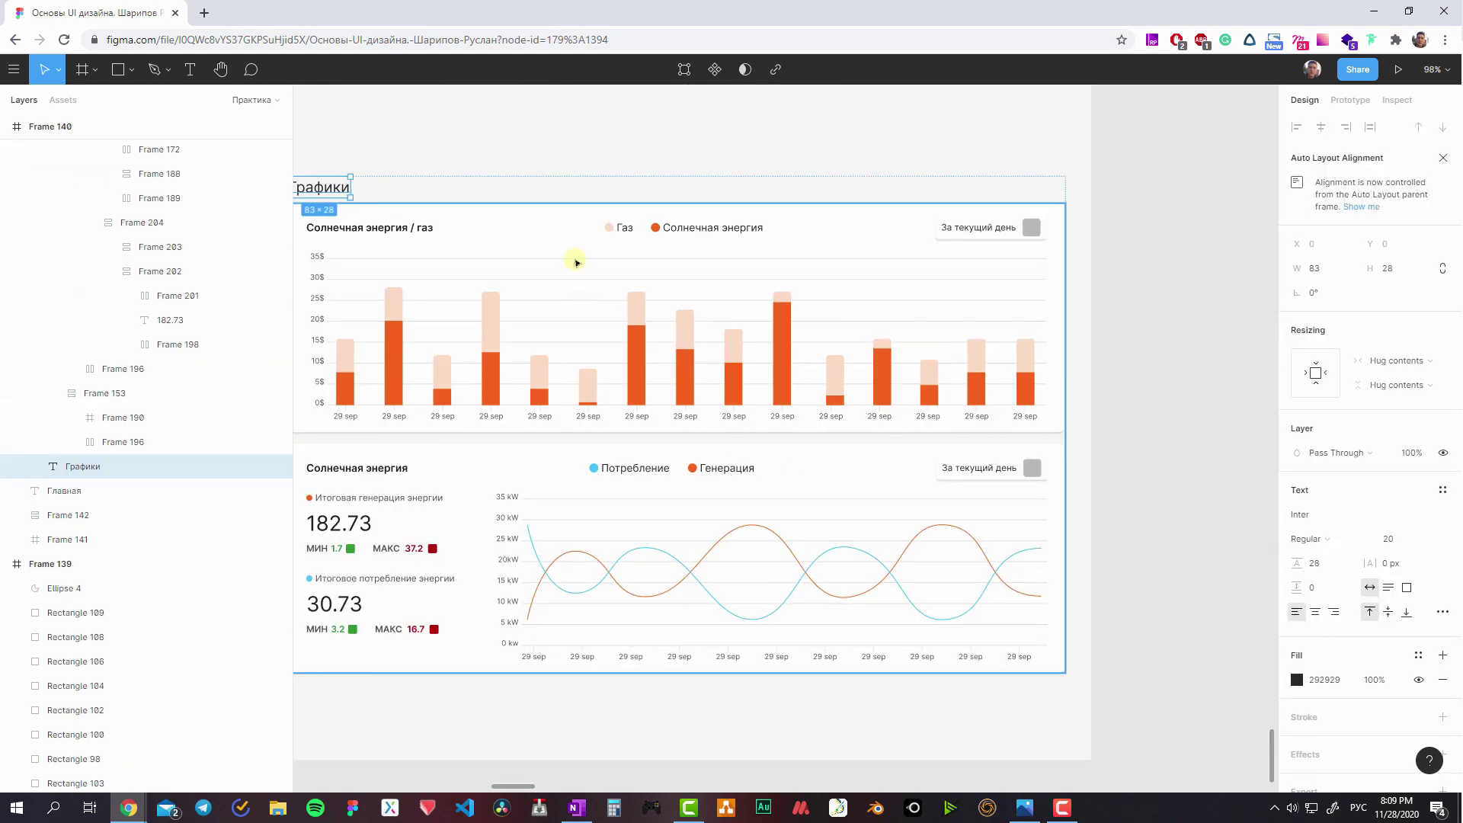
pyautogui.hscroll(-3, 577, 262)
pyautogui.hscroll(-3, 931, 317)
pyautogui.click(785, 539)
pyautogui.click(1324, 680)
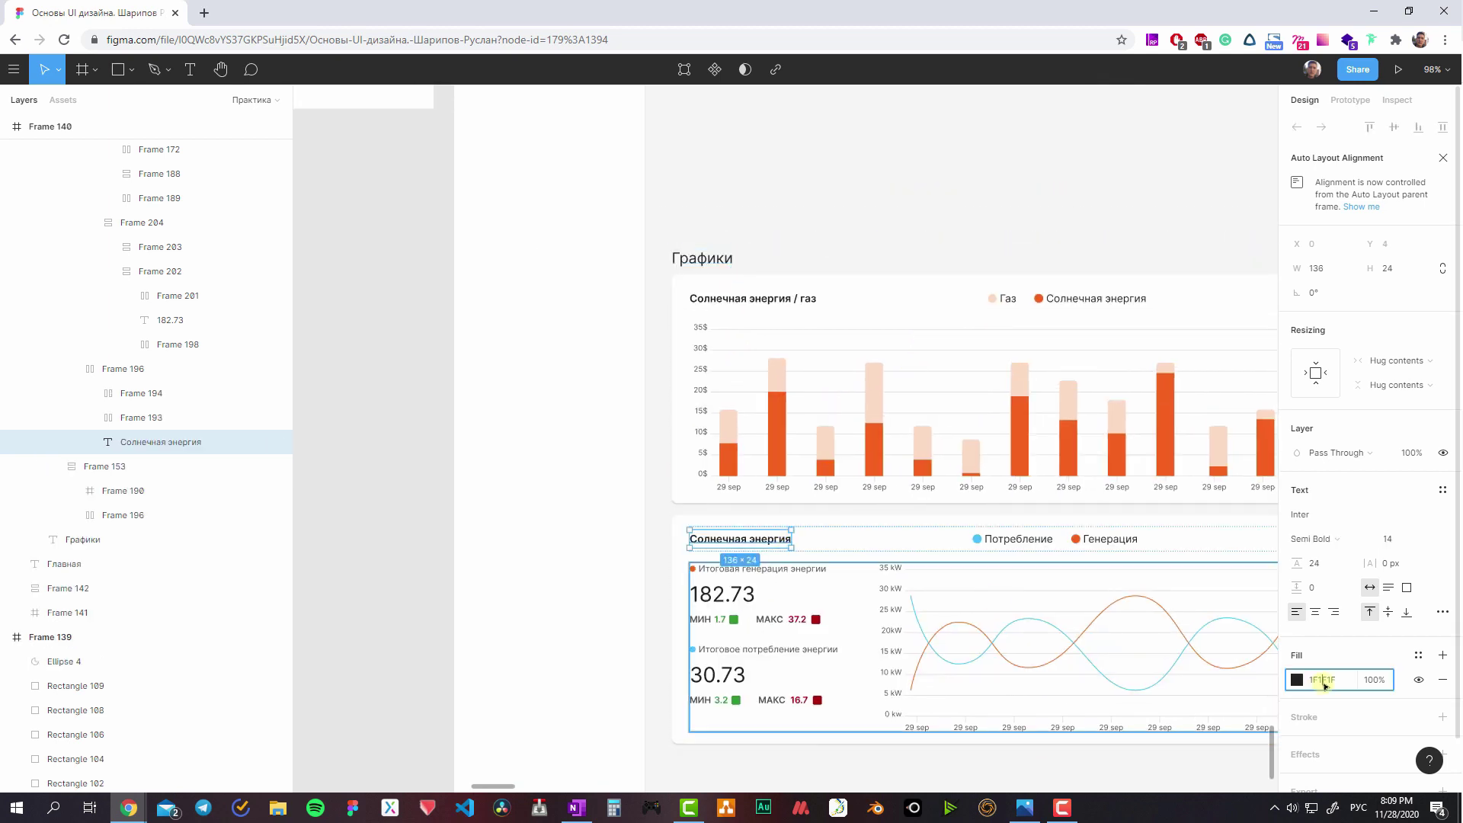
# - Select the solar summary heading together with the Графики heading
pyautogui.click(724, 258)
pyautogui.scroll(3, 757, 252)
pyautogui.scroll(4, 758, 228)
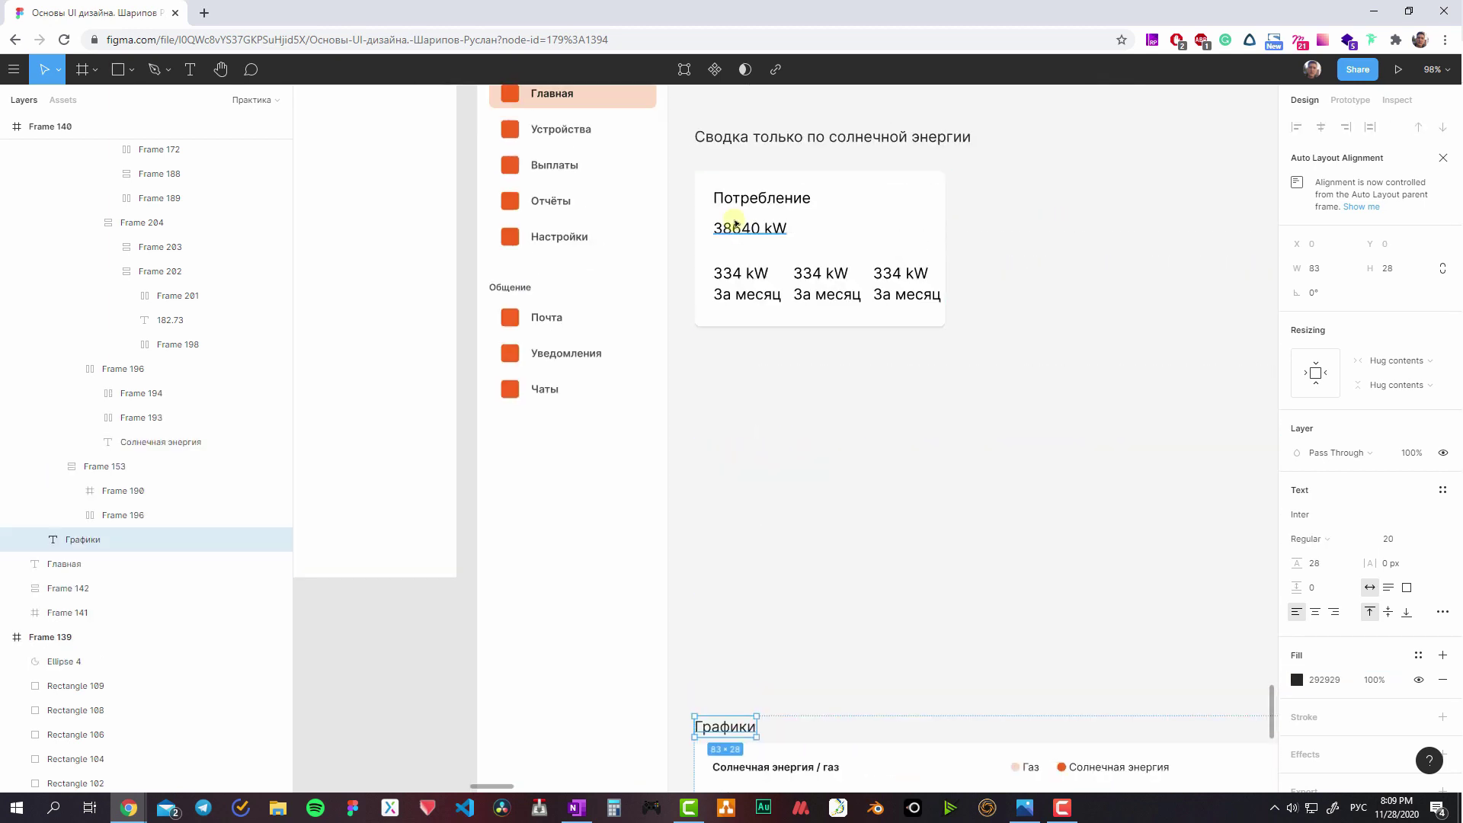
pyautogui.click(762, 137)
pyautogui.click(1064, 483)
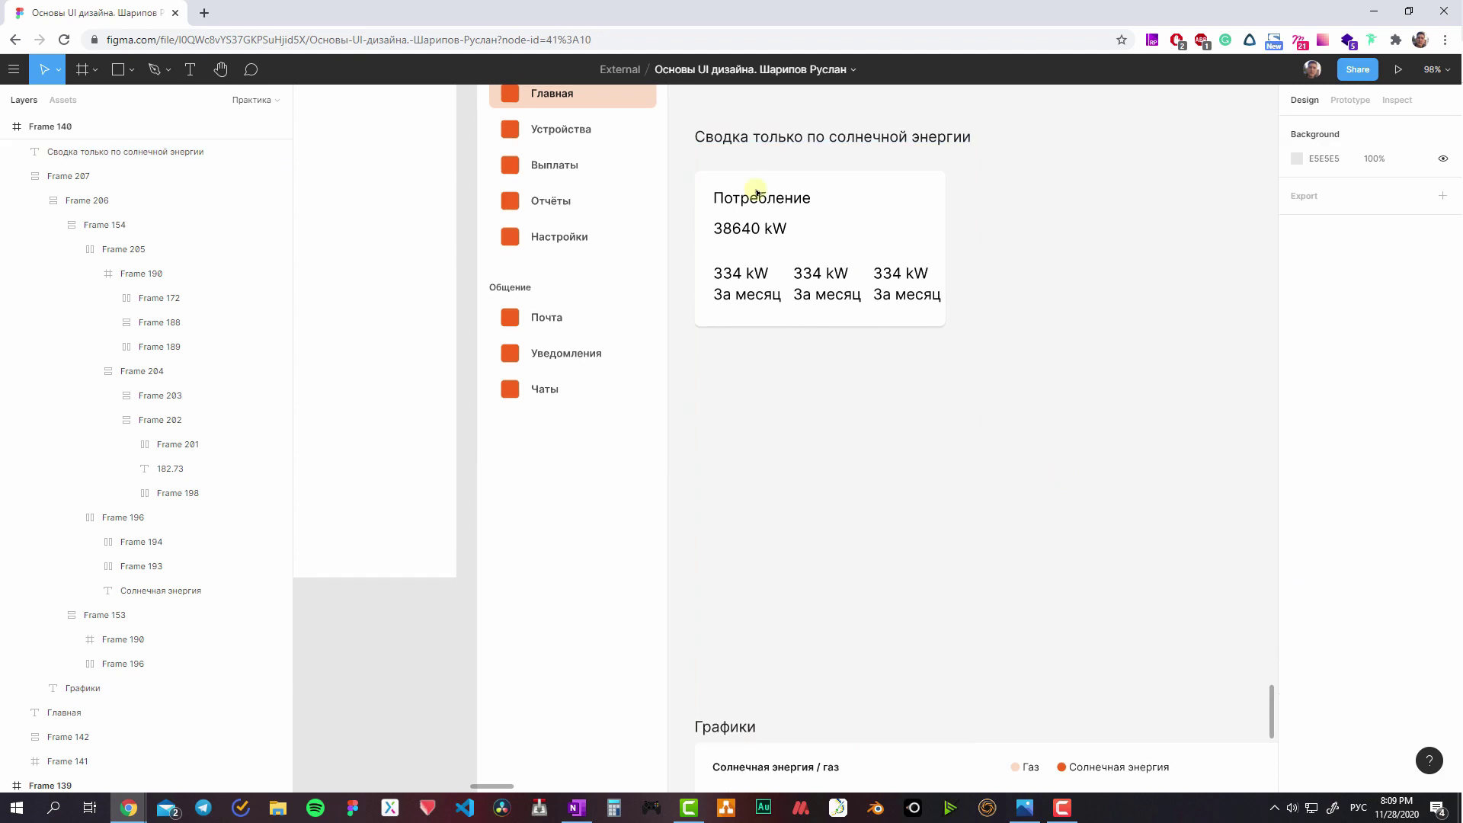
pyautogui.click(751, 137)
pyautogui.keyDown('shift'); pyautogui.click(752, 725); pyautogui.keyUp('shift')
# - Check the Главная heading, then clear the selection and select the summary card
pyautogui.scroll(-2, 844, 359)
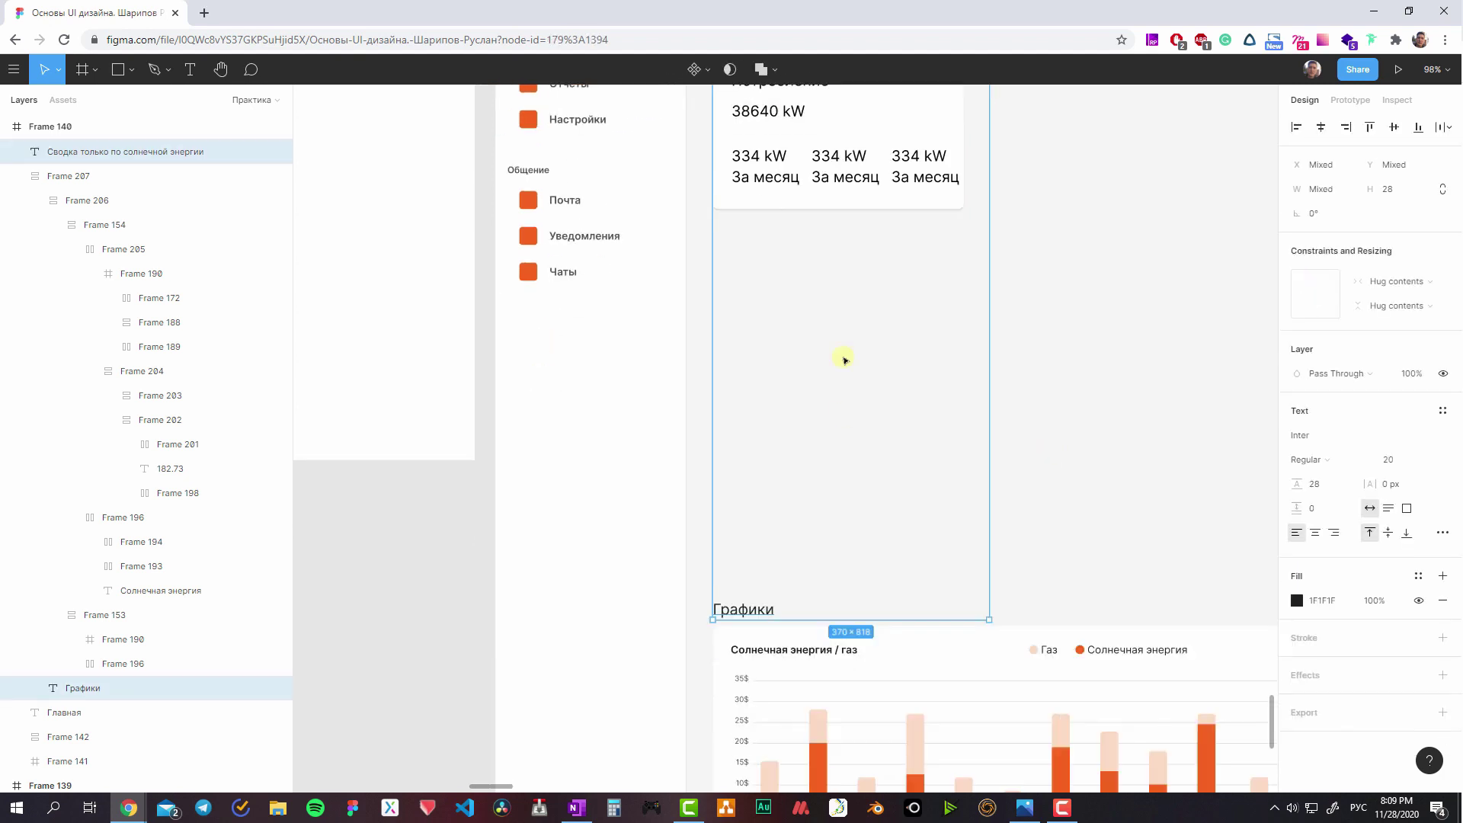
pyautogui.scroll(-4, 844, 360)
pyautogui.scroll(5, 799, 548)
pyautogui.scroll(2, 783, 407)
pyautogui.scroll(2, 742, 407)
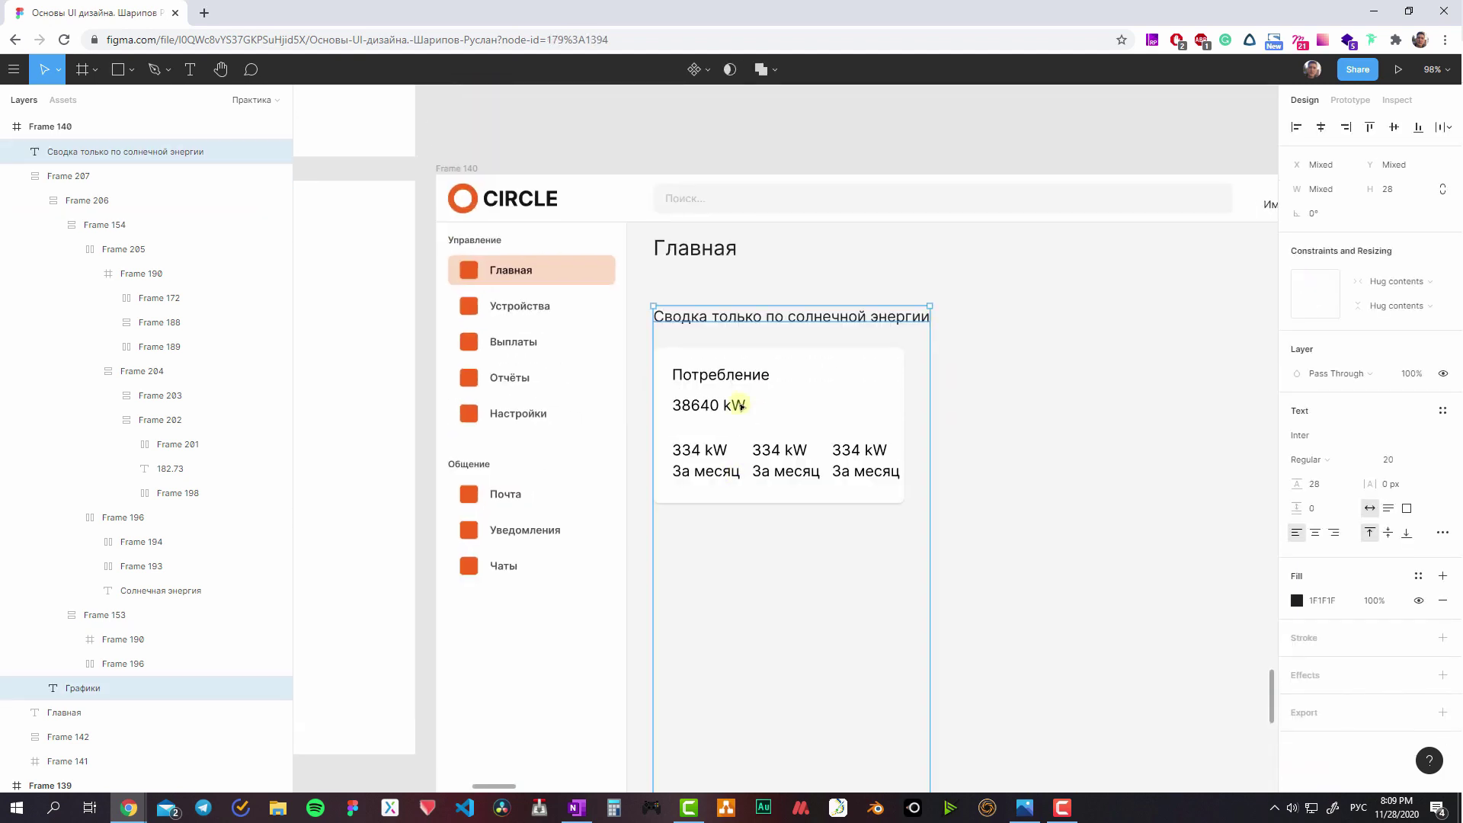
pyautogui.click(716, 250)
pyautogui.scroll(-1, 830, 349)
pyautogui.press('Escape')
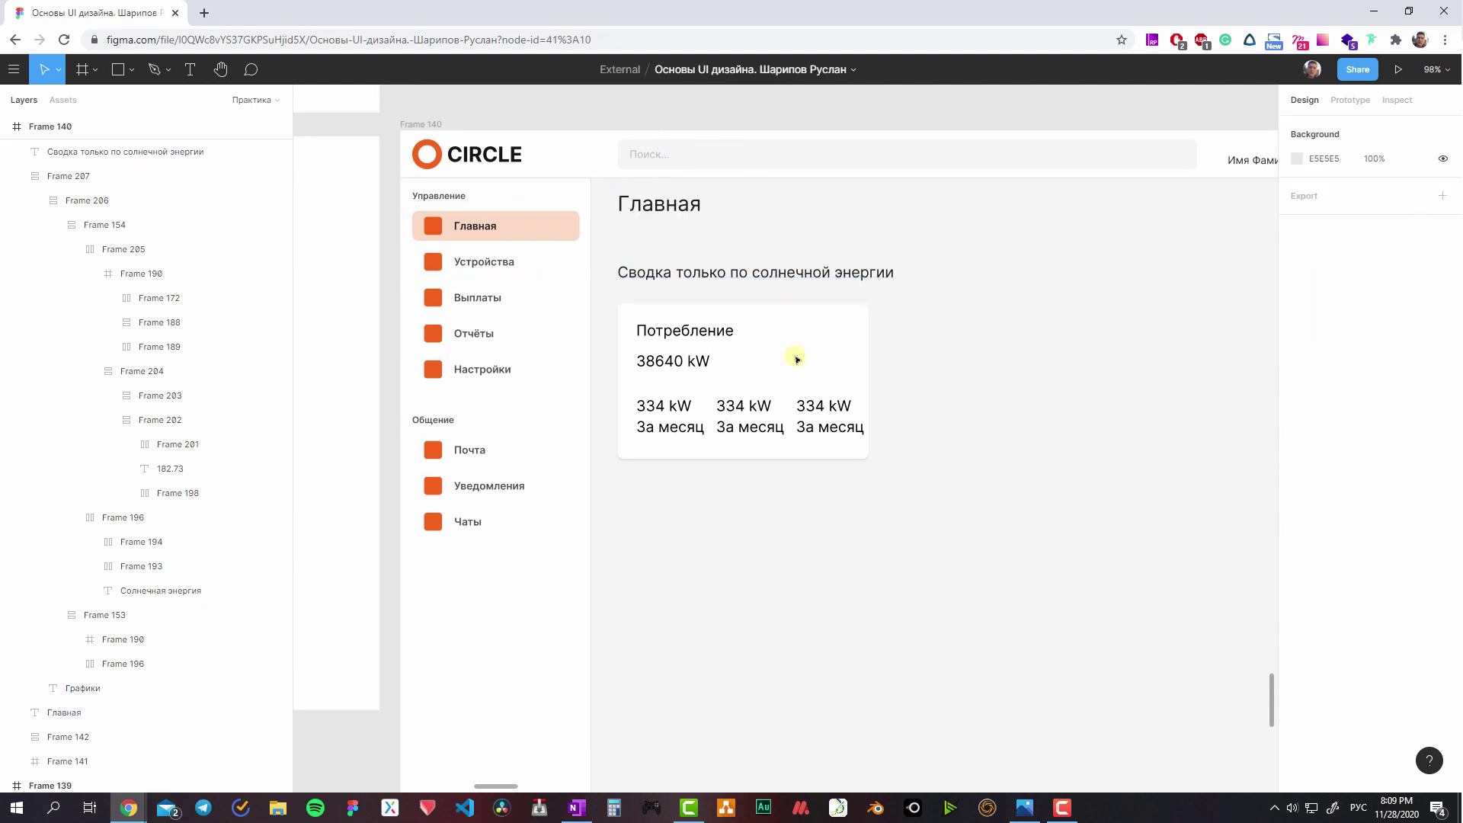
pyautogui.click(796, 360)
pyautogui.scroll(-2, 764, 215)
pyautogui.scroll(1, 778, 435)
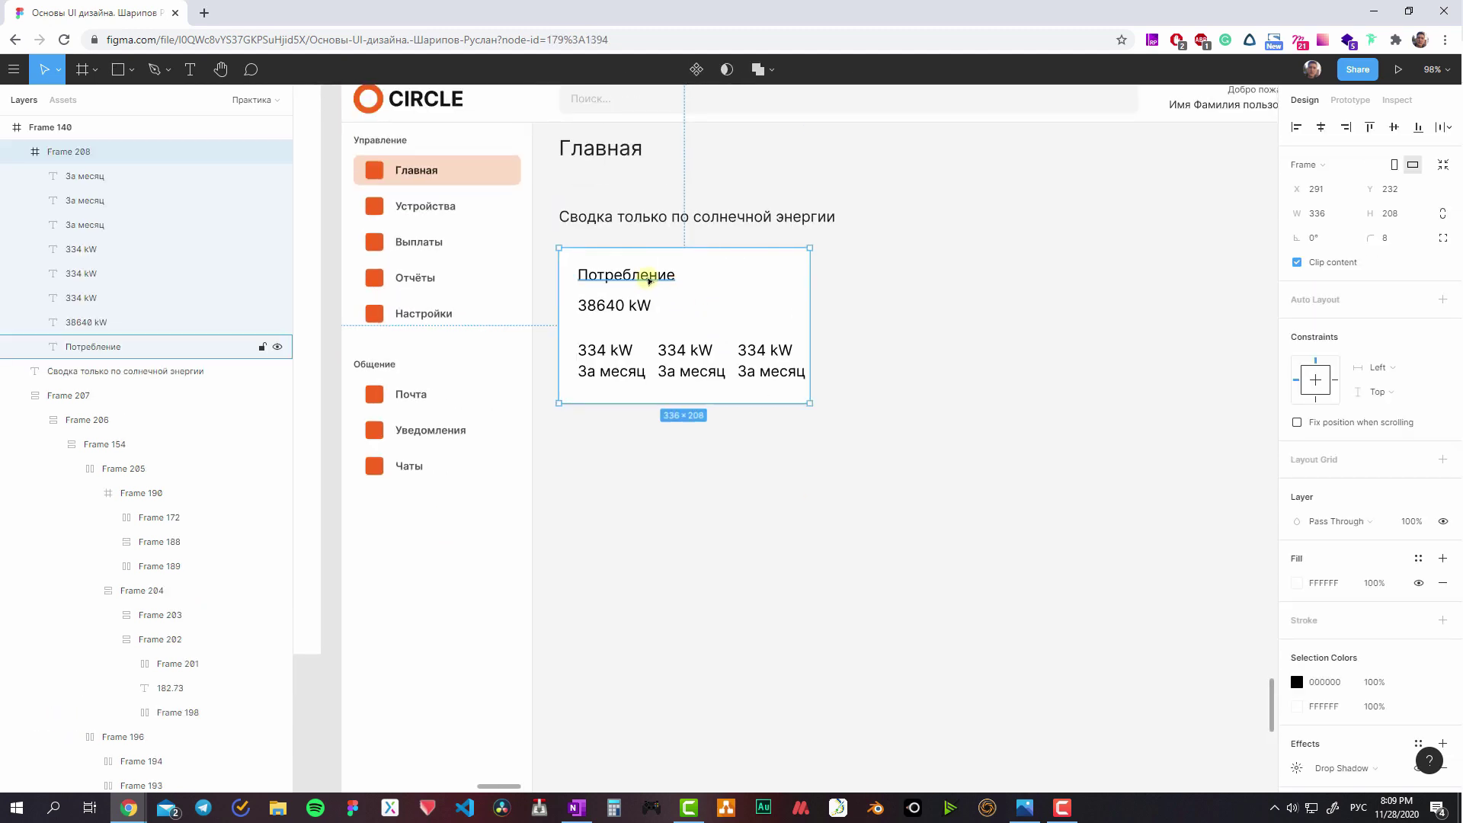
# - Rename the middle and right captions to 'За неделю' and 'За день', then select all three captions
pyautogui.doubleClick(695, 376)
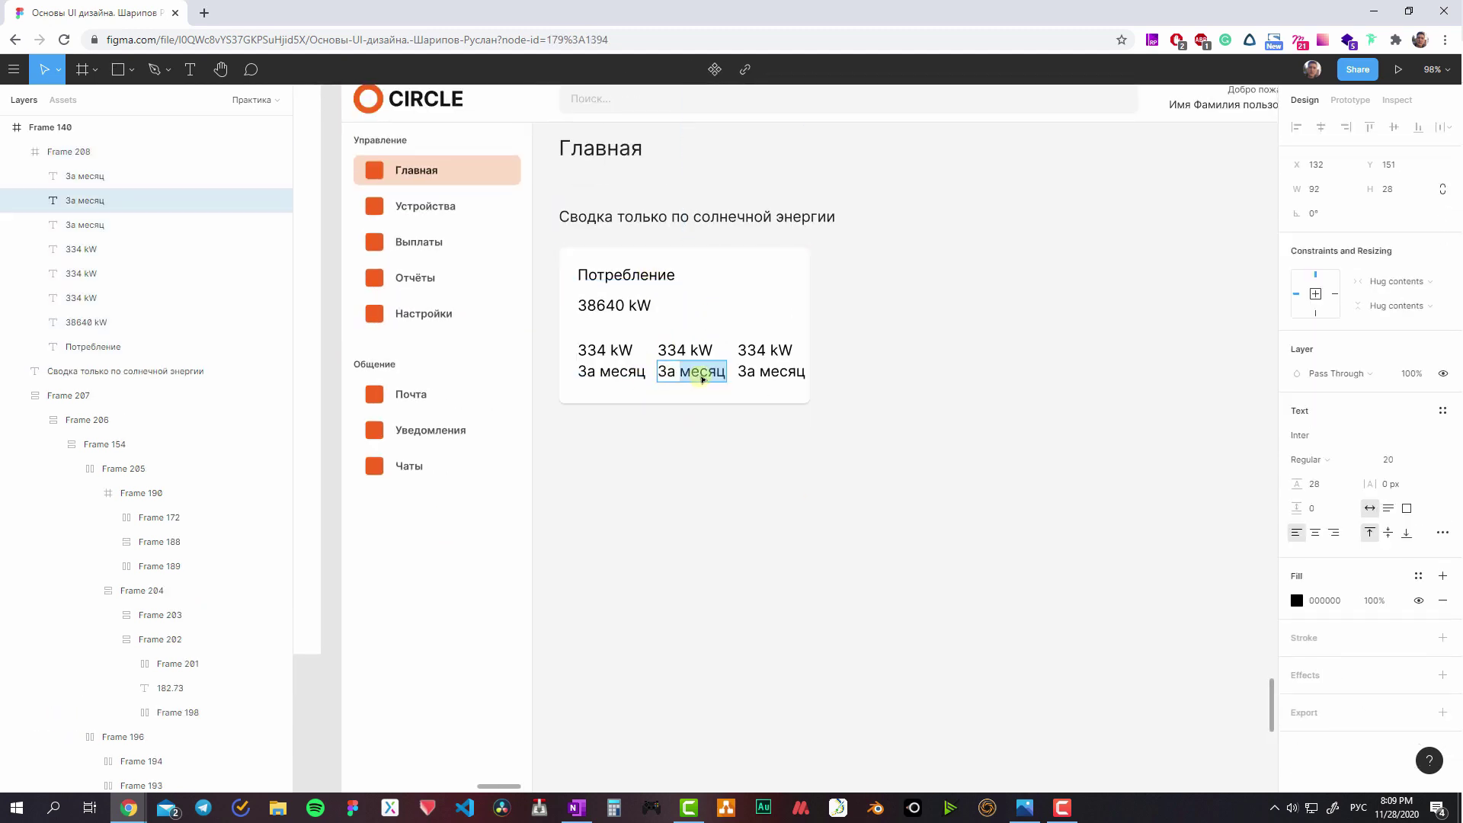
pyautogui.write('неделю')
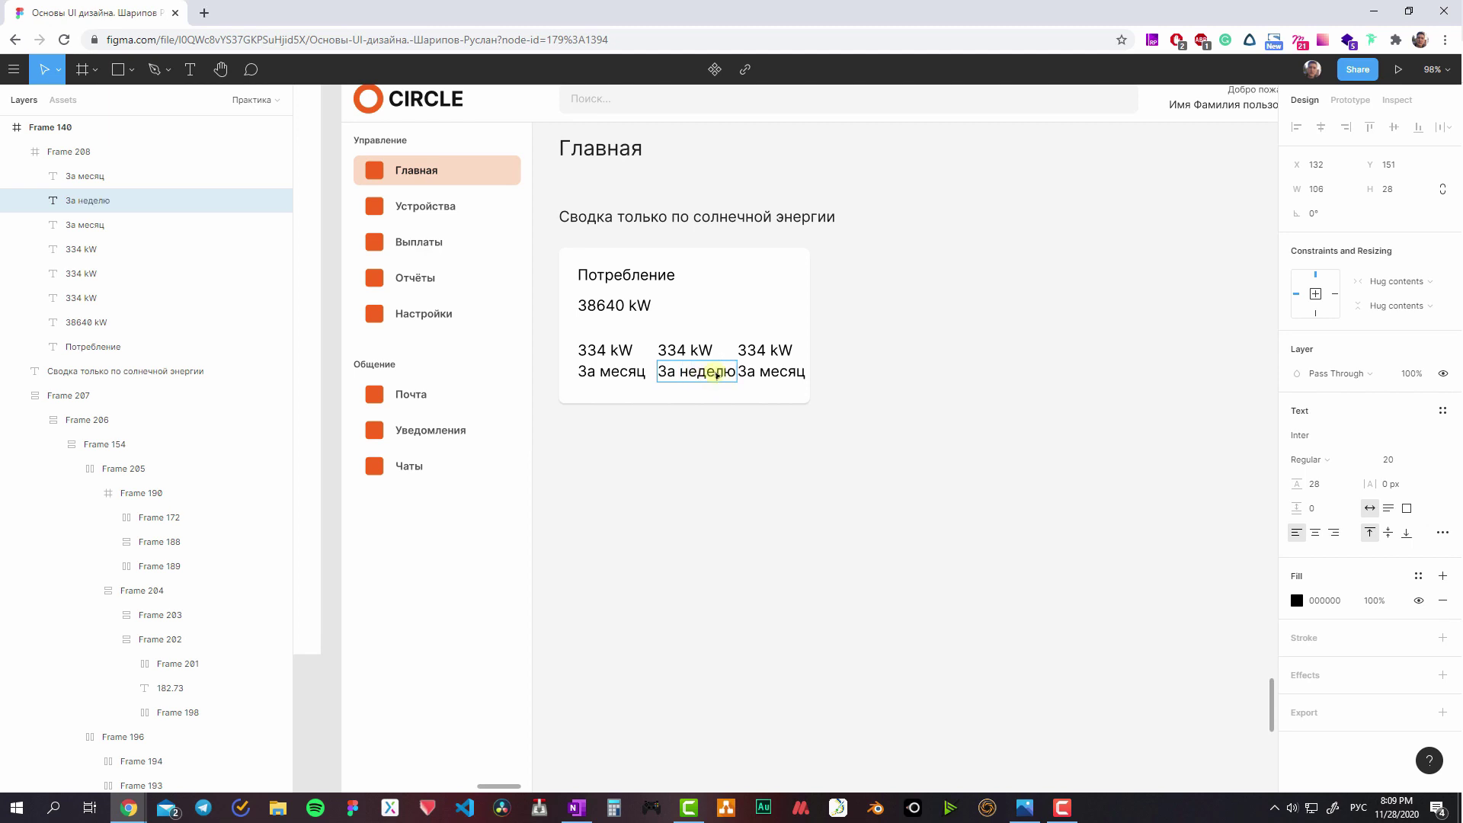
pyautogui.doubleClick(768, 377)
pyautogui.write('день')
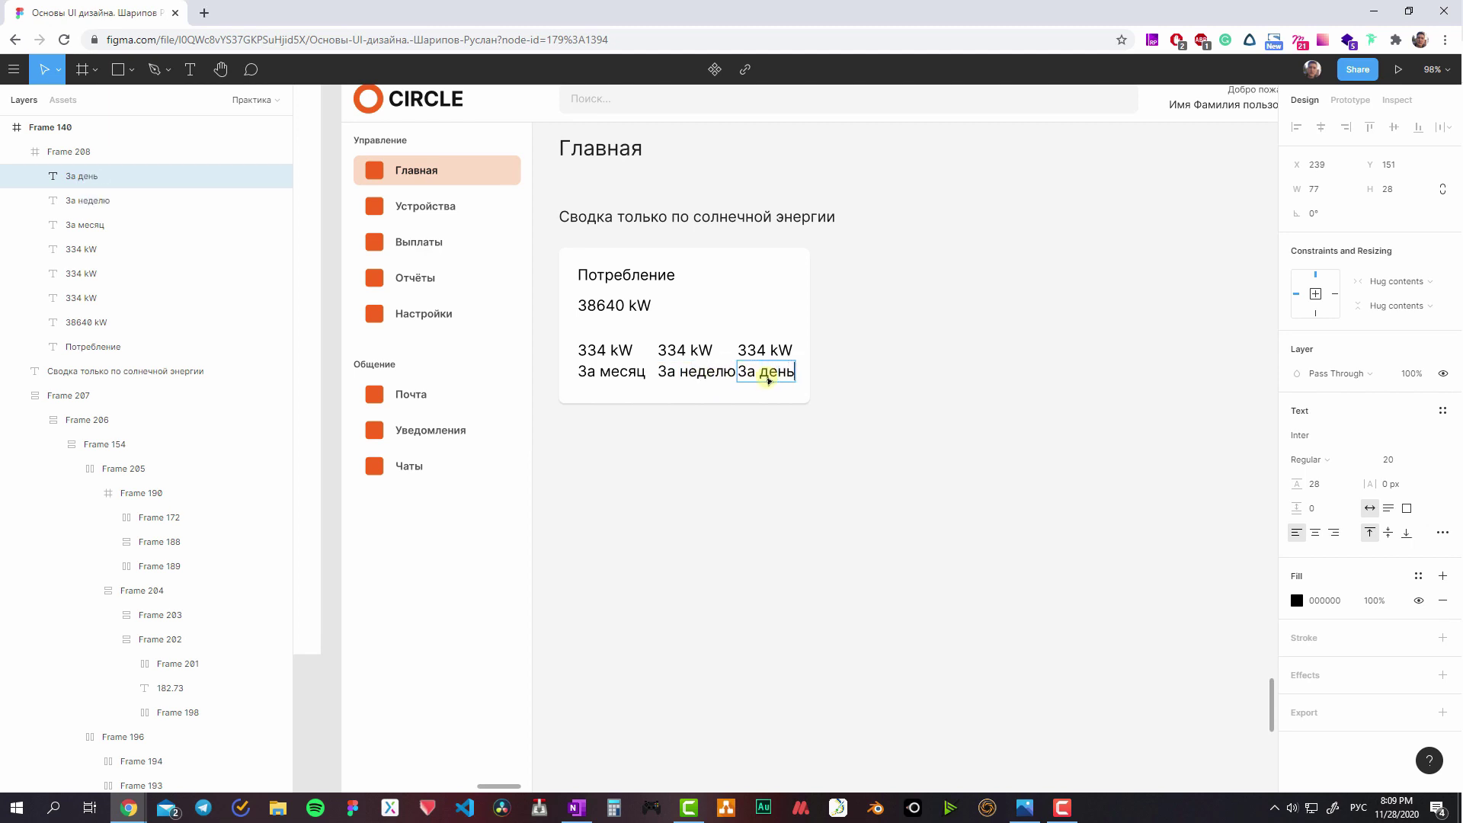
pyautogui.press('Escape')
pyautogui.keyDown('shift'); pyautogui.click(725, 376); pyautogui.keyUp('shift')
pyautogui.keyDown('shift'); pyautogui.click(610, 373); pyautogui.keyUp('shift')
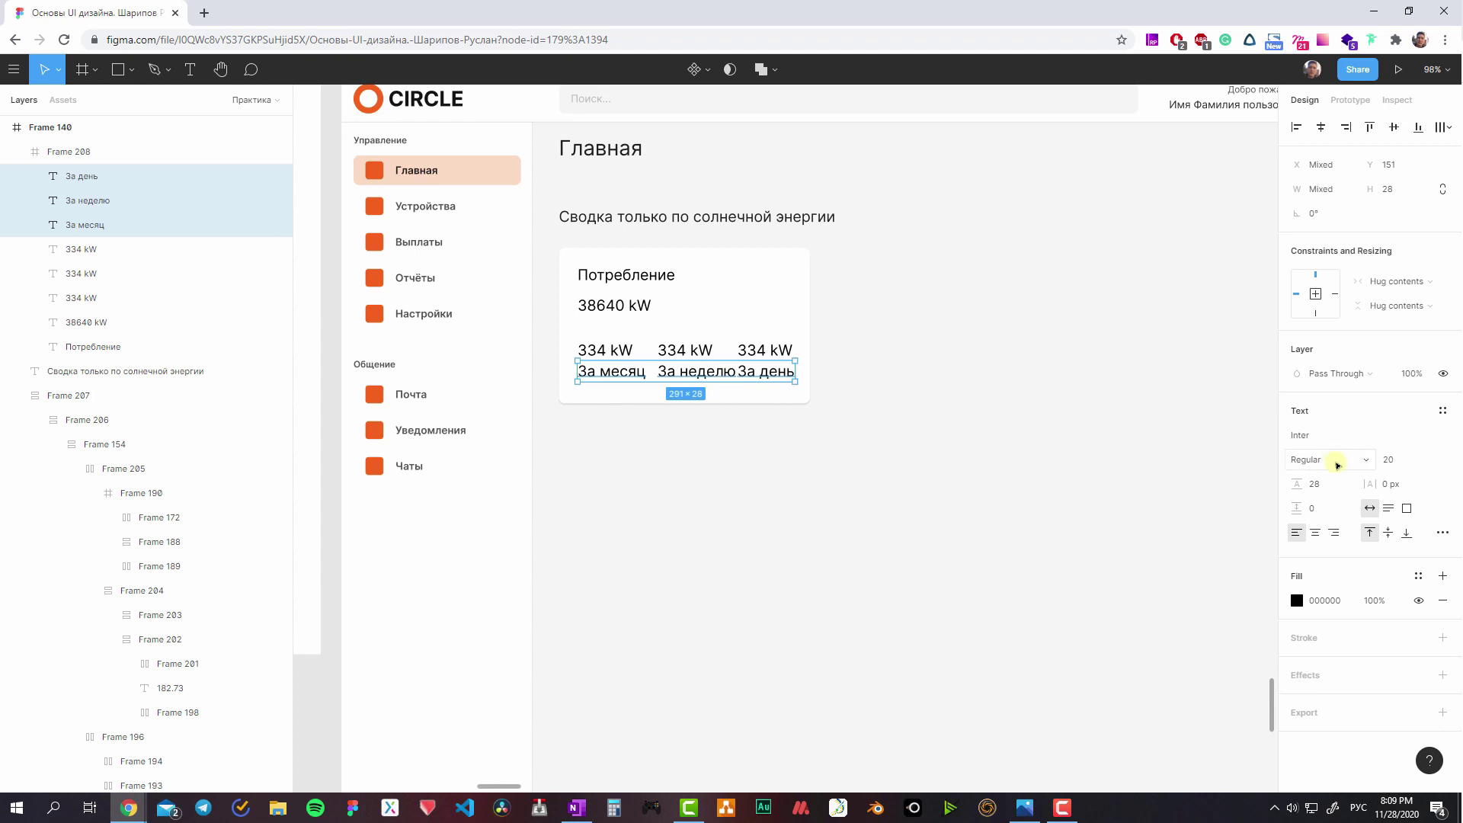
# - Set the period captions' fill colour to grey 525252
pyautogui.click(1296, 600)
pyautogui.scroll(-2, 925, 450)
pyautogui.scroll(-2, 1051, 539)
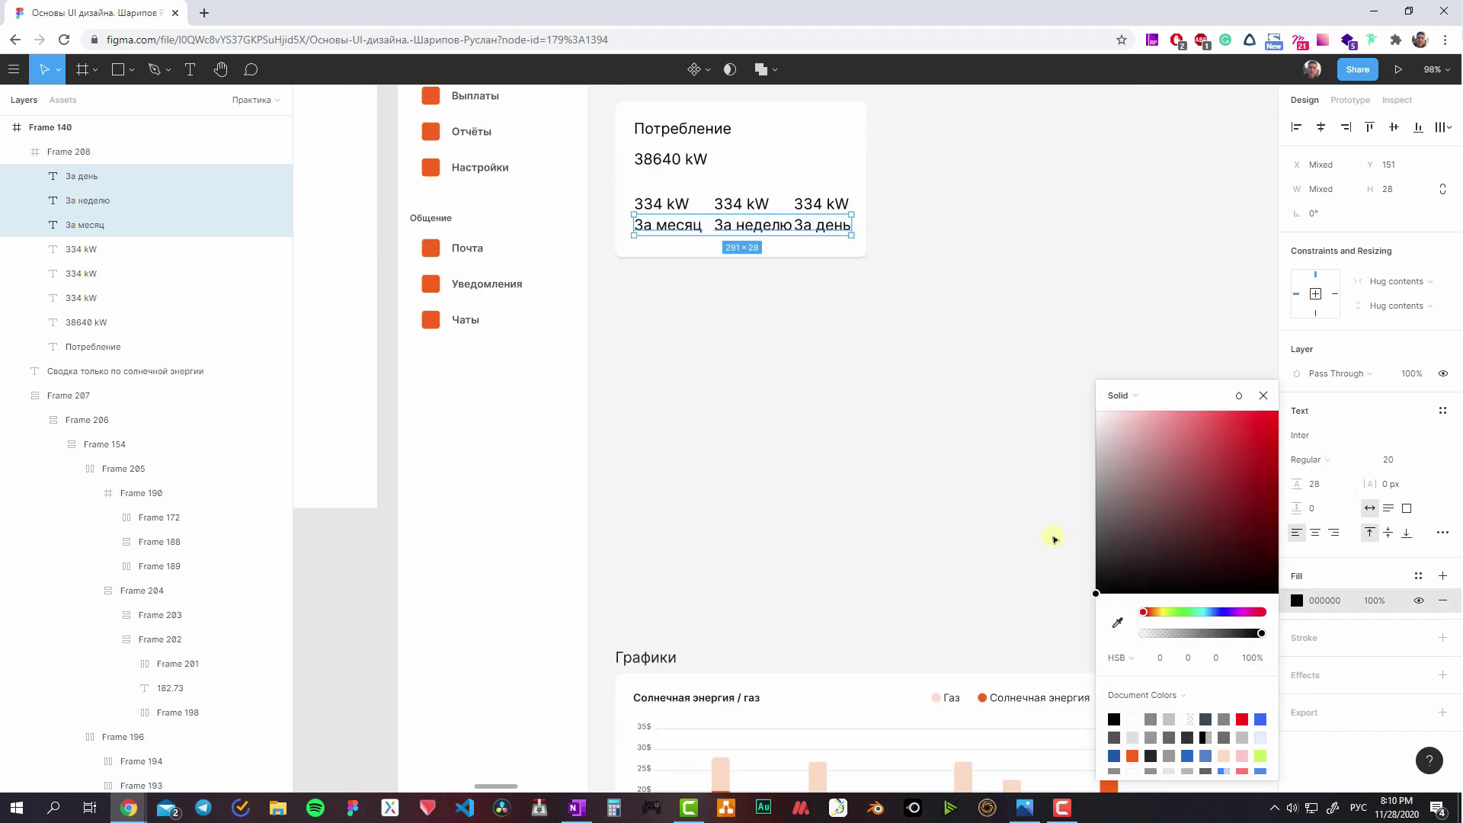
pyautogui.click(1331, 601)
pyautogui.write('52525')
pyautogui.press('Return')
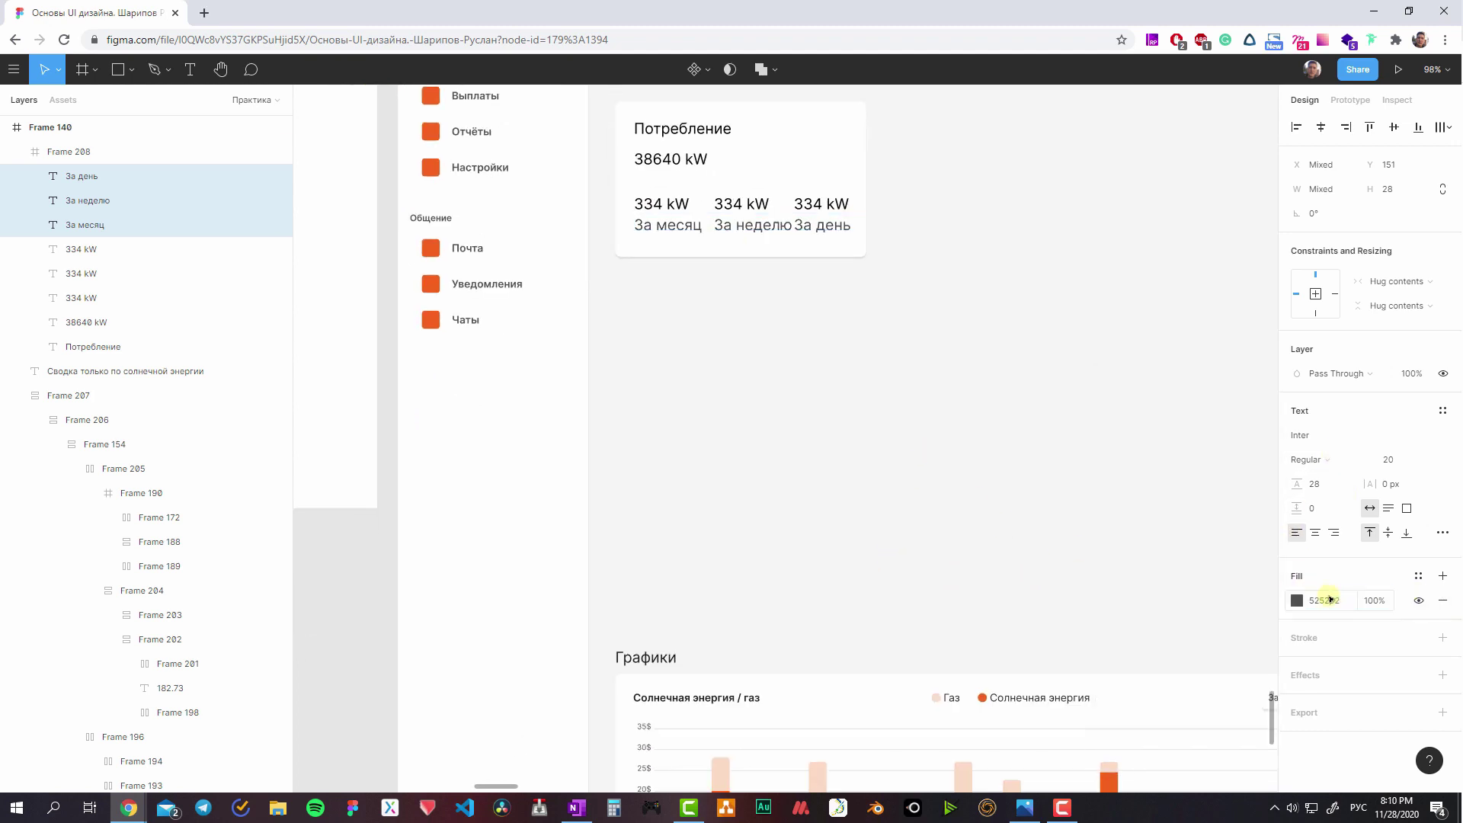
# - Colour the three 334 kW values dark grey 292929
pyautogui.scroll(2, 838, 305)
pyautogui.click(712, 350)
pyautogui.keyDown('shift'); pyautogui.click(762, 349); pyautogui.keyUp('shift')
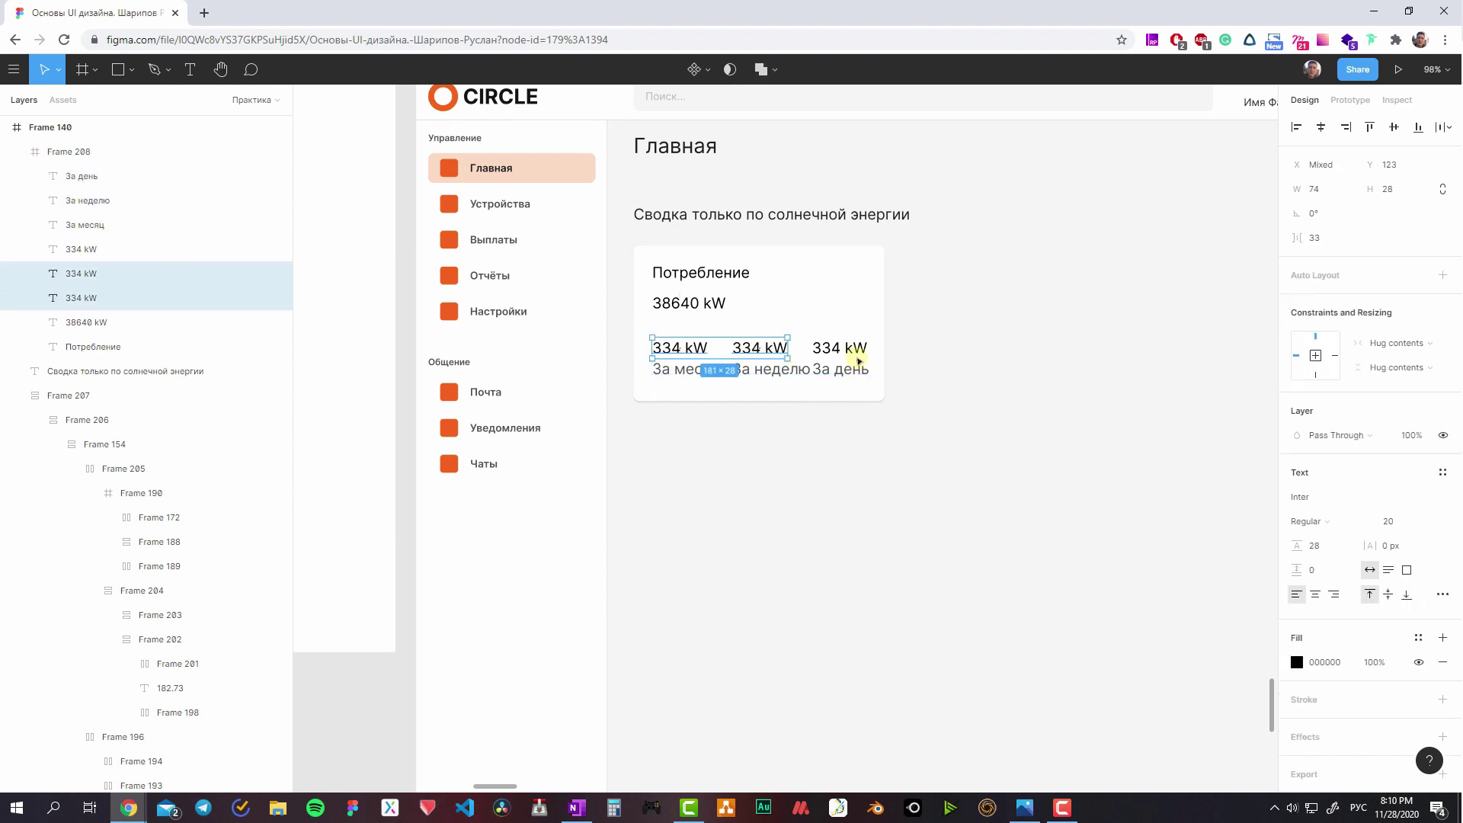
pyautogui.keyDown('shift'); pyautogui.click(838, 349); pyautogui.keyUp('shift')
pyautogui.click(1325, 659)
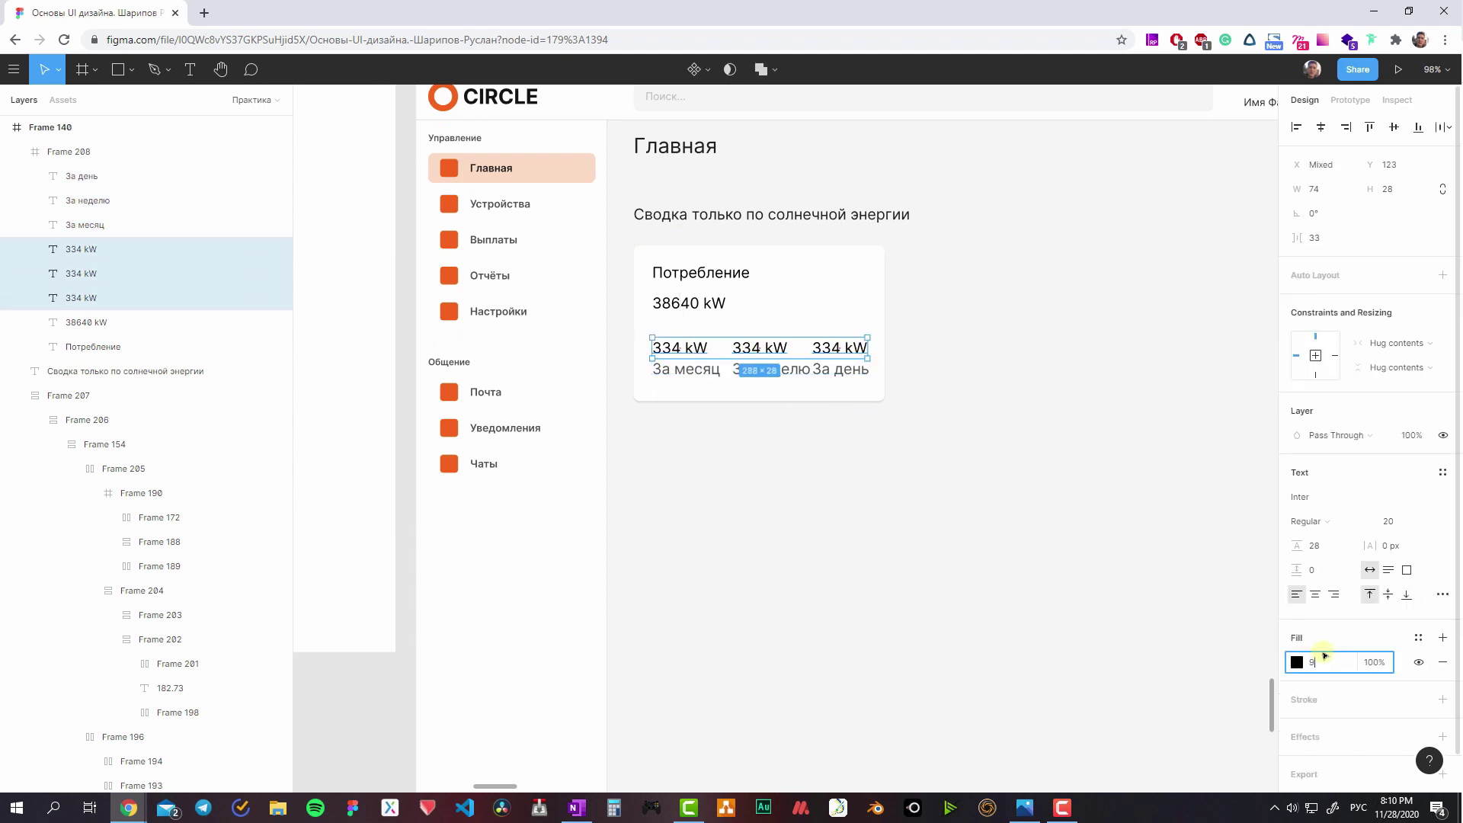
pyautogui.press('Return')
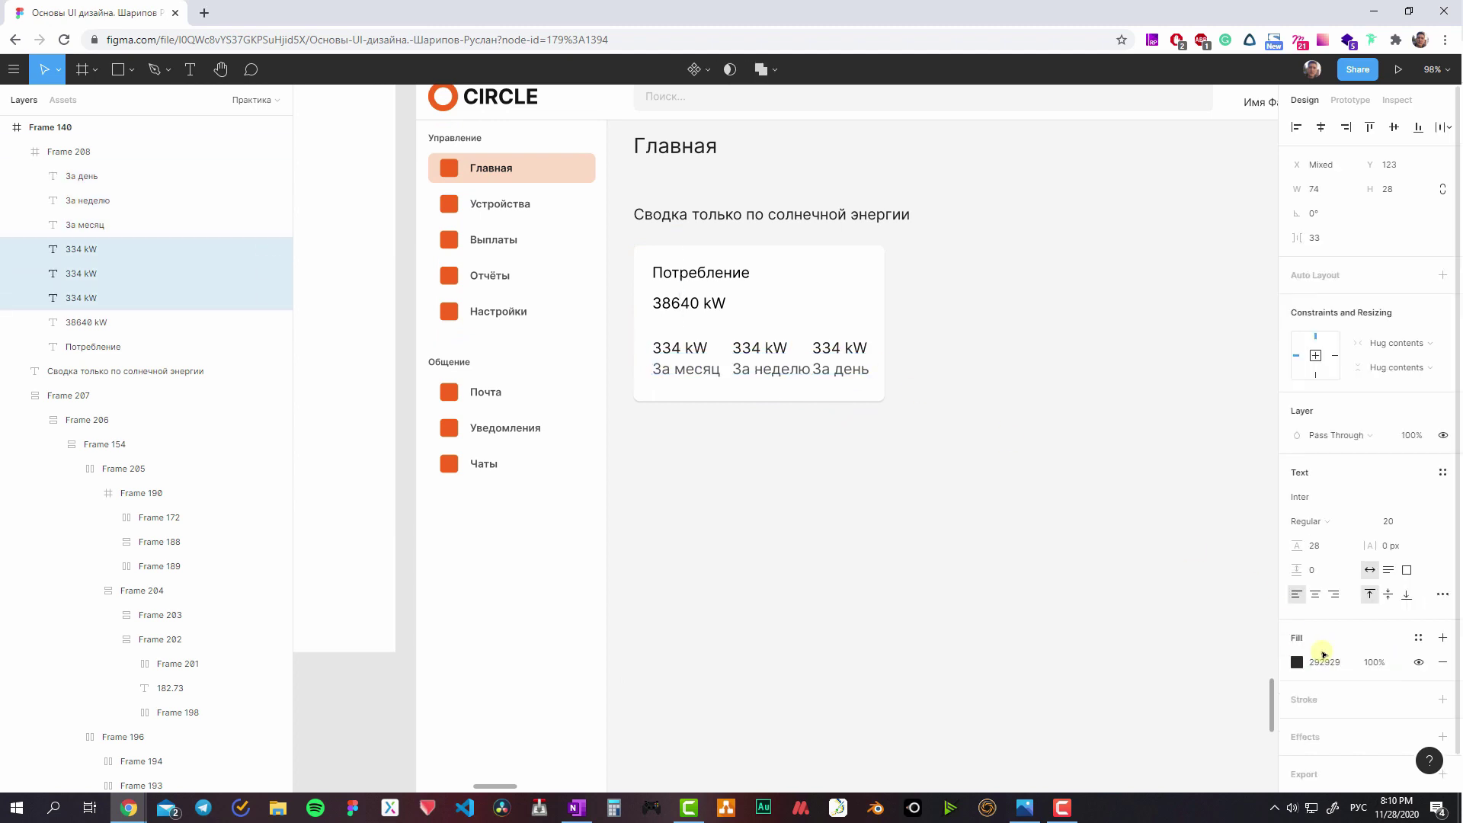
# - Give the Потребление heading a lighter grey fill and compare it with the other headings
pyautogui.click(701, 272)
pyautogui.click(1335, 600)
pyautogui.write('52')
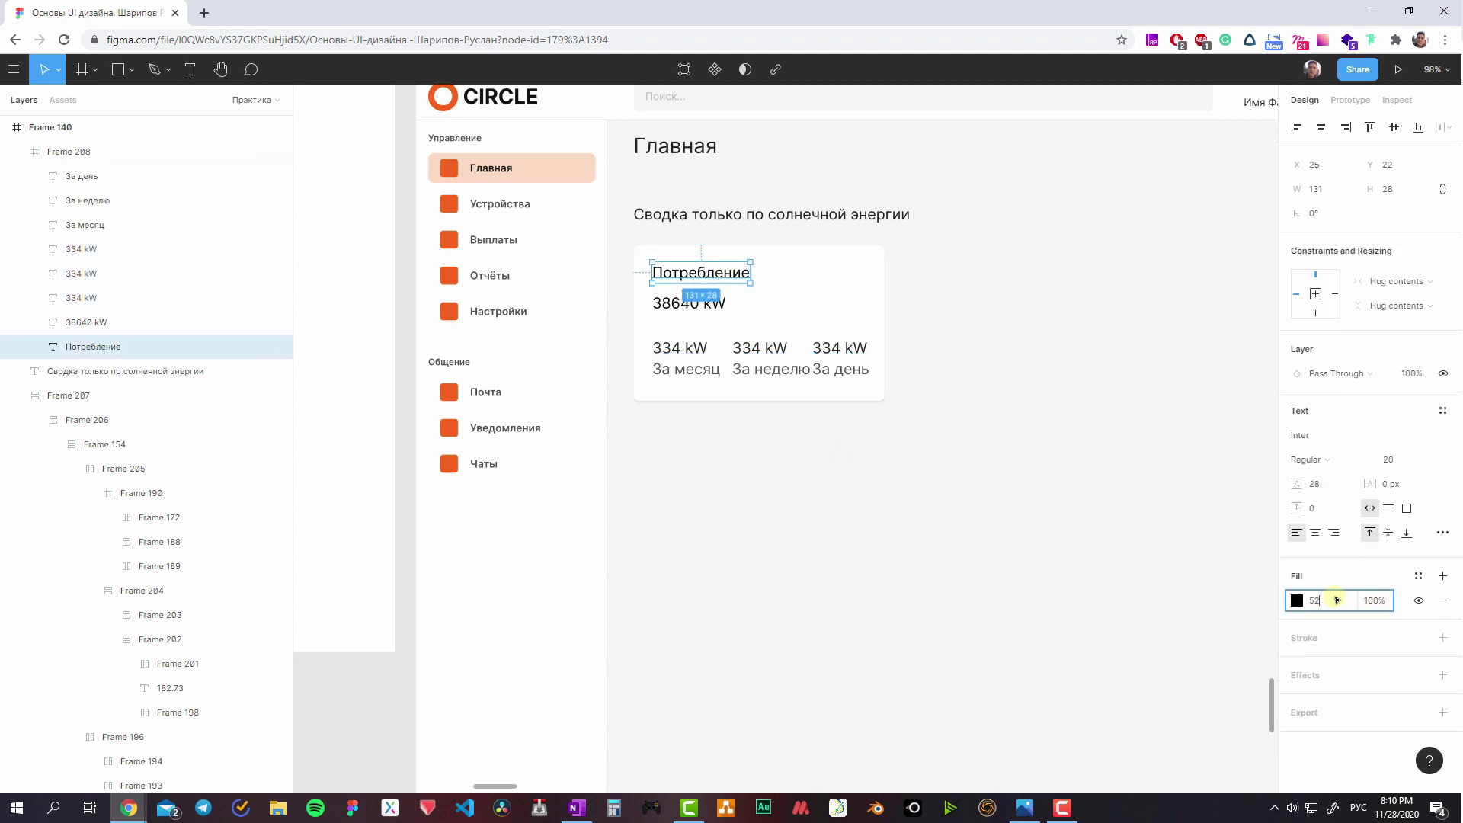
pyautogui.press('Return')
pyautogui.click(668, 214)
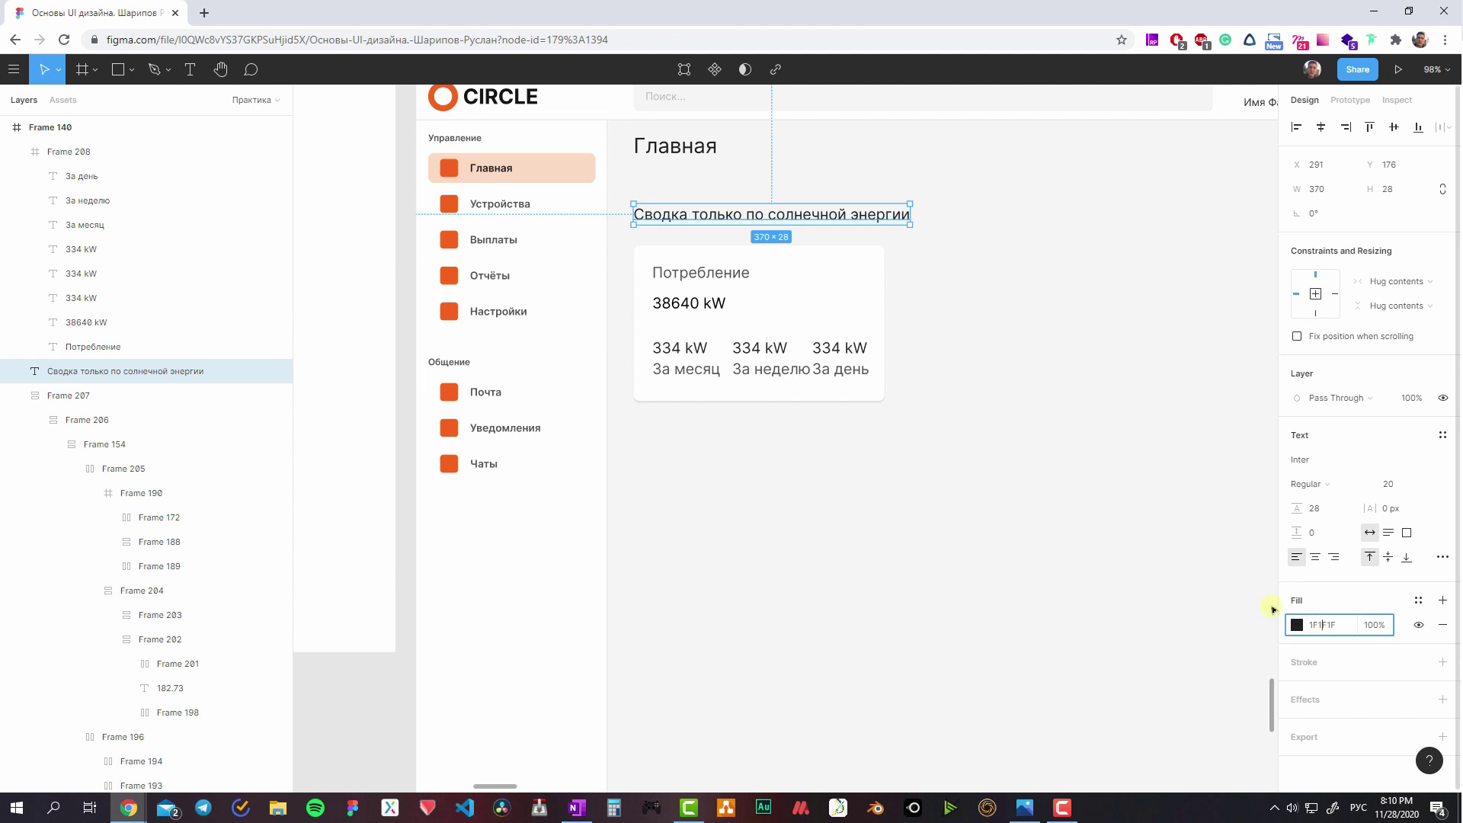
pyautogui.click(86, 322)
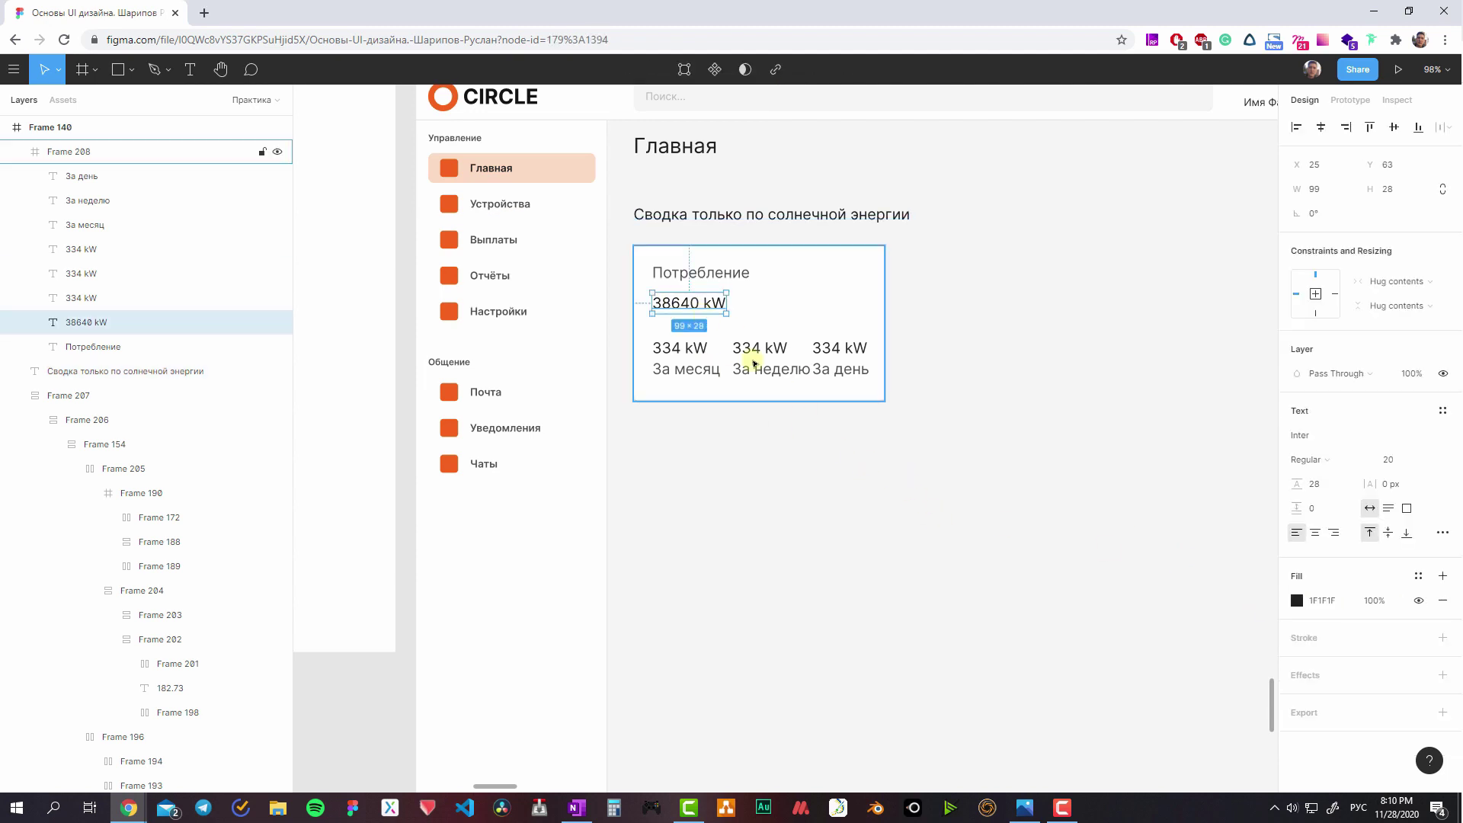
# - Set the За месяц, За неделю and За день captions to size 12, line height 16
pyautogui.click(696, 350)
pyautogui.click(831, 364)
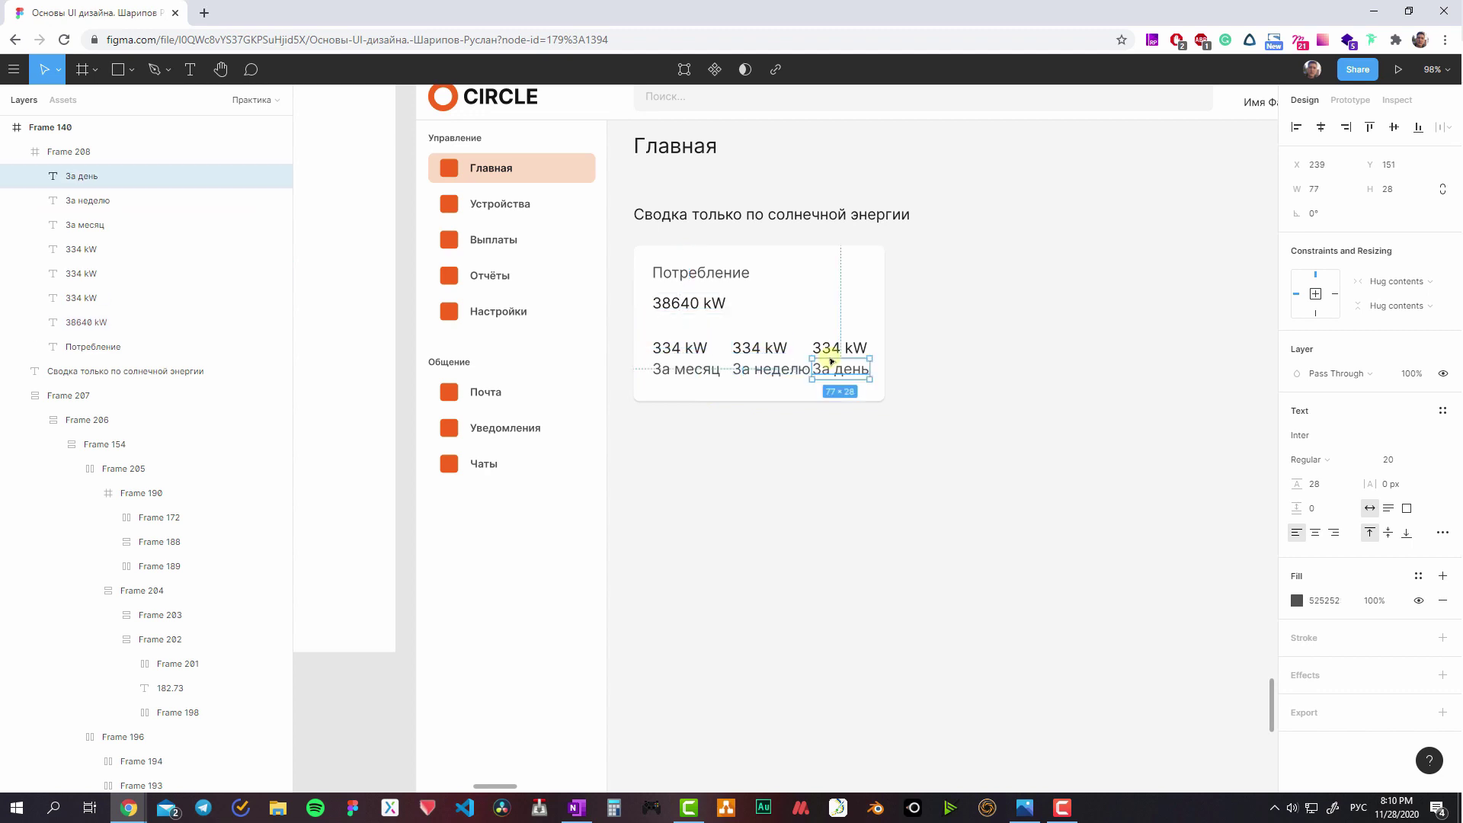
pyautogui.keyDown('shift'); pyautogui.click(770, 369); pyautogui.keyUp('shift')
pyautogui.keyDown('shift'); pyautogui.click(686, 369); pyautogui.keyUp('shift')
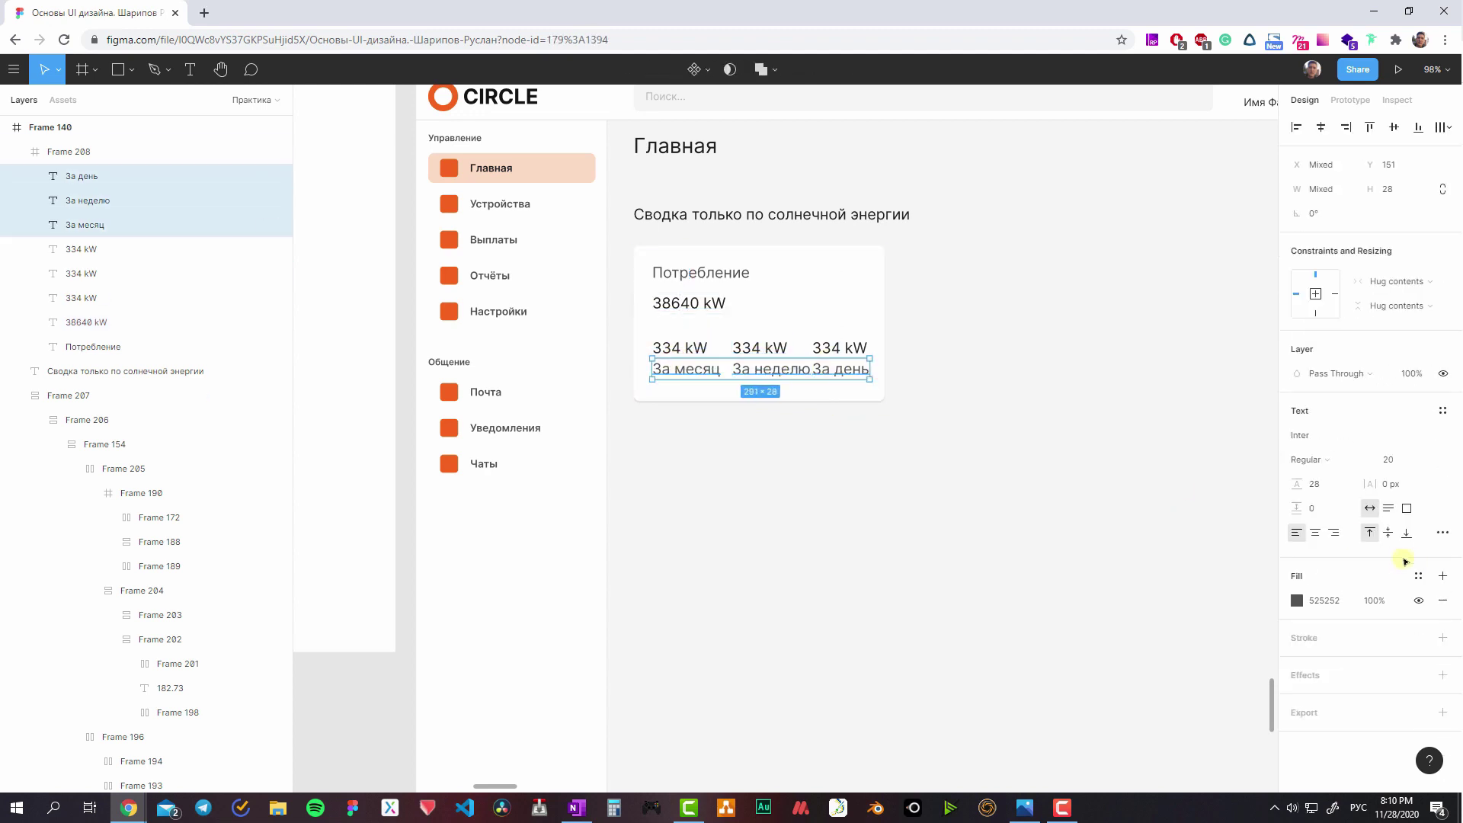
pyautogui.click(1385, 460)
pyautogui.write('12')
pyautogui.click(1321, 488)
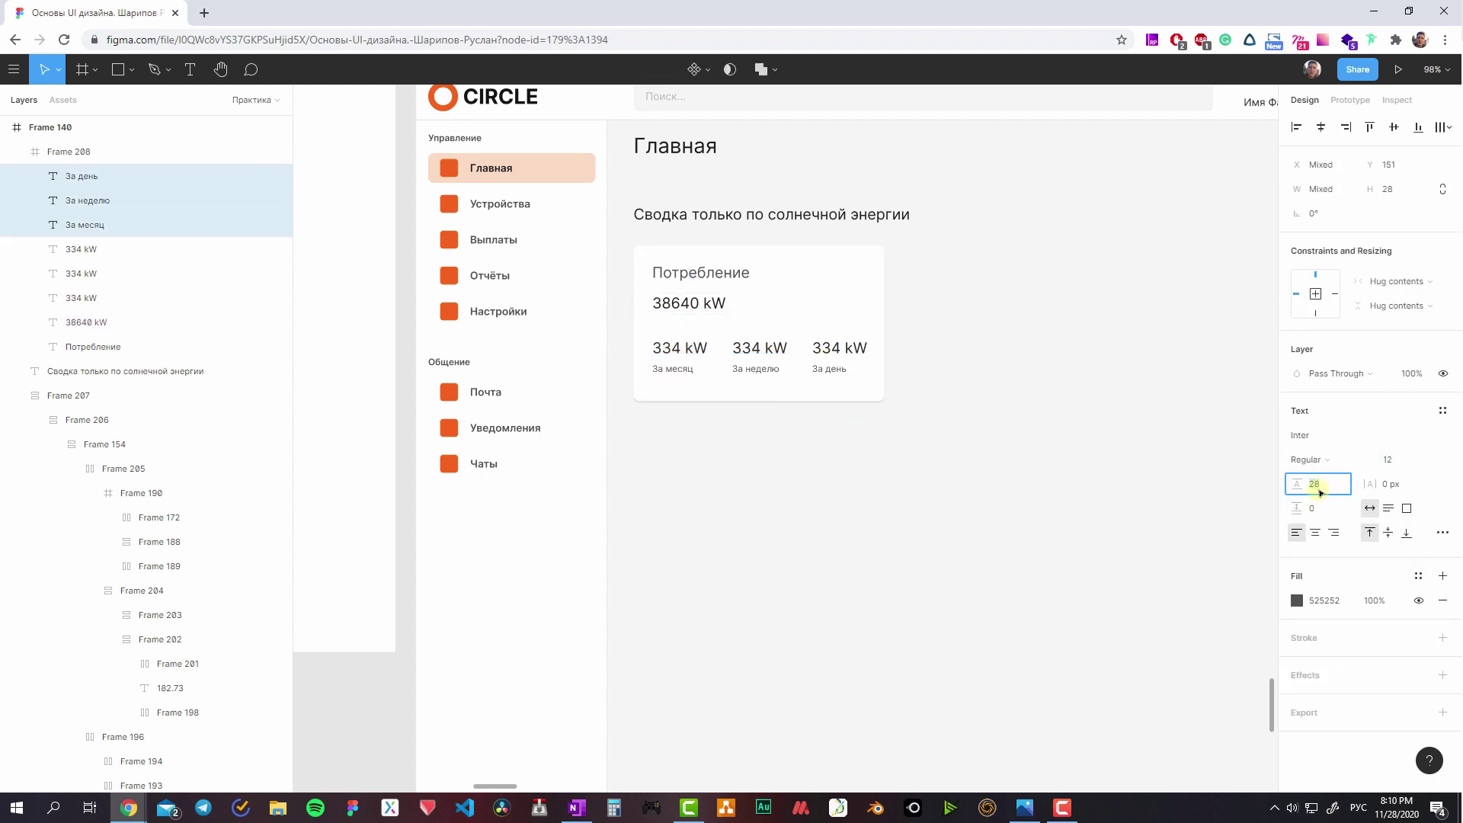
pyautogui.write('16')
pyautogui.press('Return')
# - Set the three 334 kW values to font size 14 with line height 24
pyautogui.click(831, 349)
pyautogui.keyDown('shift'); pyautogui.click(762, 348); pyautogui.keyUp('shift')
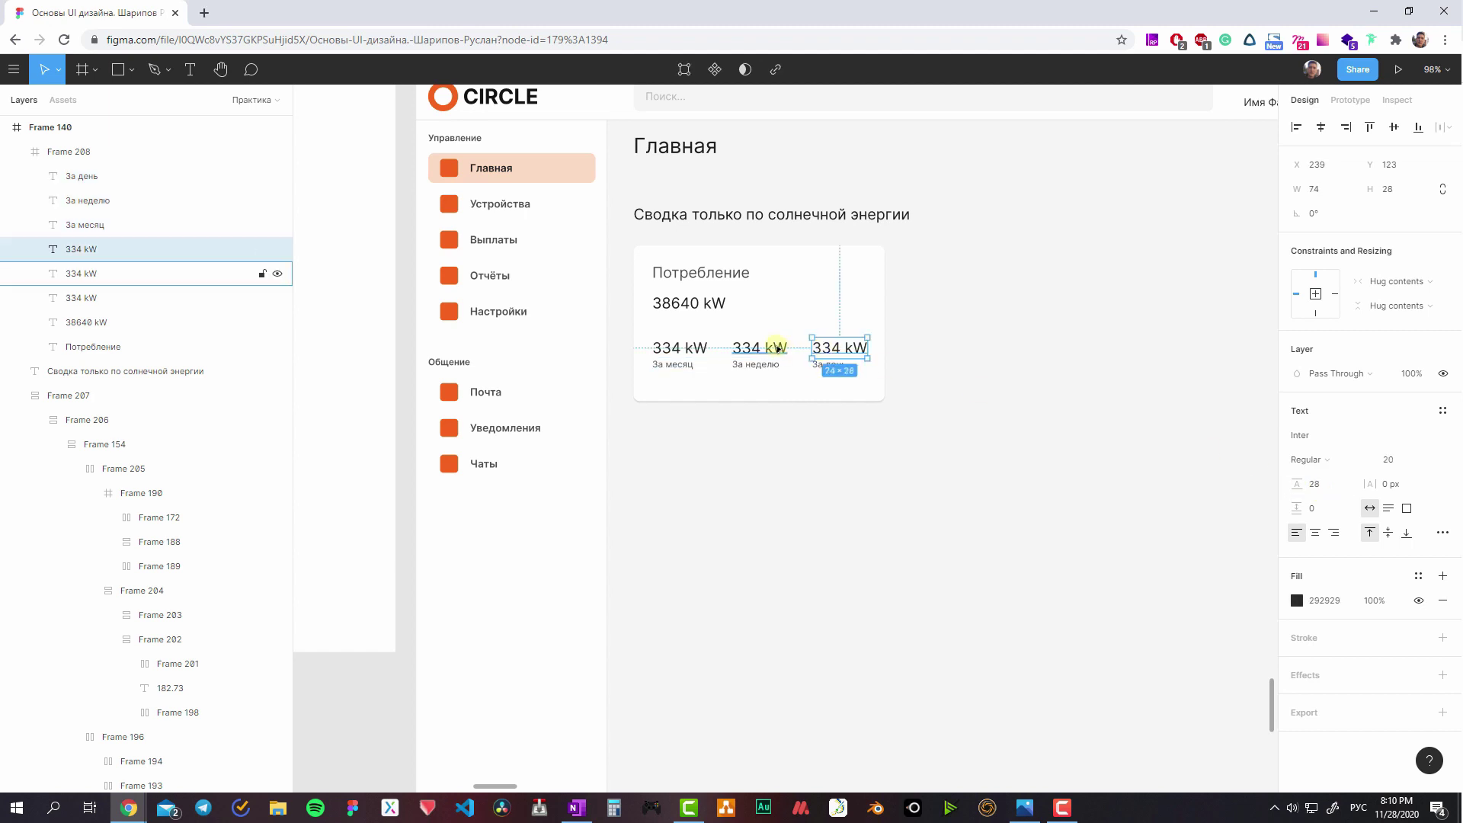
pyautogui.keyDown('shift'); pyautogui.click(680, 347); pyautogui.keyUp('shift')
pyautogui.click(1396, 521)
pyautogui.write('14')
pyautogui.click(1326, 538)
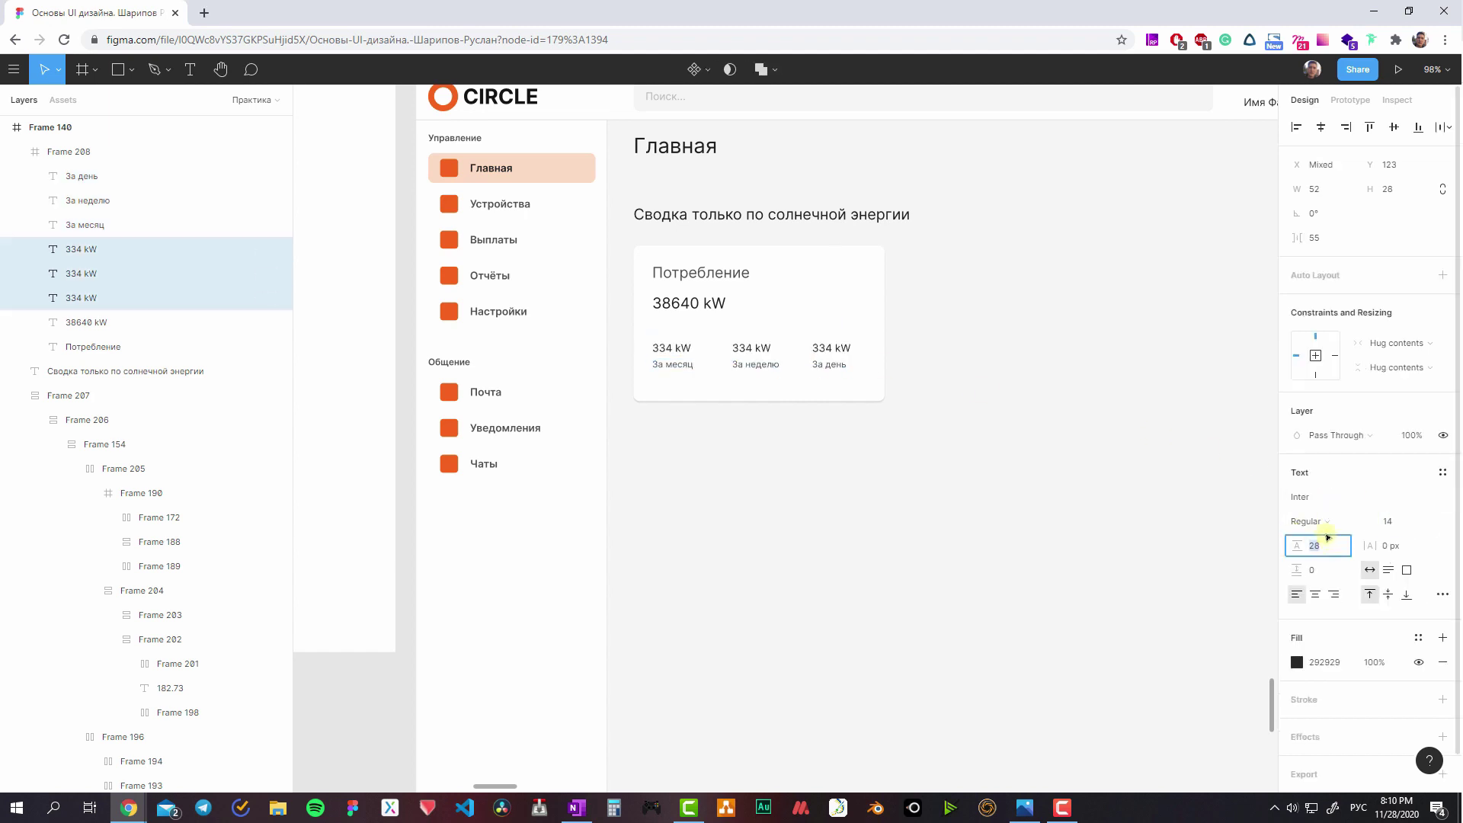
pyautogui.write('24')
pyautogui.press('Return')
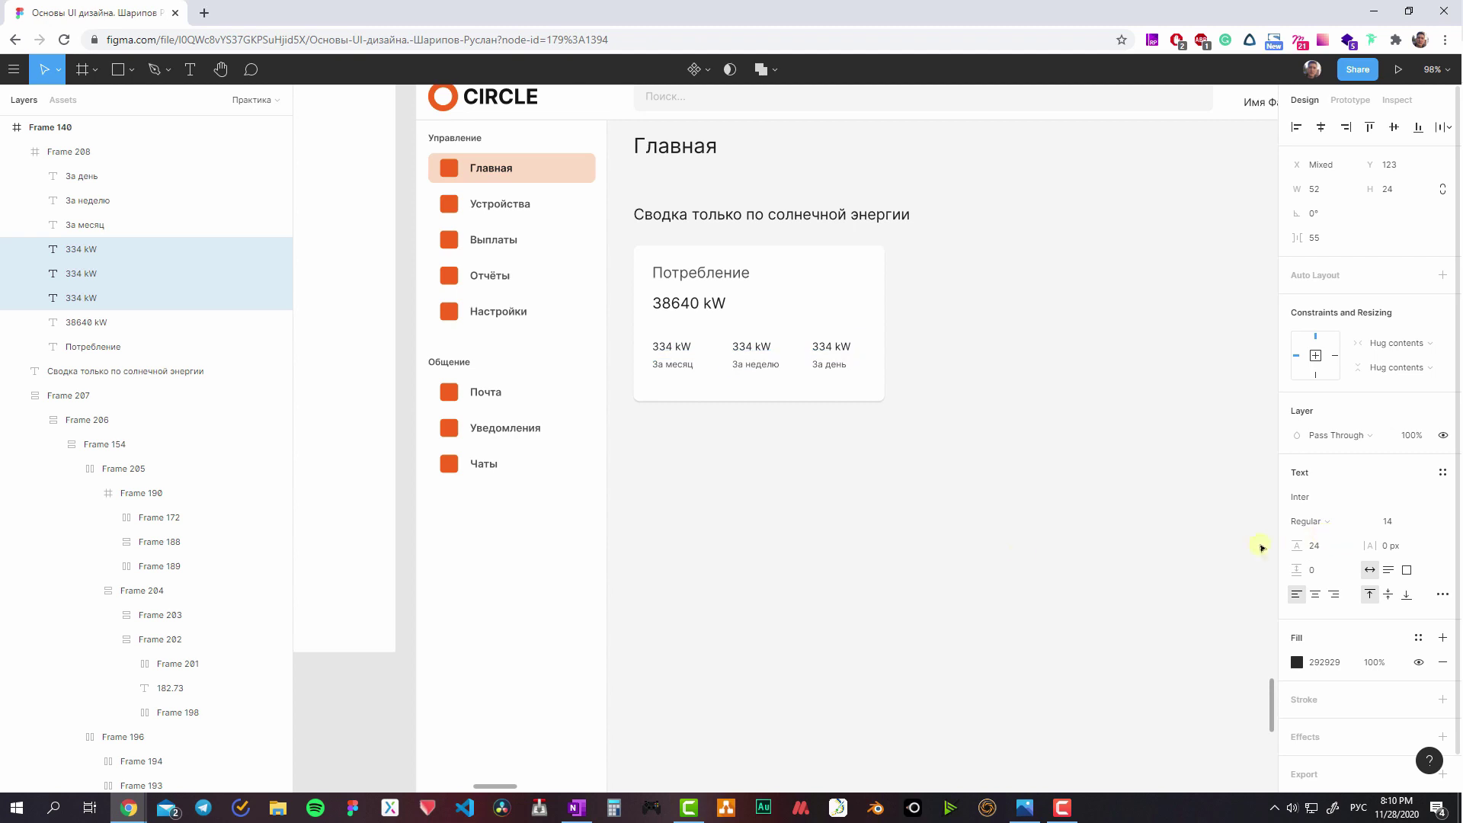
pyautogui.press('Escape')
pyautogui.click(831, 365)
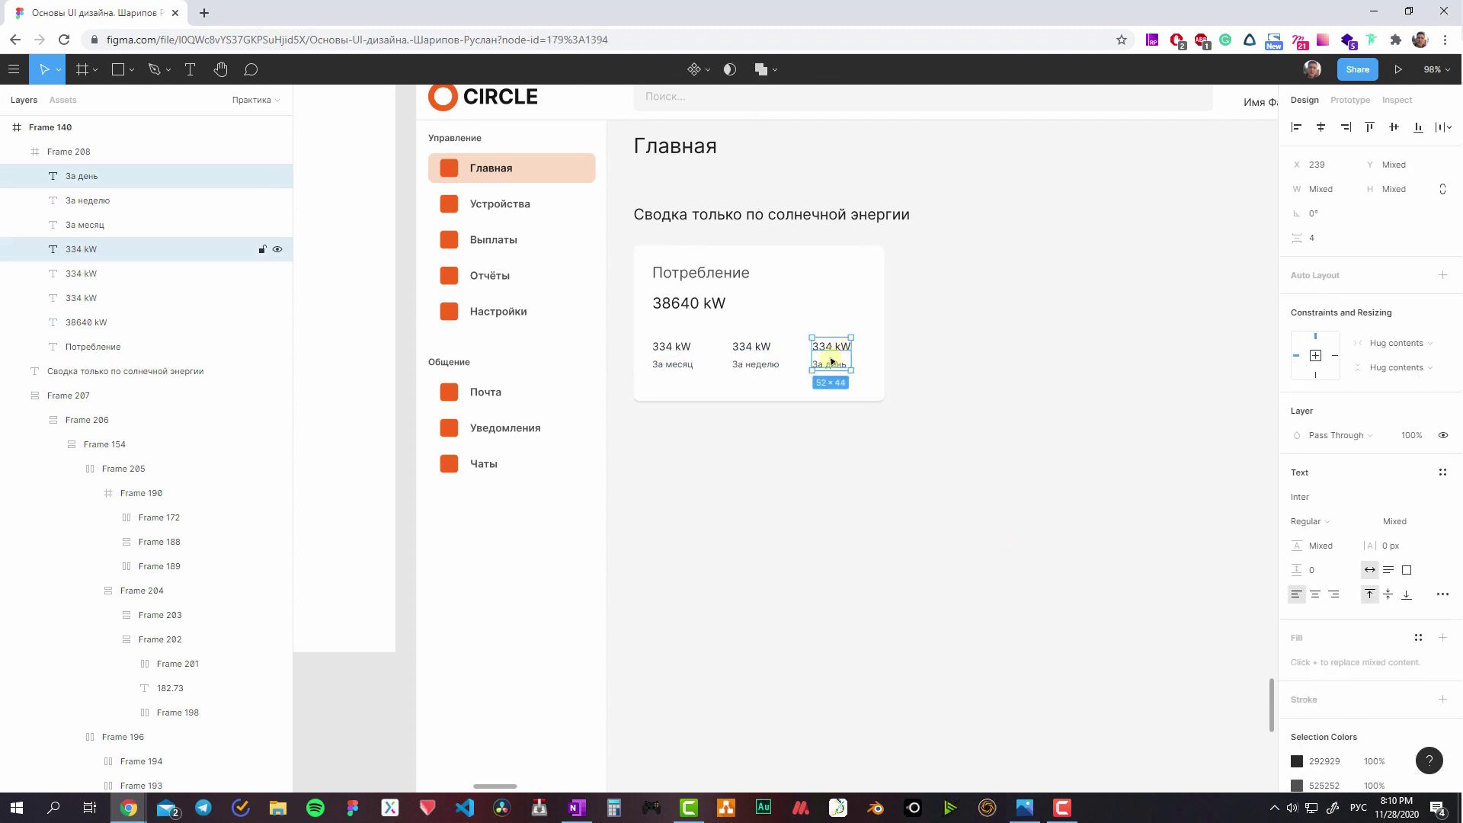
# - Wrap each 334 kW value and its caption into its own auto-layout stack
pyautogui.hotkey('shift', 'a')
pyautogui.click(751, 347)
pyautogui.keyDown('shift'); pyautogui.click(730, 363); pyautogui.keyUp('shift')
pyautogui.hotkey('shift', 'a')
pyautogui.click(672, 346)
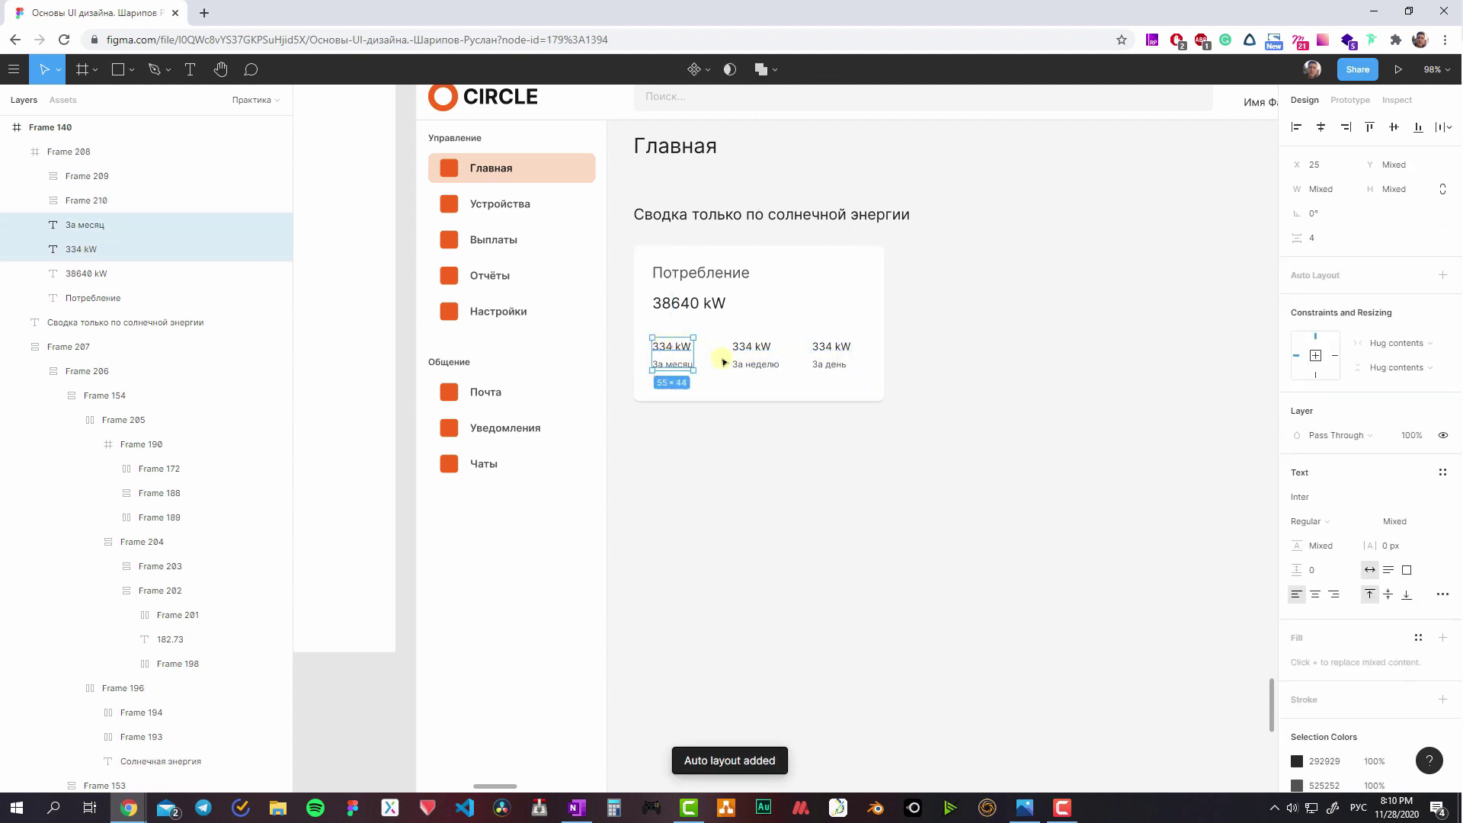
pyautogui.hotkey('shift', 'a')
# - Set a 2px gap between value and caption in all three stacks
pyautogui.keyDown('shift'); pyautogui.click(748, 371); pyautogui.keyUp('shift')
pyautogui.keyDown('shift'); pyautogui.click(831, 365); pyautogui.keyUp('shift')
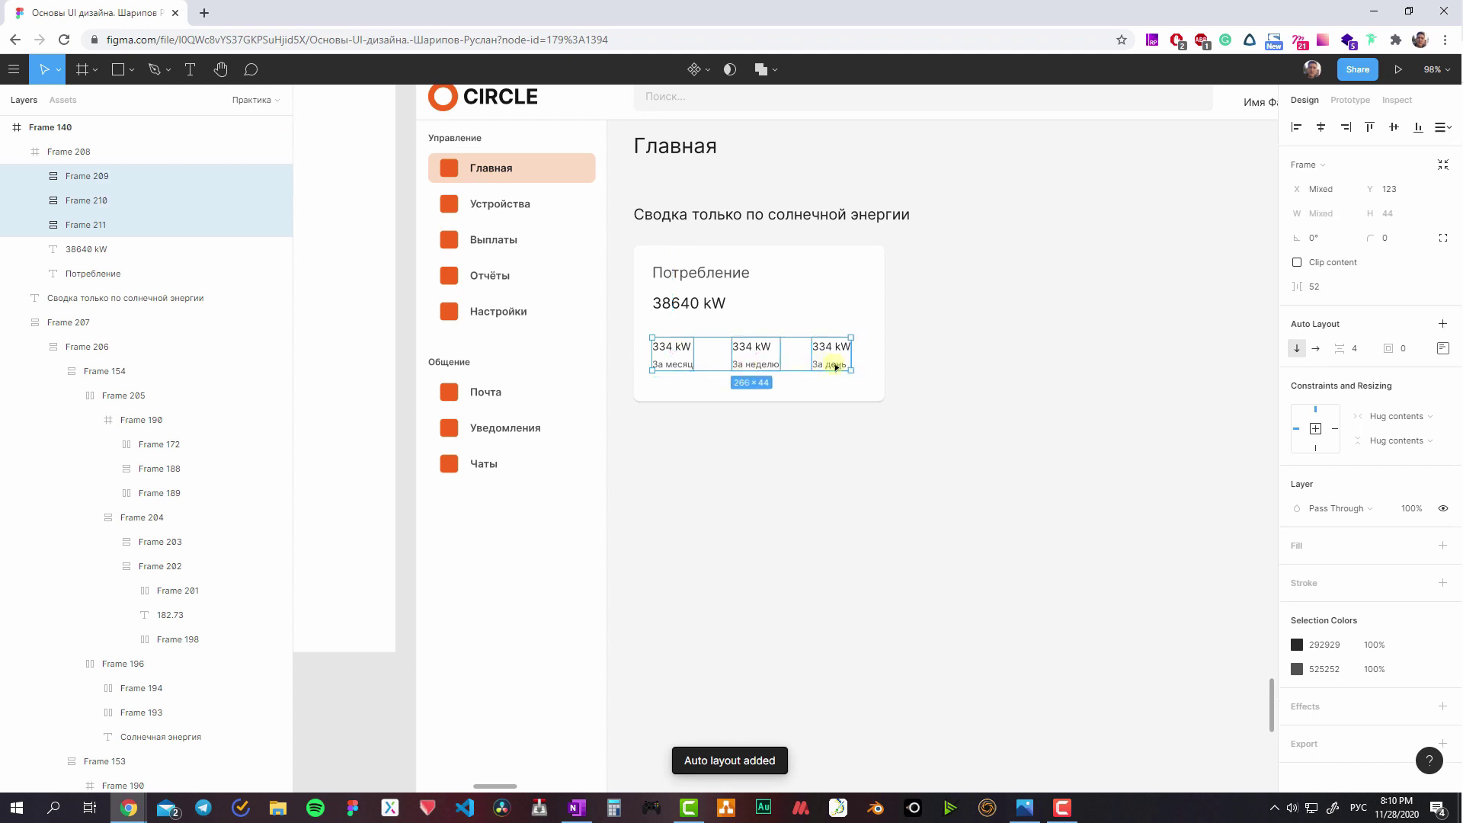
pyautogui.doubleClick(1355, 324)
pyautogui.write('2')
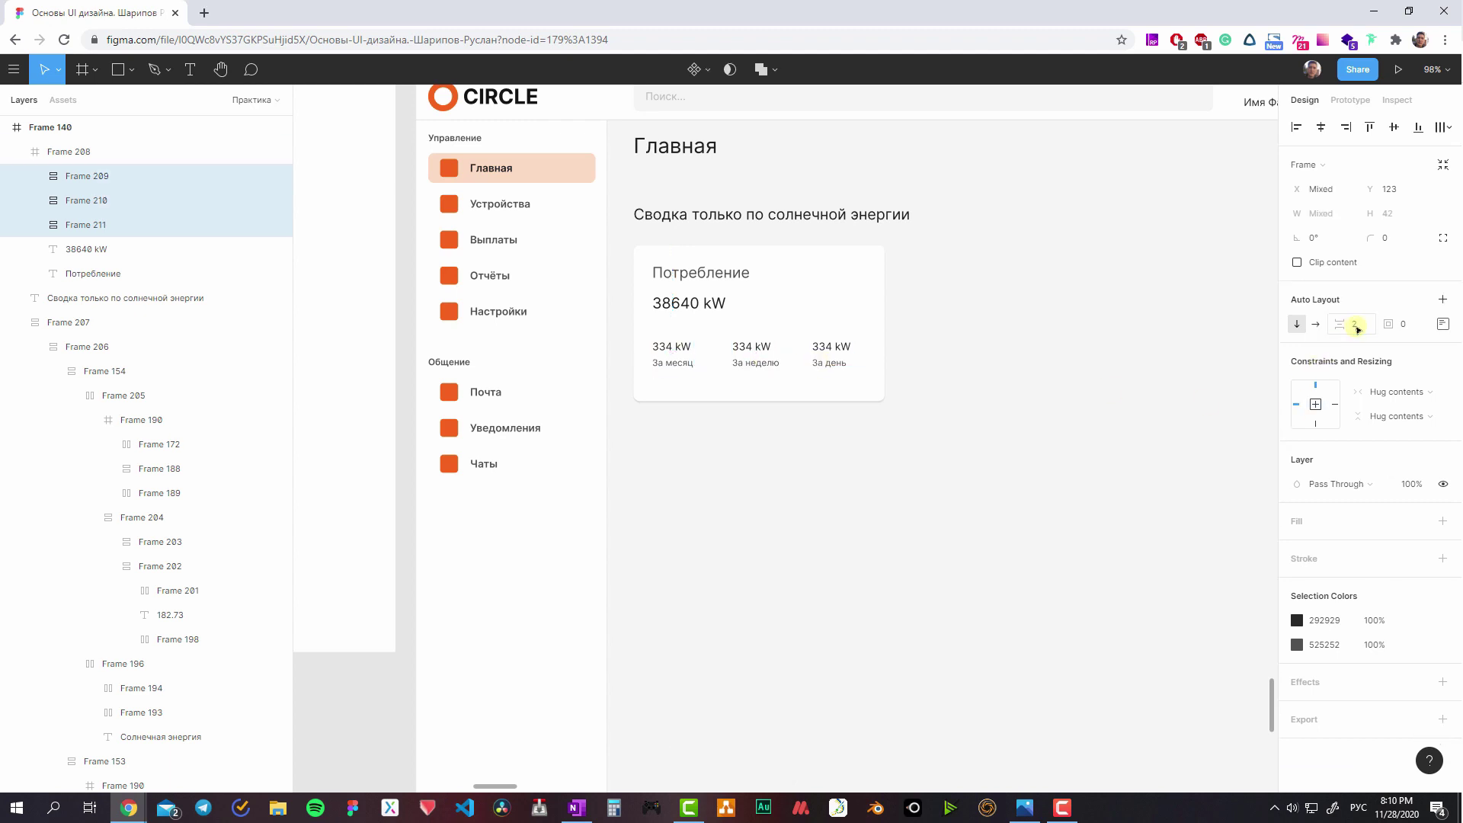
pyautogui.press('Return')
# - Add a columns-type layout grid to the Потребление card frame
pyautogui.click(957, 390)
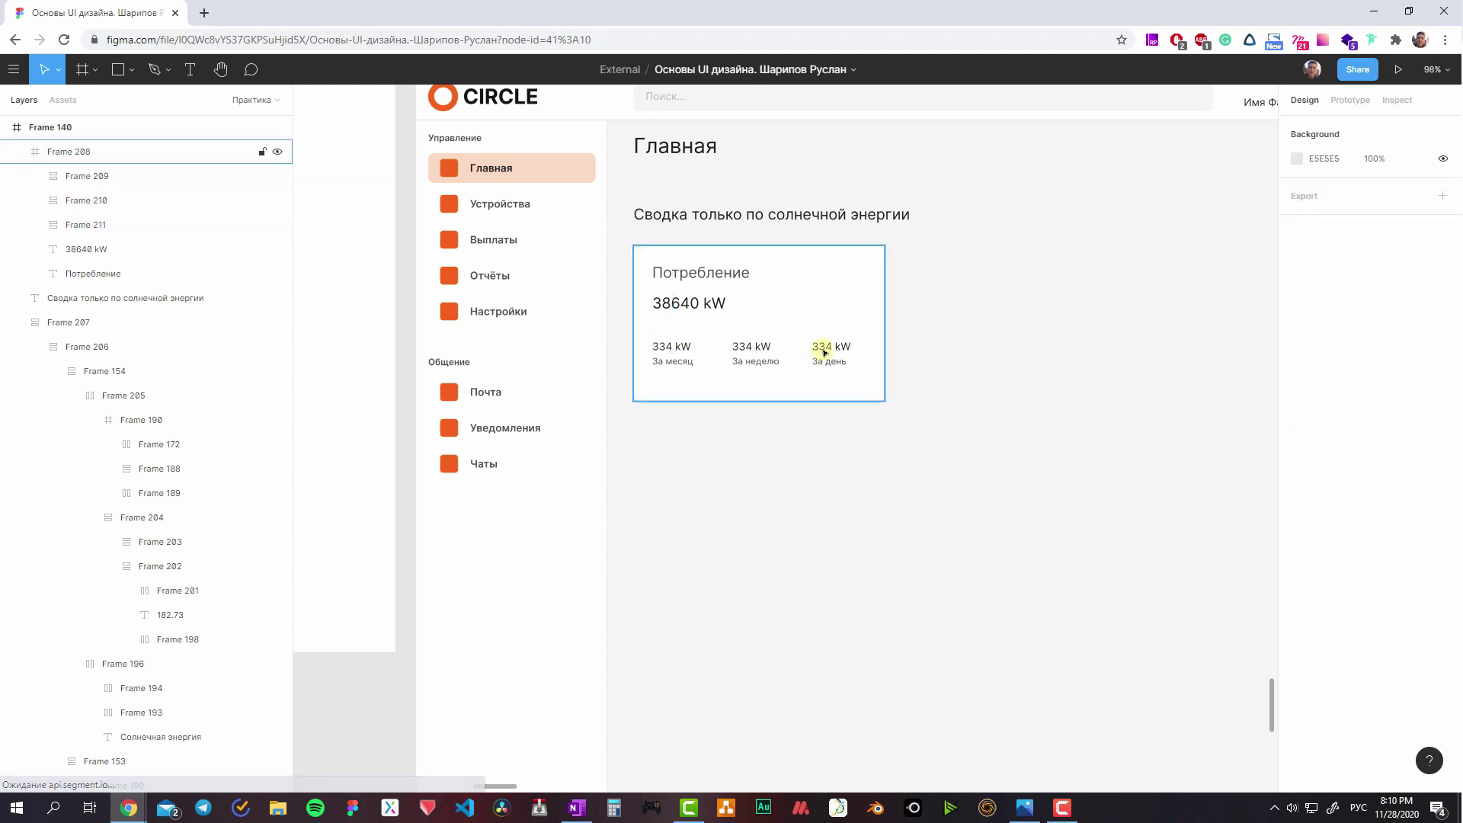
pyautogui.doubleClick(823, 352)
pyautogui.press('Escape')
pyautogui.click(796, 385)
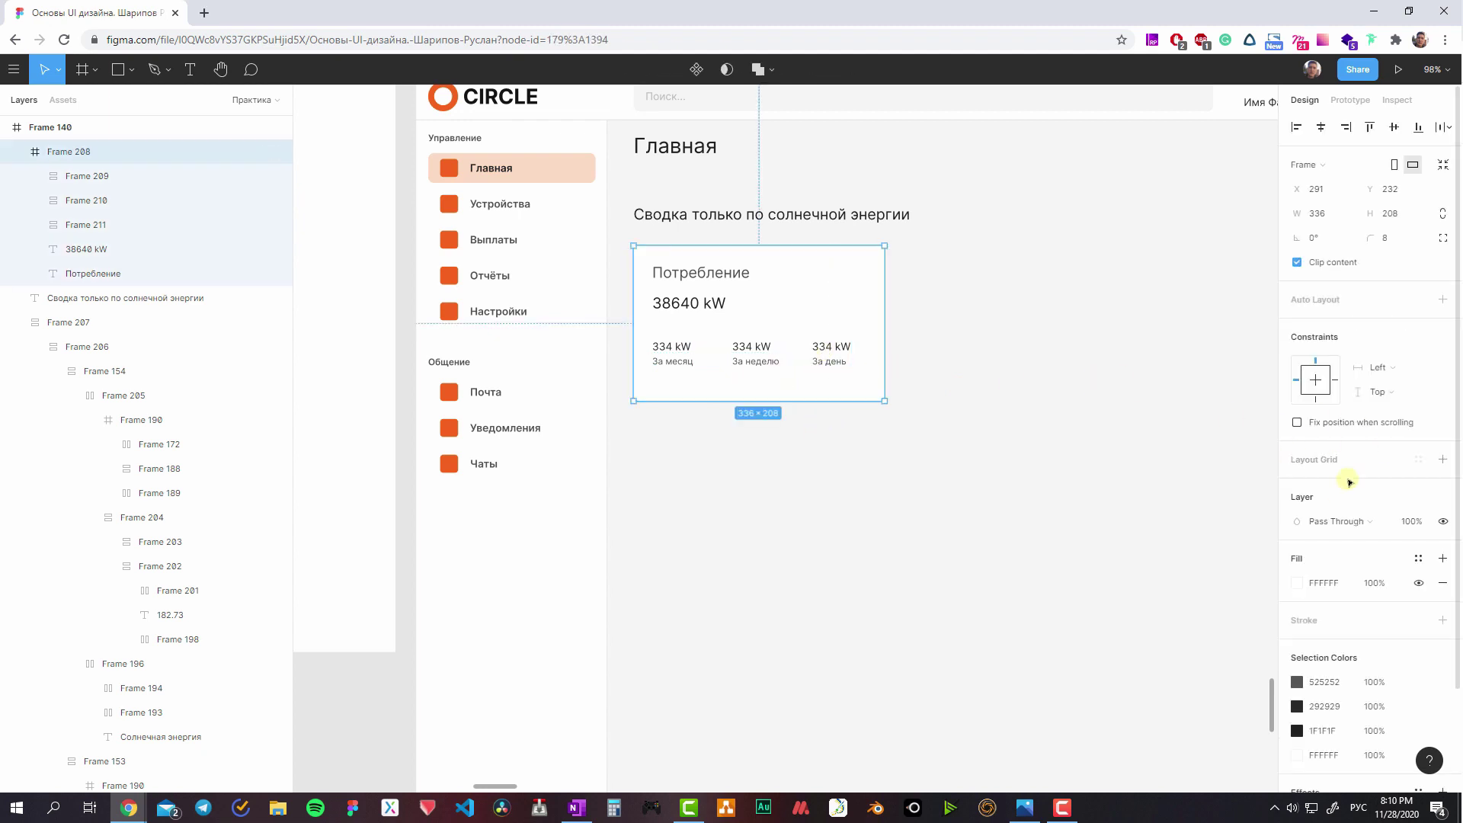
pyautogui.click(1442, 459)
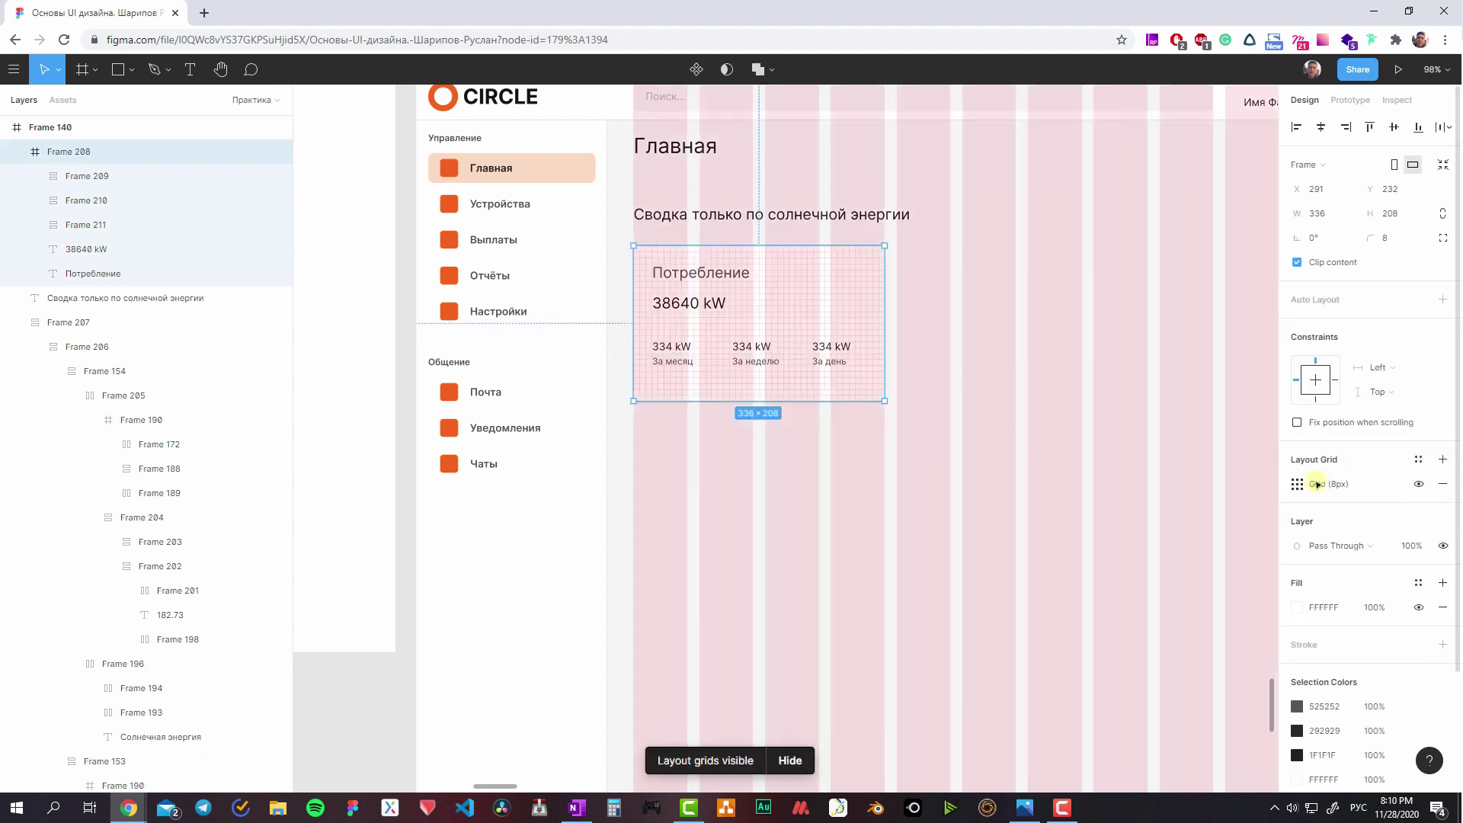
pyautogui.click(1296, 486)
pyautogui.click(1132, 489)
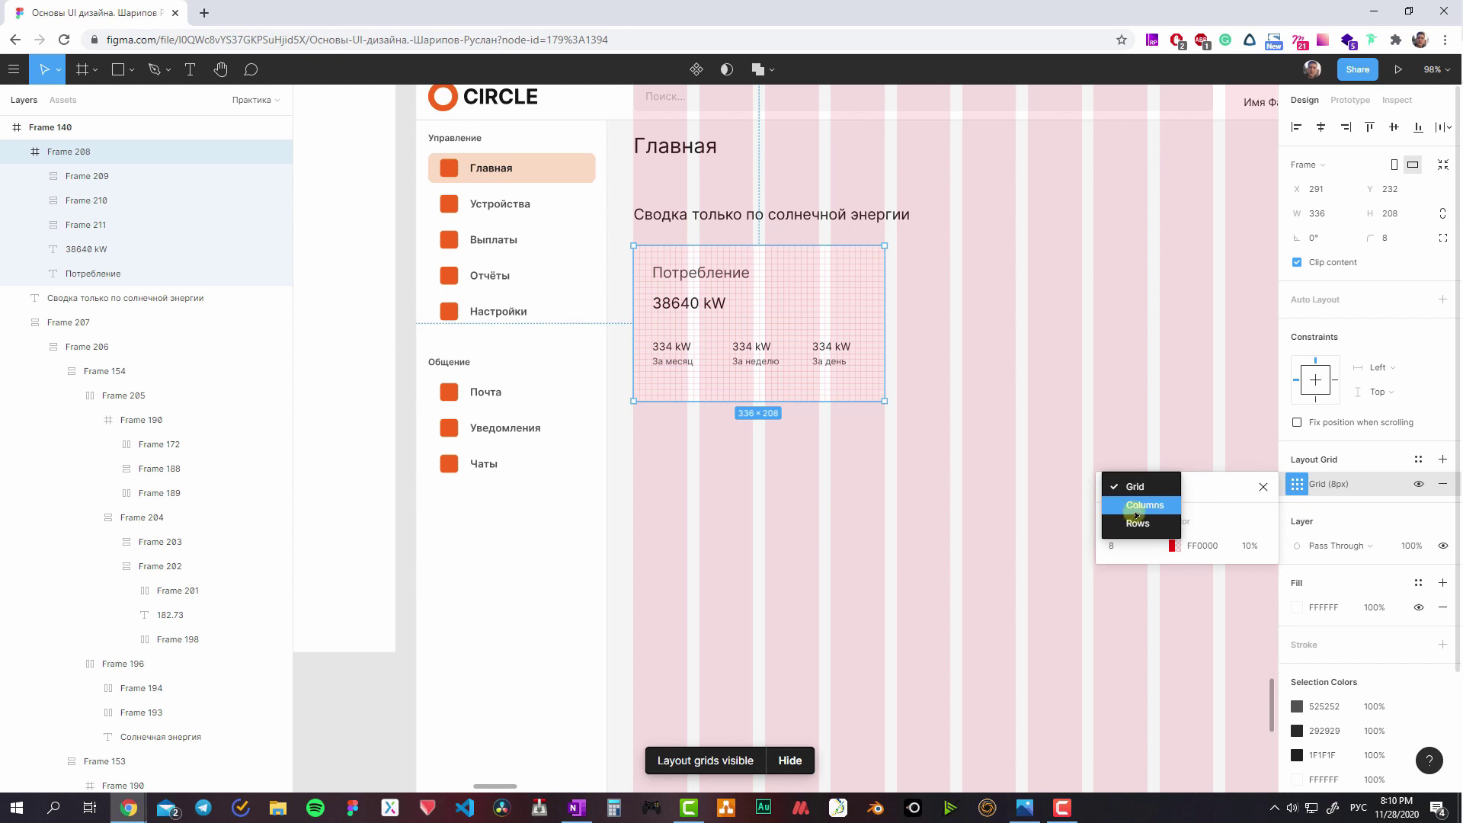
pyautogui.click(1128, 508)
# - Configure the card's grid as 3 columns with 24 margin and 16 gutter
pyautogui.click(1245, 602)
pyautogui.write('4')
pyautogui.click(1176, 625)
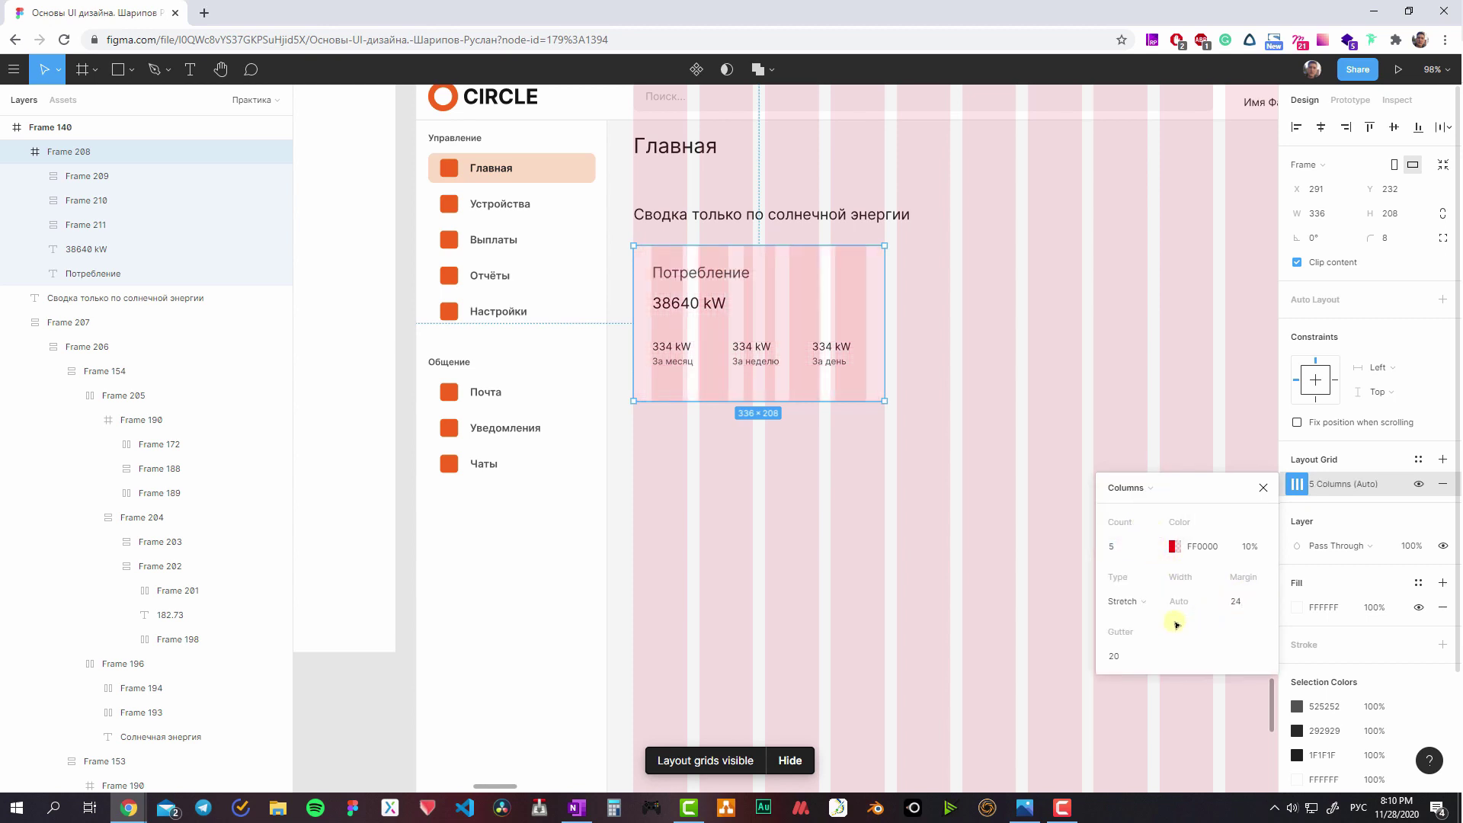
pyautogui.click(1120, 657)
pyautogui.write('16')
pyautogui.click(1120, 545)
pyautogui.write('3')
pyautogui.press('Return')
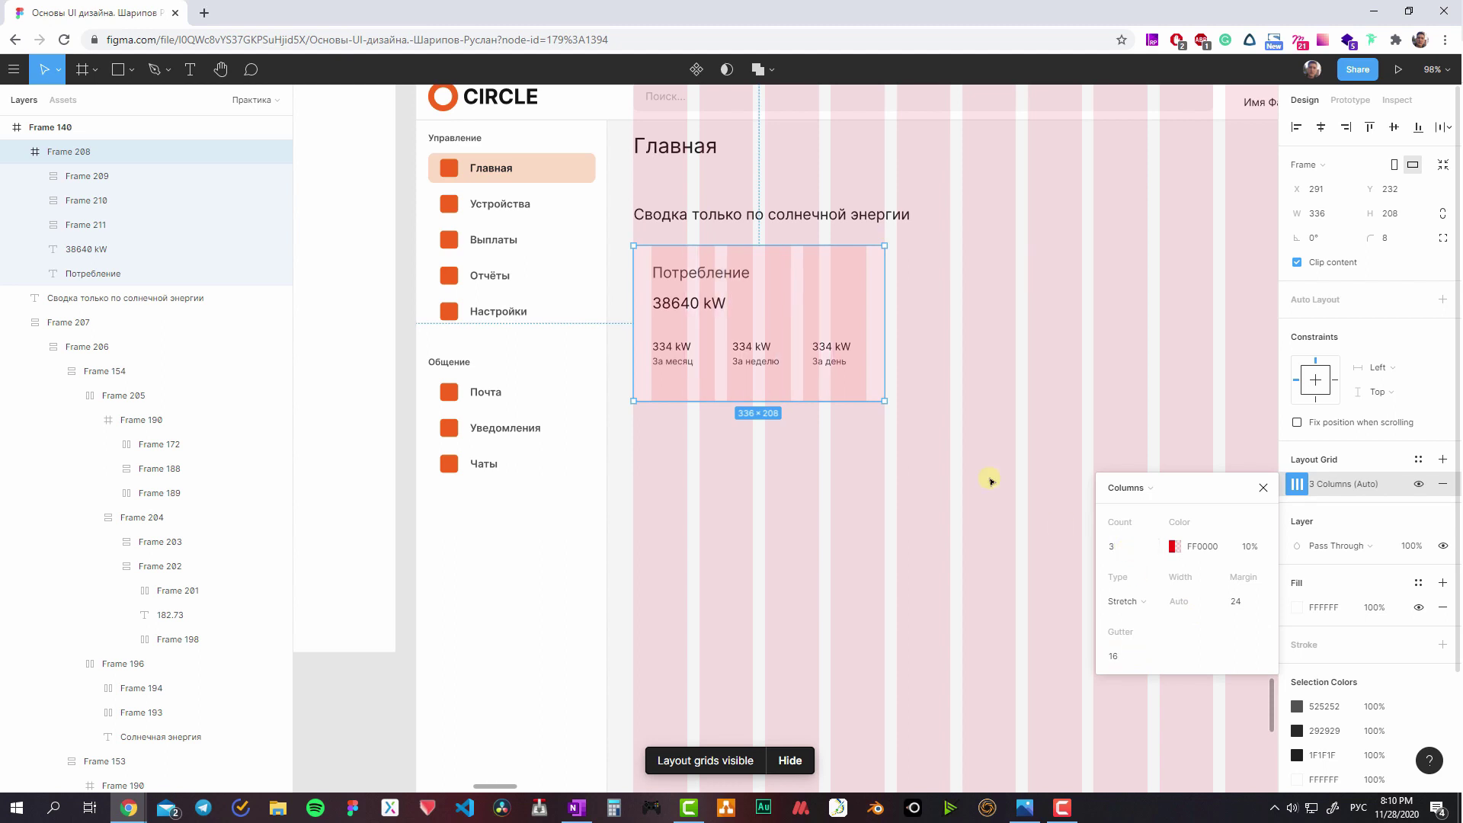
pyautogui.scroll(2, 902, 482)
pyautogui.hscroll(-1, 902, 482)
pyautogui.press('Escape')
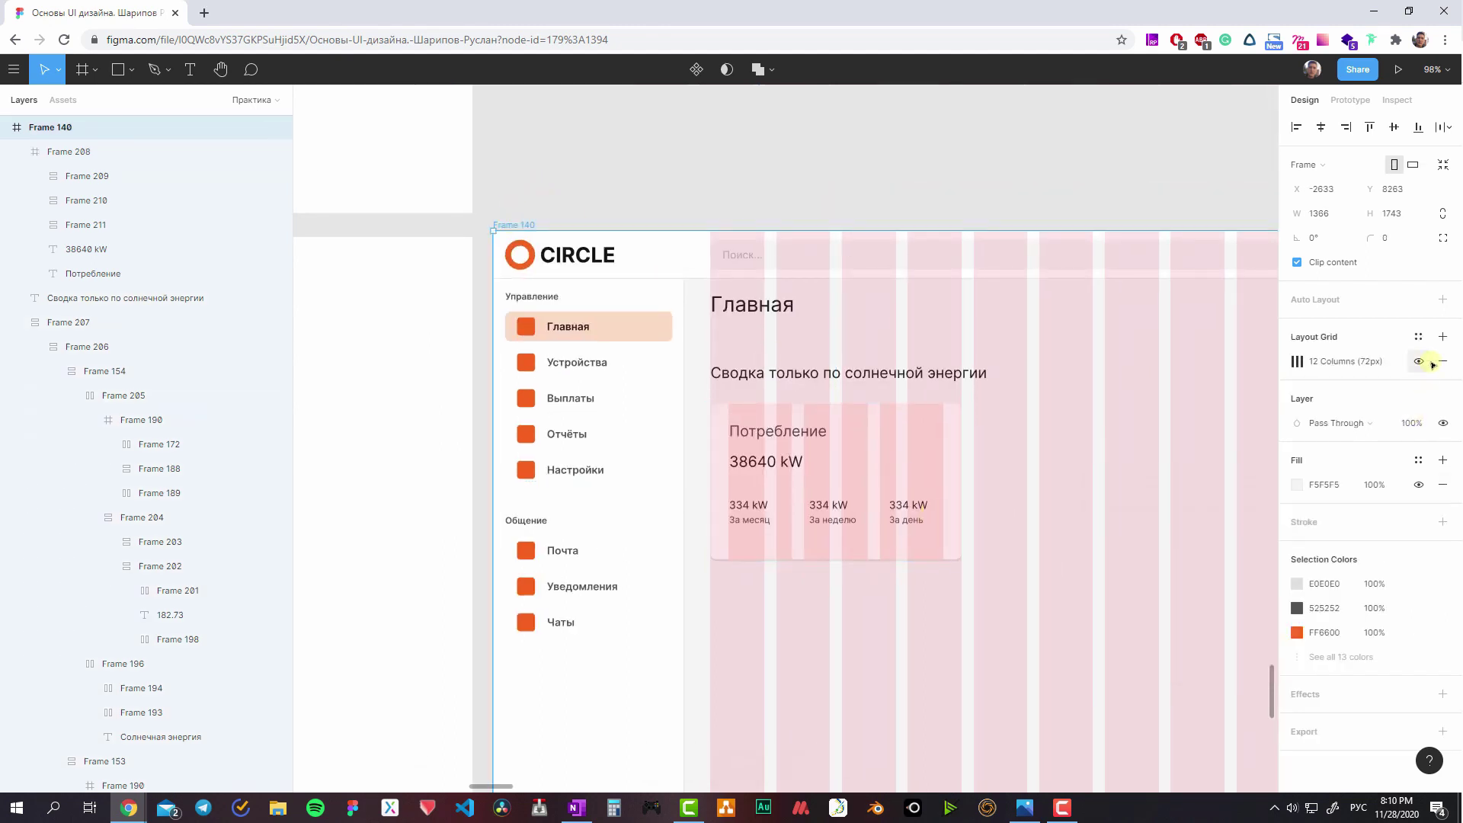
# - Hide the page frame's 12-column grid and select the 38640 kW total with the Потребление heading
pyautogui.click(1418, 362)
pyautogui.click(1140, 549)
pyautogui.keyDown('ctrl'); pyautogui.scroll(3, 876, 541); pyautogui.keyUp('ctrl')
pyautogui.keyDown('ctrl'); pyautogui.click(668, 408); pyautogui.keyUp('ctrl')
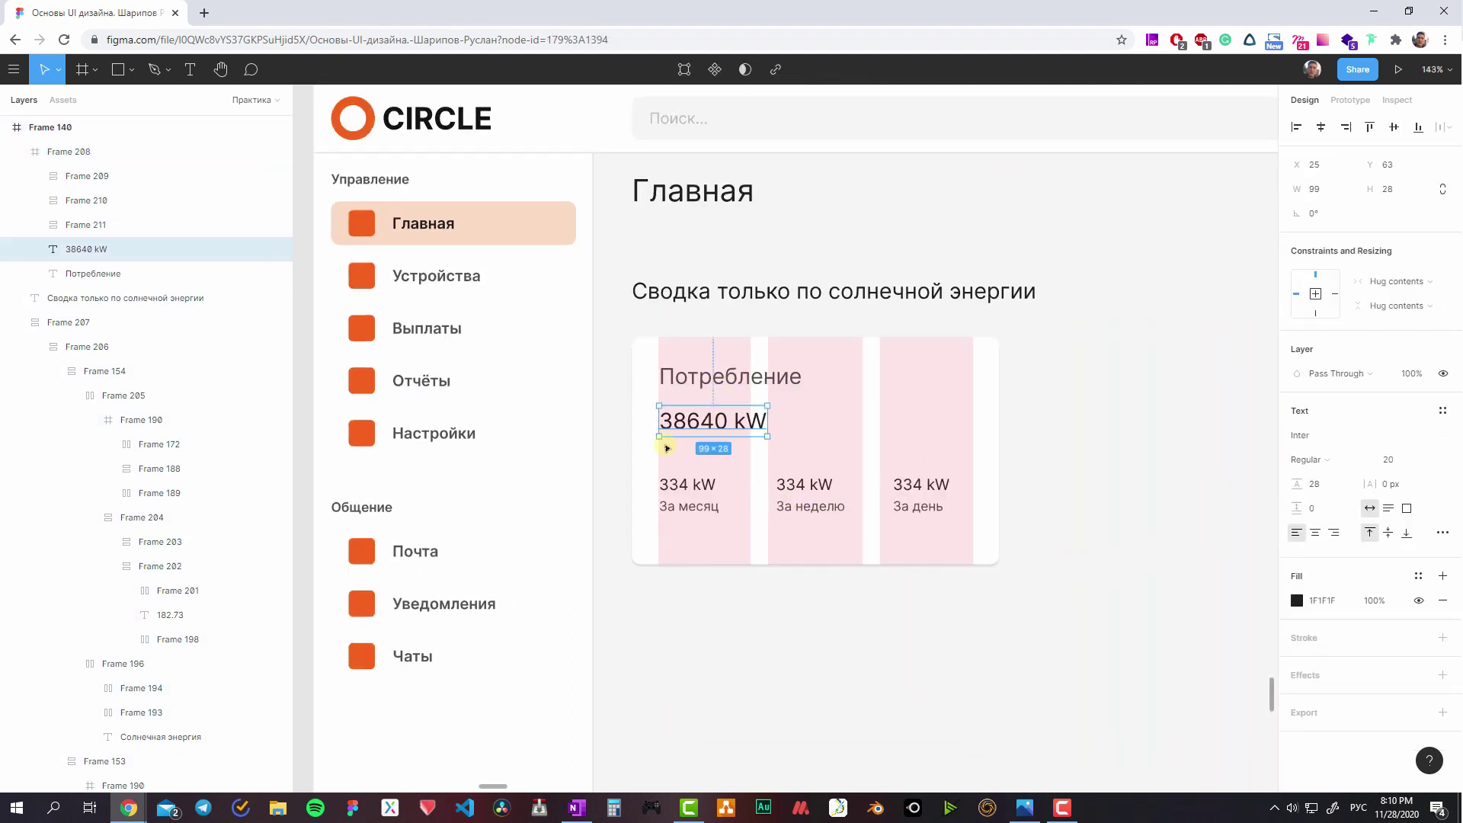
pyautogui.keyDown('shift'); pyautogui.click(686, 378); pyautogui.keyUp('shift')
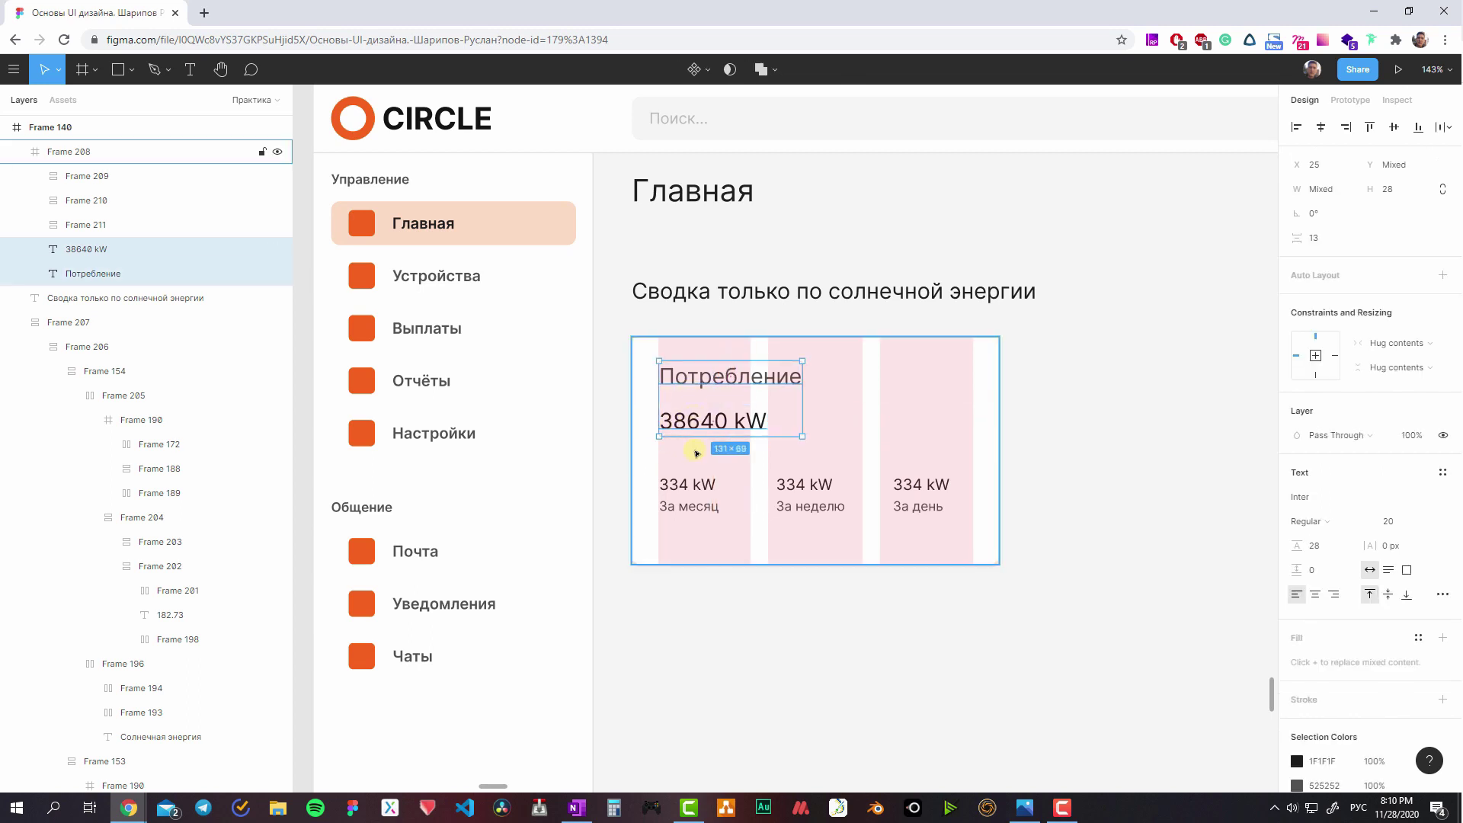
# - Nudge the three 334 kW blocks left onto the first column and wrap them in an auto-layout row
pyautogui.keyDown('ctrl'); pyautogui.scroll(3, 695, 452); pyautogui.keyUp('ctrl')
pyautogui.keyDown('ctrl'); pyautogui.scroll(-2, 630, 438); pyautogui.keyUp('ctrl')
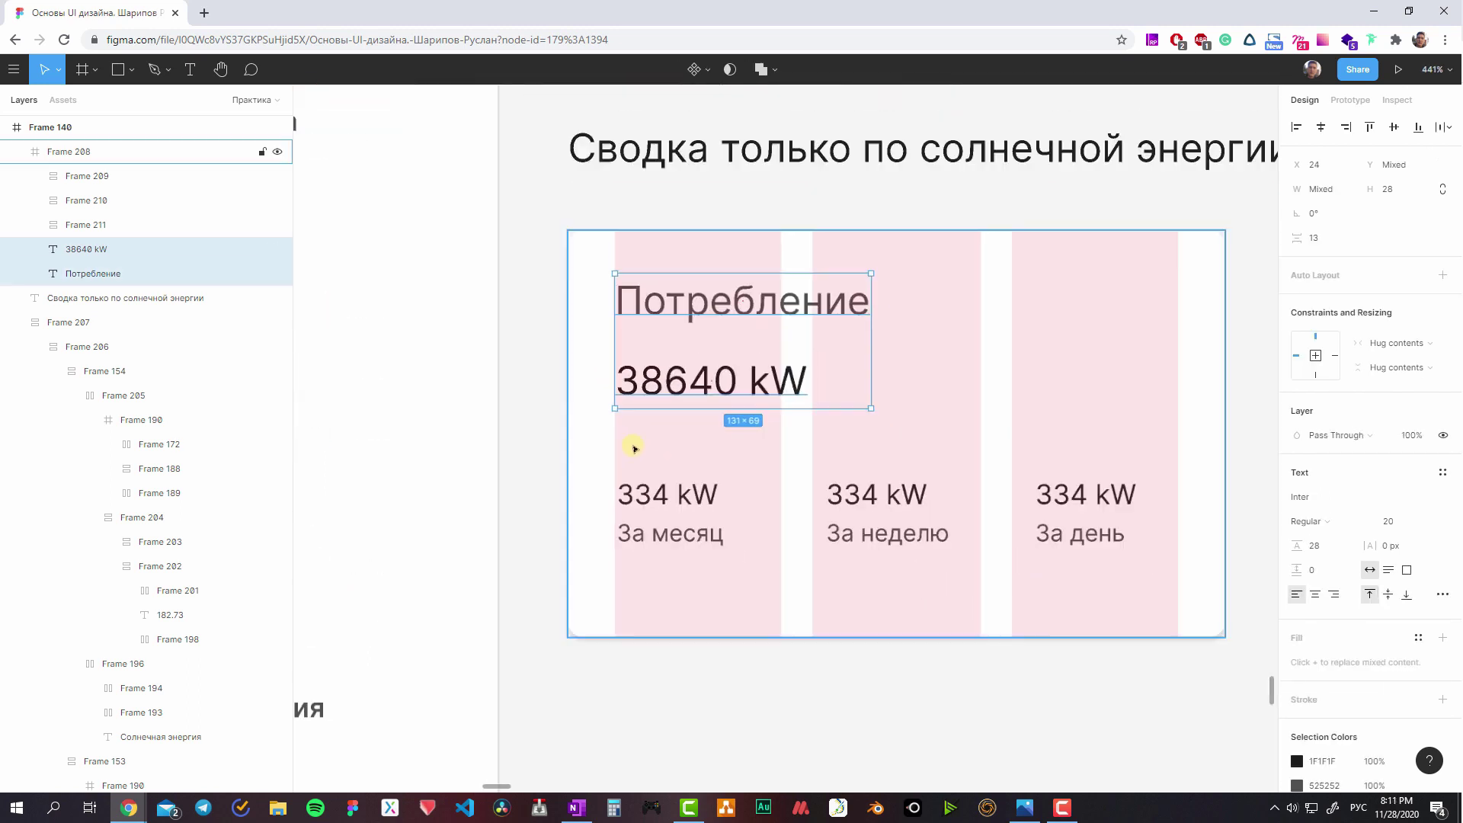
pyautogui.keyDown('ctrl'); pyautogui.scroll(-1, 630, 447); pyautogui.keyUp('ctrl')
pyautogui.click(686, 507)
pyautogui.keyDown('shift'); pyautogui.click(838, 503); pyautogui.keyUp('shift')
pyautogui.keyDown('shift'); pyautogui.click(983, 507); pyautogui.keyUp('shift')
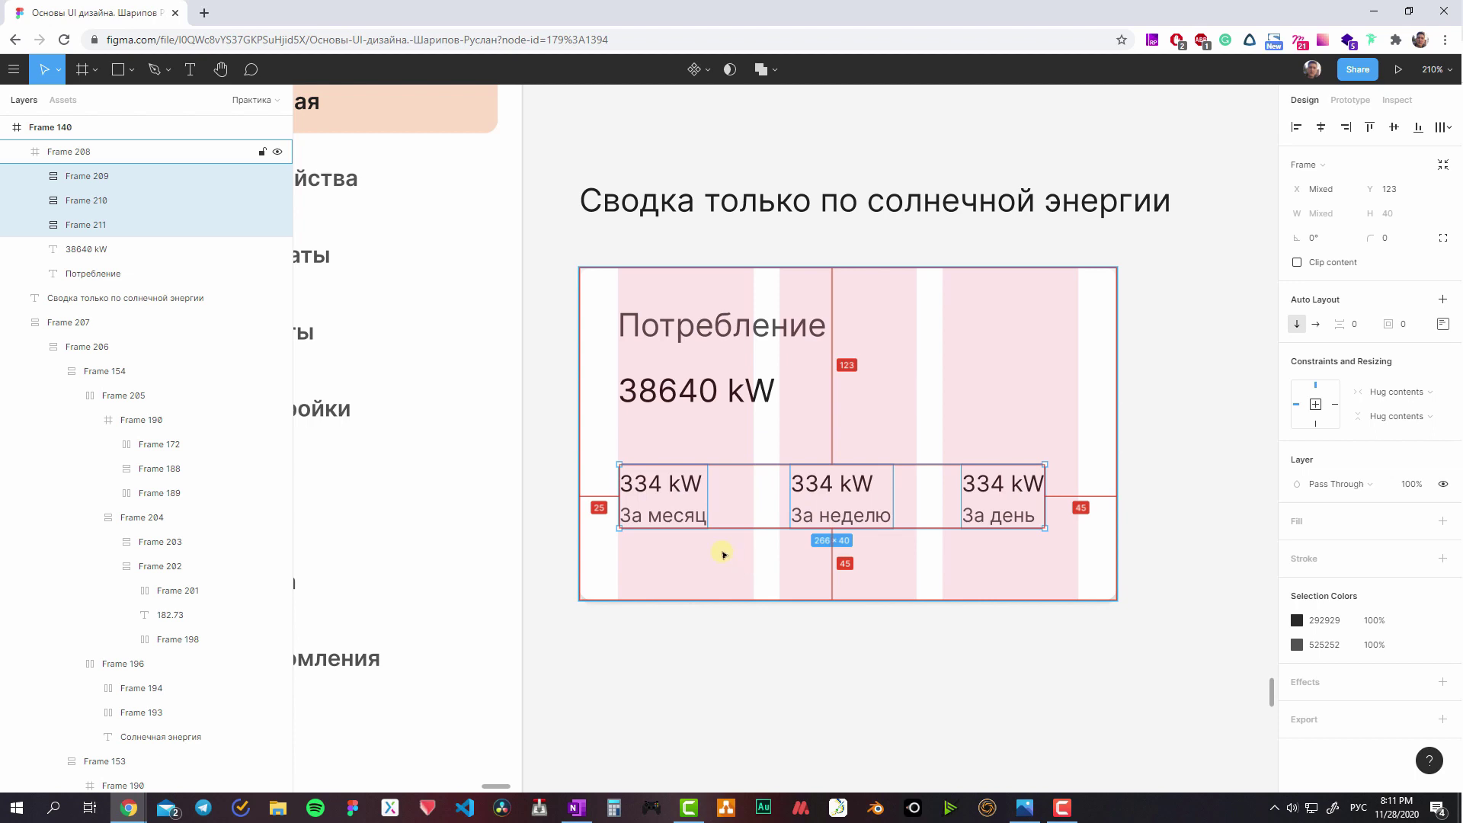
pyautogui.press('Left')
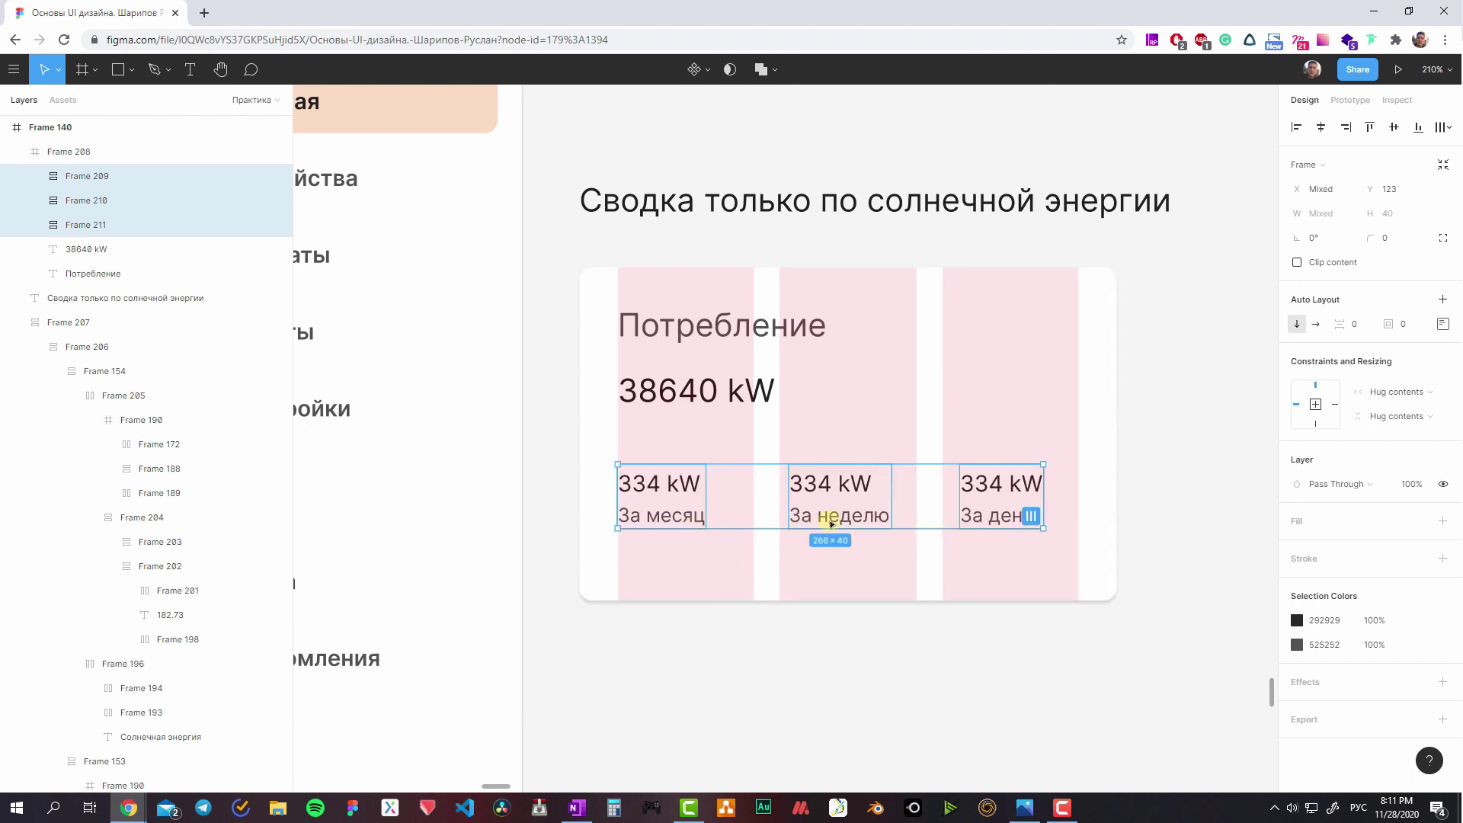
pyautogui.hotkey('shift', 'a')
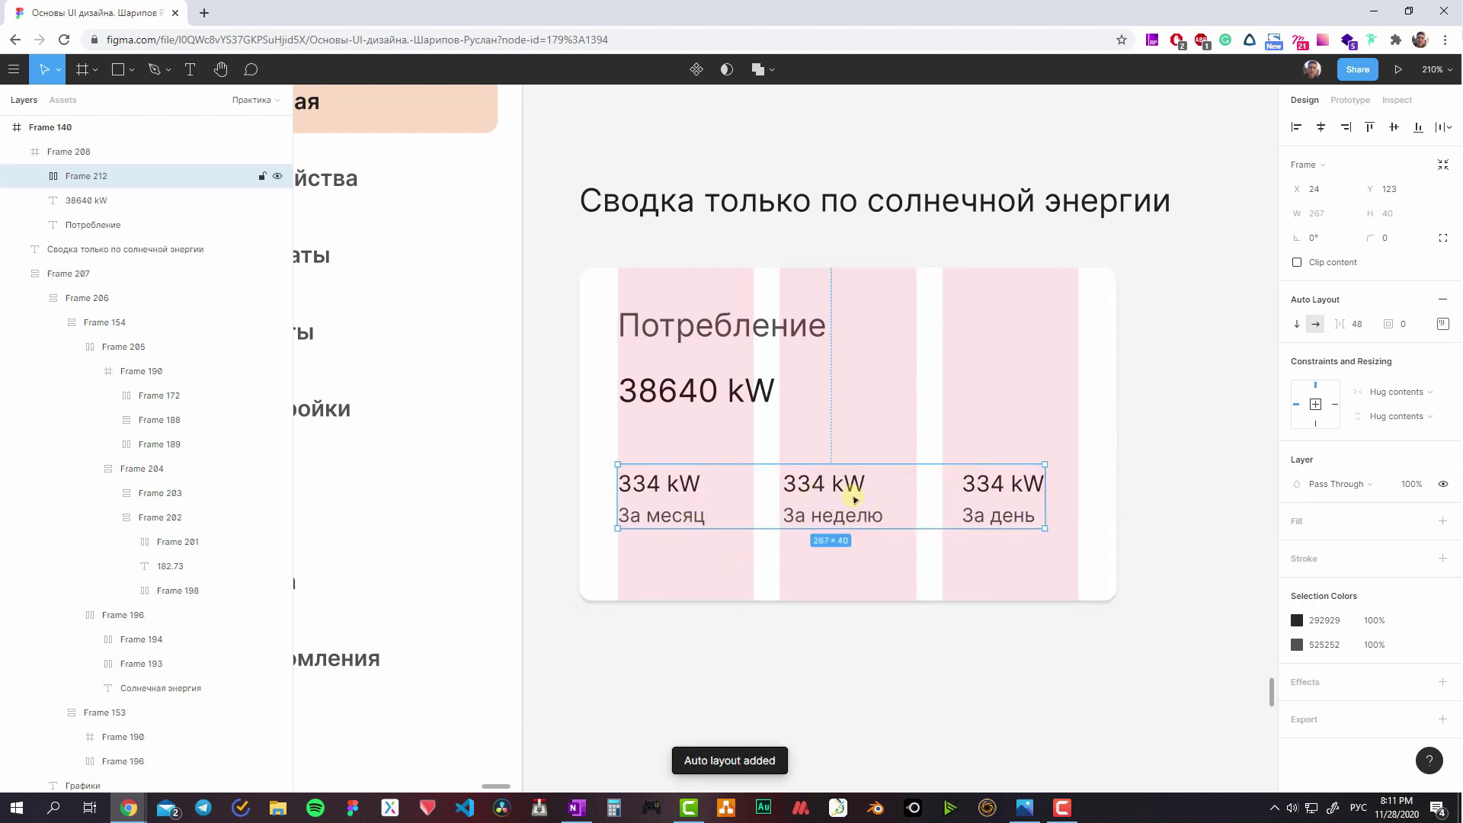
# - Set the value row's item spacing to 16 and select its three blocks
pyautogui.doubleClick(841, 498)
pyautogui.press('Escape')
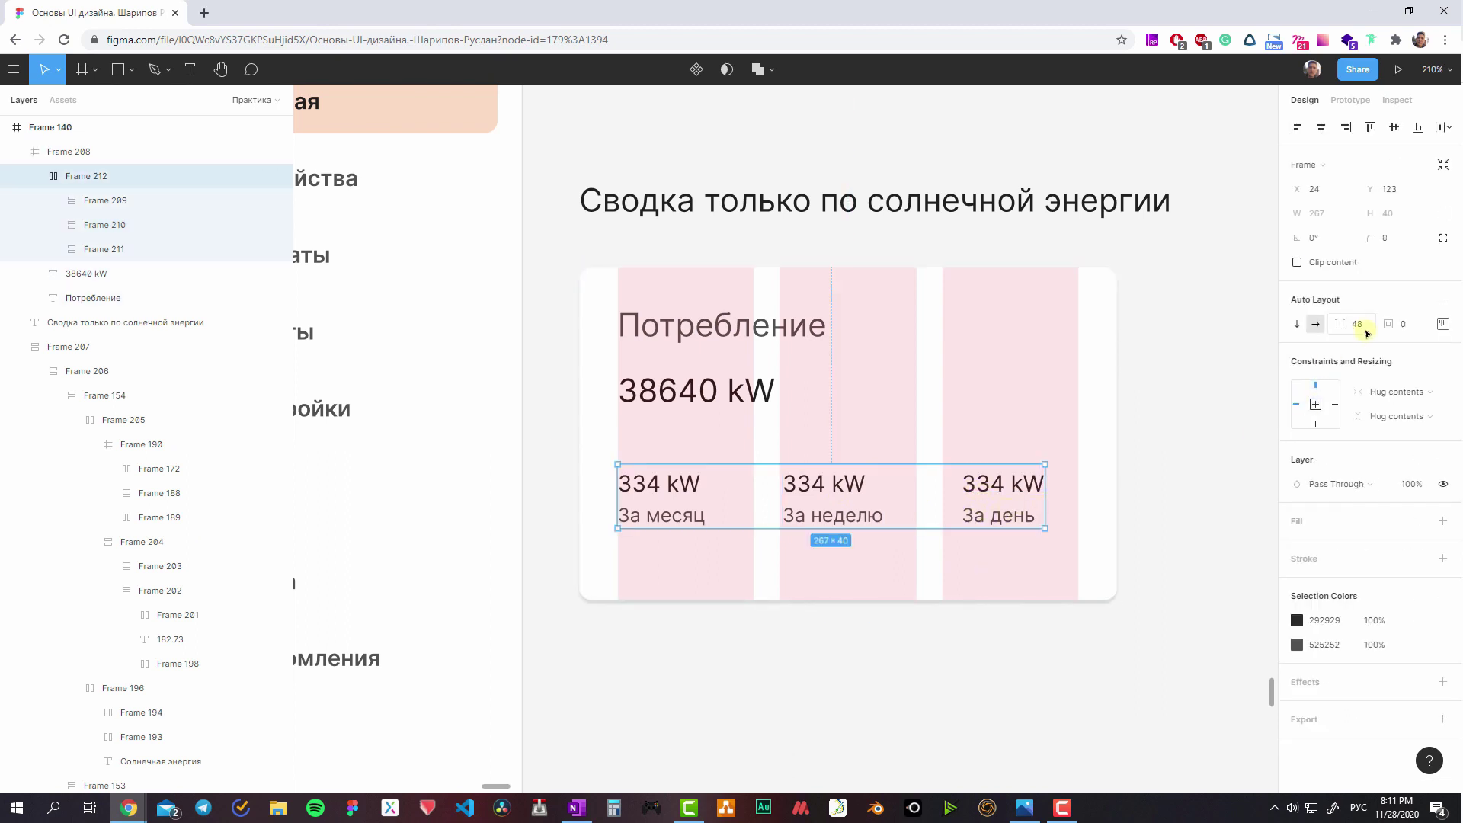
pyautogui.click(1368, 327)
pyautogui.write('16')
pyautogui.press('Return')
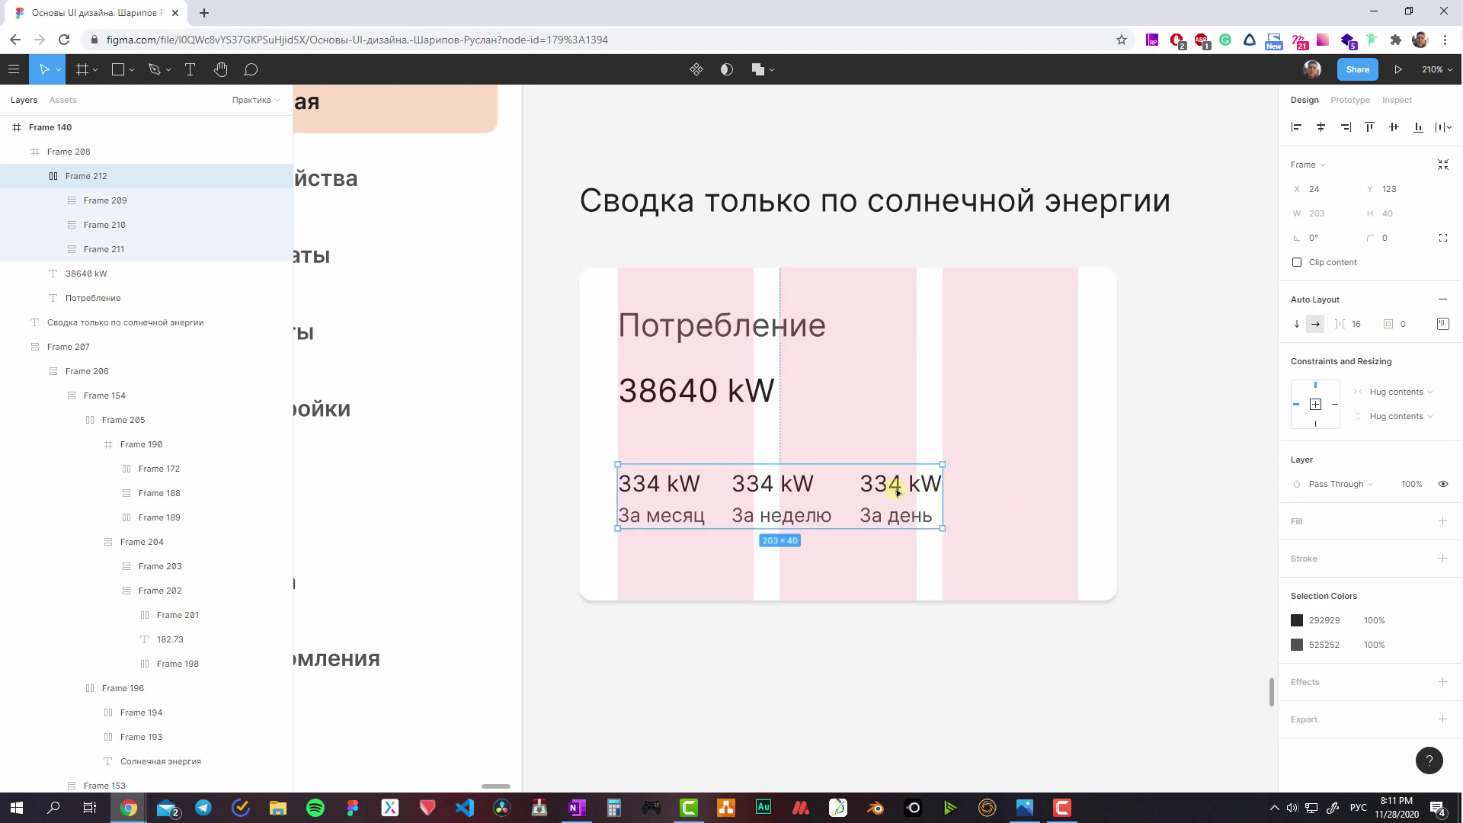
pyautogui.press('Return')
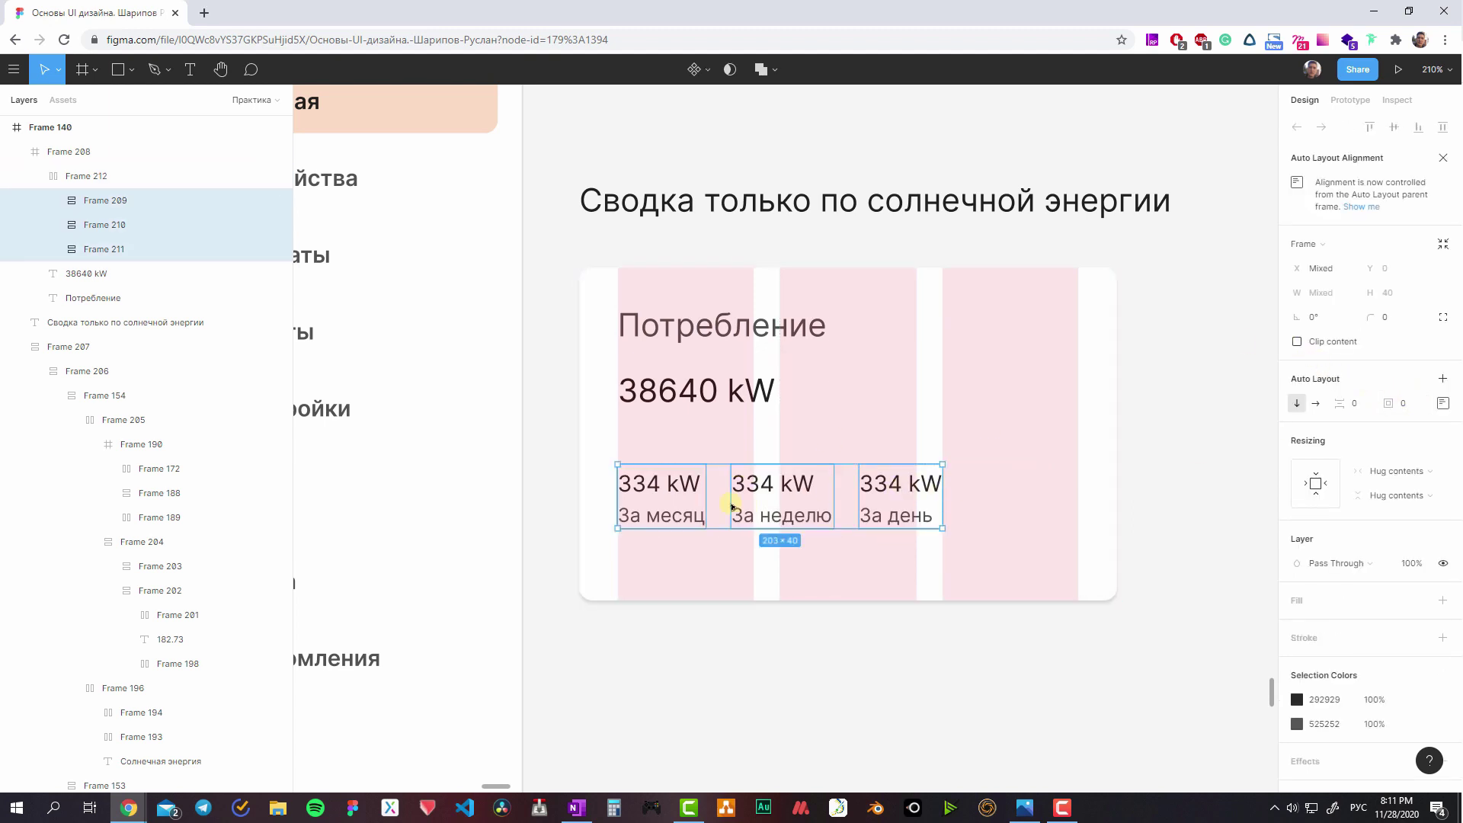
# - Set the three blocks and their text labels to Fill container width
pyautogui.click(1396, 471)
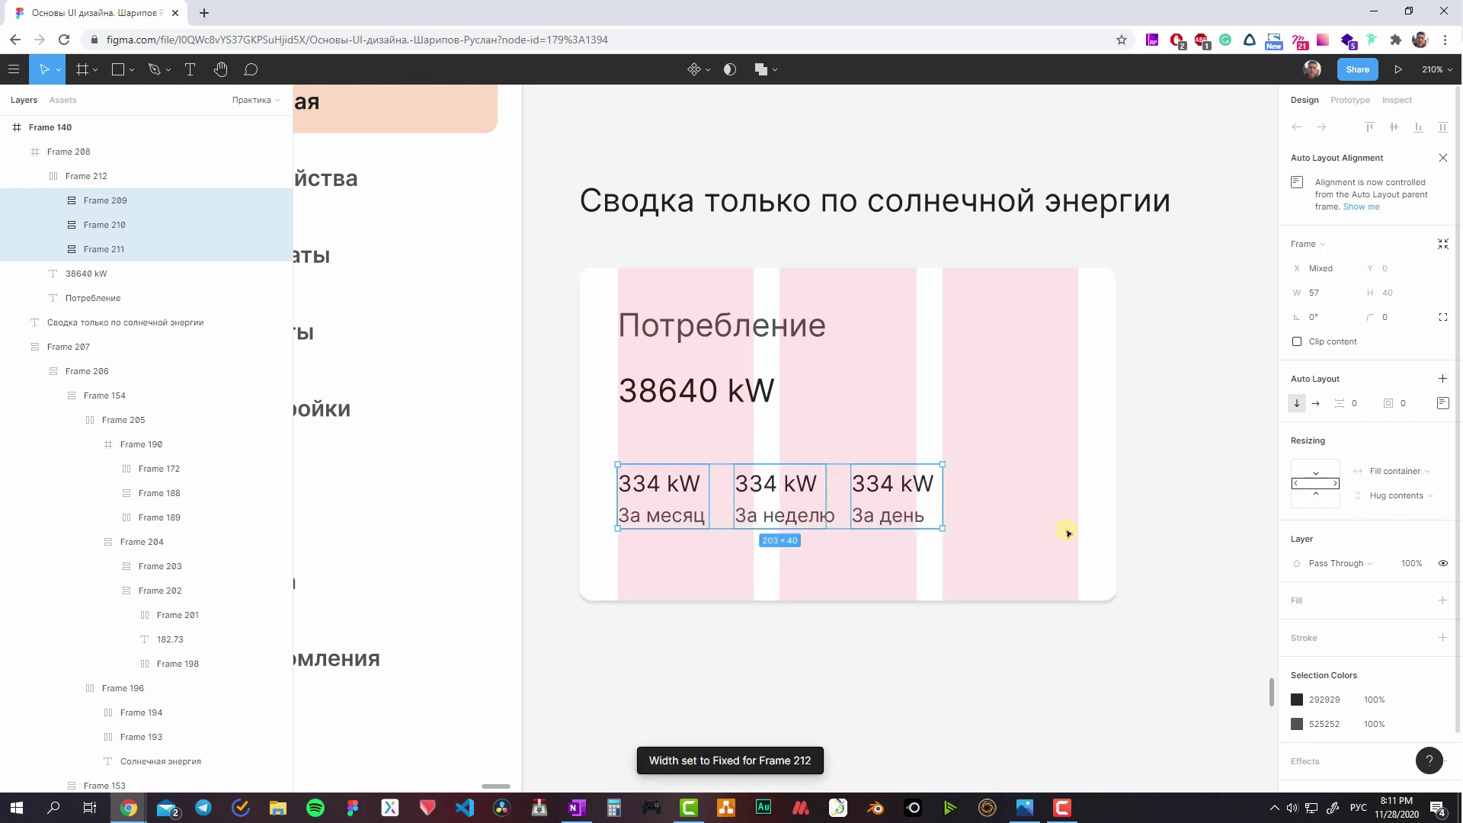
pyautogui.click(878, 518)
pyautogui.doubleClick(899, 518)
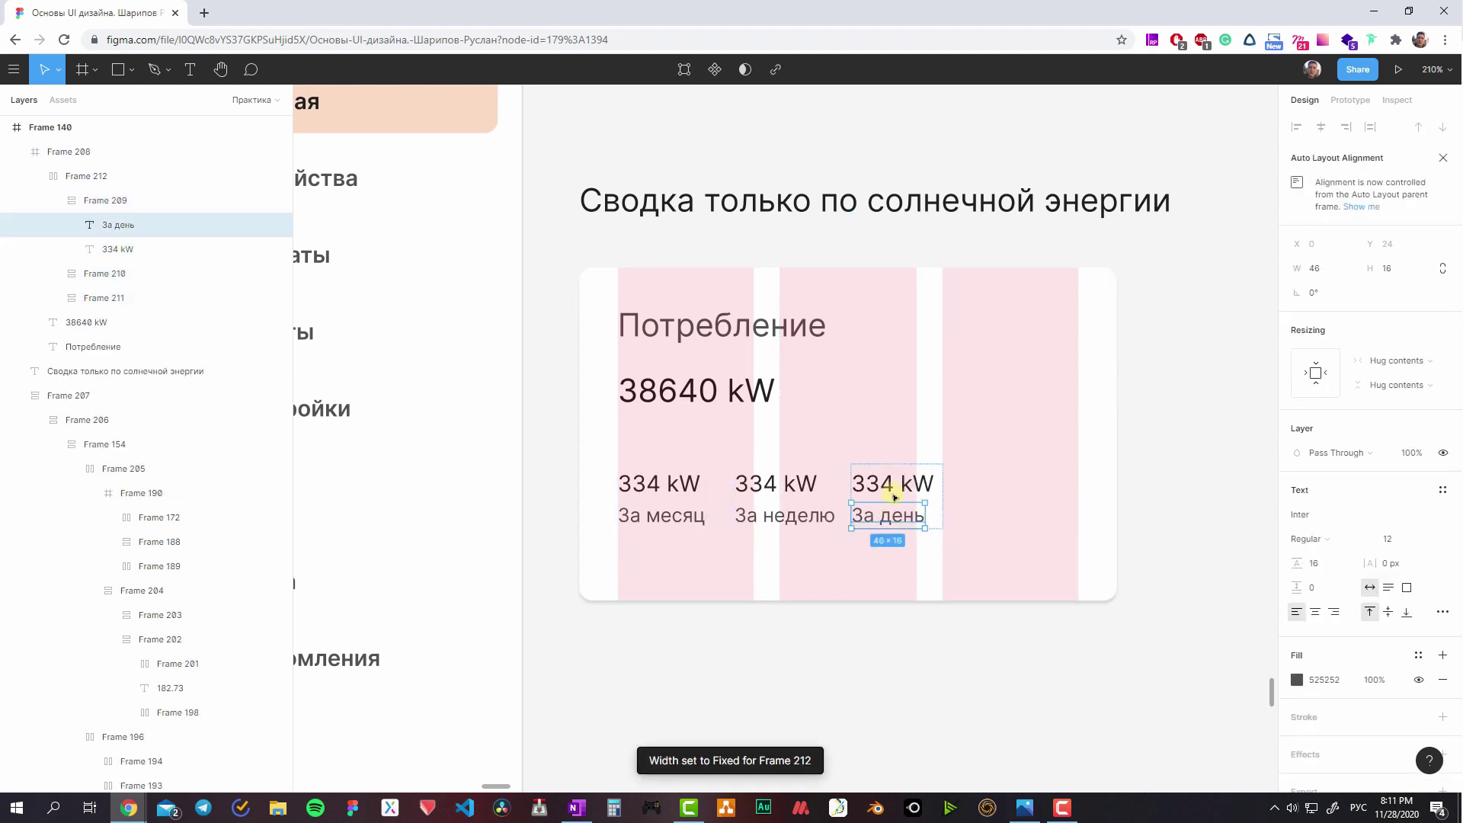
pyautogui.keyDown('shift'); pyautogui.click(891, 485); pyautogui.keyUp('shift')
pyautogui.keyDown('shift'); pyautogui.click(784, 515); pyautogui.keyUp('shift')
pyautogui.keyDown('shift'); pyautogui.click(776, 483); pyautogui.keyUp('shift')
pyautogui.keyDown('shift'); pyautogui.click(660, 515); pyautogui.keyUp('shift')
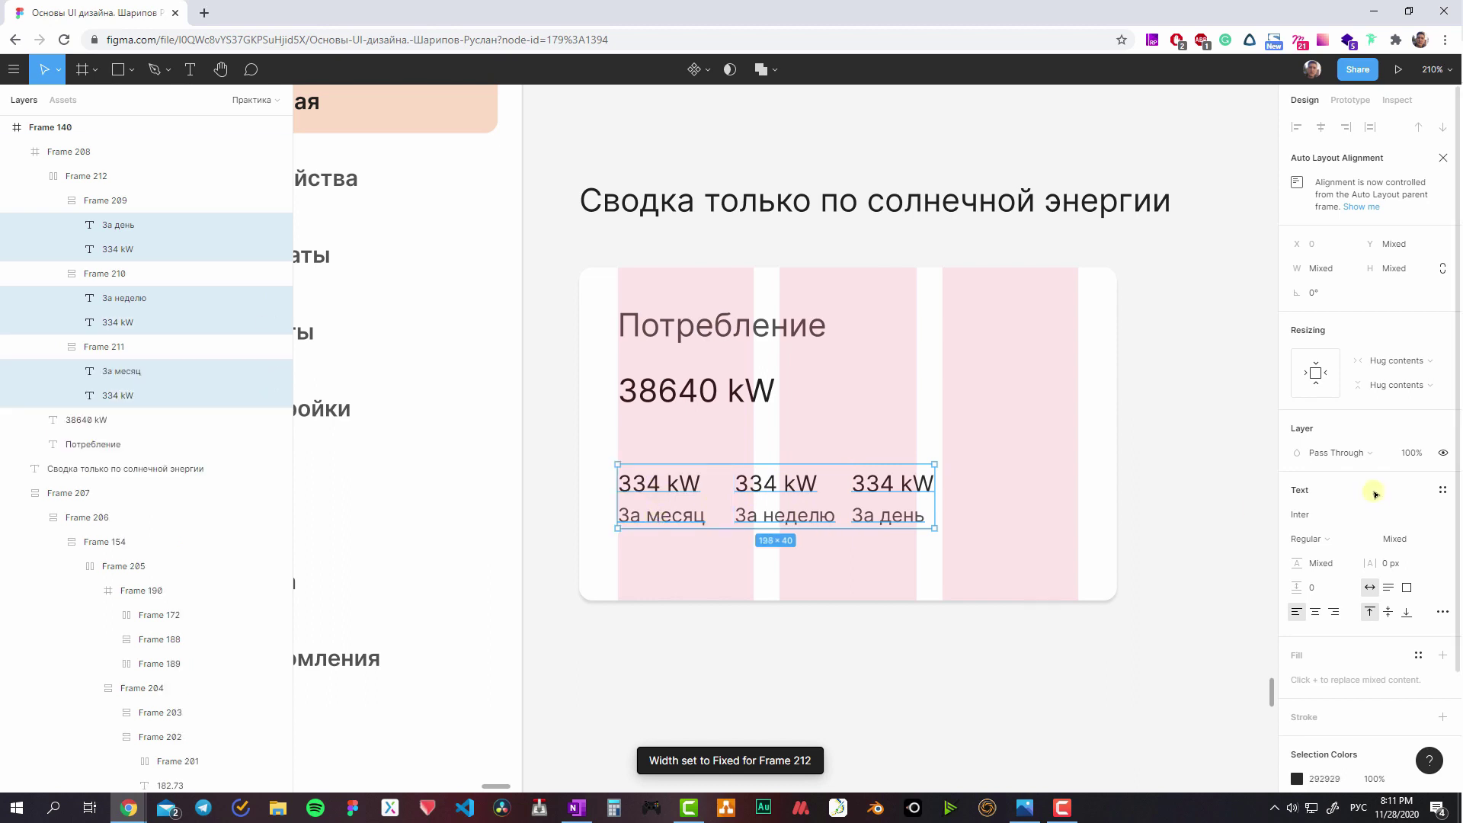
pyautogui.click(1400, 363)
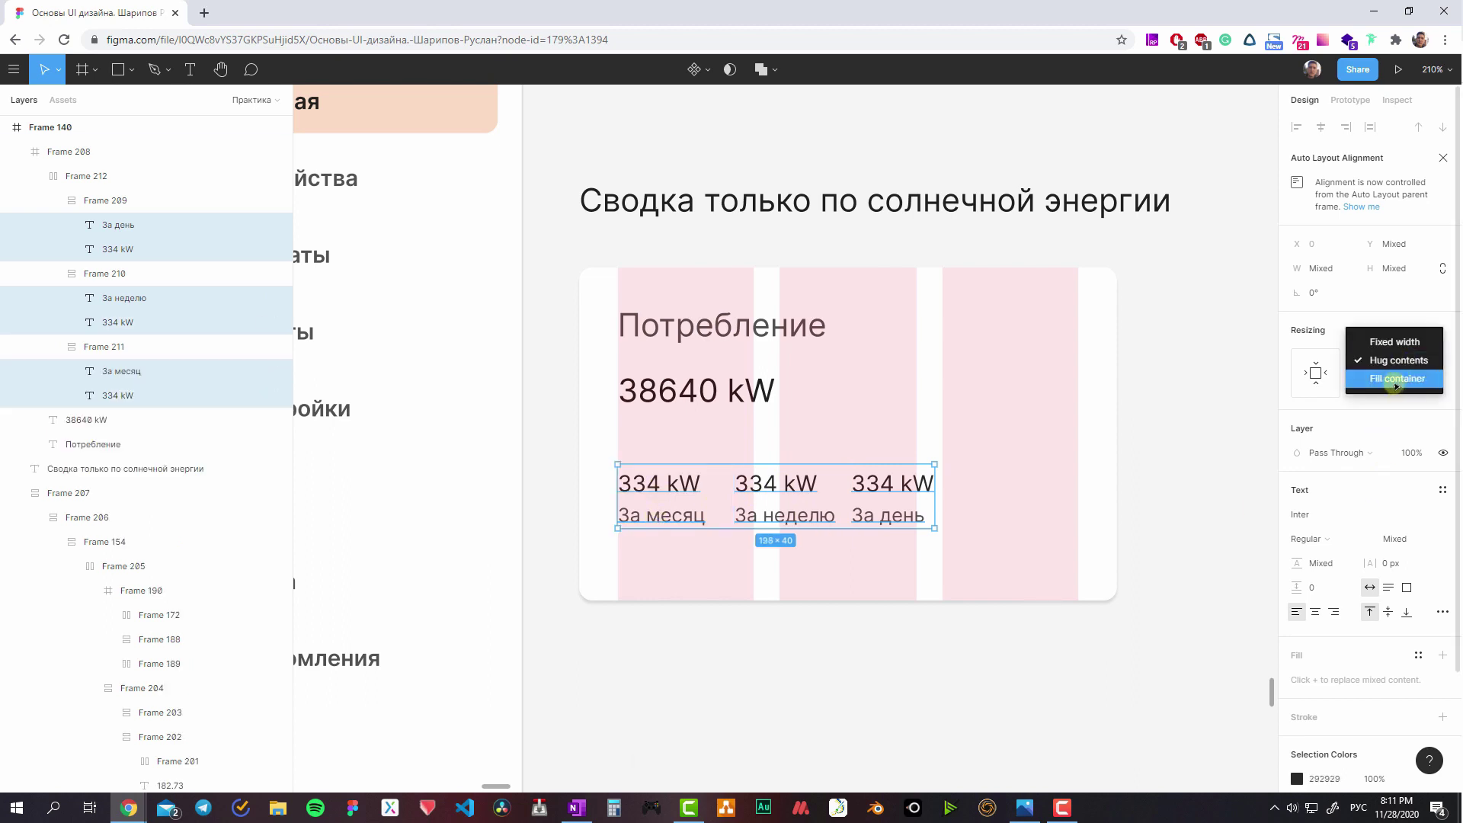
pyautogui.click(1396, 378)
# - Widen the value row so it reaches the last grid column's edge
pyautogui.click(881, 513)
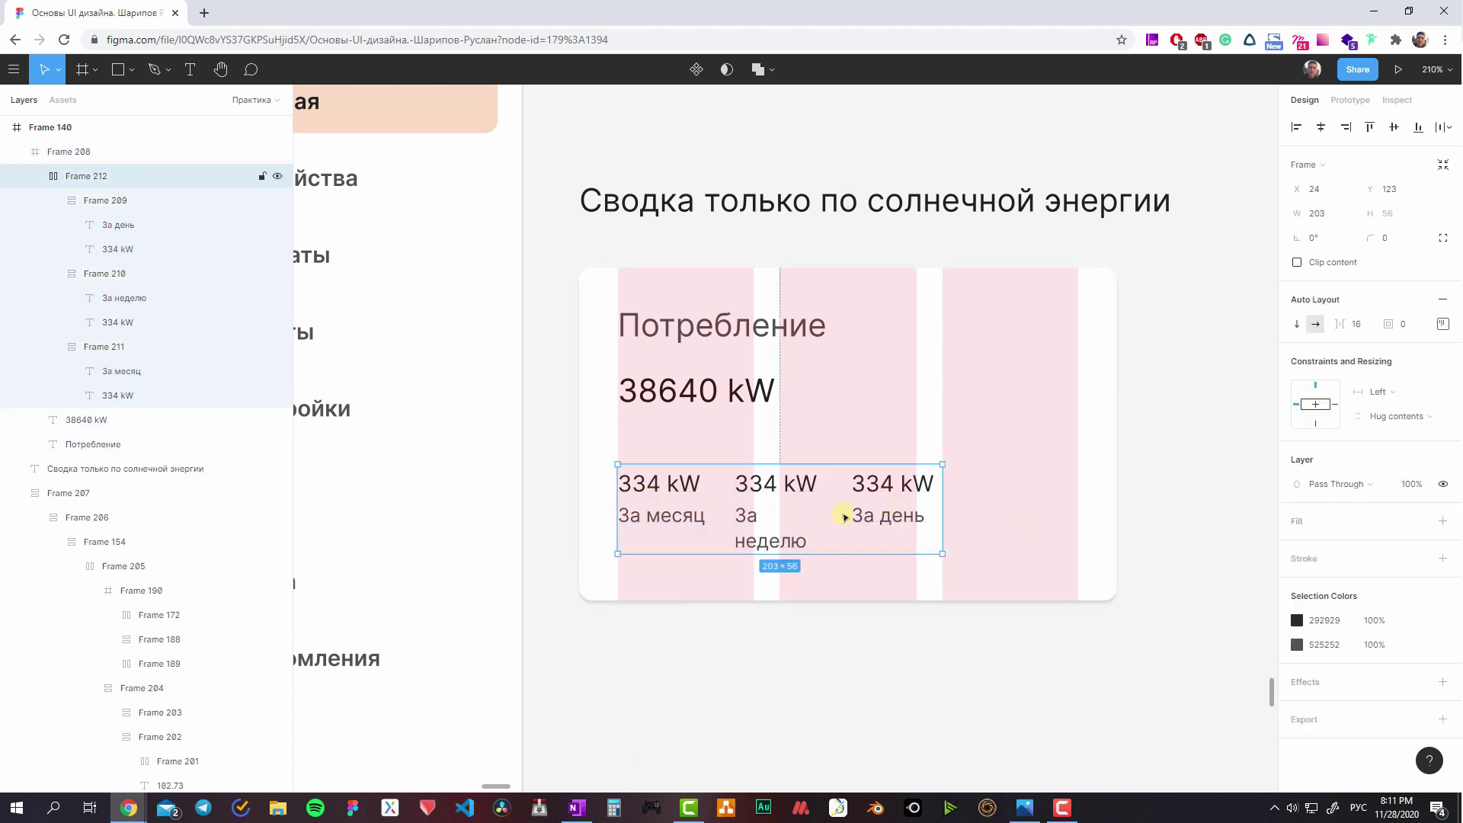
pyautogui.doubleClick(765, 509)
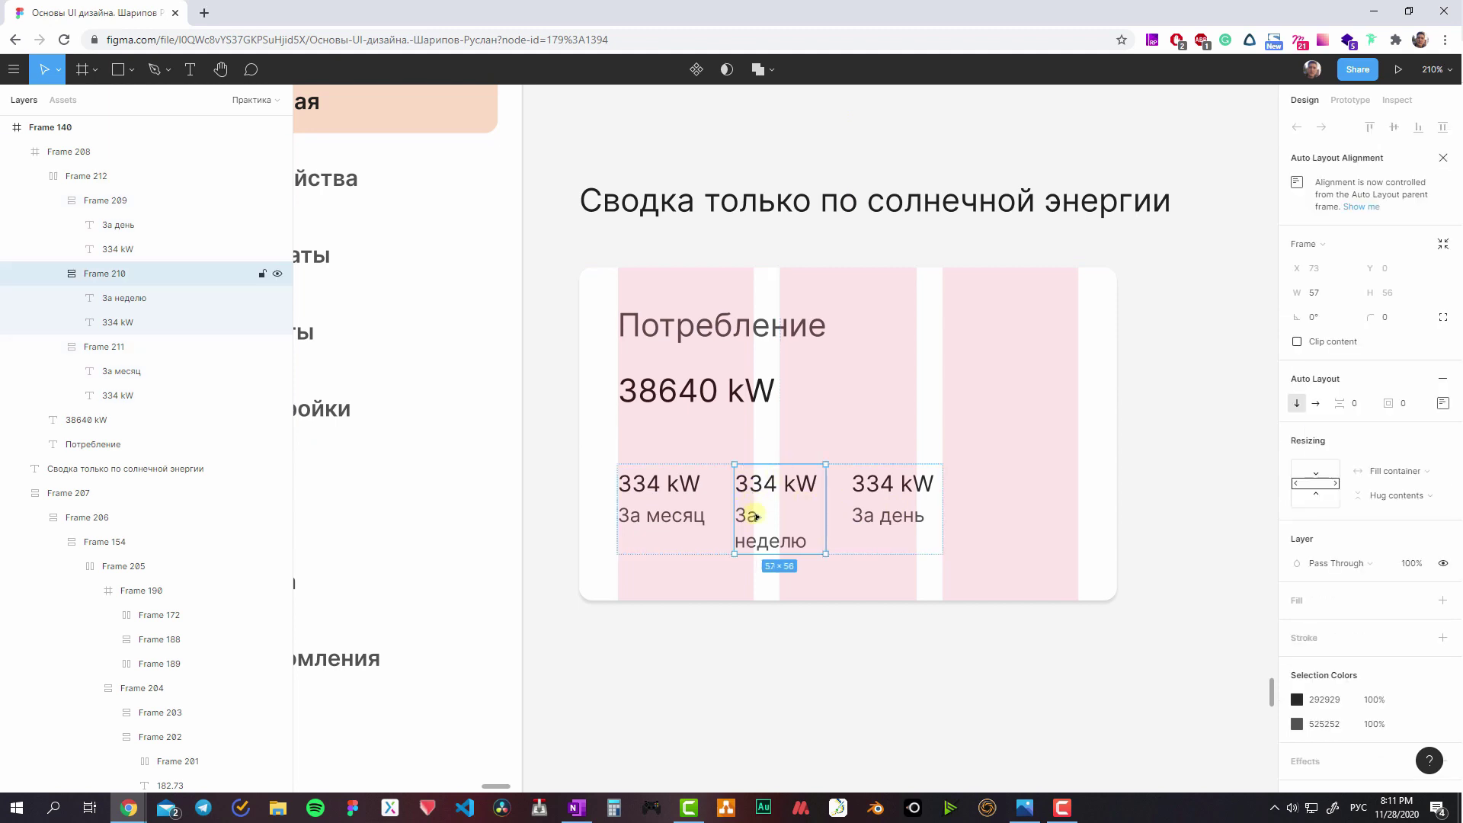
pyautogui.click(989, 538)
pyautogui.click(931, 508)
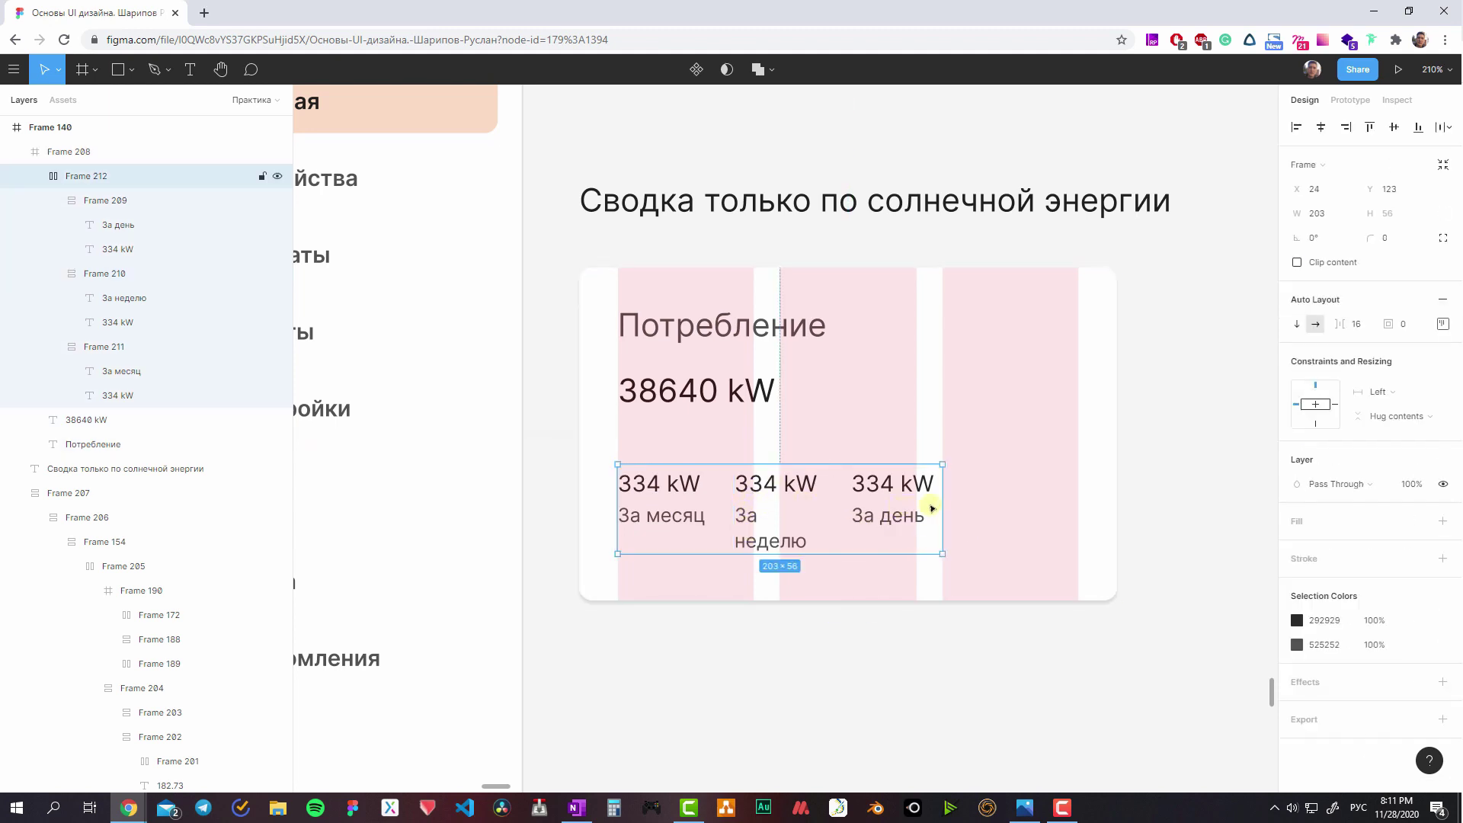
pyautogui.moveTo(939, 508); pyautogui.dragTo(983, 511)
pyautogui.moveTo(1049, 512); pyautogui.dragTo(1079, 512)
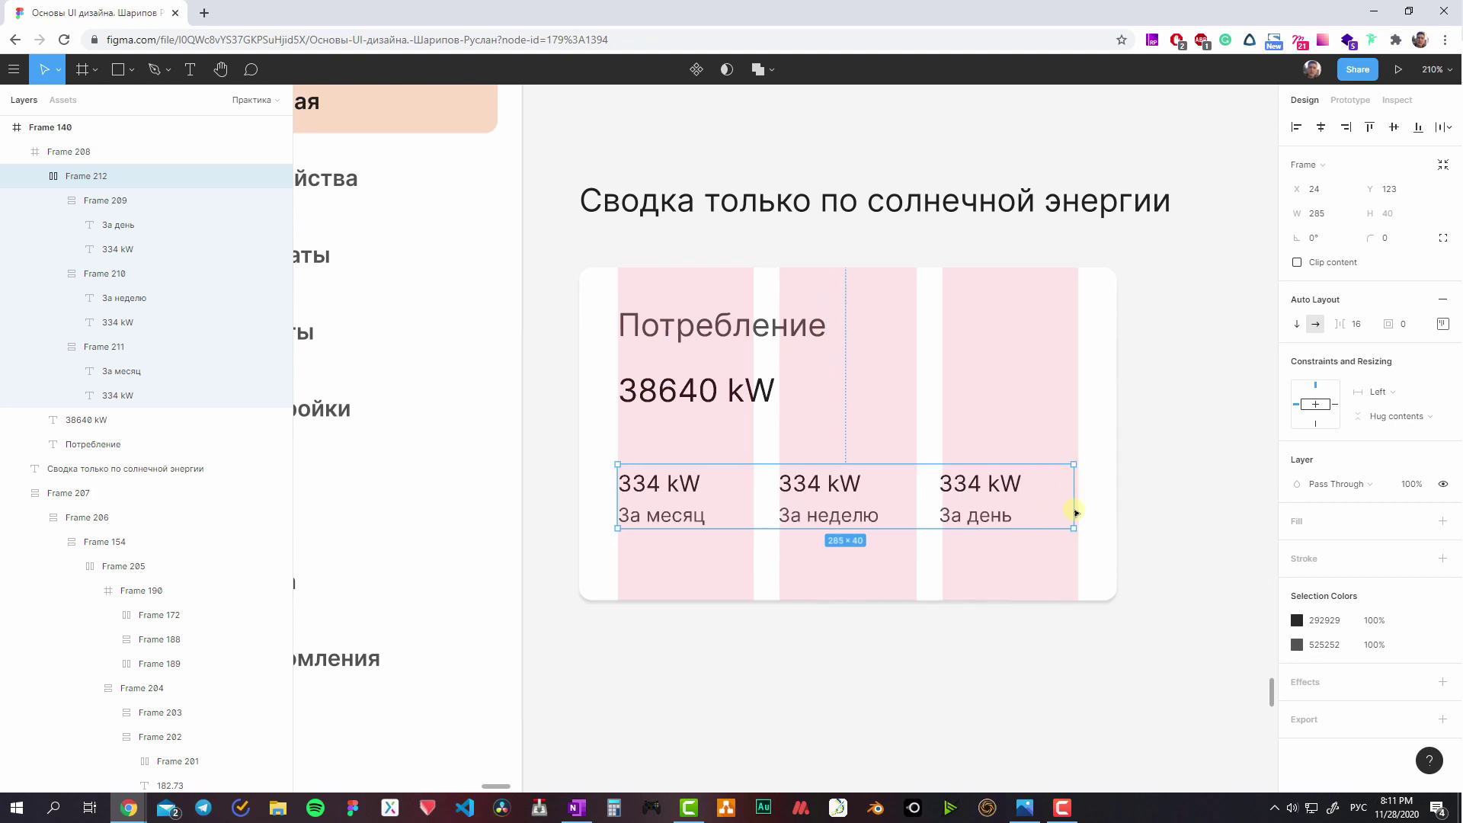
pyautogui.click(991, 499)
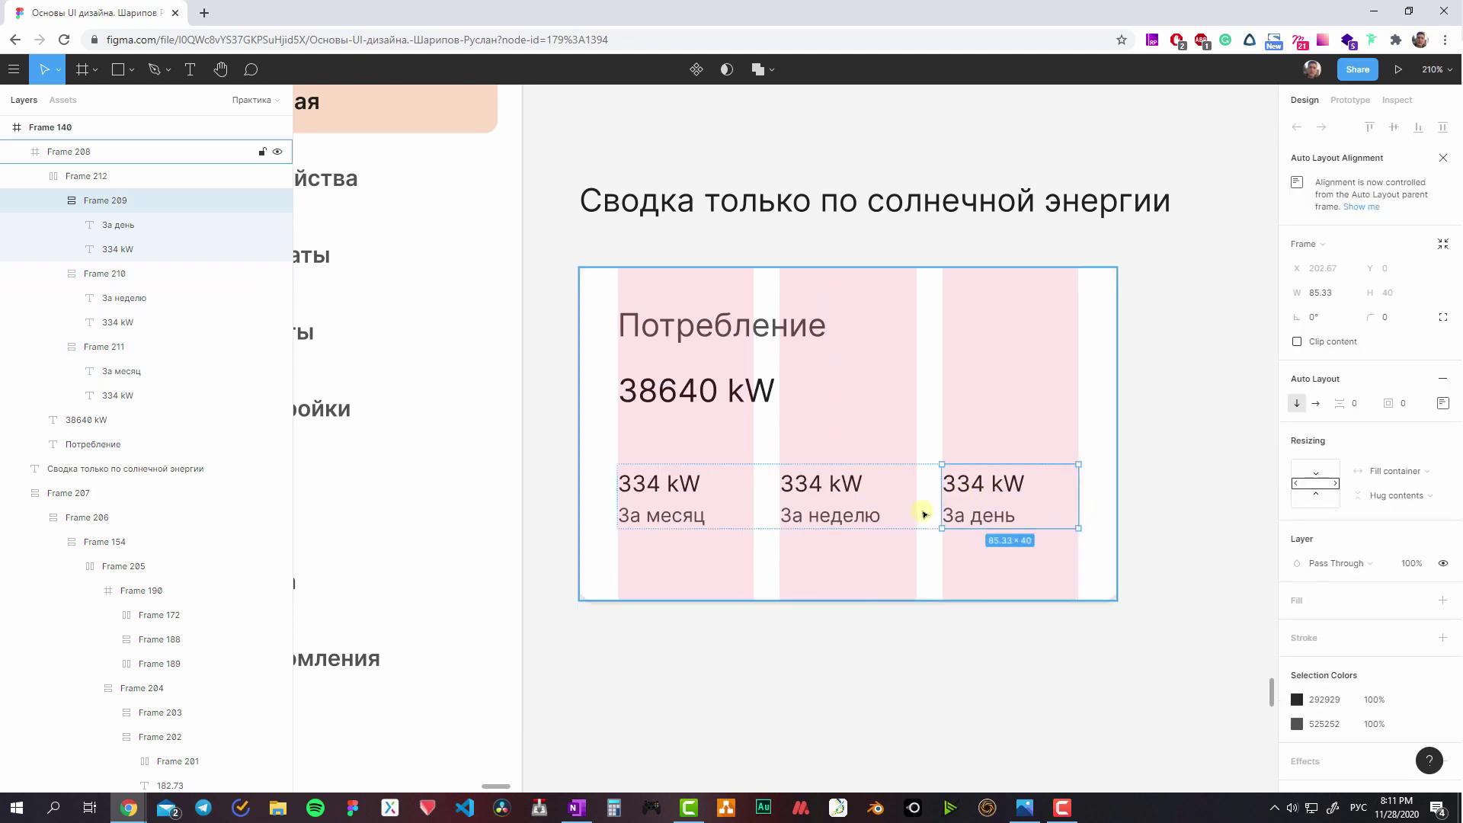
# - Check the За месяц, За неделю and За день block widths against the layout columns
pyautogui.scroll(10, 991, 500)
pyautogui.scroll(3, 806, 463)
pyautogui.hscroll(-3, 773, 416)
pyautogui.click(773, 415)
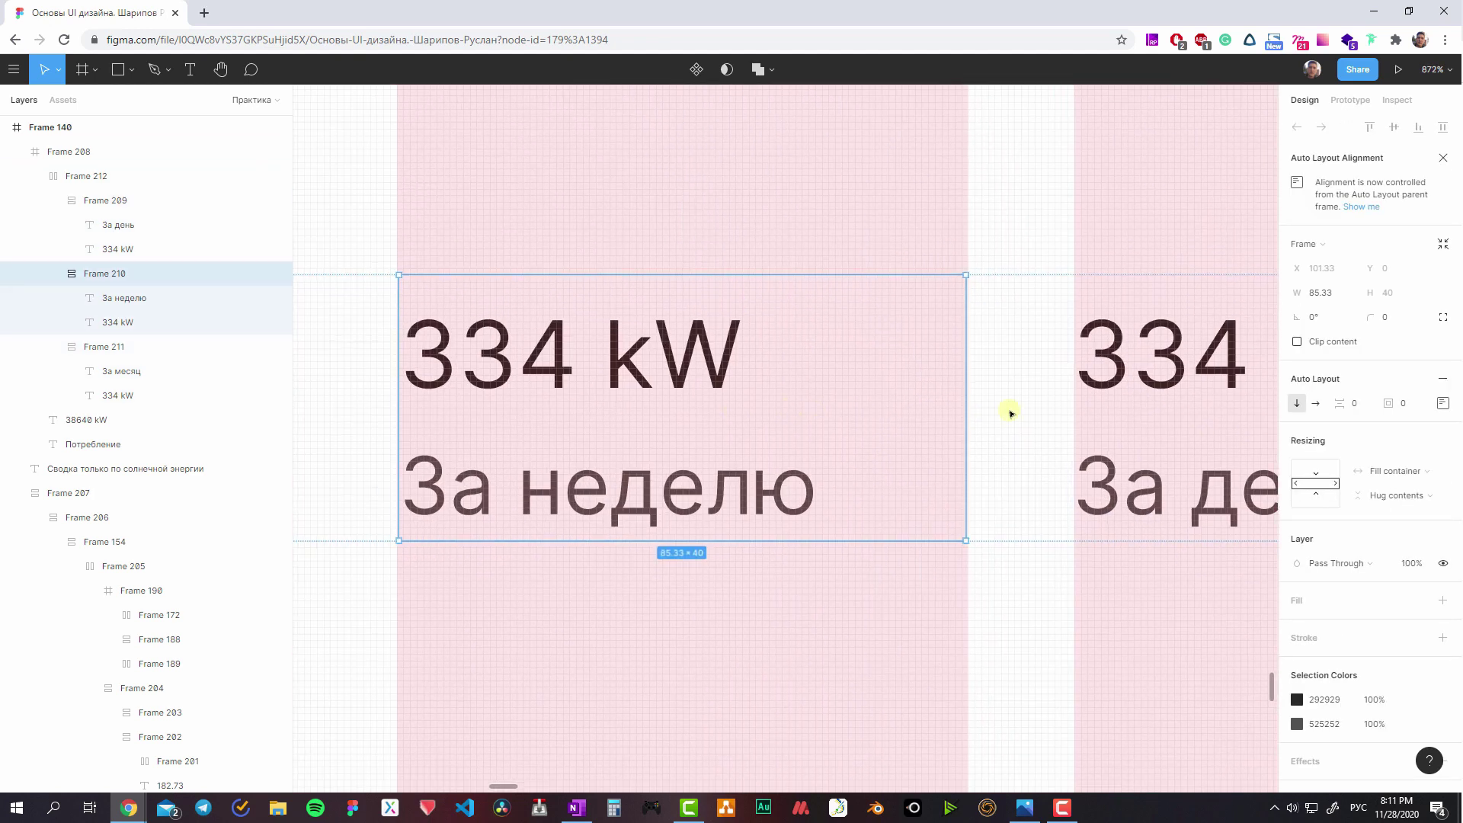
pyautogui.hscroll(-5, 800, 403)
pyautogui.click(687, 388)
pyautogui.scroll(-3, 671, 391)
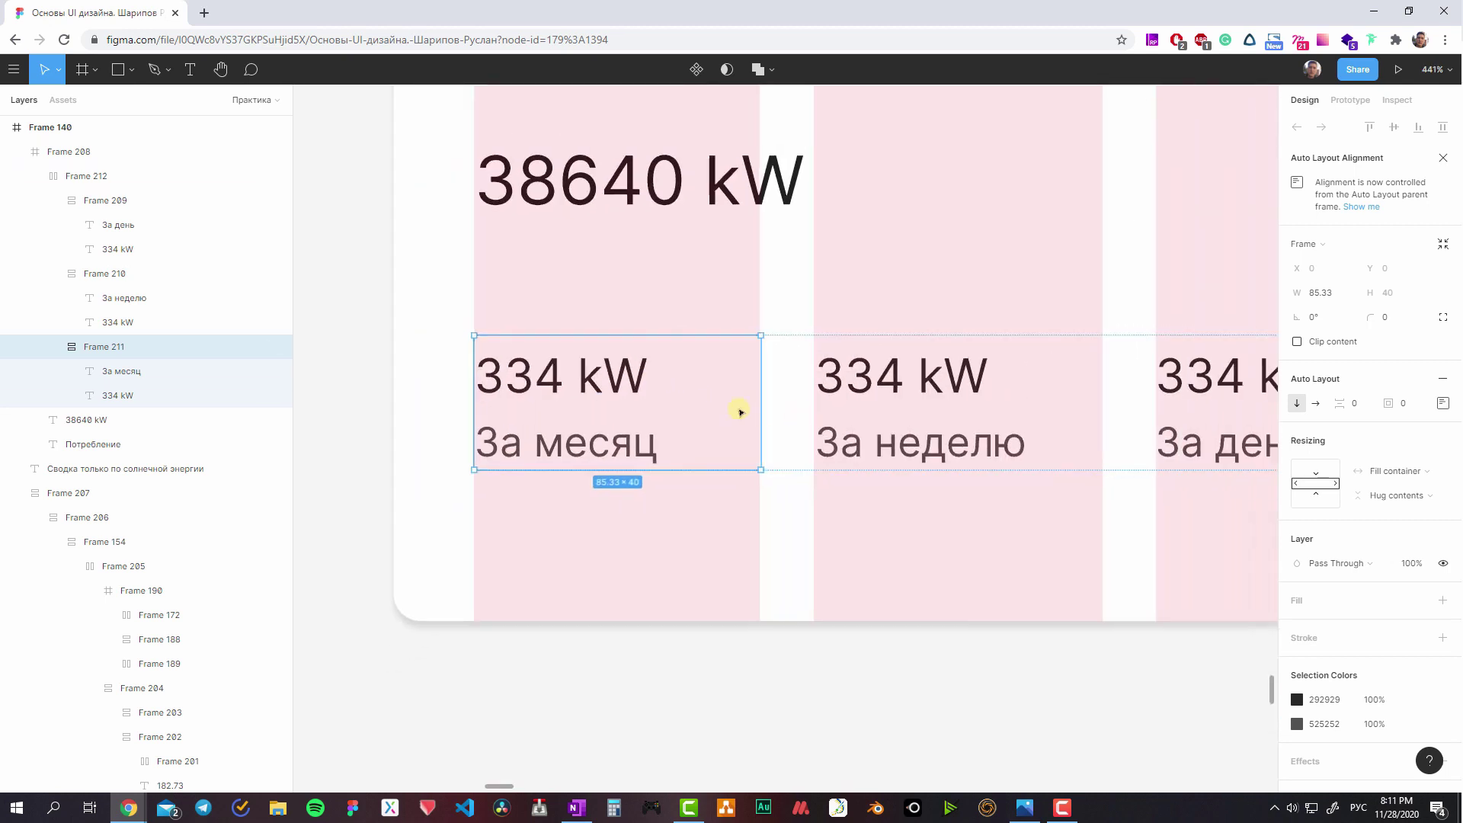
pyautogui.hscroll(4, 742, 412)
pyautogui.hotkey('shift', 'Return')
pyautogui.scroll(-3, 937, 430)
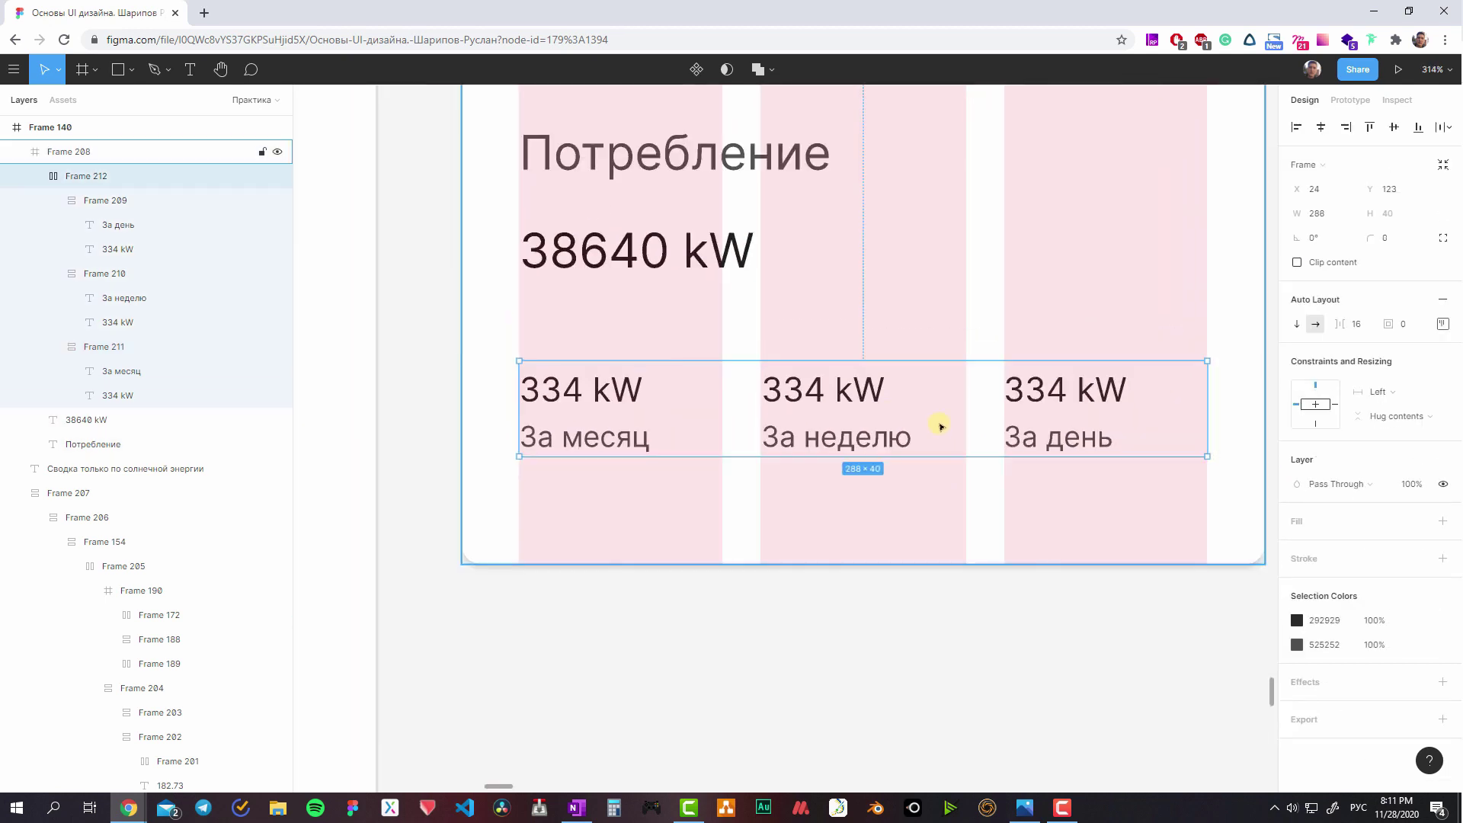
pyautogui.click(888, 415)
pyautogui.scroll(-3, 1013, 381)
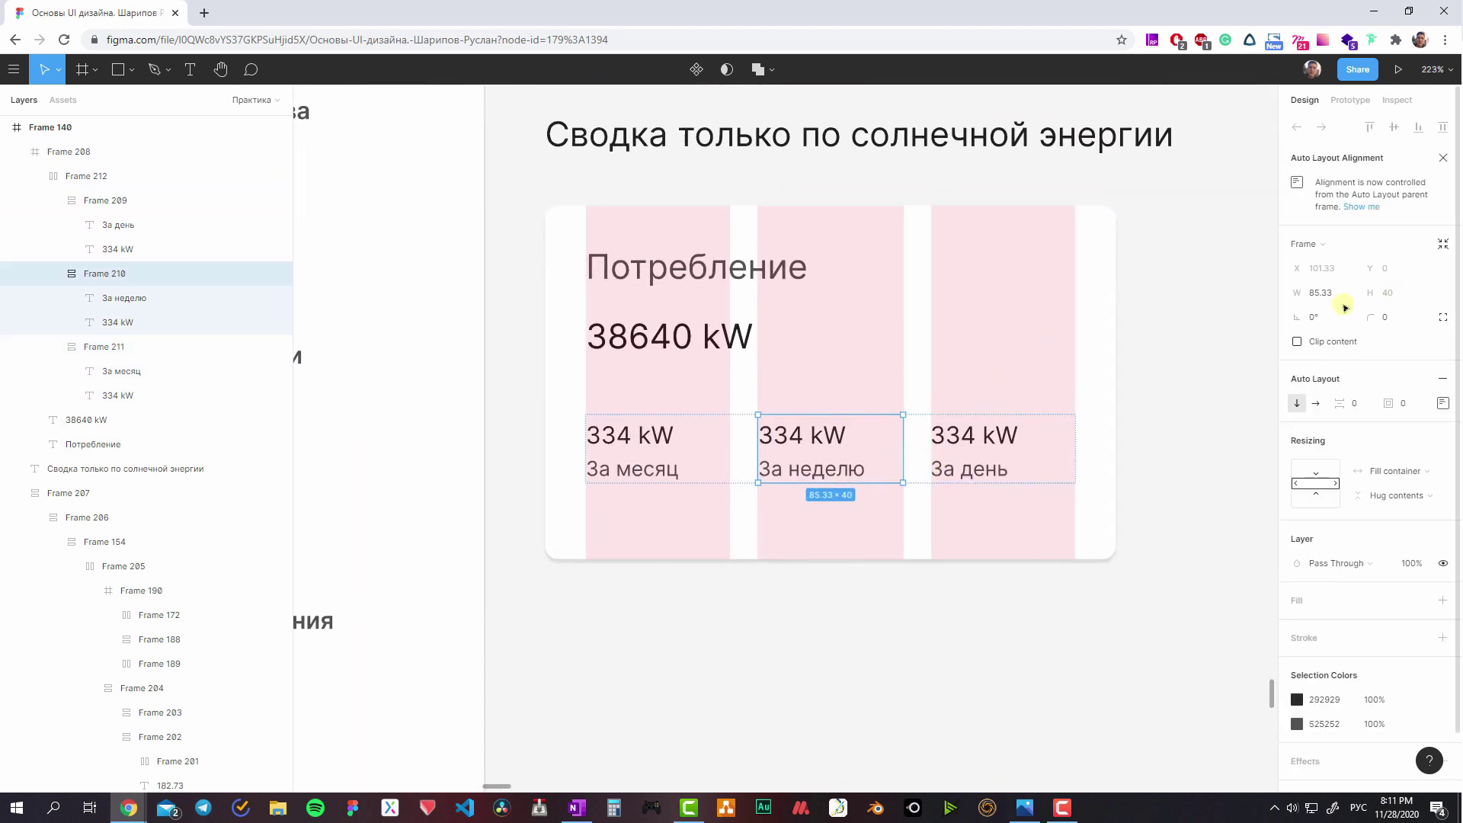
pyautogui.scroll(3, 826, 431)
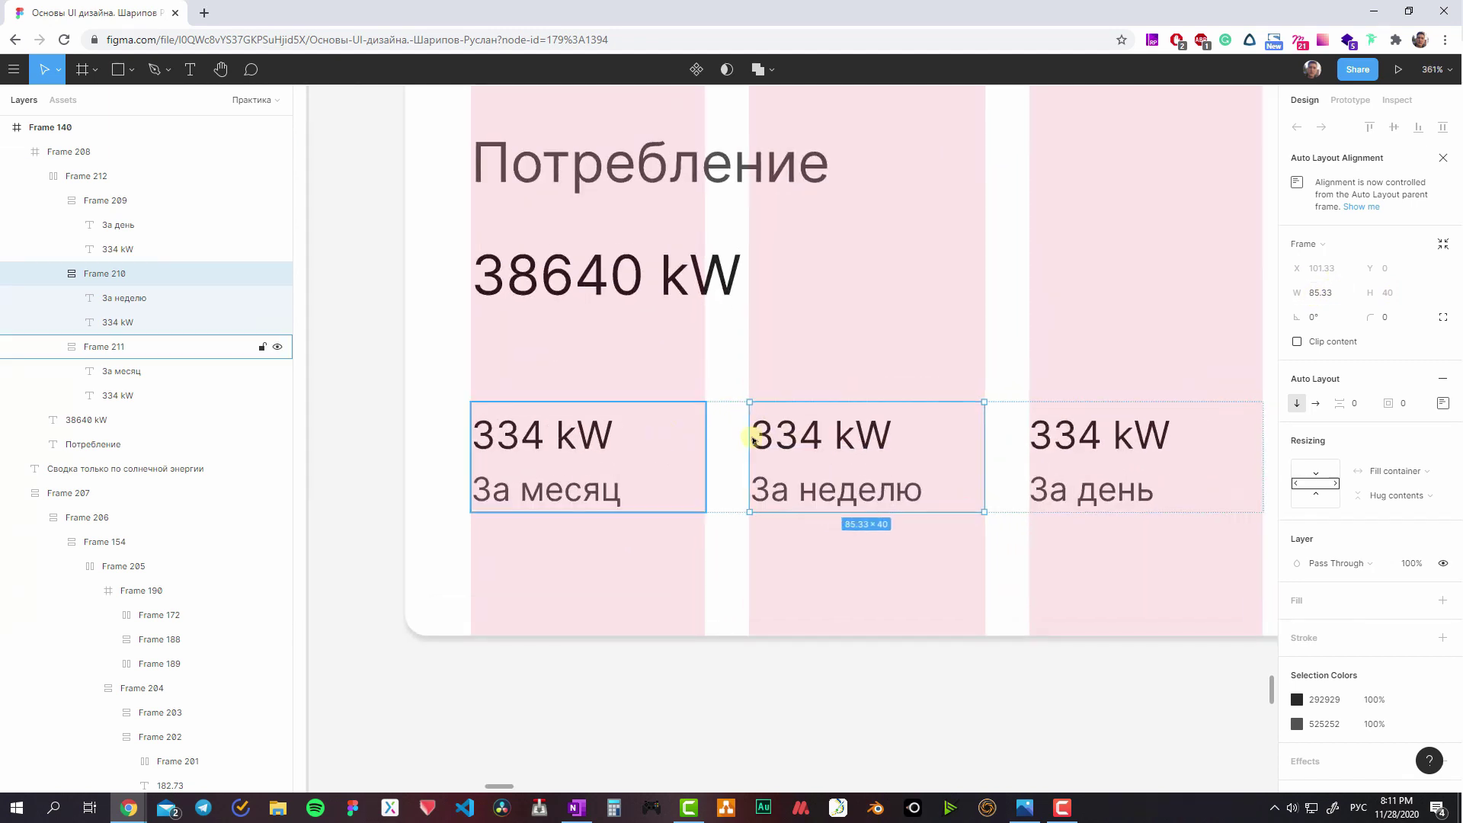
pyautogui.scroll(-3, 761, 434)
# - Toggle the layout grid and measure the column gap with a temporary rectangle, then delete it
pyautogui.hotkey('ctrl', 'shift', '4')
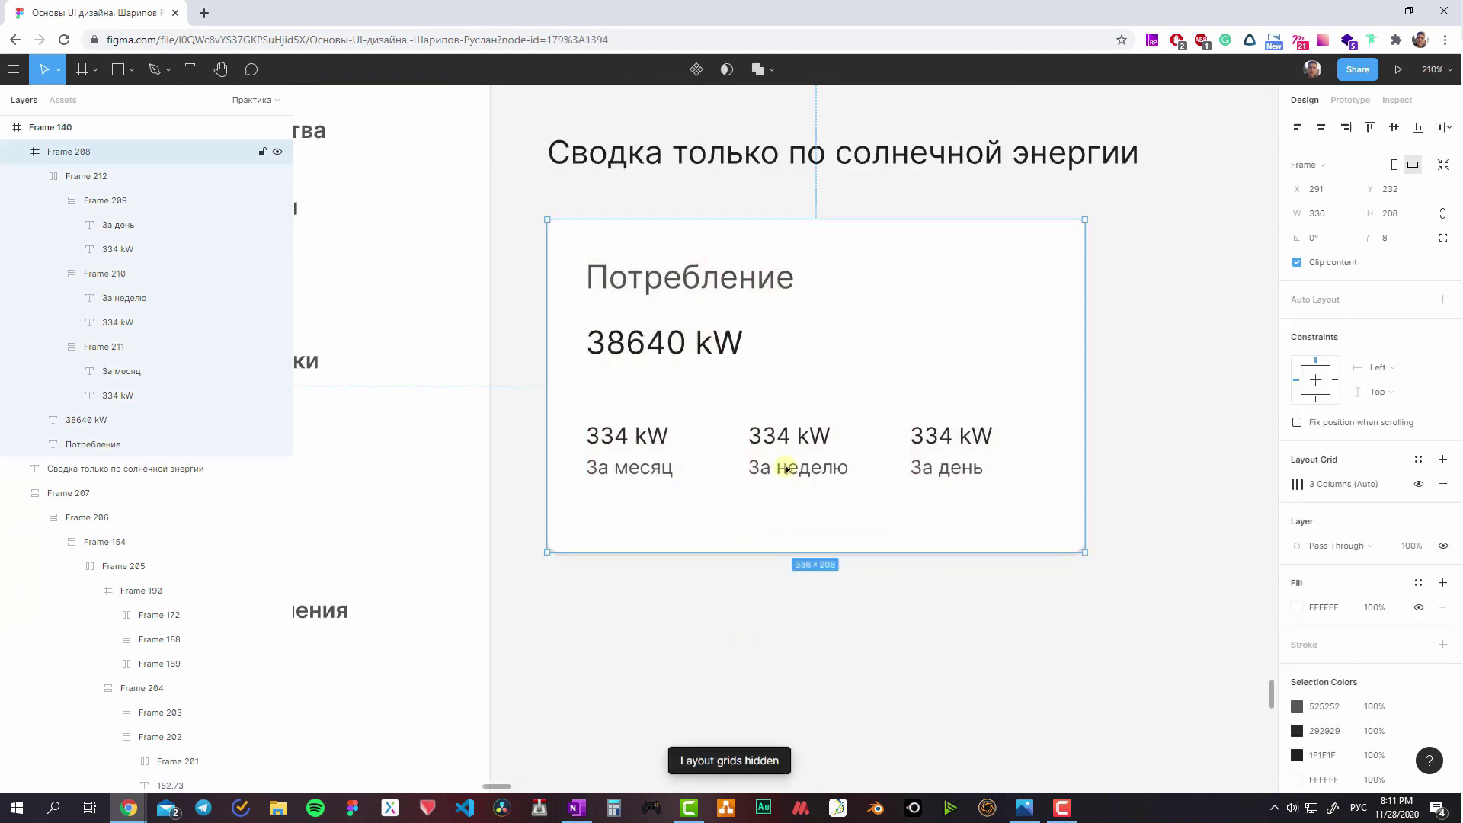
pyautogui.hotkey('ctrl', 'shift', '4')
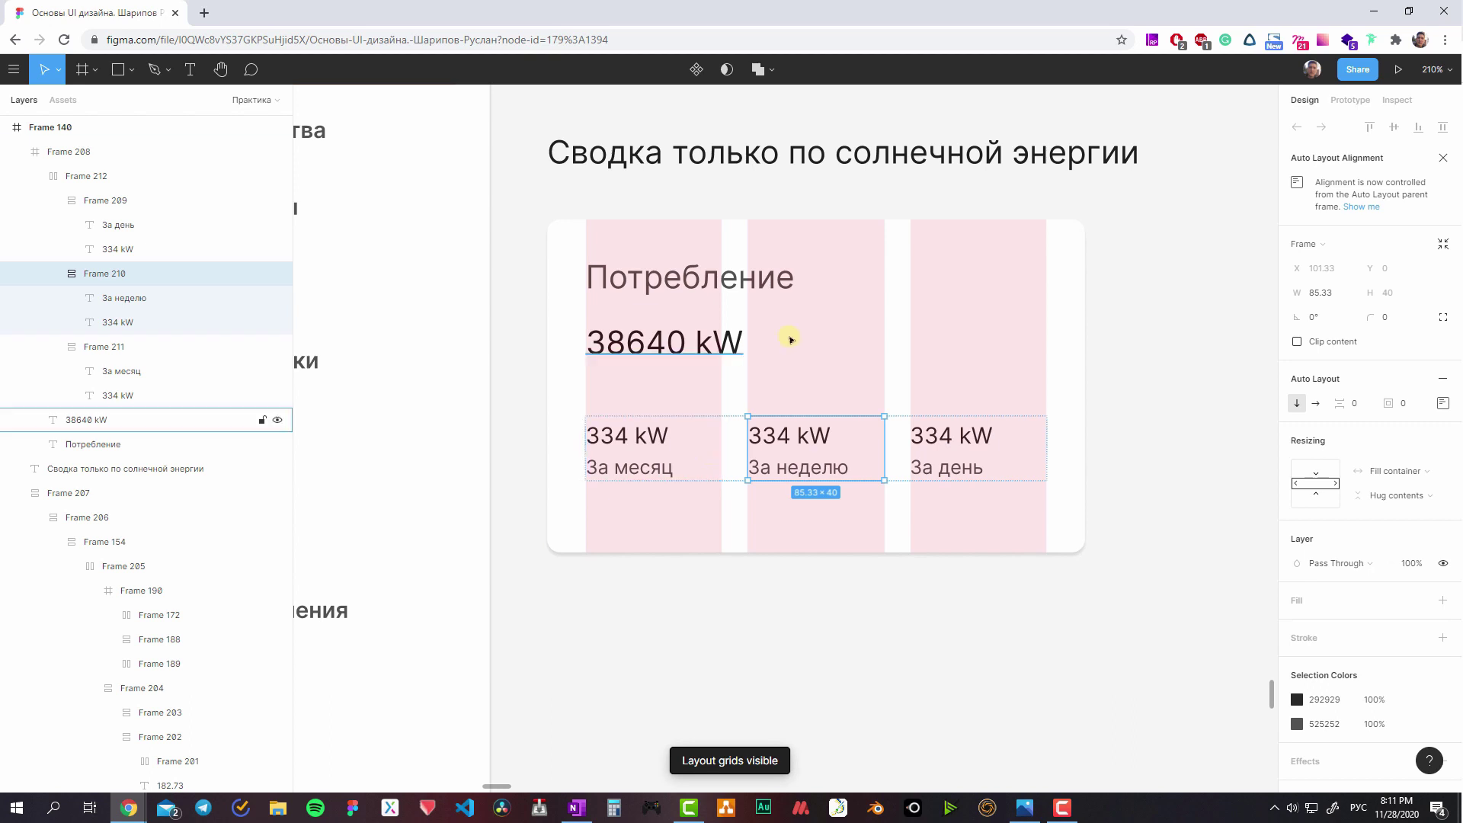
pyautogui.scroll(5, 724, 236)
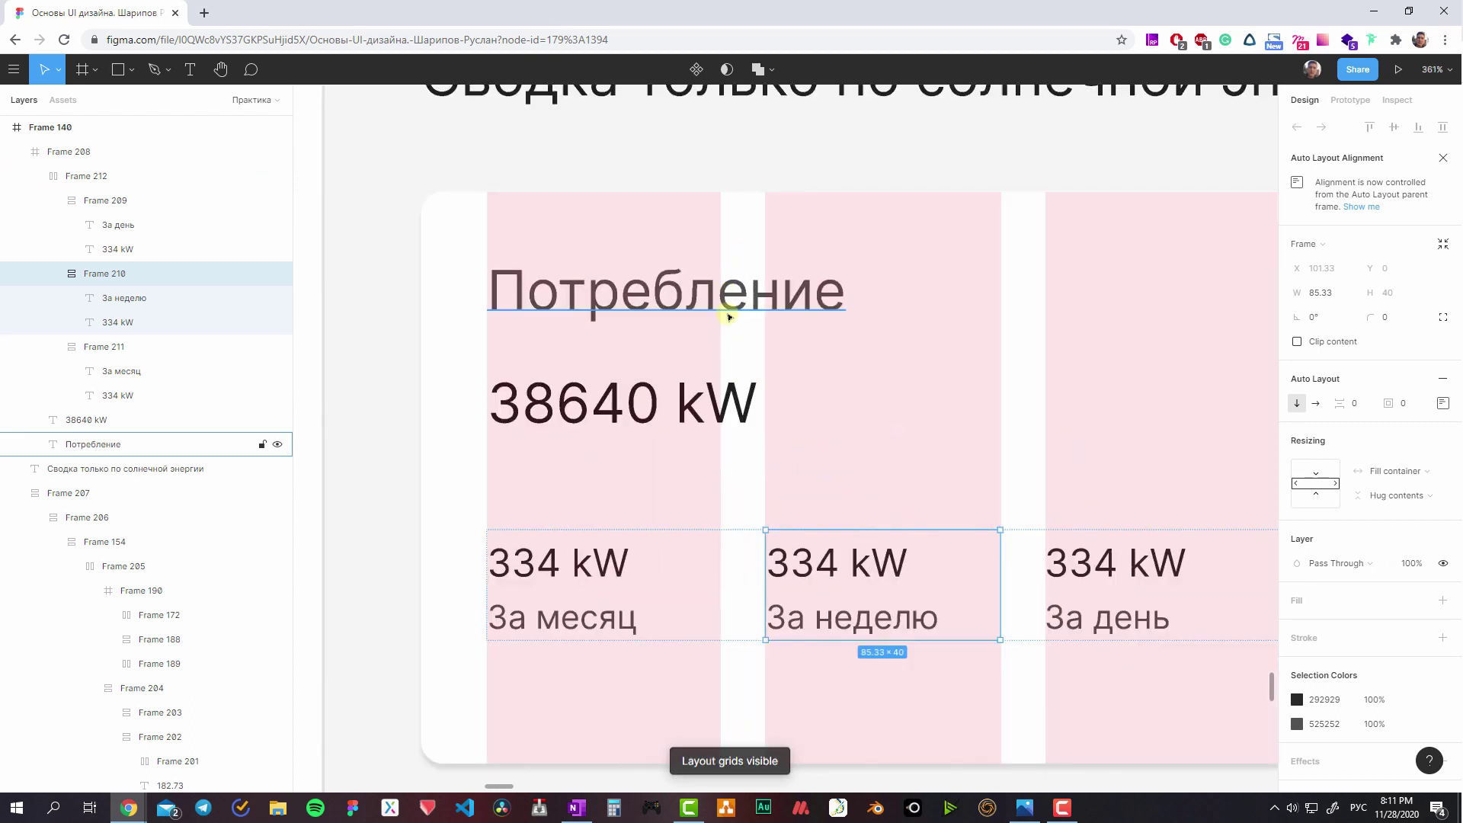
pyautogui.scroll(2, 723, 412)
pyautogui.press('r')
pyautogui.moveTo(717, 495); pyautogui.dragTo(766, 521)
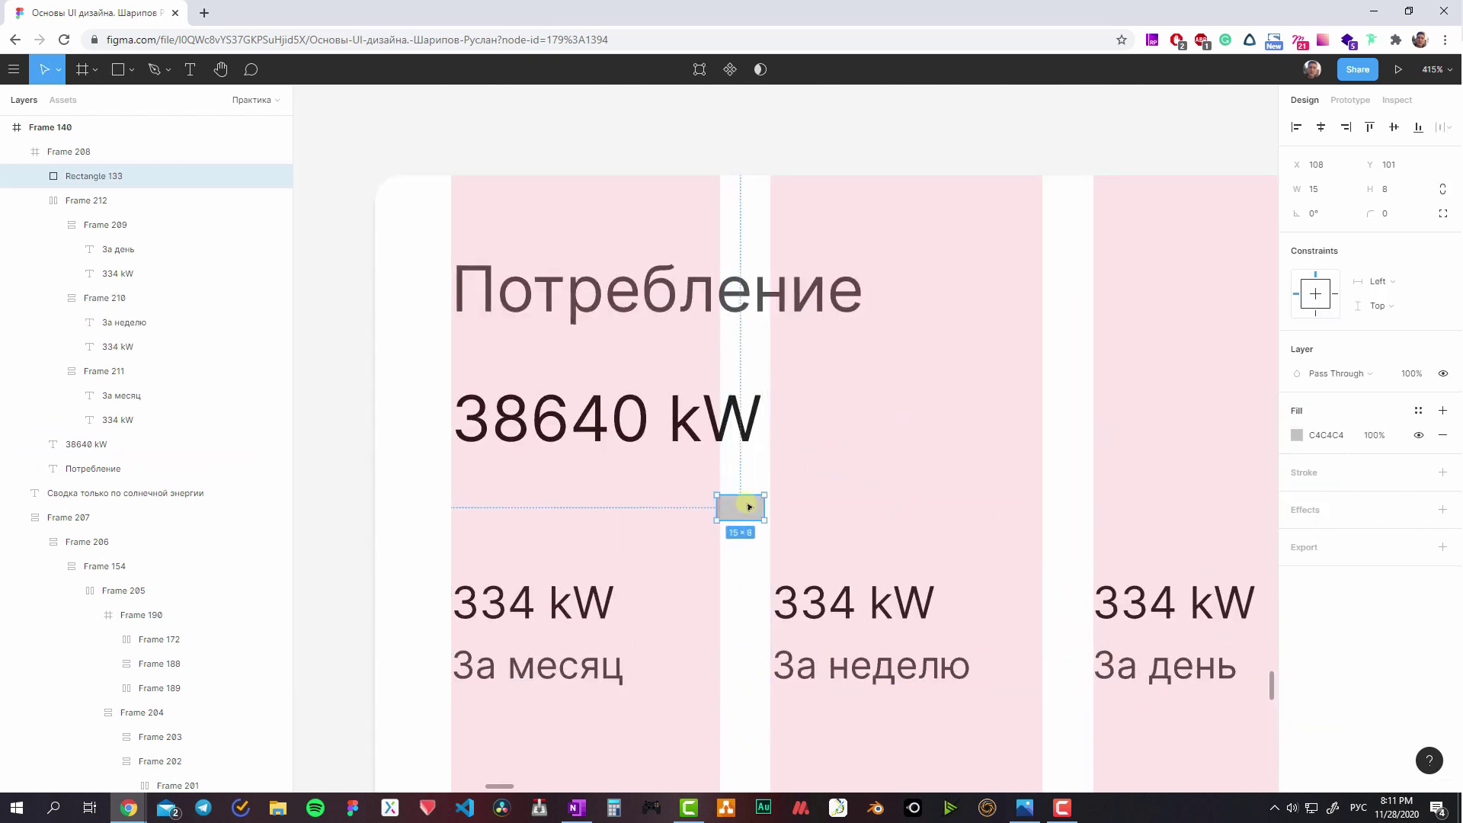
pyautogui.scroll(-3, 754, 506)
pyautogui.press('Delete')
pyautogui.scroll(-2, 756, 503)
pyautogui.click(729, 523)
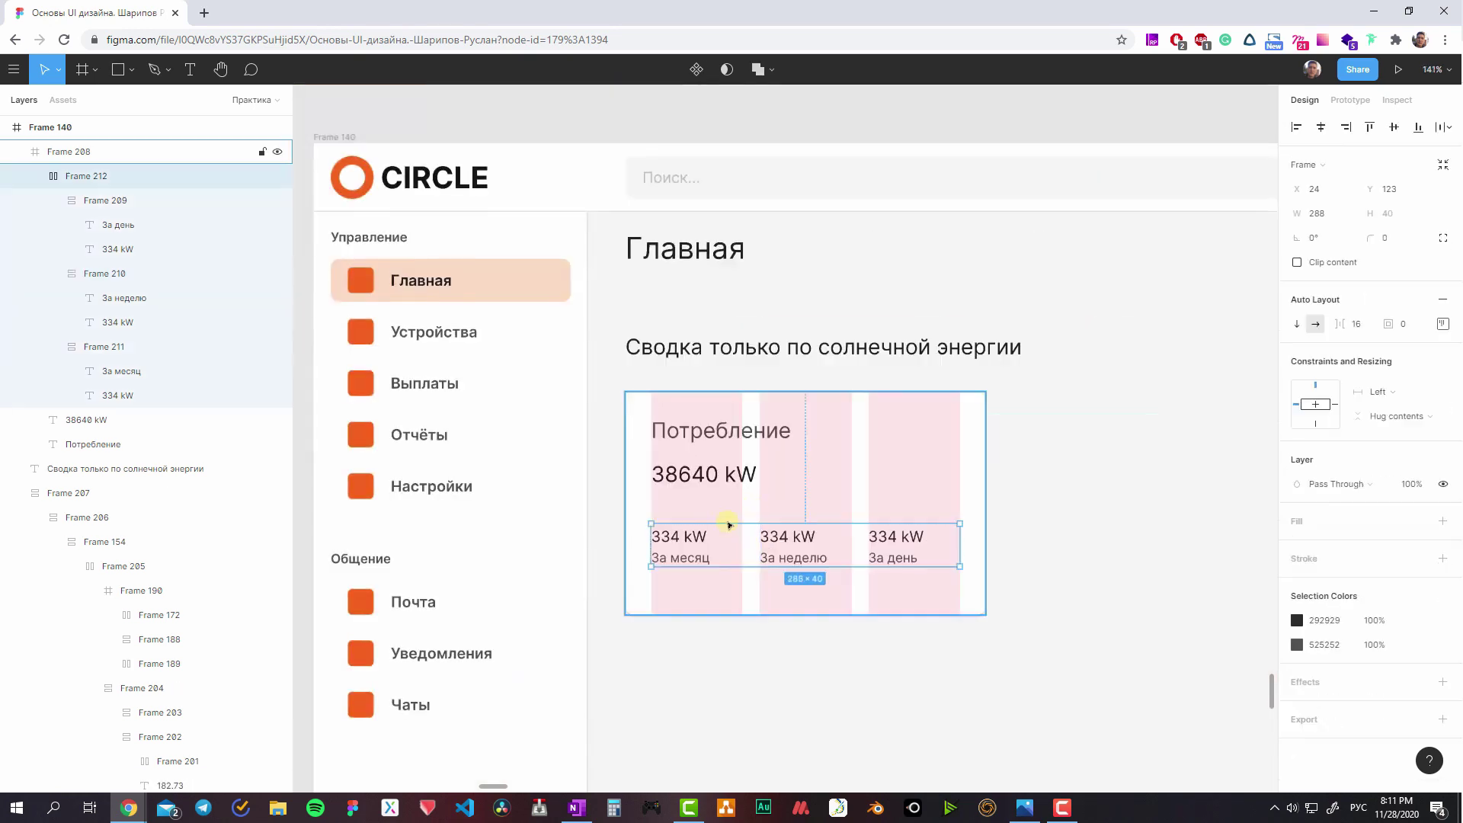
# - Select the row of three period figures inside the solar summary card
pyautogui.scroll(1, 846, 598)
pyautogui.scroll(1, 853, 586)
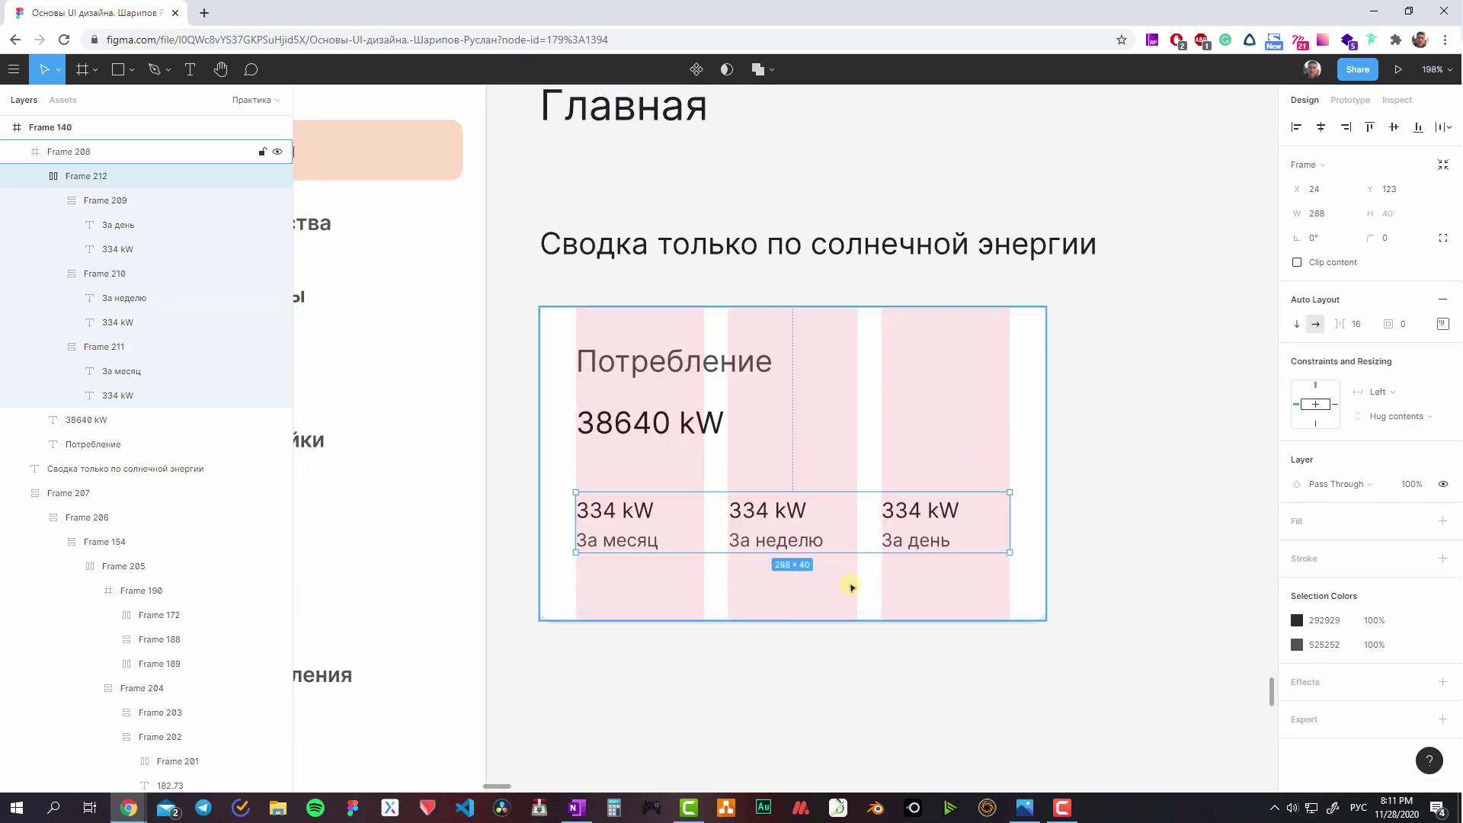
pyautogui.scroll(-8, 838, 533)
pyautogui.scroll(-3, 812, 488)
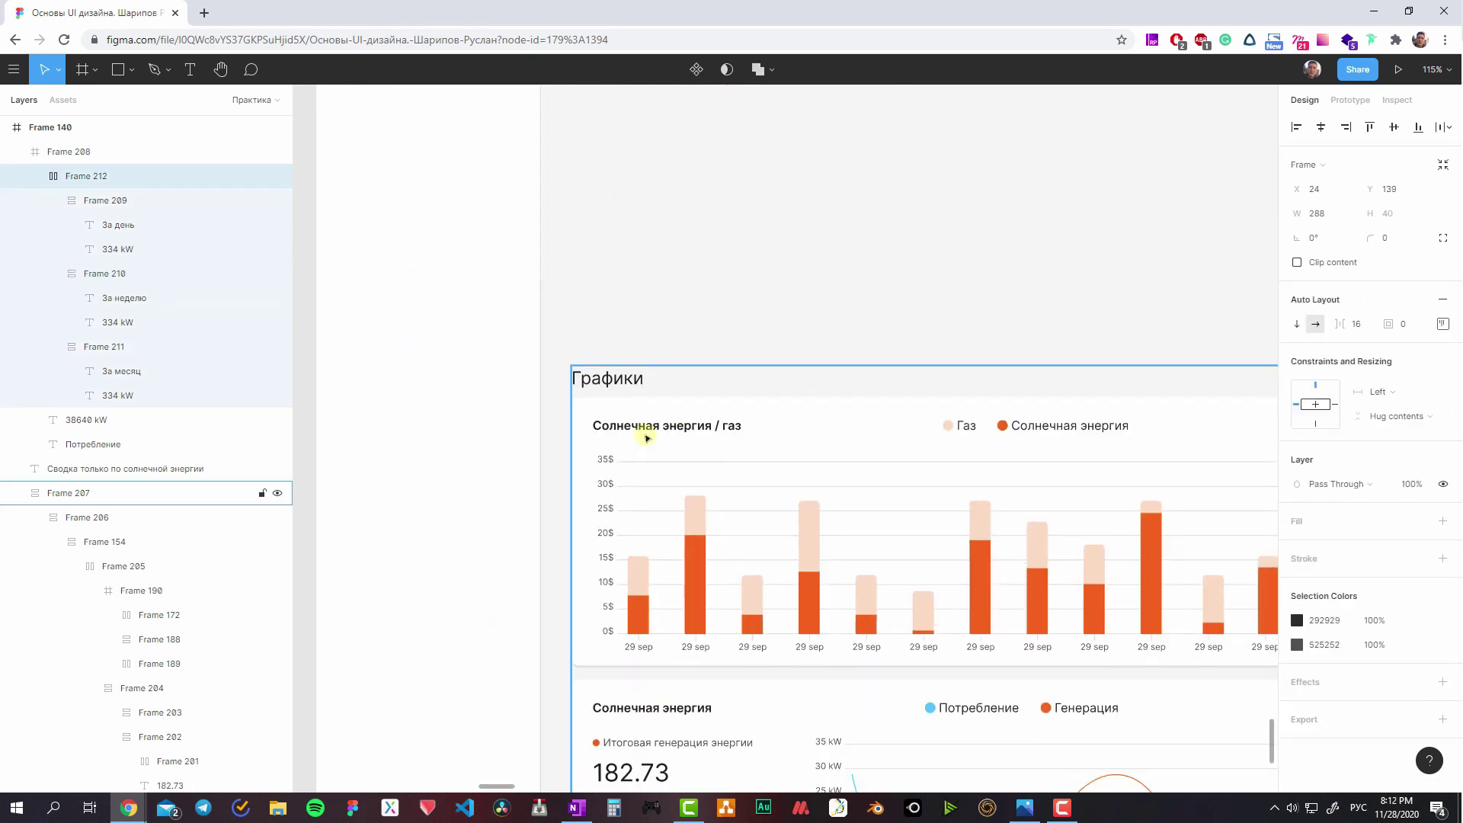
pyautogui.click(647, 428)
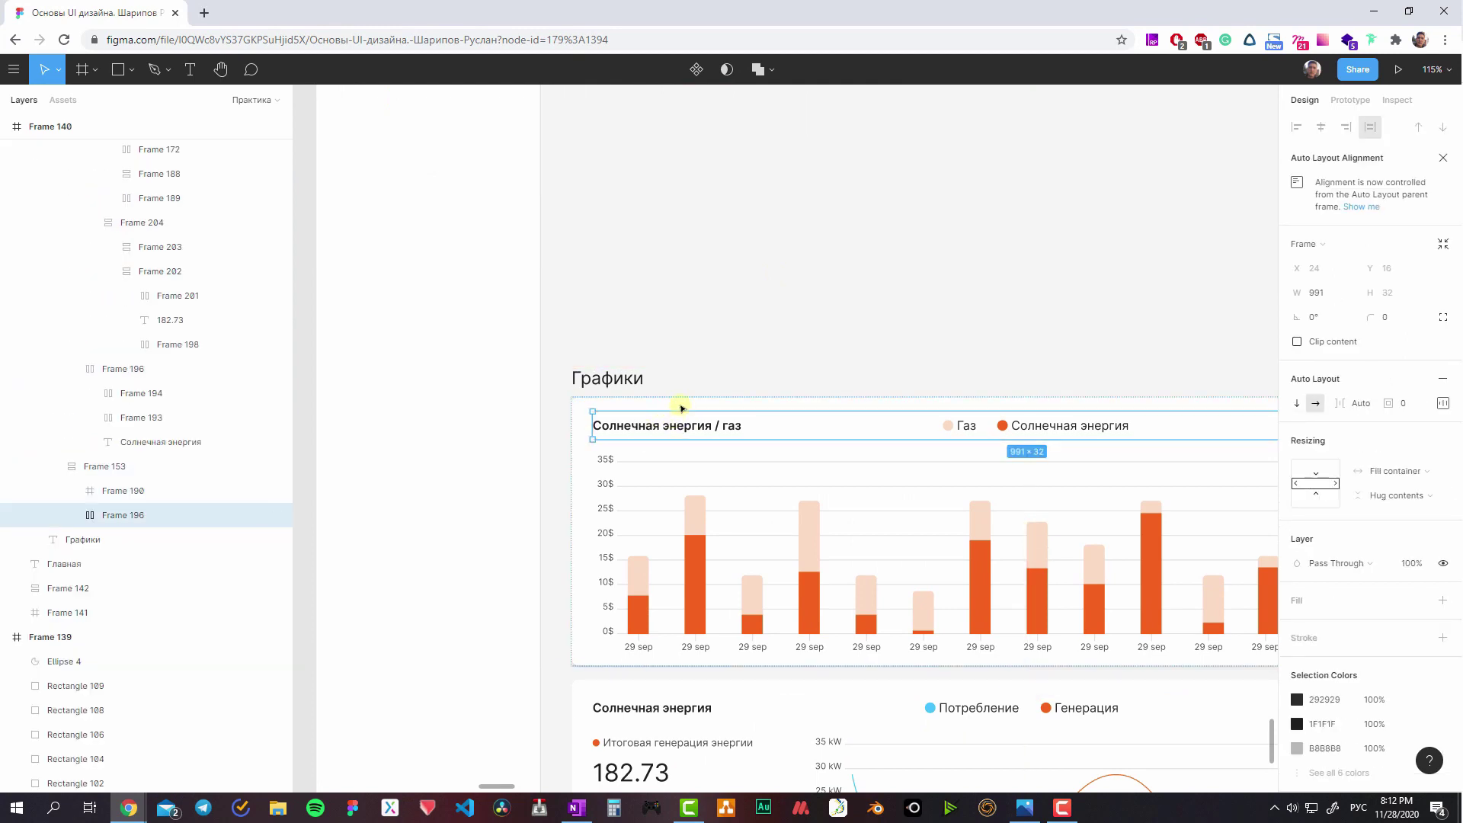
pyautogui.scroll(5, 696, 304)
pyautogui.click(636, 366)
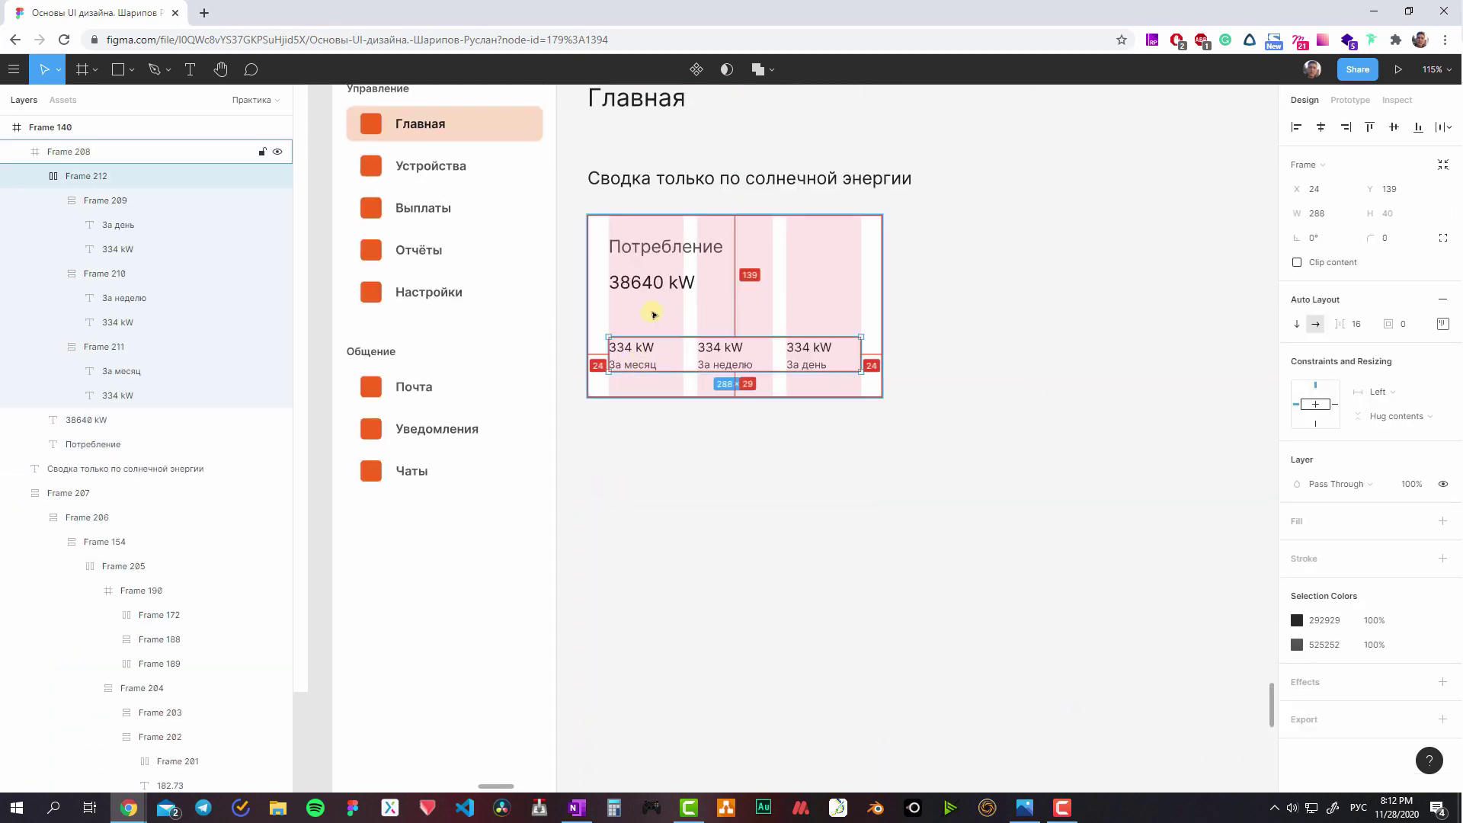
pyautogui.hotkey('shift', 'Down')
pyautogui.hotkey('shift', 'Down')
# - Nudge the figure row, the Потребление heading and the 38640 kW value upward
pyautogui.press('Up')
pyautogui.press('Up')
pyautogui.press('Up')
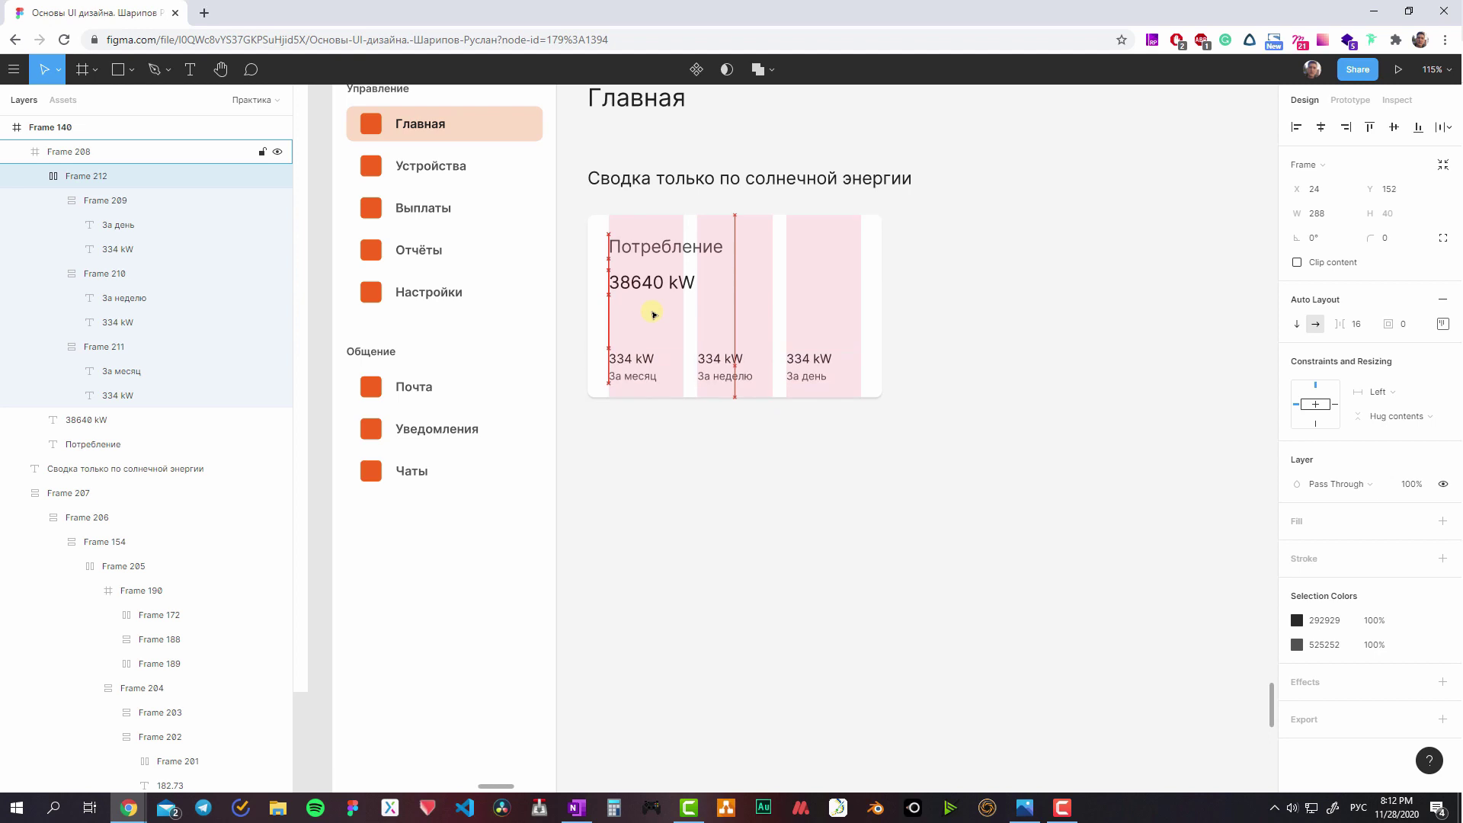
pyautogui.scroll(2, 654, 314)
pyautogui.click(668, 339)
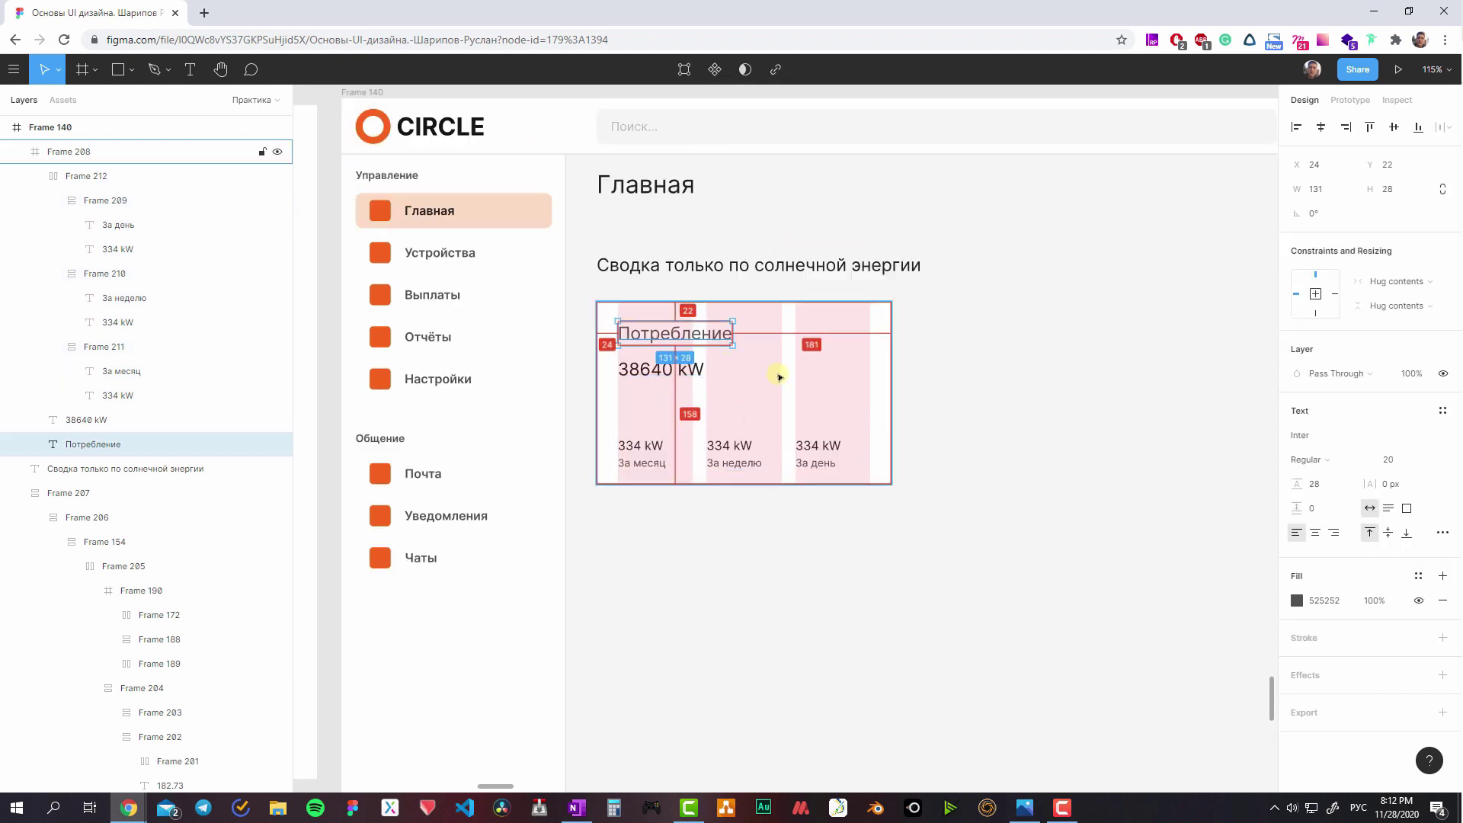
pyautogui.press('Up')
pyautogui.press('Up')
pyautogui.press('Up')
pyautogui.click(660, 369)
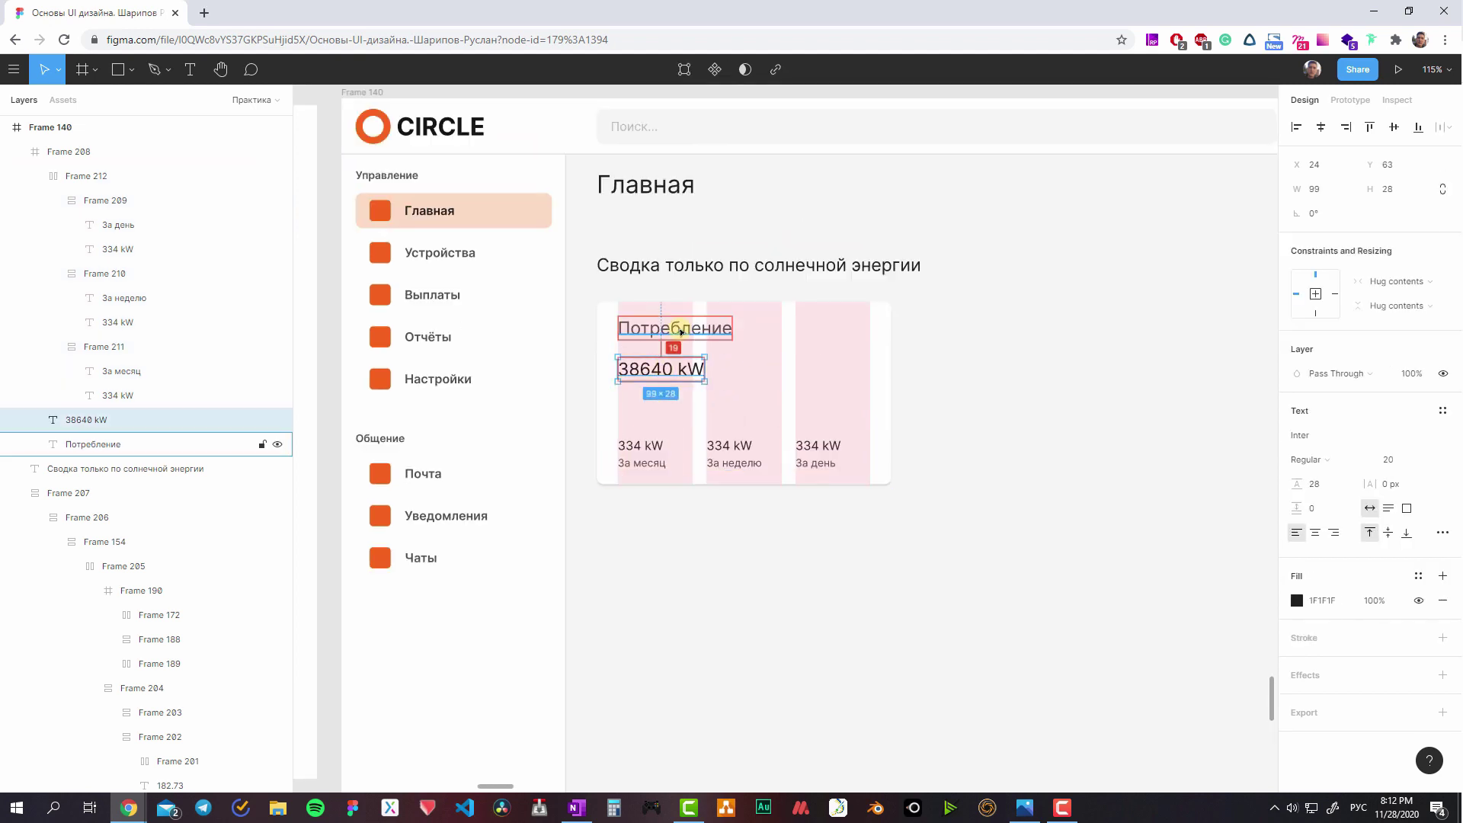
pyautogui.press('Up')
pyautogui.press('Up')
pyautogui.press('Up')
# - Wrap the Потребление heading and 38640 kW value together in an auto-layout stack
pyautogui.hotkey('alt', 'shift')
pyautogui.keyDown('shift'); pyautogui.click(681, 332); pyautogui.keyUp('shift')
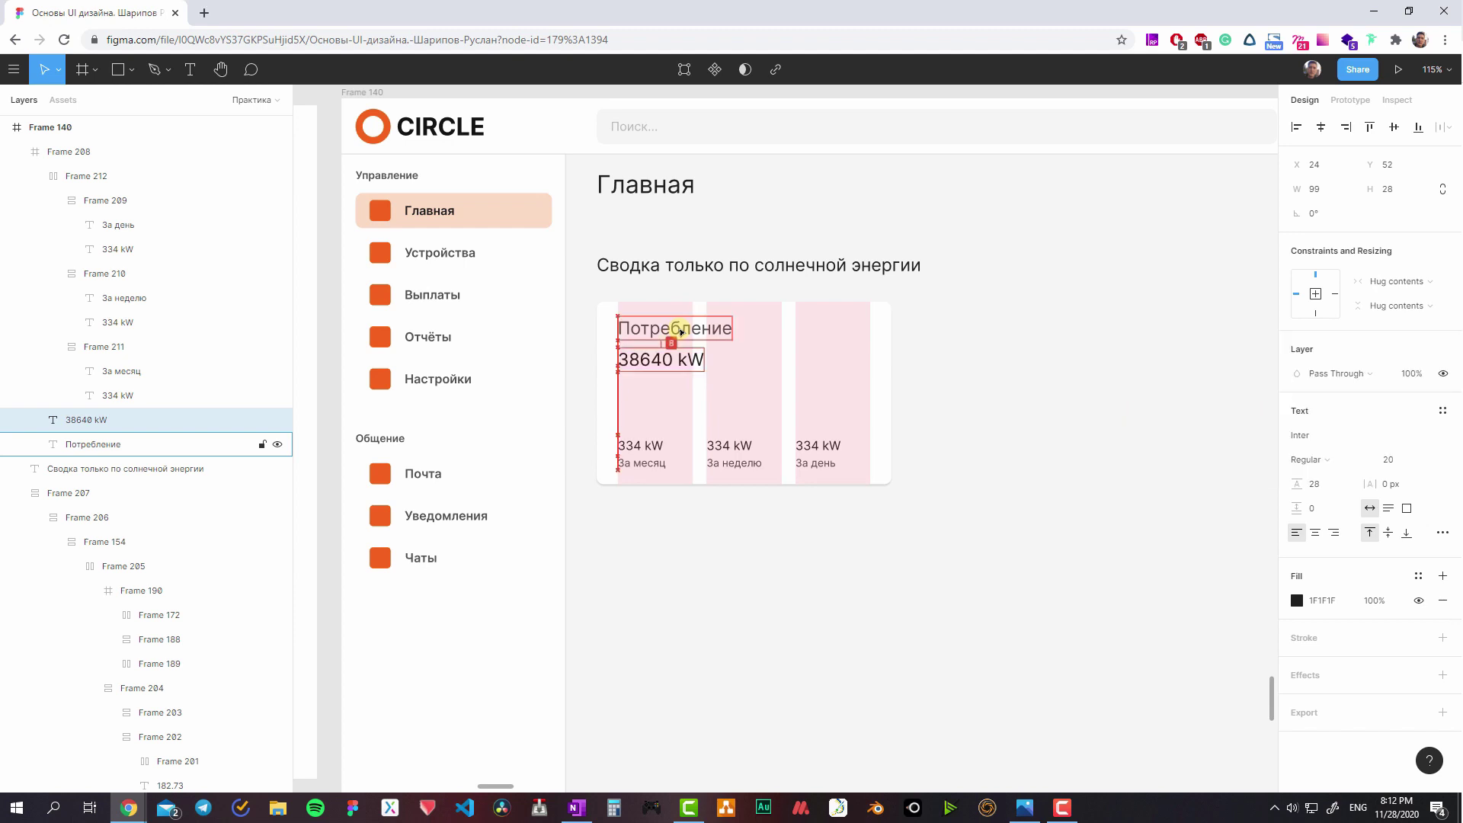
pyautogui.hotkey('shift', 'a')
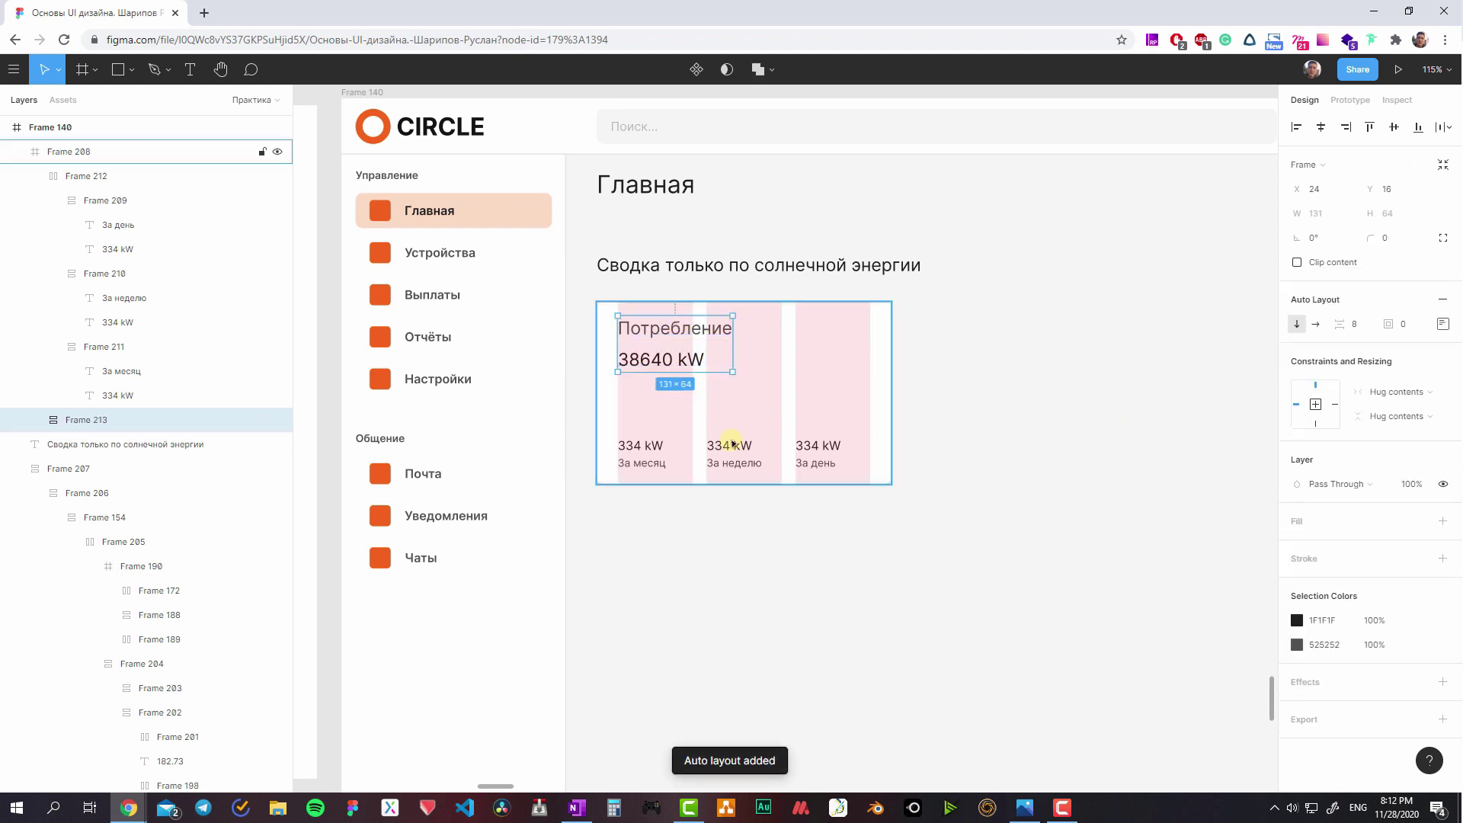
pyautogui.press('Escape')
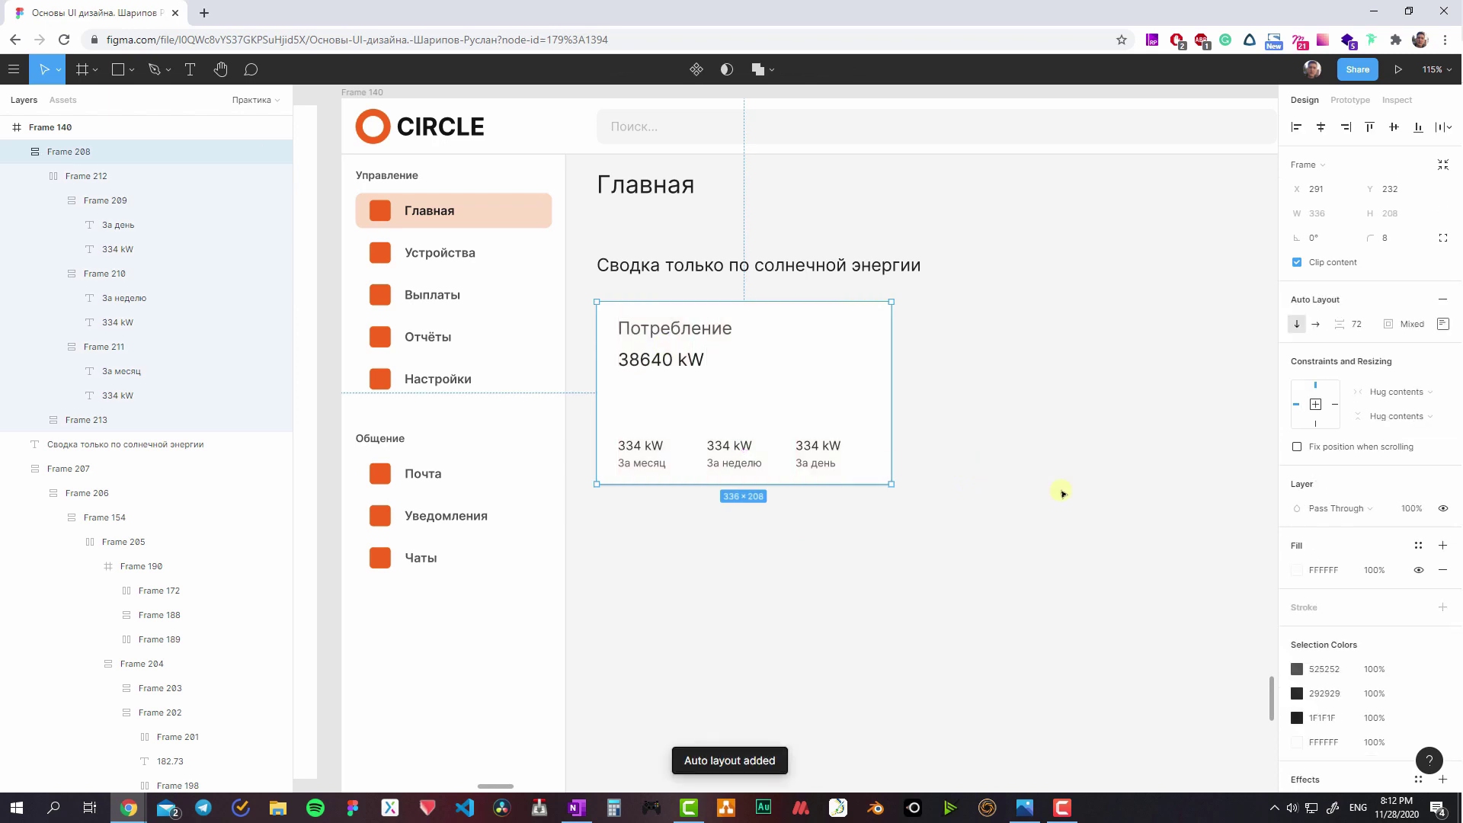
pyautogui.scroll(-1, 1113, 517)
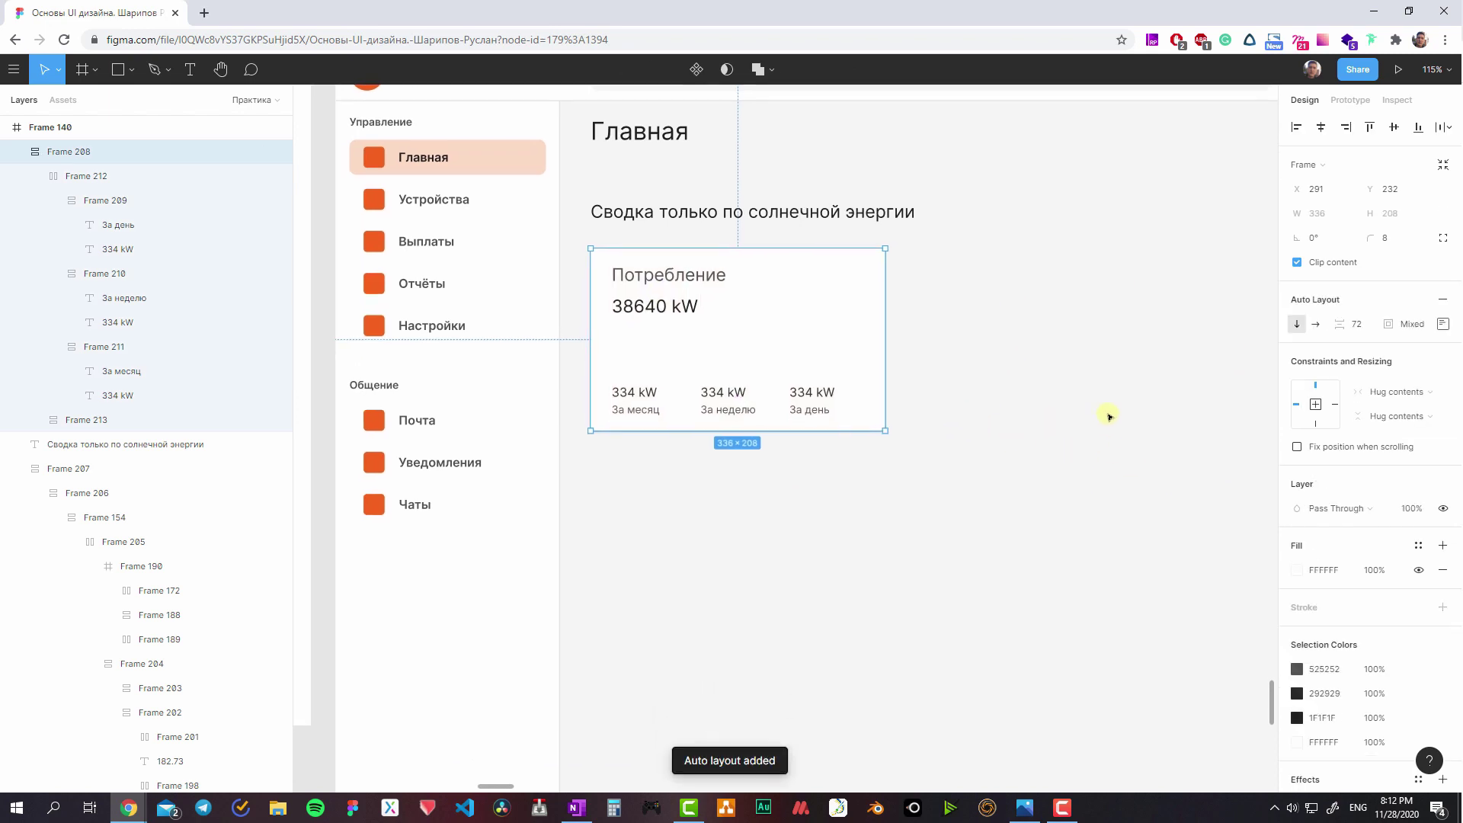
pyautogui.scroll(-1, 1066, 396)
pyautogui.scroll(3, 762, 290)
pyautogui.hscroll(-2, 488, 210)
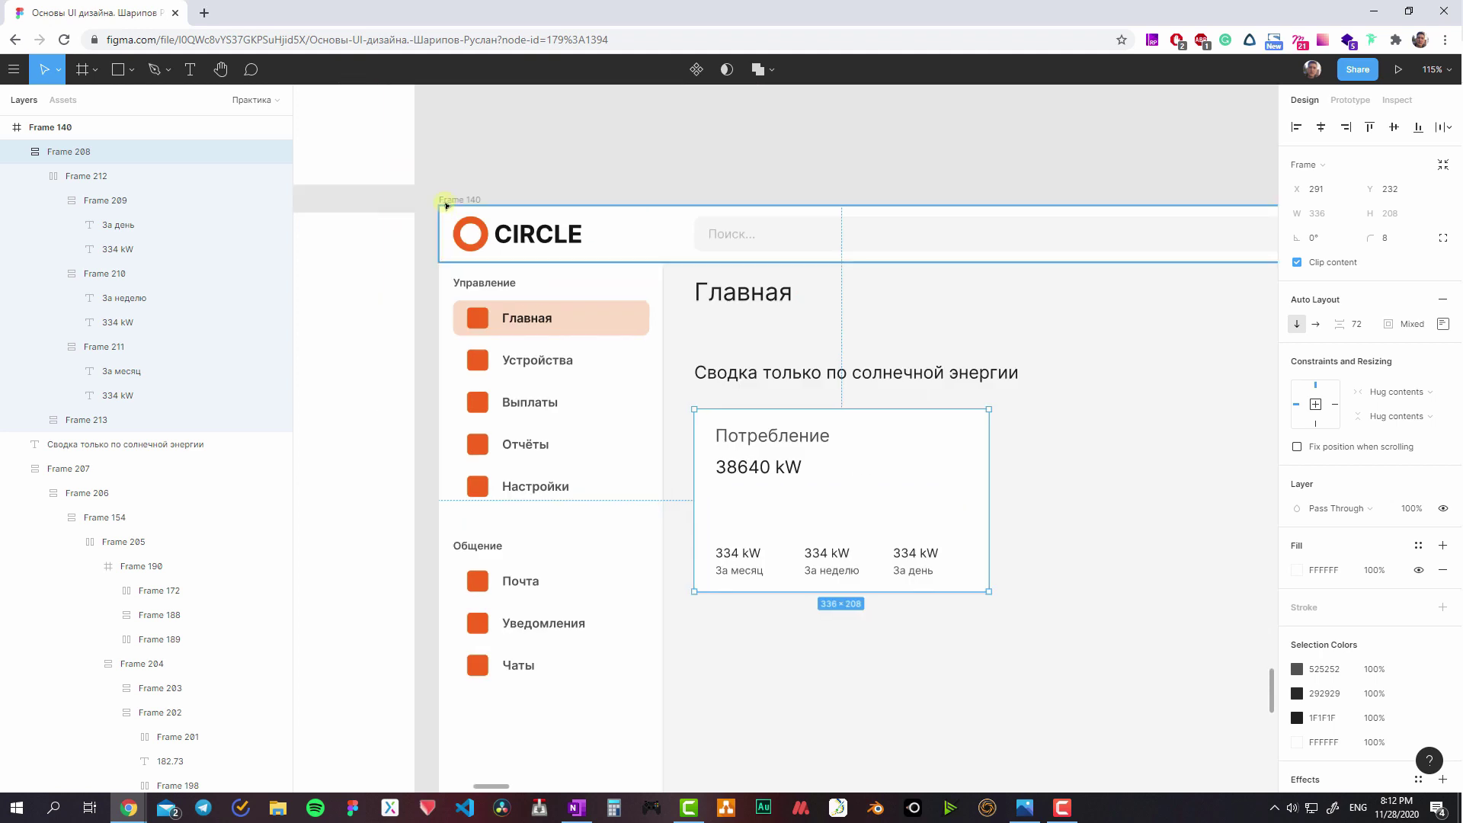
pyautogui.click(446, 202)
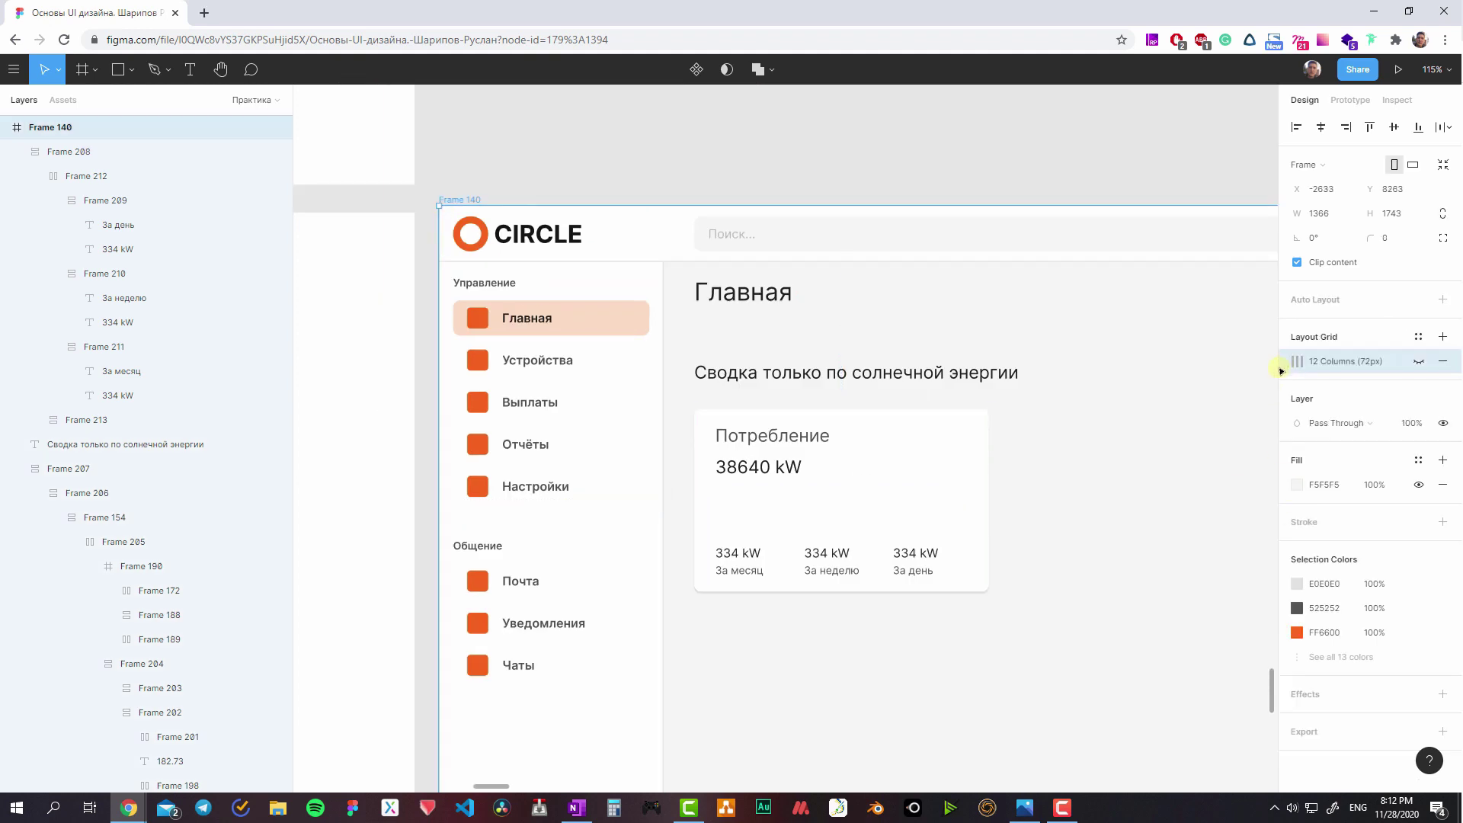
# - Give the consumption card a Stretch layout grid with 3 columns and 24 margins
pyautogui.click(876, 438)
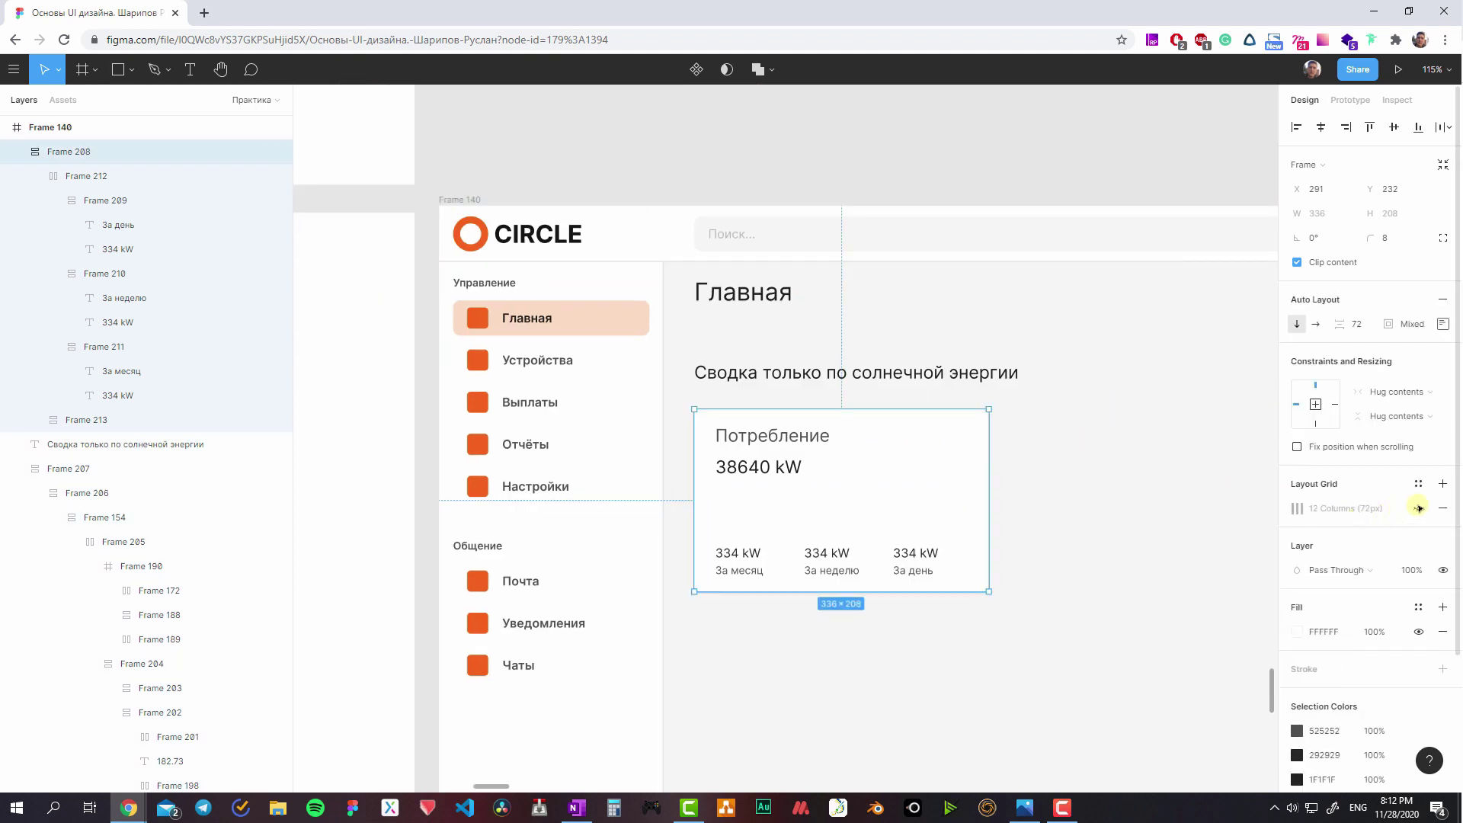
pyautogui.click(1419, 508)
pyautogui.click(1295, 509)
pyautogui.click(1136, 624)
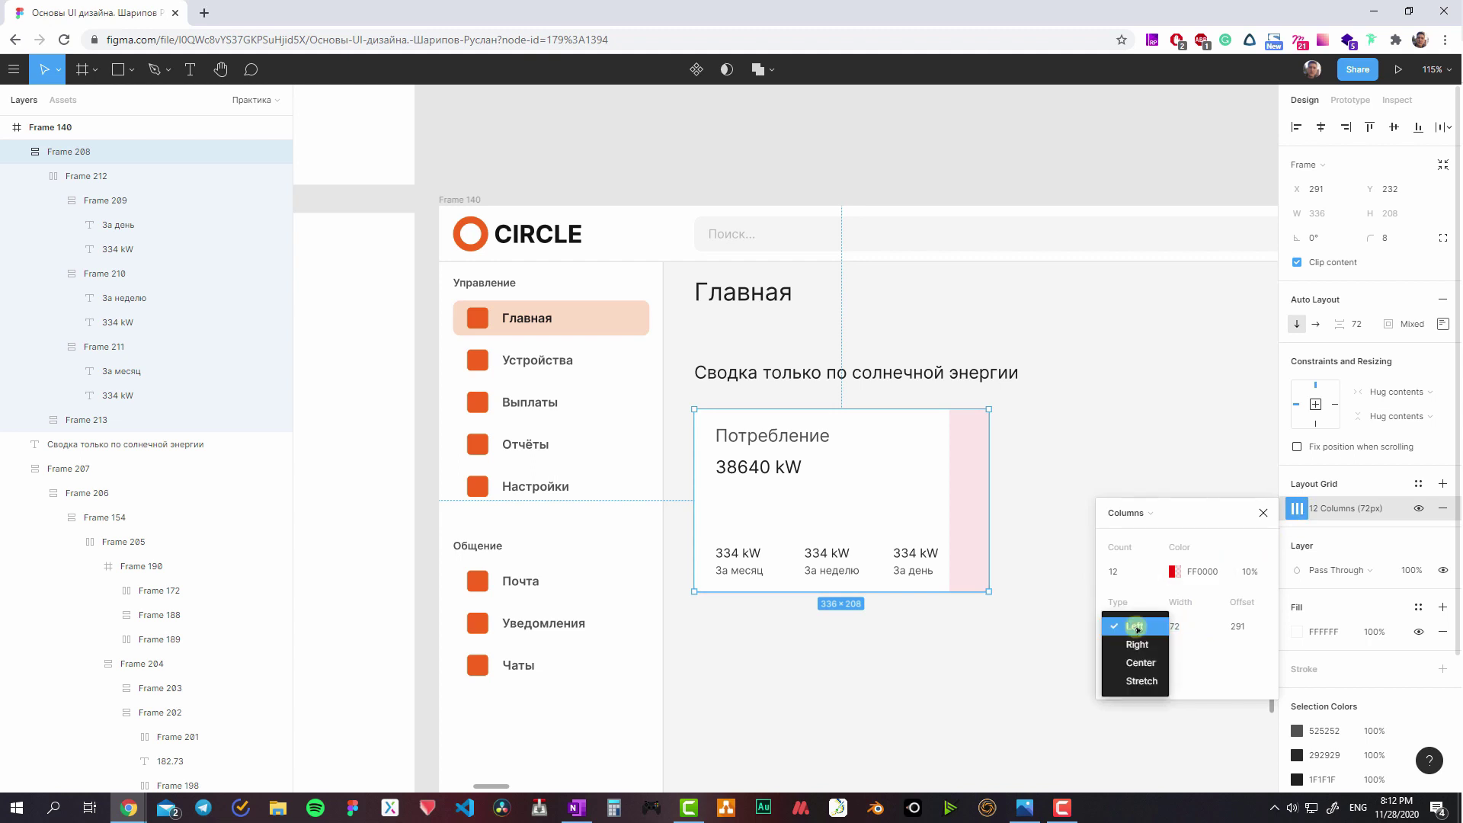
pyautogui.click(1132, 680)
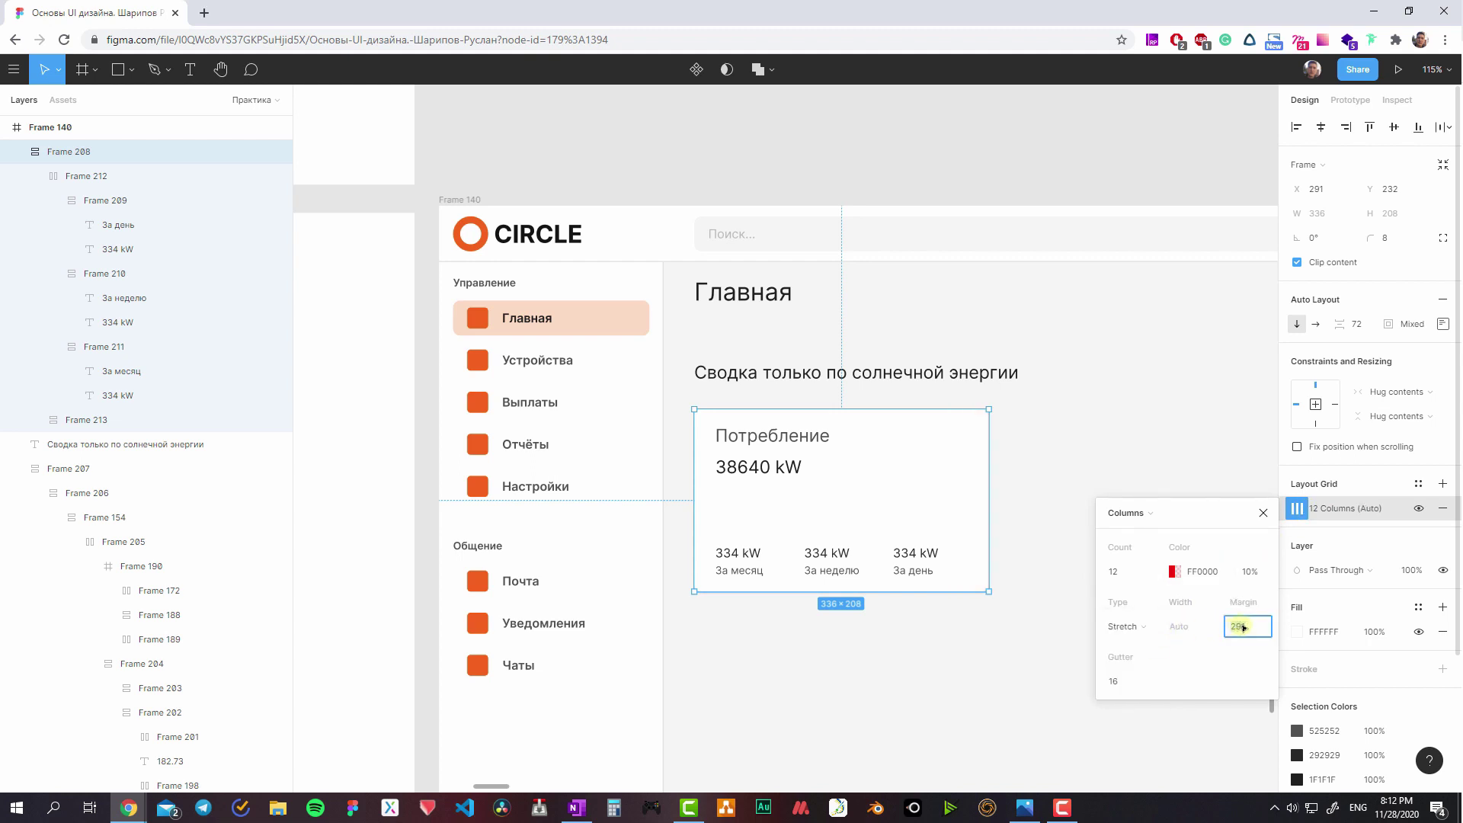
pyautogui.click(1138, 676)
pyautogui.click(1136, 573)
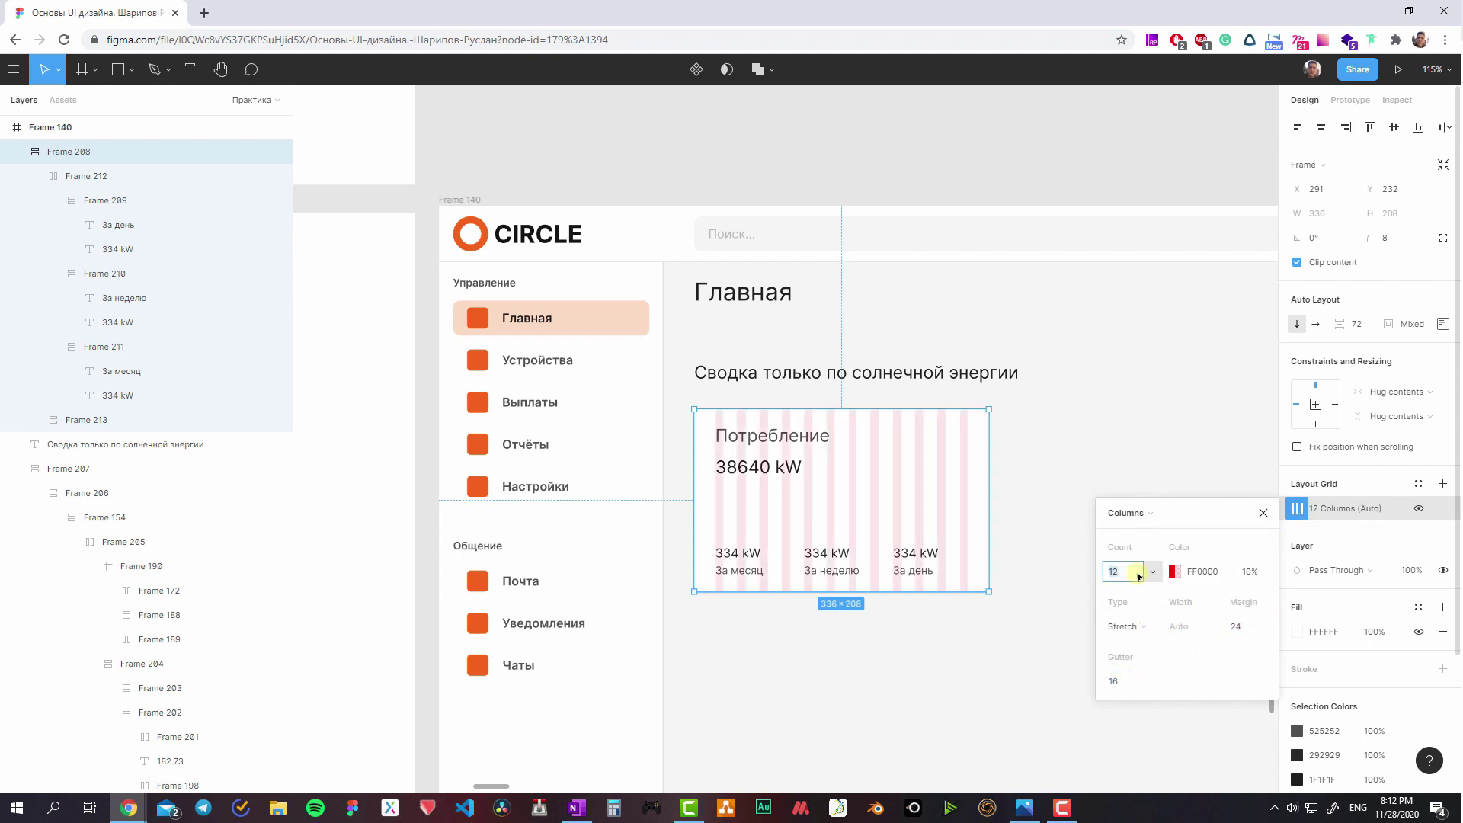
pyautogui.write('3')
pyautogui.press('Return')
pyautogui.scroll(-1, 1028, 533)
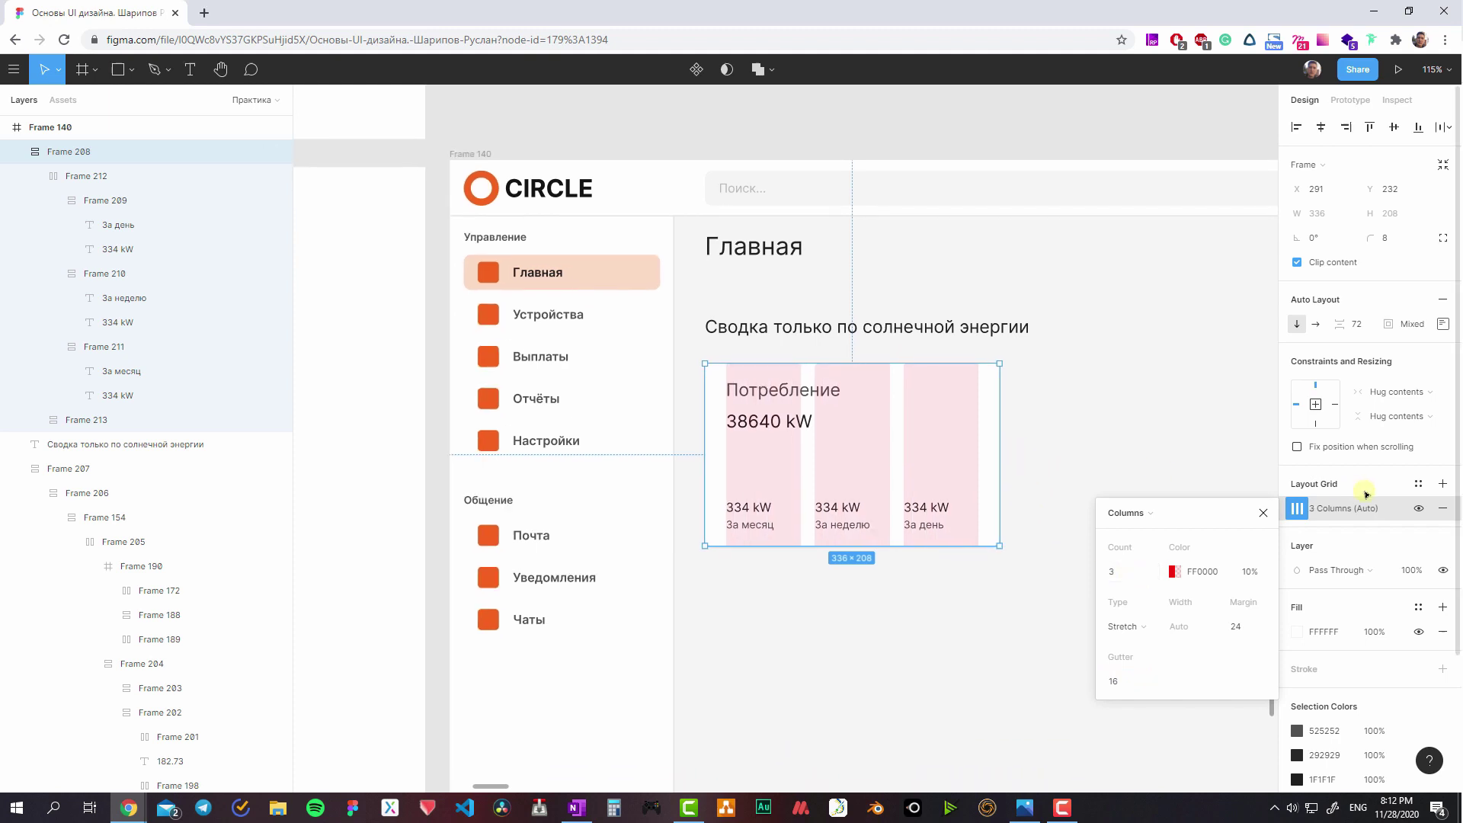
pyautogui.click(1293, 515)
# - Set the card's auto-layout spacing to 24 and review its individual padding
pyautogui.keyDown('ctrl'); pyautogui.scroll(2, 924, 457); pyautogui.keyUp('ctrl')
pyautogui.keyDown('ctrl'); pyautogui.scroll(1, 937, 483); pyautogui.keyUp('ctrl')
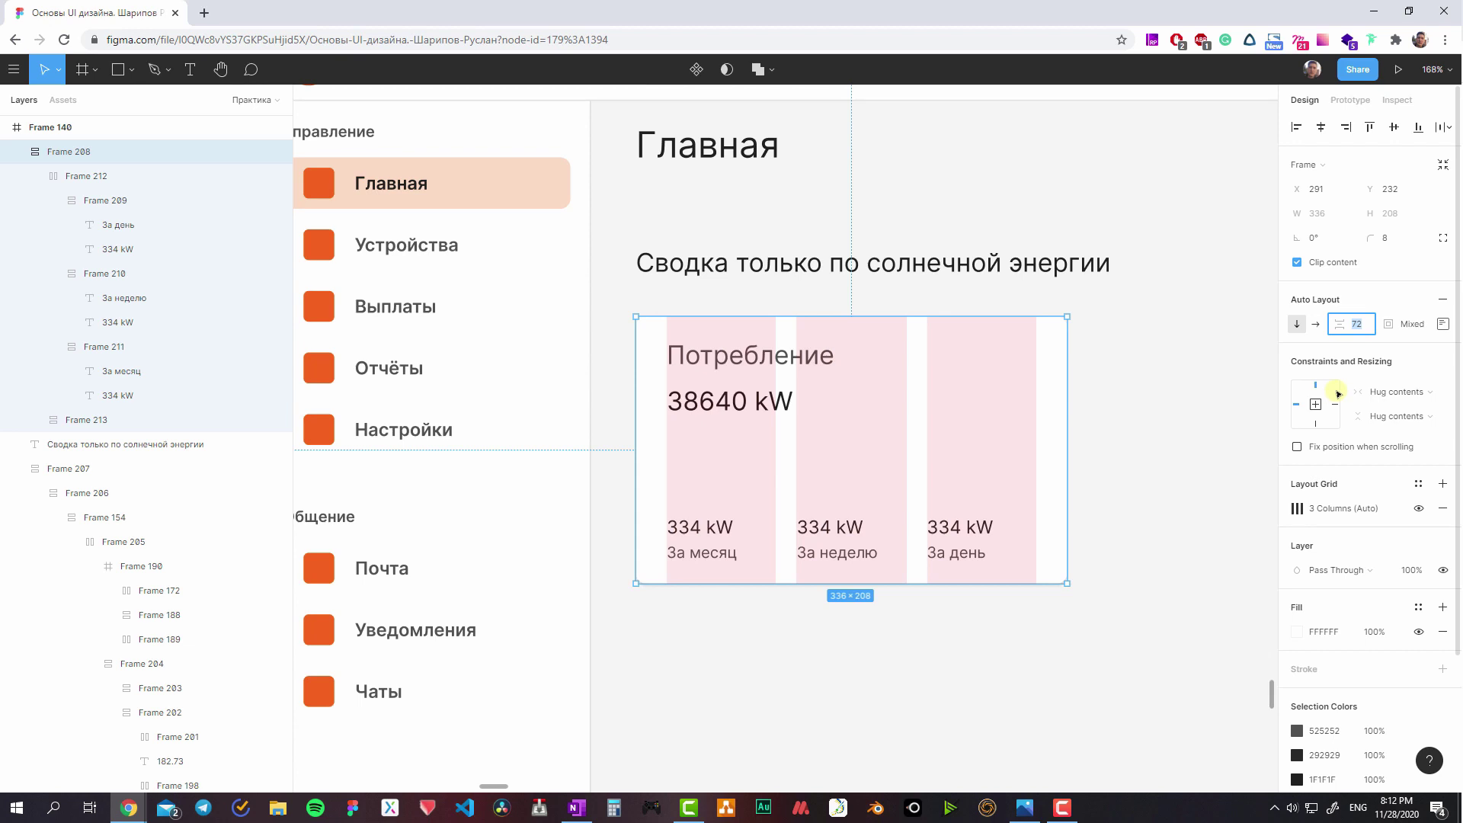
pyautogui.click(1351, 324)
pyautogui.write('24')
pyautogui.press('Return')
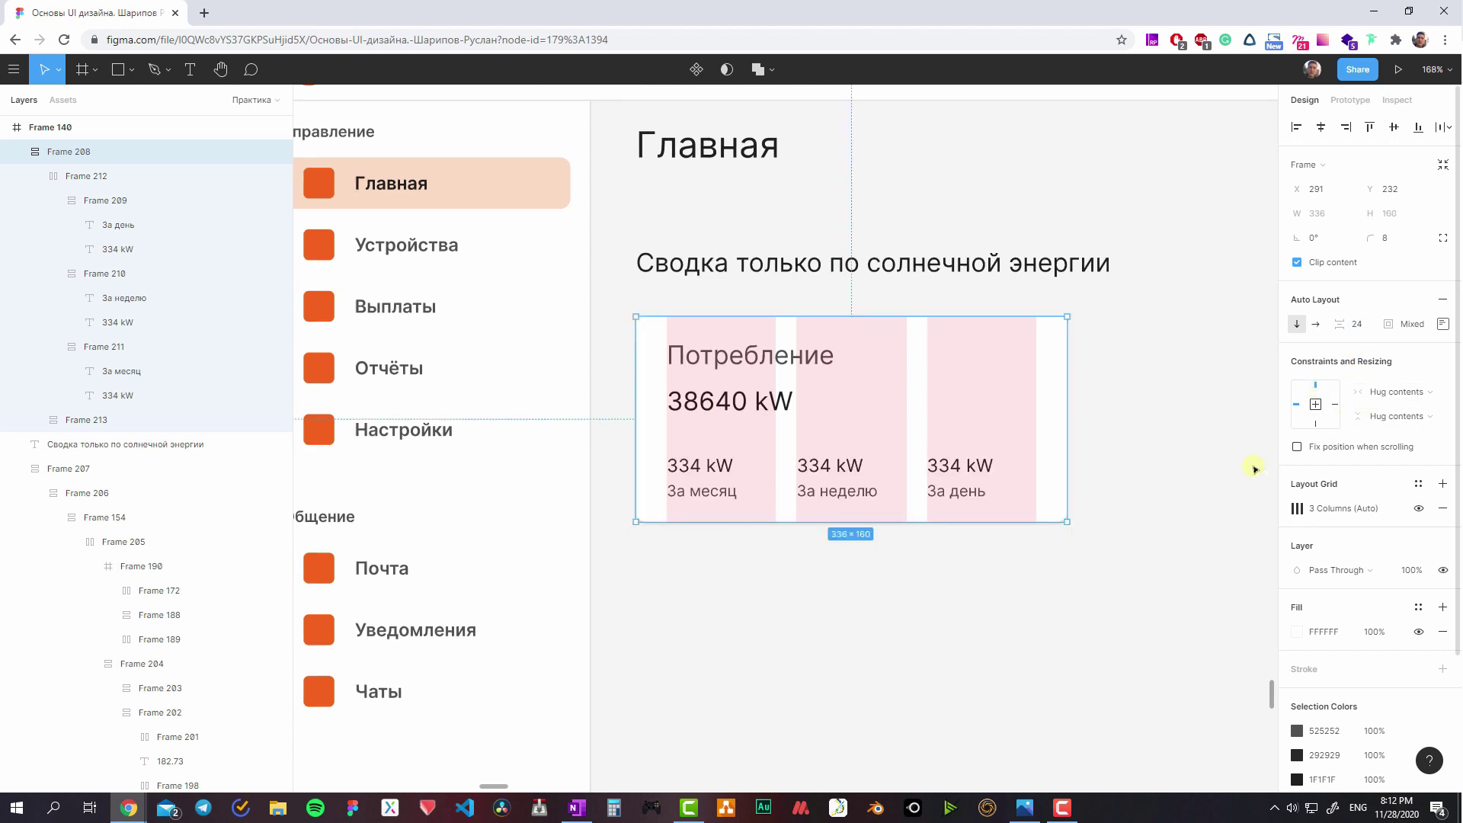
pyautogui.click(1441, 323)
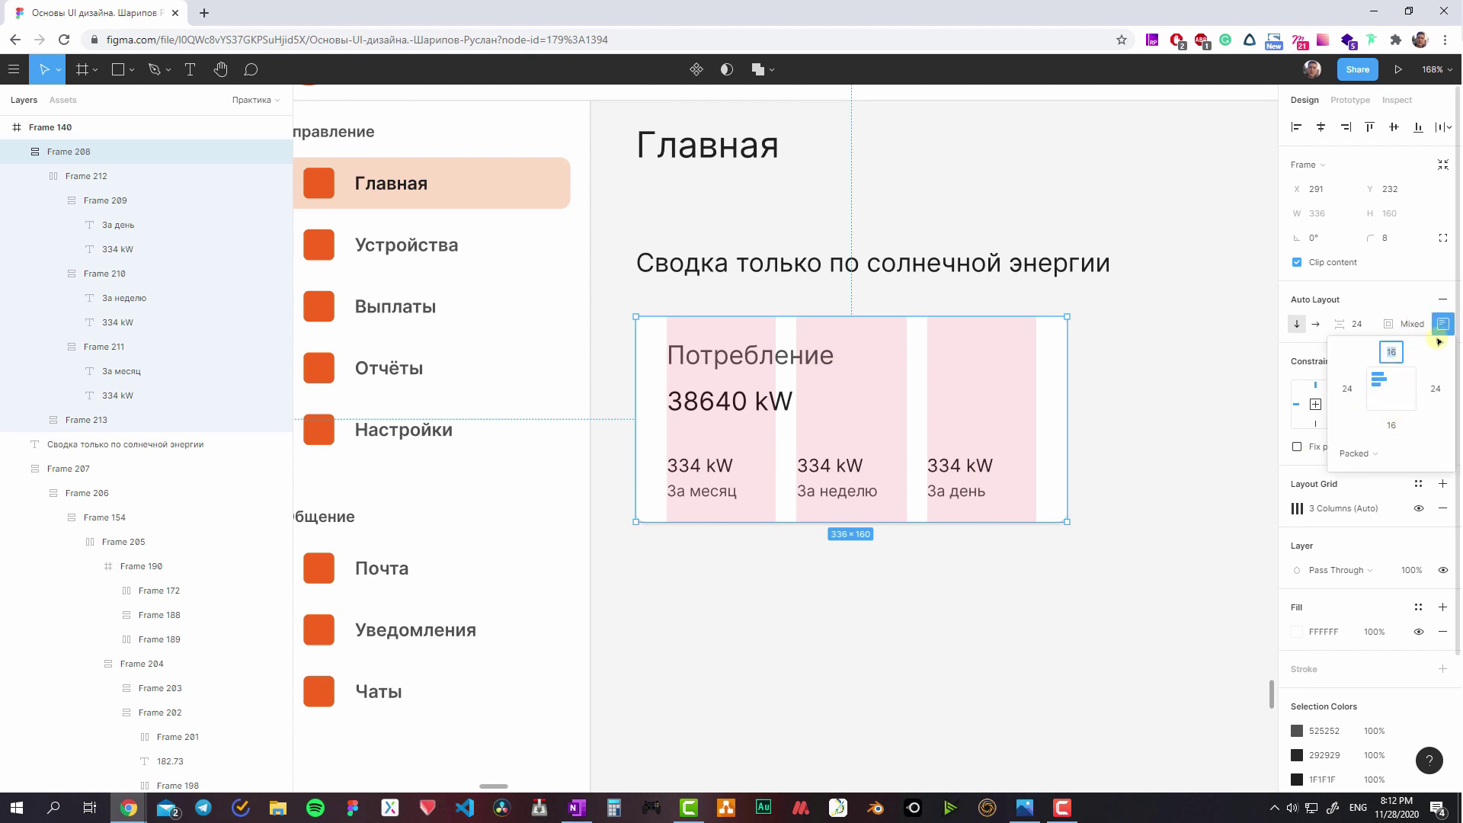
pyautogui.press('Escape')
pyautogui.click(1170, 425)
pyautogui.keyDown('ctrl'); pyautogui.scroll(-3, 974, 464); pyautogui.keyUp('ctrl')
# - Hide the layout grids and nudge the consumption card up toward its heading
pyautogui.hotkey('ctrl', 'g')
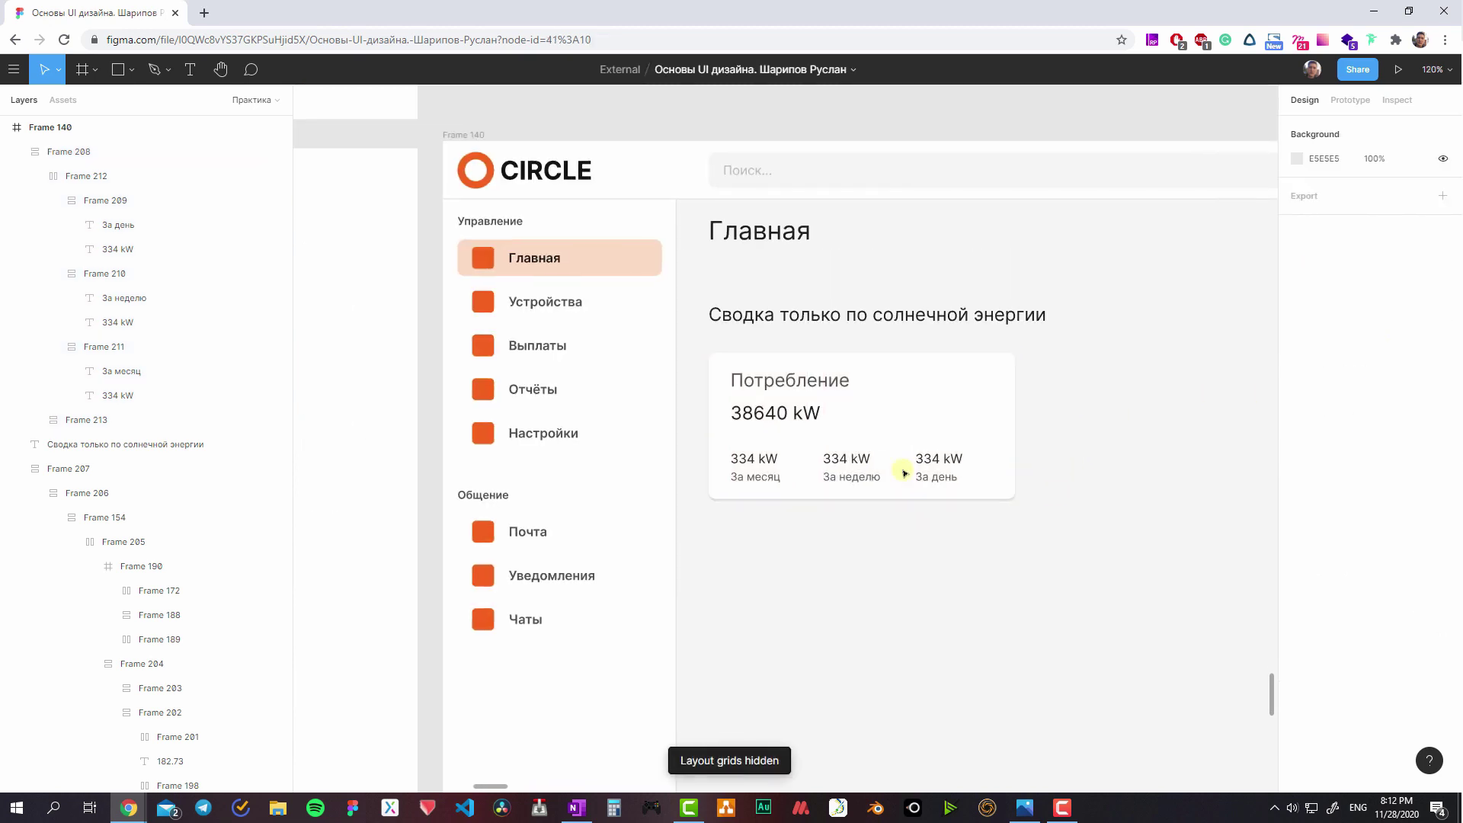
pyautogui.hscroll(3, 905, 472)
pyautogui.click(724, 415)
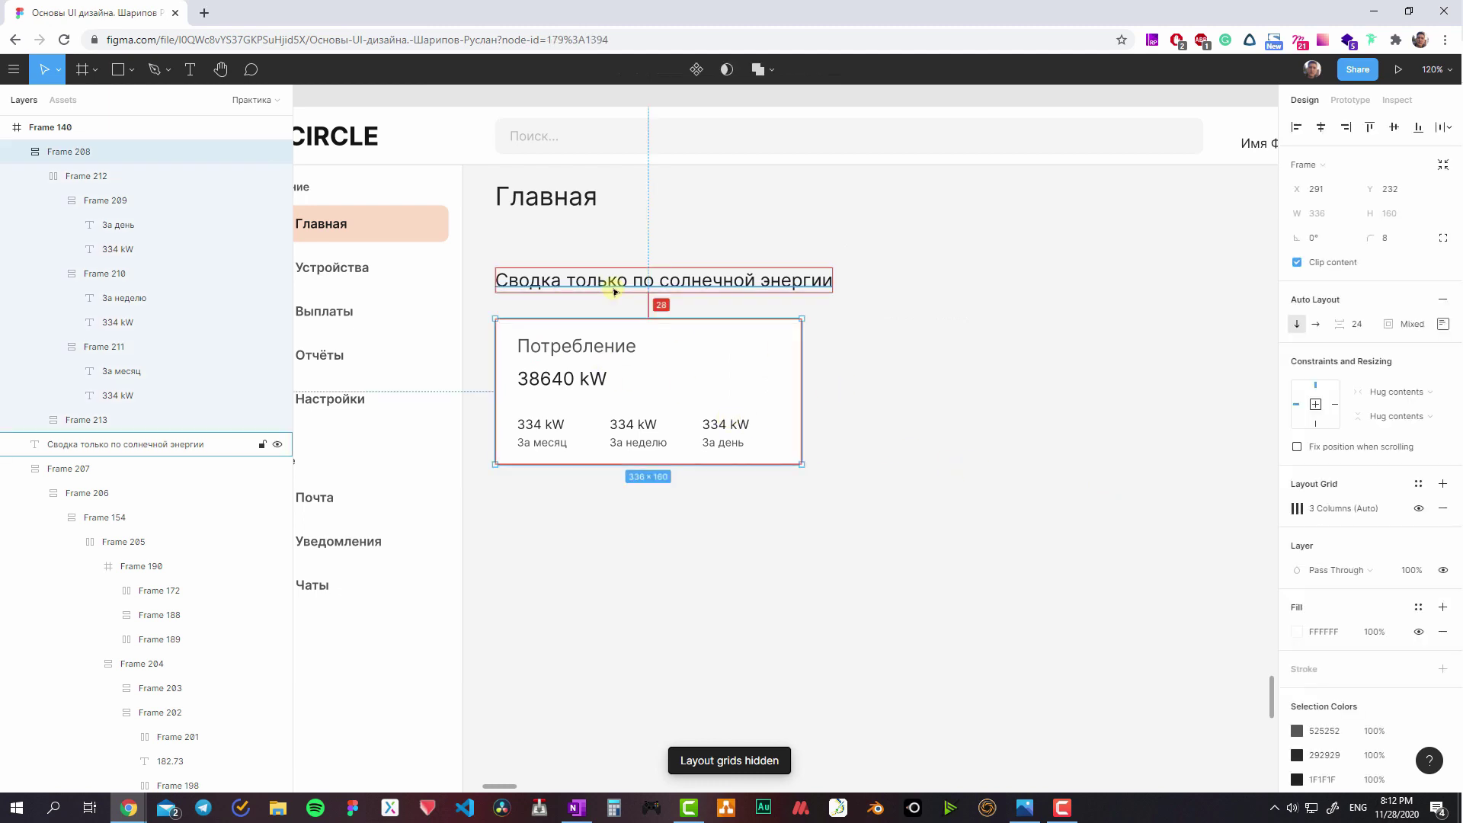
pyautogui.press('Up')
pyautogui.press('Up')
pyautogui.press('Up')
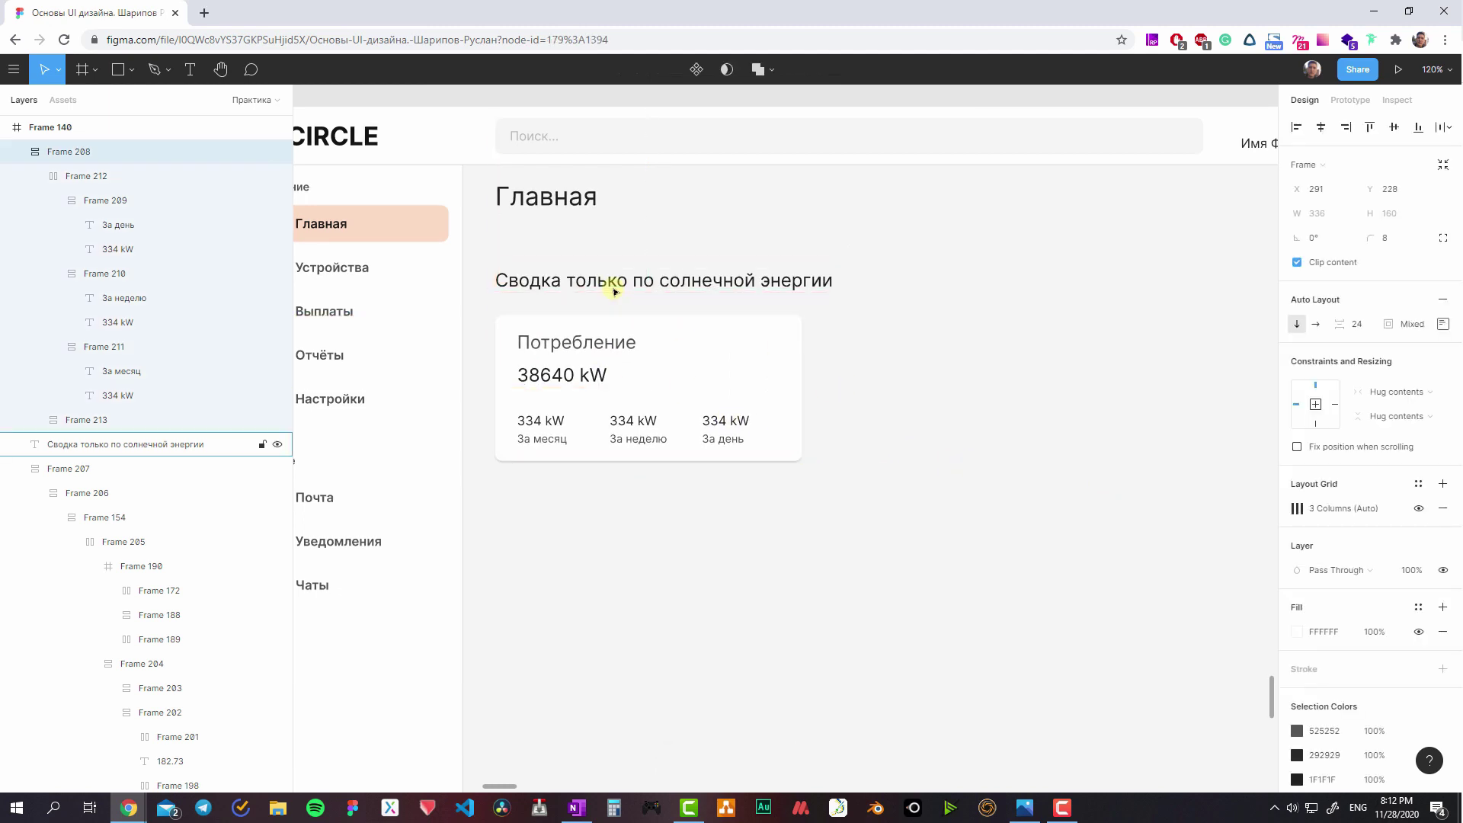
pyautogui.press('Up')
pyautogui.press('Up')
pyautogui.press('Up')
pyautogui.keyDown('ctrl'); pyautogui.scroll(-3, 742, 454); pyautogui.keyUp('ctrl')
pyautogui.scroll(-3, 742, 454)
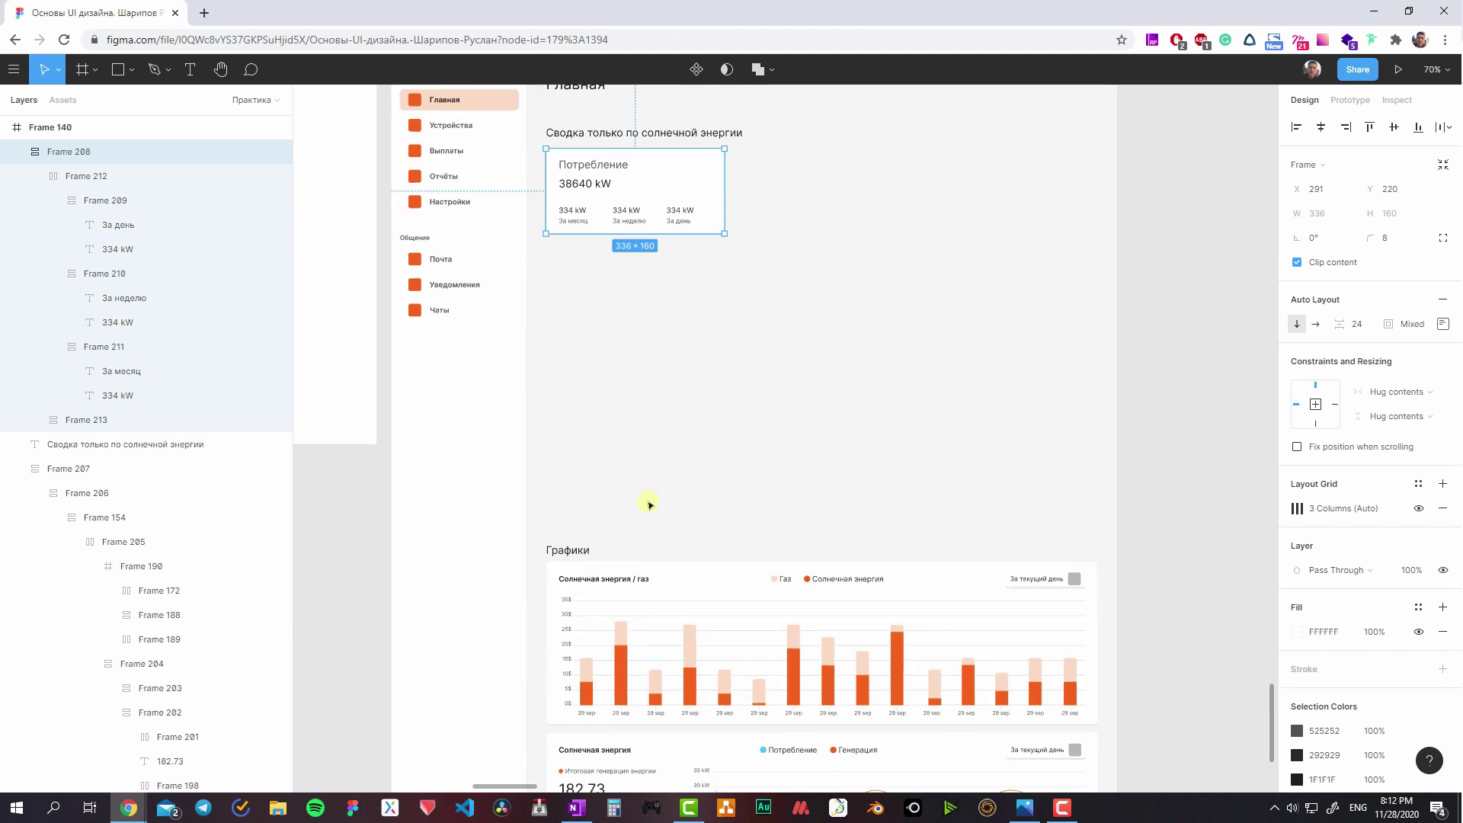
pyautogui.click(610, 583)
pyautogui.click(625, 215)
# - Hide the card's own column grid and show the page's column grid instead
pyautogui.hotkey('ctrl', 'shift', '4')
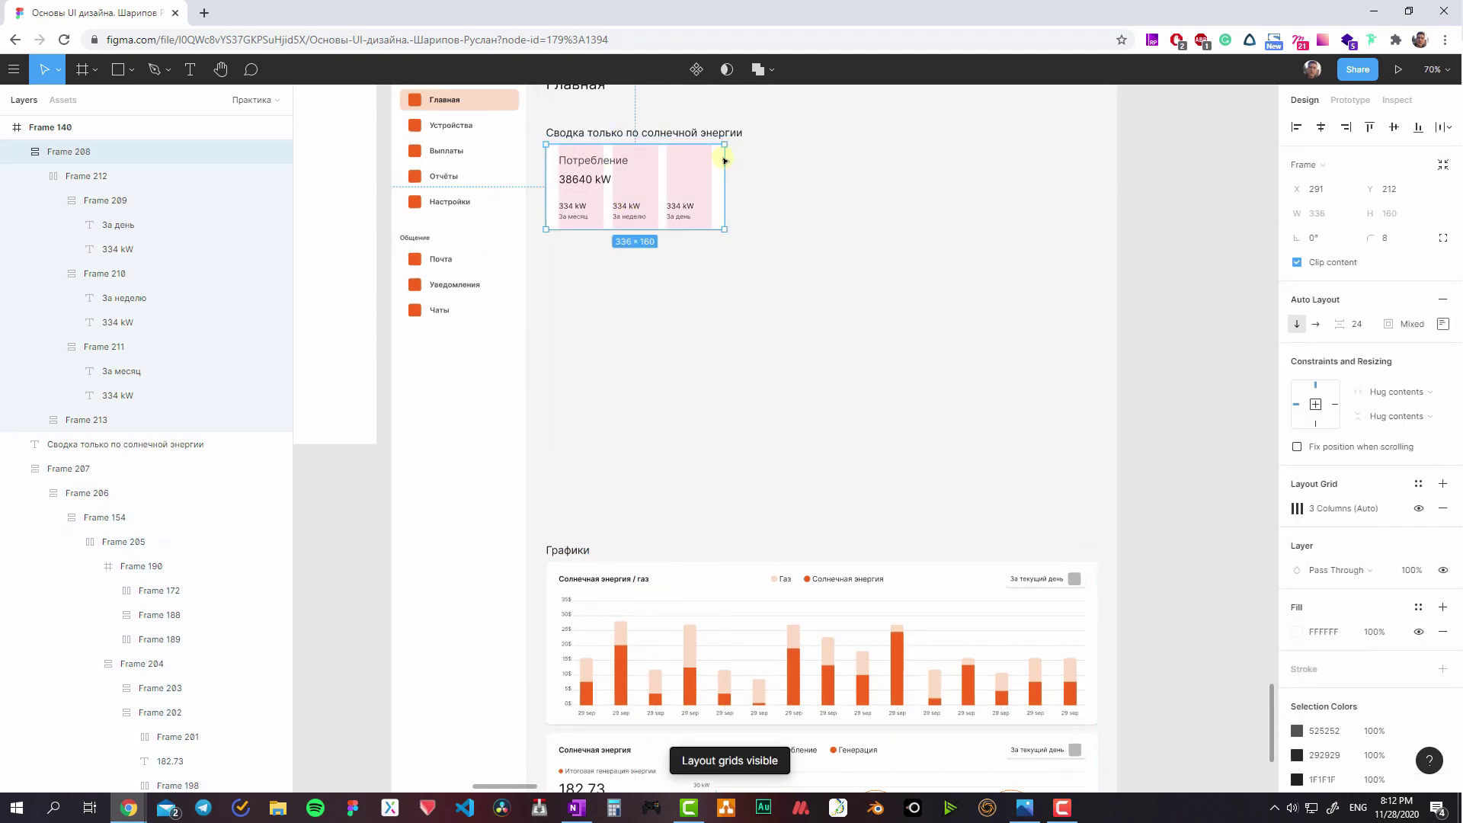
pyautogui.scroll(3, 695, 283)
pyautogui.click(1416, 508)
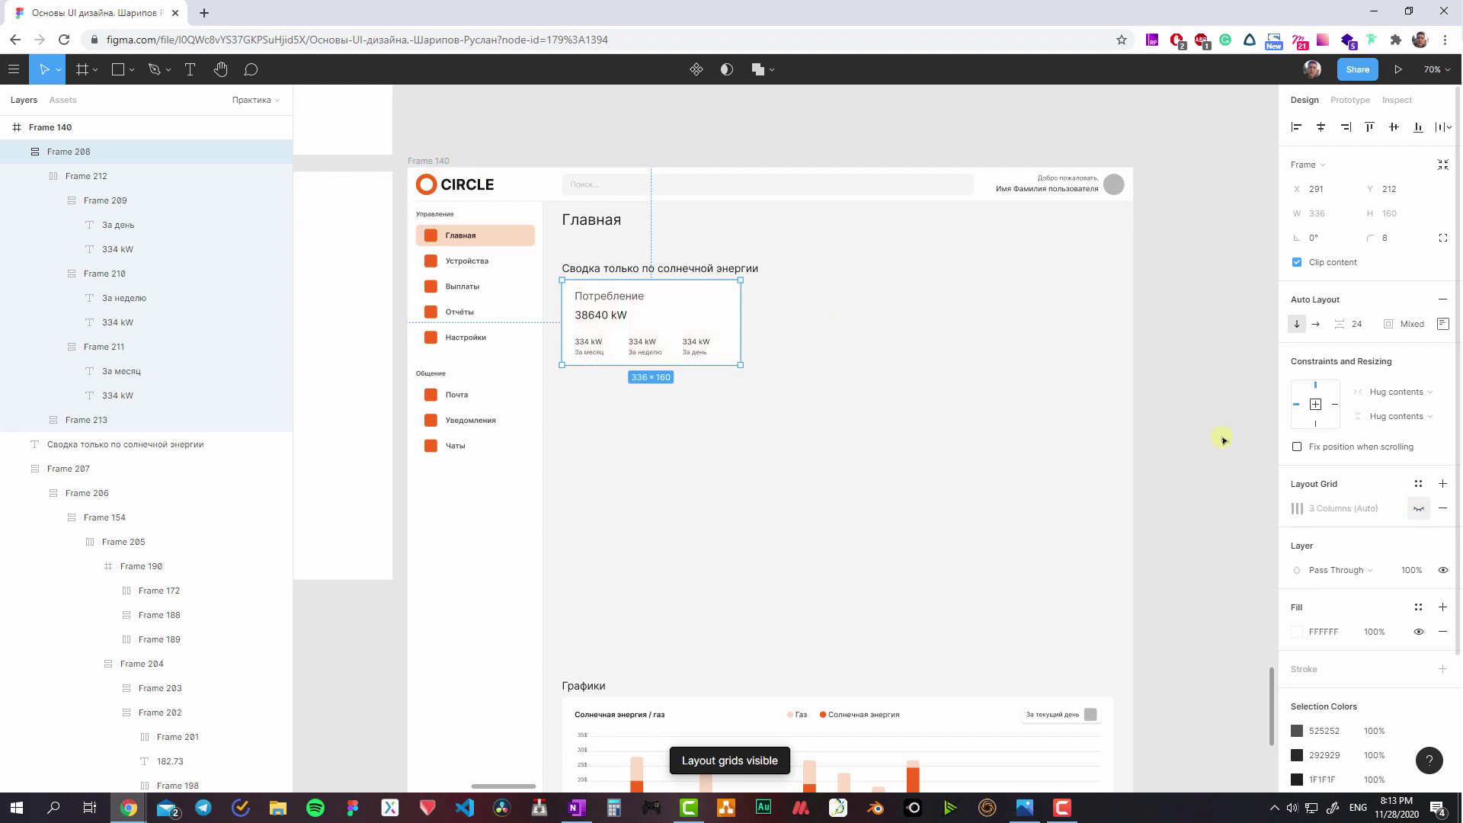
pyautogui.press('Escape')
pyautogui.click(1418, 362)
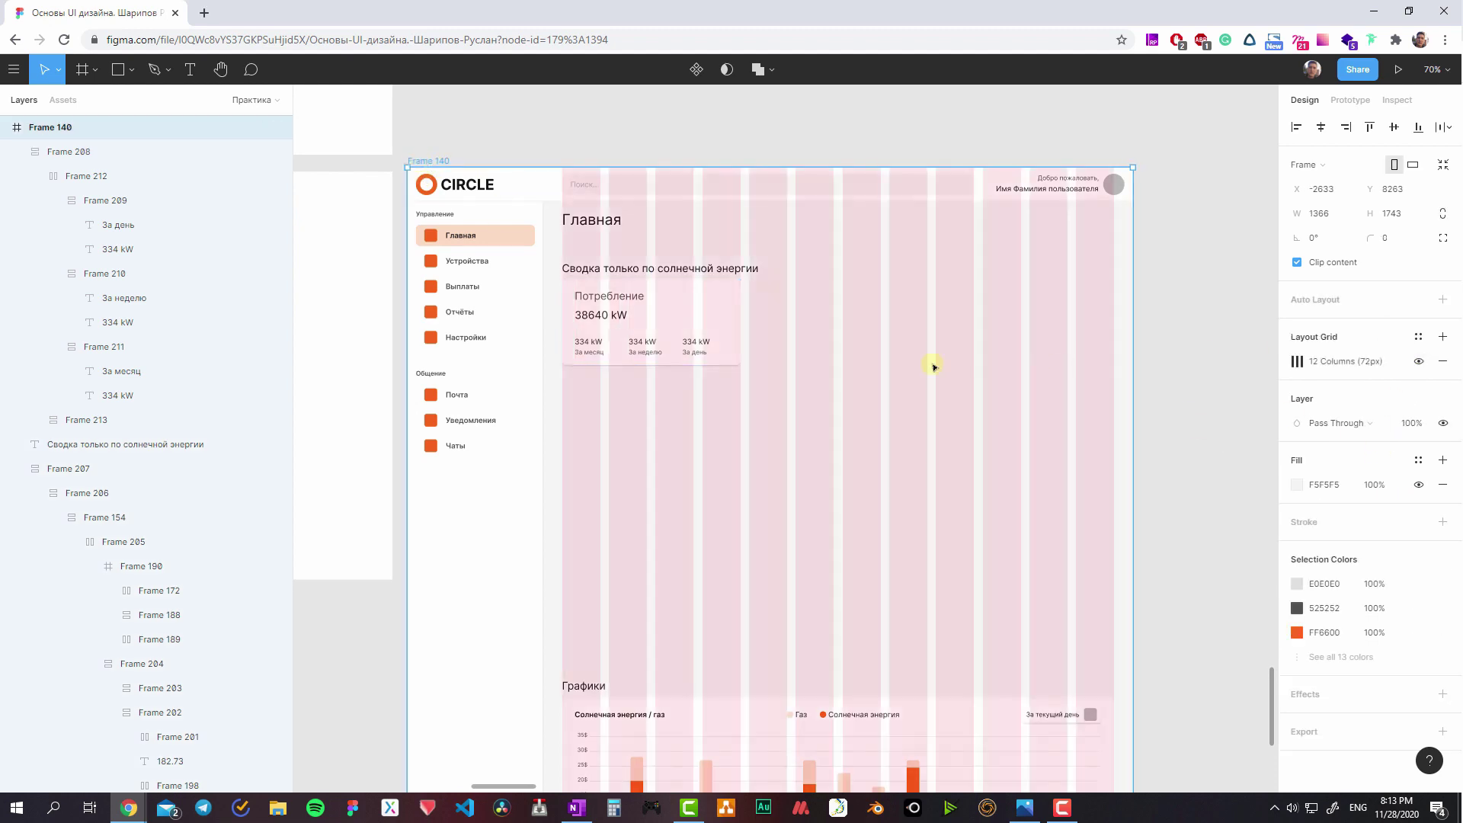
pyautogui.click(709, 317)
# - Alt-drag a copy of the card to the right and duplicate it again for three cards
pyautogui.moveTo(651, 328); pyautogui.dragTo(834, 331)
pyautogui.hotkey('ctrl', 'd')
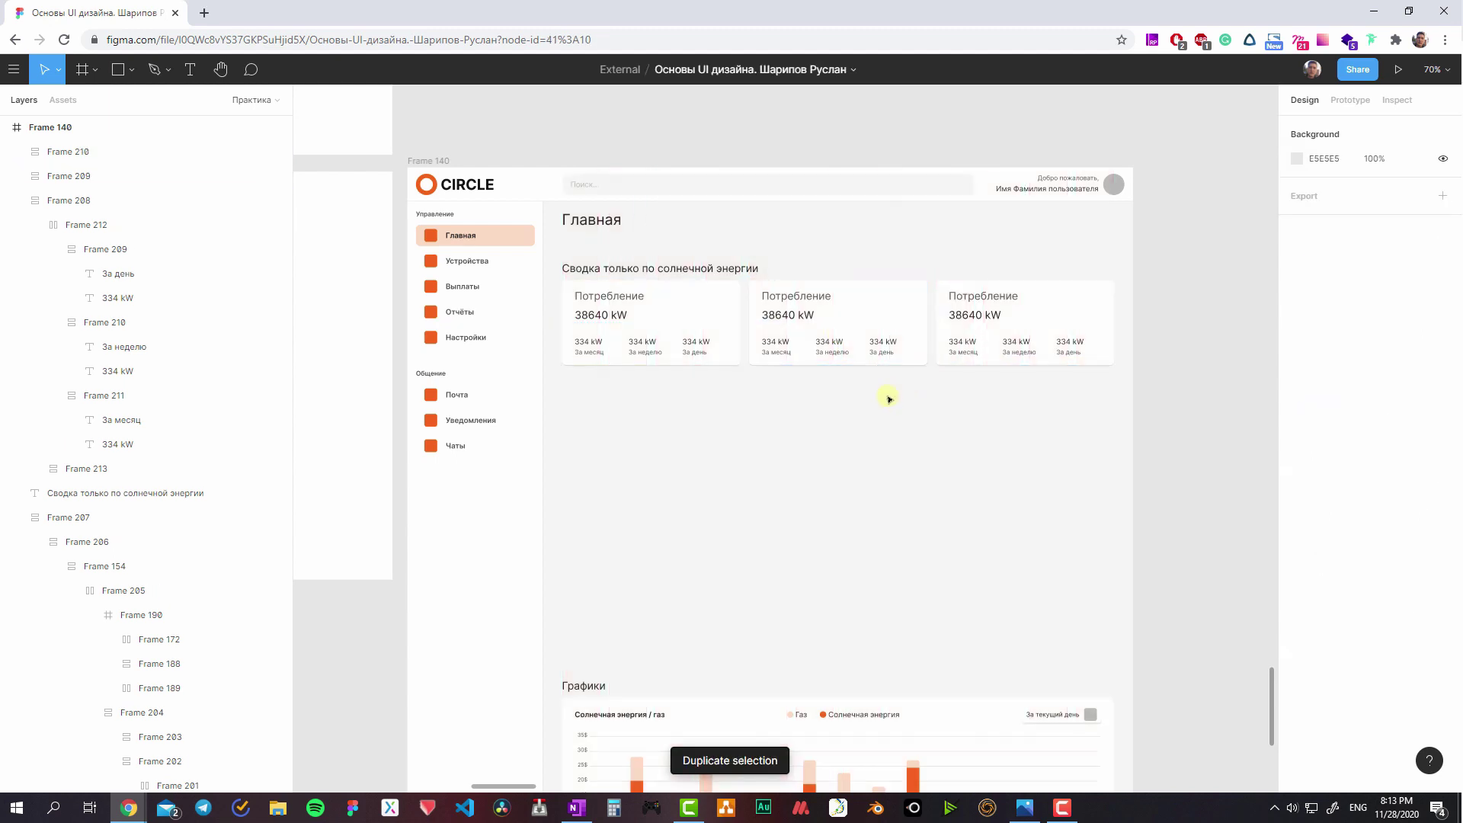
pyautogui.hotkey('ctrl', 'shift', '4')
pyautogui.scroll(5, 886, 396)
pyautogui.click(531, 320)
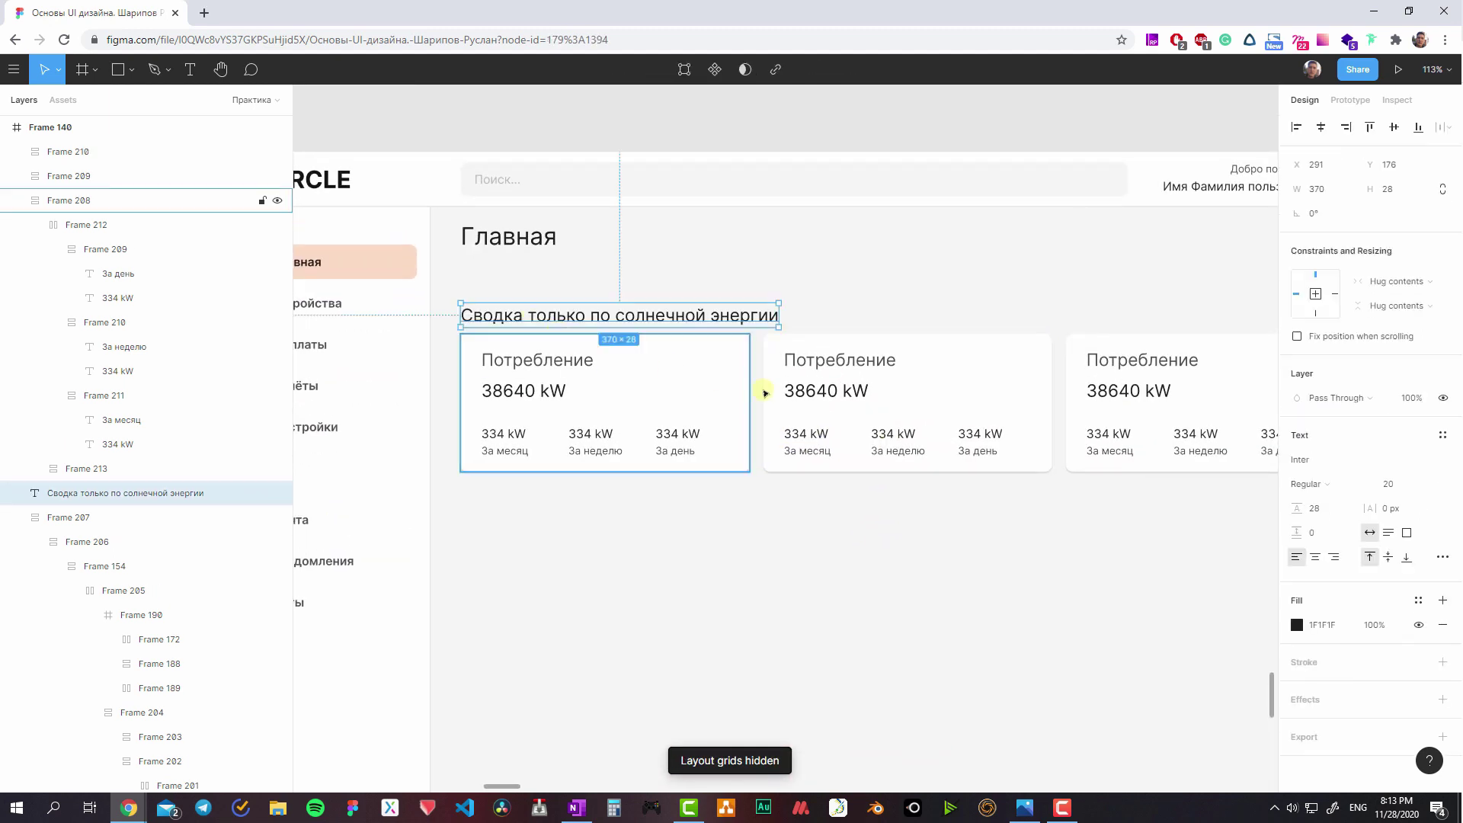
pyautogui.hscroll(3, 761, 388)
# - Change the middle card's main value to 216 $
pyautogui.click(731, 385)
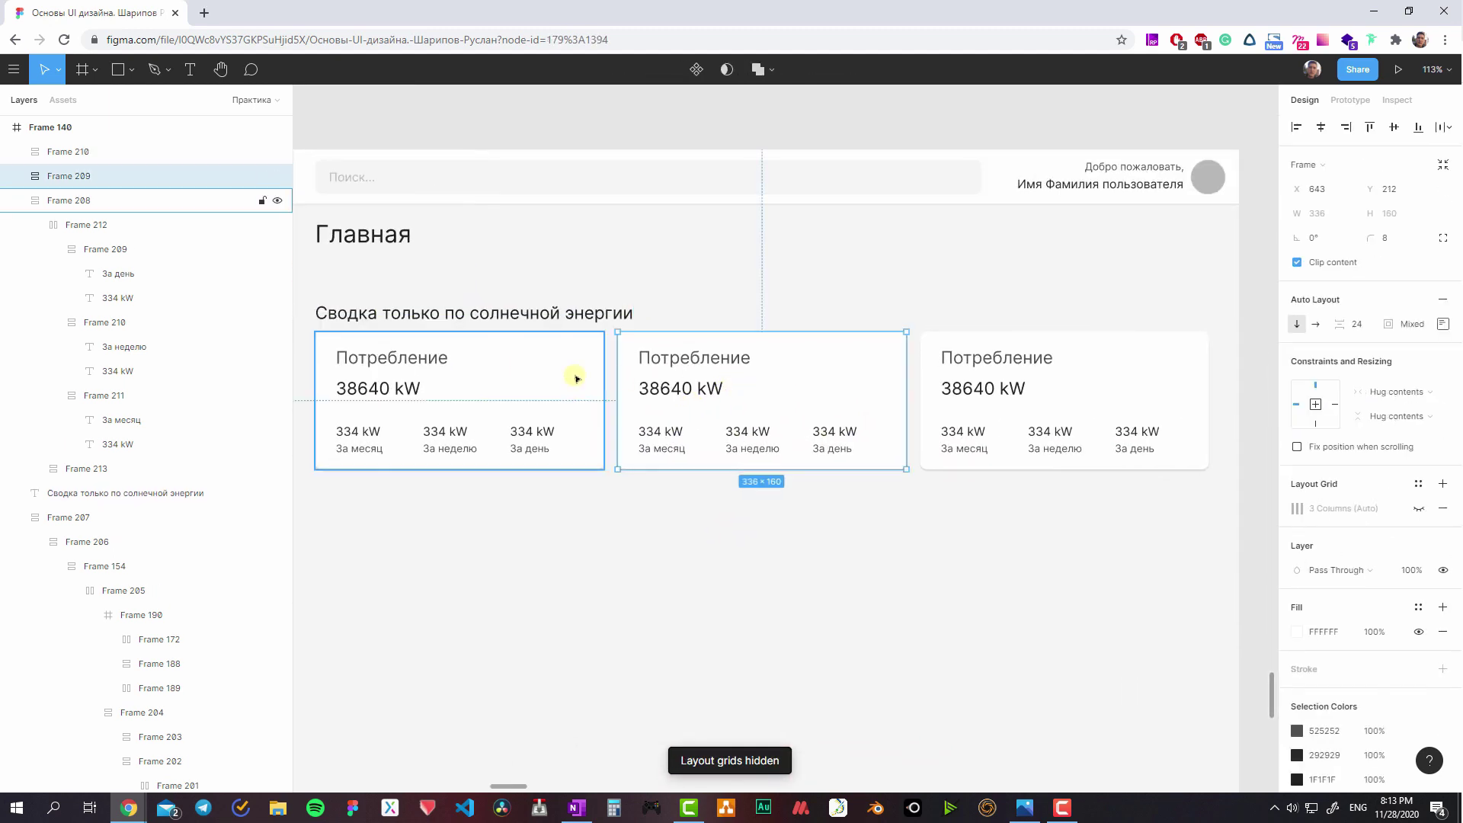
pyautogui.click(673, 365)
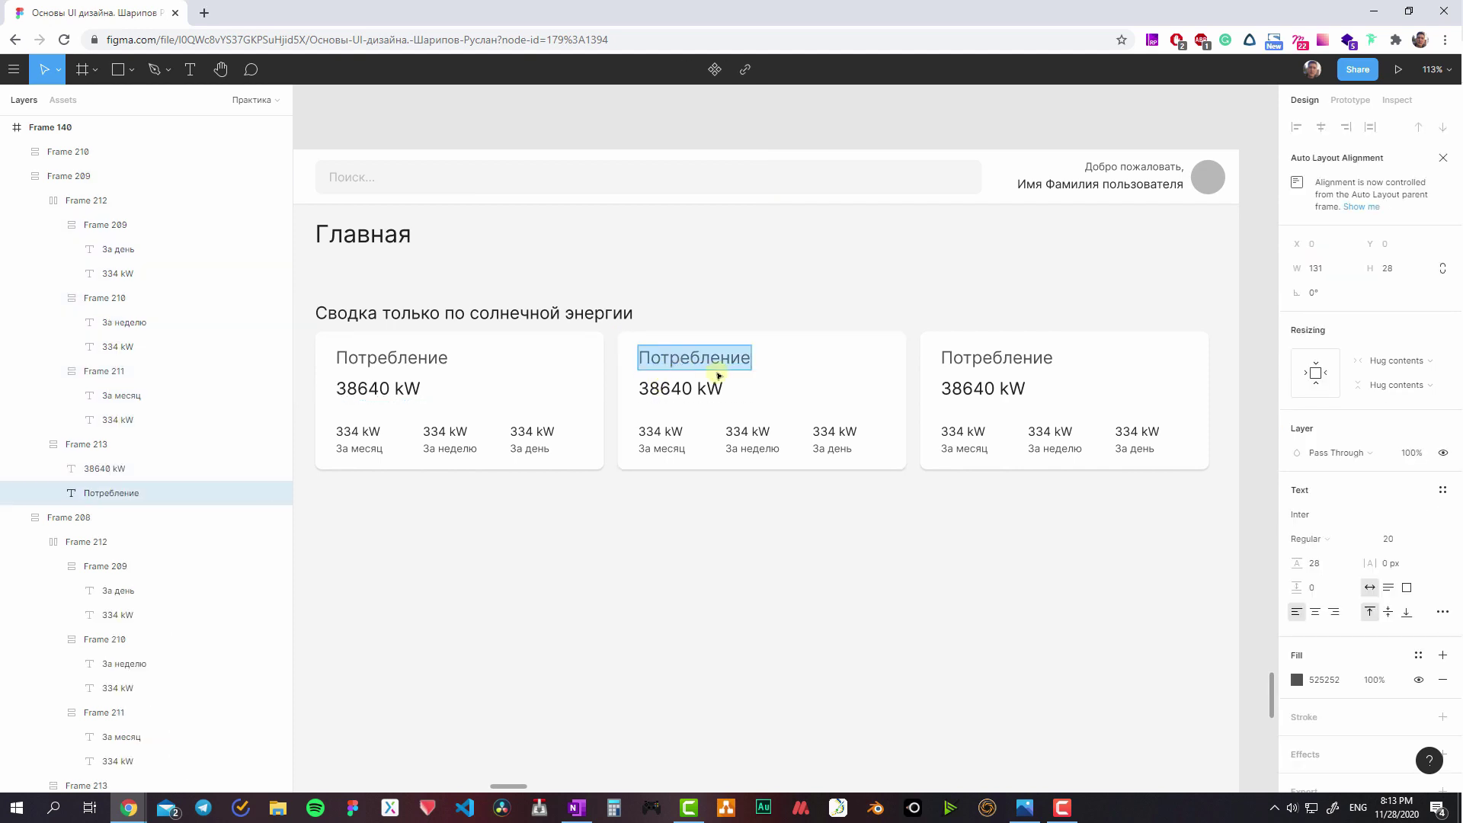
pyautogui.write('"')
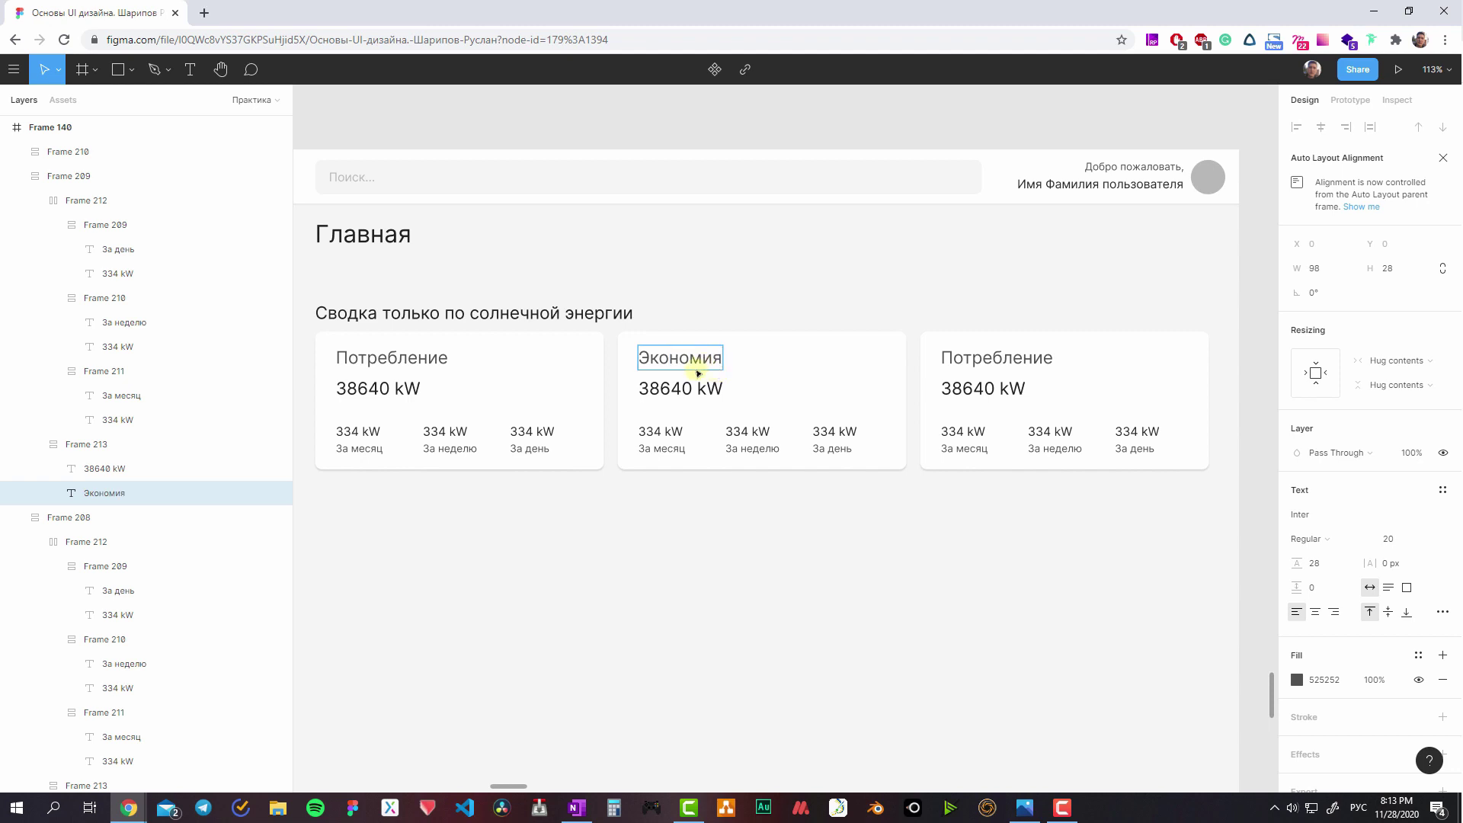
pyautogui.click(693, 385)
pyautogui.doubleClick(693, 384)
pyautogui.write('216 $')
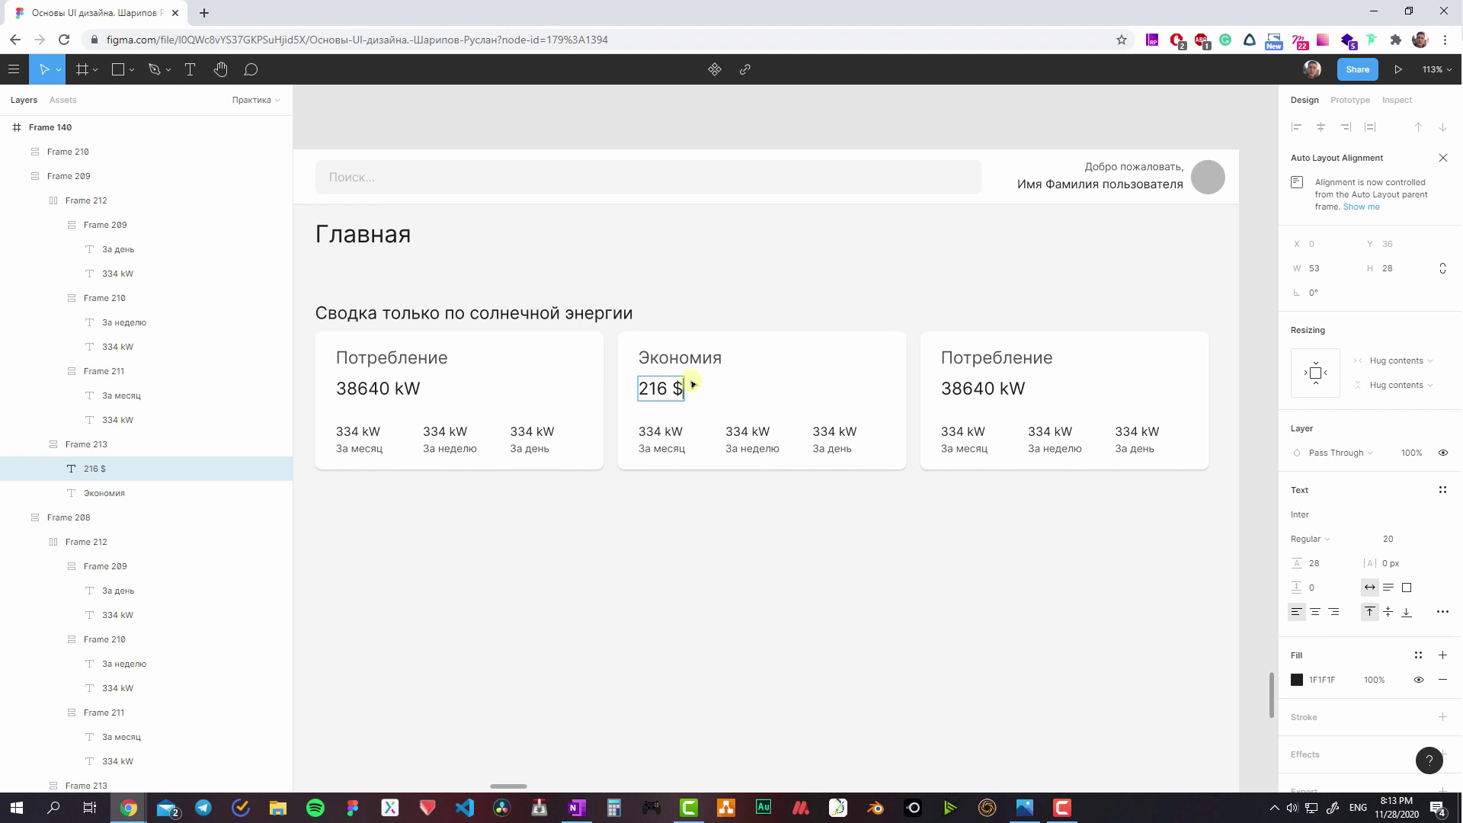
pyautogui.press('Escape')
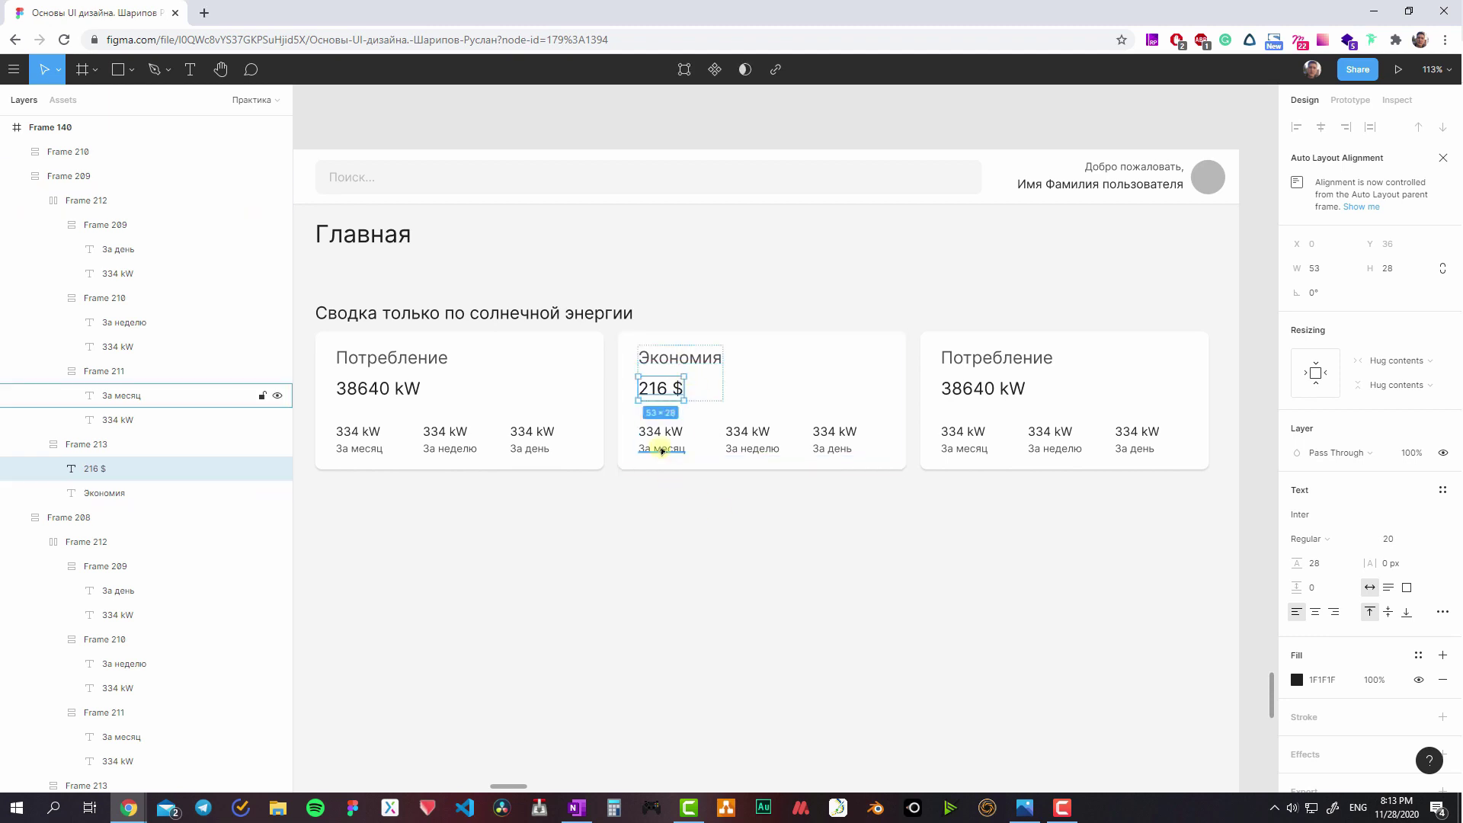
# - Set the Экономия card's month, week and day values to 111.5 $, 16 $ and 1.83 $
pyautogui.click(663, 435)
pyautogui.press('Return')
pyautogui.write('111.5 $')
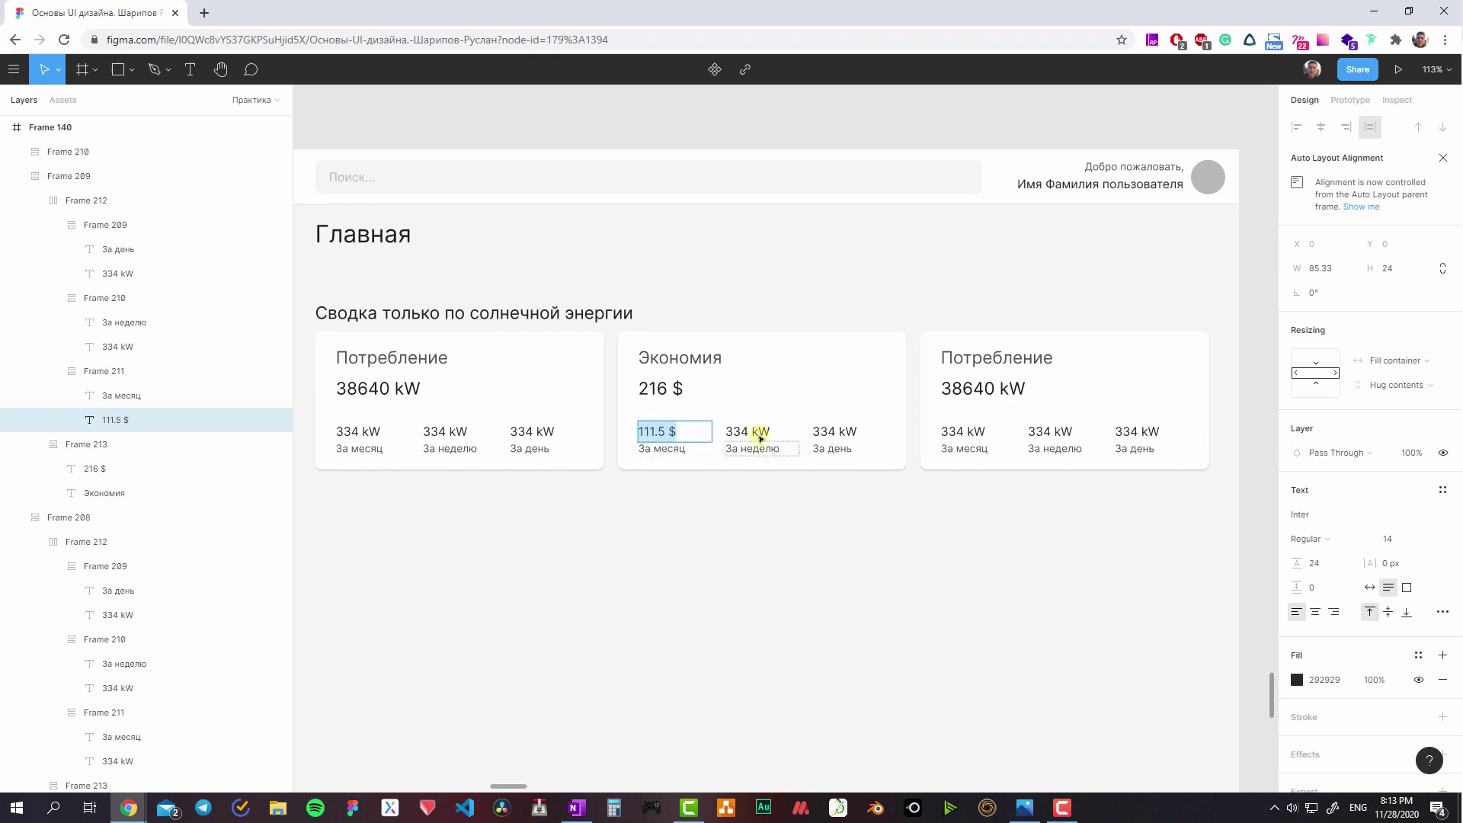
pyautogui.doubleClick(759, 436)
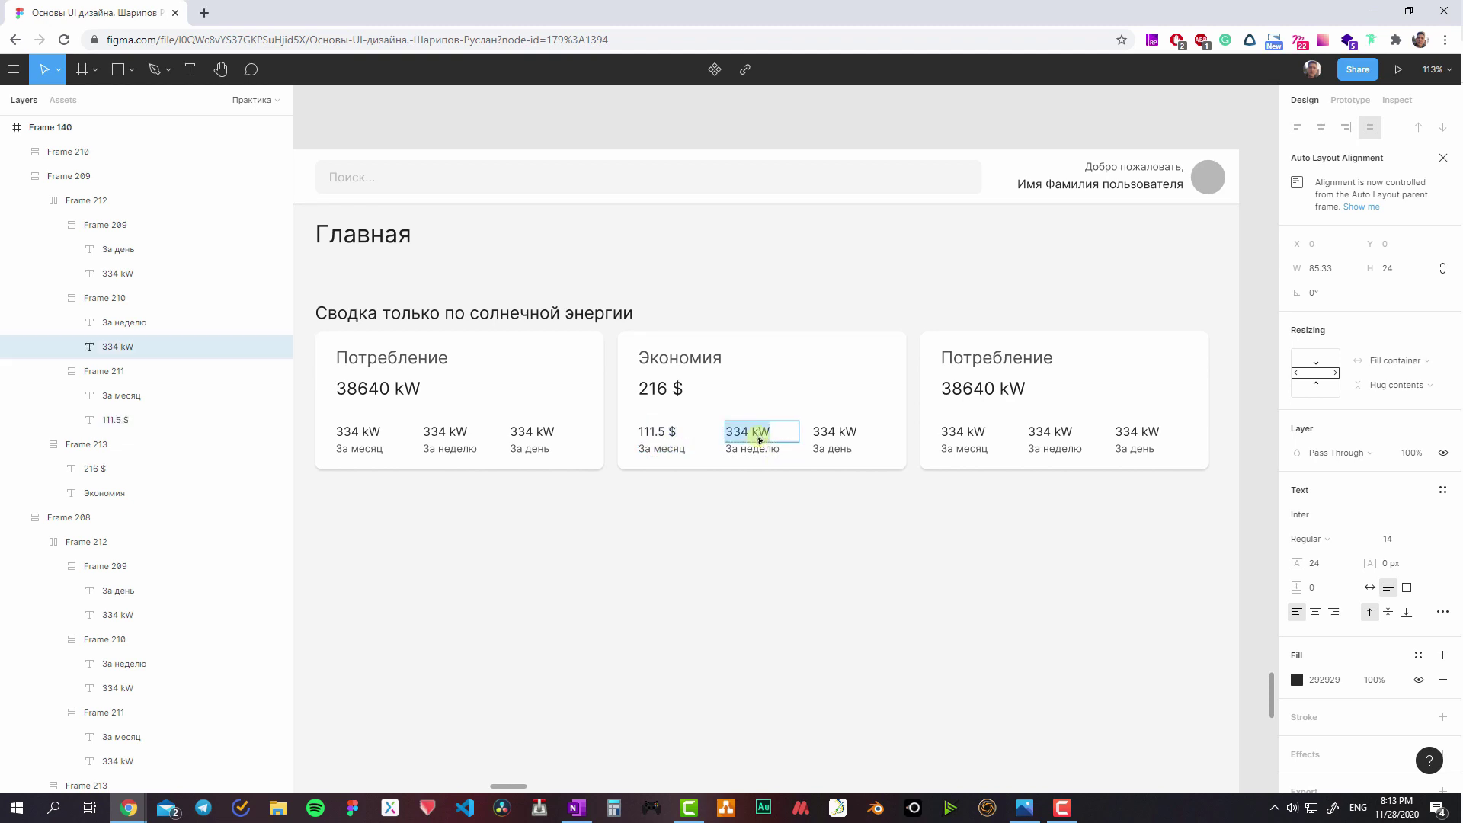
pyautogui.write('111.5 $')
pyautogui.doubleClick(819, 436)
pyautogui.write('111.5 $')
pyautogui.write('1.83 $')
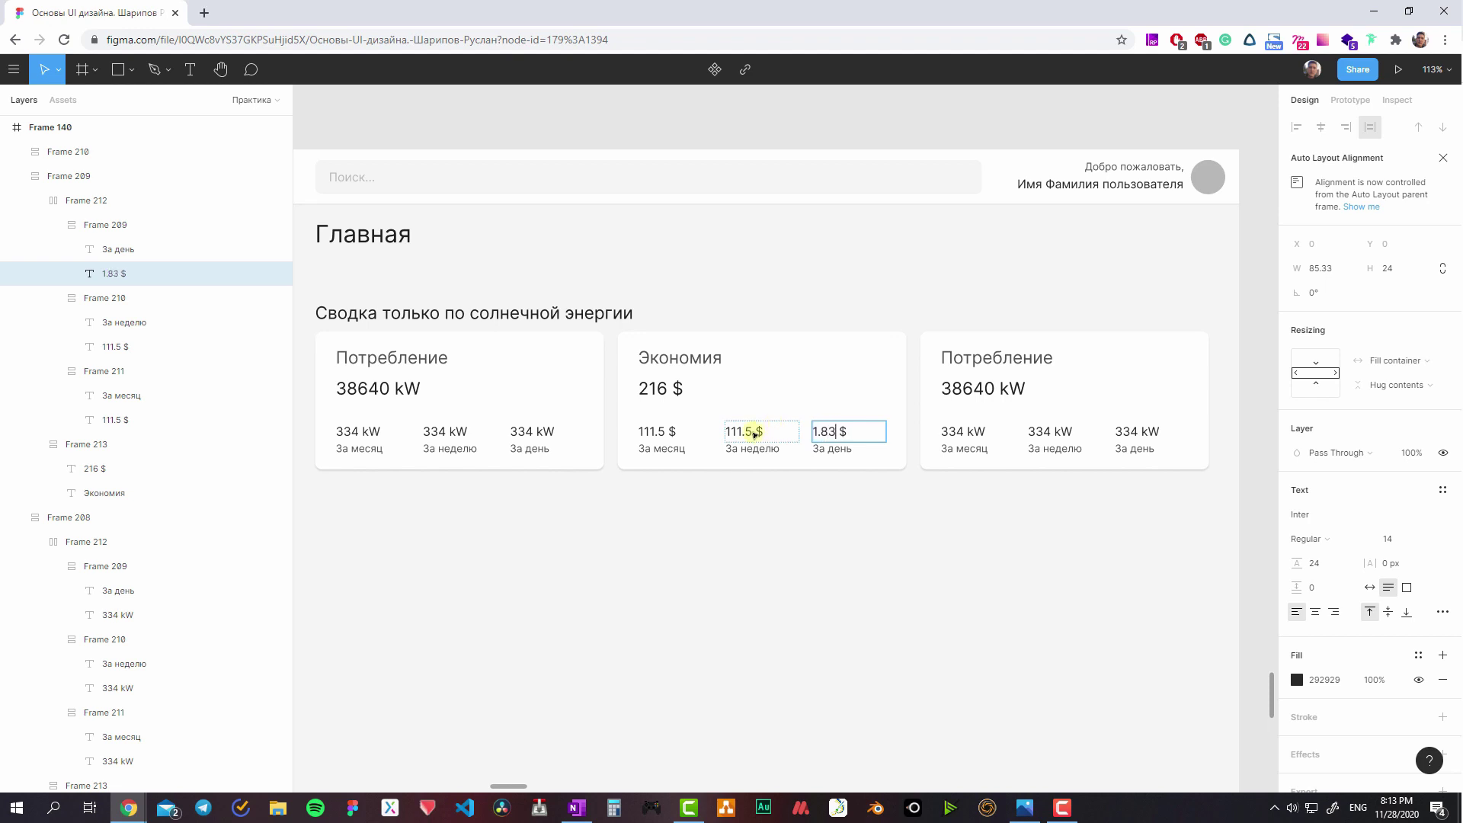
pyautogui.doubleClick(754, 432)
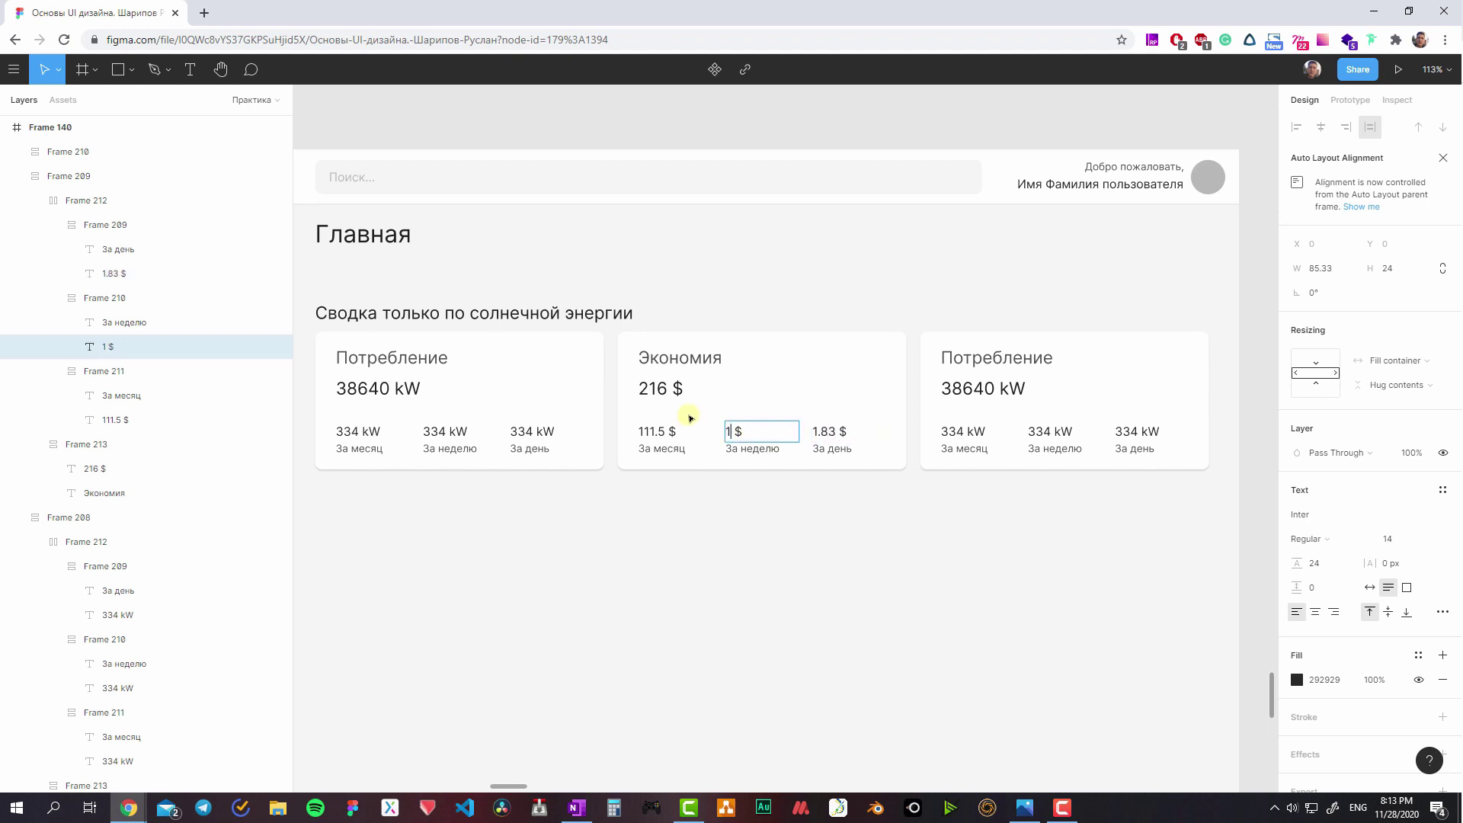
pyautogui.write('6')
# - Set the first Потребление card's week value to 87 kW and day value to 11 kW
pyautogui.hscroll(-3, 568, 436)
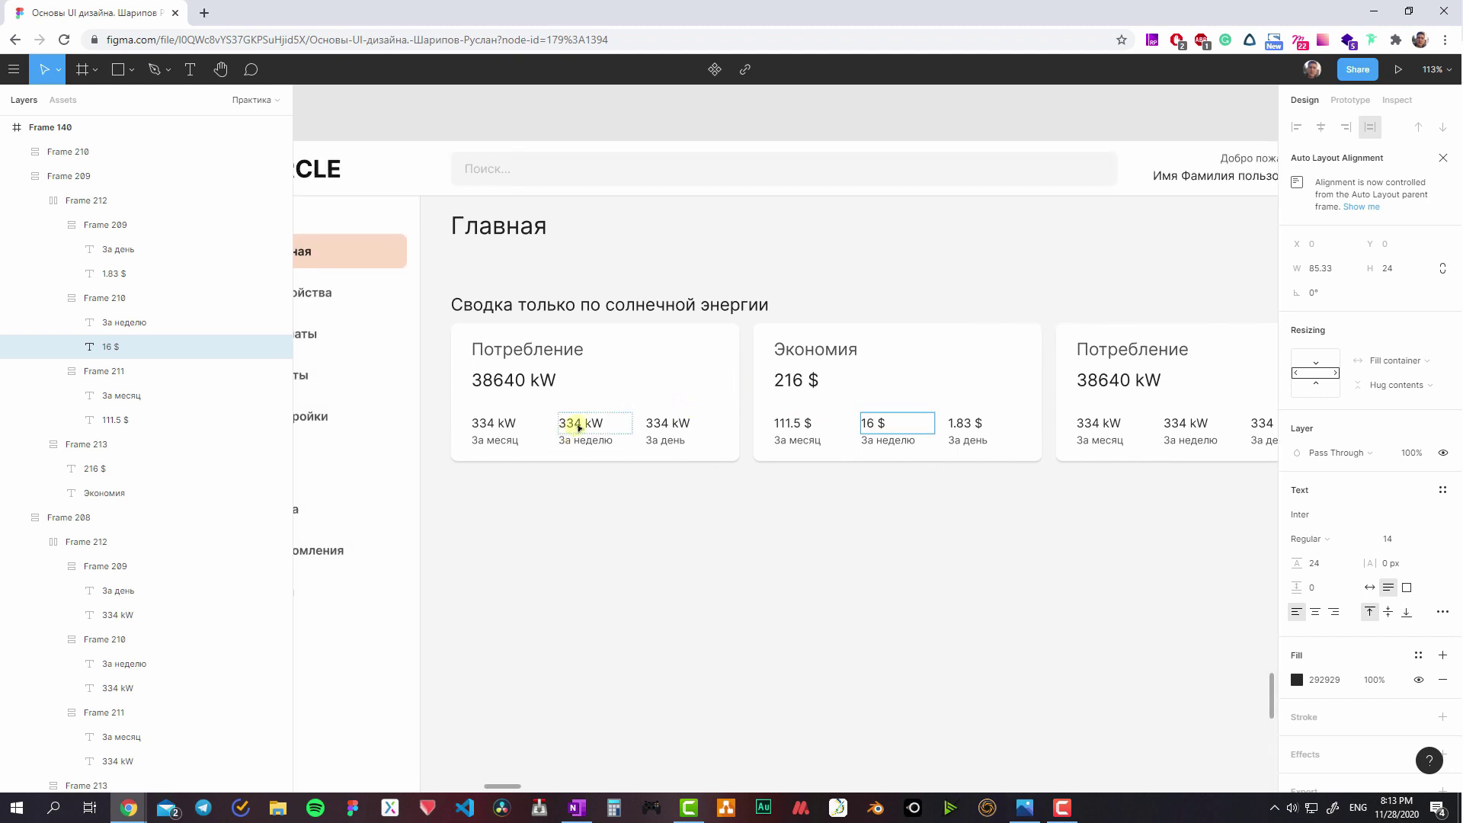
pyautogui.doubleClick(578, 424)
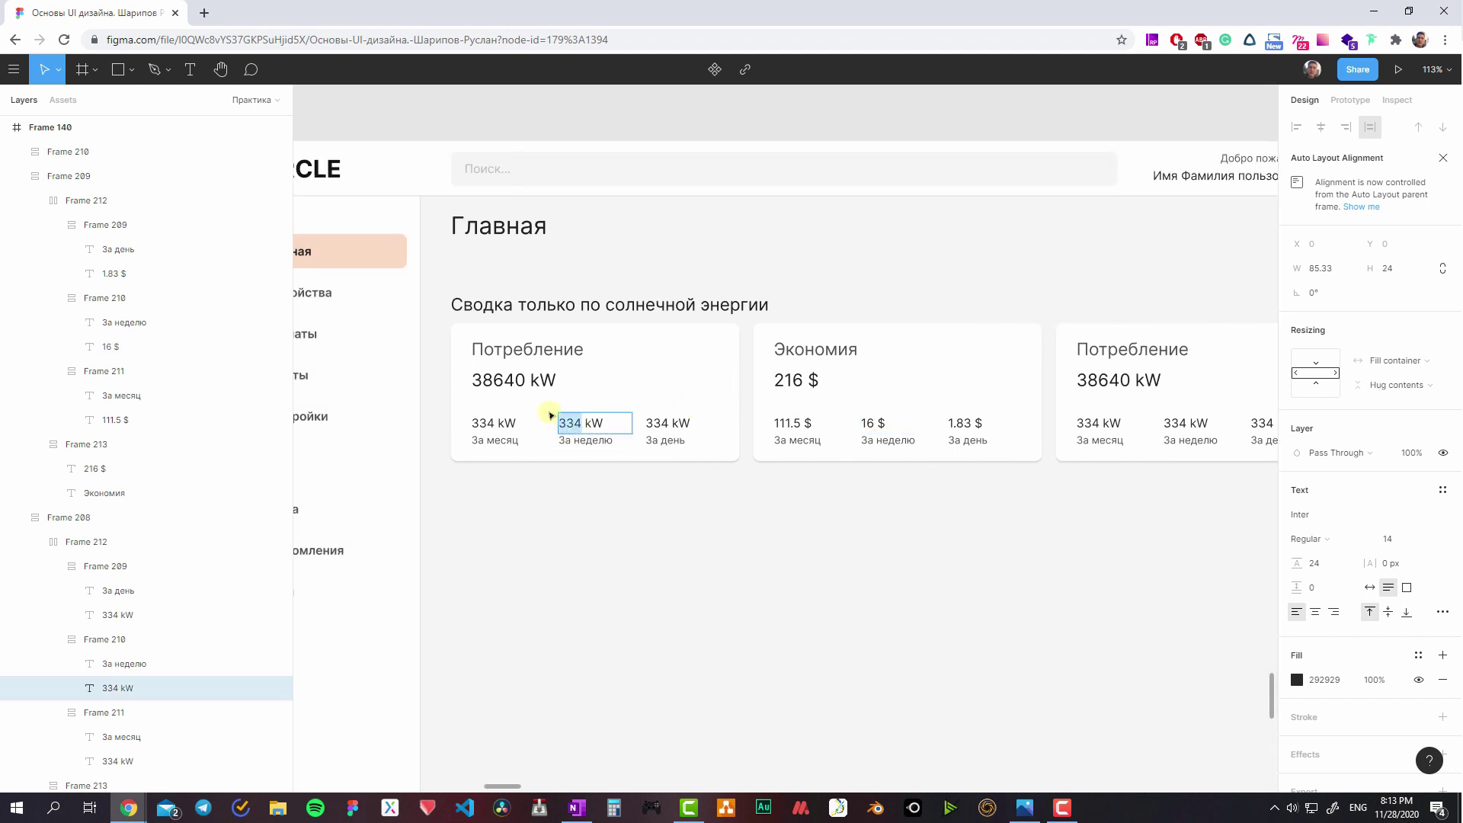
pyautogui.write('87')
pyautogui.press('Escape')
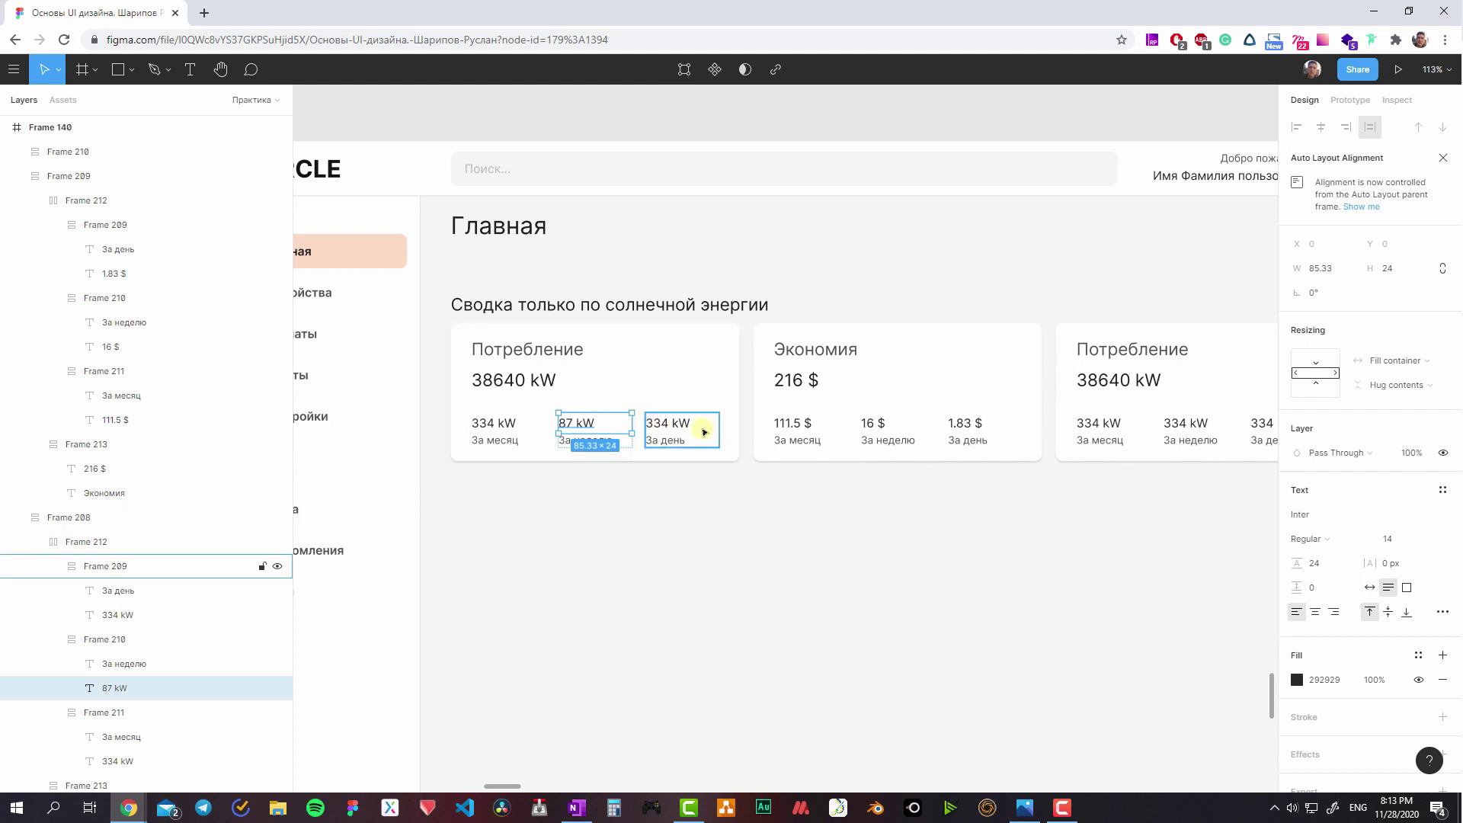
pyautogui.doubleClick(699, 423)
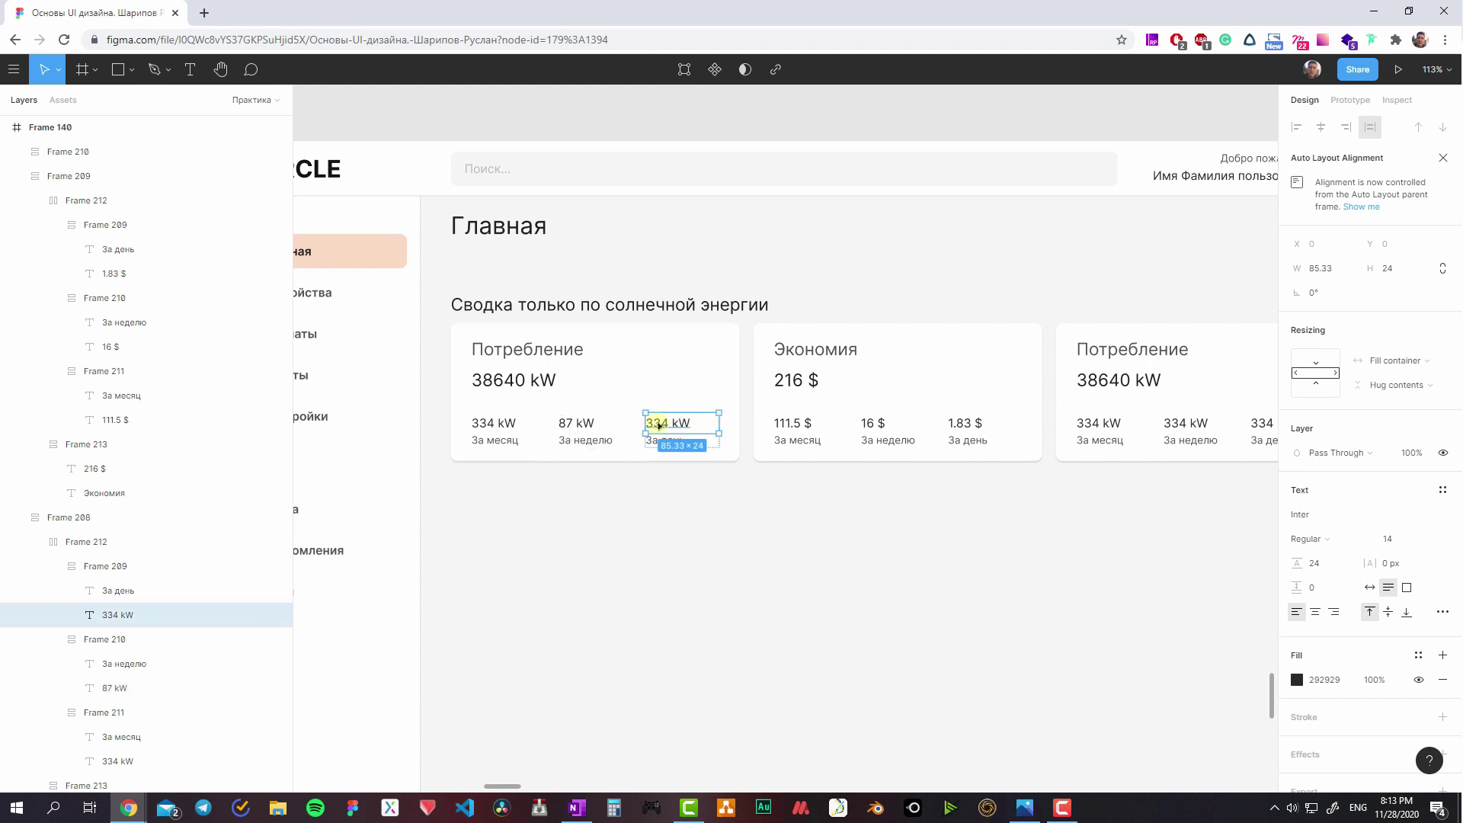
pyautogui.click(663, 424)
pyautogui.click(663, 425)
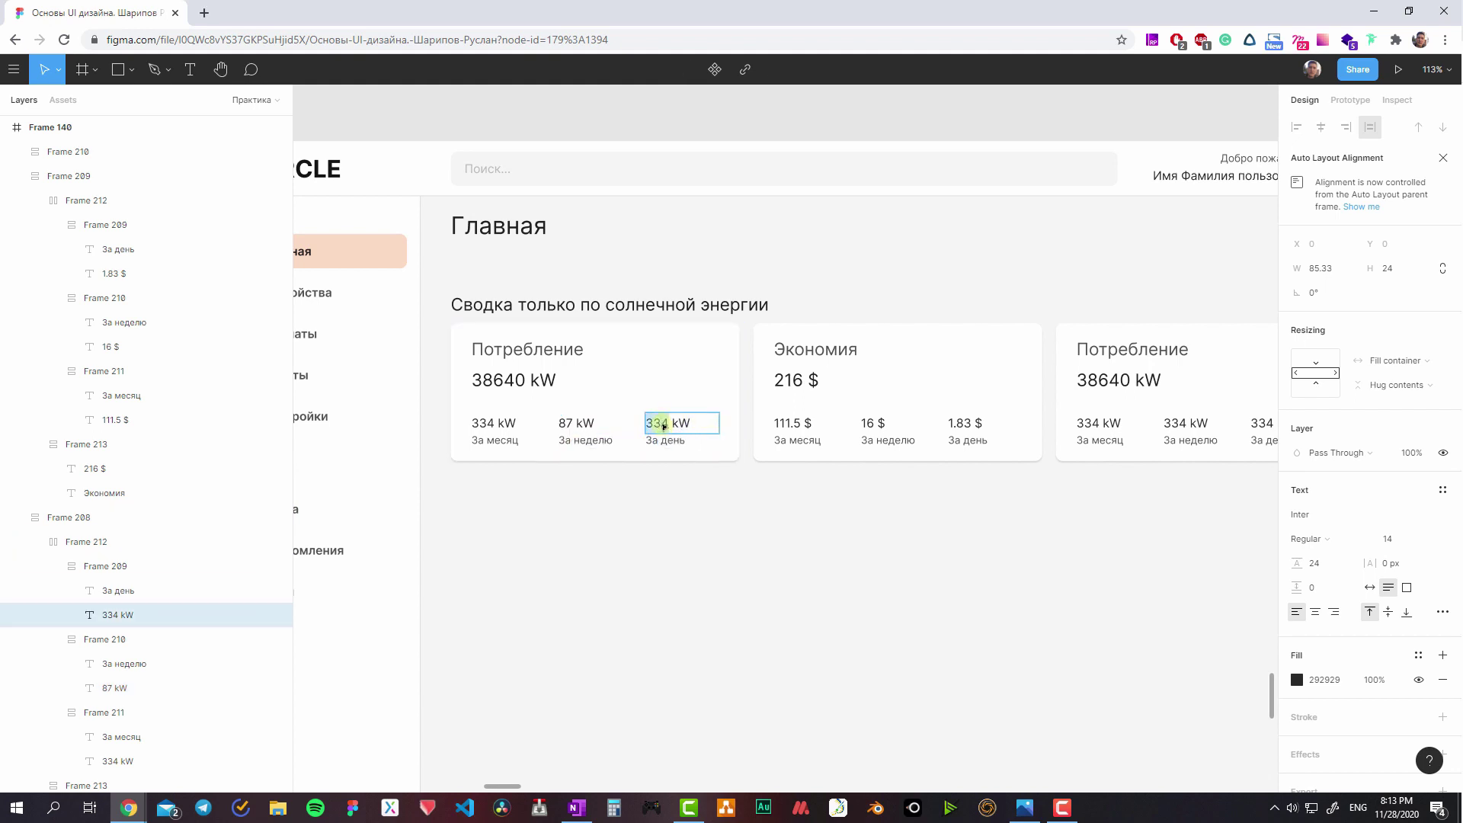
pyautogui.write('11')
pyautogui.press('Escape')
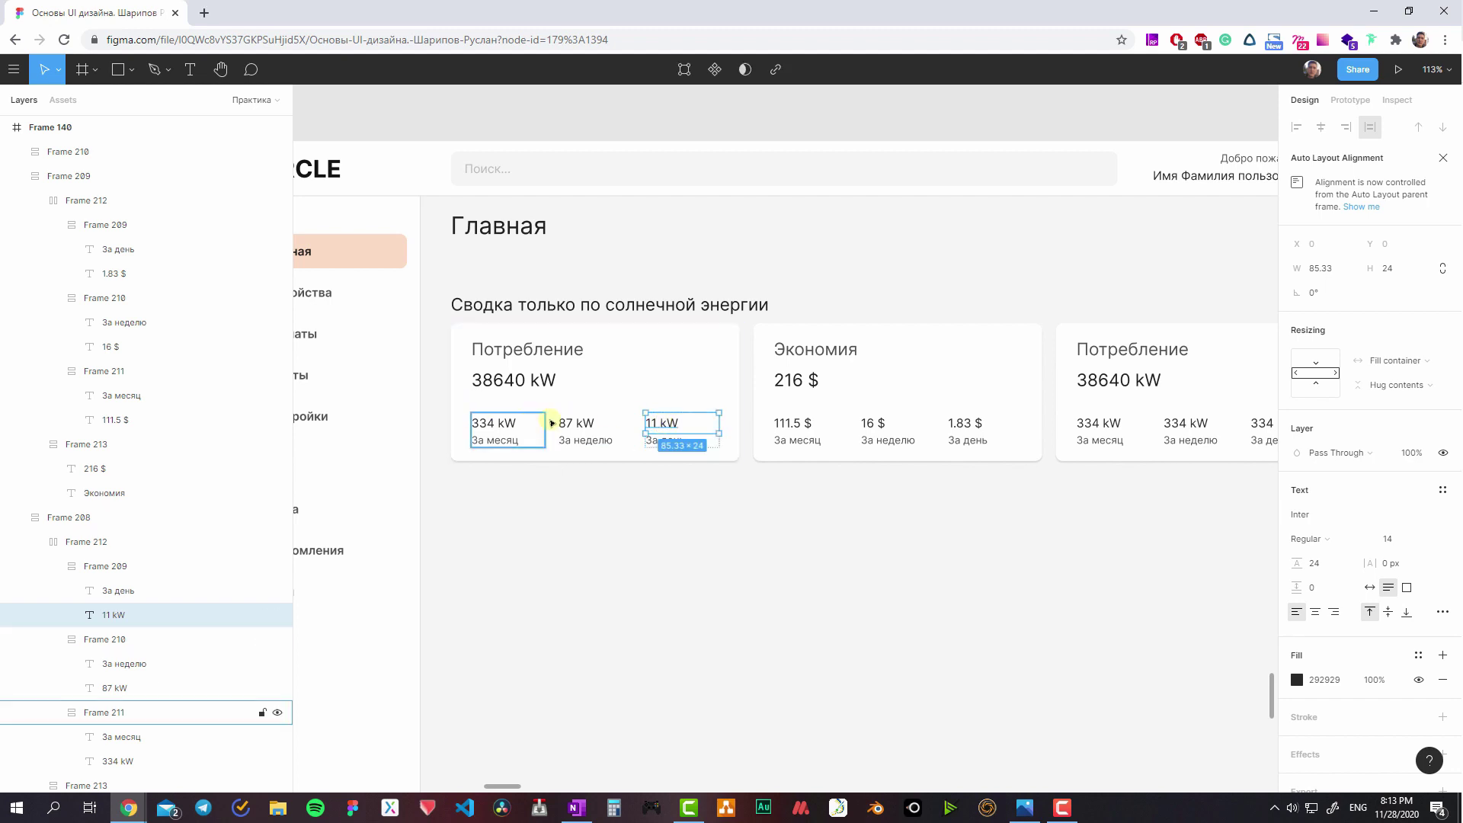
pyautogui.click(522, 426)
# - Select the third card's Потребление title, then pan toward the Хотелки notes frame
pyautogui.hscroll(3, 504, 420)
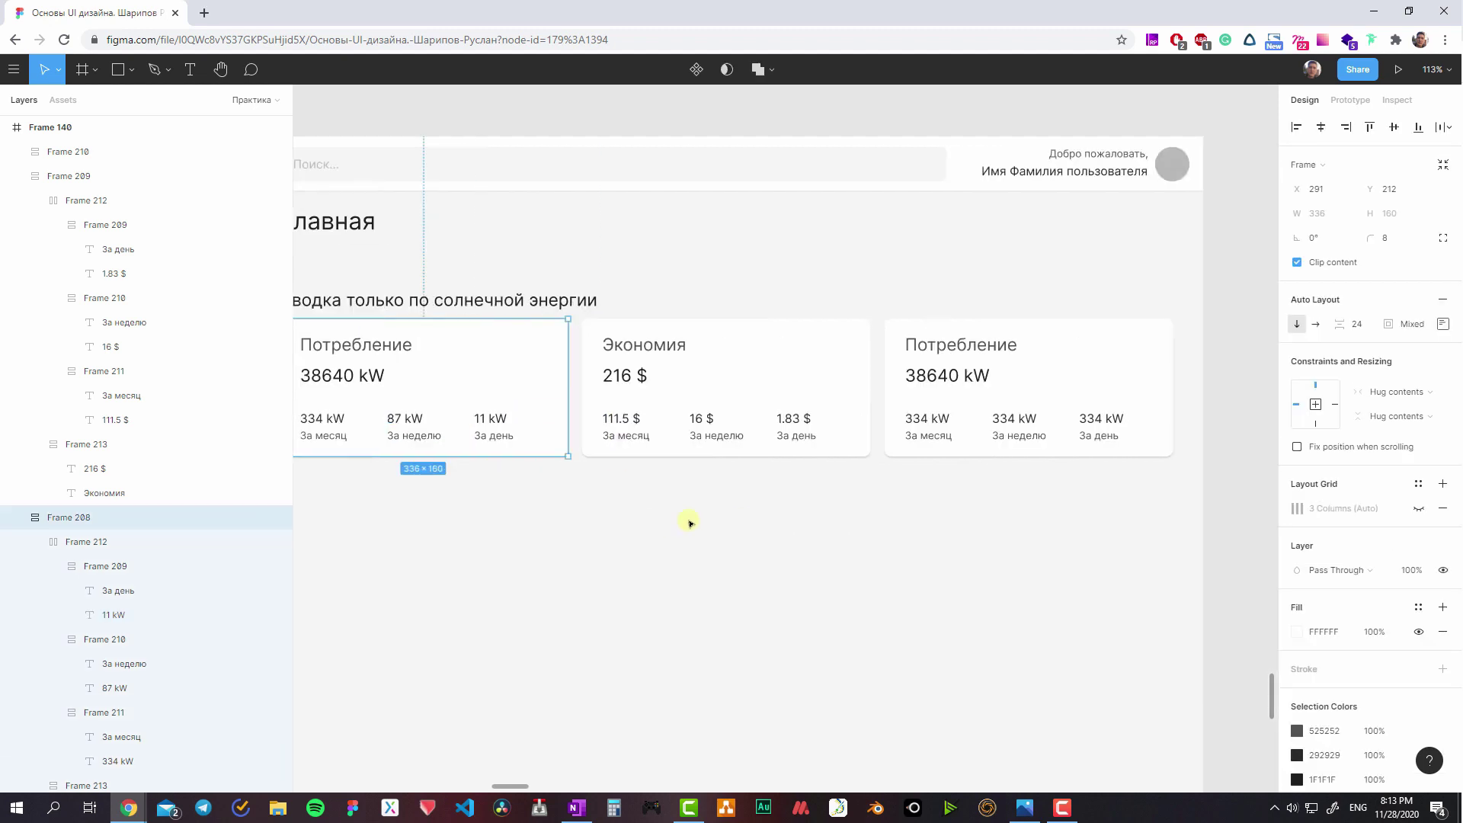
pyautogui.click(689, 516)
pyautogui.doubleClick(971, 348)
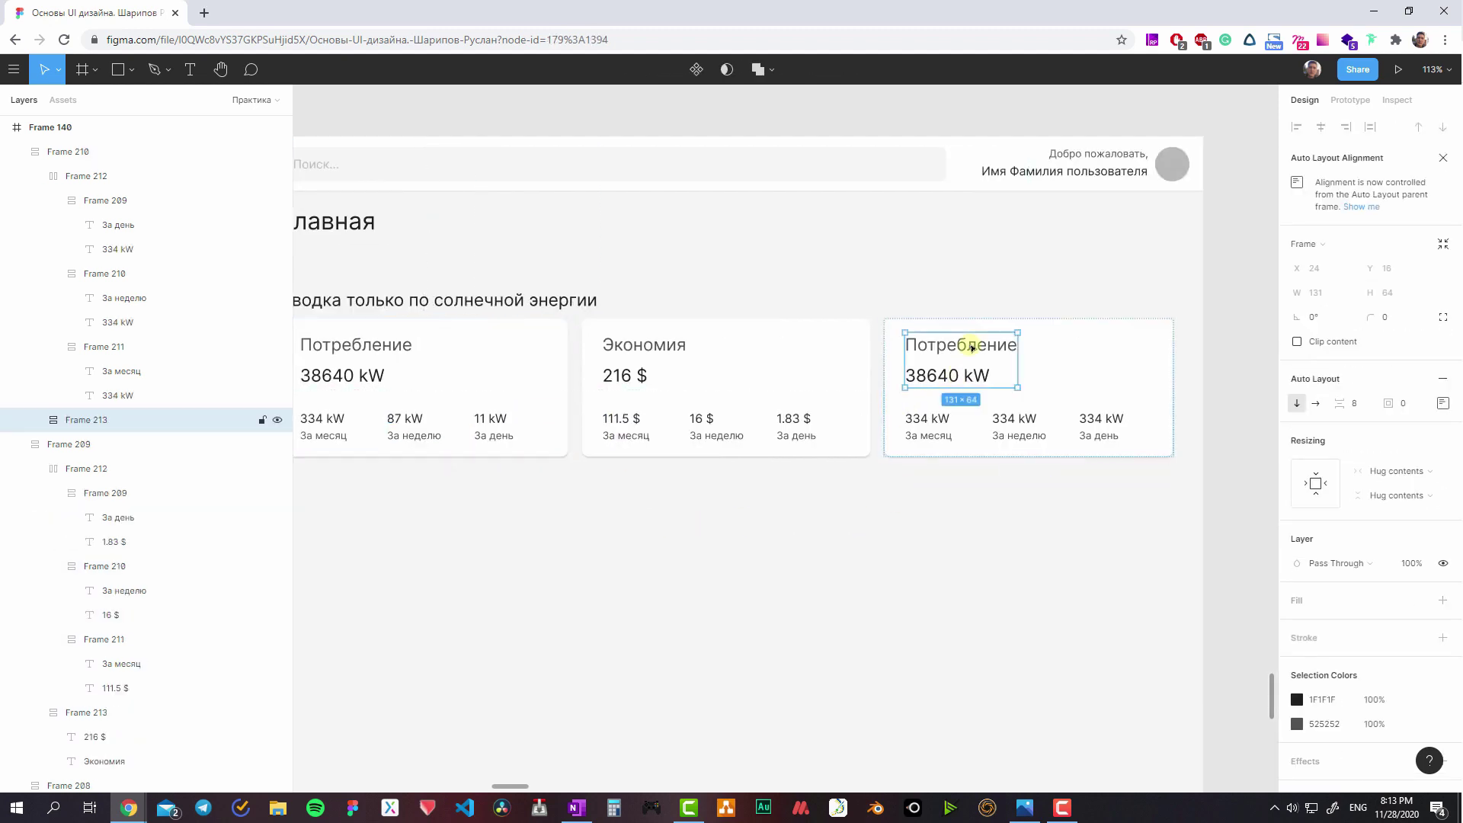
pyautogui.click(971, 348)
pyautogui.scroll(-5, 927, 425)
pyautogui.scroll(4, 1039, 419)
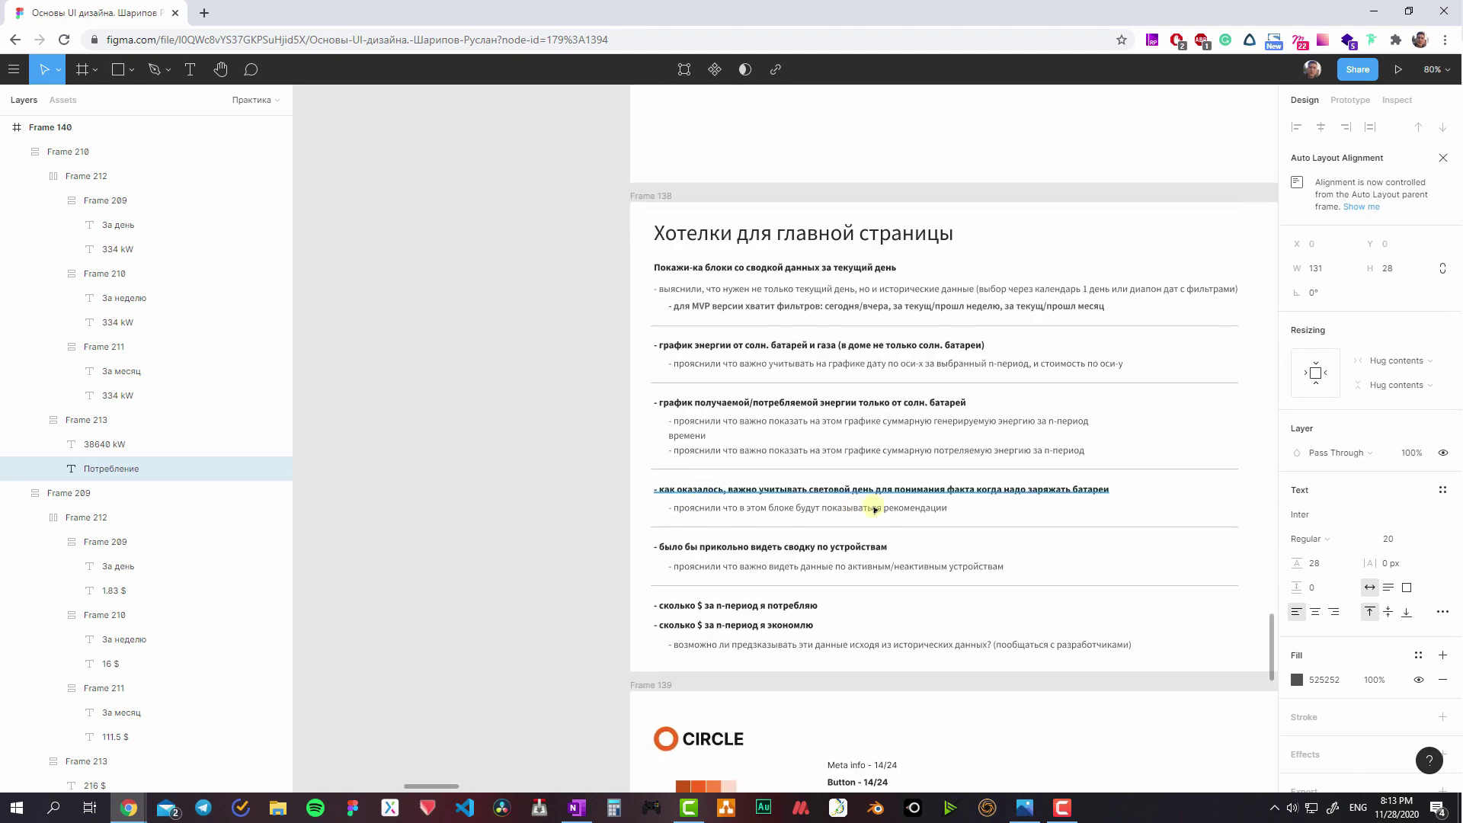
pyautogui.scroll(2, 874, 509)
pyautogui.hscroll(3, 762, 472)
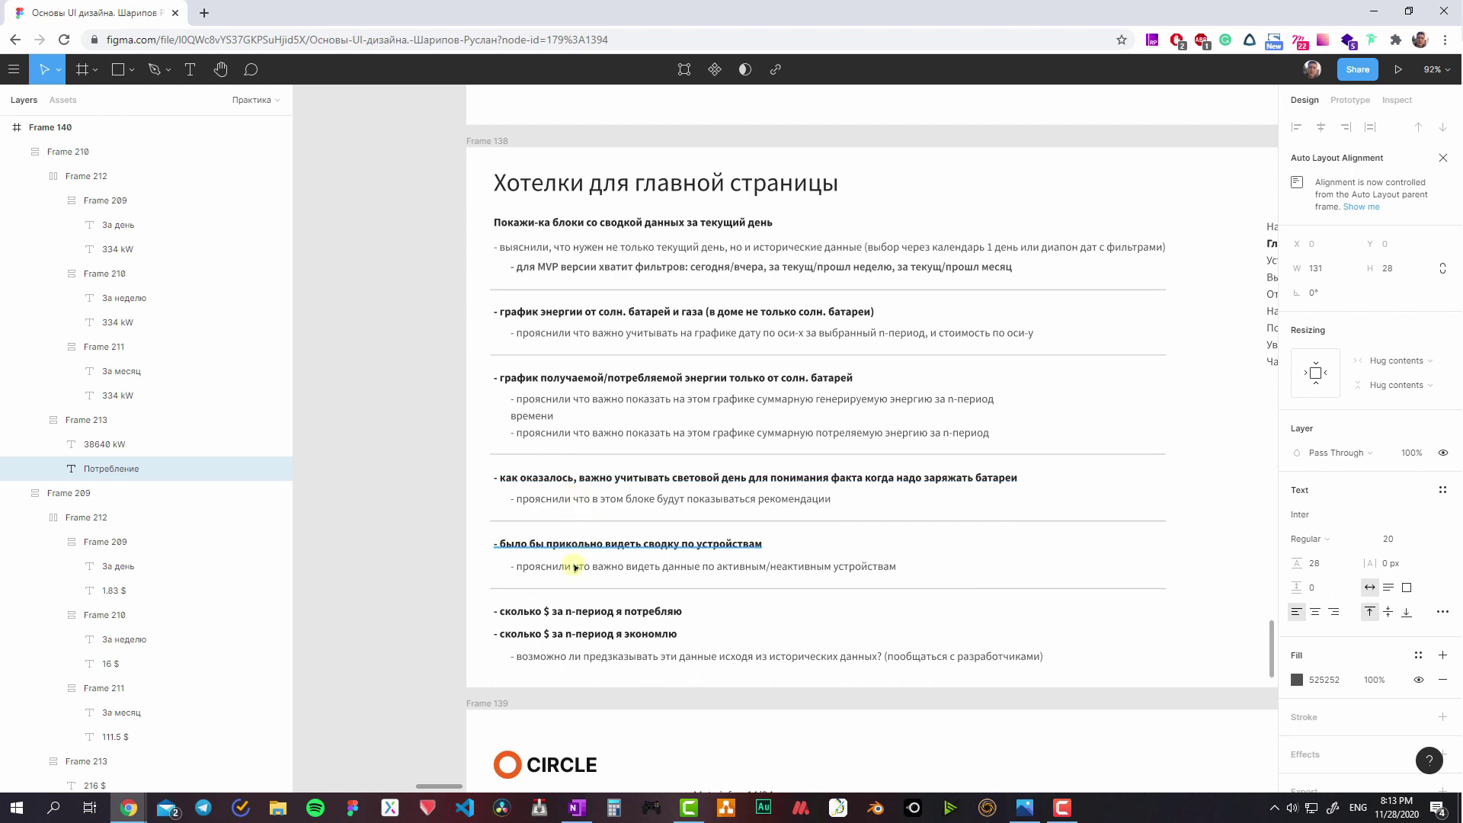
# - Marquee-select the device summary, spending and daylight note blocks in the Хотелки frame
pyautogui.moveTo(472, 543); pyautogui.dragTo(838, 590)
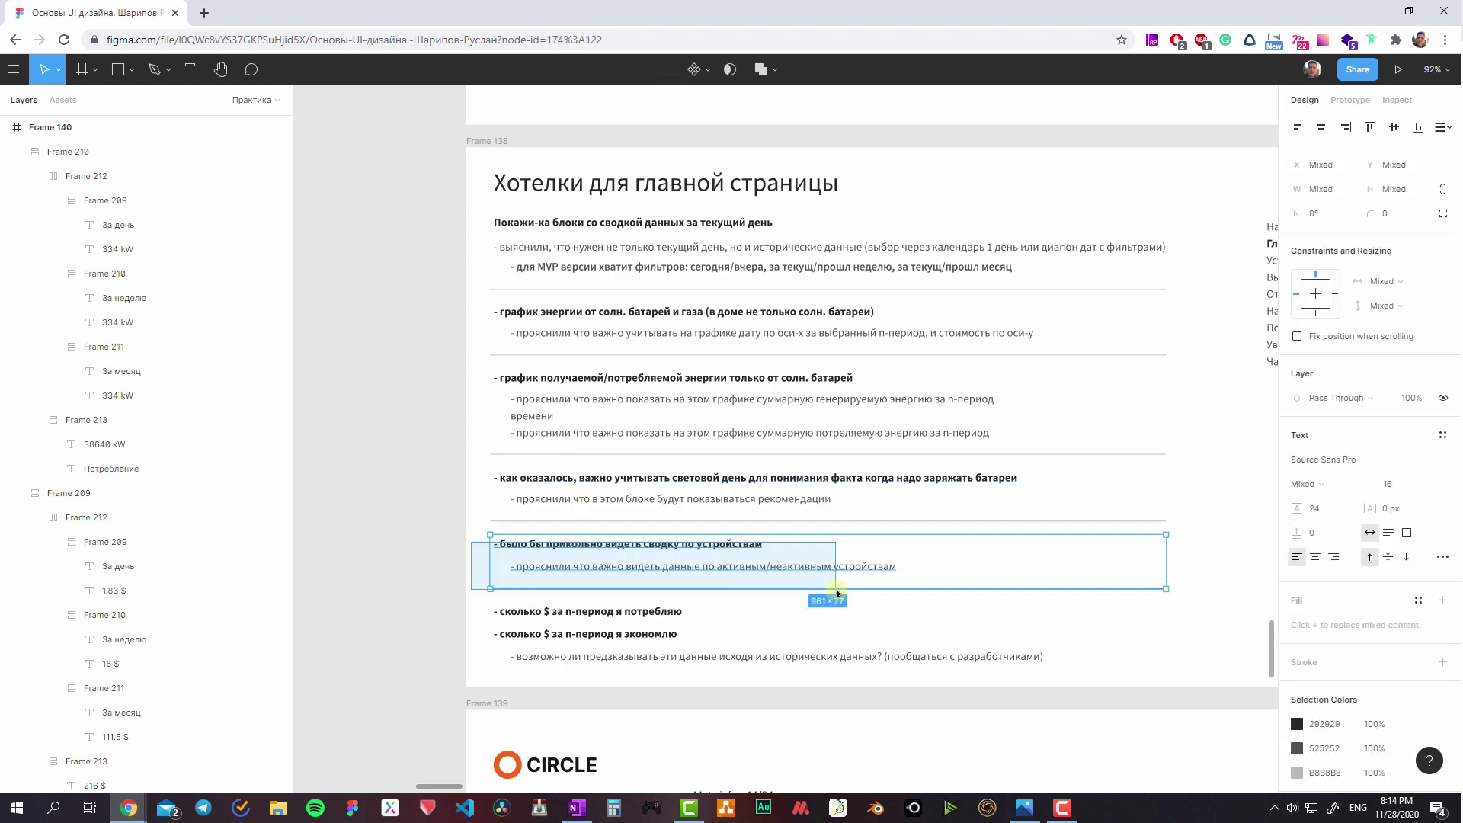
pyautogui.scroll(-3, 859, 592)
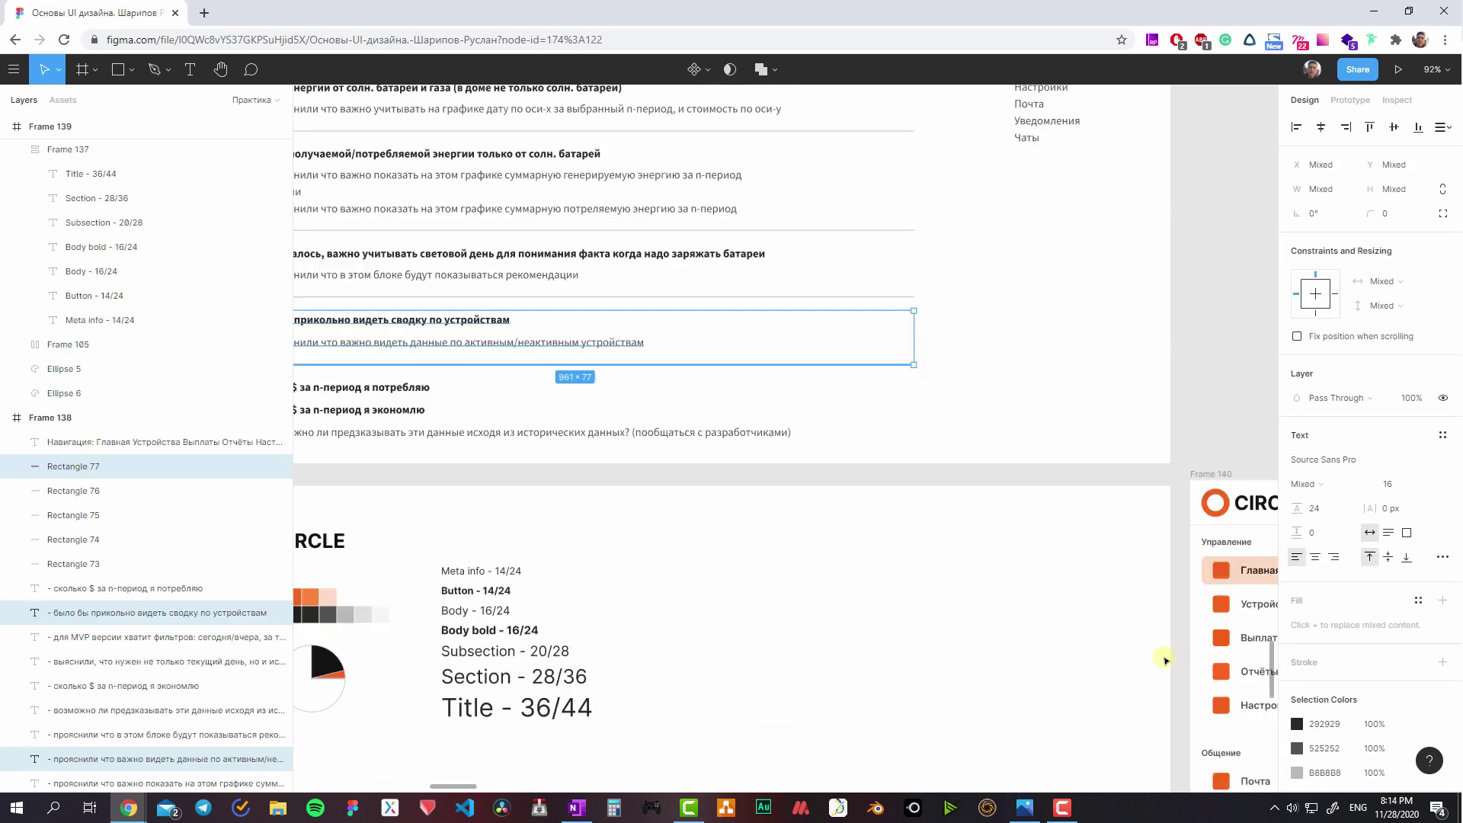
pyautogui.scroll(2, 450, 413)
pyautogui.moveTo(419, 472); pyautogui.dragTo(779, 610)
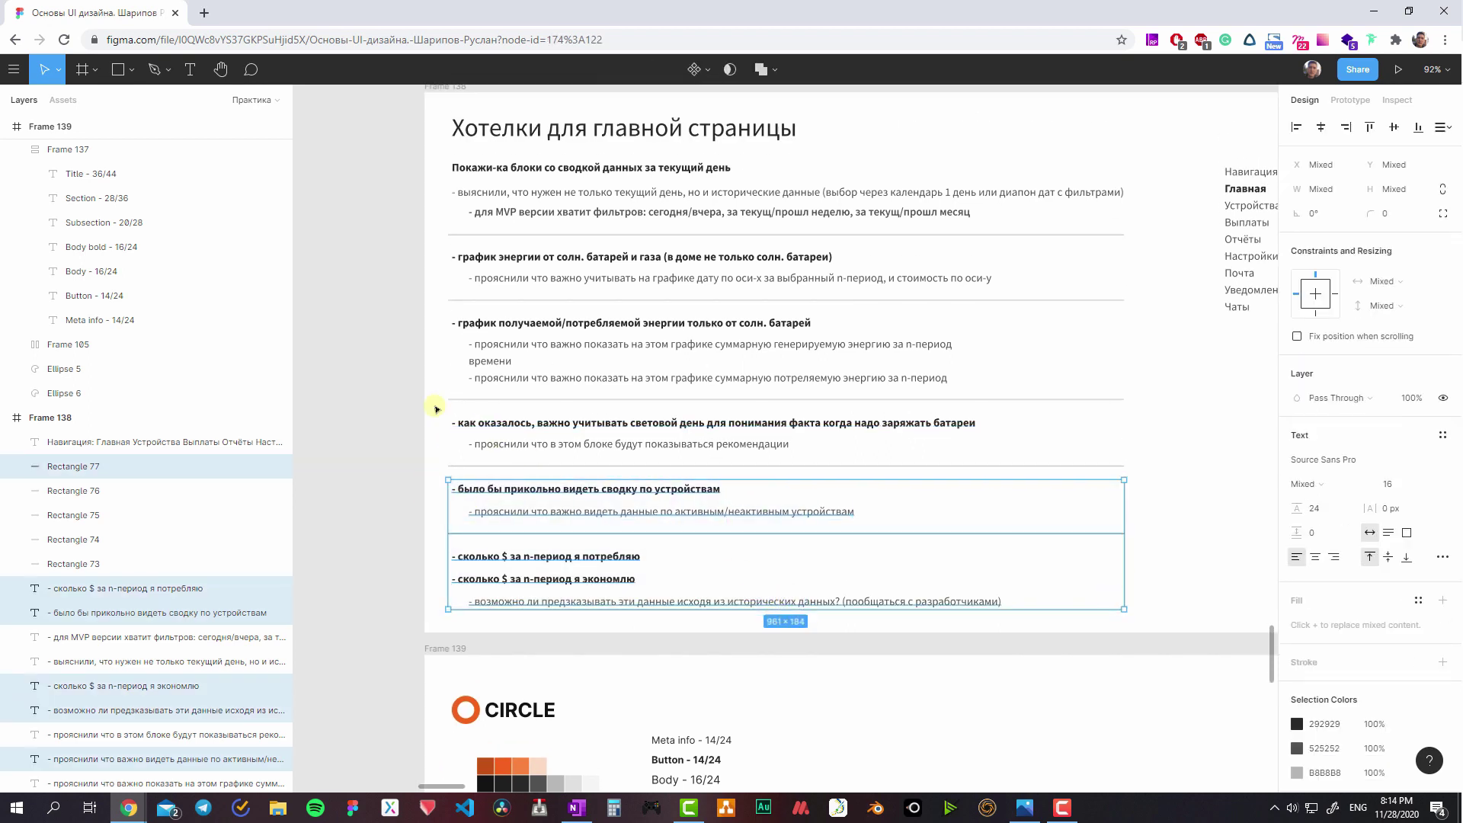
pyautogui.moveTo(425, 406); pyautogui.dragTo(742, 267)
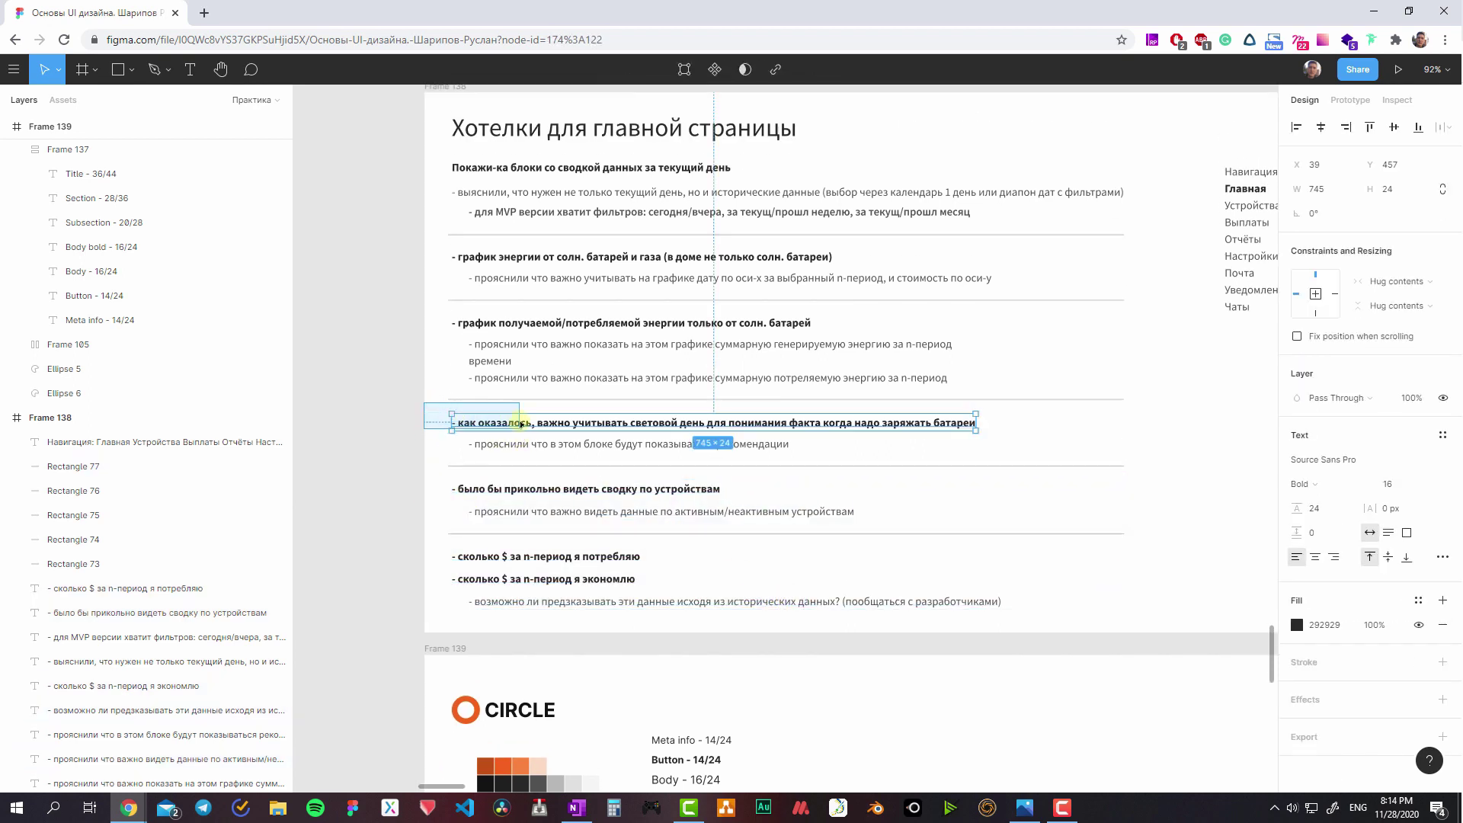
pyautogui.moveTo(741, 266); pyautogui.dragTo(1017, 178)
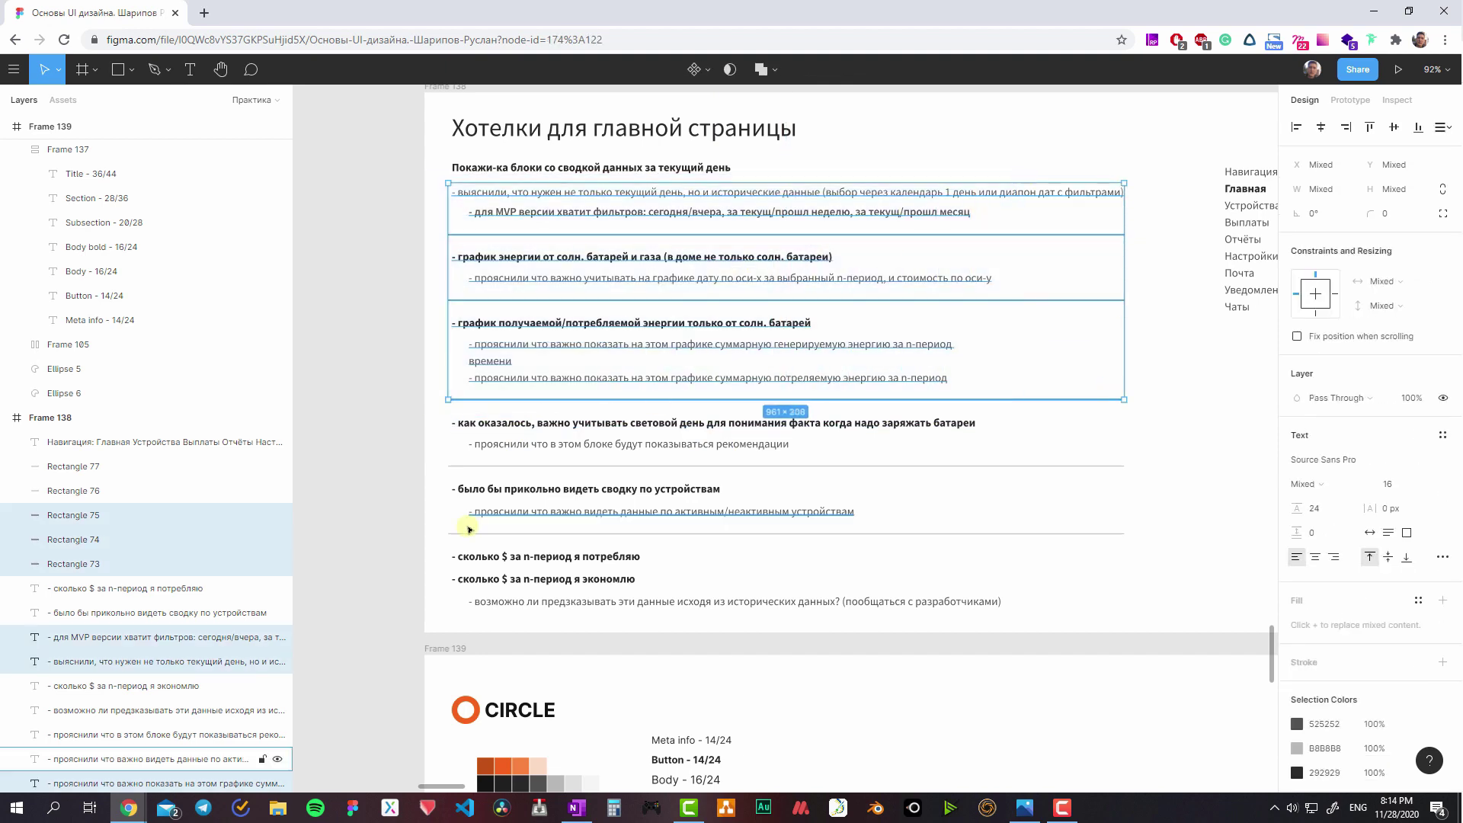
pyautogui.moveTo(427, 539); pyautogui.dragTo(673, 600)
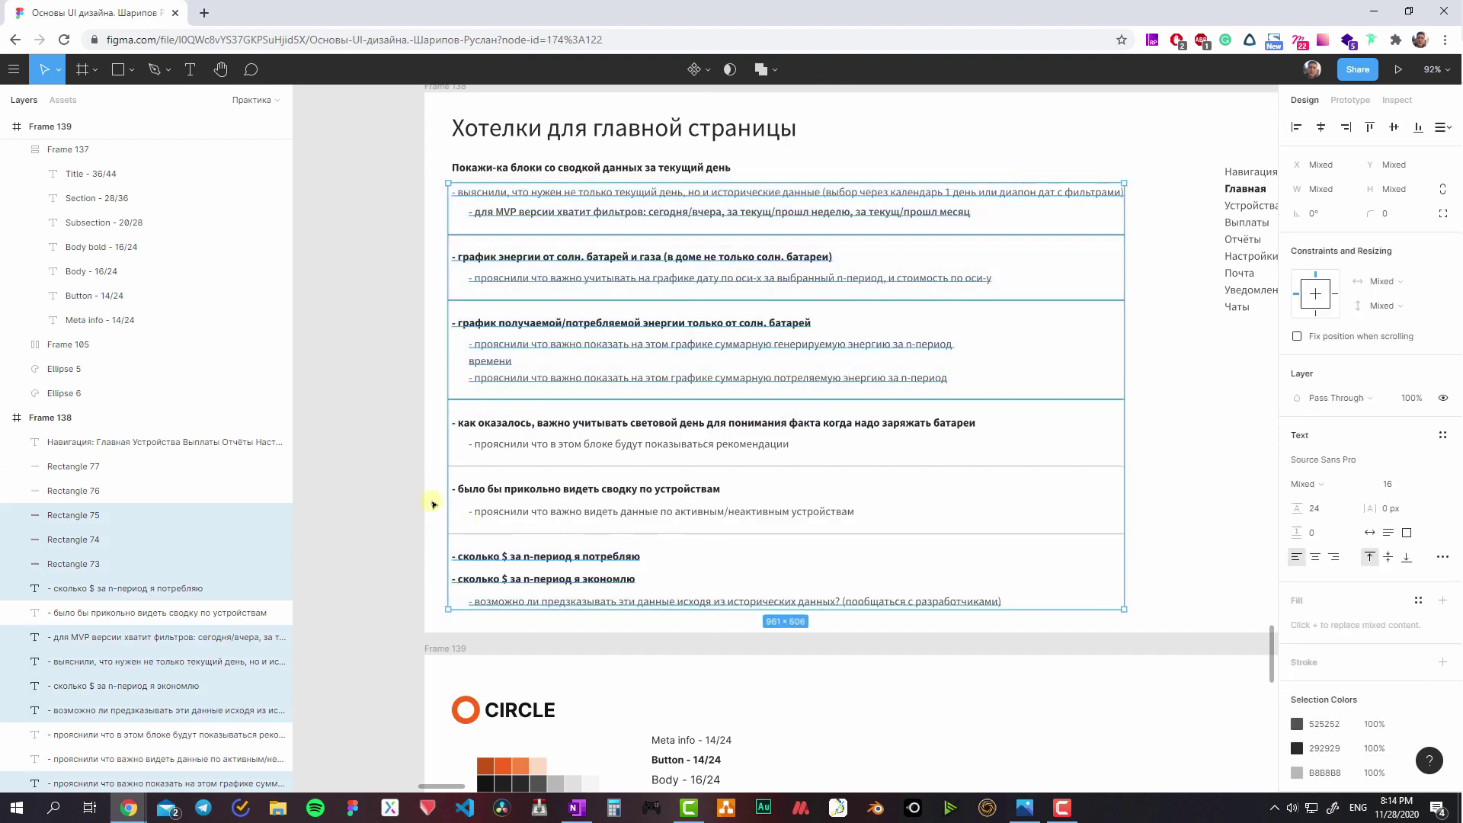
pyautogui.moveTo(455, 490); pyautogui.dragTo(699, 542)
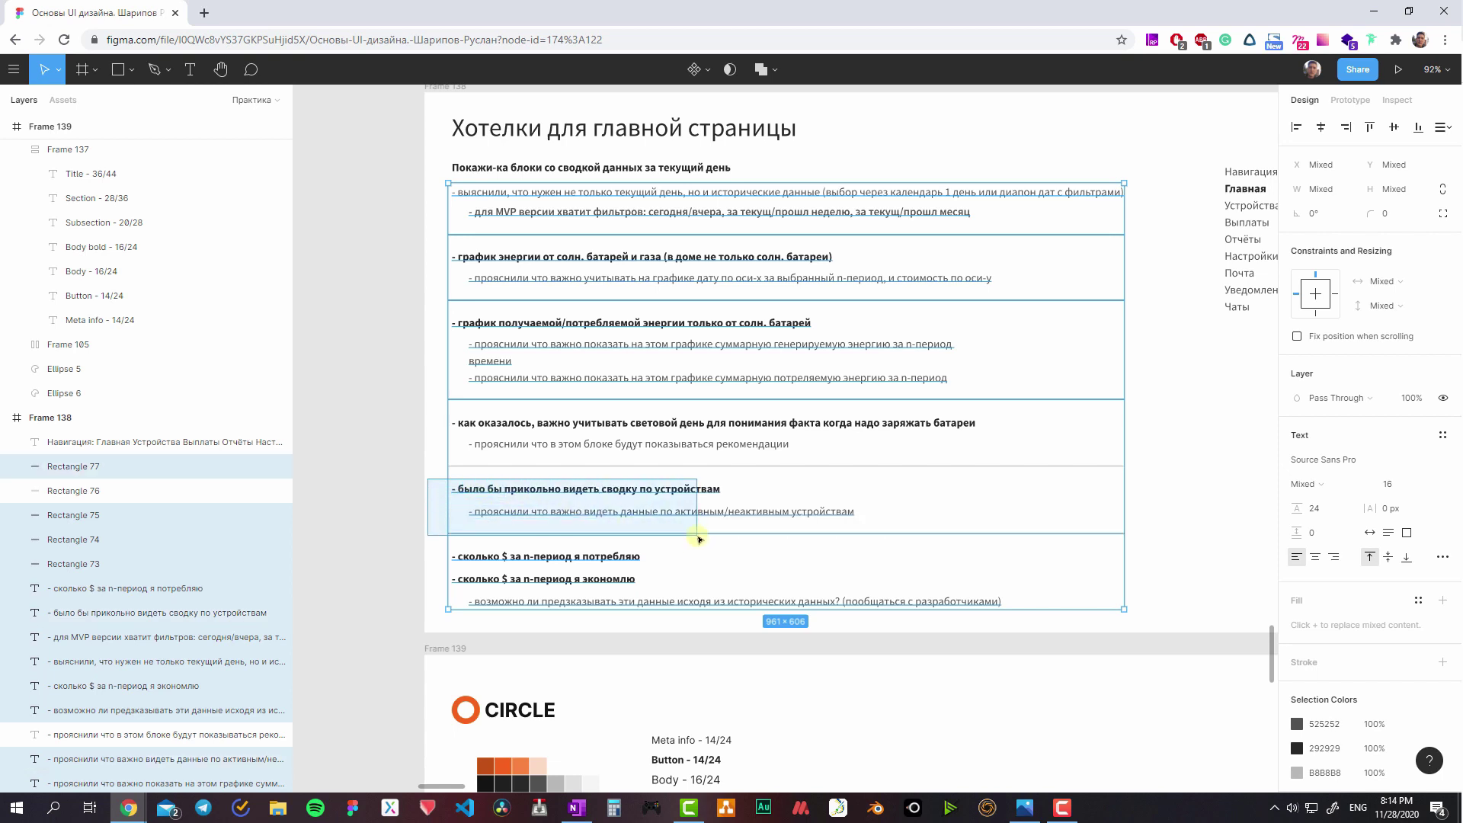
pyautogui.moveTo(426, 415); pyautogui.dragTo(658, 473)
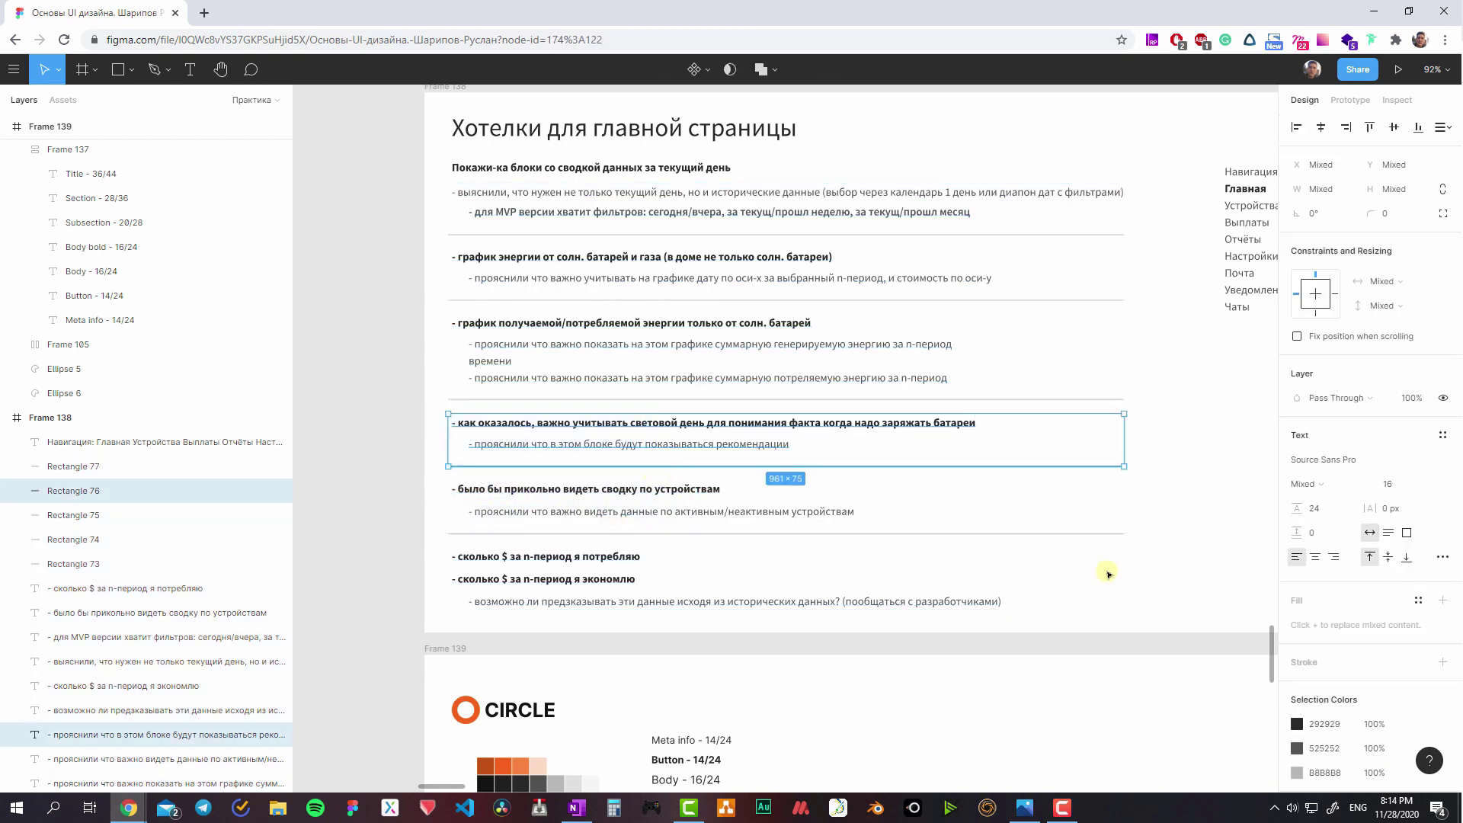
pyautogui.scroll(-4, 480, 343)
pyautogui.hscroll(8, 480, 343)
# - Rename the third card's title from Потребление to Устройства
pyautogui.scroll(-3, 480, 343)
pyautogui.hscroll(8, 480, 343)
pyautogui.click(914, 577)
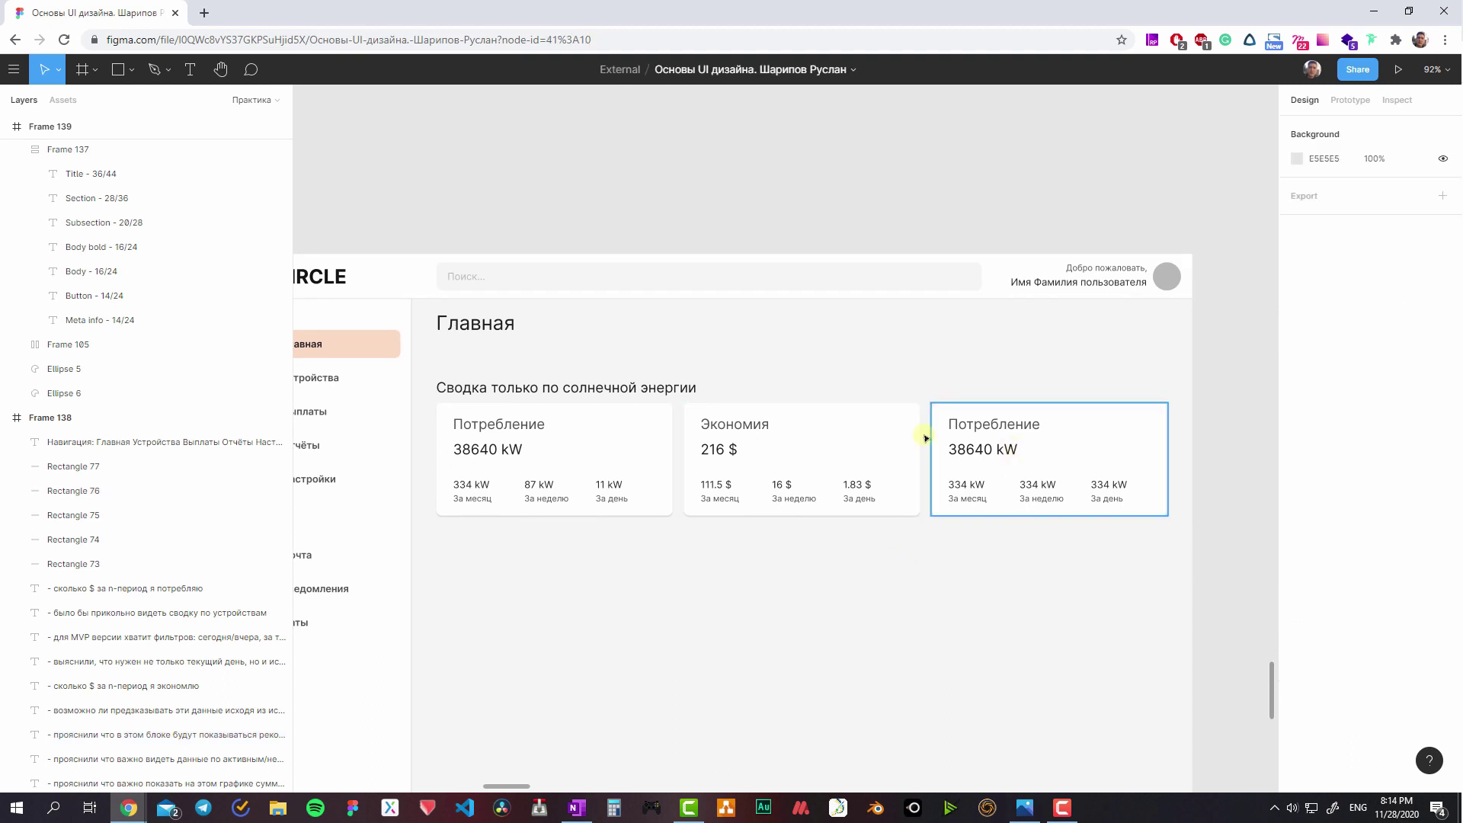
pyautogui.doubleClick(971, 425)
pyautogui.write('Ecnhjqc')
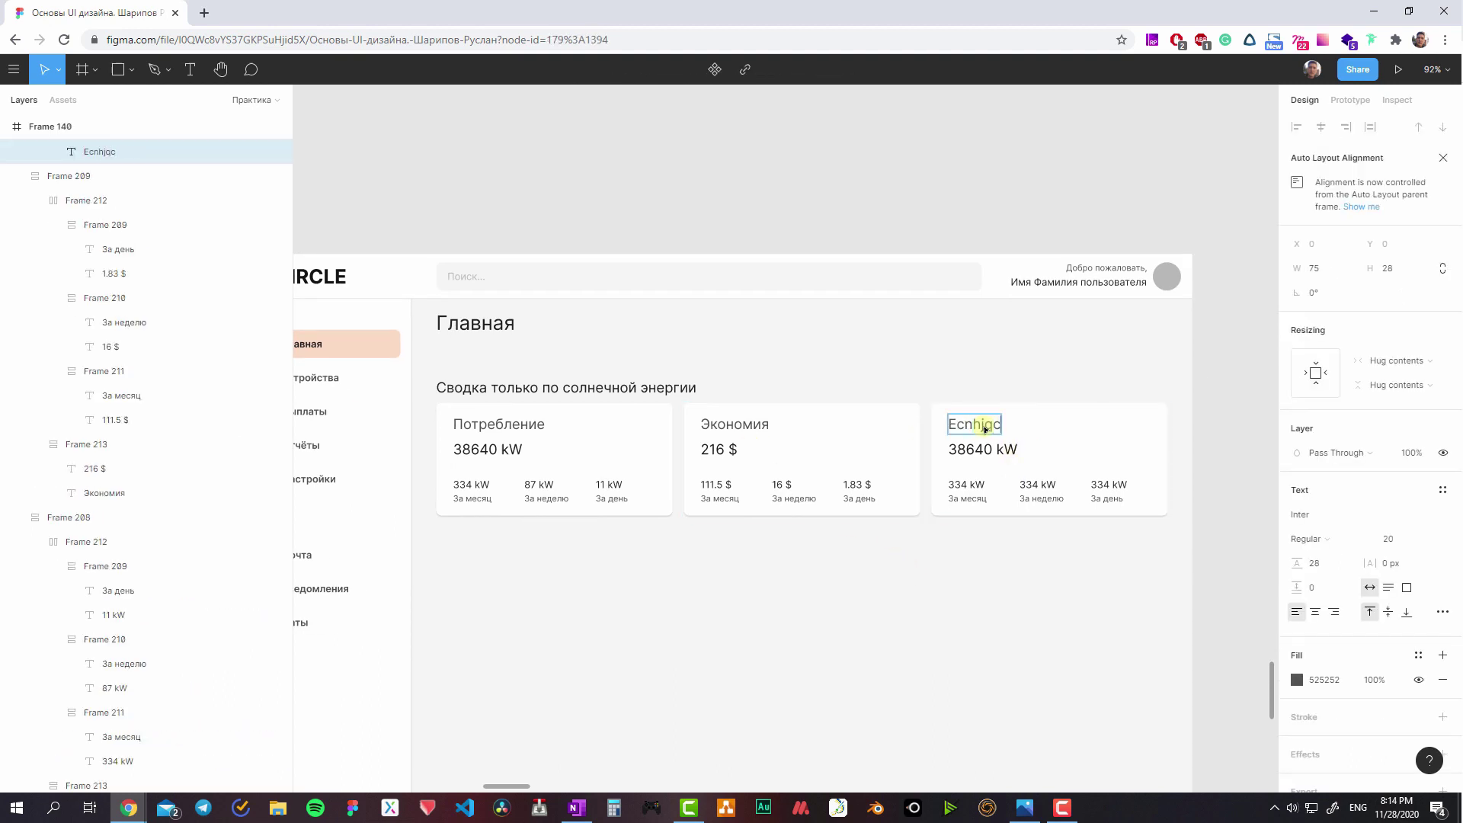
pyautogui.hotkey('alt', 'shift')
pyautogui.hotkey('ctrl', 'a')
pyautogui.write('Устройства')
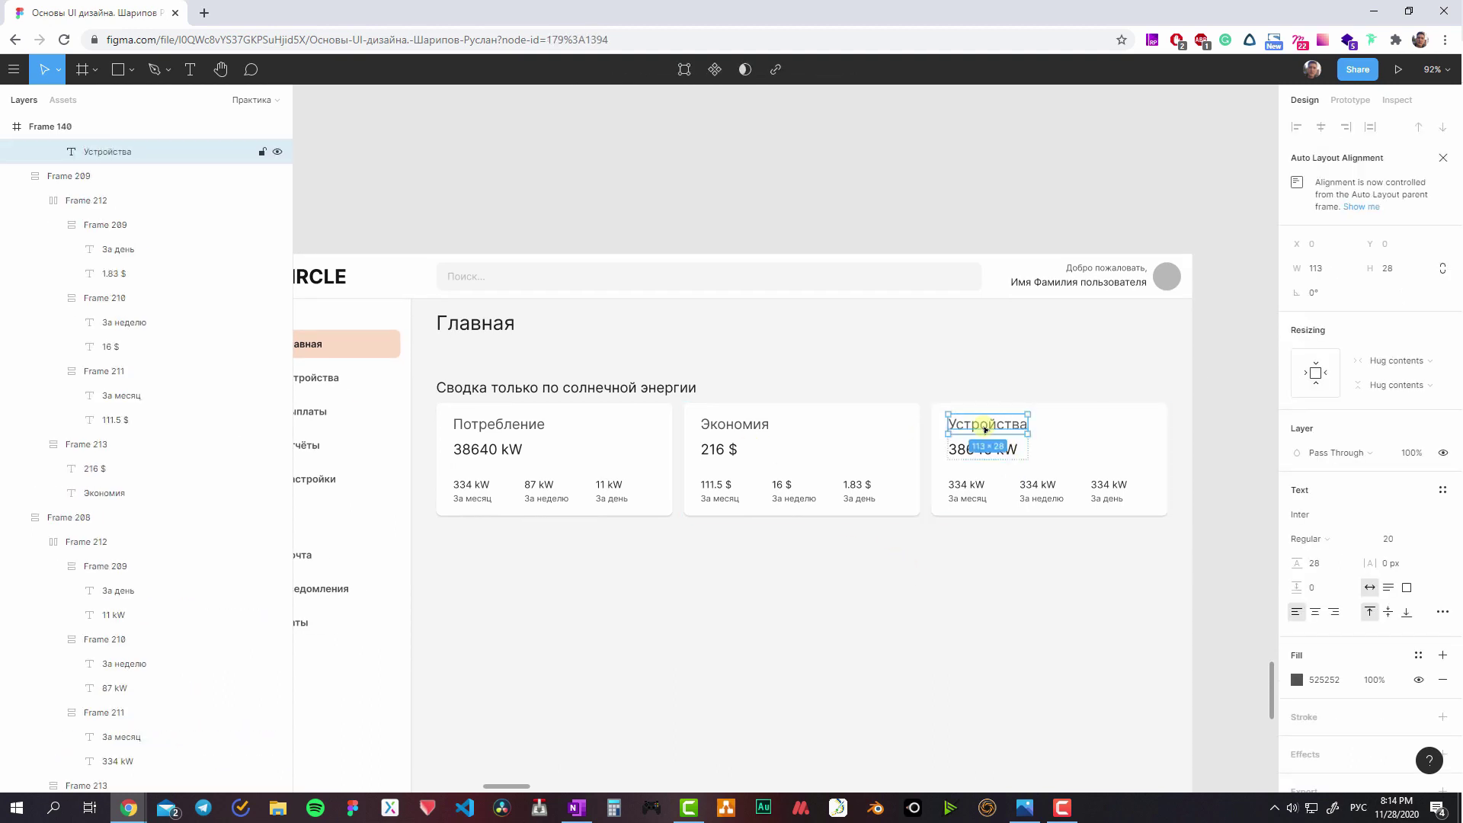
pyautogui.press('Escape')
# - Delete the 38640 kW value and the 334 kW row from the Устройства card
pyautogui.click(983, 449)
pyautogui.hscroll(4, 931, 478)
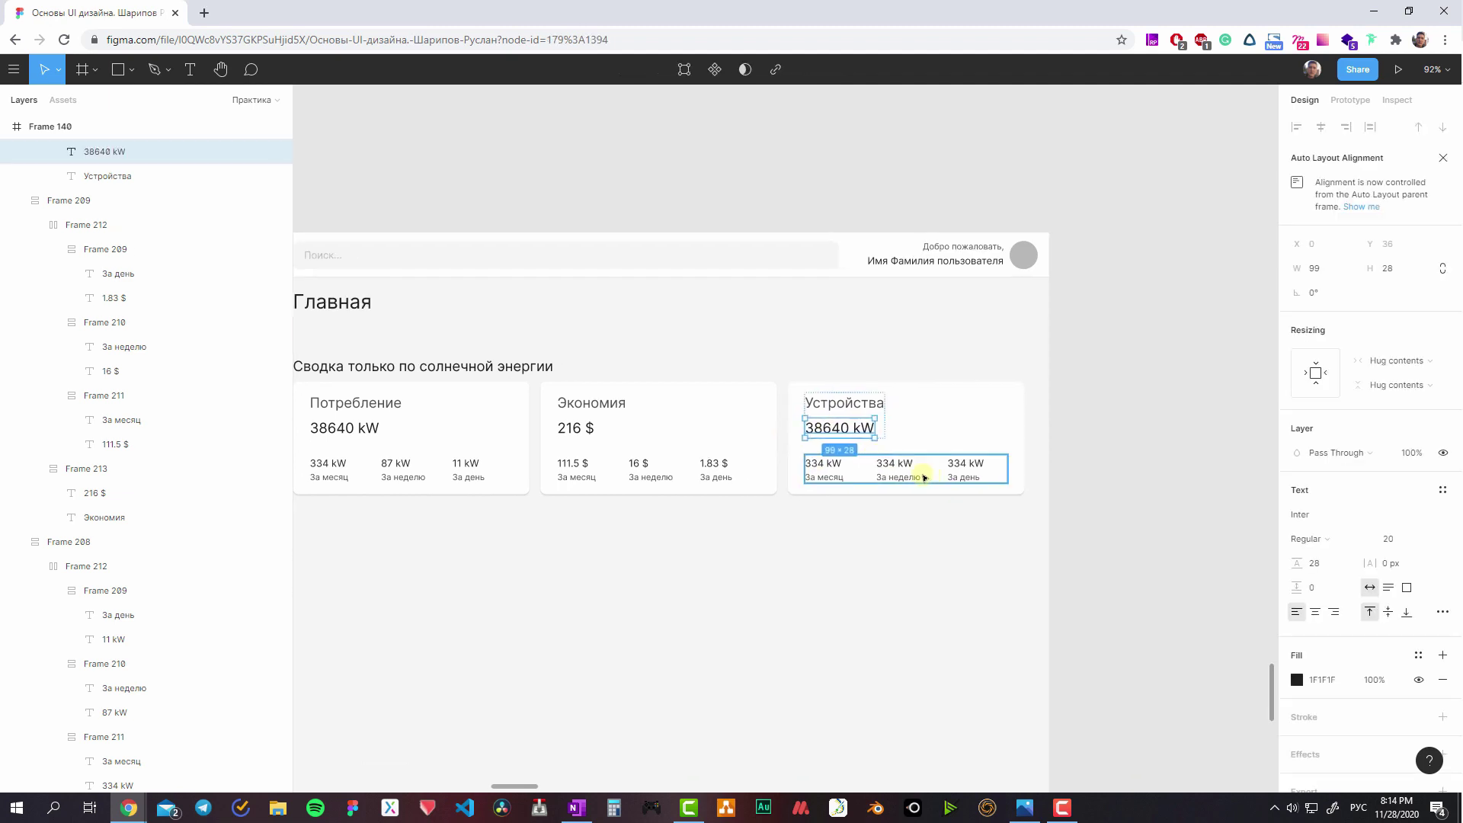
pyautogui.moveTo(870, 450); pyautogui.dragTo(855, 441)
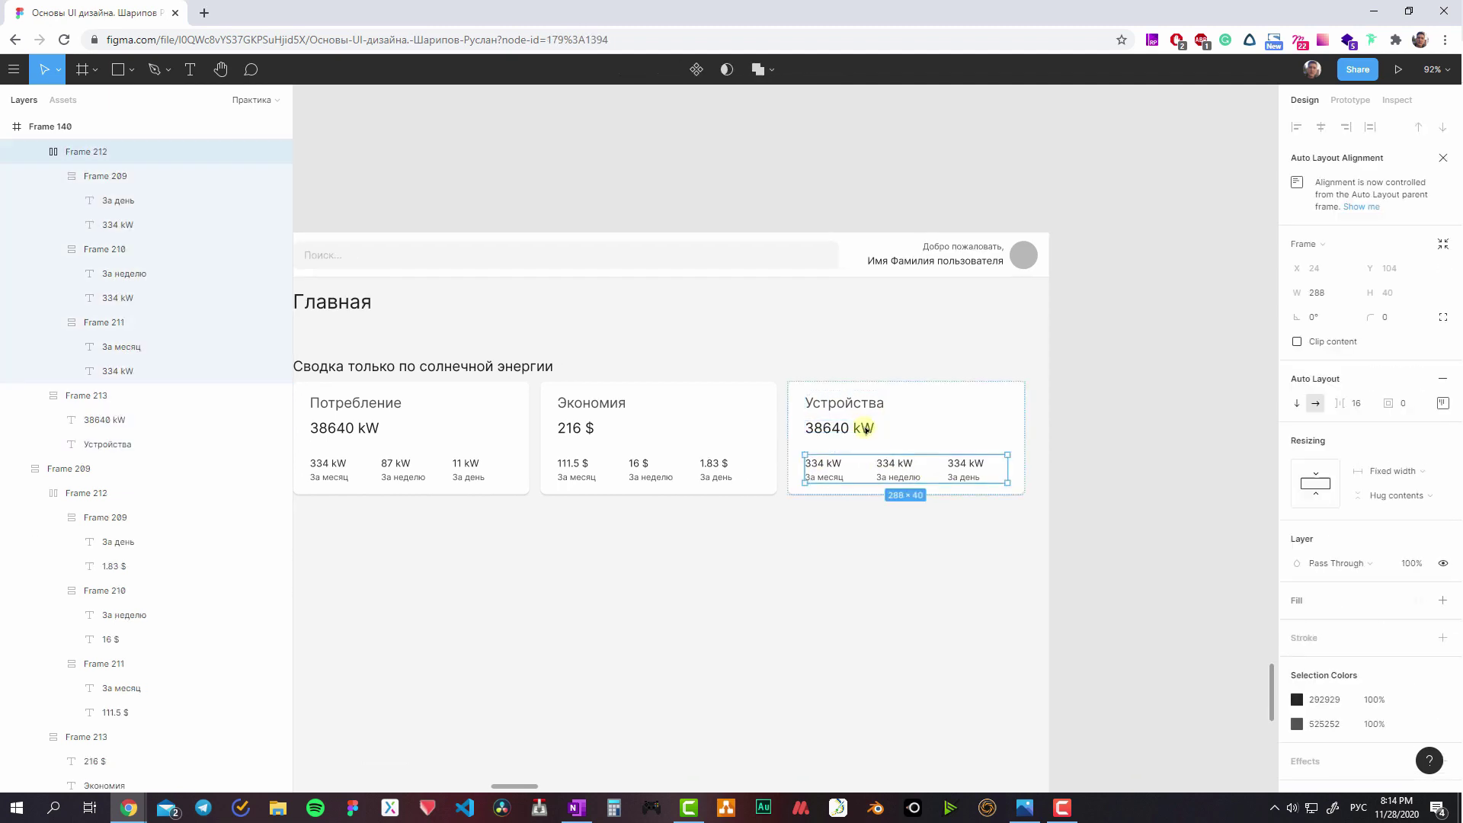
pyautogui.press('Delete')
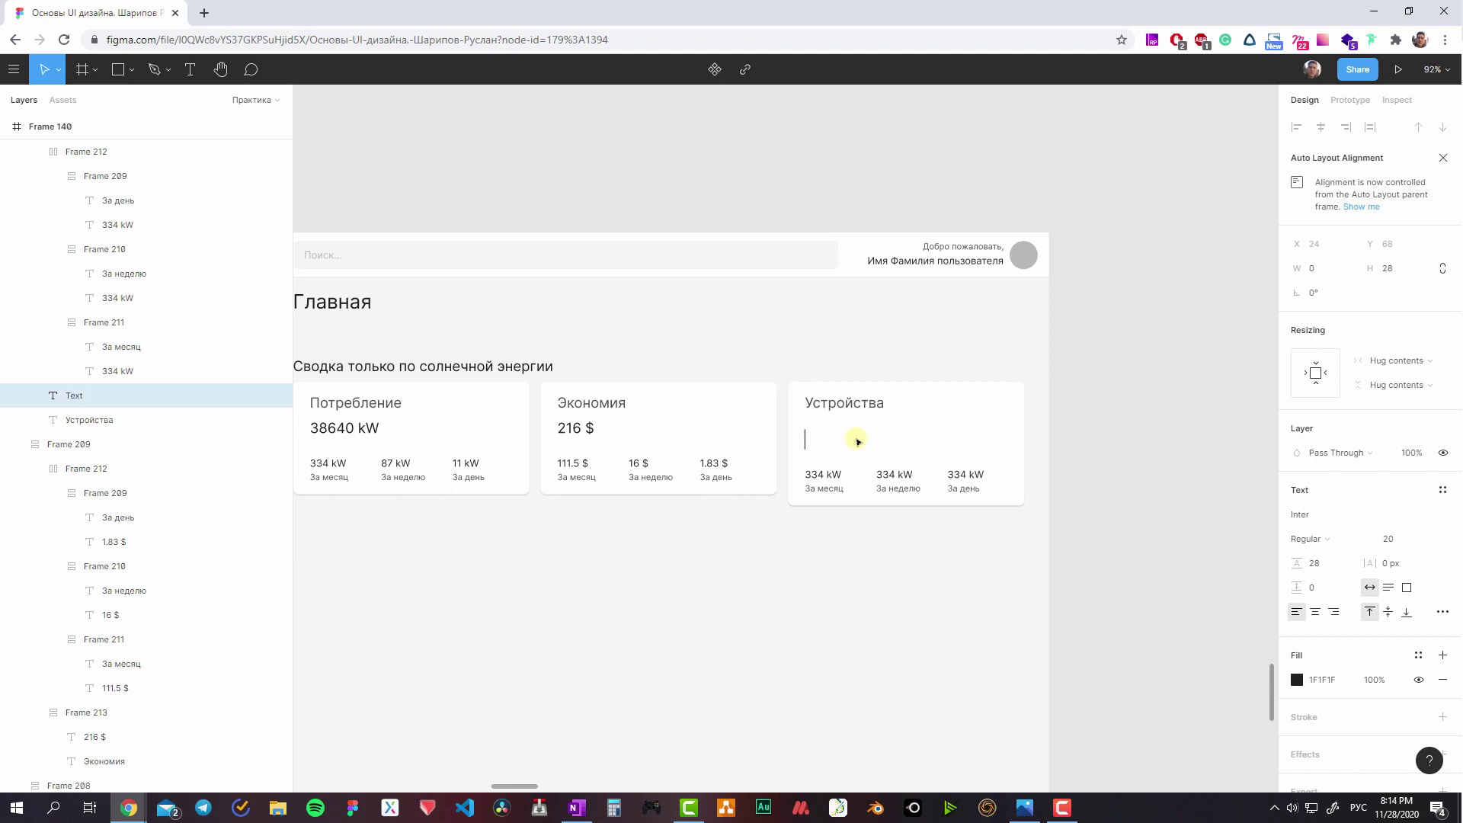
pyautogui.click(832, 440)
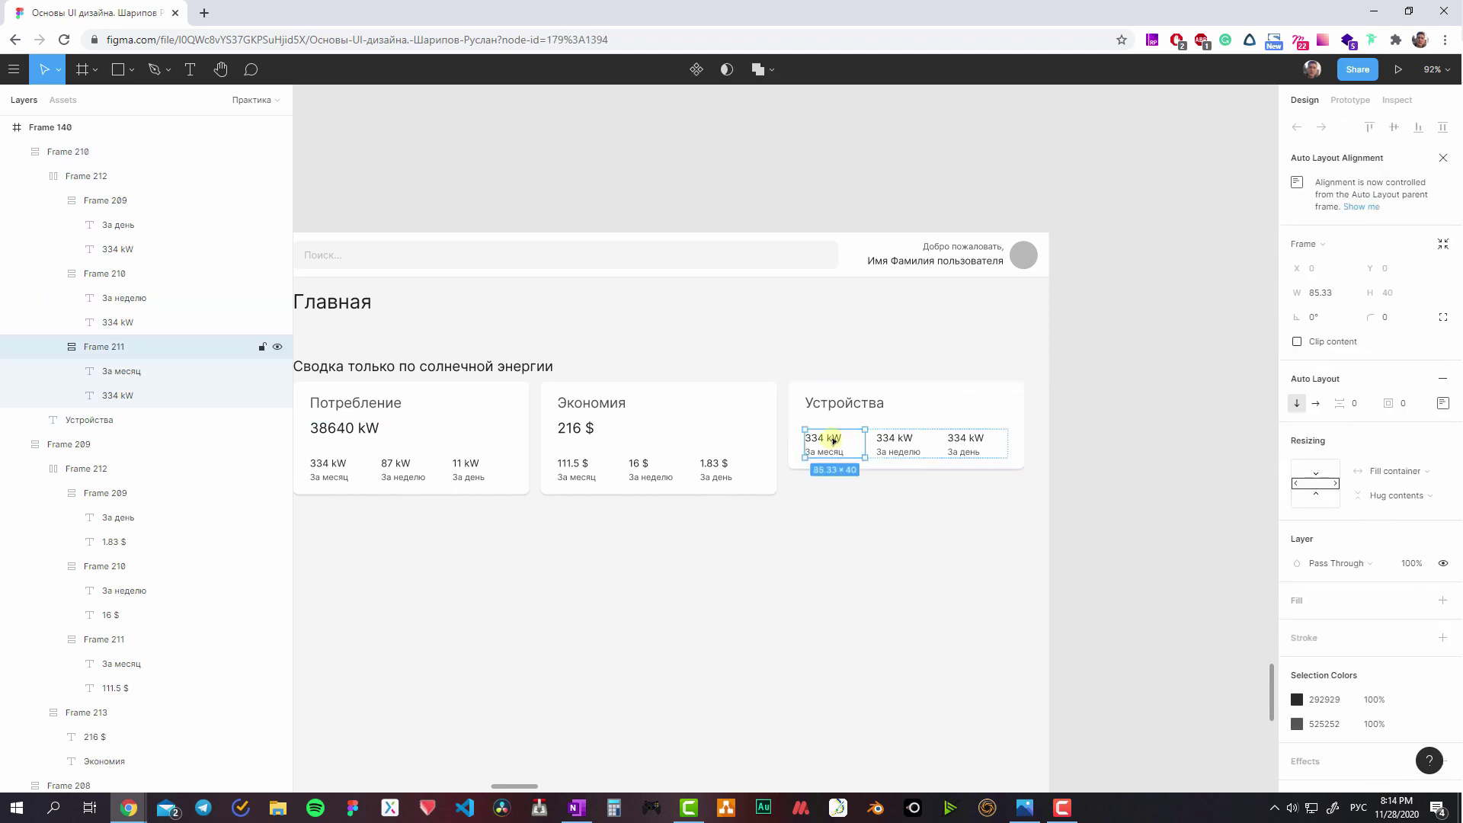
pyautogui.click(861, 446)
pyautogui.press('Delete')
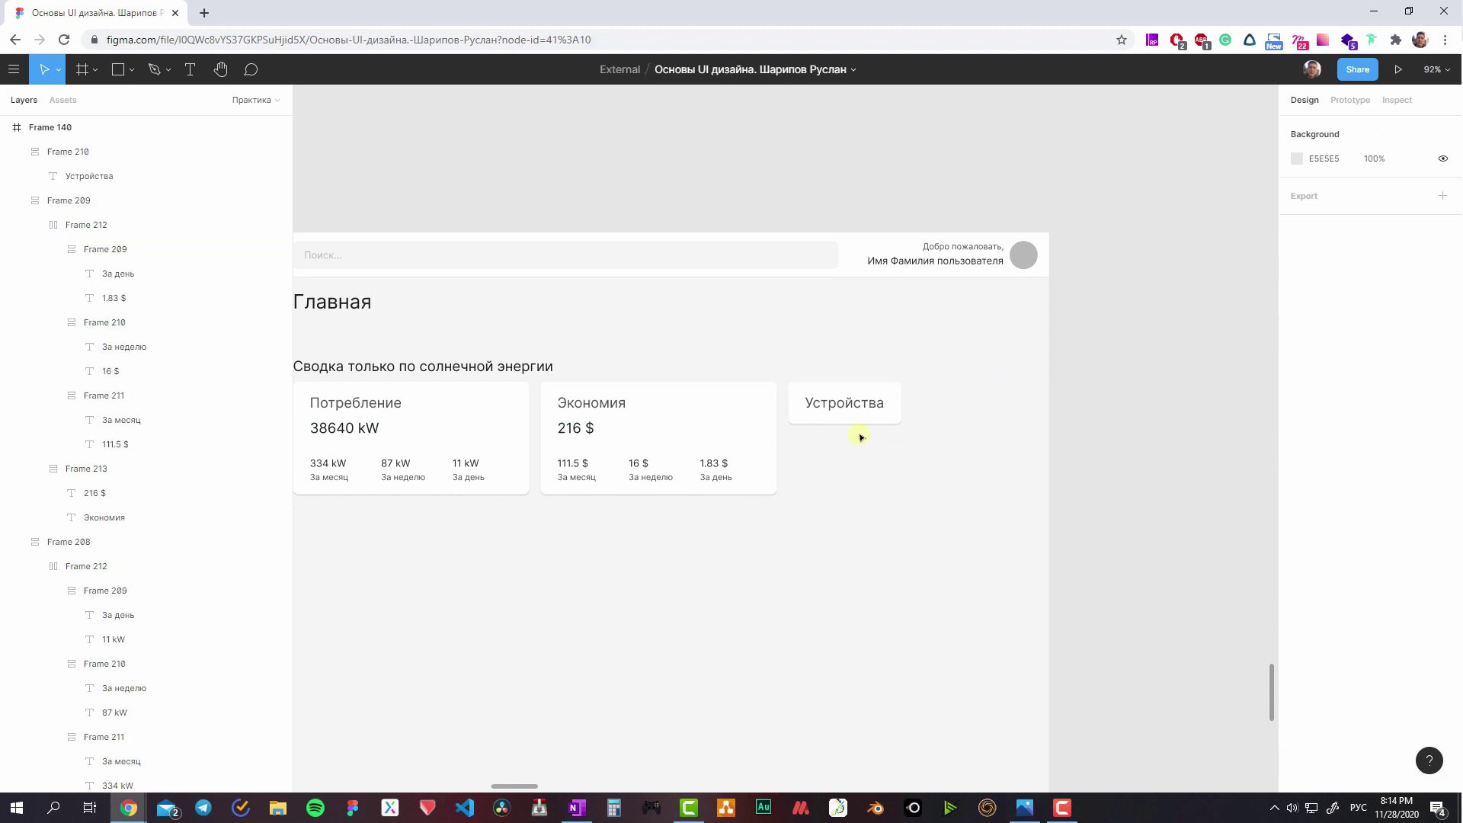
# - Add a trial circle in the Устройства card, wrap it in a frame, then delete it
pyautogui.click(864, 420)
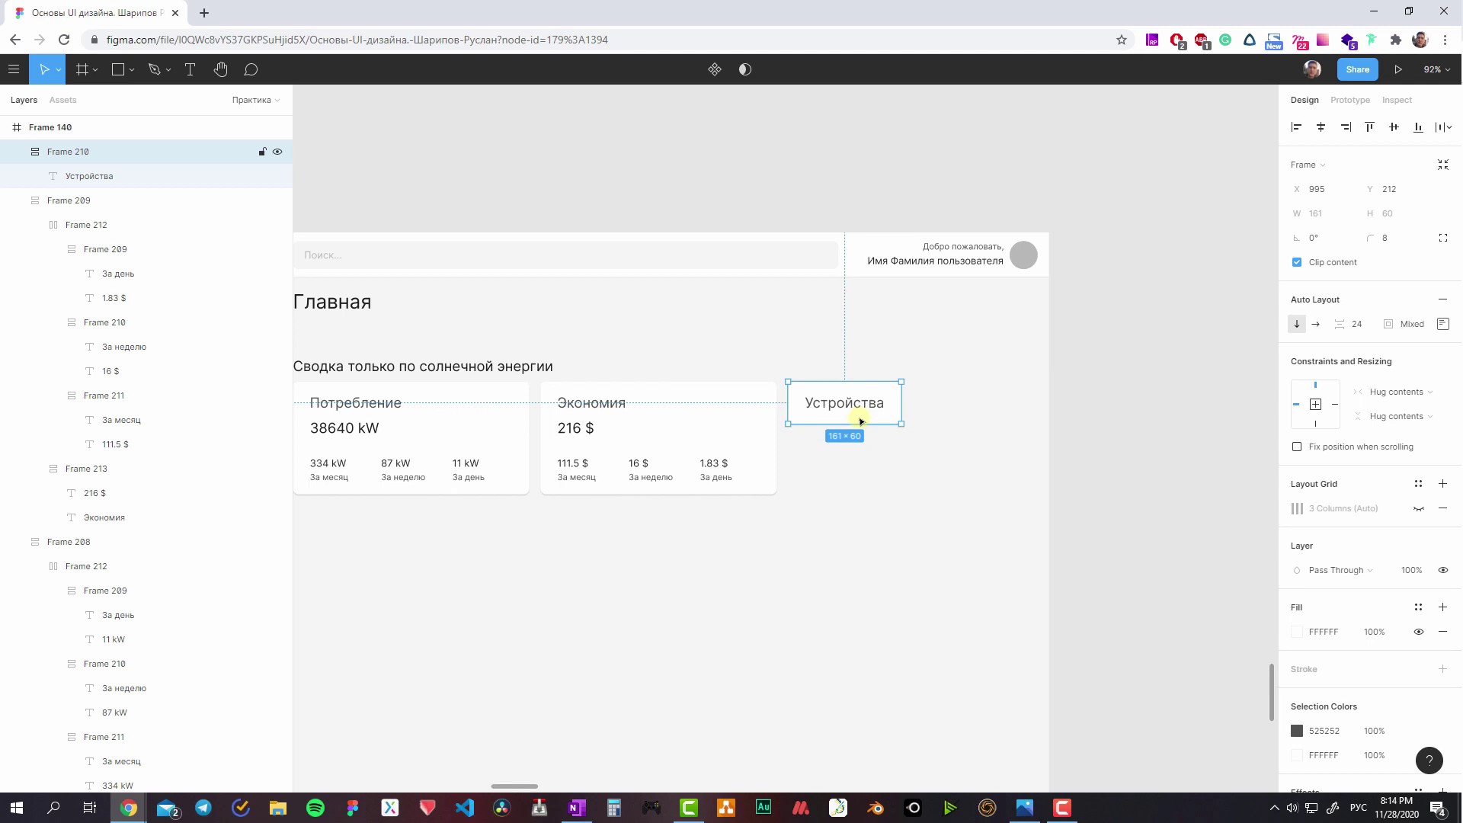
pyautogui.press('o')
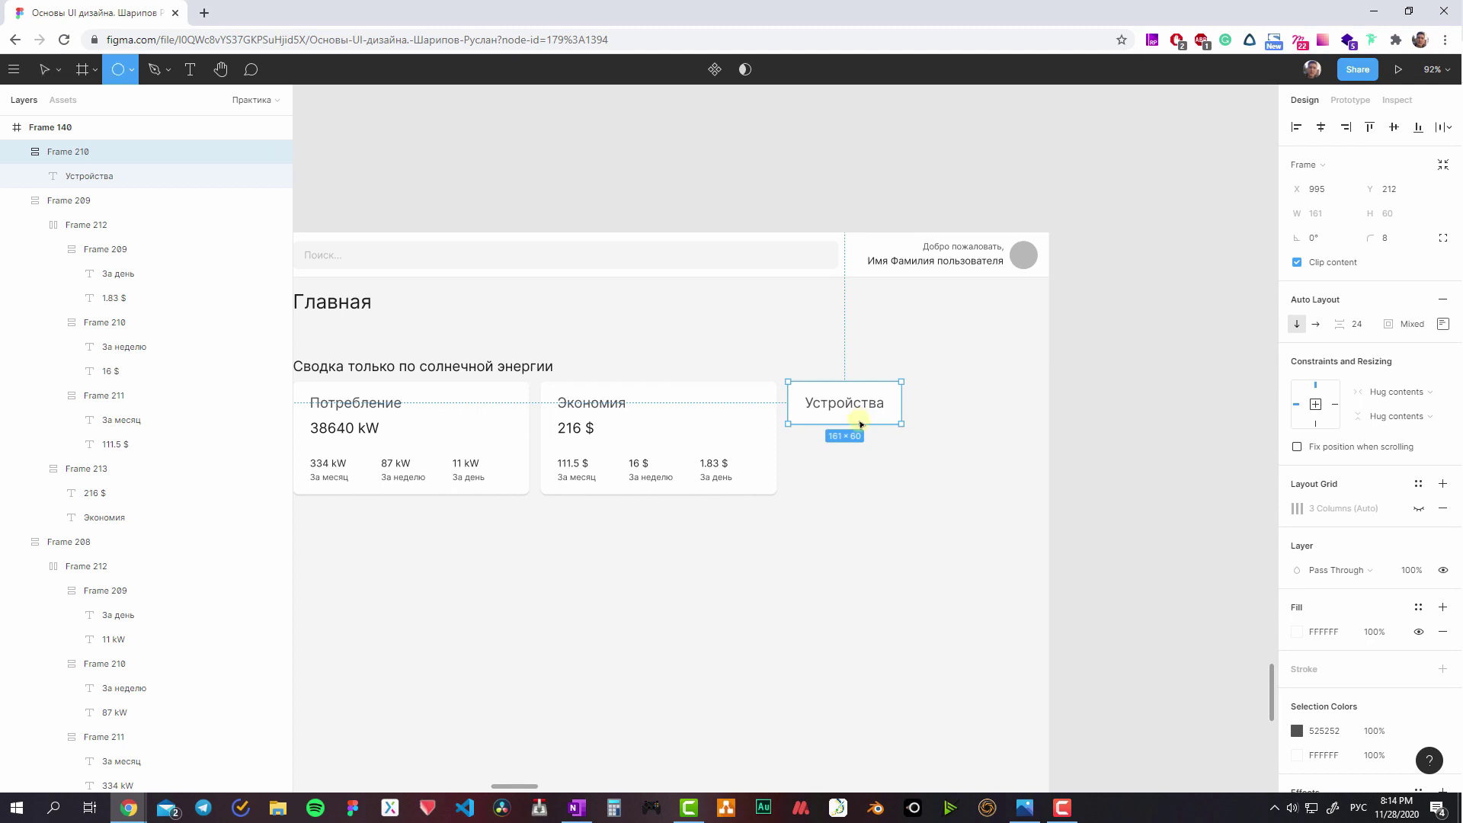
pyautogui.click(861, 424)
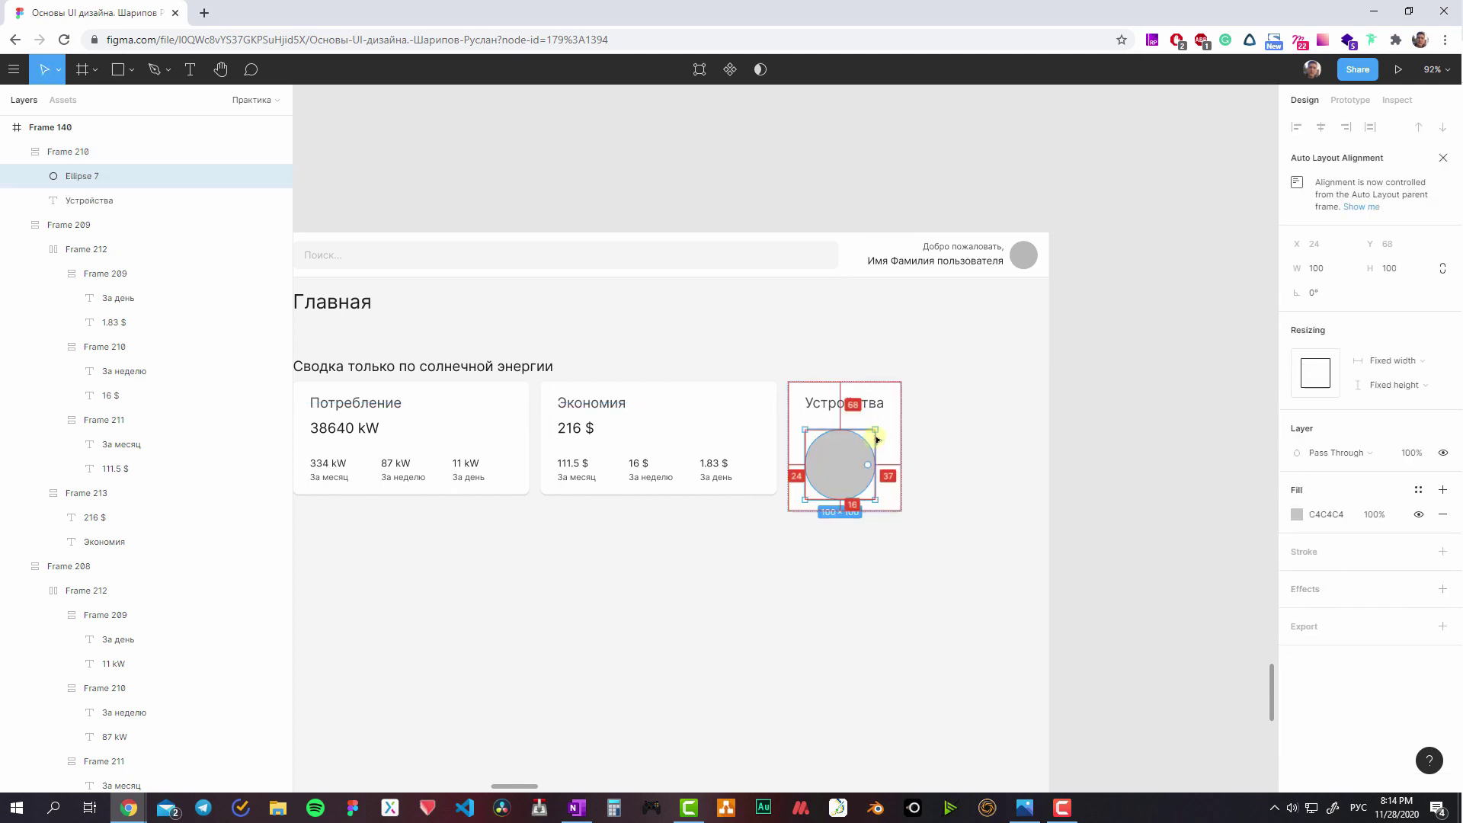
pyautogui.hotkey('ctrl', 'alt', 'g')
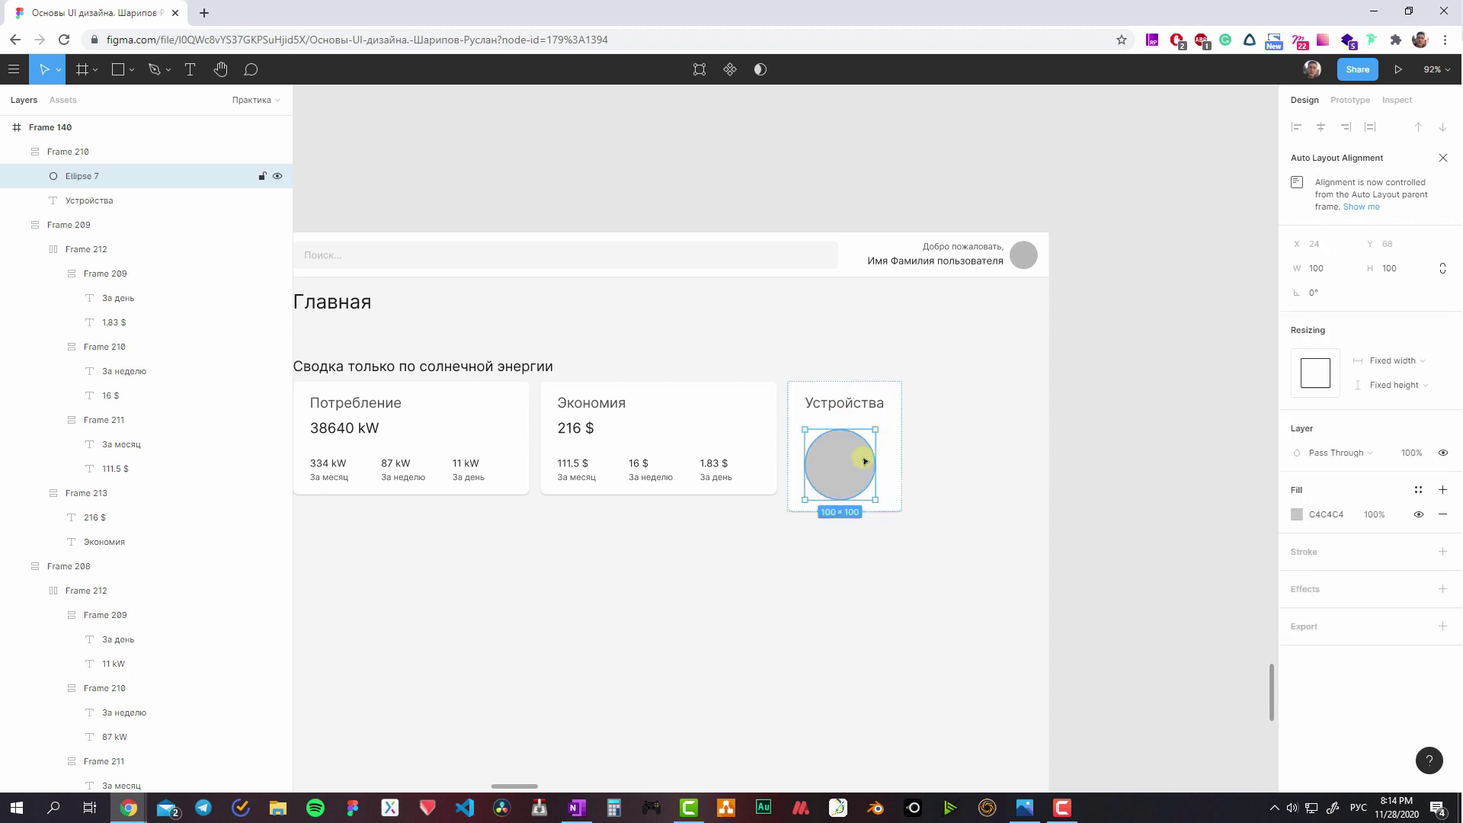
pyautogui.press('Delete')
# - Insert 'ши' before 'устройствам' in the device-data notes line
pyautogui.scroll(10, 776, 443)
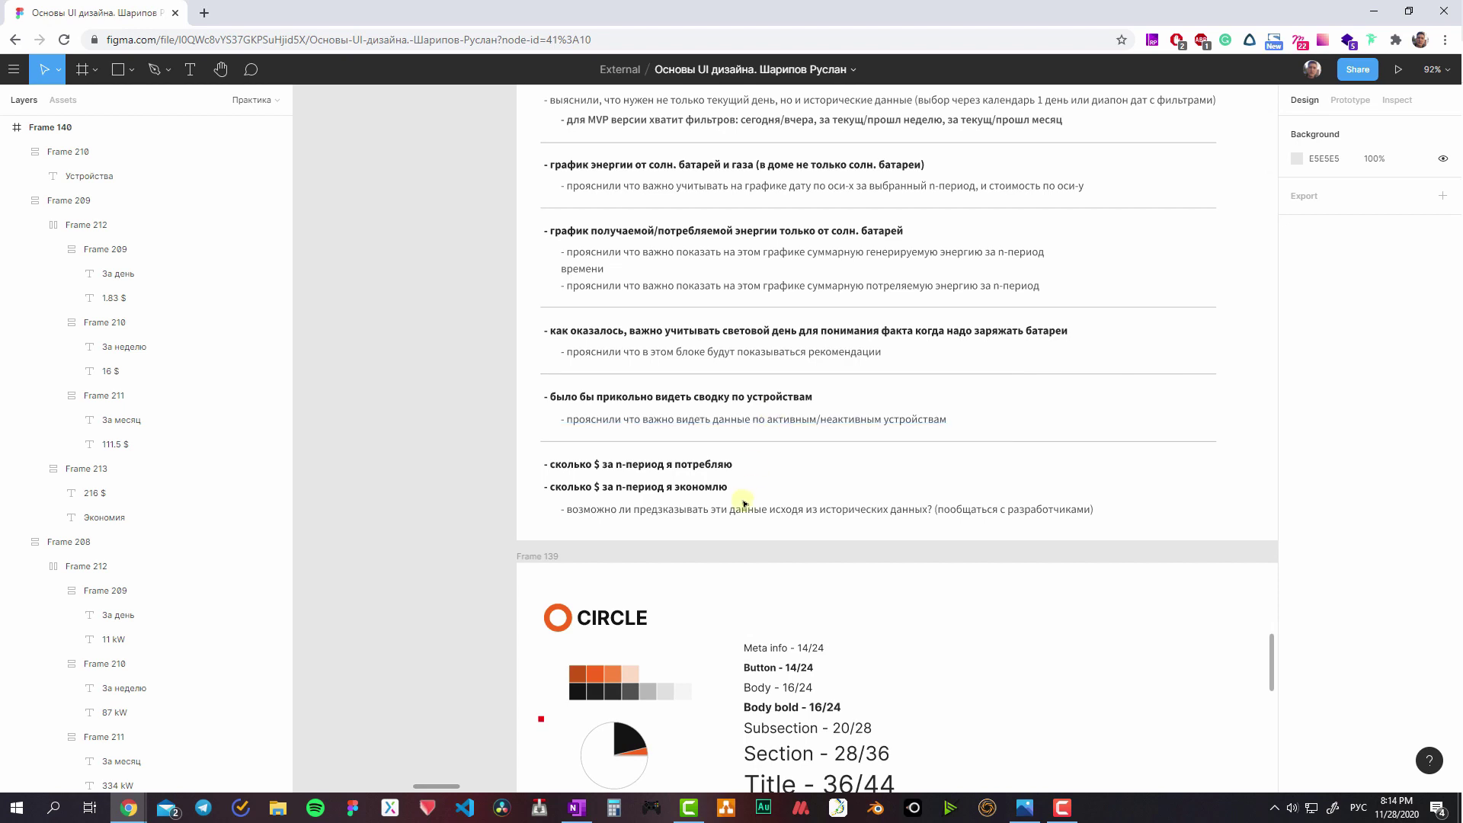
pyautogui.click(815, 423)
pyautogui.doubleClick(815, 423)
pyautogui.moveTo(830, 419); pyautogui.dragTo(1039, 450)
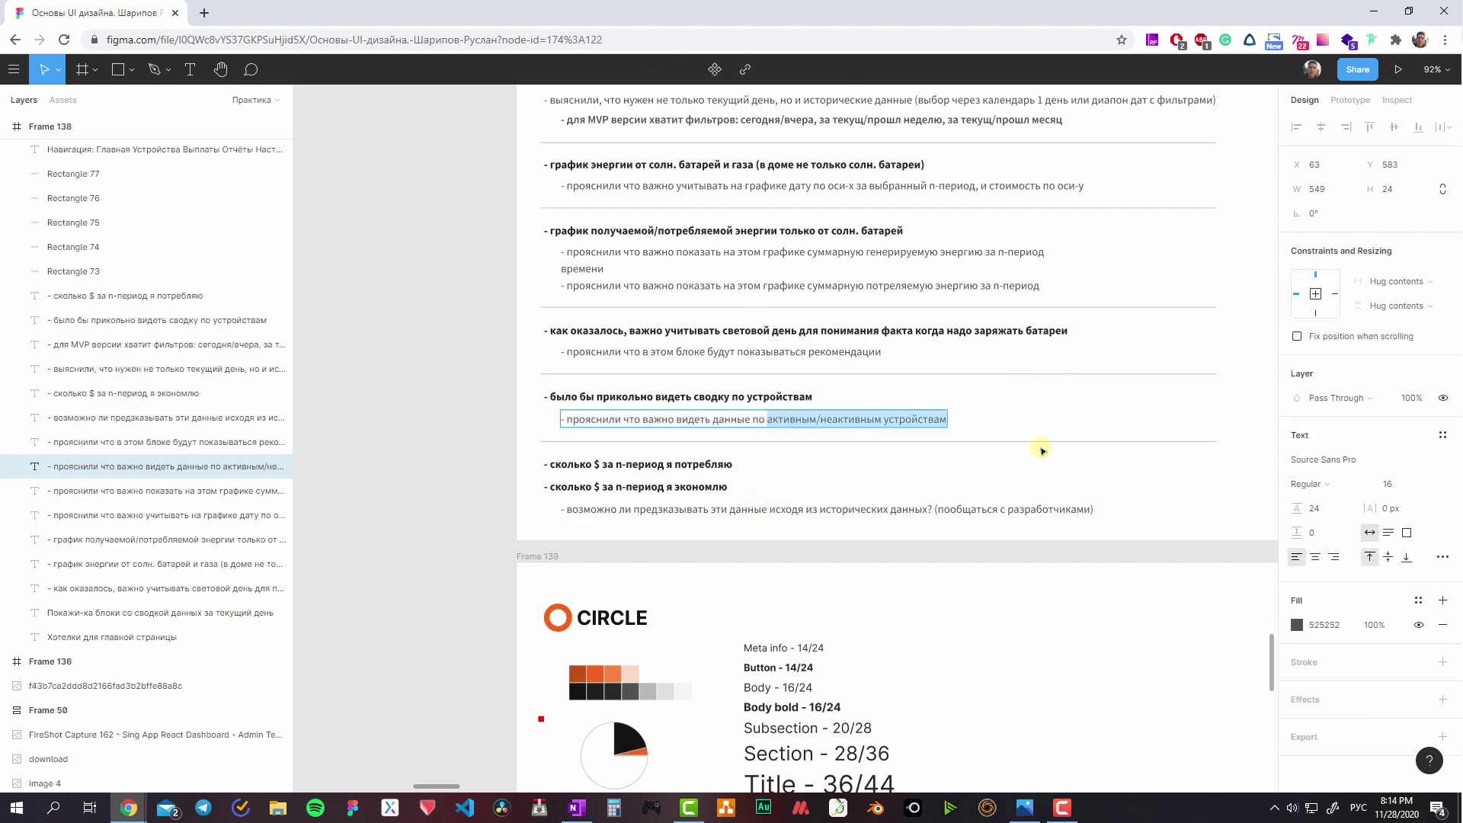
pyautogui.press('Escape')
pyautogui.doubleClick(859, 420)
pyautogui.click(882, 421)
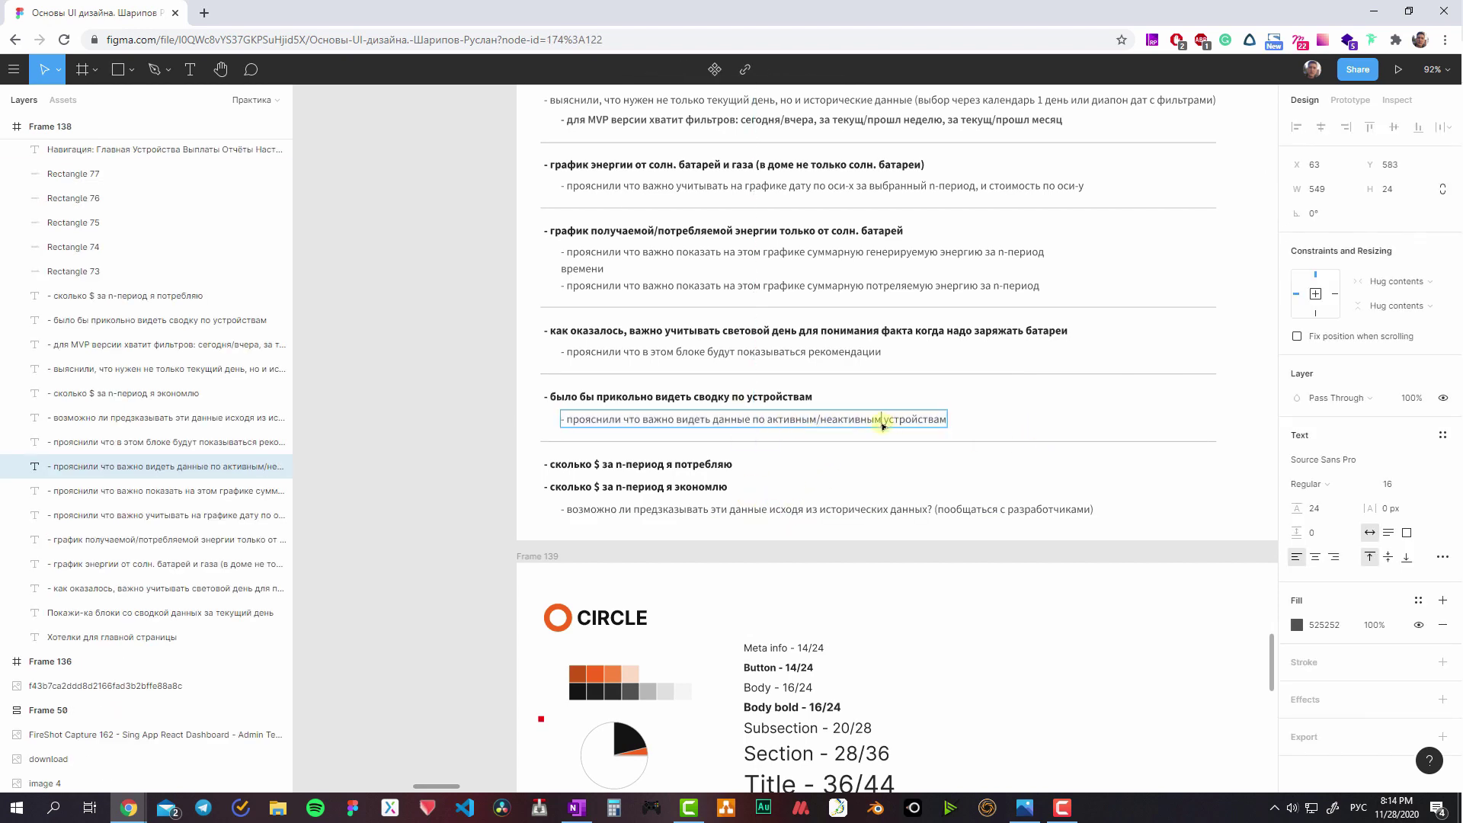
pyautogui.write('/ошибку')
pyautogui.press('Escape')
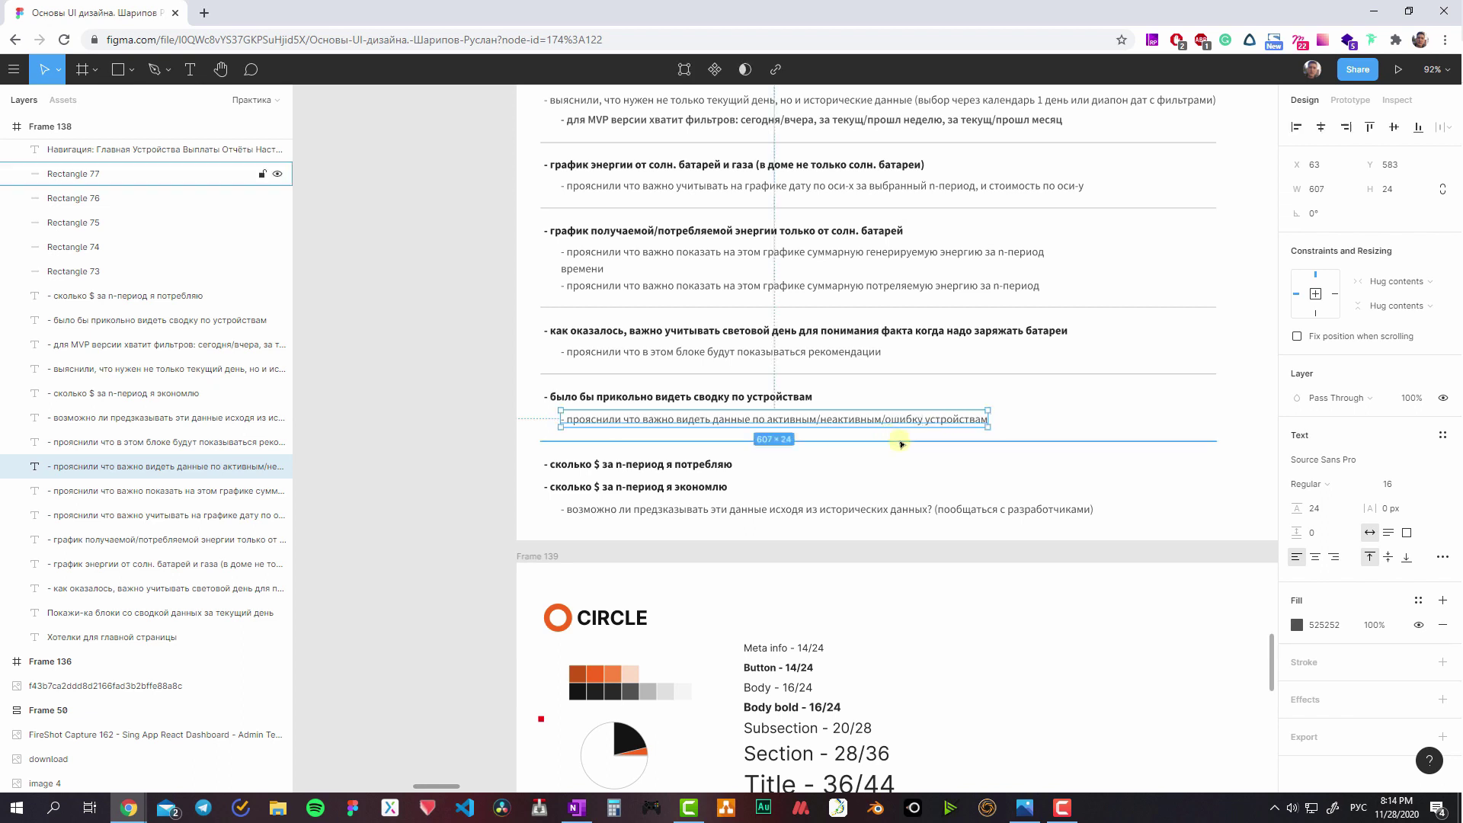
# - Leave text editing and pan back toward the dashboard summary cards
pyautogui.press('Escape')
pyautogui.hscroll(5, 762, 381)
pyautogui.scroll(-2, 762, 381)
pyautogui.click(487, 282)
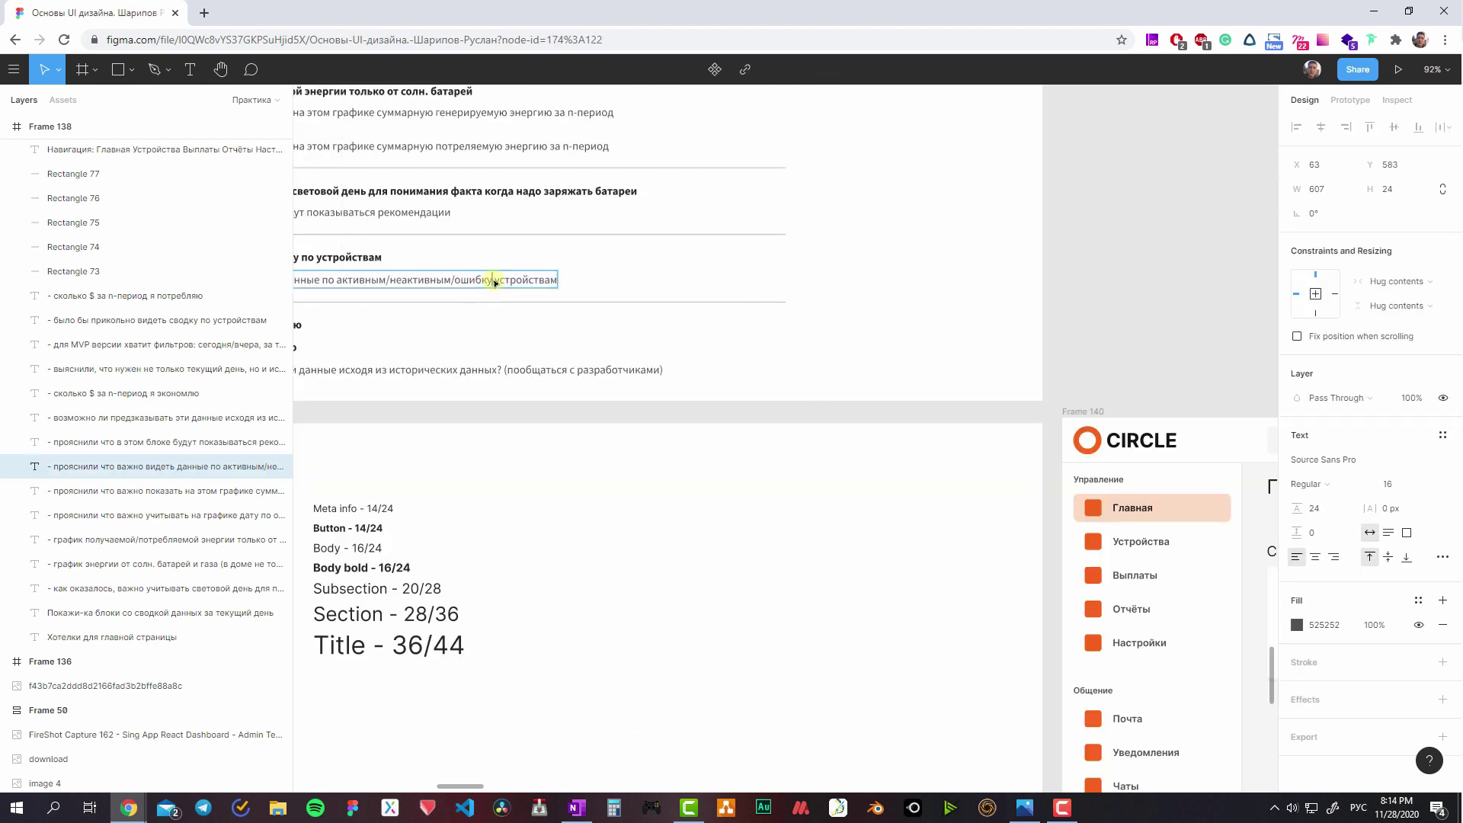
pyautogui.hscroll(5, 539, 320)
# - Draw an 81×81 circle below the Устройства card and cut it into a hollow arc
pyautogui.scroll(3, 866, 496)
pyautogui.press('Escape')
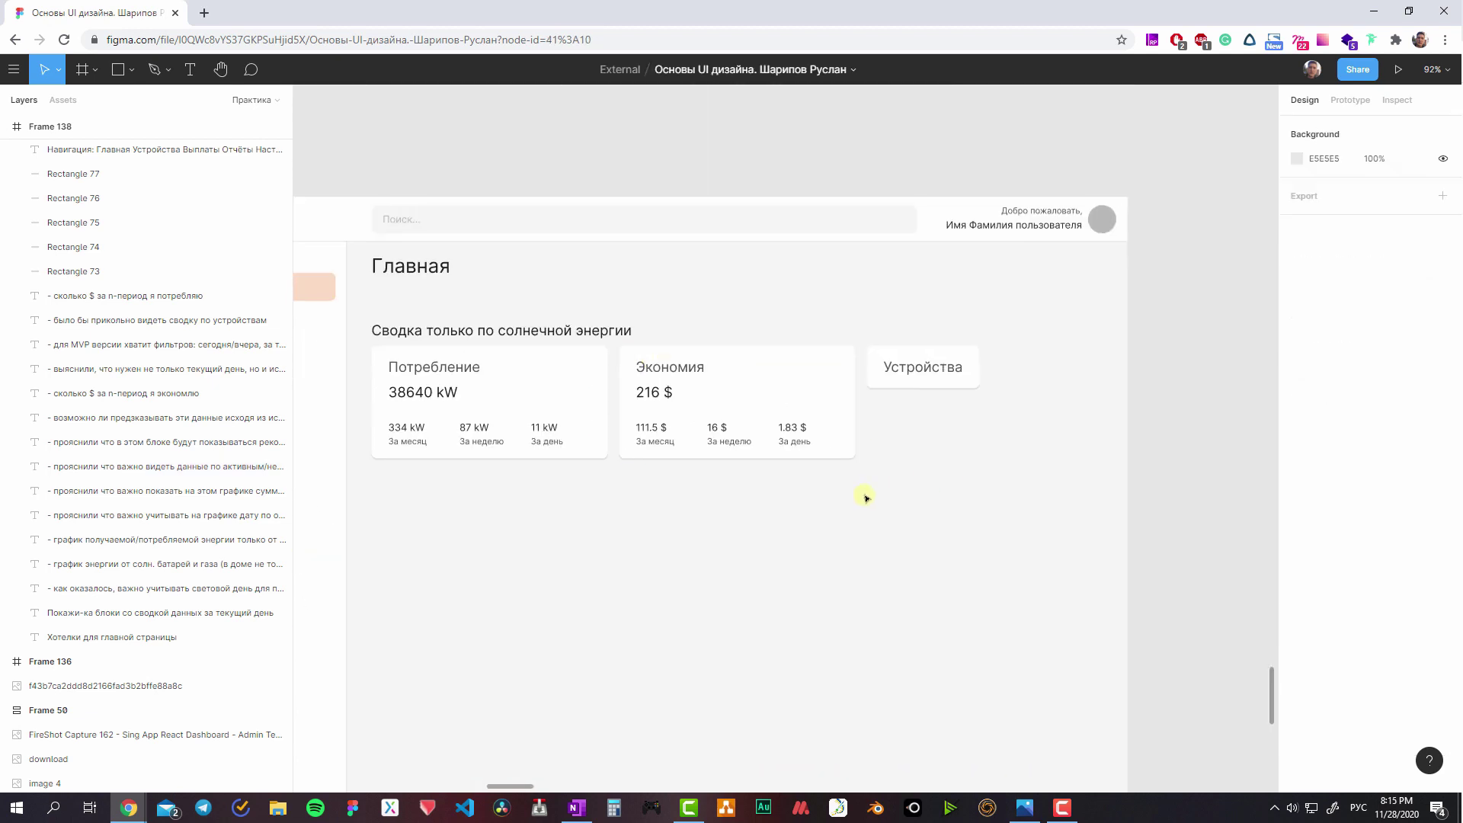
pyautogui.press('o')
pyautogui.moveTo(884, 457); pyautogui.dragTo(976, 545)
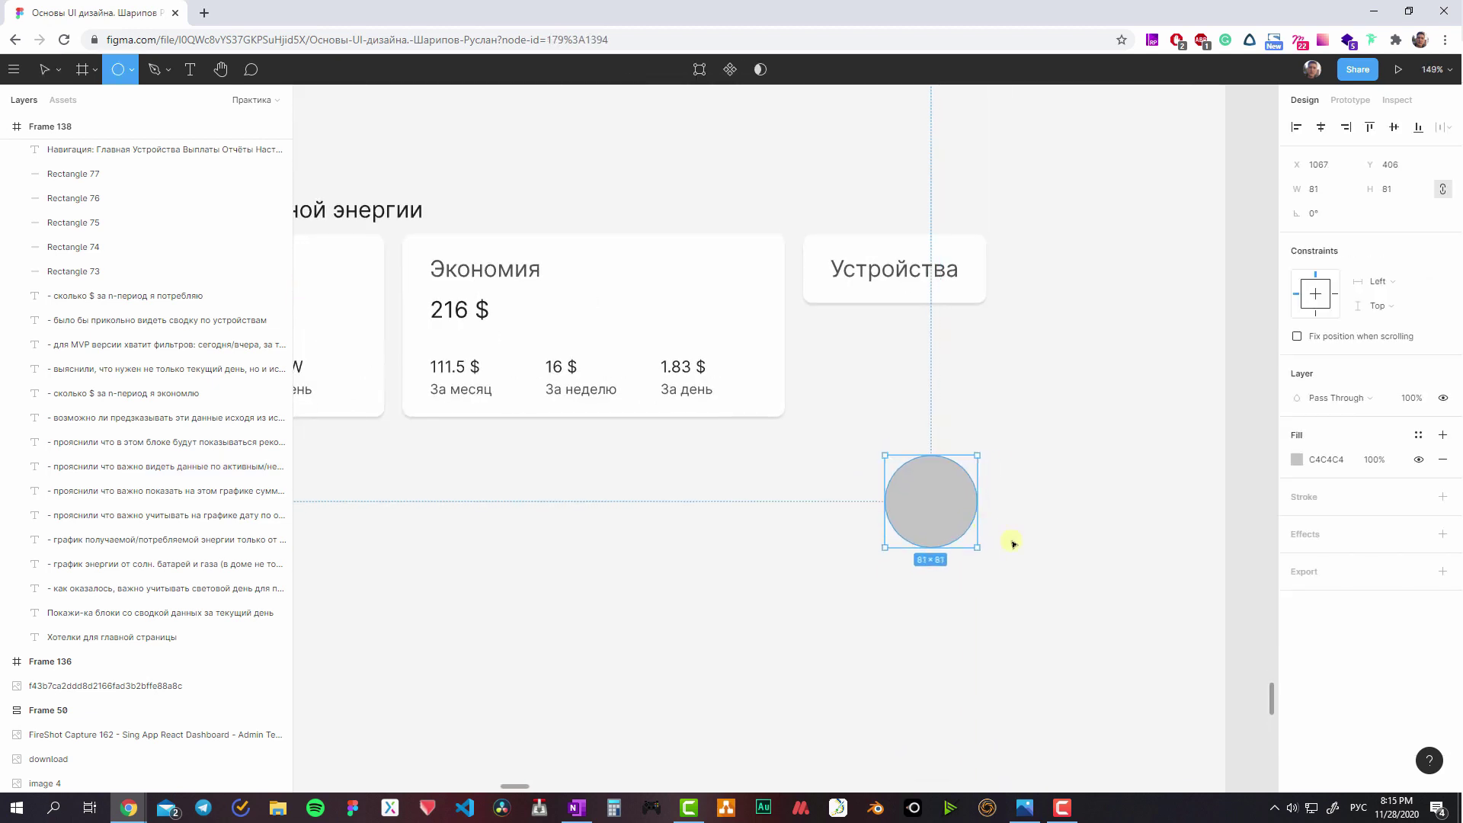
pyautogui.scroll(2, 991, 511)
pyautogui.scroll(-3, 930, 425)
pyautogui.scroll(3, 937, 424)
pyautogui.scroll(3, 937, 424)
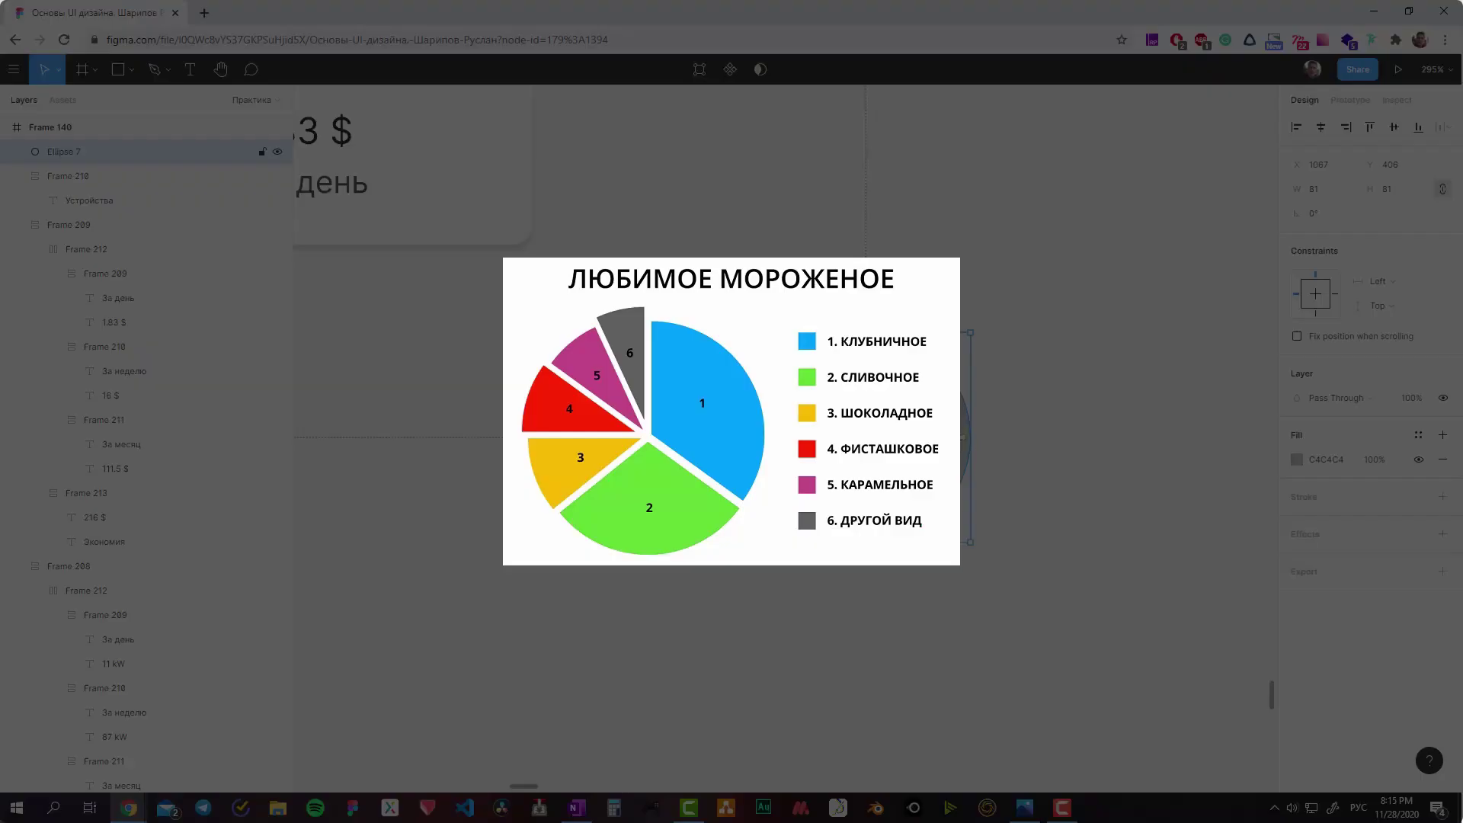
pyautogui.moveTo(962, 437); pyautogui.dragTo(842, 364)
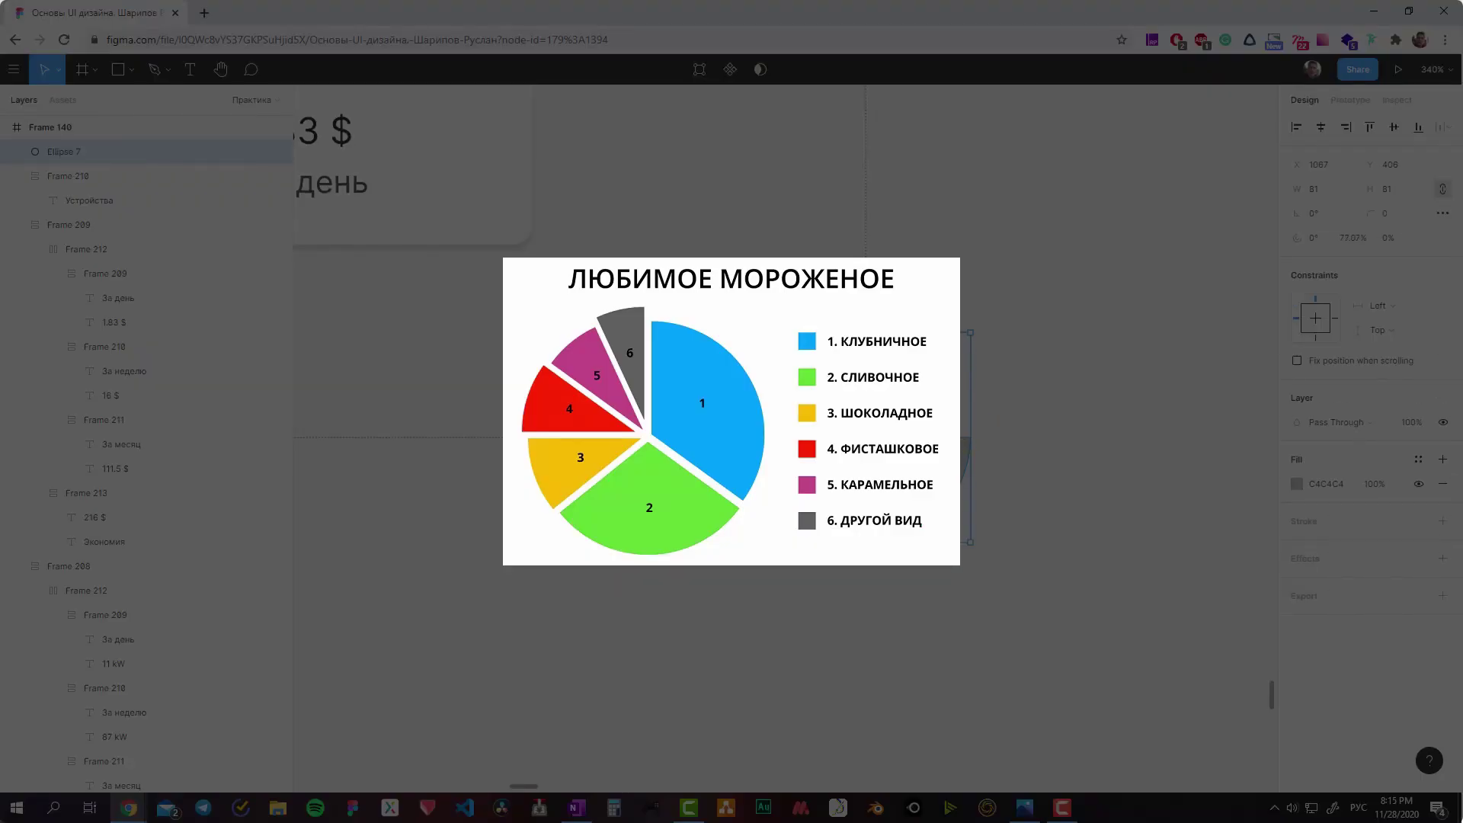
pyautogui.moveTo(808, 487); pyautogui.dragTo(816, 480)
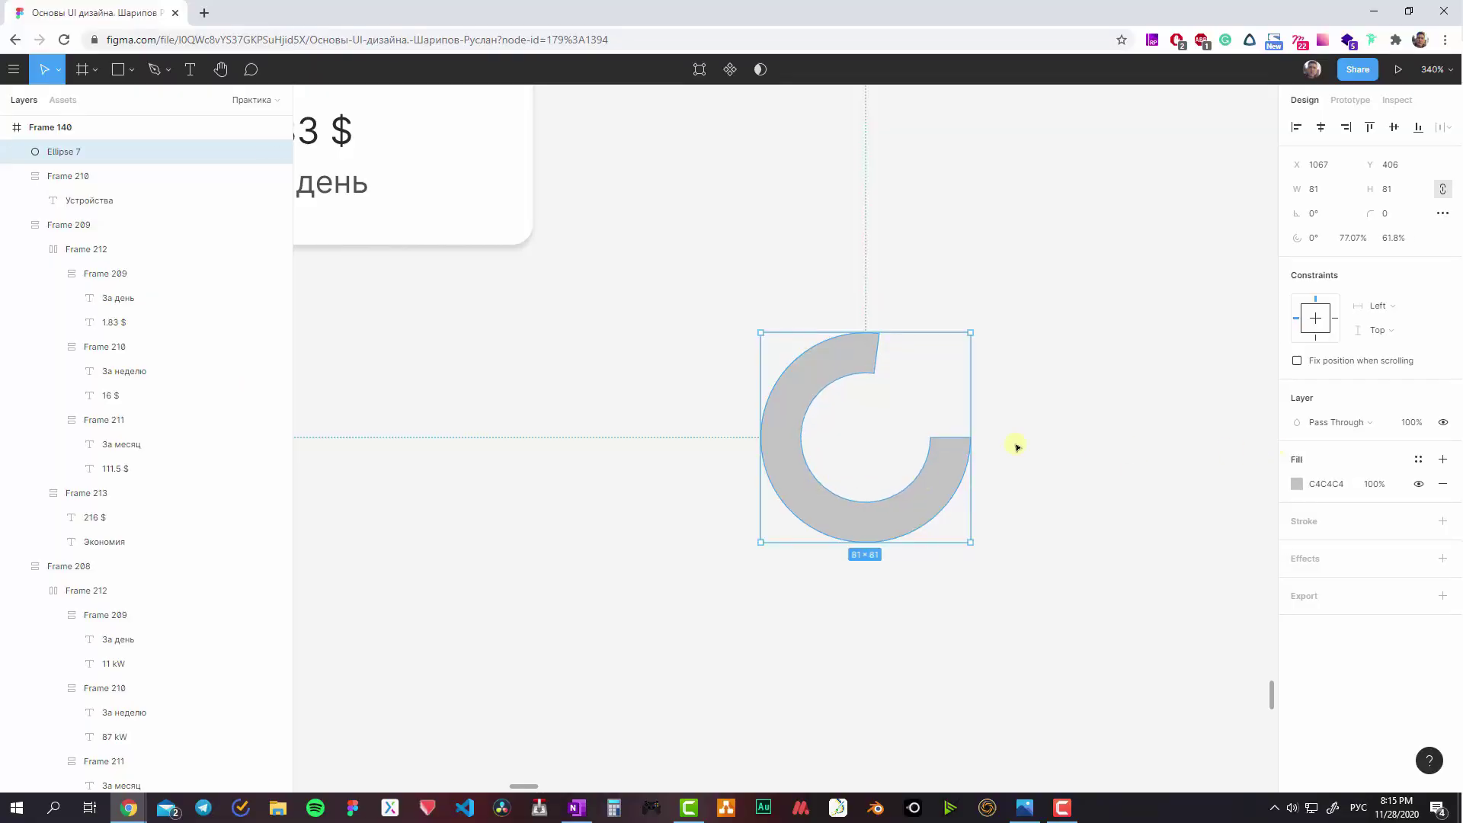
# - Set the ring's inner hole ratio to 64% after trying 72%, 80% and 60%
pyautogui.click(1400, 246)
pyautogui.write('72')
pyautogui.press('Return')
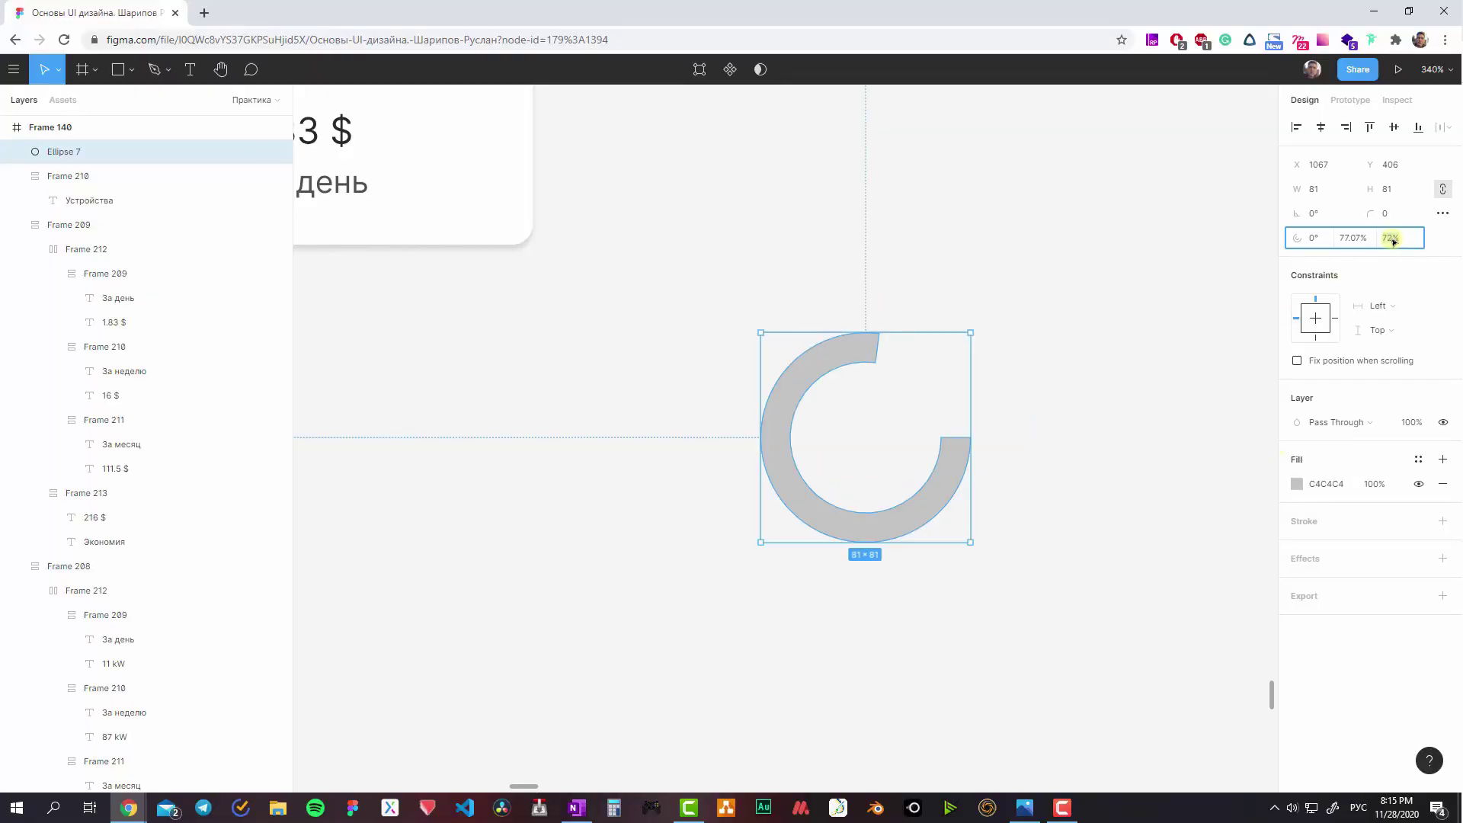
pyautogui.write('80')
pyautogui.press('Return')
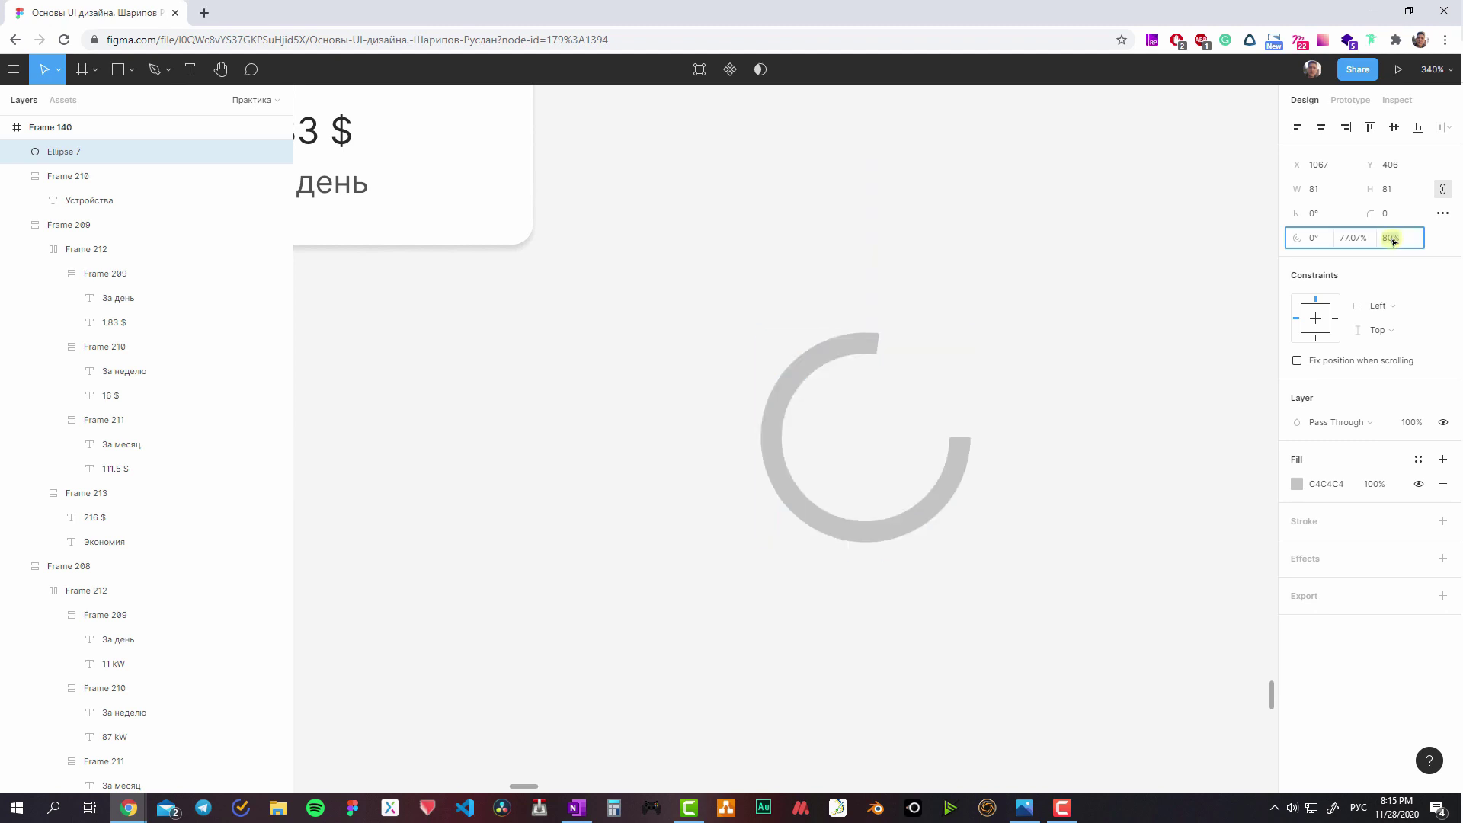
pyautogui.write('60')
pyautogui.press('Return')
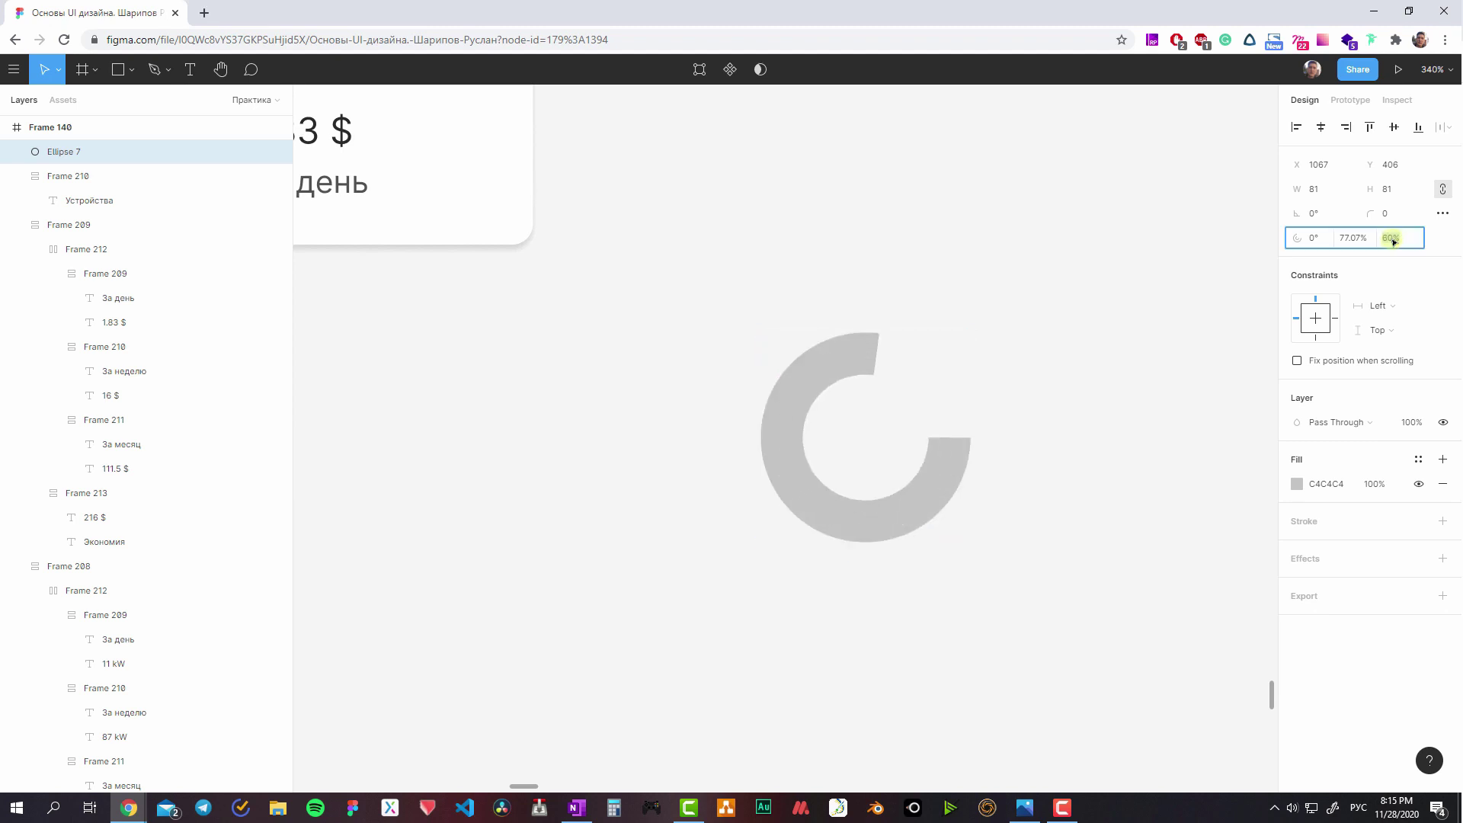
pyautogui.press('Up')
pyautogui.press('Up')
pyautogui.press('Up')
pyautogui.press('Up')
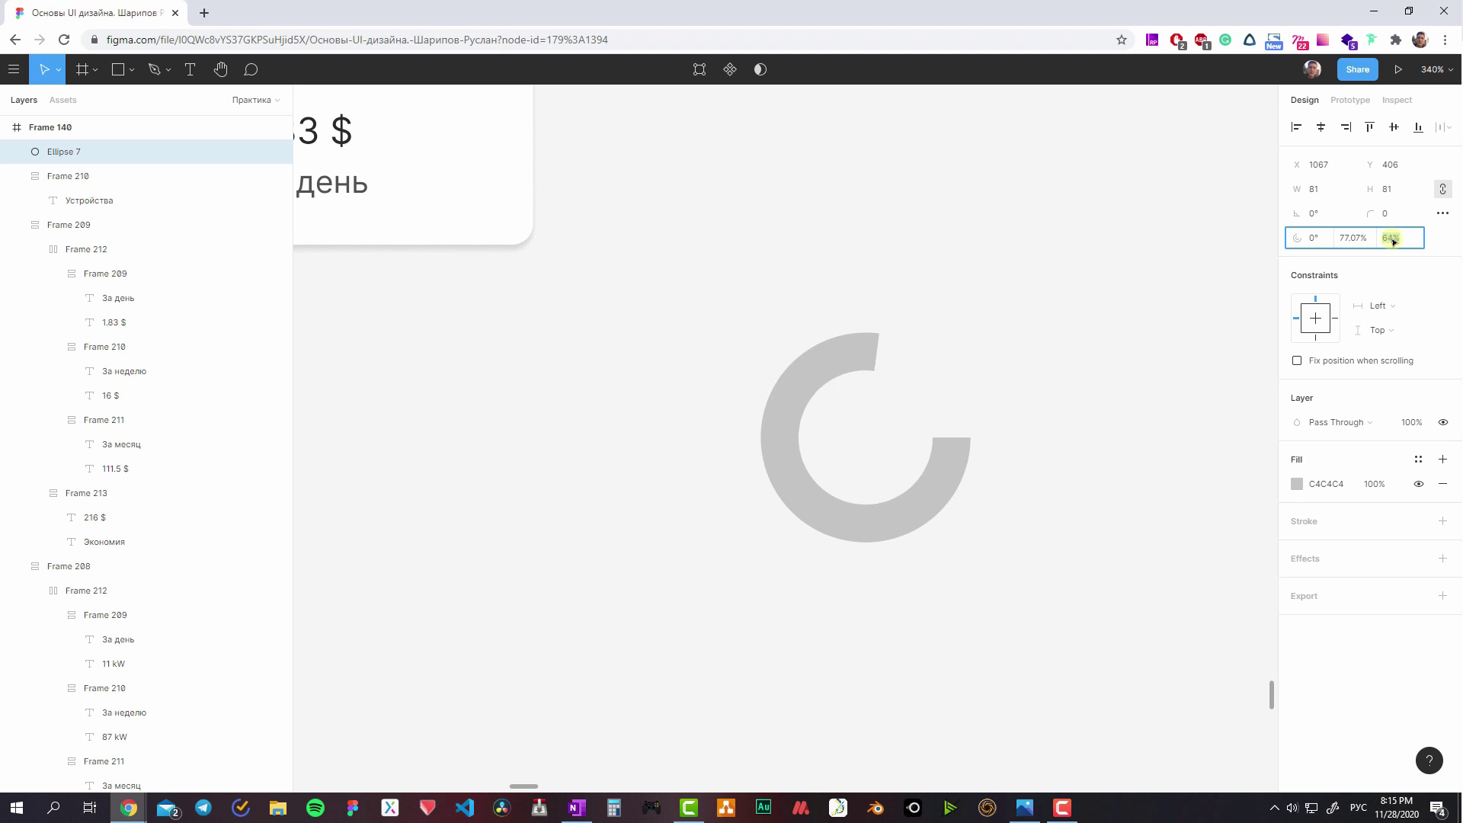
# - Set the ring's arc sweep to 70% and paste a duplicate of it
pyautogui.click(914, 381)
pyautogui.click(839, 362)
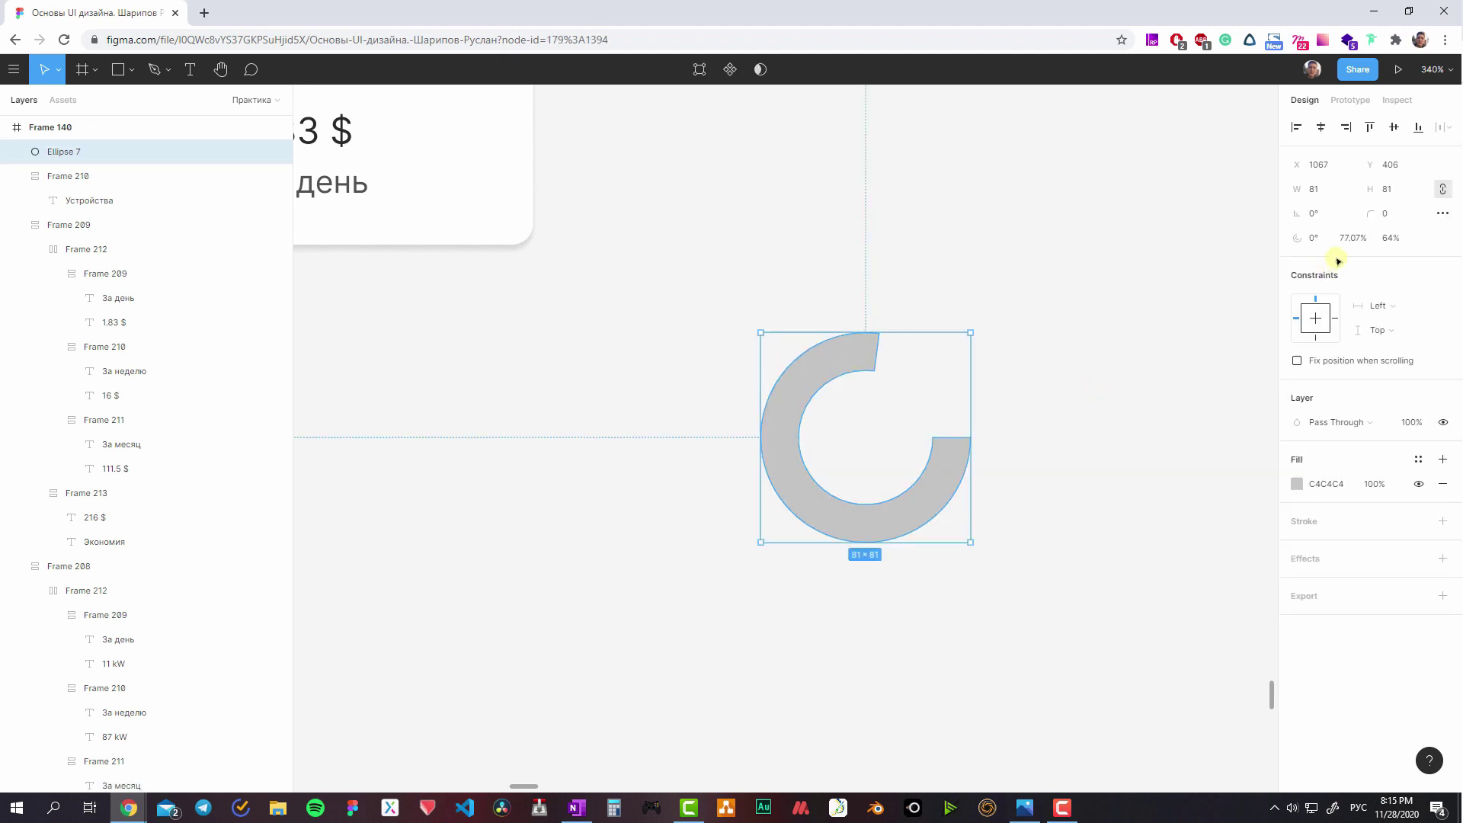
pyautogui.click(1354, 238)
pyautogui.write('70')
pyautogui.press('Return')
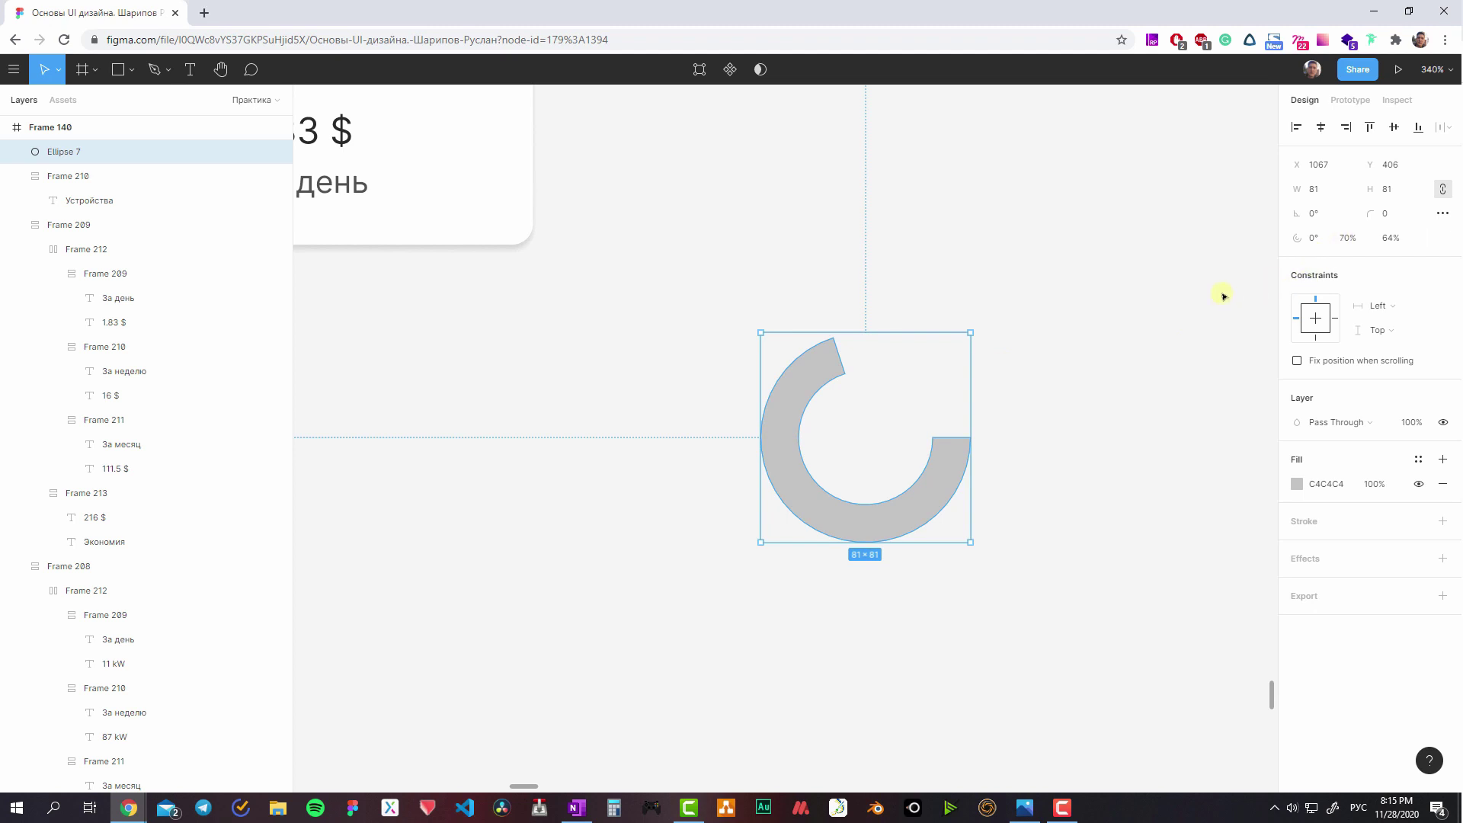
pyautogui.hotkey('ctrl', 'v')
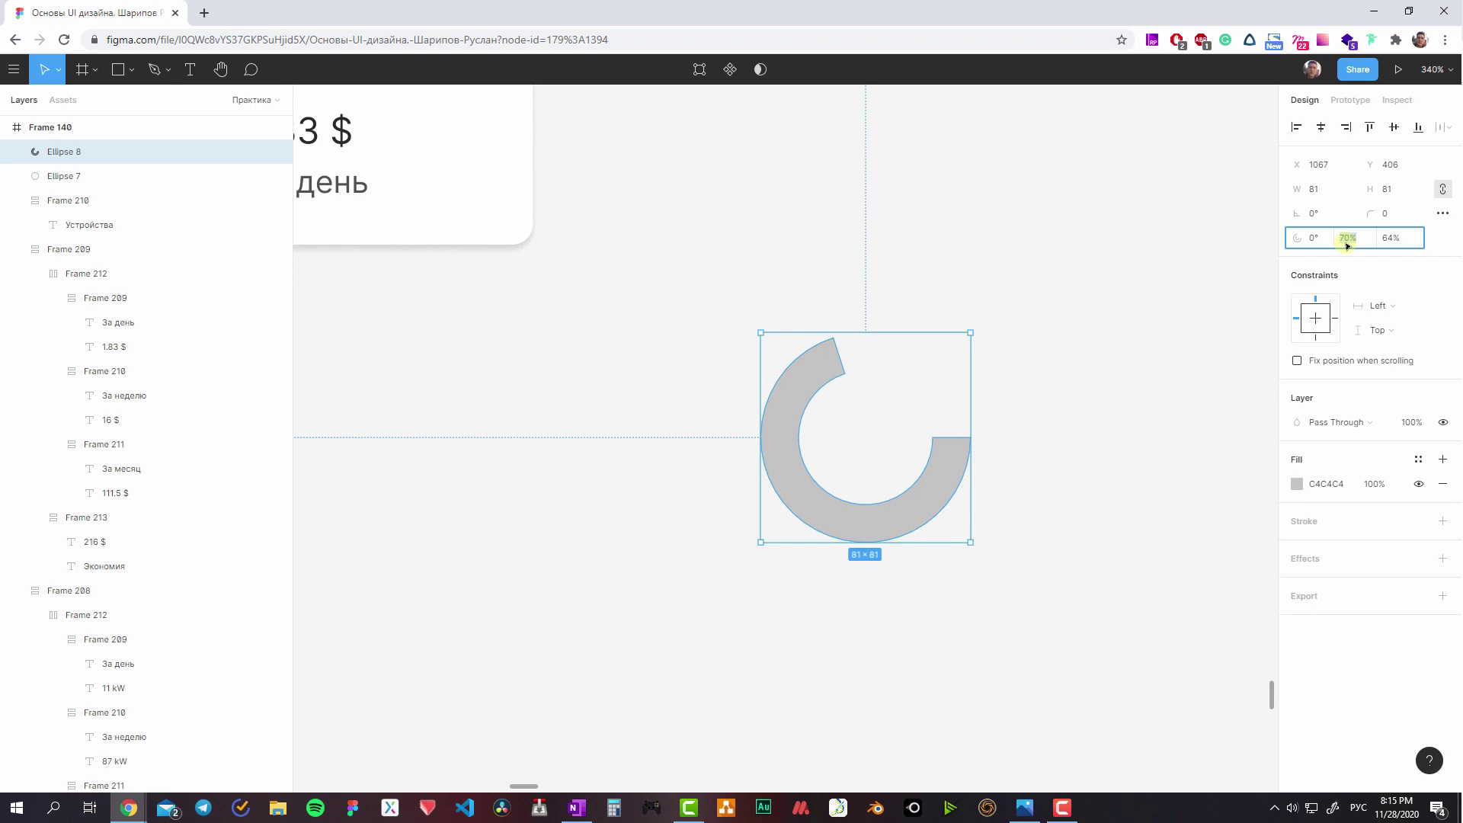
pyautogui.write('20')
# - Shorten the copied donut arc to 20% and rotate its start counter-clockwise
pyautogui.click(1242, 317)
pyautogui.click(919, 485)
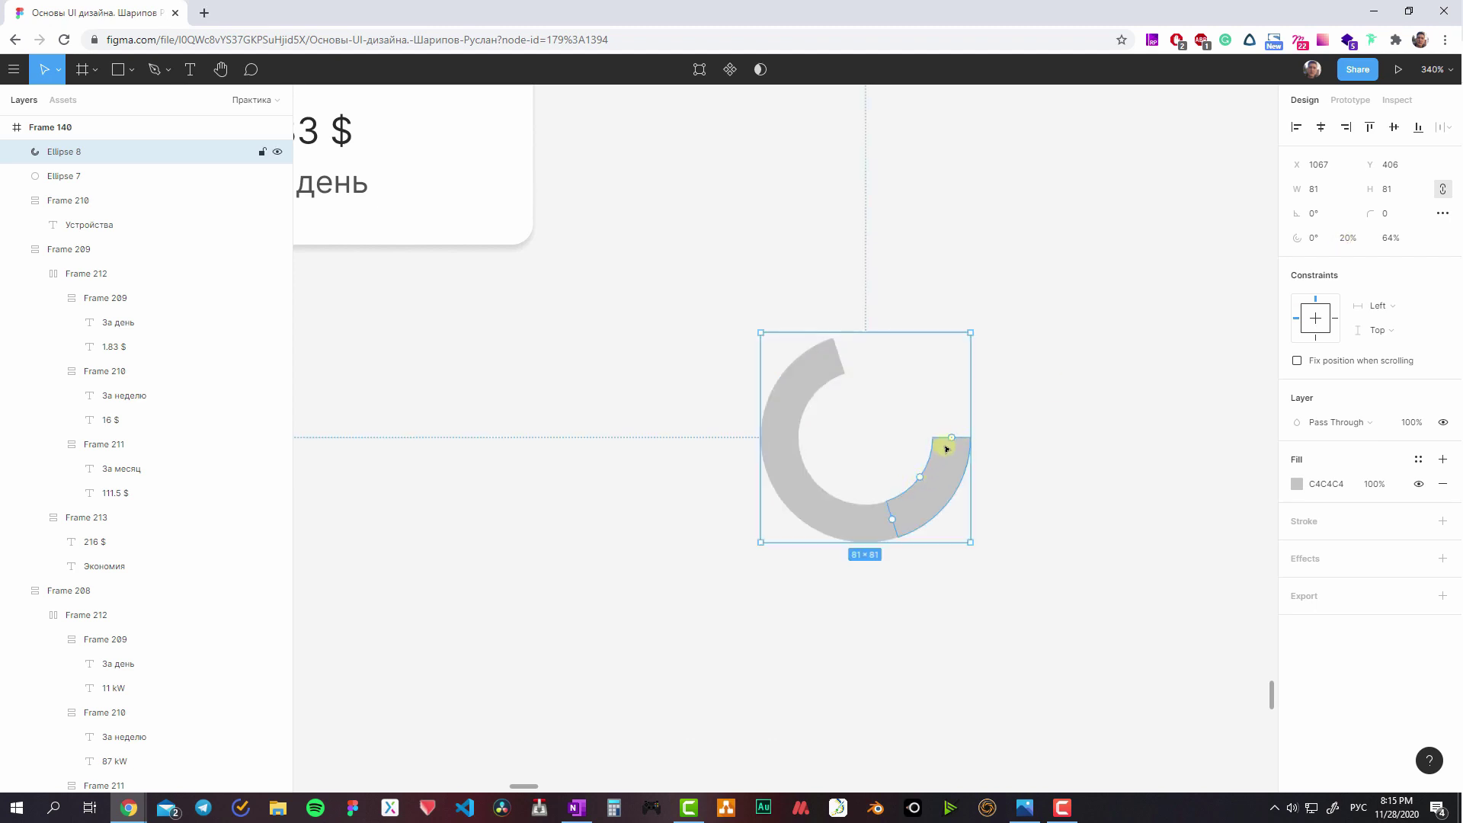
pyautogui.moveTo(947, 449); pyautogui.dragTo(830, 360)
pyautogui.scroll(5, 829, 354)
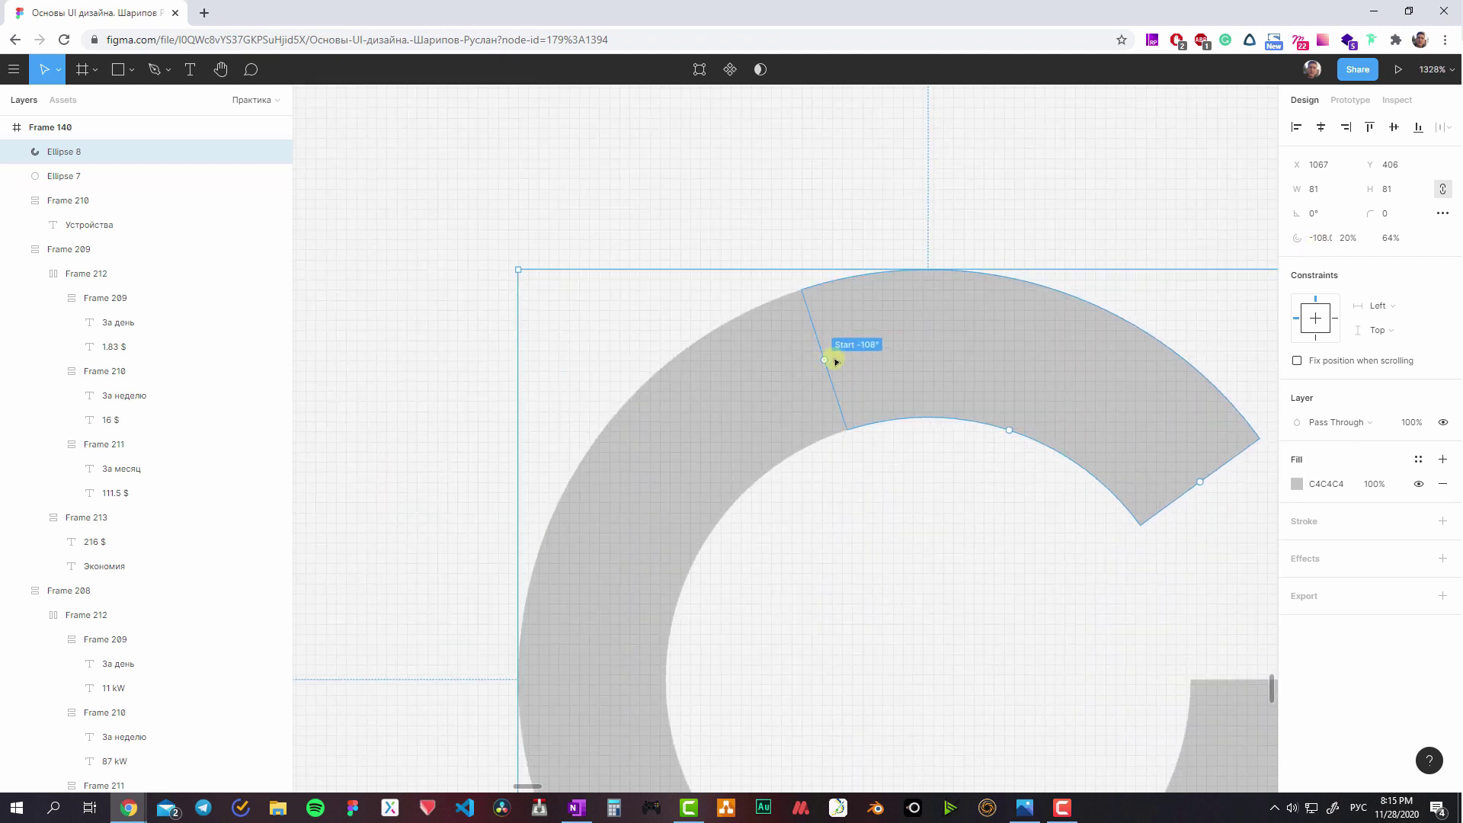
pyautogui.scroll(-4, 830, 359)
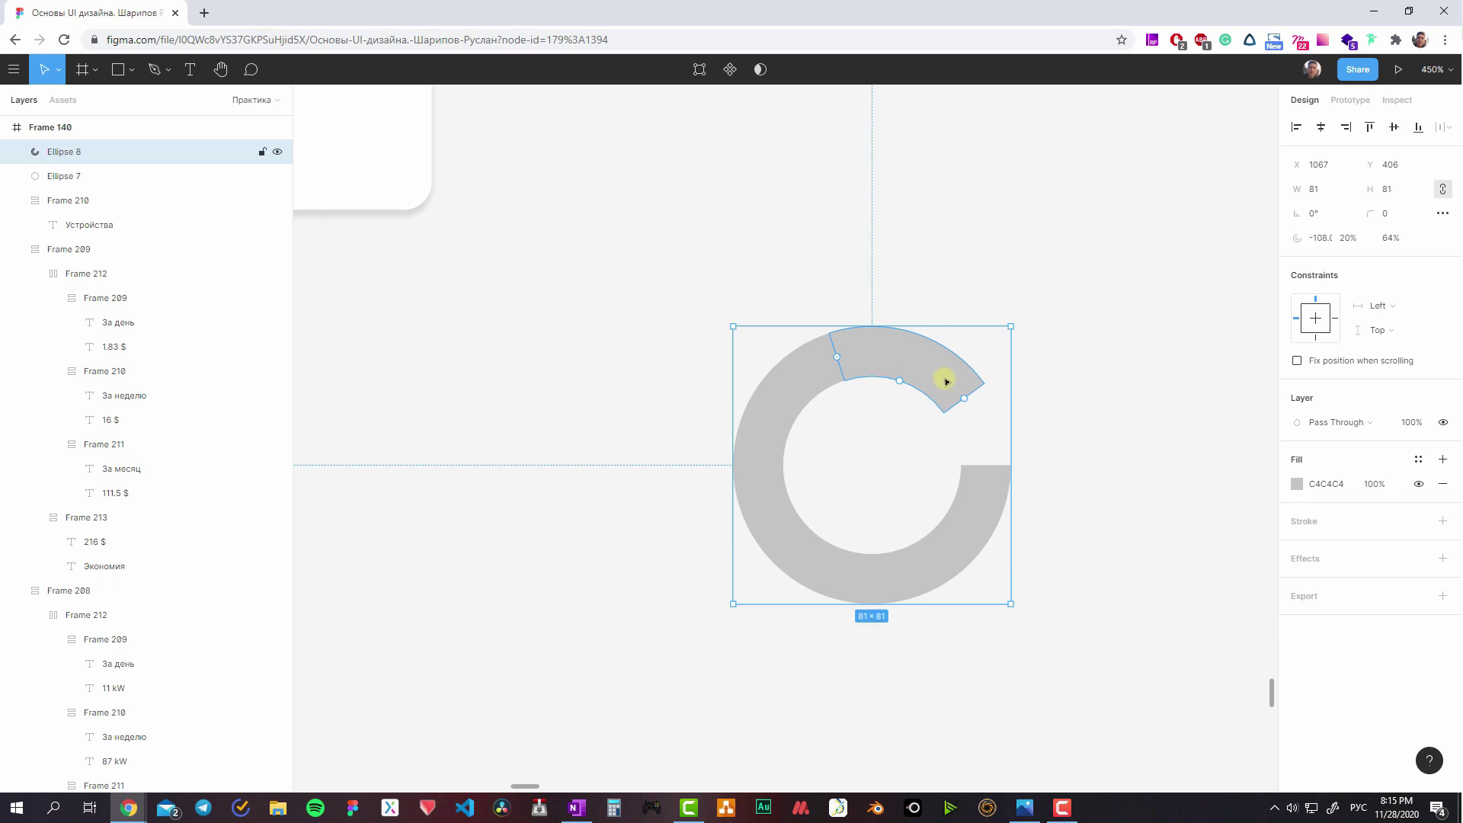
# - Paste another ring segment starting at about -32° and shortened to about 10%
pyautogui.hotkey('ctrl', 'v')
pyautogui.moveTo(836, 357); pyautogui.dragTo(969, 397)
pyautogui.moveTo(965, 531); pyautogui.dragTo(993, 464)
pyautogui.click(1359, 243)
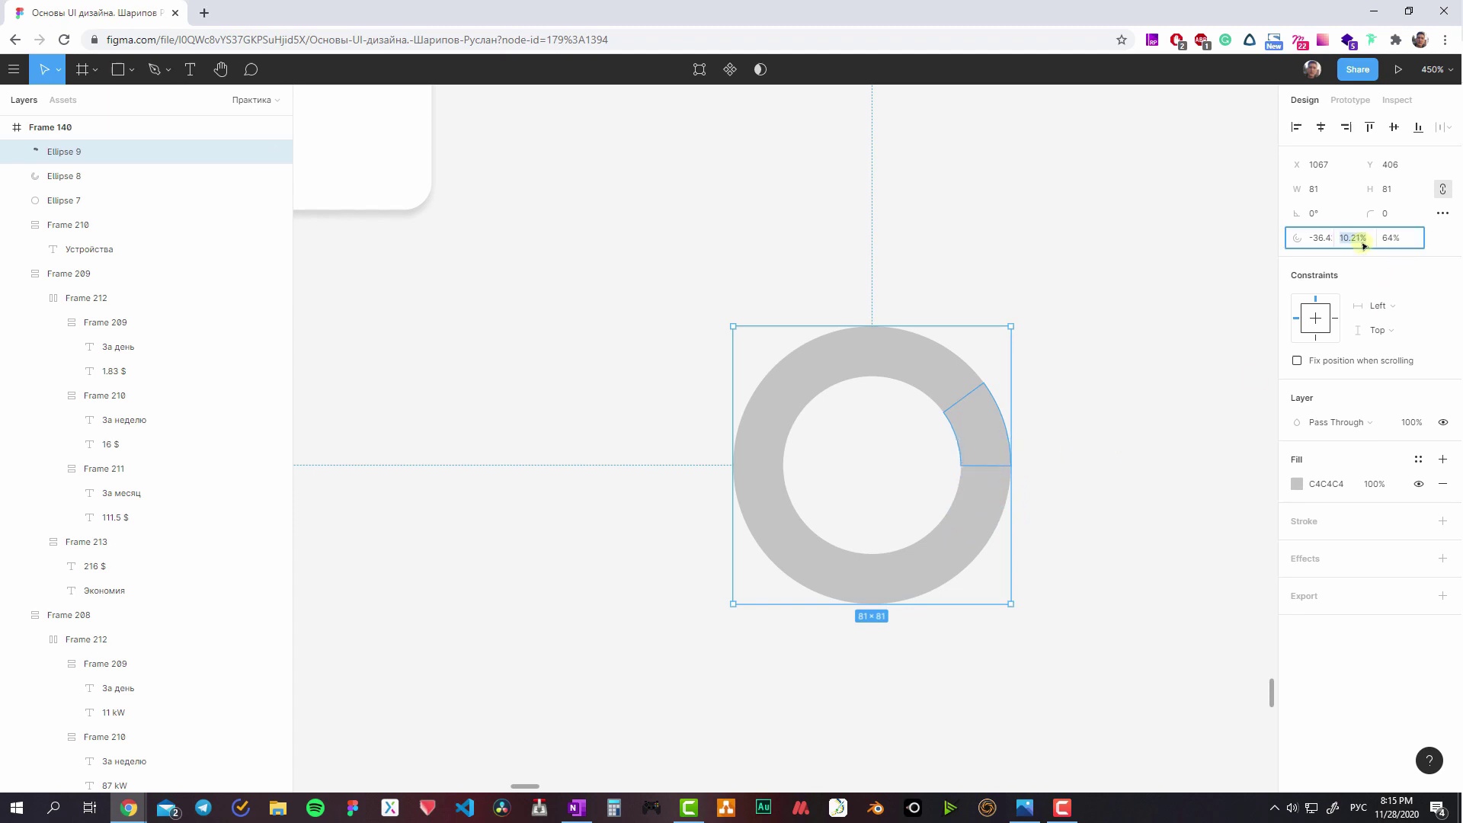
pyautogui.click(1067, 443)
pyautogui.click(990, 434)
pyautogui.scroll(-1, 1013, 432)
pyautogui.scroll(-3, 980, 434)
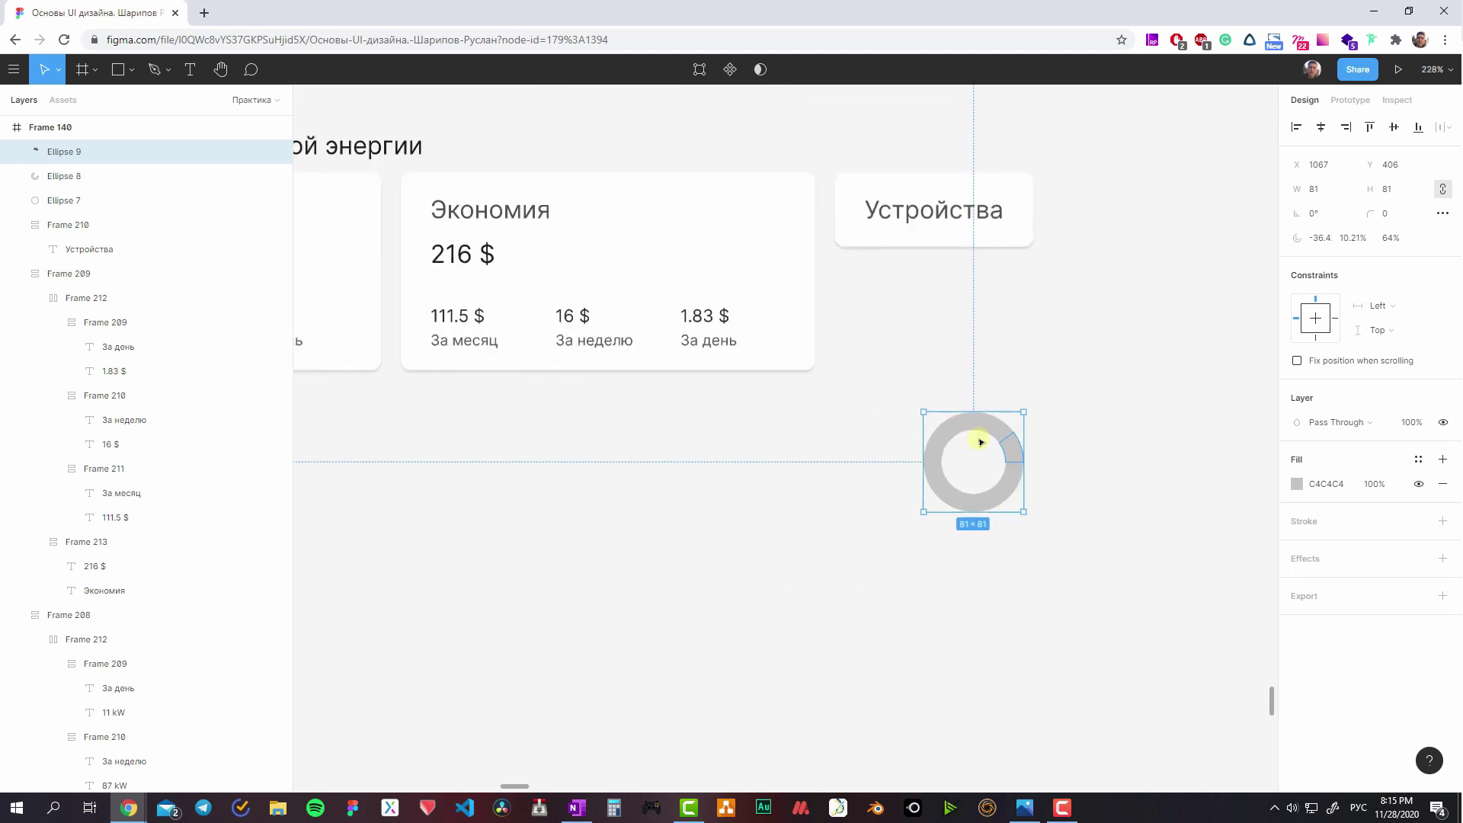
pyautogui.scroll(-2, 925, 496)
pyautogui.scroll(-3, 1006, 368)
pyautogui.scroll(-1, 867, 534)
pyautogui.scroll(3, 867, 534)
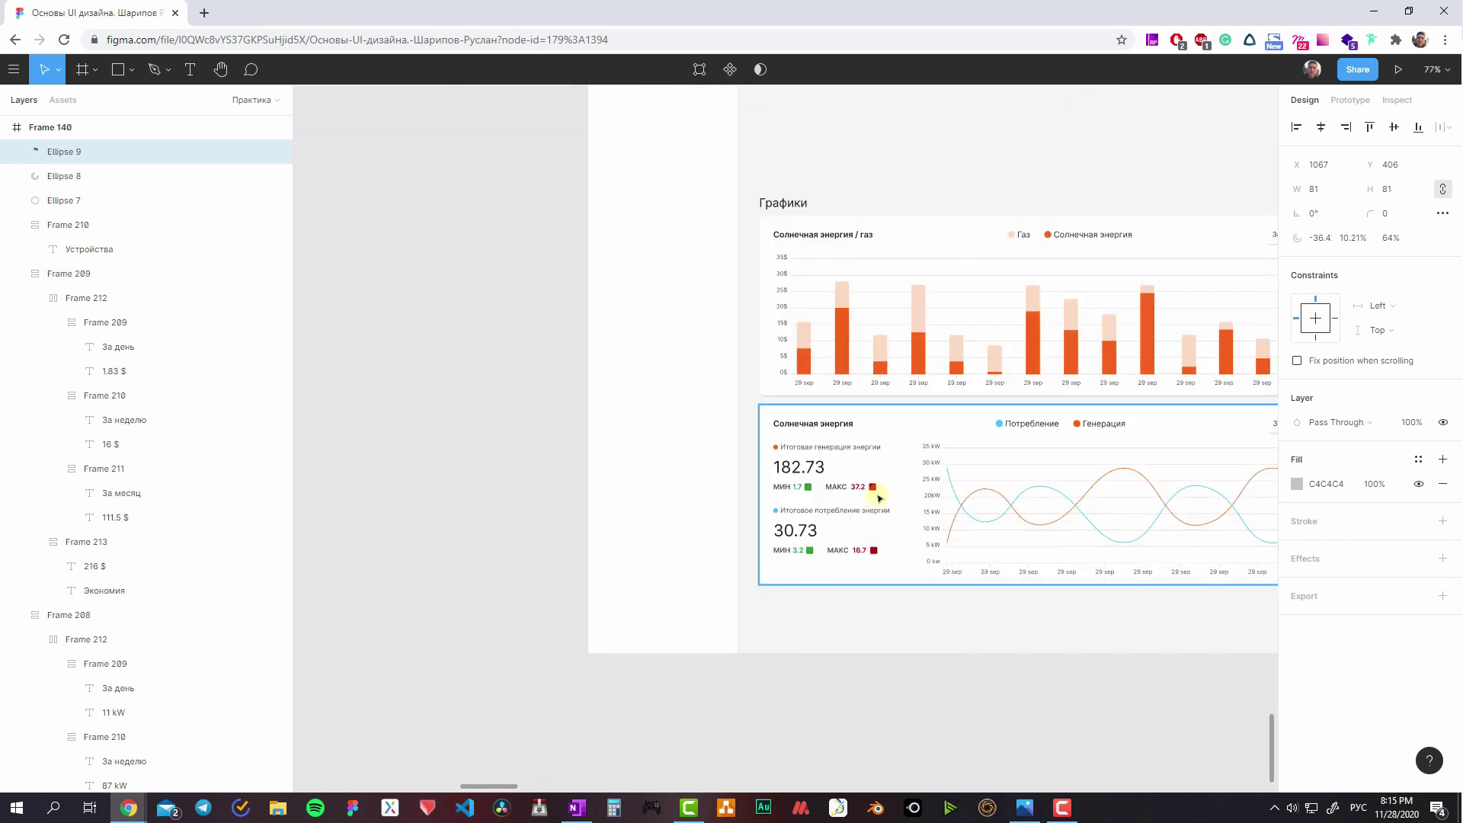
# - Colour the donut's second arc with the orange Генерация legend colour
pyautogui.click(873, 488)
pyautogui.doubleClick(874, 488)
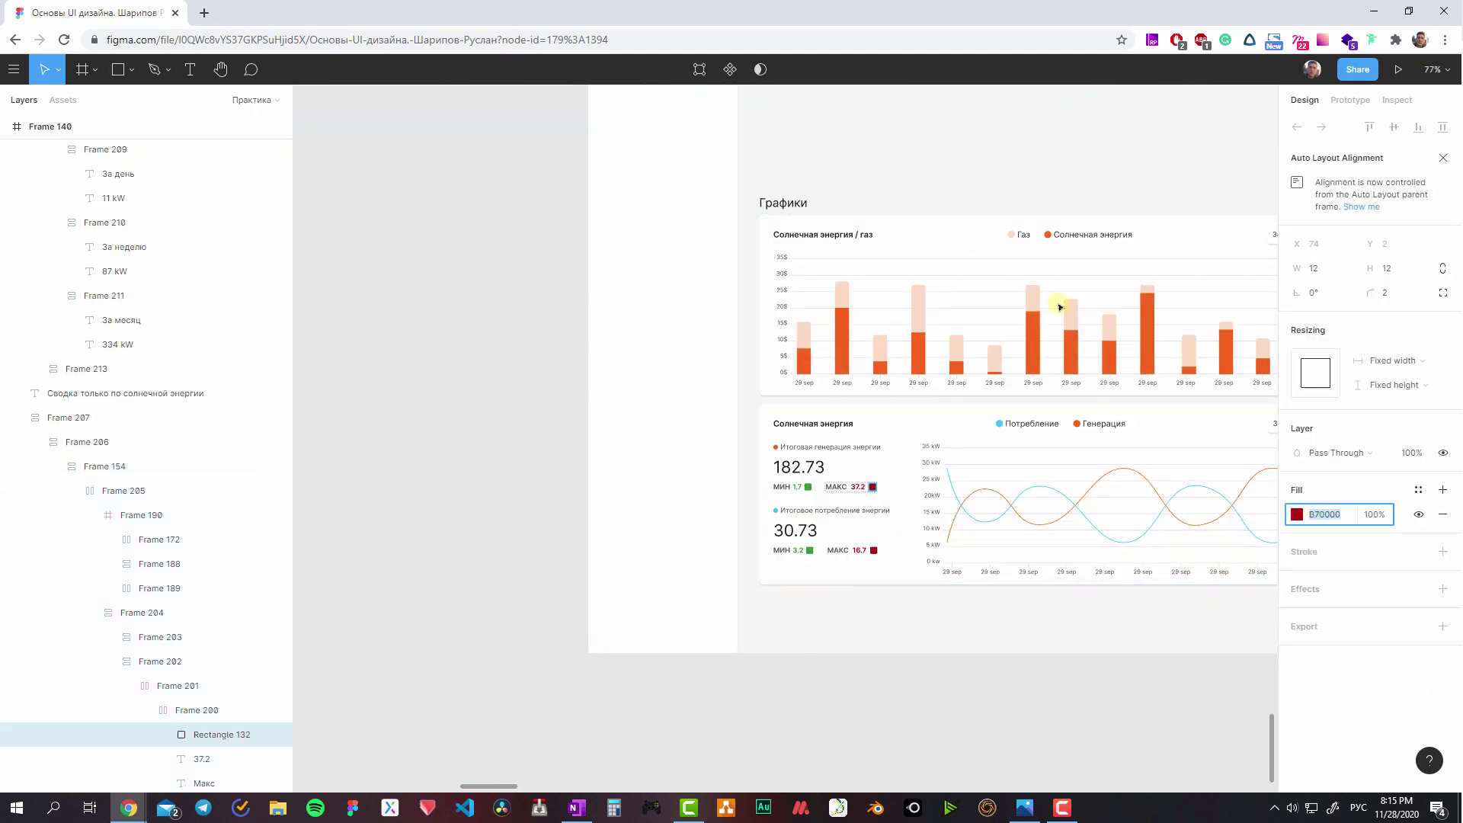
pyautogui.hotkey('ctrl', 'z')
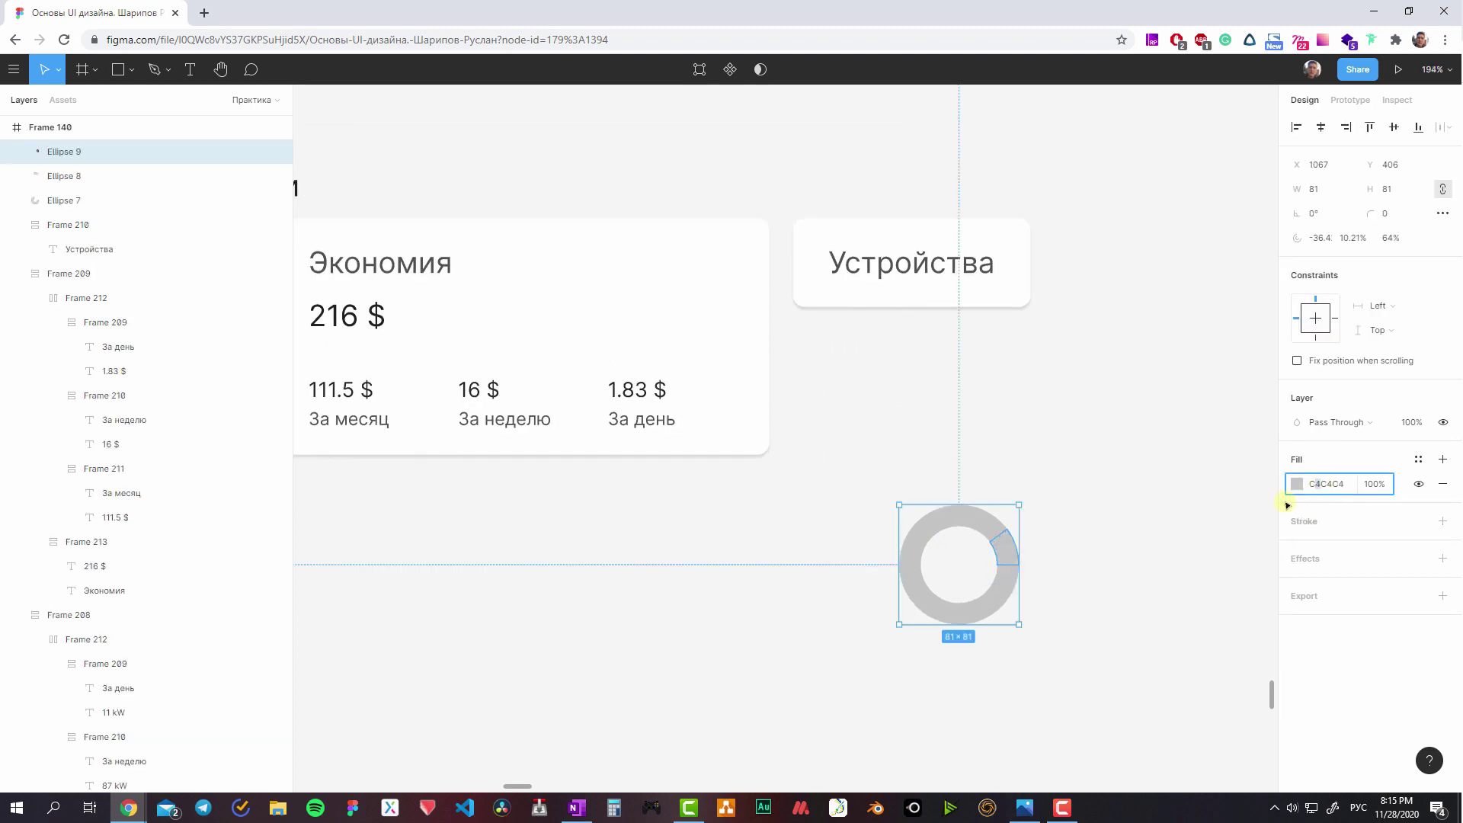
pyautogui.click(958, 537)
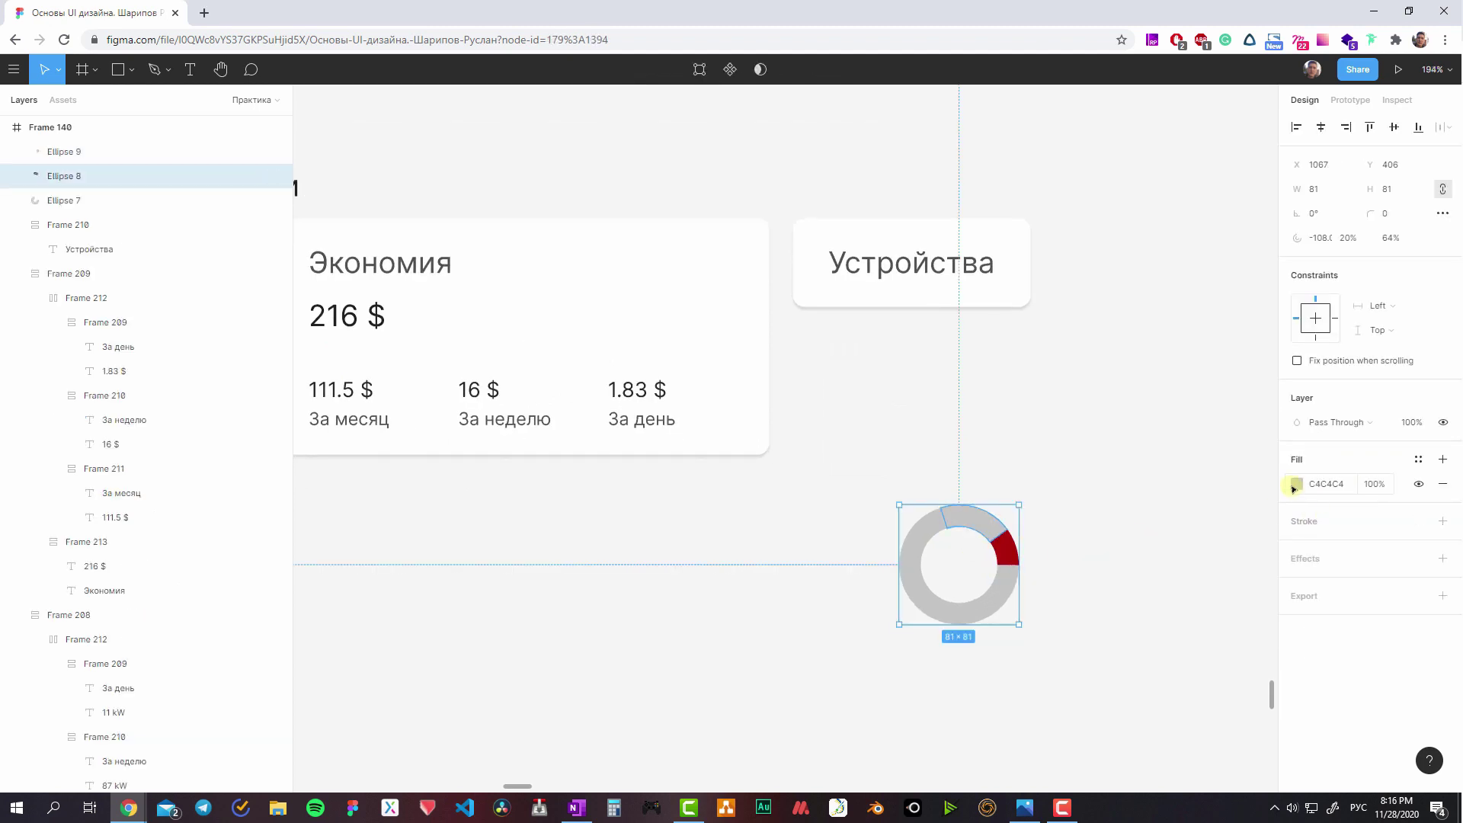
pyautogui.click(1294, 486)
pyautogui.scroll(-5, 950, 496)
pyautogui.scroll(-6, 986, 310)
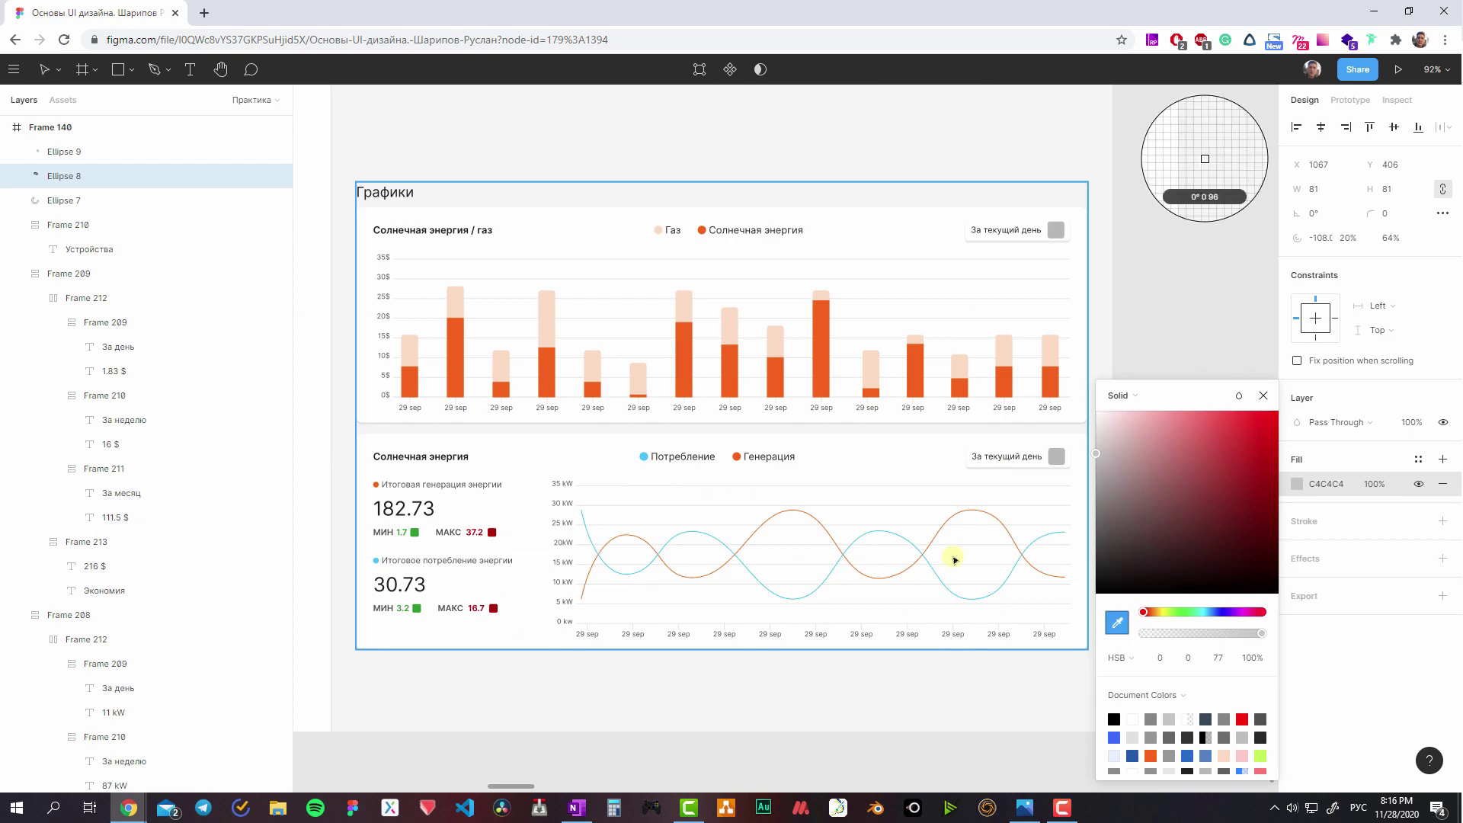
pyautogui.click(736, 457)
pyautogui.scroll(5, 927, 521)
pyautogui.scroll(2, 928, 522)
# - Colour the donut's base ring with the cyan Потребление legend colour
pyautogui.click(918, 398)
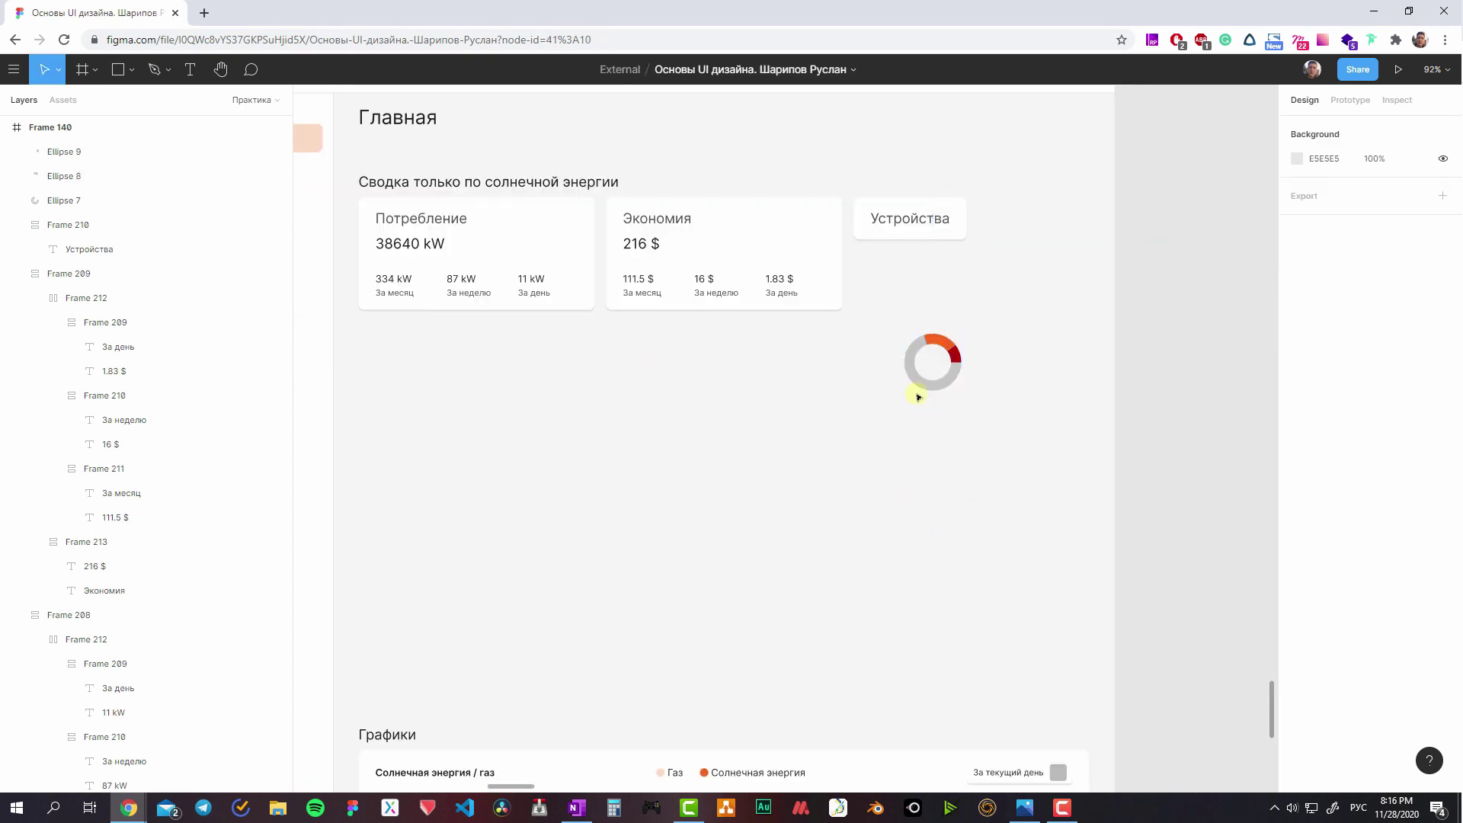
pyautogui.click(902, 330)
pyautogui.scroll(-4, 914, 366)
pyautogui.click(1296, 484)
pyautogui.scroll(-5, 922, 420)
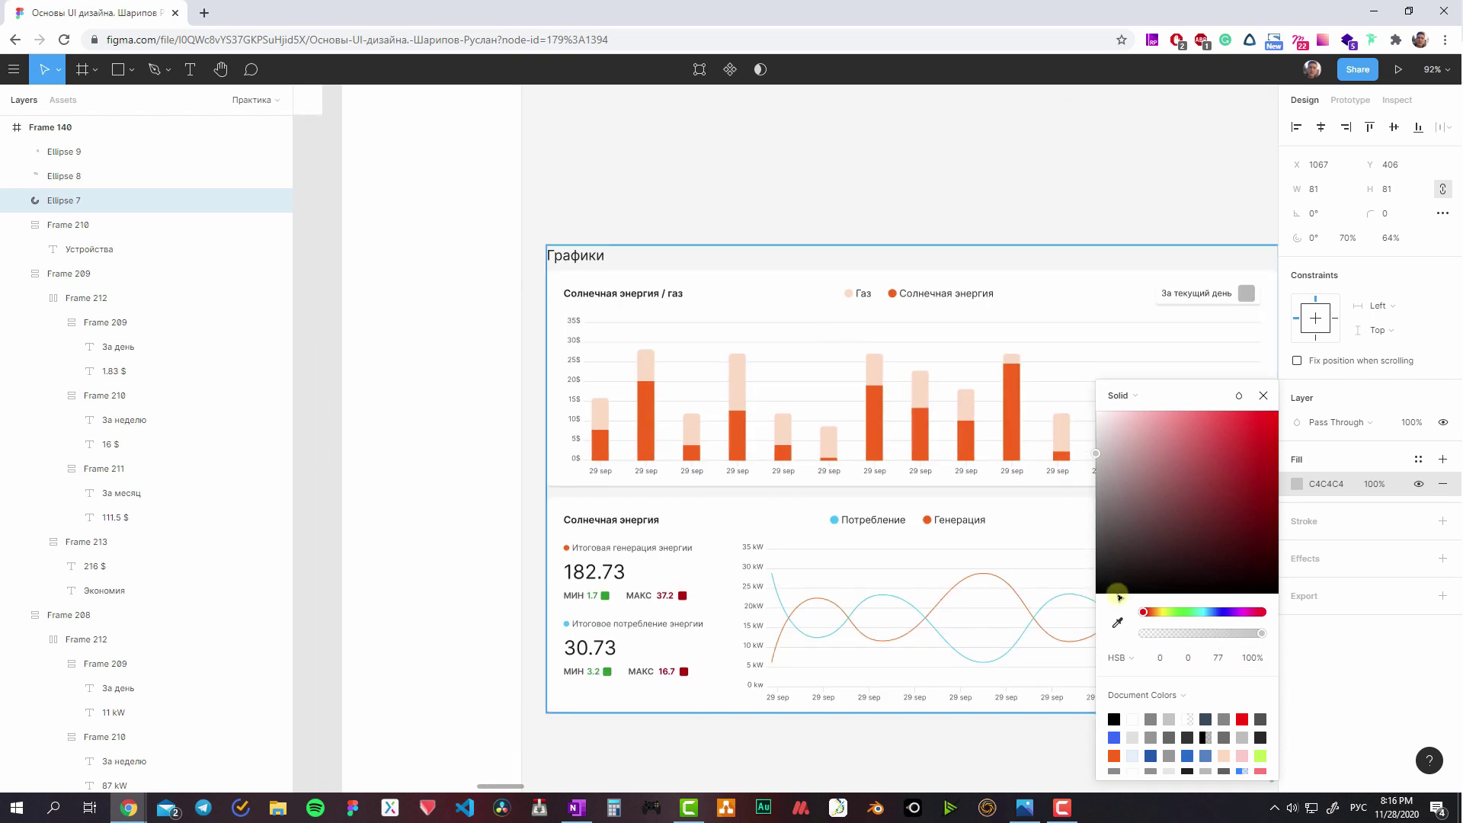
pyautogui.press('i')
pyautogui.click(836, 523)
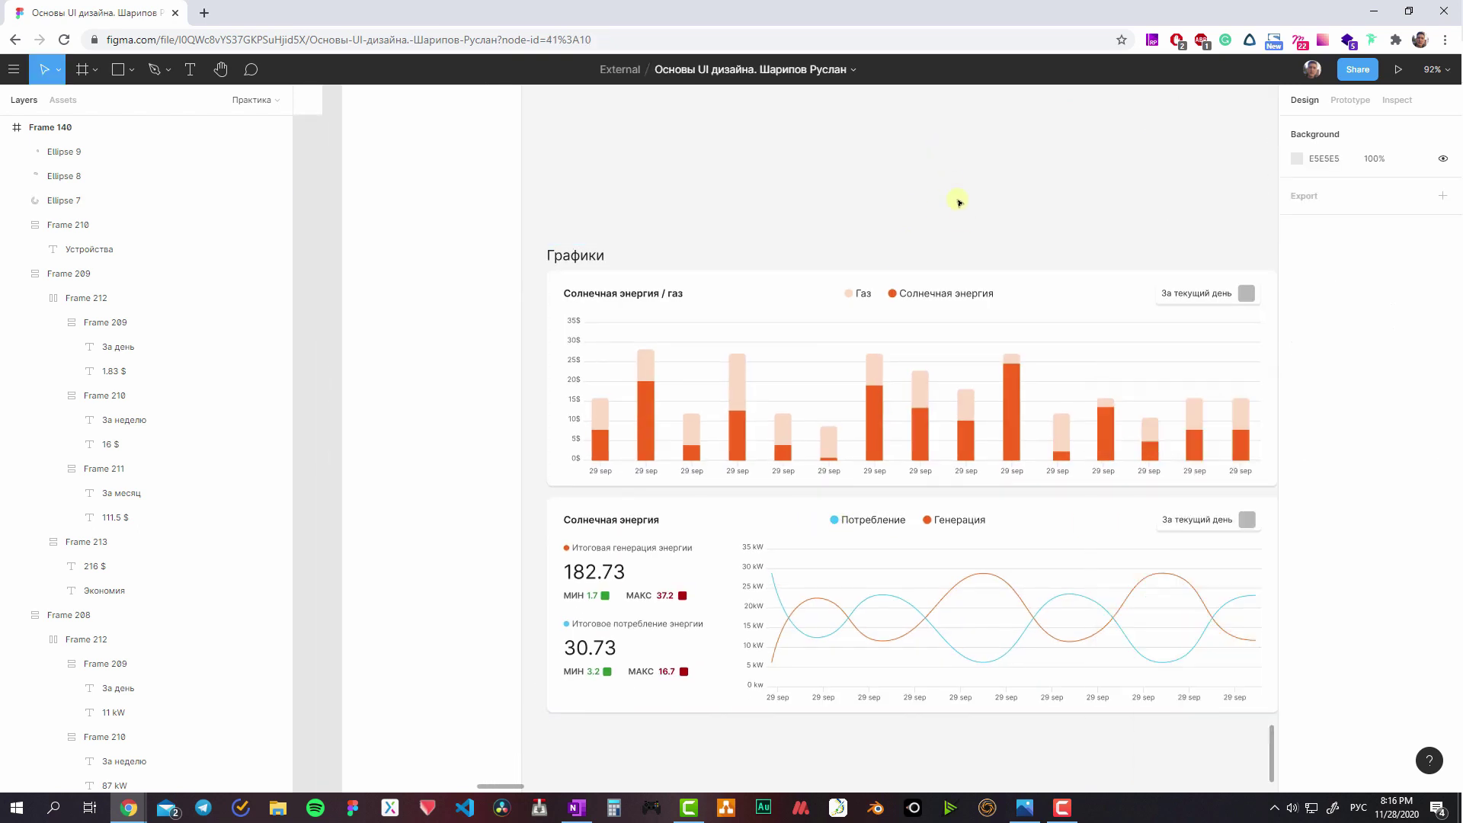
pyautogui.scroll(5, 876, 343)
pyautogui.keyDown('ctrl'); pyautogui.scroll(3, 923, 456); pyautogui.keyUp('ctrl')
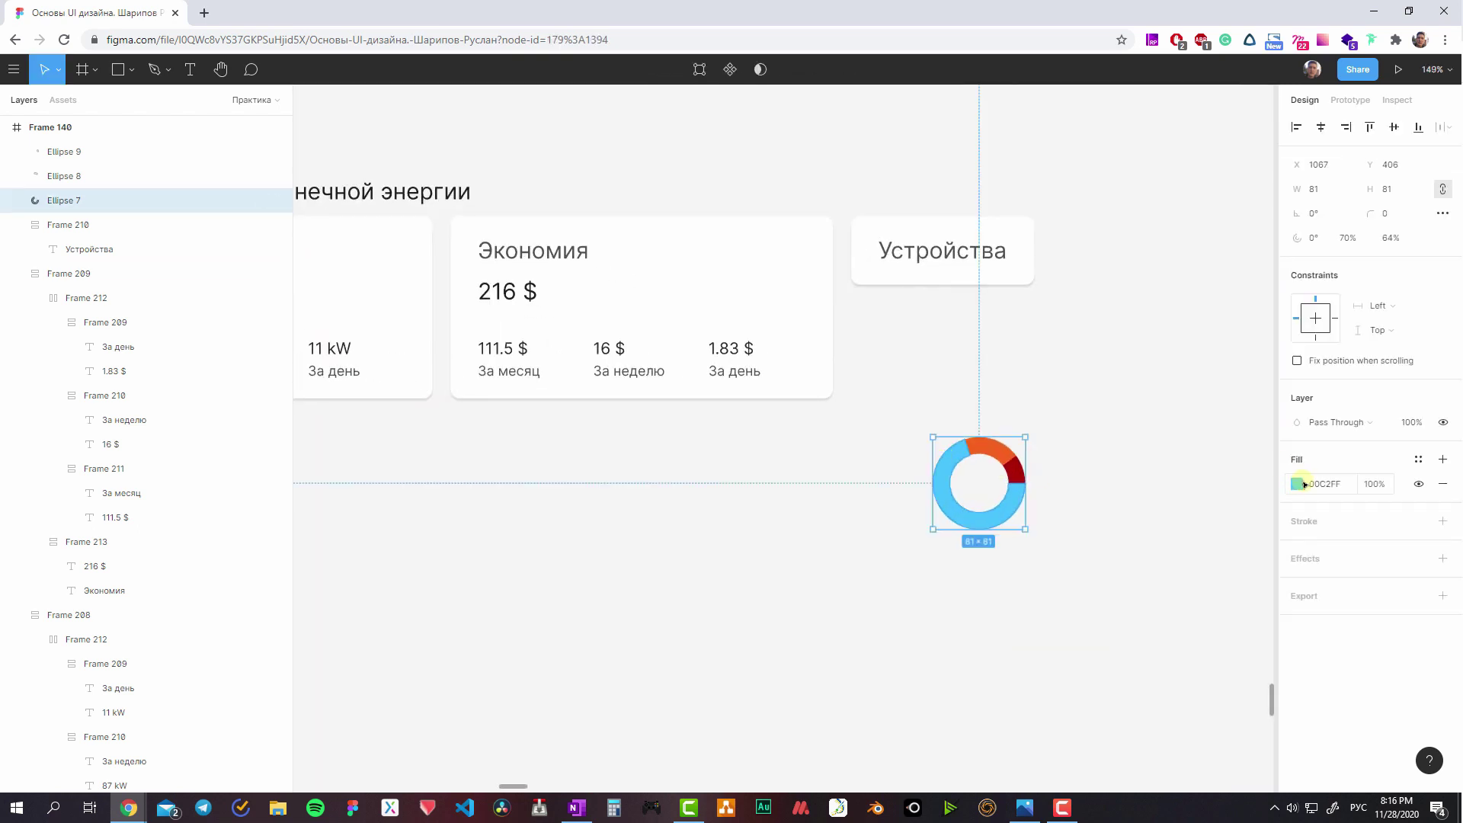
pyautogui.click(1304, 485)
pyautogui.click(1186, 612)
pyautogui.moveTo(1228, 549); pyautogui.dragTo(1262, 490)
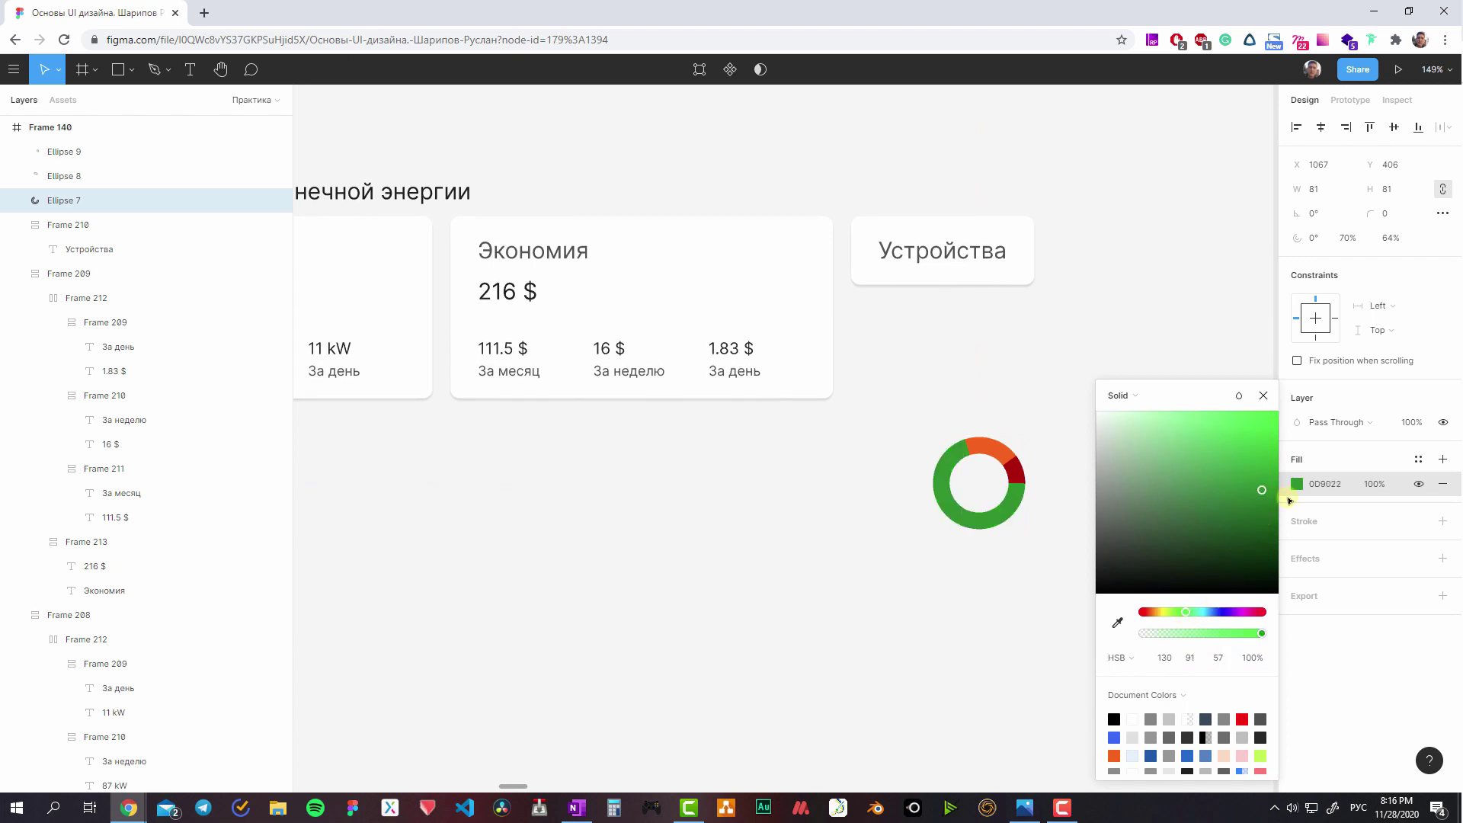
pyautogui.hotkey('ctrl', 'z')
# - Wrap the three donut rings in one frame and position it beside the Устройства card
pyautogui.click(1073, 563)
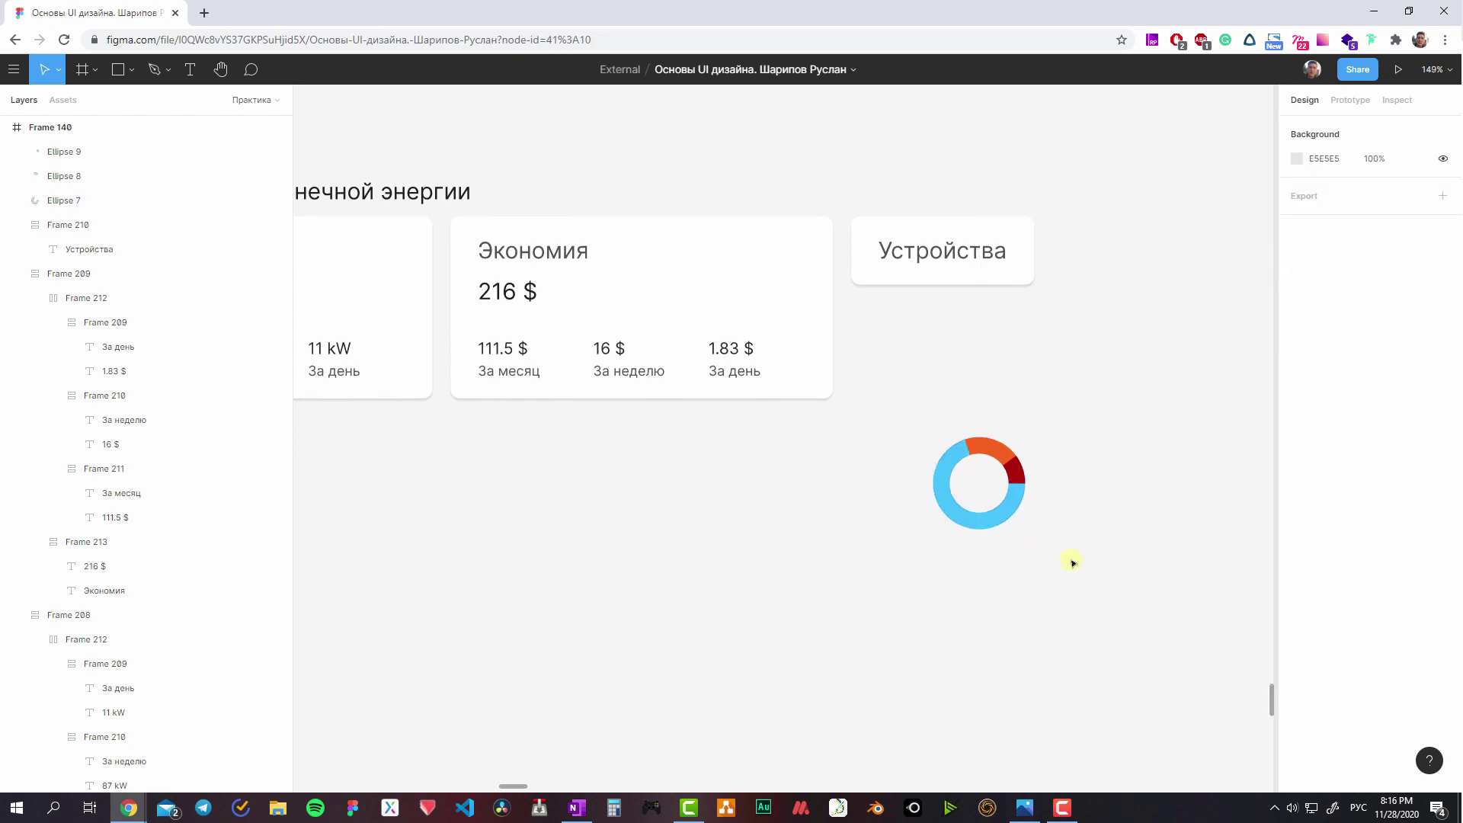
pyautogui.moveTo(919, 411); pyautogui.dragTo(1094, 523)
pyautogui.moveTo(908, 428); pyautogui.dragTo(1078, 549)
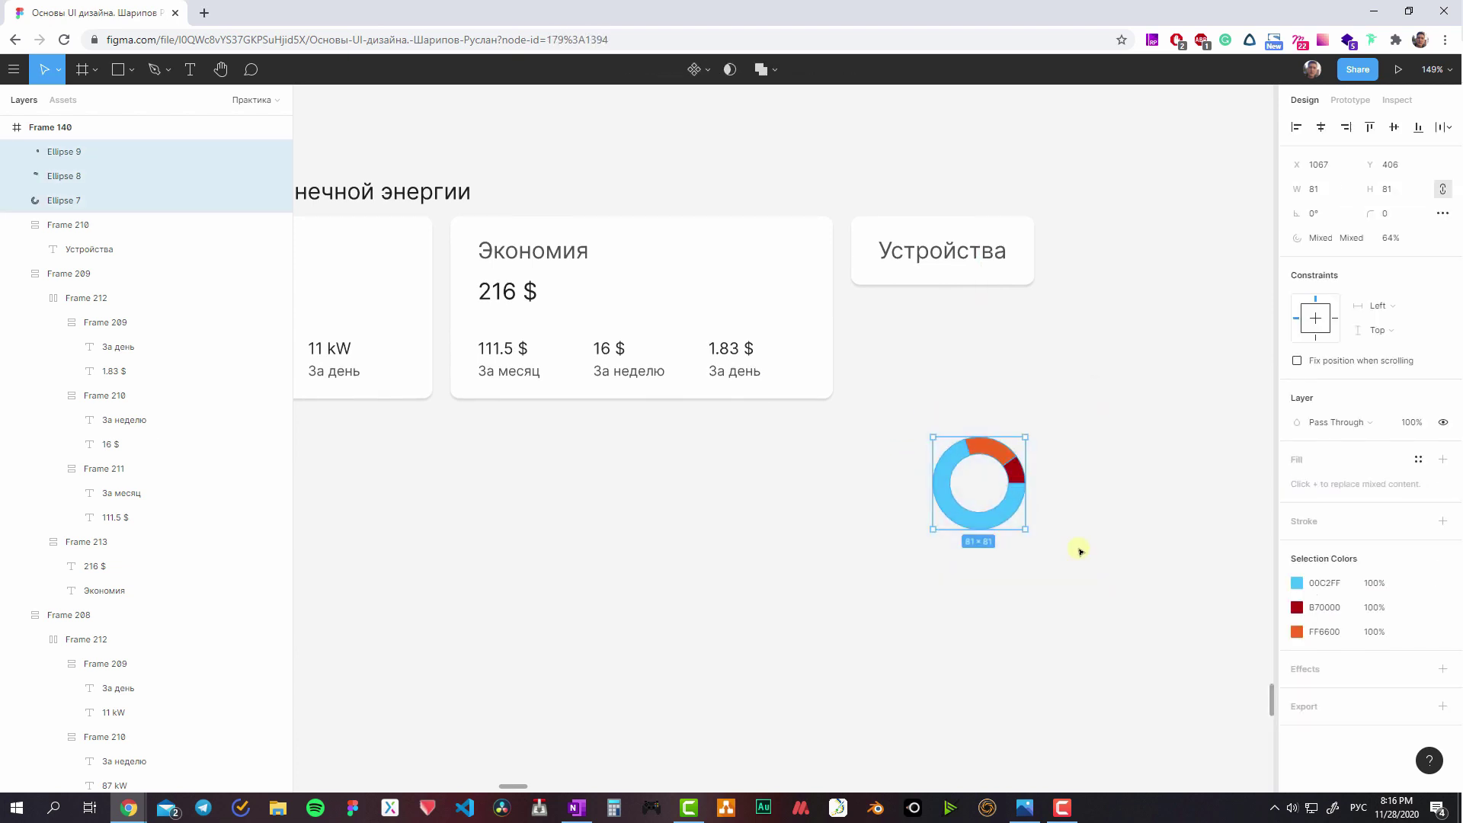
pyautogui.hotkey('ctrl', 'alt', 'g')
pyautogui.click(1089, 506)
pyautogui.moveTo(978, 475); pyautogui.dragTo(950, 405)
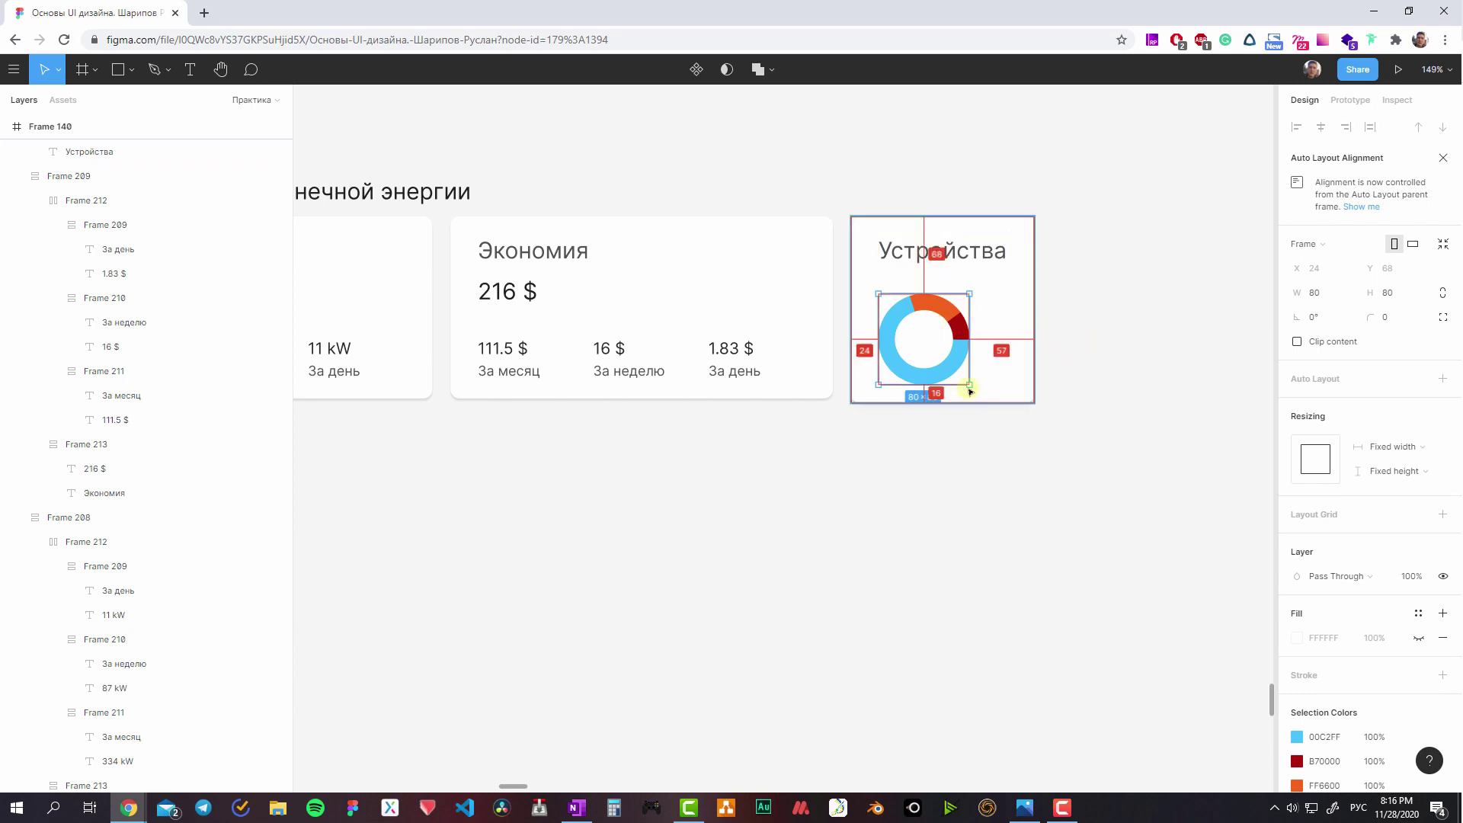
pyautogui.moveTo(990, 438); pyautogui.dragTo(937, 448)
pyautogui.hscroll(3, 928, 490)
pyautogui.scroll(3, 844, 503)
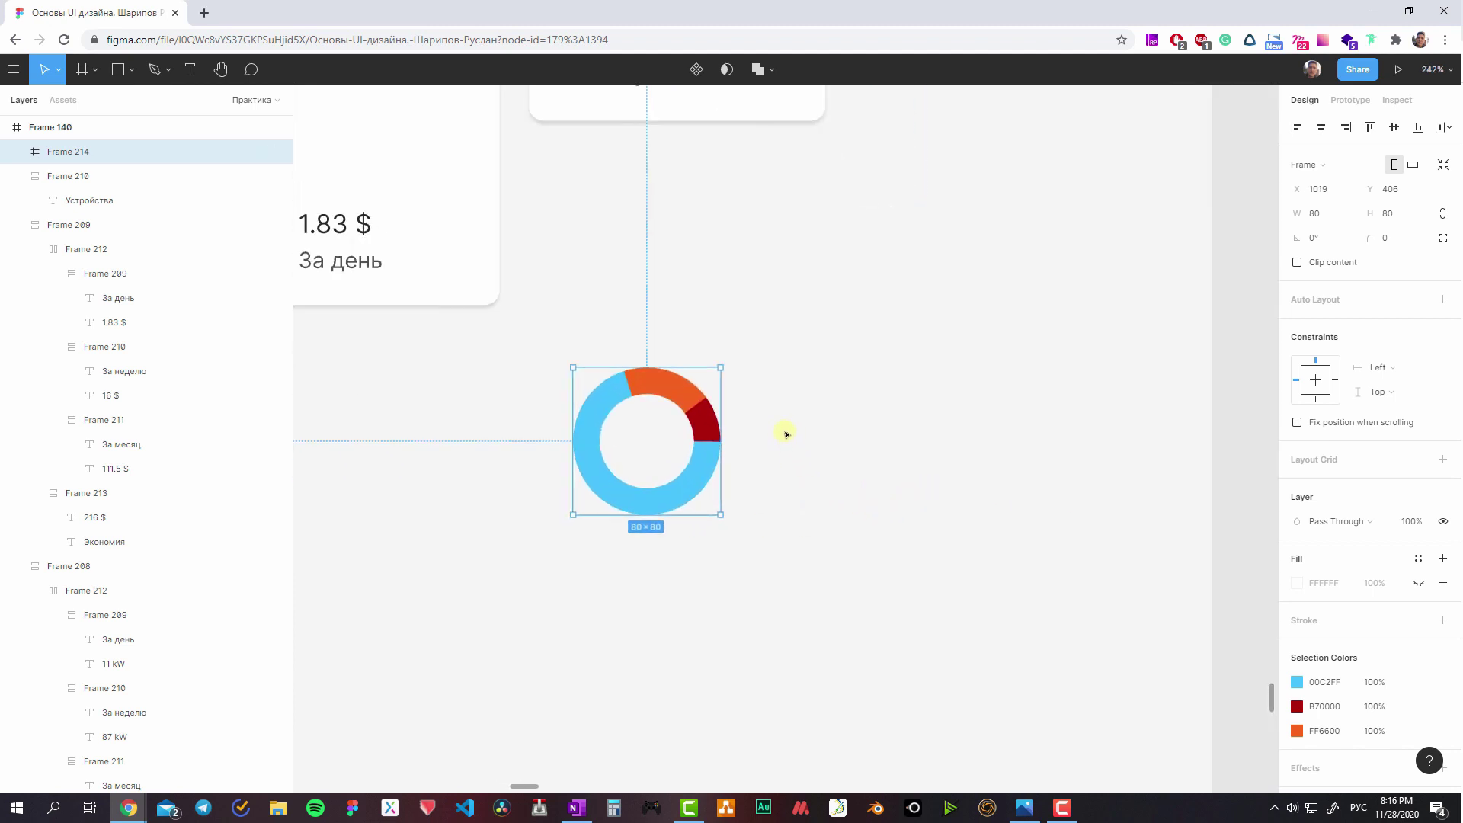
# - Create a column of legend numbers 87, 20 and 13 beside the donut
pyautogui.press('t')
pyautogui.click(781, 404)
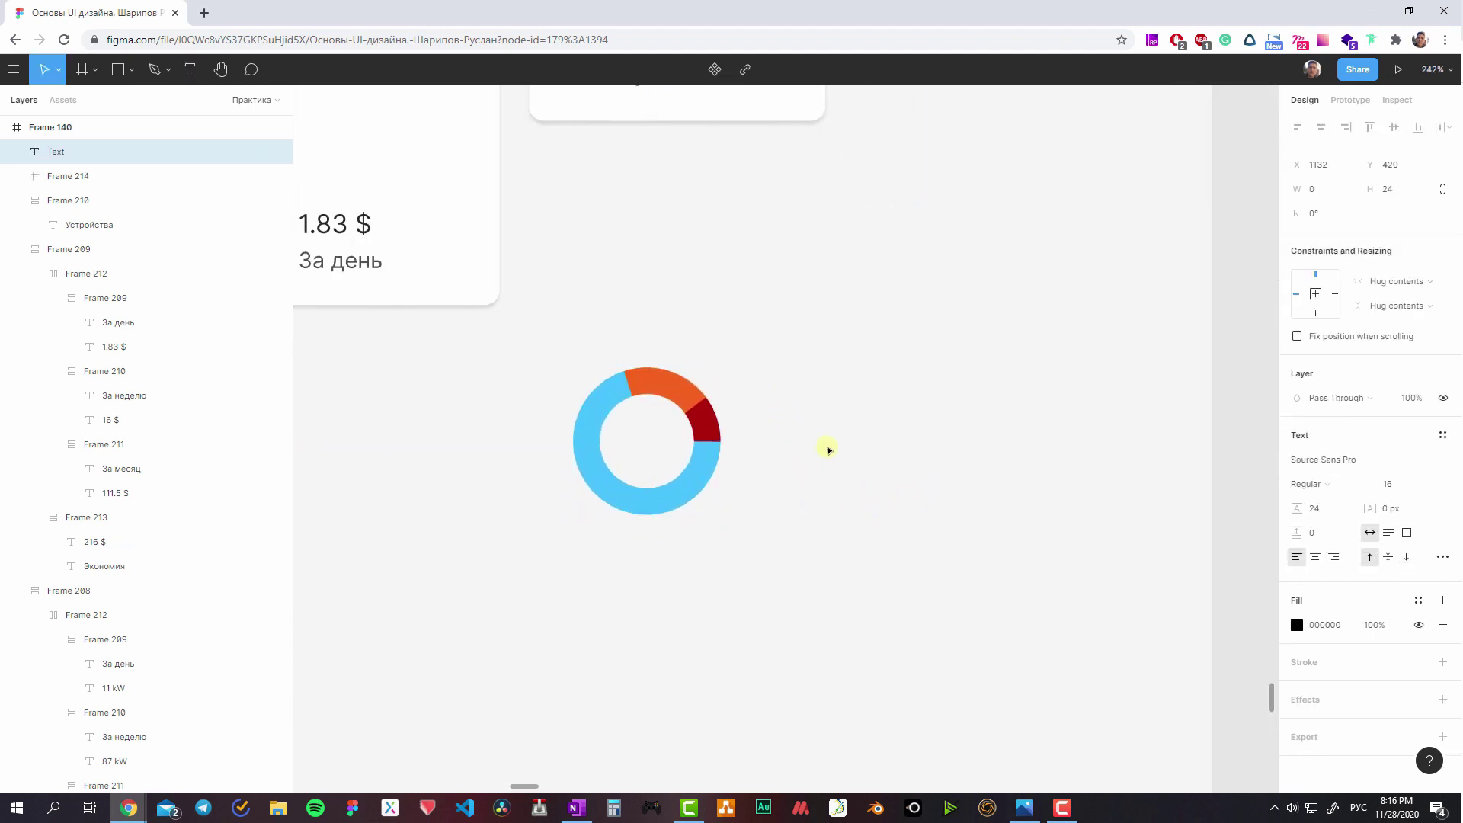
pyautogui.write('8')
pyautogui.write('7')
pyautogui.press('Escape')
pyautogui.keyDown('alt'); pyautogui.moveTo(793, 413); pyautogui.dragTo(793, 462); pyautogui.keyUp('alt')
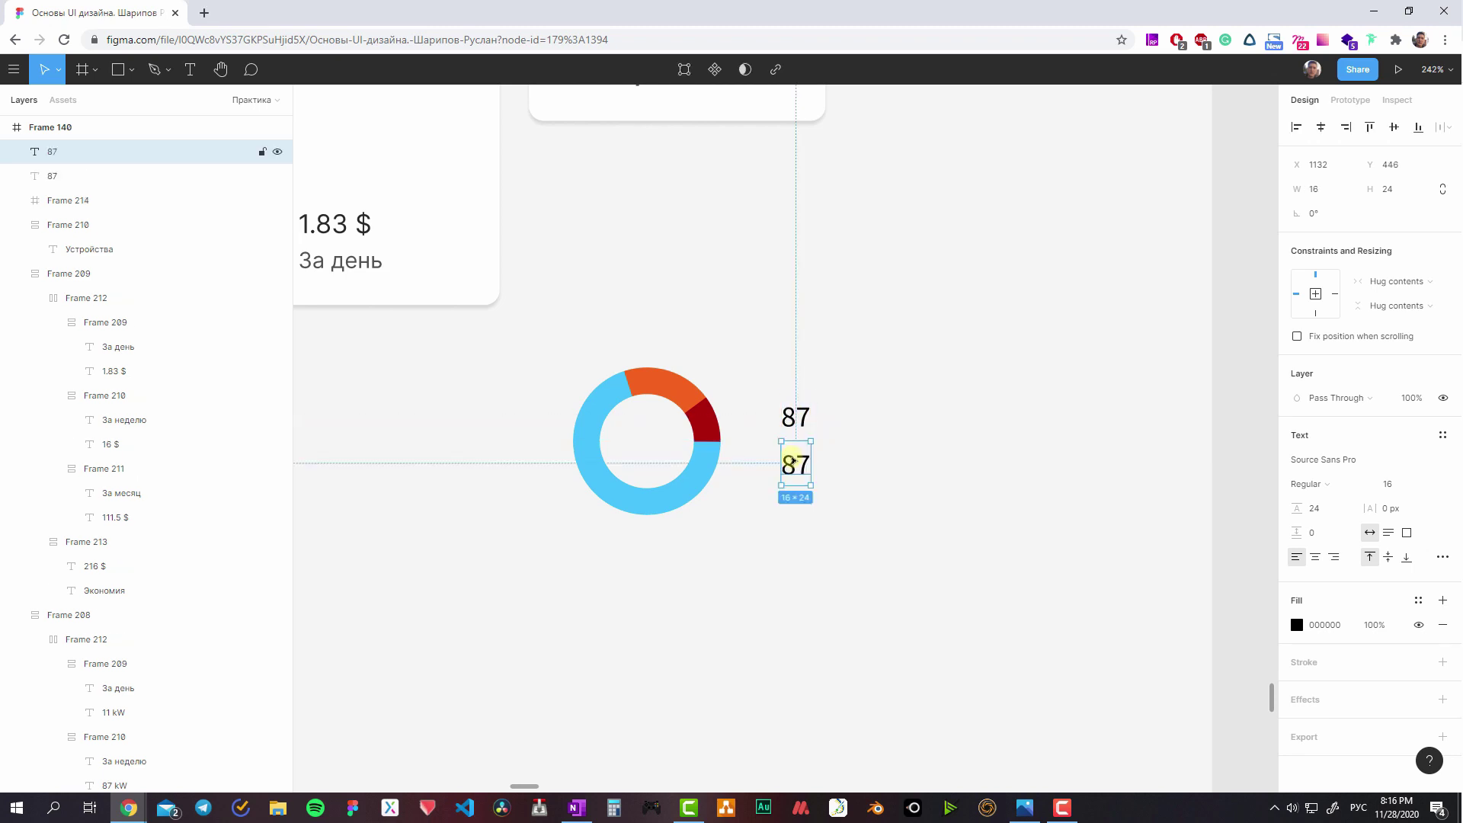
pyautogui.doubleClick(793, 461)
pyautogui.write('20')
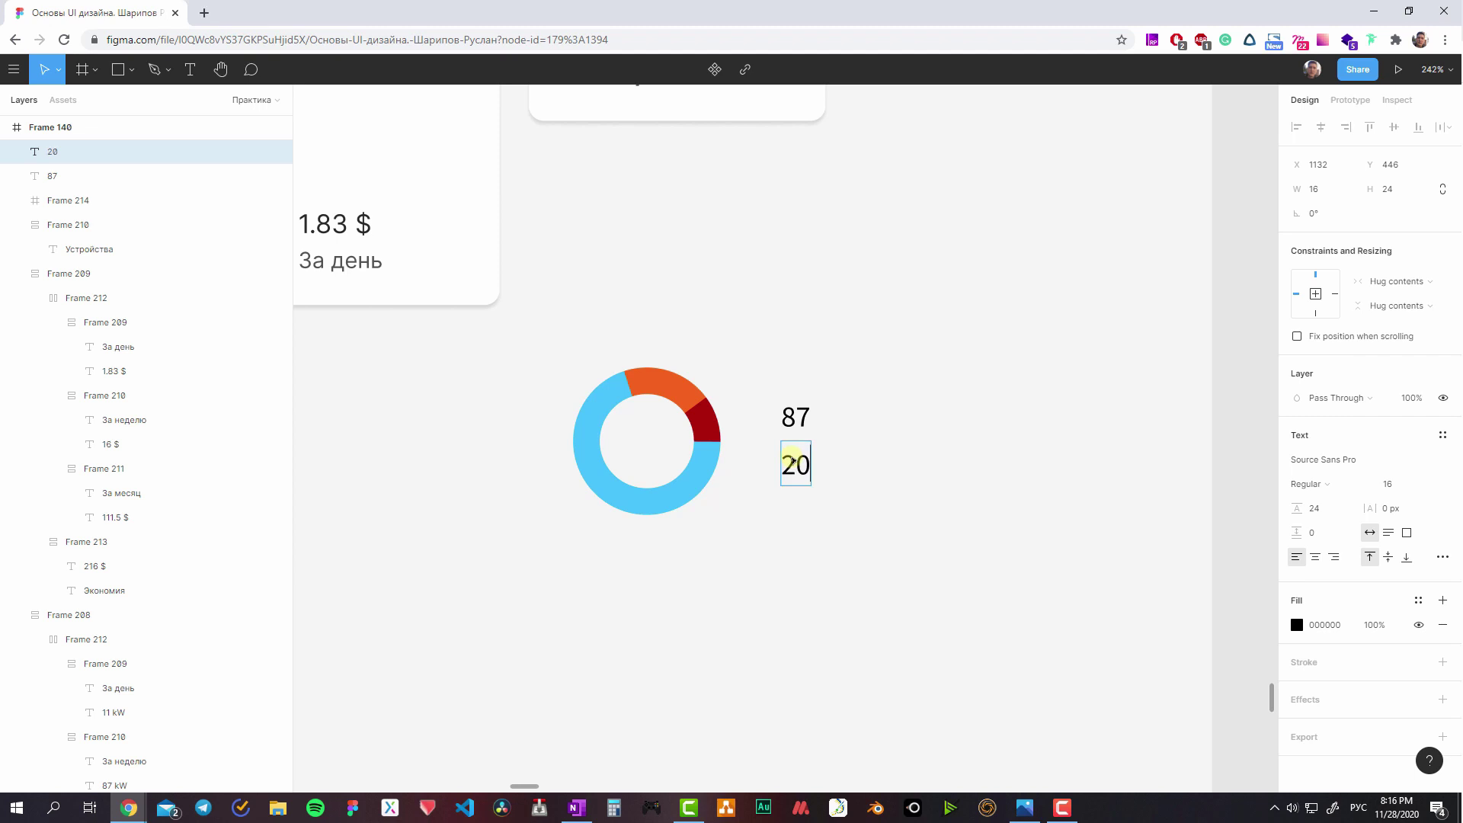
pyautogui.press('Escape')
pyautogui.keyDown('alt'); pyautogui.moveTo(793, 462); pyautogui.dragTo(793, 518); pyautogui.keyUp('alt')
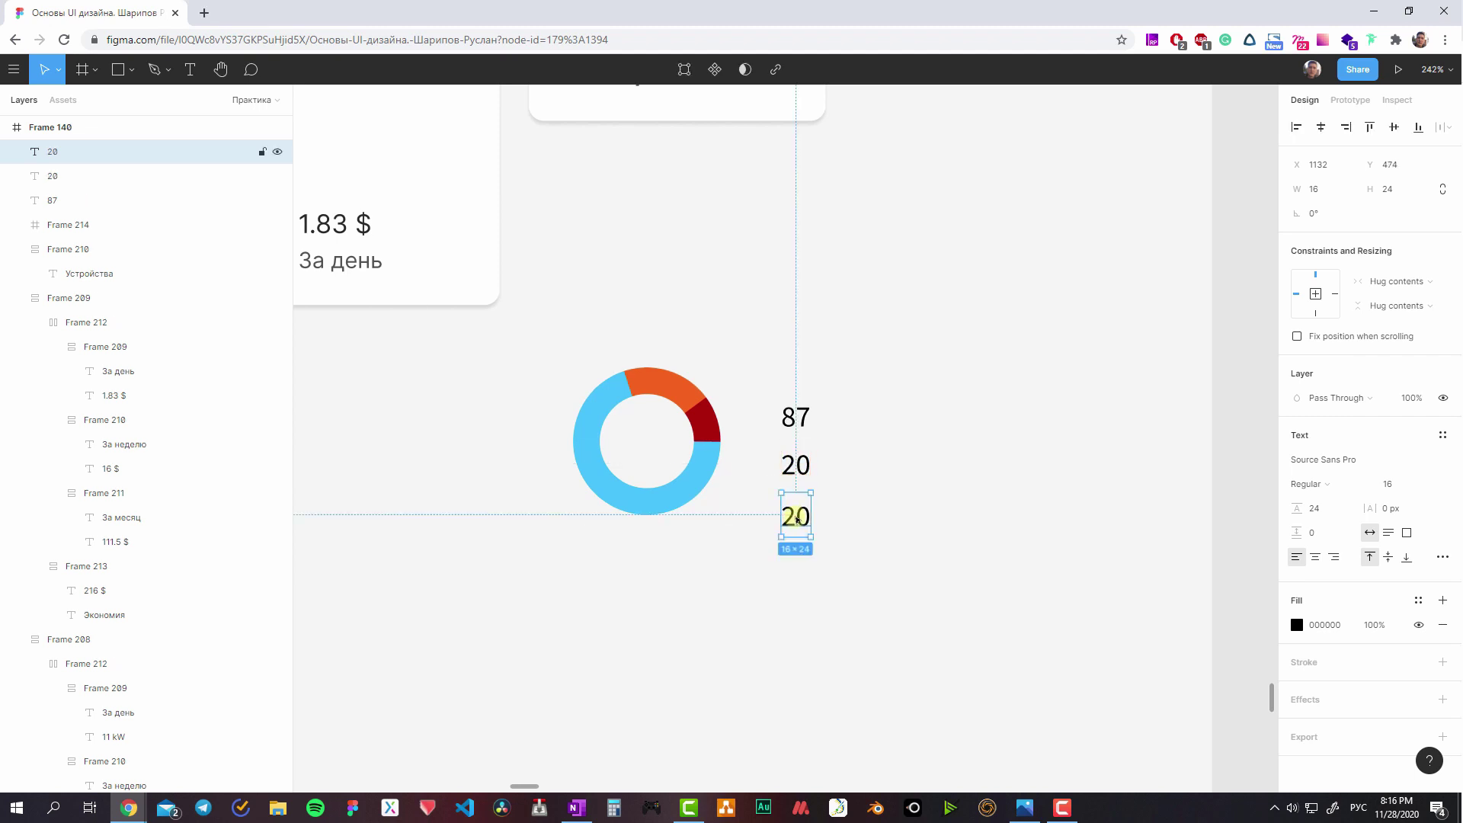
pyautogui.doubleClick(801, 517)
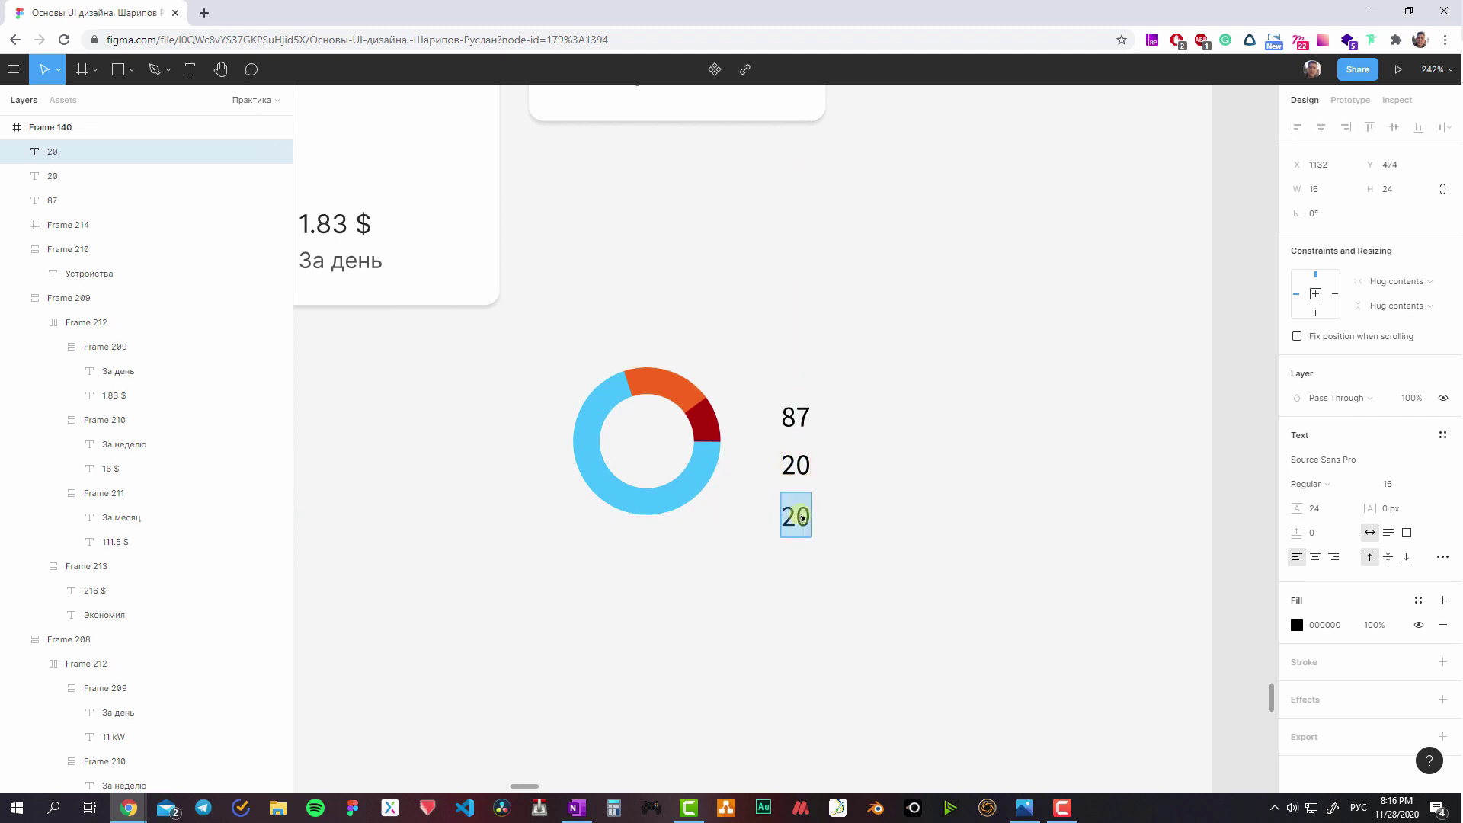
pyautogui.write('13')
pyautogui.press('Escape')
# - Duplicate the number column to the right and pair each number with its copy in auto-layout rows
pyautogui.keyDown('shift'); pyautogui.click(800, 478); pyautogui.keyUp('shift')
pyautogui.keyDown('shift'); pyautogui.click(794, 426); pyautogui.keyUp('shift')
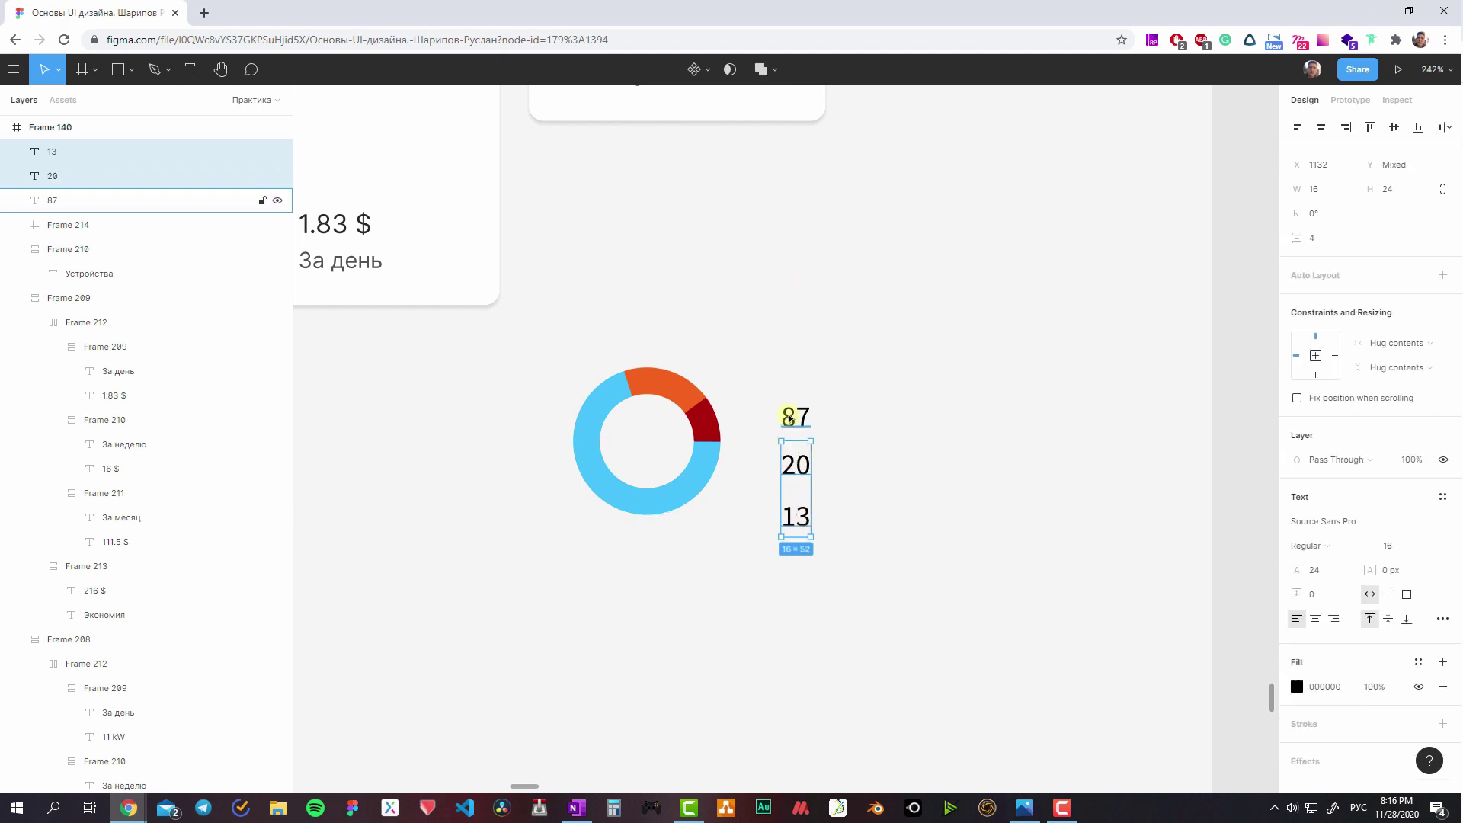
pyautogui.moveTo(795, 430); pyautogui.dragTo(836, 433)
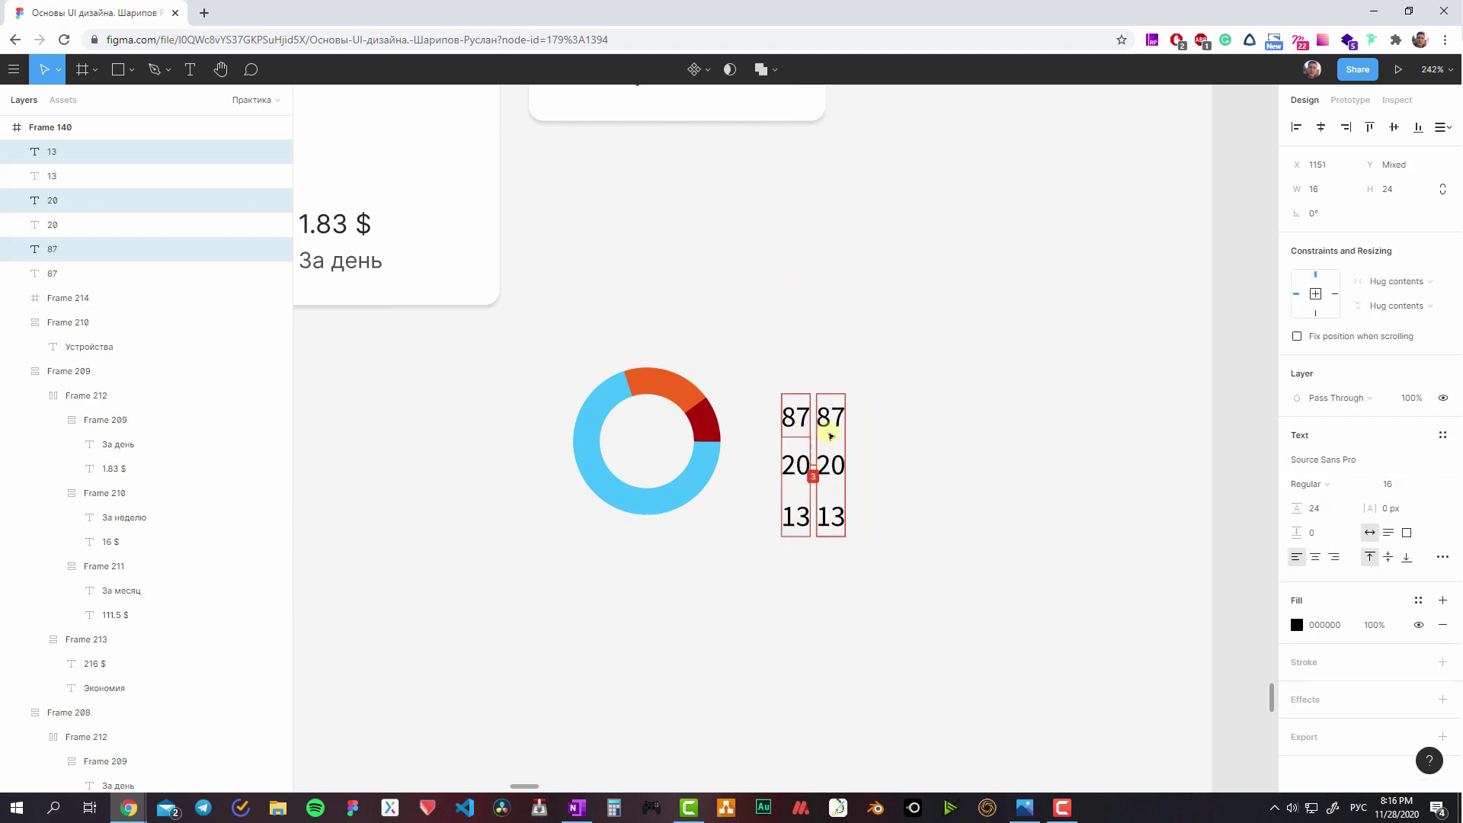
pyautogui.moveTo(834, 435)
pyautogui.mouseDown()
pyautogui.moveTo(794, 451)
pyautogui.moveTo(871, 480)
pyautogui.moveTo(752, 523)
pyautogui.mouseUp()
pyautogui.click(833, 416)
pyautogui.hotkey('shift', 'a')
pyautogui.hotkey('shift', 'a')
pyautogui.hotkey('shift', 'a')
# - Retype the copies as labels Работает, Выключено and С ошибками
pyautogui.doubleClick(832, 416)
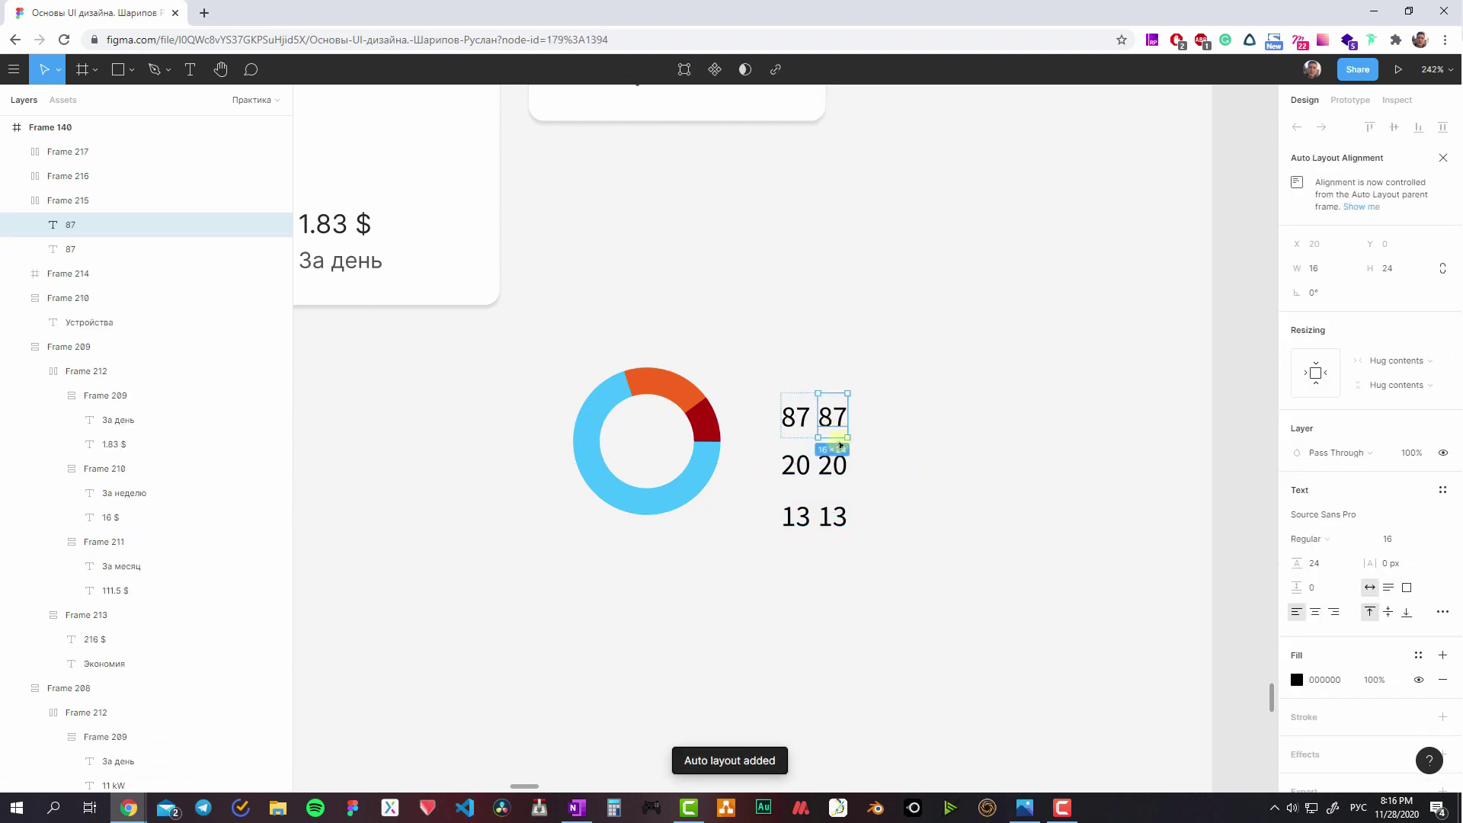
pyautogui.press('Return')
pyautogui.write('Работае')
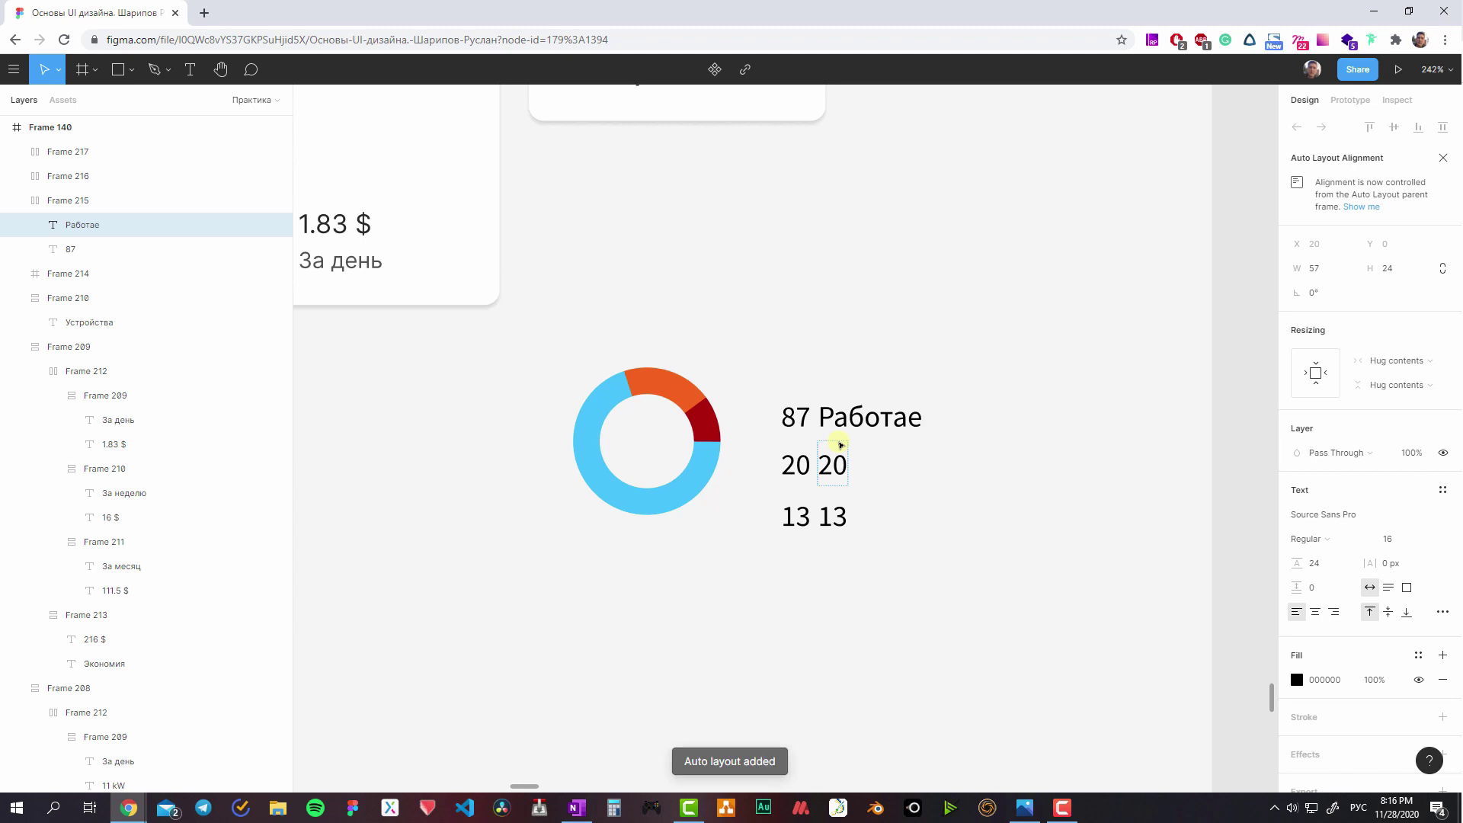
pyautogui.write('т')
pyautogui.doubleClick(832, 461)
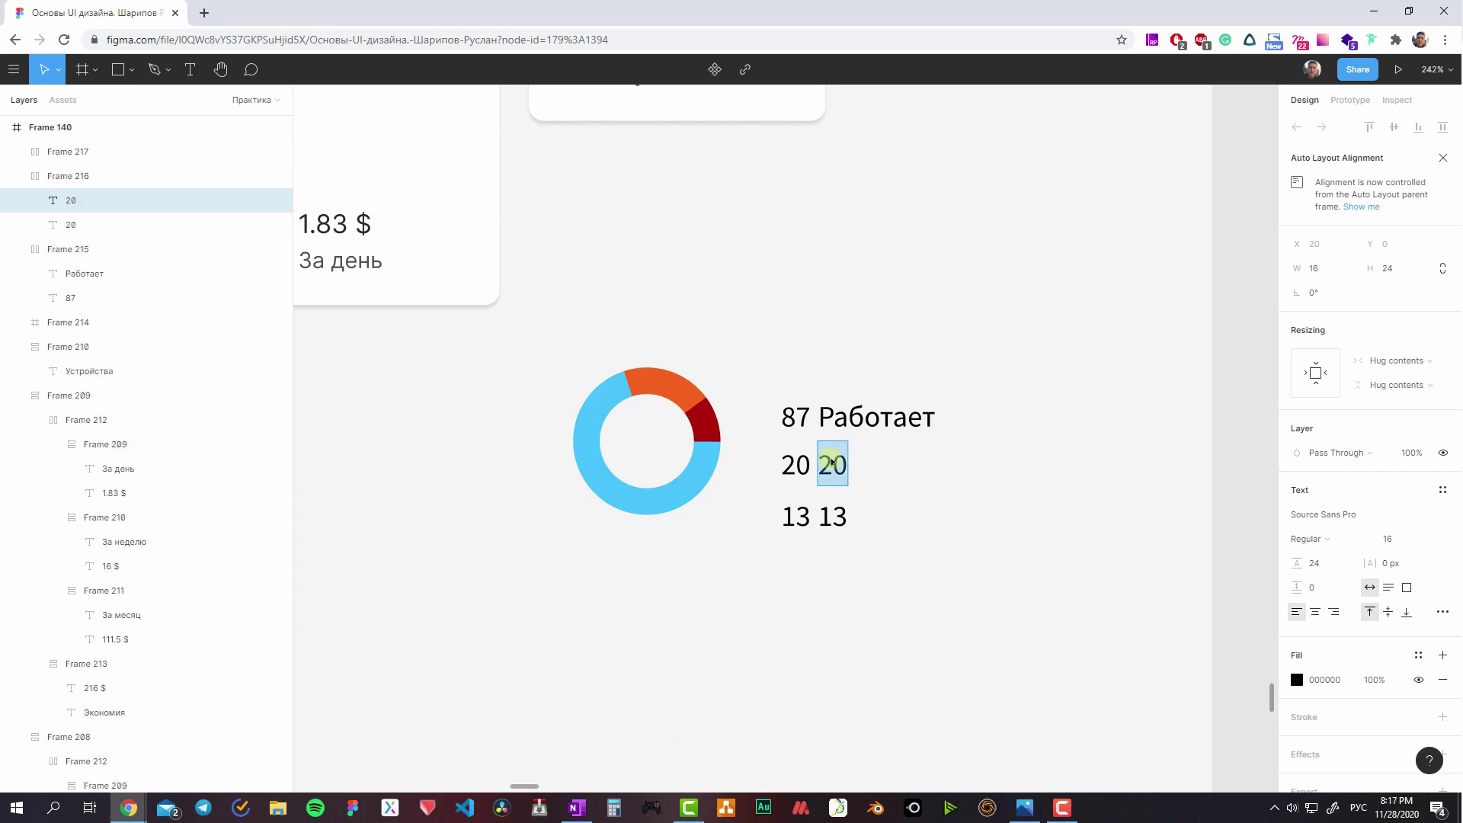
pyautogui.write('С ошибками')
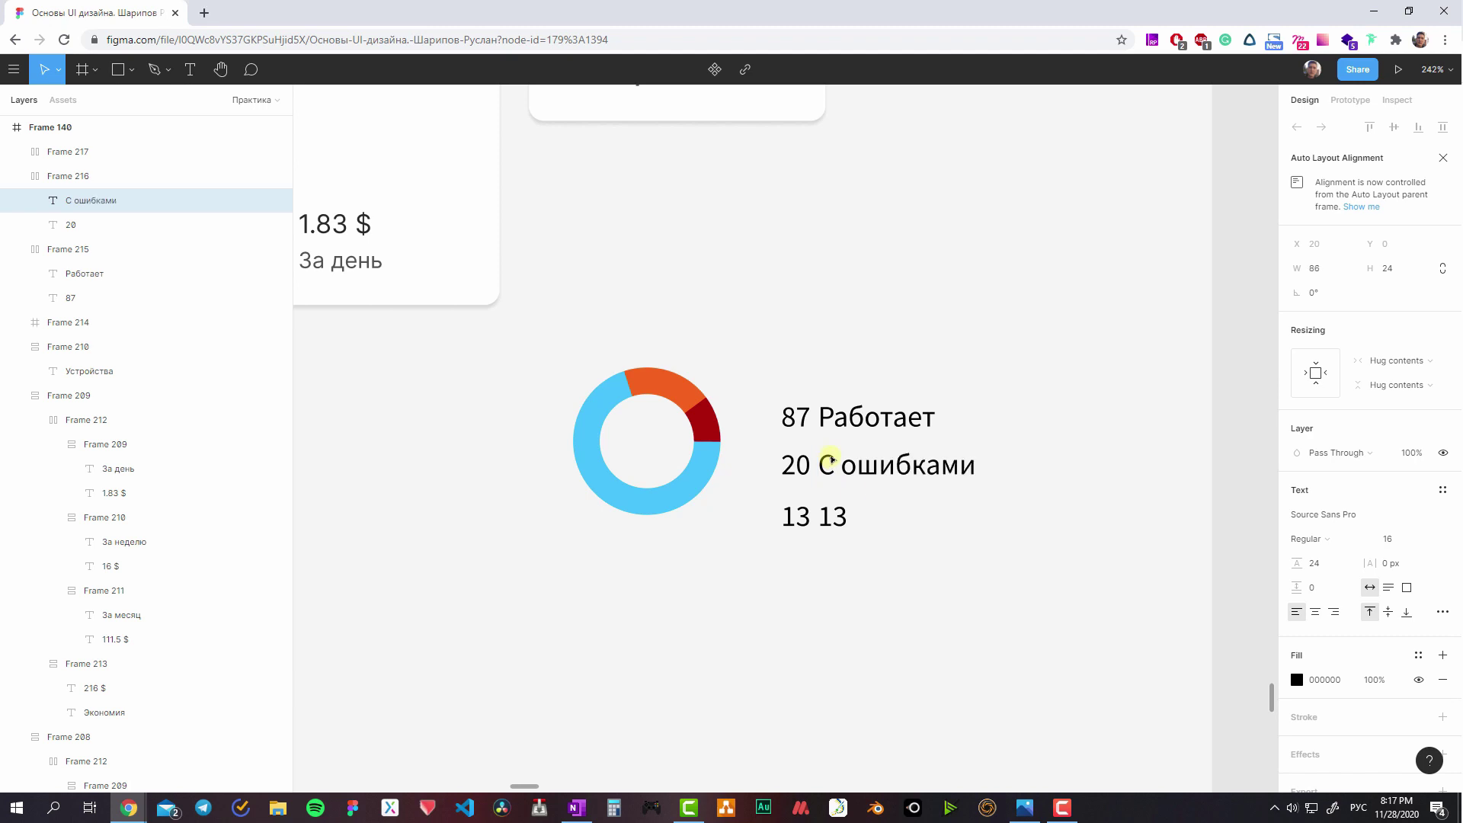
pyautogui.doubleClick(850, 472)
pyautogui.hotkey('ctrl', 'a')
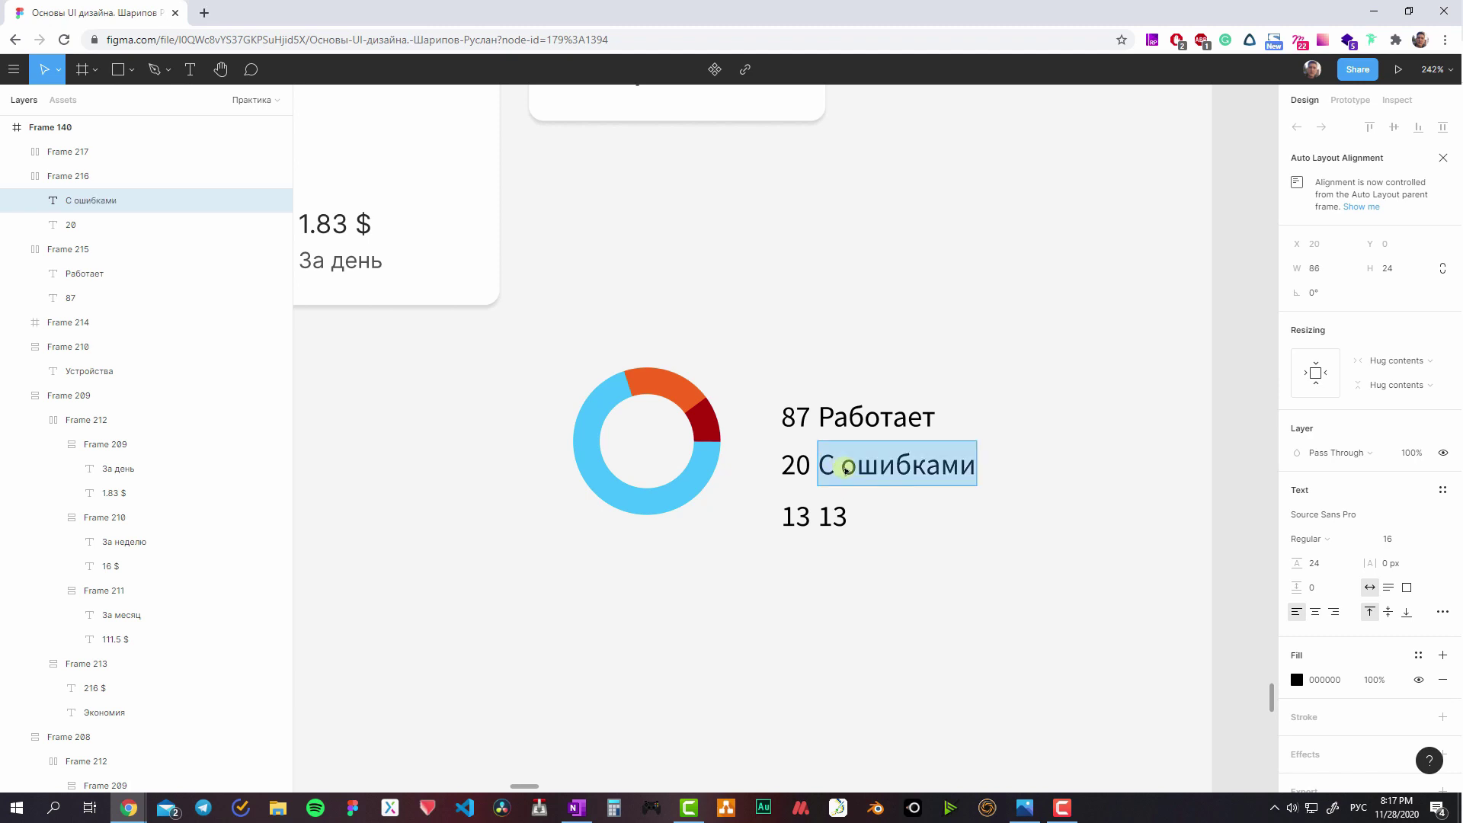
pyautogui.write('Выключено')
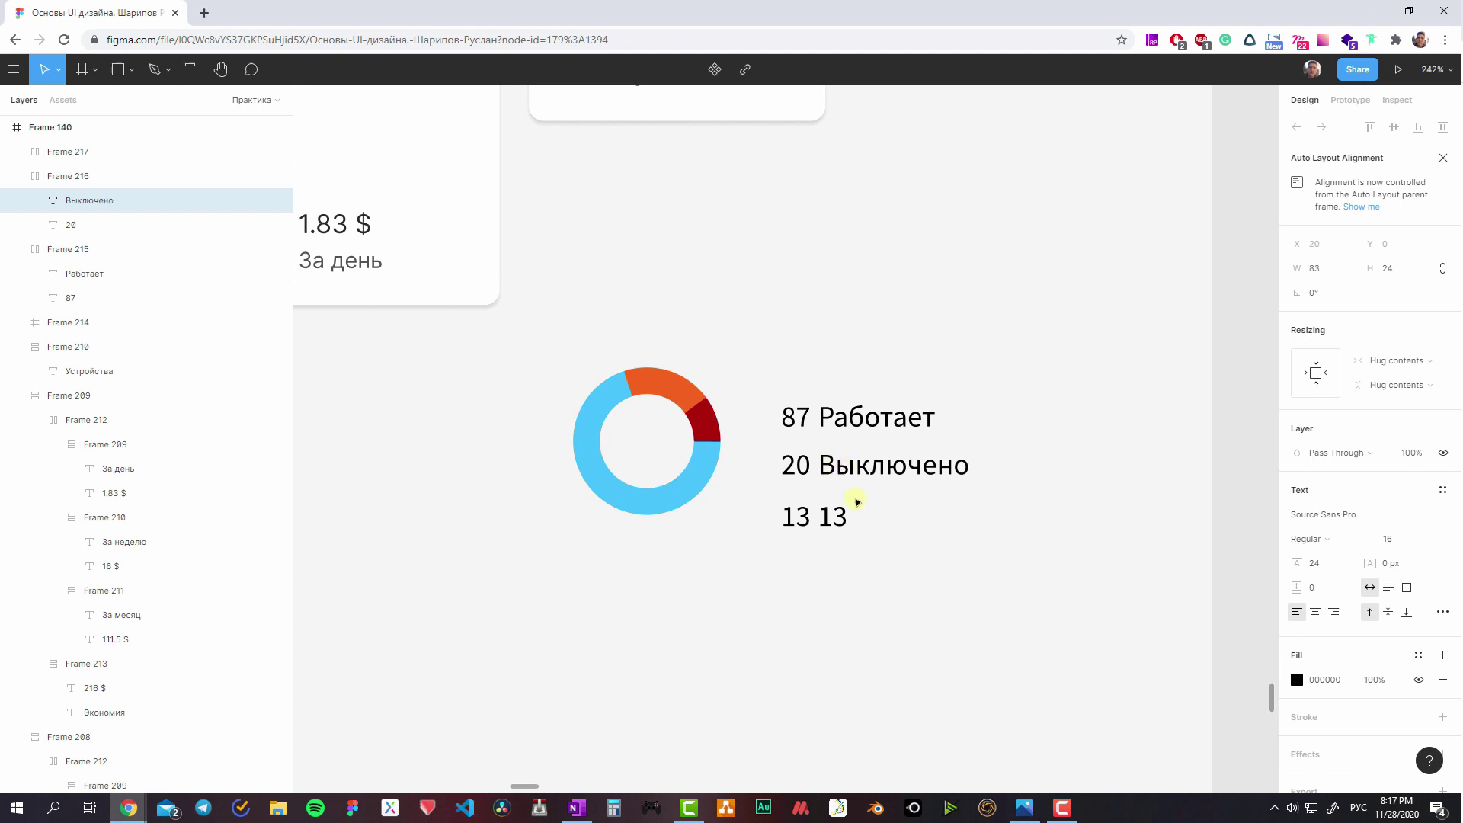
pyautogui.click(857, 502)
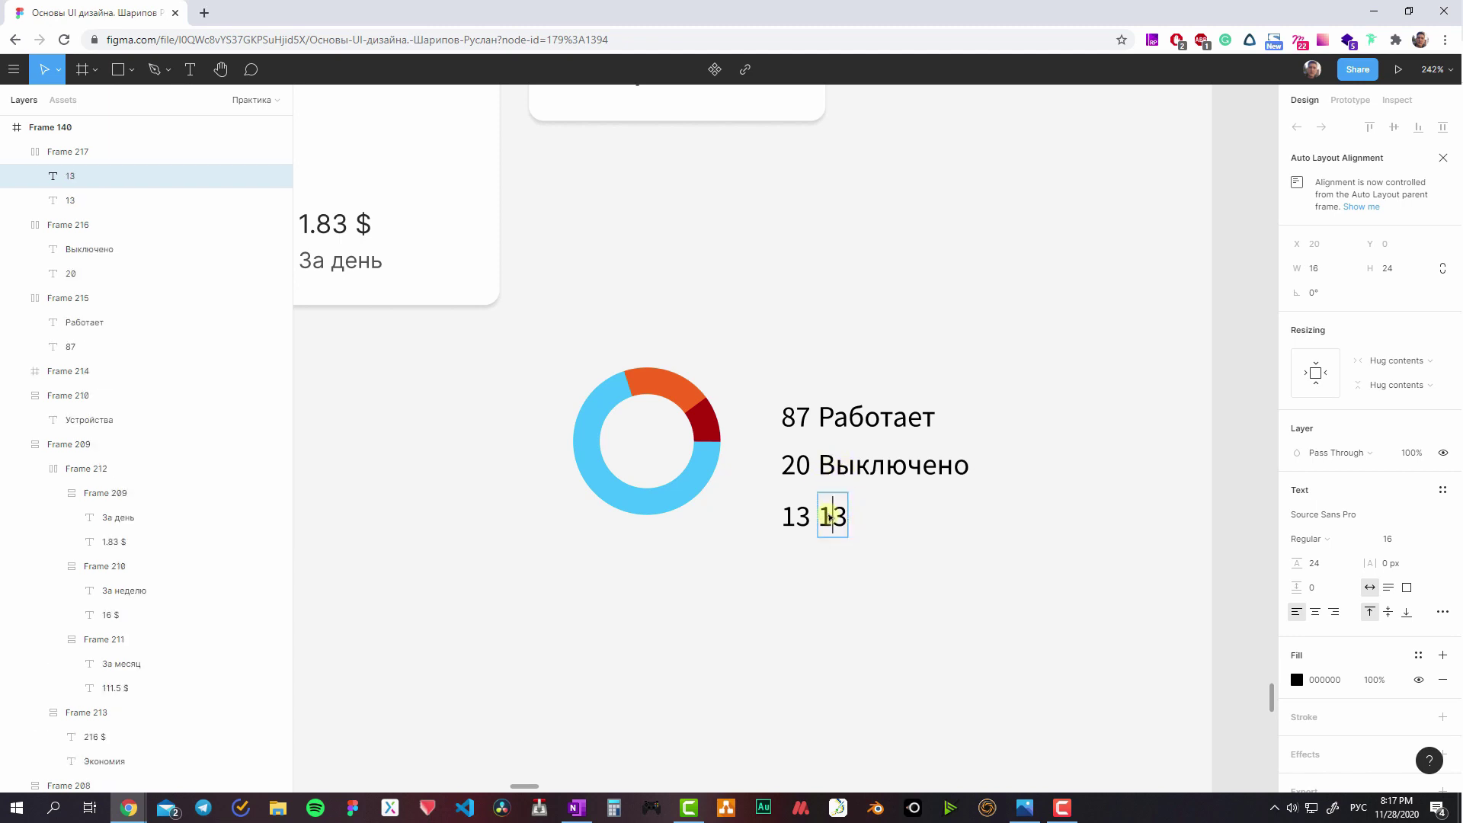
pyautogui.doubleClick(833, 516)
pyautogui.write('С ошибками')
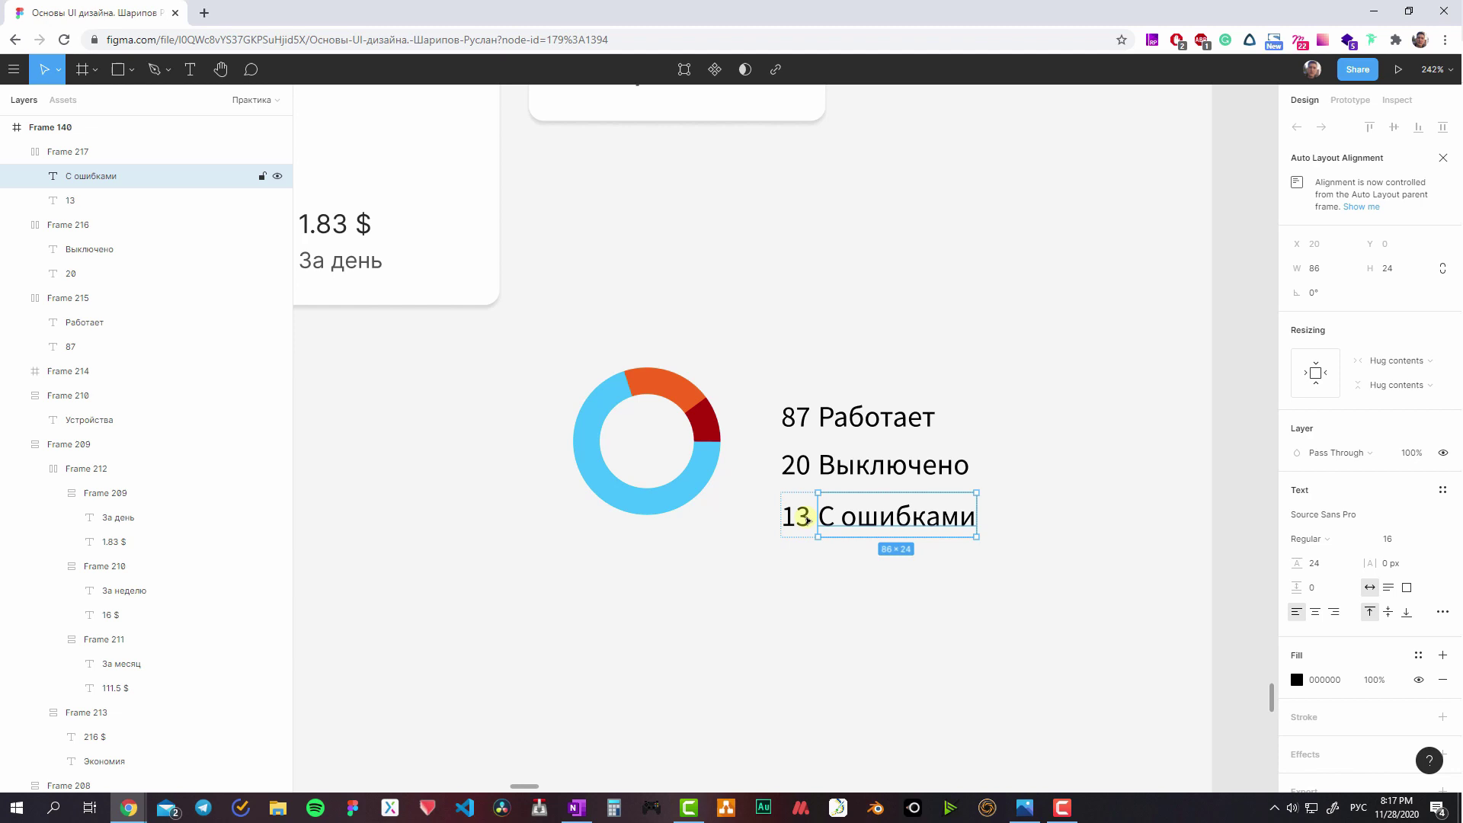
pyautogui.click(795, 516)
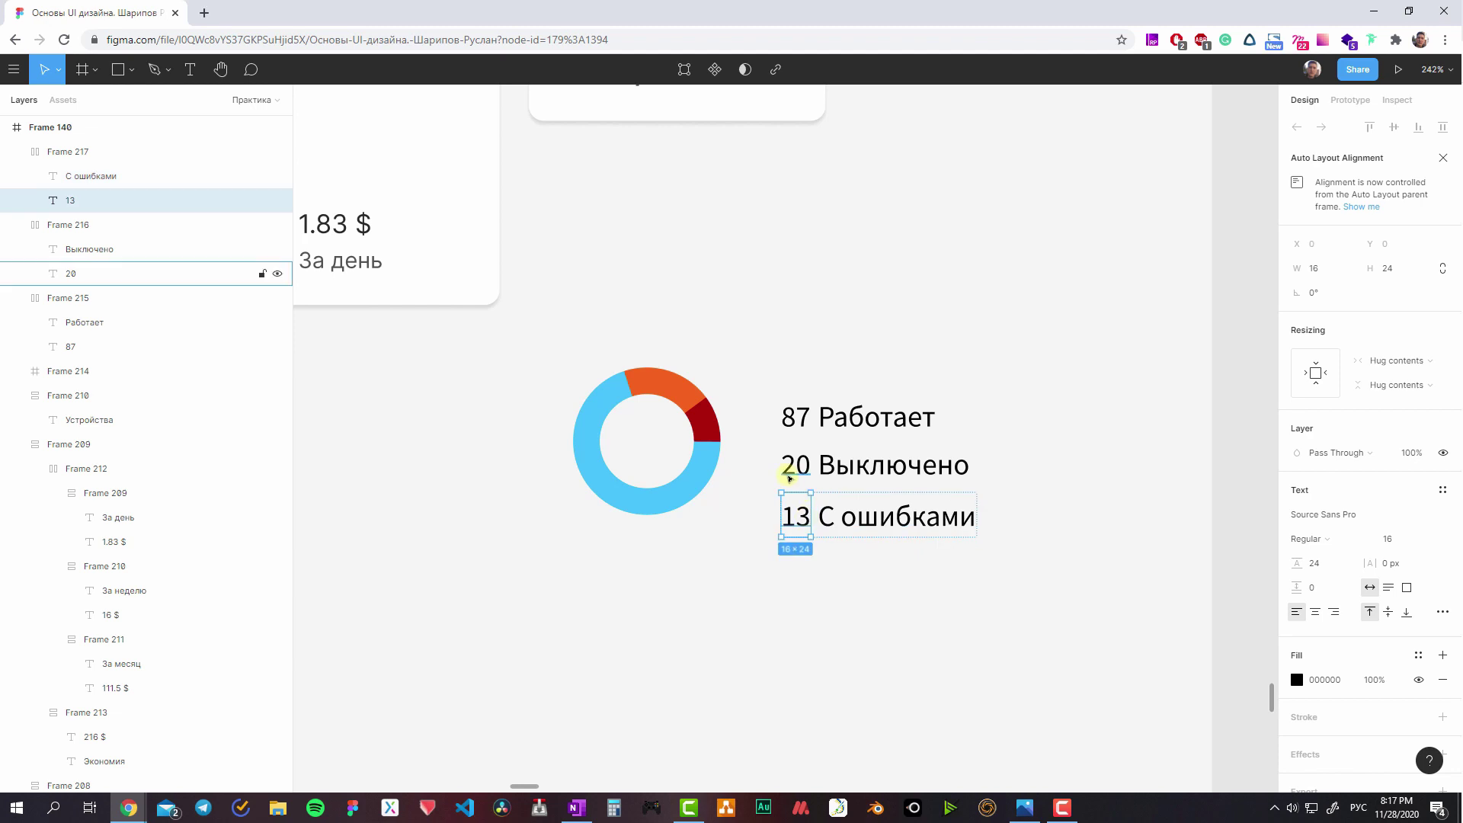
# - Colour the number 20 orange and 87 cyan, sampled from the donut arcs
pyautogui.click(795, 465)
pyautogui.press('i')
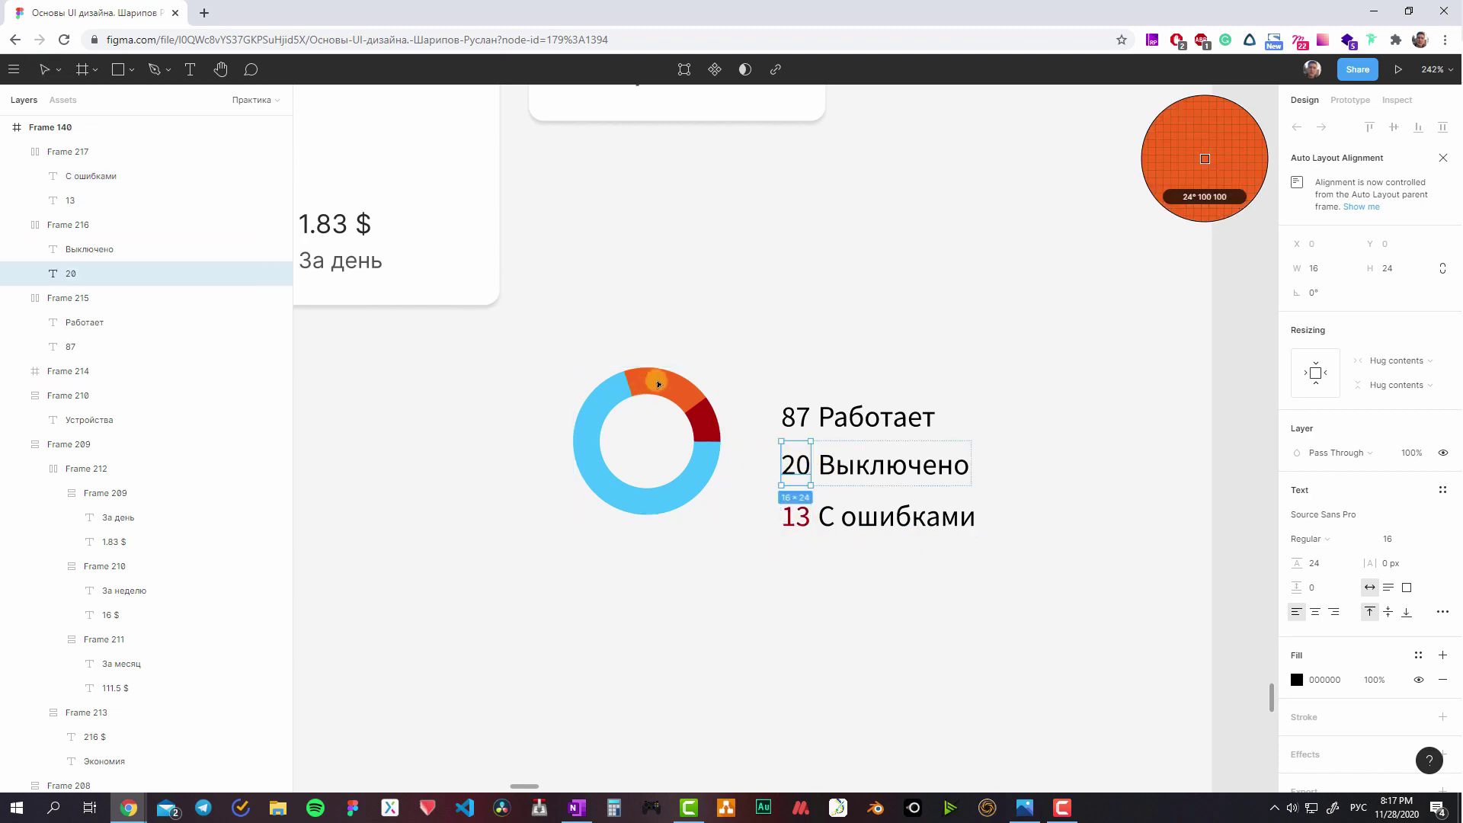
pyautogui.click(647, 383)
pyautogui.click(795, 417)
pyautogui.press('i')
pyautogui.click(621, 406)
# - Set all three legend numbers to Semi Bold in the Inter font
pyautogui.keyDown('shift'); pyautogui.click(795, 465); pyautogui.keyUp('shift')
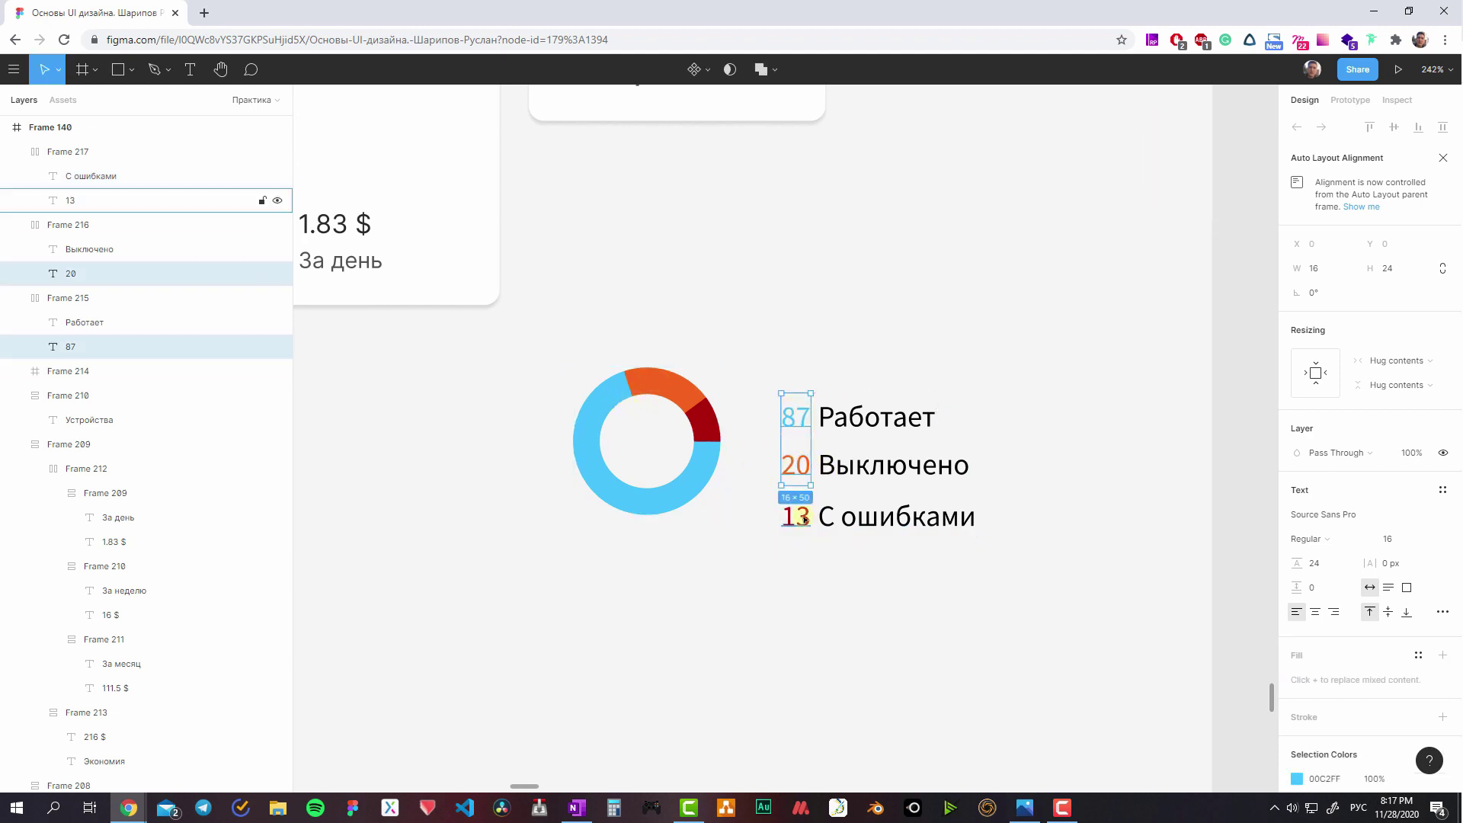
pyautogui.keyDown('shift'); pyautogui.click(796, 516); pyautogui.keyUp('shift')
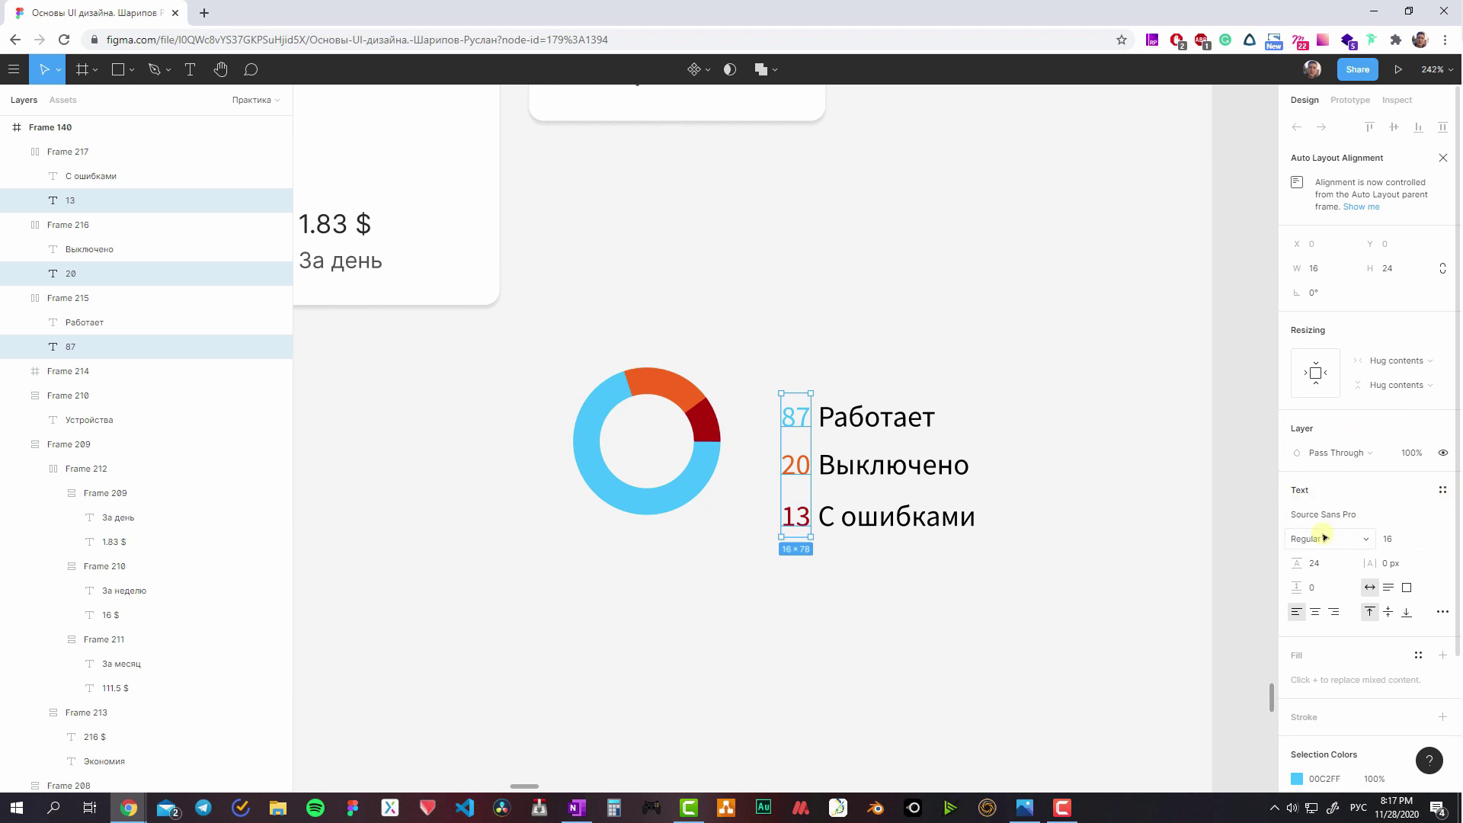
pyautogui.click(1324, 537)
pyautogui.click(1311, 574)
pyautogui.click(1327, 516)
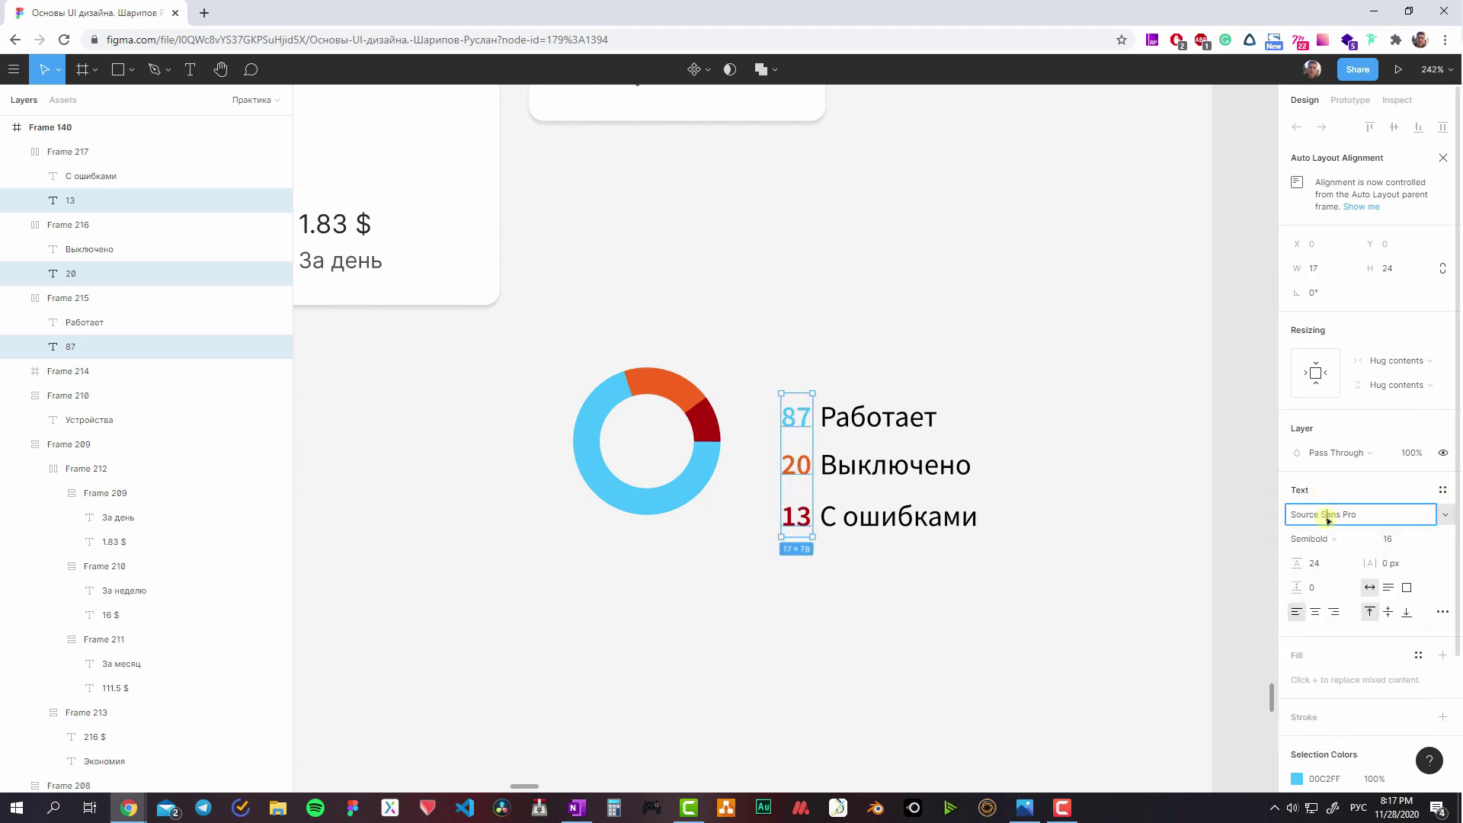
pyautogui.hotkey('alt', 'shift')
pyautogui.write('Inter')
pyautogui.press('Return')
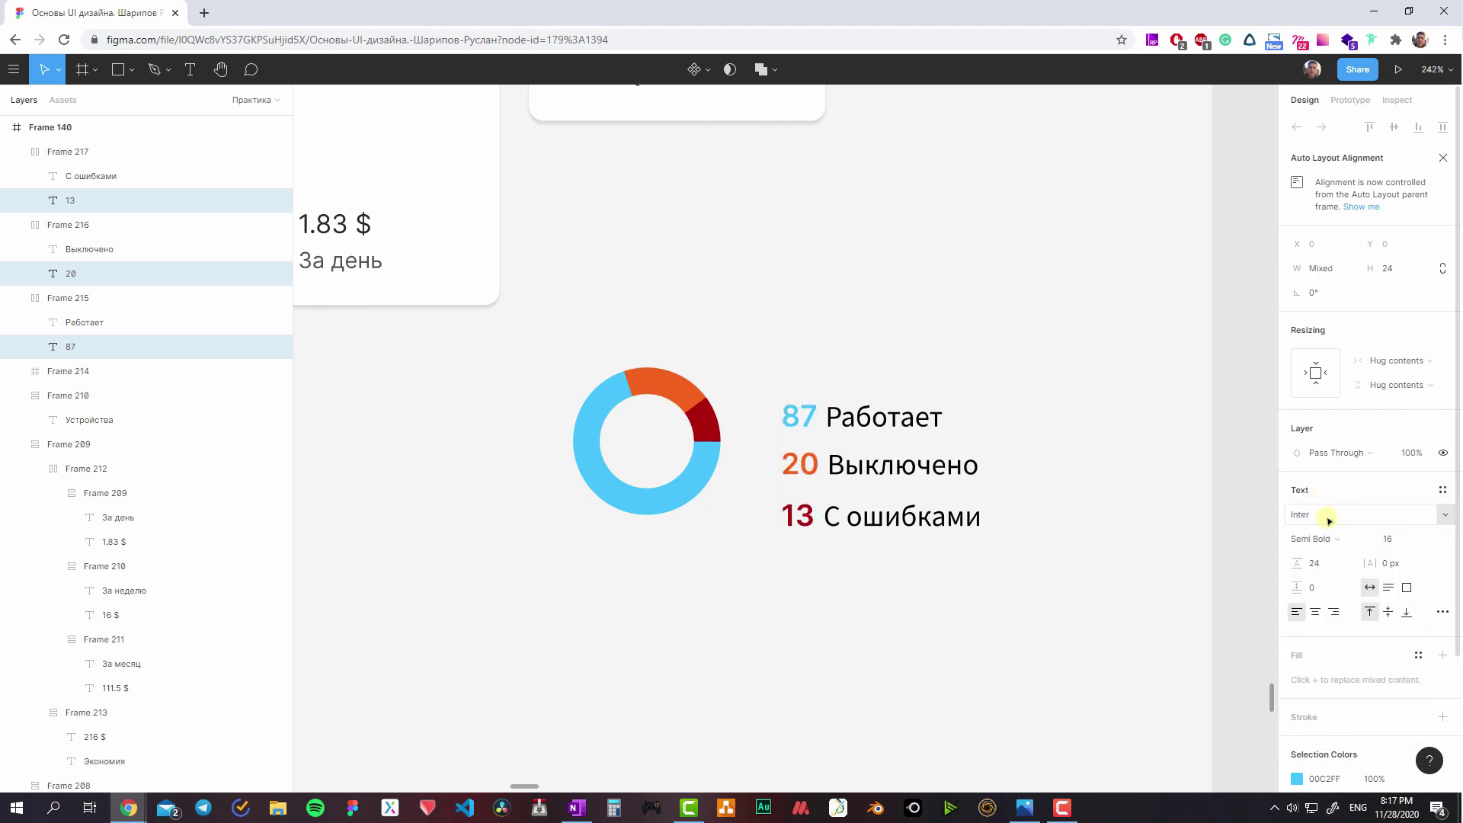
# - Set the three legend labels to the Inter font
pyautogui.click(880, 417)
pyautogui.keyDown('shift'); pyautogui.click(903, 465); pyautogui.keyUp('shift')
pyautogui.keyDown('shift'); pyautogui.click(903, 515); pyautogui.keyUp('shift')
pyautogui.click(1330, 515)
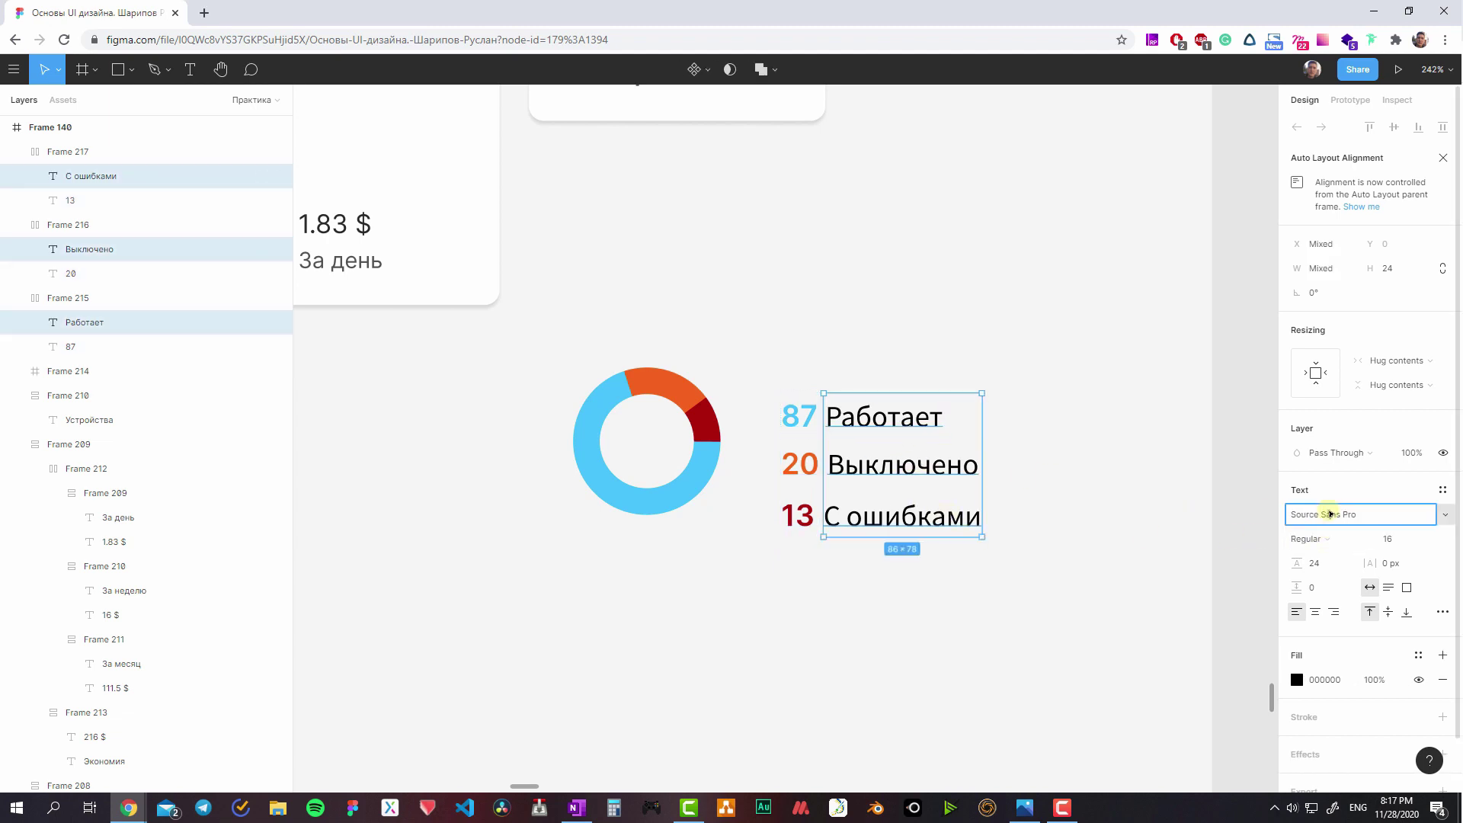
pyautogui.write('In')
pyautogui.press('Return')
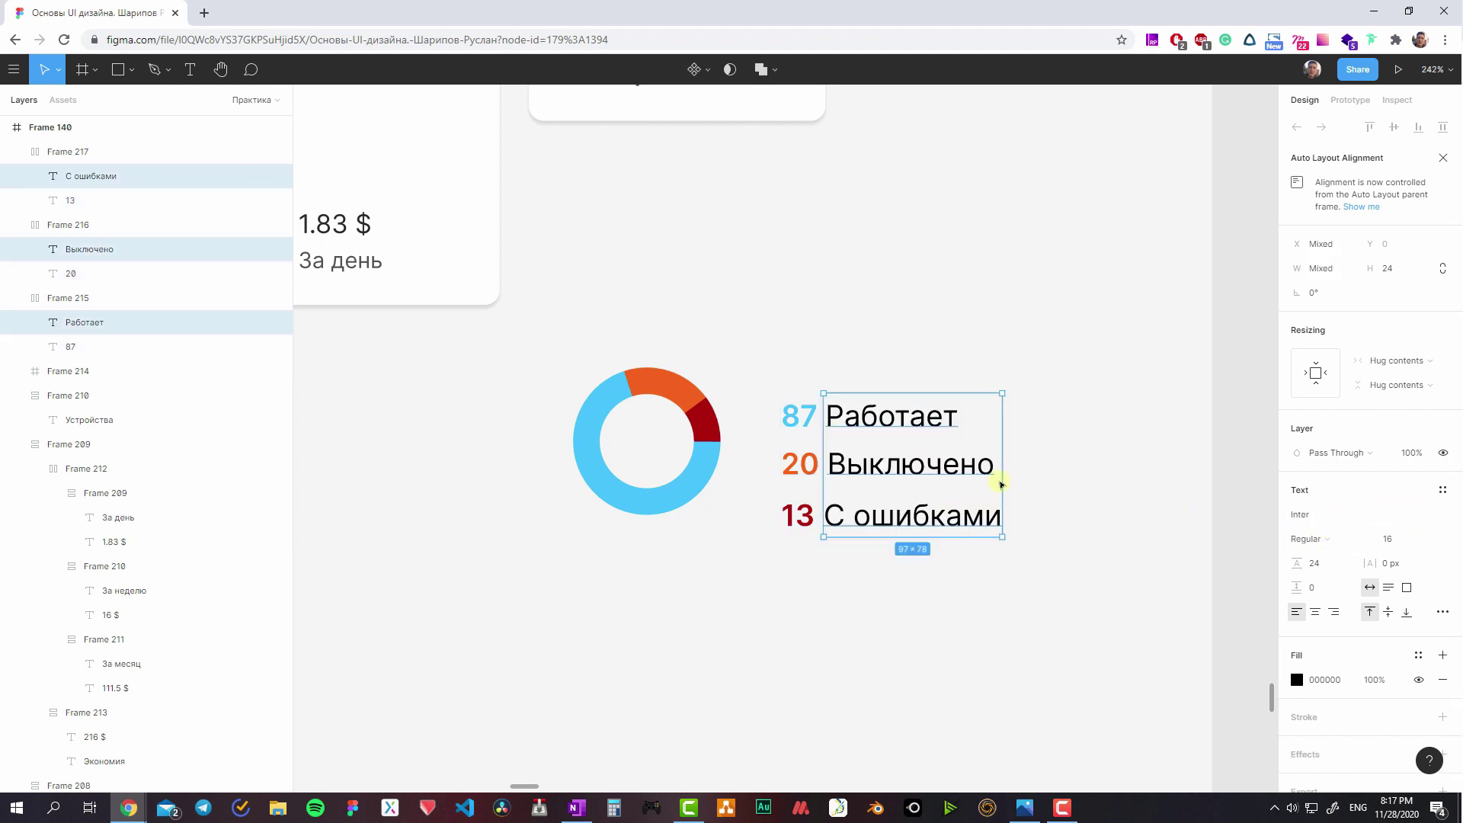
pyautogui.click(792, 415)
pyautogui.keyDown('shift'); pyautogui.click(899, 464); pyautogui.keyUp('shift')
# - Stack the legend rows with a gap of 4, then centre them beside the donut with a gap of 40
pyautogui.keyDown('shift'); pyautogui.click(953, 516); pyautogui.keyUp('shift')
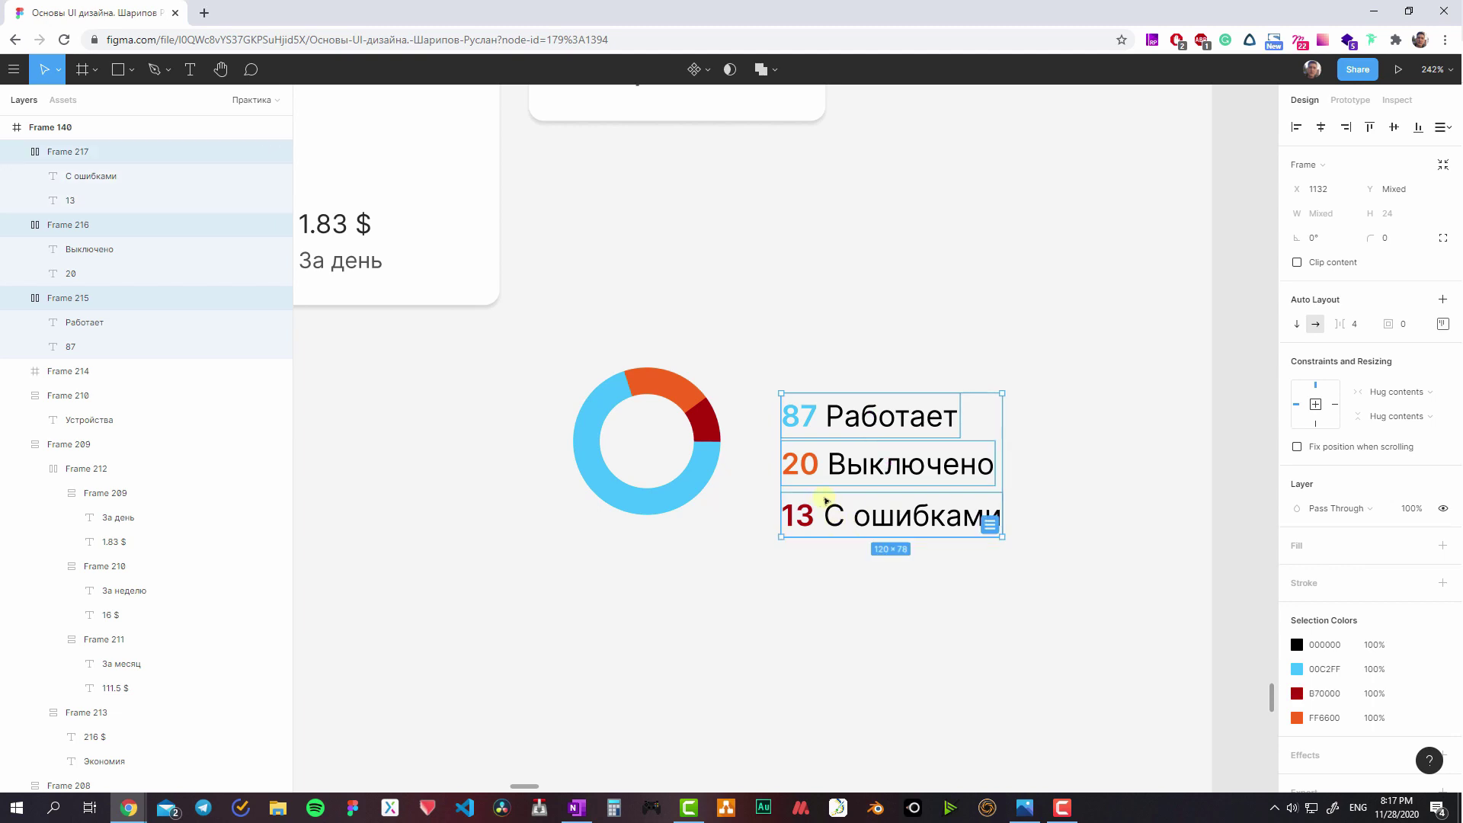
pyautogui.hotkey('shift', 'a')
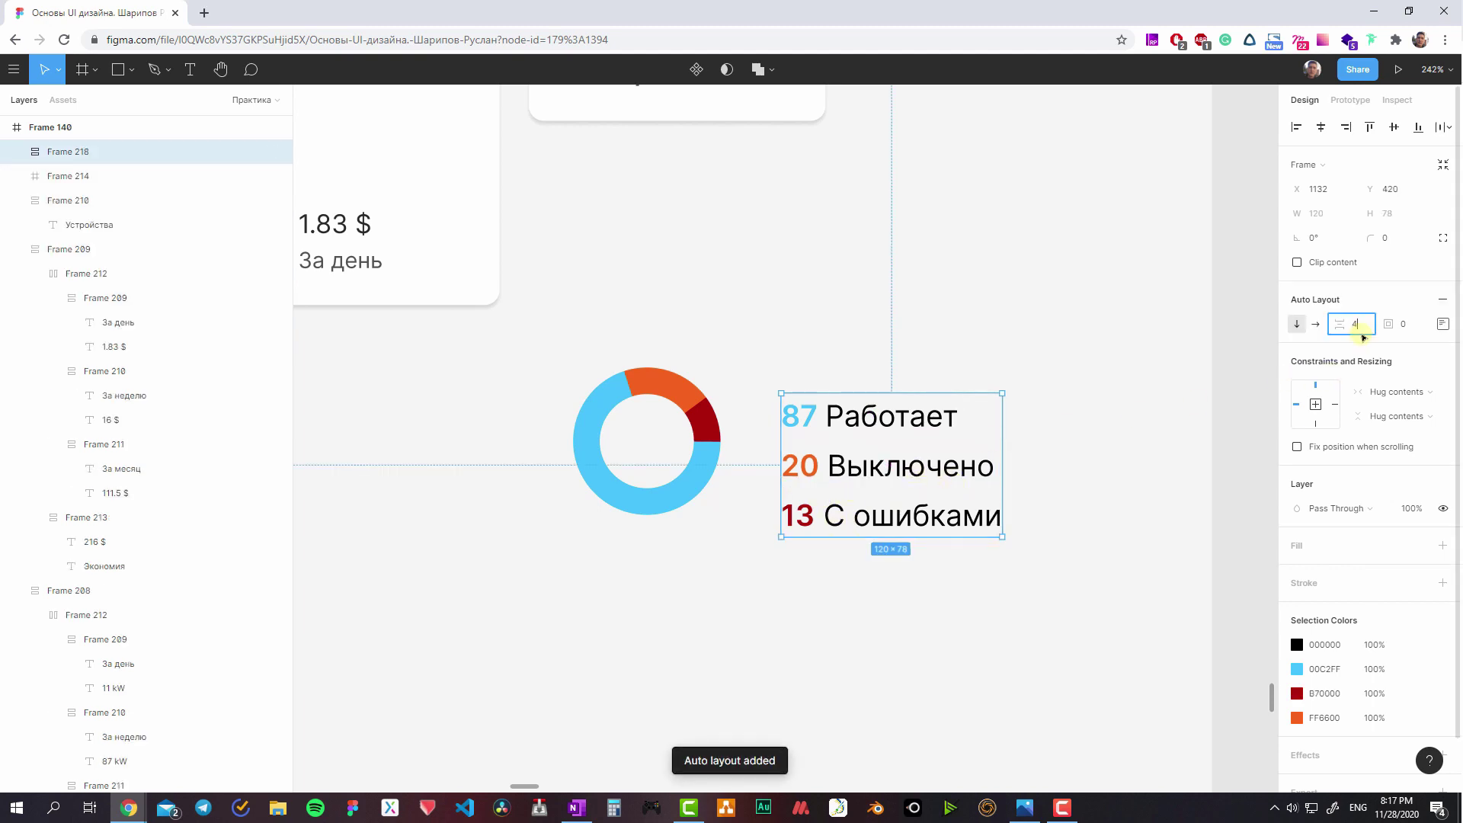
pyautogui.press('Return')
pyautogui.keyDown('shift'); pyautogui.click(648, 440); pyautogui.keyUp('shift')
pyautogui.hotkey('alt', 'v')
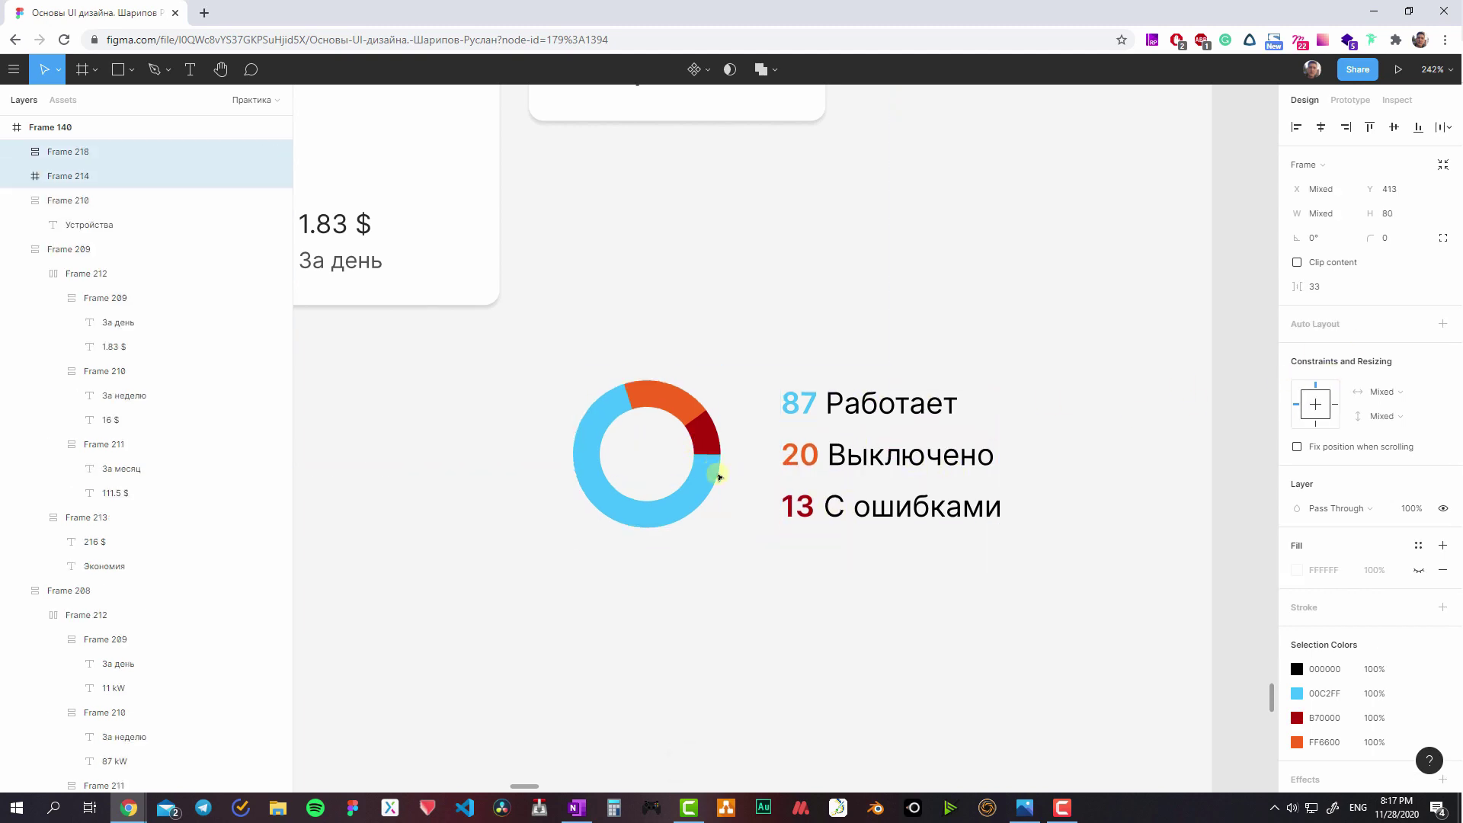
pyautogui.hotkey('shift', 'a')
pyautogui.scroll(-2, 838, 534)
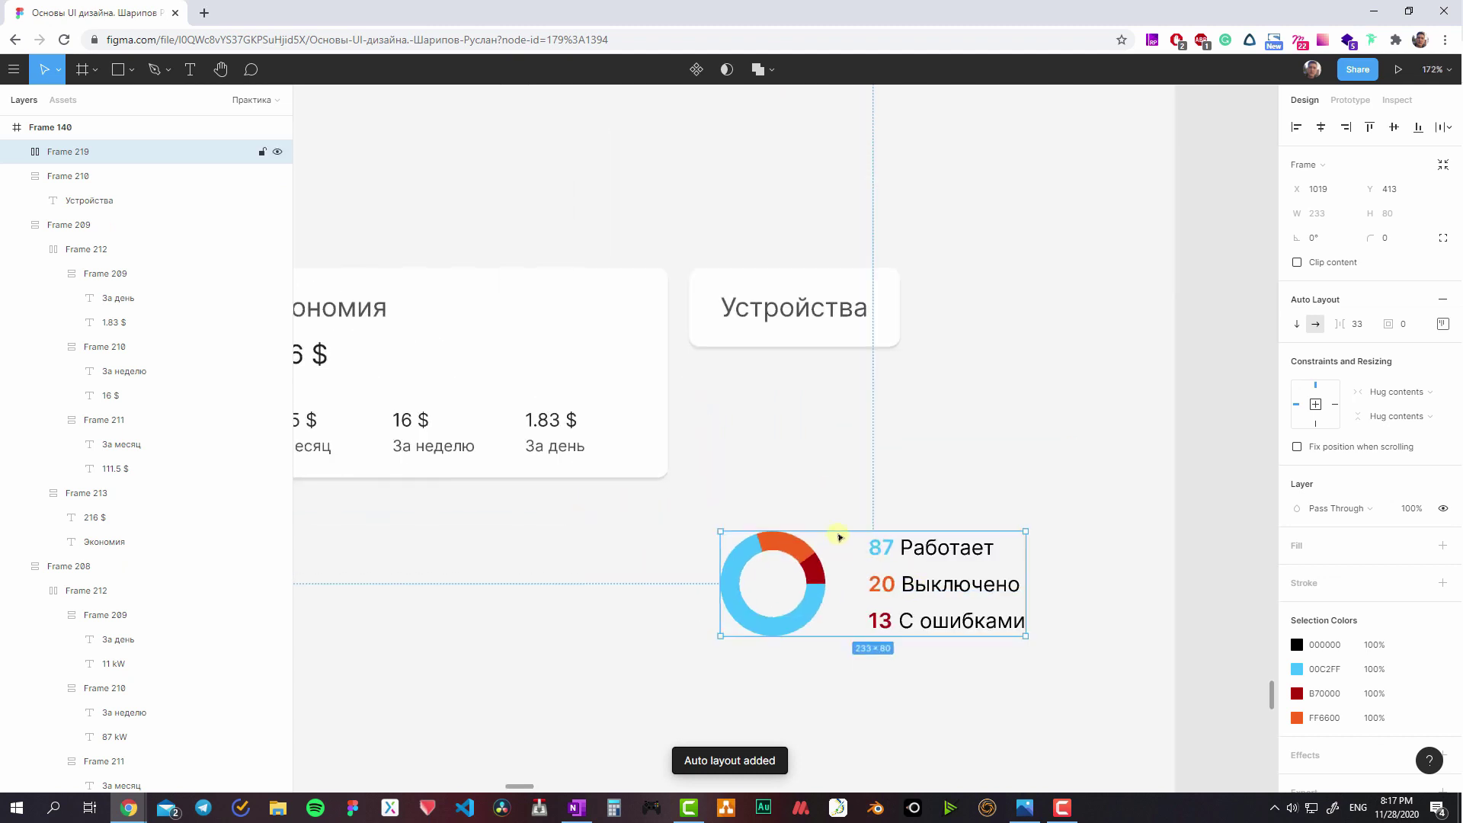
pyautogui.click(1357, 323)
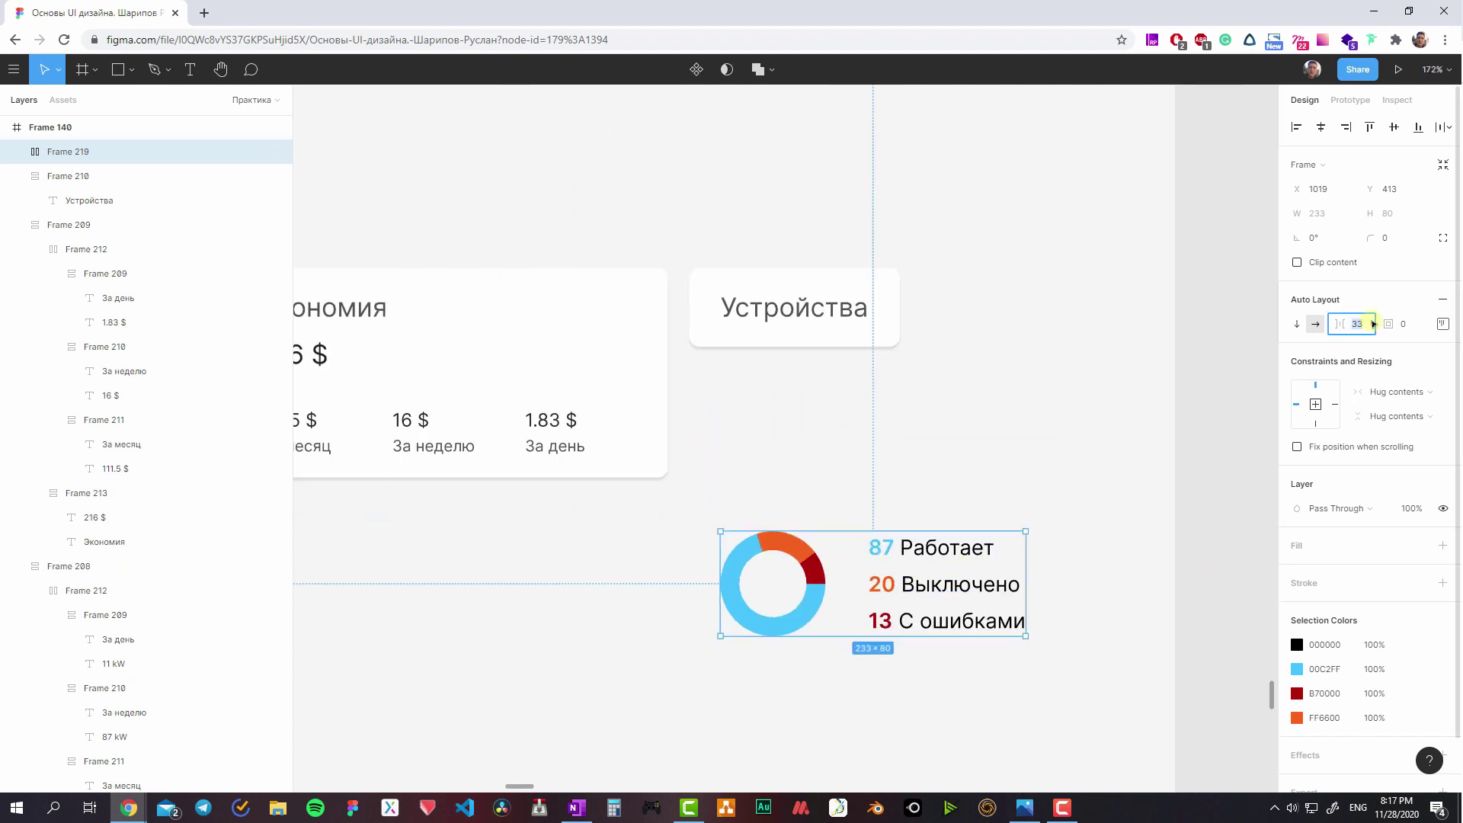
pyautogui.write('40')
pyautogui.press('Return')
# - Move the donut-and-legend group inside the Устройства card
pyautogui.moveTo(821, 573); pyautogui.dragTo(816, 485)
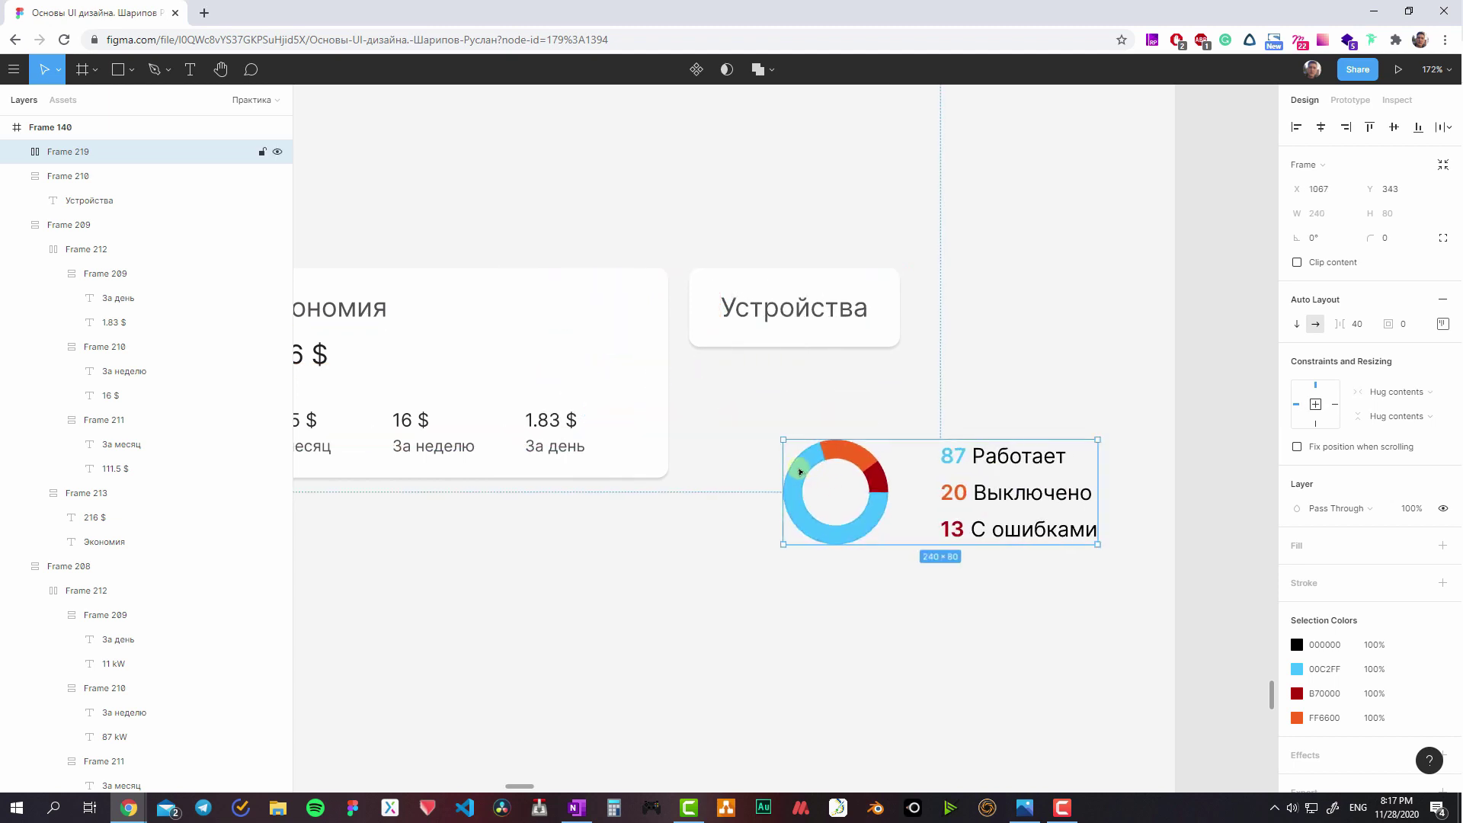
pyautogui.moveTo(817, 485); pyautogui.dragTo(781, 320)
pyautogui.hotkey('ctrl', 'x')
pyautogui.click(784, 323)
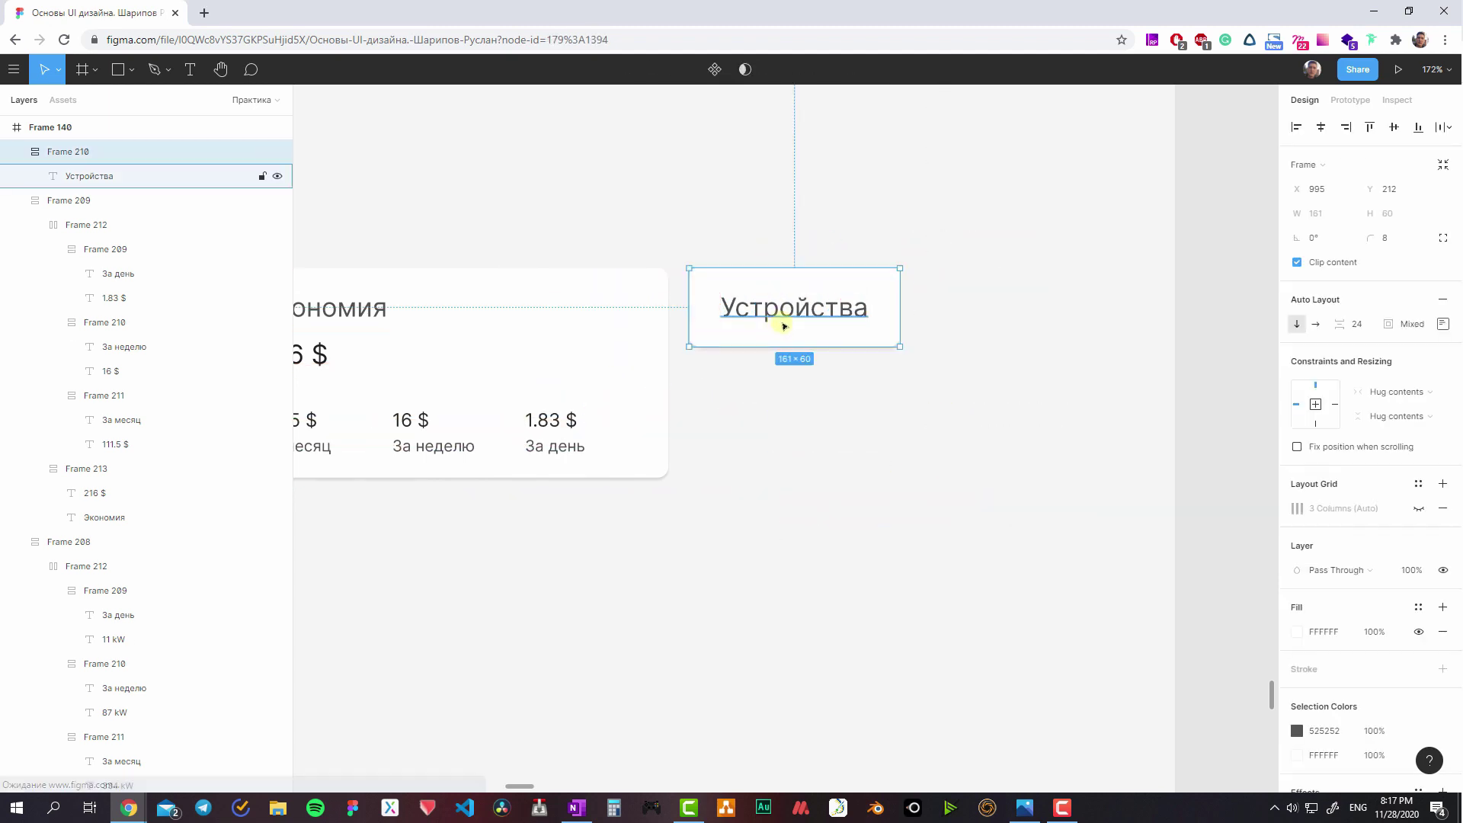
pyautogui.hotkey('ctrl', 'v')
pyautogui.click(790, 501)
# - Reduce the Работает, Выключено and С ошибками labels to font size 14
pyautogui.hscroll(-3, 796, 480)
pyautogui.scroll(-2, 797, 473)
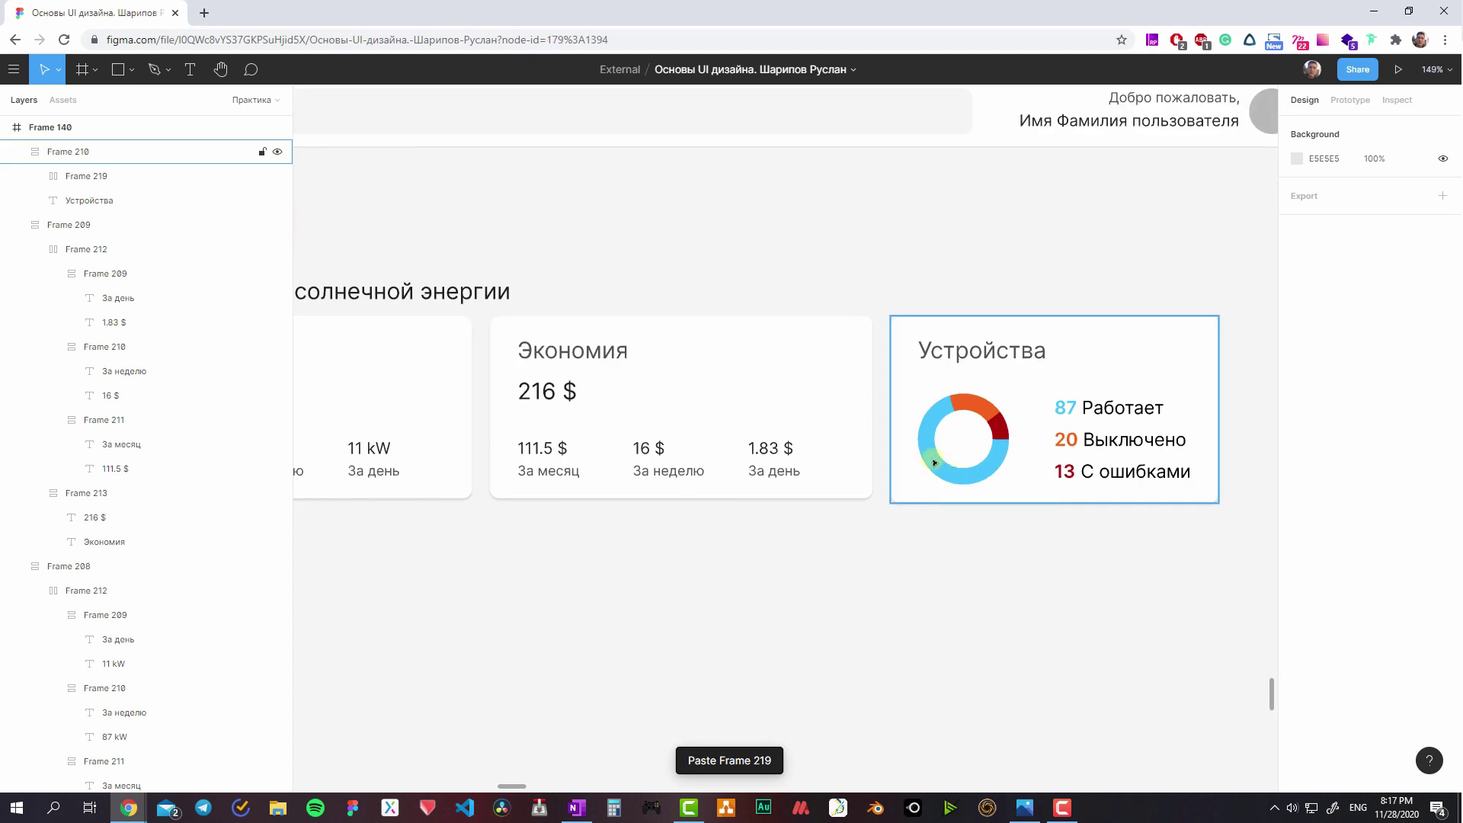
pyautogui.click(1118, 409)
pyautogui.keyDown('ctrl'); pyautogui.scroll(1, 973, 489); pyautogui.keyUp('ctrl')
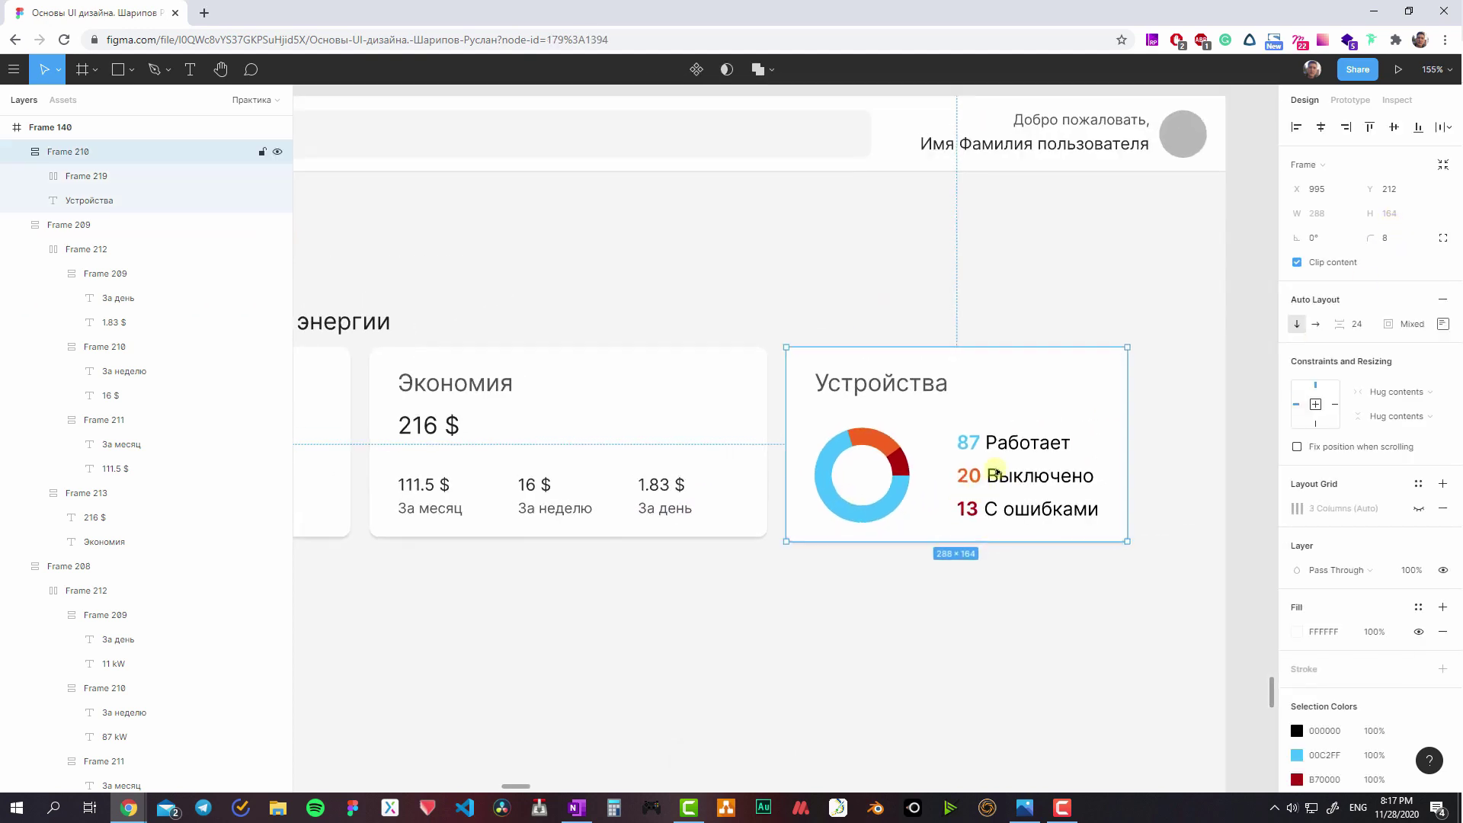
pyautogui.click(993, 470)
pyautogui.click(952, 490)
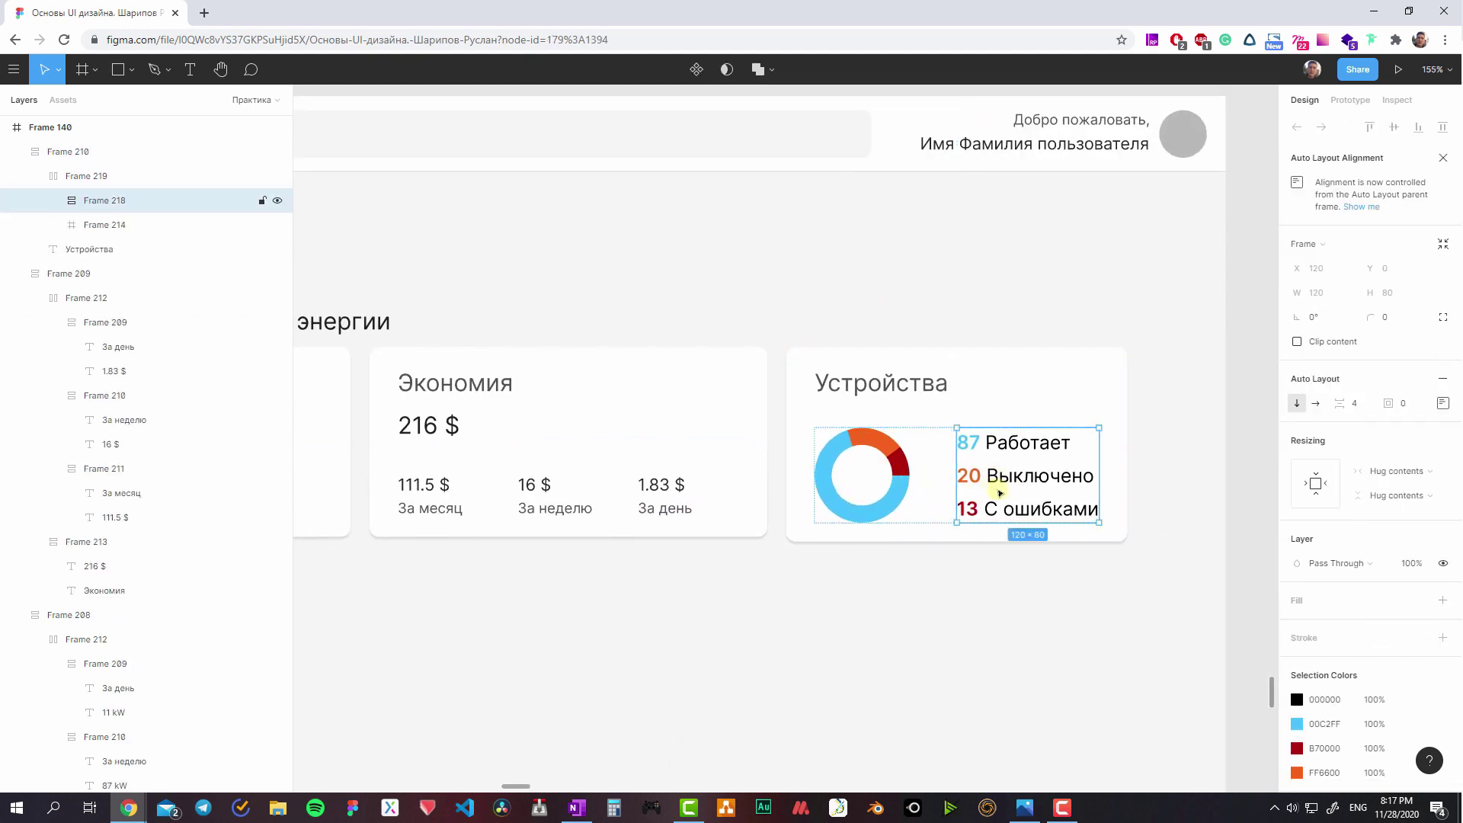
pyautogui.click(998, 504)
pyautogui.keyDown('shift'); pyautogui.click(1032, 481); pyautogui.keyUp('shift')
pyautogui.keyDown('shift'); pyautogui.click(1014, 442); pyautogui.keyUp('shift')
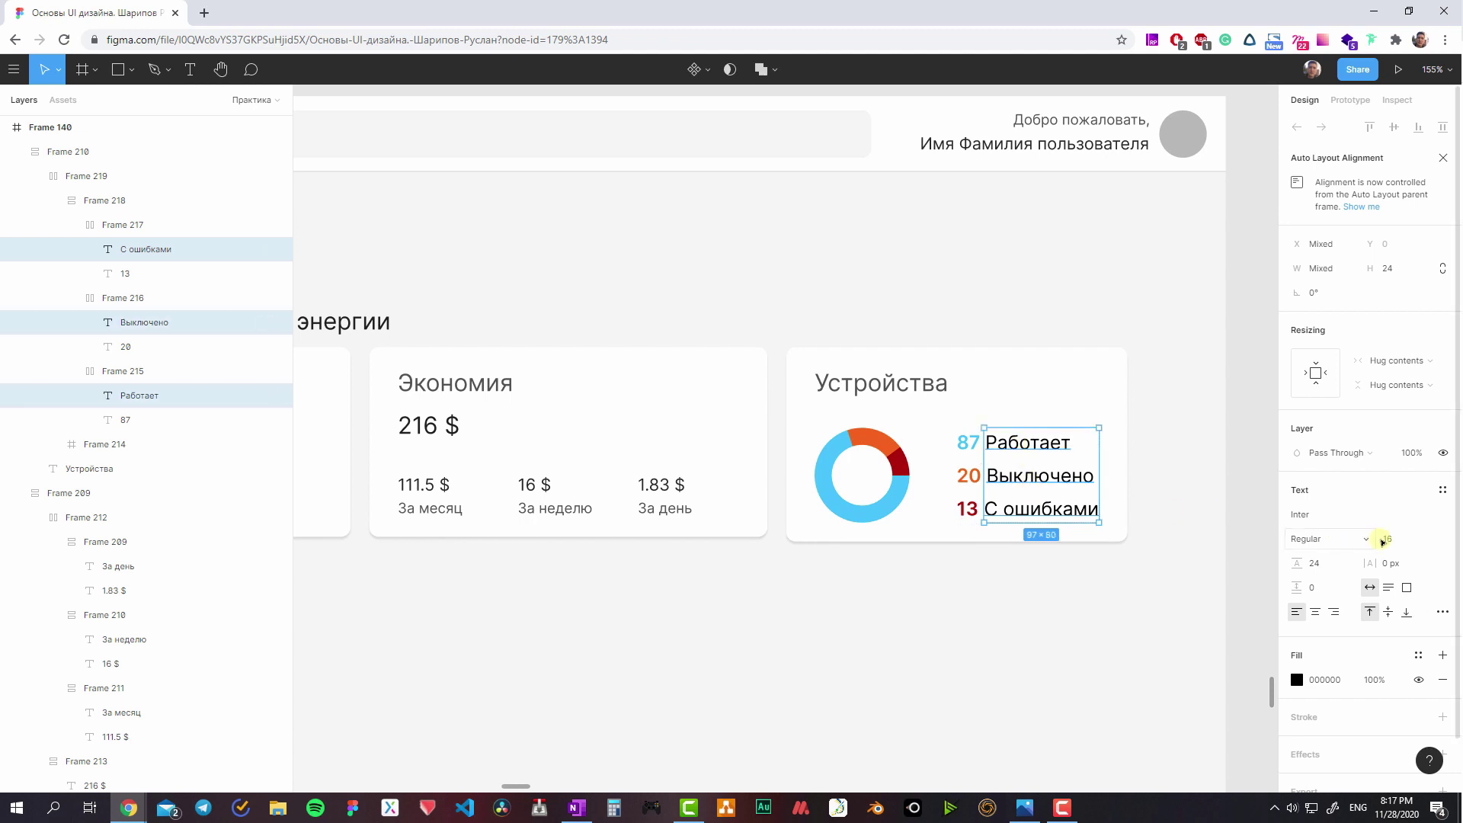
pyautogui.click(1386, 539)
pyautogui.write('1')
pyautogui.press('Return')
pyautogui.press('Escape')
# - Set the legend labels' size and line height to 16, and make the numbers 13, 20, 87 smaller
pyautogui.click(1331, 564)
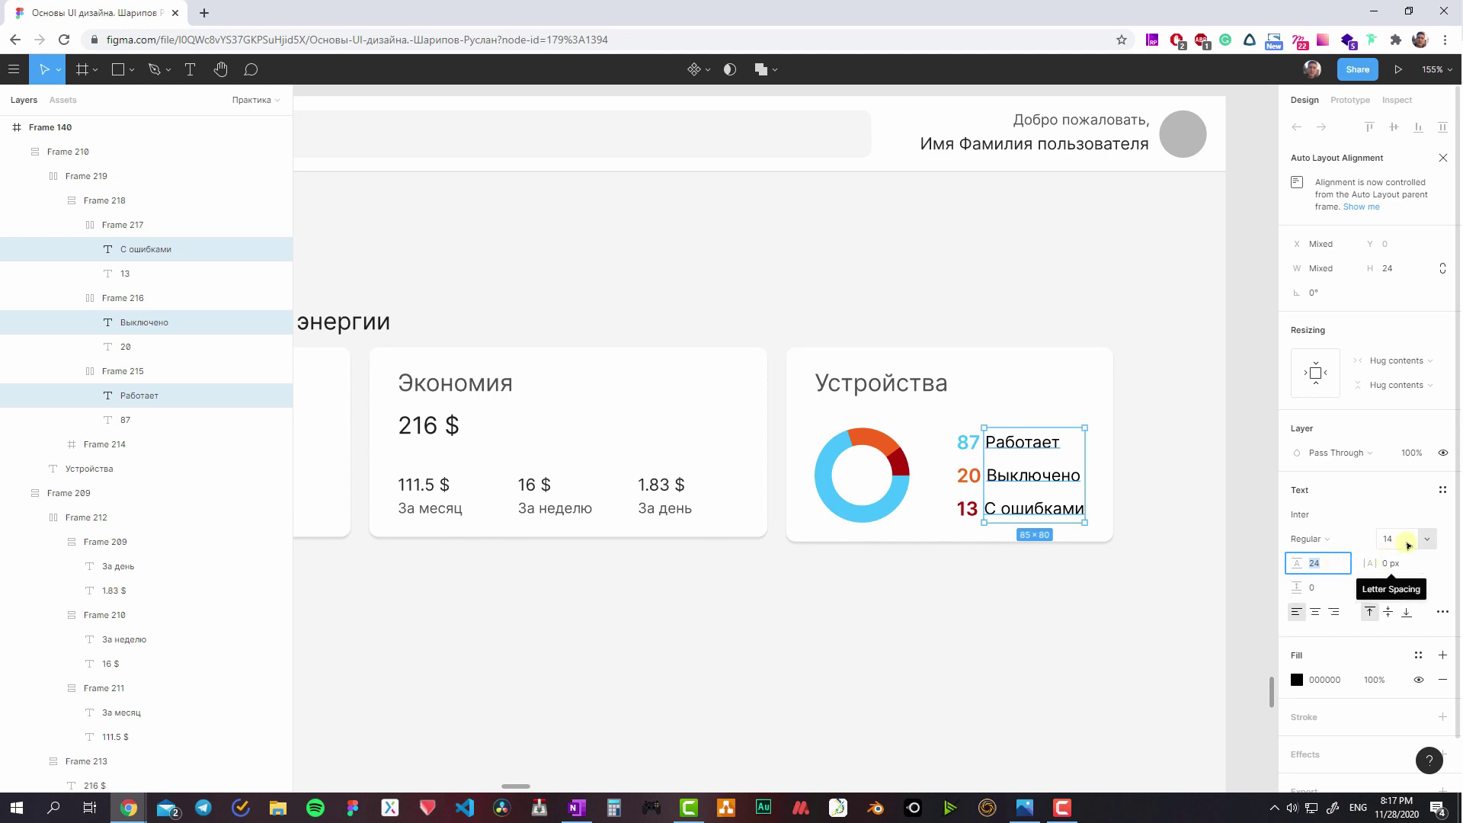
pyautogui.hotkey('ctrl', 'shift', '.')
pyautogui.hotkey('ctrl', 'shift', '.')
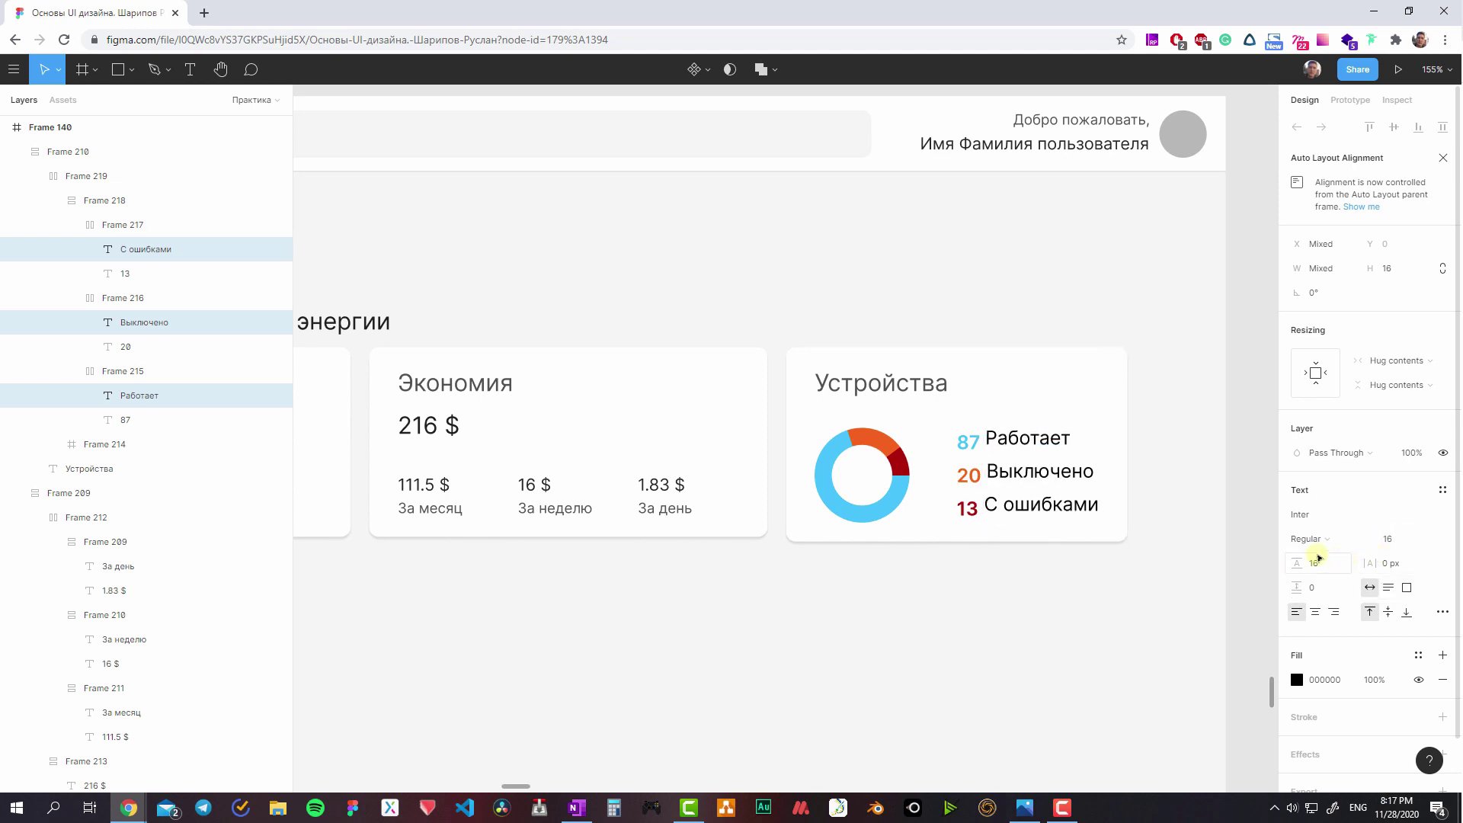
pyautogui.click(966, 507)
pyautogui.keyDown('shift'); pyautogui.click(966, 475); pyautogui.keyUp('shift')
pyautogui.keyDown('shift'); pyautogui.click(966, 442); pyautogui.keyUp('shift')
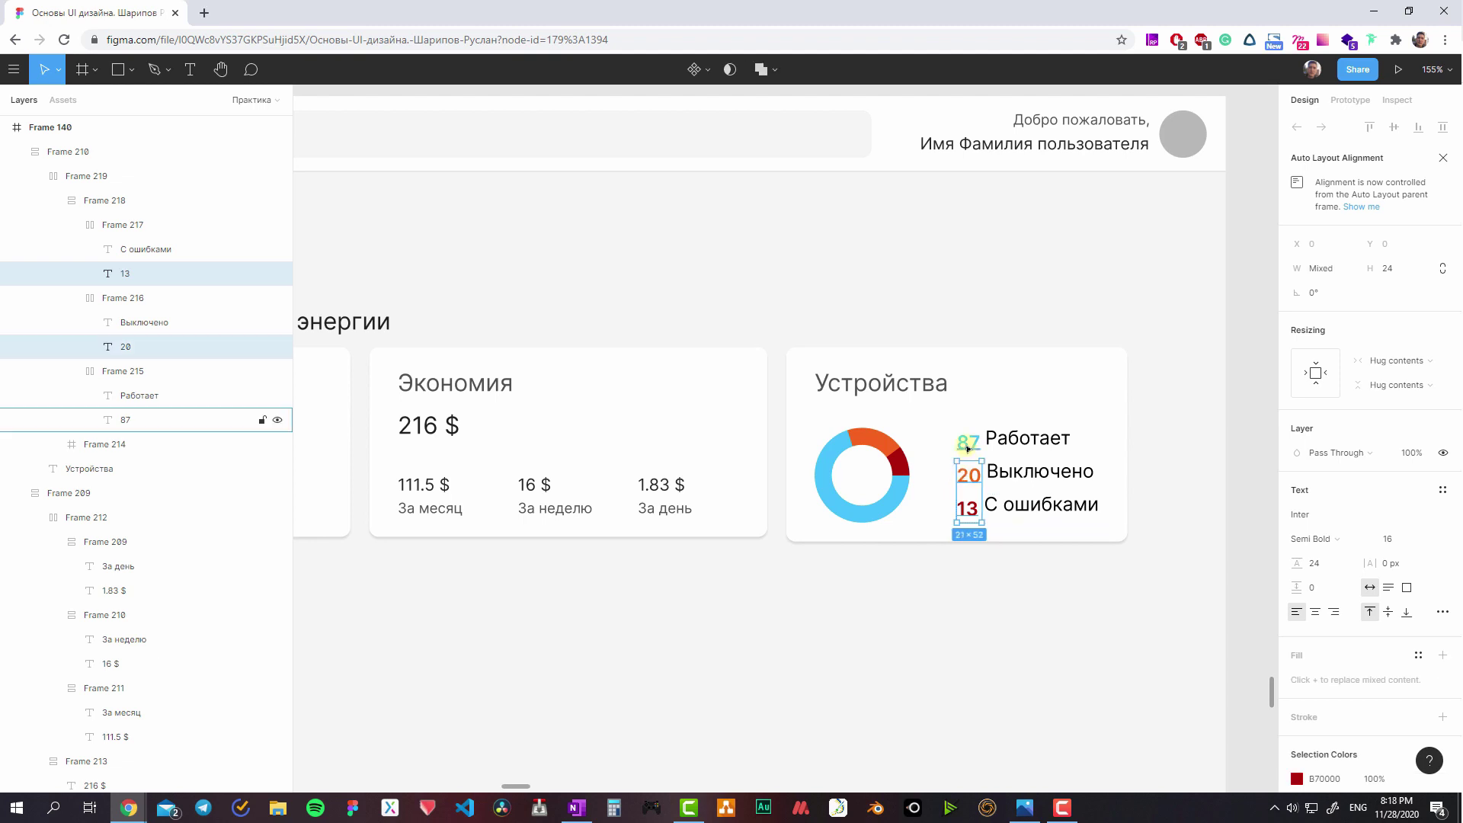
pyautogui.write('16')
pyautogui.click(1395, 539)
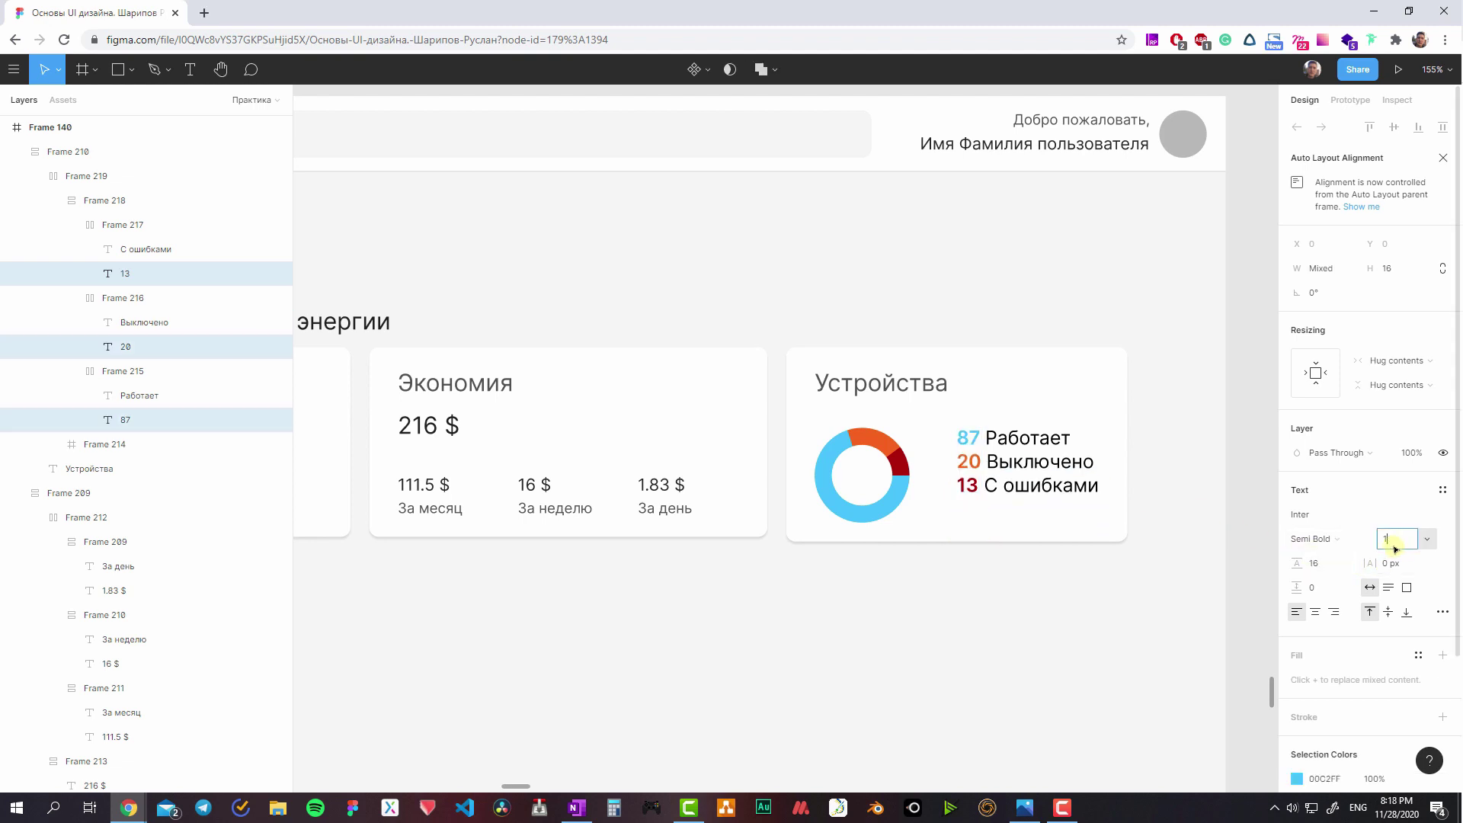
pyautogui.write('4')
pyautogui.press('Return')
# - Shrink the three legend labels to font size 12
pyautogui.click(1005, 534)
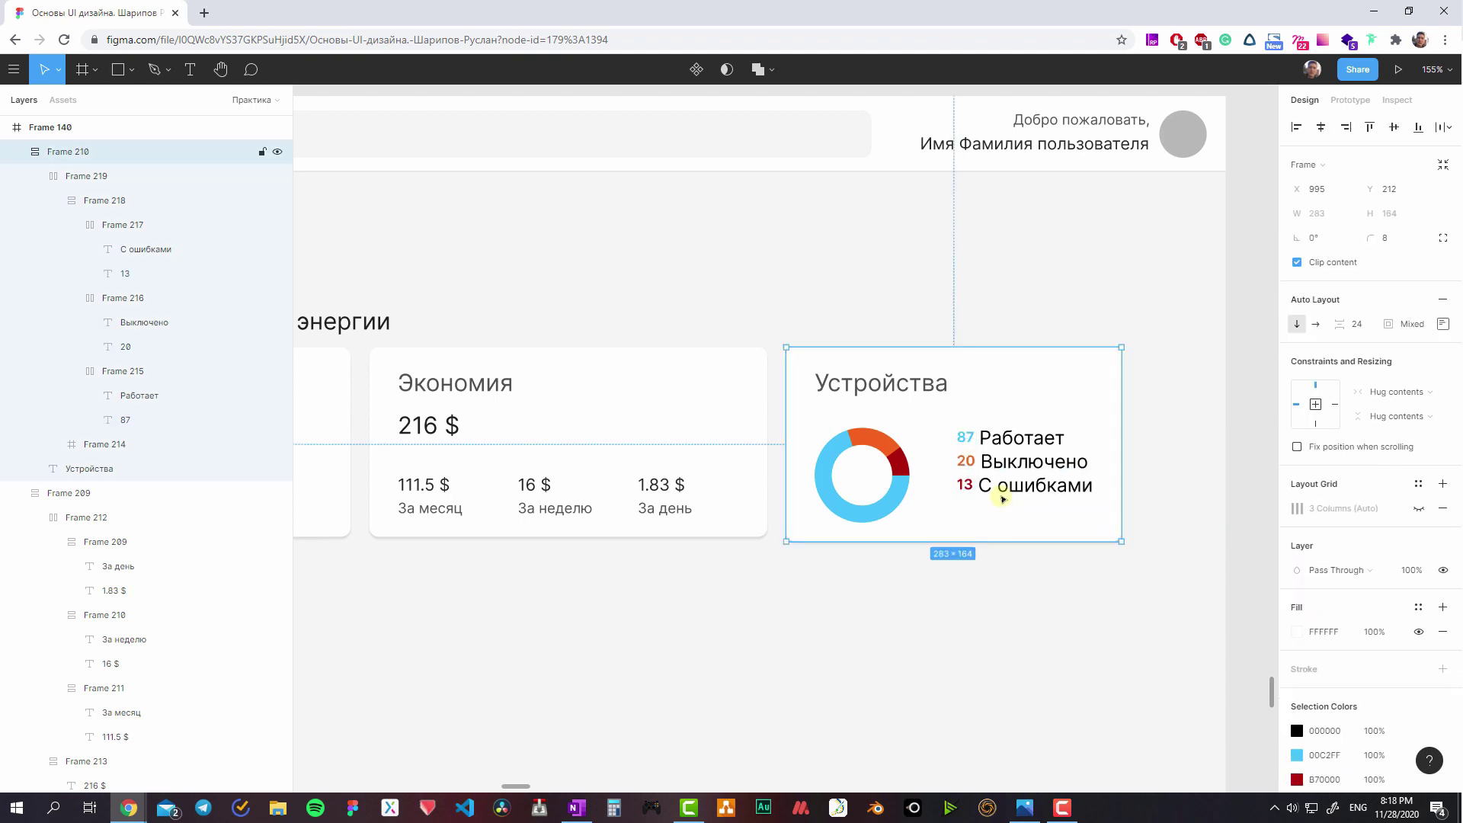
pyautogui.keyDown('ctrl'); pyautogui.click(1005, 492); pyautogui.keyUp('ctrl')
pyautogui.keyDown('shift'); pyautogui.click(1034, 462); pyautogui.keyUp('shift')
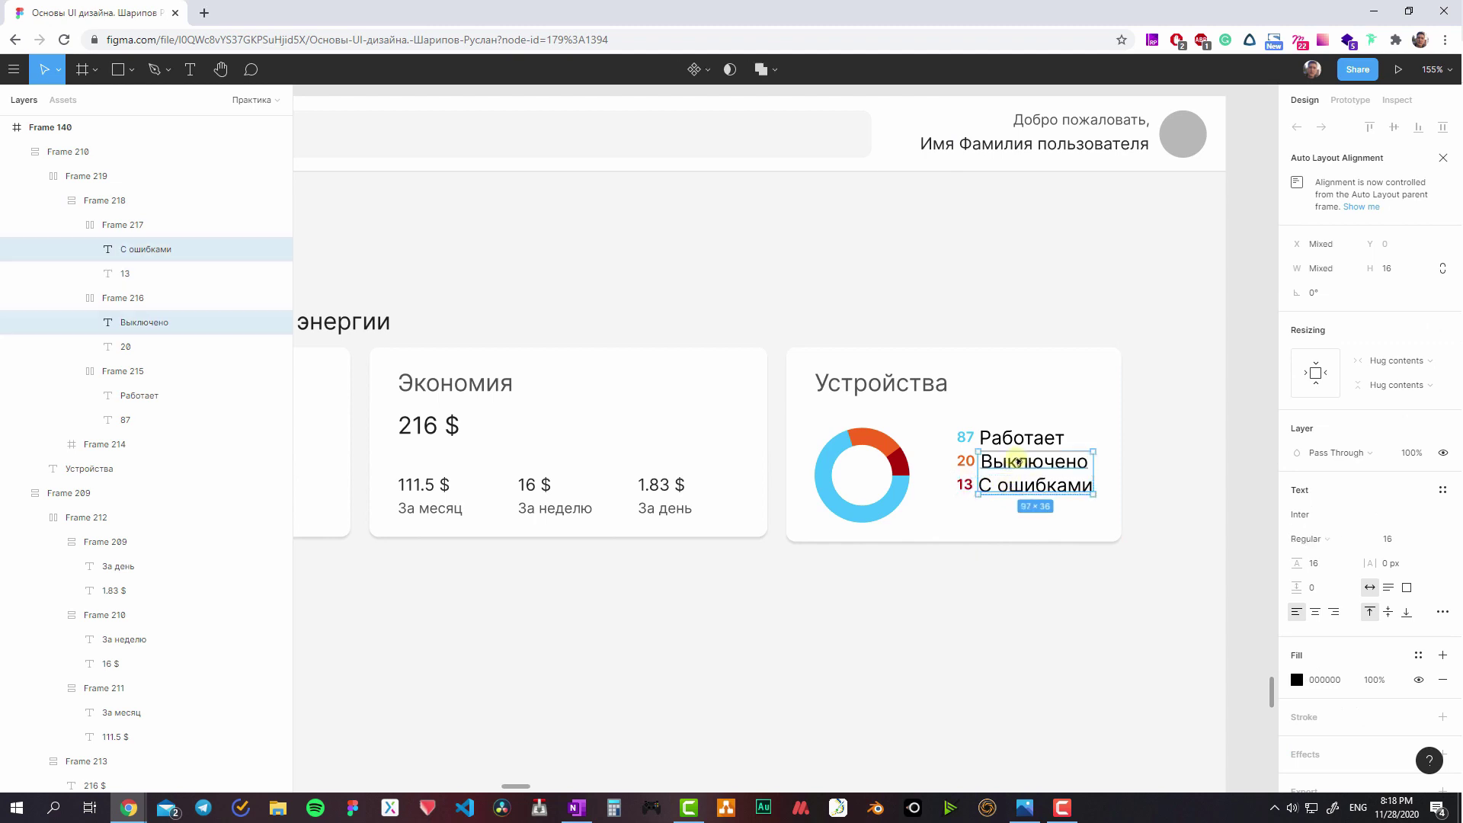
pyautogui.keyDown('shift'); pyautogui.click(1021, 438); pyautogui.keyUp('shift')
pyautogui.write('12')
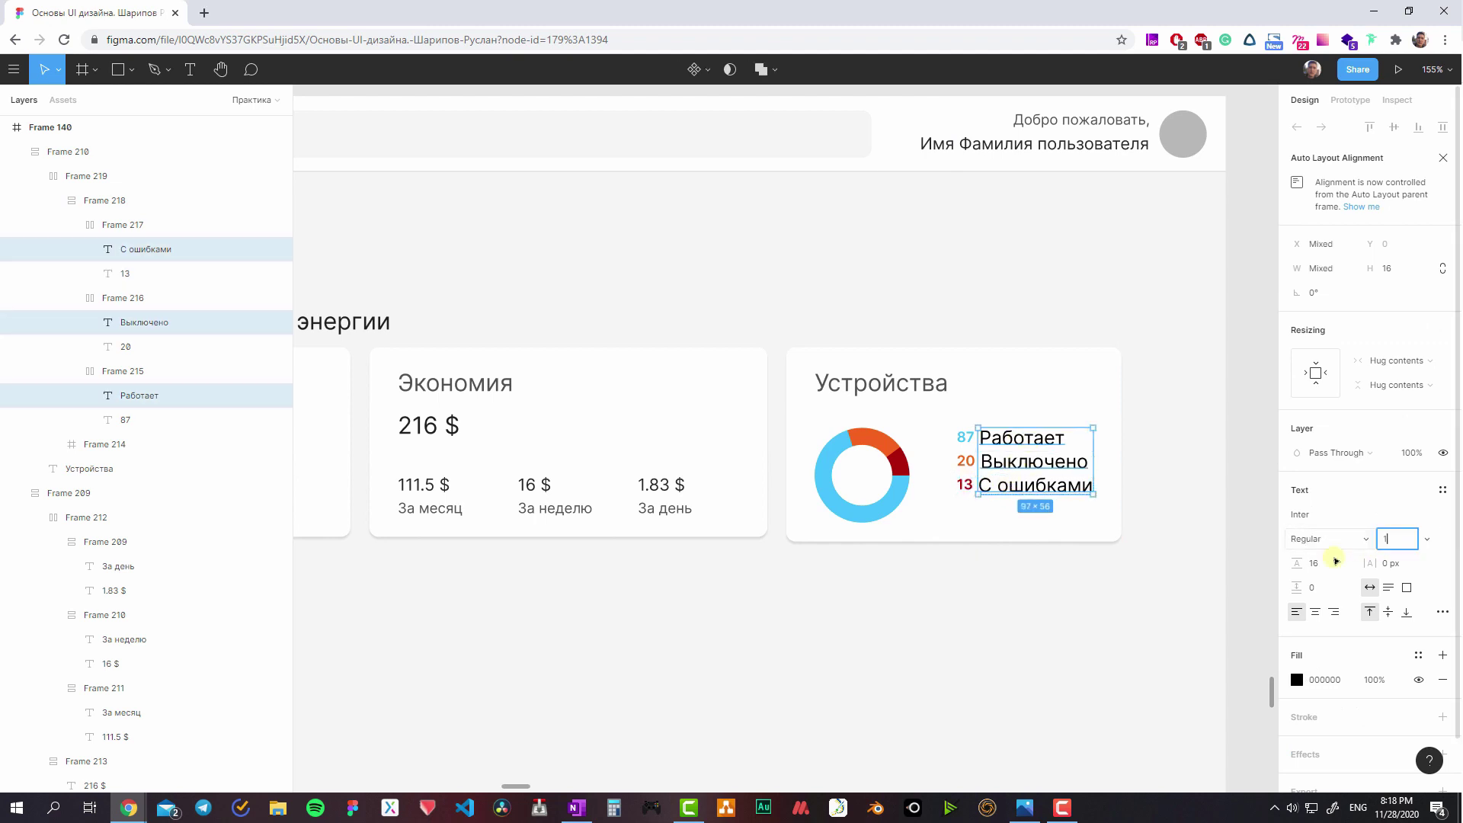
pyautogui.press('Return')
pyautogui.click(968, 475)
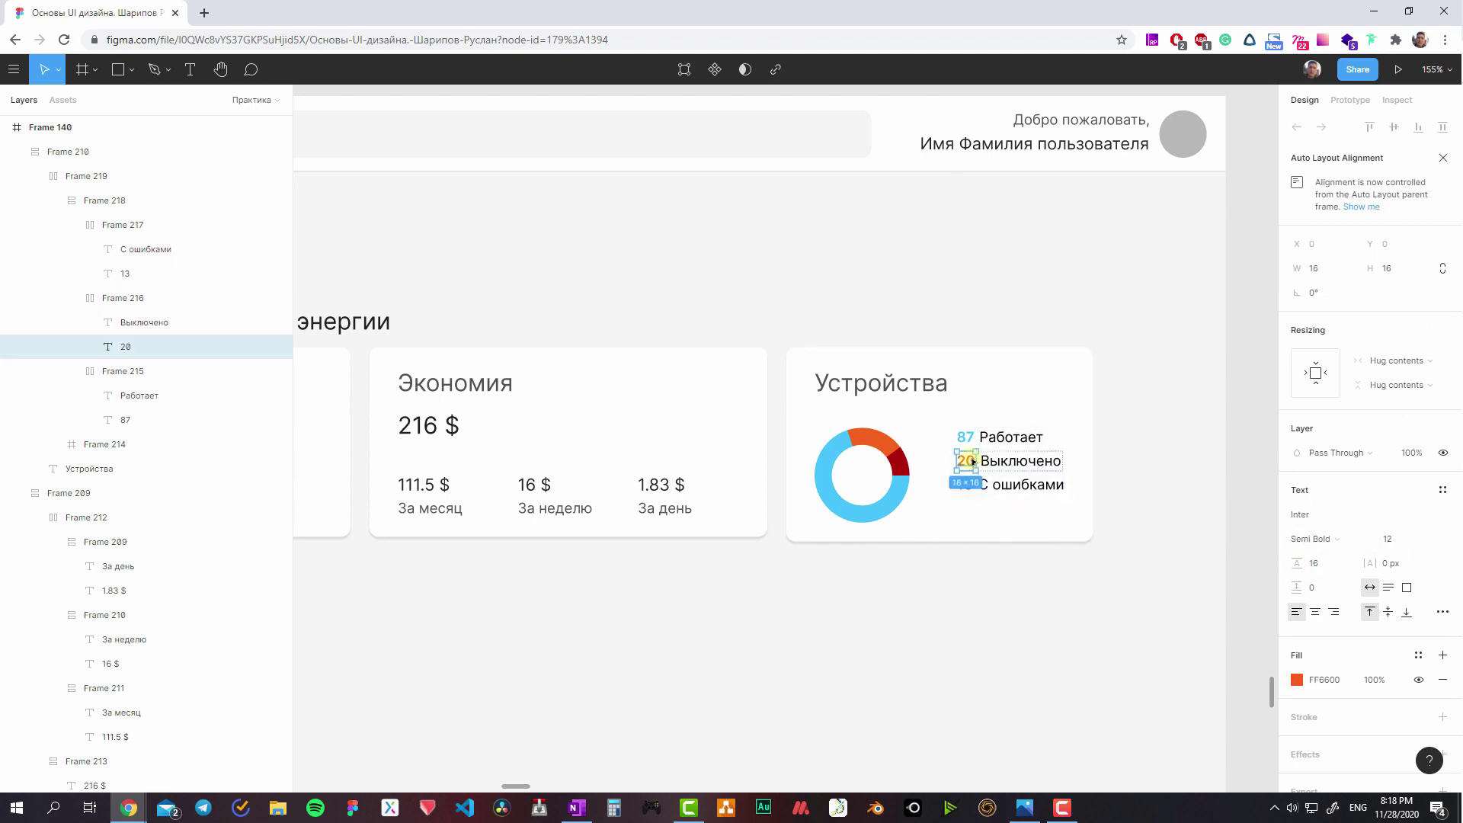
# - Shrink the donut chart from 80×80 to 72×72 and check its three ellipse layers
pyautogui.click(966, 500)
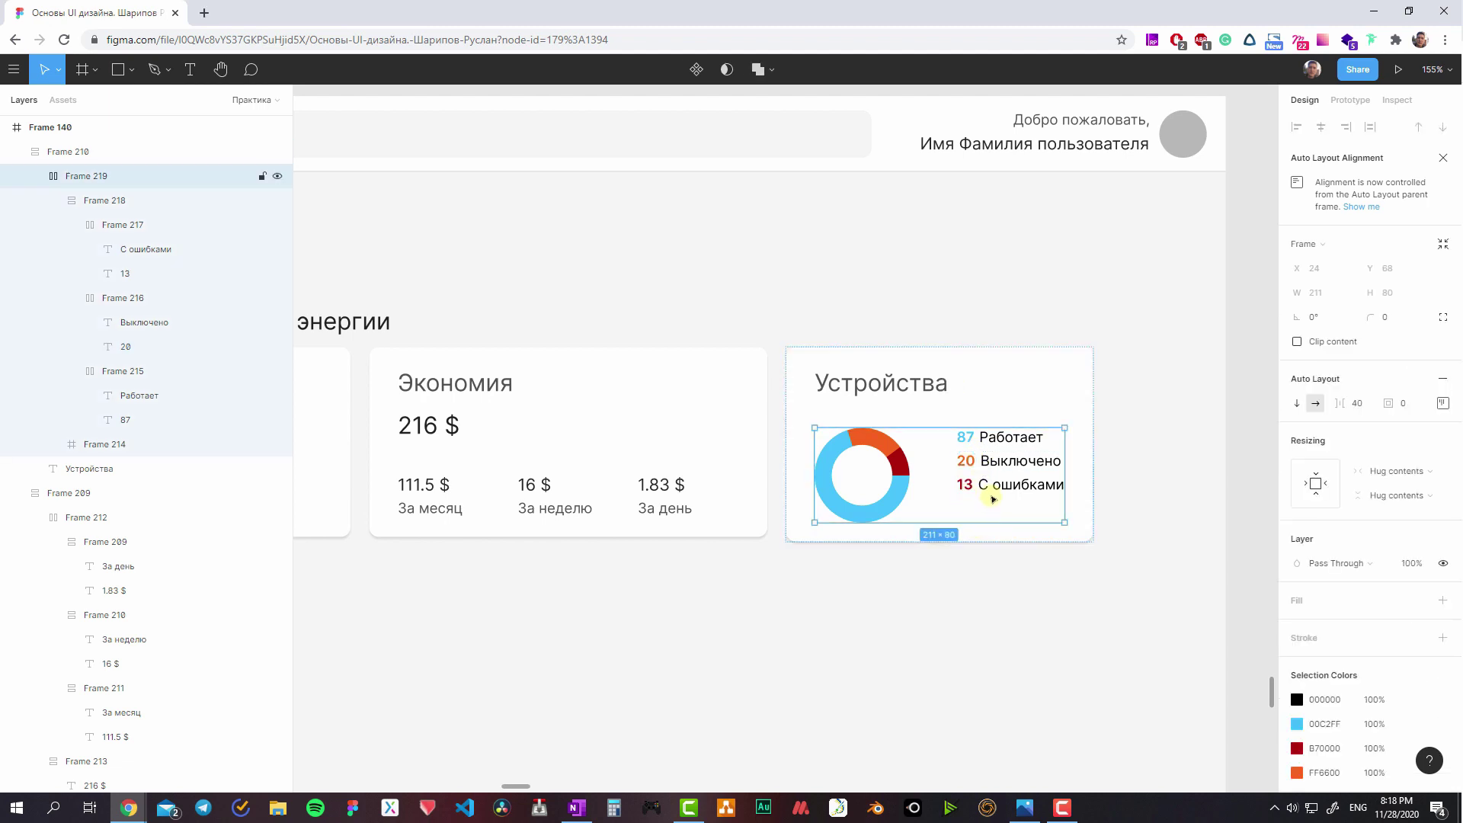
pyautogui.click(909, 479)
pyautogui.moveTo(908, 478); pyautogui.dragTo(899, 478)
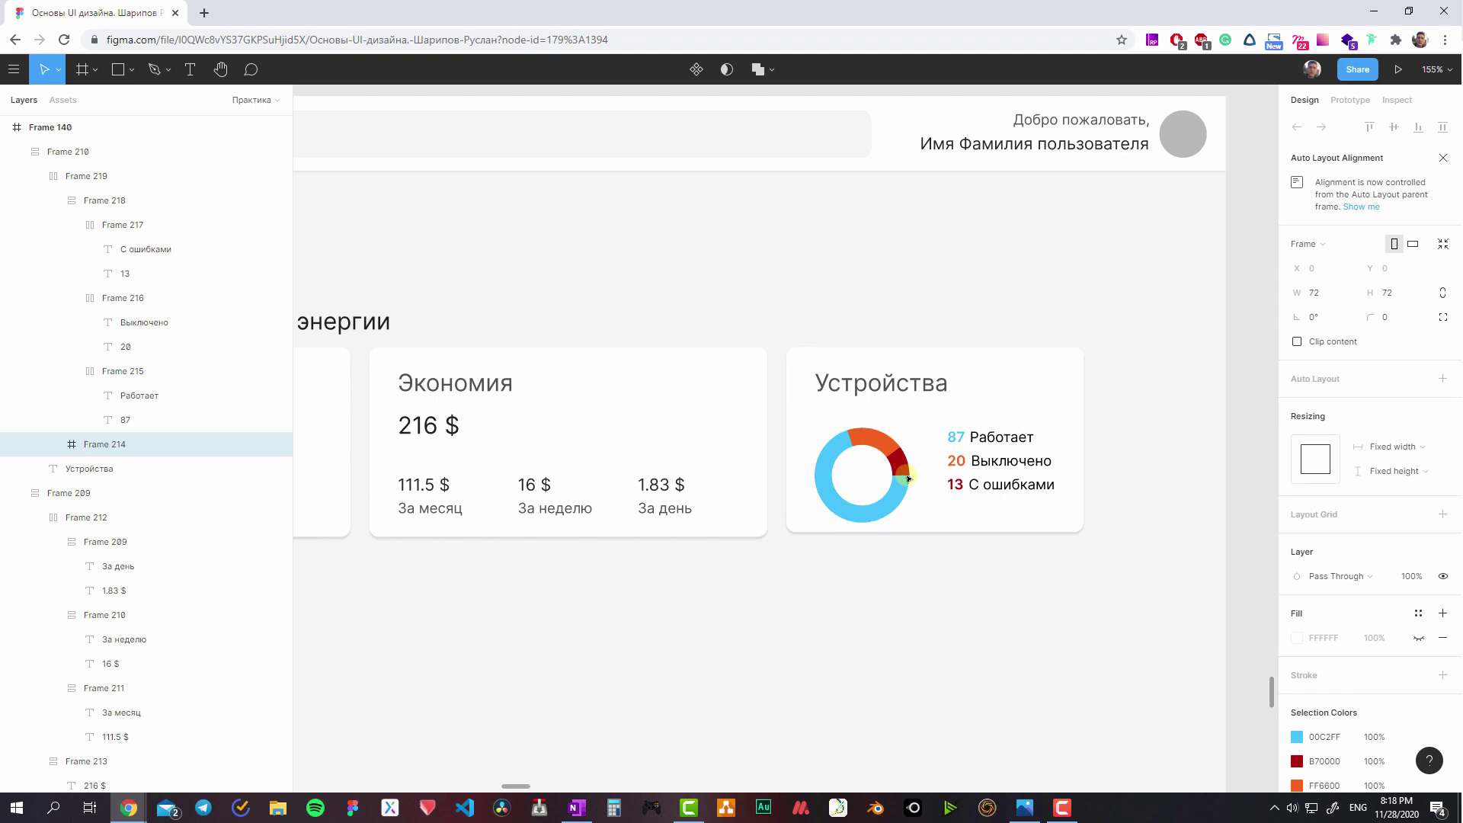
pyautogui.press('Return')
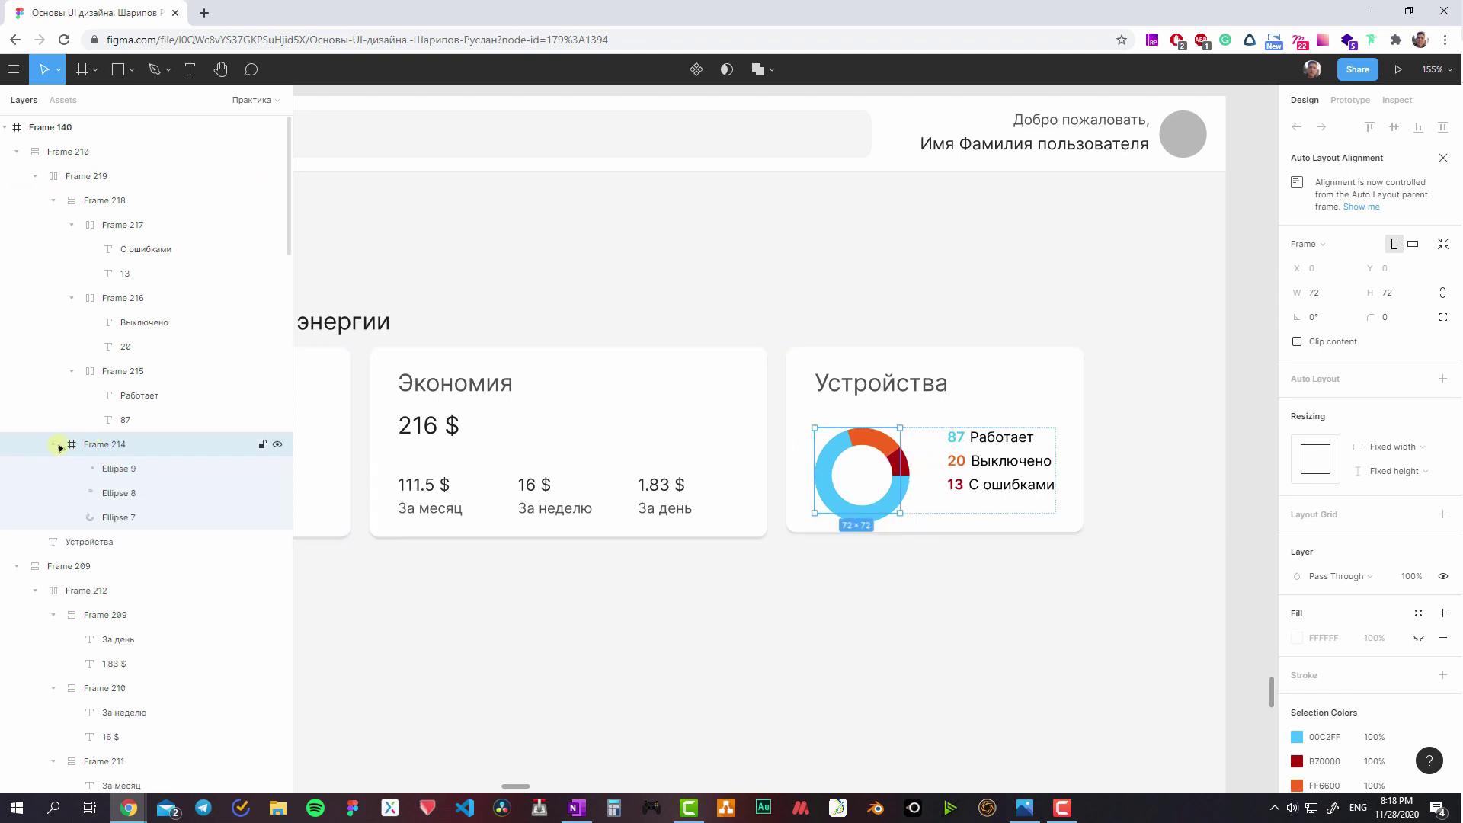
pyautogui.click(119, 469)
pyautogui.keyDown('shift'); pyautogui.click(131, 517); pyautogui.keyUp('shift')
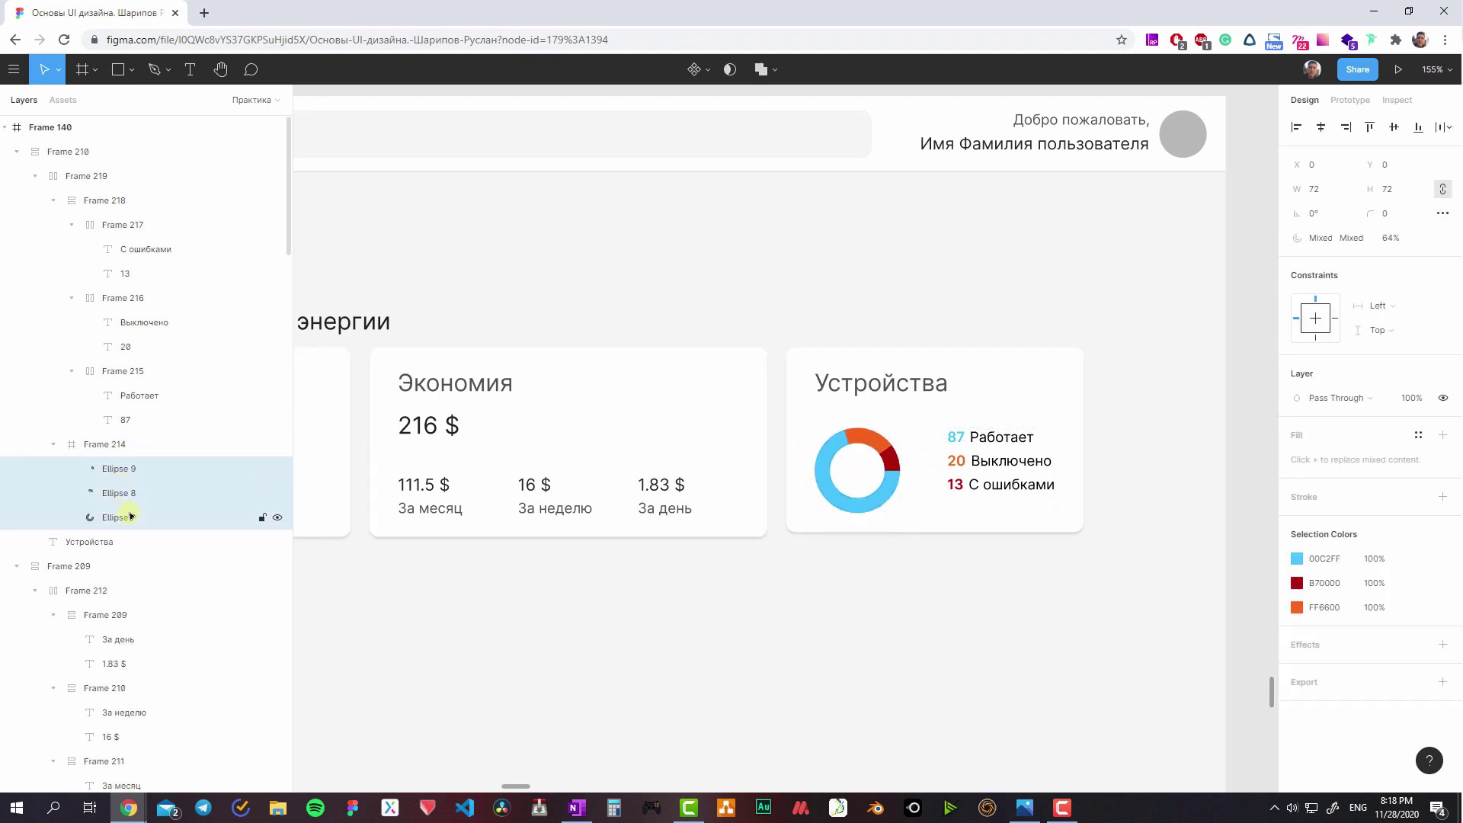
pyautogui.hotkey('shift', 'Return')
pyautogui.click(965, 523)
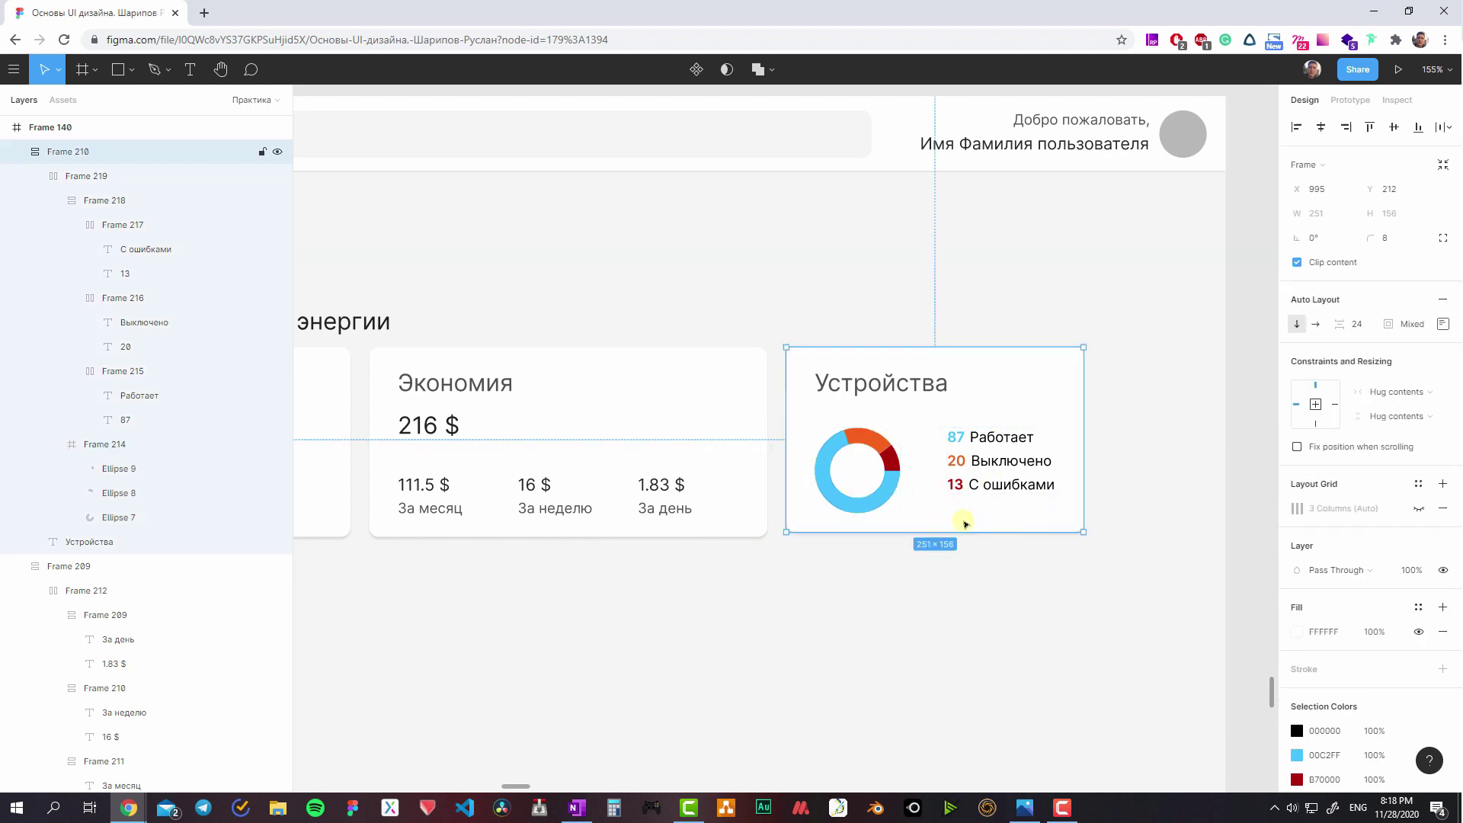
pyautogui.click(909, 477)
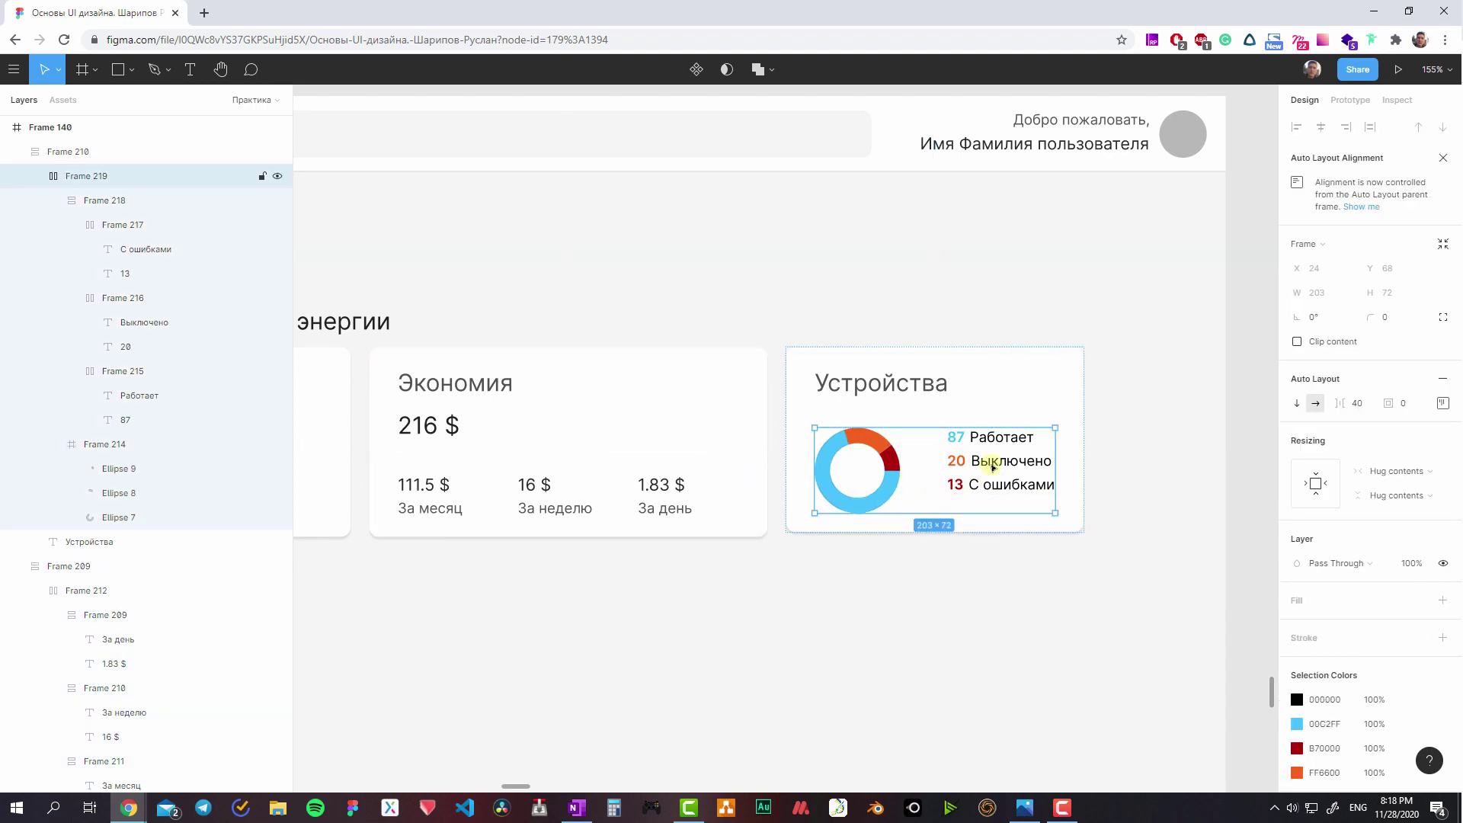
# - Give the legend rows an 8 gap and set all six legend labels and numbers to font size 16
pyautogui.click(976, 478)
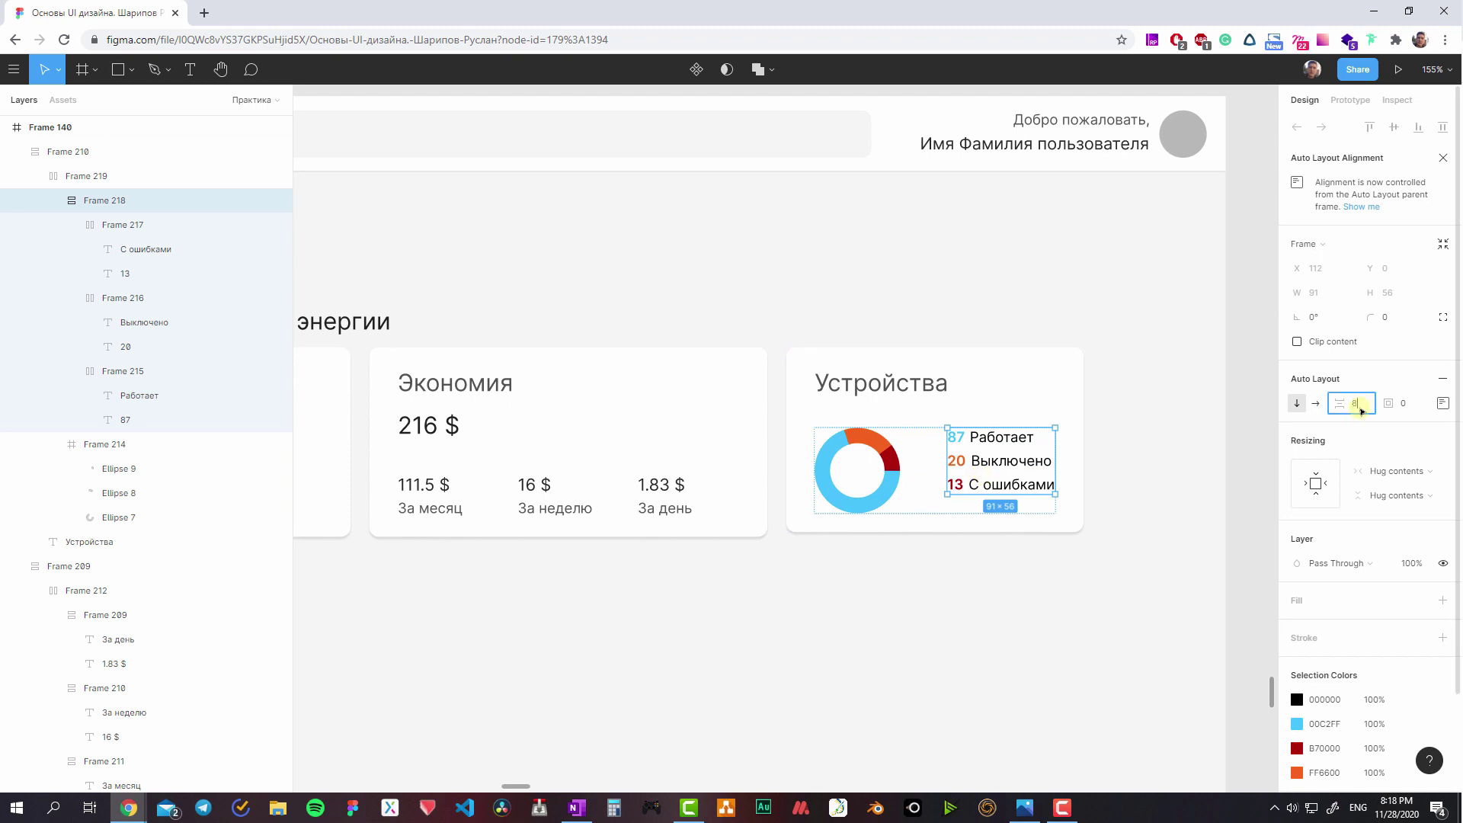
pyautogui.press('Return')
pyautogui.keyDown('ctrl'); pyautogui.click(1013, 494); pyautogui.keyUp('ctrl')
pyautogui.keyDown('ctrl'); pyautogui.keyDown('shift'); pyautogui.click(1010, 464); pyautogui.keyUp('shift'); pyautogui.keyUp('ctrl')
pyautogui.keyDown('ctrl'); pyautogui.keyDown('shift'); pyautogui.click(1001, 436); pyautogui.keyUp('shift'); pyautogui.keyUp('ctrl')
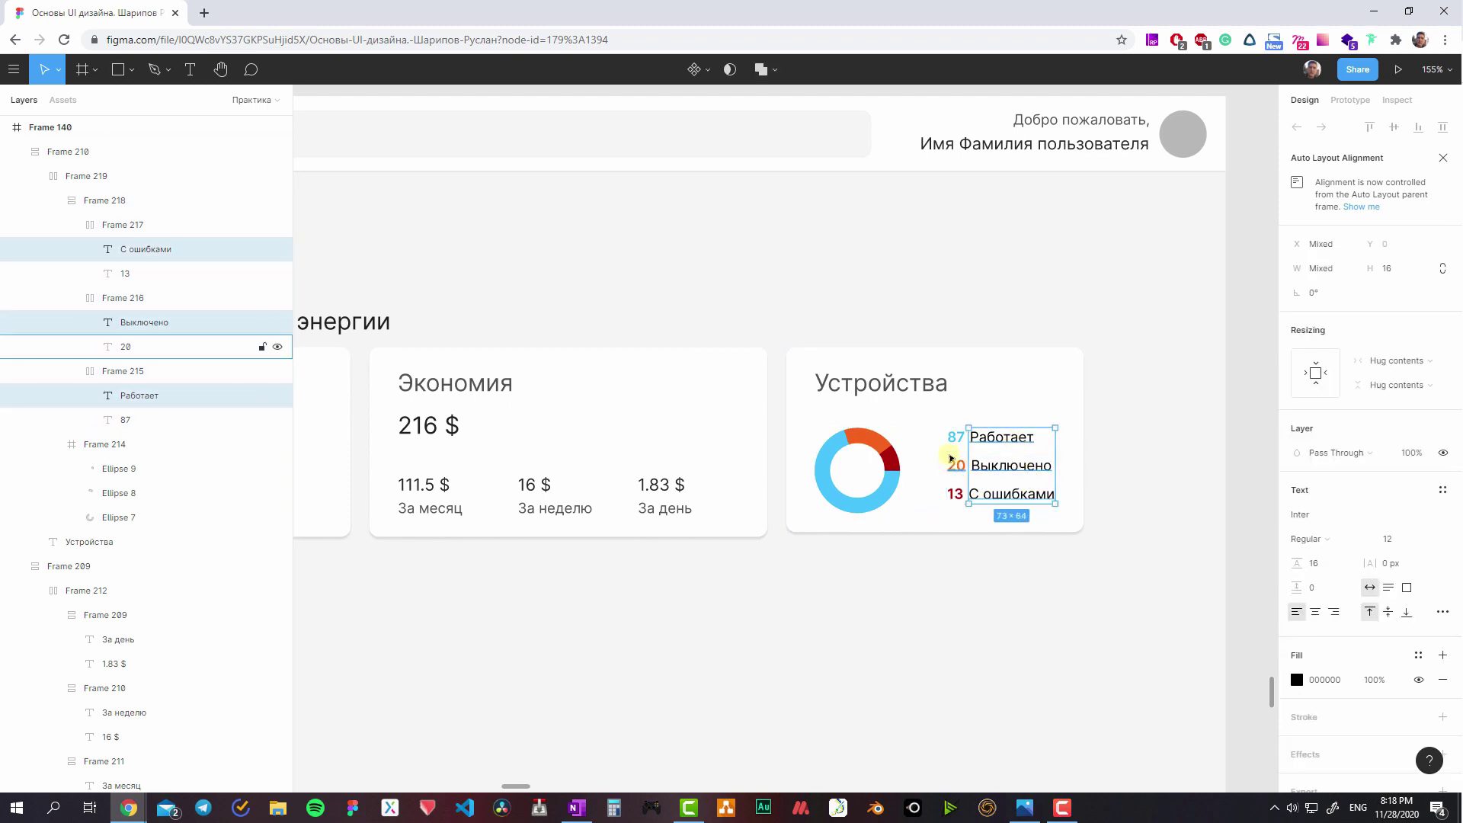
pyautogui.keyDown('ctrl'); pyautogui.keyDown('shift'); pyautogui.click(955, 437); pyautogui.keyUp('shift'); pyautogui.keyUp('ctrl')
pyautogui.keyDown('ctrl'); pyautogui.keyDown('shift'); pyautogui.click(956, 465); pyautogui.keyUp('shift'); pyautogui.keyUp('ctrl')
pyautogui.keyDown('ctrl'); pyautogui.keyDown('shift'); pyautogui.click(955, 494); pyautogui.keyUp('shift'); pyautogui.keyUp('ctrl')
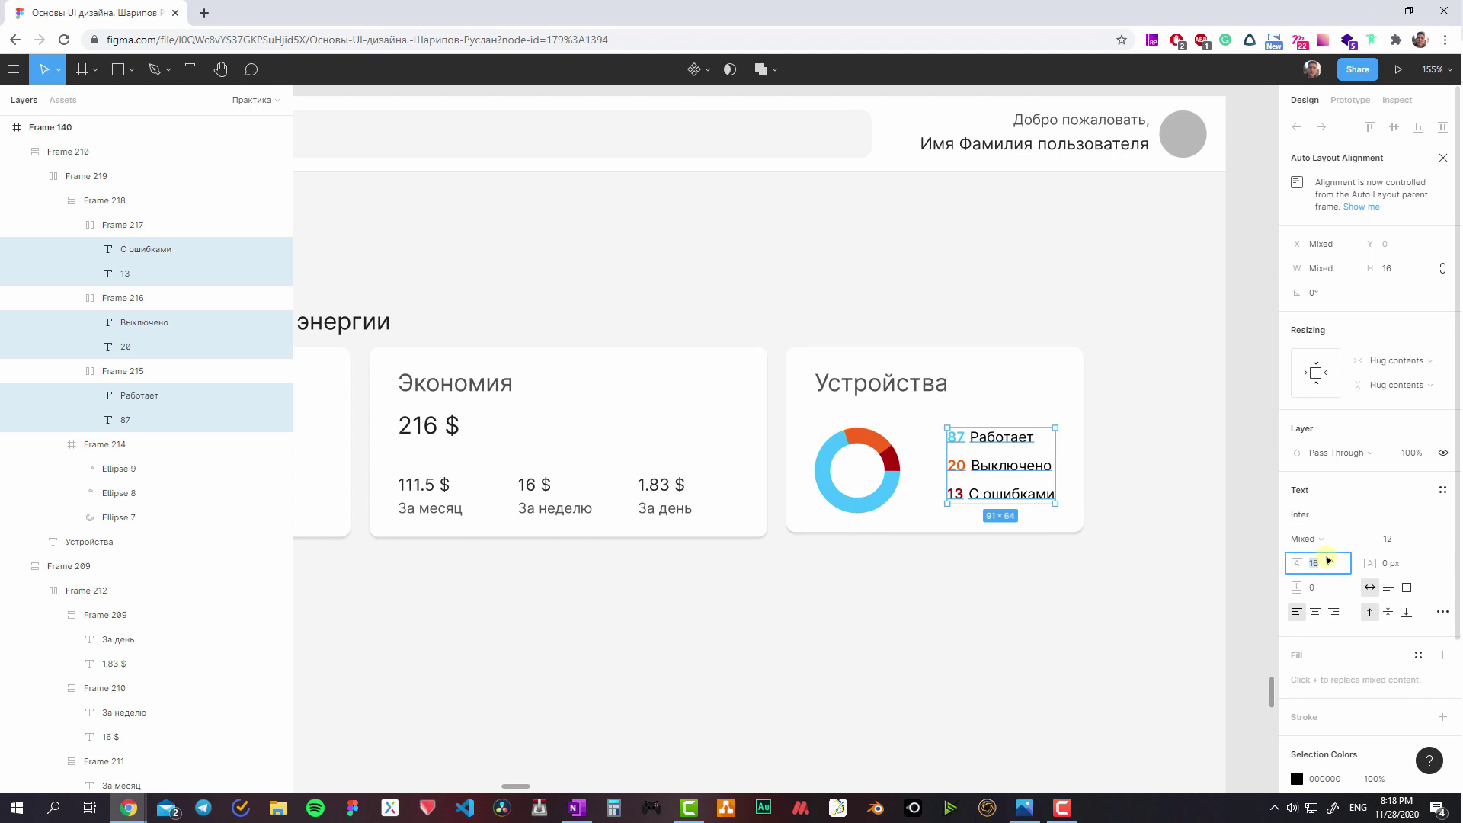
pyautogui.write('24')
pyautogui.click(1376, 541)
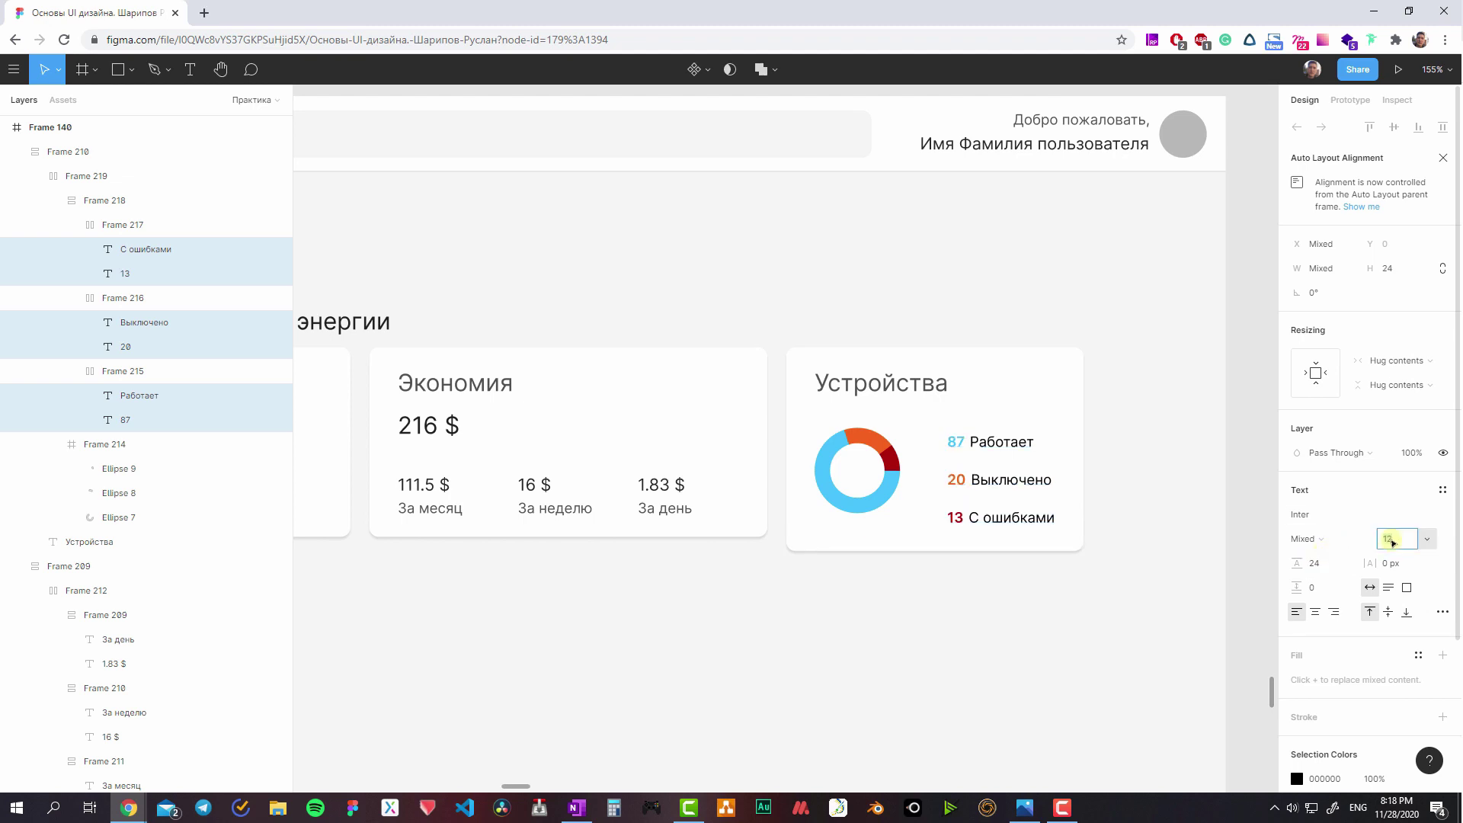
pyautogui.write('16')
pyautogui.press('Return')
# - Tighten the spacing between legend rows and review the donut-legend group's alignment settings
pyautogui.click(854, 457)
pyautogui.click(990, 492)
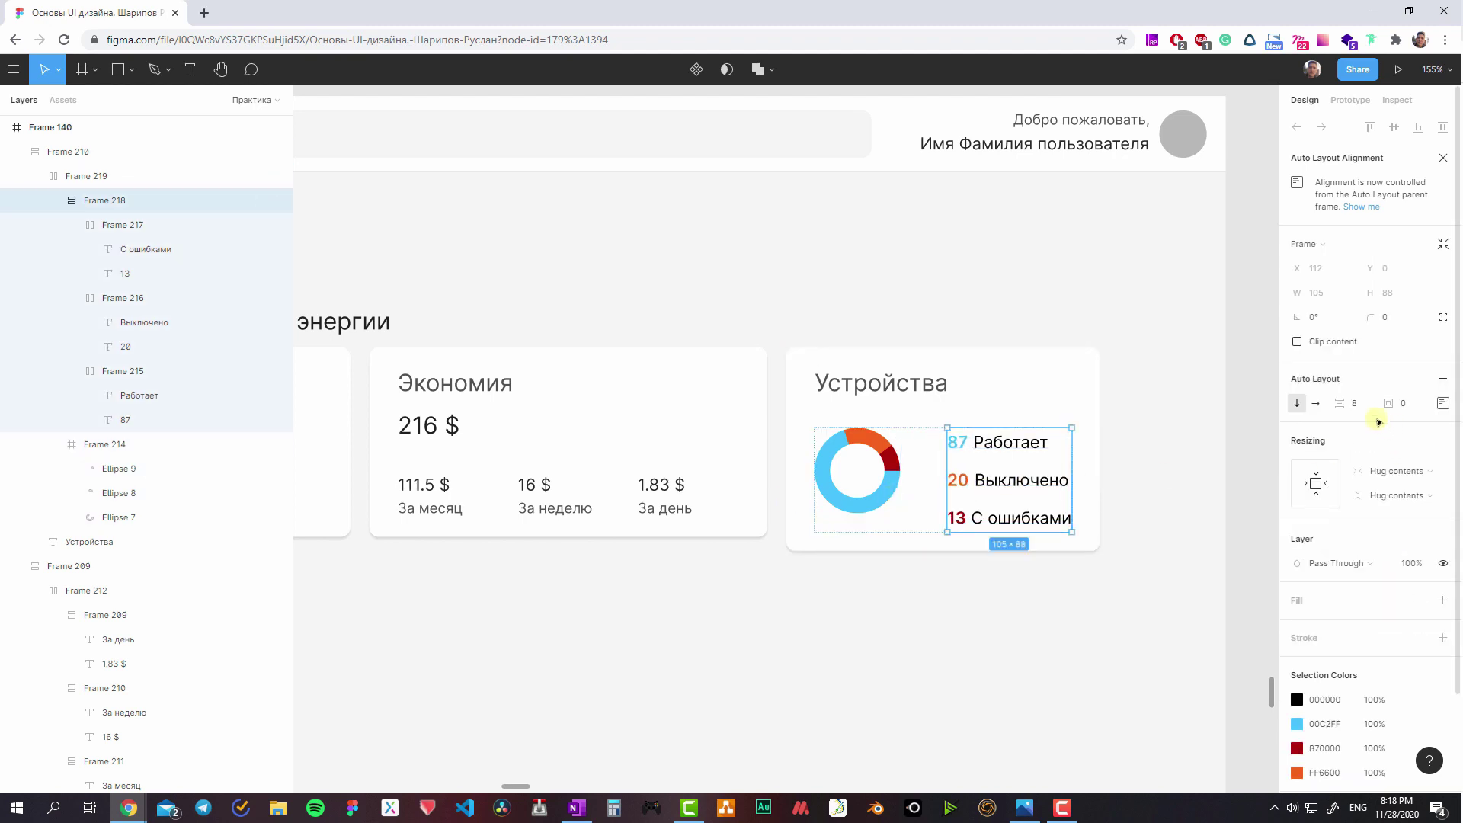
pyautogui.write('4')
pyautogui.press('Return')
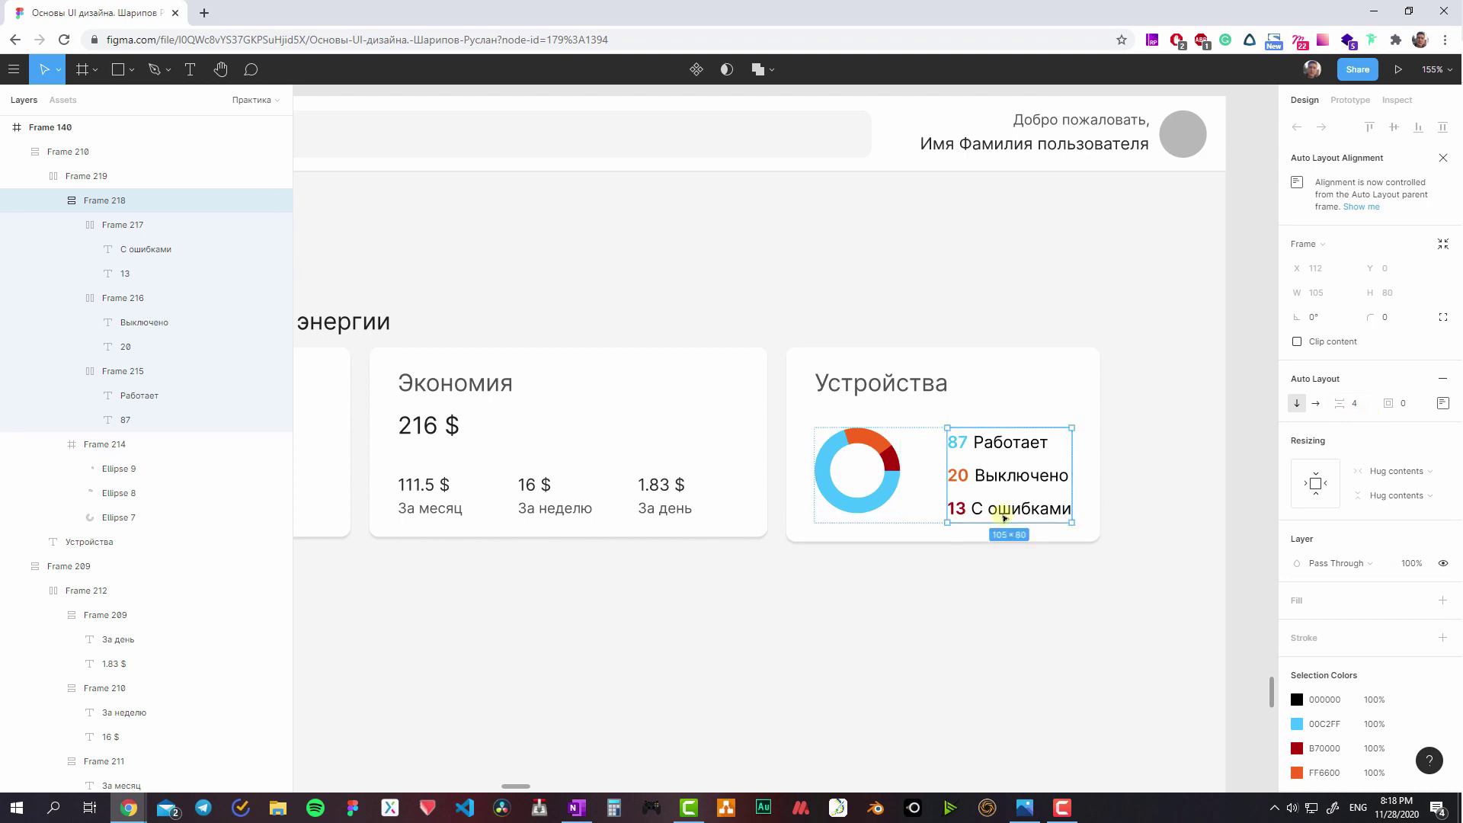
pyautogui.click(876, 487)
pyautogui.click(1007, 527)
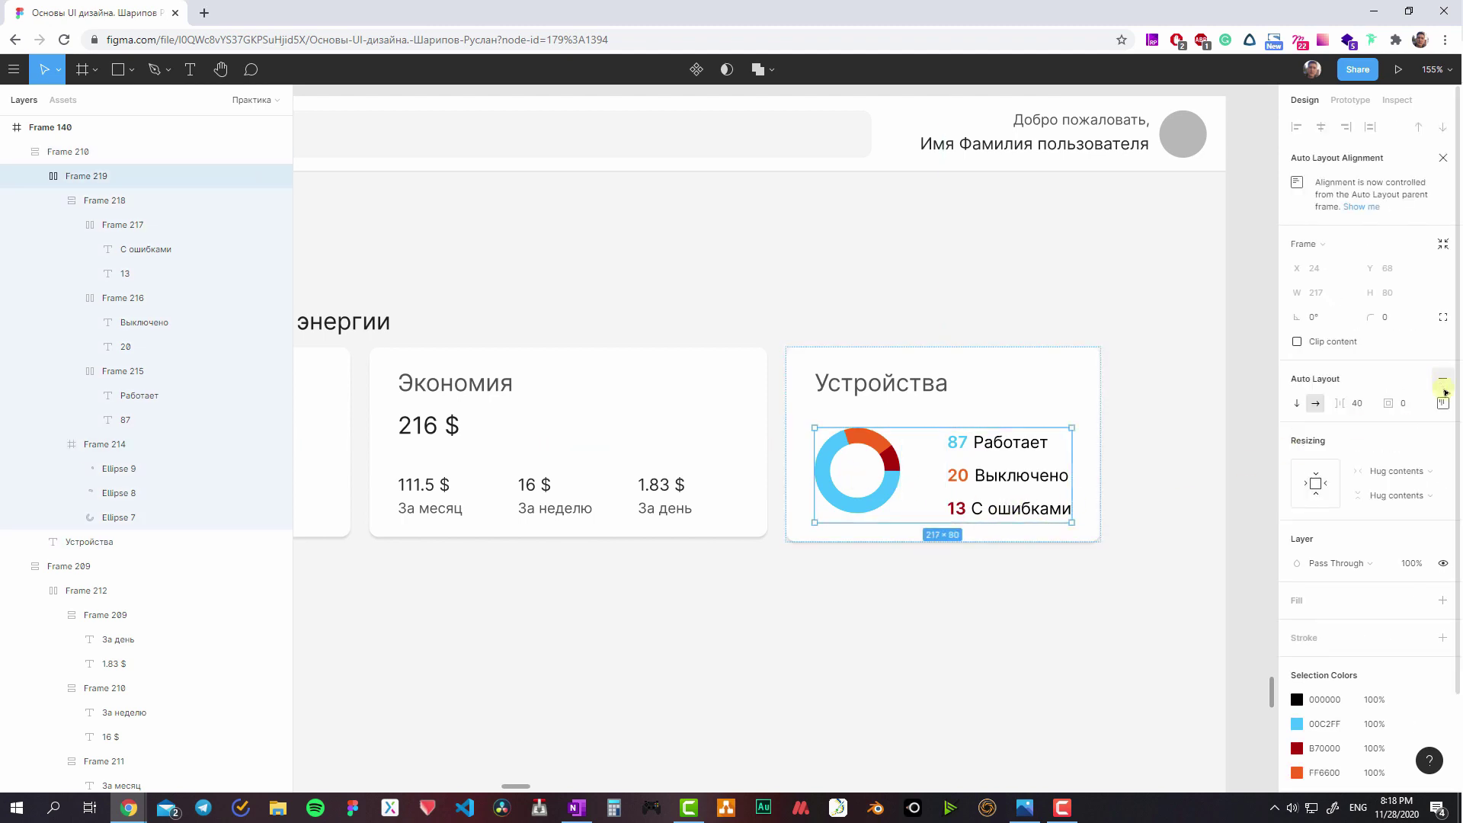
pyautogui.click(1443, 403)
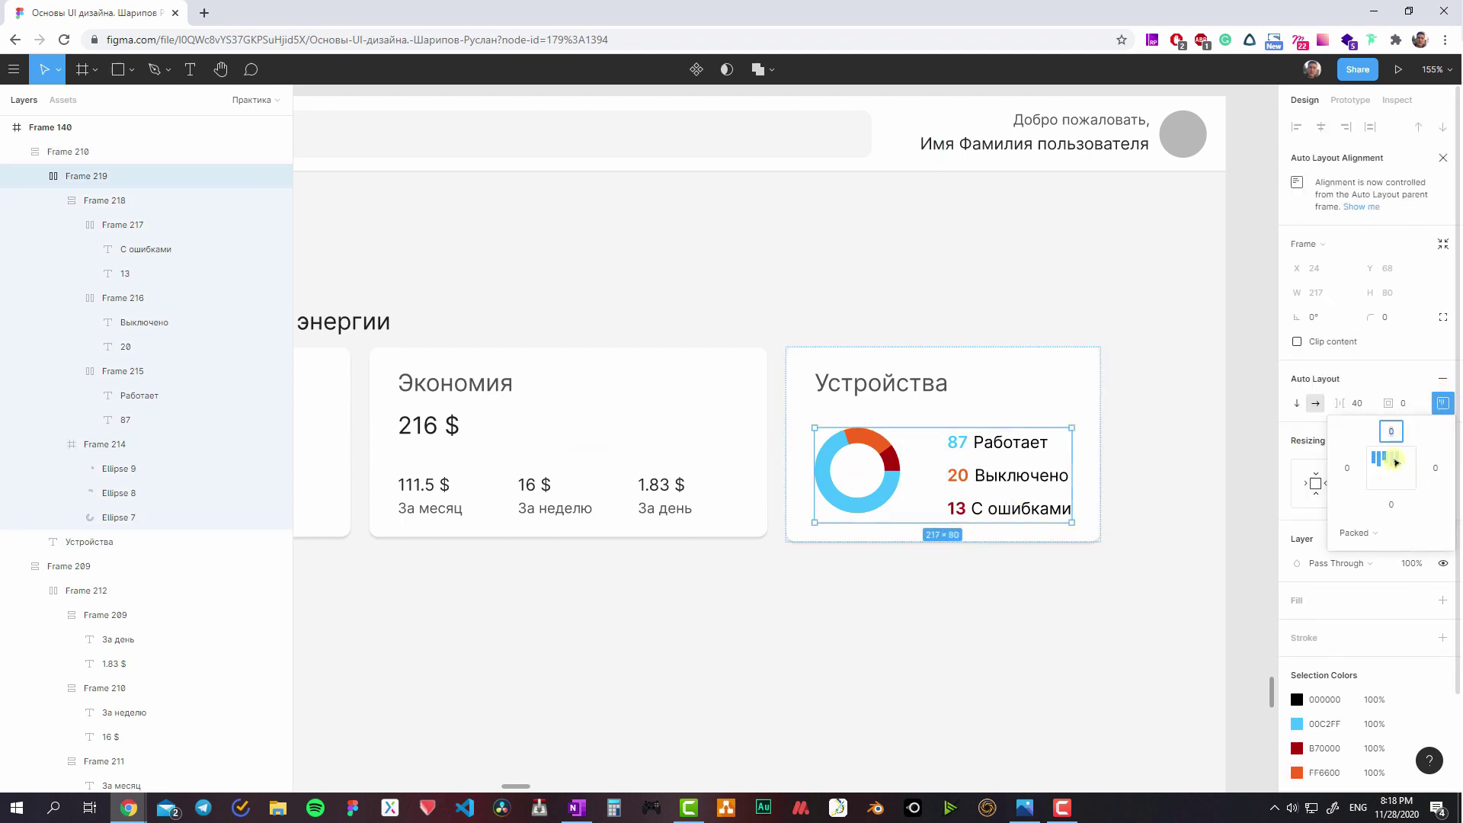
pyautogui.click(968, 562)
# - Compare the Устройства and Экономия cards' padding, then reselect the С ошибками legend label
pyautogui.click(905, 517)
pyautogui.click(734, 454)
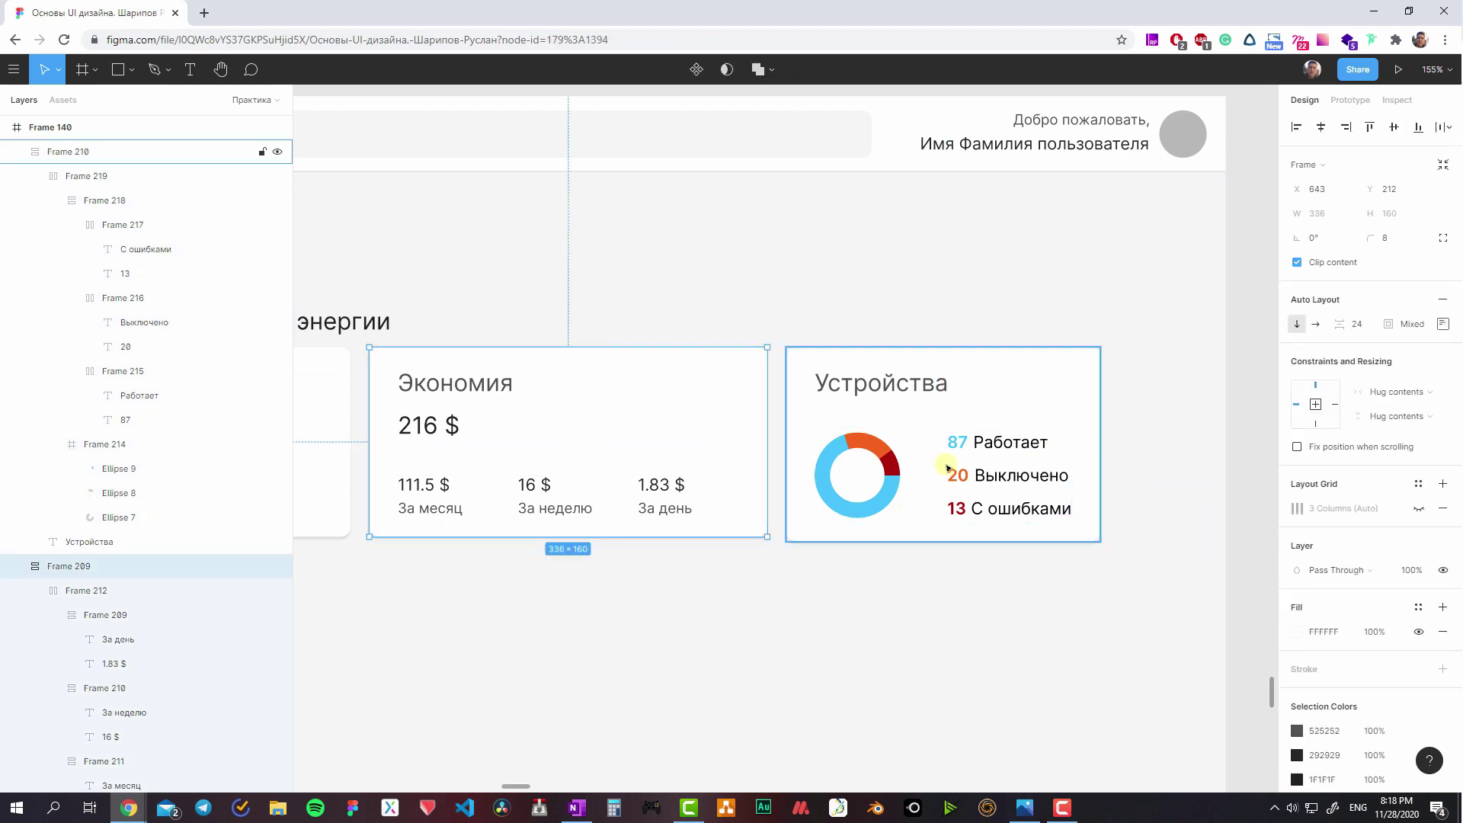
pyautogui.click(887, 457)
pyautogui.click(1443, 324)
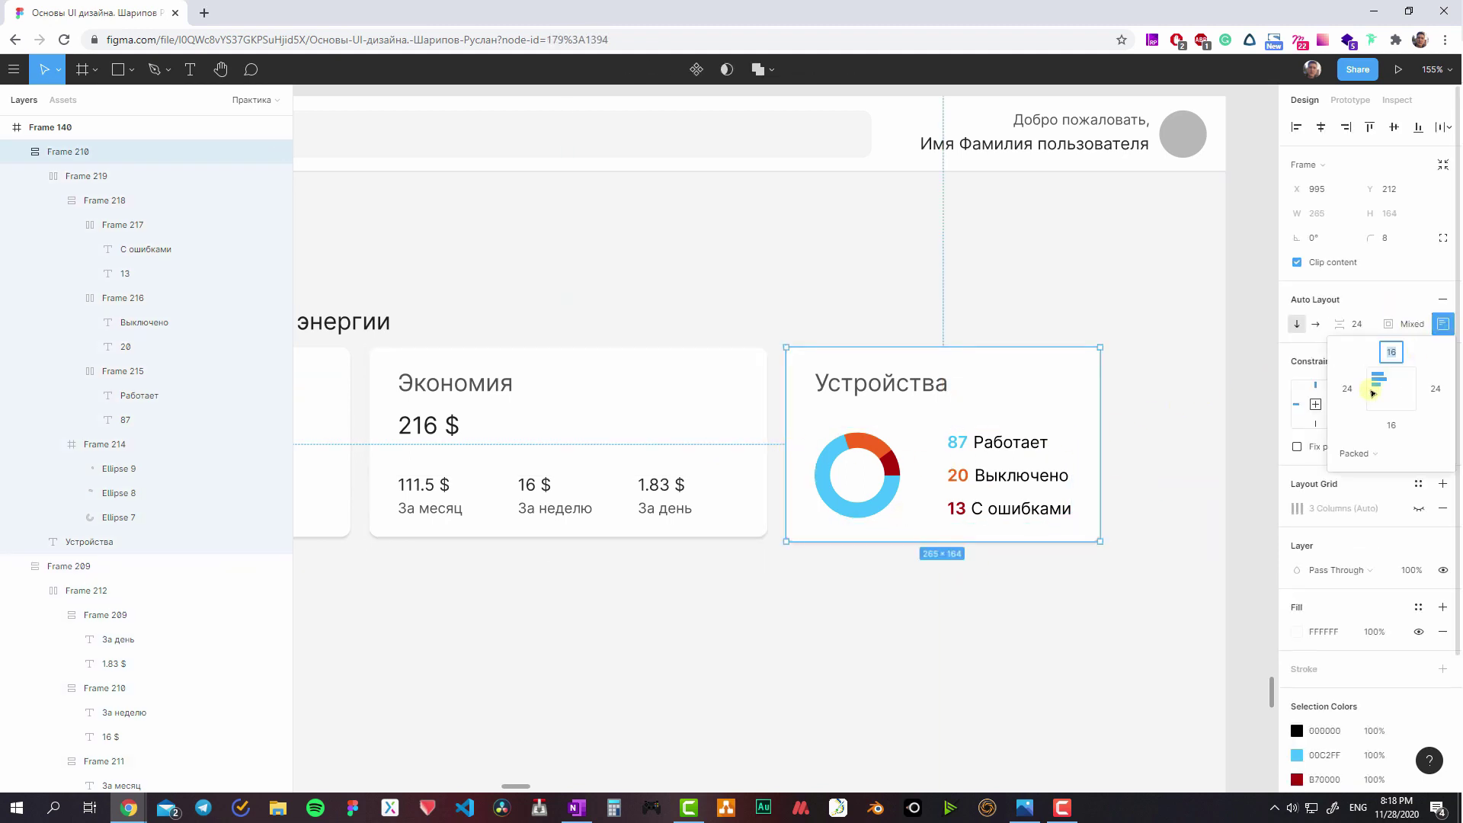
pyautogui.click(1143, 392)
pyautogui.hscroll(-3, 967, 400)
pyautogui.click(863, 428)
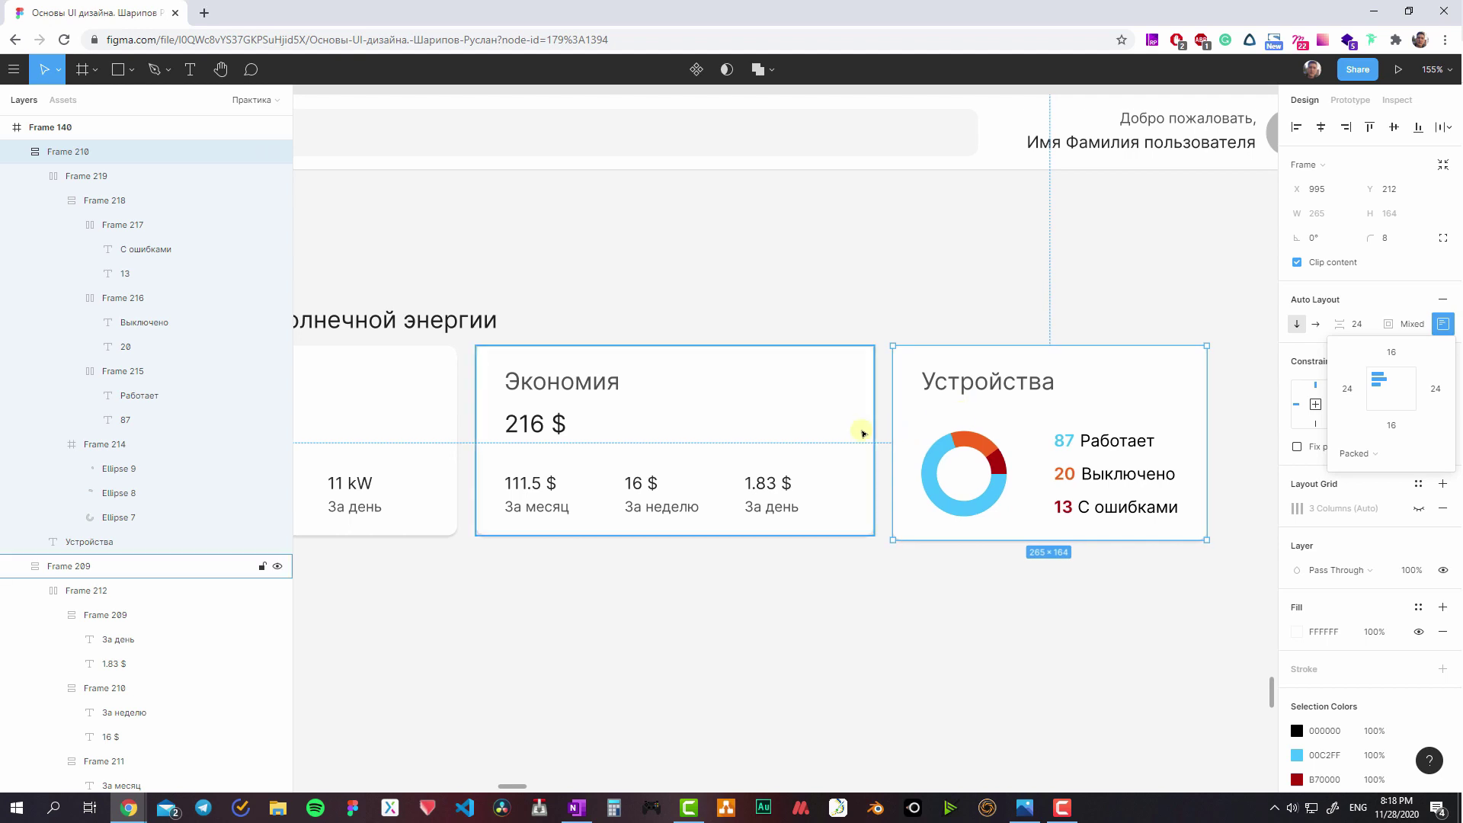
pyautogui.click(1000, 435)
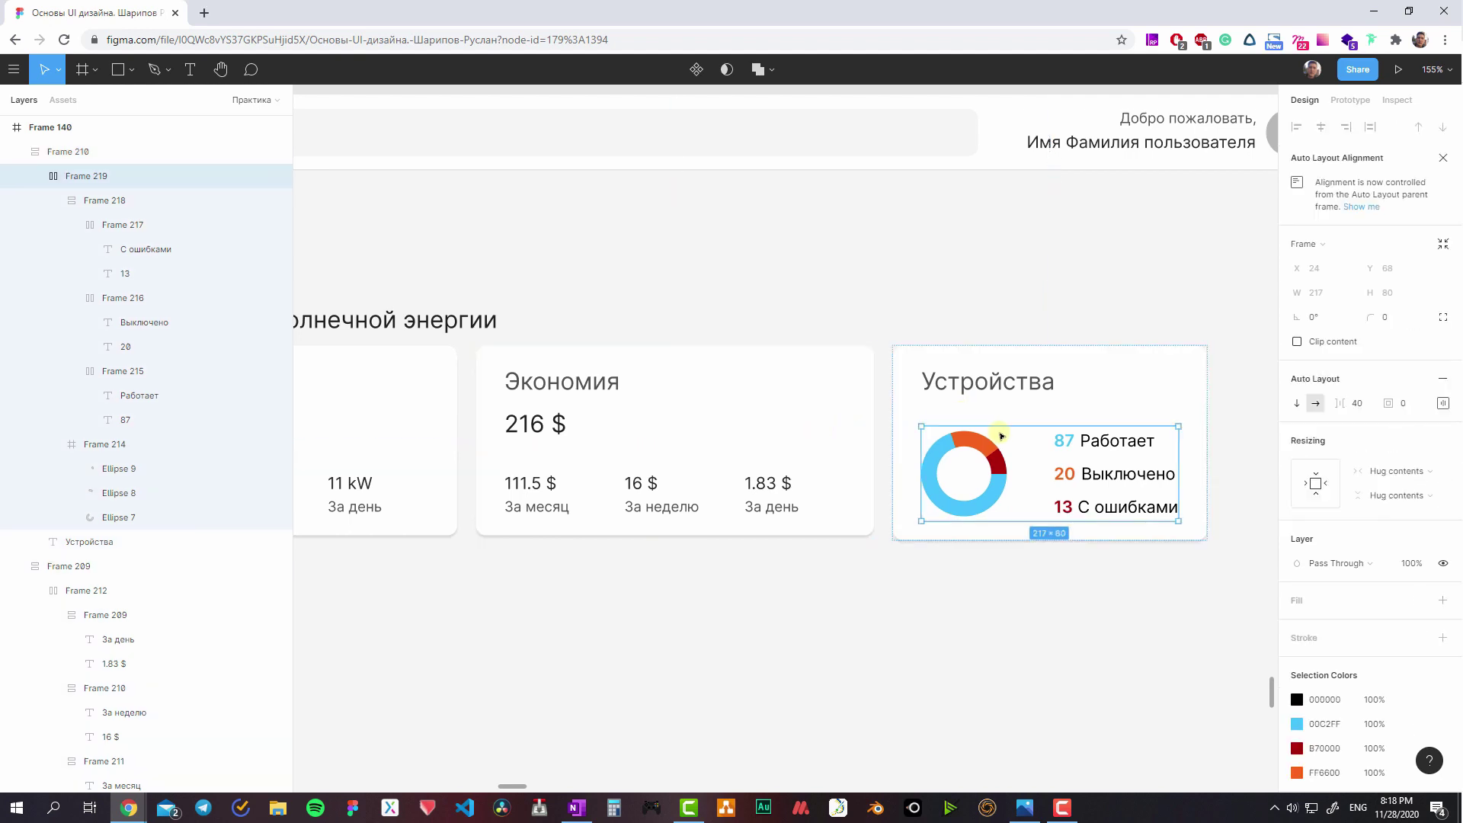
pyautogui.doubleClick(1082, 471)
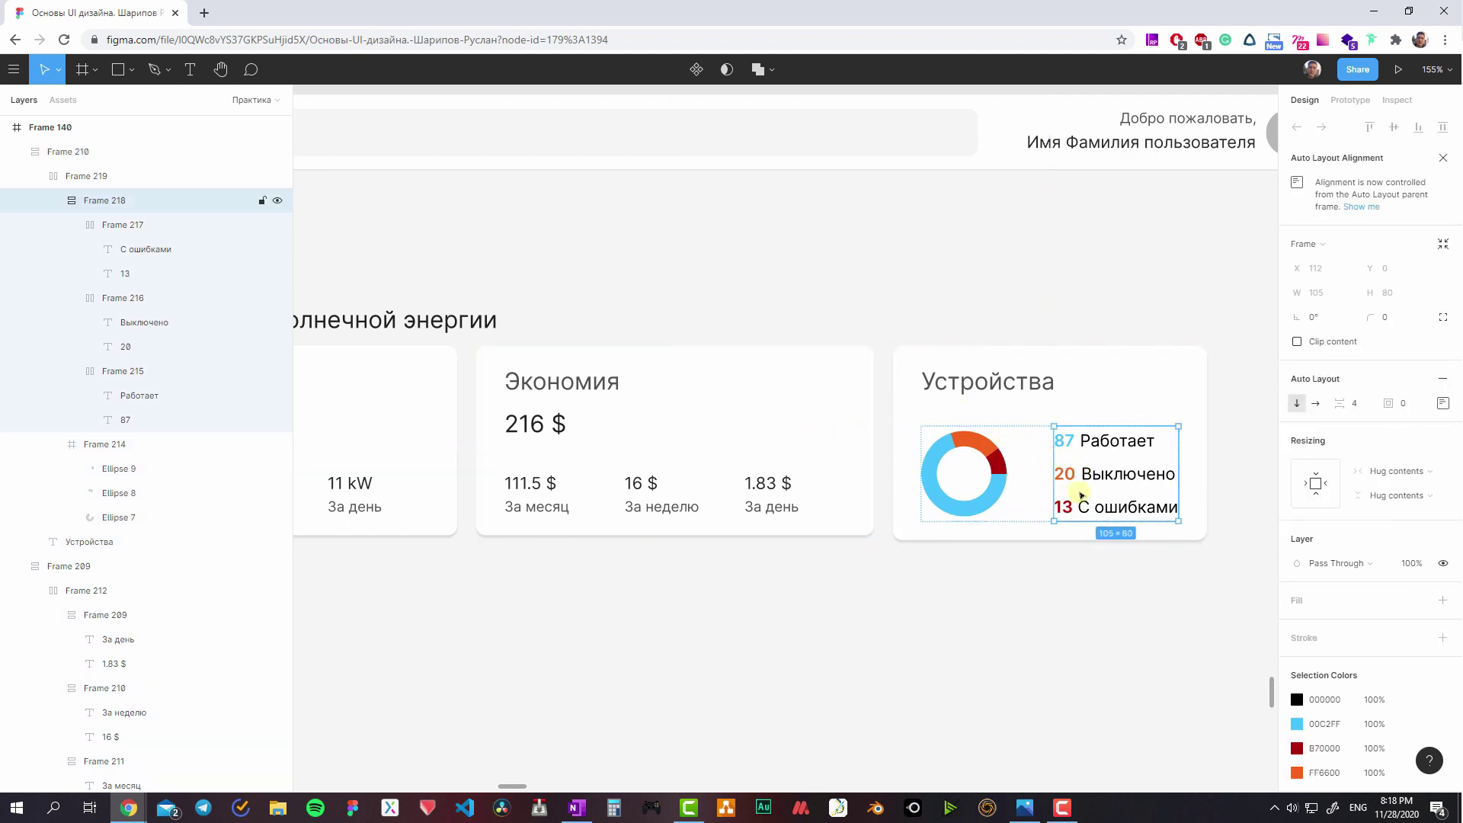
pyautogui.click(1094, 506)
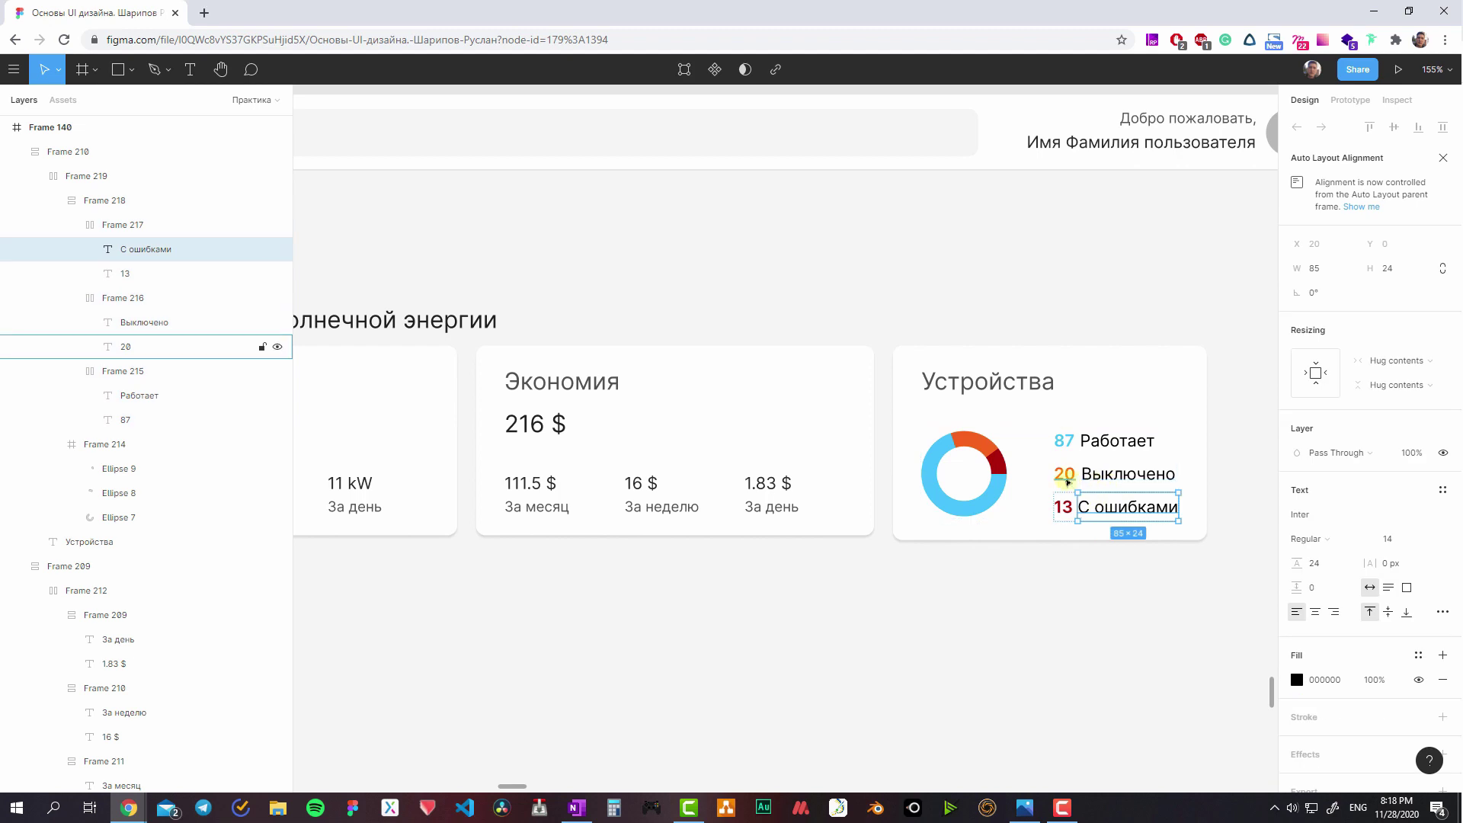
# - Select the three legend rows and give the numbers a fixed width
pyautogui.hotkey('shift', 'Return')
pyautogui.keyDown('shift'); pyautogui.click(1065, 479); pyautogui.keyUp('shift')
pyautogui.keyDown('shift'); pyautogui.click(1066, 442); pyautogui.keyUp('shift')
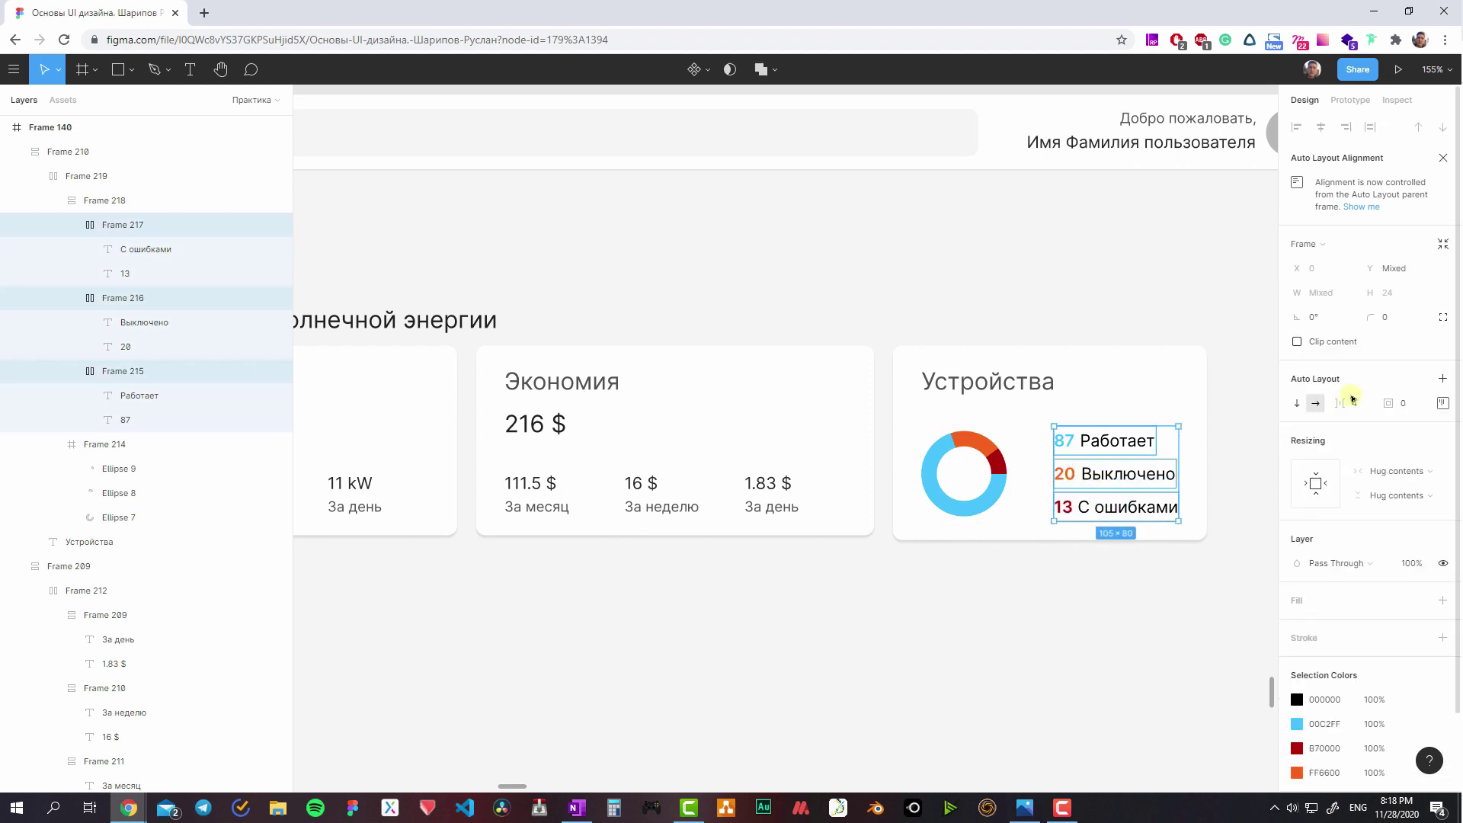
pyautogui.click(1437, 406)
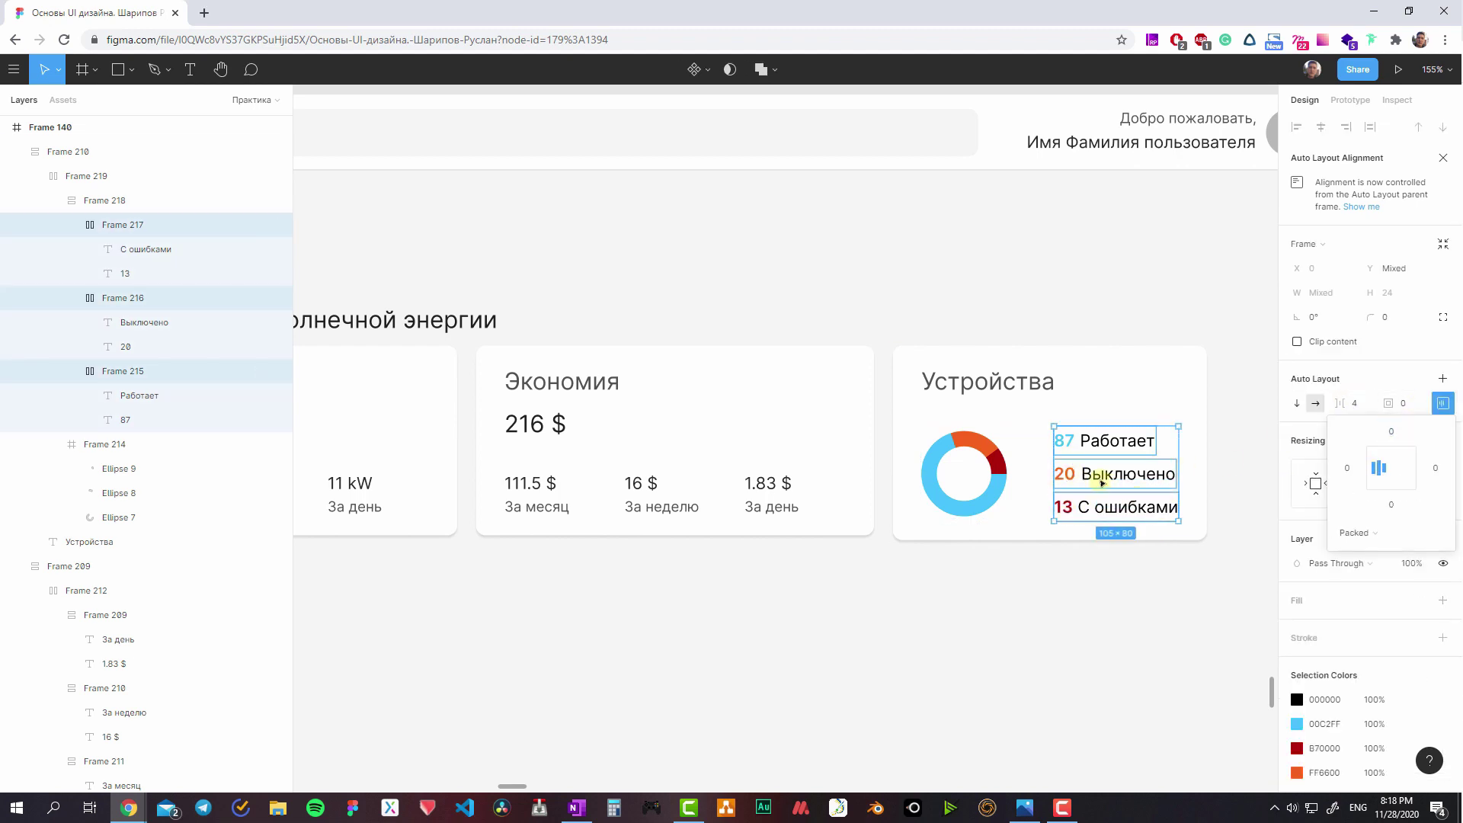
pyautogui.click(1065, 474)
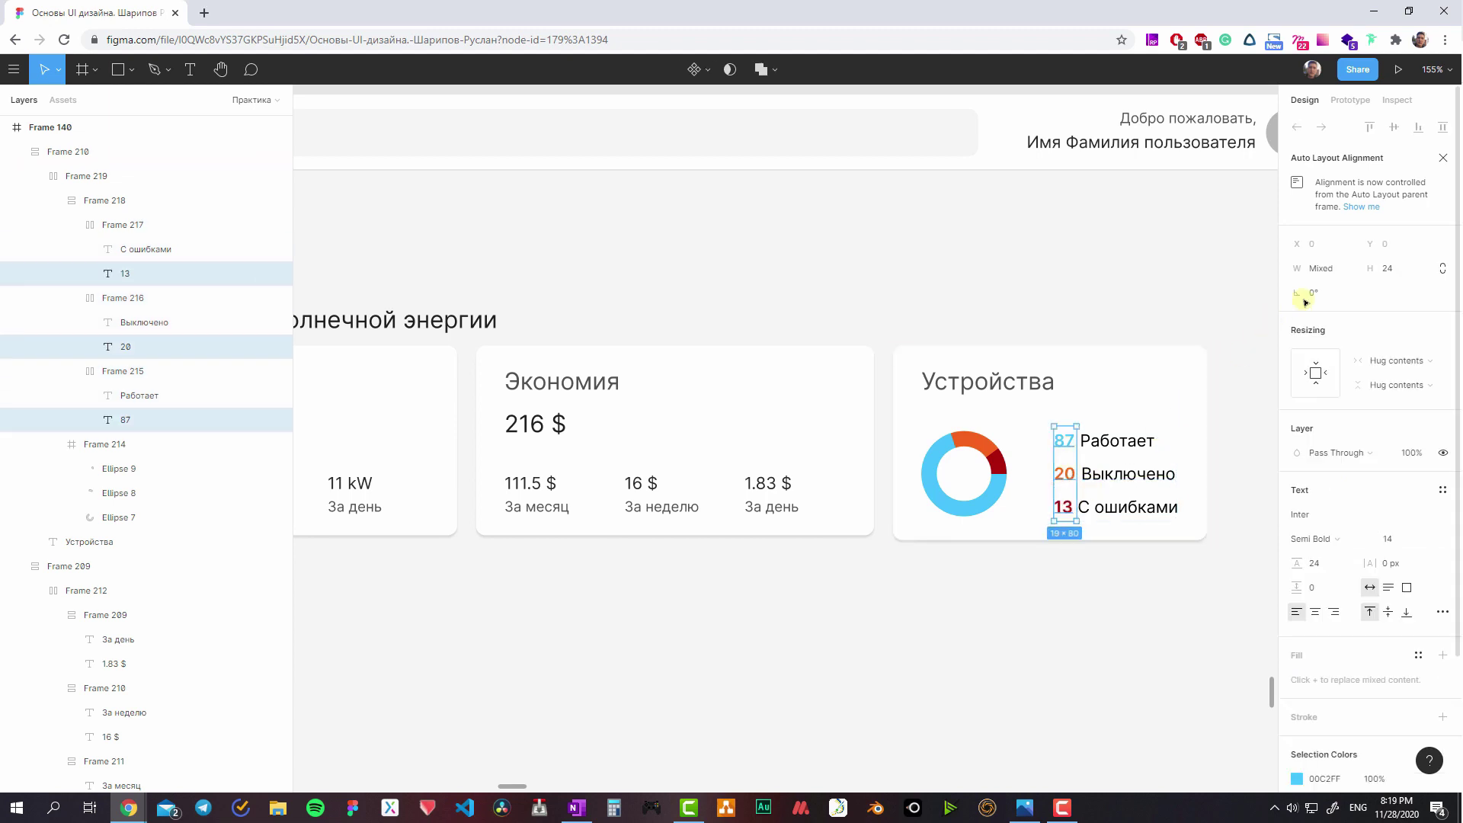
pyautogui.click(1318, 267)
pyautogui.write('20')
pyautogui.press('Return')
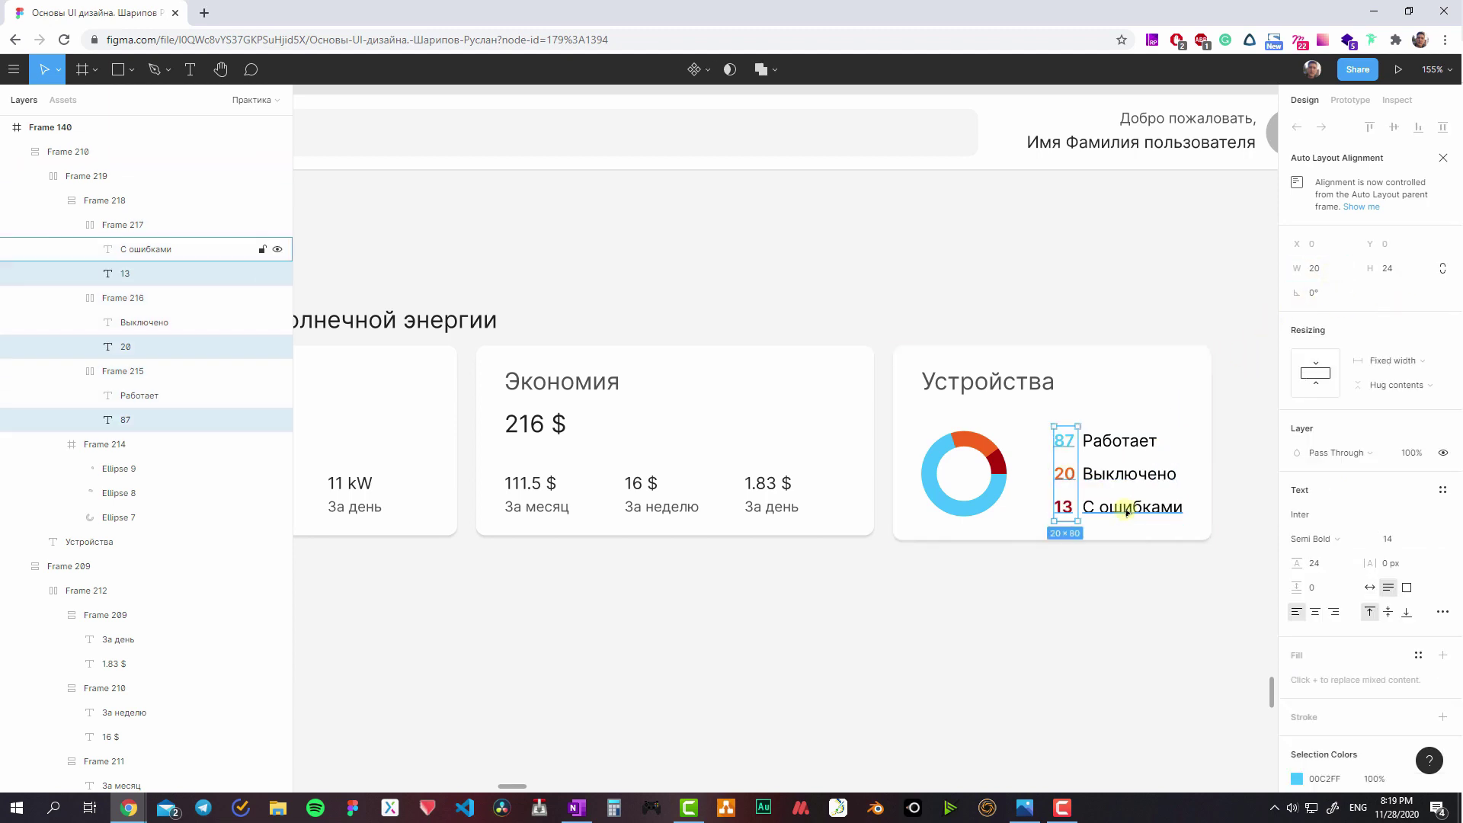
# - Right-align the legend numbers 87, 20 and 13 and set their width to 20
pyautogui.click(259, 249)
pyautogui.keyDown('shift'); pyautogui.click(1102, 458); pyautogui.keyUp('shift')
pyautogui.click(1064, 440)
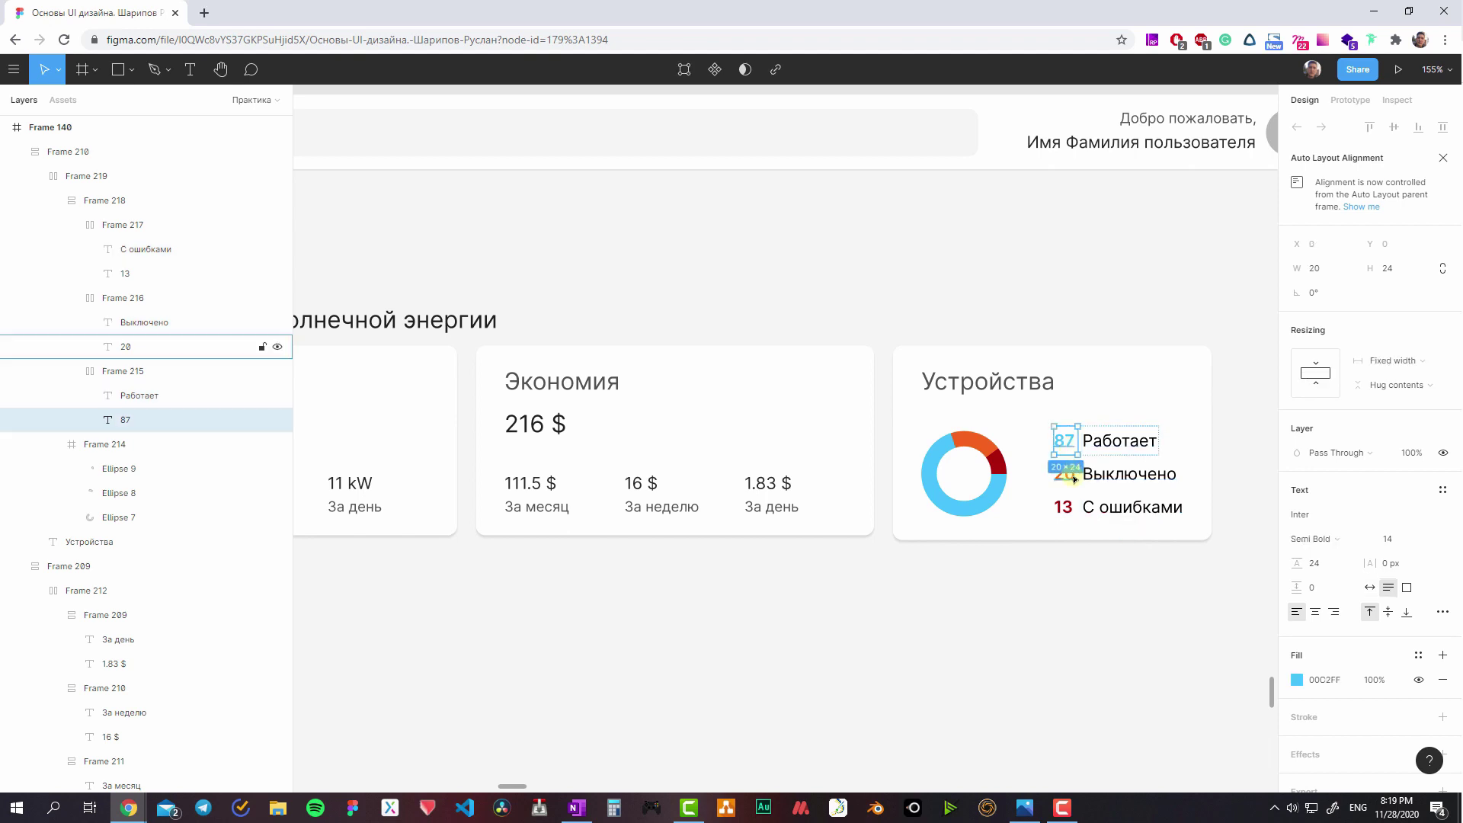
pyautogui.keyDown('shift'); pyautogui.click(1069, 476); pyautogui.keyUp('shift')
pyautogui.keyDown('shift'); pyautogui.click(1067, 508); pyautogui.keyUp('shift')
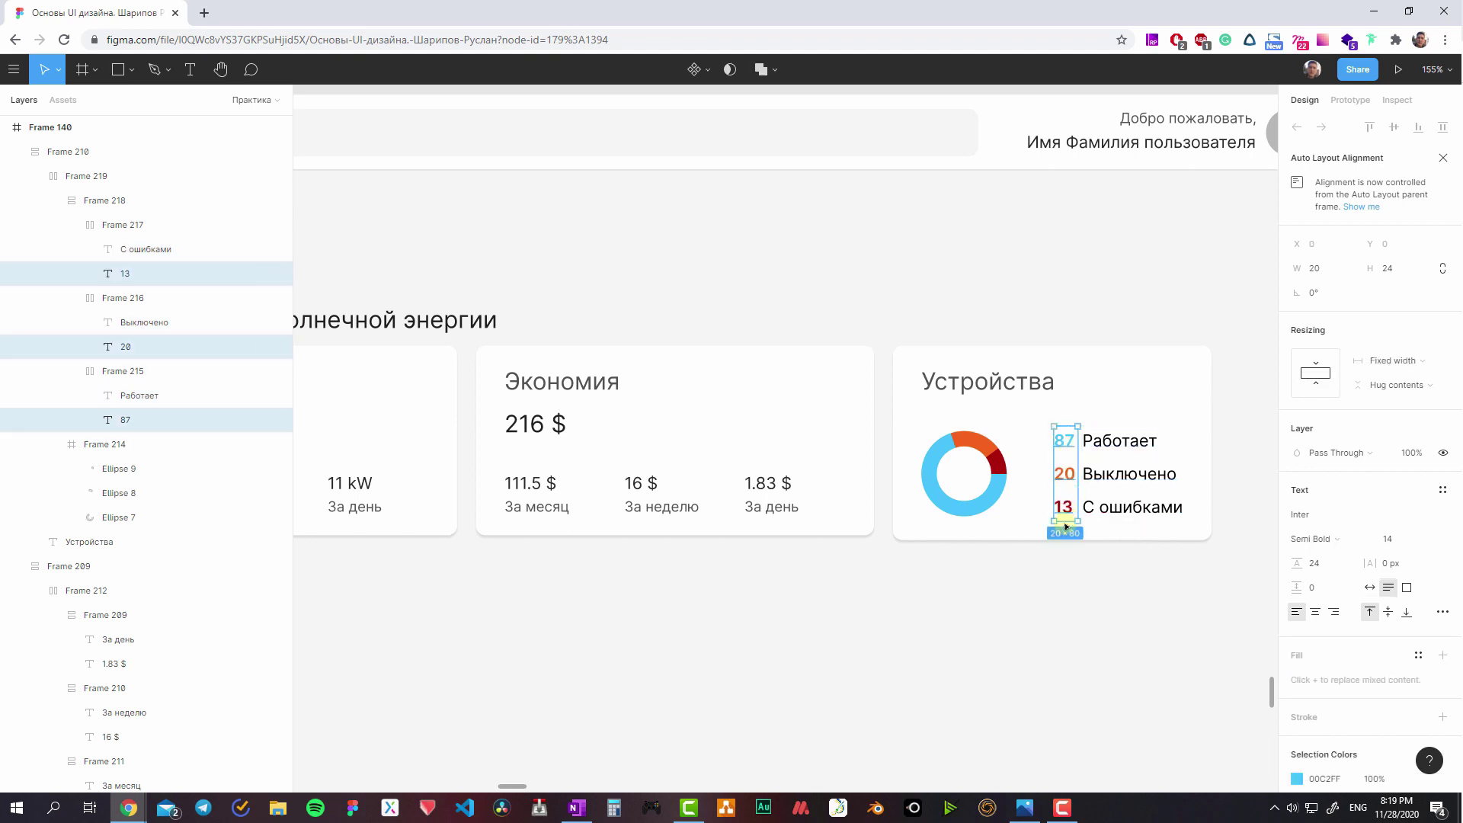
pyautogui.hotkey('ctrl', 'alt', 'r')
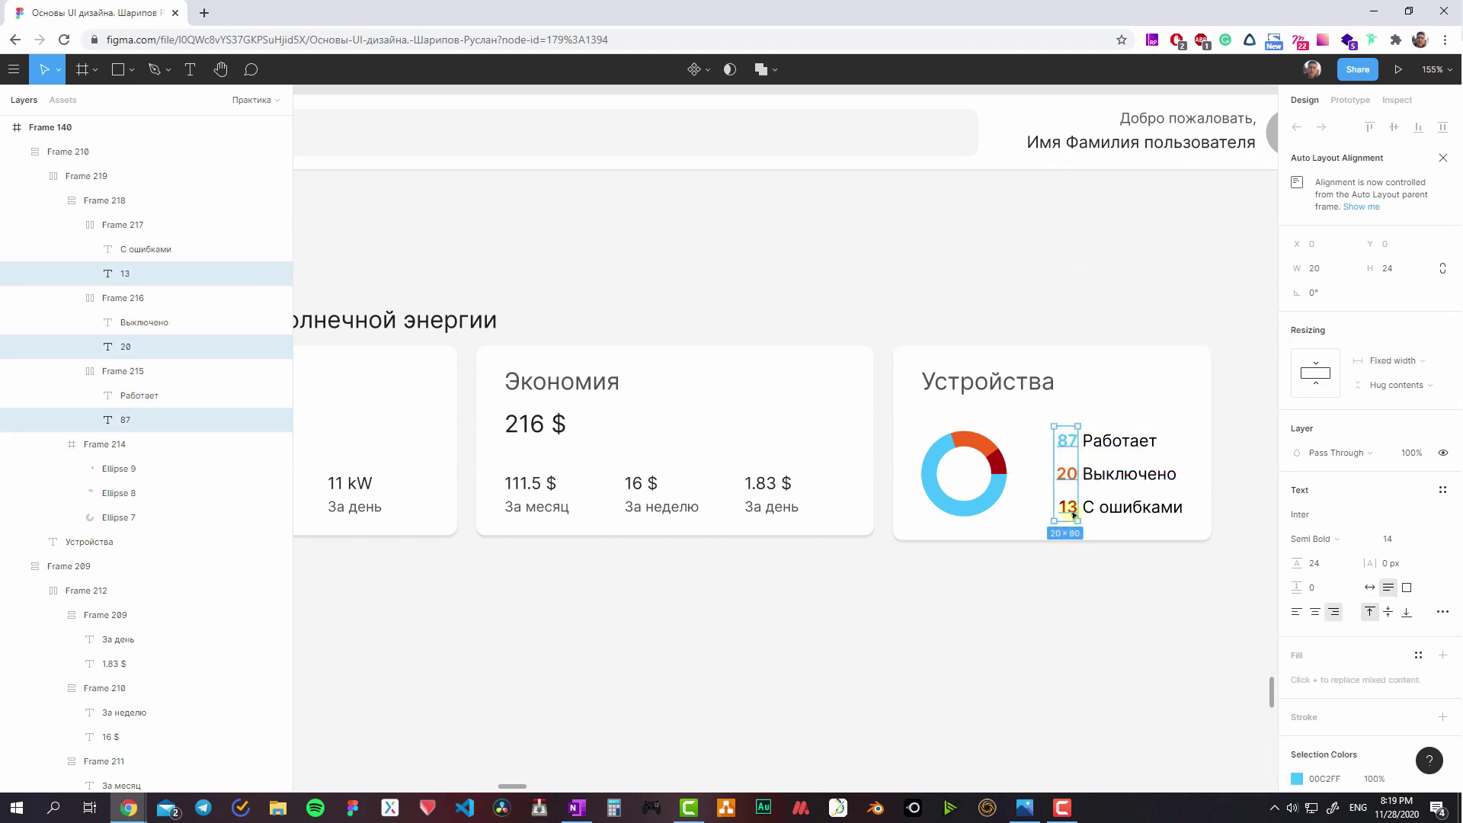
pyautogui.keyDown('shift'); pyautogui.click(1067, 440); pyautogui.keyUp('shift')
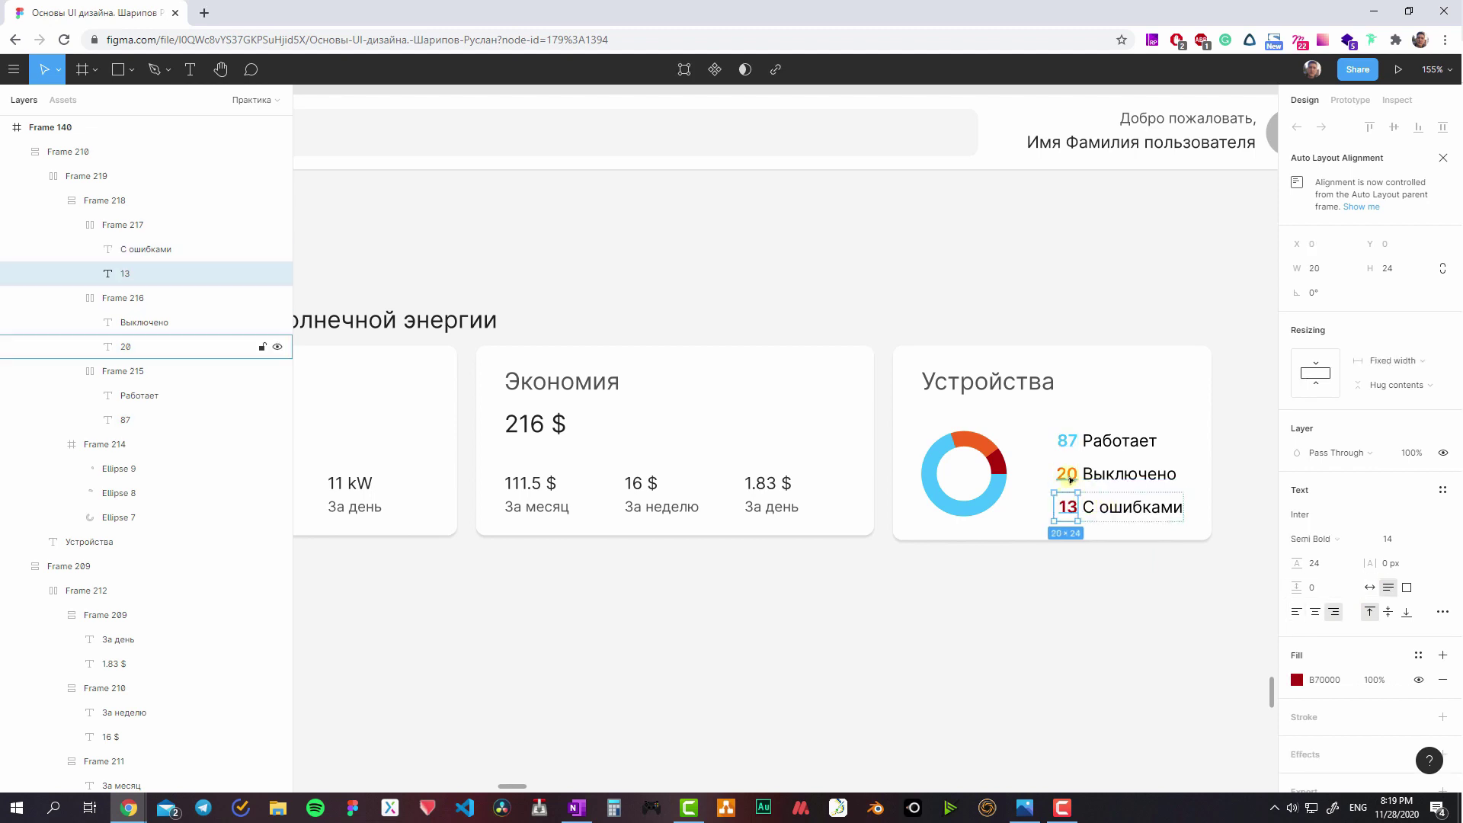
pyautogui.keyDown('shift'); pyautogui.click(1070, 439); pyautogui.keyUp('shift')
pyautogui.click(1314, 268)
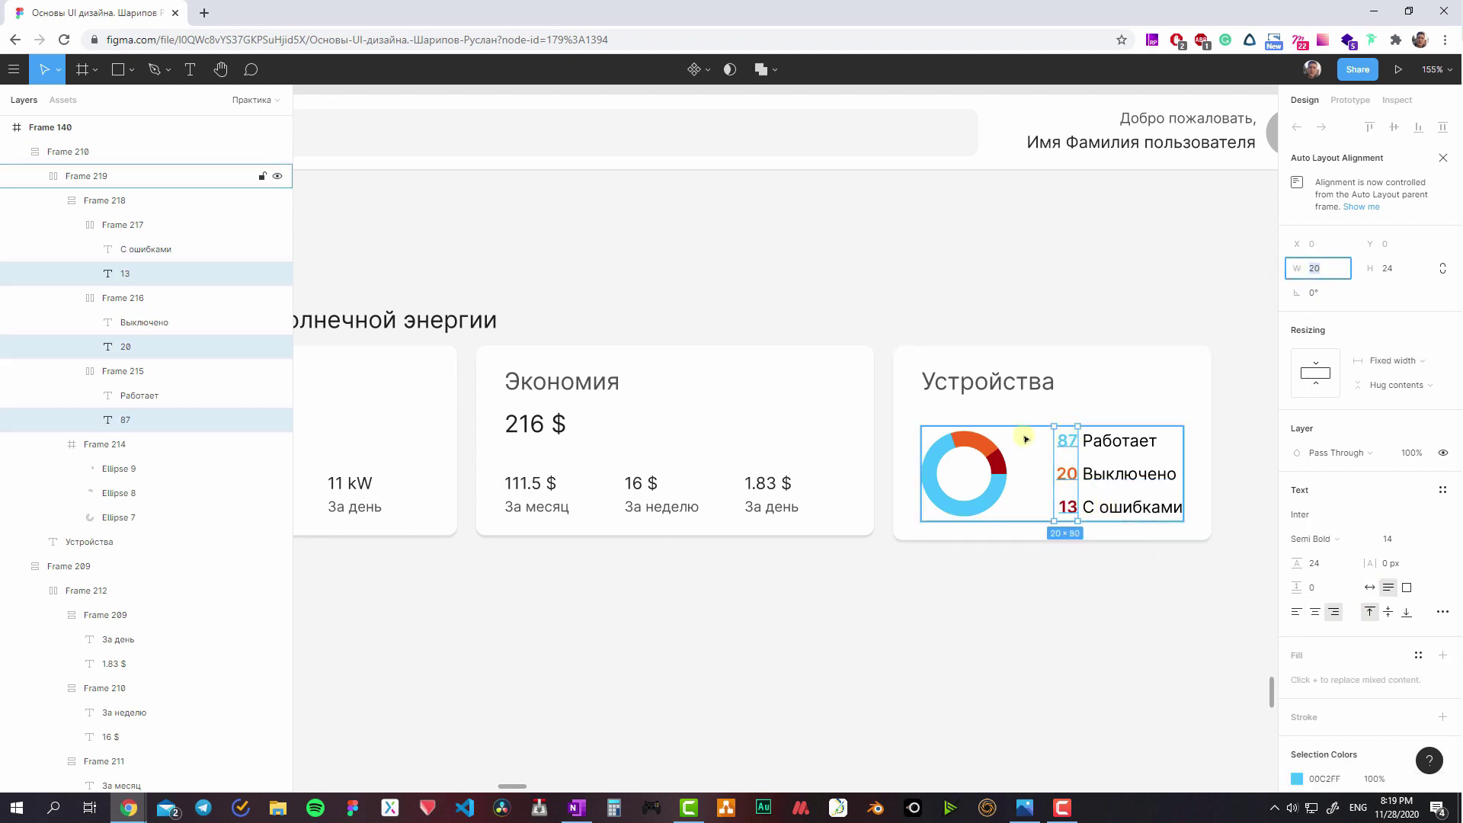
# - Show the layout grid and widen the Устройства card to 315×164 along the grid edge
pyautogui.click(991, 503)
pyautogui.click(1101, 506)
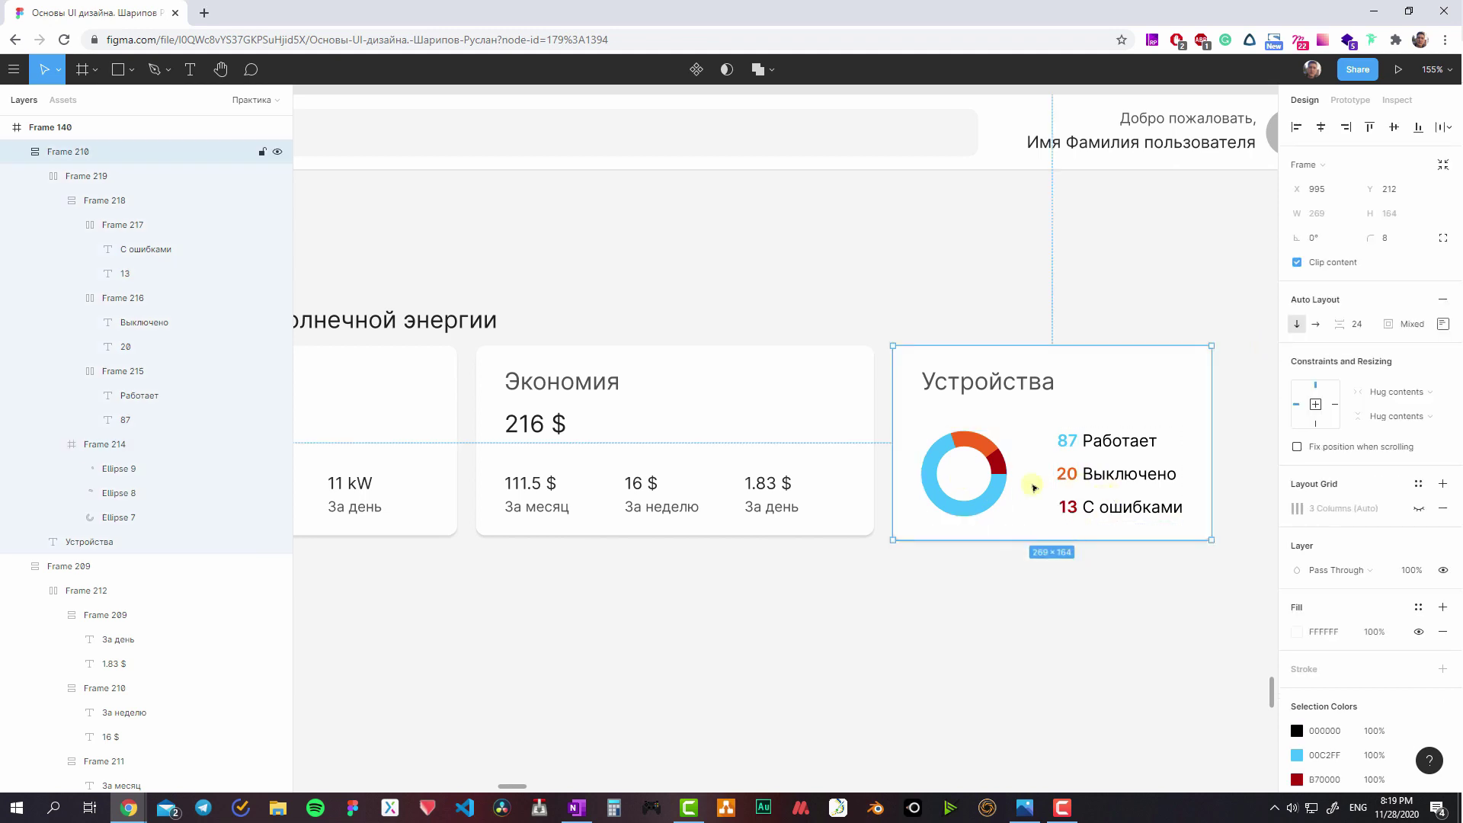
pyautogui.scroll(-3, 999, 477)
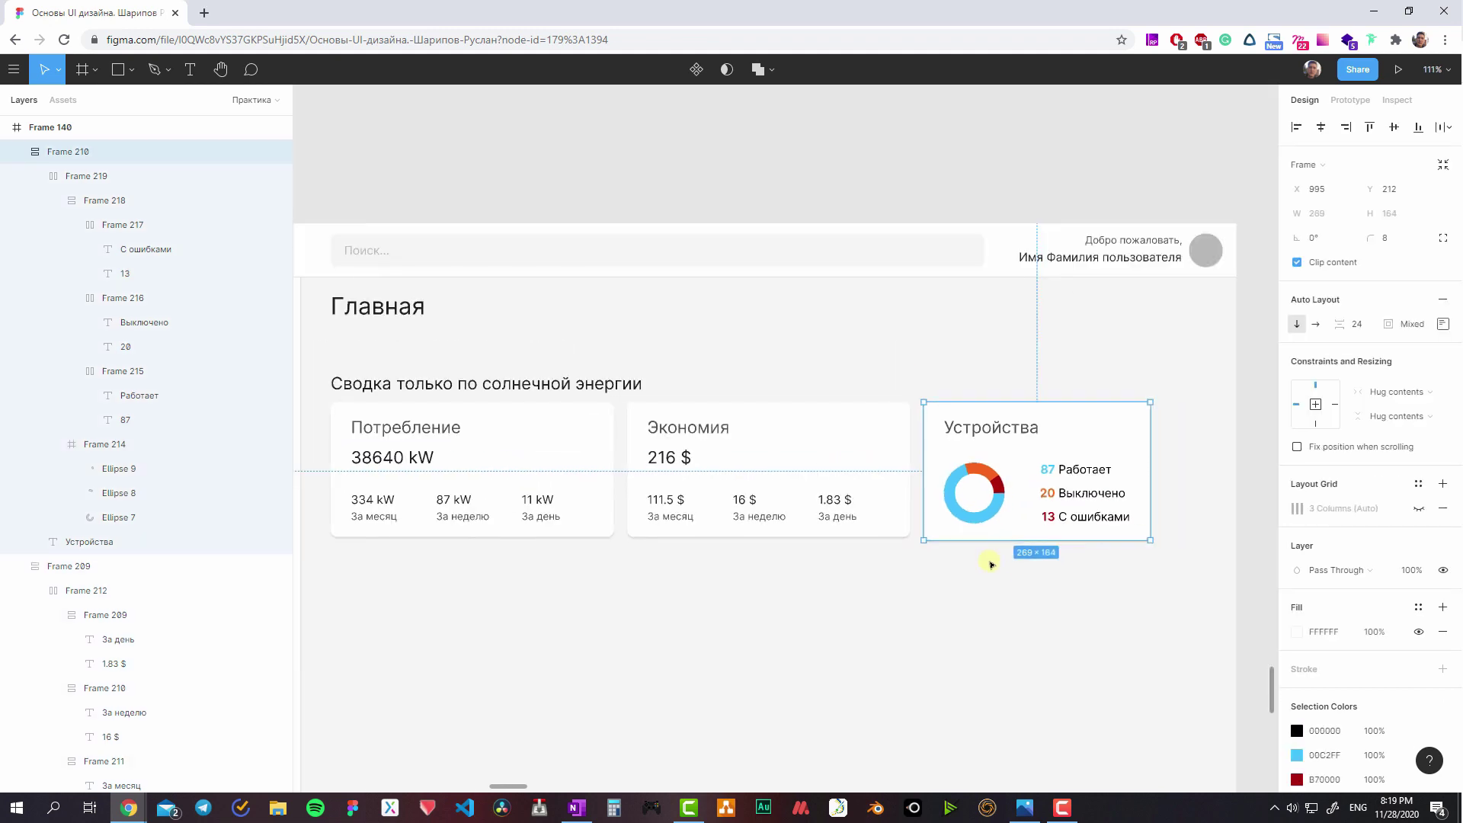
pyautogui.hotkey('ctrl', 'g')
pyautogui.moveTo(1149, 481); pyautogui.dragTo(1210, 484)
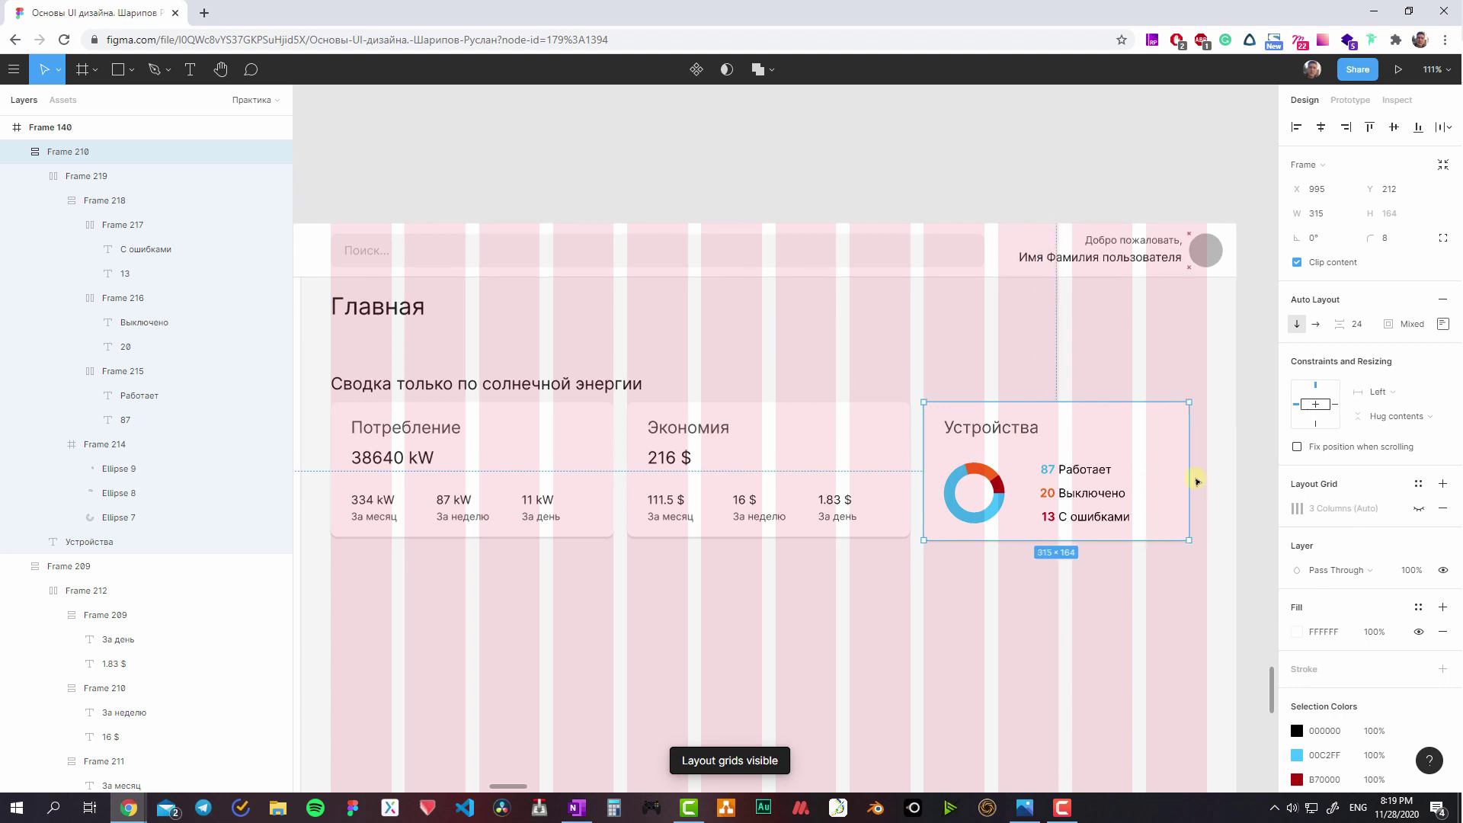
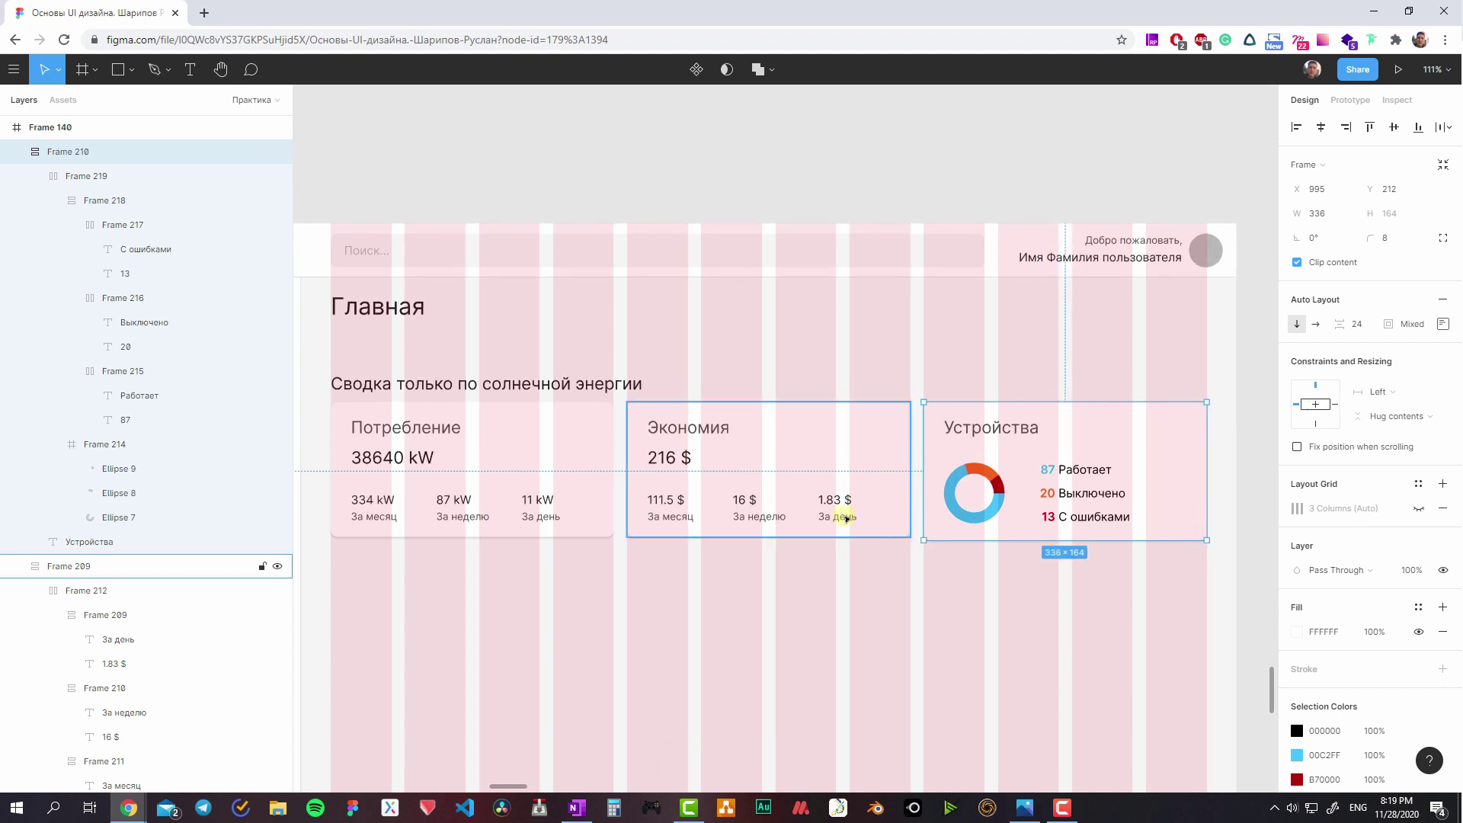
# - Set the Устройства card's auto layout alignment to top-centre so the donut and legend centre
pyautogui.hscroll(-2, 846, 518)
pyautogui.hscroll(1, 968, 513)
pyautogui.hscroll(3, 877, 513)
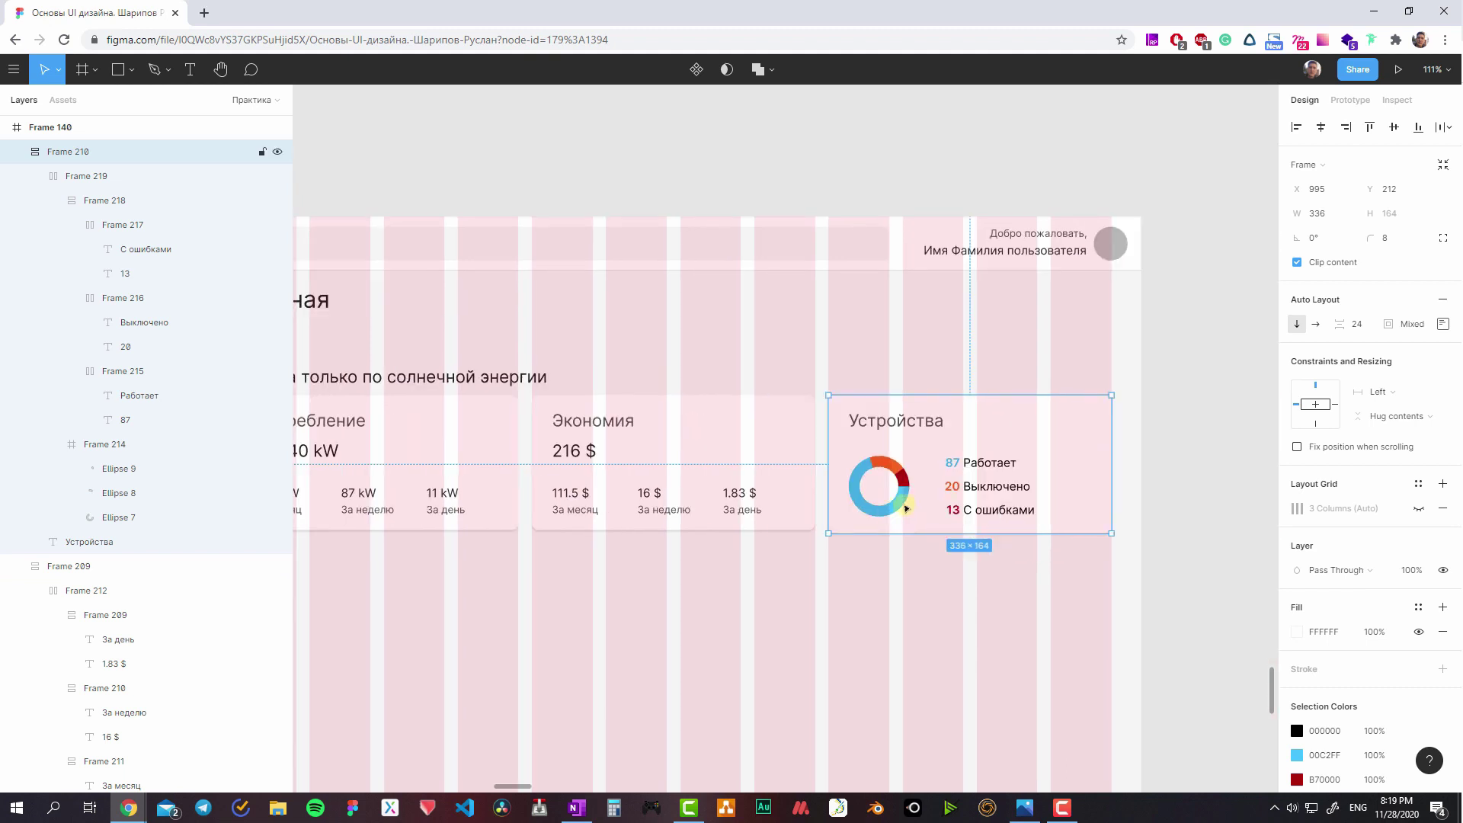
pyautogui.click(915, 514)
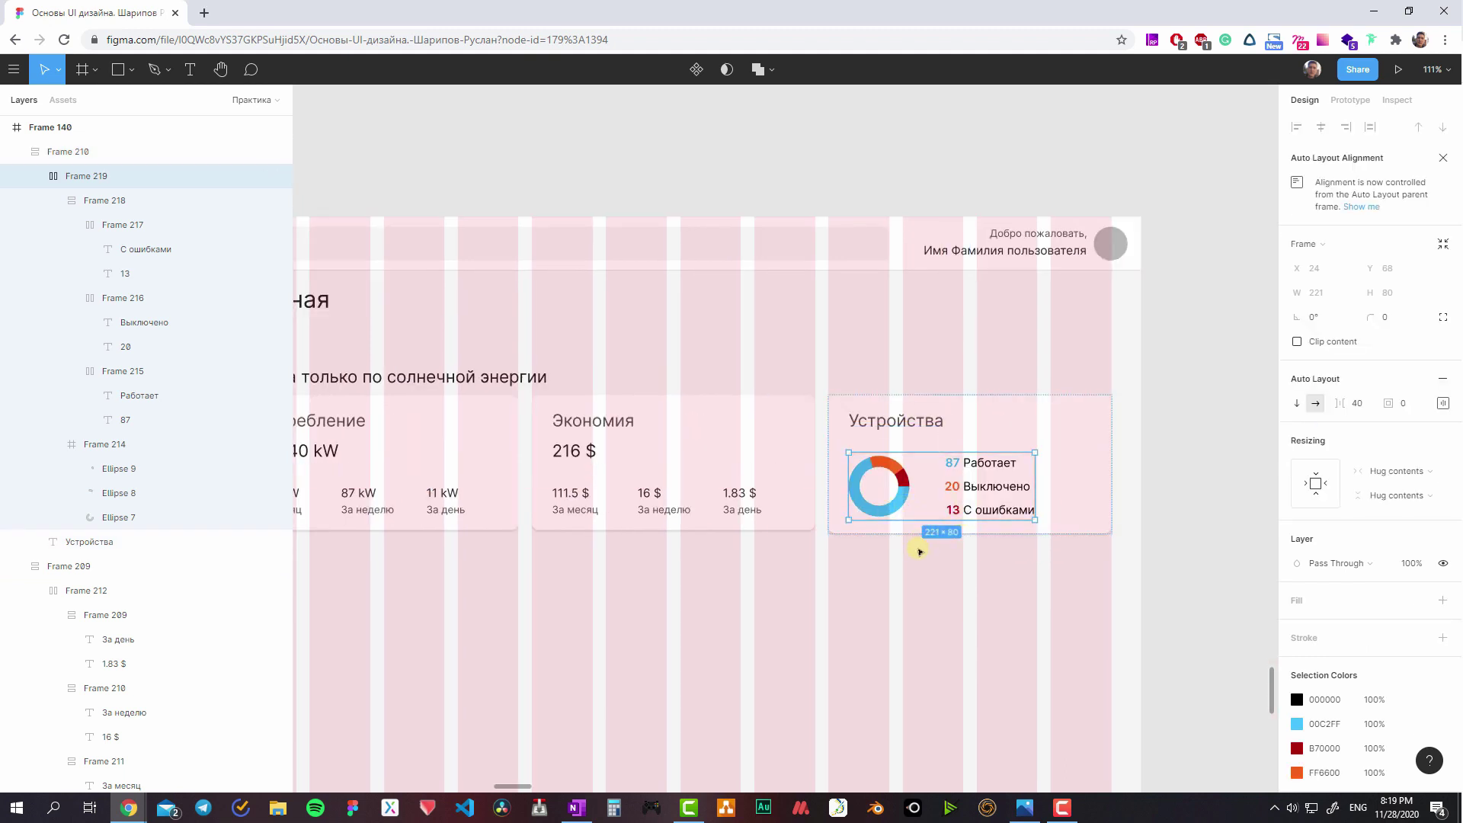
pyautogui.click(896, 491)
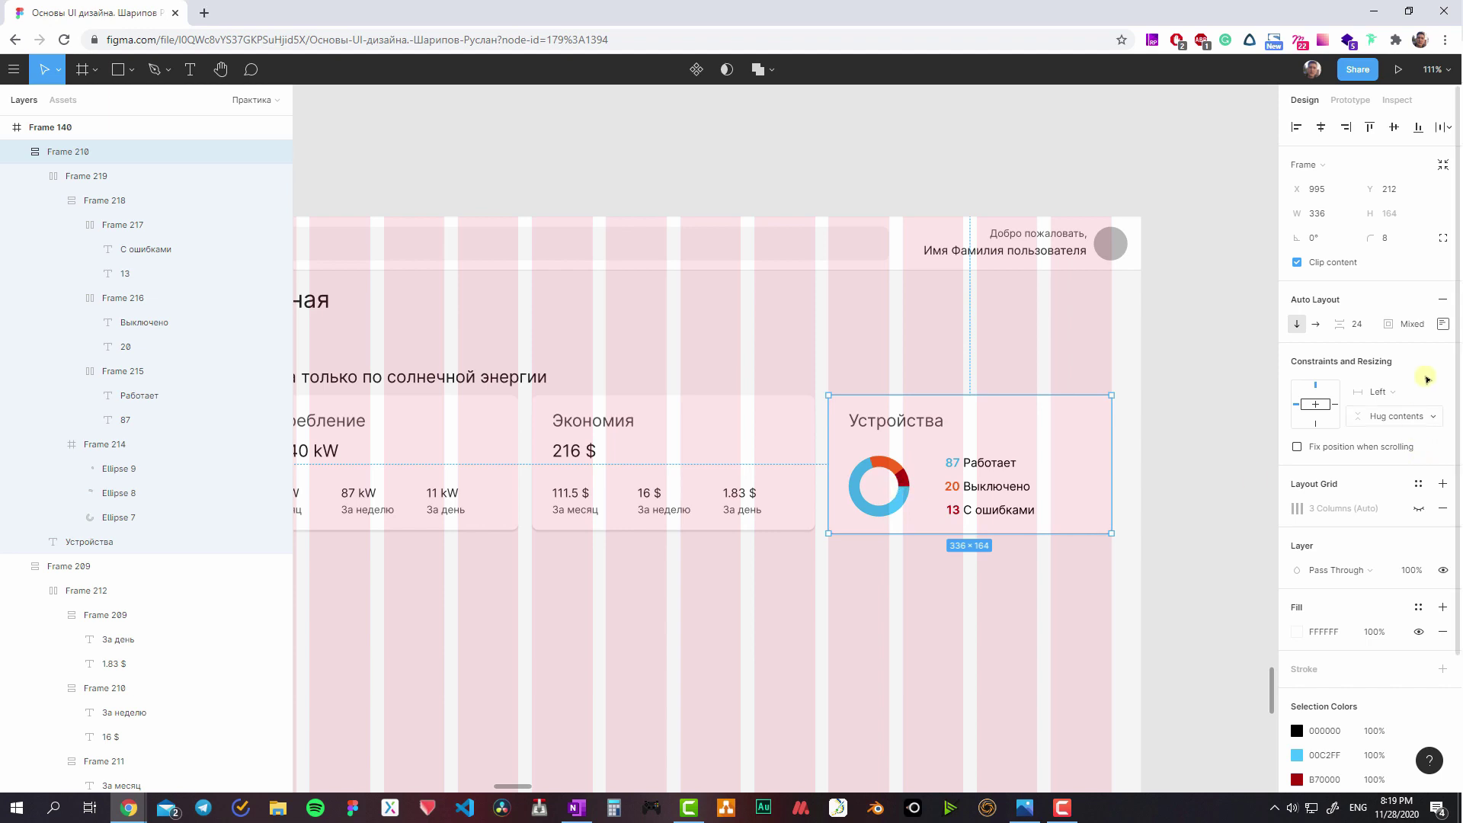
pyautogui.click(1442, 324)
pyautogui.click(1393, 375)
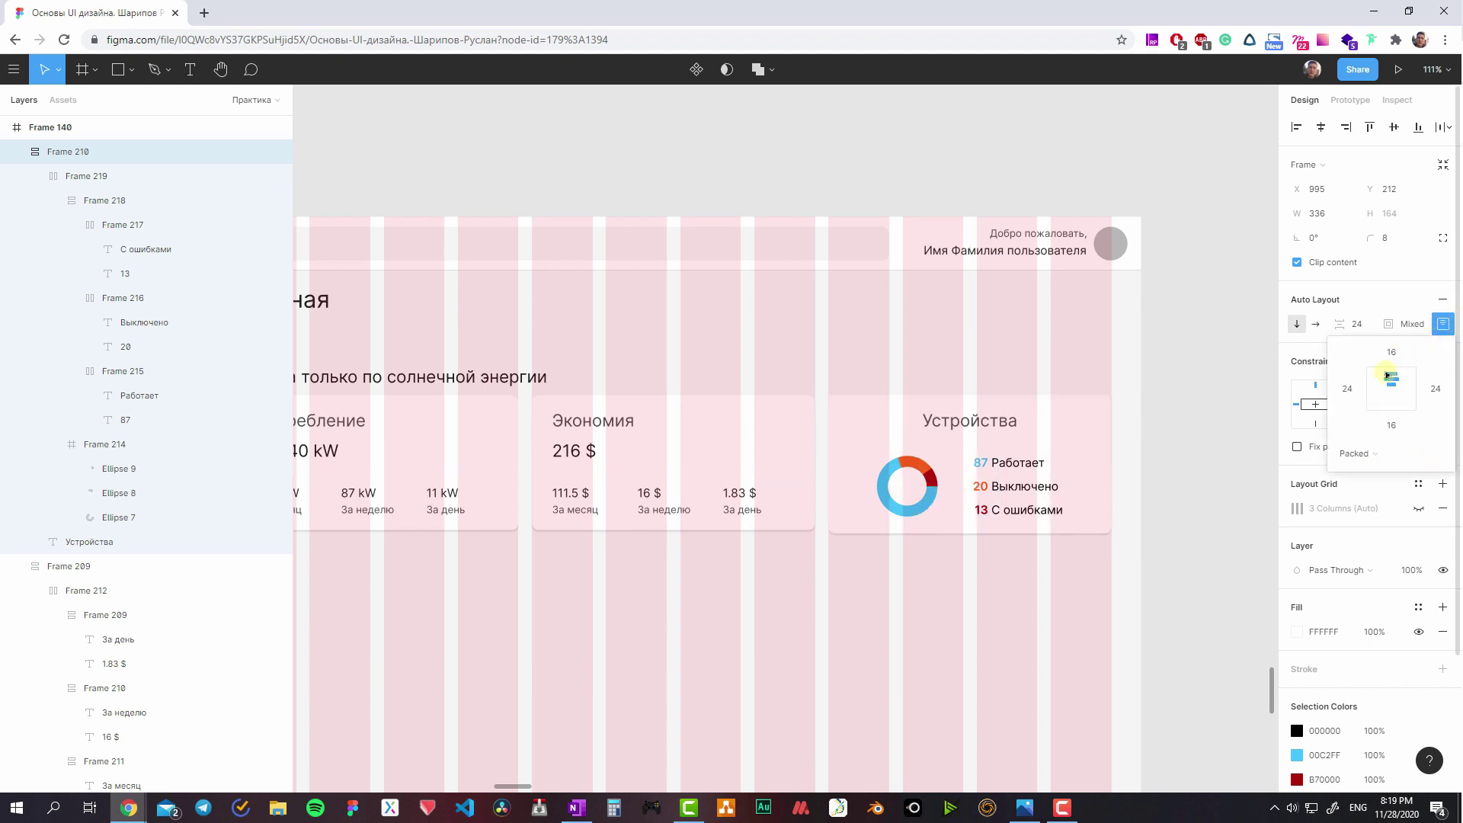
pyautogui.click(1376, 378)
pyautogui.click(1399, 378)
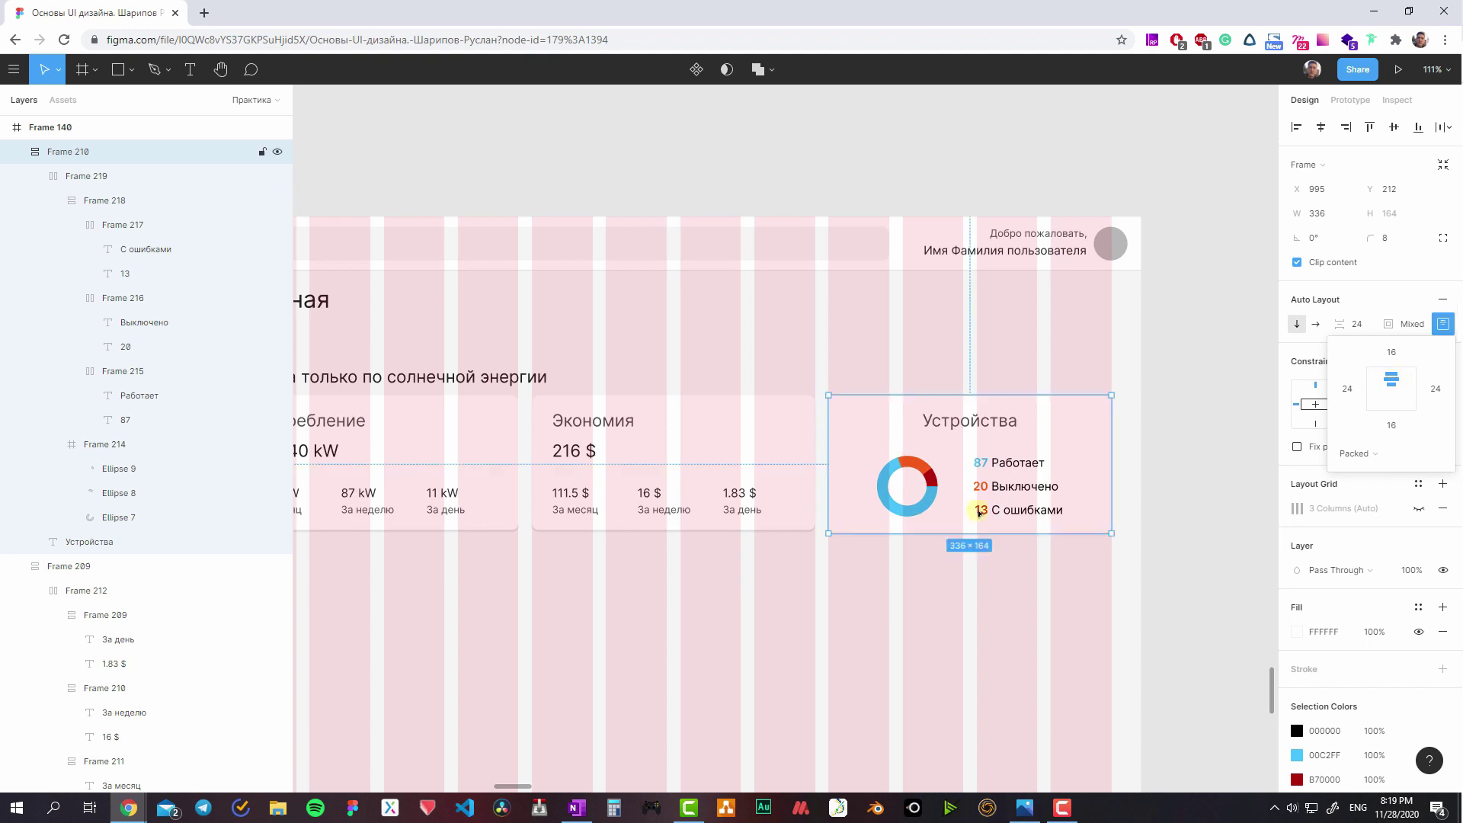
# - Make the card title Fill container width and hide the layout grids
pyautogui.click(984, 421)
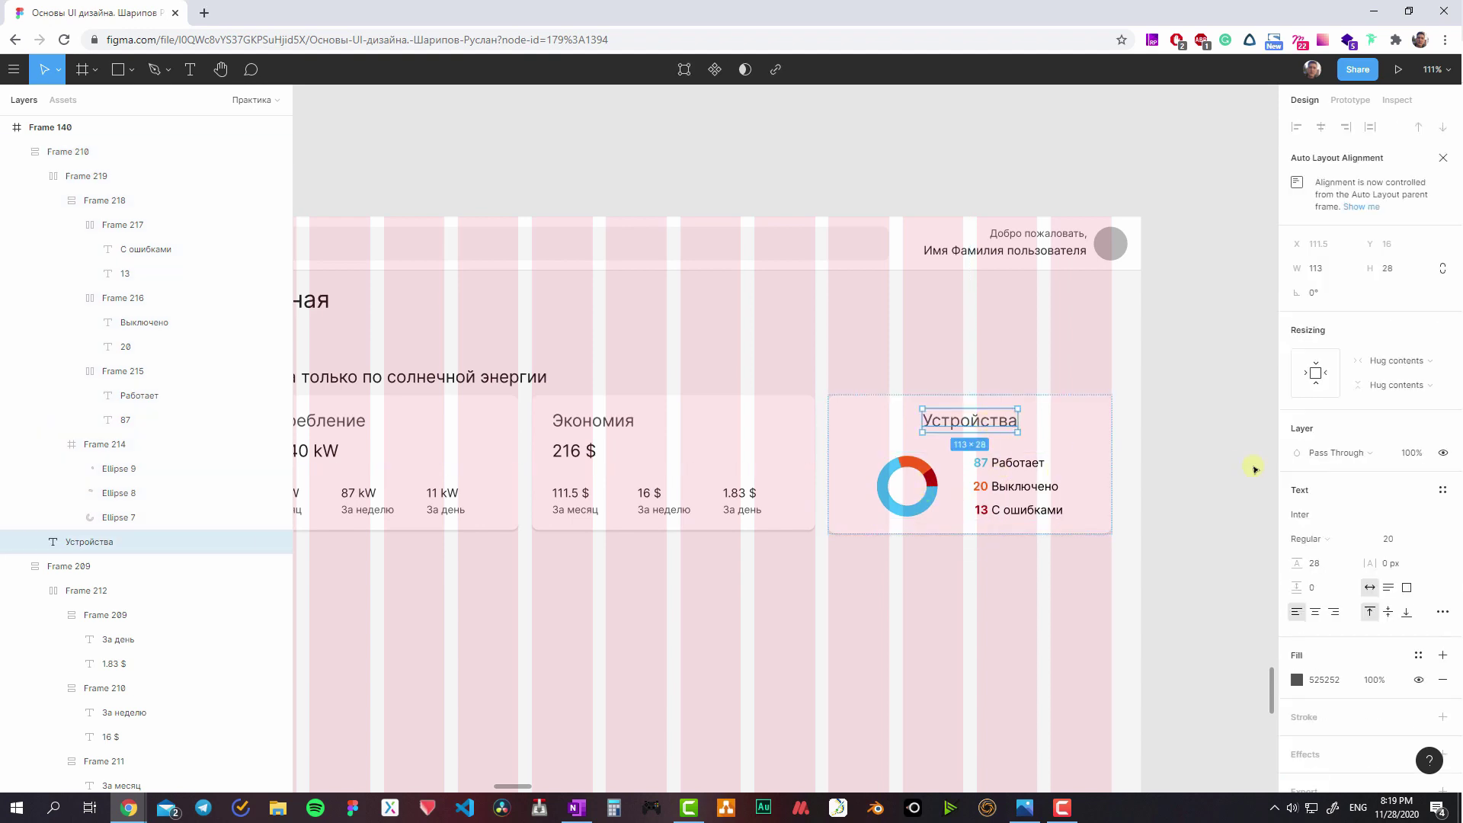
pyautogui.click(1417, 362)
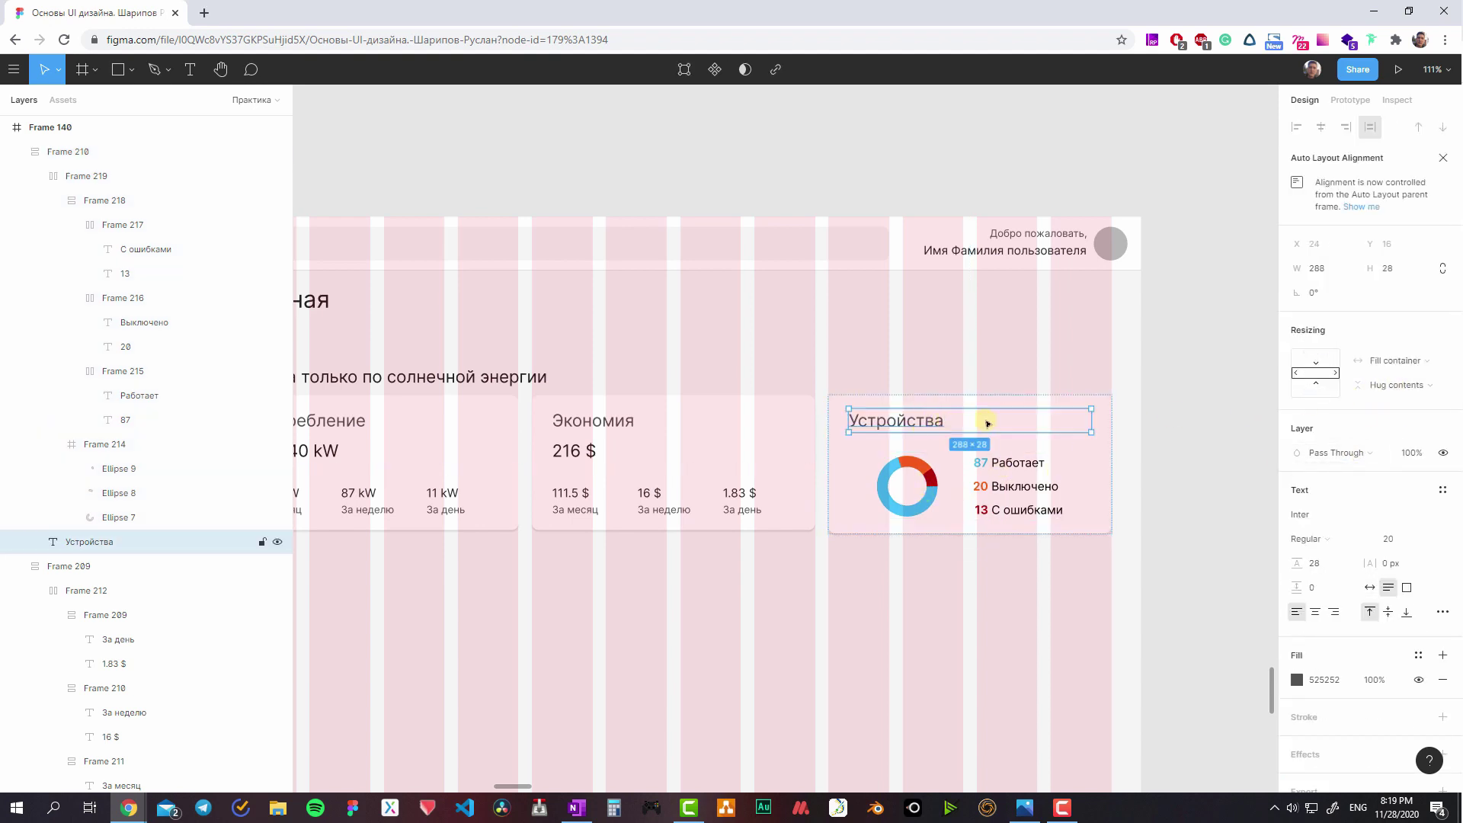
pyautogui.moveTo(636, 417); pyautogui.dragTo(751, 407)
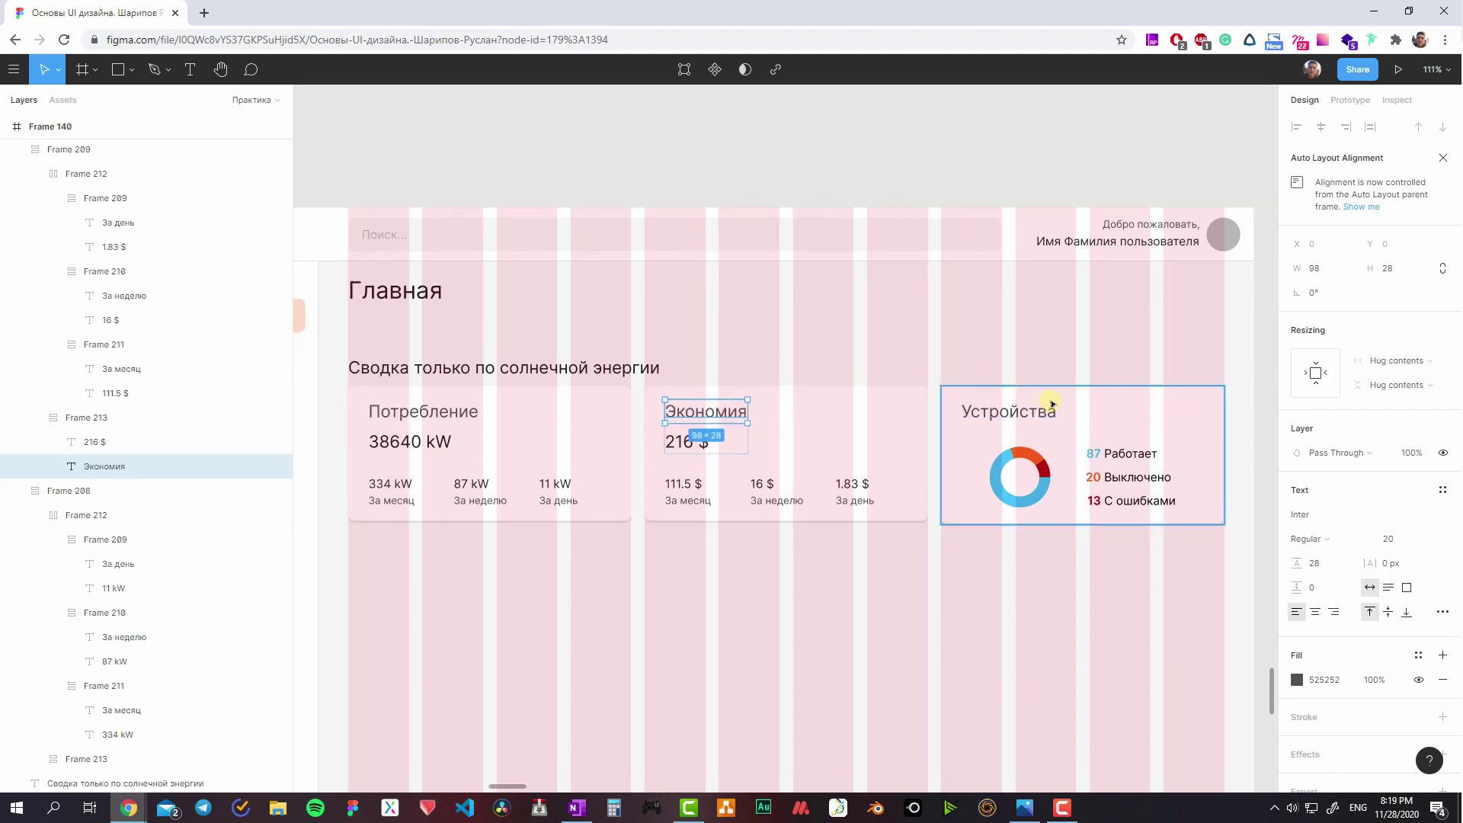
pyautogui.hscroll(3, 1079, 414)
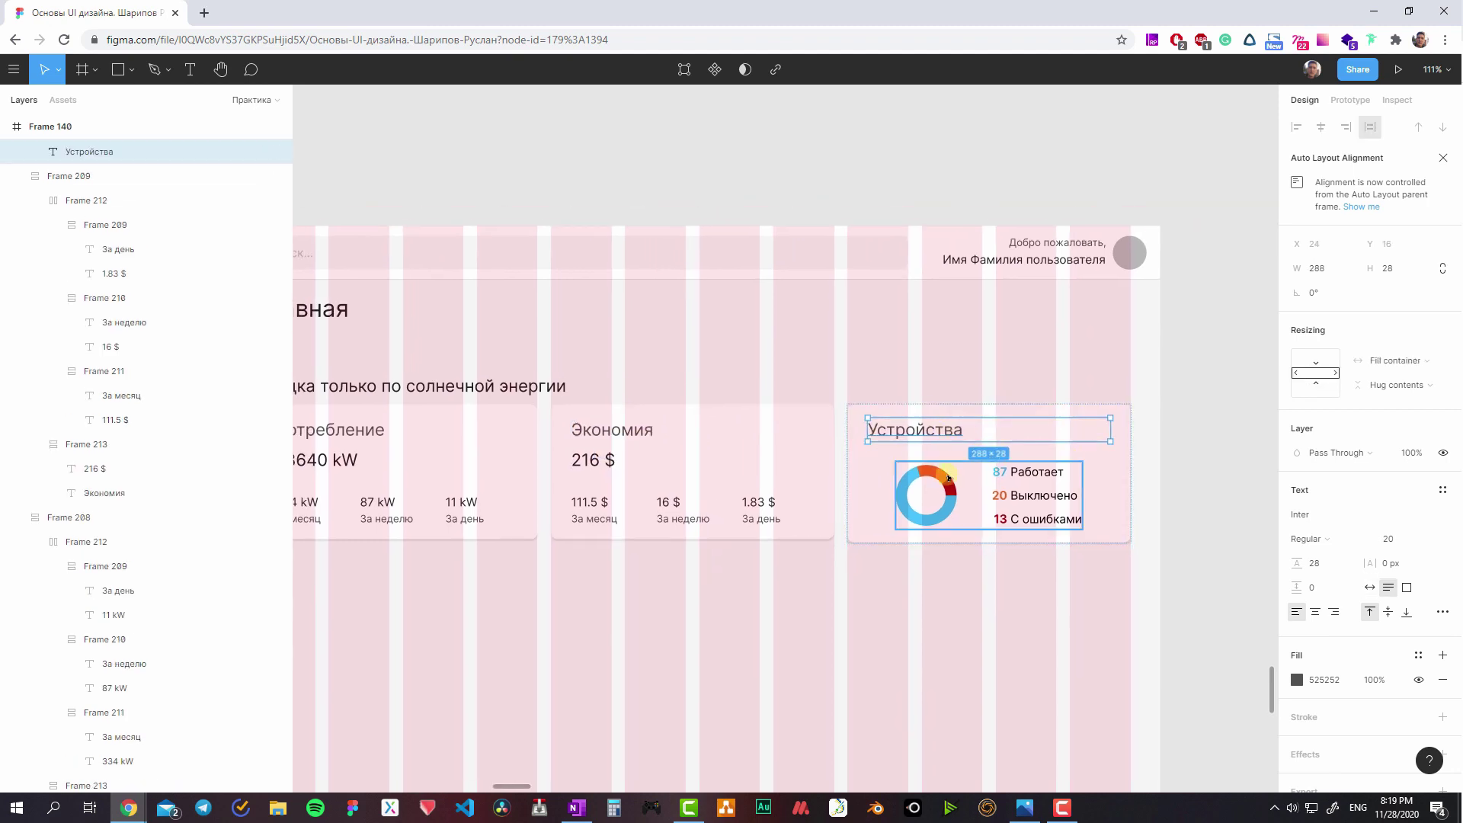
pyautogui.press('Escape')
pyautogui.hotkey('ctrl', 'shift', '4')
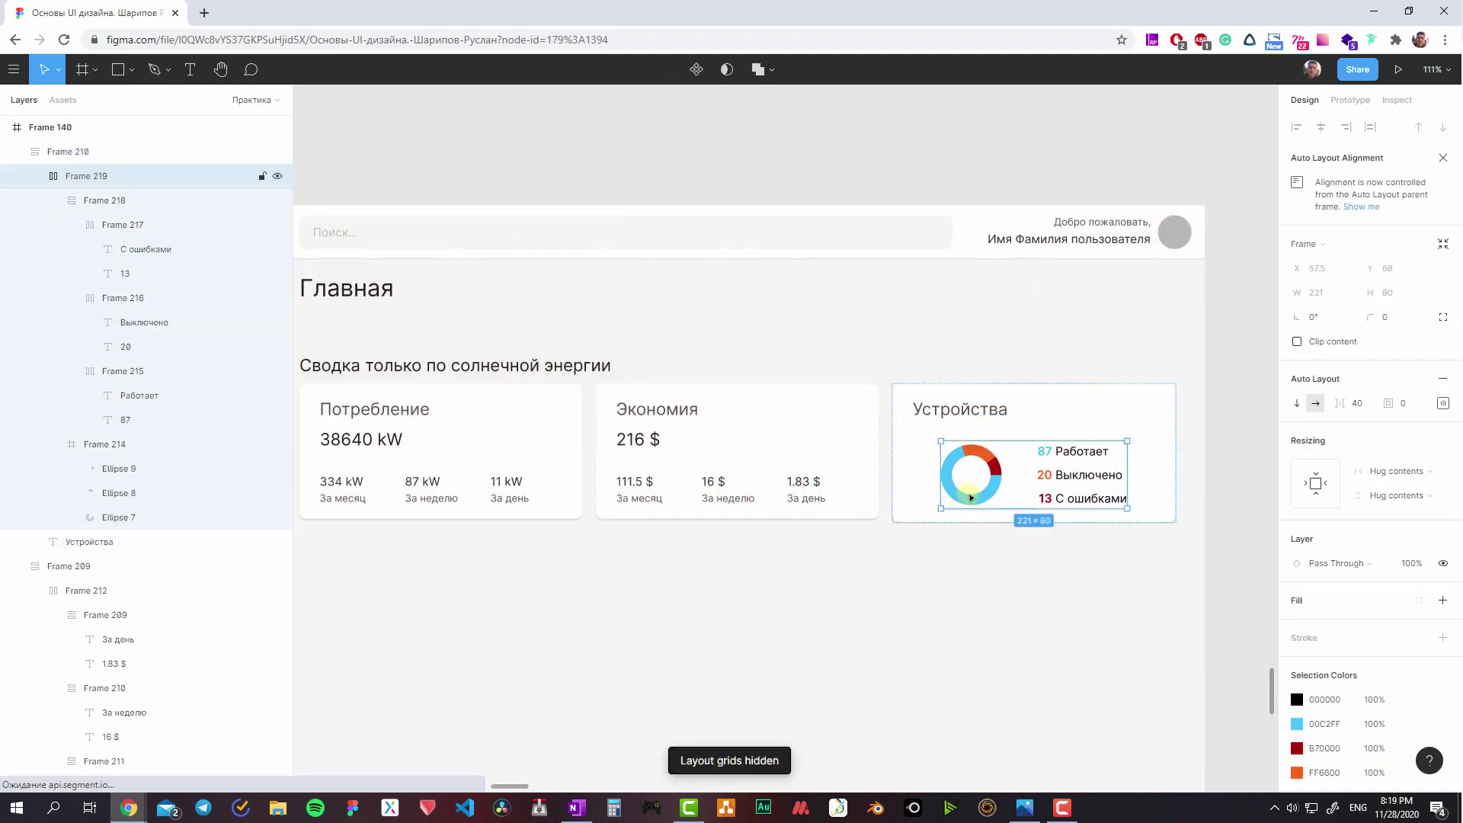
# - Reduce the legend labels' auto layout spacing in the Устройства card from 4 to 2
pyautogui.click(979, 519)
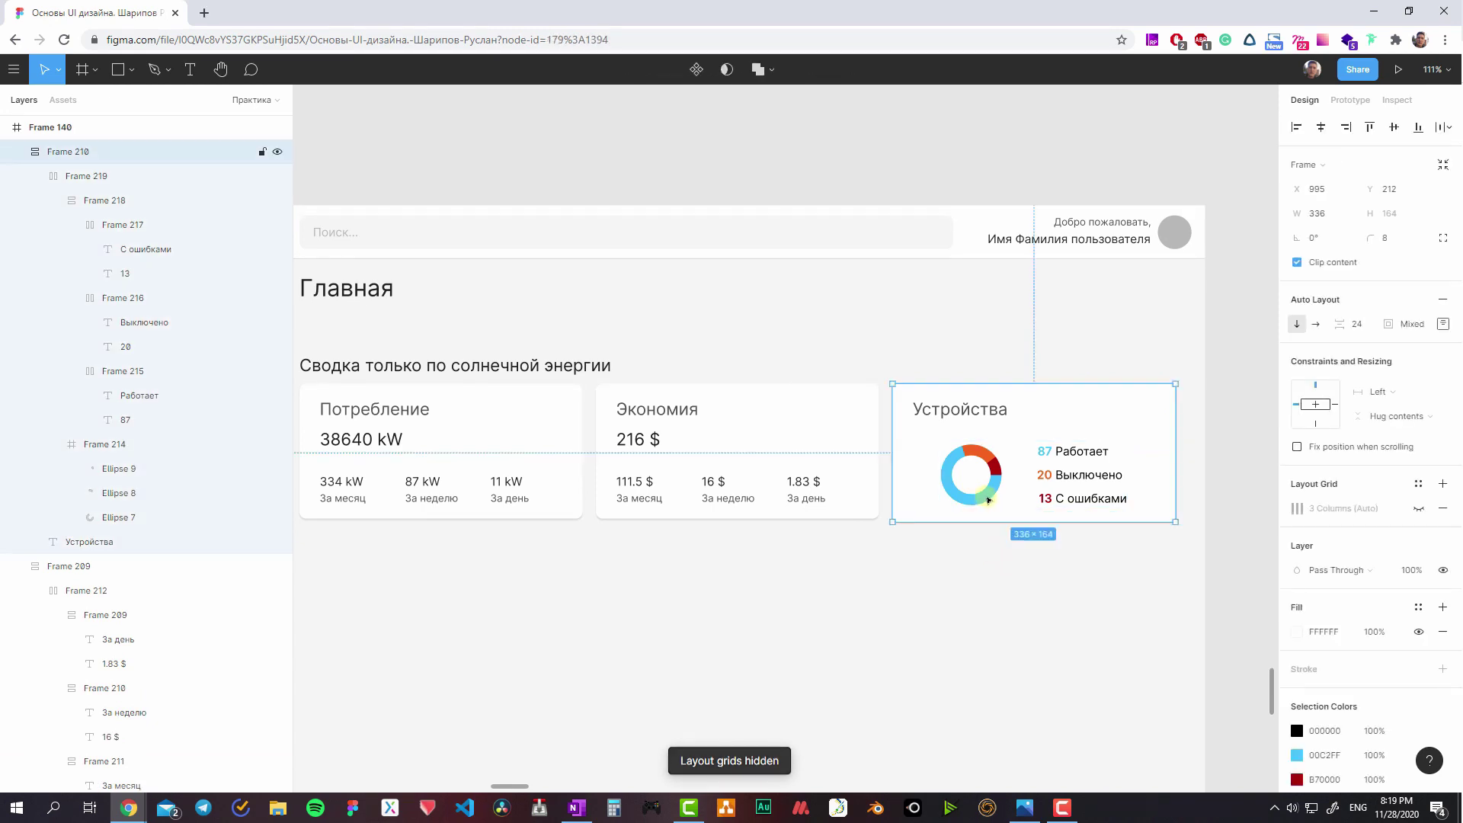
pyautogui.doubleClick(987, 501)
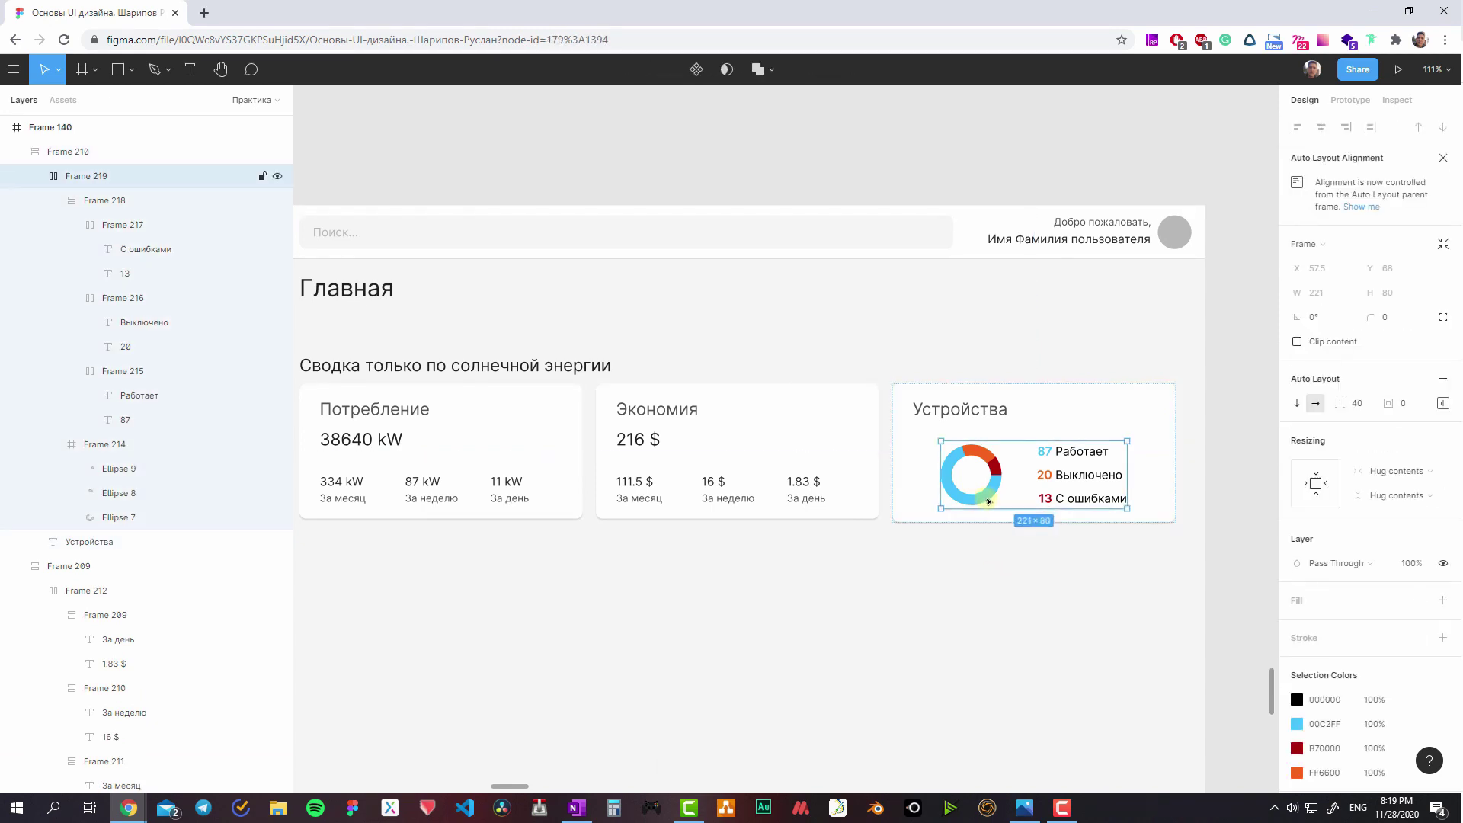
pyautogui.click(1066, 499)
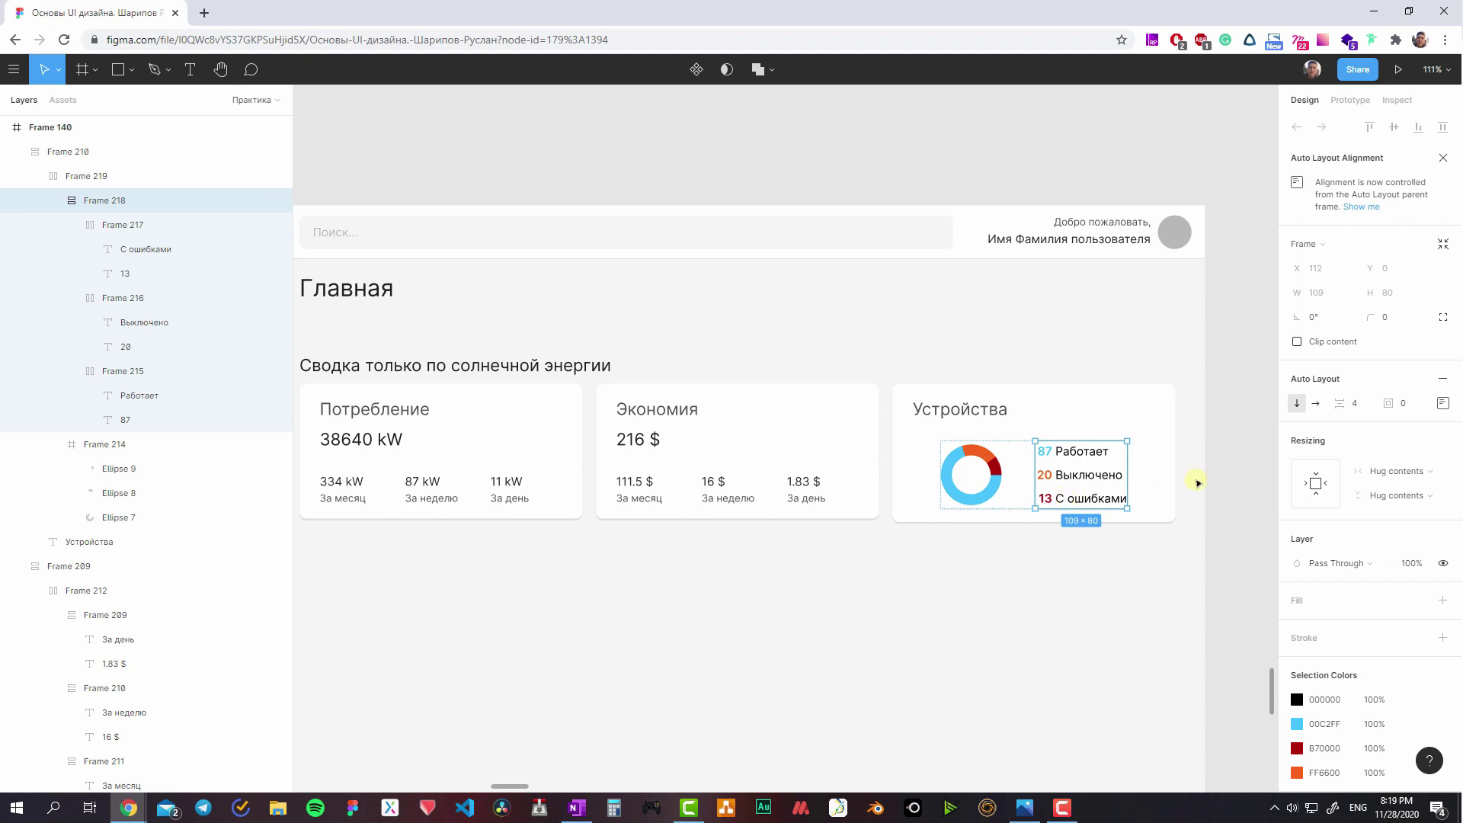
pyautogui.click(1372, 404)
pyautogui.press('Return')
# - Check the donut-and-legend group, then select the row of summary cards
pyautogui.click(1038, 533)
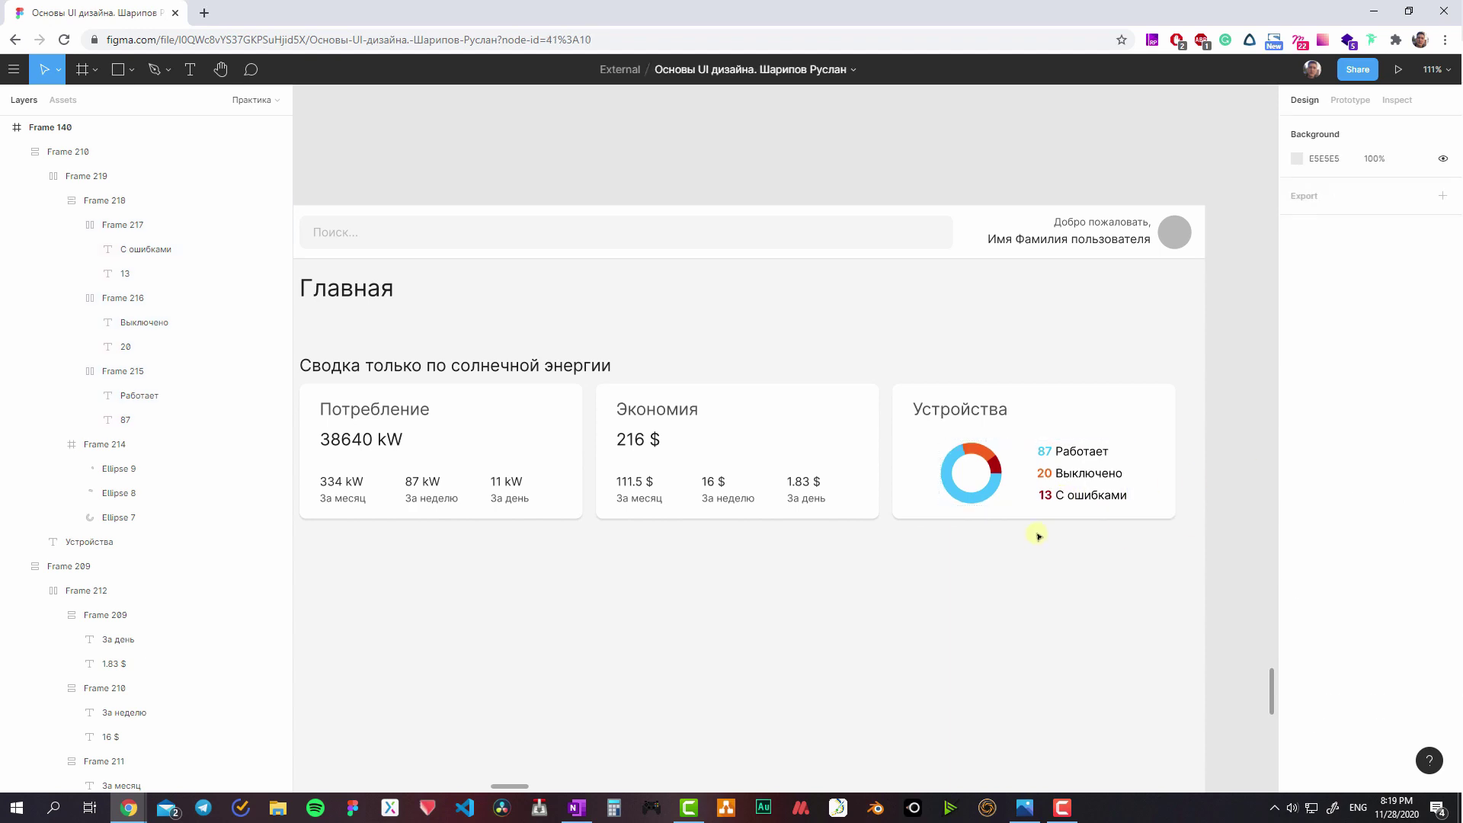
pyautogui.doubleClick(1061, 458)
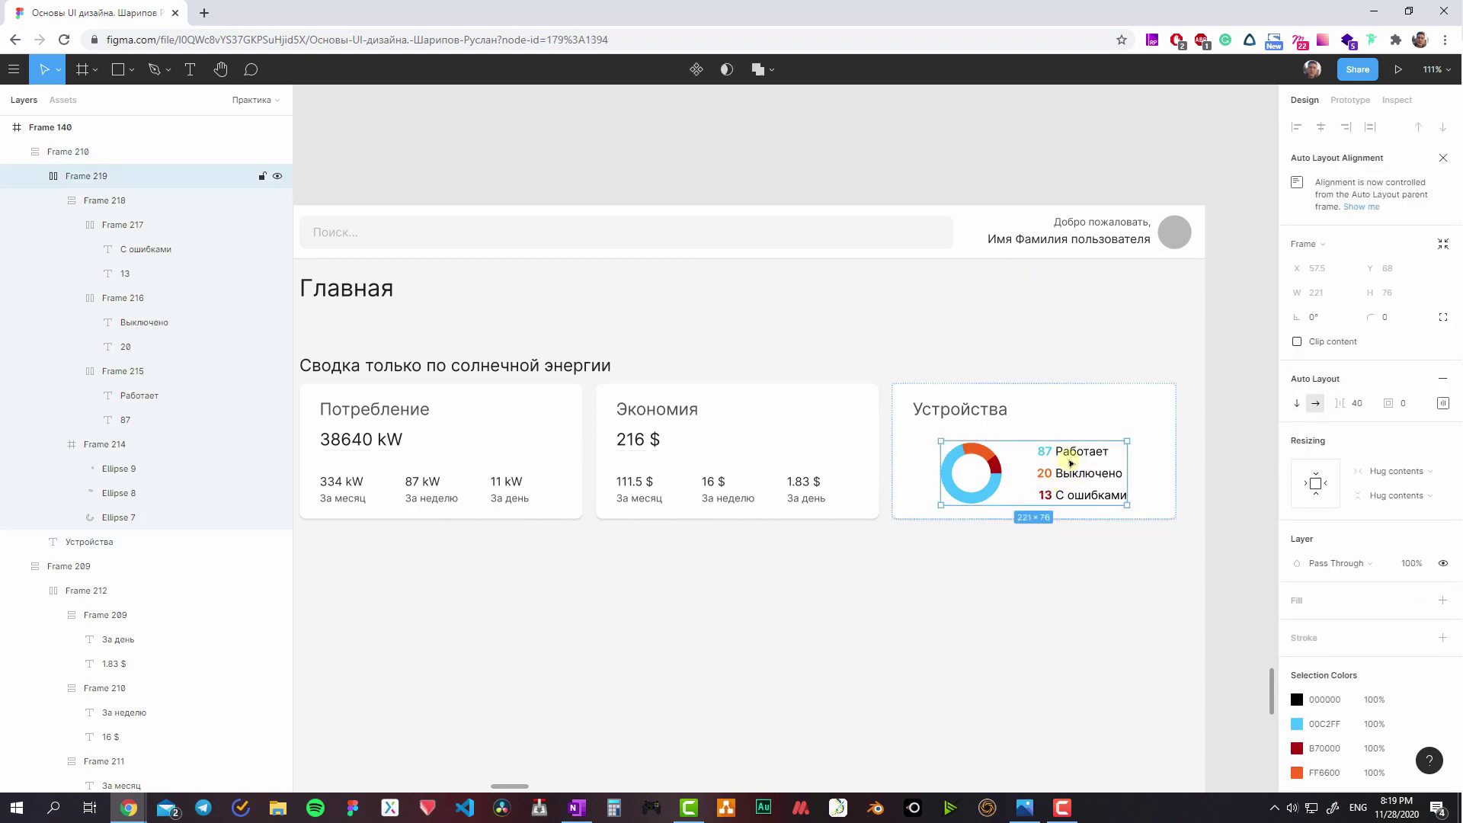
pyautogui.click(794, 464)
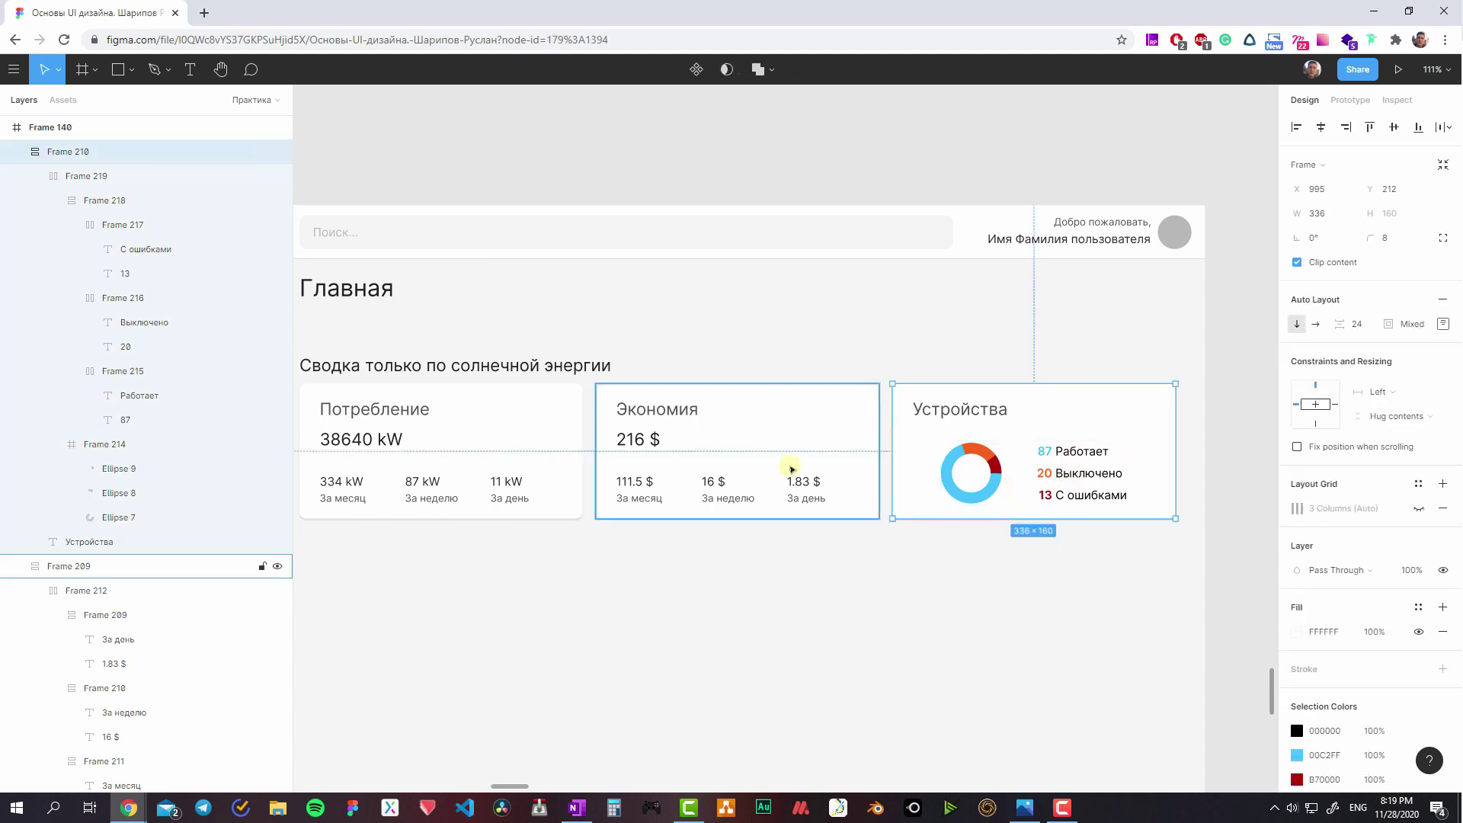
pyautogui.hscroll(-5, 730, 469)
pyautogui.hscroll(5, 868, 477)
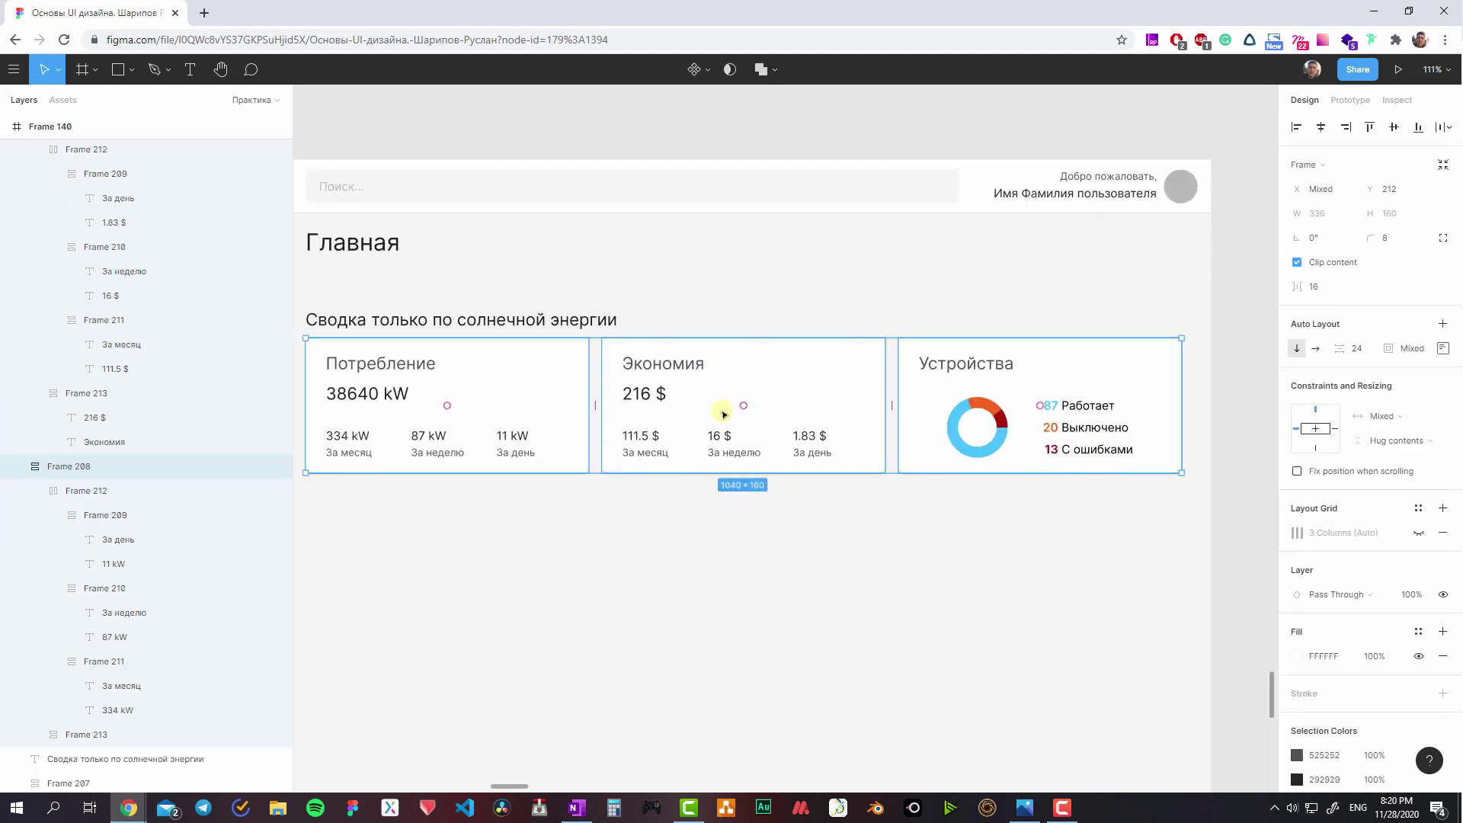
# - Wrap the three summary cards in an auto layout frame
pyautogui.hotkey('shift', 'g')
pyautogui.hotkey('shift', 'g')
pyautogui.hotkey('shift', 'a')
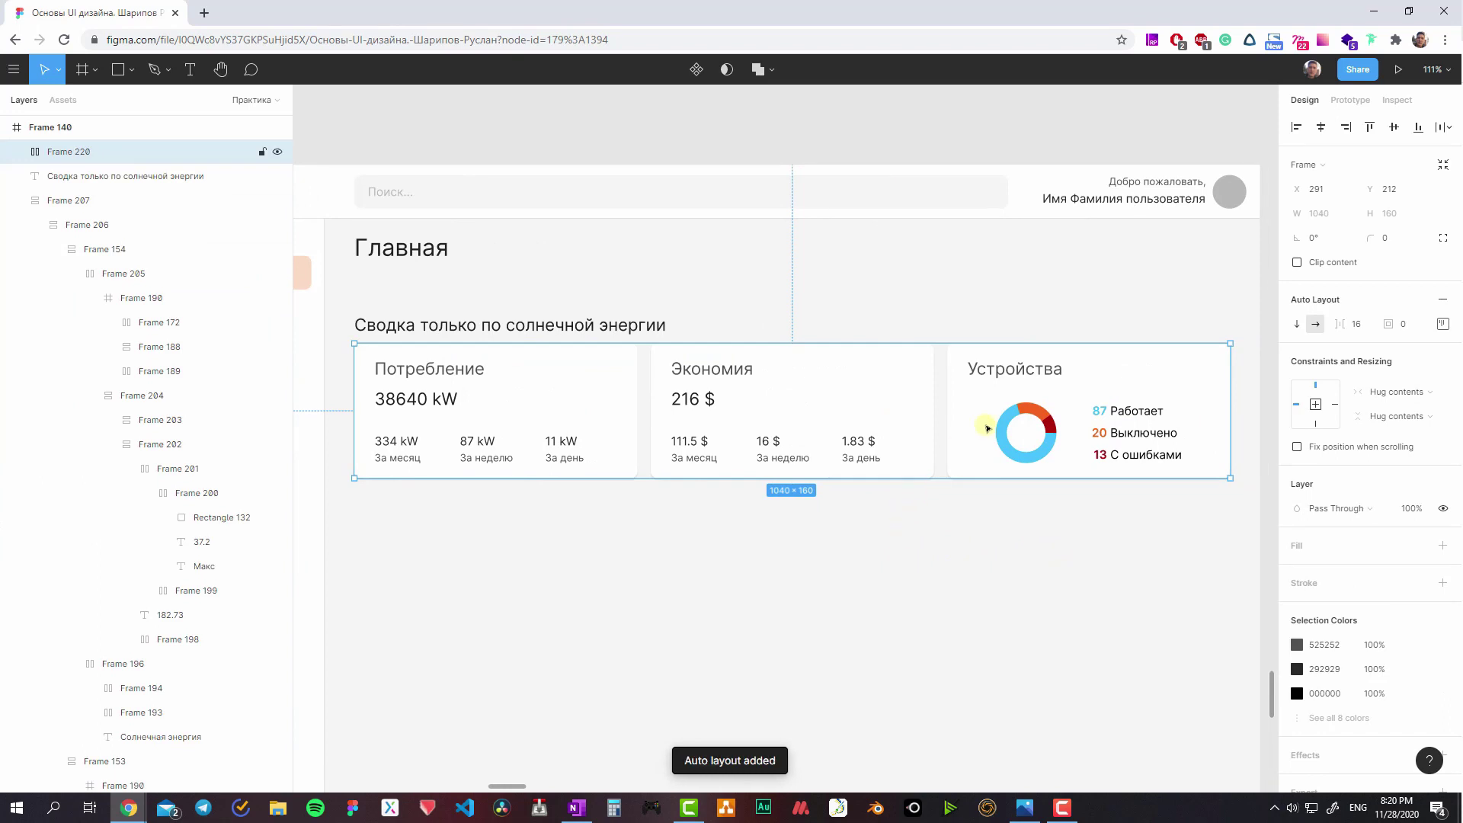
pyautogui.scroll(-2, 953, 469)
pyautogui.click(933, 463)
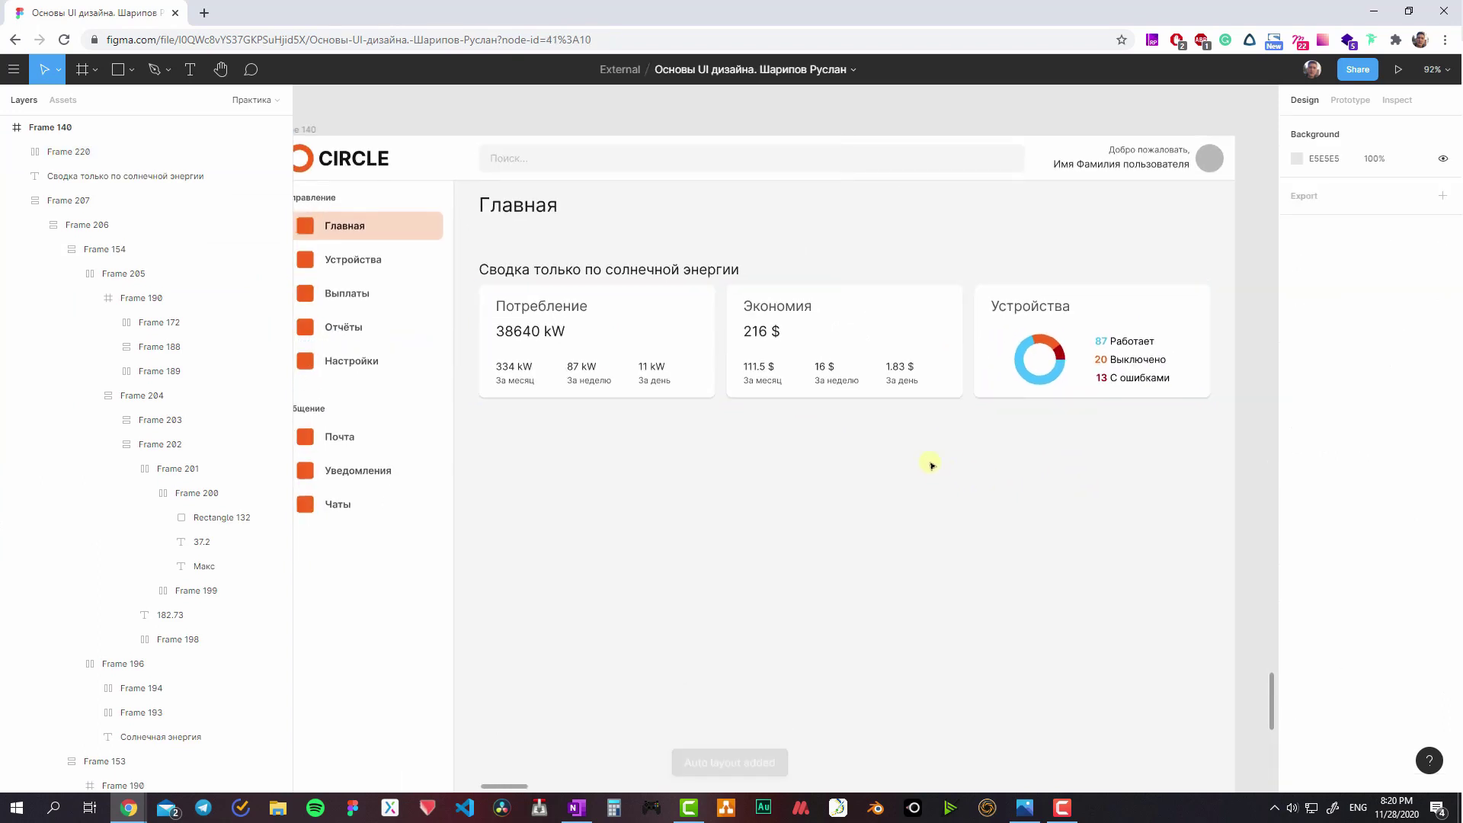
pyautogui.hotkey('shift', 'g')
pyautogui.hotkey('shift', 'g')
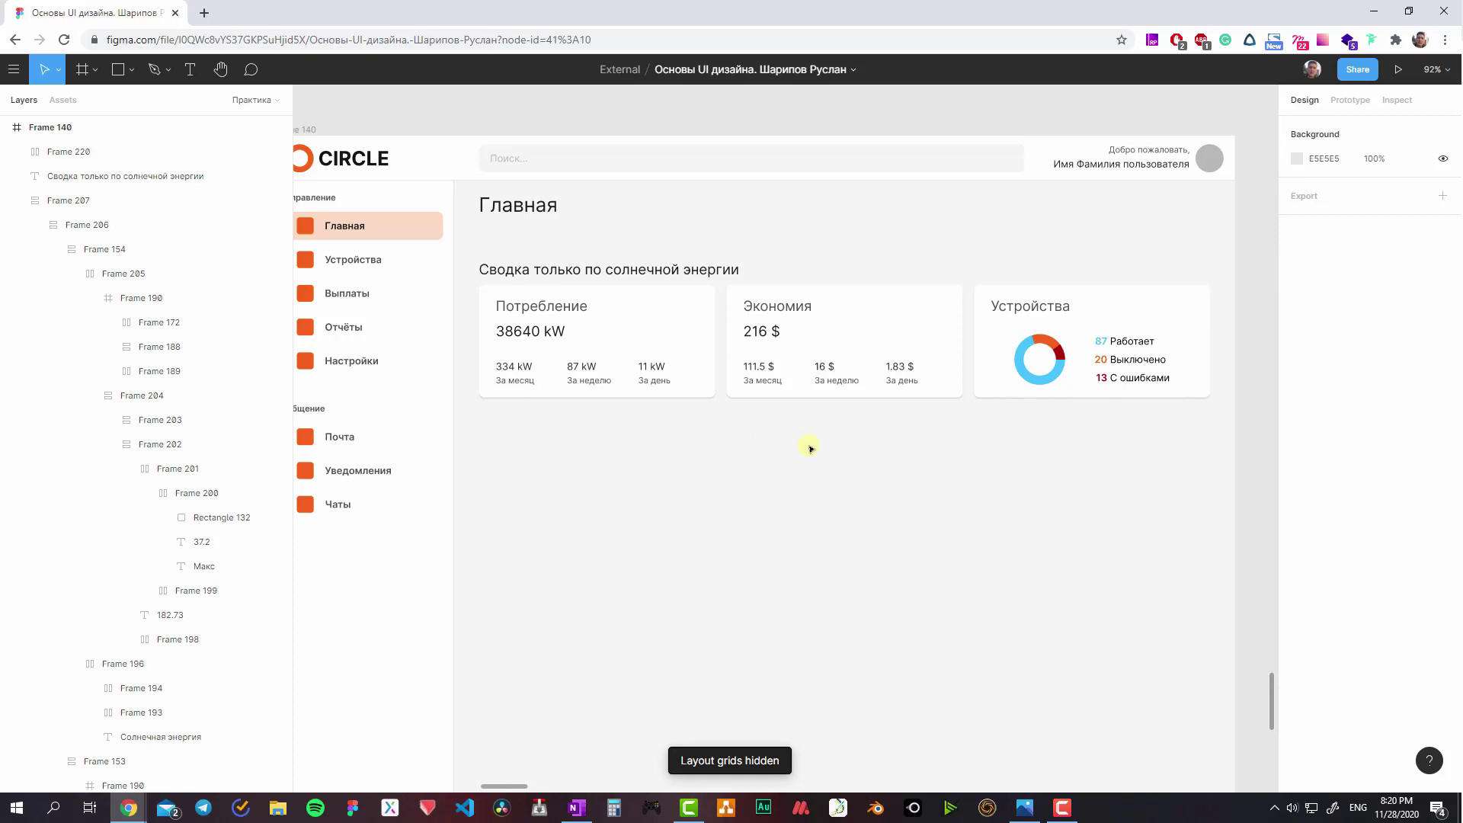
pyautogui.scroll(-1, 810, 448)
# - Wrap the summary heading and cards row in a vertical auto layout
pyautogui.click(598, 317)
pyautogui.keyDown('shift'); pyautogui.click(598, 226); pyautogui.keyUp('shift')
pyautogui.hotkey('shift', 'a')
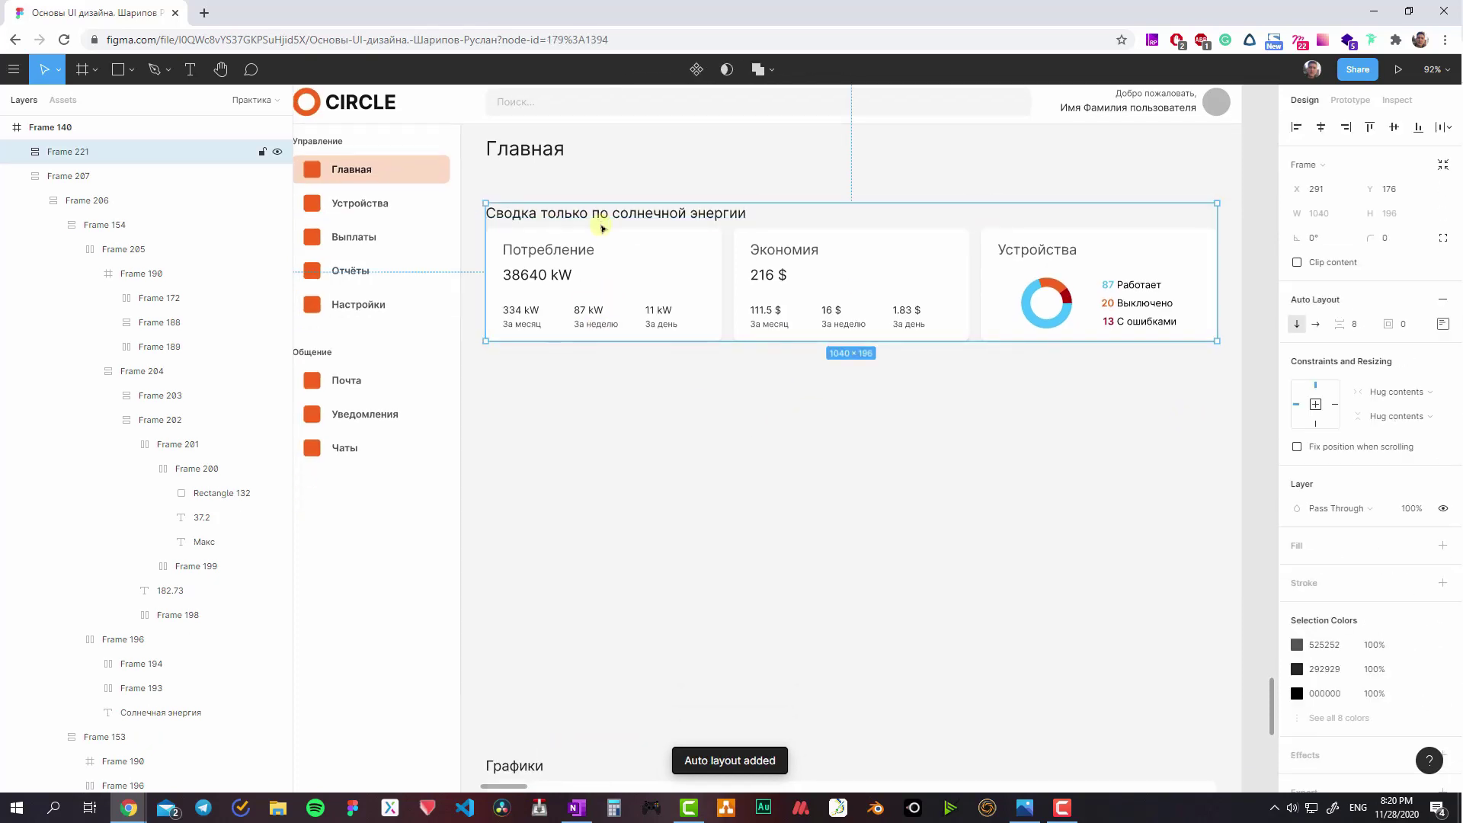
pyautogui.scroll(-3, 689, 427)
pyautogui.press('Tab')
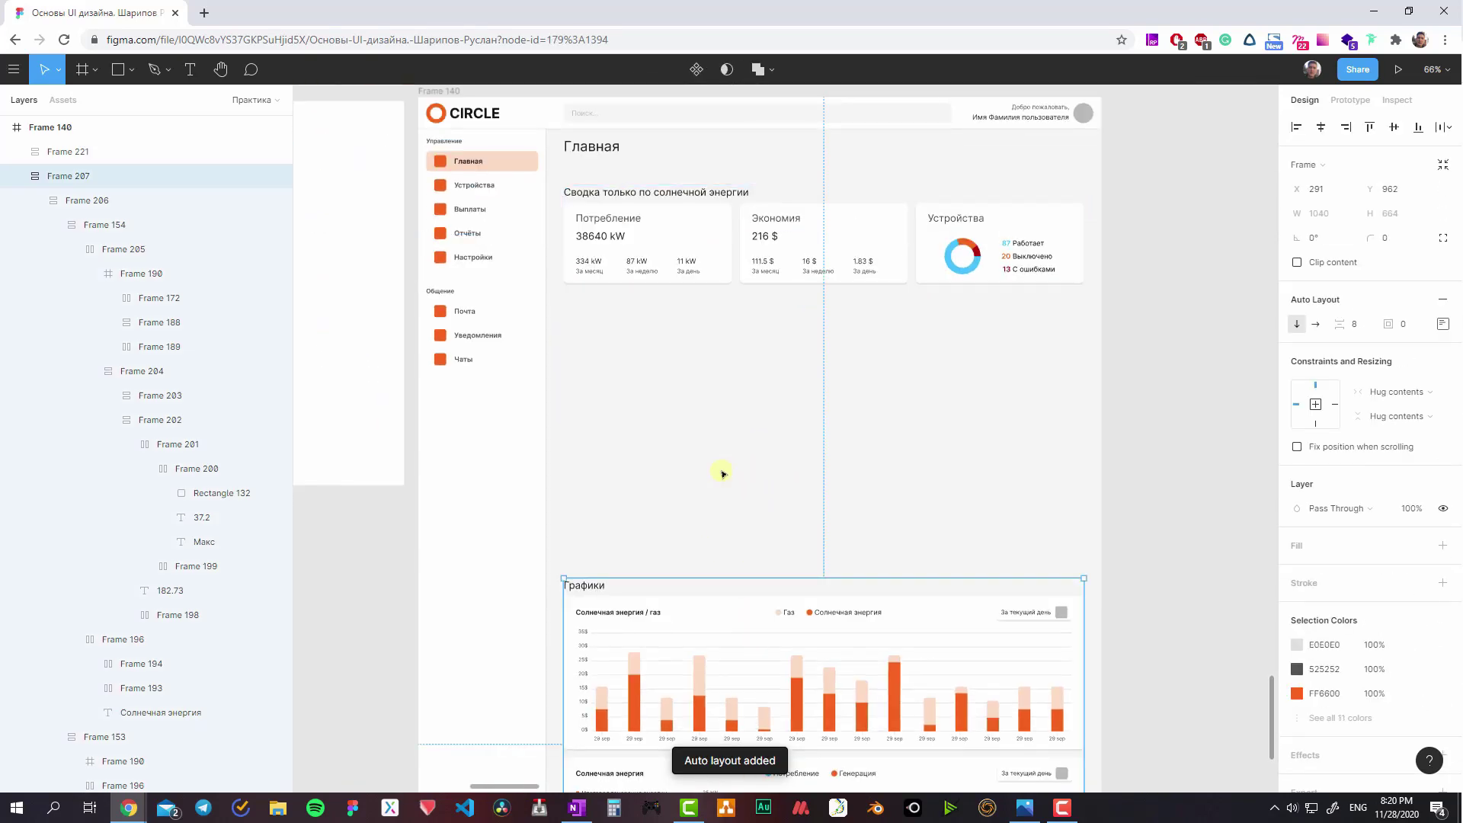
pyautogui.scroll(-3, 720, 457)
# - Wrap the summary and Графики sections in one auto layout with 24 spacing, leaving space above
pyautogui.keyDown('shift'); pyautogui.click(711, 279); pyautogui.keyUp('shift')
pyautogui.hotkey('shift', 'a')
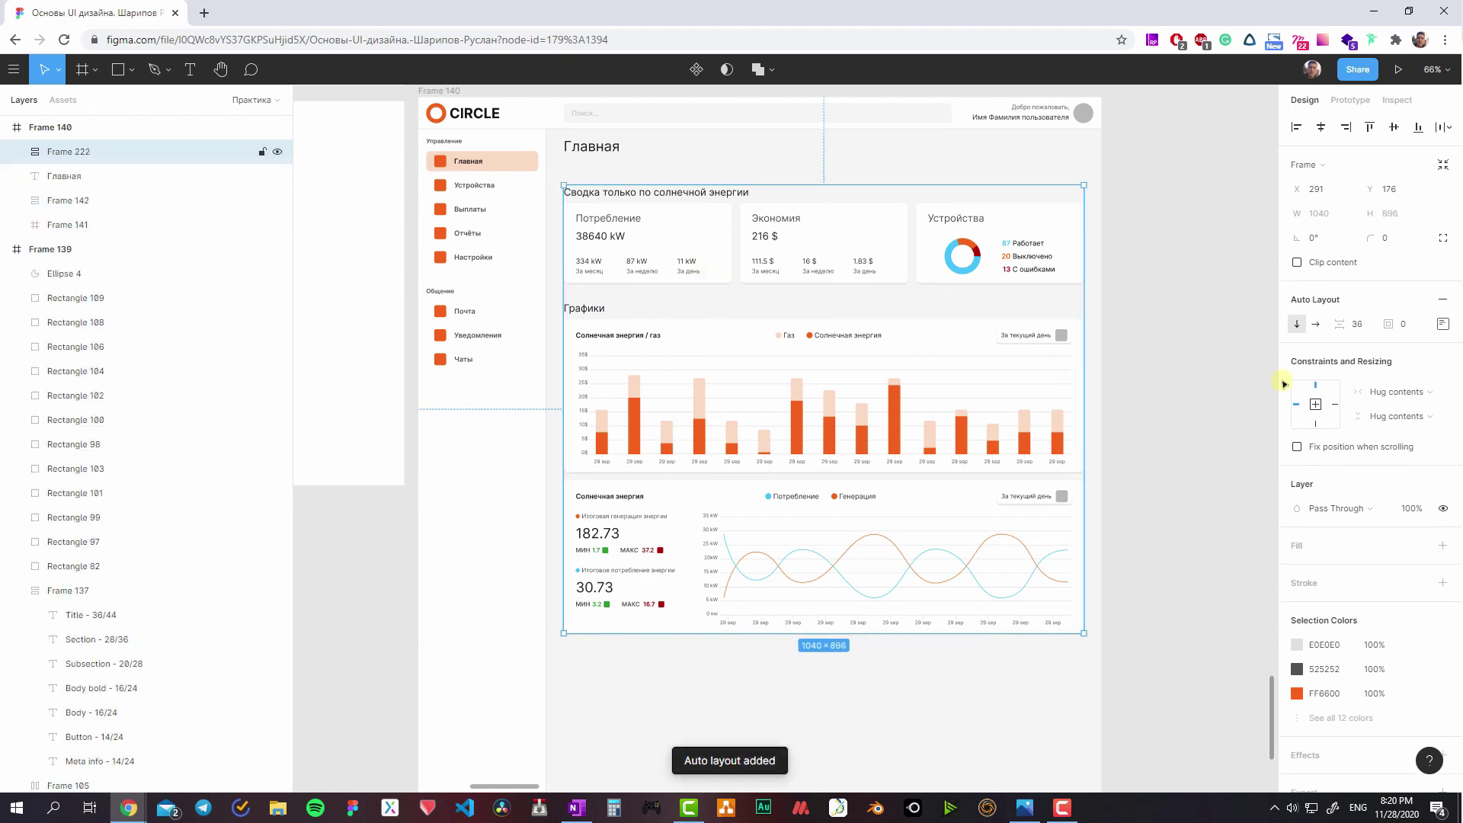
pyautogui.write('24')
pyautogui.press('Return')
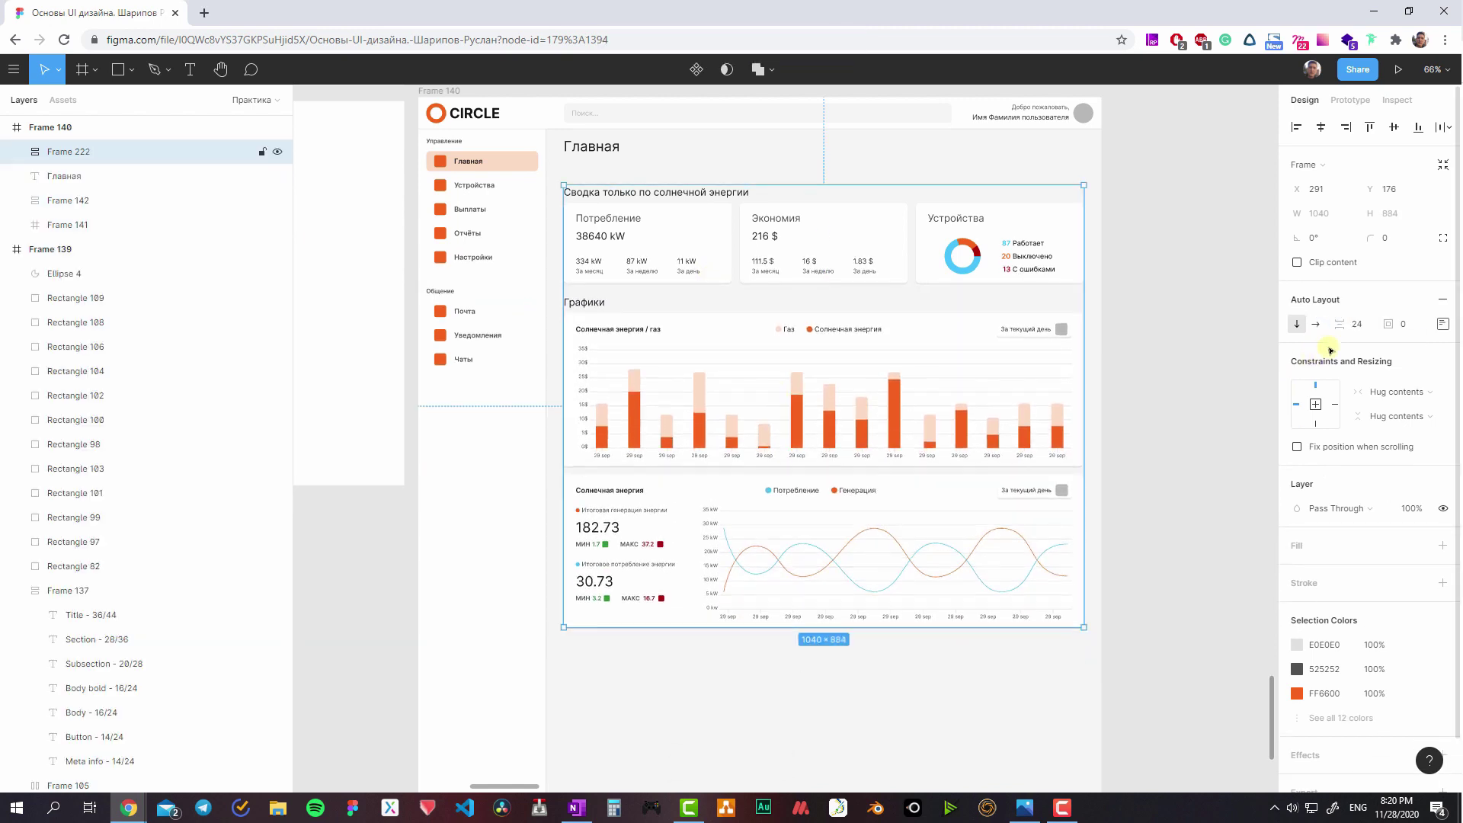
pyautogui.click(1181, 394)
pyautogui.hotkey('ctrl', 'z')
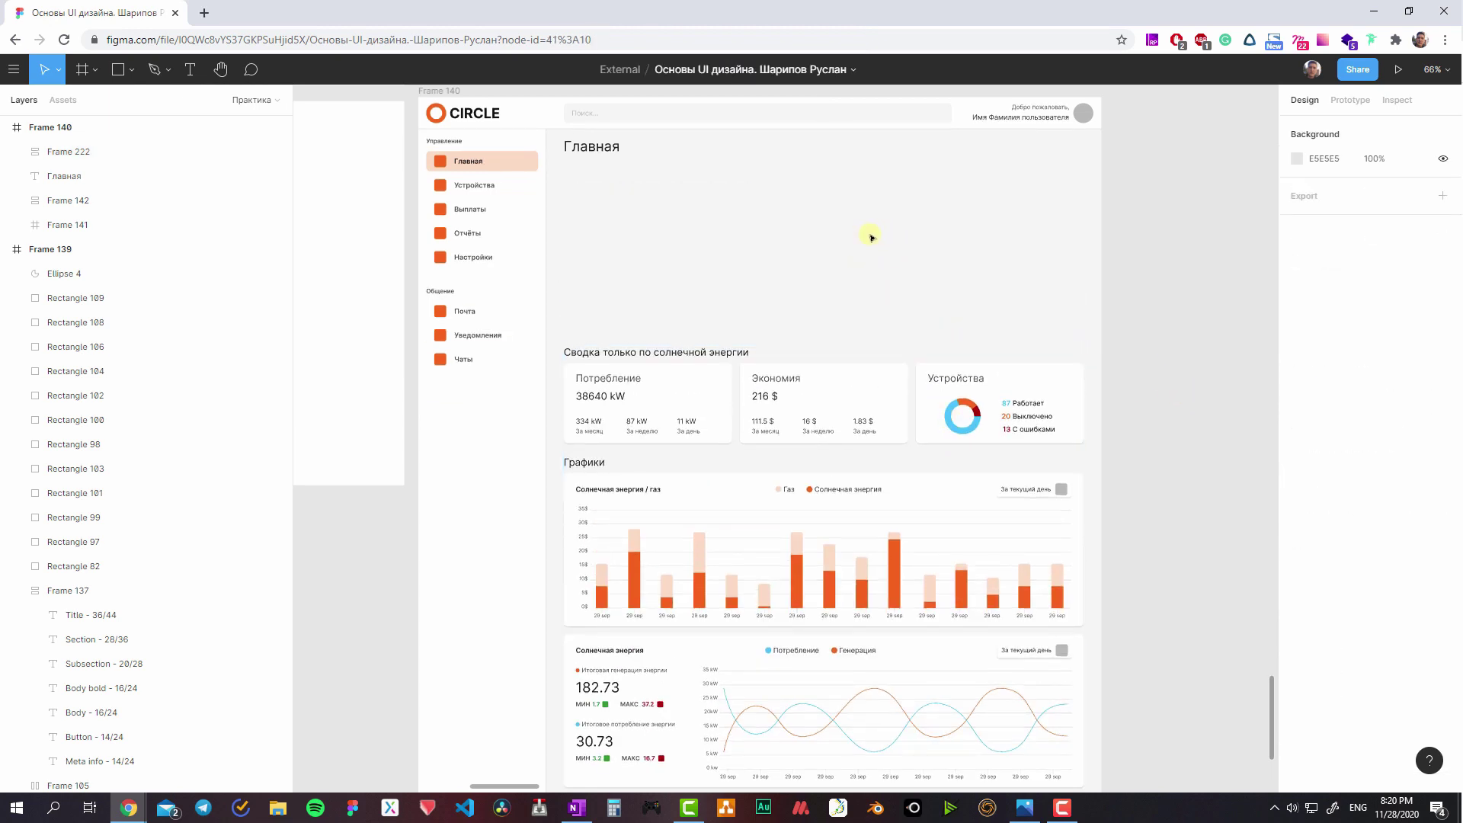
pyautogui.hscroll(-5, 769, 240)
pyautogui.scroll(5, 924, 320)
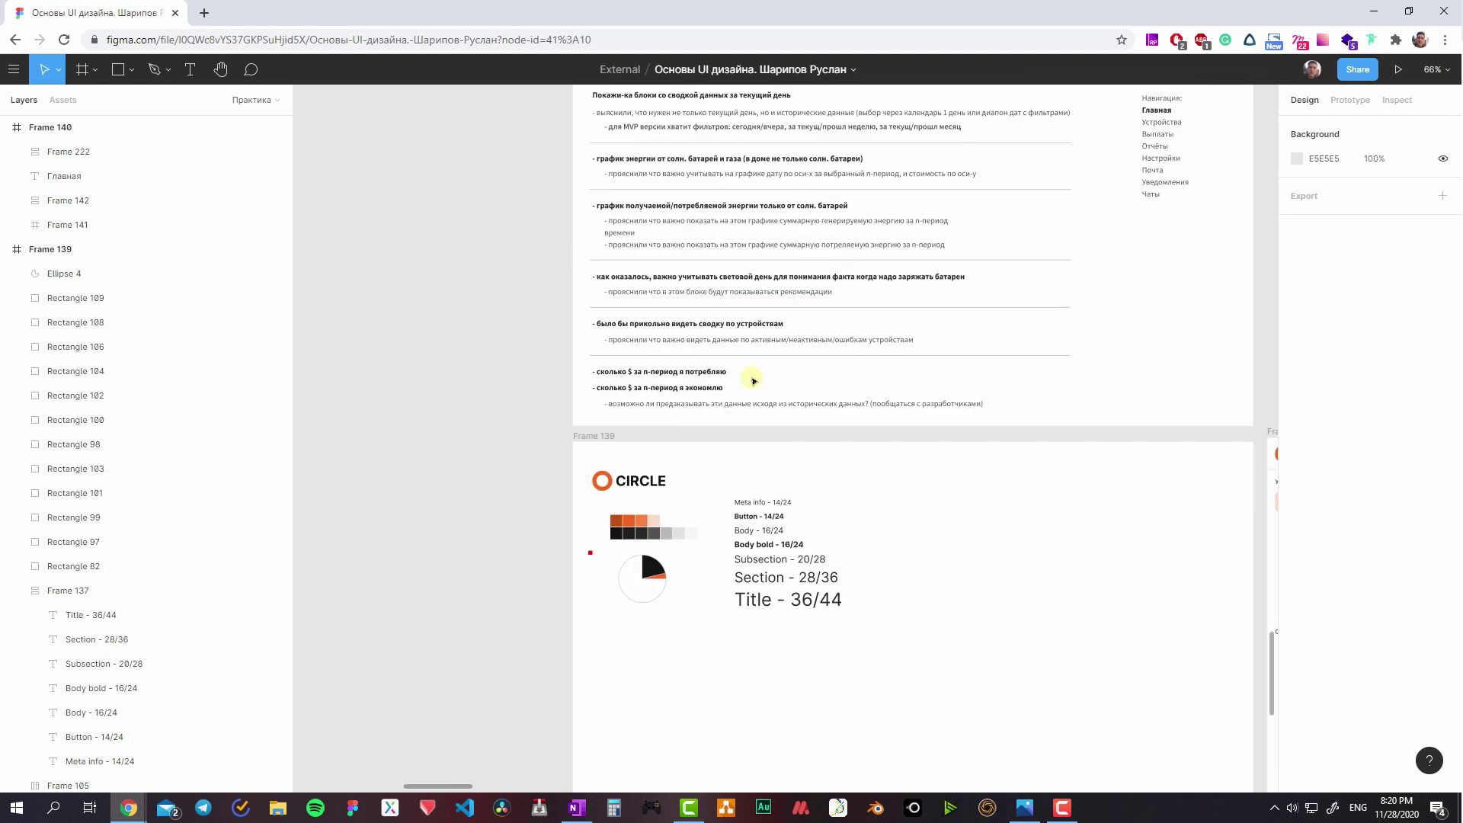
pyautogui.hscroll(-3, 757, 378)
pyautogui.hscroll(7, 914, 396)
pyautogui.scroll(-3, 736, 297)
pyautogui.hscroll(-5, 770, 358)
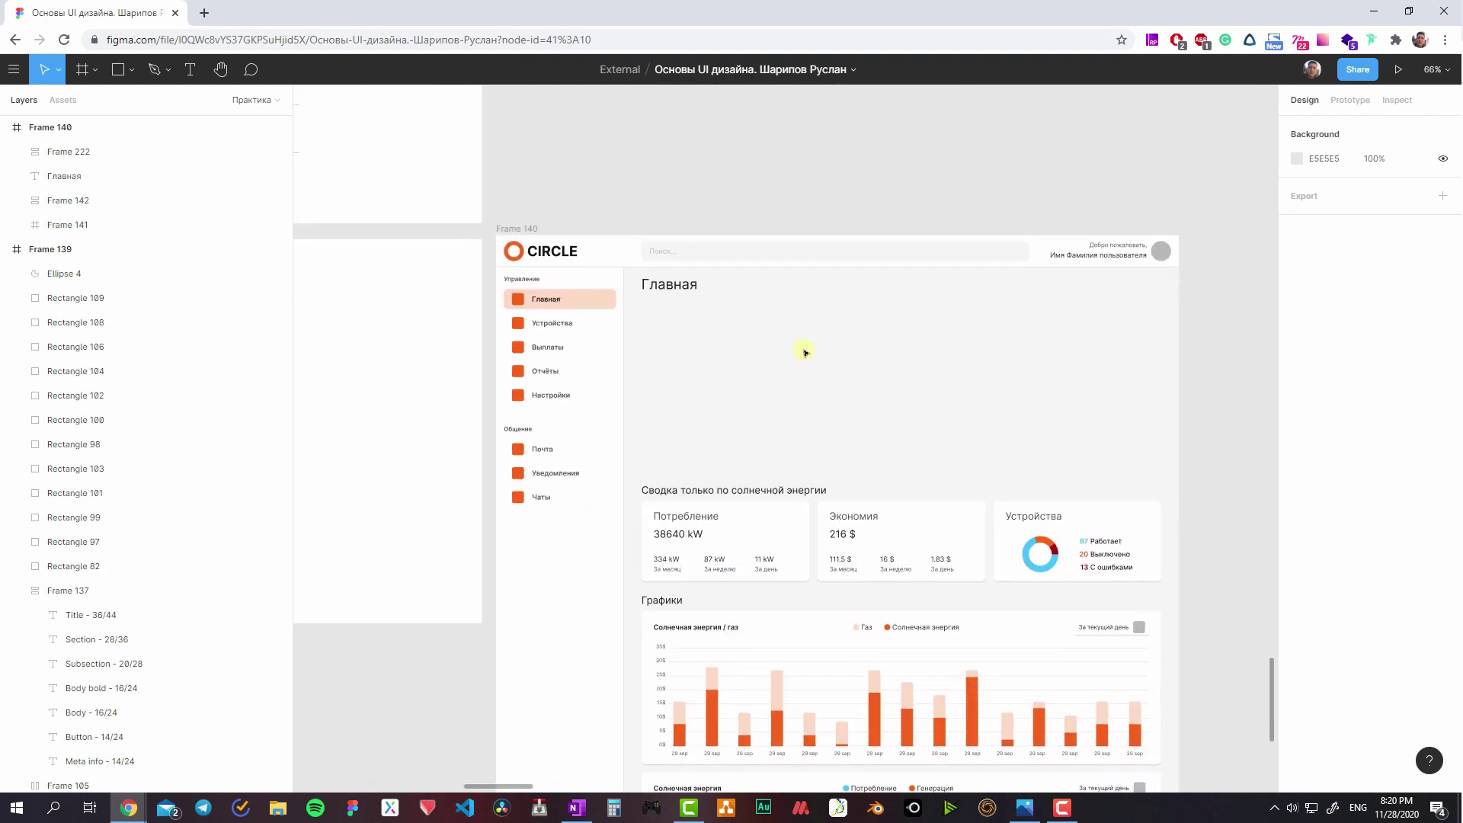
pyautogui.keyDown('ctrl'); pyautogui.scroll(5, 804, 349); pyautogui.keyUp('ctrl')
pyautogui.scroll(2, 739, 358)
pyautogui.scroll(-1, 559, 317)
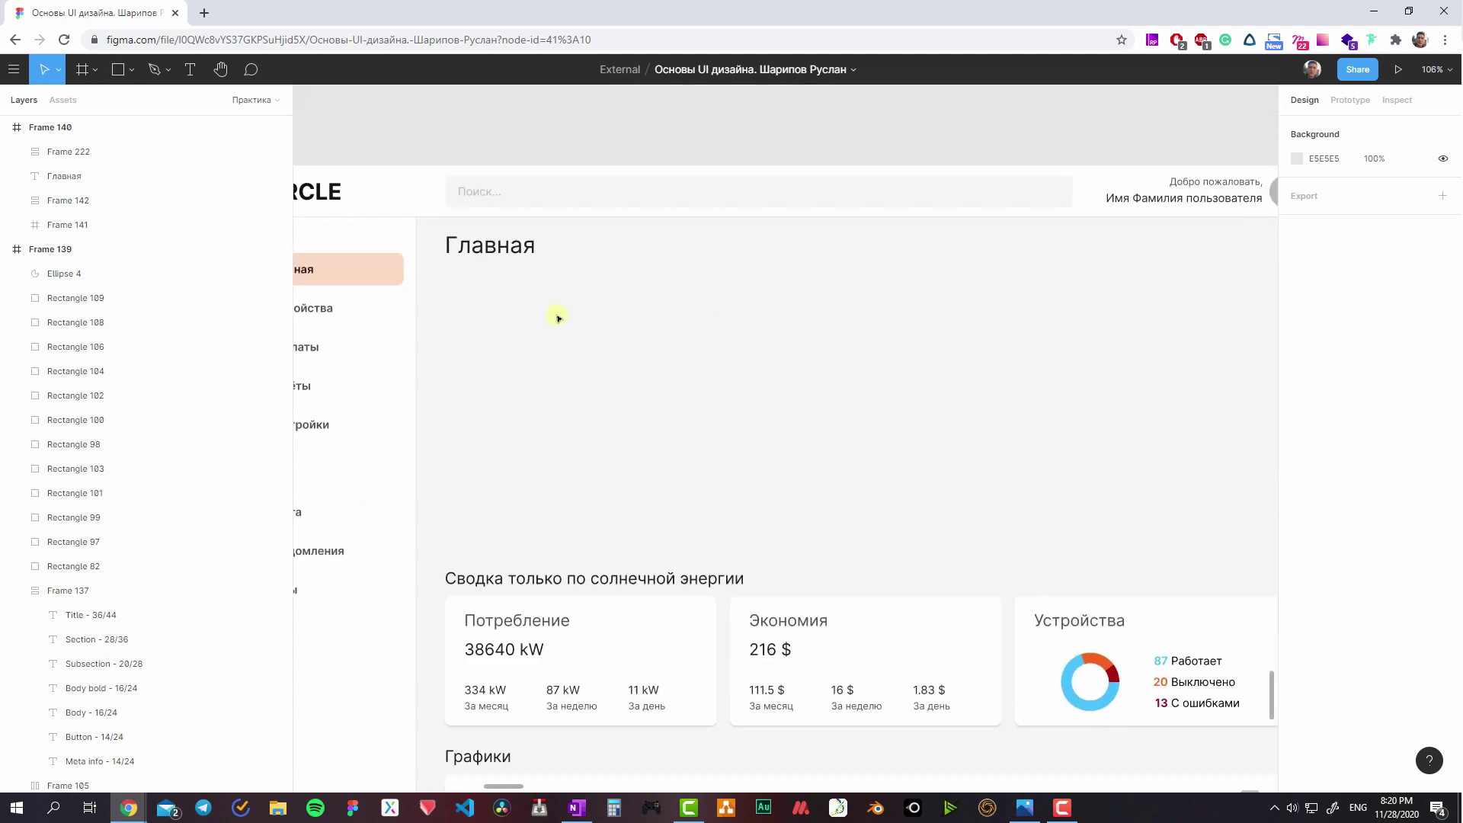
pyautogui.hscroll(2, 721, 333)
pyautogui.hscroll(-4, 810, 328)
pyautogui.keyDown('ctrl'); pyautogui.scroll(-2, 747, 320); pyautogui.keyUp('ctrl')
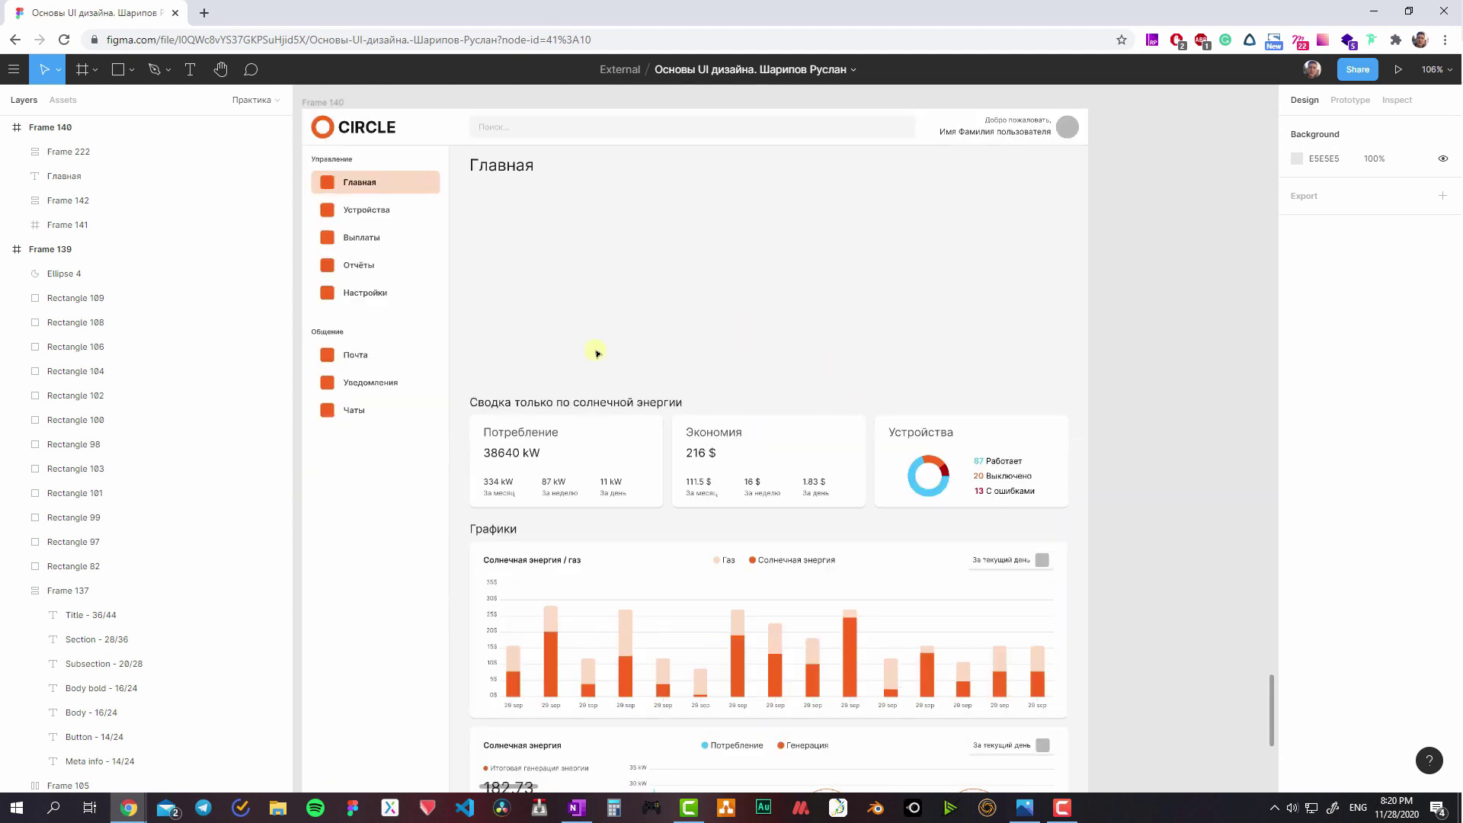
pyautogui.keyDown('ctrl'); pyautogui.scroll(-1, 754, 366); pyautogui.keyUp('ctrl')
pyautogui.keyDown('ctrl'); pyautogui.scroll(-1, 764, 410); pyautogui.keyUp('ctrl')
pyautogui.keyDown('ctrl'); pyautogui.scroll(2, 800, 415); pyautogui.keyUp('ctrl')
pyautogui.keyDown('ctrl'); pyautogui.scroll(1, 800, 397); pyautogui.keyUp('ctrl')
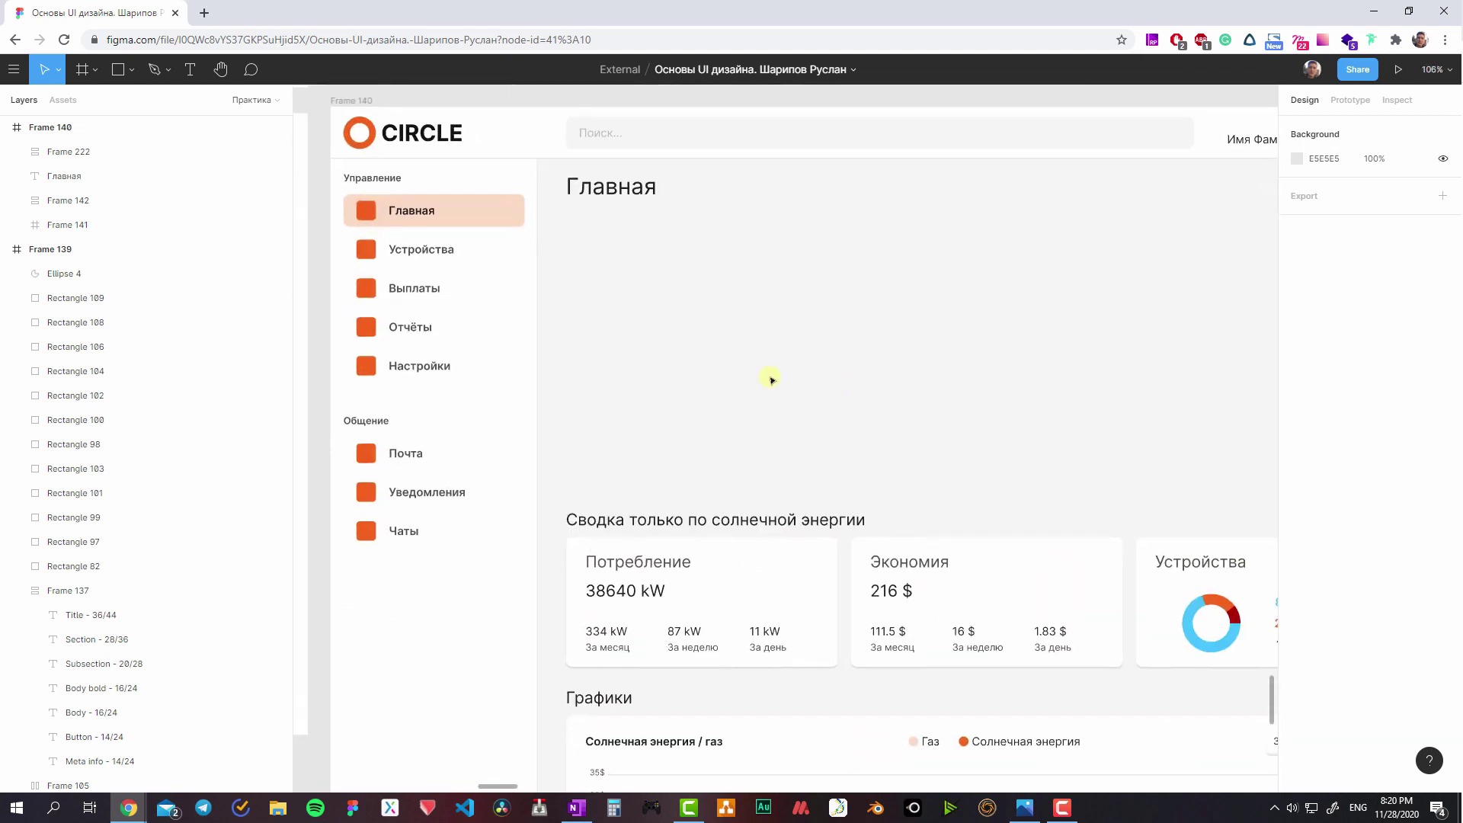
pyautogui.hscroll(2, 686, 335)
pyautogui.moveTo(490, 298); pyautogui.dragTo(855, 423)
pyautogui.hotkey('ctrl', 'z')
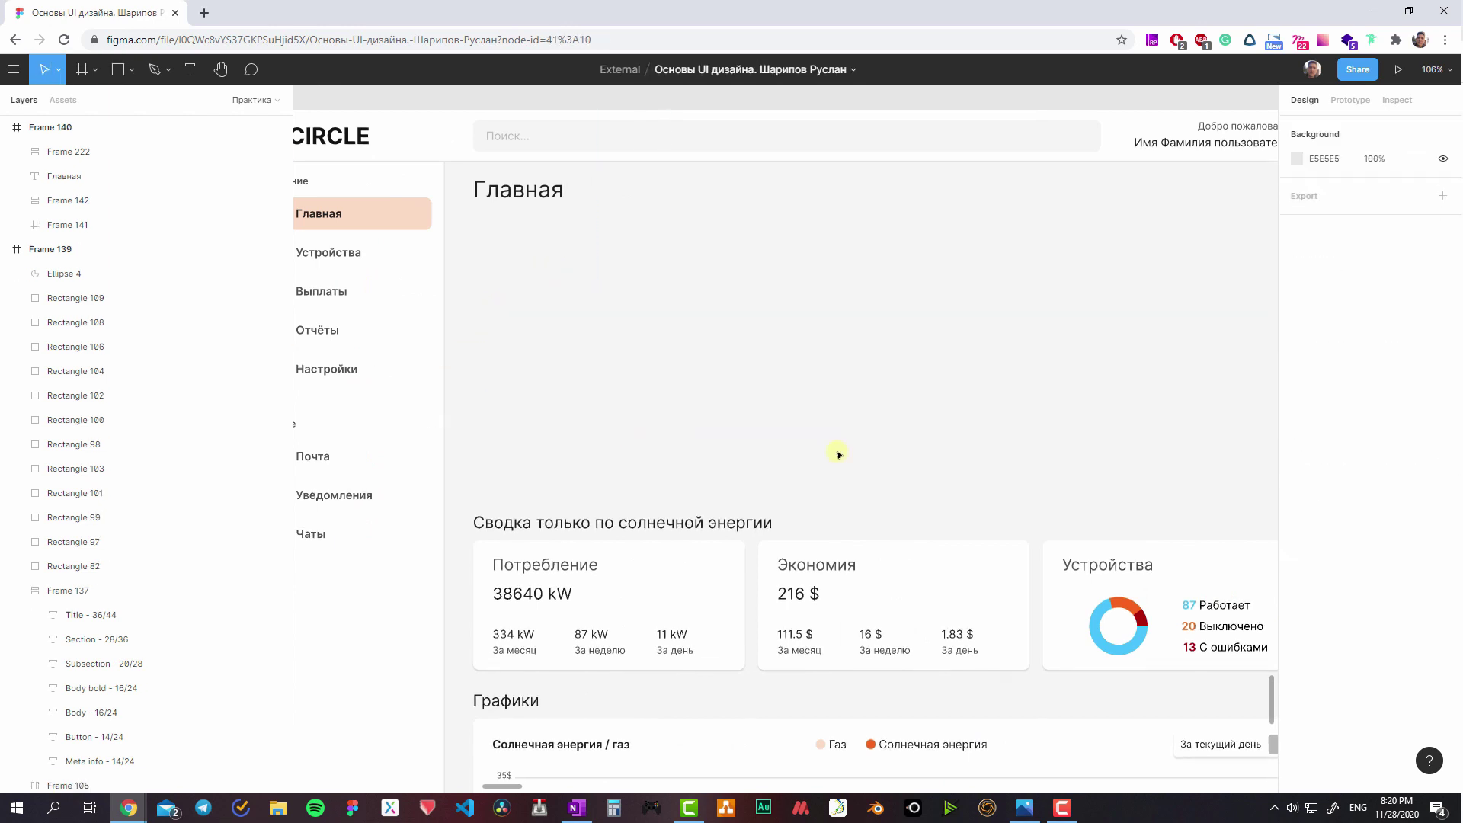
pyautogui.click(850, 554)
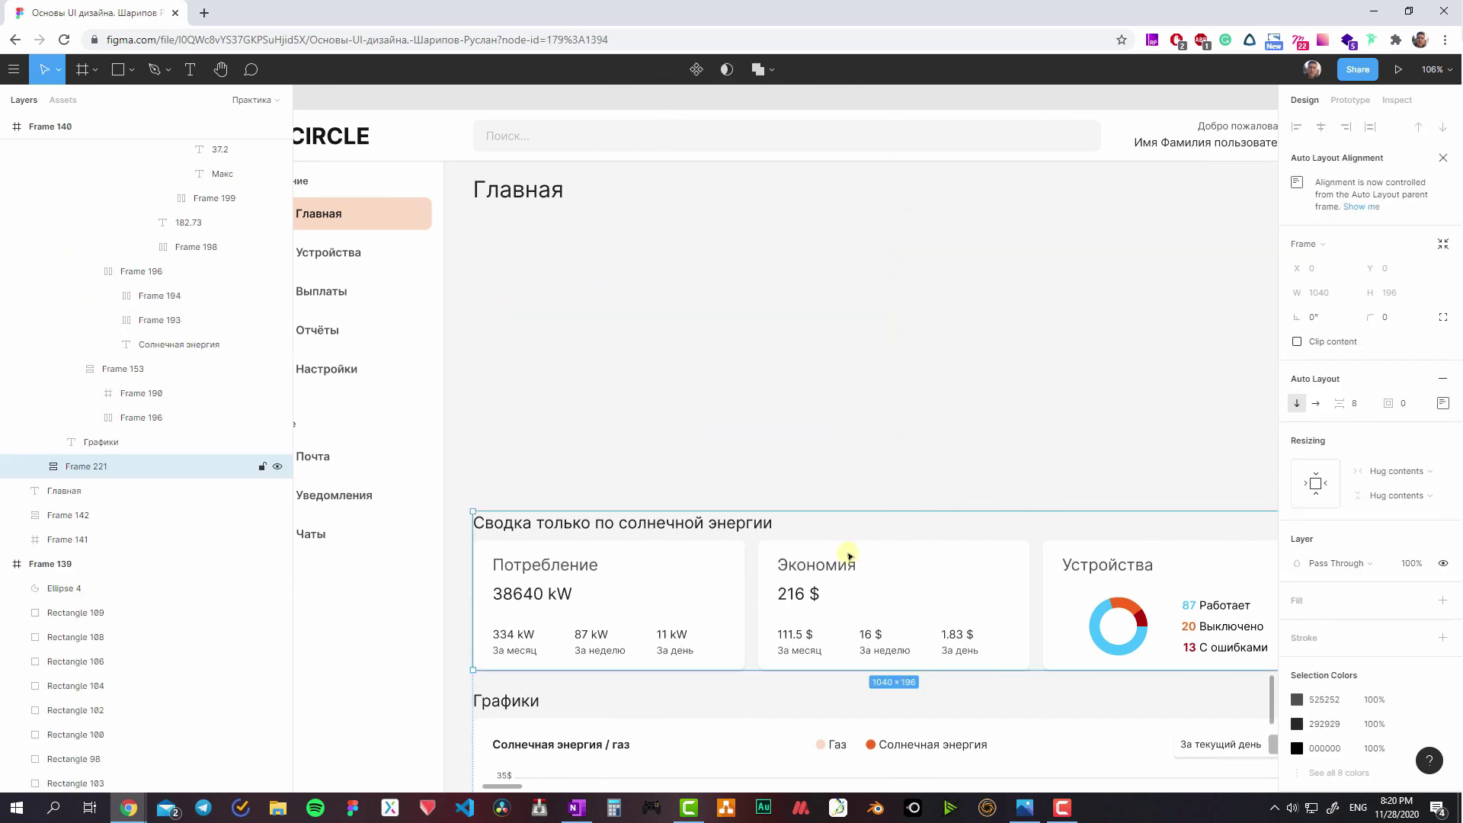
# - Paste a copy of the Экономия card and drag it above the summary row
pyautogui.doubleClick(723, 564)
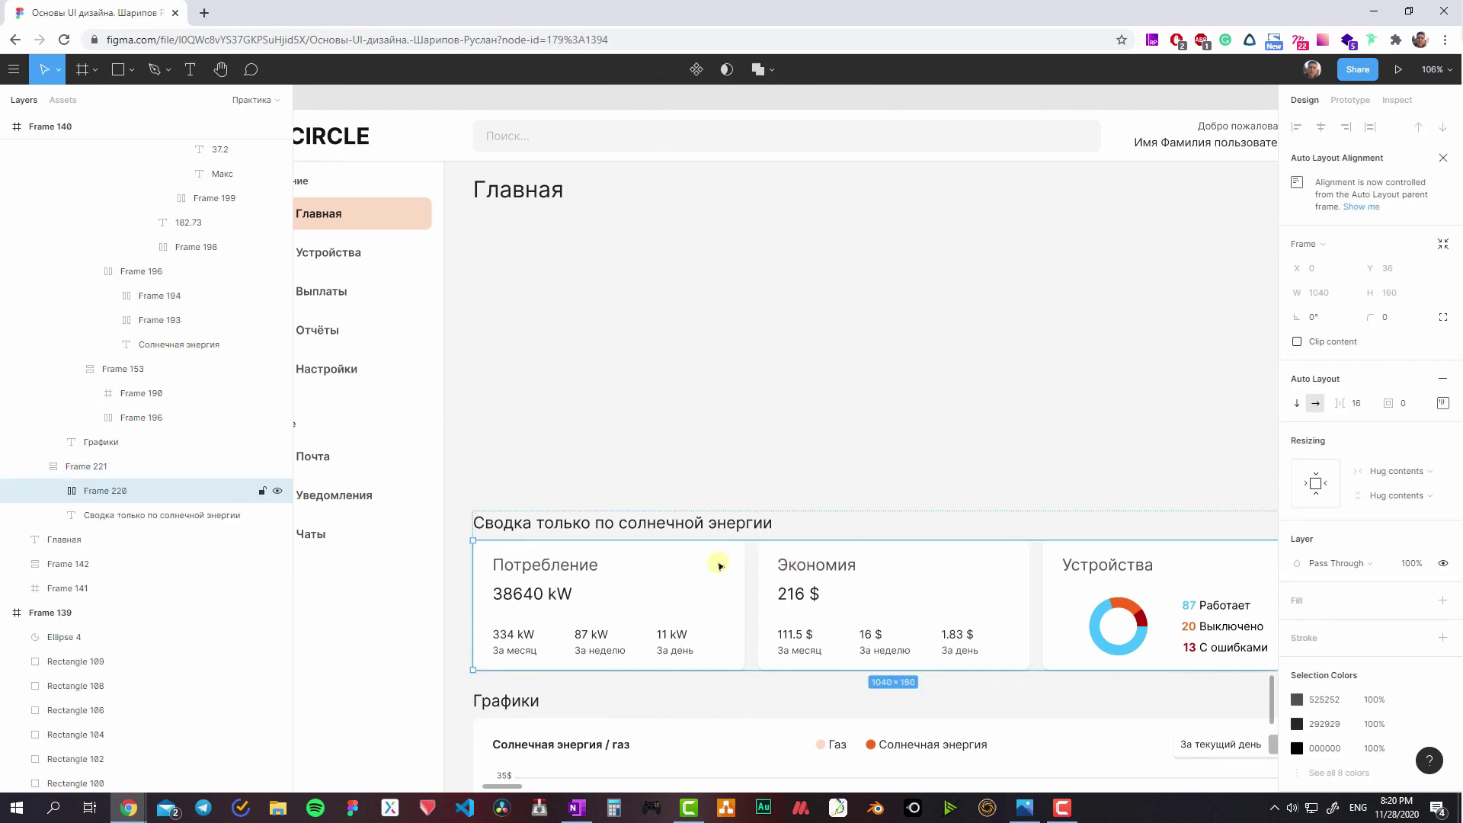
pyautogui.click(830, 590)
pyautogui.click(747, 441)
pyautogui.hotkey('ctrl', 'v')
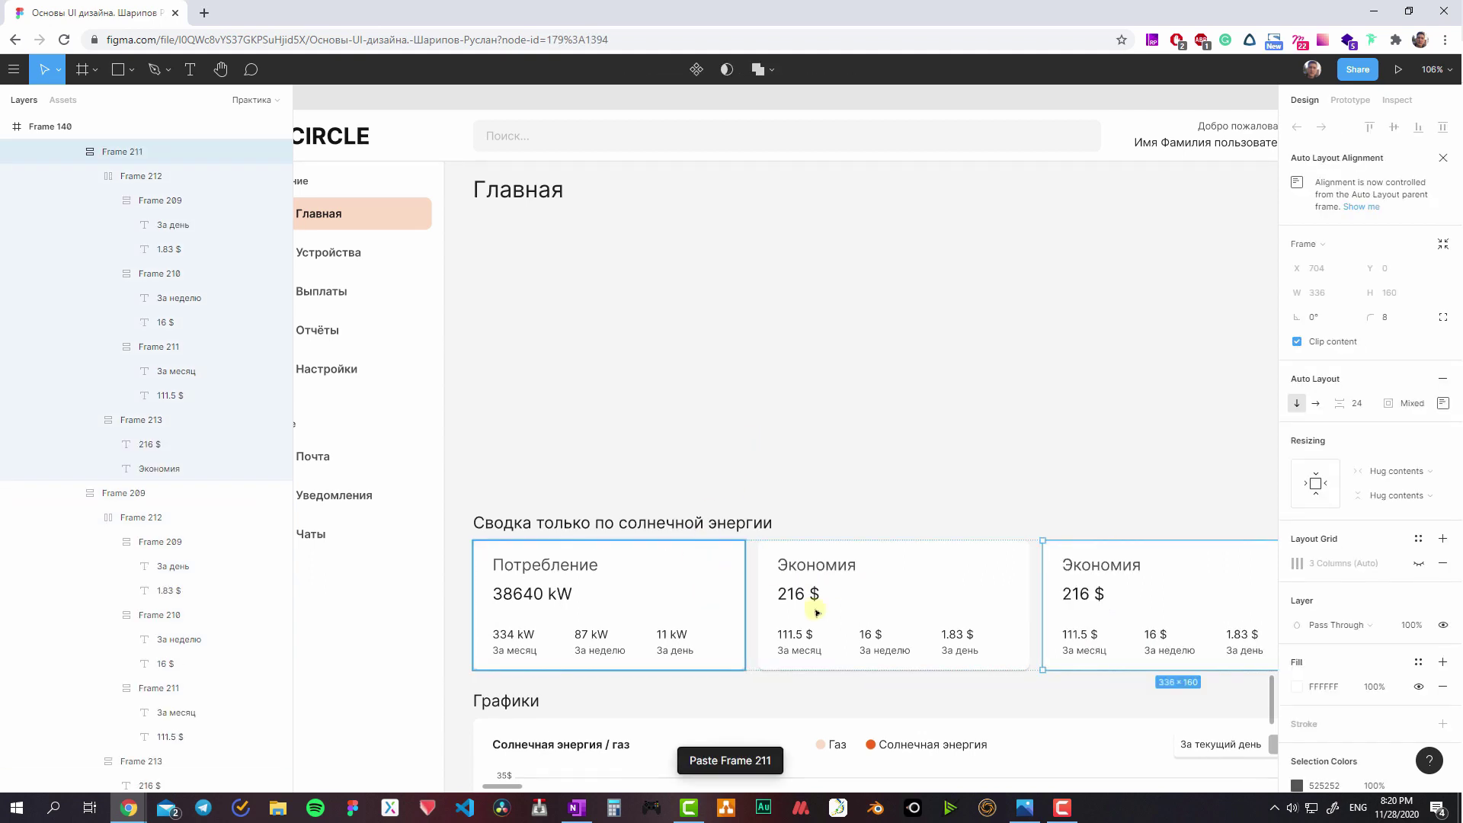
pyautogui.moveTo(945, 580); pyautogui.dragTo(712, 320)
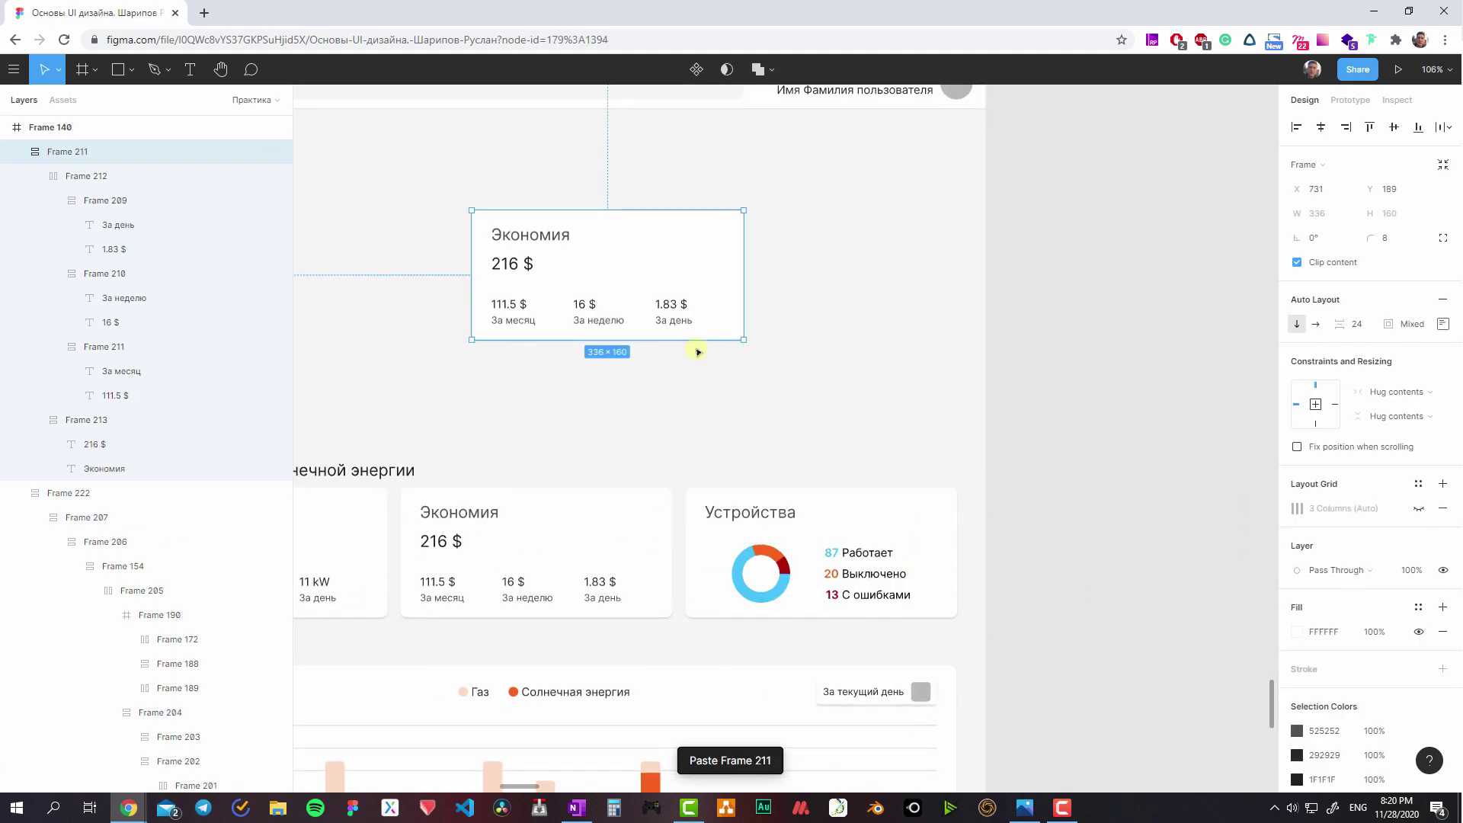
pyautogui.keyDown('ctrl'); pyautogui.scroll(-3, 800, 480); pyautogui.keyUp('ctrl')
# - Set all three summary cards' horizontal resizing to Fill container
pyautogui.click(796, 496)
pyautogui.click(792, 496)
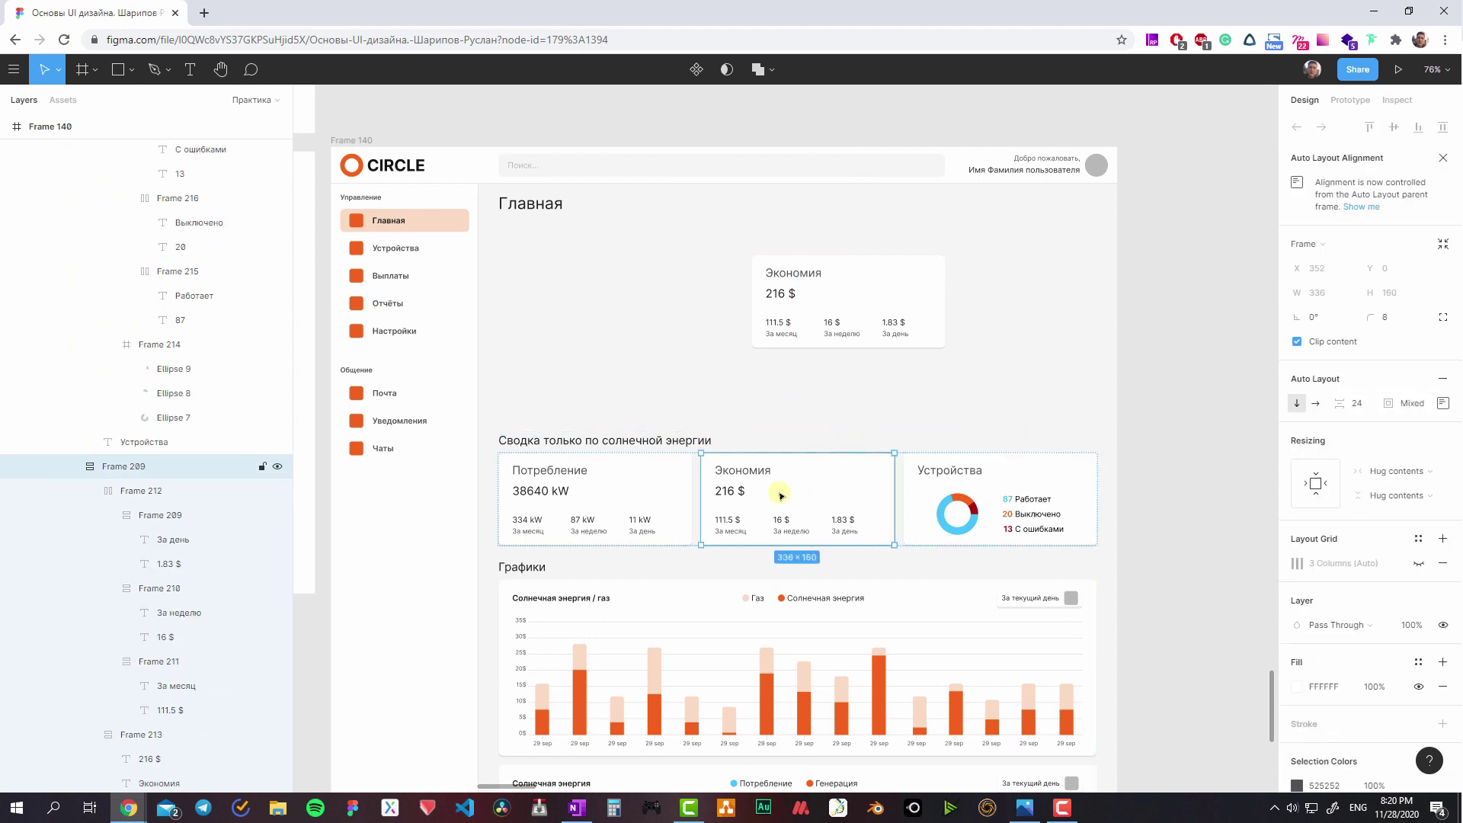
pyautogui.hotkey('ctrl', 'a')
pyautogui.click(1396, 471)
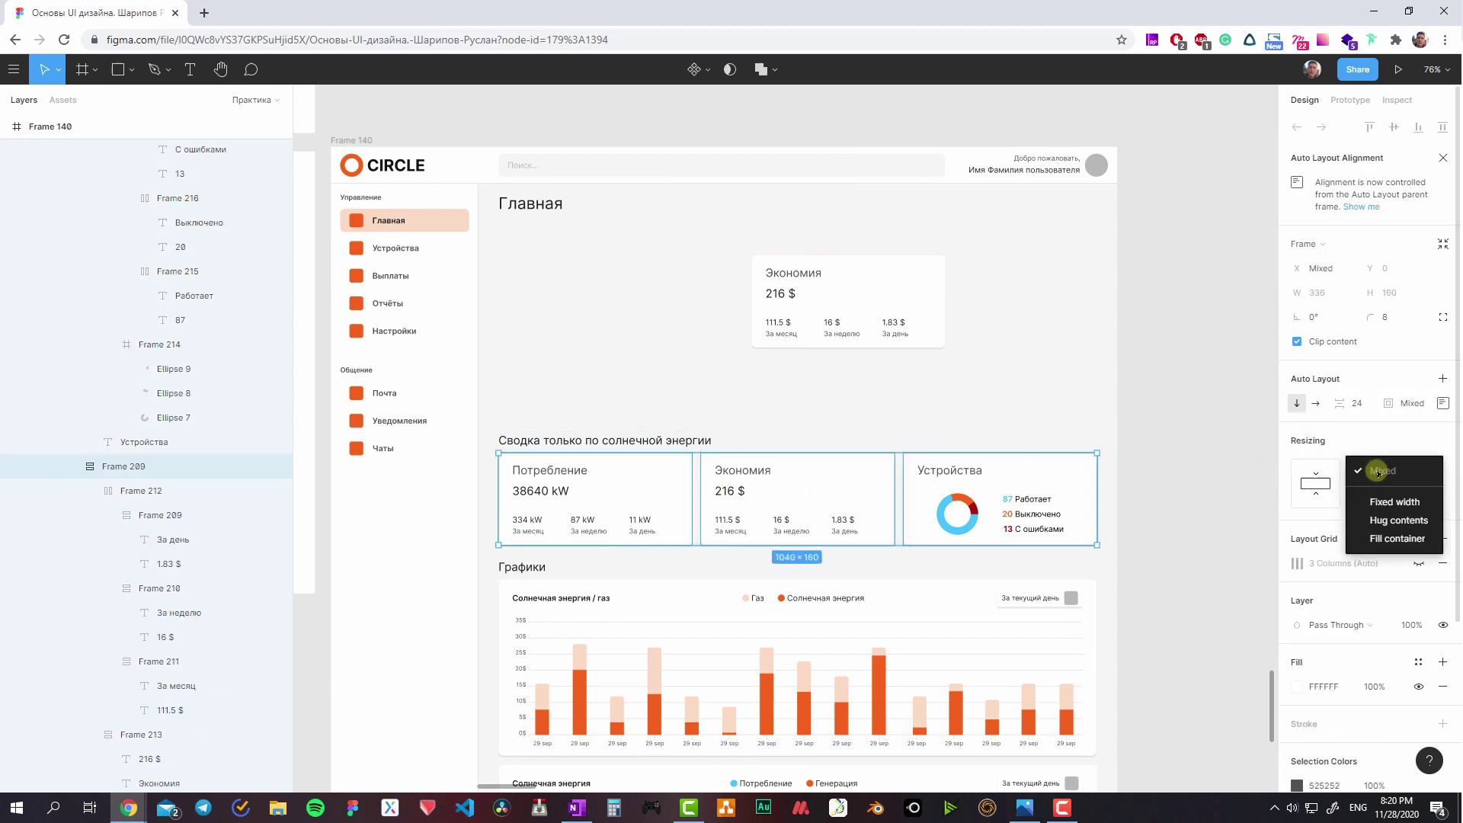
pyautogui.click(1386, 545)
# - Try duplicating the Экономия card in the row with grids shown, then delete the duplicate
pyautogui.click(864, 483)
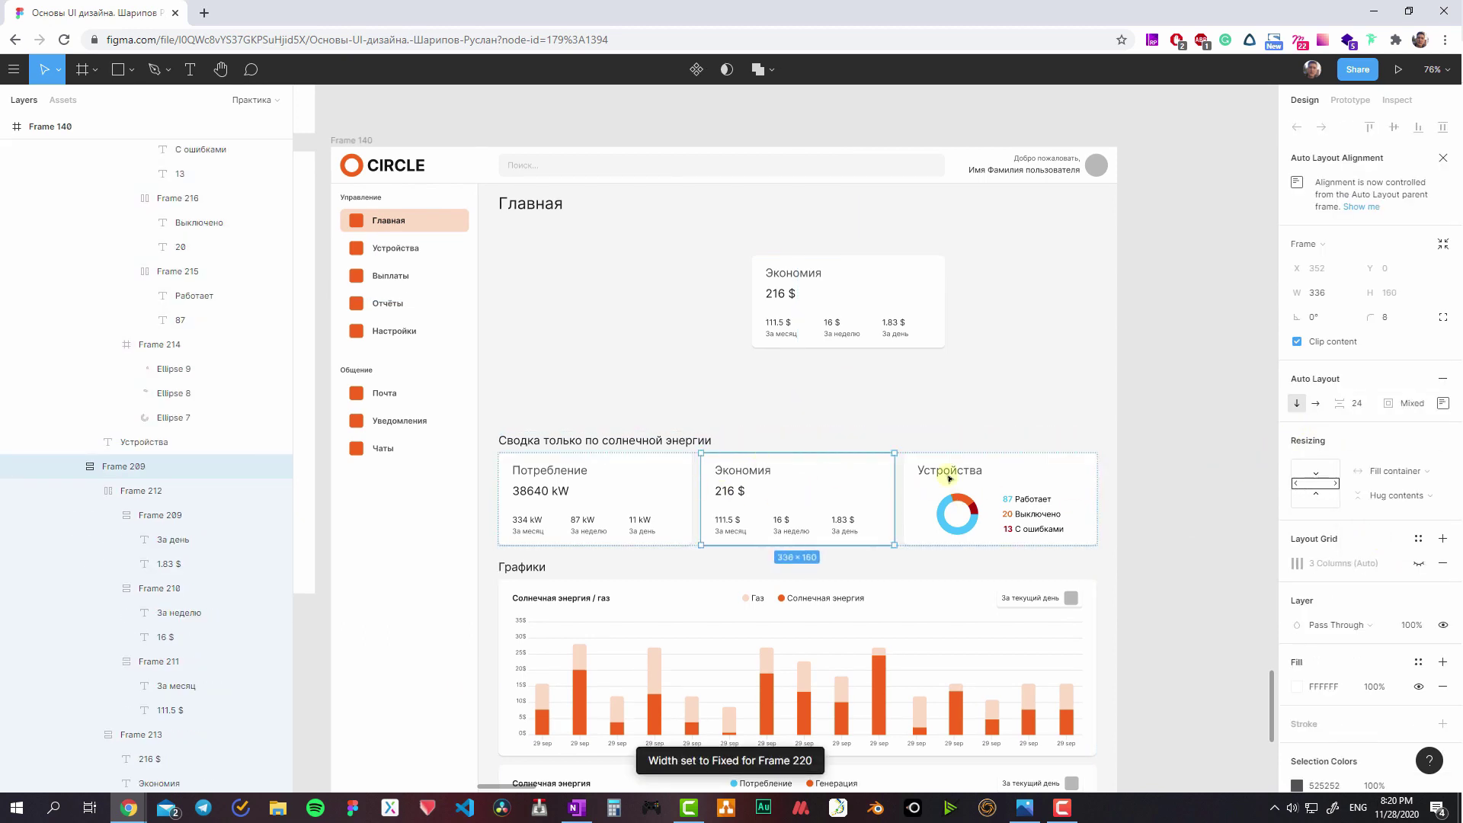
pyautogui.hotkey('ctrl', 'd')
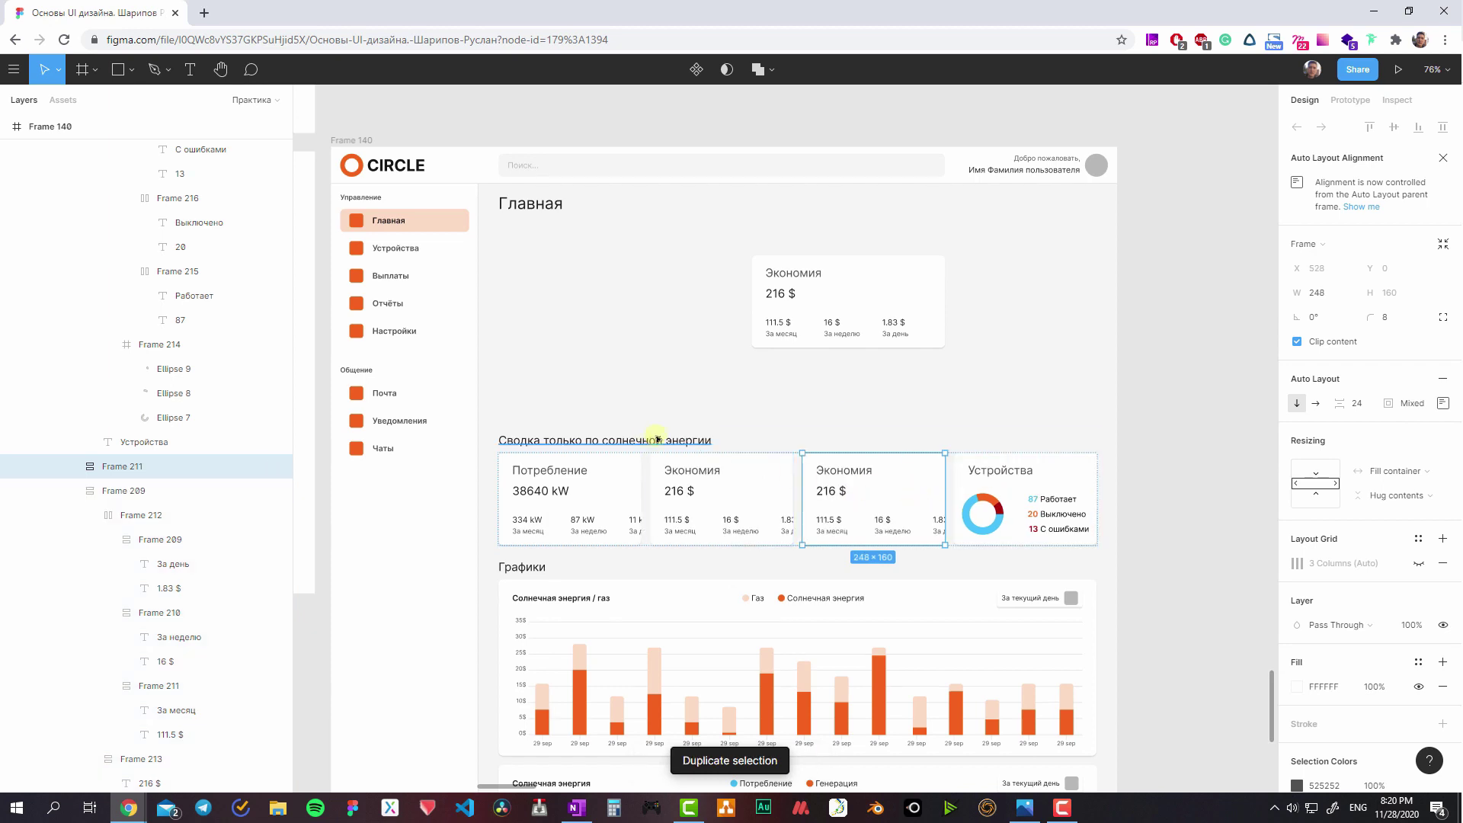
pyautogui.hotkey('ctrl', 'g')
pyautogui.scroll(3, 762, 488)
pyautogui.scroll(4, 990, 526)
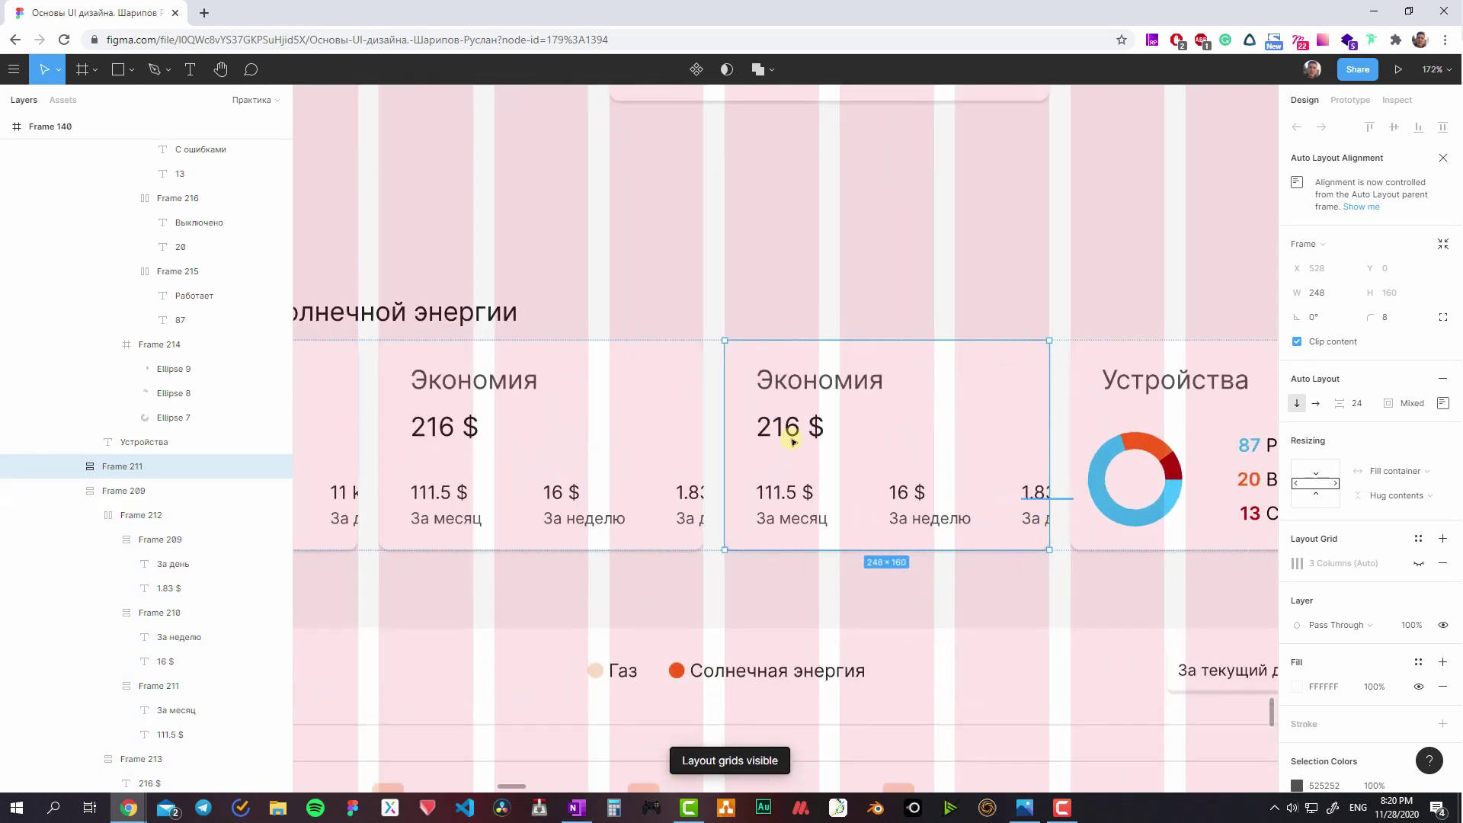
pyautogui.scroll(-2, 788, 423)
pyautogui.scroll(-2, 731, 427)
pyautogui.scroll(-2, 762, 438)
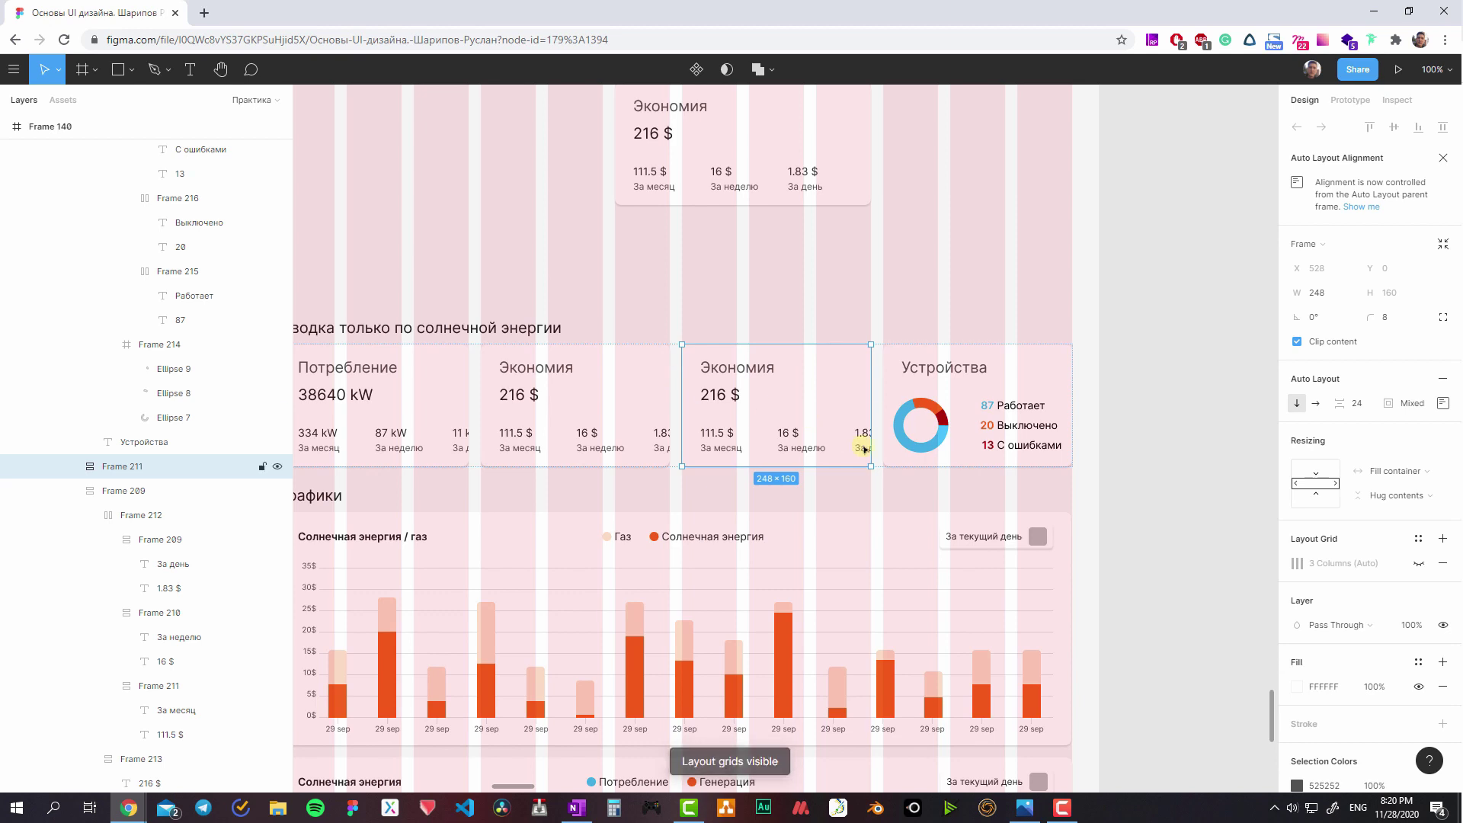
pyautogui.press('Delete')
pyautogui.click(745, 405)
pyautogui.hscroll(-5, 762, 426)
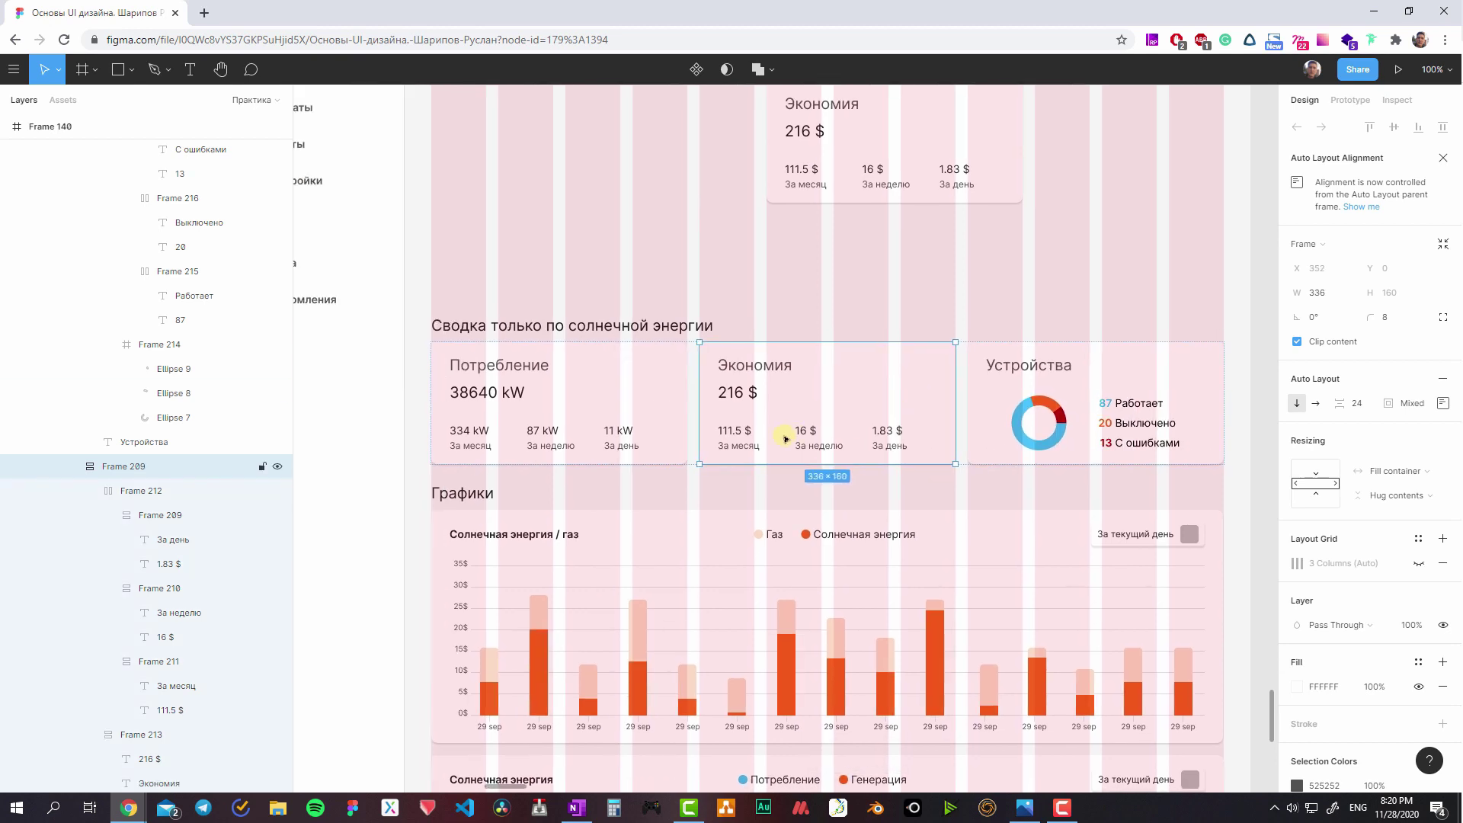
# - Hide the layout grid and select the copied Экономия card above the summary
pyautogui.click(826, 283)
pyautogui.hotkey('ctrl', 'g')
pyautogui.scroll(3, 899, 396)
pyautogui.hscroll(-1, 899, 396)
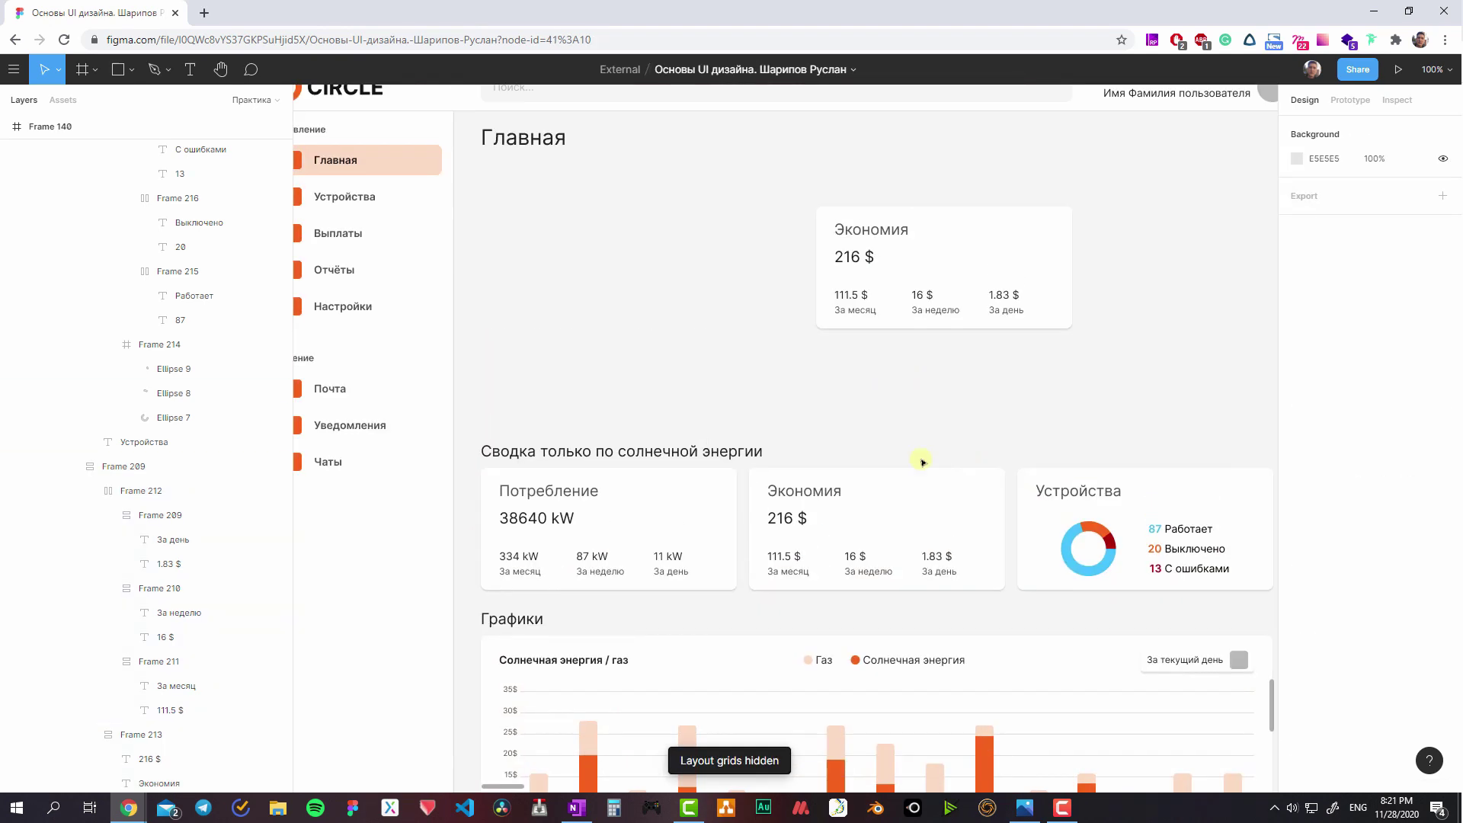
pyautogui.click(921, 462)
pyautogui.scroll(-3, 839, 442)
pyautogui.scroll(-2, 794, 294)
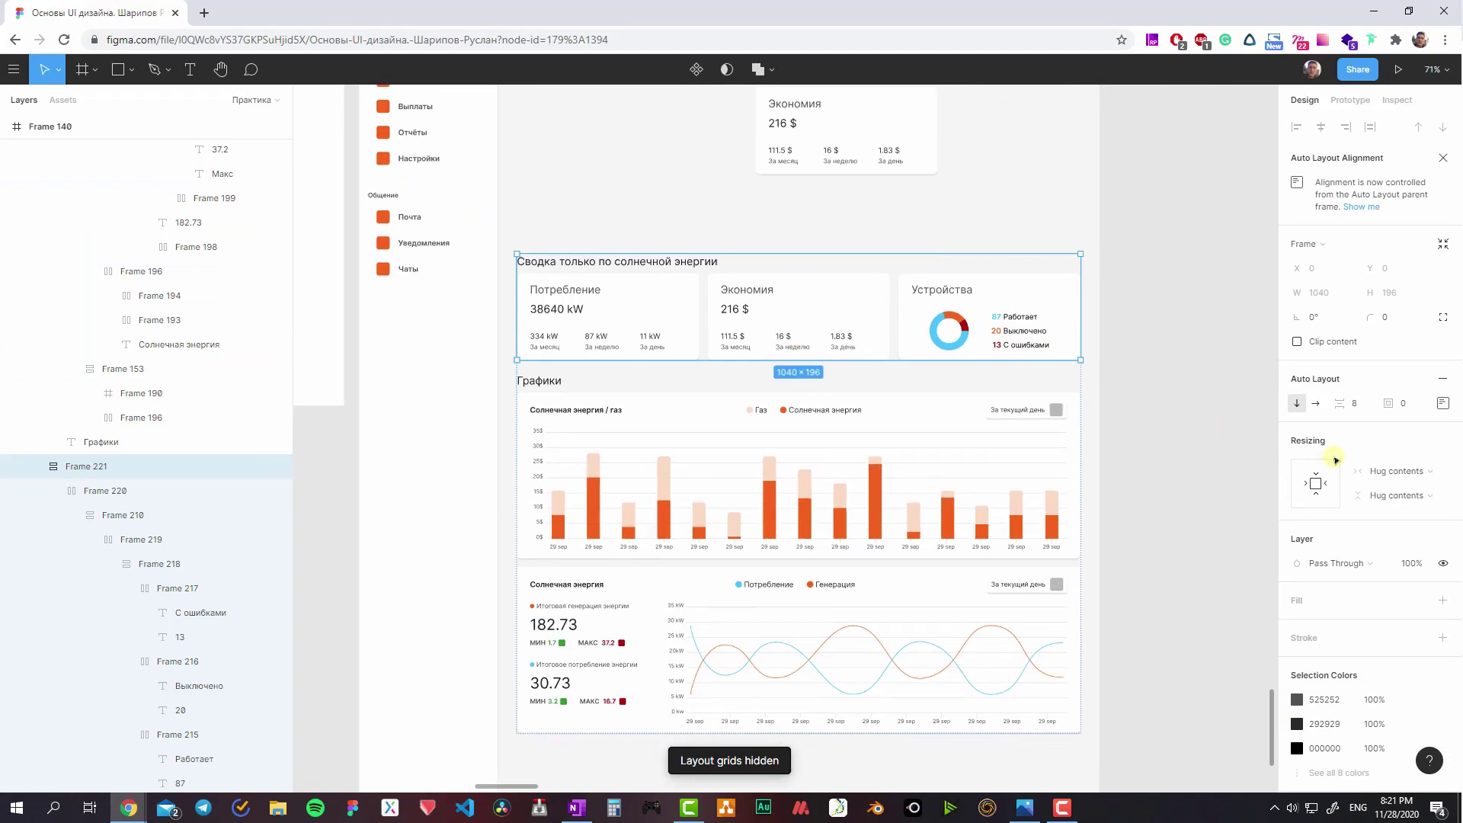
pyautogui.click(800, 300)
pyautogui.scroll(2, 849, 414)
pyautogui.hscroll(-1, 849, 415)
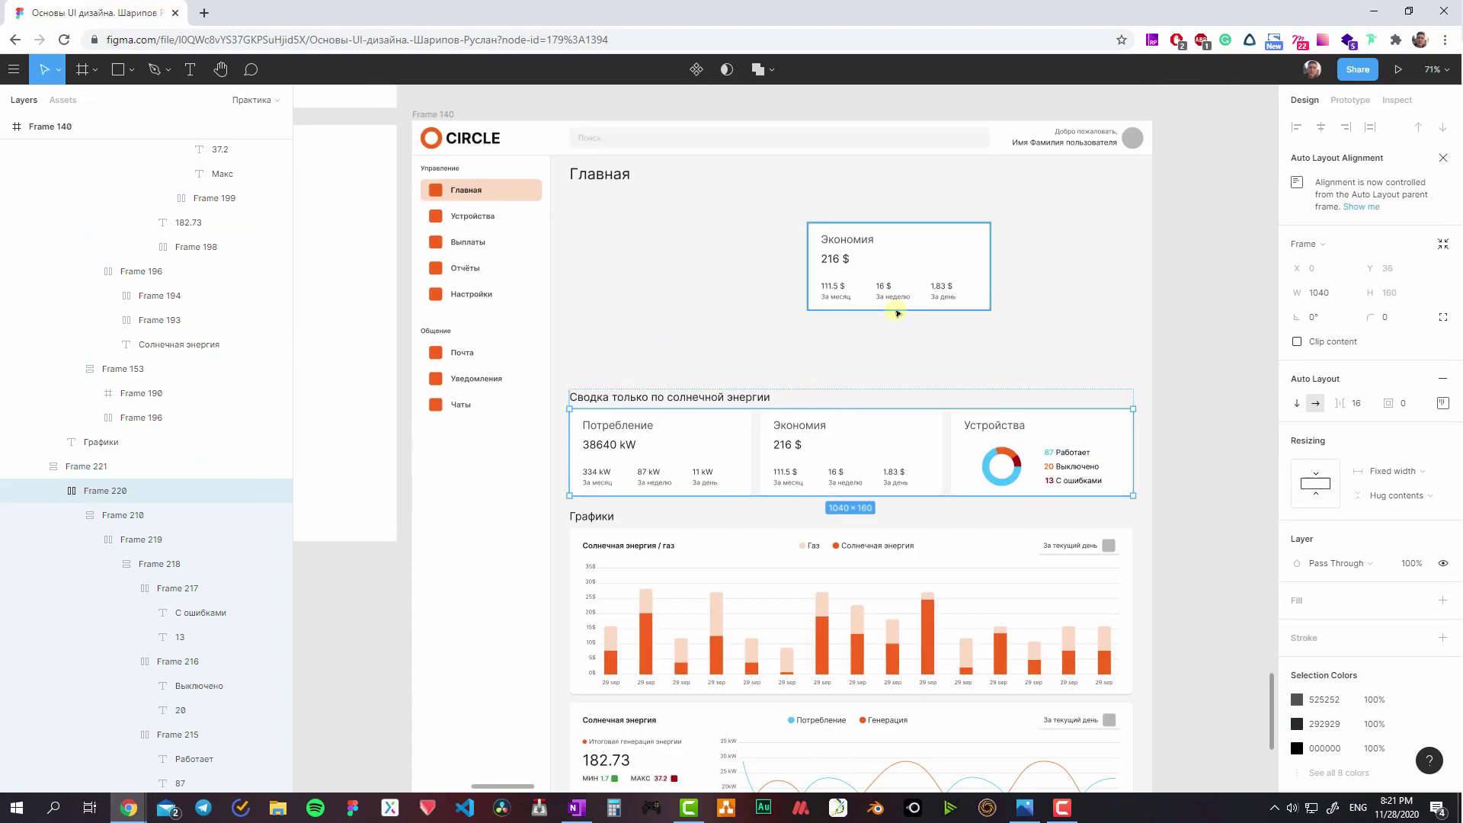
pyautogui.click(897, 312)
pyautogui.scroll(3, 793, 263)
pyautogui.scroll(2, 758, 298)
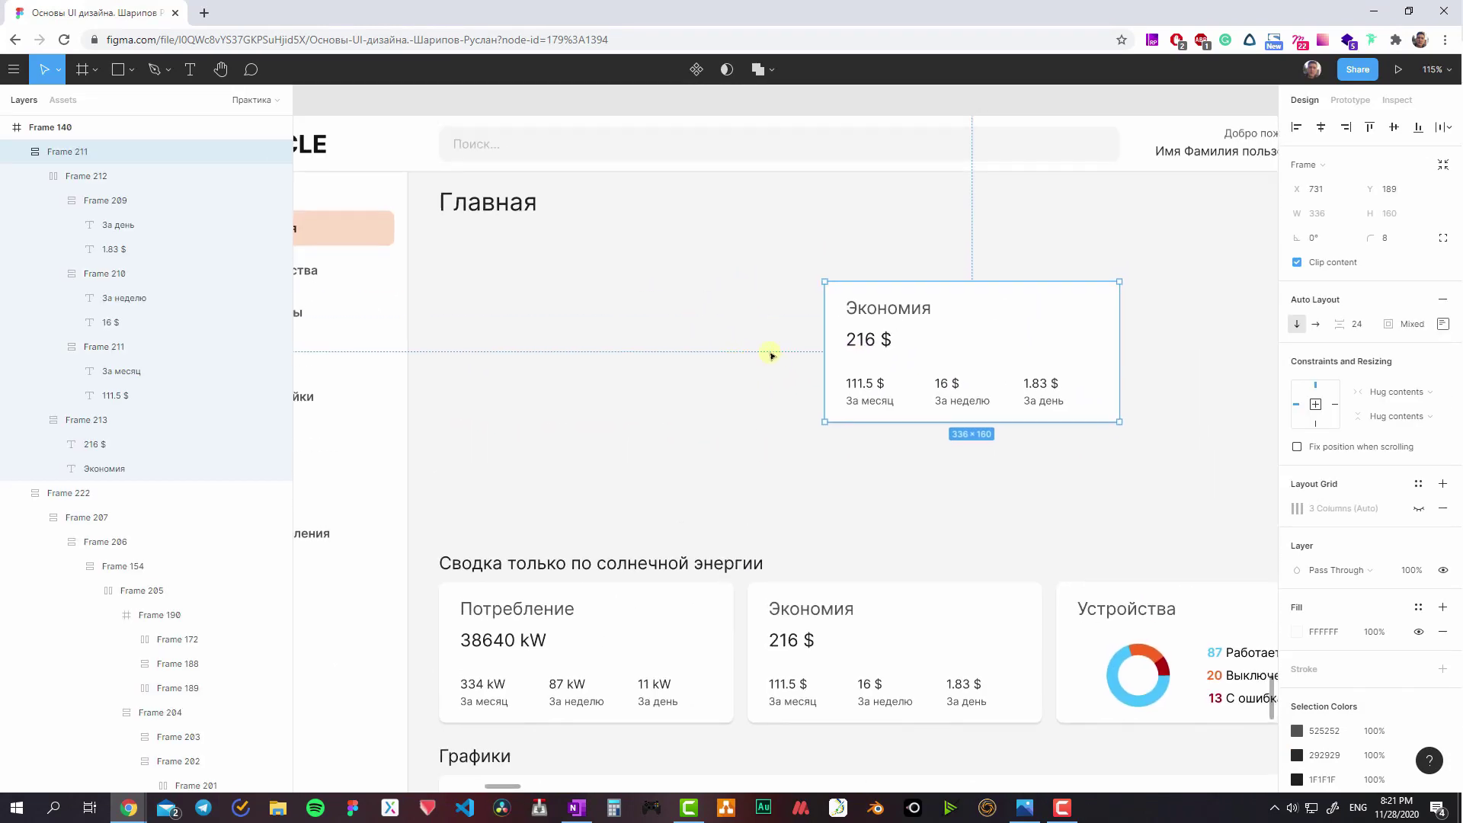
# - Drag the copied Экономия card left to the grid edge under Главная
pyautogui.click(770, 355)
pyautogui.hscroll(2, 726, 288)
pyautogui.moveTo(686, 283); pyautogui.dragTo(829, 298)
pyautogui.hscroll(-3, 706, 281)
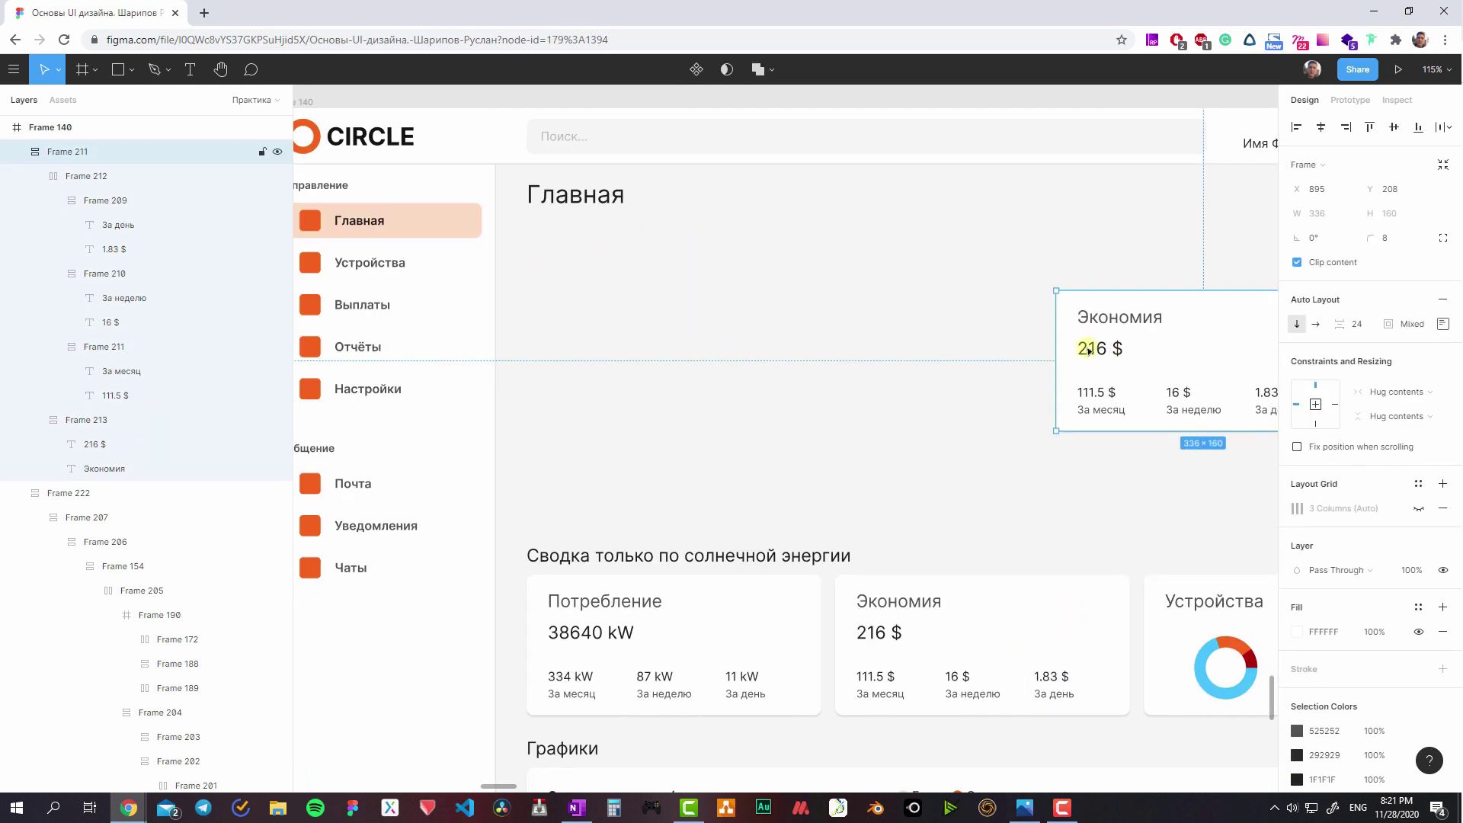
pyautogui.moveTo(1089, 350)
pyautogui.mouseDown()
pyautogui.moveTo(858, 333)
pyautogui.moveTo(900, 323)
pyautogui.moveTo(698, 360)
pyautogui.mouseUp()
# - Widen the copied card to span half the grid columns, about 515 wide
pyautogui.hotkey('ctrl', 'shift', '4')
pyautogui.hscroll(2, 900, 323)
pyautogui.hscroll(-3, 833, 340)
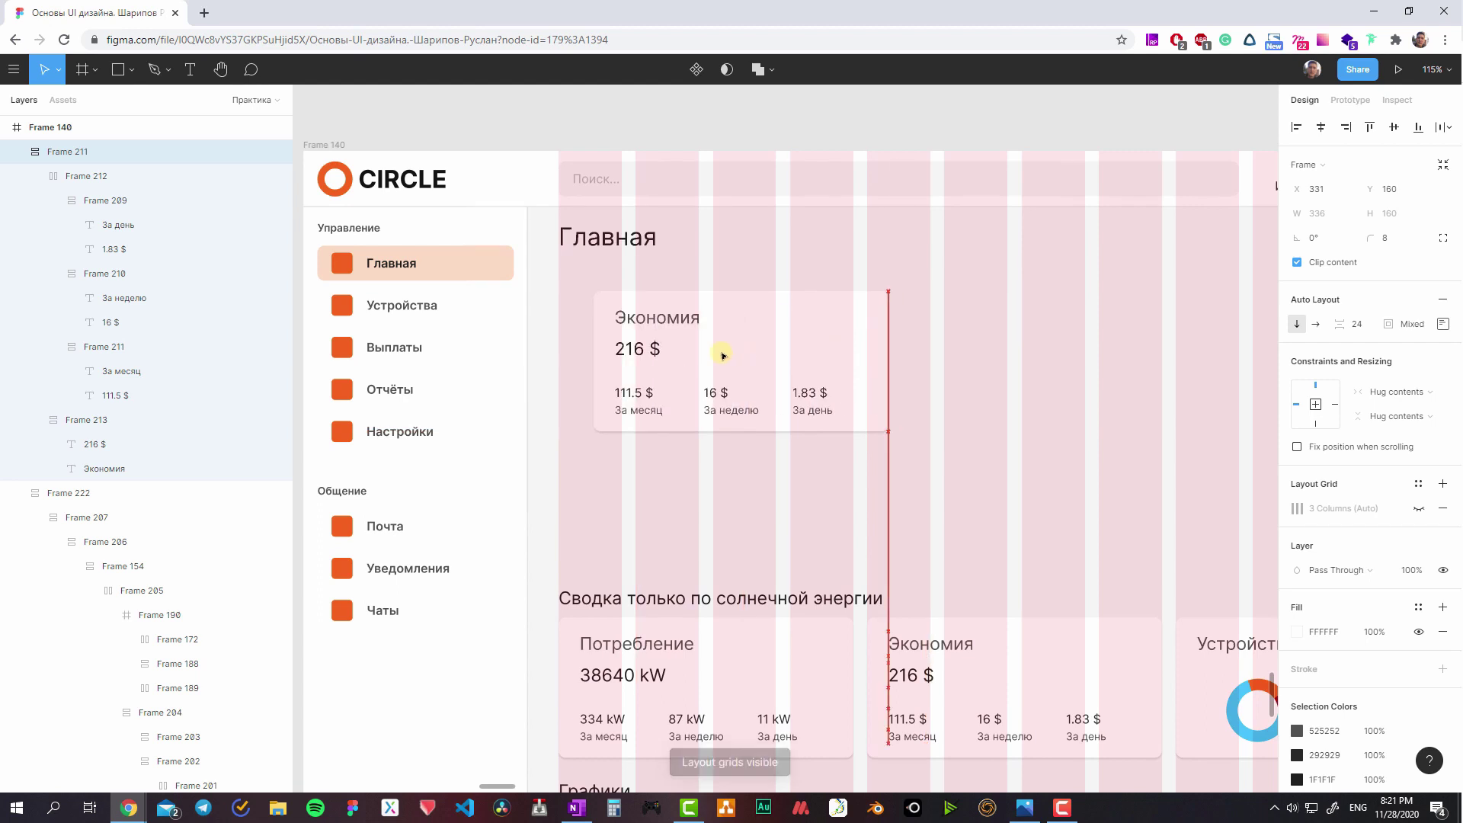
pyautogui.hscroll(2, 764, 347)
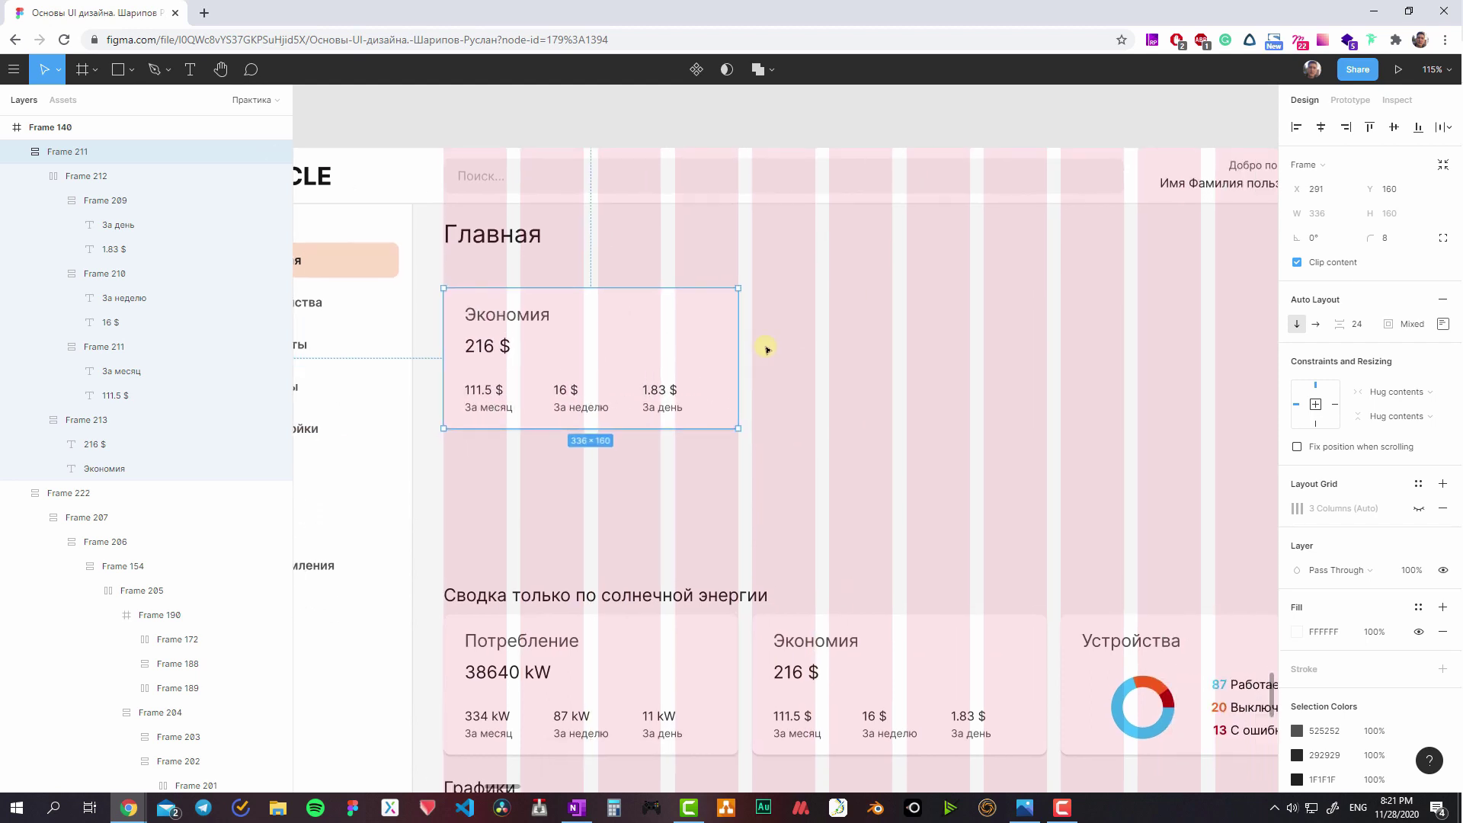
pyautogui.scroll(-5, 766, 344)
pyautogui.moveTo(749, 345); pyautogui.dragTo(832, 351)
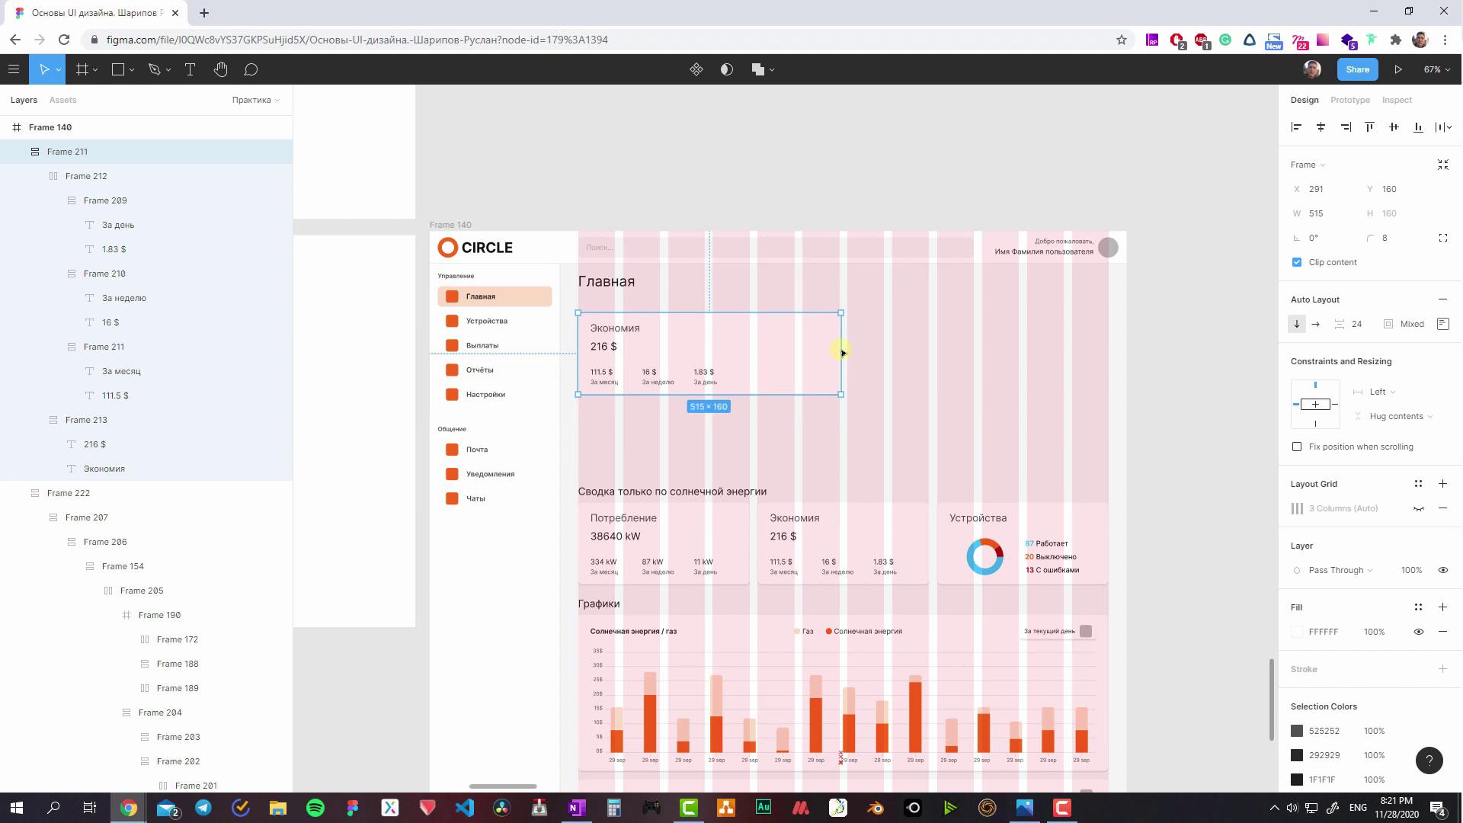
pyautogui.scroll(-2, 823, 381)
pyautogui.click(803, 419)
pyautogui.scroll(-2, 769, 418)
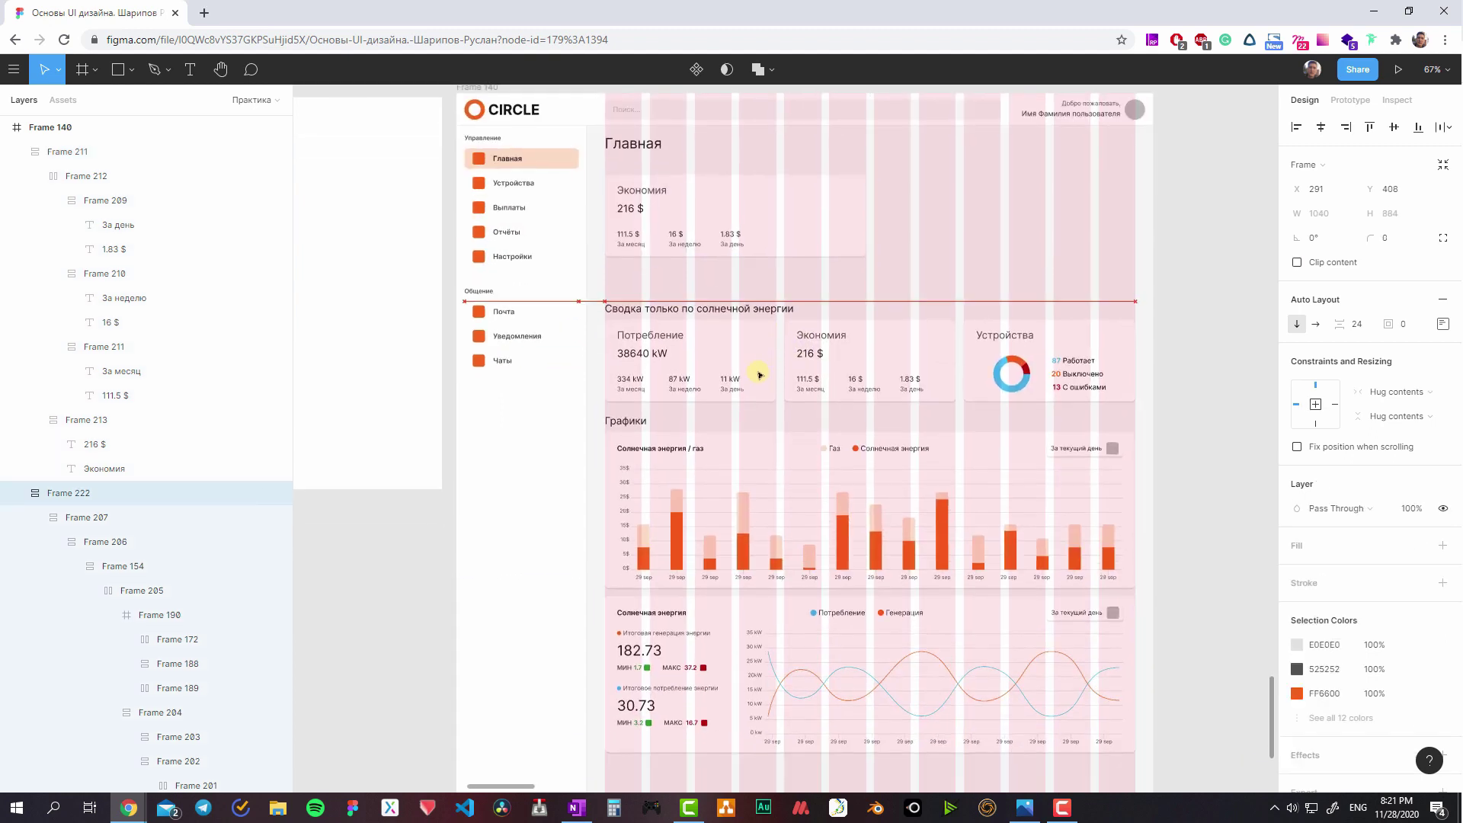
# - Nudge the summary section into place and delete the loose Экономия card
pyautogui.scroll(2, 765, 392)
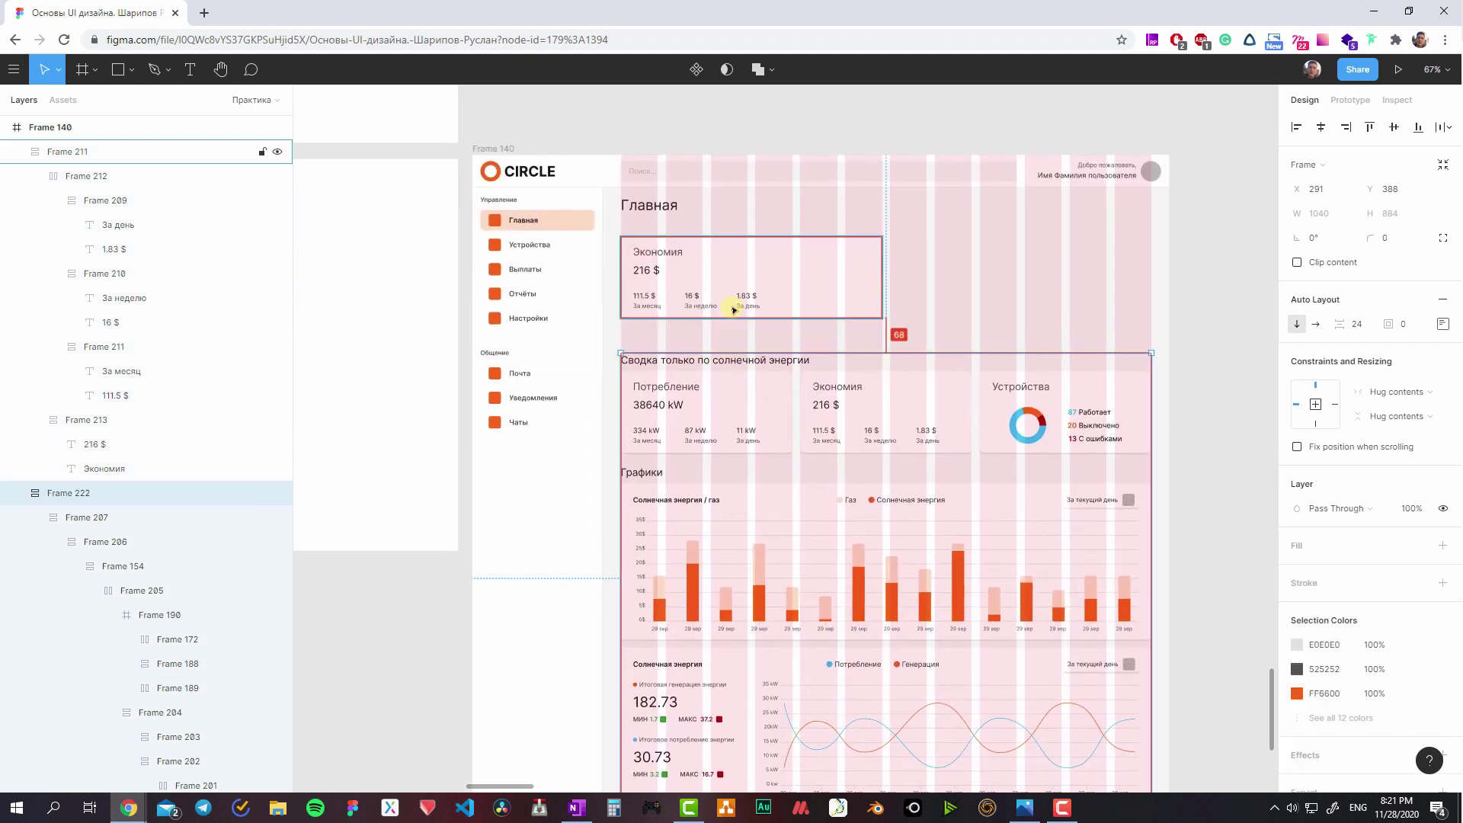
pyautogui.hotkey('shift', 'Up')
pyautogui.hotkey('shift', 'Up')
pyautogui.hotkey('shift', 'Up')
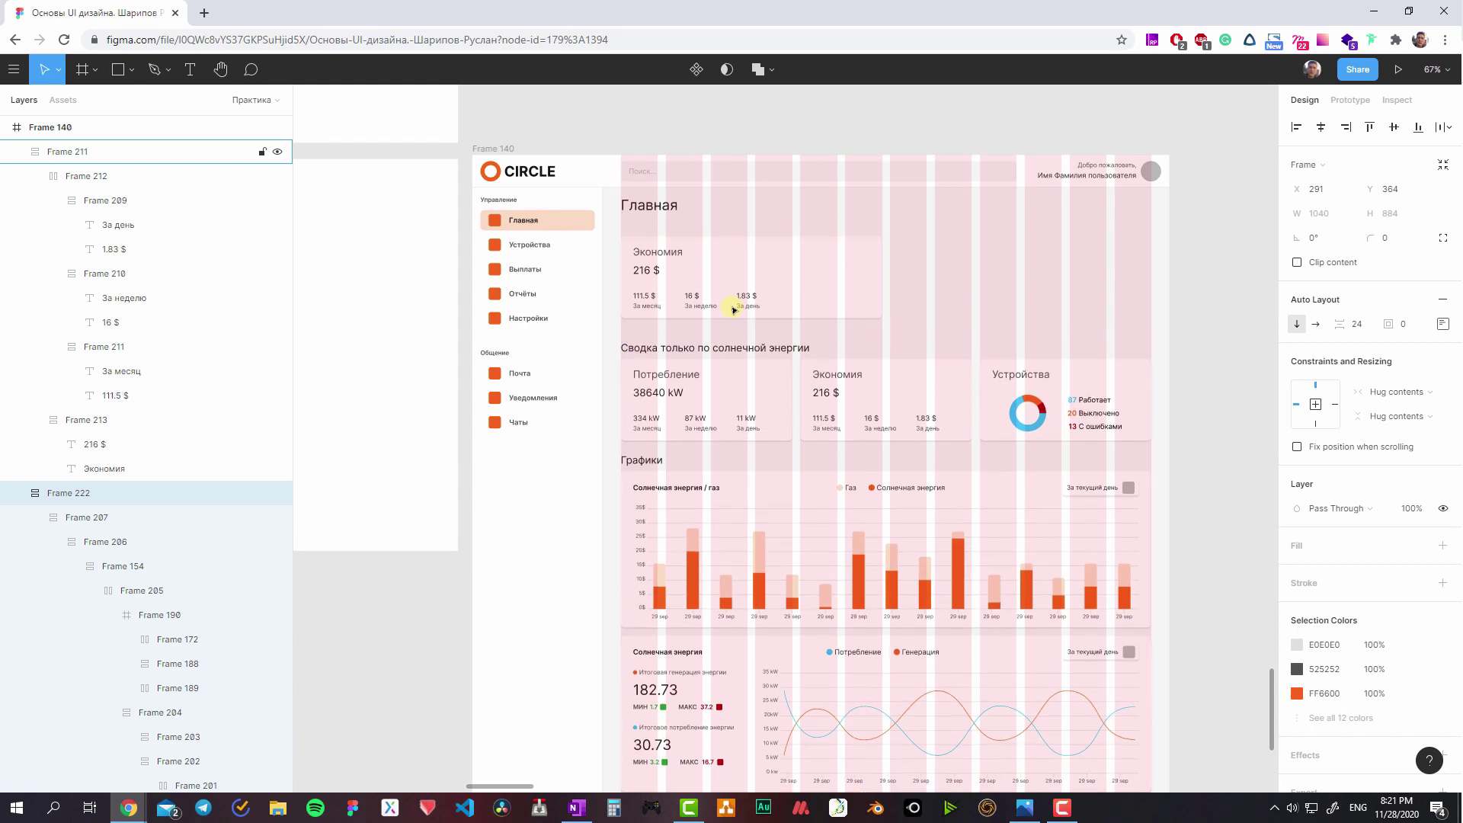
pyautogui.hotkey('shift', 'Up')
pyautogui.press('Up')
pyautogui.press('Up')
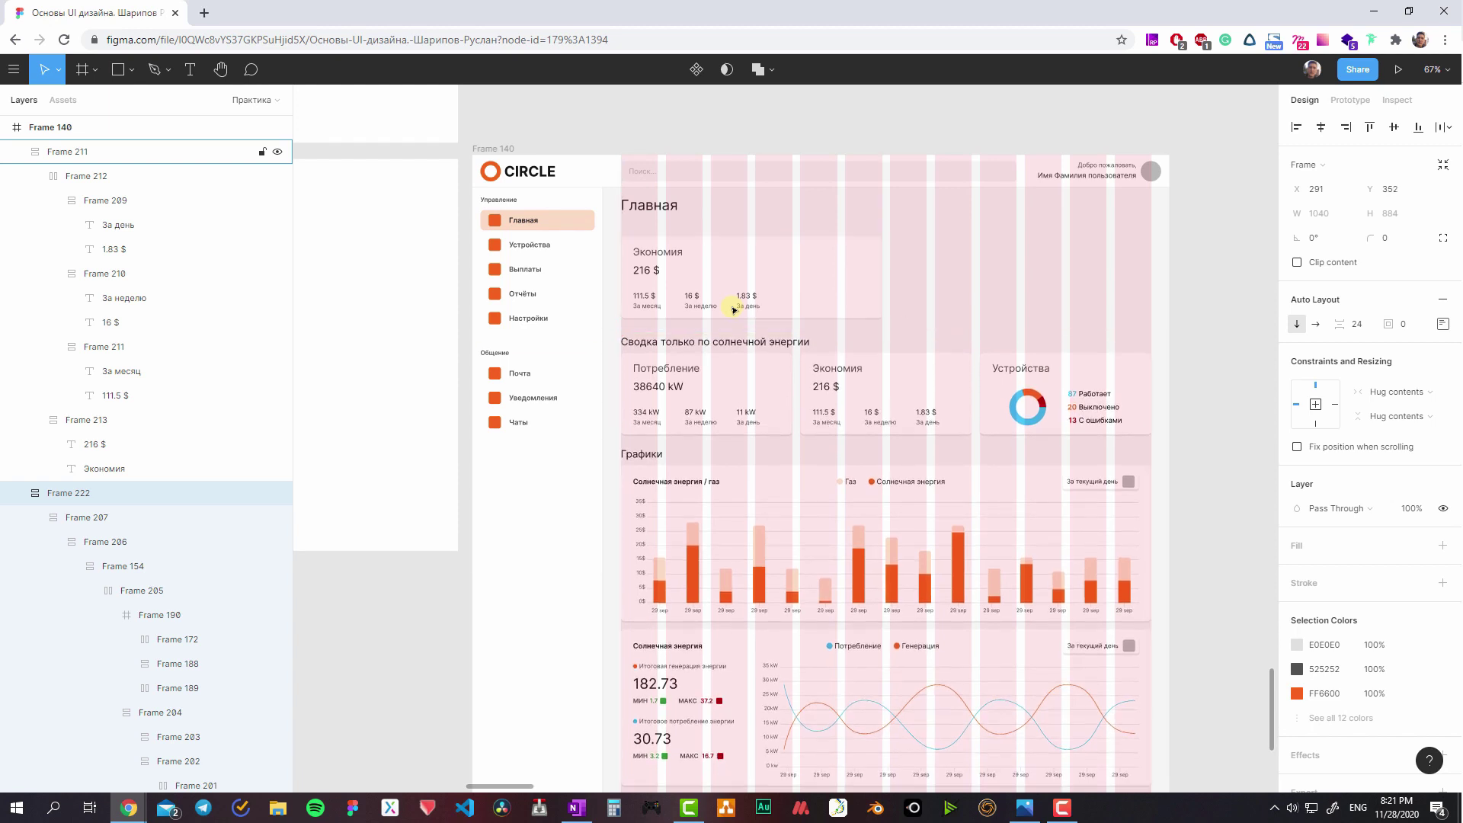
pyautogui.press('Up')
pyautogui.press('Up')
pyautogui.press('Up')
pyautogui.click(743, 306)
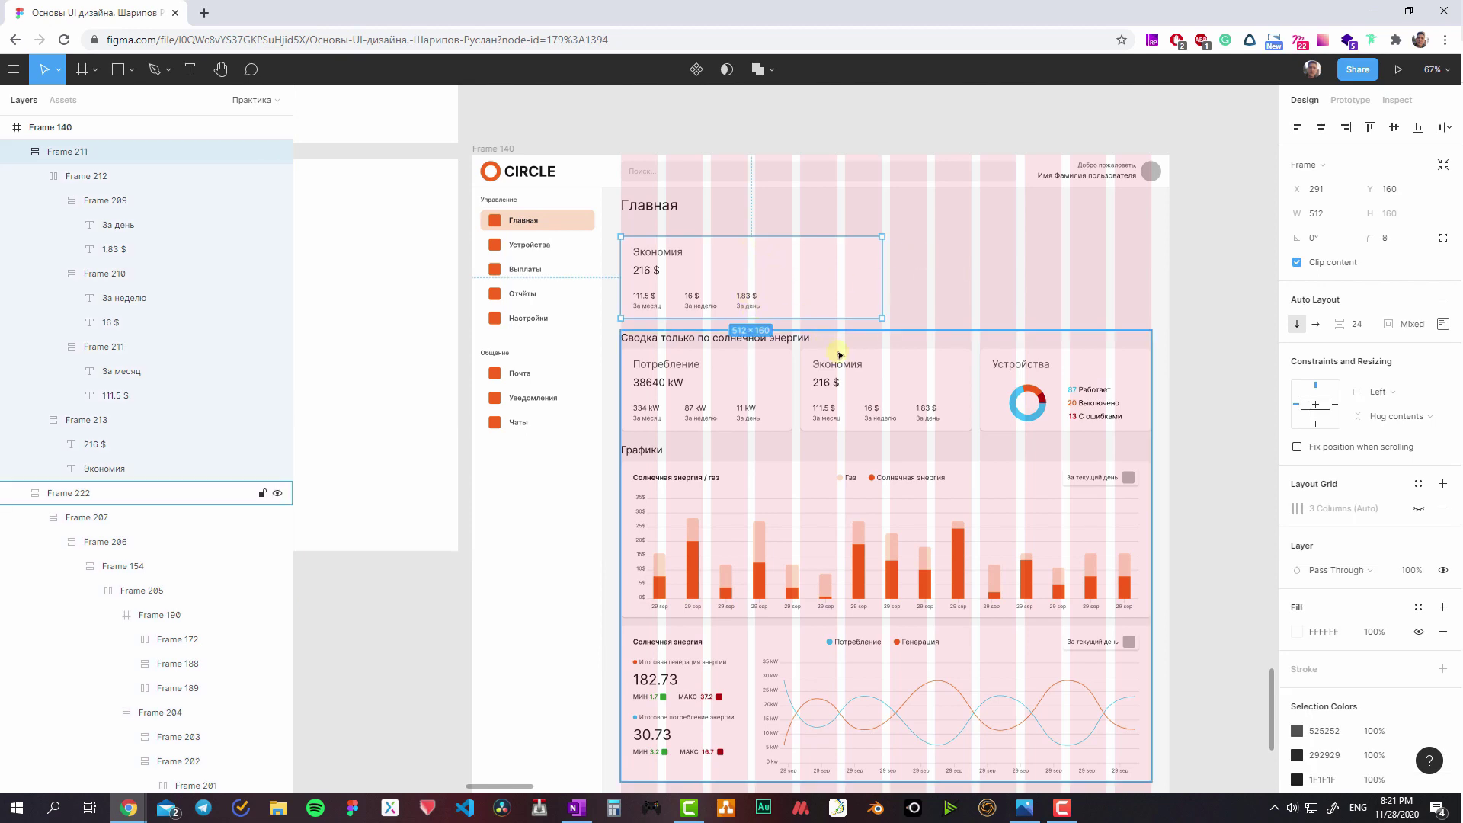
pyautogui.moveTo(838, 358); pyautogui.dragTo(844, 418)
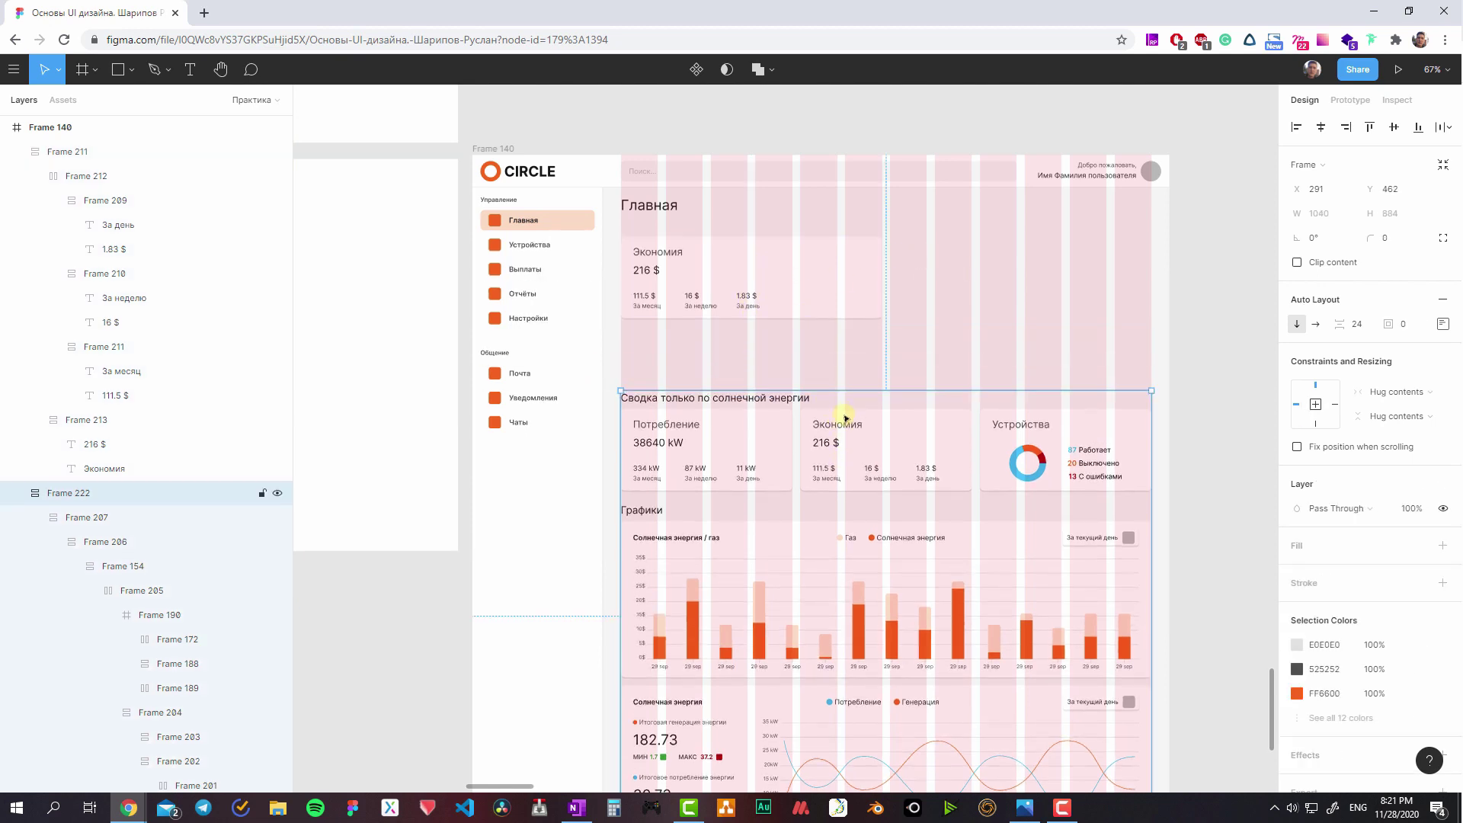
pyautogui.hotkey('shift', 'Tab')
pyautogui.press('Delete')
# - Duplicate the summary section, remove the copy's Устройства card, and hide the grid
pyautogui.click(905, 427)
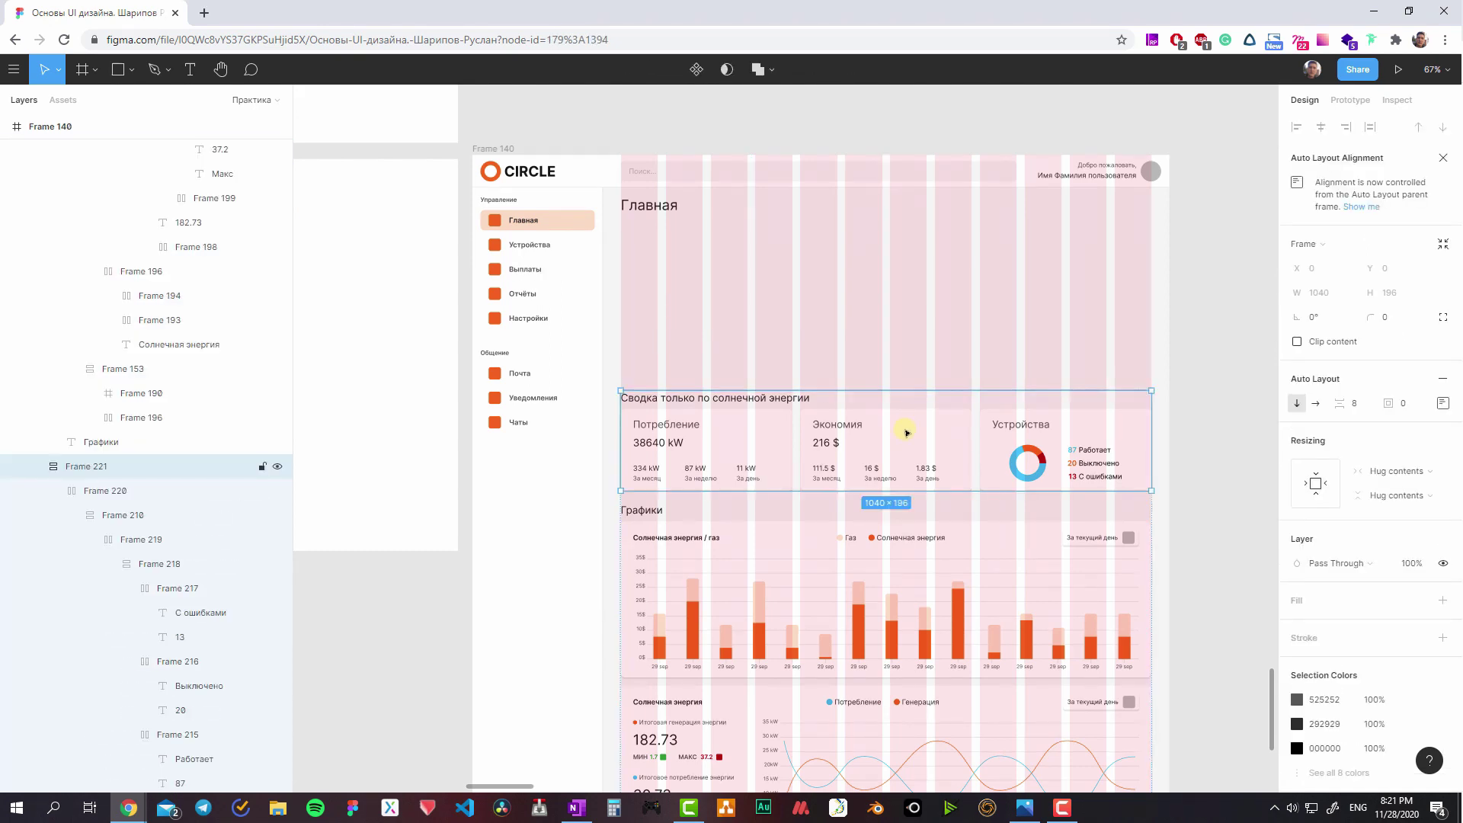
pyautogui.hotkey('ctrl', 'd')
pyautogui.click(866, 458)
pyautogui.click(1042, 458)
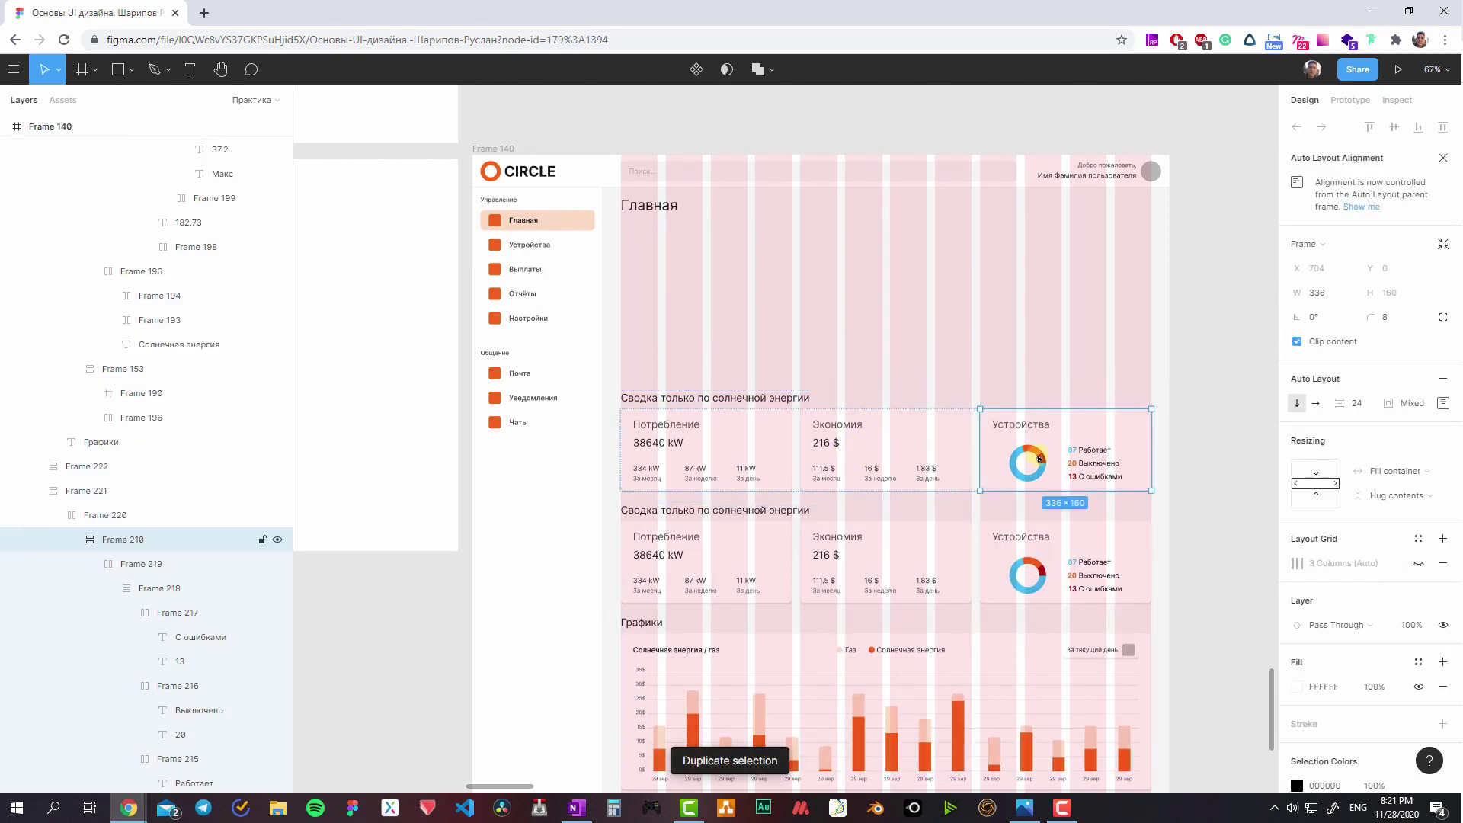
pyautogui.press('Delete')
pyautogui.hotkey('ctrl', 'shift', '4')
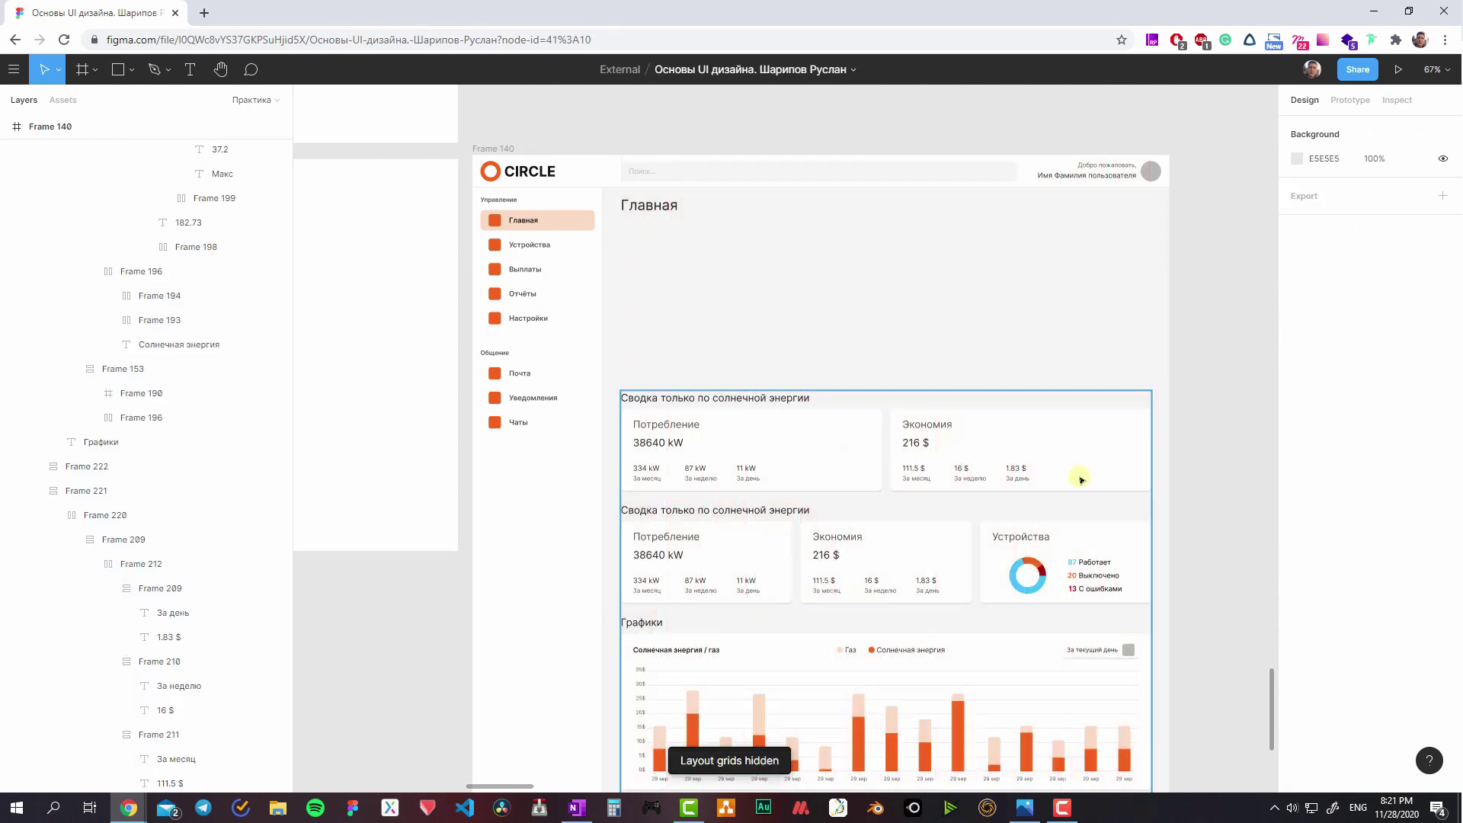
pyautogui.click(792, 402)
pyautogui.press('Delete')
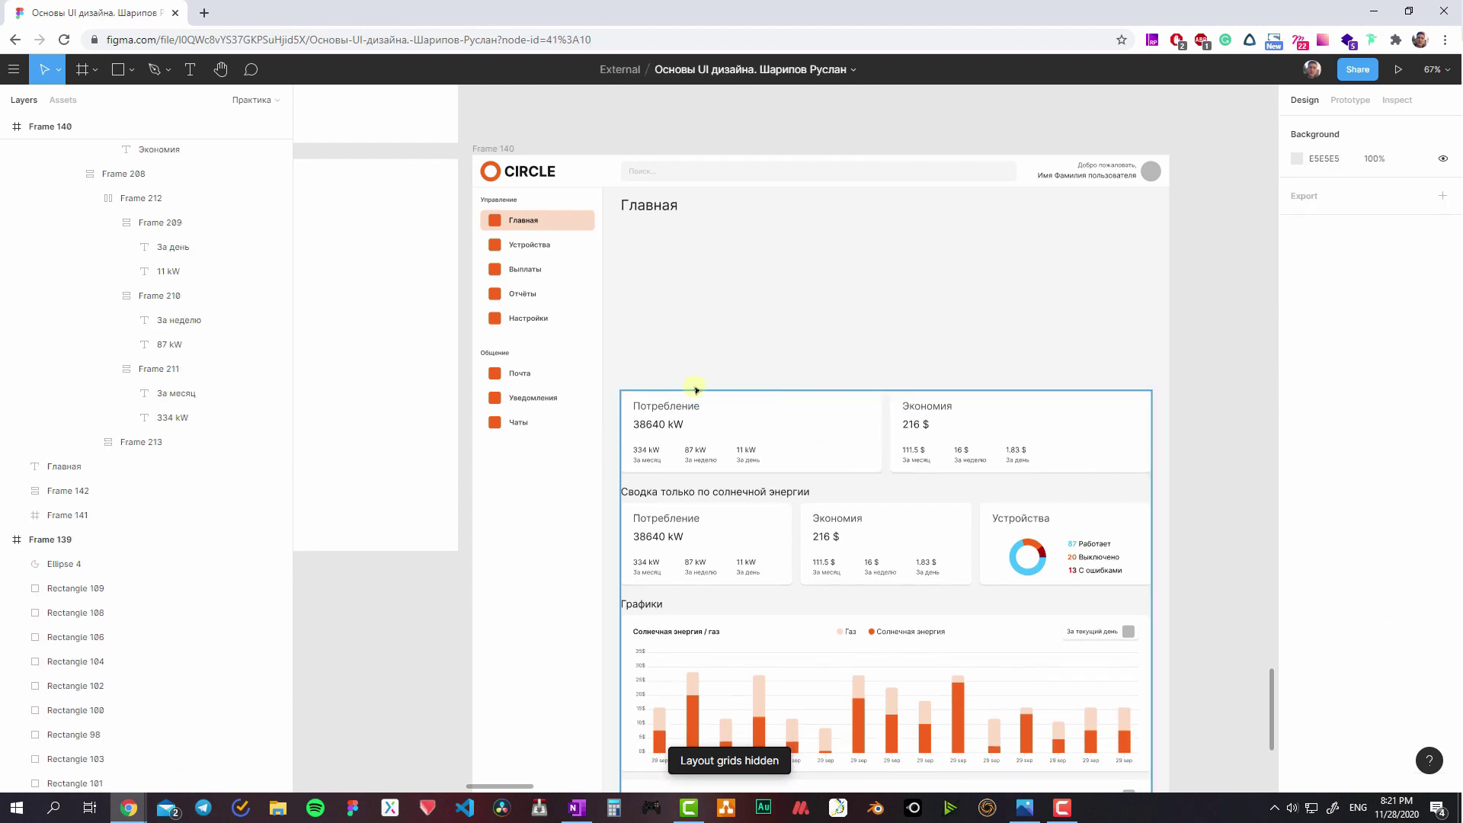
pyautogui.moveTo(779, 388); pyautogui.dragTo(658, 229)
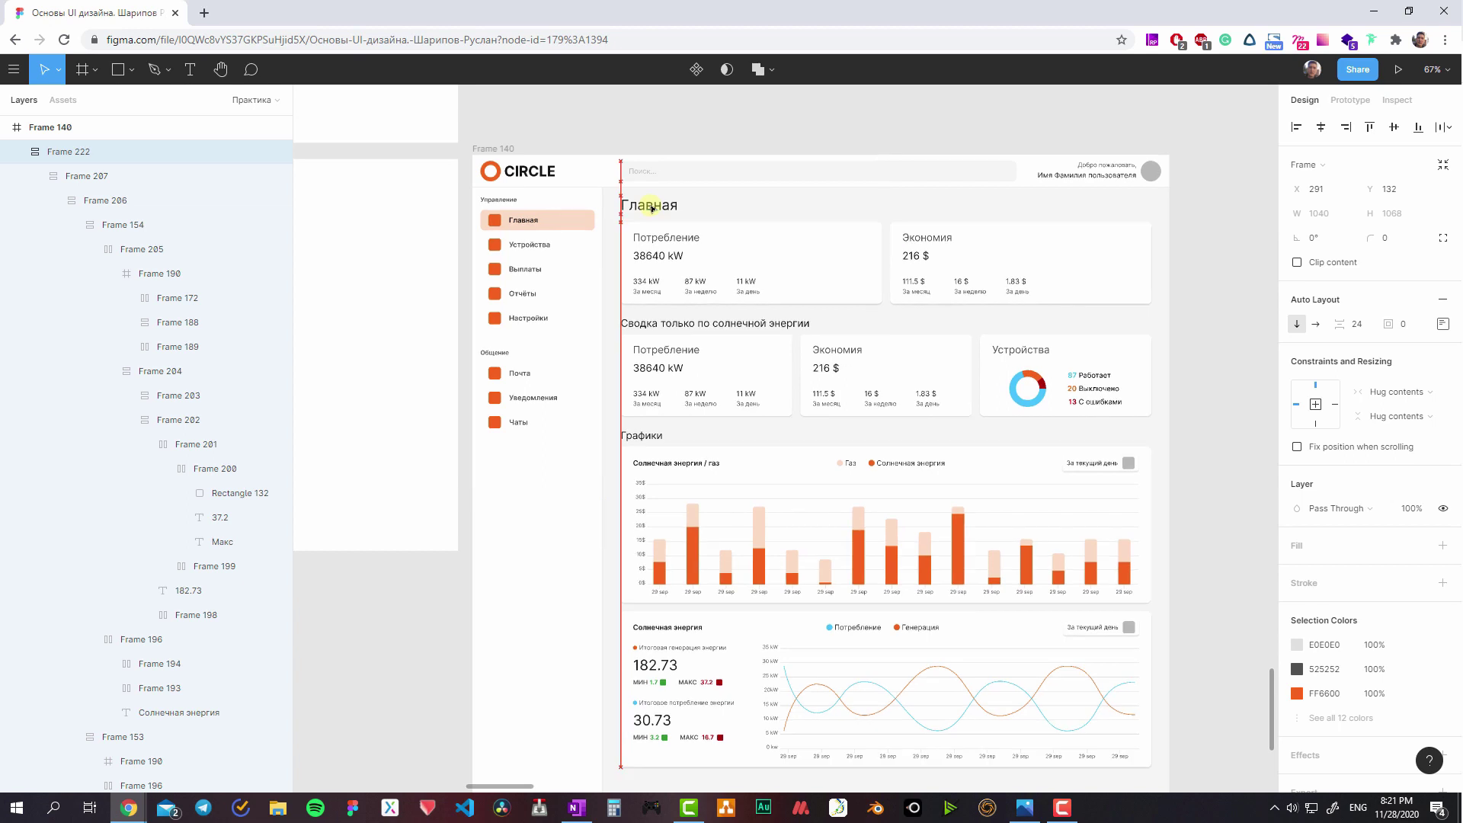
pyautogui.moveTo(657, 228); pyautogui.dragTo(654, 210)
pyautogui.press('super+space')
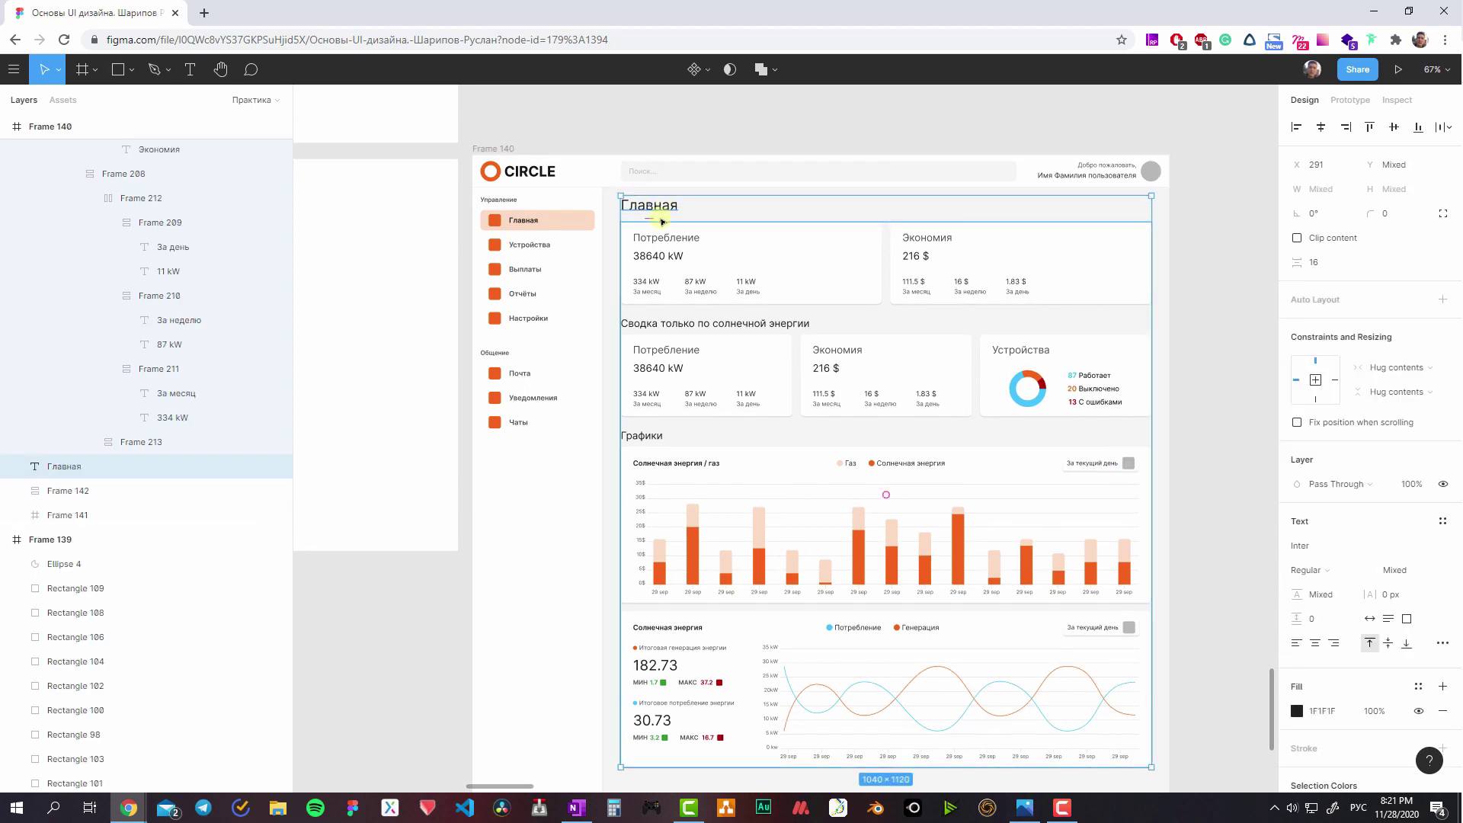
pyautogui.click(649, 206)
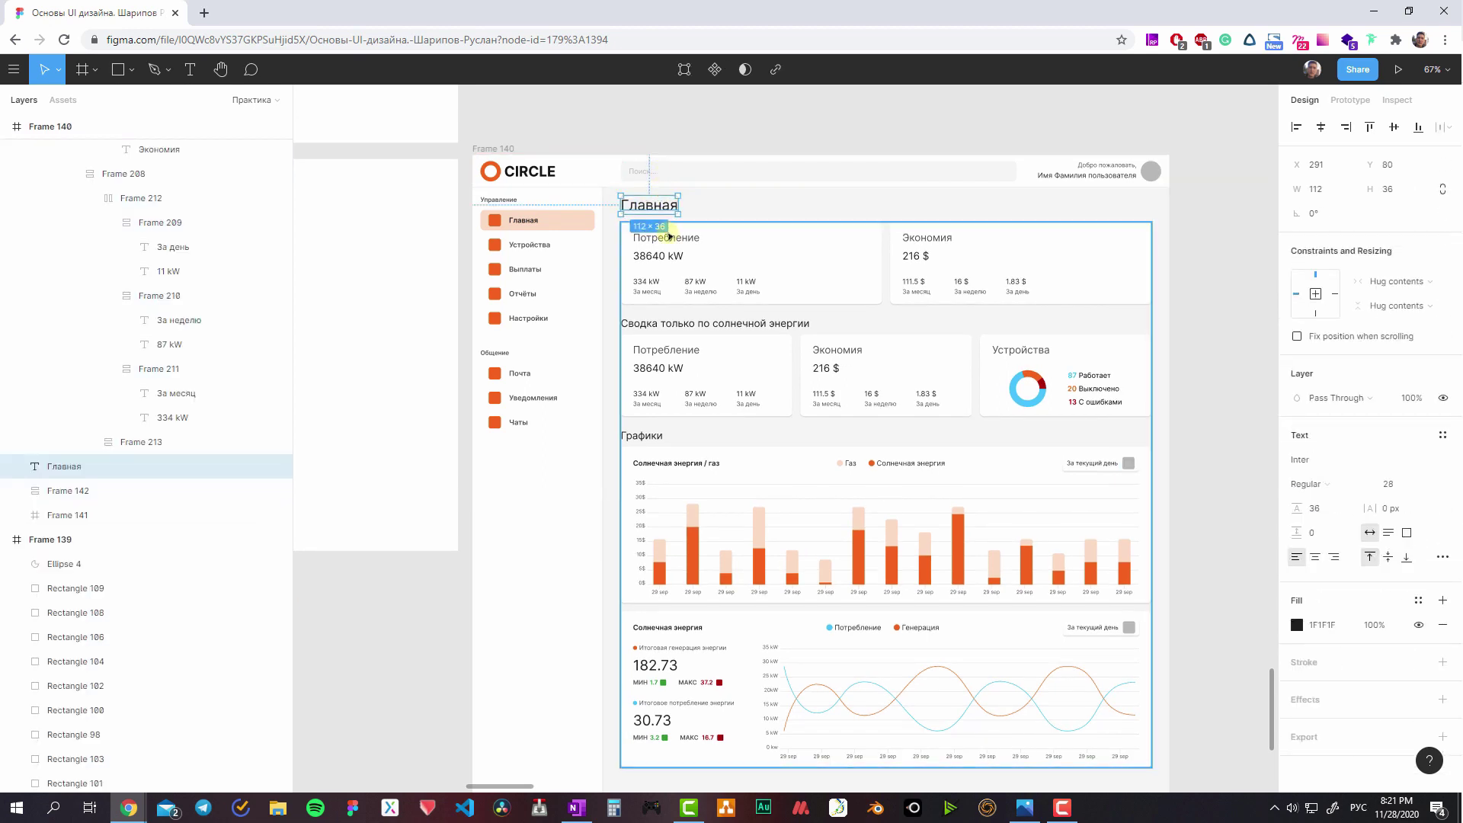
pyautogui.click(661, 201)
pyautogui.press('Escape')
pyautogui.scroll(-3, 735, 154)
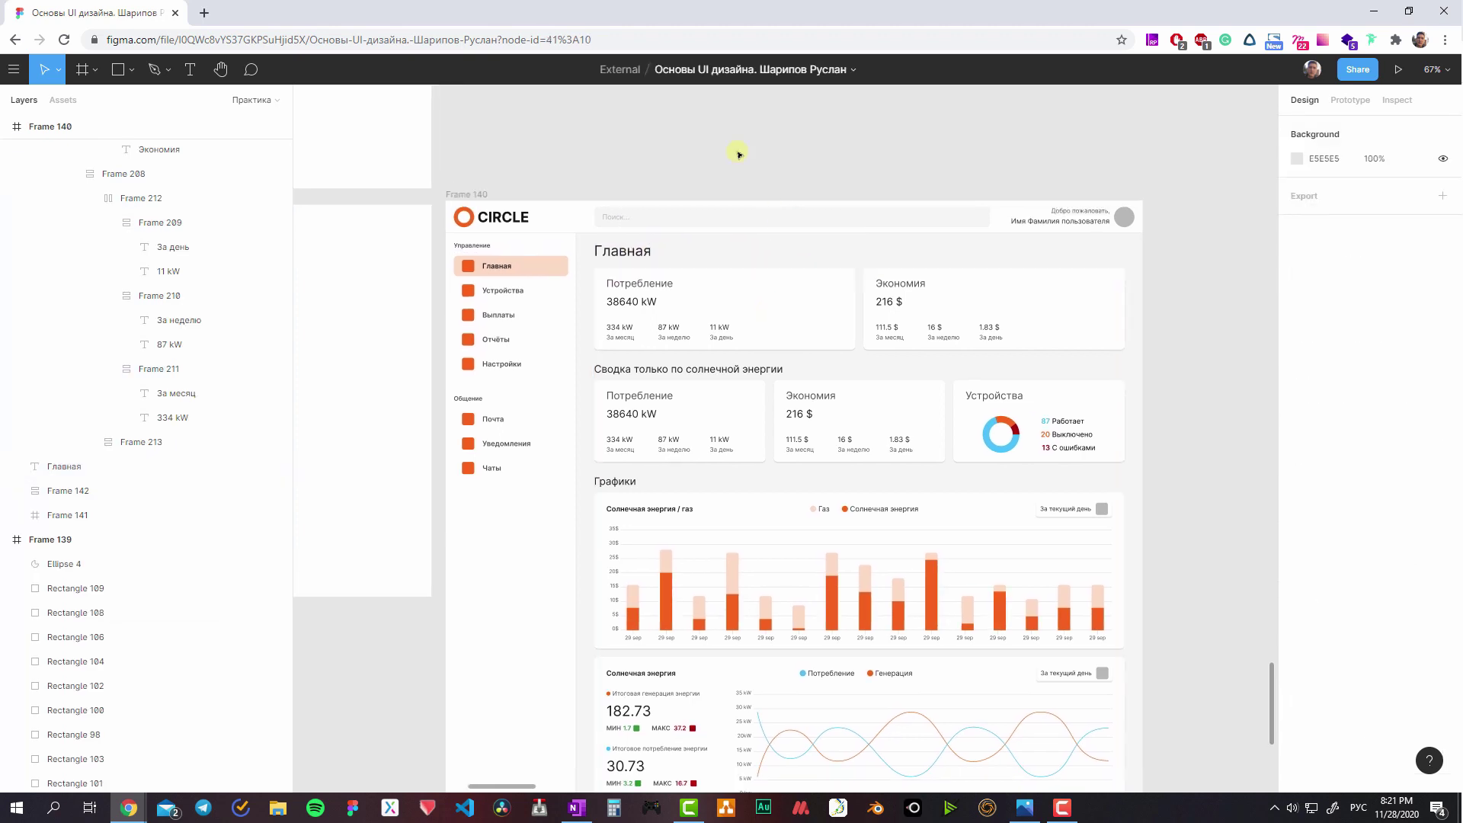
pyautogui.scroll(-2, 639, 447)
pyautogui.scroll(-2, 718, 163)
pyautogui.hscroll(-2, 760, 280)
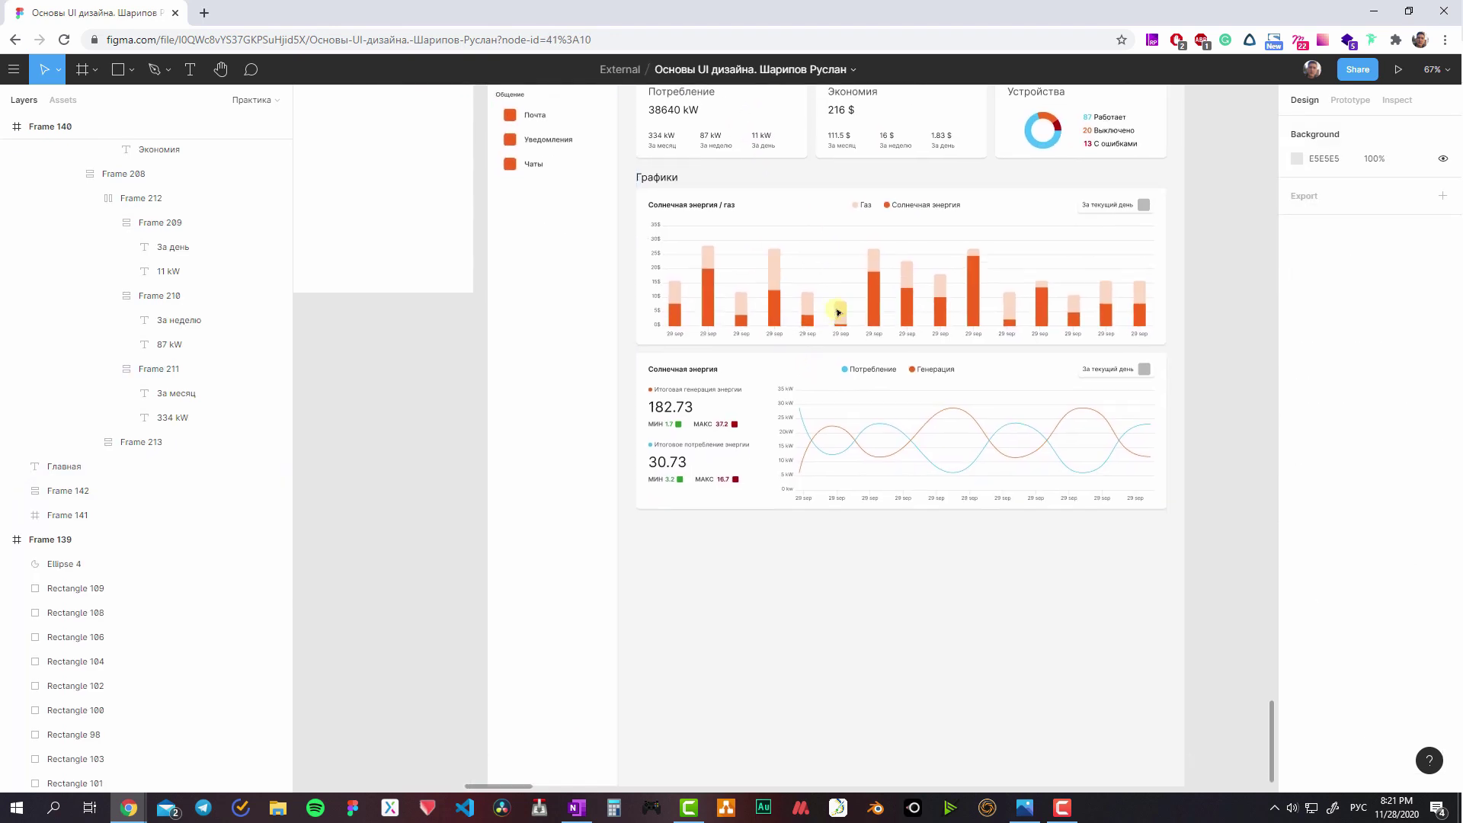
pyautogui.scroll(-2, 836, 317)
pyautogui.scroll(5, 860, 226)
pyautogui.hscroll(1, 859, 227)
pyautogui.scroll(1, 770, 561)
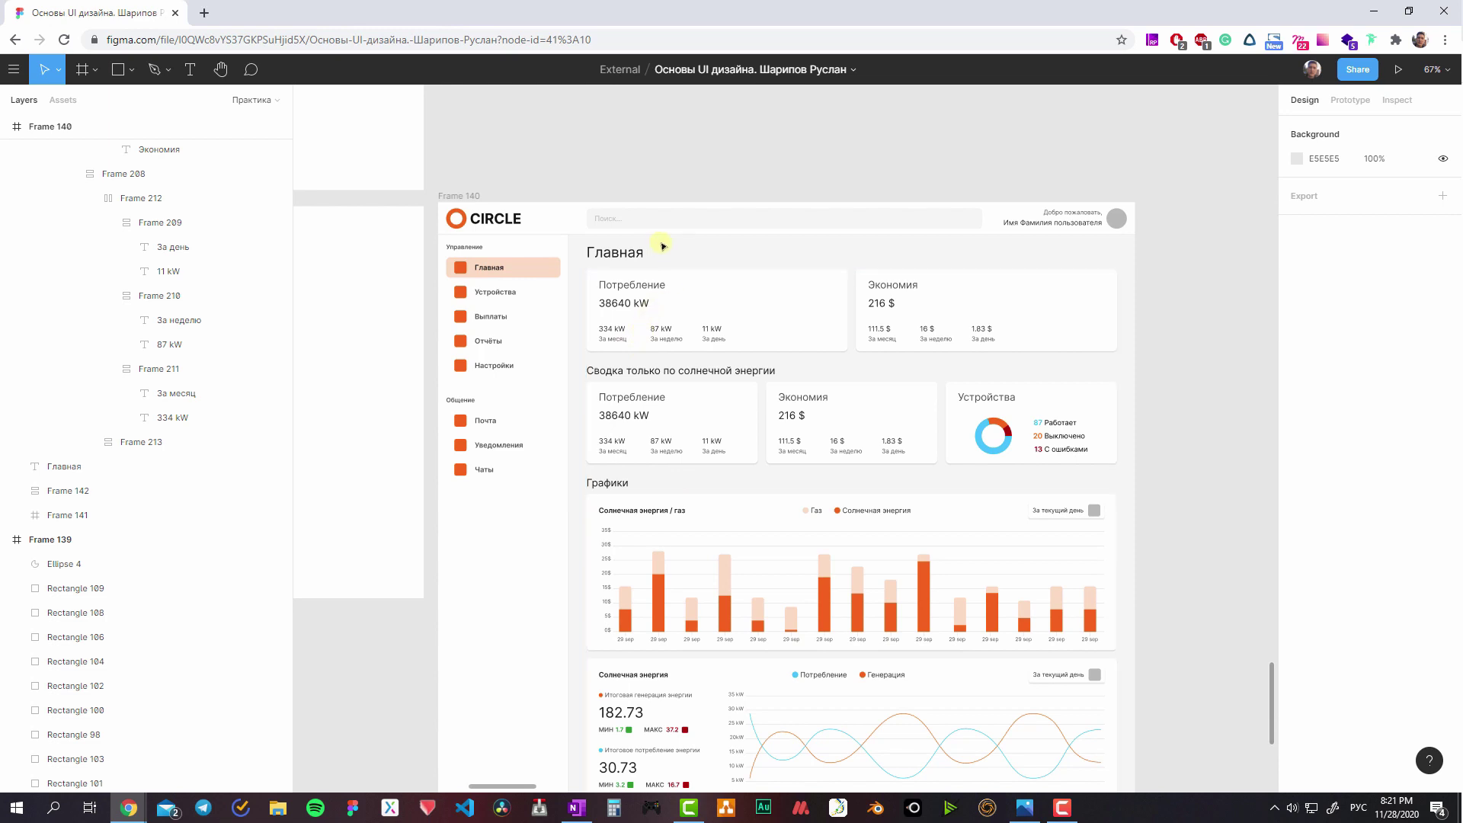
pyautogui.scroll(-2, 1004, 381)
pyautogui.hscroll(-1, 1004, 381)
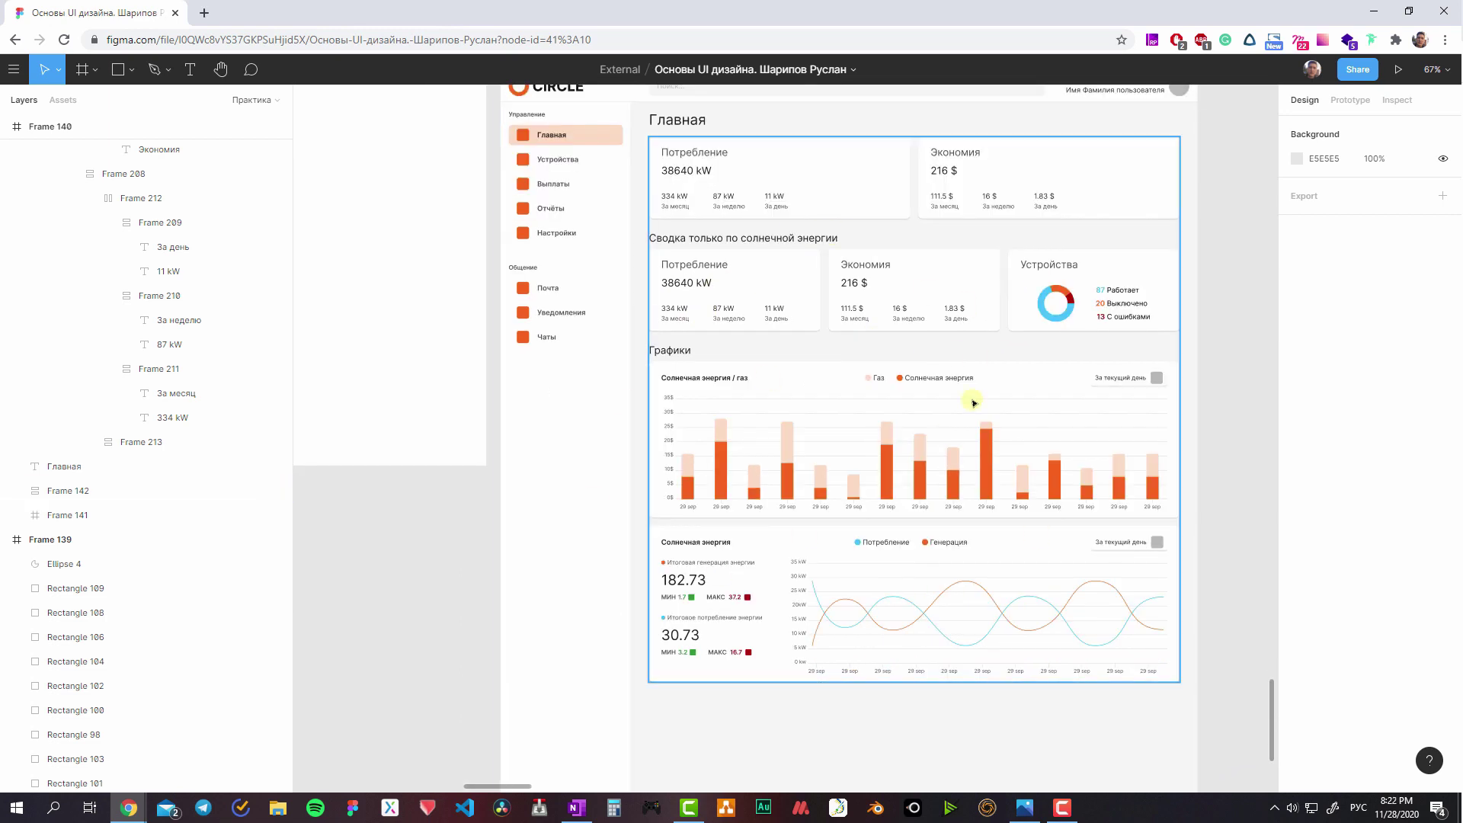
pyautogui.scroll(3, 876, 418)
pyautogui.hscroll(1, 875, 419)
pyautogui.scroll(-1, 837, 421)
pyautogui.hscroll(1, 837, 421)
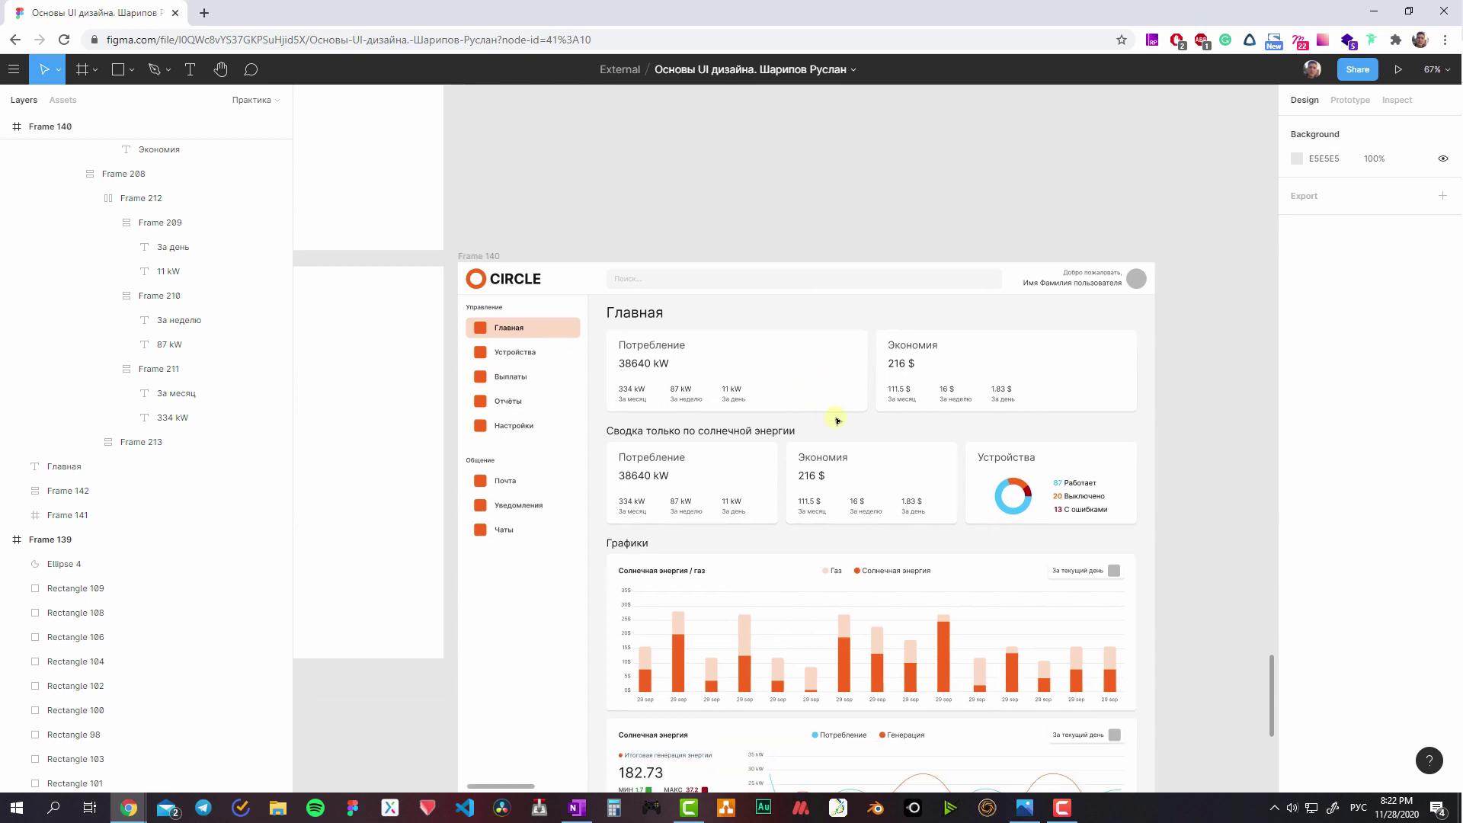
# - Paste a copy of the 'За текущий день' control beside Главная and delete its grey square
pyautogui.doubleClick(1088, 569)
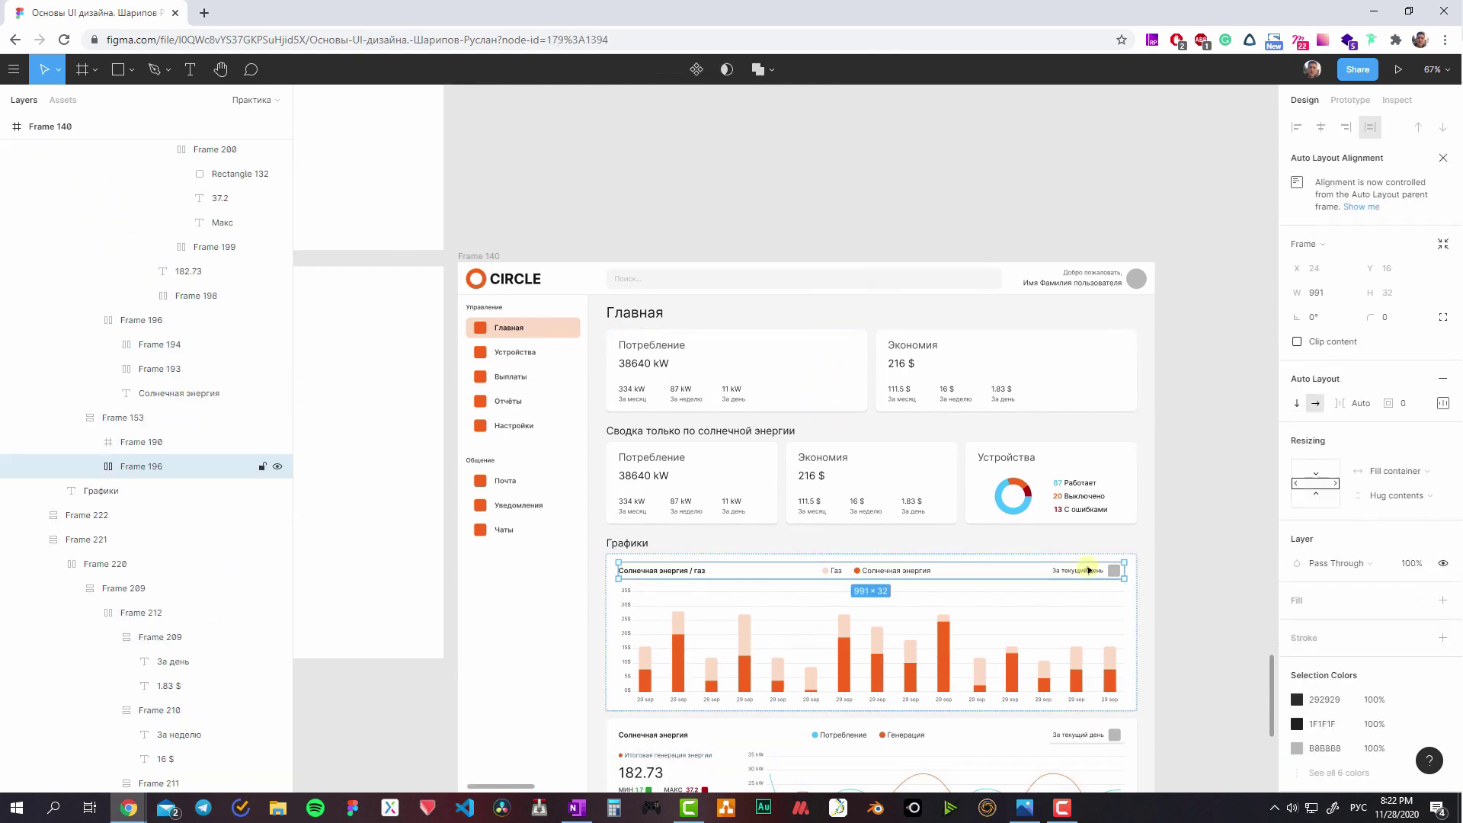
pyautogui.press('Escape')
pyautogui.scroll(5, 713, 309)
pyautogui.hotkey('ctrl', 'v')
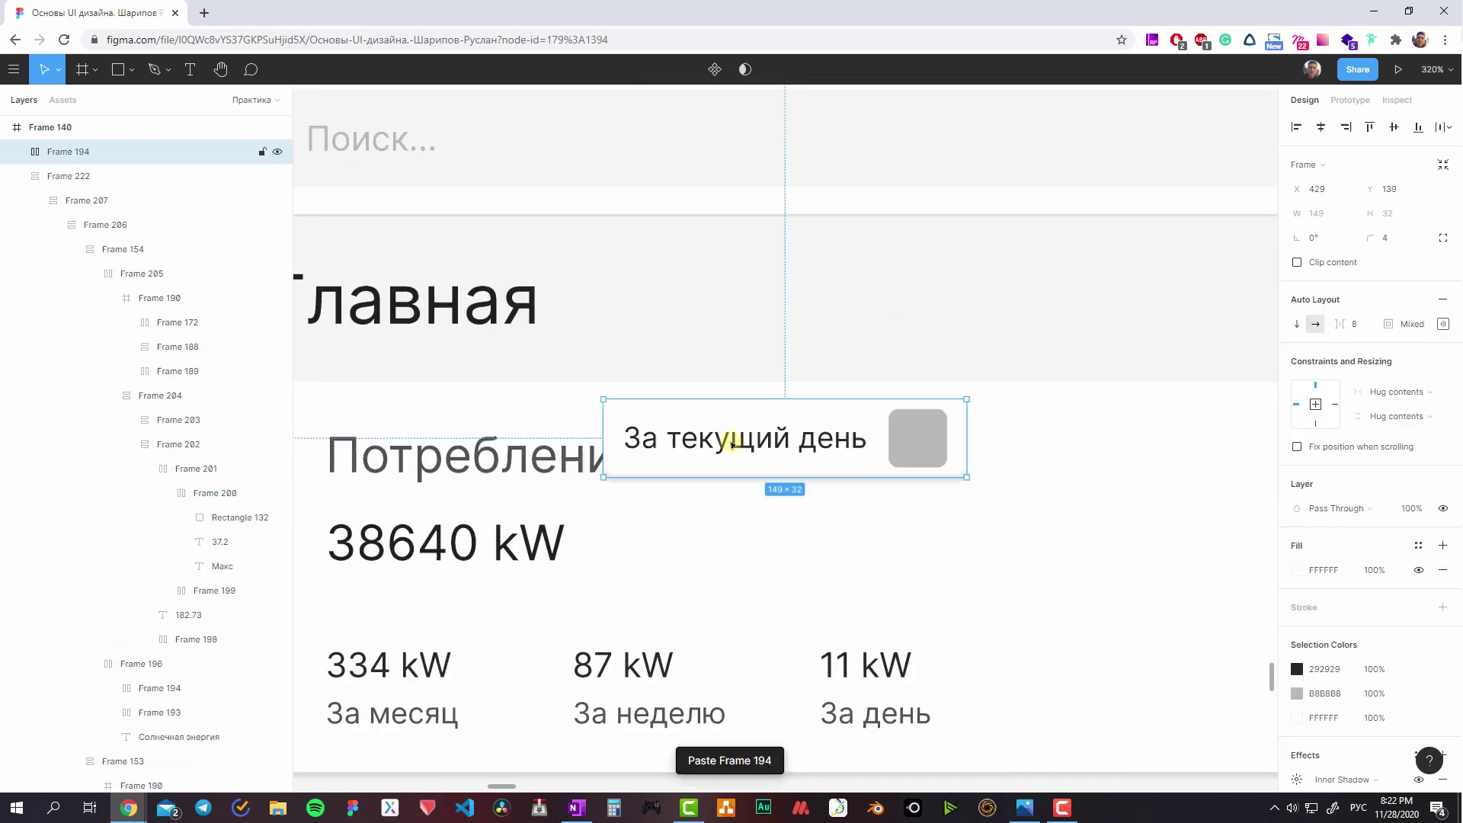
pyautogui.moveTo(732, 444); pyautogui.dragTo(751, 315)
pyautogui.doubleClick(926, 309)
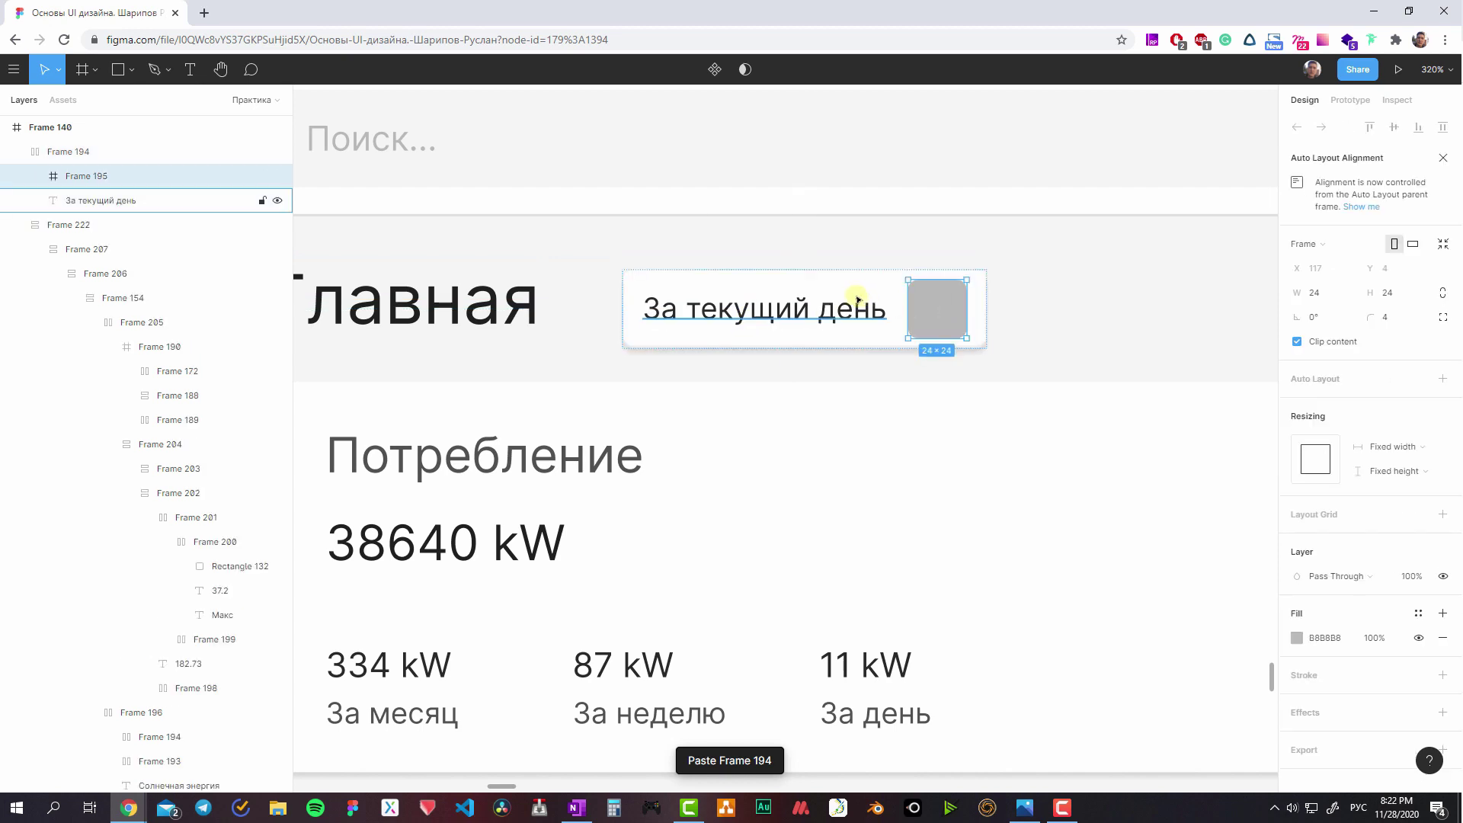
pyautogui.press('Delete')
# - Set the copy's auto-layout padding to 12 and place it beside the Главная heading
pyautogui.click(794, 296)
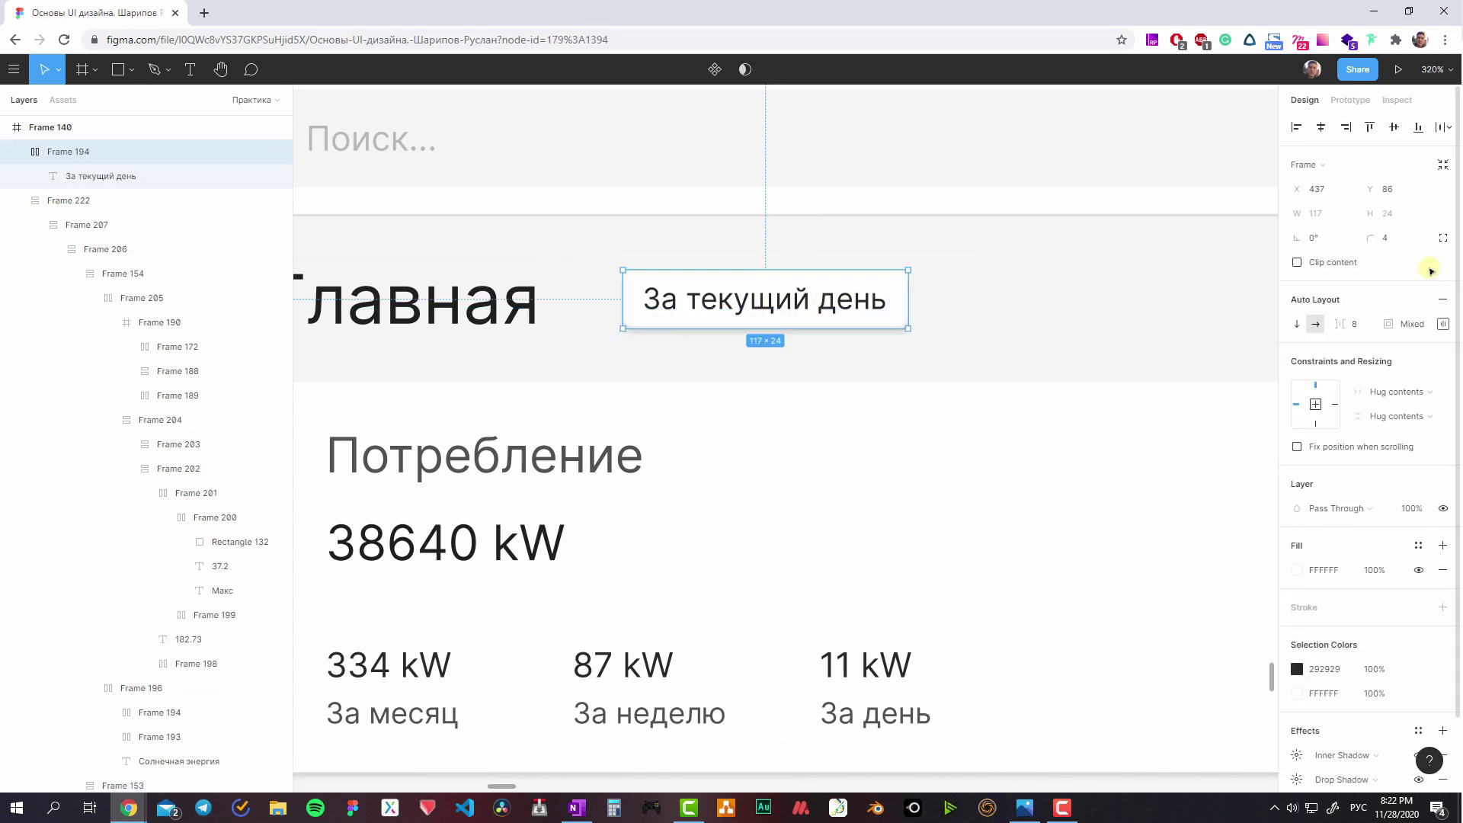
pyautogui.click(1443, 324)
pyautogui.press('Return')
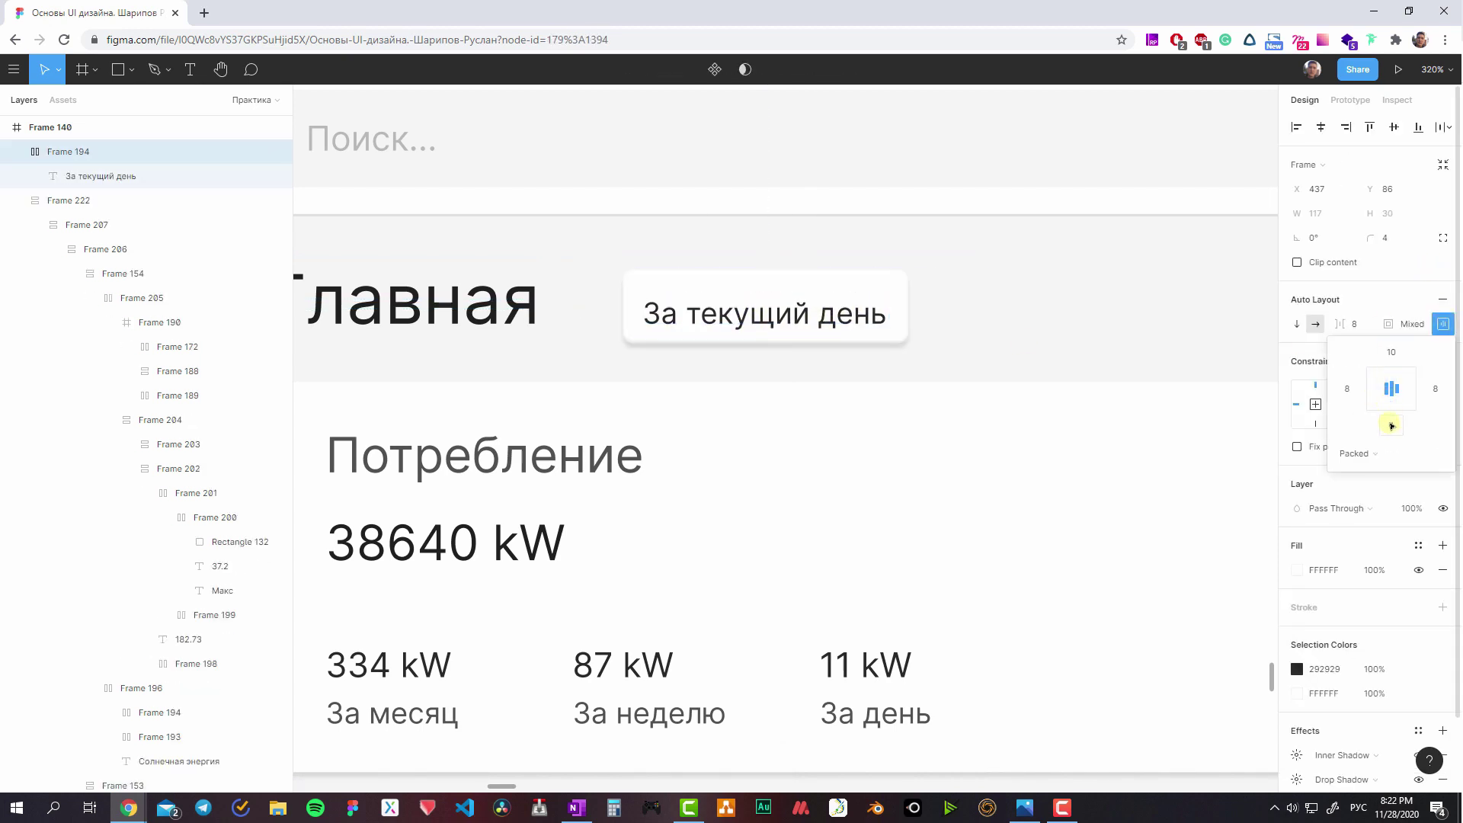
pyautogui.press('Return')
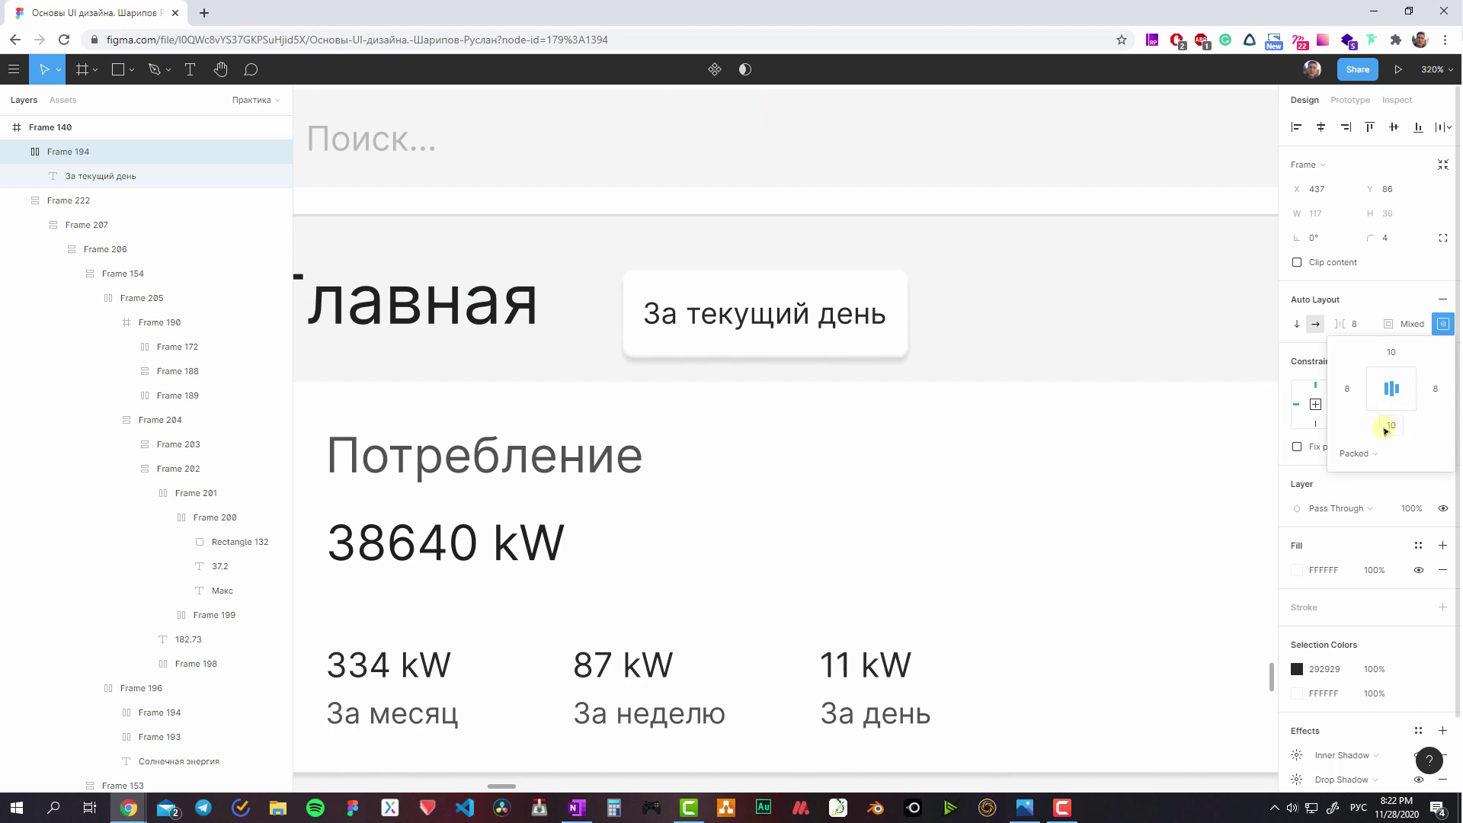
pyautogui.keyDown('shift'); pyautogui.click(1392, 352); pyautogui.keyUp('shift')
pyautogui.write('12')
pyautogui.press('Return')
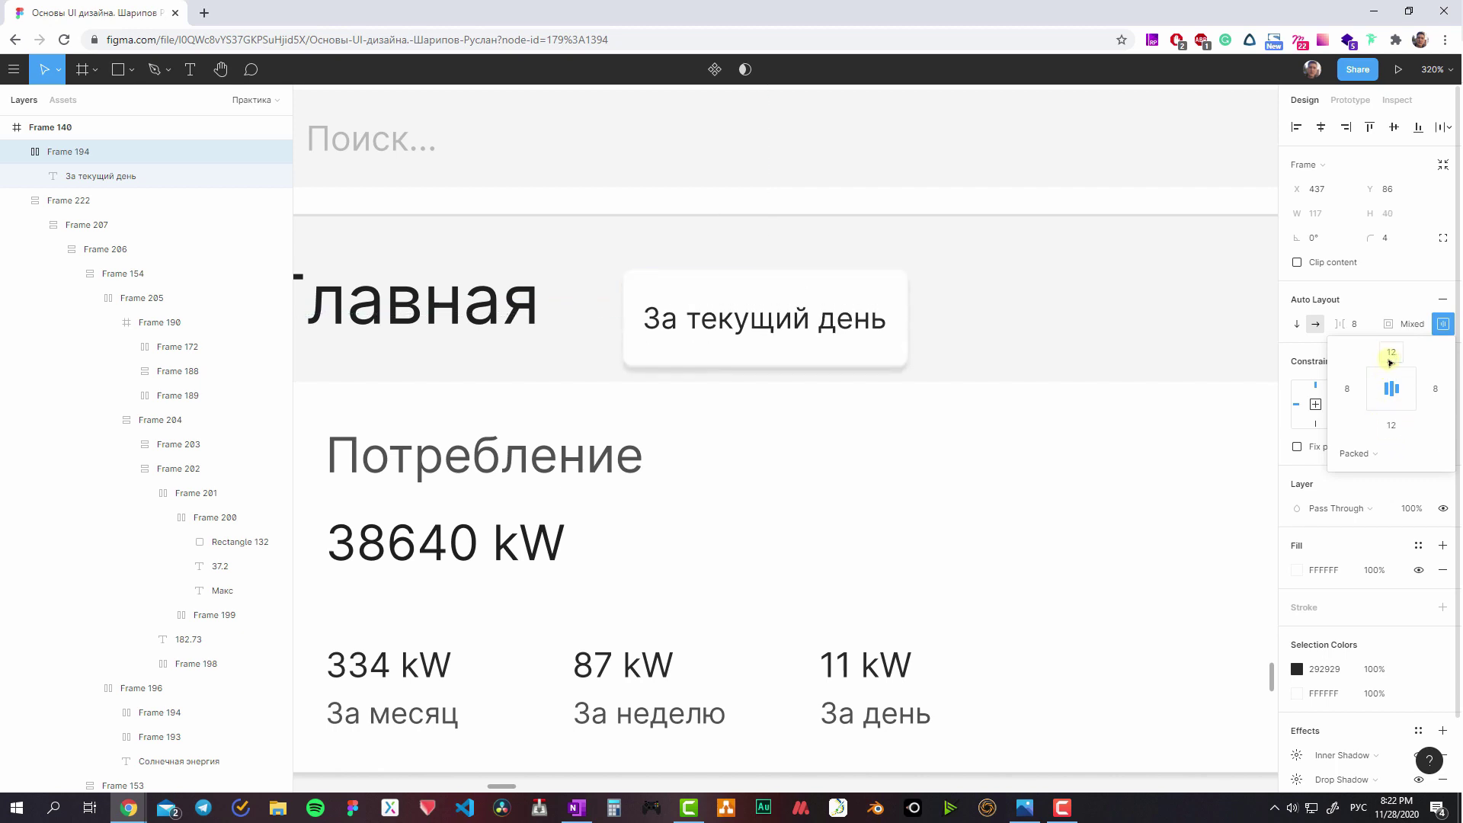
pyautogui.moveTo(787, 335); pyautogui.dragTo(799, 311)
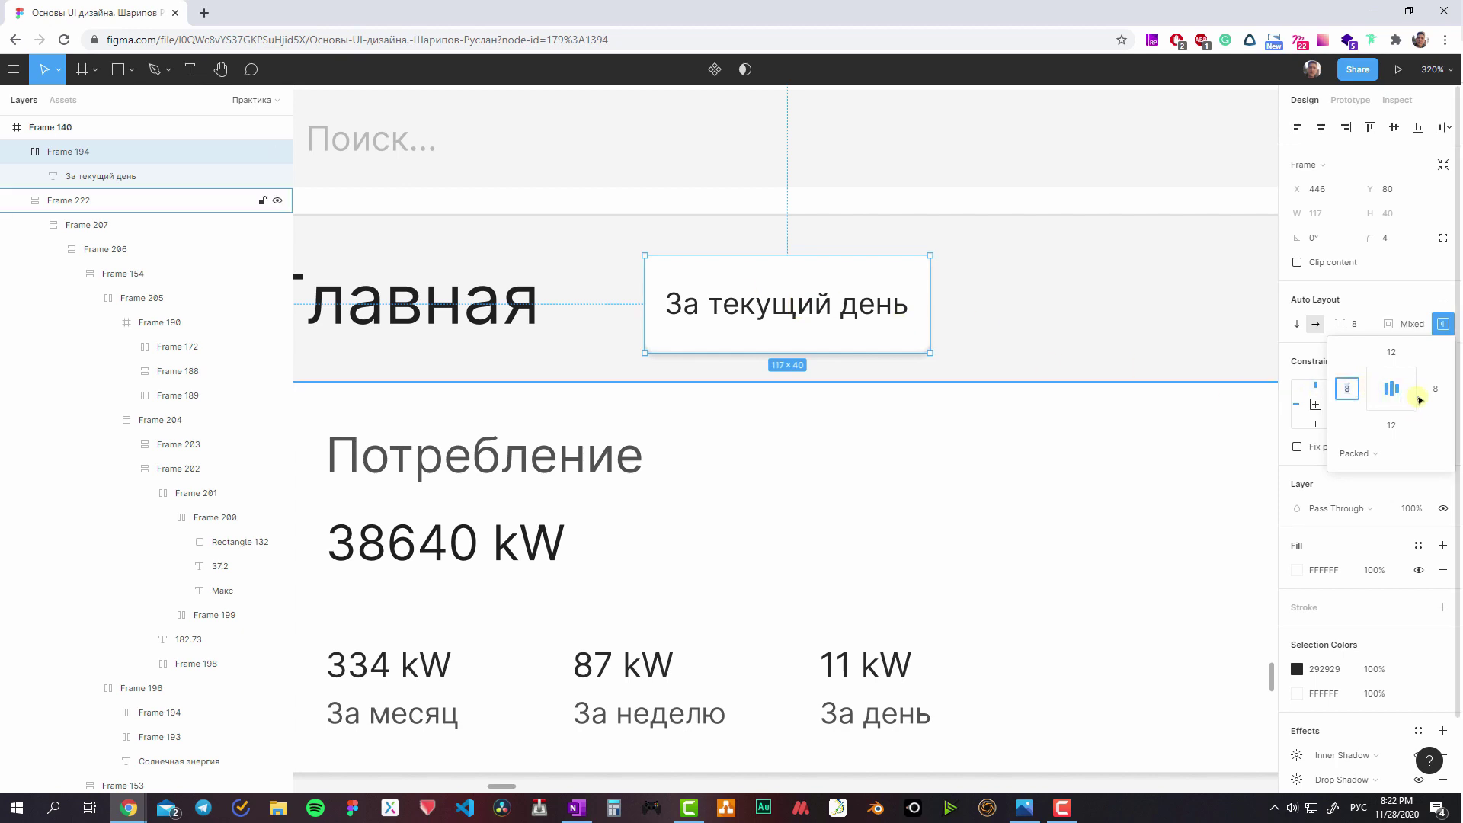
pyautogui.write('12')
pyautogui.press('Return')
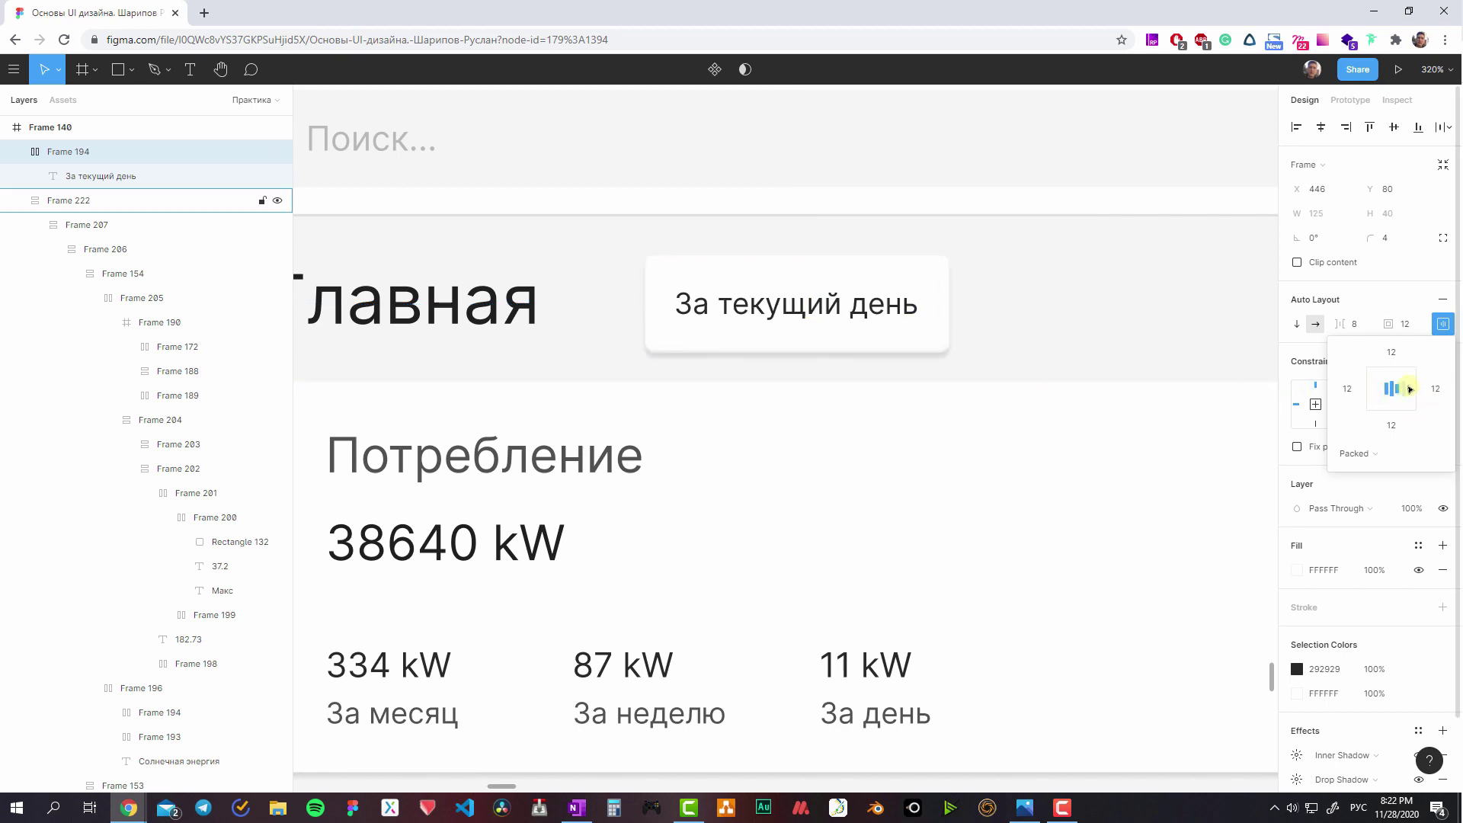
pyautogui.write('16')
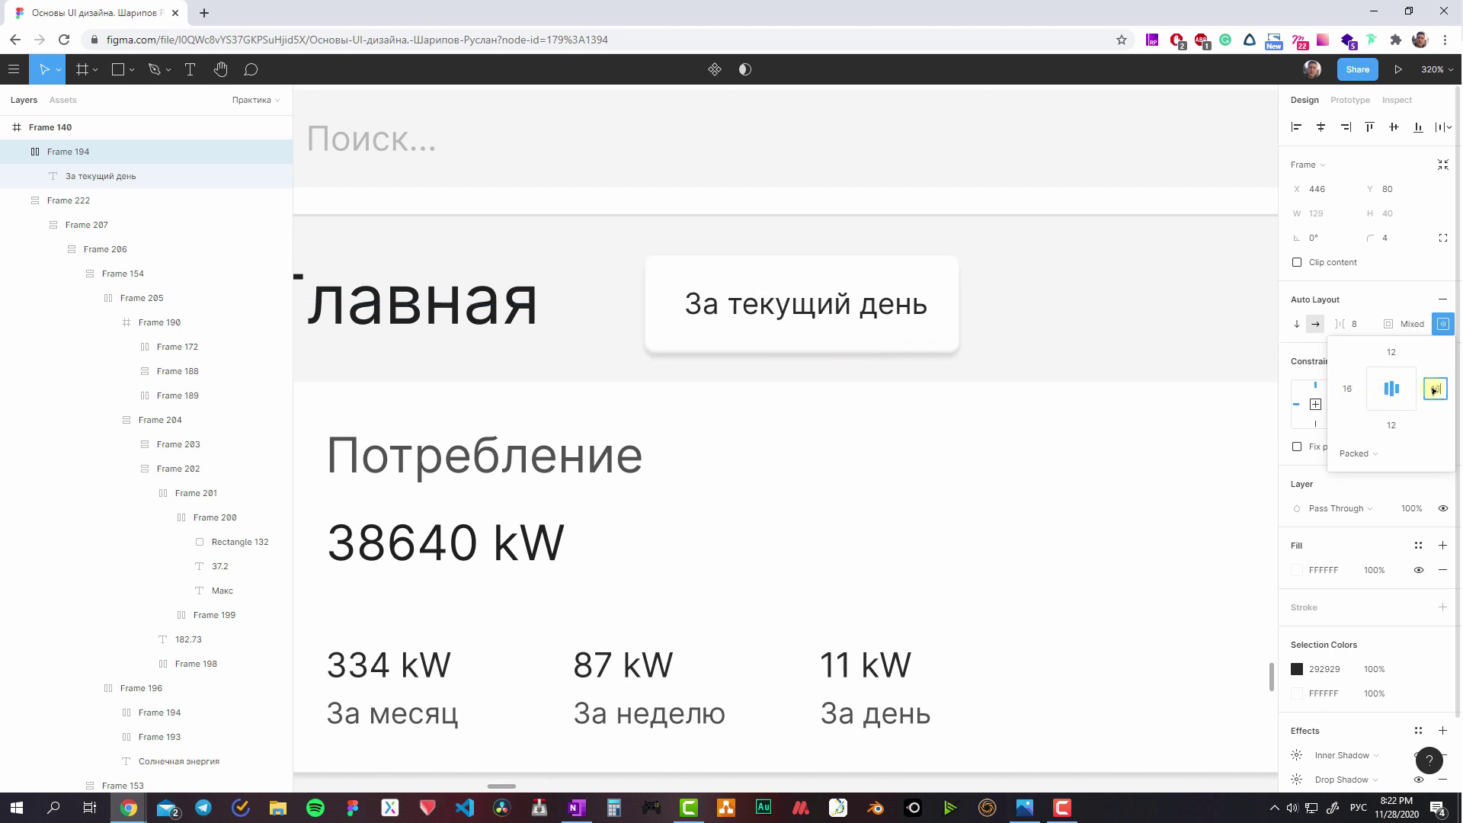
pyautogui.moveTo(720, 319); pyautogui.dragTo(770, 323)
# - Change the copy's label text to 'Добавить элемент'
pyautogui.scroll(-5, 769, 323)
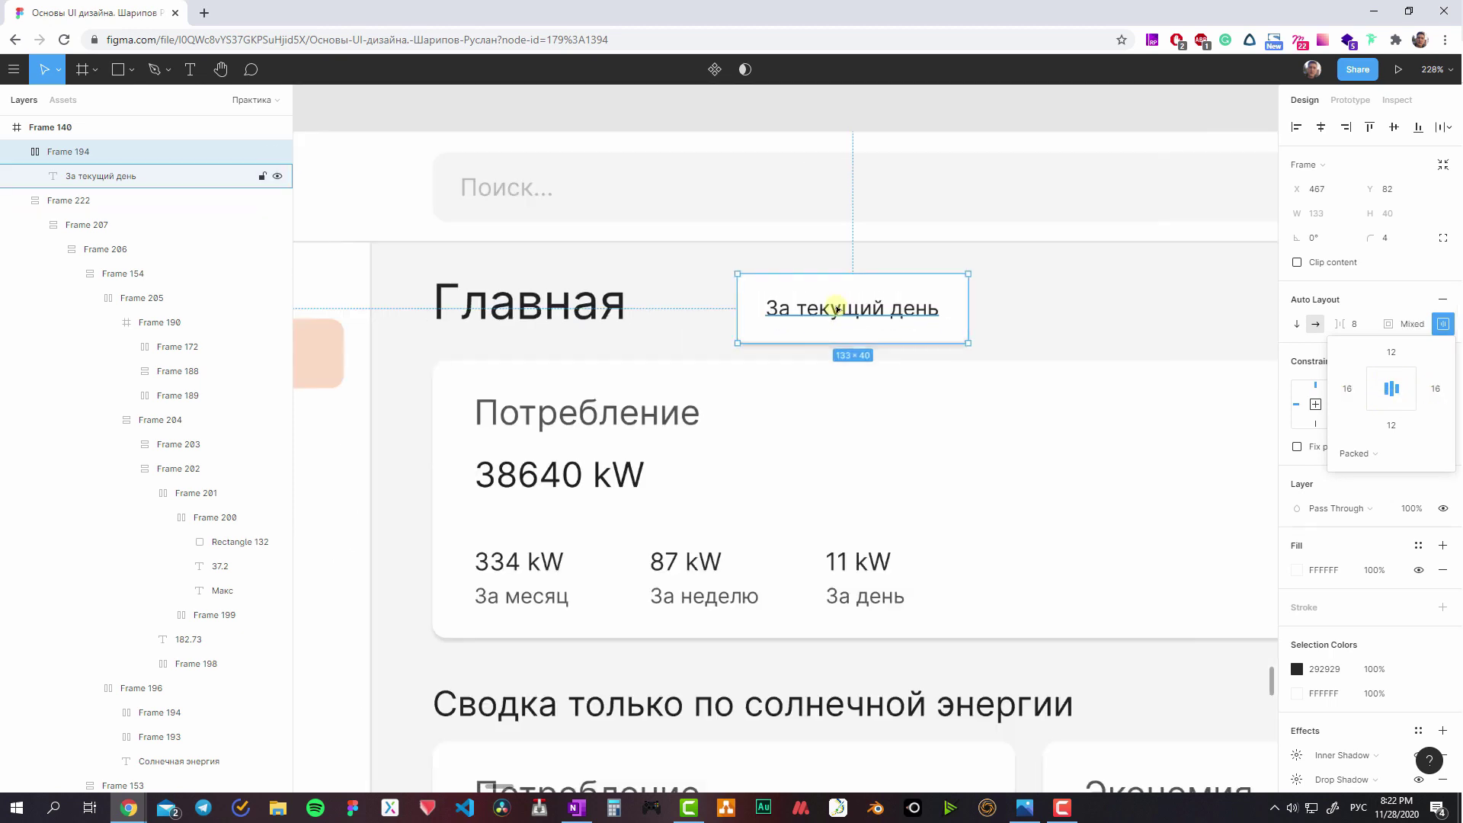
pyautogui.doubleClick(829, 310)
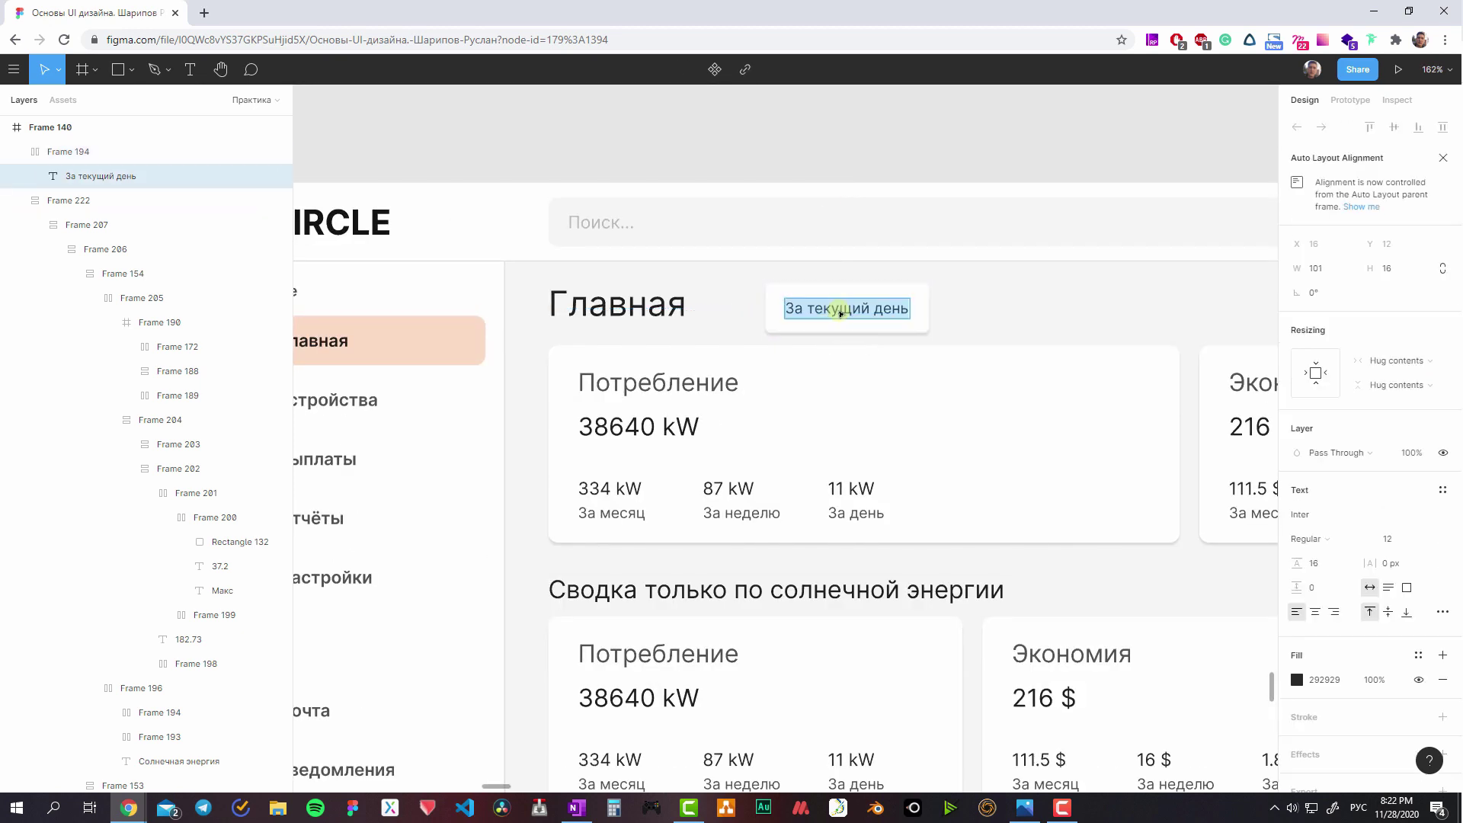
pyautogui.write('До')
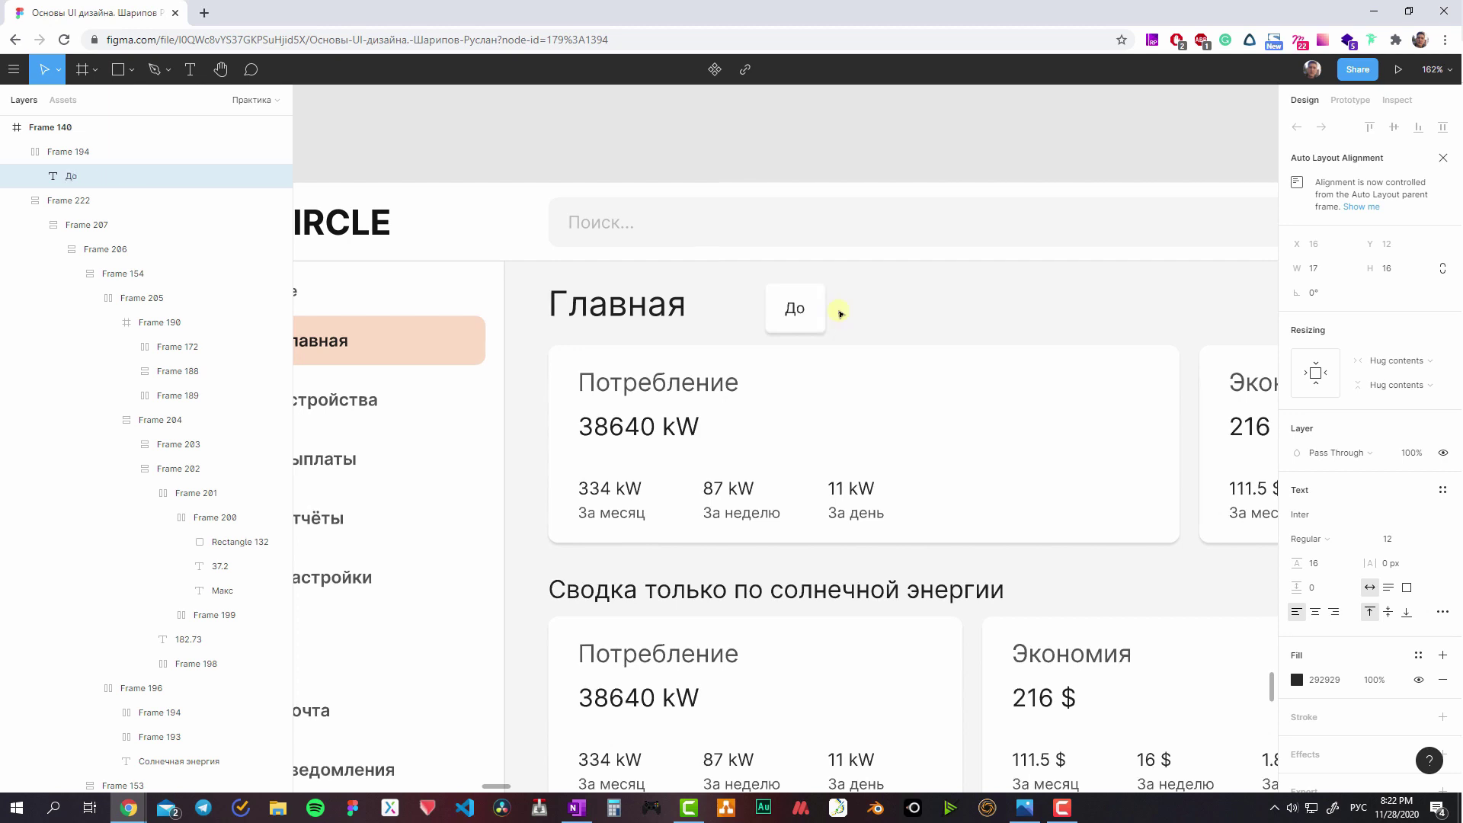
pyautogui.write('бавить элее')
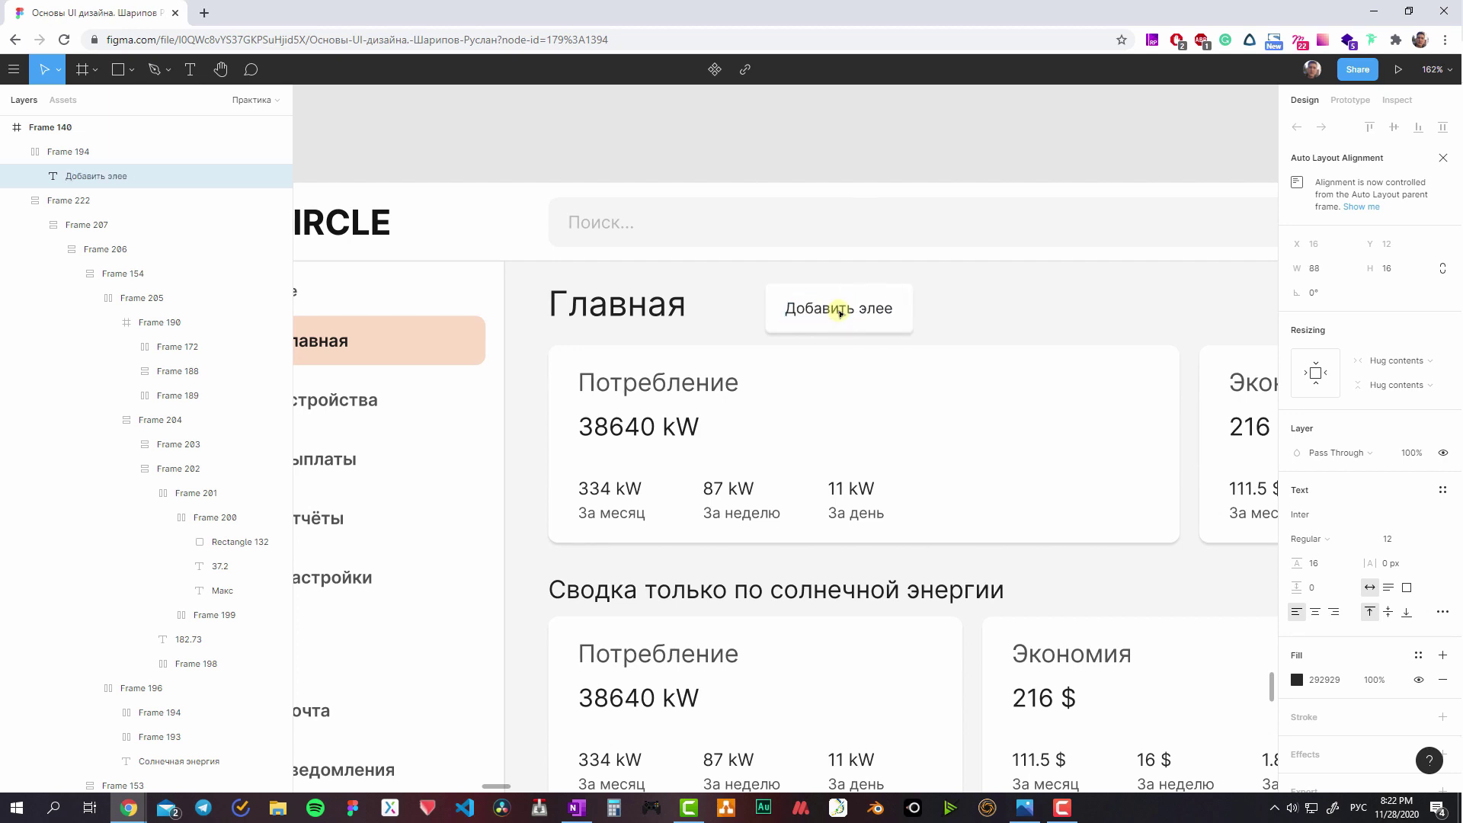
pyautogui.press('BackSpace')
pyautogui.write('мент')
pyautogui.press('Escape')
pyautogui.scroll(-3, 838, 310)
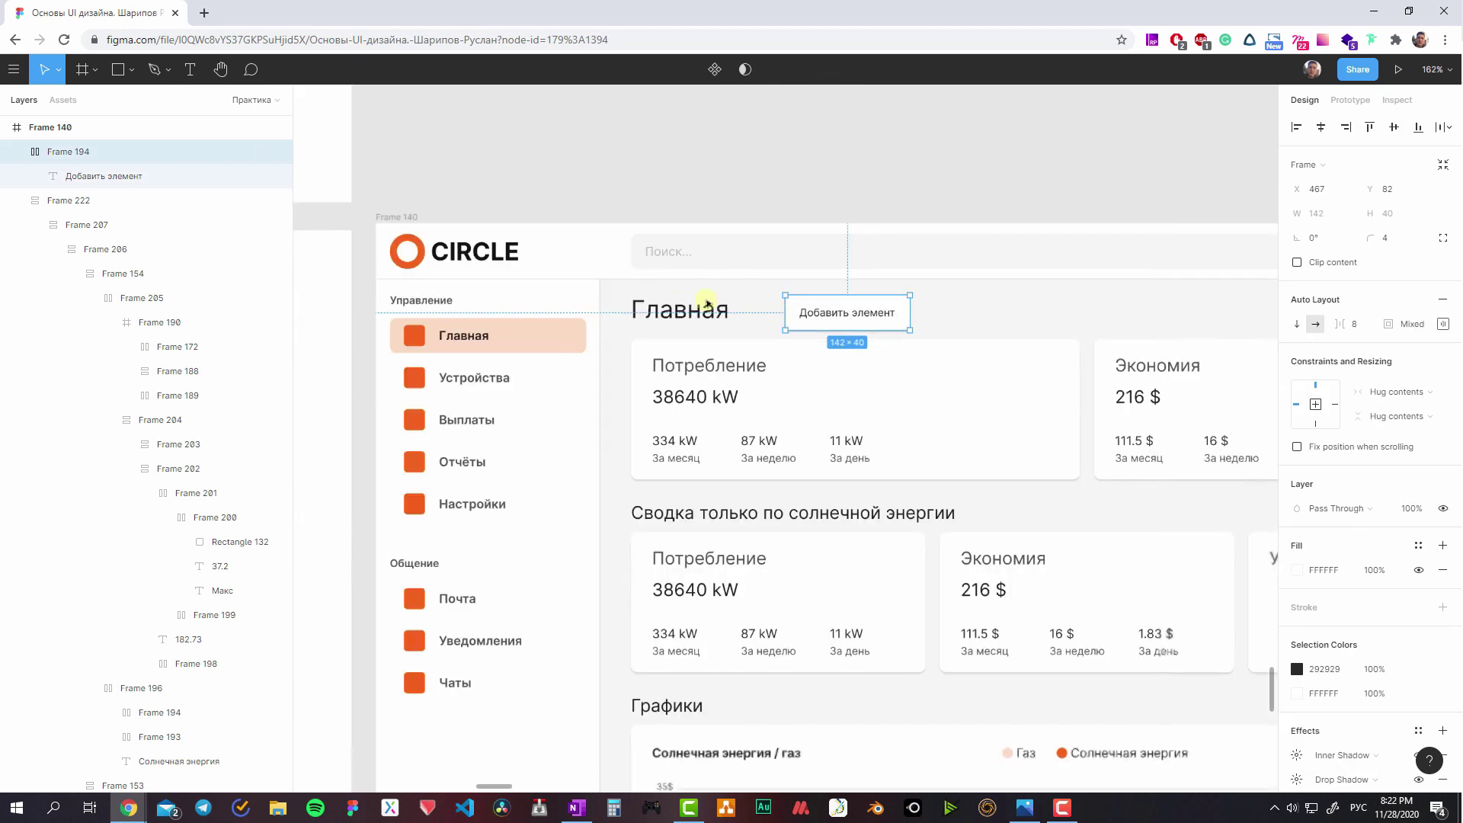
pyautogui.hscroll(-3, 676, 383)
# - Fill the button orange FF6600 and make its label Semi Bold white
pyautogui.click(1297, 694)
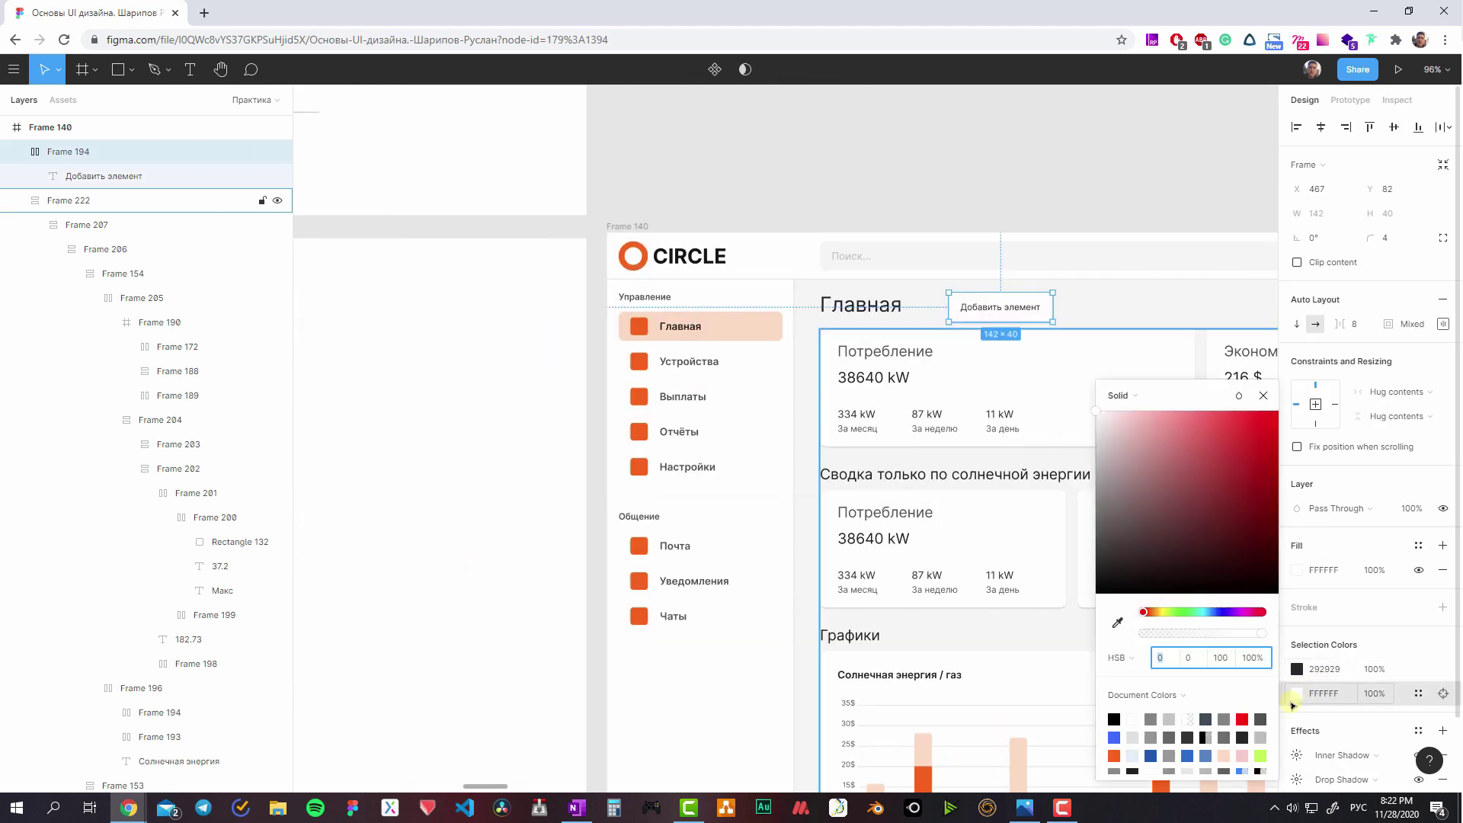
pyautogui.click(1118, 623)
pyautogui.click(1205, 156)
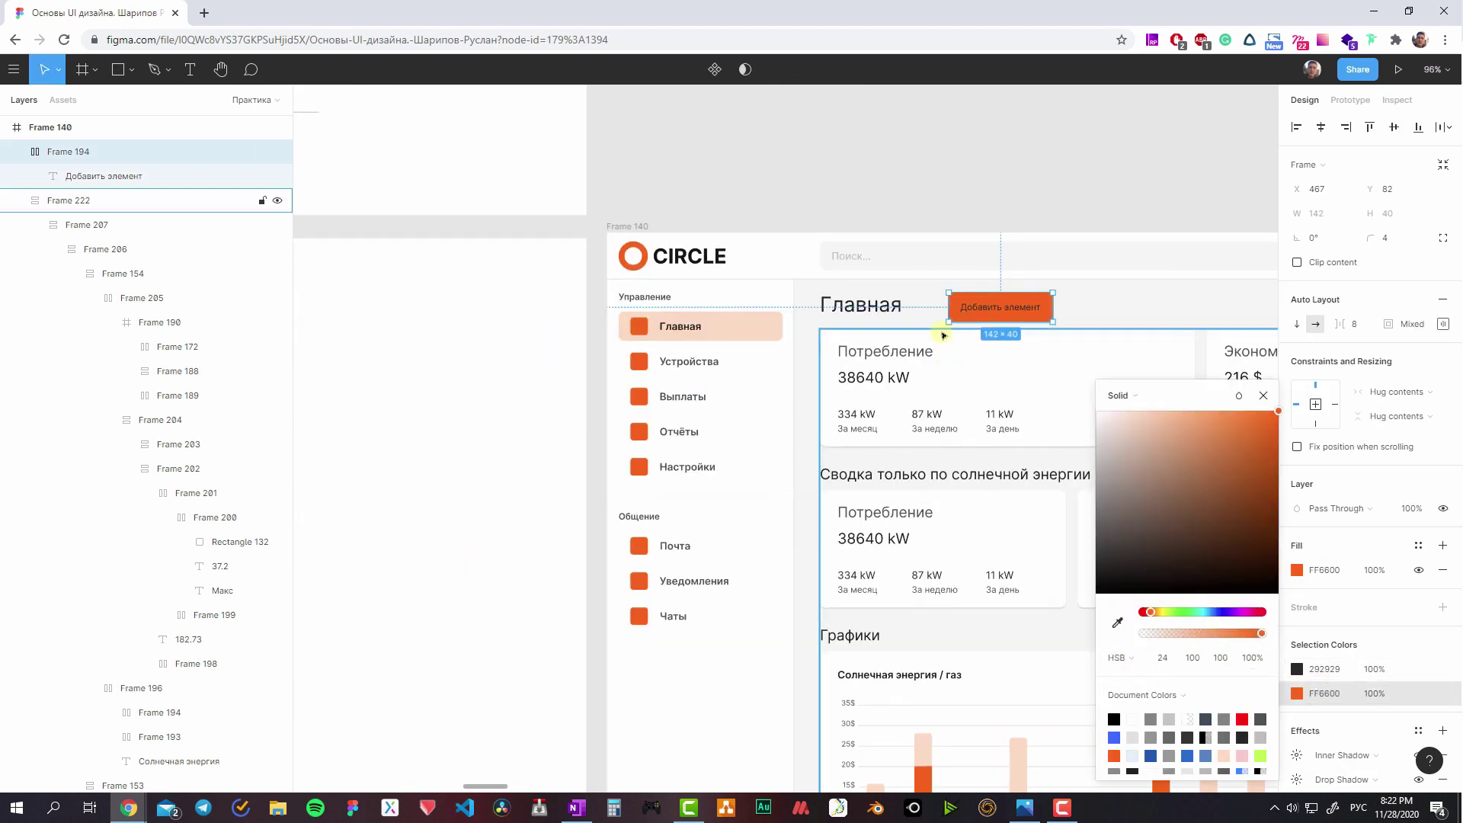
pyautogui.press('Return')
pyautogui.click(1311, 543)
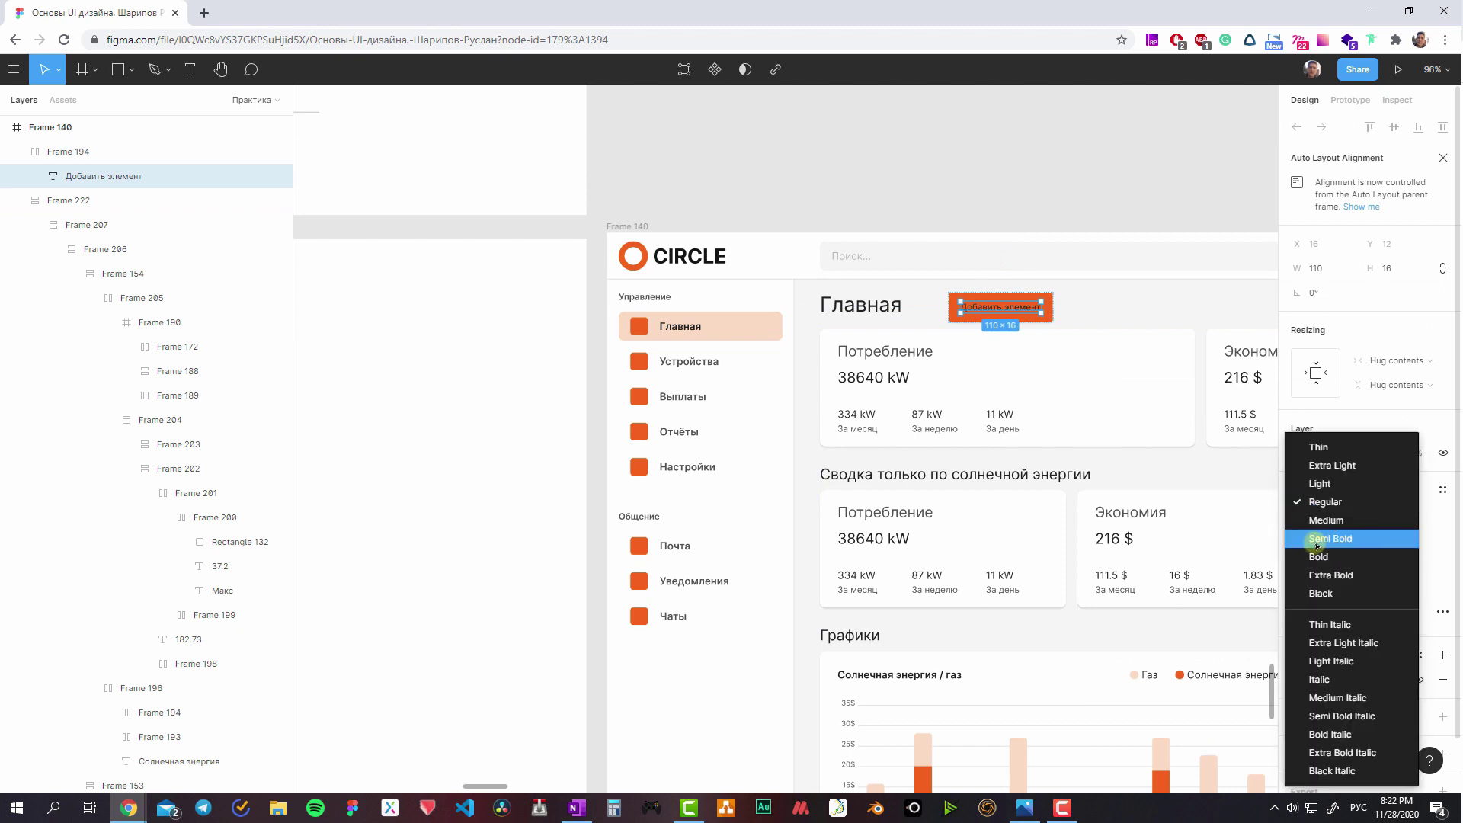
pyautogui.click(1316, 541)
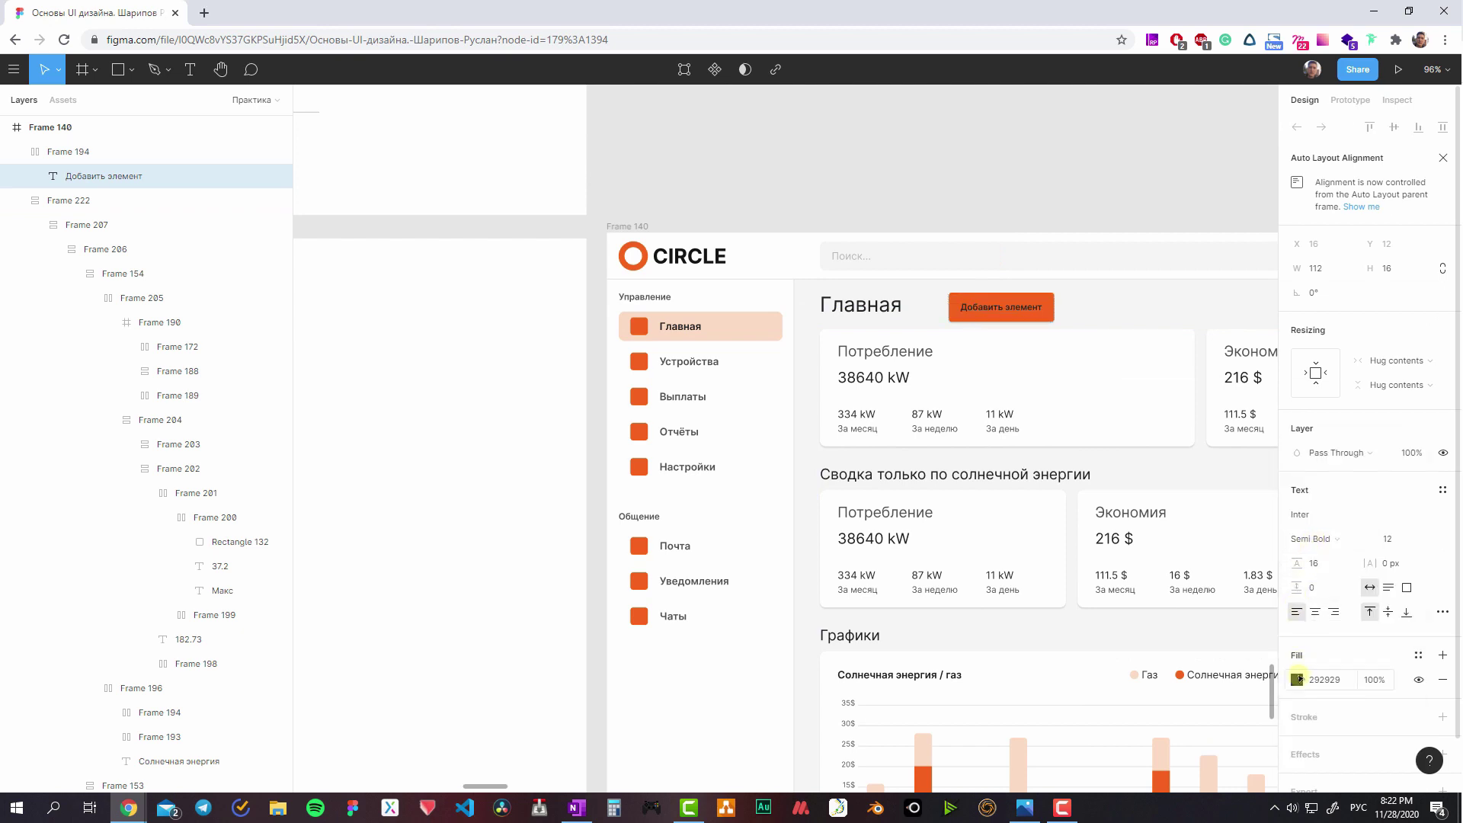
pyautogui.click(1297, 678)
pyautogui.moveTo(1100, 562); pyautogui.dragTo(1094, 412)
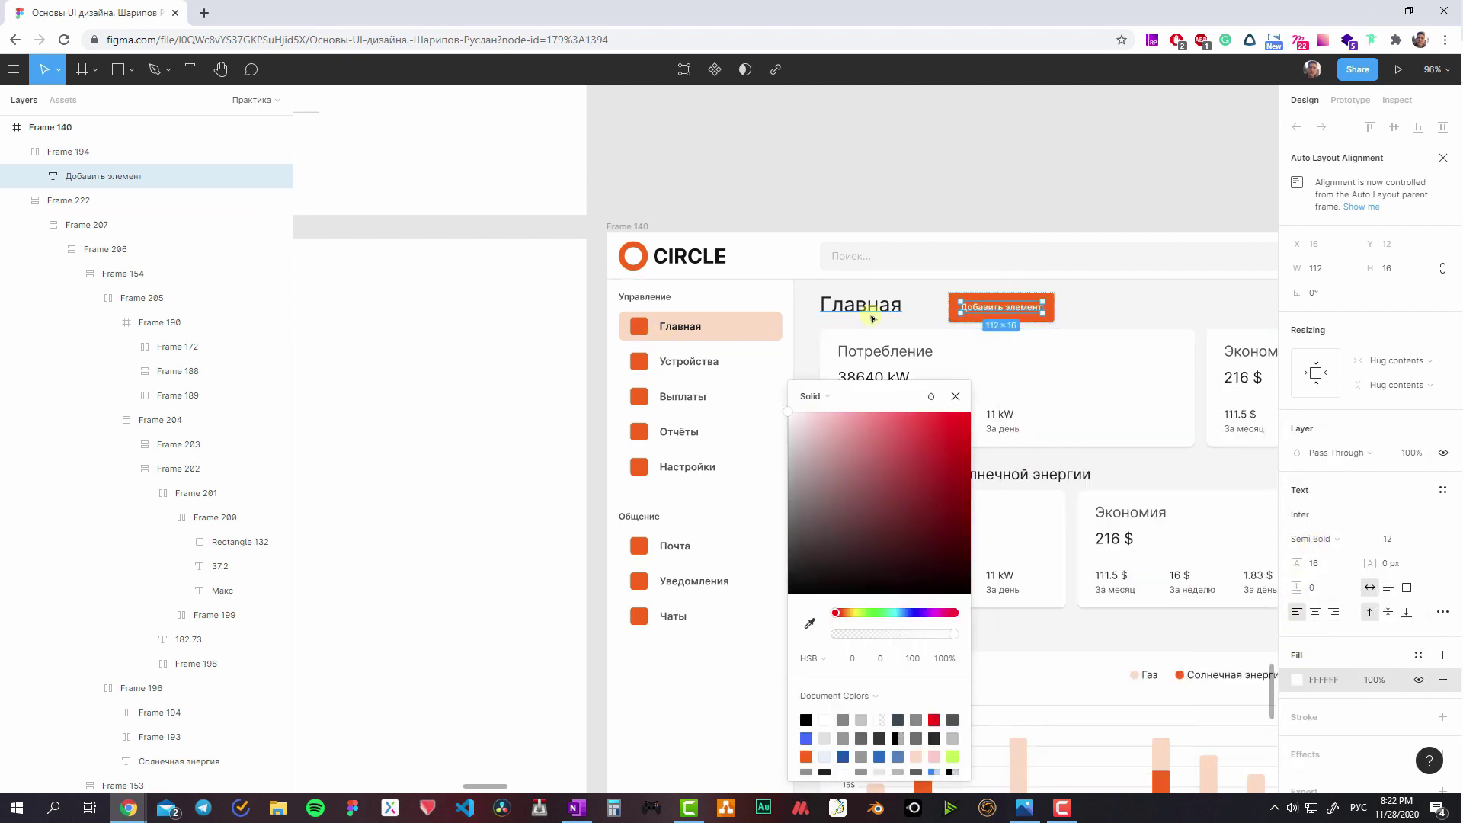
pyautogui.click(1120, 310)
# - Reduce the button's top and bottom padding so it measures 144×32
pyautogui.click(991, 307)
pyautogui.hscroll(3, 952, 333)
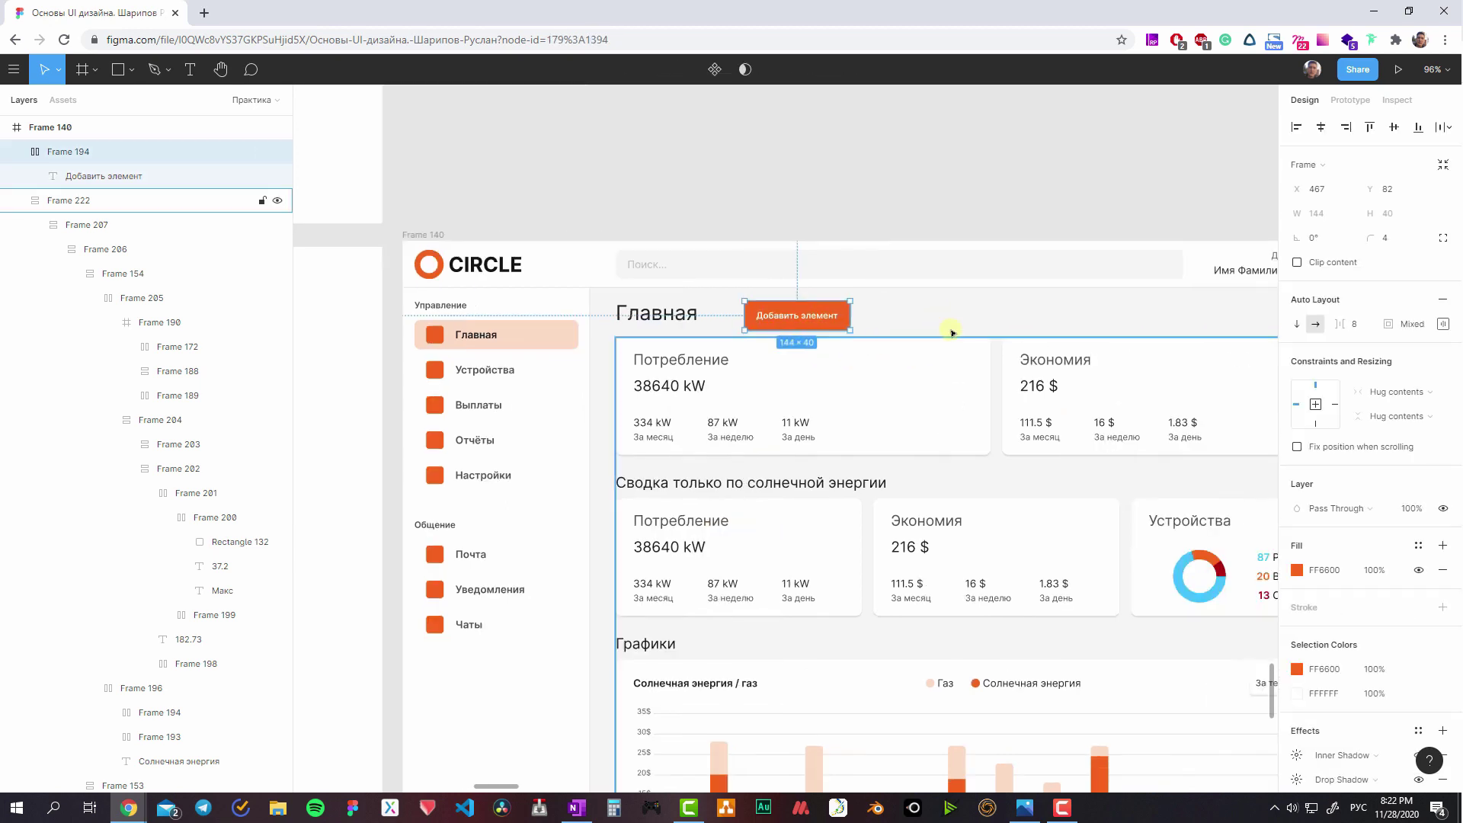
pyautogui.keyDown('shift'); pyautogui.click(655, 313); pyautogui.keyUp('shift')
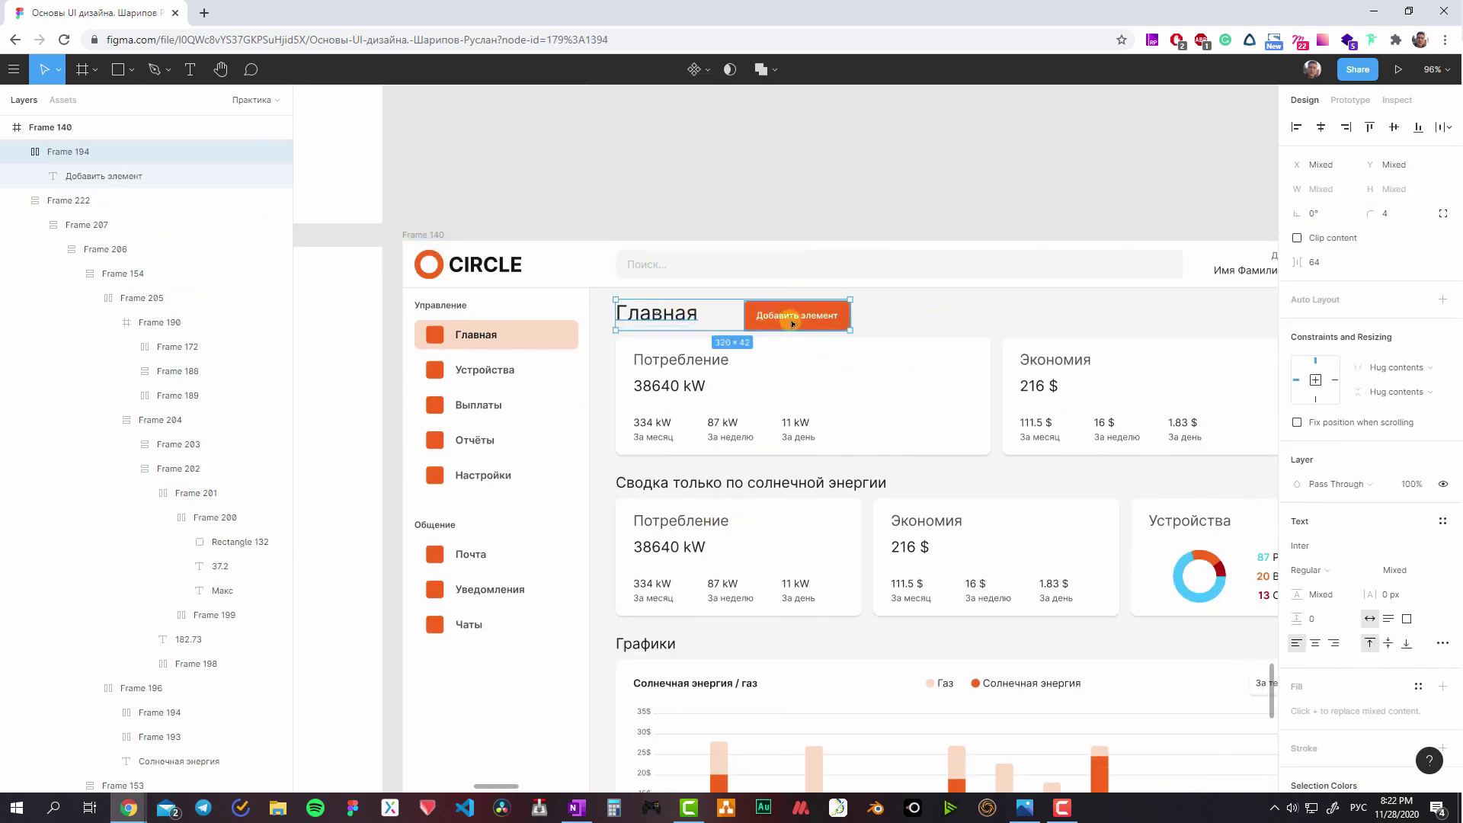
pyautogui.click(1441, 326)
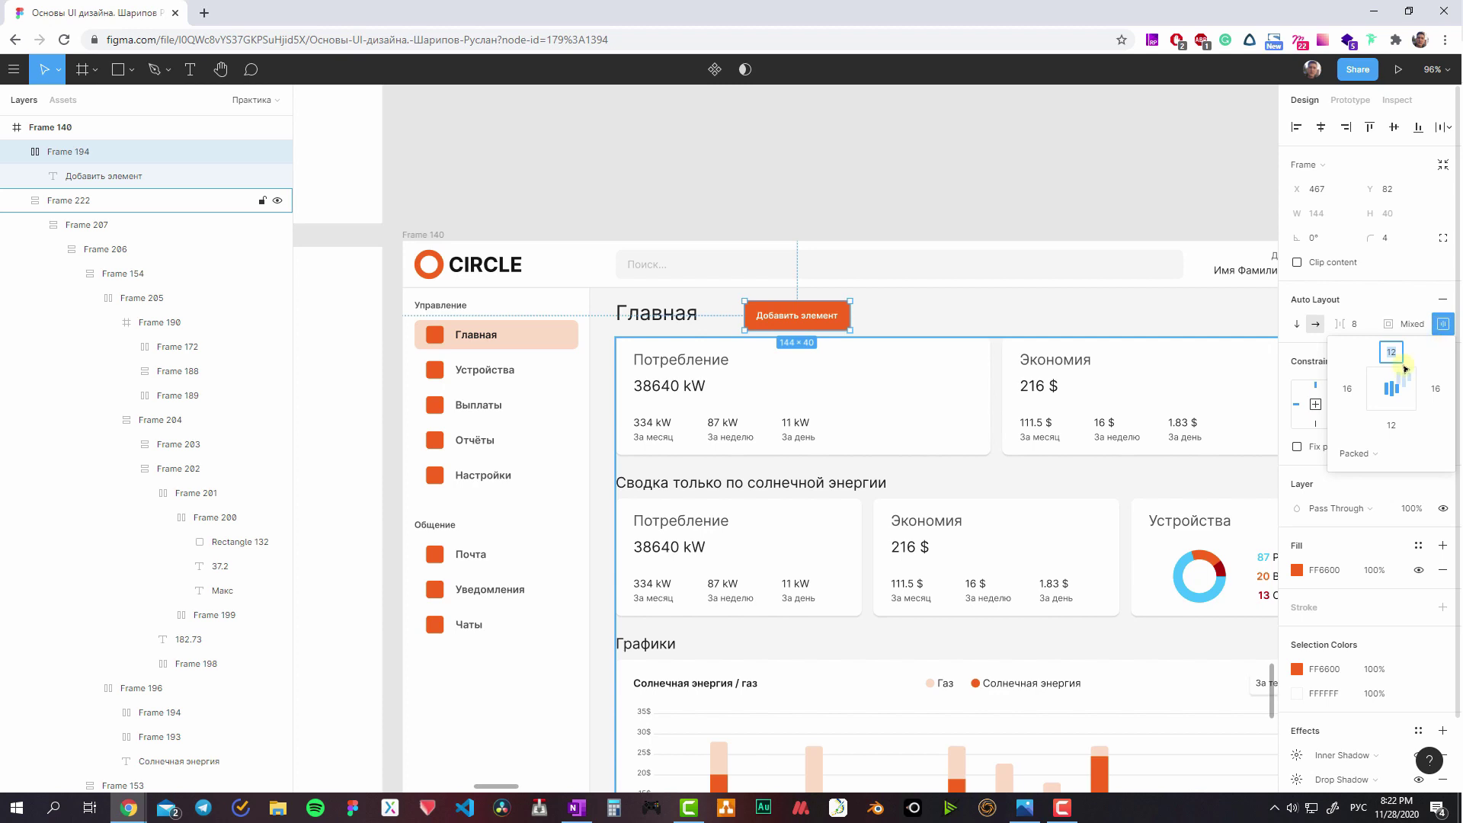
pyautogui.click(1391, 425)
pyautogui.write('10')
pyautogui.press('Return')
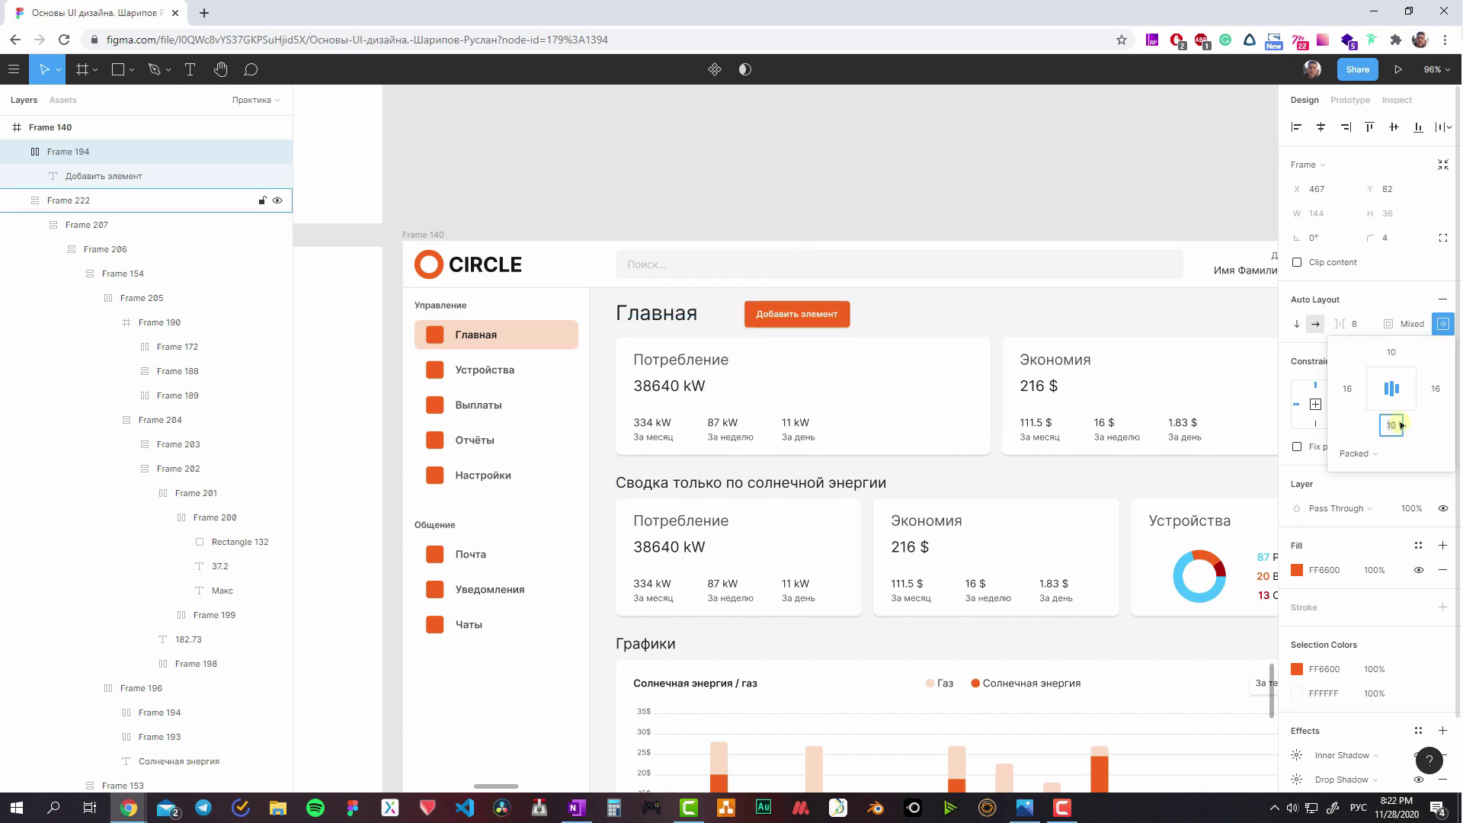
pyautogui.press('Return')
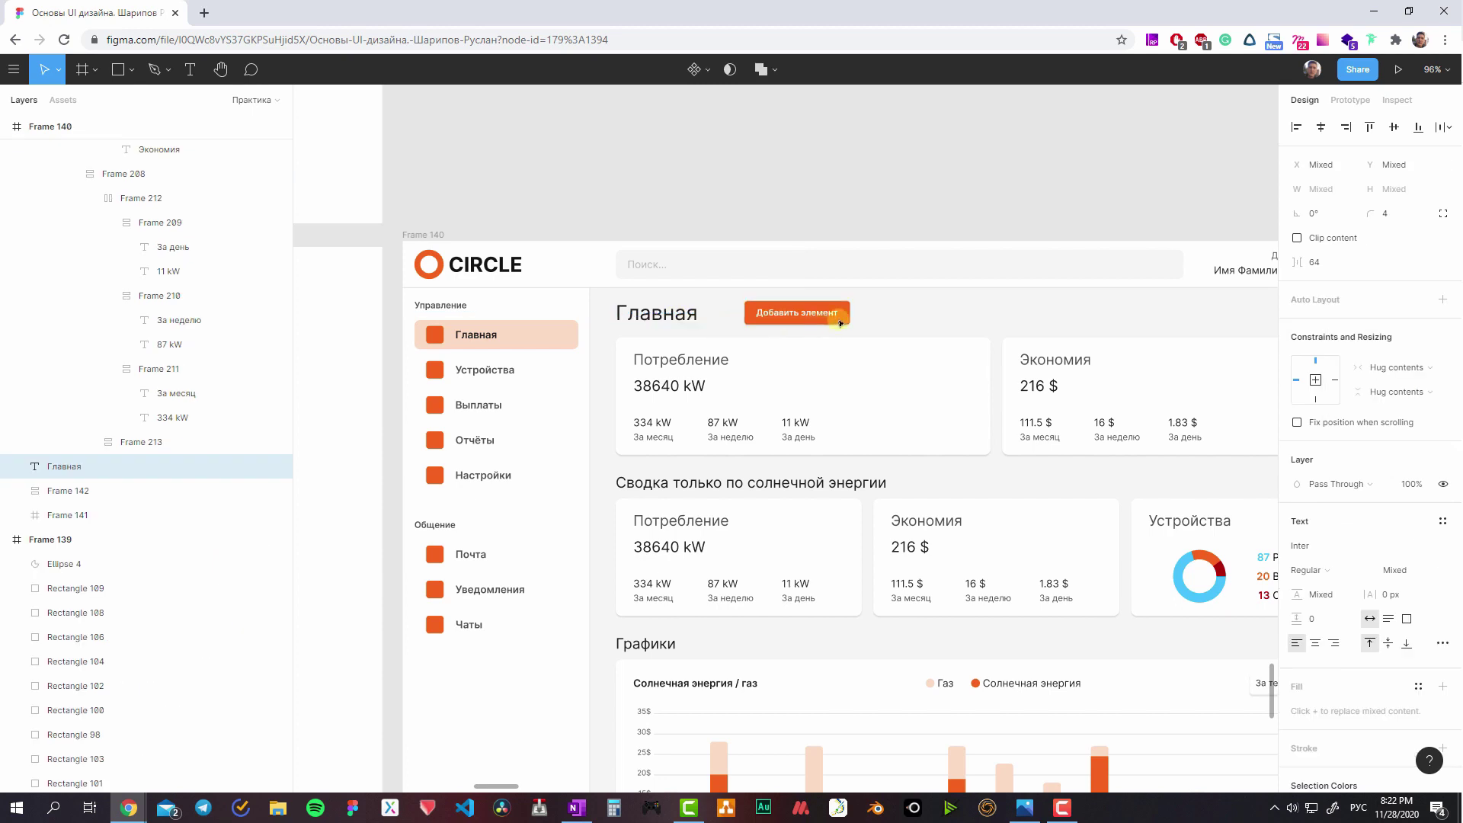
# - Drag the Добавить элемент button to the right edge of the Главная header
pyautogui.click(926, 328)
pyautogui.hscroll(5, 669, 308)
pyautogui.moveTo(669, 308); pyautogui.dragTo(1137, 307)
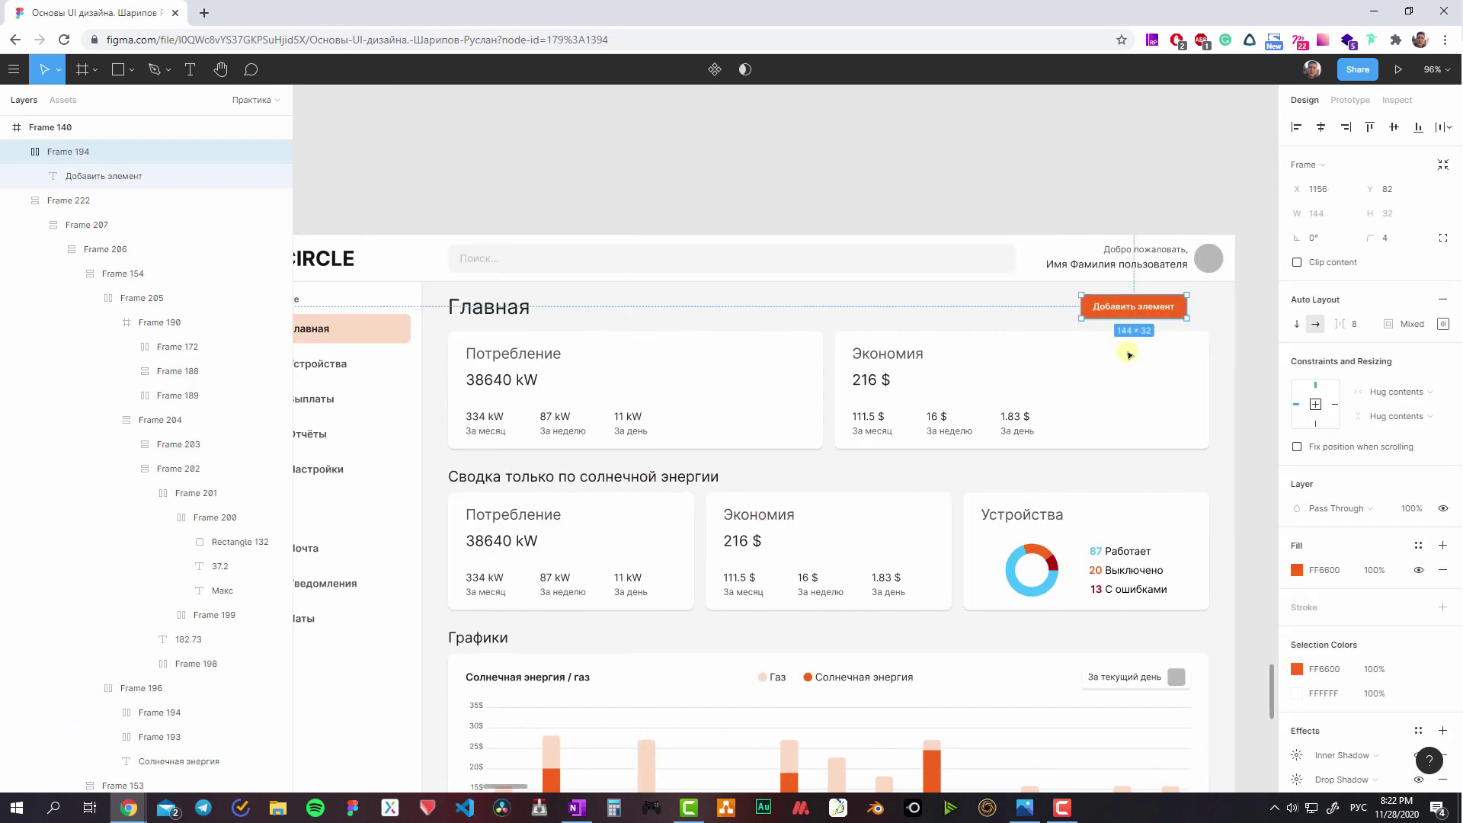
pyautogui.click(1136, 307)
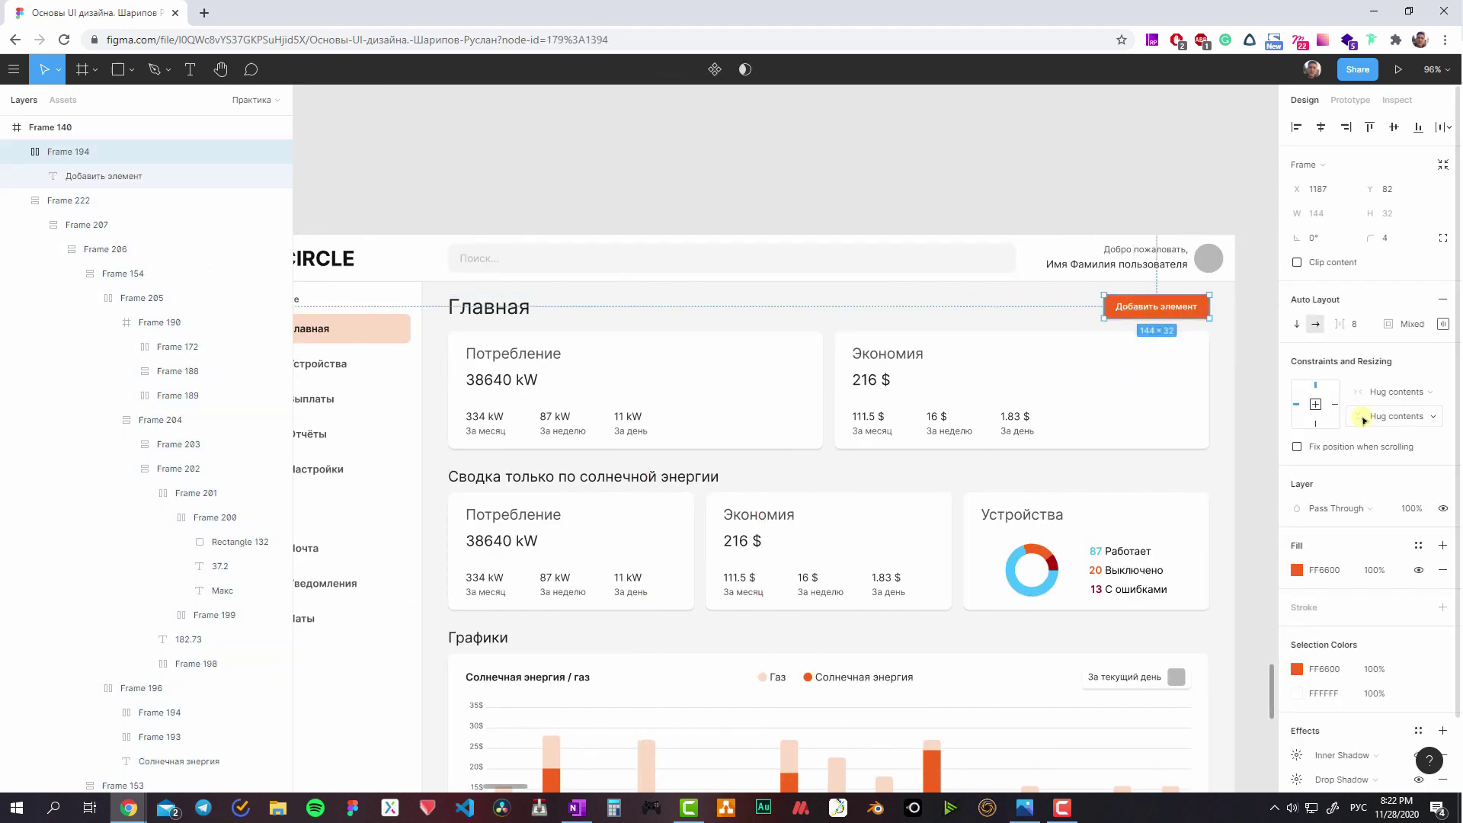
pyautogui.click(1443, 326)
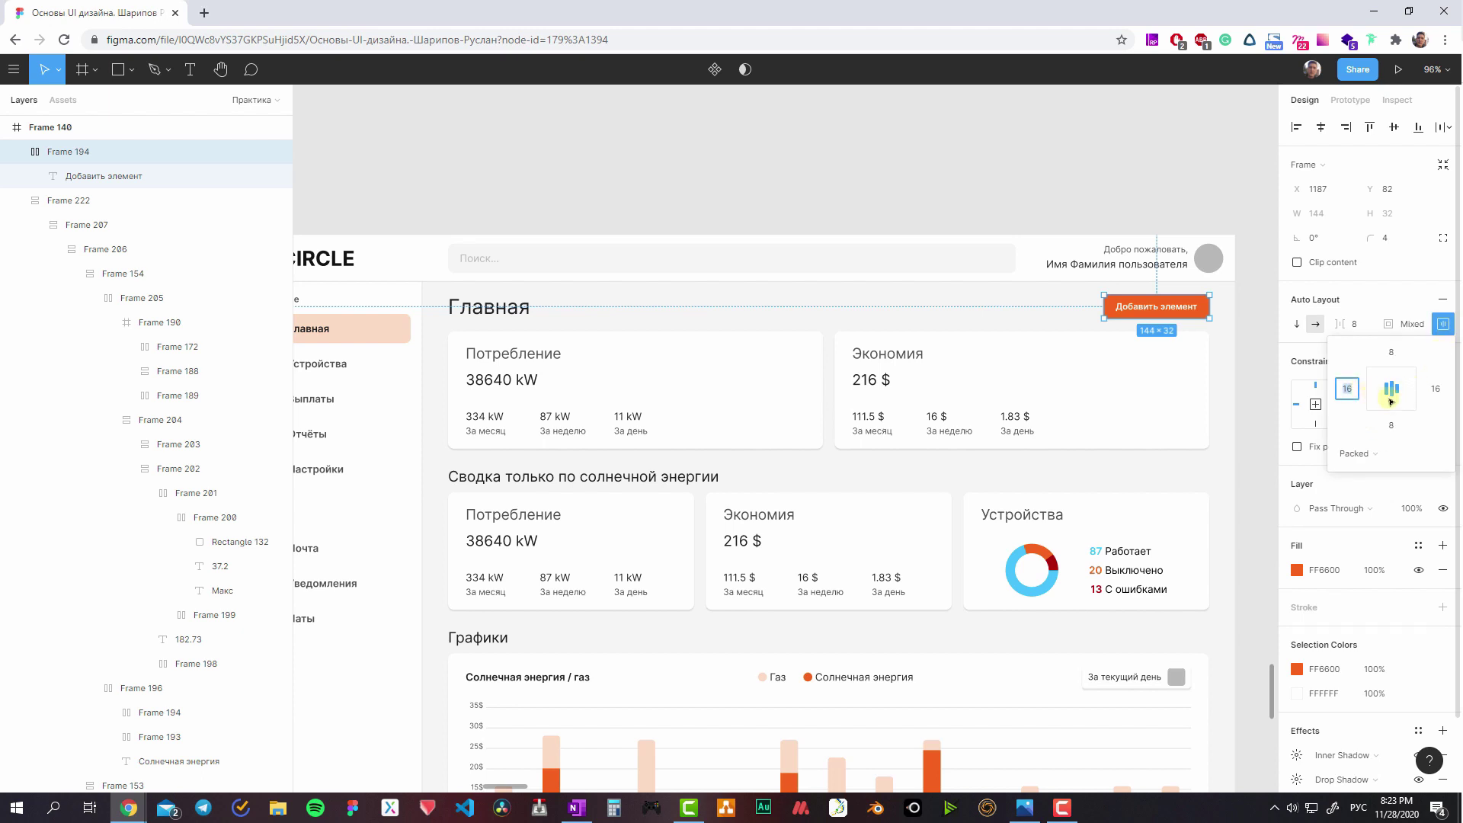
pyautogui.press('Escape')
# - Set the 1040×36 Главная row to Auto spacing, pushing the button to the far right
pyautogui.moveTo(1143, 290); pyautogui.dragTo(1137, 358)
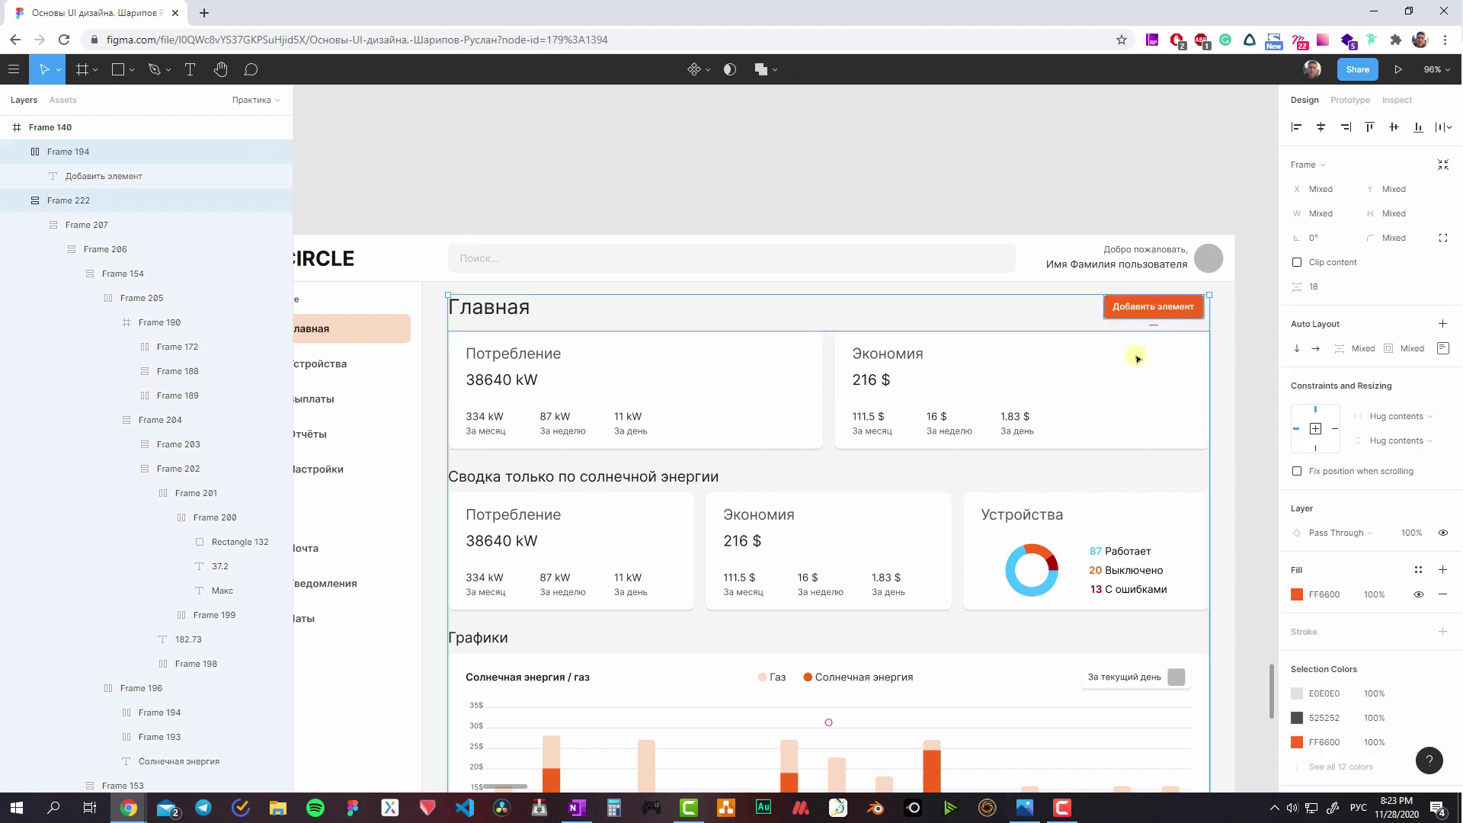
pyautogui.keyDown('shift'); pyautogui.click(1168, 304); pyautogui.keyUp('shift')
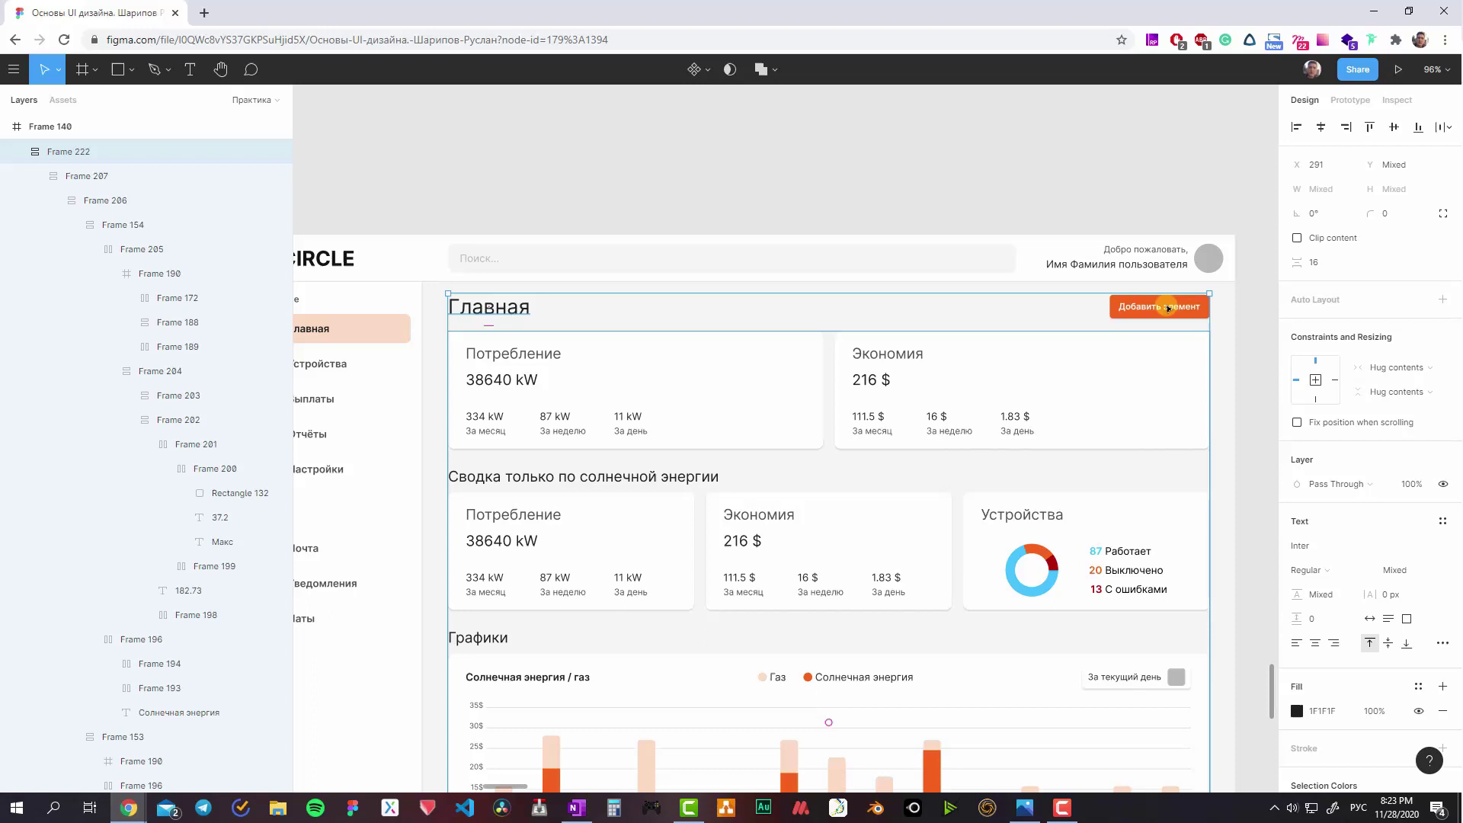
pyautogui.keyDown('shift'); pyautogui.click(1133, 362); pyautogui.keyUp('shift')
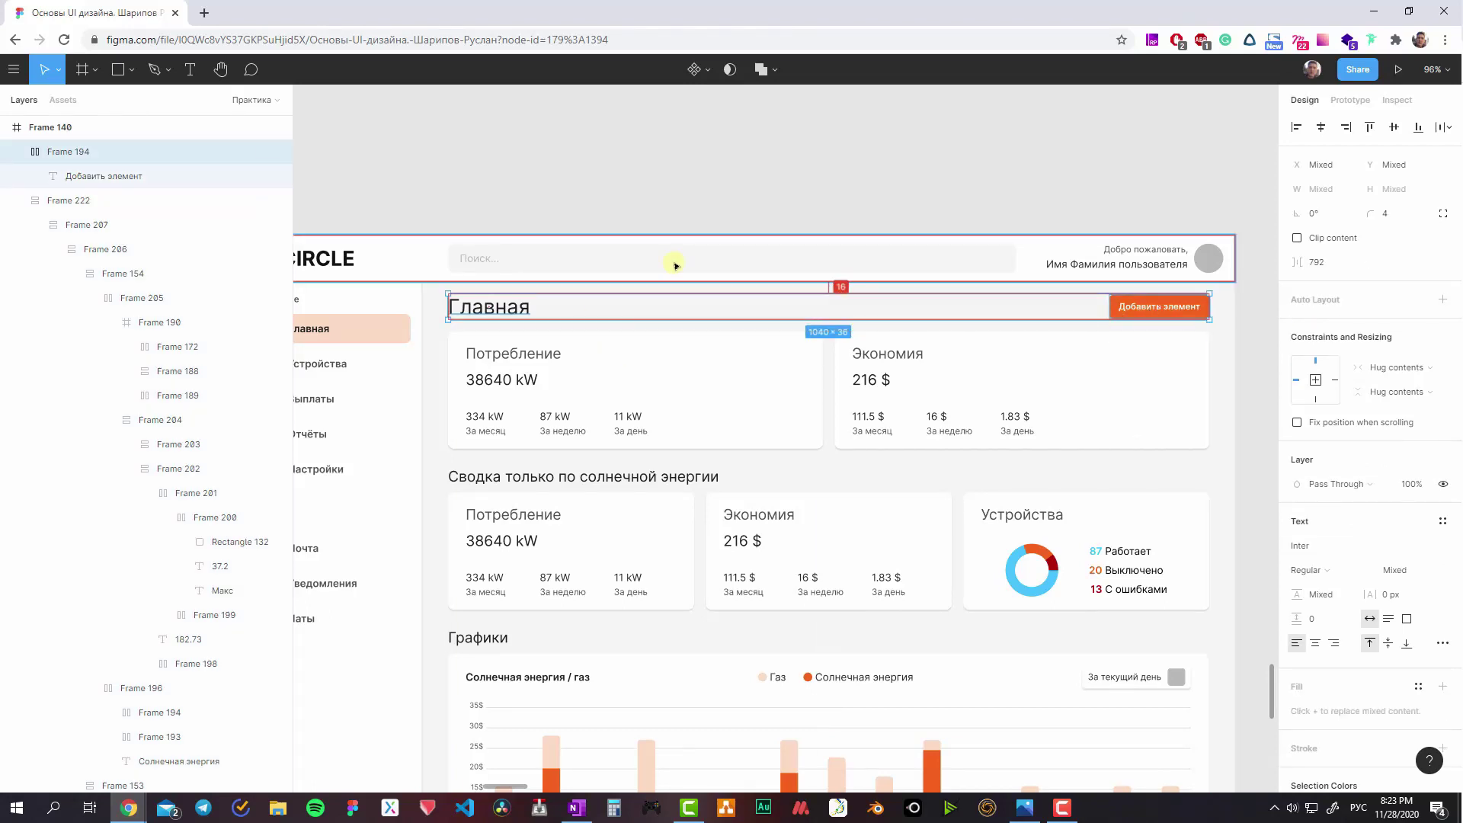
pyautogui.scroll(-5, 679, 350)
pyautogui.scroll(-3, 794, 429)
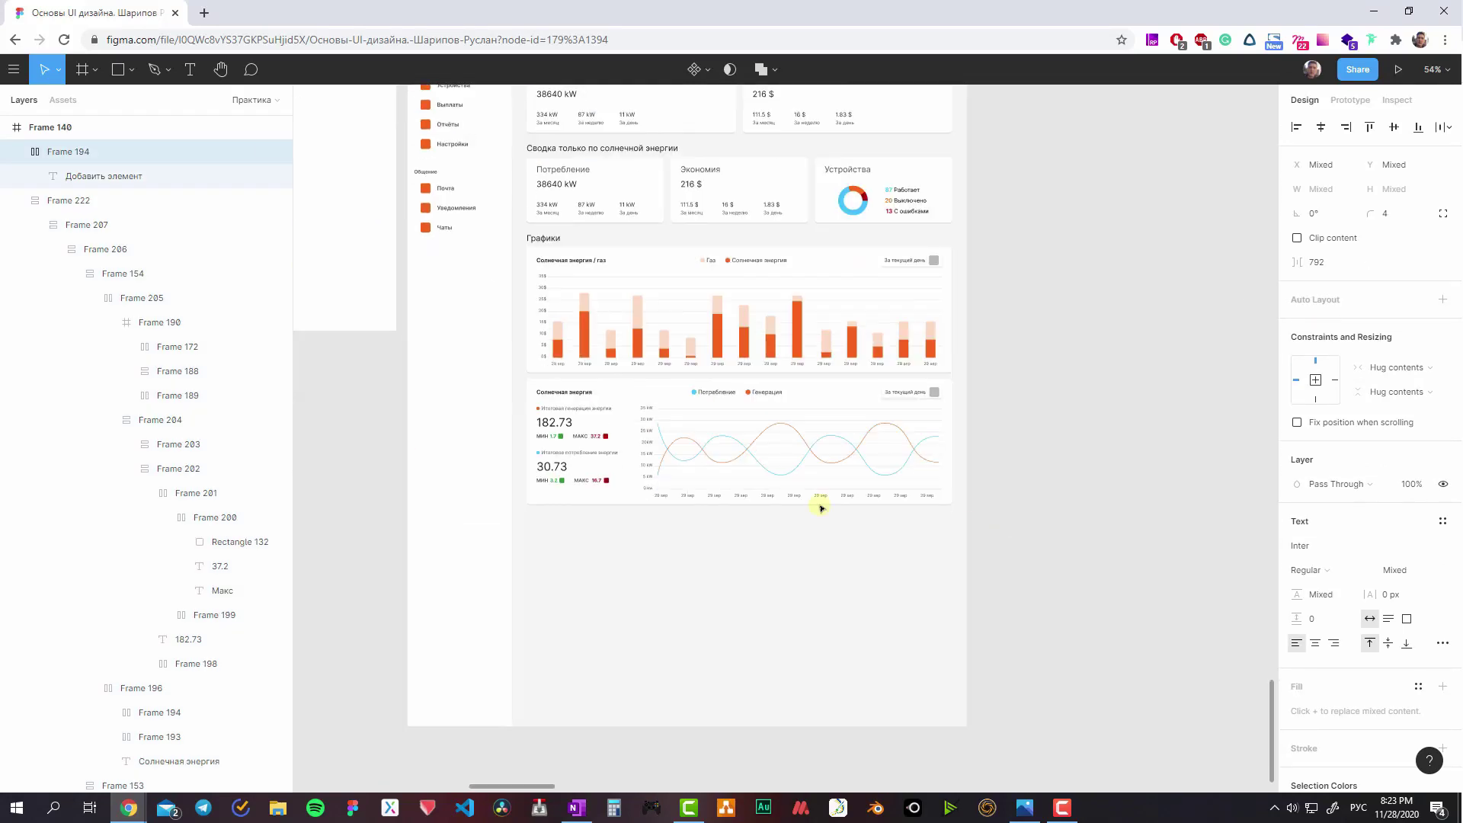
pyautogui.scroll(3, 817, 506)
pyautogui.scroll(3, 859, 665)
pyautogui.scroll(3, 850, 473)
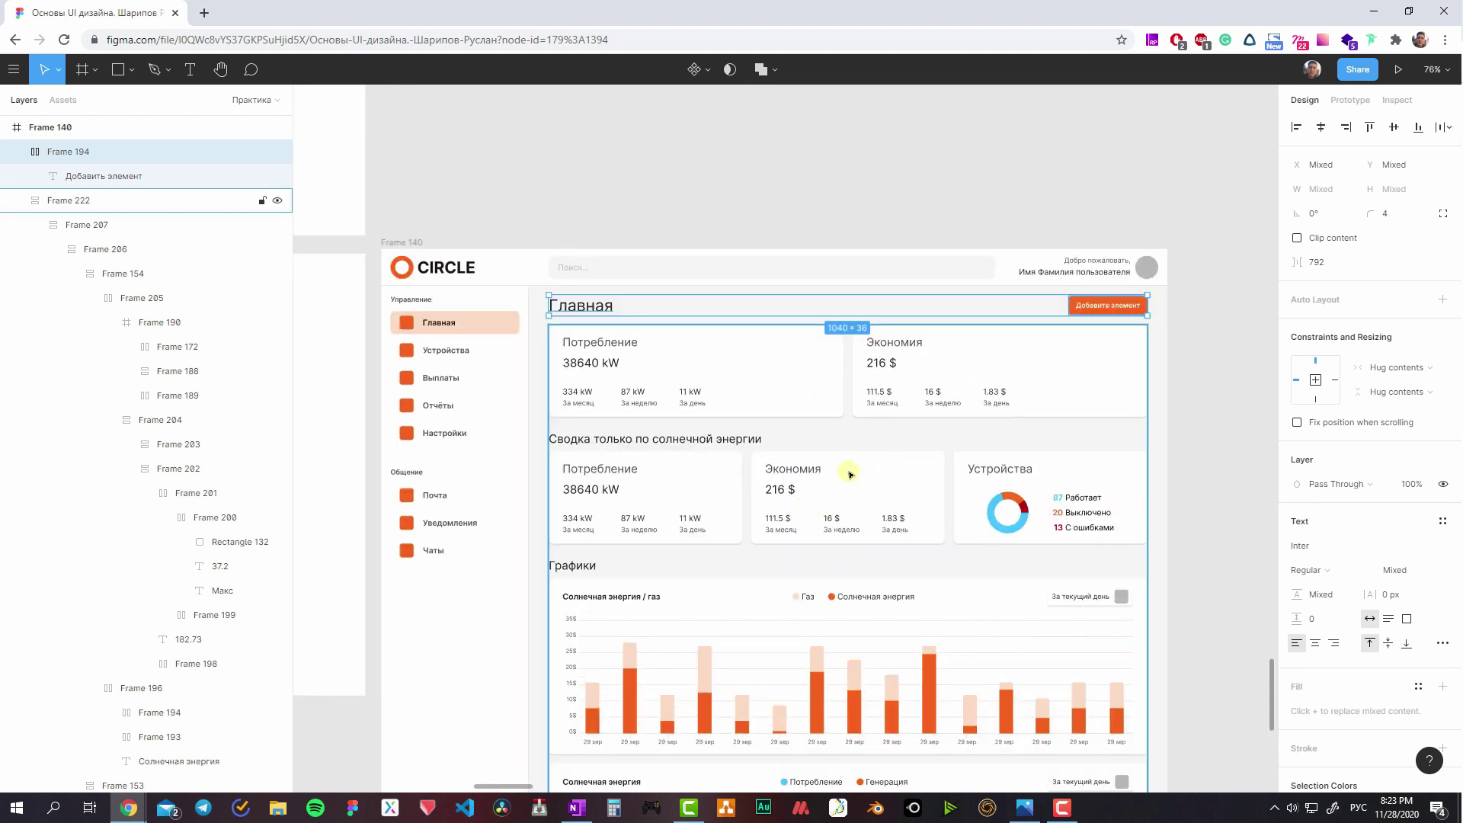
pyautogui.click(912, 393)
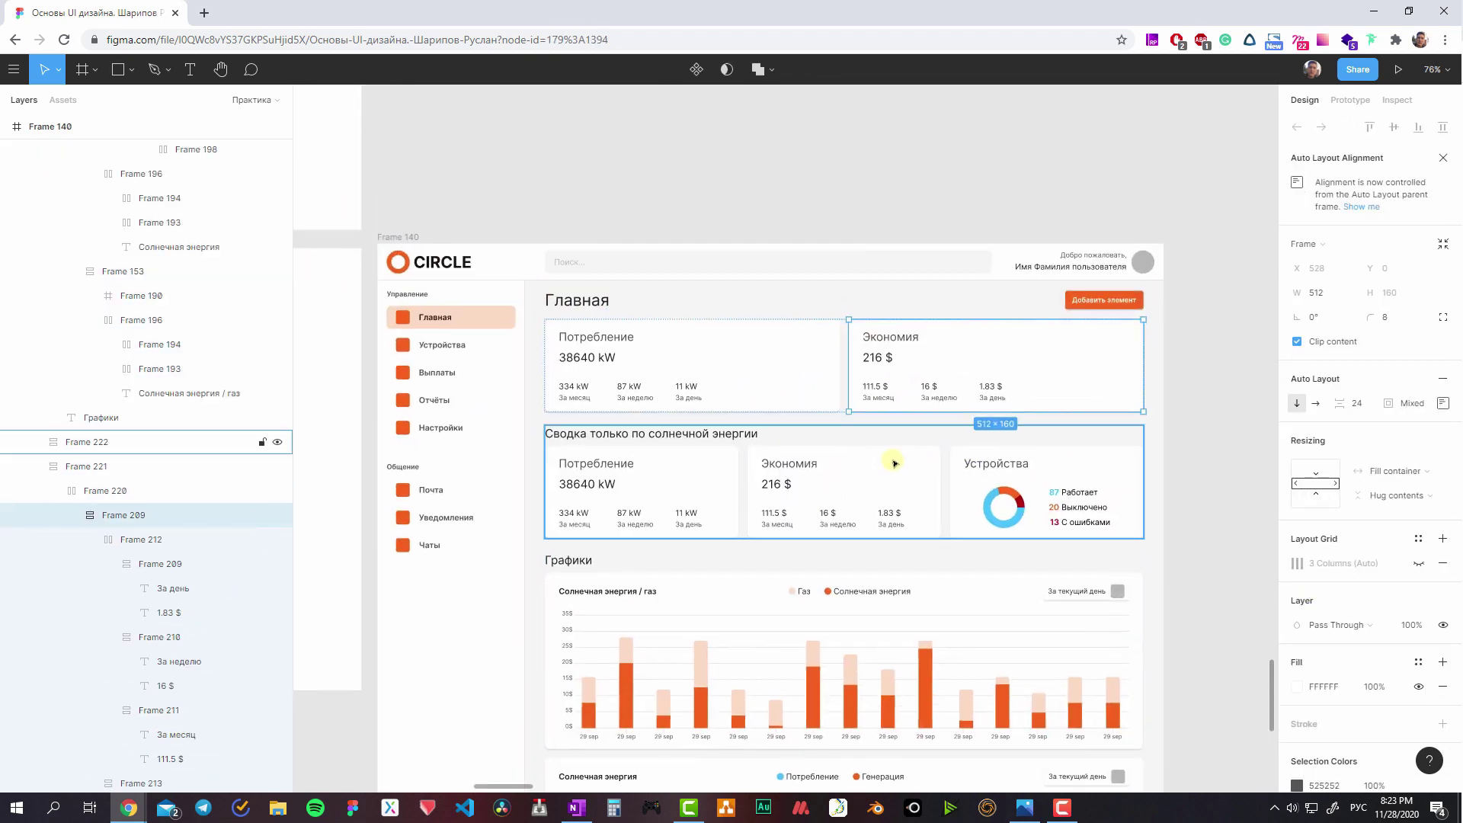
pyautogui.scroll(-3, 891, 457)
pyautogui.scroll(-3, 1349, 620)
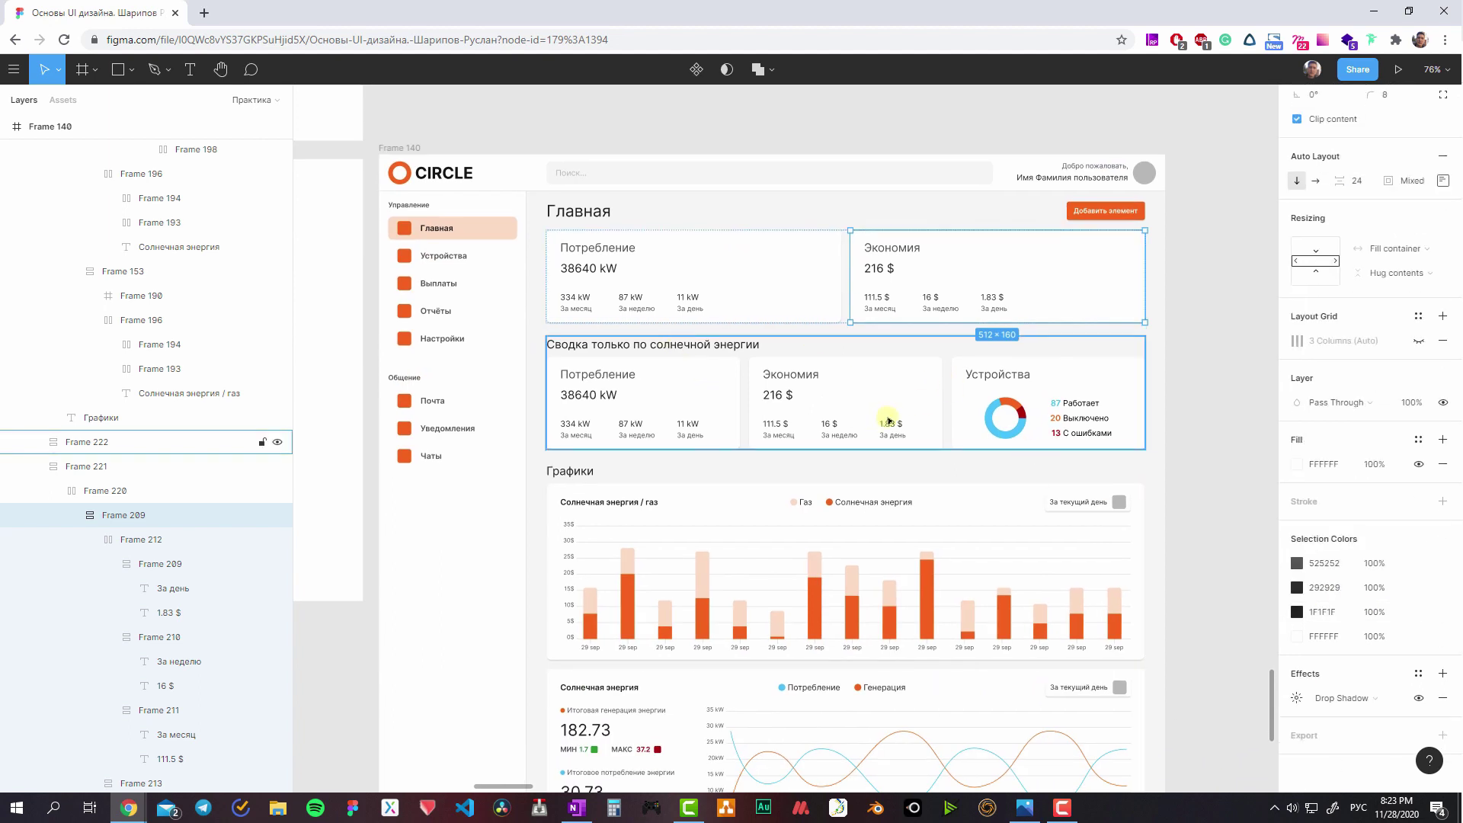
pyautogui.hscroll(-2, 889, 421)
# - Rename the first Потребление card to Световой день and delete its 38640 kW value
pyautogui.scroll(3, 895, 418)
pyautogui.hscroll(-3, 897, 415)
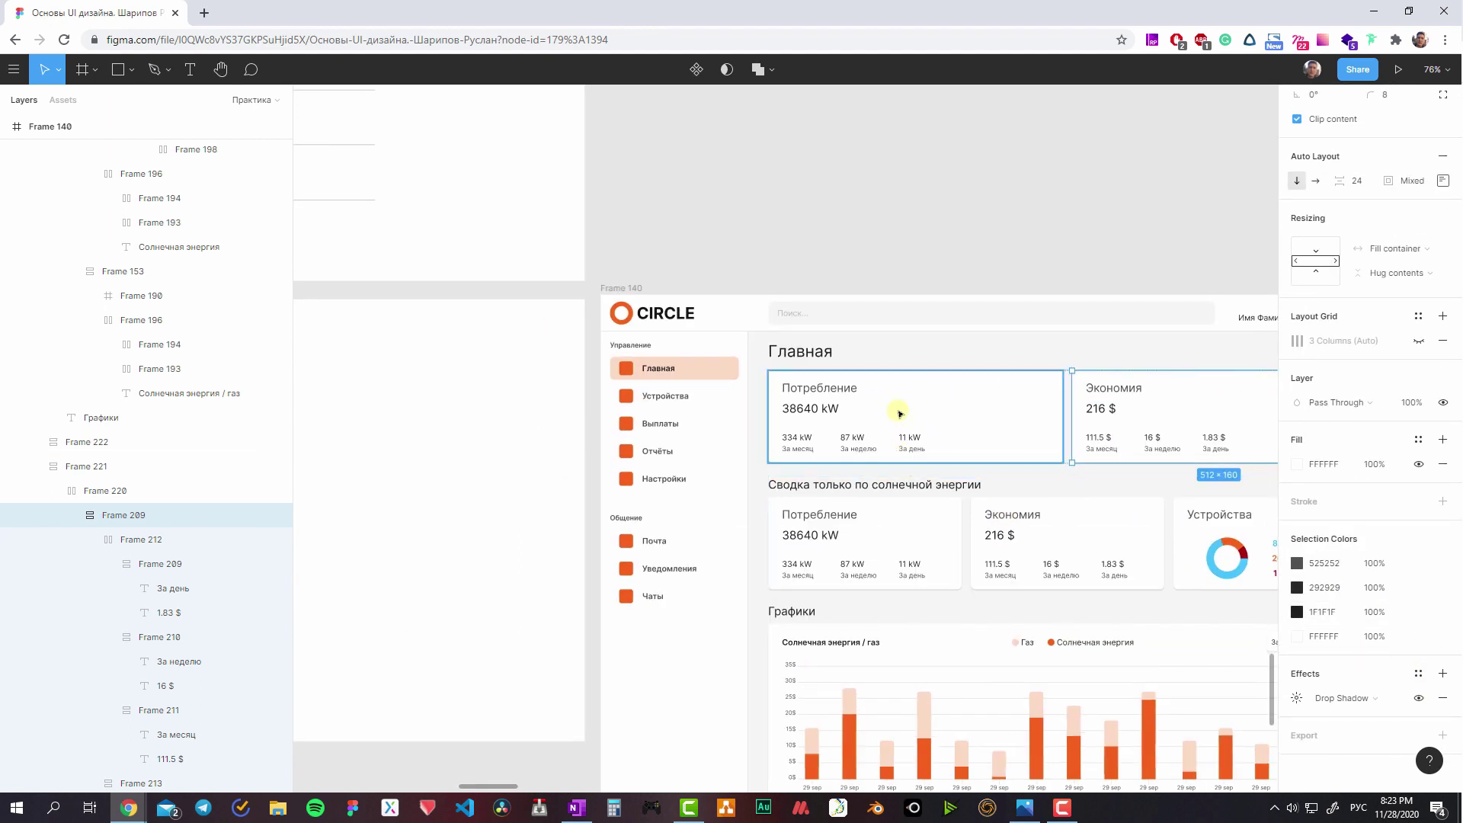
pyautogui.click(900, 413)
pyautogui.scroll(5, 900, 413)
pyautogui.doubleClick(804, 366)
pyautogui.write('С')
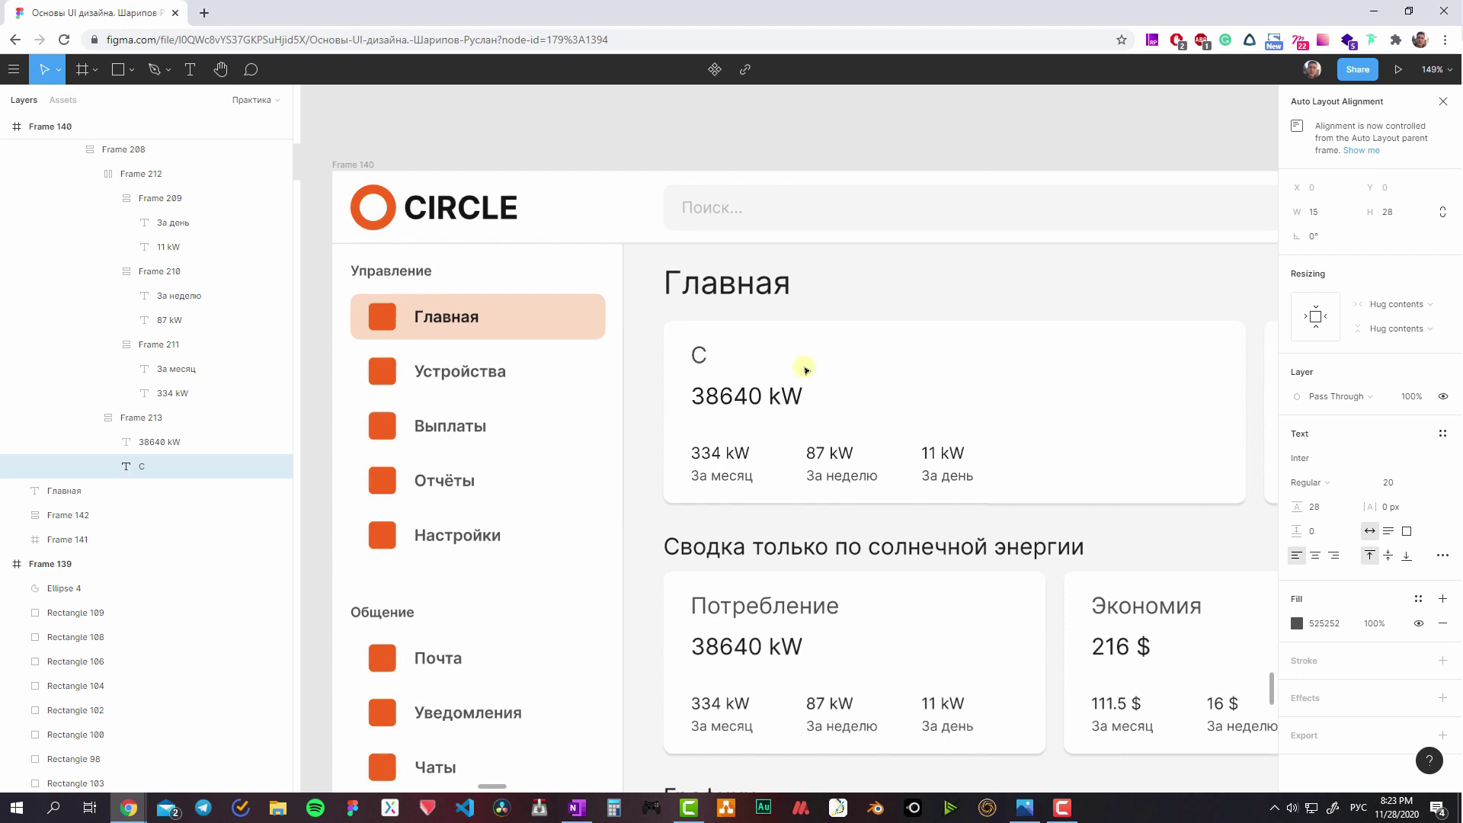
pyautogui.write('ветовой день')
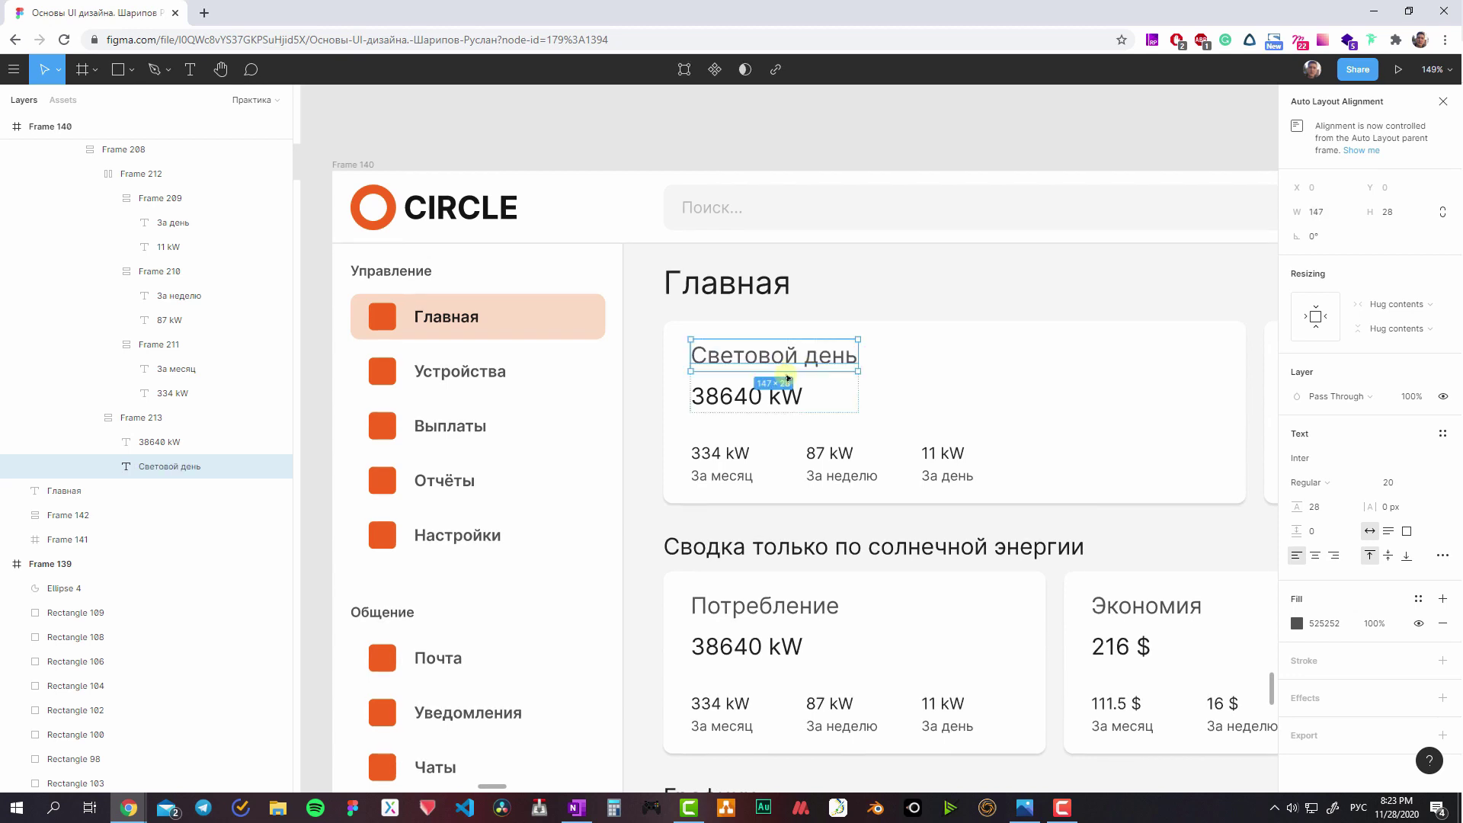
pyautogui.click(833, 396)
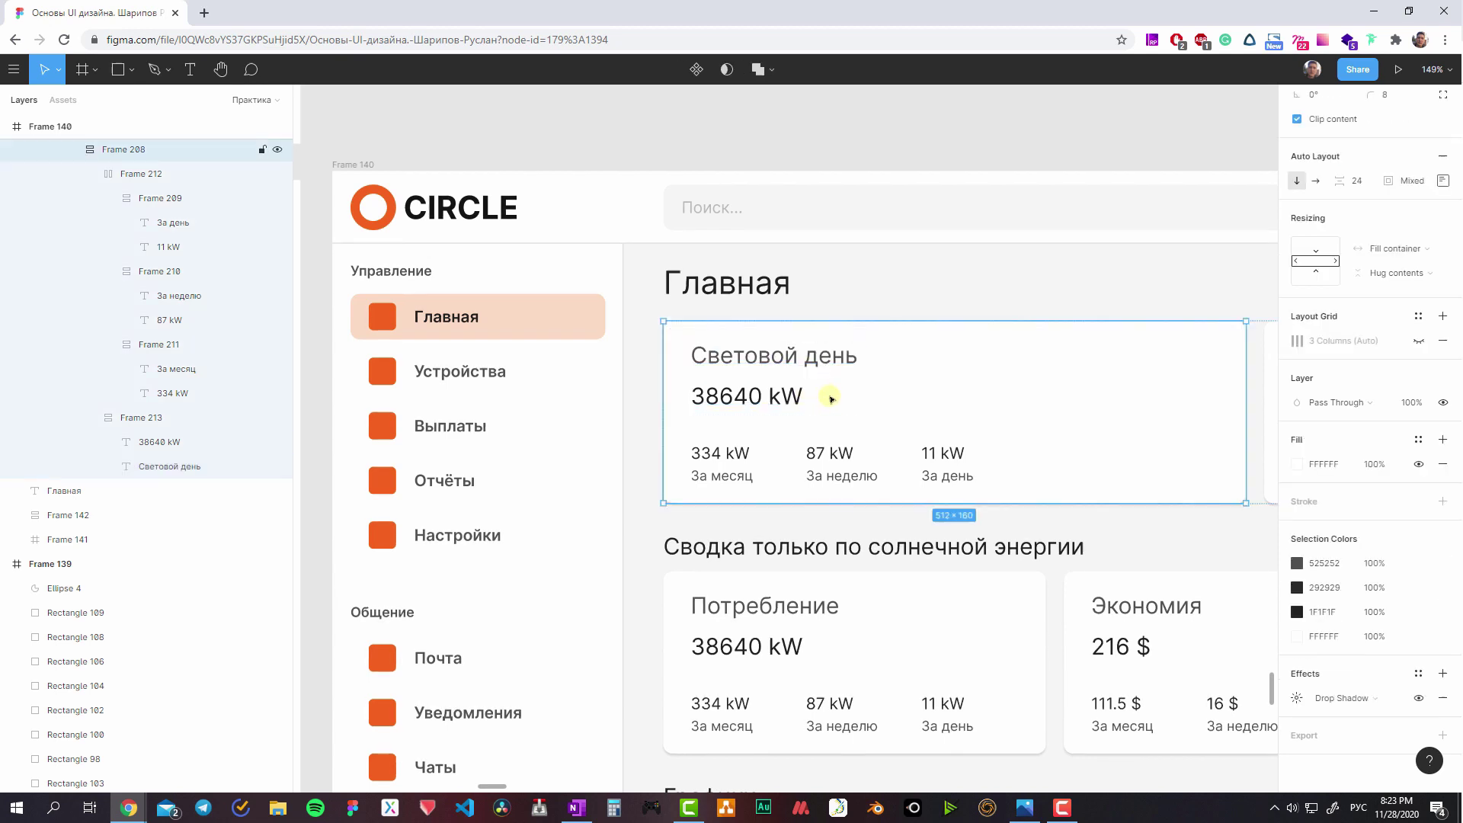
pyautogui.keyDown('ctrl'); pyautogui.click(789, 395); pyautogui.keyUp('ctrl')
pyautogui.press('Delete')
# - Give the card a fixed 160 height and delete its row of kW stats
pyautogui.click(838, 404)
pyautogui.hscroll(3, 762, 374)
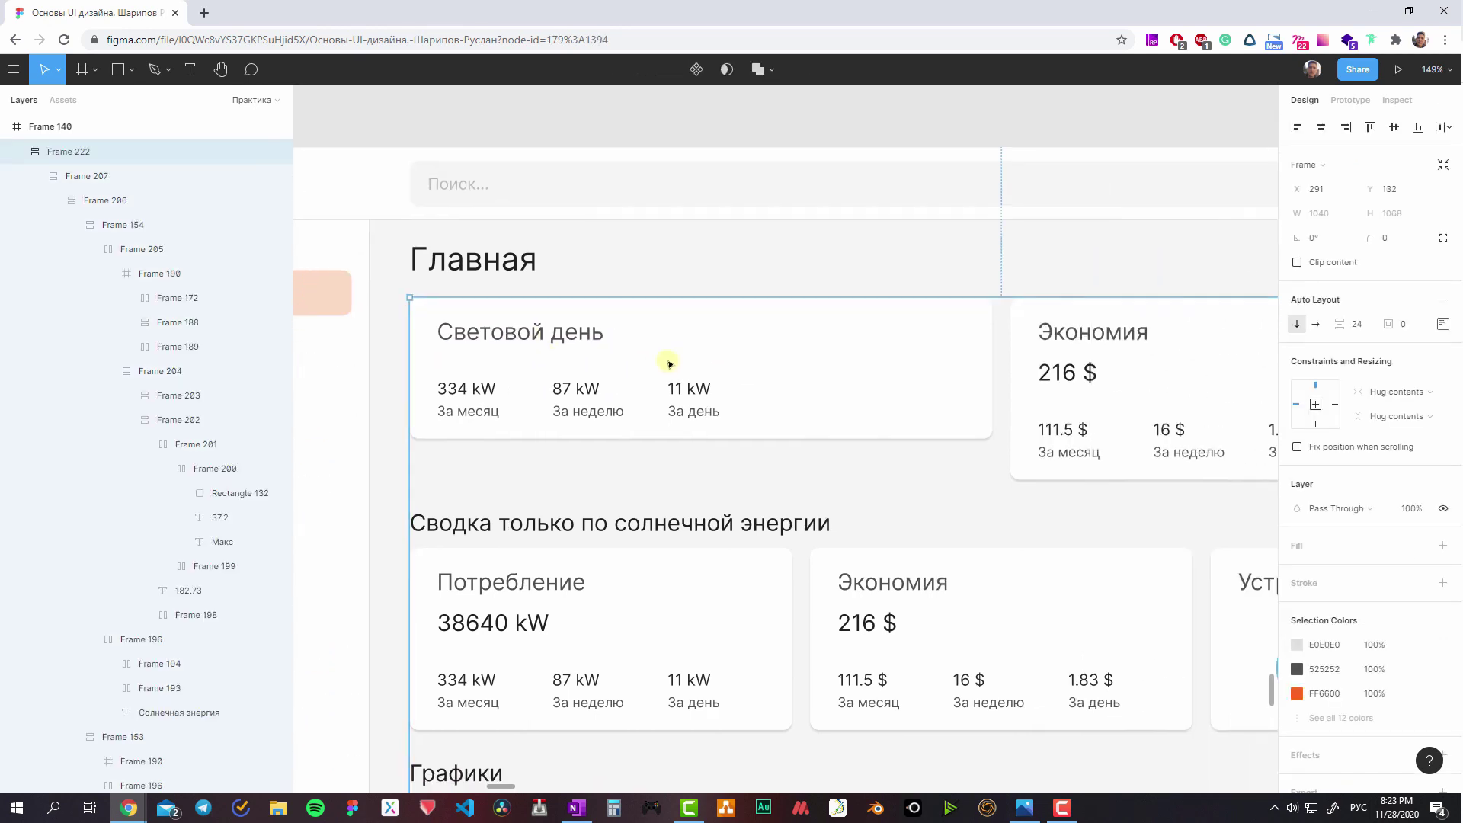
pyautogui.click(895, 380)
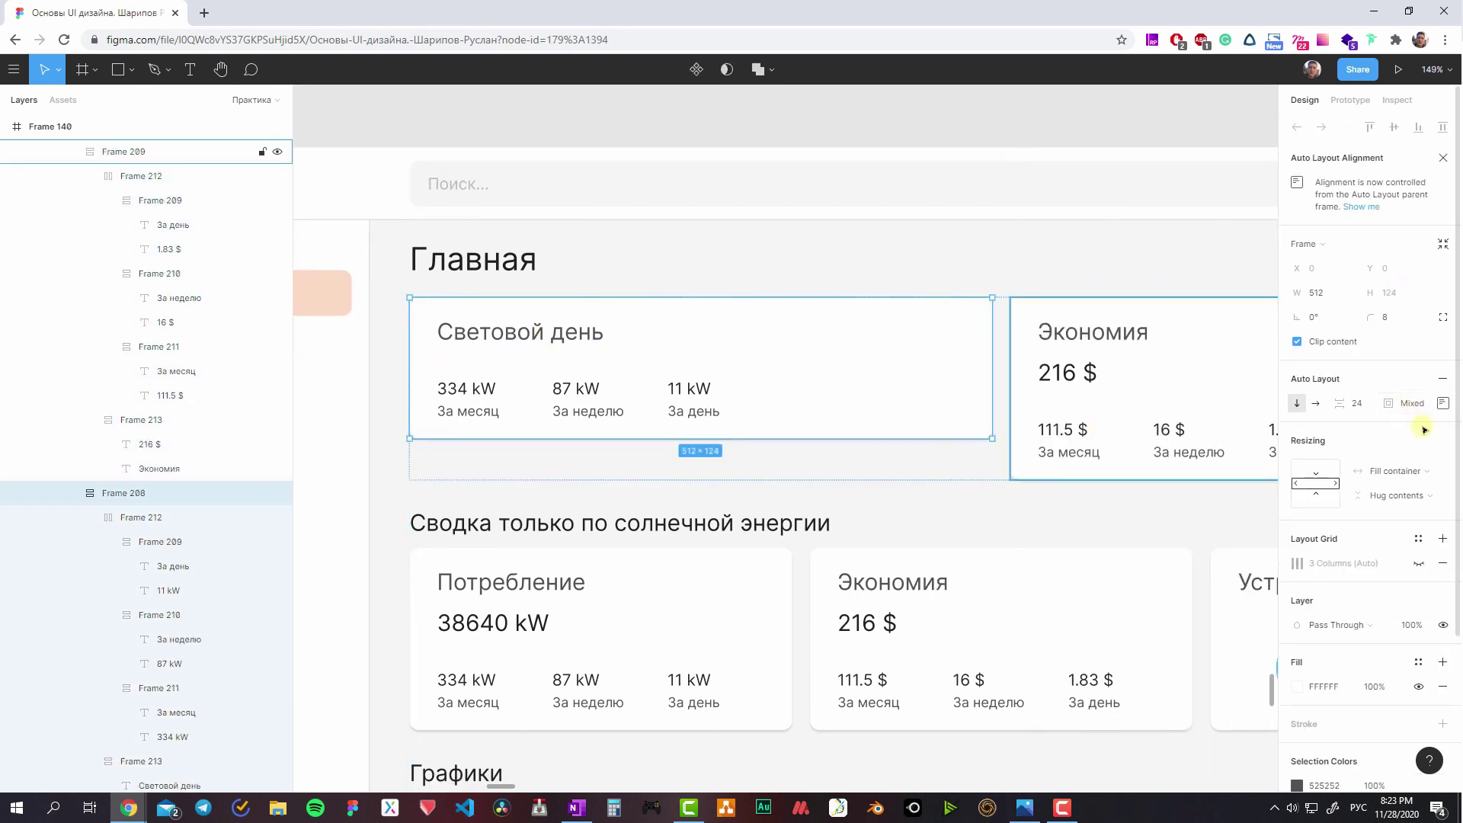
pyautogui.click(1409, 494)
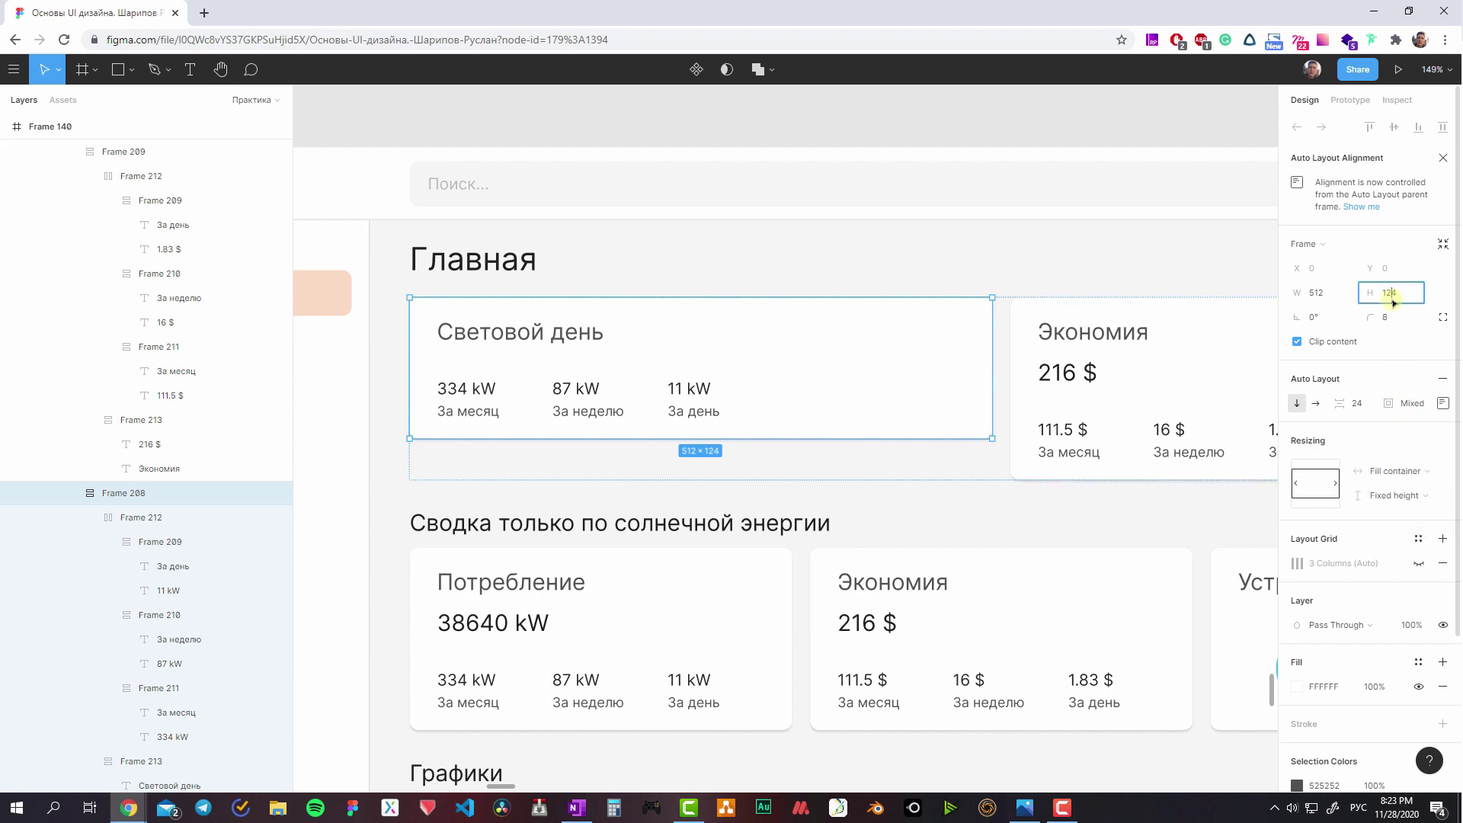
pyautogui.click(1390, 293)
pyautogui.write('160')
pyautogui.press('Return')
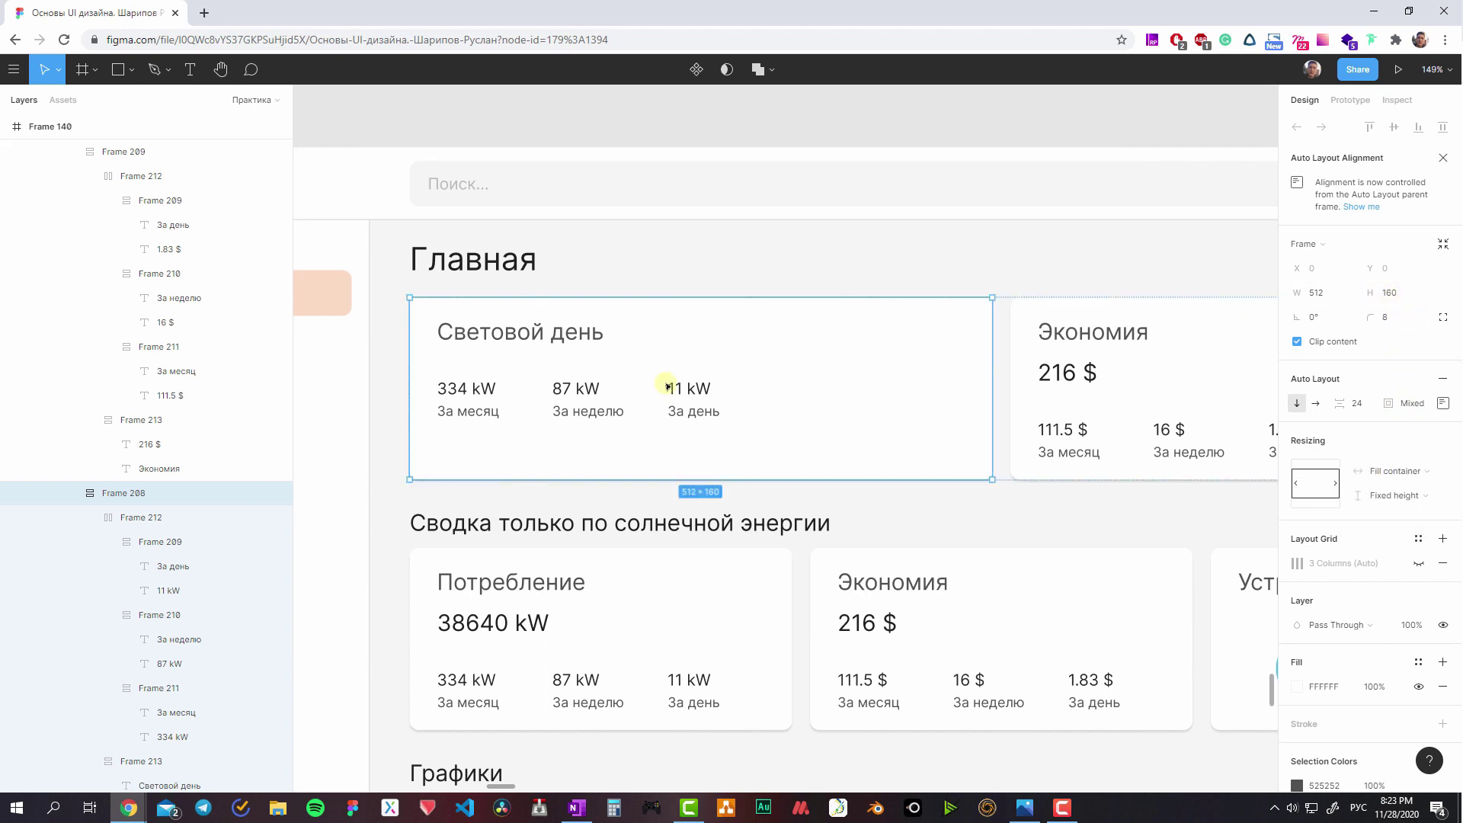
pyautogui.click(669, 381)
pyautogui.hscroll(-4, 716, 358)
pyautogui.press('Delete')
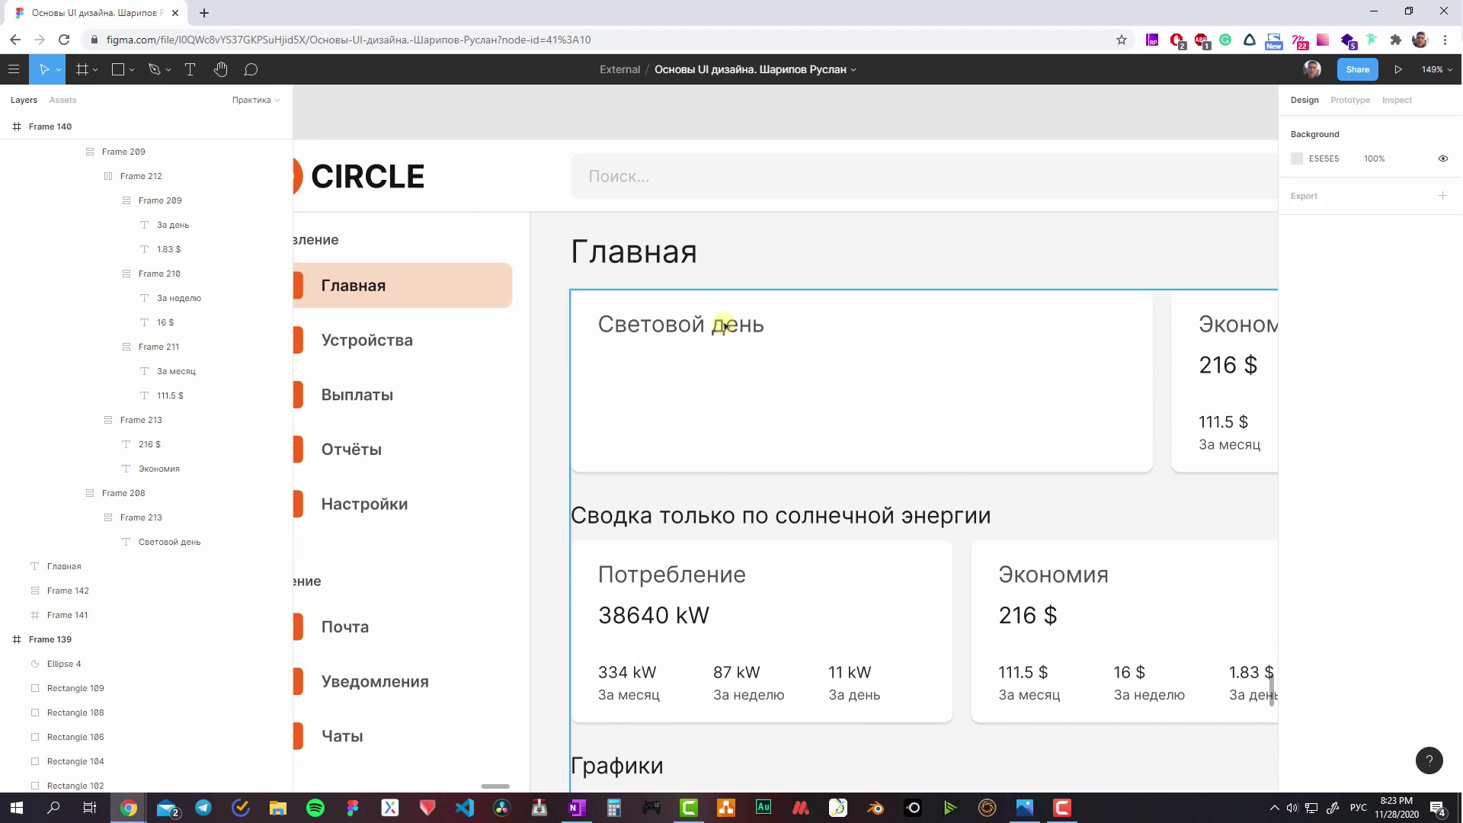
# - Remove the wrapper frame around the Световой день title with Shift+Ctrl+G
pyautogui.doubleClick(727, 328)
pyautogui.click(141, 442)
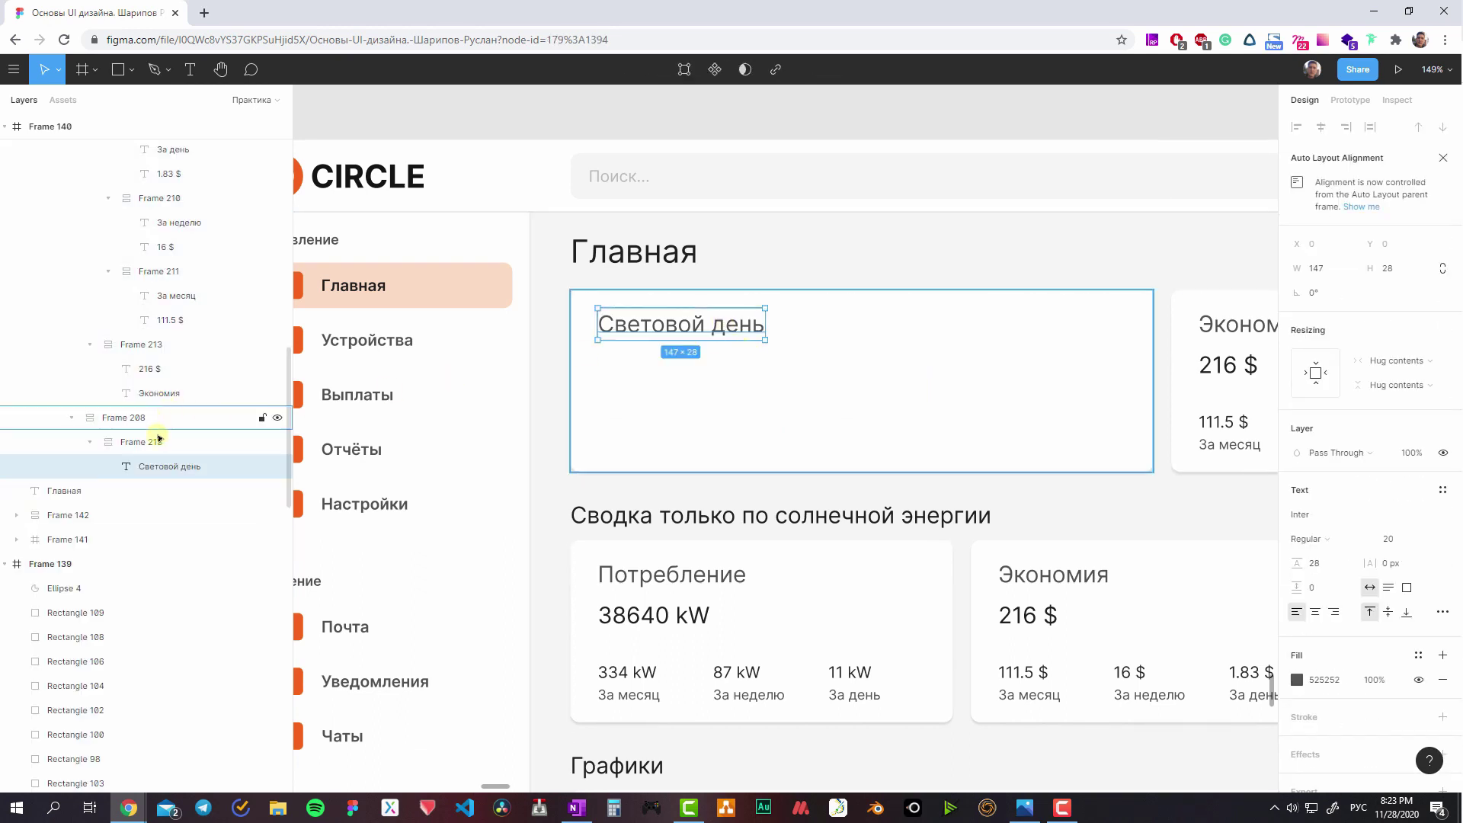
pyautogui.hotkey('ctrl', 'shift', 'g')
pyautogui.press('Escape')
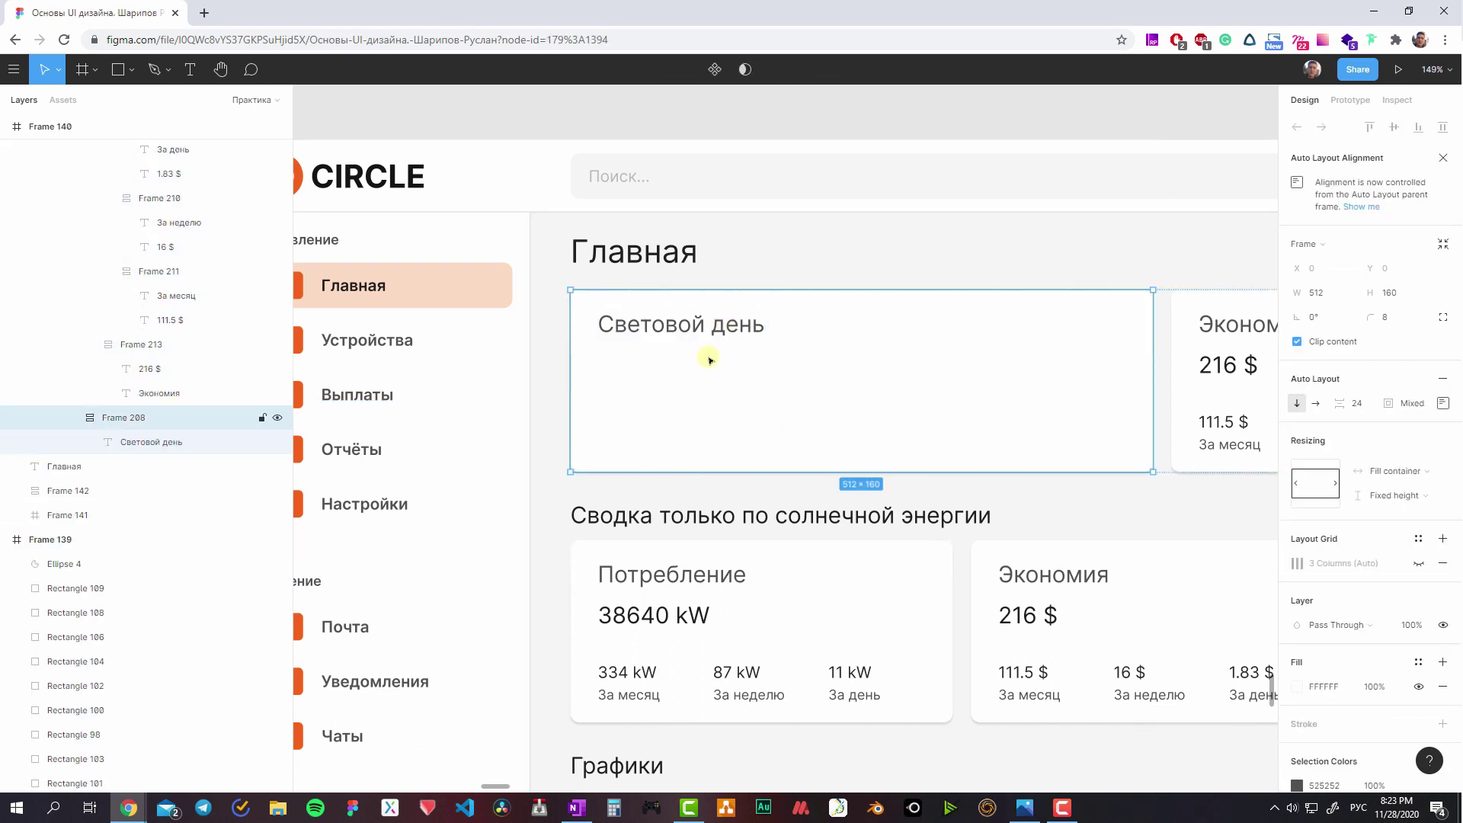
# - Draw a frame inside the Световой день card and a curved arc path in it
pyautogui.press('f')
pyautogui.moveTo(597, 366); pyautogui.dragTo(1086, 451)
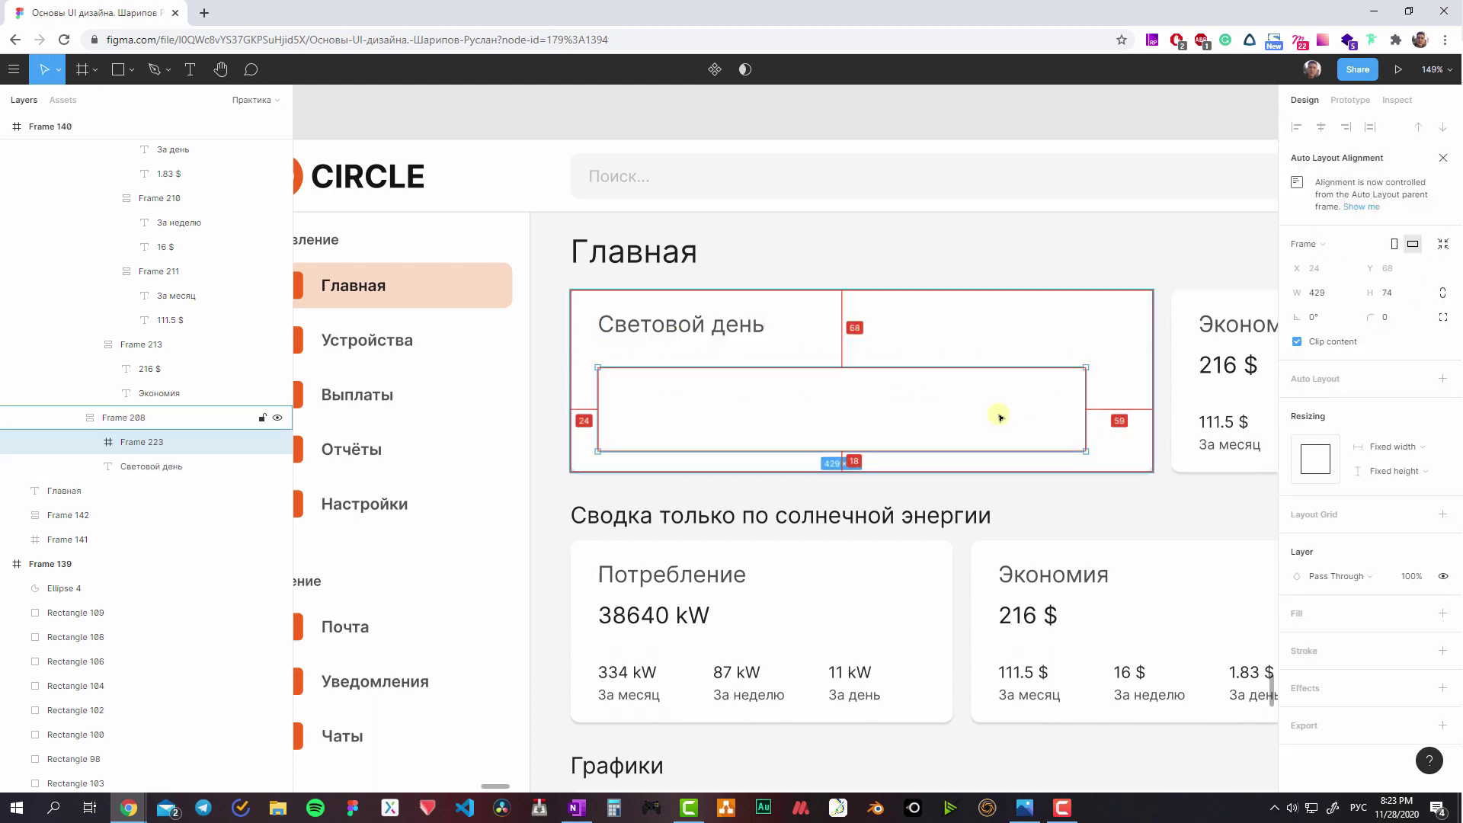
pyautogui.click(1391, 446)
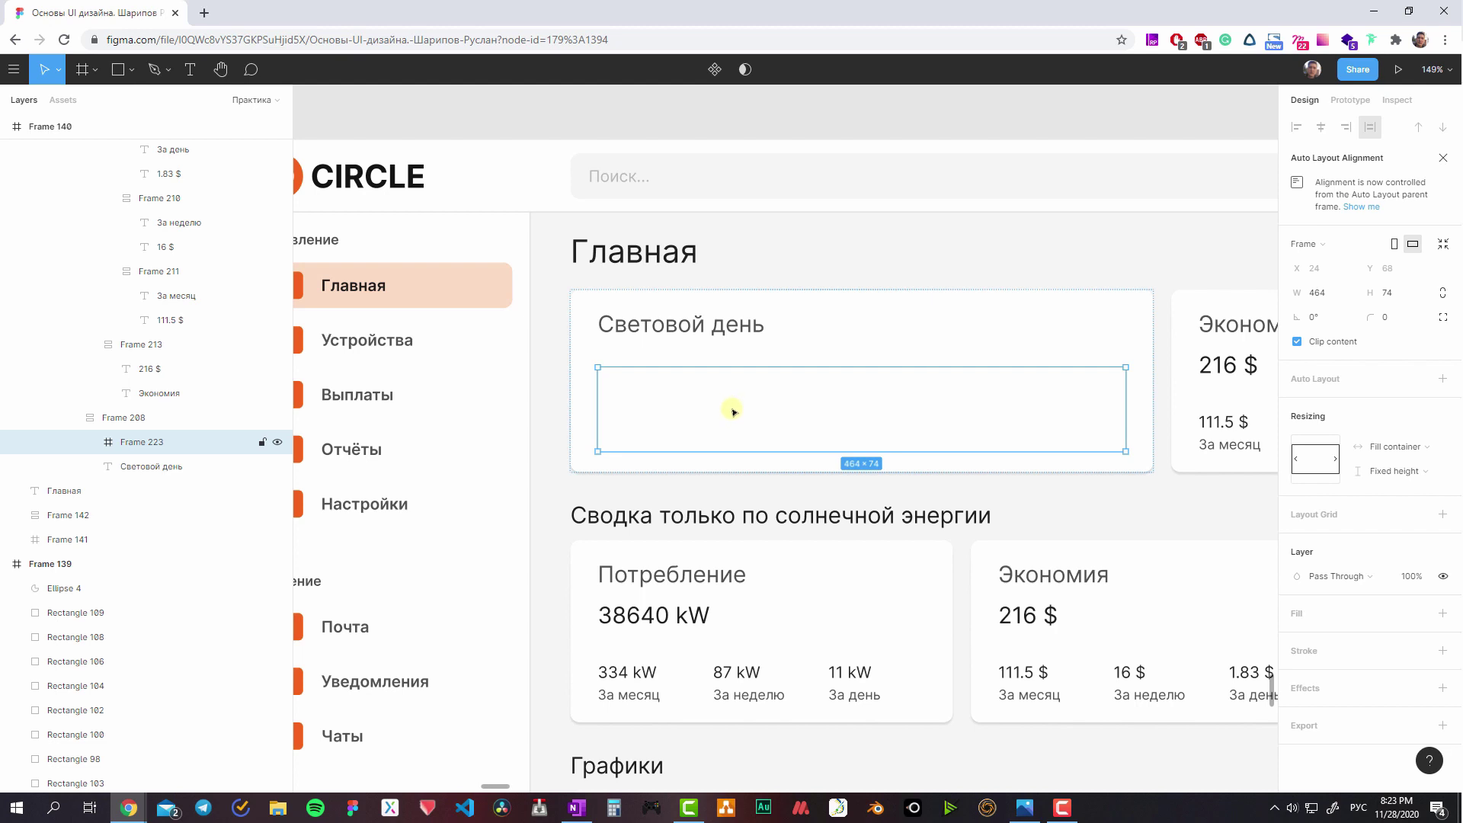
pyautogui.press('p')
pyautogui.click(615, 416)
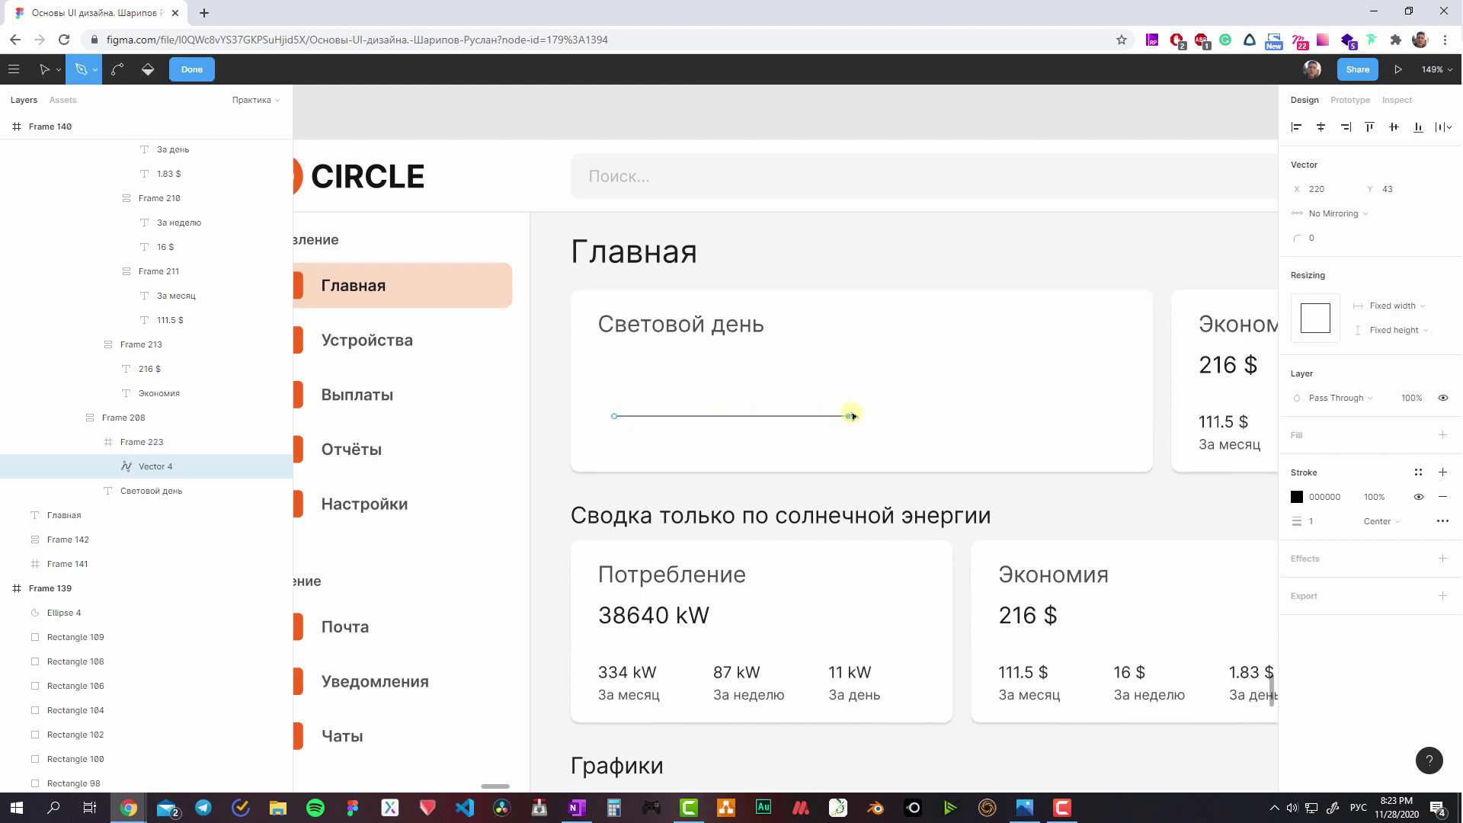
pyautogui.moveTo(848, 416); pyautogui.dragTo(966, 466)
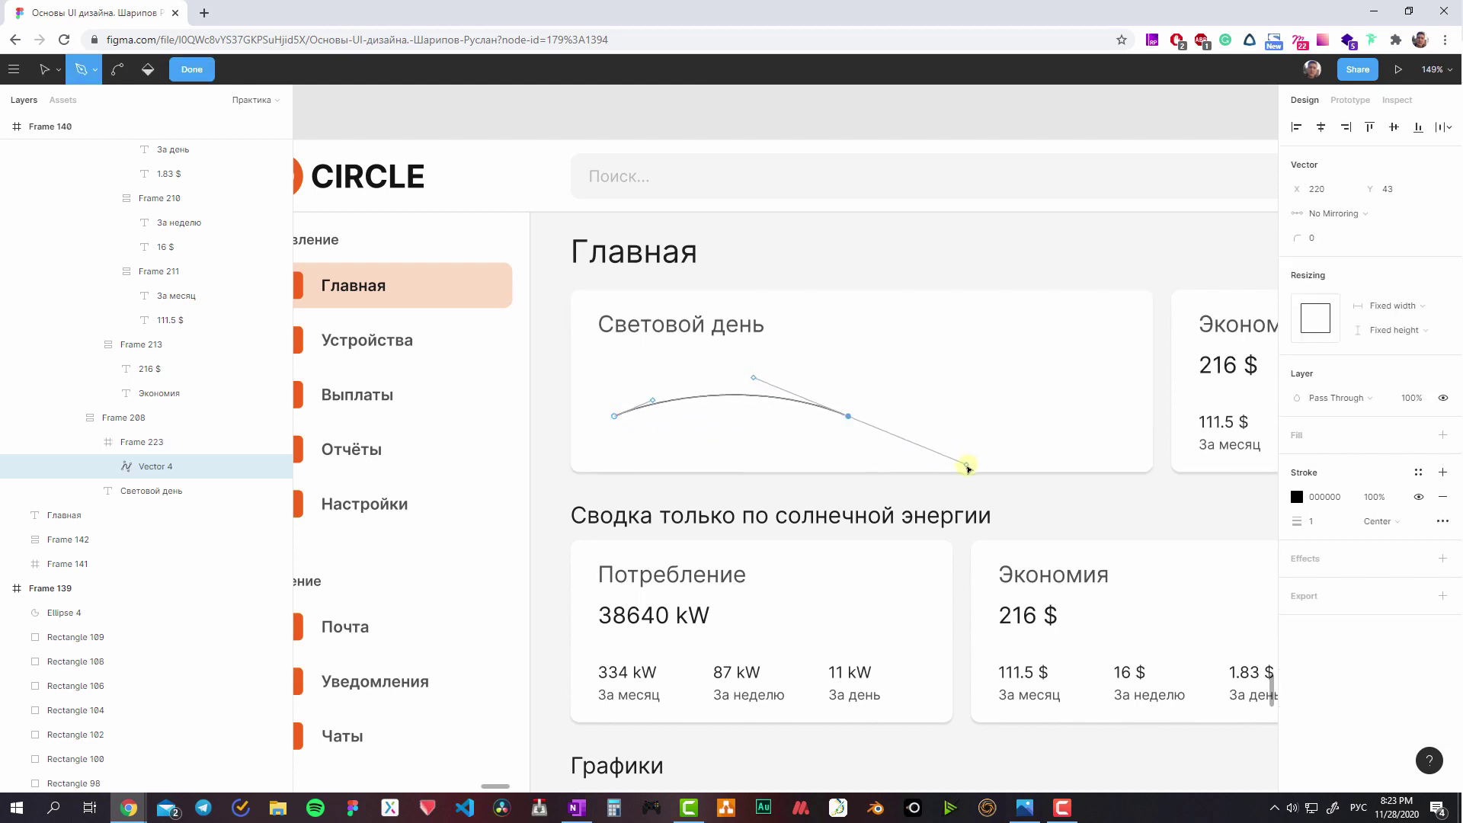
pyautogui.press('Escape')
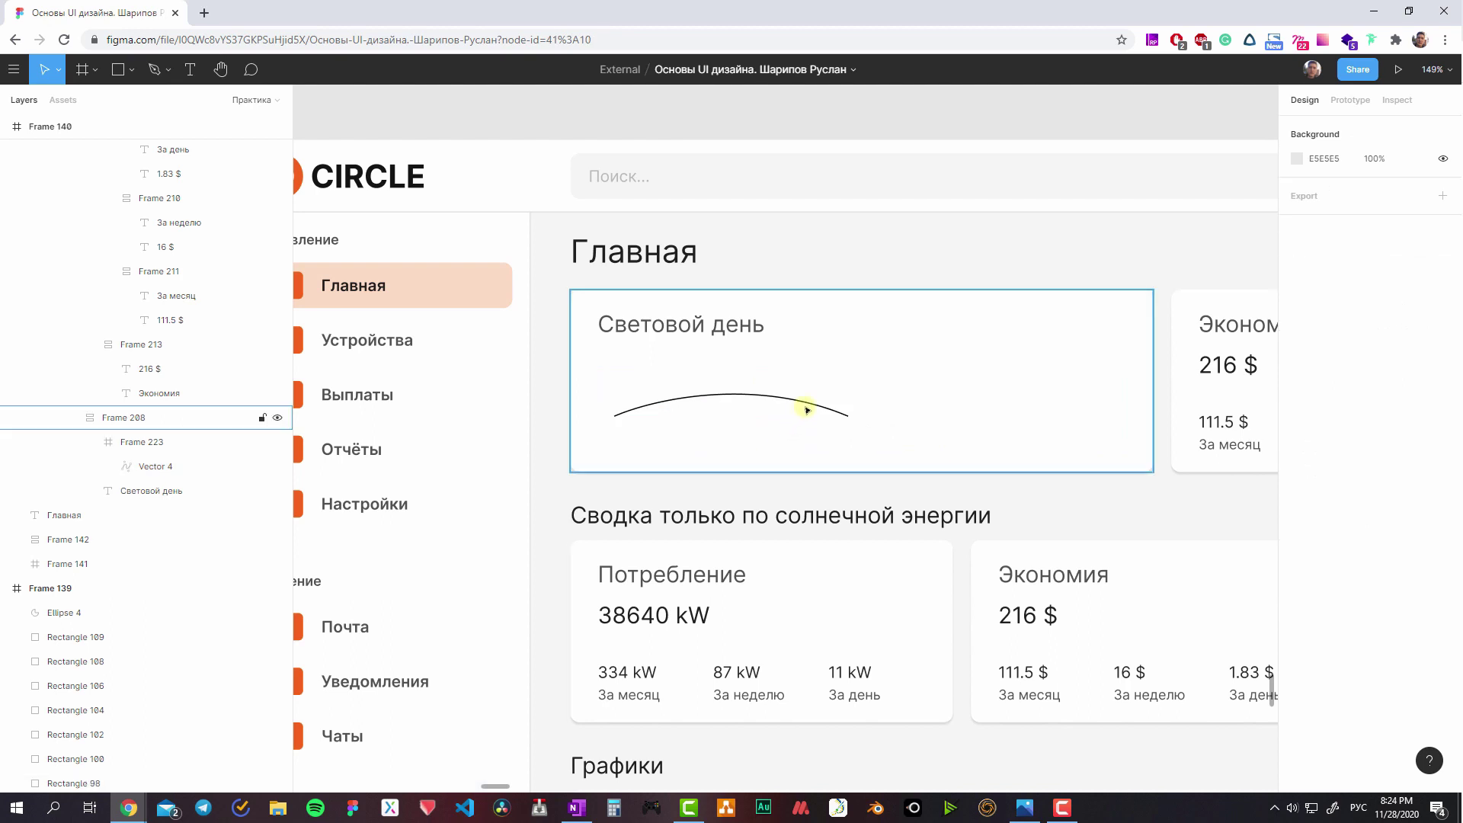
# - Make the arc's stroke dashed with dash length 4 and rounded caps
pyautogui.click(806, 410)
pyautogui.doubleClick(813, 409)
pyautogui.scroll(2, 766, 419)
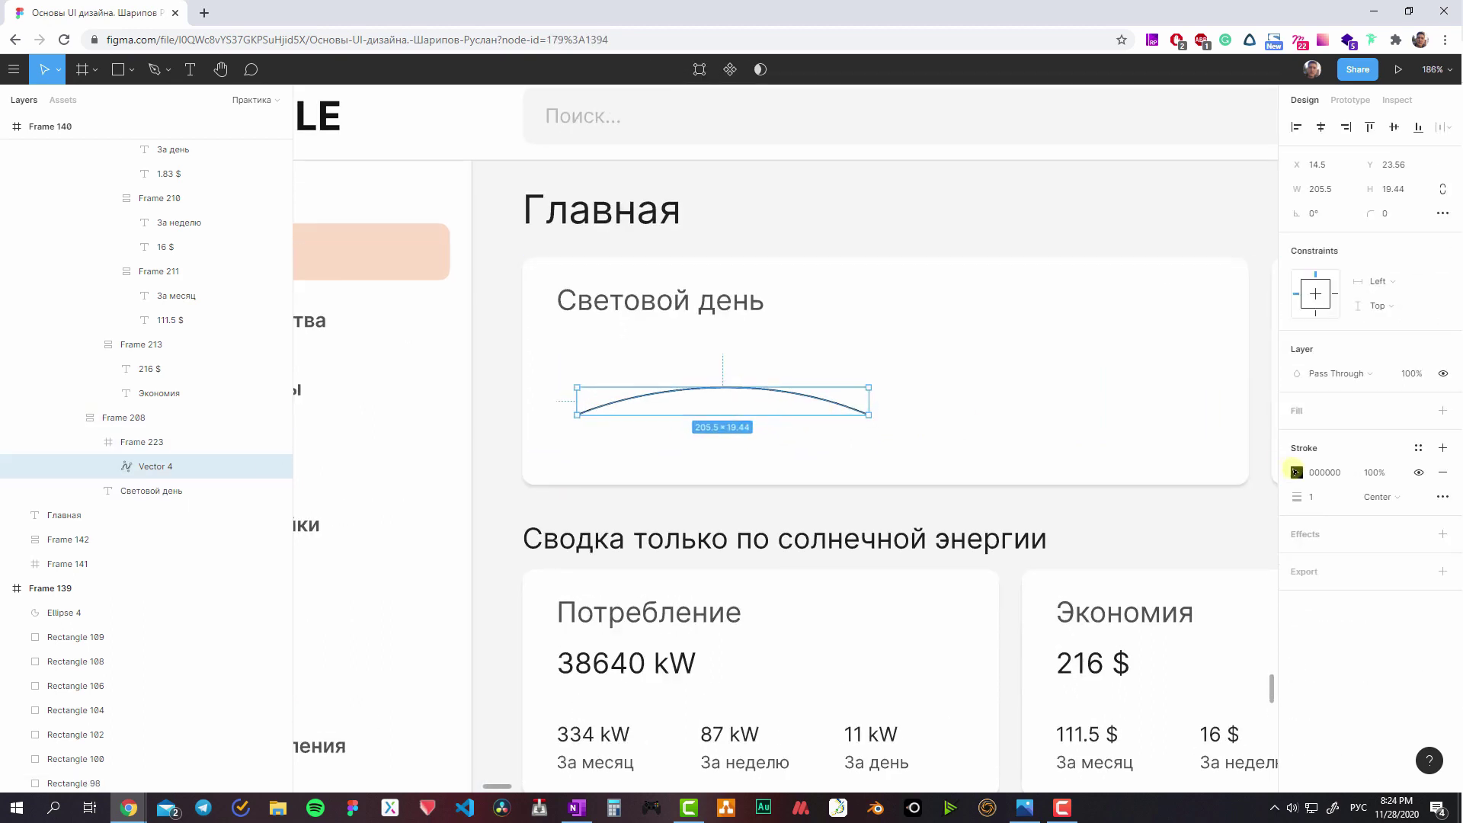
pyautogui.click(1296, 472)
pyautogui.click(1442, 498)
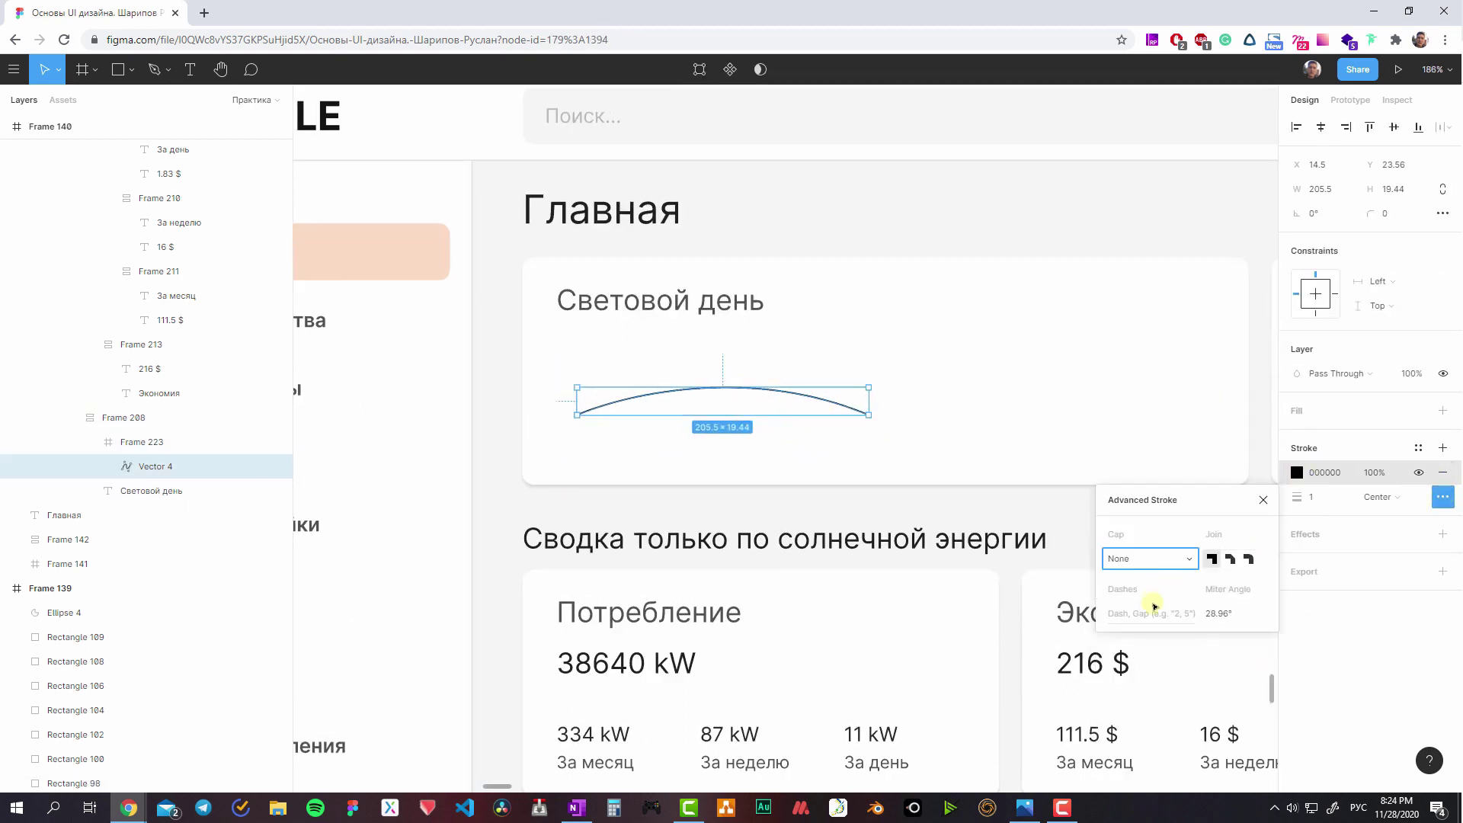
pyautogui.click(1154, 609)
pyautogui.write('4,')
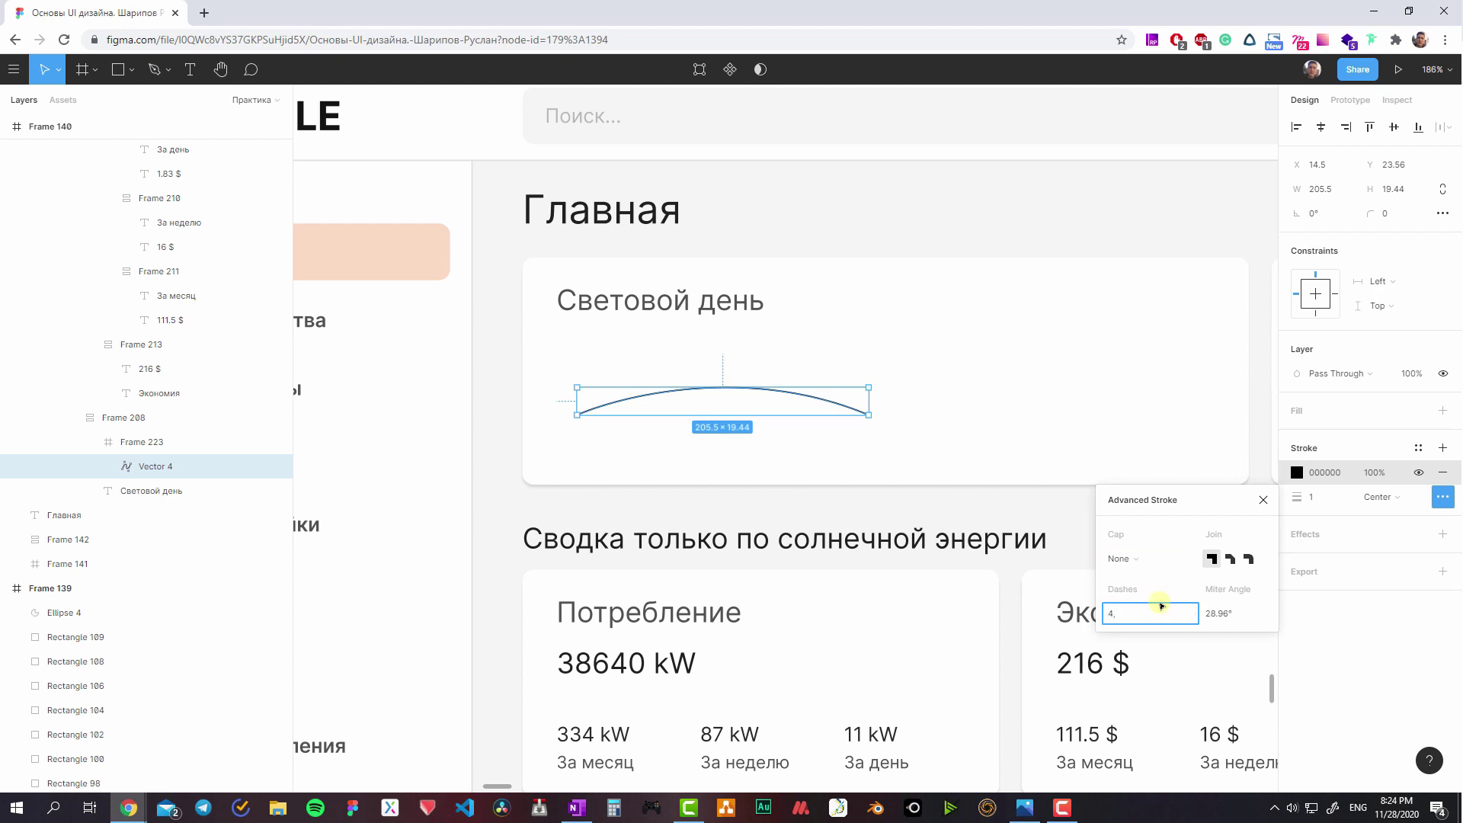
pyautogui.press('Return')
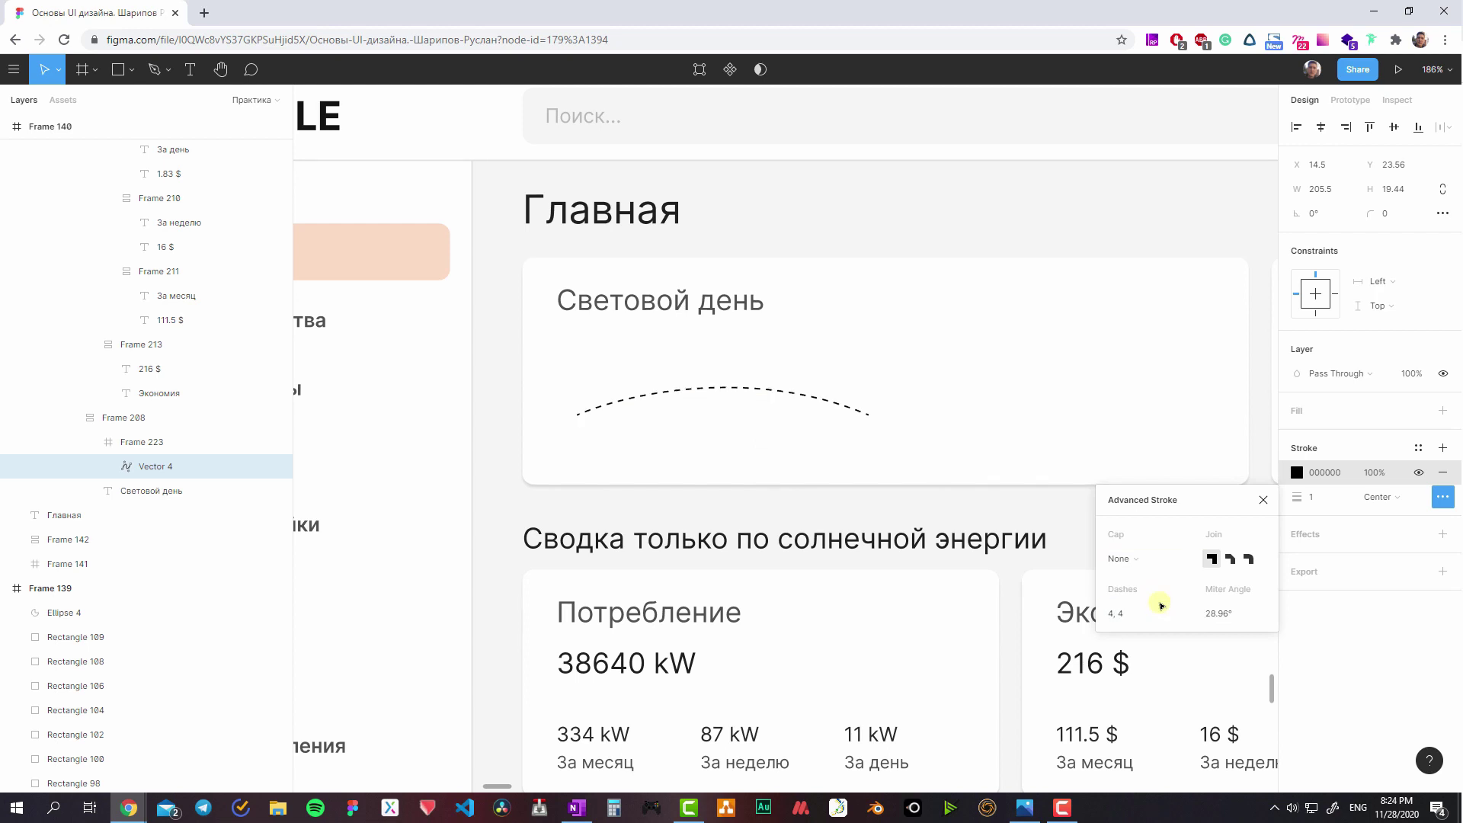
pyautogui.click(1120, 560)
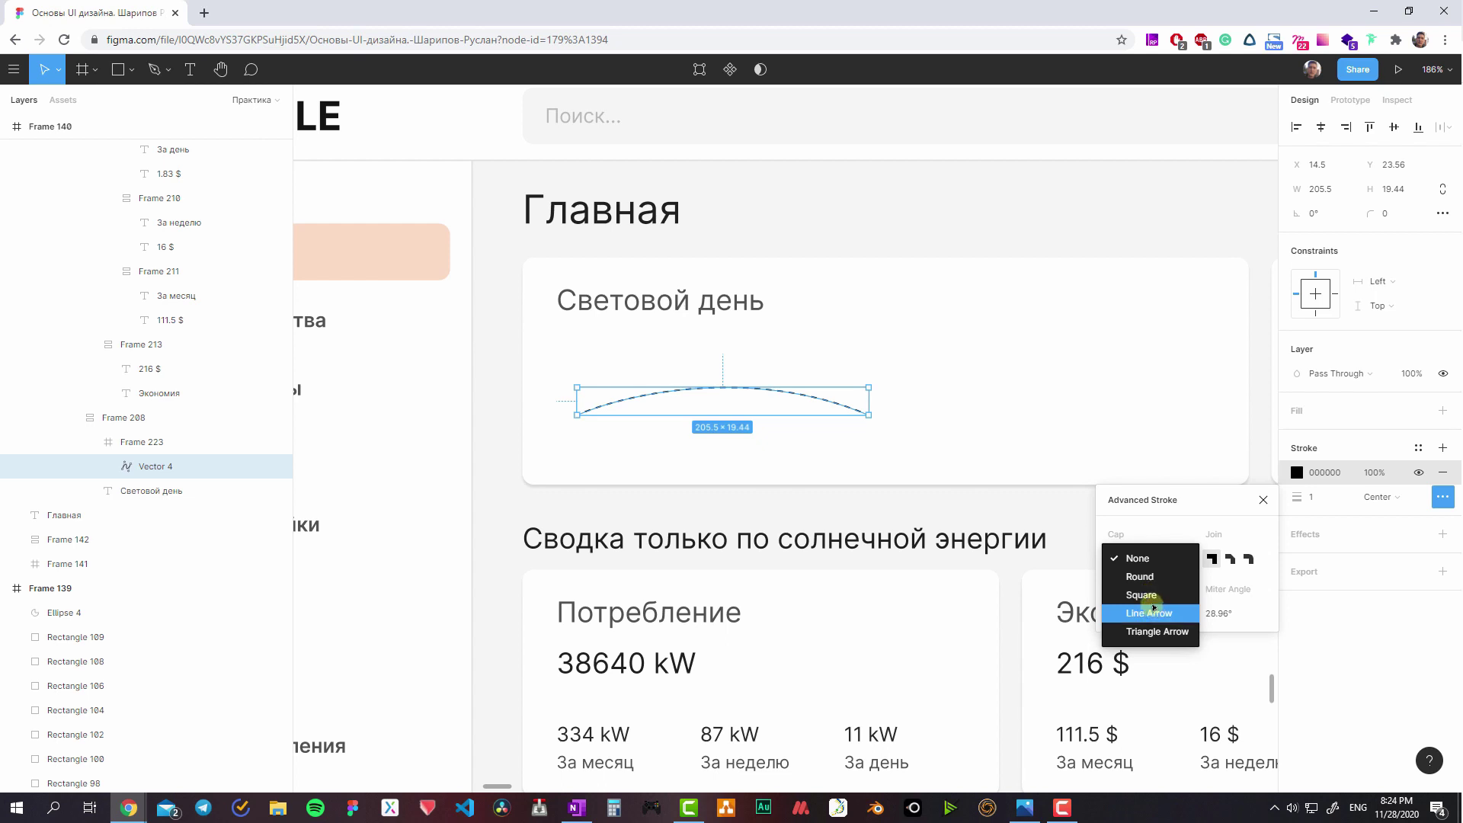
pyautogui.click(1140, 577)
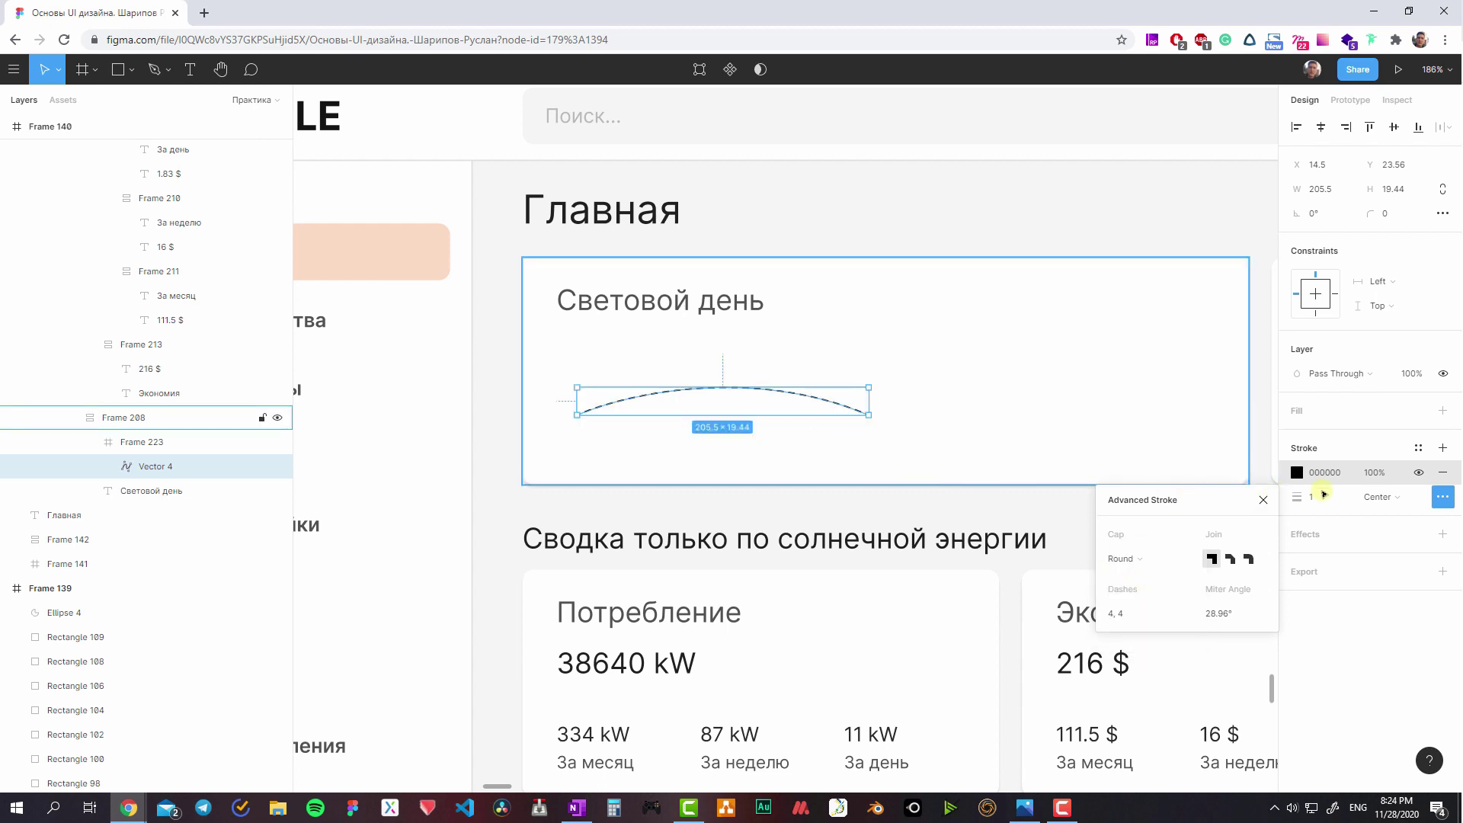
# - Draw a small grey circle on top of the arc with the Ellipse tool
pyautogui.doubleClick(792, 394)
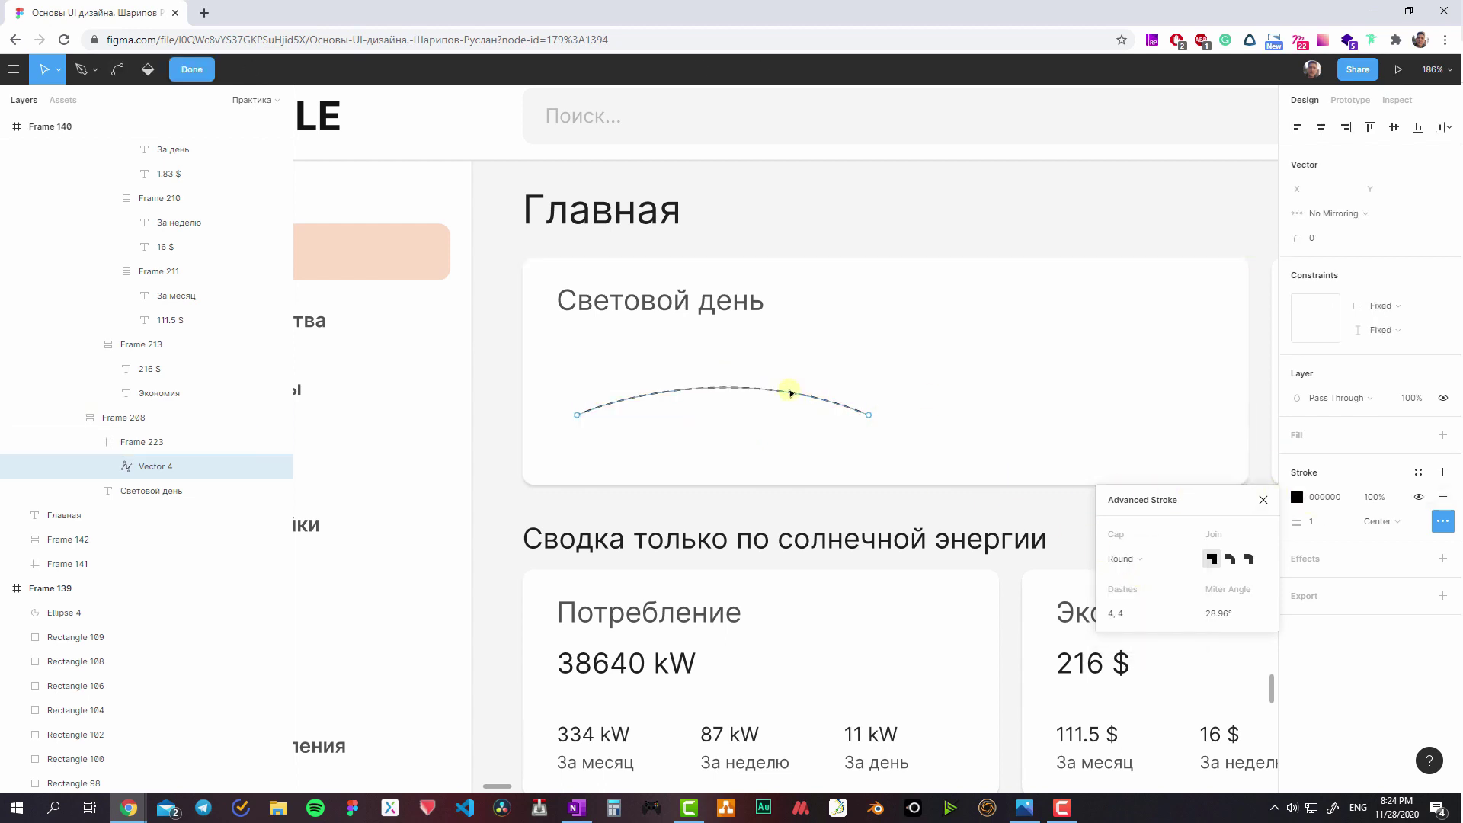
pyautogui.click(829, 412)
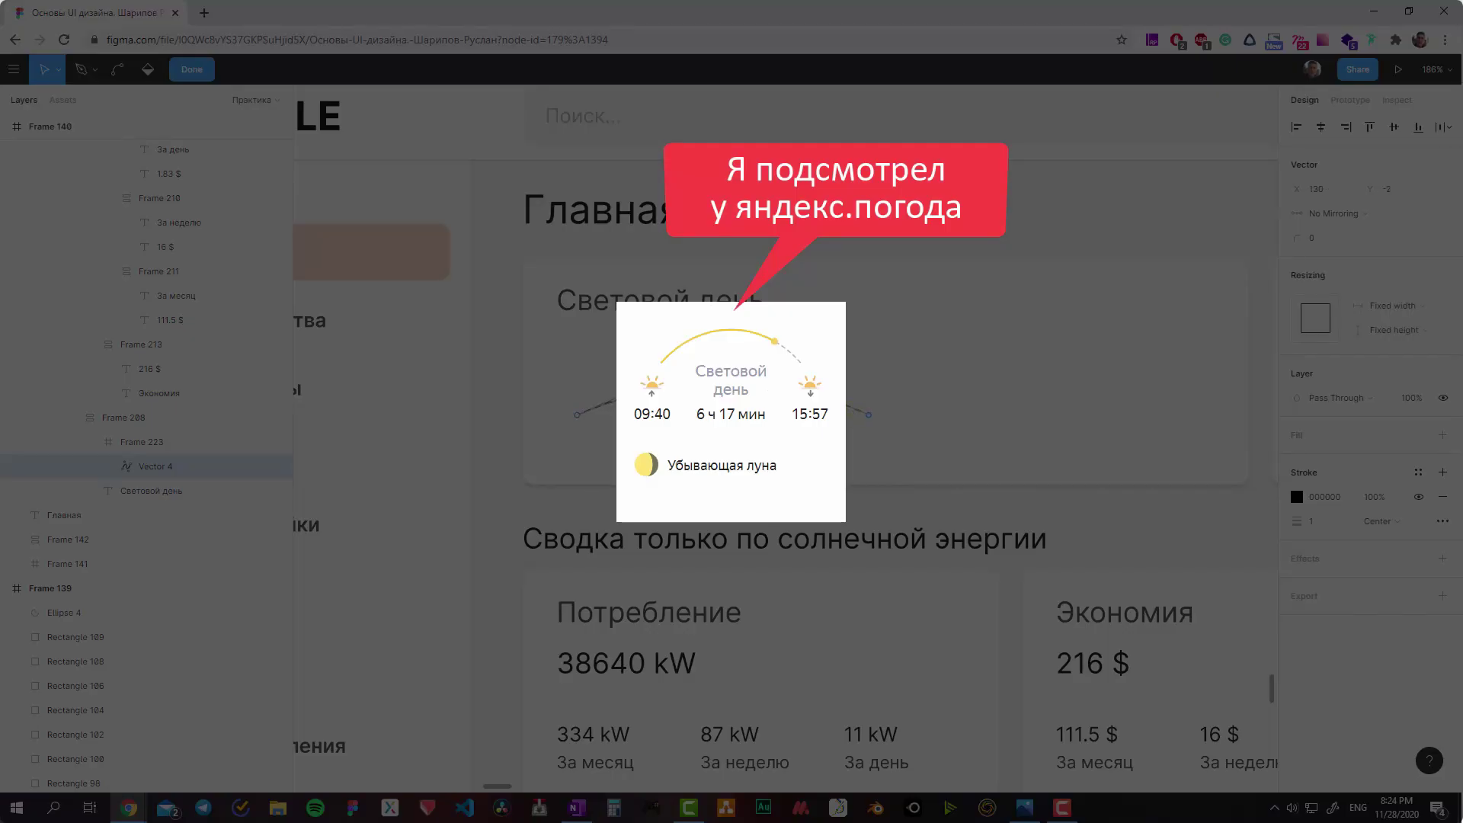
pyautogui.press('Escape')
pyautogui.scroll(5, 835, 415)
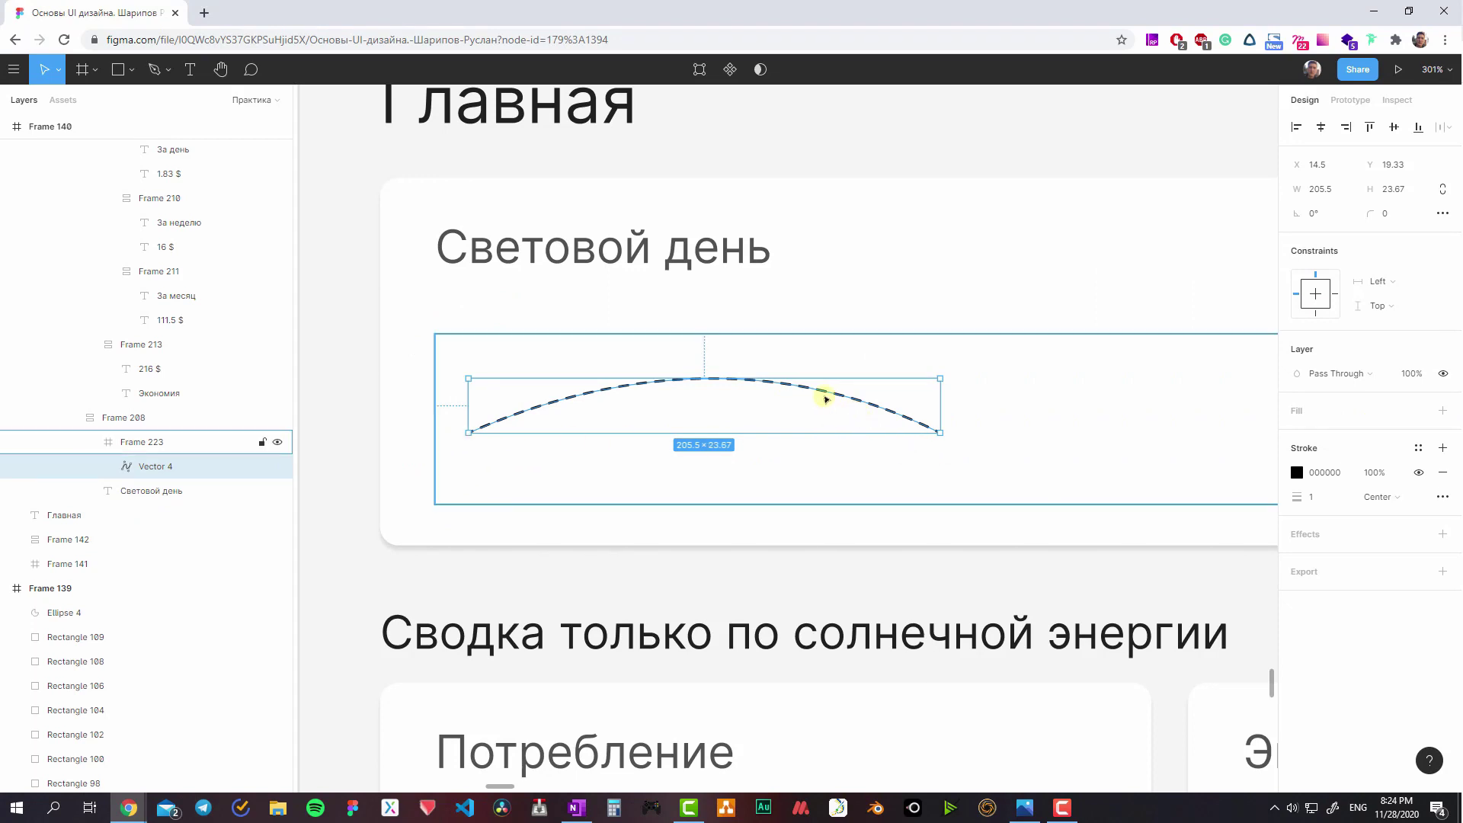
pyautogui.press('o')
pyautogui.moveTo(785, 385)
pyautogui.mouseDown()
pyautogui.moveTo(800, 387)
pyautogui.moveTo(793, 377)
pyautogui.mouseUp()
# - Duplicate the circle, eyedropping orange for the small core and peach for the outer halo
pyautogui.hotkey('ctrl', 'c')
pyautogui.hotkey('ctrl', 'v')
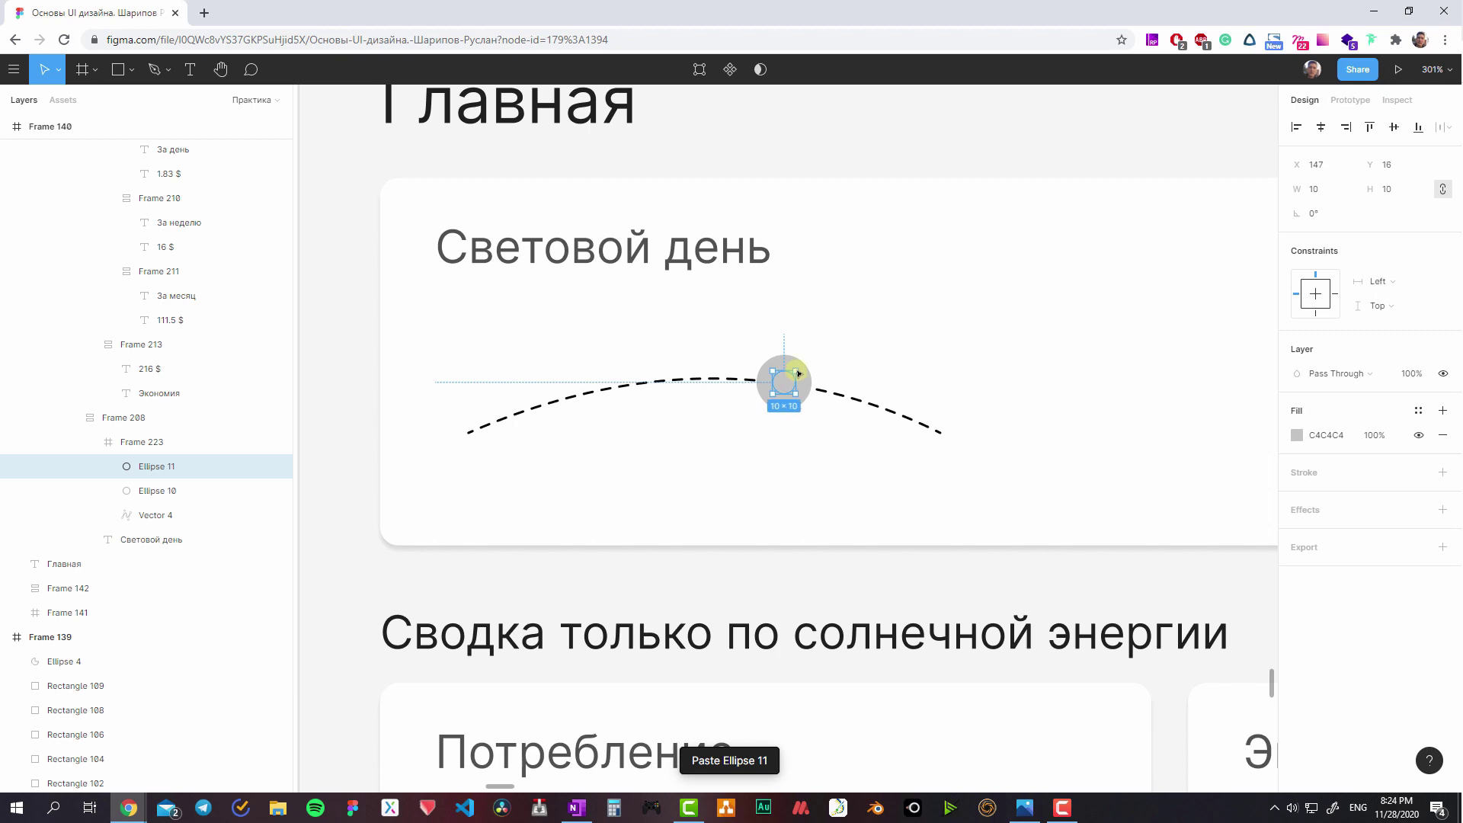
pyautogui.scroll(-5, 800, 371)
pyautogui.press('i')
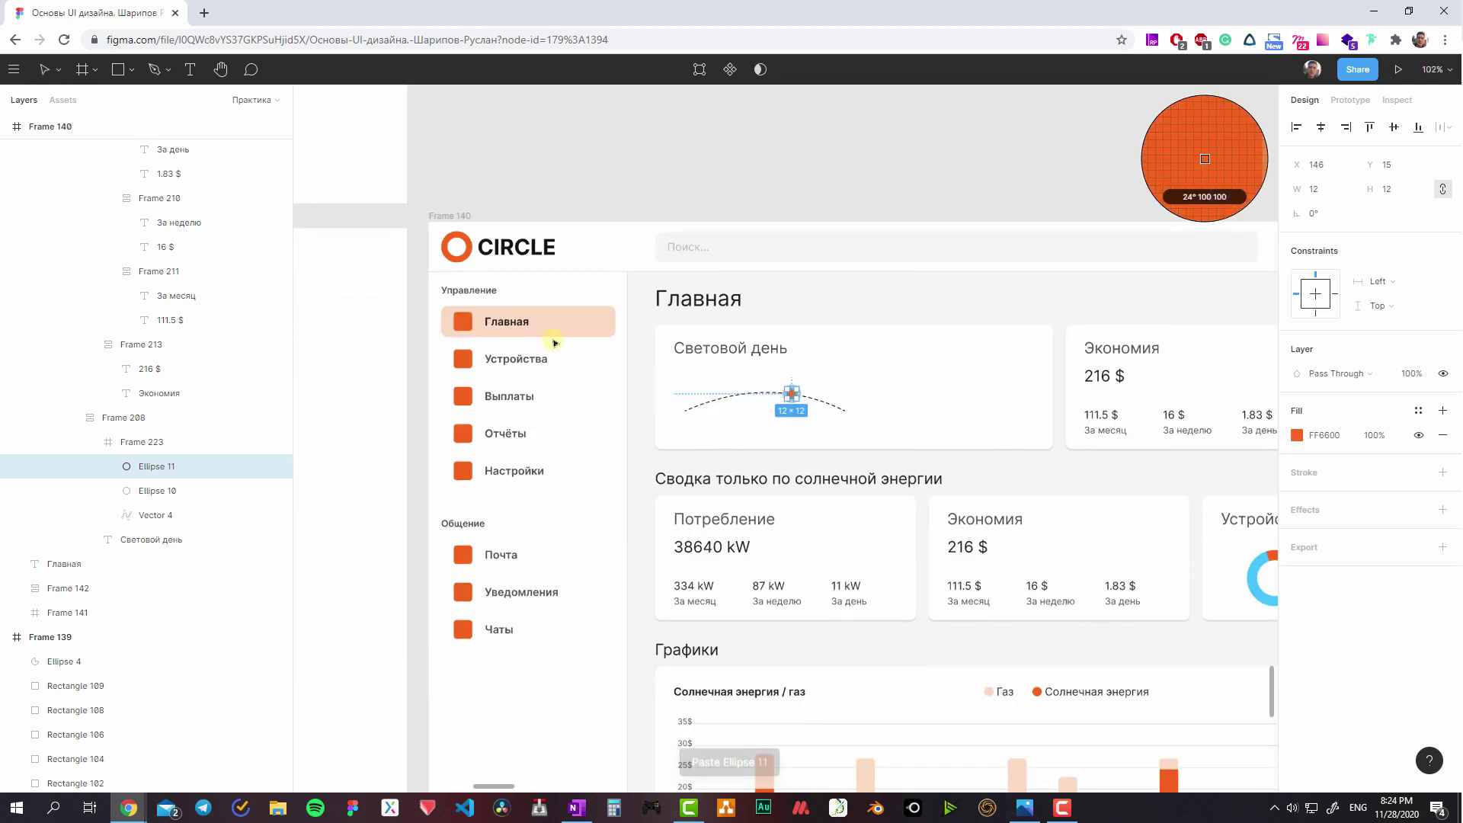
pyautogui.click(462, 320)
pyautogui.scroll(5, 793, 392)
pyautogui.click(765, 387)
pyautogui.scroll(-5, 761, 389)
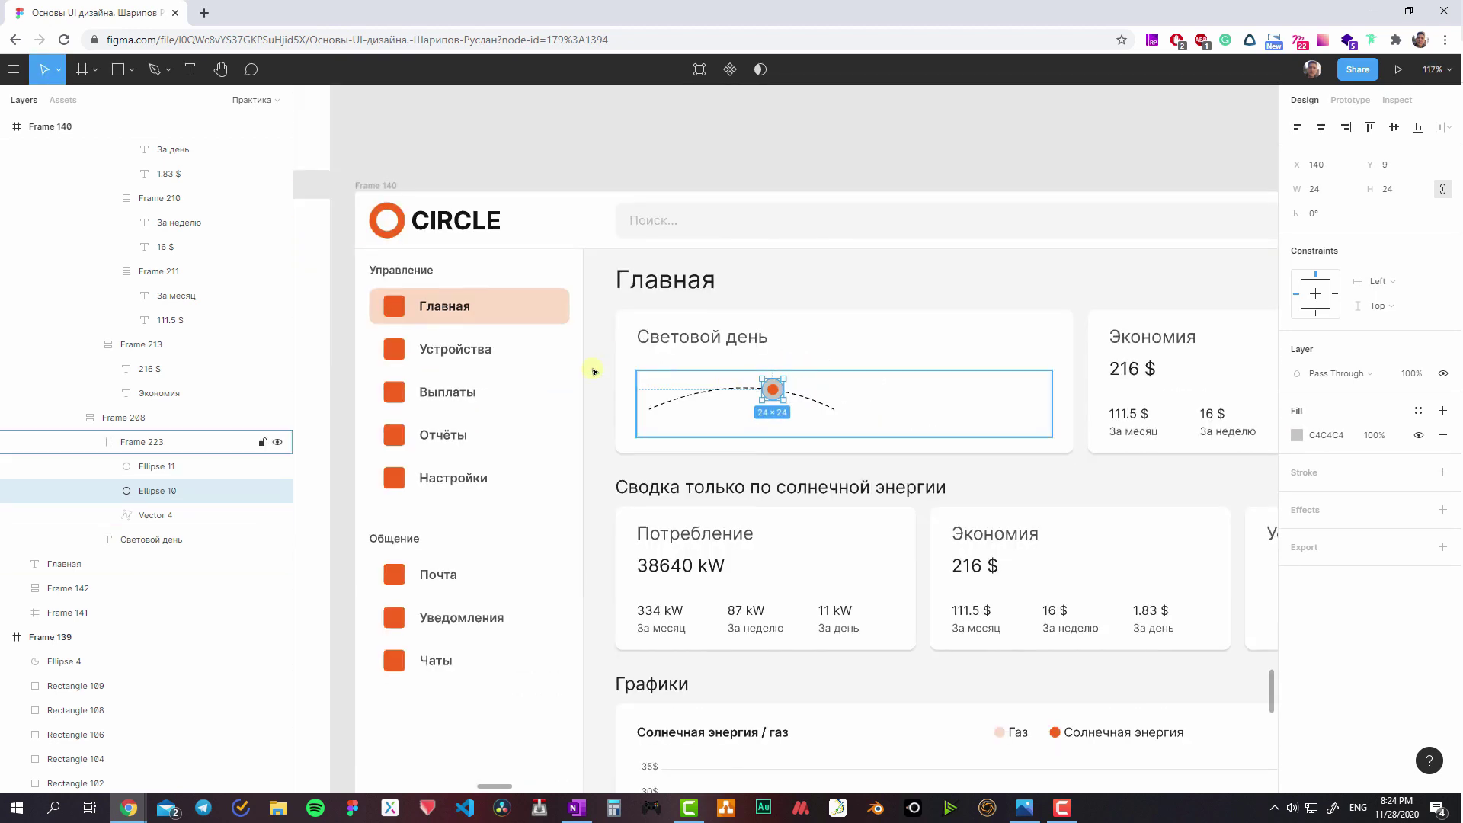
pyautogui.press('i')
pyautogui.click(443, 320)
# - Group the two circles into a sun marker, then group it with the arc
pyautogui.scroll(4, 800, 384)
pyautogui.keyDown('shift'); pyautogui.click(808, 383); pyautogui.keyUp('shift')
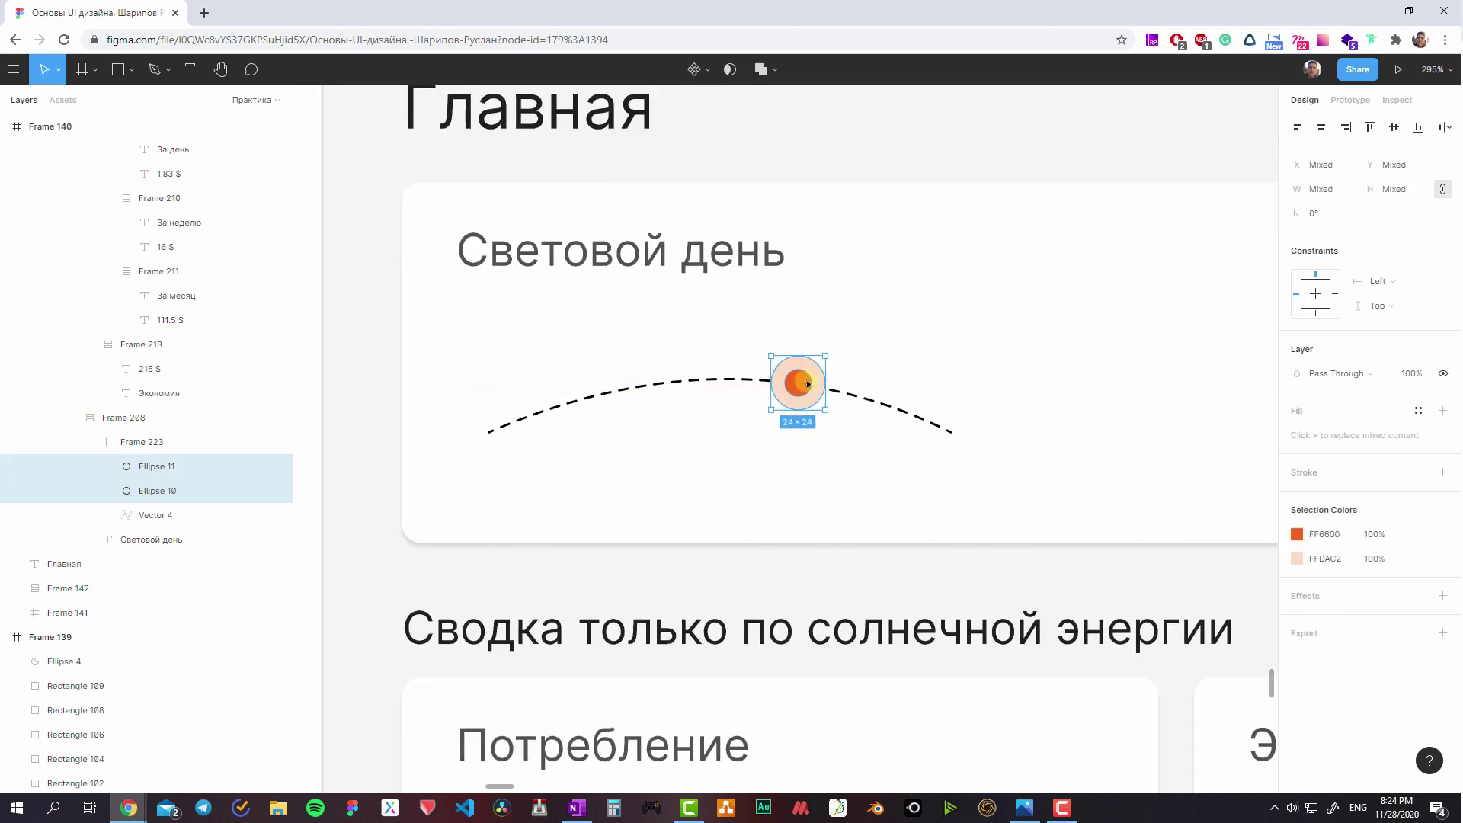
pyautogui.hotkey('ctrl', 'g')
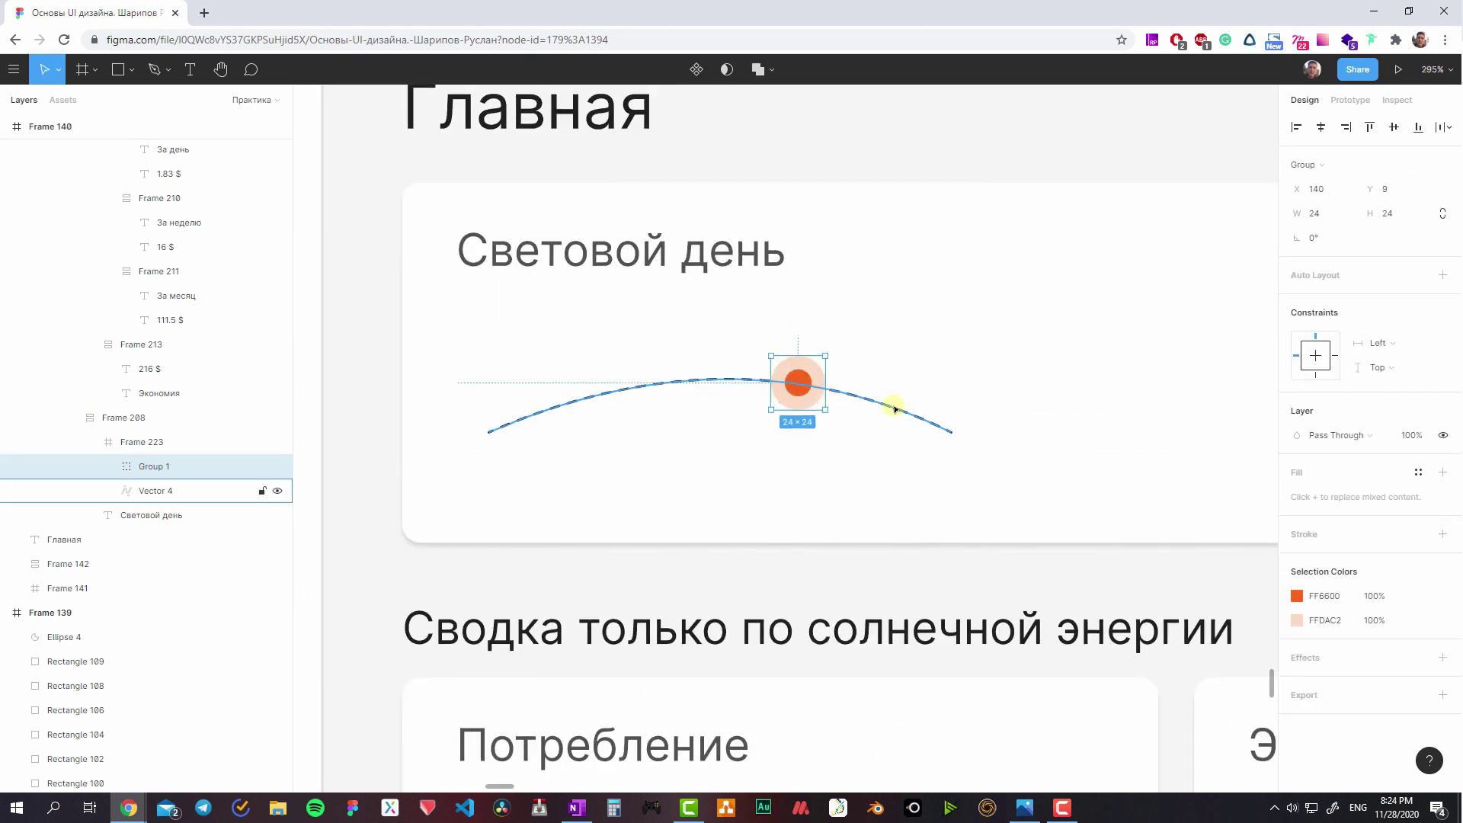
pyautogui.keyDown('shift'); pyautogui.click(896, 409); pyautogui.keyUp('shift')
pyautogui.hotkey('ctrl', 'g')
pyautogui.click(867, 412)
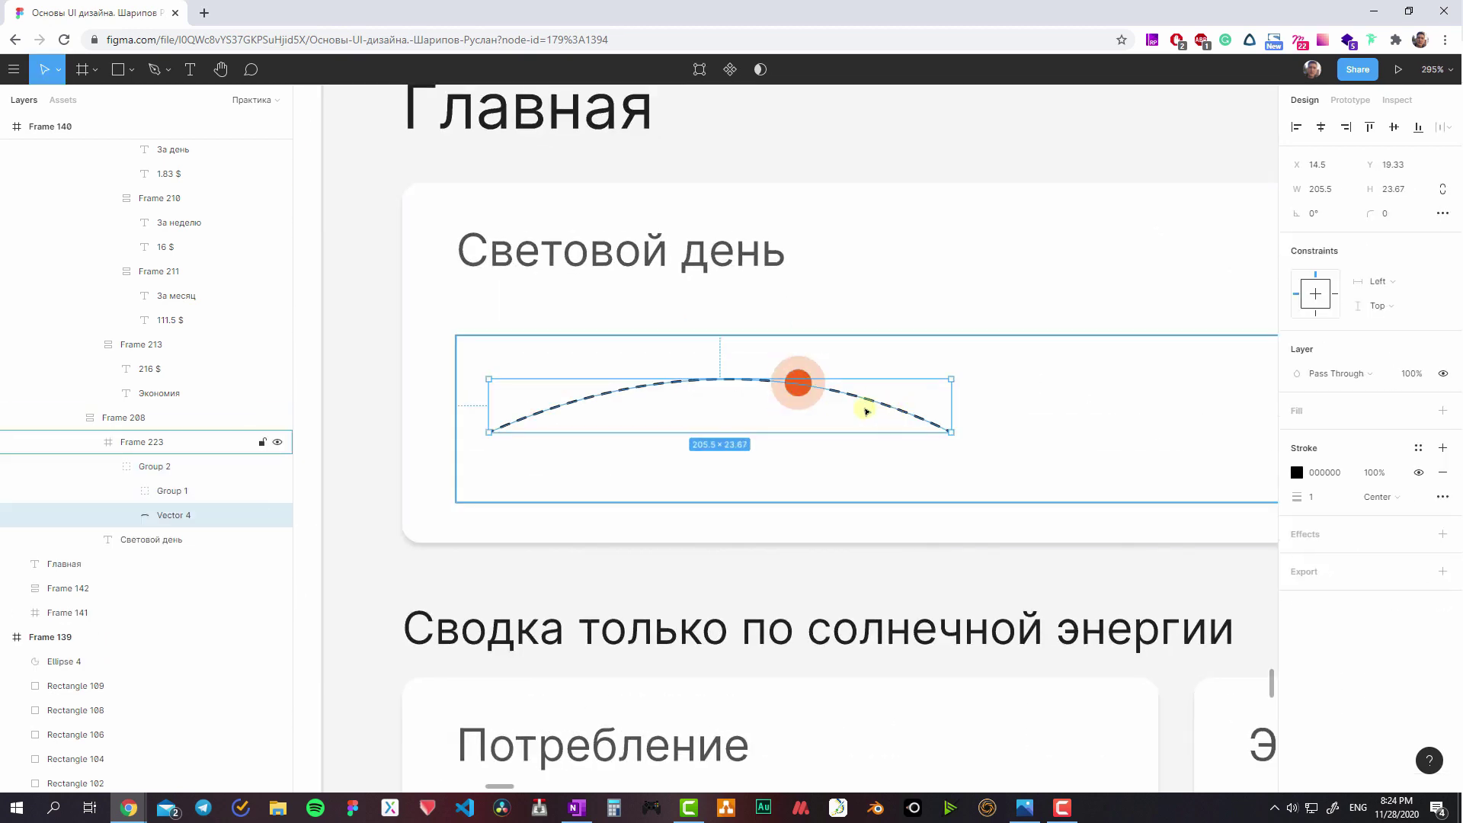
pyautogui.press('Down')
pyautogui.press('Down')
pyautogui.press('Down')
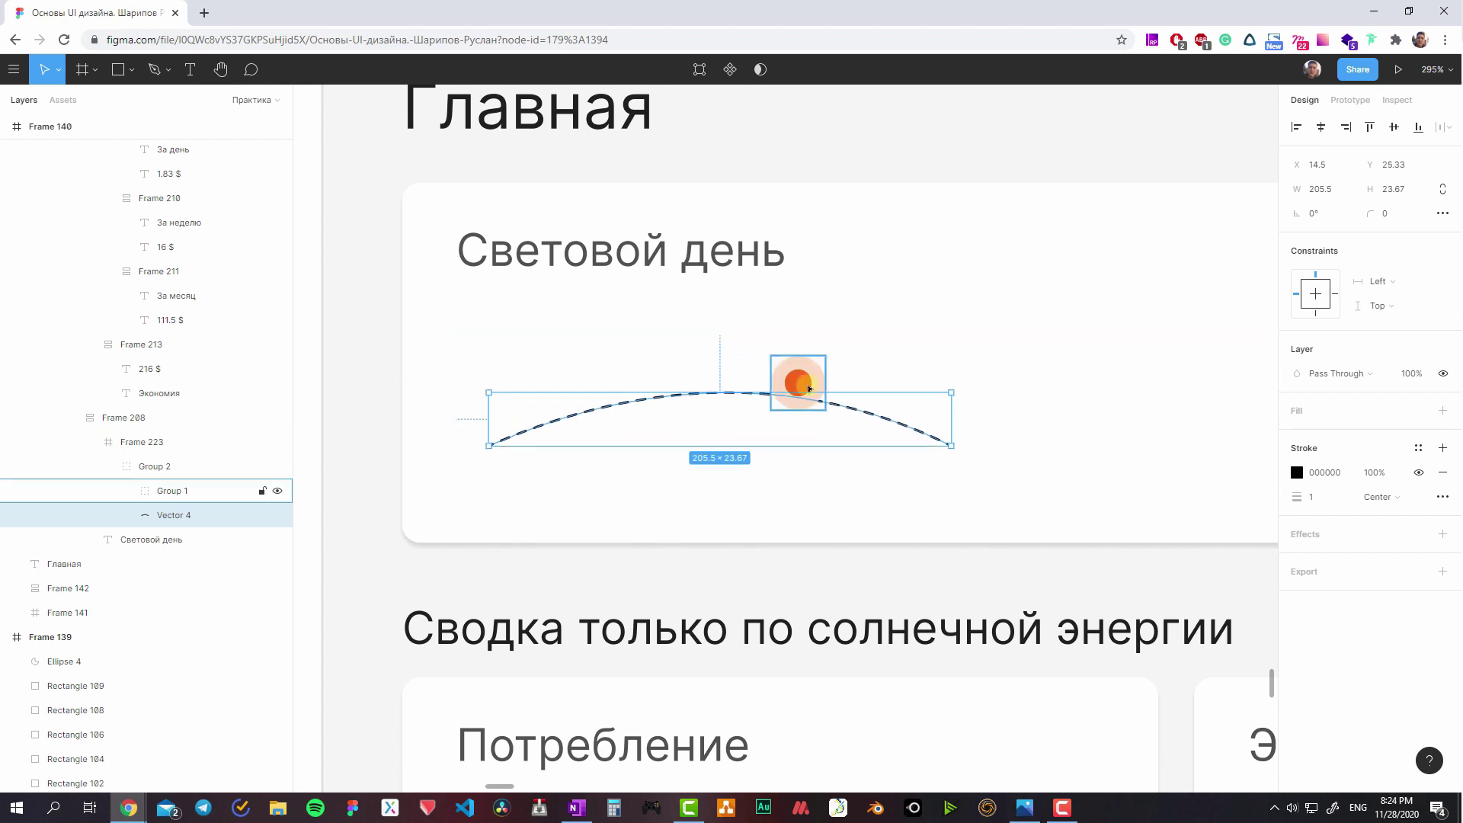
# - Raise the arc by dragging its bezier curve point upward
pyautogui.click(810, 389)
pyautogui.hotkey('shift', 'a')
pyautogui.hotkey('ctrl', 'z')
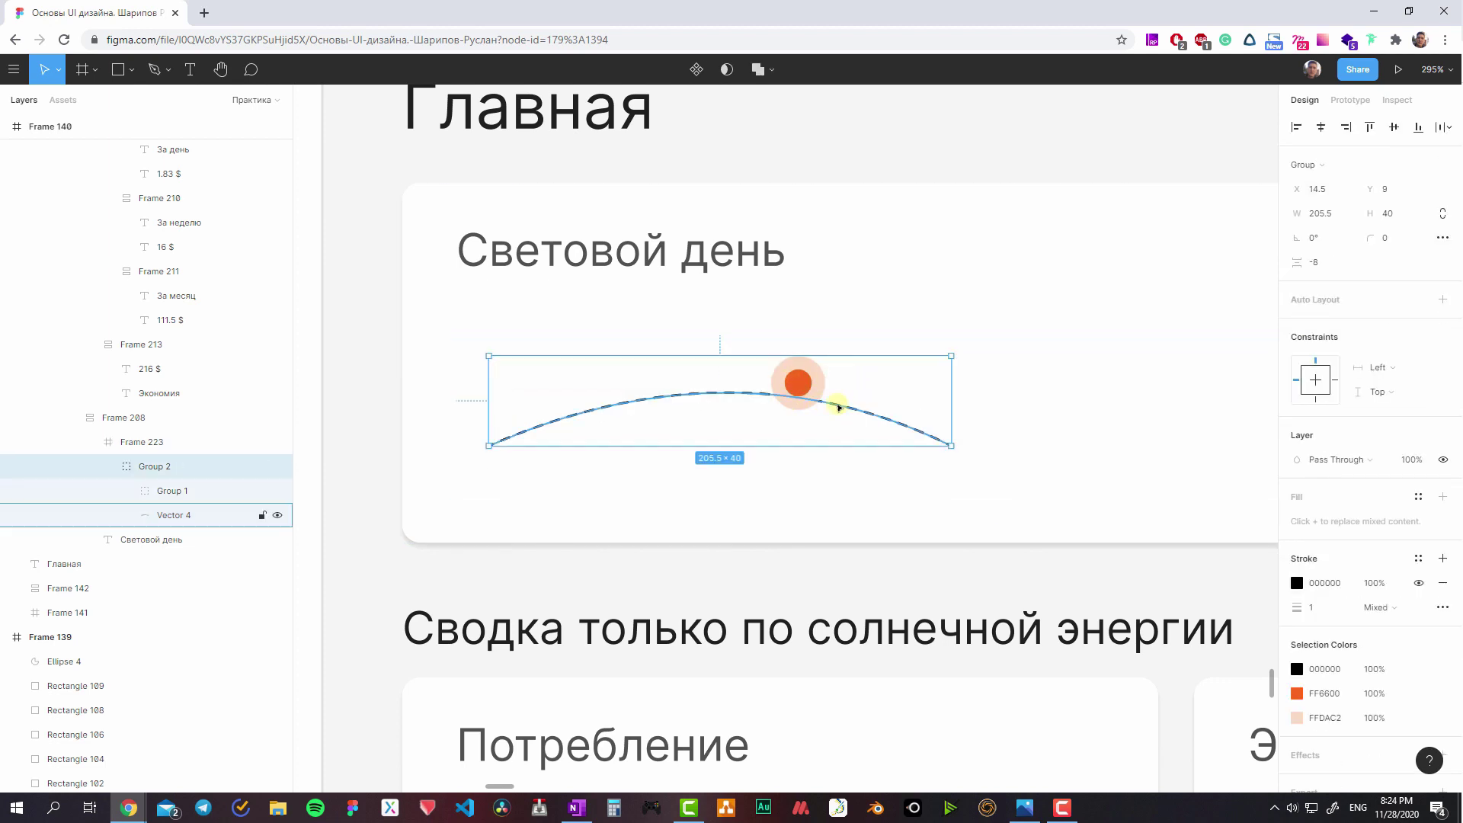
pyautogui.doubleClick(838, 408)
pyautogui.click(916, 435)
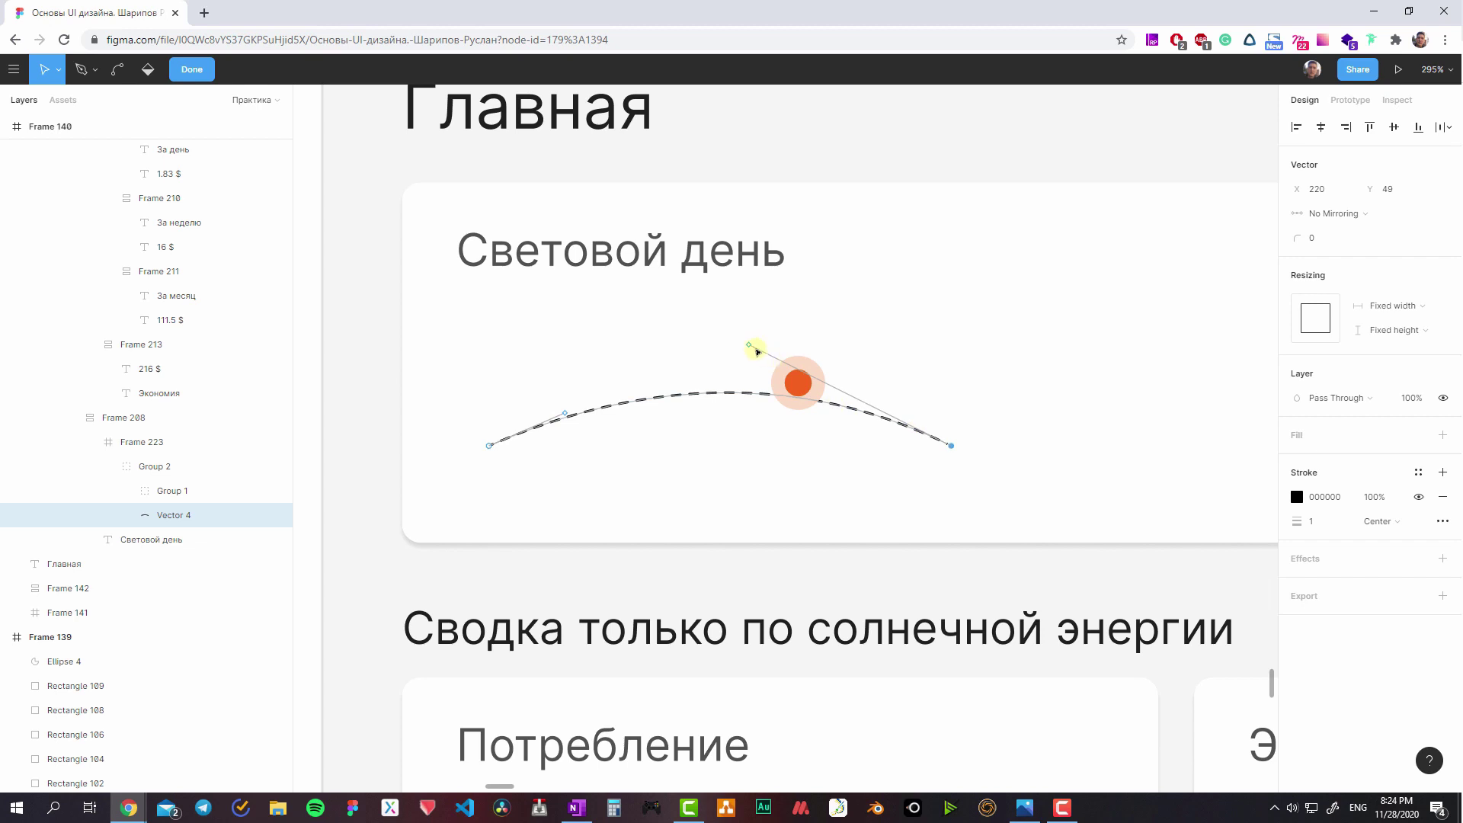
pyautogui.moveTo(754, 350); pyautogui.dragTo(755, 318)
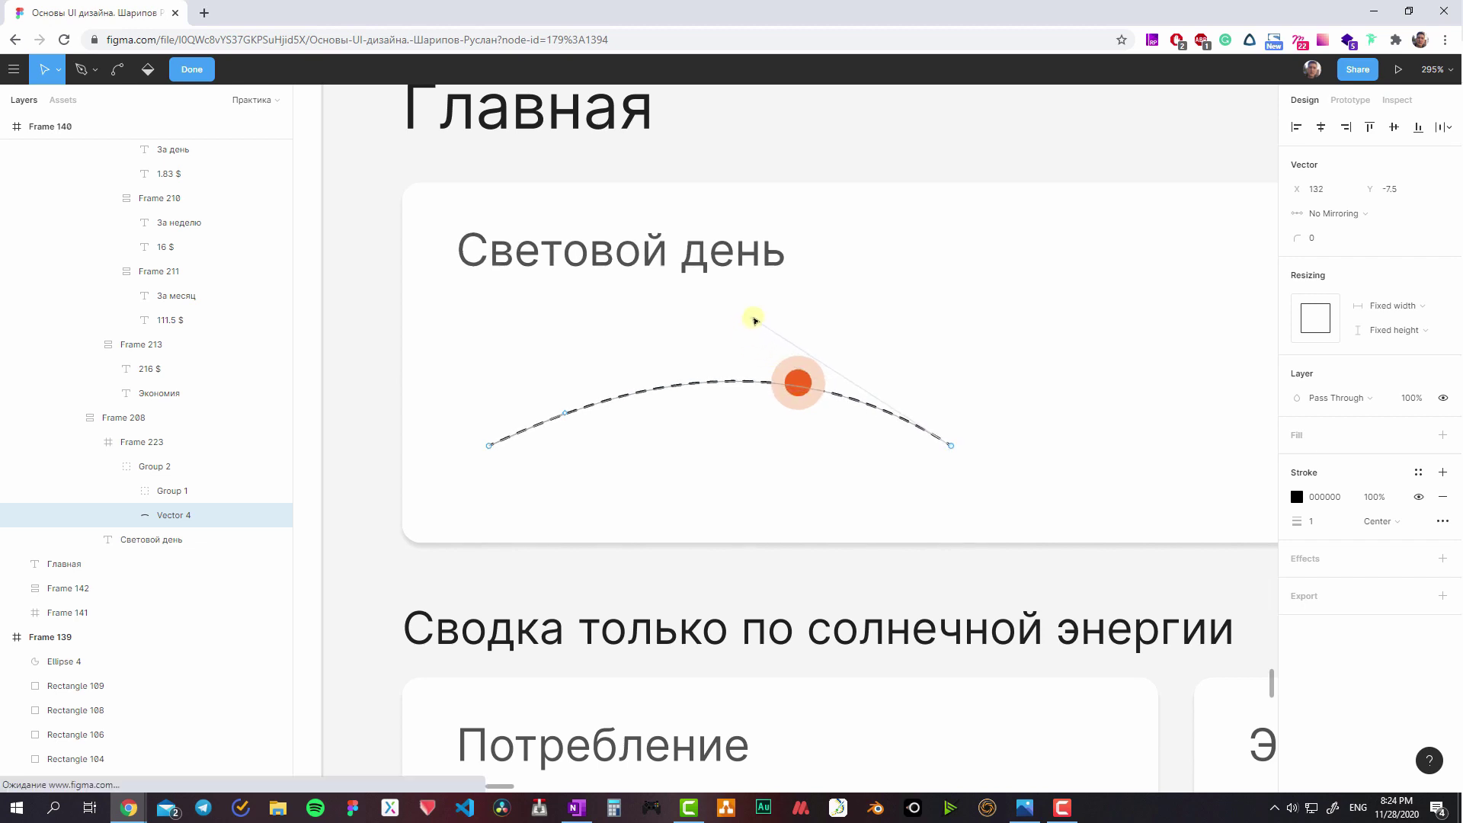
pyautogui.press('Escape')
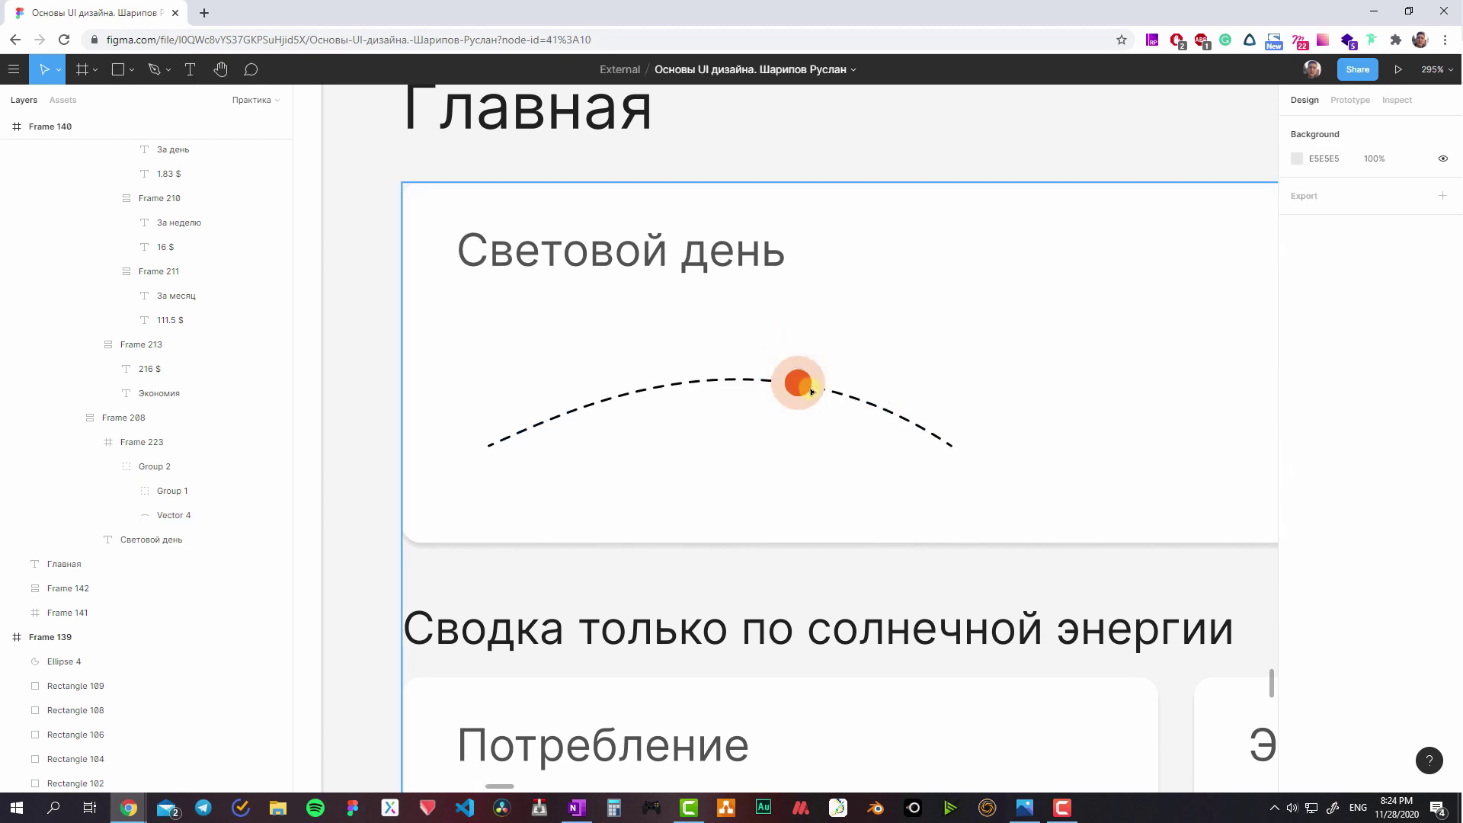
pyautogui.press('Escape')
pyautogui.press('Escape')
pyautogui.press('Escape')
# - Position the arc-and-sun group flush left at X 0 in its frame
pyautogui.click(811, 391)
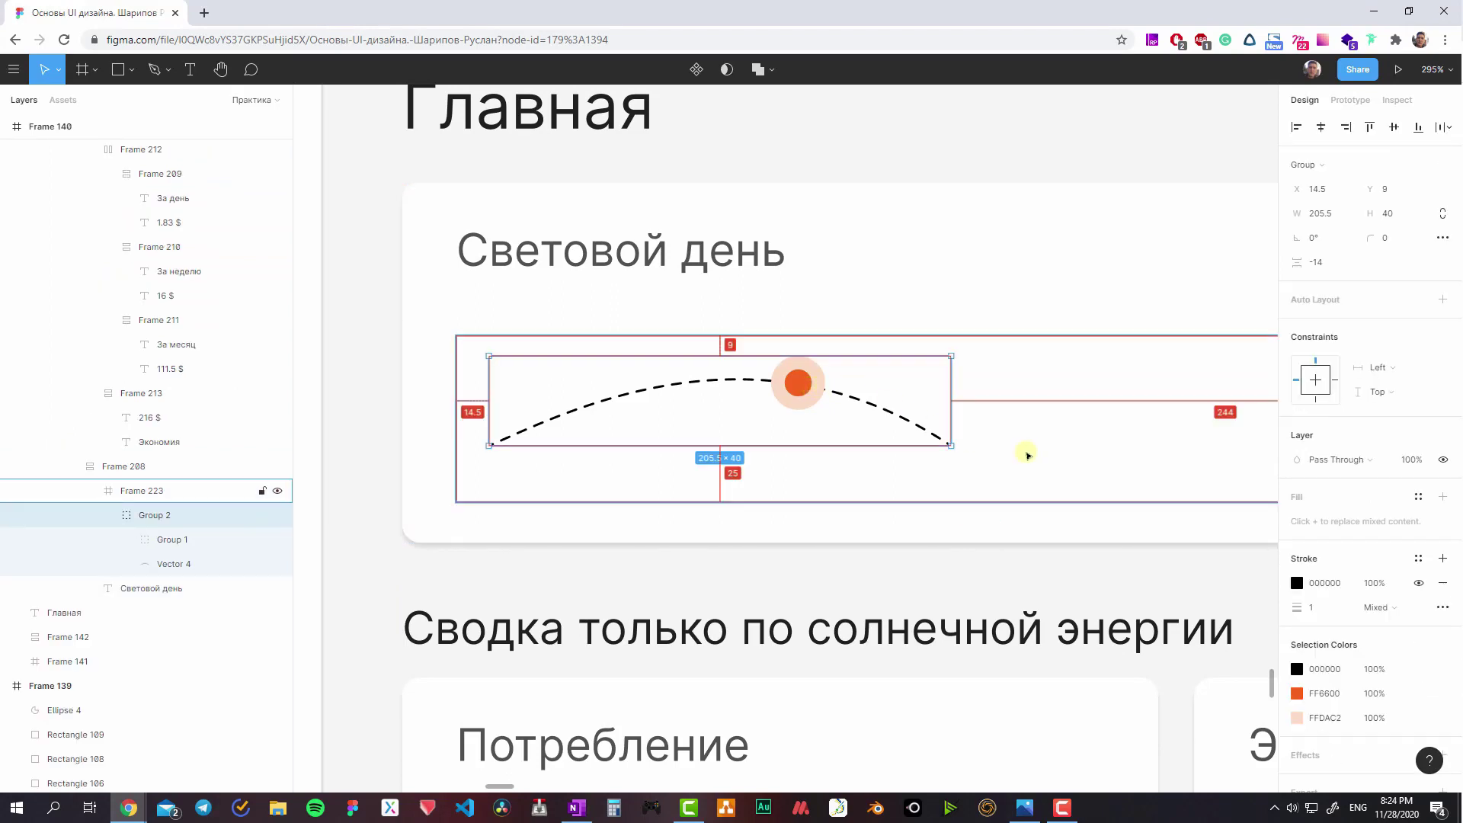
pyautogui.hotkey('shift', 'Down')
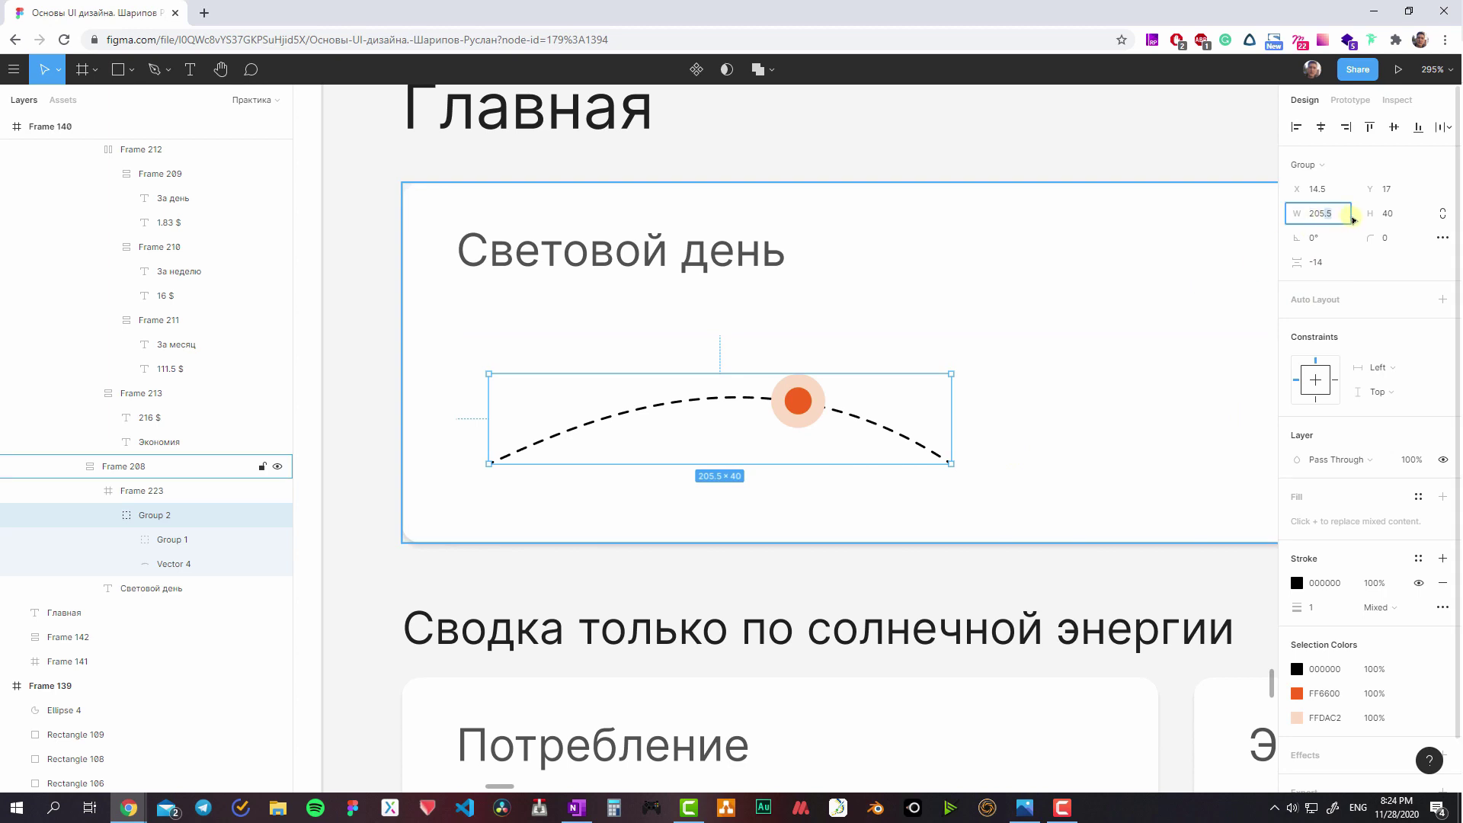
pyautogui.click(1326, 189)
pyautogui.write('16')
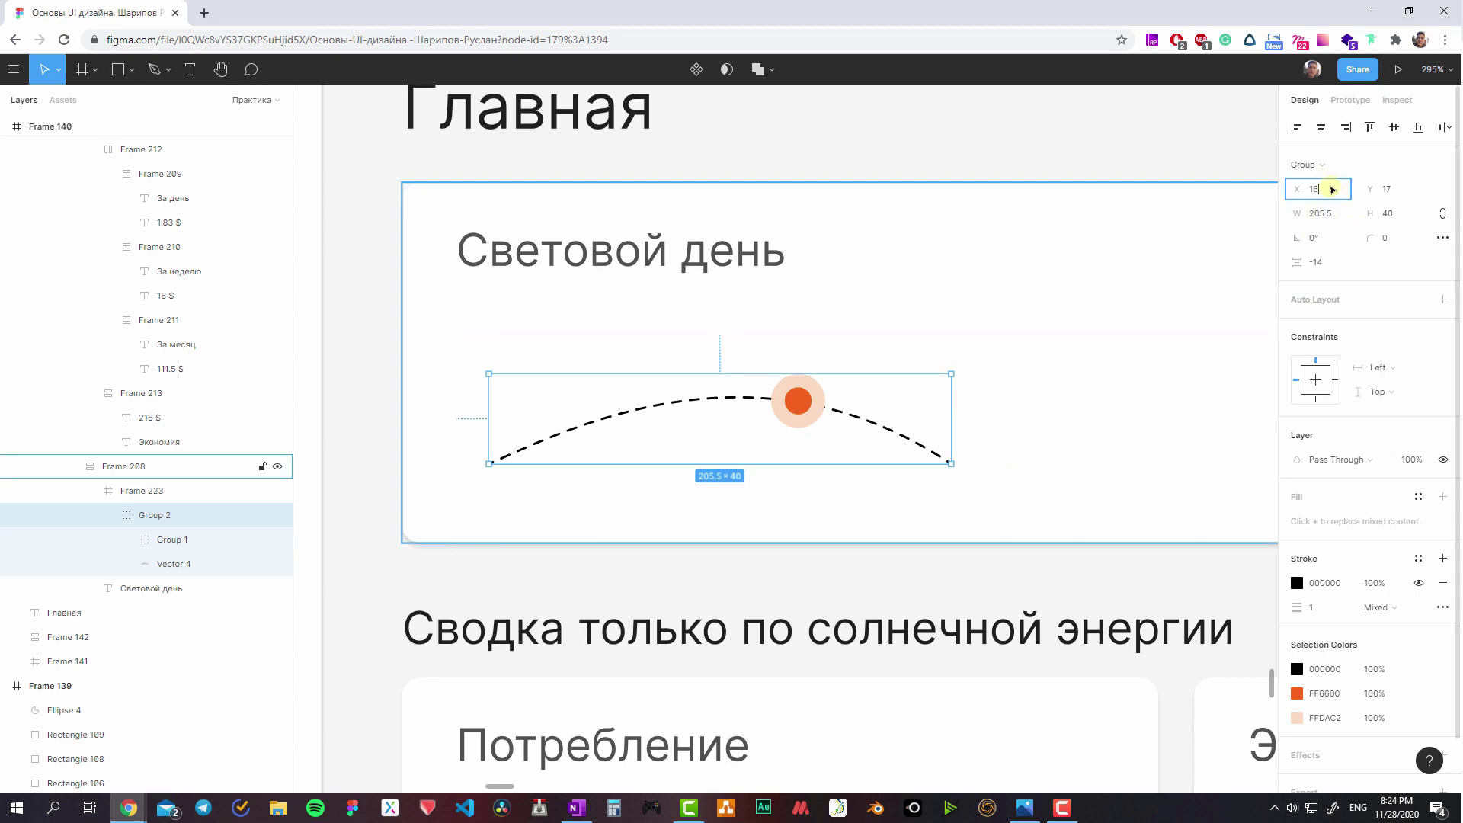
pyautogui.press('Return')
pyautogui.hotkey('alt', 'a')
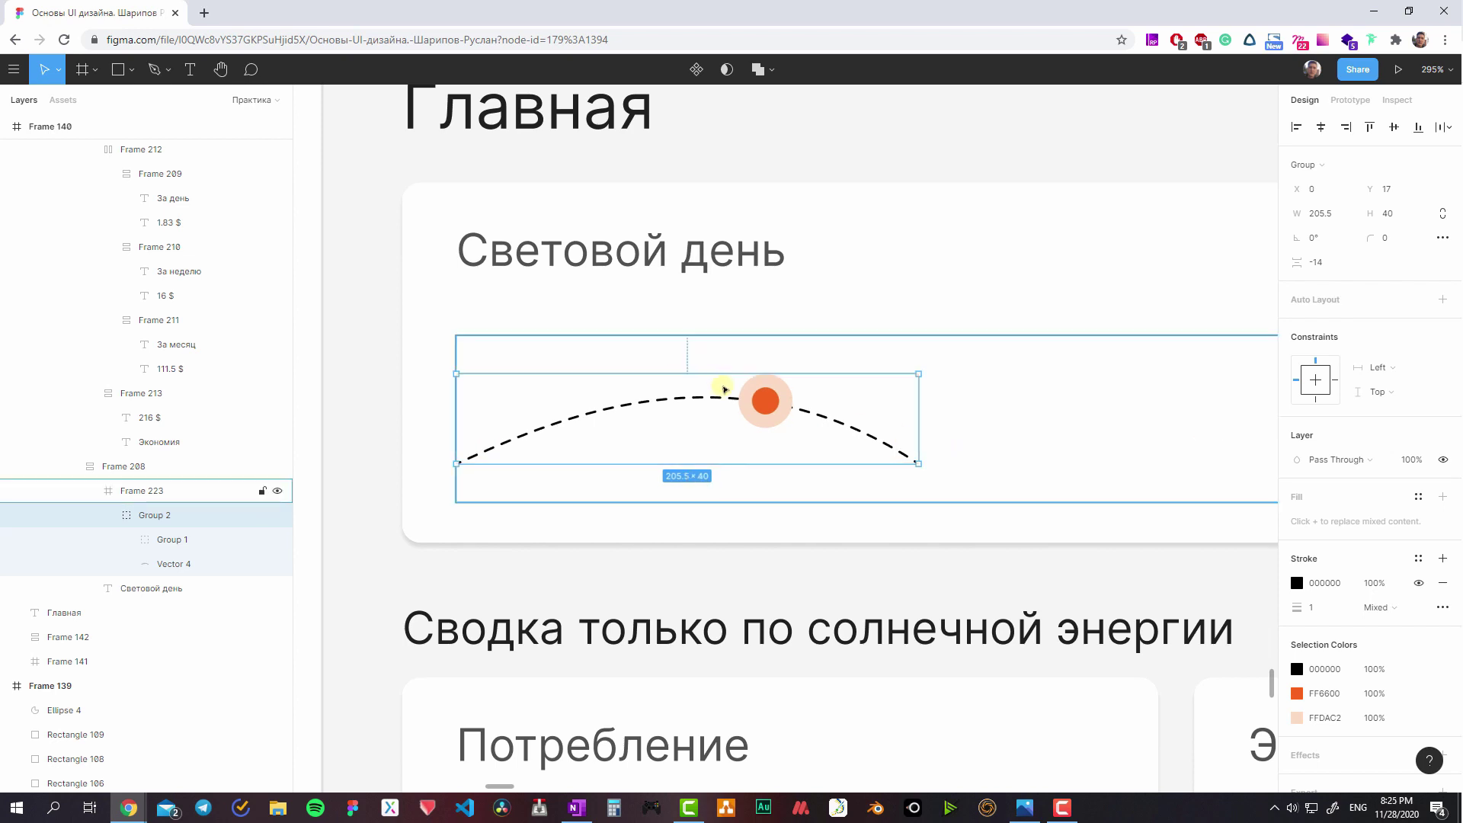
pyautogui.click(778, 373)
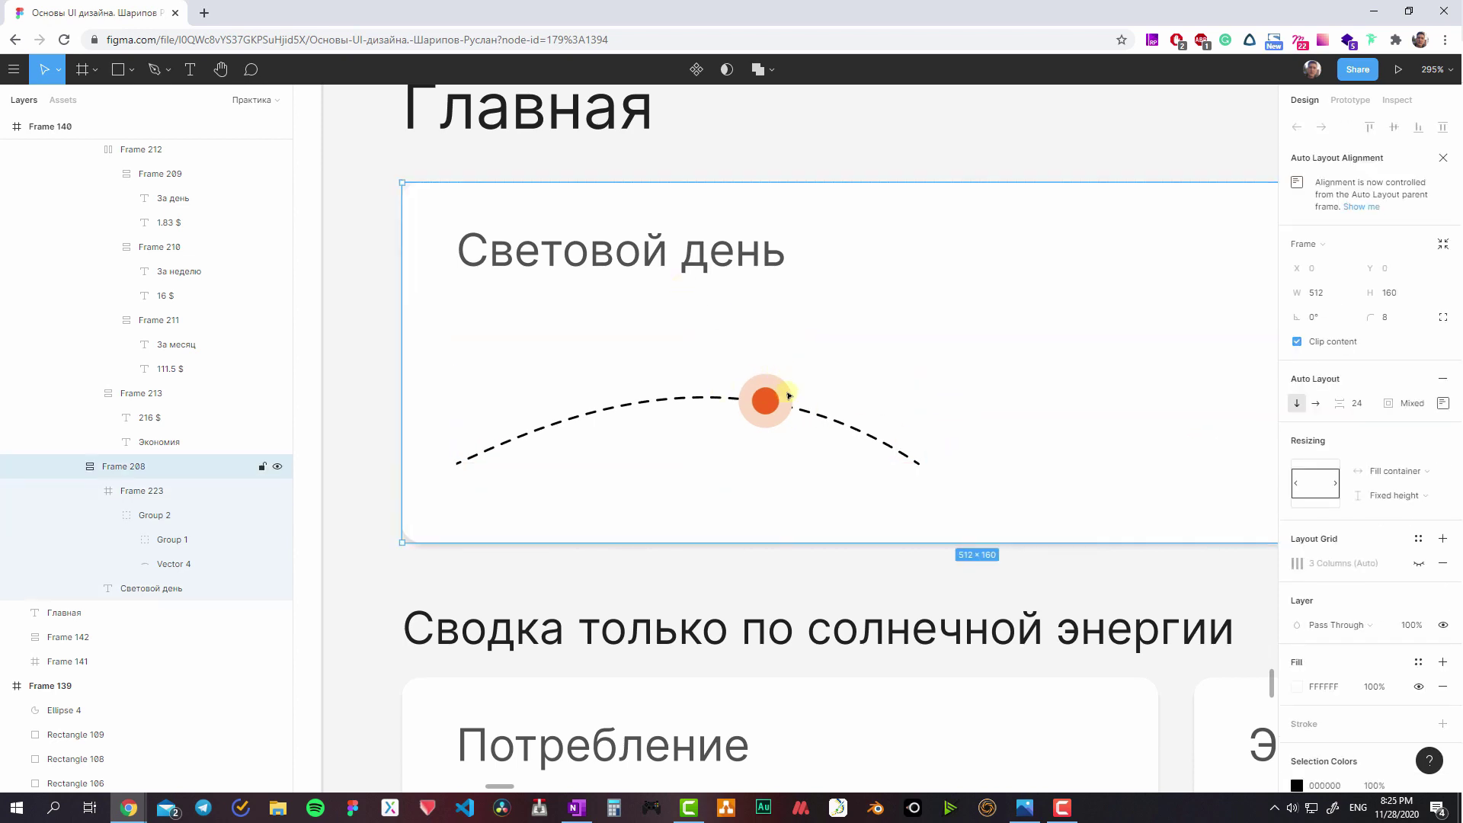
pyautogui.click(766, 400)
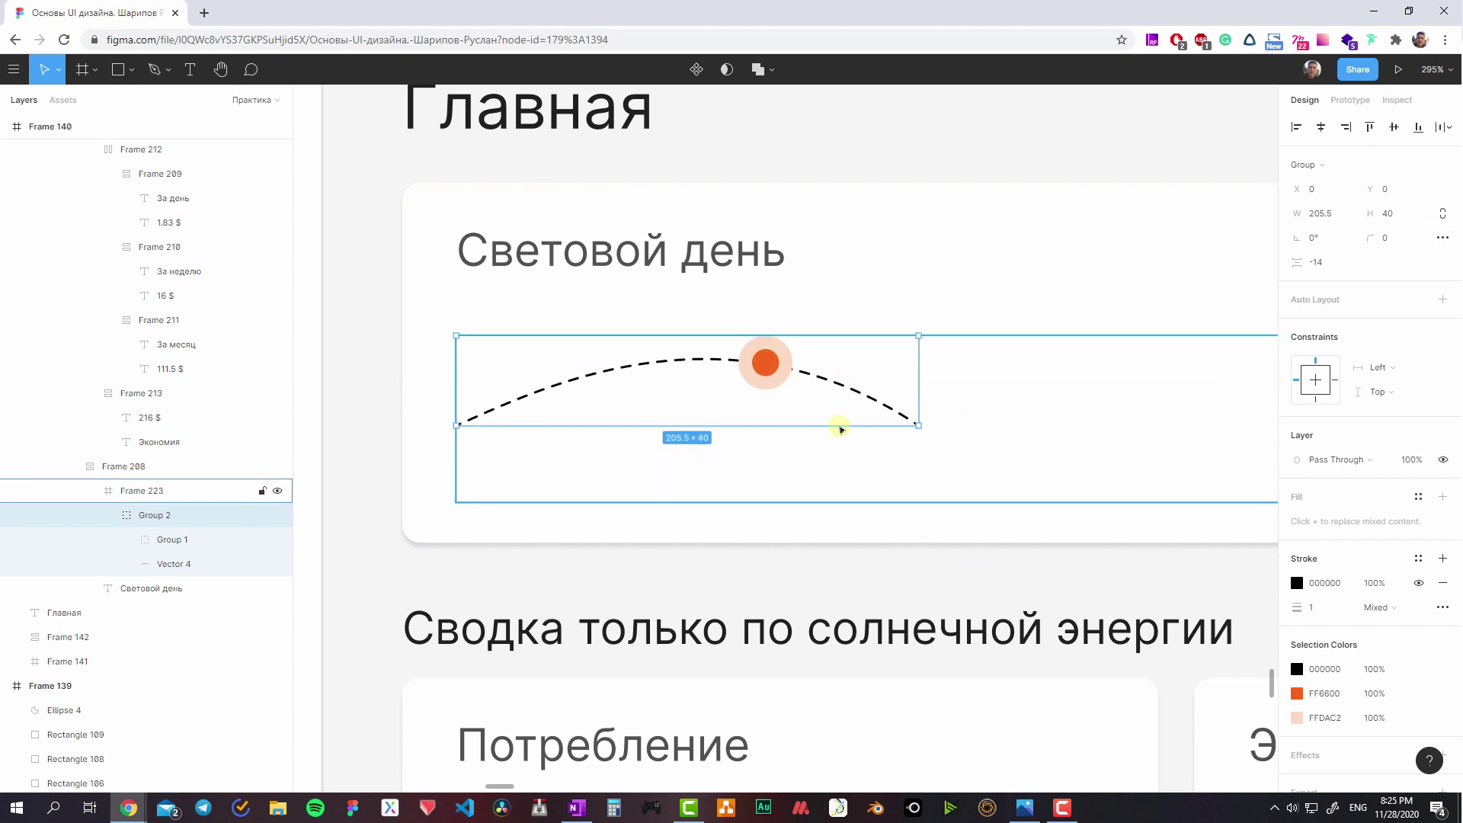
pyautogui.click(870, 449)
pyautogui.keyDown('ctrl'); pyautogui.scroll(-3, 761, 579); pyautogui.keyUp('ctrl')
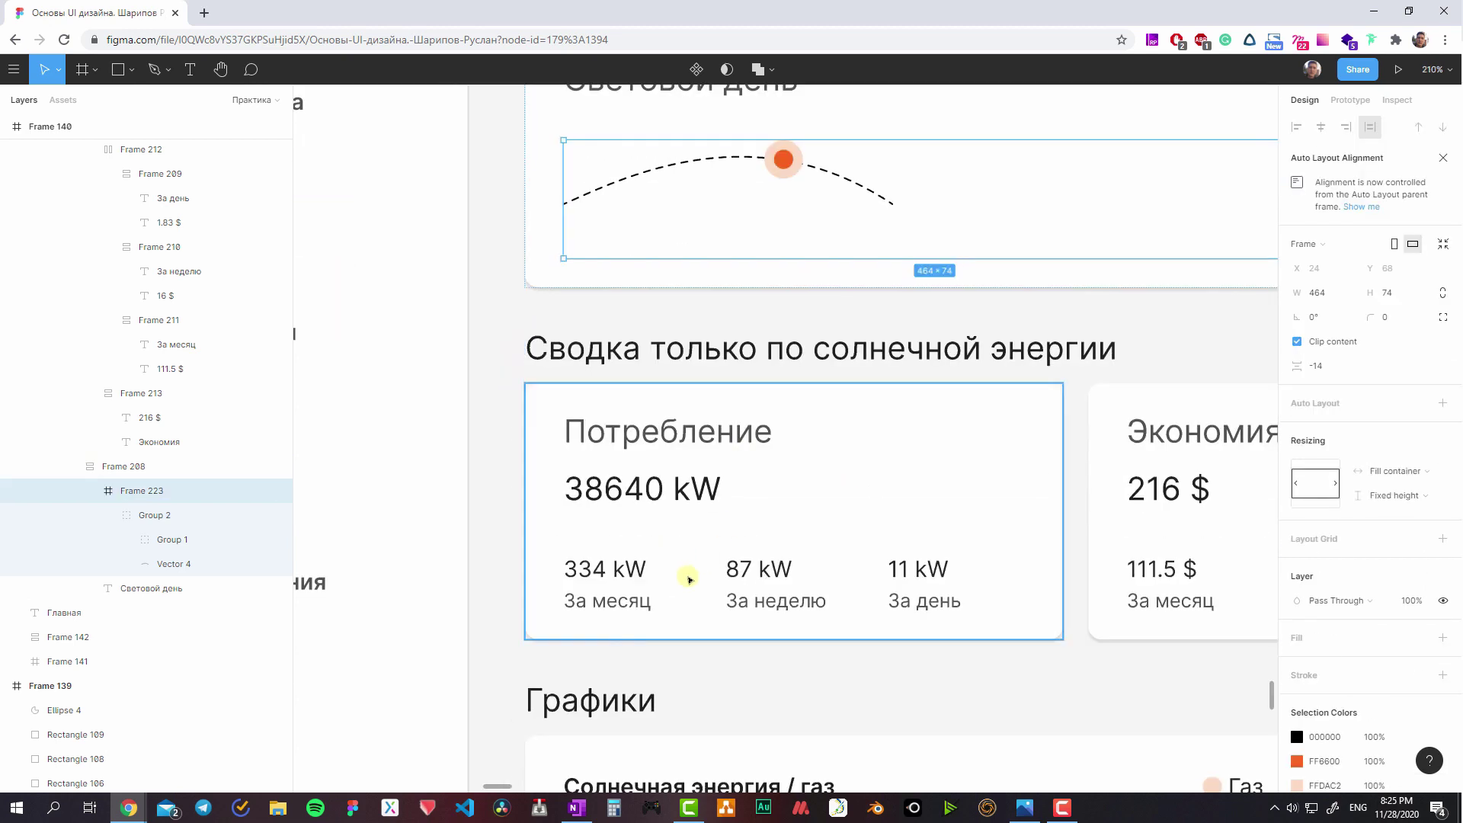
pyautogui.scroll(-4, 689, 574)
# - Paste a copy of the 87 kW text into the arc's frame, auto-width, under the arc's left end
pyautogui.click(754, 577)
pyautogui.hotkey('ctrl', 'c')
pyautogui.scroll(3, 743, 567)
pyautogui.click(669, 401)
pyautogui.hotkey('ctrl', 'v')
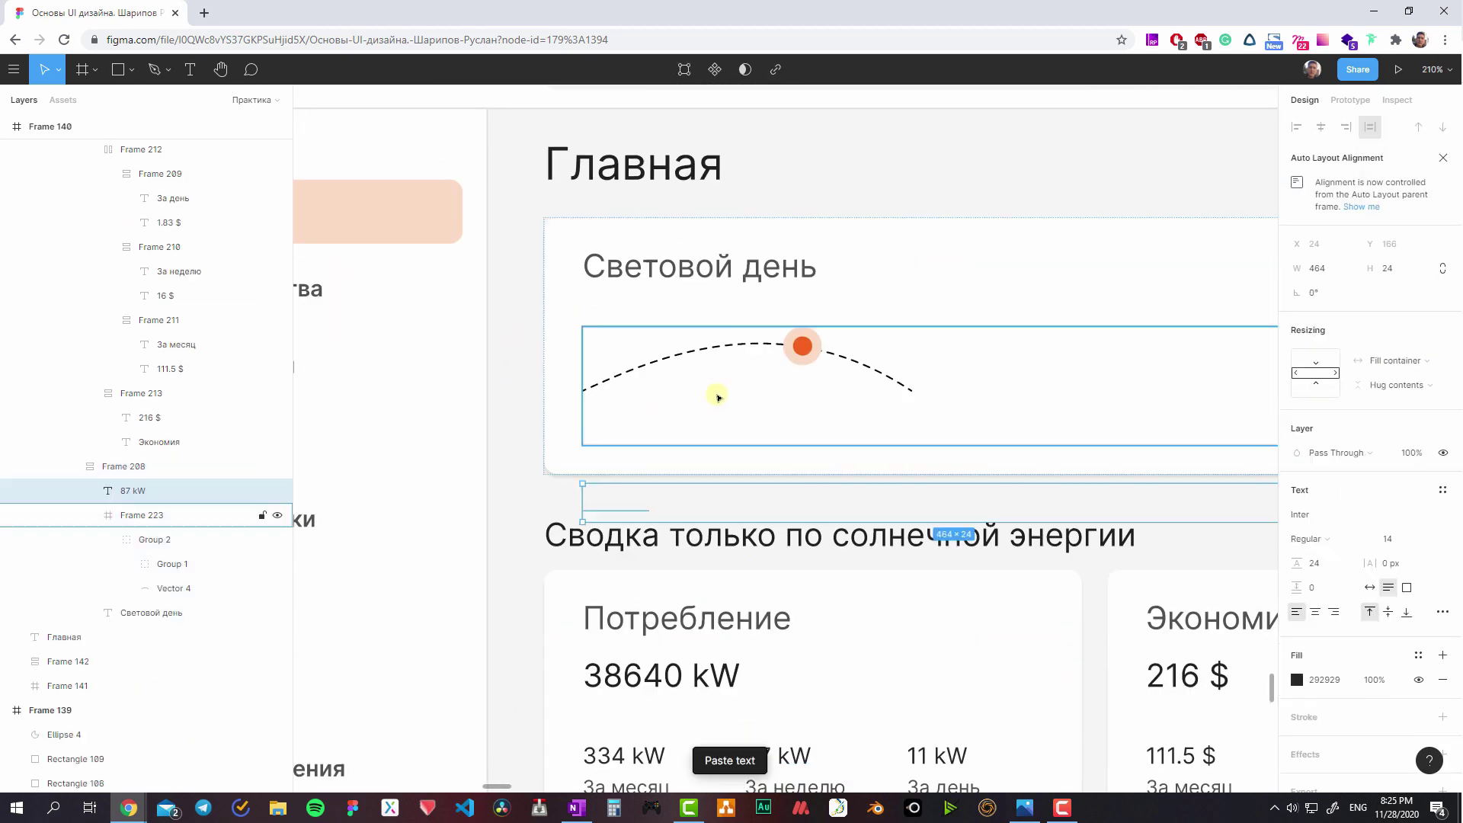
pyautogui.moveTo(623, 512); pyautogui.dragTo(648, 415)
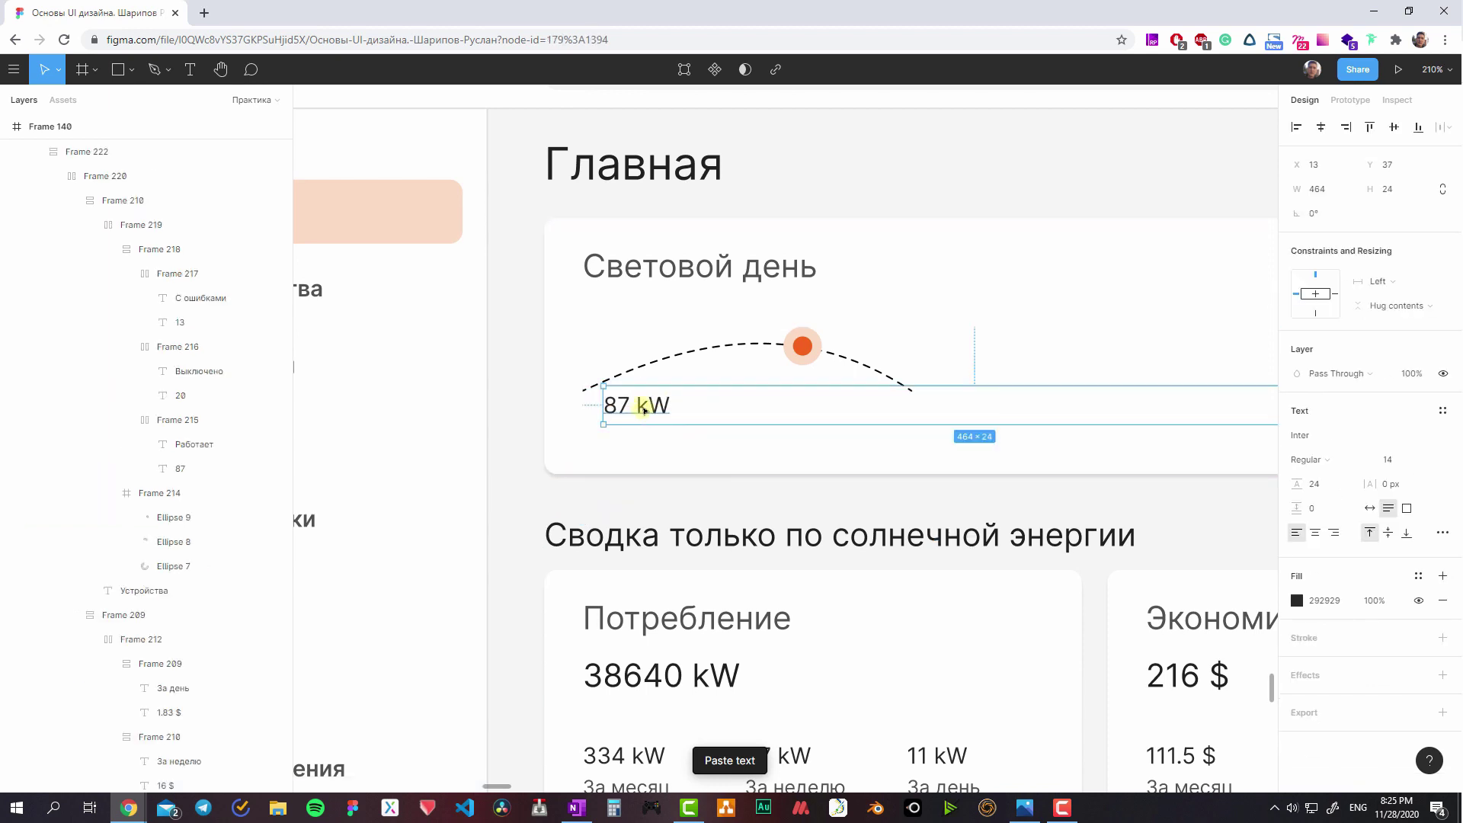
pyautogui.click(1369, 508)
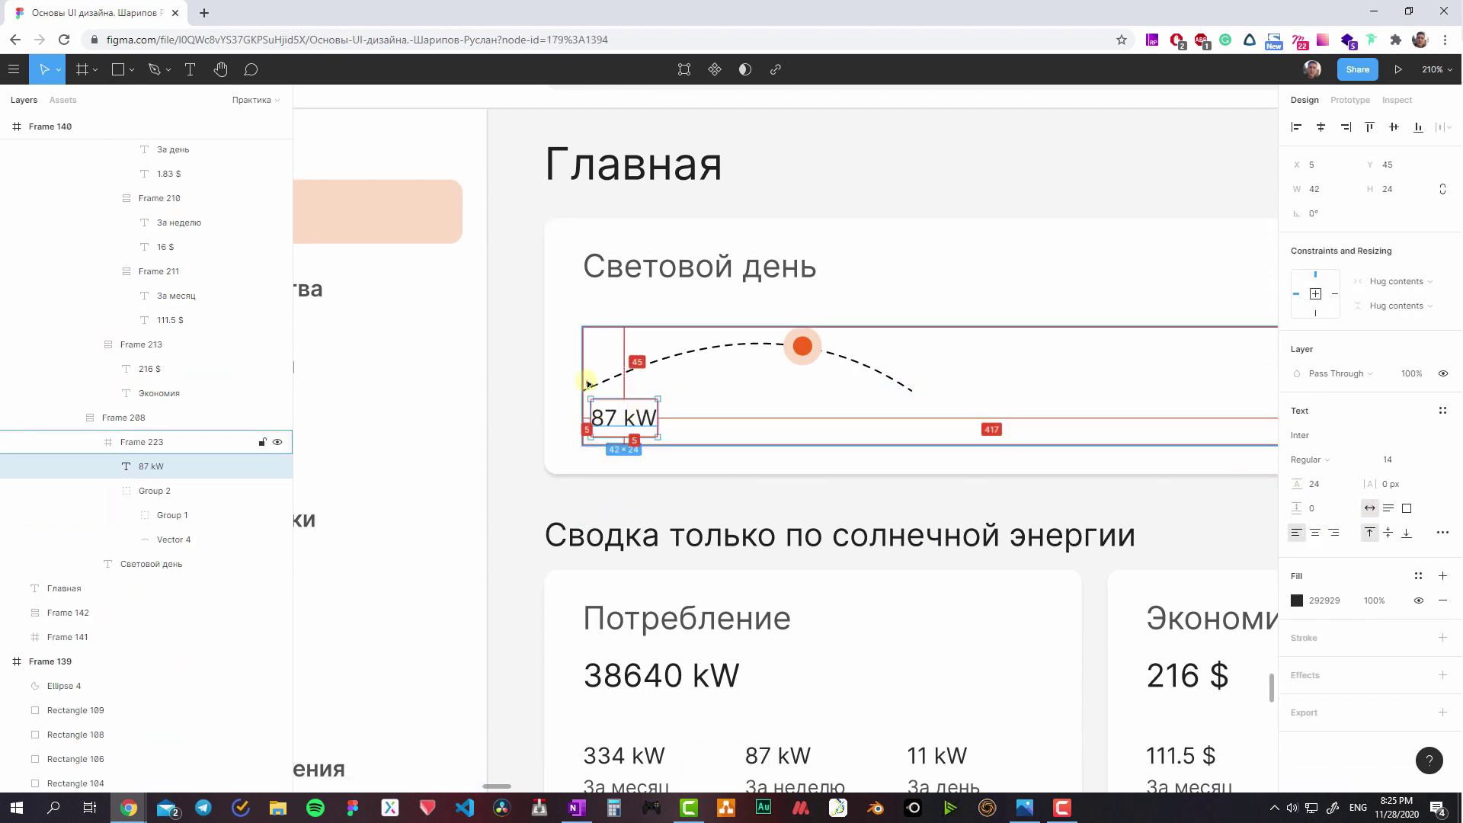
pyautogui.moveTo(603, 386)
pyautogui.mouseDown()
pyautogui.moveTo(617, 412)
pyautogui.moveTo(907, 425)
pyautogui.mouseUp()
# - Add a second label at the arc's right end and retype the labels as 18:37 and 07:38
pyautogui.hotkey('ctrl', 'v')
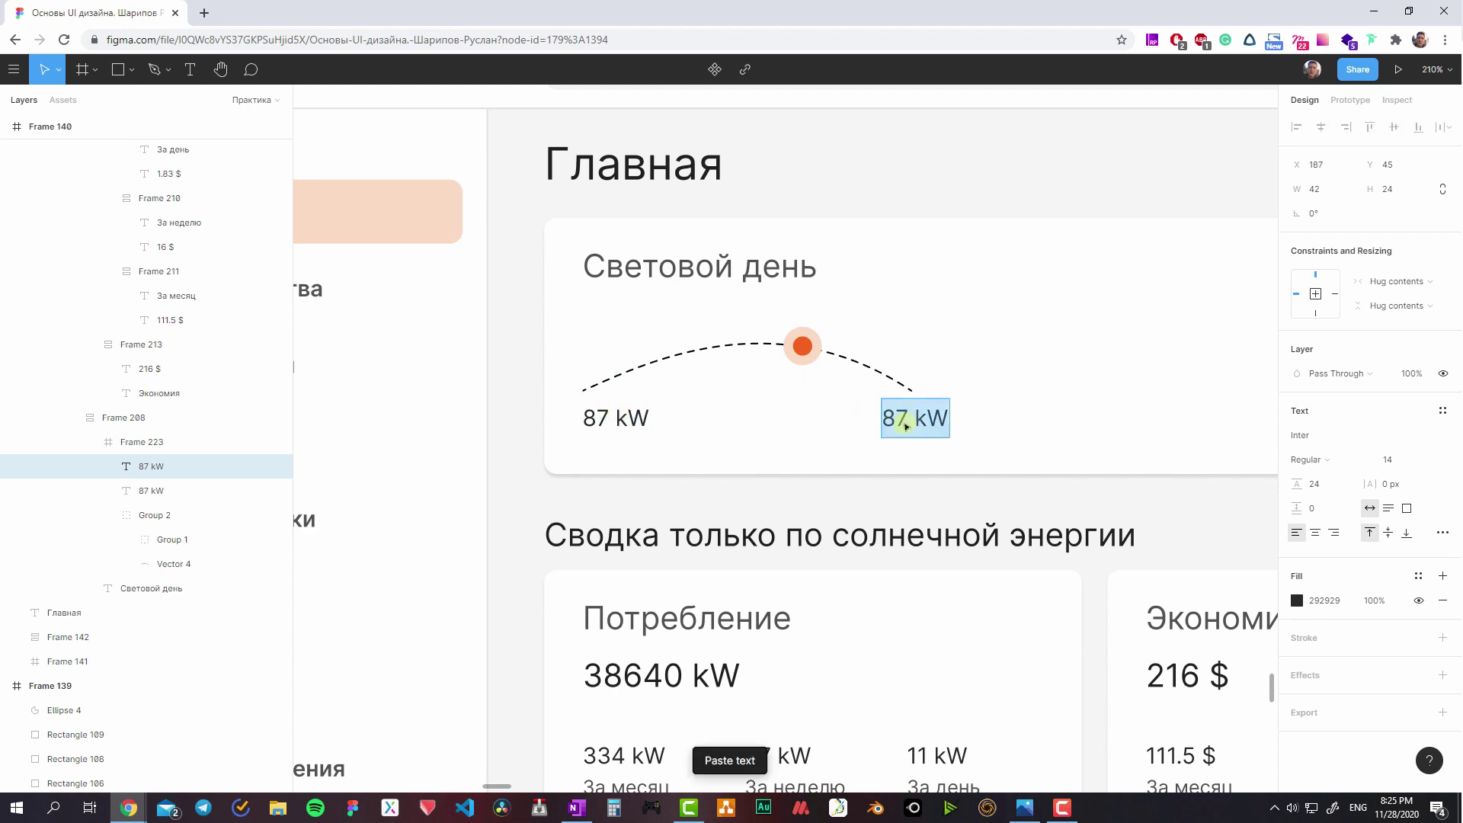
pyautogui.write('18')
pyautogui.write('^')
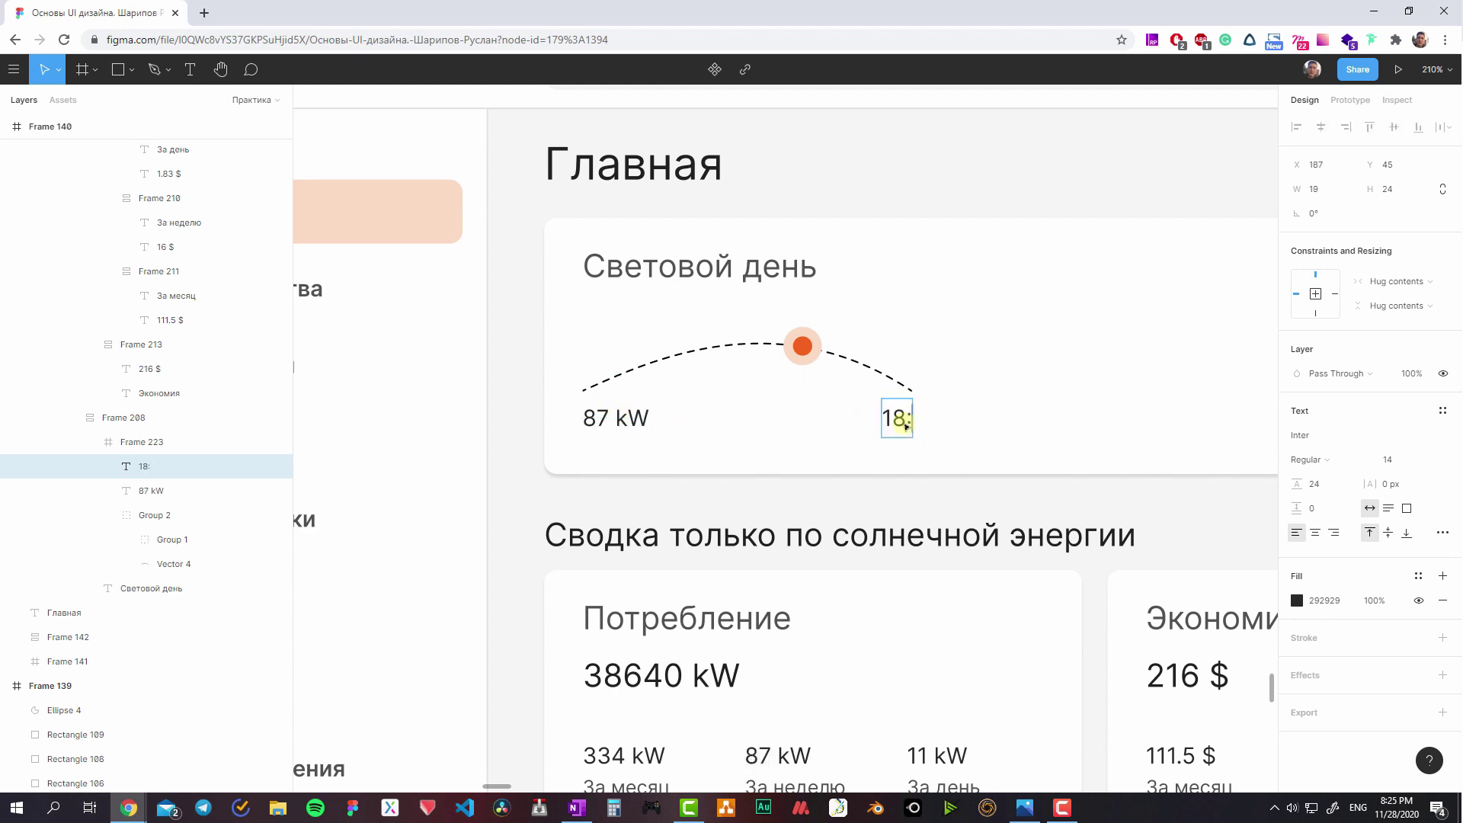
pyautogui.write('37')
pyautogui.press('Escape')
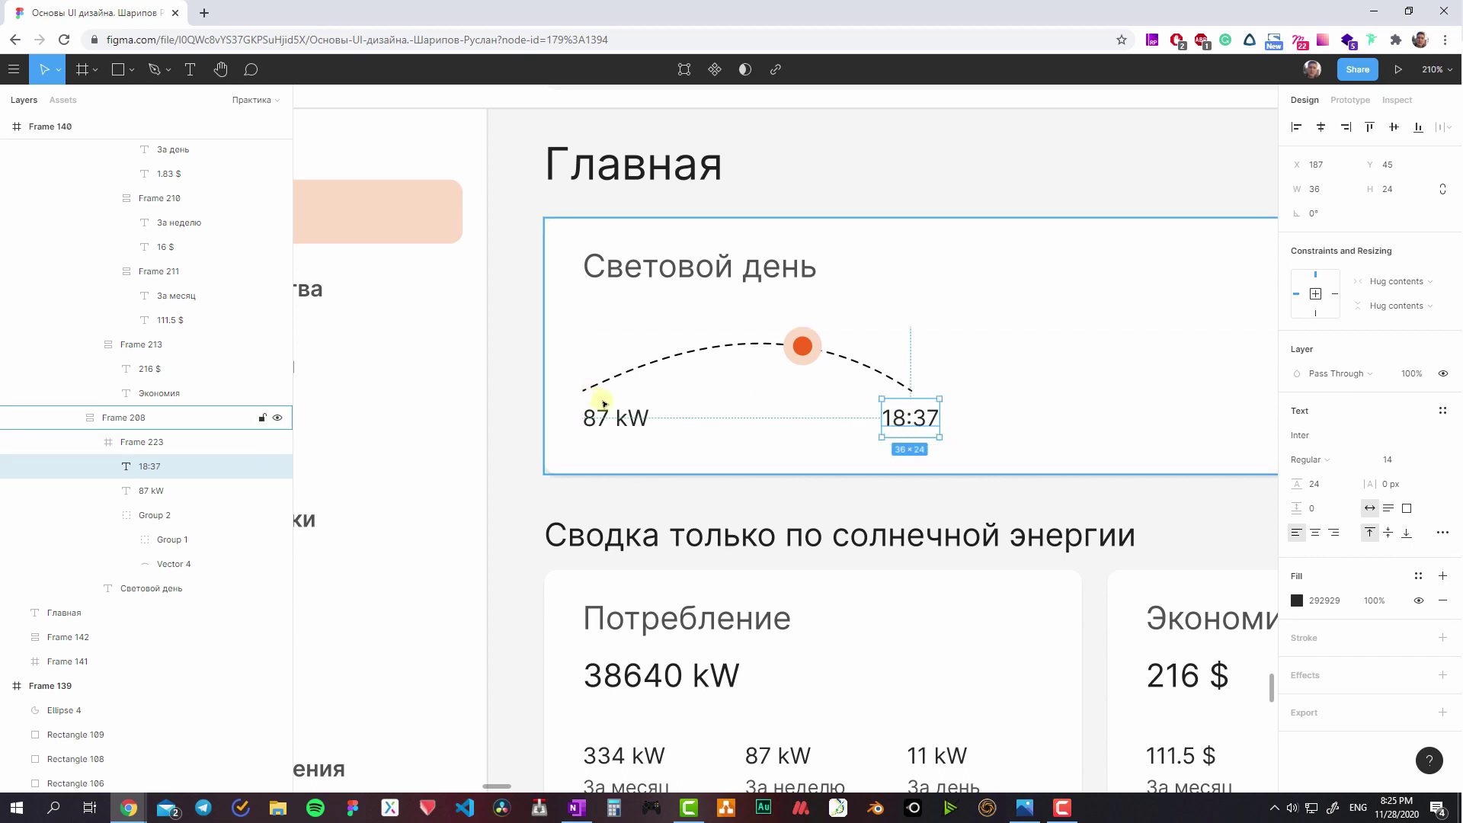
pyautogui.click(606, 403)
pyautogui.write('07:38')
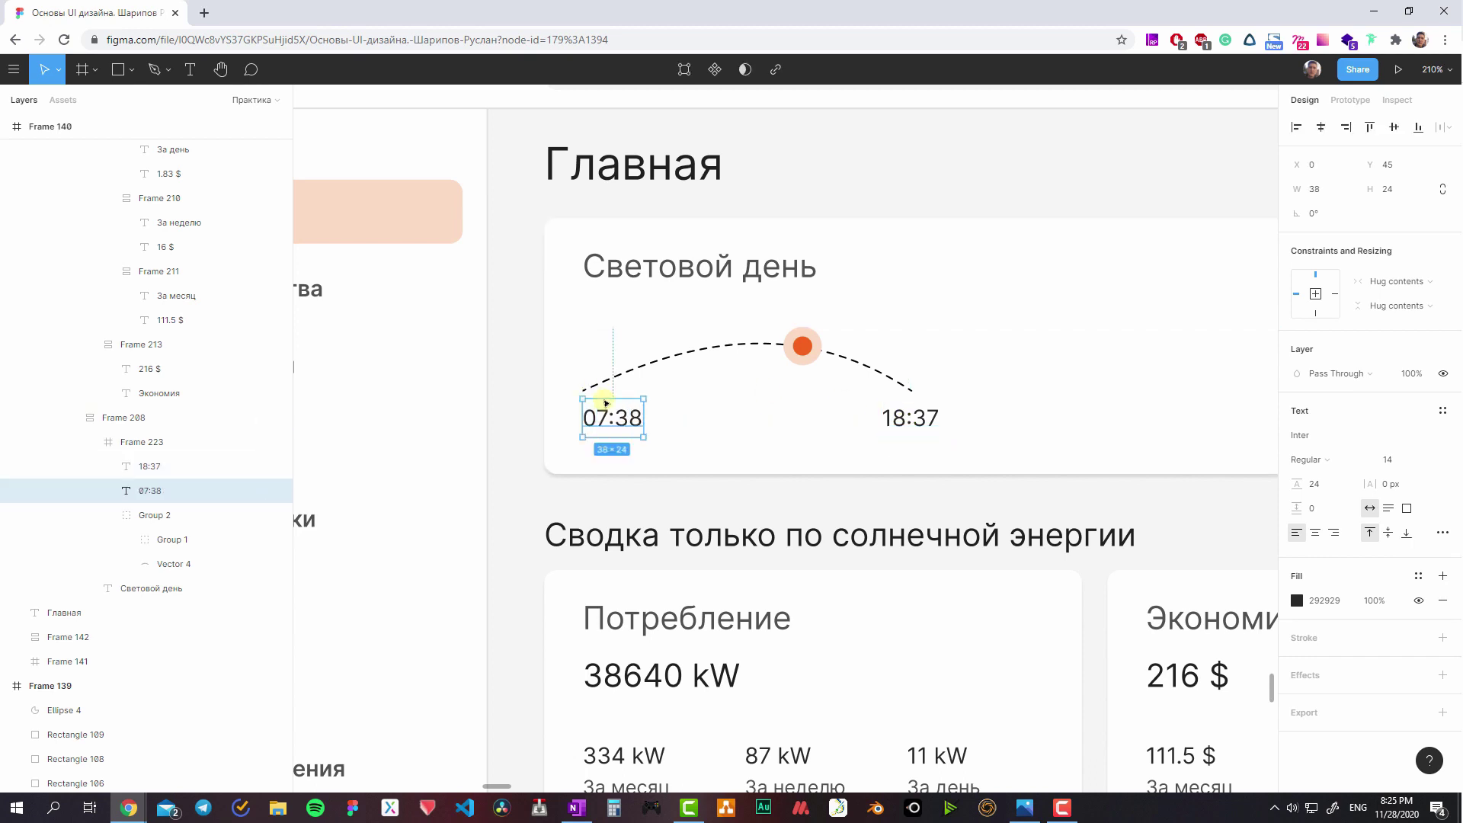
pyautogui.click(910, 418)
# - Inspect the light day card's layers and show the layout grids on the canvas
pyautogui.click(668, 375)
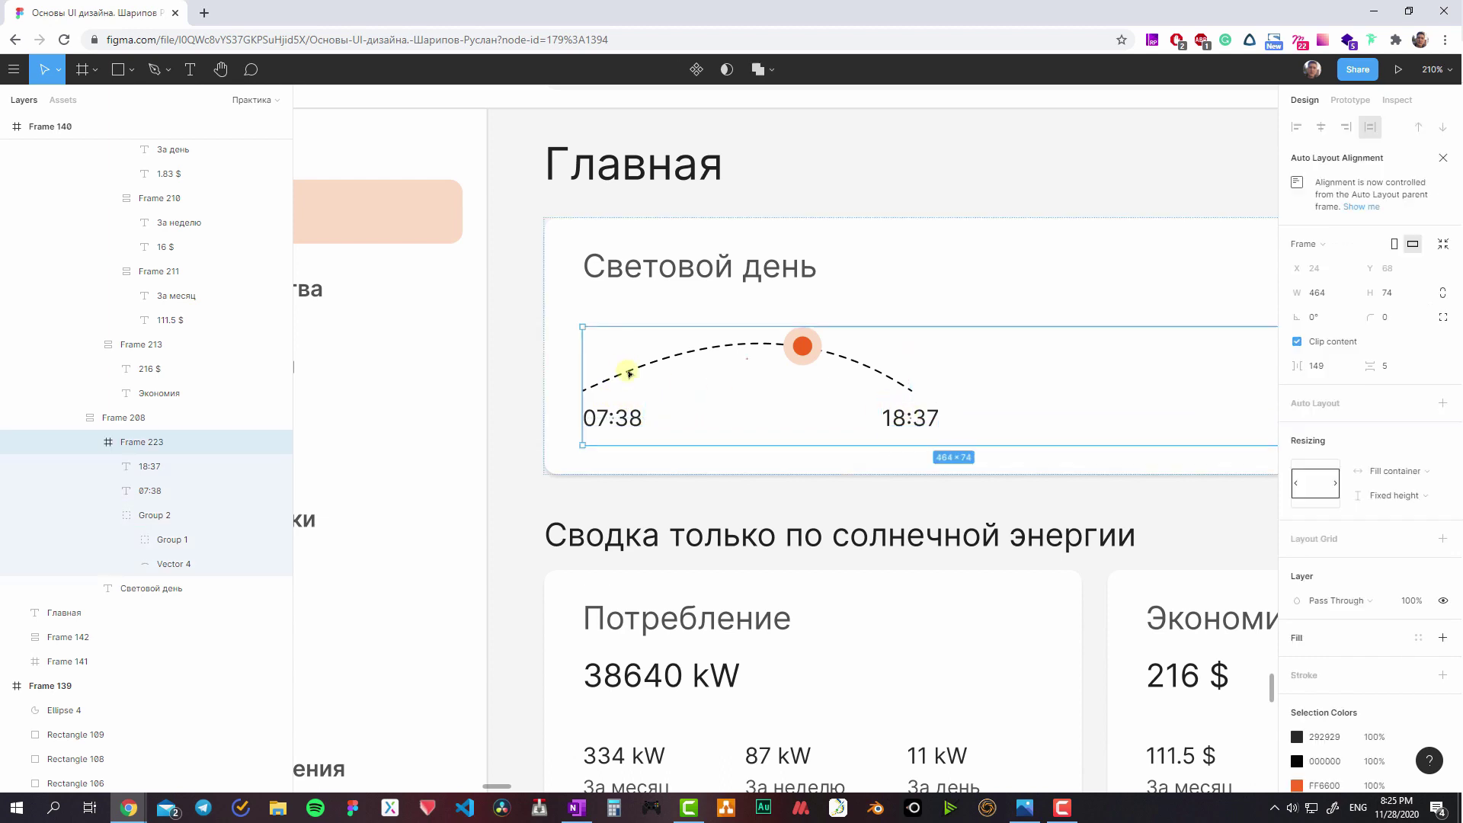
pyautogui.click(811, 351)
pyautogui.scroll(-3, 888, 432)
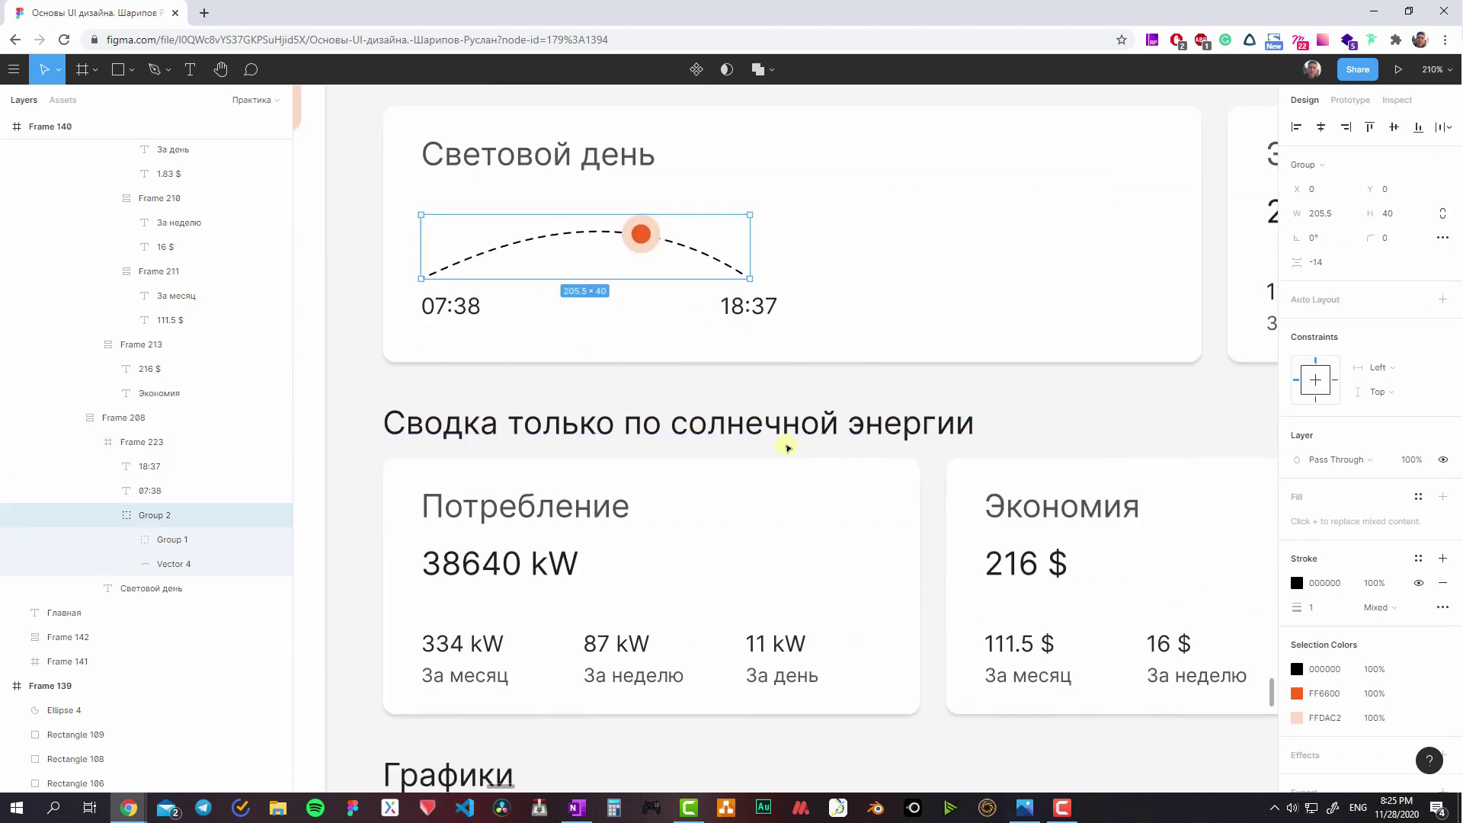
pyautogui.click(873, 304)
pyautogui.scroll(2, 869, 290)
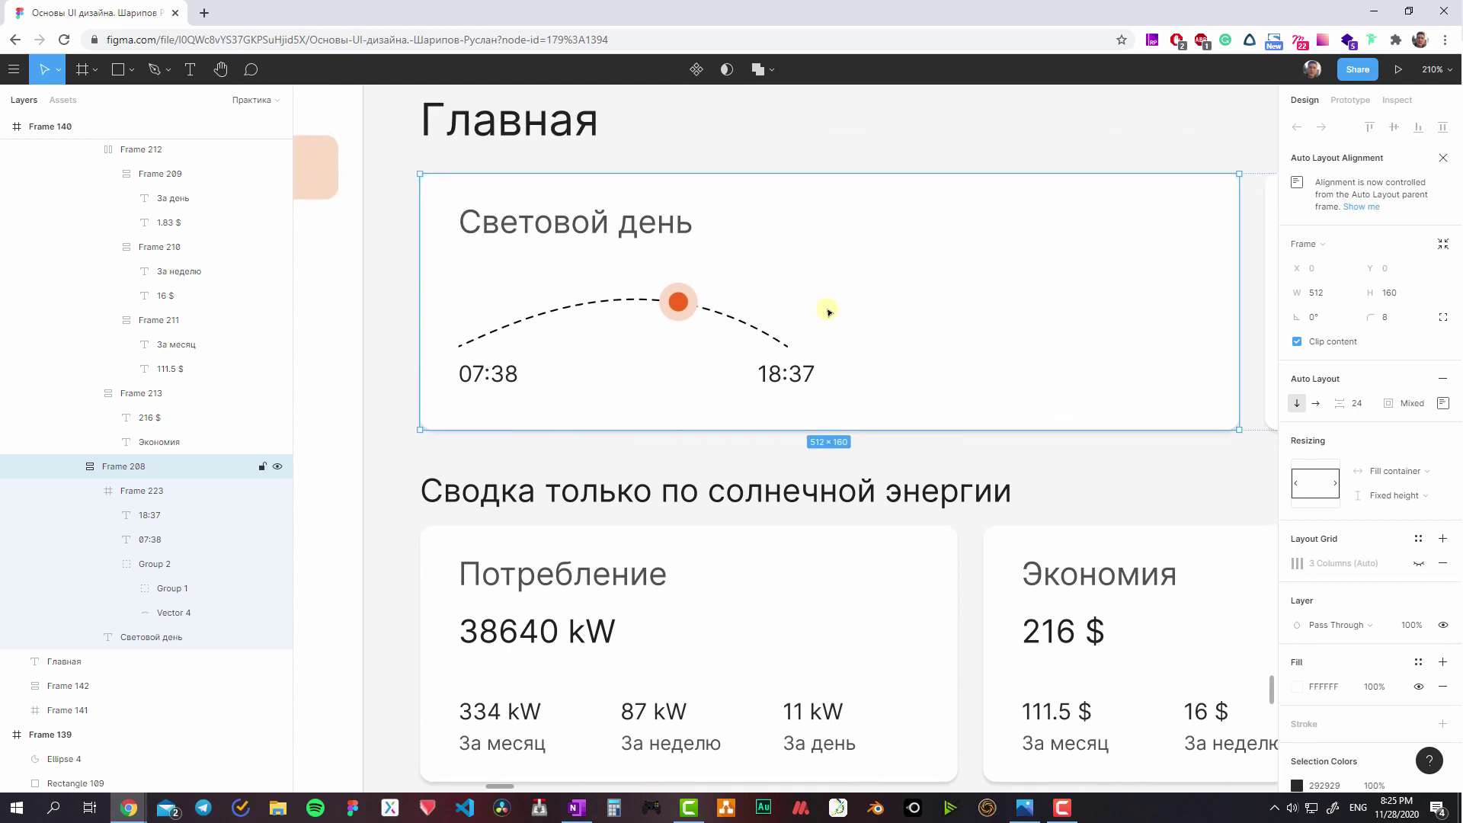
pyautogui.scroll(1, 826, 310)
pyautogui.click(596, 271)
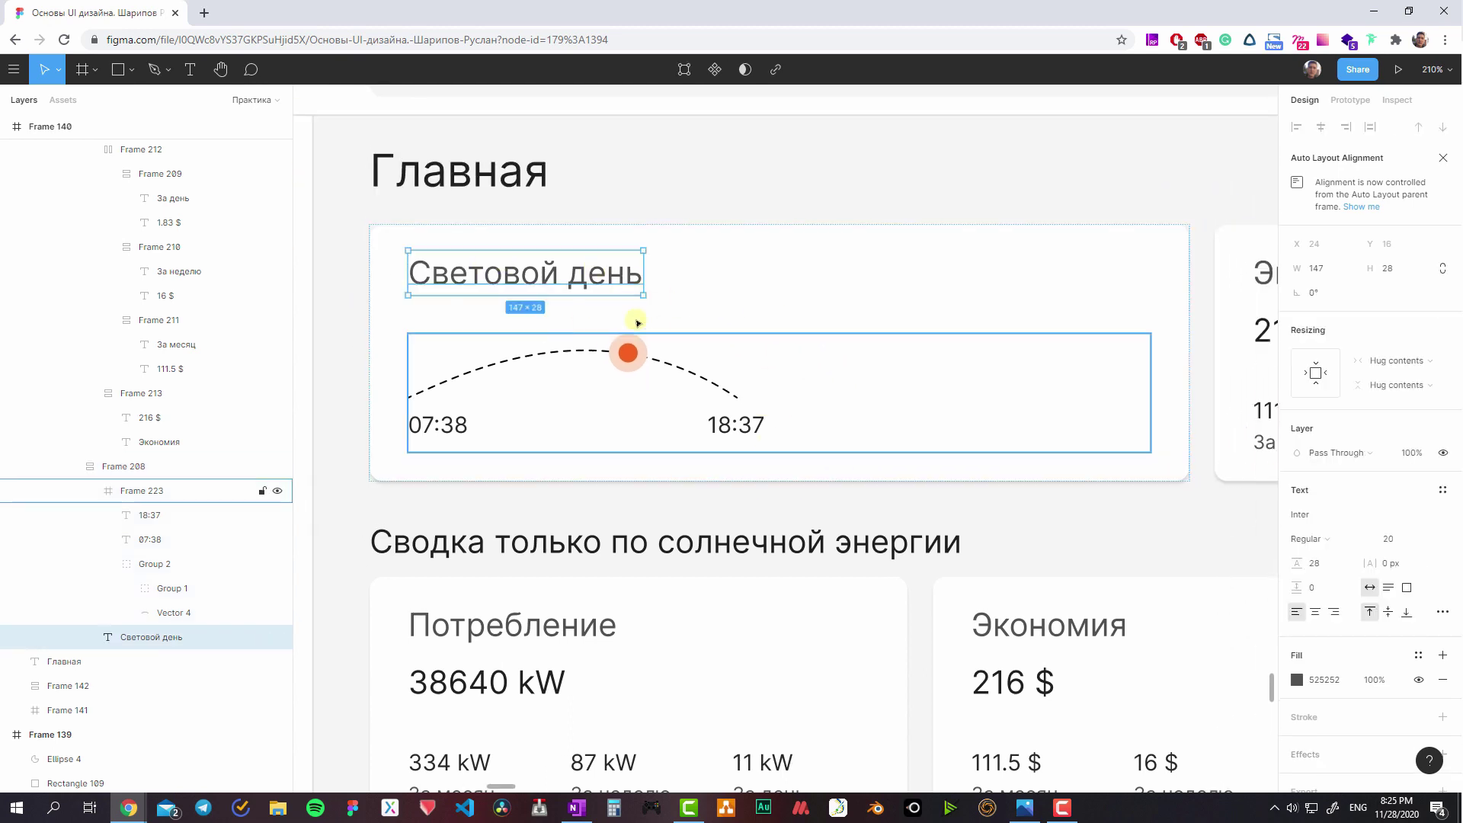
pyautogui.click(675, 374)
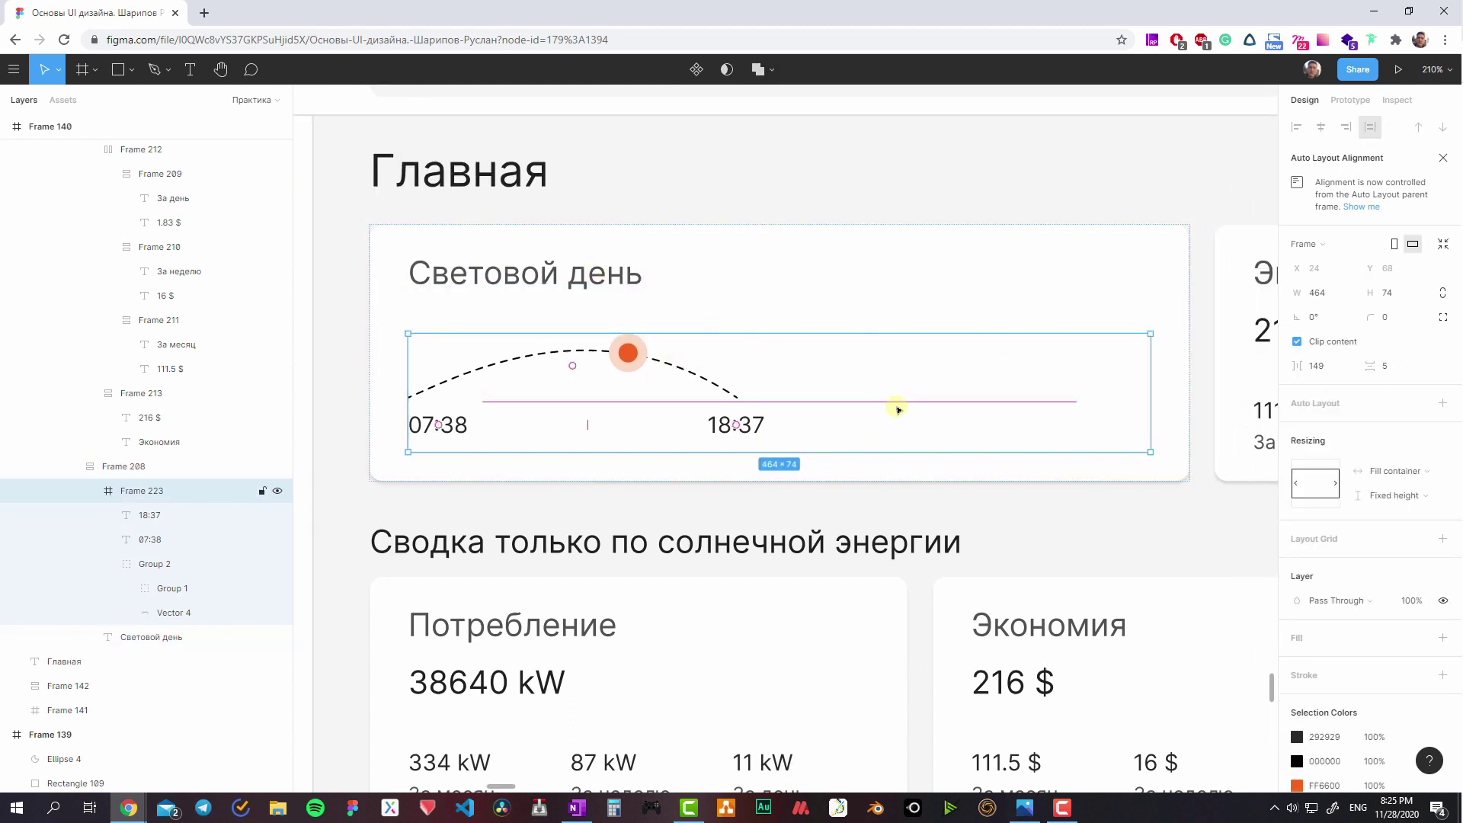
pyautogui.press('Escape')
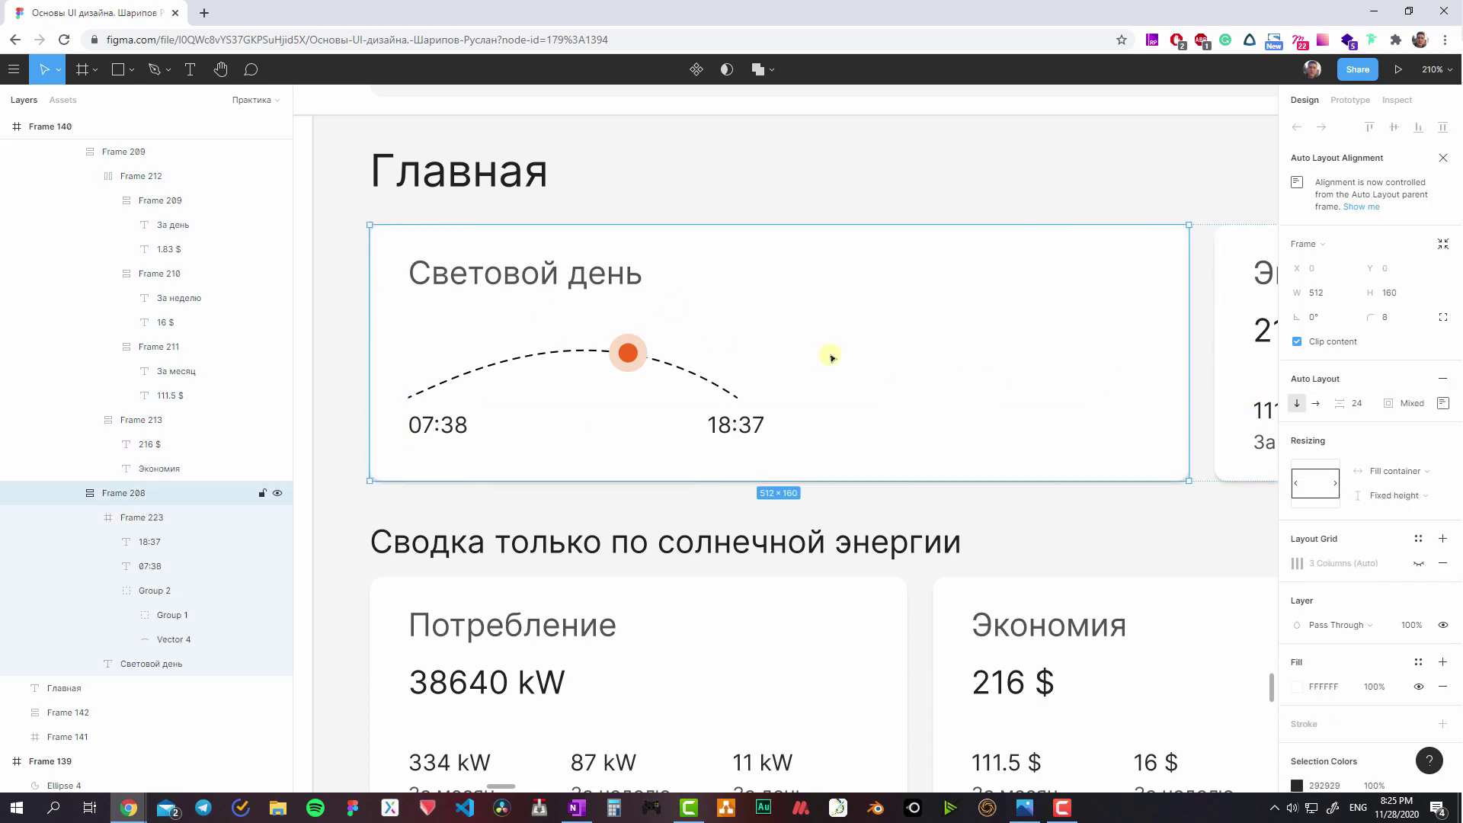
pyautogui.scroll(-3, 1126, 418)
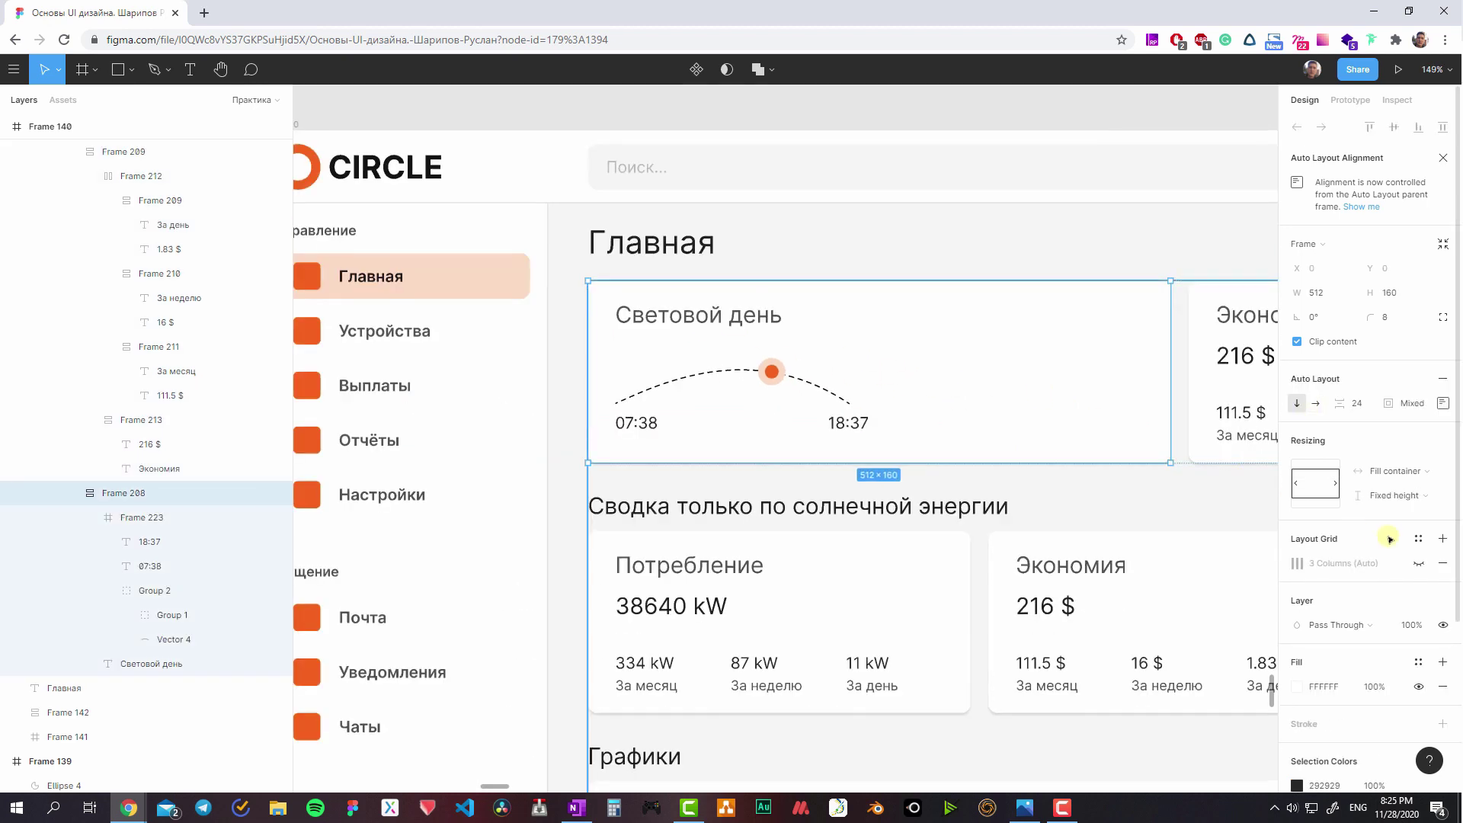
pyautogui.hotkey('shift', 'g')
# - Set the Световой день card's column layout grid count to 2
pyautogui.press('Escape')
pyautogui.press('Escape')
pyautogui.scroll(2, 673, 287)
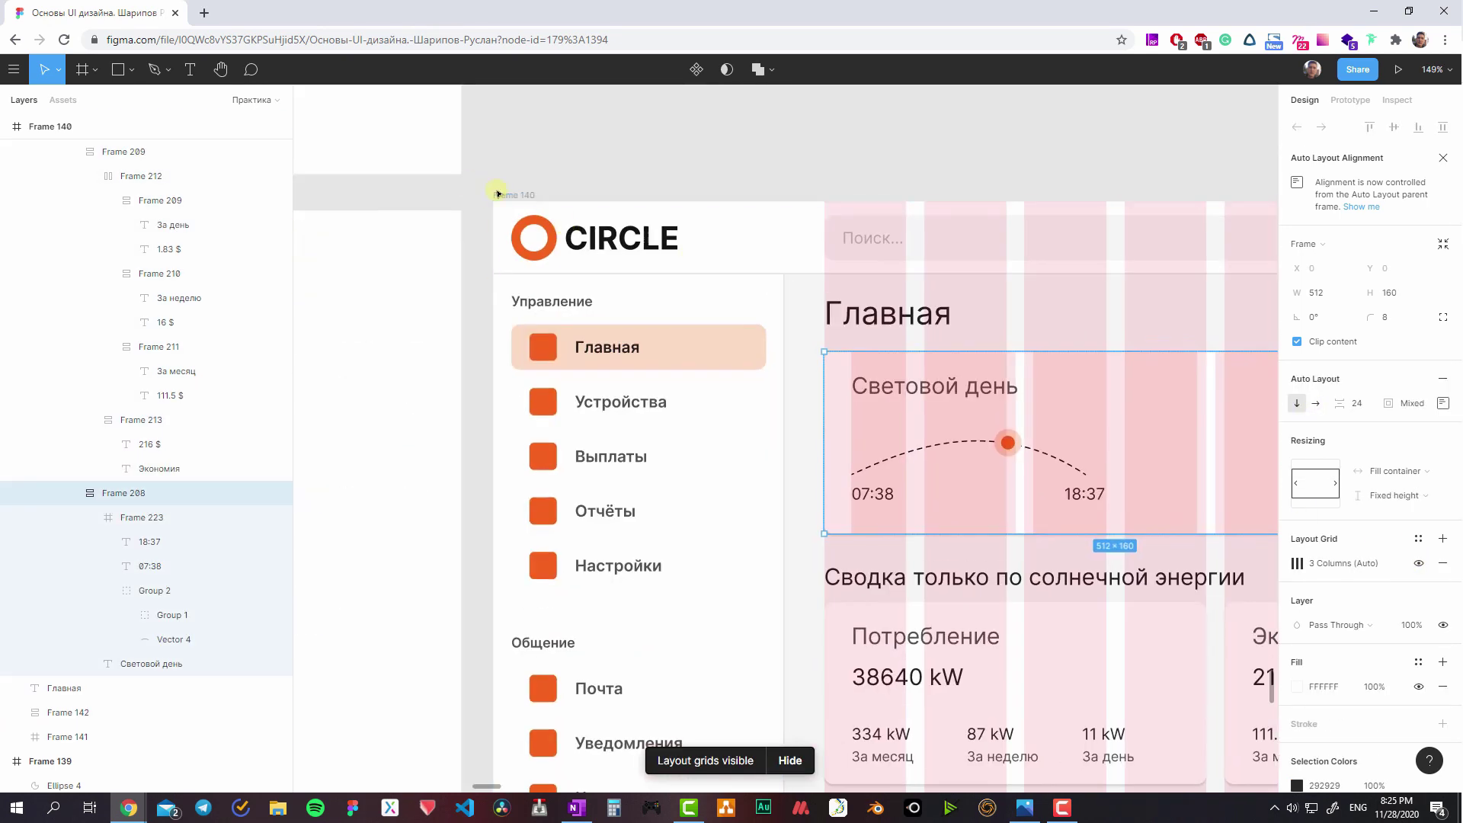
pyautogui.hscroll(3, 936, 336)
pyautogui.click(908, 376)
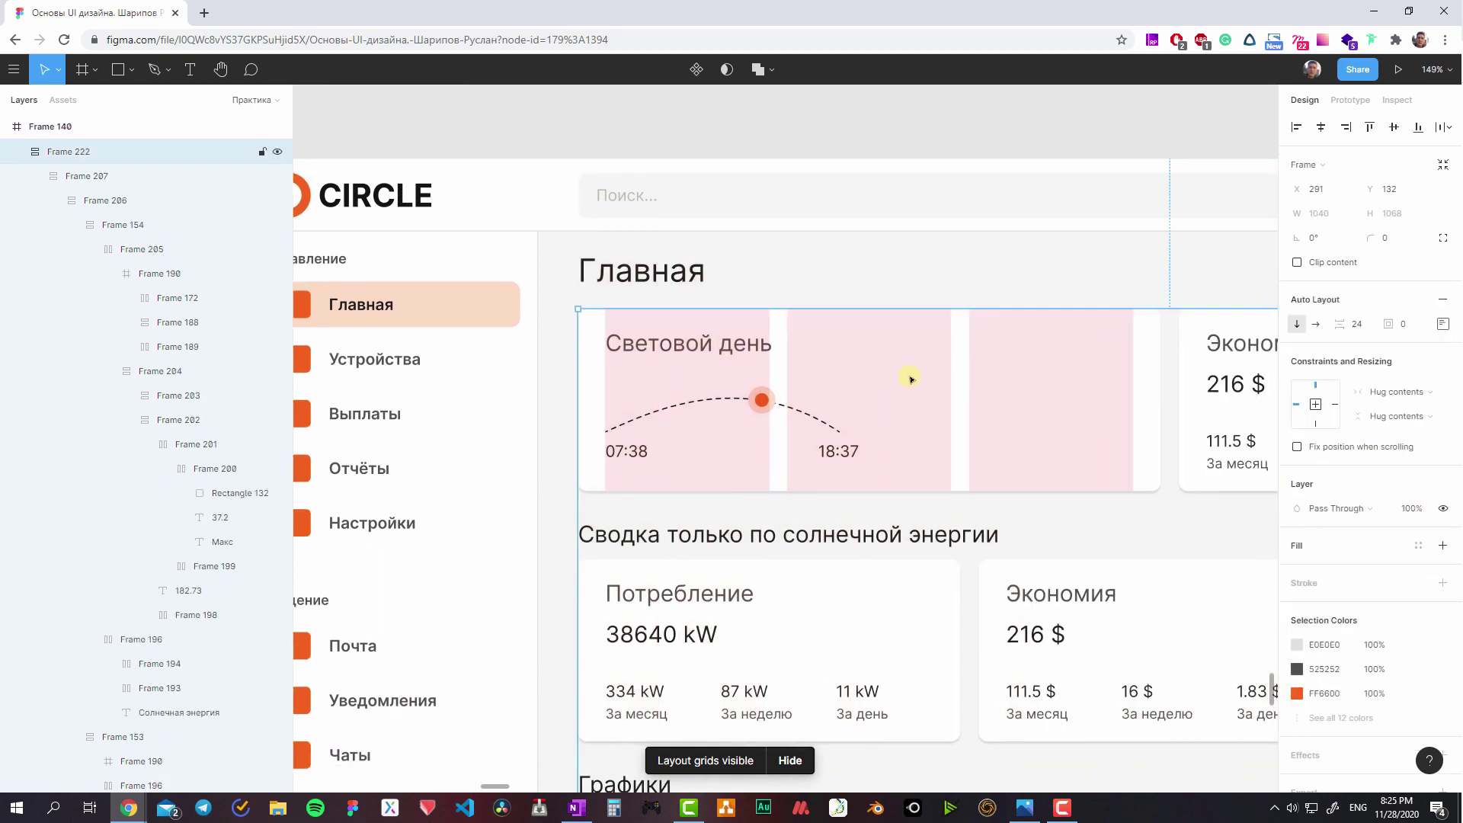
pyautogui.click(891, 388)
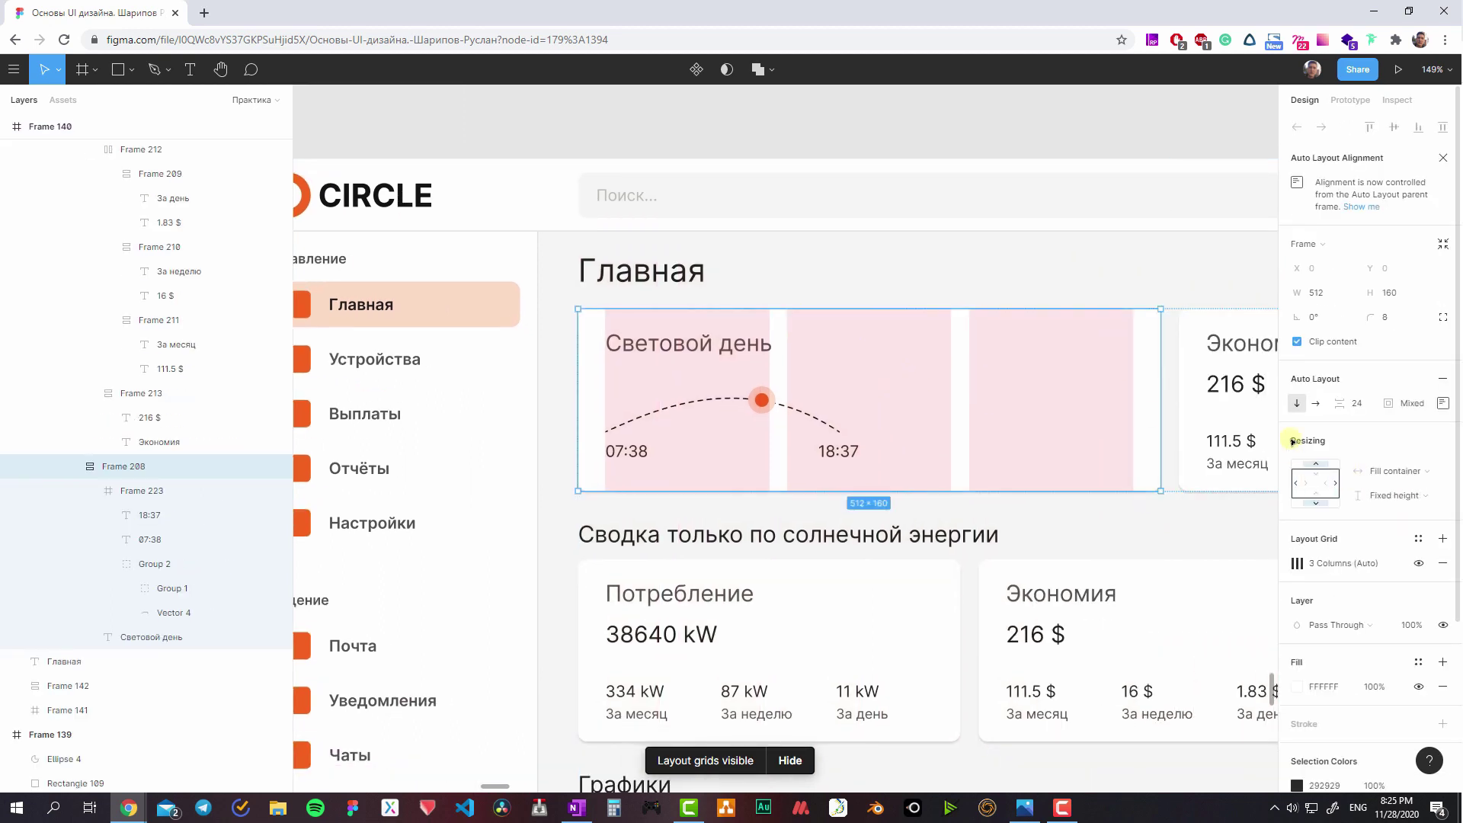
pyautogui.click(1296, 563)
pyautogui.hscroll(3, 902, 428)
pyautogui.scroll(-1, 903, 428)
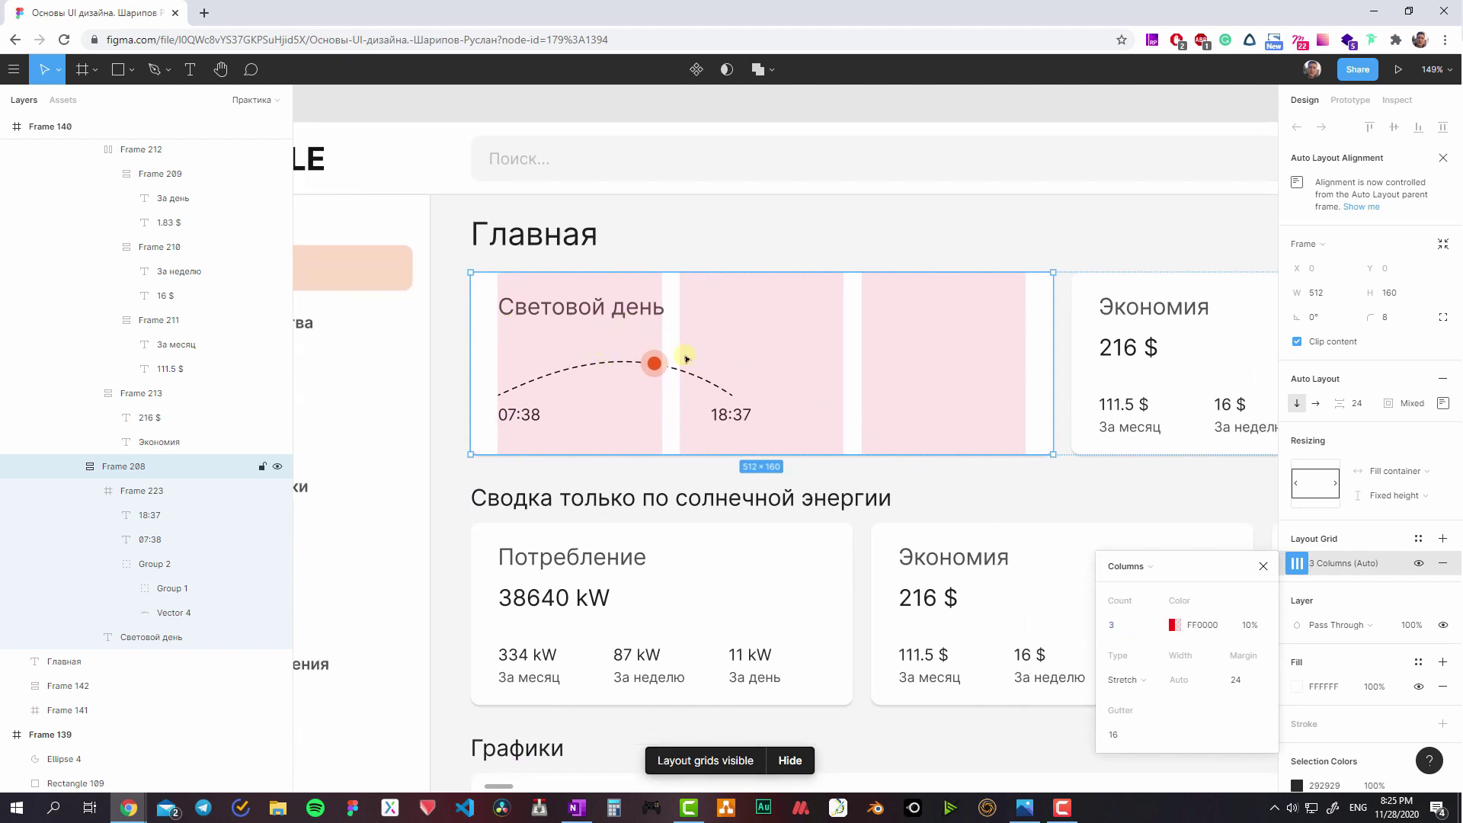
pyautogui.click(1113, 625)
pyautogui.write('2')
pyautogui.press('Return')
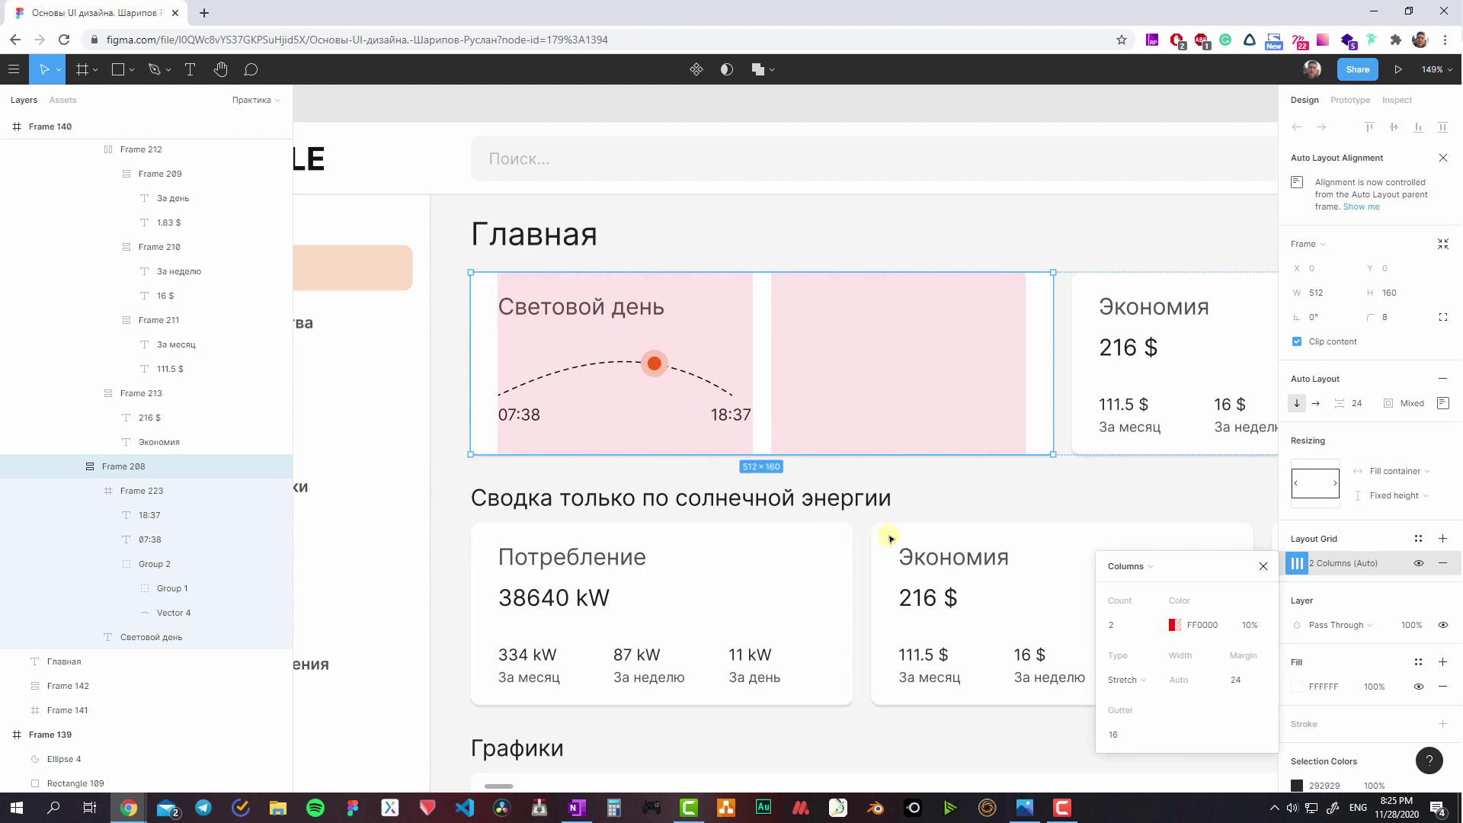
# - Select the 18:37 sunset time inside the arc-and-times group
pyautogui.scroll(1, 838, 457)
pyautogui.scroll(4, 810, 420)
pyautogui.click(810, 420)
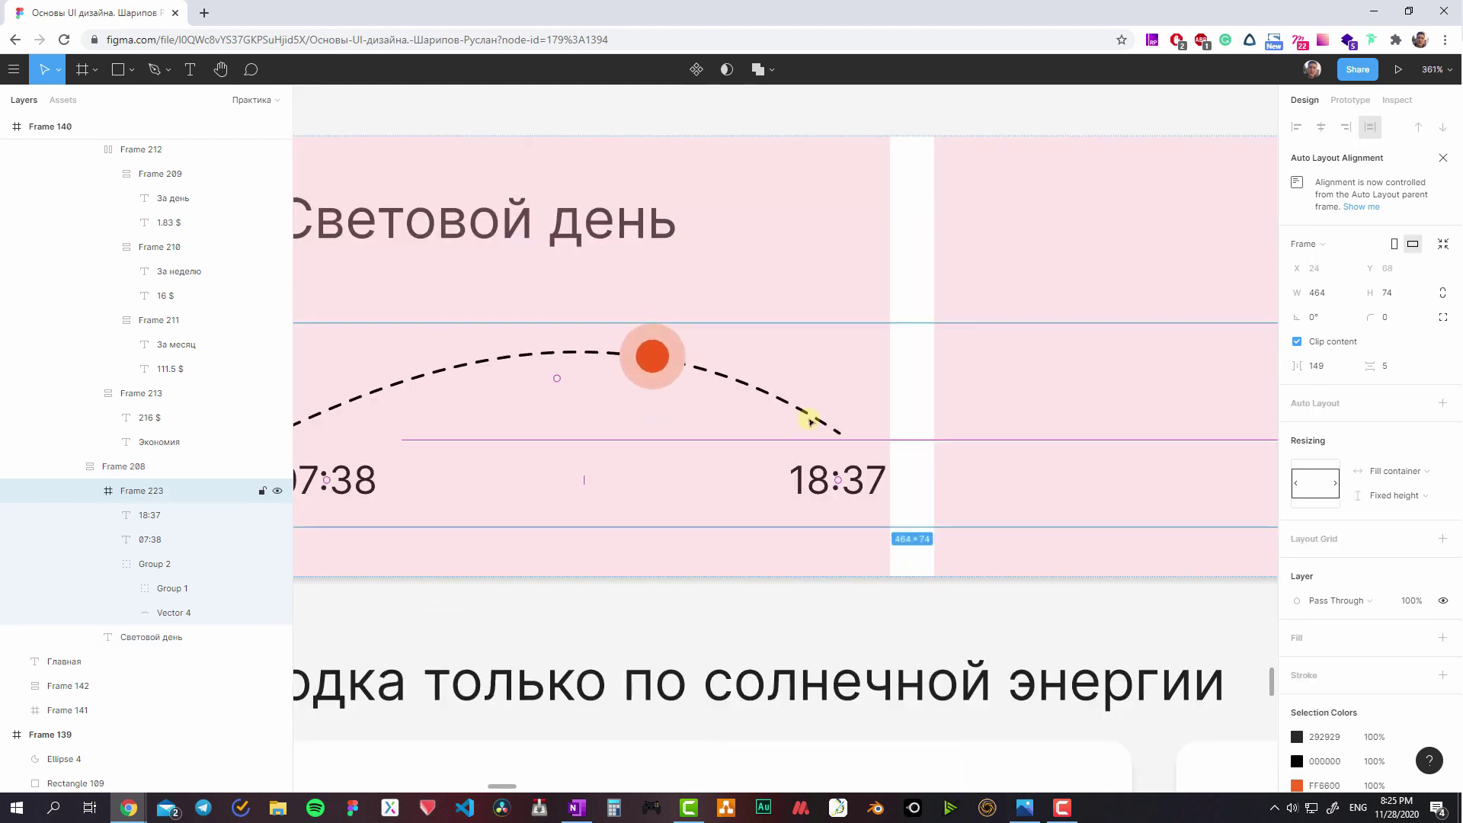
pyautogui.click(834, 474)
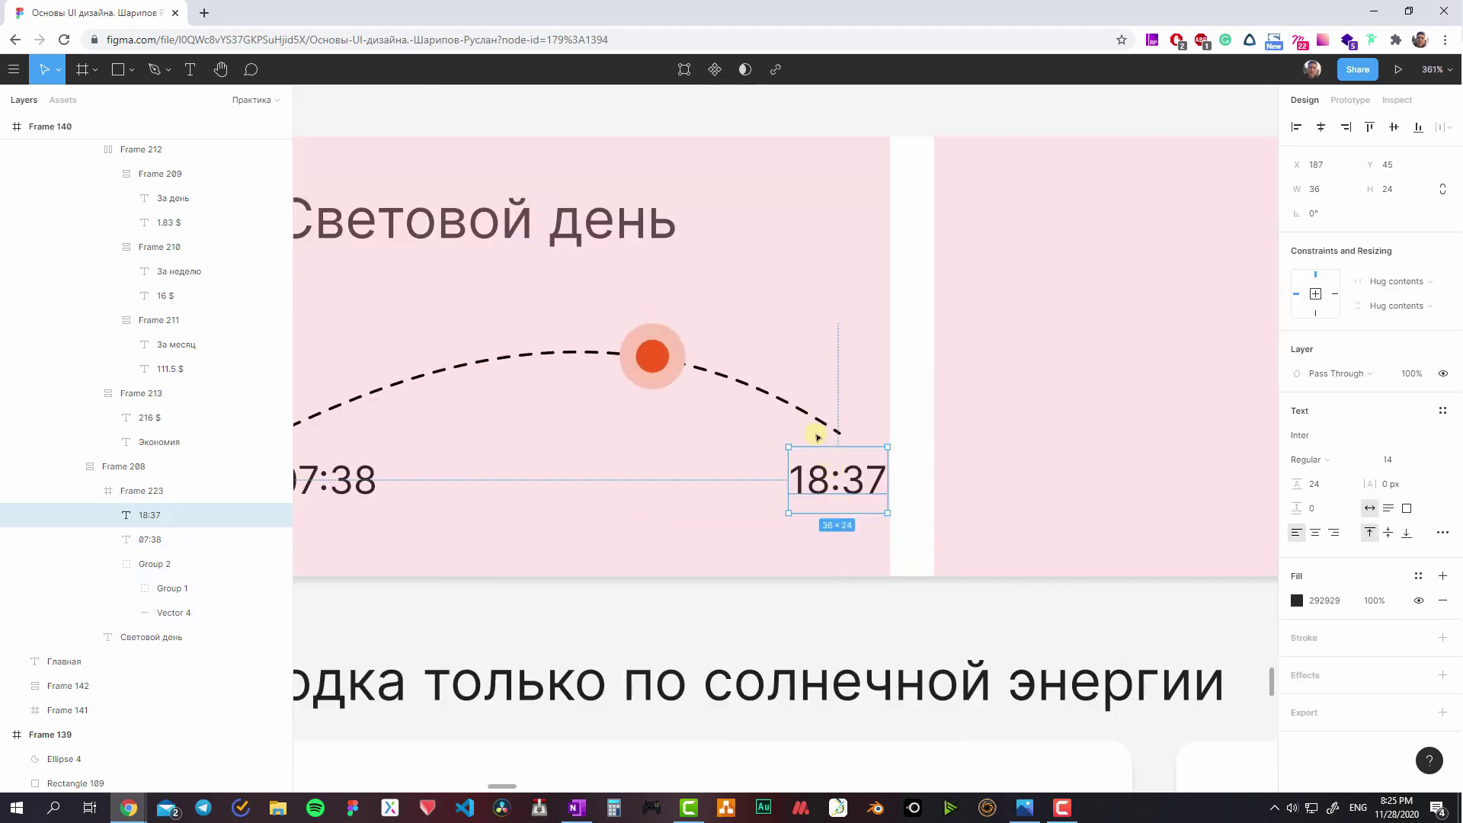
# - Give 18:37 full opacity and colour both the 07:38 and 18:37 labels 525252
pyautogui.scroll(2, 892, 481)
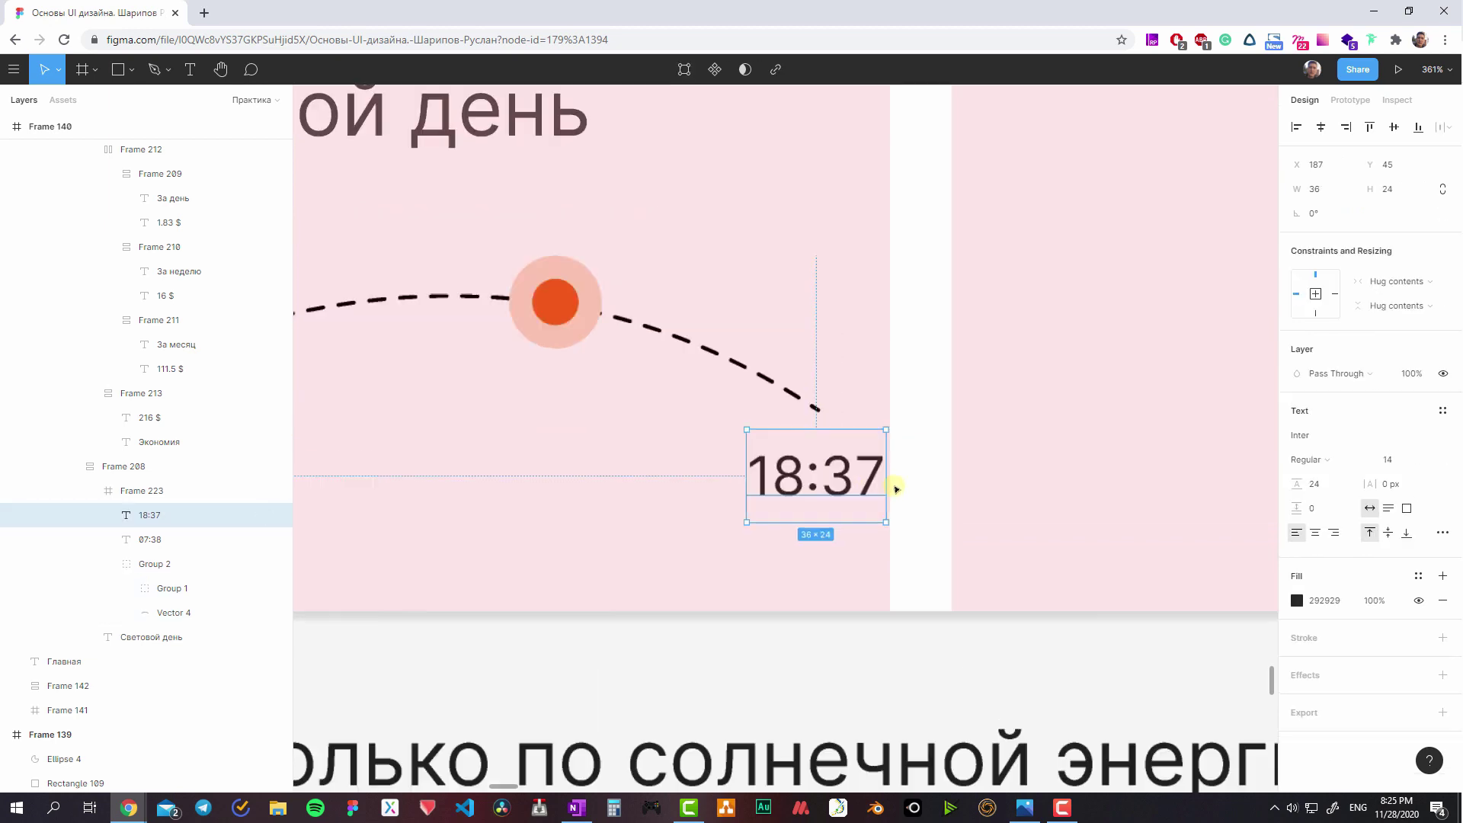
pyautogui.scroll(2, 886, 496)
pyautogui.press('0')
pyautogui.press('Right')
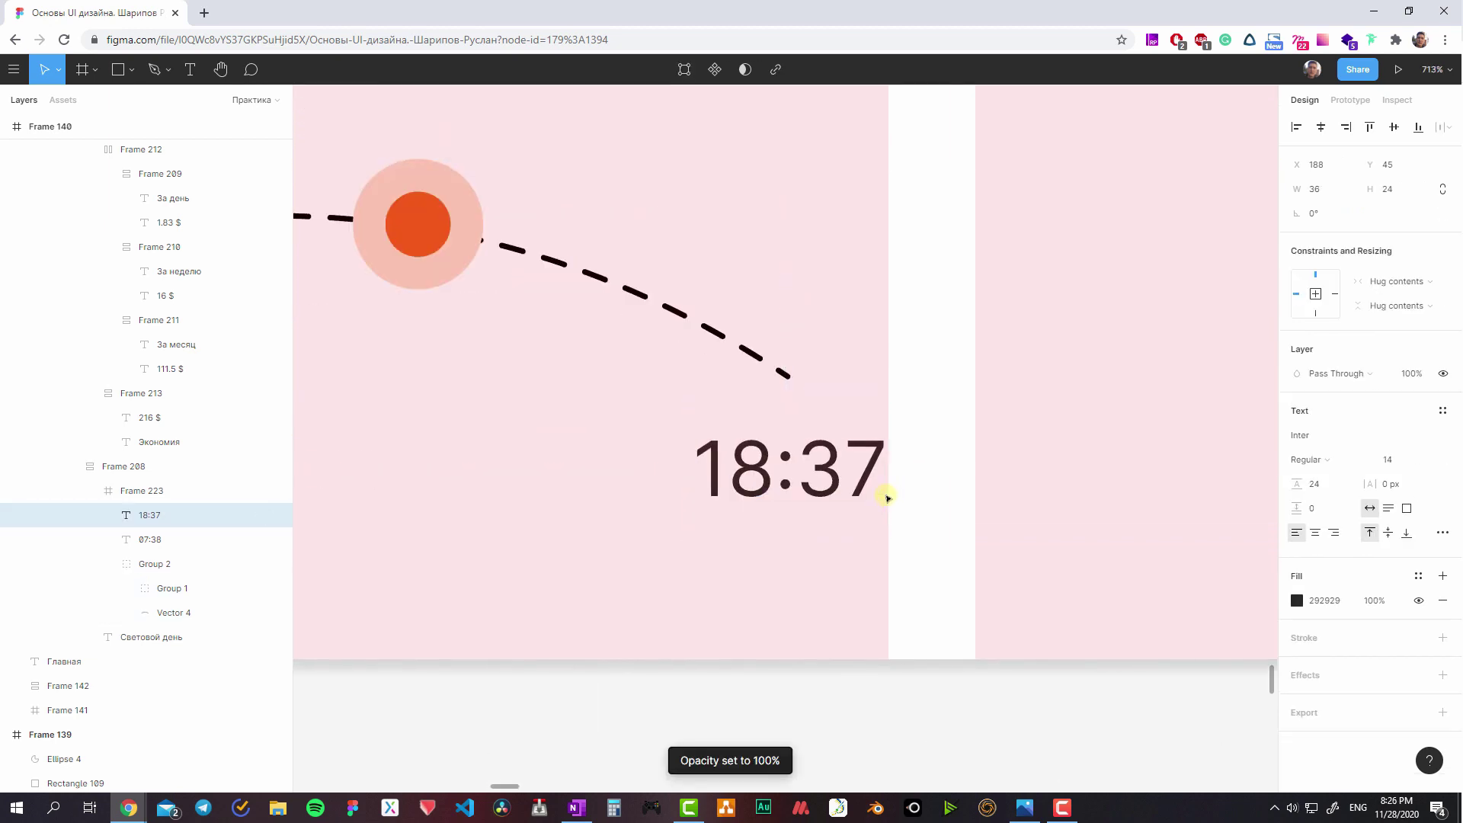
pyautogui.hscroll(-2, 919, 408)
pyautogui.scroll(-2, 920, 408)
pyautogui.hscroll(-4, 685, 458)
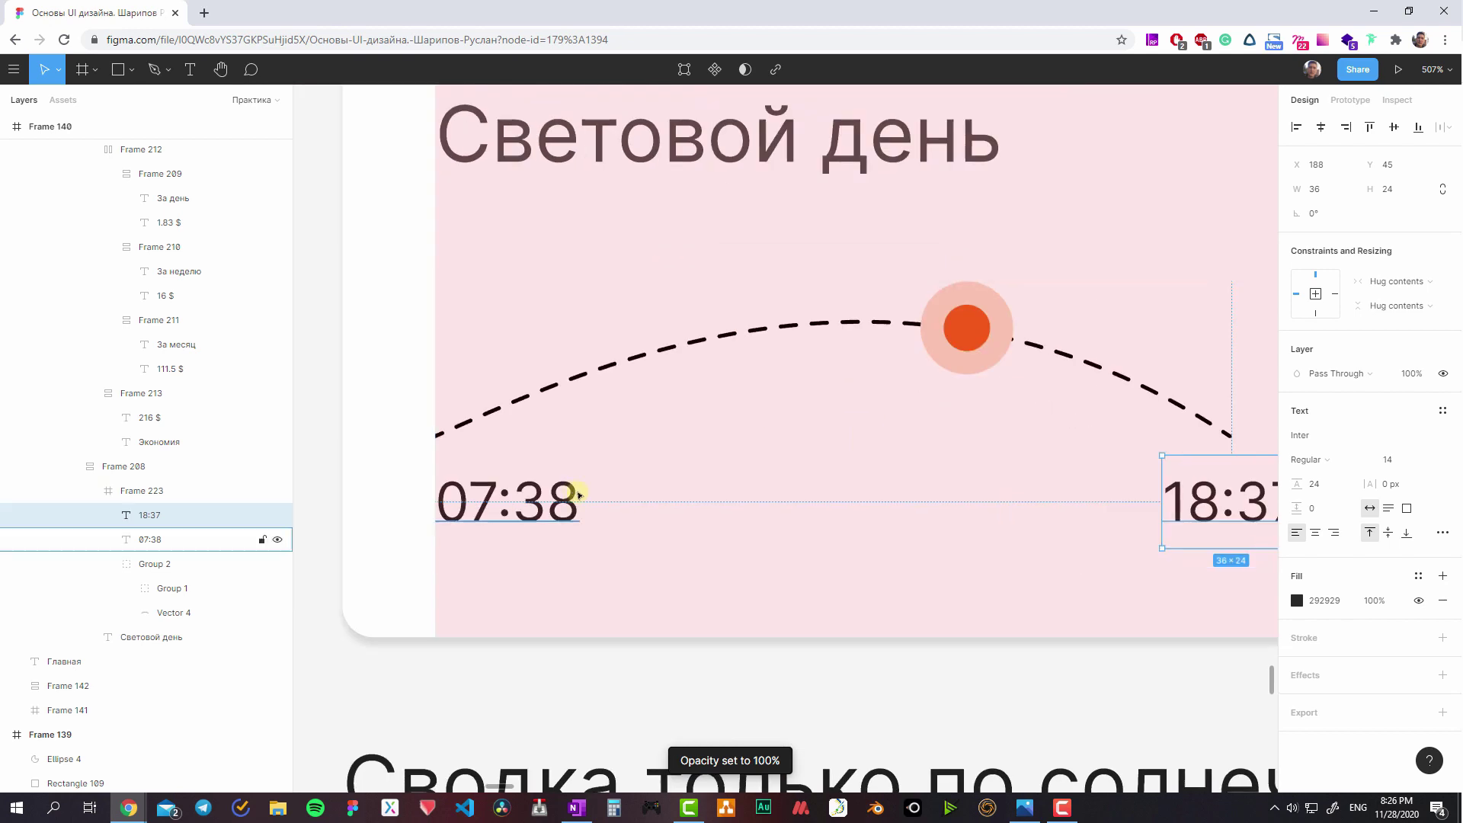
pyautogui.click(575, 495)
pyautogui.scroll(-3, 594, 500)
pyautogui.keyDown('shift'); pyautogui.click(952, 494); pyautogui.keyUp('shift')
pyautogui.scroll(-3, 952, 494)
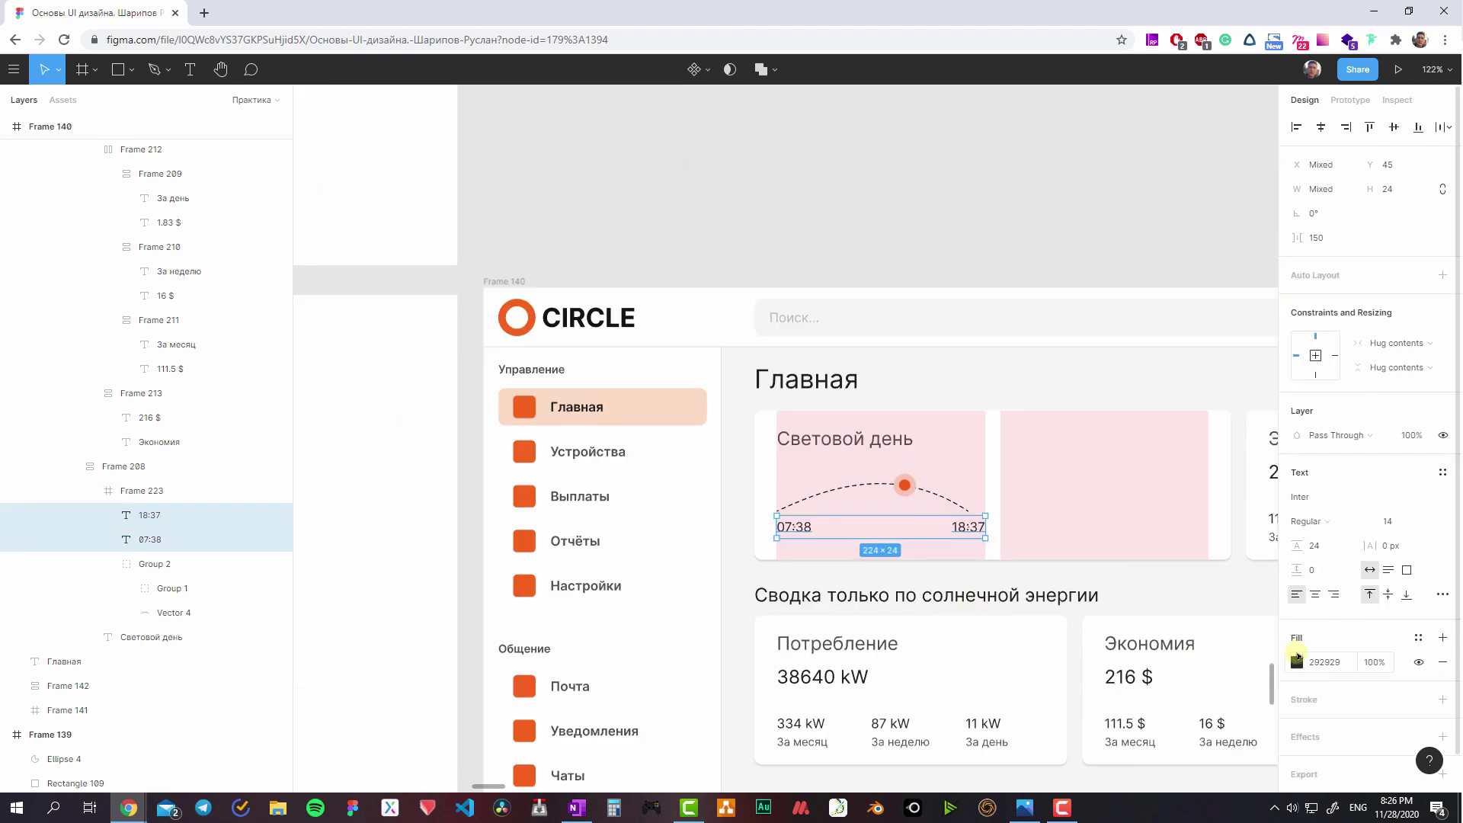
pyautogui.write('525252')
pyautogui.press('Return')
# - Set the dashed arc's stroke colour to 525252
pyautogui.scroll(1, 983, 525)
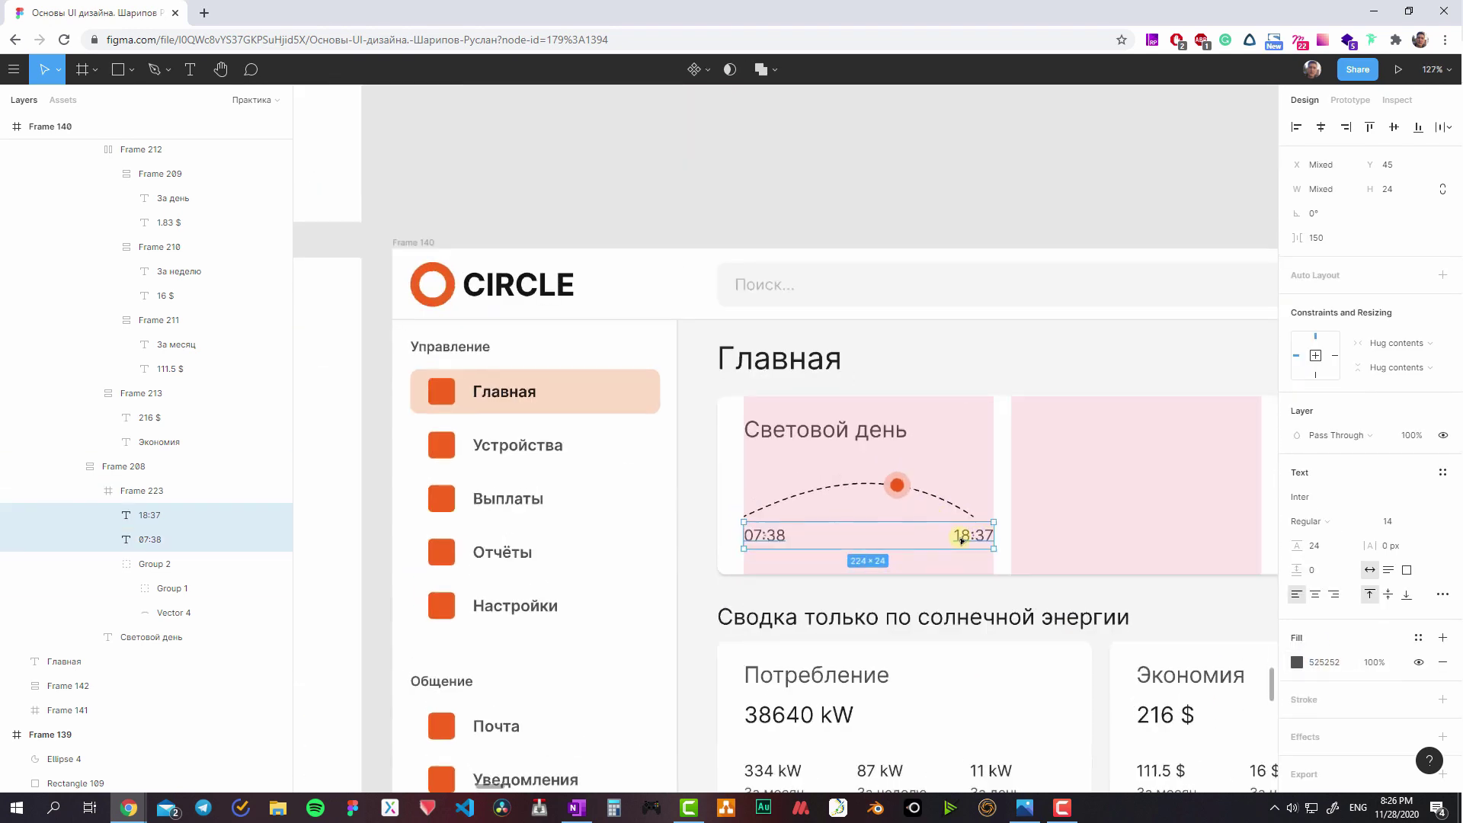
pyautogui.scroll(1, 956, 536)
pyautogui.scroll(2, 739, 537)
pyautogui.click(724, 482)
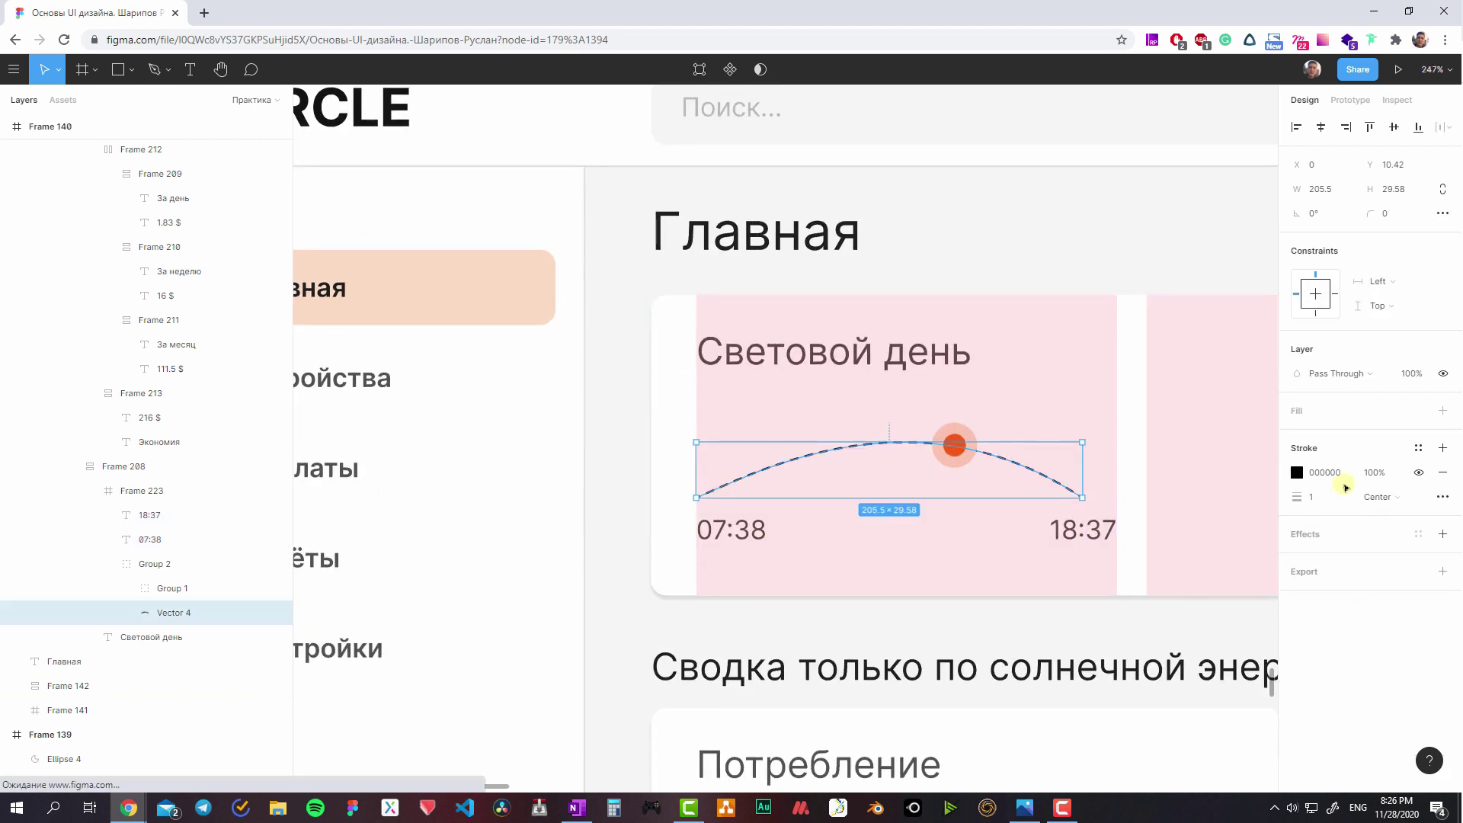
pyautogui.click(1328, 473)
pyautogui.write('525252')
pyautogui.press('Return')
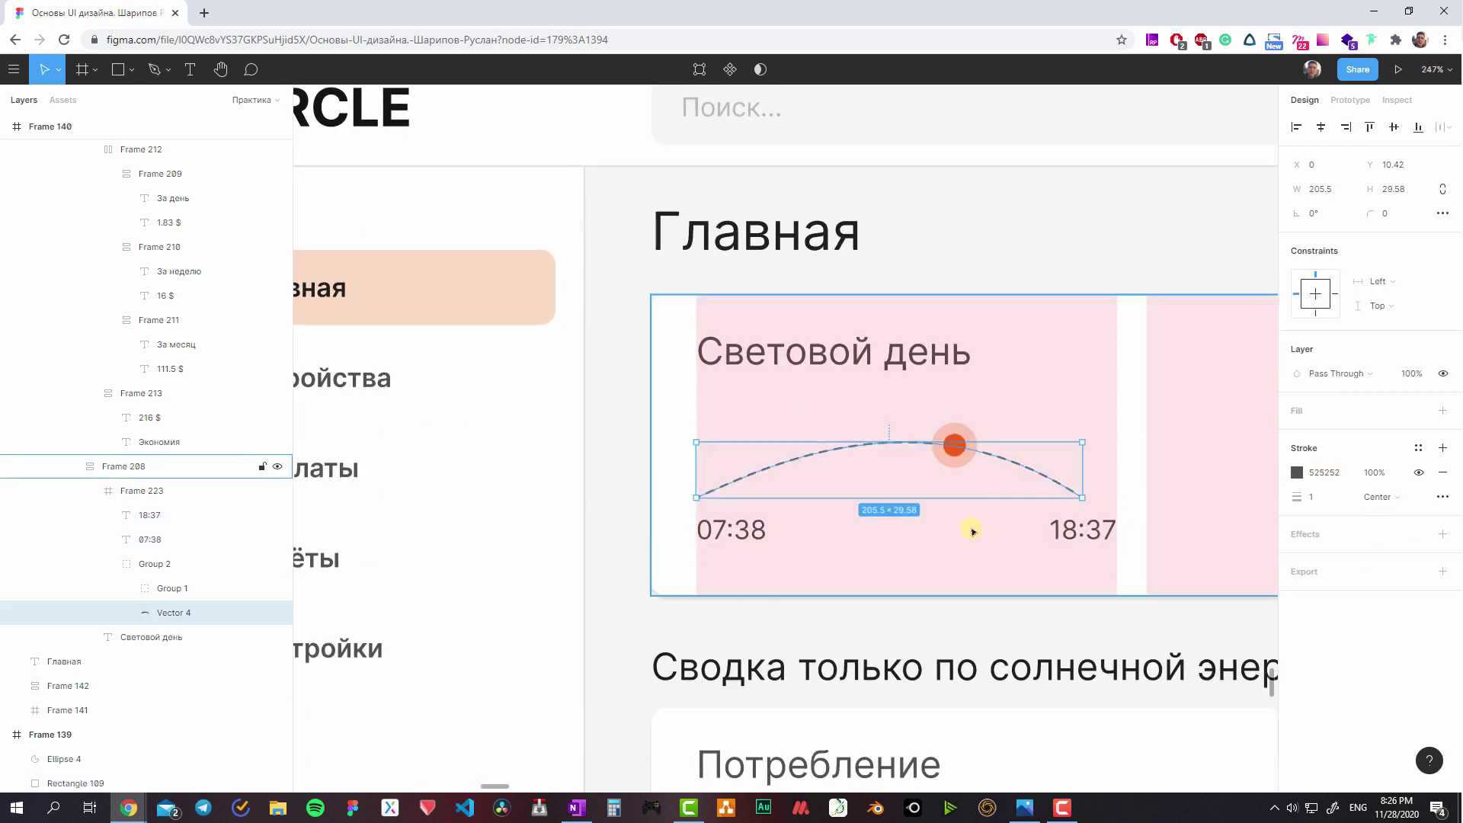
# - Eyedrop the light grey swatch from the canvas for the arc's stroke, then deselect
pyautogui.scroll(-3, 1011, 503)
pyautogui.scroll(-2, 1112, 441)
pyautogui.hscroll(-5, 745, 310)
pyautogui.hscroll(5, 990, 431)
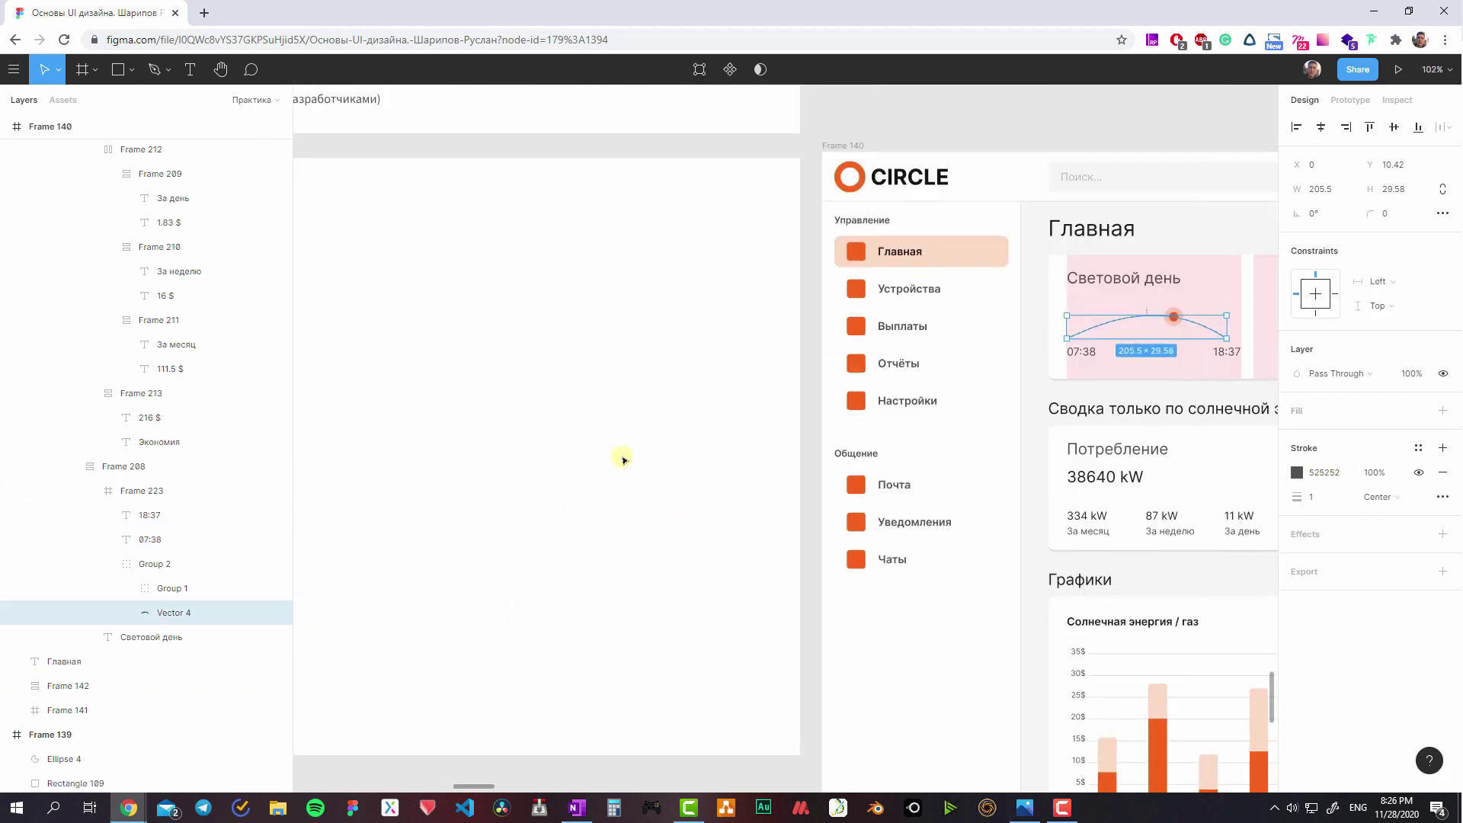
pyautogui.hscroll(-8, 621, 461)
pyautogui.hscroll(-4, 991, 442)
pyautogui.scroll(2, 826, 392)
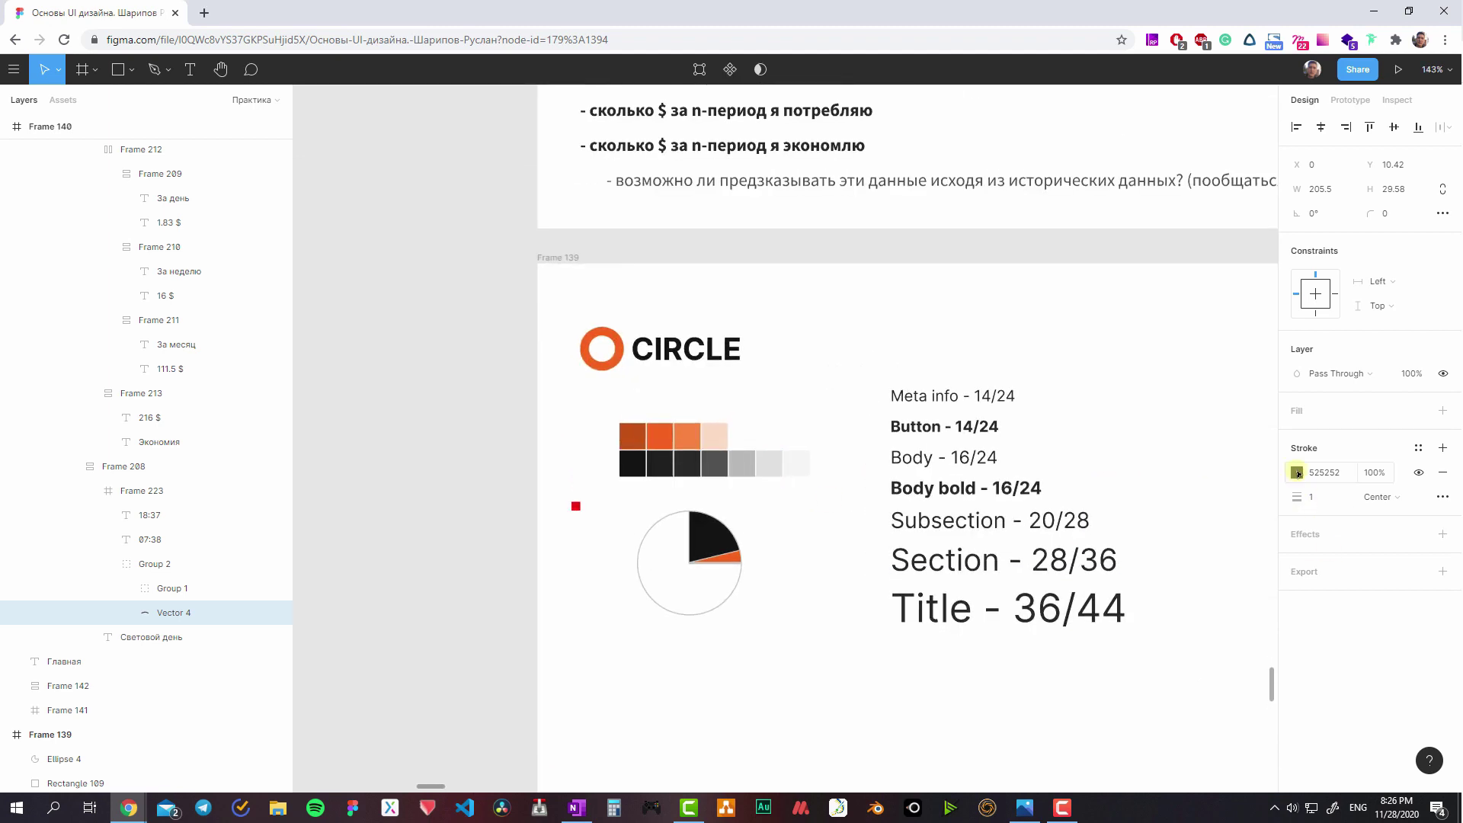
pyautogui.click(1298, 474)
pyautogui.click(1117, 623)
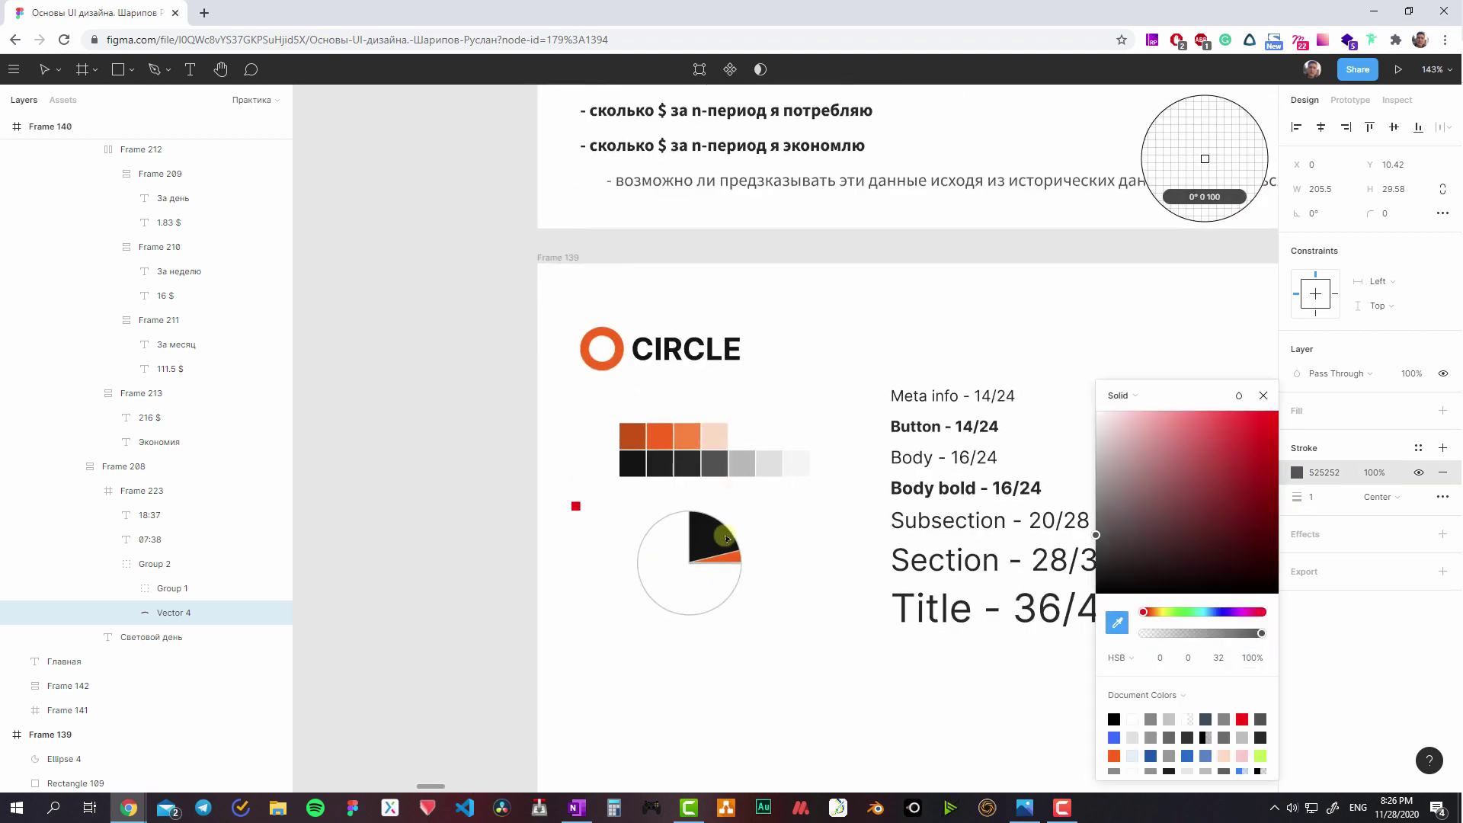
pyautogui.click(745, 461)
pyautogui.scroll(-5, 762, 472)
pyautogui.scroll(3, 915, 488)
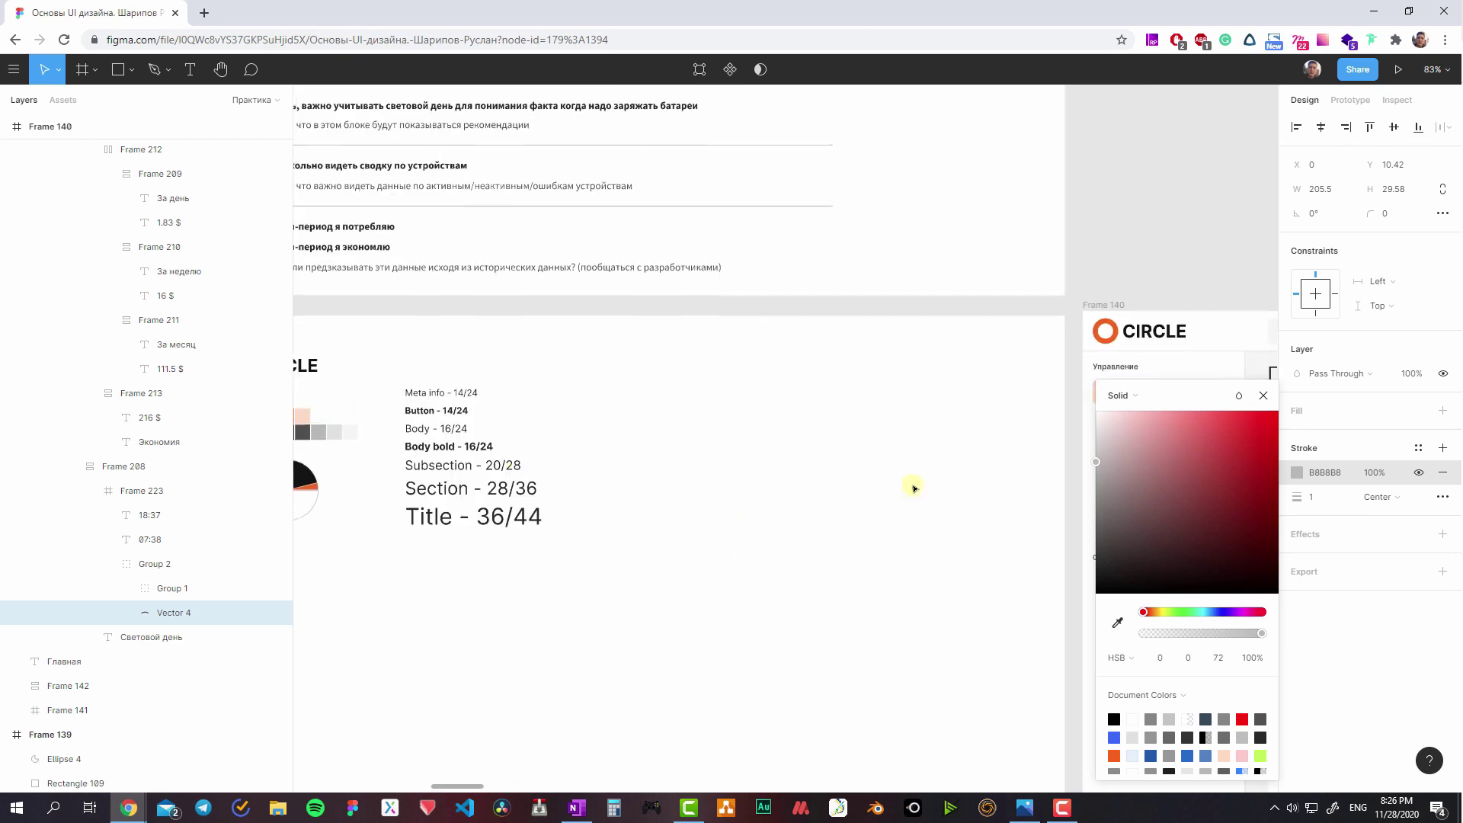
pyautogui.hscroll(7, 915, 488)
pyautogui.scroll(-1, 914, 487)
pyautogui.hscroll(2, 586, 450)
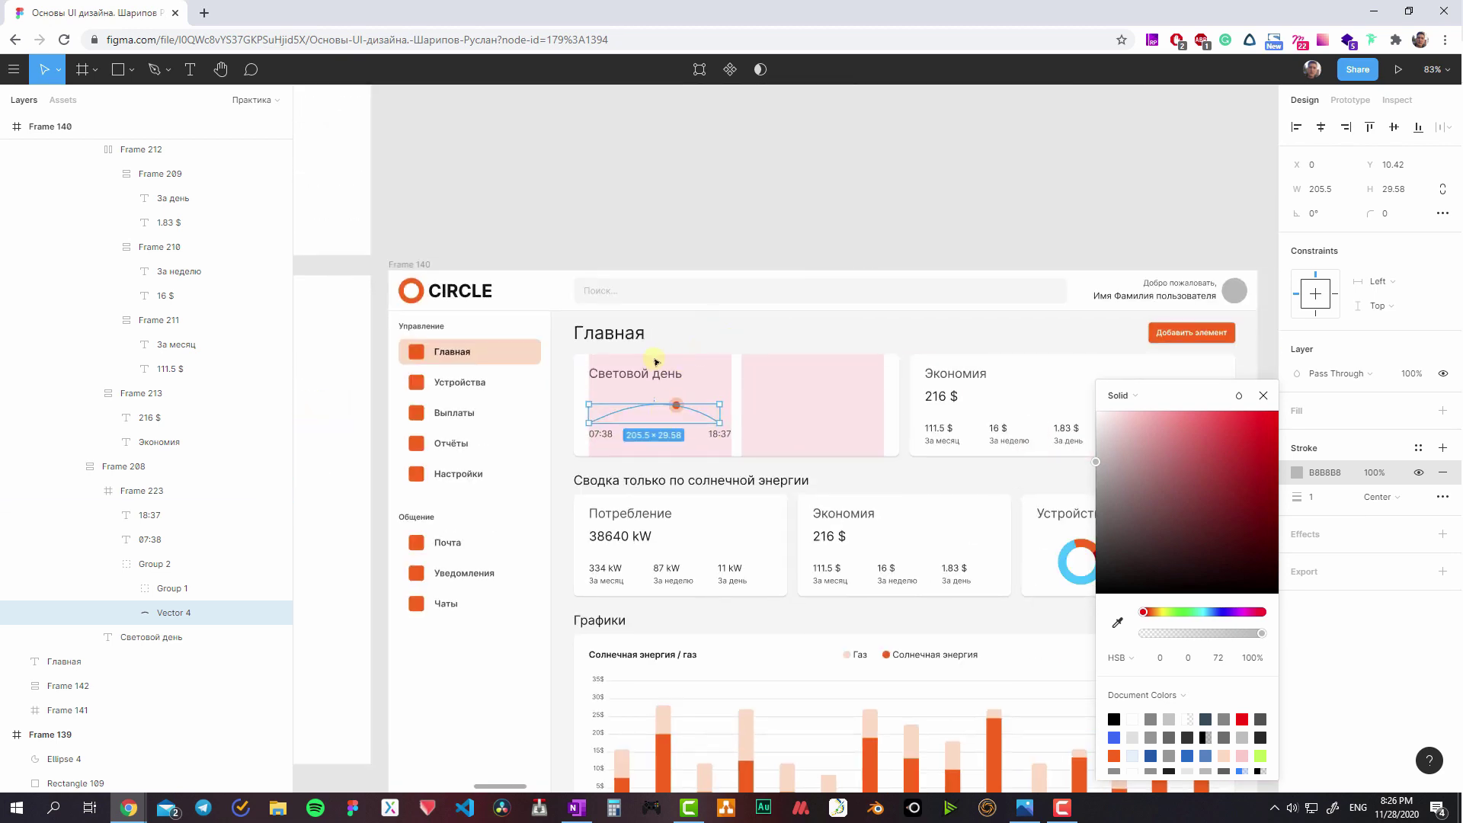
pyautogui.hscroll(-4, 654, 377)
pyautogui.hscroll(3, 640, 412)
pyautogui.scroll(1, 723, 431)
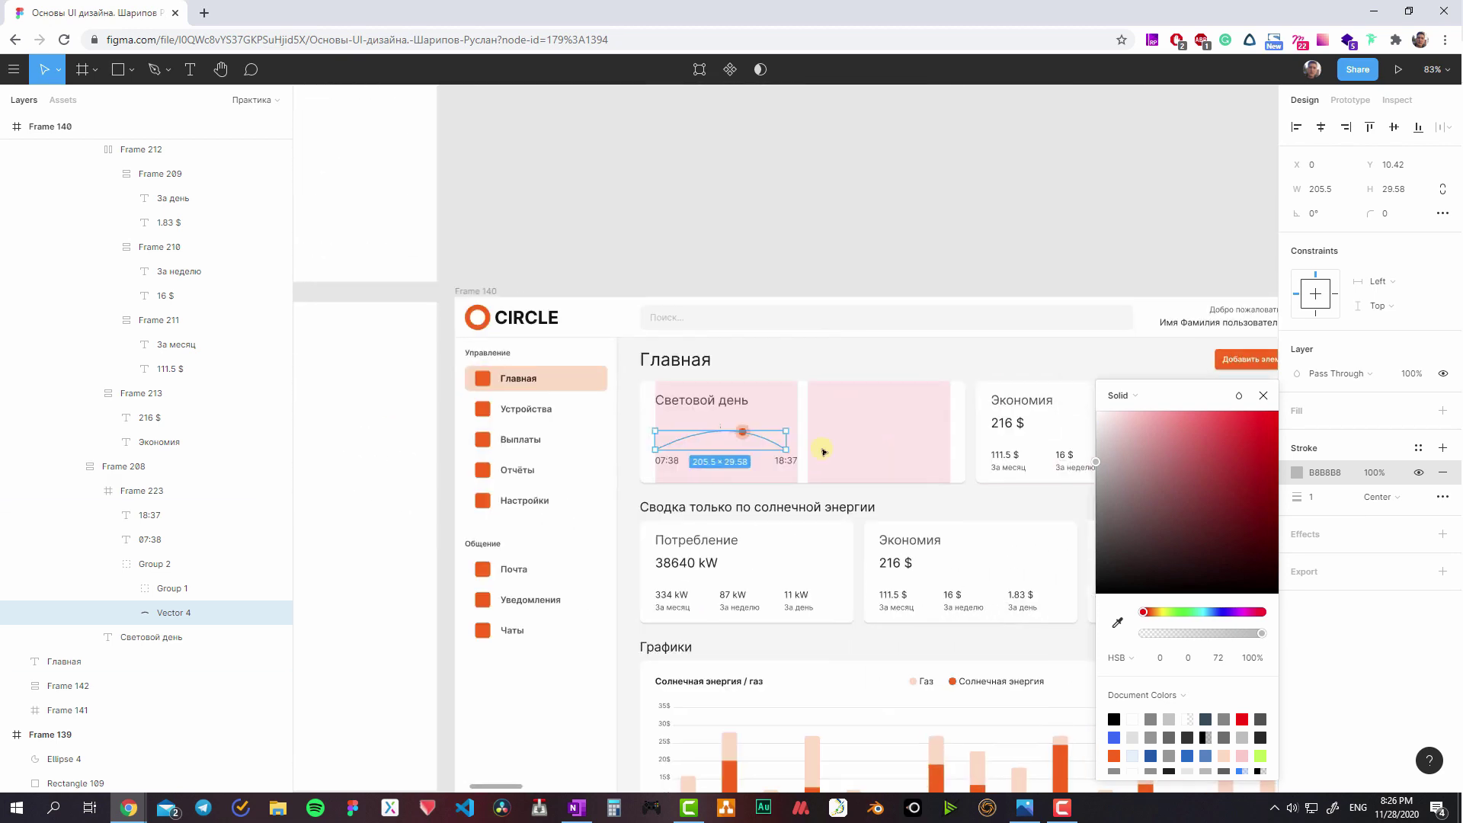
pyautogui.hotkey('ctrl', 'shift', '4')
pyautogui.scroll(2, 744, 427)
# - Hide the grids and duplicate the 18:37 time, moving the copy to the middle
pyautogui.press('Escape')
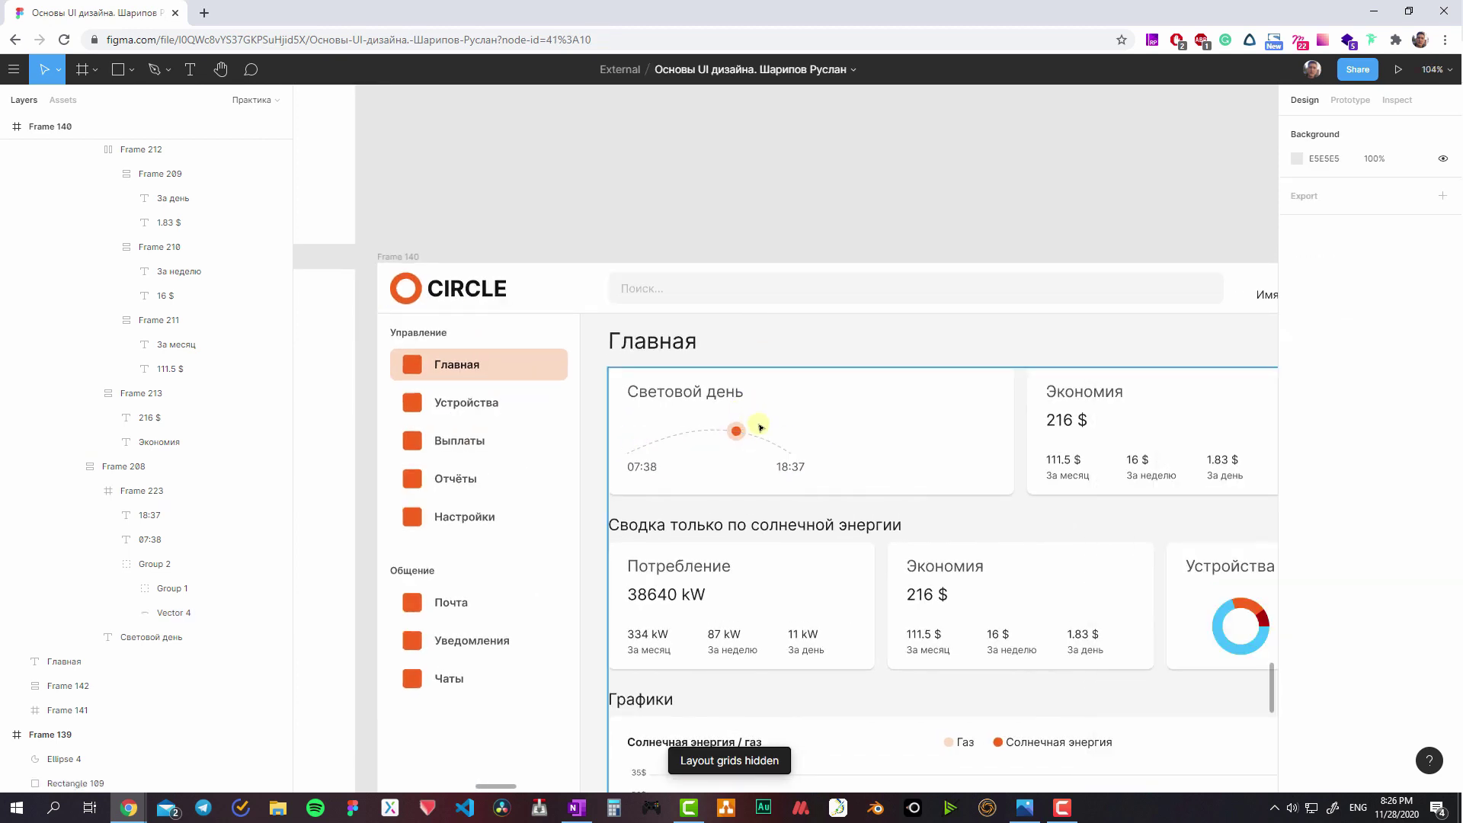
pyautogui.click(741, 473)
pyautogui.scroll(2, 785, 450)
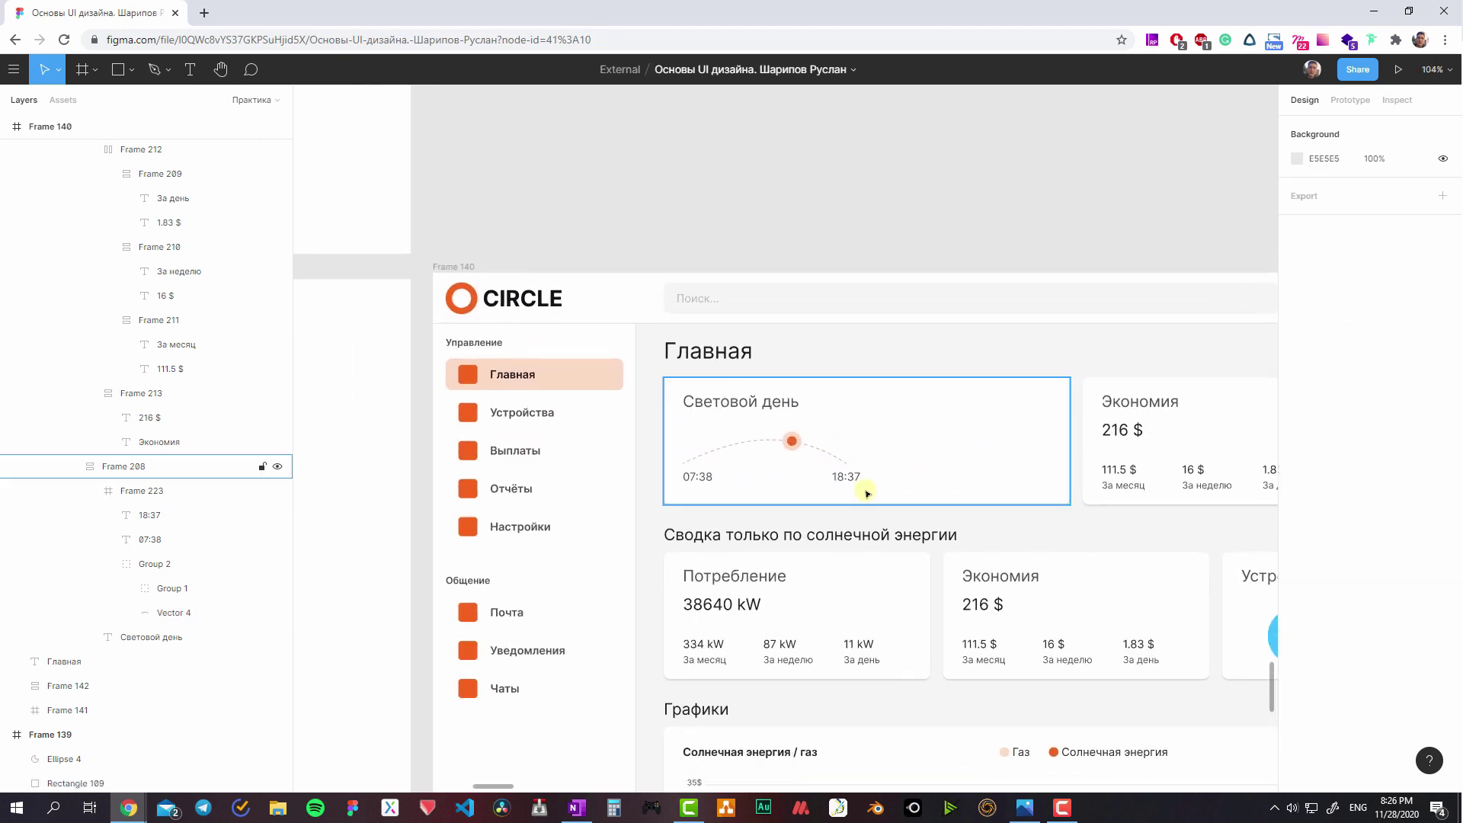
pyautogui.click(845, 477)
pyautogui.scroll(3, 847, 475)
pyautogui.hotkey('ctrl', 'v')
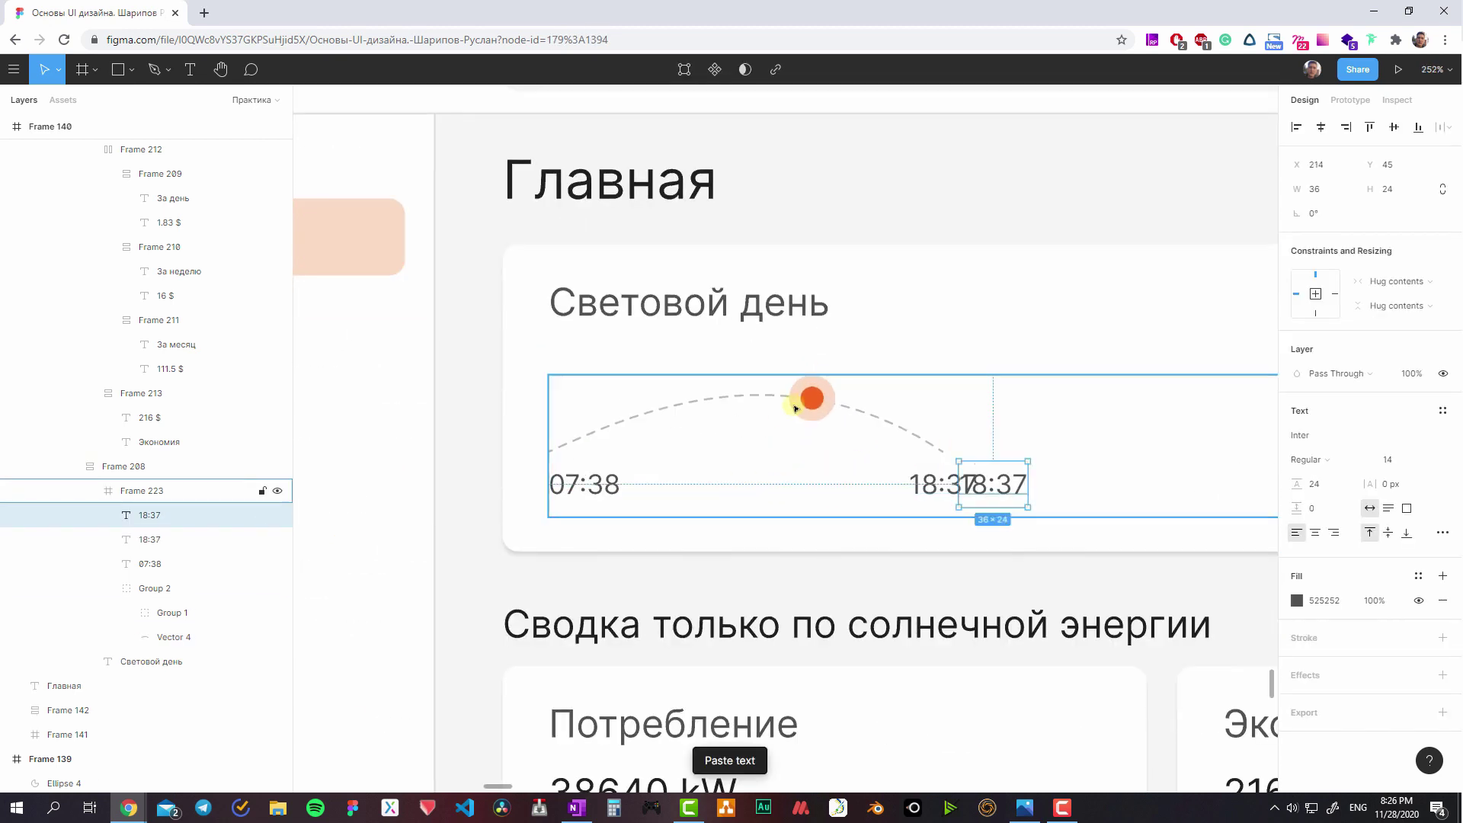
pyautogui.hotkey('shift', 'Left')
pyautogui.hotkey('shift', 'Left')
pyautogui.hotkey('shift', 'Left')
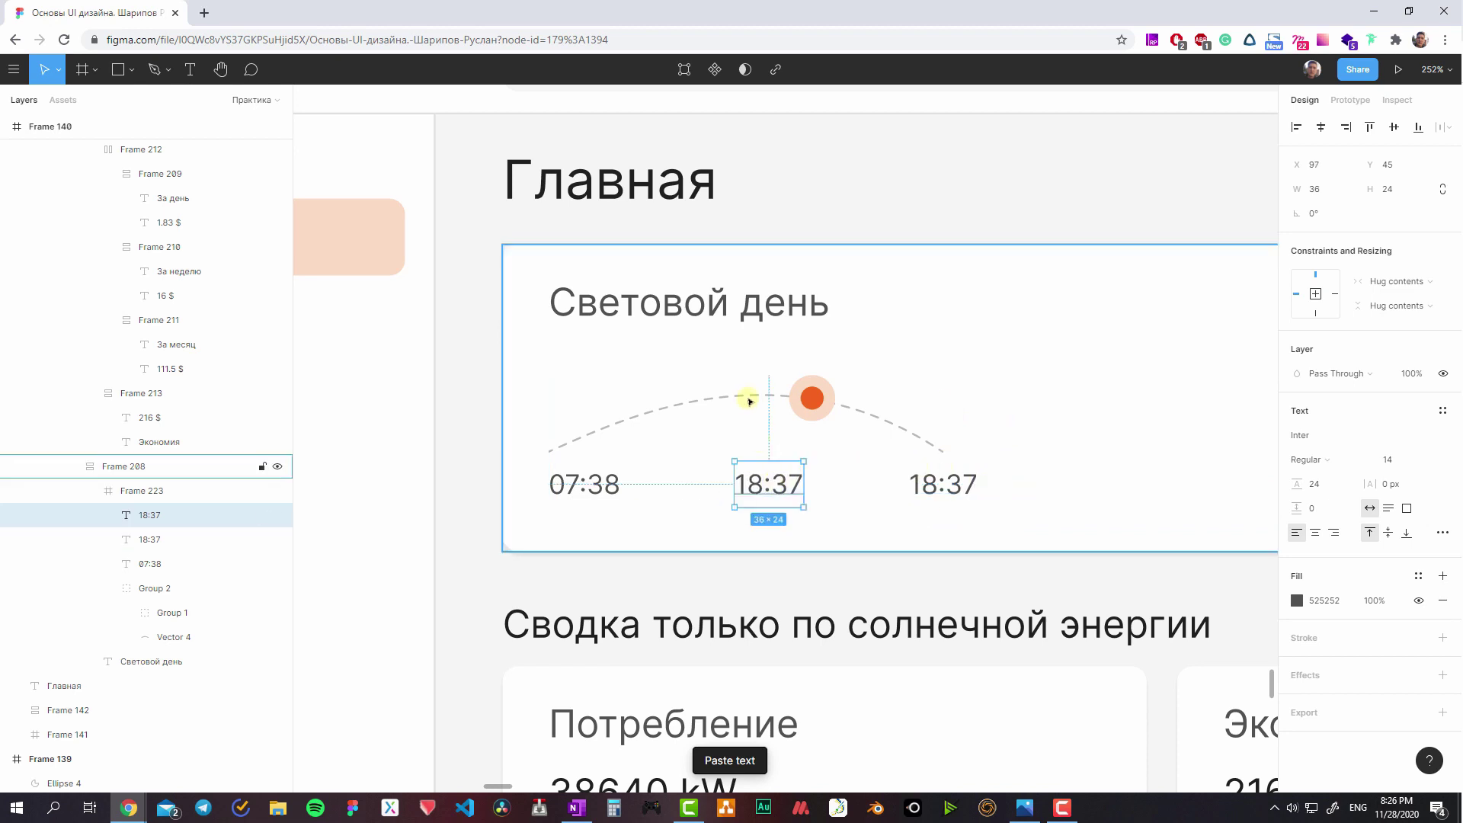
pyautogui.keyDown('shift'); pyautogui.click(751, 399); pyautogui.keyUp('shift')
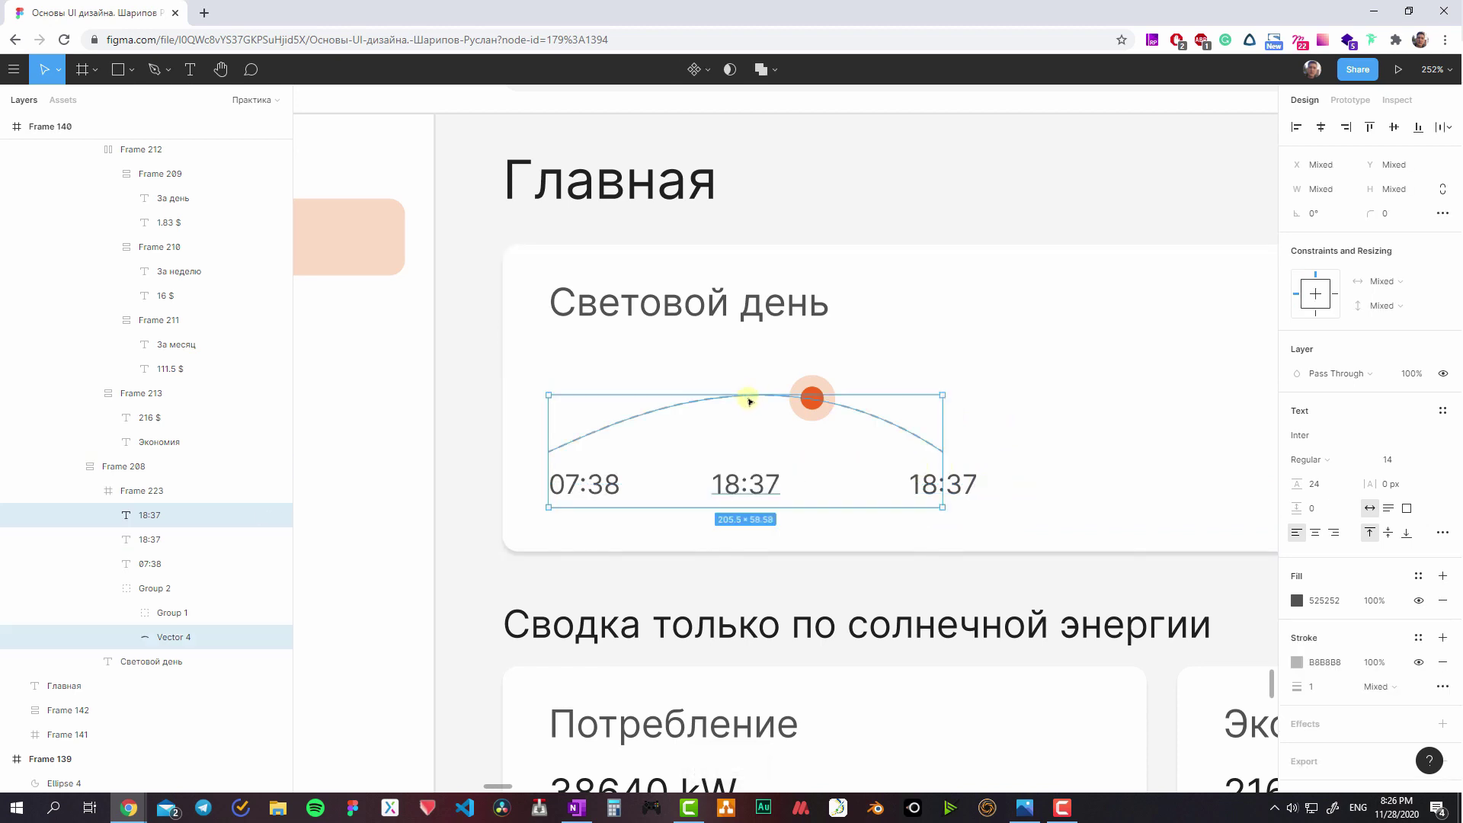
pyautogui.click(747, 484)
# - Make the middle 18:37 Semi Bold, centre-aligned and 141414, and adjust the arc's points
pyautogui.click(1309, 460)
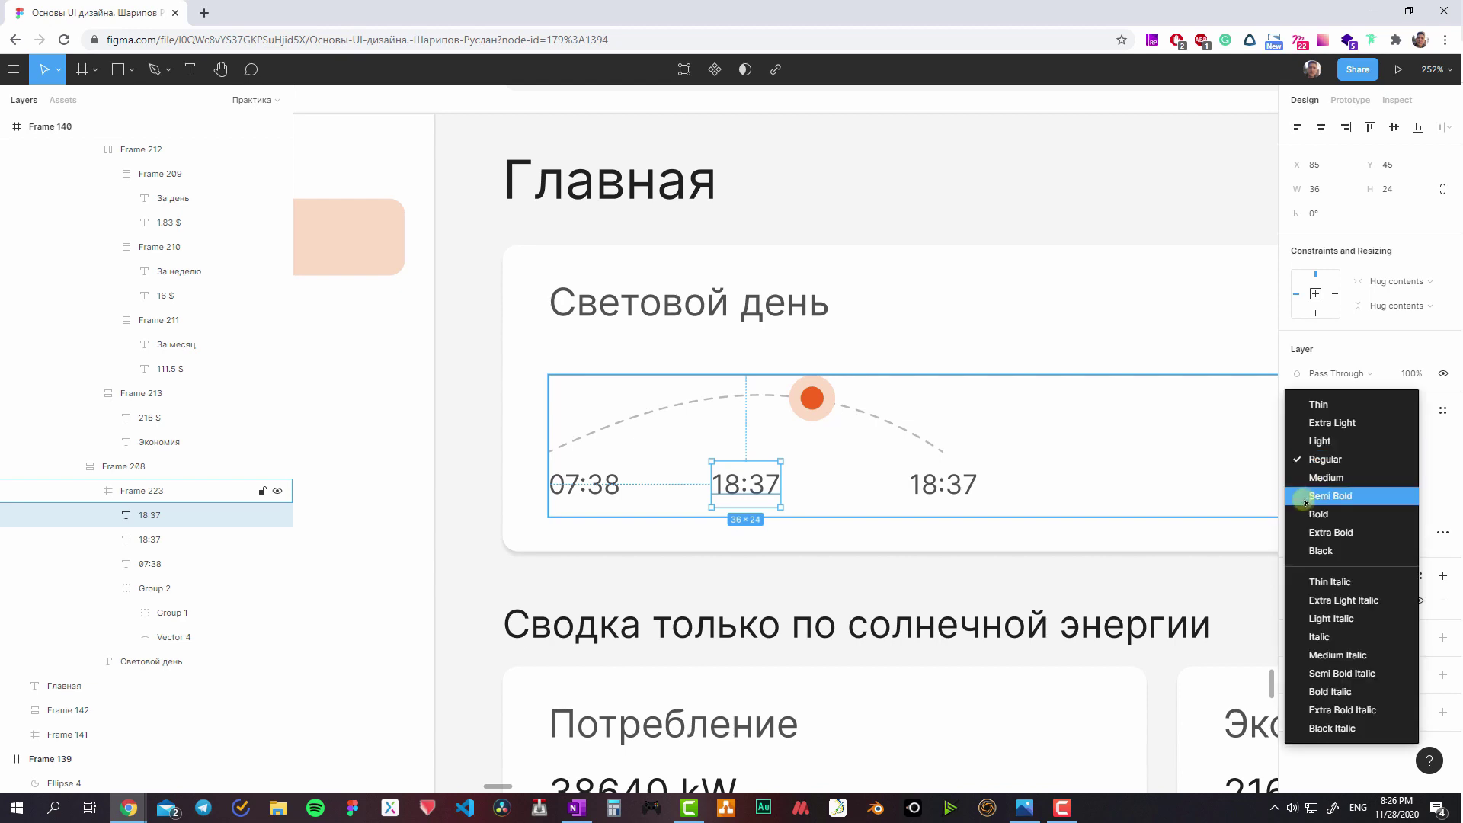
pyautogui.click(1314, 493)
pyautogui.hotkey('ctrl', 'alt', 't')
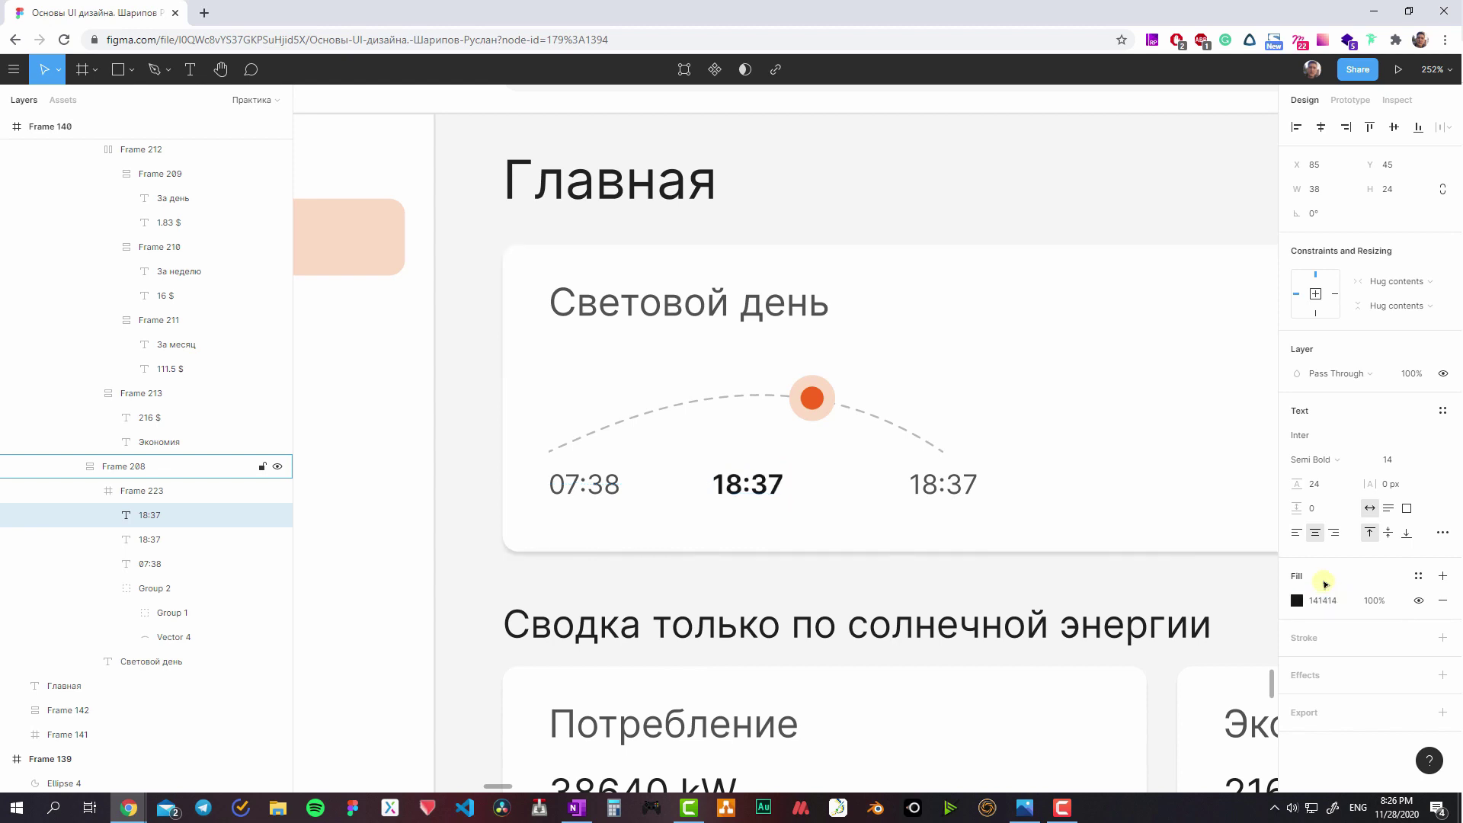
pyautogui.press('Return')
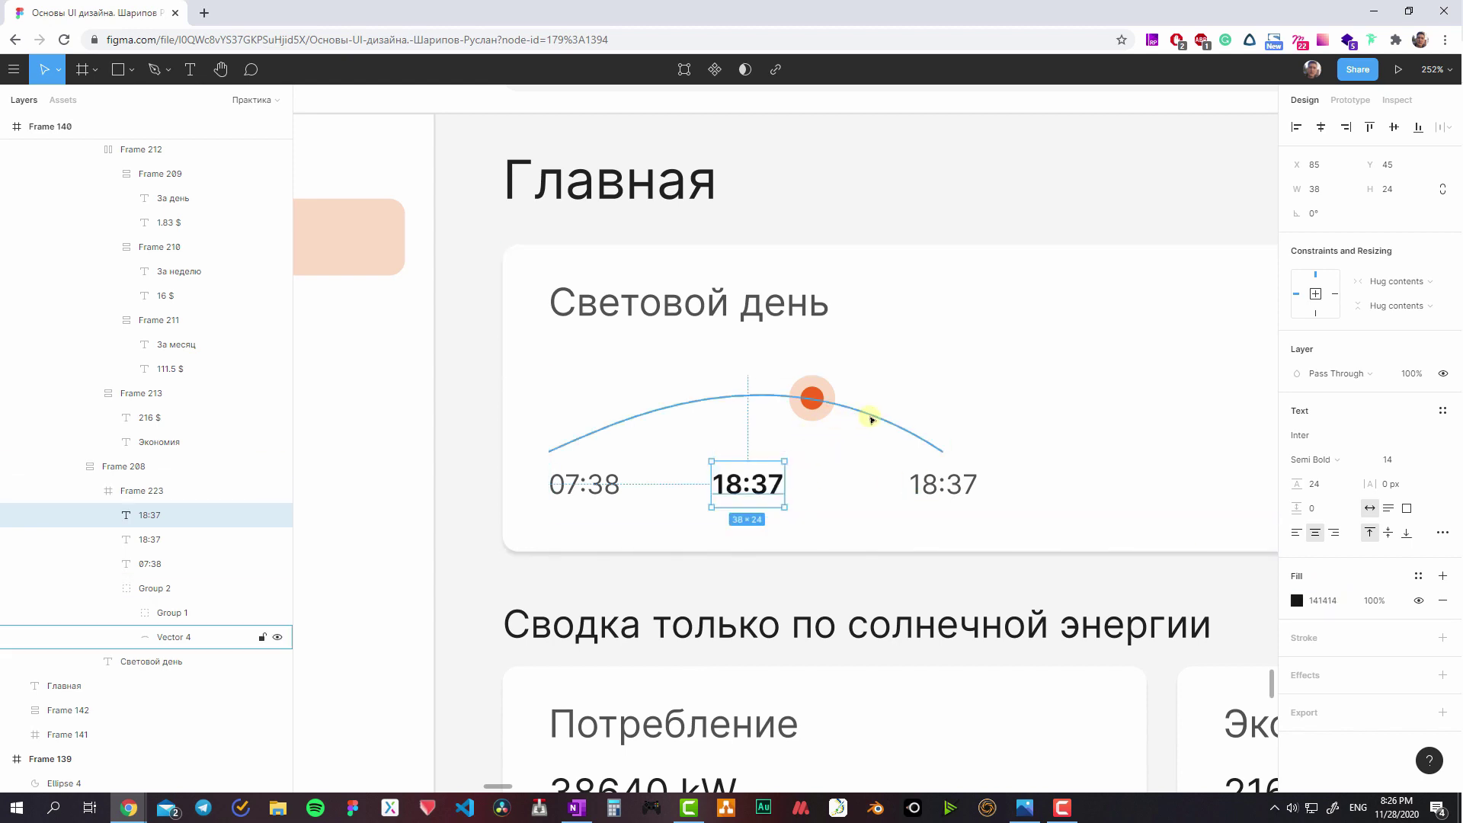
pyautogui.doubleClick(870, 417)
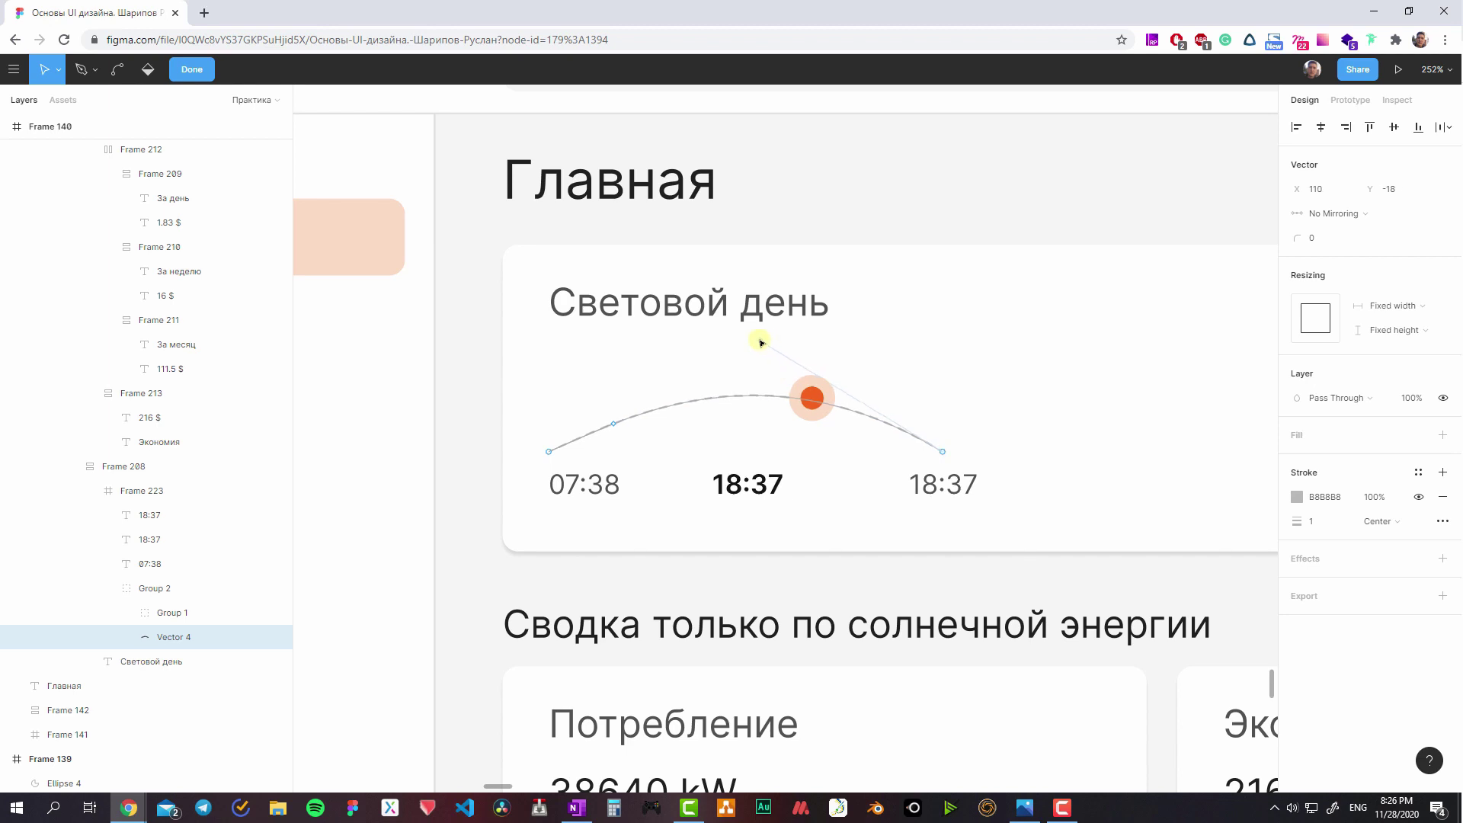
pyautogui.click(801, 449)
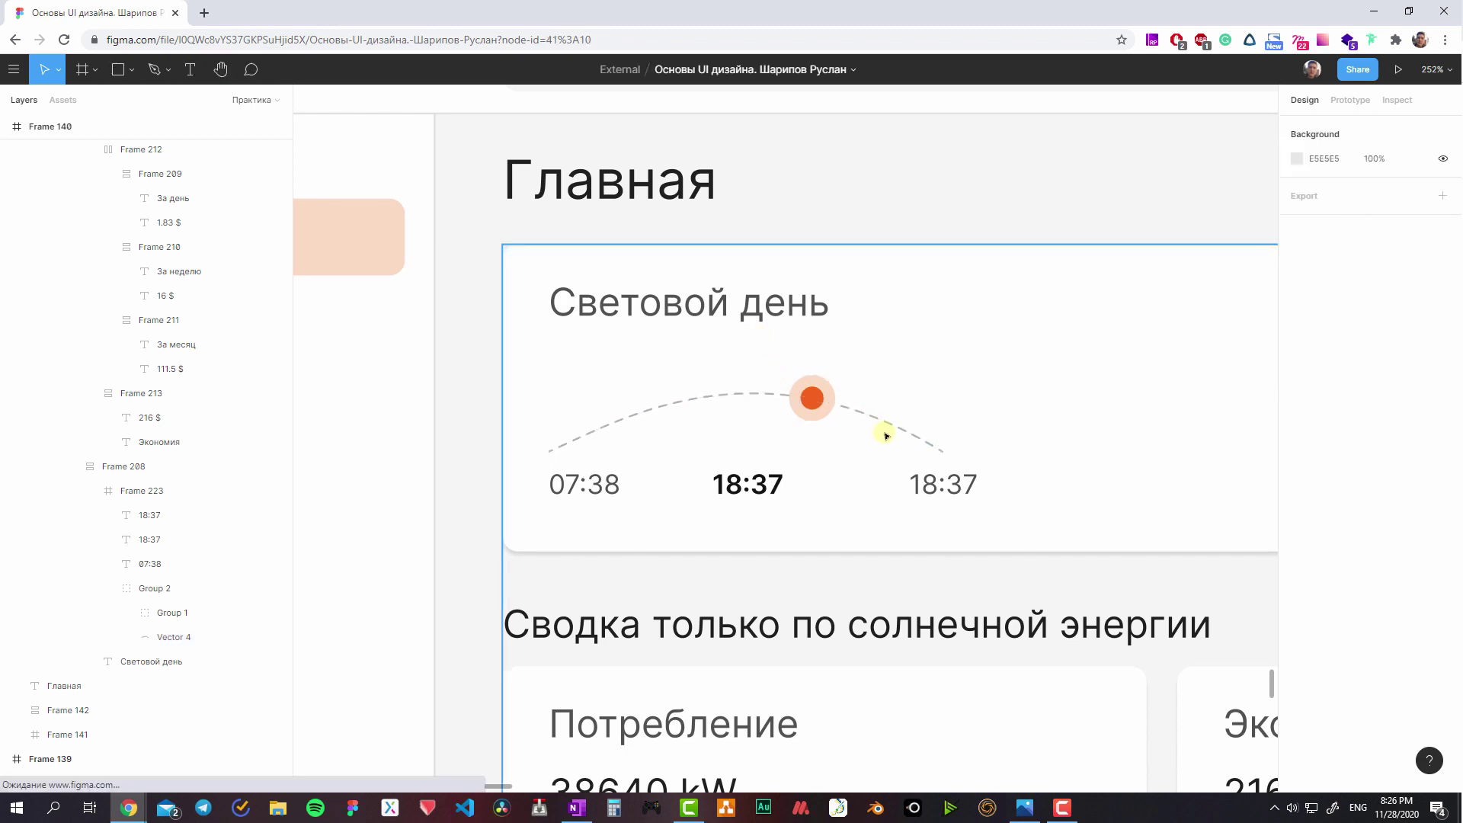
pyautogui.click(814, 401)
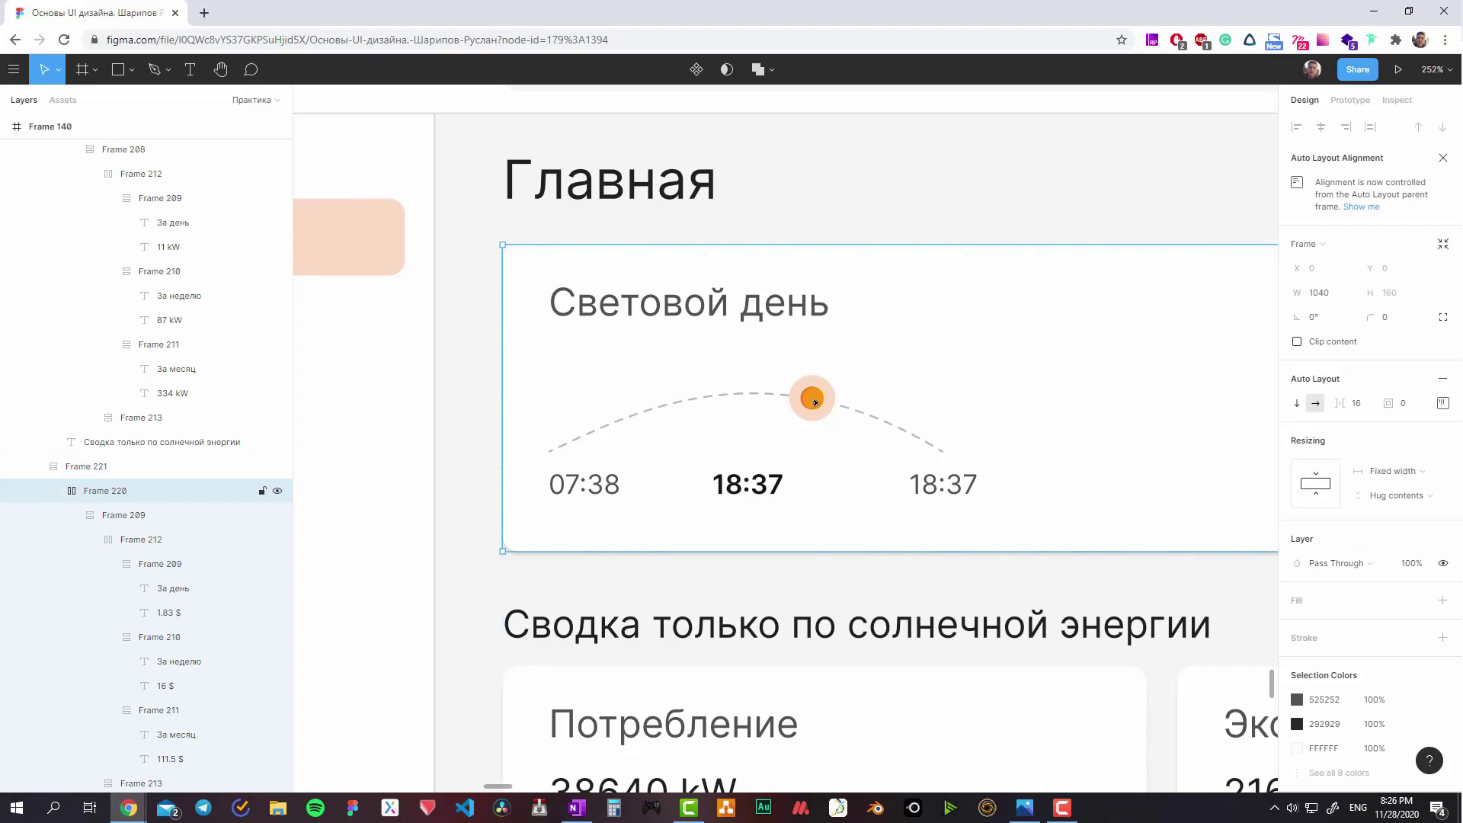
# - Change the arc-and-times frame from Fill container to a fixed 226 px width
pyautogui.click(770, 485)
pyautogui.scroll(-5, 770, 486)
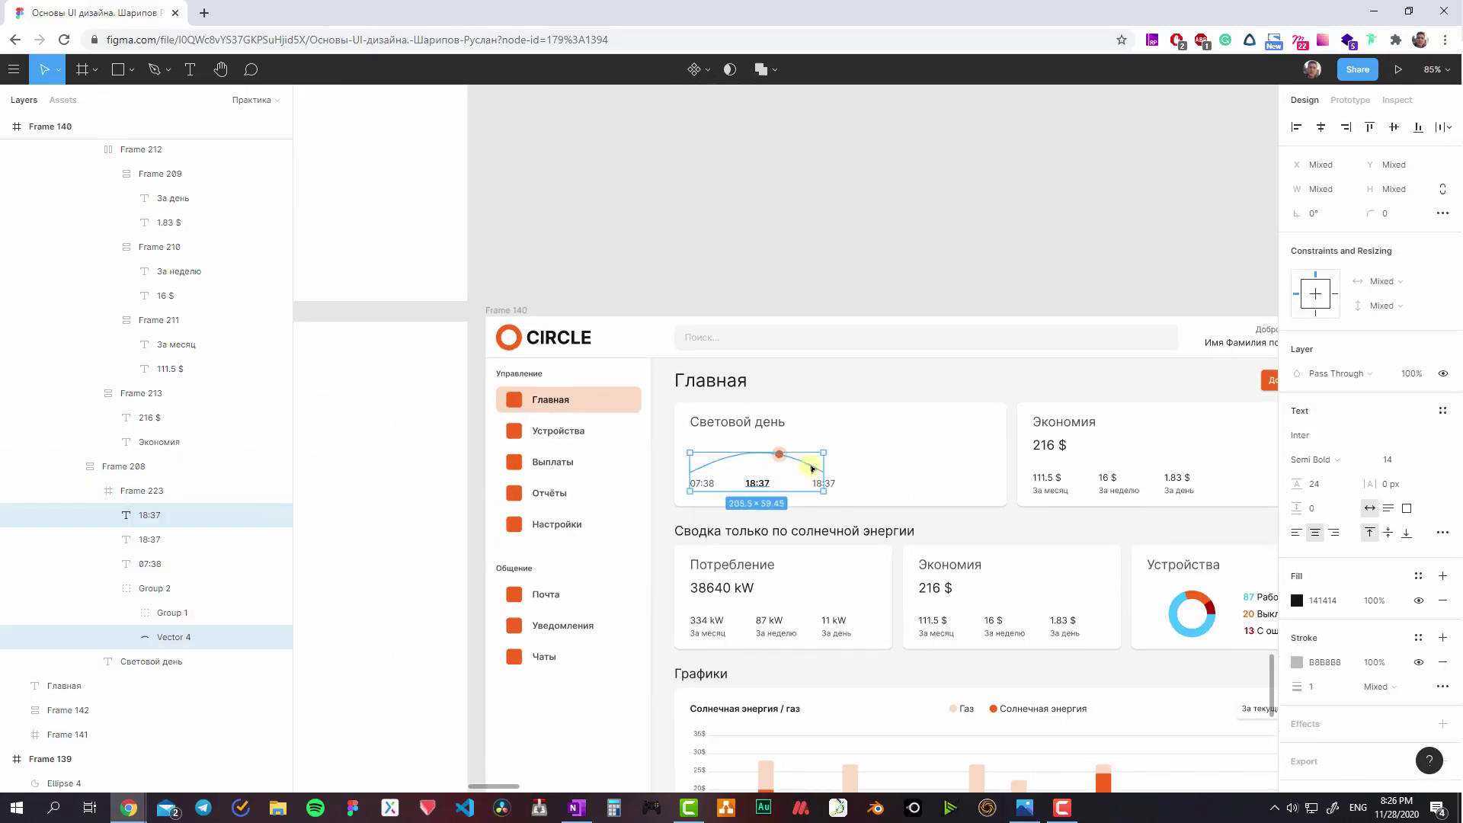
pyautogui.click(859, 493)
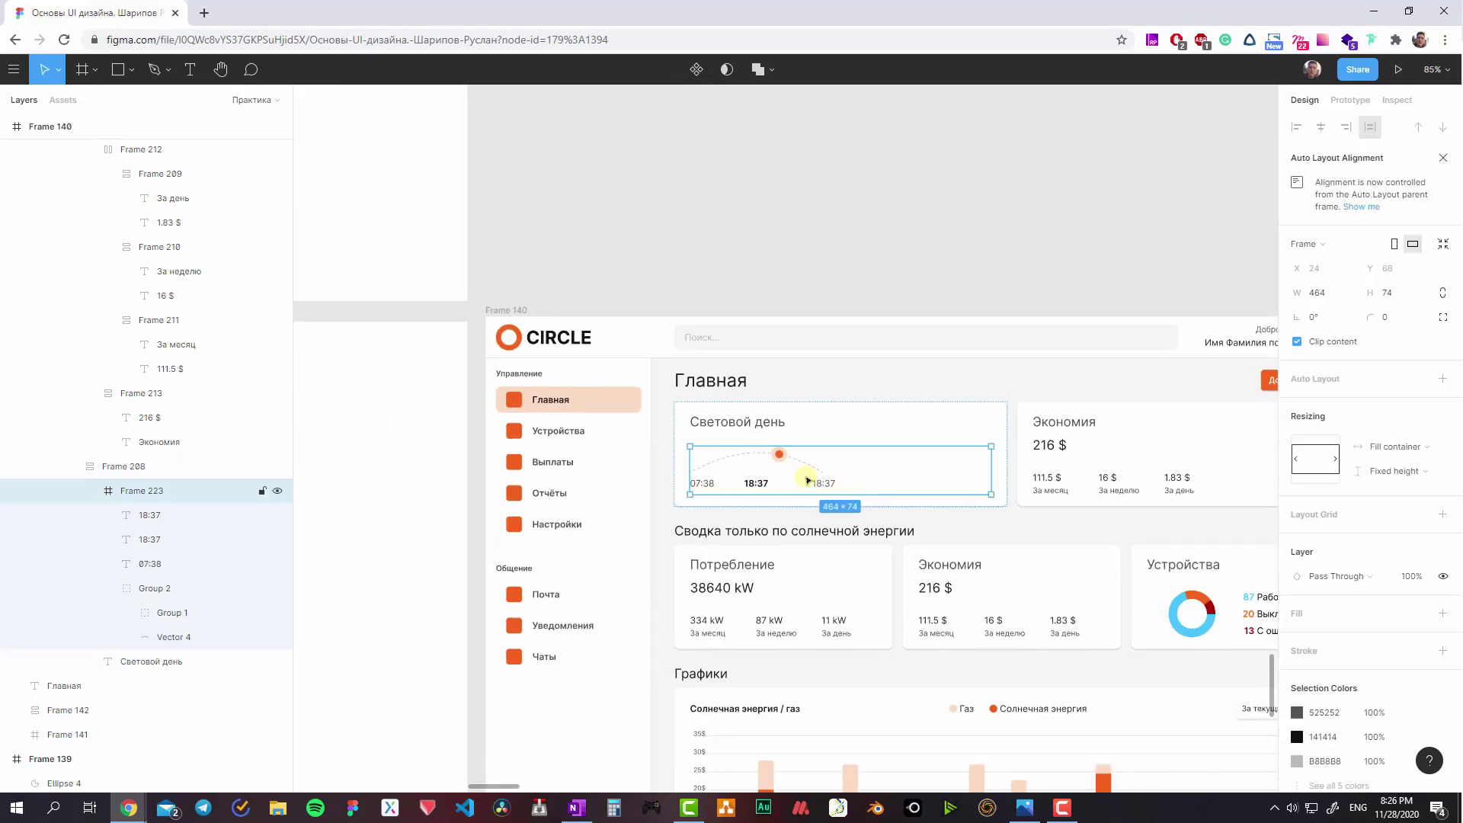
pyautogui.moveTo(827, 483); pyautogui.dragTo(840, 490)
pyautogui.scroll(5, 841, 490)
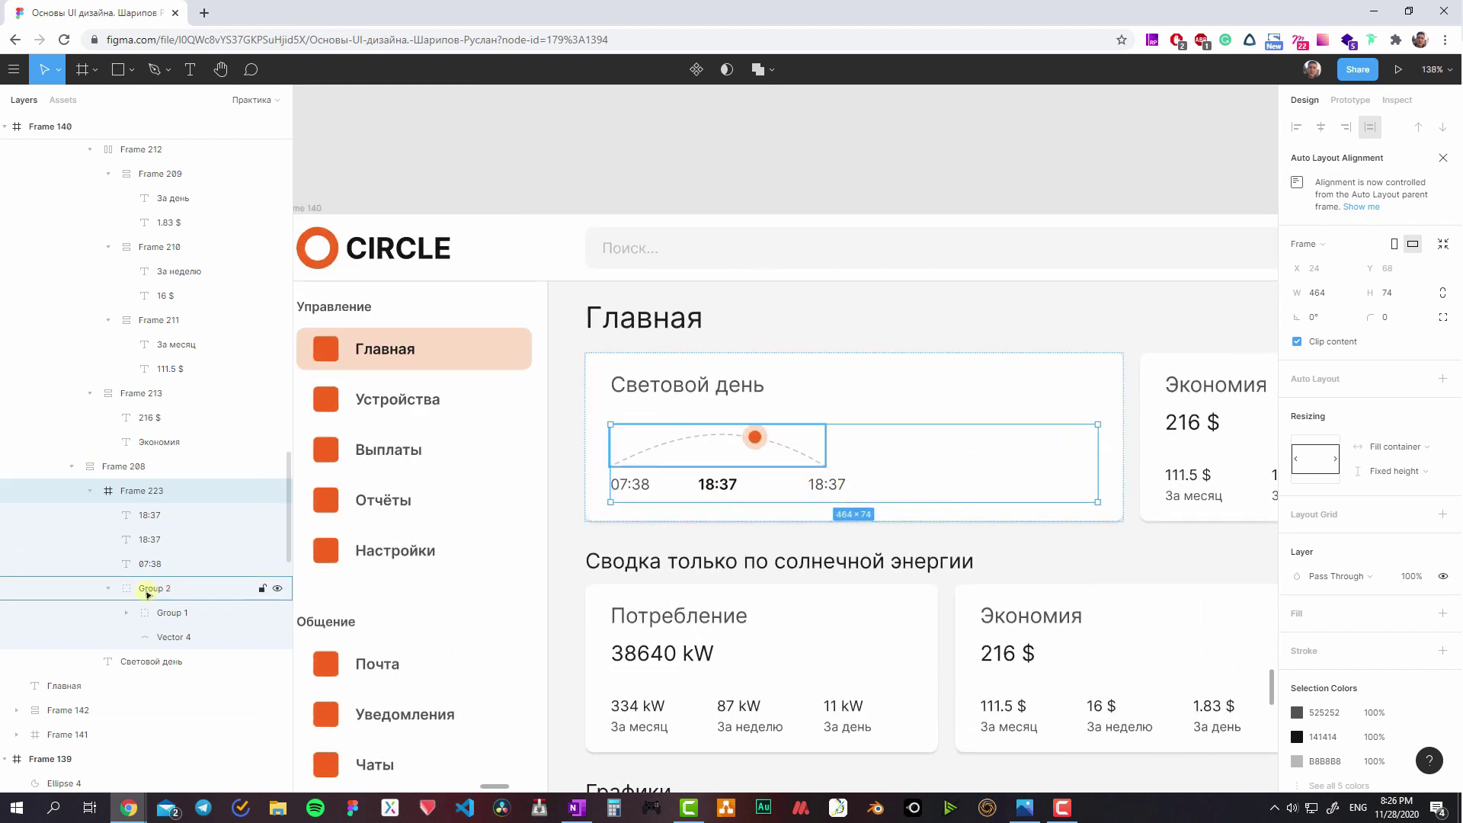
pyautogui.click(1411, 455)
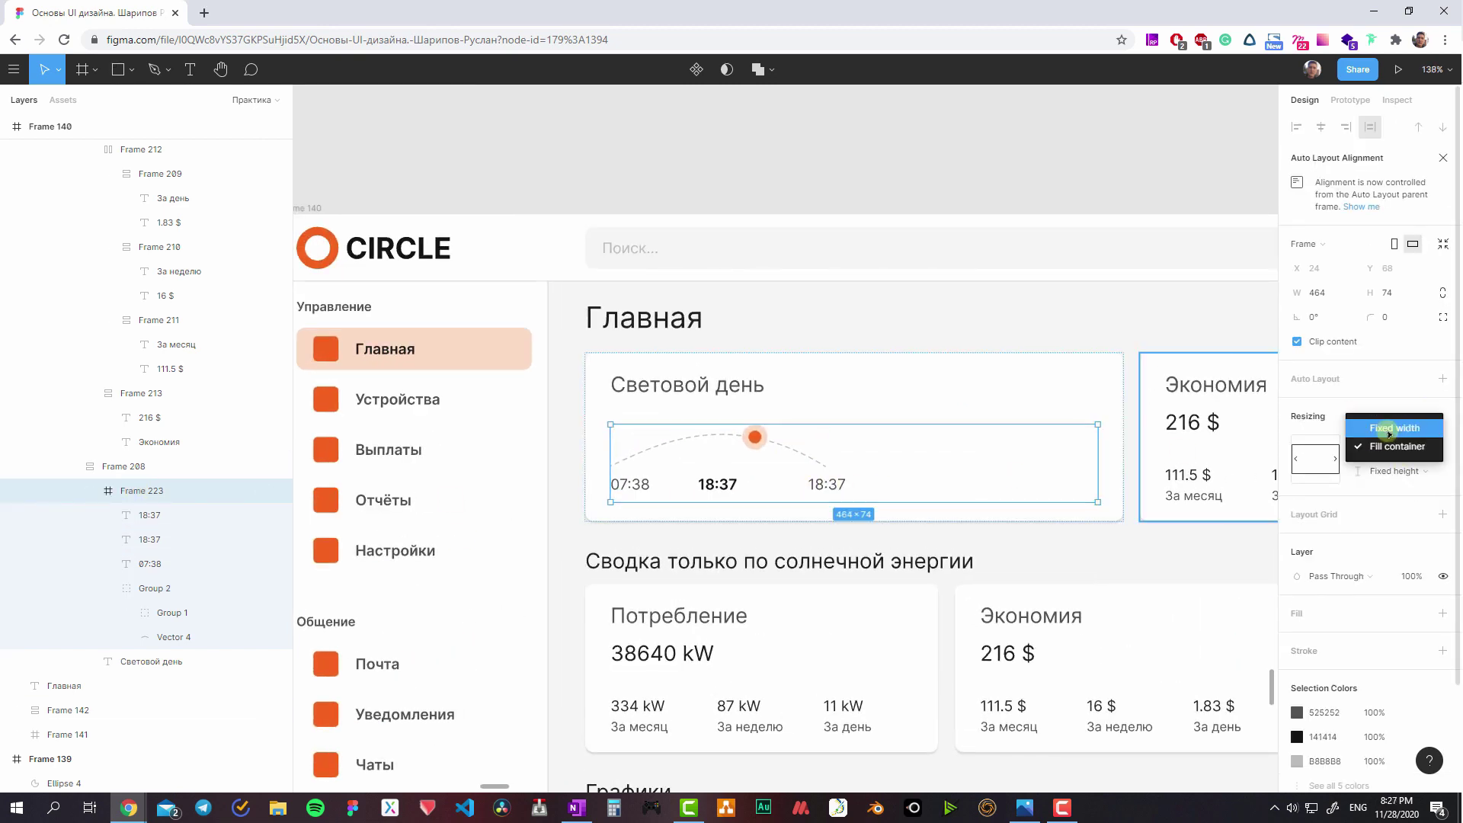
pyautogui.moveTo(1097, 502); pyautogui.dragTo(868, 502)
pyautogui.press('alt')
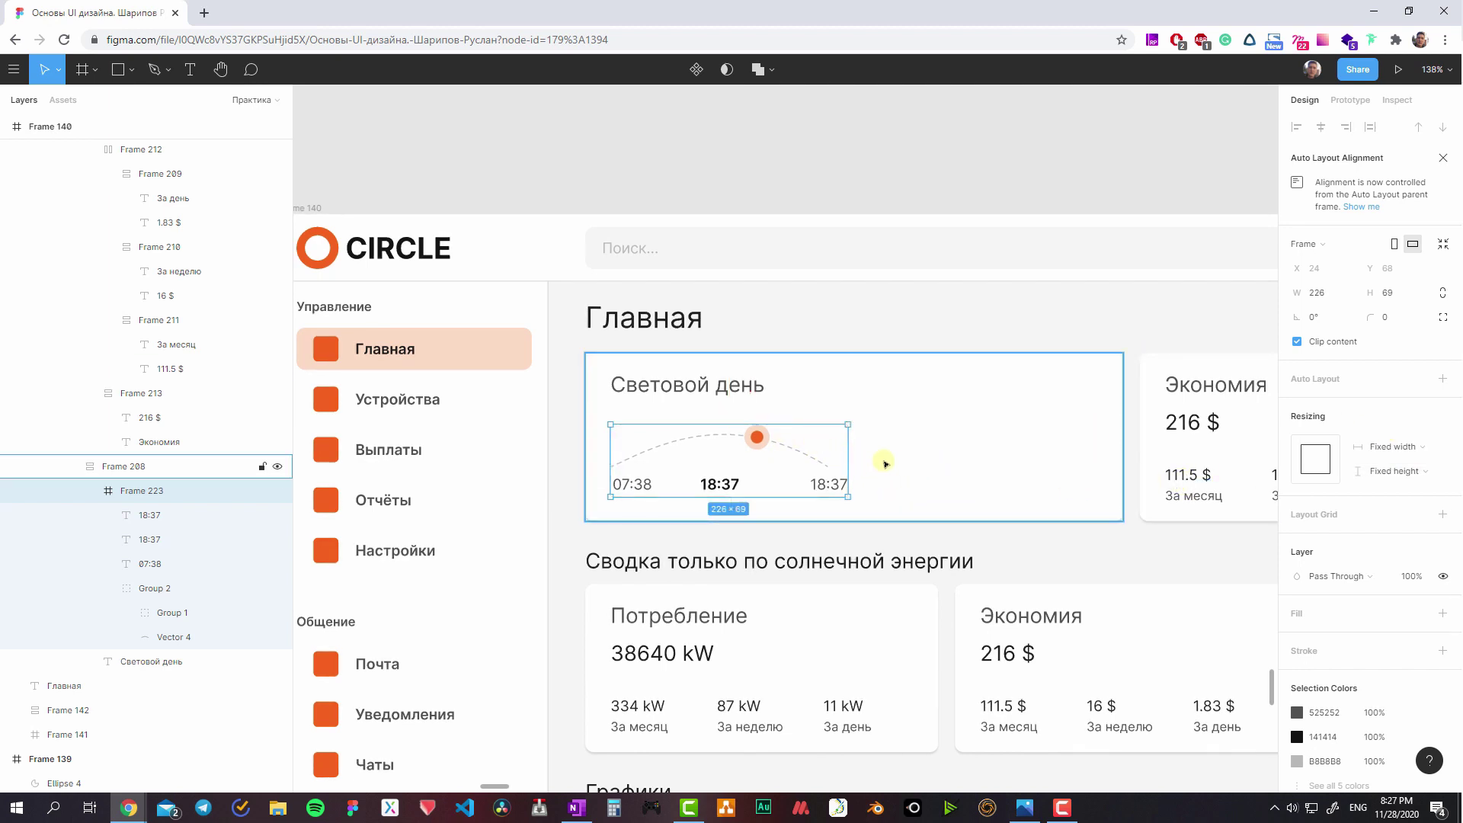
pyautogui.hscroll(3, 897, 463)
pyautogui.hscroll(2, 758, 435)
# - Add a Рекомендация text heading in the card and paste a duplicate of it
pyautogui.press('t')
pyautogui.click(813, 460)
pyautogui.write('Рекомендаци')
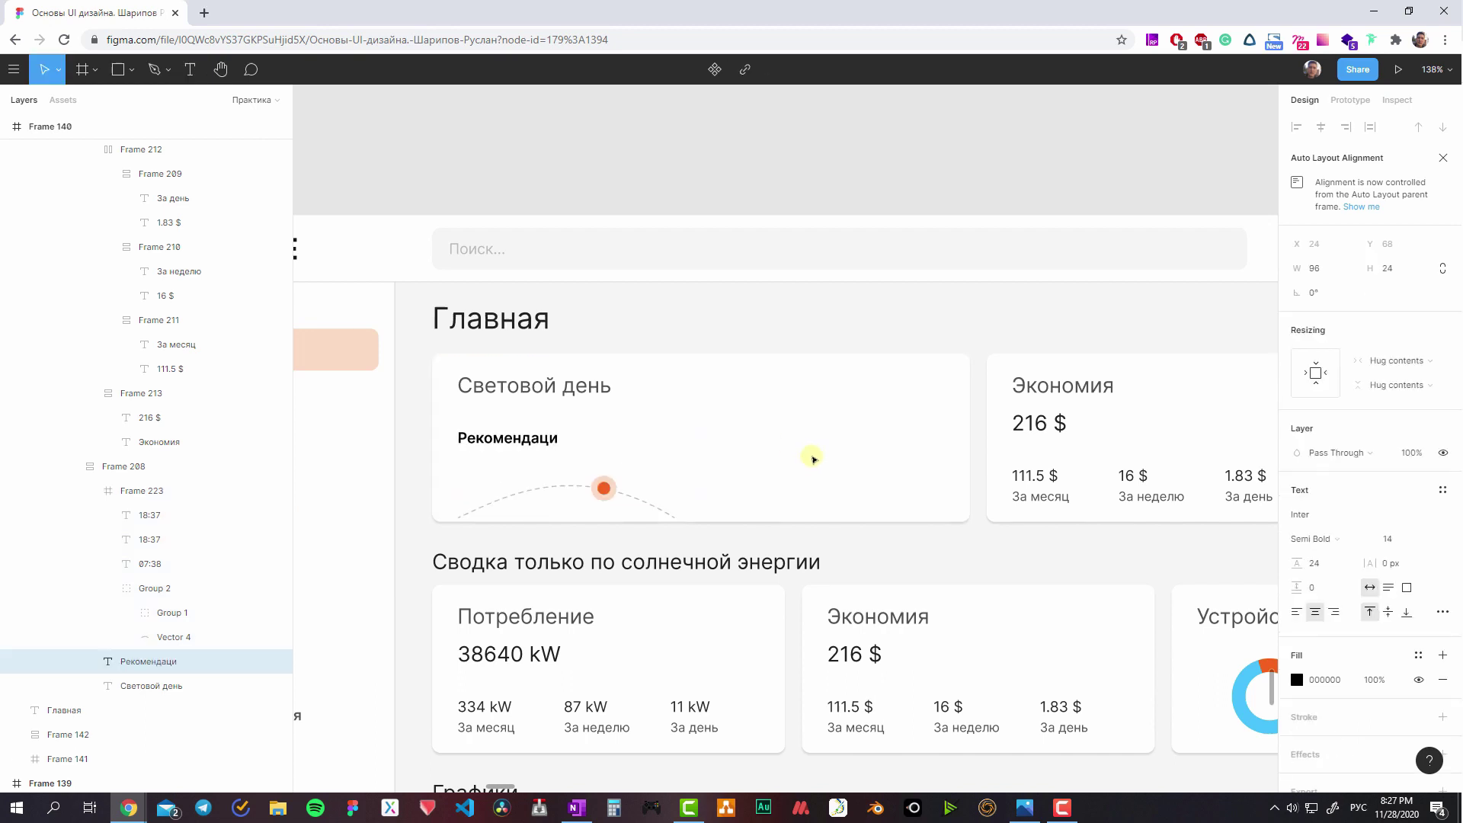
pyautogui.write('я')
pyautogui.press('Escape')
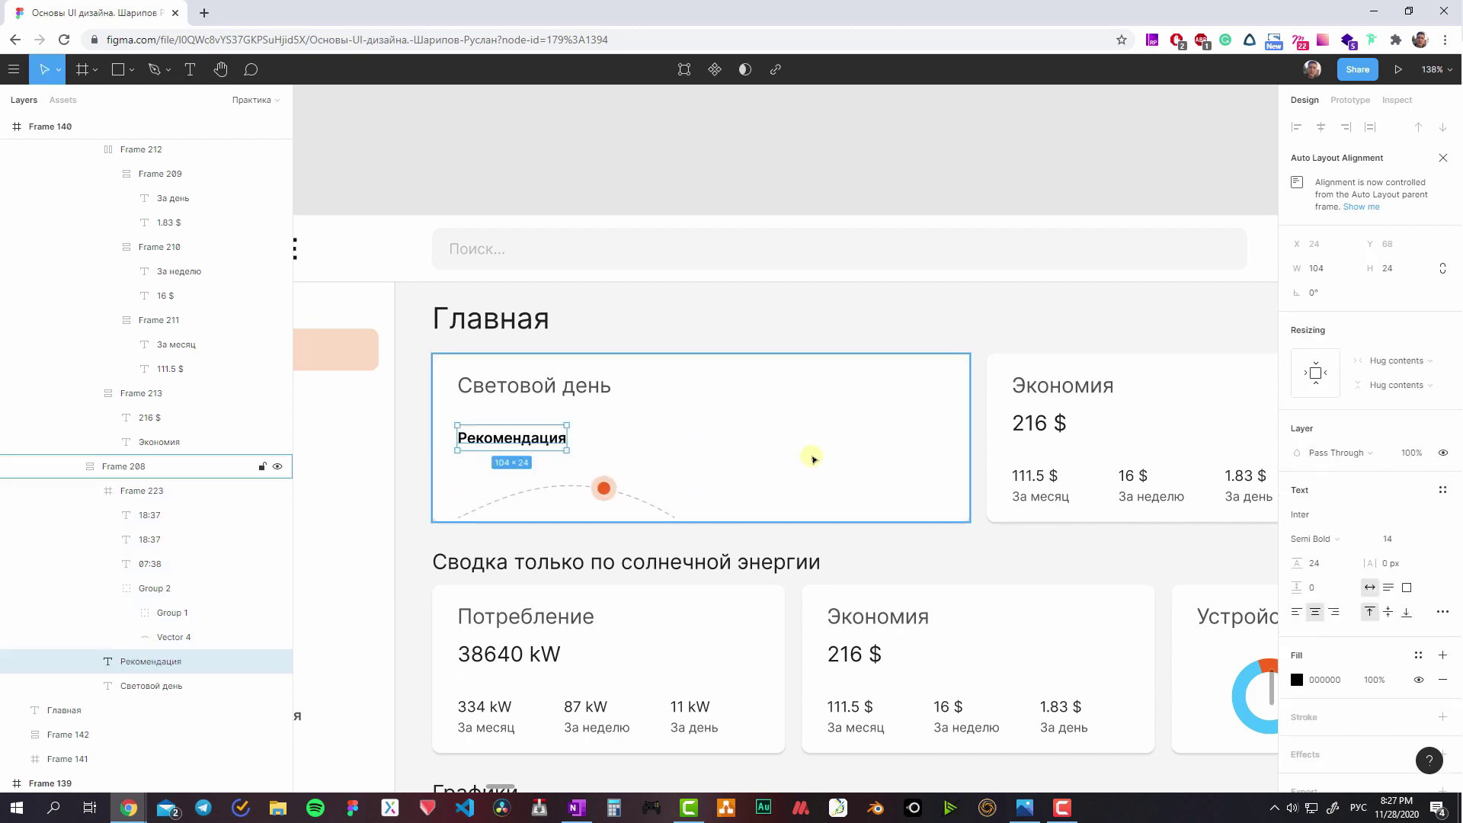
pyautogui.hotkey('ctrl', 'c')
pyautogui.hotkey('ctrl', 'v')
# - Retype the copy as the battery-charging tip ending 'ещё 18 kW энергии' in Regular weight
pyautogui.press('Return')
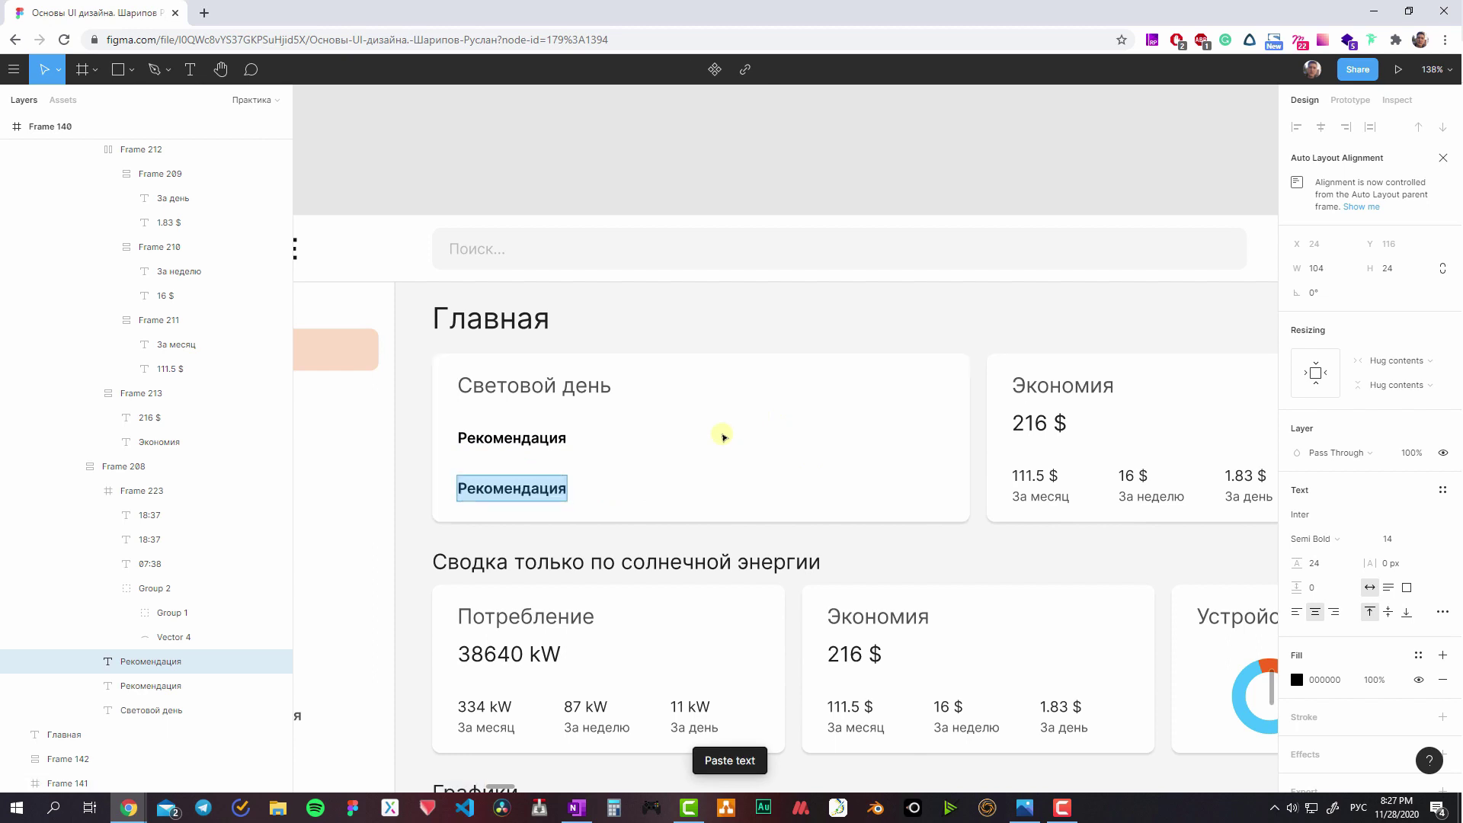
pyautogui.write('Зарядите ба')
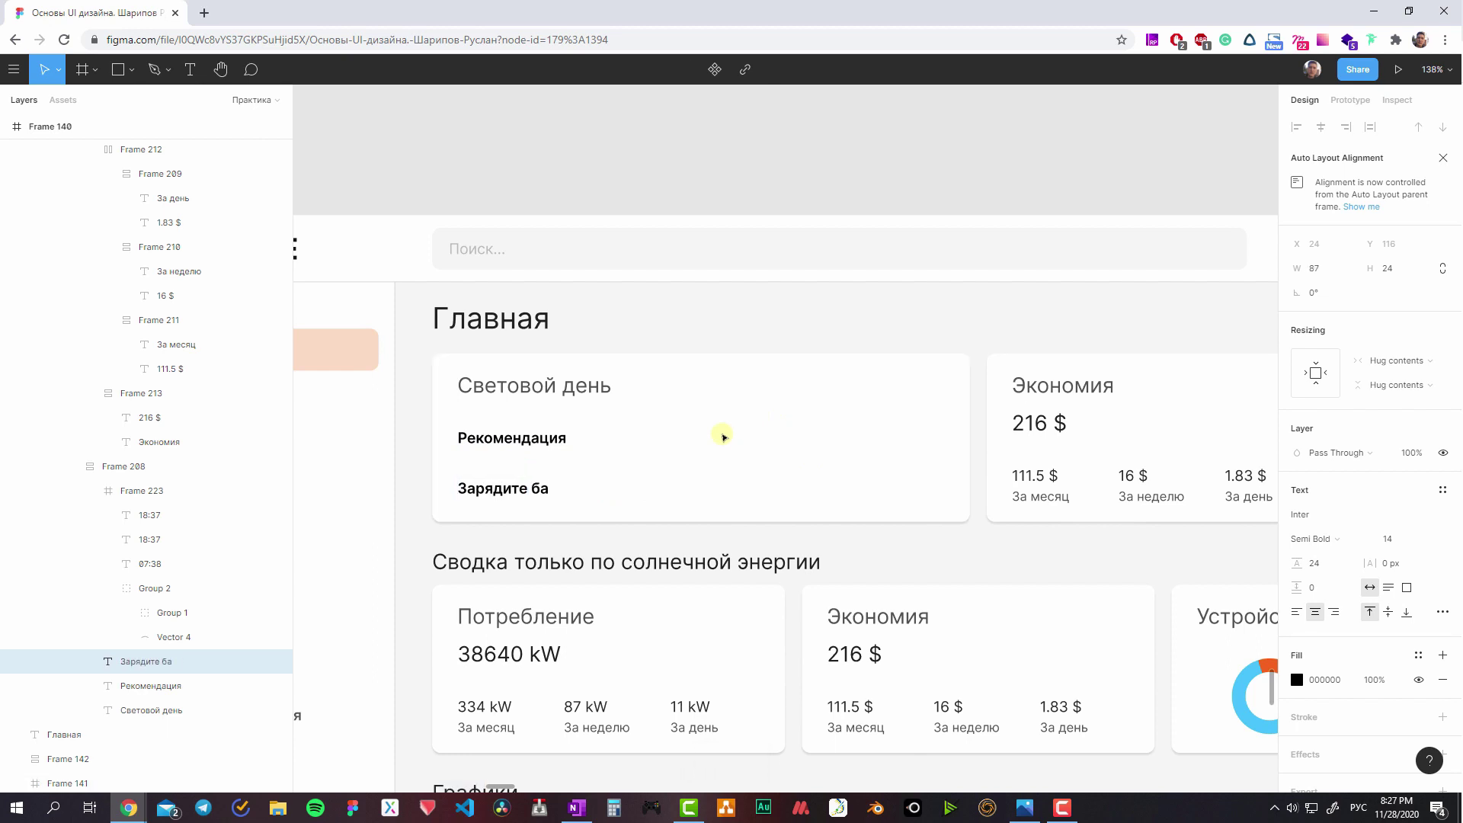
pyautogui.write('тареи, чтобы до')
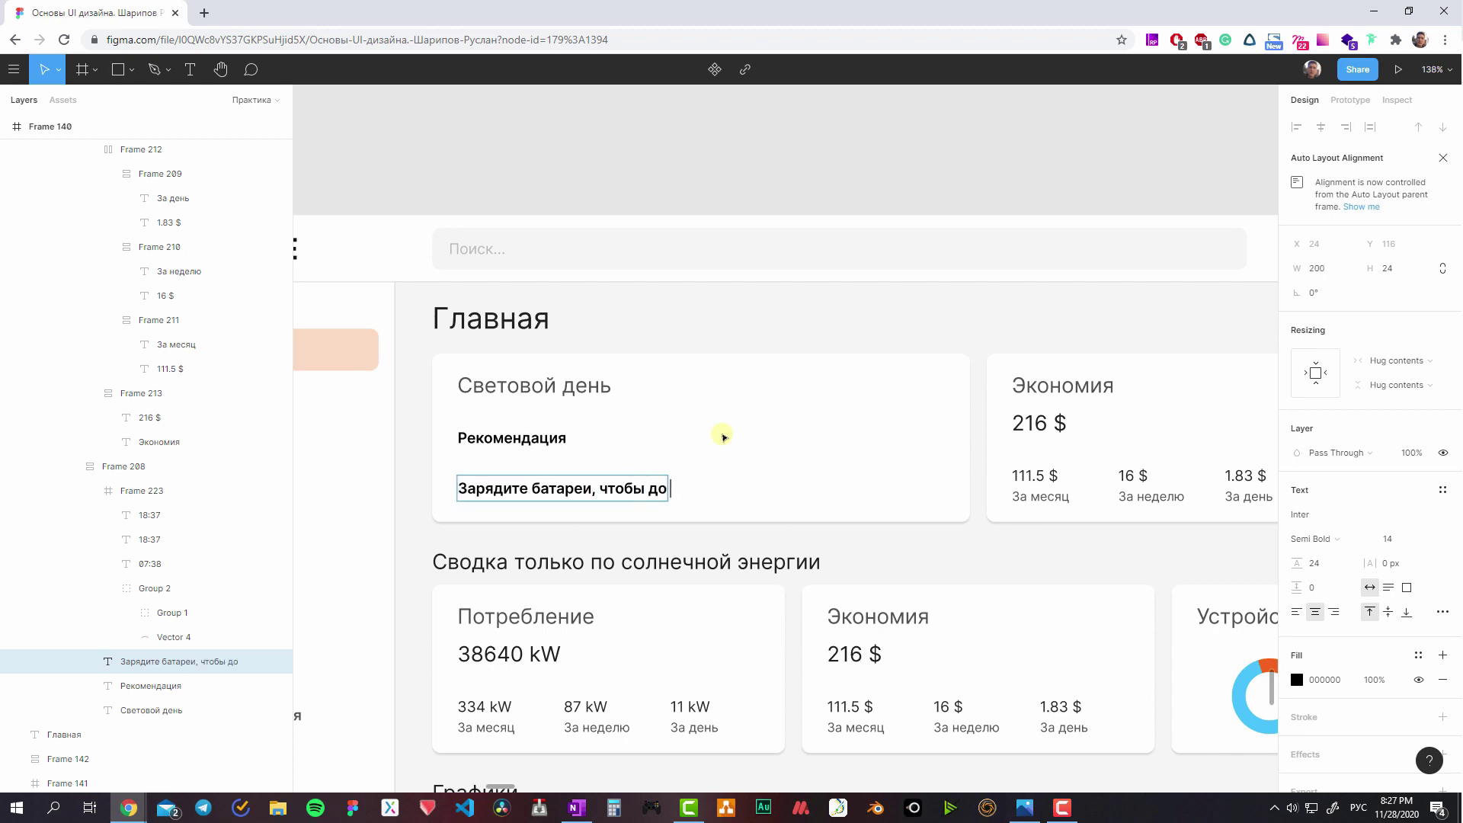
pyautogui.write(' конца дня по')
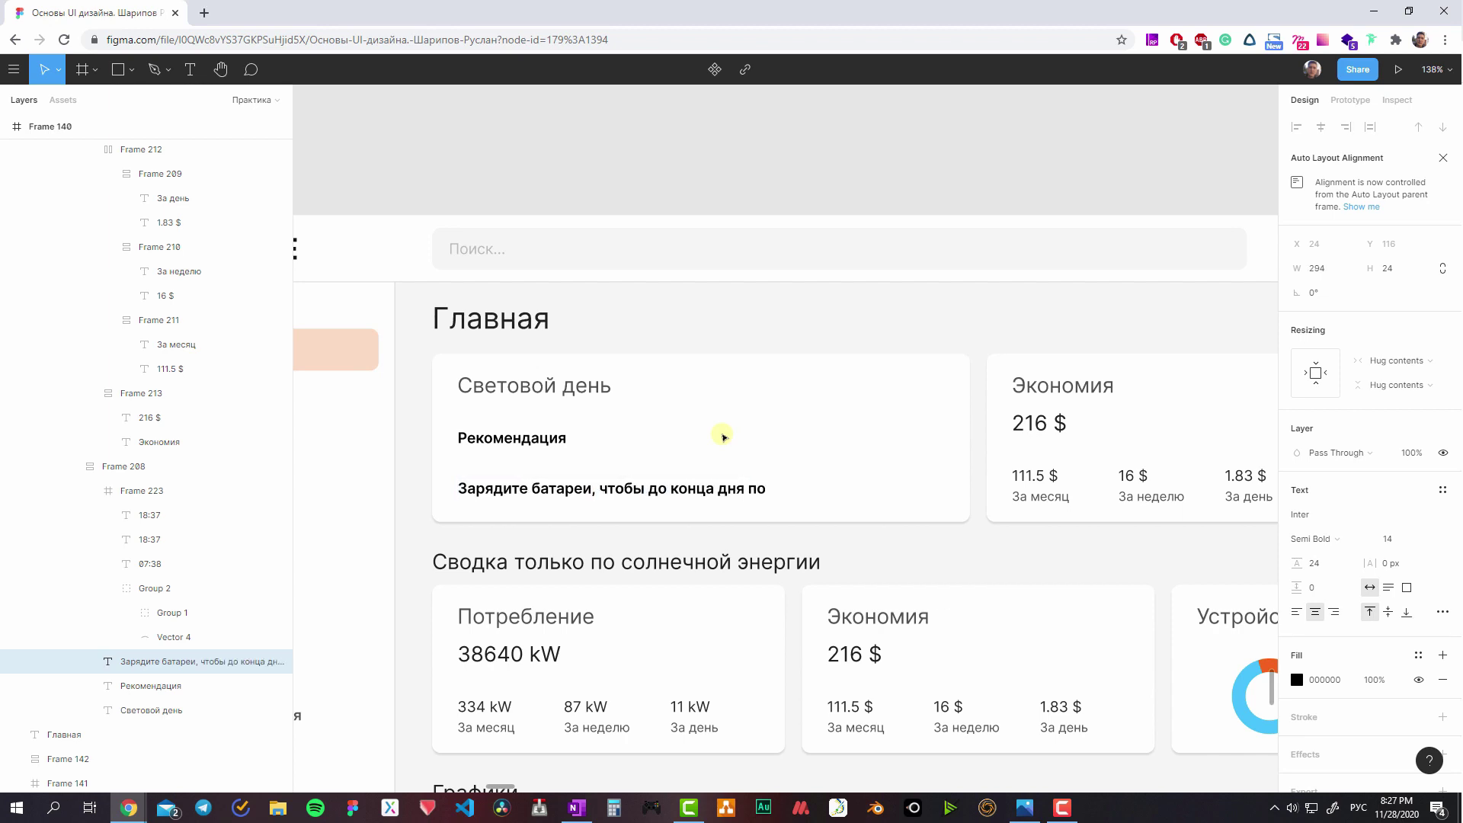
pyautogui.write('лучтиь ещё 1')
pyautogui.write('8 kkW')
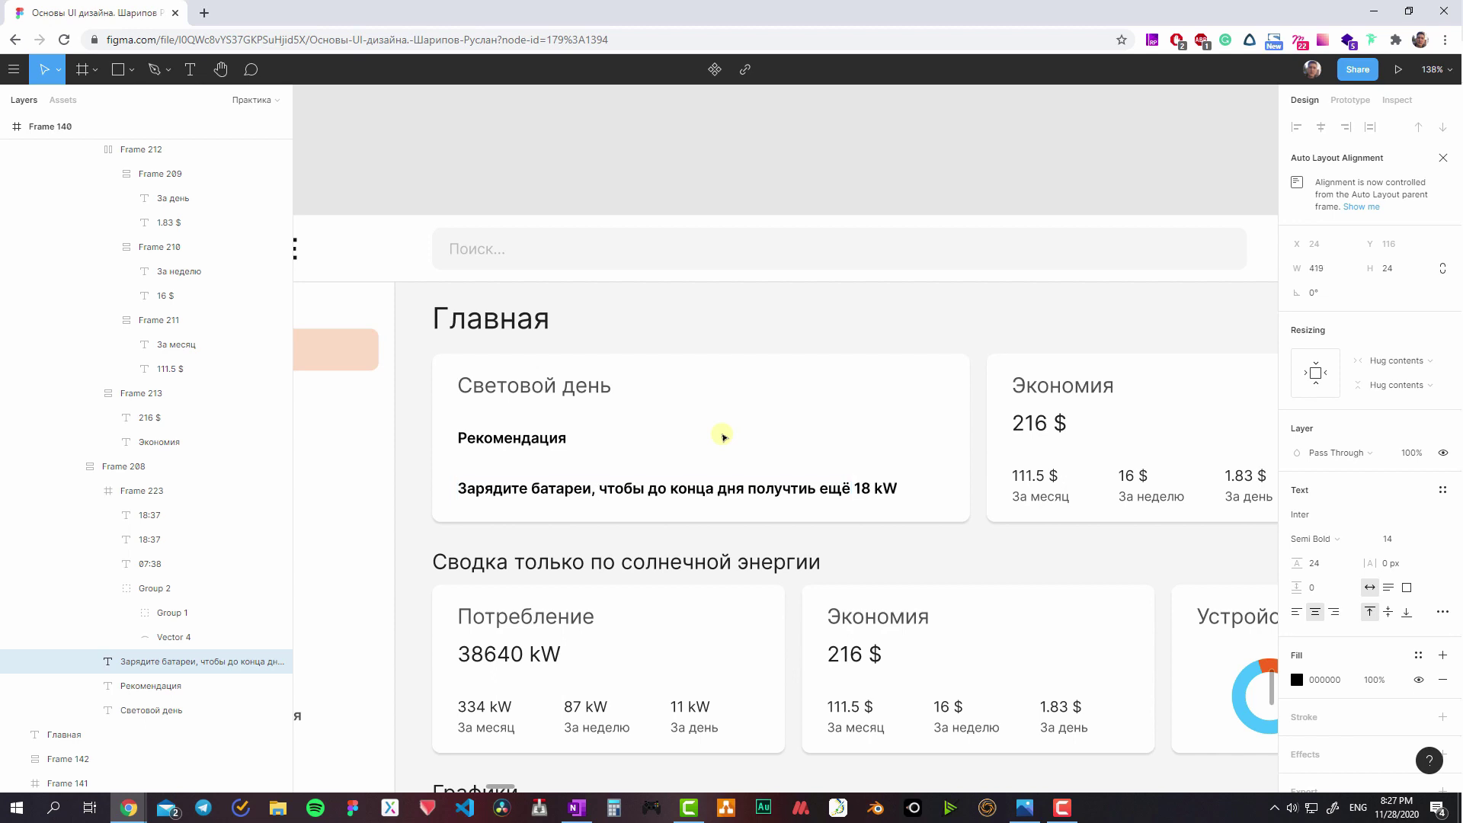
pyautogui.hotkey('alt', 'shift')
pyautogui.write('Энер')
pyautogui.press('BackSpace')
pyautogui.press('BackSpace')
pyautogui.press('BackSpace')
pyautogui.write('энернии')
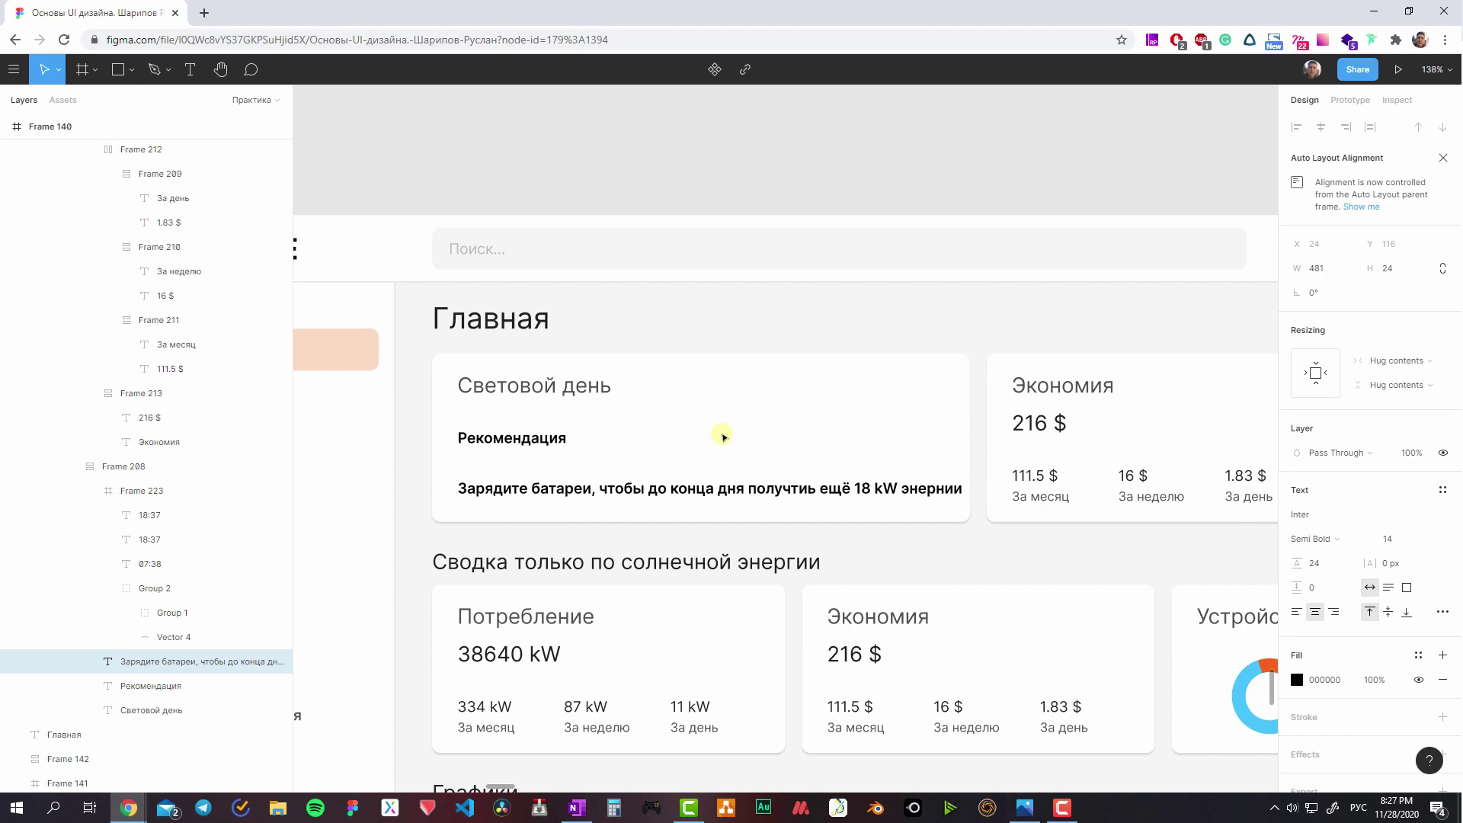
pyautogui.press('BackSpace')
pyautogui.press('BackSpace')
pyautogui.press('BackSpace')
pyautogui.write('гии')
pyautogui.press('Escape')
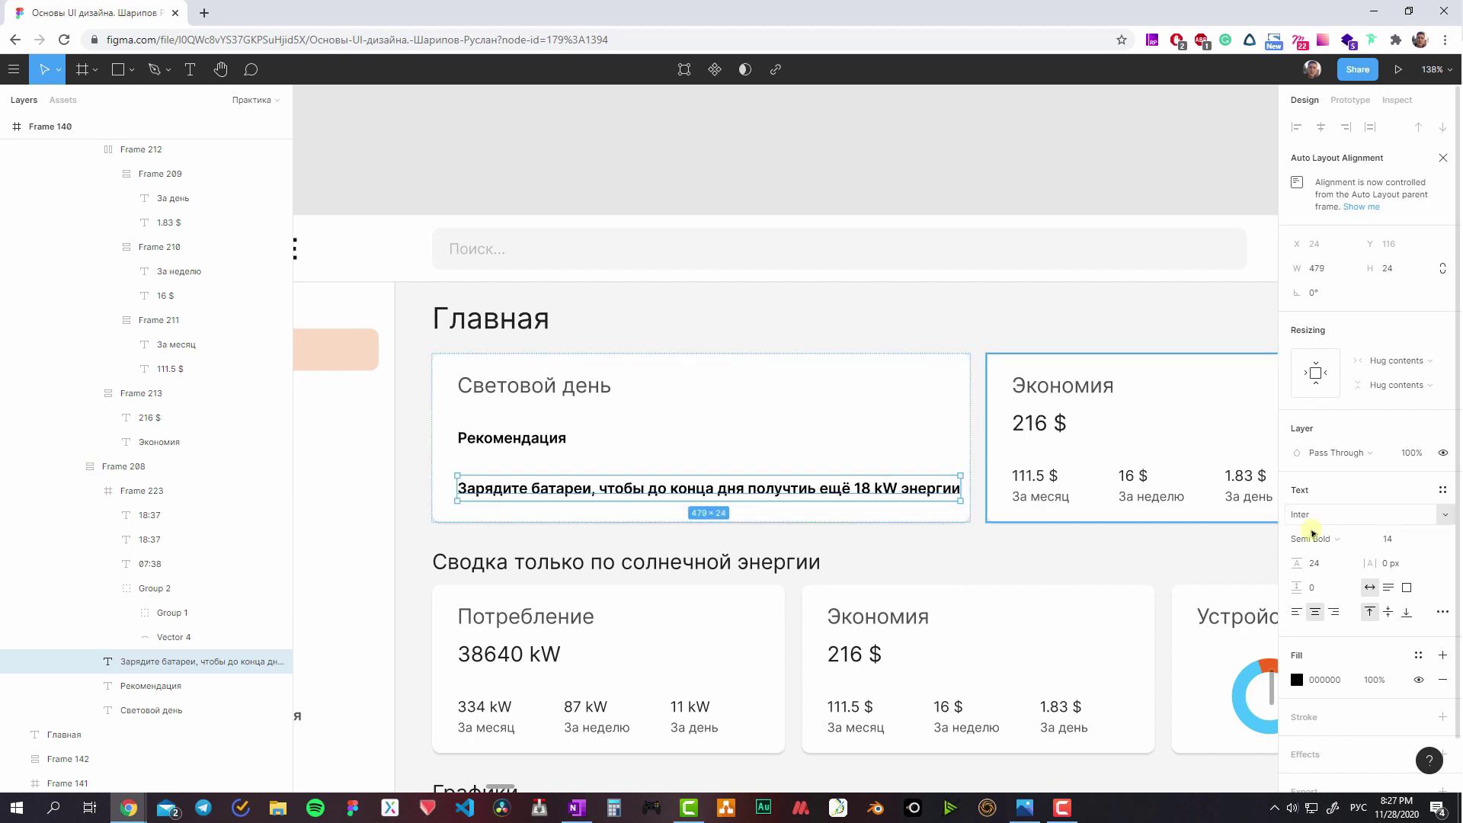
pyautogui.click(1312, 533)
pyautogui.click(1341, 497)
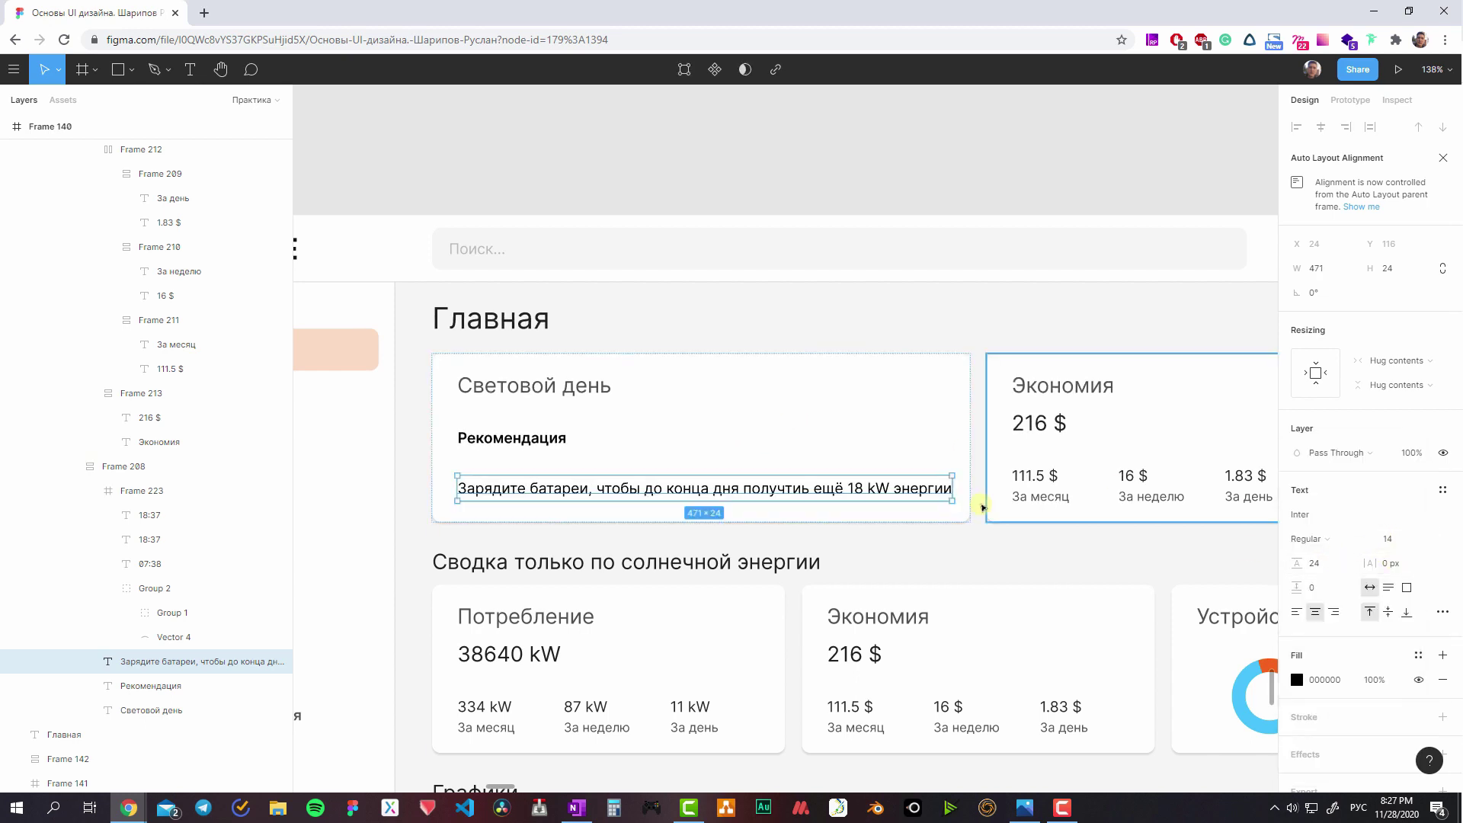
# - Stack heading and tip in a hug-contents auto layout with 8 spacing, selecting the arc frame too
pyautogui.keyDown('shift'); pyautogui.click(567, 437); pyautogui.keyUp('shift')
pyautogui.hotkey('shift', 'a')
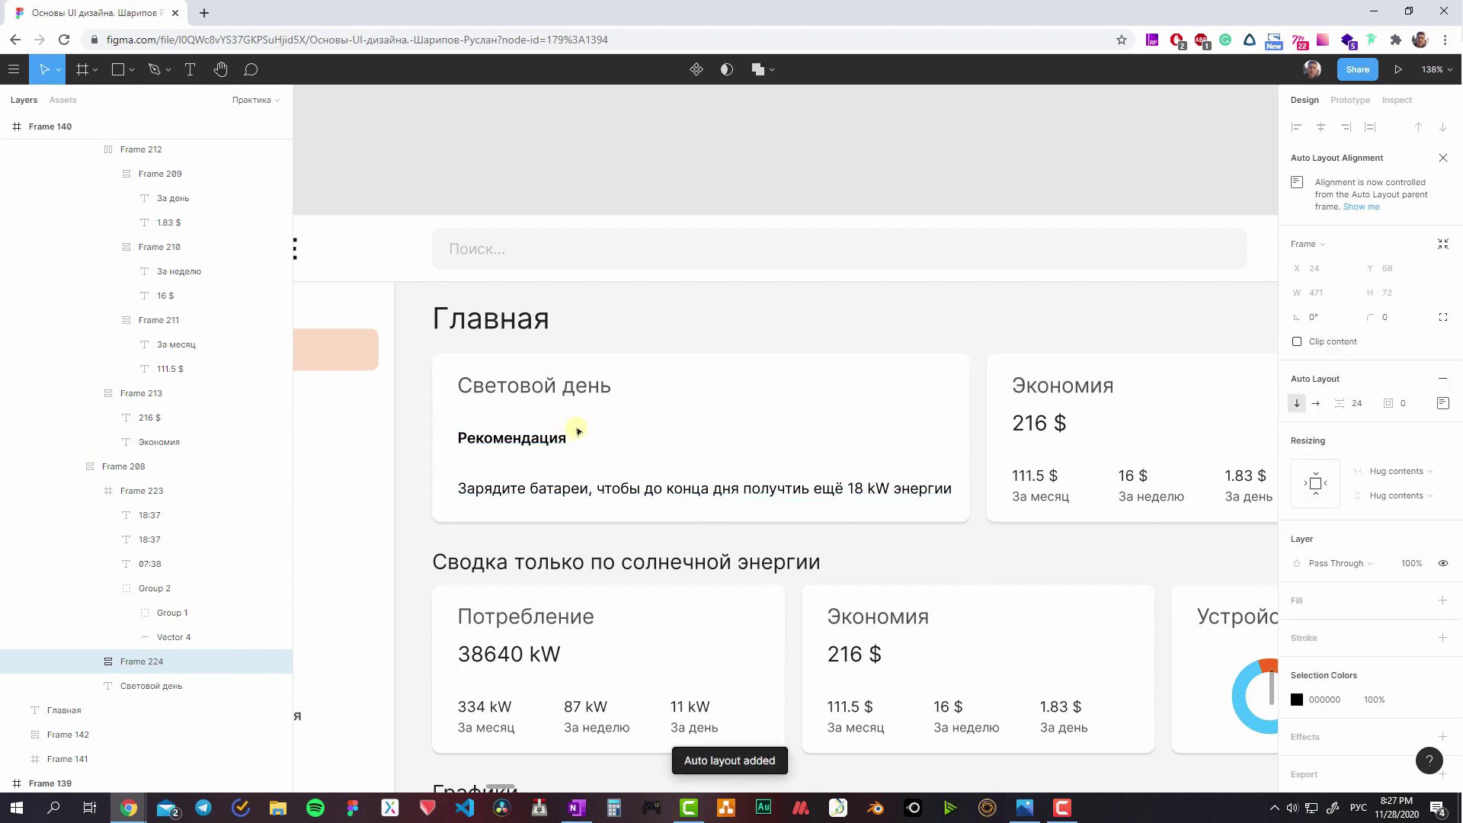
pyautogui.click(1404, 474)
pyautogui.click(1405, 478)
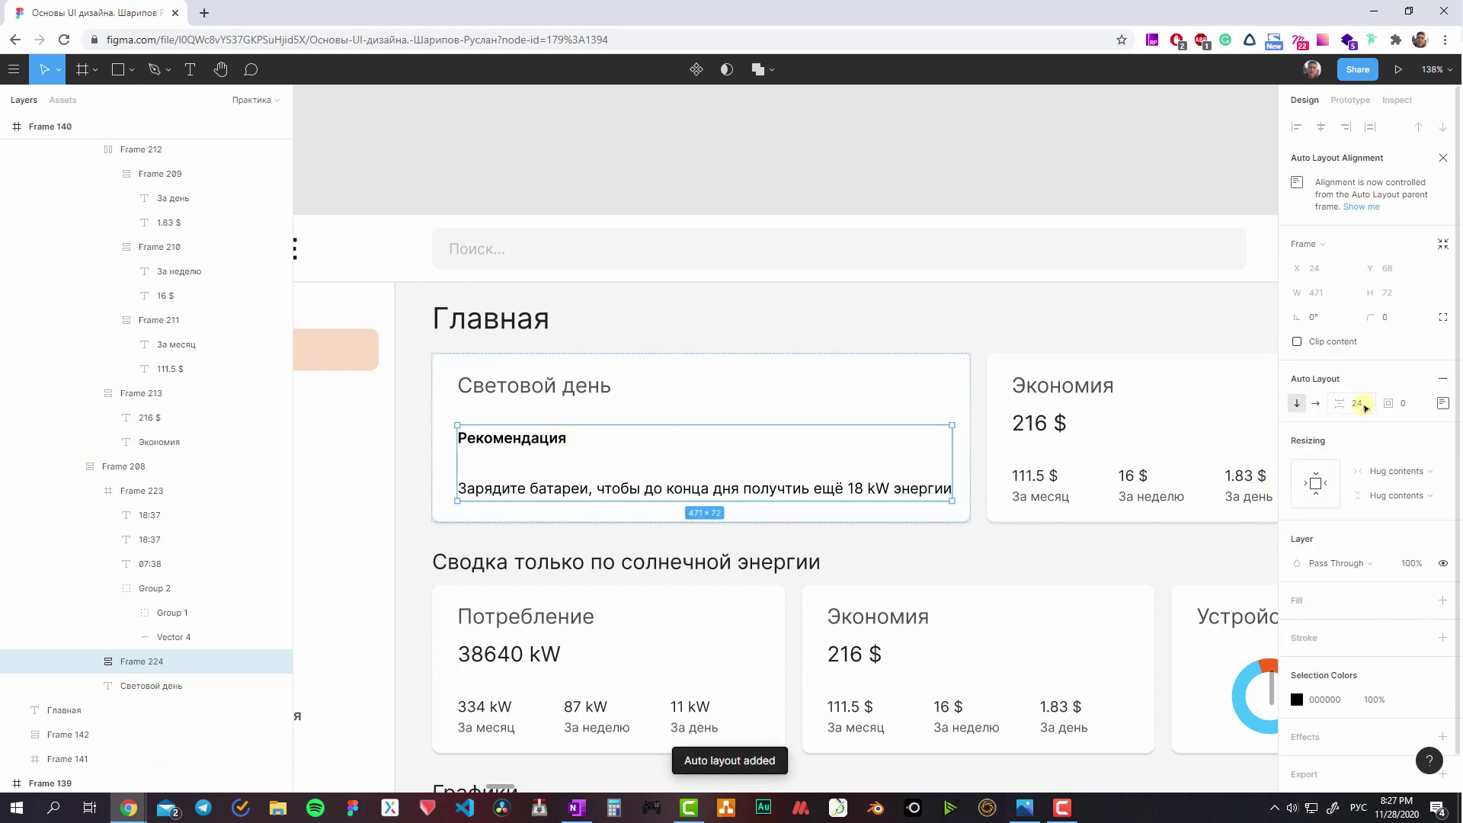
pyautogui.write('8')
pyautogui.press('Return')
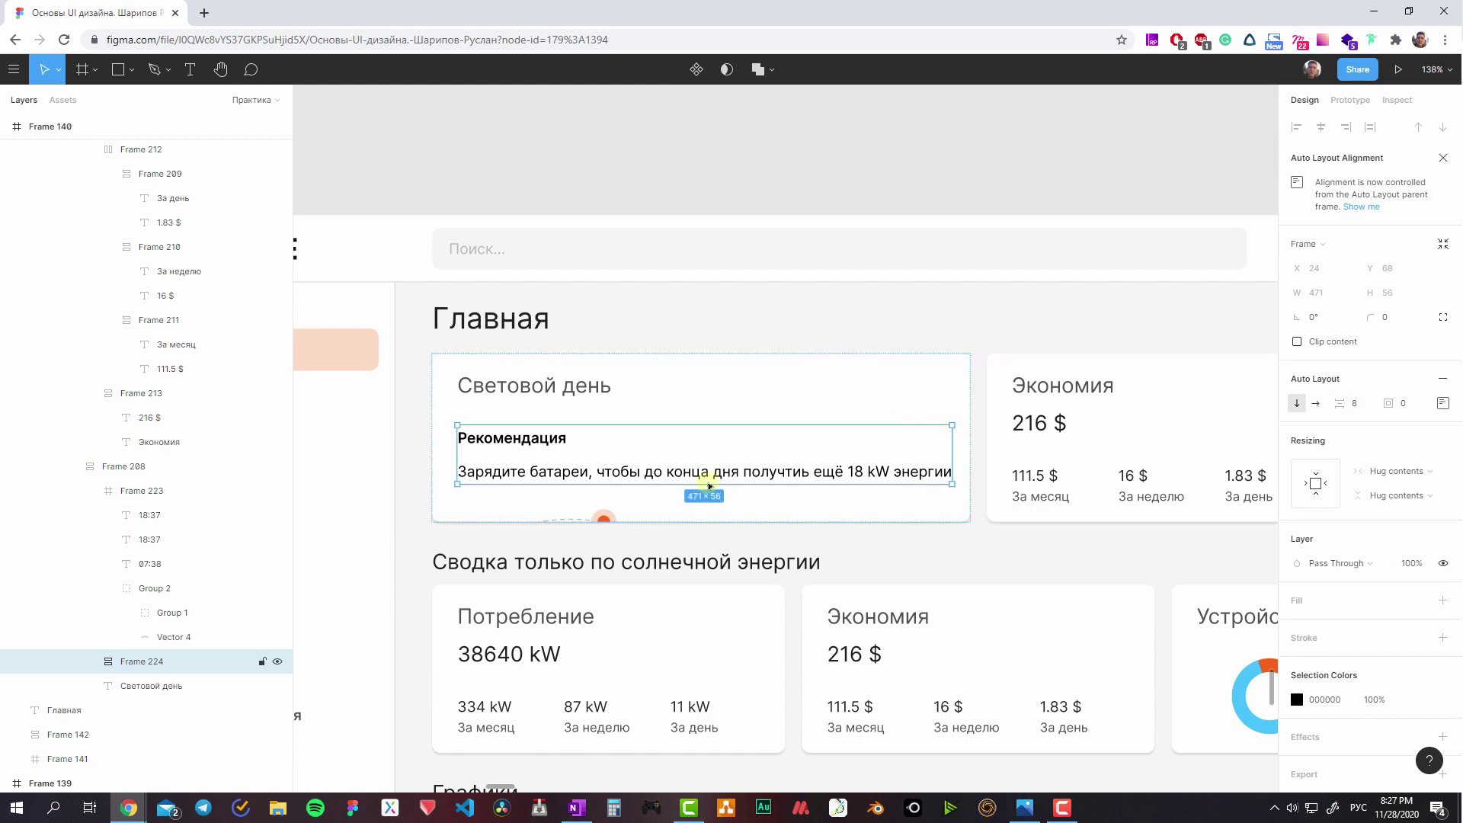
pyautogui.keyDown('shift'); pyautogui.click(612, 518); pyautogui.keyUp('shift')
# - Wrap the arc and text block in a horizontal auto-layout frame, with the text filling the remaining width
pyautogui.hotkey('shift', 'a')
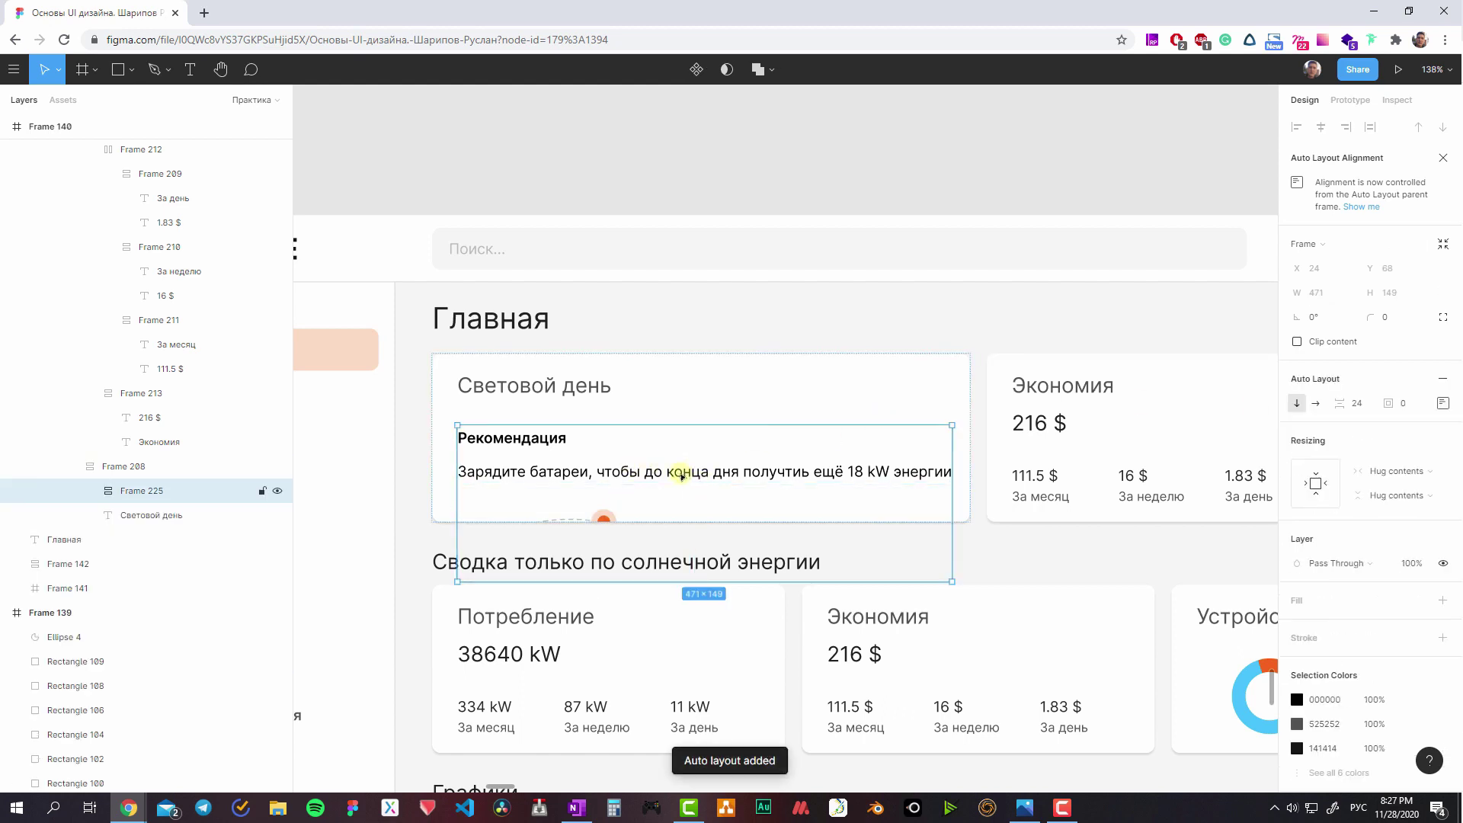
pyautogui.click(1315, 404)
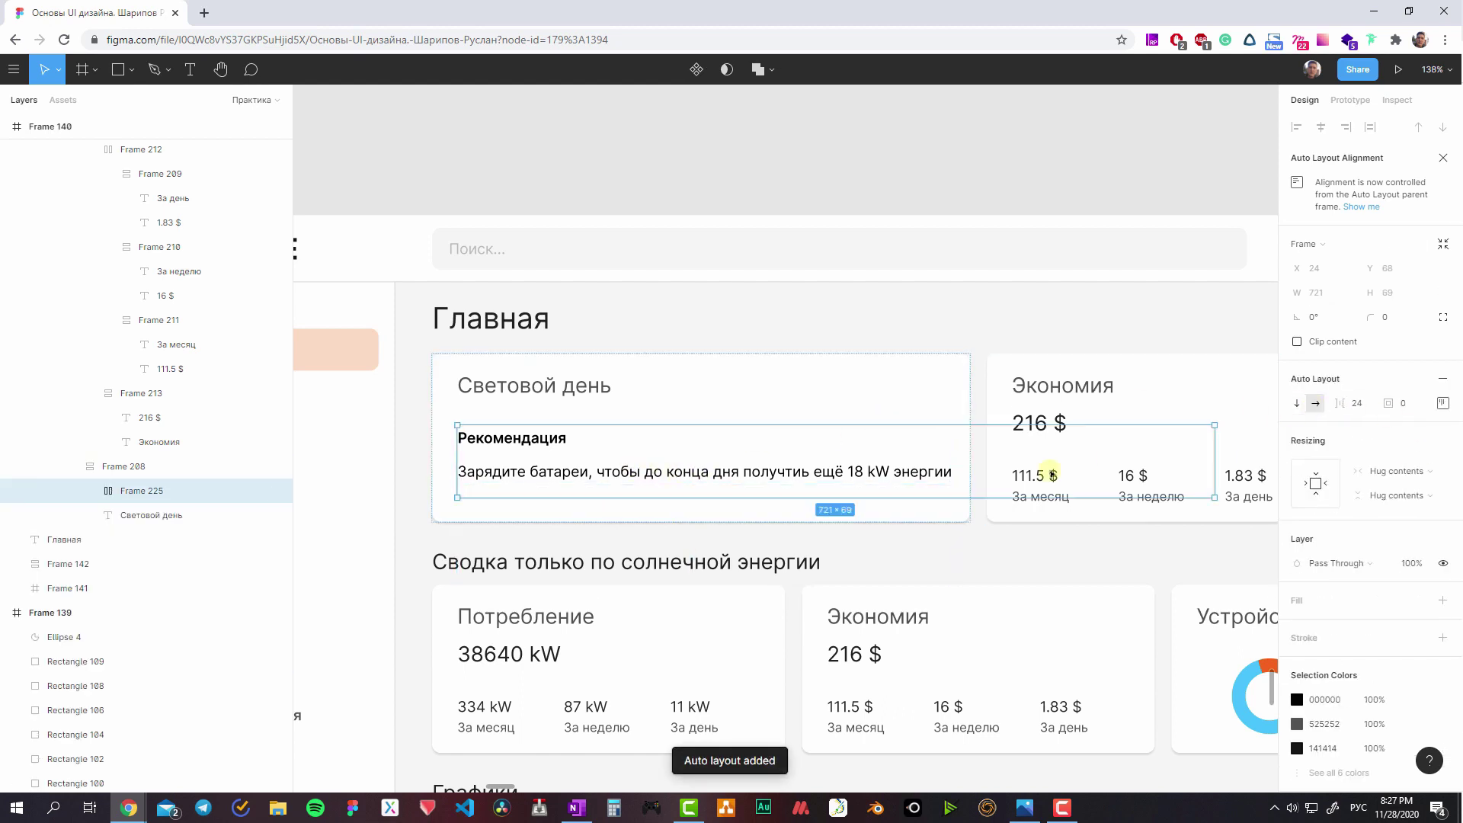
pyautogui.doubleClick(854, 480)
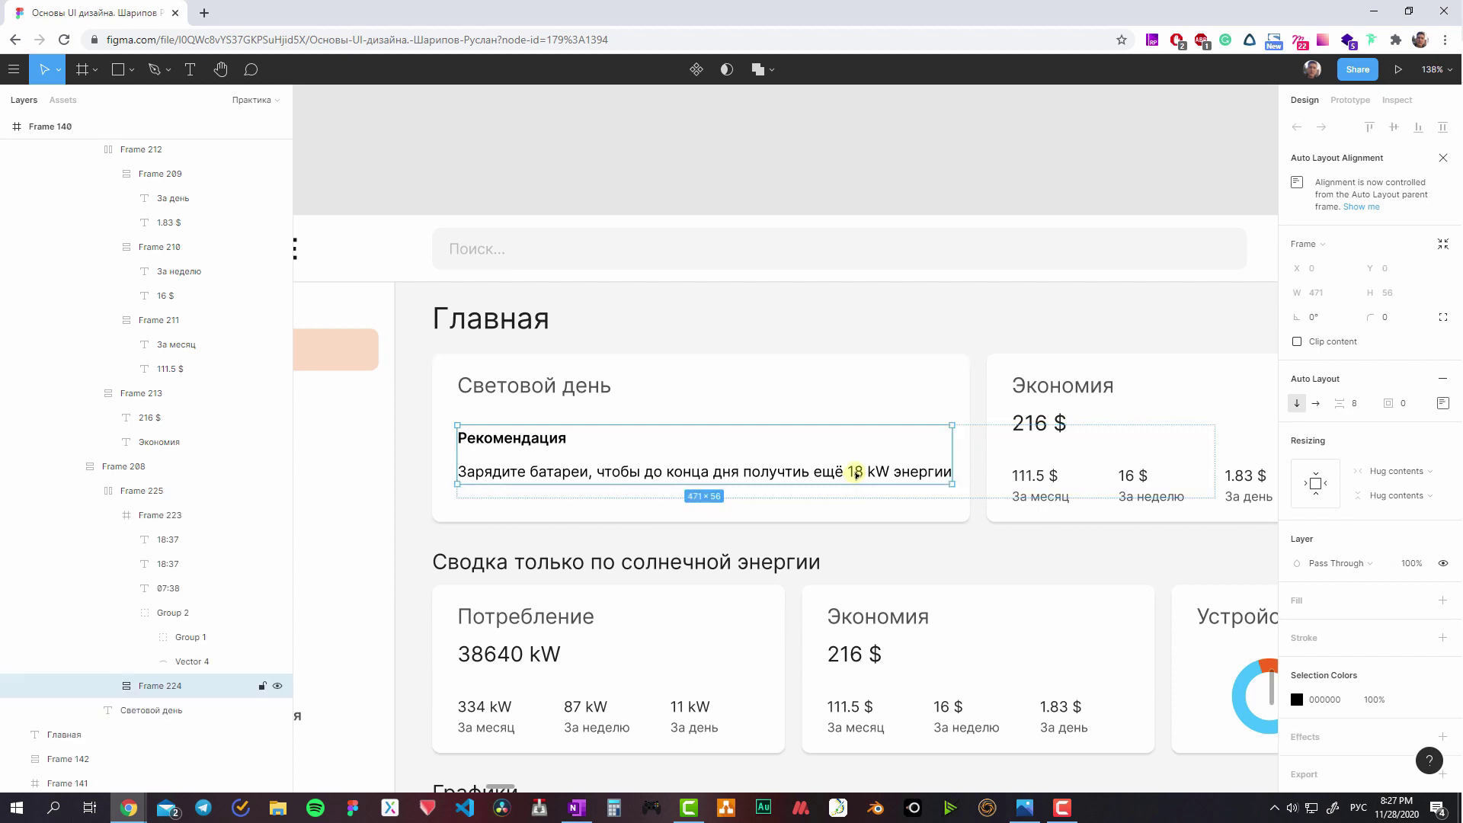
pyautogui.press('Right')
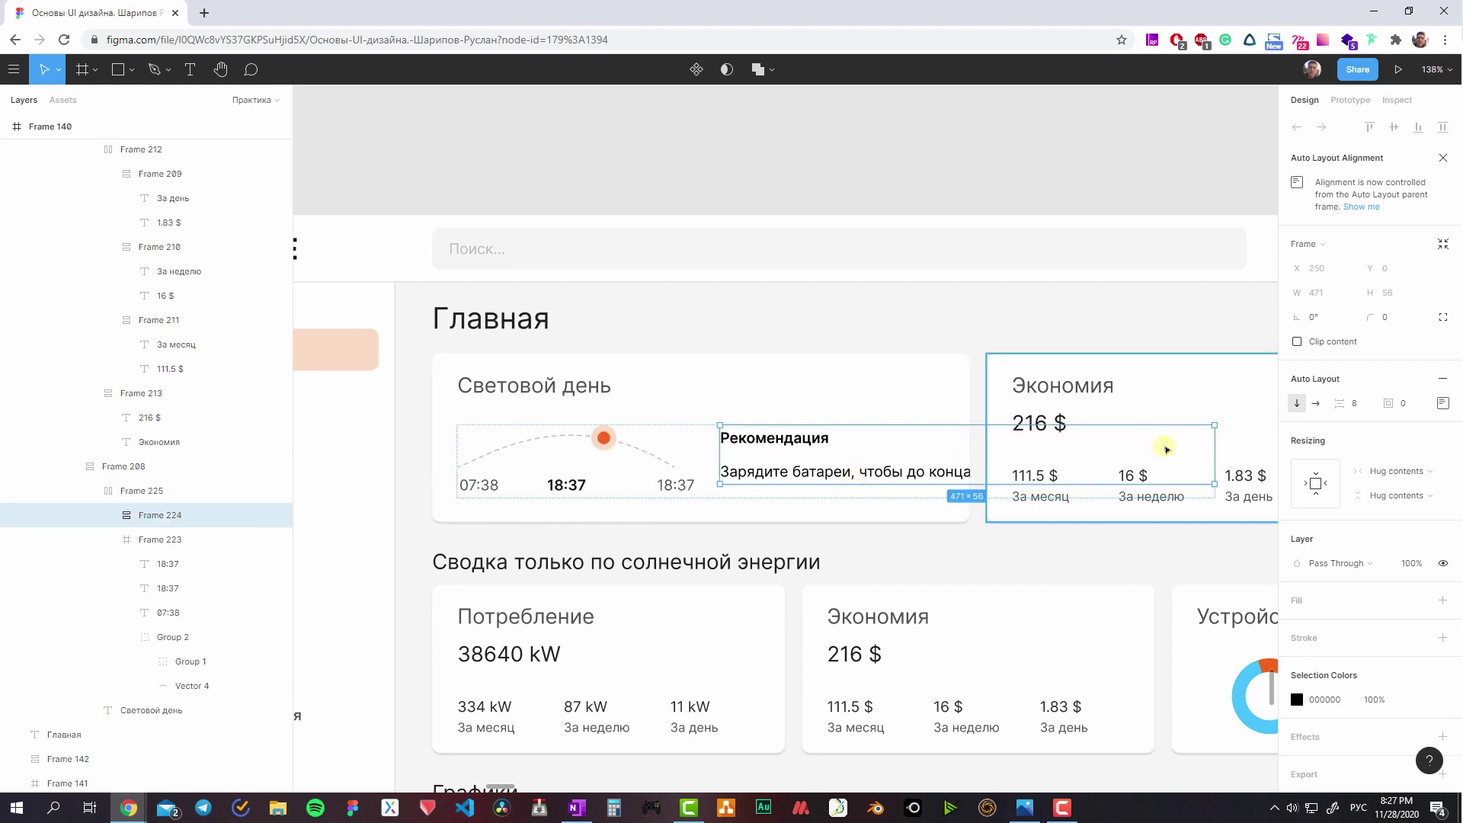
pyautogui.moveTo(1158, 453); pyautogui.dragTo(966, 455)
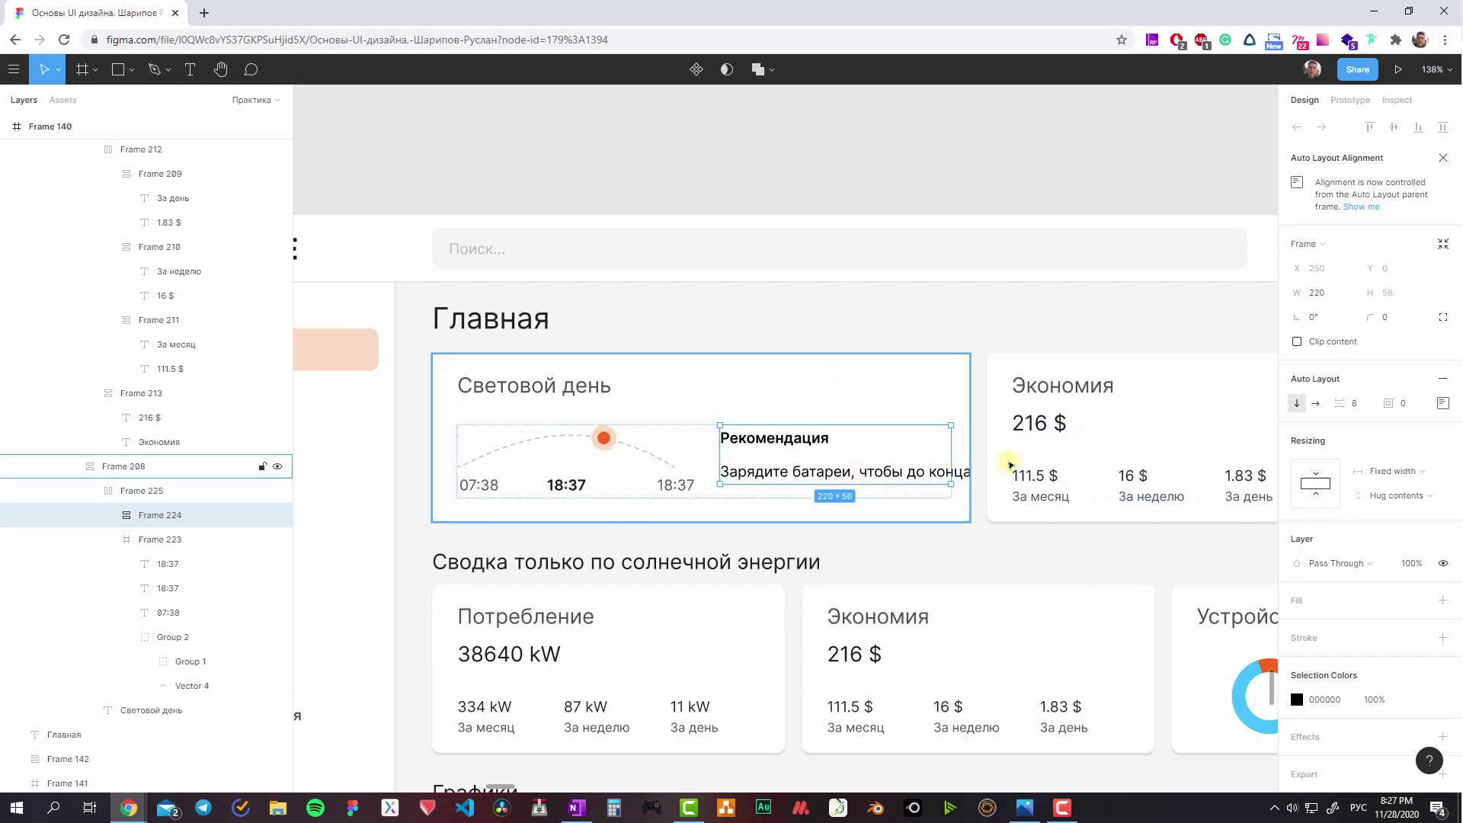
pyautogui.click(1393, 470)
pyautogui.click(1390, 506)
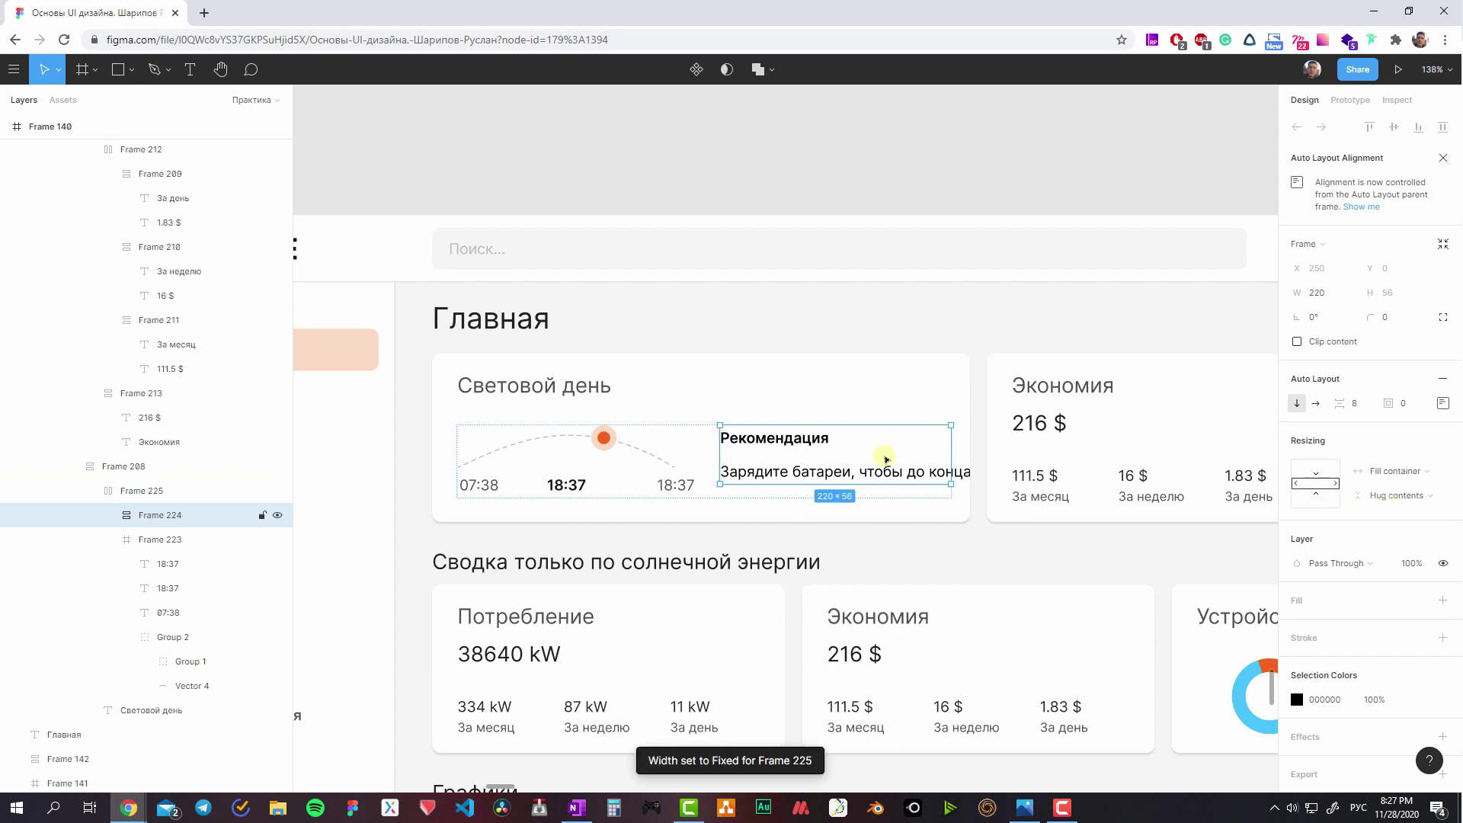
# - Make both texts fill the block width, wrap, and align left
pyautogui.press('Return')
pyautogui.click(1395, 361)
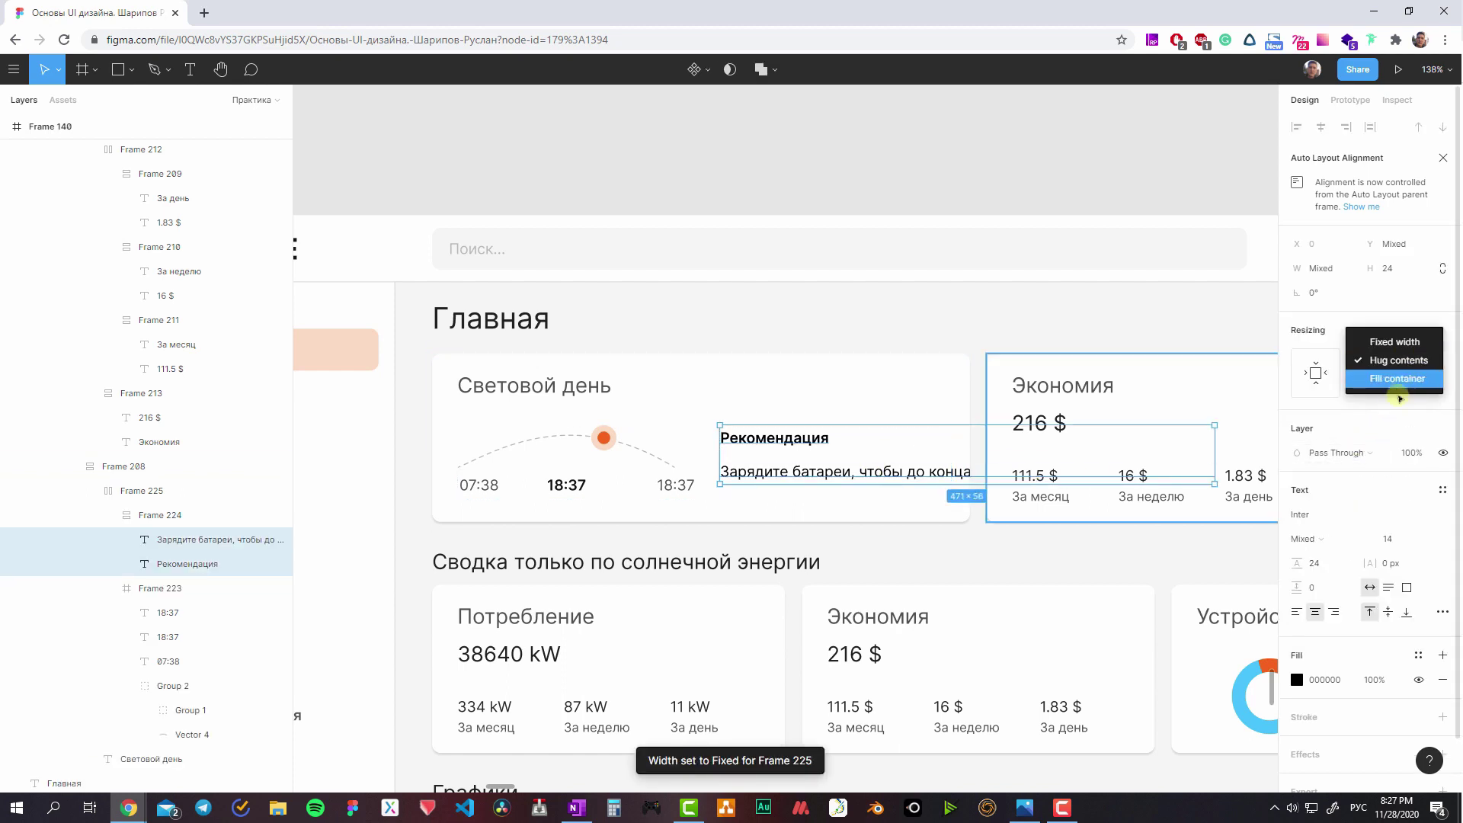
pyautogui.click(1399, 387)
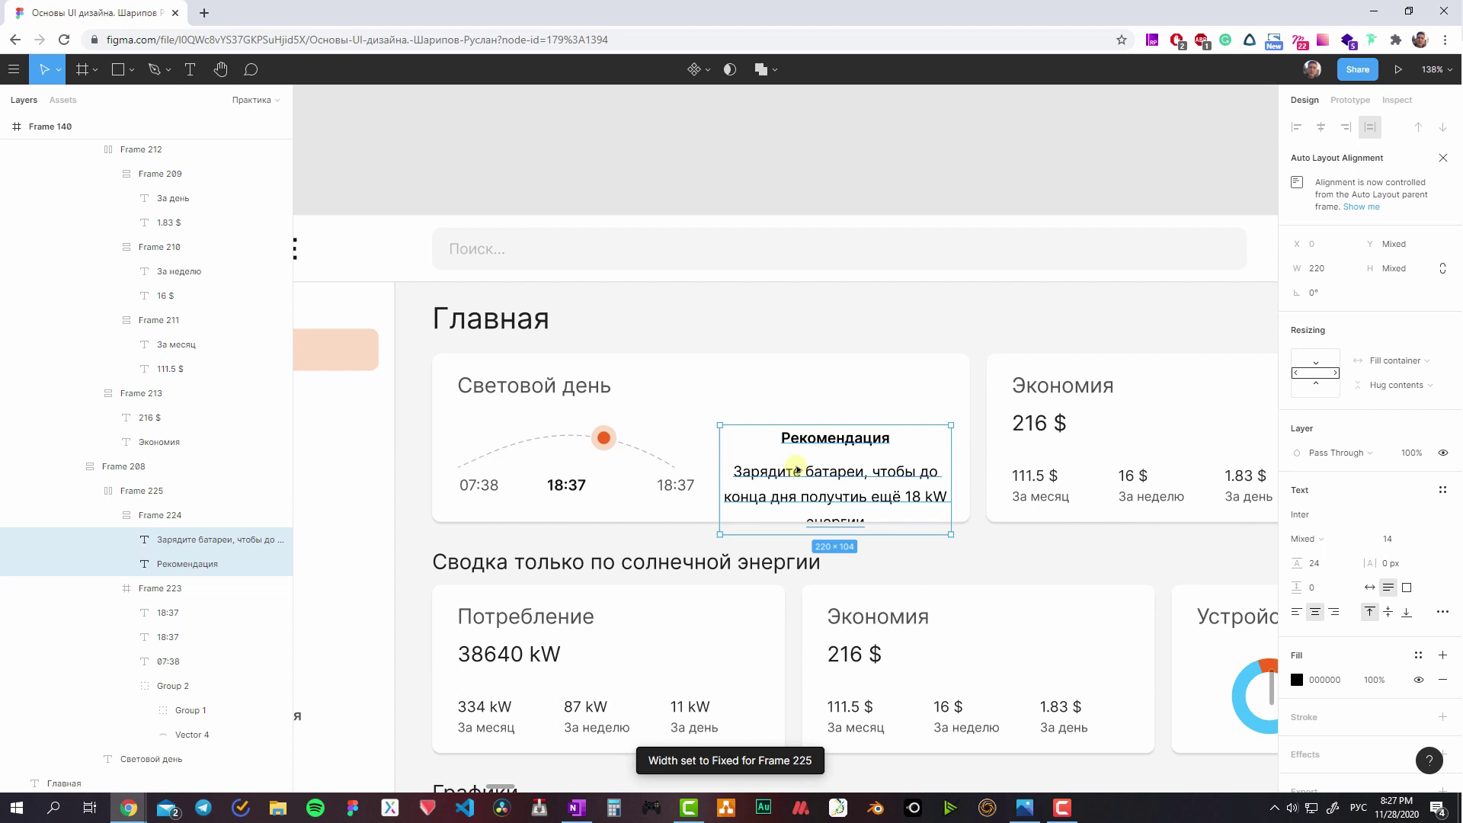
pyautogui.hotkey('ctrl', 'alt', 'l')
# - Recolour the recommendation text to the 525252 grey used by the За месяц caption
pyautogui.click(785, 463)
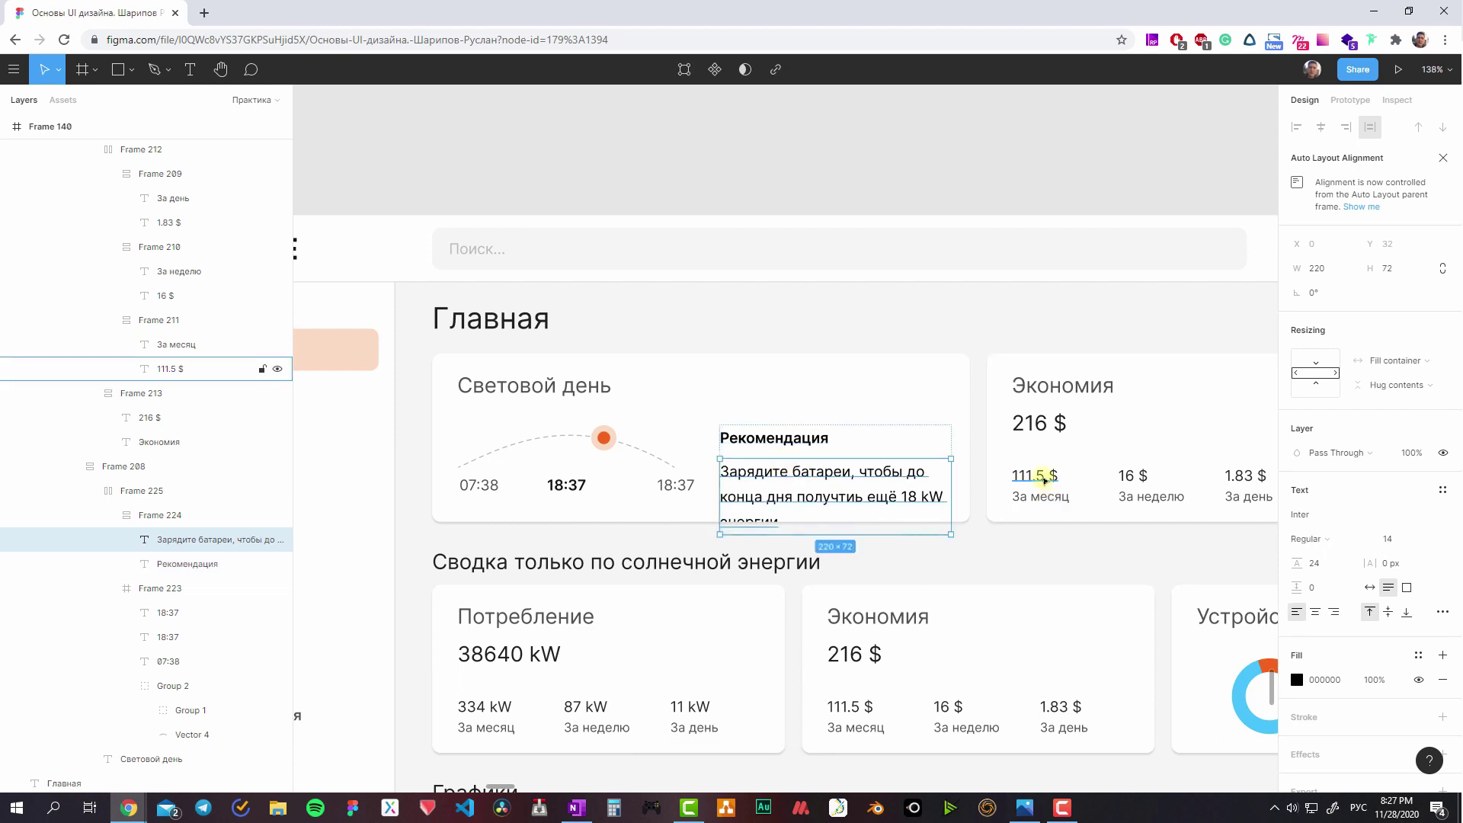
pyautogui.click(790, 433)
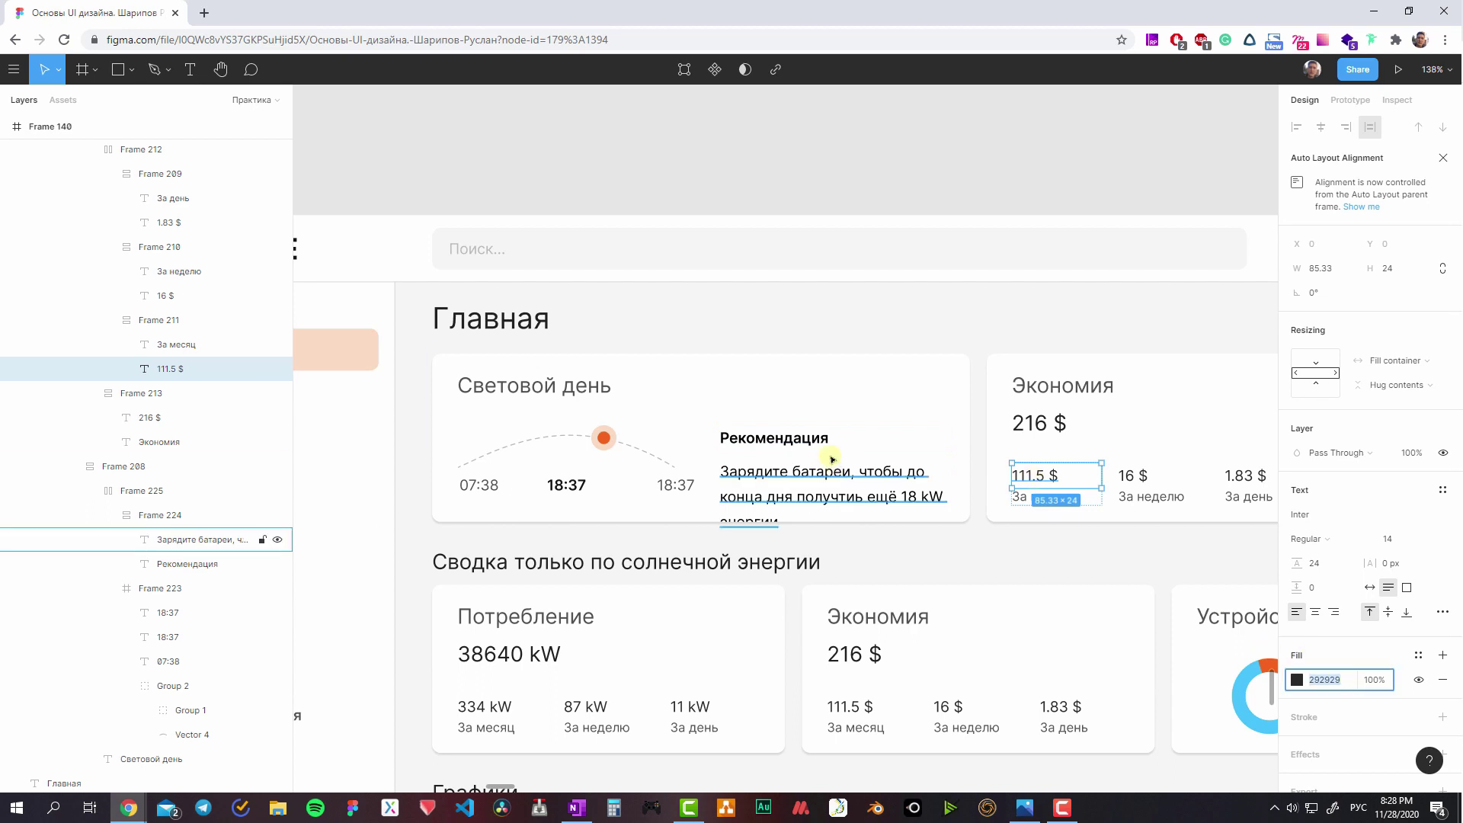
pyautogui.click(1328, 674)
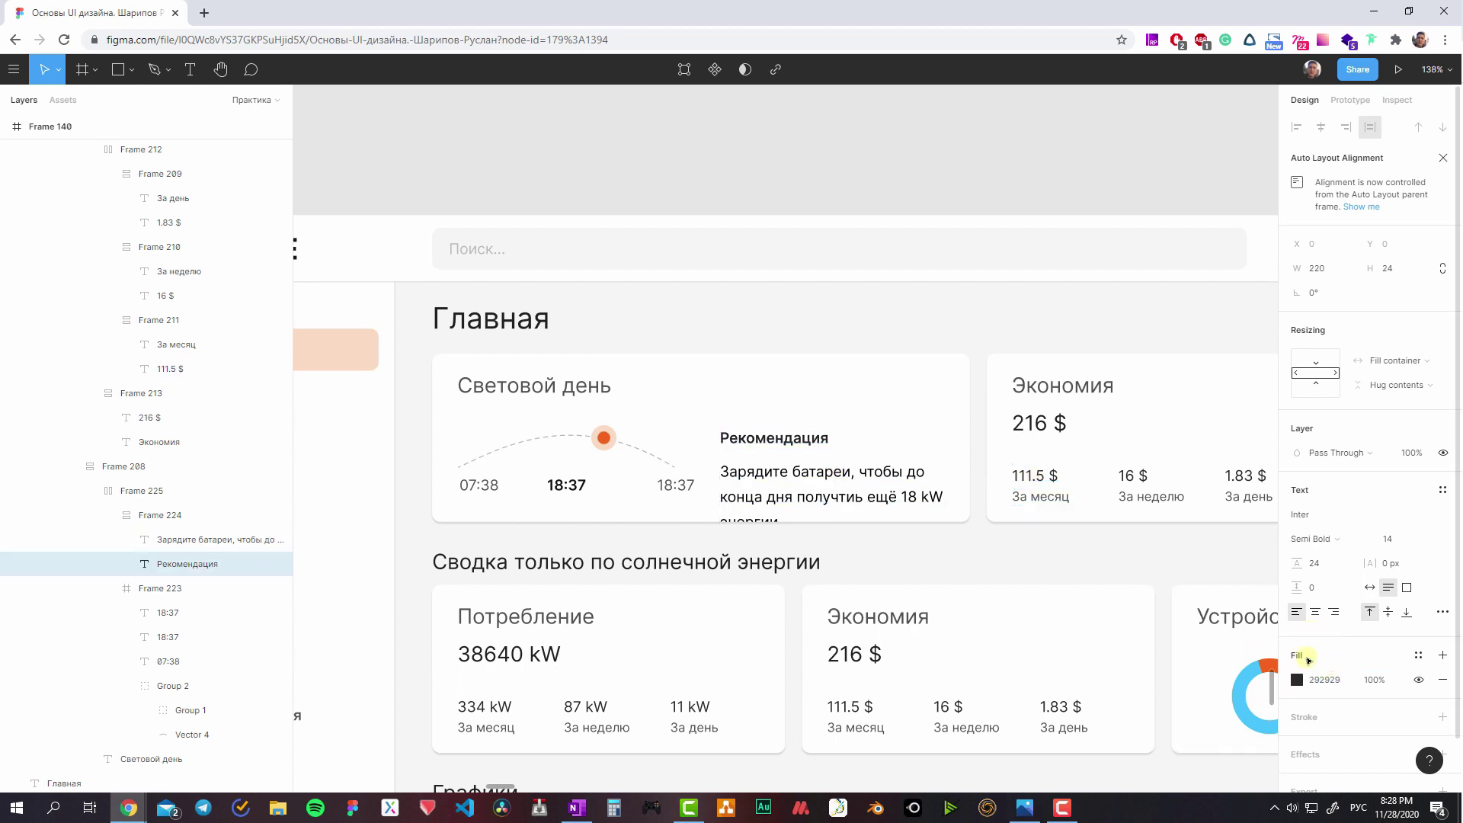
pyautogui.click(1040, 496)
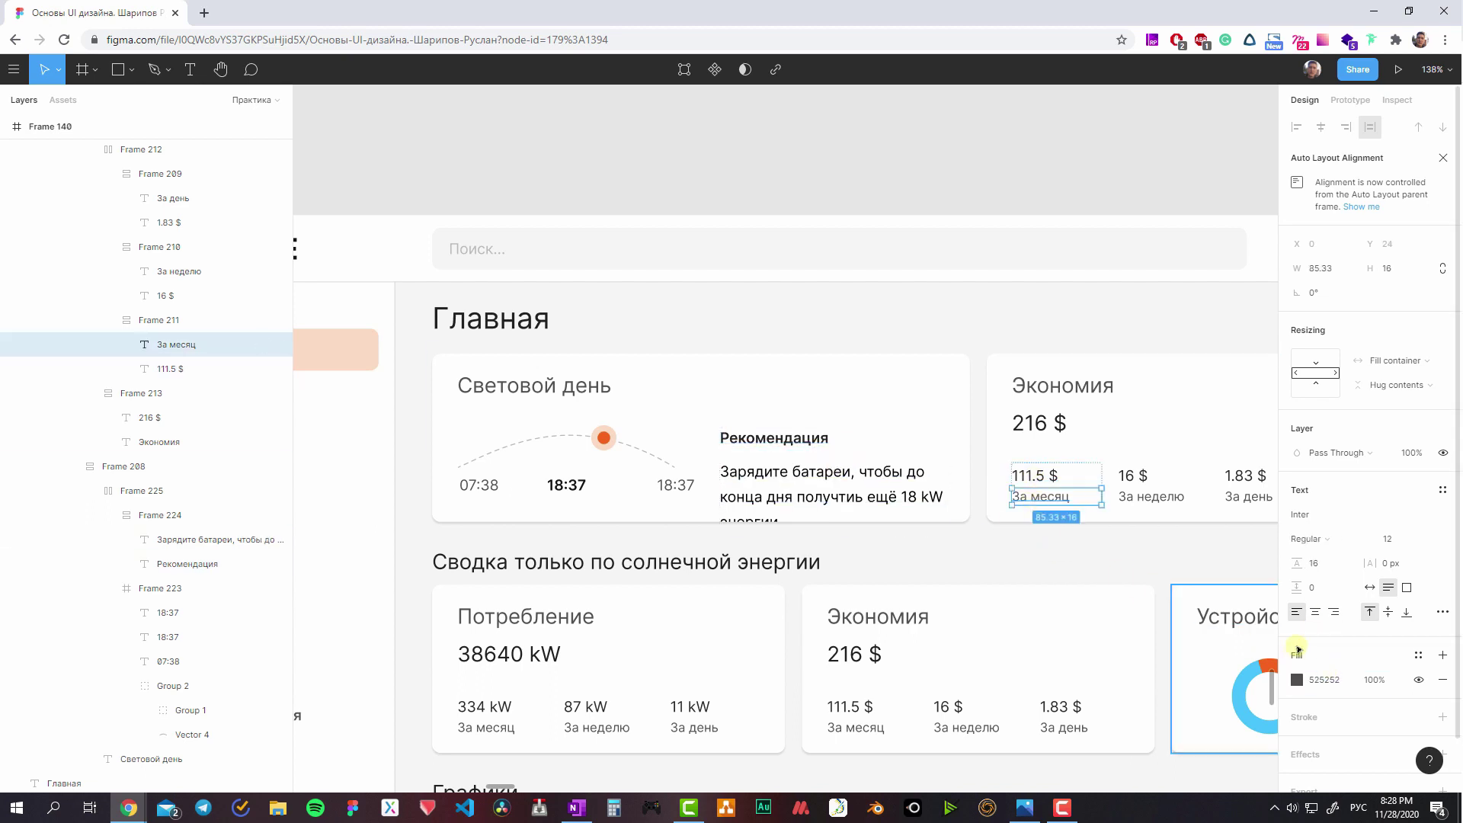
pyautogui.click(819, 495)
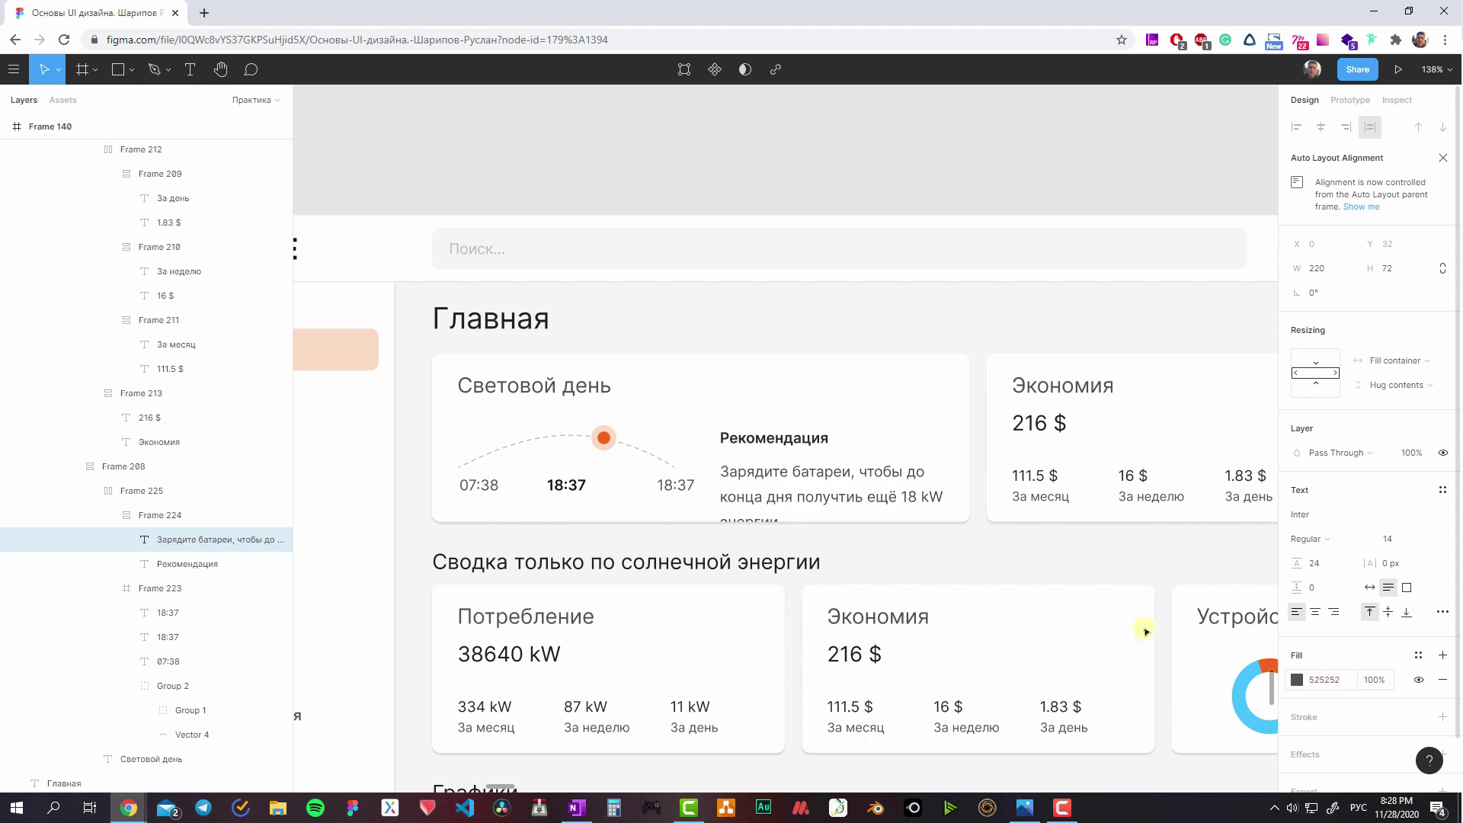
# - Select the Световой день heading via the recommendation text's parent frame
pyautogui.click(662, 480)
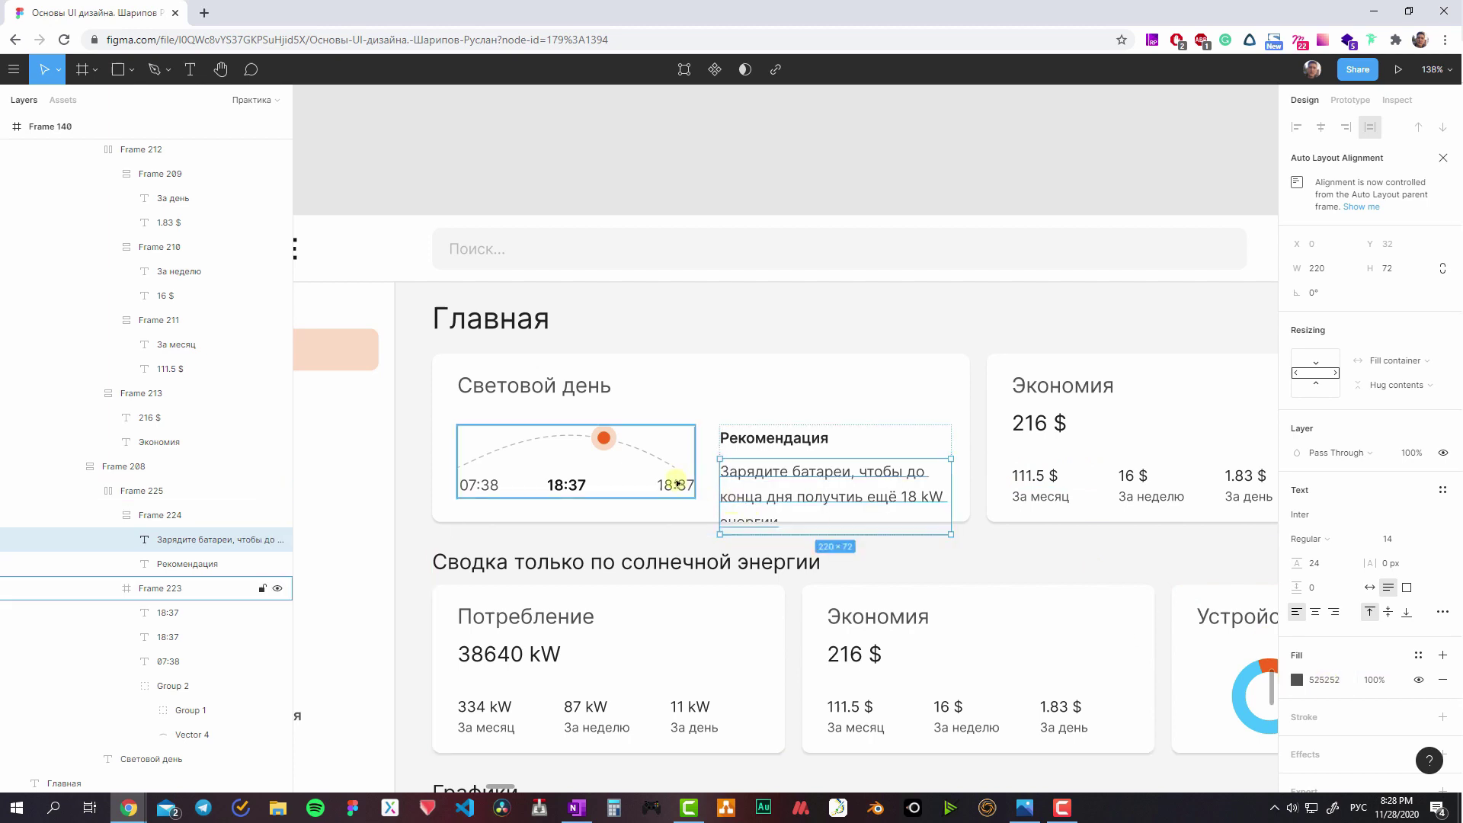
pyautogui.doubleClick(793, 493)
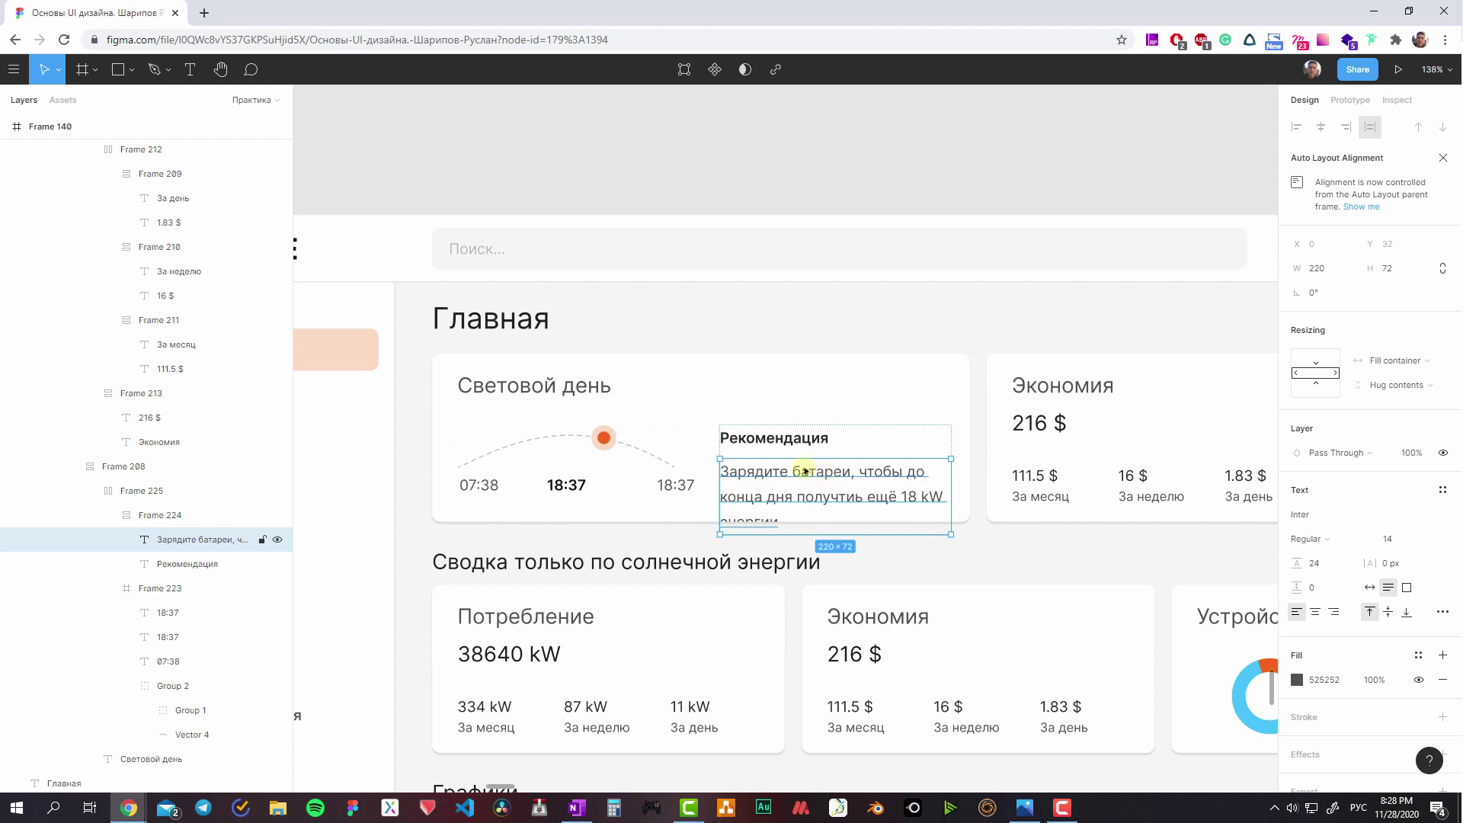
pyautogui.hotkey('shift', 'Return')
pyautogui.hotkey('shift', 'Return')
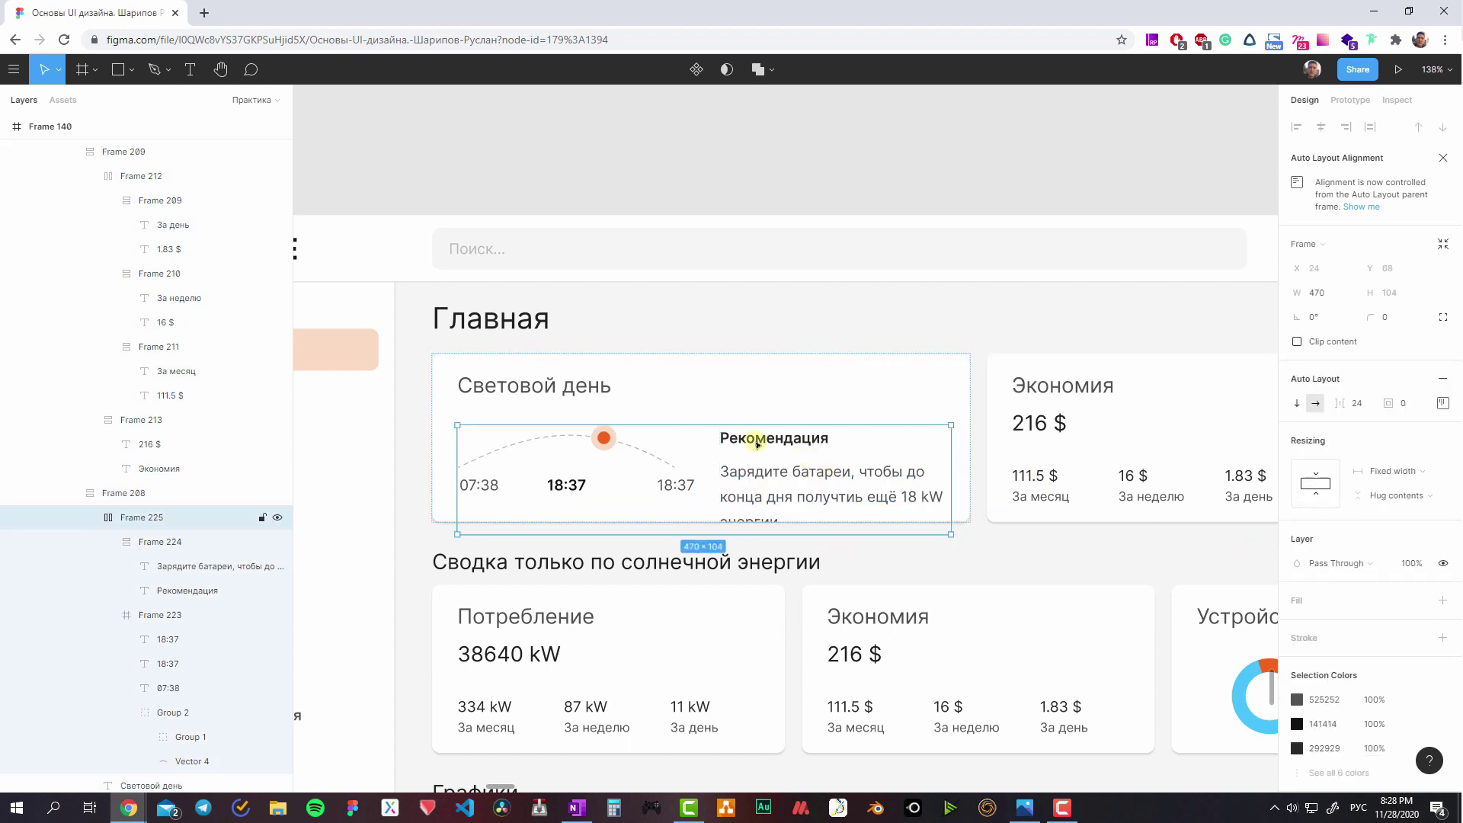
pyautogui.click(594, 381)
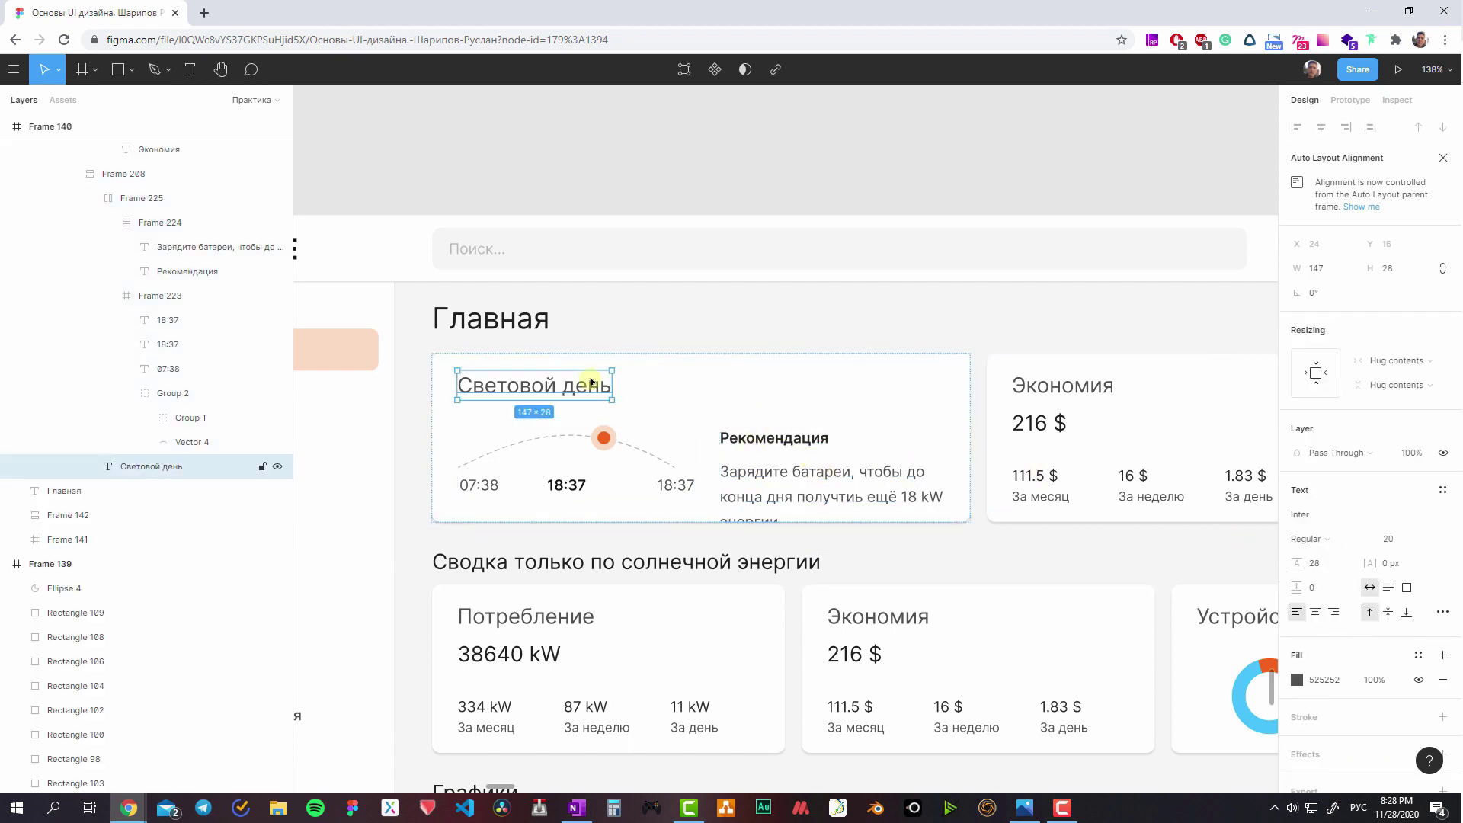
# - Delete the Световой день heading and centre the card's contents vertically
pyautogui.press('Delete')
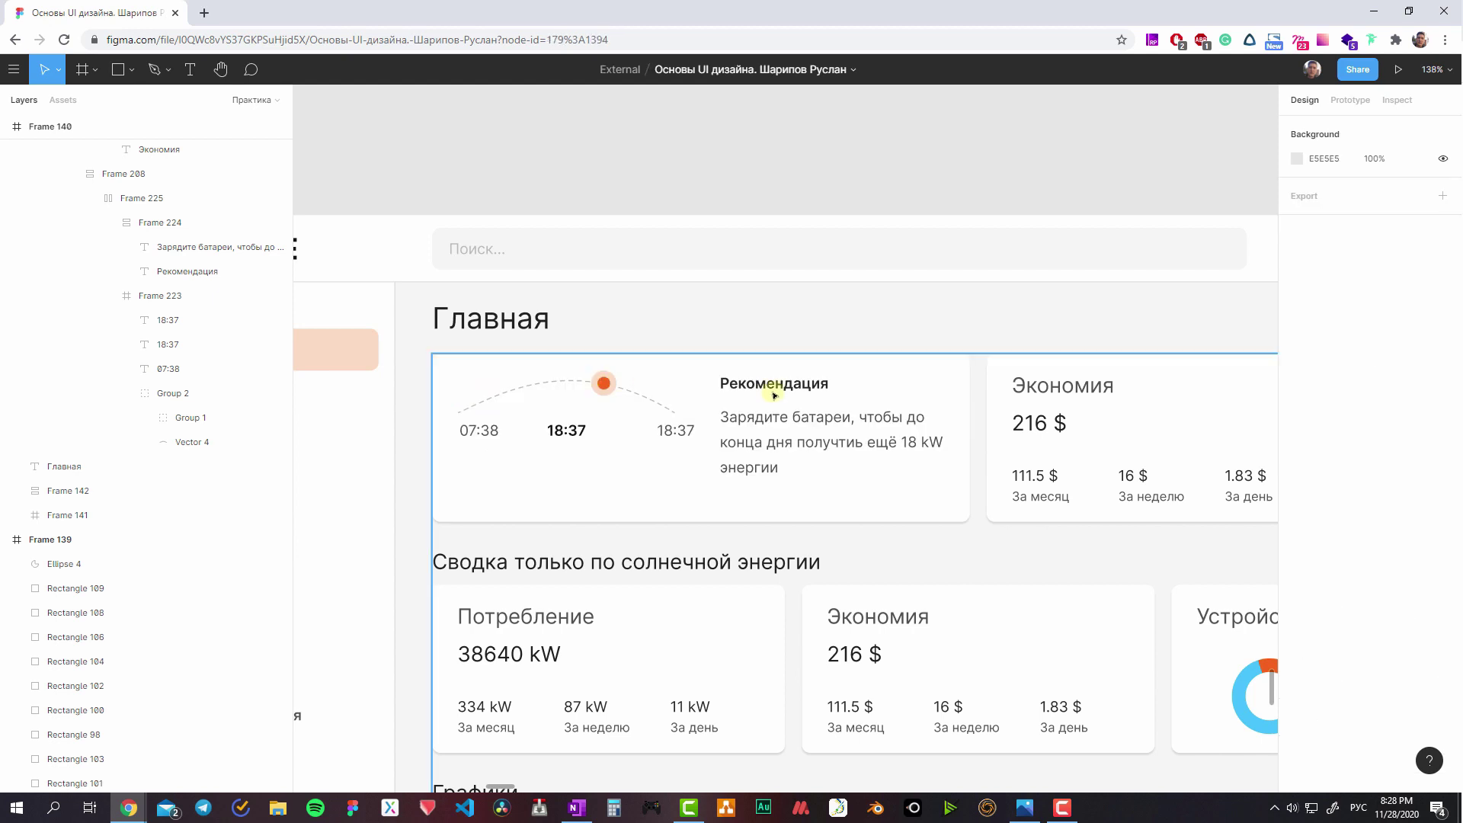
pyautogui.click(773, 390)
pyautogui.click(1442, 404)
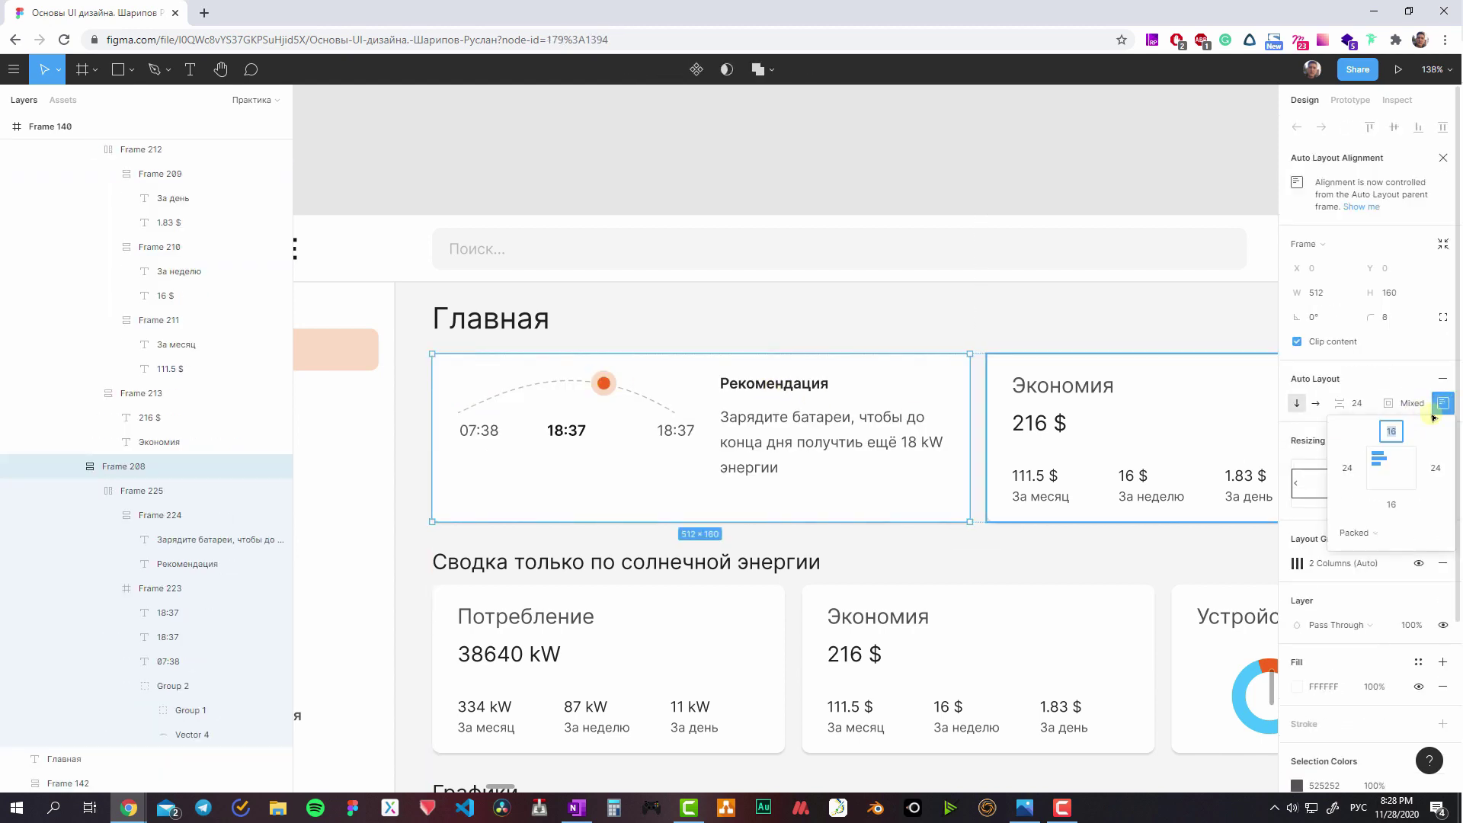
pyautogui.click(1392, 467)
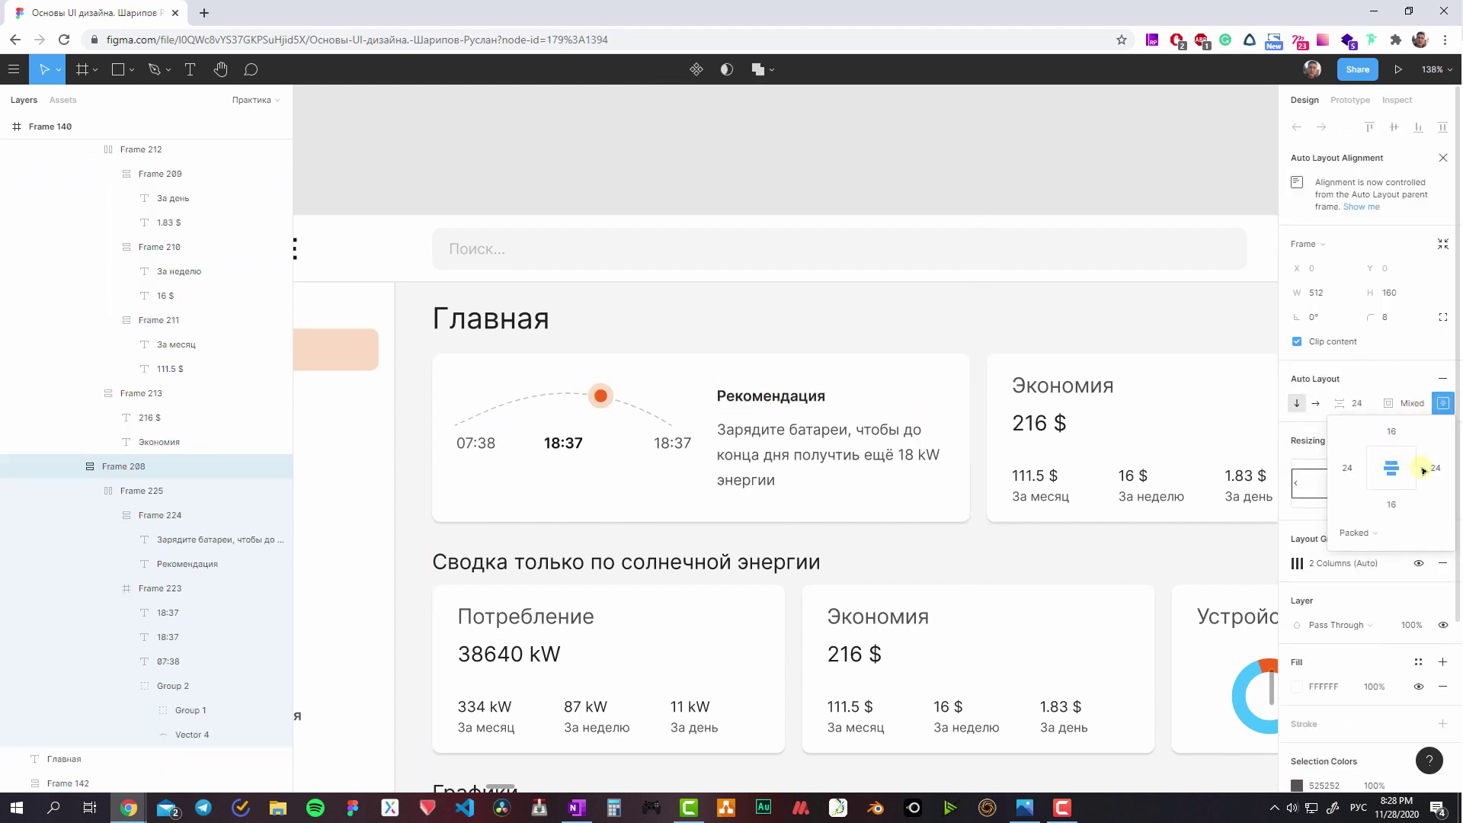
# - Centre the arc-and-recommendation row's items vertically
pyautogui.click(804, 443)
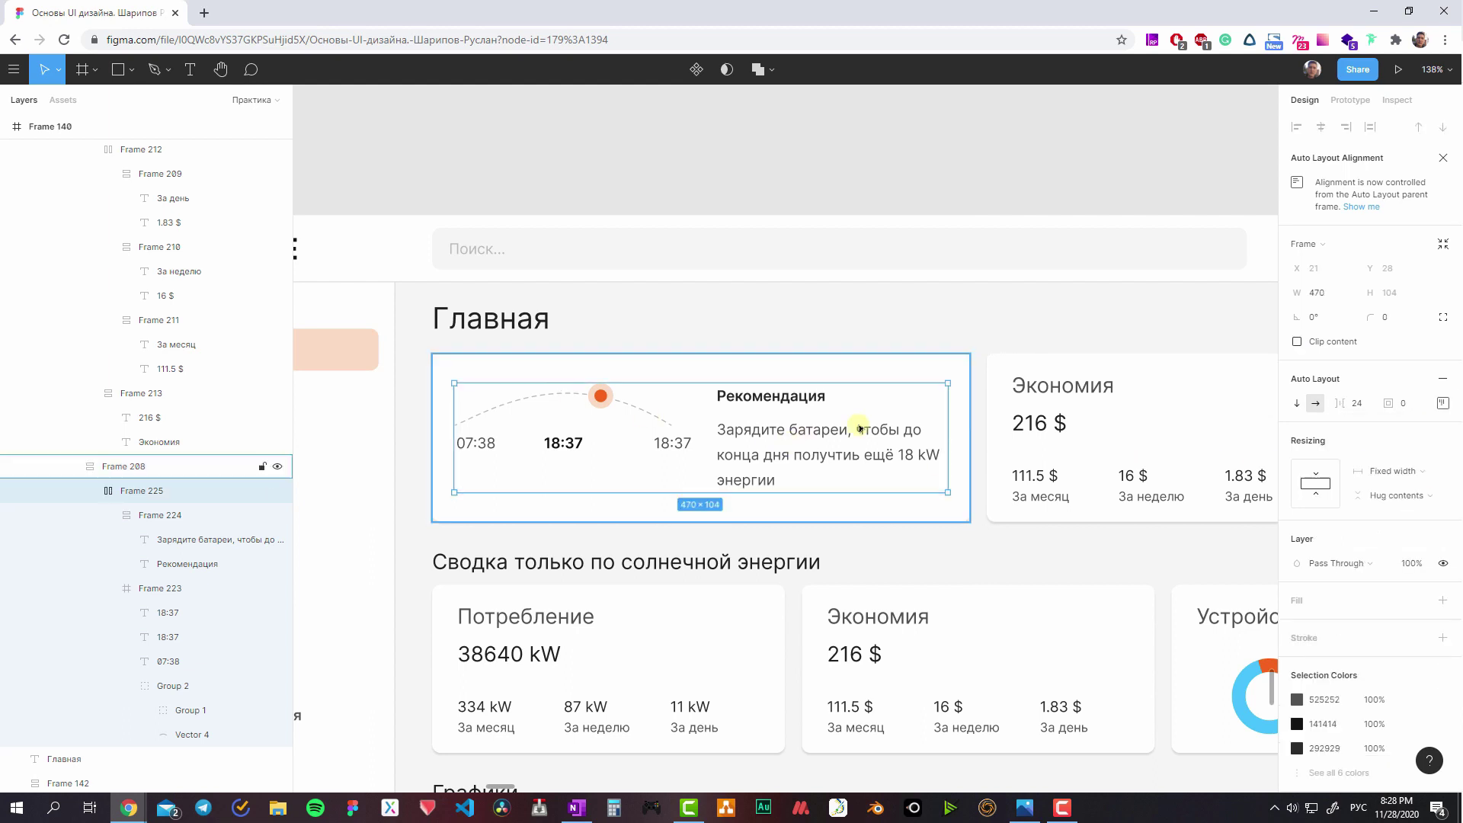
pyautogui.click(645, 431)
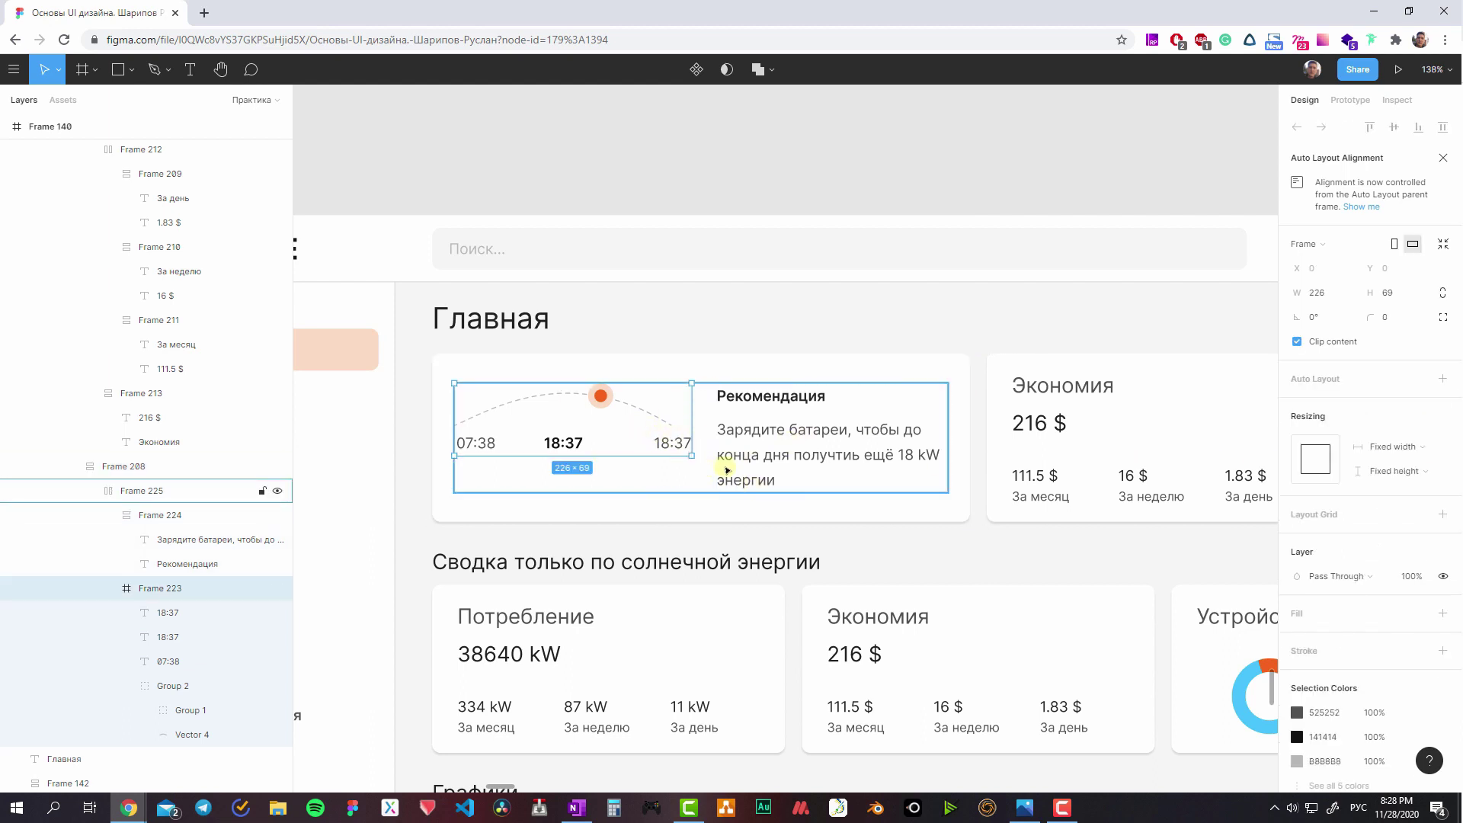
pyautogui.click(776, 487)
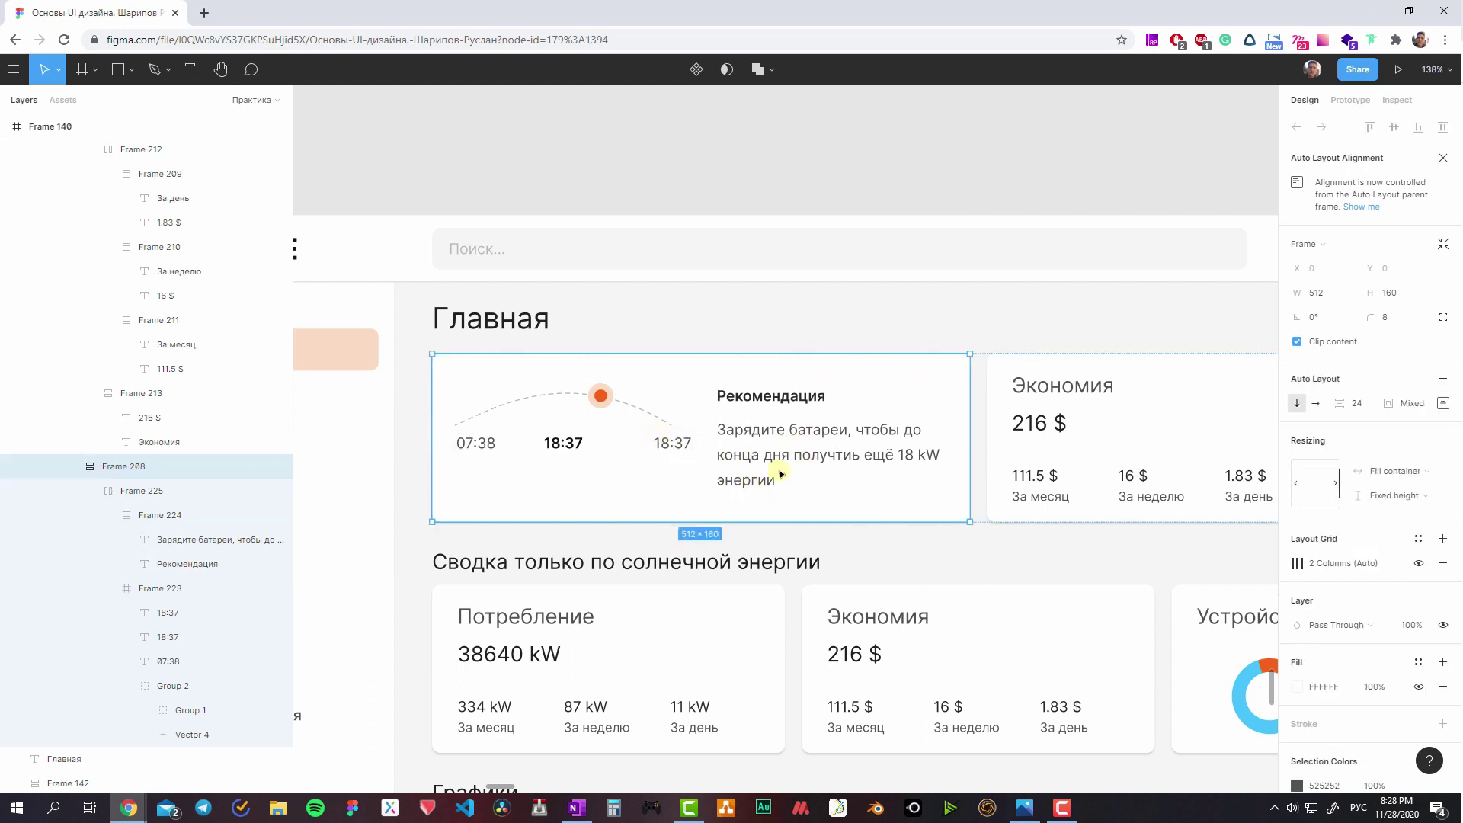
pyautogui.click(1443, 405)
pyautogui.click(1392, 467)
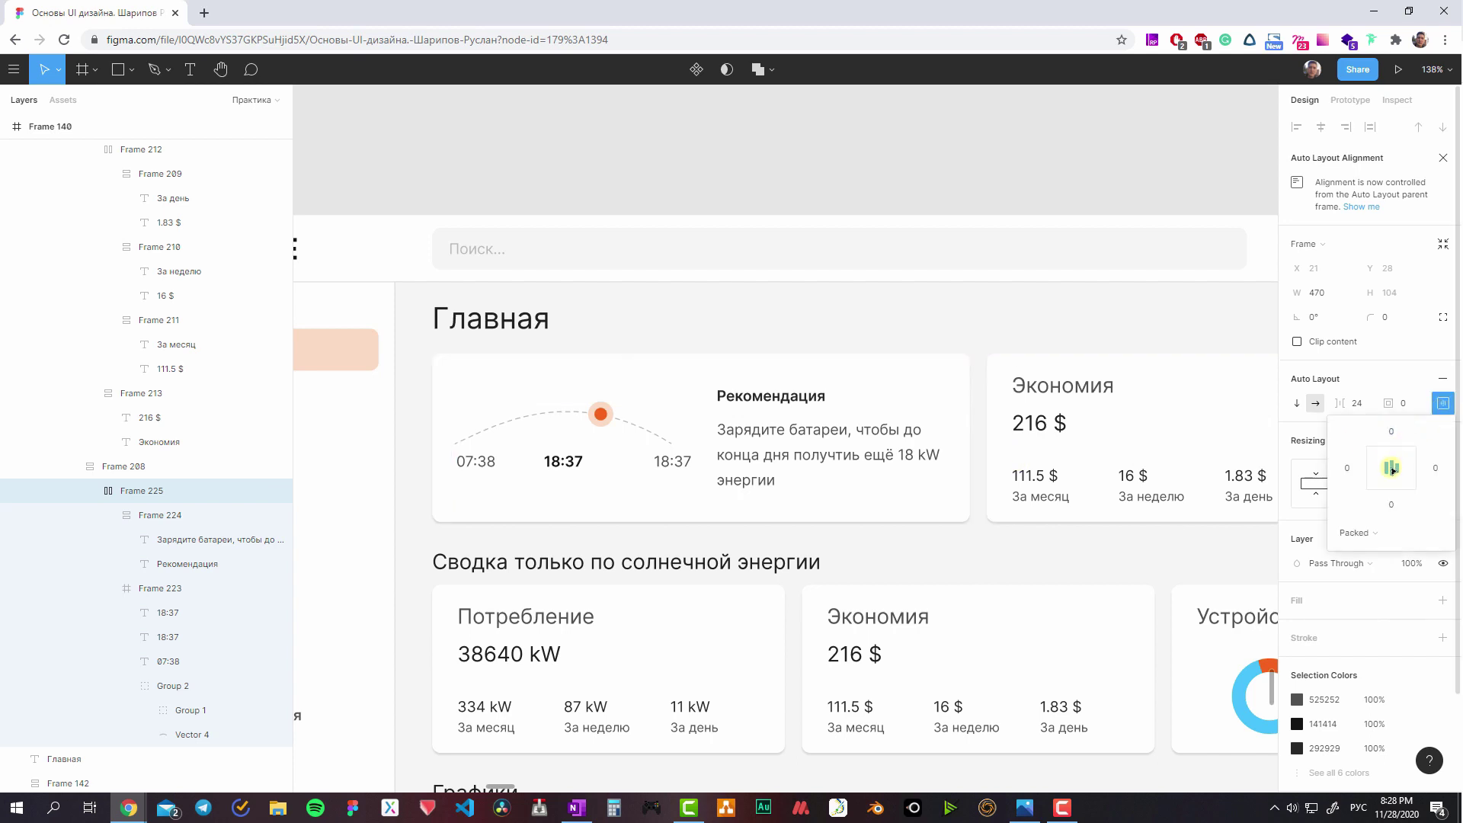
pyautogui.click(812, 448)
# - Show the two-column layout grid and align the row's left edge to the grid
pyautogui.hotkey('ctrl', 'g')
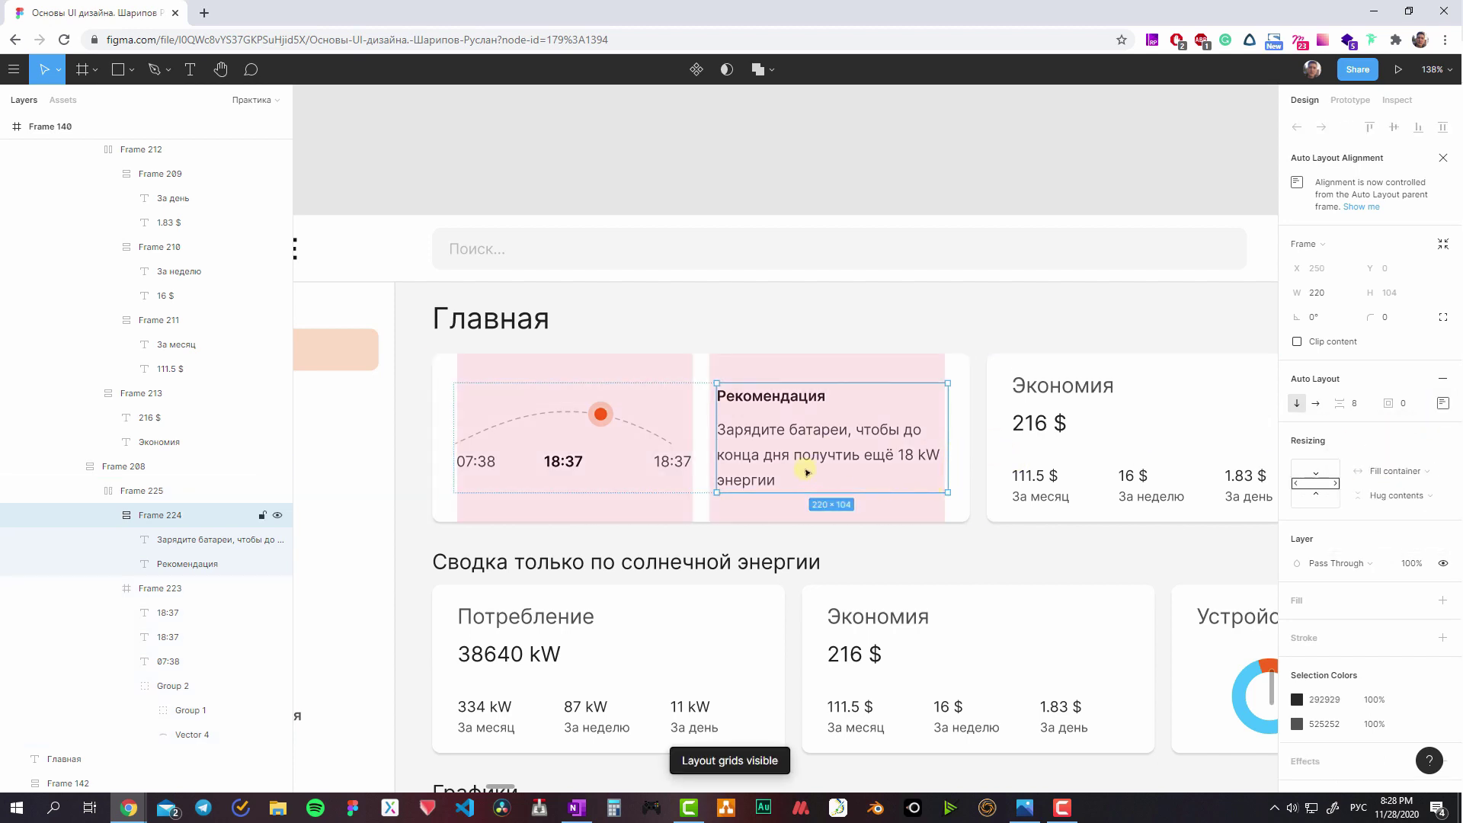
pyautogui.click(604, 499)
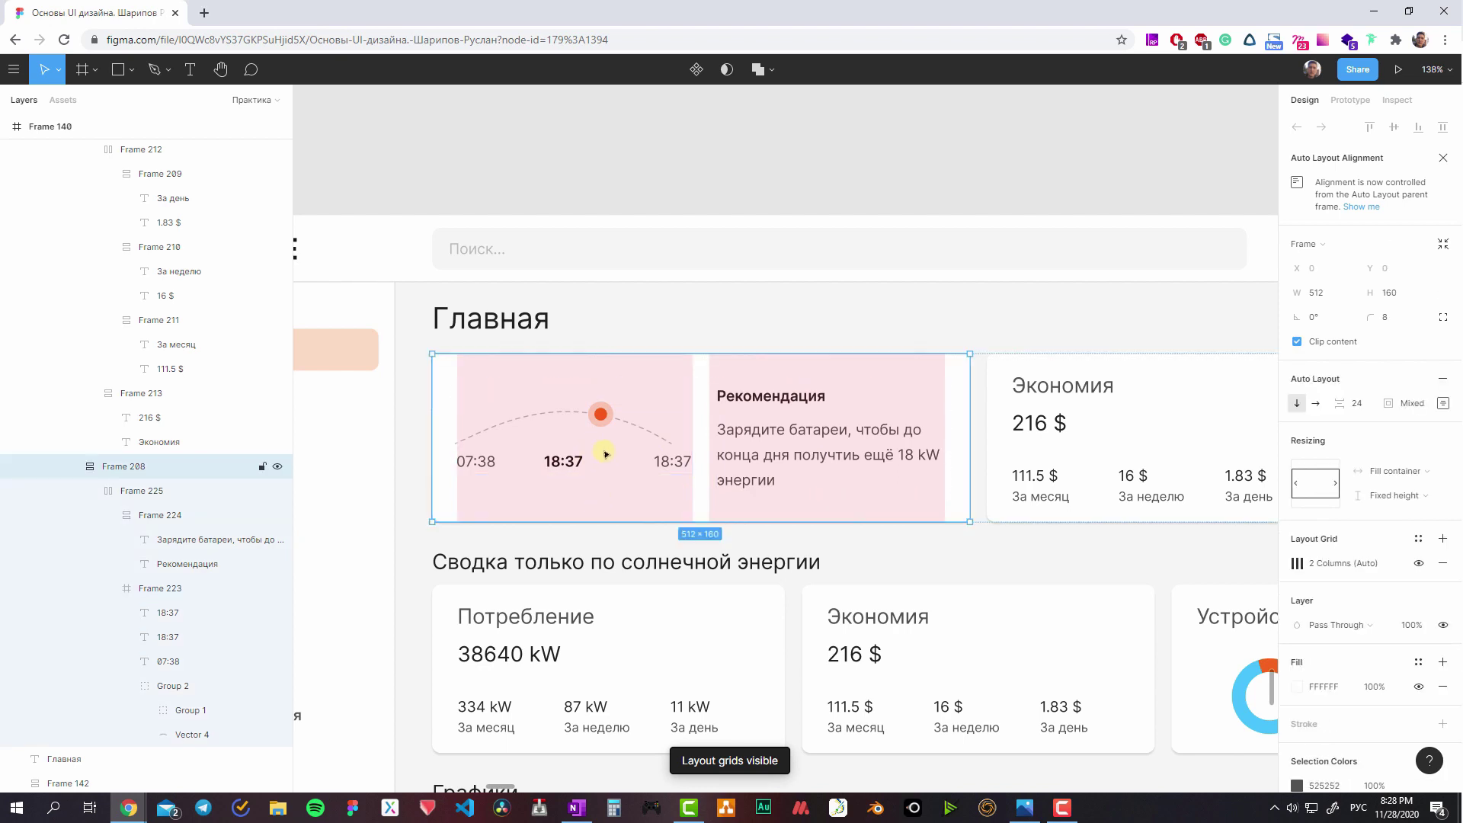
pyautogui.click(762, 454)
pyautogui.scroll(3, 754, 455)
pyautogui.scroll(2, 863, 445)
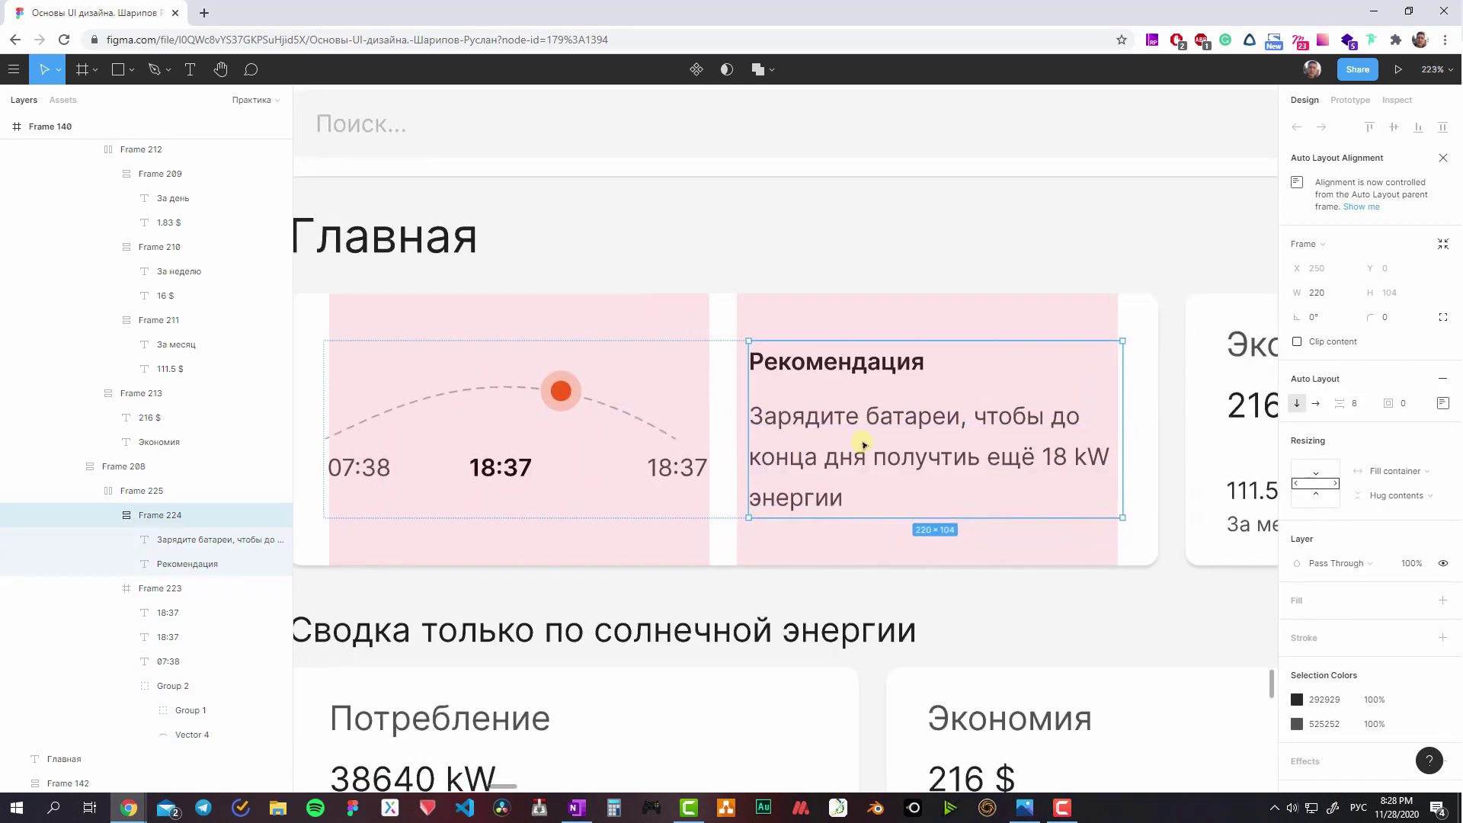
pyautogui.hscroll(-2, 863, 445)
pyautogui.click(857, 479)
pyautogui.scroll(1, 542, 448)
pyautogui.scroll(2, 542, 448)
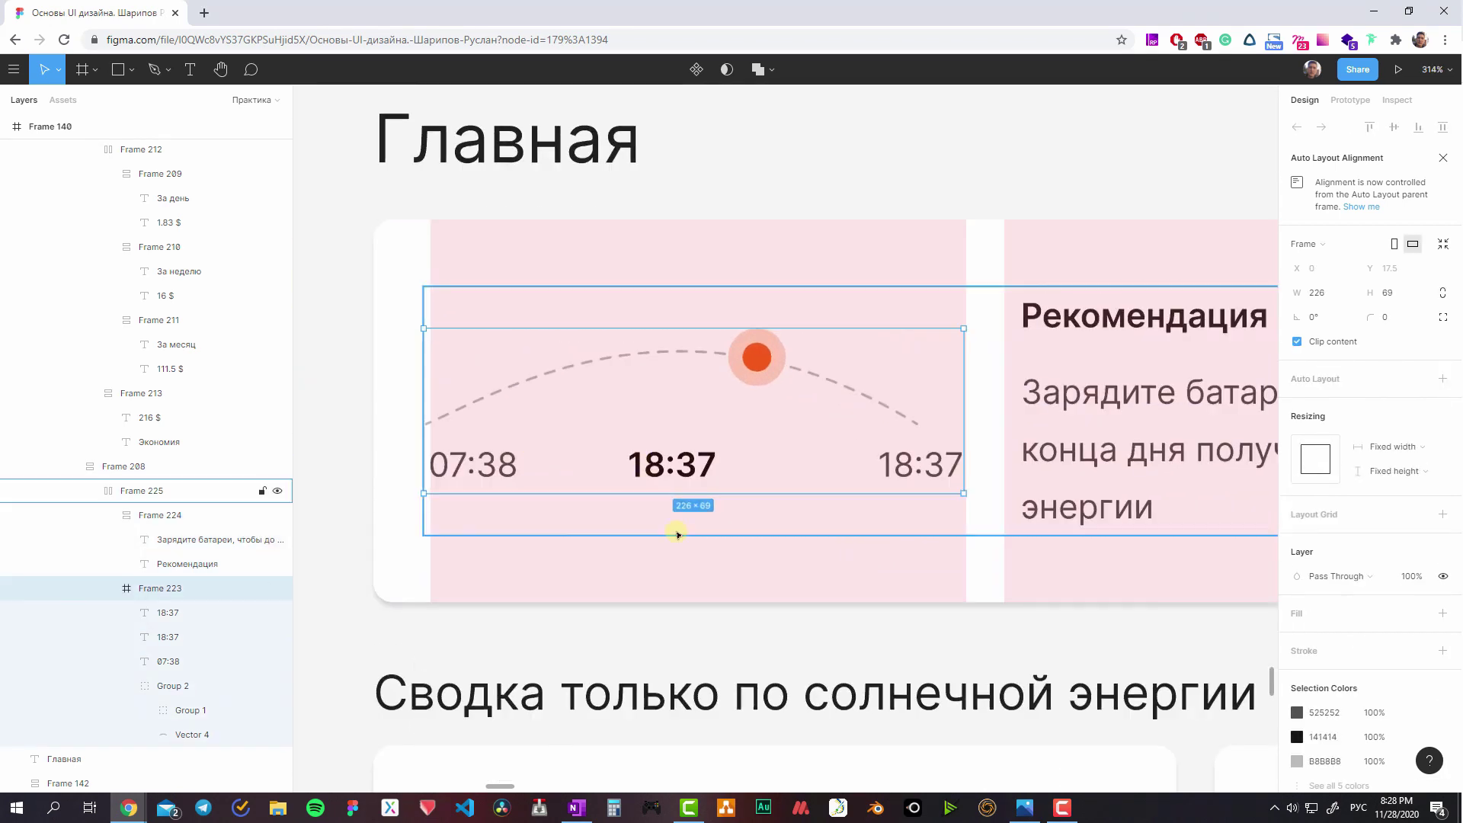
pyautogui.click(676, 535)
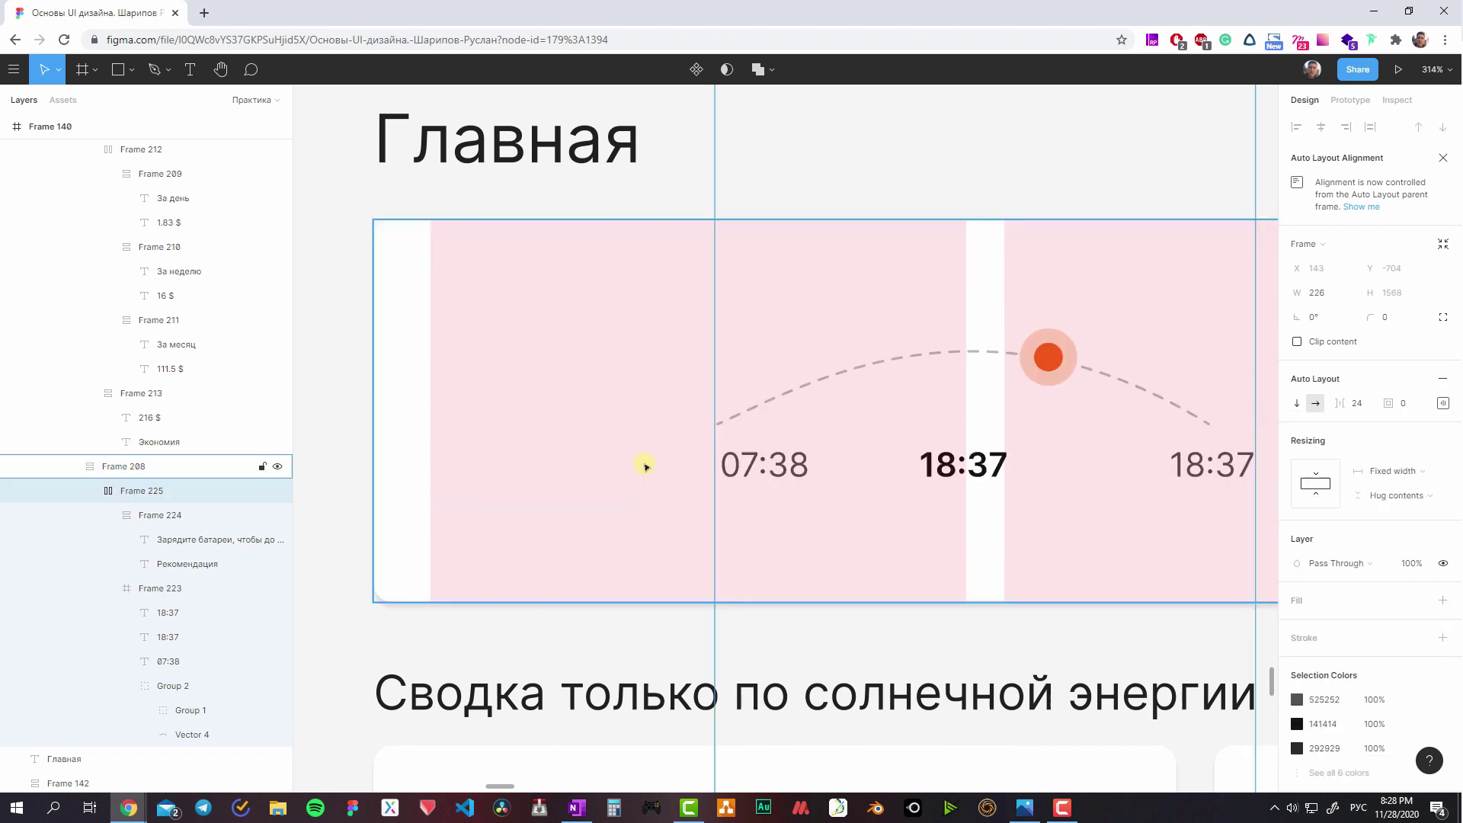
pyautogui.moveTo(431, 436); pyautogui.dragTo(442, 438)
# - Set the gap between the arc block and recommendation text to 16
pyautogui.hscroll(5, 1003, 485)
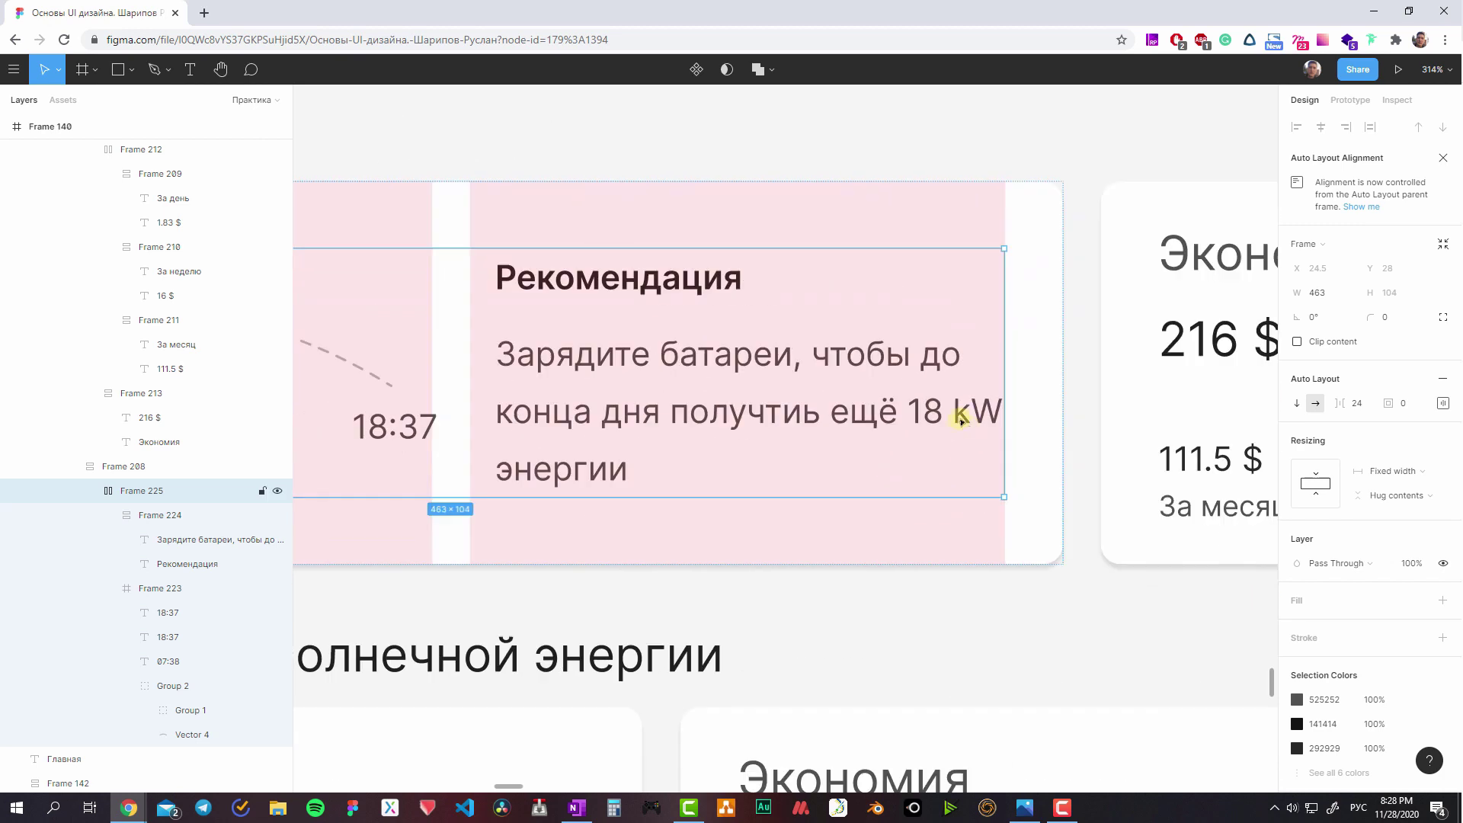
pyautogui.scroll(5, 1005, 407)
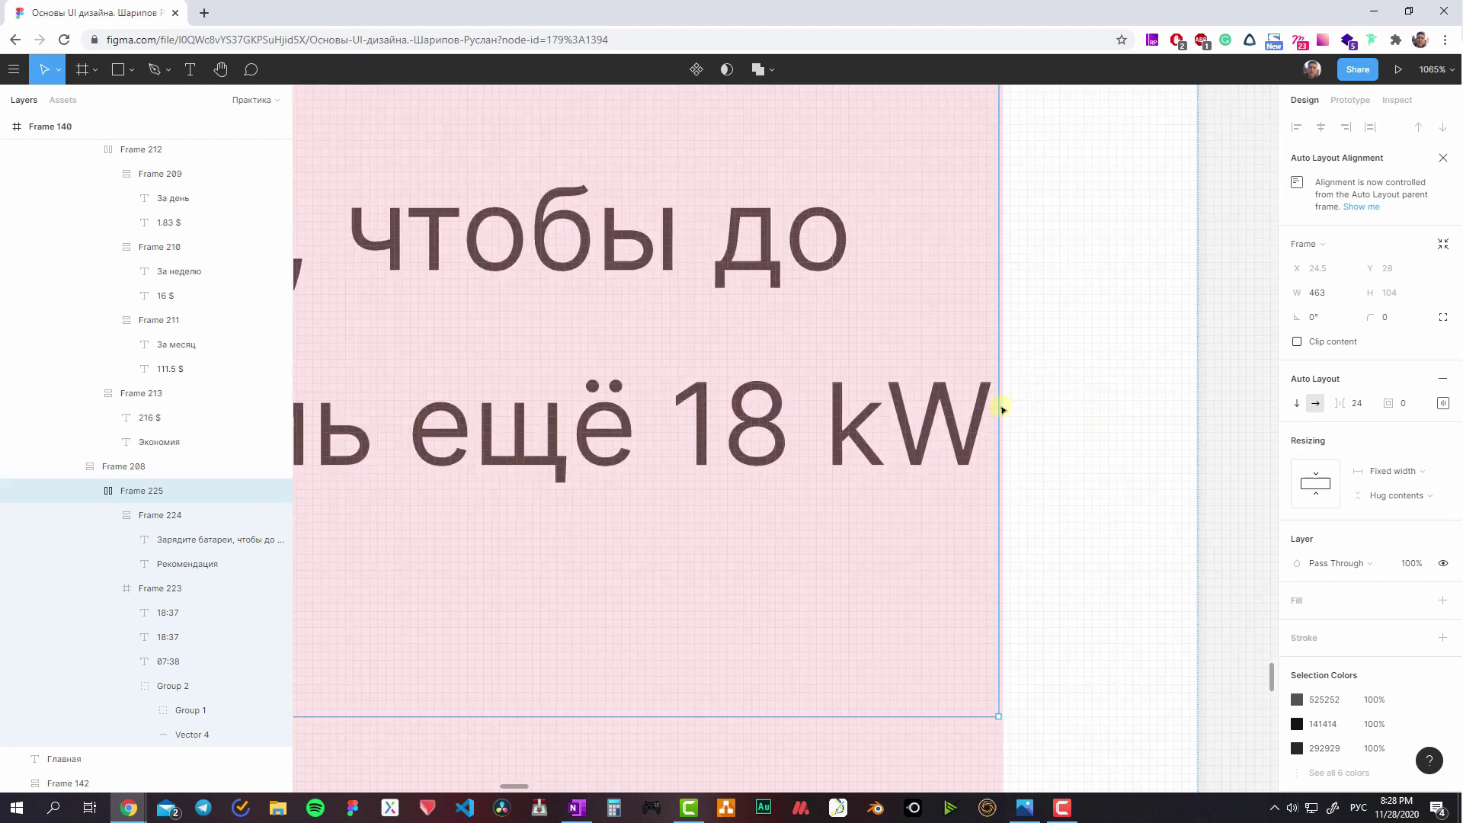
pyautogui.scroll(-3, 1003, 409)
pyautogui.scroll(-3, 998, 416)
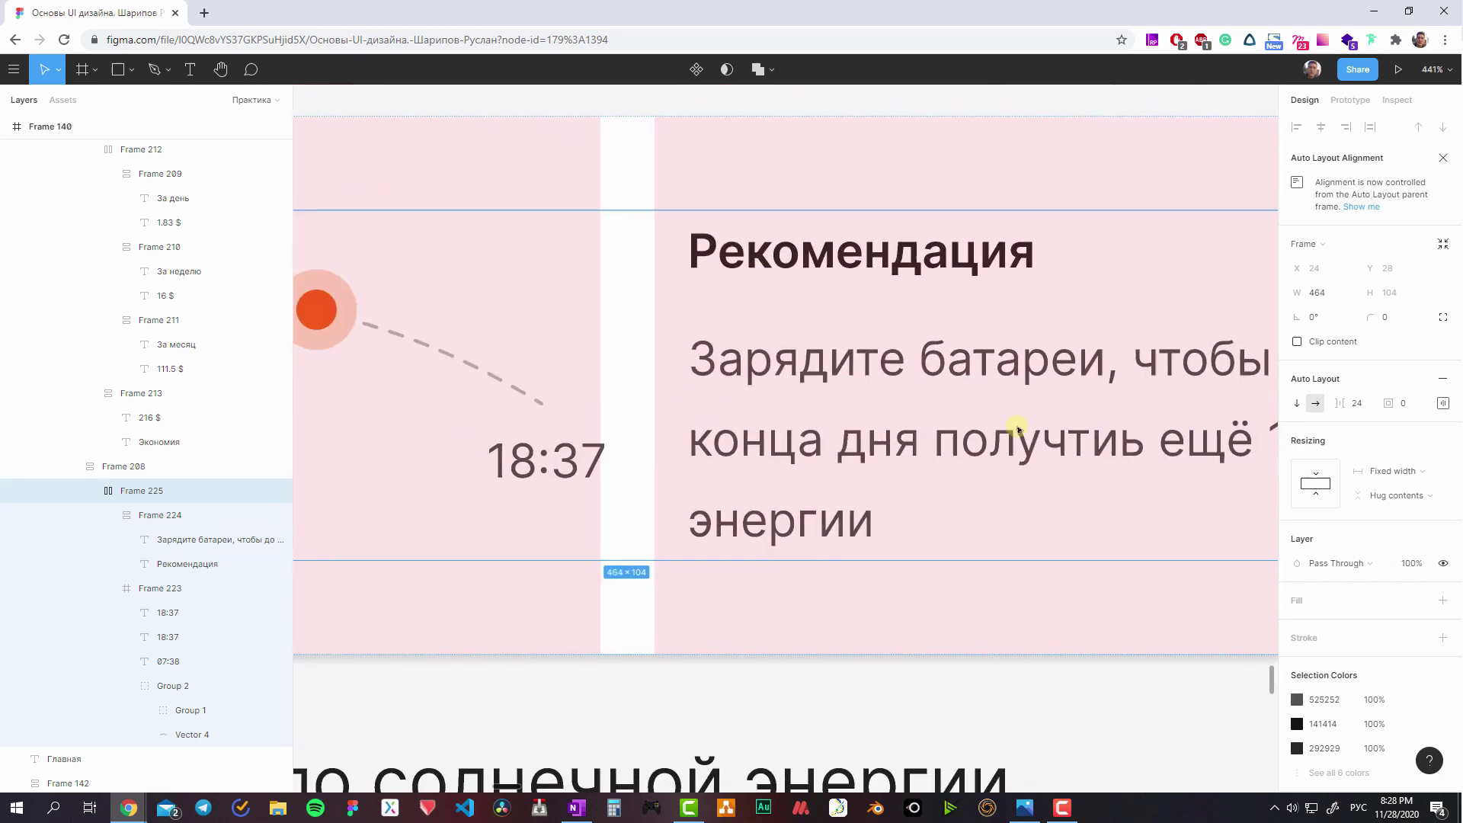
pyautogui.click(719, 395)
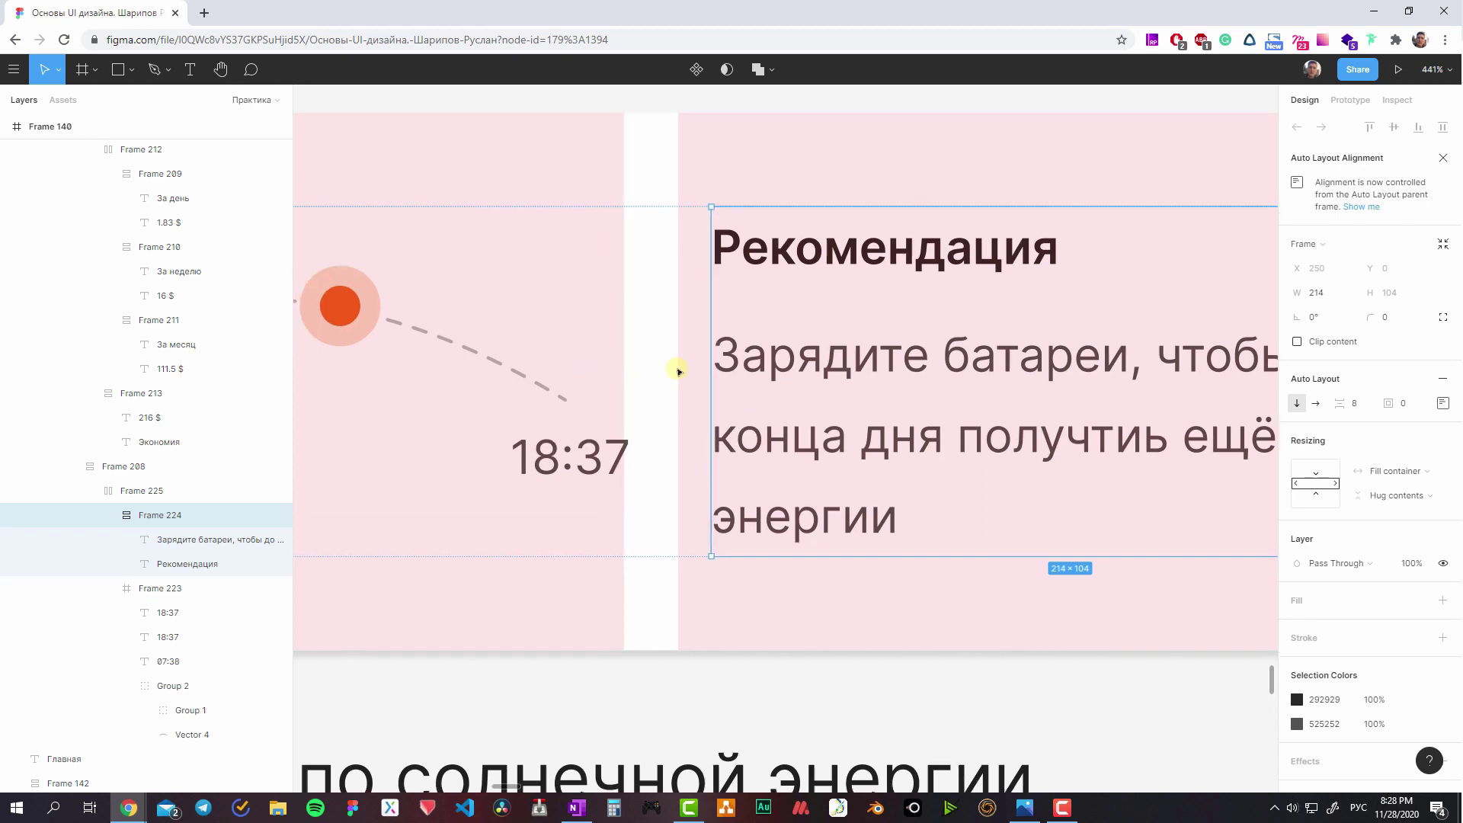
pyautogui.scroll(-2, 778, 411)
pyautogui.scroll(-2, 778, 411)
pyautogui.click(797, 483)
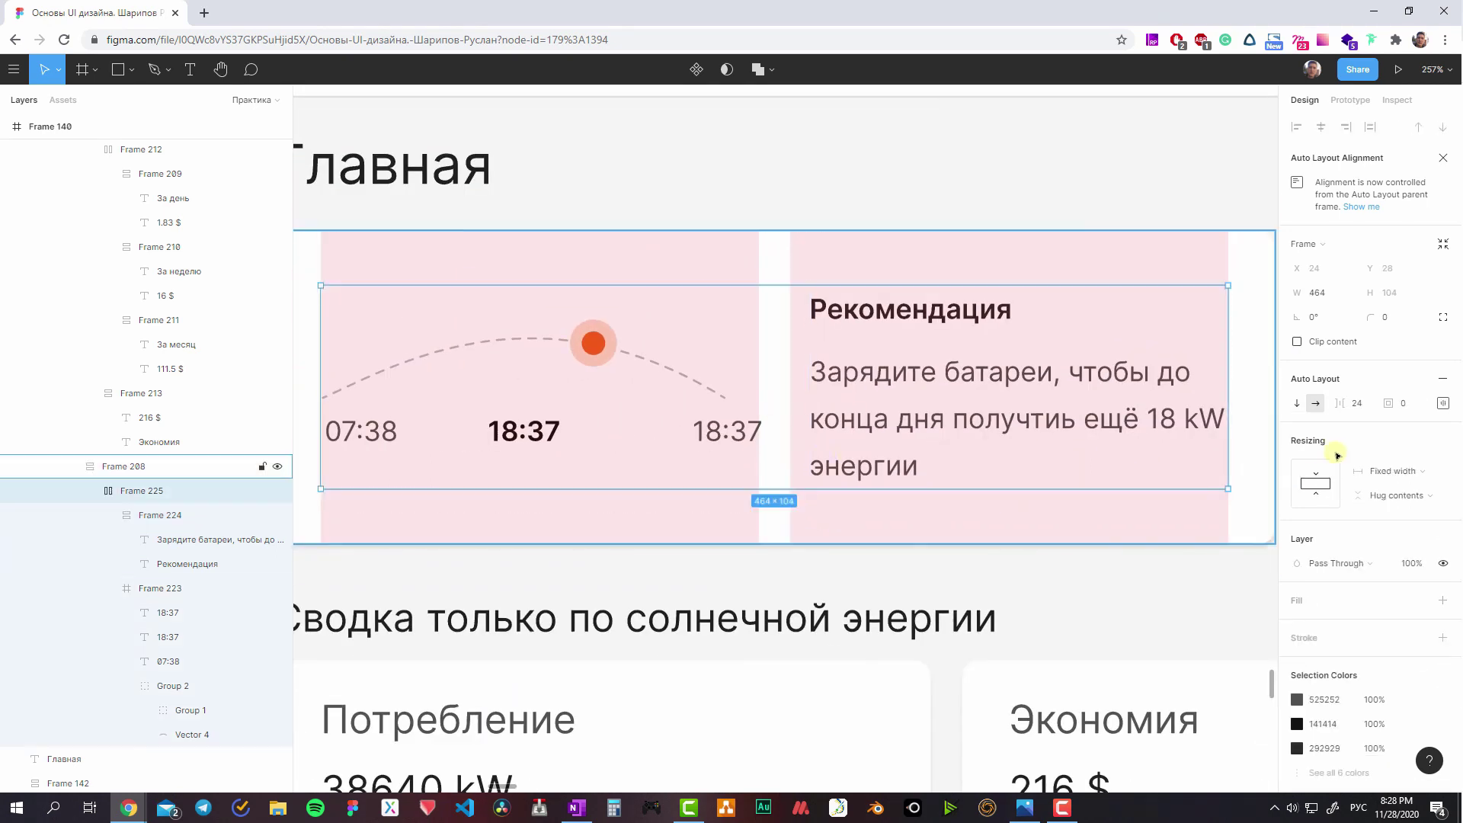
pyautogui.click(1362, 404)
pyautogui.write('16')
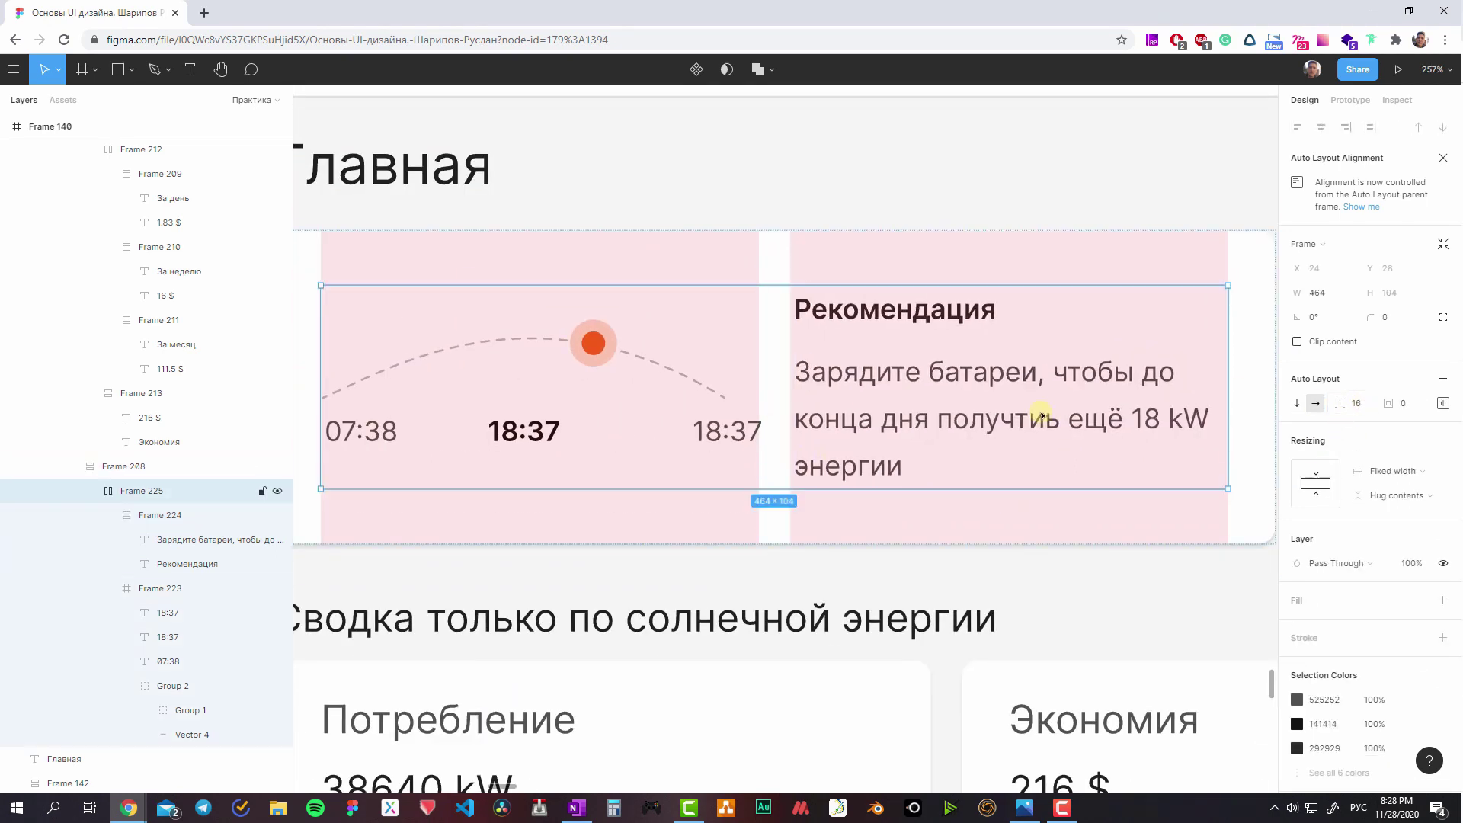
# - Narrow the arc-and-times block to 224 wide to fit its column
pyautogui.click(1025, 416)
pyautogui.click(737, 407)
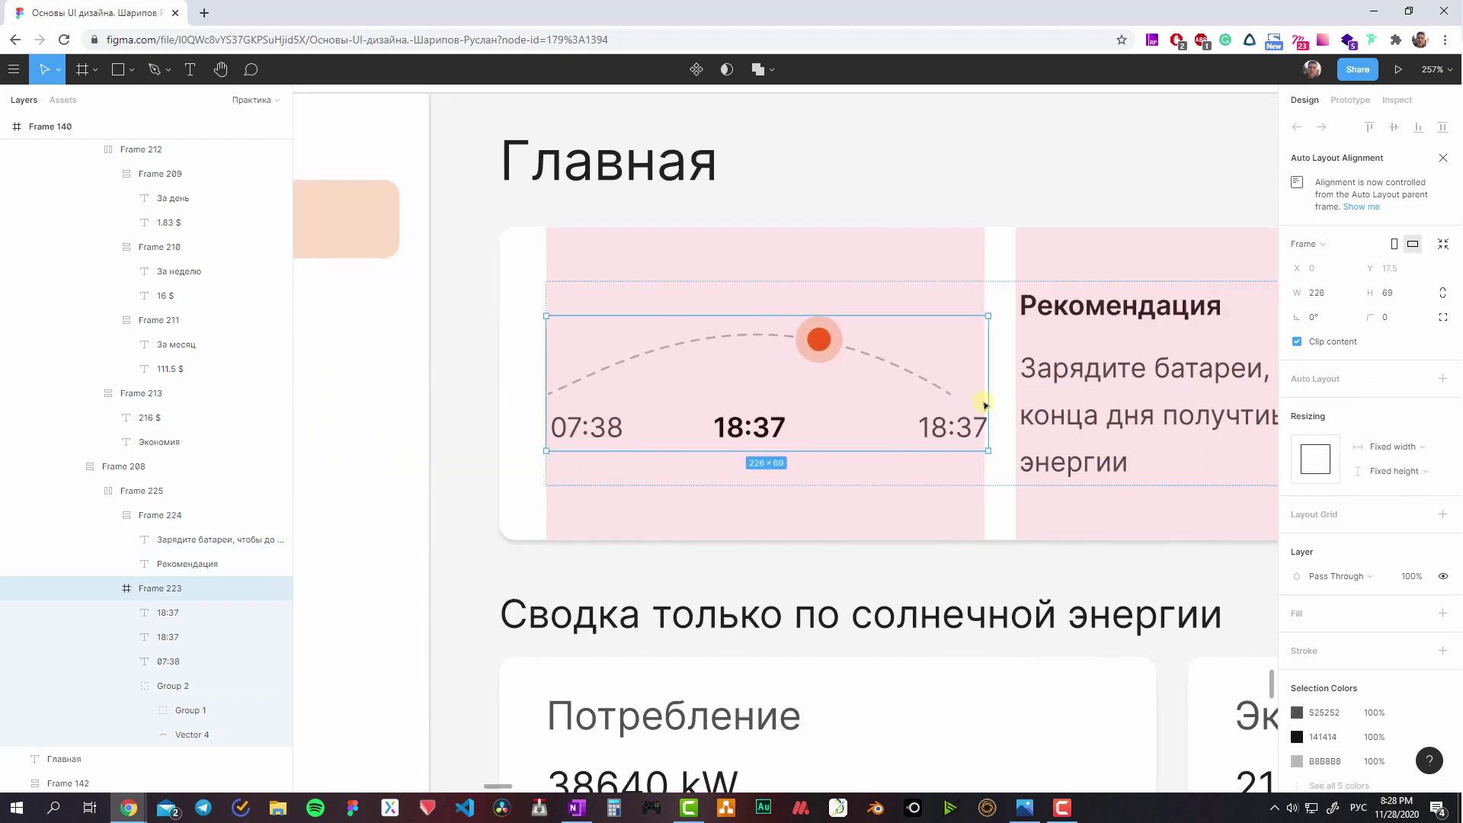
pyautogui.scroll(3, 1051, 408)
pyautogui.scroll(2, 989, 403)
pyautogui.moveTo(1000, 404); pyautogui.dragTo(994, 405)
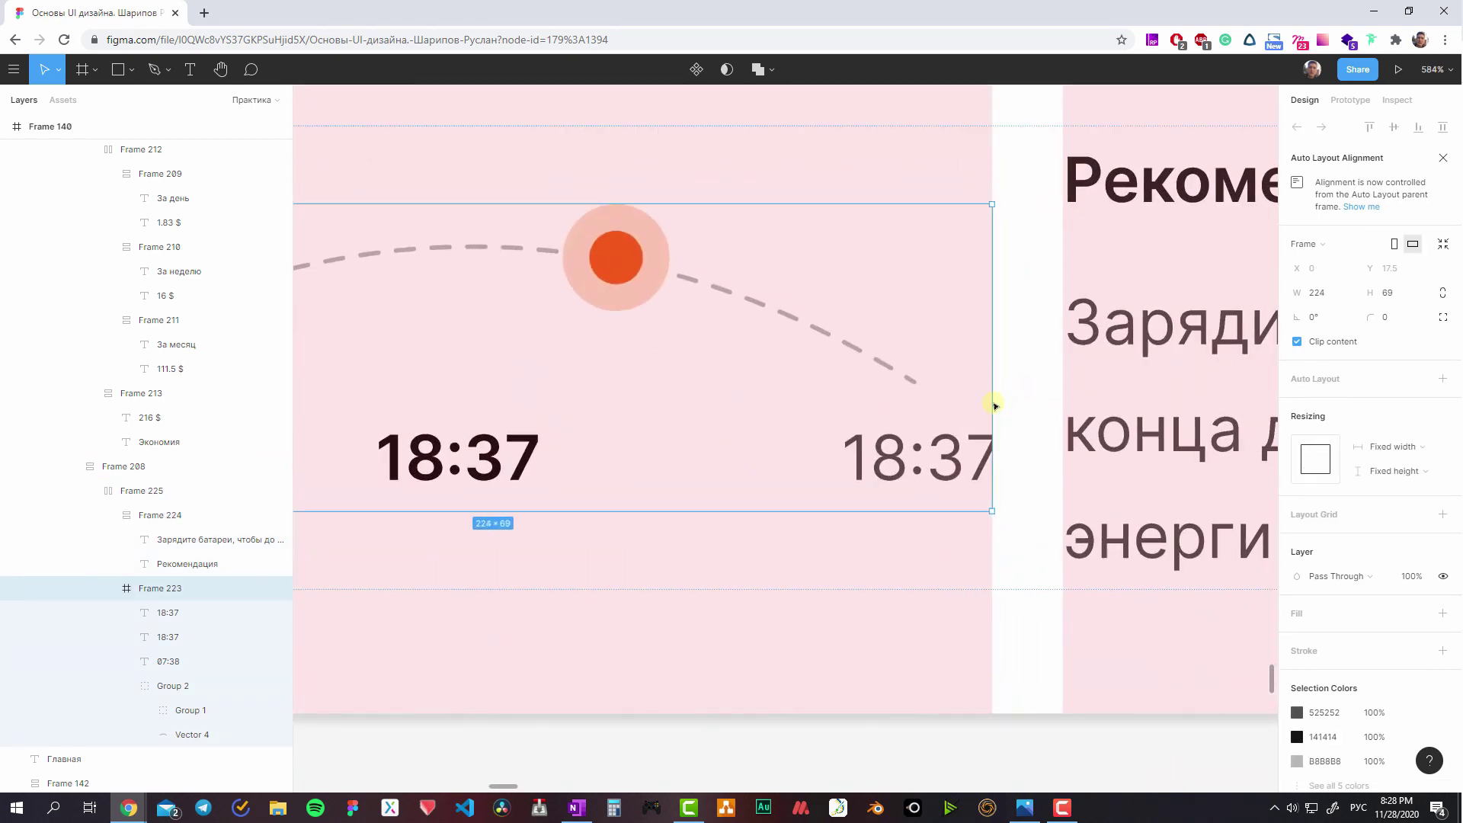
# - Check spacing around the bold 18:37 time and shorten the dashed arc's left end
pyautogui.click(952, 443)
pyautogui.scroll(-3, 945, 449)
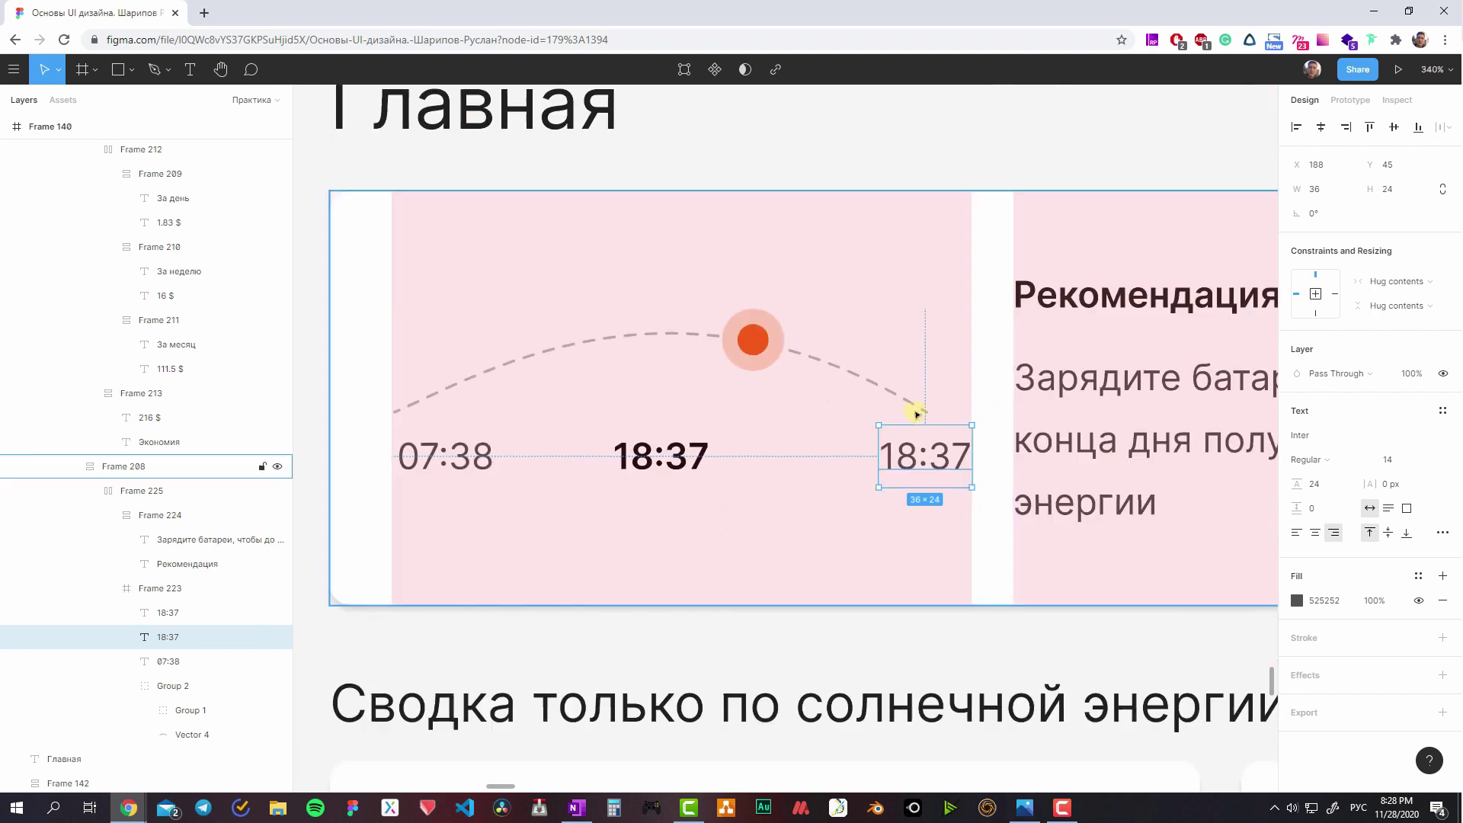
pyautogui.click(687, 444)
pyautogui.scroll(-2, 686, 444)
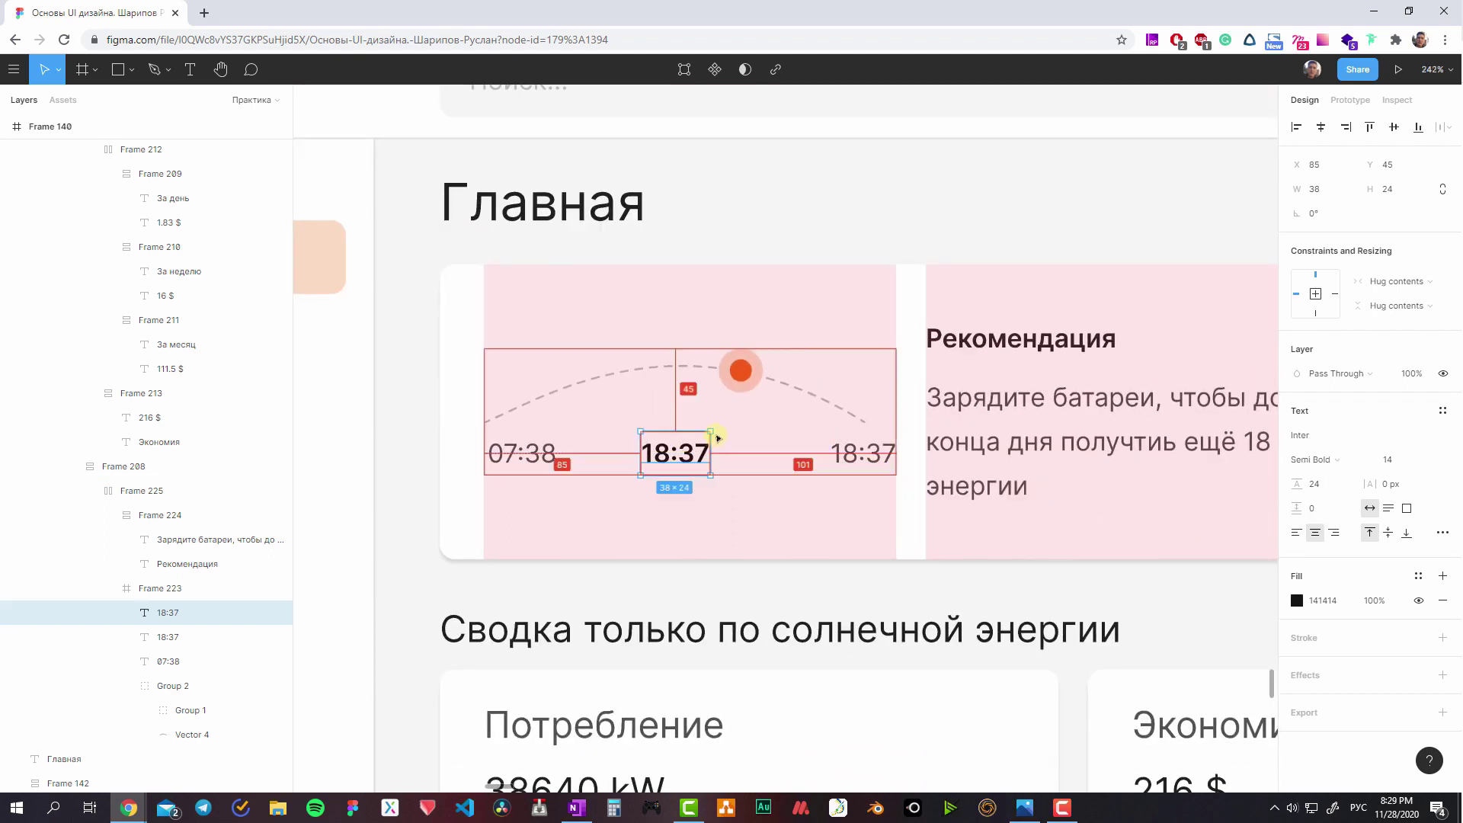
pyautogui.click(545, 454)
pyautogui.click(627, 373)
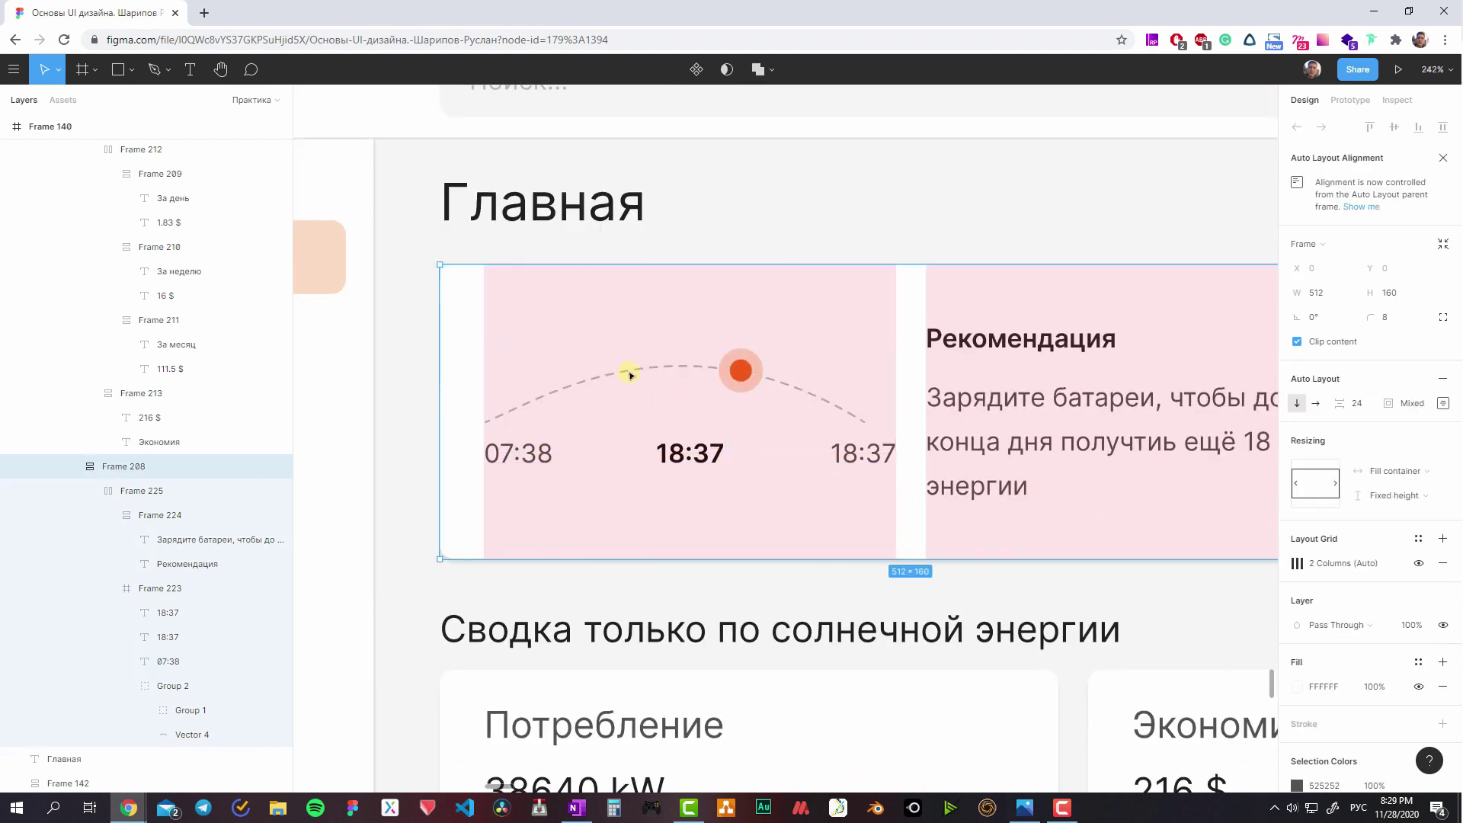
pyautogui.click(889, 450)
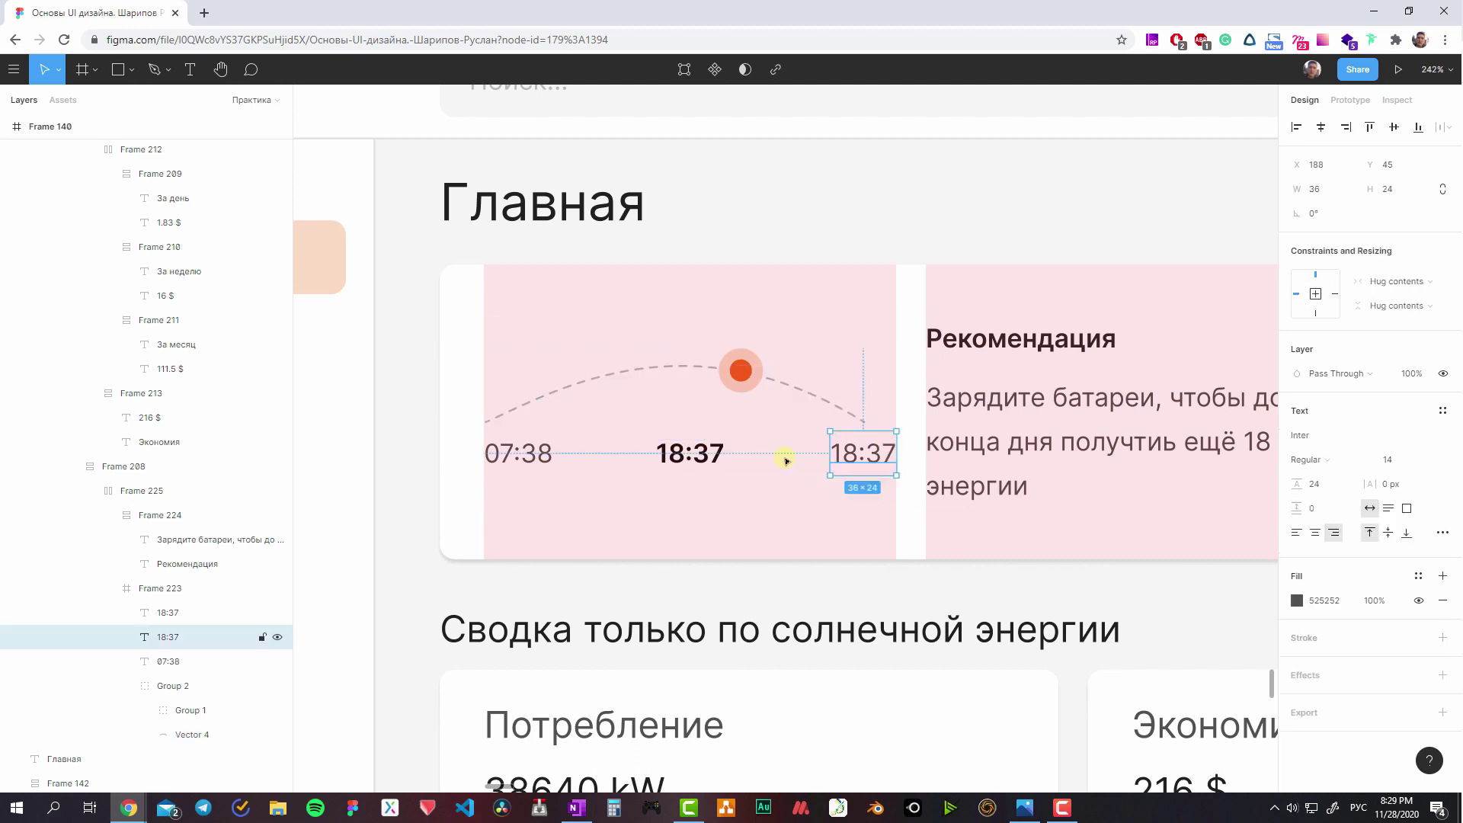
pyautogui.click(854, 414)
pyautogui.moveTo(492, 409); pyautogui.dragTo(524, 418)
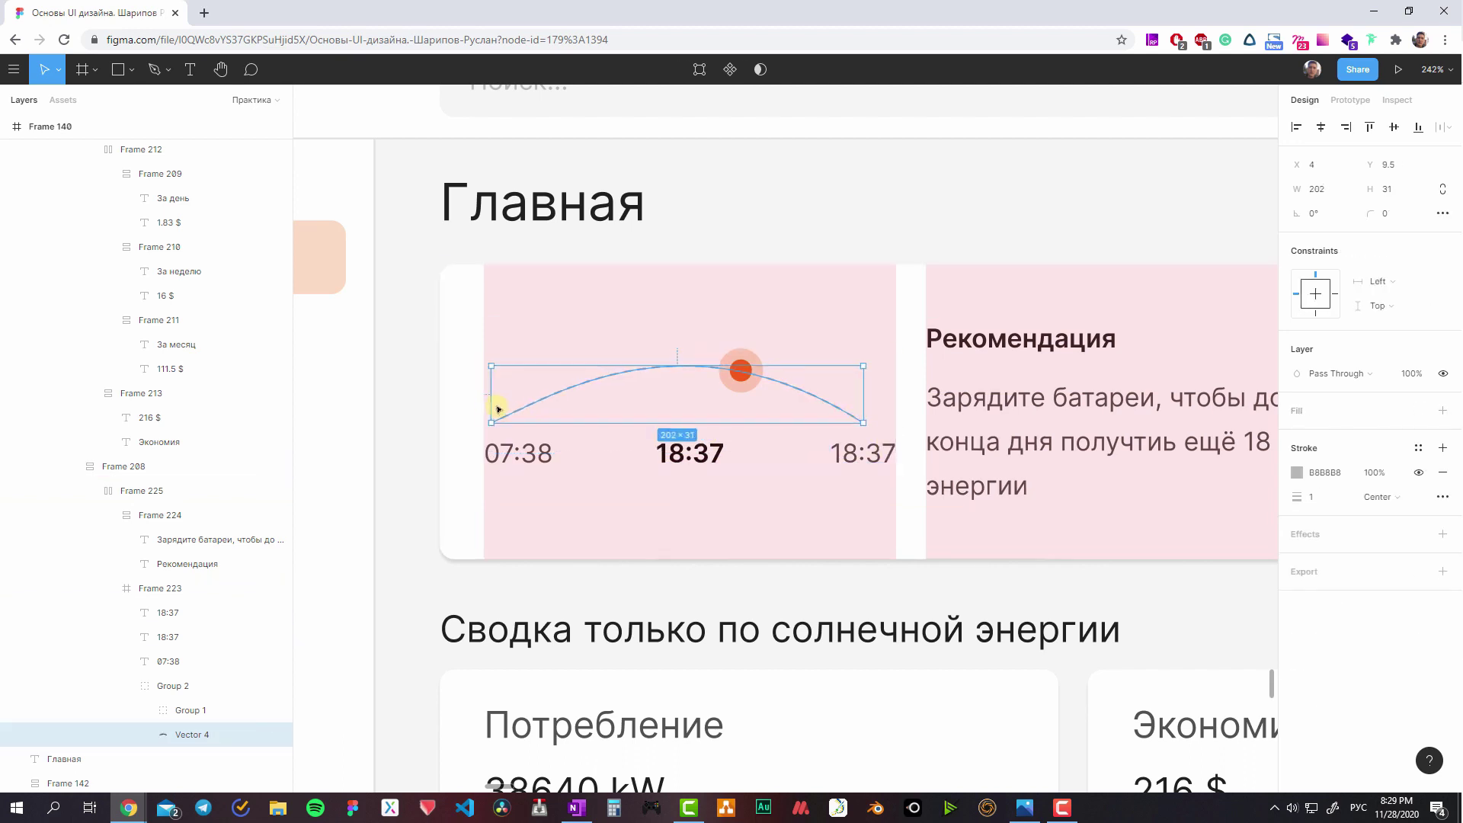
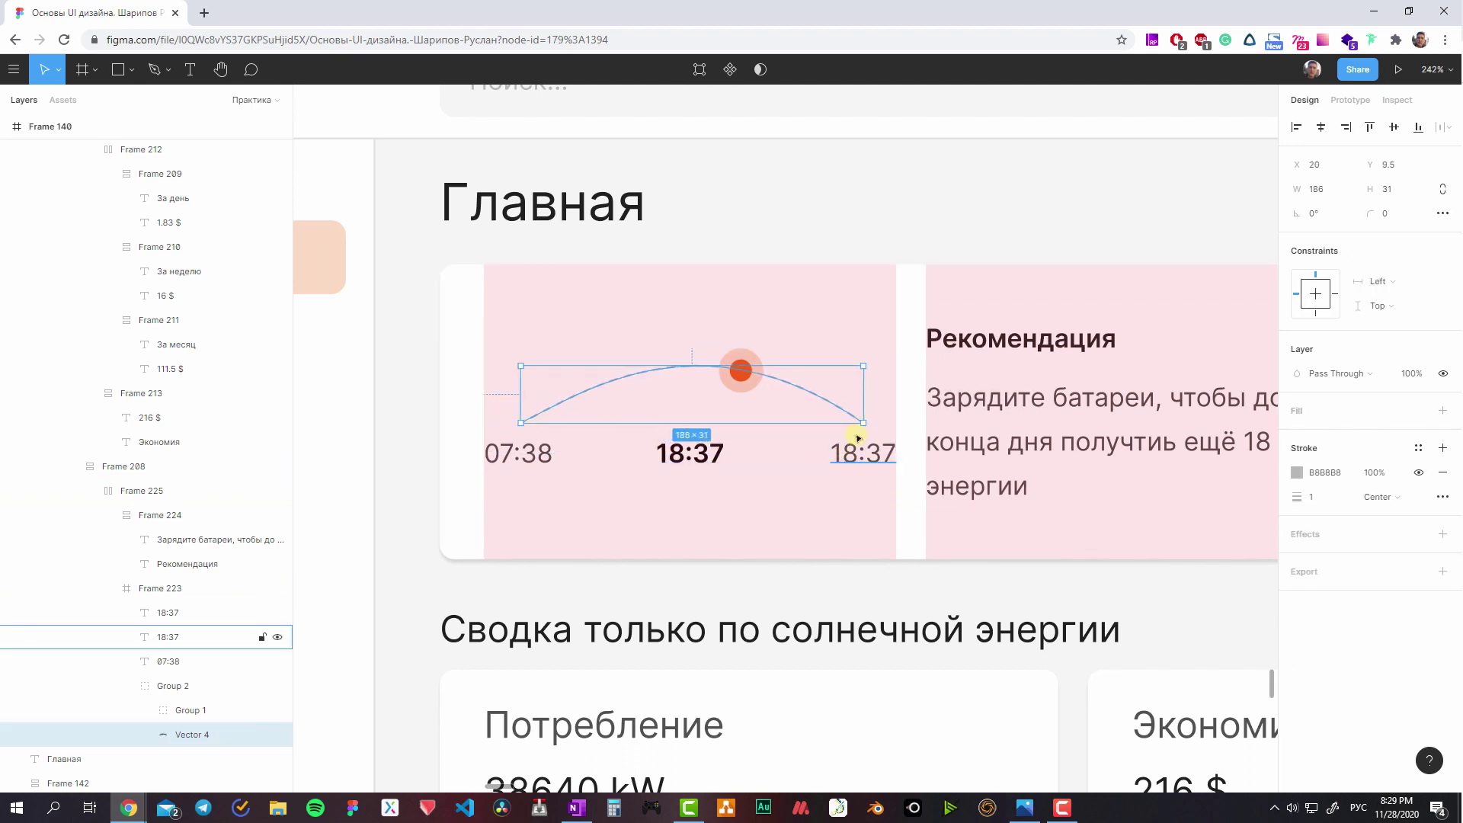
# - Inspect the recommendation text and arc/times blocks and their width resizing behaviour
pyautogui.scroll(-3, 791, 406)
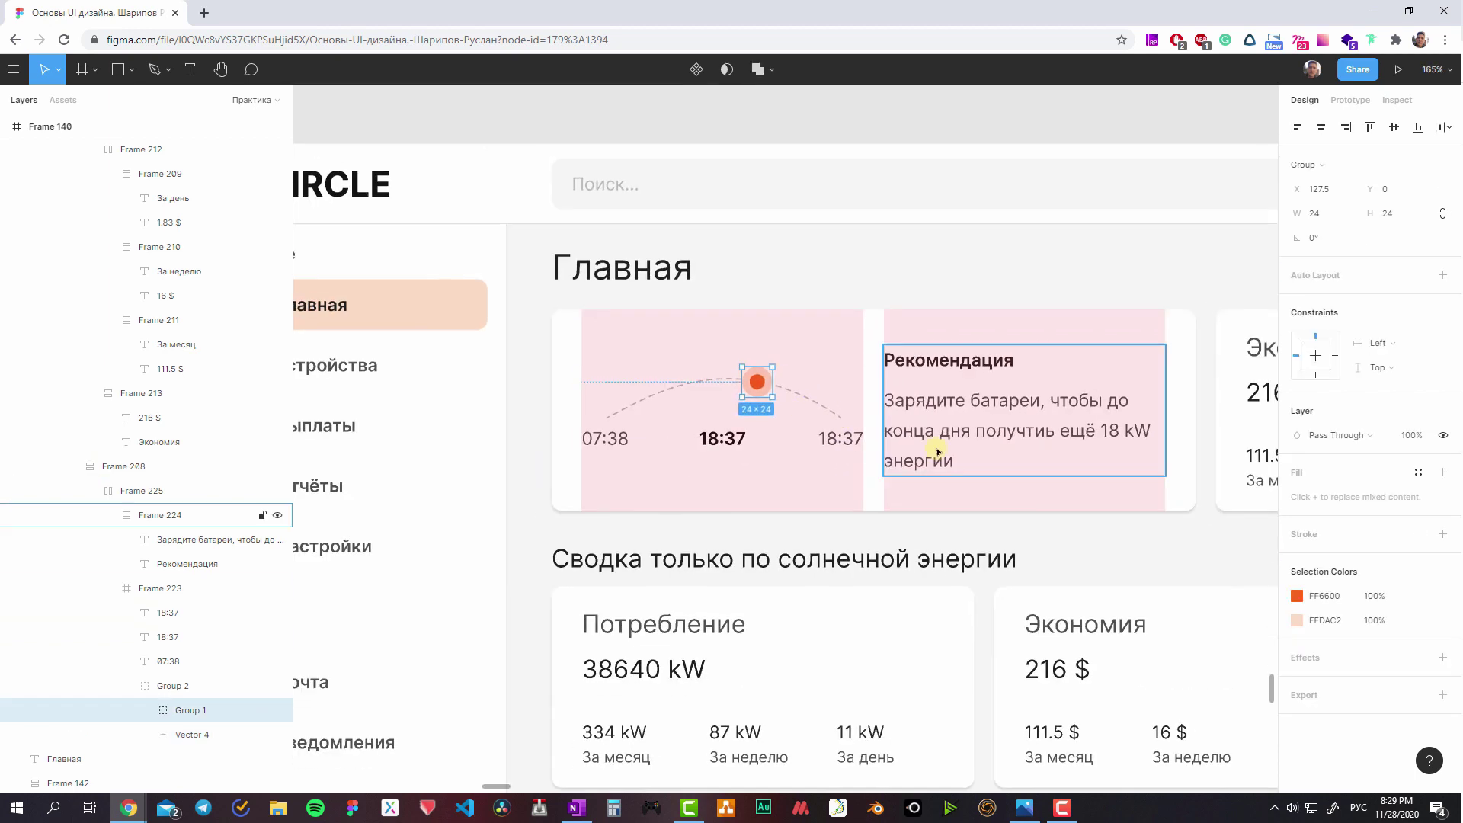
pyautogui.click(1043, 473)
pyautogui.scroll(3, 1206, 461)
pyautogui.scroll(3, 1216, 461)
pyautogui.scroll(-5, 990, 438)
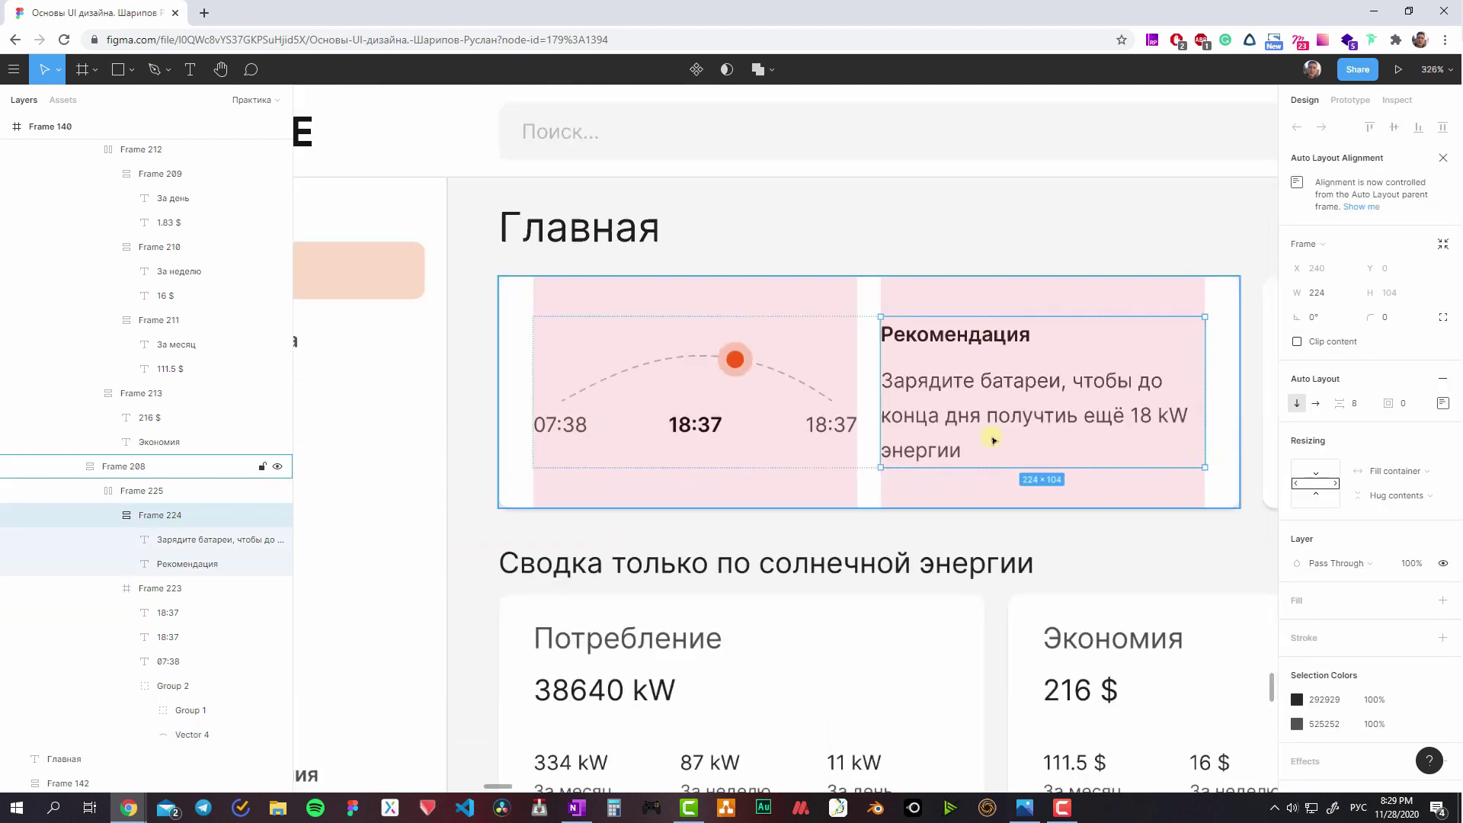
pyautogui.press('Tab')
pyautogui.click(929, 429)
pyautogui.click(1386, 471)
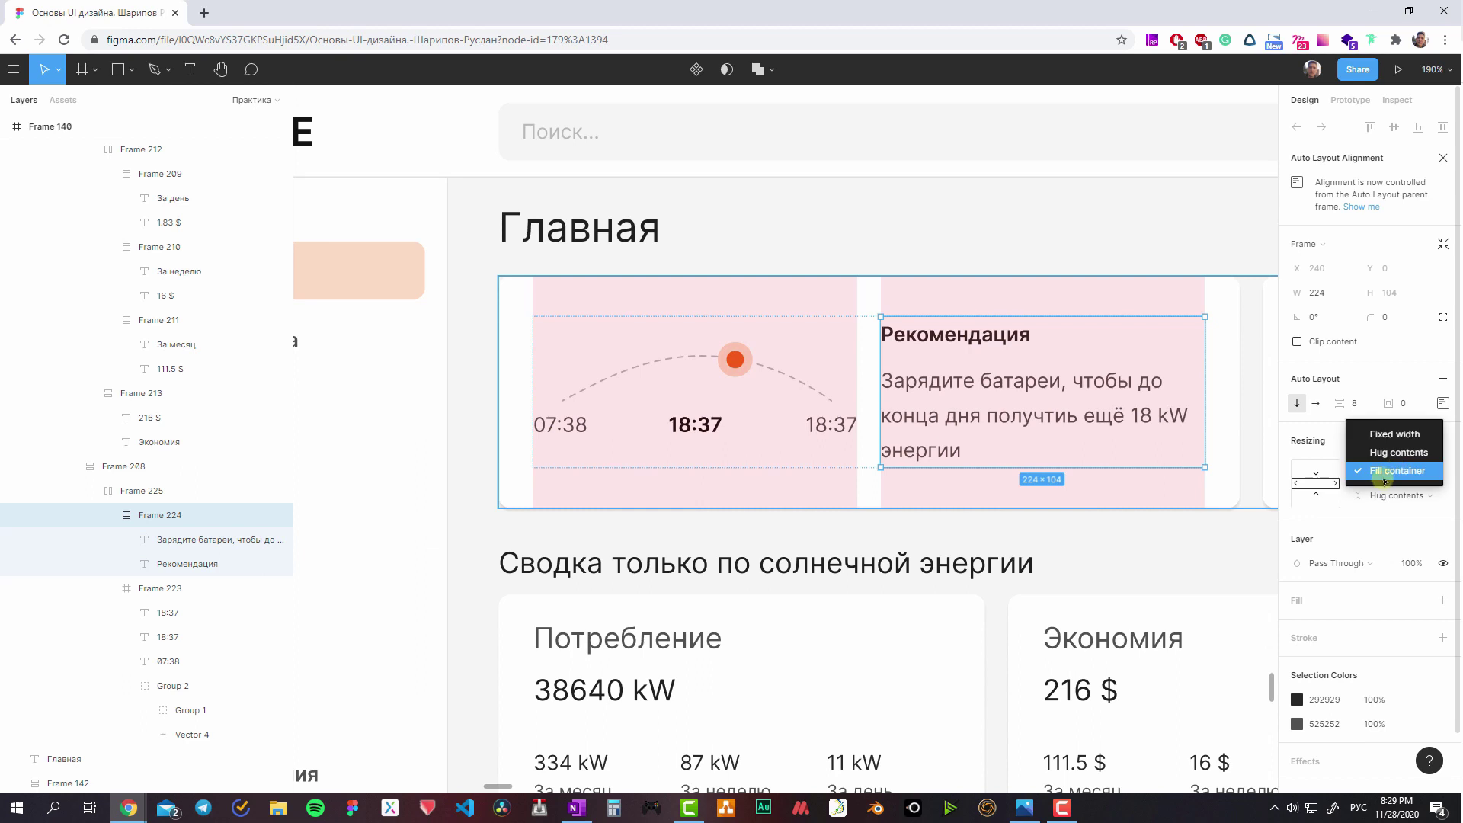
pyautogui.click(782, 414)
pyautogui.scroll(-3, 877, 381)
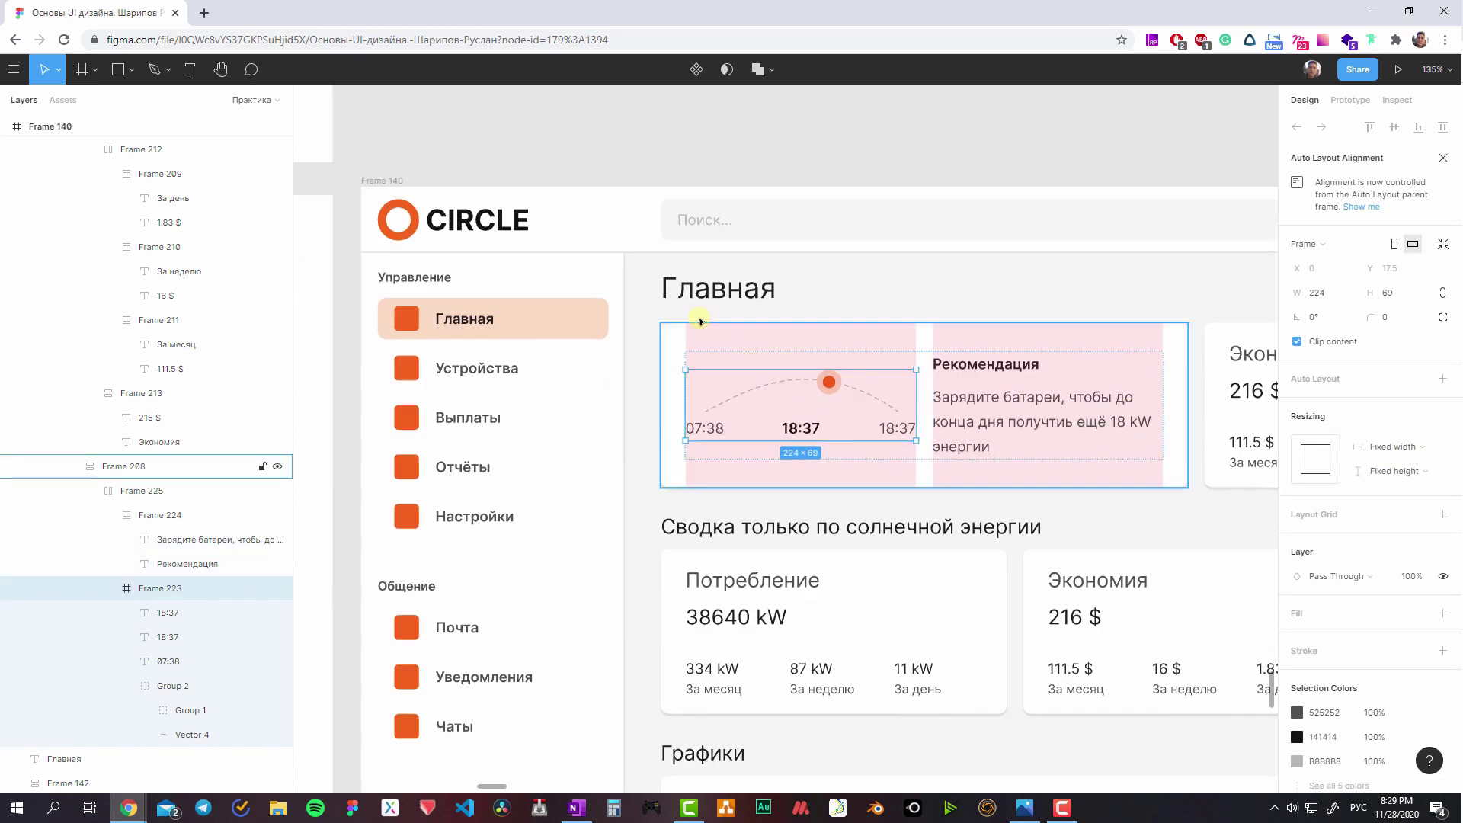
pyautogui.scroll(-1, 724, 229)
# - Check the top card row and dashboard frame, toggling the 12-column layout grid on and off
pyautogui.click(750, 145)
pyautogui.click(754, 337)
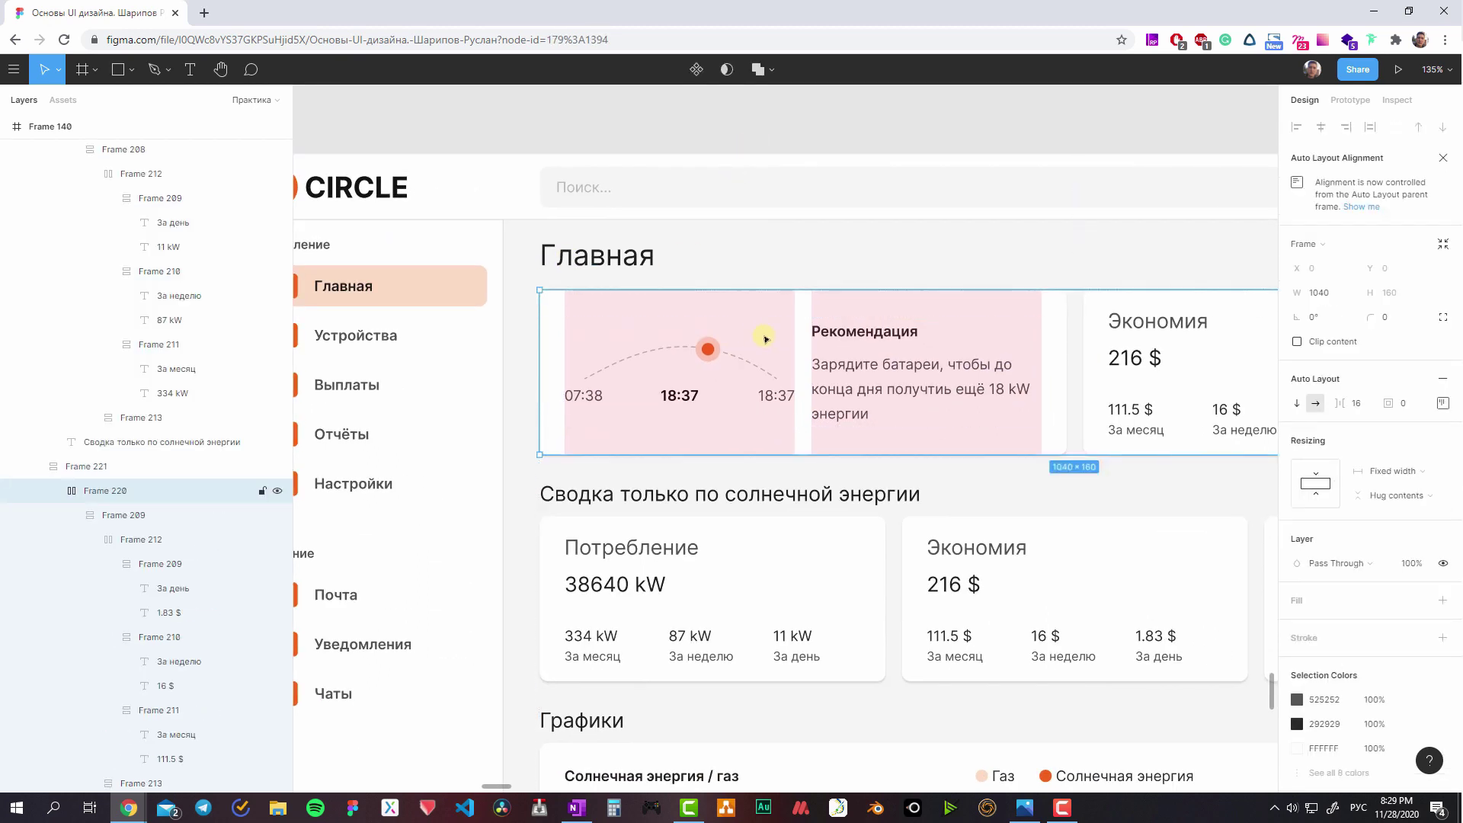
pyautogui.scroll(-3, 762, 351)
pyautogui.click(832, 382)
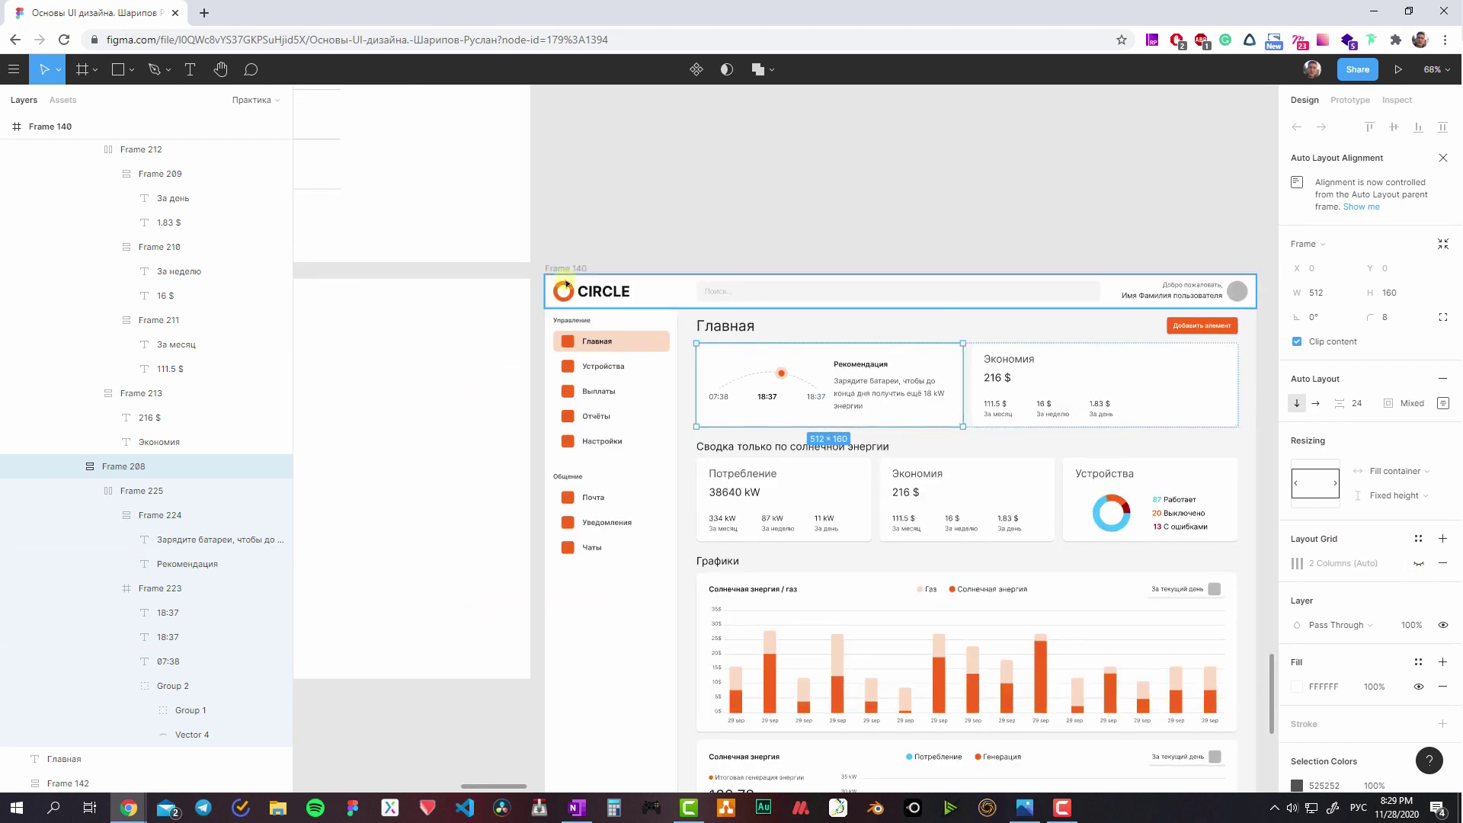
pyautogui.click(565, 268)
pyautogui.click(1420, 361)
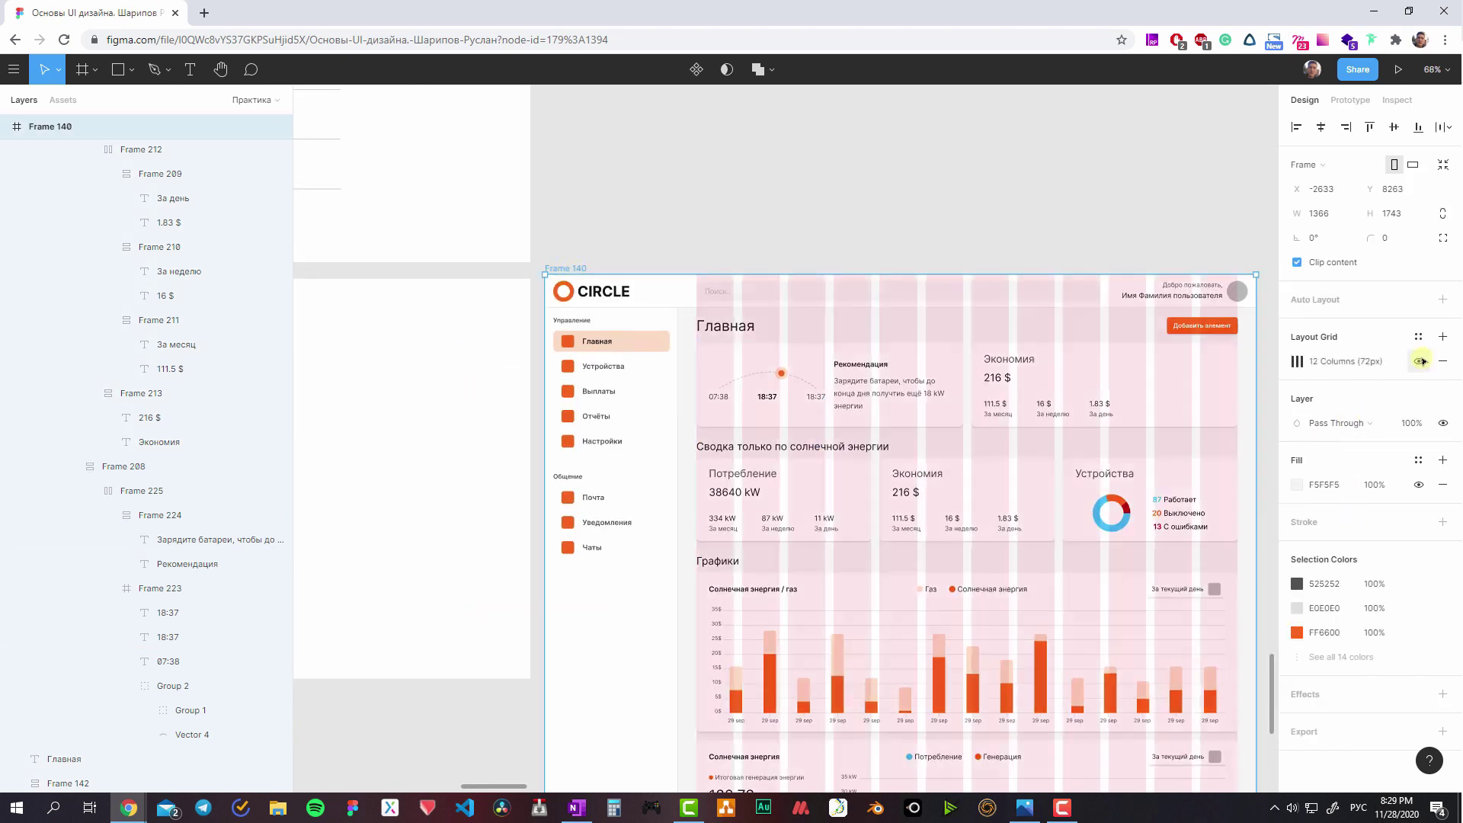
pyautogui.click(1422, 361)
pyautogui.press('Escape')
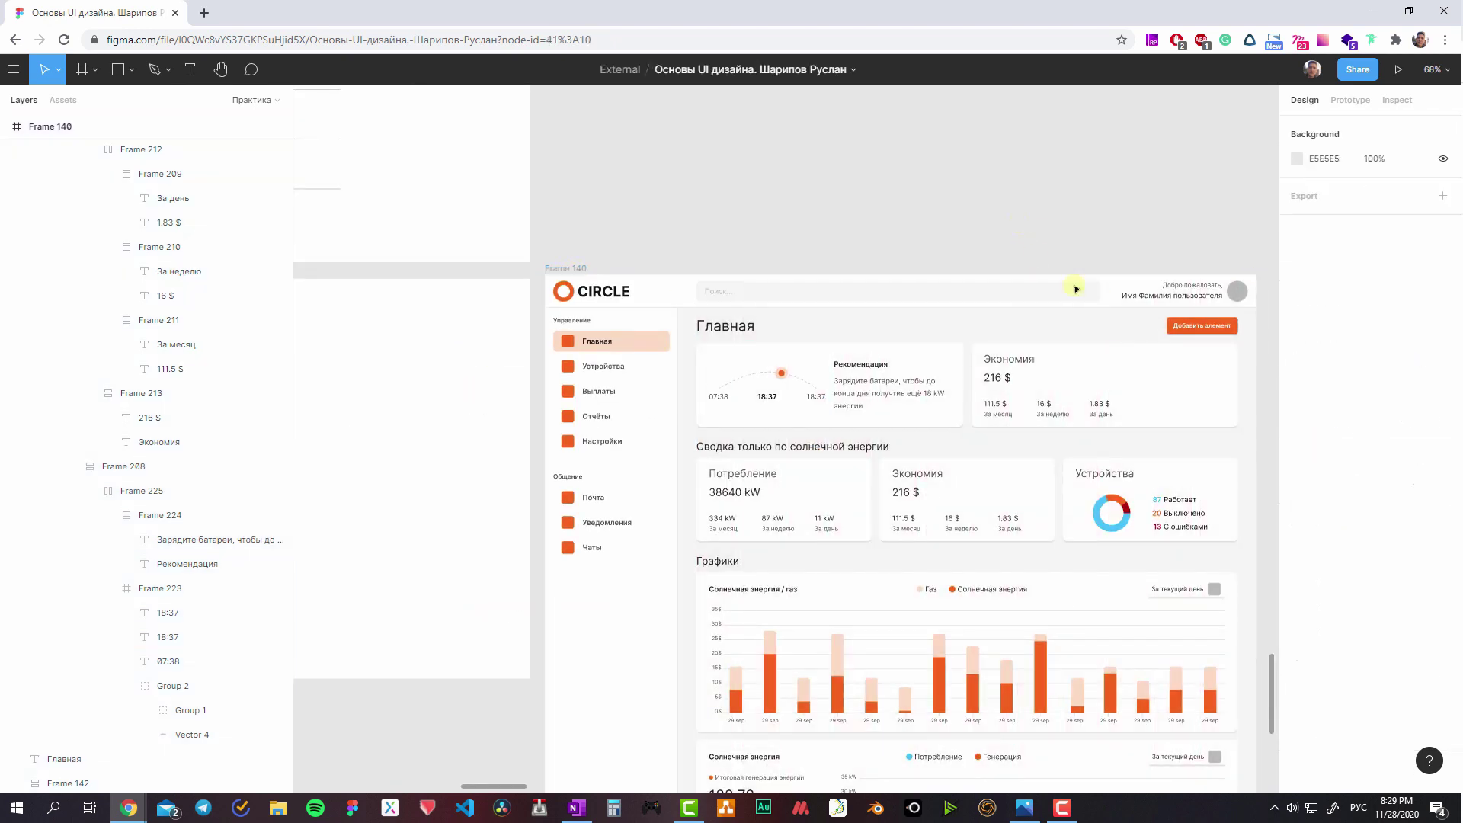
# - Try editing the Рекомендация heading, then undo it back to the original text
pyautogui.scroll(1, 622, 288)
pyautogui.scroll(5, 623, 288)
pyautogui.doubleClick(816, 287)
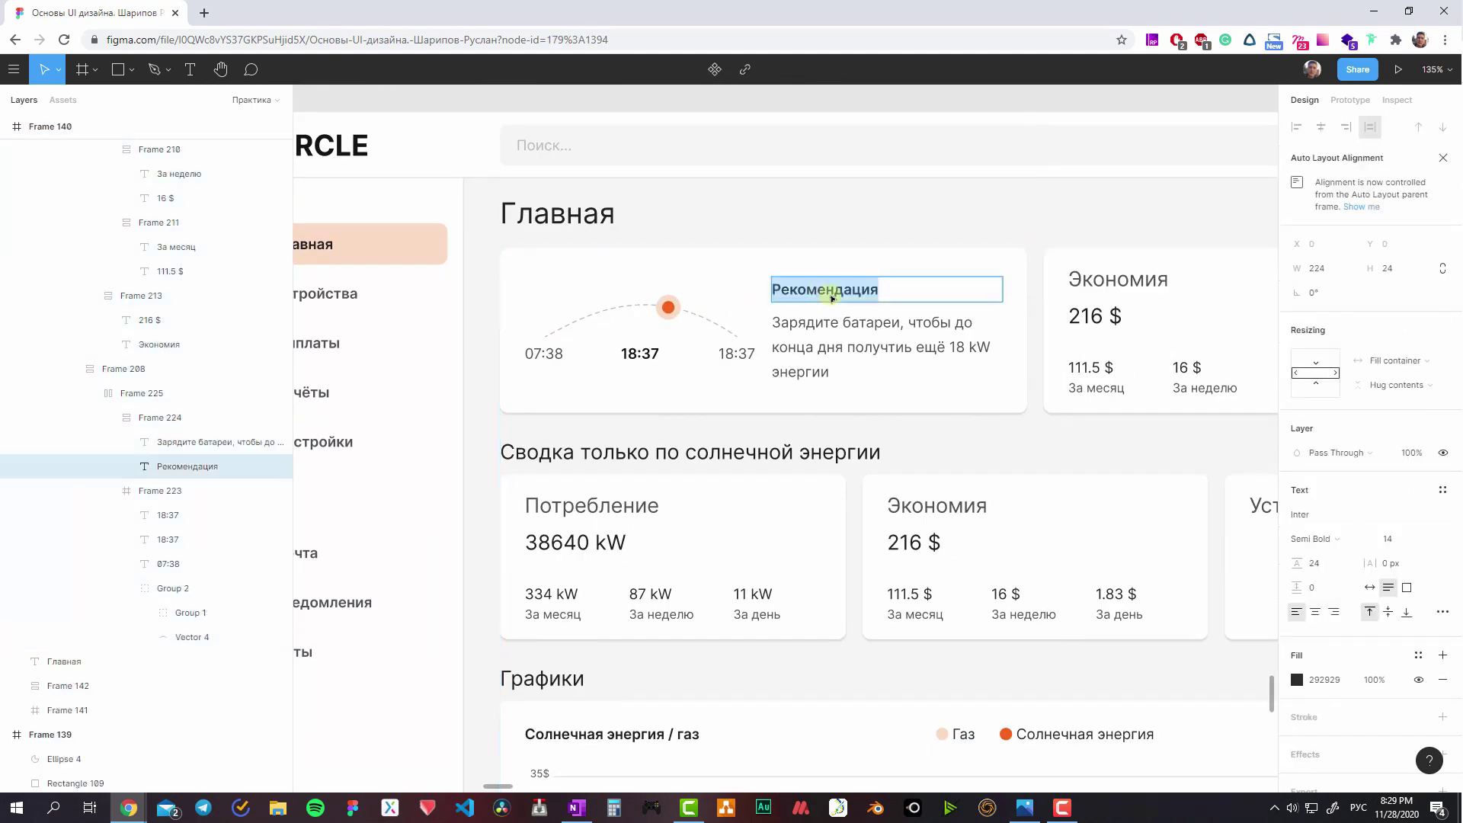
pyautogui.press('Escape')
pyautogui.press('Escape')
pyautogui.doubleClick(881, 294)
pyautogui.write('С')
pyautogui.hotkey('ctrl', 'z')
pyautogui.press('Escape')
pyautogui.press('Escape')
pyautogui.press('Escape')
pyautogui.scroll(-1, 786, 356)
pyautogui.scroll(-2, 786, 356)
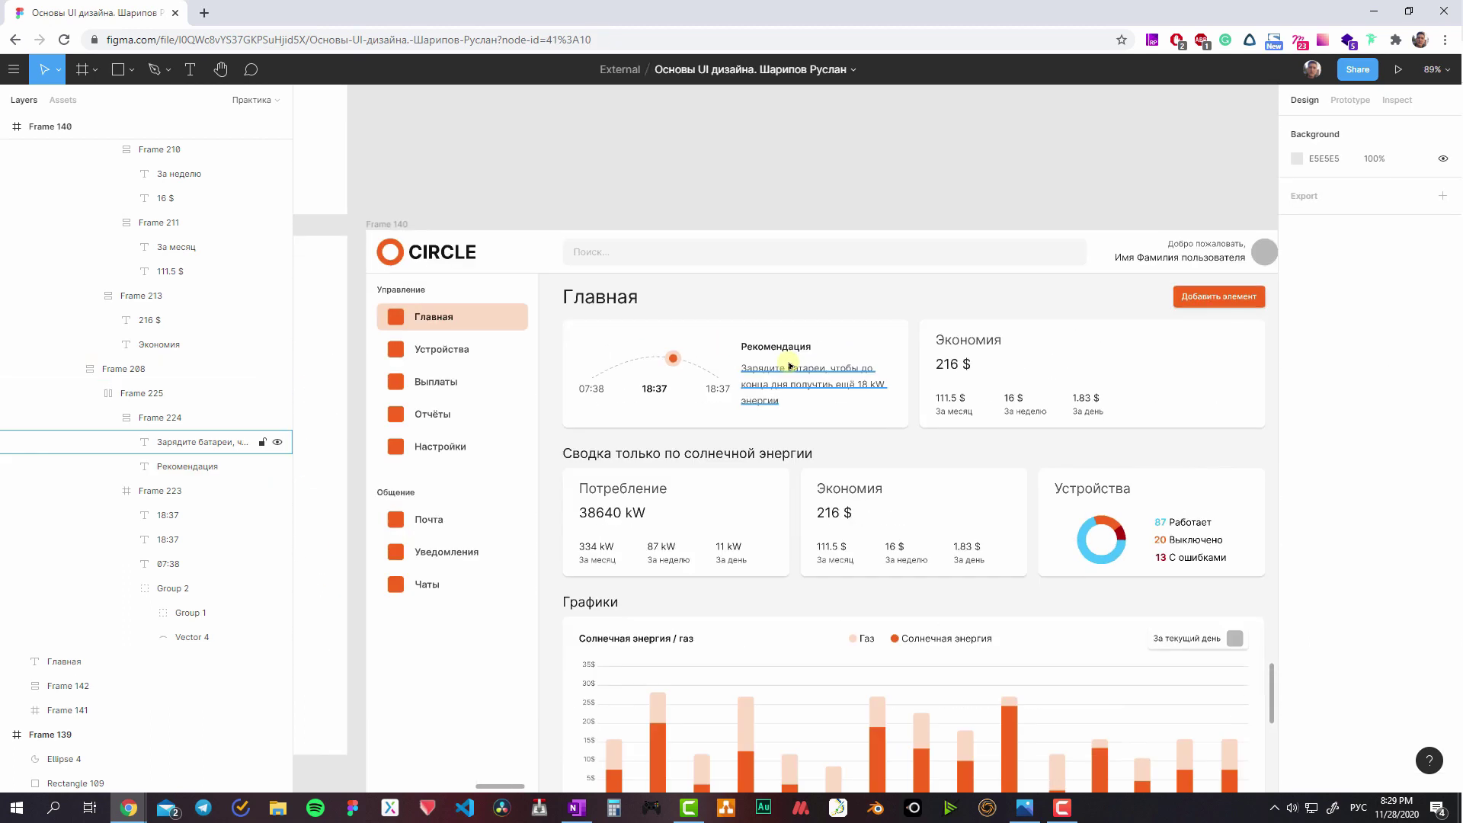
# - Select the Экономия card and delete its Drop Shadow effect
pyautogui.keyDown('ctrl'); pyautogui.click(872, 381); pyautogui.keyUp('ctrl')
pyautogui.scroll(2, 873, 381)
pyautogui.click(676, 387)
pyautogui.hscroll(-3, 688, 389)
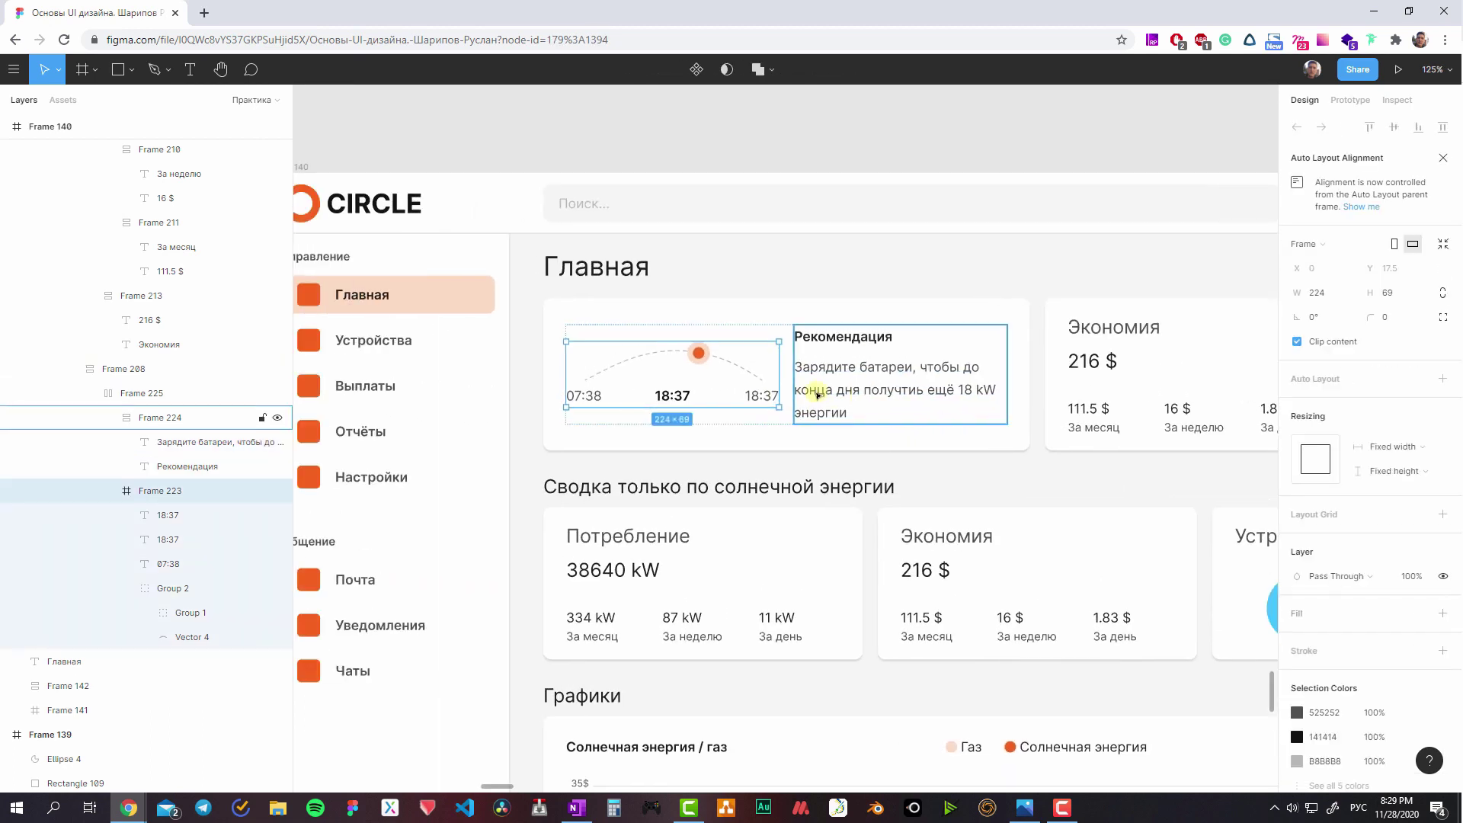
pyautogui.click(1082, 358)
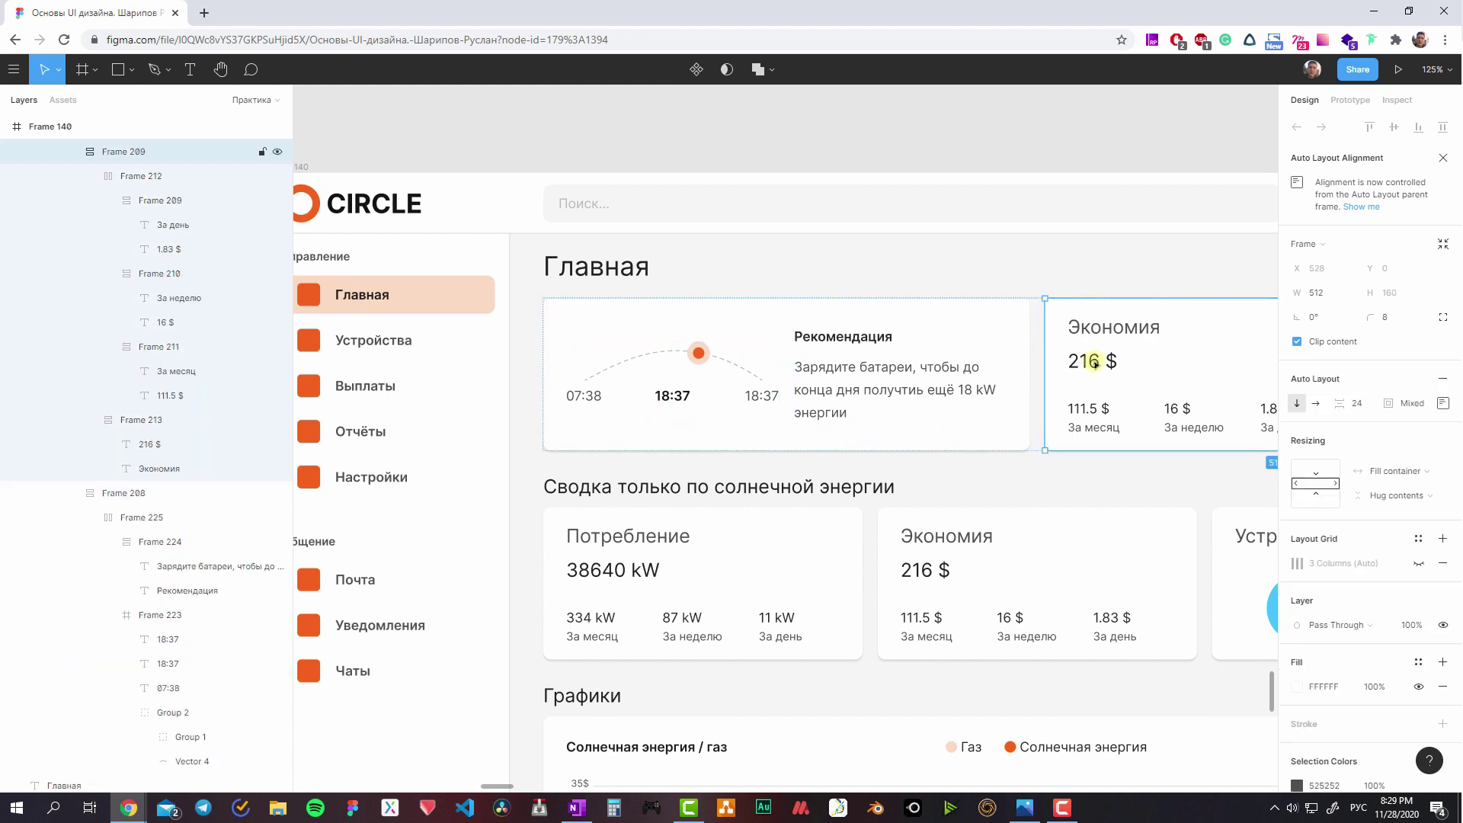
pyautogui.scroll(-2, 784, 431)
pyautogui.scroll(-2, 843, 339)
pyautogui.scroll(1, 895, 286)
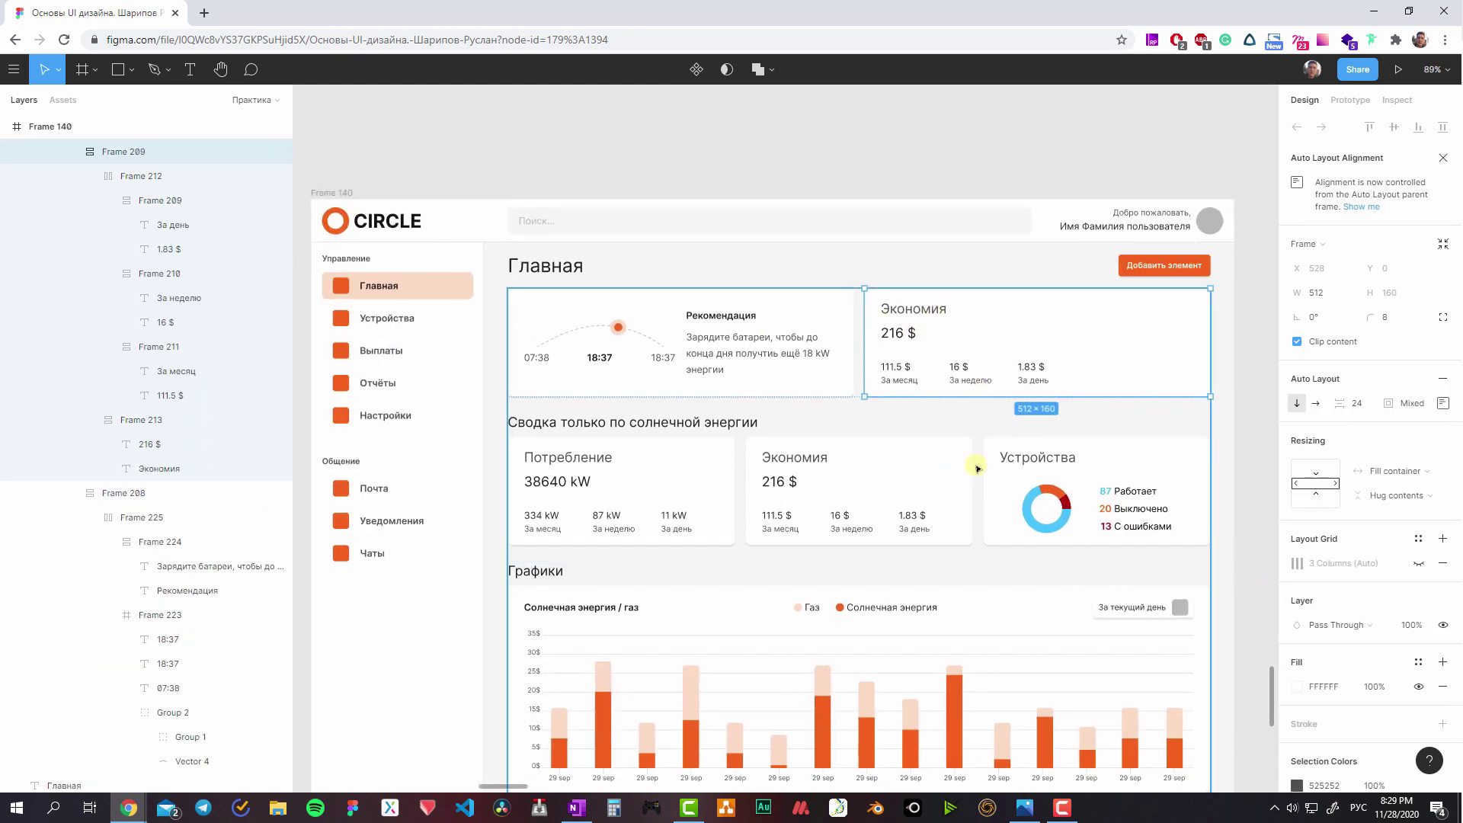
pyautogui.scroll(-1, 1394, 675)
pyautogui.scroll(-3, 1395, 675)
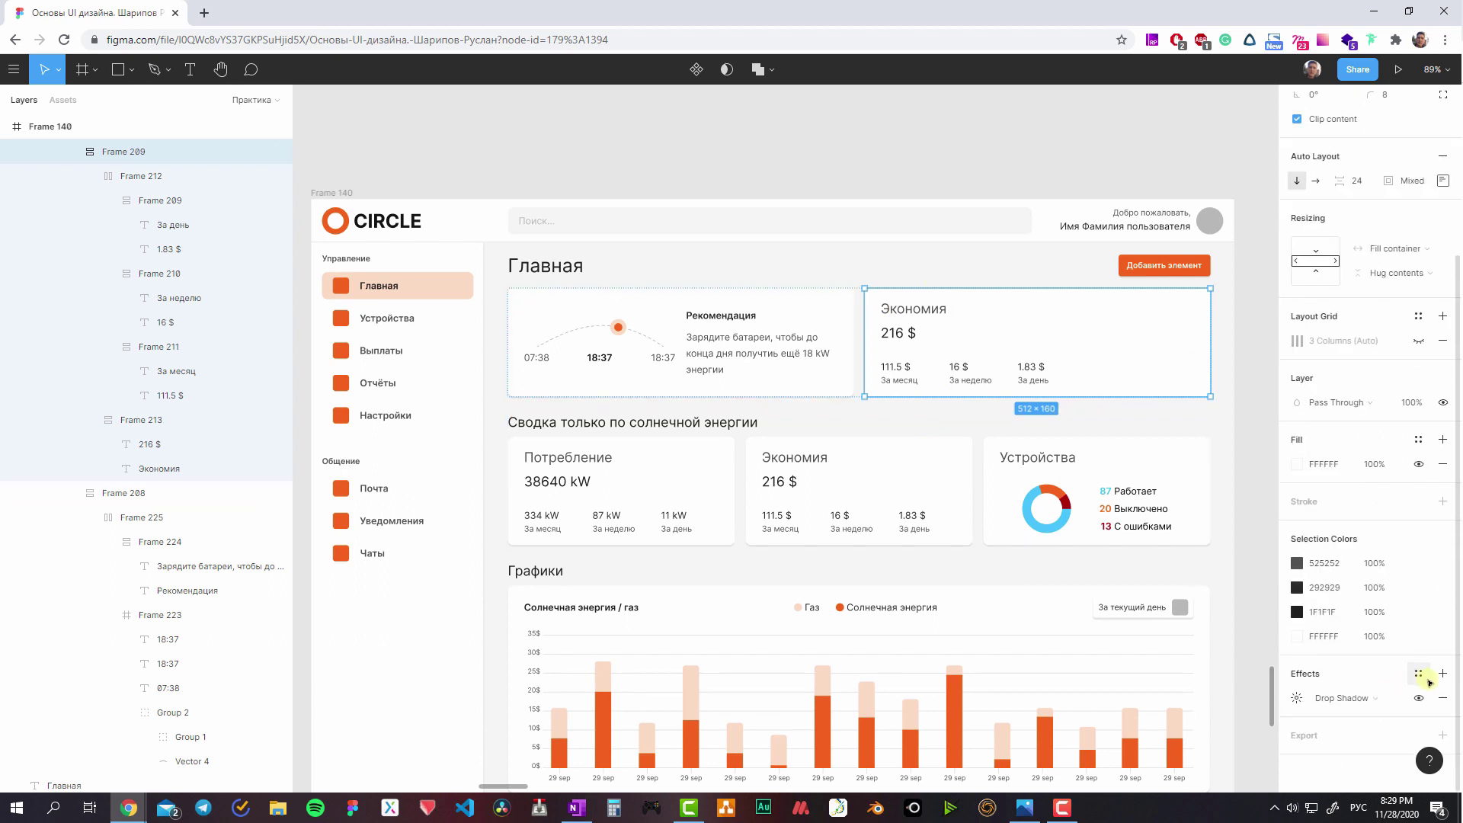
pyautogui.click(1444, 693)
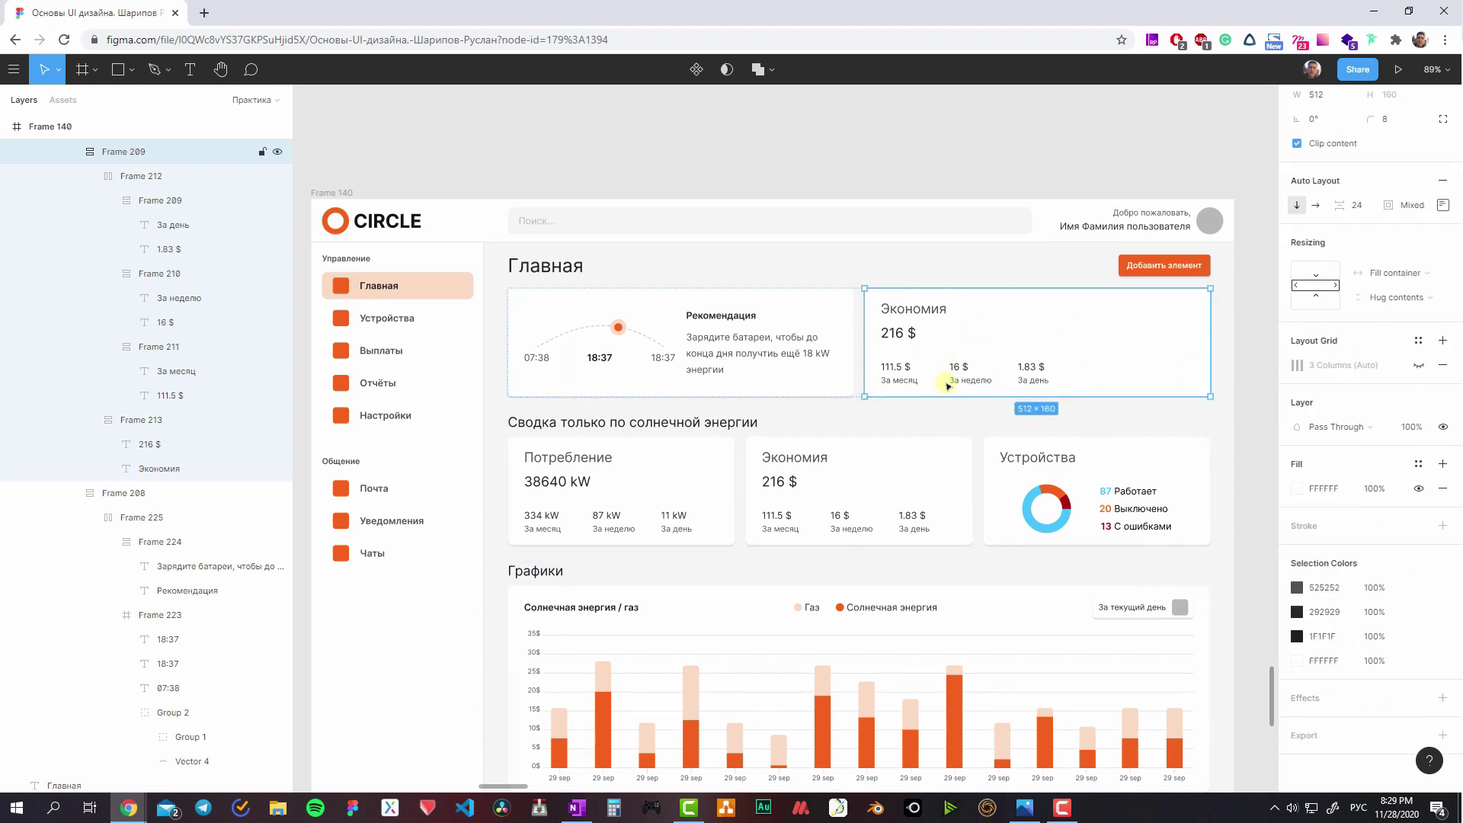
# - Open the Экономия card's fill colour settings
pyautogui.keyDown('ctrl'); pyautogui.scroll(-1, 999, 402); pyautogui.keyUp('ctrl')
pyautogui.keyDown('ctrl'); pyautogui.scroll(-3, 1204, 251); pyautogui.keyUp('ctrl')
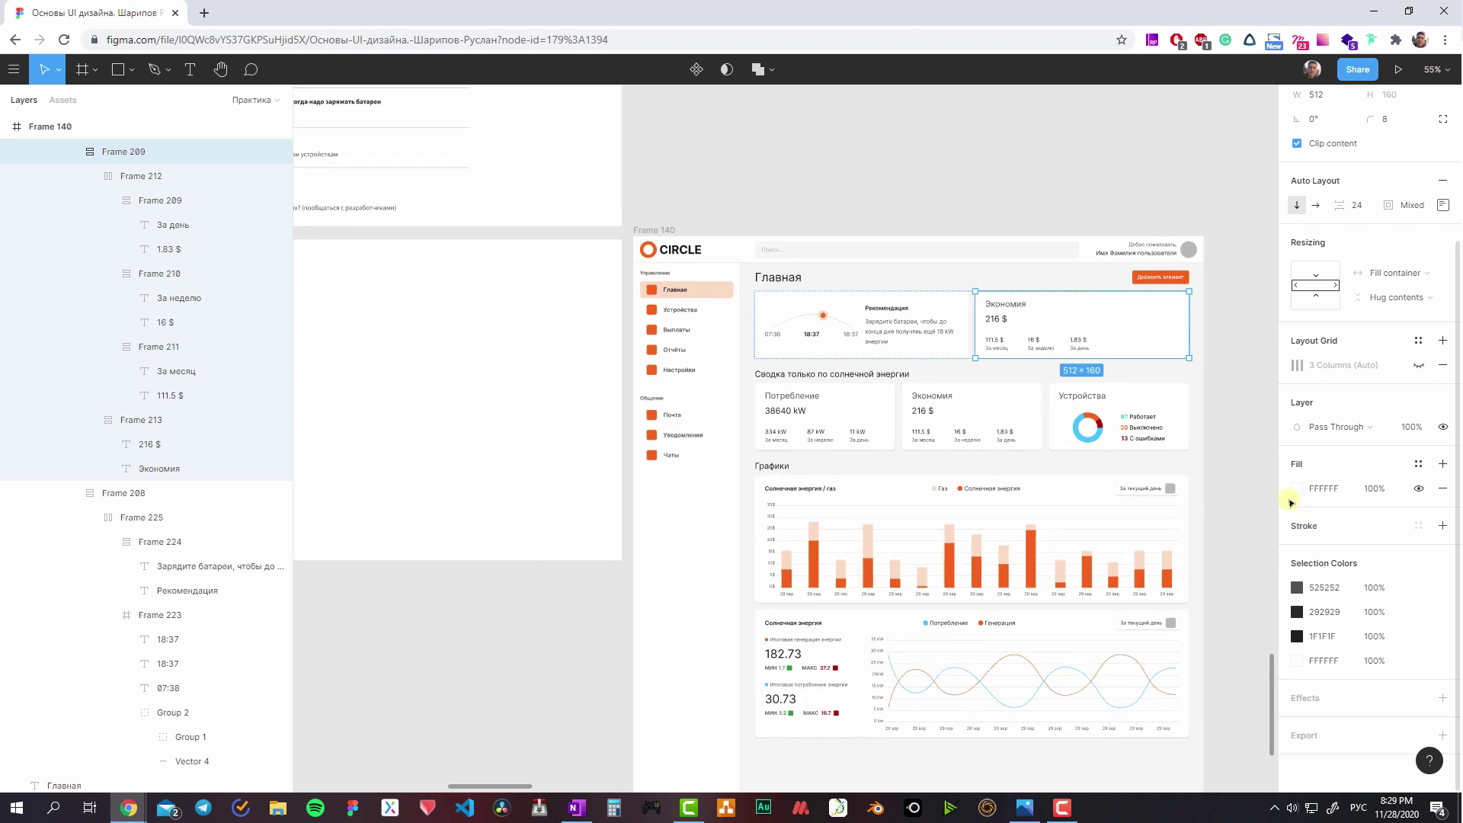
pyautogui.click(1296, 489)
# - Change the Экономия card fill to a diagonal linear gradient starting in brand orange
pyautogui.click(1116, 398)
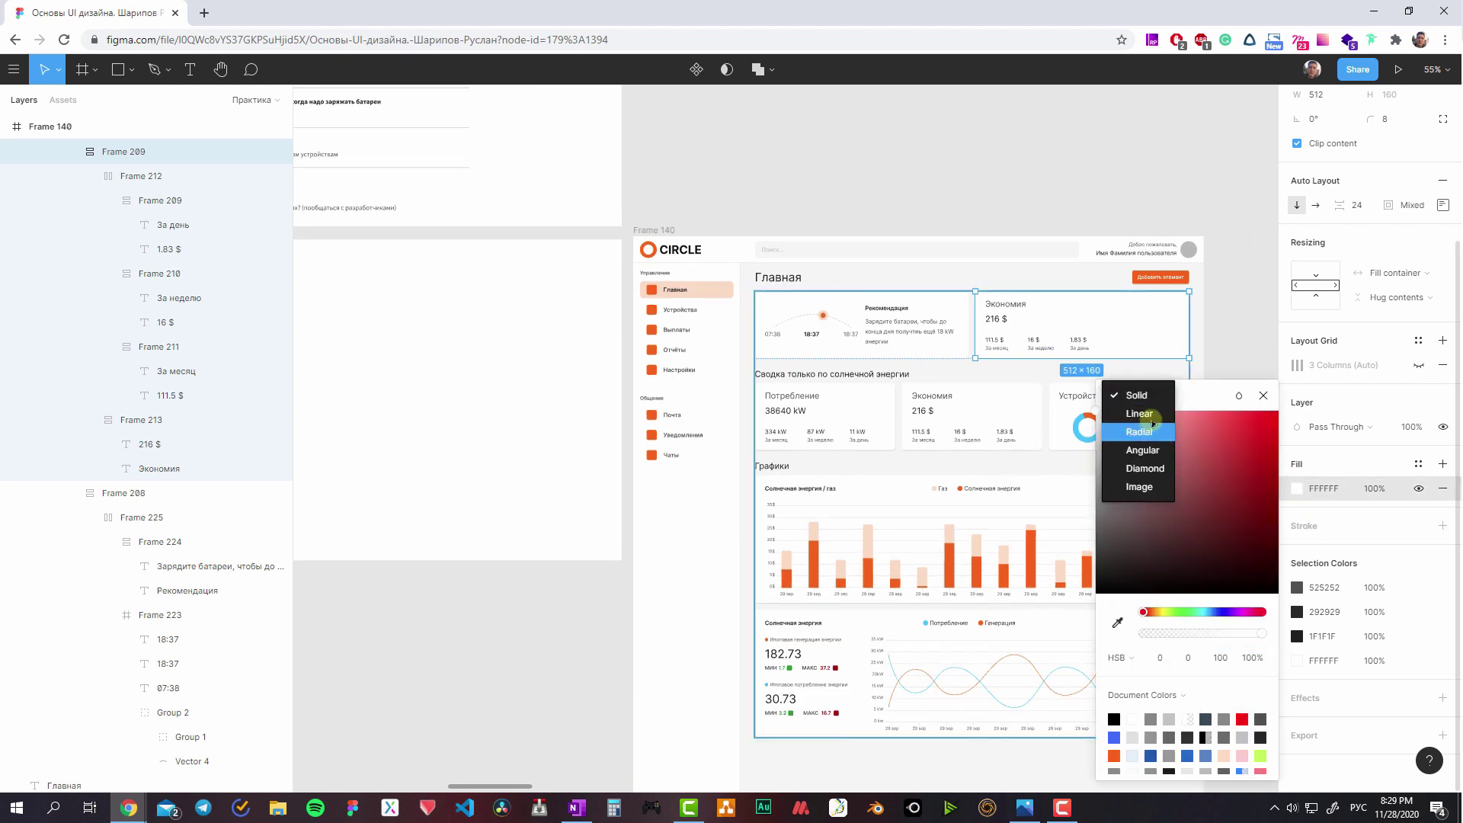
pyautogui.click(1115, 410)
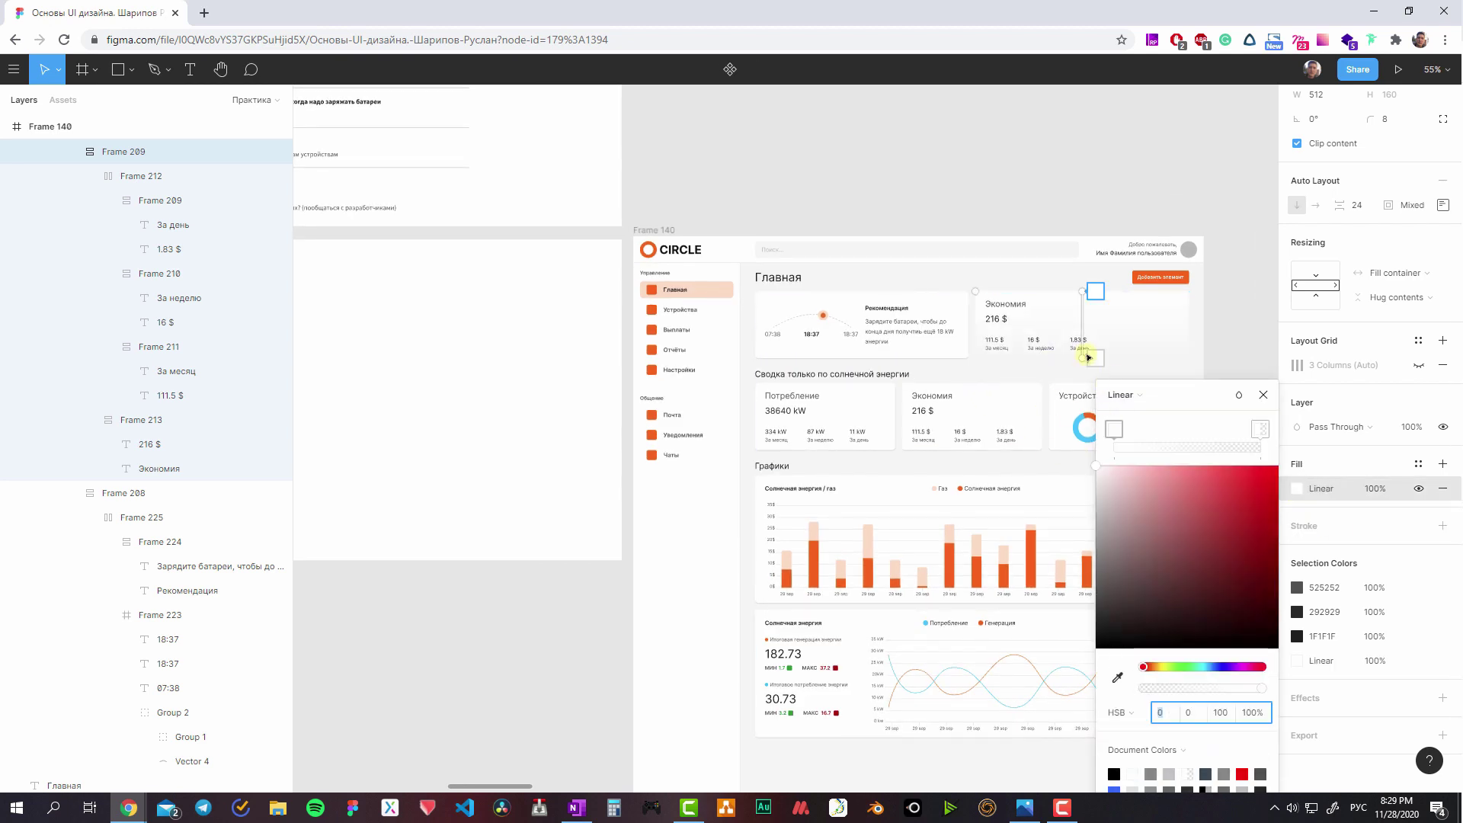
pyautogui.moveTo(1095, 357); pyautogui.dragTo(1160, 357)
pyautogui.moveTo(1079, 296); pyautogui.dragTo(995, 303)
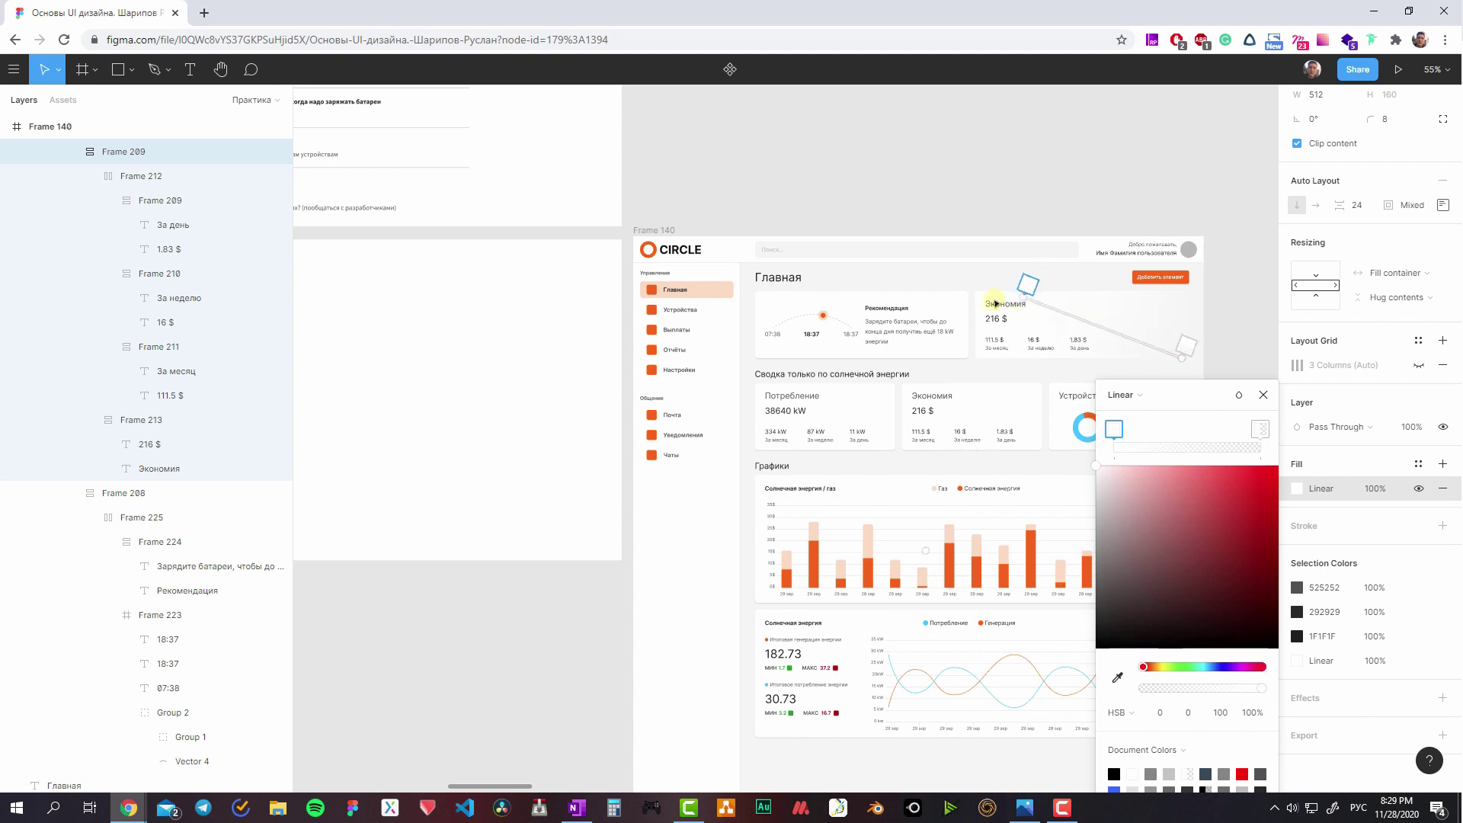
pyautogui.hscroll(-10, 1047, 376)
pyautogui.press('i')
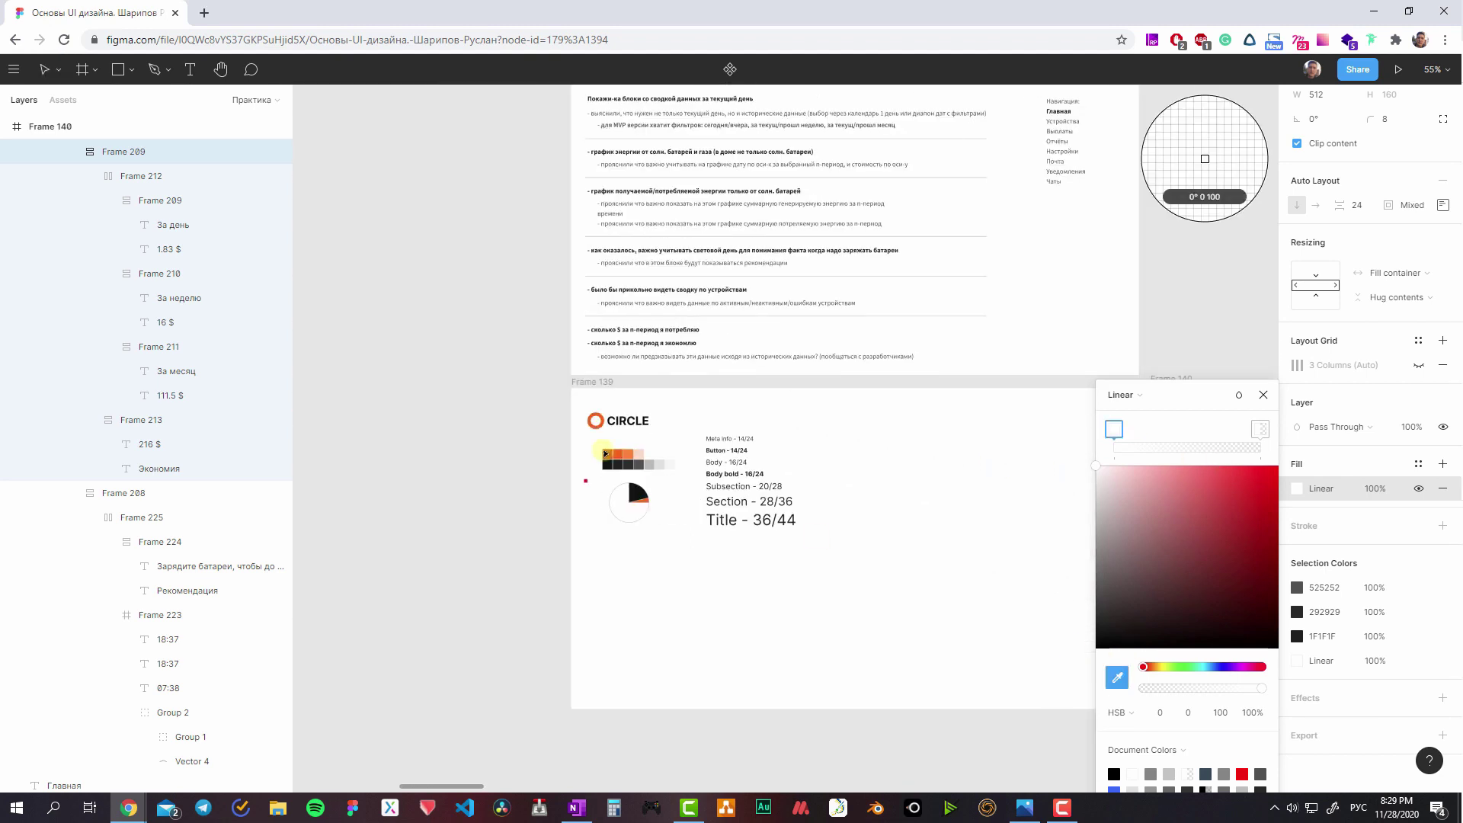
pyautogui.click(622, 458)
# - Give the remaining gradient stops orange and lighter orange, stretching the gradient beyond the card
pyautogui.hscroll(8, 839, 457)
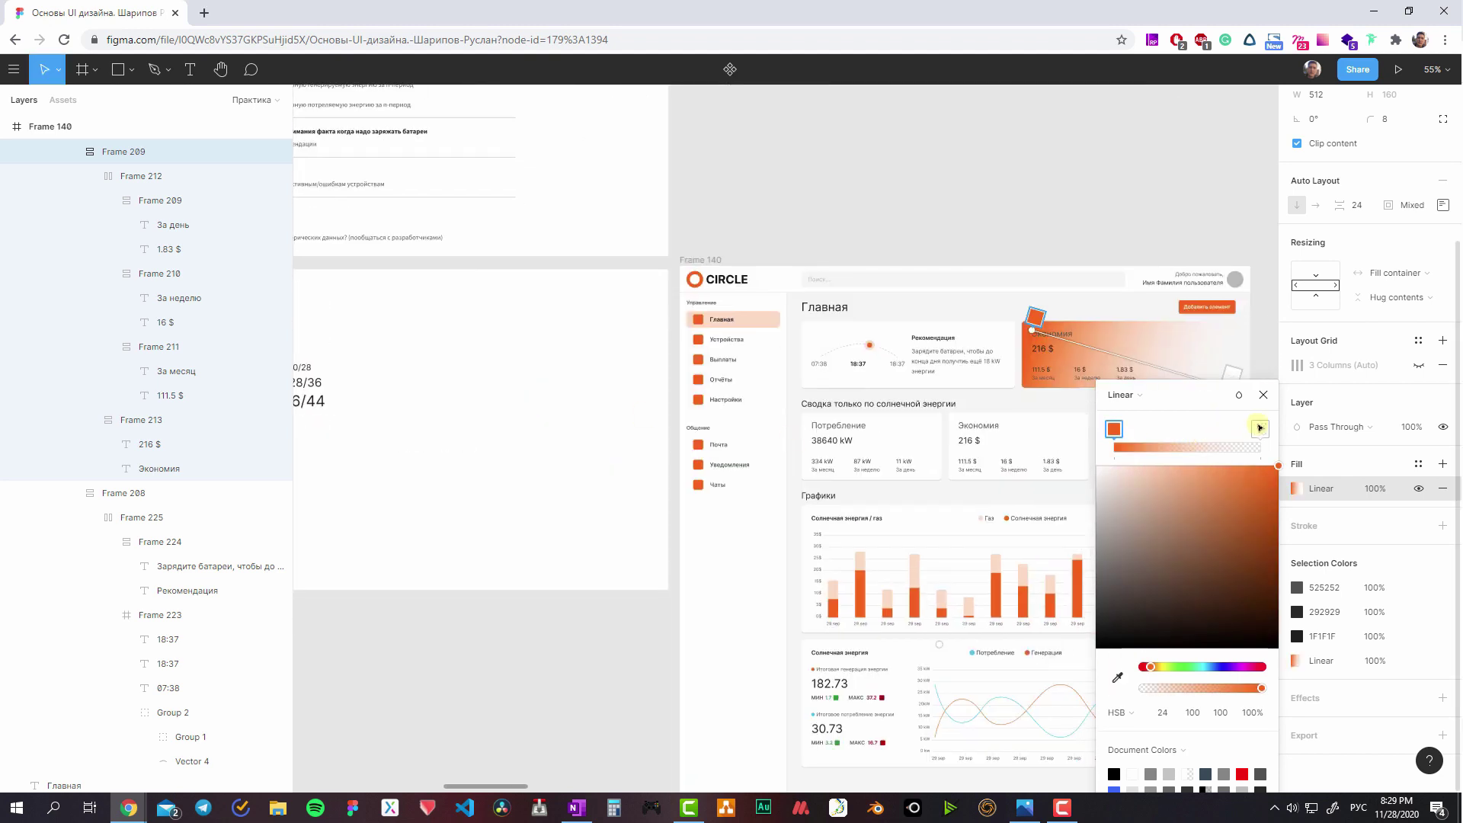
pyautogui.press('i')
pyautogui.hscroll(-5, 915, 561)
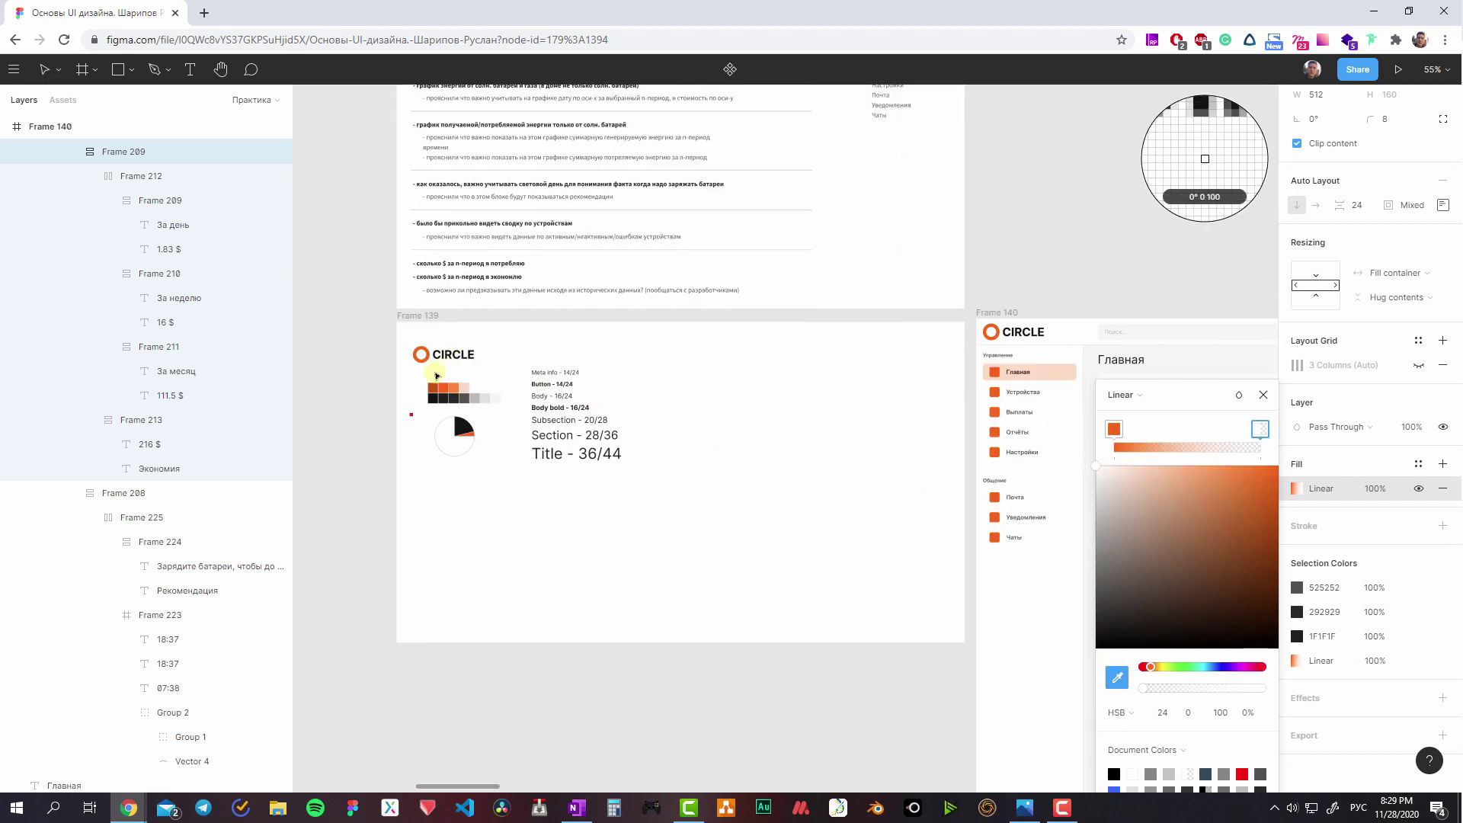
pyautogui.click(435, 392)
pyautogui.hscroll(10, 401, 379)
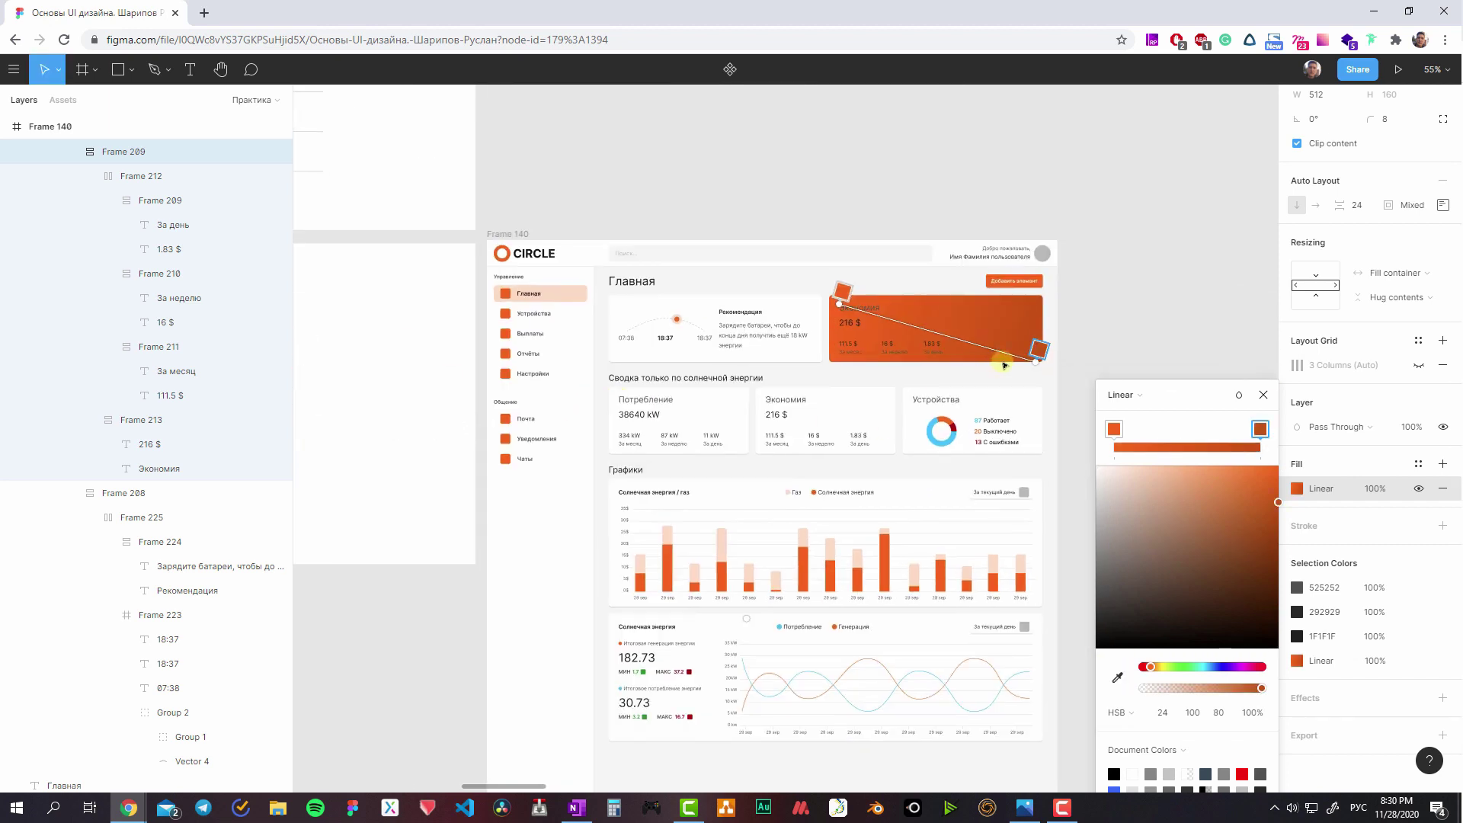
pyautogui.hscroll(-8, 1037, 364)
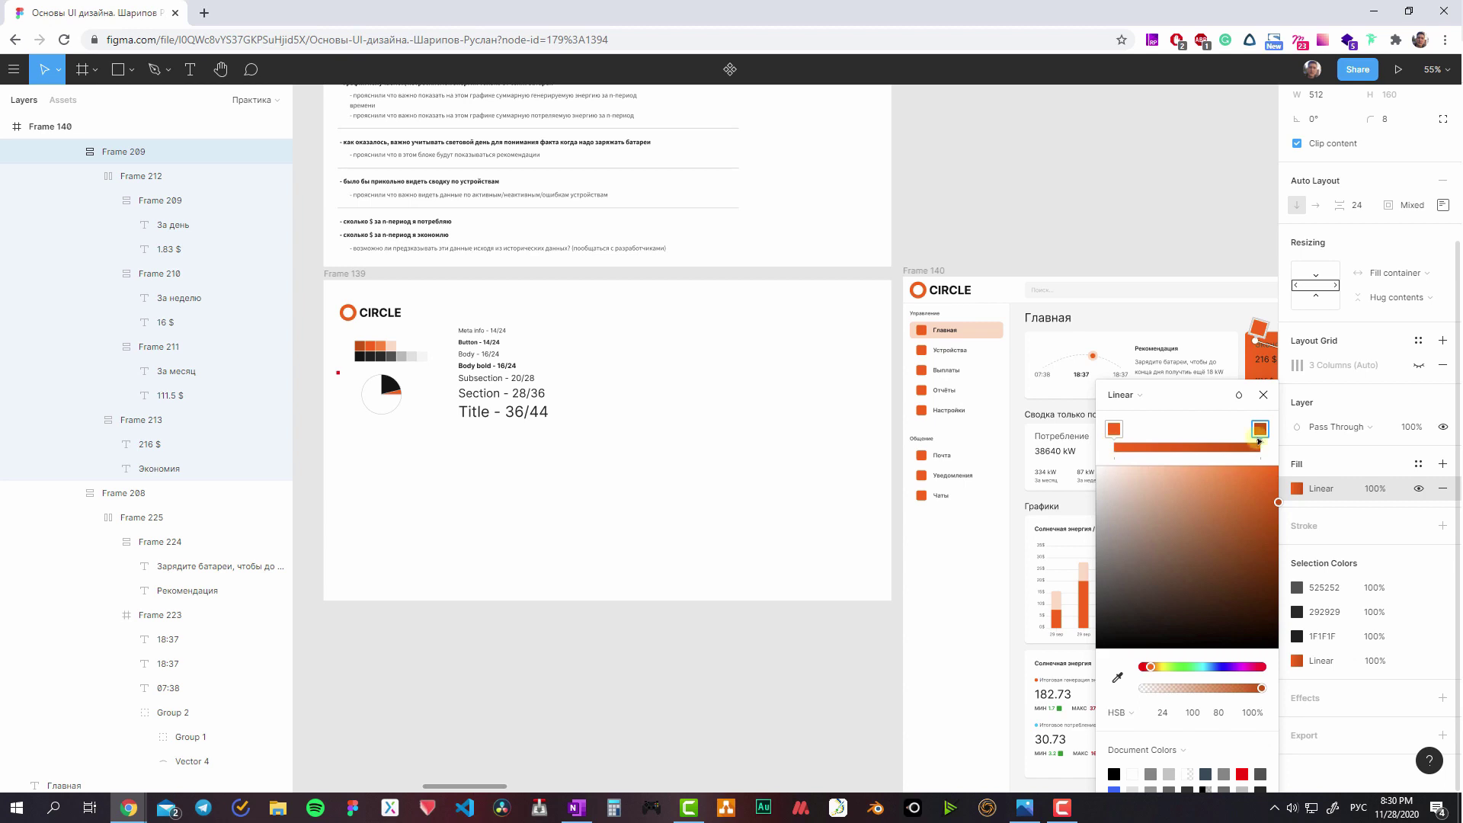
pyautogui.click(1117, 676)
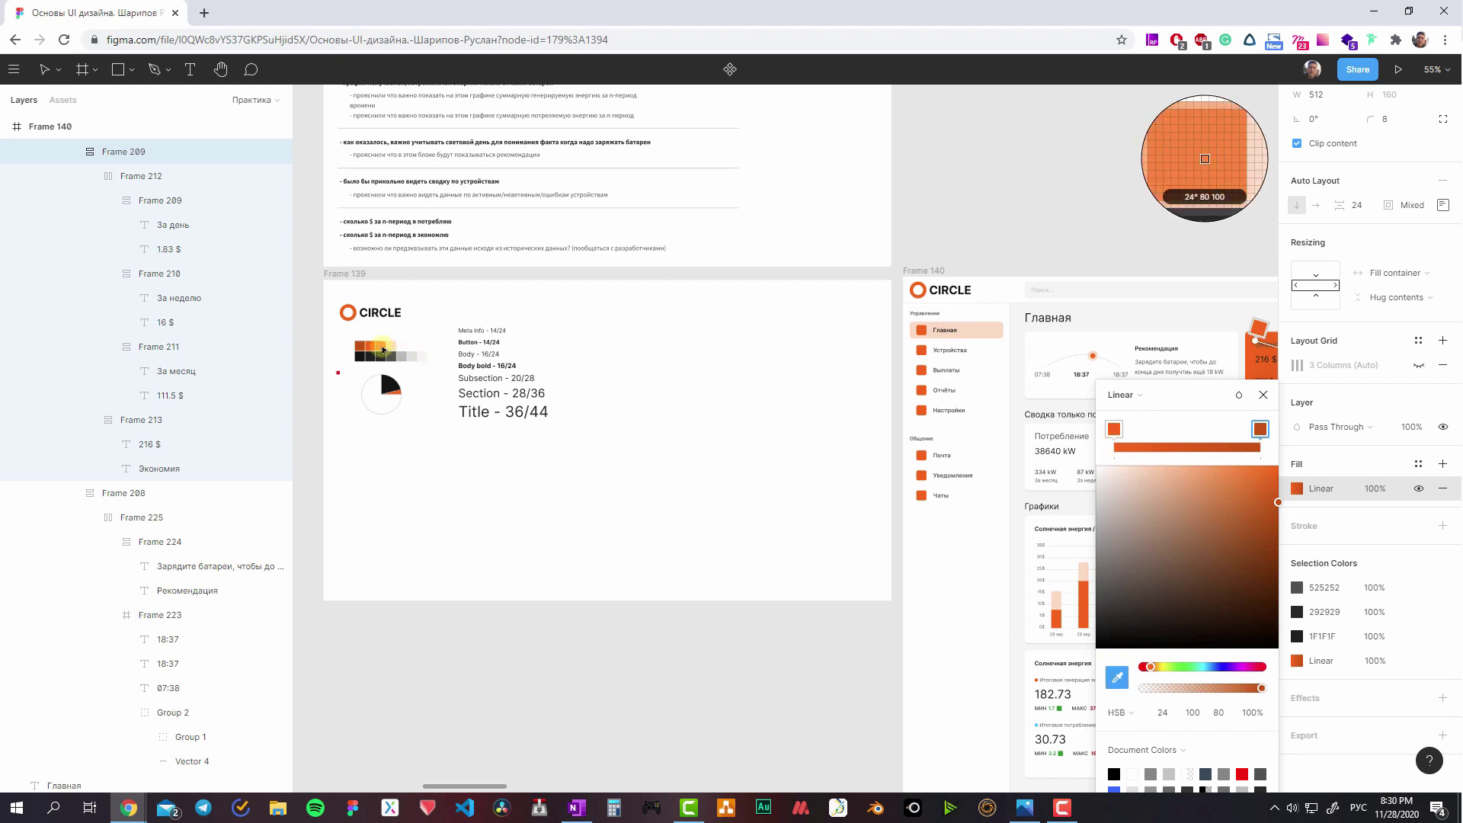
pyautogui.click(380, 345)
pyautogui.hscroll(10, 726, 445)
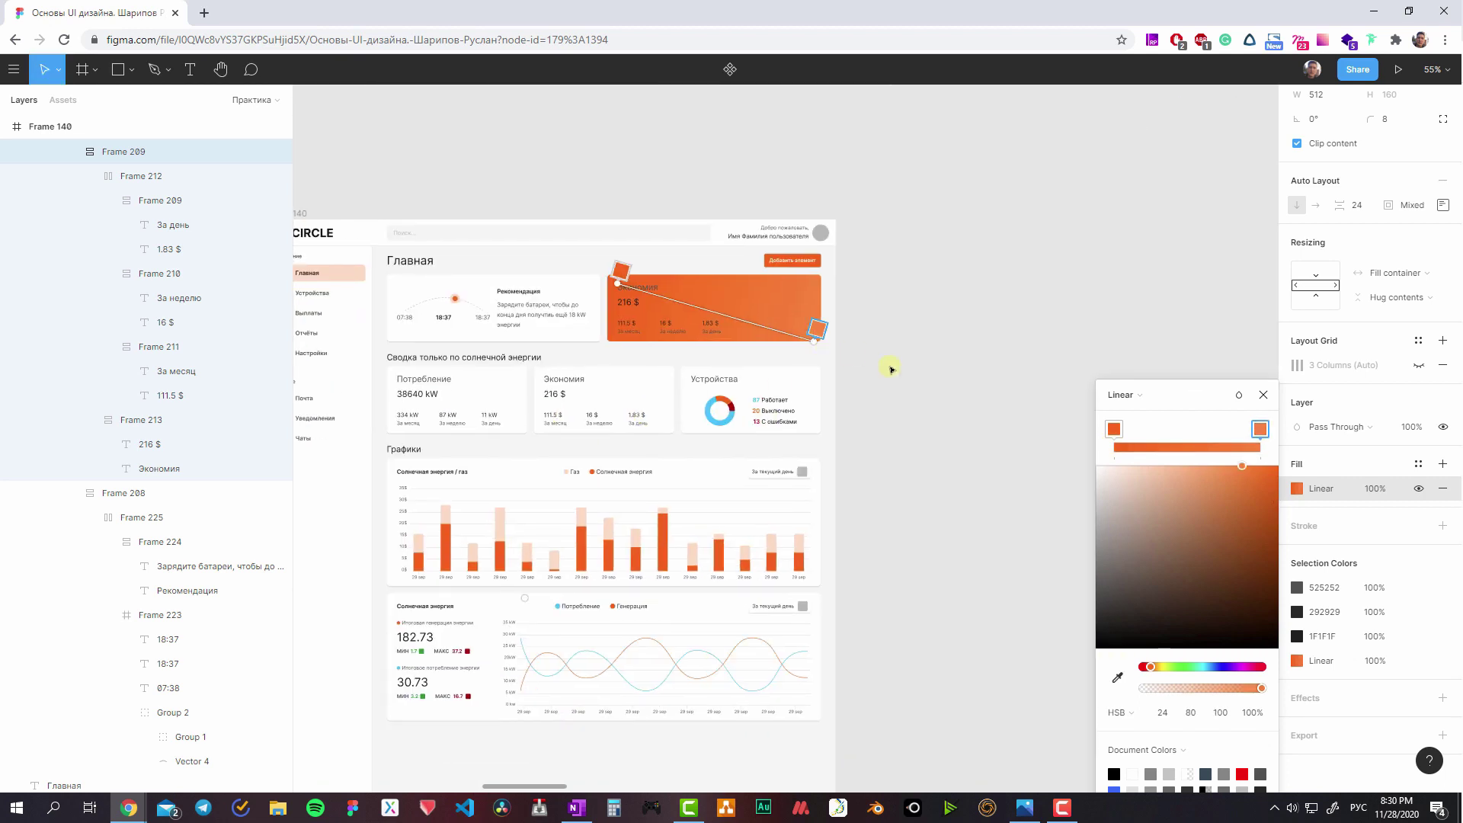
pyautogui.moveTo(817, 331); pyautogui.dragTo(939, 373)
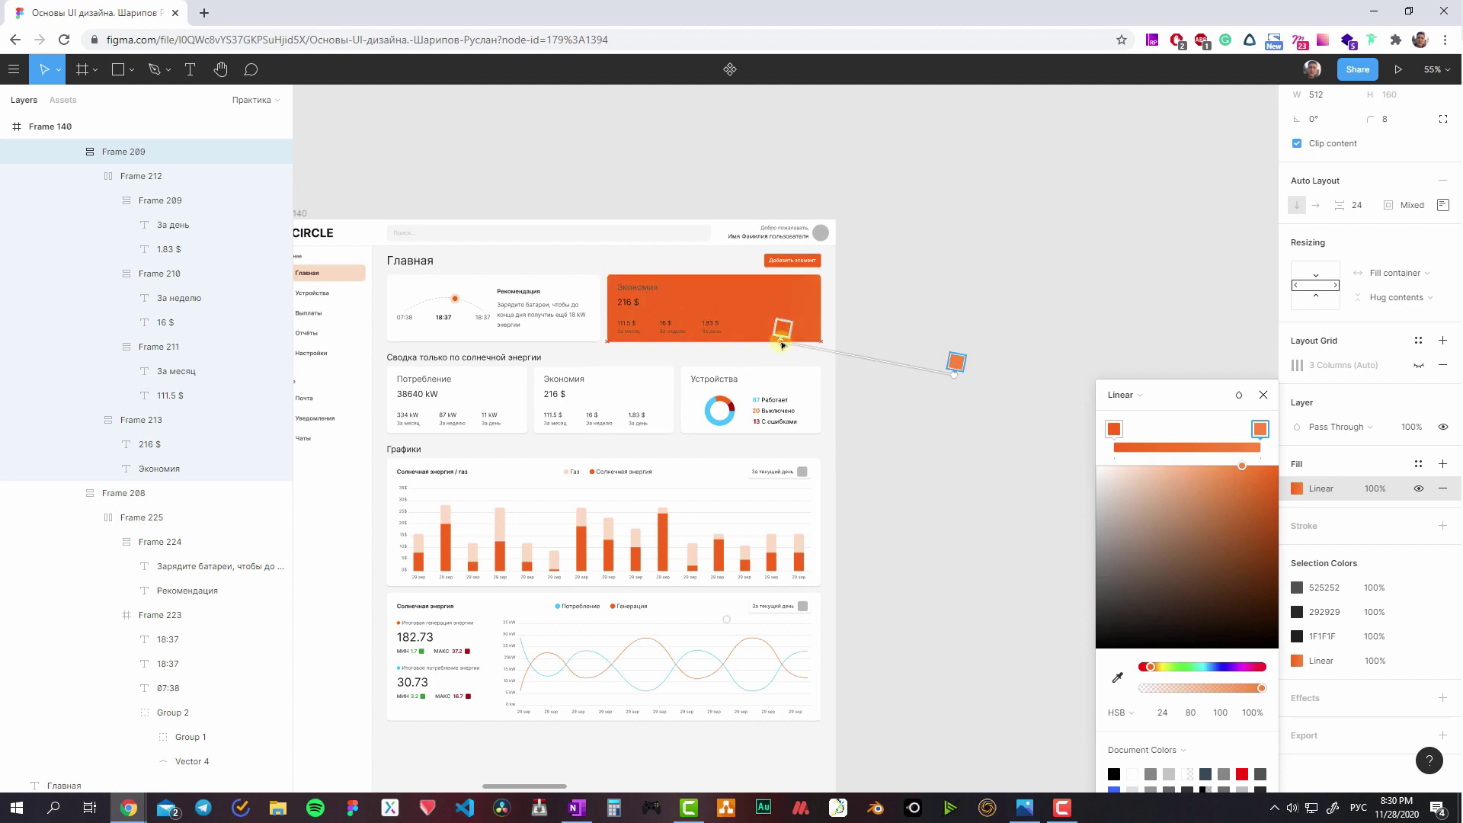
pyautogui.moveTo(627, 294); pyautogui.dragTo(484, 212)
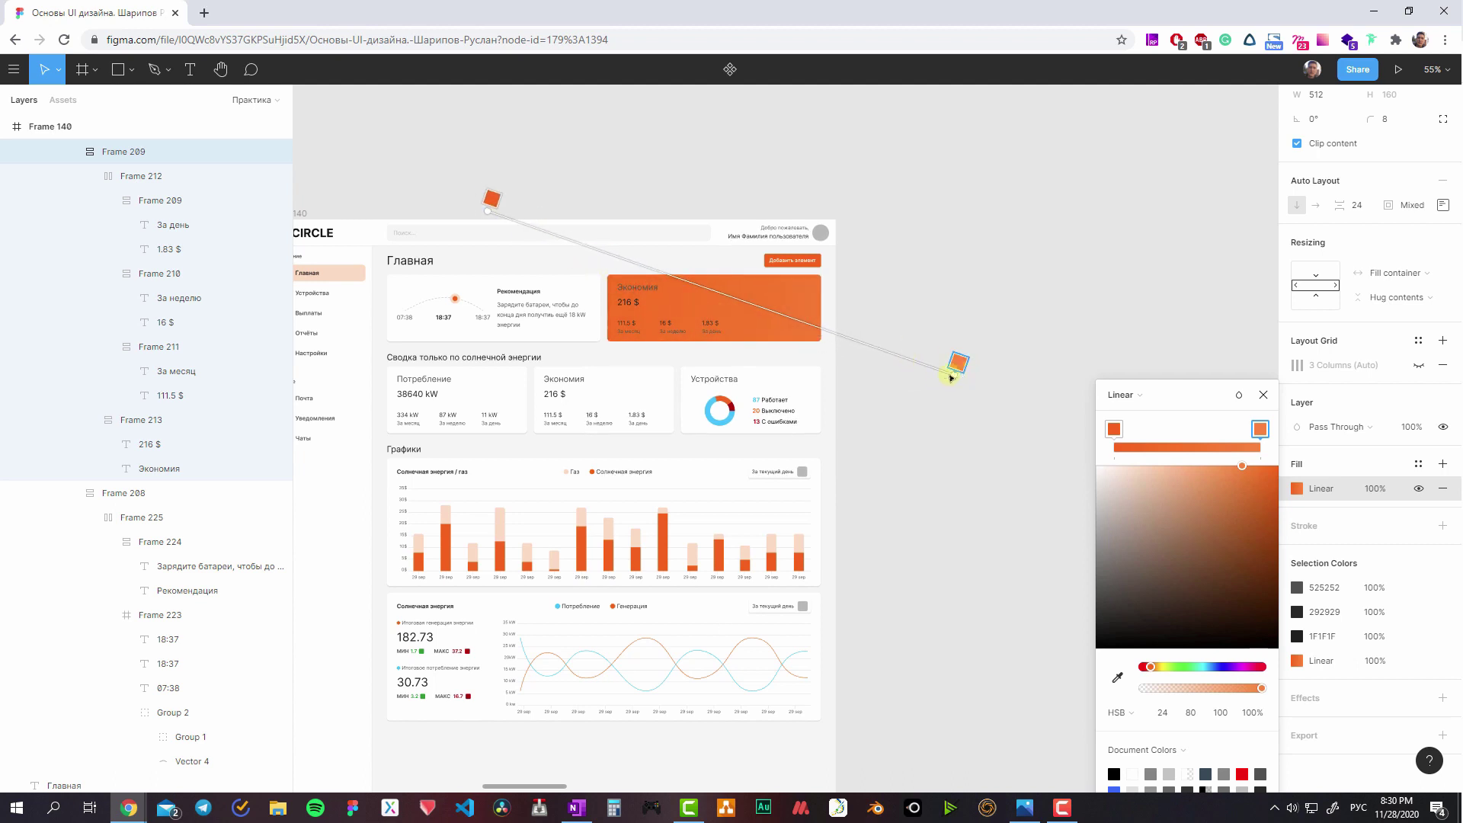
pyautogui.scroll(3, 853, 339)
pyautogui.scroll(2, 781, 314)
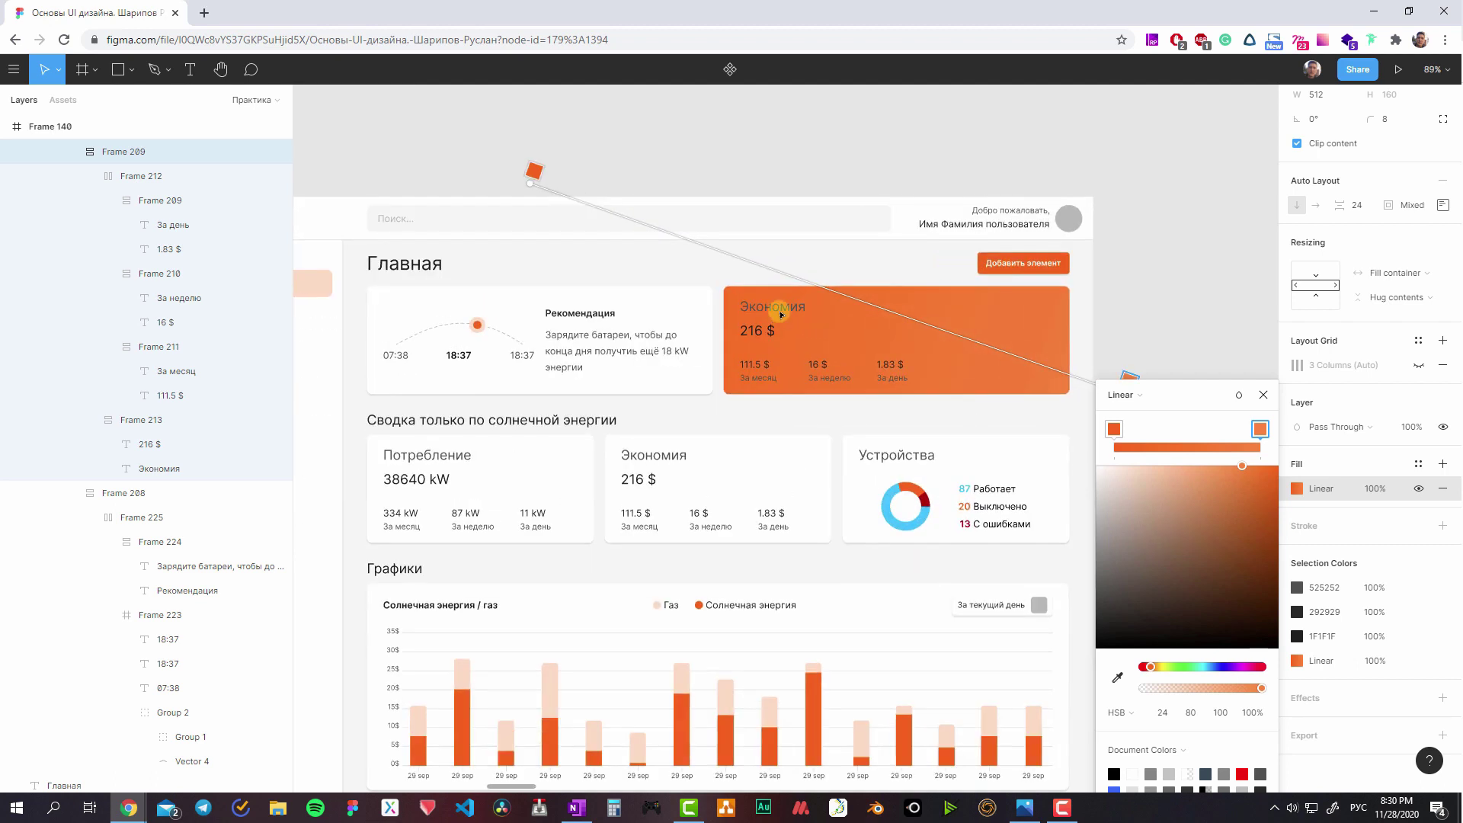
# - Select the orange Экономия card and remove its auto layout
pyautogui.click(788, 309)
pyautogui.doubleClick(787, 308)
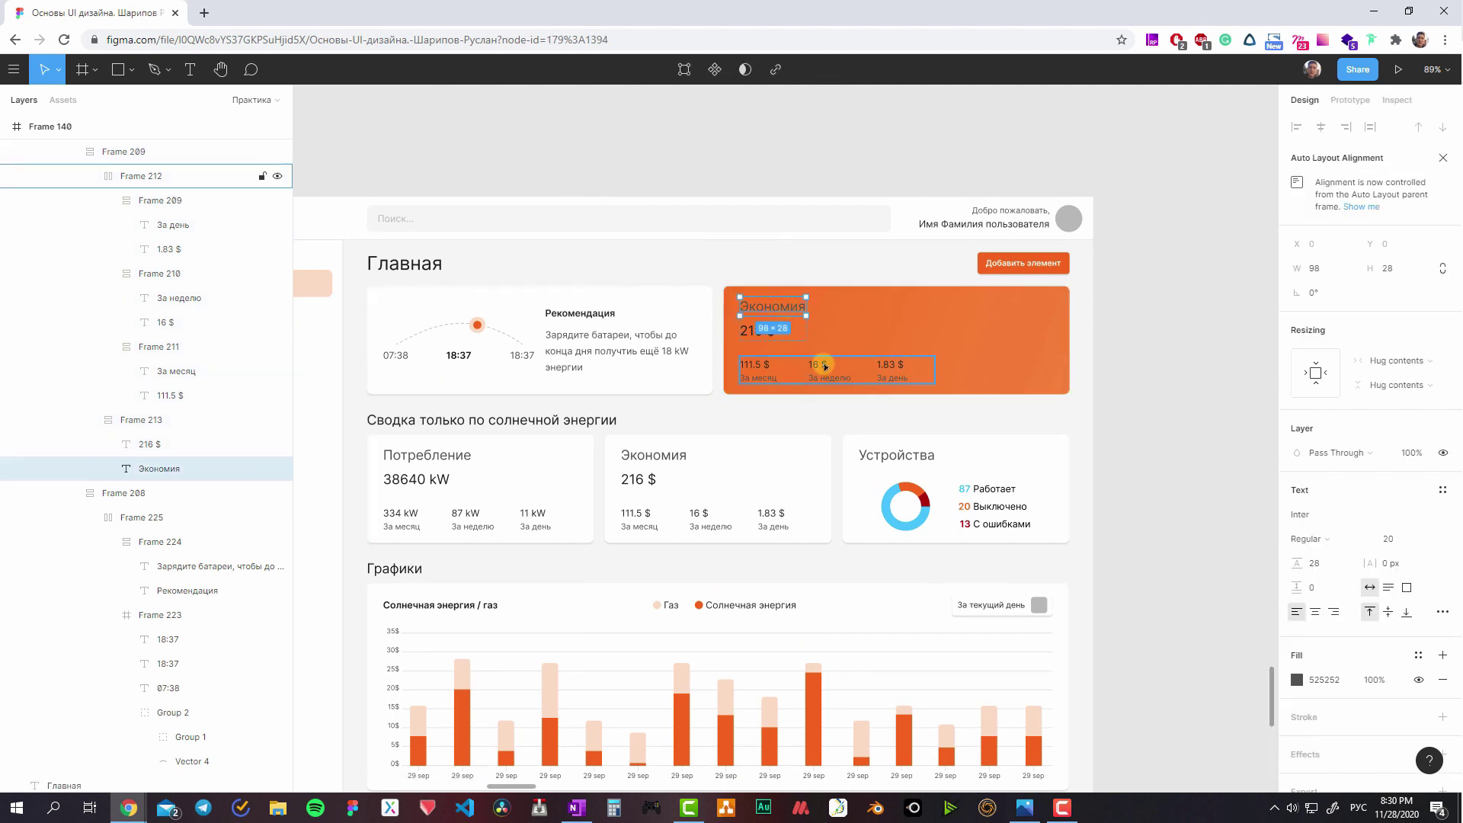
pyautogui.click(669, 418)
pyautogui.click(843, 345)
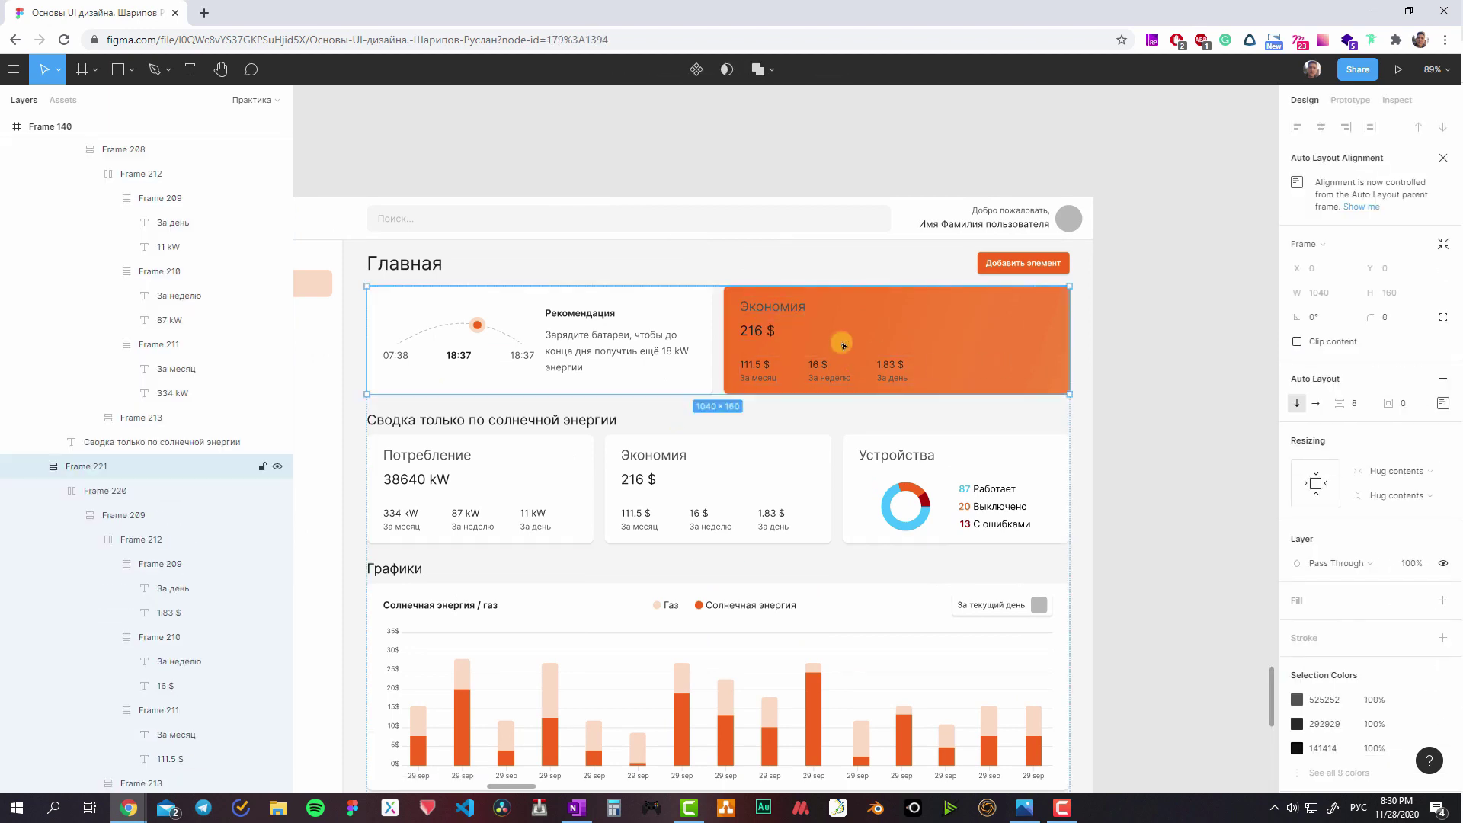
pyautogui.click(1442, 379)
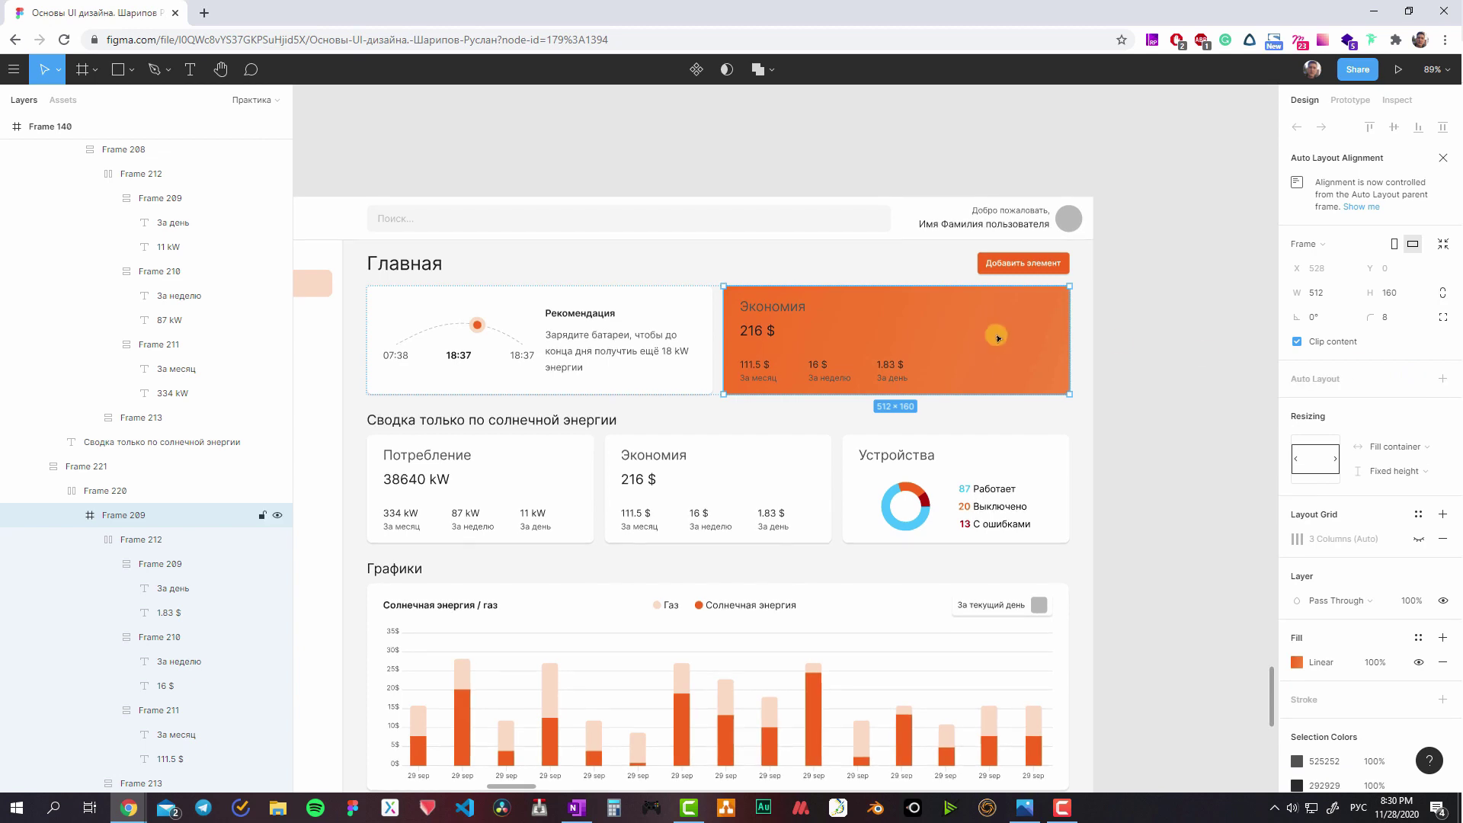
pyautogui.hscroll(-2, 1008, 382)
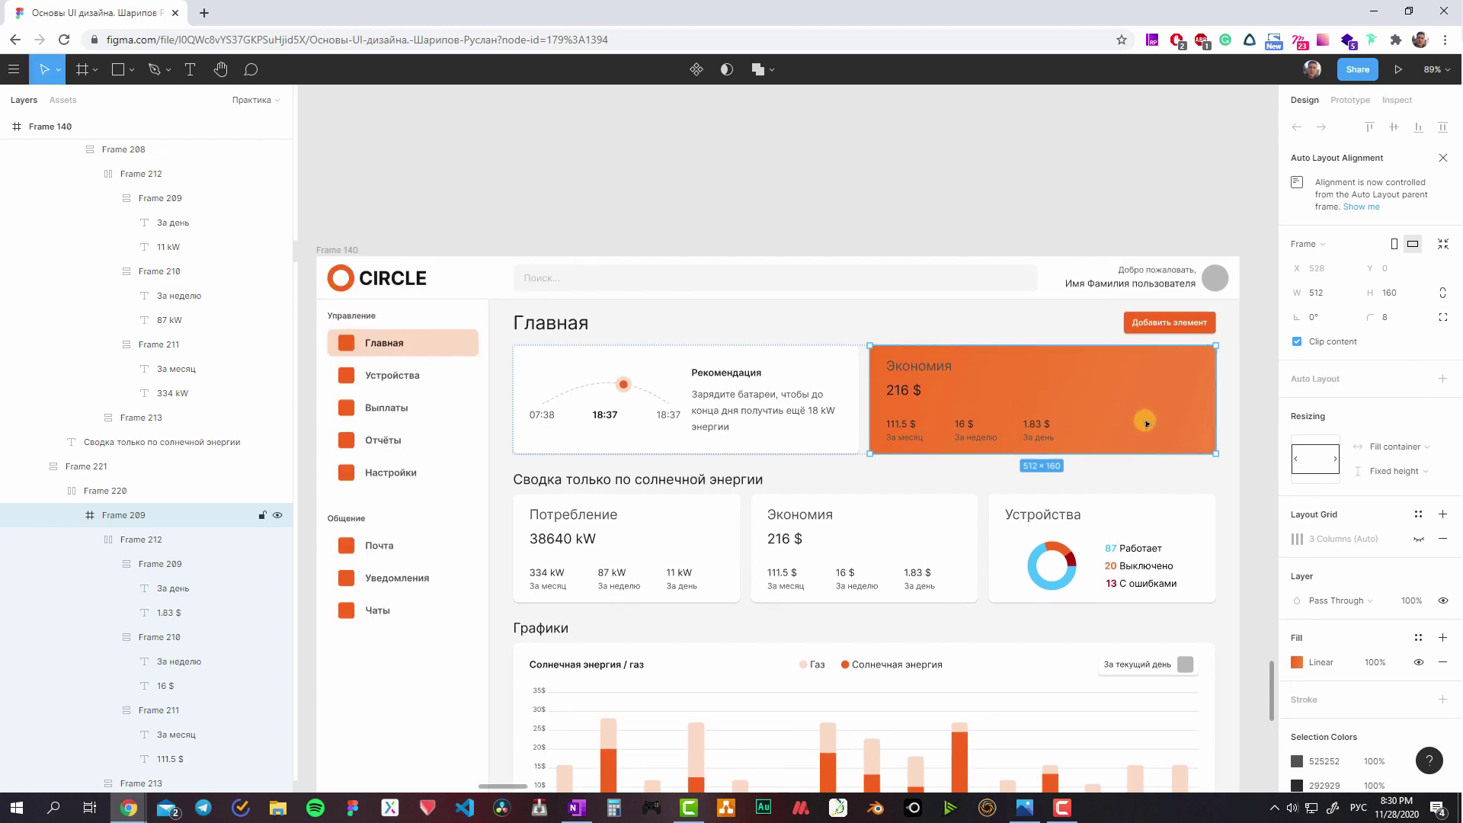
# - Draw a peach FFDAC2 circle, 112 px, placed 24 px from the card's right edges
pyautogui.press('o')
pyautogui.moveTo(1145, 423); pyautogui.dragTo(1110, 408)
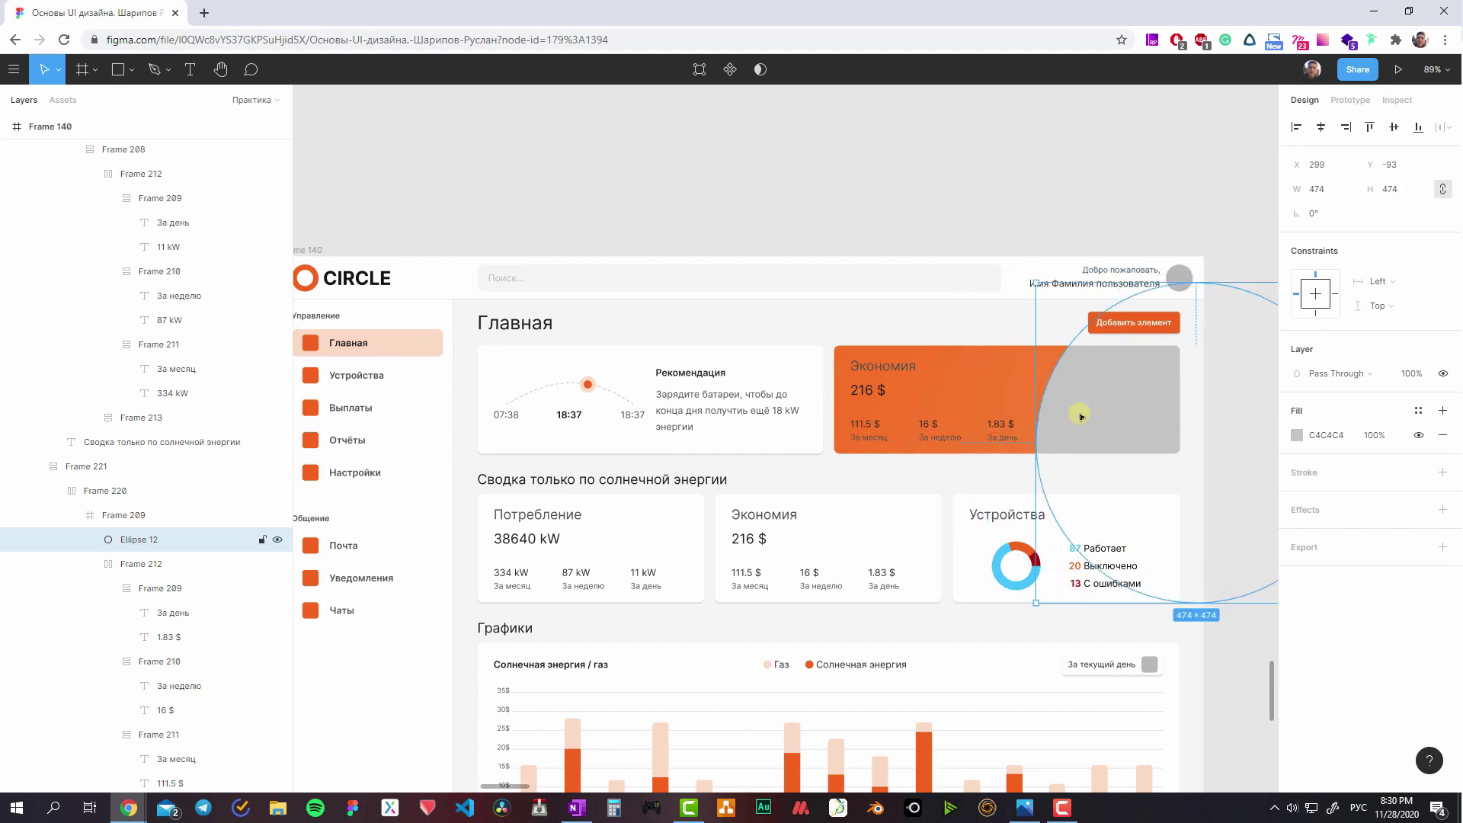
pyautogui.scroll(-5, 1081, 417)
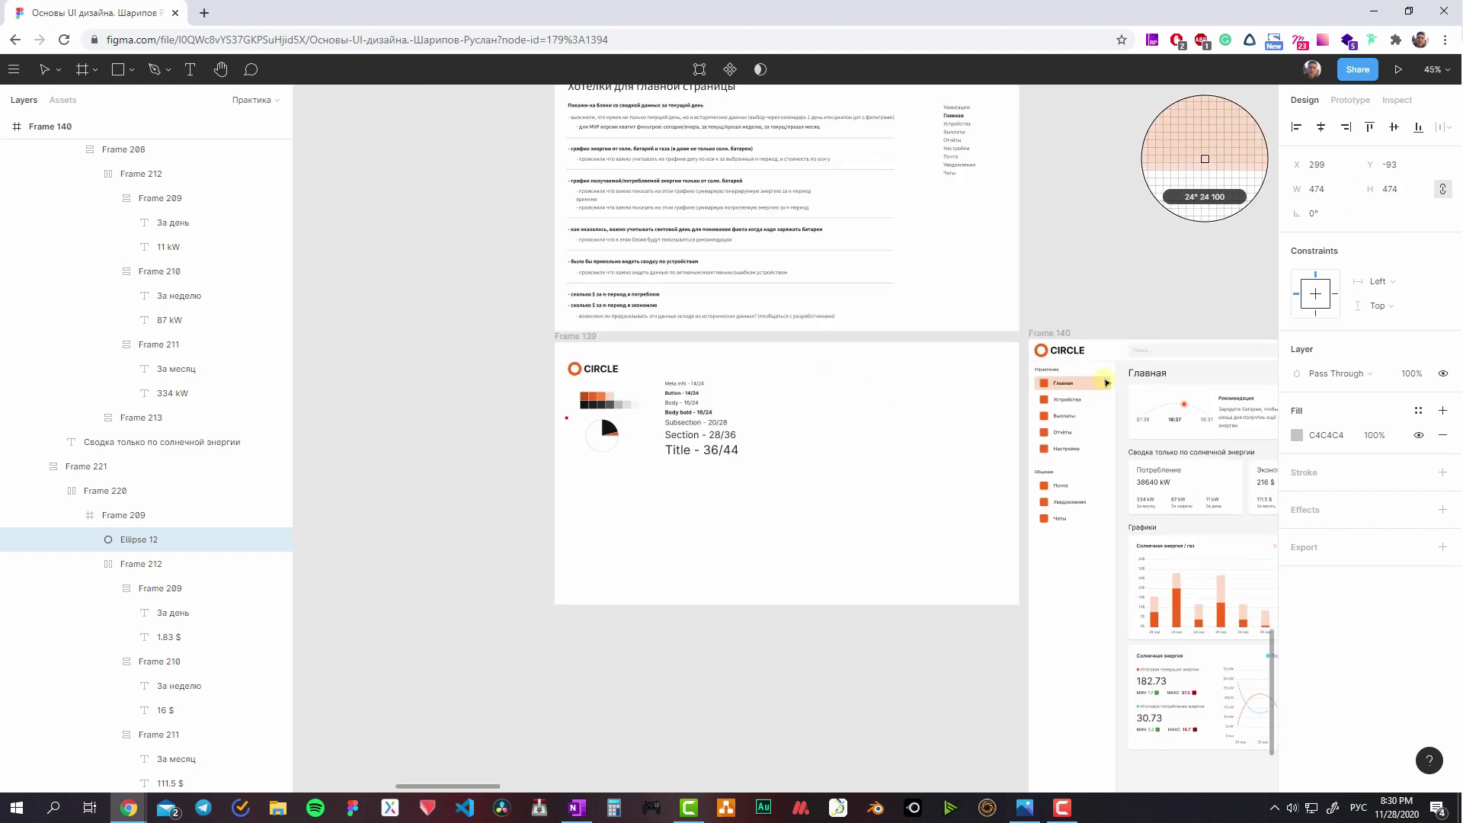
pyautogui.click(1050, 383)
pyautogui.scroll(5, 1077, 365)
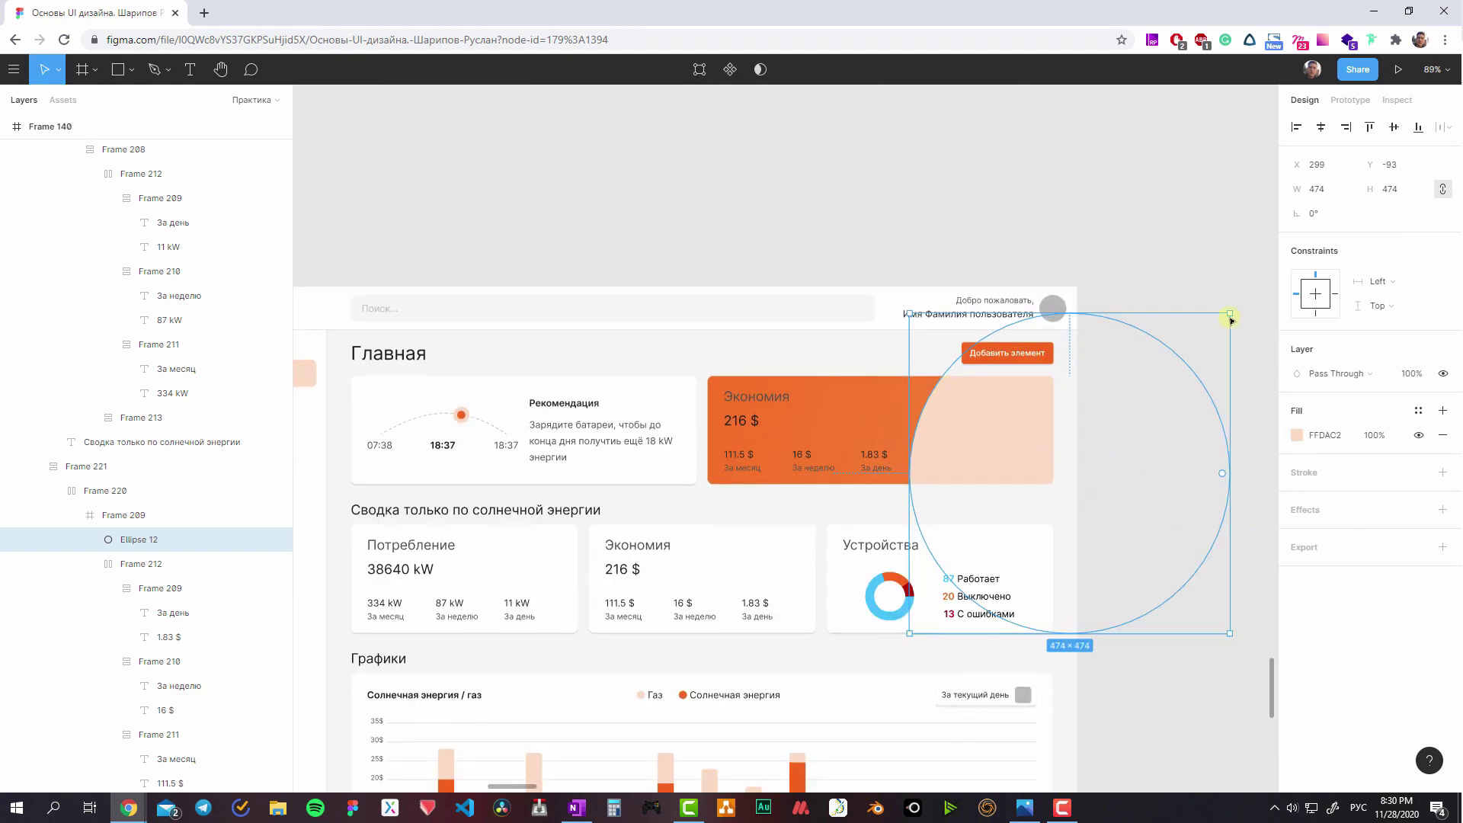
pyautogui.moveTo(1230, 315)
pyautogui.mouseDown()
pyautogui.moveTo(1080, 353)
pyautogui.moveTo(1054, 377)
pyautogui.moveTo(1078, 348)
pyautogui.moveTo(988, 429)
pyautogui.mouseUp()
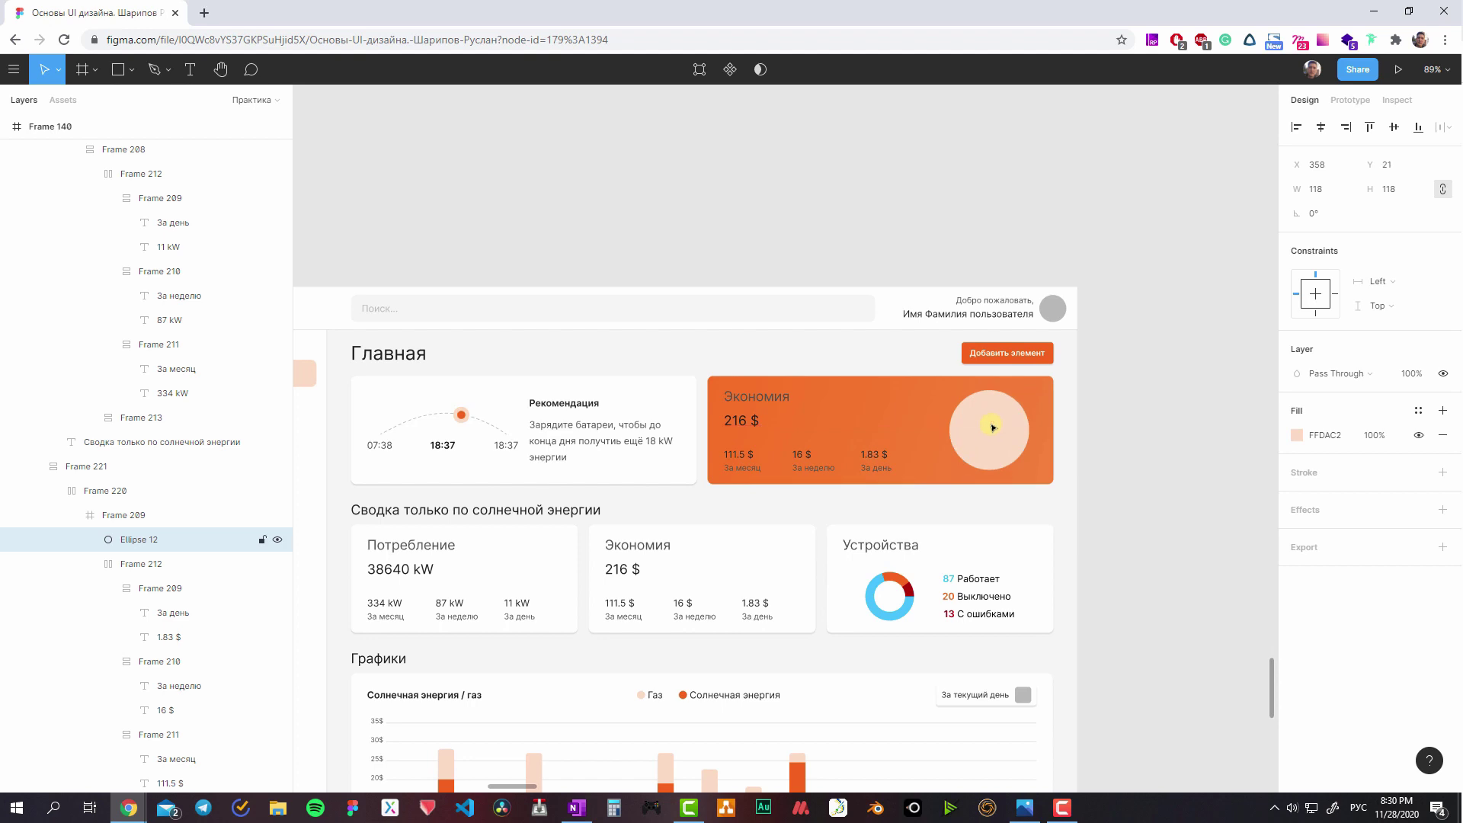
pyautogui.press('alt')
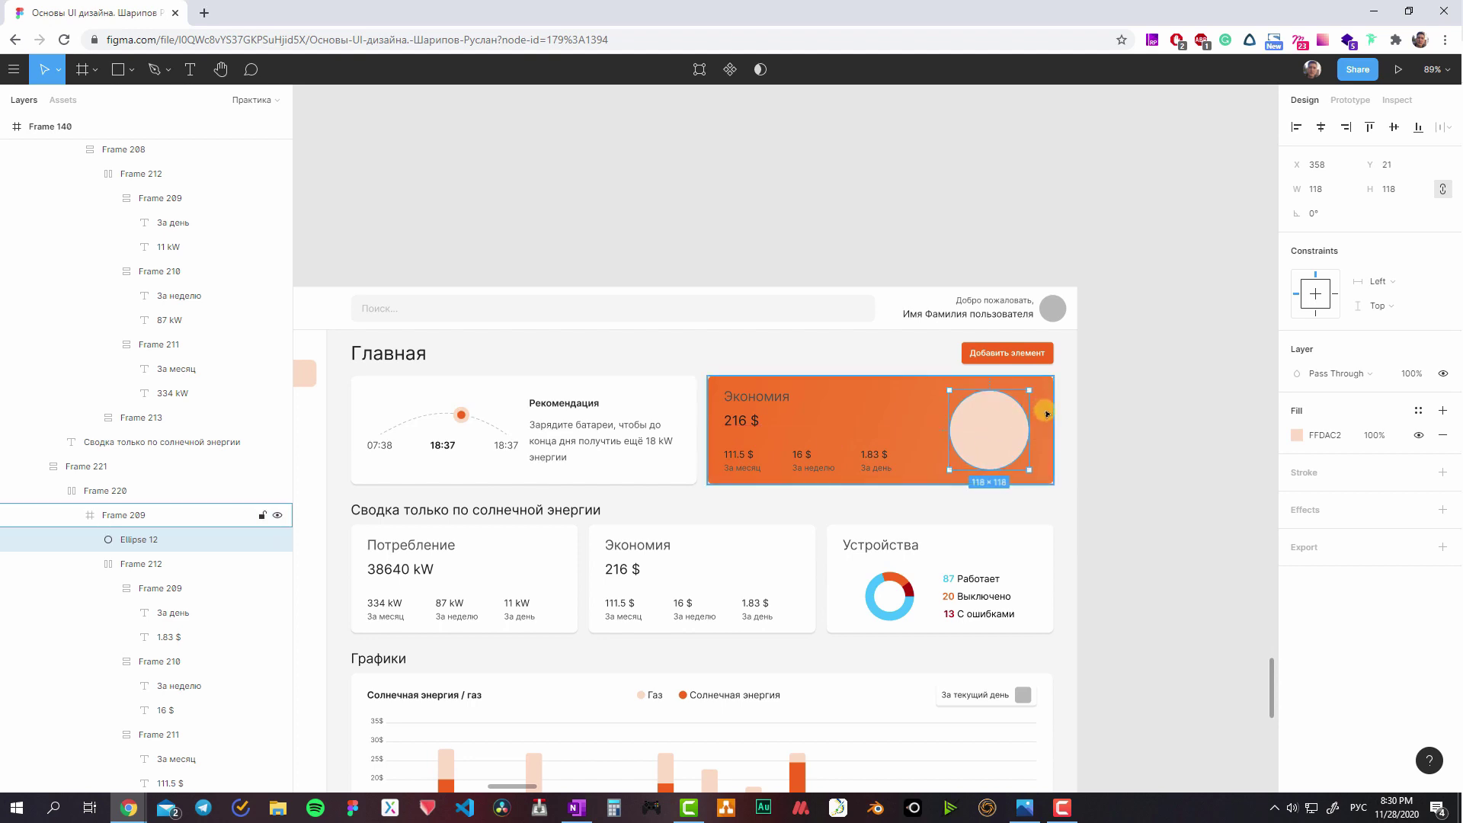
pyautogui.hotkey('ctrl', 'Left')
pyautogui.hotkey('ctrl', 'Left')
pyautogui.hotkey('ctrl', 'Left')
pyautogui.hotkey('ctrl', 'Left')
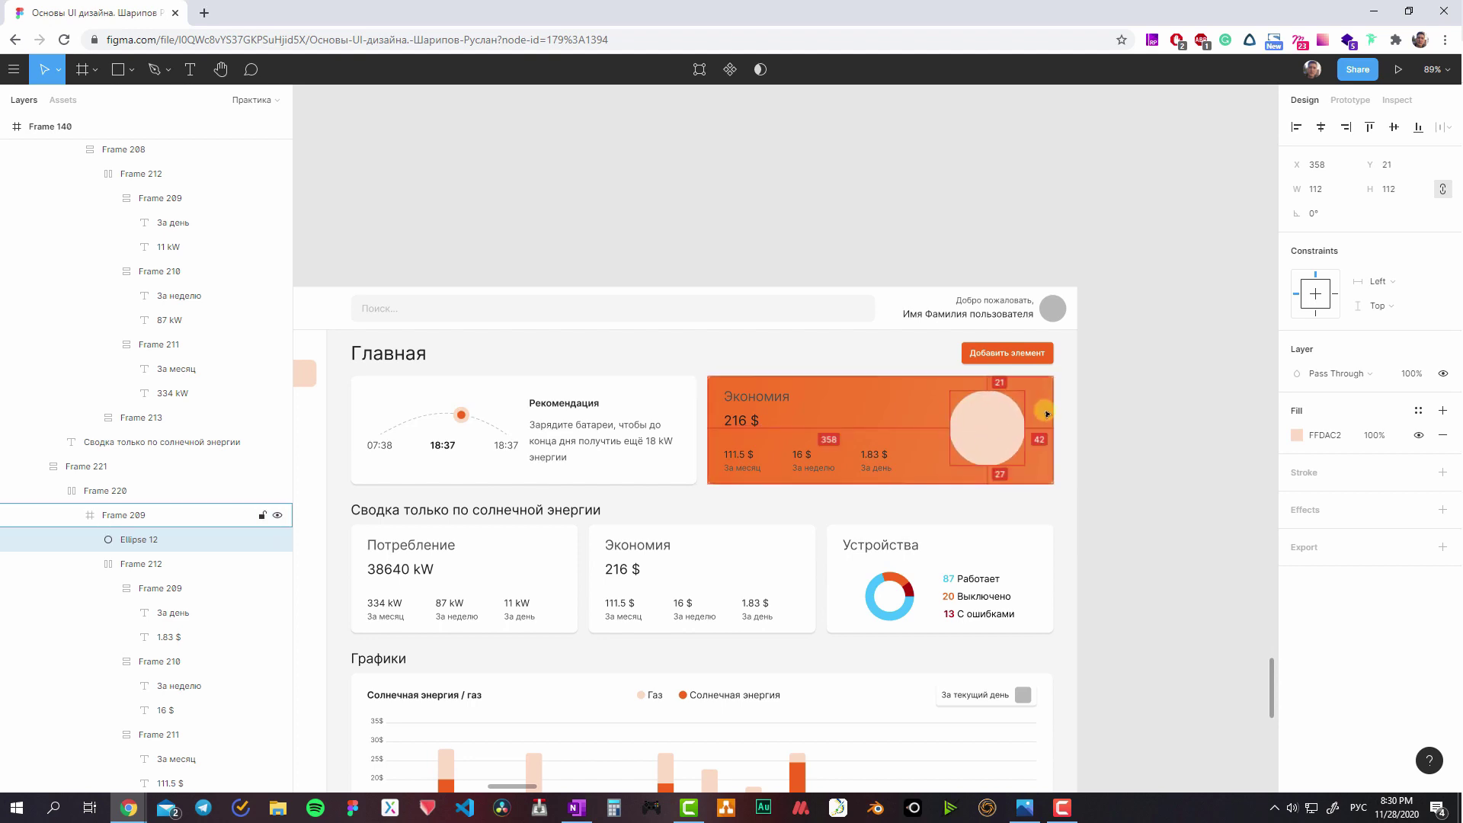
pyautogui.hotkey('shift', 'Right')
pyautogui.press('Right')
pyautogui.press('Right')
pyautogui.press('Right')
pyautogui.press('Down')
pyautogui.press('Down')
pyautogui.press('Down')
pyautogui.press('alt')
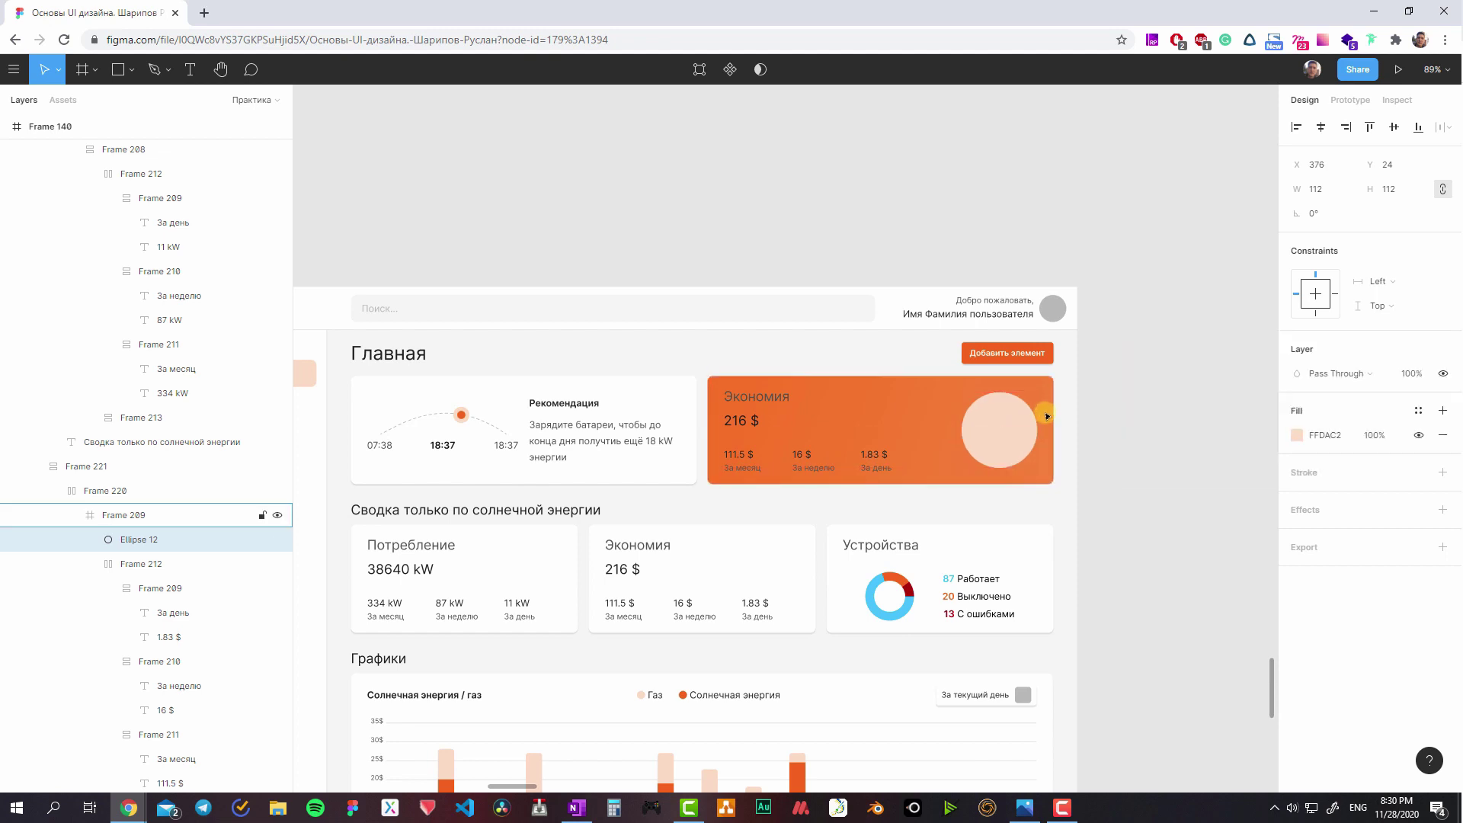
pyautogui.press('Escape')
# - Make the Экономия title Semi Bold and white
pyautogui.scroll(3, 873, 464)
pyautogui.click(719, 385)
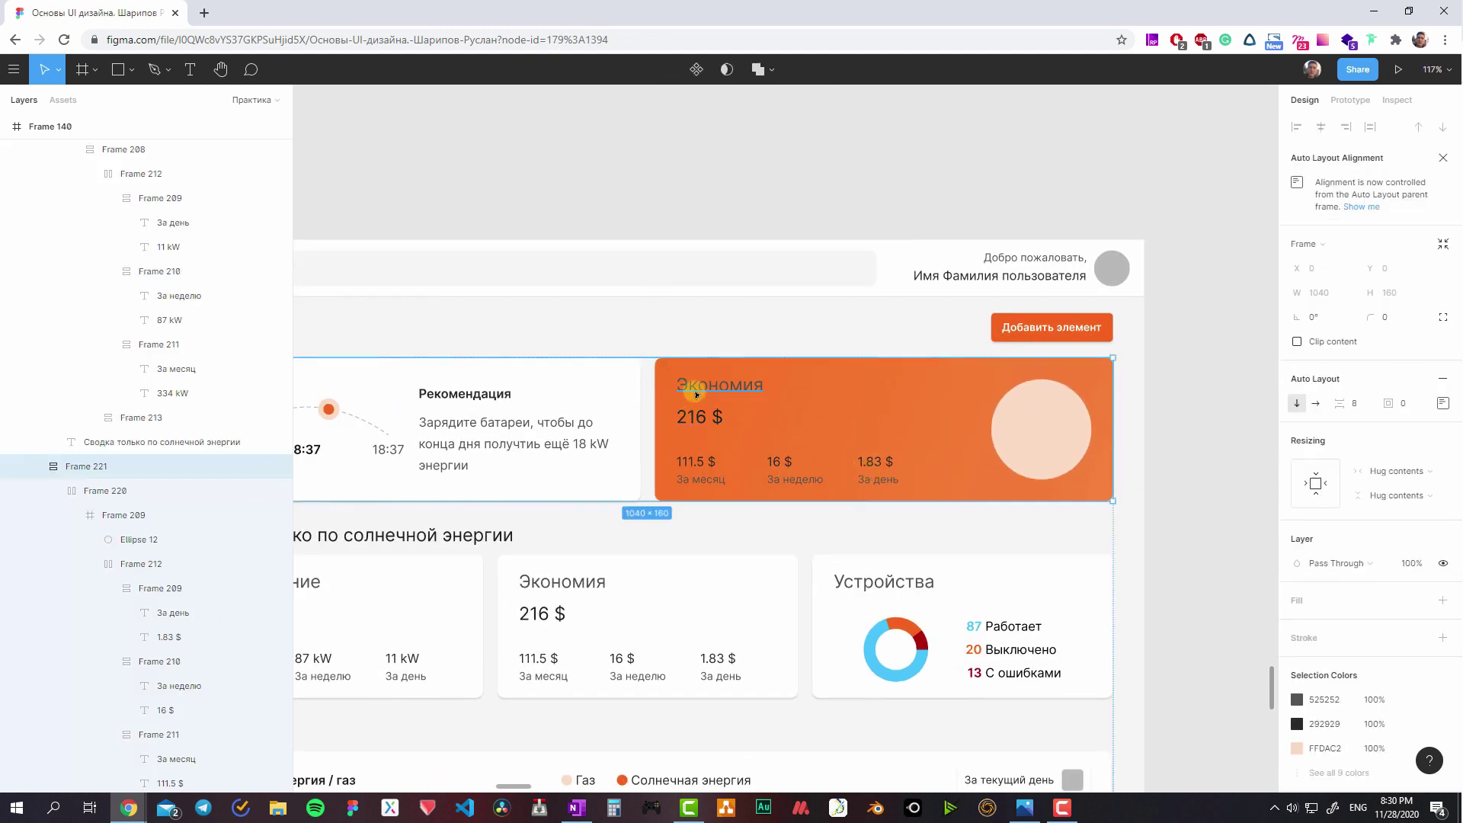
pyautogui.click(1318, 566)
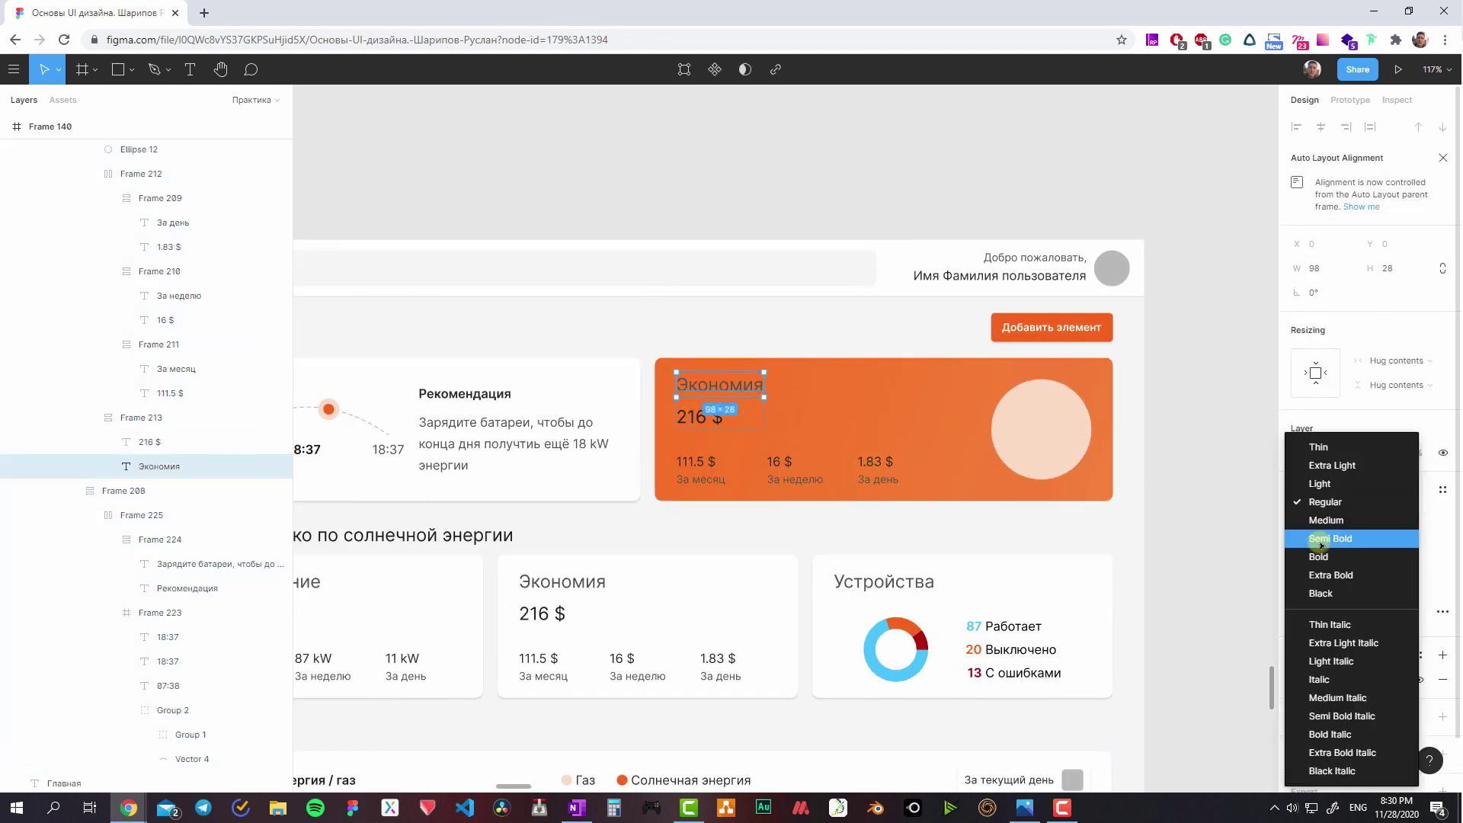
pyautogui.click(1318, 539)
pyautogui.click(1297, 680)
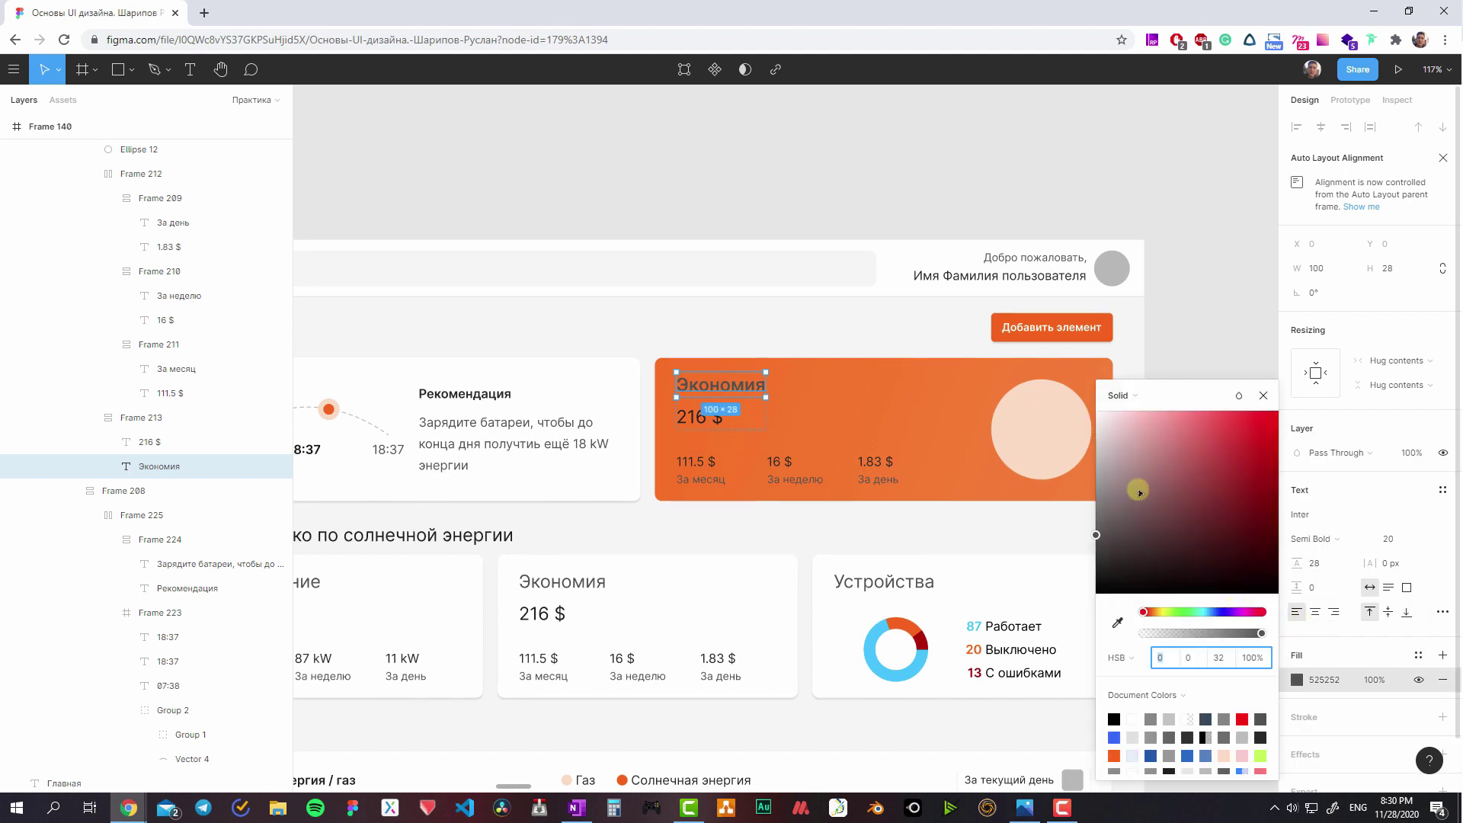
pyautogui.click(692, 415)
# - Delete the 216 $ figure and the monthly, weekly and daily savings row
pyautogui.press('Delete')
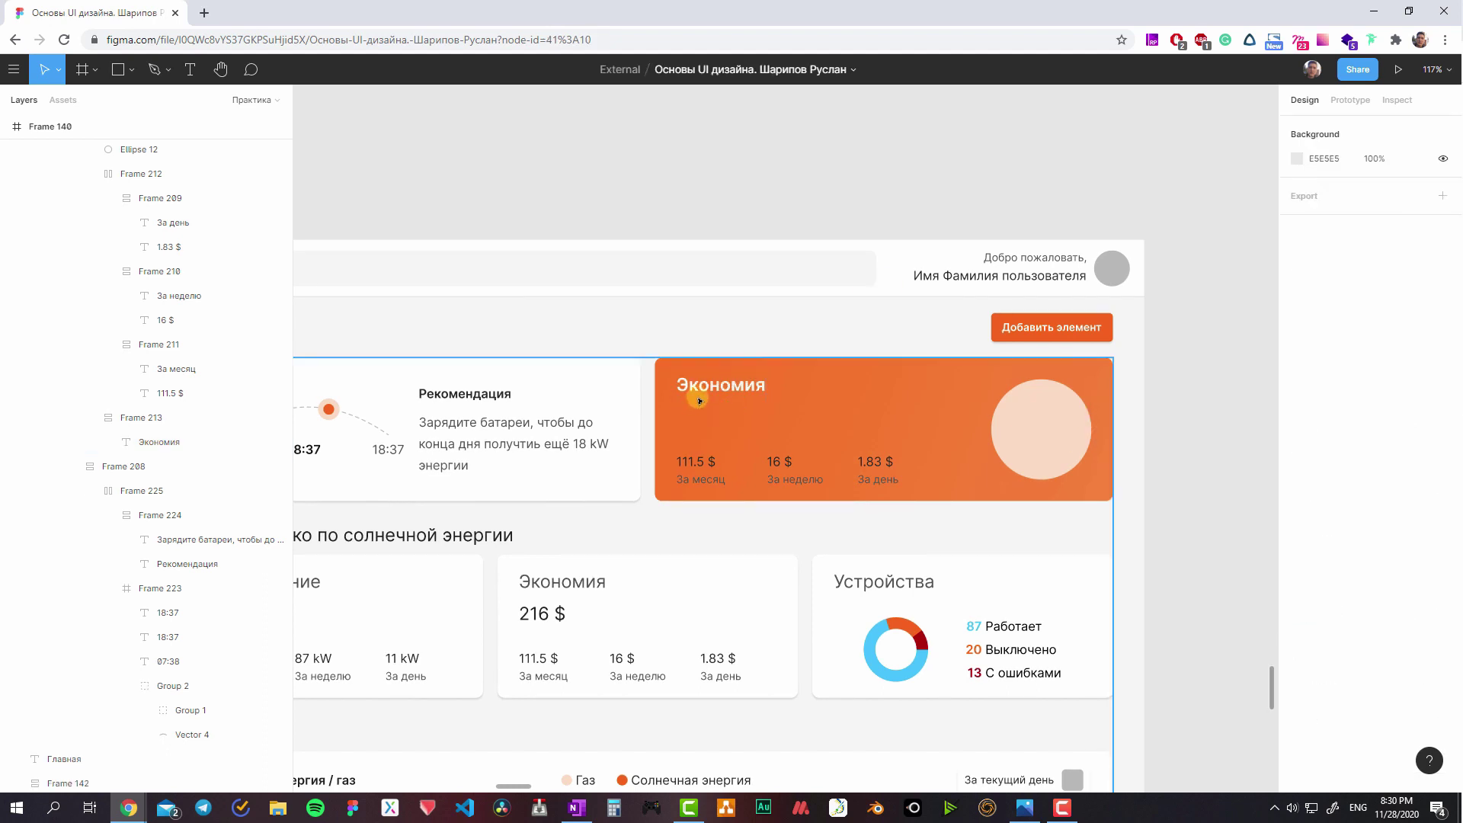
pyautogui.click(706, 389)
pyautogui.write('Премиум со скидкой 50%')
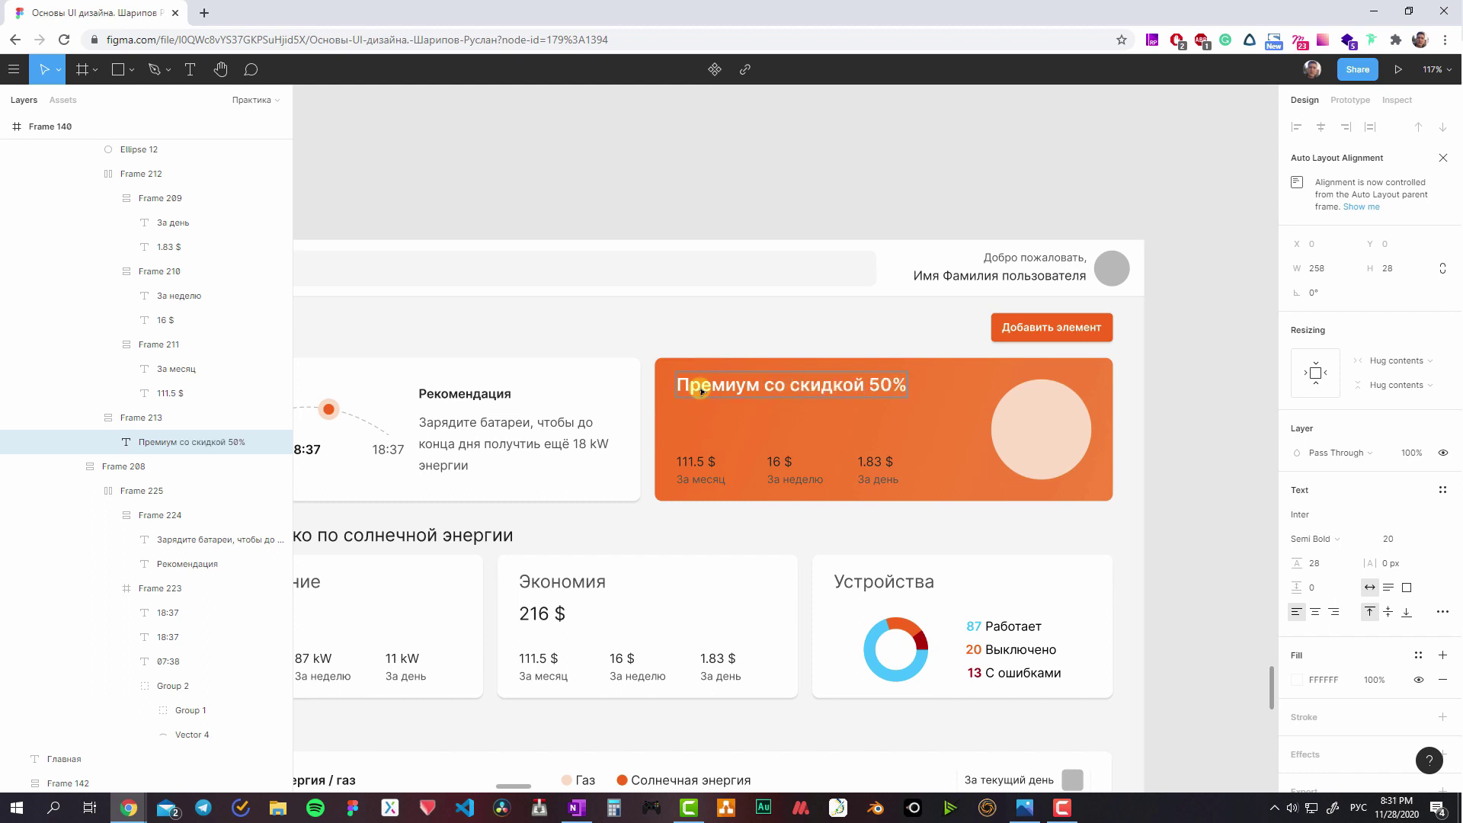
pyautogui.click(759, 461)
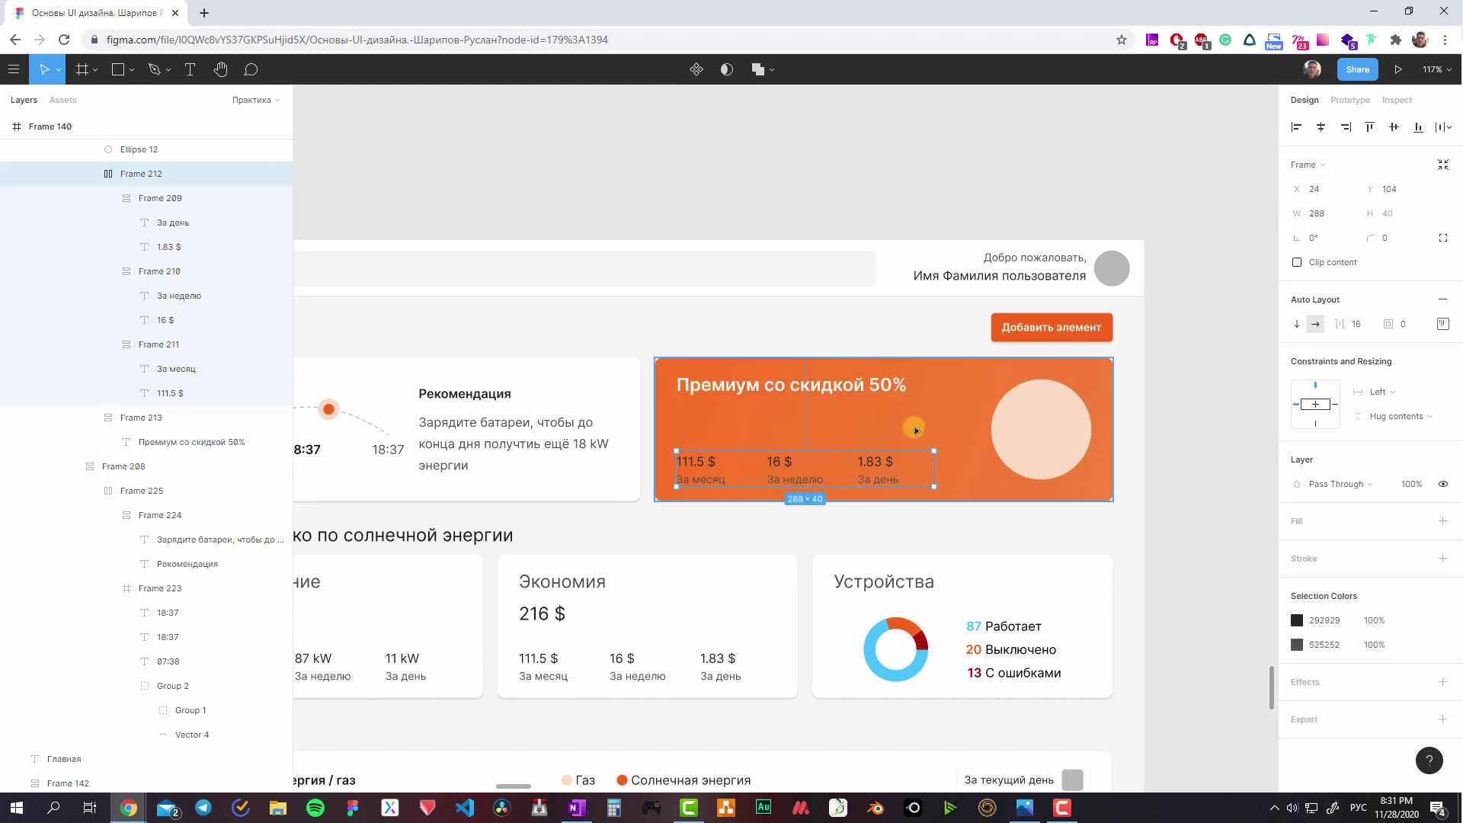
pyautogui.press('Delete')
pyautogui.click(870, 388)
# - Select the Добавить элемент button as the source to copy
pyautogui.hscroll(-2, 871, 389)
pyautogui.scroll(-2, 915, 404)
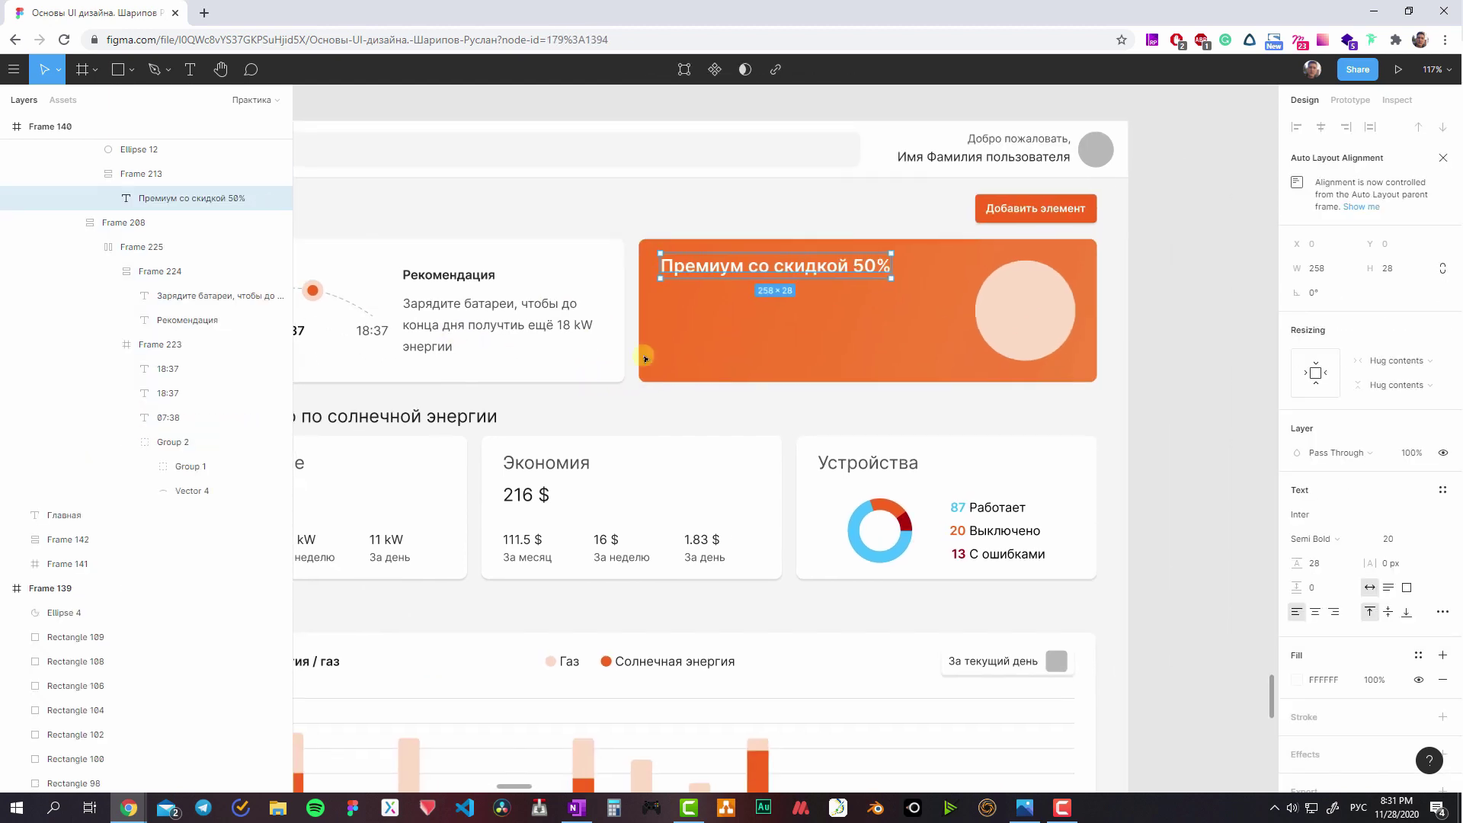
pyautogui.hscroll(-2, 876, 381)
pyautogui.hscroll(2, 943, 379)
pyautogui.scroll(1, 943, 379)
pyautogui.click(1127, 223)
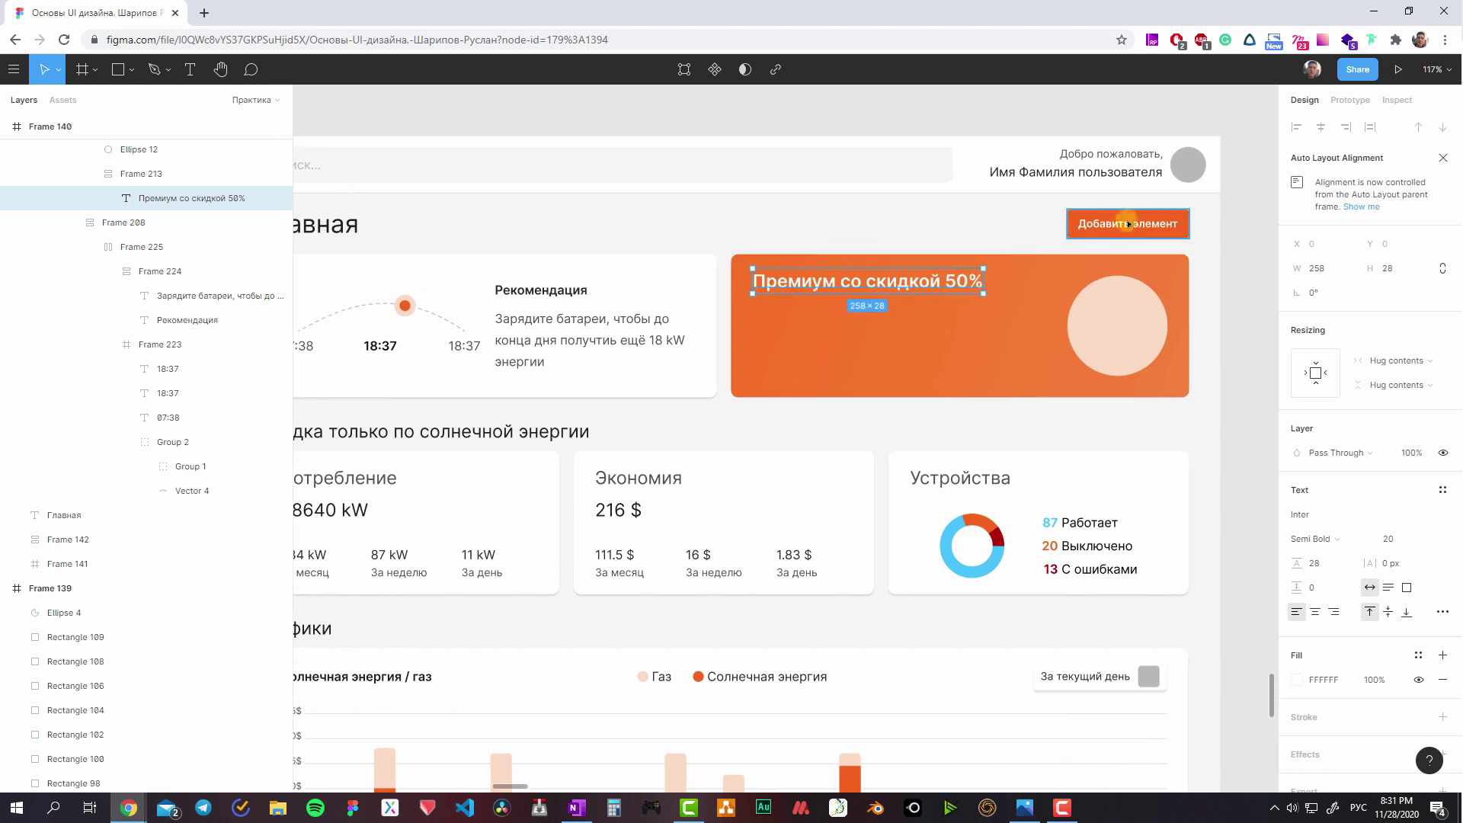
# - Paste the Добавить элемент button into the card, make it white, and place it under the title
pyautogui.click(897, 347)
pyautogui.hotkey('ctrl', 'v')
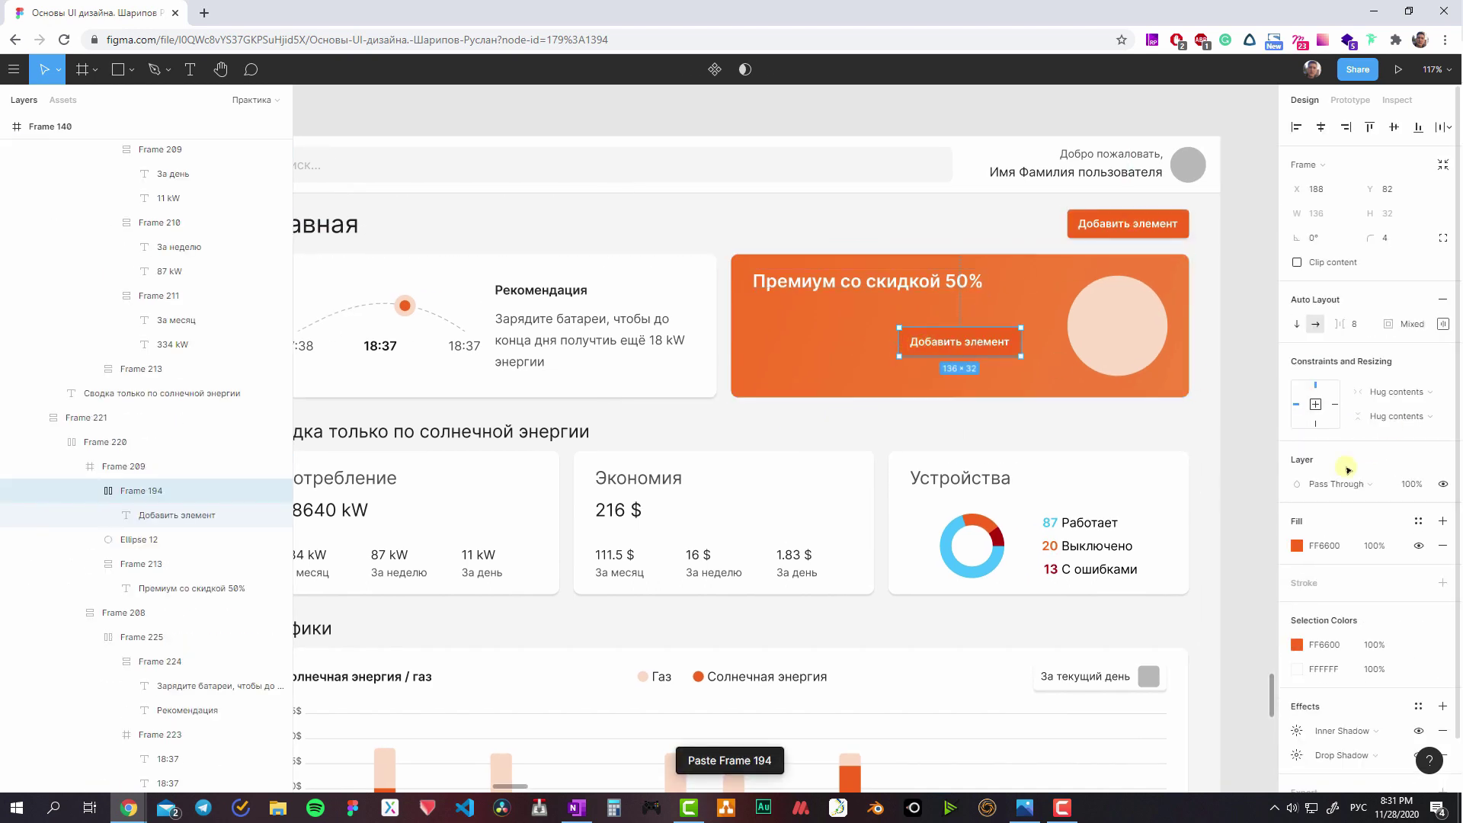
pyautogui.click(1296, 546)
pyautogui.moveTo(1105, 457); pyautogui.dragTo(1091, 412)
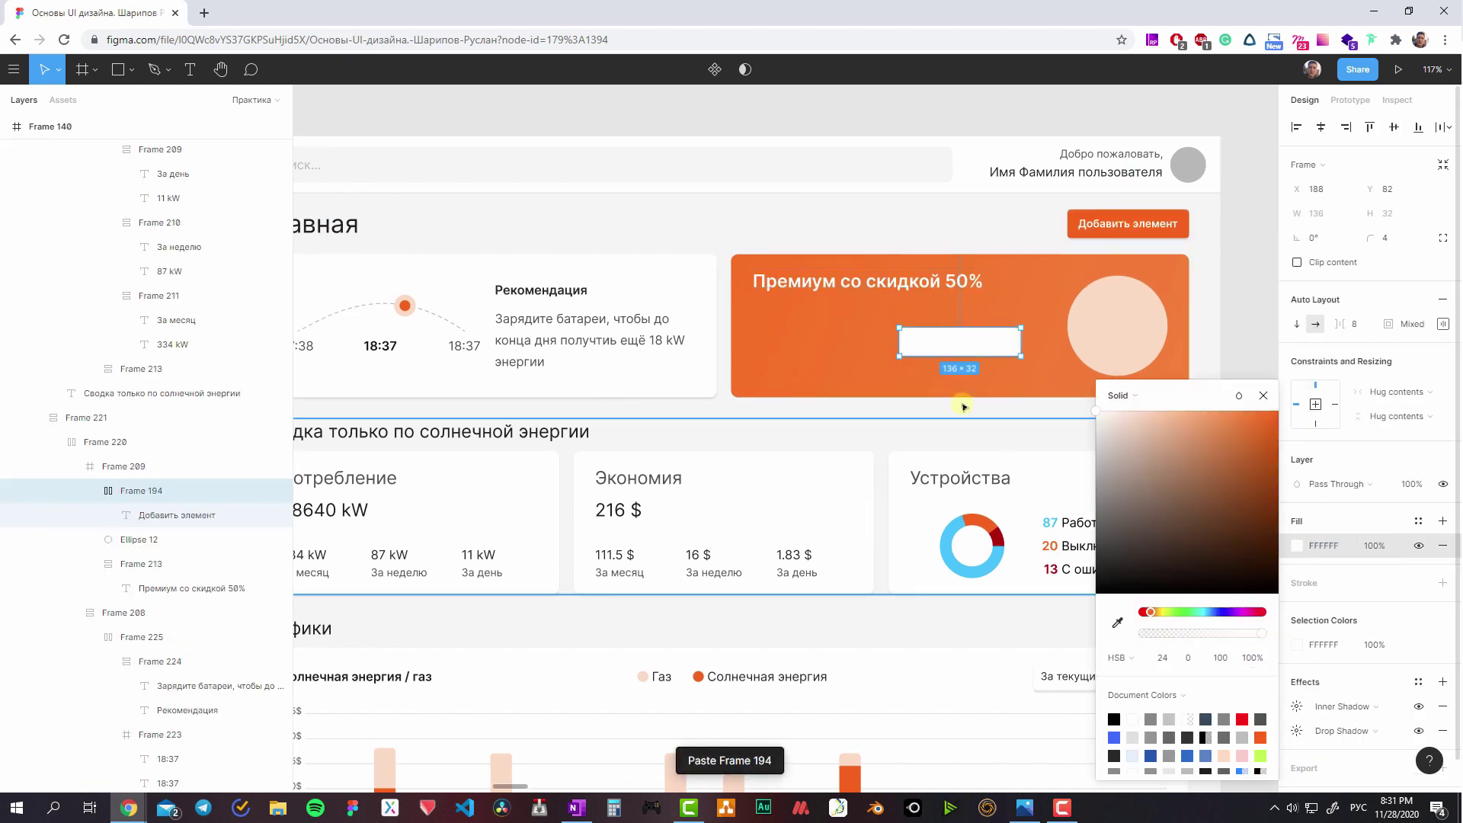
pyautogui.moveTo(858, 344); pyautogui.dragTo(796, 349)
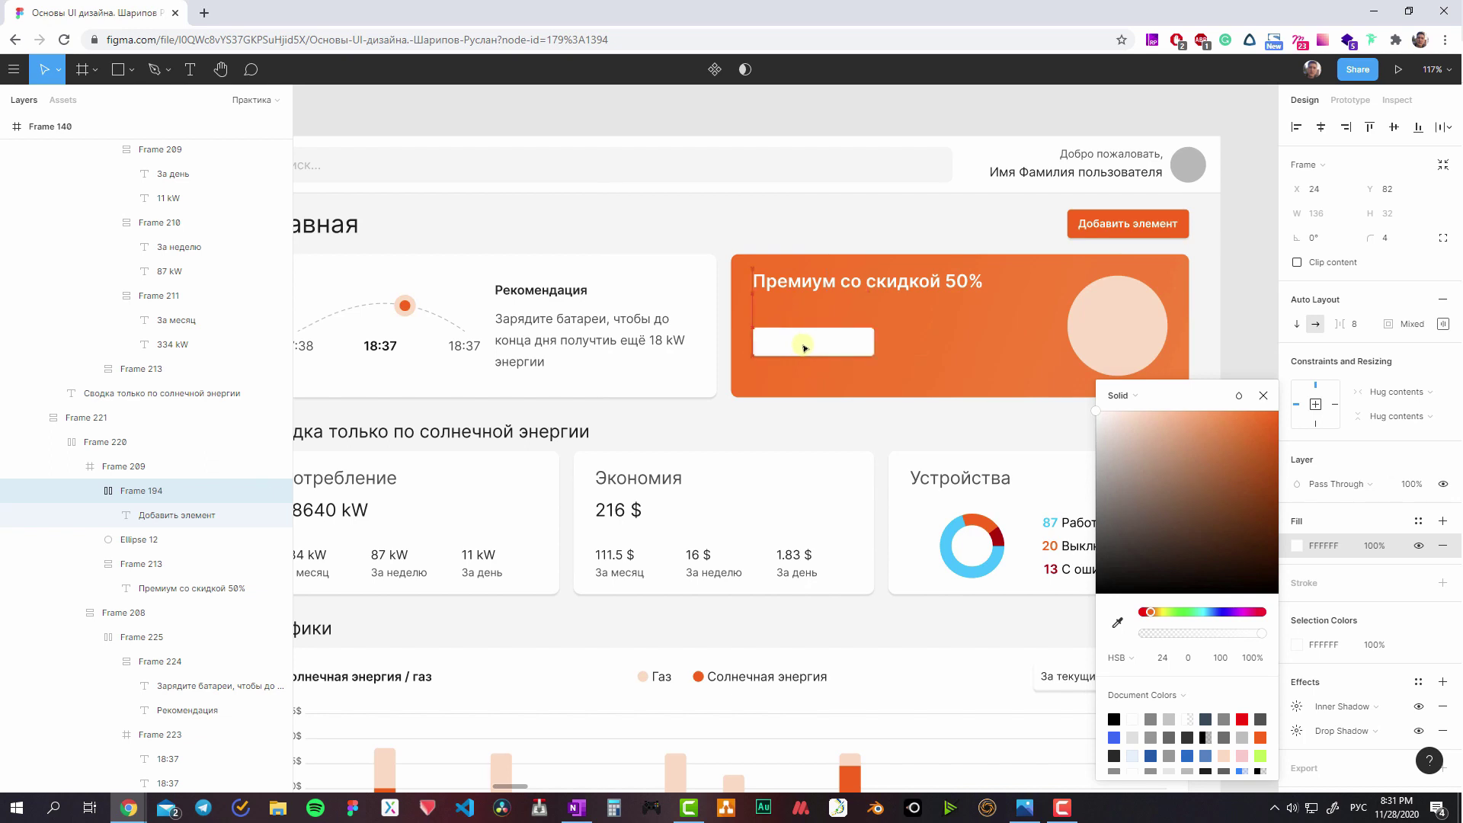
pyautogui.keyDown('ctrl'); pyautogui.click(404, 305); pyautogui.keyUp('ctrl')
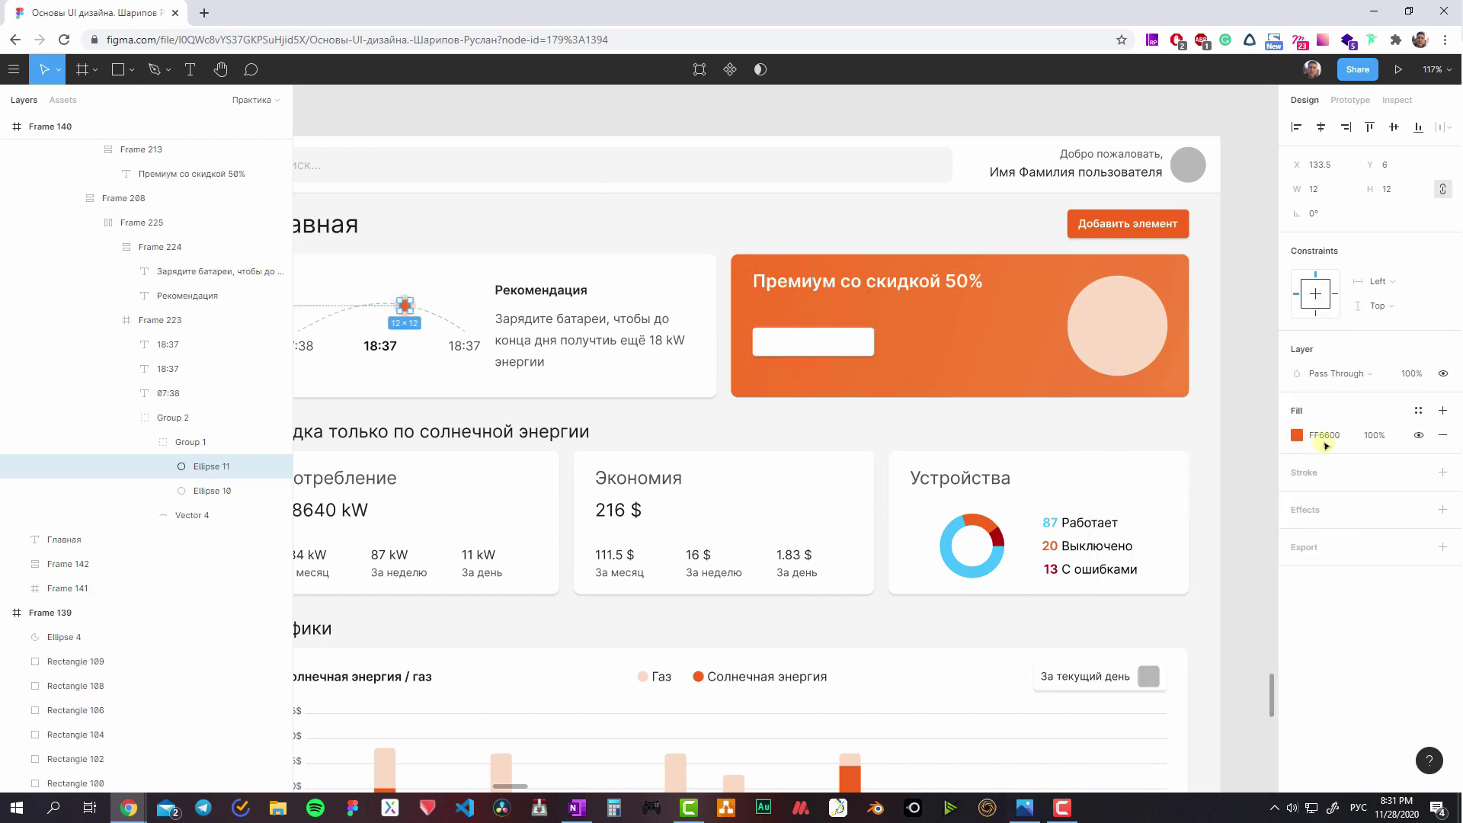
# - Relabel the button Подключить with 14 px font size and 24 line height
pyautogui.keyDown('ctrl'); pyautogui.click(838, 342); pyautogui.keyUp('ctrl')
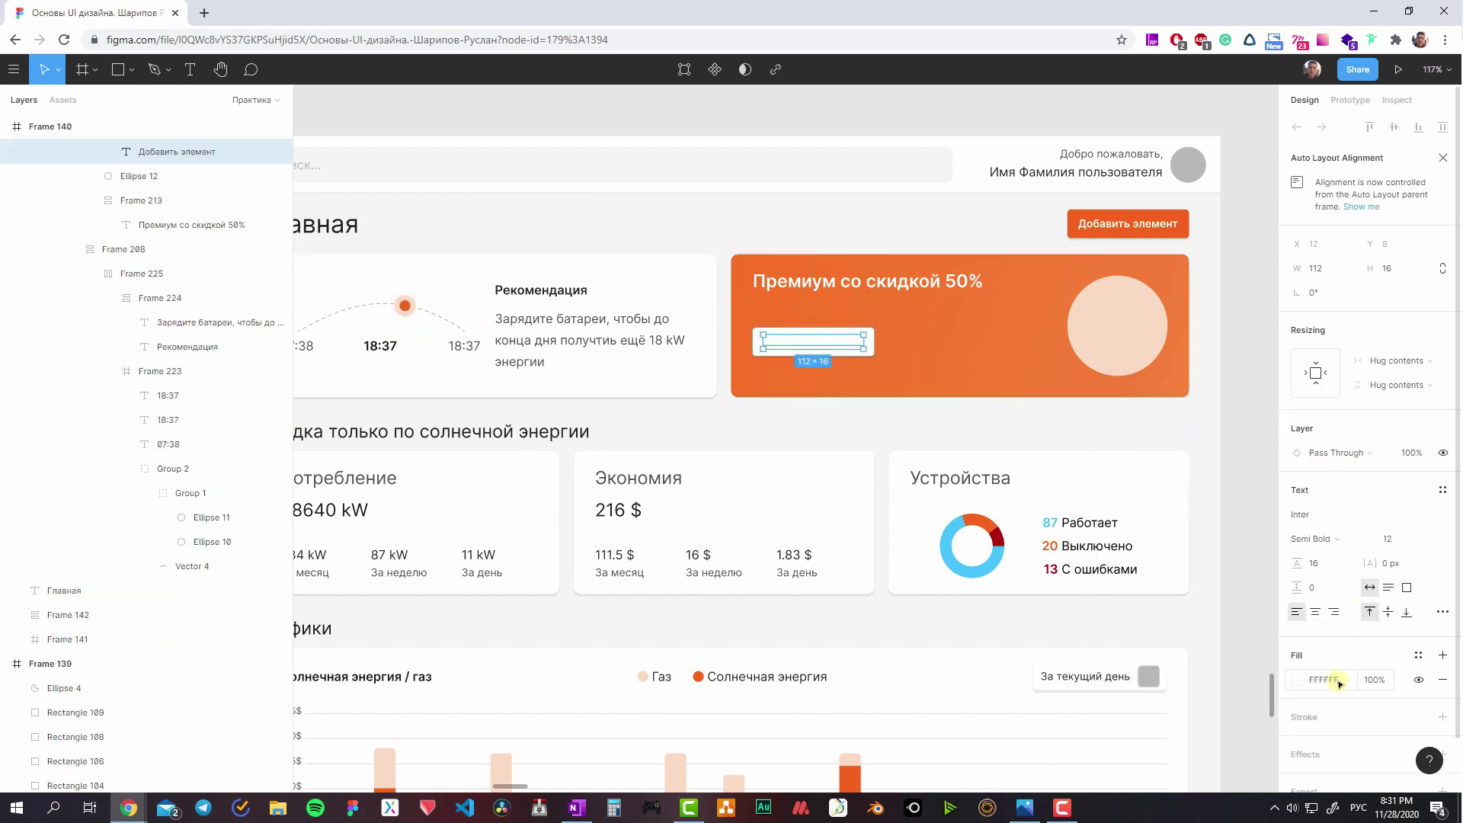
pyautogui.press('Escape')
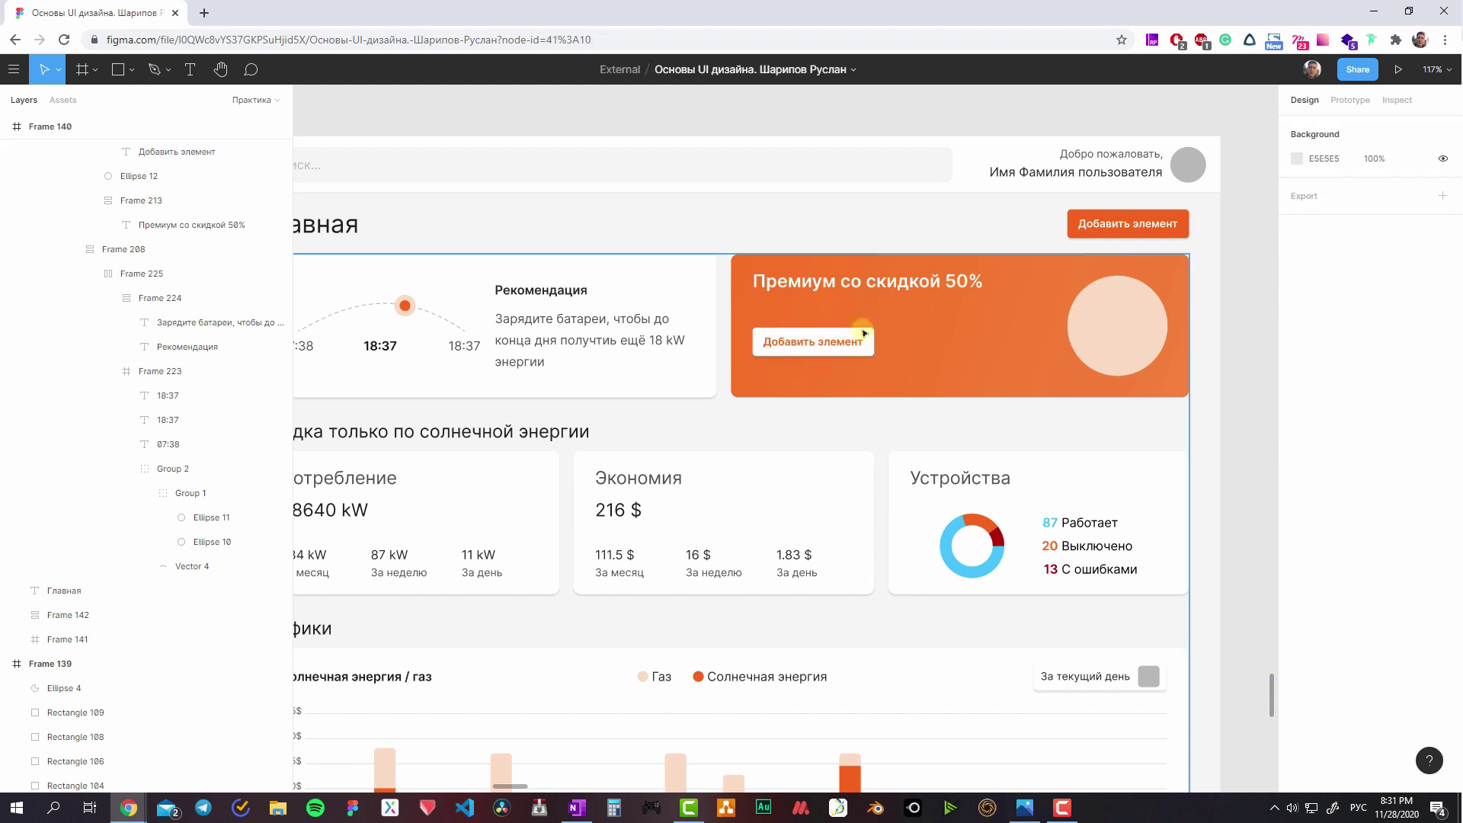
pyautogui.keyDown('ctrl'); pyautogui.click(844, 338); pyautogui.keyUp('ctrl')
pyautogui.write('п')
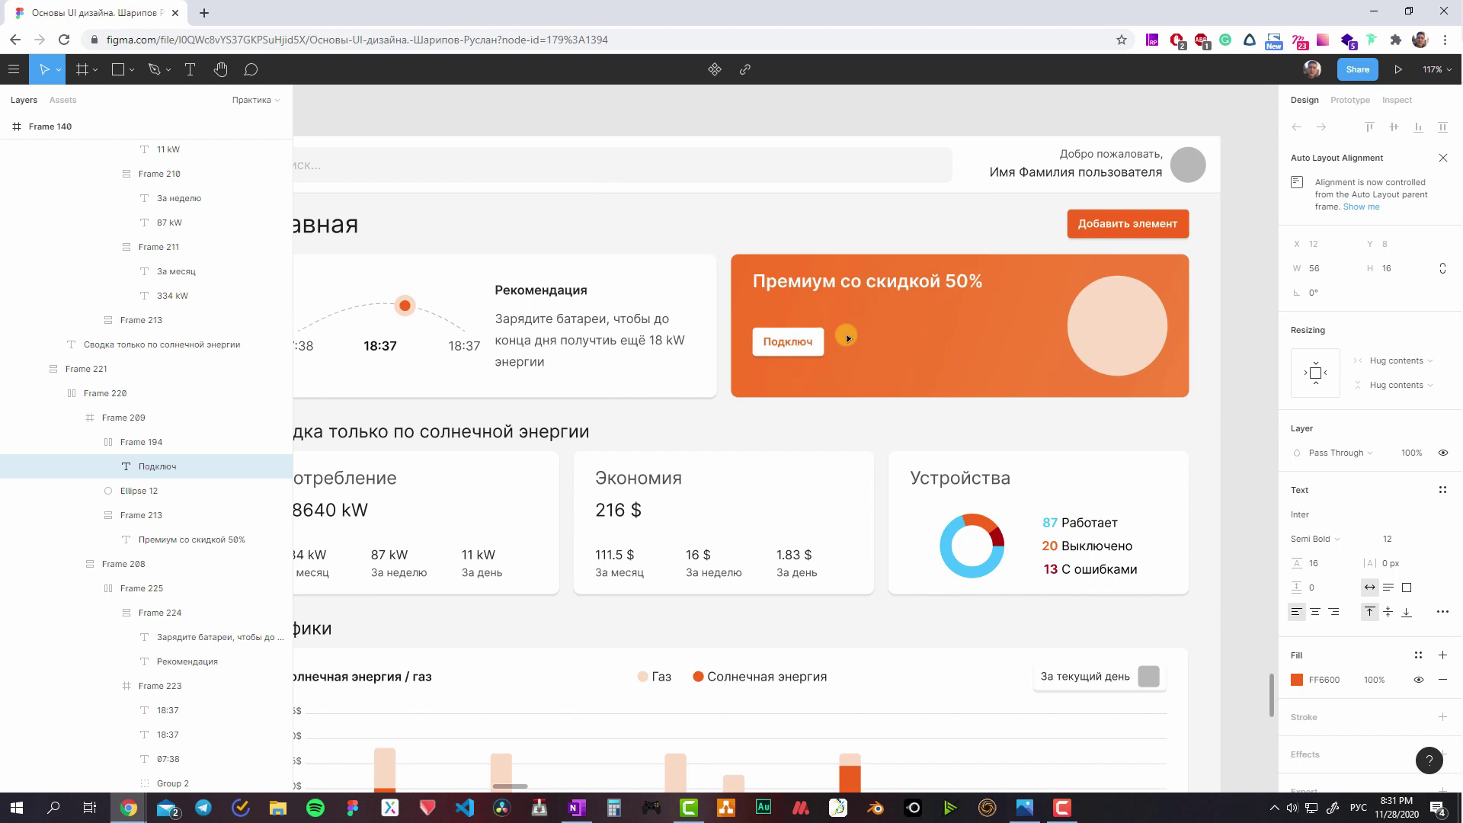
pyautogui.write('ить')
pyautogui.press('Escape')
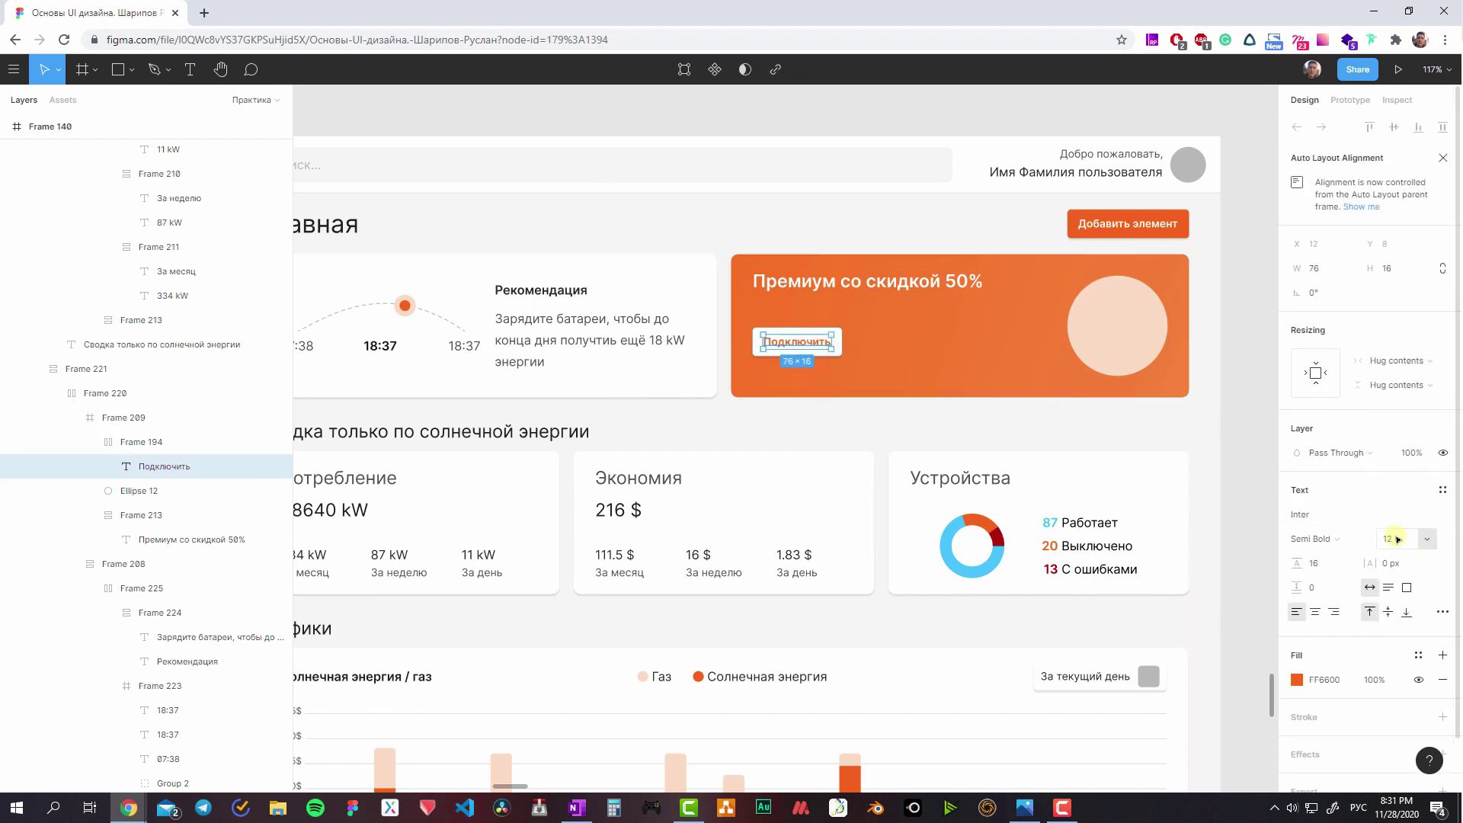
pyautogui.write('14')
pyautogui.click(1317, 563)
pyautogui.write('24')
pyautogui.press('Return')
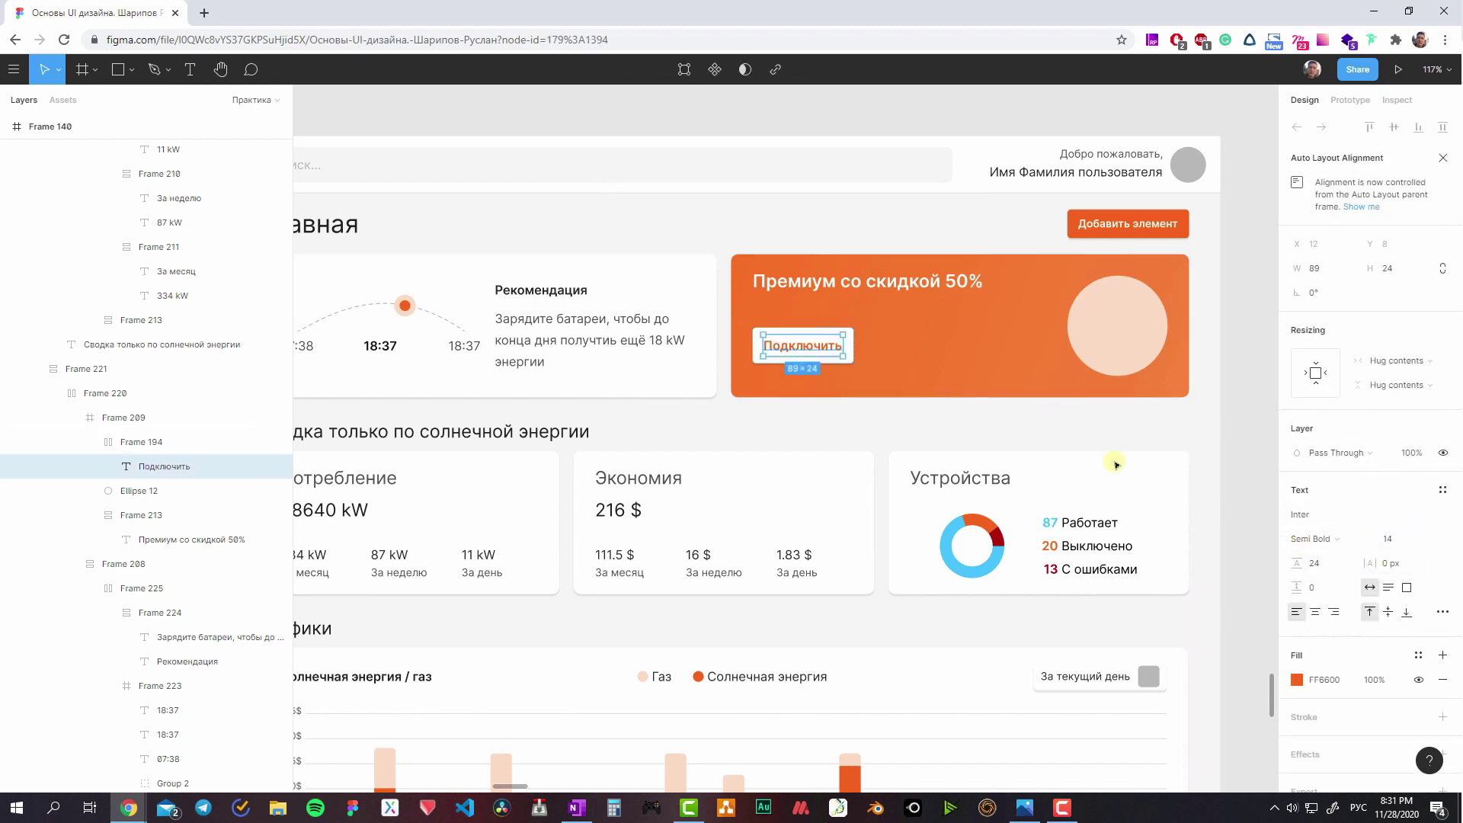
# - Set the label to uppercase and duplicate the button to its right
pyautogui.click(1442, 611)
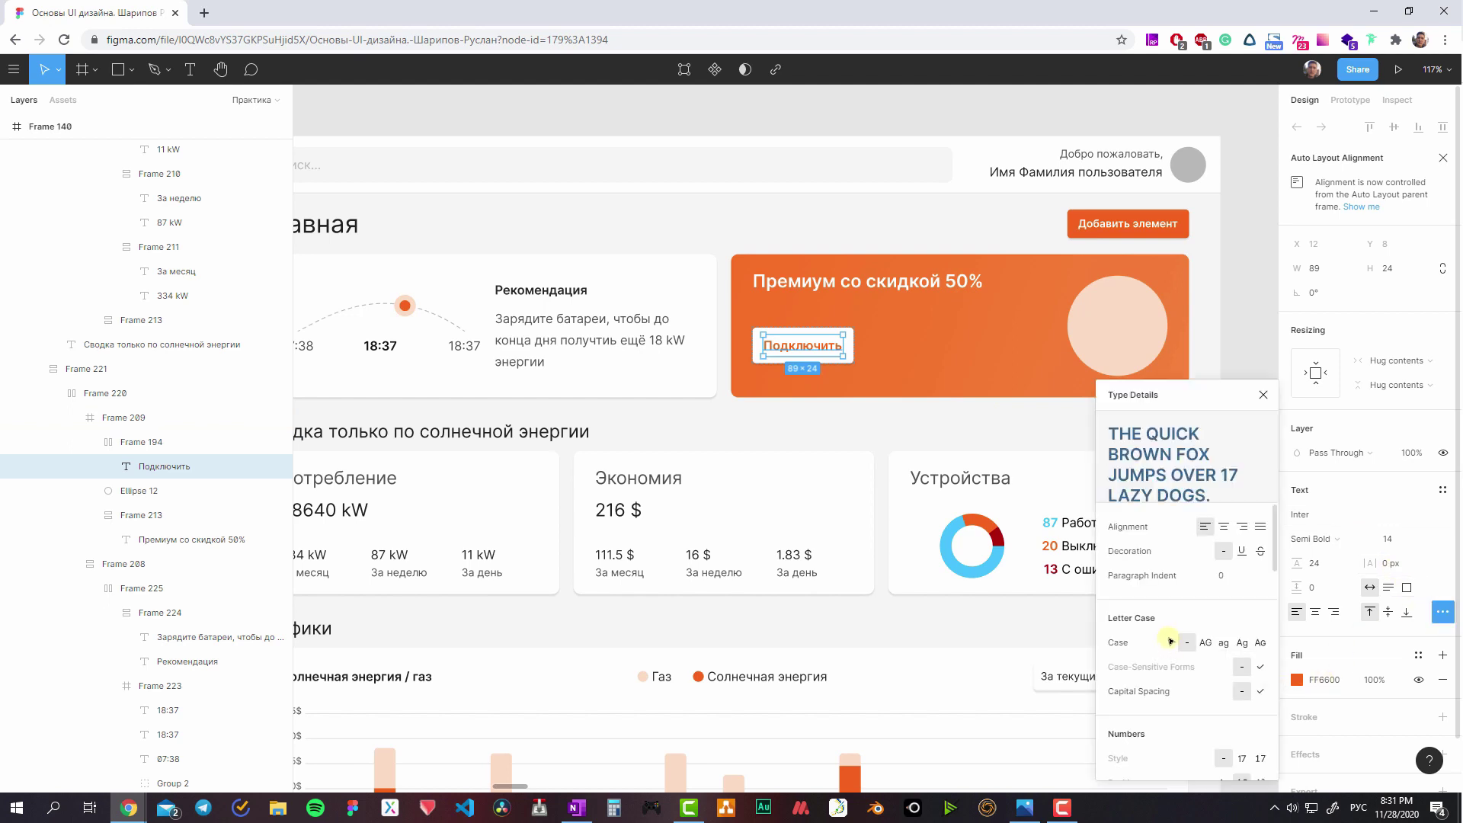
pyautogui.click(1202, 643)
pyautogui.click(820, 335)
pyautogui.moveTo(820, 335); pyautogui.dragTo(932, 354)
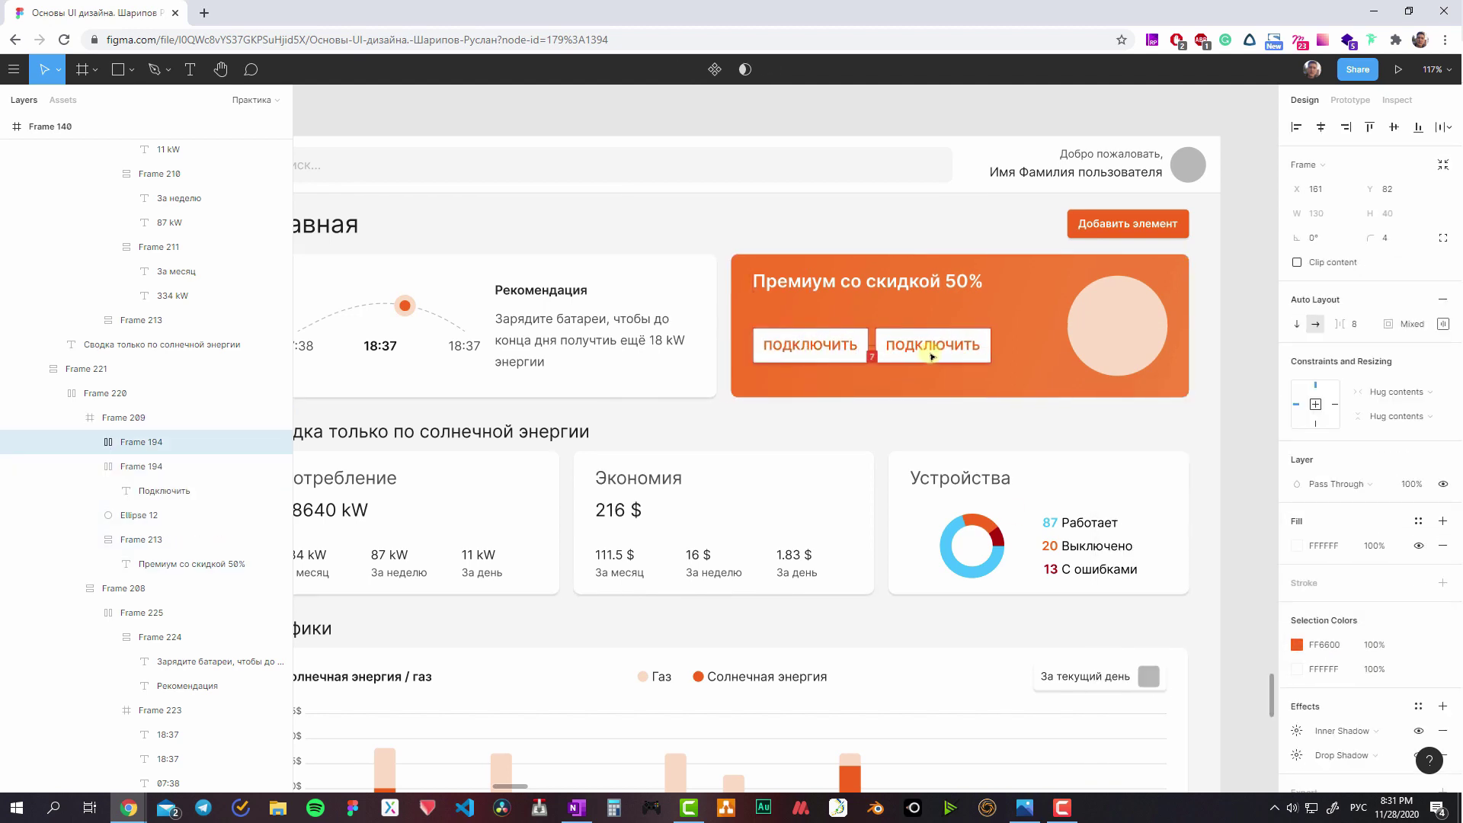
# - Restyle the left button as an outline with a white ПОДРОБНЕЕ label
pyautogui.doubleClick(810, 344)
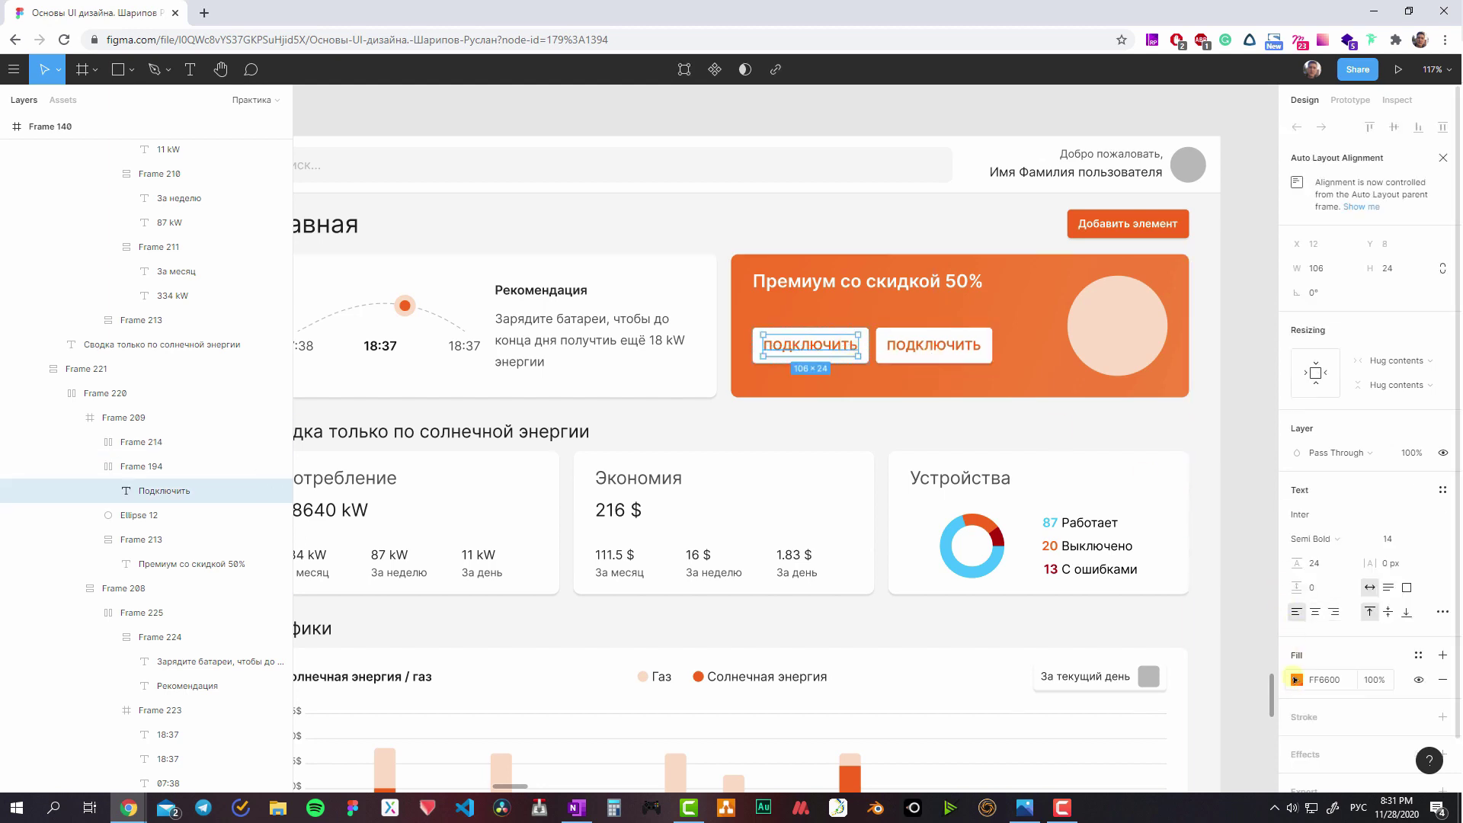
pyautogui.click(1296, 679)
pyautogui.moveTo(1214, 593); pyautogui.dragTo(1098, 412)
pyautogui.press('Escape')
pyautogui.press('Escape')
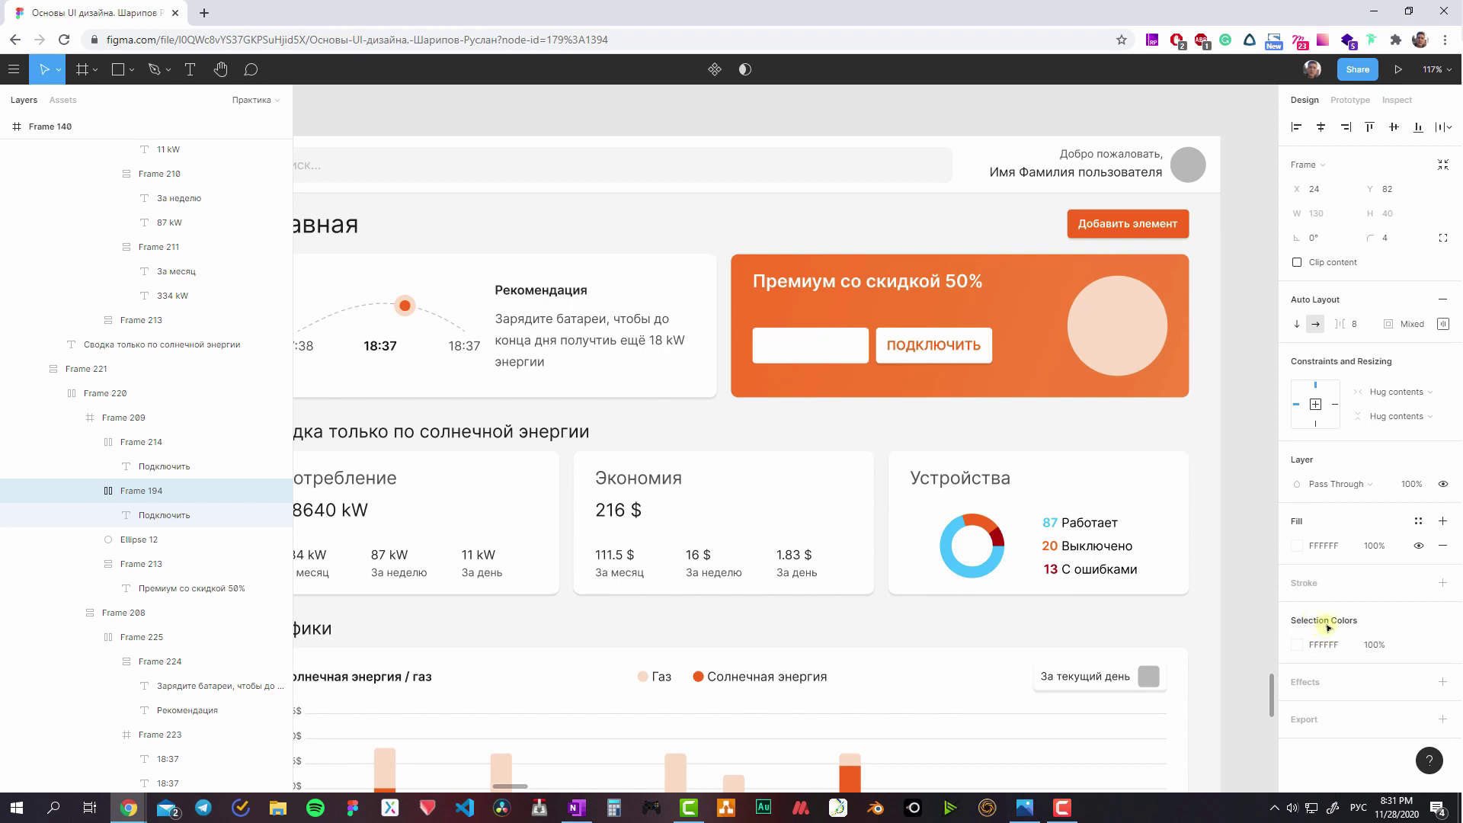
pyautogui.hotkey('shift', 'x')
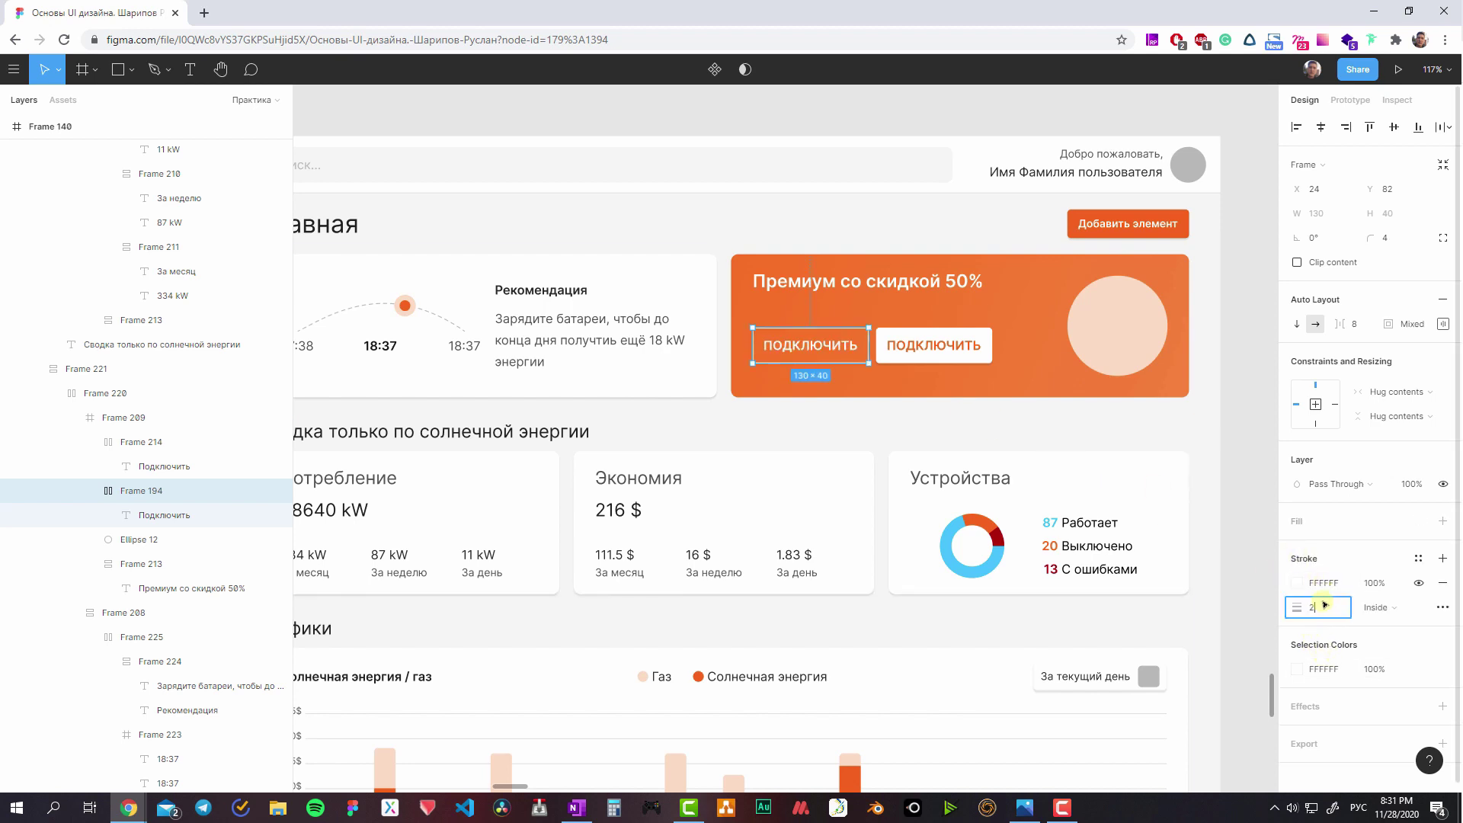
pyautogui.doubleClick(820, 348)
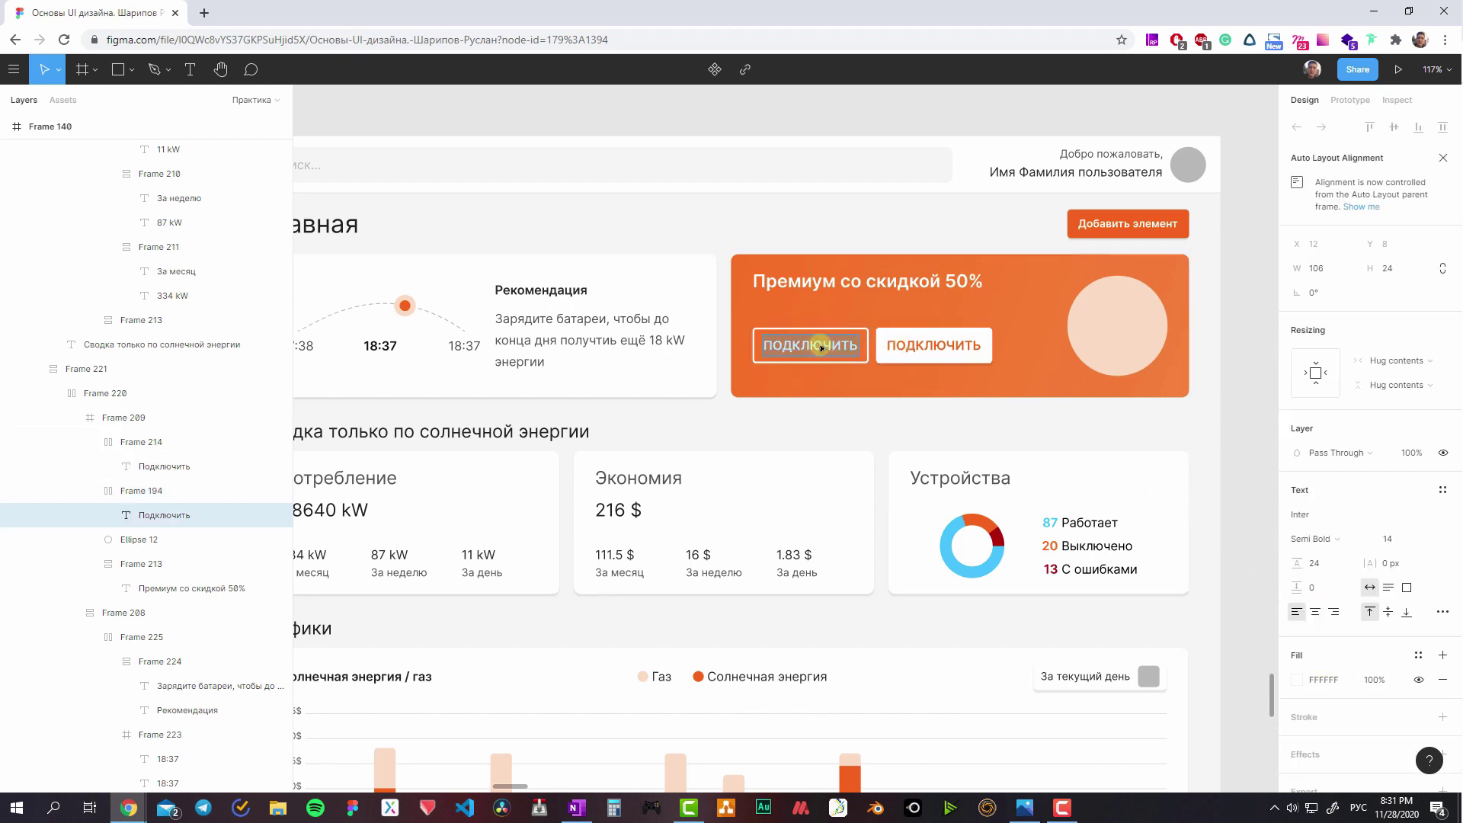
pyautogui.write('одробнее')
# - Select both buttons and wrap them in a horizontal auto-layout row
pyautogui.press('Escape')
pyautogui.keyDown('shift'); pyautogui.click(963, 375); pyautogui.keyUp('shift')
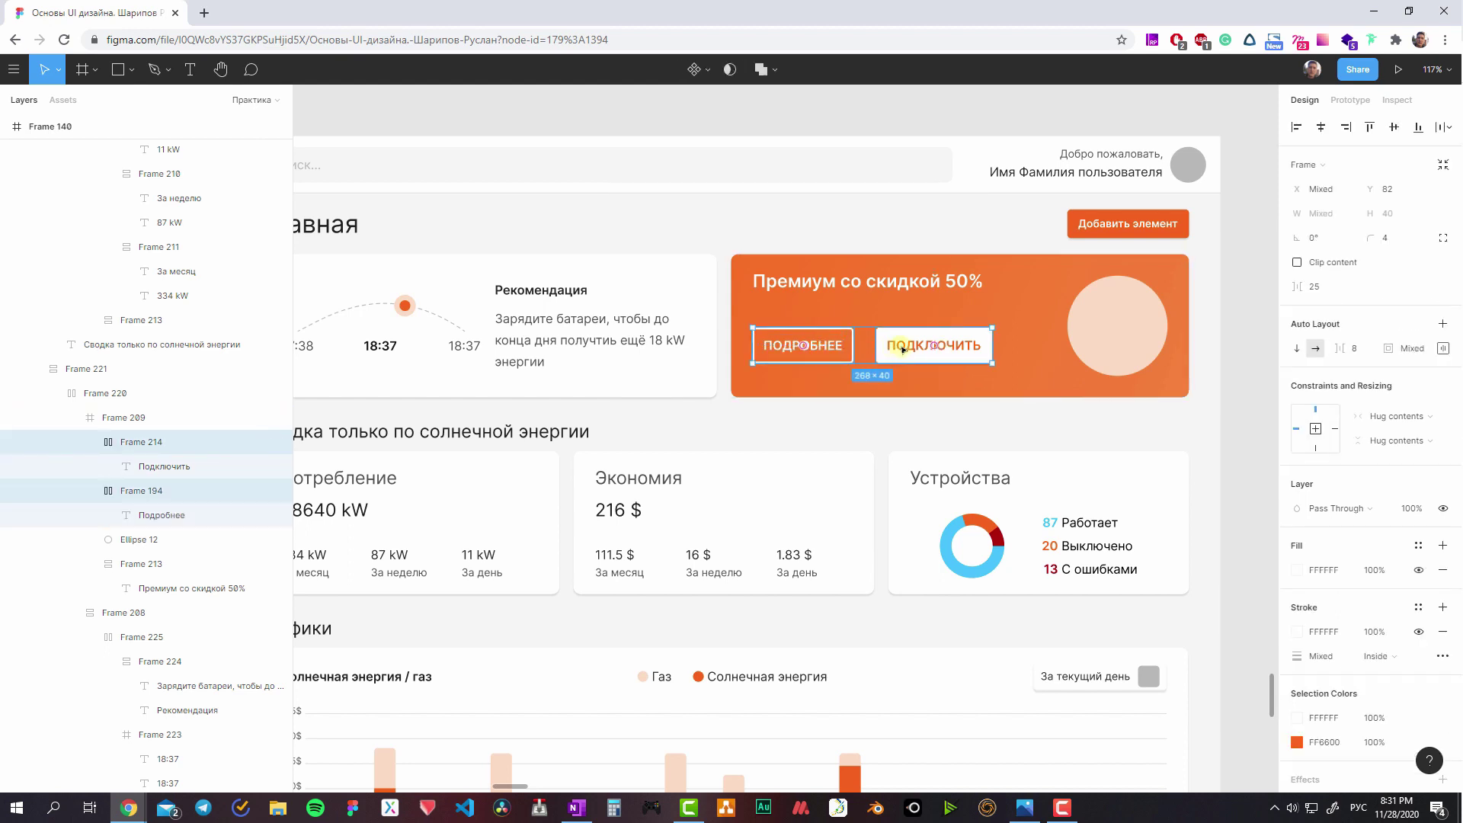
pyautogui.hotkey('shift', 'a')
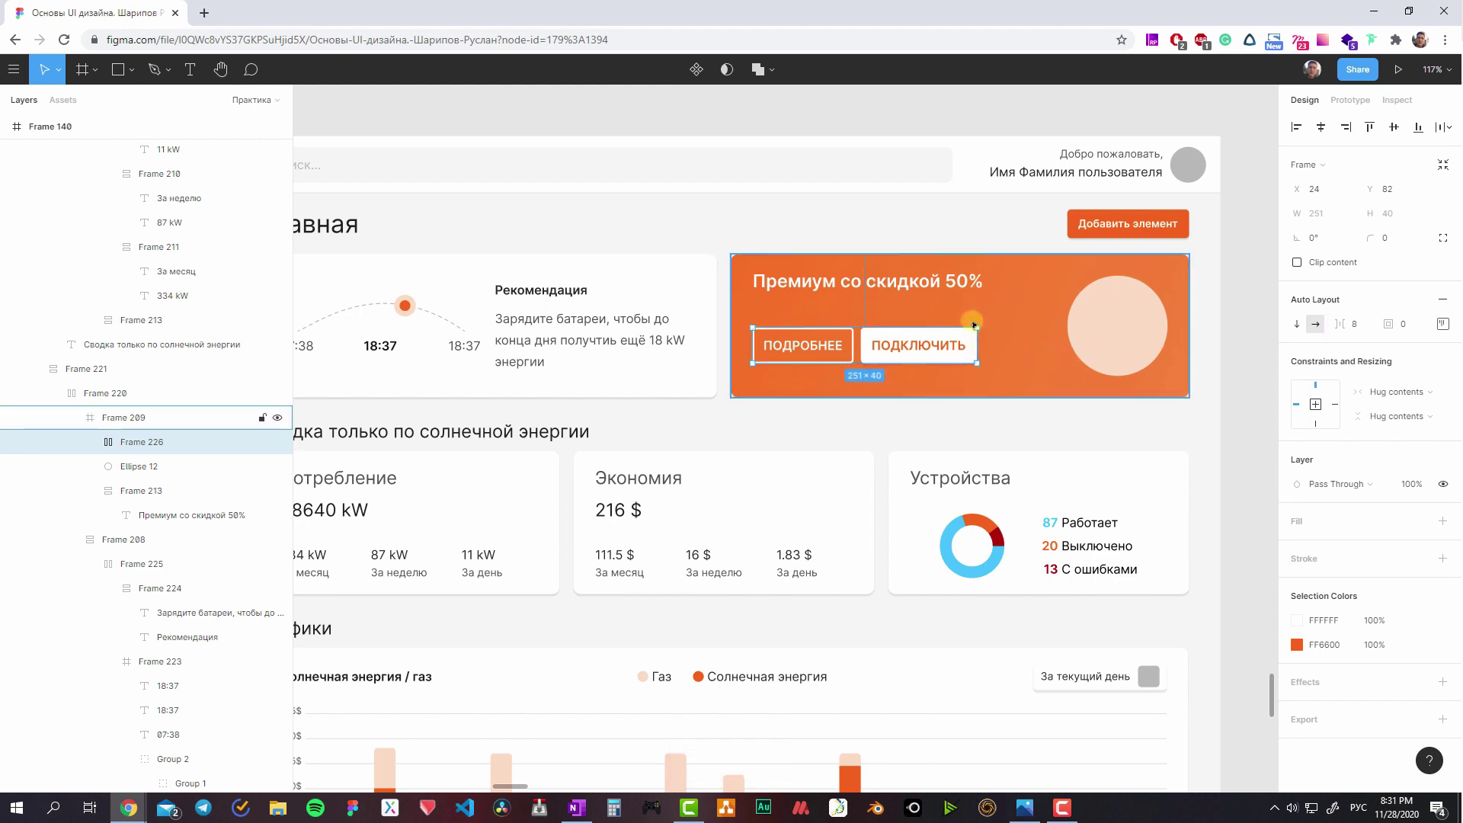
pyautogui.click(937, 285)
# - Copy the Section - 28/36 text style onto the premium card heading
pyautogui.doubleClick(937, 286)
pyautogui.scroll(-5, 869, 398)
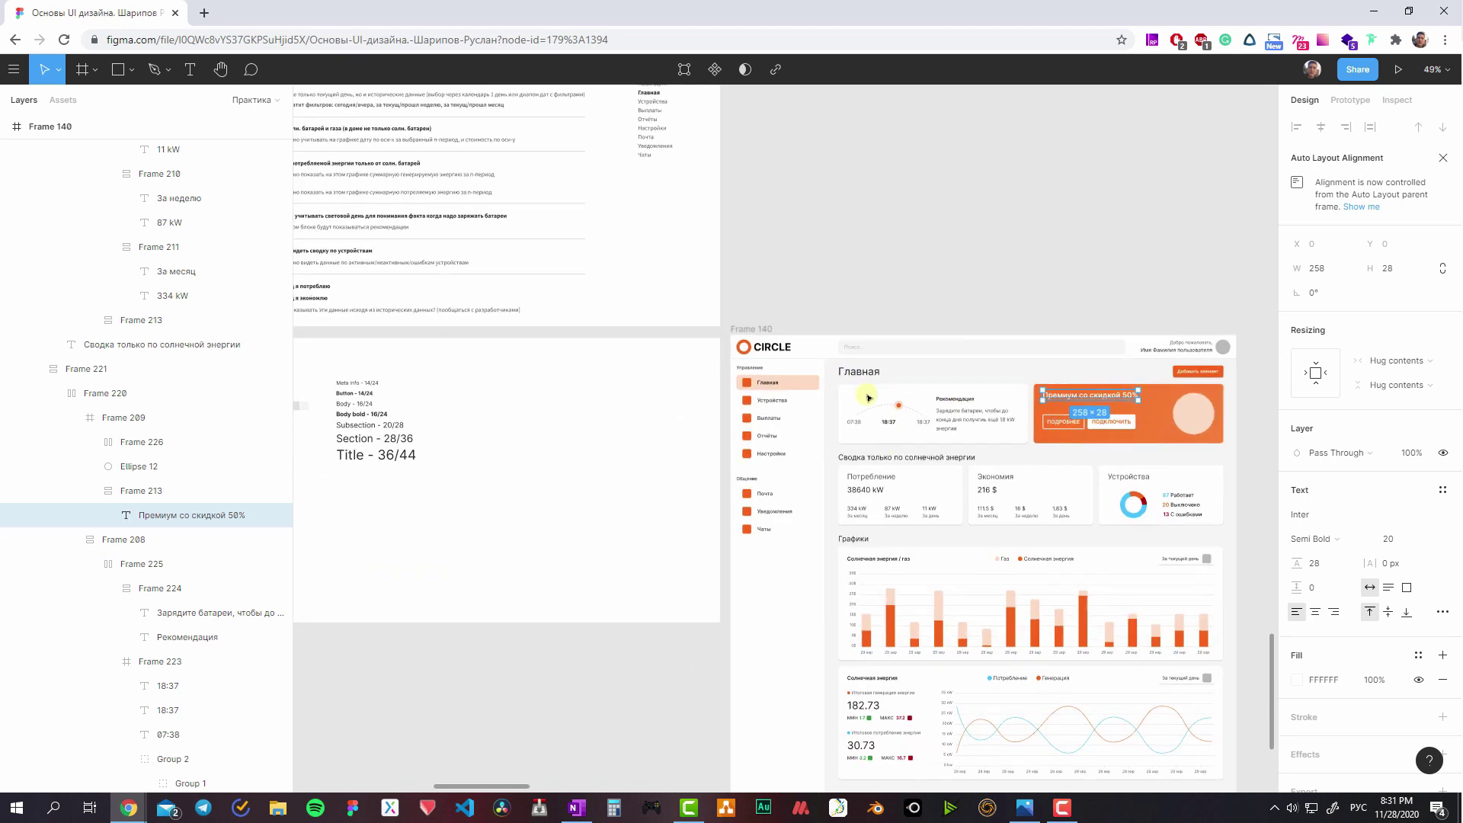
pyautogui.click(908, 458)
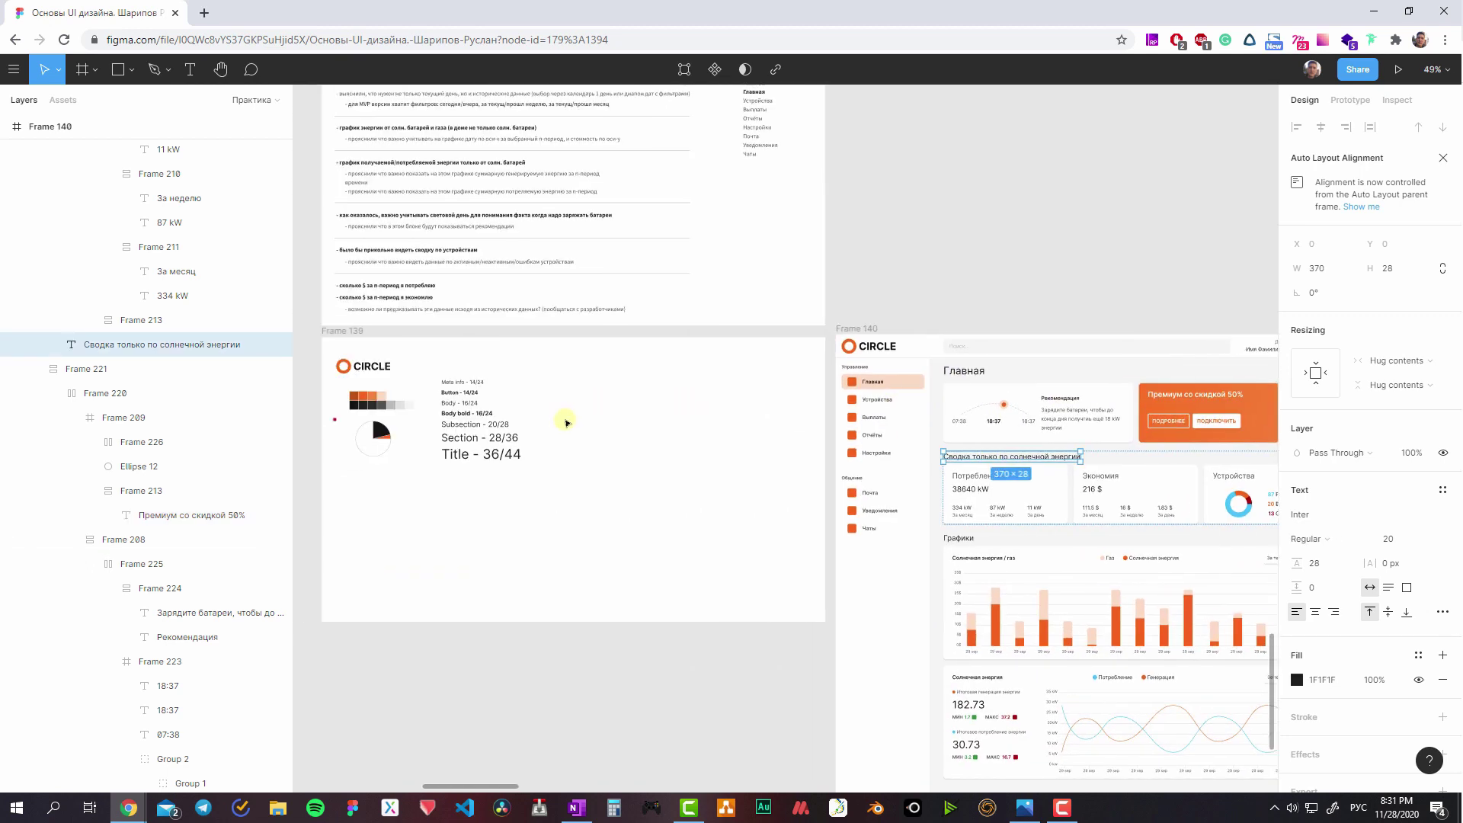
pyautogui.click(480, 441)
pyautogui.scroll(5, 885, 369)
pyautogui.doubleClick(885, 369)
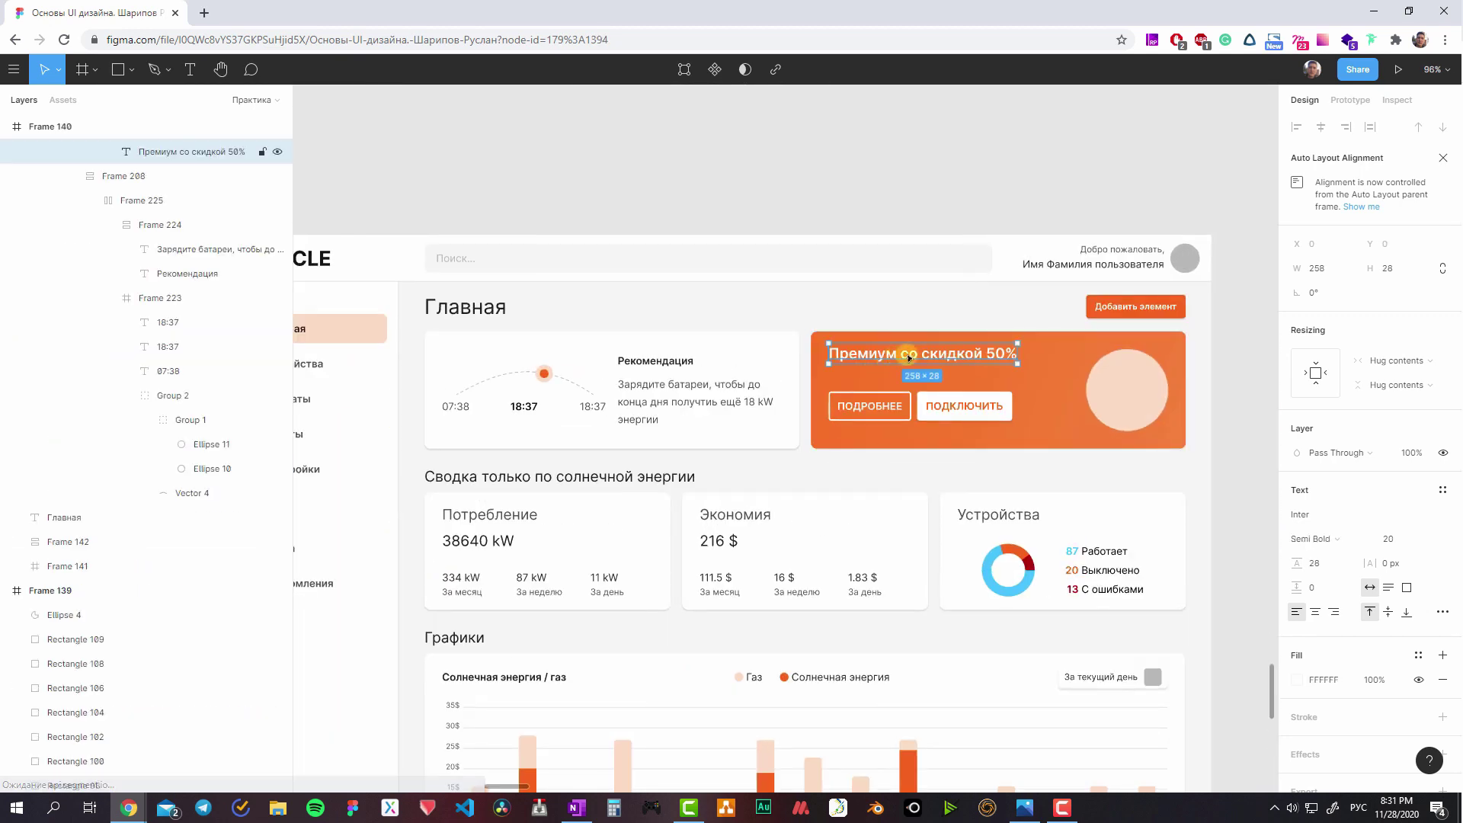
pyautogui.hotkey('ctrl', 'alt', 'v')
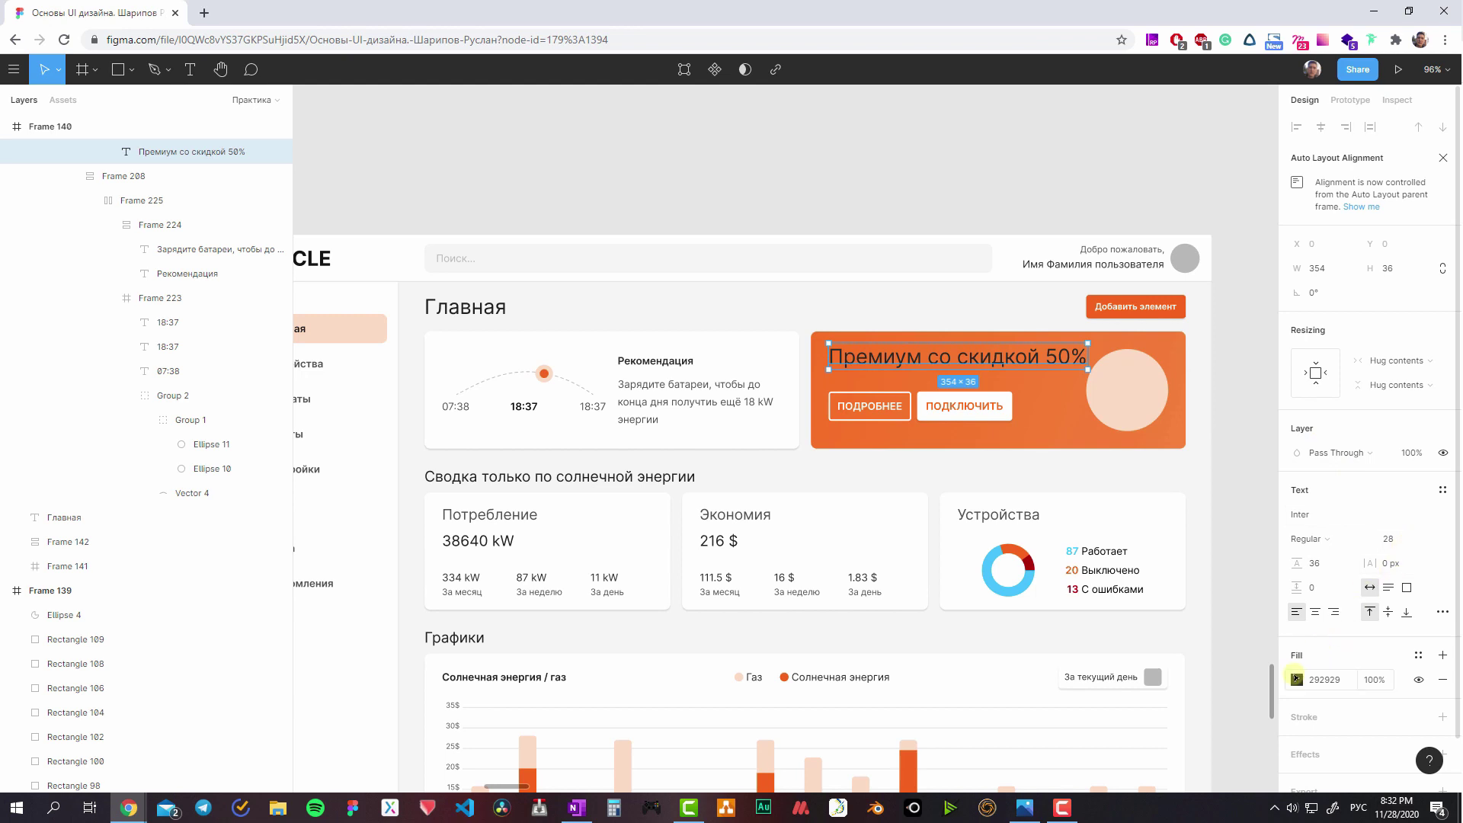
# - Make the heading white (FFFFFF), narrow it to wrap, and ungroup its frame
pyautogui.click(1295, 677)
pyautogui.moveTo(1163, 506); pyautogui.dragTo(963, 348)
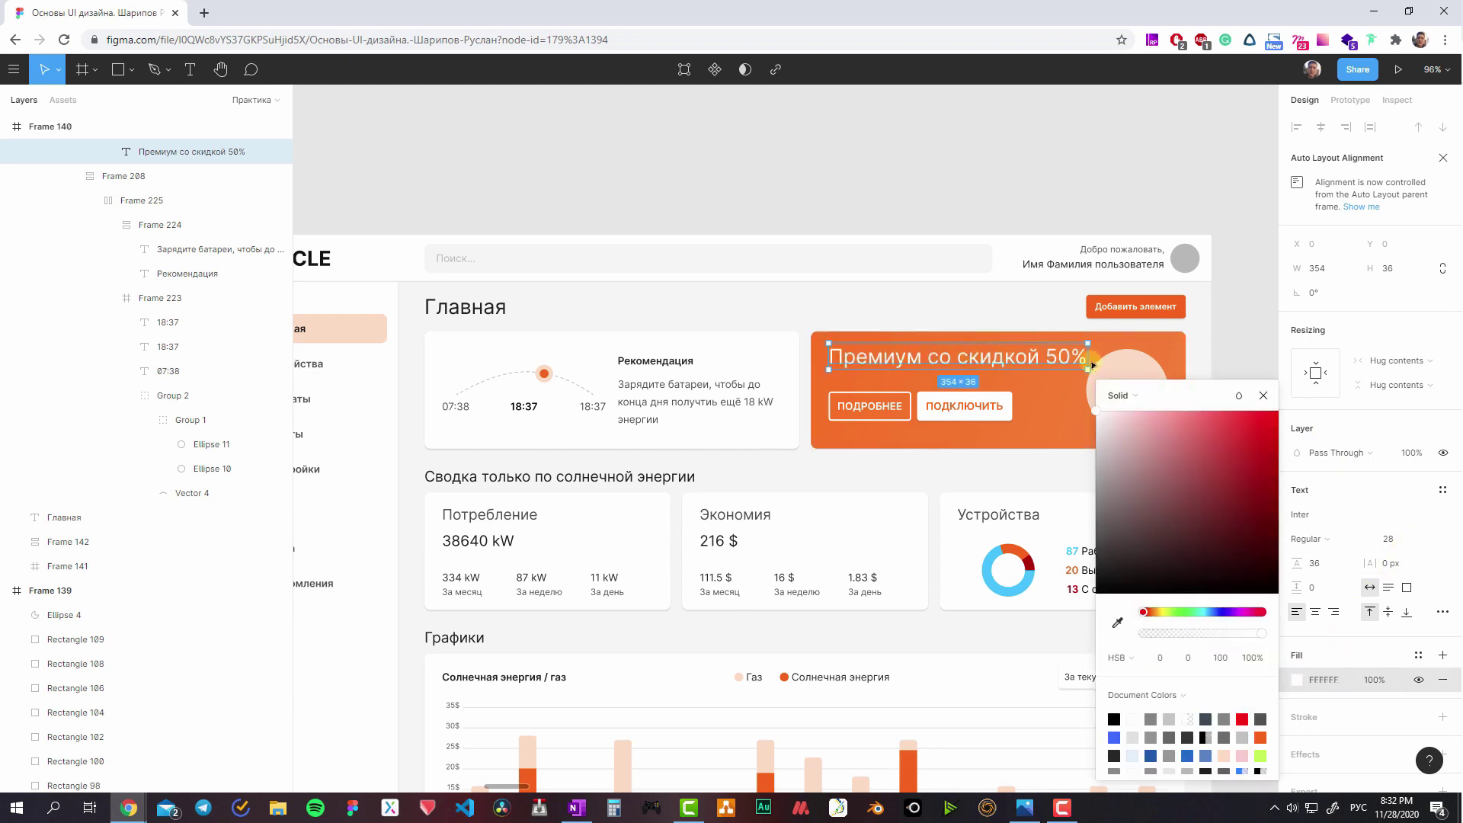
pyautogui.moveTo(1093, 365); pyautogui.dragTo(1037, 365)
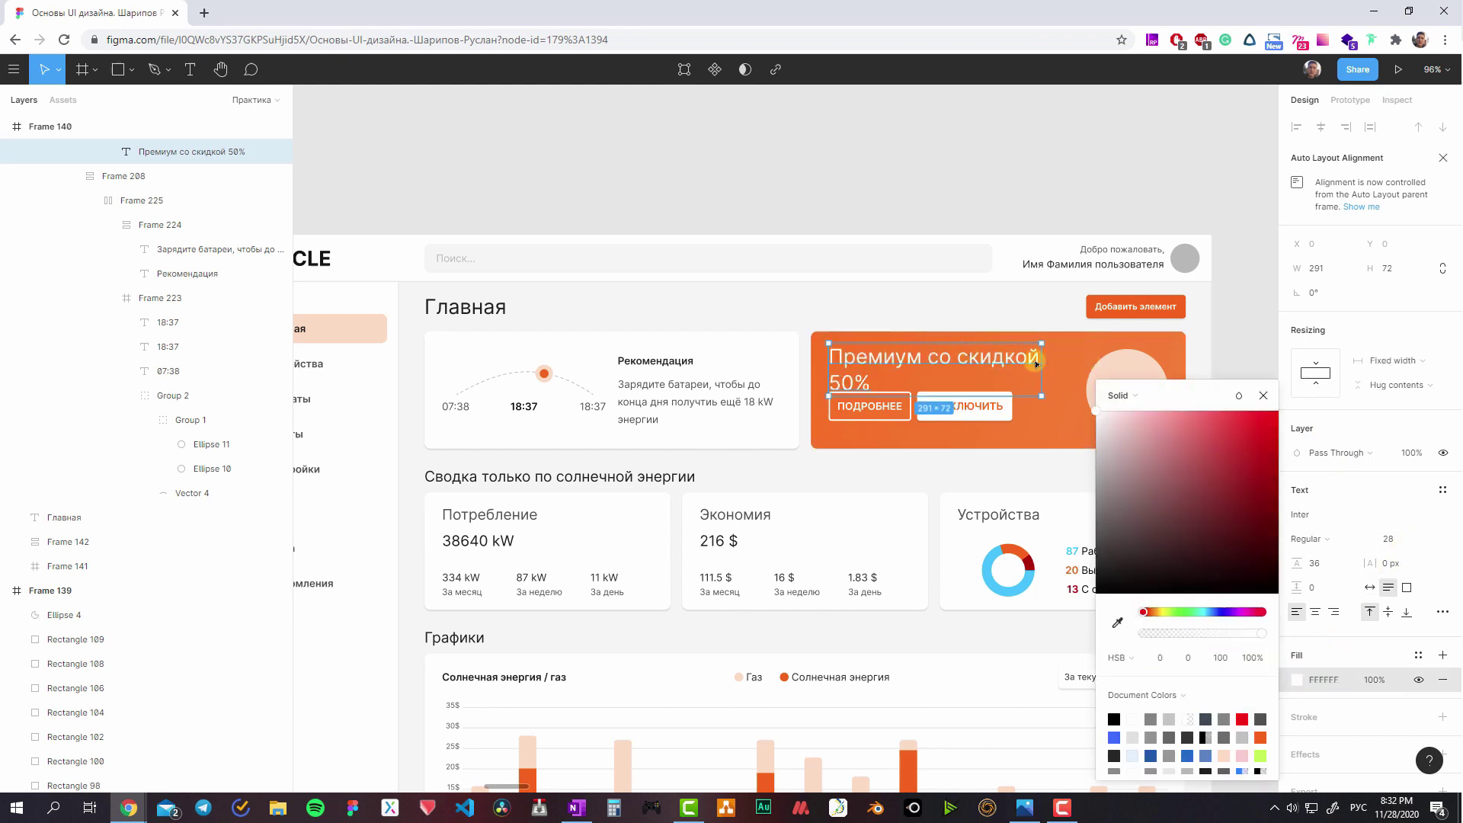
pyautogui.click(982, 415)
pyautogui.press('super+space')
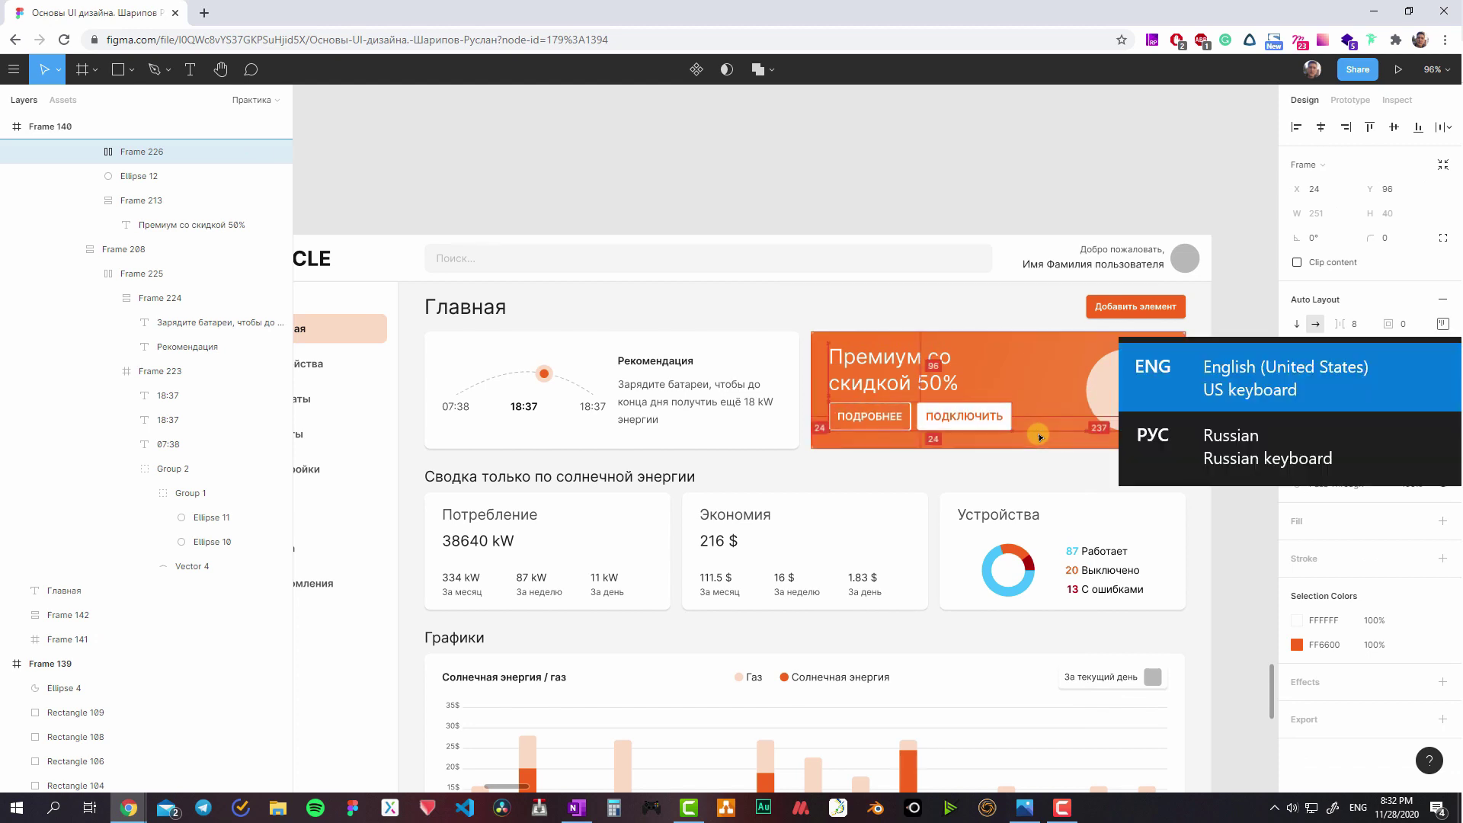
pyautogui.hotkey('ctrl', 'z')
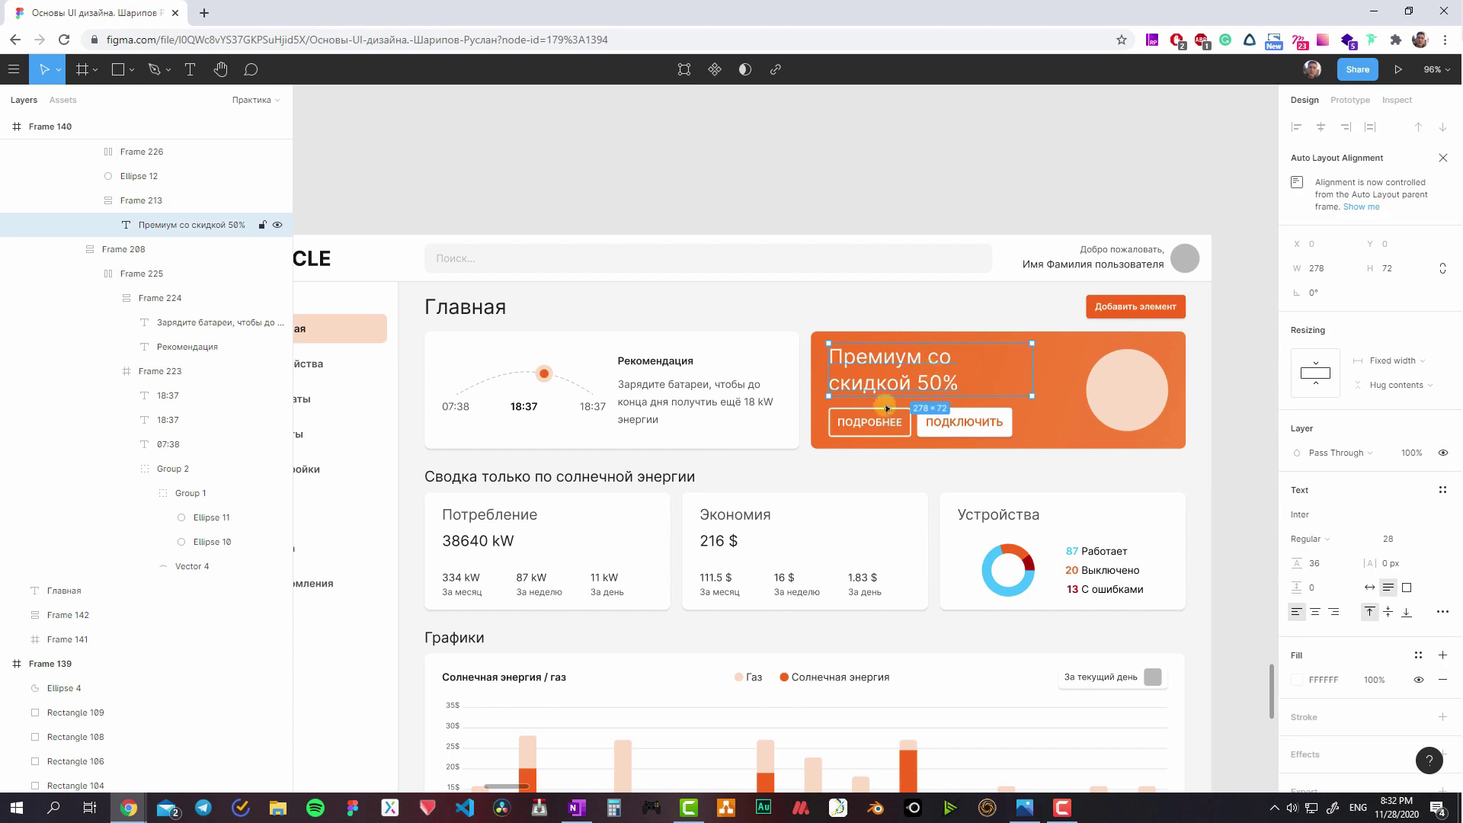
pyautogui.hotkey('ctrl', 'shift', 'g')
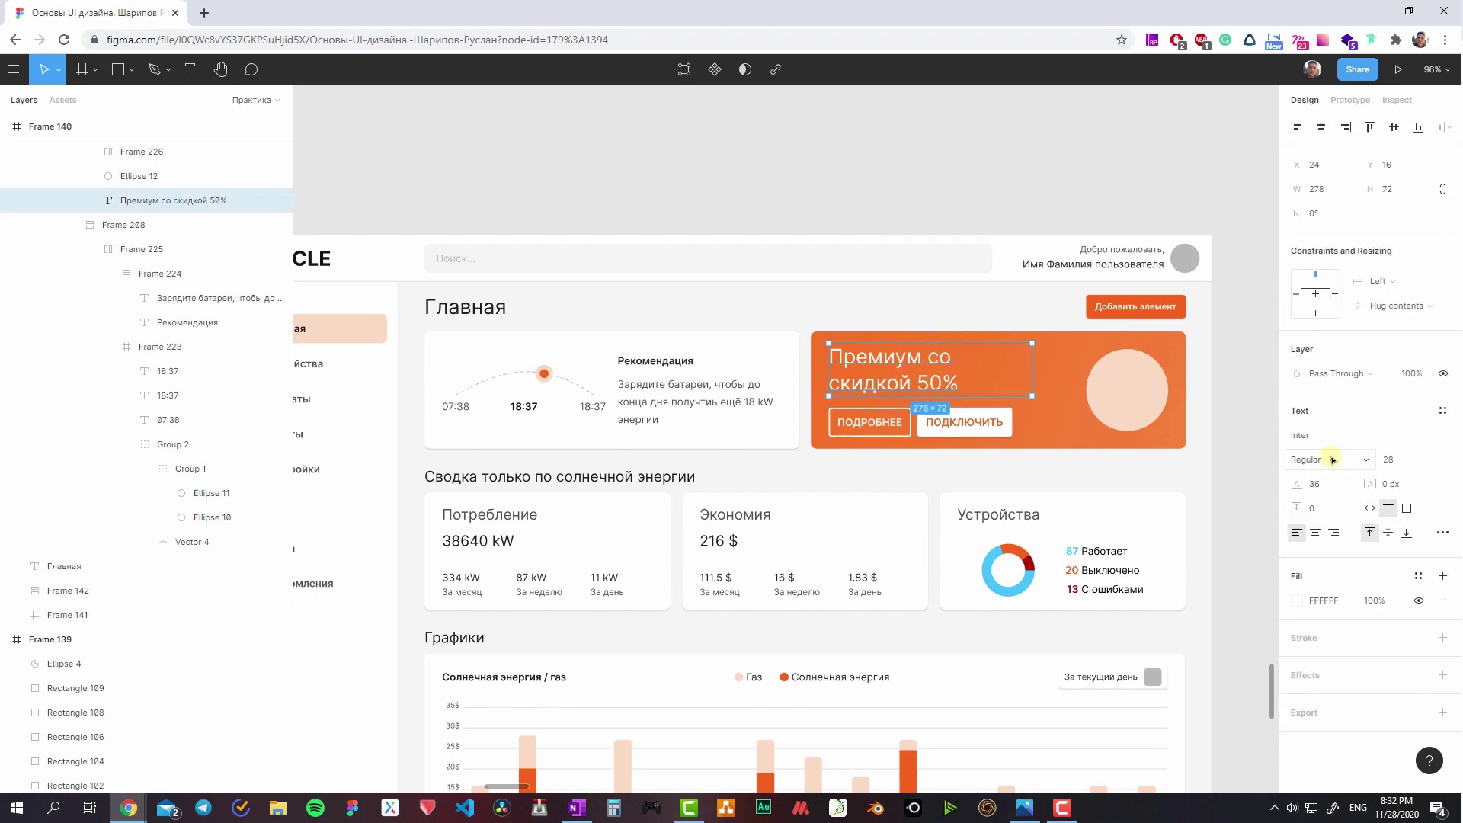
# - Set the heading to Bold and break it after "Премиум" above "со скидкой 50%"
pyautogui.click(1331, 460)
pyautogui.click(1341, 494)
pyautogui.click(976, 423)
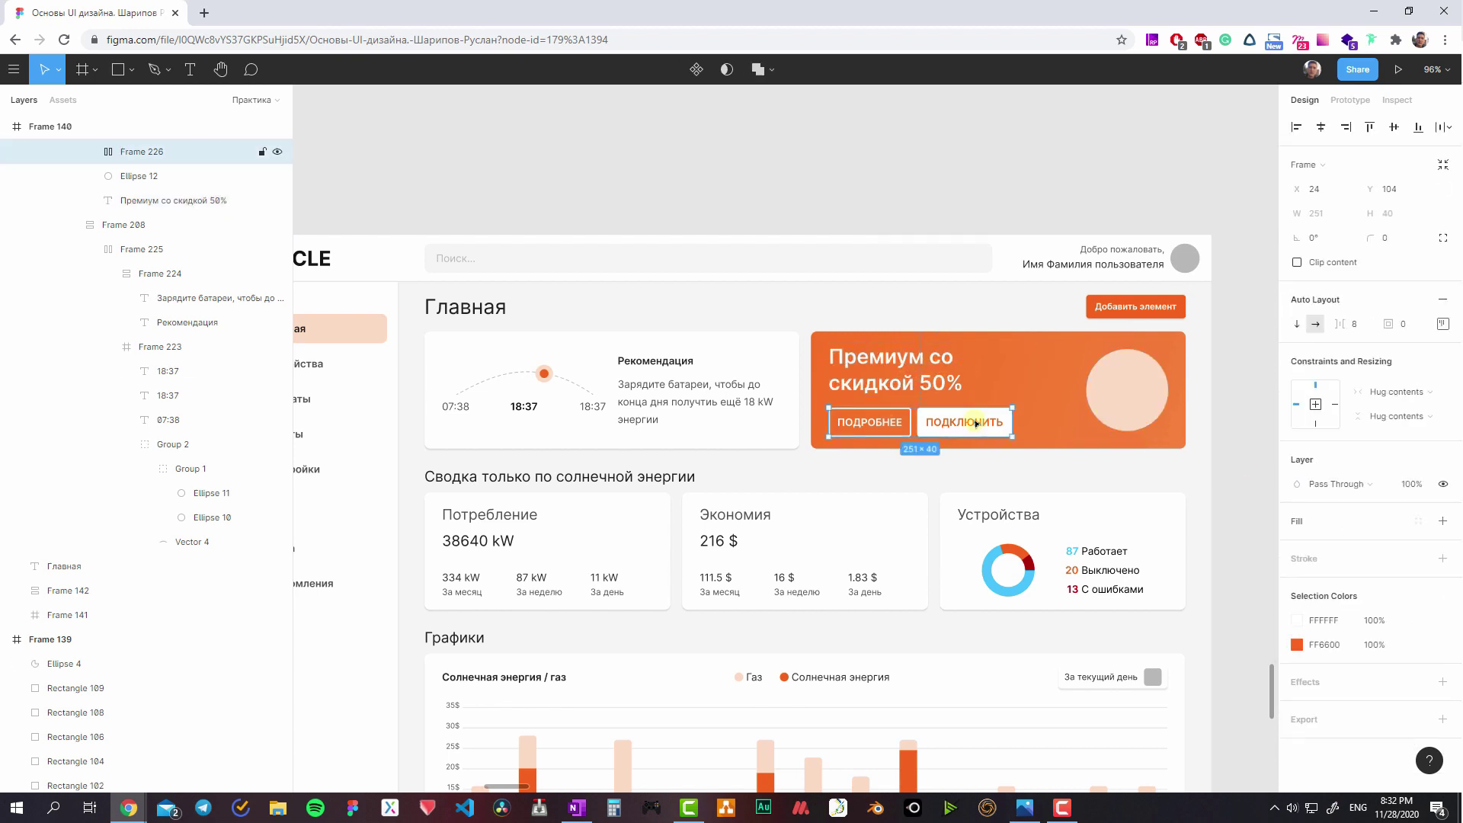
pyautogui.click(955, 376)
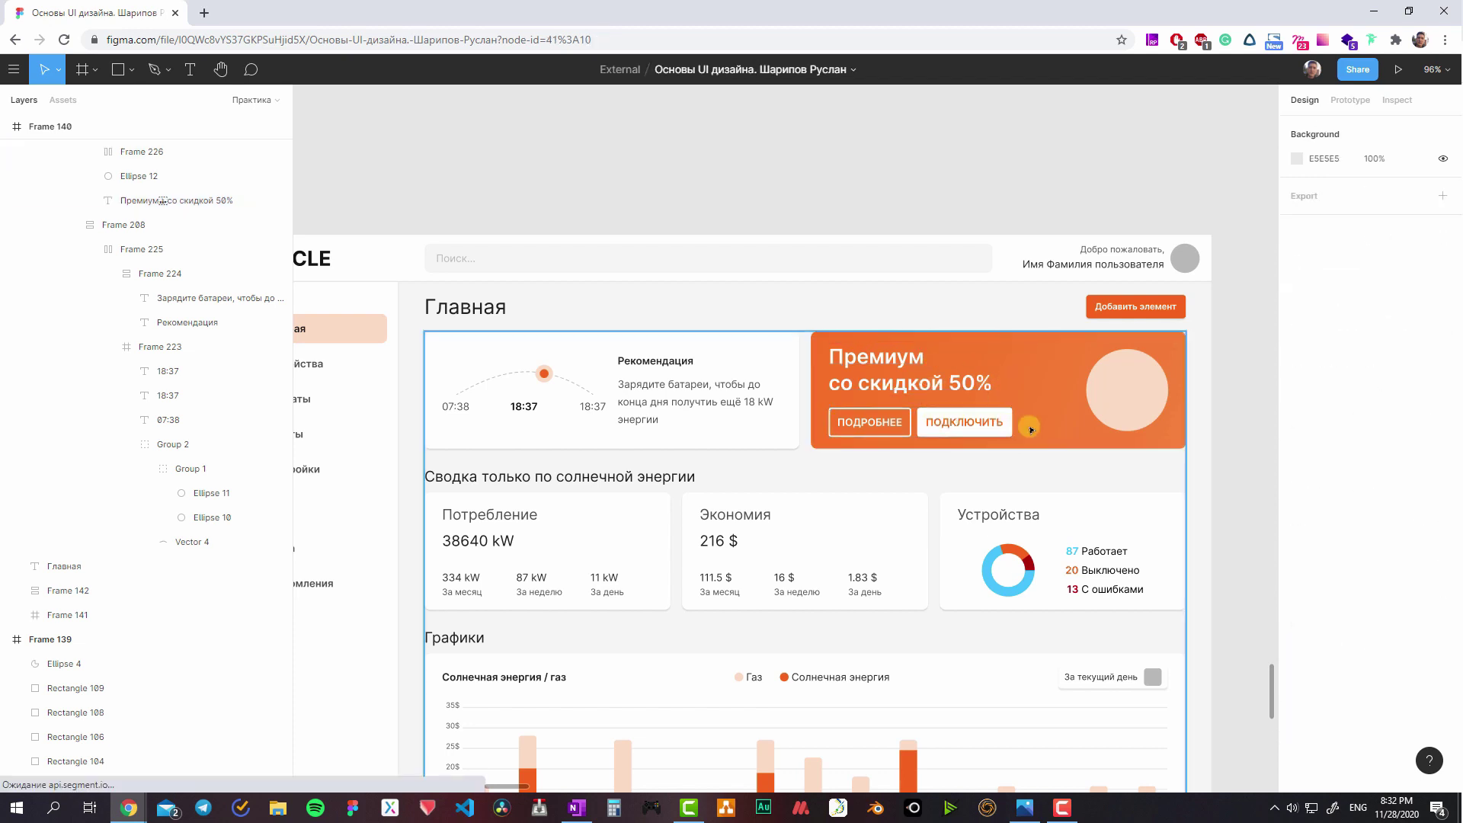
pyautogui.click(1113, 396)
pyautogui.click(1112, 398)
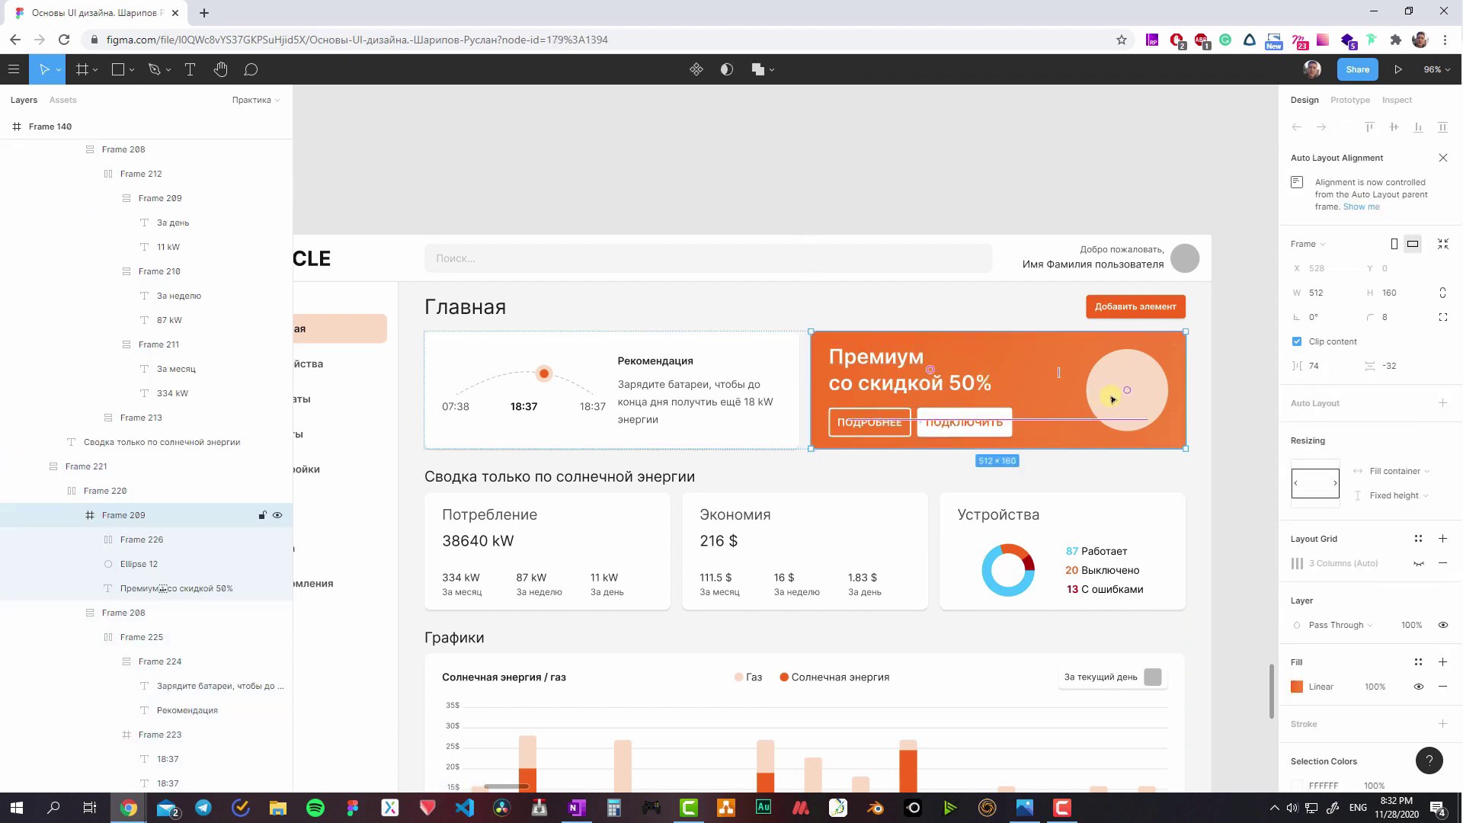
# - Shorten the dashboard frame (Frame 140) to 1264 px tall
pyautogui.click(1193, 449)
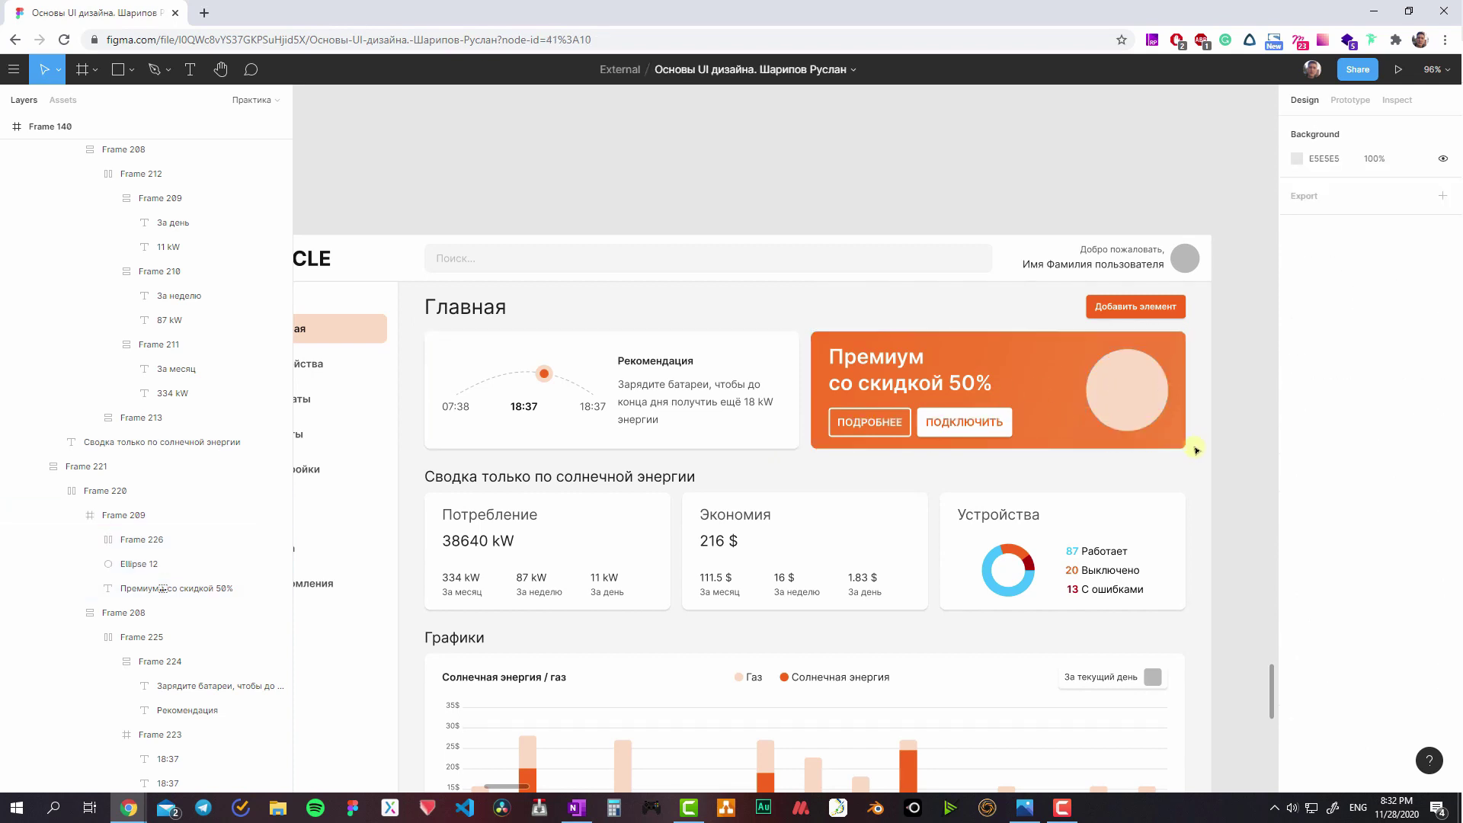
pyautogui.scroll(-5, 1030, 326)
pyautogui.scroll(-1, 1029, 326)
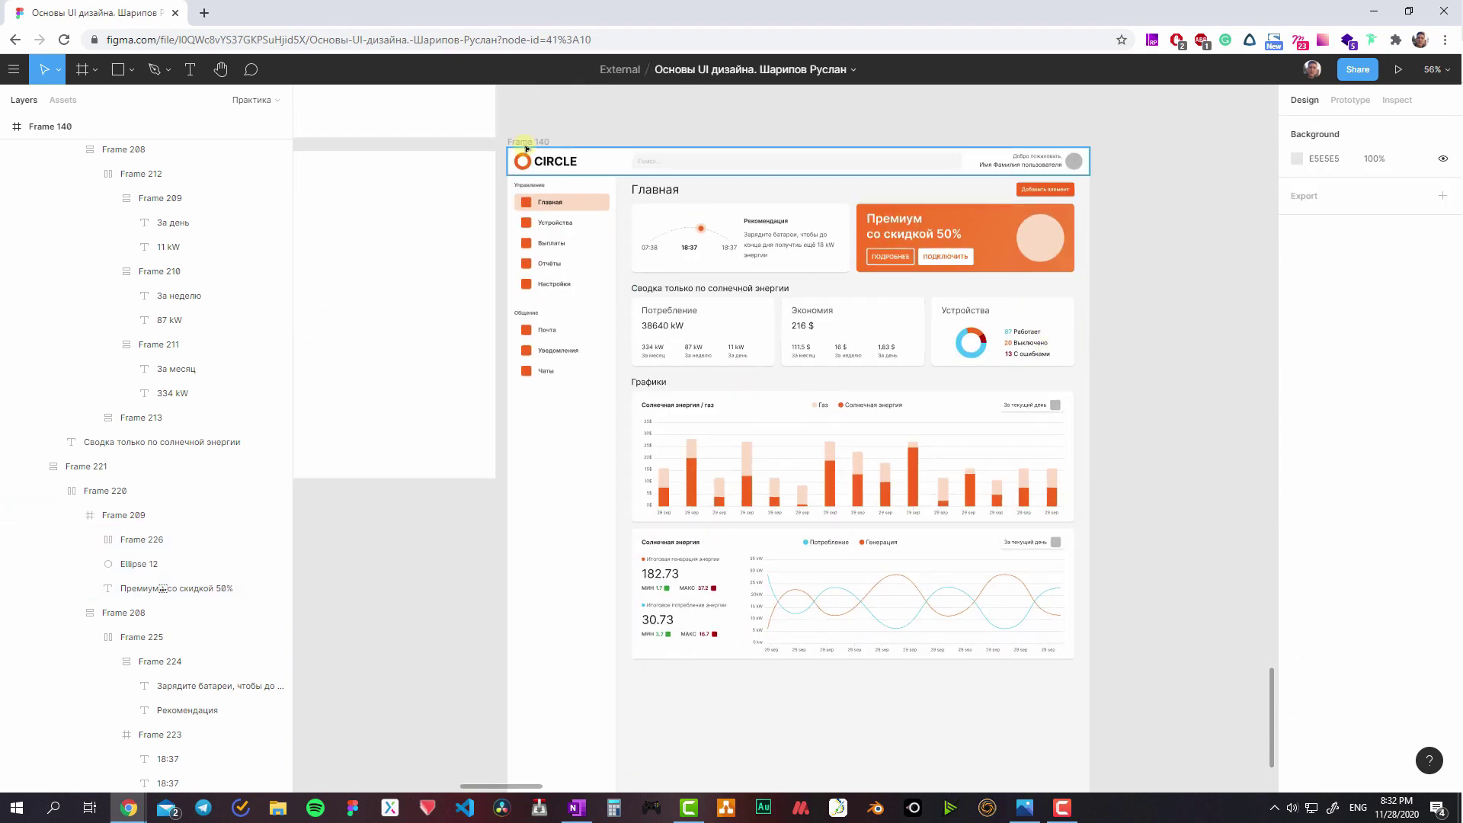
pyautogui.click(577, 190)
pyautogui.hotkey('shift', 'Return')
pyautogui.scroll(-3, 745, 689)
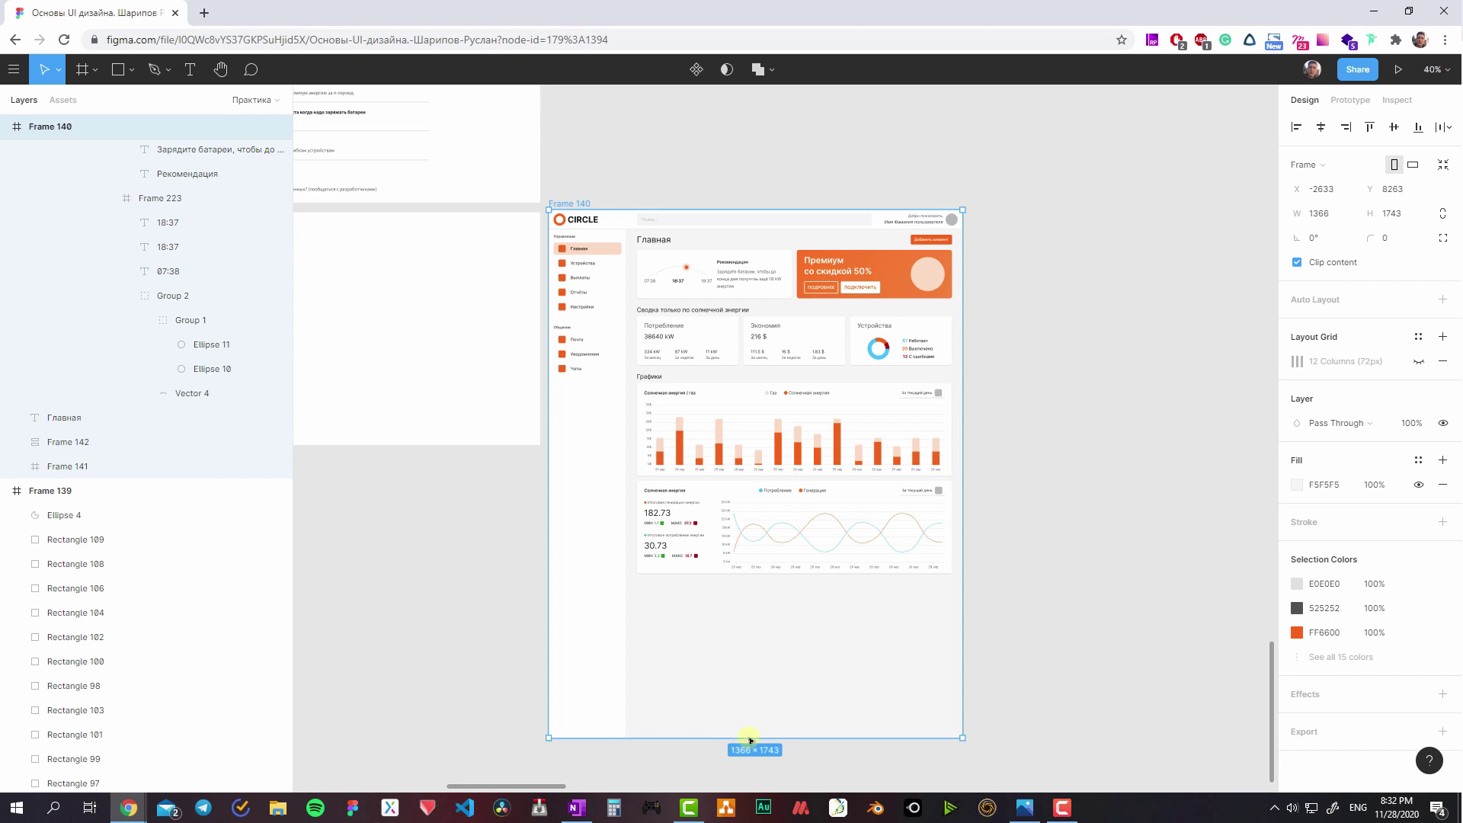
pyautogui.moveTo(750, 739); pyautogui.dragTo(755, 550)
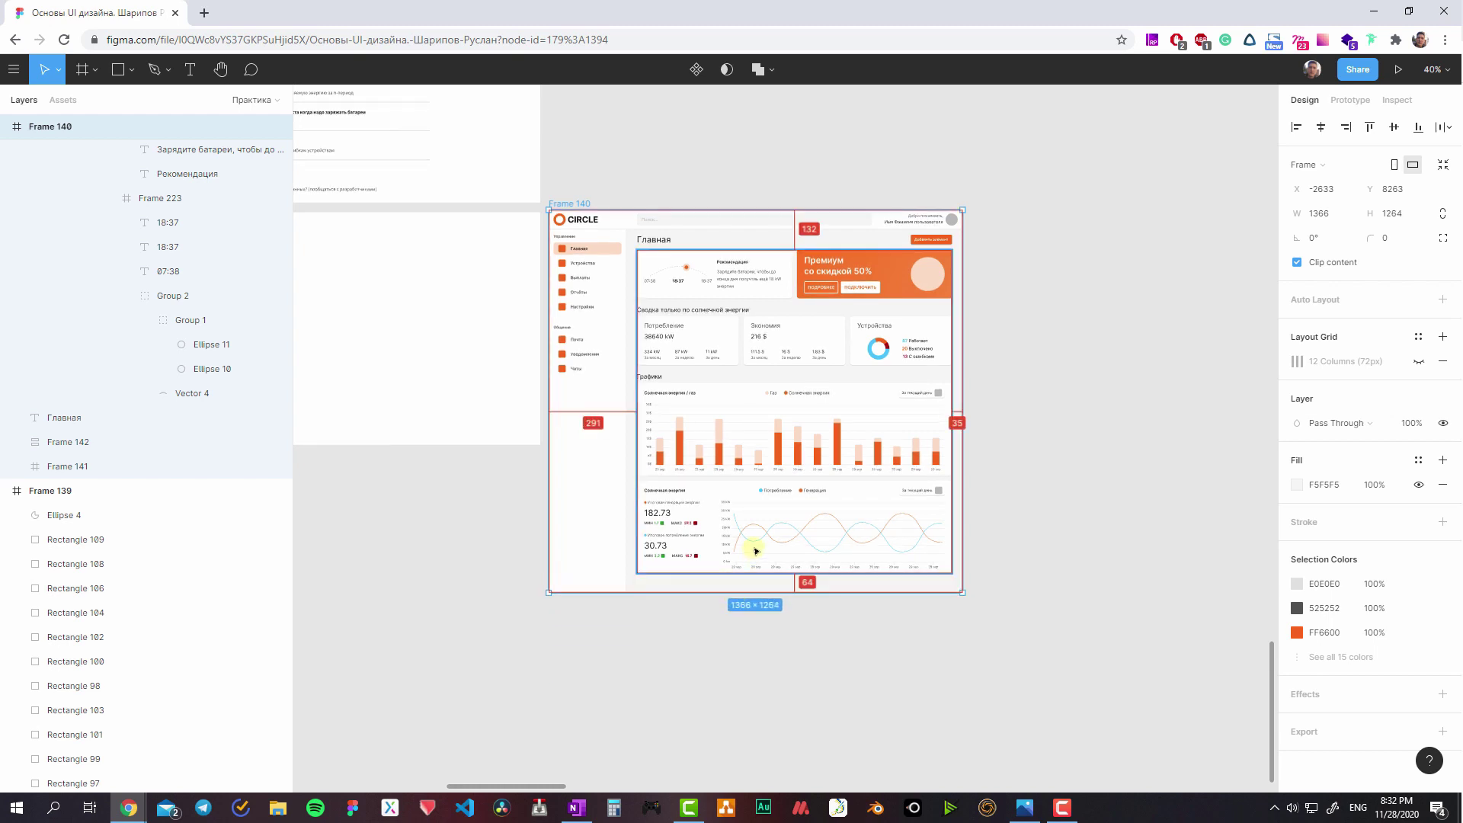
pyautogui.click(1003, 258)
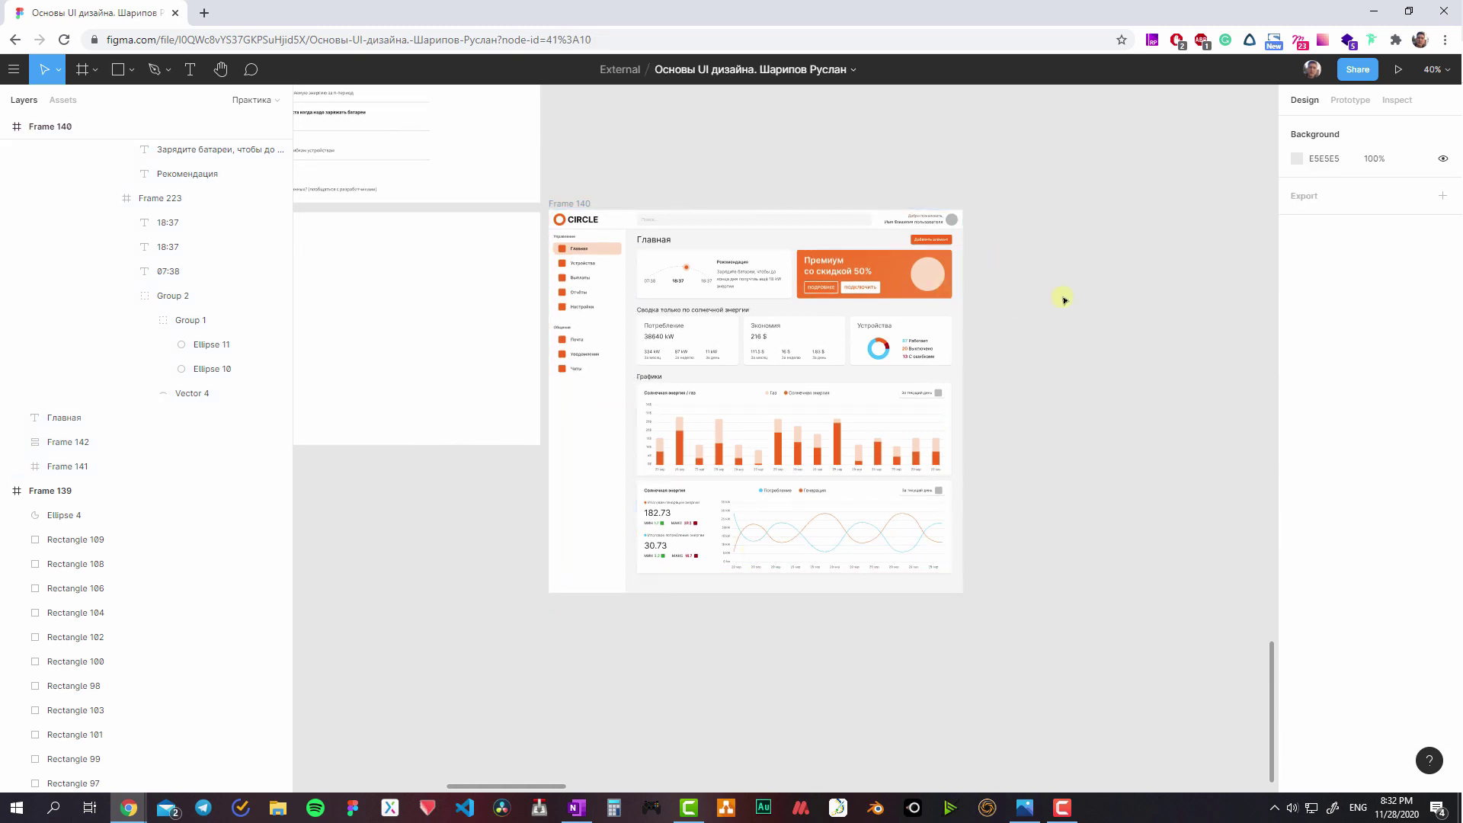
# - Duplicate the dashboard to the right and show the 12-column layout grid on the copy
pyautogui.click(751, 332)
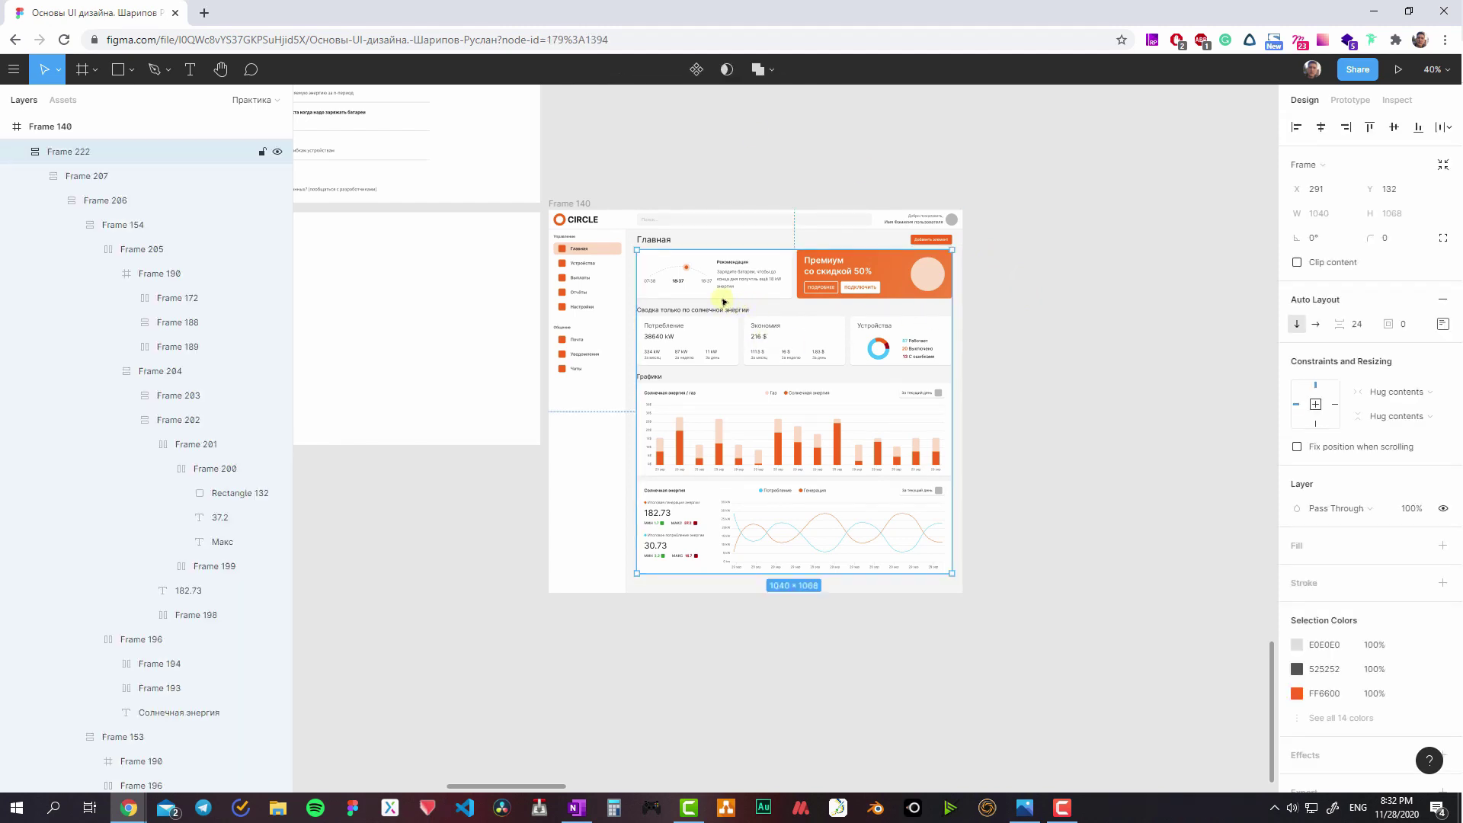
pyautogui.keyDown('ctrl'); pyautogui.scroll(3, 707, 304); pyautogui.keyUp('ctrl')
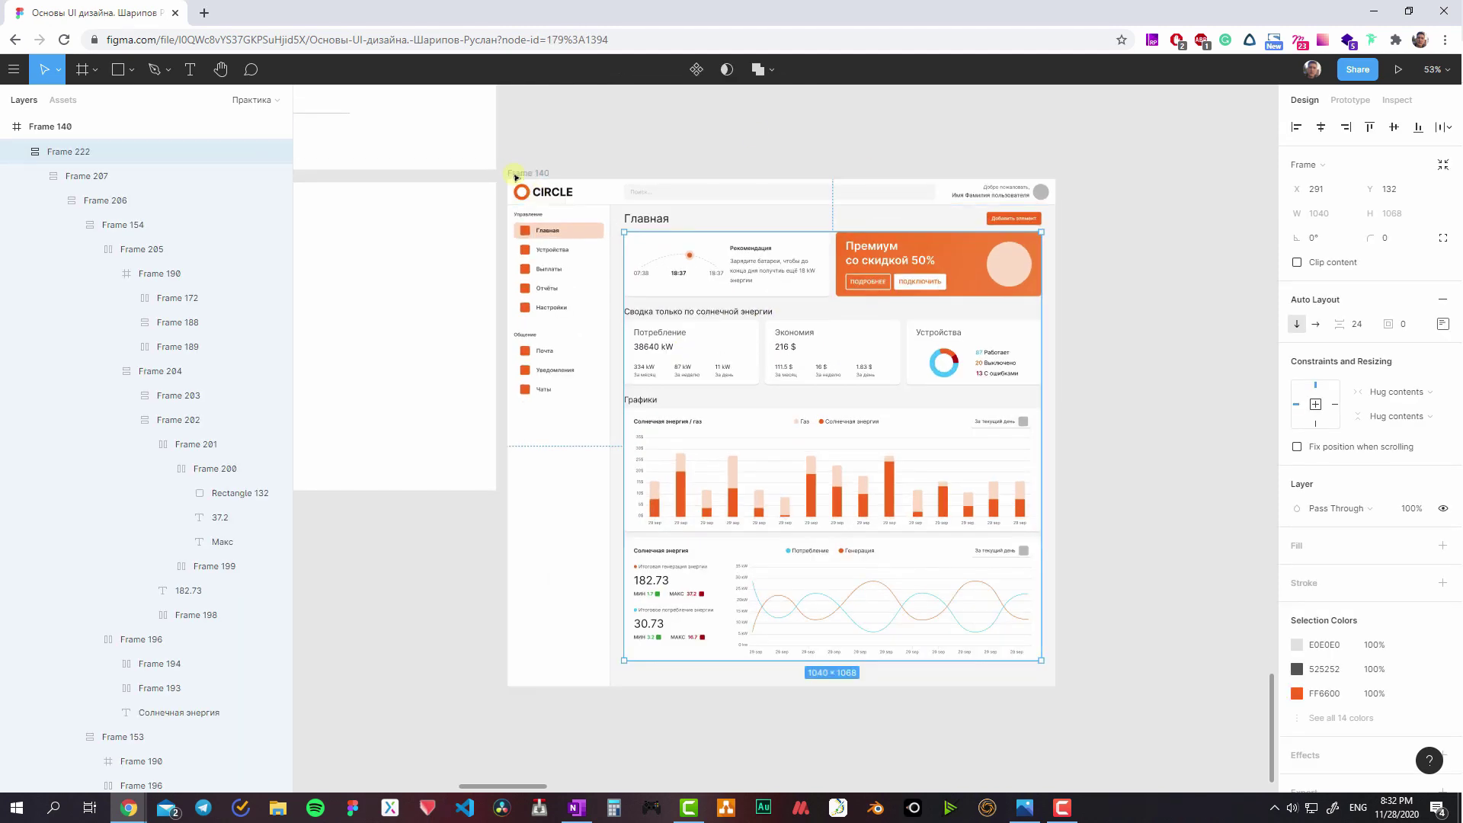
pyautogui.press('Escape')
pyautogui.keyDown('ctrl'); pyautogui.scroll(-2, 617, 256); pyautogui.keyUp('ctrl')
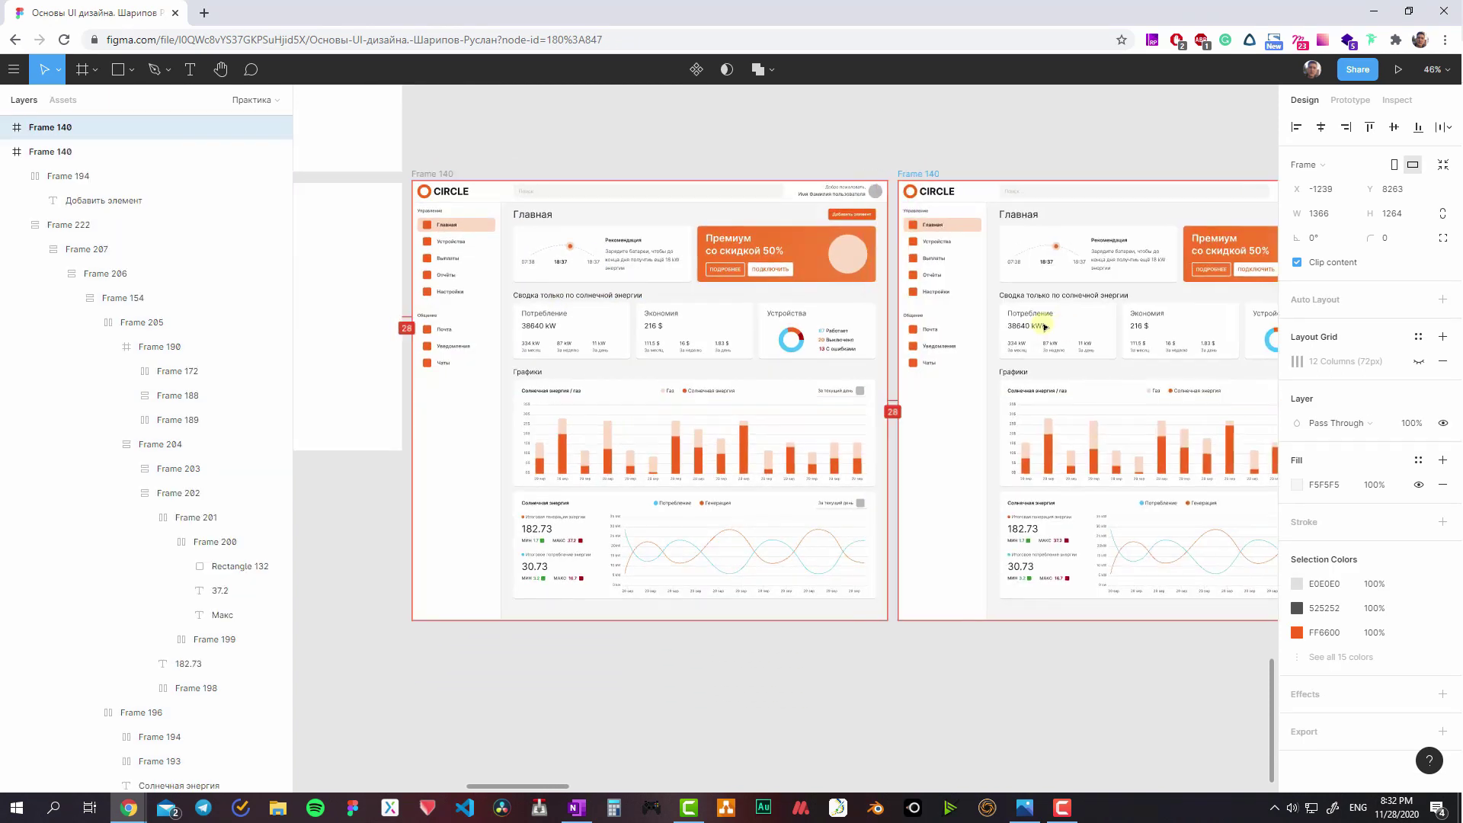
pyautogui.keyDown('alt'); pyautogui.moveTo(456, 343); pyautogui.dragTo(942, 342); pyautogui.keyUp('alt')
pyautogui.hscroll(3, 941, 341)
pyautogui.hotkey('ctrl', 'shift', '4')
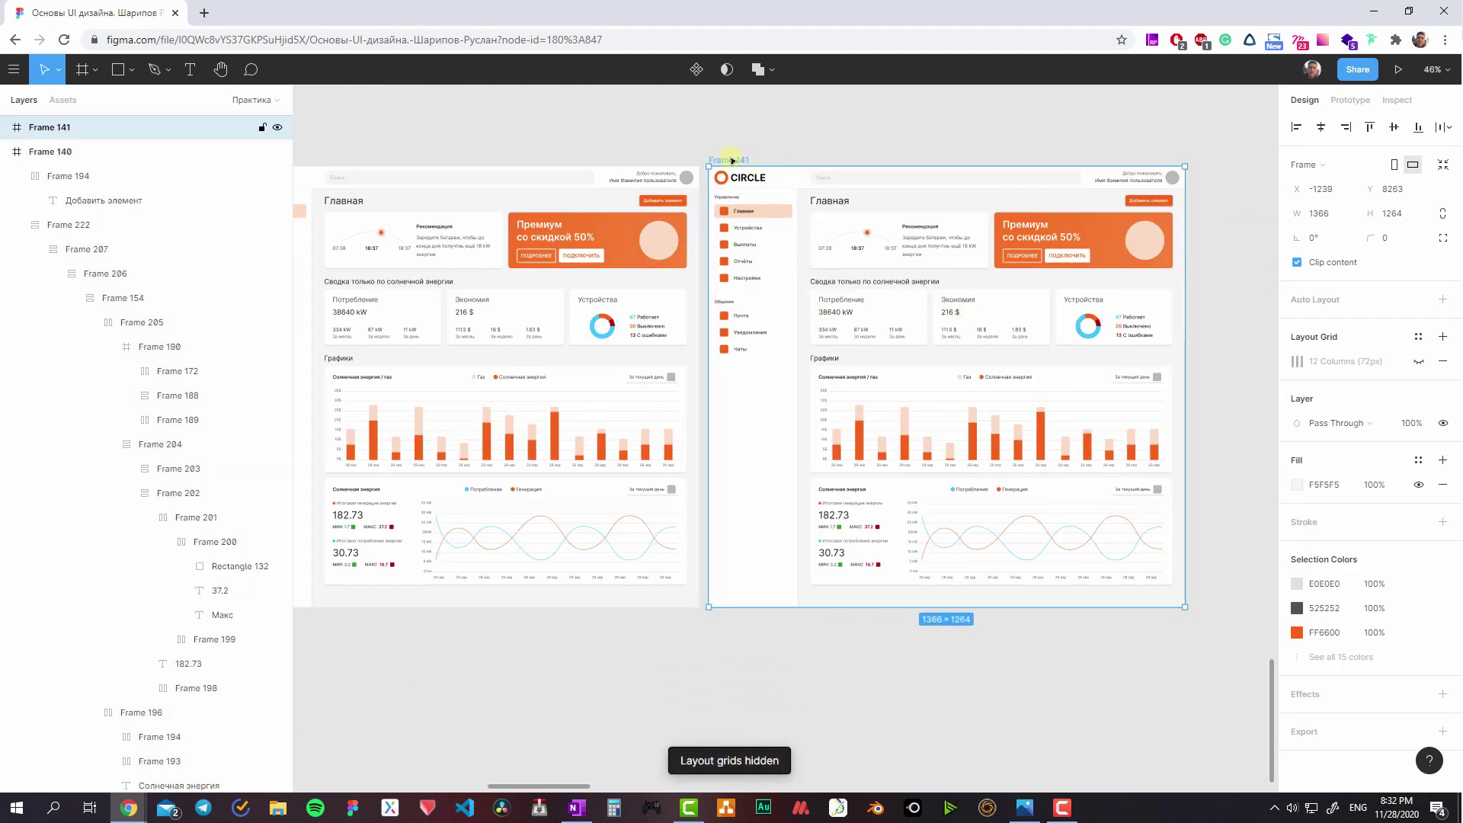
pyautogui.click(1418, 361)
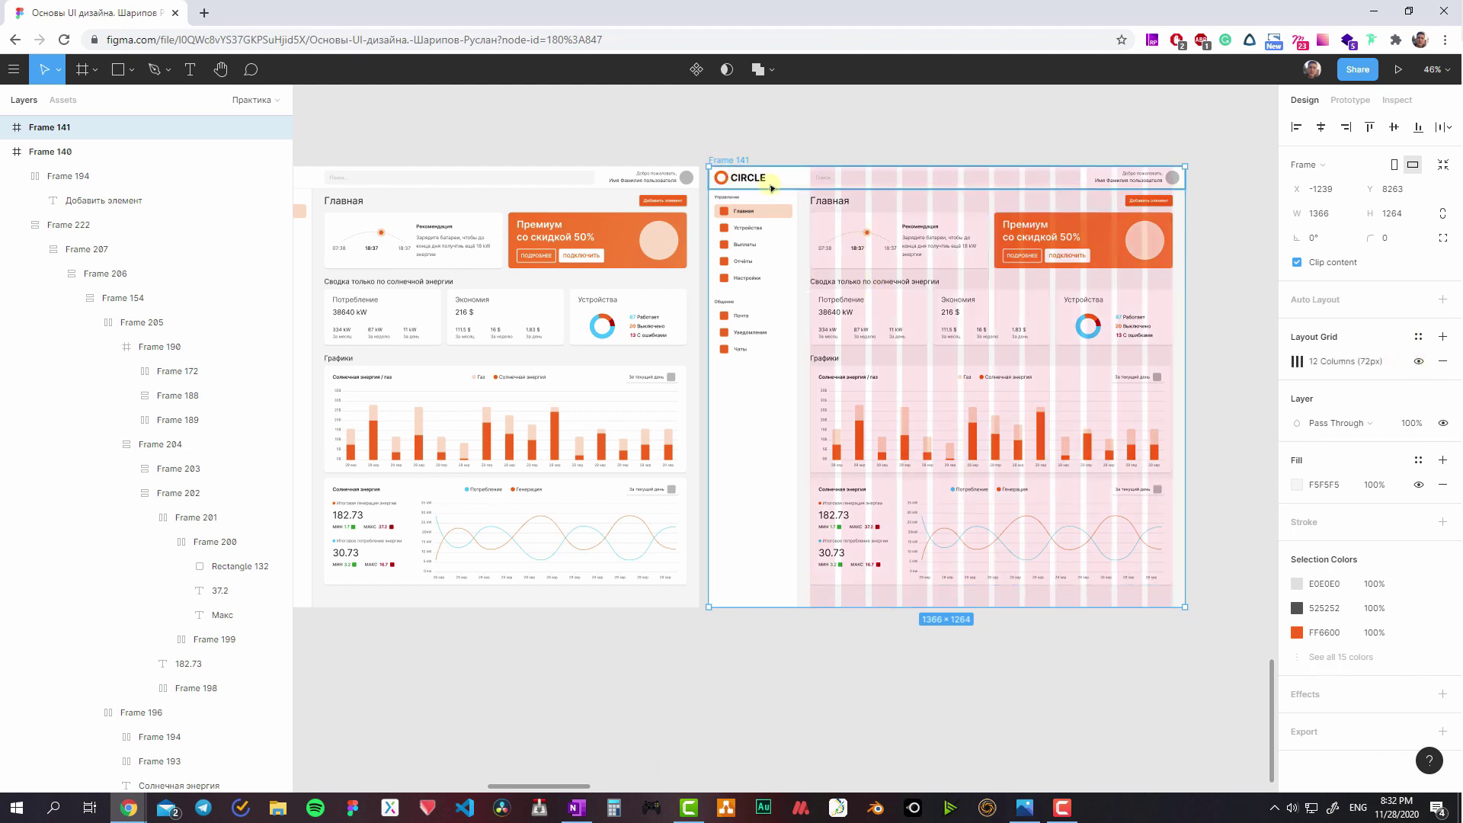
# - Delete all sidebar menu labels and section captions, leaving only icons
pyautogui.doubleClick(752, 215)
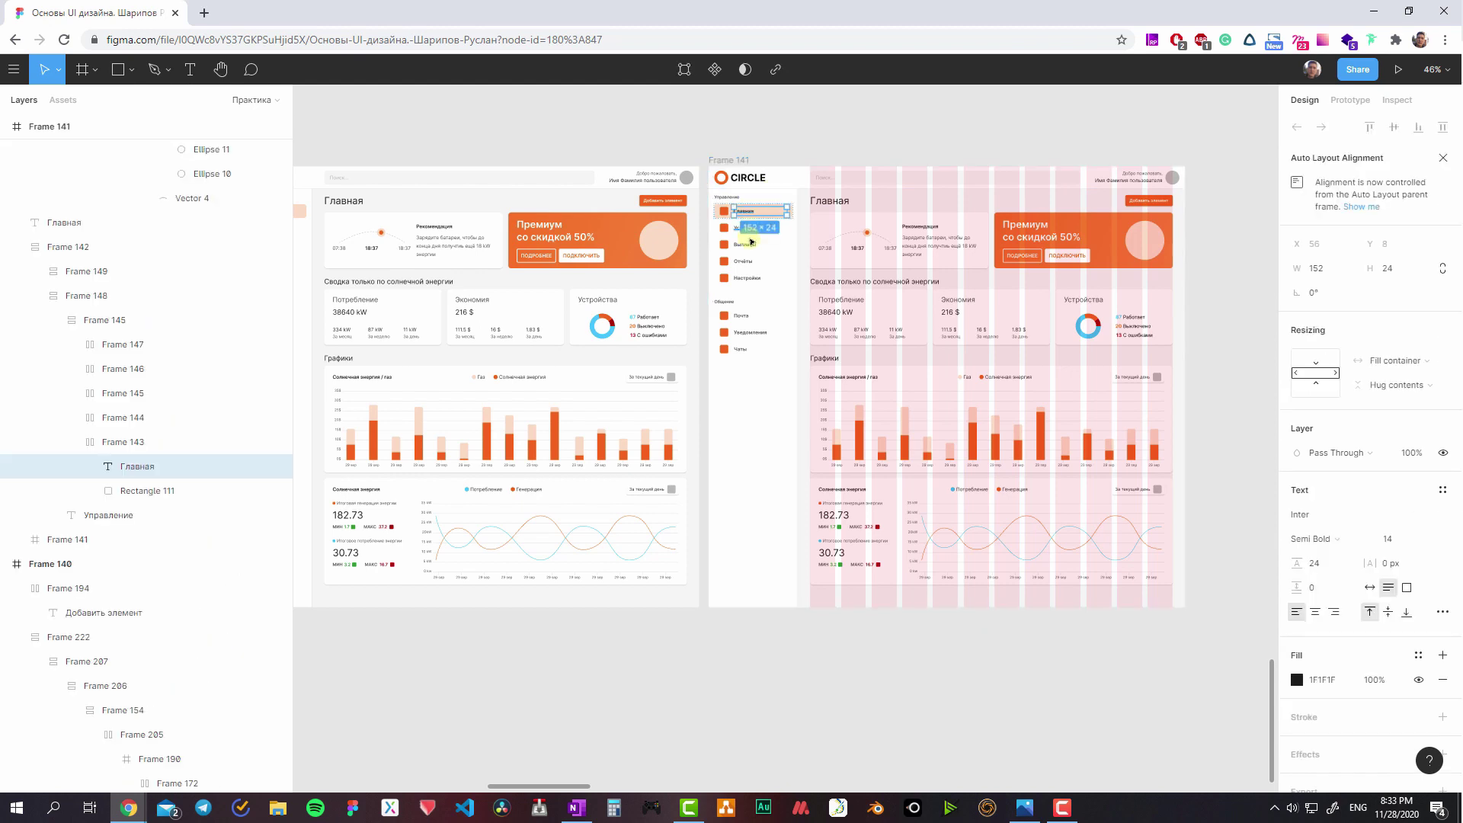
pyautogui.scroll(3, 752, 215)
pyautogui.keyDown('shift'); pyautogui.click(747, 223); pyautogui.keyUp('shift')
pyautogui.keyDown('shift'); pyautogui.click(741, 249); pyautogui.keyUp('shift')
pyautogui.keyDown('shift'); pyautogui.click(733, 276); pyautogui.keyUp('shift')
pyautogui.keyDown('shift'); pyautogui.click(743, 303); pyautogui.keyUp('shift')
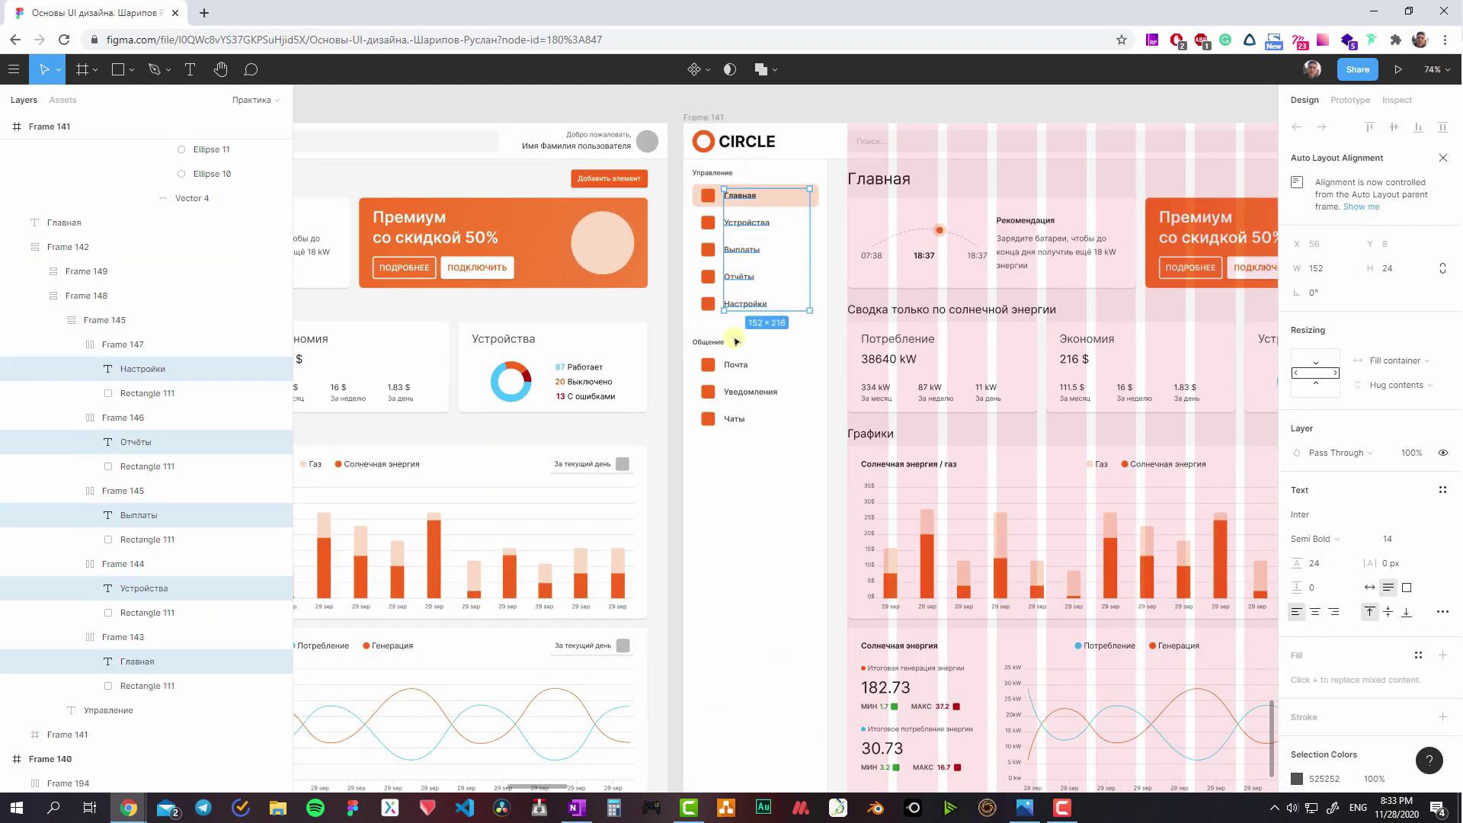
pyautogui.keyDown('shift'); pyautogui.click(733, 365); pyautogui.keyUp('shift')
pyautogui.keyDown('shift'); pyautogui.click(731, 418); pyautogui.keyUp('shift')
pyautogui.keyDown('shift'); pyautogui.click(724, 390); pyautogui.keyUp('shift')
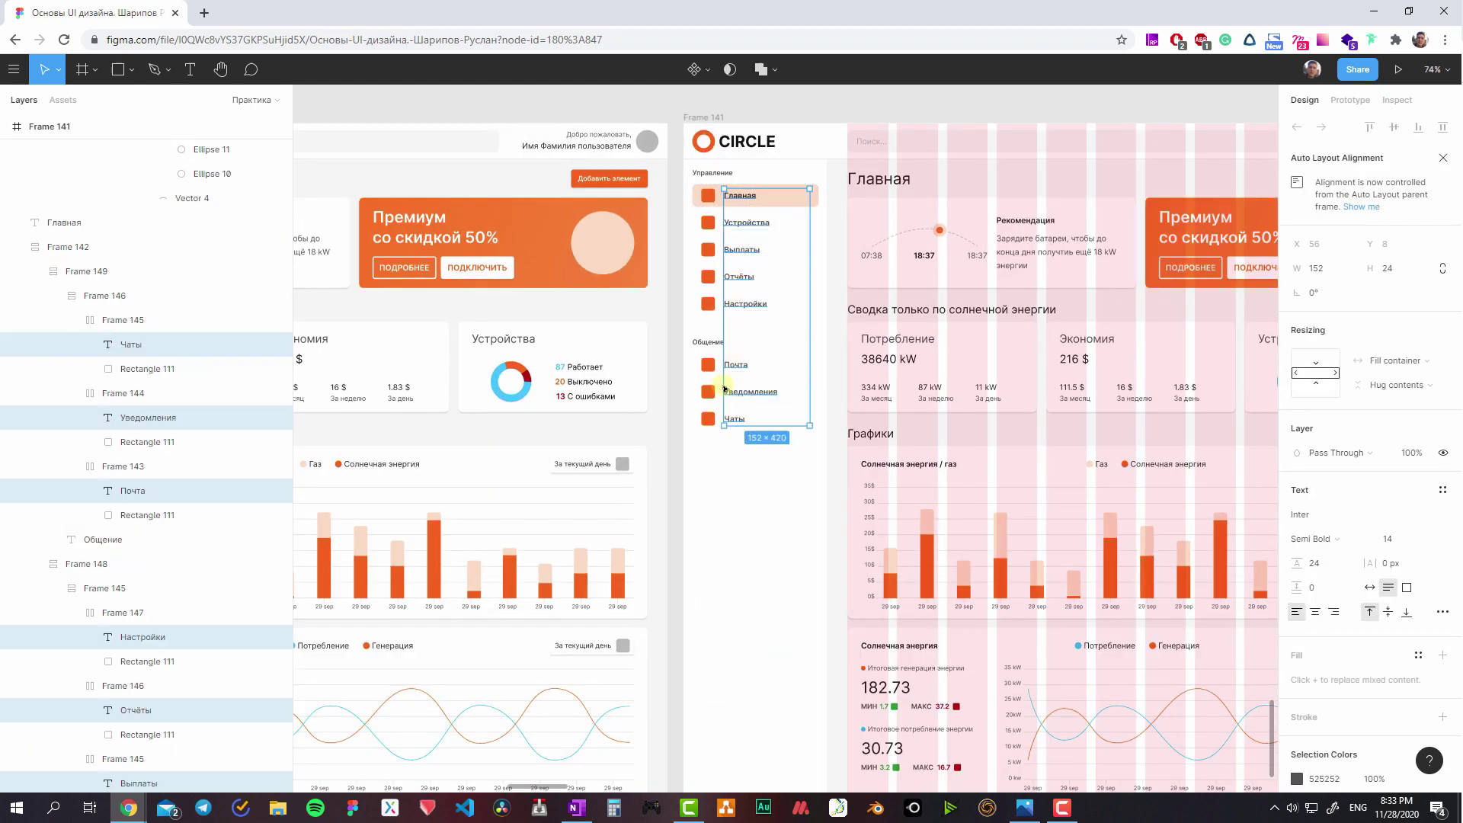
pyautogui.keyDown('shift'); pyautogui.click(708, 341); pyautogui.keyUp('shift')
pyautogui.keyDown('shift'); pyautogui.click(712, 173); pyautogui.keyUp('shift')
pyautogui.press('Delete')
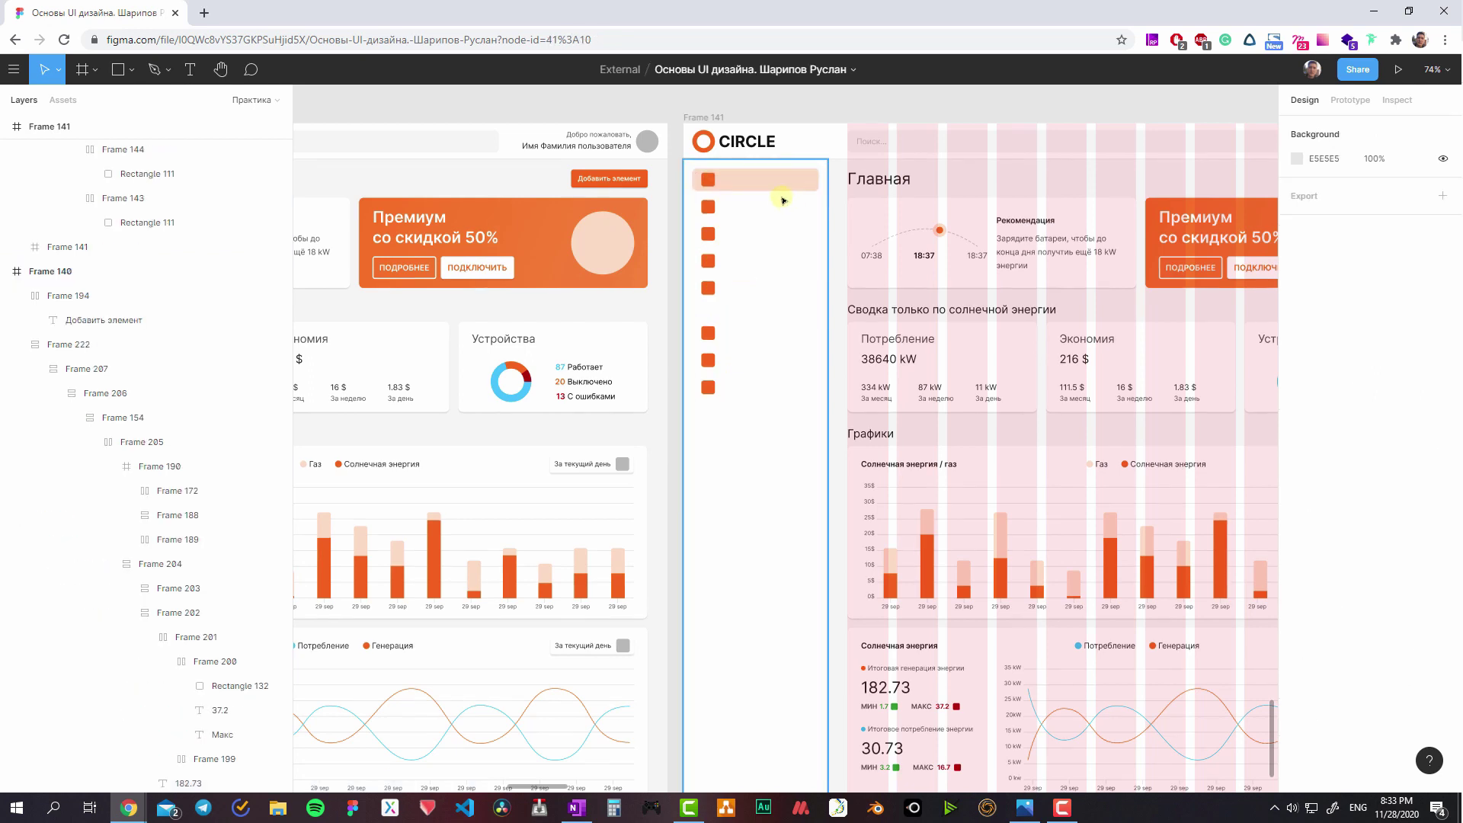
# - Narrow the sidebar to icon width and make both icon groups fill it
pyautogui.click(812, 200)
pyautogui.moveTo(831, 206); pyautogui.dragTo(728, 205)
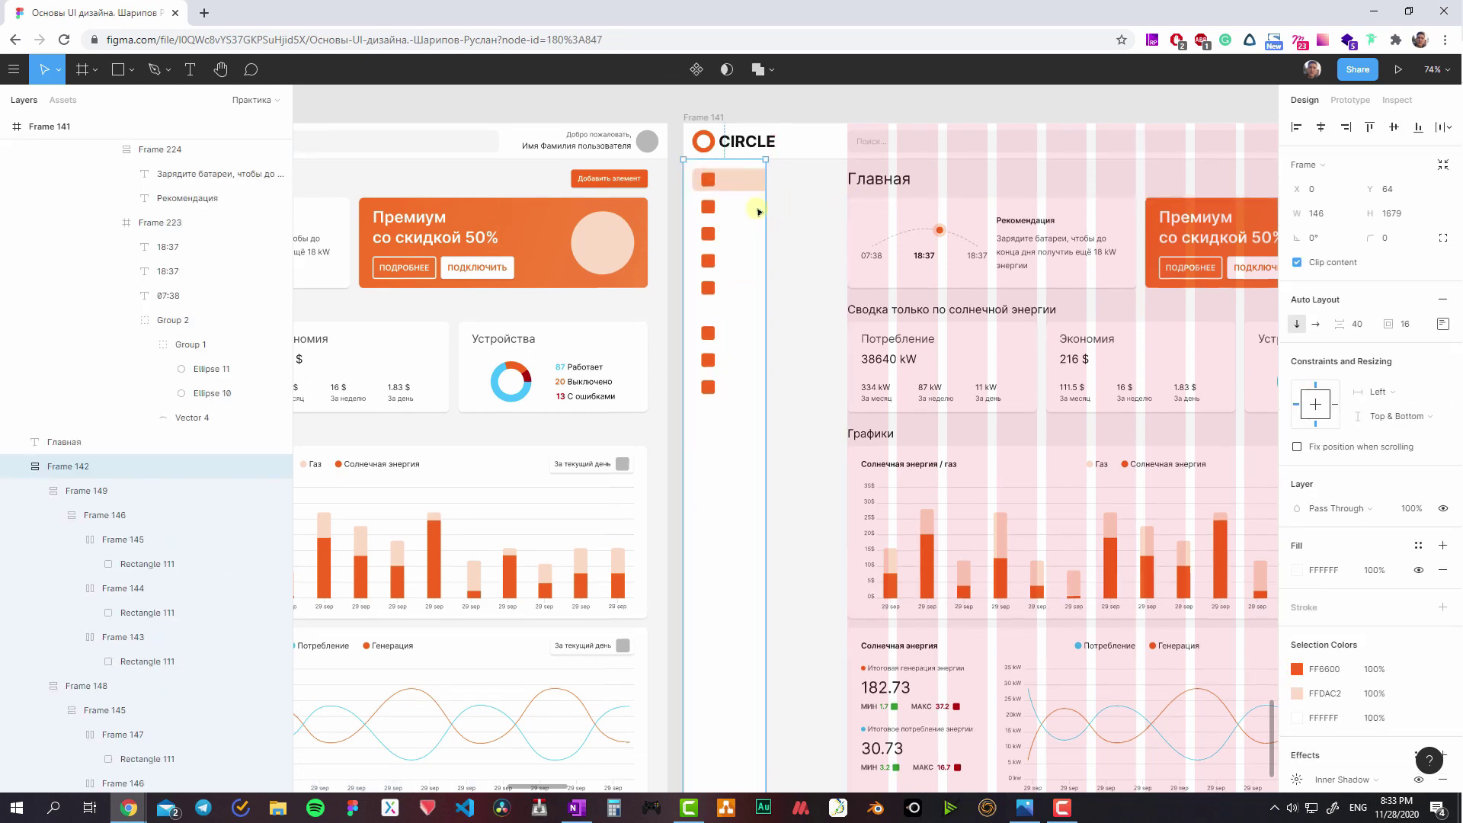
pyautogui.click(719, 189)
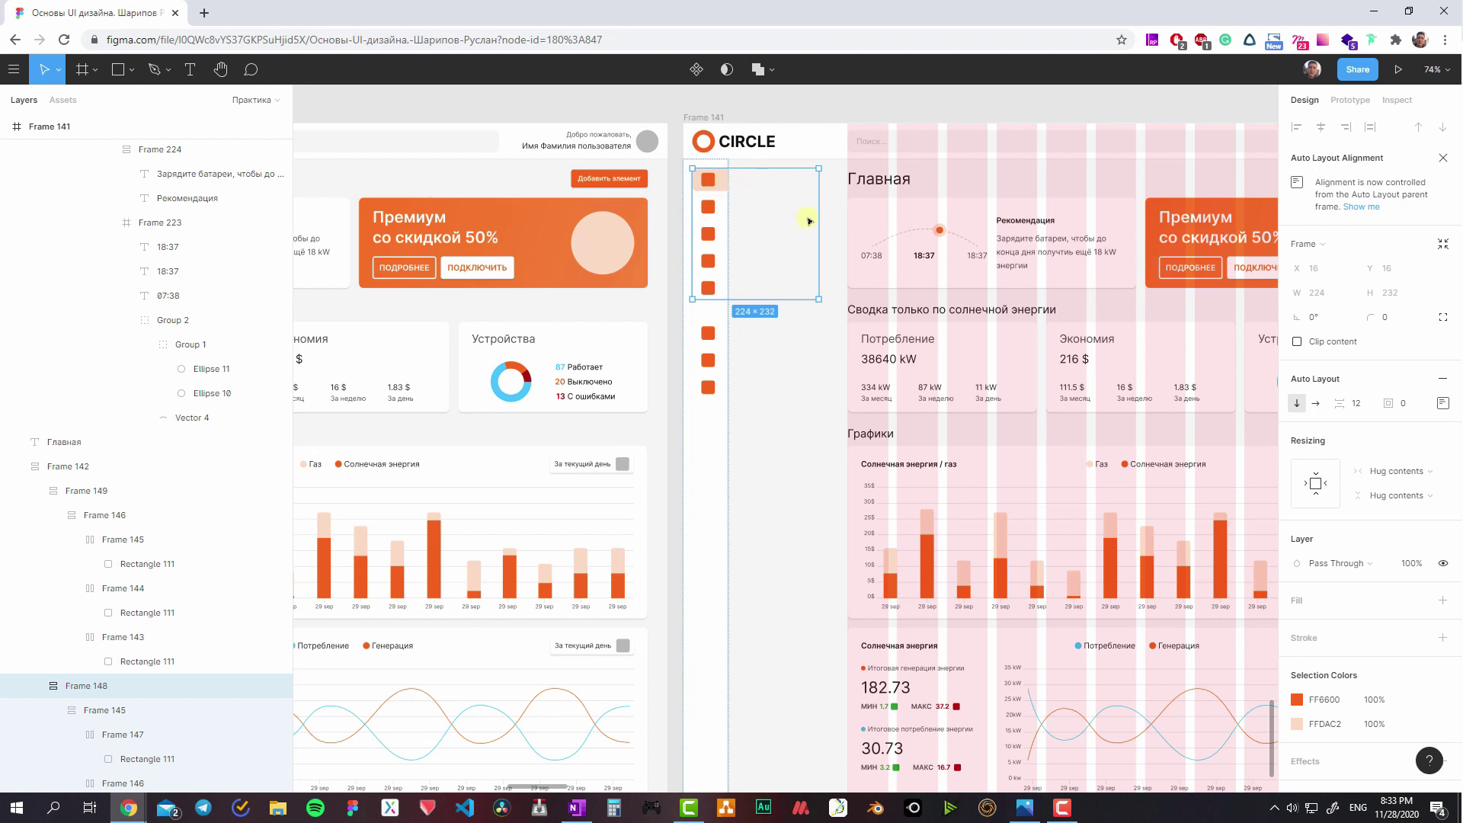
pyautogui.keyDown('shift'); pyautogui.click(731, 326); pyautogui.keyUp('shift')
pyautogui.click(1394, 471)
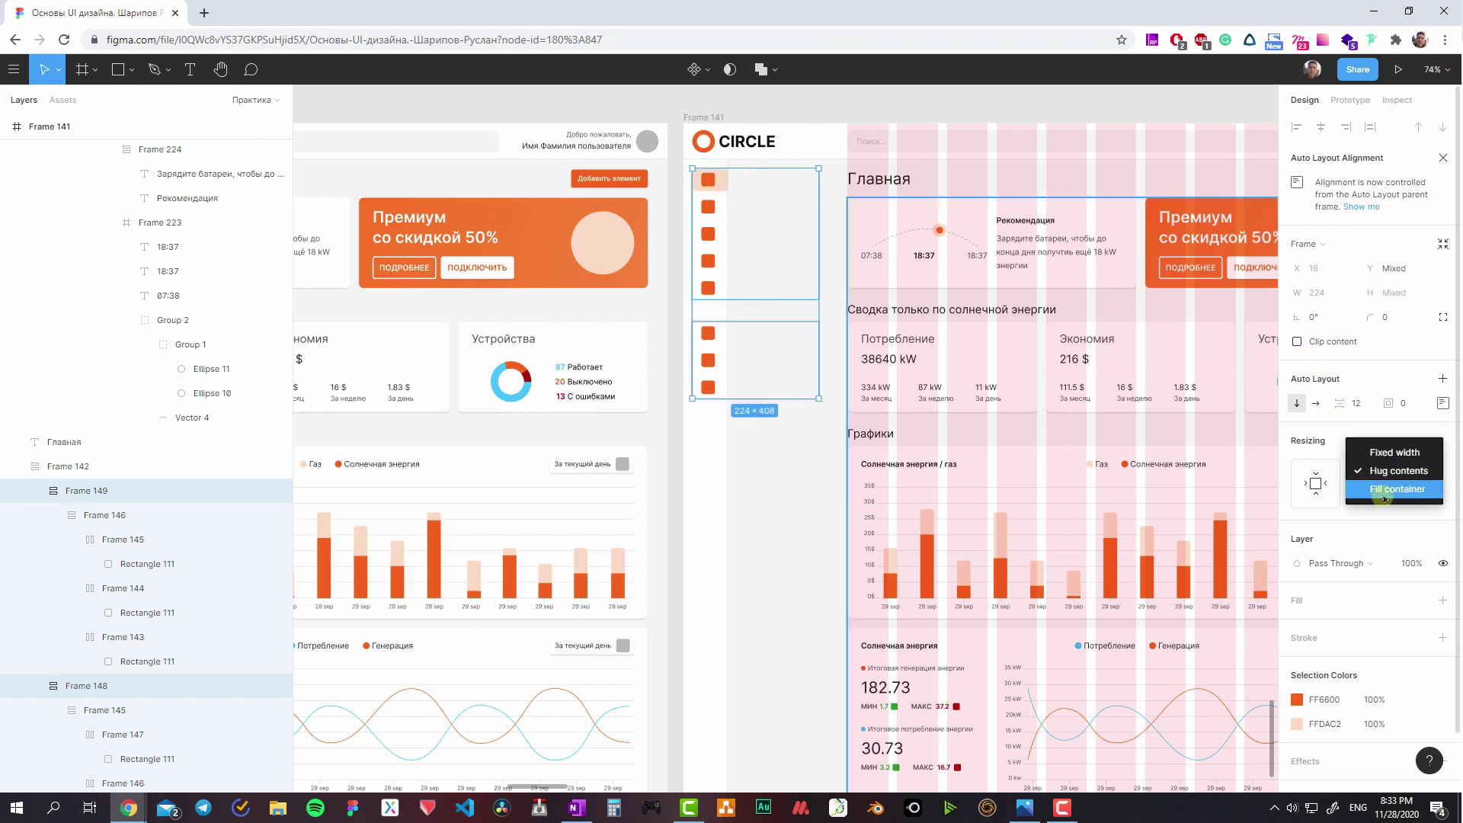
# - Set the upper and lower sidebar icon items to Fill container width
pyautogui.doubleClick(705, 181)
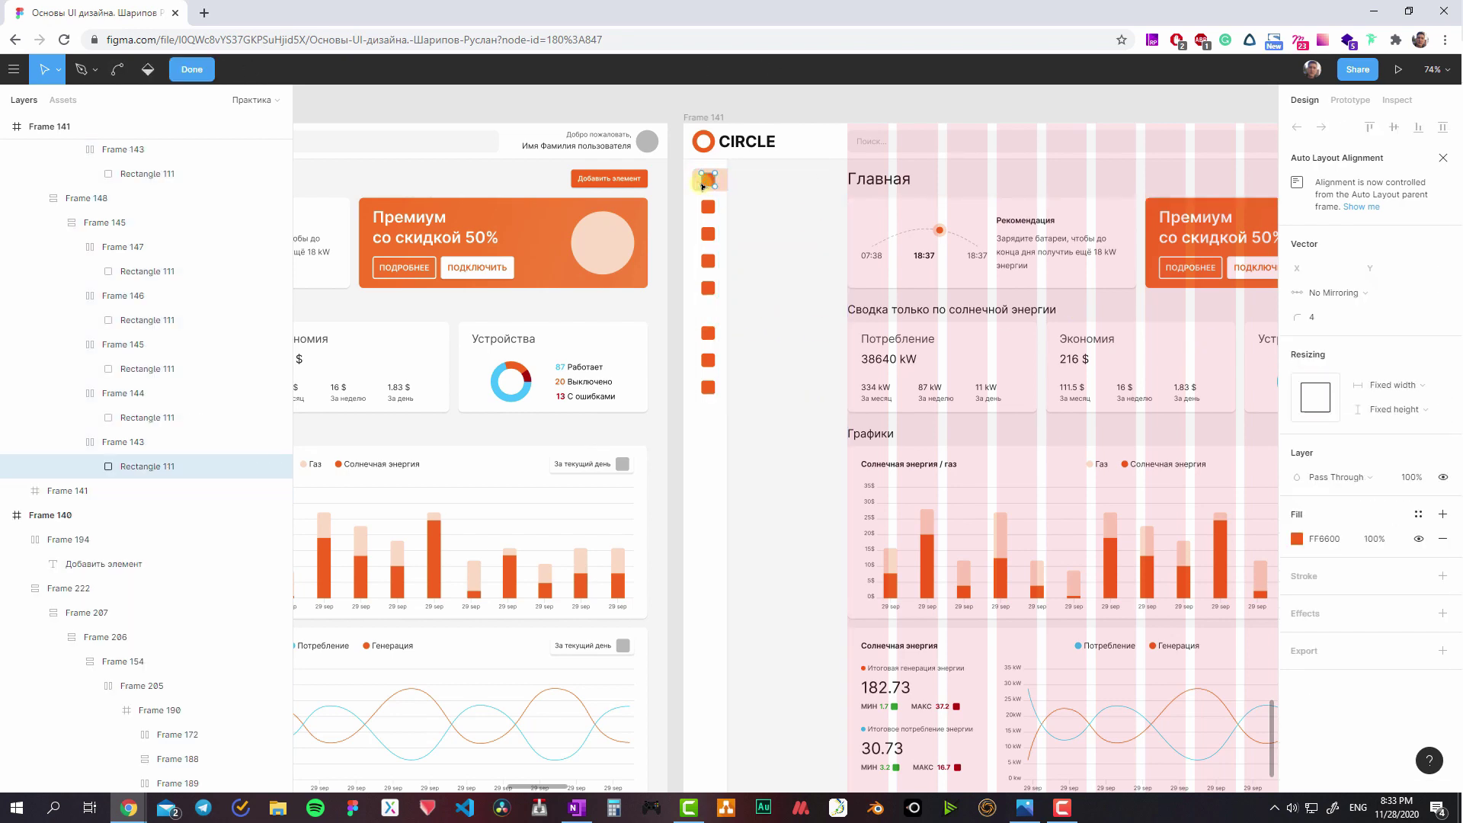
pyautogui.click(708, 207)
pyautogui.hotkey('ctrl', 'a')
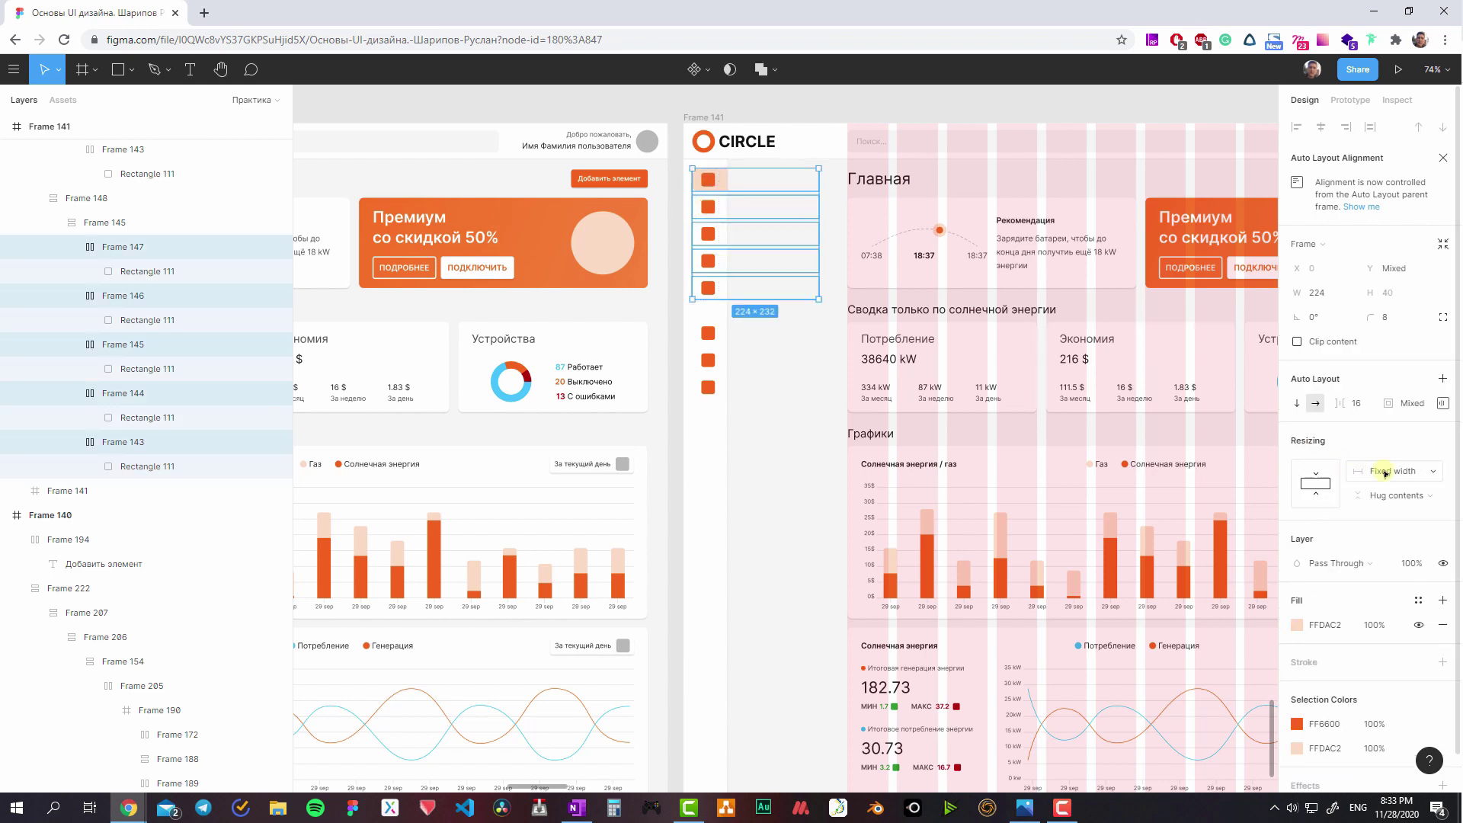
pyautogui.click(1388, 466)
pyautogui.click(1368, 507)
pyautogui.click(708, 332)
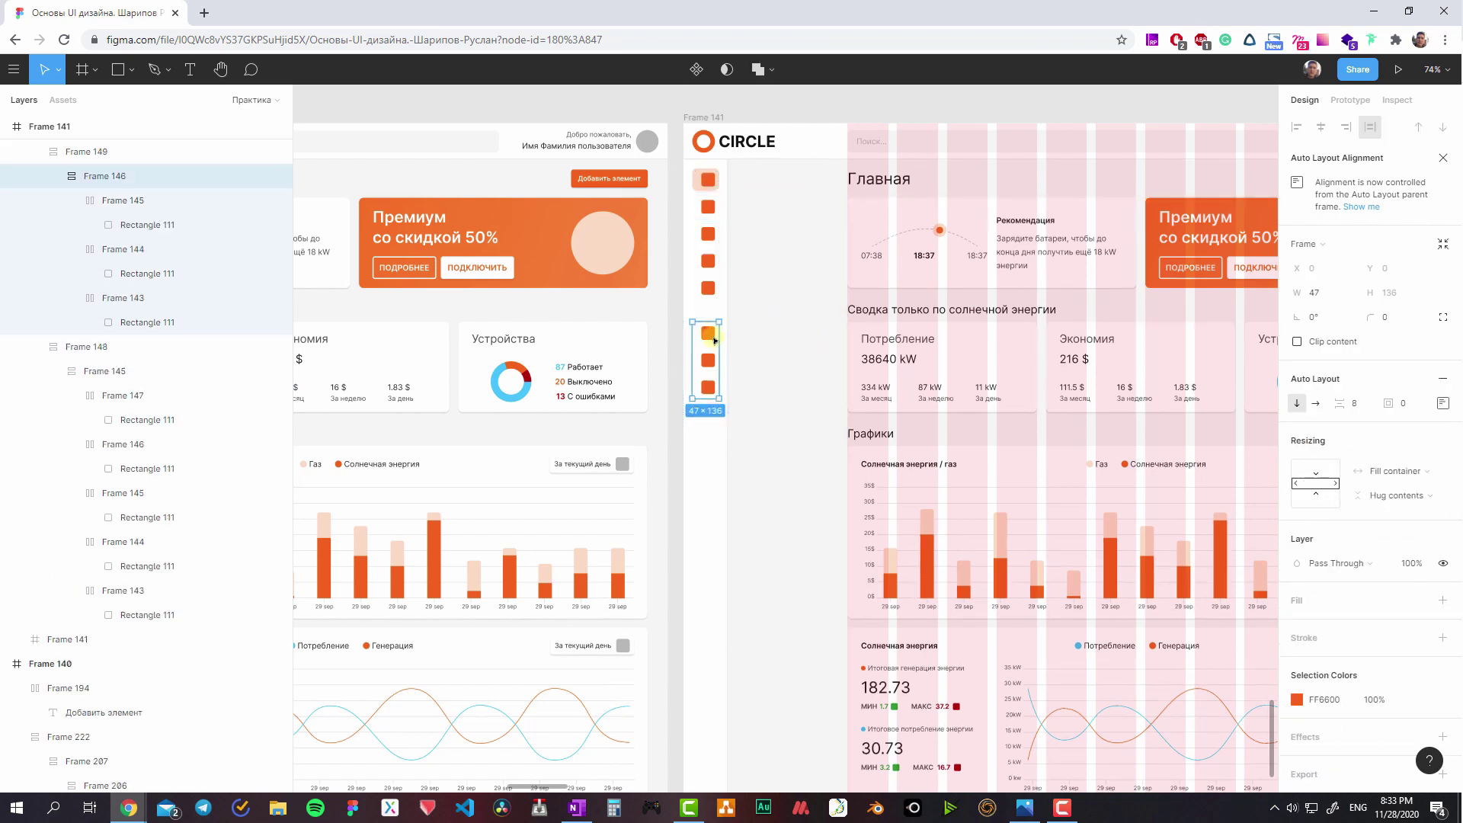
pyautogui.keyDown('shift'); pyautogui.click(708, 387); pyautogui.keyUp('shift')
pyautogui.click(1388, 471)
pyautogui.click(1384, 508)
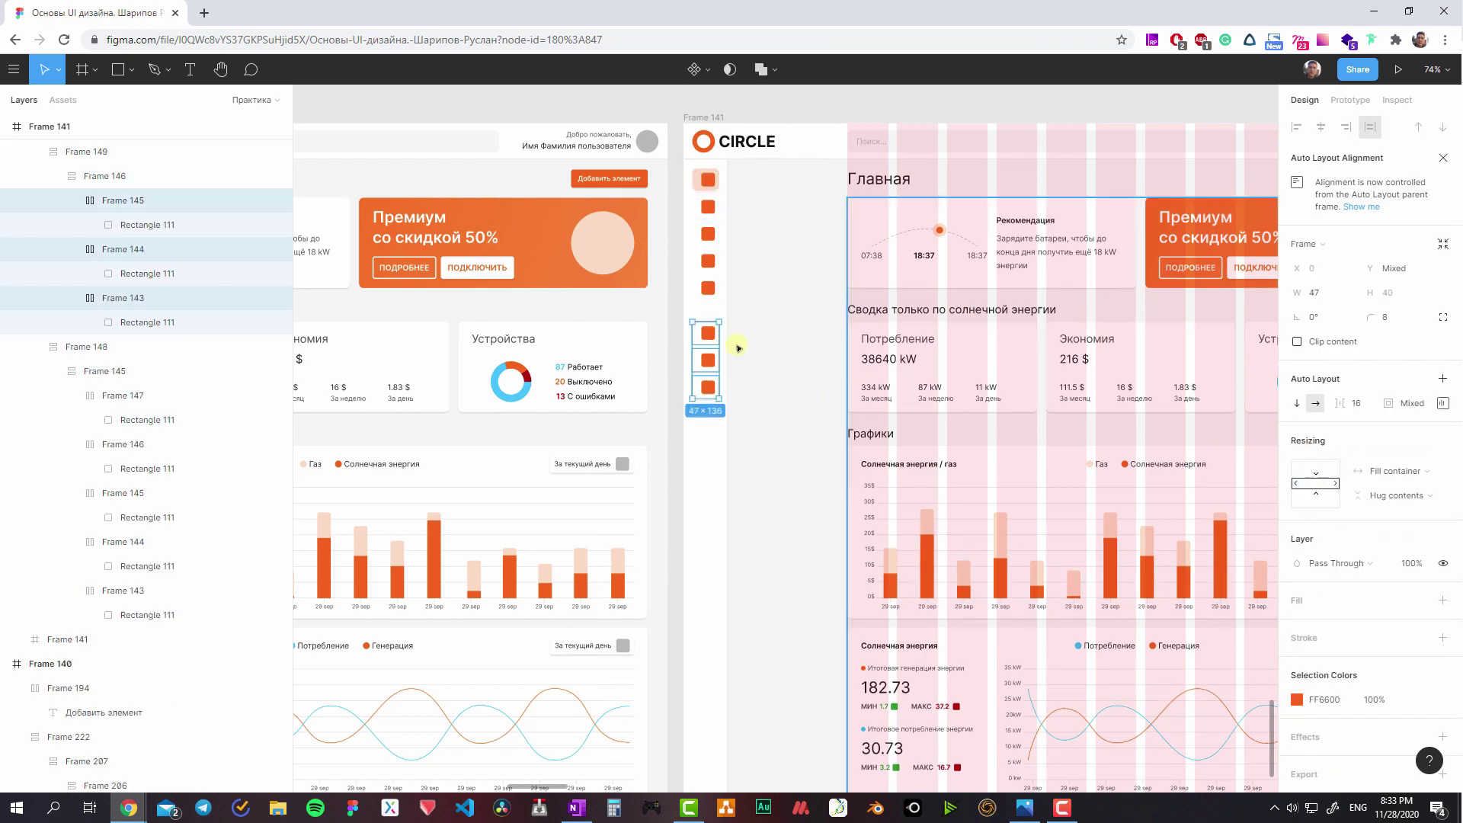
# - Select all upper sidebar icons, check their auto-layout alignment, then select sidebar Frame 142
pyautogui.keyDown('shift'); pyautogui.click(707, 293); pyautogui.keyUp('shift')
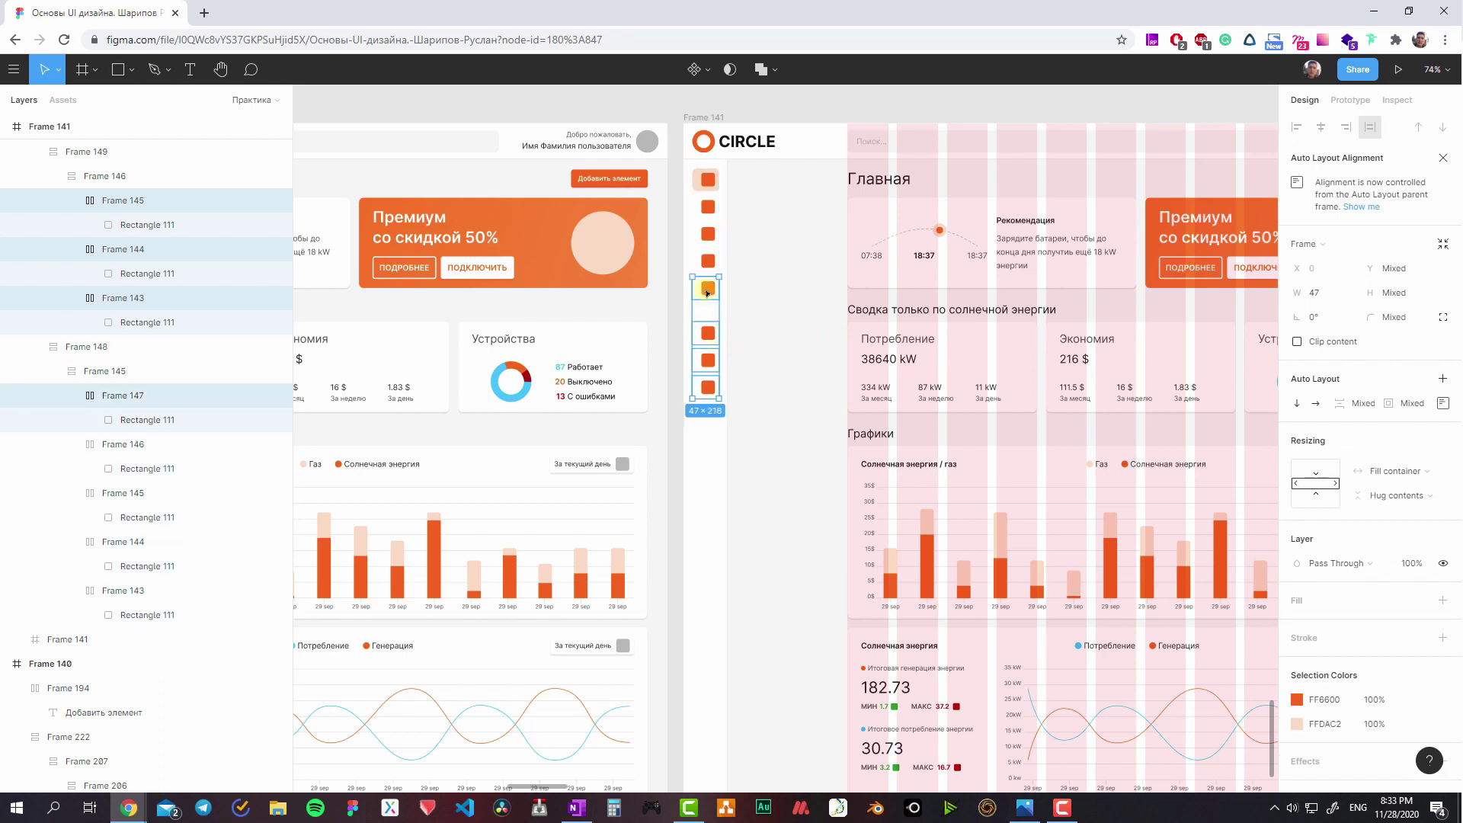
pyautogui.keyDown('shift'); pyautogui.click(708, 262); pyautogui.keyUp('shift')
pyautogui.keyDown('shift'); pyautogui.click(708, 234); pyautogui.keyUp('shift')
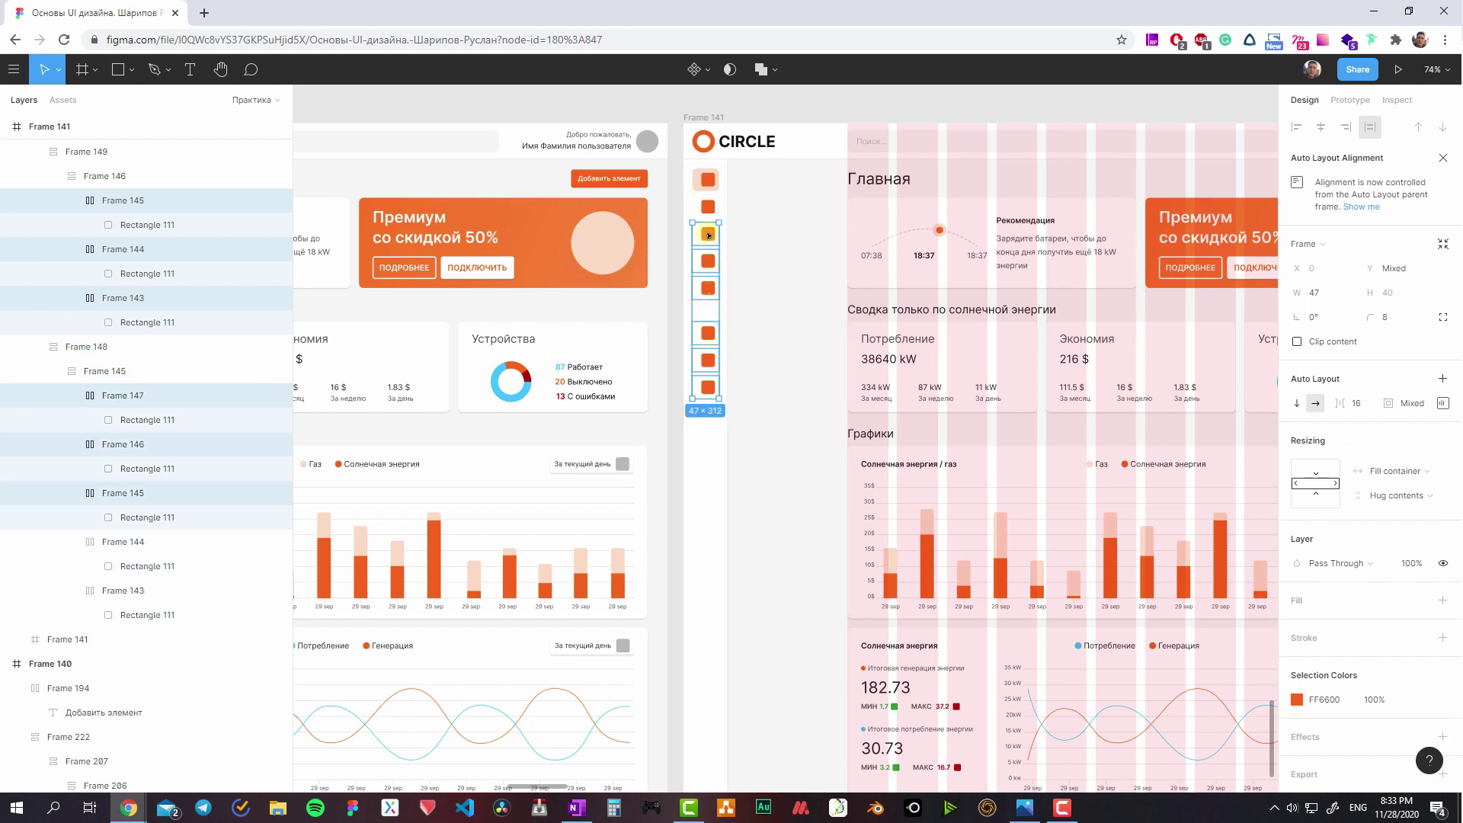
pyautogui.keyDown('shift'); pyautogui.click(708, 207); pyautogui.keyUp('shift')
pyautogui.keyDown('shift'); pyautogui.click(708, 179); pyautogui.keyUp('shift')
pyautogui.click(1443, 403)
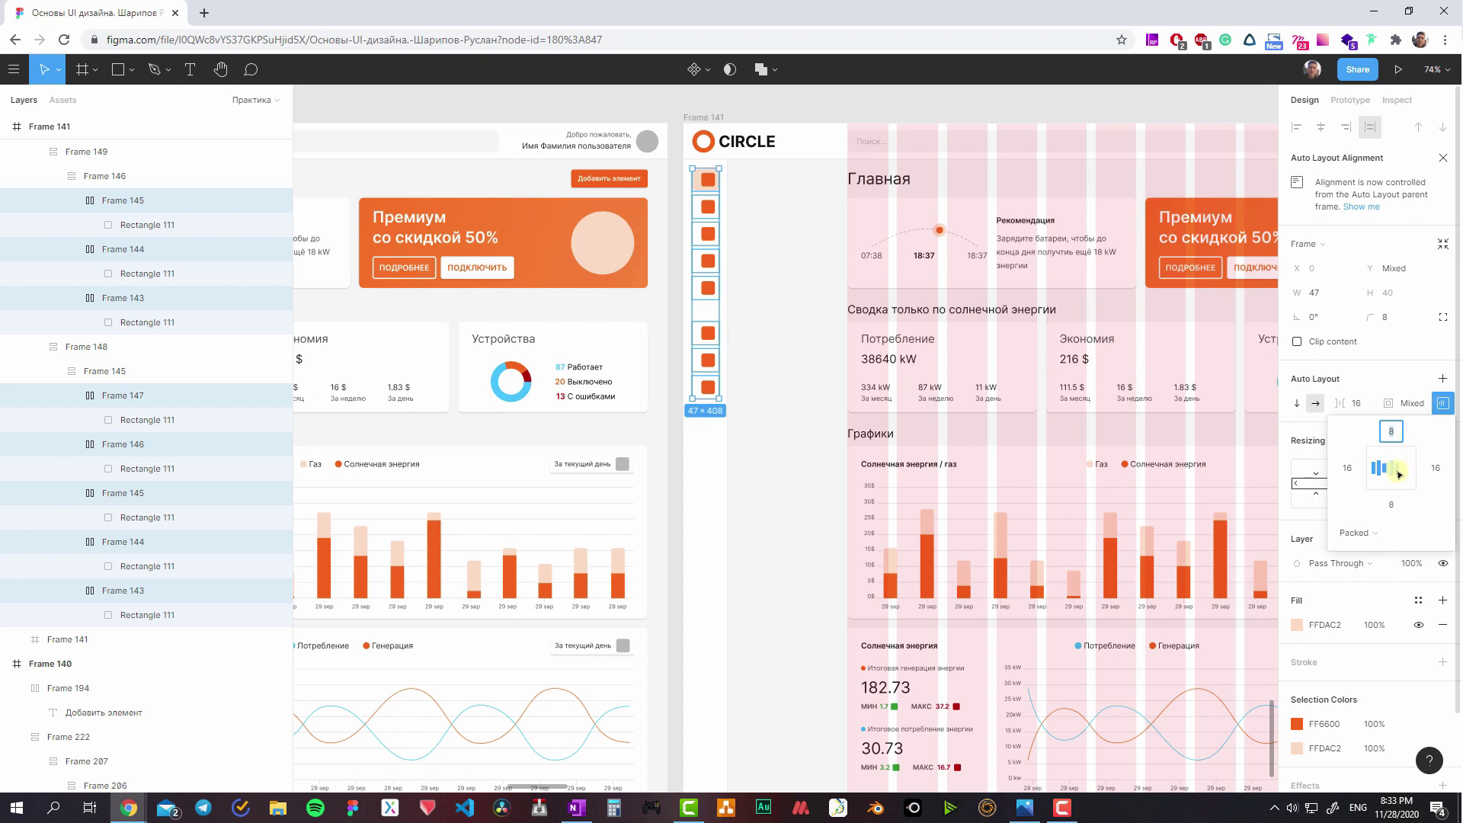
pyautogui.click(787, 282)
pyautogui.click(720, 228)
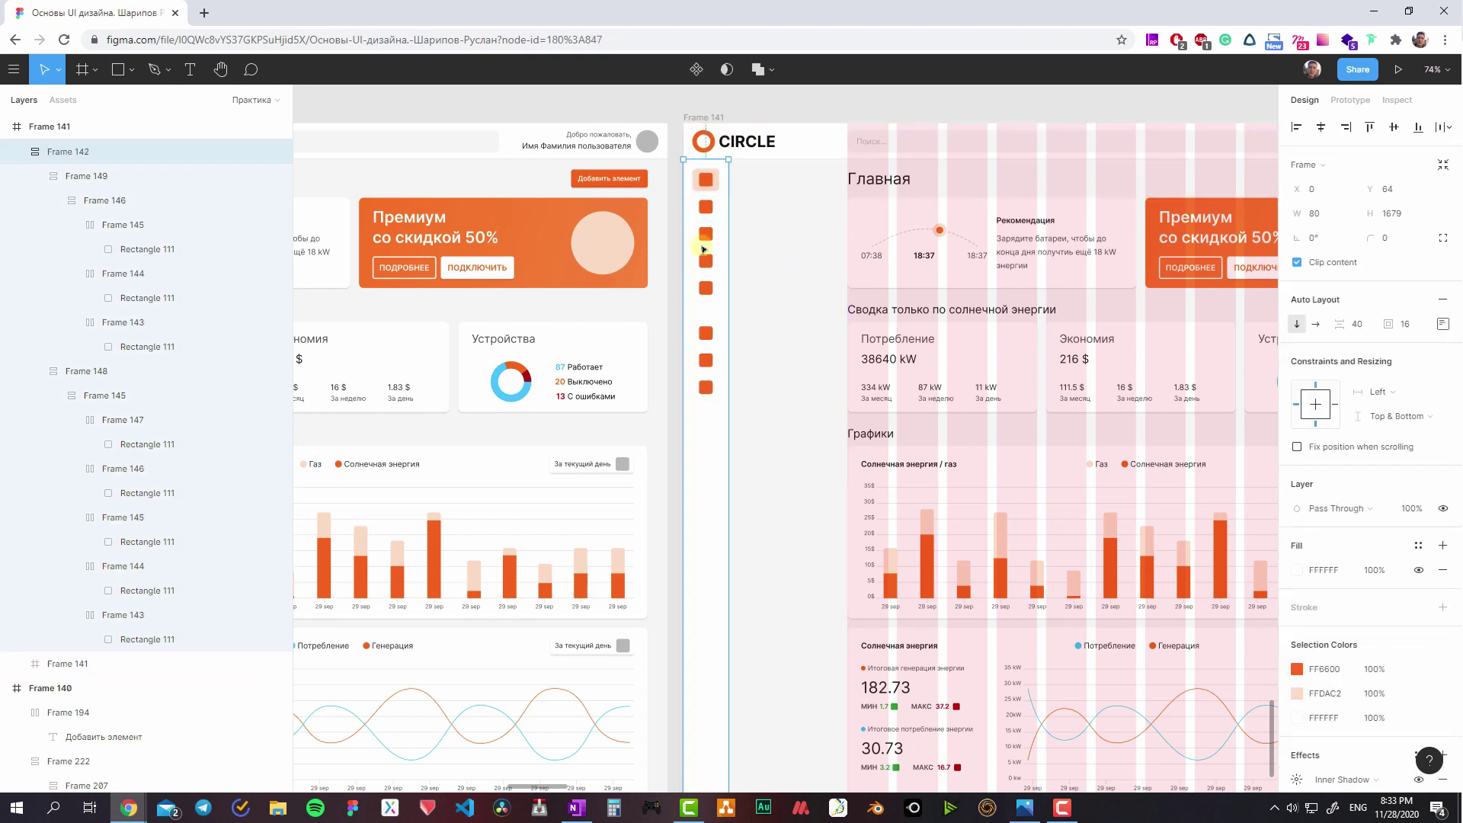
# - Set Frame 141's 12-column layout grid type to Center
pyautogui.hscroll(-2, 765, 219)
pyautogui.hscroll(-3, 796, 201)
pyautogui.hscroll(-5, 686, 252)
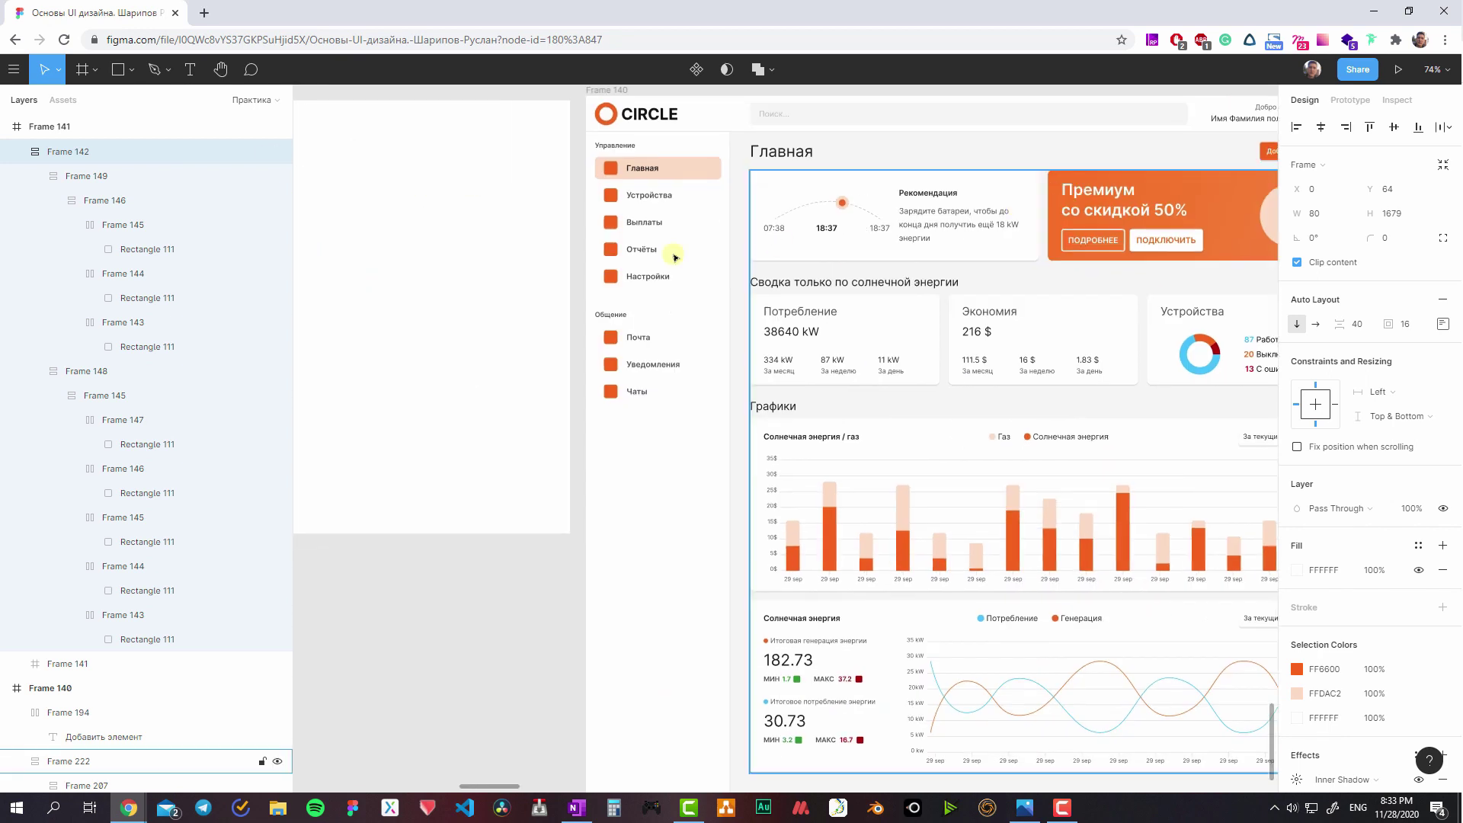
pyautogui.hscroll(1, 531, 279)
pyautogui.scroll(-3, 531, 280)
pyautogui.hscroll(5, 695, 206)
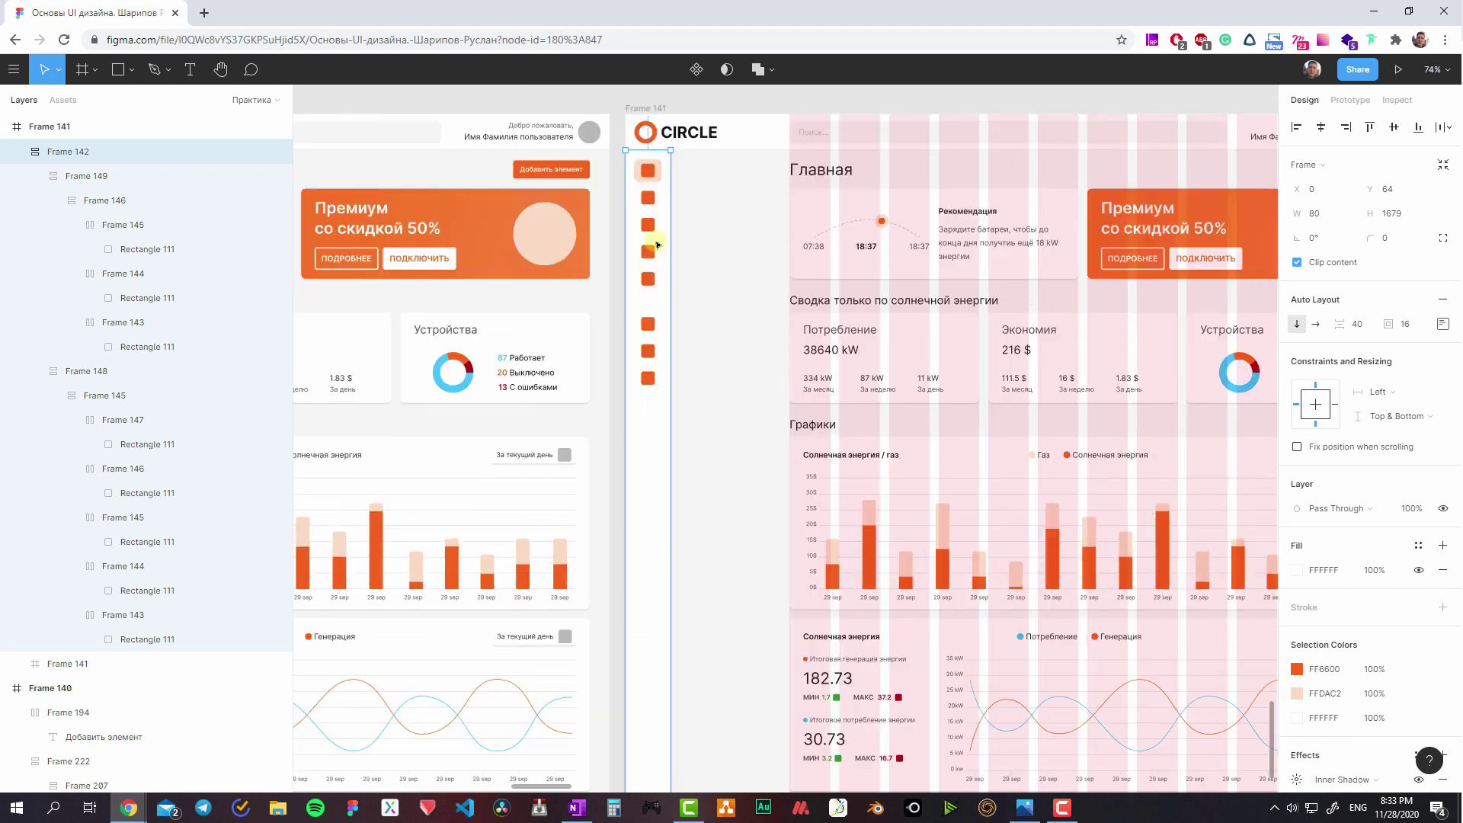
pyautogui.click(568, 117)
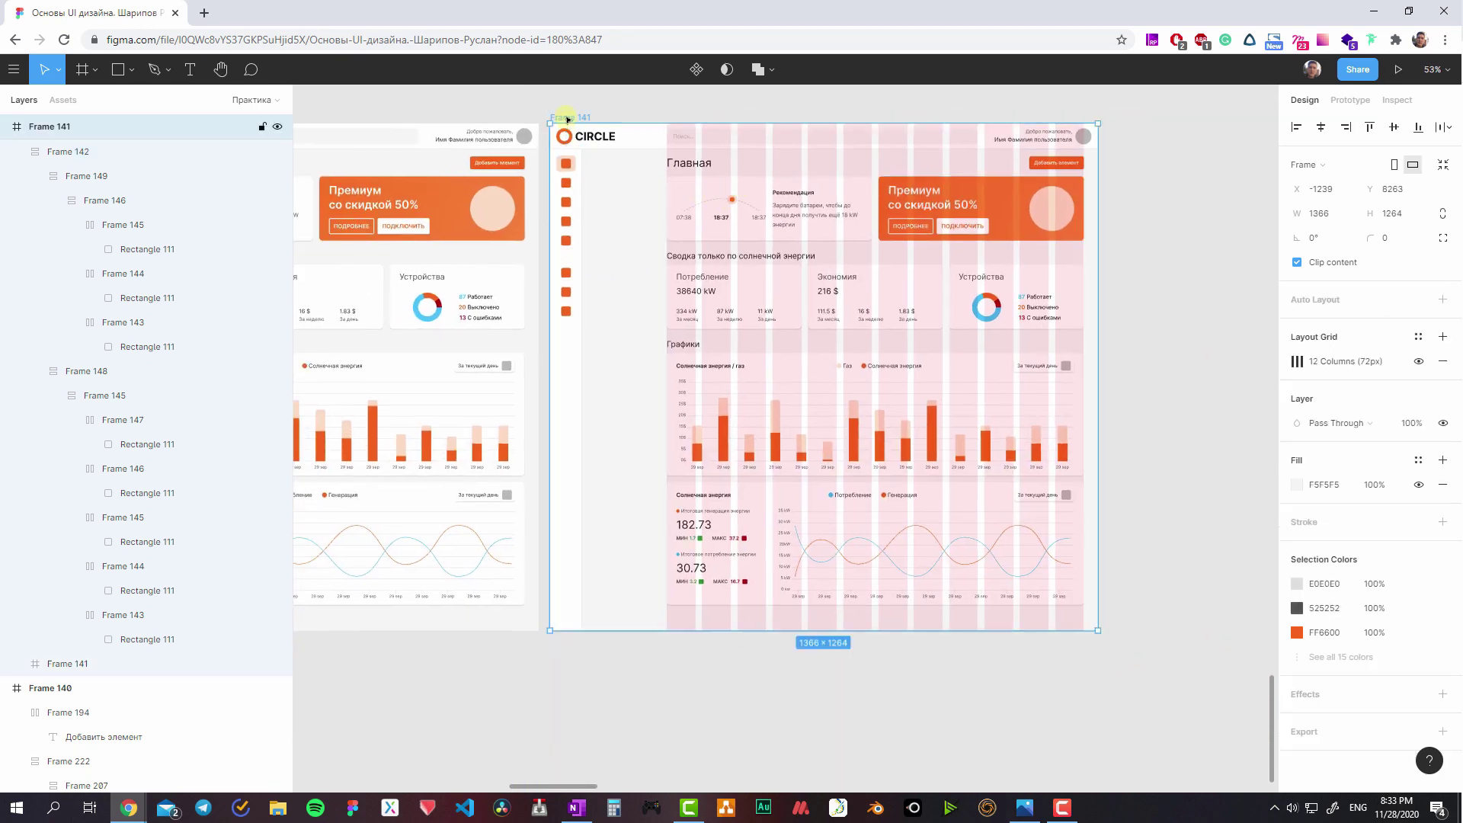
pyautogui.click(1297, 361)
pyautogui.click(1131, 478)
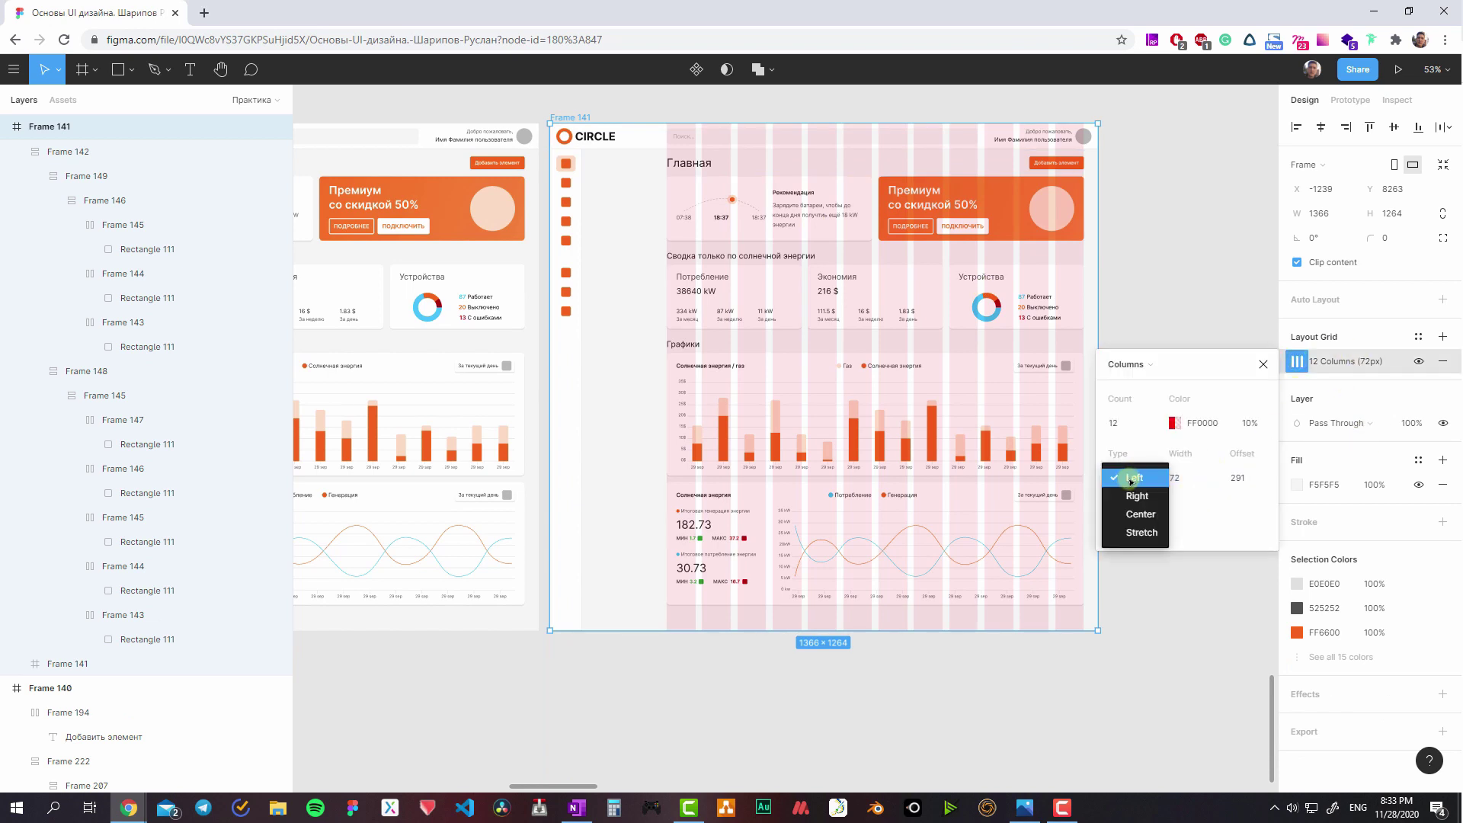
pyautogui.click(1140, 512)
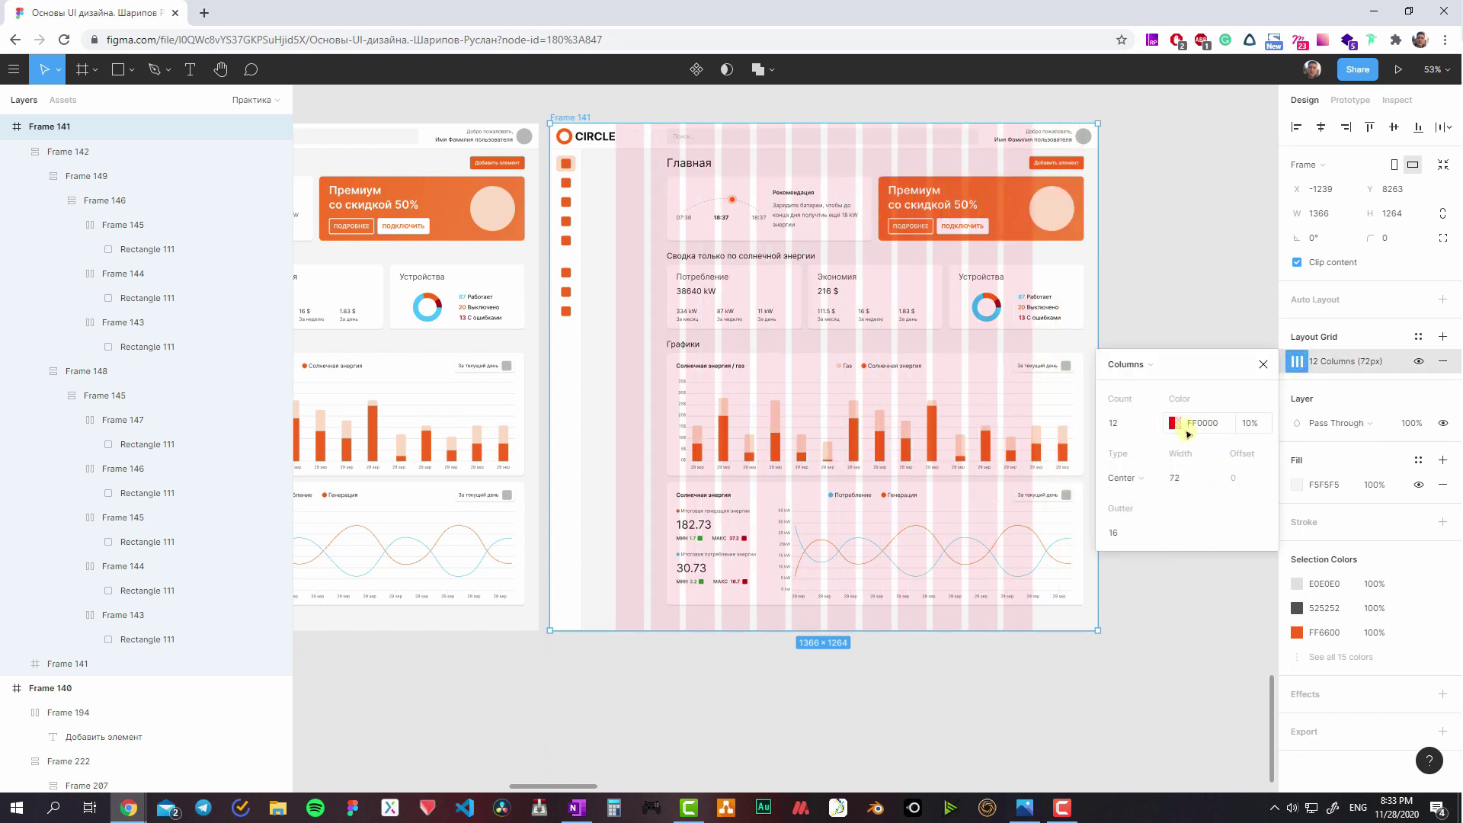
pyautogui.click(1262, 363)
pyautogui.press('Return')
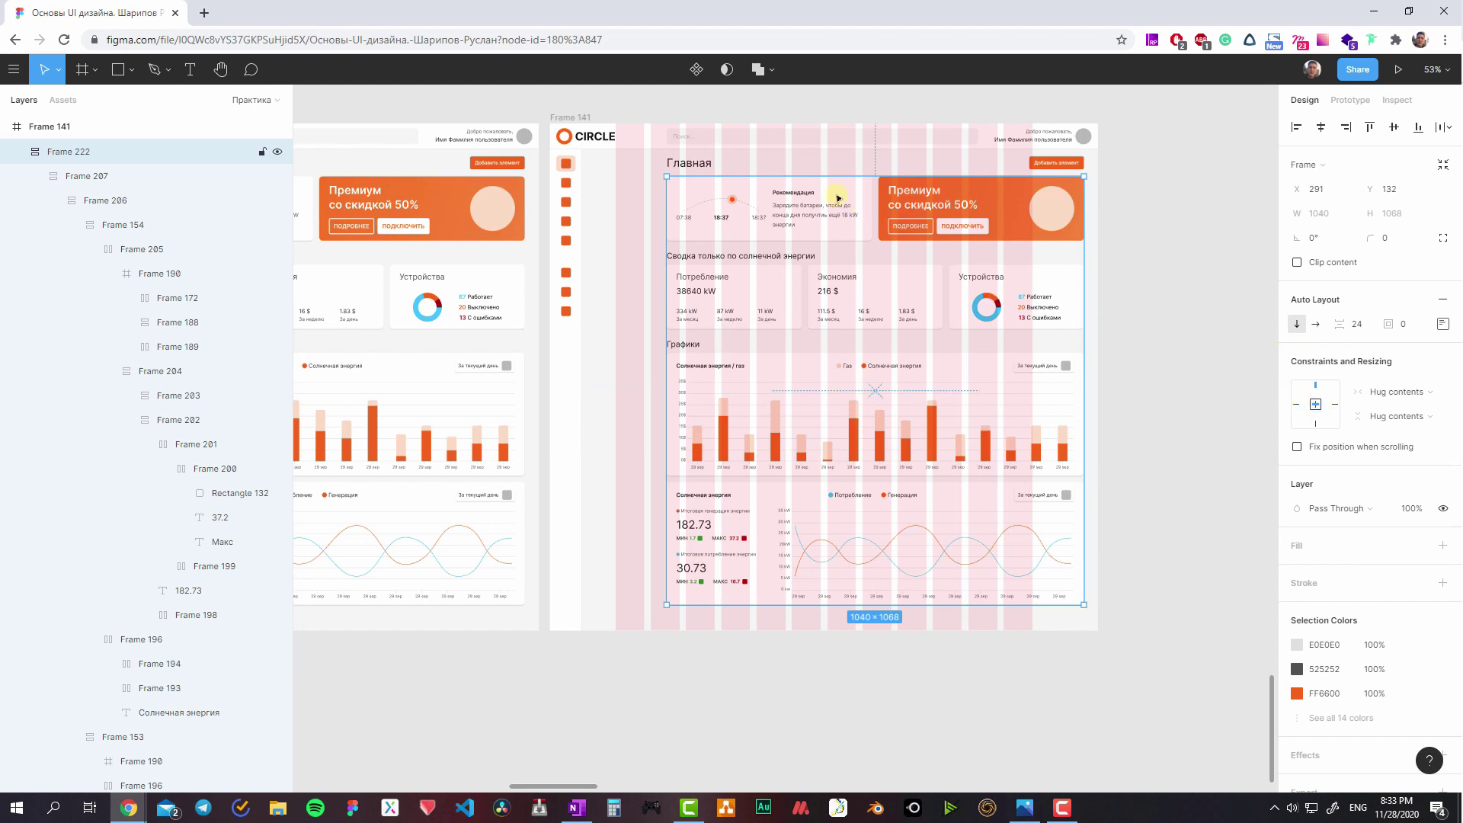
# - Shift the Главная title, main content and Добавить элемент button left onto the first column
pyautogui.click(685, 162)
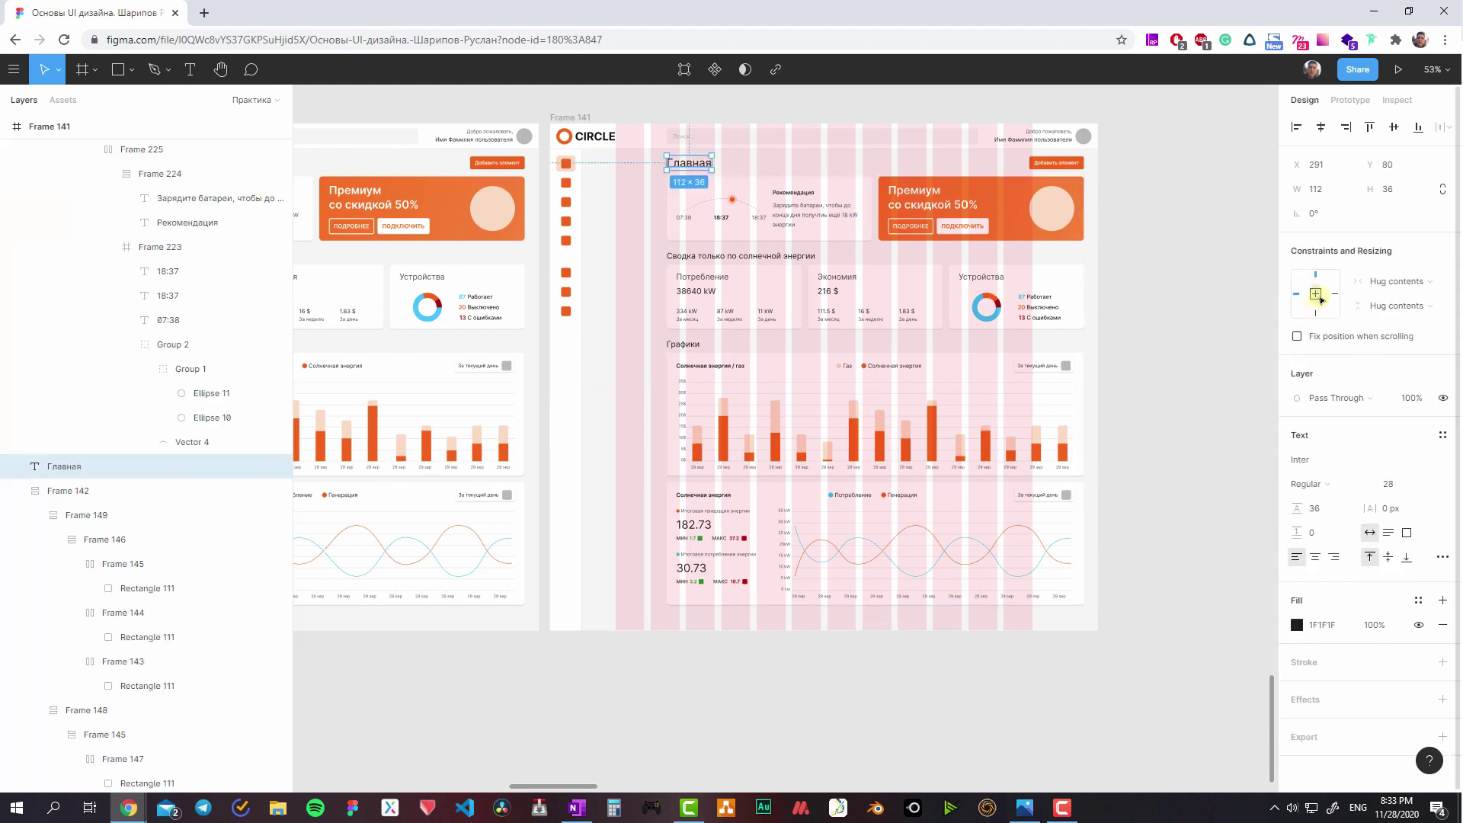
pyautogui.keyDown('shift'); pyautogui.click(1019, 191); pyautogui.keyUp('shift')
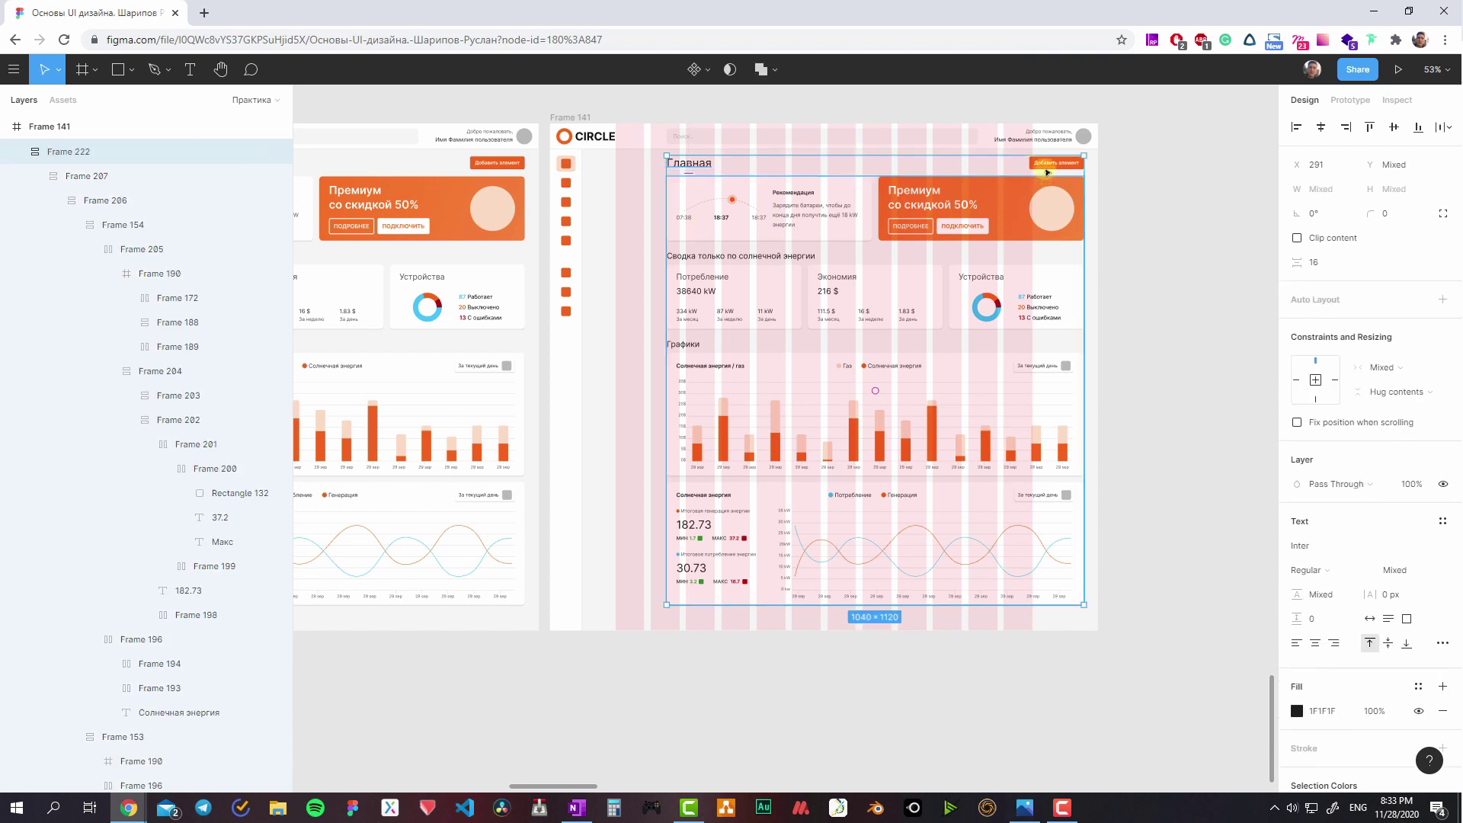
pyautogui.keyDown('shift'); pyautogui.click(1047, 172); pyautogui.keyUp('shift')
pyautogui.moveTo(962, 225); pyautogui.dragTo(898, 226)
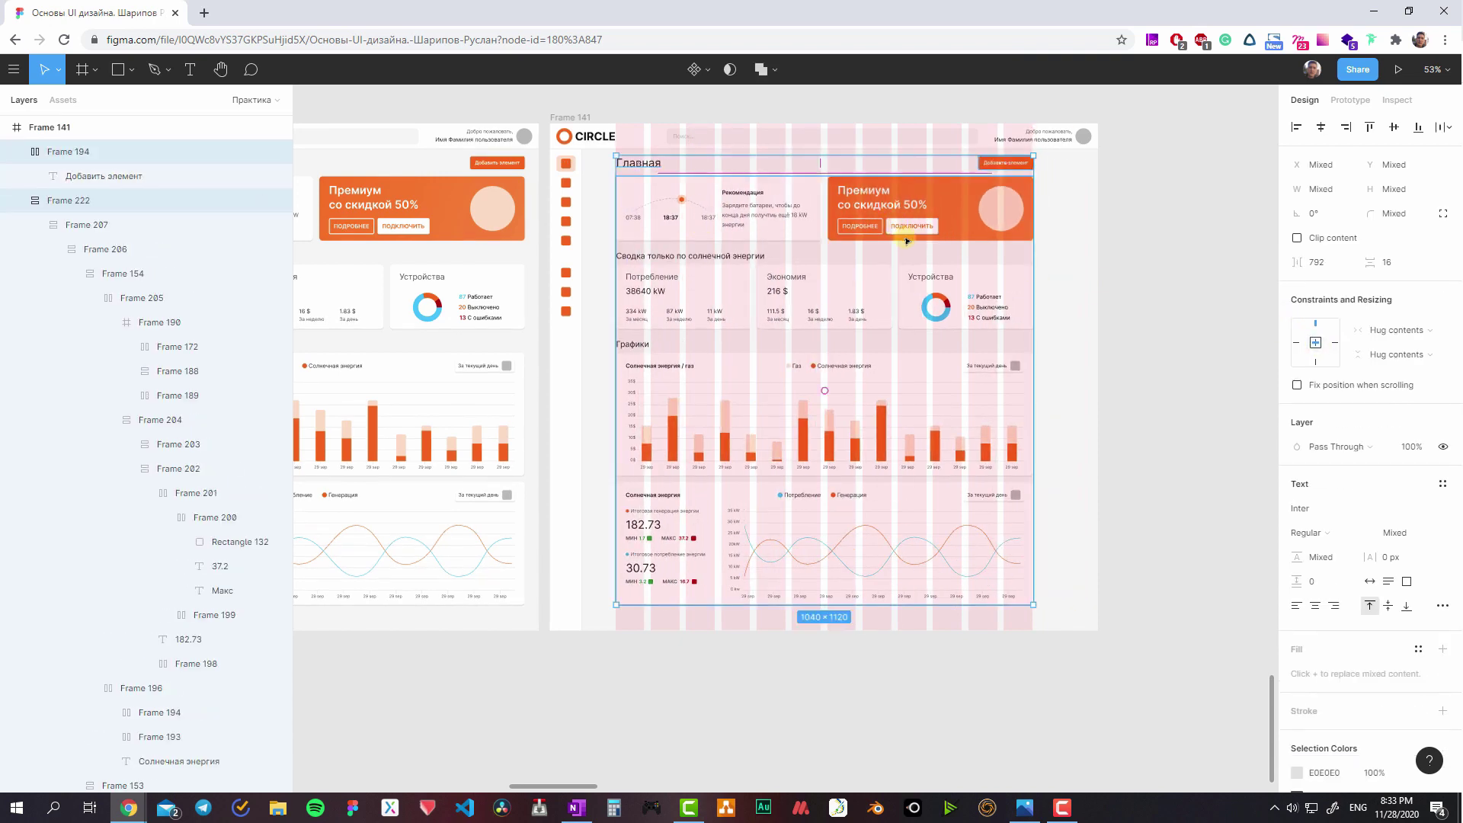
# - Drag the dashboard frame's right edge inward to 1290 wide
pyautogui.scroll(1, 809, 186)
pyautogui.click(581, 144)
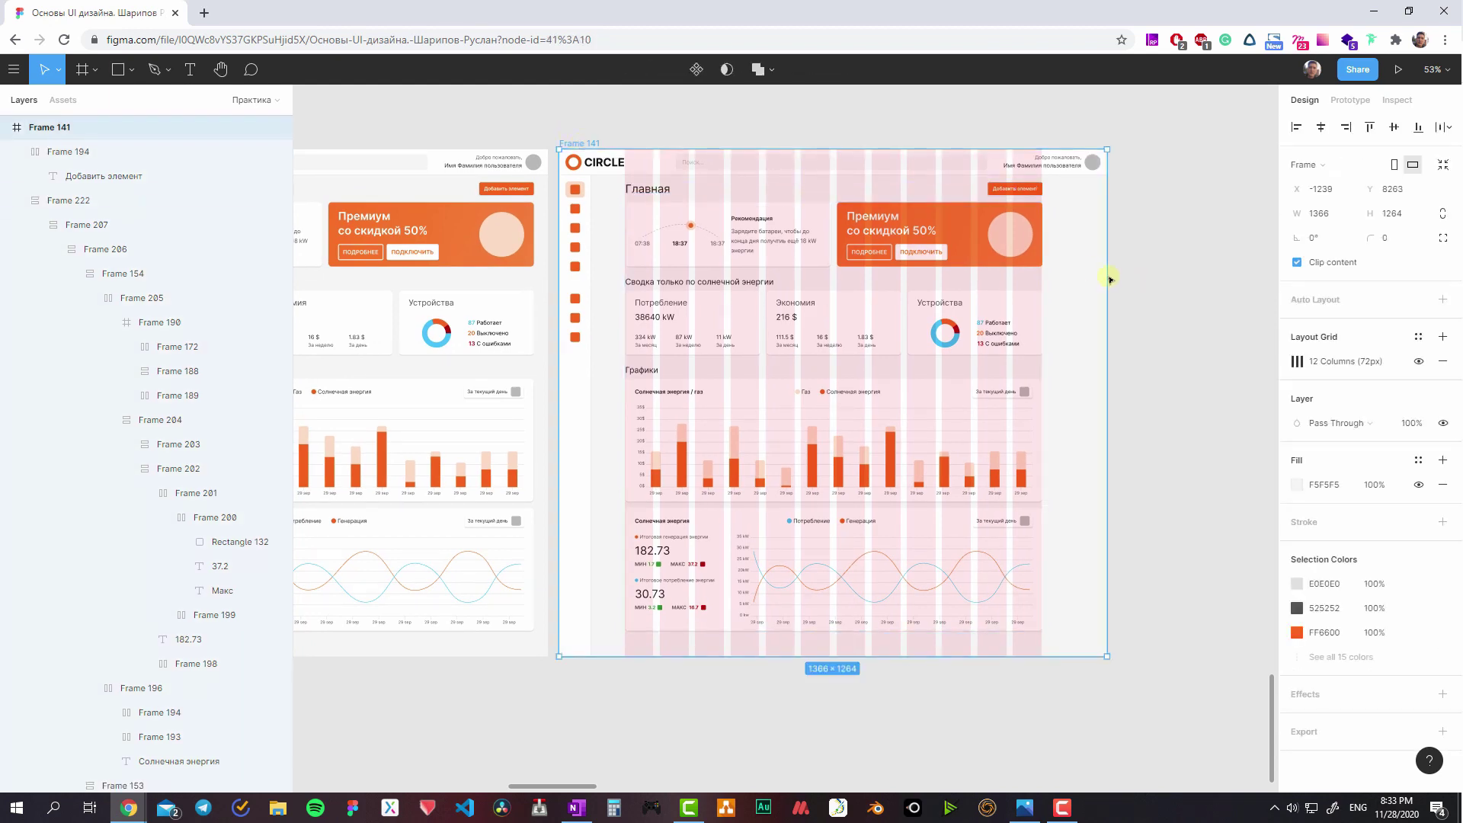
pyautogui.moveTo(1108, 278)
pyautogui.mouseDown()
pyautogui.moveTo(1026, 279)
pyautogui.moveTo(1005, 295)
pyautogui.moveTo(1074, 311)
pyautogui.mouseUp()
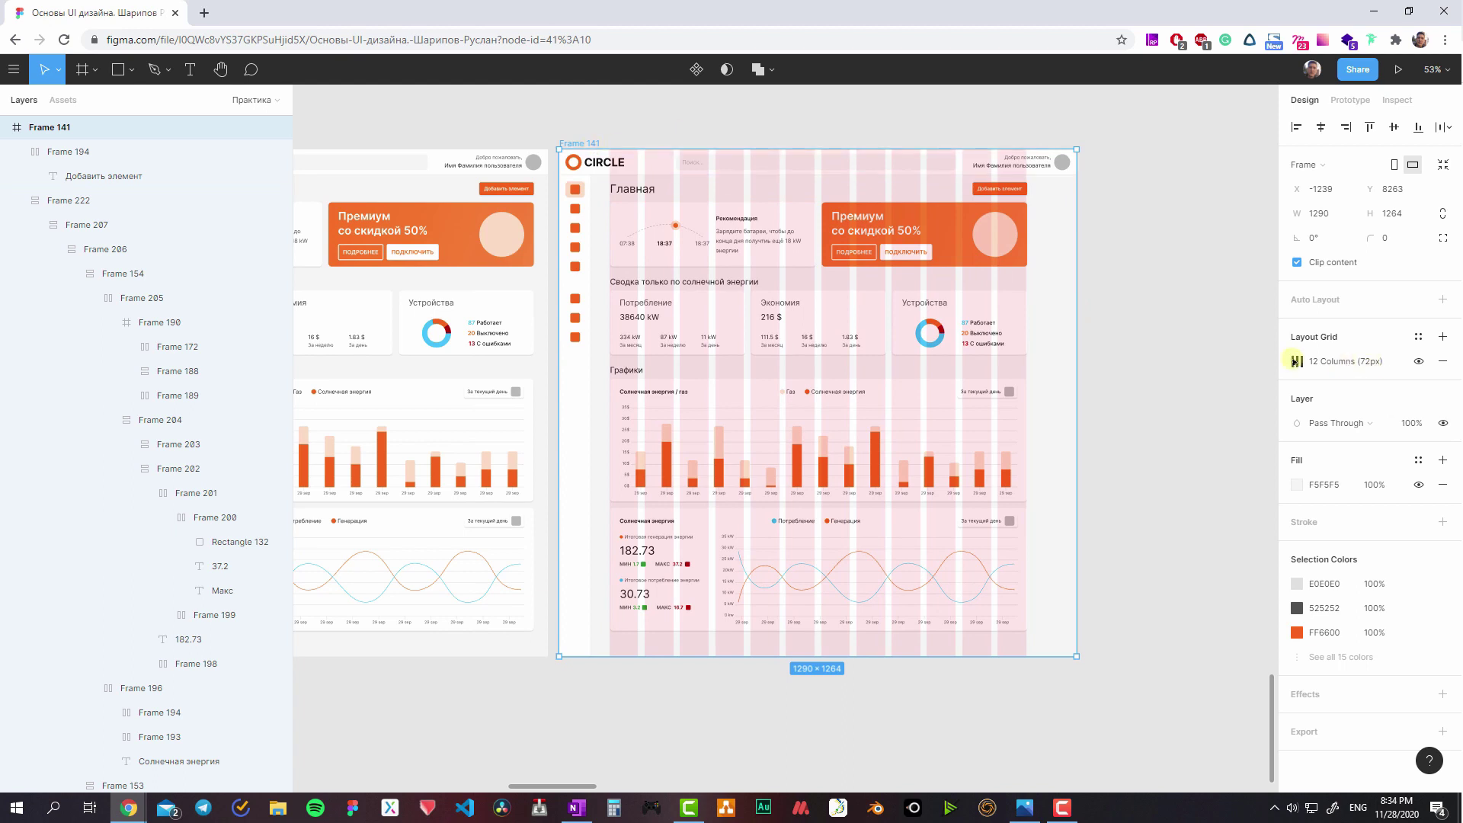
# - Set the summary cards row, top row and charts section to Fill container width
pyautogui.click(1295, 361)
pyautogui.click(1017, 331)
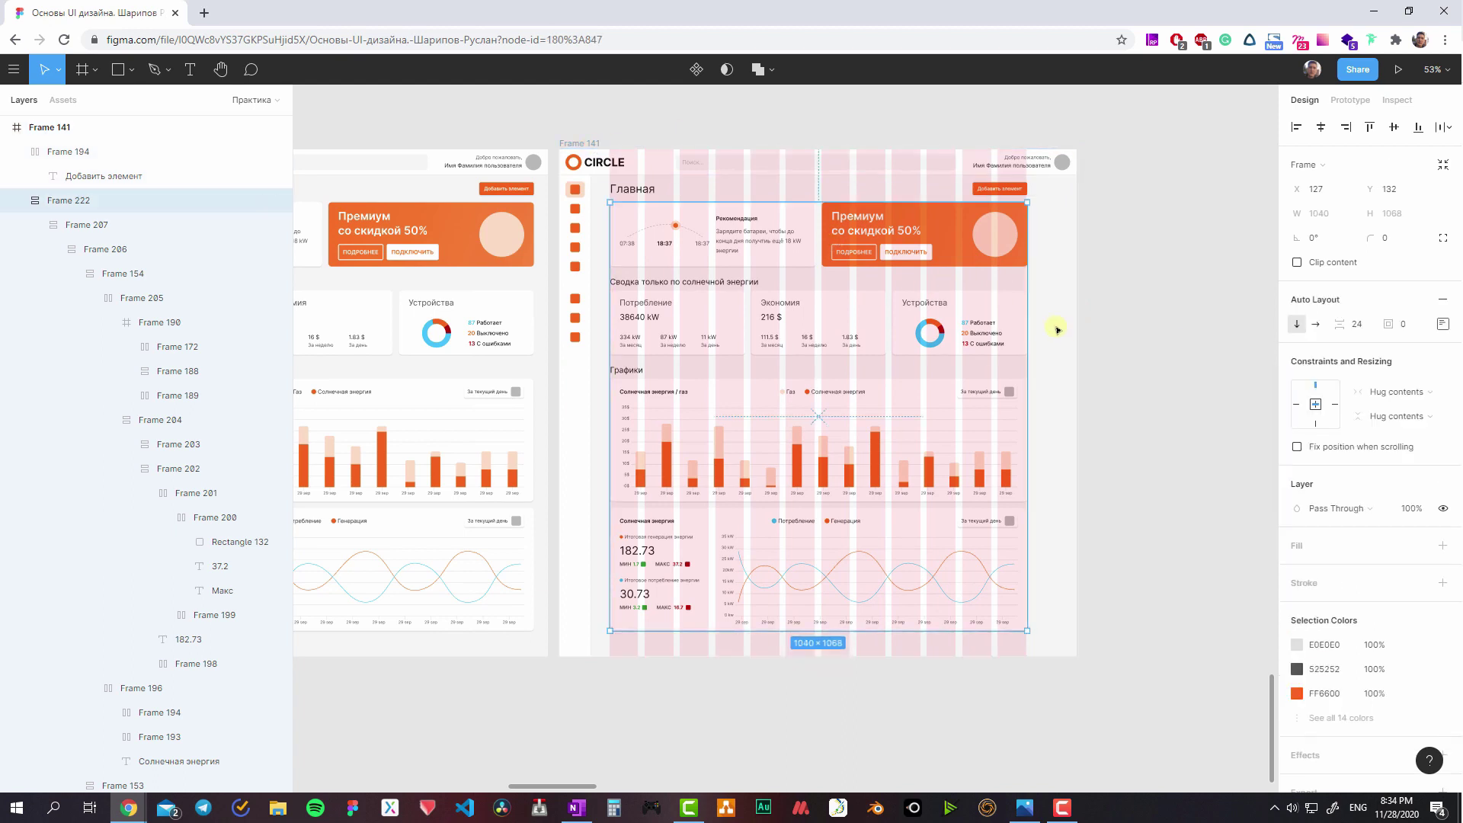
pyautogui.click(983, 337)
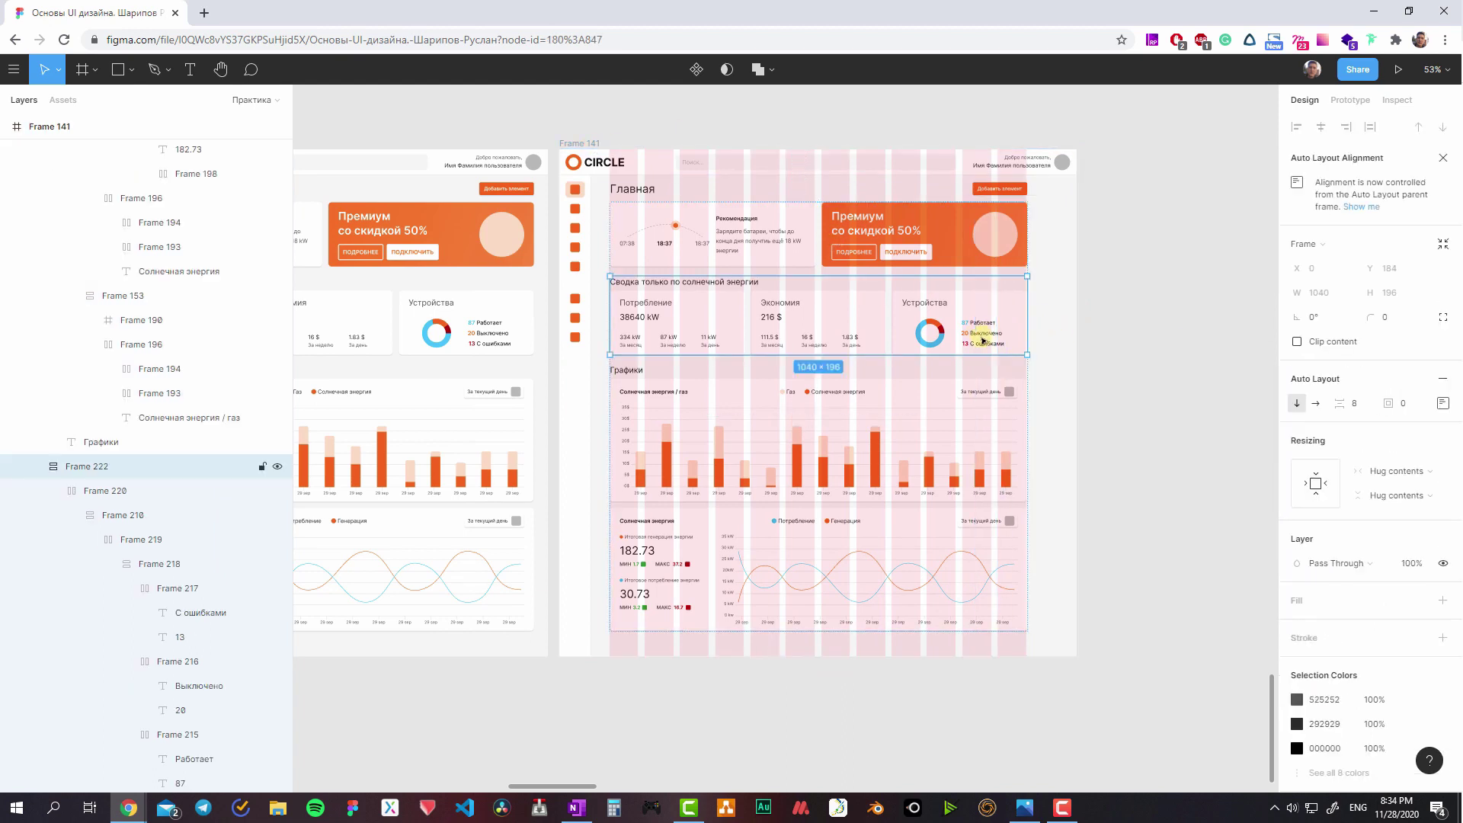
pyautogui.click(1383, 471)
pyautogui.hotkey('shift', 'Tab')
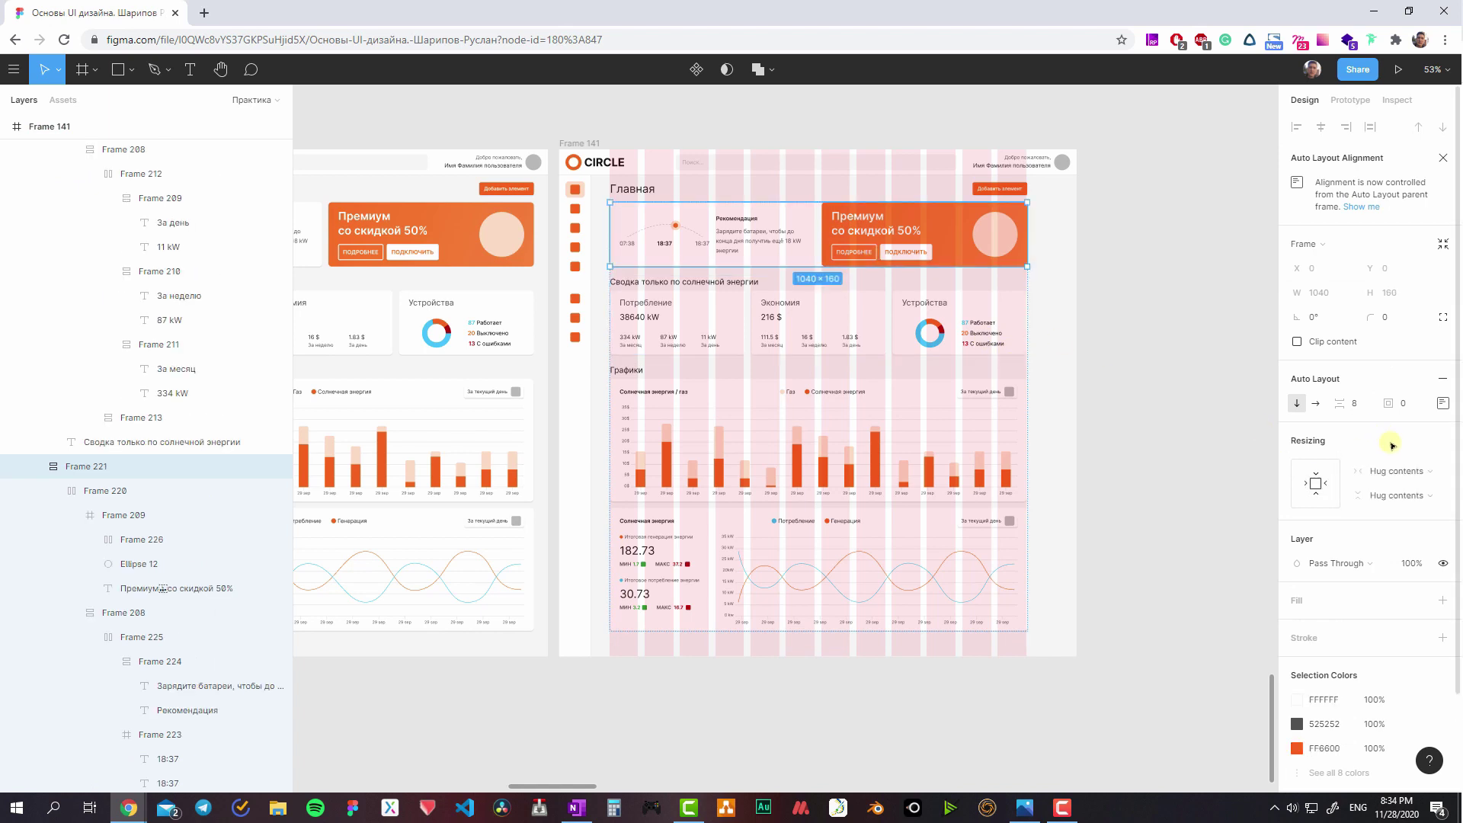
pyautogui.click(1387, 471)
pyautogui.hotkey('shift', 'Tab')
pyautogui.click(1387, 470)
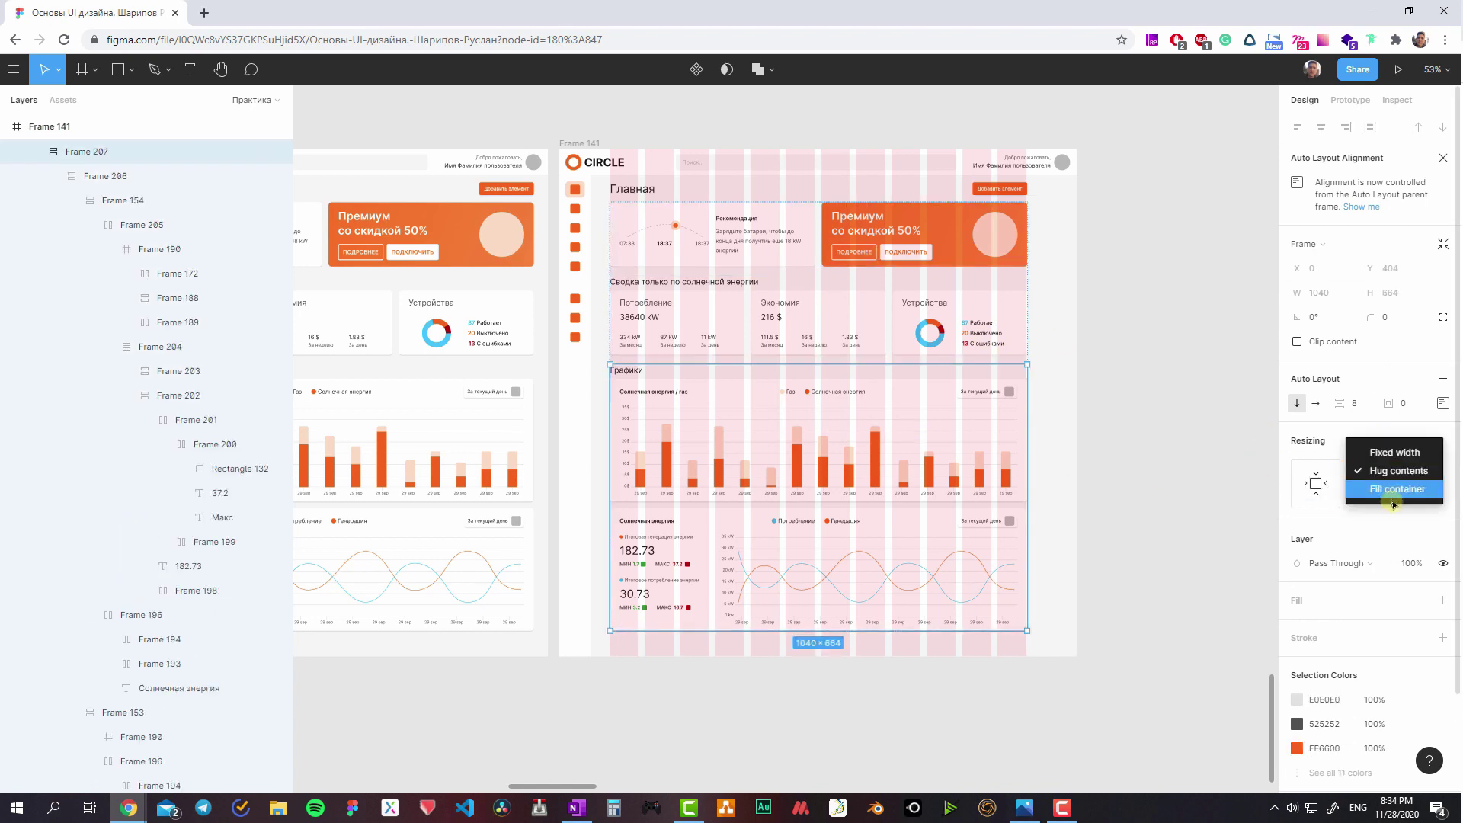
pyautogui.press('Escape')
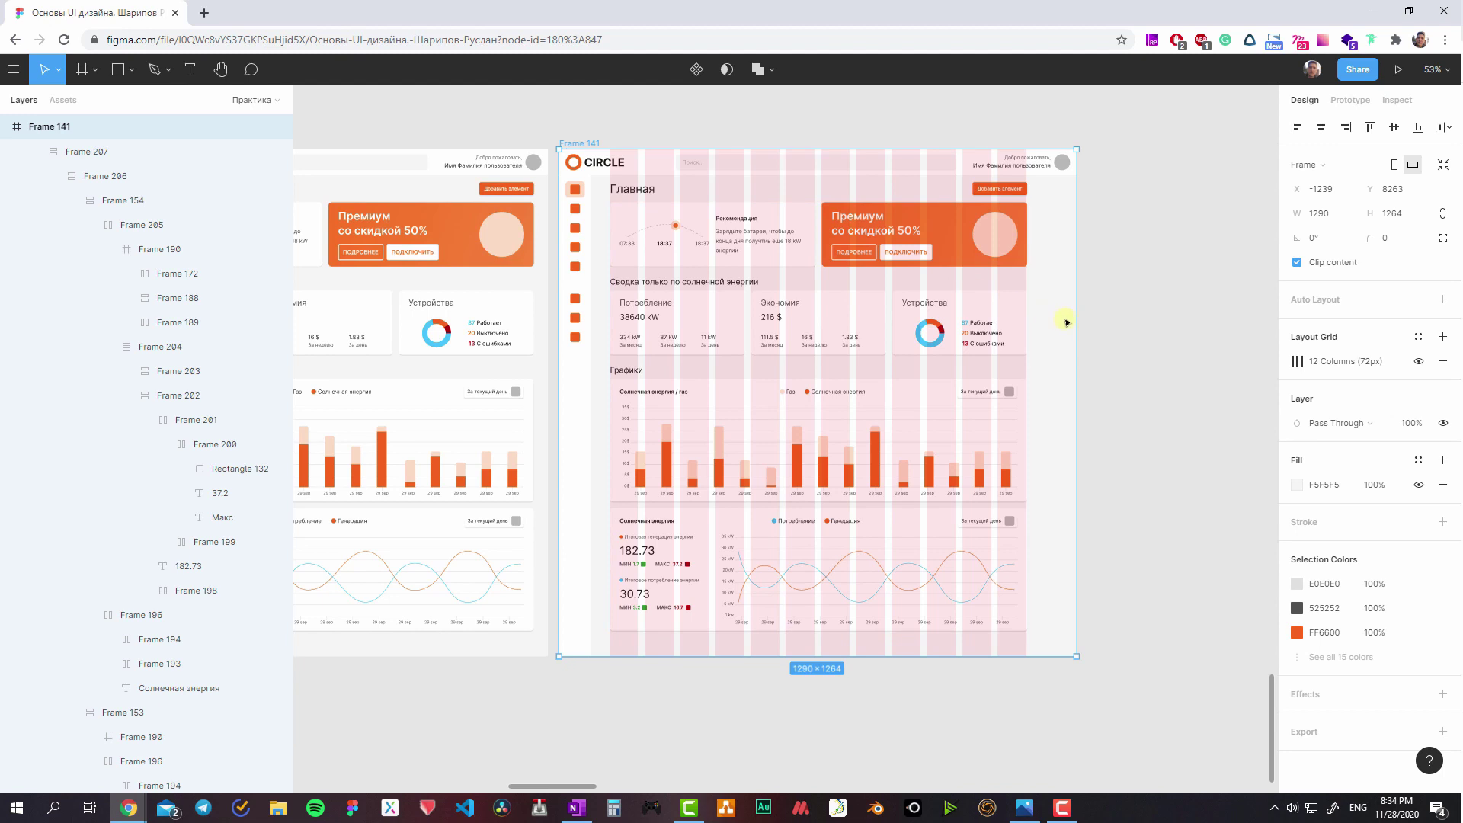
pyautogui.moveTo(1075, 323)
pyautogui.mouseDown()
pyautogui.moveTo(1038, 325)
pyautogui.moveTo(1075, 324)
pyautogui.mouseUp()
pyautogui.press('Return')
pyautogui.hotkey('shift', 'a')
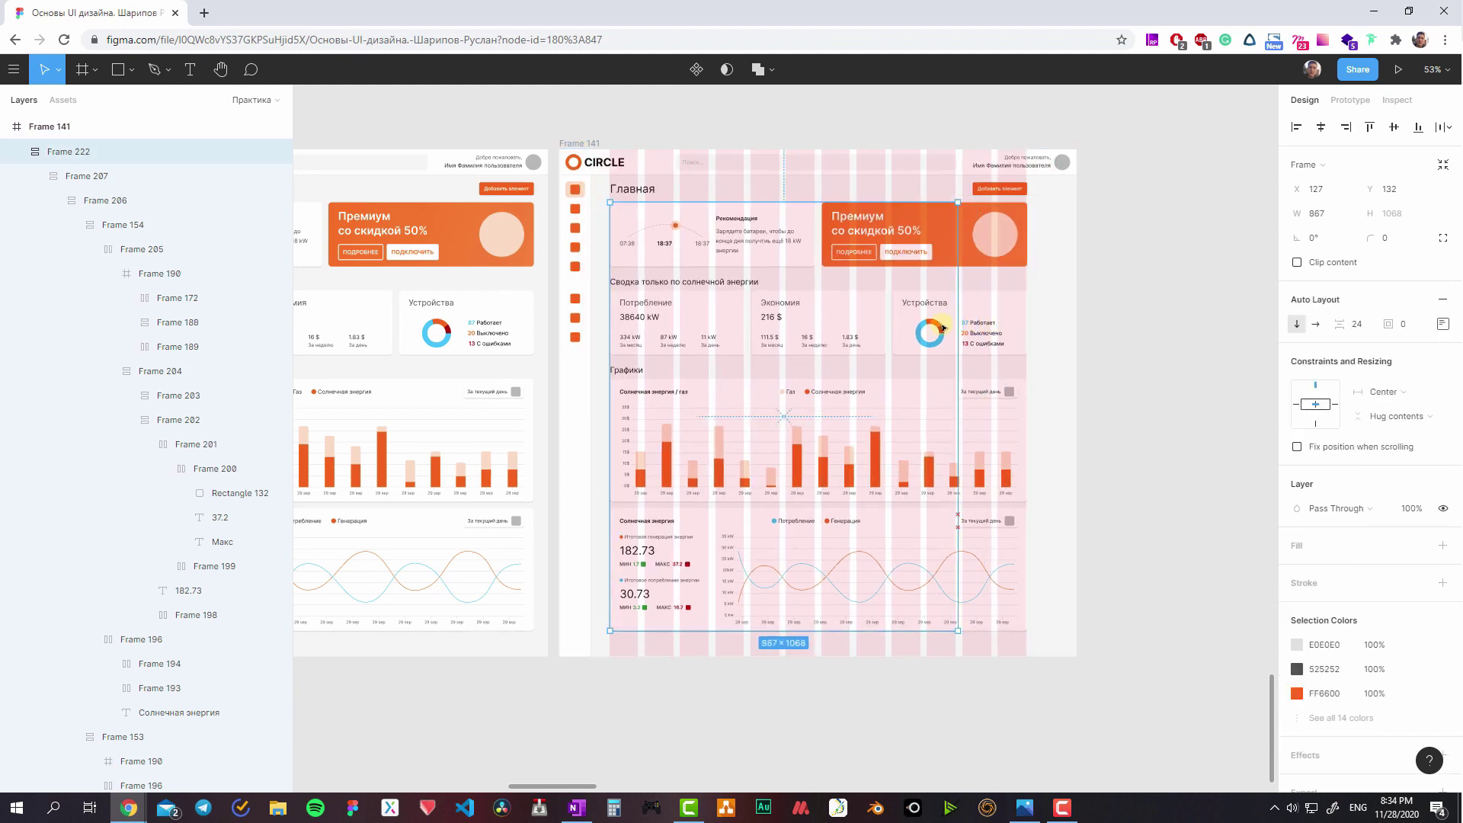
# - Adjust width resizing on the Устройства card, cards row, charts container and chart panels
pyautogui.doubleClick(941, 330)
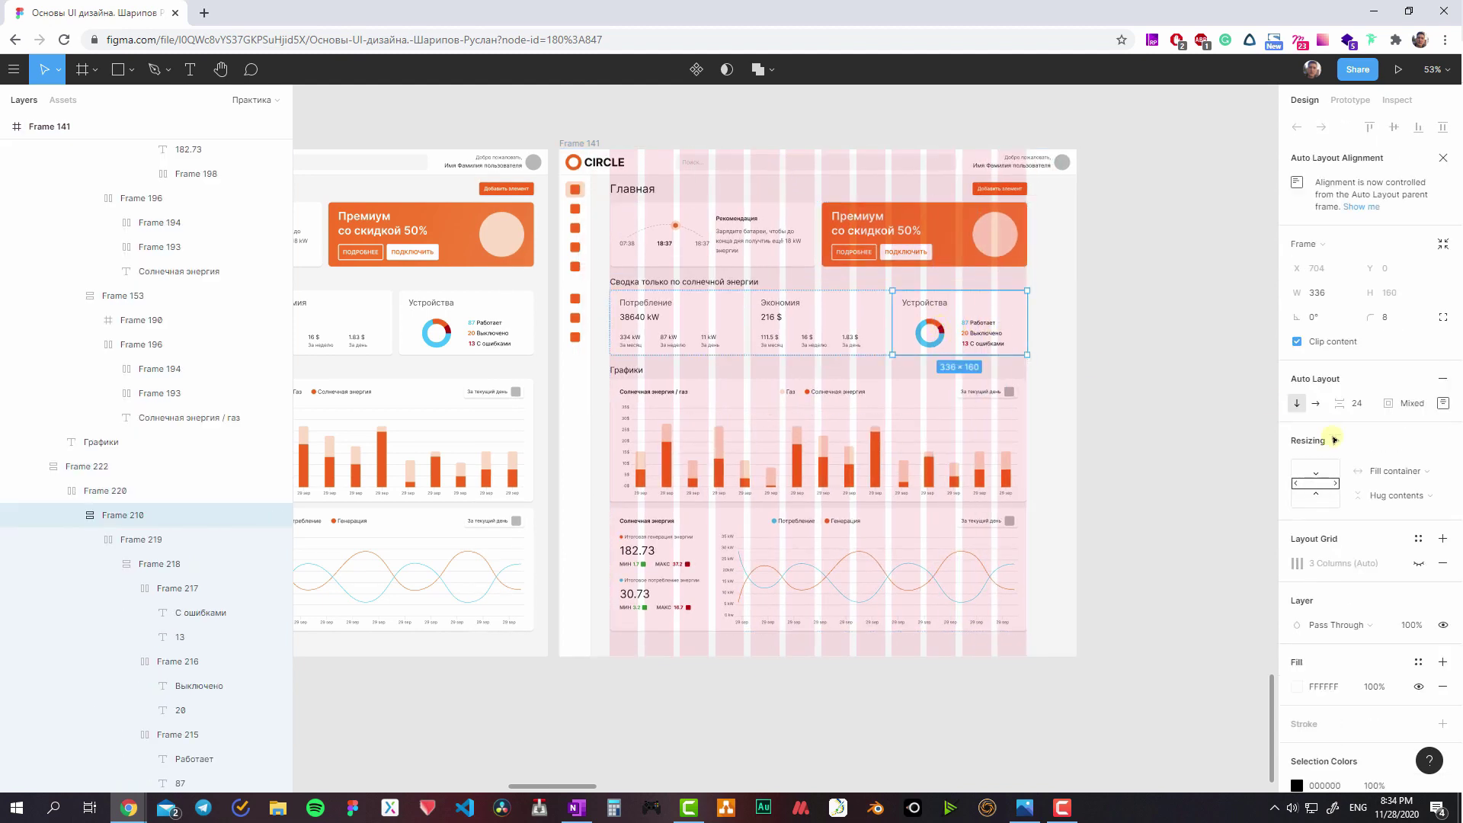
pyautogui.click(1394, 471)
pyautogui.click(947, 327)
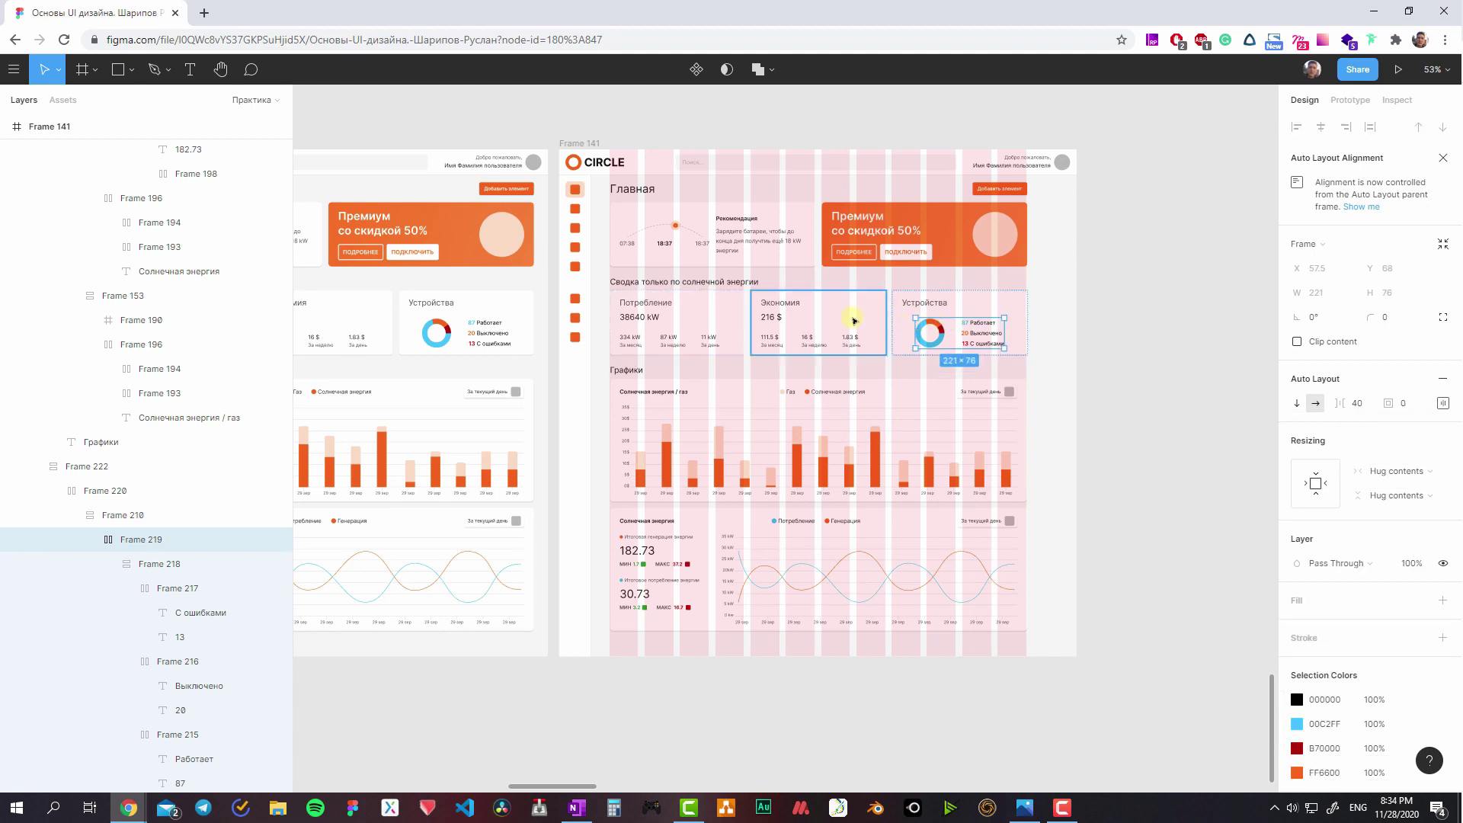
pyautogui.hotkey('shift', 'Return')
pyautogui.hotkey('shift', 'Return')
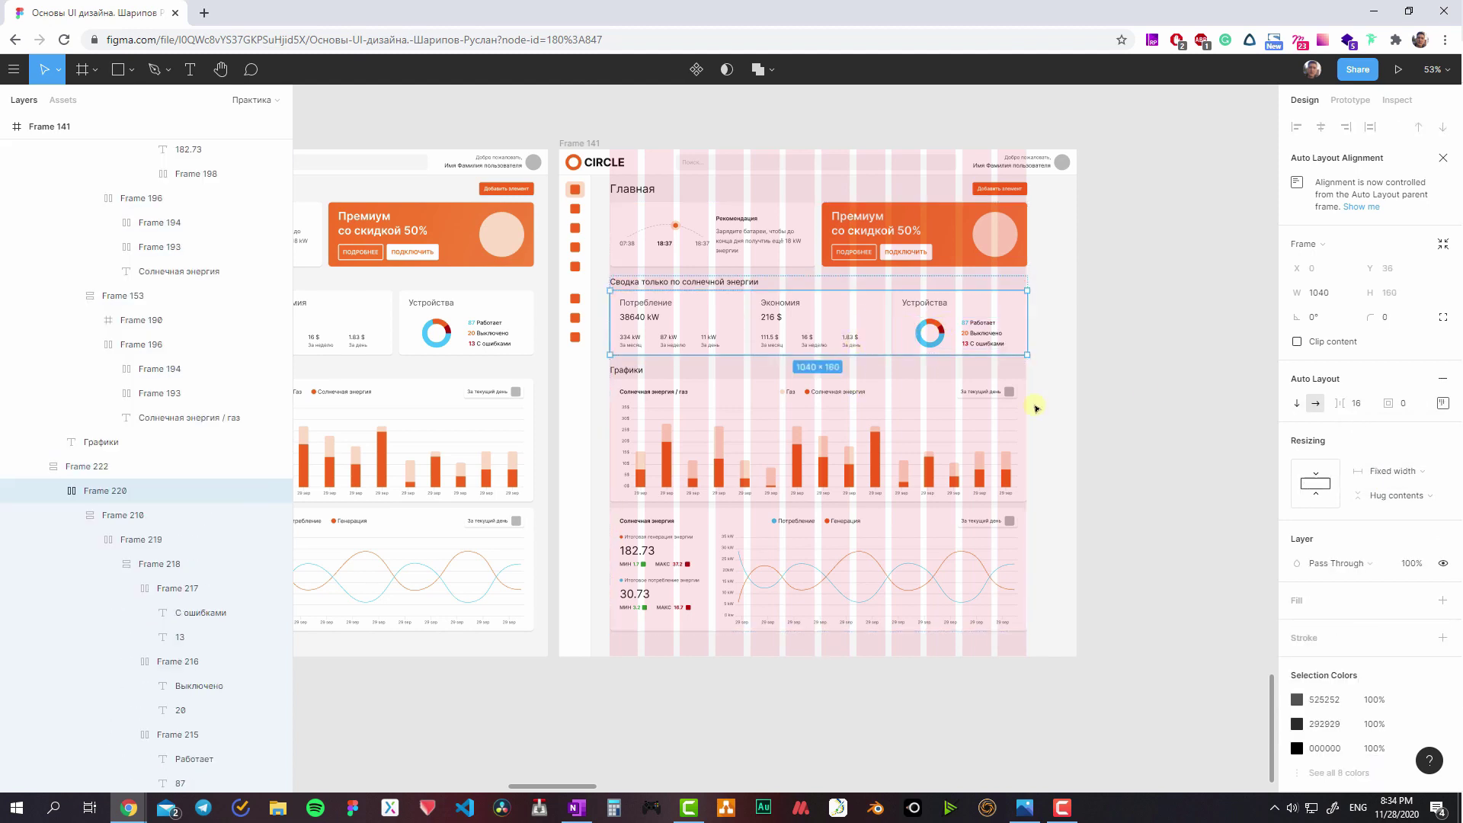
pyautogui.click(1394, 470)
pyautogui.click(1388, 507)
pyautogui.click(922, 412)
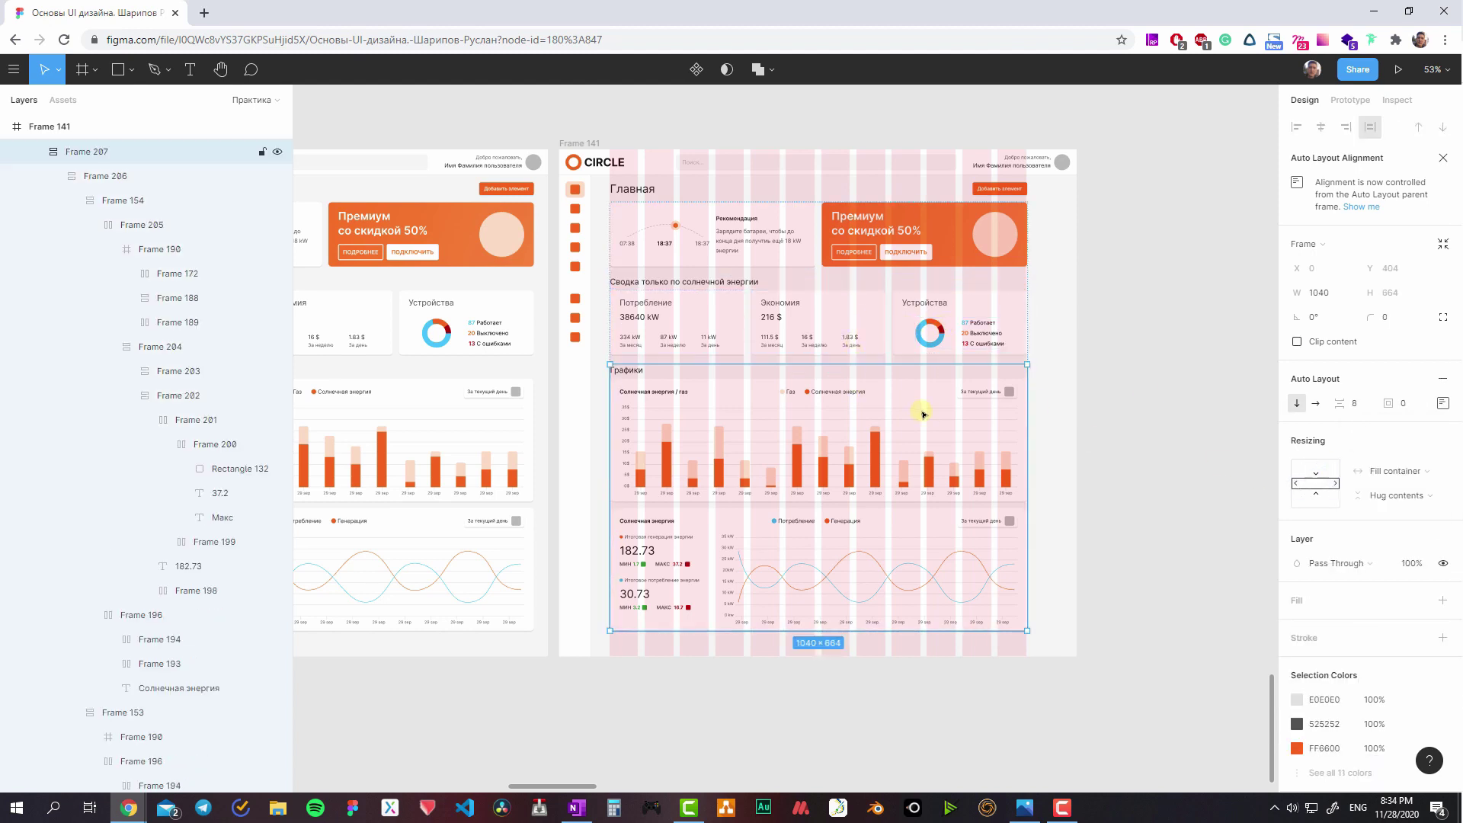
pyautogui.click(923, 413)
pyautogui.click(1394, 471)
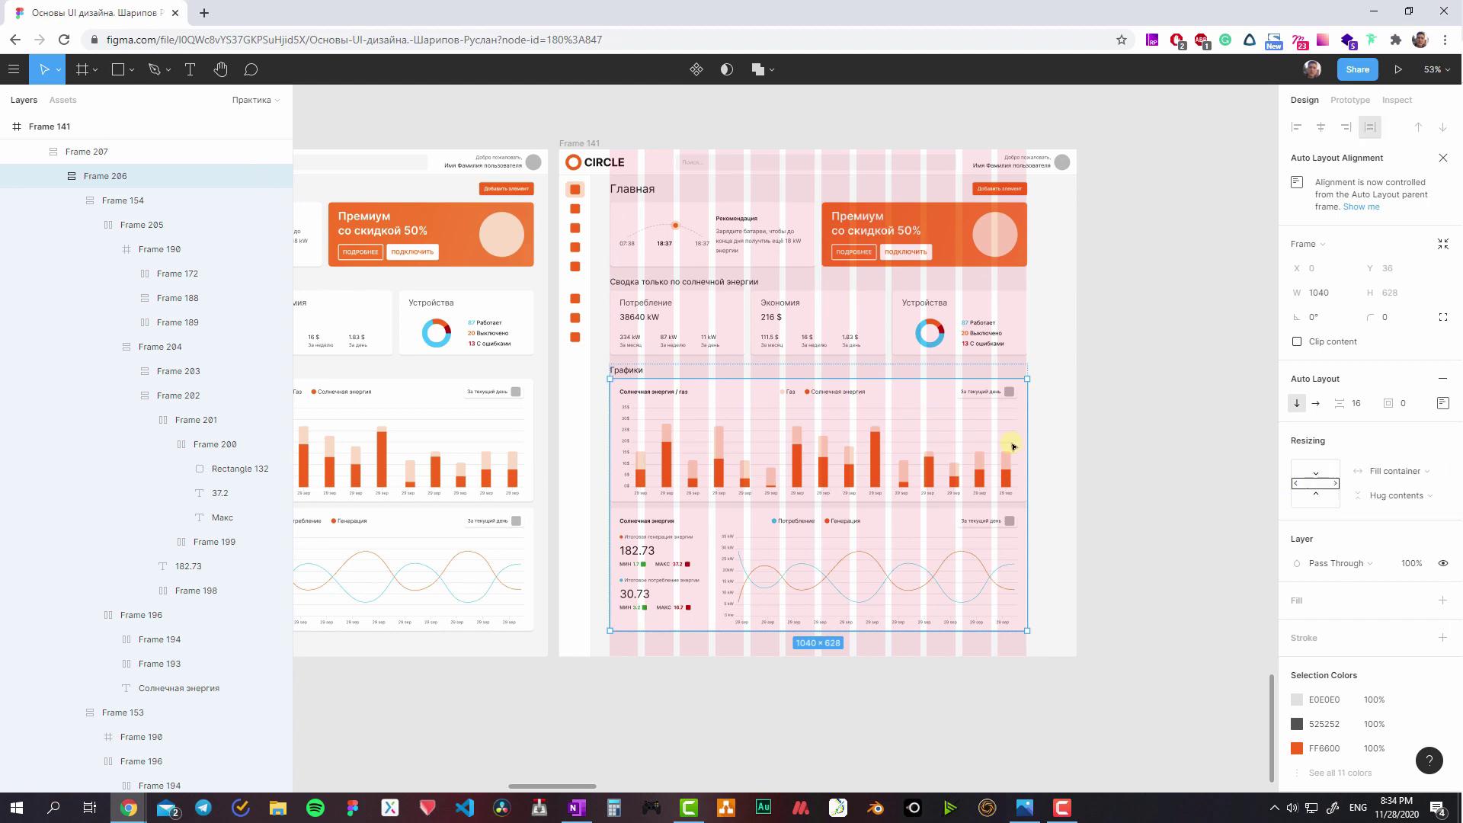
pyautogui.press('Return')
pyautogui.click(1397, 495)
pyautogui.click(1330, 528)
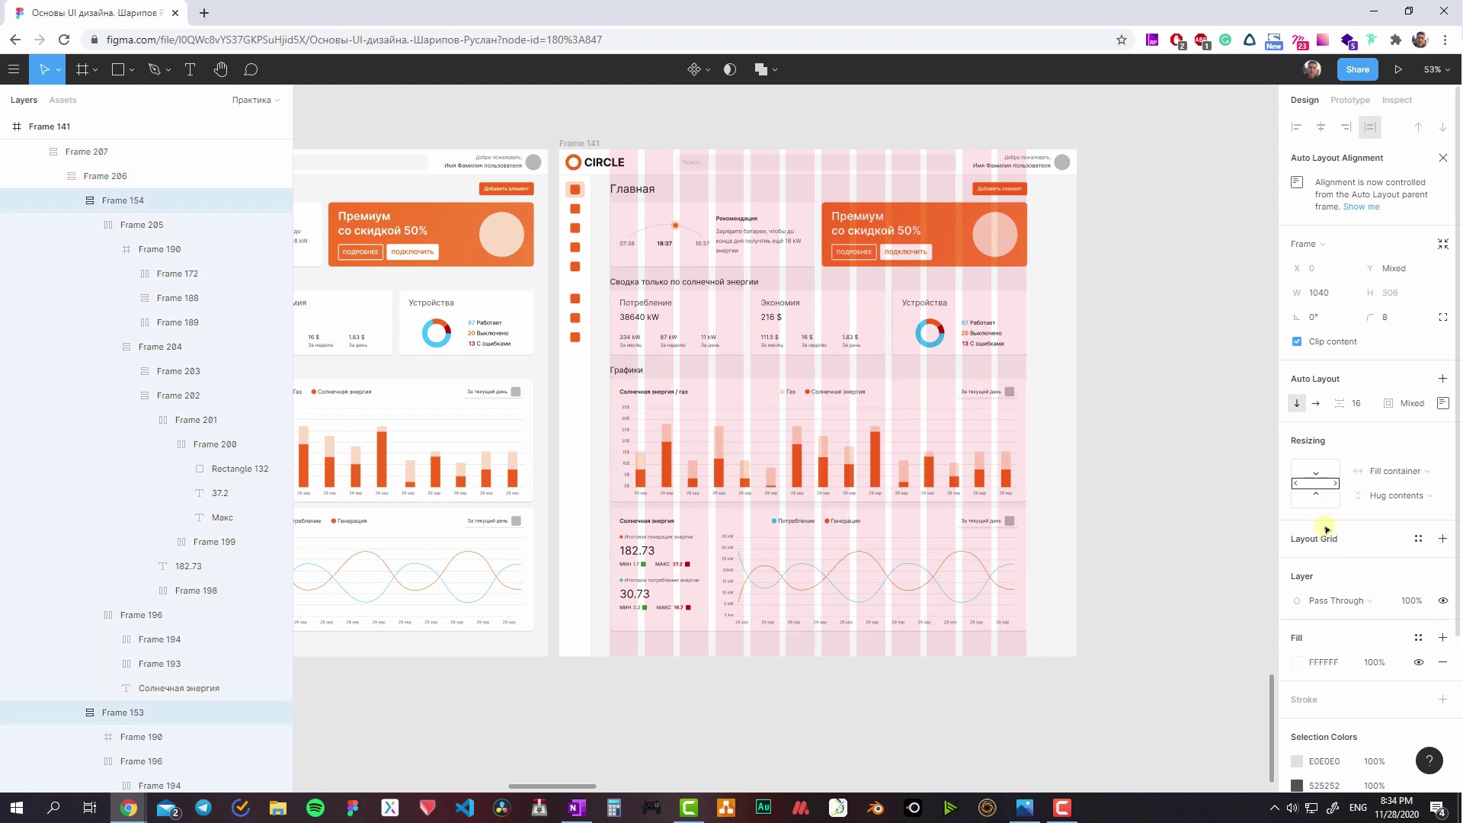
# - Give the main content column (Frame 222) a fixed width, then select the top two cards' row
pyautogui.click(808, 259)
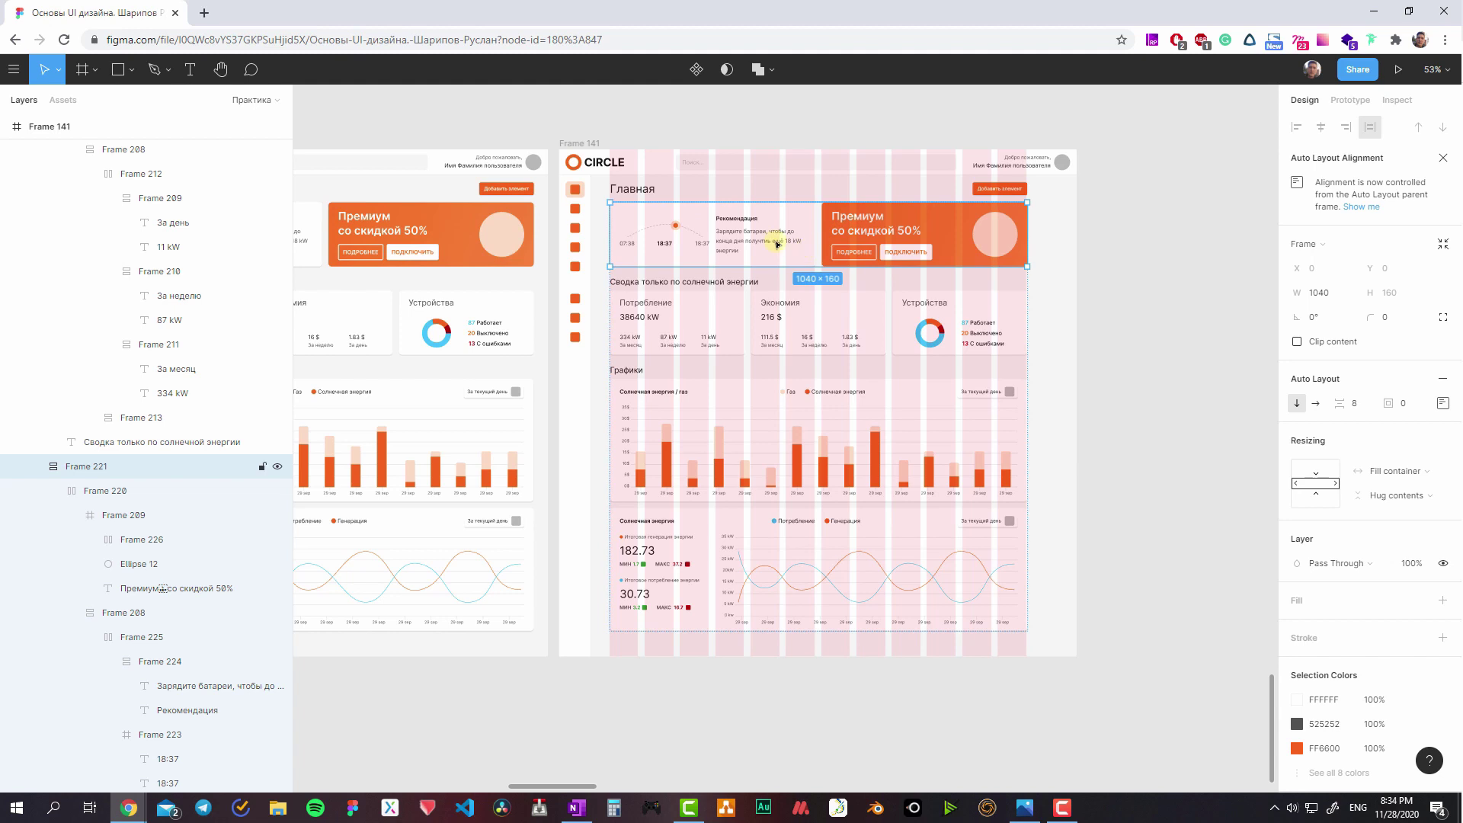
pyautogui.press('Return')
pyautogui.click(1394, 471)
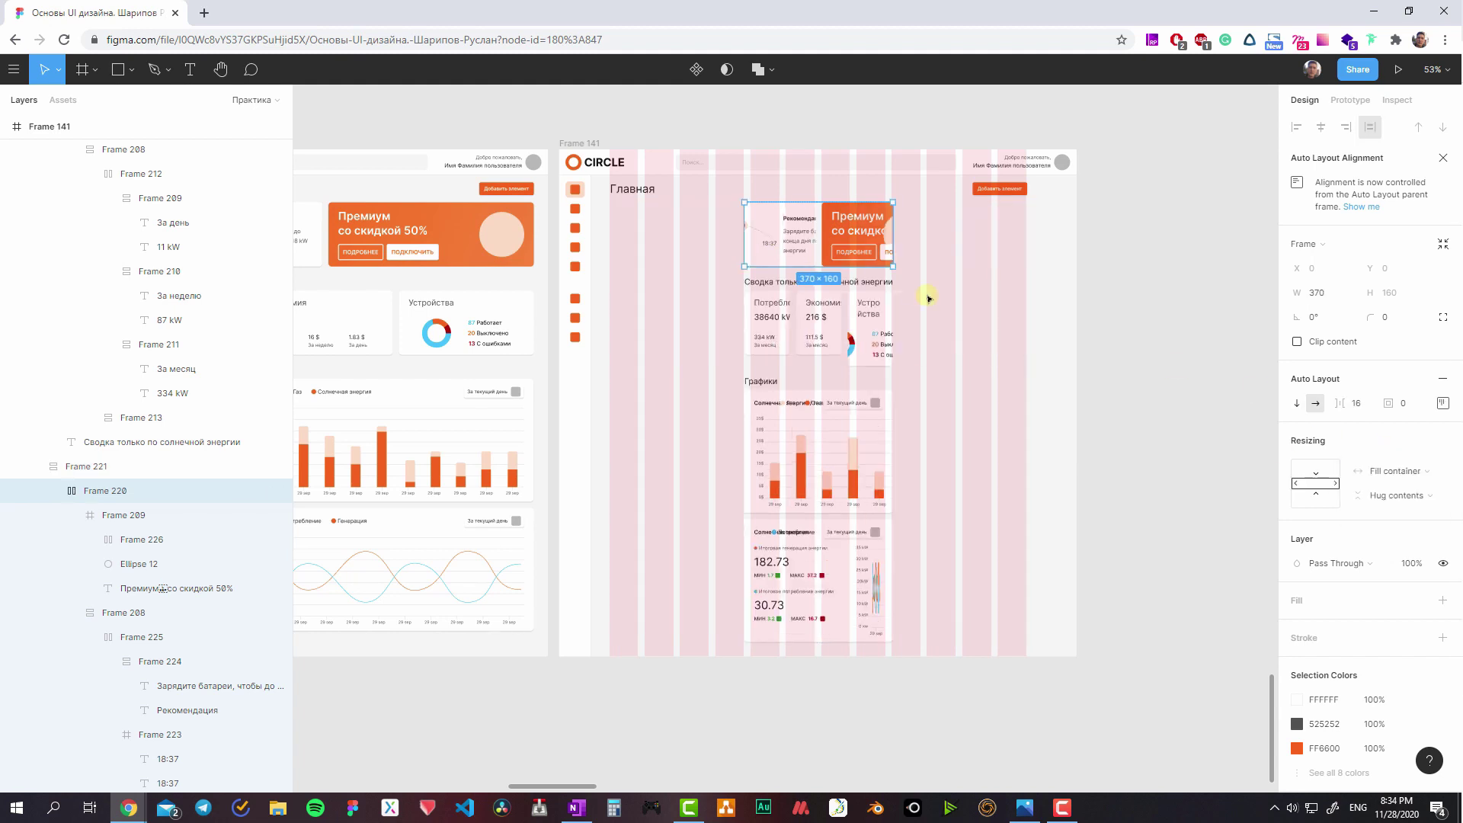
pyautogui.hotkey('ctrl', 'z')
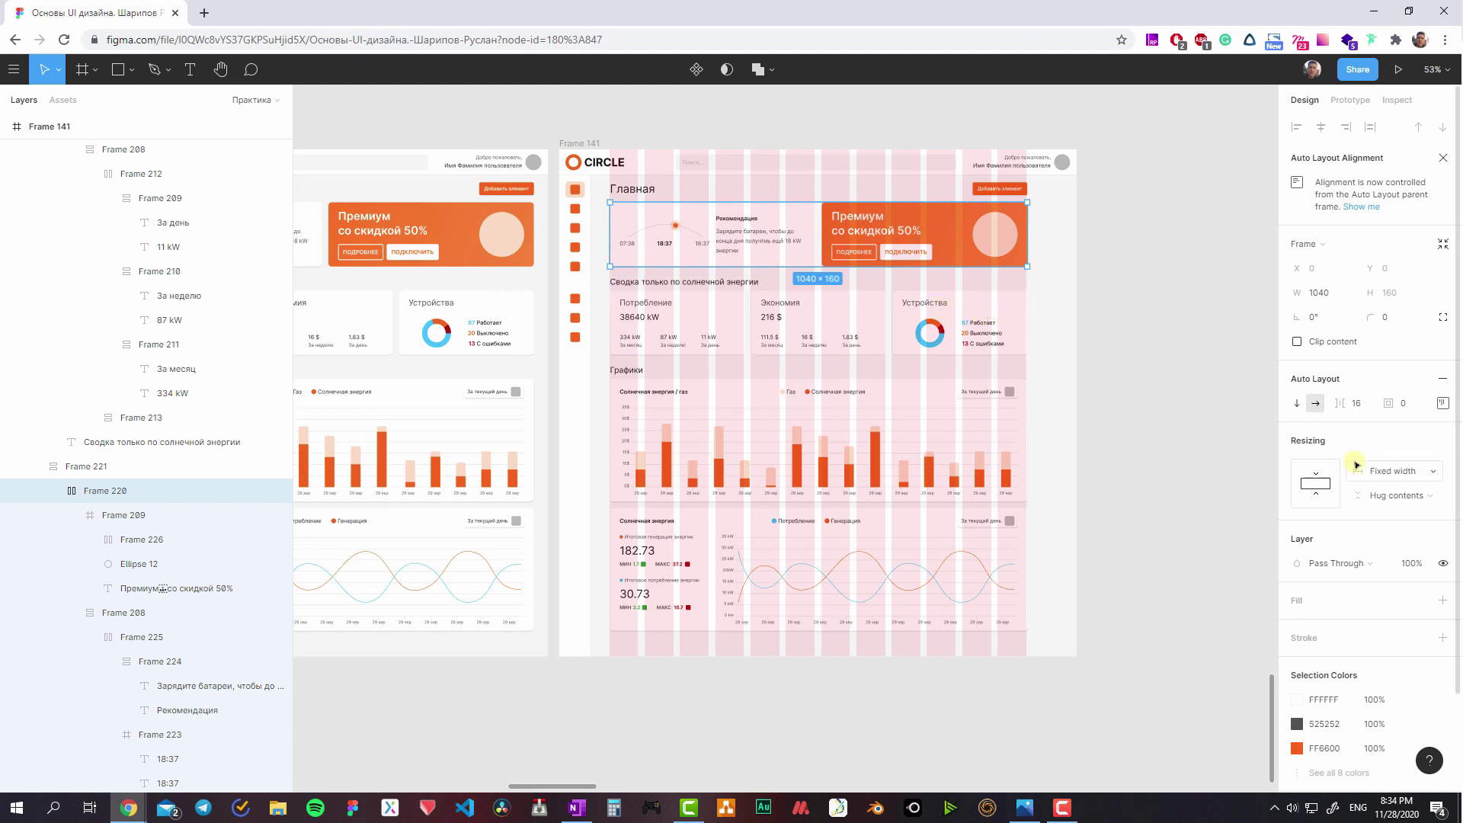
pyautogui.press('Escape')
pyautogui.press('Escape')
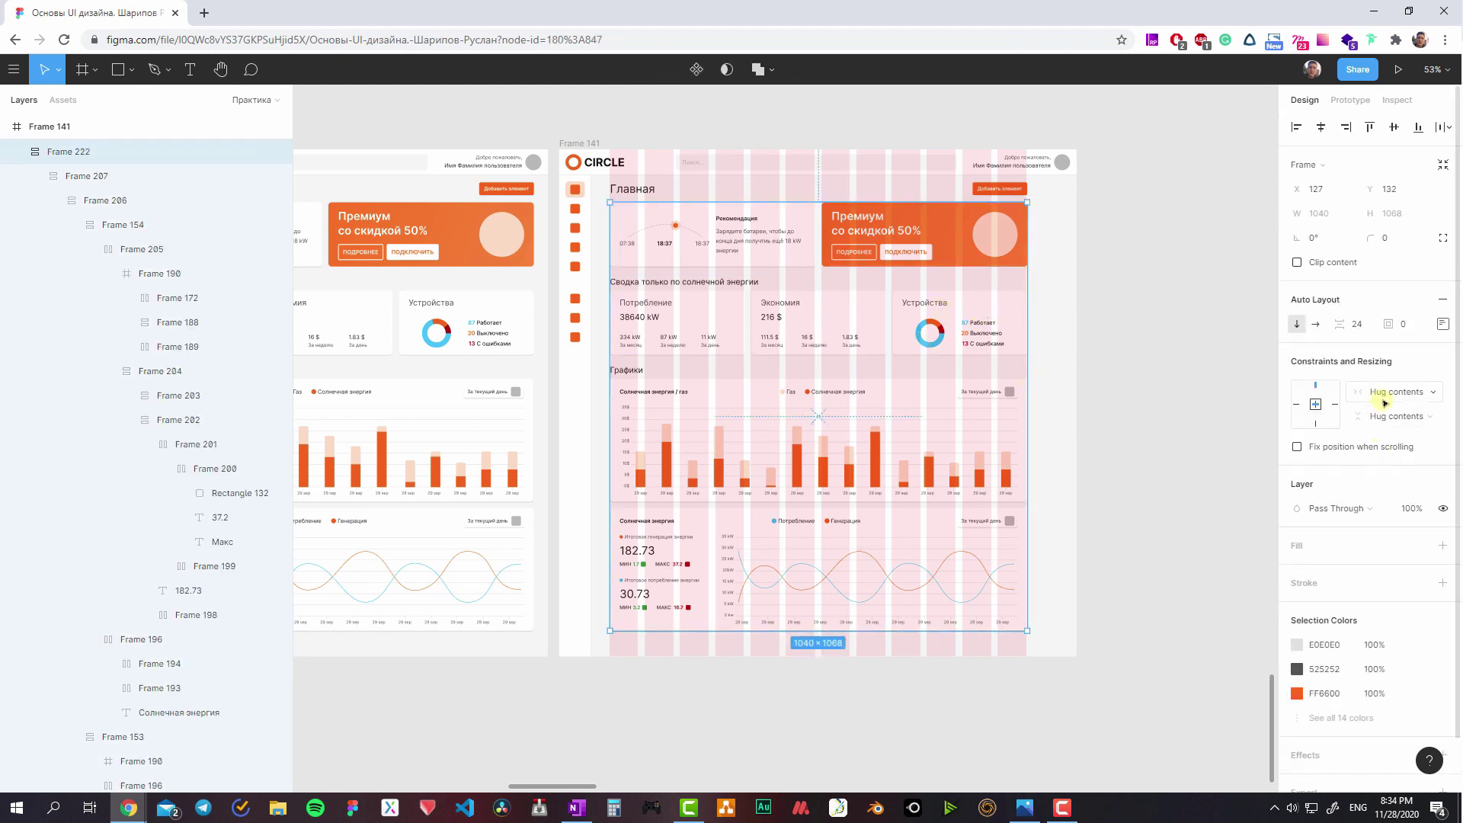
pyautogui.click(1384, 402)
pyautogui.click(1381, 375)
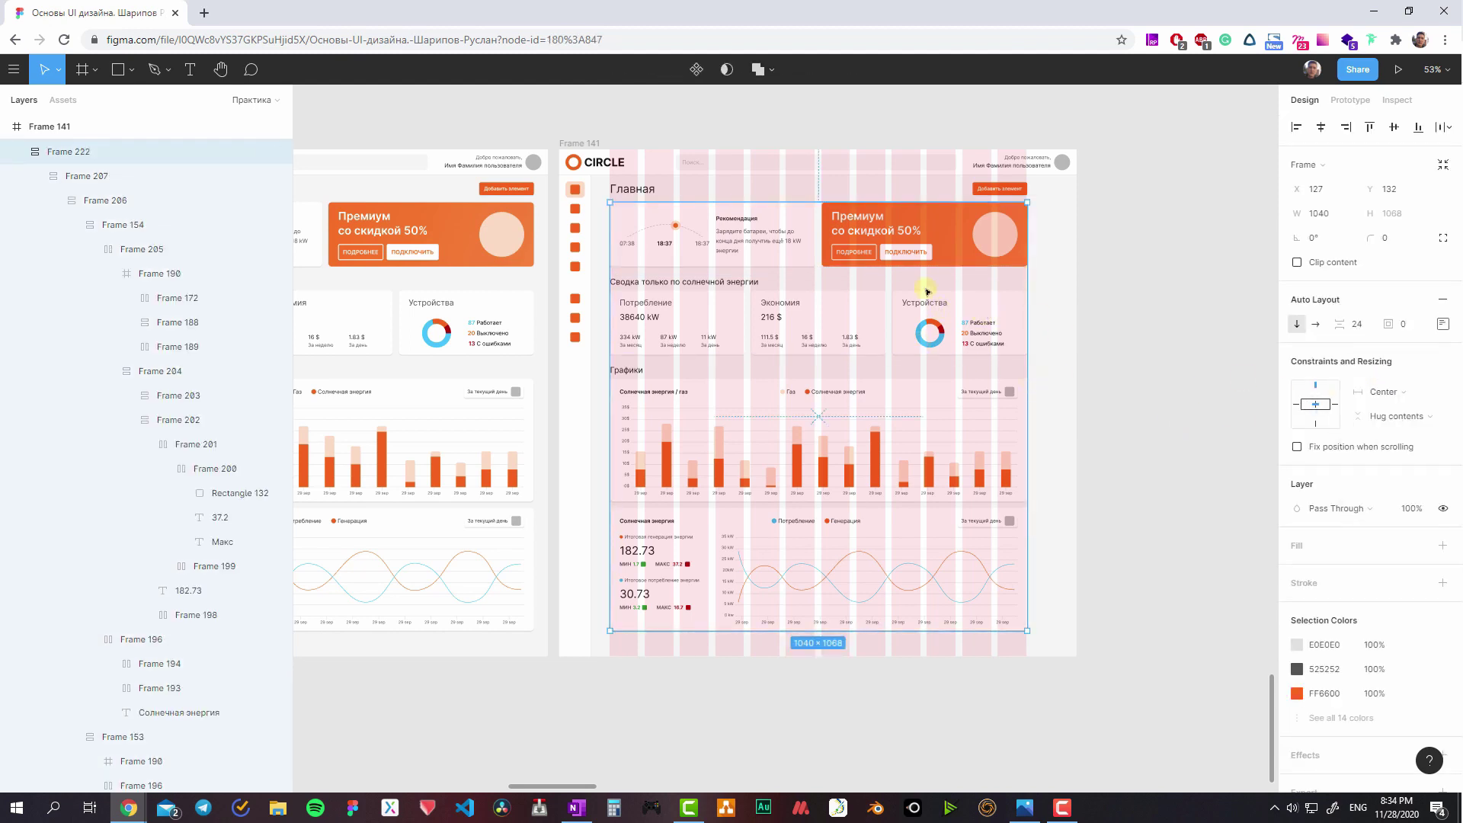
pyautogui.click(933, 265)
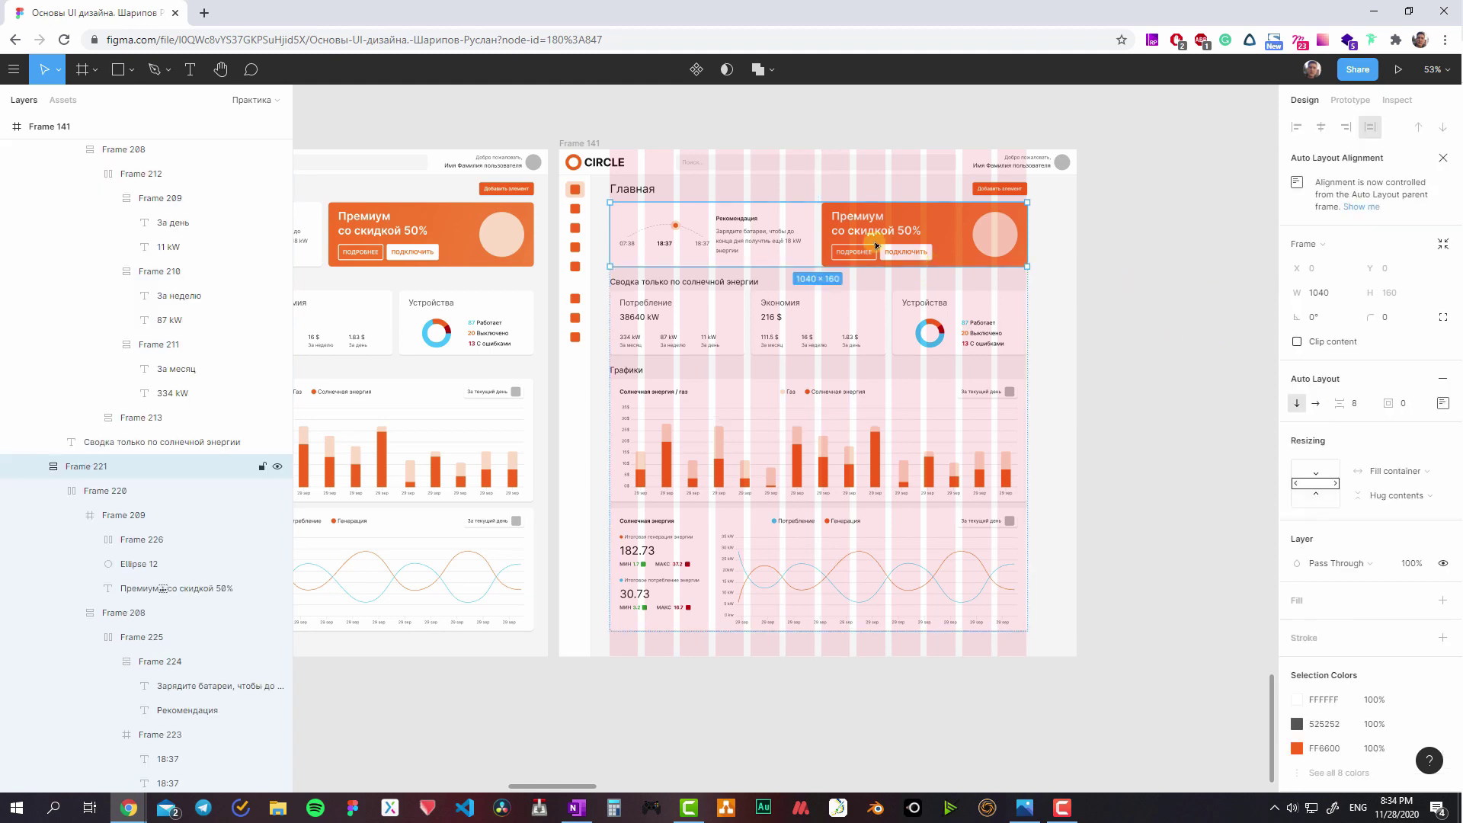
pyautogui.click(876, 246)
# - Make both top cards fill the width of the 1040-px top card row
pyautogui.press('Return')
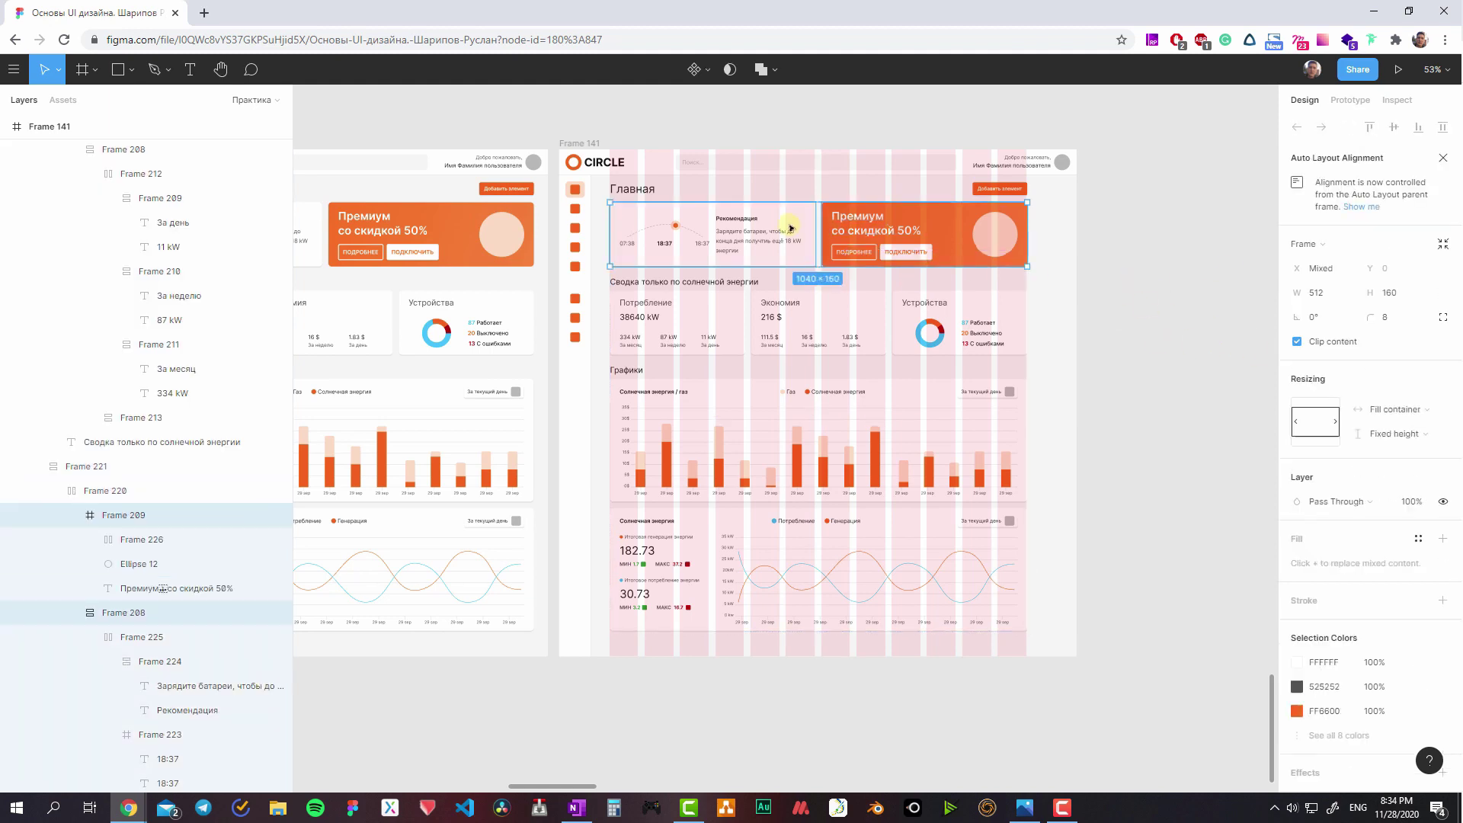
pyautogui.click(1383, 409)
pyautogui.press('Escape')
pyautogui.press('Escape')
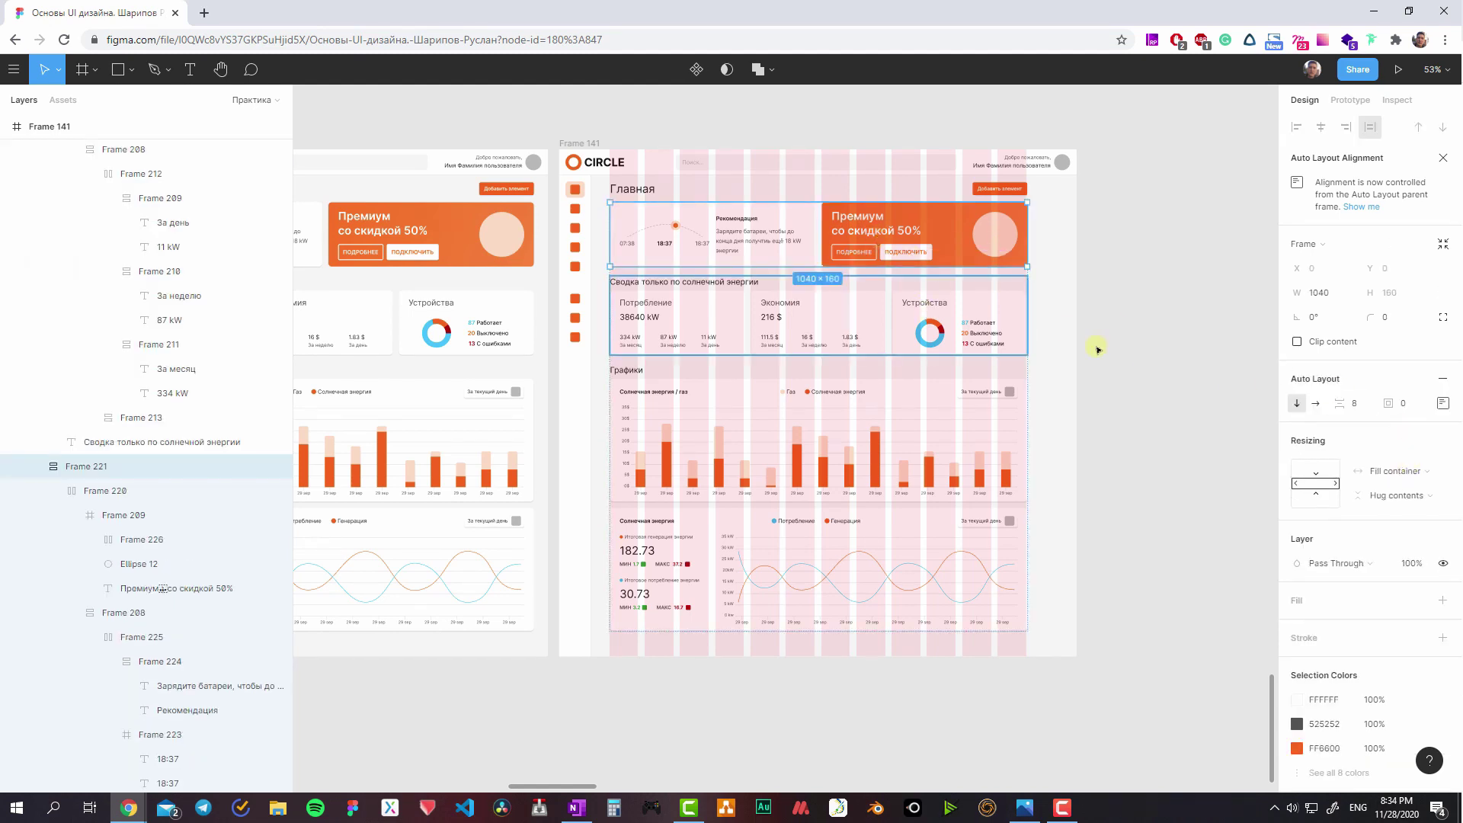
pyautogui.press('Return')
pyautogui.click(1375, 470)
pyautogui.click(1374, 509)
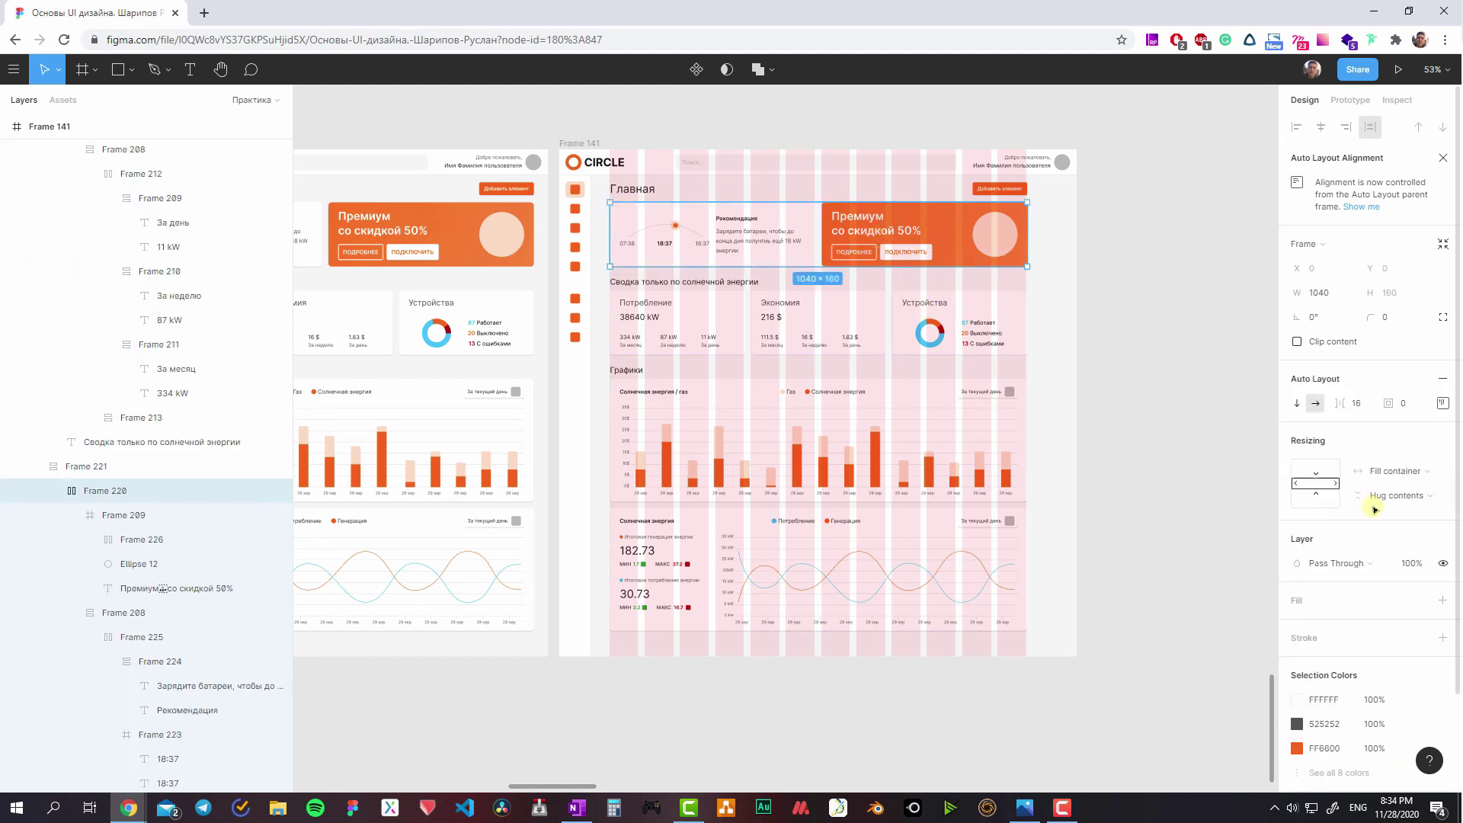
# - Select the main content column with the Главная heading and nudge both 2 px left
pyautogui.click(1067, 333)
pyautogui.keyDown('ctrl'); pyautogui.scroll(10, 855, 235); pyautogui.keyUp('ctrl')
pyautogui.click(808, 241)
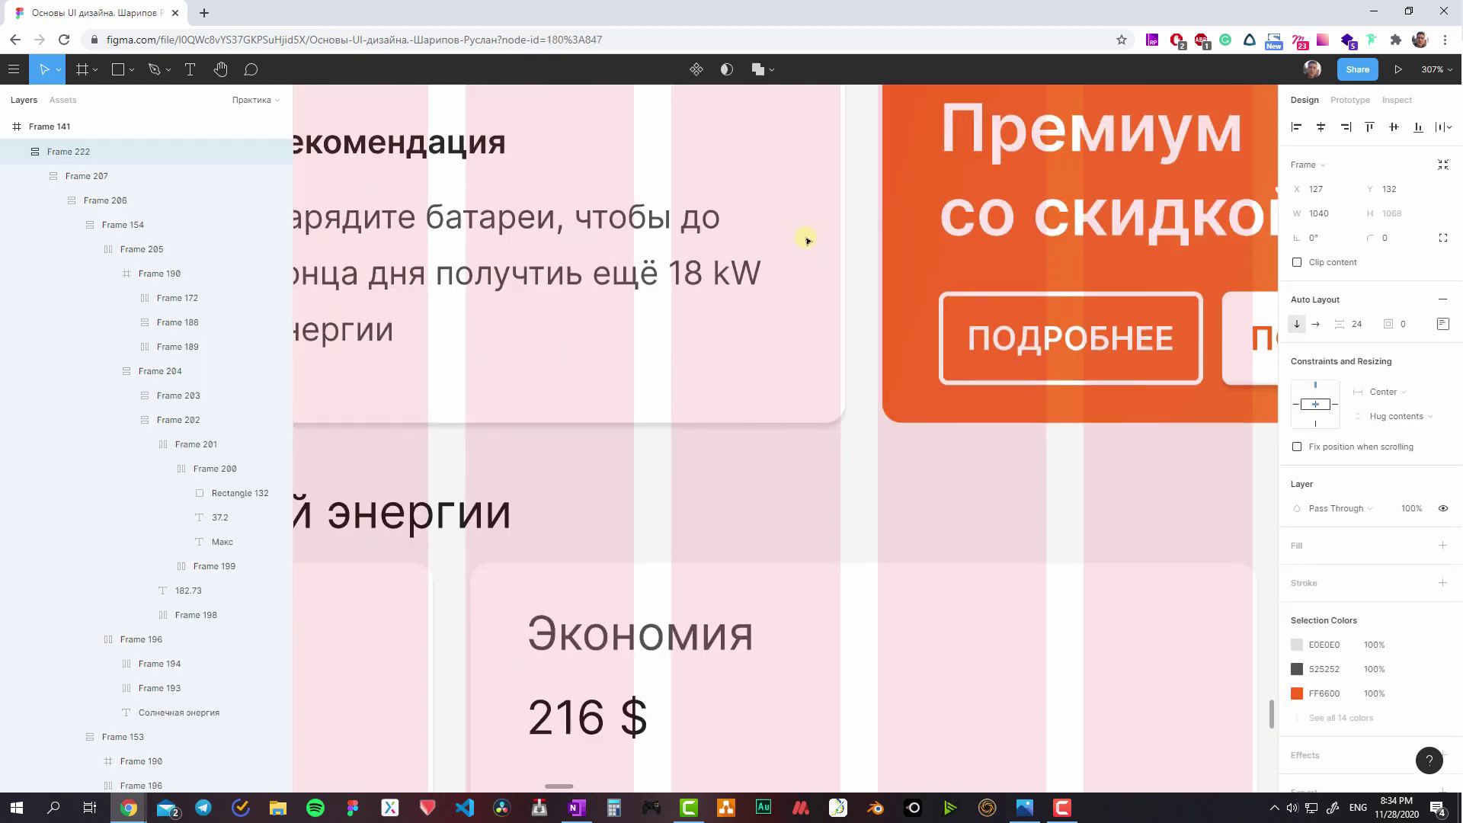
pyautogui.doubleClick(812, 240)
pyautogui.keyDown('ctrl'); pyautogui.scroll(-10, 854, 260); pyautogui.keyUp('ctrl')
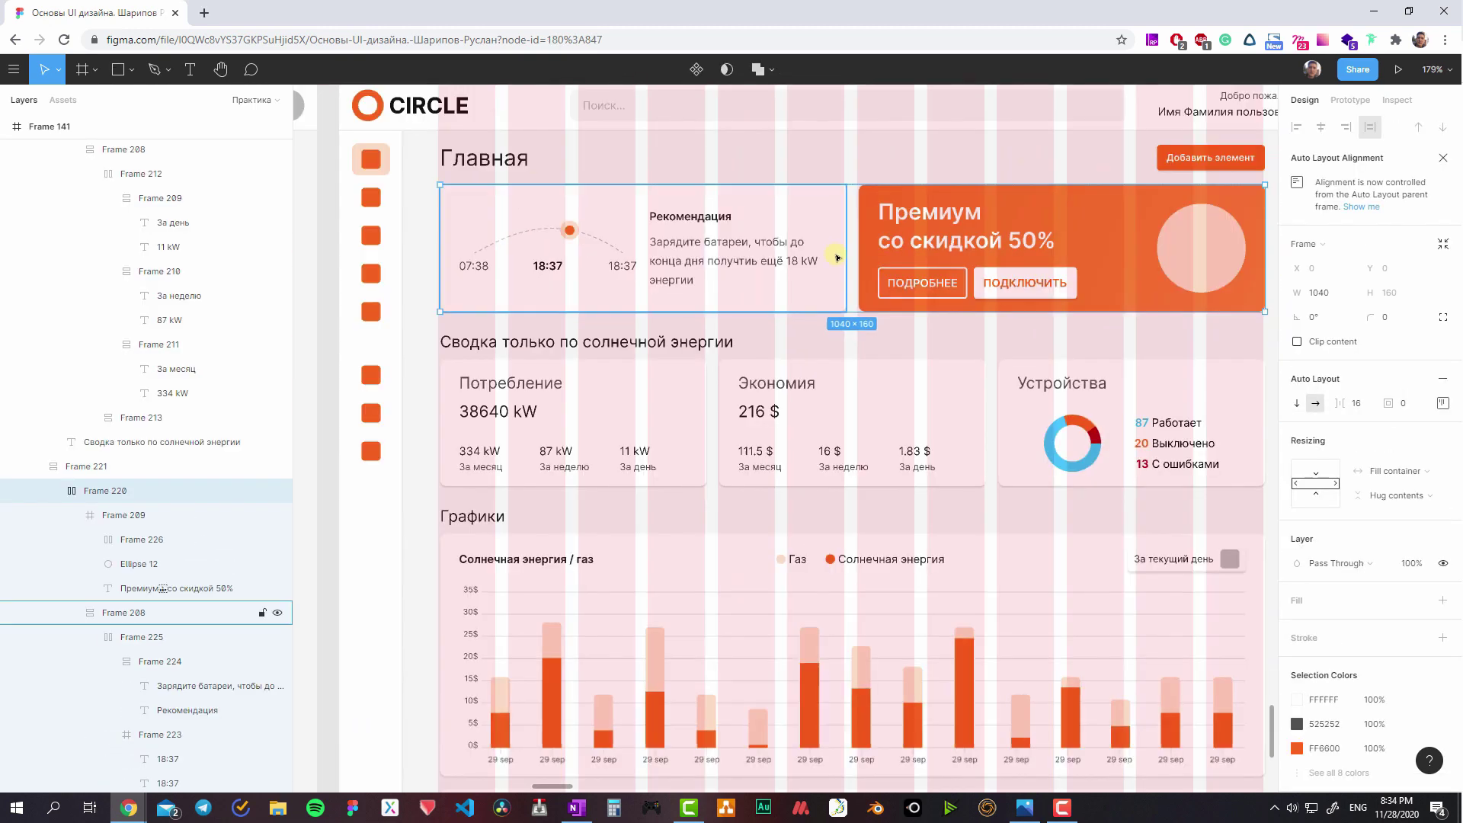
pyautogui.keyDown('ctrl'); pyautogui.scroll(5, 643, 222); pyautogui.keyUp('ctrl')
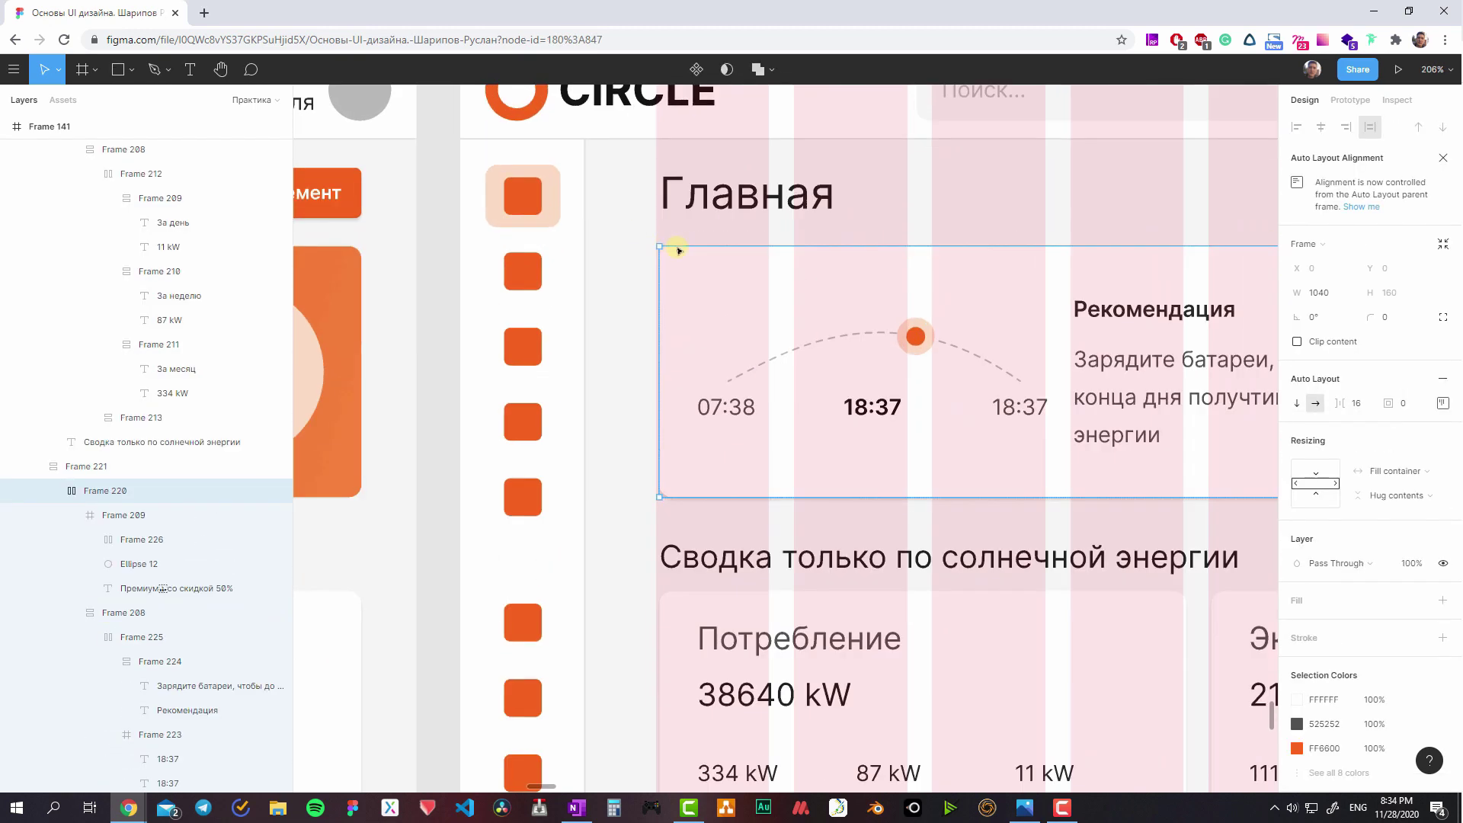
pyautogui.press('Escape')
pyautogui.keyDown('shift'); pyautogui.click(675, 199); pyautogui.keyUp('shift')
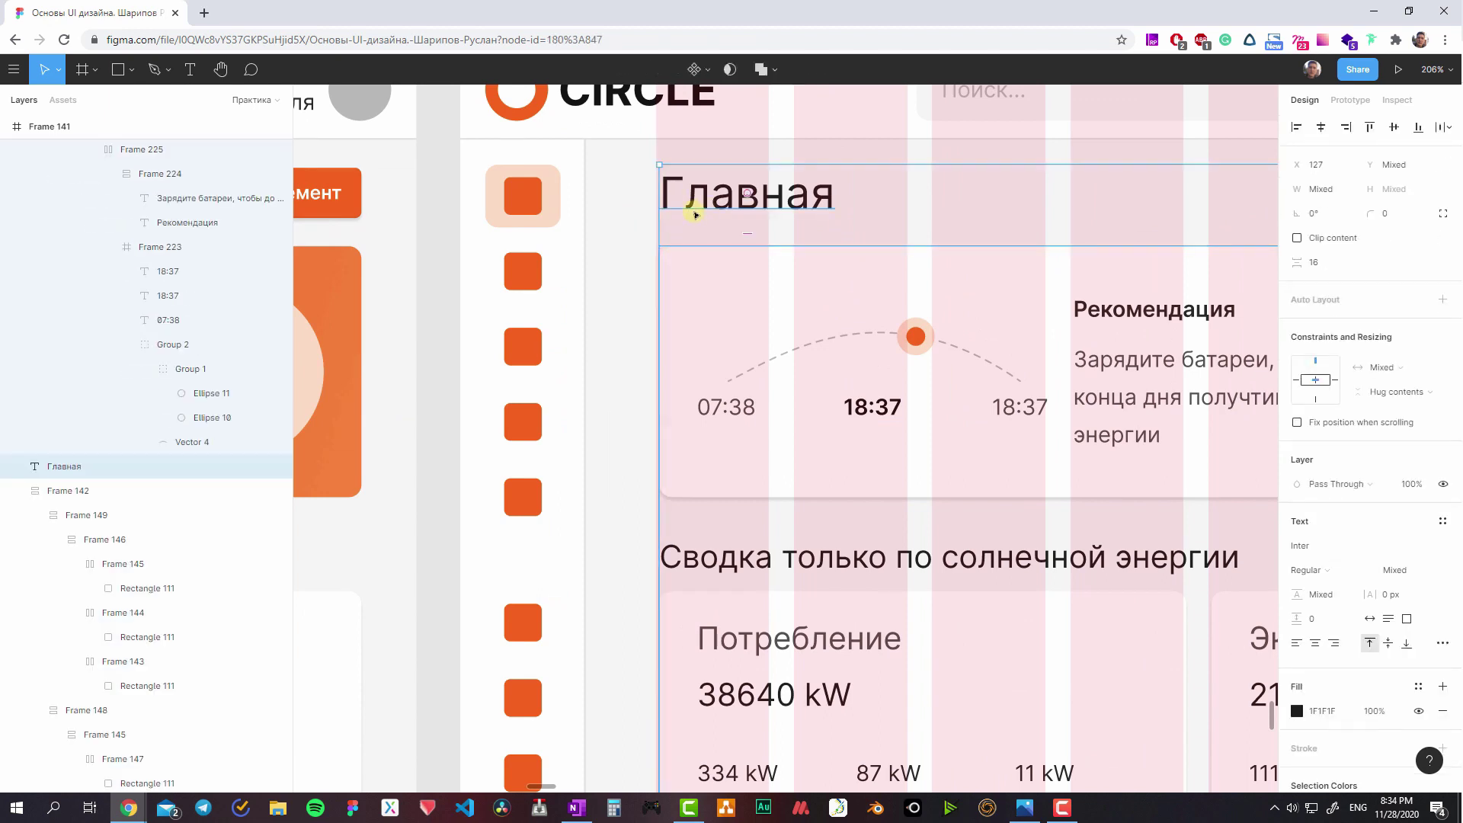
pyautogui.keyDown('ctrl'); pyautogui.scroll(3, 695, 215); pyautogui.keyUp('ctrl')
pyautogui.press('Left')
pyautogui.press('Left')
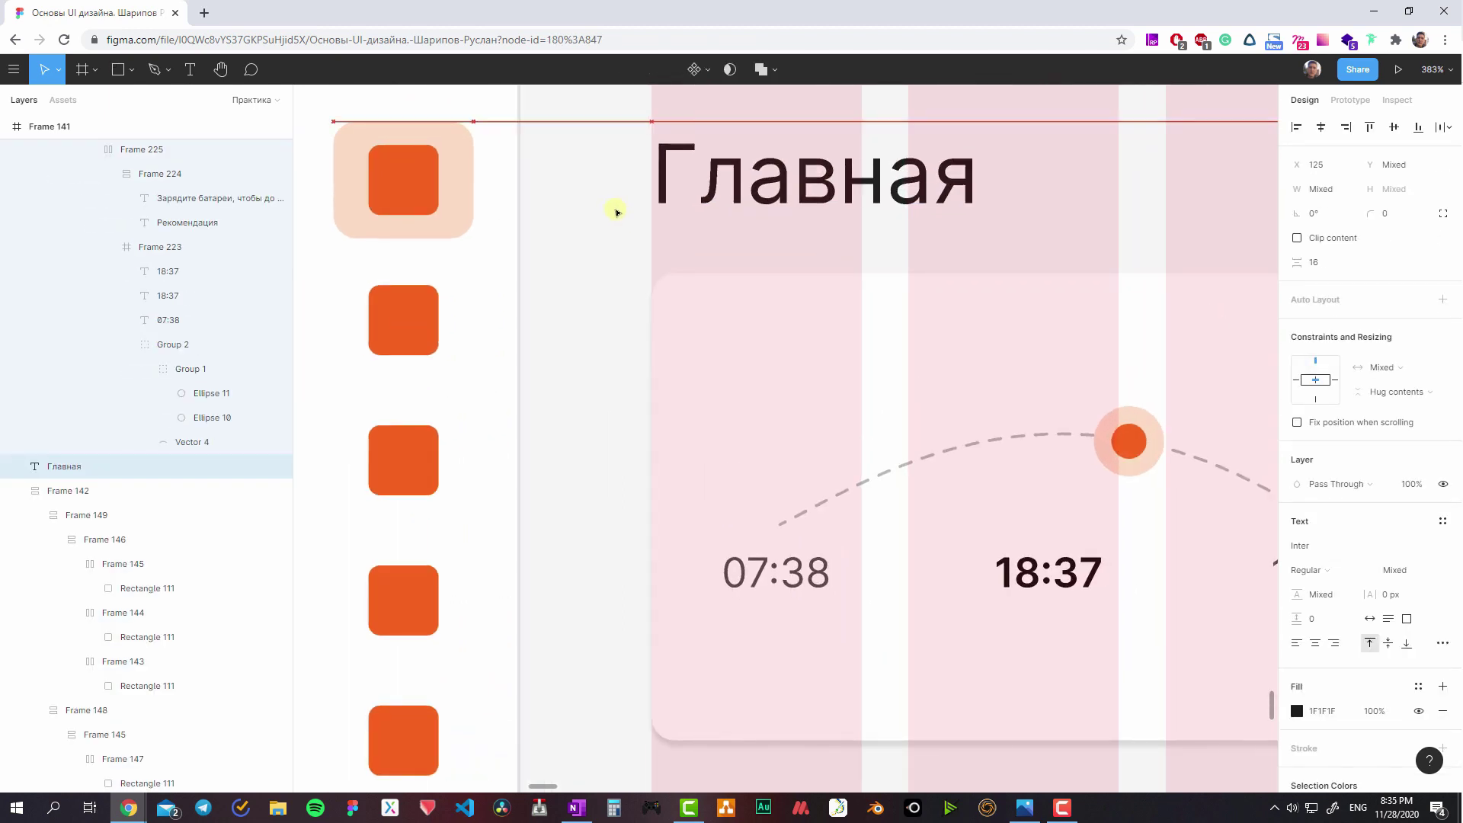
# - Check the alignment around the Добавить элемент button, then clear the selection
pyautogui.keyDown('ctrl'); pyautogui.scroll(-5, 761, 251); pyautogui.keyUp('ctrl')
pyautogui.hscroll(5, 816, 278)
pyautogui.keyDown('ctrl'); pyautogui.scroll(3, 701, 303); pyautogui.keyUp('ctrl')
pyautogui.keyDown('ctrl'); pyautogui.scroll(3, 698, 187); pyautogui.keyUp('ctrl')
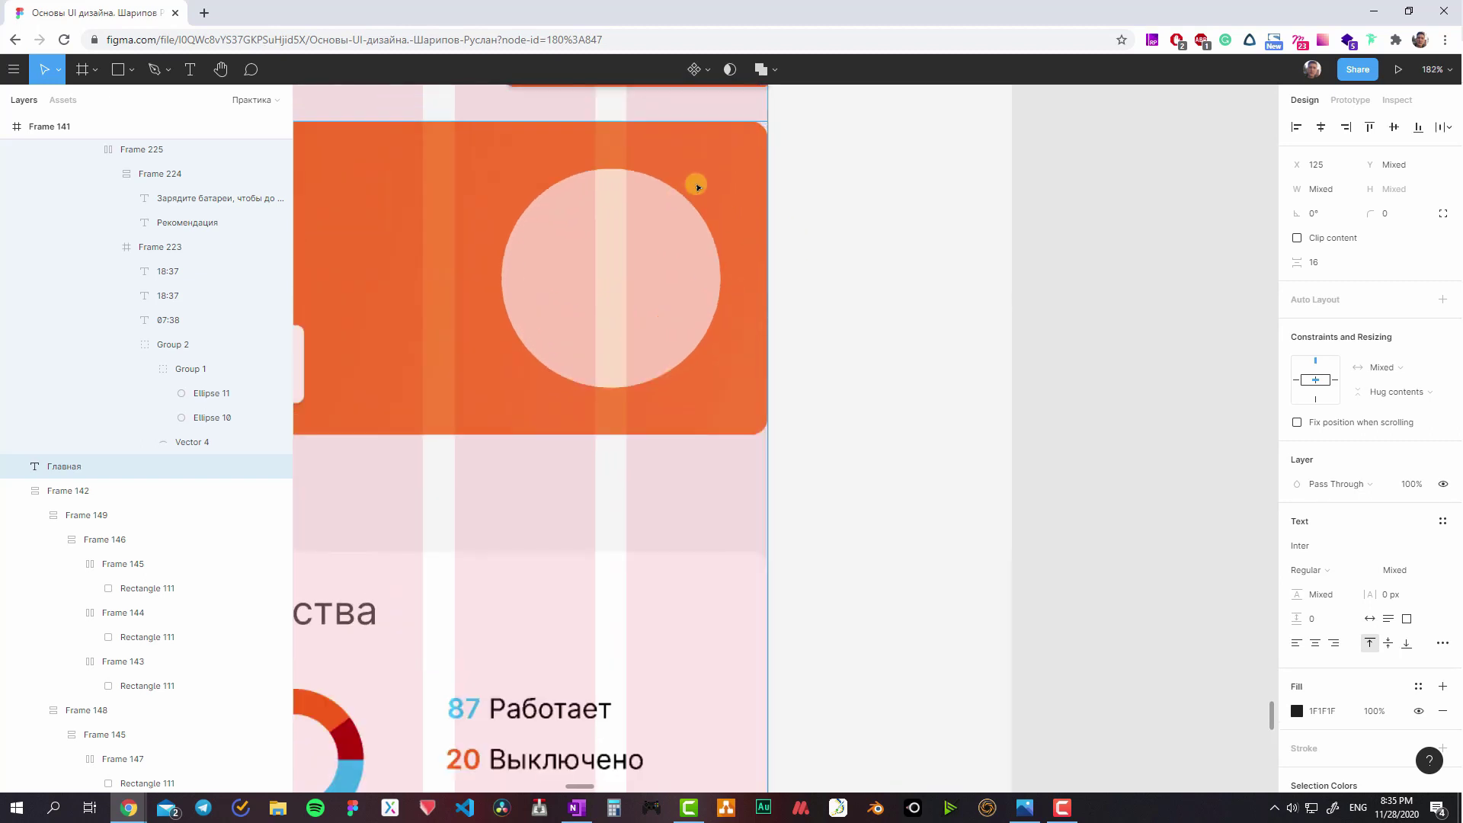
pyautogui.keyDown('ctrl'); pyautogui.scroll(3, 697, 187); pyautogui.keyUp('ctrl')
pyautogui.scroll(3, 765, 330)
pyautogui.keyDown('shift'); pyautogui.click(768, 288); pyautogui.keyUp('shift')
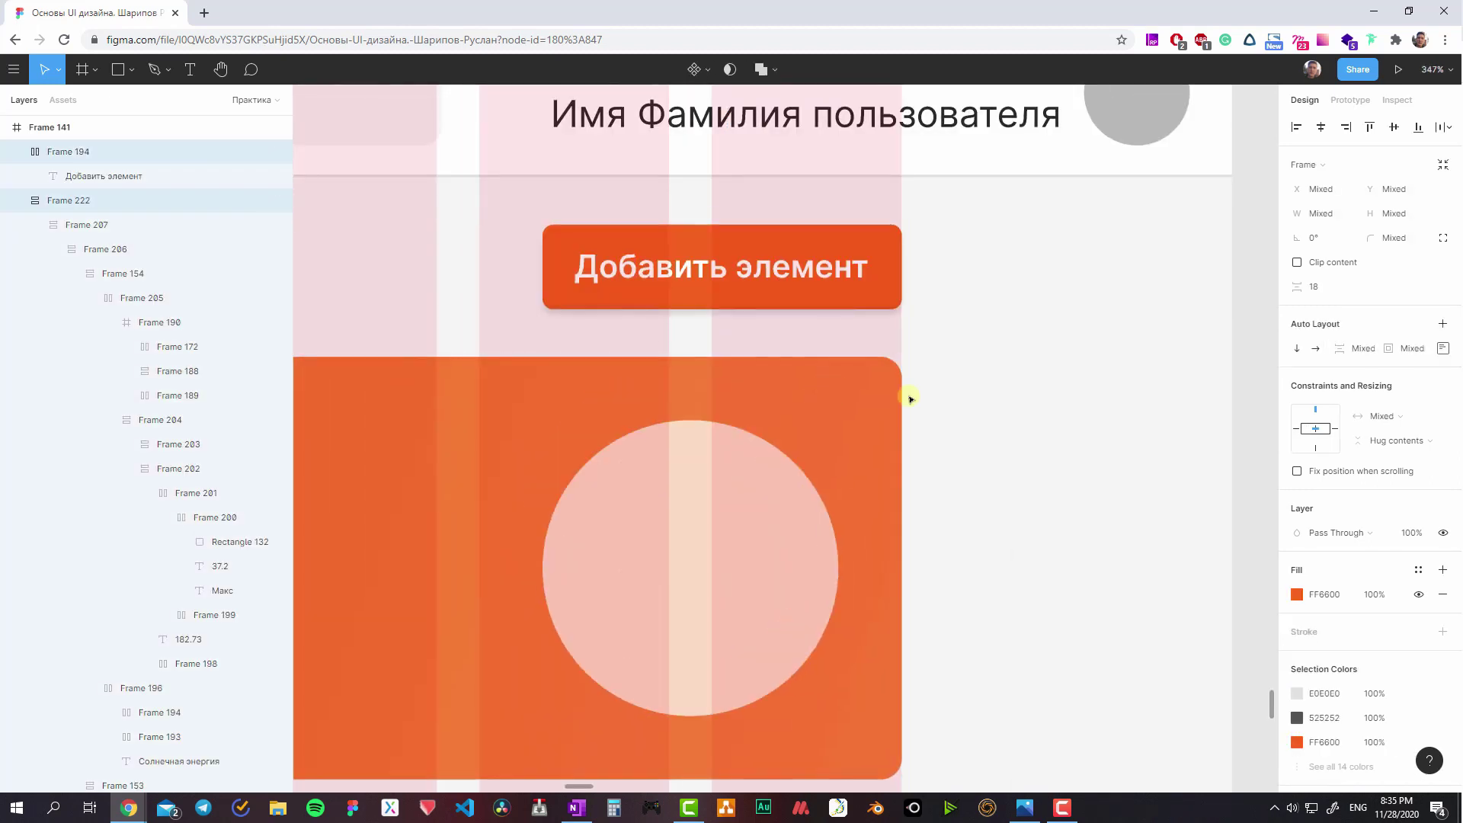
pyautogui.press('Escape')
pyautogui.keyDown('ctrl'); pyautogui.scroll(-5, 953, 389); pyautogui.keyUp('ctrl')
pyautogui.keyDown('ctrl'); pyautogui.scroll(-5, 976, 411); pyautogui.keyUp('ctrl')
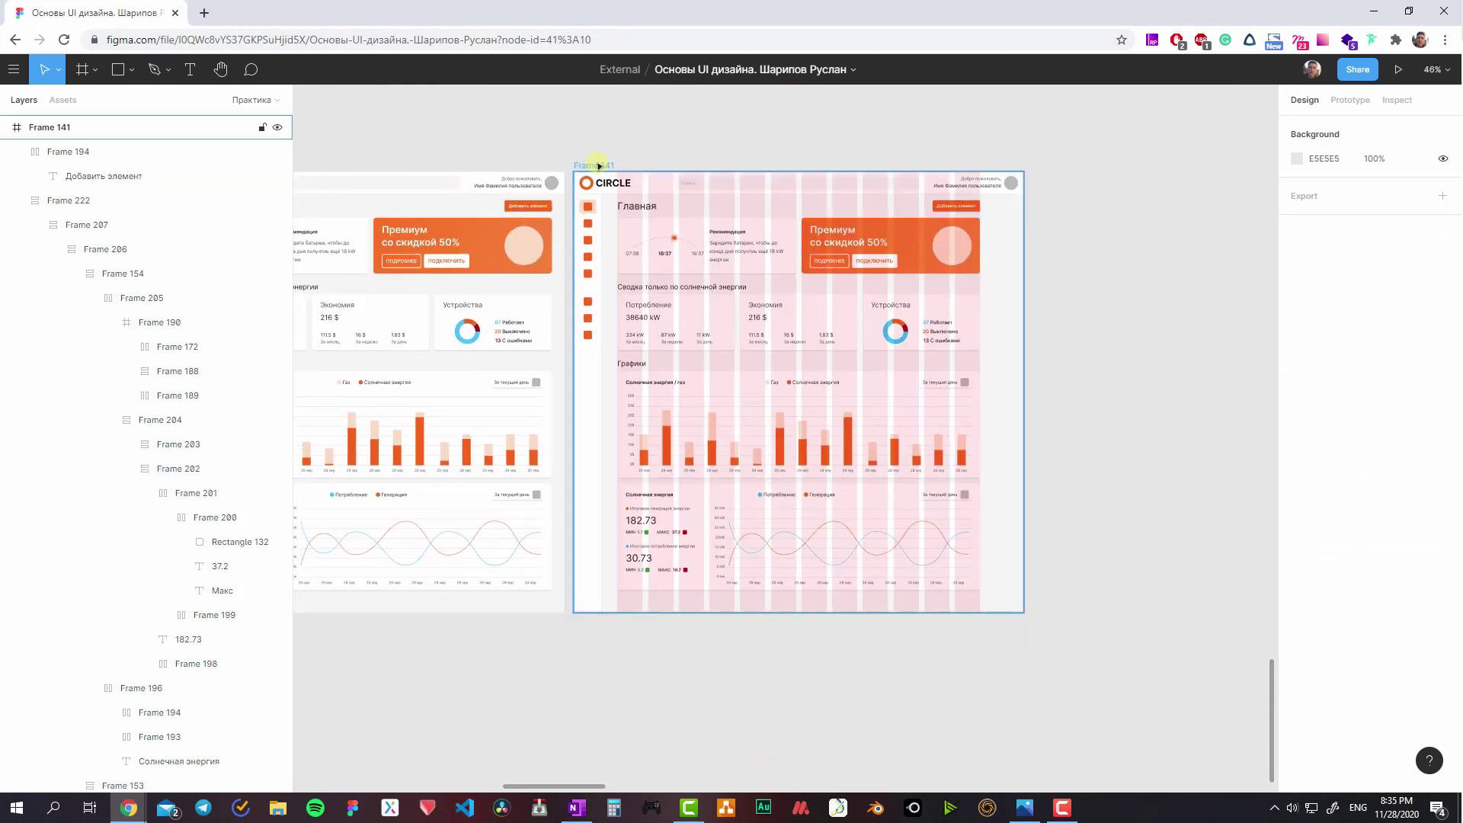
# - Widen the dashboard frame to 1290 px and narrow the content column to test card reflow
pyautogui.click(598, 166)
pyautogui.hotkey('shift', '2')
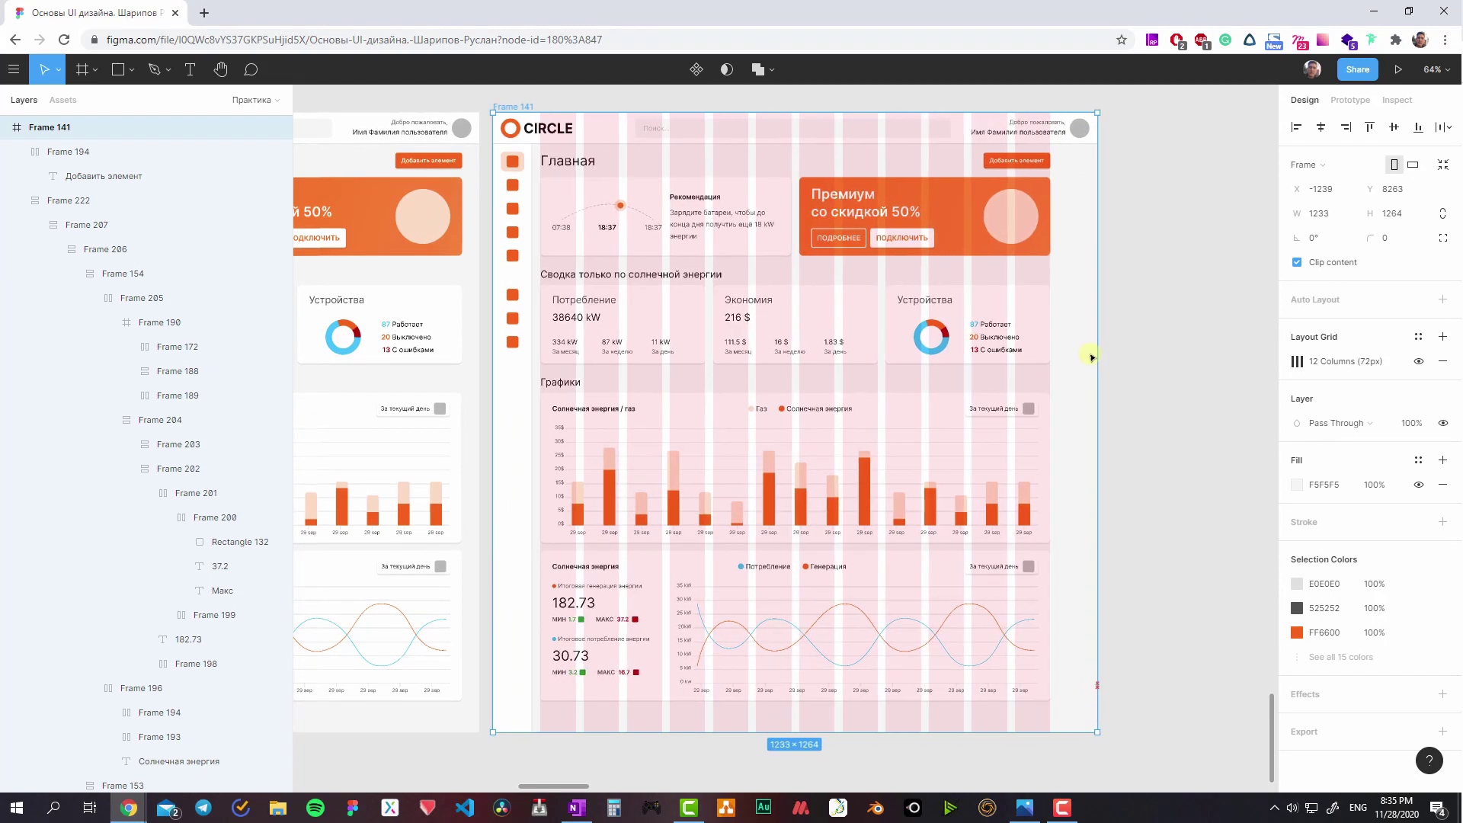
pyautogui.moveTo(1095, 358); pyautogui.dragTo(1122, 358)
pyautogui.click(698, 306)
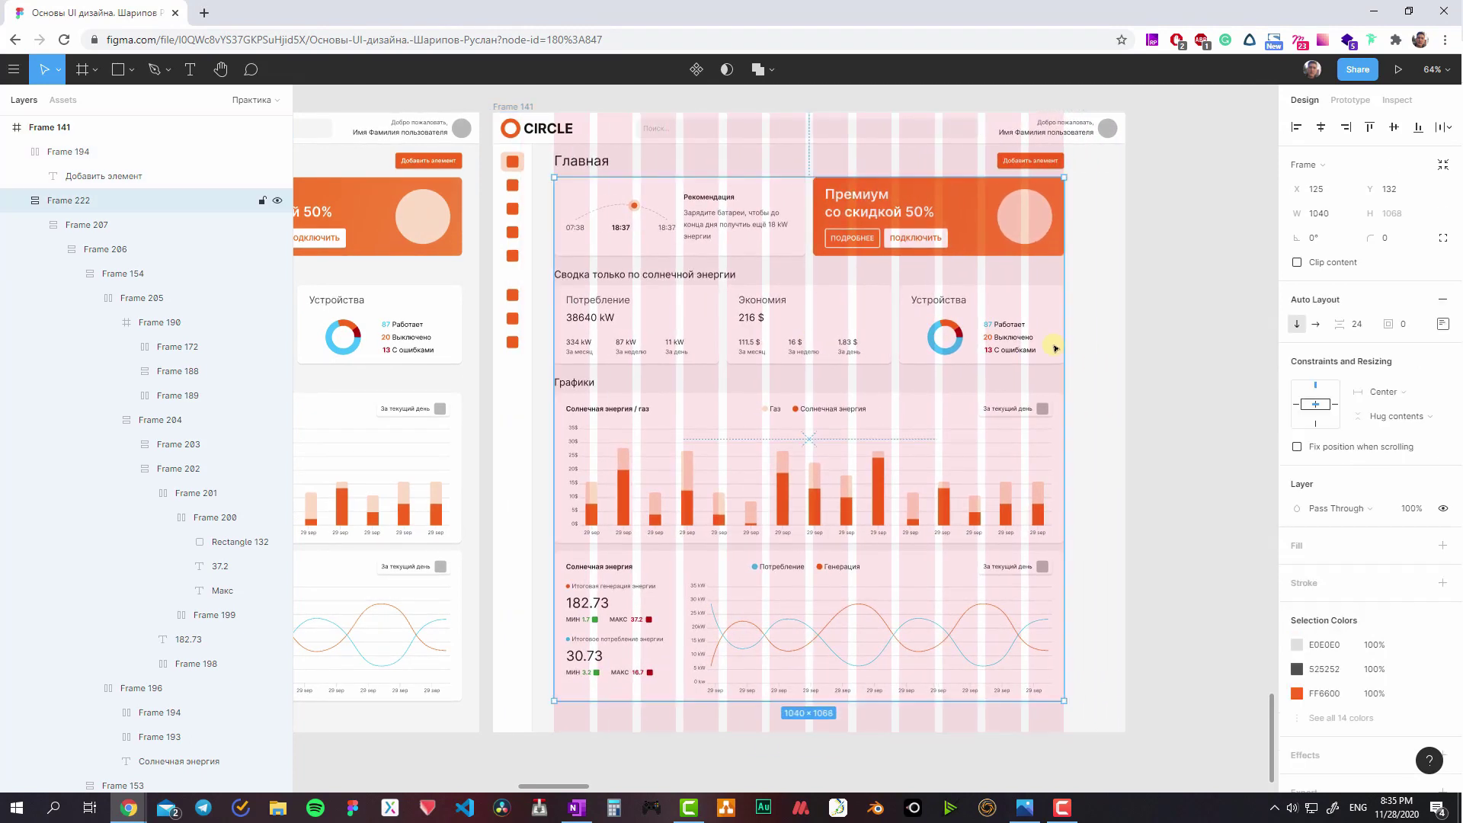
pyautogui.doubleClick(1051, 352)
pyautogui.moveTo(1052, 356)
pyautogui.mouseDown()
pyautogui.moveTo(1004, 362)
pyautogui.moveTo(1064, 358)
pyautogui.mouseUp()
# - Hide the layout grid columns and inspect the top row's two 512-px cards
pyautogui.hotkey('ctrl', 'shift', '4')
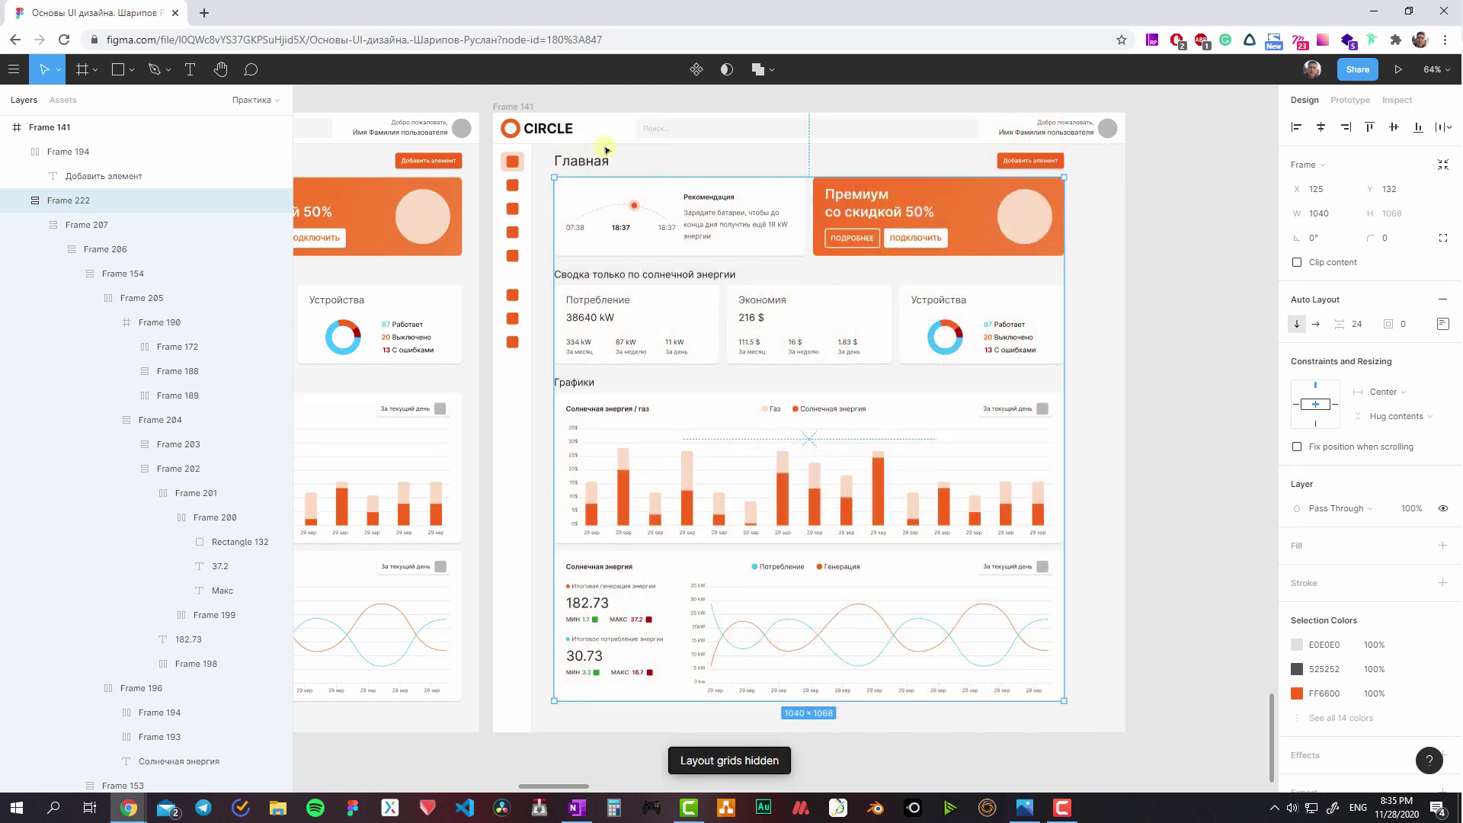
pyautogui.click(644, 150)
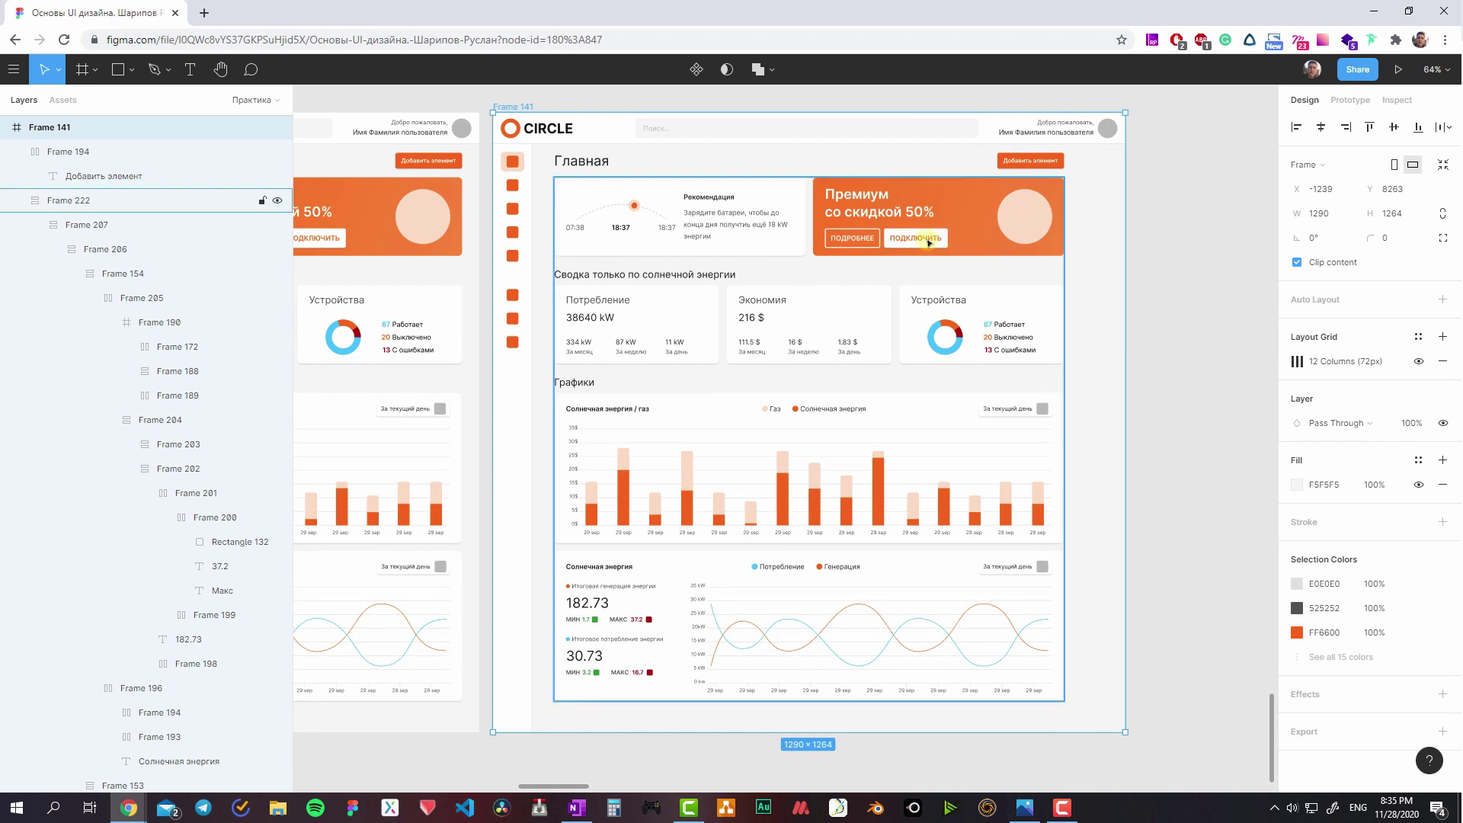
pyautogui.doubleClick(888, 227)
pyautogui.doubleClick(714, 200)
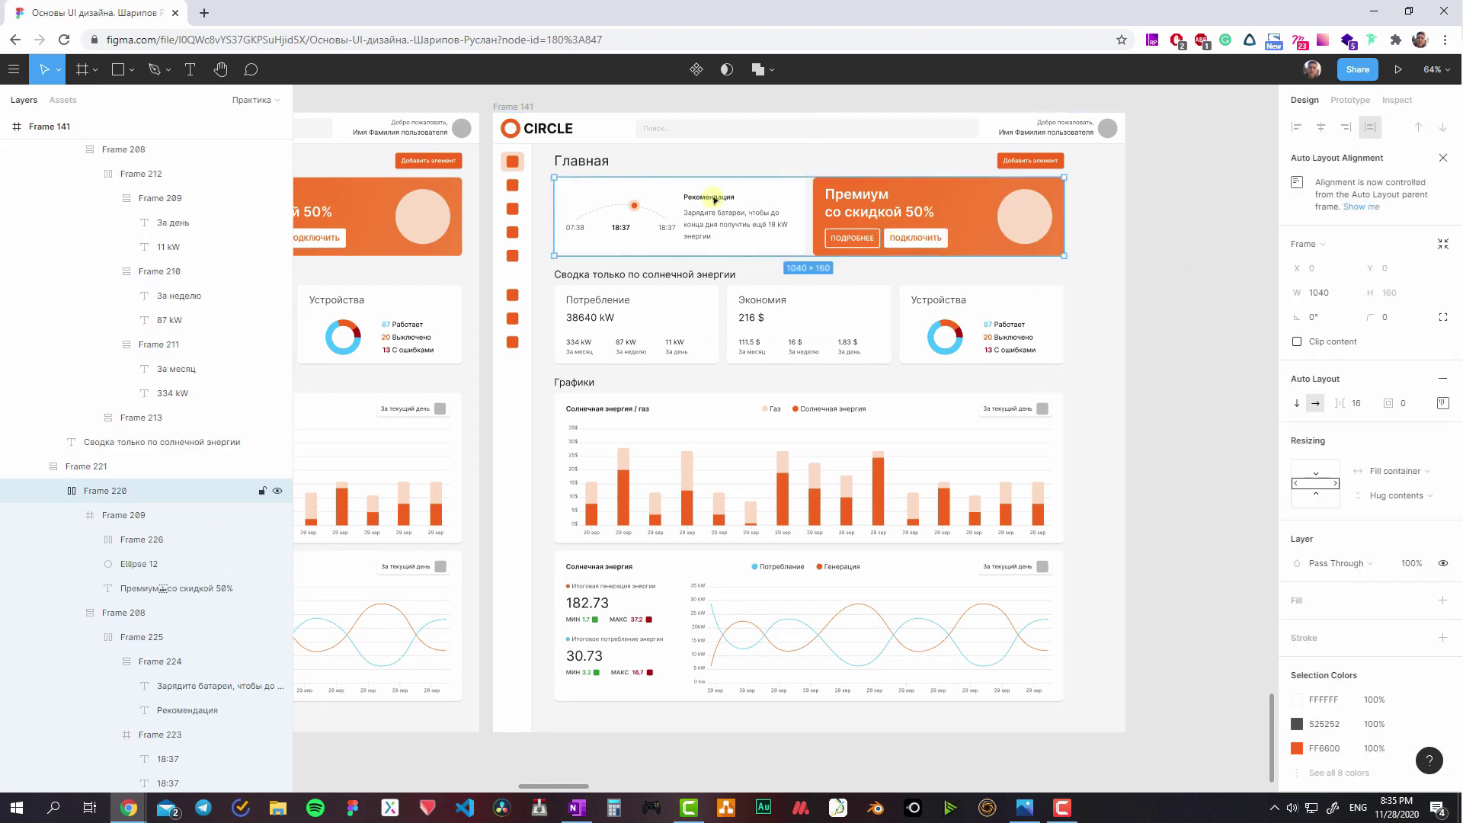
pyautogui.doubleClick(707, 216)
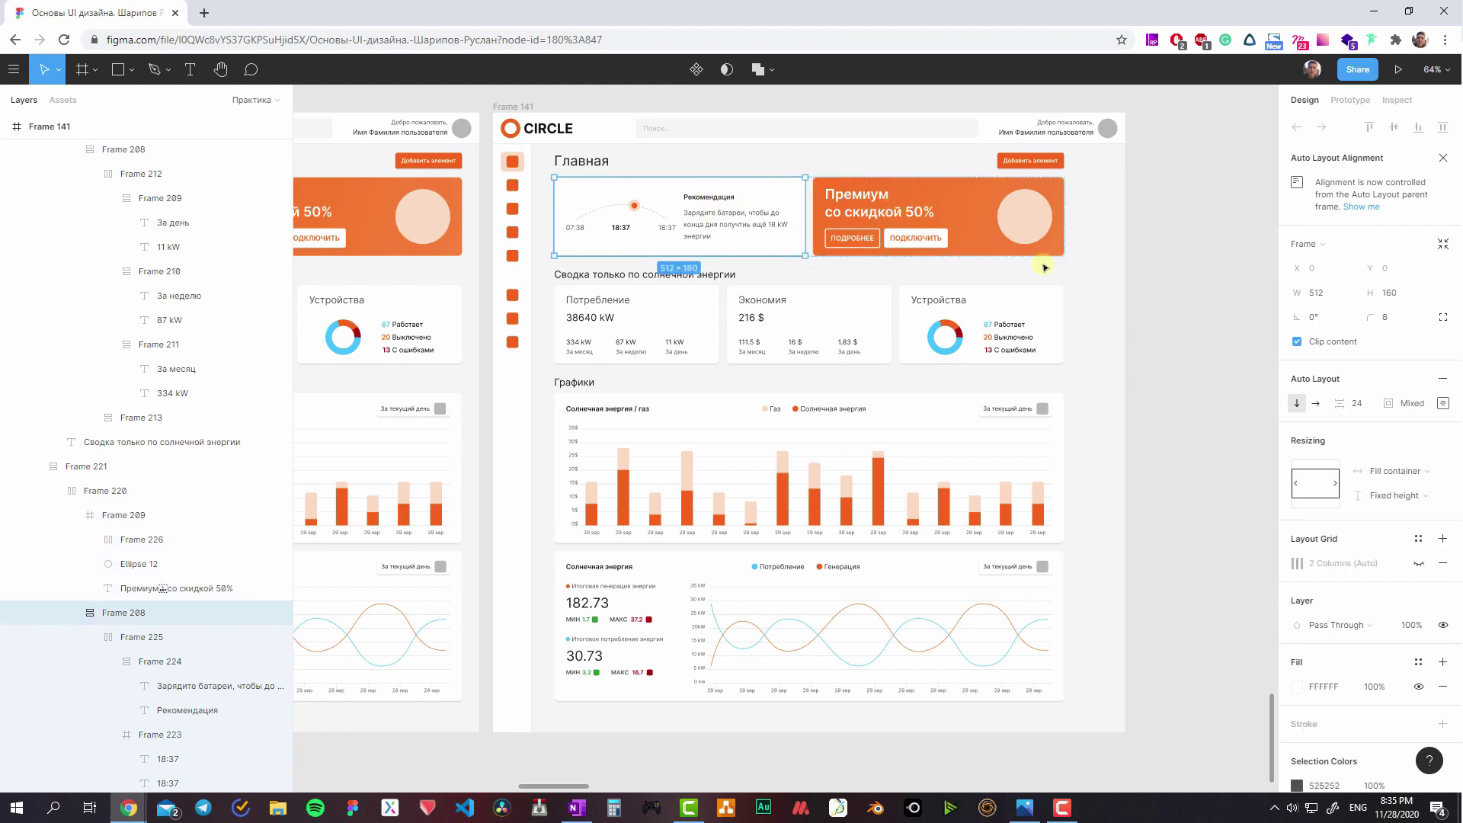
pyautogui.press('Escape')
pyautogui.press('Escape')
pyautogui.press('Escape')
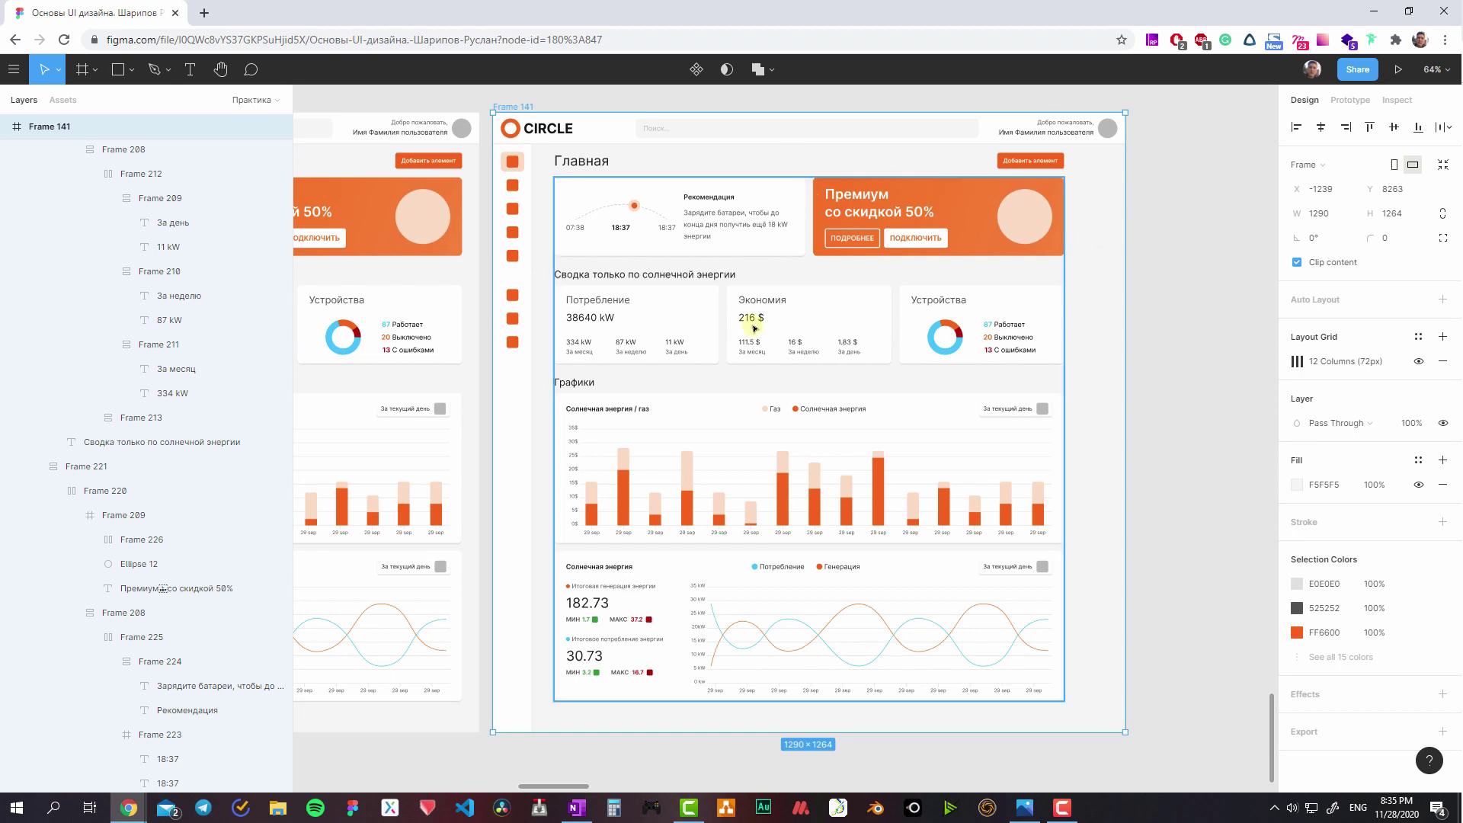
pyautogui.scroll(-1, 754, 305)
pyautogui.click(716, 225)
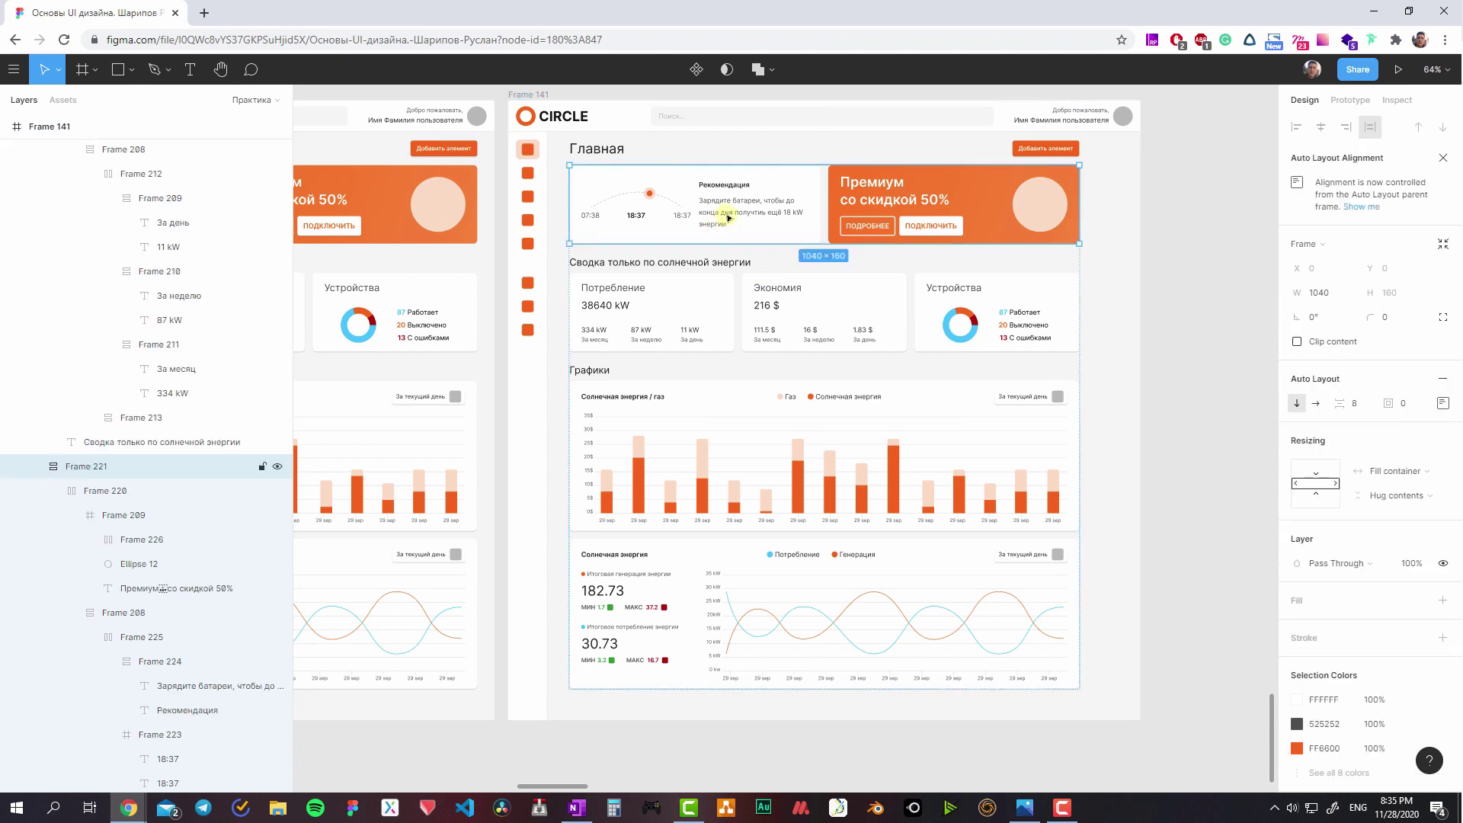
pyautogui.click(735, 280)
pyautogui.click(1296, 404)
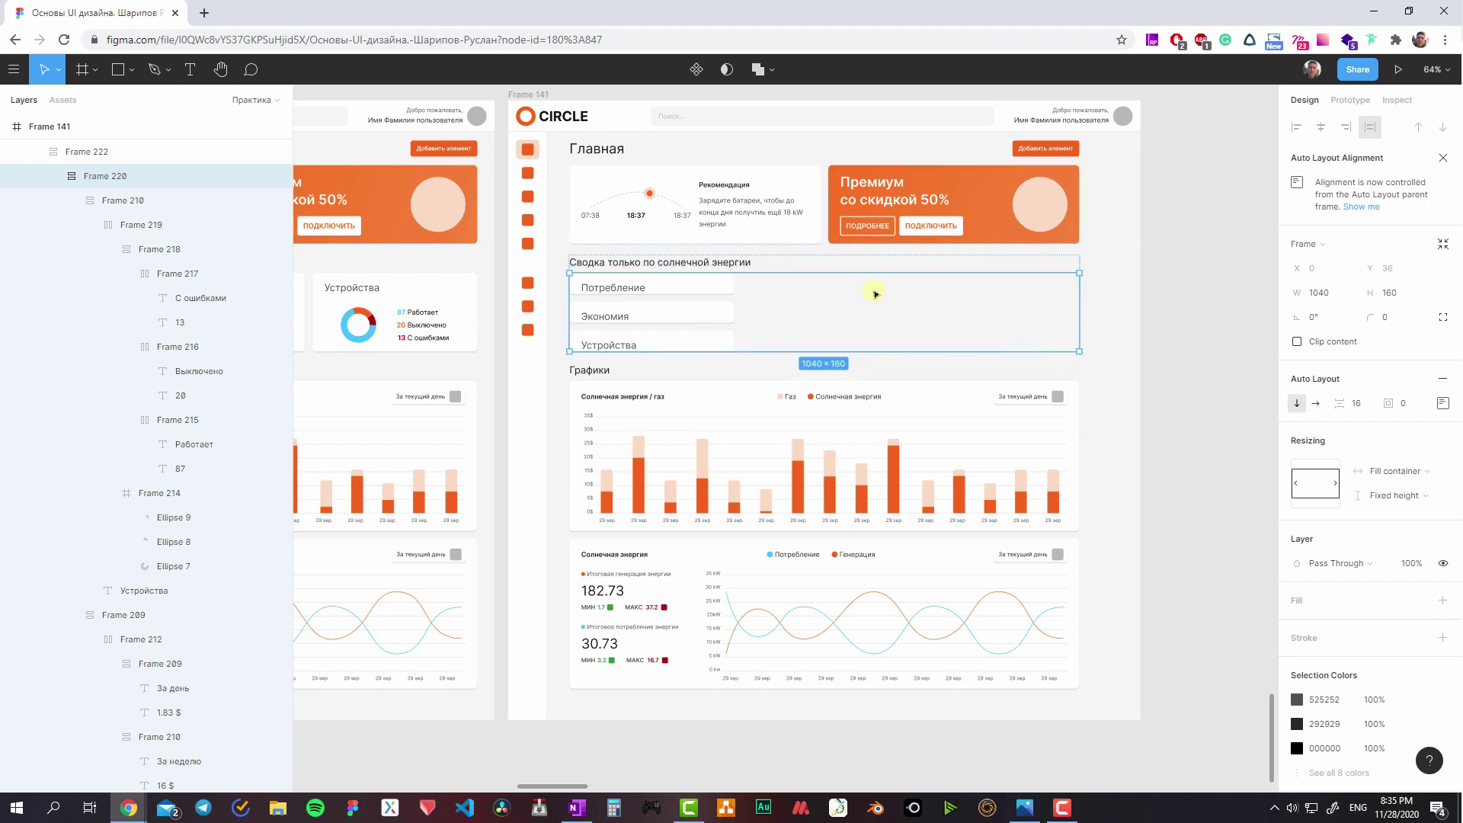
pyautogui.hotkey('ctrl', 'z')
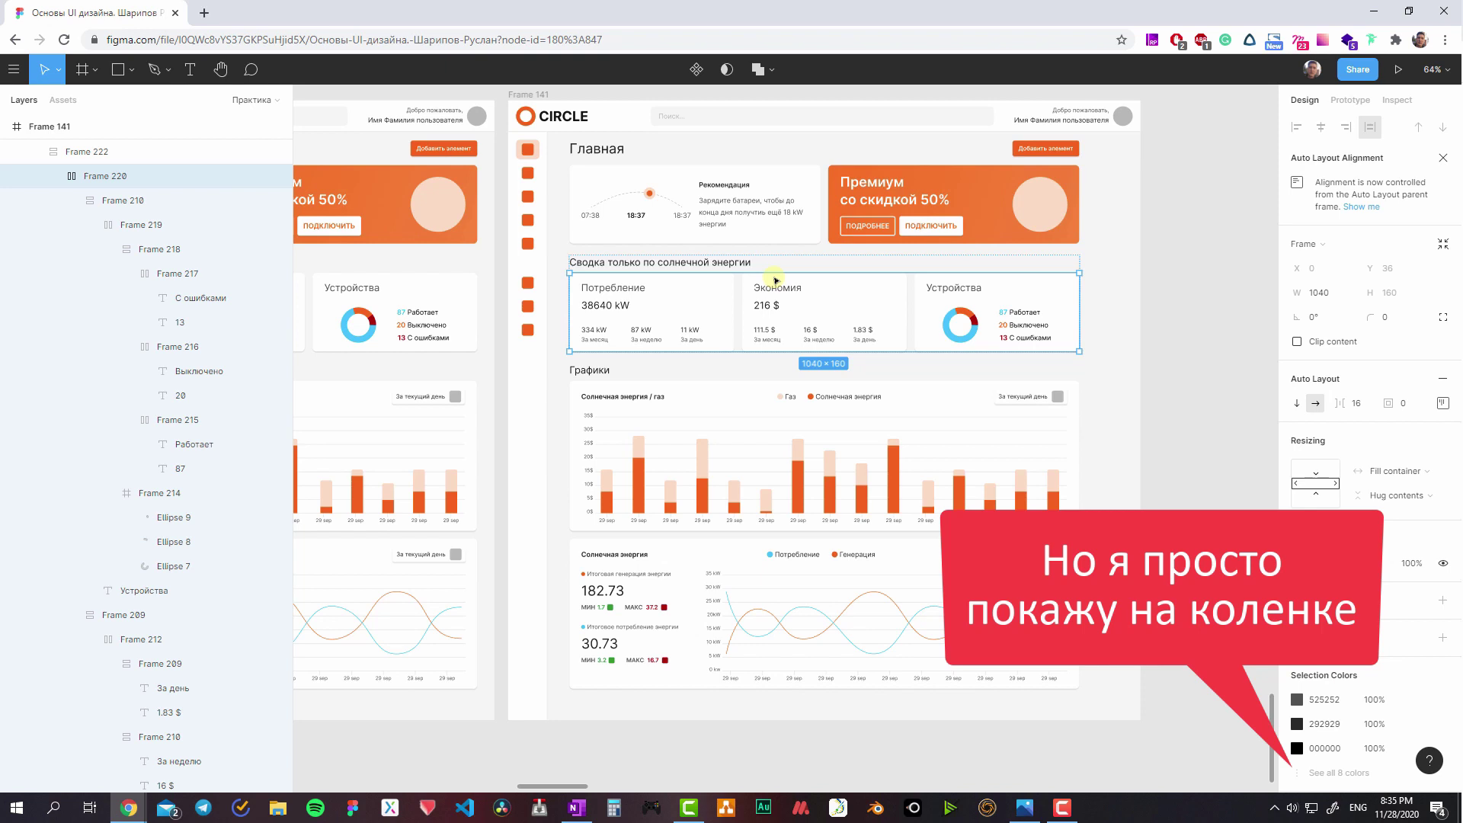
pyautogui.click(705, 211)
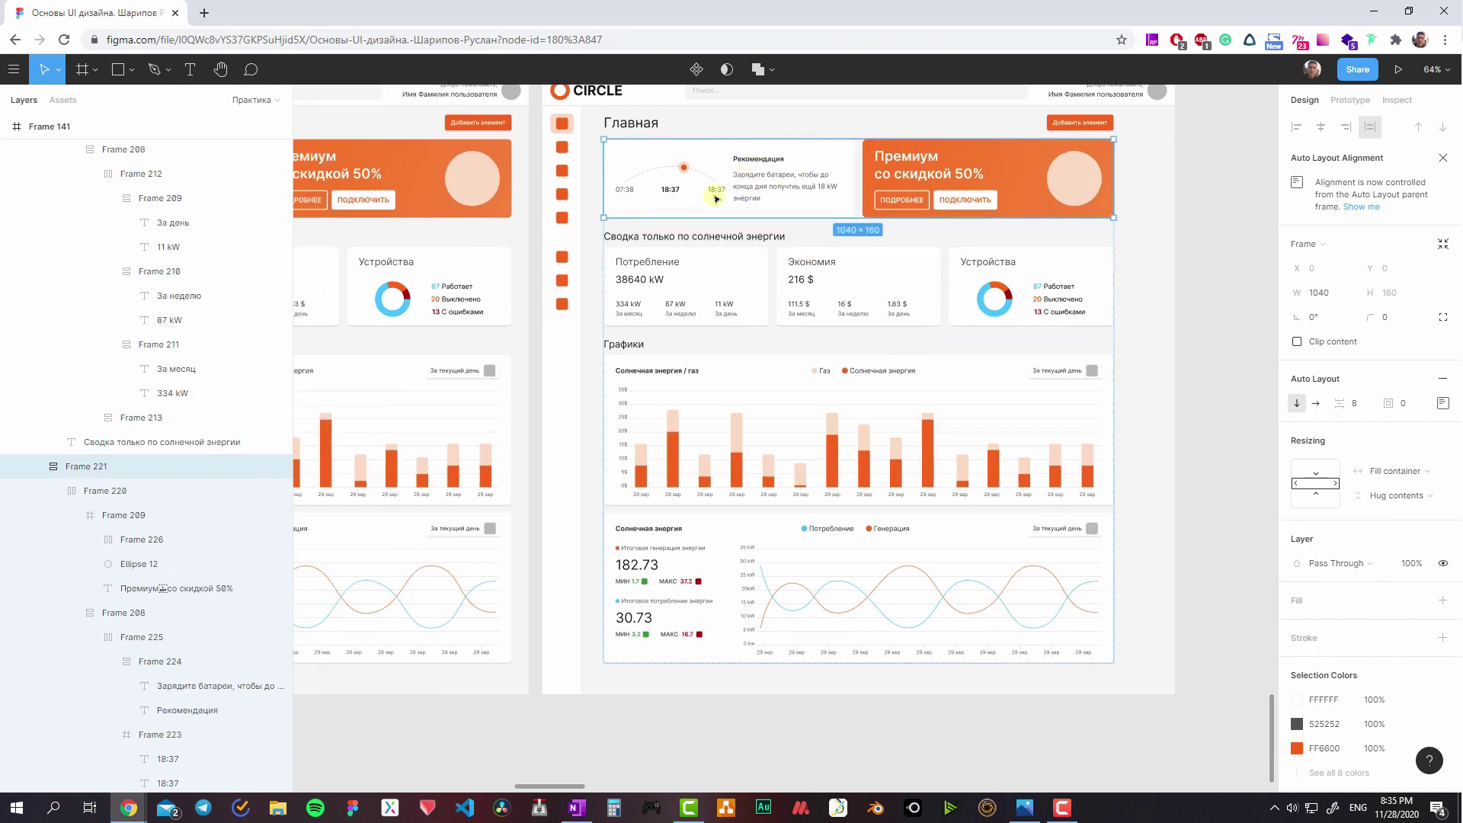
pyautogui.scroll(1, 612, 172)
pyautogui.hscroll(-2, 579, 121)
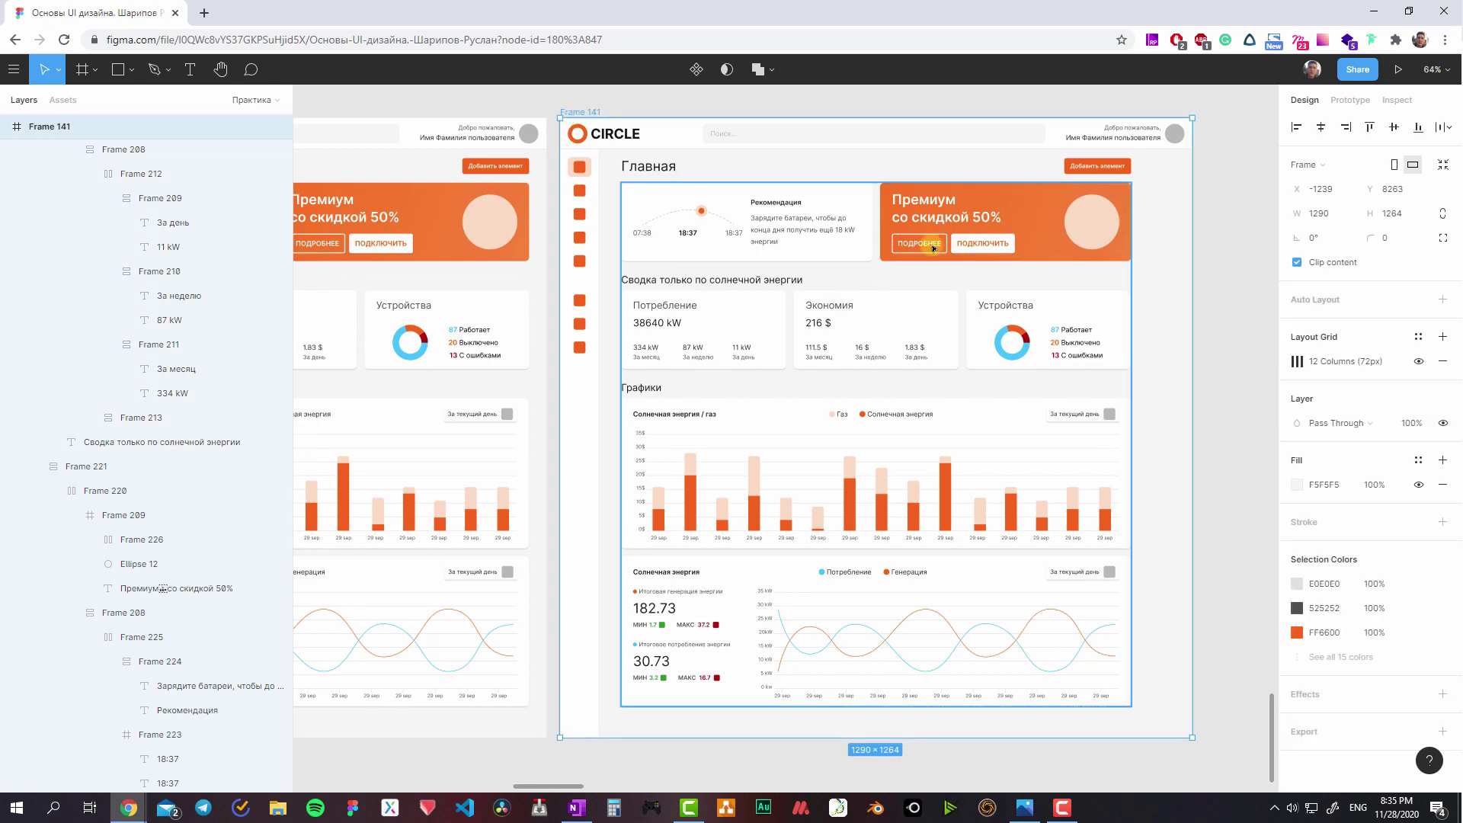
pyautogui.hscroll(3, 927, 236)
pyautogui.scroll(-1, 928, 236)
pyautogui.scroll(-3, 981, 247)
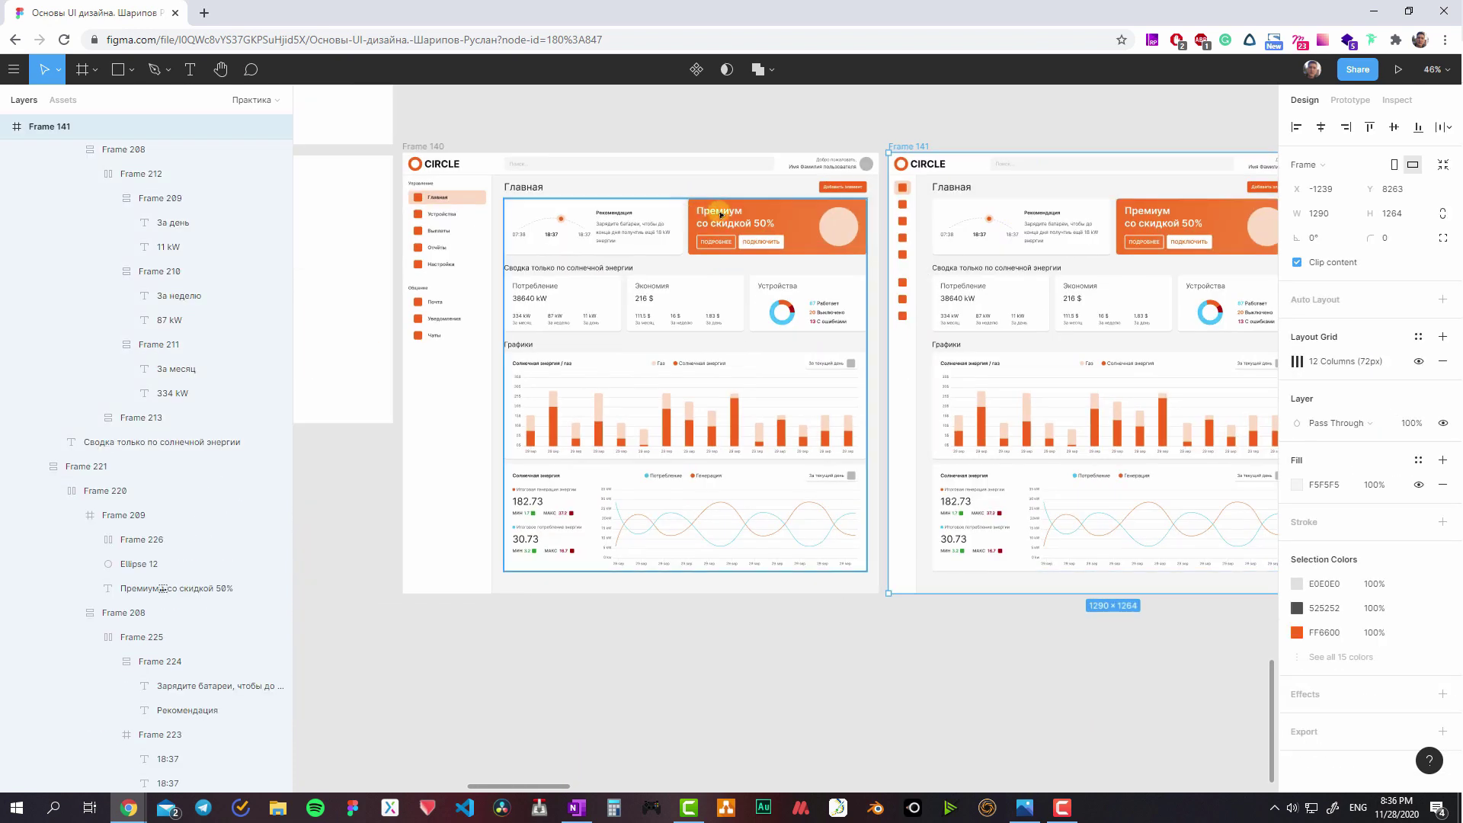
pyautogui.press('Escape')
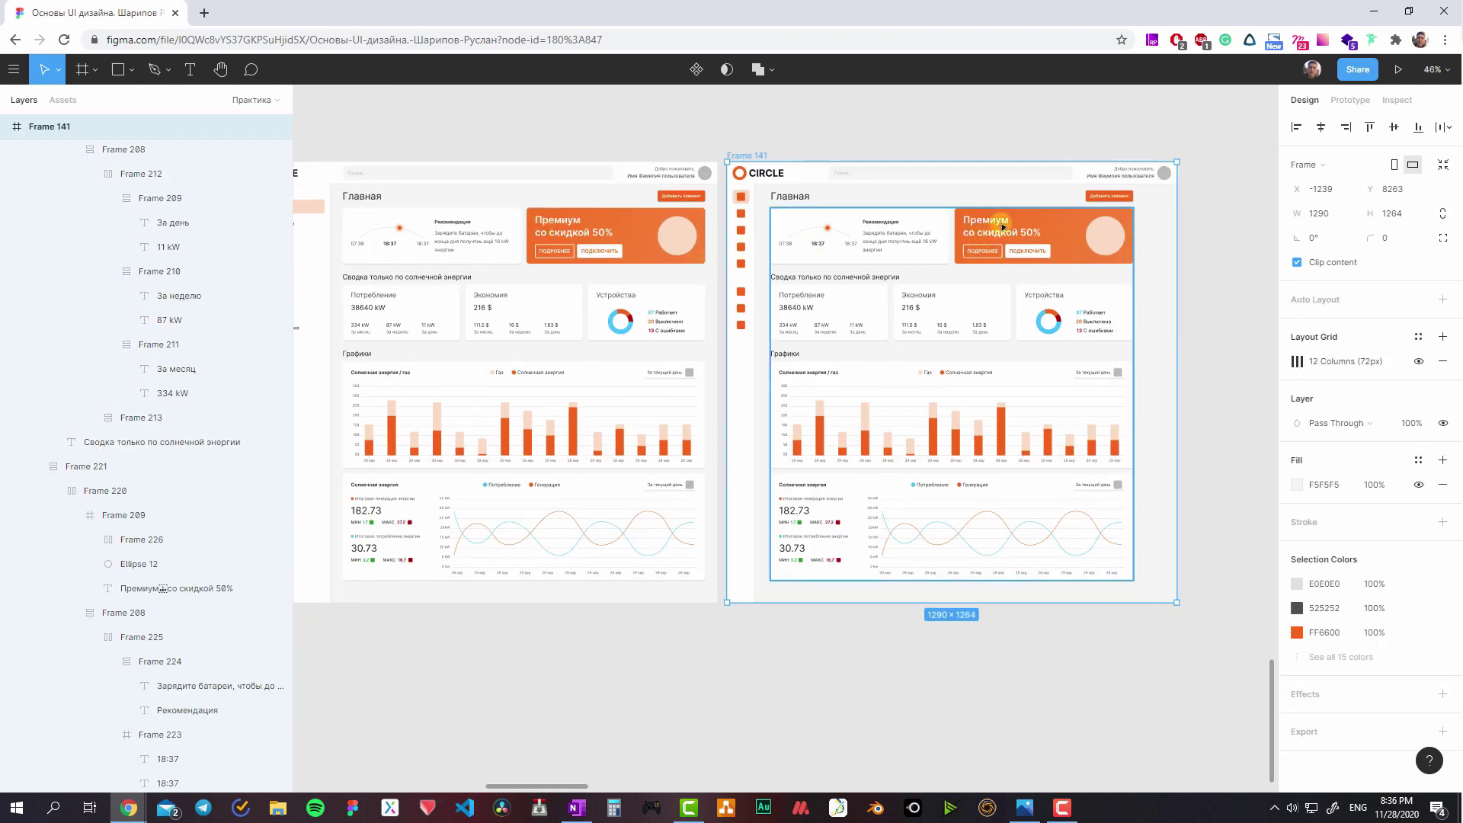
pyautogui.scroll(1, 994, 228)
pyautogui.hscroll(2, 994, 229)
pyautogui.hscroll(5, 1114, 256)
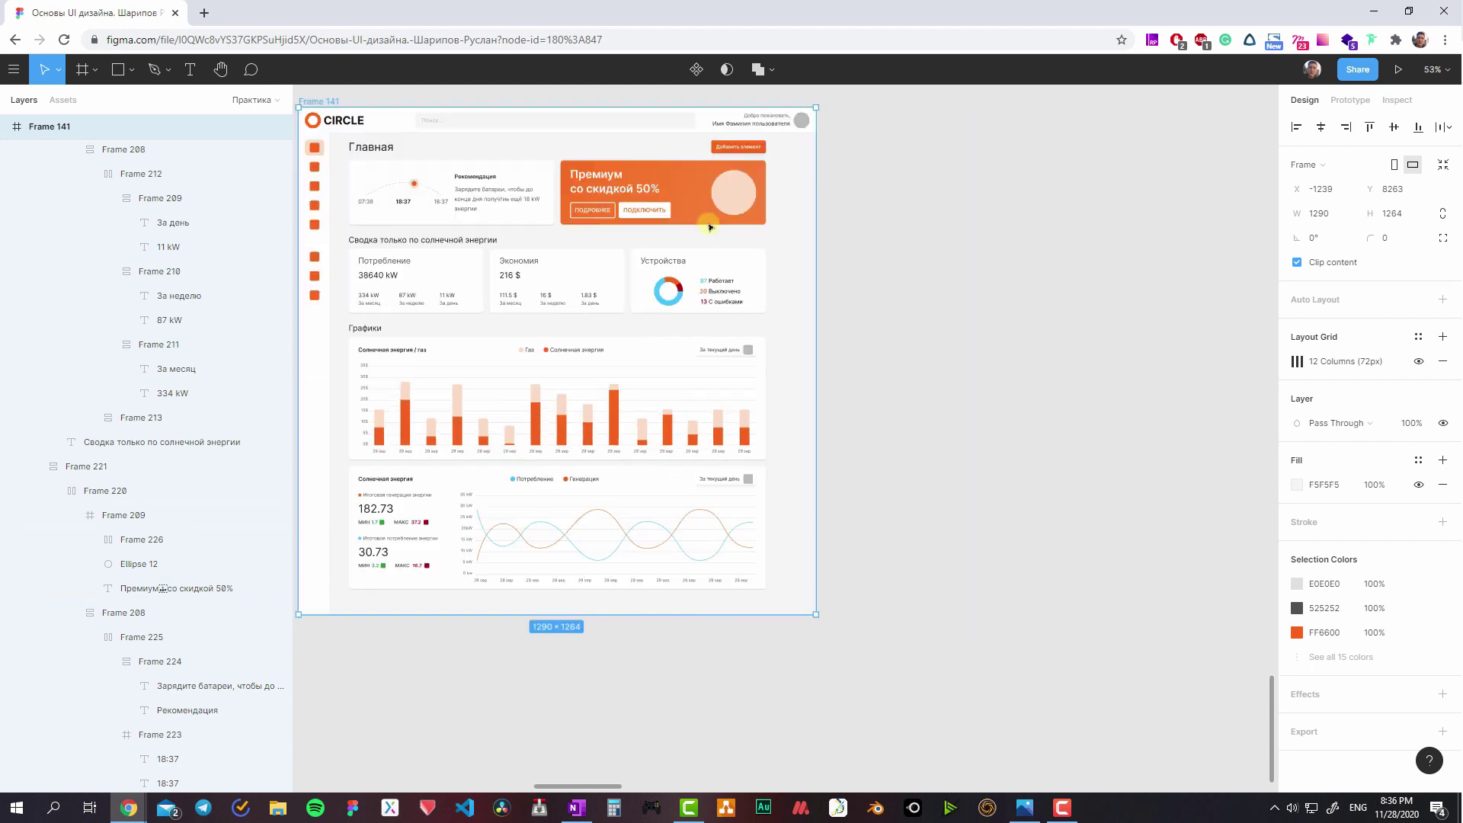
pyautogui.press('f')
pyautogui.click(894, 139)
pyautogui.hscroll(-1, 1087, 253)
pyautogui.hotkey('ctrl', 'z')
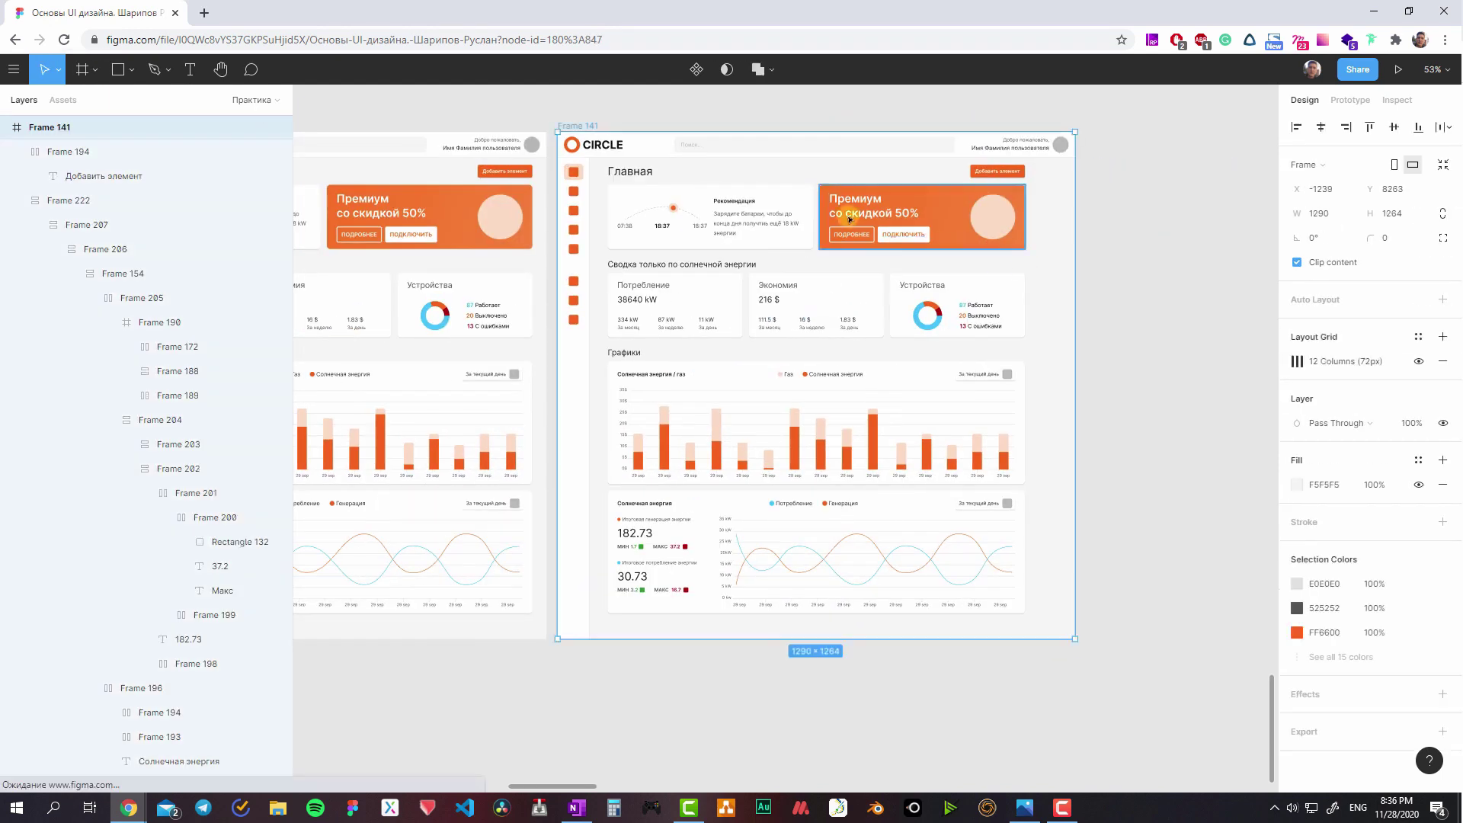
pyautogui.click(1341, 221)
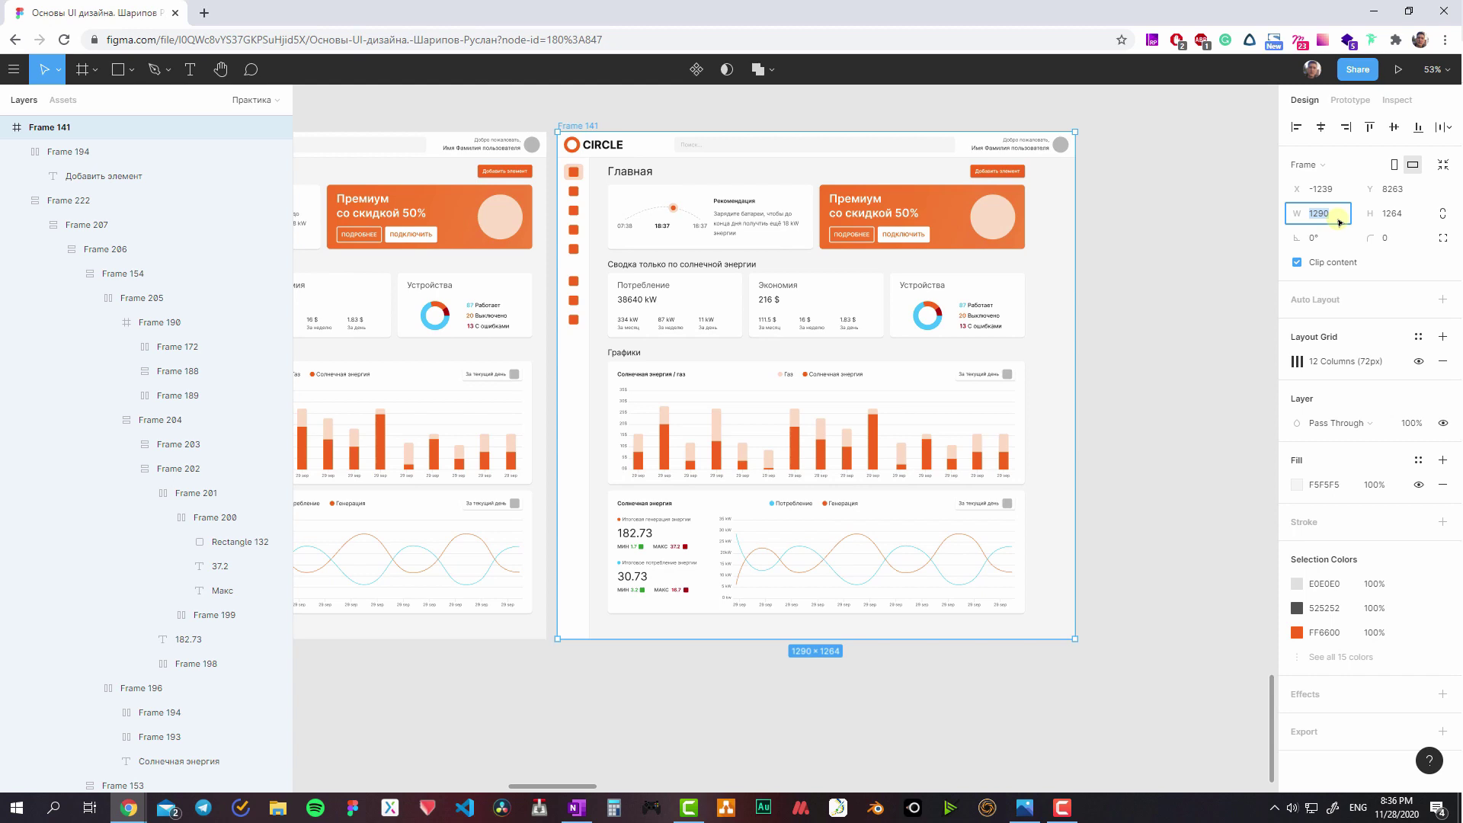
pyautogui.click(571, 174)
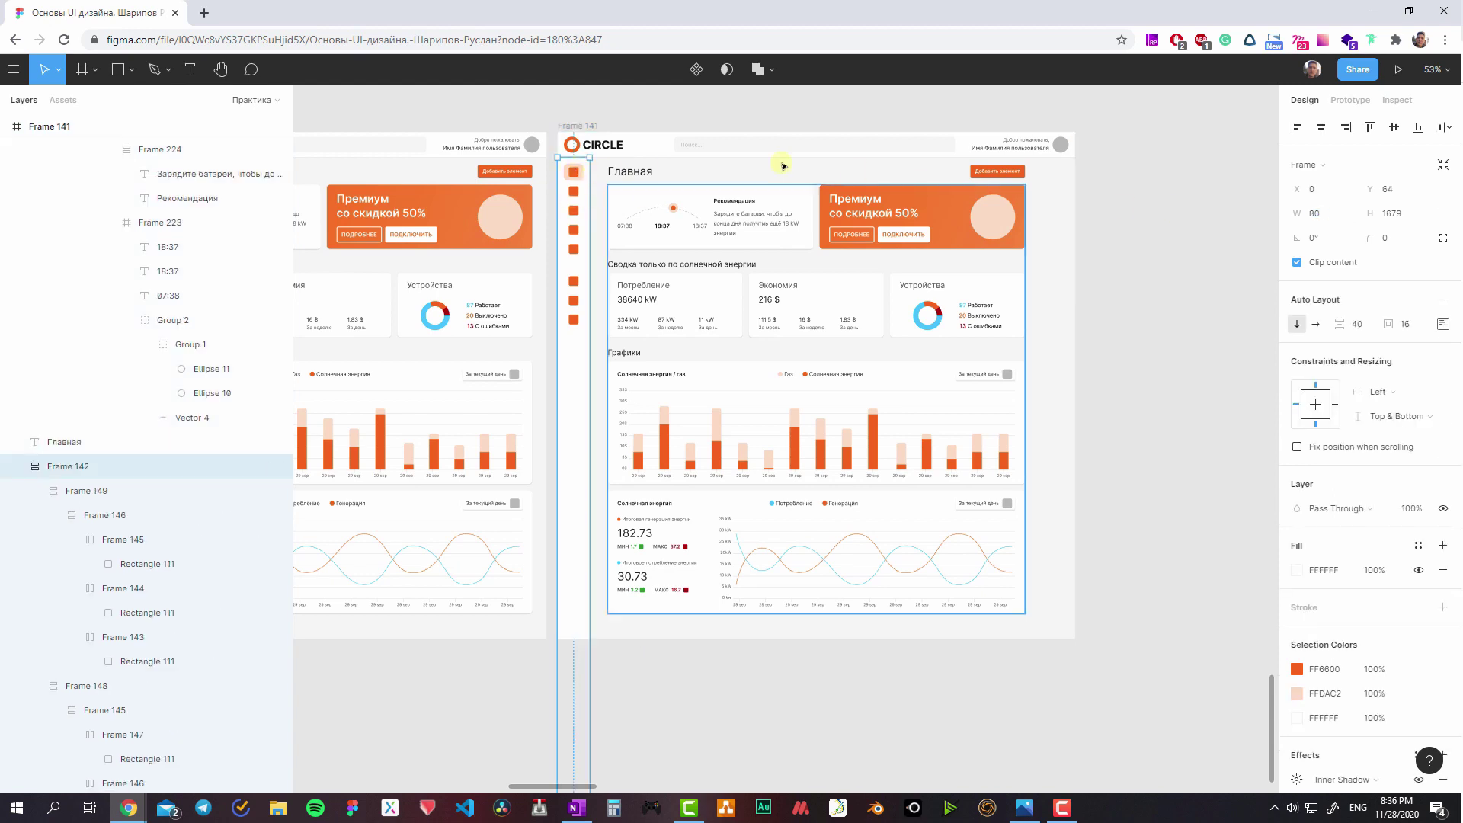
pyautogui.press('Escape')
pyautogui.moveTo(1075, 259); pyautogui.dragTo(989, 263)
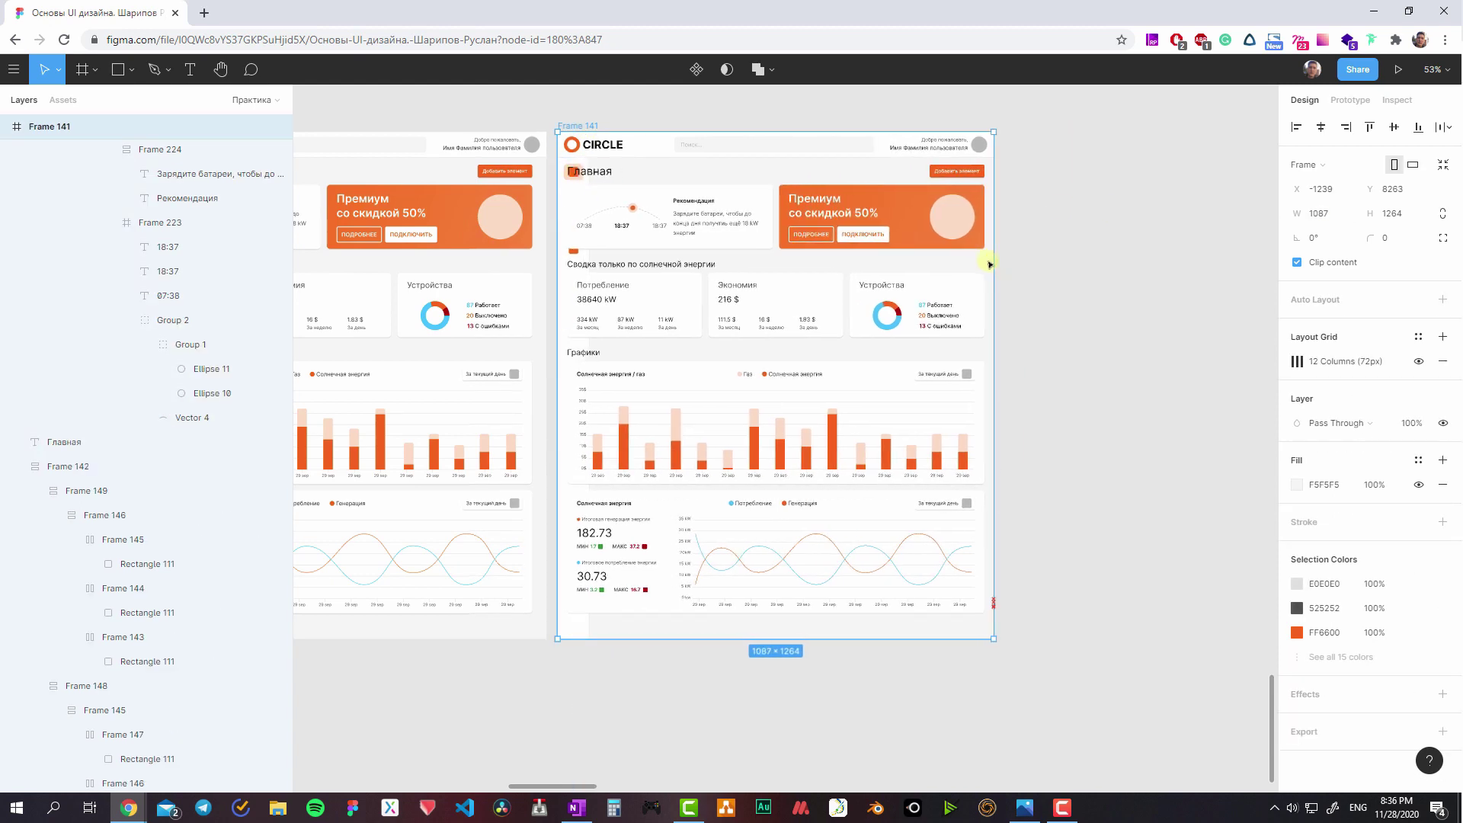
pyautogui.click(961, 242)
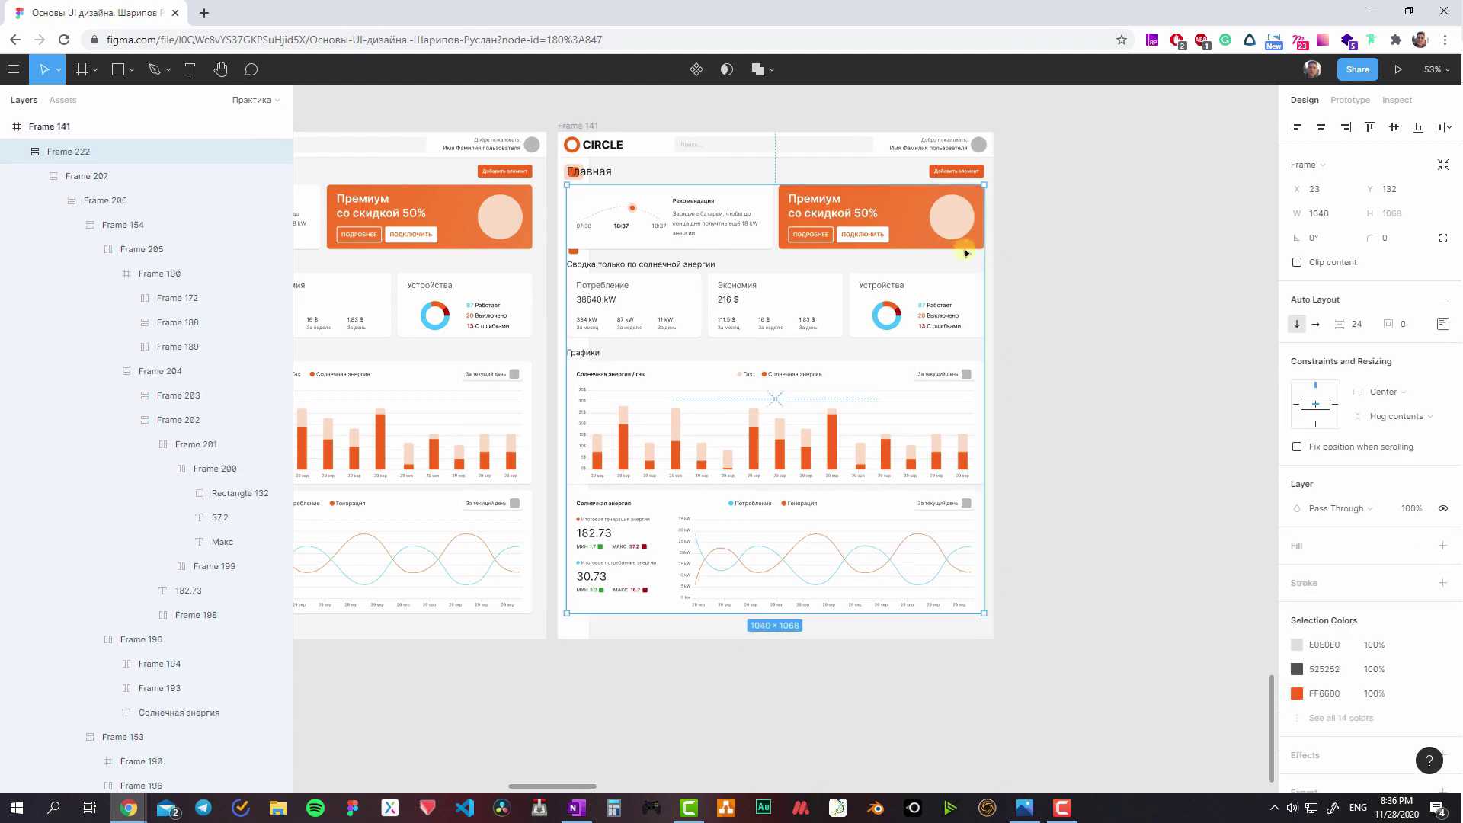
pyautogui.moveTo(965, 253); pyautogui.dragTo(956, 251)
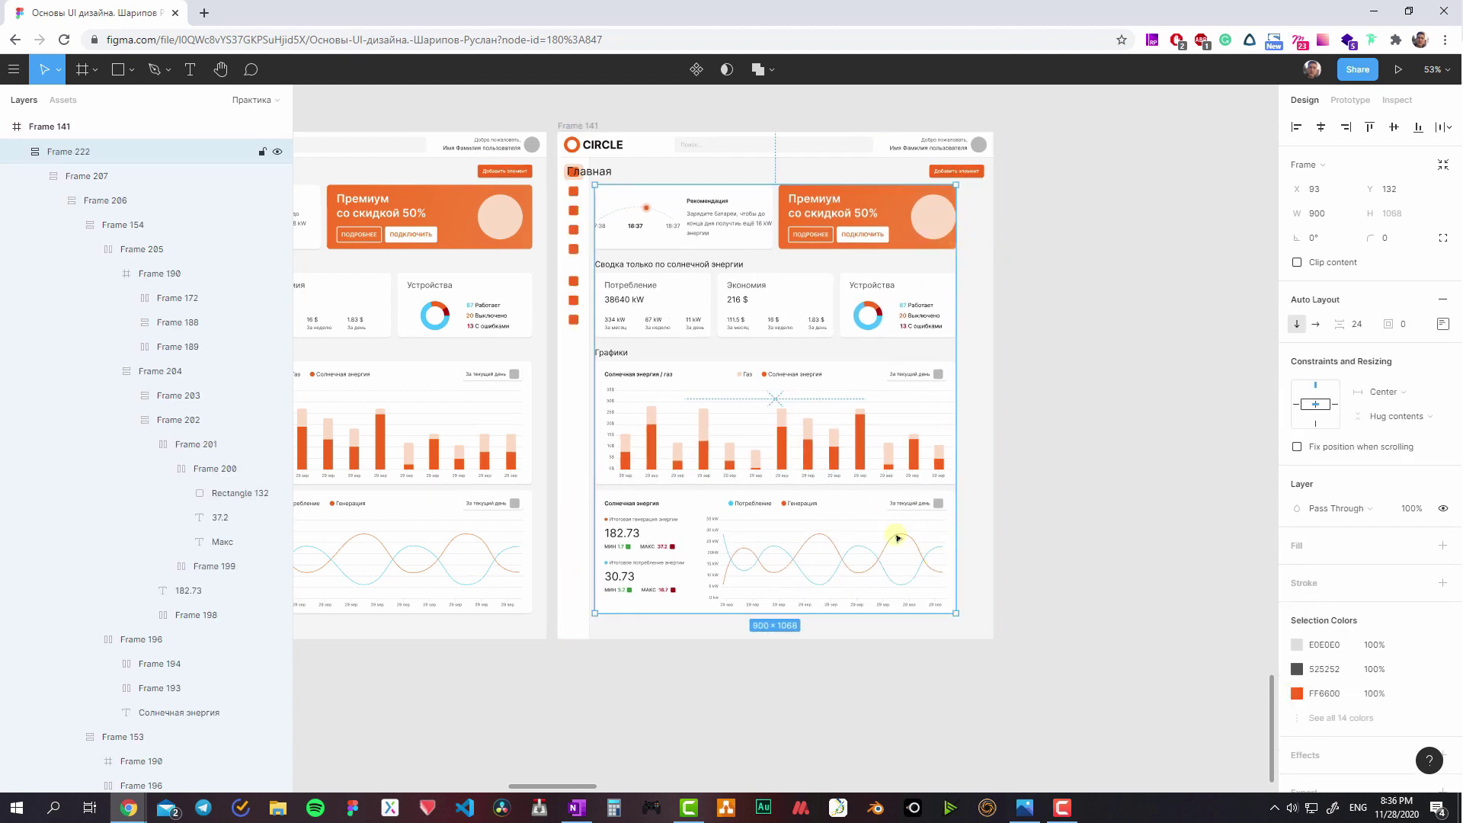
pyautogui.hotkey('ctrl', 'z')
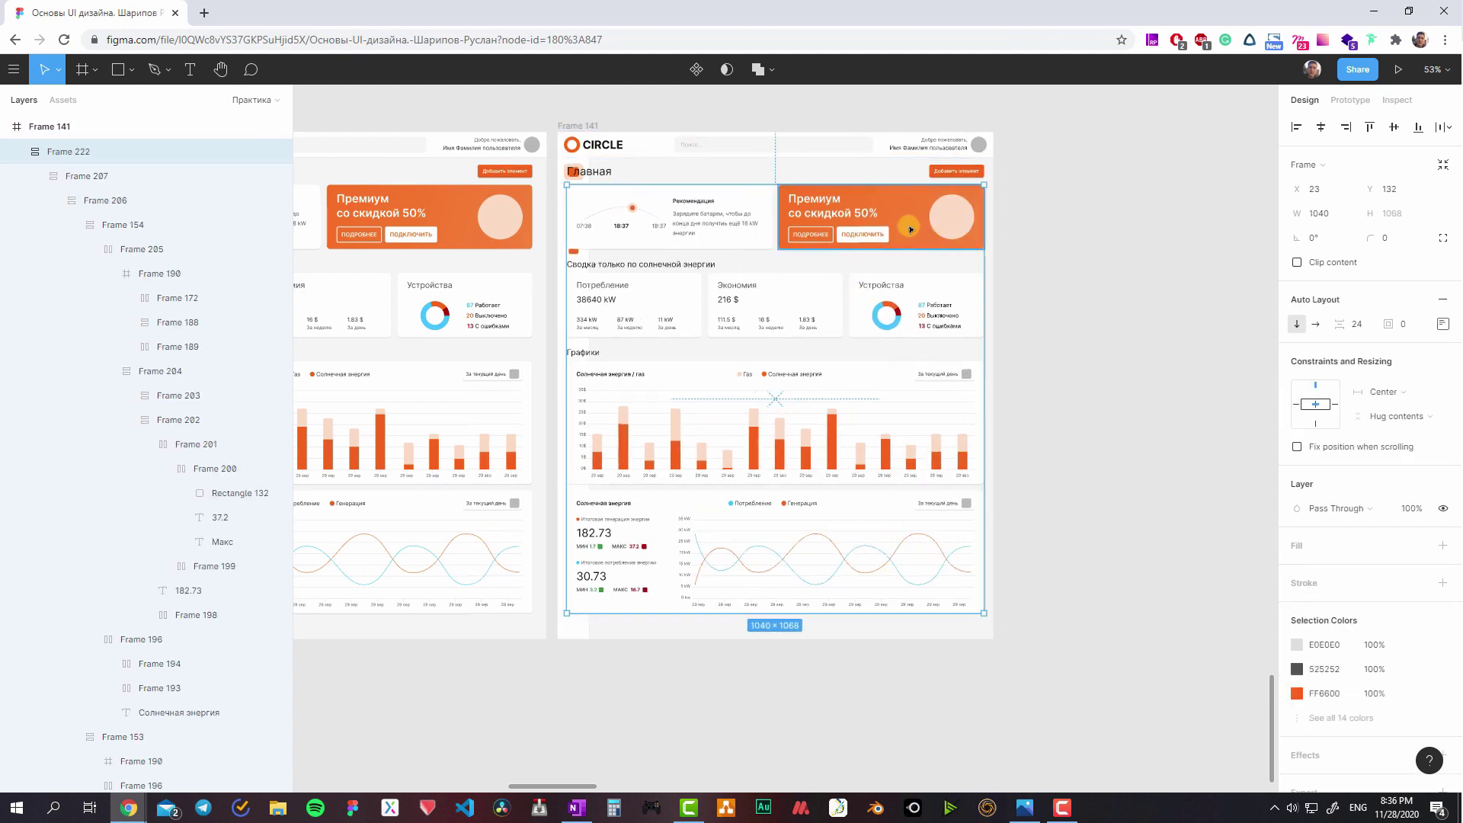
pyautogui.hotkey('ctrl', 'z')
pyautogui.hotkey('ctrl', 'z')
pyautogui.hotkey('ctrl', 'z')
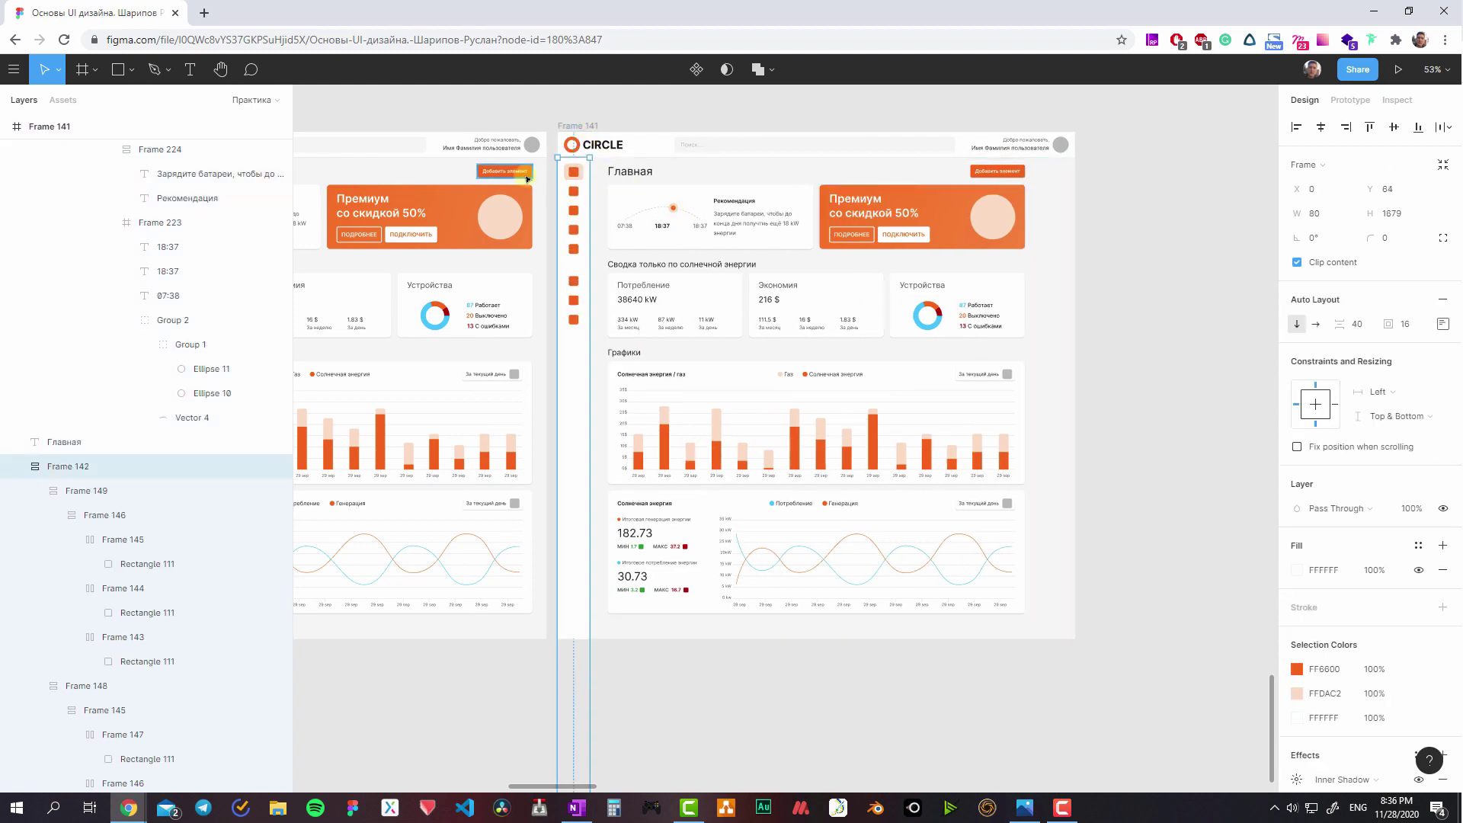
pyautogui.press('Escape')
pyautogui.click(577, 126)
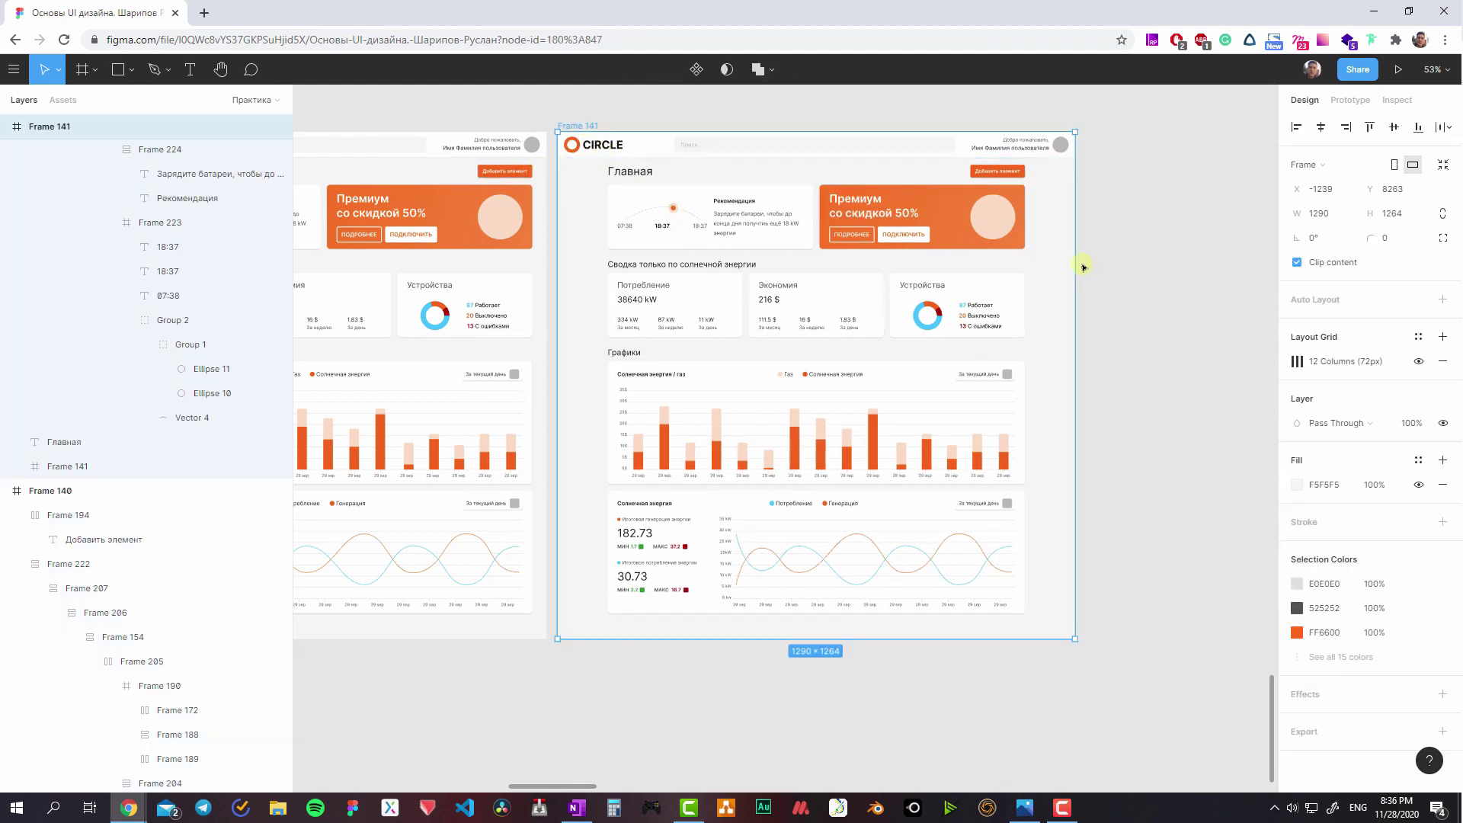
# - Set the dashboard's column grid to Stretch with margin 16 and 4 columns
pyautogui.click(1088, 266)
pyautogui.click(579, 125)
pyautogui.click(1299, 361)
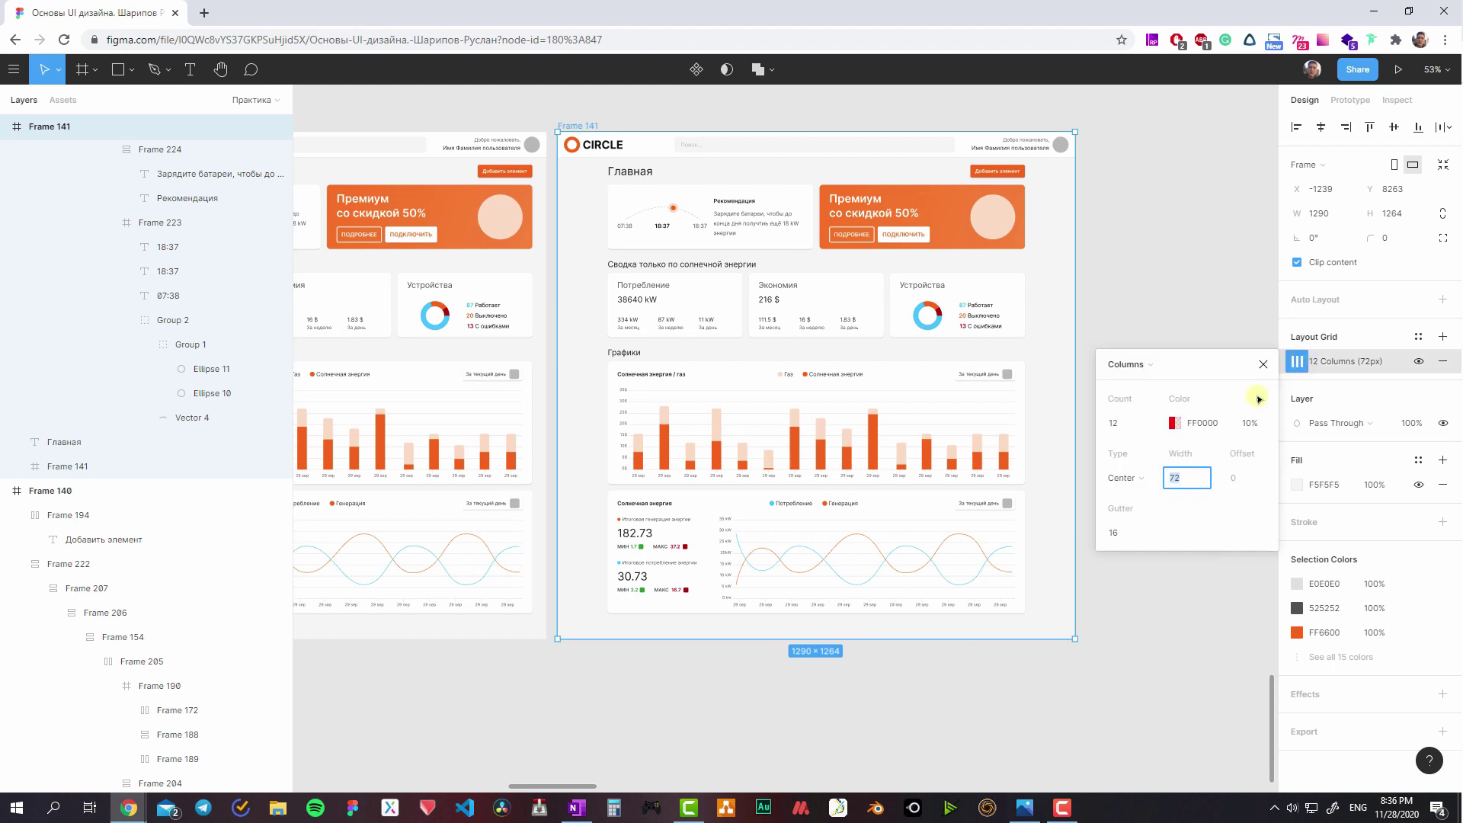
pyautogui.click(1136, 478)
pyautogui.click(1245, 480)
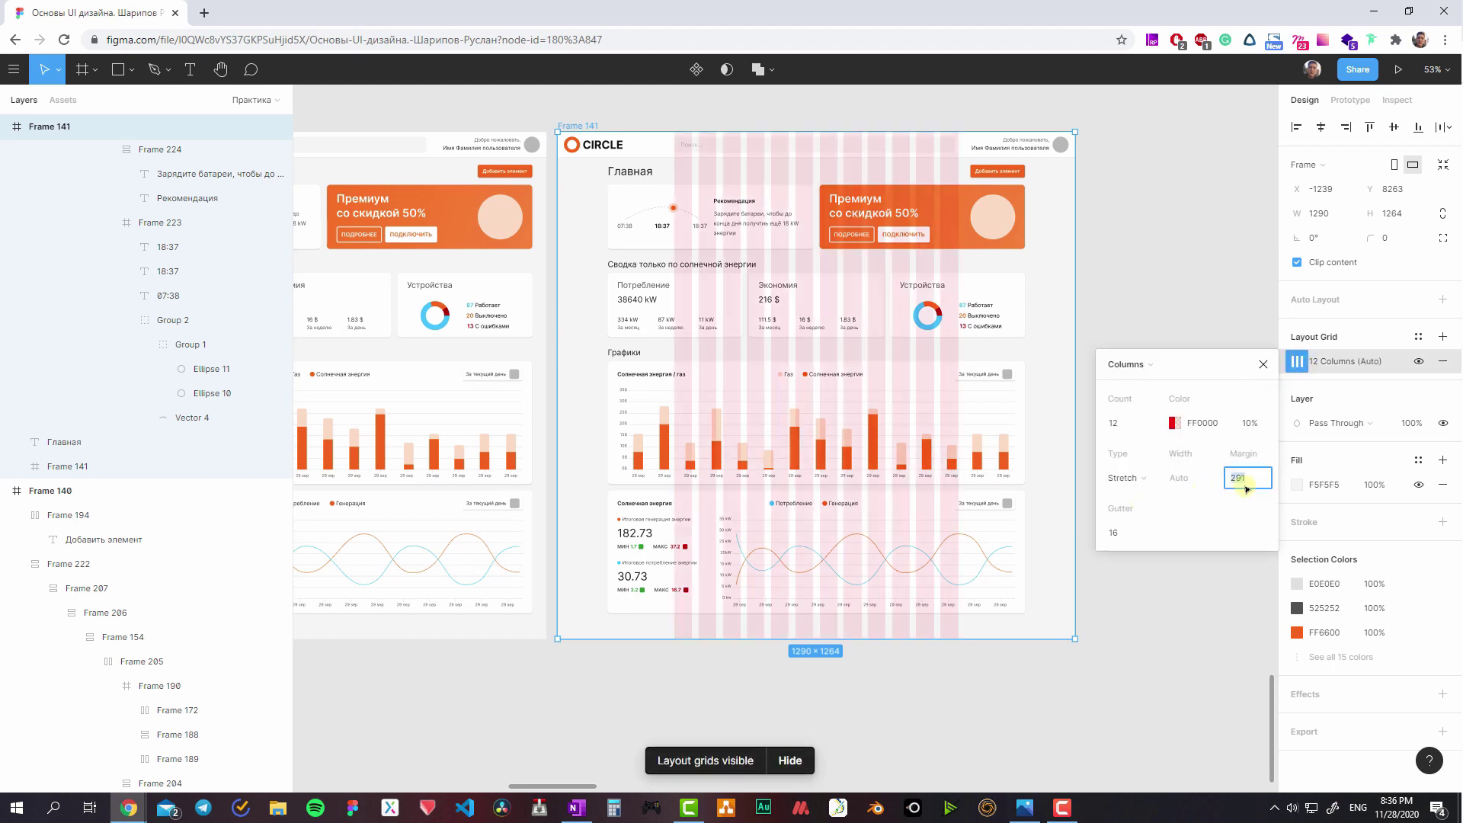
pyautogui.write('16')
pyautogui.press('Return')
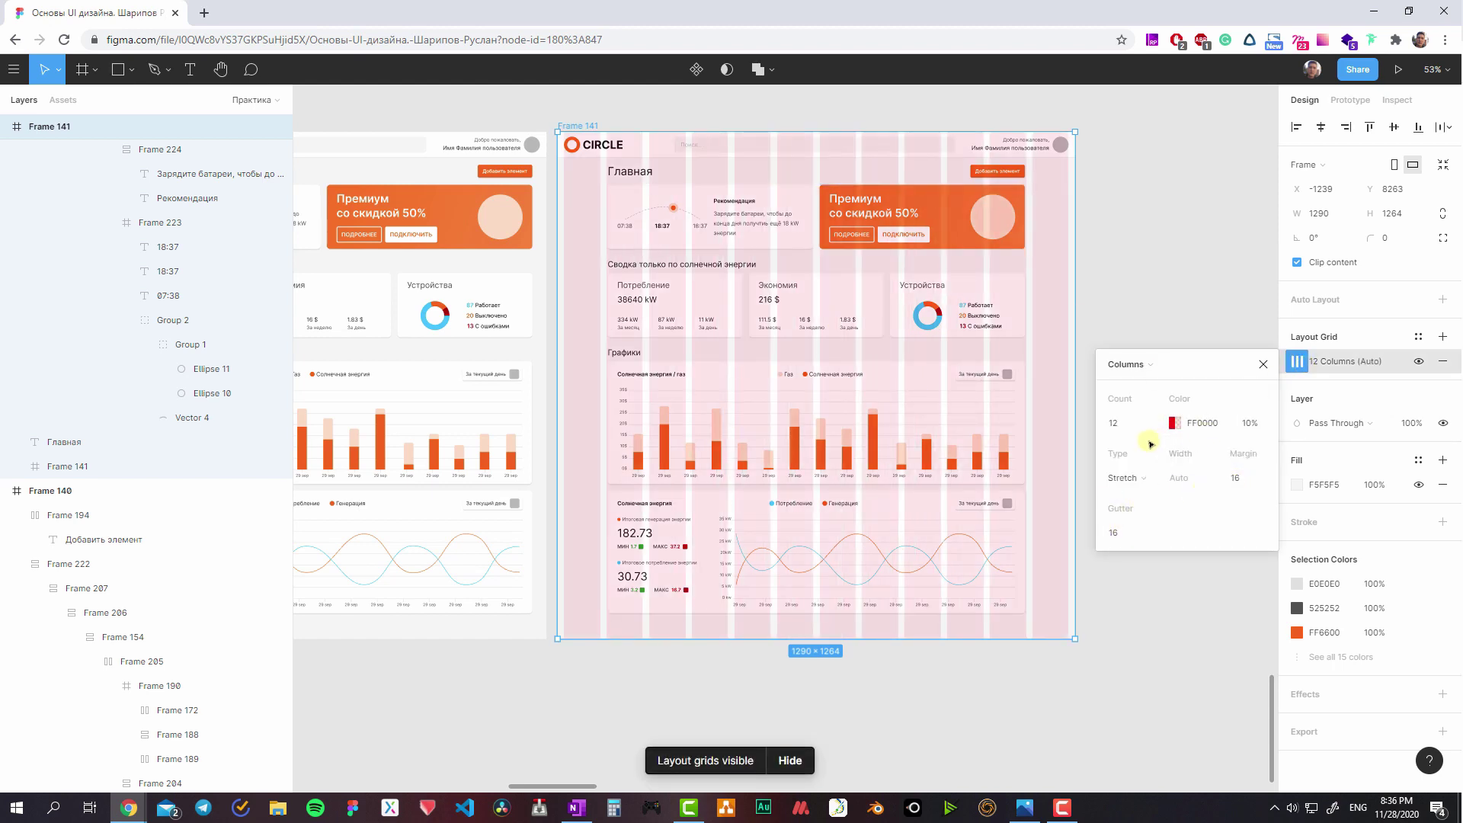
pyautogui.click(1128, 426)
pyautogui.write('4')
pyautogui.press('Return')
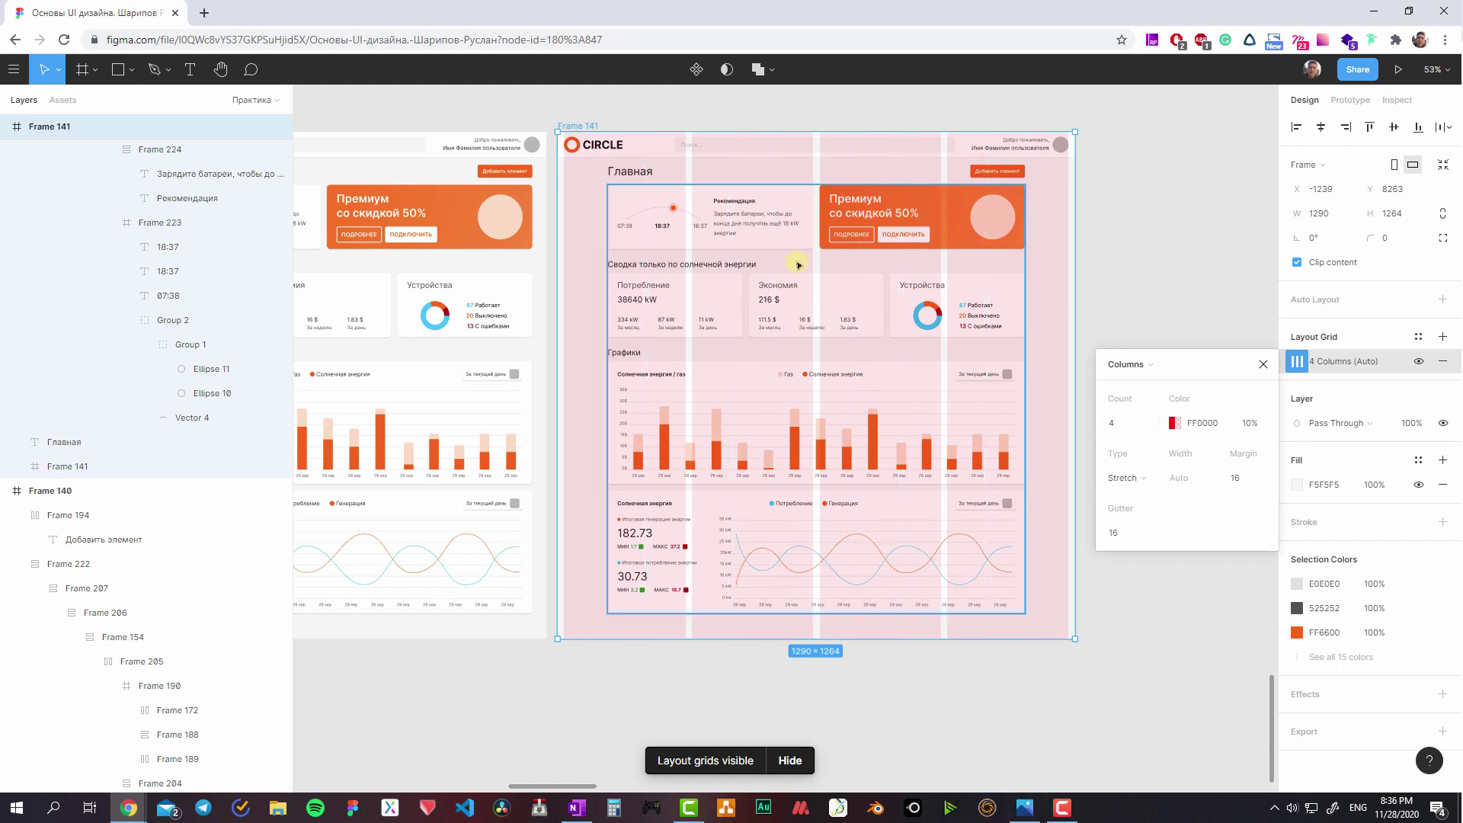
# - Resize the dashboard frame to the iPhone 8 preset and move its content onto the canvas
pyautogui.click(1330, 164)
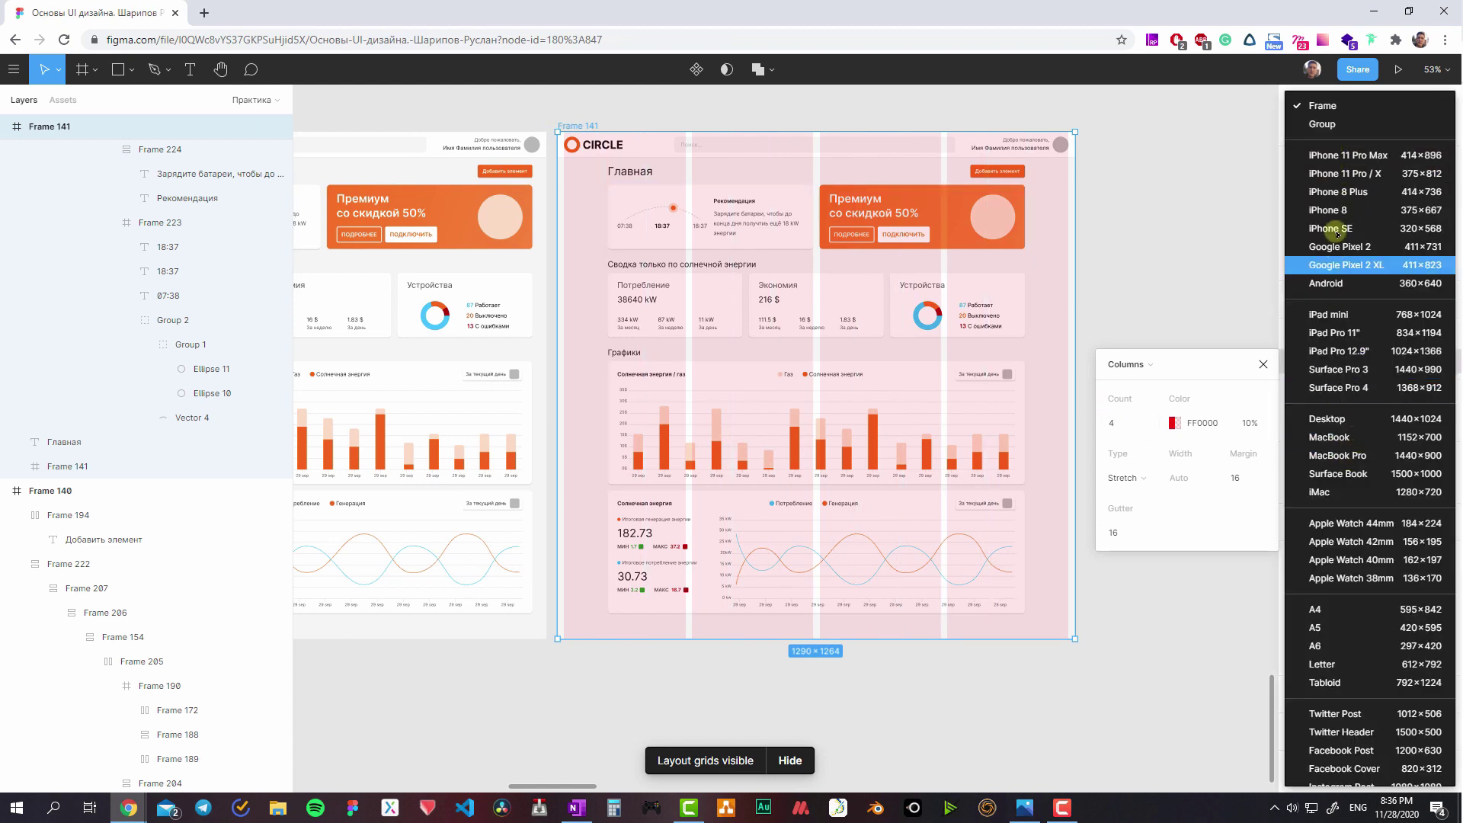
pyautogui.click(1336, 208)
pyautogui.click(745, 244)
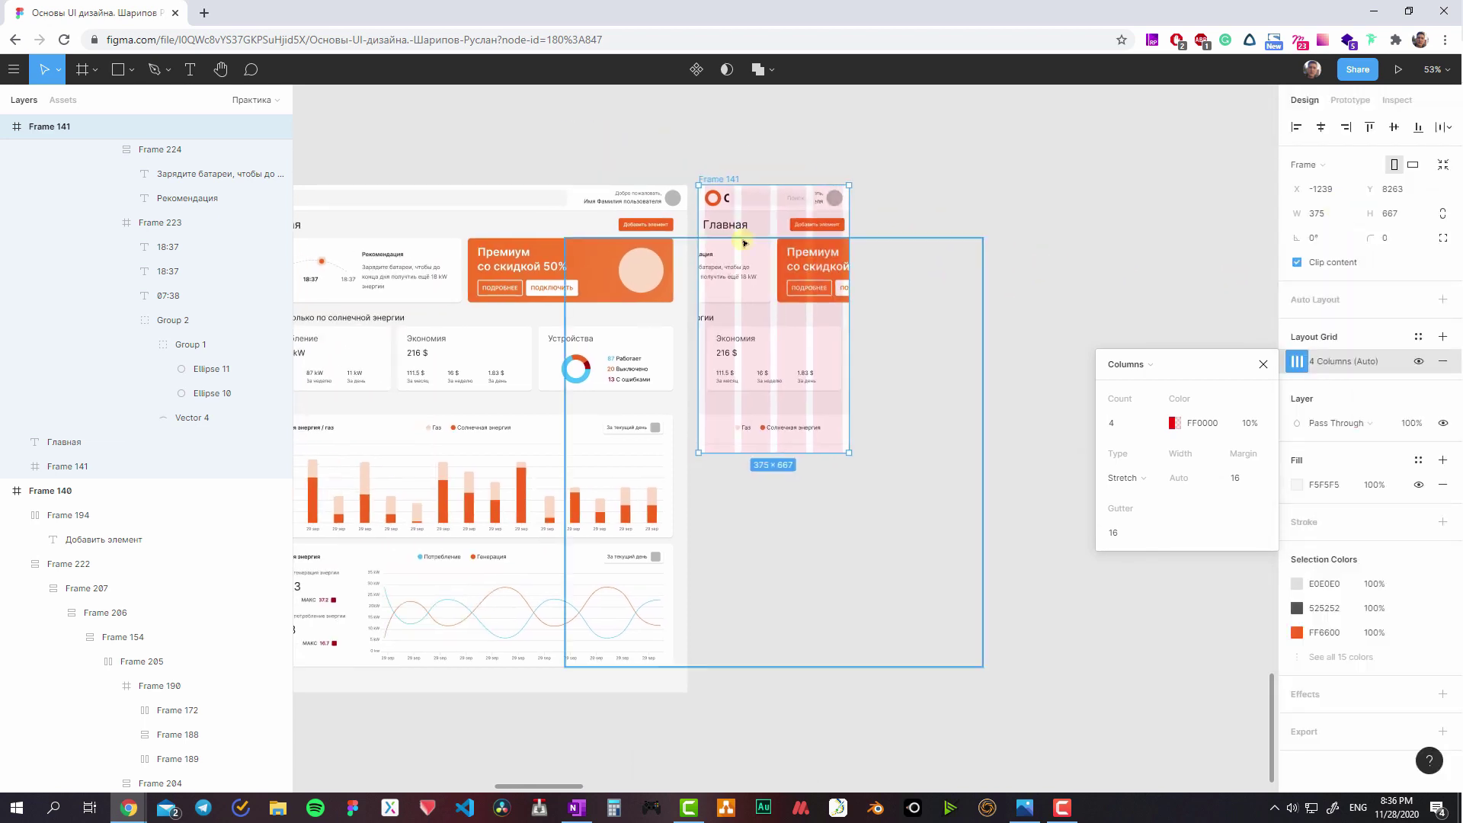
pyautogui.moveTo(727, 274); pyautogui.dragTo(893, 202)
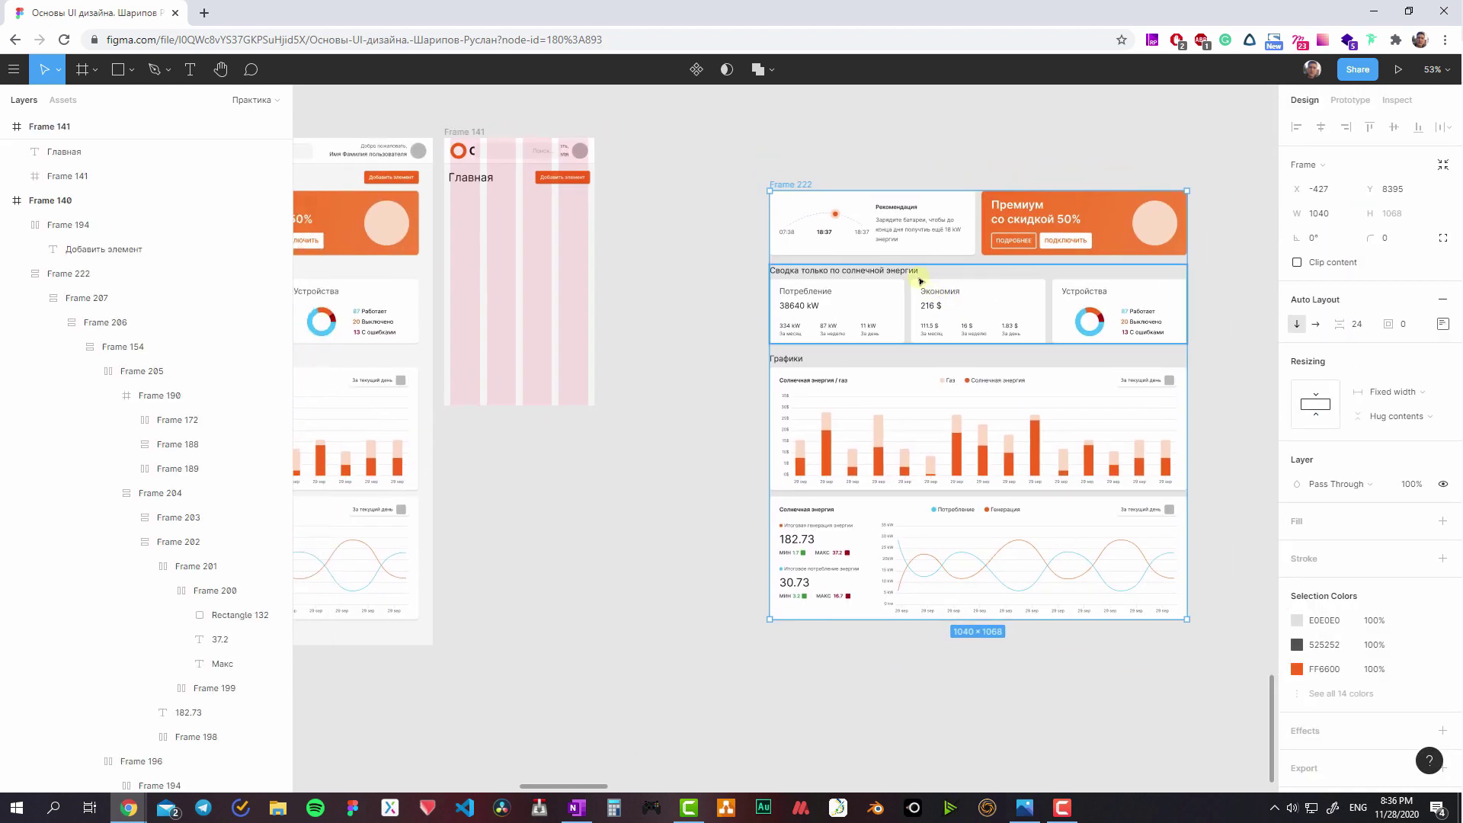
# - Stack the top row's recommendation and premium cards vertically
pyautogui.click(894, 202)
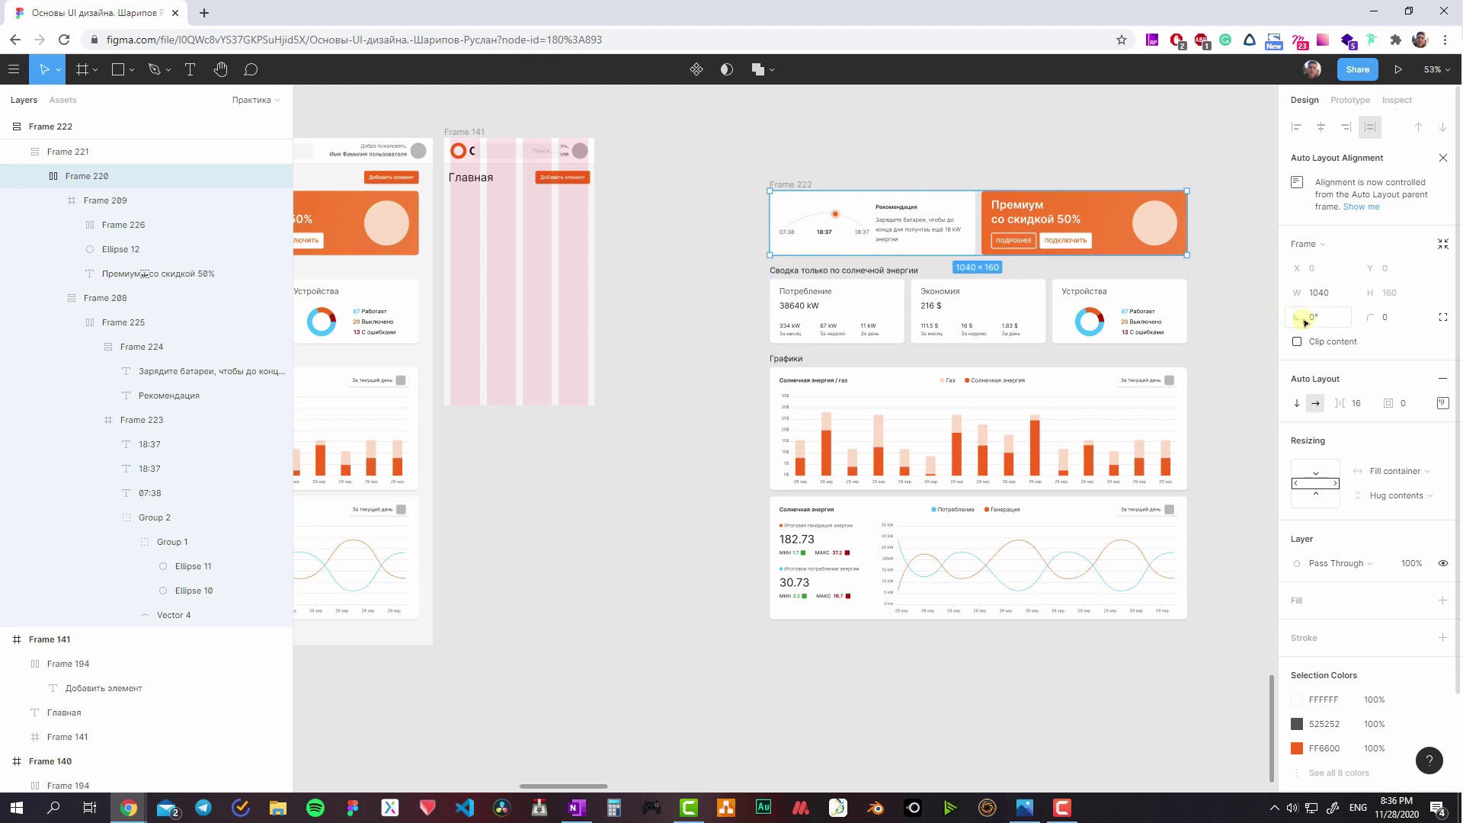
pyautogui.click(1298, 403)
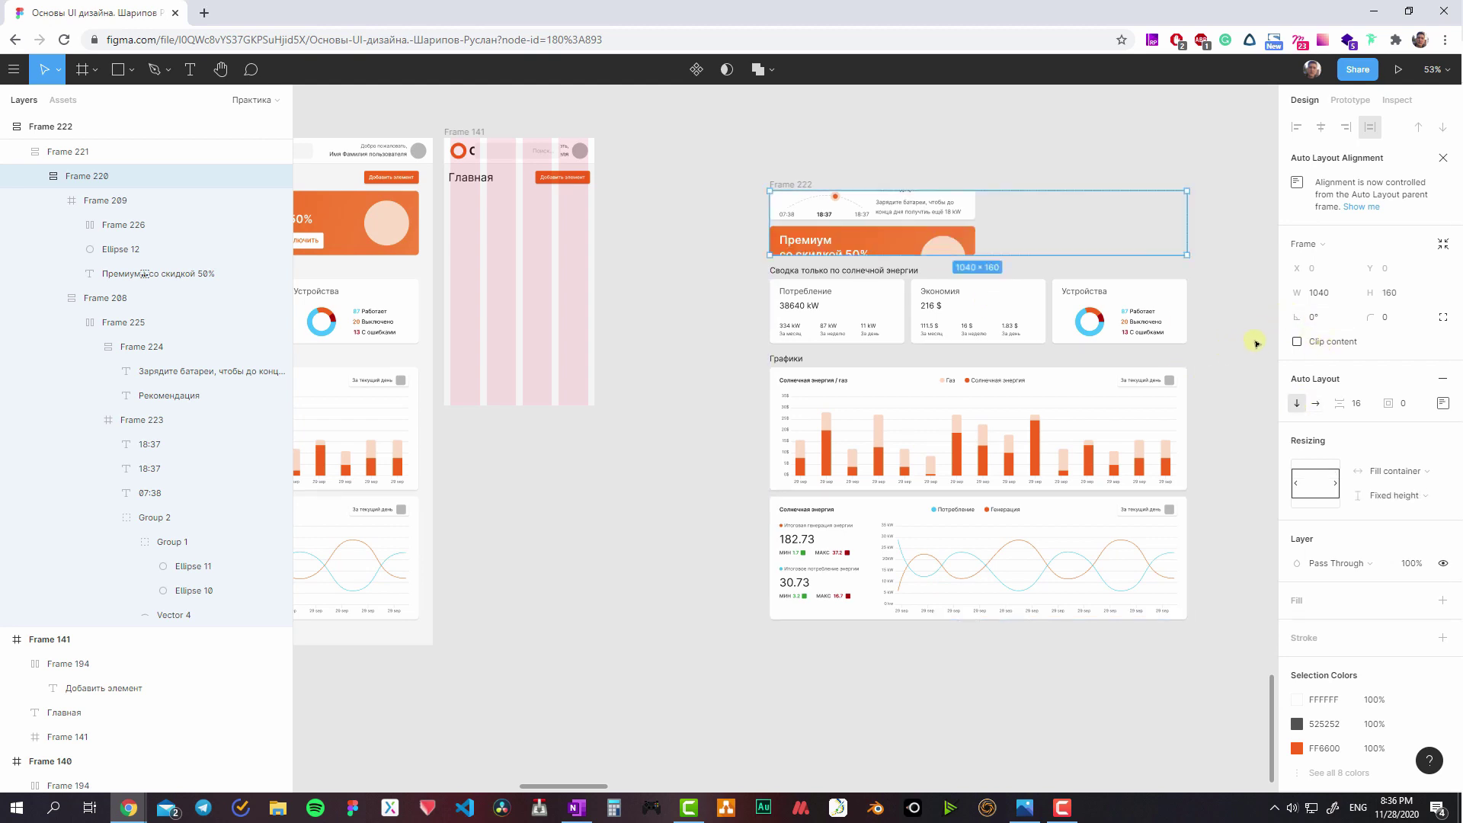
pyautogui.hotkey('ctrl', 'z')
pyautogui.hotkey('ctrl', 'shift', 'z')
# - Set both top cards to height 160 and move the recommendation card above the premium card
pyautogui.press('Return')
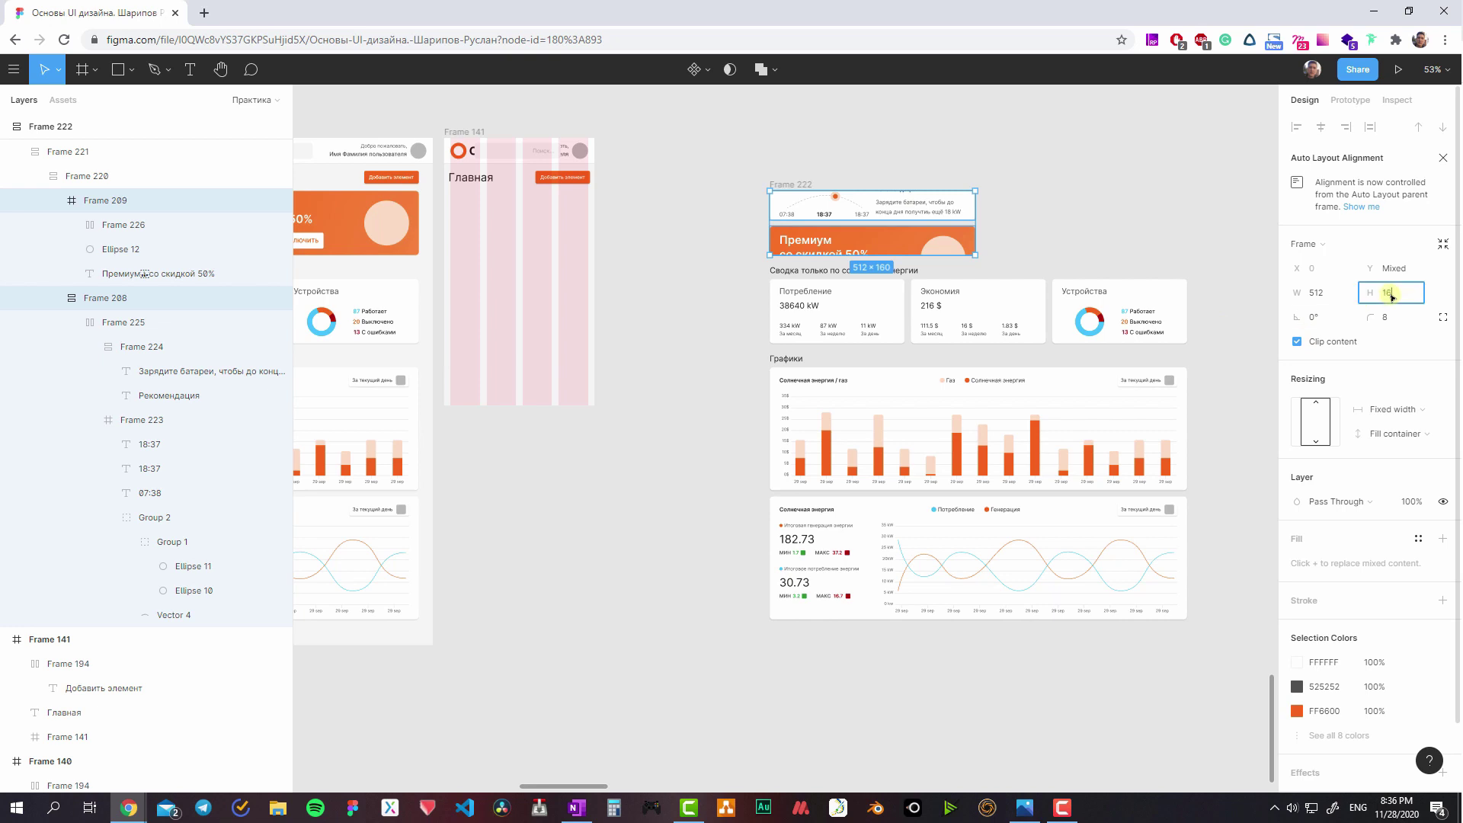
pyautogui.press('Return')
pyautogui.click(888, 219)
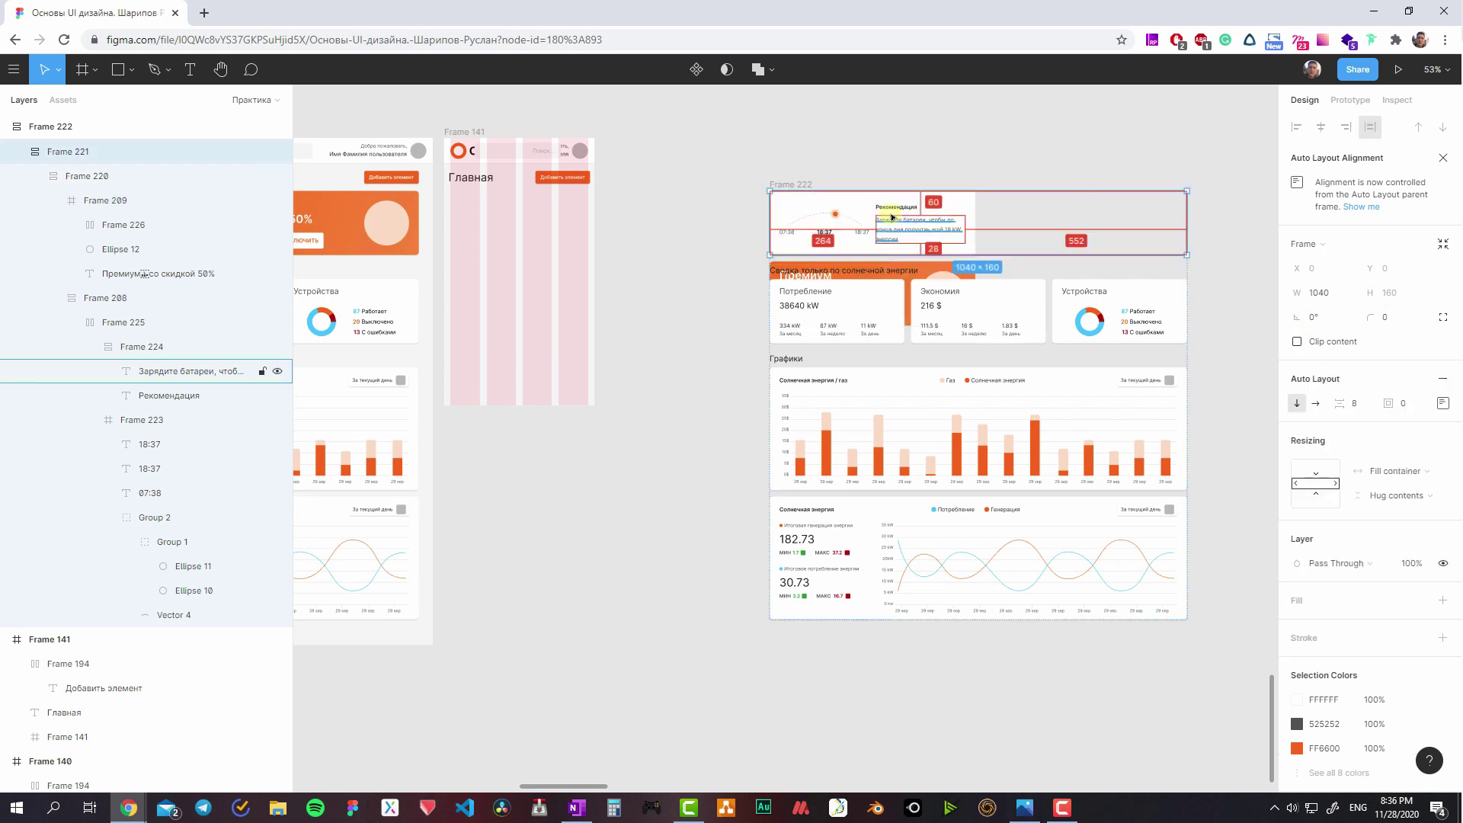
pyautogui.moveTo(892, 217); pyautogui.dragTo(921, 231)
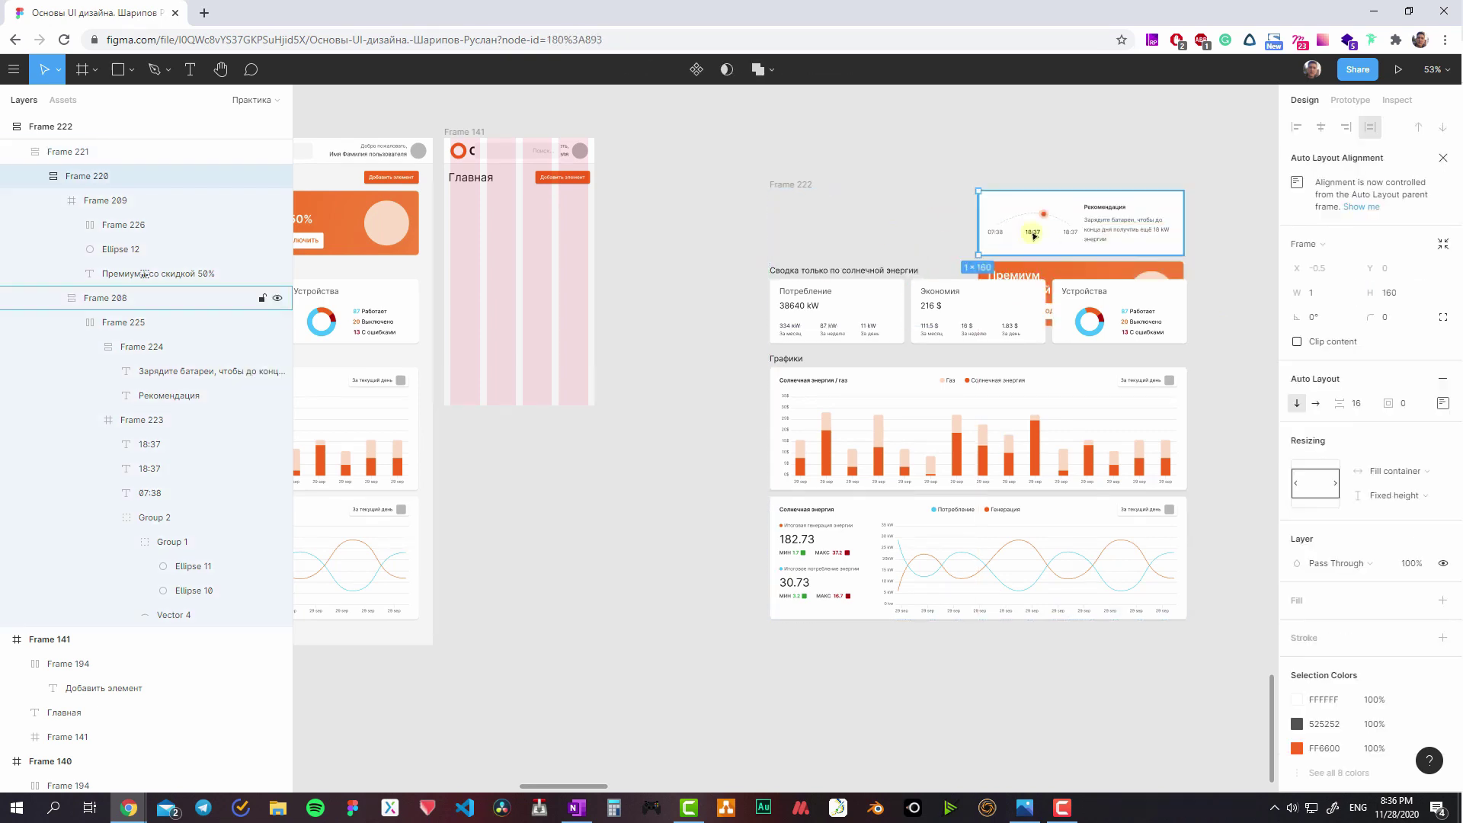
pyautogui.moveTo(1044, 262); pyautogui.dragTo(1046, 246)
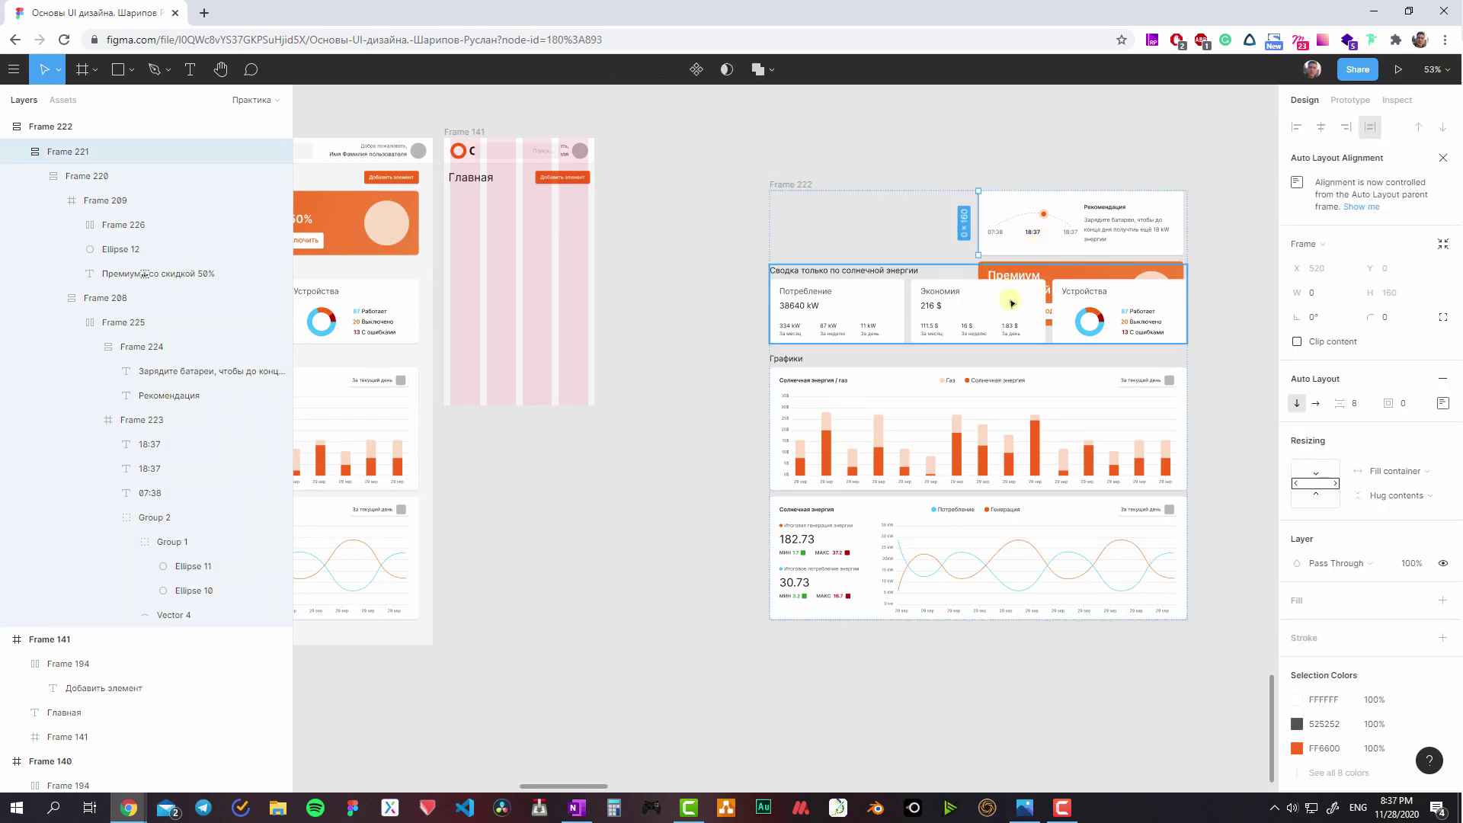
pyautogui.moveTo(1012, 304)
pyautogui.mouseDown()
pyautogui.moveTo(1010, 226)
pyautogui.moveTo(972, 244)
pyautogui.mouseUp()
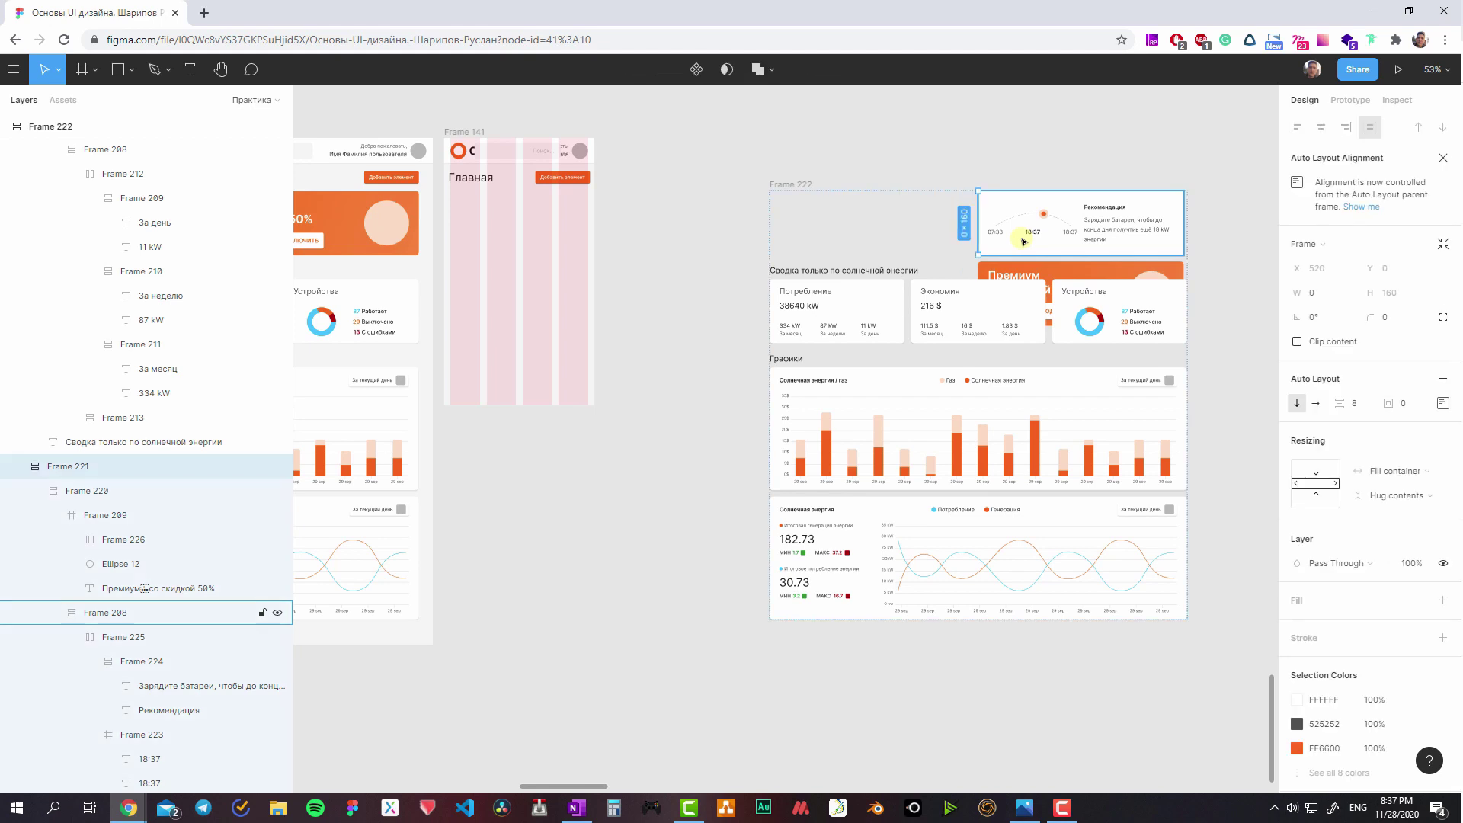
pyautogui.moveTo(973, 244); pyautogui.dragTo(1001, 293)
pyautogui.click(1028, 329)
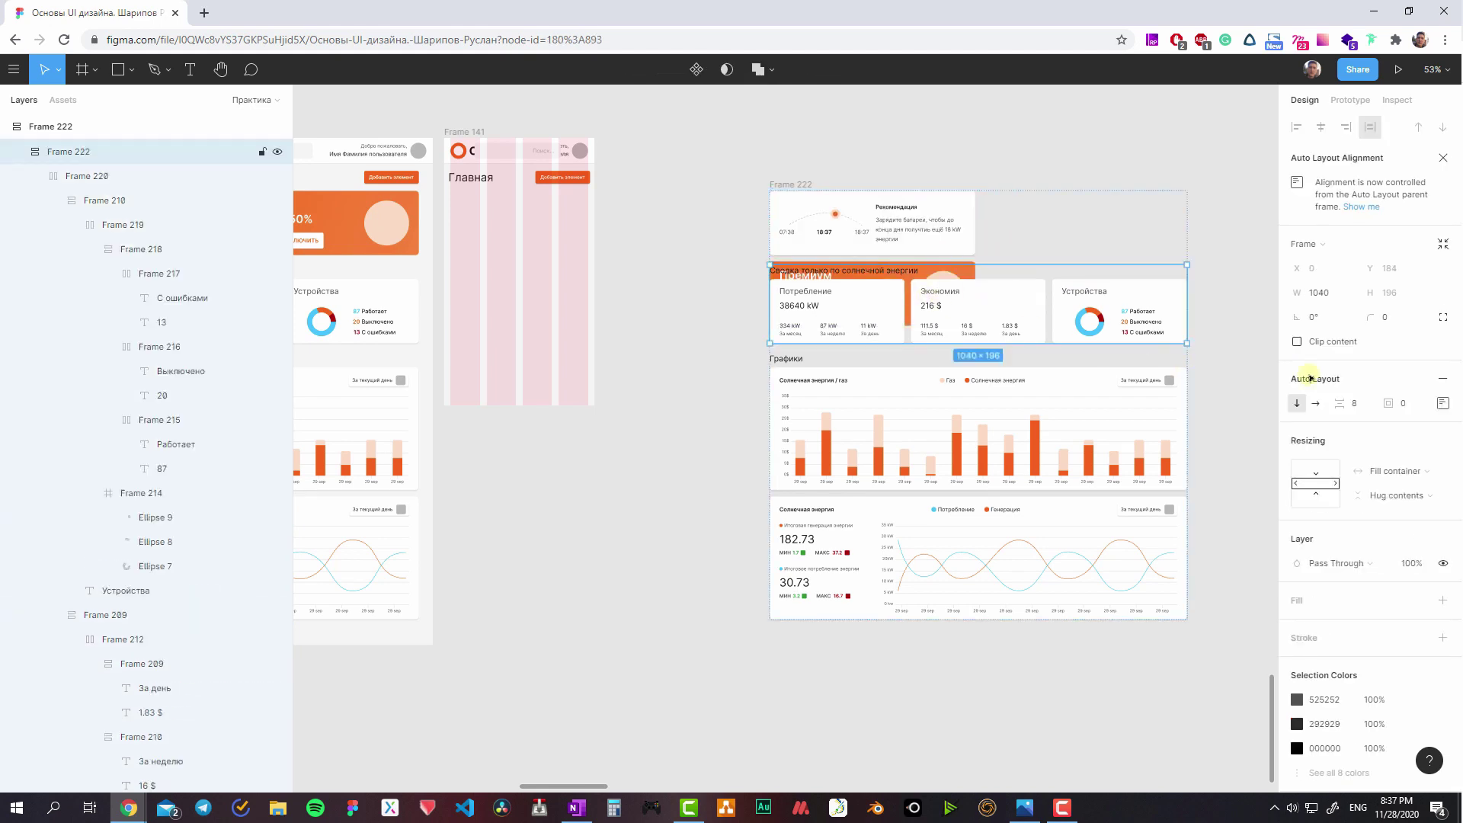
# - Stack the three summary cards vertically and set a new card height
pyautogui.click(958, 314)
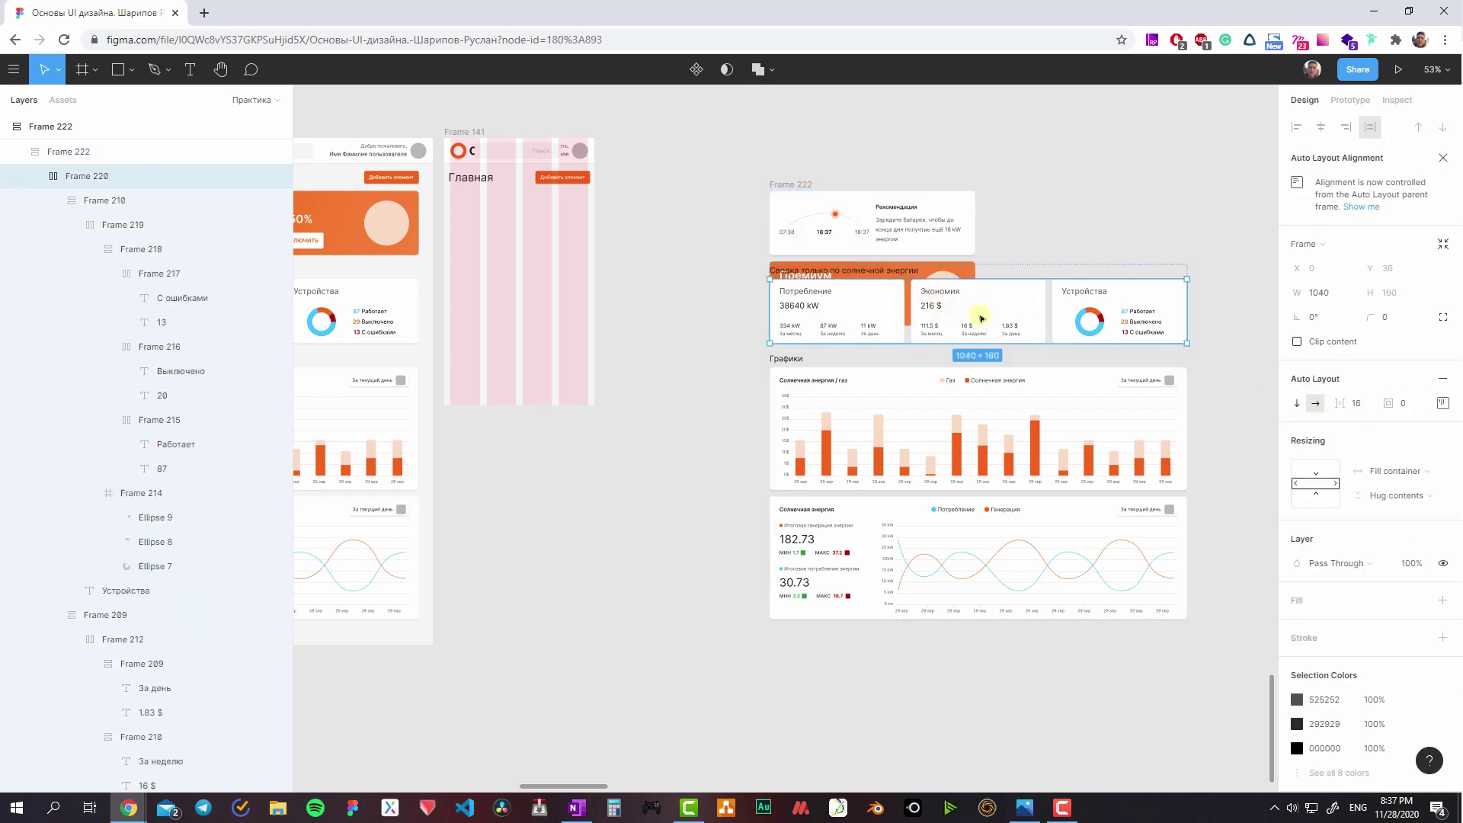
pyautogui.click(1296, 403)
pyautogui.press('Return')
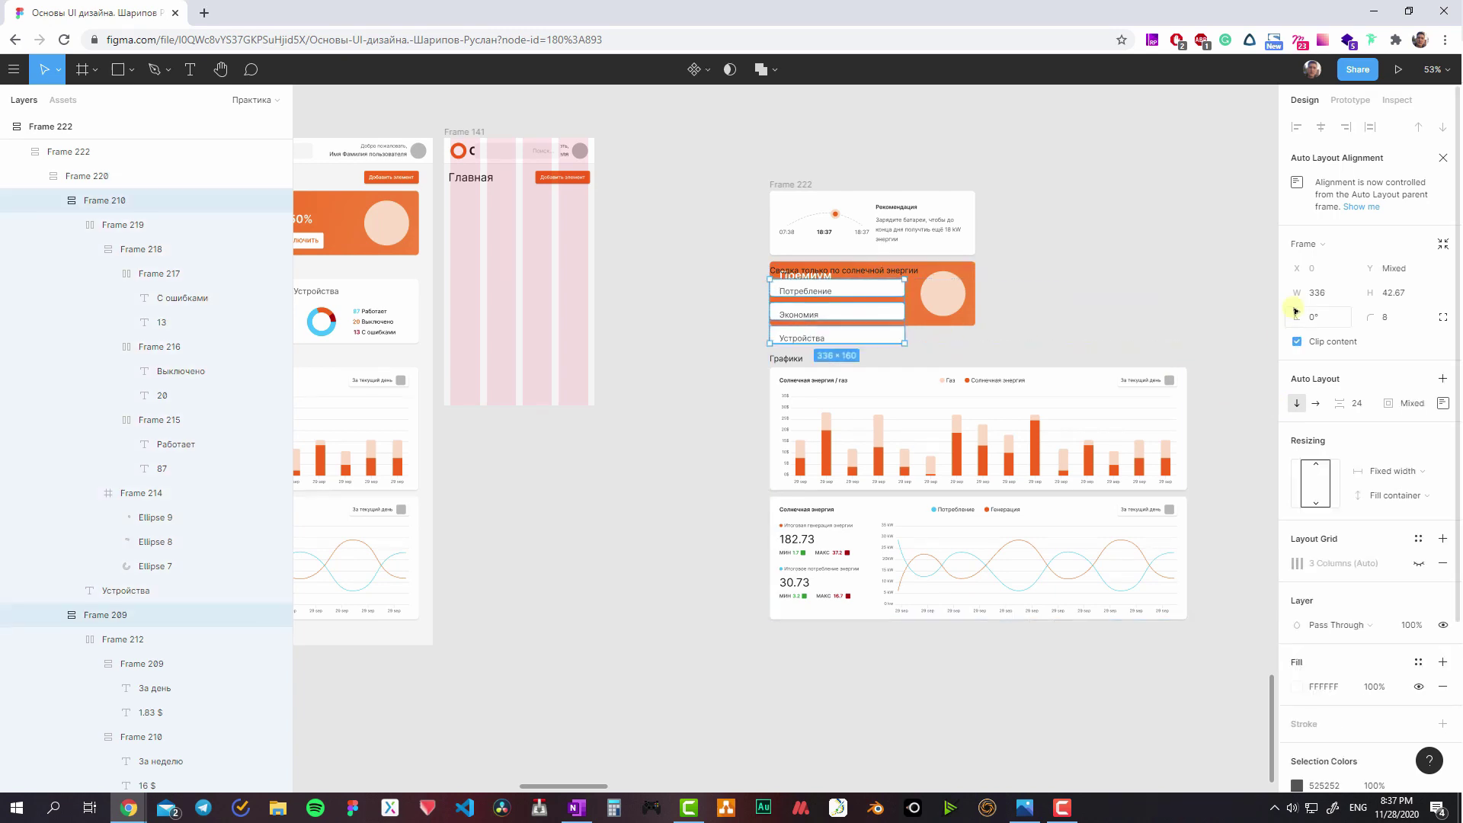
pyautogui.click(1401, 295)
pyautogui.write('160')
pyautogui.press('Return')
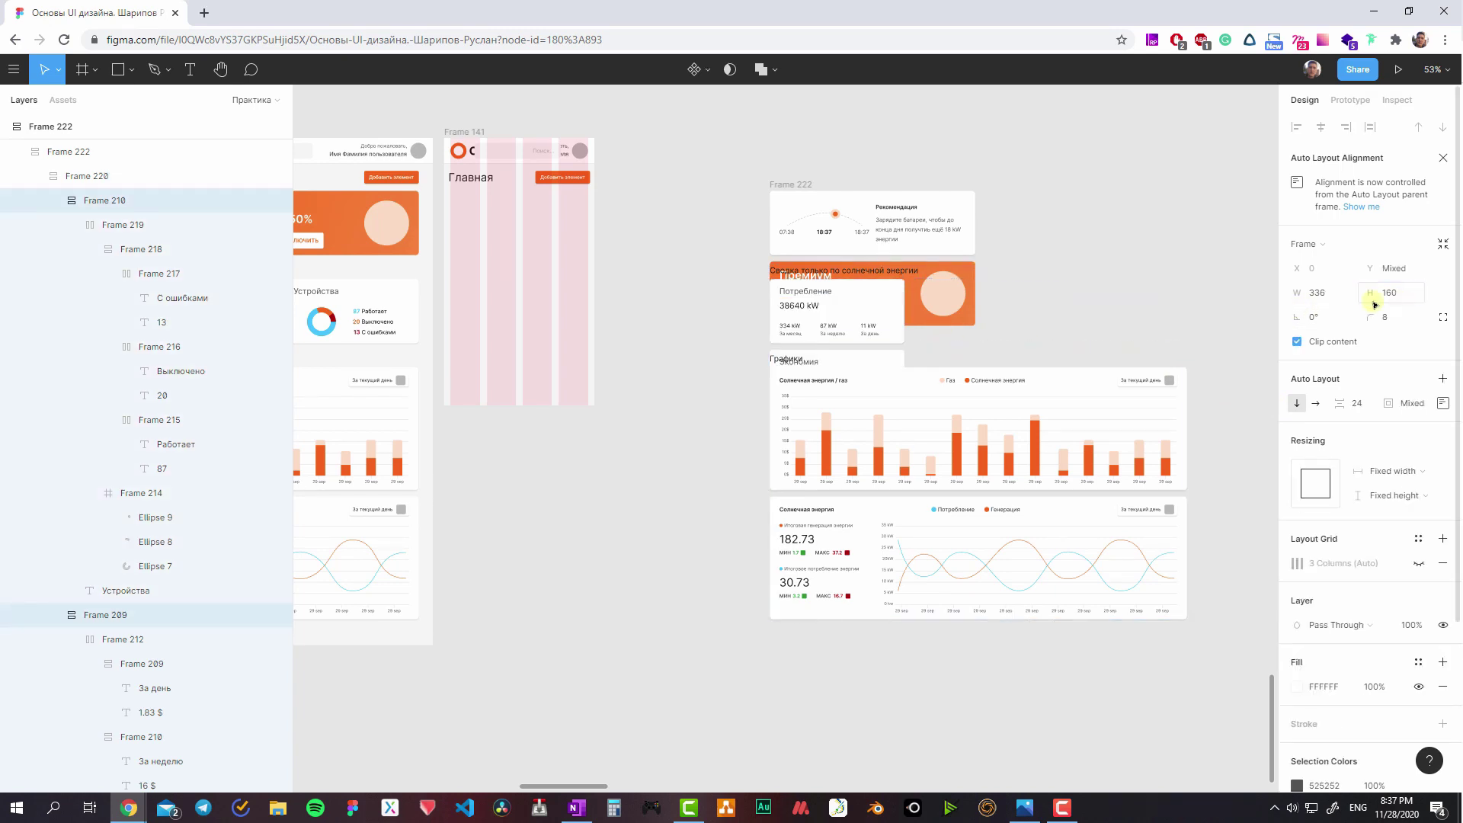
# - Change the summary section's height resizing so it grows to fit the stacked cards
pyautogui.click(949, 404)
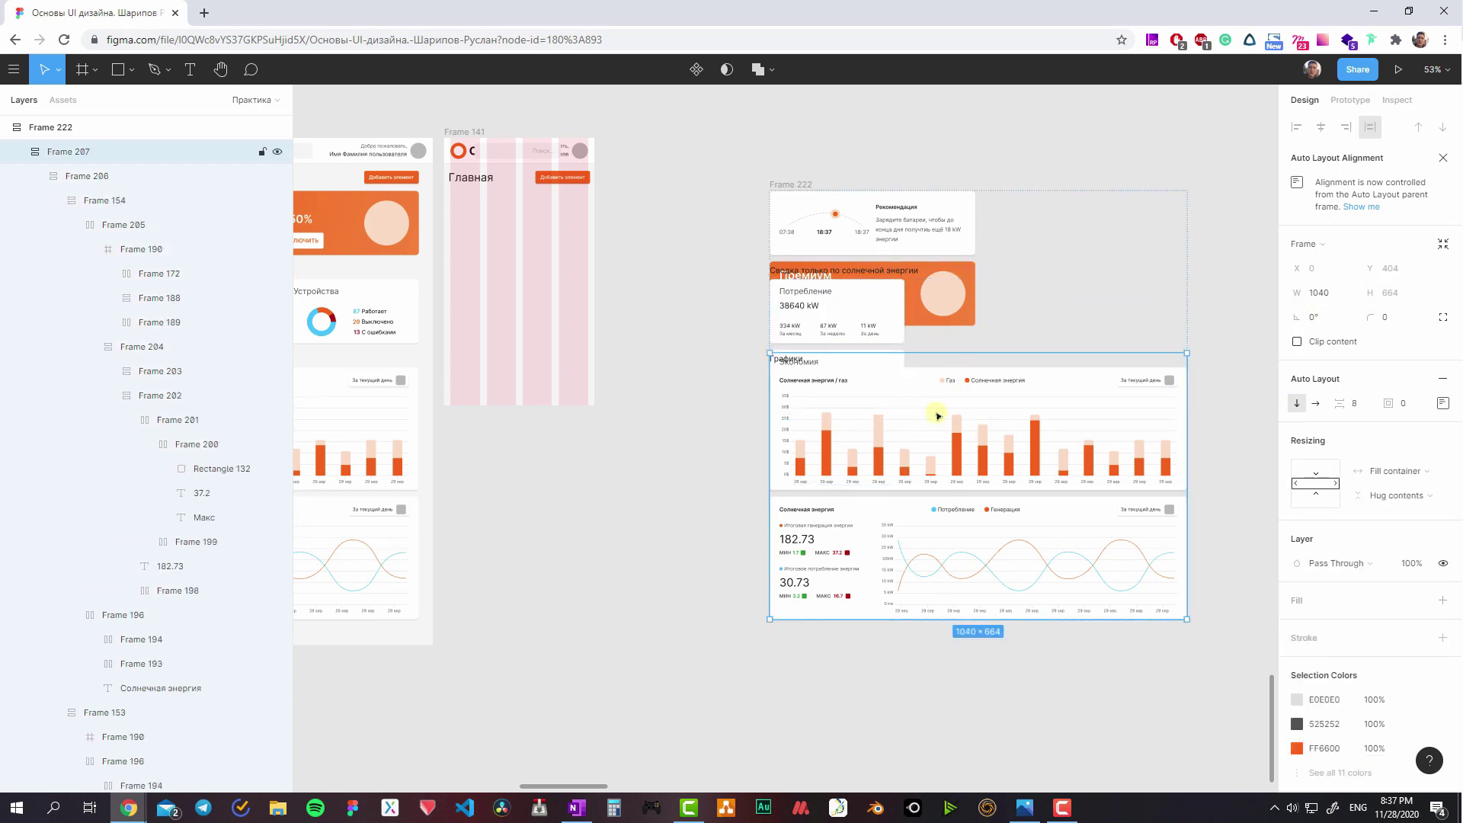
pyautogui.click(742, 400)
pyautogui.click(820, 326)
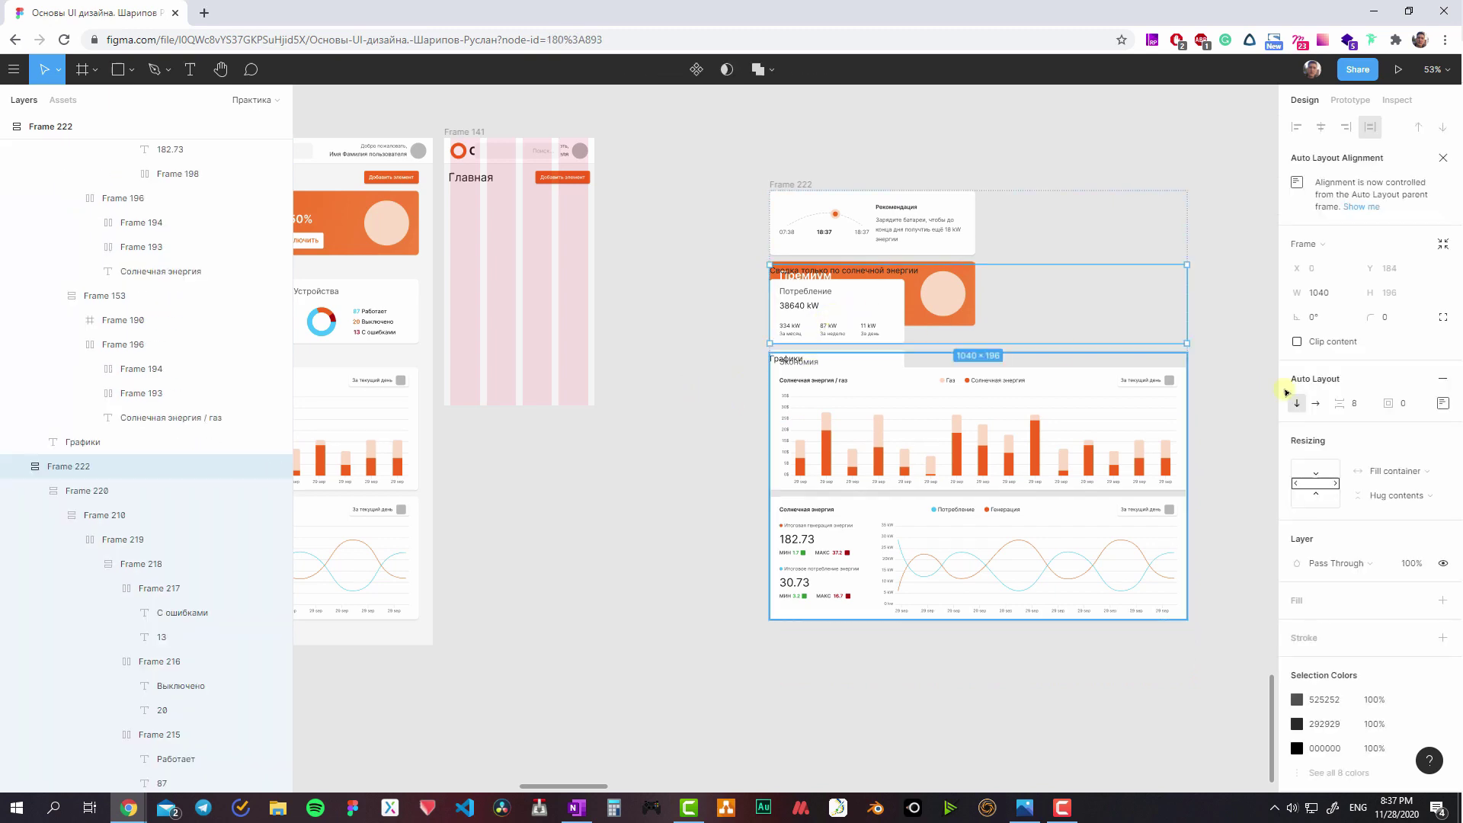
pyautogui.click(1394, 495)
pyautogui.click(1380, 495)
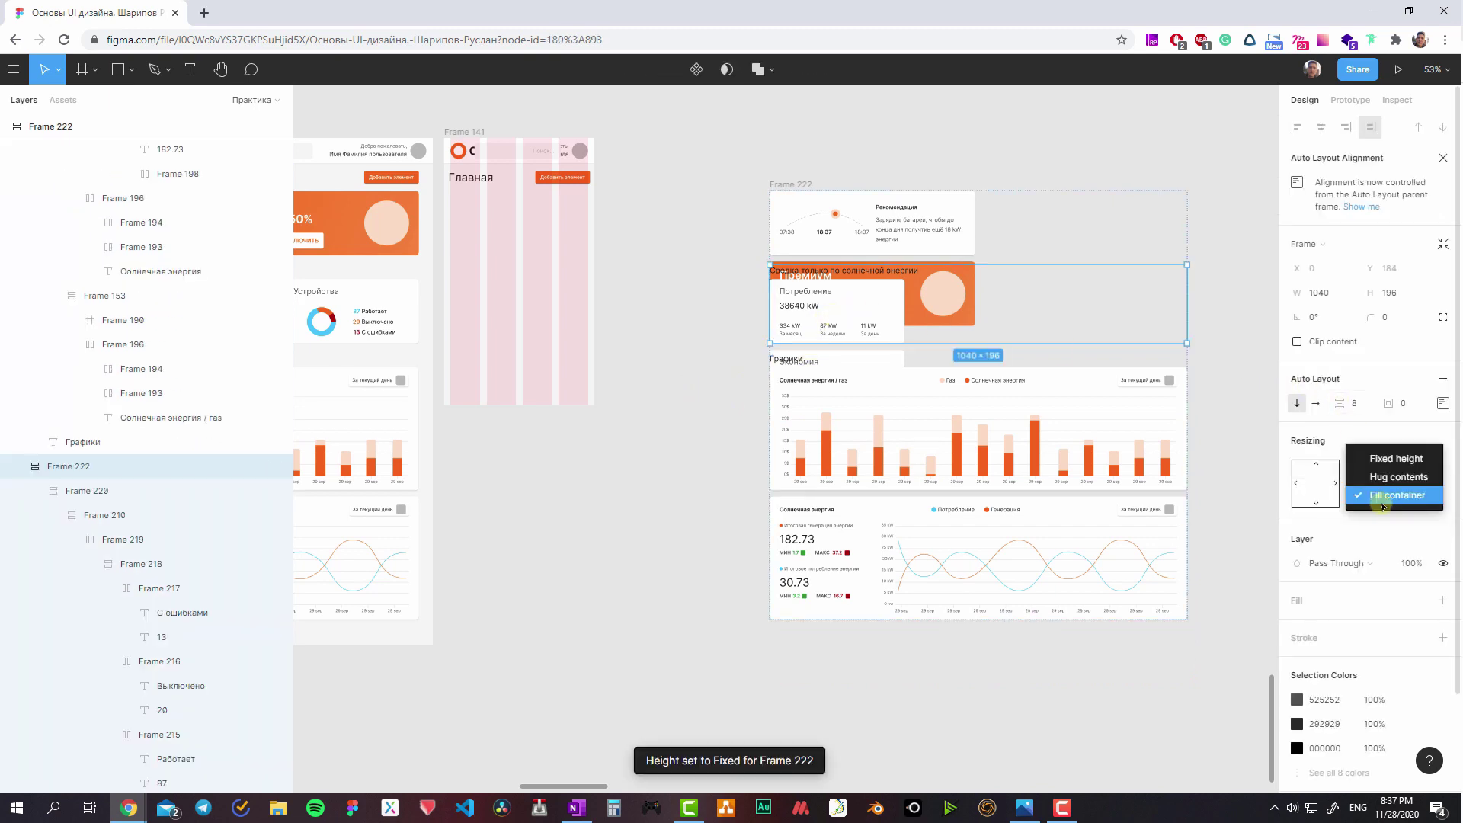
pyautogui.click(1384, 505)
pyautogui.press('Return')
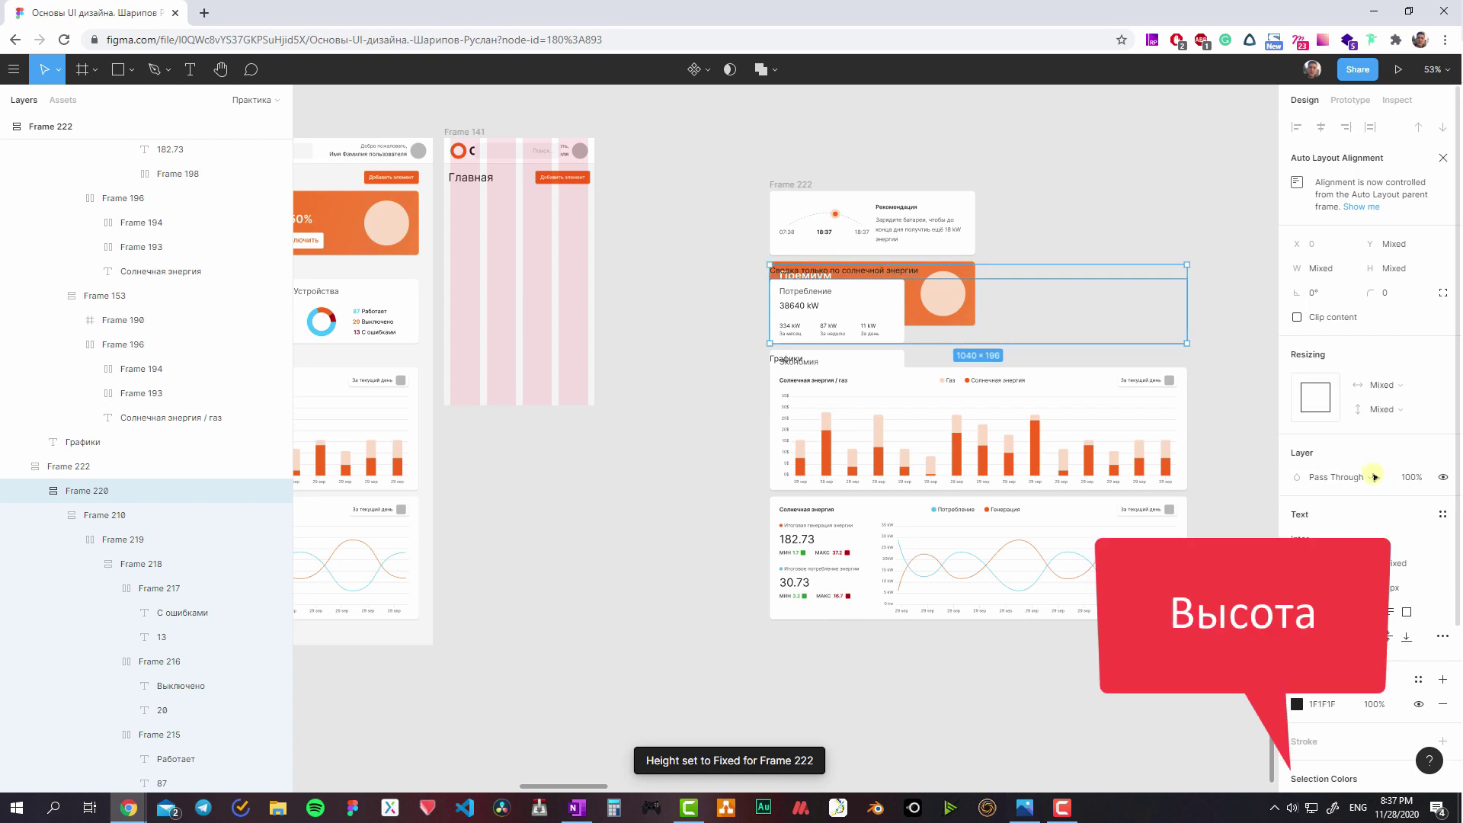
pyautogui.click(1382, 411)
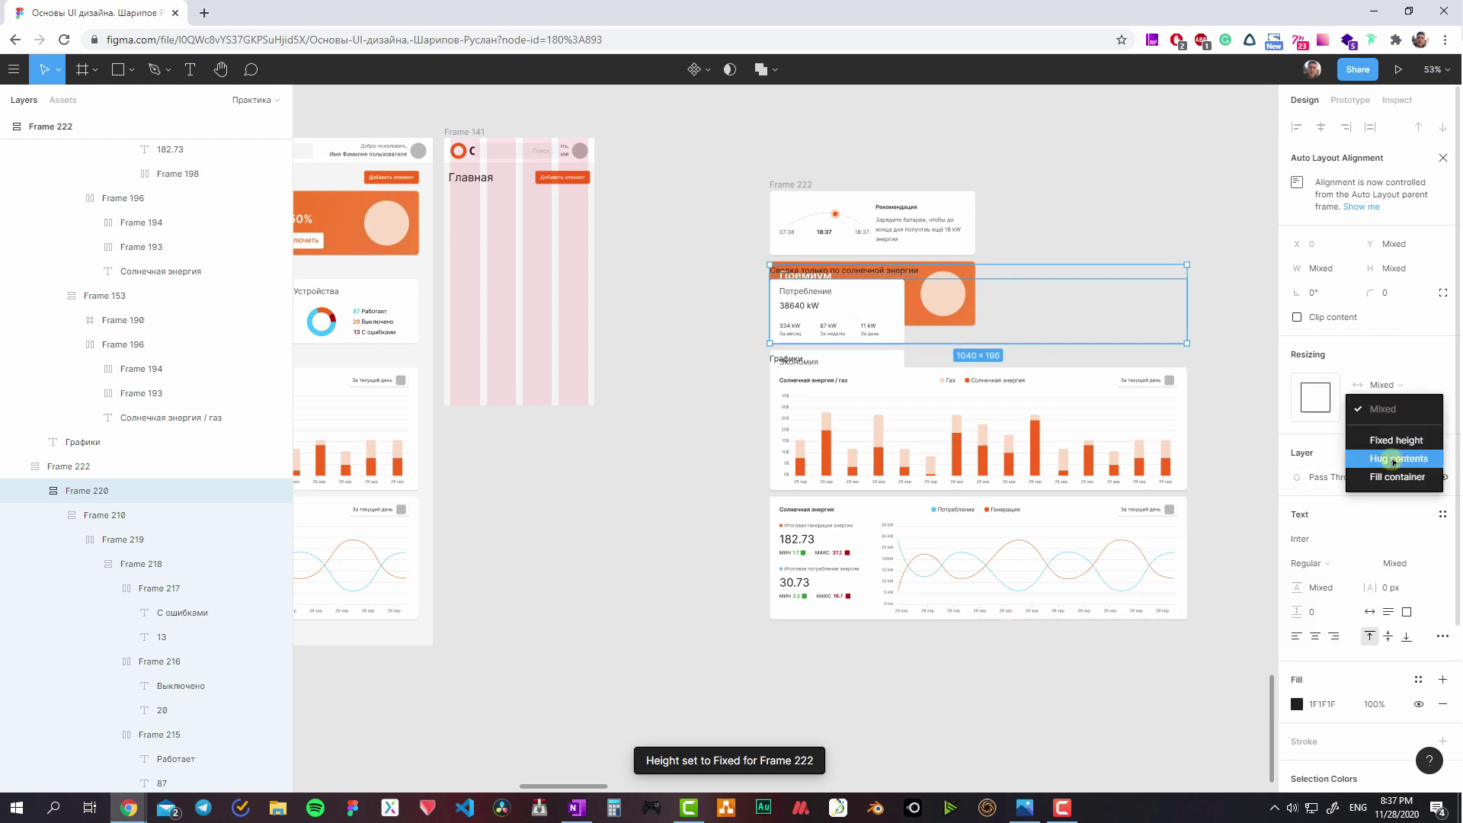
pyautogui.click(1390, 462)
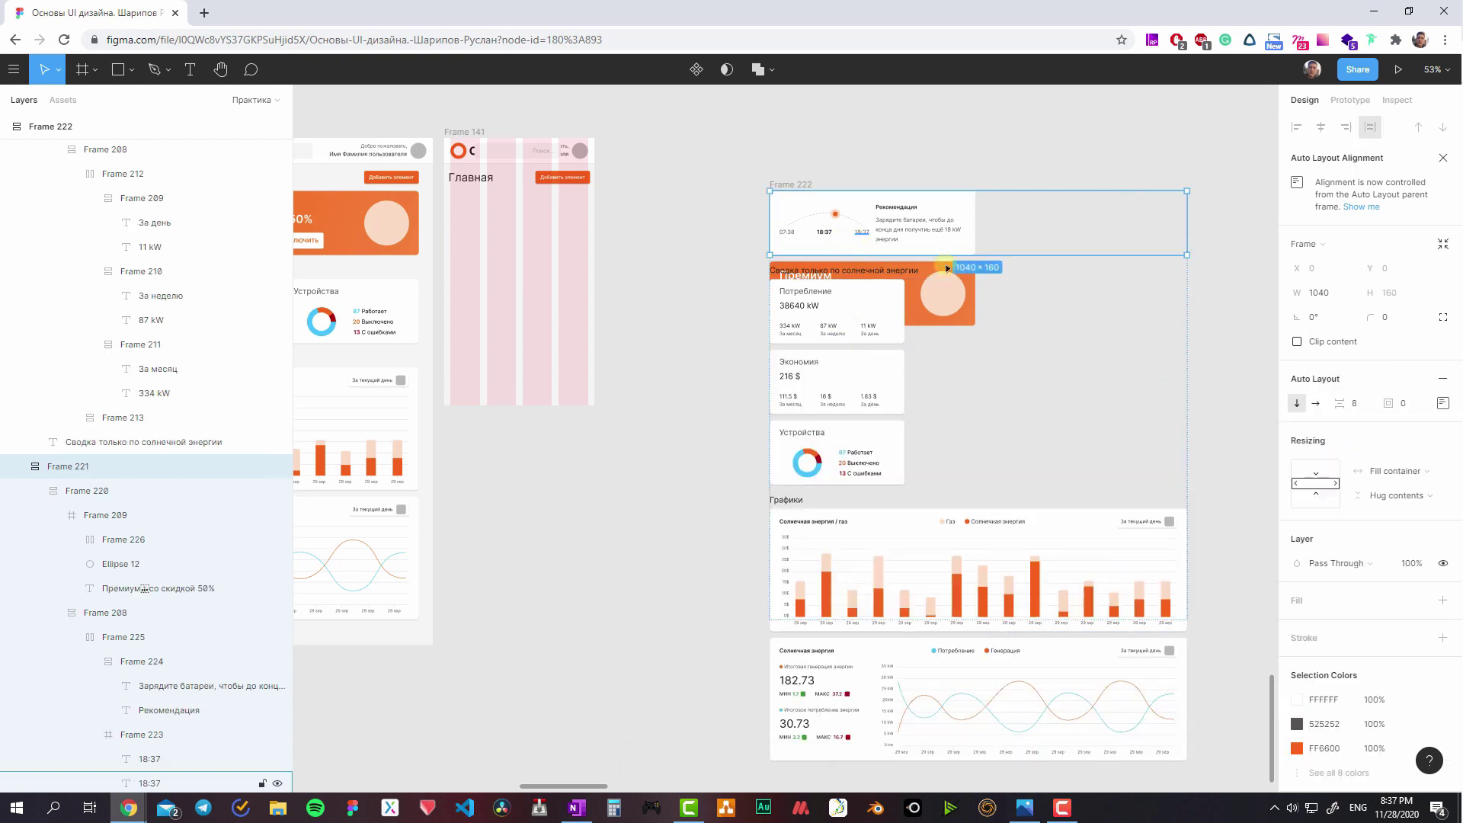
# - Set the top card row's height to Hug contents, then select the summary section
pyautogui.hotkey('shift', 'Return')
pyautogui.press('Return')
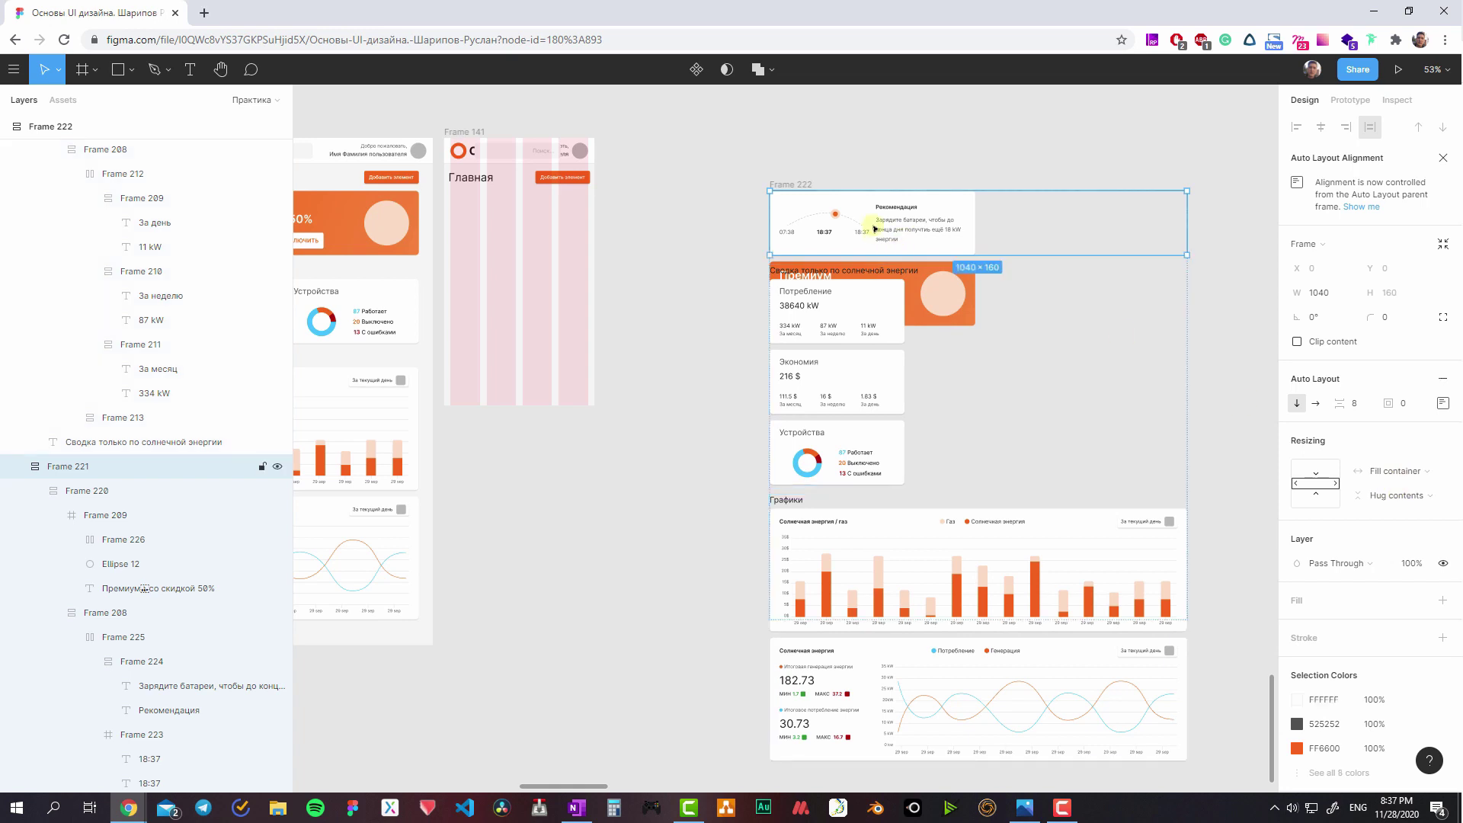
pyautogui.click(1415, 503)
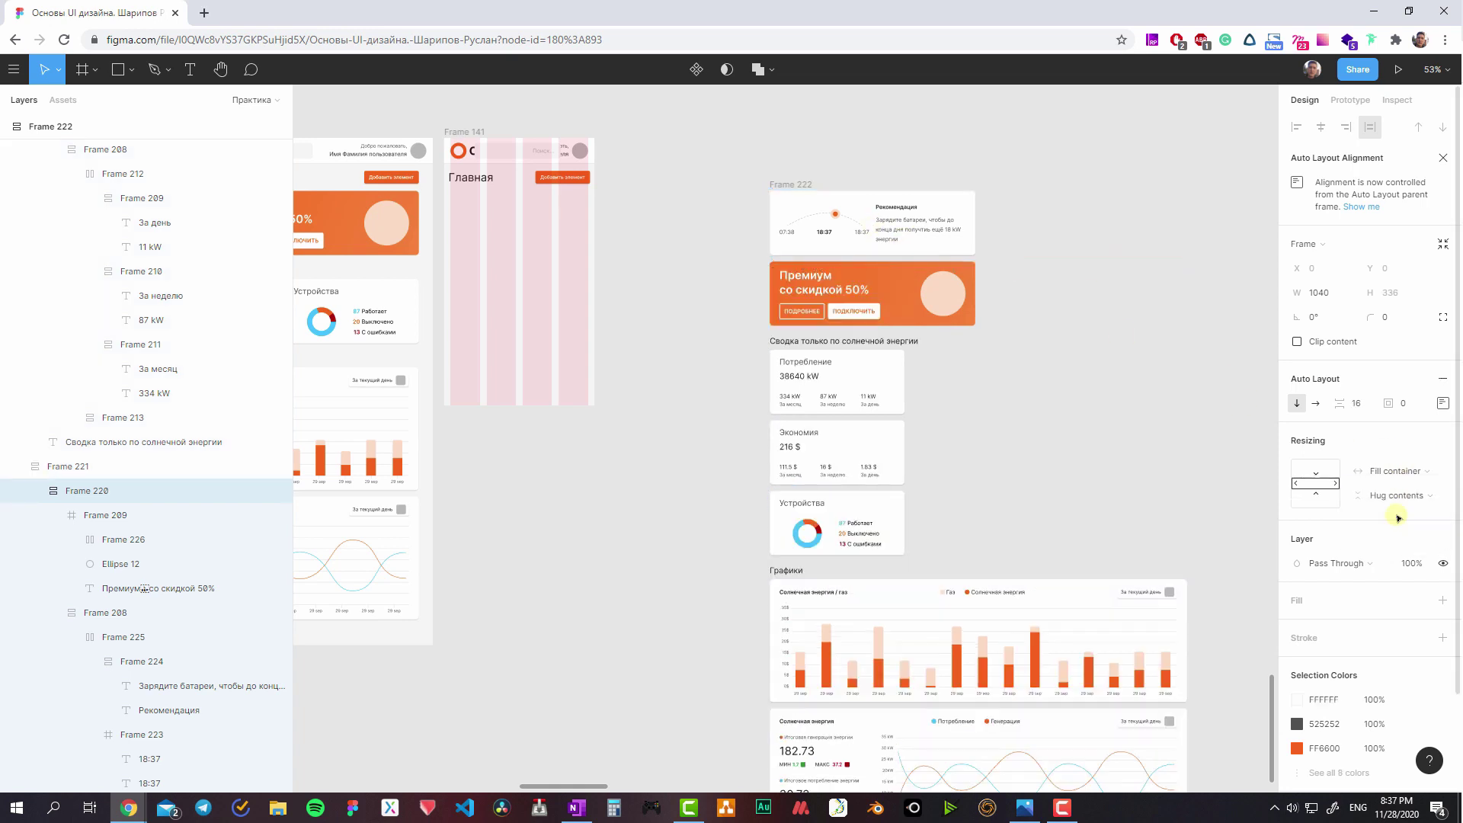
pyautogui.scroll(-3, 926, 369)
pyautogui.click(775, 286)
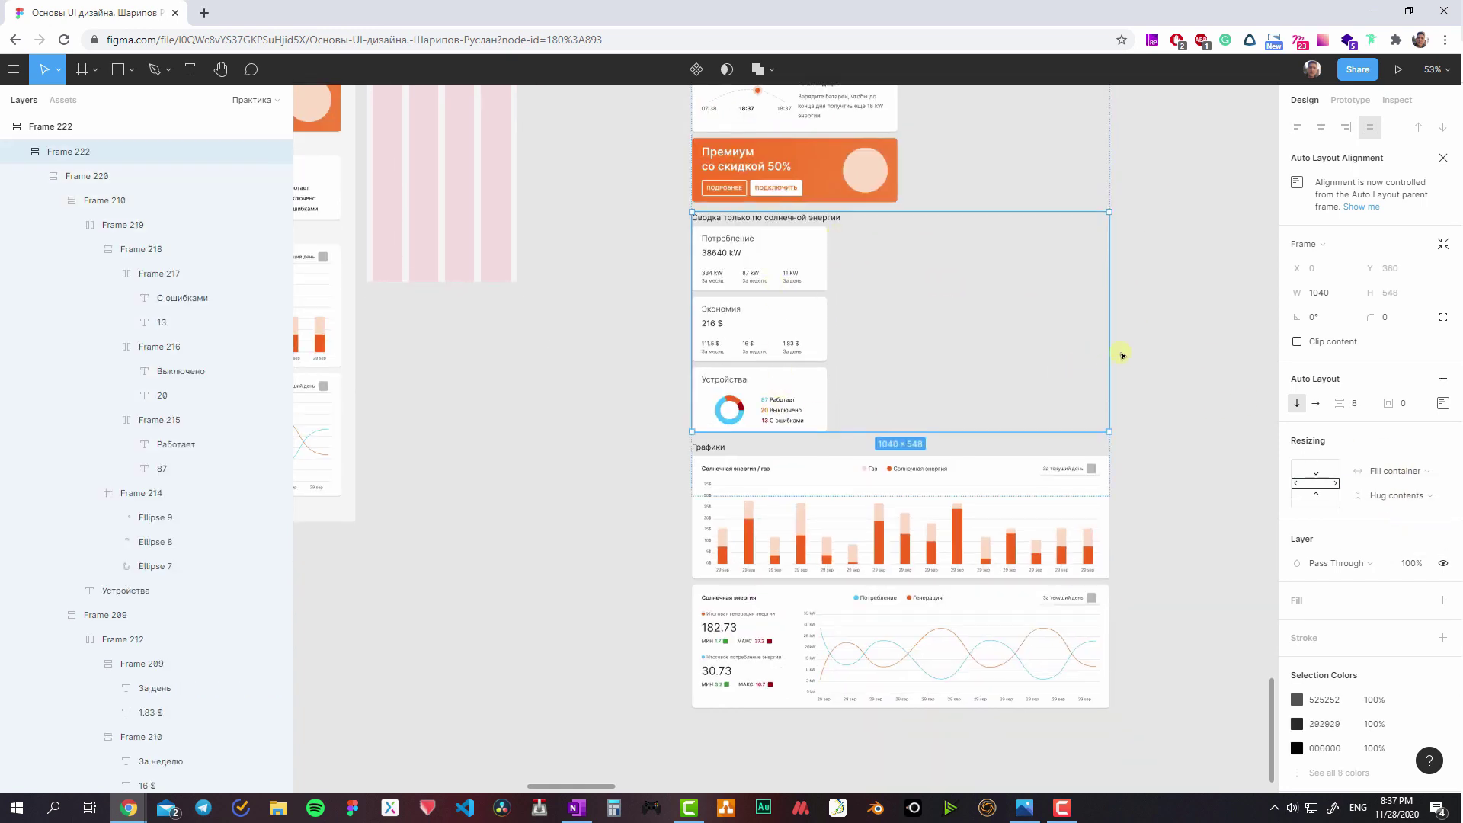
# - Narrow the top and bottom chart cards to test how they reflow
pyautogui.scroll(1, 1122, 356)
pyautogui.click(957, 533)
pyautogui.scroll(-2, 967, 386)
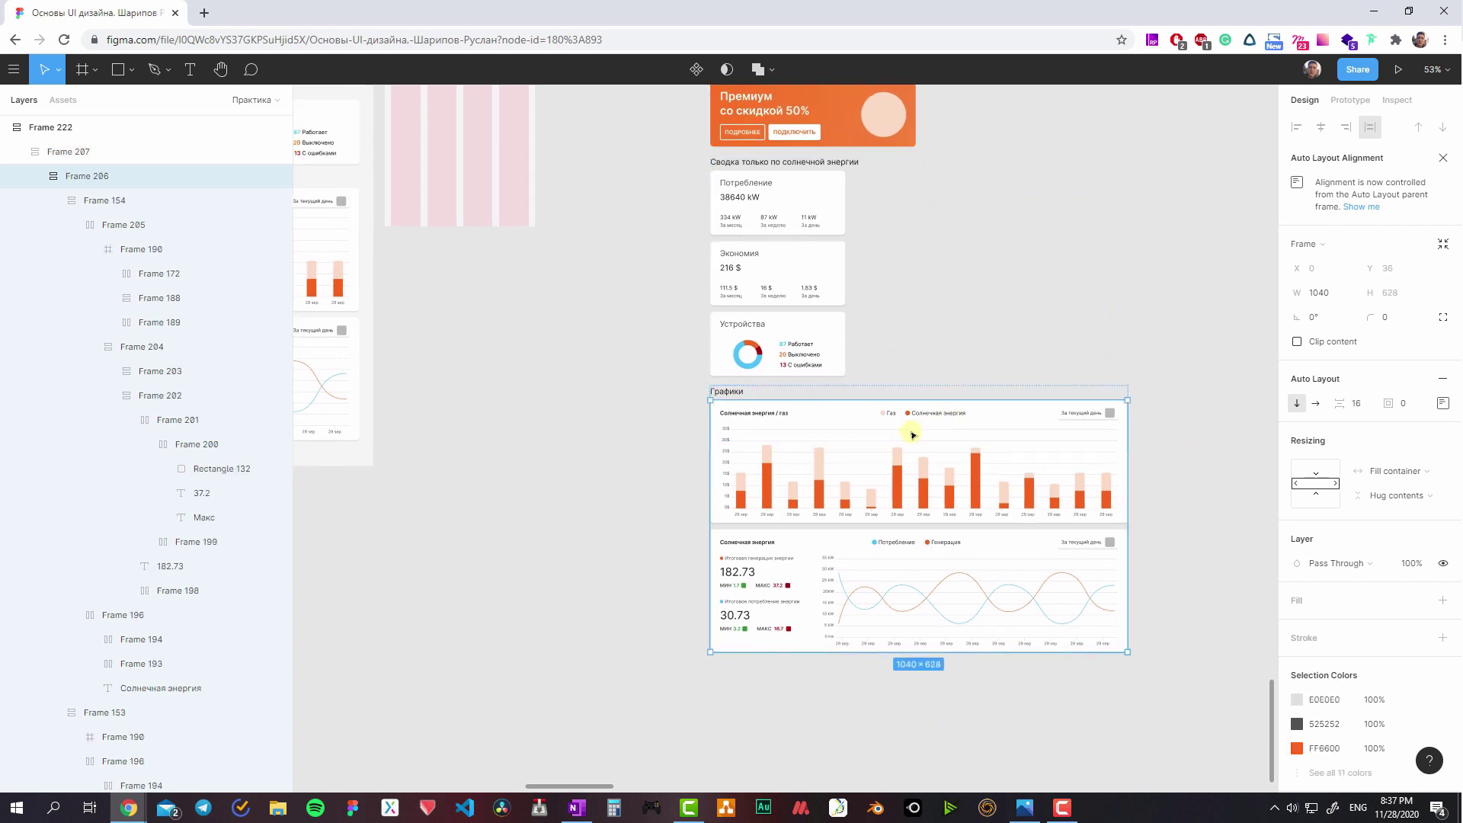
pyautogui.click(829, 442)
pyautogui.moveTo(1127, 488); pyautogui.dragTo(860, 477)
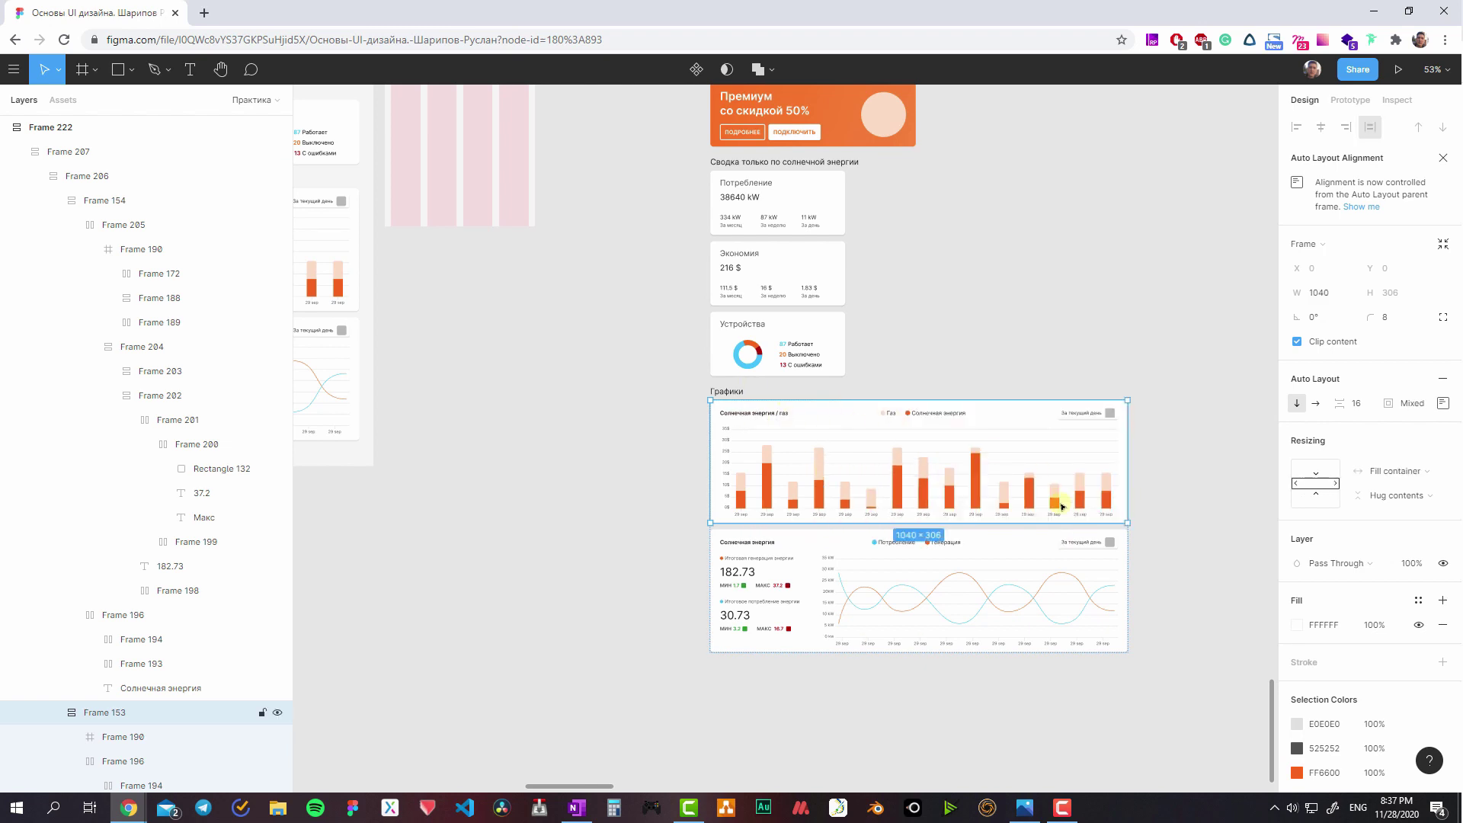
pyautogui.click(1126, 549)
pyautogui.moveTo(1128, 549); pyautogui.dragTo(914, 548)
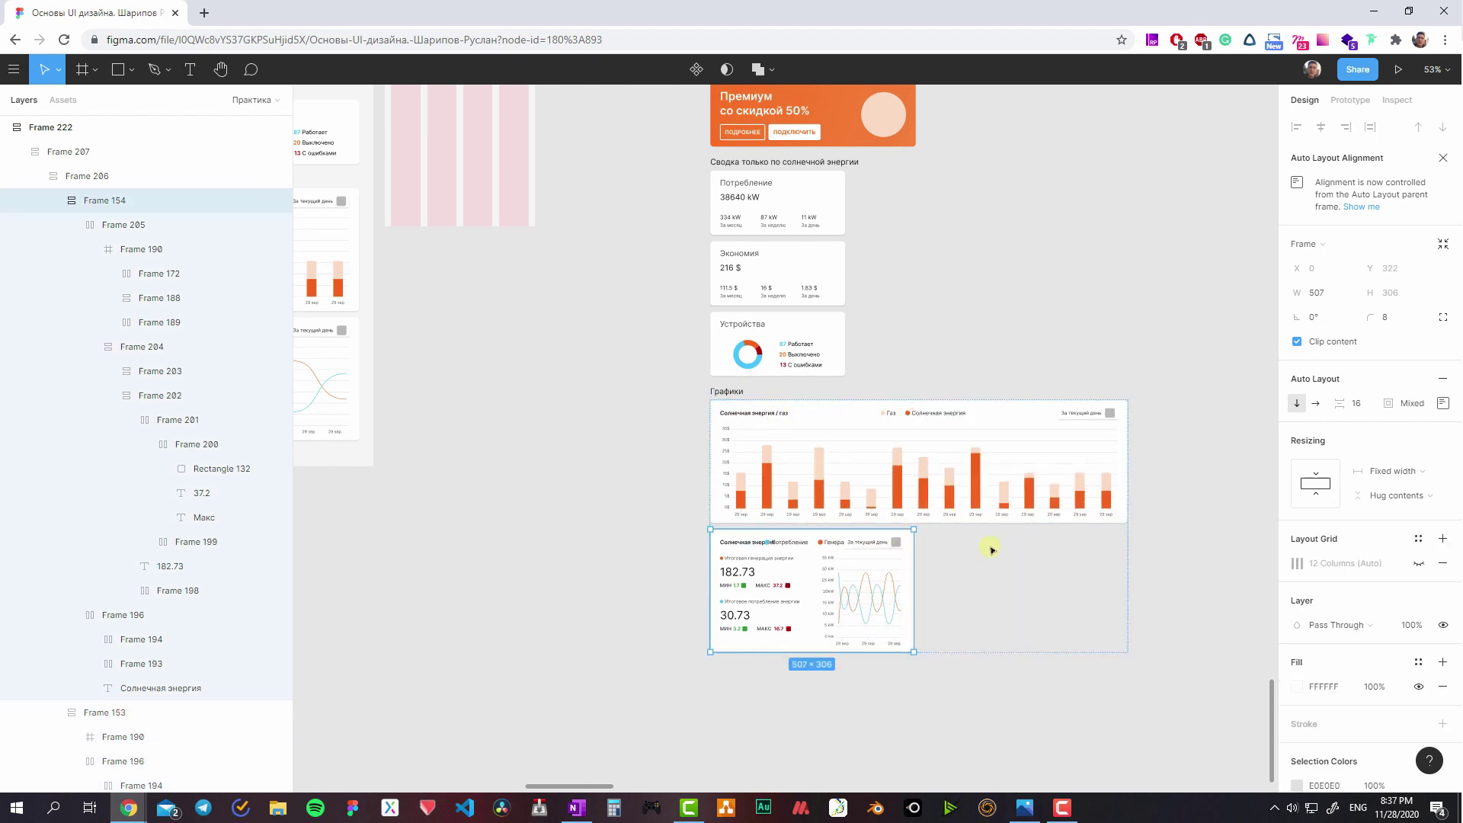
# - Place the 182.73 and 30.73 totals side by side above the line chart, hugging their height
pyautogui.click(908, 594)
pyautogui.click(1296, 403)
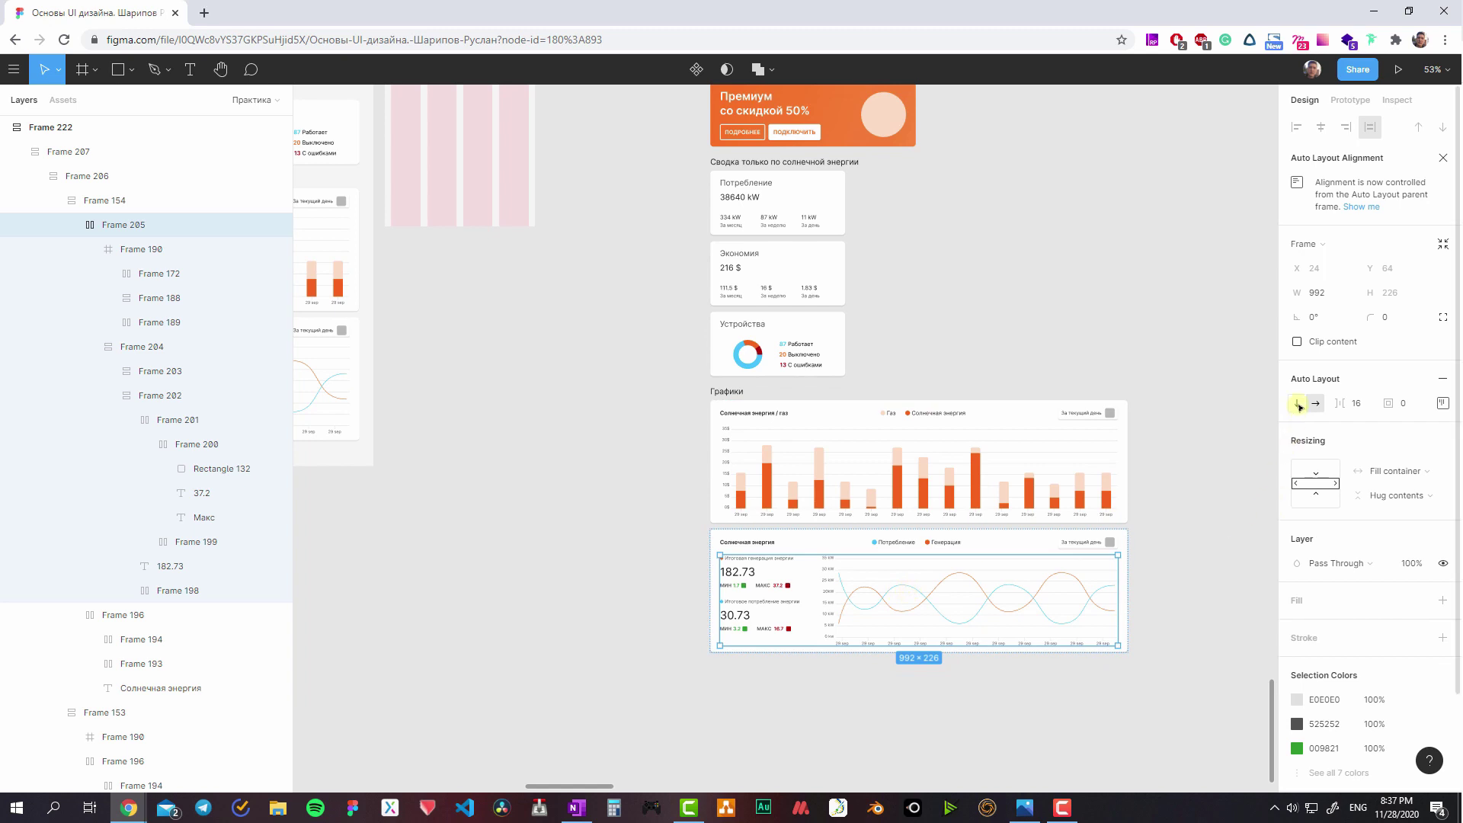
pyautogui.scroll(-1, 834, 518)
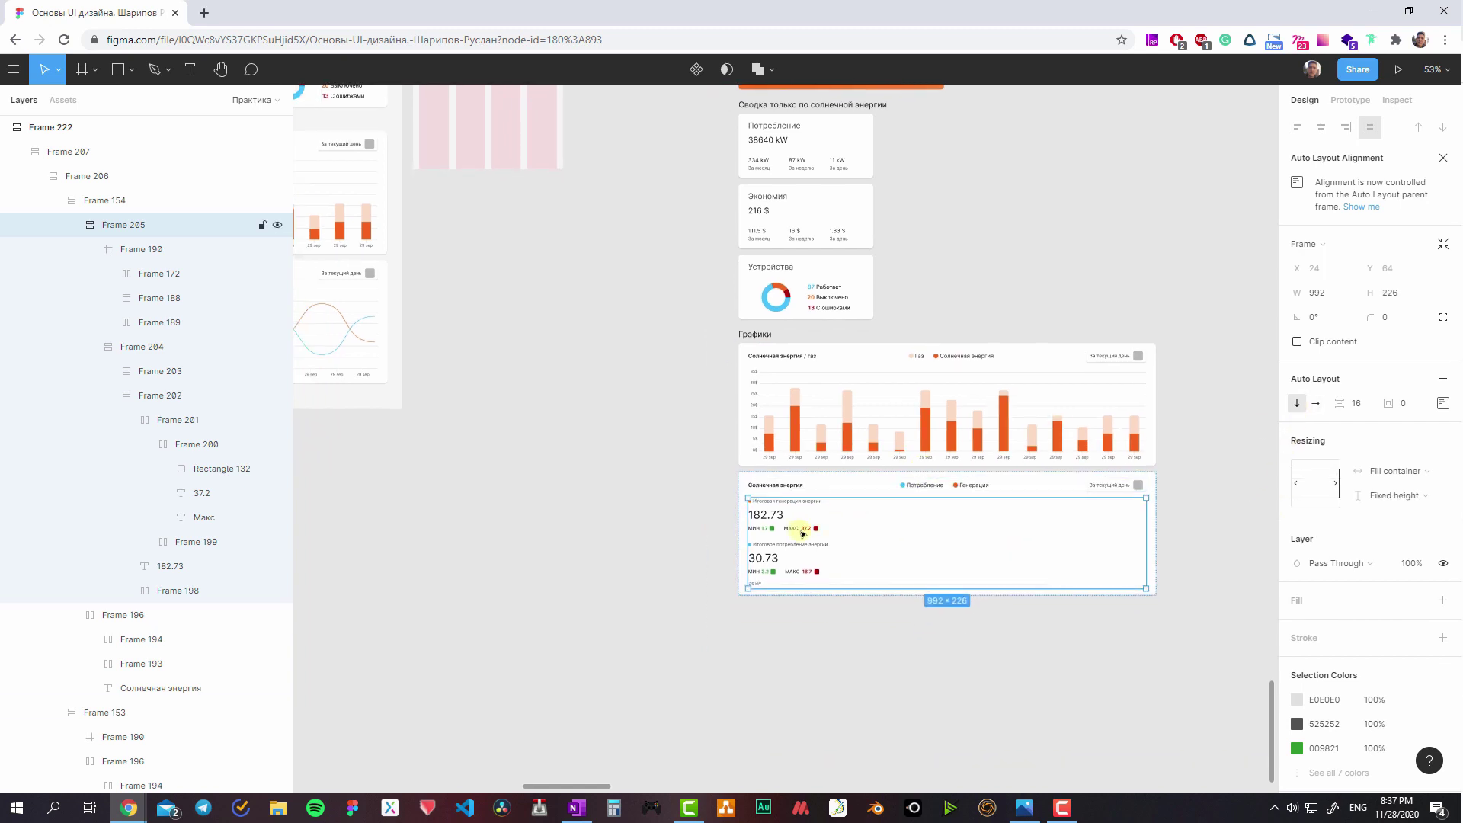
pyautogui.hotkey('ctrl', 'z')
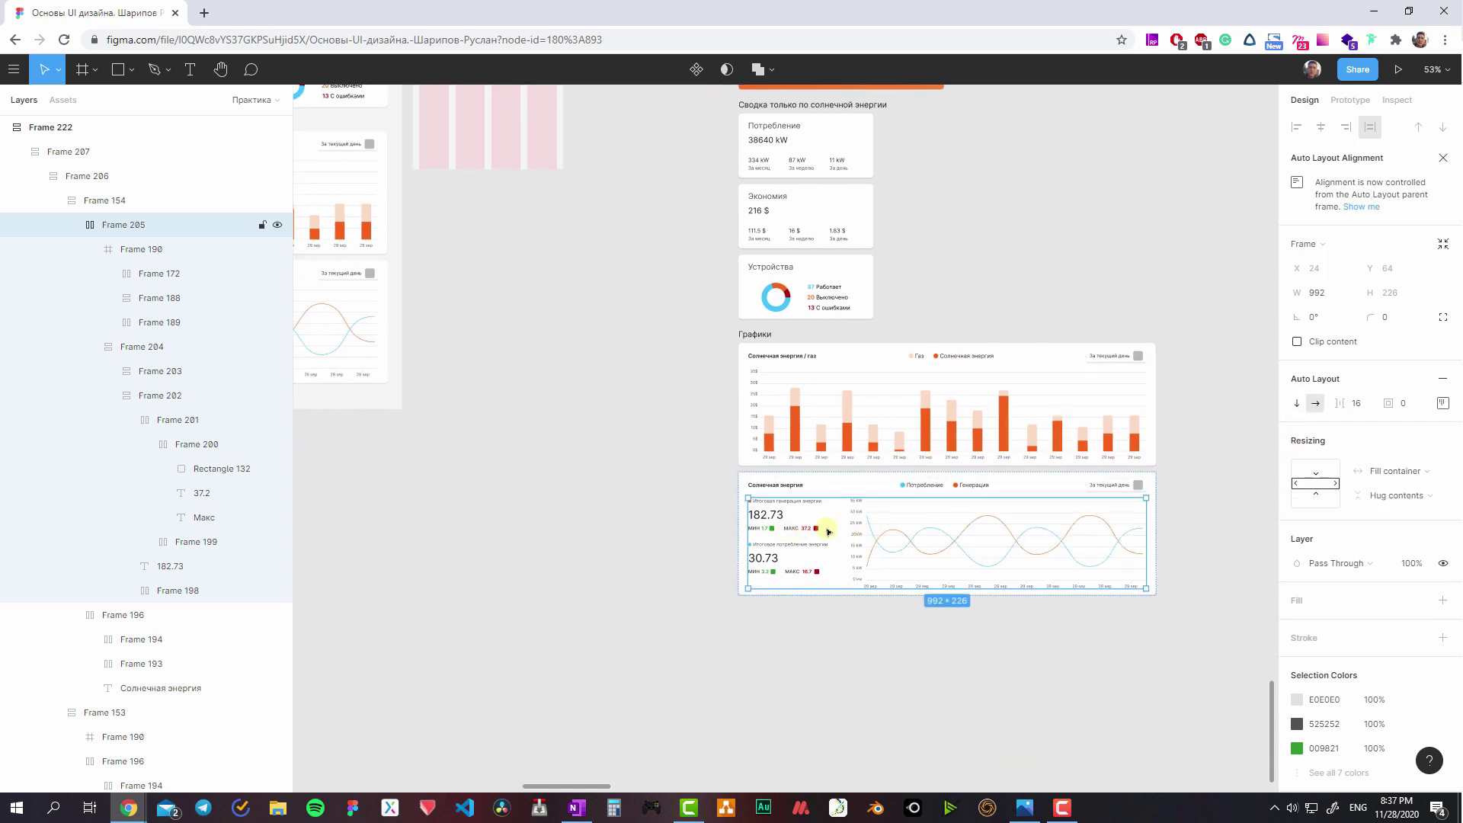
pyautogui.click(762, 522)
pyautogui.click(1315, 403)
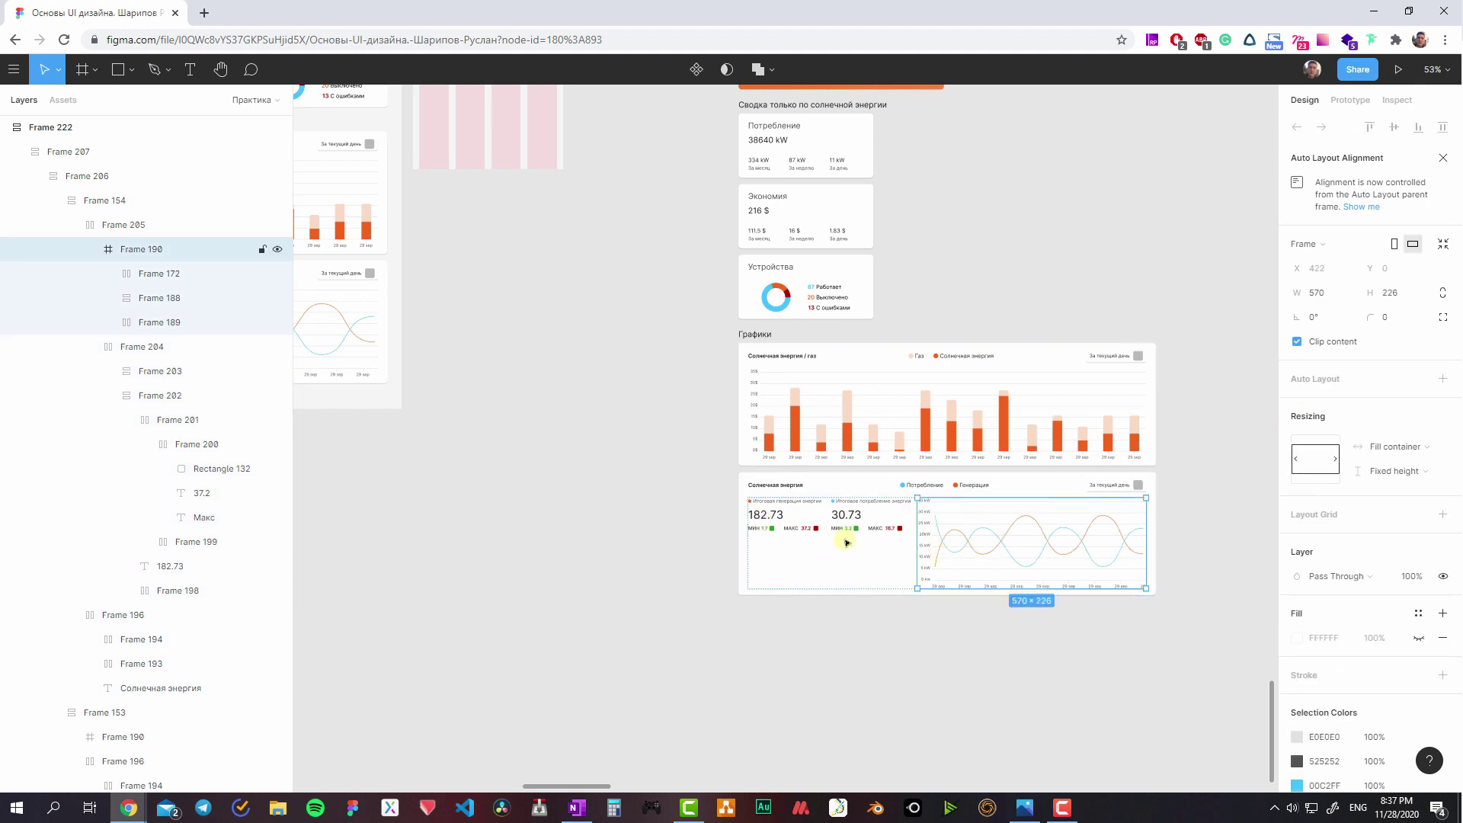
pyautogui.hotkey('shift', 'Return')
pyautogui.click(1296, 403)
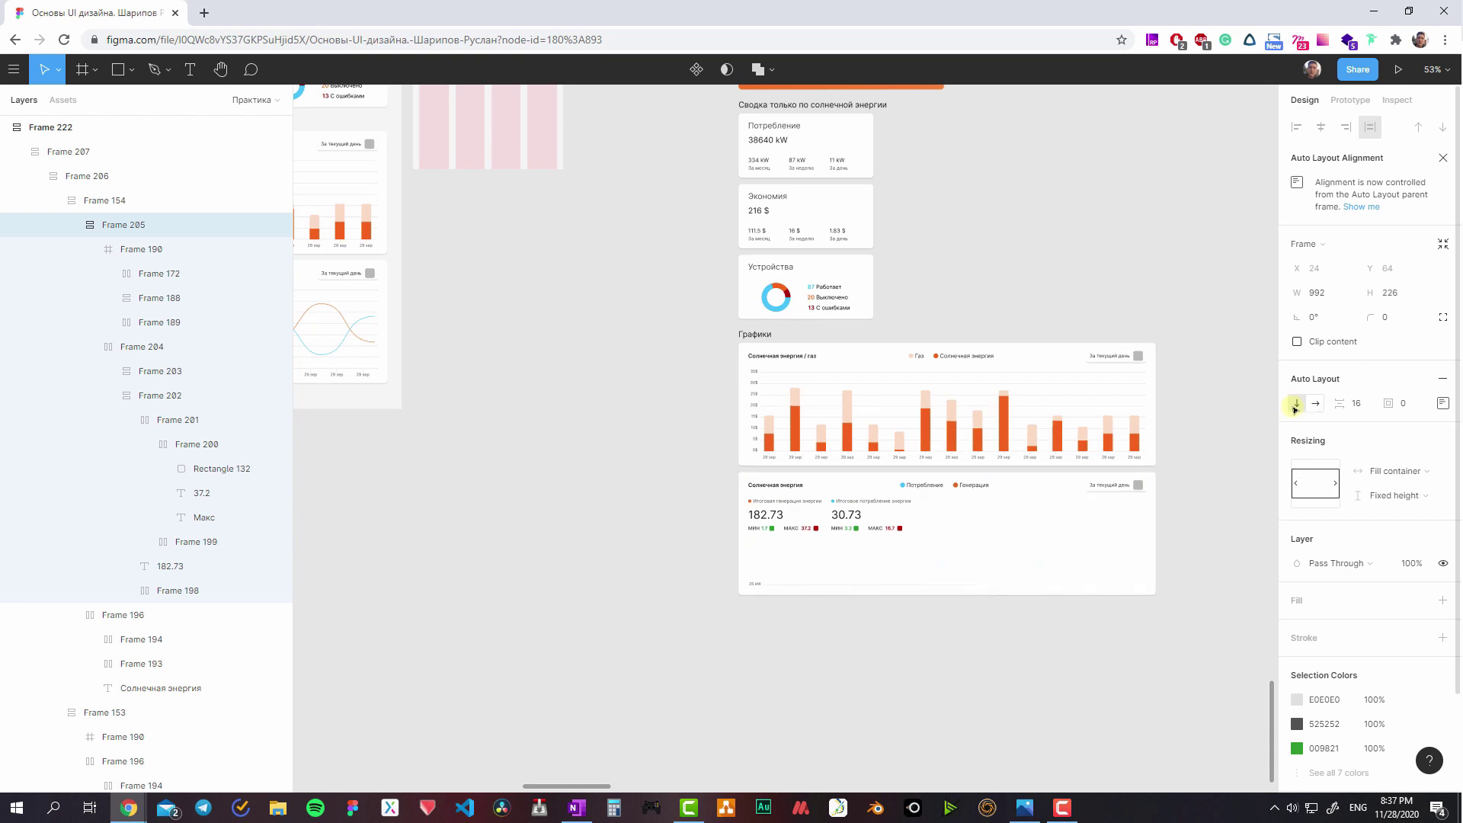
pyautogui.click(825, 517)
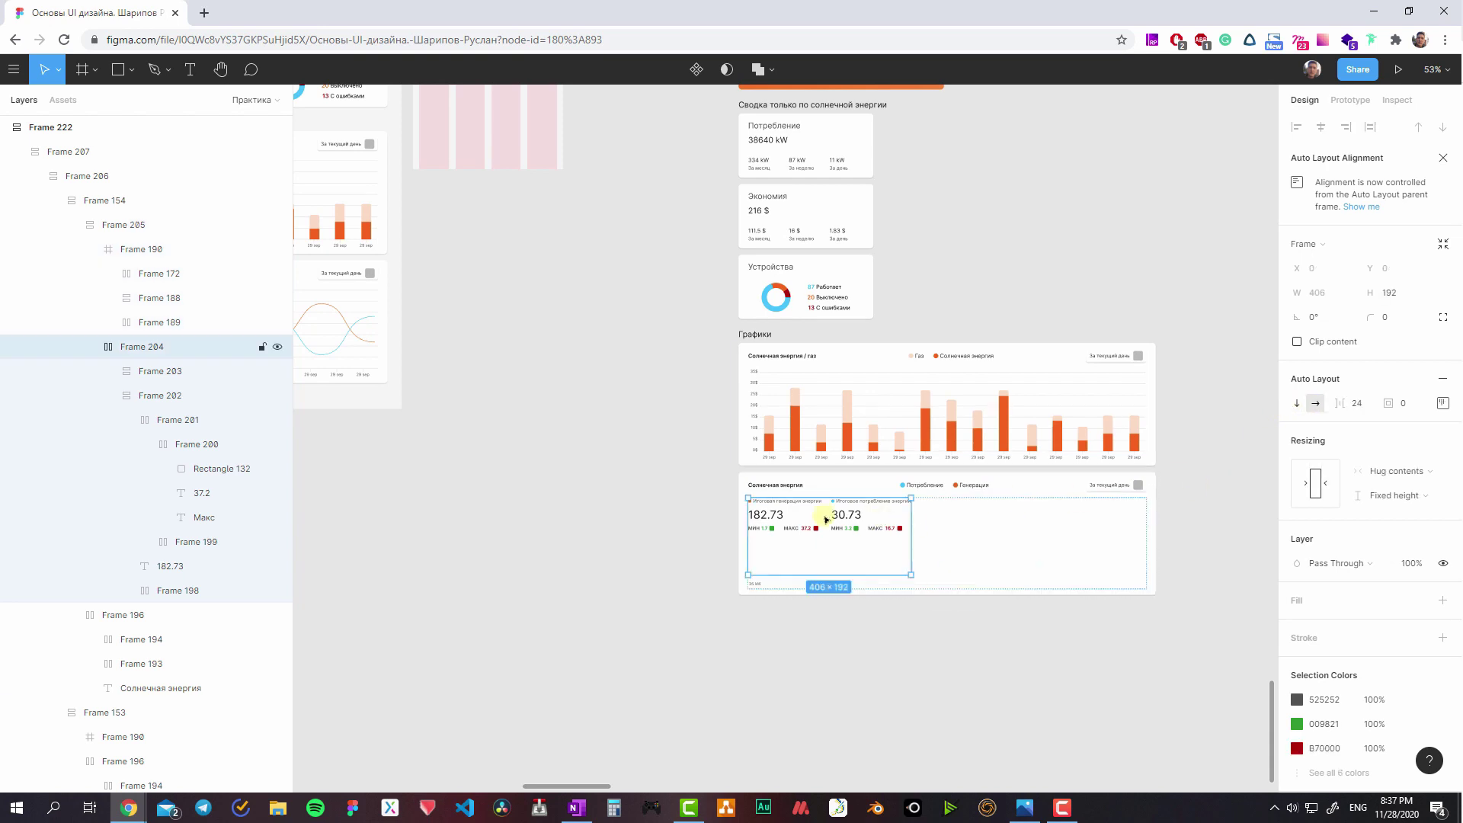
pyautogui.click(1393, 495)
pyautogui.click(1384, 516)
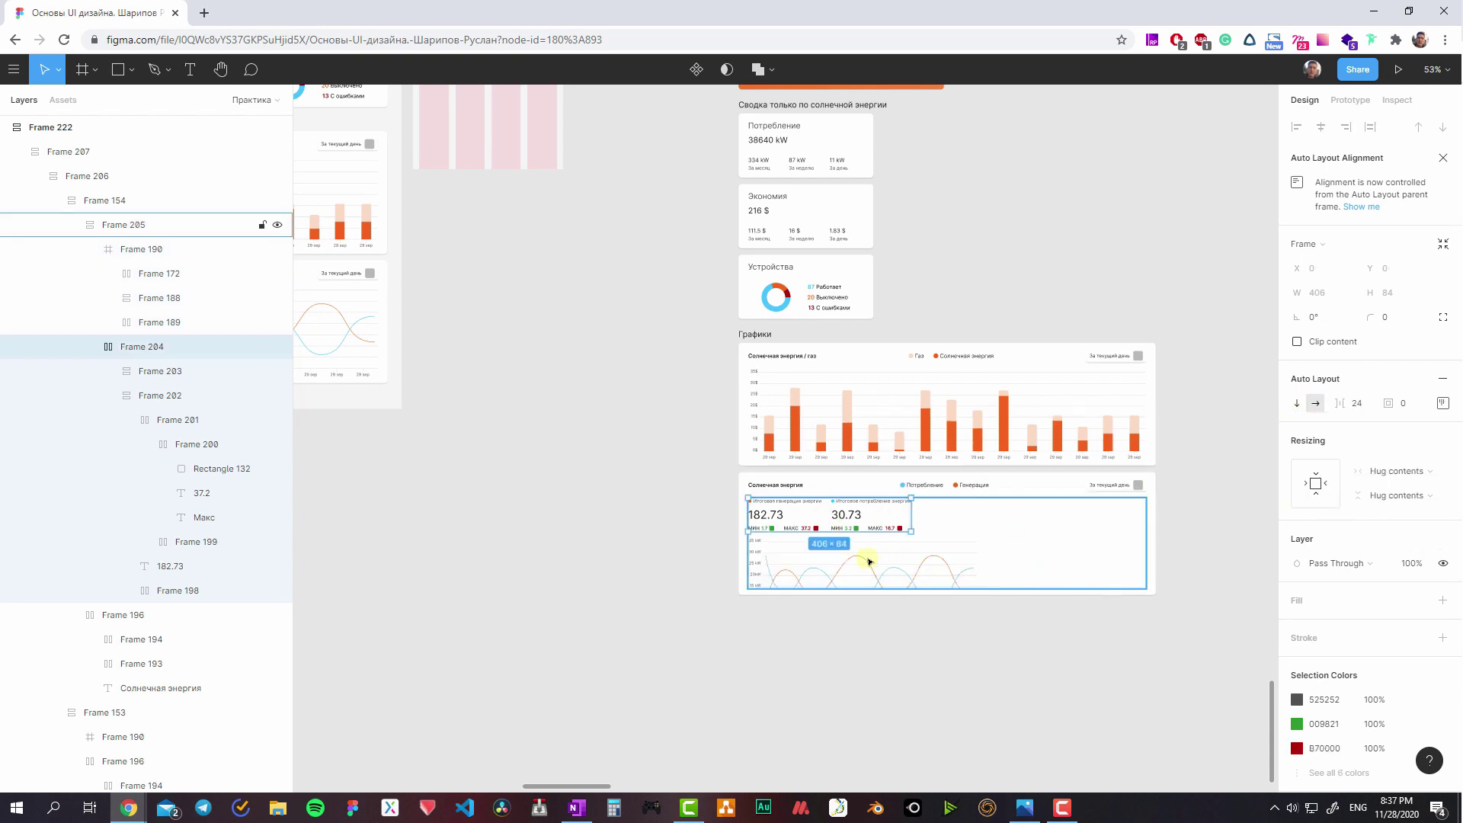
pyautogui.click(947, 566)
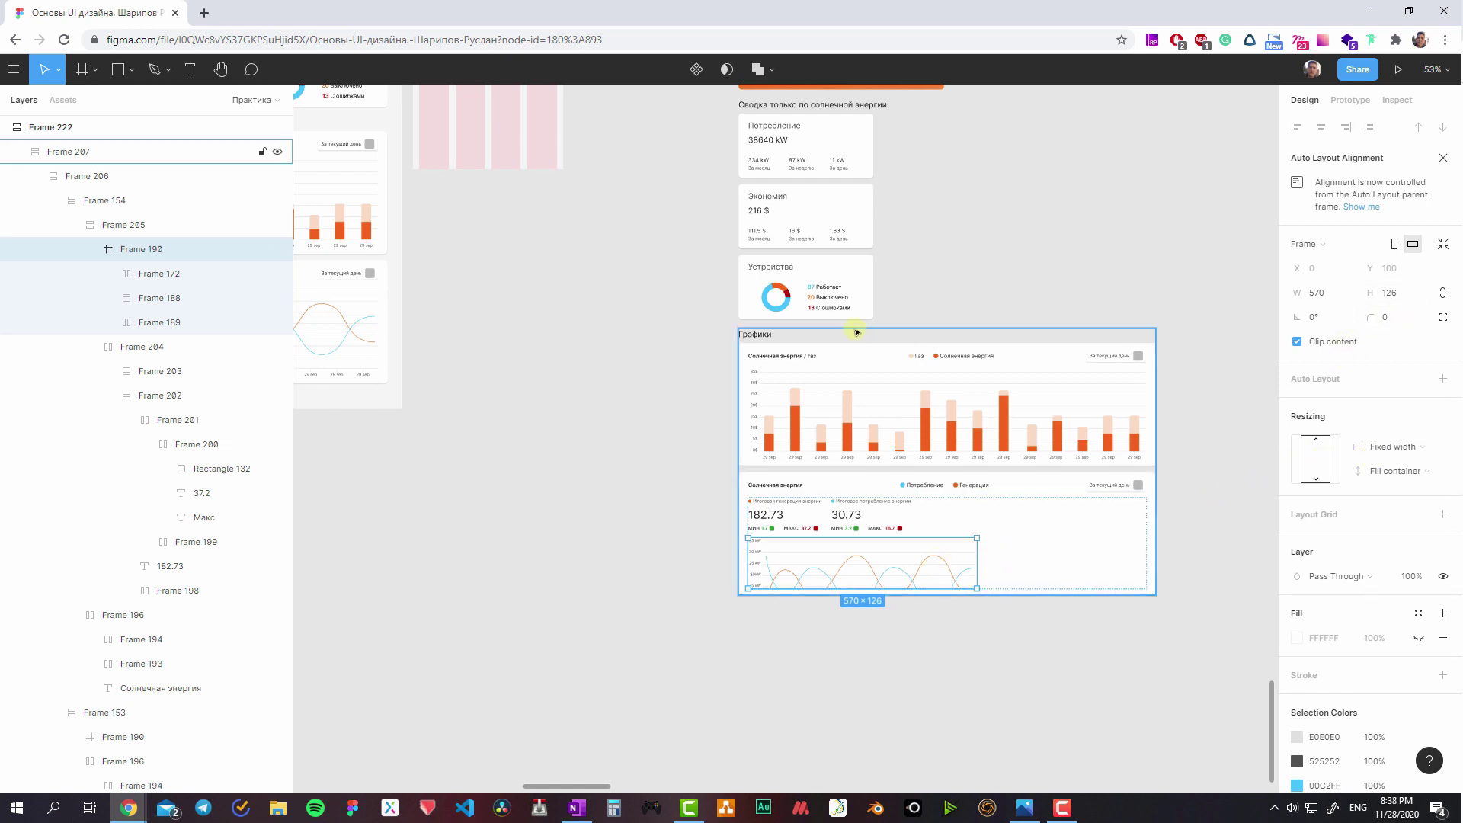
# - Inspect the line chart in the other layout copy and in this one
pyautogui.hscroll(-5, 762, 320)
pyautogui.scroll(2, 762, 320)
pyautogui.click(548, 389)
pyautogui.doubleClick(550, 391)
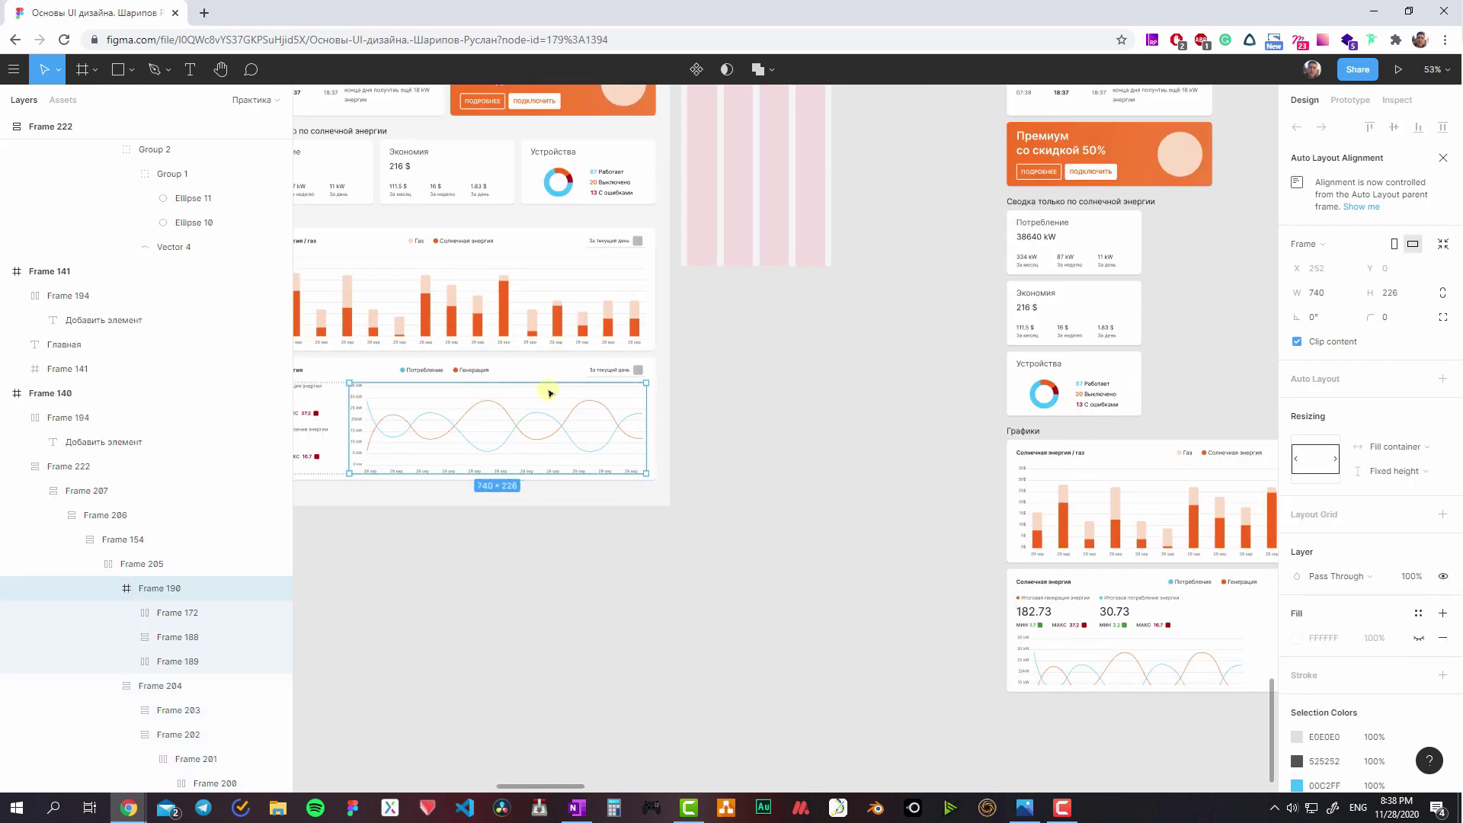
pyautogui.hscroll(5, 1159, 523)
pyautogui.scroll(-2, 1158, 523)
pyautogui.doubleClick(843, 513)
pyautogui.write('2')
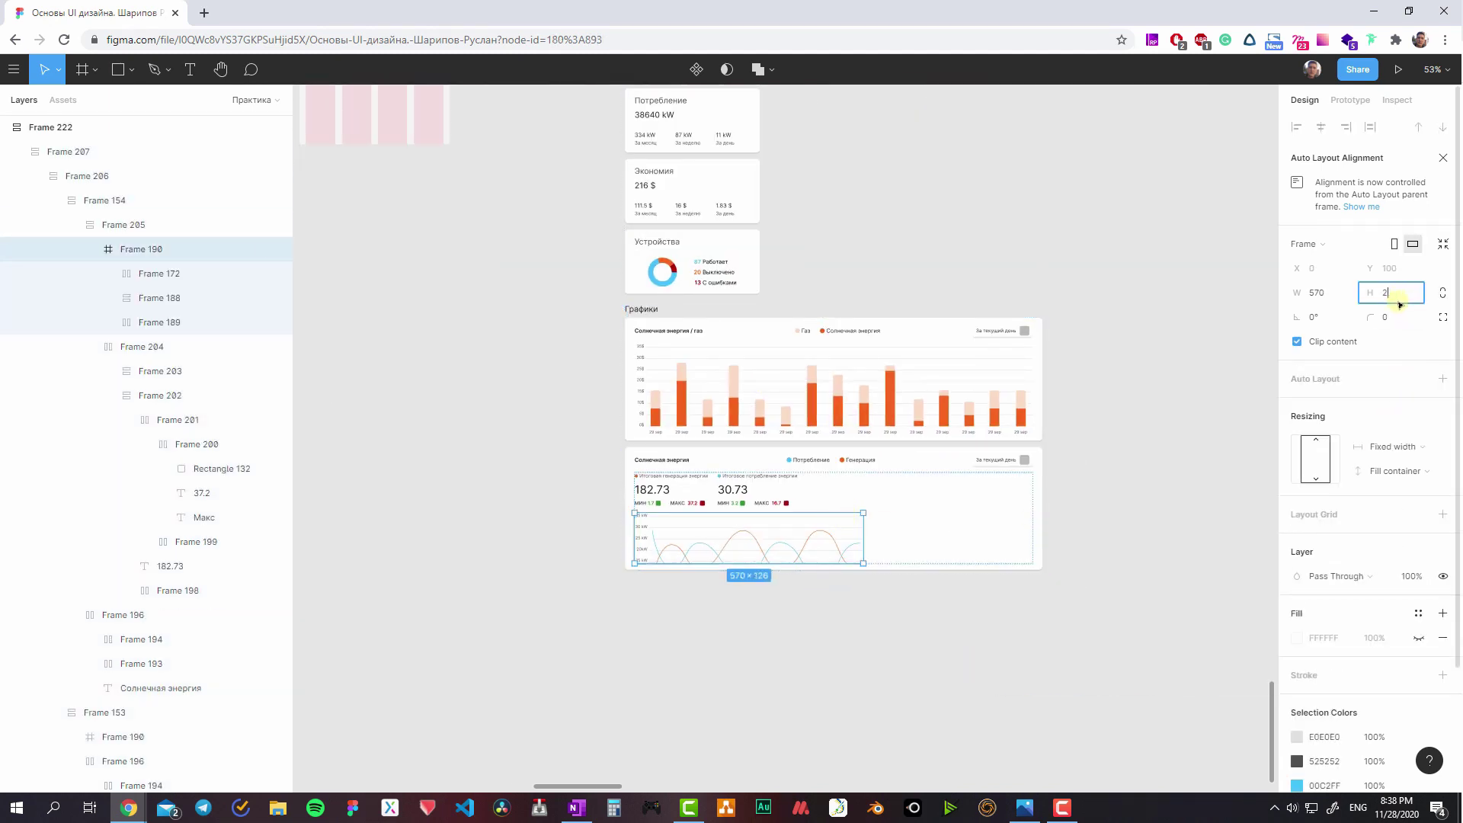
pyautogui.press('Escape')
pyautogui.press('Escape')
# - Set the second chart card's content to Hug contents height and narrow Графики to 560 px
pyautogui.click(723, 470)
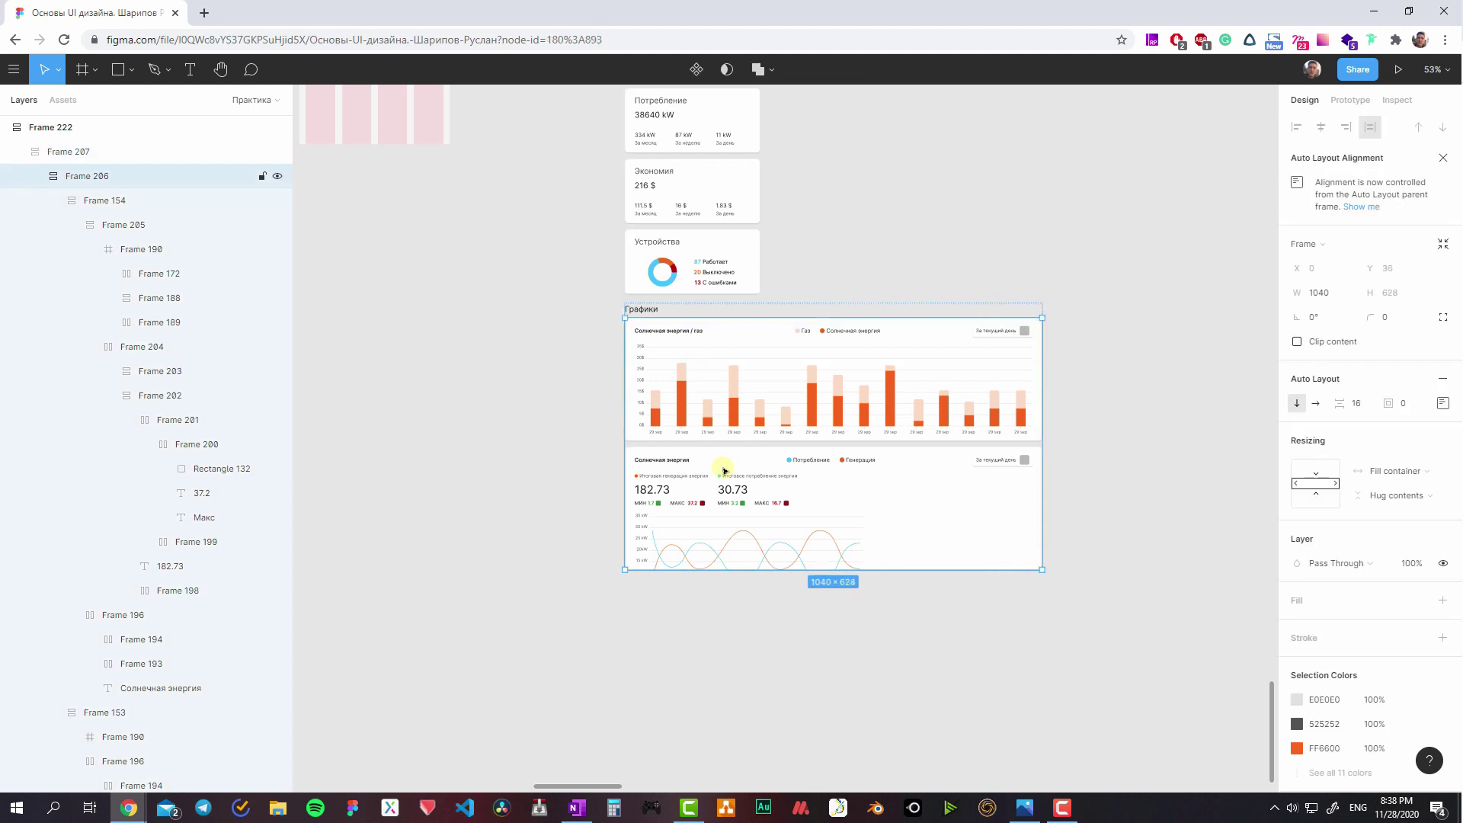
pyautogui.click(796, 496)
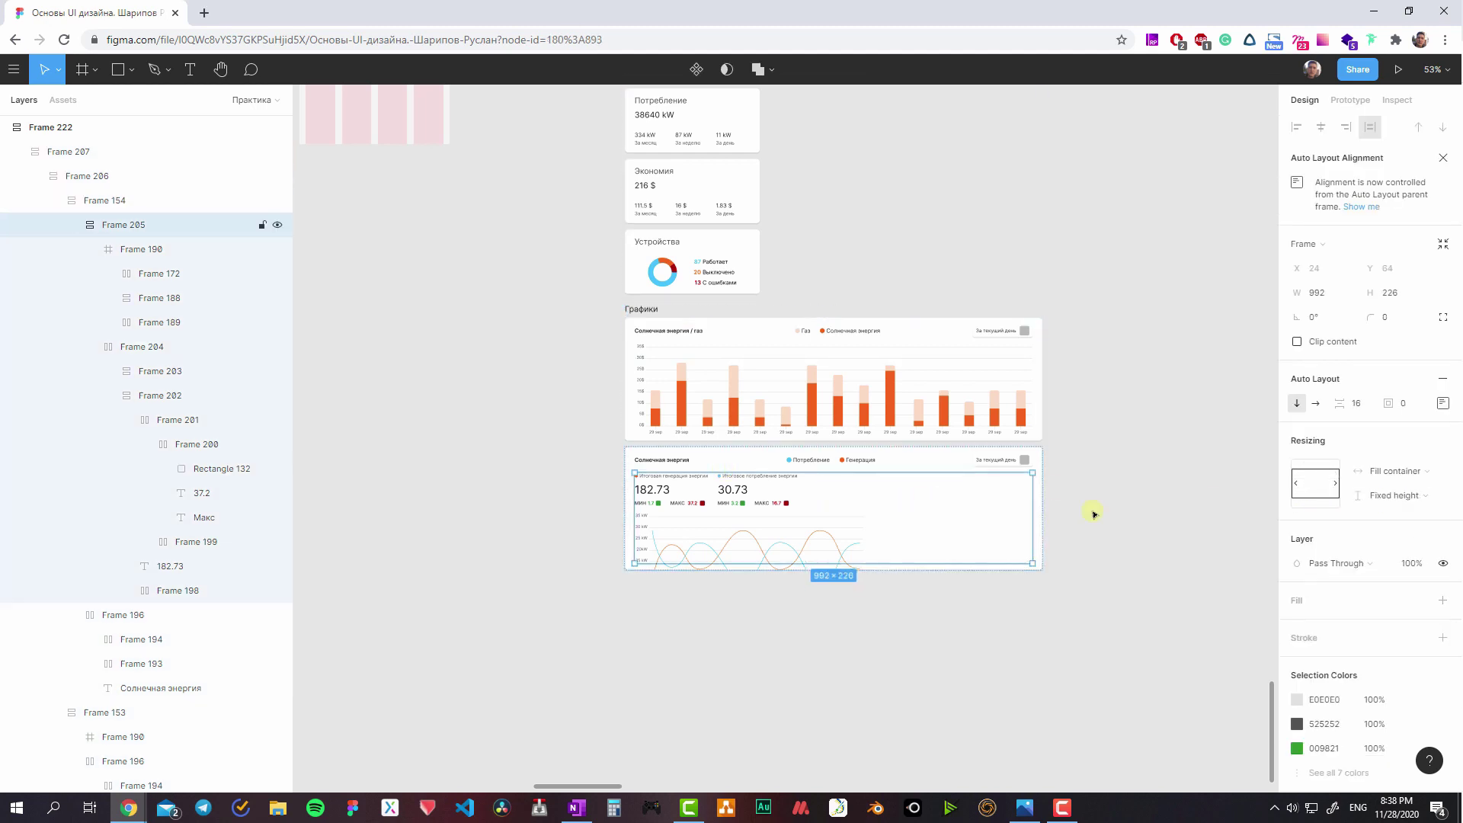
pyautogui.click(1394, 495)
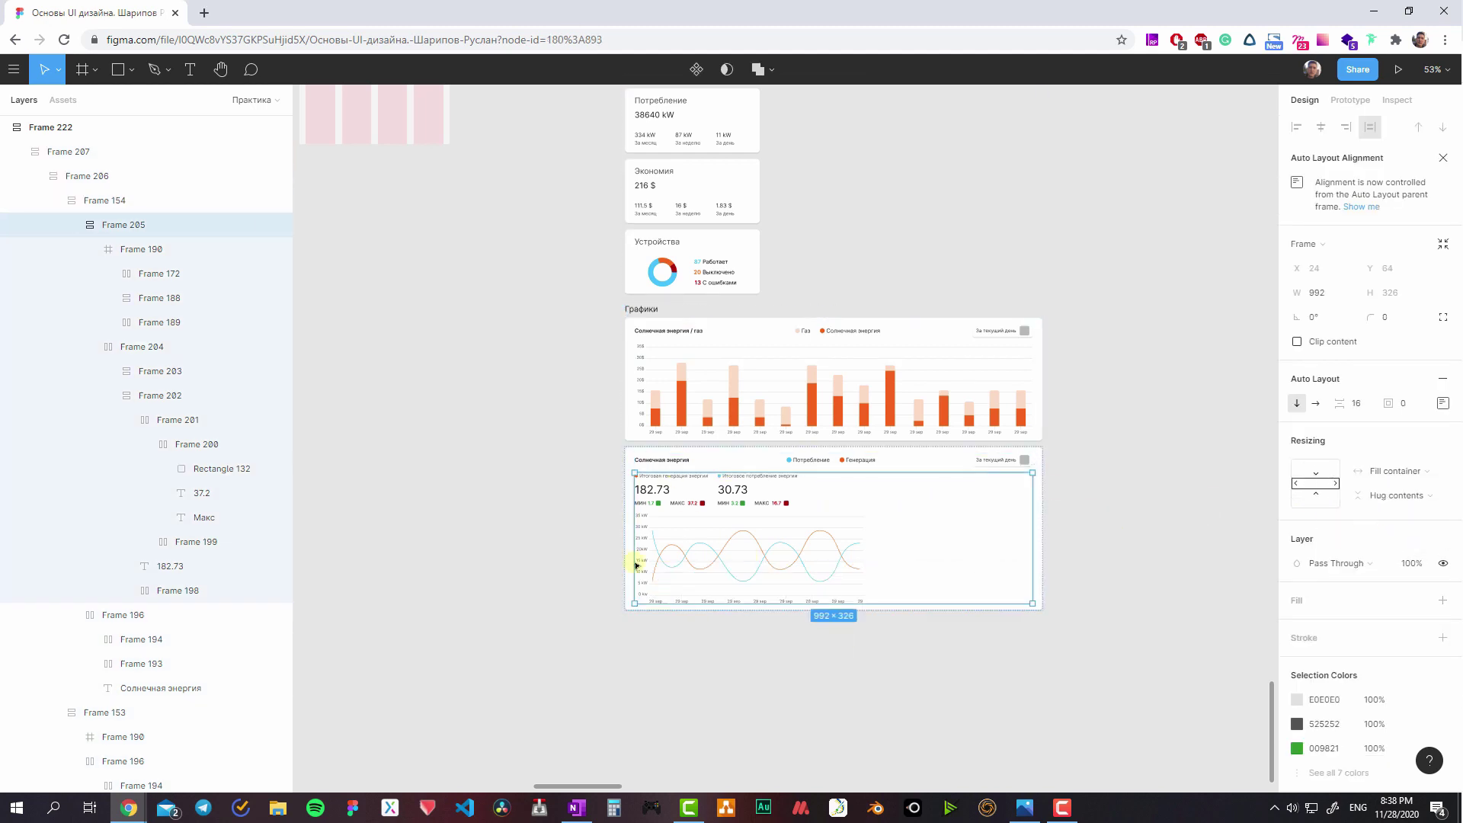
pyautogui.click(621, 480)
pyautogui.click(986, 460)
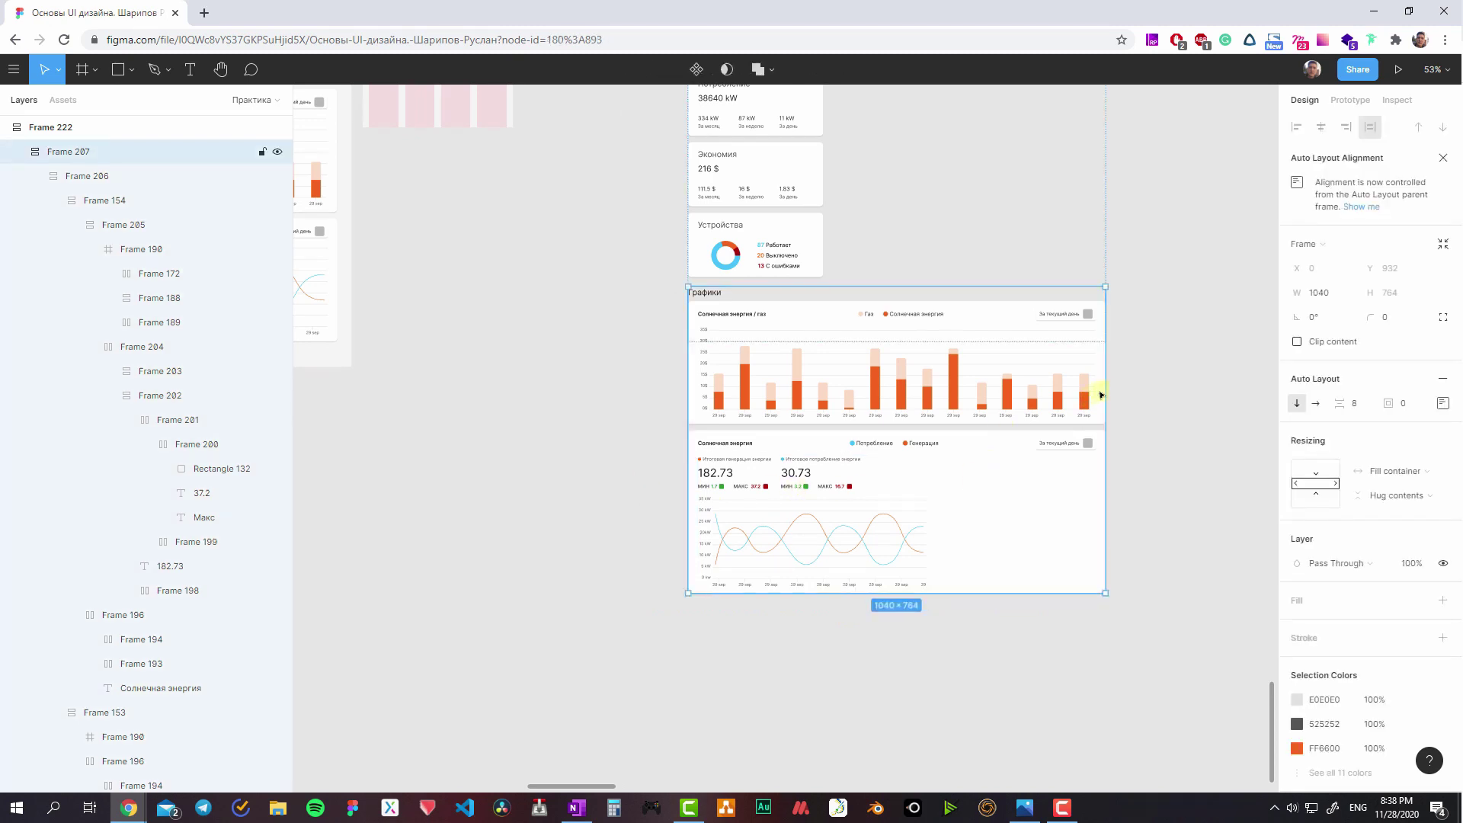
pyautogui.moveTo(999, 385); pyautogui.dragTo(919, 386)
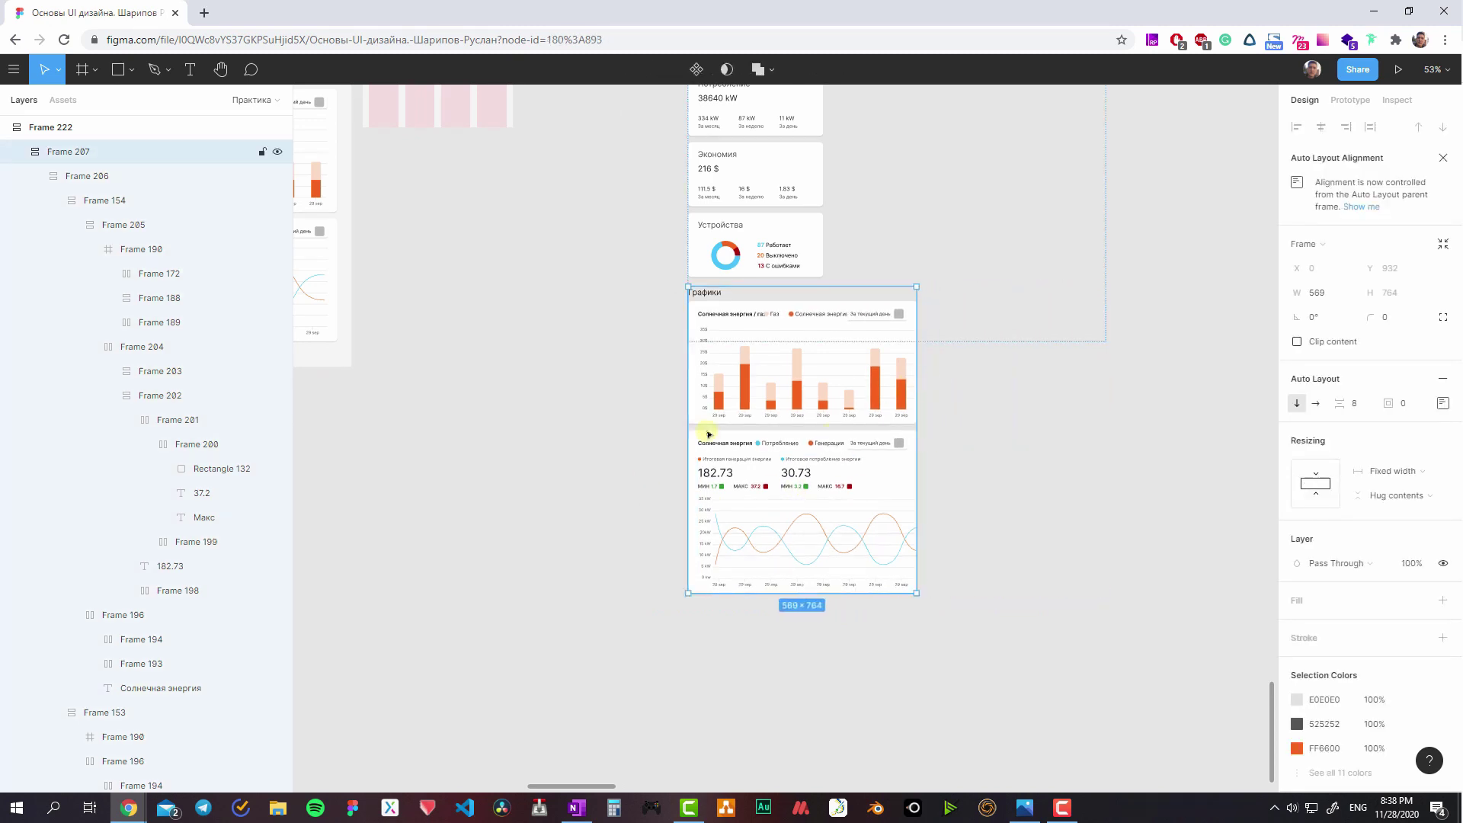
# - Make both chart headers vertical auto layout, Hug contents, spacing 8, aligned top-left
pyautogui.keyDown('ctrl'); pyautogui.click(869, 445); pyautogui.keyUp('ctrl')
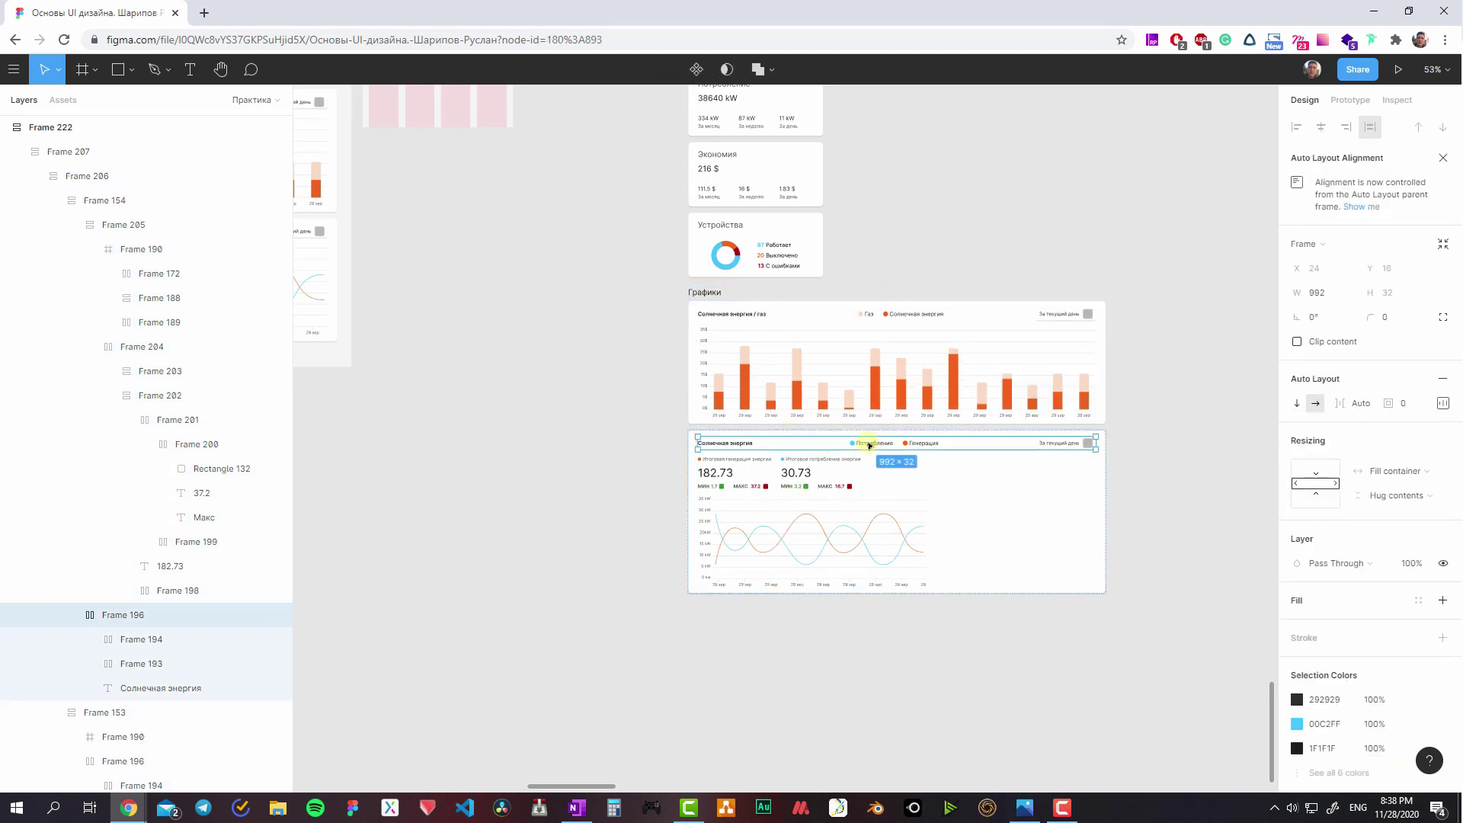
pyautogui.keyDown('ctrl'); pyautogui.keyDown('shift'); pyautogui.click(883, 316); pyautogui.keyUp('shift'); pyautogui.keyUp('ctrl')
pyautogui.keyDown('shift'); pyautogui.click(880, 311); pyautogui.keyUp('shift')
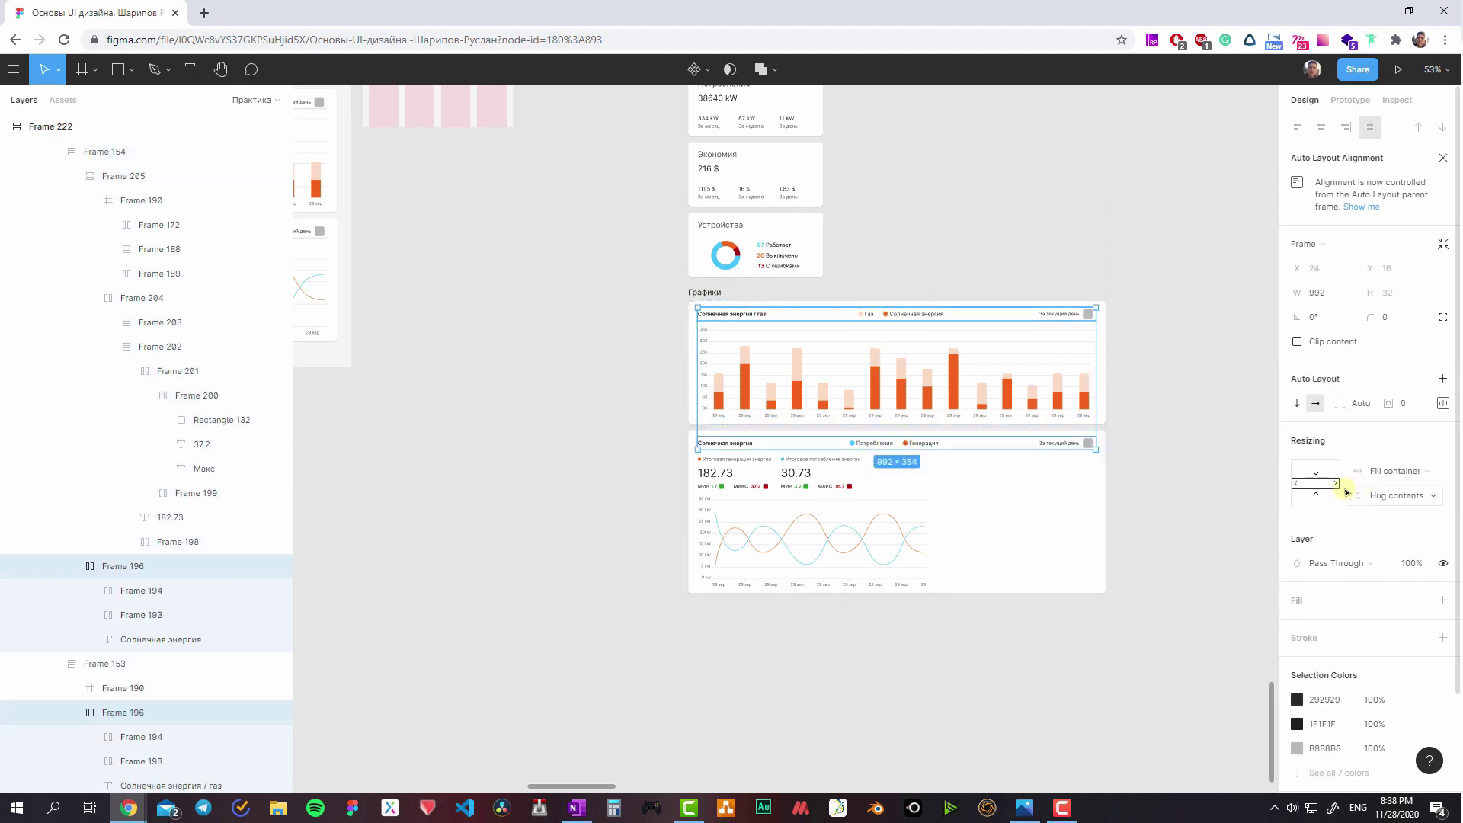
pyautogui.click(1296, 405)
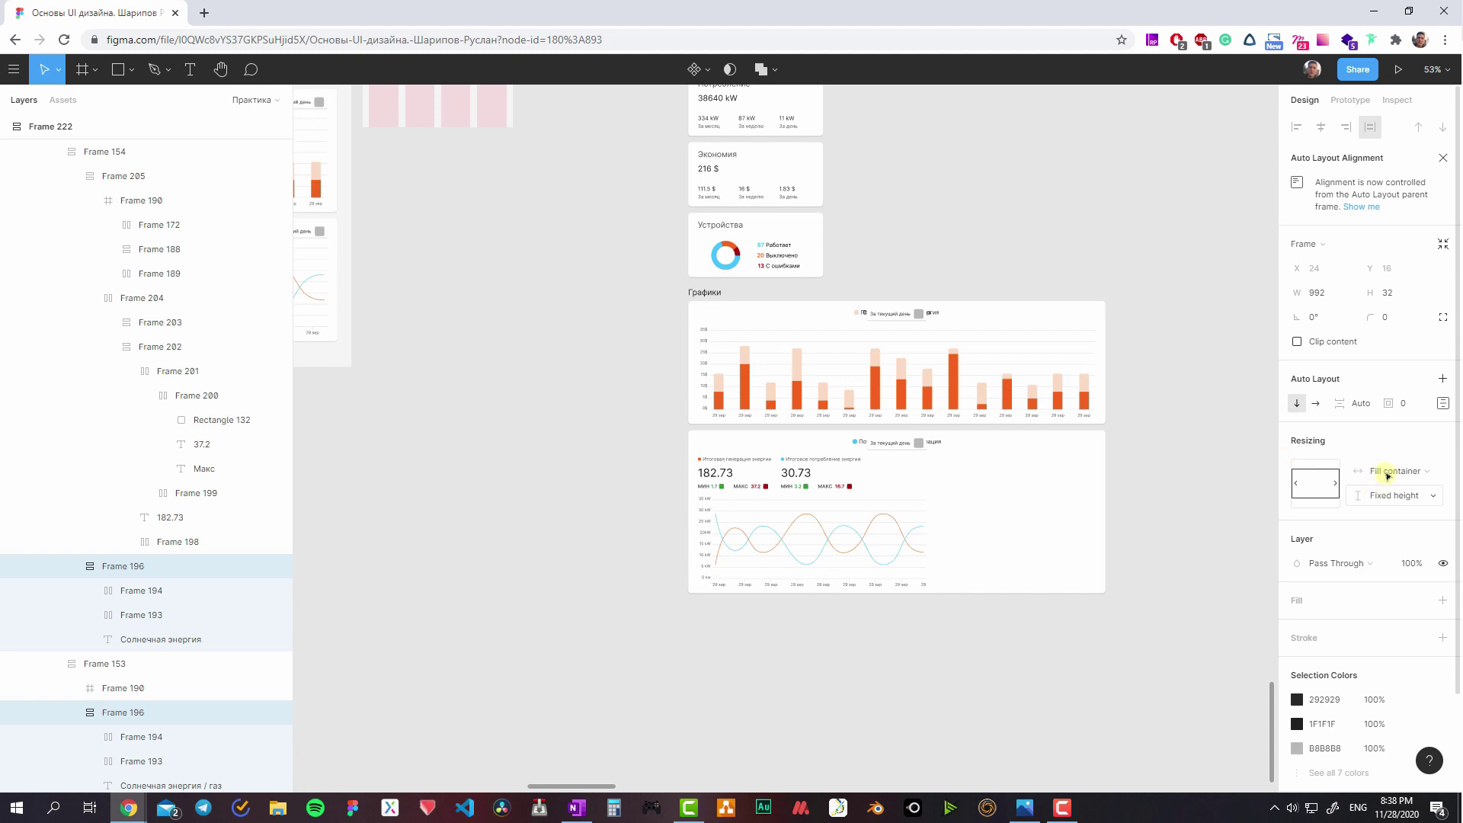
pyautogui.click(1396, 497)
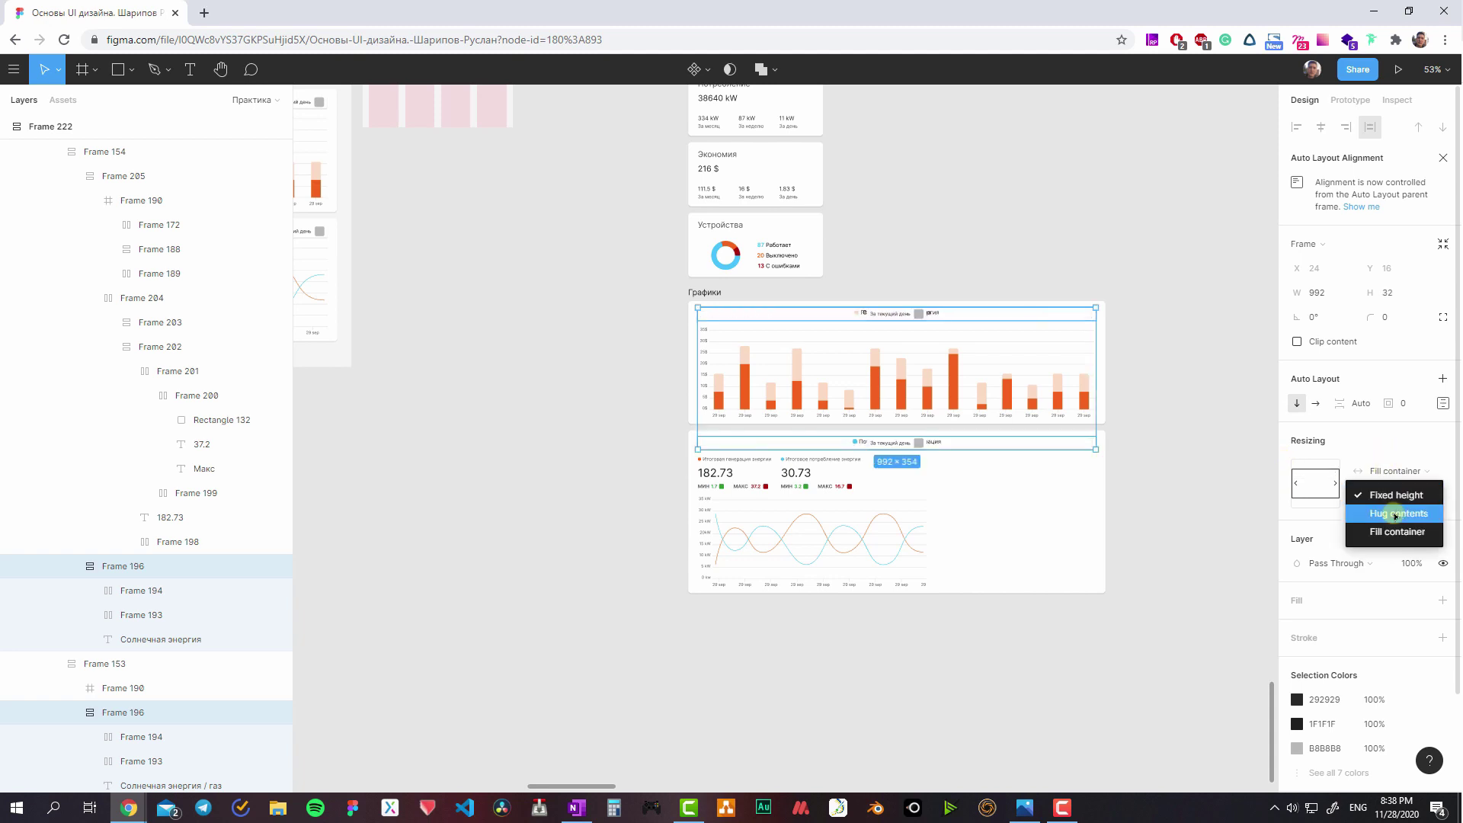
pyautogui.click(1361, 403)
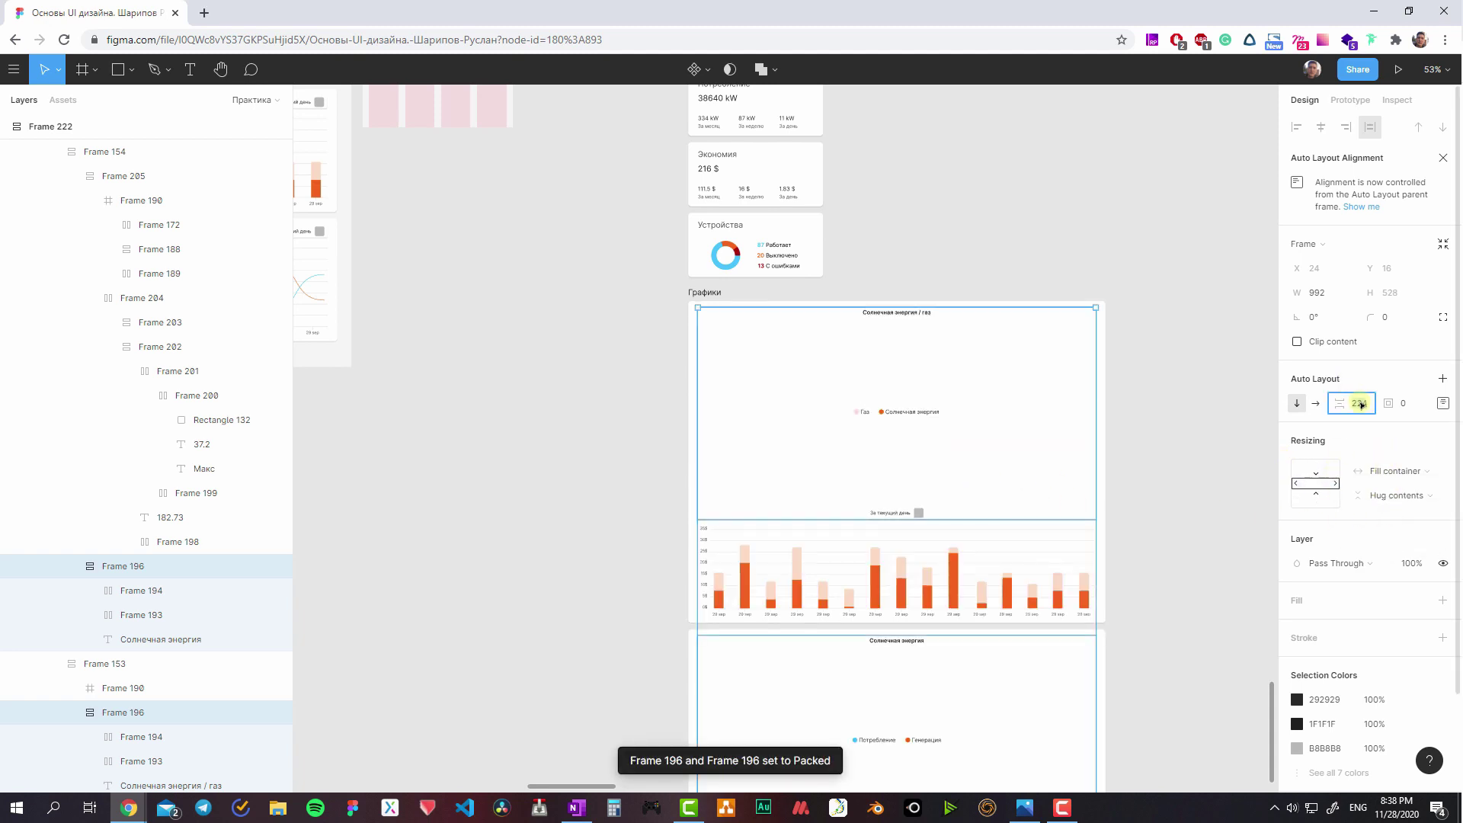
pyautogui.press('Return')
pyautogui.click(1441, 404)
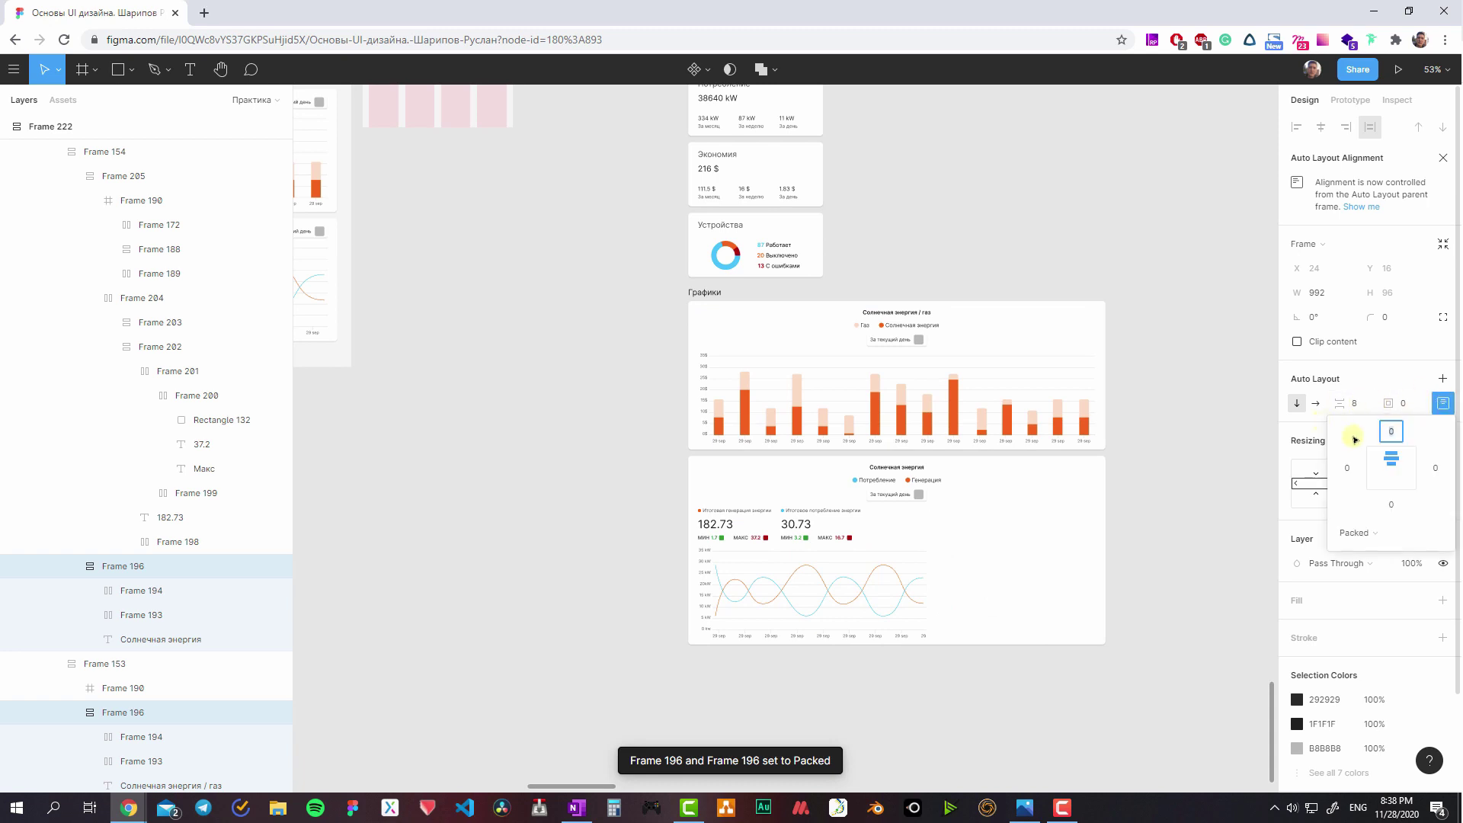
pyautogui.click(1377, 457)
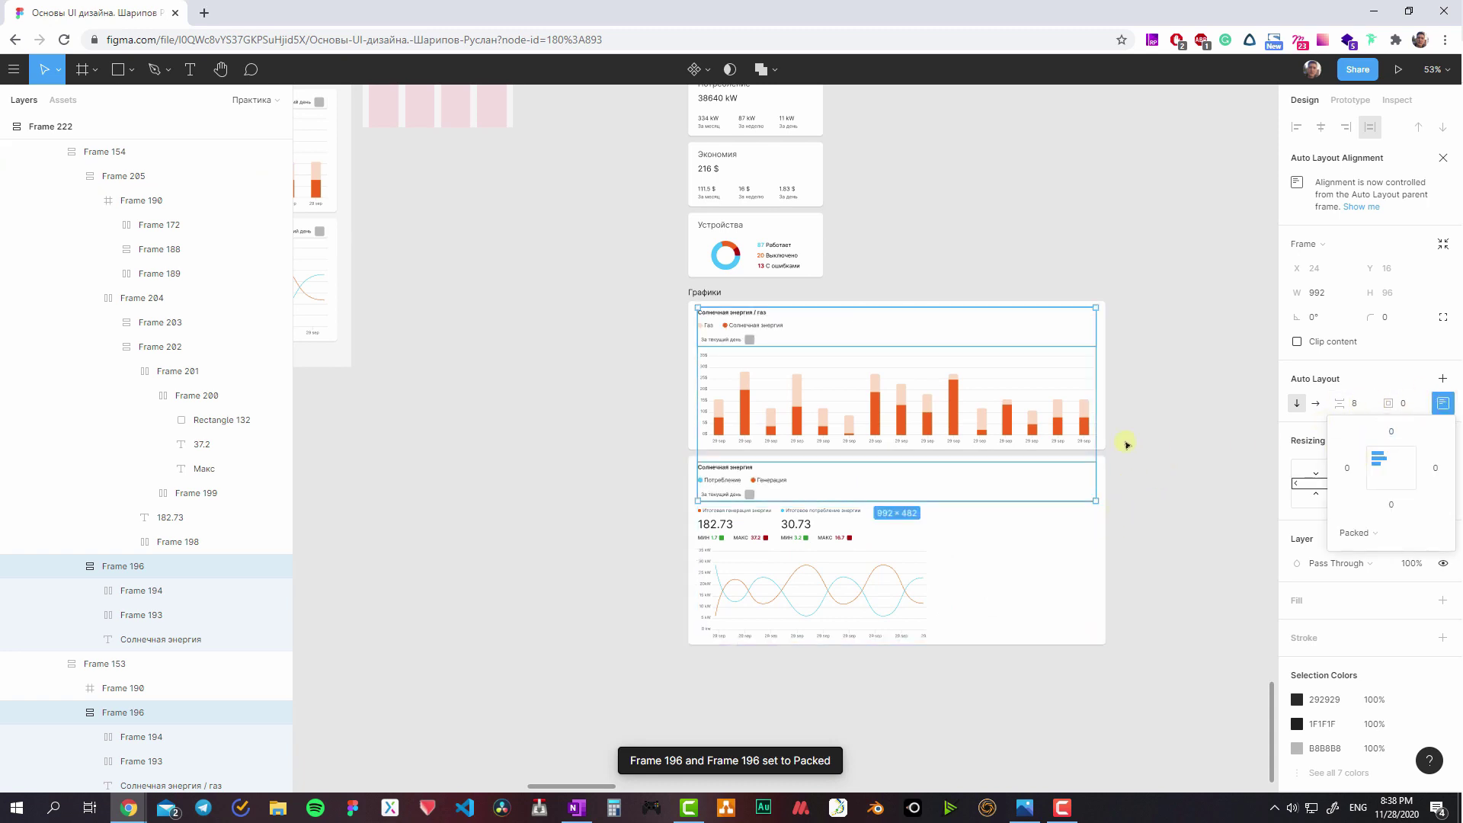
# - Narrow the Графики charts section to a 324-px mobile width
pyautogui.press('Escape')
pyautogui.hotkey('shift', 'a')
pyautogui.moveTo(1104, 414); pyautogui.dragTo(825, 376)
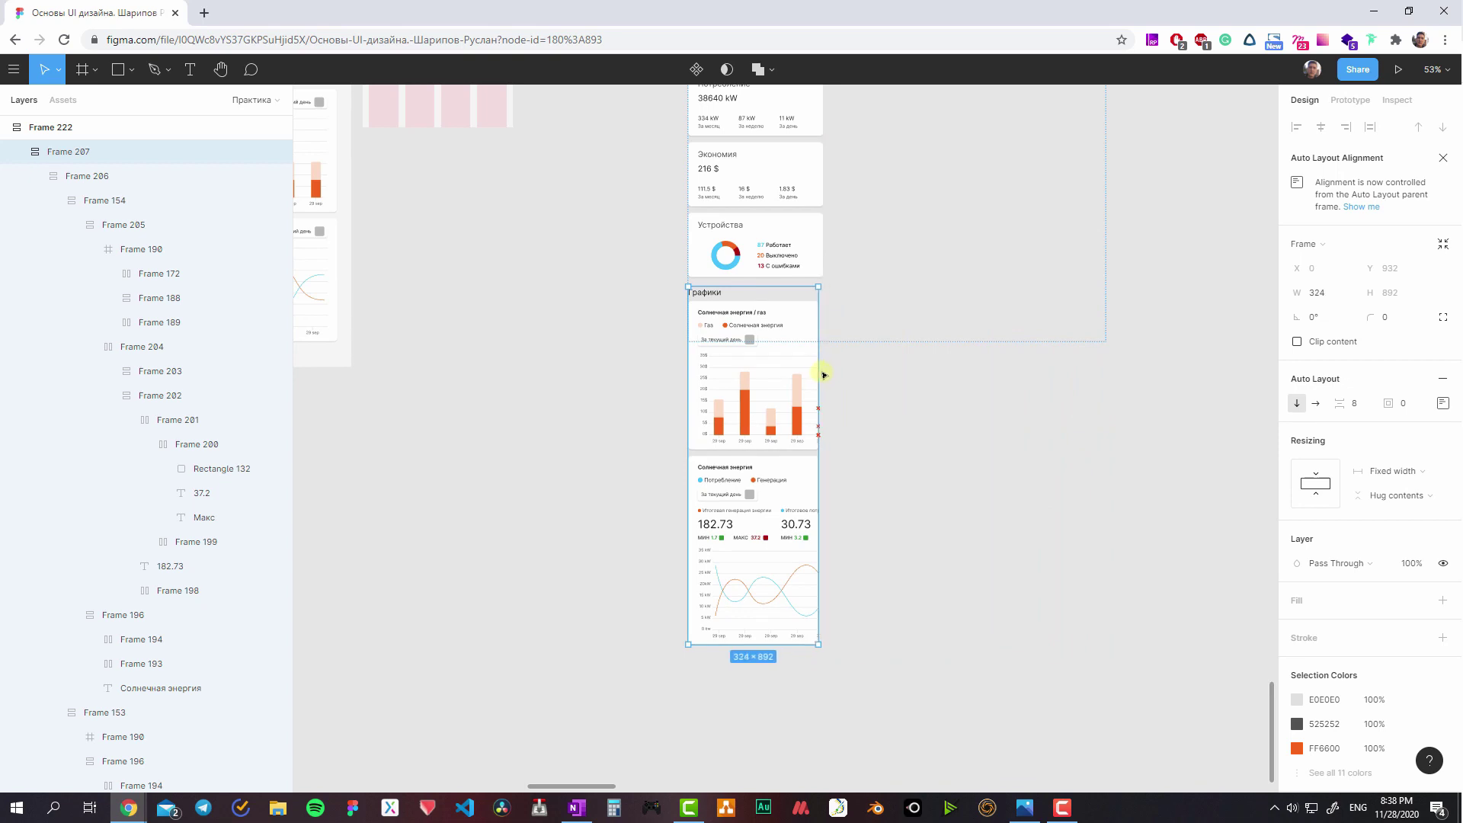
# - Stack the 182.73 and 30.73 readings vertically and make their block fill the card width
pyautogui.doubleClick(795, 505)
pyautogui.doubleClick(791, 516)
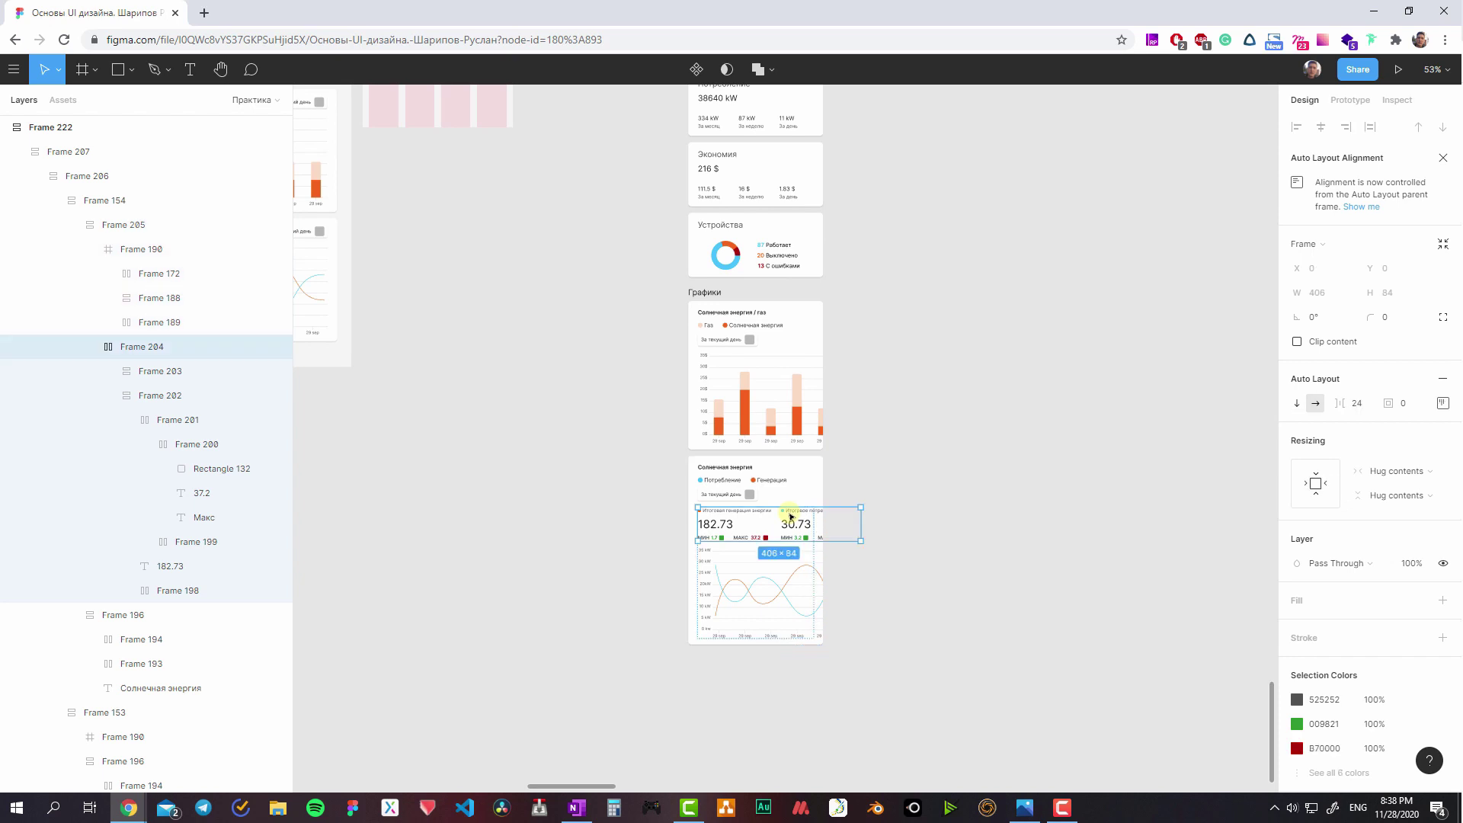
pyautogui.click(1397, 470)
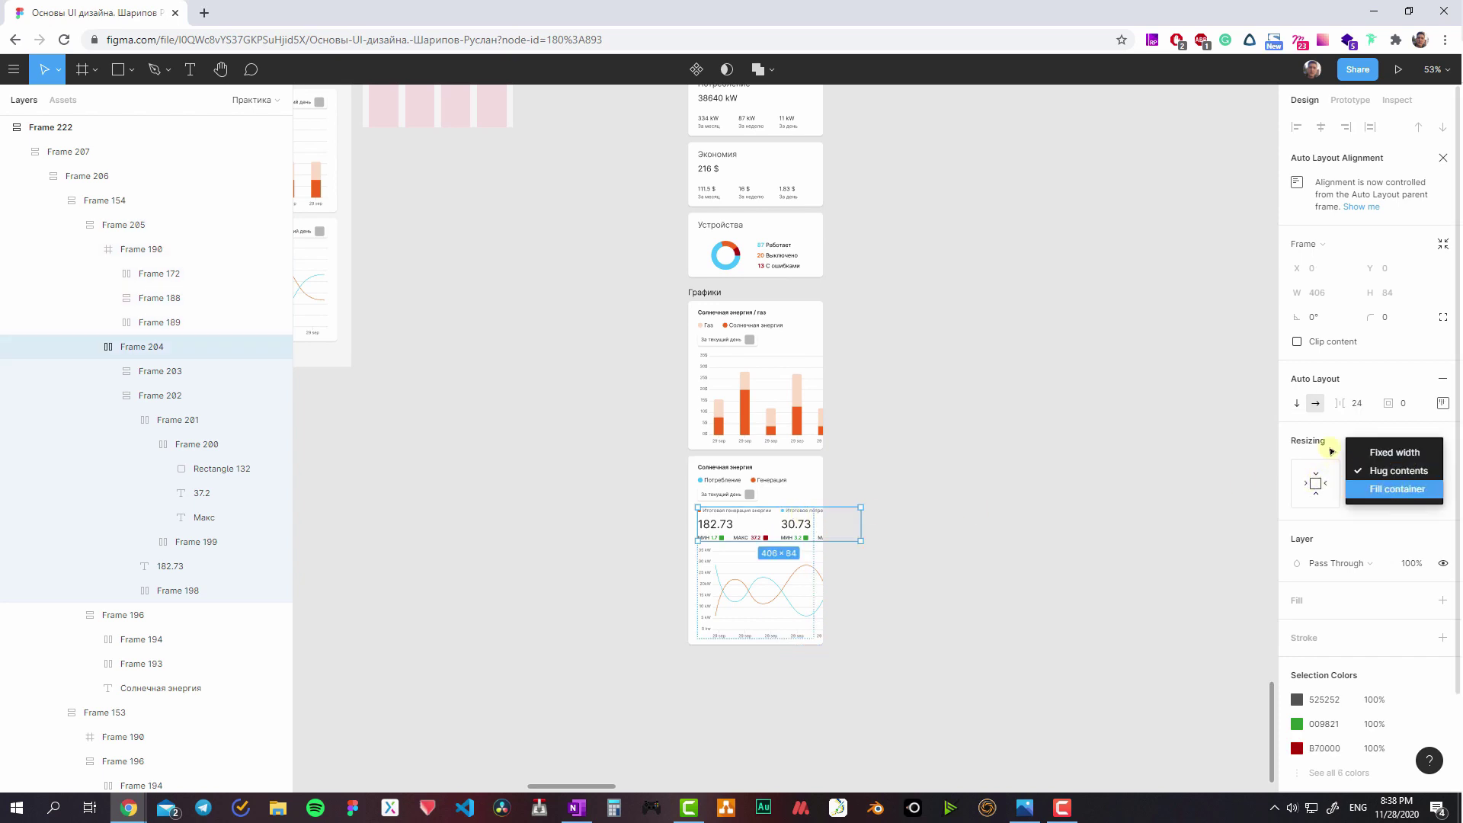
pyautogui.click(1297, 404)
pyautogui.click(1397, 470)
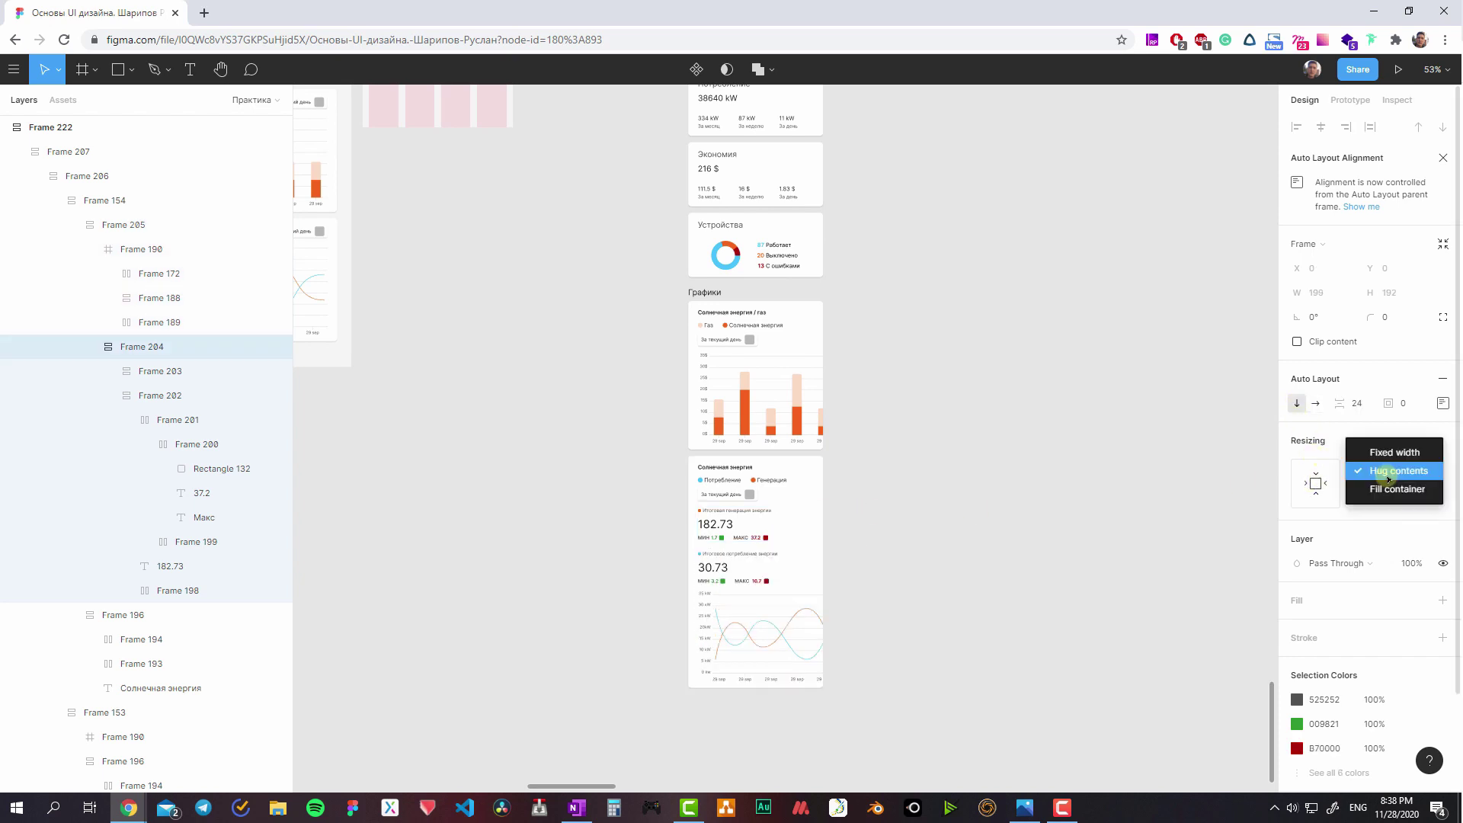
# - Narrow the solar-energy summary section to about 337 px wide
pyautogui.moveTo(891, 547); pyautogui.dragTo(1039, 495)
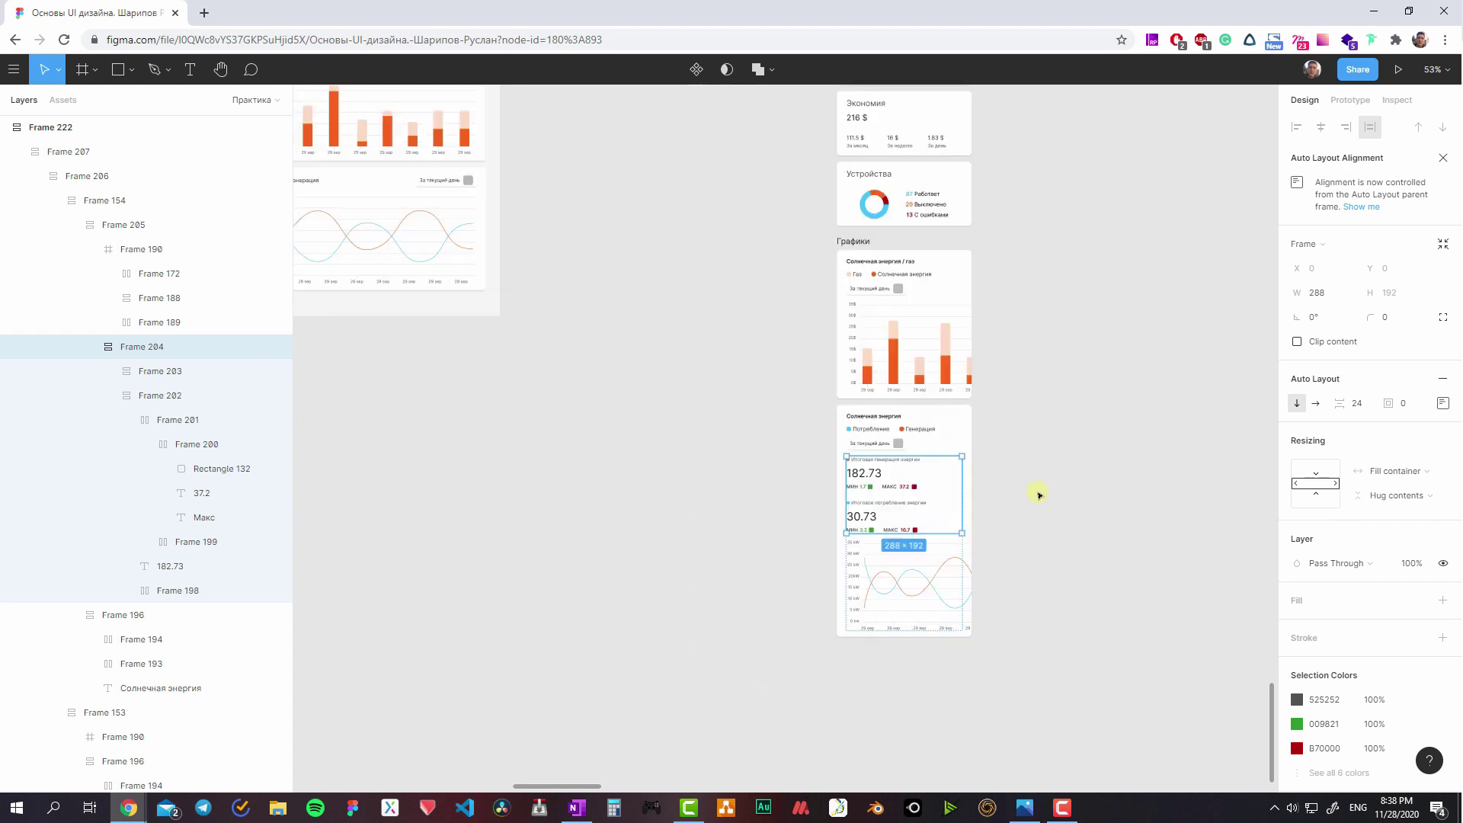
pyautogui.click(1017, 538)
pyautogui.scroll(5, 1005, 496)
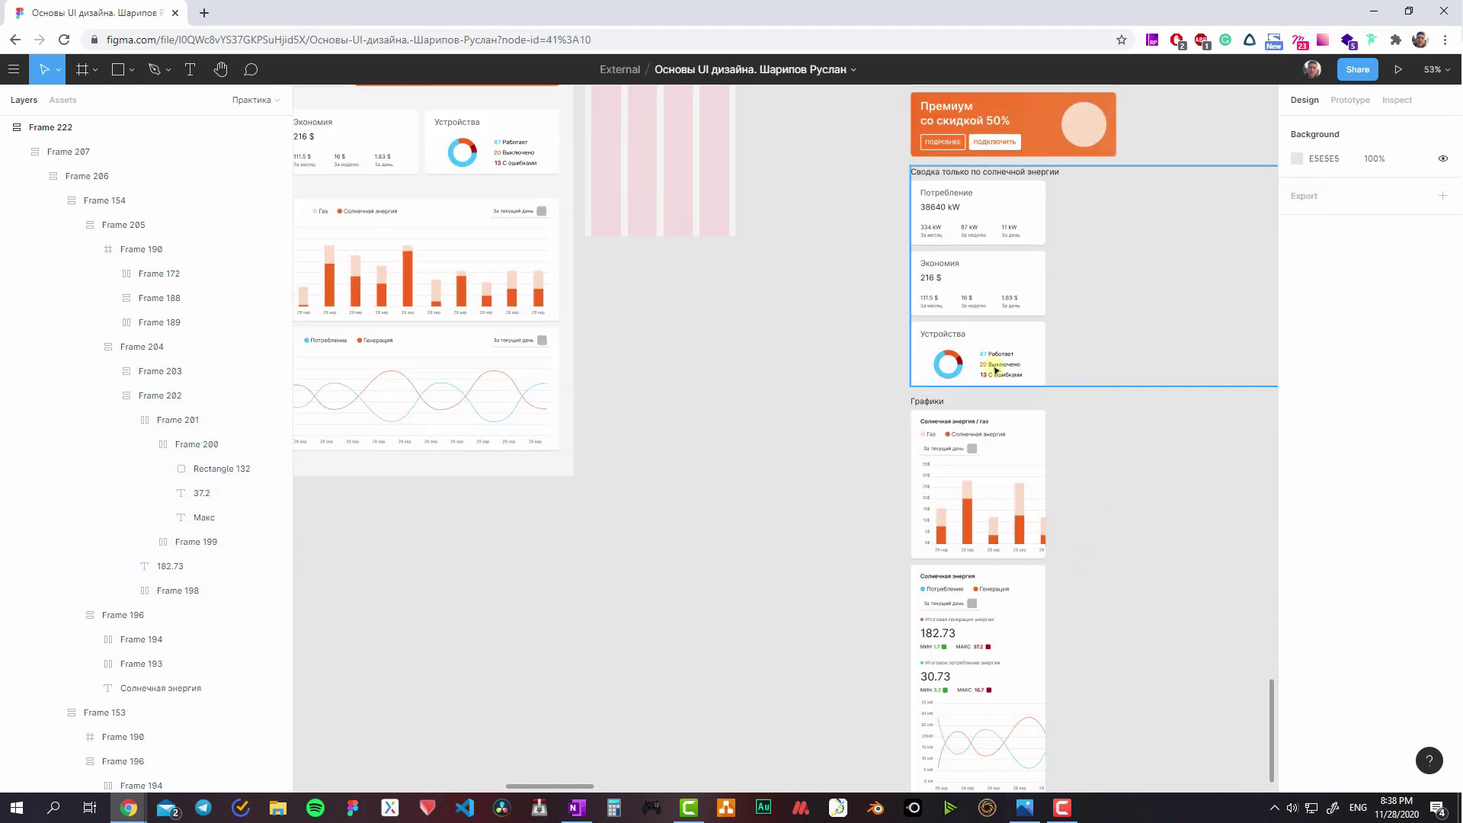
pyautogui.click(964, 317)
pyautogui.hscroll(5, 964, 317)
pyautogui.click(1396, 470)
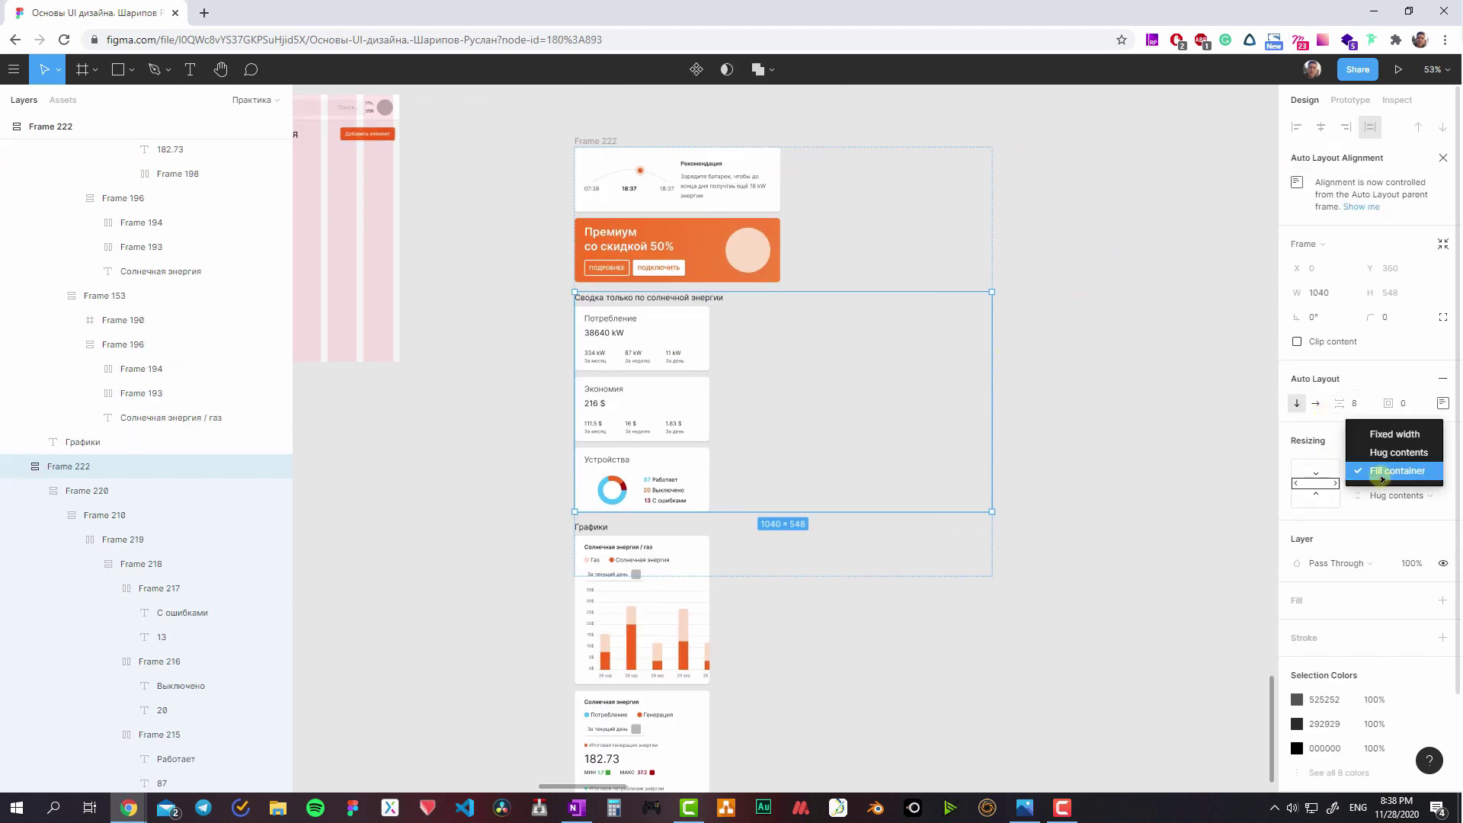
pyautogui.moveTo(991, 380); pyautogui.dragTo(718, 372)
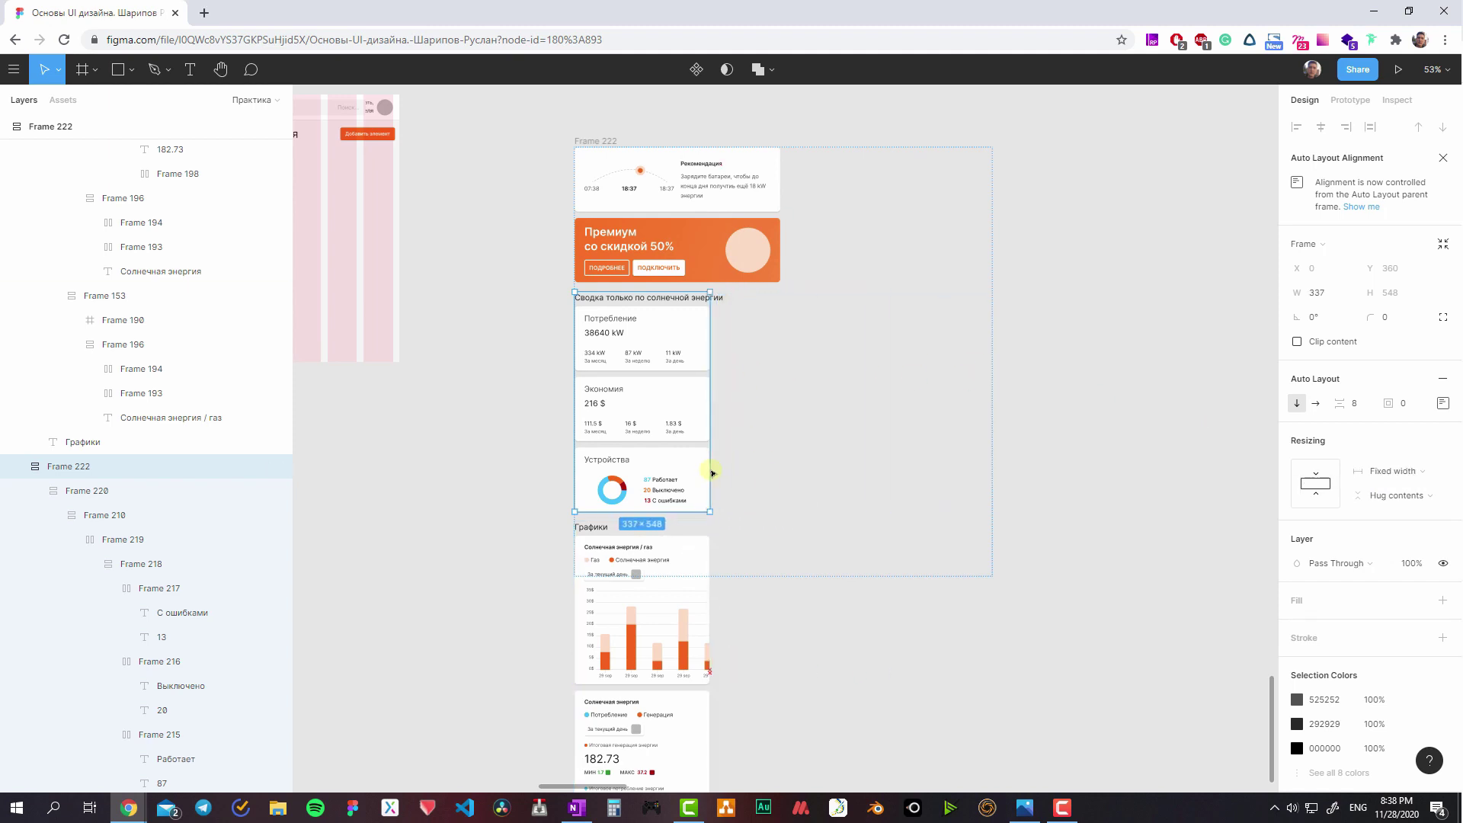
pyautogui.click(735, 368)
# - Narrow the whole dashboard copy to 336 px wide
pyautogui.hscroll(-3, 735, 369)
pyautogui.click(724, 198)
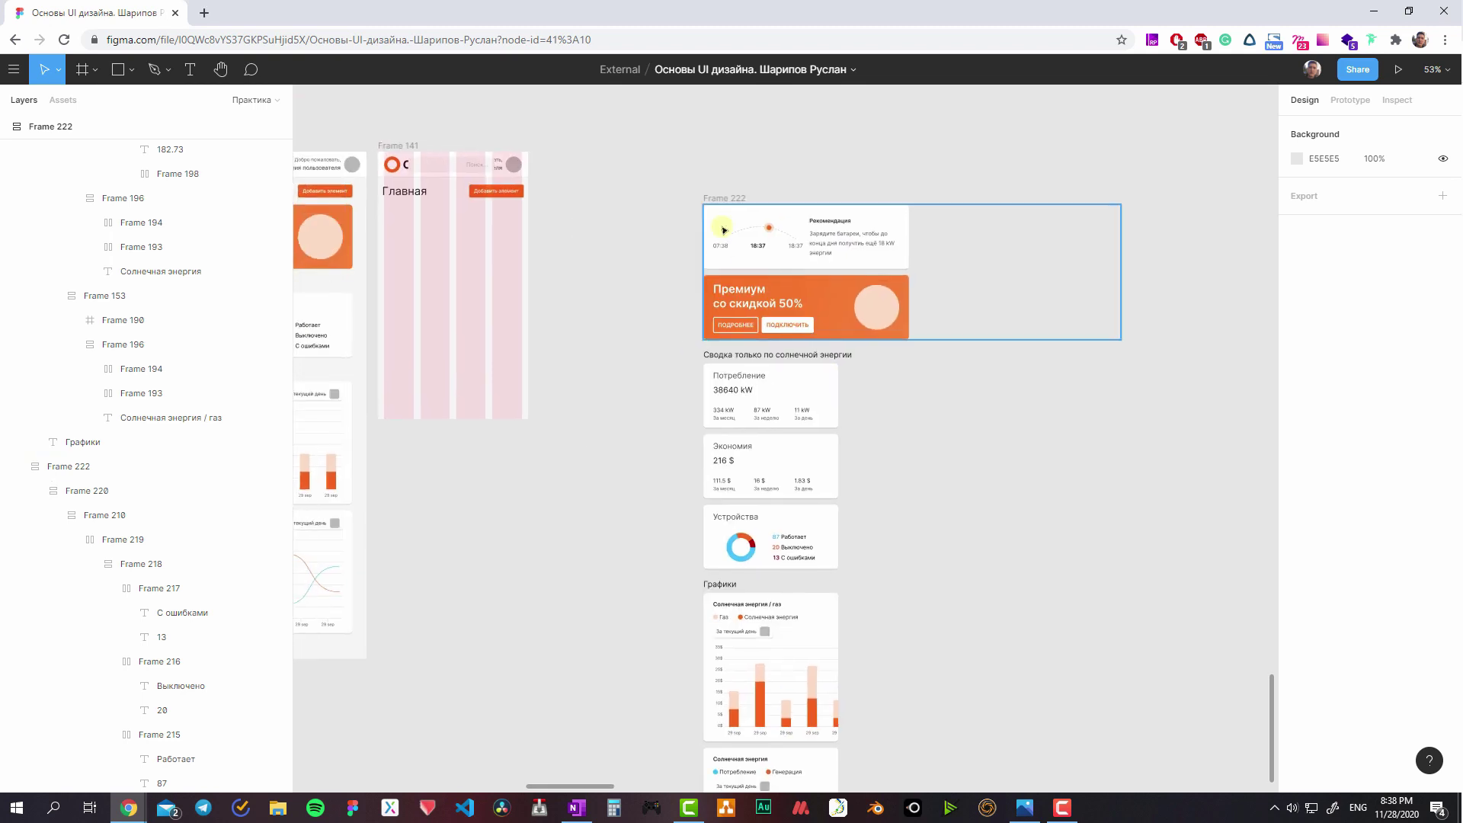
pyautogui.moveTo(1120, 286); pyautogui.dragTo(839, 317)
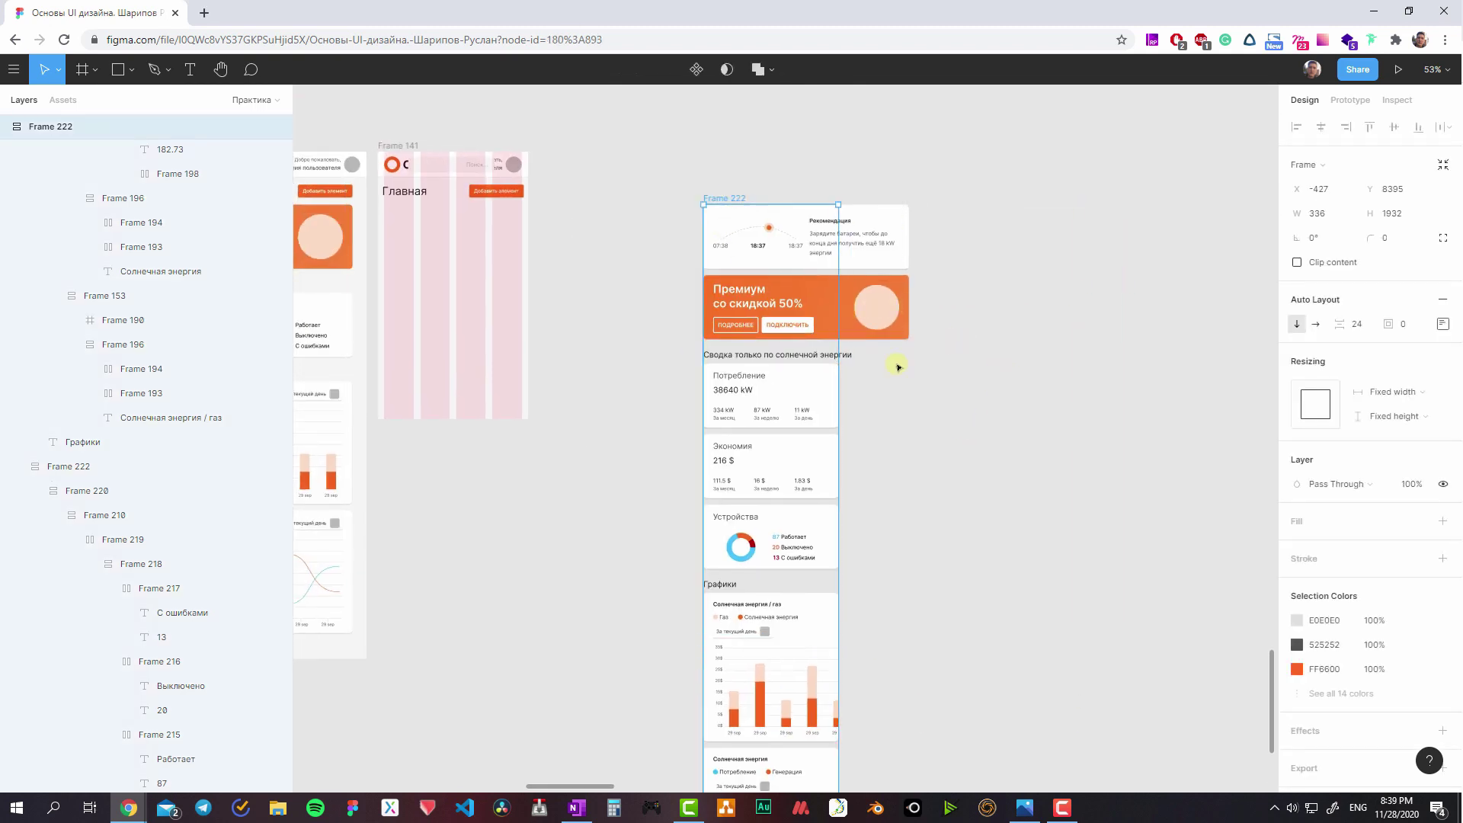
# - Make both top cards fill the mobile width and stack the recommendation contents vertically
pyautogui.click(790, 290)
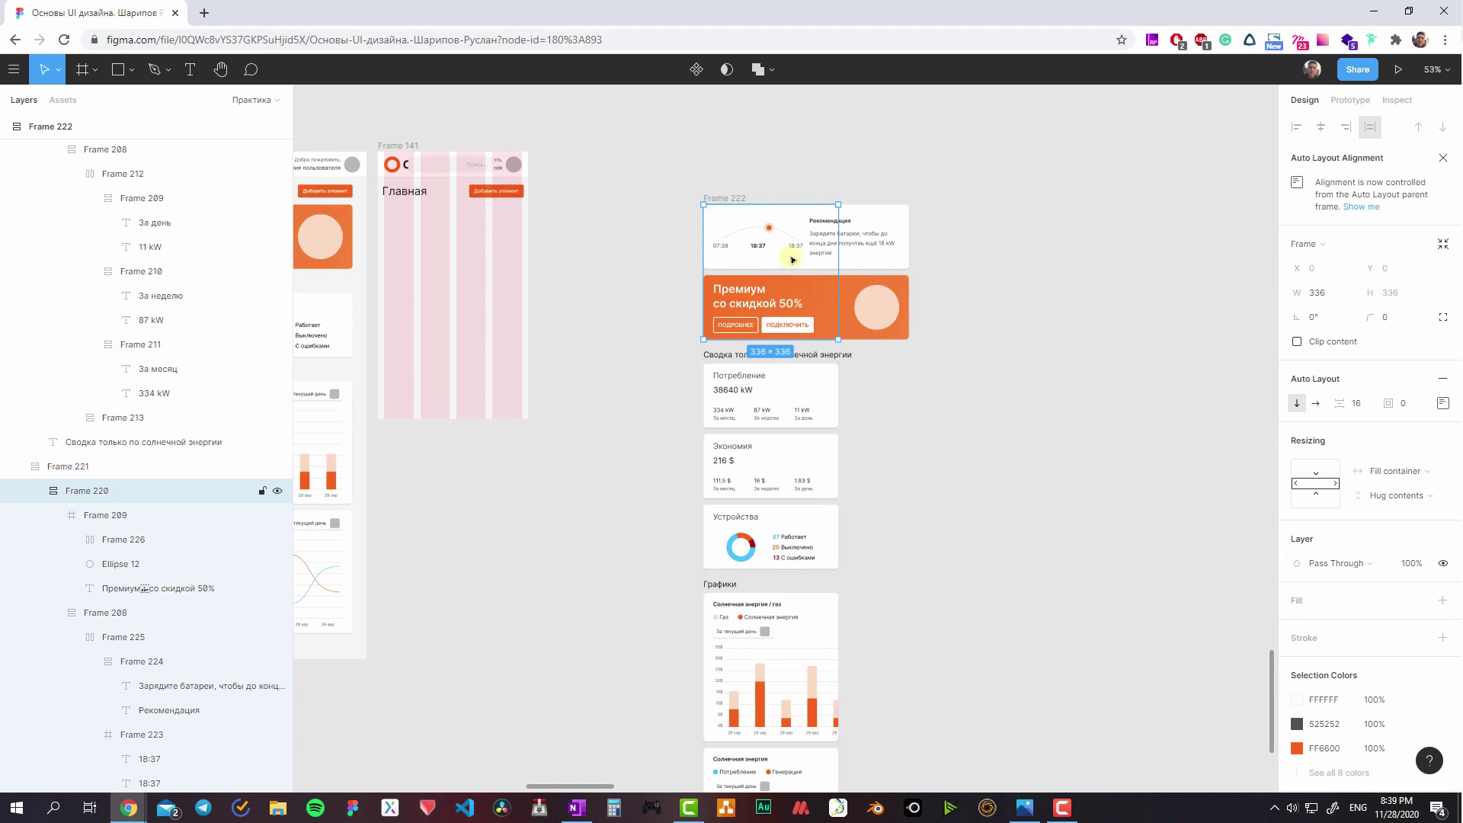
pyautogui.press('Return')
pyautogui.click(1386, 410)
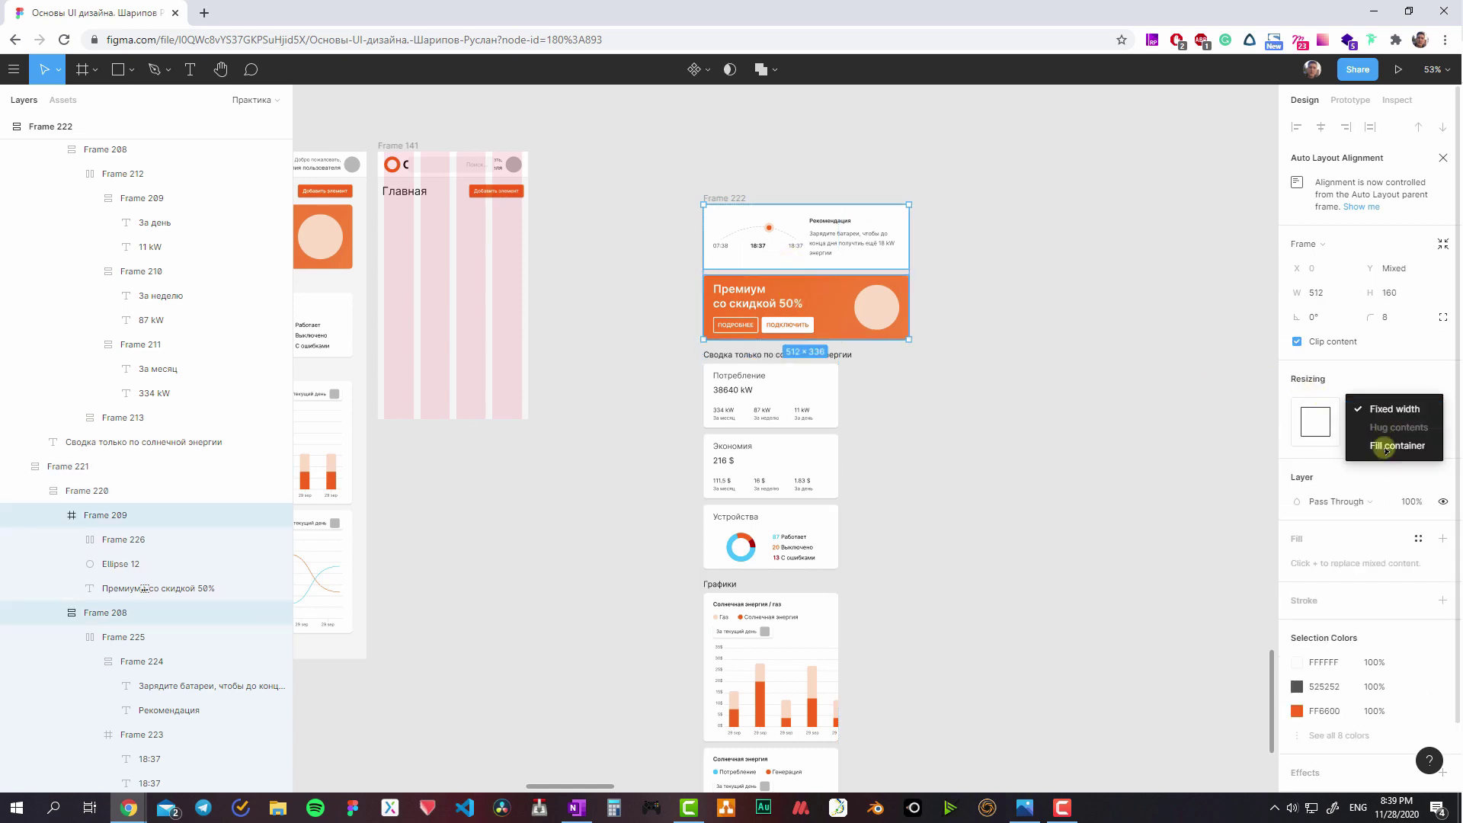
pyautogui.click(1386, 445)
pyautogui.hscroll(-3, 915, 281)
pyautogui.click(921, 278)
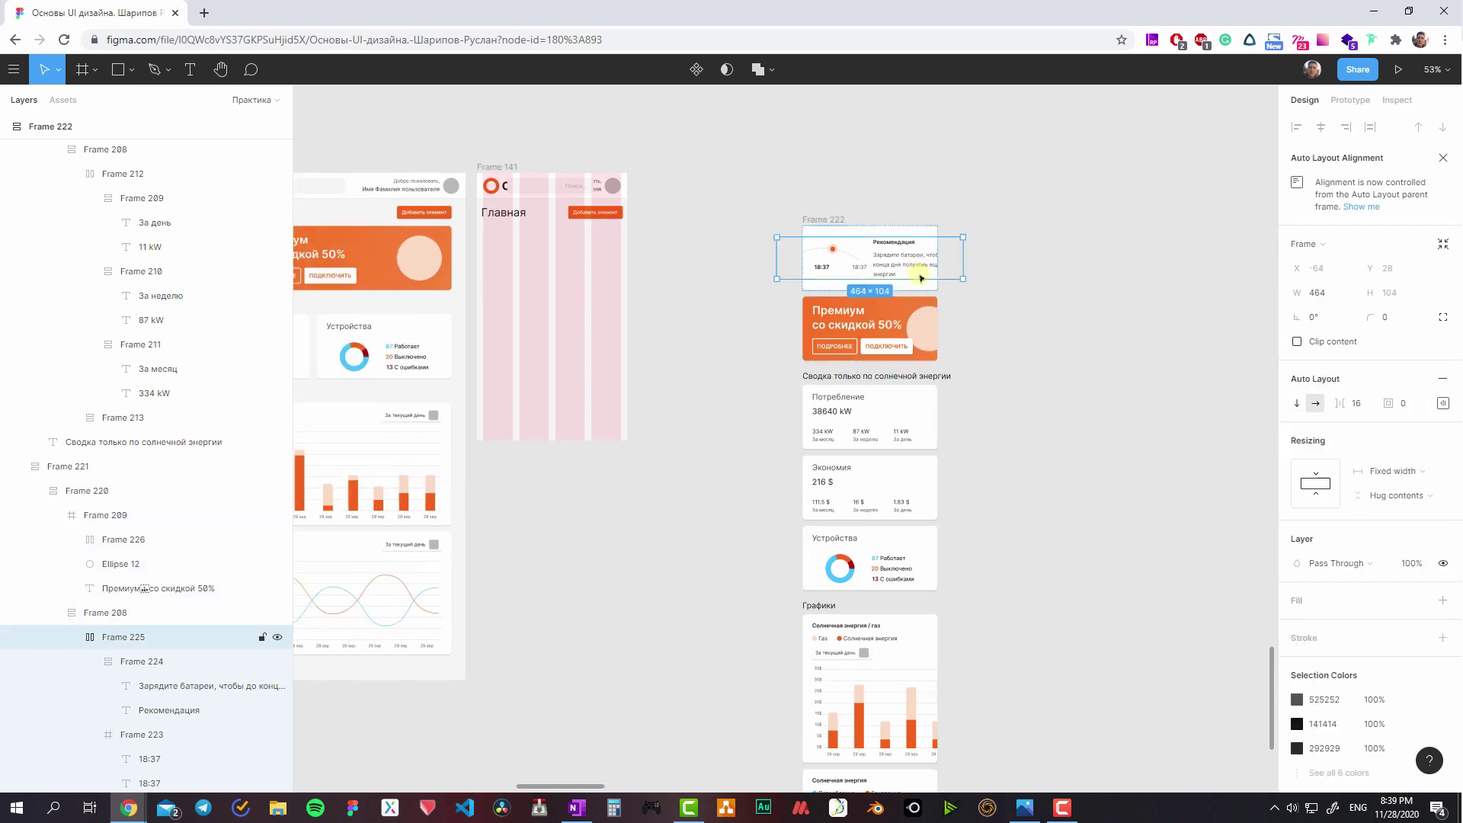
pyautogui.click(1296, 403)
# - Delete the decorative circle from the Премиум со скидкой 50% banner
pyautogui.click(858, 326)
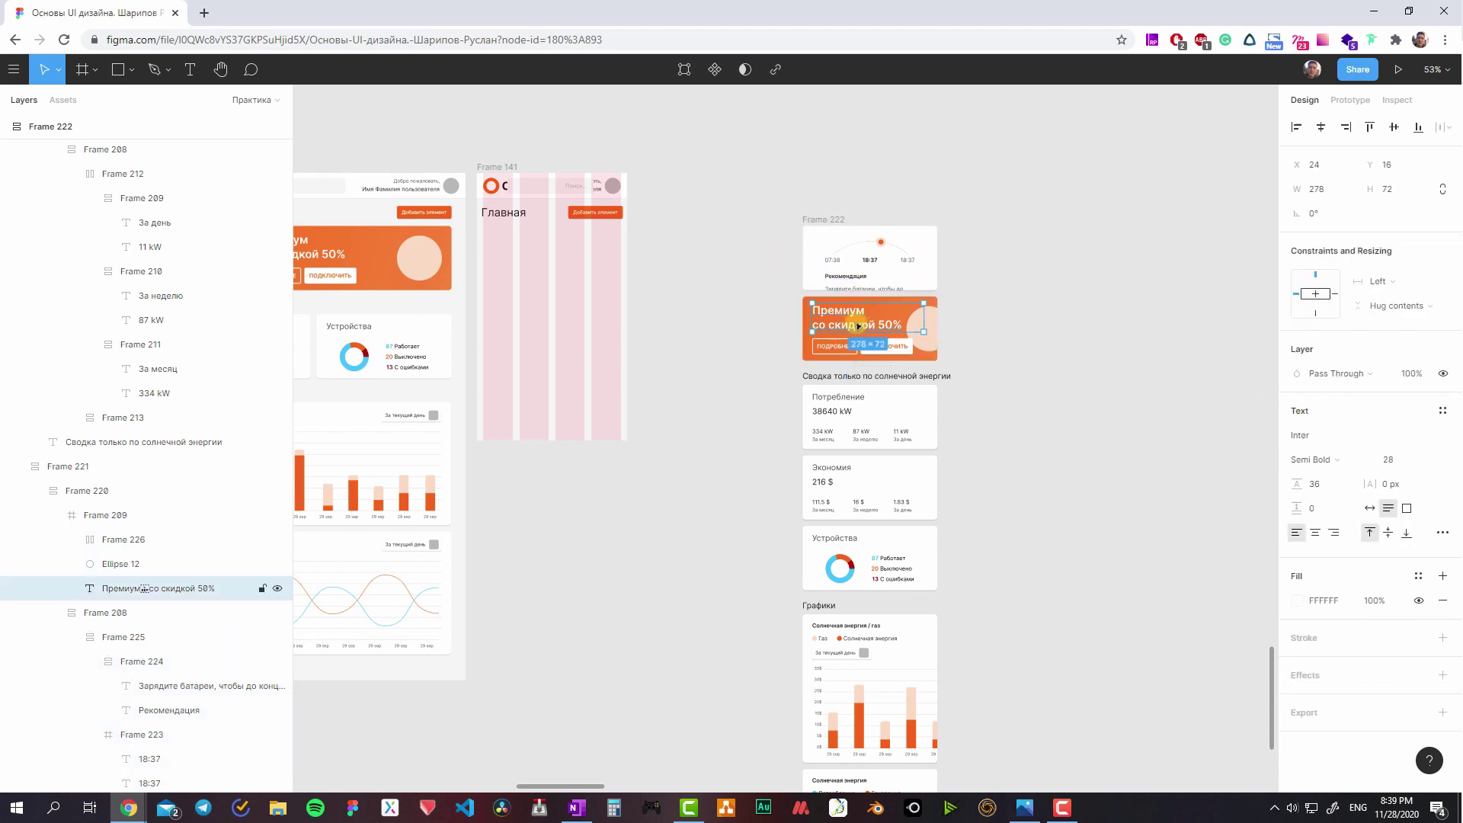
pyautogui.click(907, 333)
pyautogui.moveTo(902, 333)
pyautogui.mouseDown()
pyautogui.moveTo(987, 405)
pyautogui.moveTo(1027, 399)
pyautogui.mouseUp()
pyautogui.press('Delete')
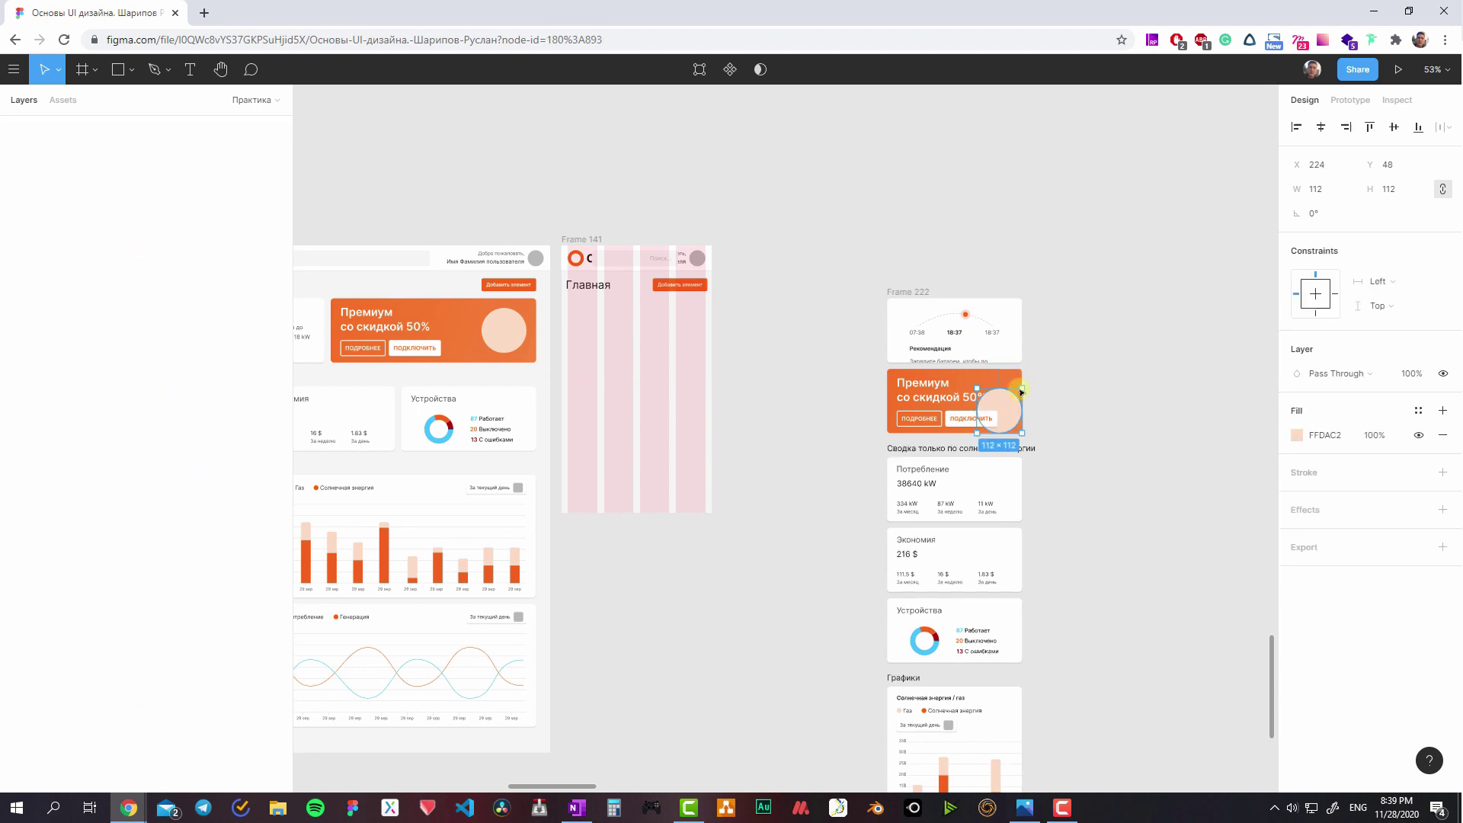
pyautogui.click(1005, 394)
pyautogui.doubleClick(960, 393)
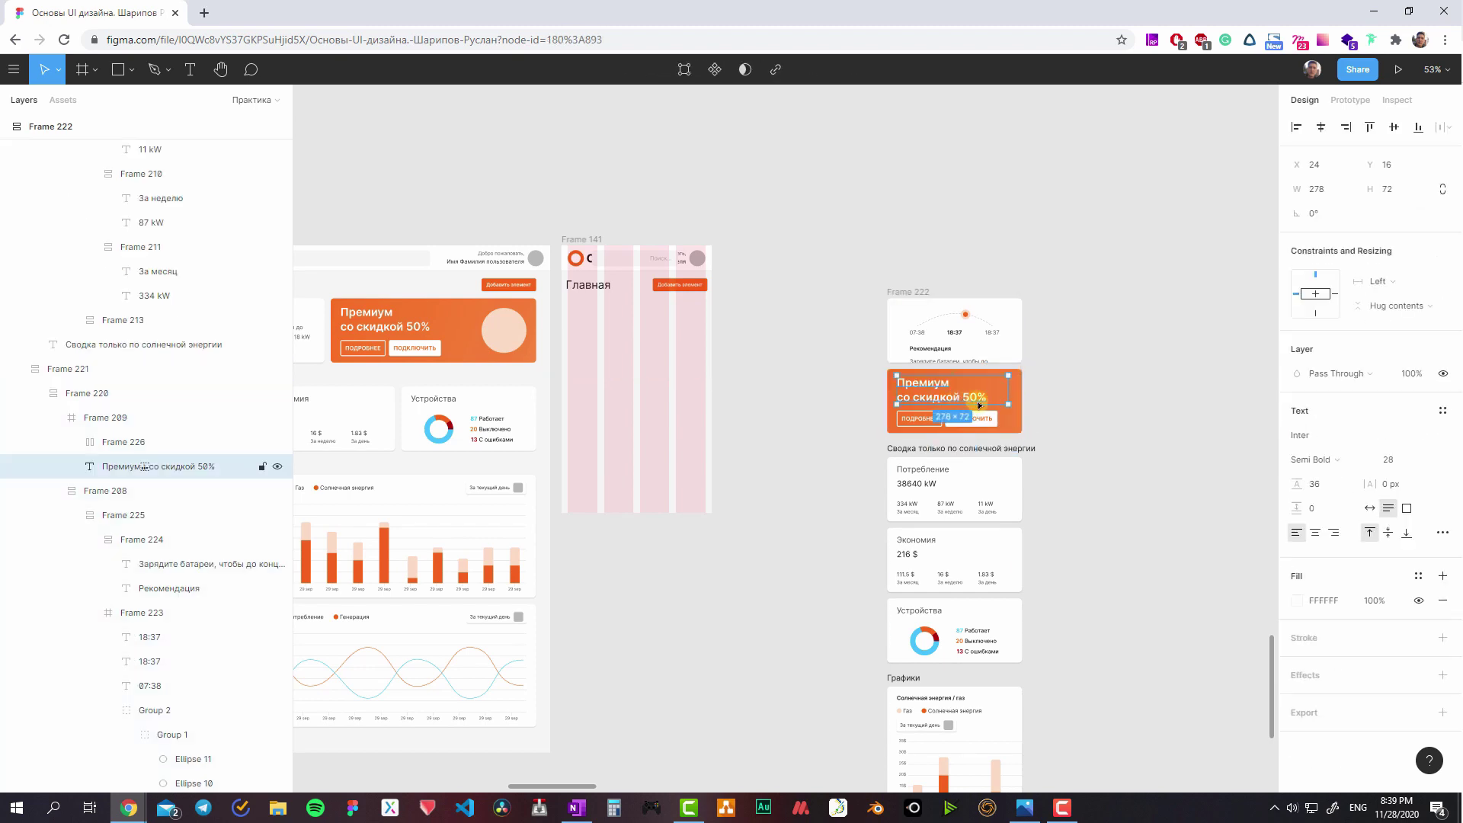
pyautogui.click(882, 310)
# - Fix the recommendation text height and set the recommendation card to Hug contents
pyautogui.click(923, 294)
pyautogui.click(957, 330)
pyautogui.doubleClick(957, 330)
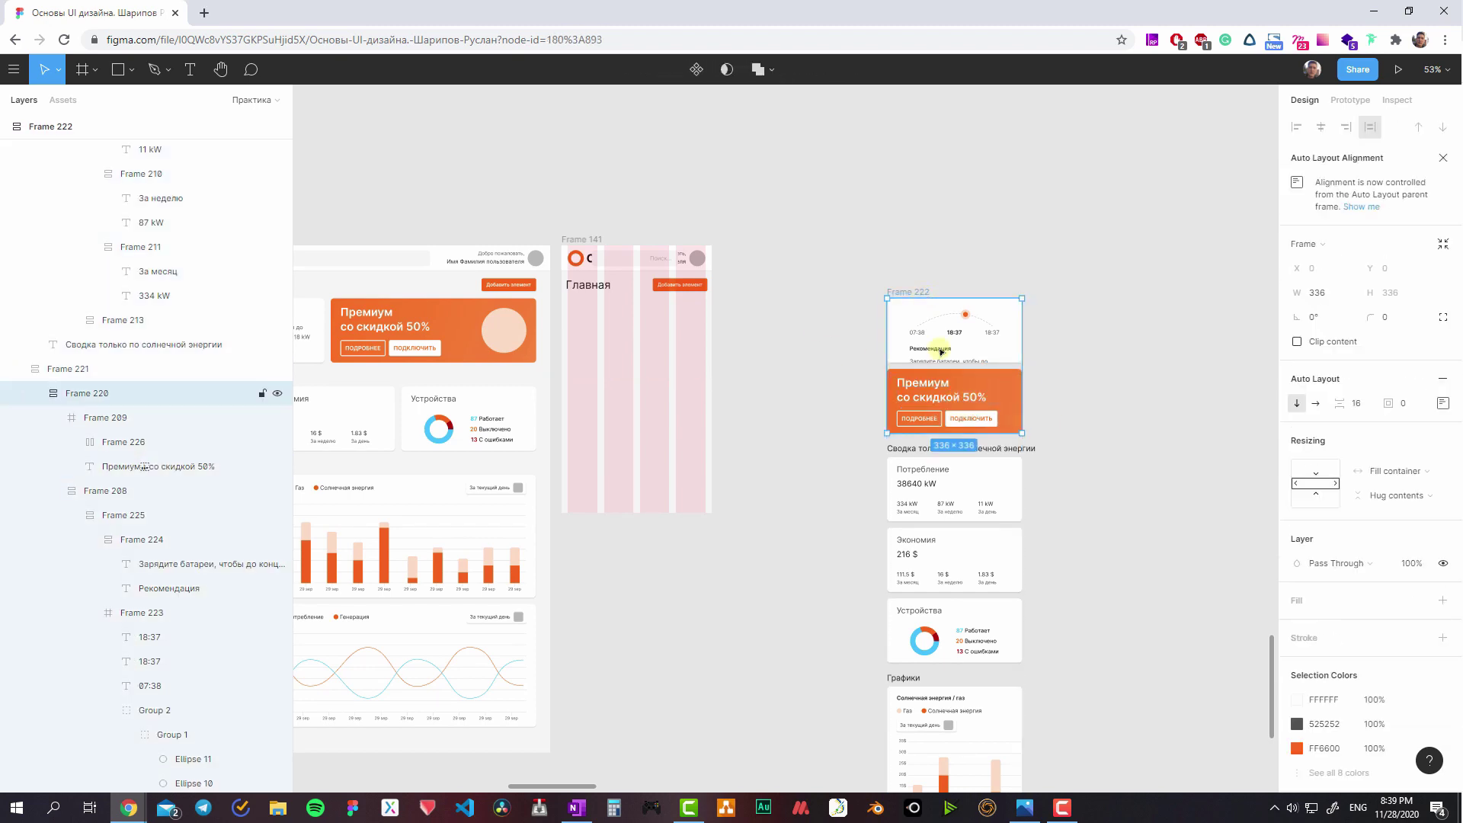
pyautogui.click(1314, 491)
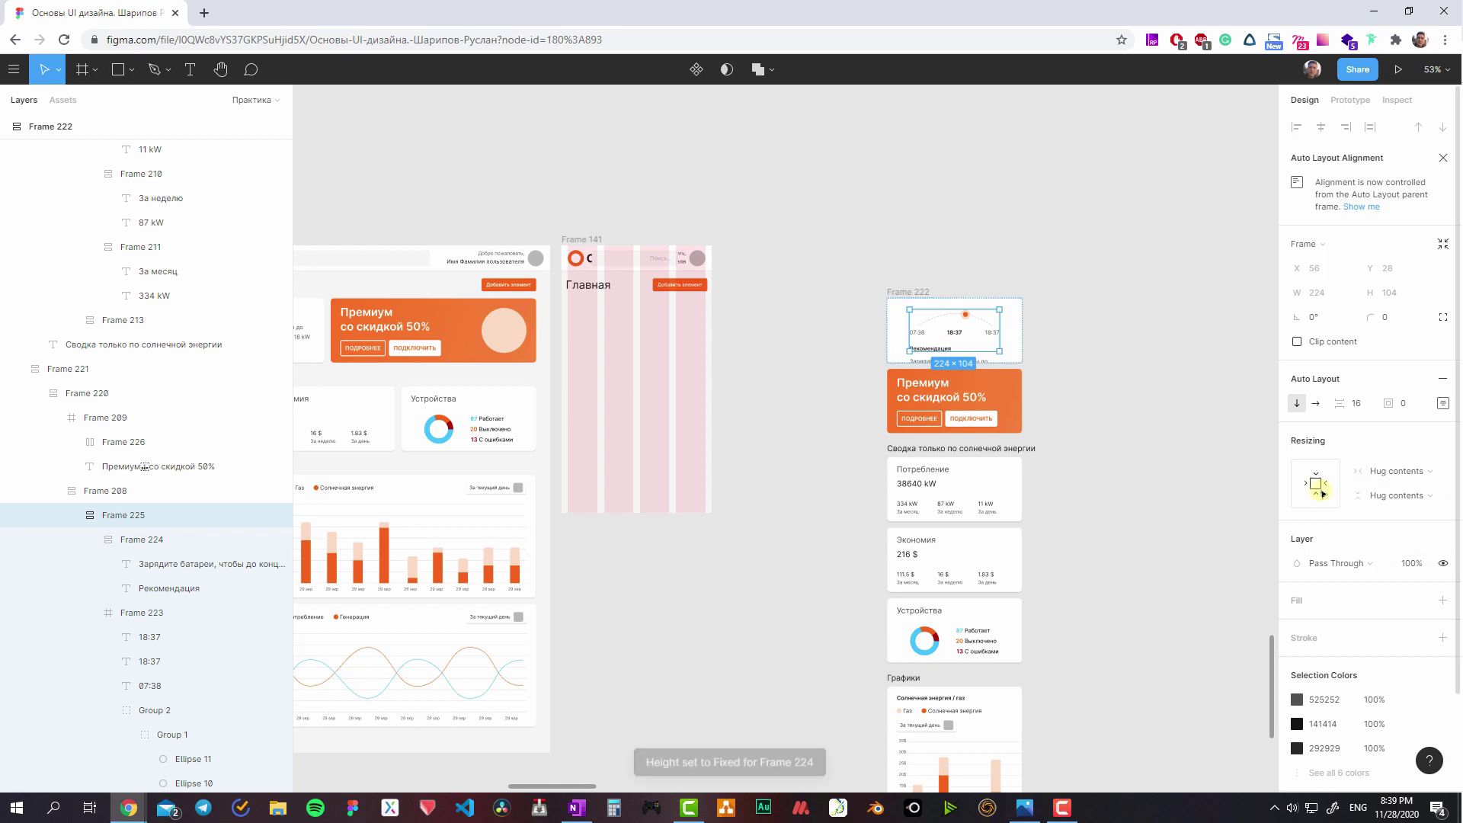
pyautogui.click(943, 334)
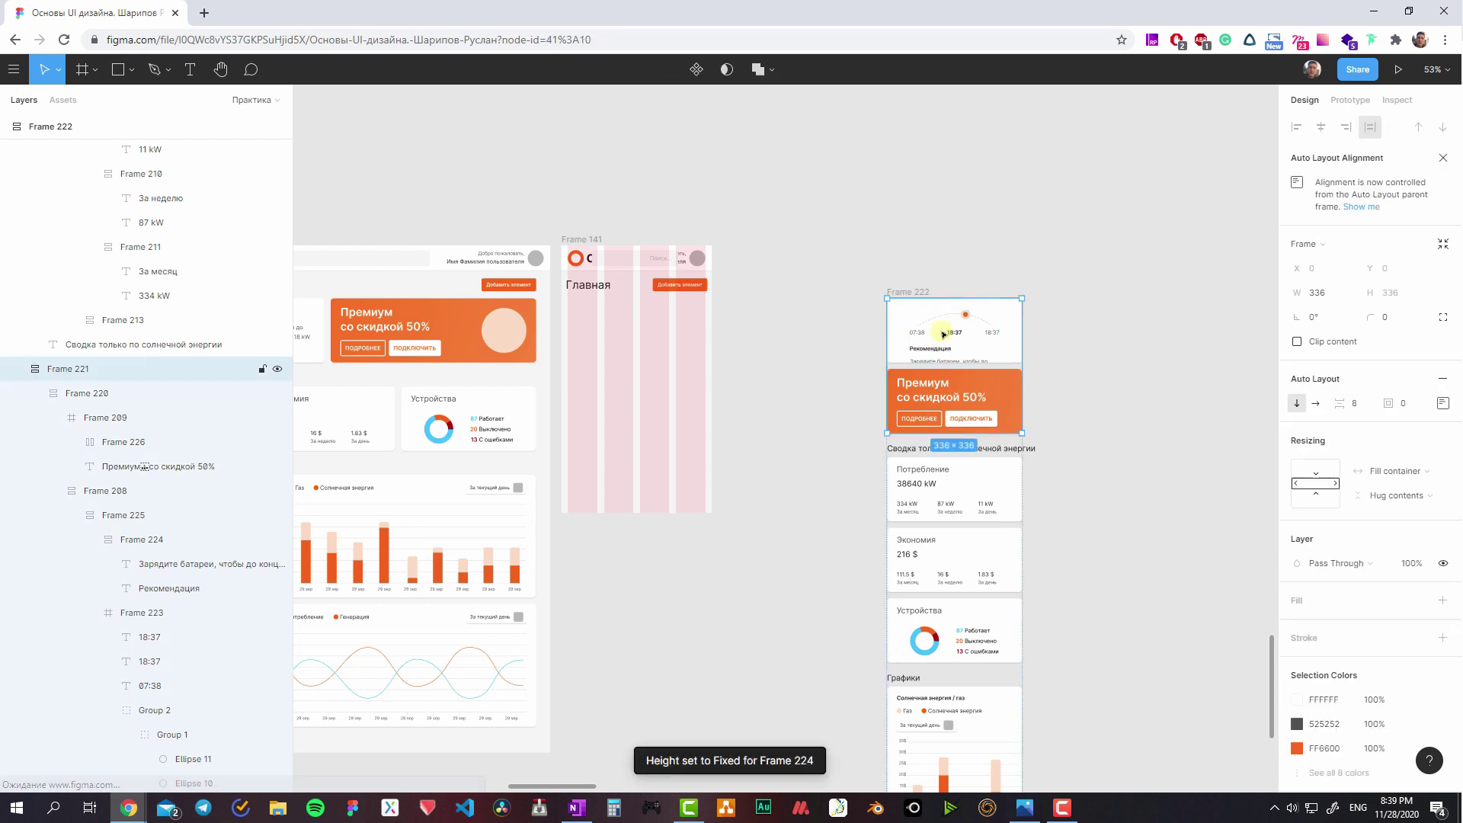
pyautogui.click(1394, 496)
# - Delete the recommendation text block from the card
pyautogui.click(937, 335)
pyautogui.doubleClick(935, 339)
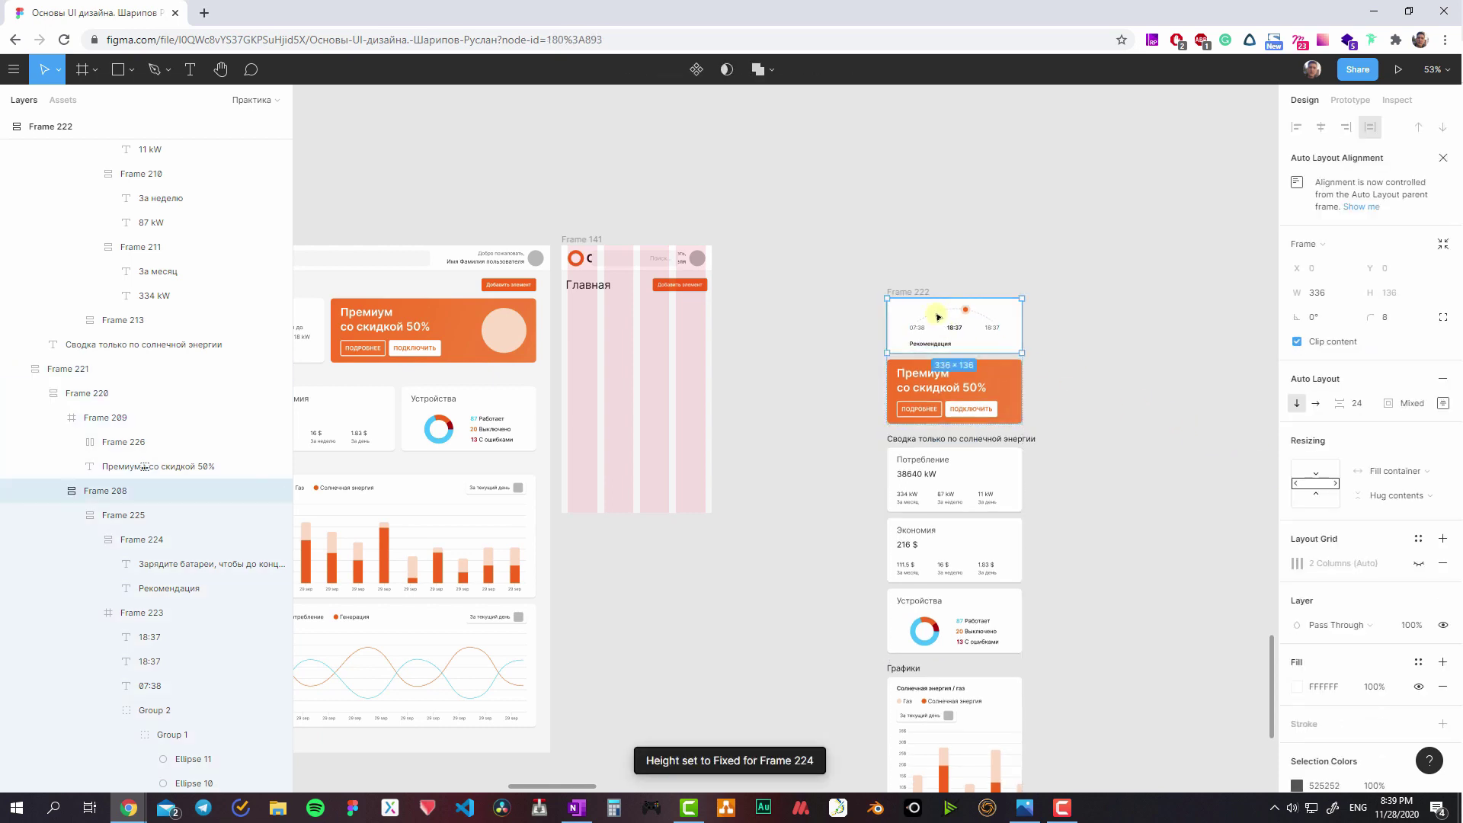
pyautogui.doubleClick(934, 342)
pyautogui.press('Delete')
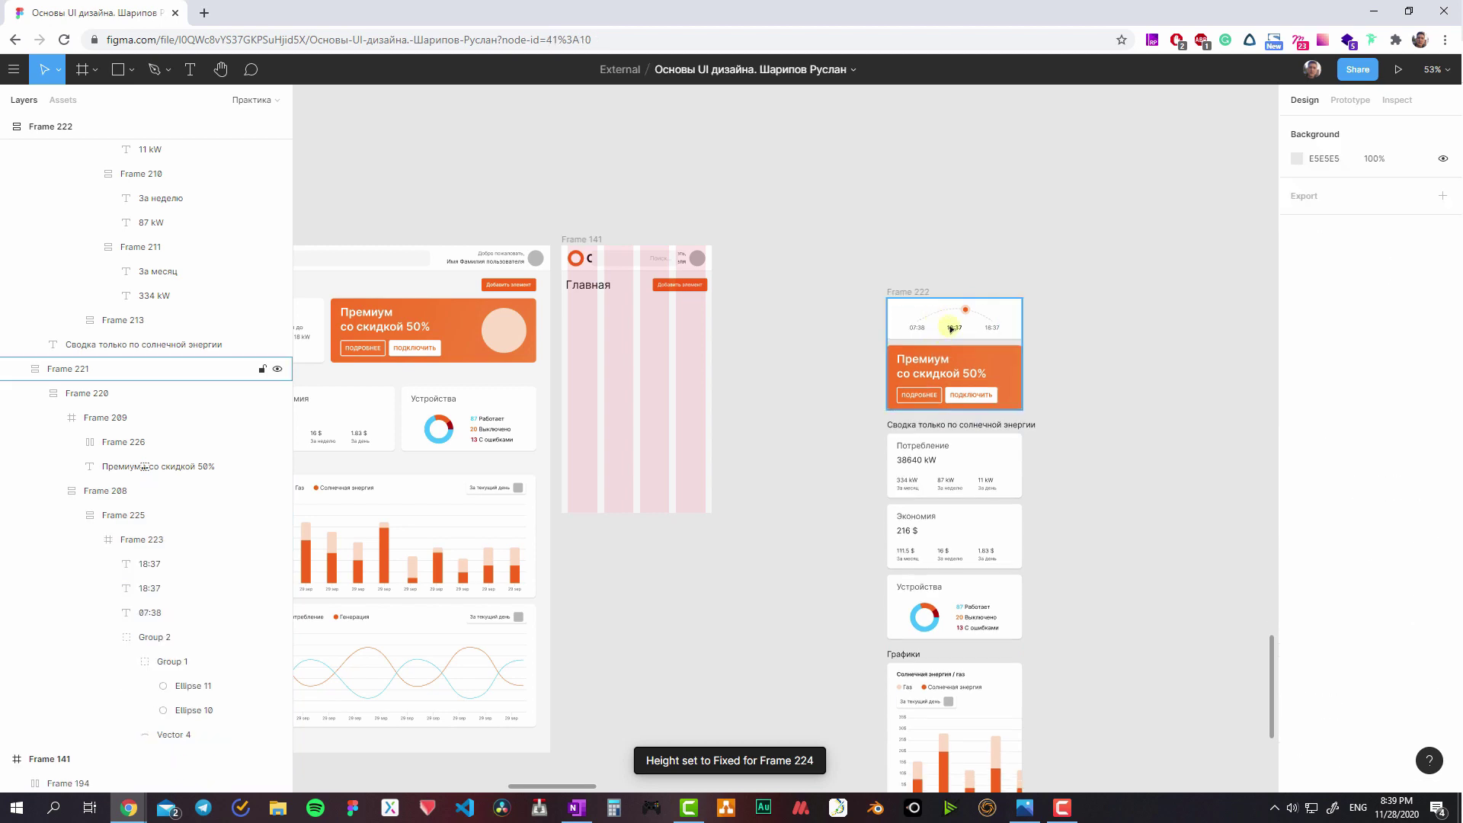
pyautogui.click(917, 300)
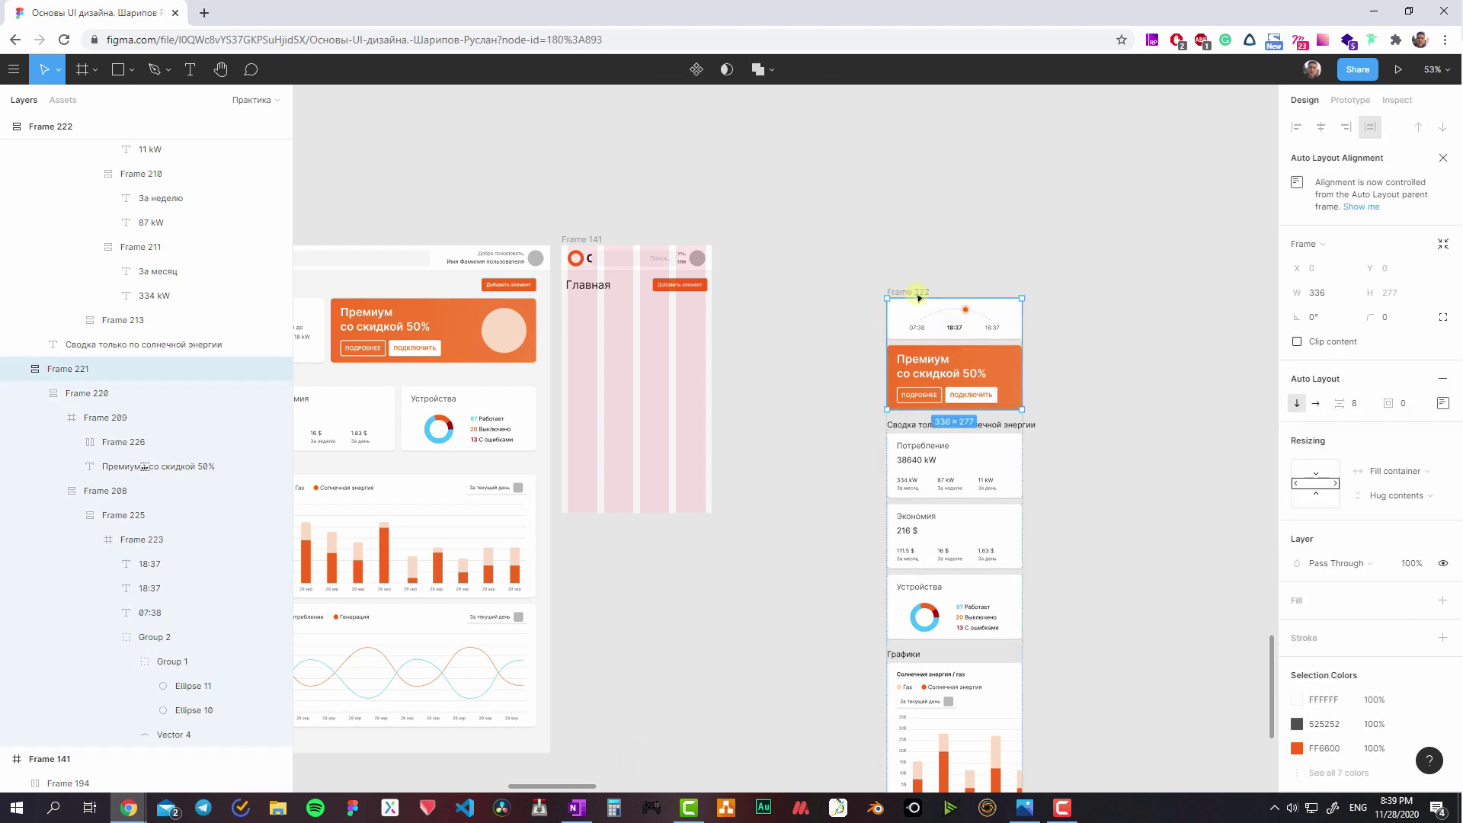
# - Place the dashboard copy inside the phone frame and lengthen the frame to show everything
pyautogui.moveTo(926, 292)
pyautogui.mouseDown()
pyautogui.moveTo(628, 309)
pyautogui.moveTo(619, 243)
pyautogui.mouseUp()
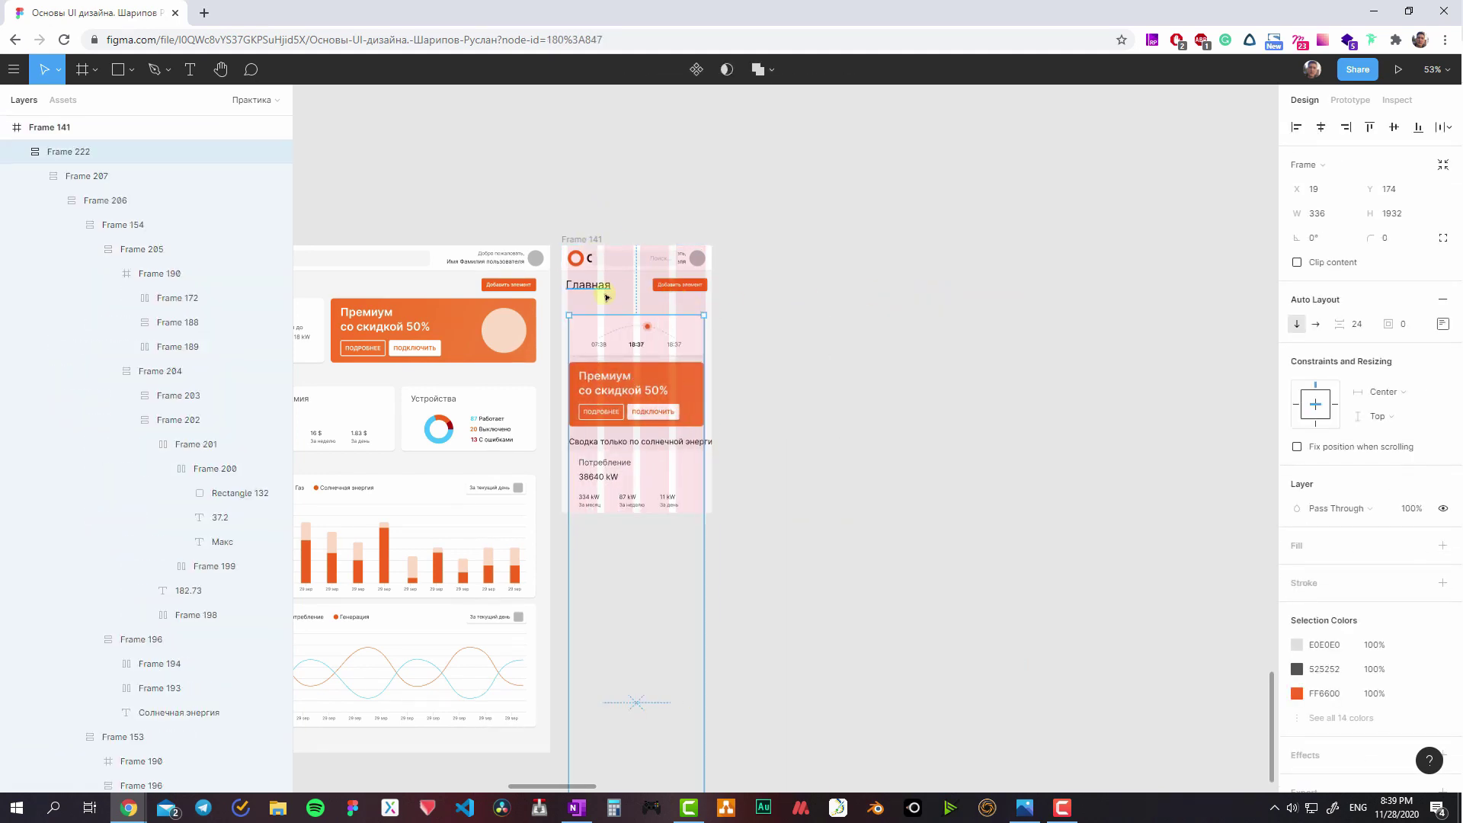
pyautogui.moveTo(607, 297); pyautogui.dragTo(611, 291)
pyautogui.press('super+space')
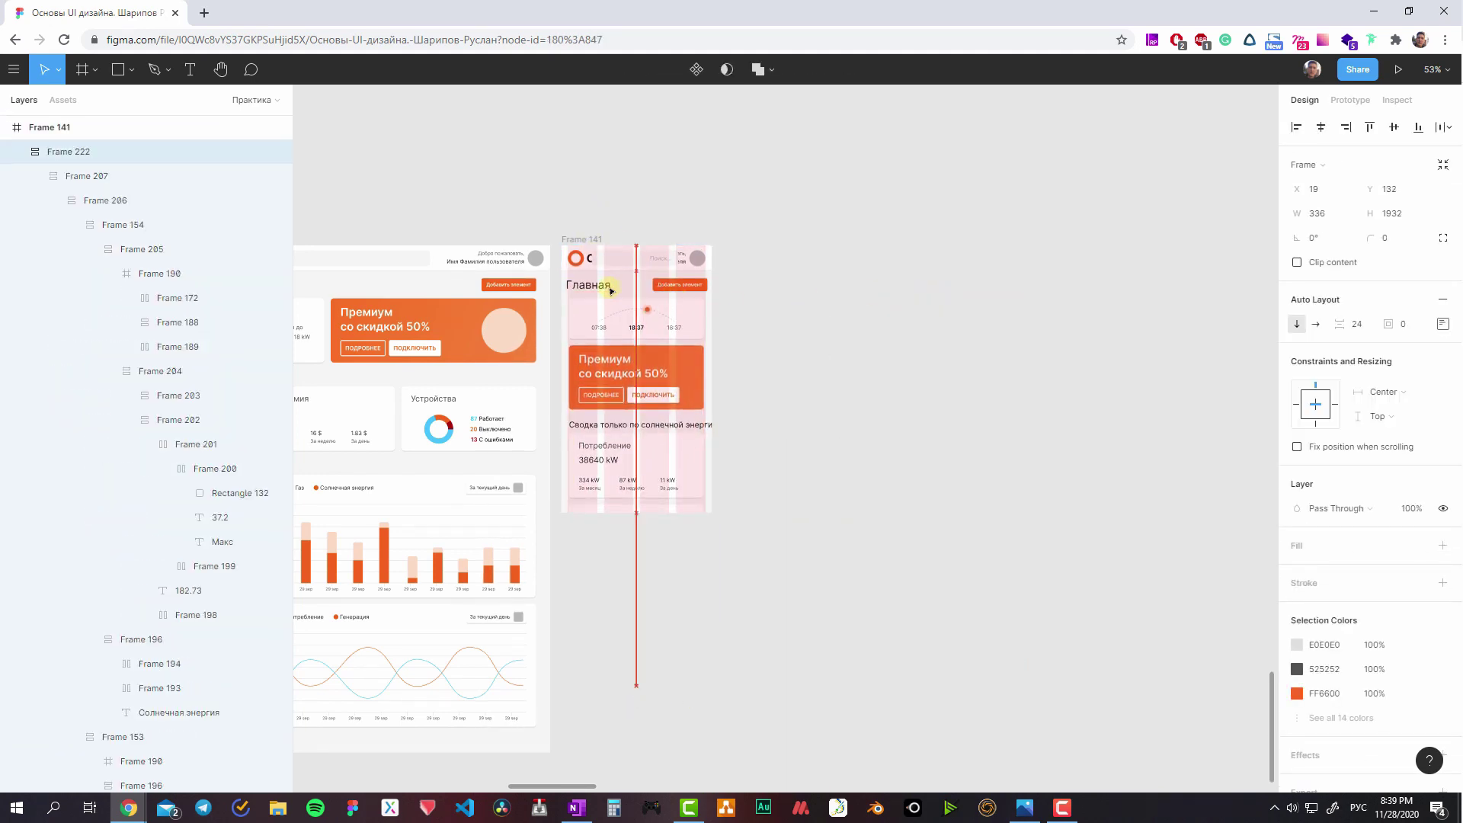
pyautogui.click(573, 240)
pyautogui.scroll(-3, 751, 254)
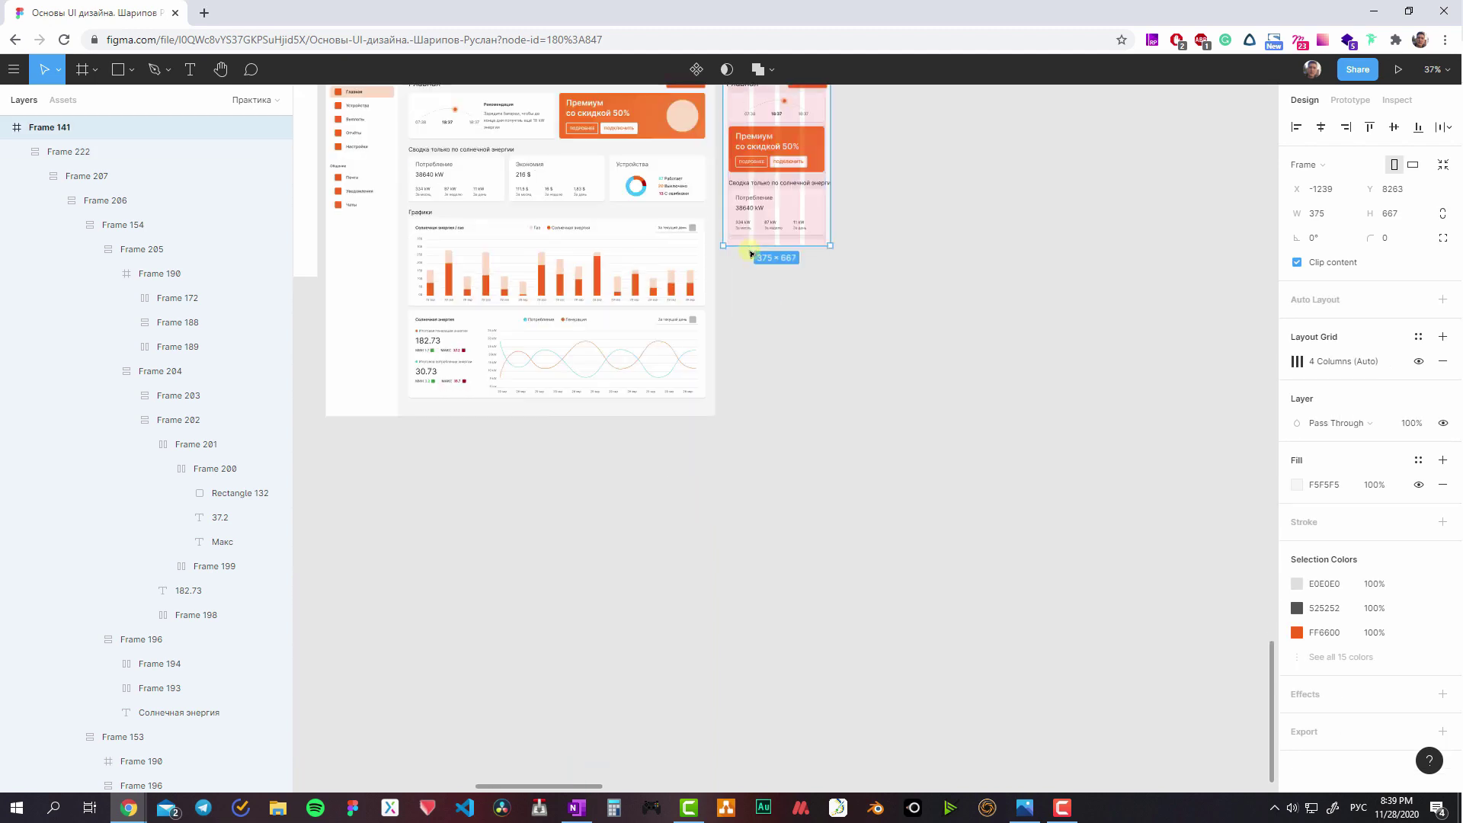
pyautogui.moveTo(751, 254); pyautogui.dragTo(832, 598)
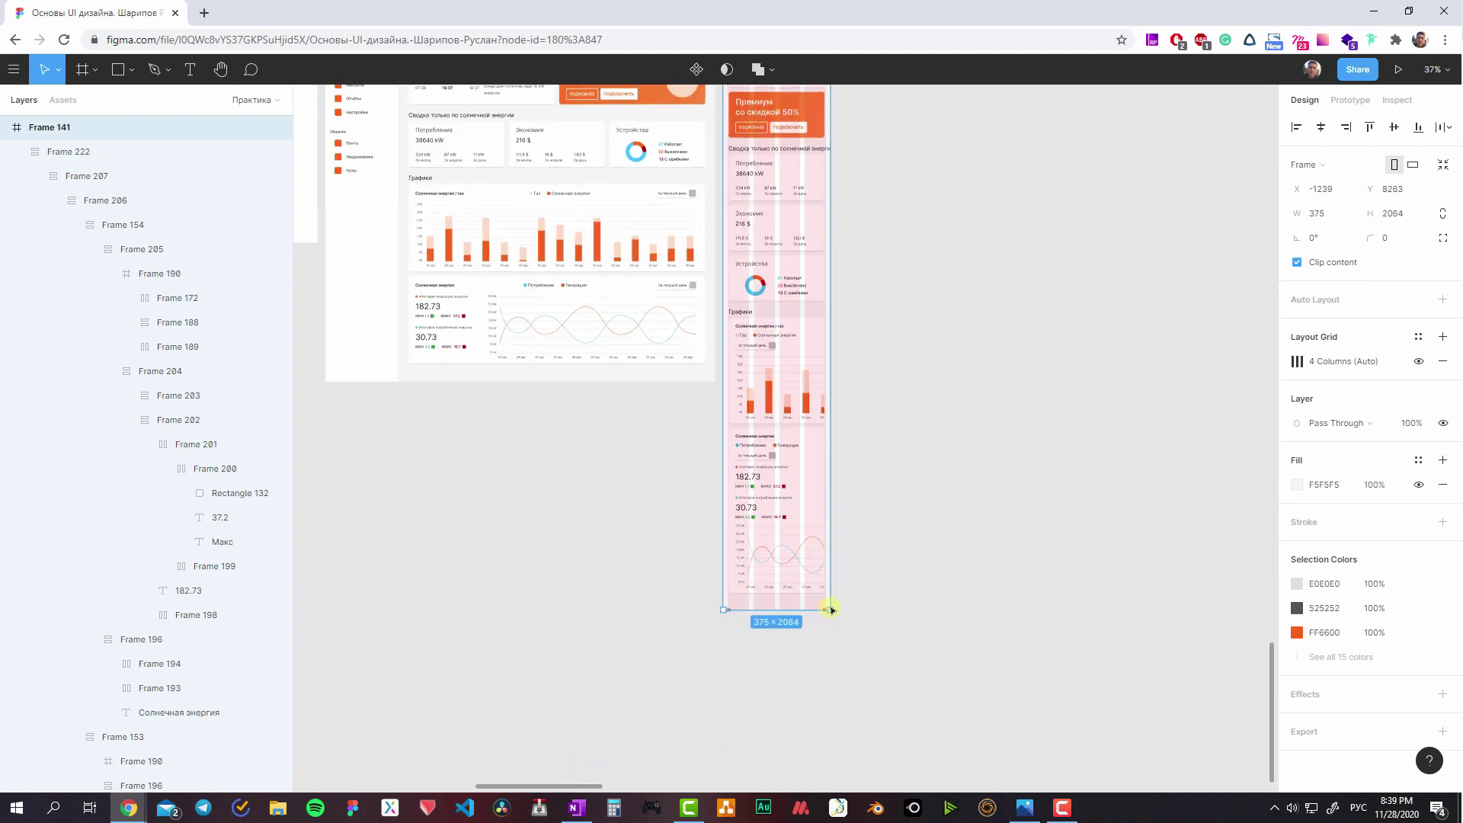
pyautogui.scroll(5, 884, 381)
pyautogui.scroll(5, 883, 381)
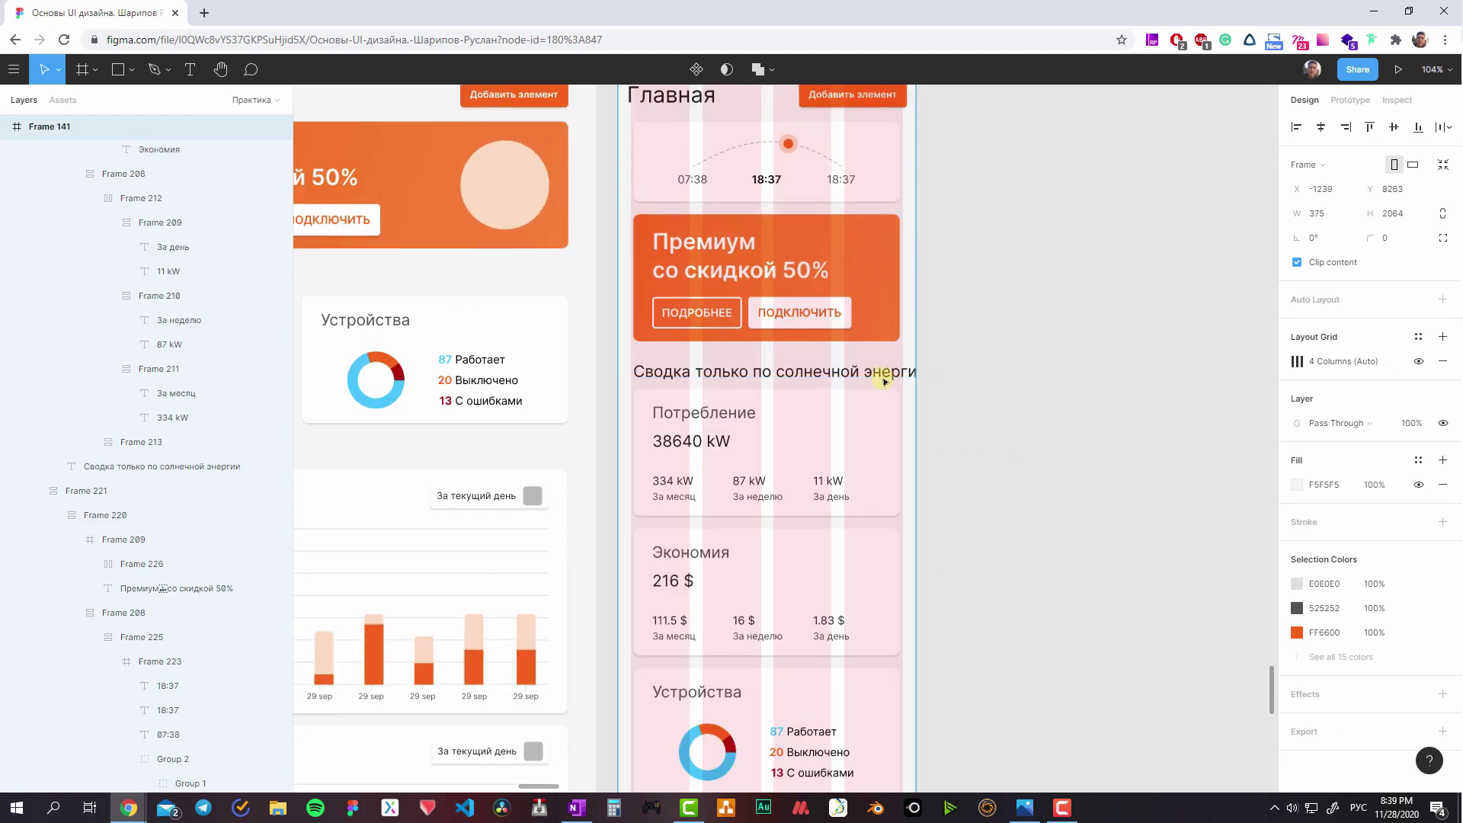
# - Set the solar-energy summary and Графики headings to font size 14
pyautogui.click(884, 381)
pyautogui.scroll(-3, 907, 447)
pyautogui.scroll(-3, 784, 418)
pyautogui.scroll(-1, 710, 533)
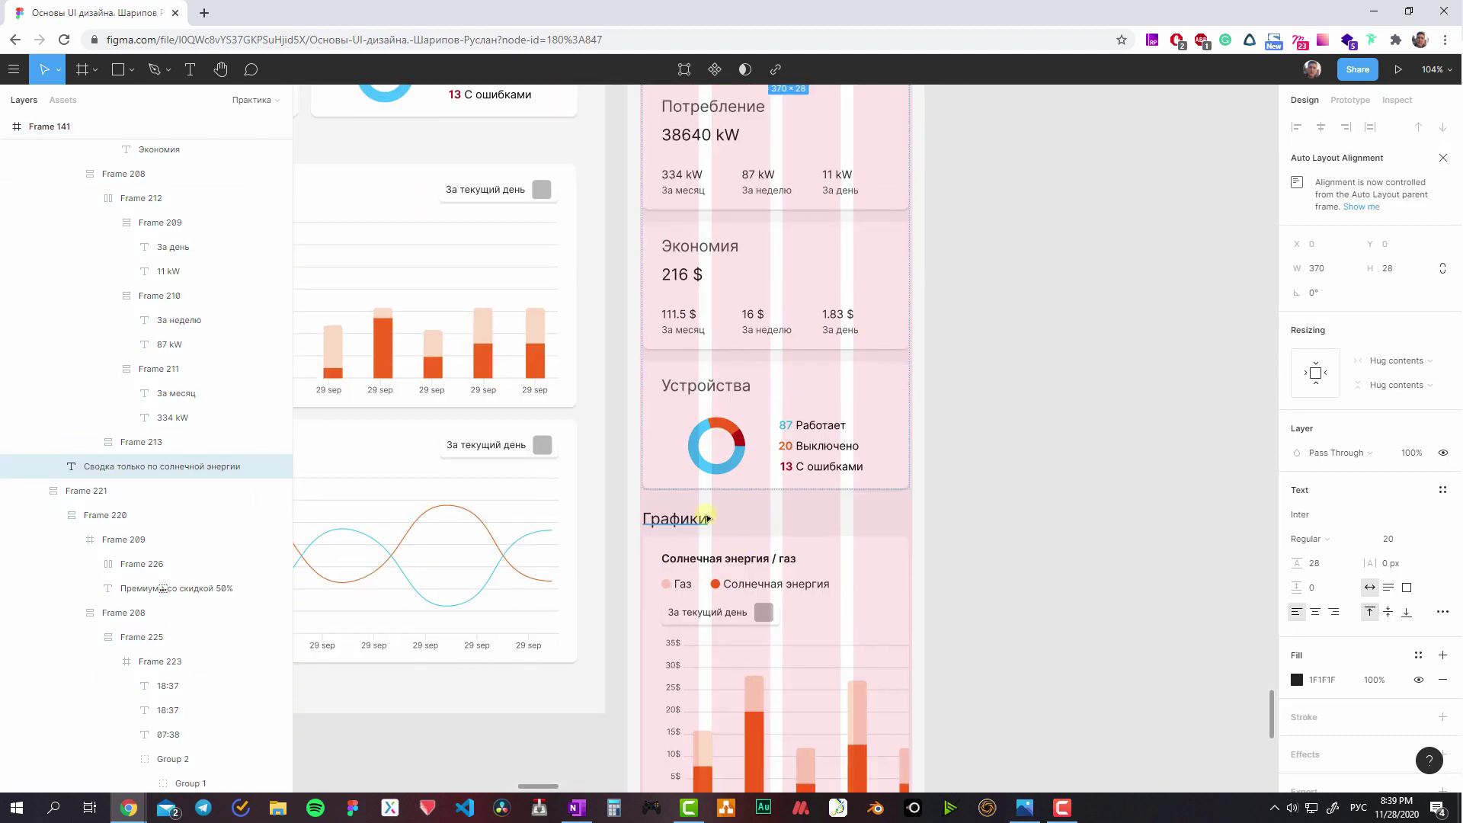
pyautogui.keyDown('shift'); pyautogui.click(708, 518); pyautogui.keyUp('shift')
pyautogui.scroll(-3, 774, 381)
pyautogui.scroll(-2, 775, 235)
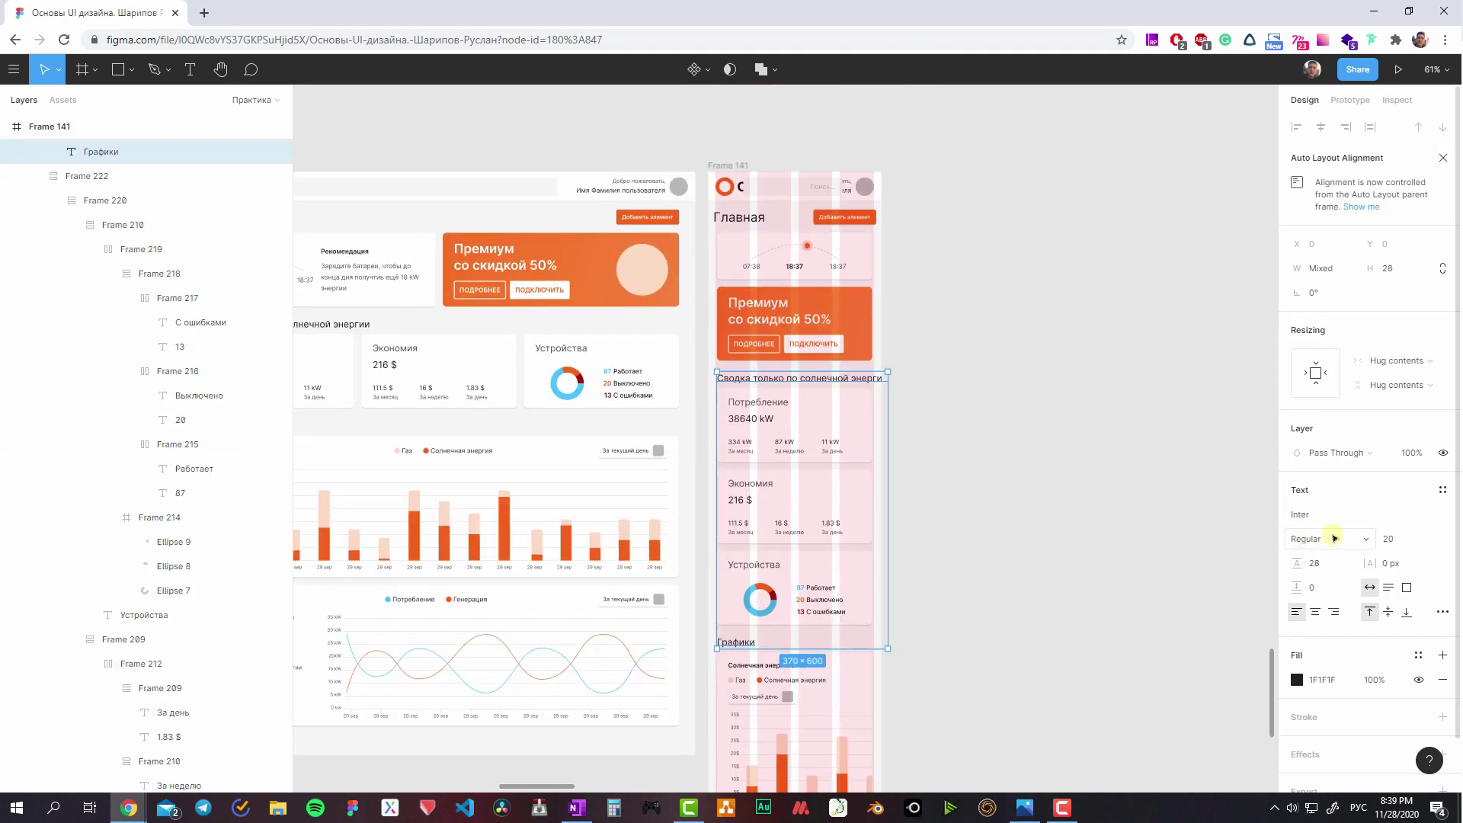
pyautogui.write('14')
pyautogui.click(1333, 565)
pyautogui.write('24')
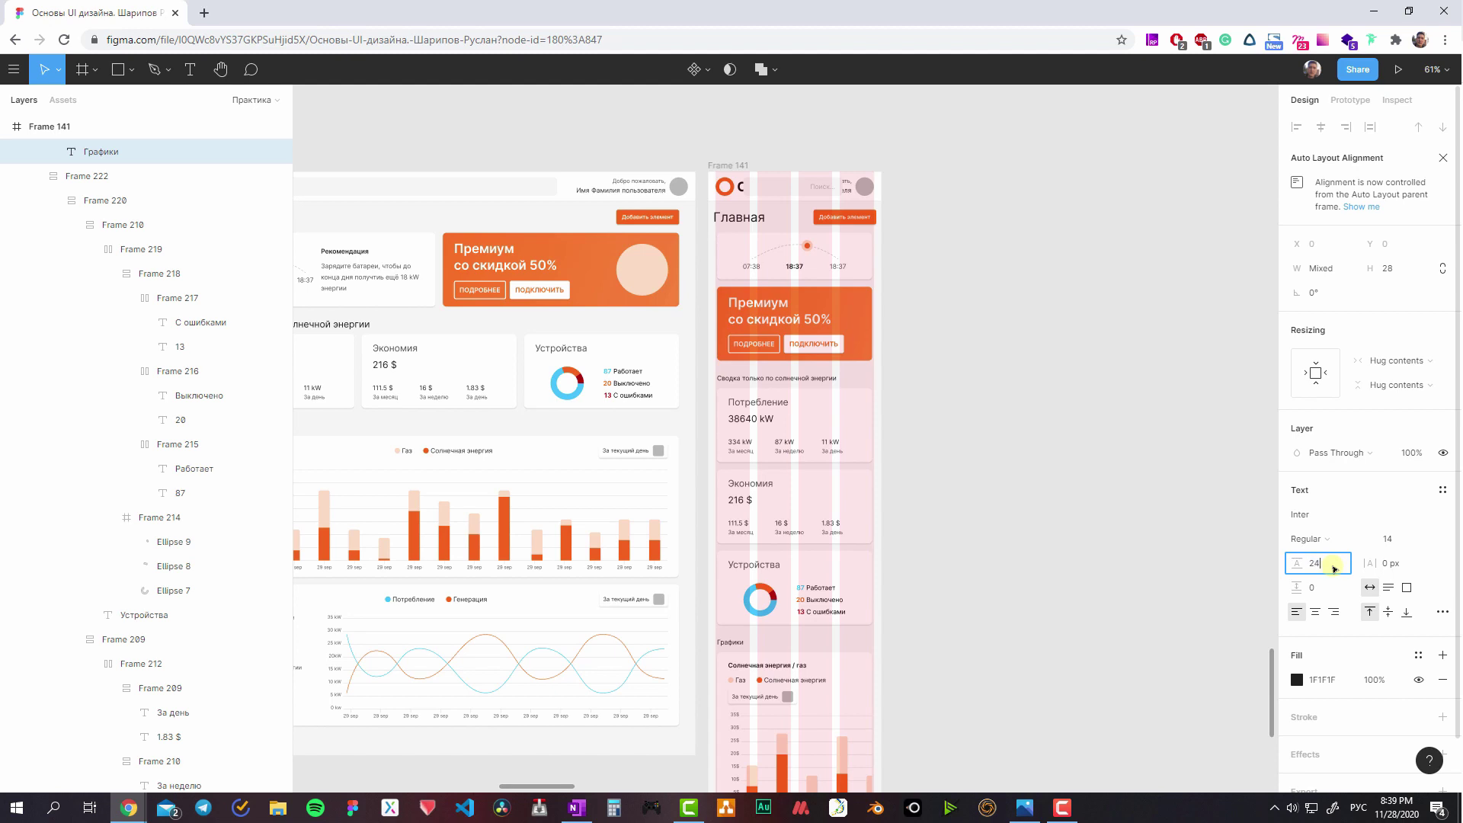
# - Select the Главная title row with its Добавить элемент button and nudge the content block below
pyautogui.click(739, 217)
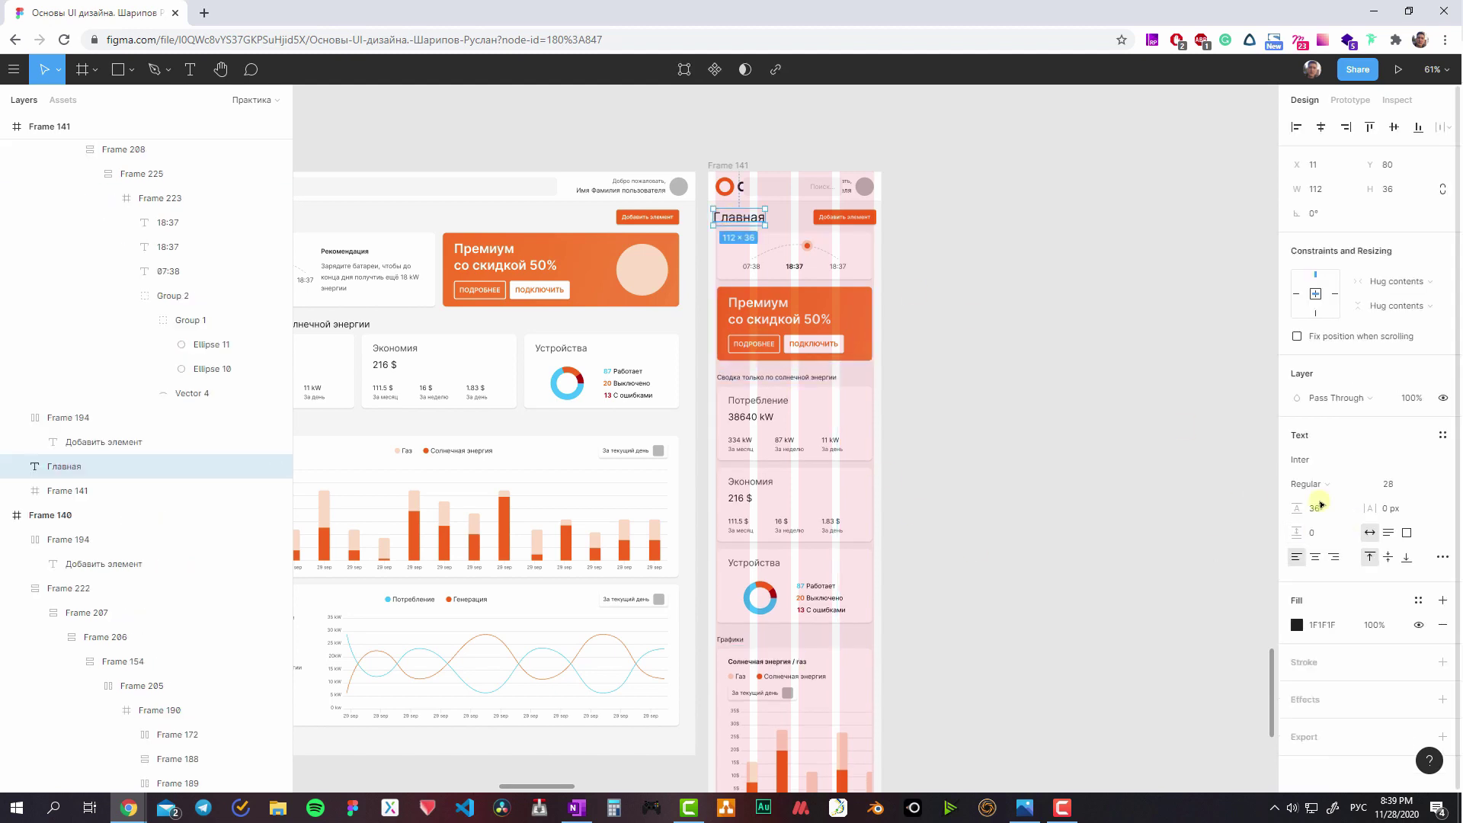
pyautogui.hscroll(-3, 788, 411)
pyautogui.keyDown('shift'); pyautogui.click(1056, 220); pyautogui.keyUp('shift')
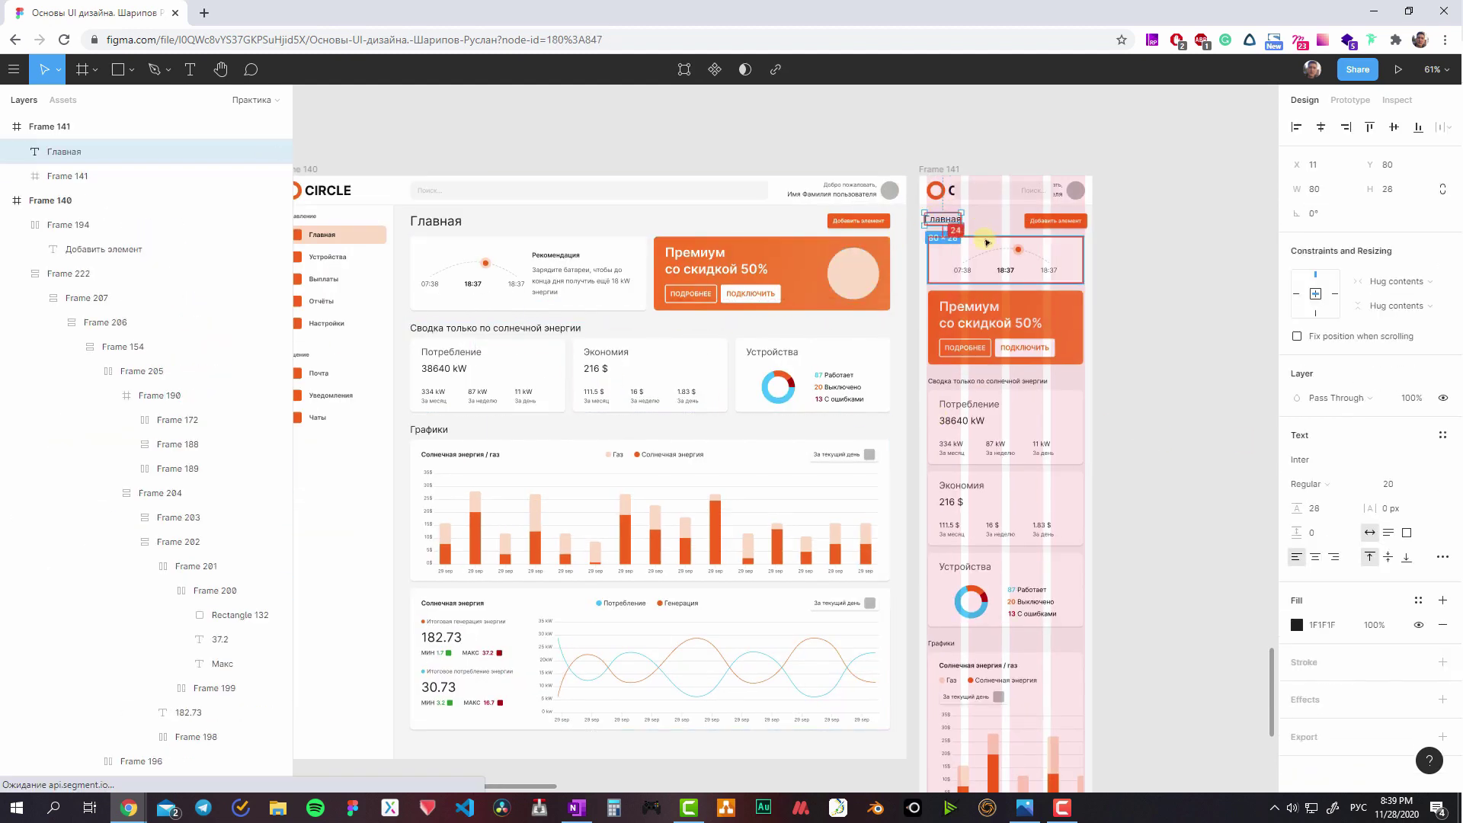
pyautogui.press('super+space')
pyautogui.click(1019, 247)
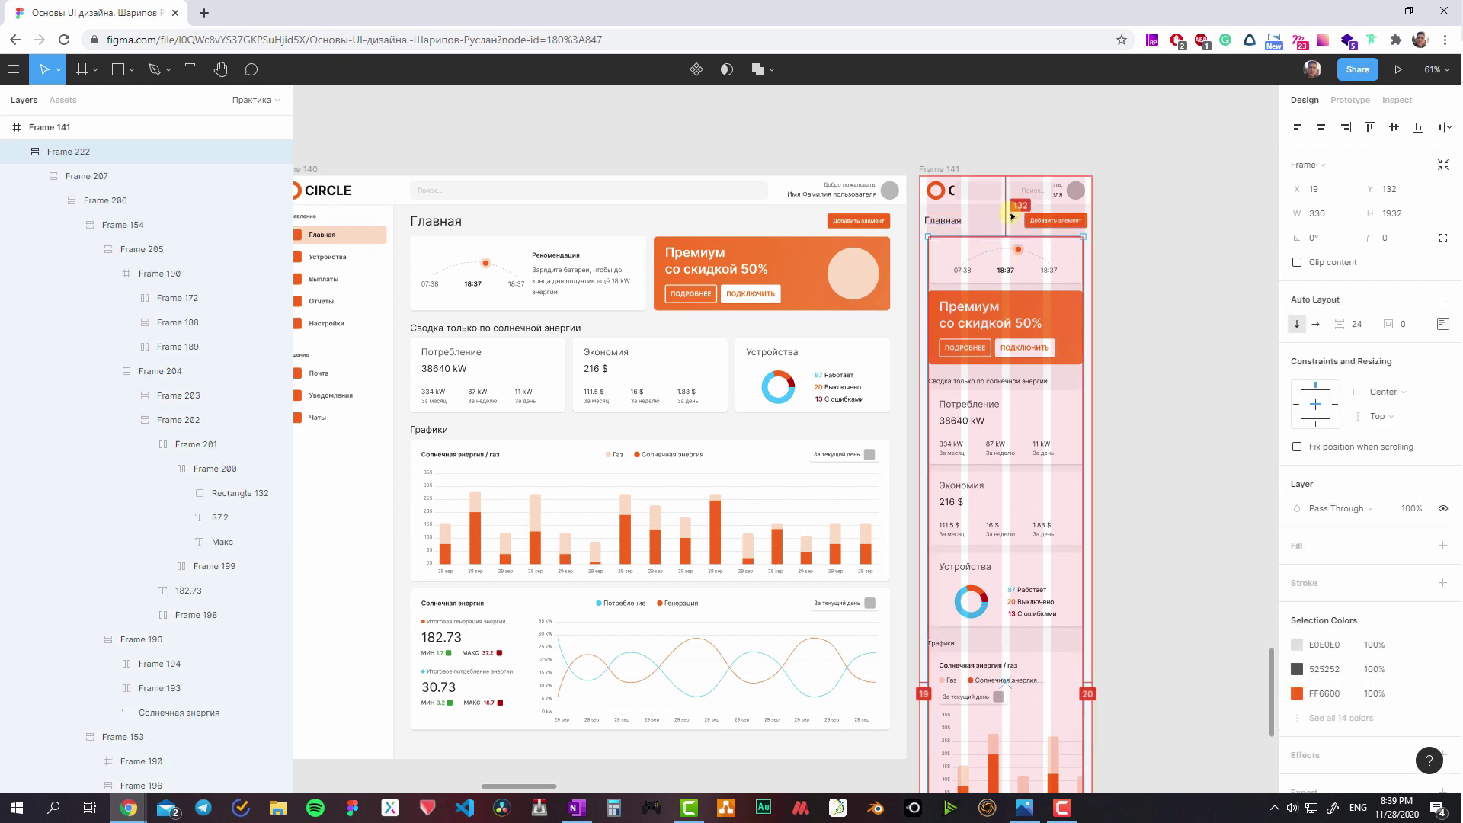
pyautogui.press('alt')
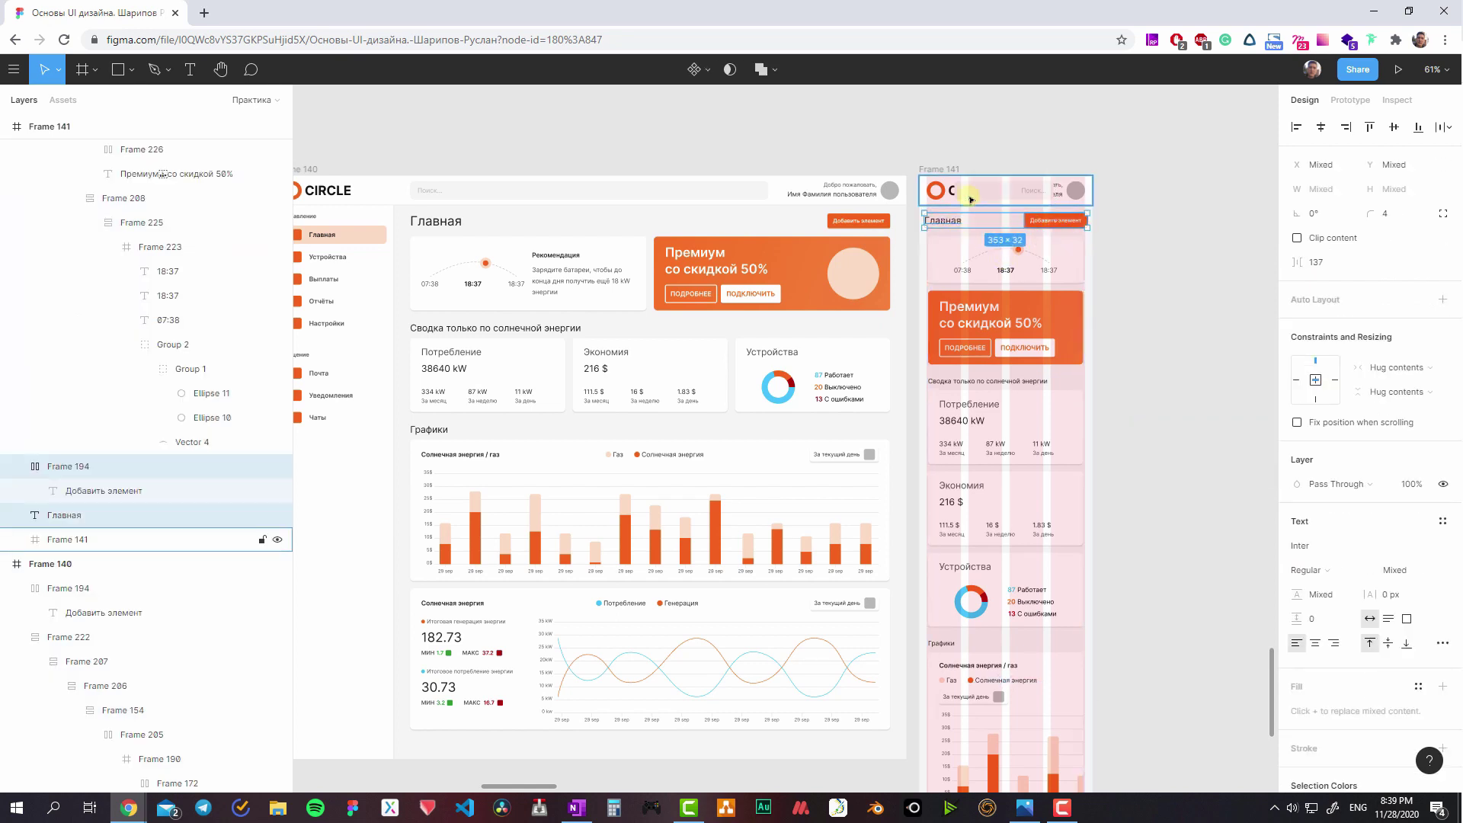
pyautogui.click(1046, 252)
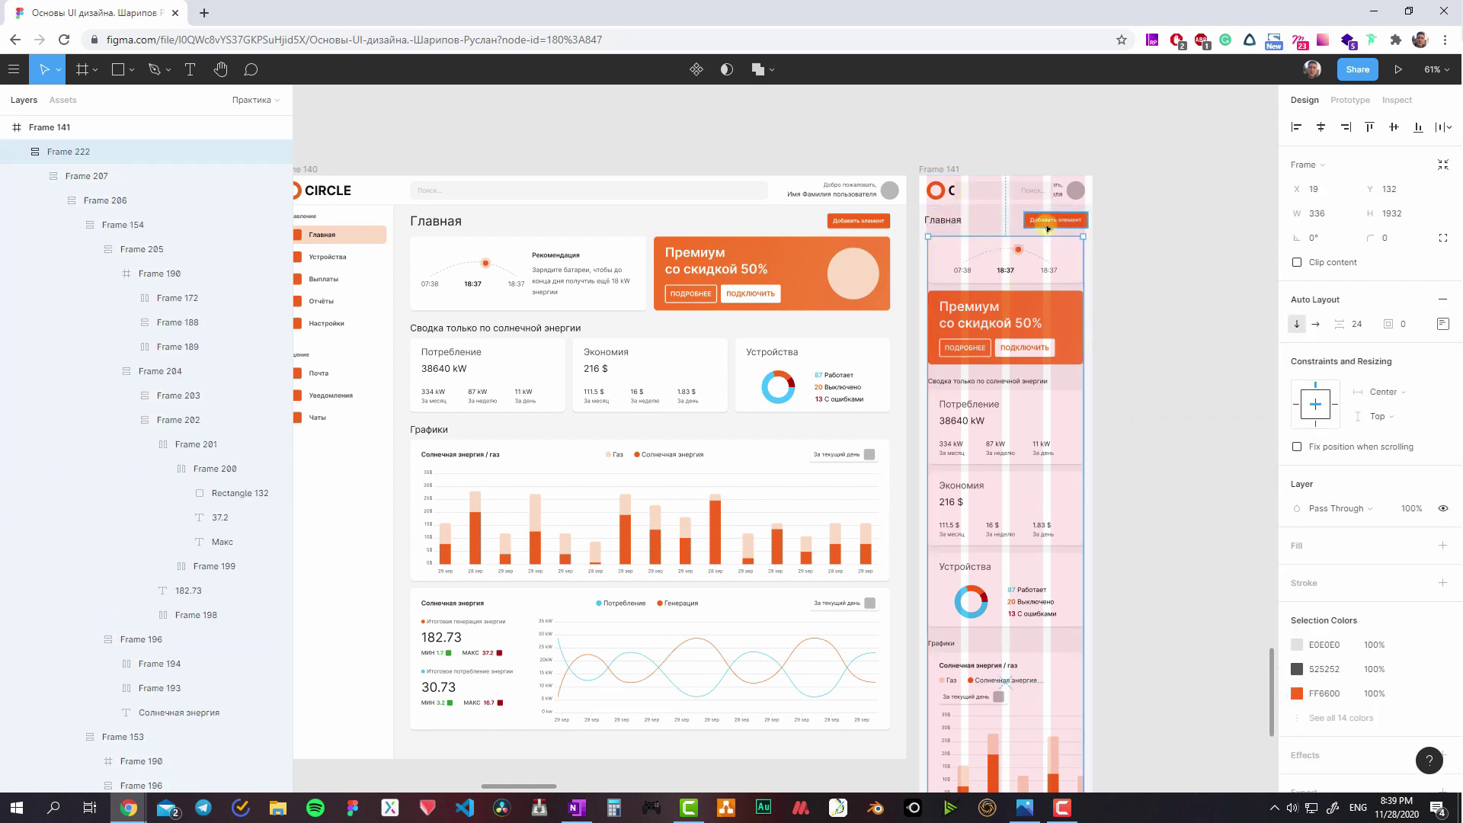
pyautogui.moveTo(1047, 228); pyautogui.dragTo(1093, 228)
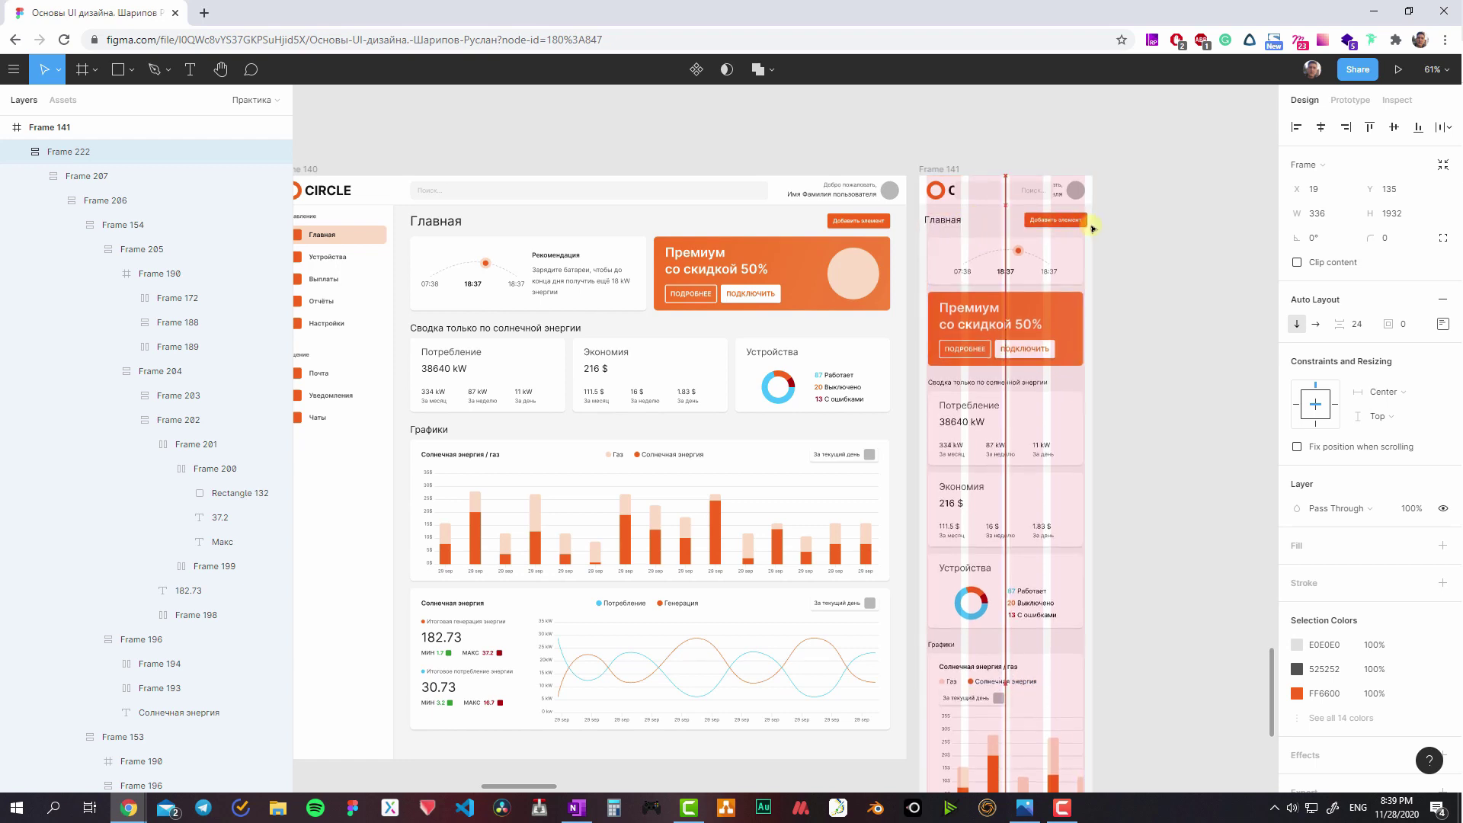
# - Hide the layout grids and delete the greeting text next to the avatar
pyautogui.press('Escape')
pyautogui.hotkey('ctrl', 'shift', '4')
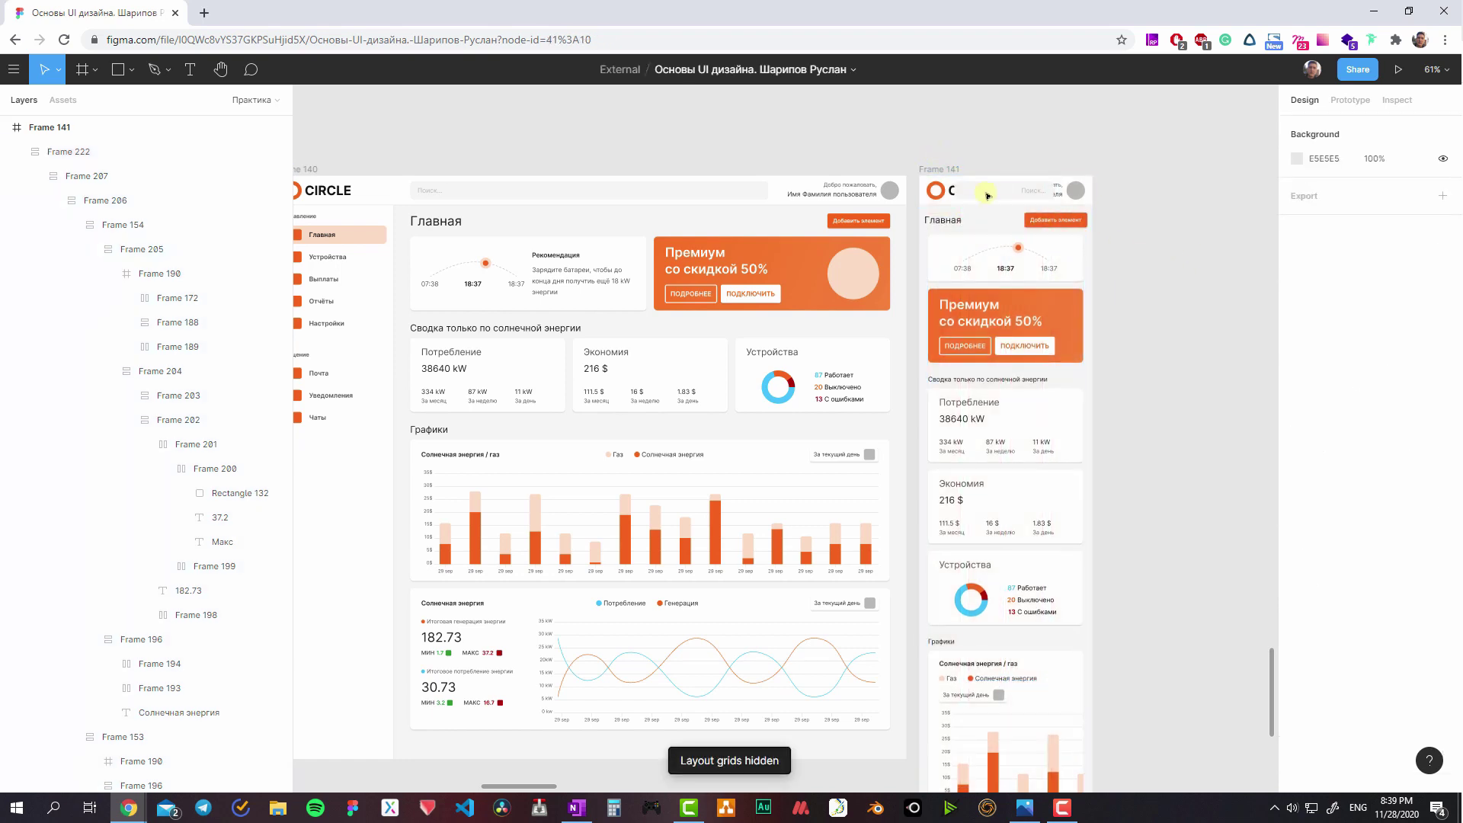
pyautogui.click(986, 195)
pyautogui.keyDown('ctrl'); pyautogui.scroll(5, 990, 194); pyautogui.keyUp('ctrl')
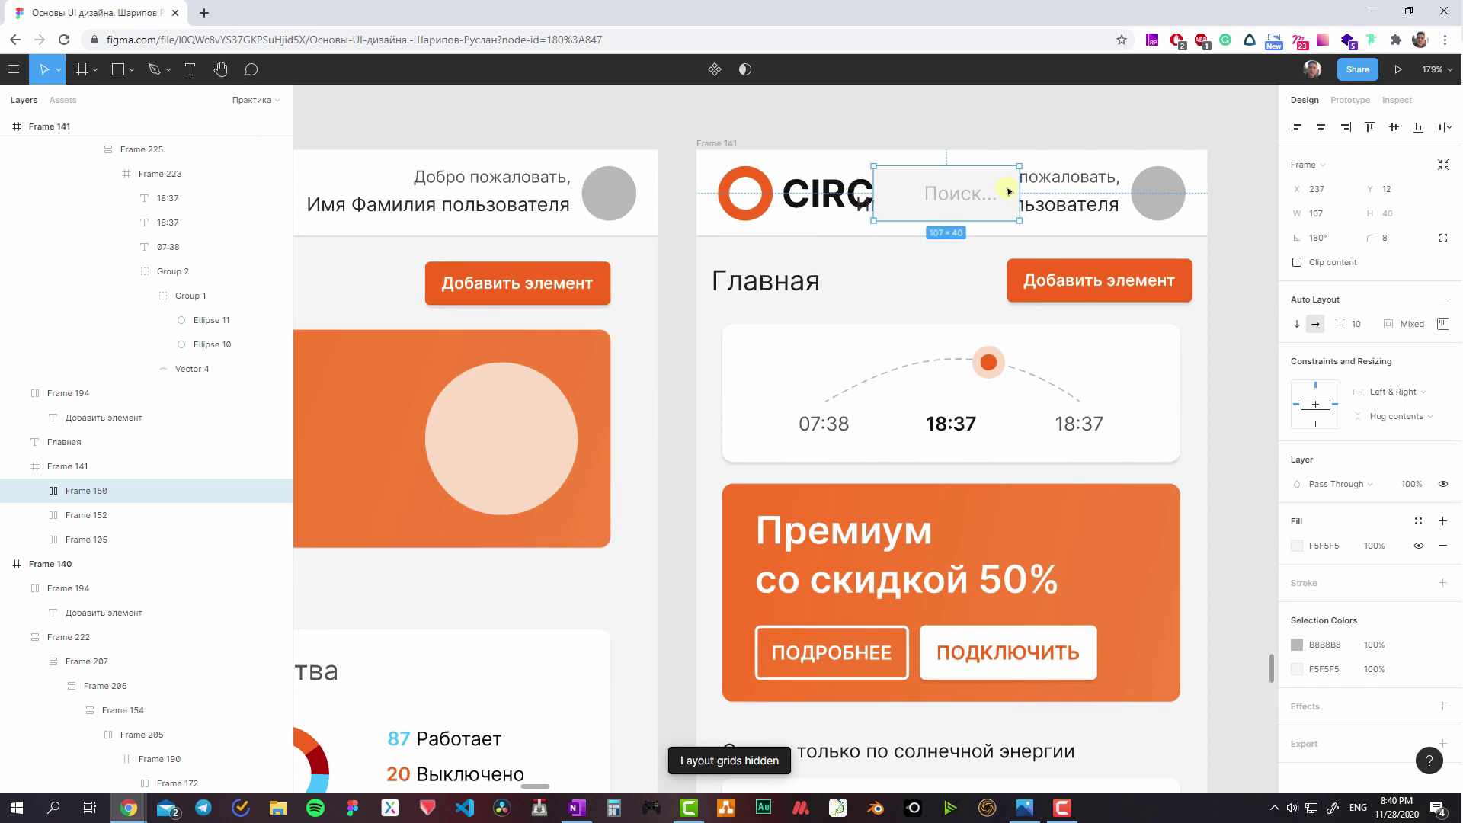
pyautogui.click(1082, 199)
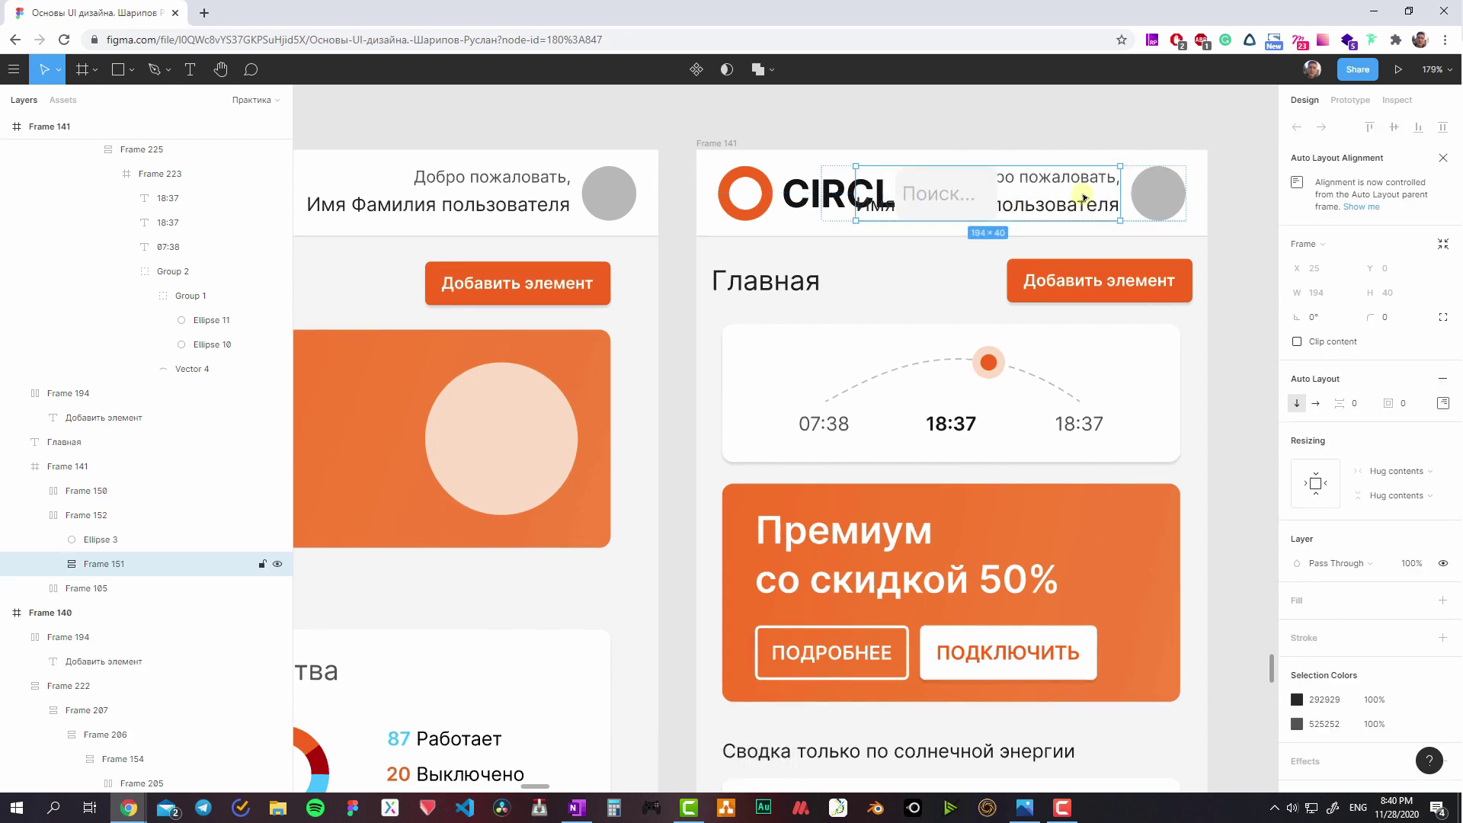
pyautogui.press('Delete')
# - Delete the CIRCLE wordmark, keeping only the ring logo
pyautogui.click(959, 192)
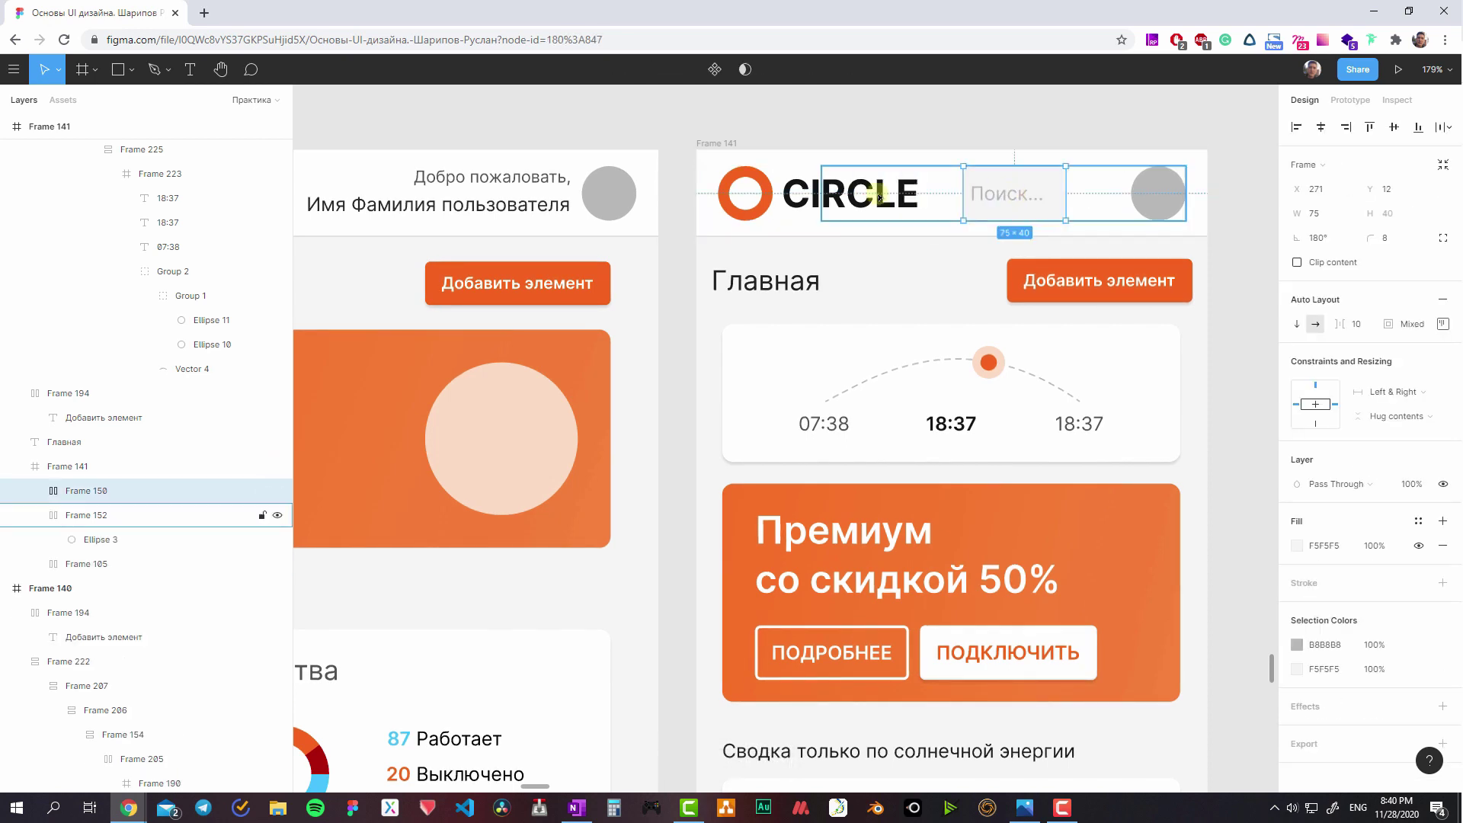
pyautogui.click(865, 197)
pyautogui.click(800, 201)
pyautogui.press('Delete')
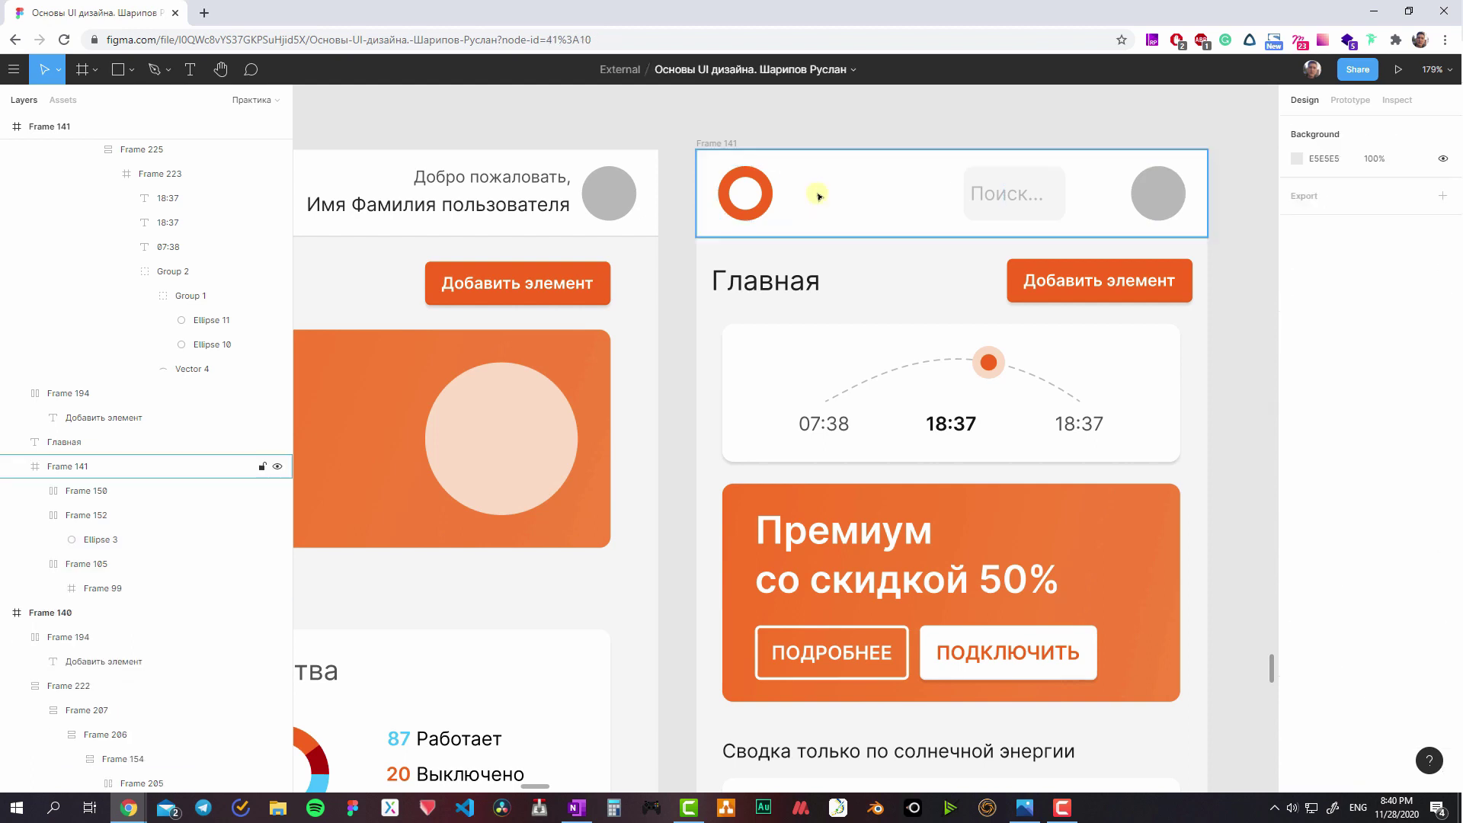
# - Move the search field out of the avatar group
pyautogui.click(766, 181)
pyautogui.click(941, 201)
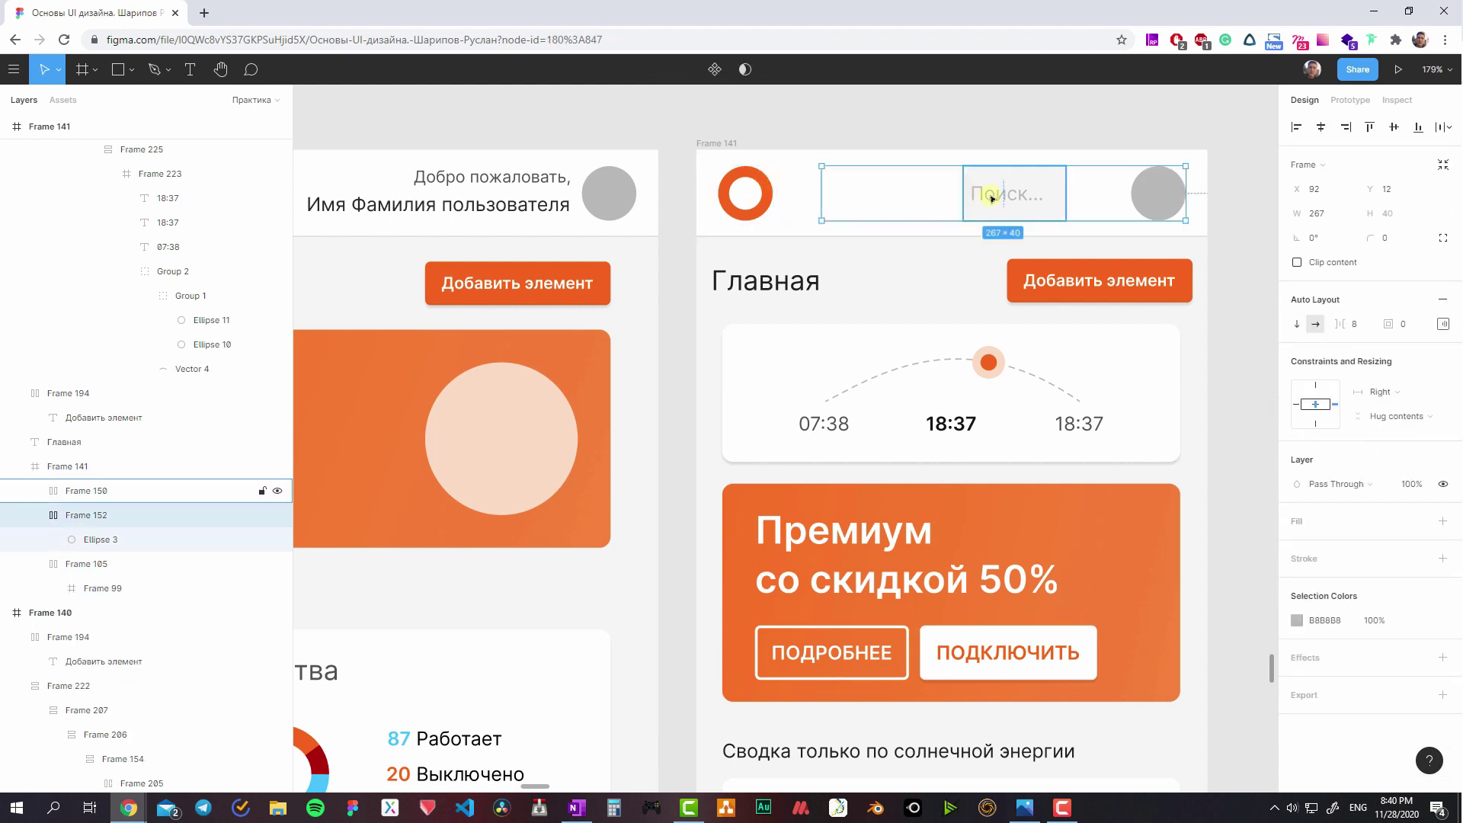
pyautogui.moveTo(993, 200); pyautogui.dragTo(1005, 213)
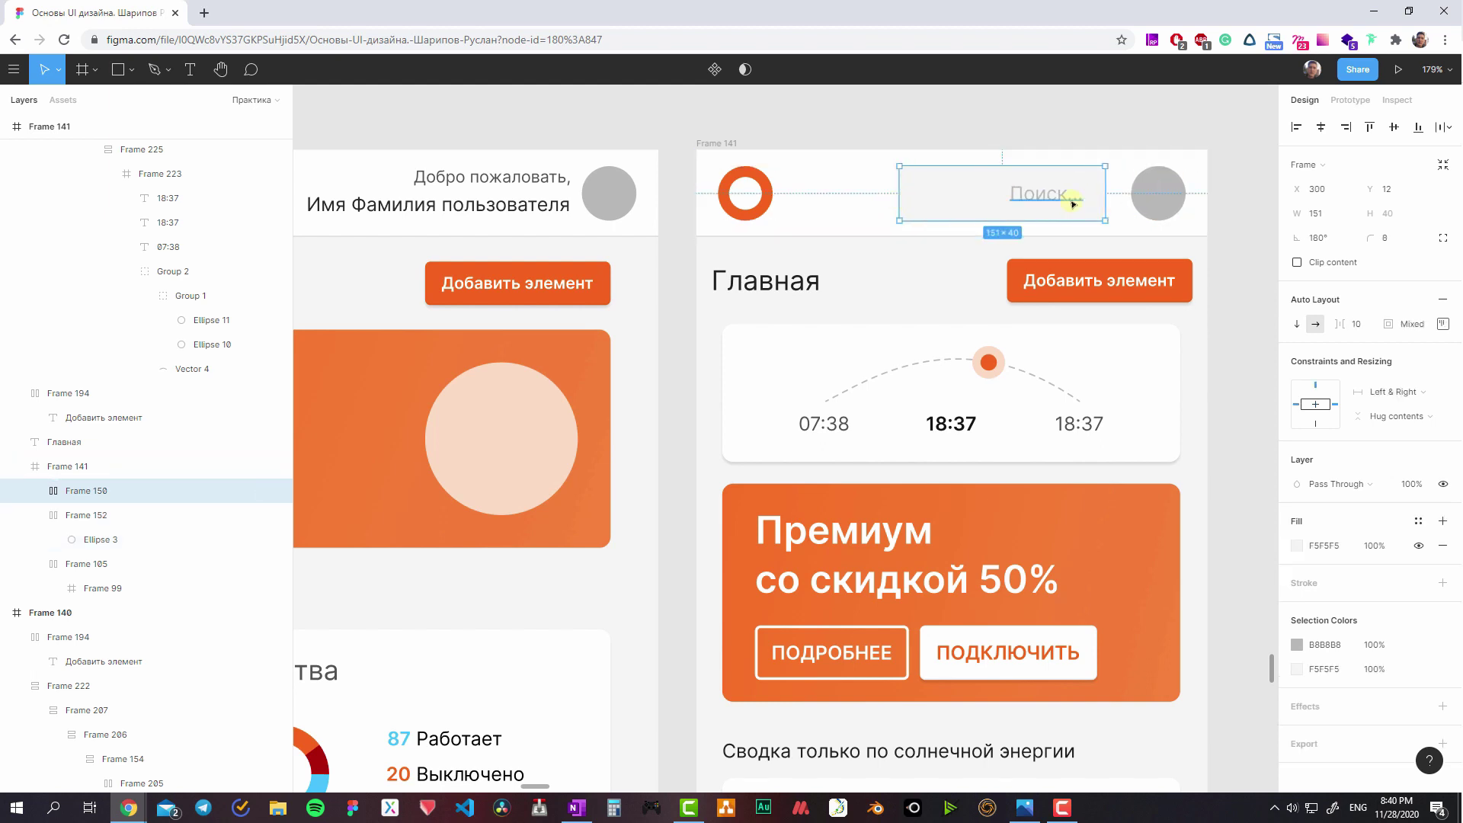
pyautogui.doubleClick(1048, 197)
pyautogui.press('Tab')
# - Make the Поиск placeholder fill the search field width and nudge the field right
pyautogui.click(1071, 201)
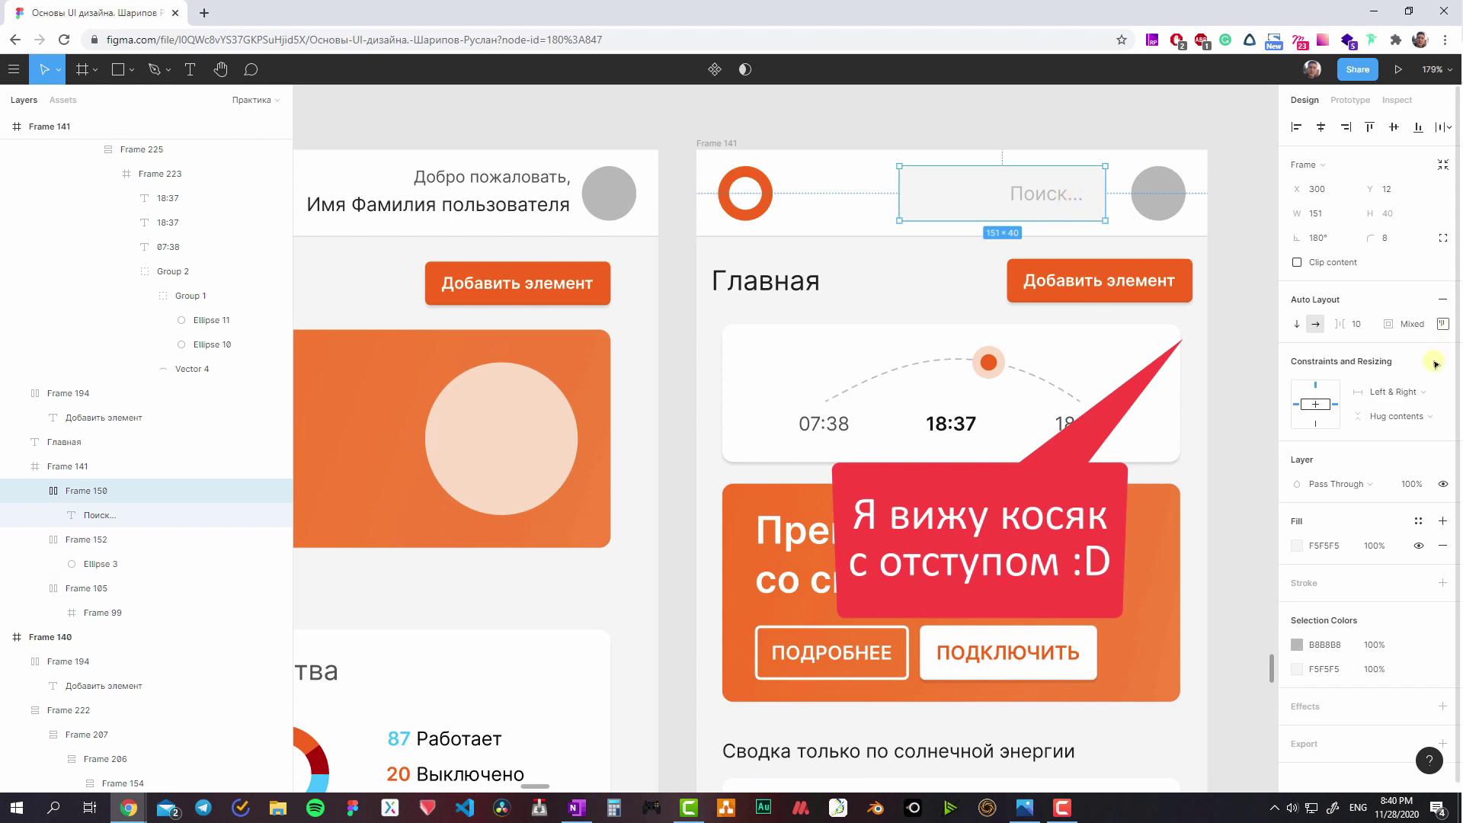
pyautogui.click(1441, 322)
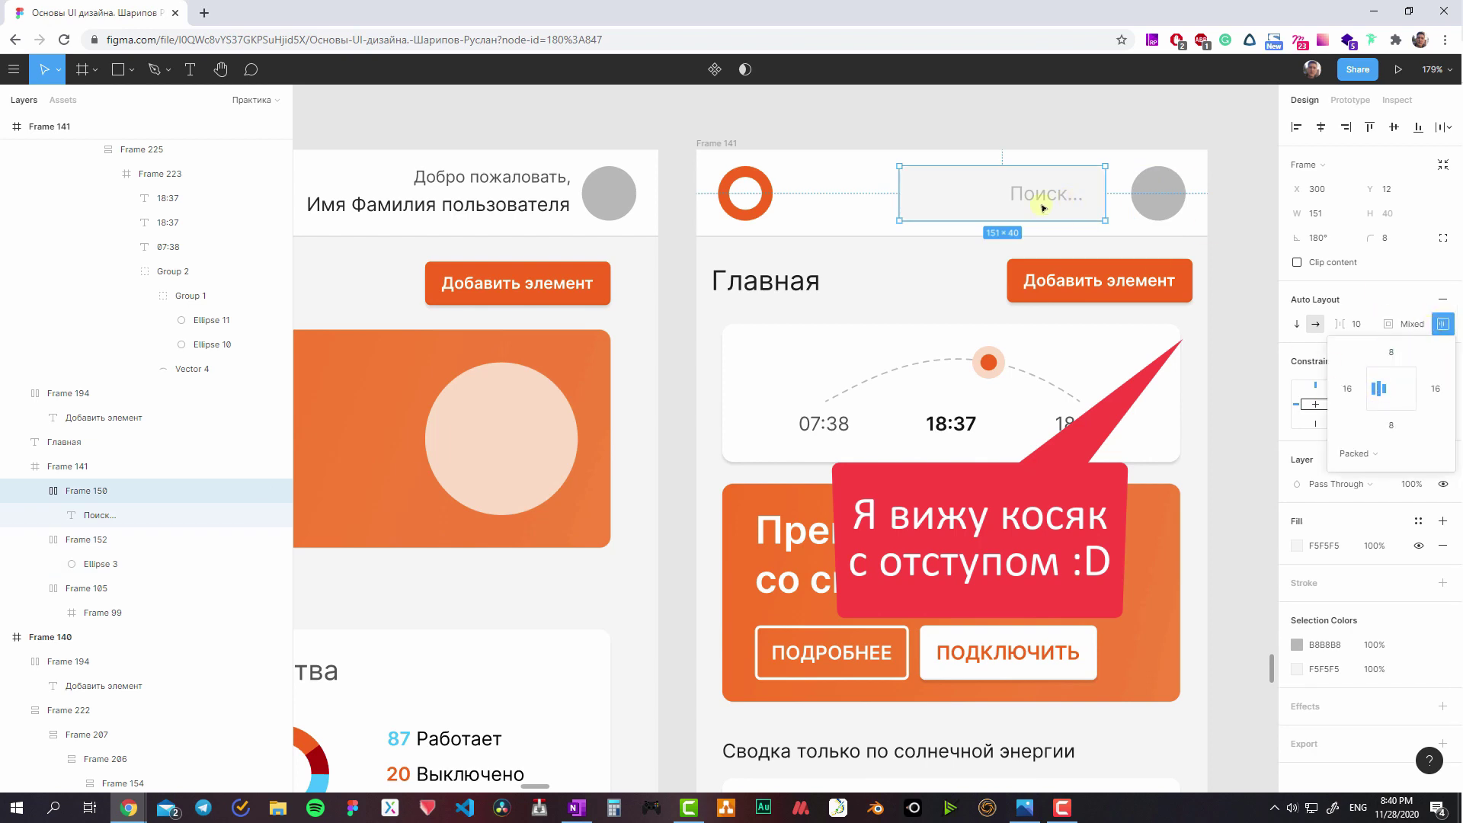
pyautogui.press('Return')
pyautogui.click(1397, 361)
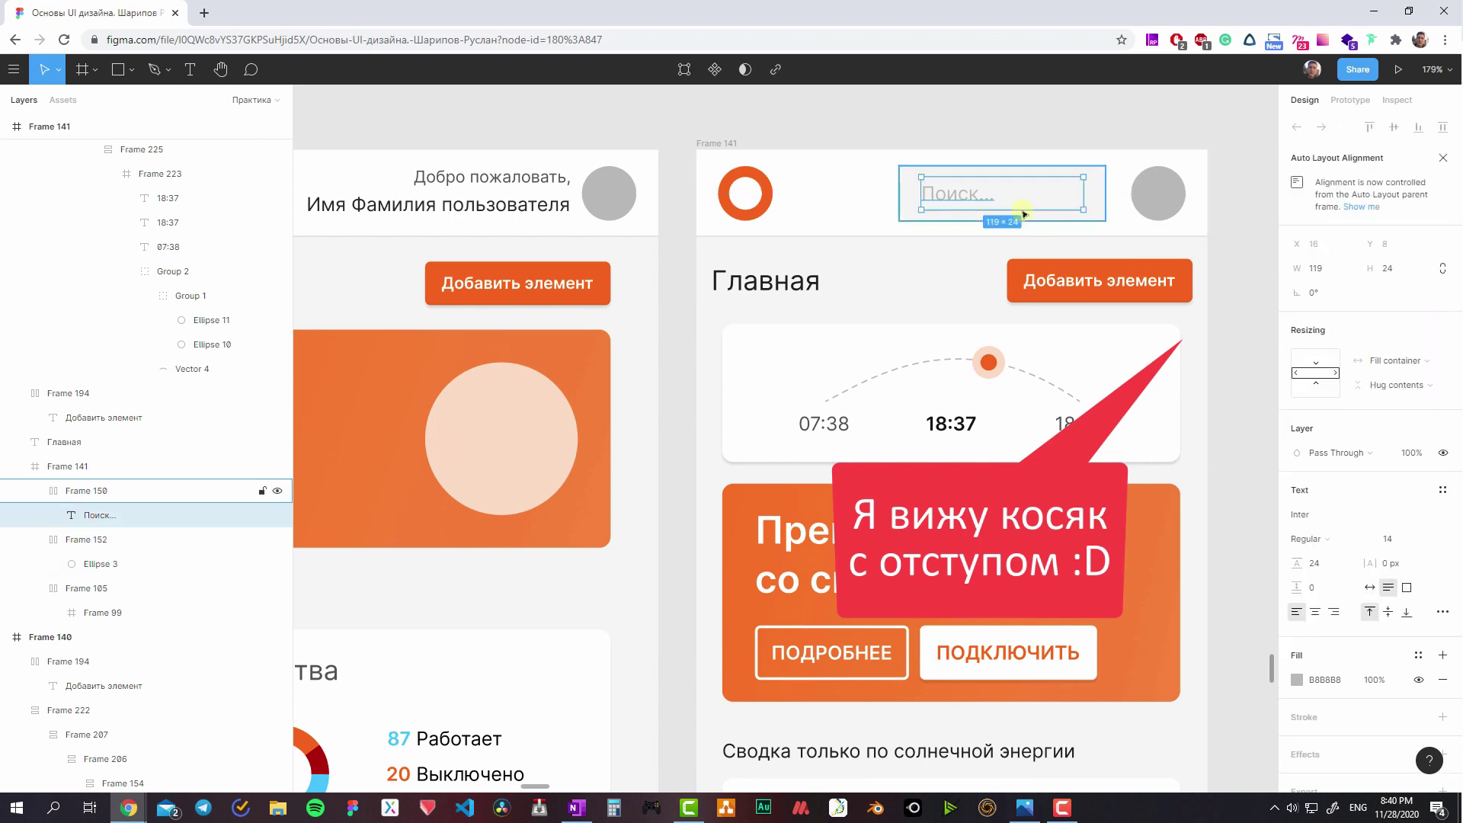
pyautogui.press('Escape')
pyautogui.press('Right')
pyautogui.press('Right')
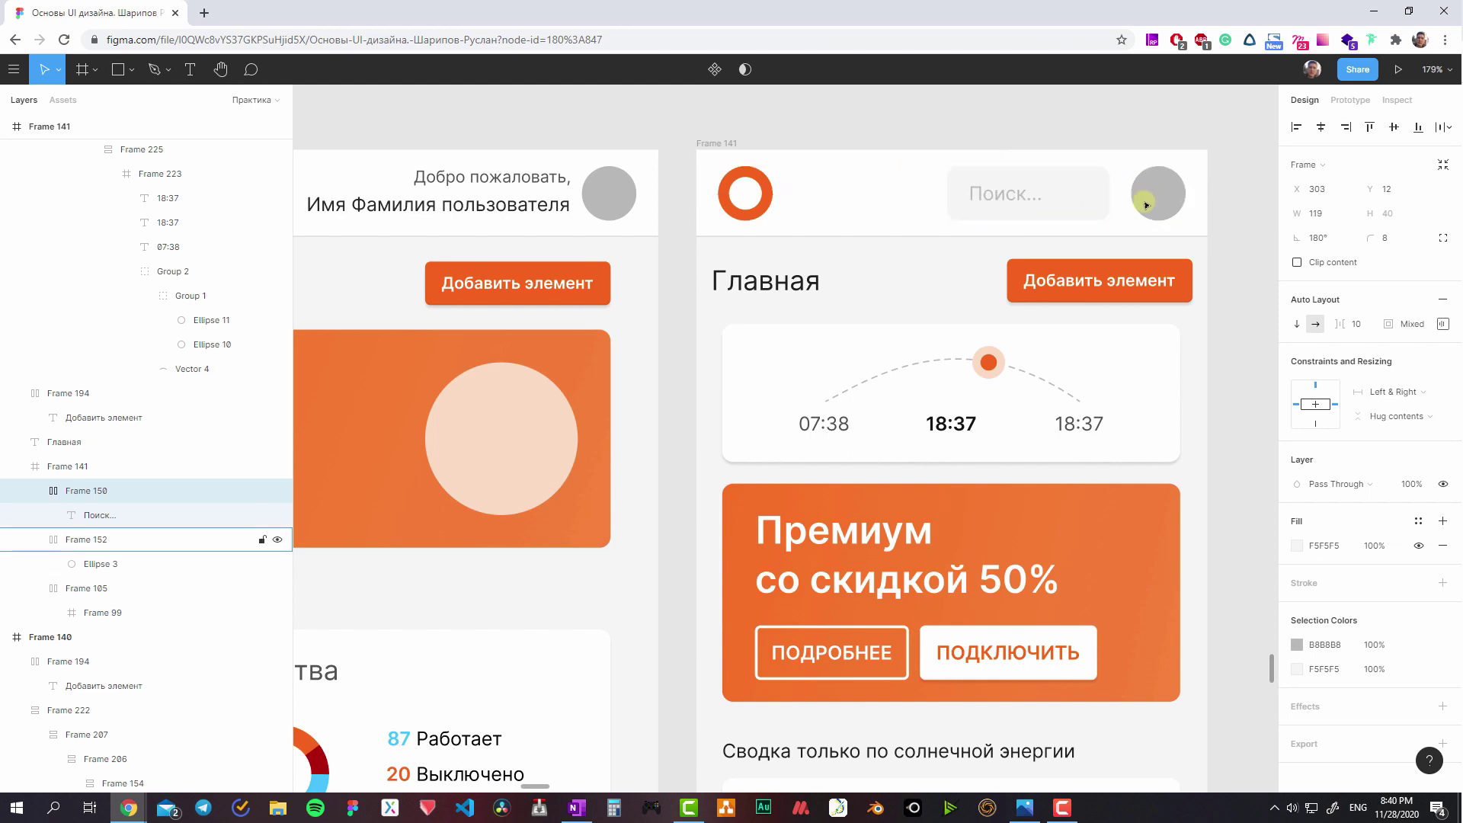
# - Draw a 24×24 outlined placeholder square beside the ring logo
pyautogui.press('r')
pyautogui.moveTo(797, 177); pyautogui.dragTo(850, 217)
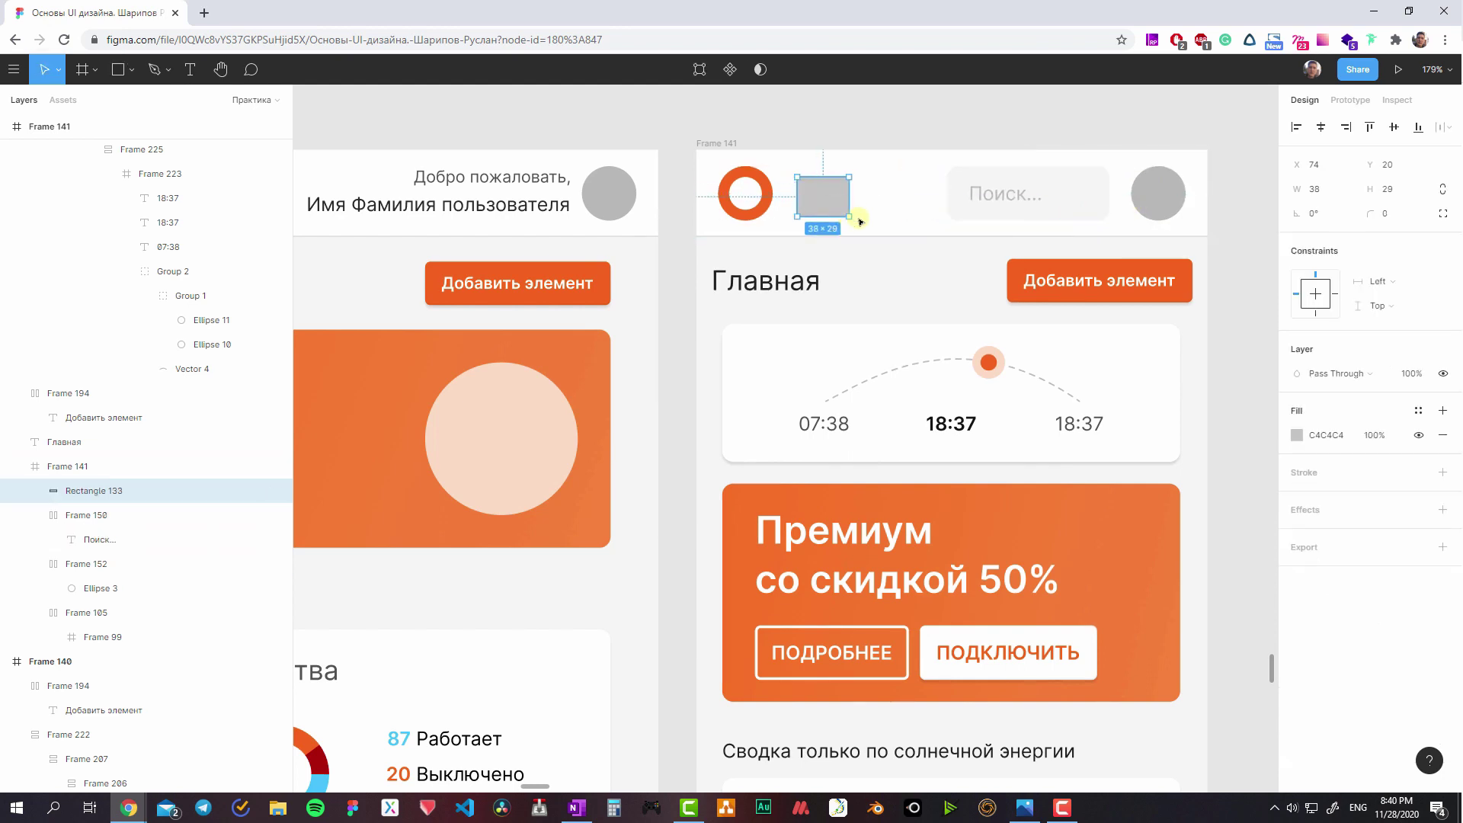
pyautogui.scroll(5, 860, 221)
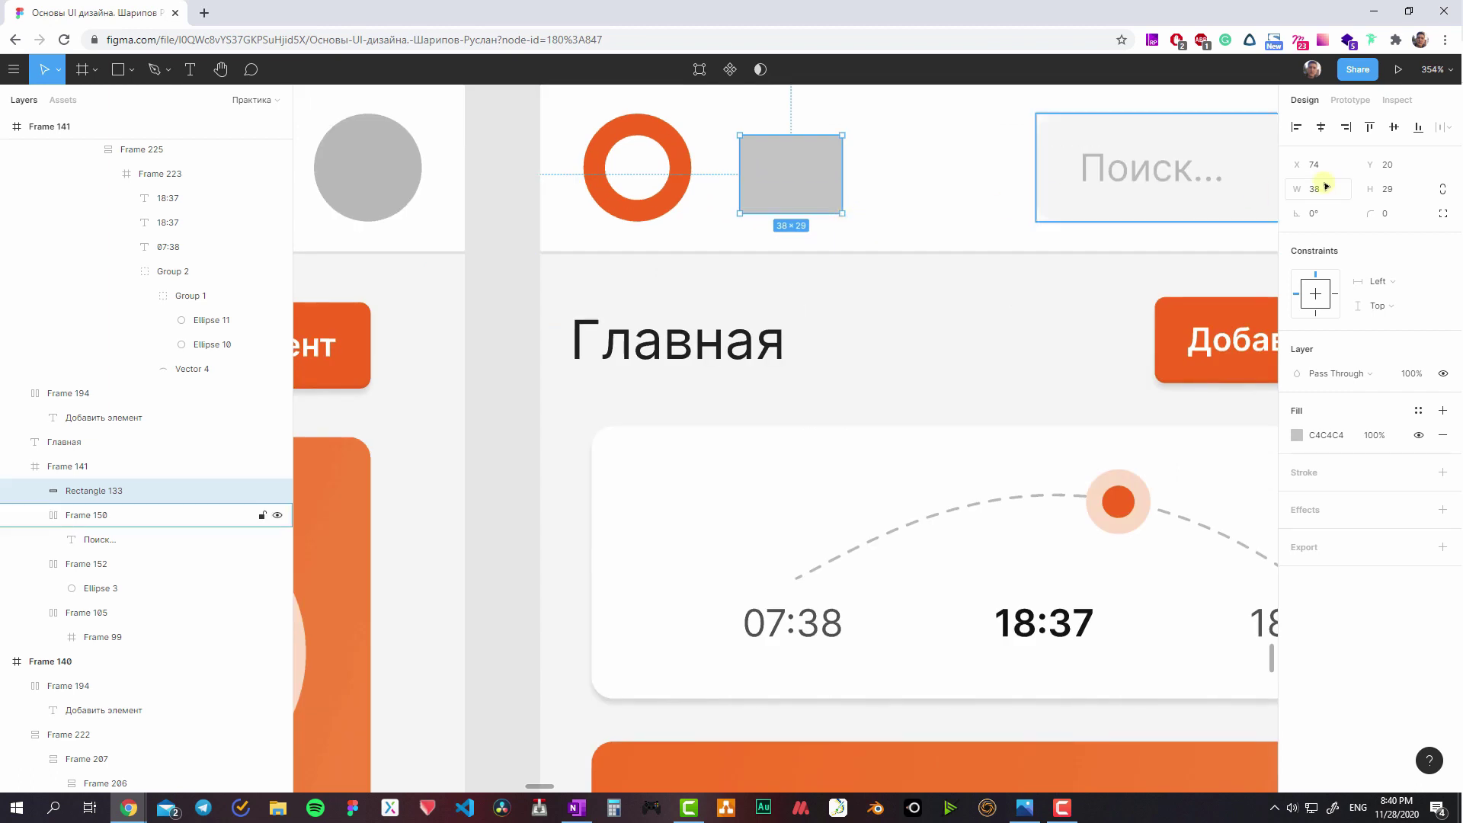
pyautogui.click(1389, 190)
pyautogui.write('24')
pyautogui.press('Return')
pyautogui.scroll(2, 764, 251)
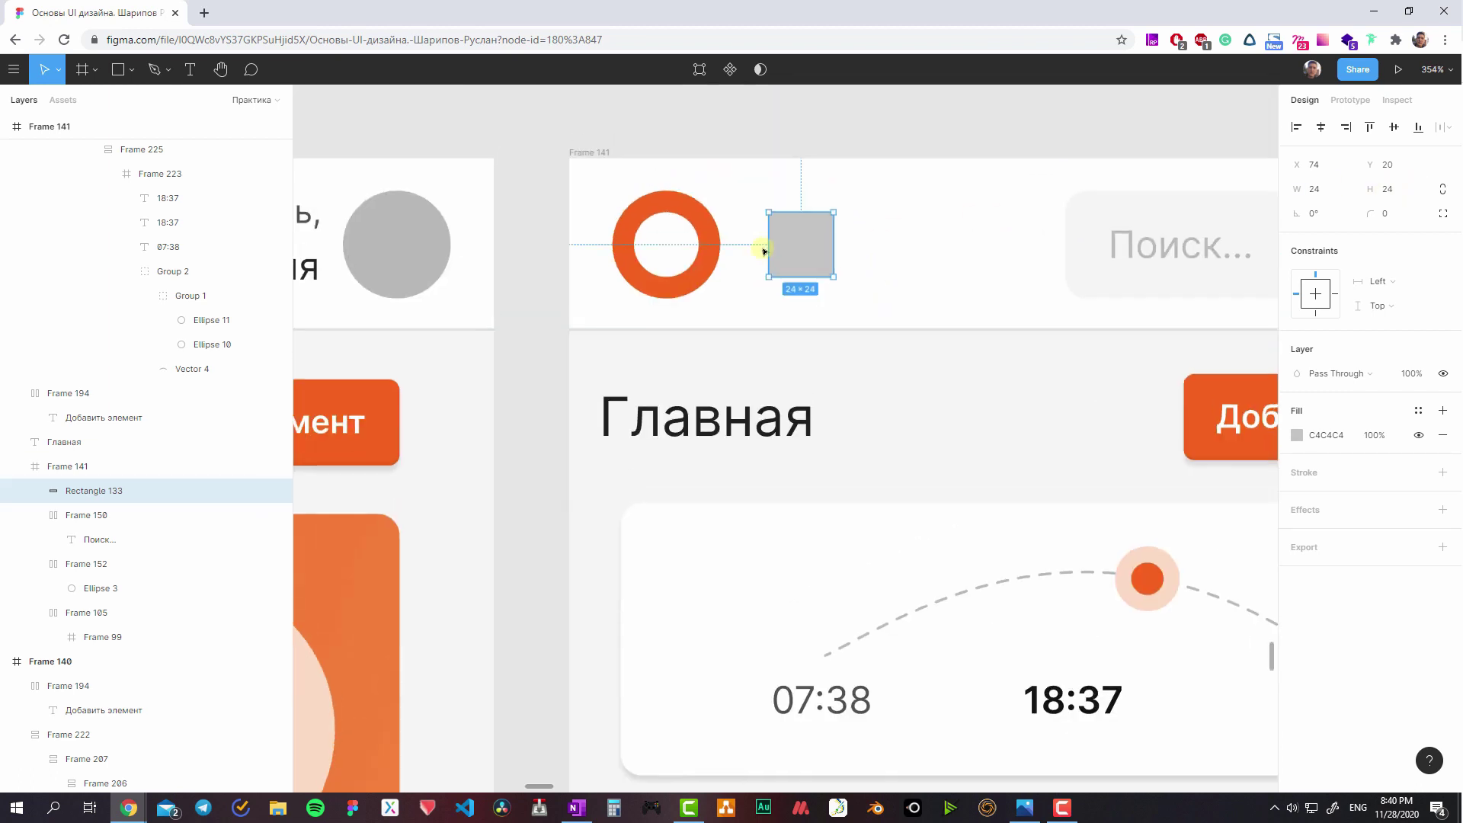
pyautogui.hotkey('shift', 'x')
pyautogui.scroll(5, 806, 253)
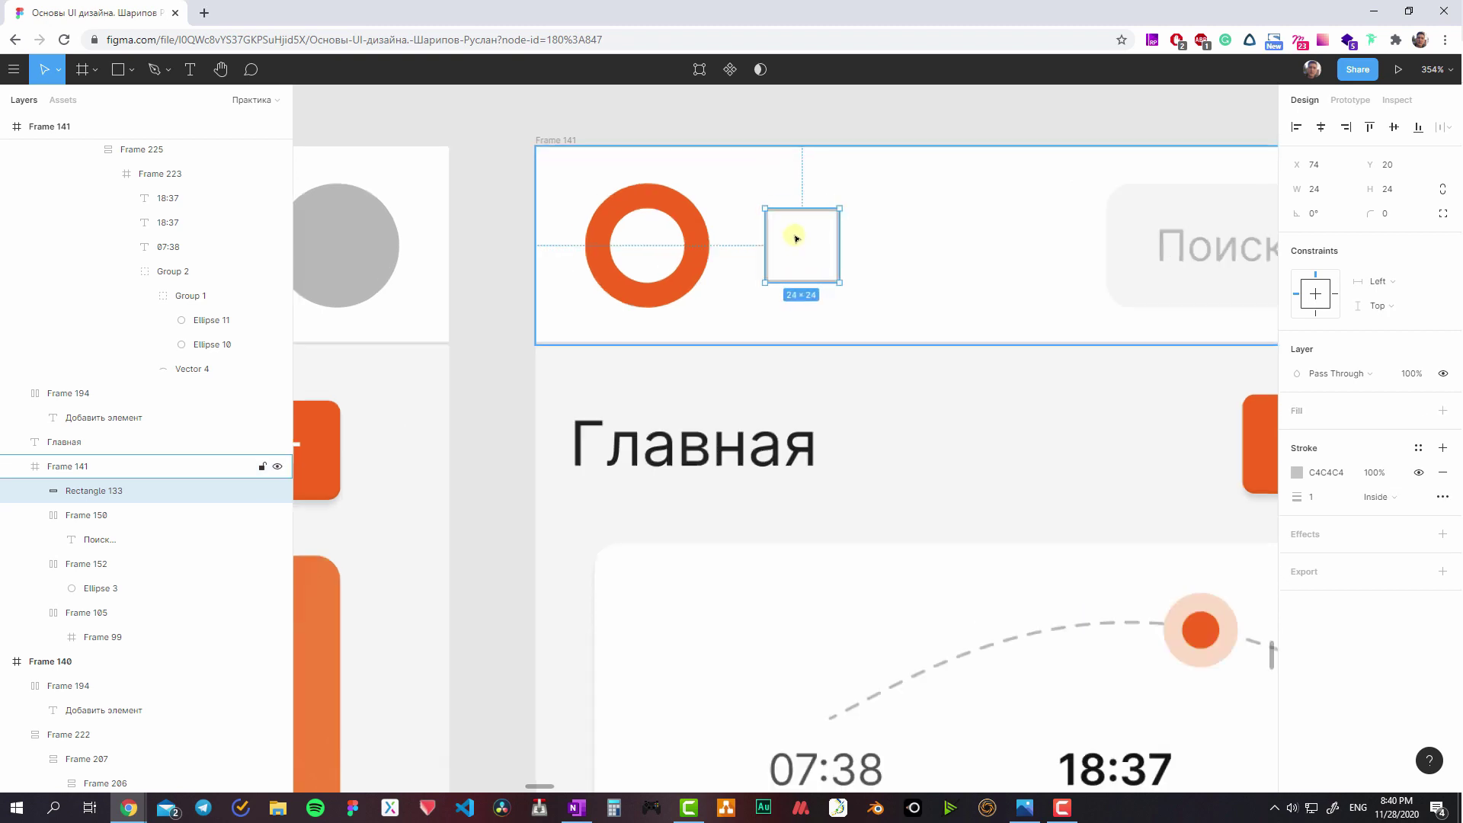
# - Draw a hamburger bar inside the square and duplicate it into three bars
pyautogui.press('r')
pyautogui.moveTo(762, 209)
pyautogui.mouseDown()
pyautogui.moveTo(872, 244)
pyautogui.moveTo(882, 233)
pyautogui.moveTo(836, 272)
pyautogui.mouseUp()
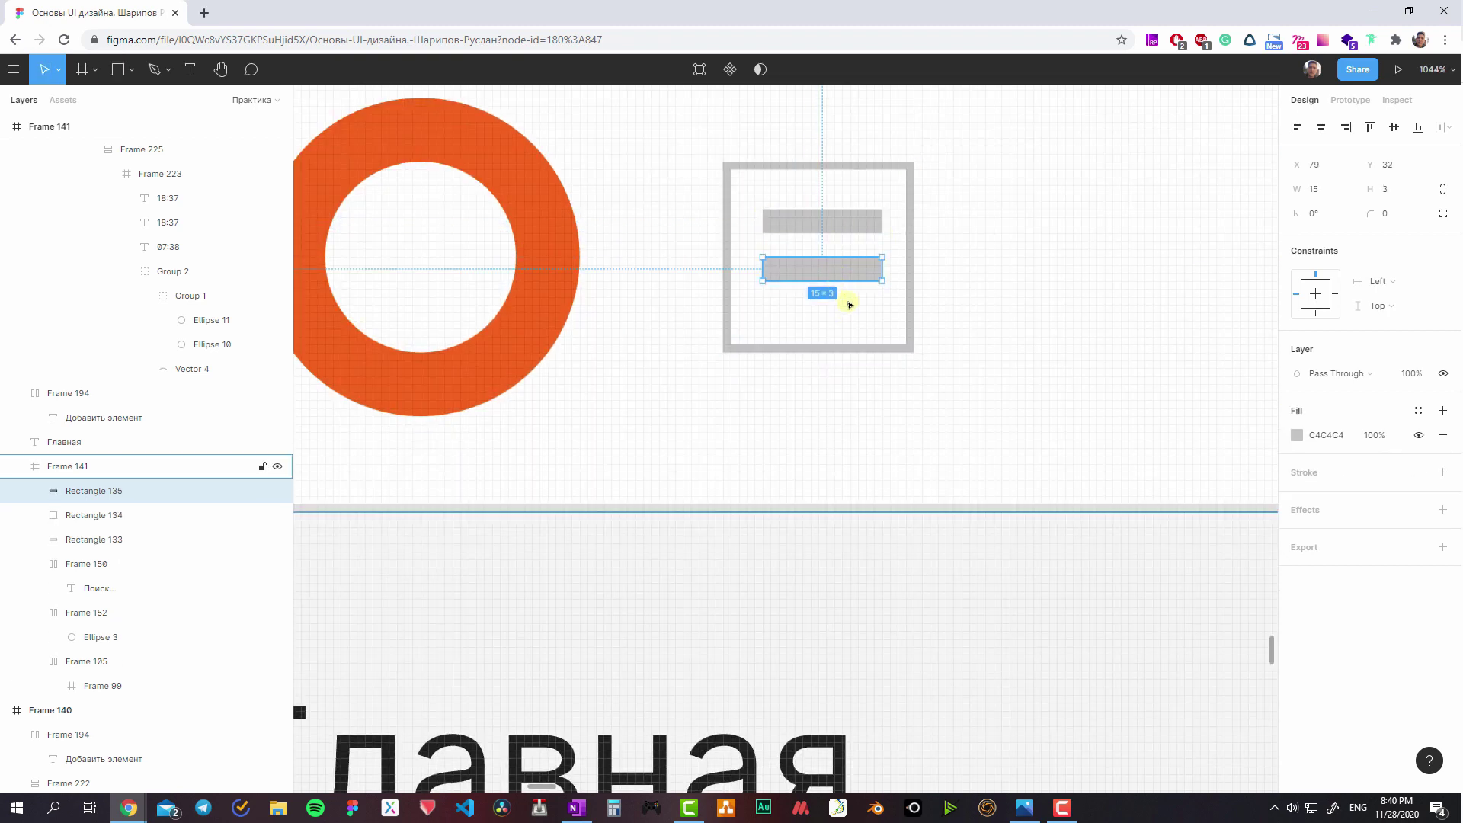
pyautogui.hotkey('ctrl', 'd')
pyautogui.keyDown('shift'); pyautogui.click(840, 267); pyautogui.keyUp('shift')
pyautogui.keyDown('shift'); pyautogui.click(834, 221); pyautogui.keyUp('shift')
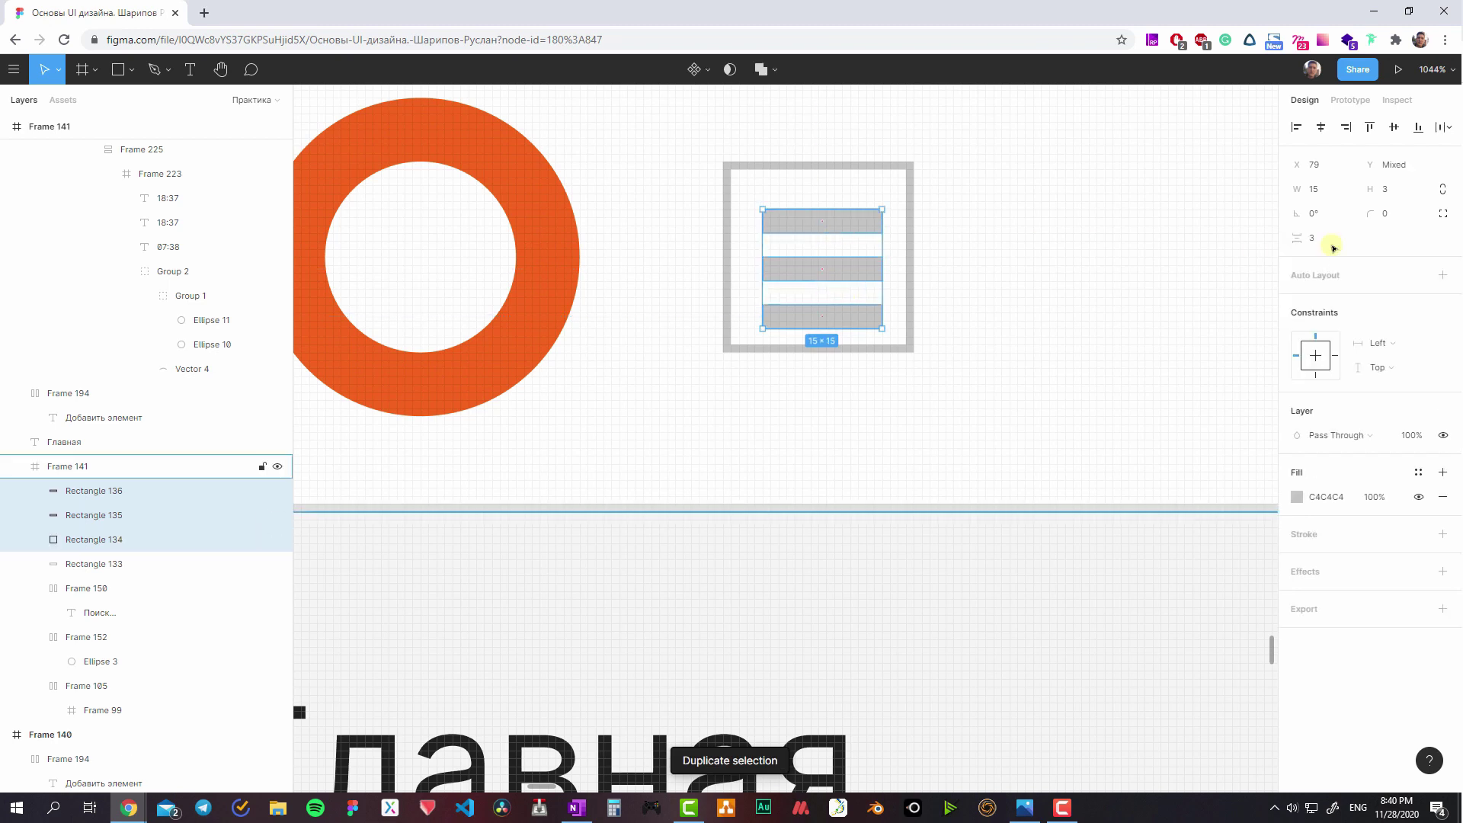
# - Space the bars 4 apart, make them 2 px tall, centre them, and fill them #141414
pyautogui.write('4')
pyautogui.press('Return')
pyautogui.click(1382, 189)
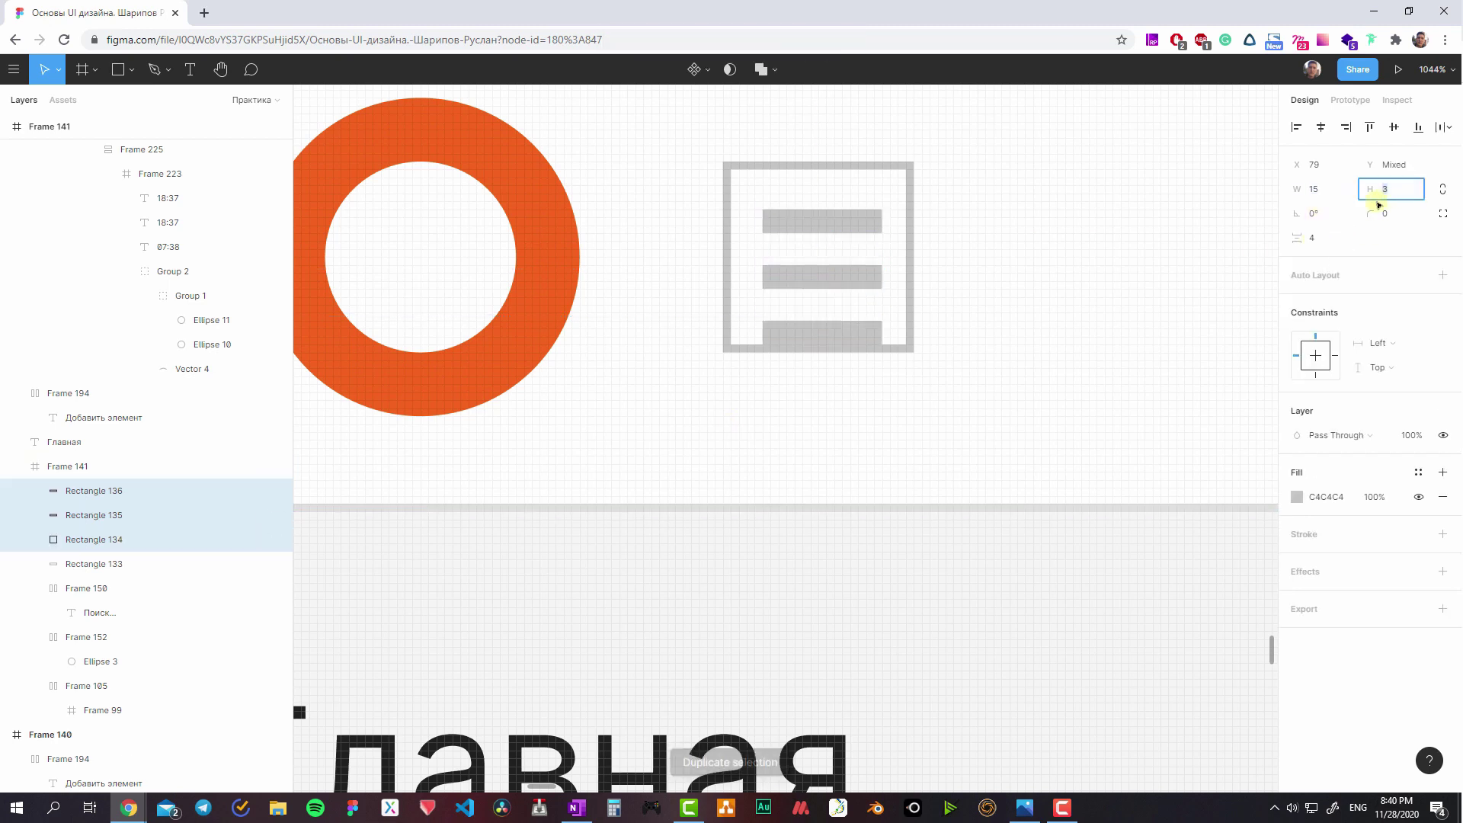
pyautogui.write('2')
pyautogui.press('Return')
pyautogui.press('Up')
pyautogui.press('Up')
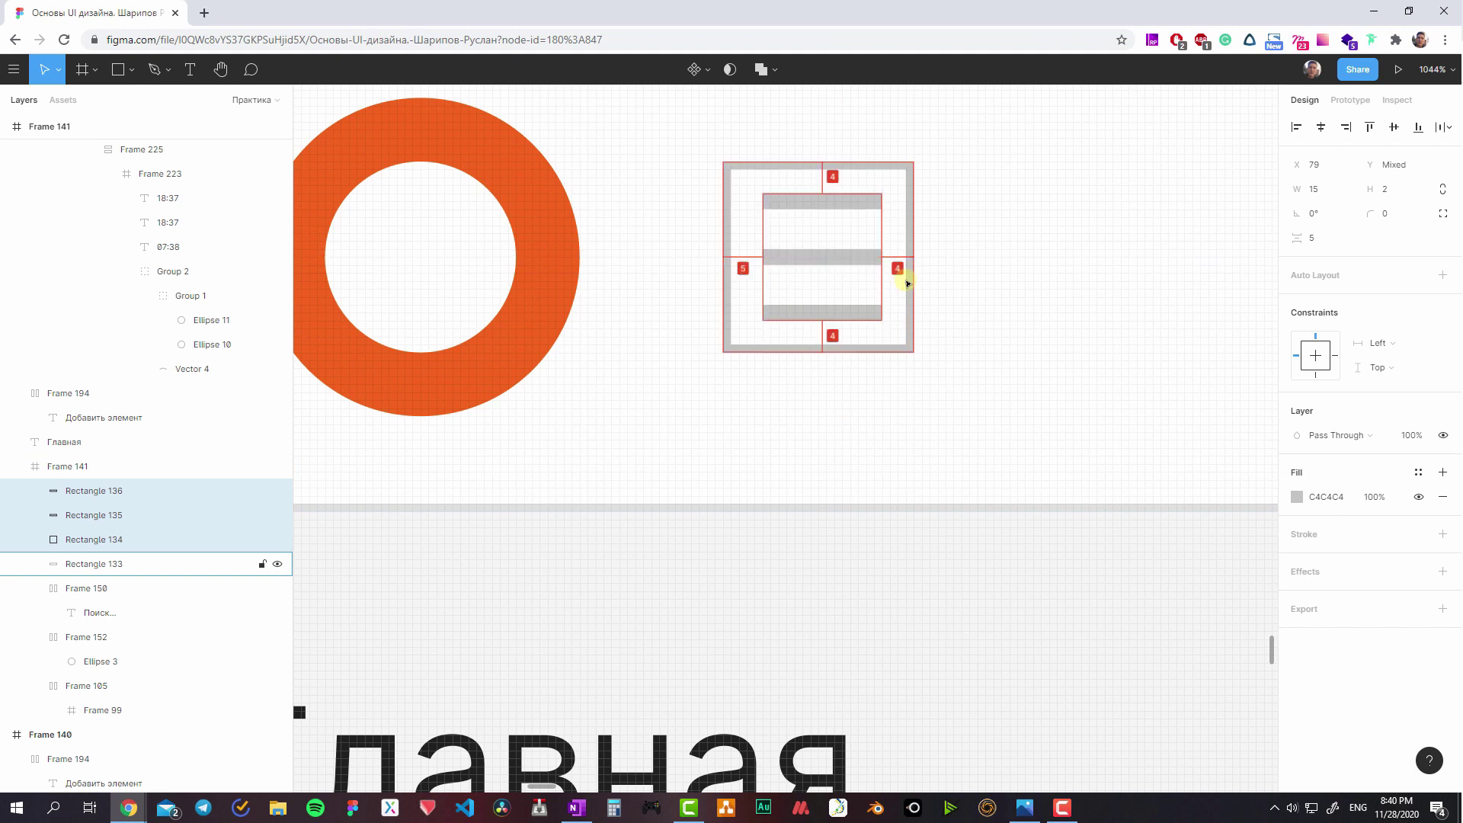
pyautogui.click(1296, 497)
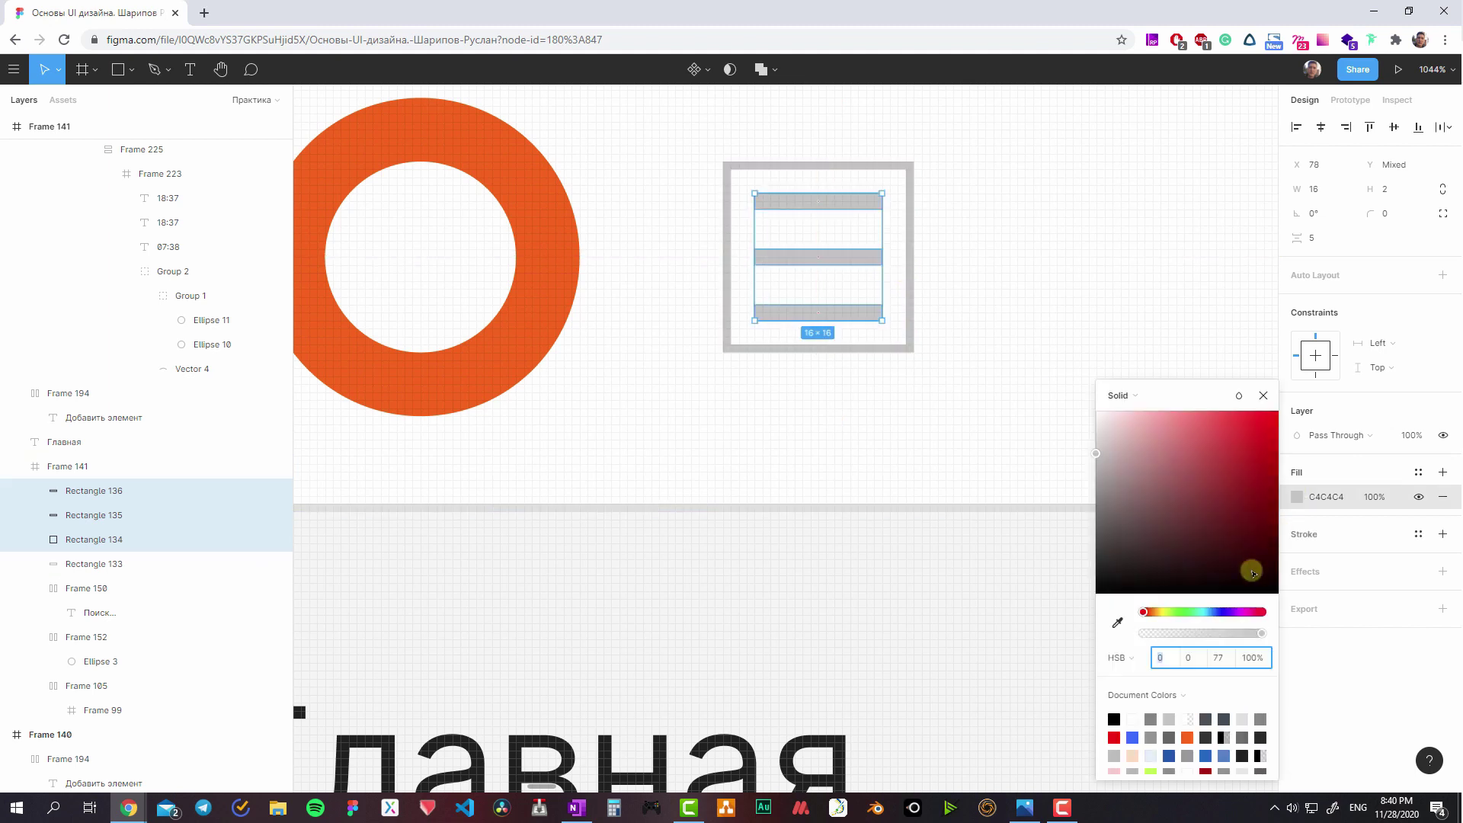
pyautogui.click(1327, 498)
pyautogui.write('14141')
pyautogui.press('Return')
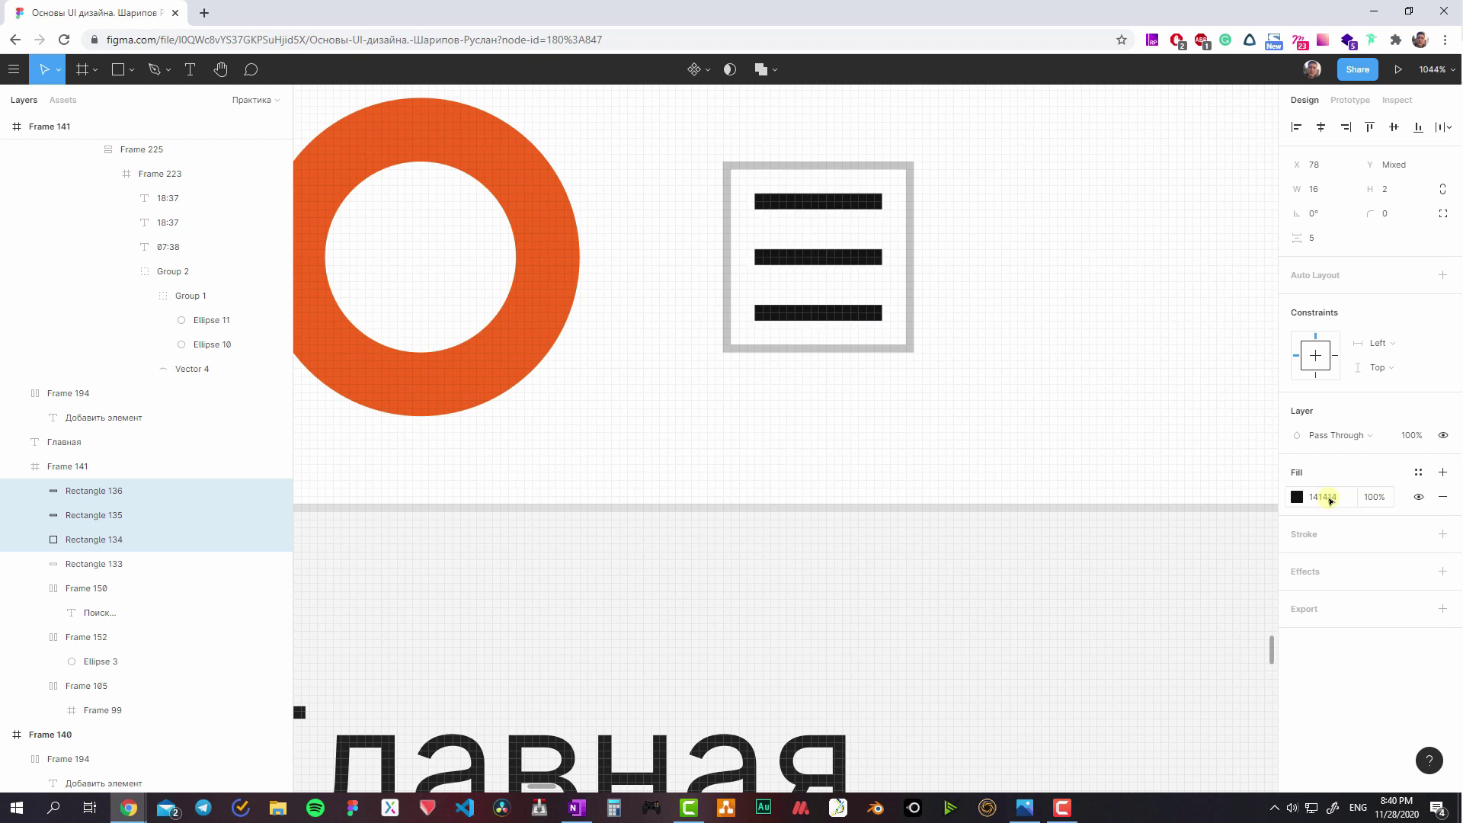
# - Wrap the bars in a frame and delete the grey background square
pyautogui.keyDown('shift'); pyautogui.click(905, 344); pyautogui.keyUp('shift')
pyautogui.hotkey('ctrl', 'alt', 'g')
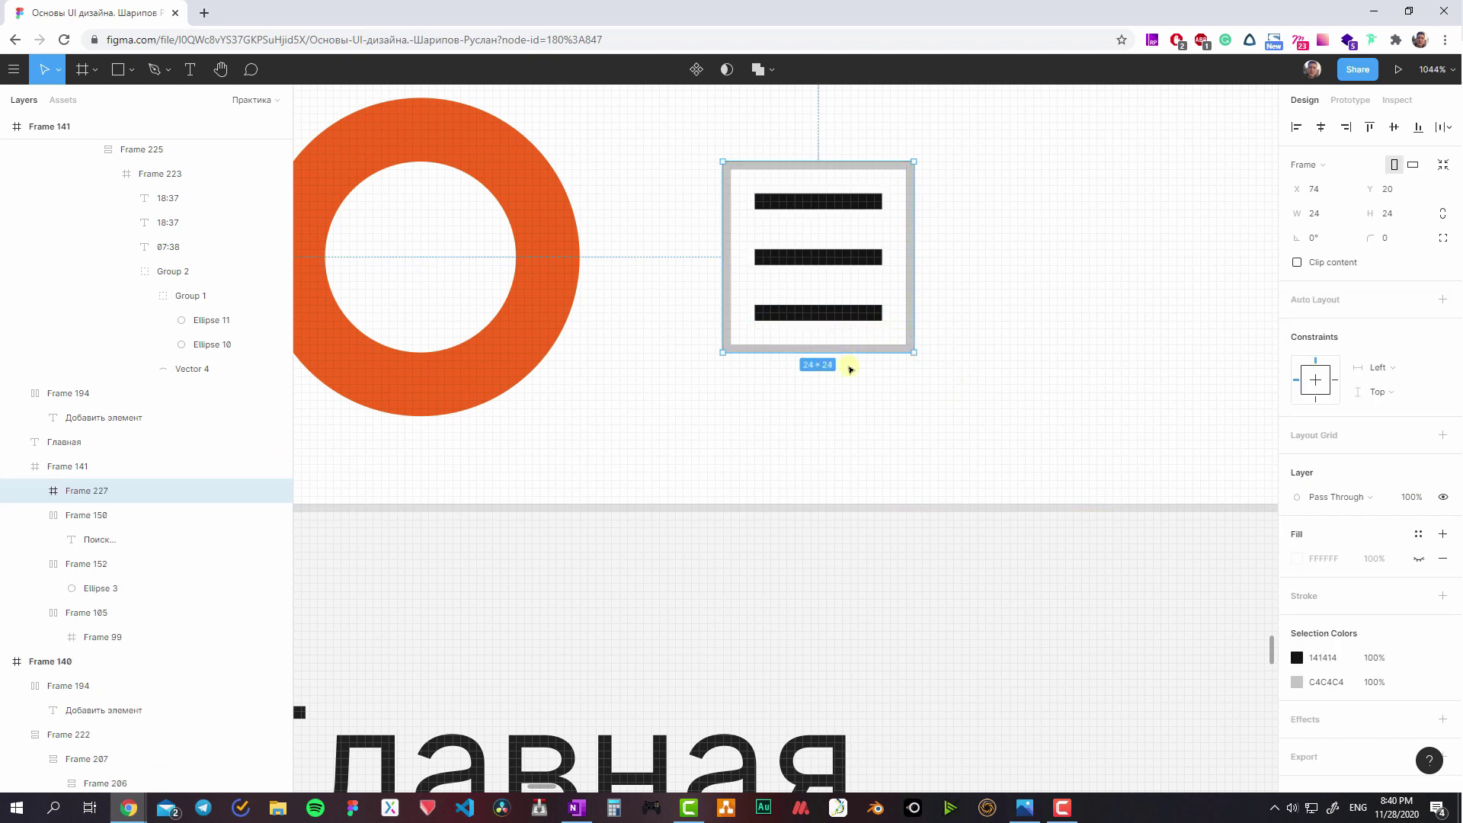
pyautogui.click(858, 347)
pyautogui.press('Delete')
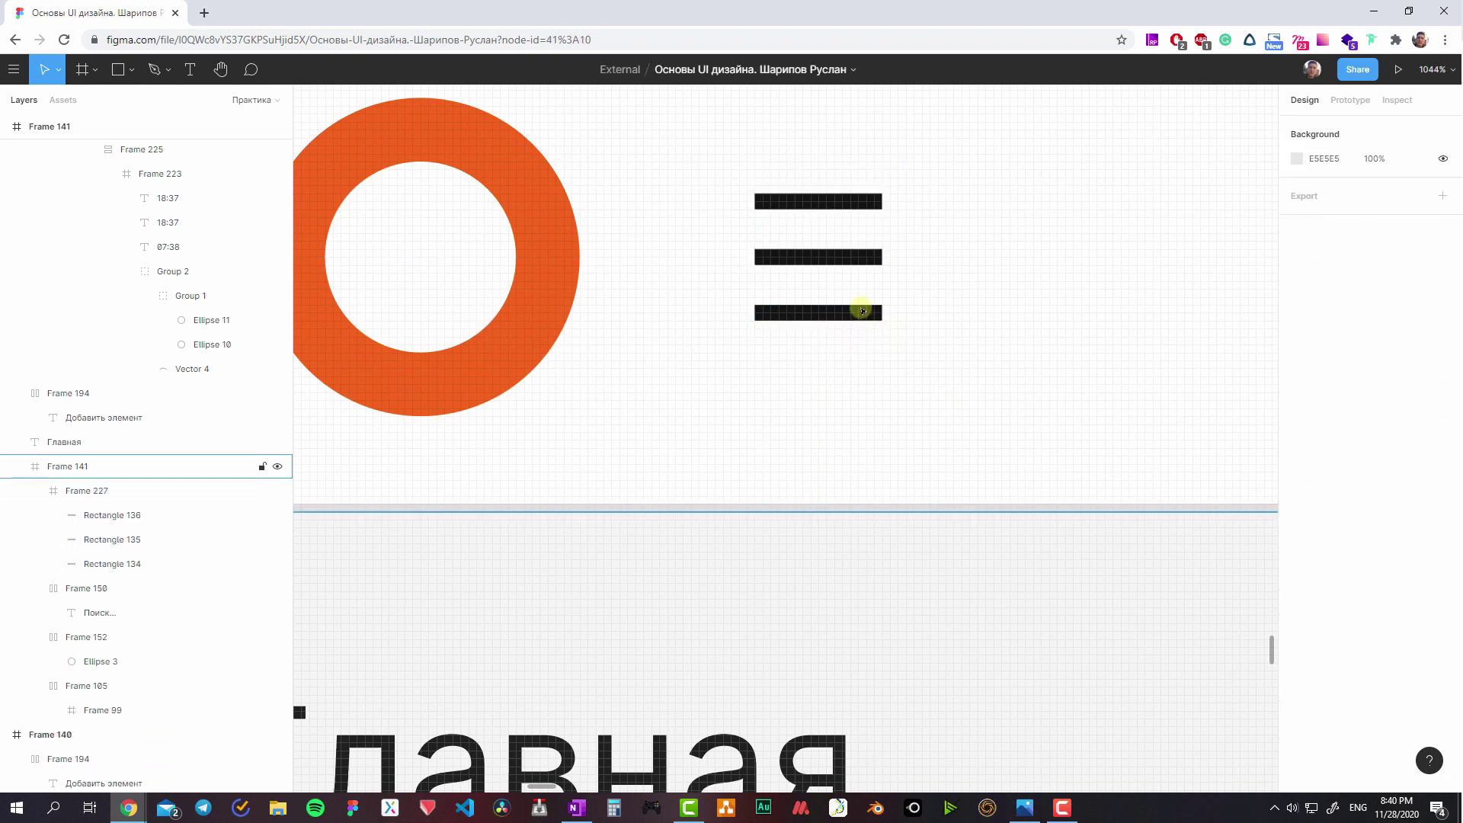
pyautogui.click(840, 304)
# - Delete the search box from the mobile header
pyautogui.doubleClick(854, 304)
pyautogui.scroll(-5, 852, 304)
pyautogui.click(920, 326)
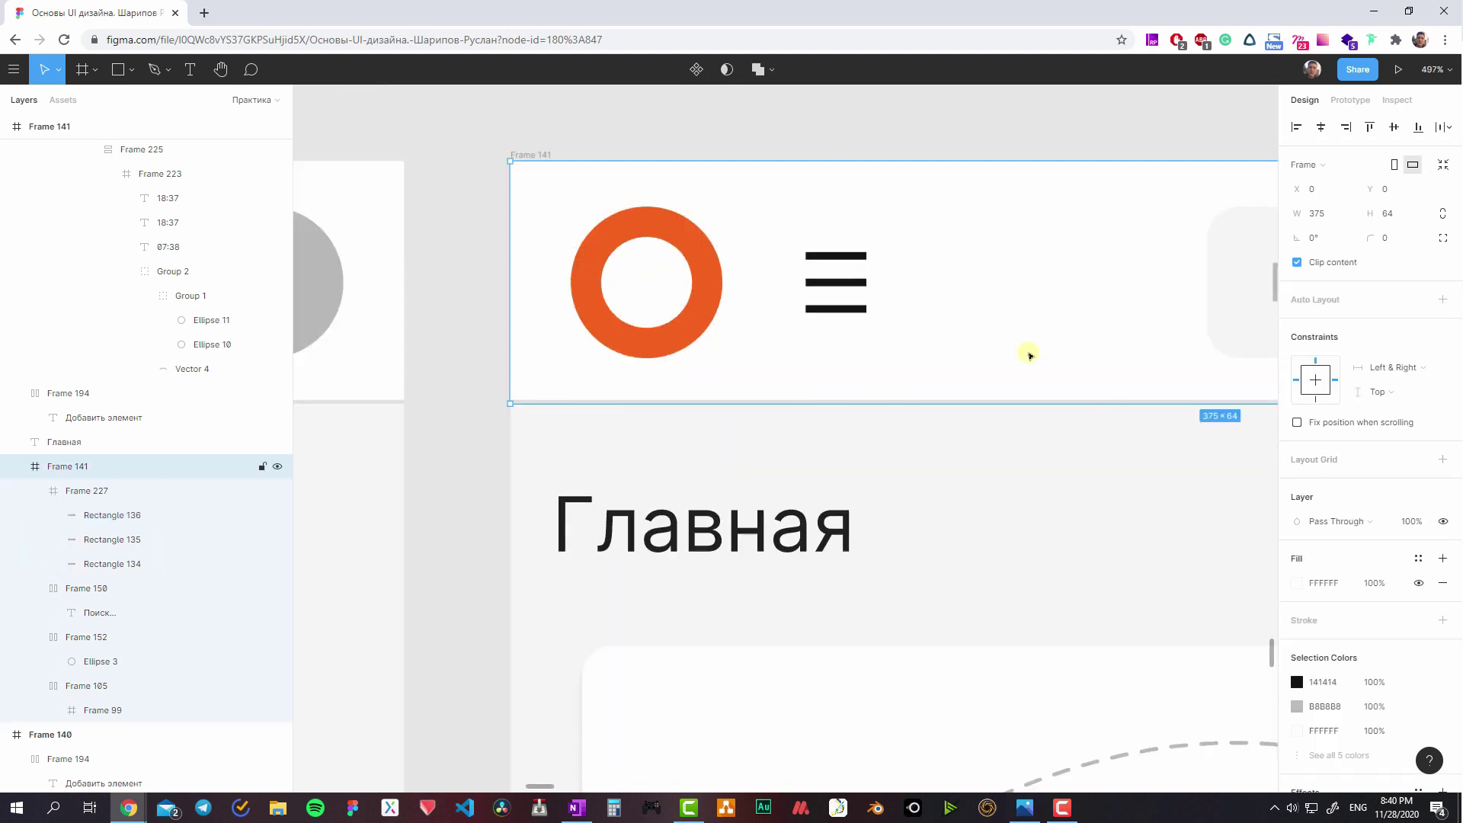
pyautogui.click(838, 287)
pyautogui.scroll(-2, 838, 287)
pyautogui.scroll(-2, 947, 306)
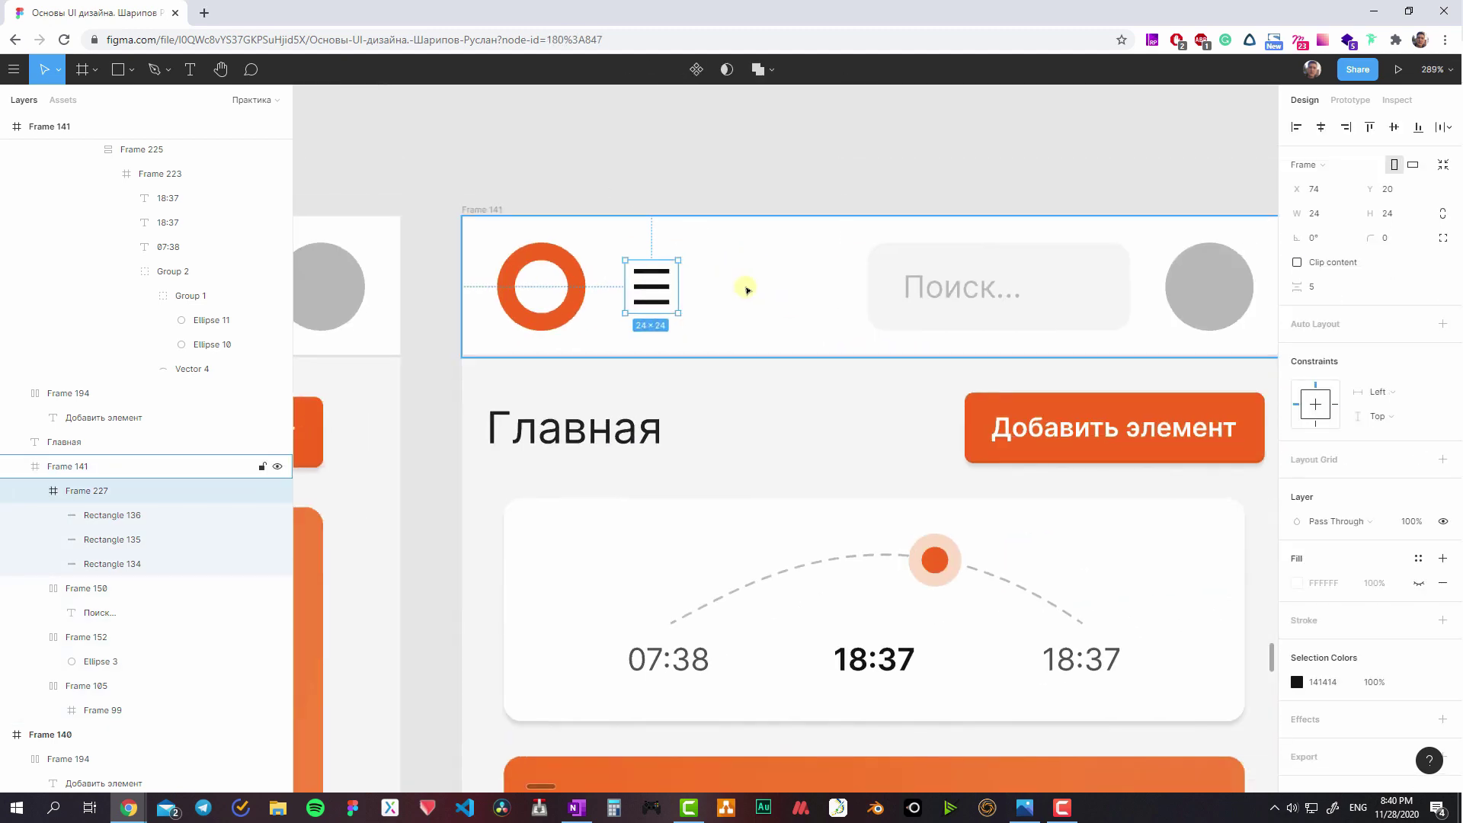
pyautogui.scroll(-3, 747, 287)
pyautogui.click(636, 287)
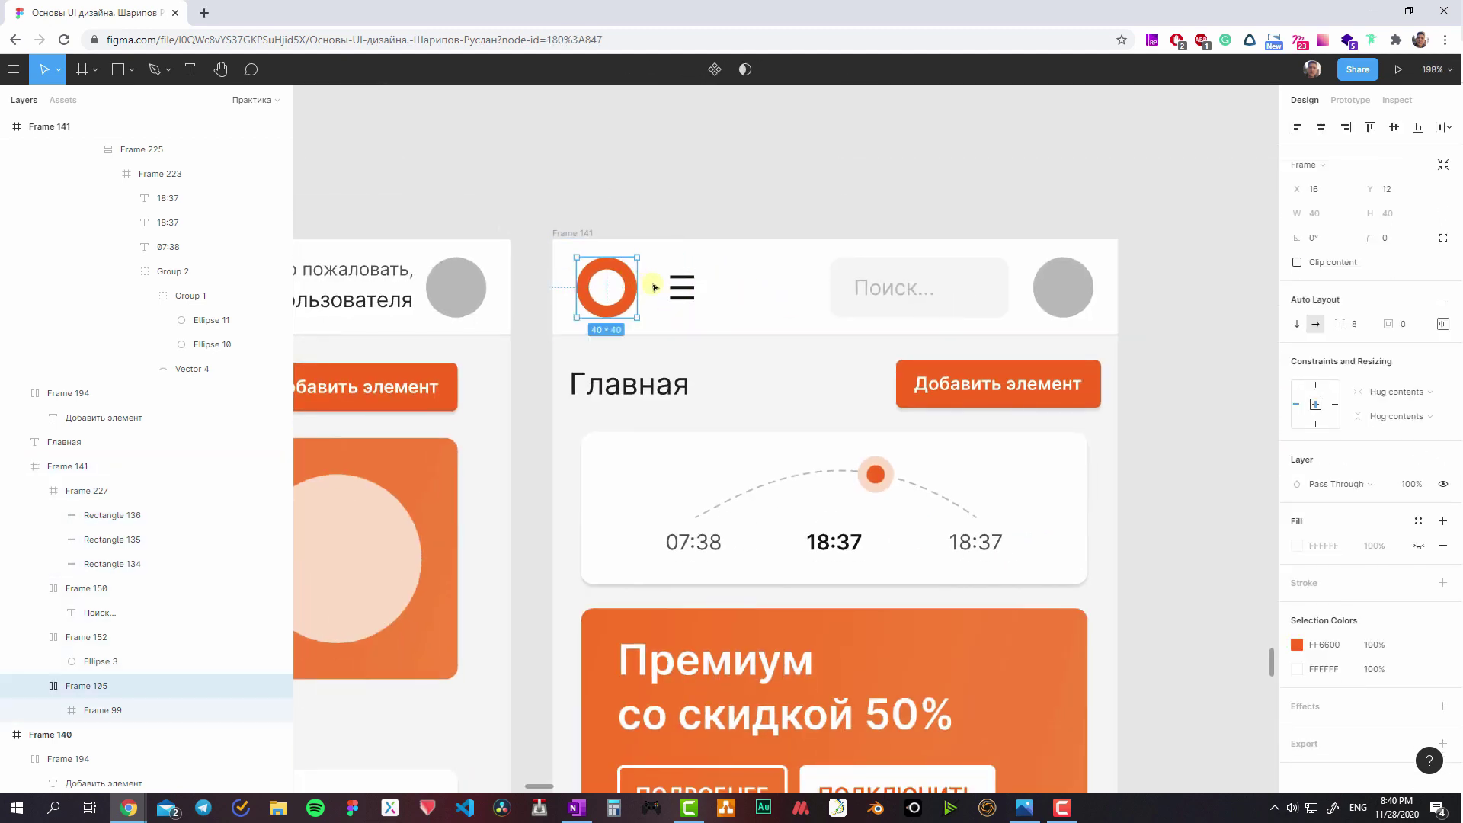
pyautogui.click(838, 289)
pyautogui.press('Delete')
# - Centre the logo horizontally in the header and try left-aligning the hamburger icon
pyautogui.click(681, 296)
pyautogui.click(607, 288)
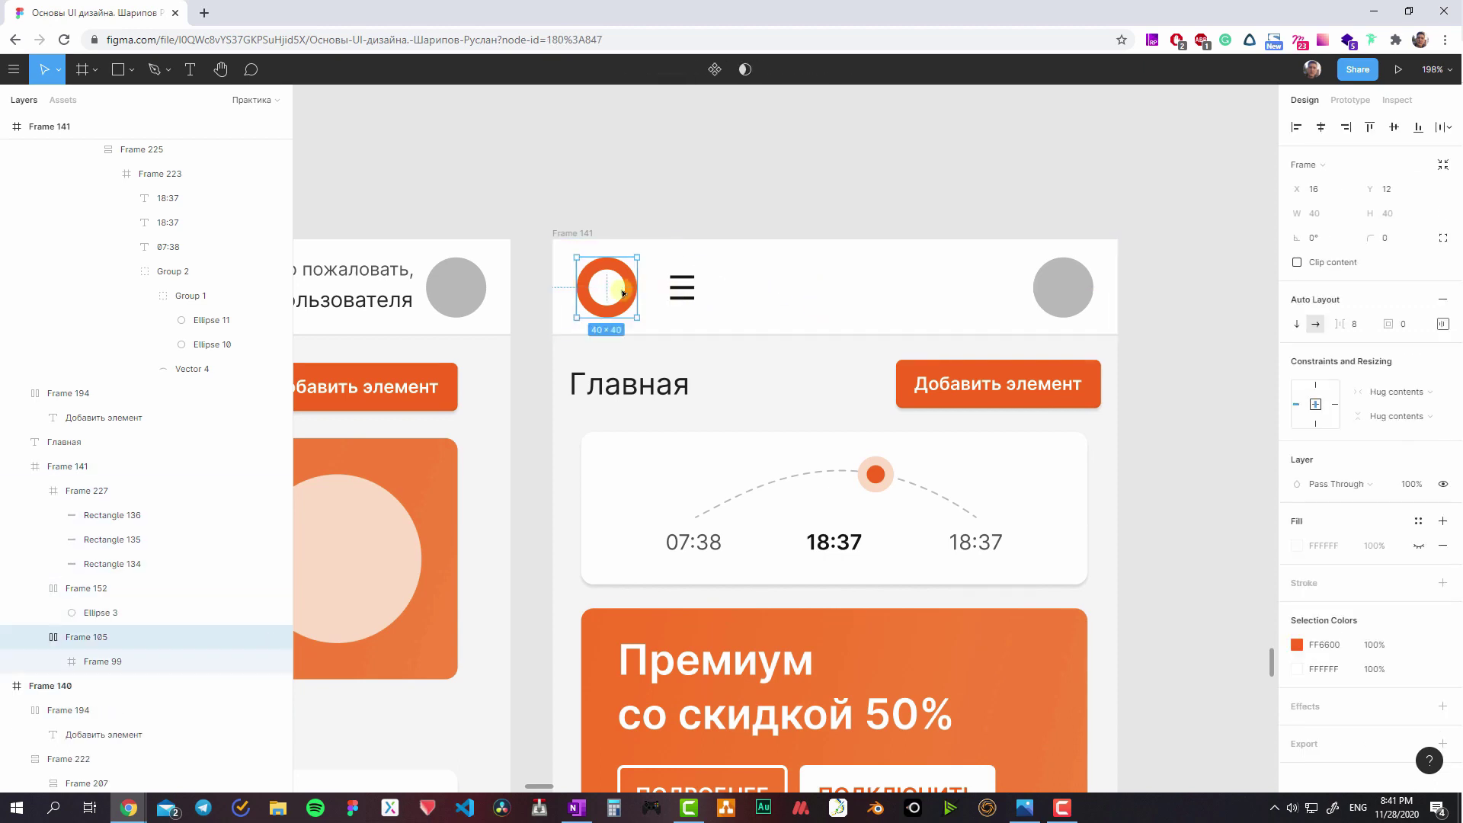
pyautogui.hotkey('alt', 'h')
pyautogui.click(680, 293)
pyautogui.hotkey('alt', 'a')
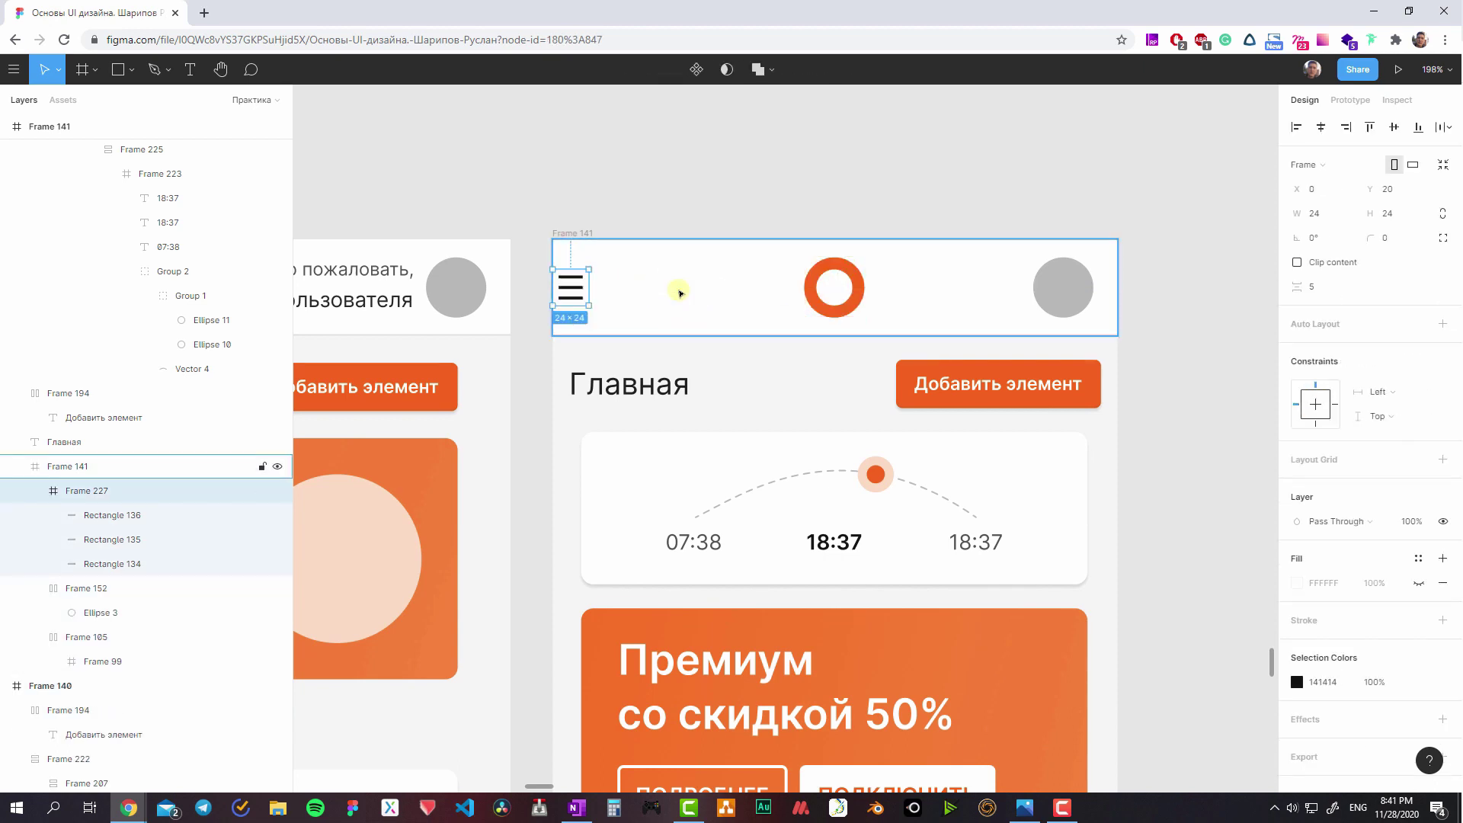
pyautogui.hotkey('ctrl', 'z')
# - Copy the desktop CIRCLE logo and paste it into the mobile header
pyautogui.scroll(-2, 678, 289)
pyautogui.hscroll(-5, 650, 268)
pyautogui.hscroll(-5, 685, 310)
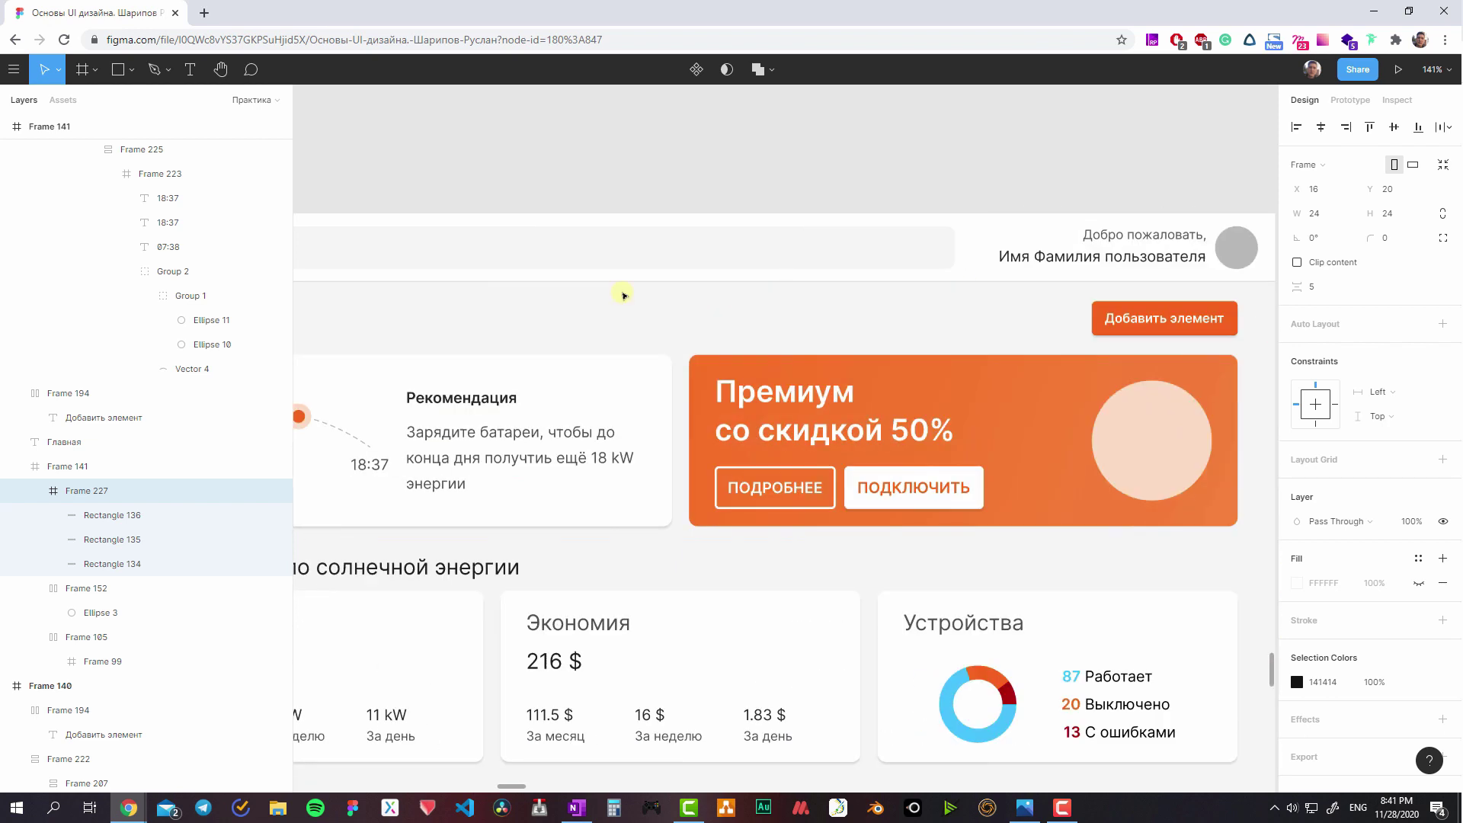
pyautogui.hscroll(-5, 623, 295)
pyautogui.click(488, 245)
pyautogui.hotkey('ctrl', 'c')
pyautogui.hscroll(7, 1003, 271)
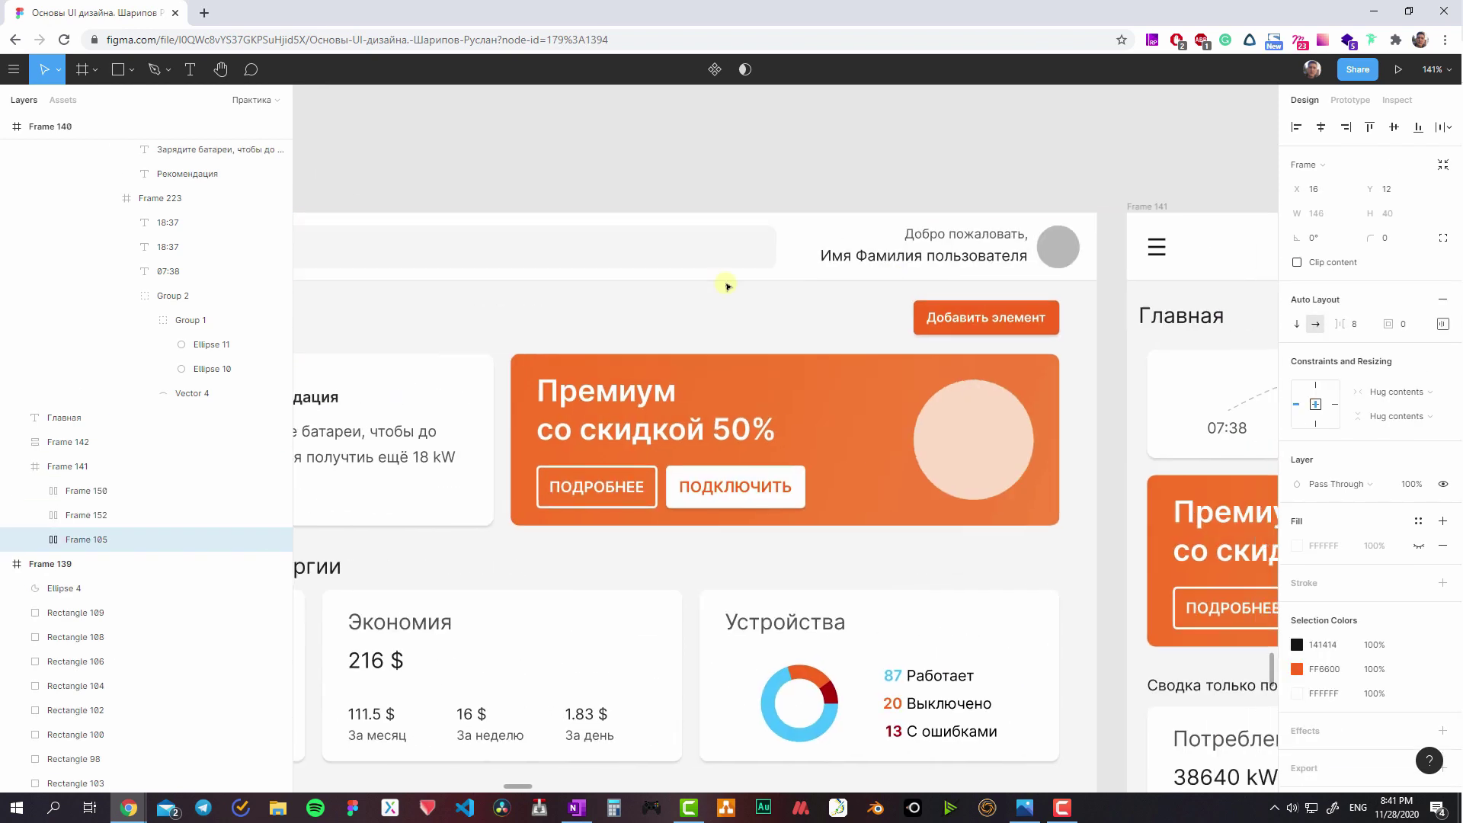
pyautogui.hscroll(4, 842, 245)
pyautogui.click(876, 255)
pyautogui.hotkey('ctrl', 'v')
# - Delete the old orange circle logo and keep the pasted icon at fixed width
pyautogui.click(911, 263)
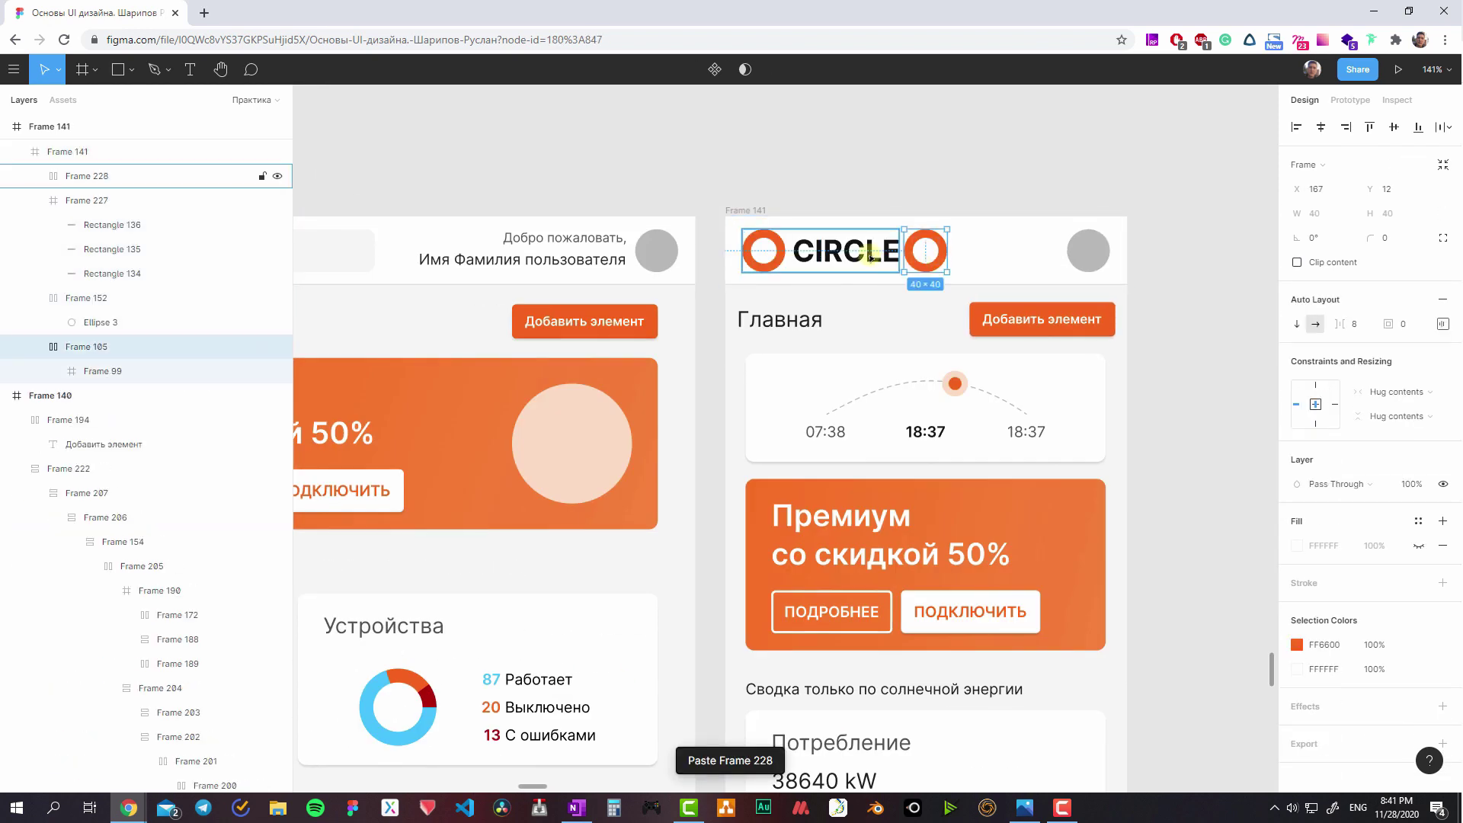
pyautogui.press('Delete')
pyautogui.click(935, 263)
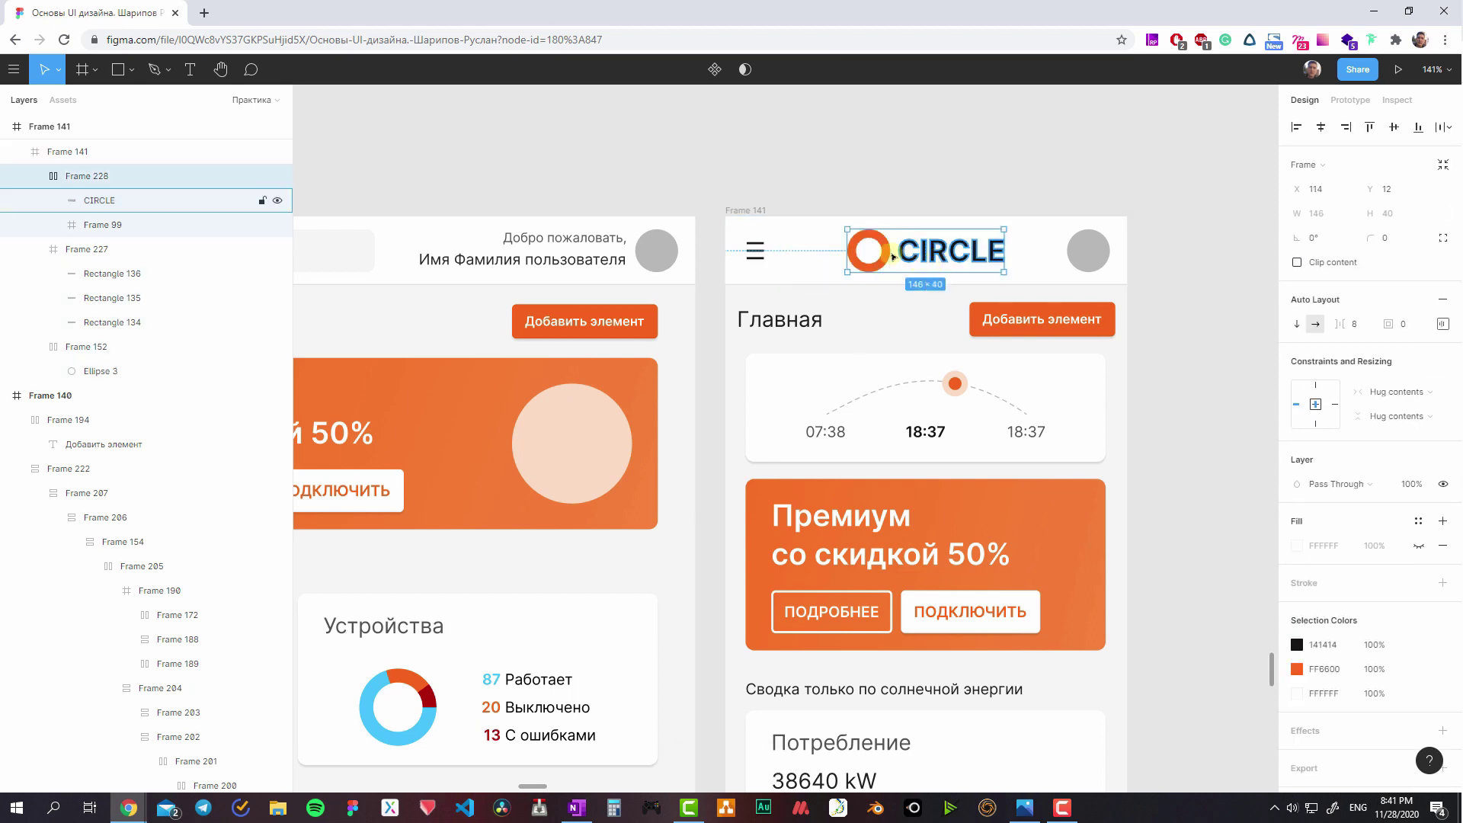
pyautogui.doubleClick(883, 255)
pyautogui.click(949, 251)
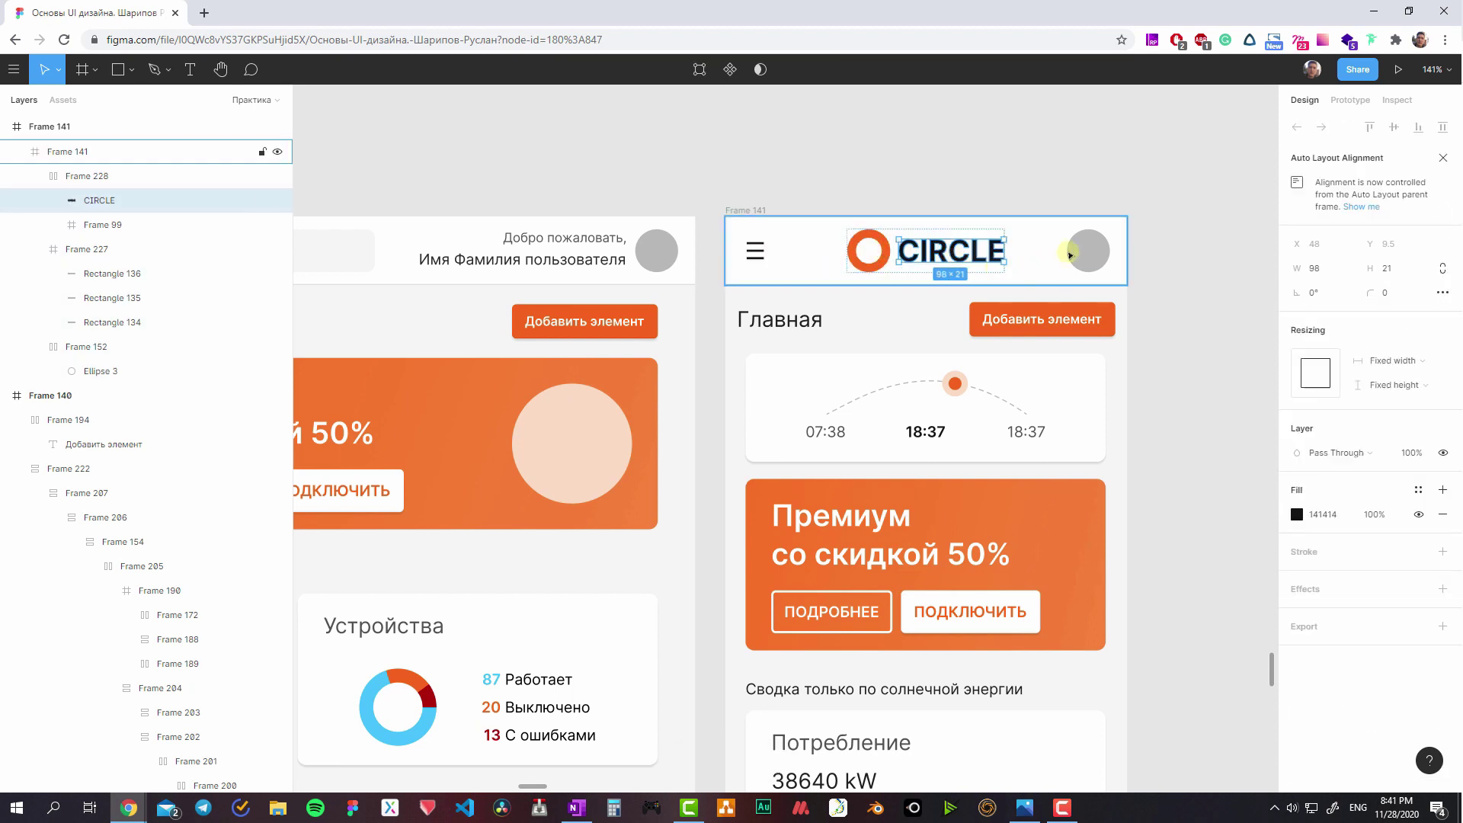
pyautogui.press('Tab')
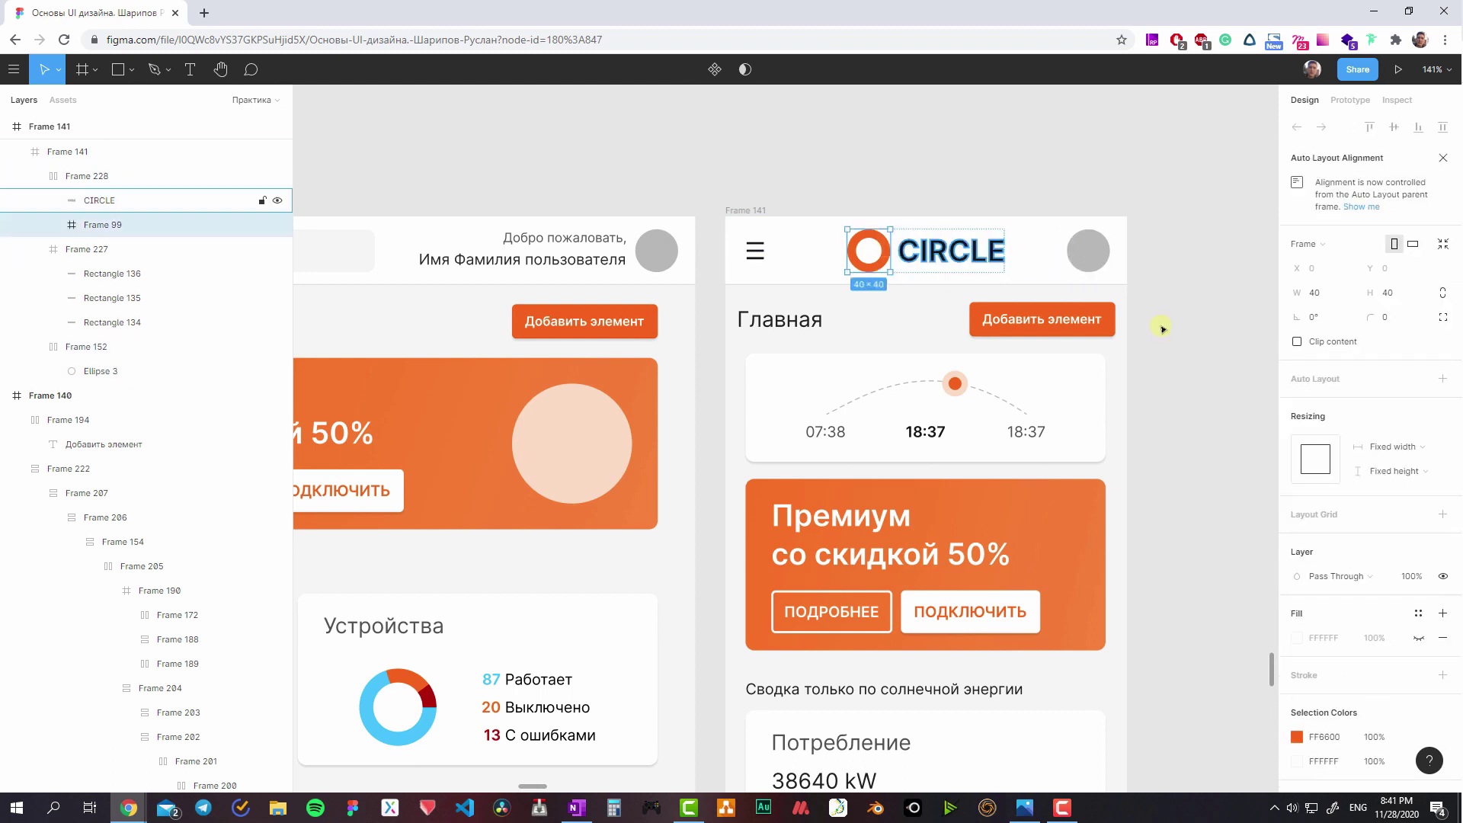
pyautogui.click(1392, 446)
pyautogui.click(1395, 466)
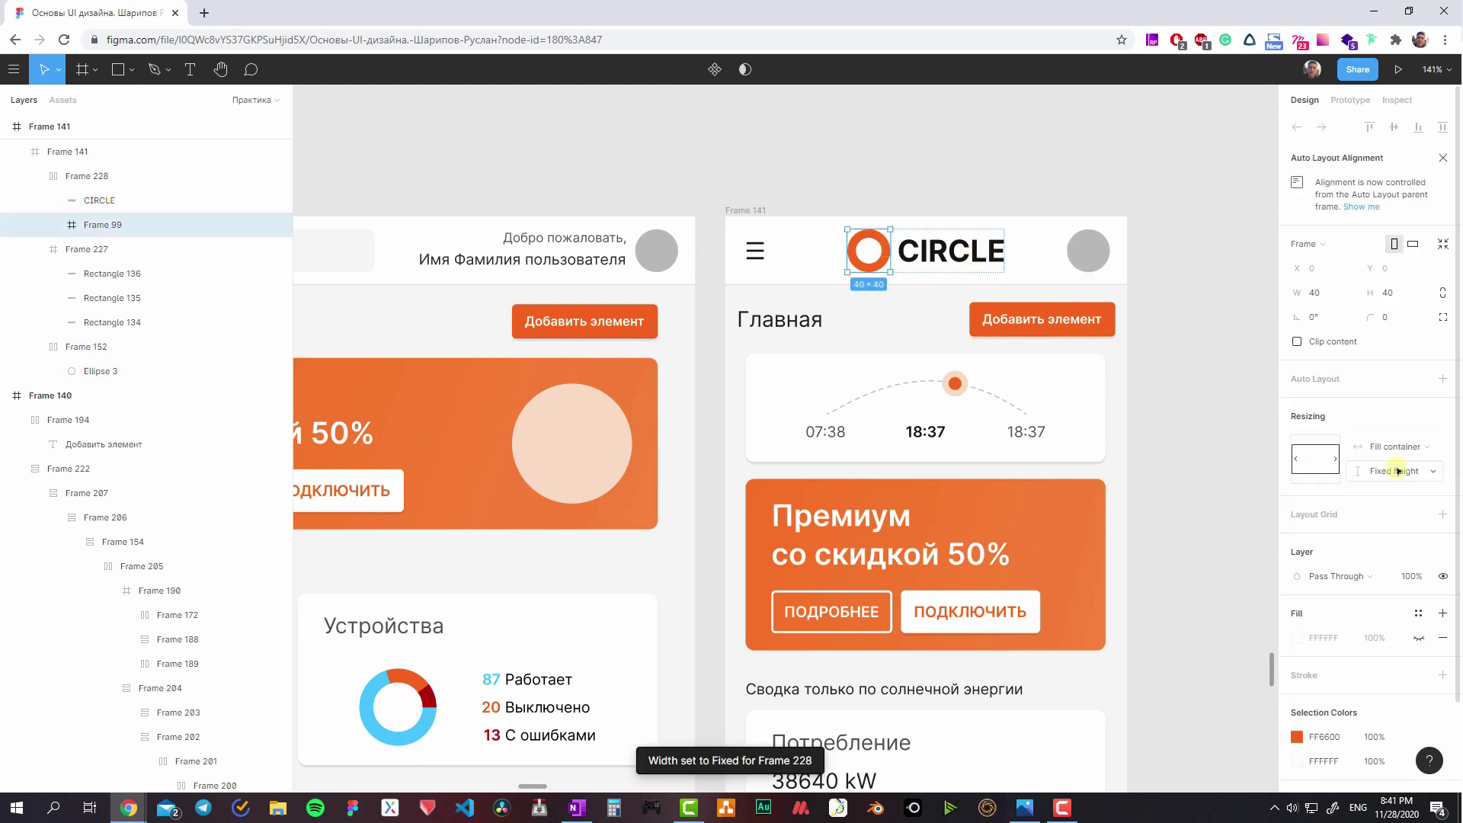
pyautogui.click(869, 259)
# - Constrain the icon's two circle layers to Left & Right horizontally and Center vertically
pyautogui.doubleClick(870, 259)
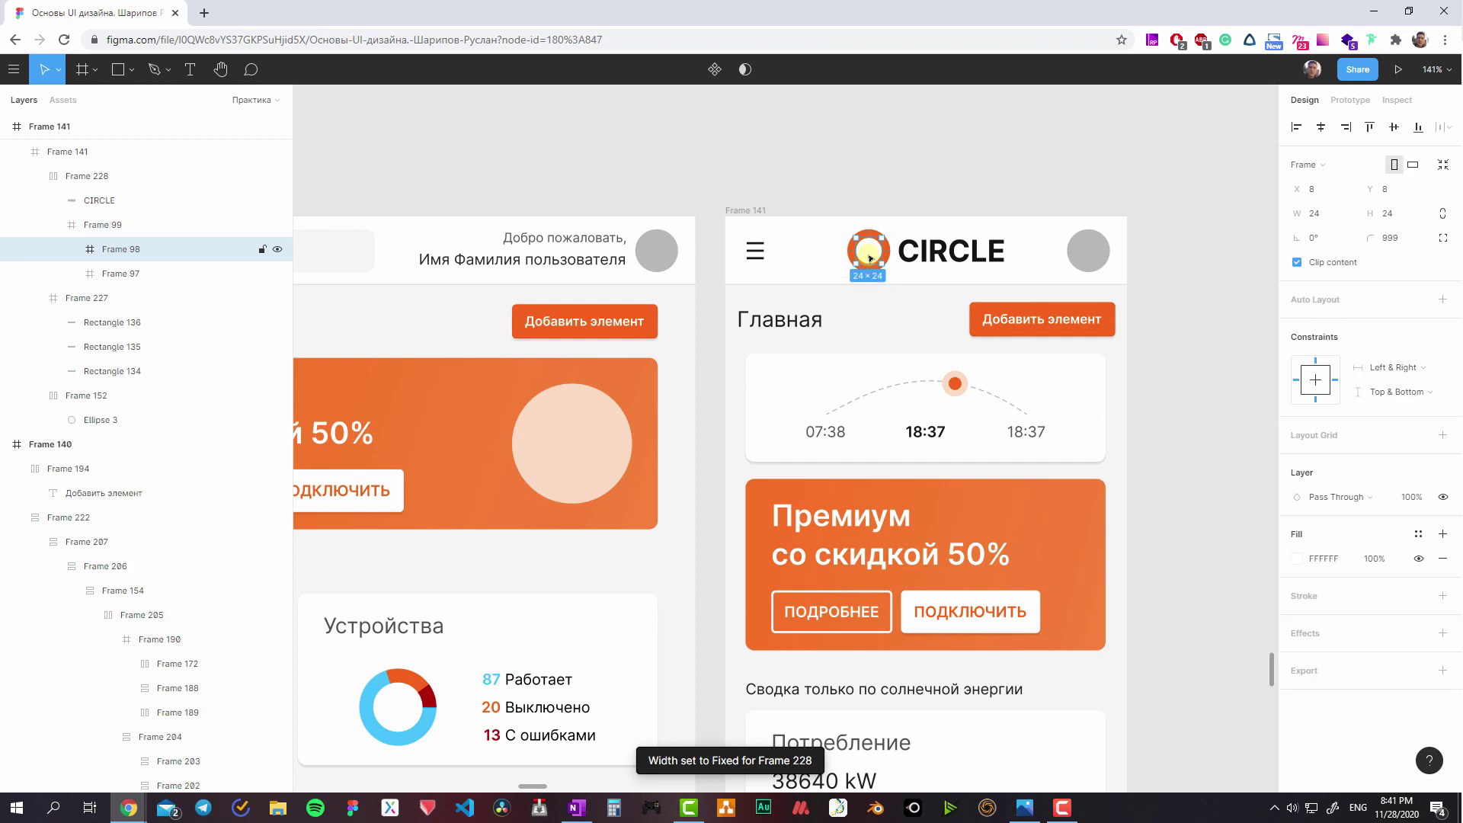
pyautogui.press('Escape')
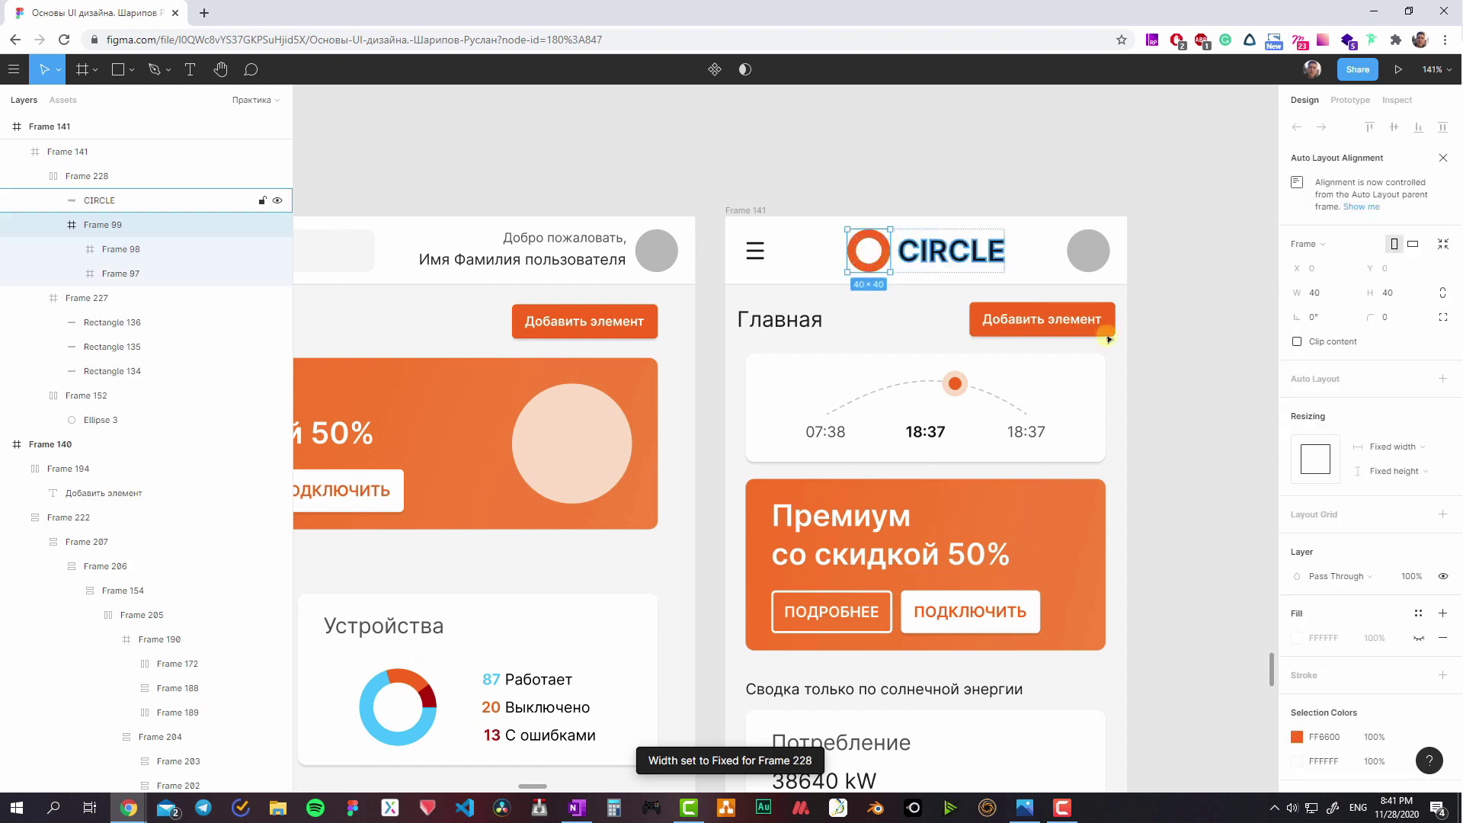
pyautogui.click(205, 245)
pyautogui.keyDown('shift'); pyautogui.click(198, 273); pyautogui.keyUp('shift')
pyautogui.click(1390, 330)
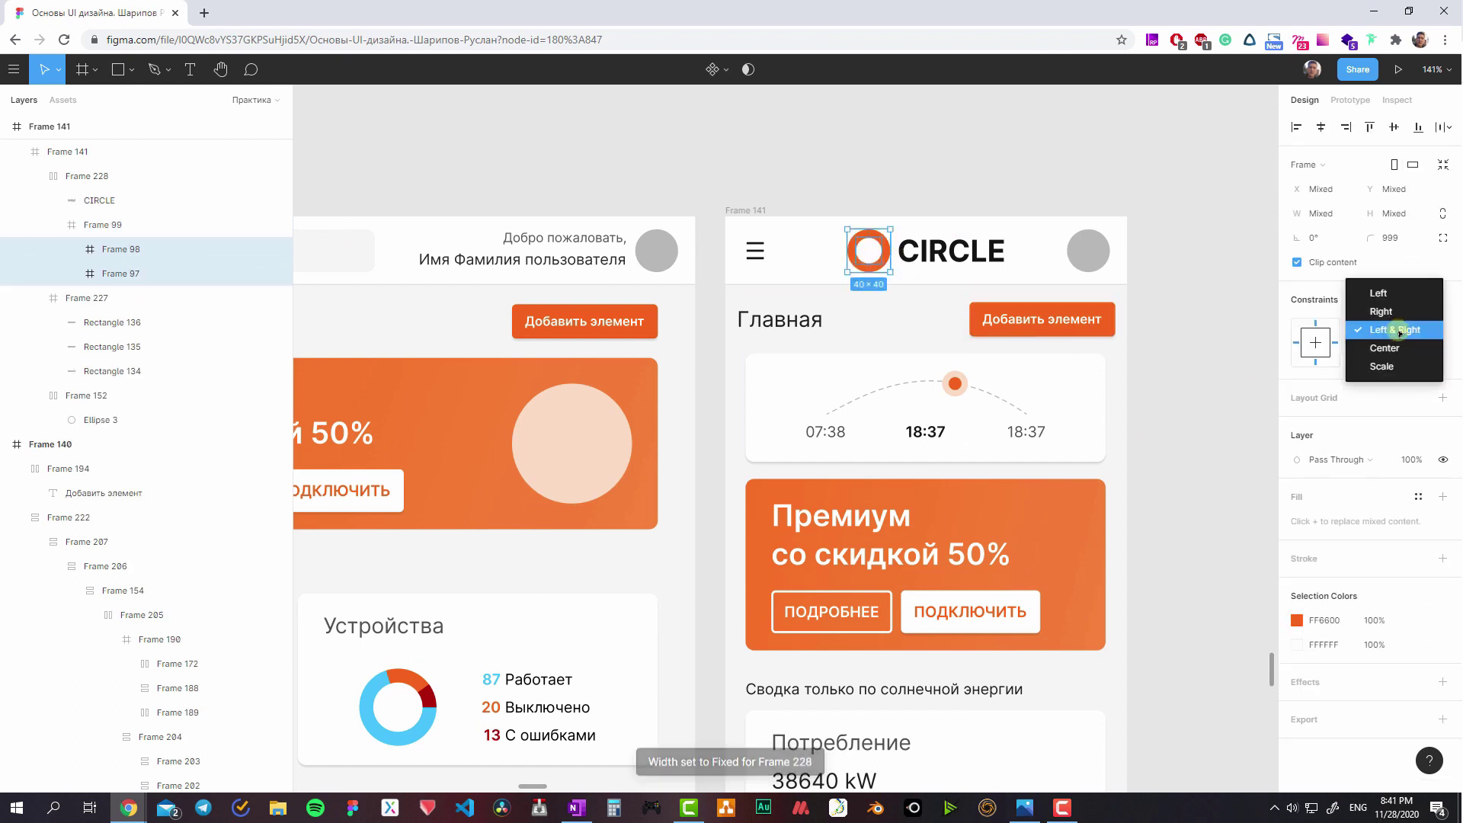
pyautogui.click(1394, 354)
pyautogui.click(947, 253)
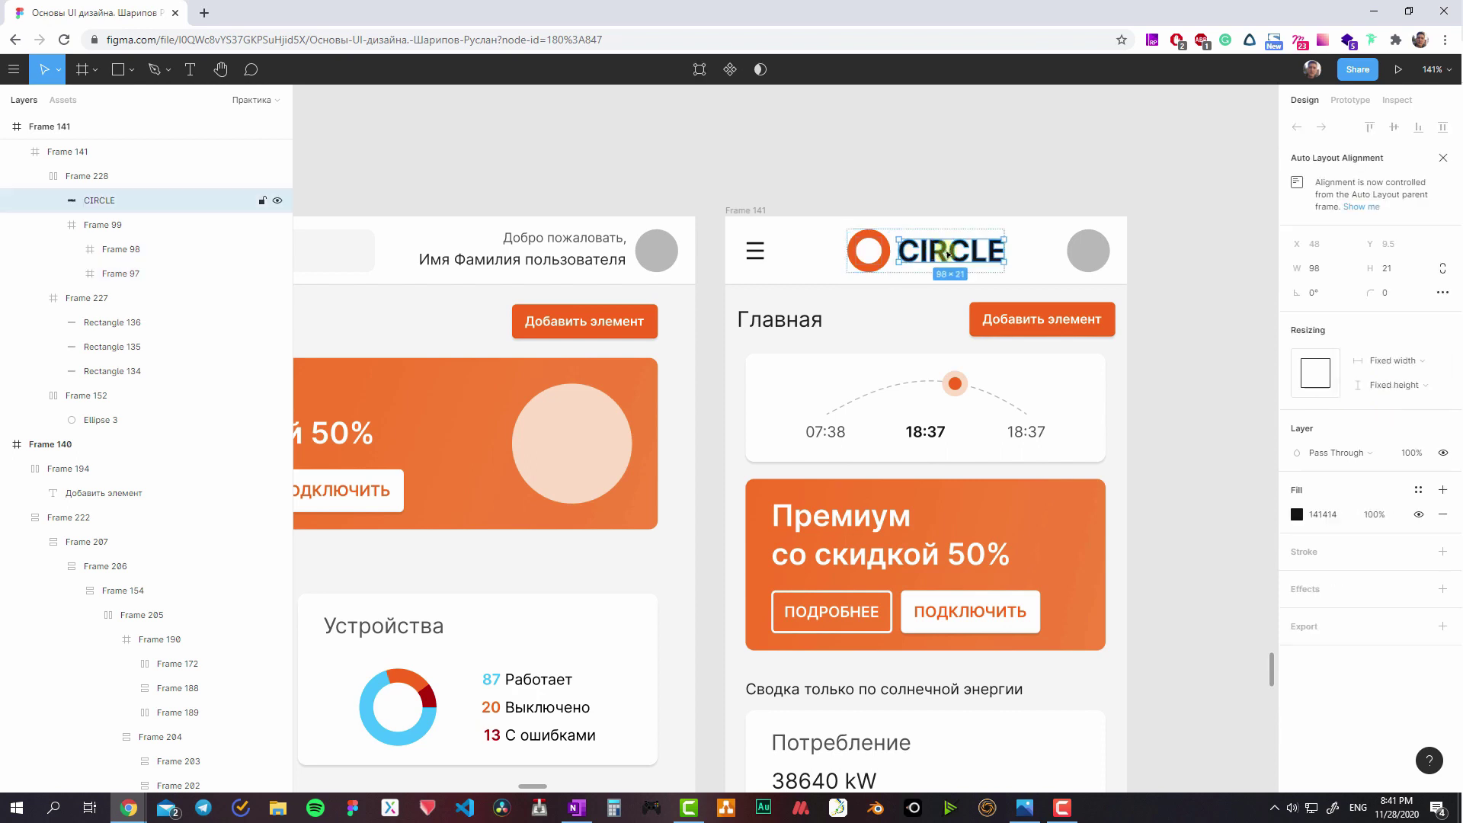
# - Keep the wordmark at fixed width and remove auto layout from the logo group
pyautogui.click(1374, 364)
pyautogui.click(899, 227)
pyautogui.click(105, 183)
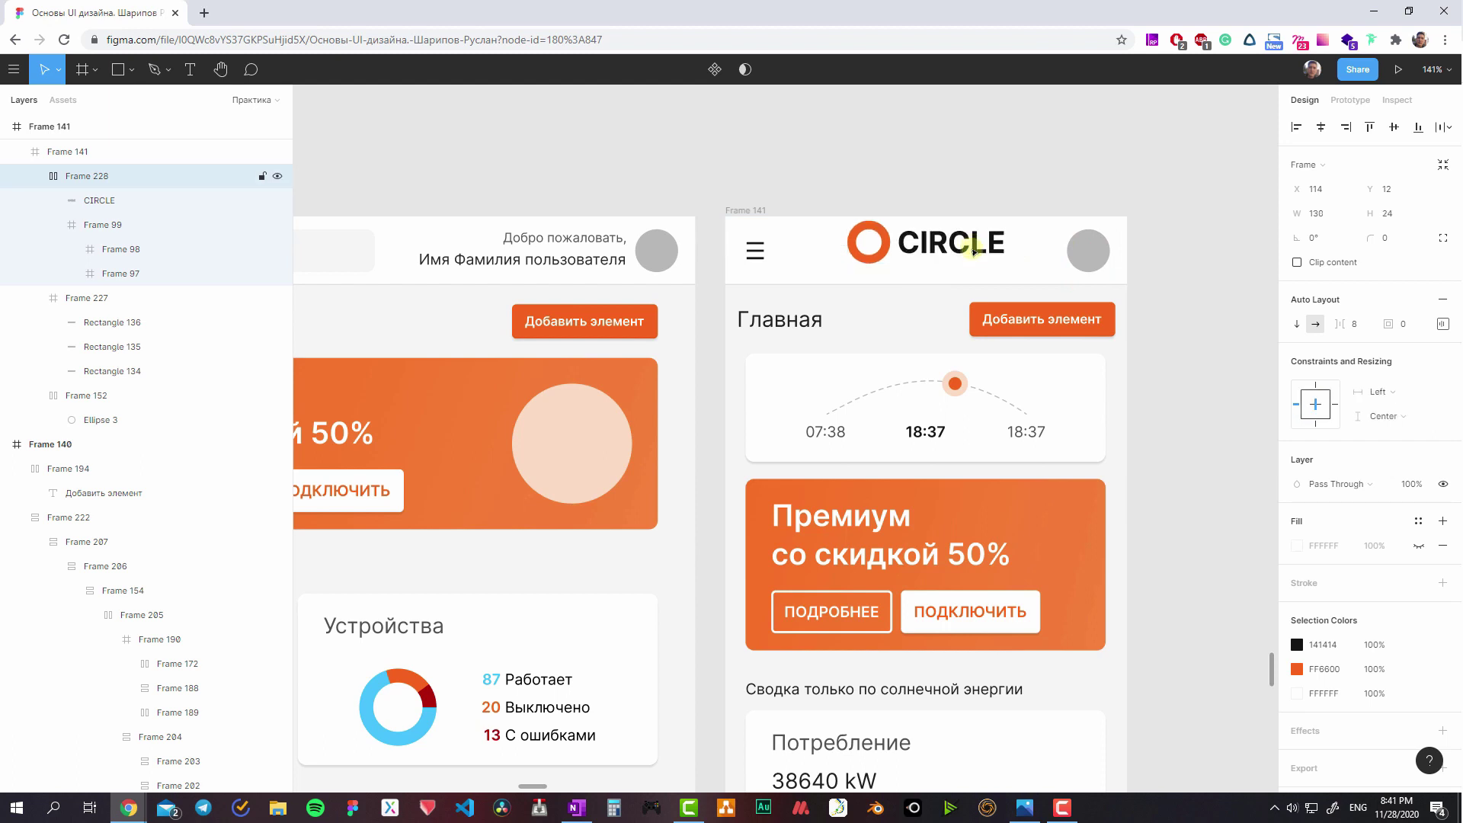
pyautogui.click(973, 252)
pyautogui.hotkey('ctrl', 'alt', 'shift', 'r')
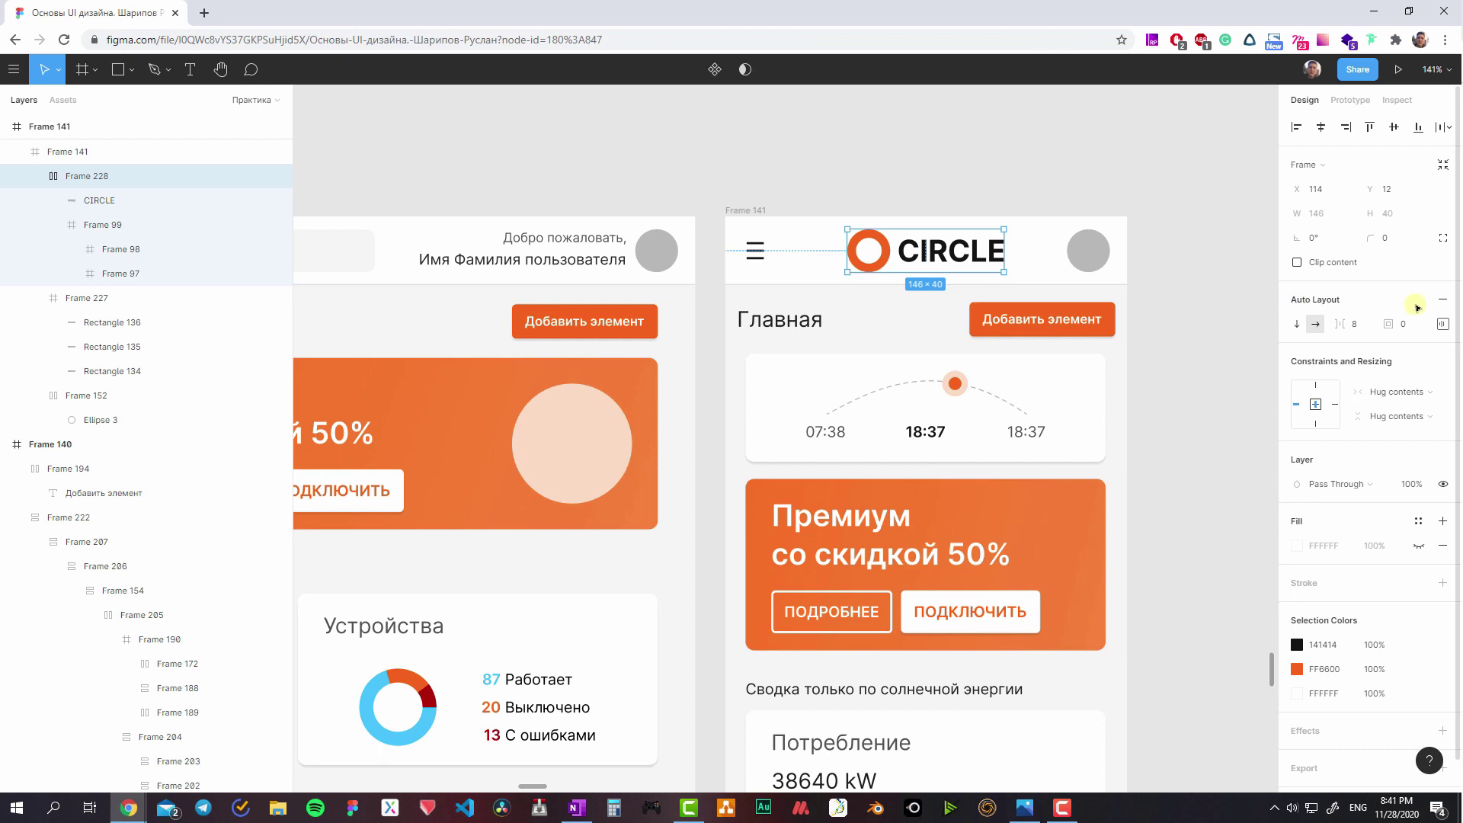
pyautogui.click(1448, 301)
# - Set the CIRCLE wordmark's horizontal and vertical constraints to Scale
pyautogui.click(141, 225)
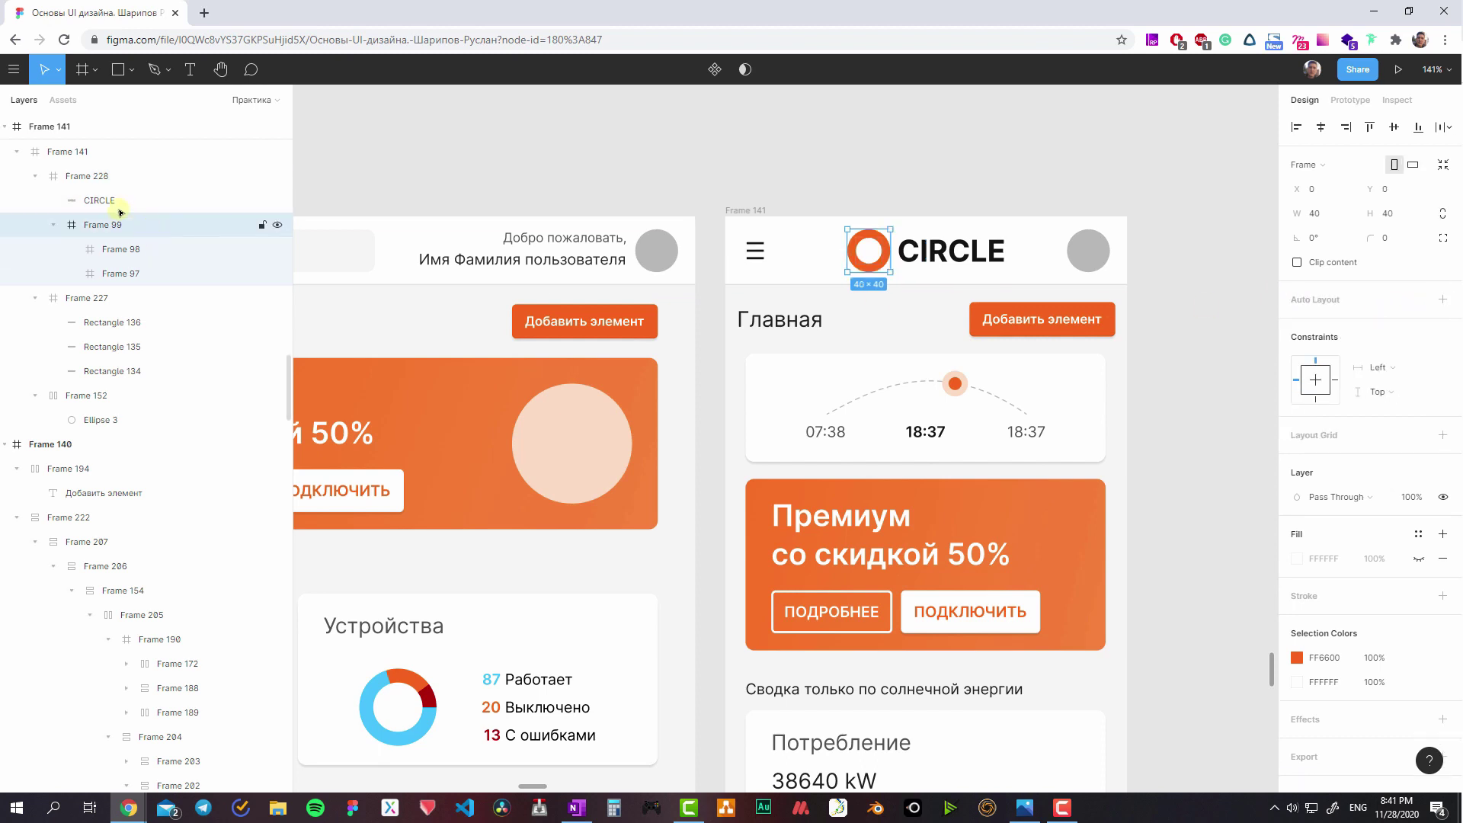
pyautogui.click(103, 199)
pyautogui.click(1375, 282)
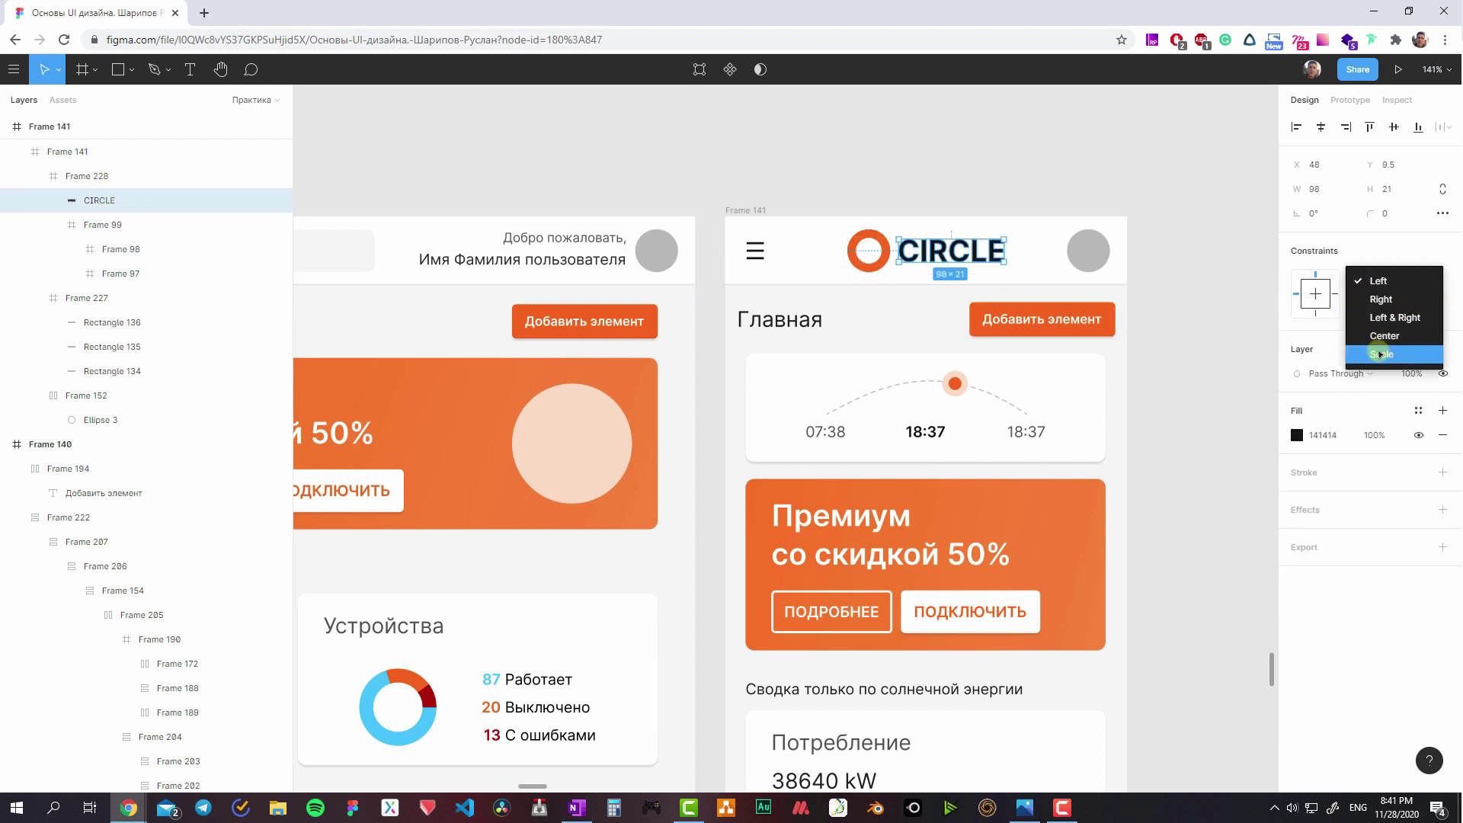
pyautogui.click(1381, 353)
pyautogui.click(1379, 306)
pyautogui.click(1368, 374)
# - Set the orange circle icon's constraints to horizontal Scale and vertical Center
pyautogui.click(963, 257)
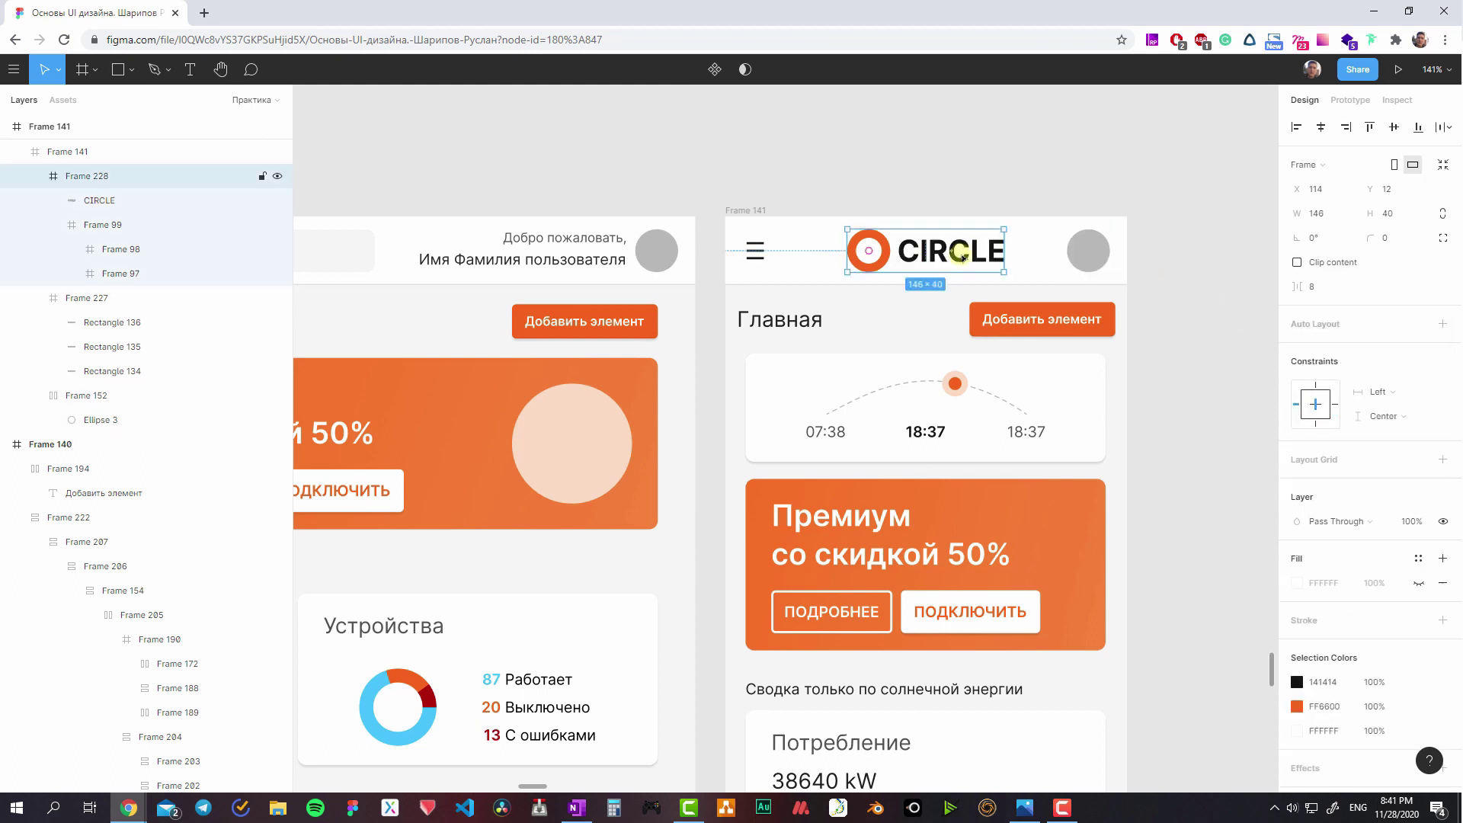
pyautogui.click(872, 252)
pyautogui.click(1383, 367)
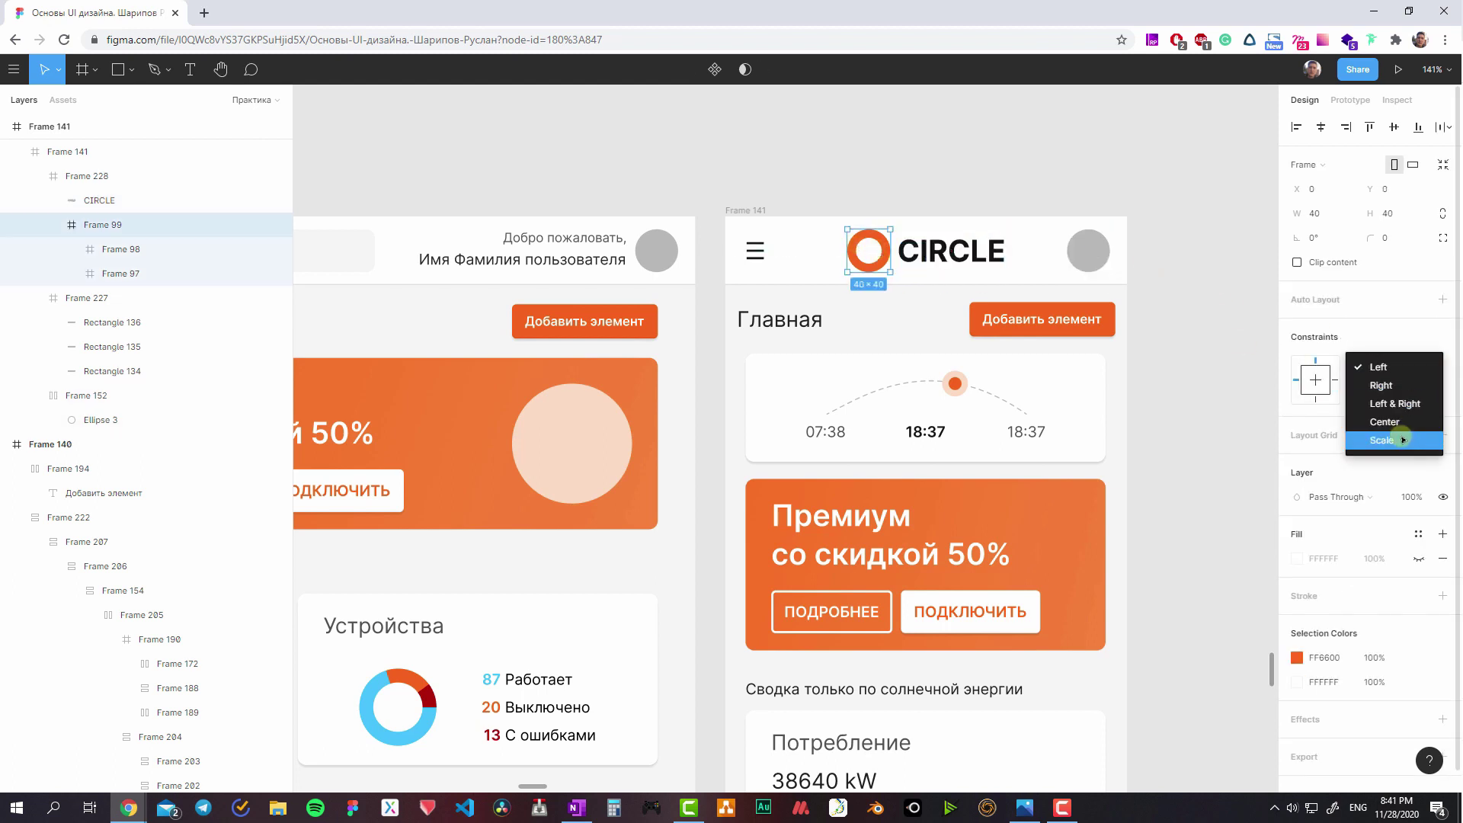
pyautogui.click(1387, 441)
pyautogui.click(1383, 391)
pyautogui.click(1385, 447)
# - Resize the logo frame height, trying 32 and then 24
pyautogui.click(862, 259)
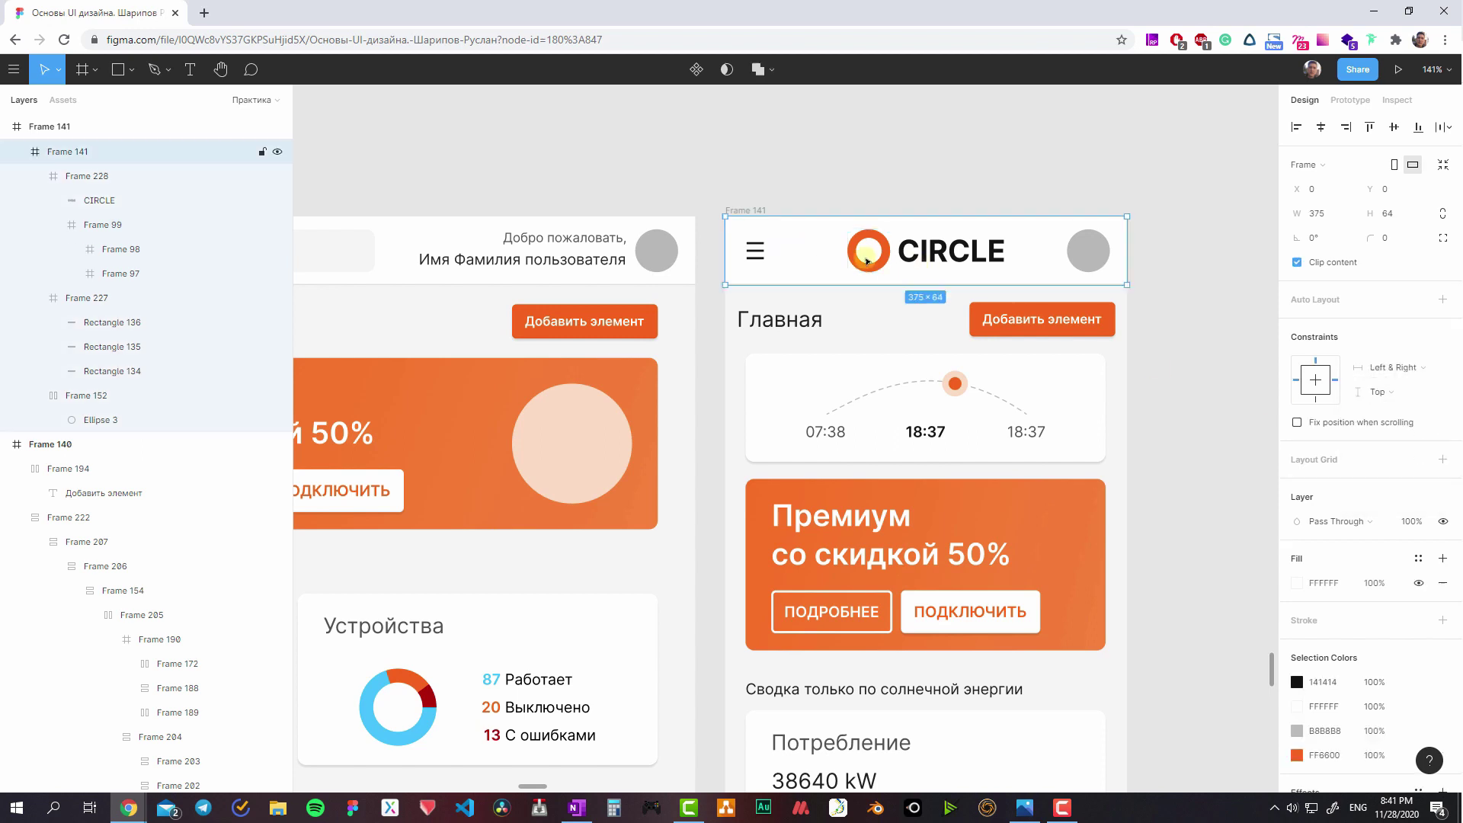
pyautogui.doubleClick(914, 257)
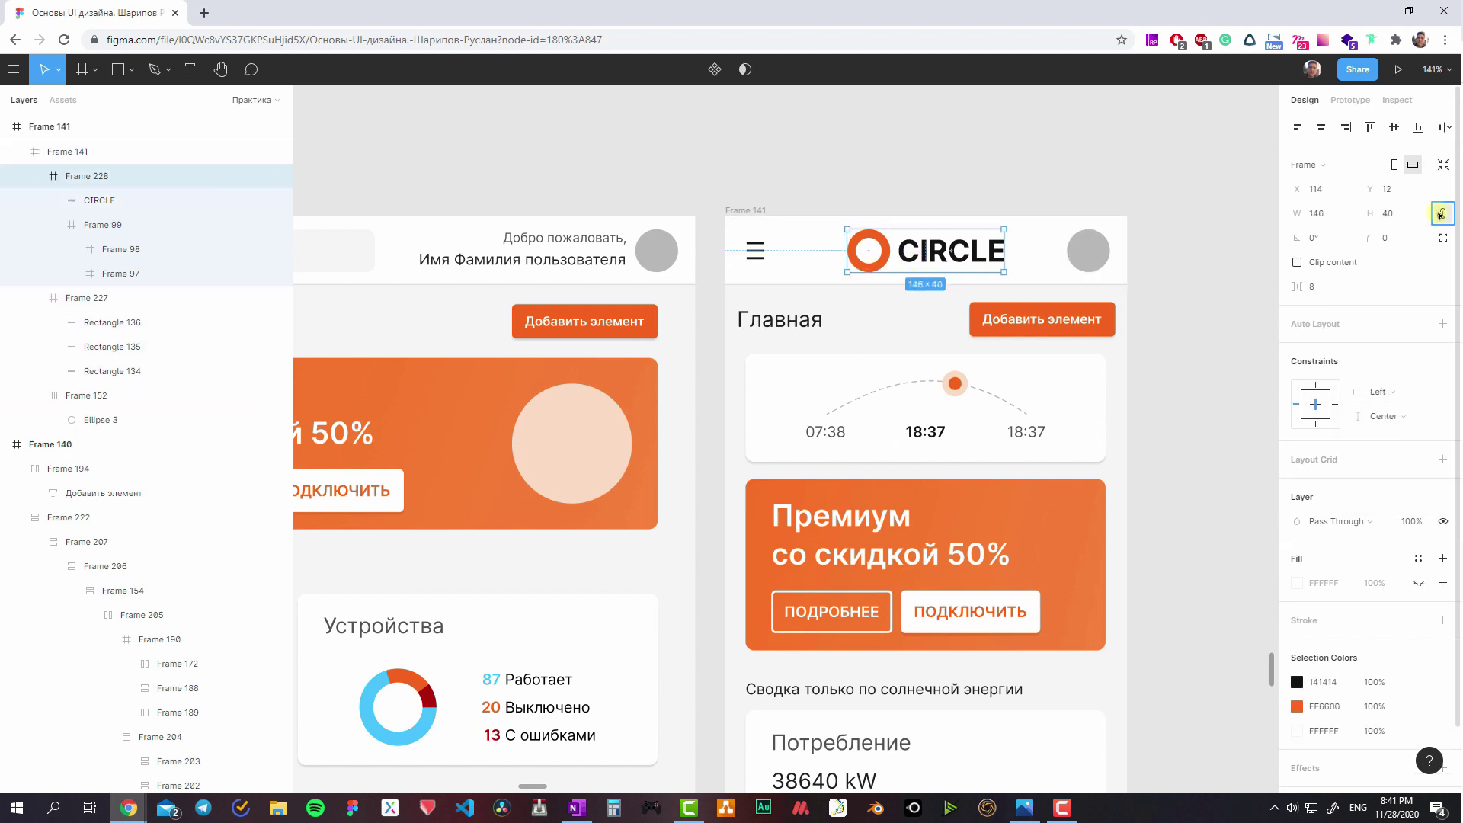
pyautogui.press('Return')
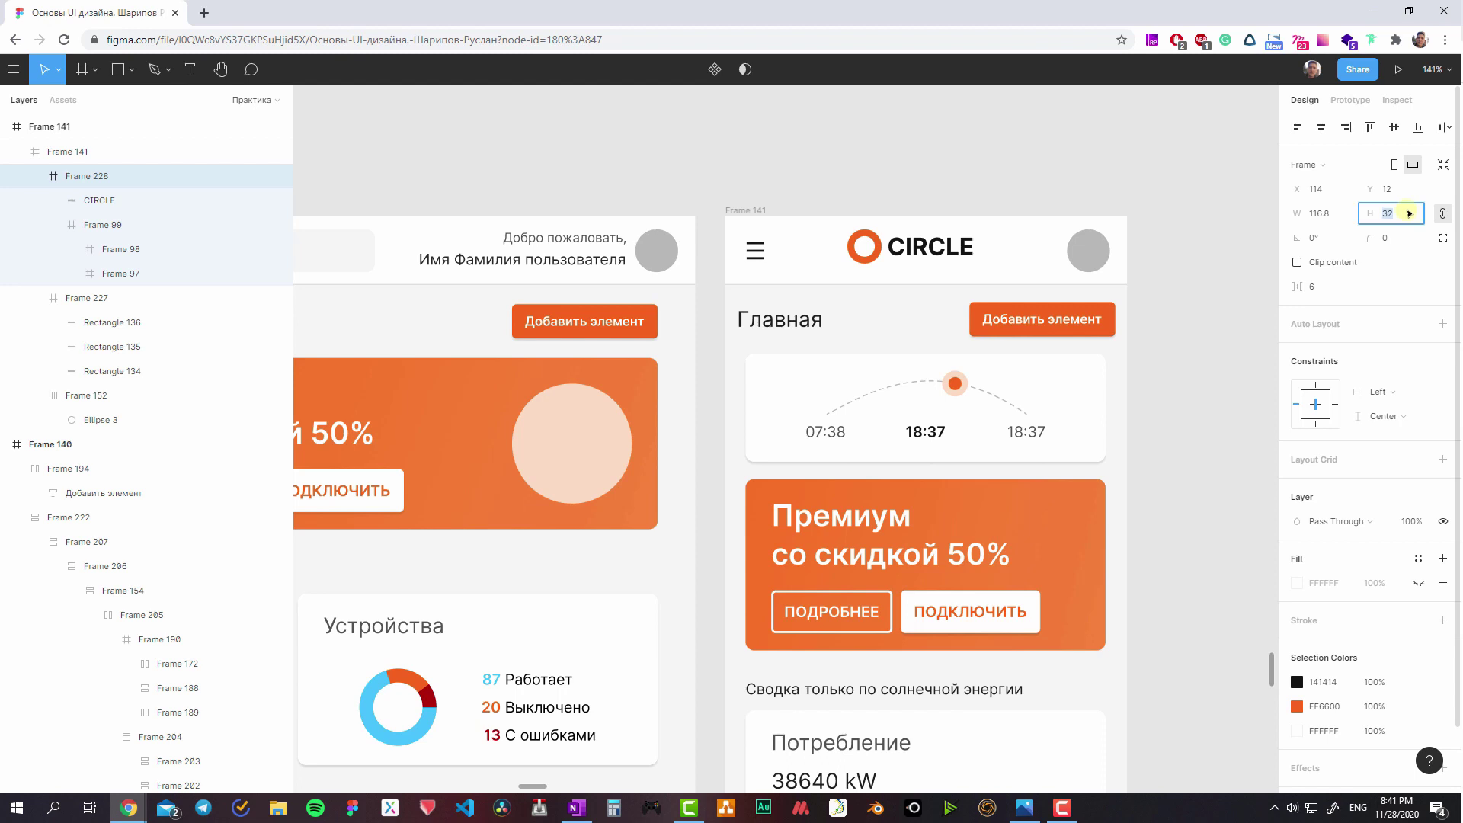
pyautogui.press('Return')
pyautogui.press('Tab')
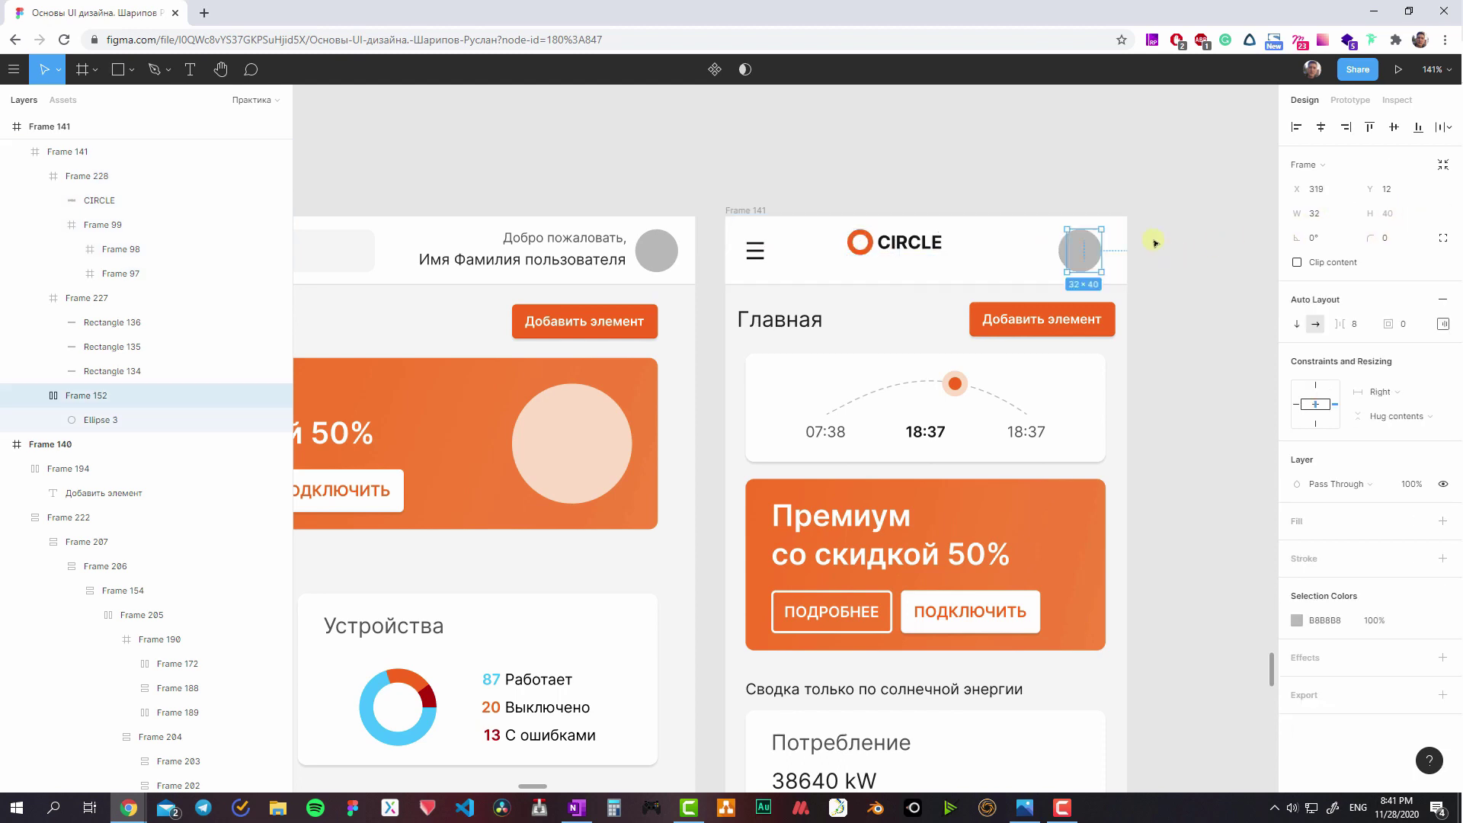
# - Make the avatar circle fill its frame in both width and height
pyautogui.doubleClick(1079, 249)
pyautogui.click(1394, 360)
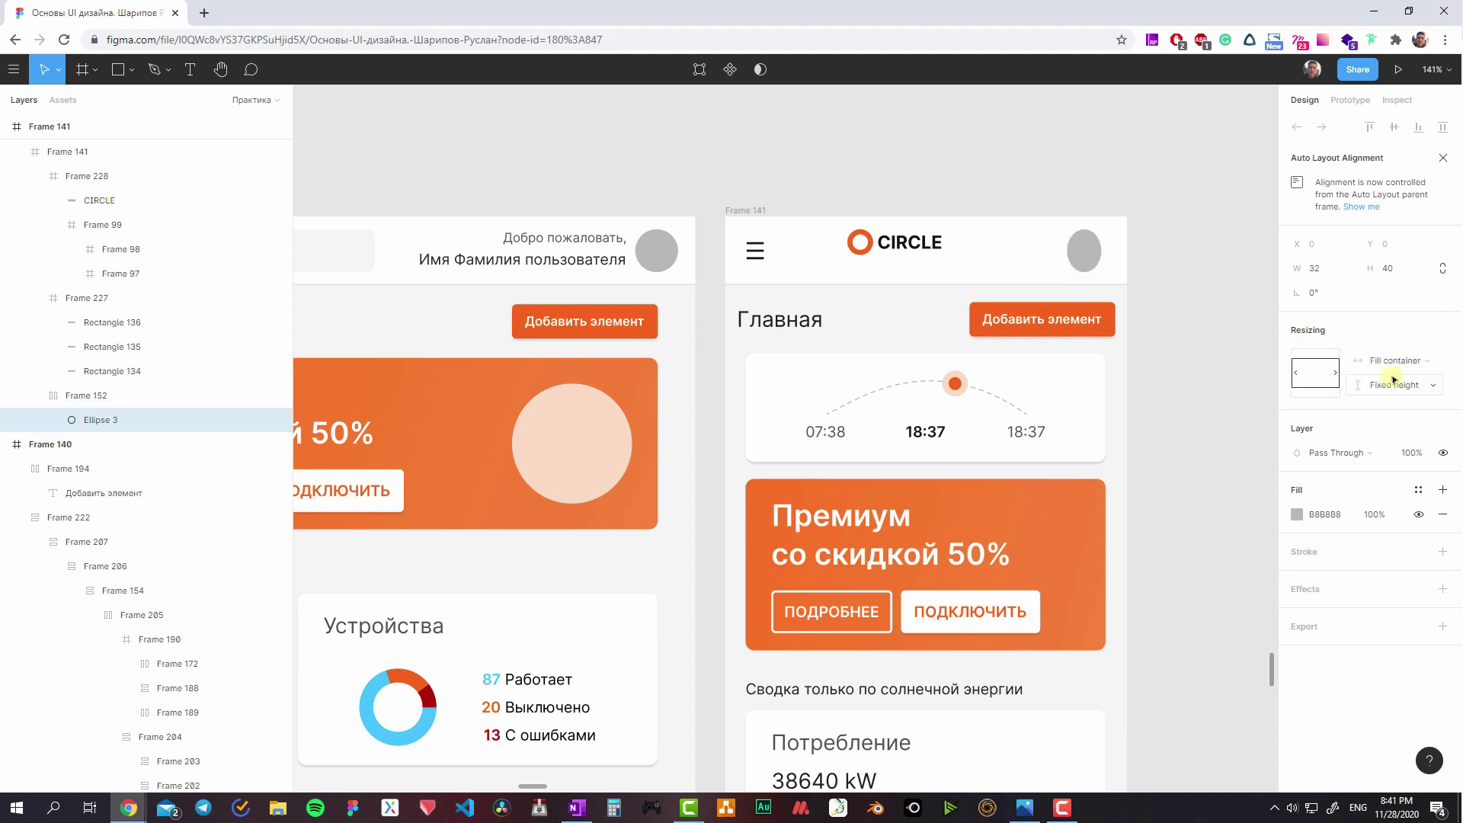
pyautogui.click(1394, 385)
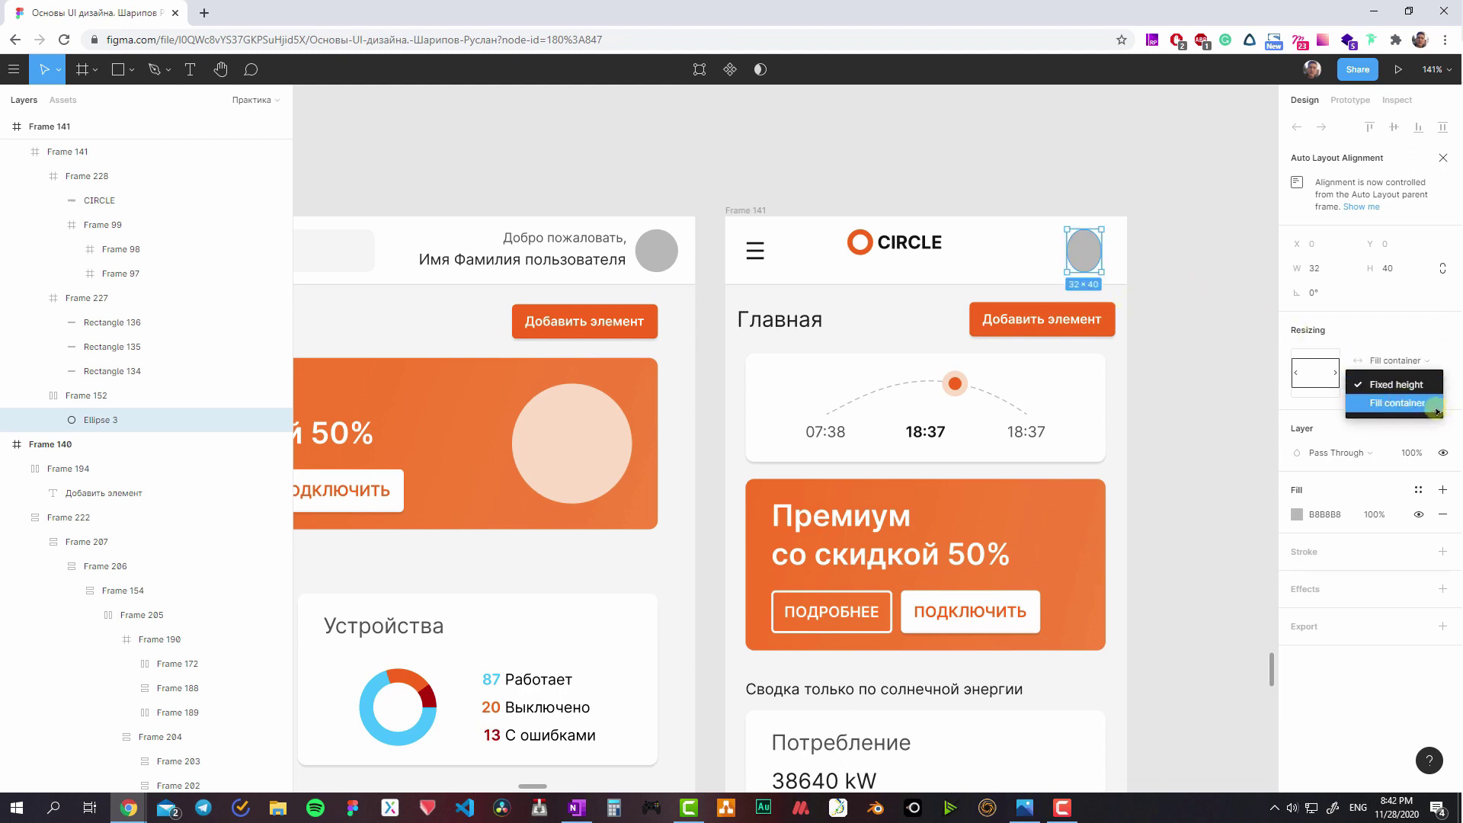
pyautogui.click(1435, 405)
pyautogui.click(1110, 264)
pyautogui.doubleClick(1084, 256)
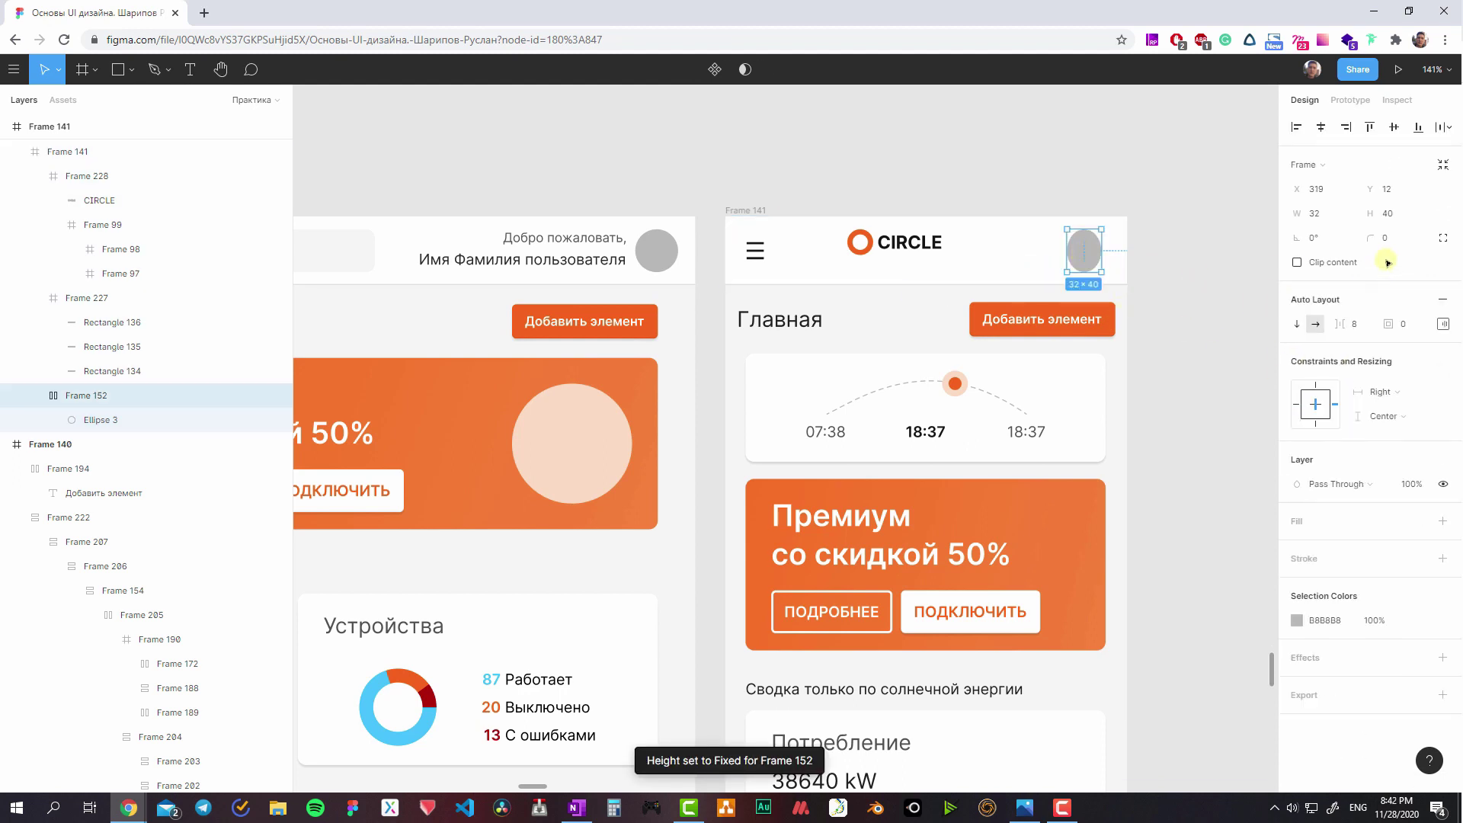
# - Set the logo height back to 32 and check the avatar's spacing to the header edges
pyautogui.click(883, 230)
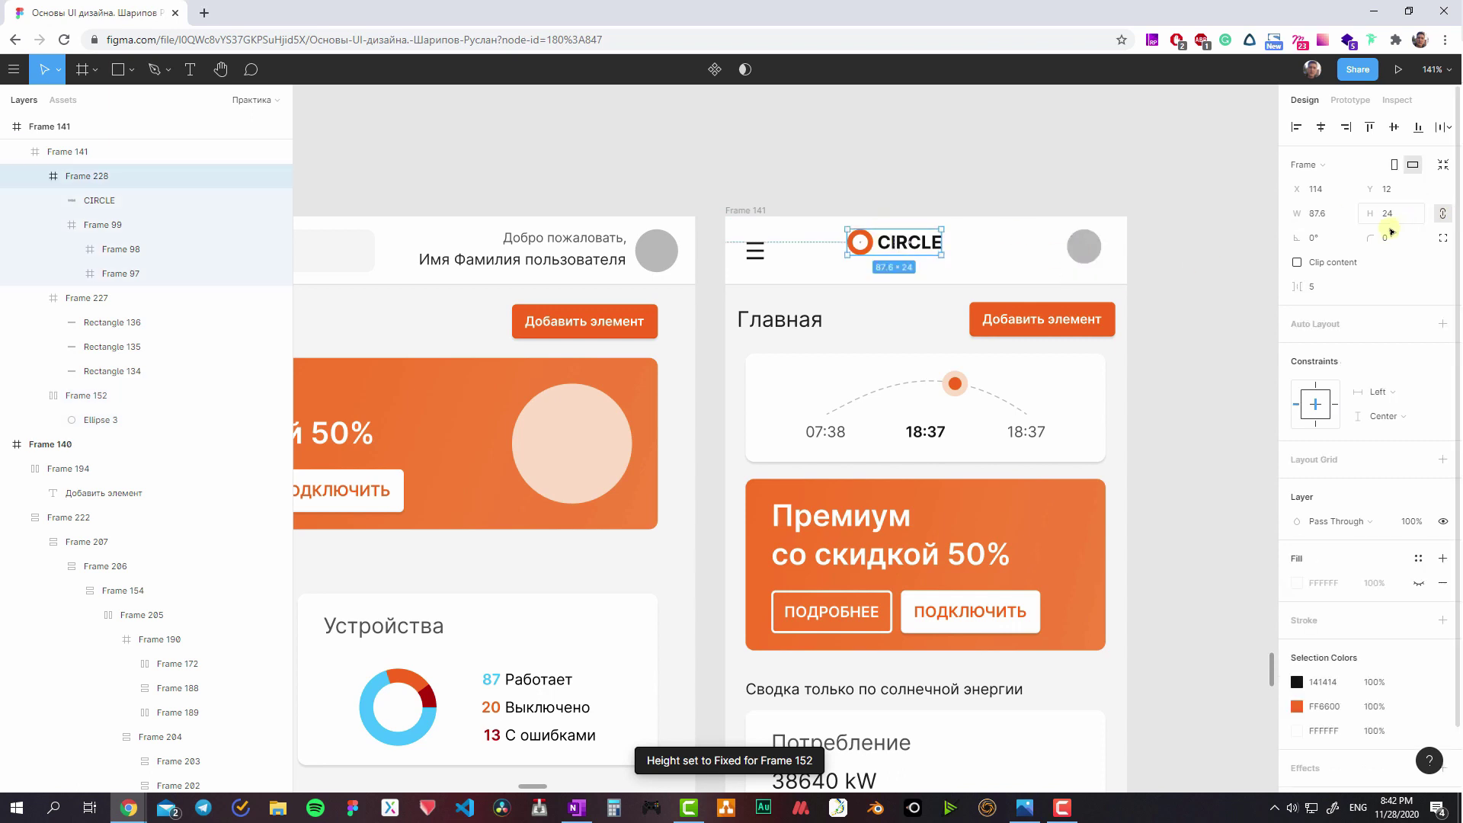
pyautogui.write('32')
pyautogui.press('Return')
pyautogui.doubleClick(1072, 248)
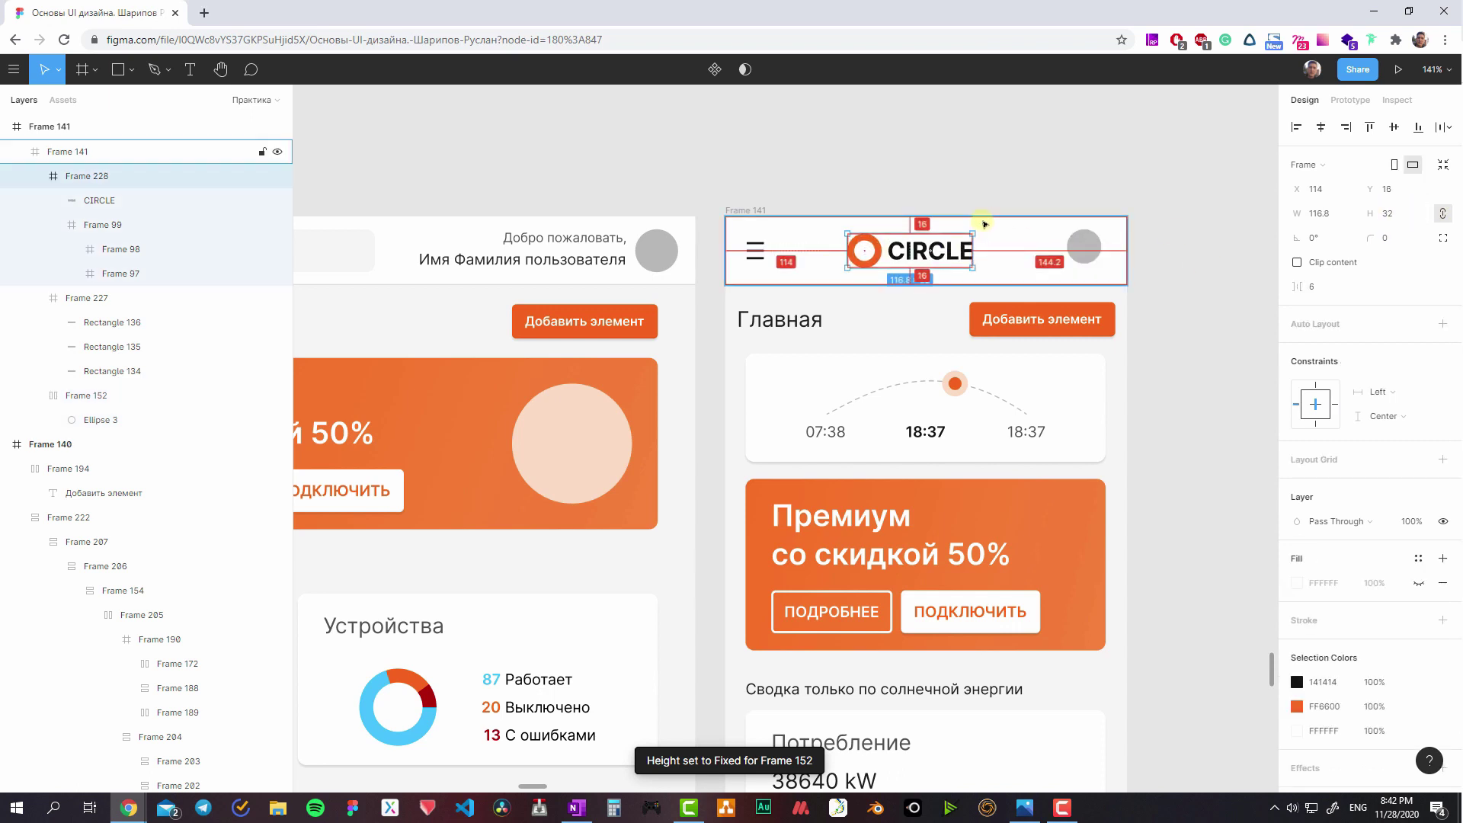
pyautogui.press('alt')
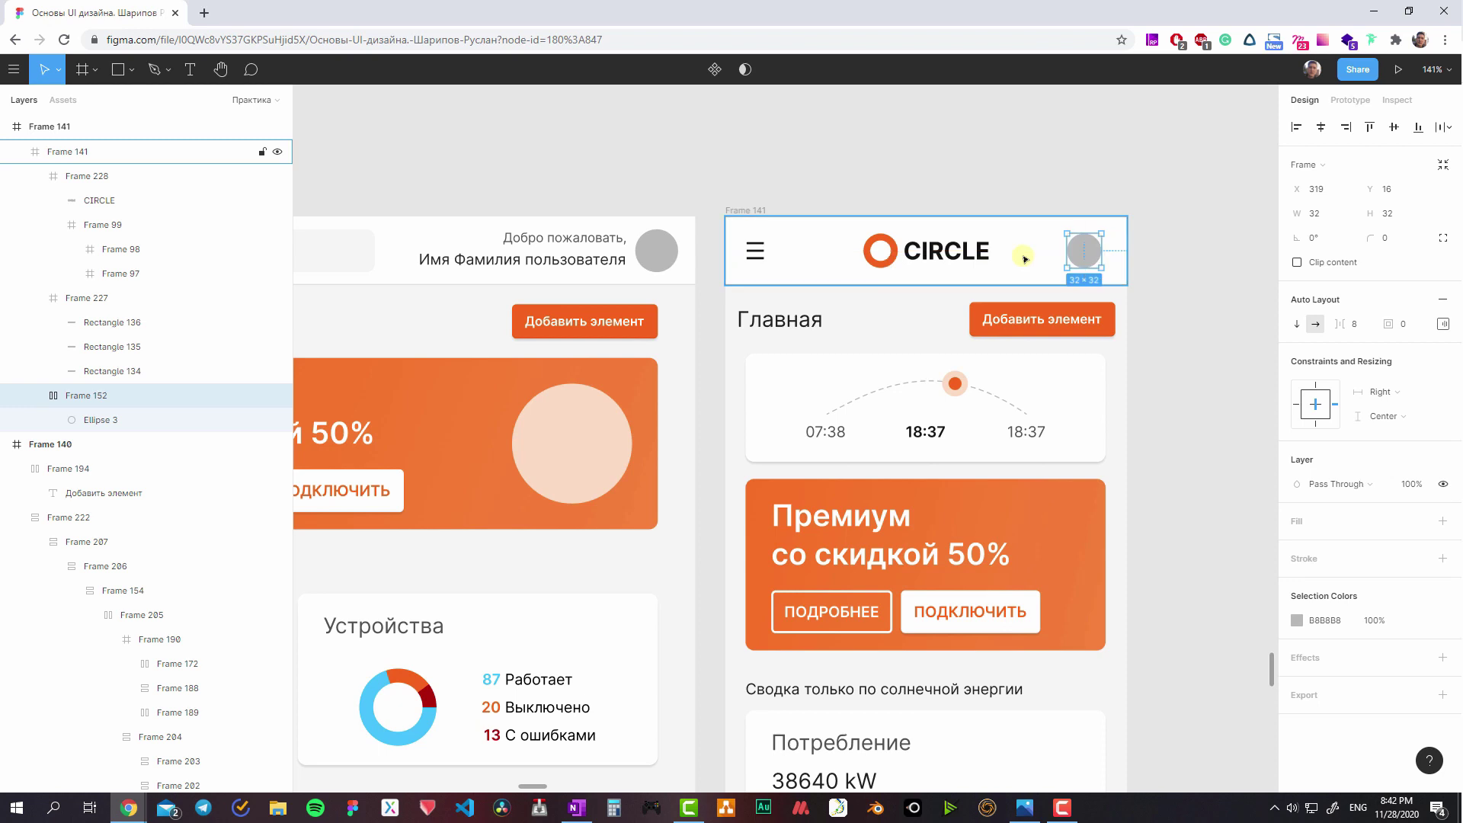
# - Widen the three hamburger lines slightly to width 18
pyautogui.click(753, 245)
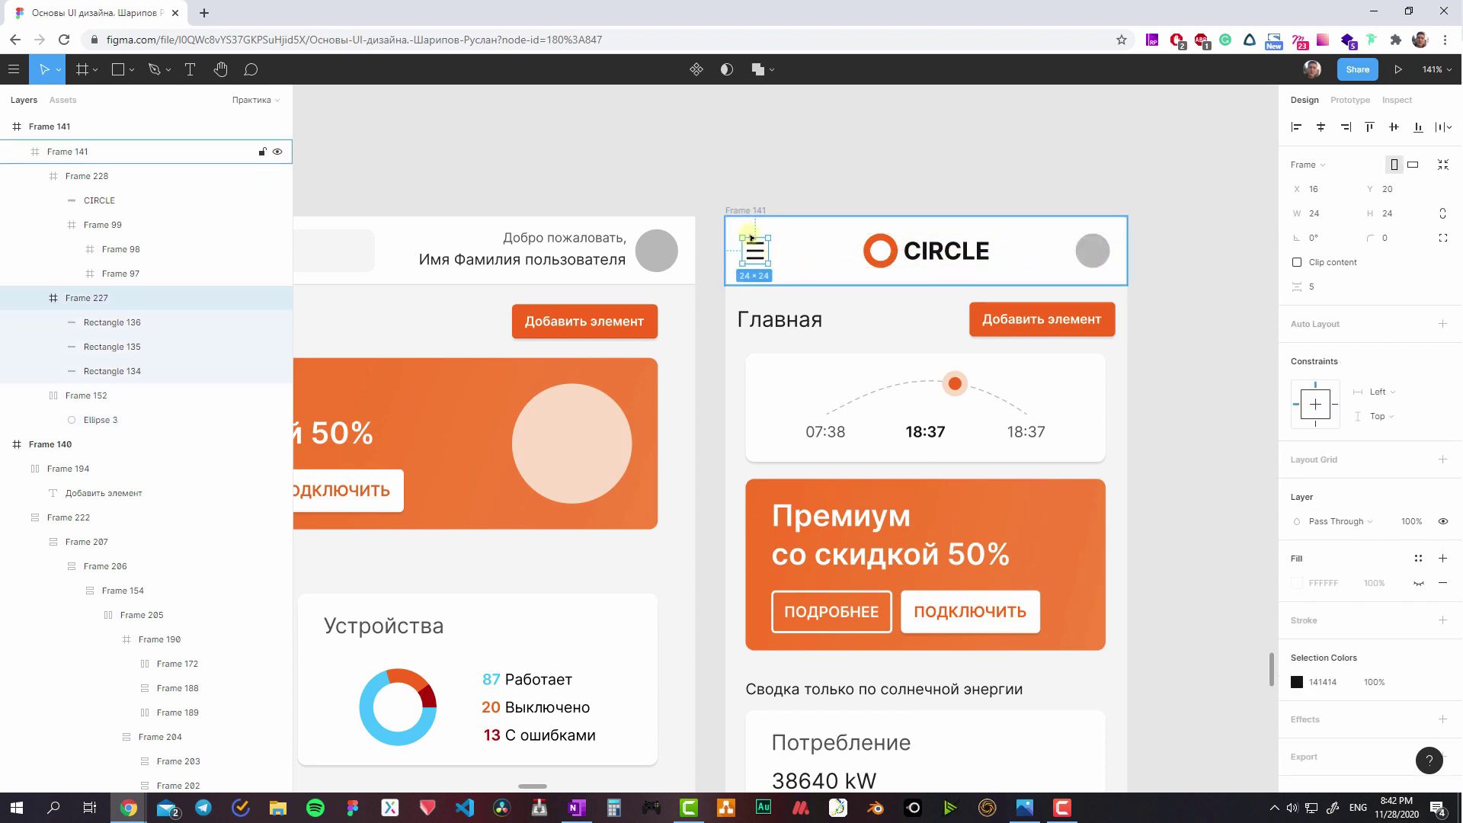
pyautogui.scroll(3, 764, 245)
pyautogui.press('Return')
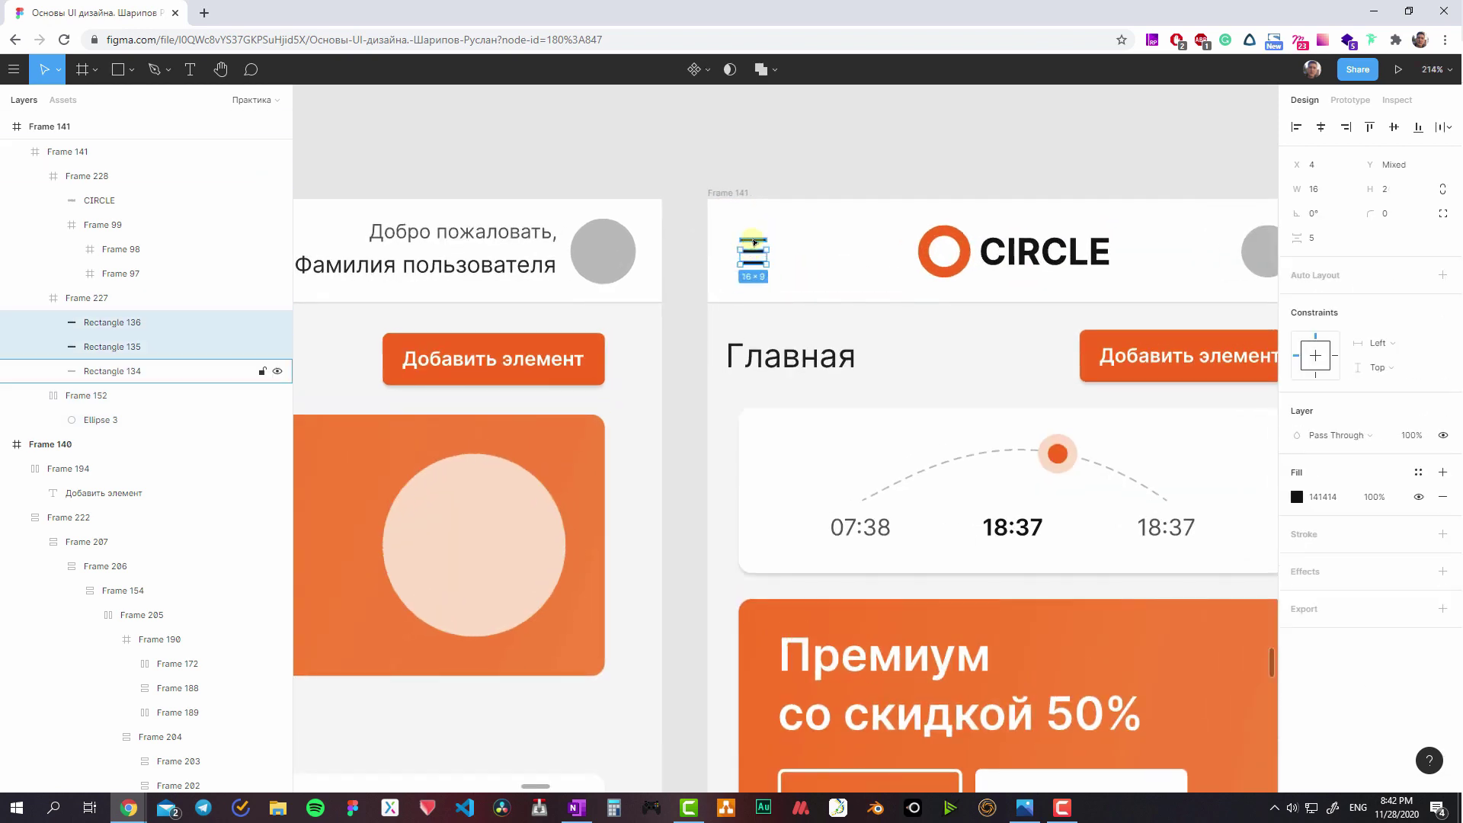
pyautogui.moveTo(773, 255); pyautogui.dragTo(775, 256)
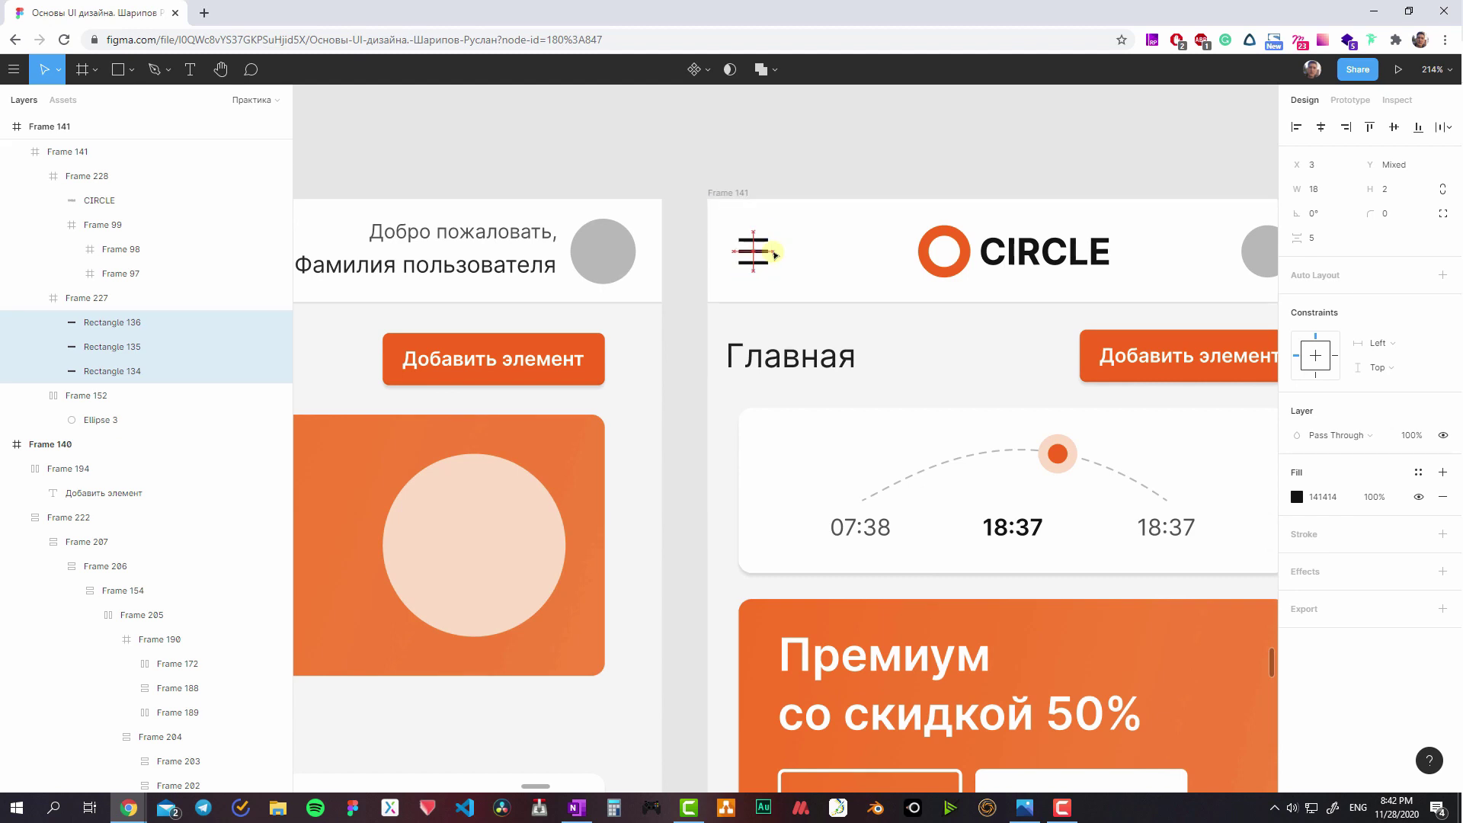
pyautogui.click(777, 185)
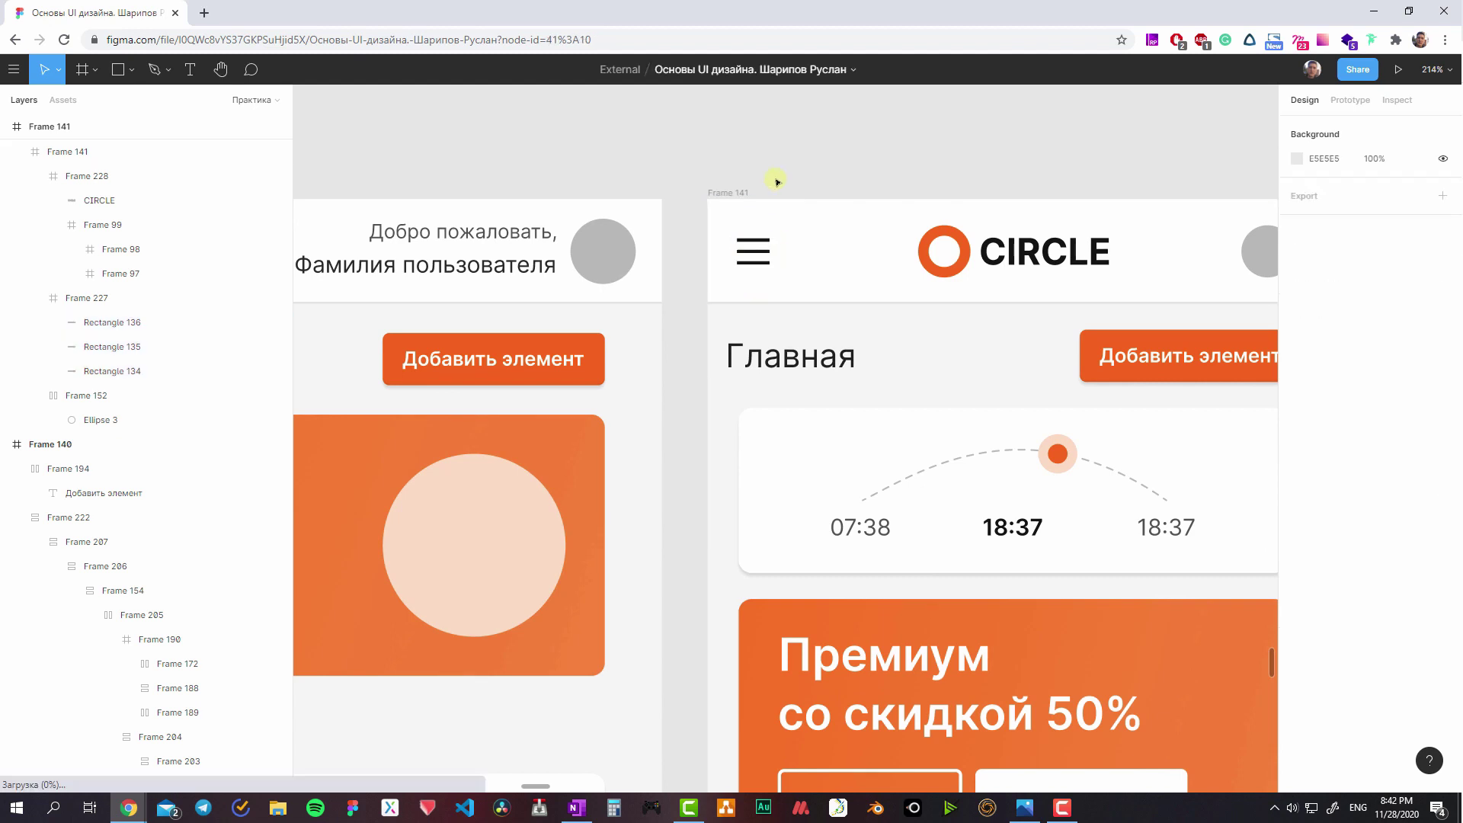
pyautogui.hotkey('shift', '0')
pyautogui.scroll(-3, 764, 210)
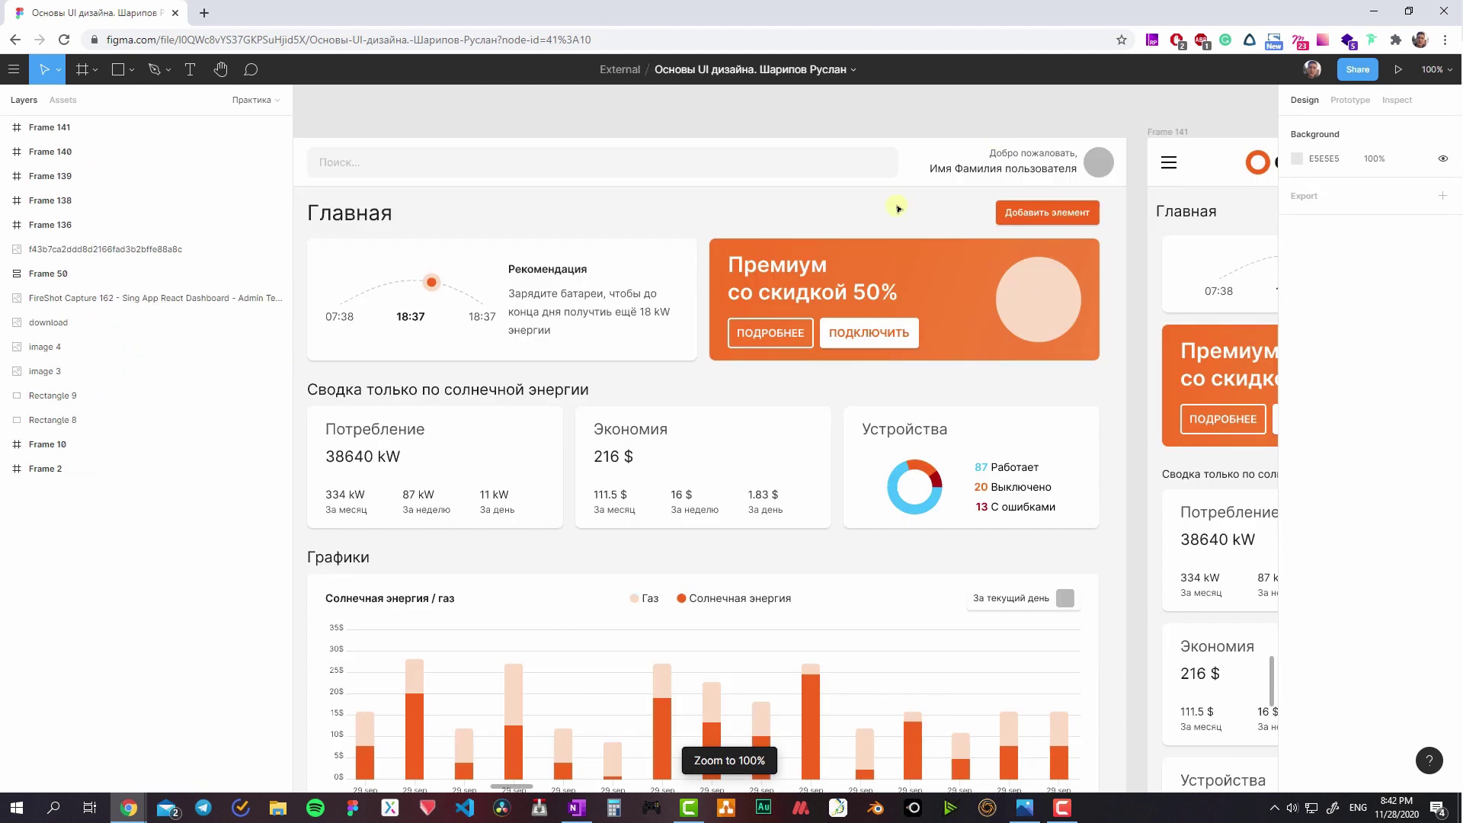
pyautogui.scroll(-3, 899, 206)
pyautogui.scroll(-2, 762, 305)
pyautogui.scroll(-1, 482, 187)
pyautogui.moveTo(483, 187); pyautogui.dragTo(856, 216)
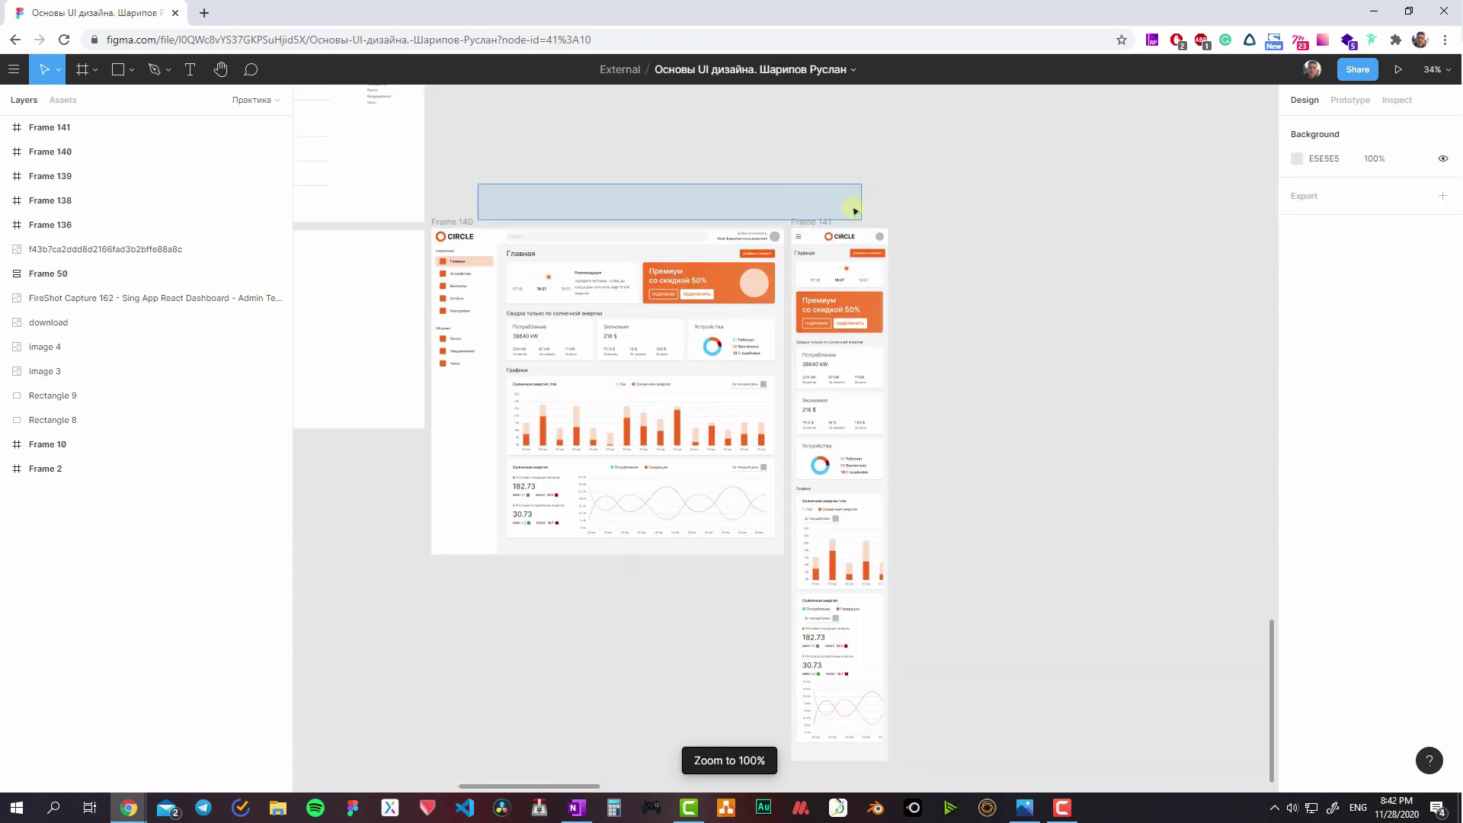
pyautogui.scroll(-3, 762, 229)
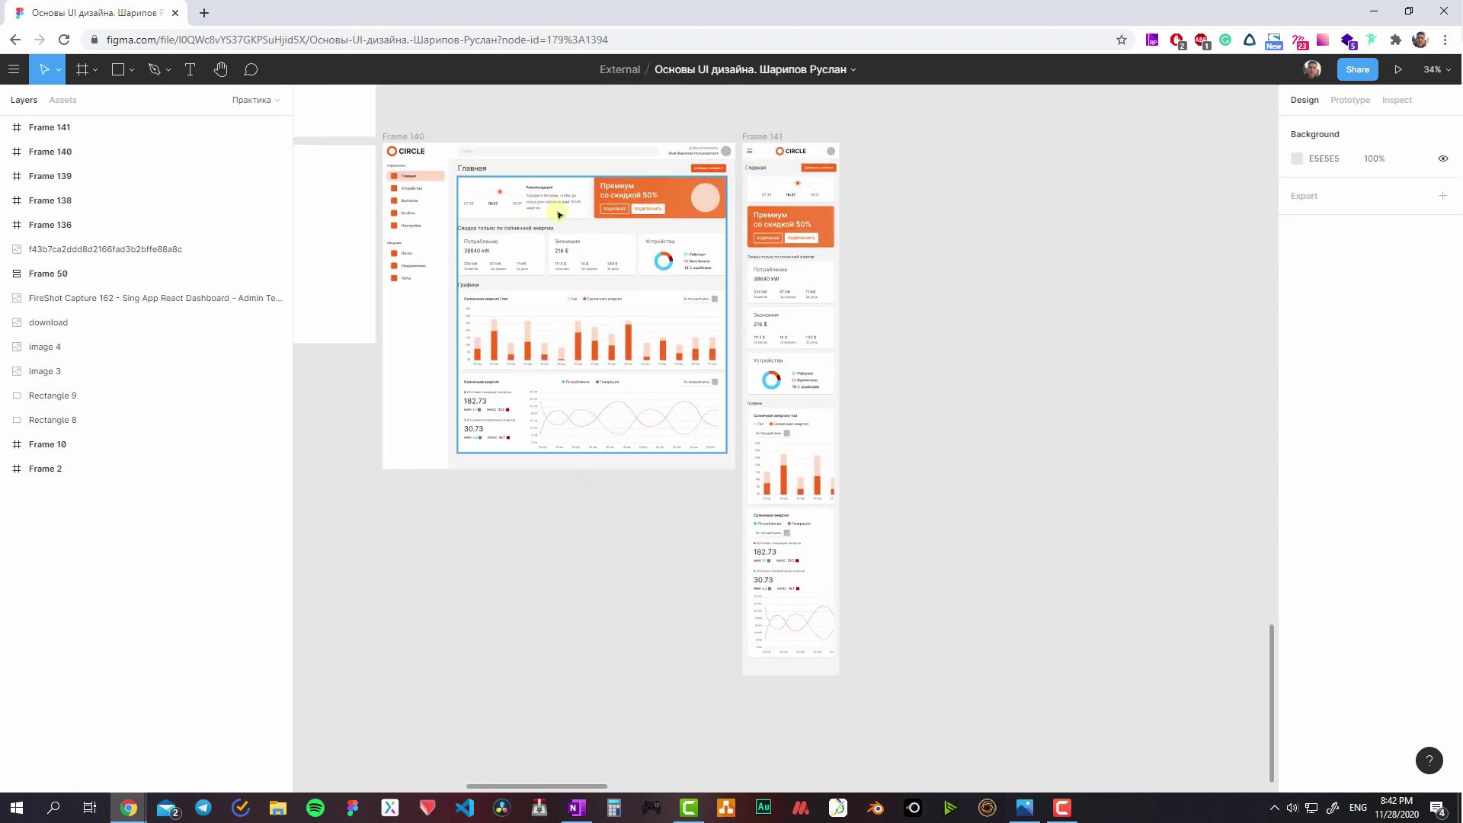
pyautogui.click(751, 137)
pyautogui.click(536, 219)
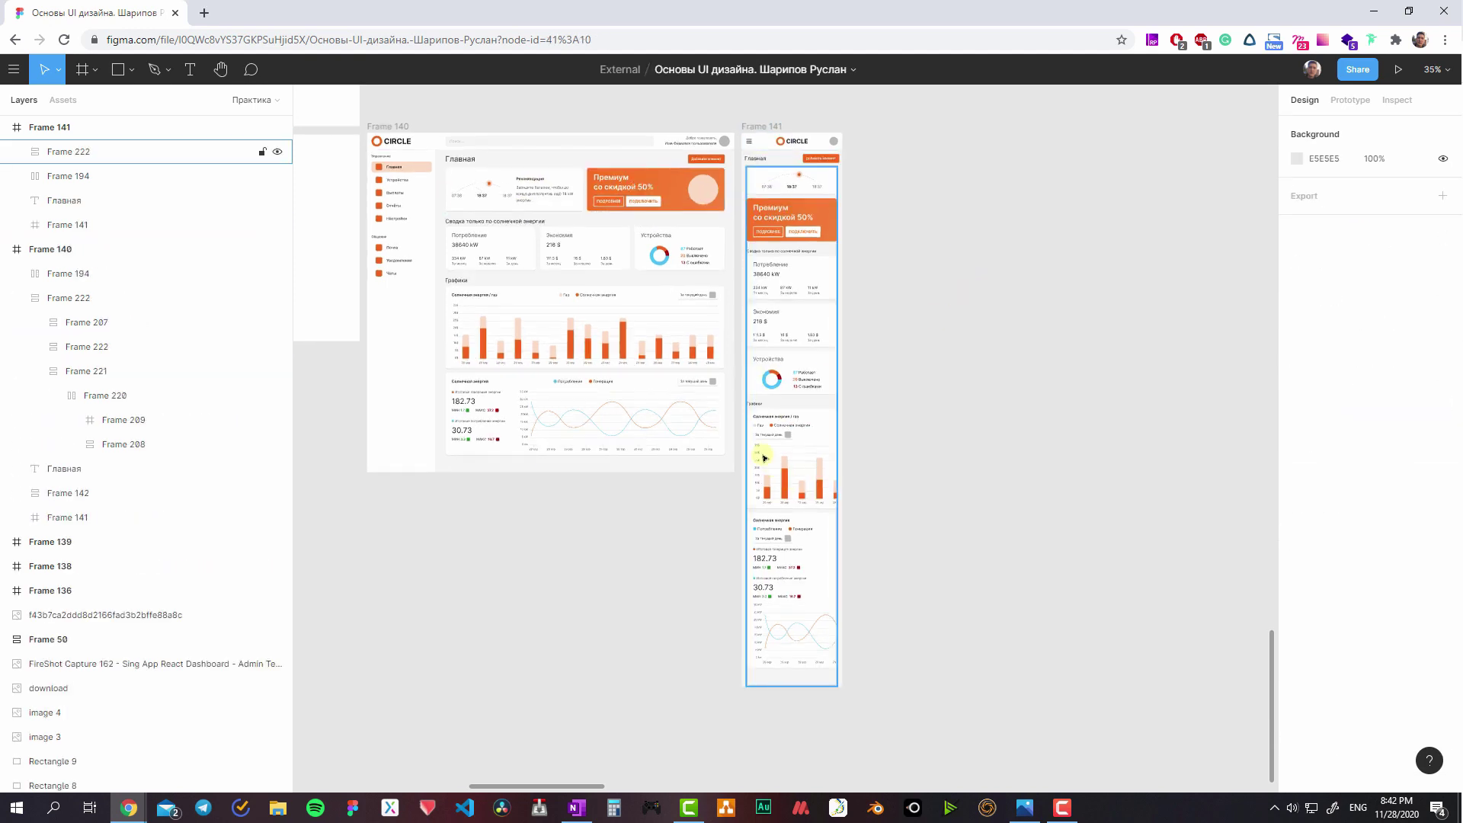
pyautogui.keyDown('ctrl'); pyautogui.scroll(2, 760, 379); pyautogui.keyUp('ctrl')
pyautogui.keyDown('ctrl'); pyautogui.scroll(3, 762, 377); pyautogui.keyUp('ctrl')
pyautogui.keyDown('ctrl'); pyautogui.scroll(2, 785, 365); pyautogui.keyUp('ctrl')
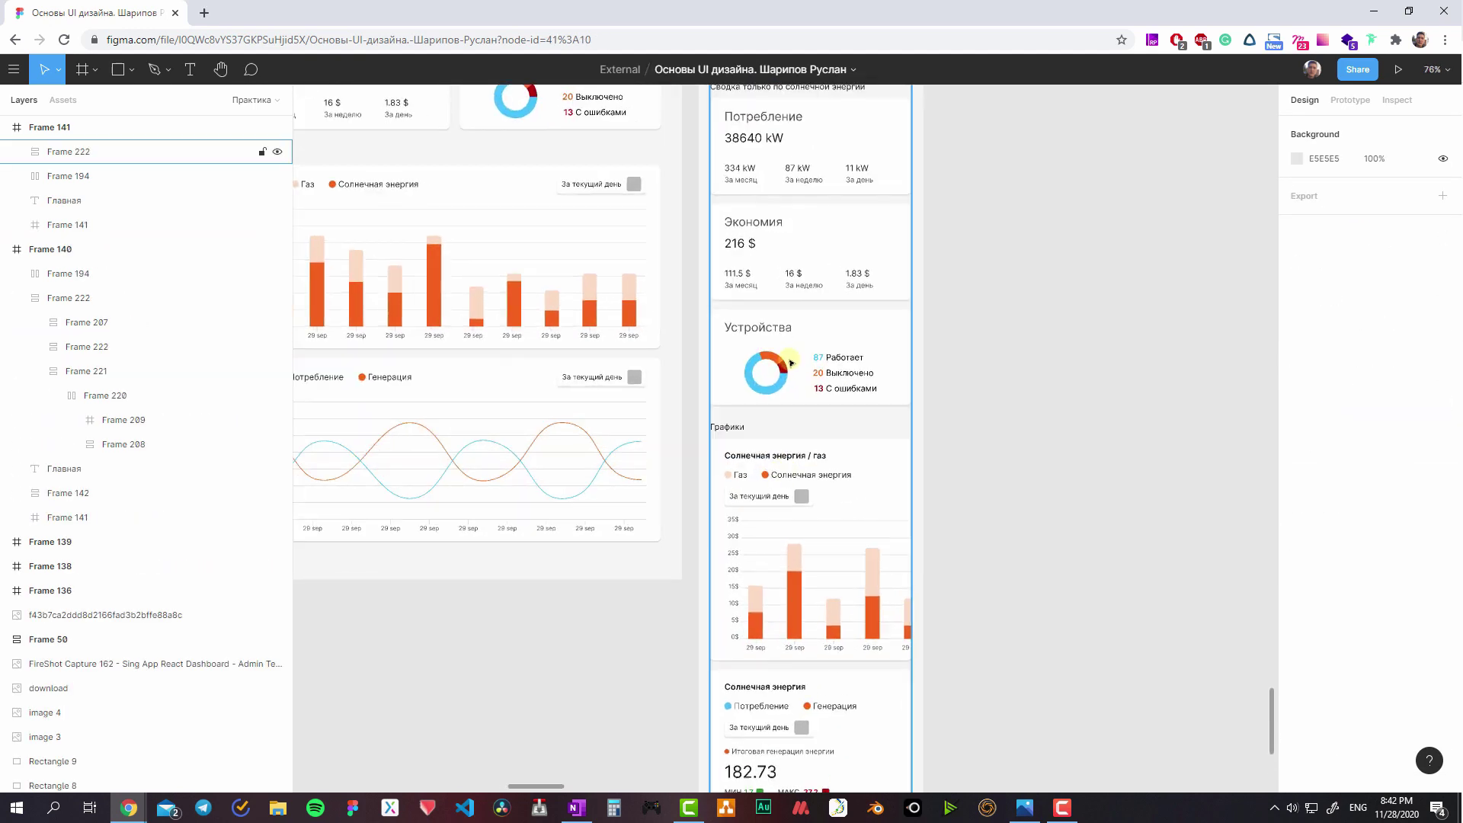
pyautogui.click(784, 477)
pyautogui.doubleClick(784, 478)
pyautogui.scroll(-2, 777, 457)
pyautogui.doubleClick(771, 398)
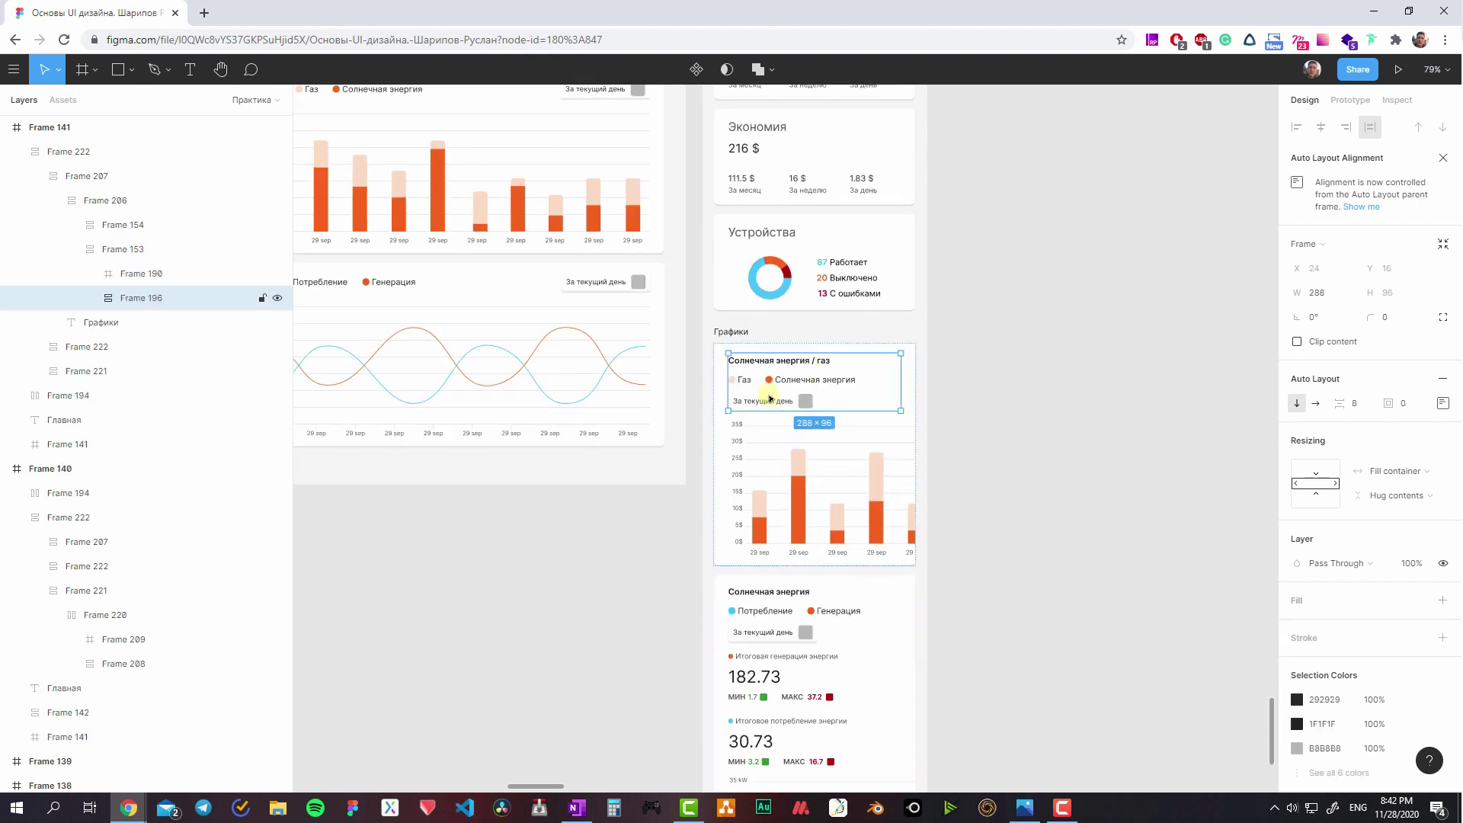
pyautogui.doubleClick(772, 401)
pyautogui.scroll(-2, 899, 392)
pyautogui.click(1027, 381)
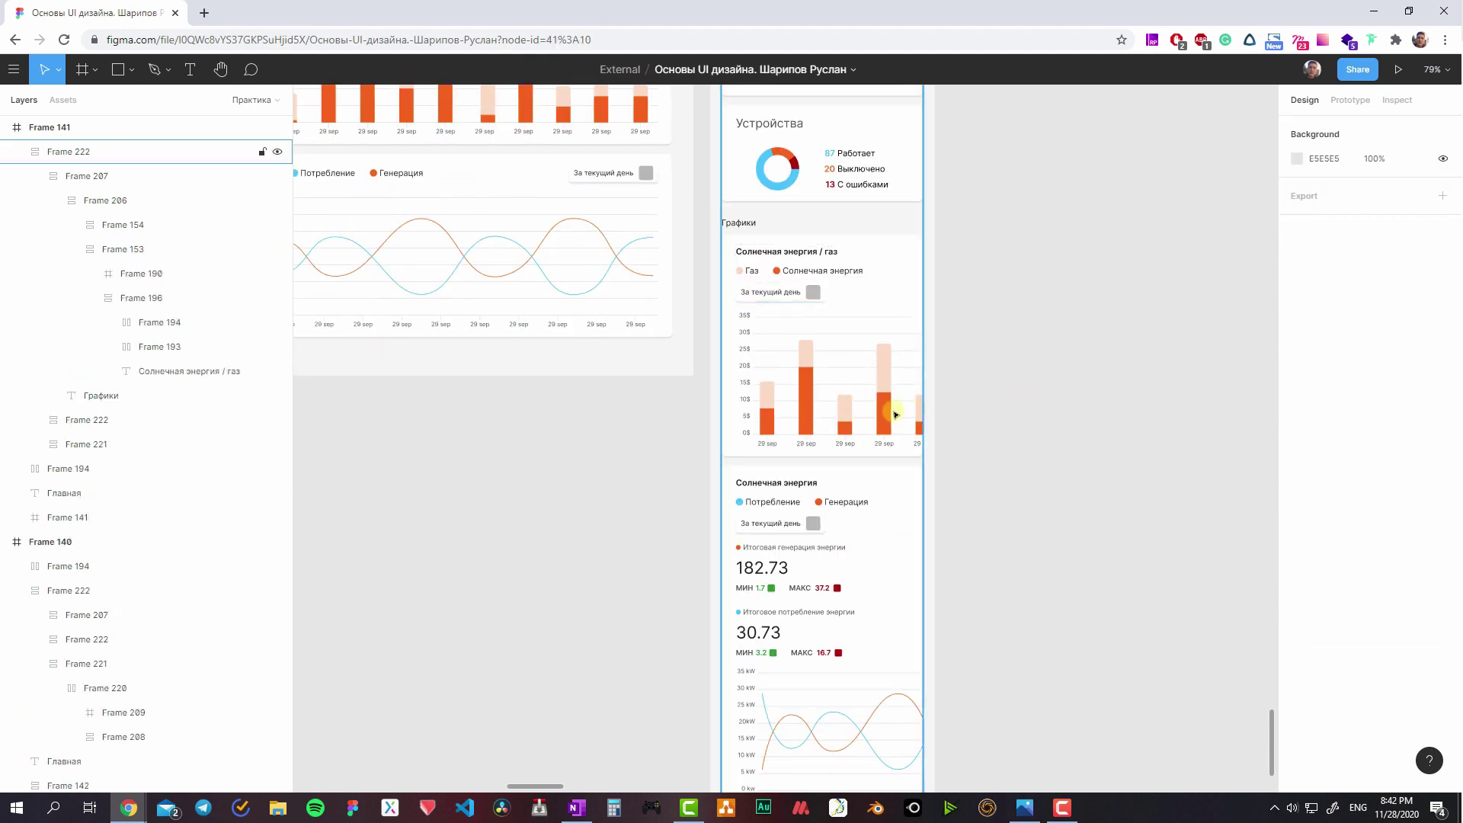
pyautogui.click(850, 409)
pyautogui.doubleClick(835, 398)
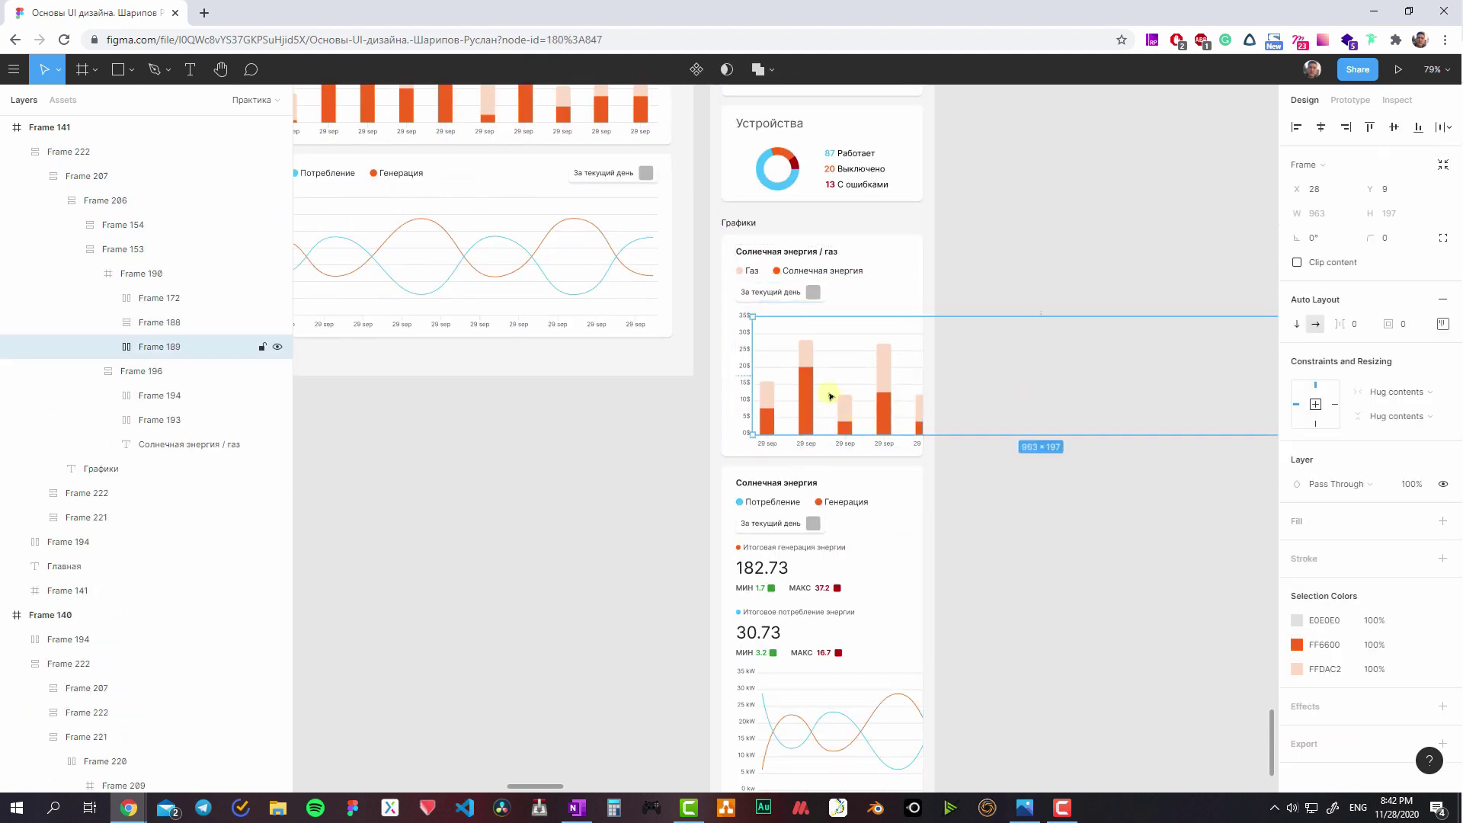
pyautogui.click(1045, 486)
pyautogui.keyDown('ctrl'); pyautogui.scroll(-5, 982, 440); pyautogui.keyUp('ctrl')
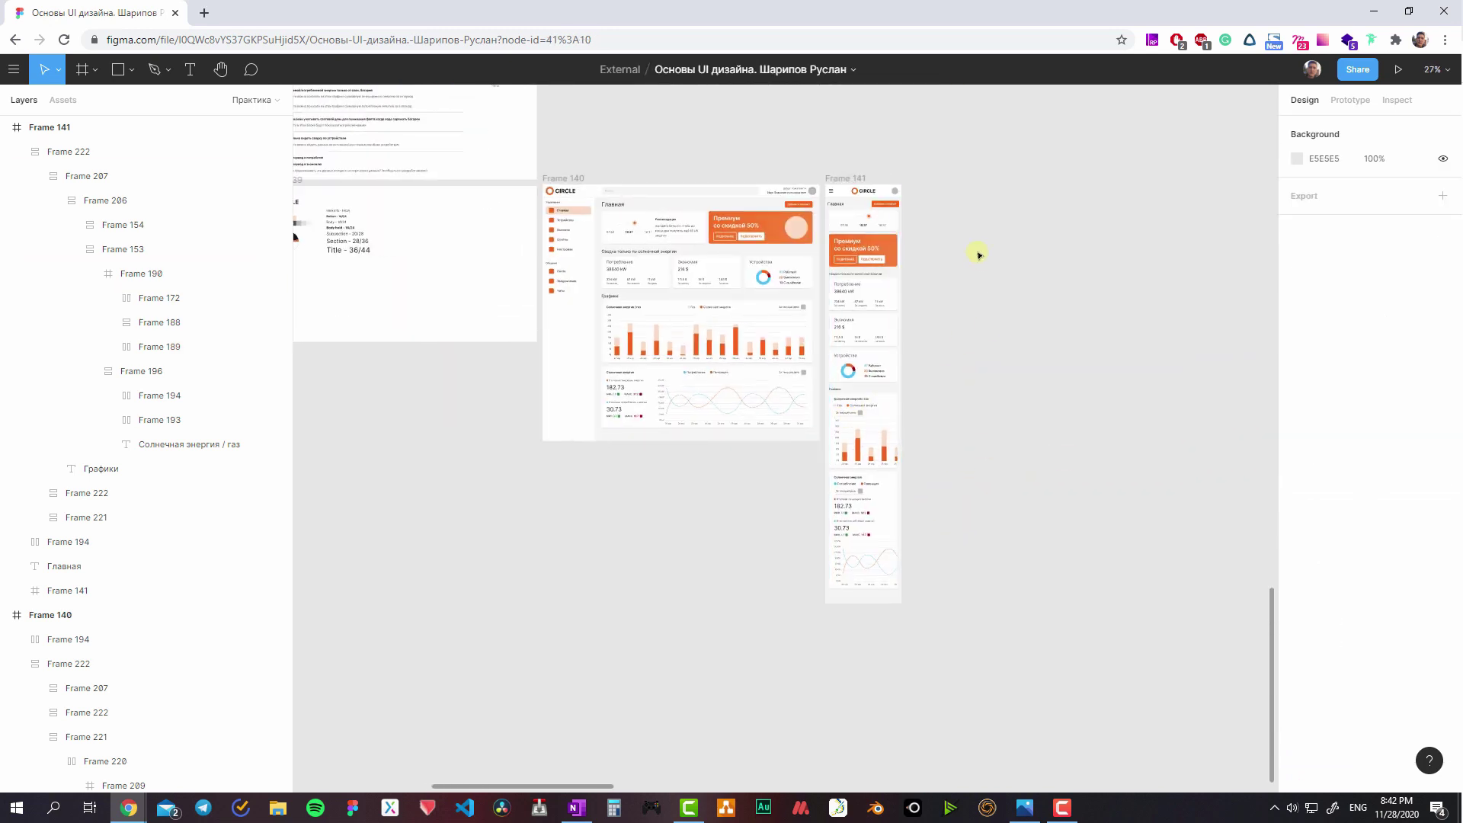